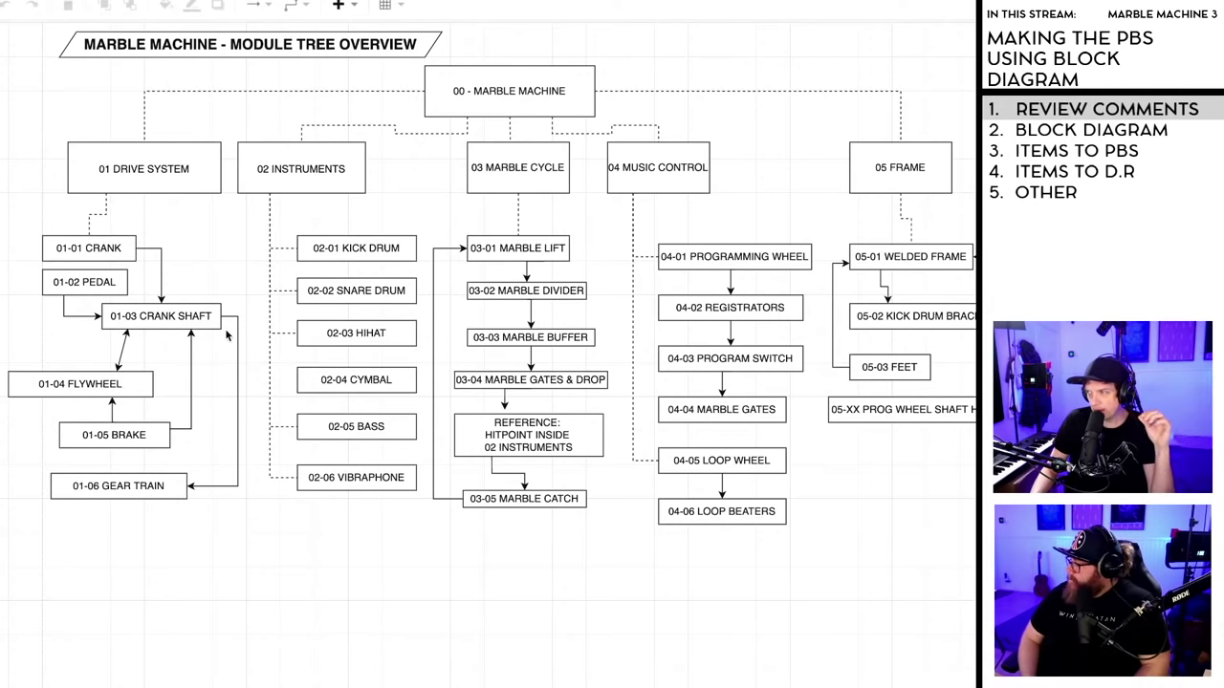
- Select the 01-03 CRANK SHAFT and 02-01 KICK DRUM blocks in the module tree
{"action": "left_click", "coordinate": [180, 321]}
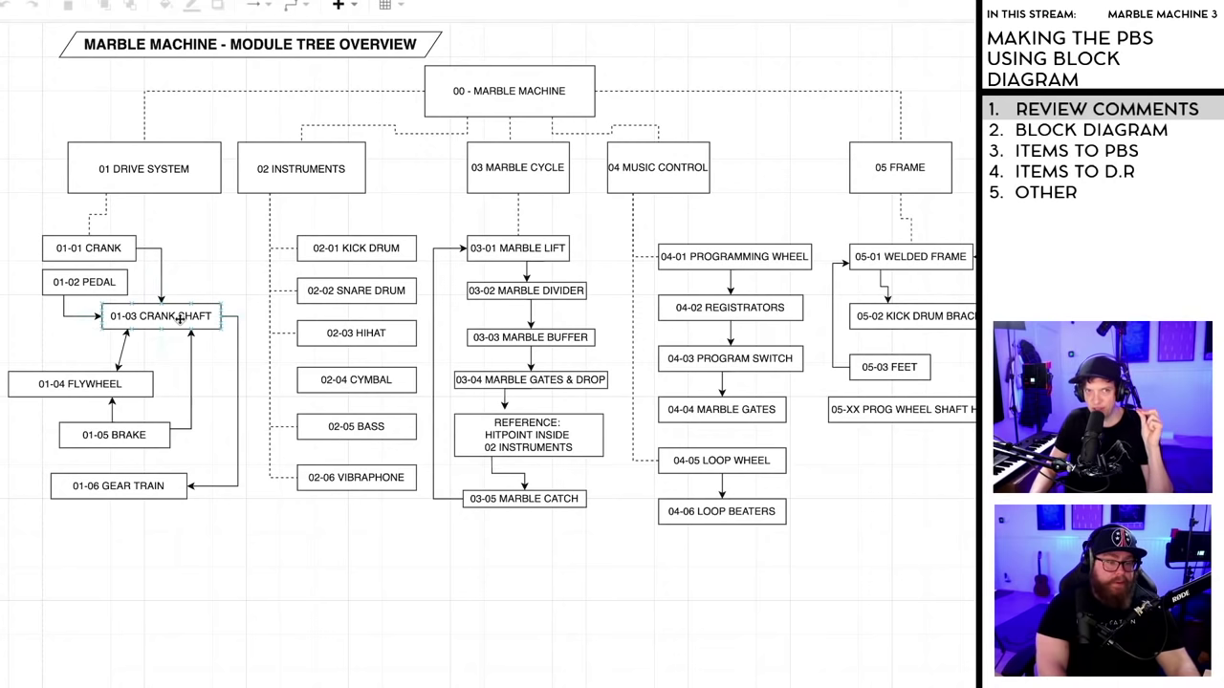
{"action": "left_click", "coordinate": [396, 256]}
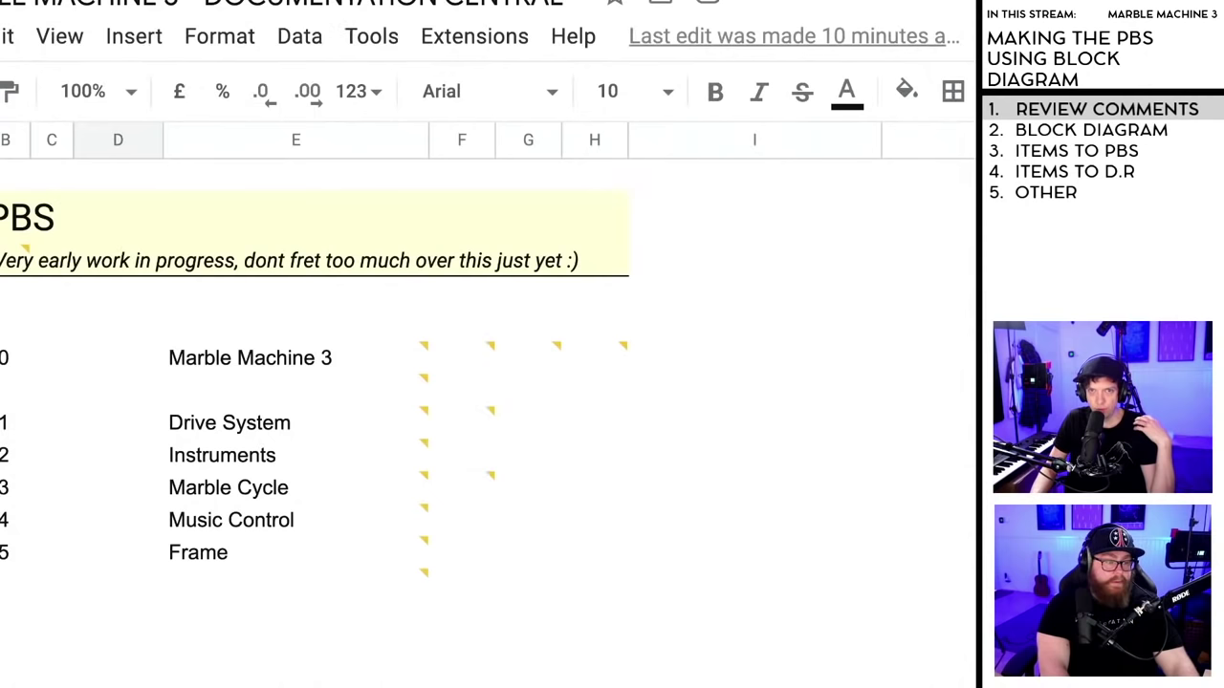
{"action": "mouse_move", "coordinate": [392, 358]}
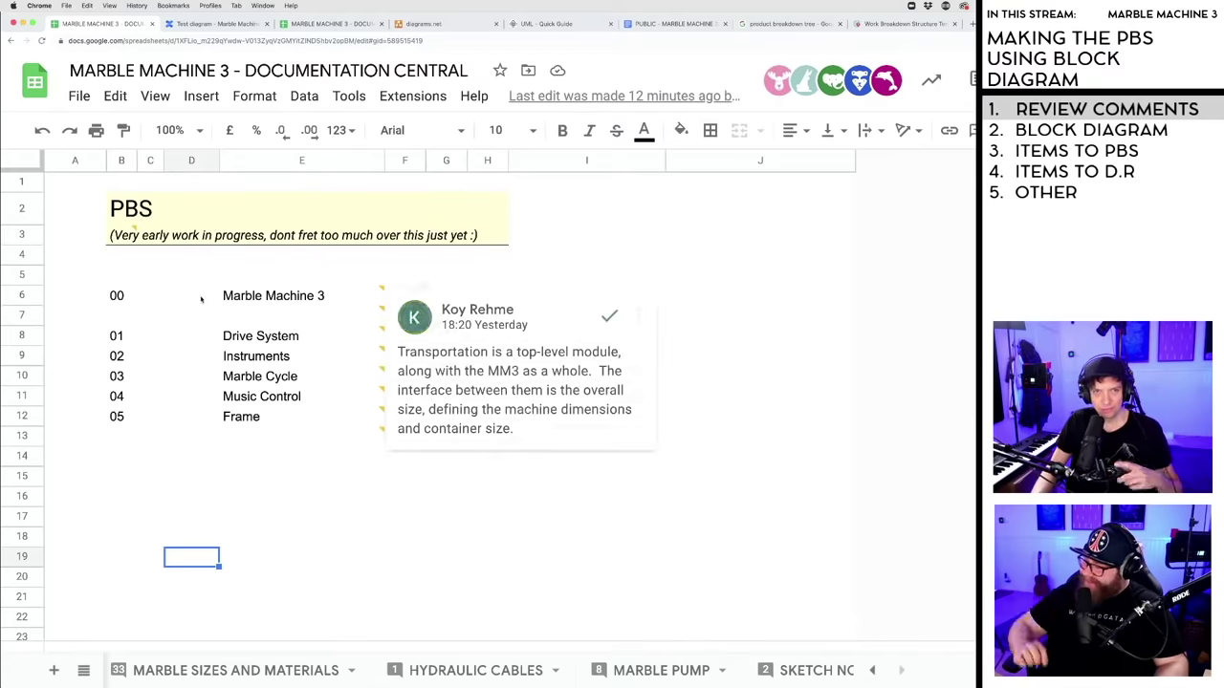
{"action": "mouse_move", "coordinate": [134, 233]}
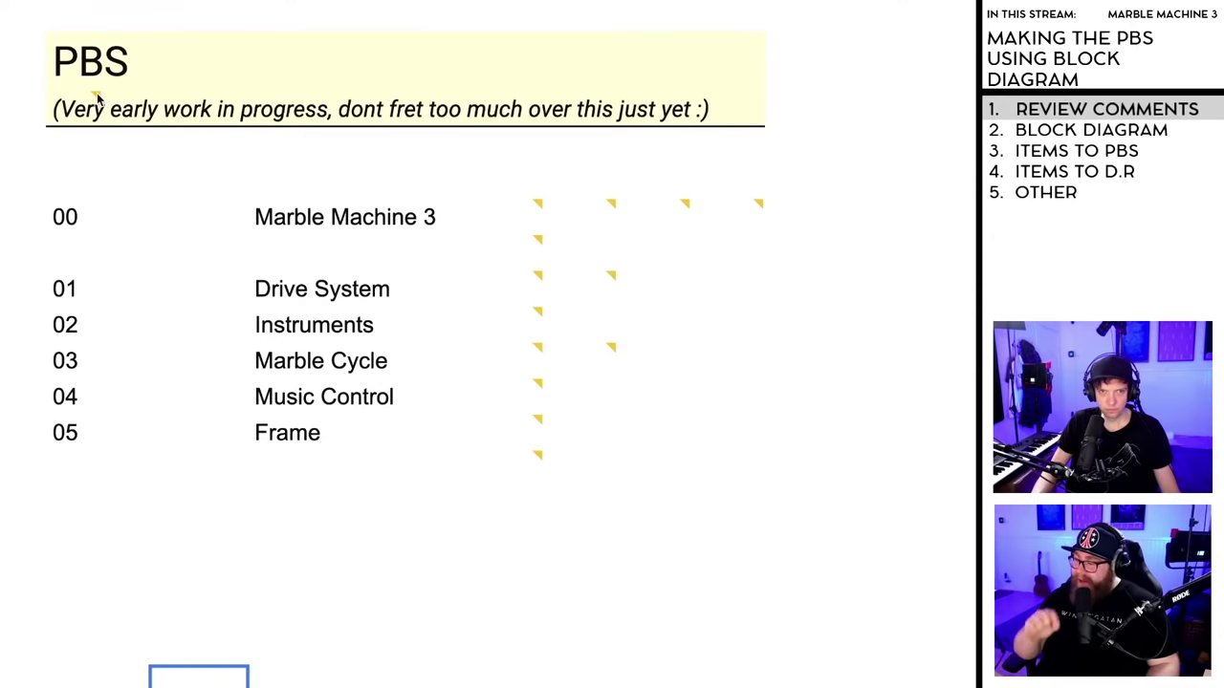
{"action": "mouse_move", "coordinate": [97, 100]}
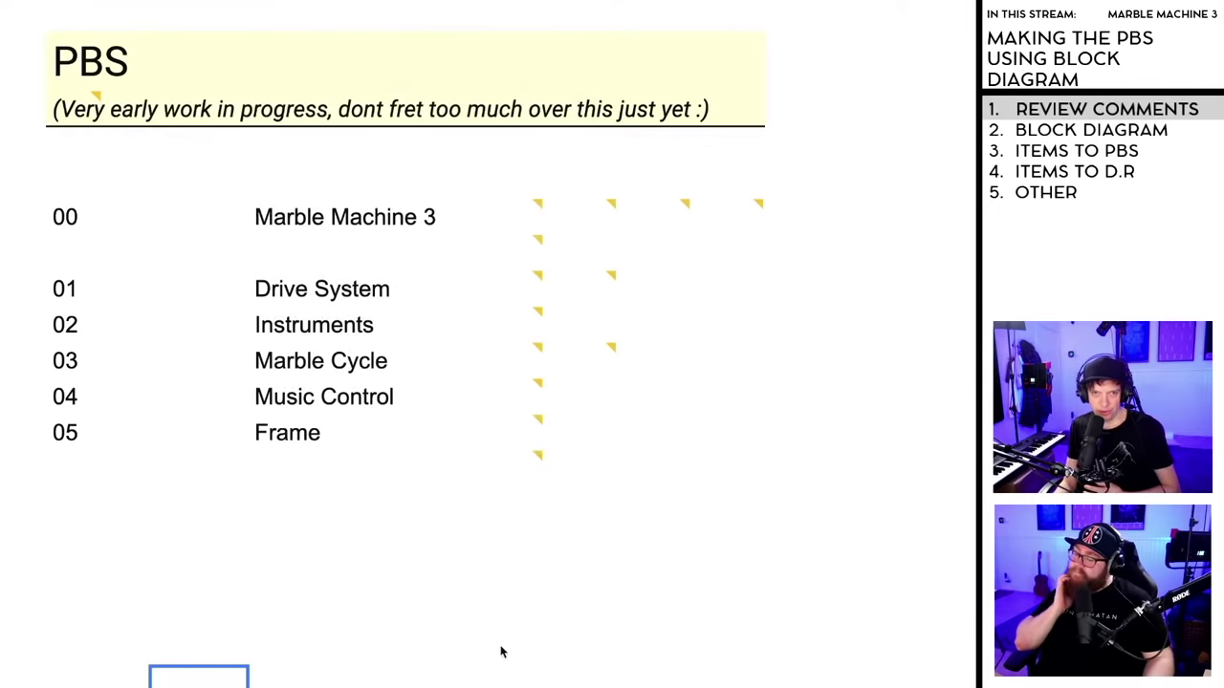
{"action": "mouse_move", "coordinate": [513, 470]}
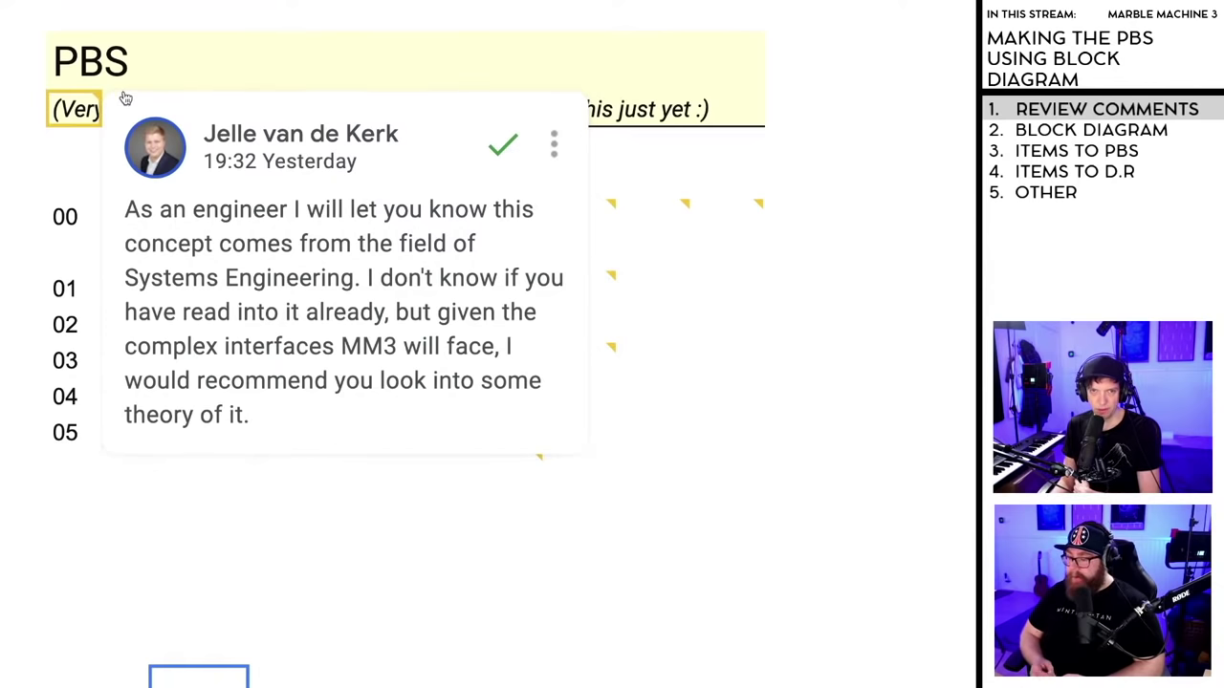
- Resolve the Systems Engineering comment and zoom the sheet out
{"action": "left_click", "coordinate": [503, 148]}
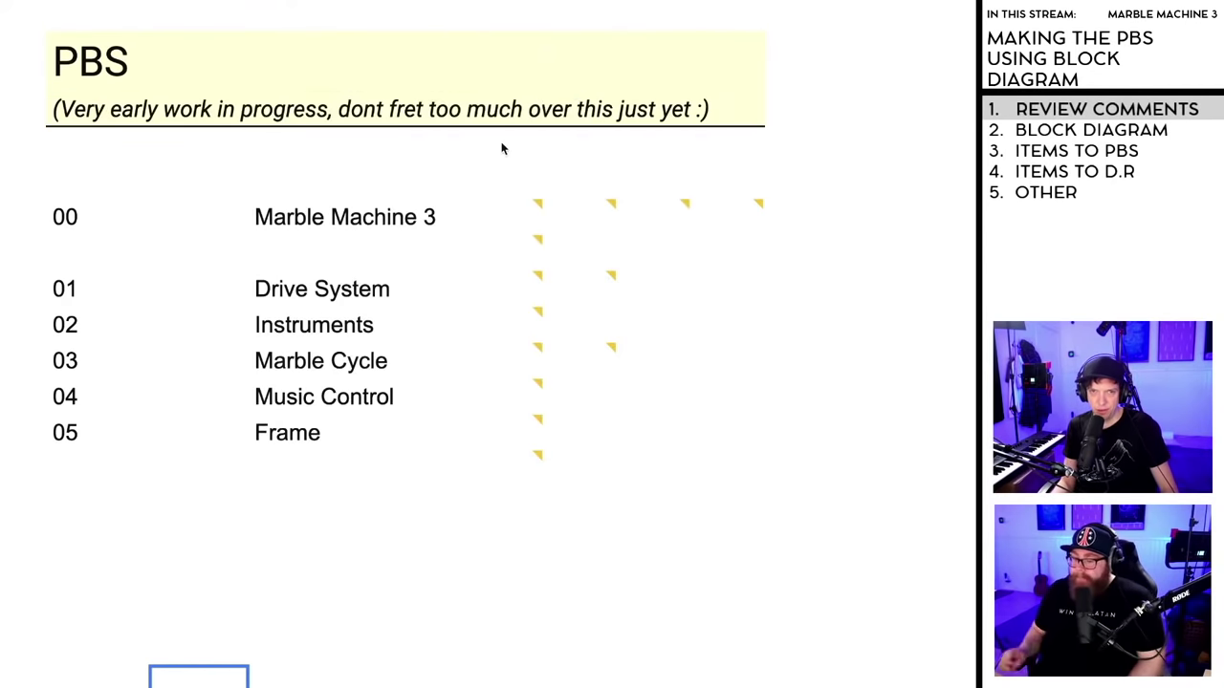
{"action": "left_click", "coordinate": [537, 207]}
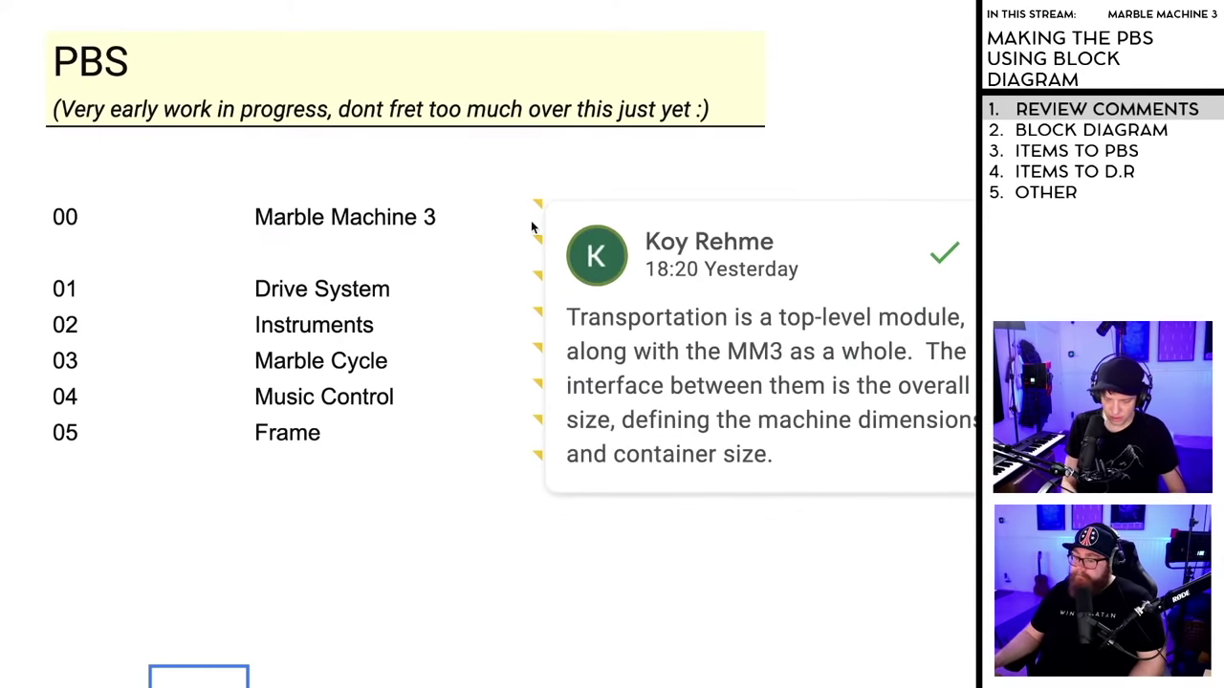
{"action": "key", "text": "ctrl+minus"}
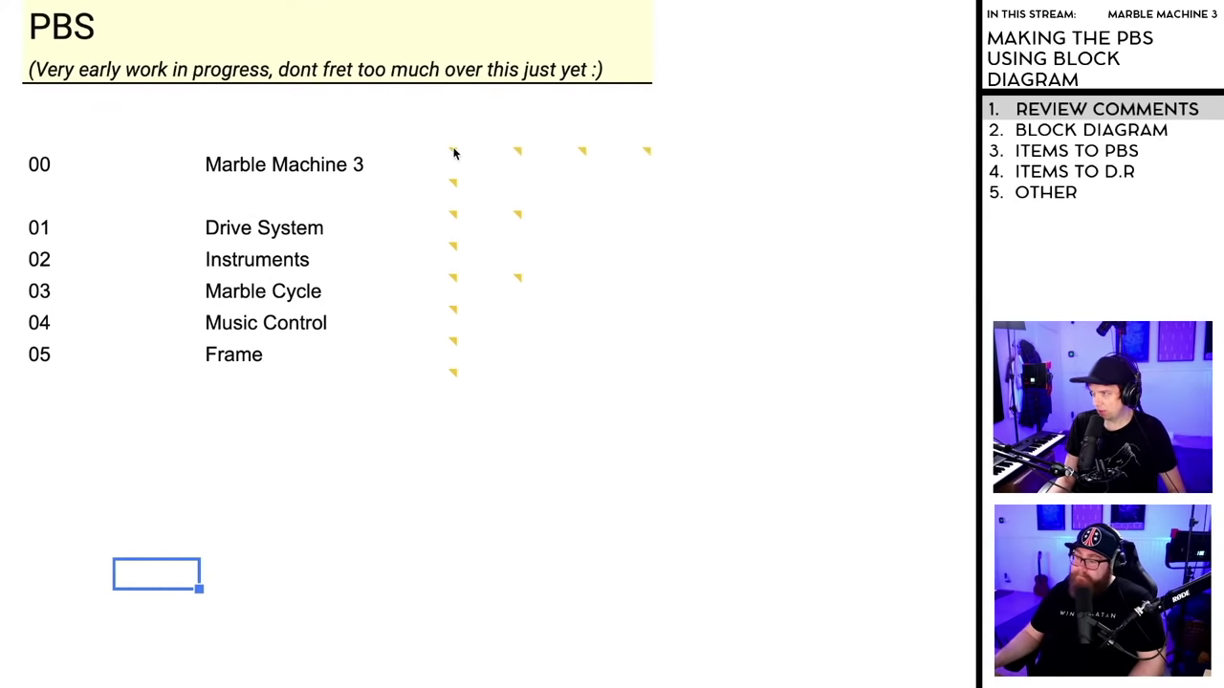
{"action": "mouse_move", "coordinate": [454, 155]}
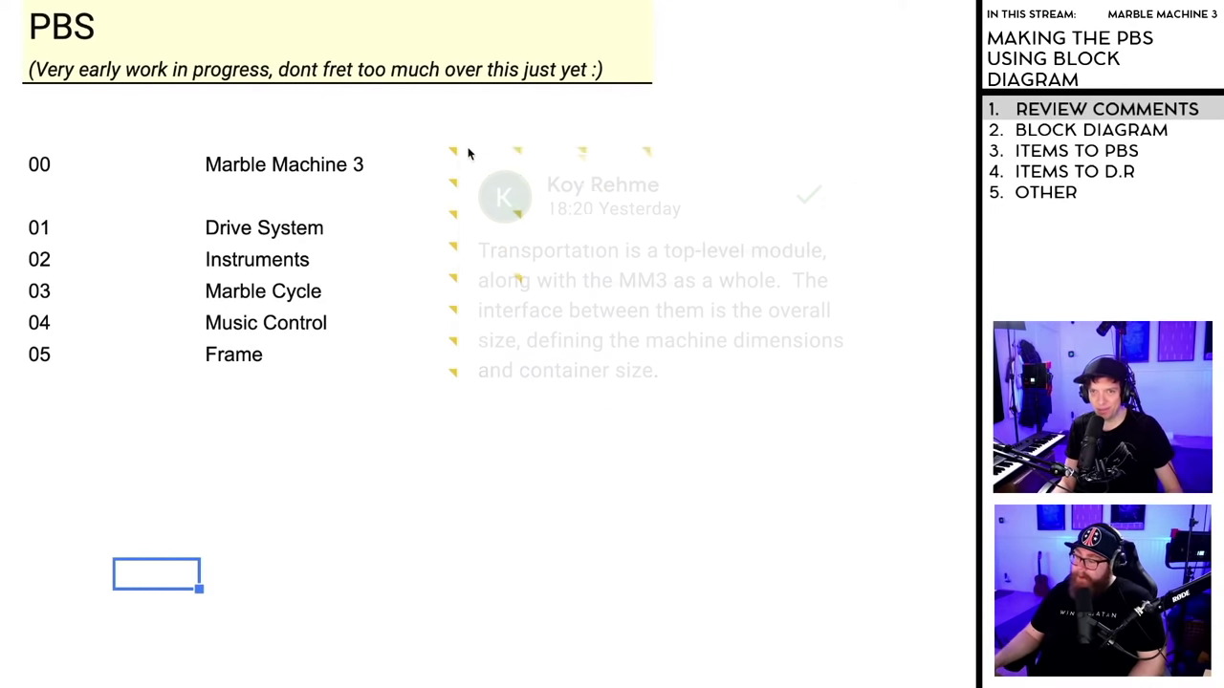
{"action": "mouse_move", "coordinate": [450, 156]}
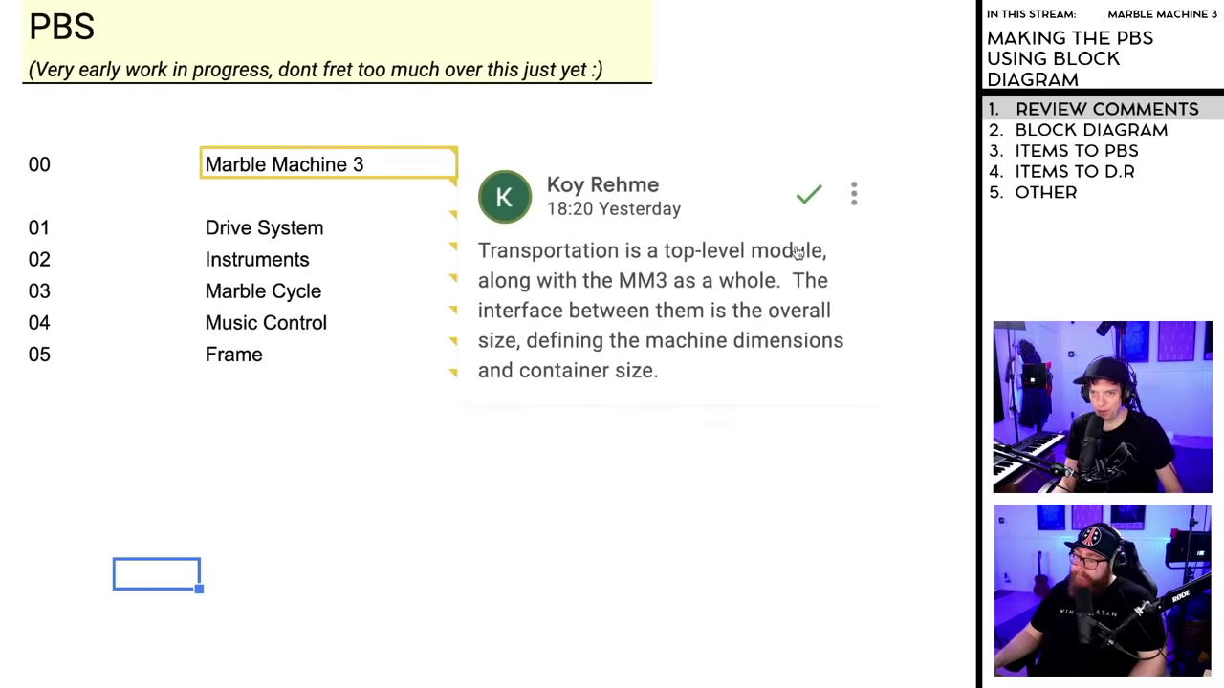
- Reply 'Yes! TY!' to the Transportation comment on Marble Machine 3 and resolve it
{"action": "left_click", "coordinate": [672, 338]}
{"action": "left_click", "coordinate": [575, 464]}
{"action": "type", "text": "Ye"}
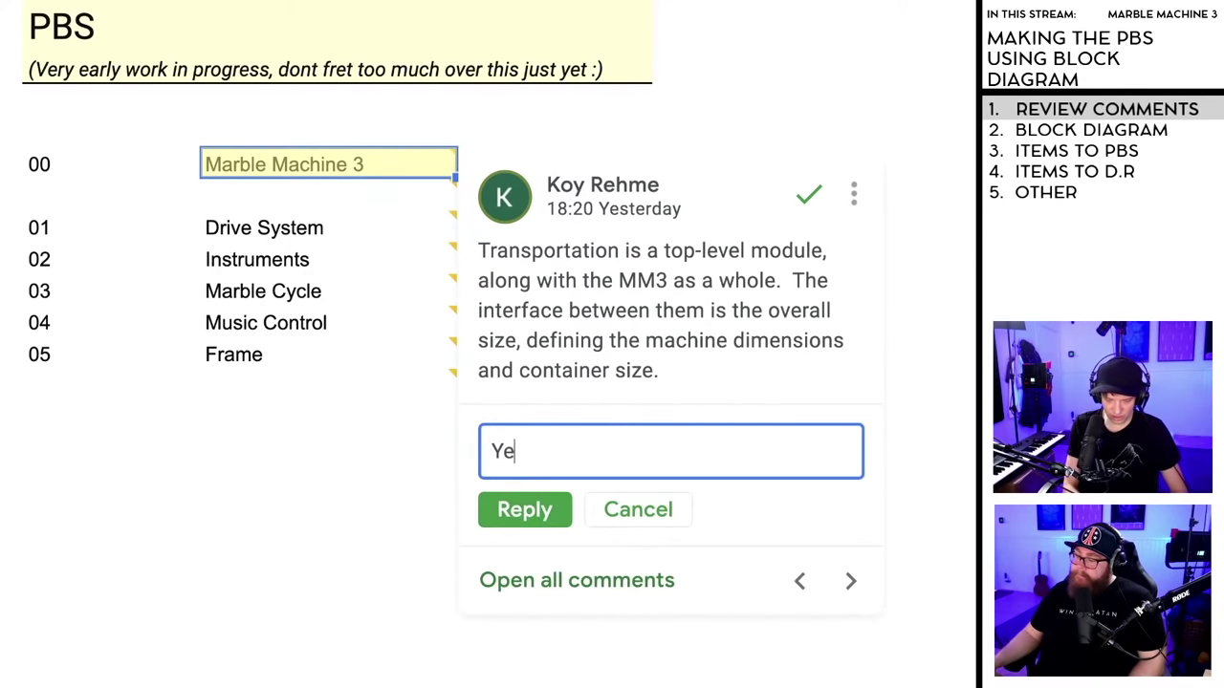
{"action": "type", "text": "s! TY!"}
{"action": "left_click", "coordinate": [523, 511]}
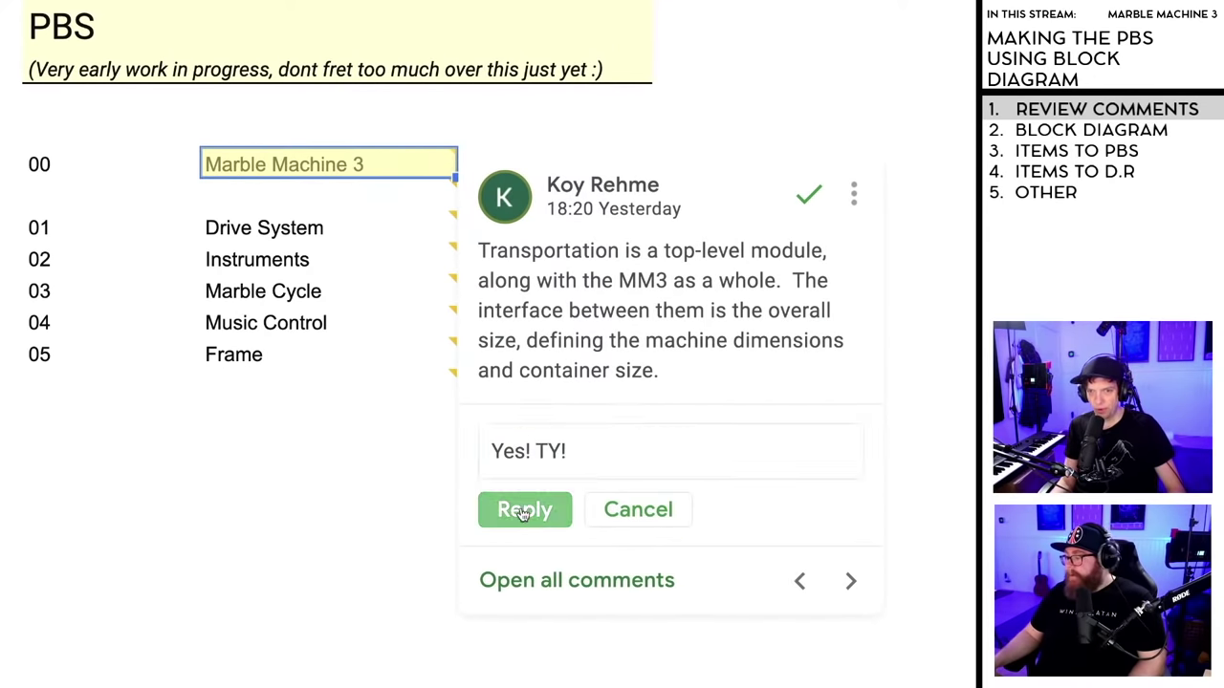
{"action": "left_click", "coordinate": [936, 321]}
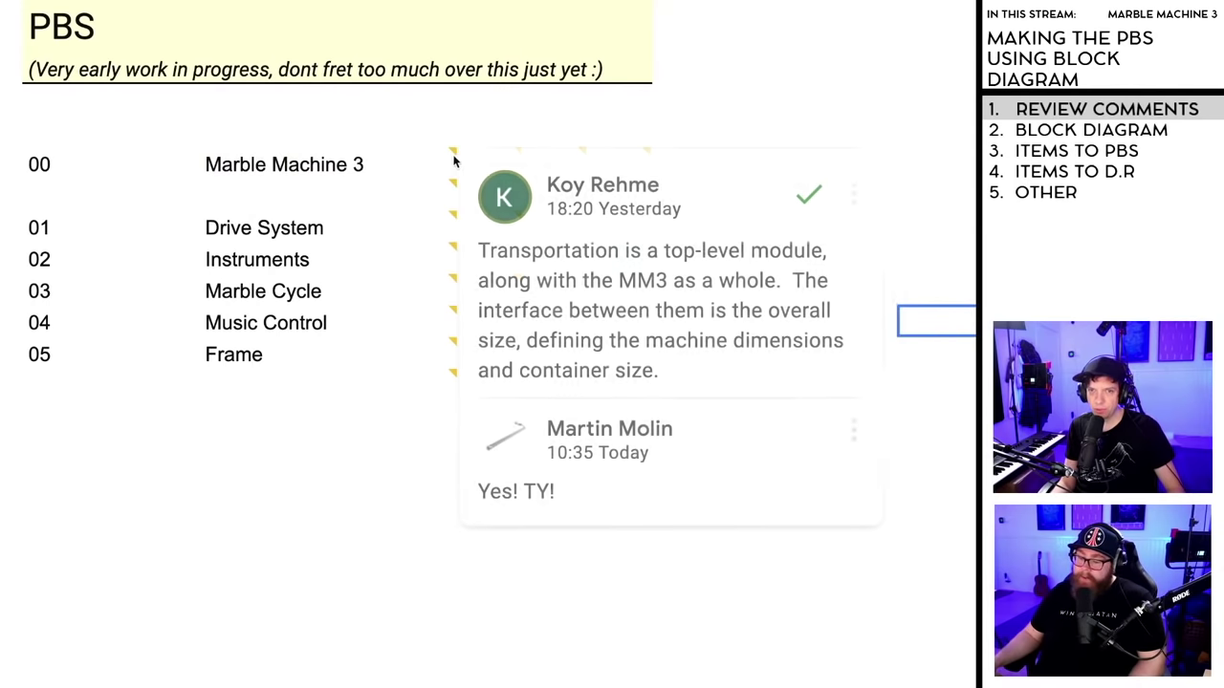
{"action": "left_click", "coordinate": [718, 156]}
{"action": "left_click", "coordinate": [882, 194]}
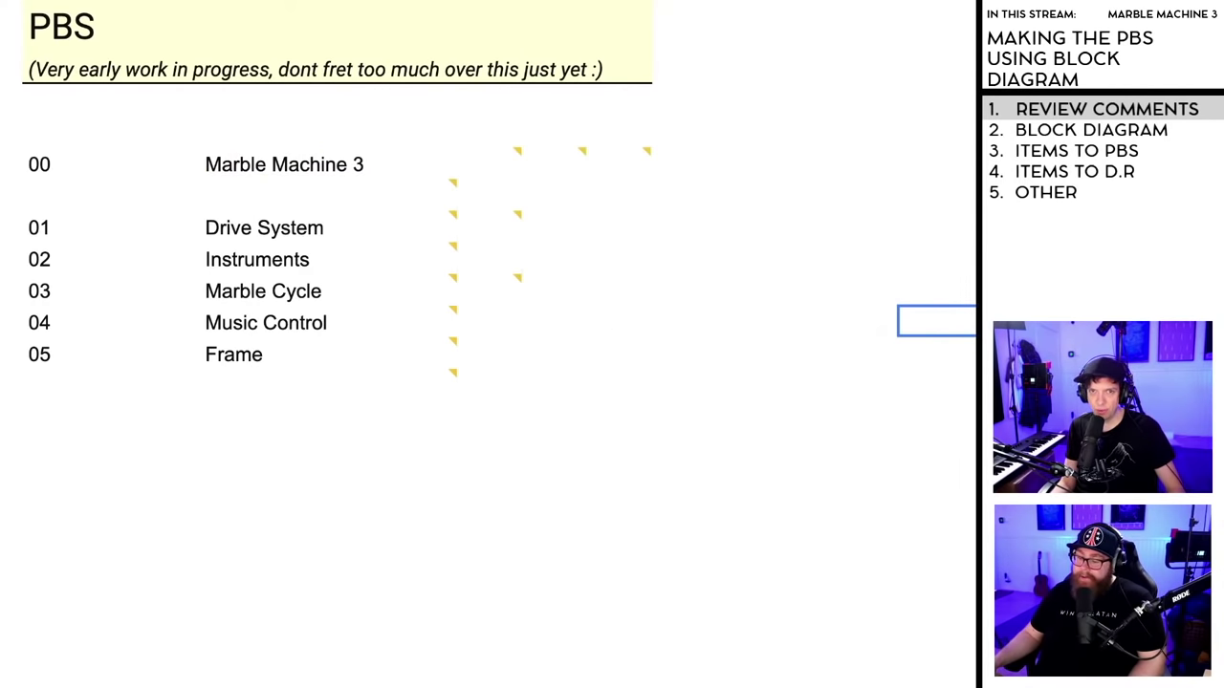
{"action": "key", "text": "ctrl+Tab"}
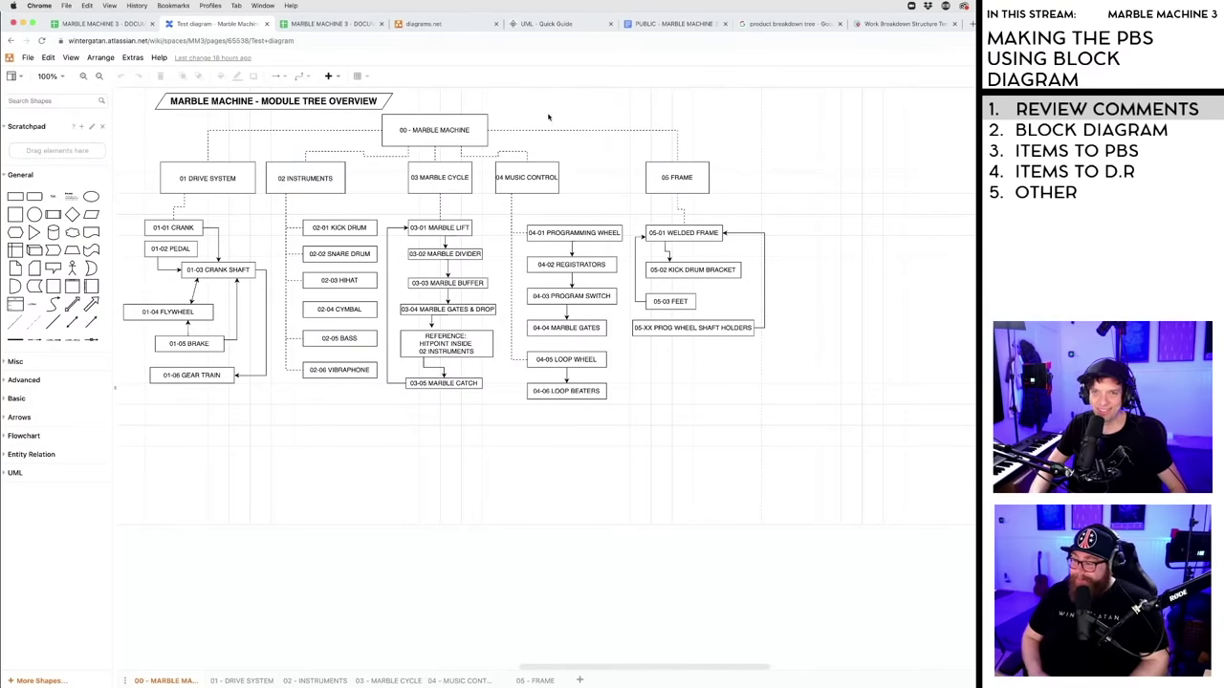
- Place a '00-01 TRANSPORTATION' box right of the 00 - MARBLE MACHINE title, widened to fit its label
{"action": "mouse_move", "coordinate": [444, 135]}
{"action": "left_mouse_down"}
{"action": "mouse_move", "coordinate": [475, 124]}
{"action": "mouse_move", "coordinate": [444, 128]}
{"action": "left_mouse_up"}
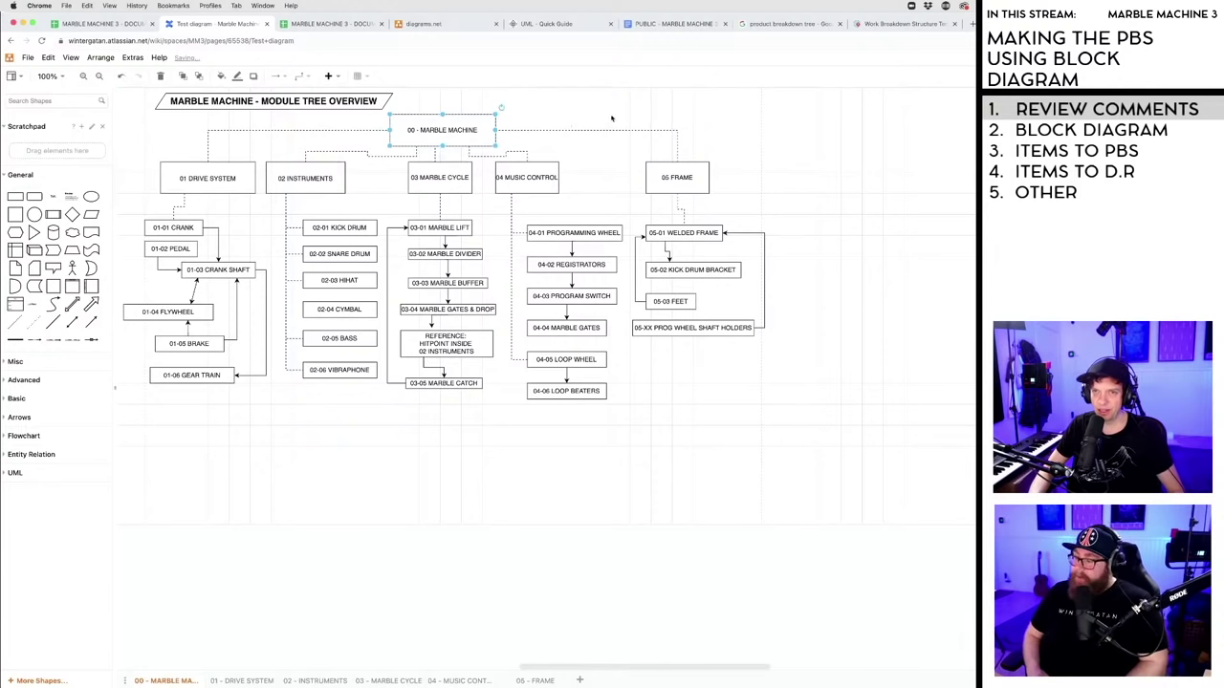
{"action": "left_click_drag", "start_coordinate": [29, 199], "coordinate": [574, 109]}
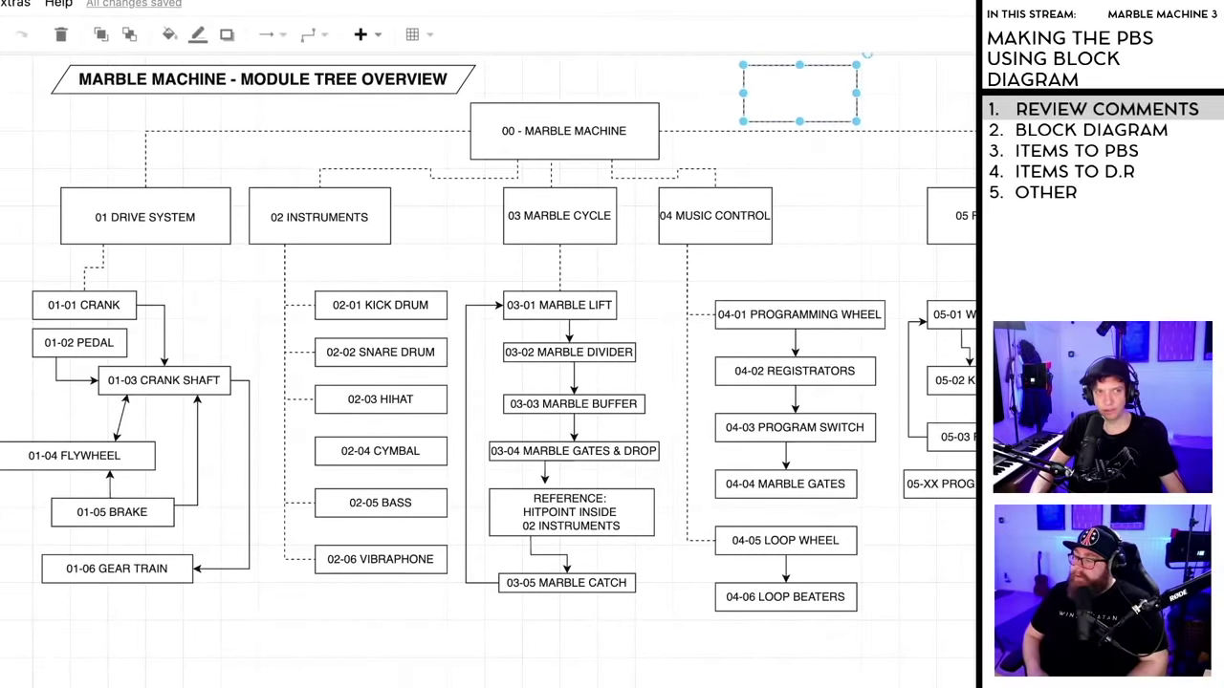
{"action": "double_click", "coordinate": [805, 98]}
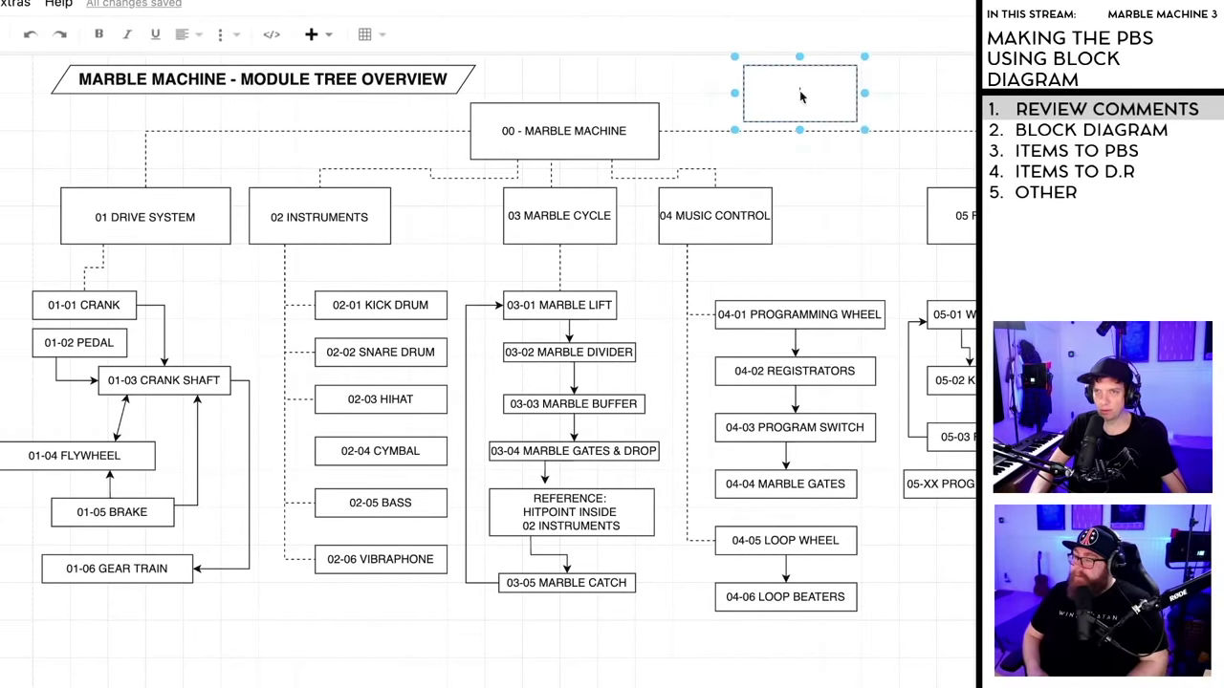
{"action": "type", "text": "00"}
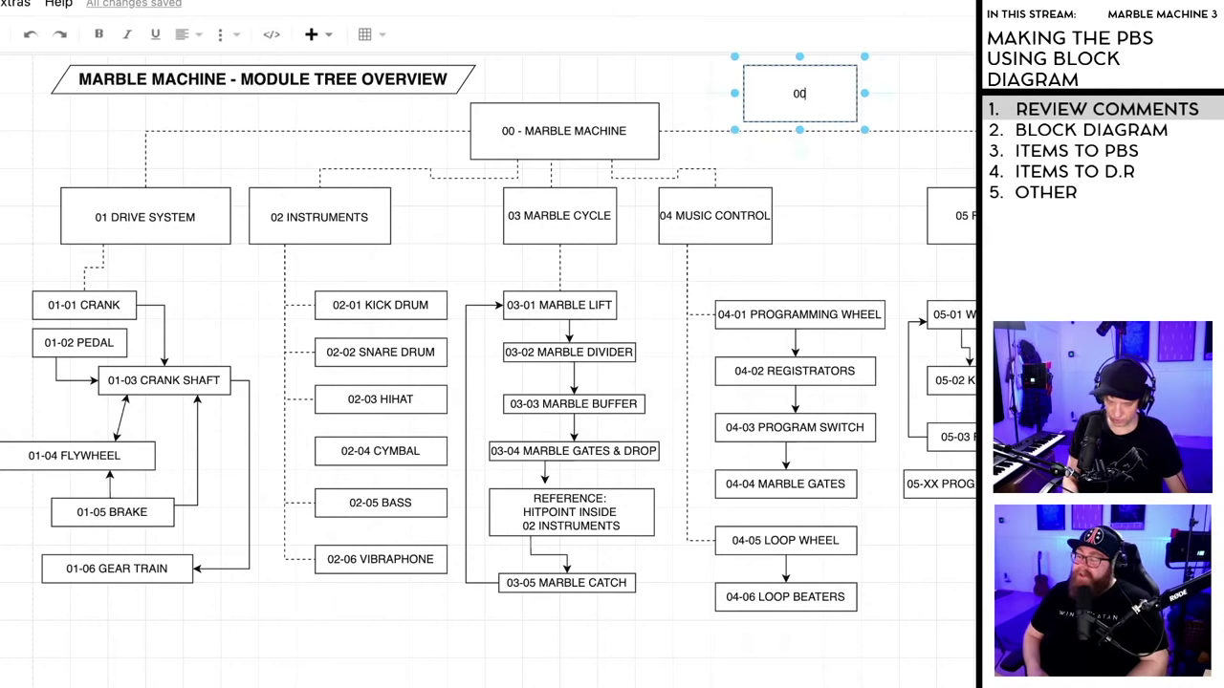
{"action": "type", "text": "-01"}
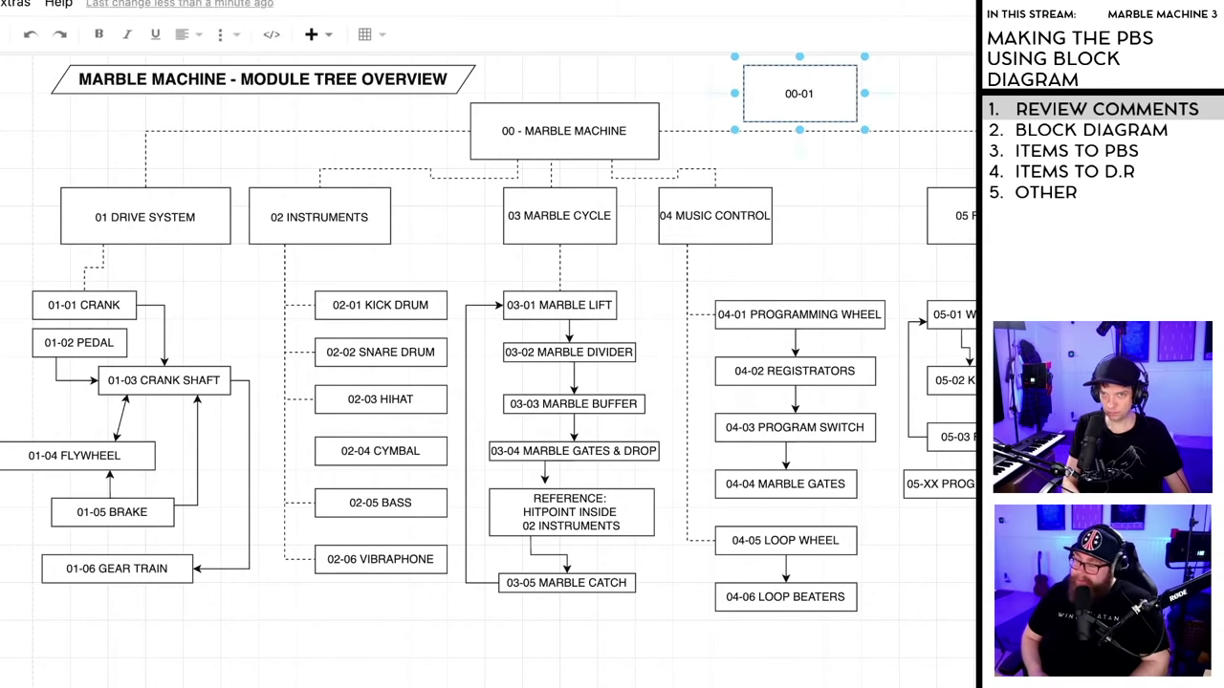
{"action": "type", "text": " TRAN"}
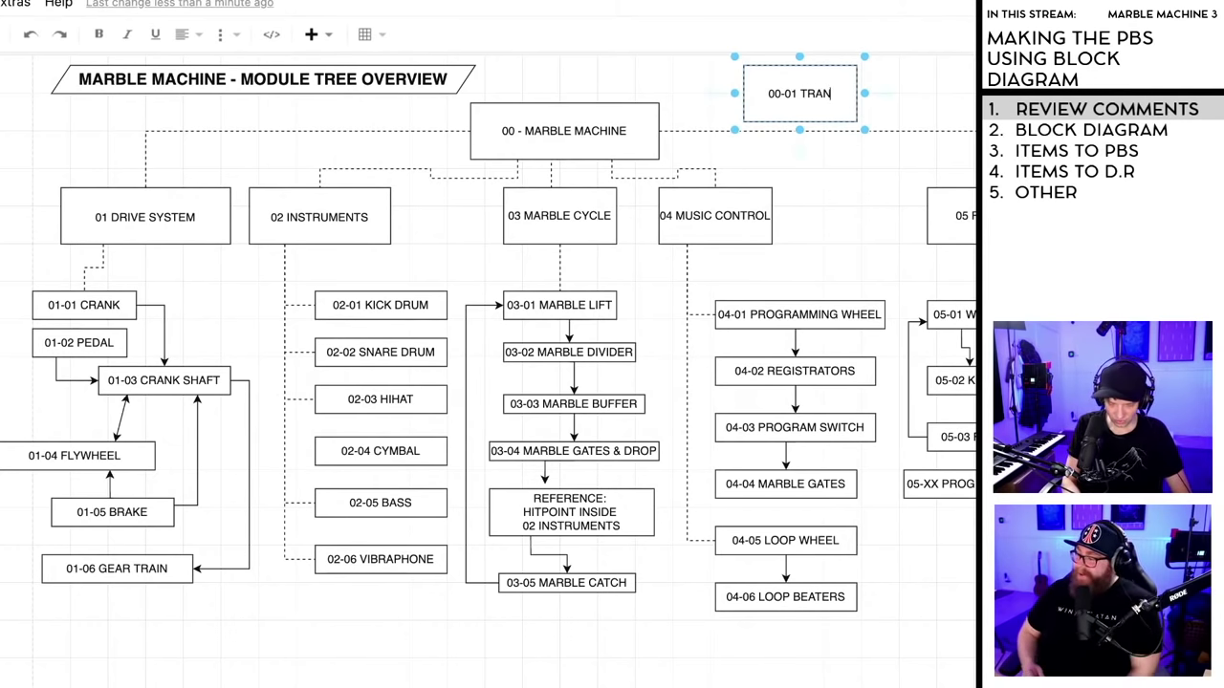
{"action": "type", "text": "SFORTATION"}
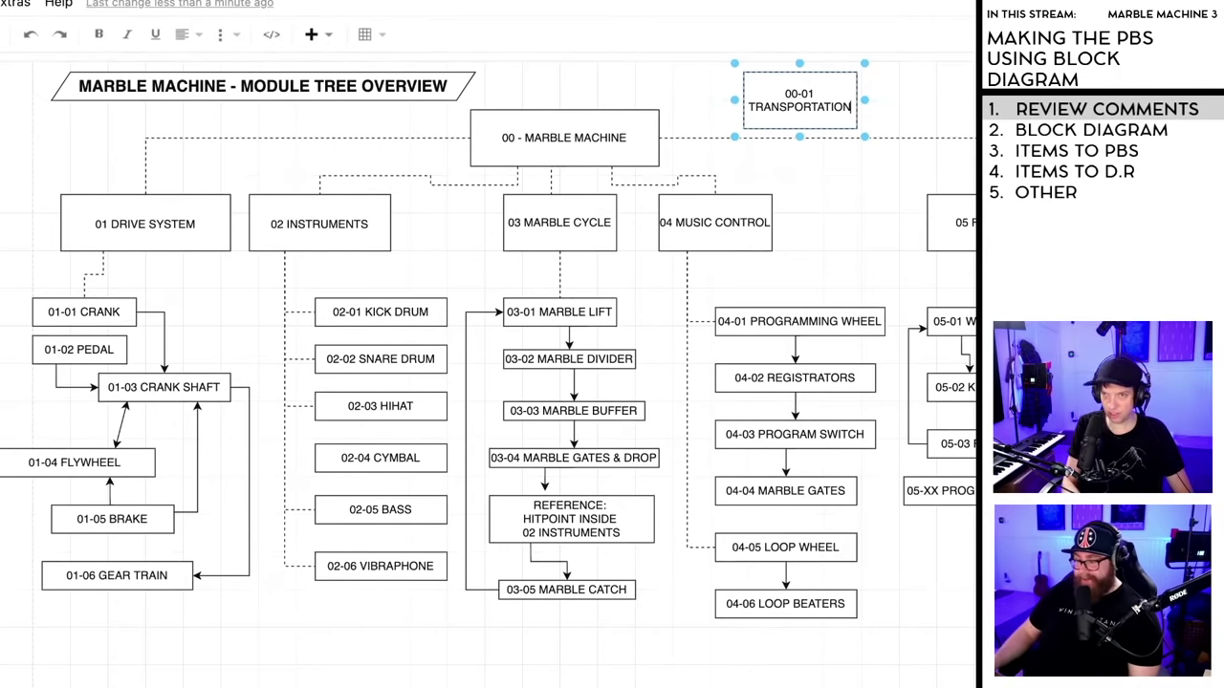
{"action": "key", "text": "Escape"}
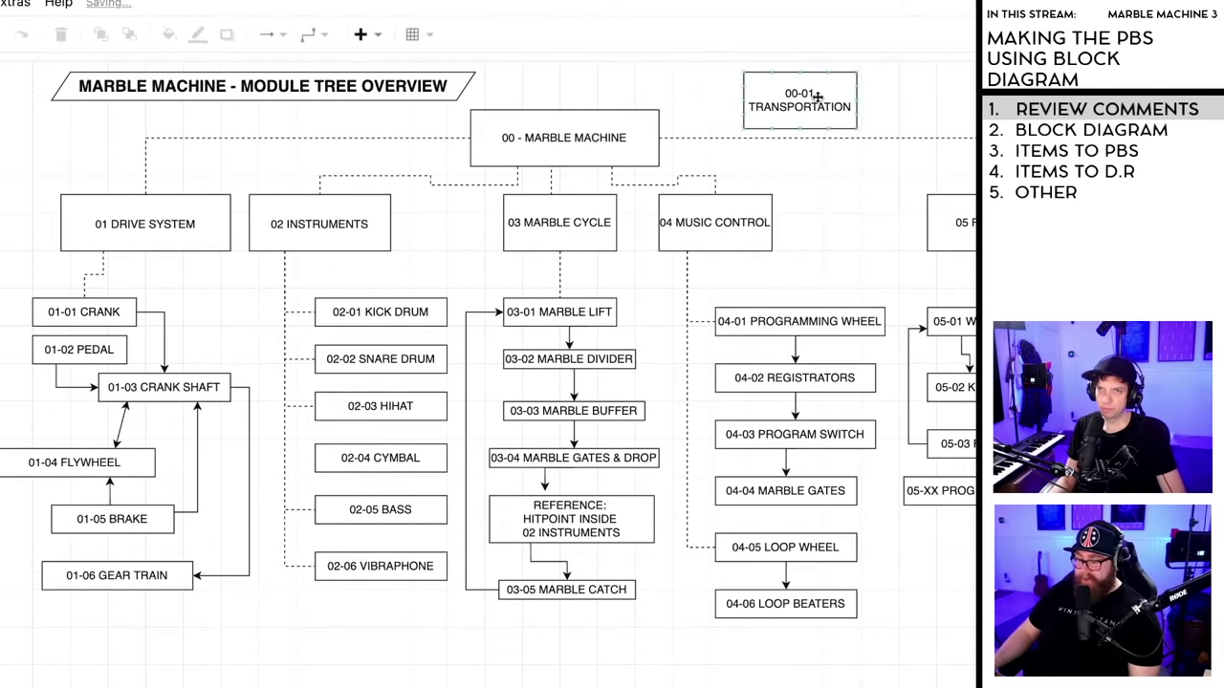
{"action": "left_click_drag", "start_coordinate": [857, 100], "coordinate": [943, 97]}
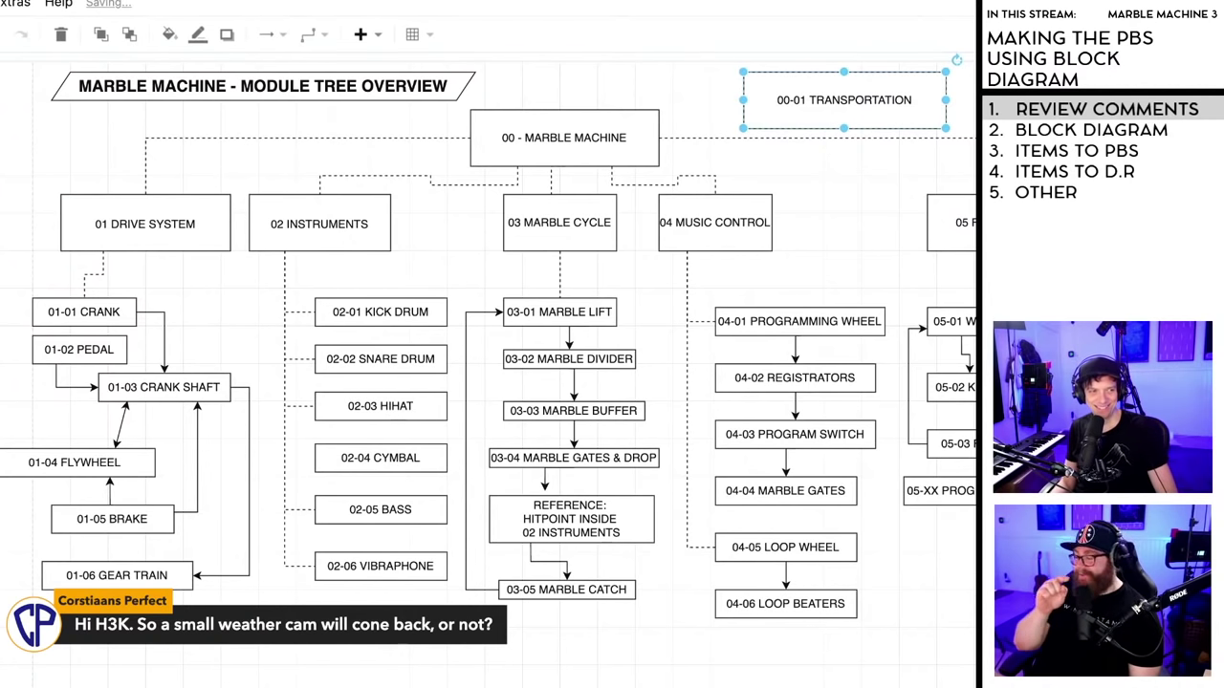
- Halve the 00-01 TRANSPORTATION box's height and shift it right toward 05 FRAME
{"action": "key", "text": "Escape"}
{"action": "left_click_drag", "start_coordinate": [815, 107], "coordinate": [875, 107]}
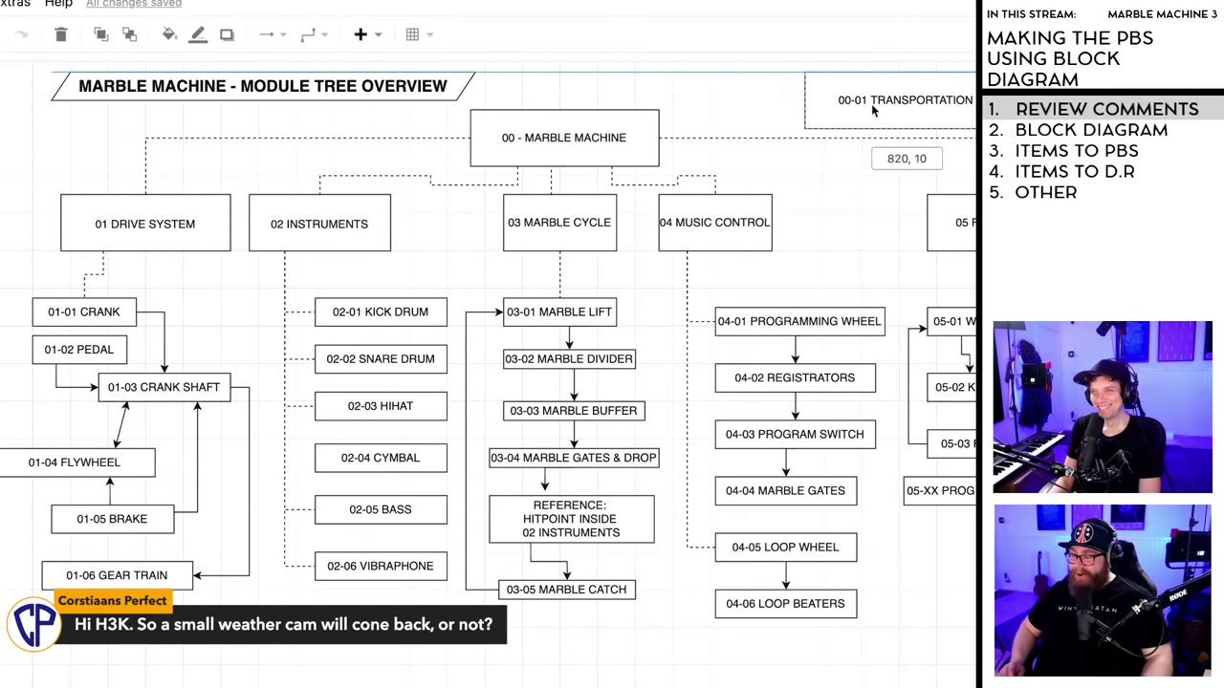
{"action": "left_click_drag", "start_coordinate": [872, 110], "coordinate": [782, 110]}
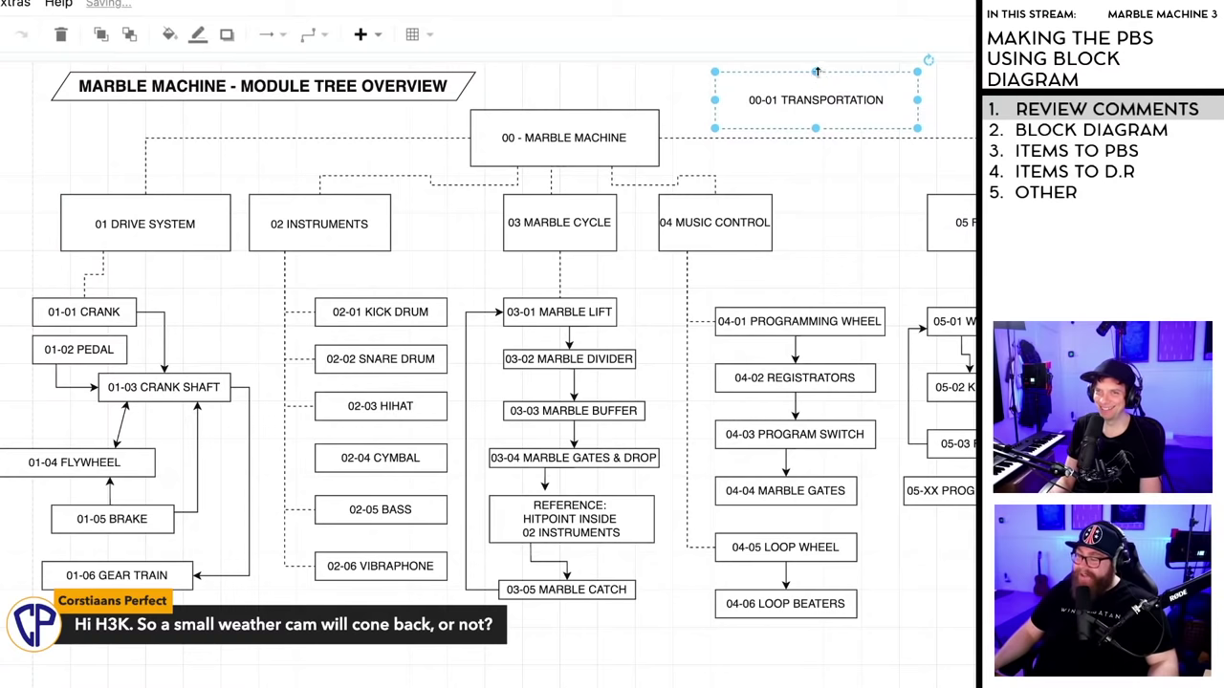
{"action": "left_click_drag", "start_coordinate": [816, 71], "coordinate": [859, 106]}
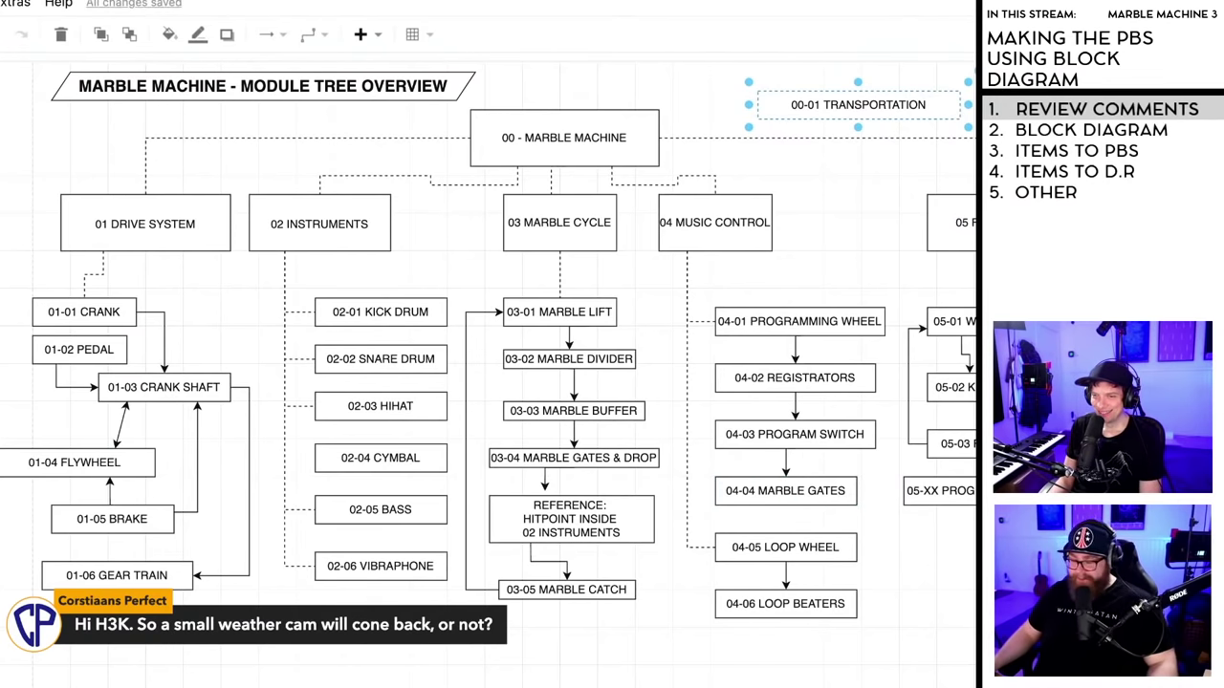
{"action": "scroll", "coordinate": [488, 373], "scroll_direction": "right", "scroll_amount": 3}
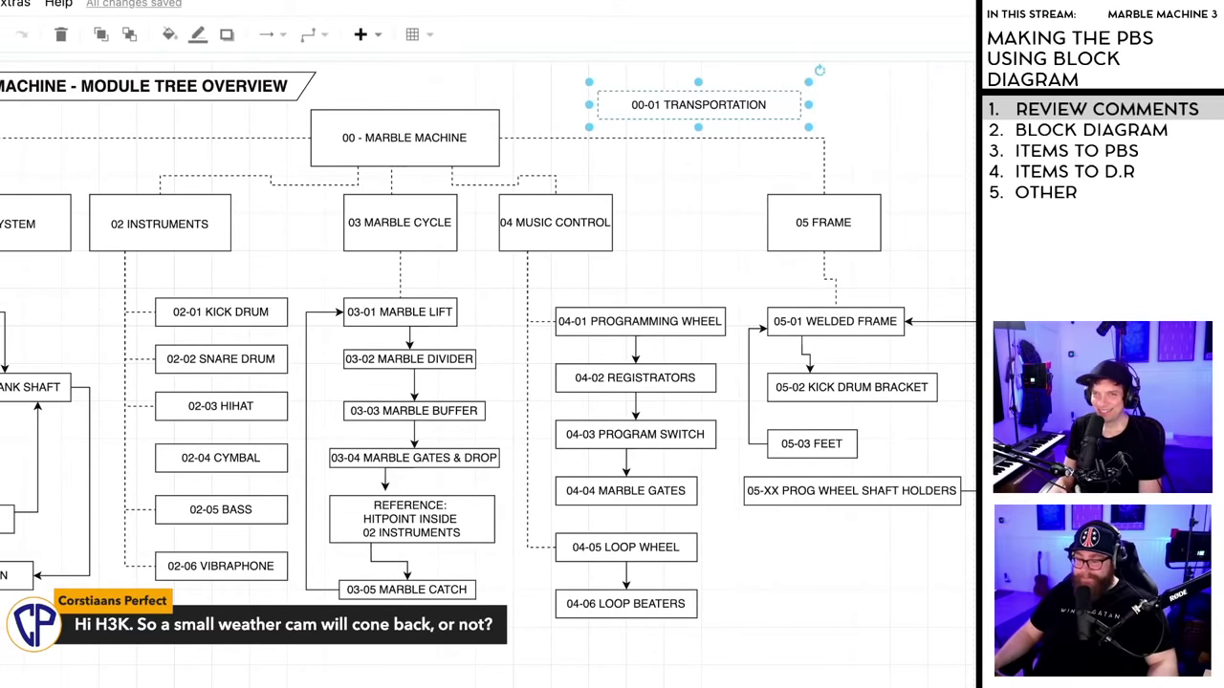
{"action": "left_click_drag", "start_coordinate": [654, 104], "coordinate": [824, 106]}
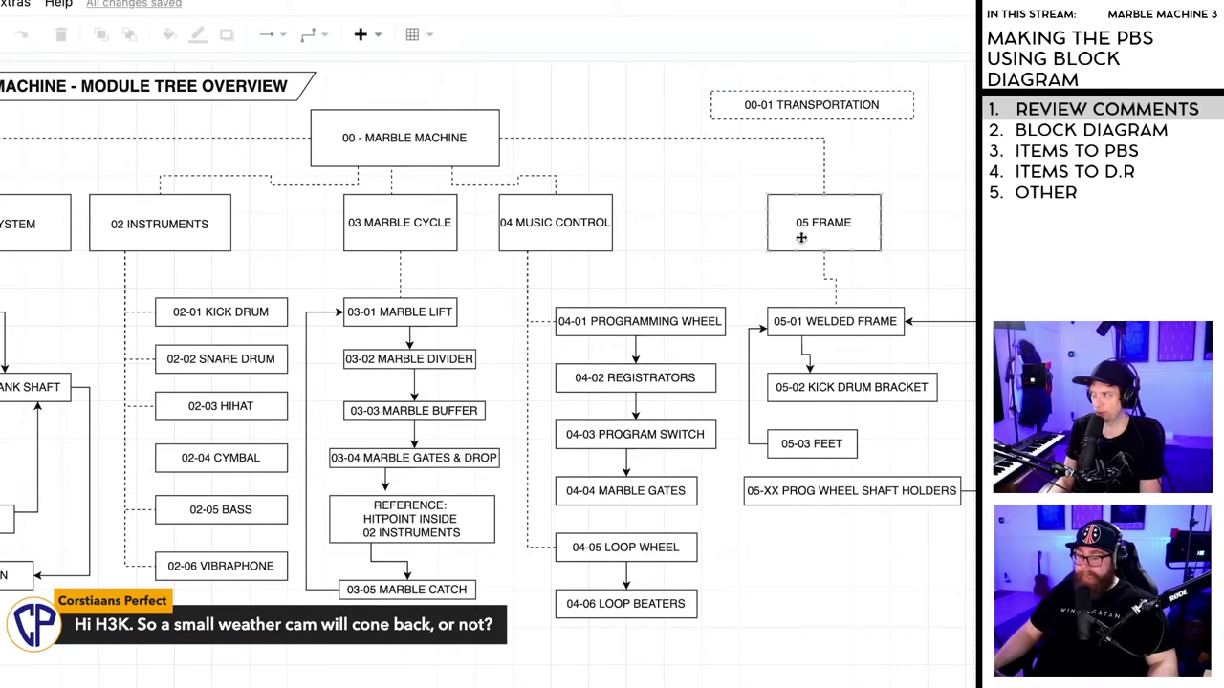
{"action": "left_click", "coordinate": [829, 110]}
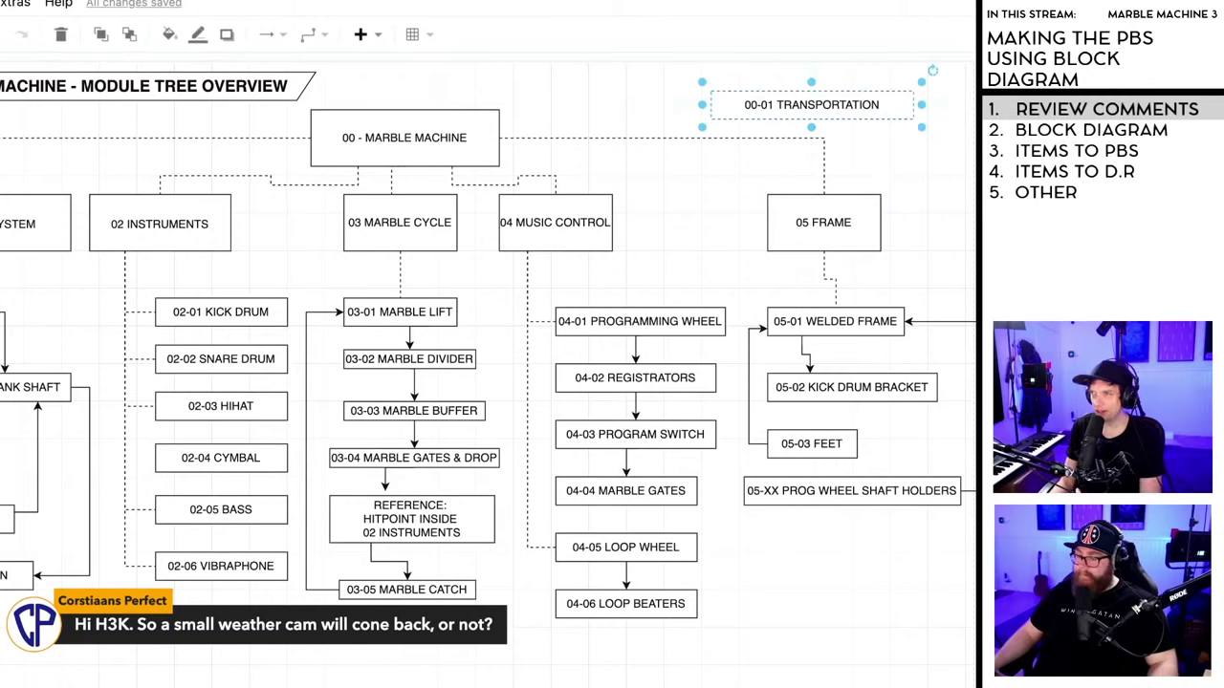
{"action": "left_click", "coordinate": [468, 219]}
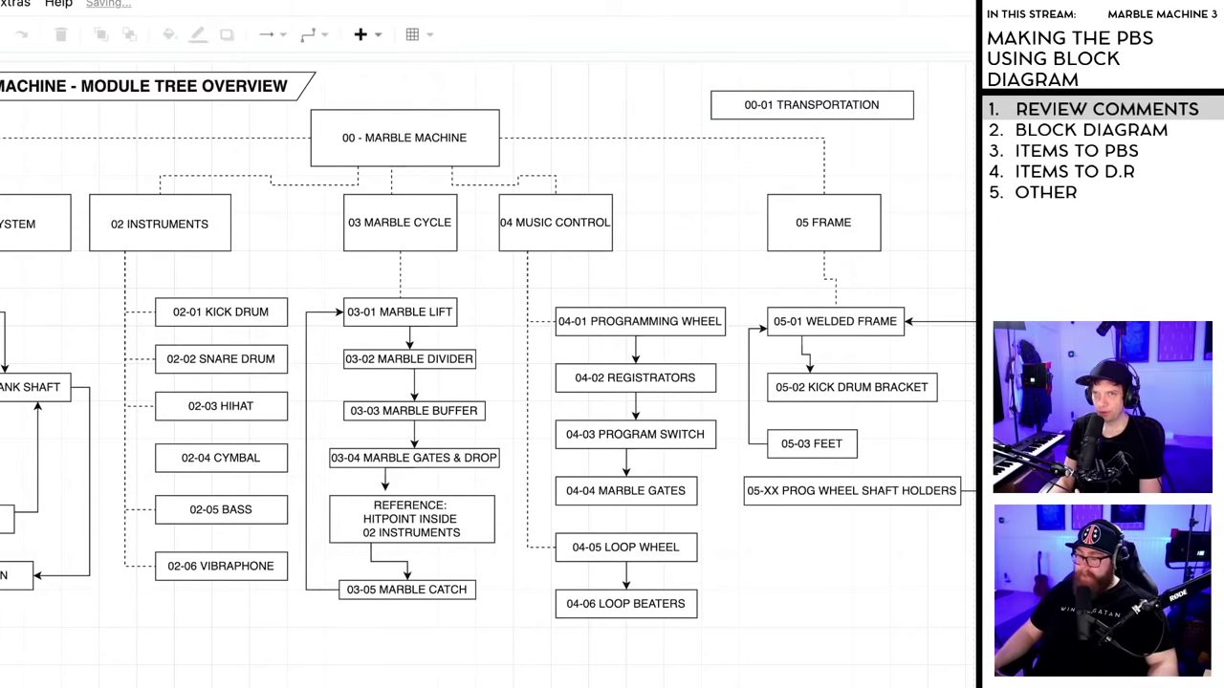
- Draw an arrow from 00 - MARBLE MACHINE to 00-01 TRANSPORTATION
{"action": "left_click_drag", "start_coordinate": [506, 132], "coordinate": [713, 105]}
{"action": "left_click", "coordinate": [716, 133]}
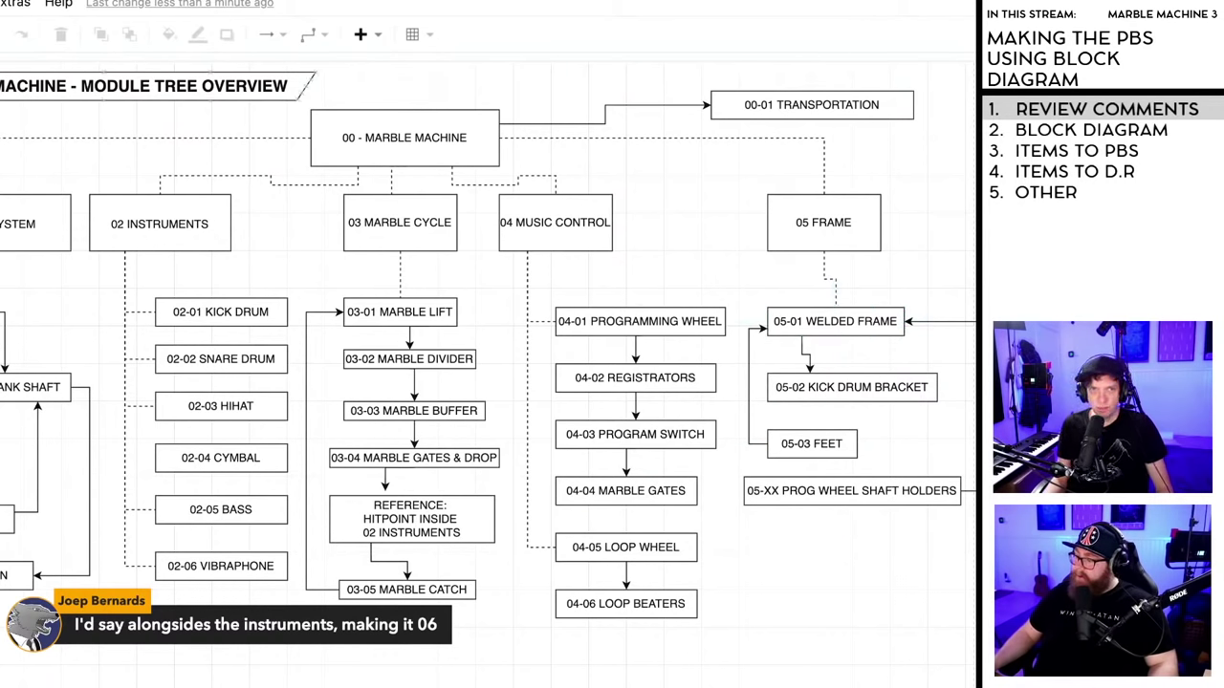
{"action": "key", "text": "ctrl+Tab"}
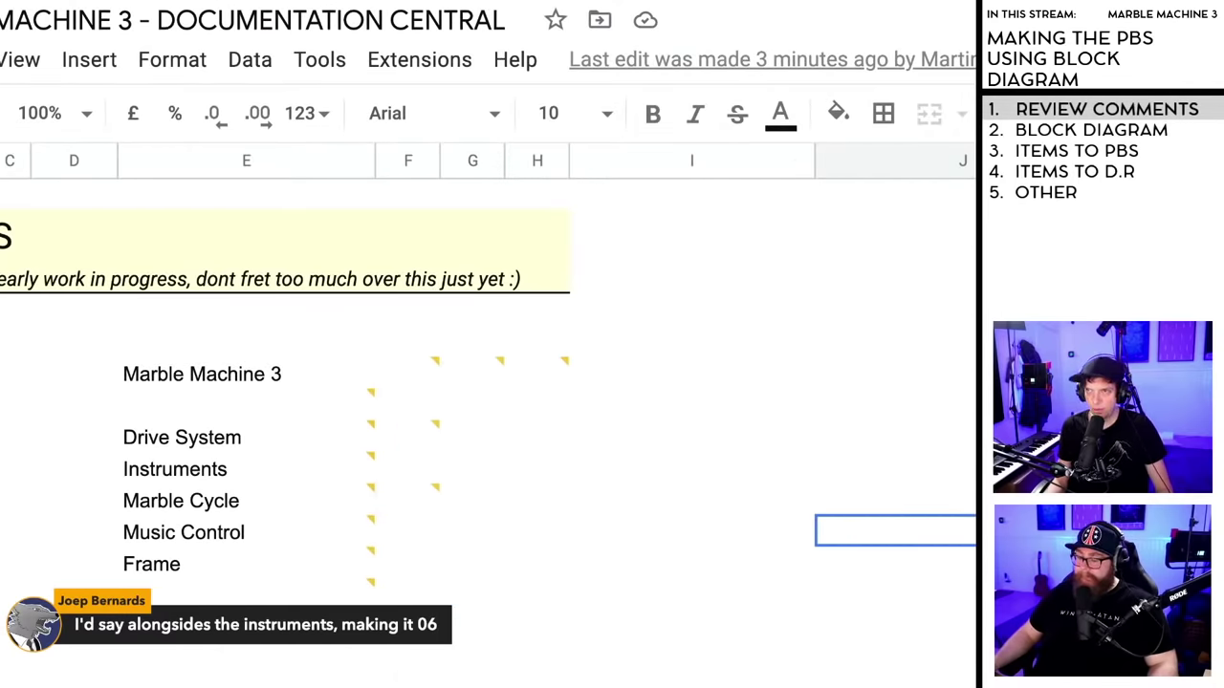
{"action": "key", "text": "ctrl+Tab"}
{"action": "key", "text": "ctrl+Tab"}
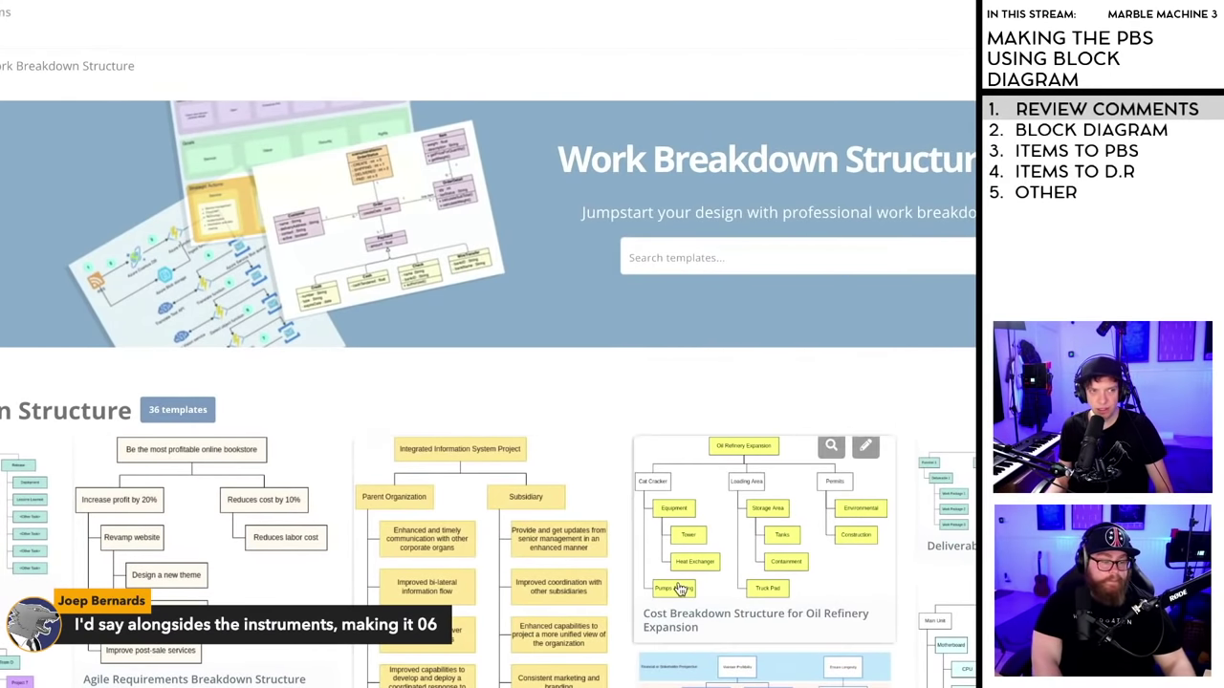
- Scroll through the WBS templates and glance over the Documentation Central spreadsheet comments
{"action": "scroll", "coordinate": [719, 610], "scroll_direction": "down", "scroll_amount": 3}
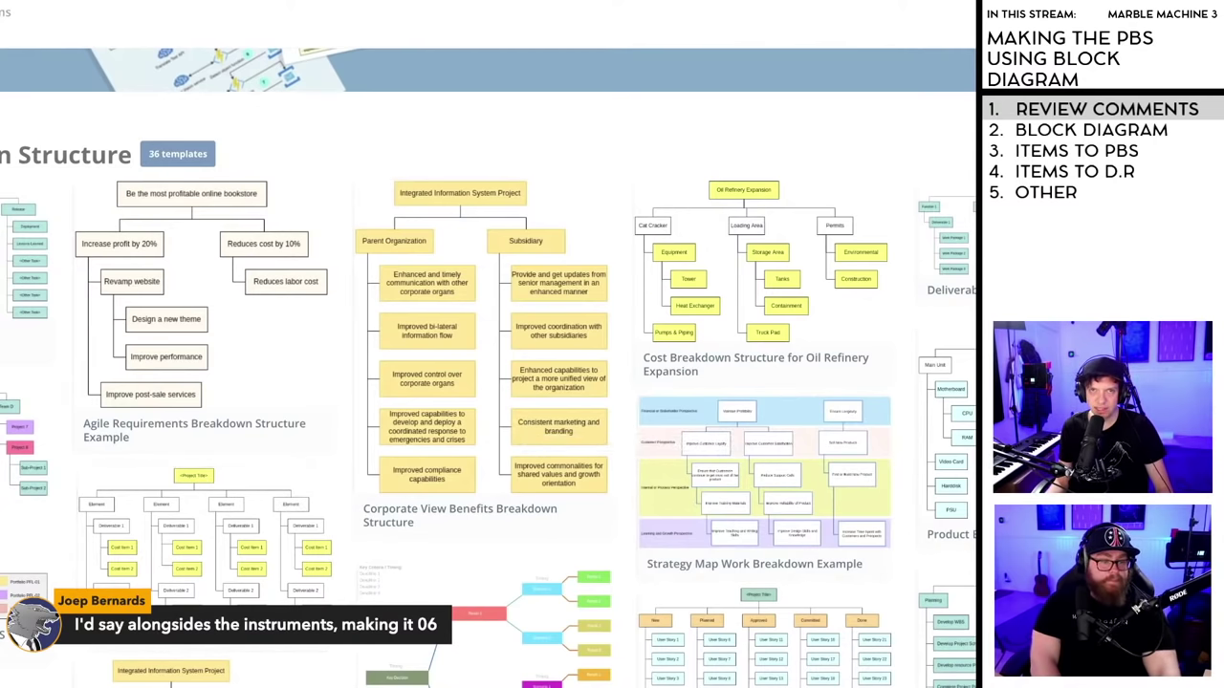
{"action": "key", "text": "ctrl+Tab"}
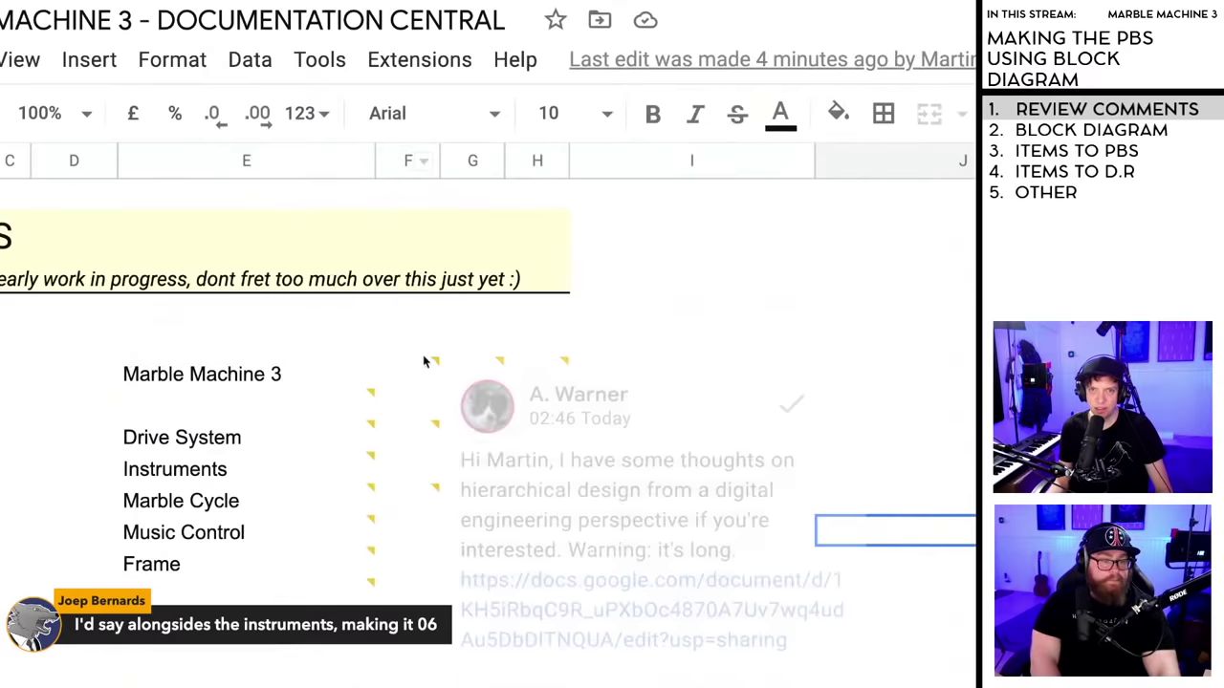
{"action": "mouse_move", "coordinate": [239, 467]}
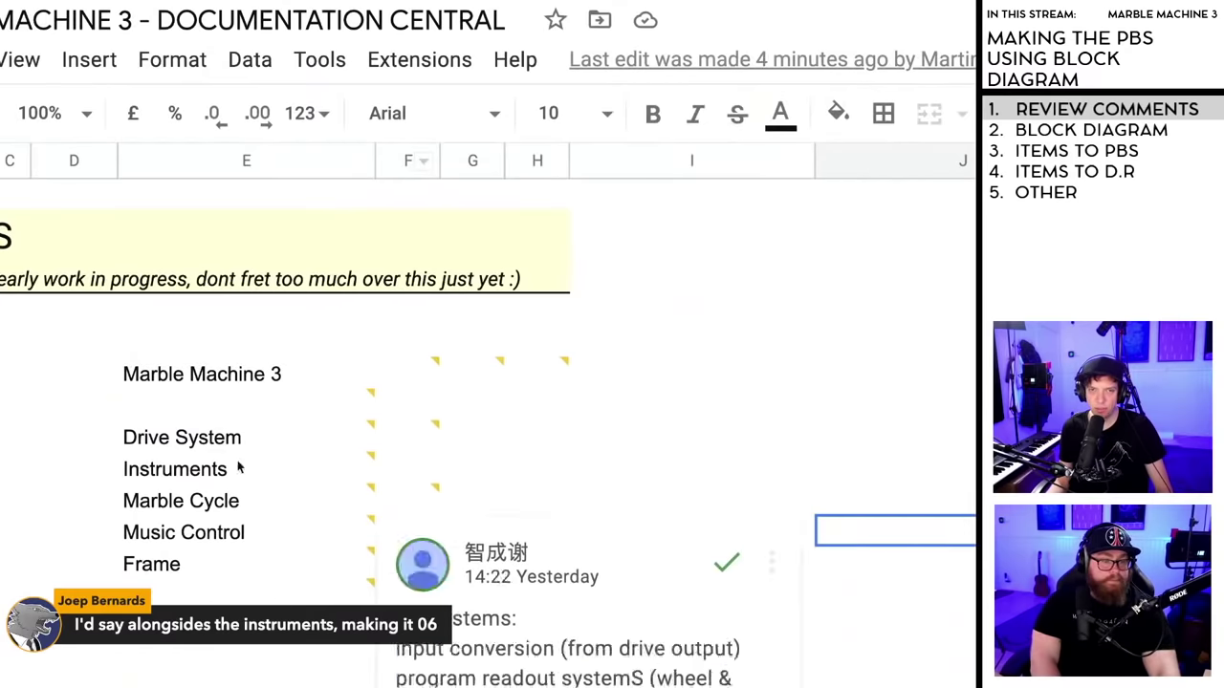
{"action": "mouse_move", "coordinate": [179, 442]}
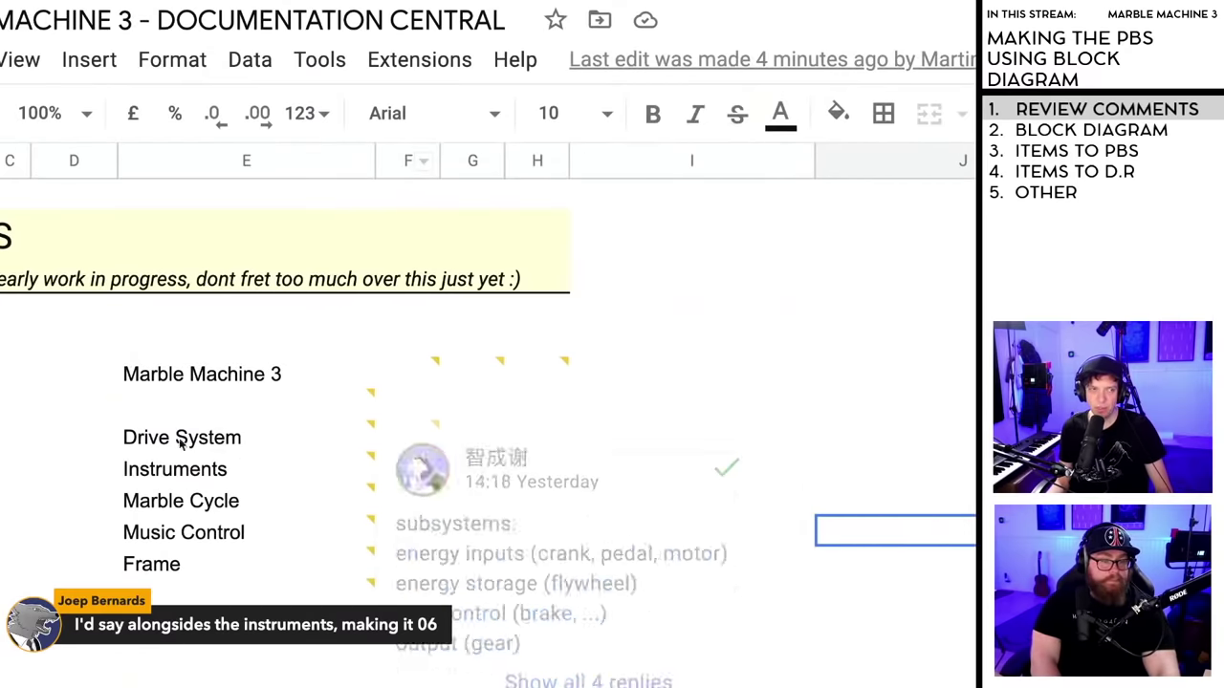
{"action": "key", "text": "ctrl+Tab"}
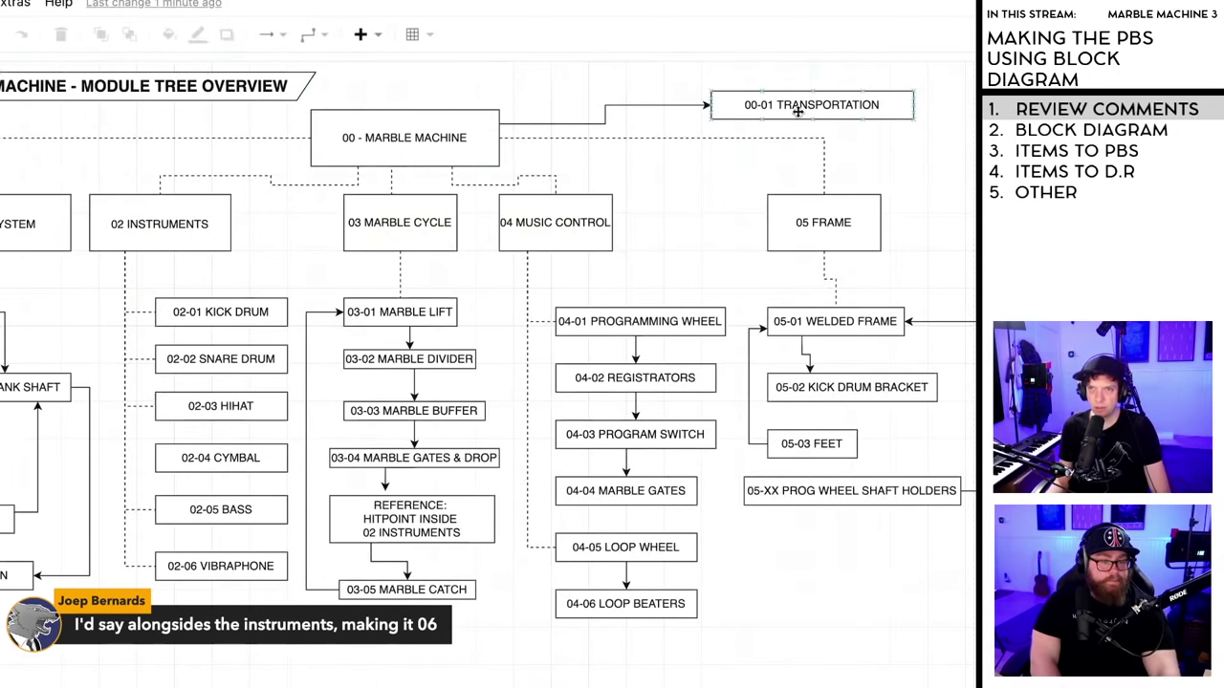
- Delete the 00-01 TRANSPORTATION box and its arrow, and relabel a box '06 REPROGRAMMING AND EXTRAS'
{"action": "left_click", "coordinate": [786, 106]}
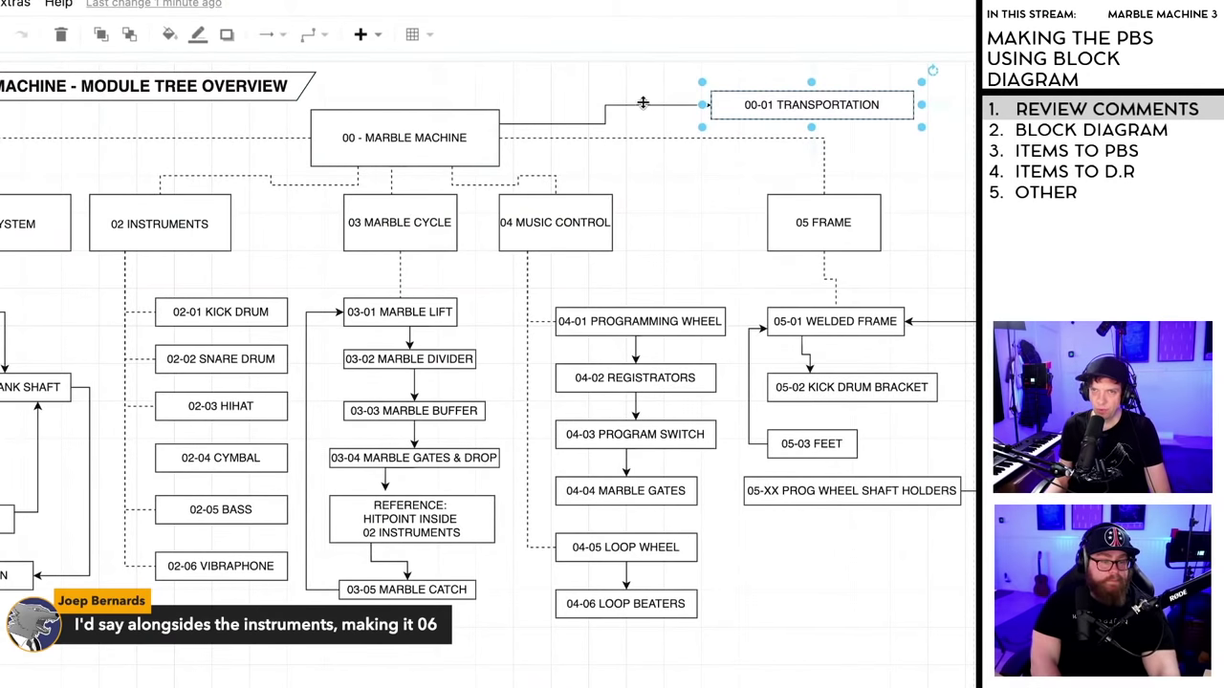
{"action": "left_click", "coordinate": [643, 102]}
{"action": "key", "text": "Delete"}
{"action": "left_click", "coordinate": [811, 106]}
{"action": "key", "text": "Delete"}
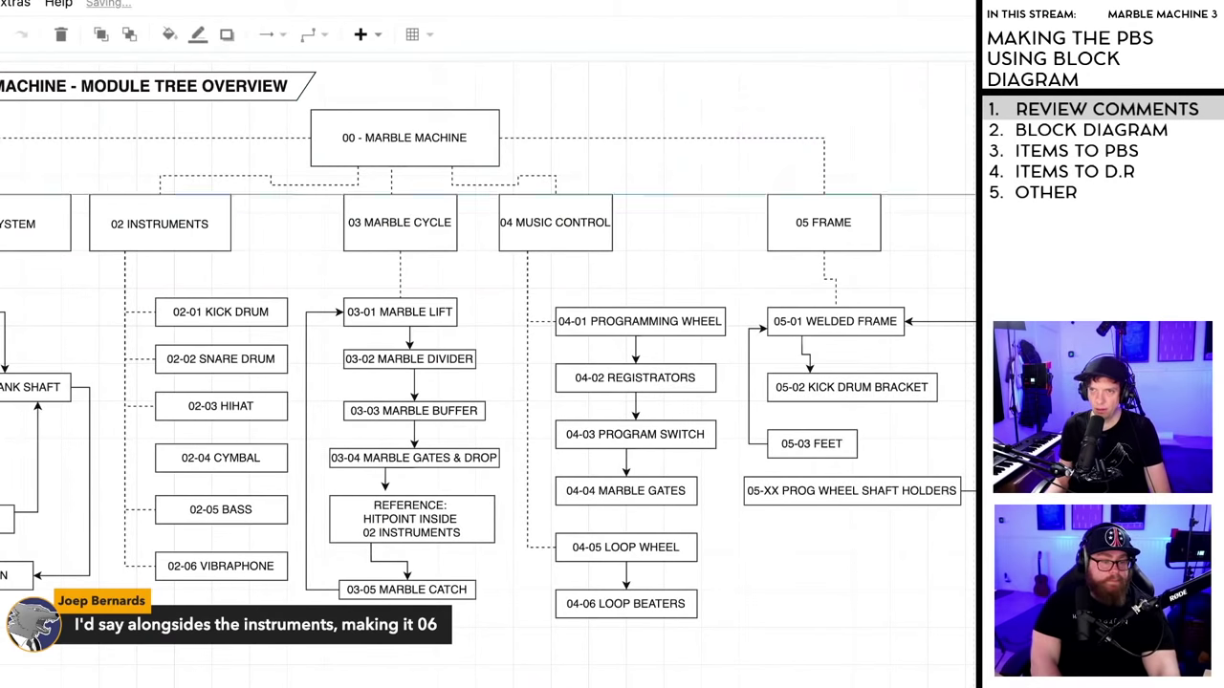
{"action": "key", "text": "F2"}
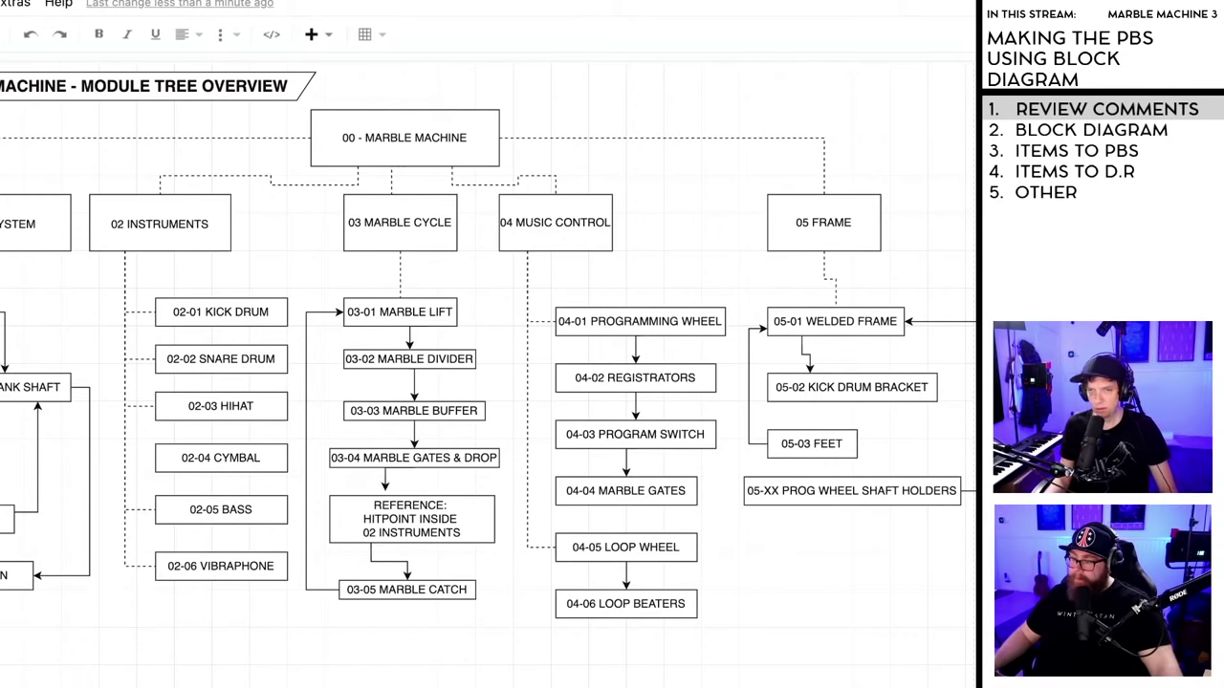
{"action": "key", "text": "Escape"}
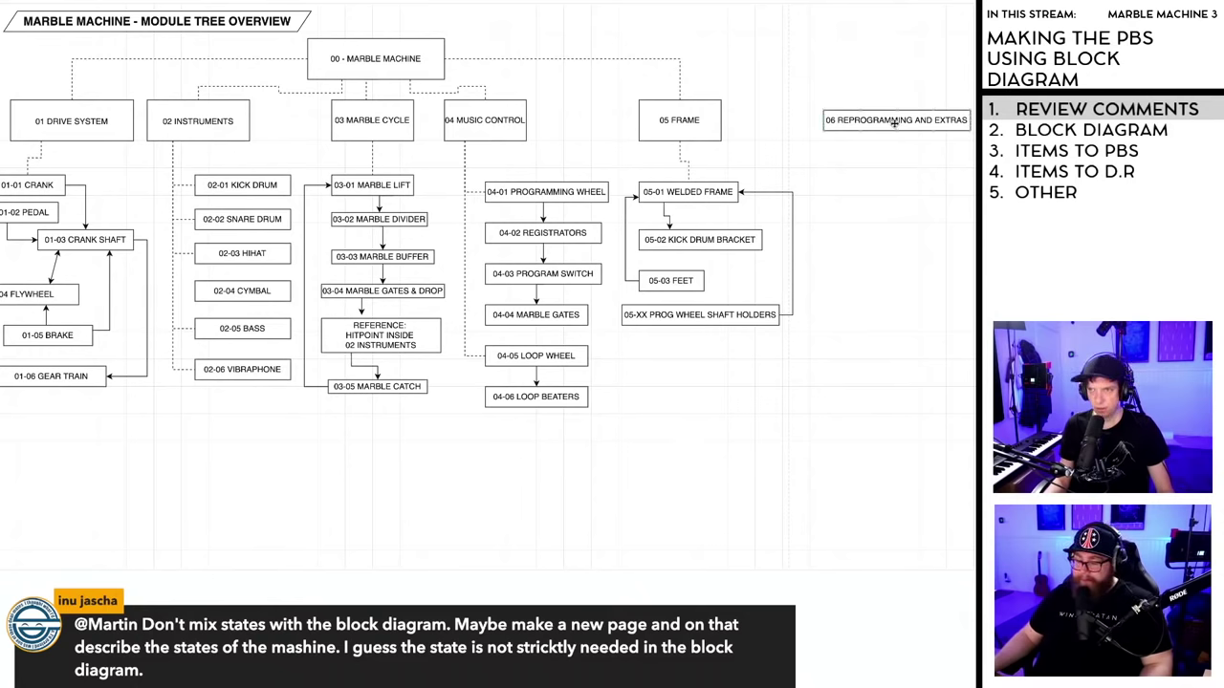
- Move the 06 REPROGRAMMING AND EXTRAS box into the module row and resize it to 215 x 60
{"action": "left_click_drag", "start_coordinate": [895, 121], "coordinate": [871, 111]}
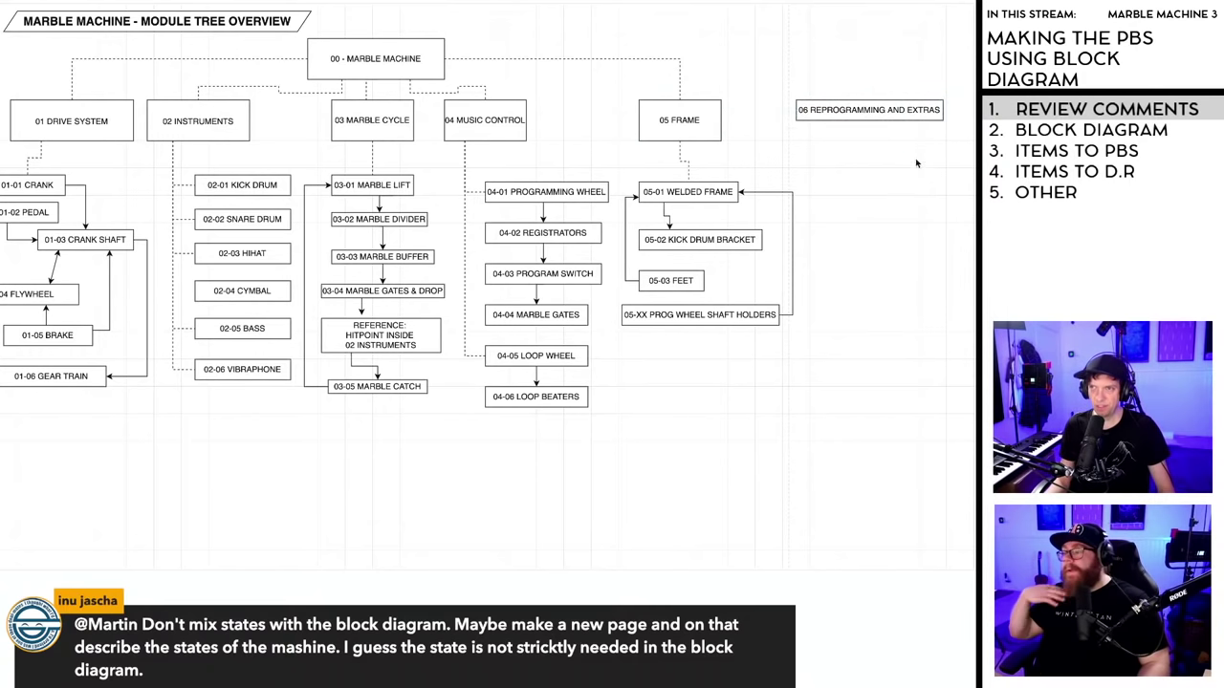
{"action": "left_click", "coordinate": [873, 110]}
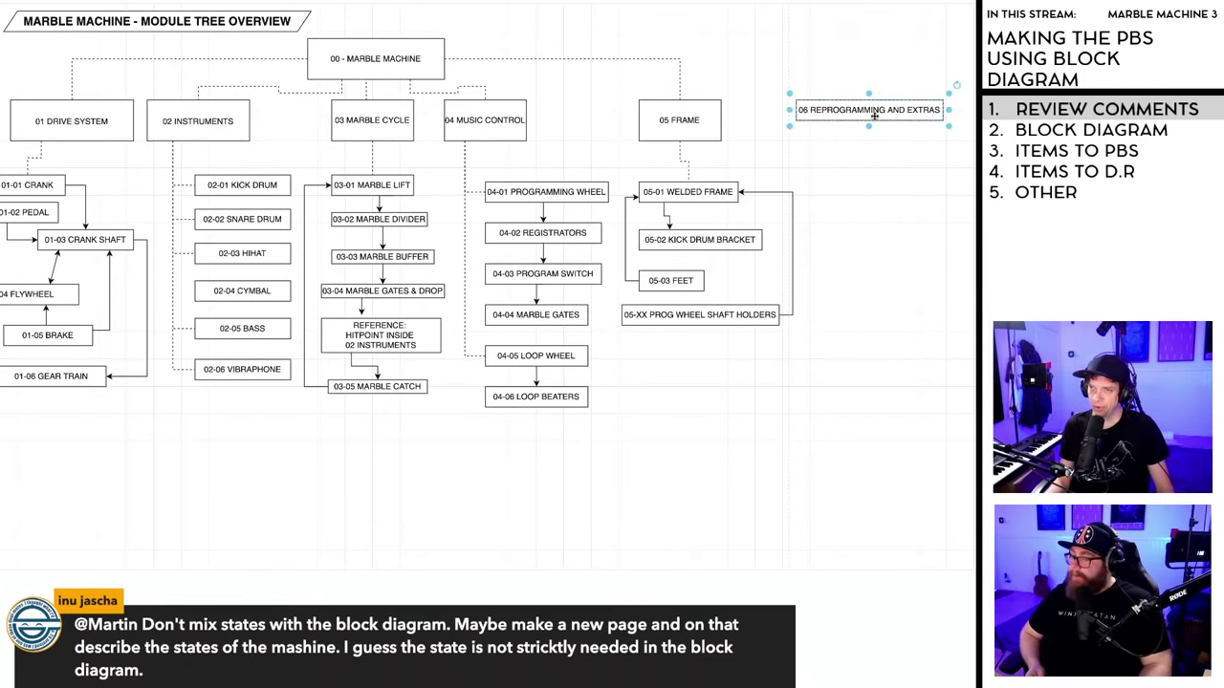
{"action": "left_click", "coordinate": [901, 170]}
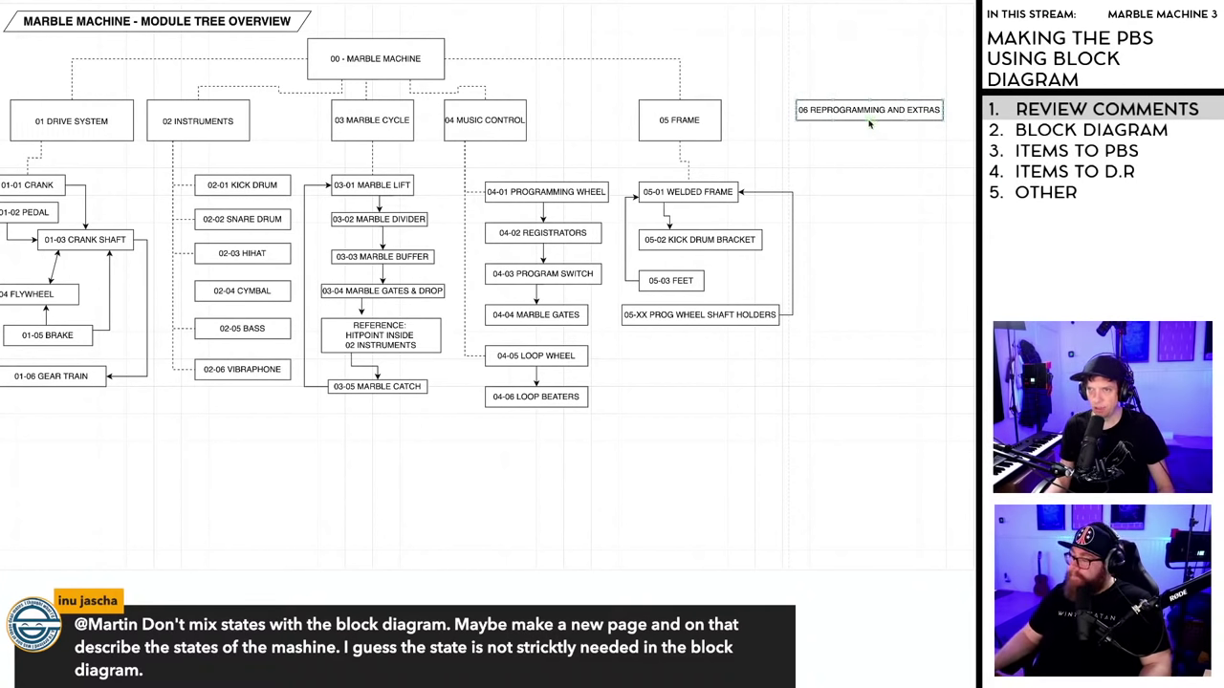
{"action": "left_click_drag", "start_coordinate": [868, 136], "coordinate": [868, 141]}
{"action": "key", "text": "ctrl+z"}
{"action": "left_click", "coordinate": [866, 109]}
{"action": "left_click", "coordinate": [972, 195]}
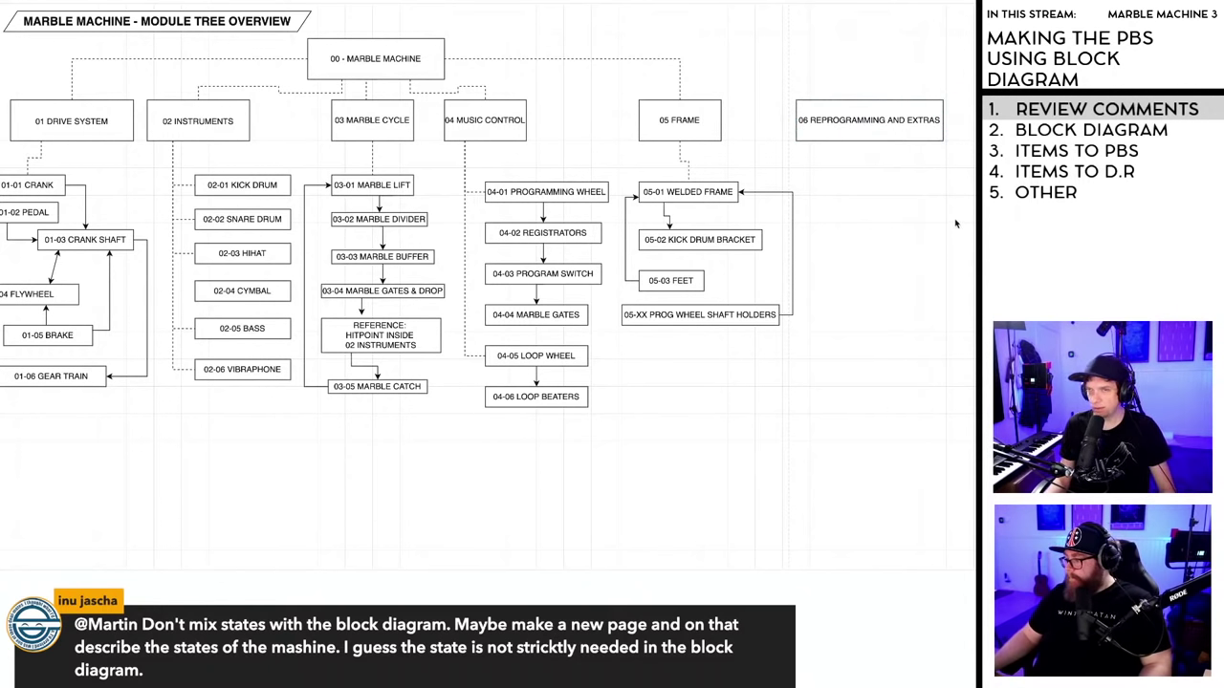
{"action": "left_click", "coordinate": [874, 122]}
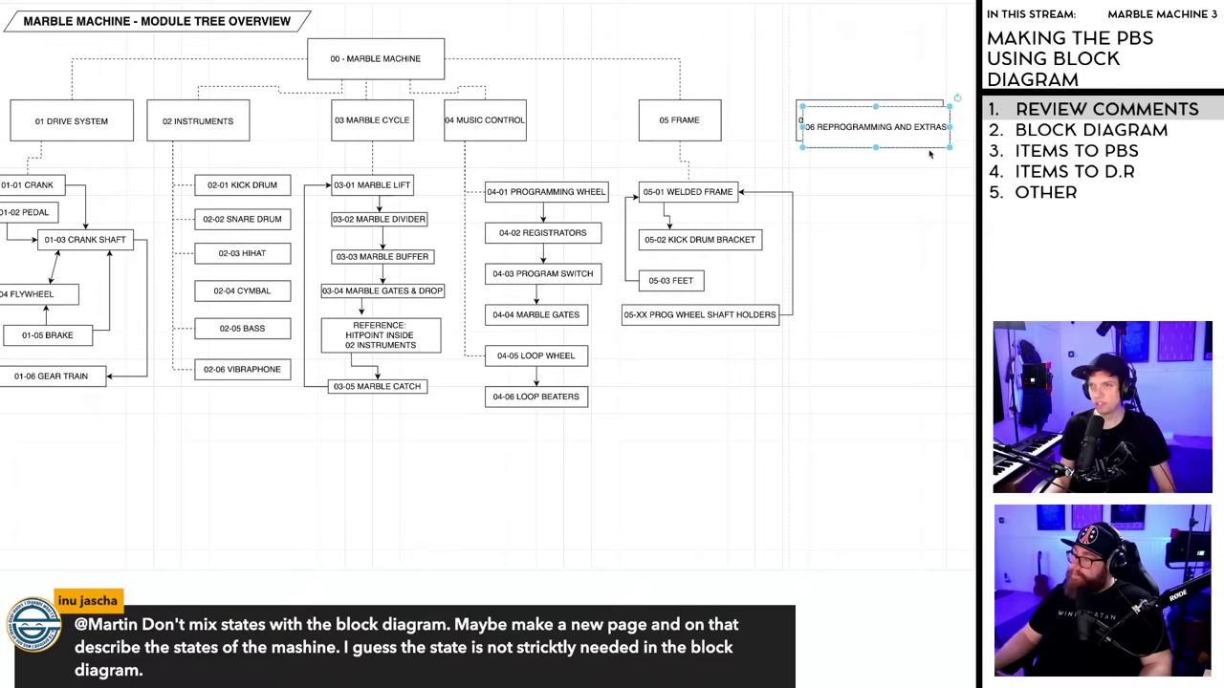
- Duplicate the 06 box as '07 TRANSPORTATION' and slide 06 REPROGRAMMING AND EXTRAS left
{"action": "left_click_drag", "start_coordinate": [874, 123], "coordinate": [845, 45]}
{"action": "double_click", "coordinate": [844, 44]}
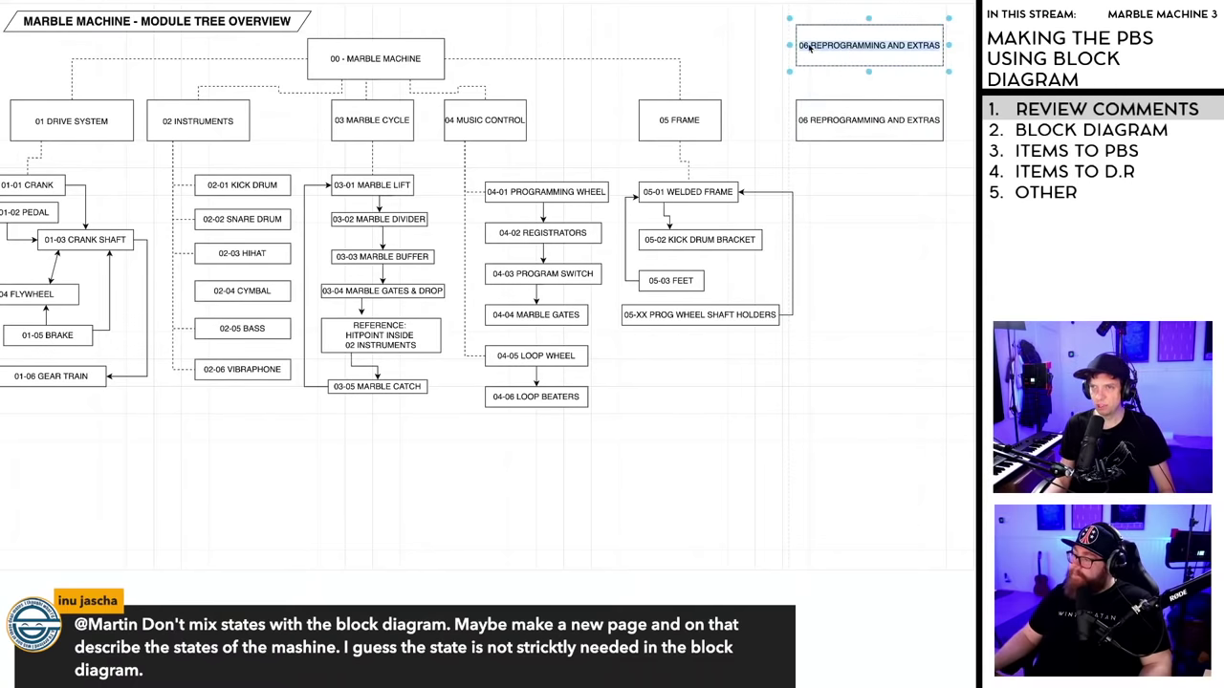
{"action": "type", "text": "07"}
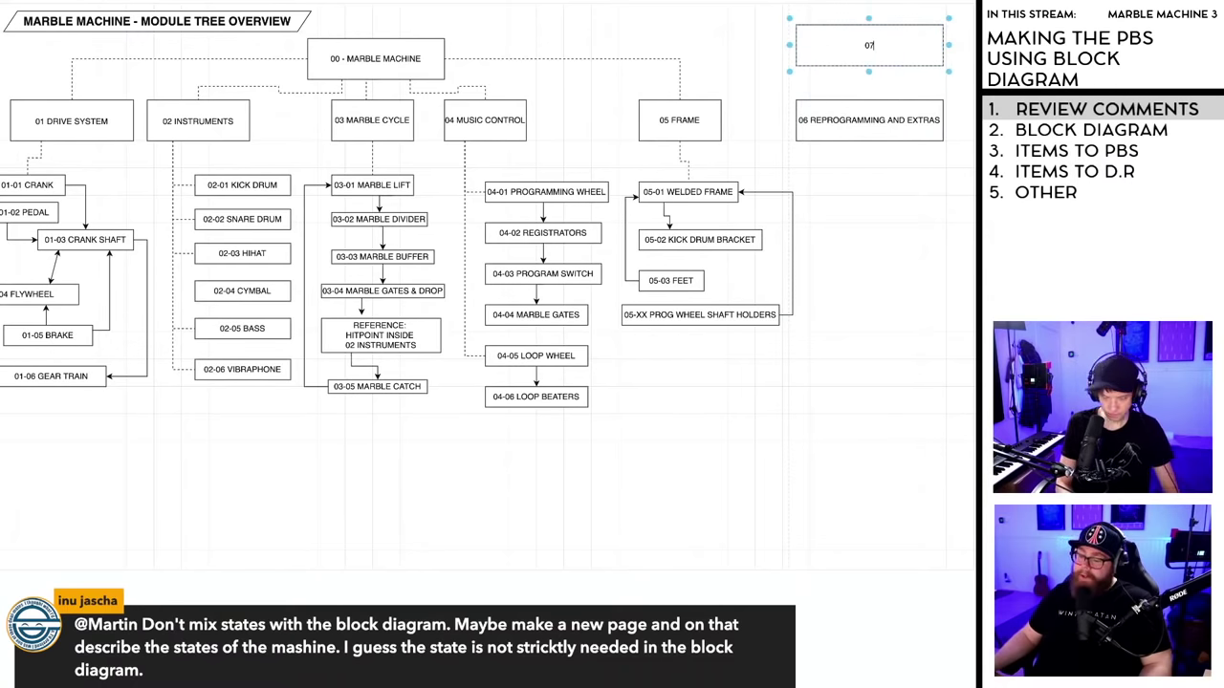
{"action": "type", "text": " TRANSPORTATI"}
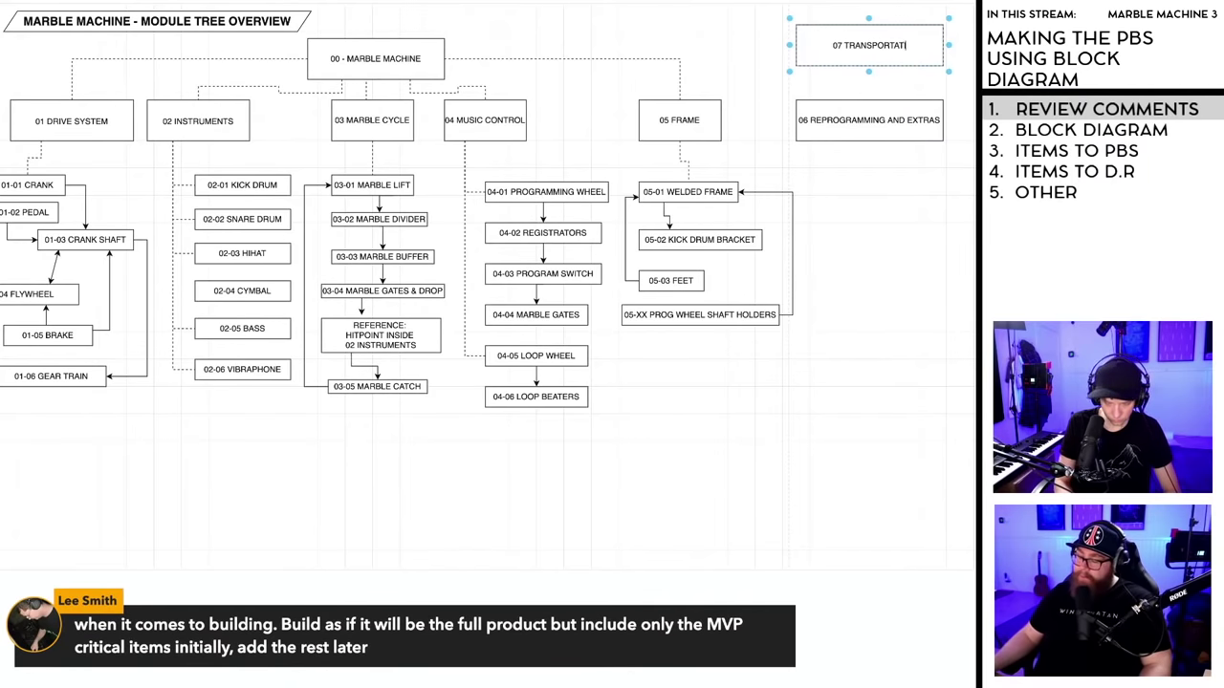
{"action": "type", "text": "ON"}
{"action": "left_click", "coordinate": [952, 114]}
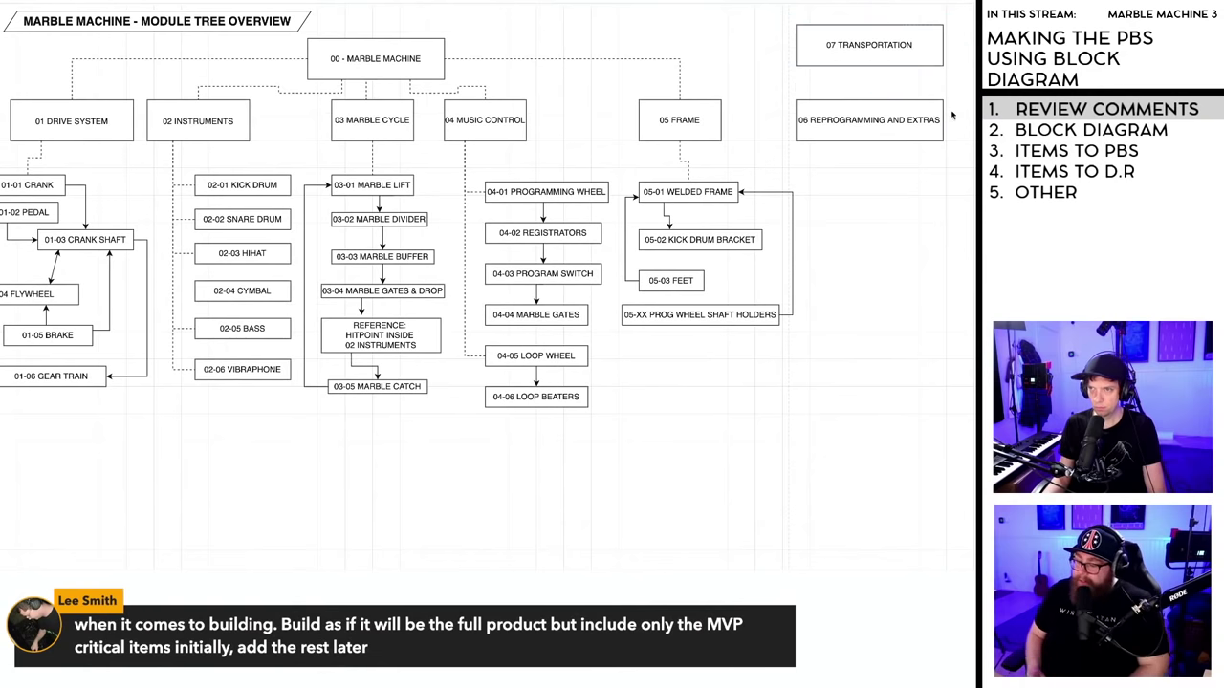
{"action": "left_click", "coordinate": [873, 45]}
{"action": "key", "text": "Delete"}
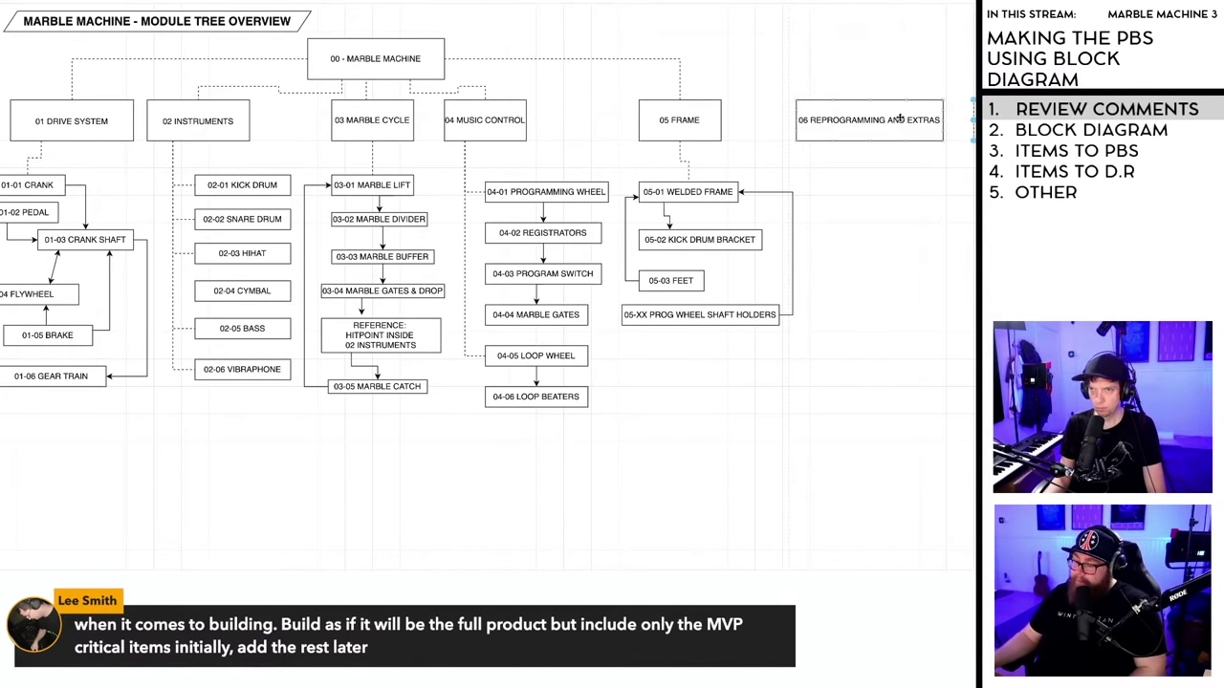
{"action": "left_click_drag", "start_coordinate": [899, 117], "coordinate": [858, 122]}
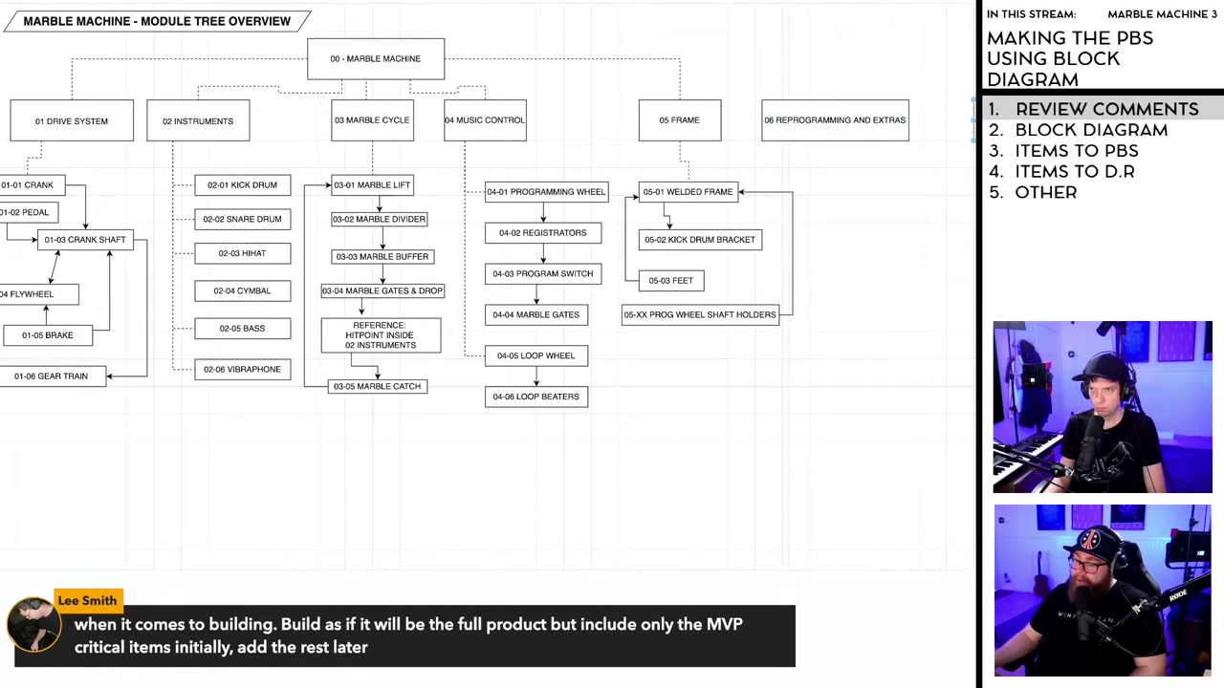
{"action": "key", "text": "Escape"}
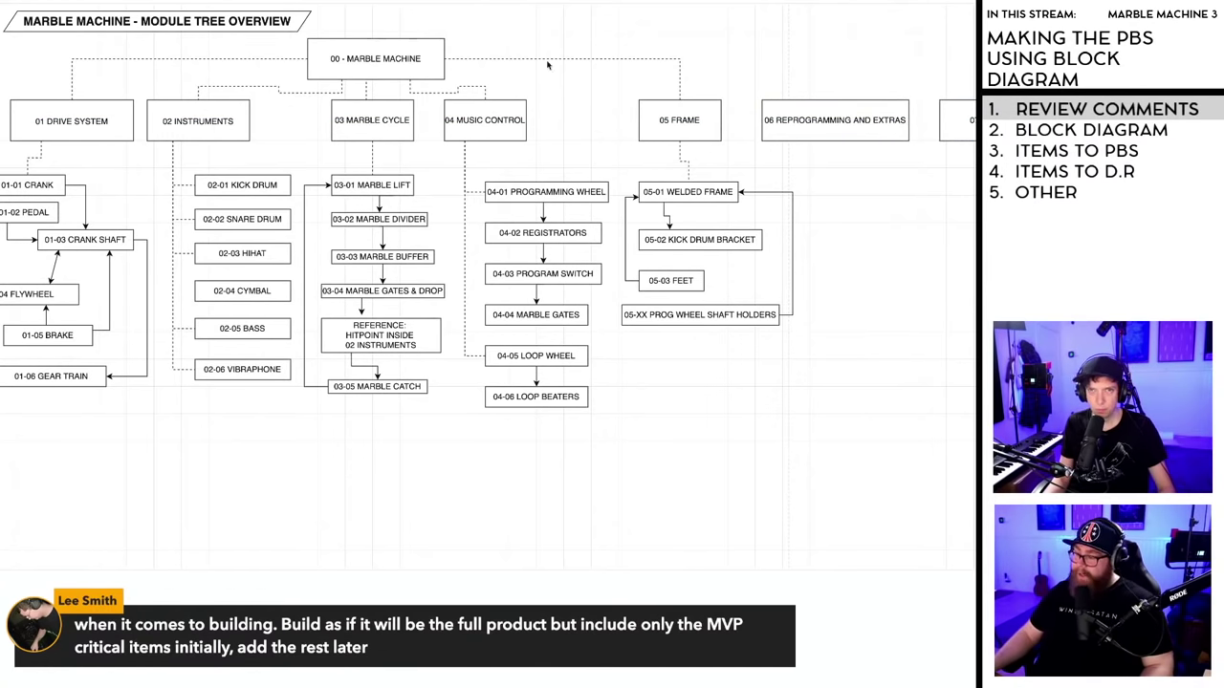
- Run dashed connectors from 00 - MARBLE MACHINE's edge to the 06 and 07 module boxes
{"action": "left_click_drag", "start_coordinate": [444, 59], "coordinate": [834, 99]}
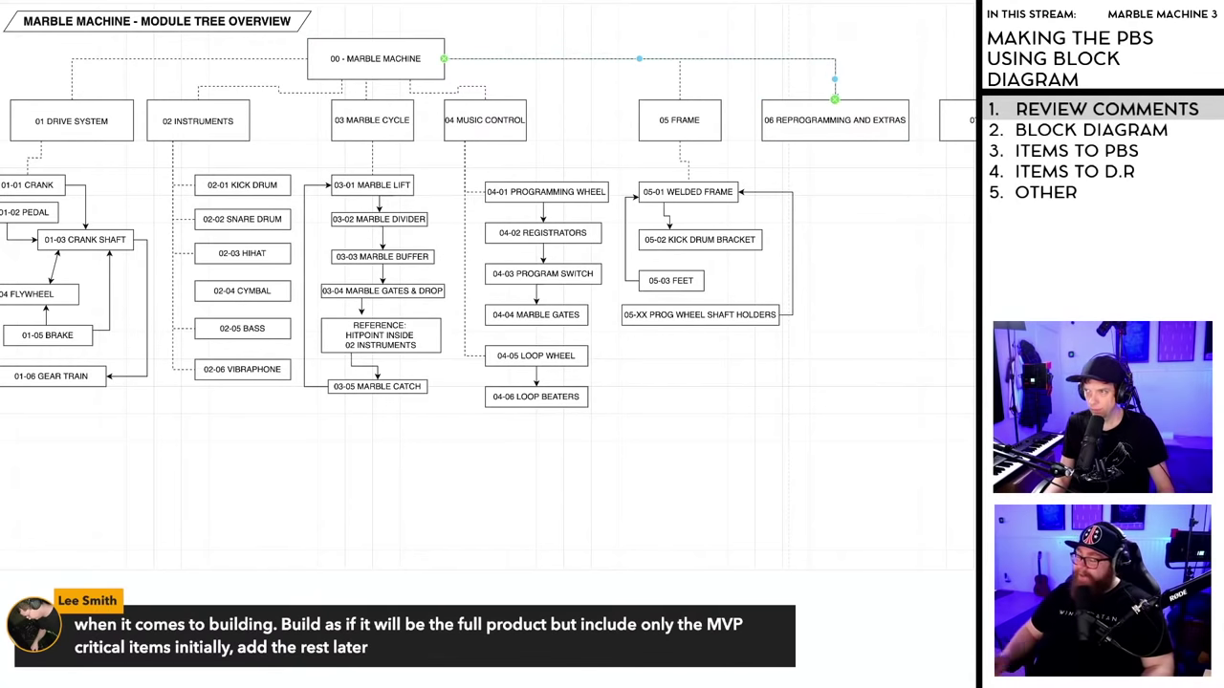
{"action": "left_click_drag", "start_coordinate": [835, 99], "coordinate": [835, 99]}
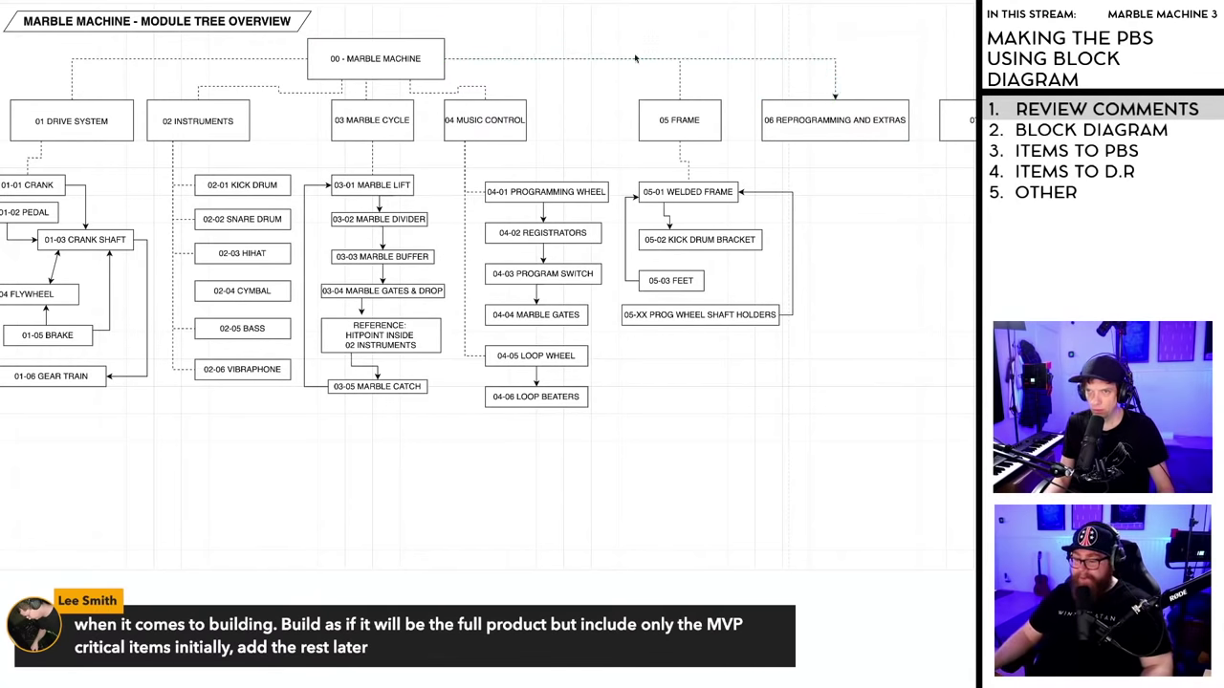
{"action": "left_click_drag", "start_coordinate": [445, 62], "coordinate": [974, 60]}
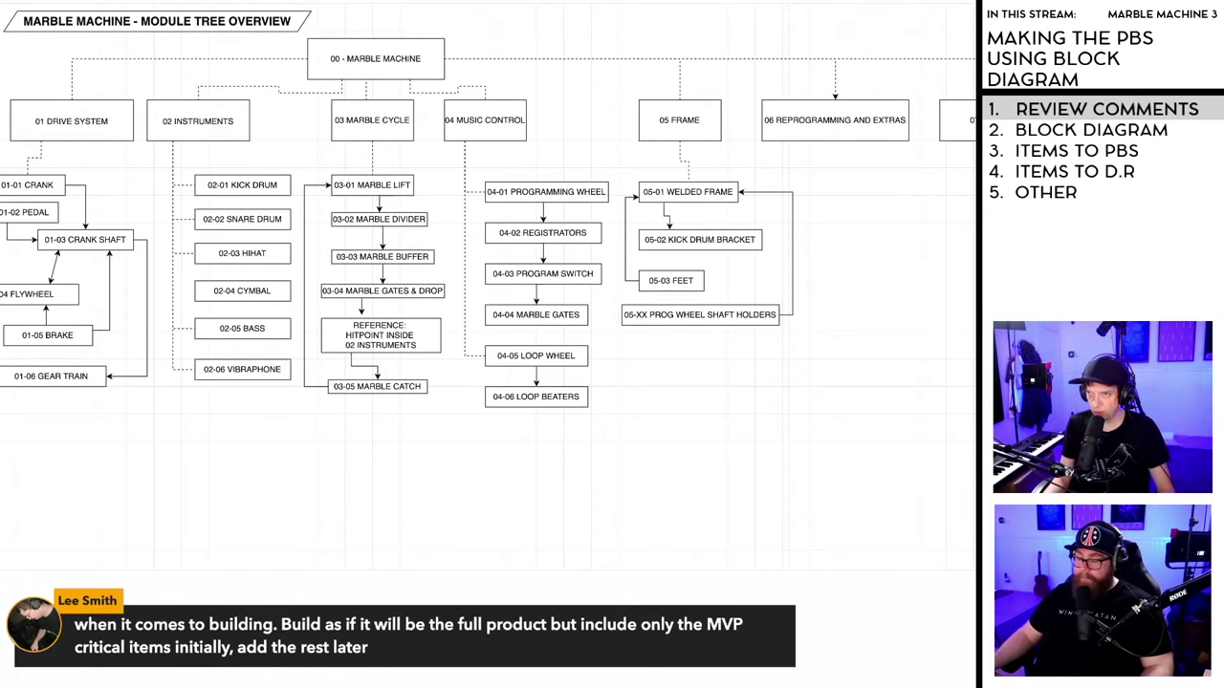
{"action": "left_click_drag", "start_coordinate": [973, 60], "coordinate": [973, 59]}
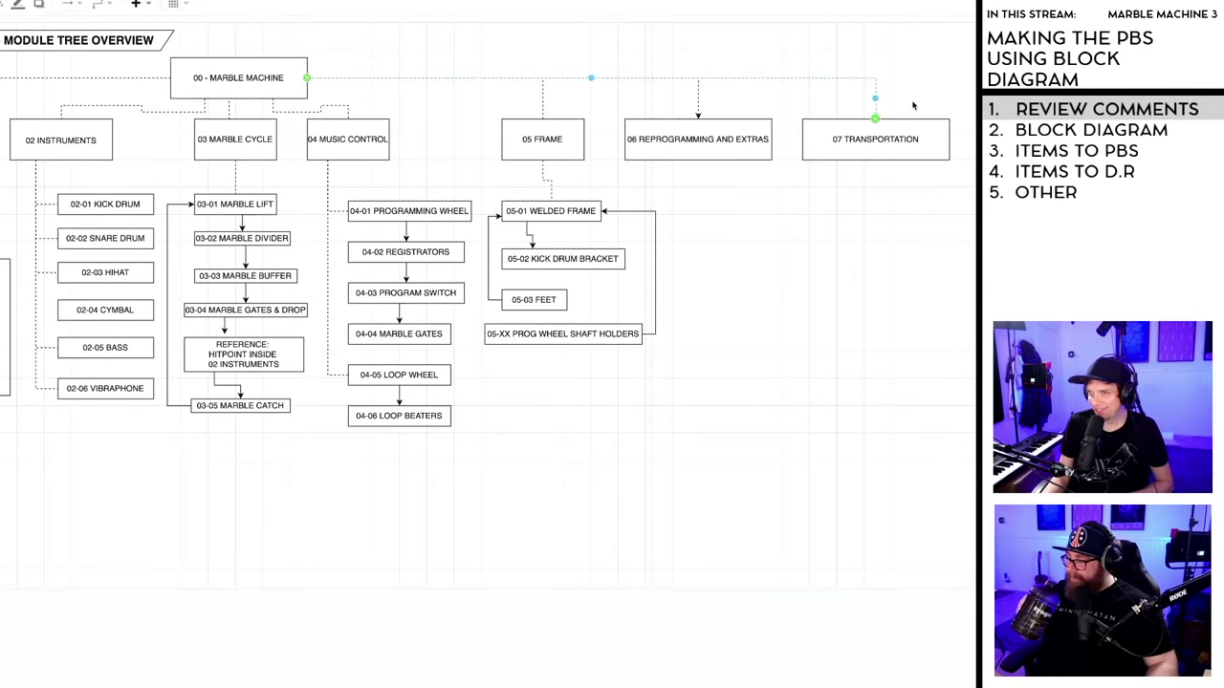
{"action": "left_click_drag", "start_coordinate": [737, 103], "coordinate": [698, 117]}
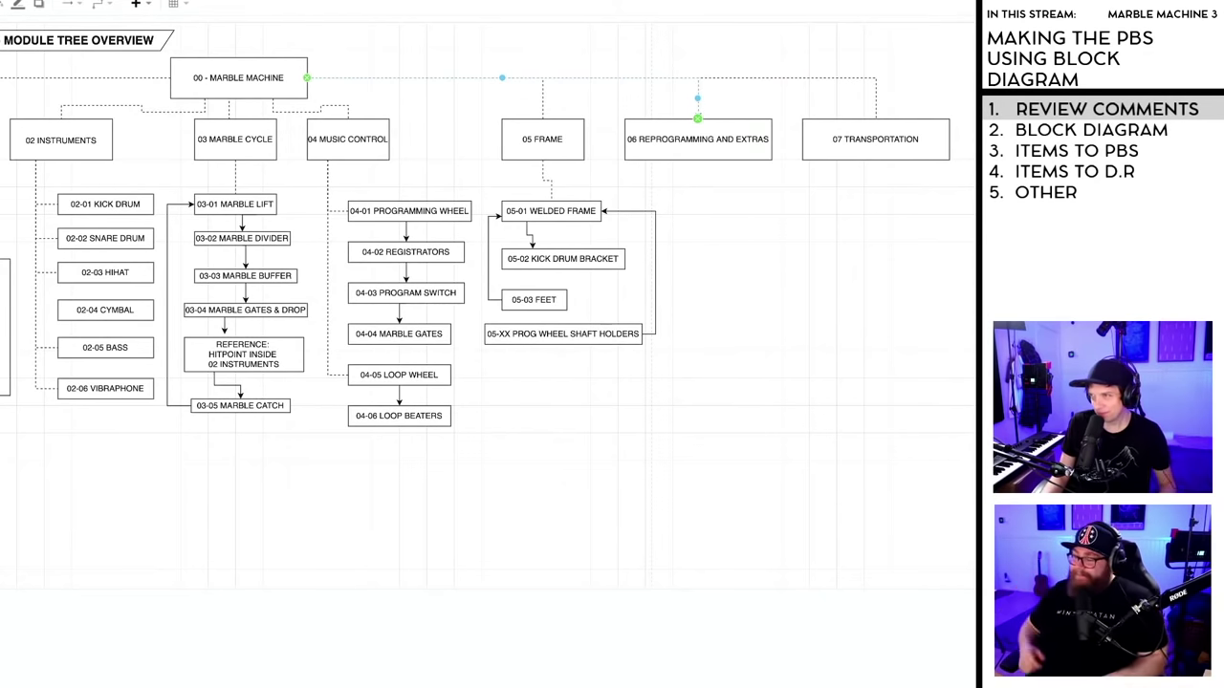
{"action": "left_click", "coordinate": [827, 238]}
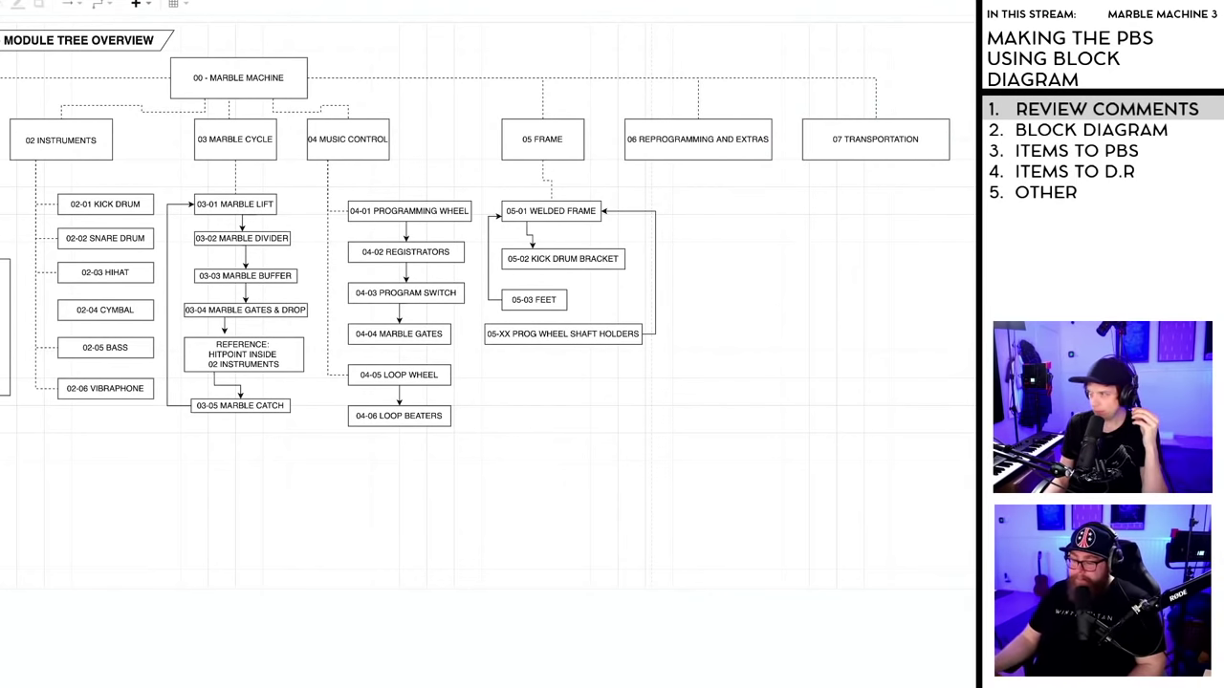
- Scroll across the module tree to view the 01 Drive System branch
{"action": "scroll", "coordinate": [574, 681], "scroll_direction": "left", "scroll_amount": 2}
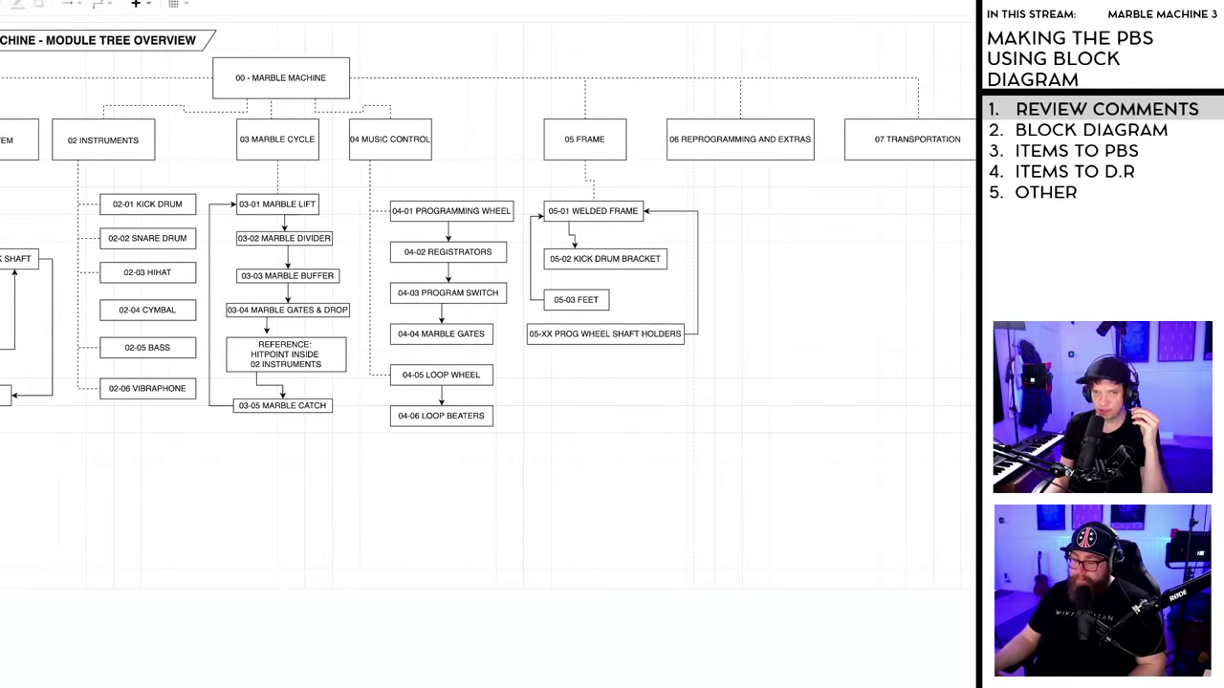
{"action": "scroll", "coordinate": [574, 680], "scroll_direction": "right", "scroll_amount": 1}
{"action": "scroll", "coordinate": [573, 681], "scroll_direction": "left", "scroll_amount": 3}
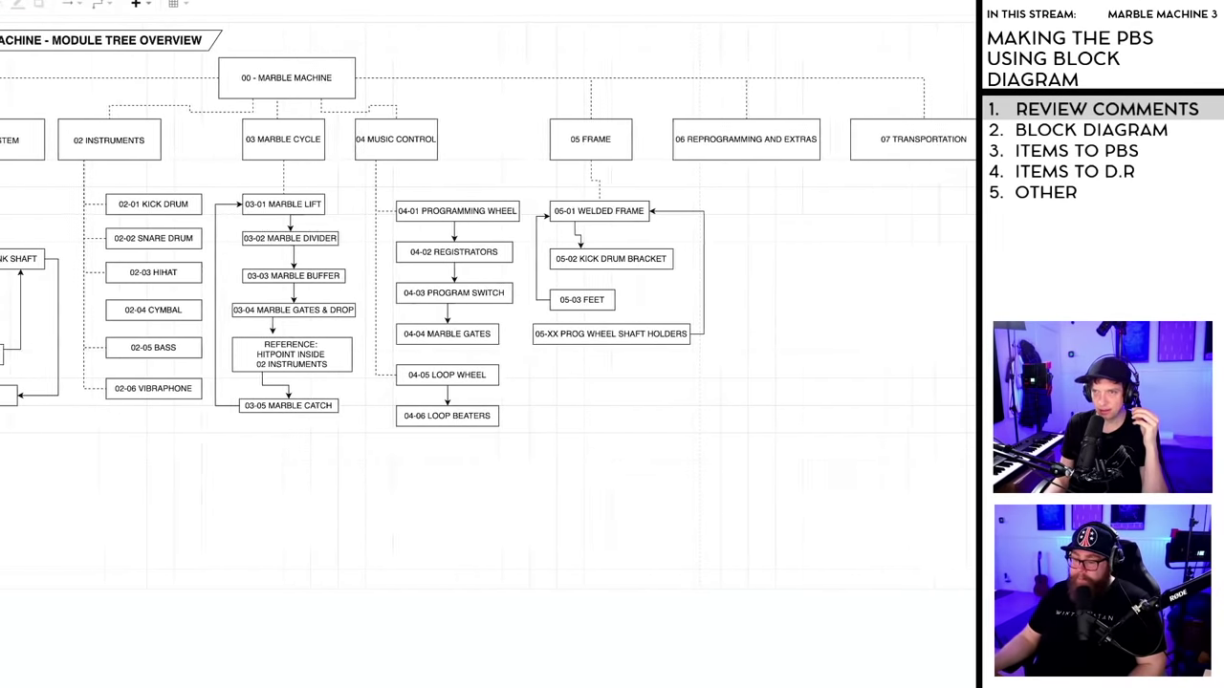
{"action": "scroll", "coordinate": [489, 298], "scroll_direction": "left", "scroll_amount": 3}
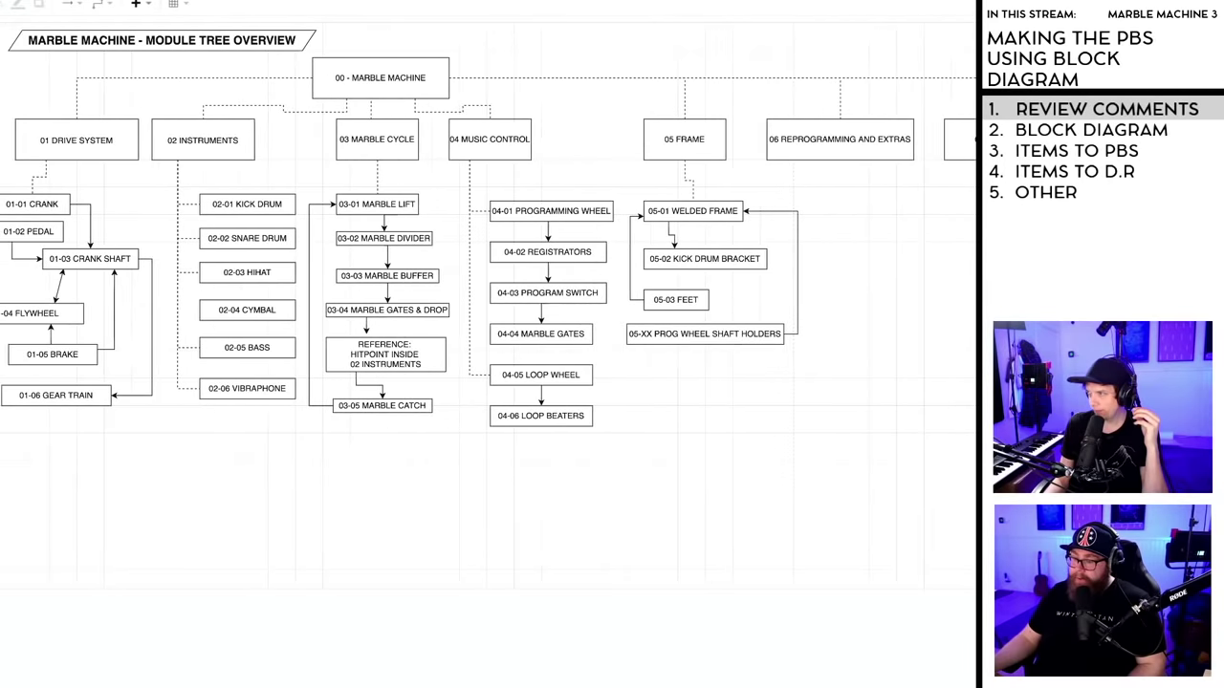
{"action": "scroll", "coordinate": [488, 298], "scroll_direction": "left", "scroll_amount": 1}
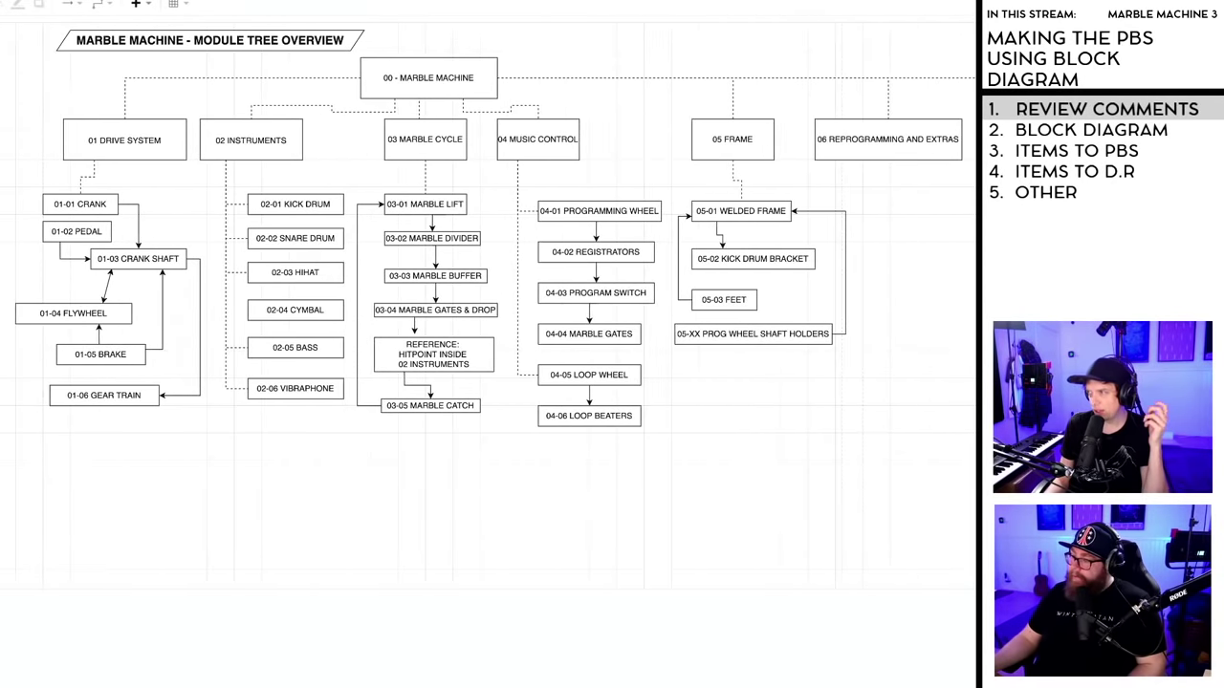
{"action": "scroll", "coordinate": [489, 297], "scroll_direction": "left", "scroll_amount": 1}
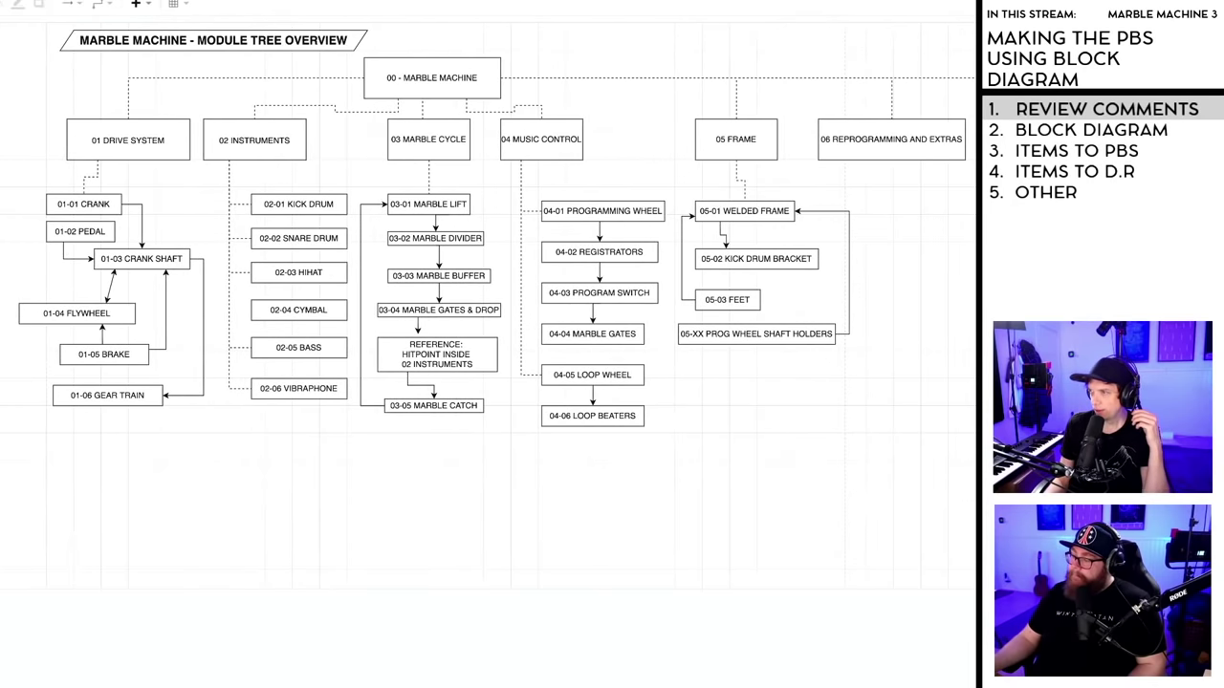
{"action": "scroll", "coordinate": [489, 298], "scroll_direction": "right", "scroll_amount": 1}
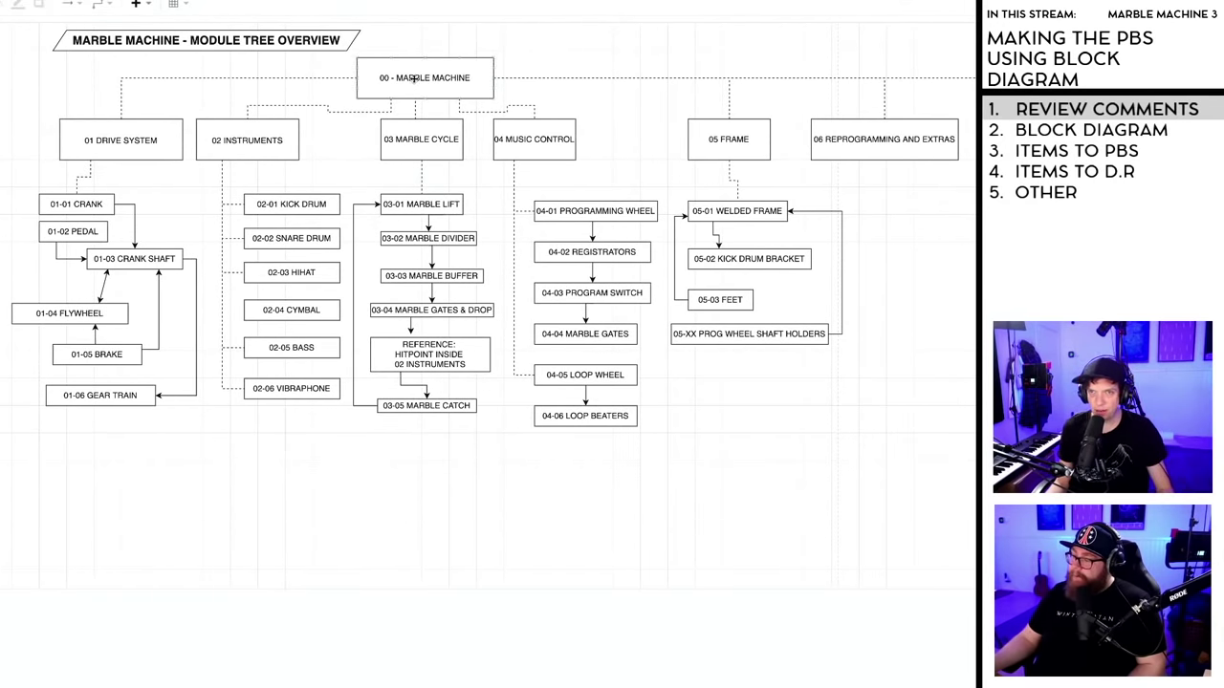
{"action": "key", "text": "ctrl+Tab"}
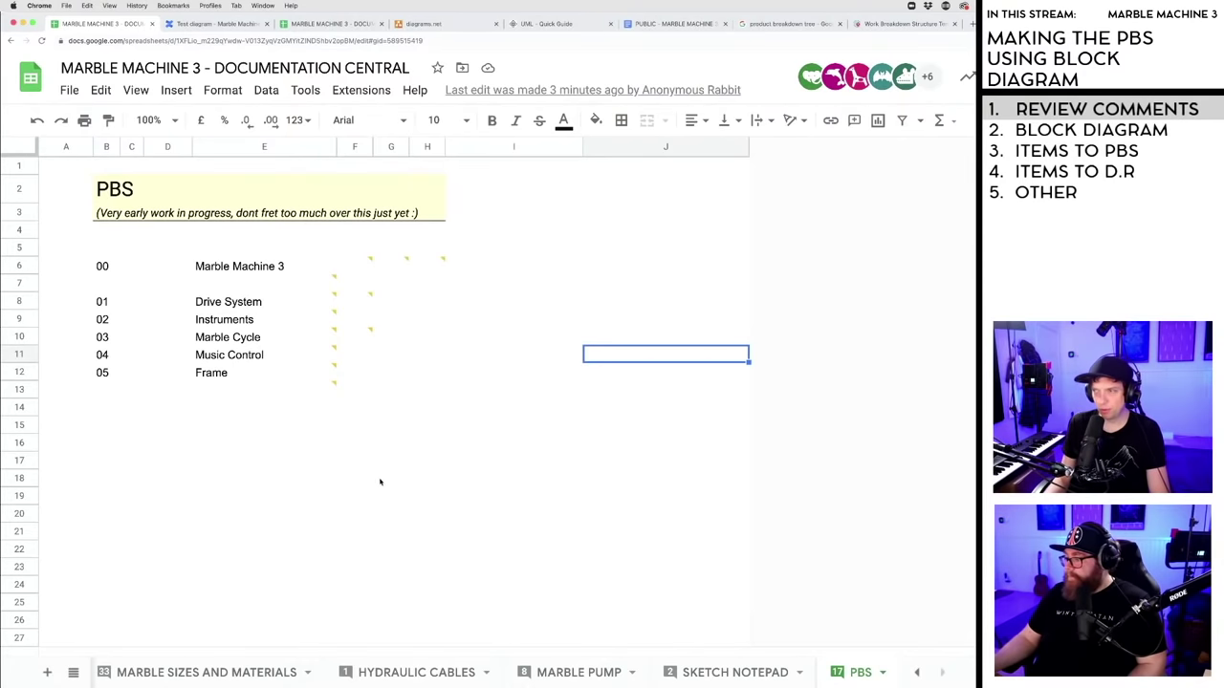
{"action": "mouse_move", "coordinate": [370, 266]}
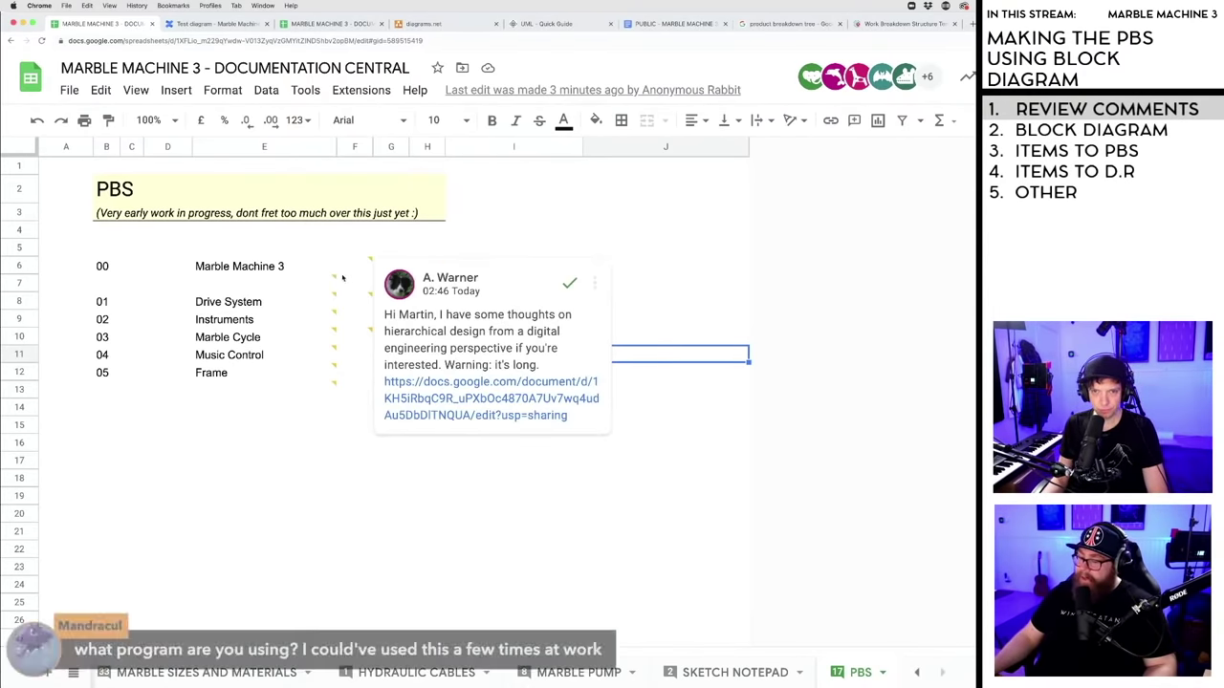
{"action": "mouse_move", "coordinate": [336, 278]}
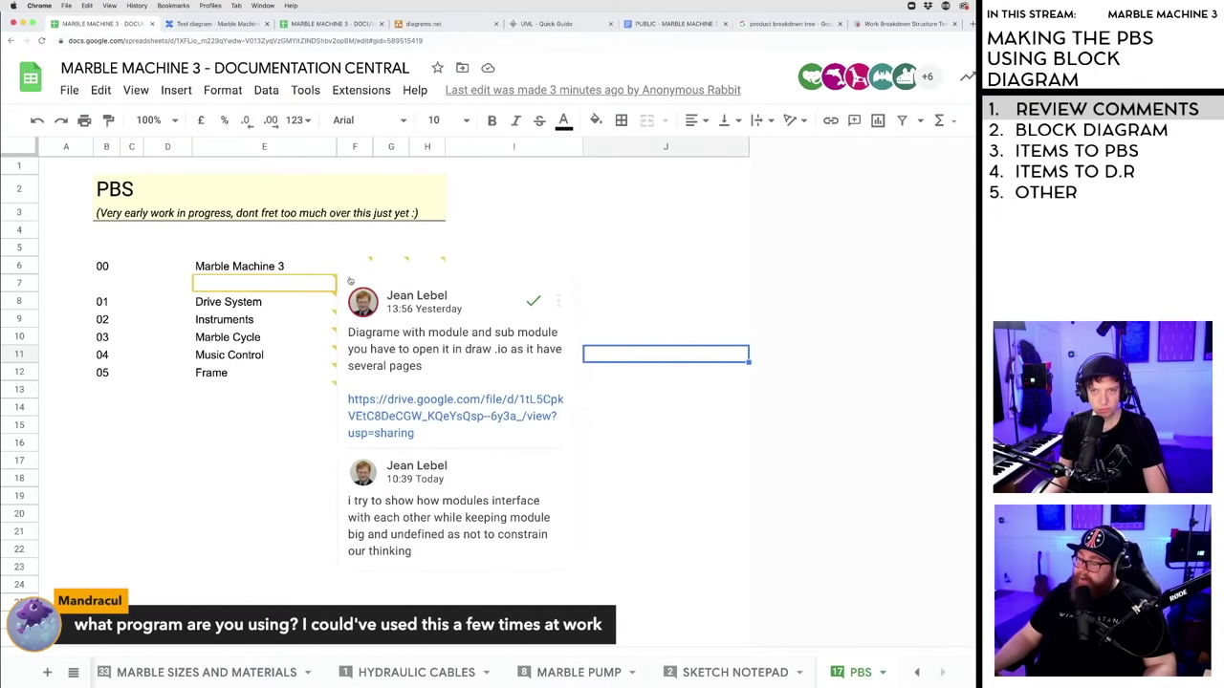
{"action": "left_click", "coordinate": [220, 23]}
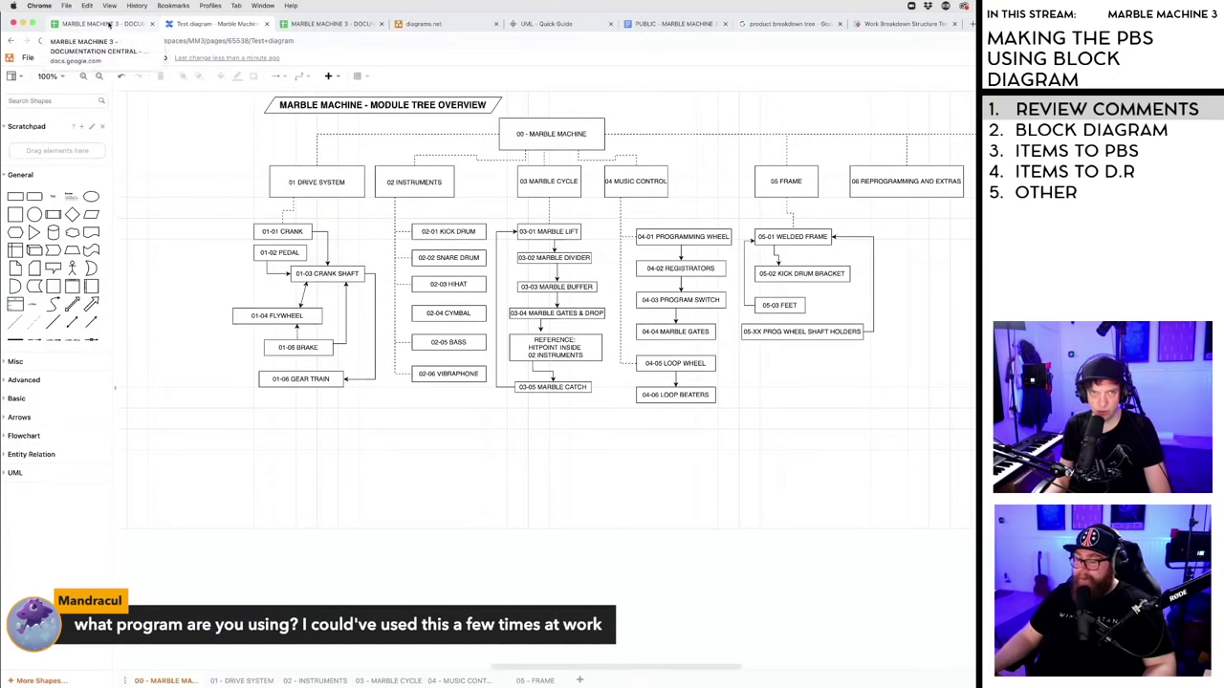
{"action": "left_click", "coordinate": [110, 23]}
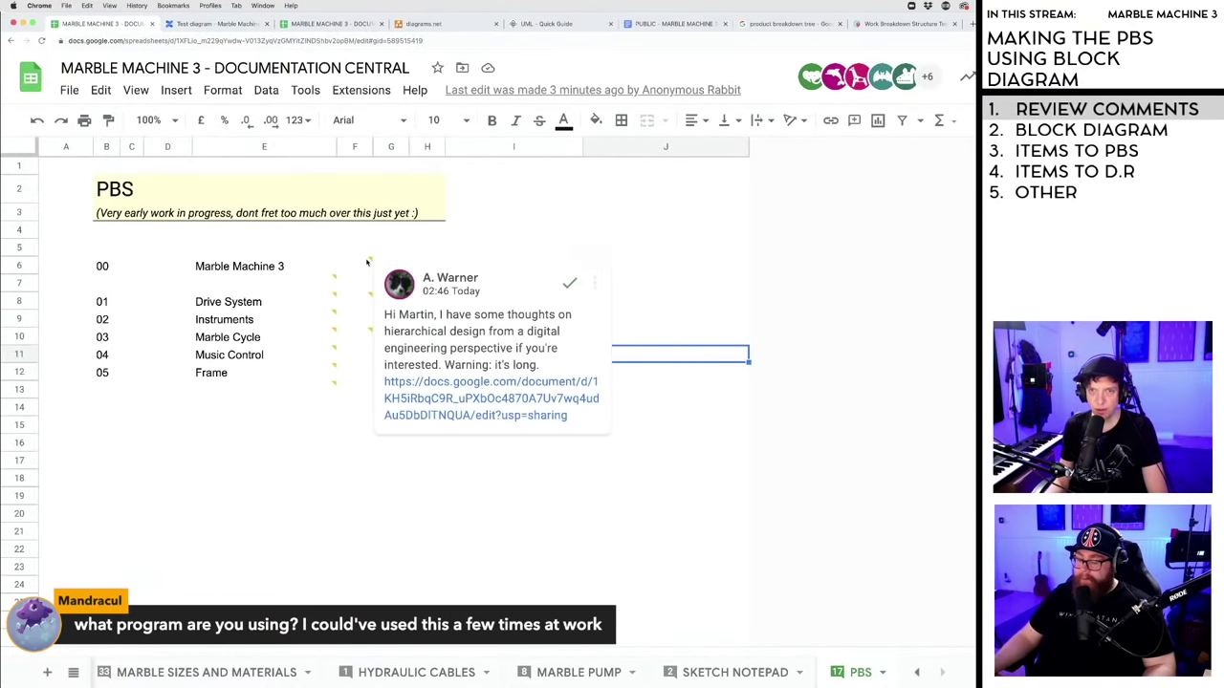
{"action": "left_click", "coordinate": [212, 23]}
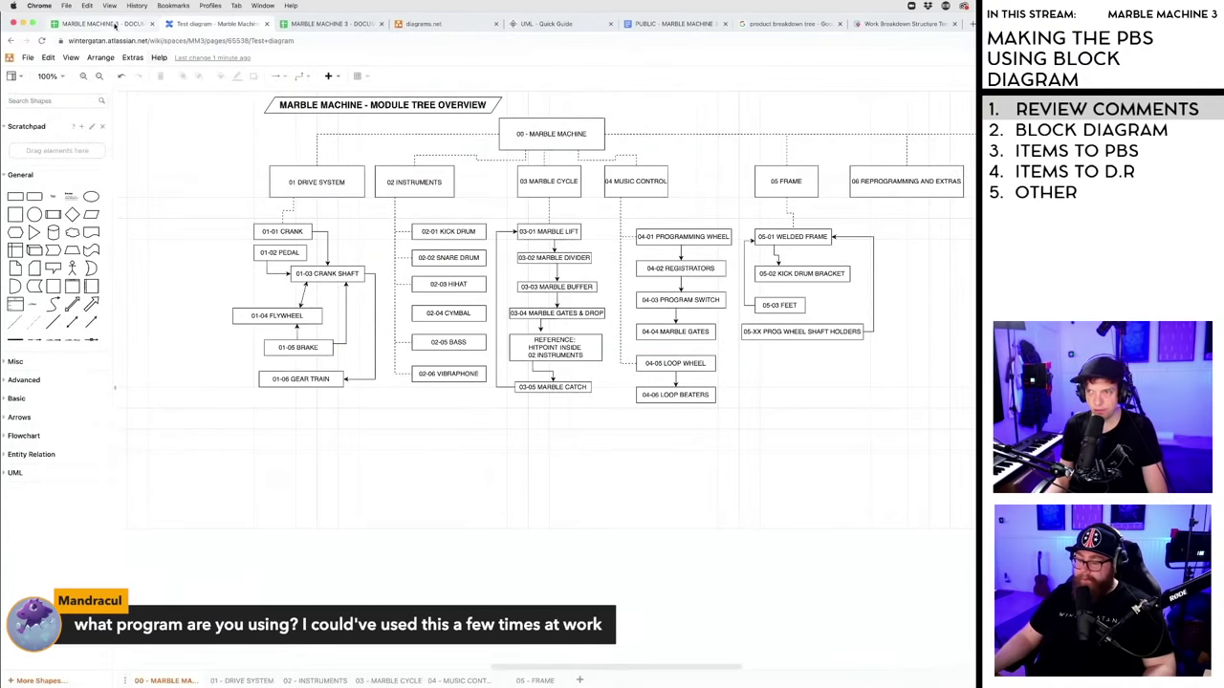
{"action": "left_click", "coordinate": [114, 26]}
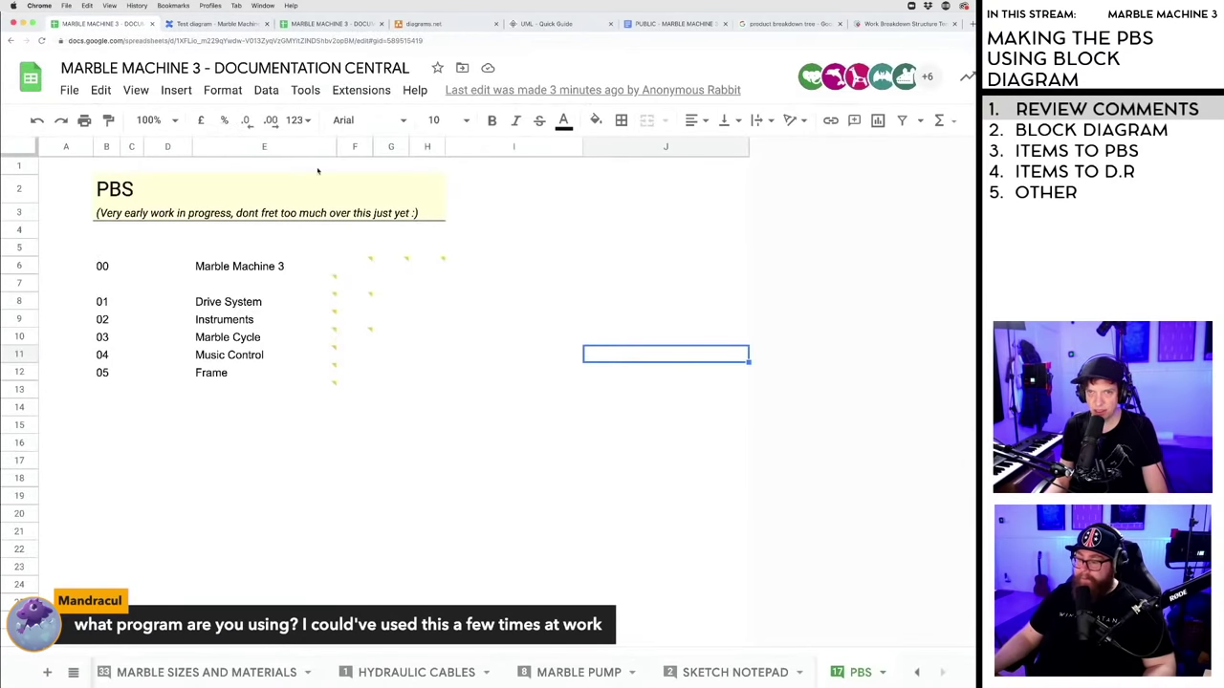
{"action": "mouse_move", "coordinate": [369, 262]}
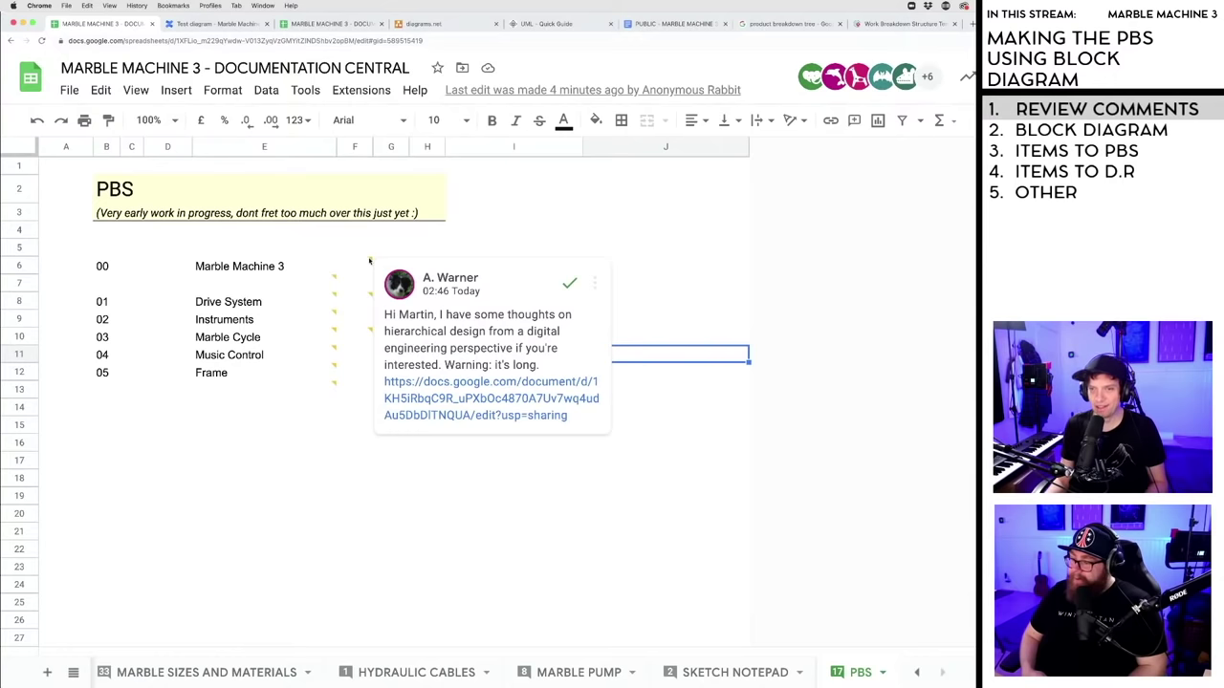
{"action": "mouse_move", "coordinate": [418, 386]}
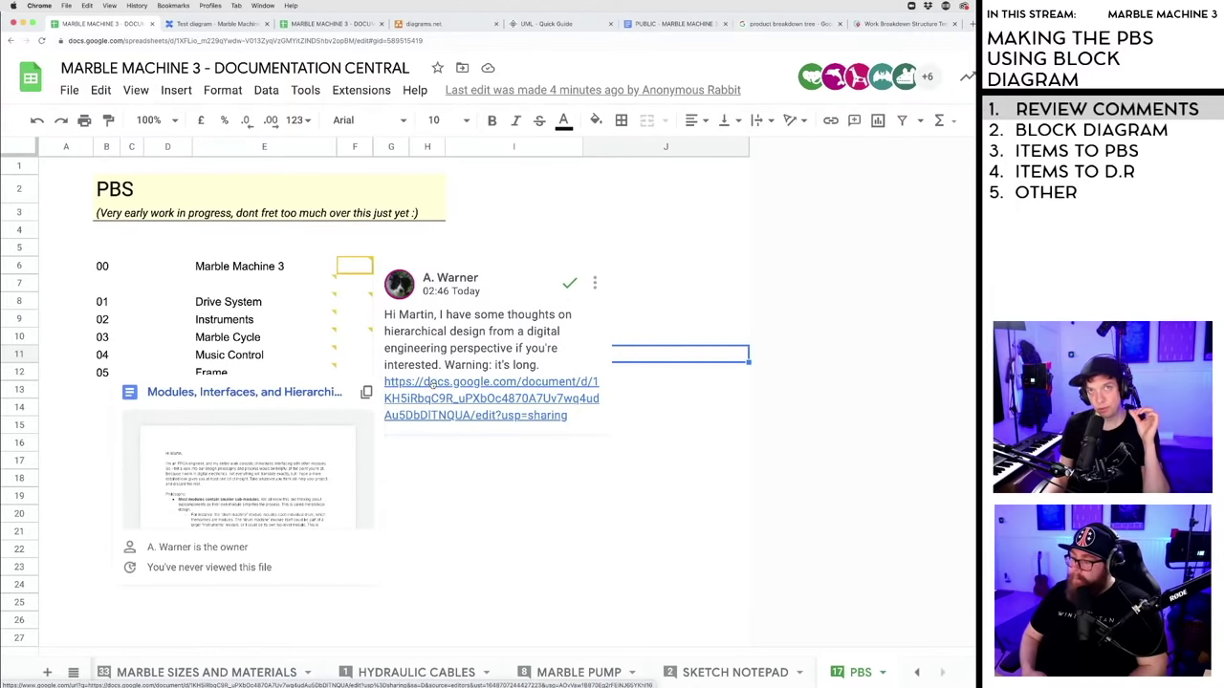
- Read through the Modules, Interfaces, and Hierarchical Design doc linked in the comment
{"action": "left_click", "coordinate": [432, 382]}
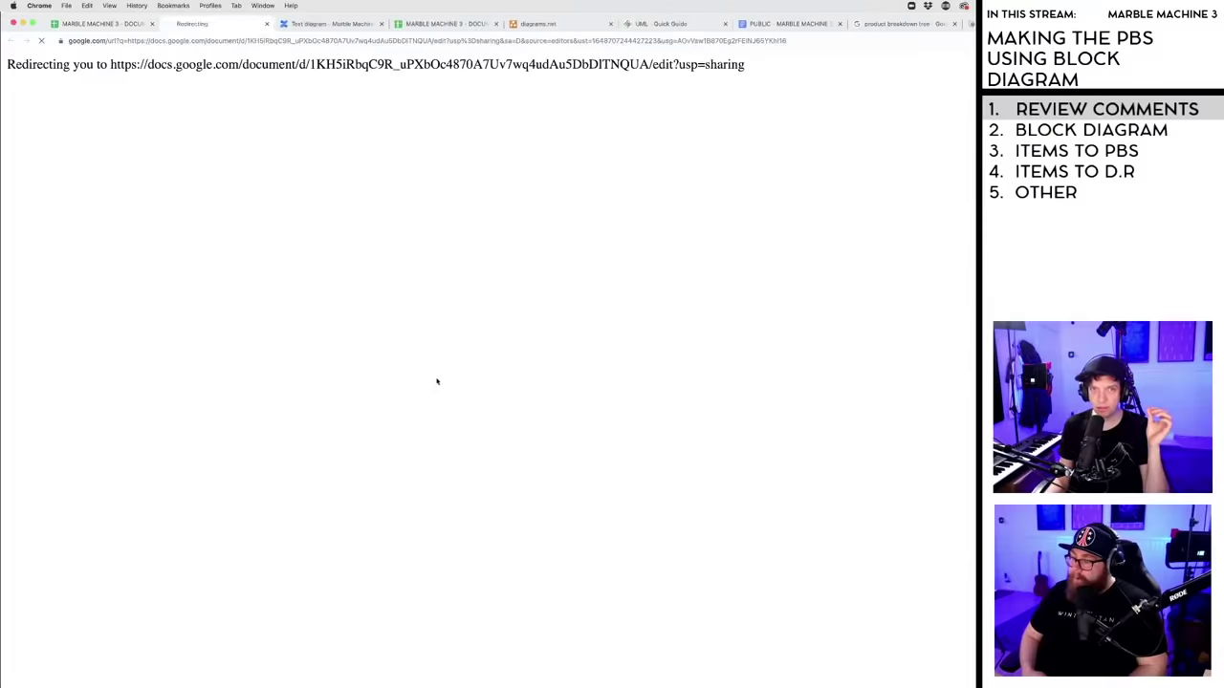
{"action": "scroll", "coordinate": [449, 368], "scroll_direction": "down", "scroll_amount": 15}
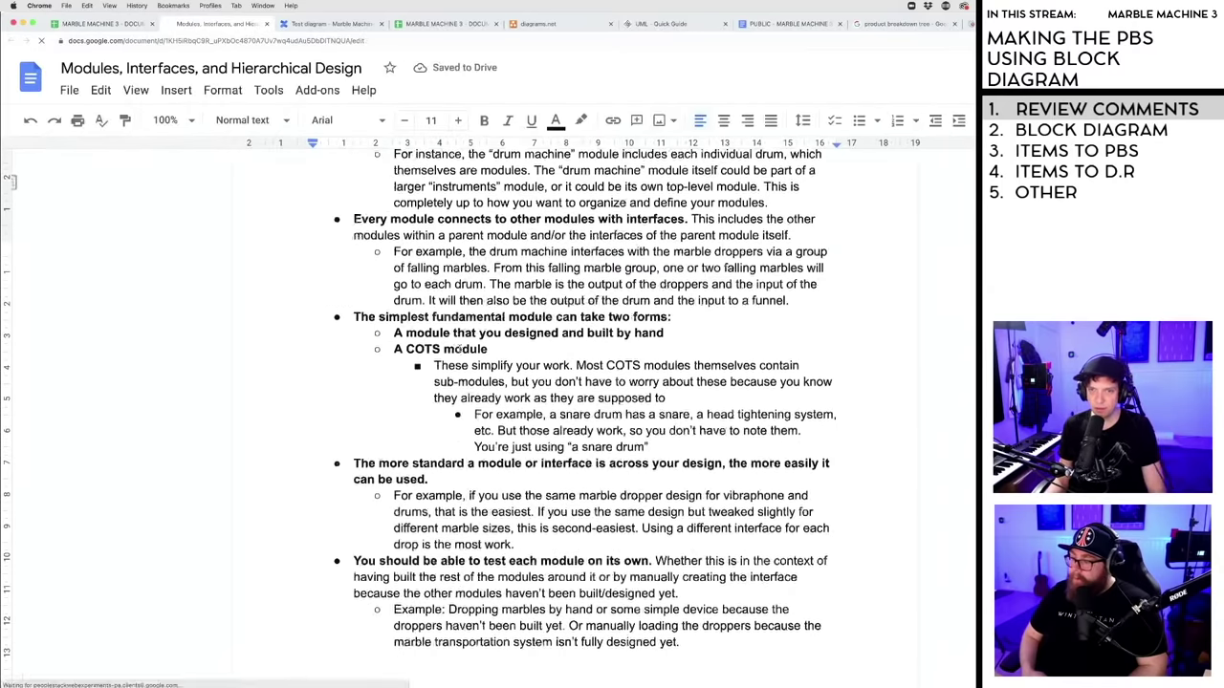
{"action": "scroll", "coordinate": [460, 350], "scroll_direction": "up", "scroll_amount": 8}
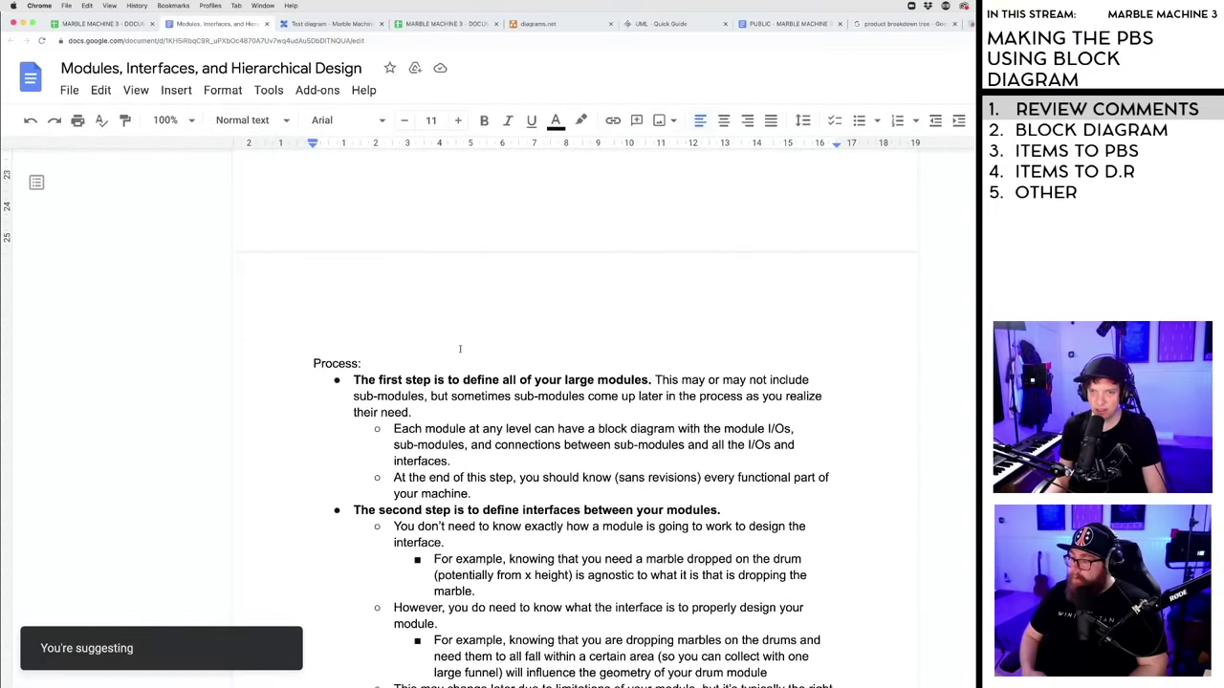
{"action": "scroll", "coordinate": [459, 348], "scroll_direction": "up", "scroll_amount": 15}
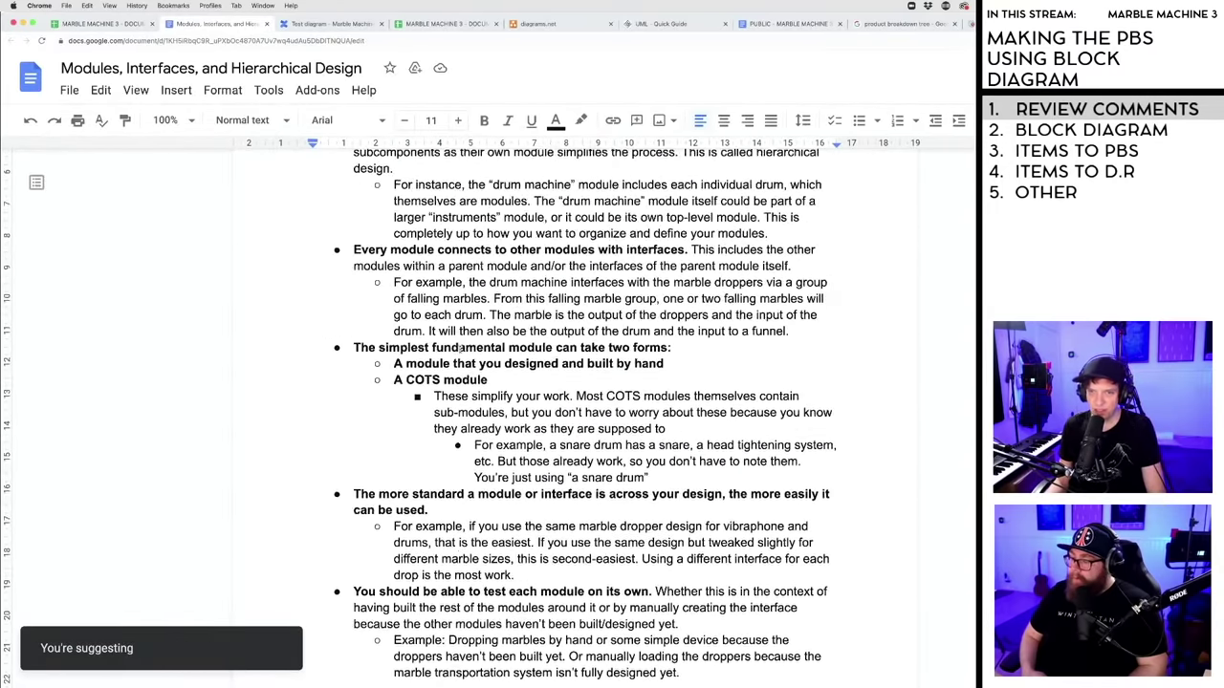
{"action": "scroll", "coordinate": [460, 352], "scroll_direction": "up", "scroll_amount": 1}
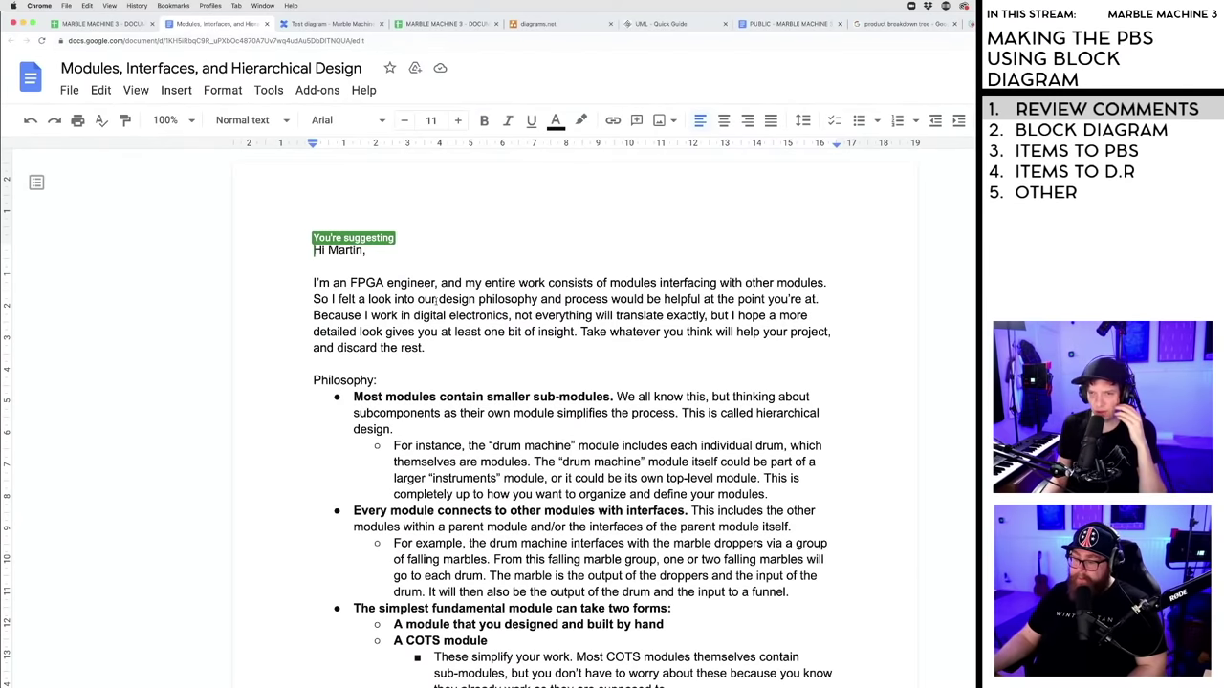
{"action": "scroll", "coordinate": [441, 315], "scroll_direction": "down", "scroll_amount": 1}
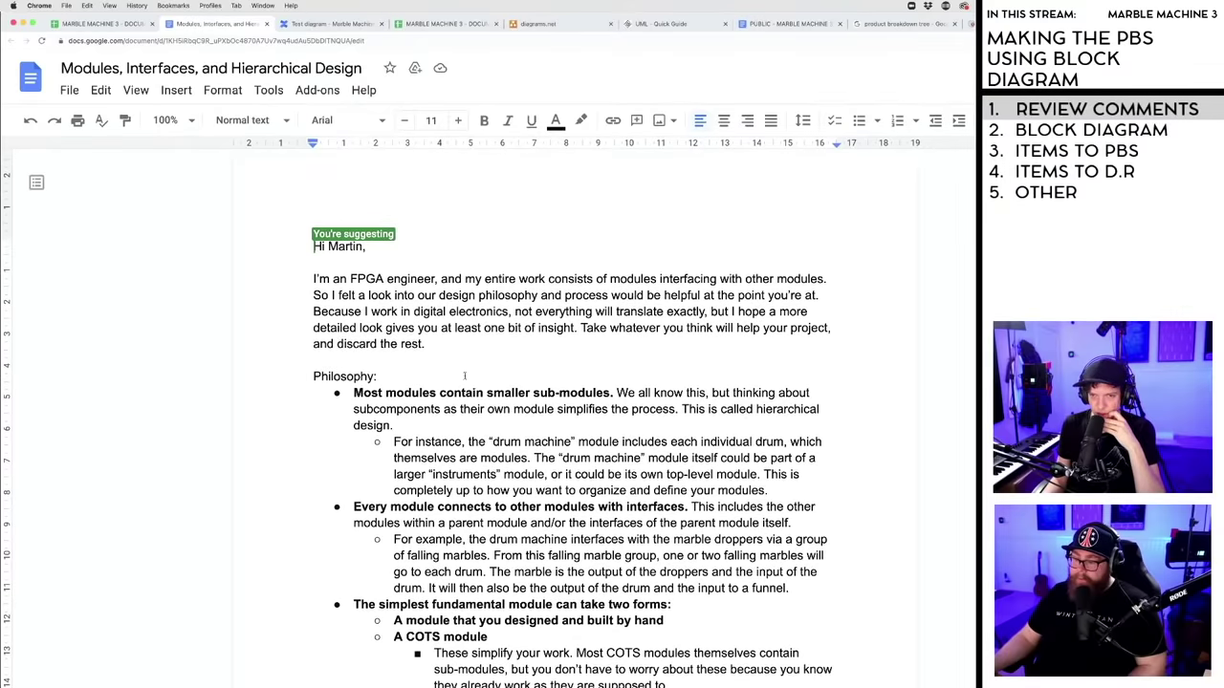
{"action": "scroll", "coordinate": [464, 376], "scroll_direction": "down", "scroll_amount": 3}
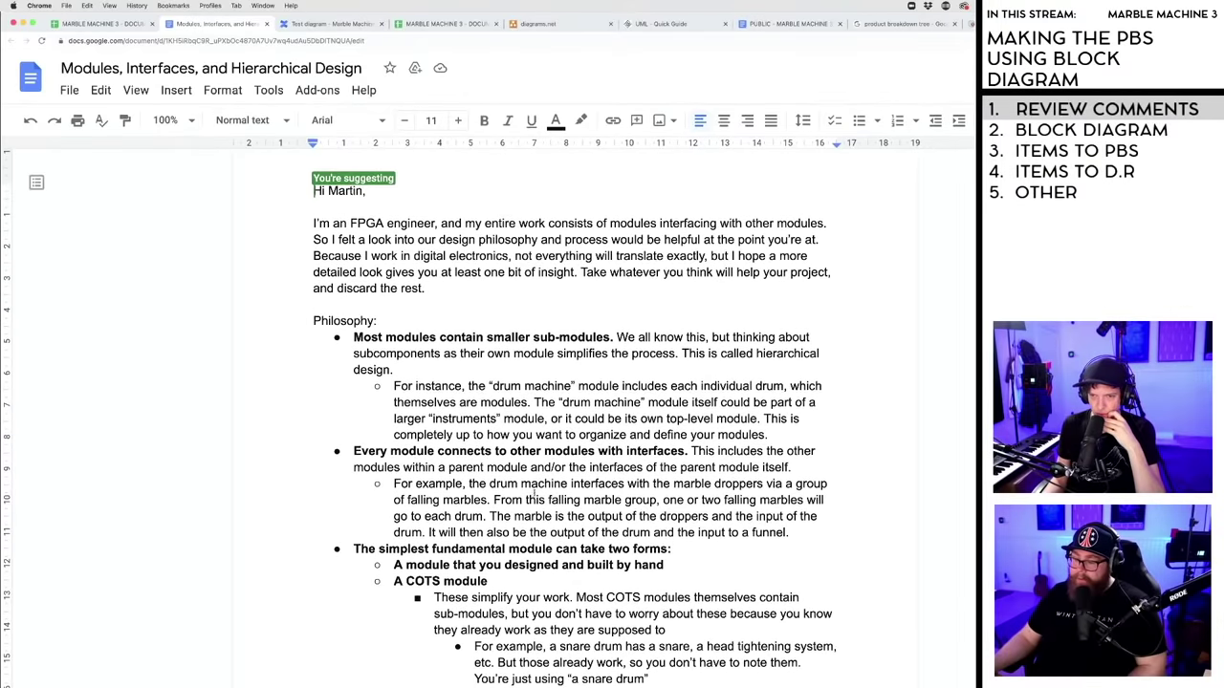
{"action": "scroll", "coordinate": [535, 495], "scroll_direction": "down", "scroll_amount": 8}
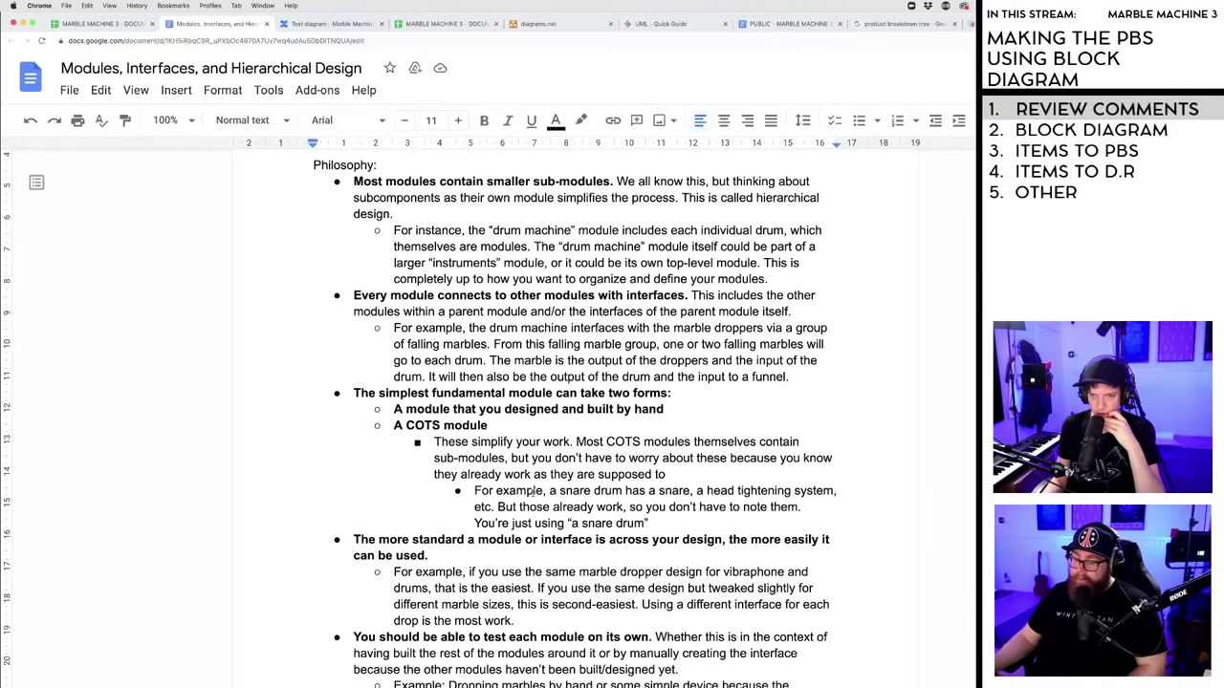
{"action": "scroll", "coordinate": [532, 491], "scroll_direction": "down", "scroll_amount": 10}
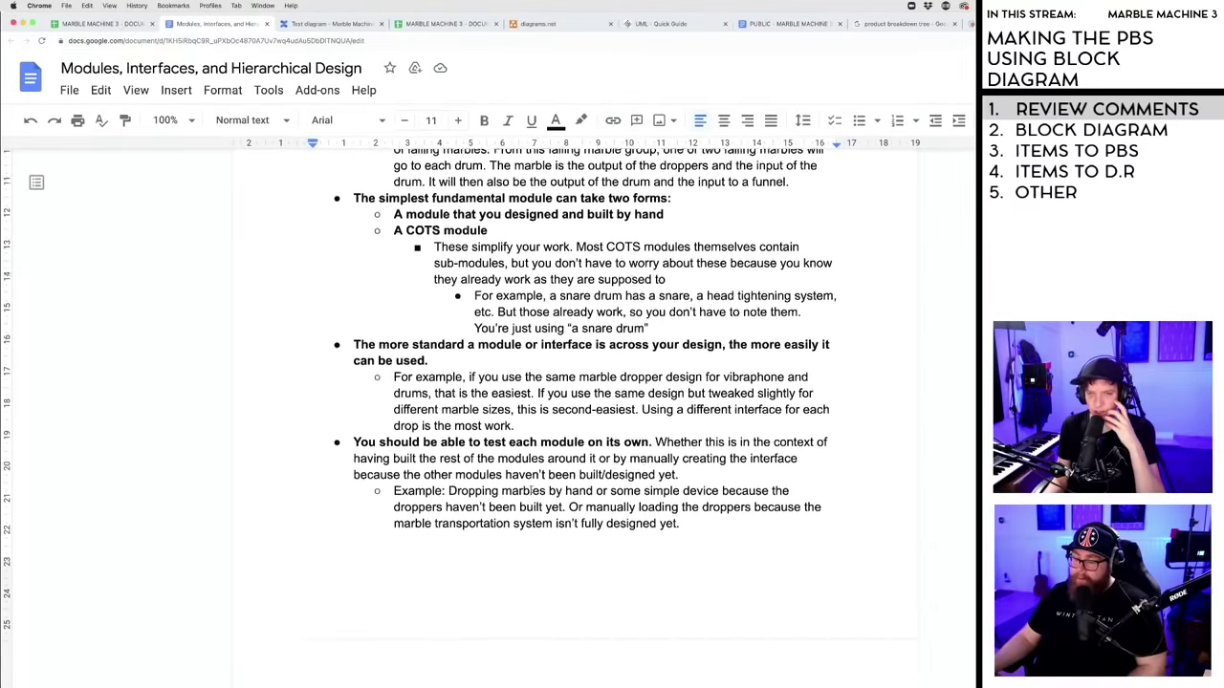
{"action": "scroll", "coordinate": [531, 490], "scroll_direction": "down", "scroll_amount": 20}
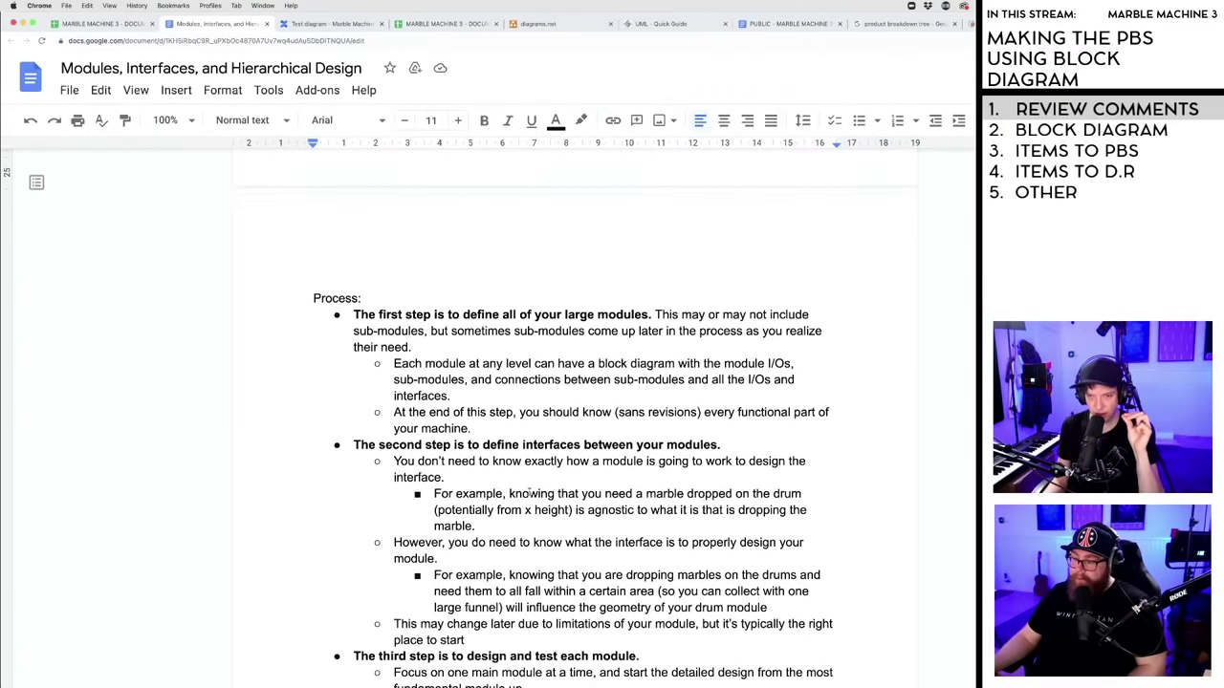
{"action": "scroll", "coordinate": [529, 493], "scroll_direction": "down", "scroll_amount": 18}
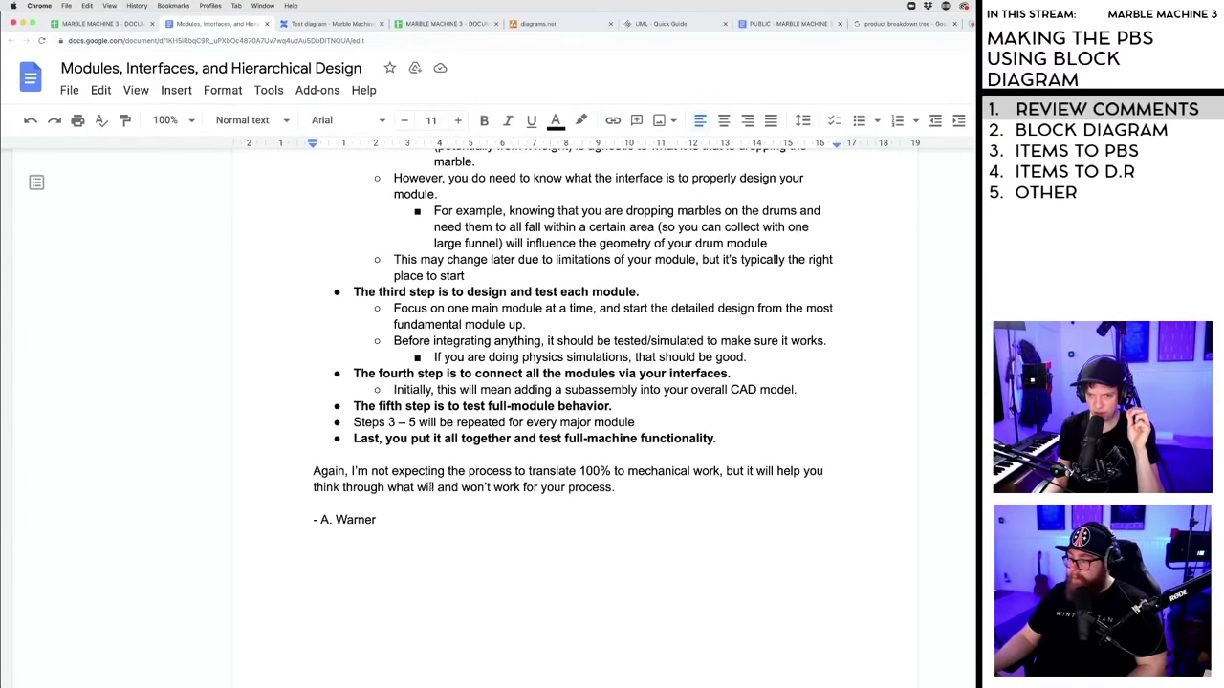
{"action": "scroll", "coordinate": [401, 507], "scroll_direction": "up", "scroll_amount": 20}
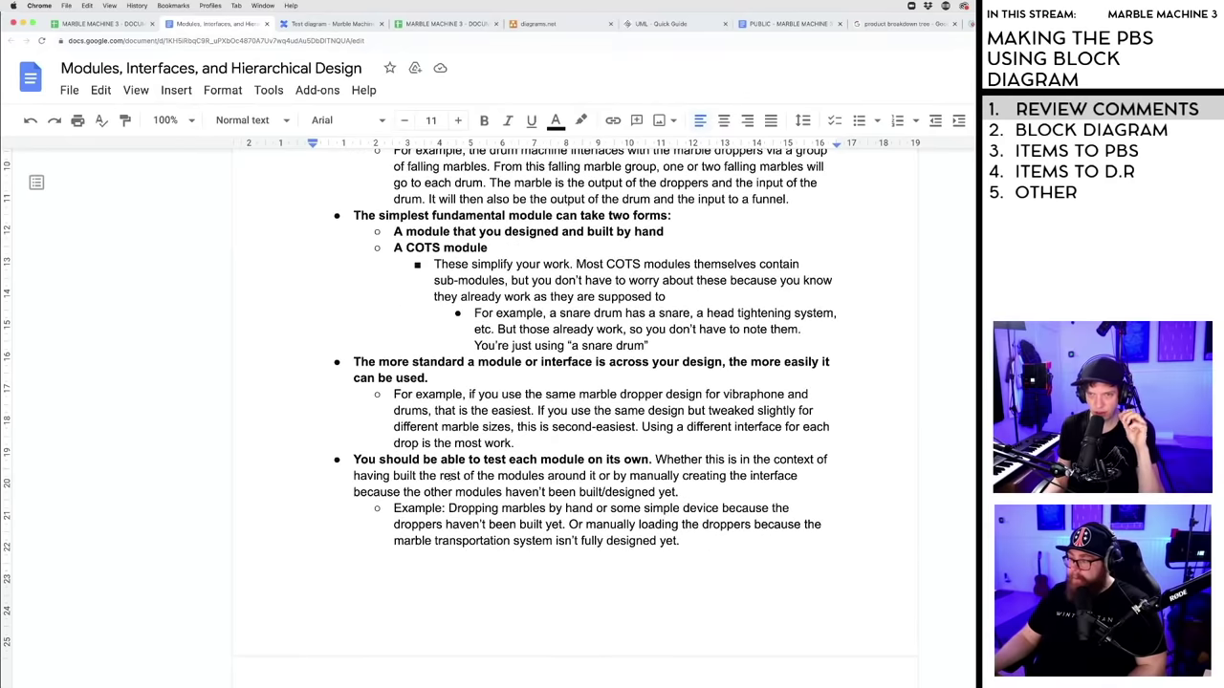
{"action": "scroll", "coordinate": [459, 472], "scroll_direction": "up", "scroll_amount": 3}
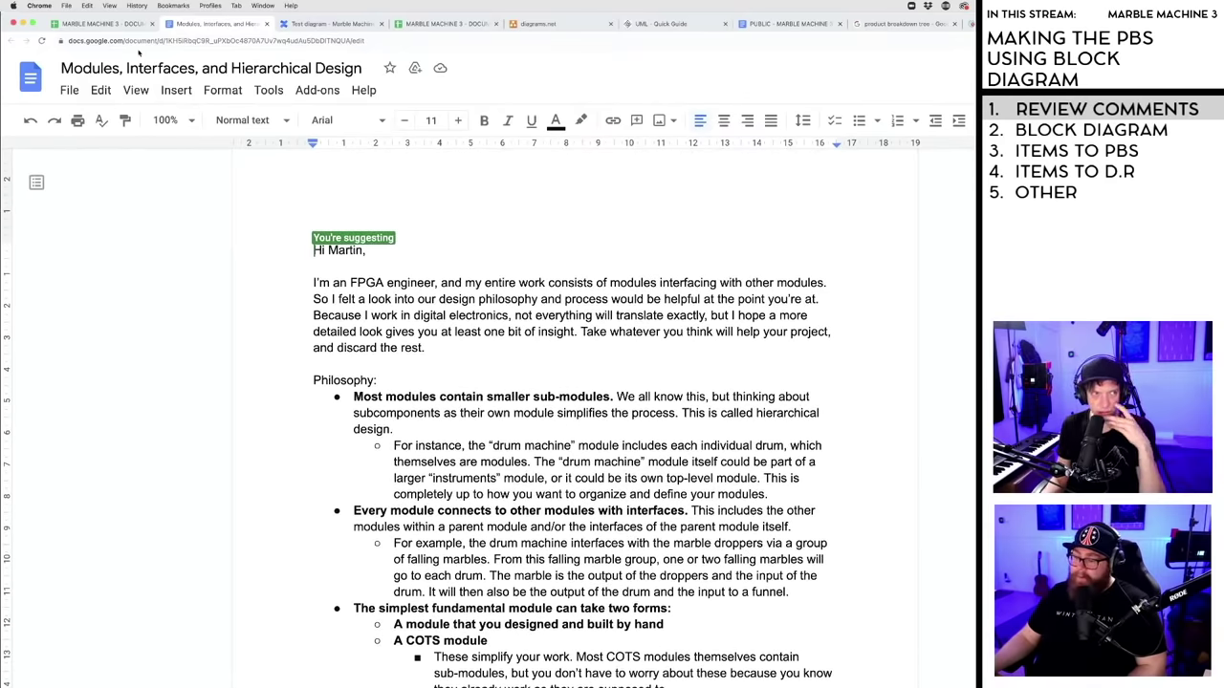
{"action": "left_click", "coordinate": [120, 28]}
- Return to the PBS spreadsheet and open the spreadsheet linked in the next comment
{"action": "left_click", "coordinate": [652, 230]}
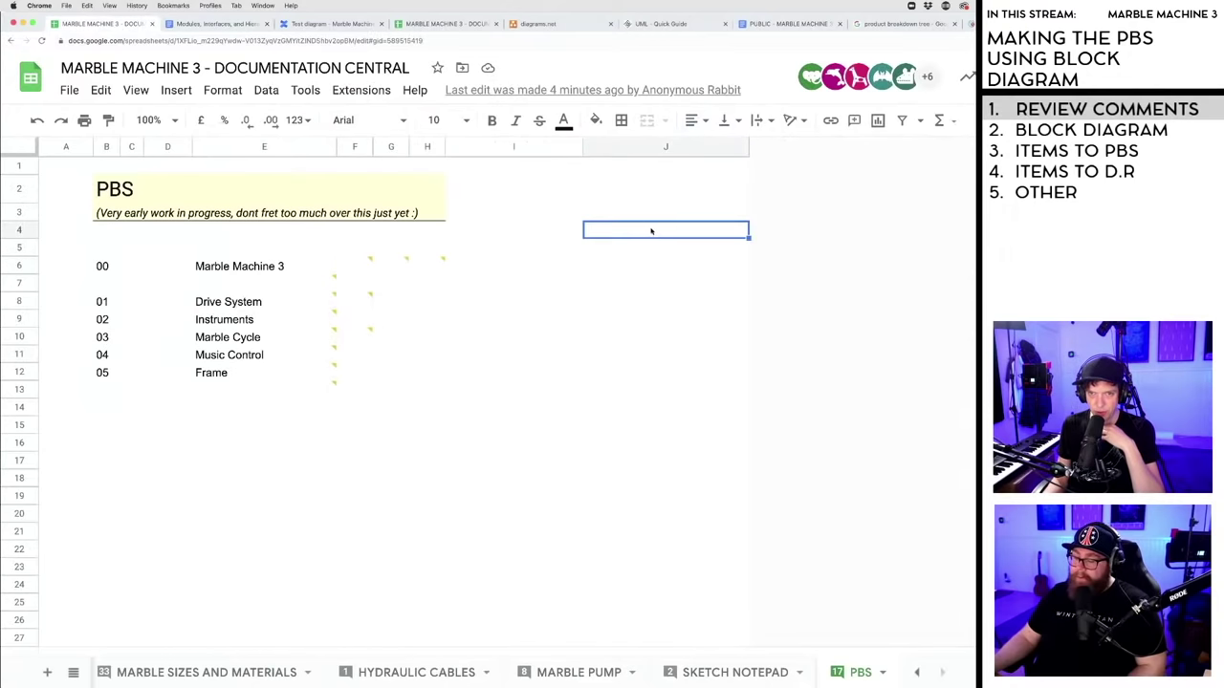
{"action": "mouse_move", "coordinate": [407, 261]}
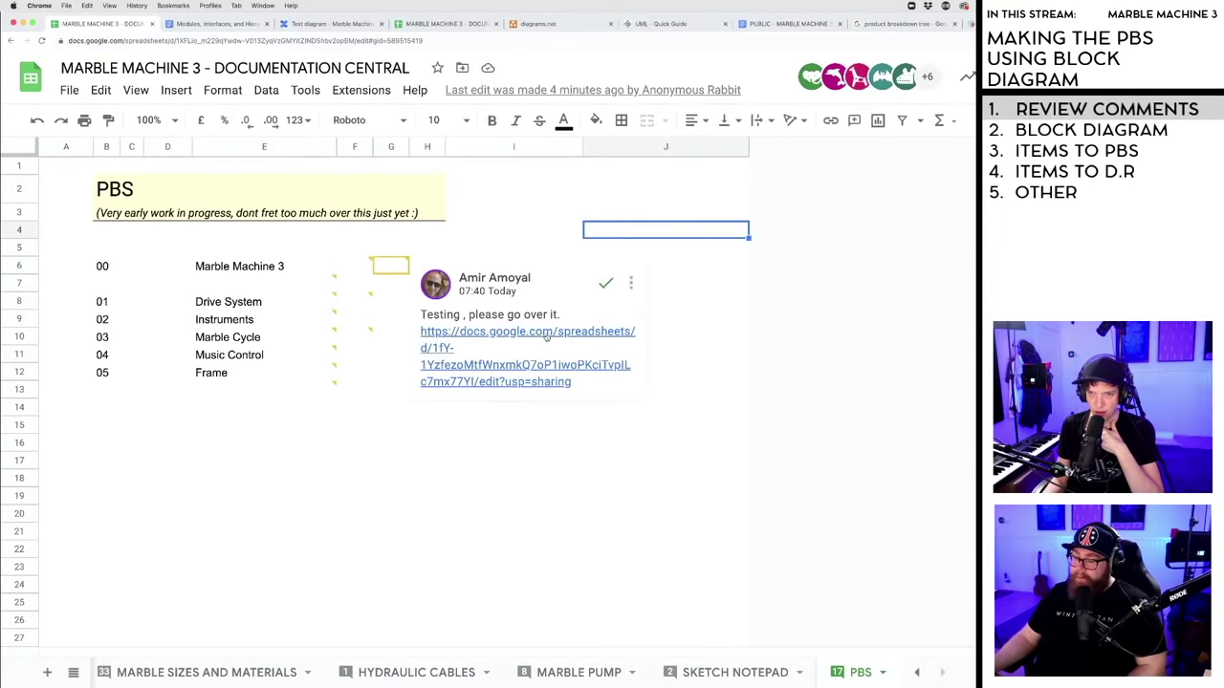
{"action": "left_click", "coordinate": [435, 332]}
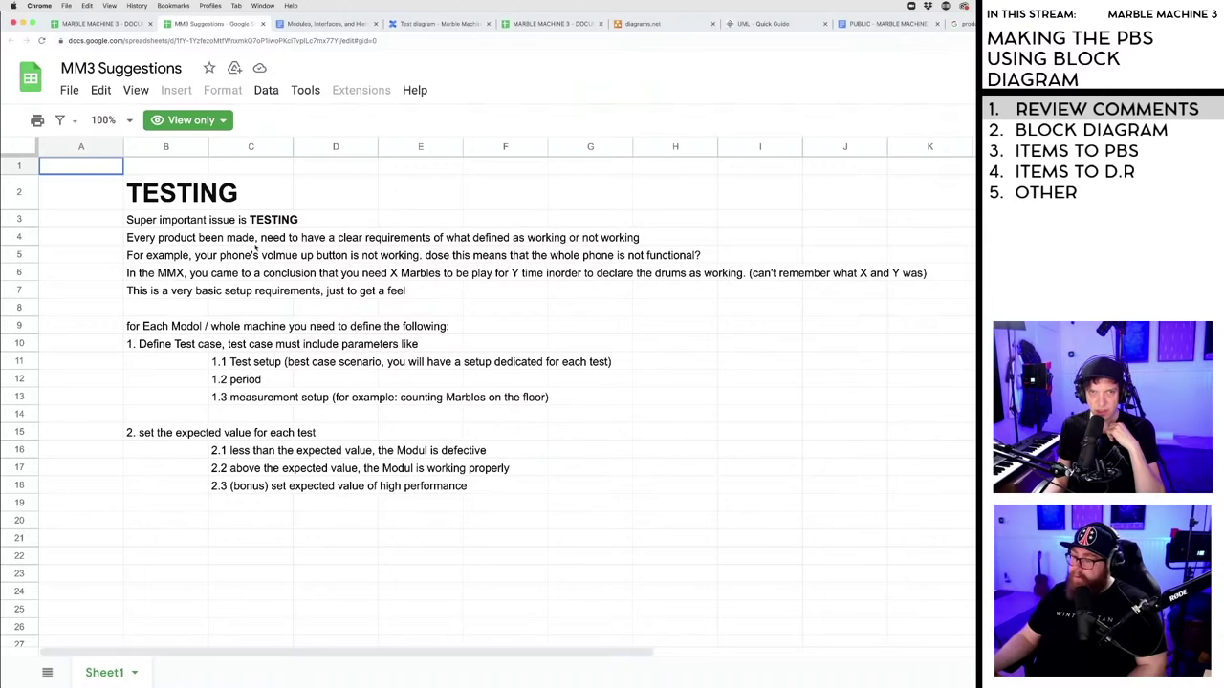
- Back on the documentation workbook's PBS sheet, resolve the comment suggesting the name MMY
{"action": "left_click", "coordinate": [110, 24]}
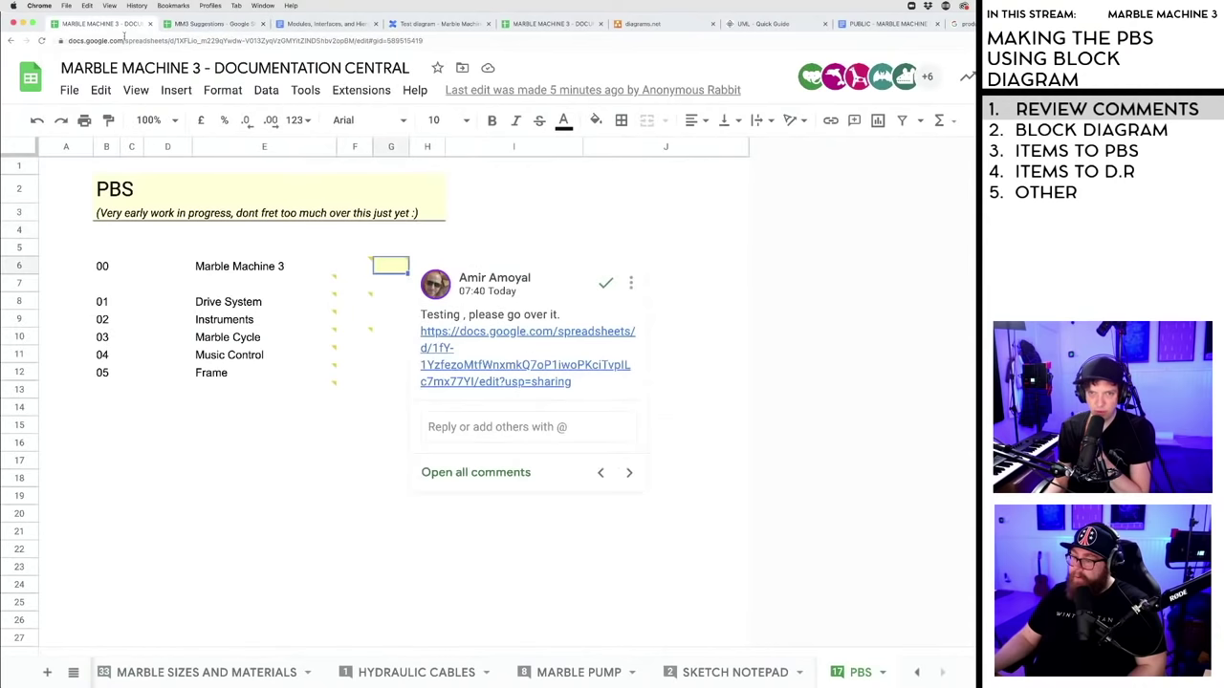
{"action": "left_click", "coordinate": [508, 235]}
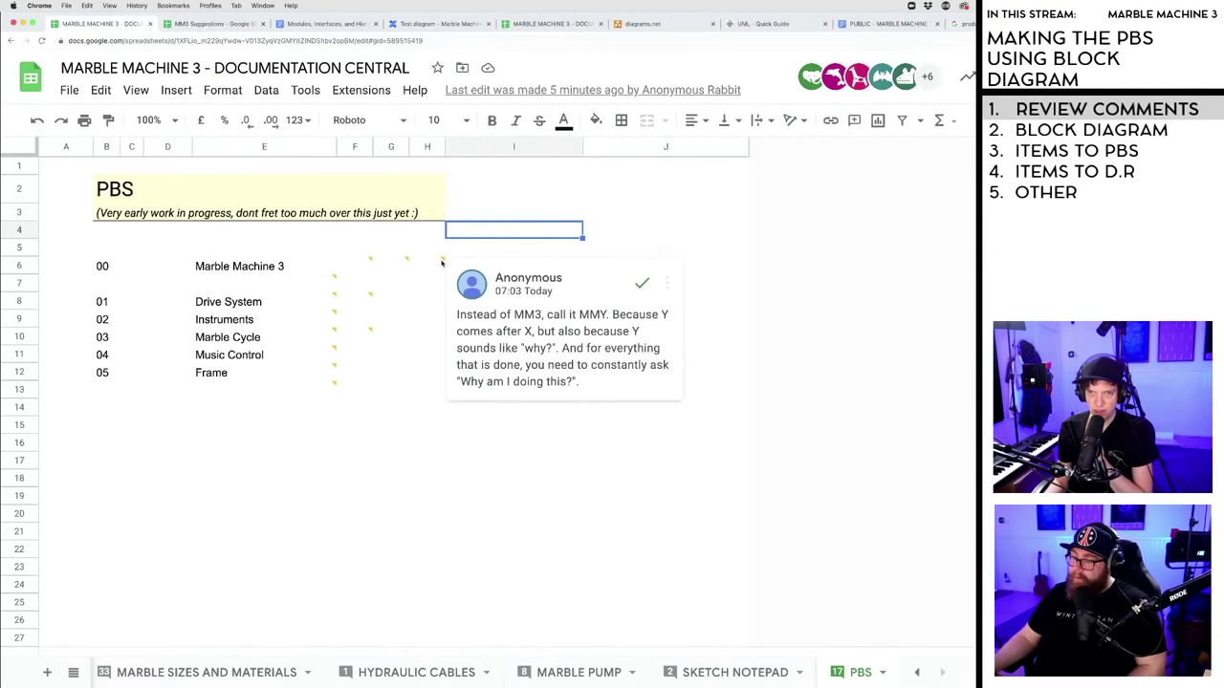
{"action": "mouse_move", "coordinate": [443, 261]}
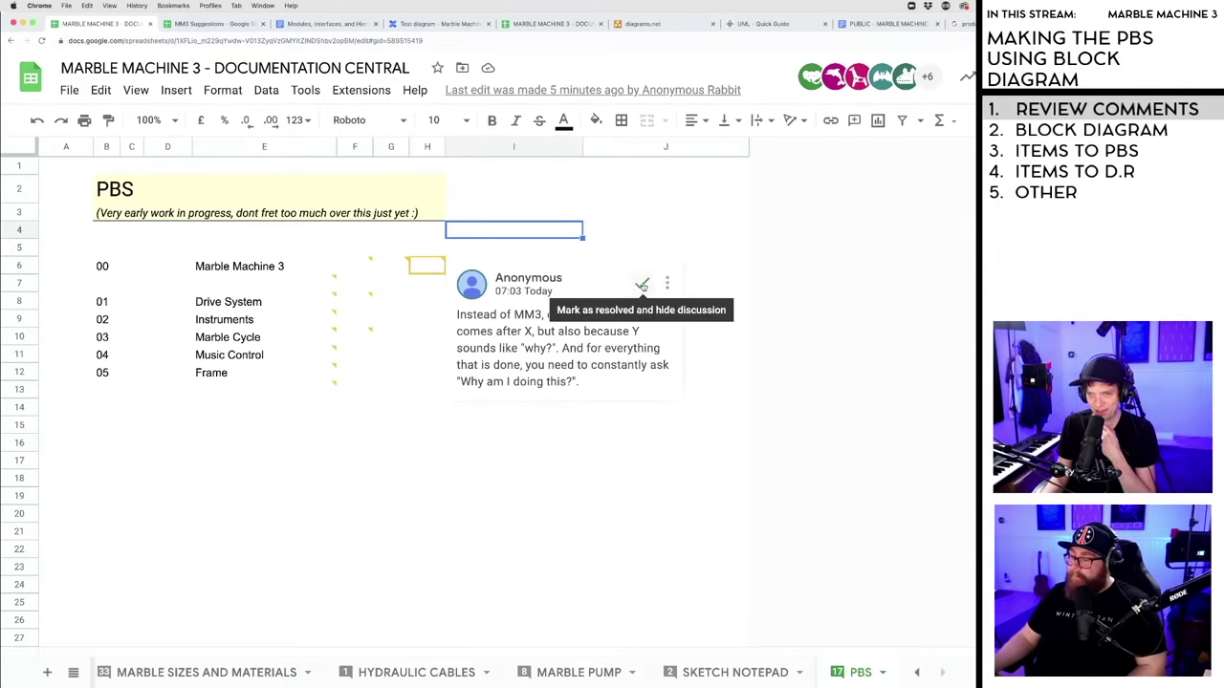
{"action": "left_click", "coordinate": [642, 285]}
{"action": "mouse_move", "coordinate": [335, 279]}
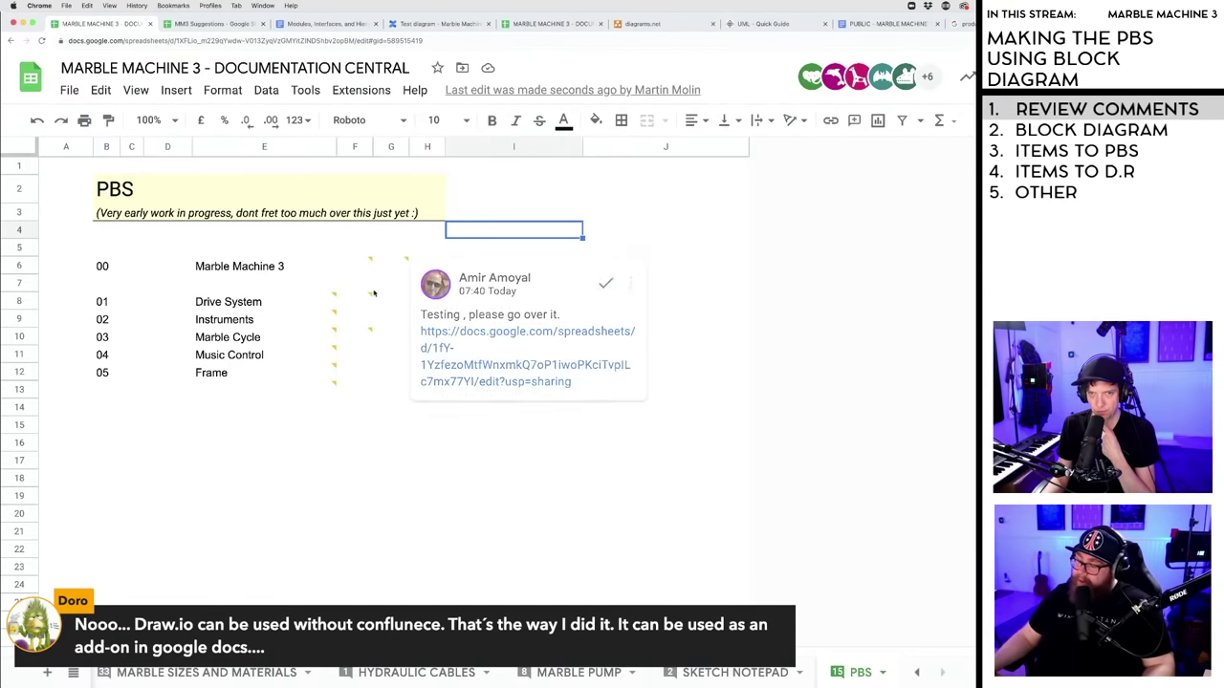
{"action": "mouse_move", "coordinate": [371, 295]}
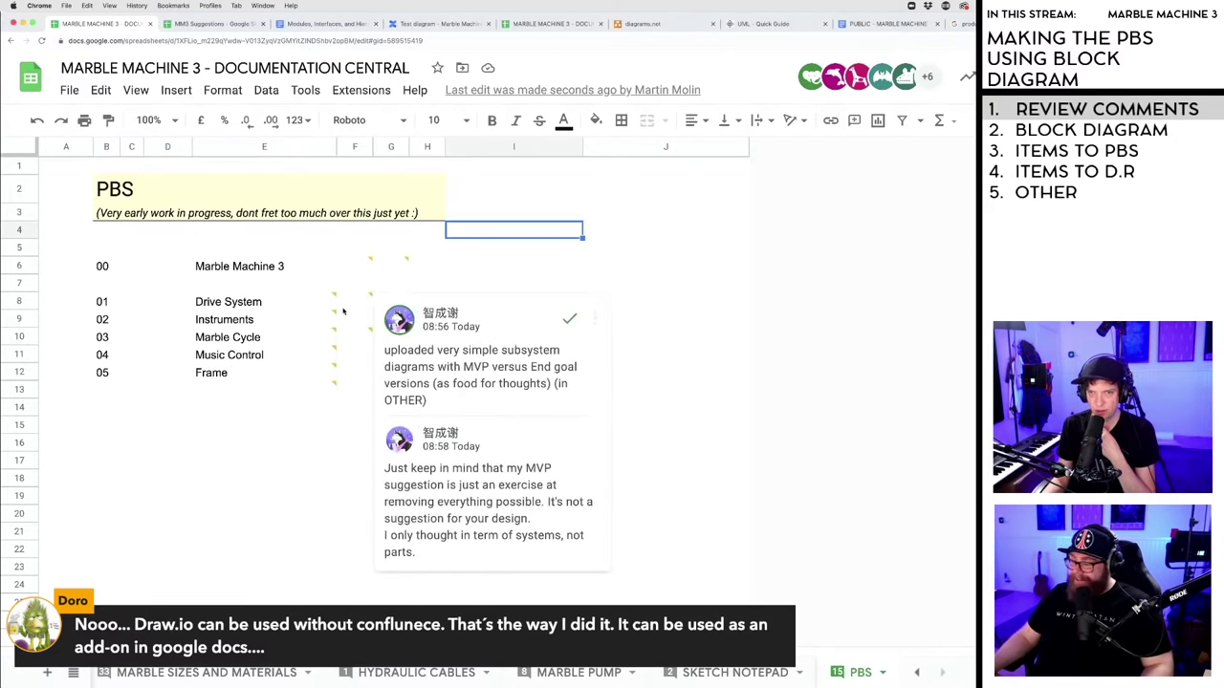
{"action": "mouse_move", "coordinate": [334, 332]}
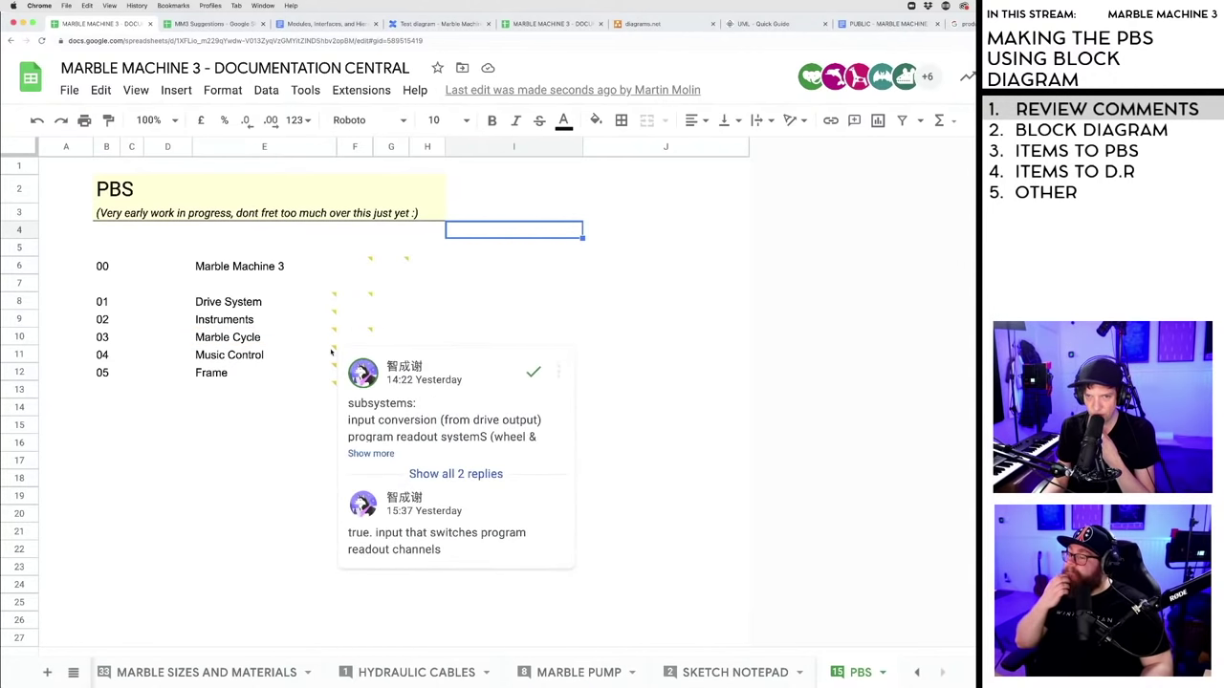
{"action": "mouse_move", "coordinate": [335, 382]}
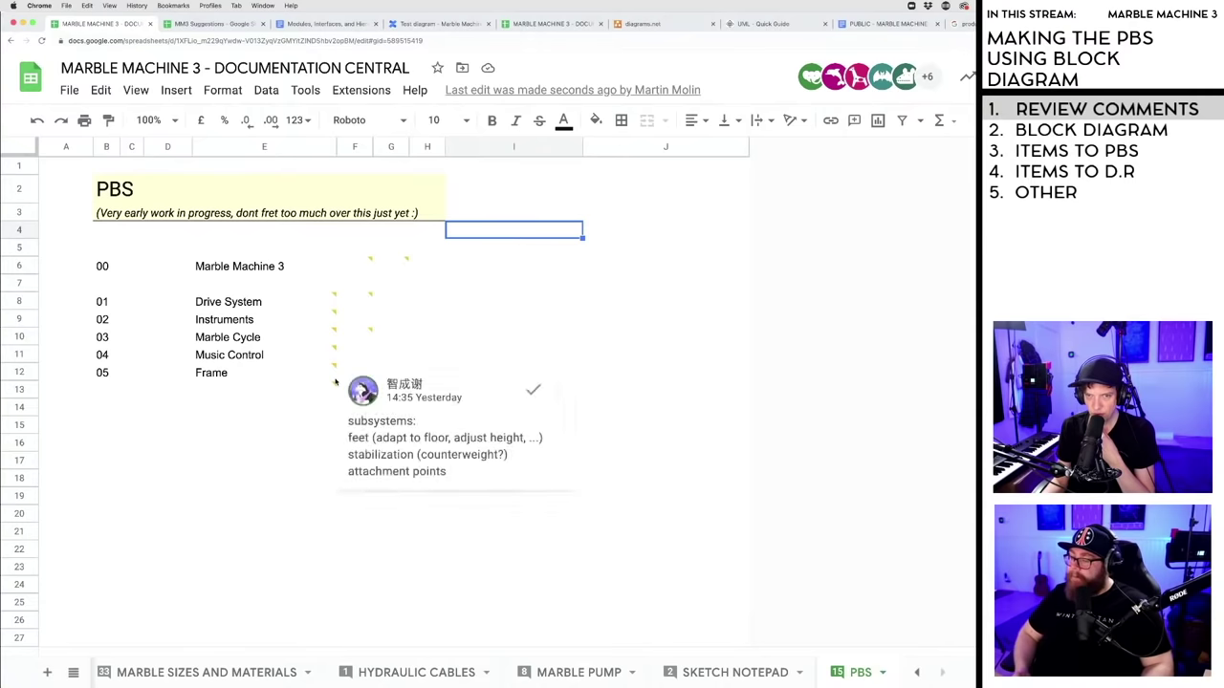
- Close the open comment cards on the PBS sheet
{"action": "left_click", "coordinate": [315, 476]}
{"action": "mouse_move", "coordinate": [418, 508]}
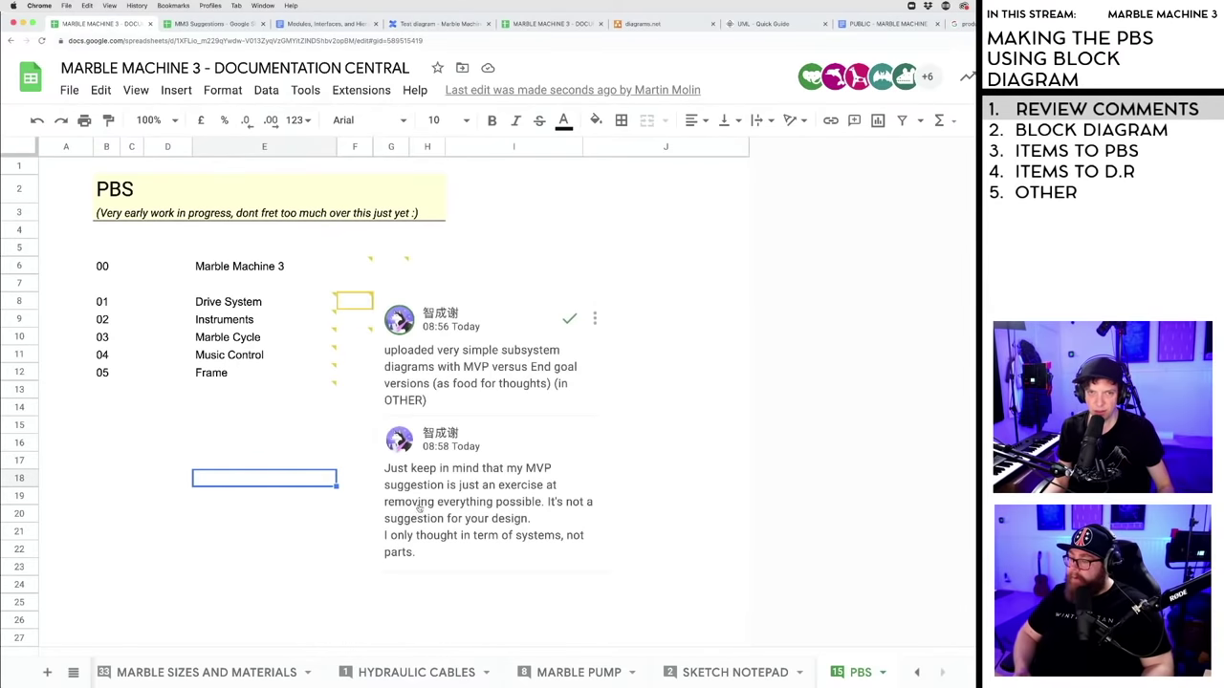
{"action": "left_click", "coordinate": [219, 424]}
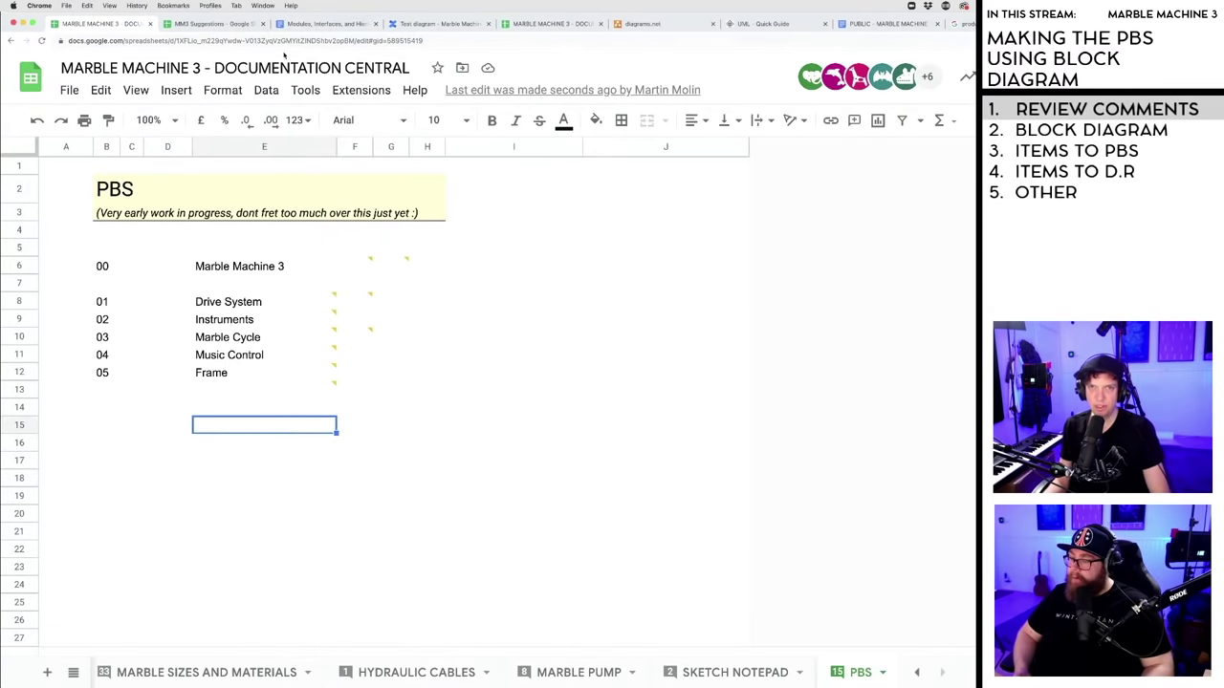
- Review the MM3 Suggestions sheet, modules doc and module tree diagram, placing the diagram tab second
{"action": "left_click", "coordinate": [215, 23]}
{"action": "left_click", "coordinate": [316, 23]}
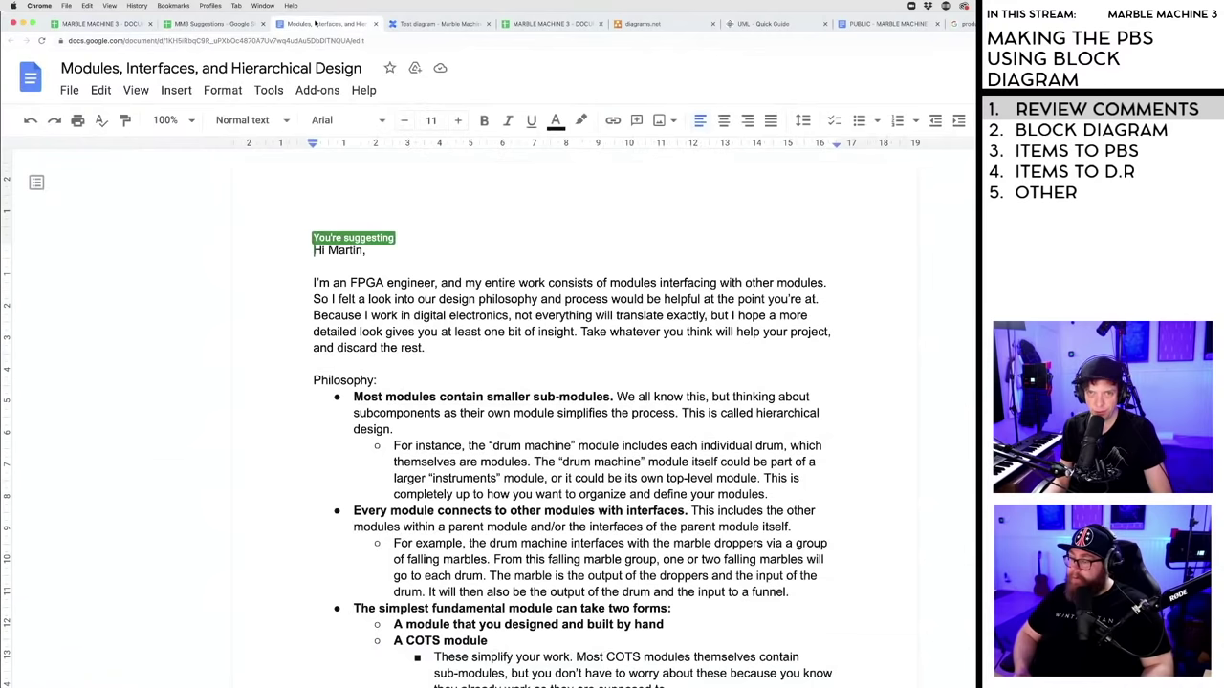
{"action": "left_click_drag", "start_coordinate": [441, 25], "coordinate": [221, 25]}
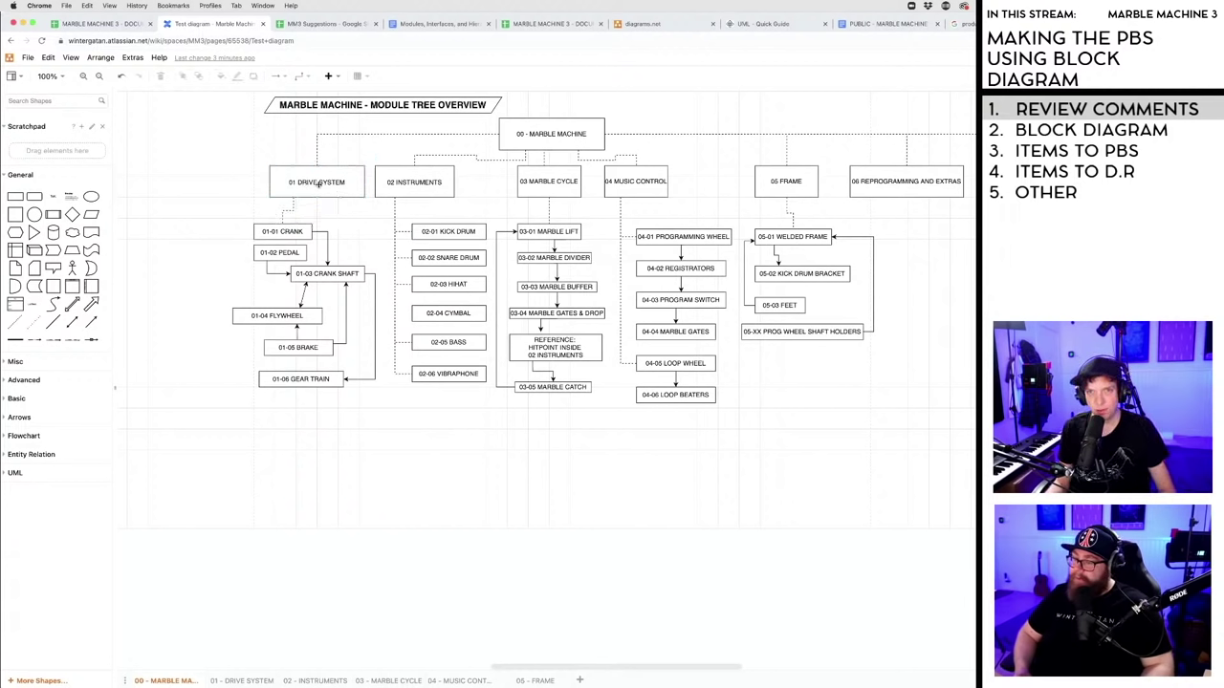
{"action": "left_click", "coordinate": [122, 25]}
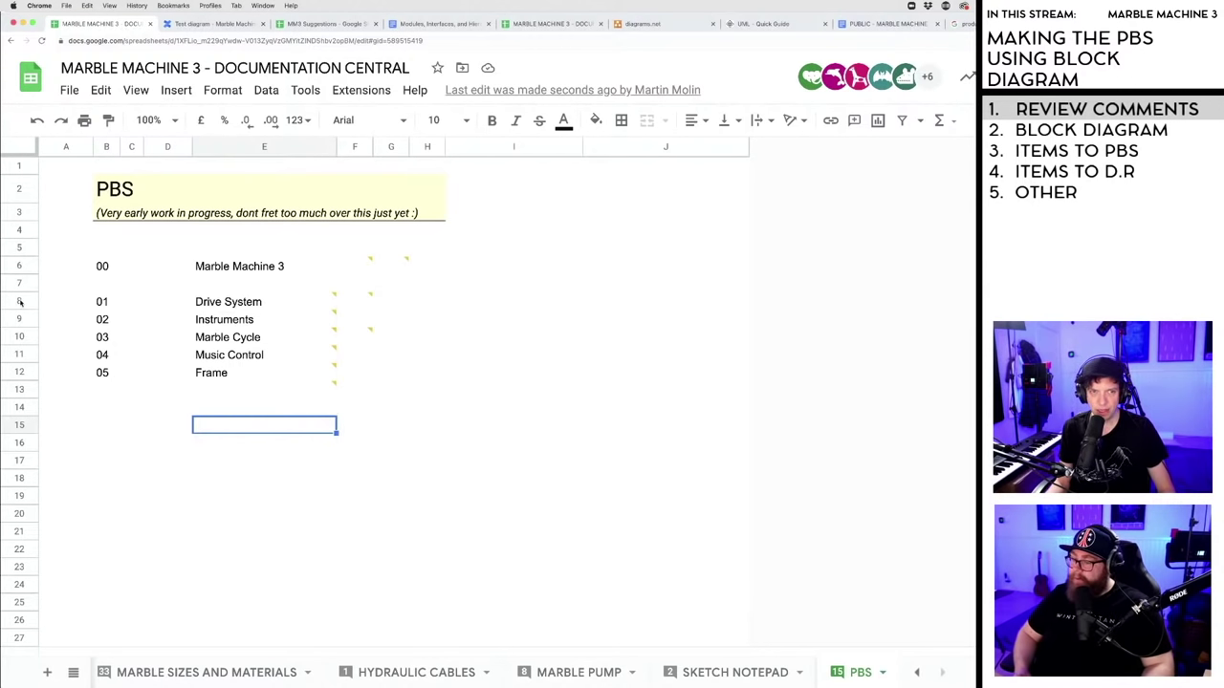
- Move blank rows up directly beneath the Drive System row
{"action": "left_click", "coordinate": [21, 464]}
{"action": "left_click_drag", "start_coordinate": [21, 463], "coordinate": [23, 318]}
{"action": "left_click", "coordinate": [25, 423]}
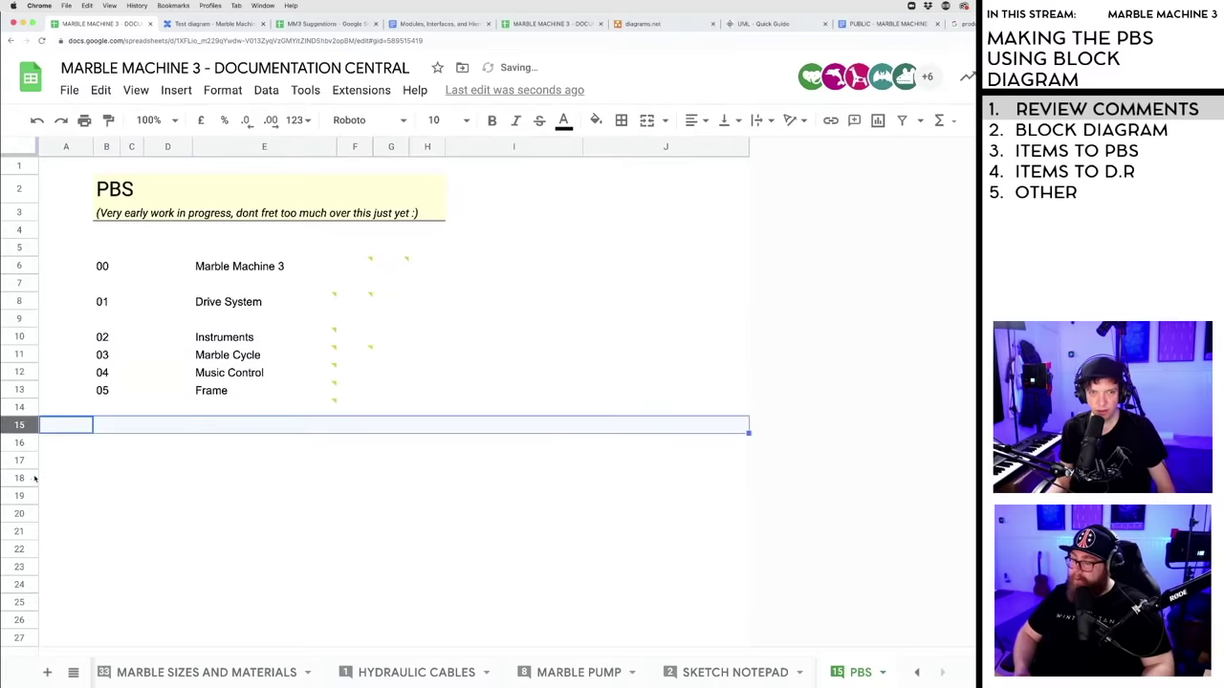
{"action": "left_click", "coordinate": [19, 599], "text": "shift"}
{"action": "left_click_drag", "start_coordinate": [19, 424], "coordinate": [38, 337]}
{"action": "left_click", "coordinate": [523, 307]}
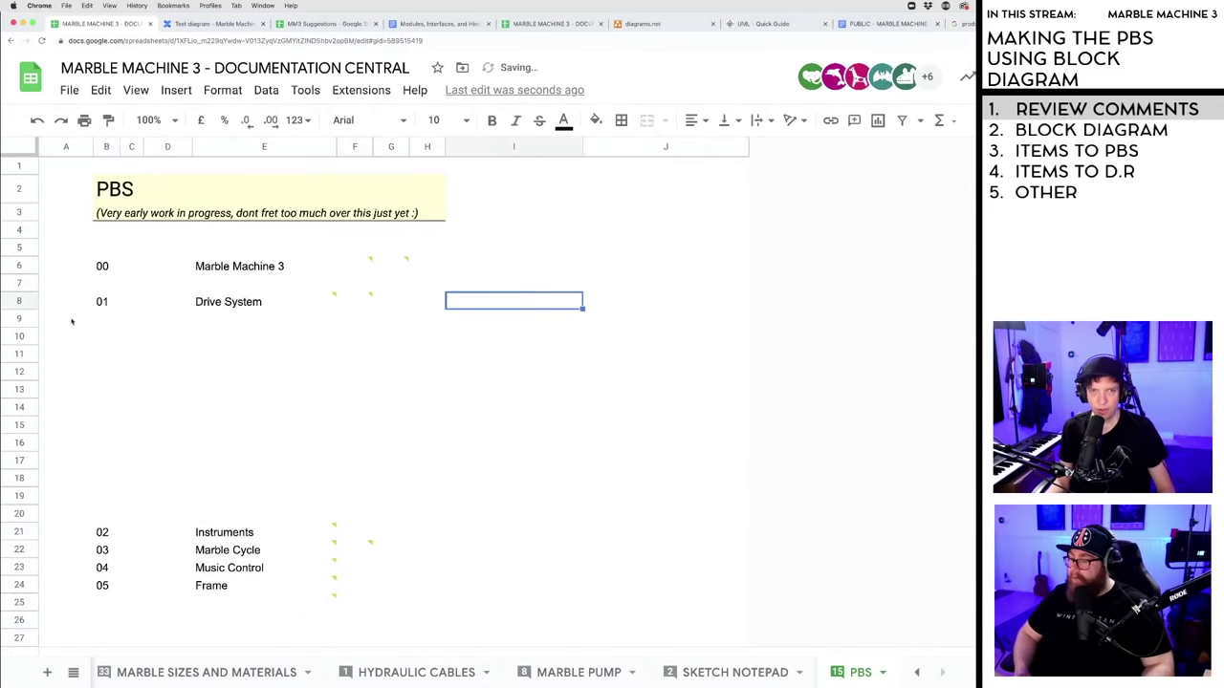
{"action": "left_click", "coordinate": [106, 318]}
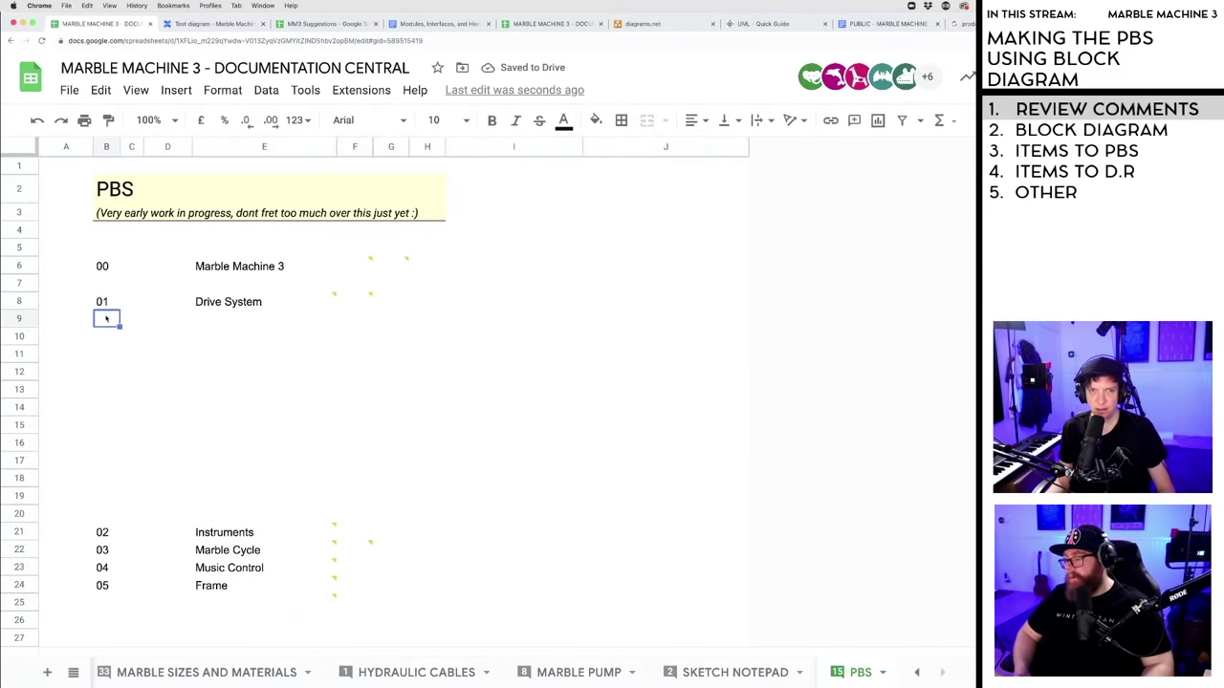
- Copy the 01-01 CRANK label from the module tree diagram into row 9
{"action": "left_click", "coordinate": [213, 25]}
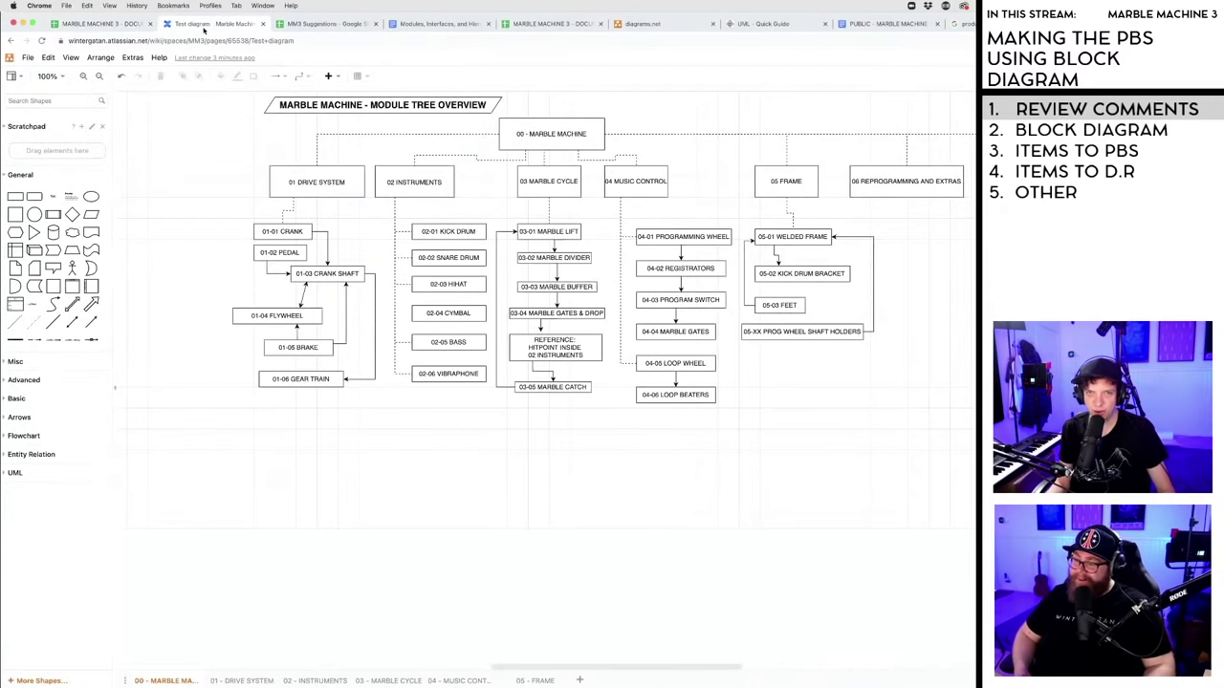
{"action": "left_click", "coordinate": [123, 26]}
{"action": "left_click", "coordinate": [215, 23]}
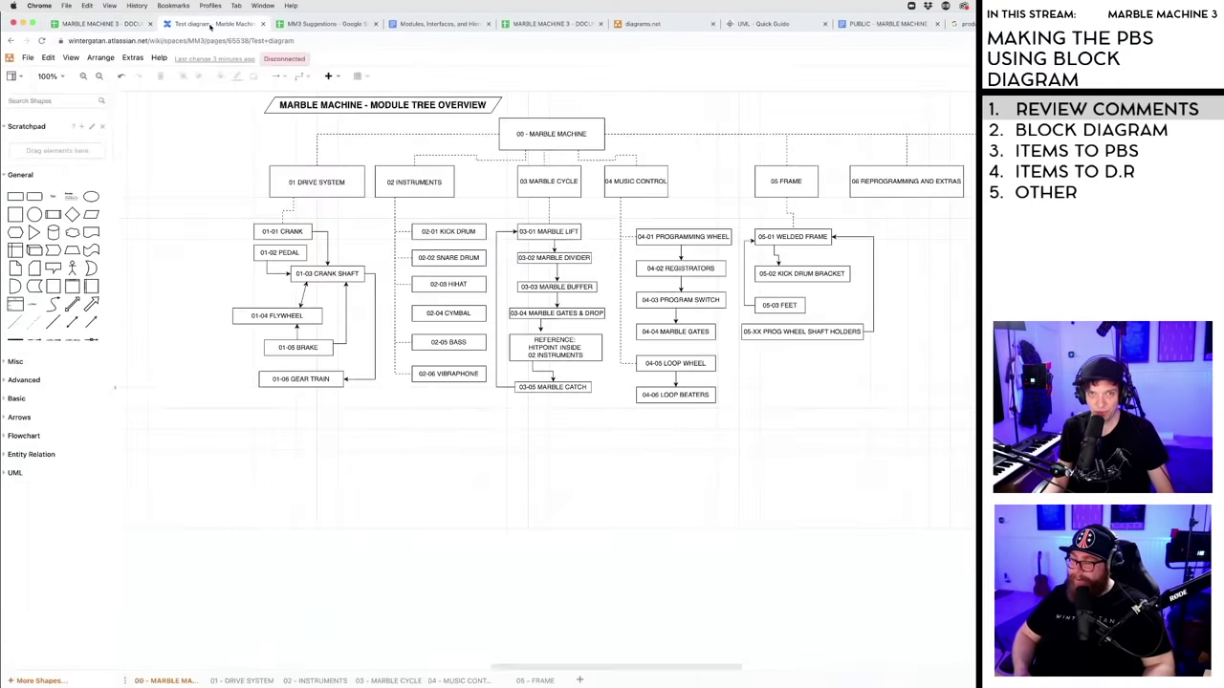
{"action": "left_click", "coordinate": [287, 232]}
{"action": "key", "text": "super+c"}
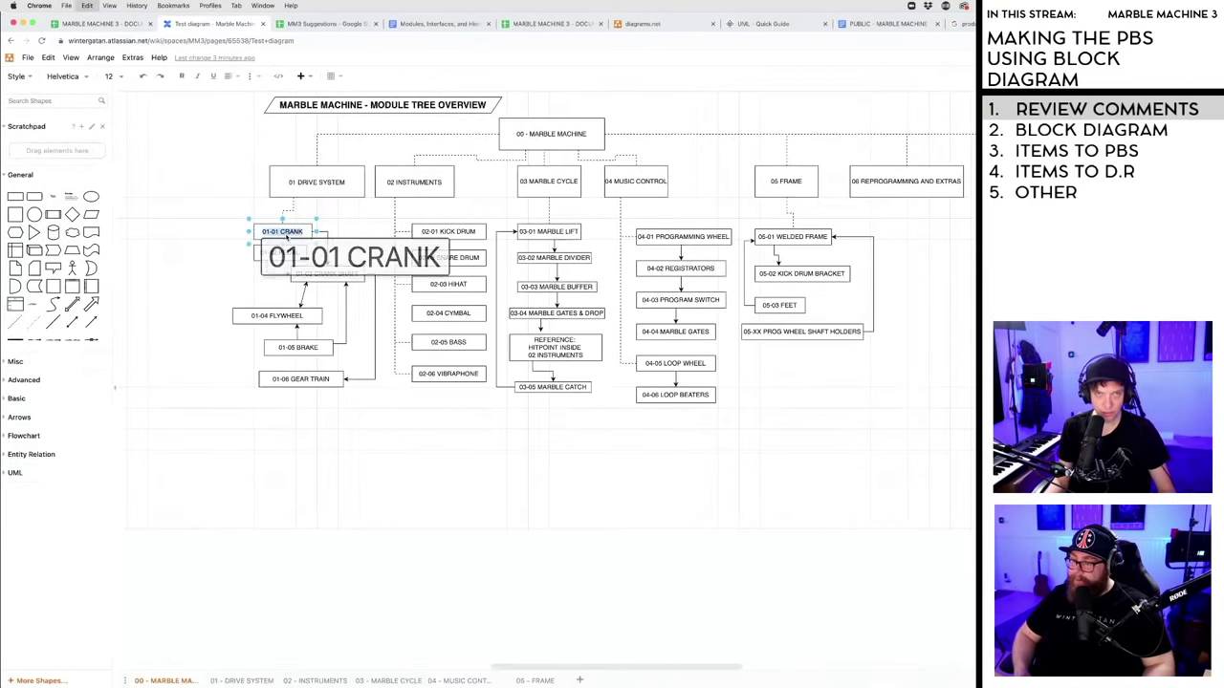
{"action": "left_click", "coordinate": [107, 25]}
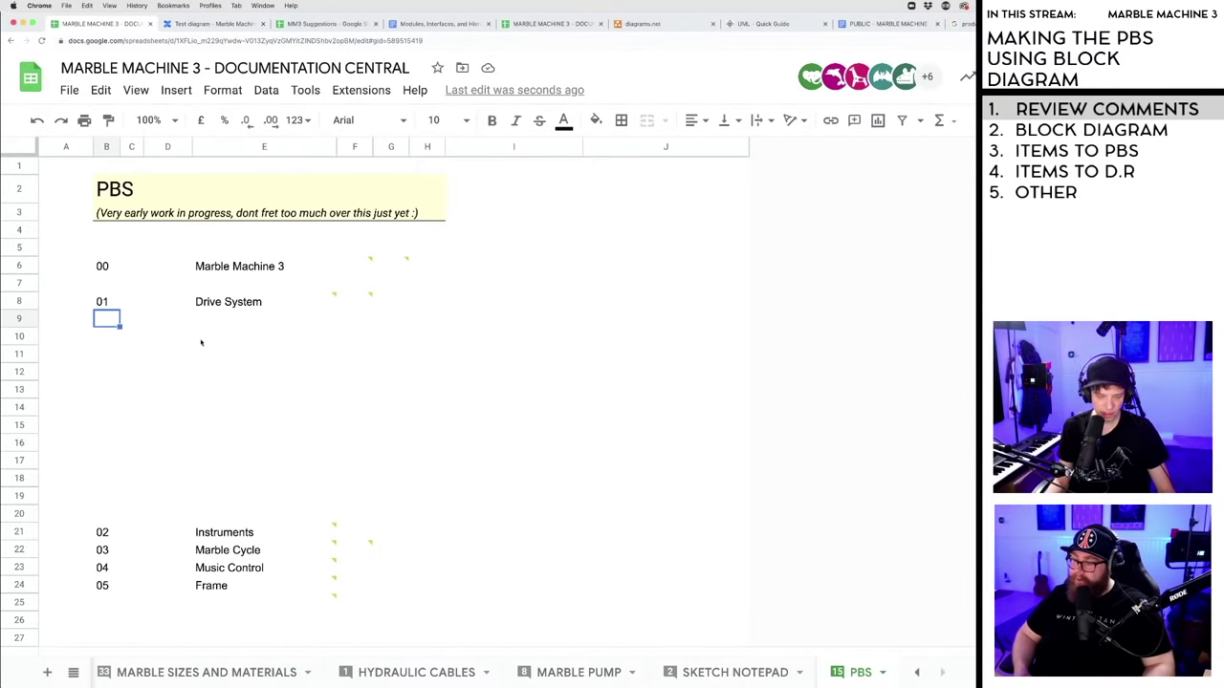
{"action": "key", "text": "super+v"}
- Undo the pasted entry and delete row 9
{"action": "left_click", "coordinate": [264, 355]}
{"action": "left_click", "coordinate": [90, 320]}
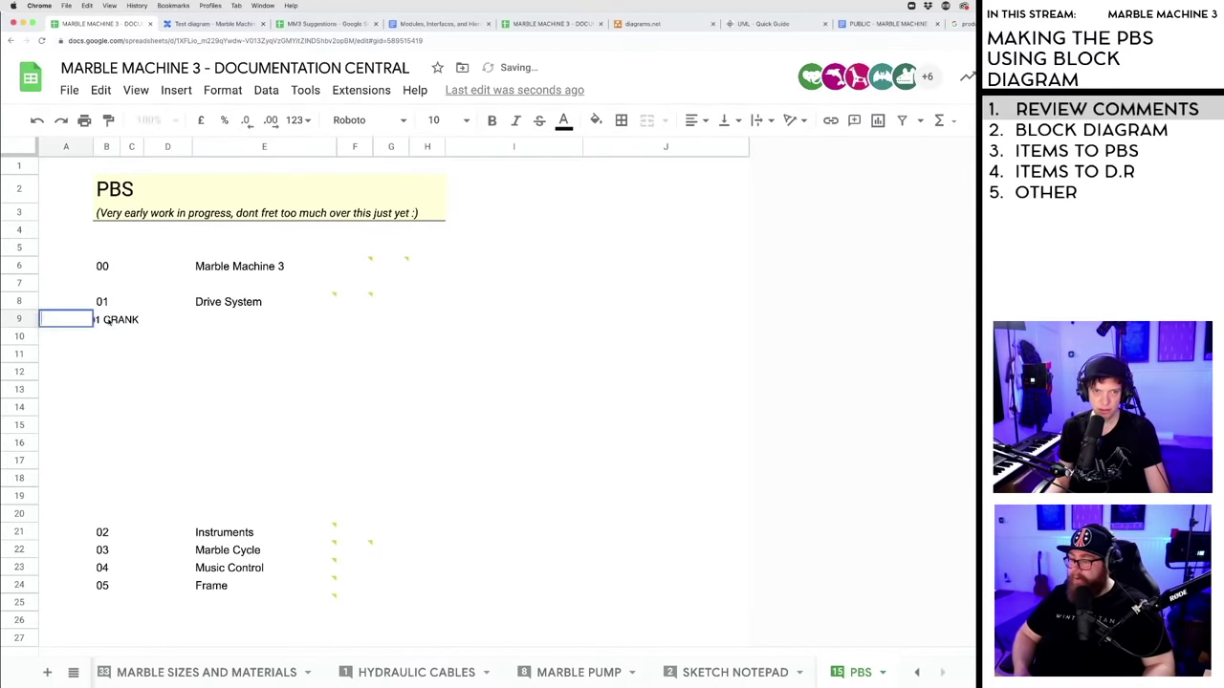
{"action": "key", "text": "super+z"}
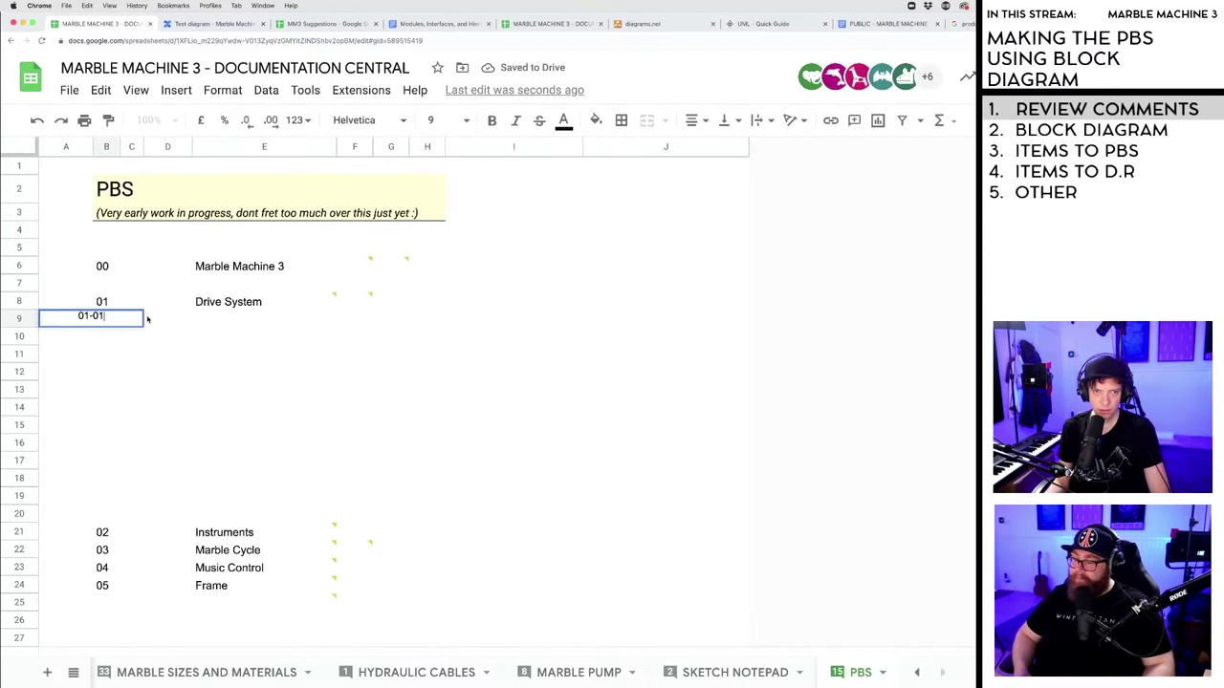
{"action": "left_click", "coordinate": [132, 354]}
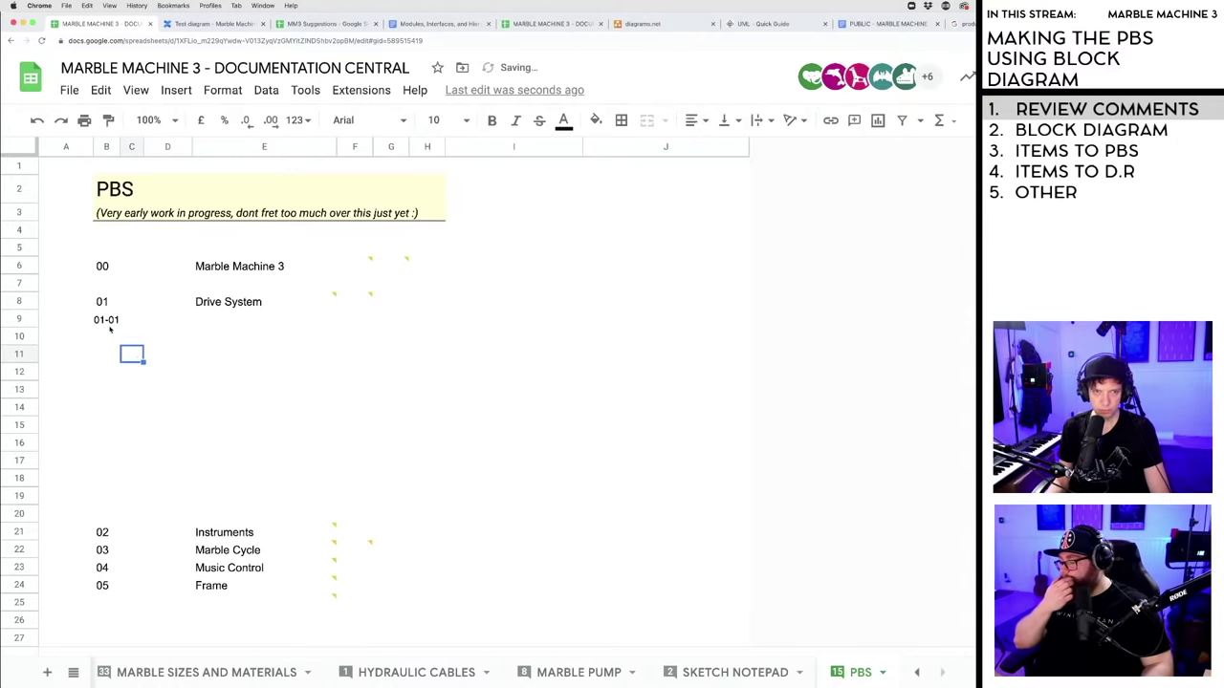
{"action": "left_click", "coordinate": [108, 322]}
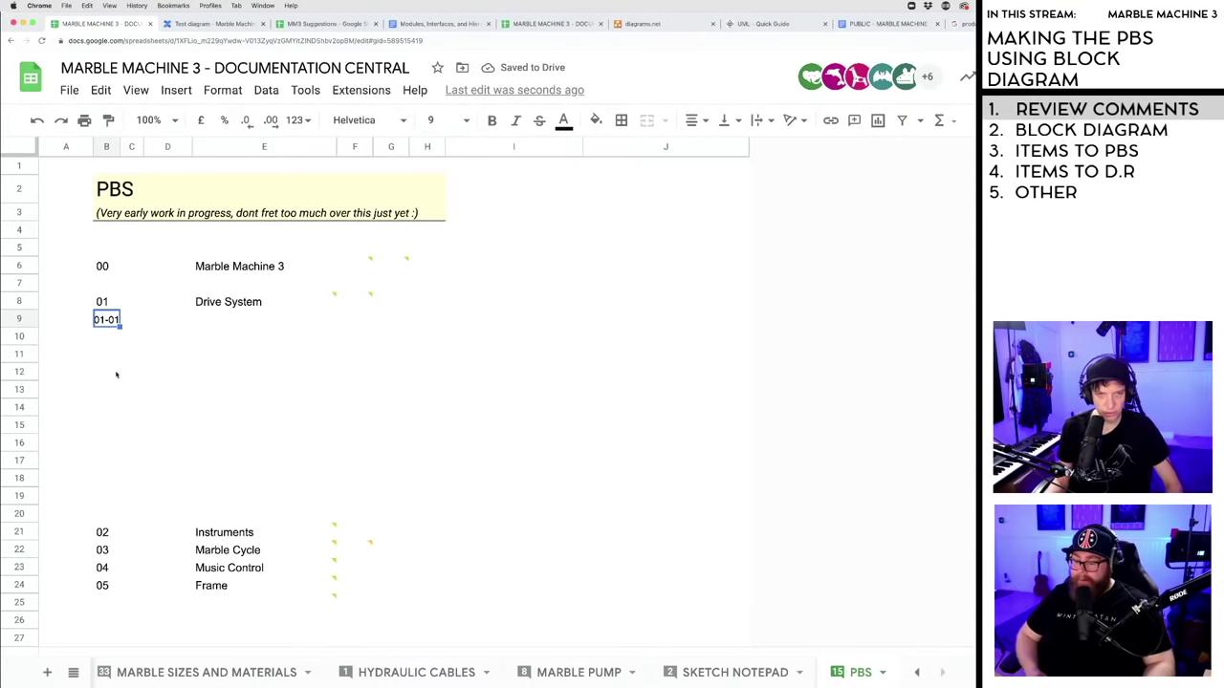
{"action": "right_click", "coordinate": [19, 320]}
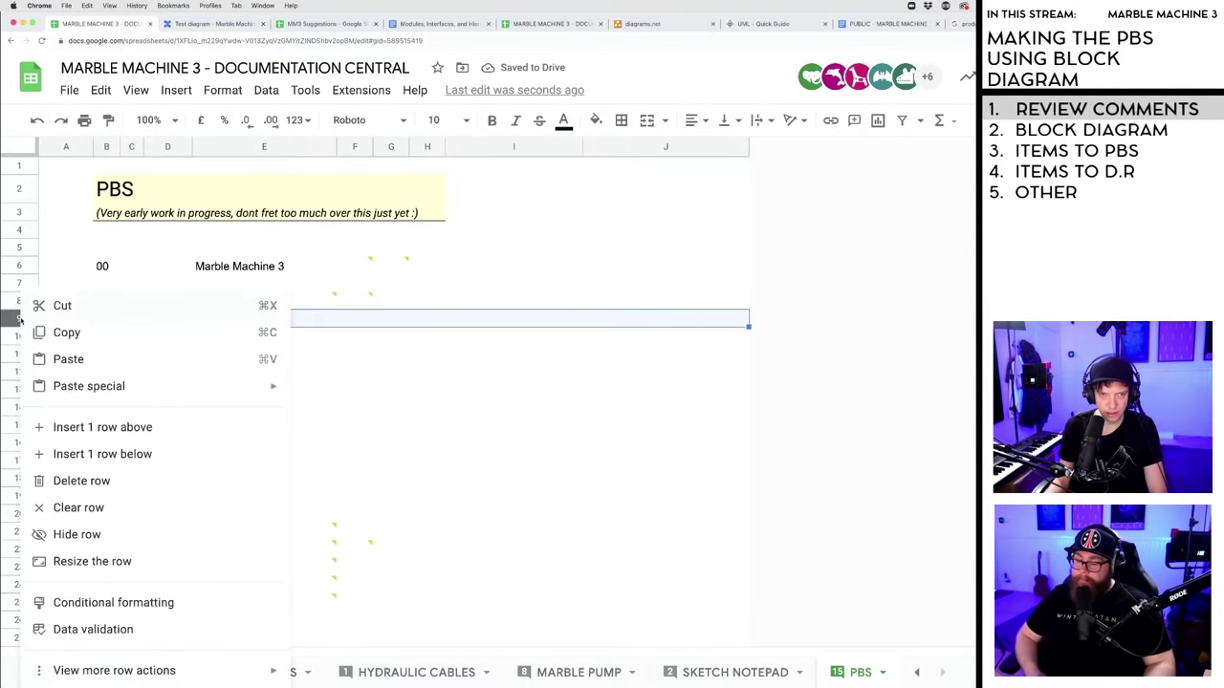
{"action": "left_click", "coordinate": [100, 480]}
- Enter codes 01-01 and 01-02 in cells B9 and B10
{"action": "left_click", "coordinate": [104, 320]}
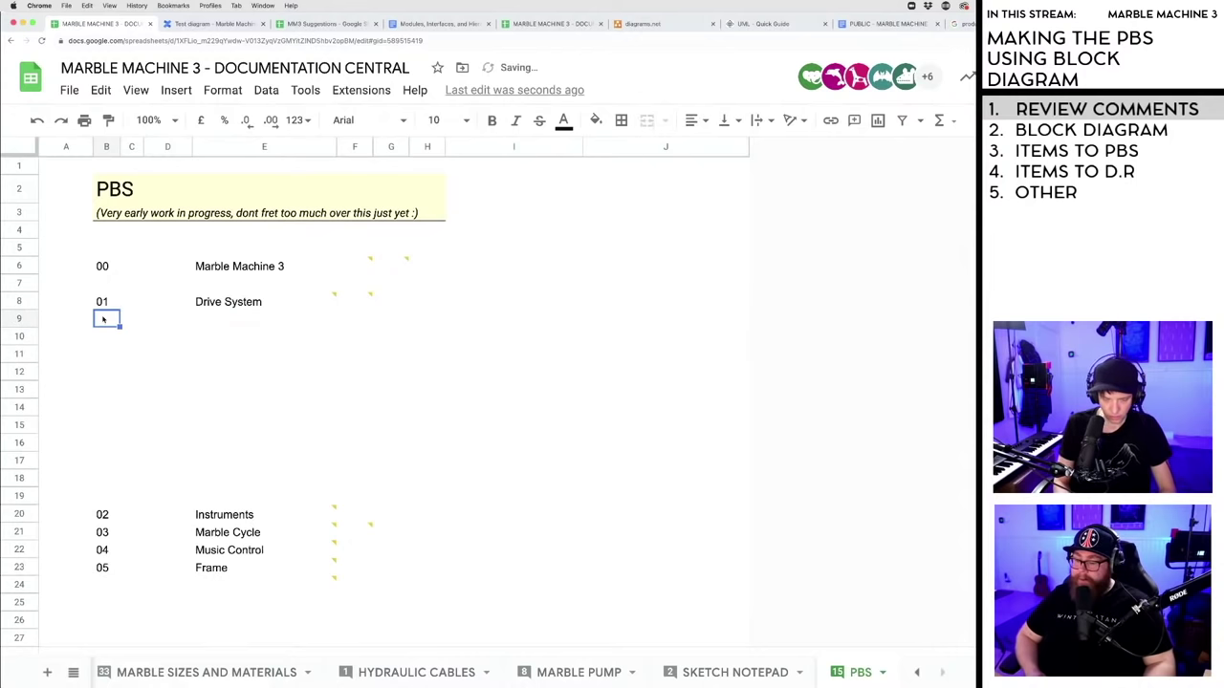
{"action": "type", "text": "01_01"}
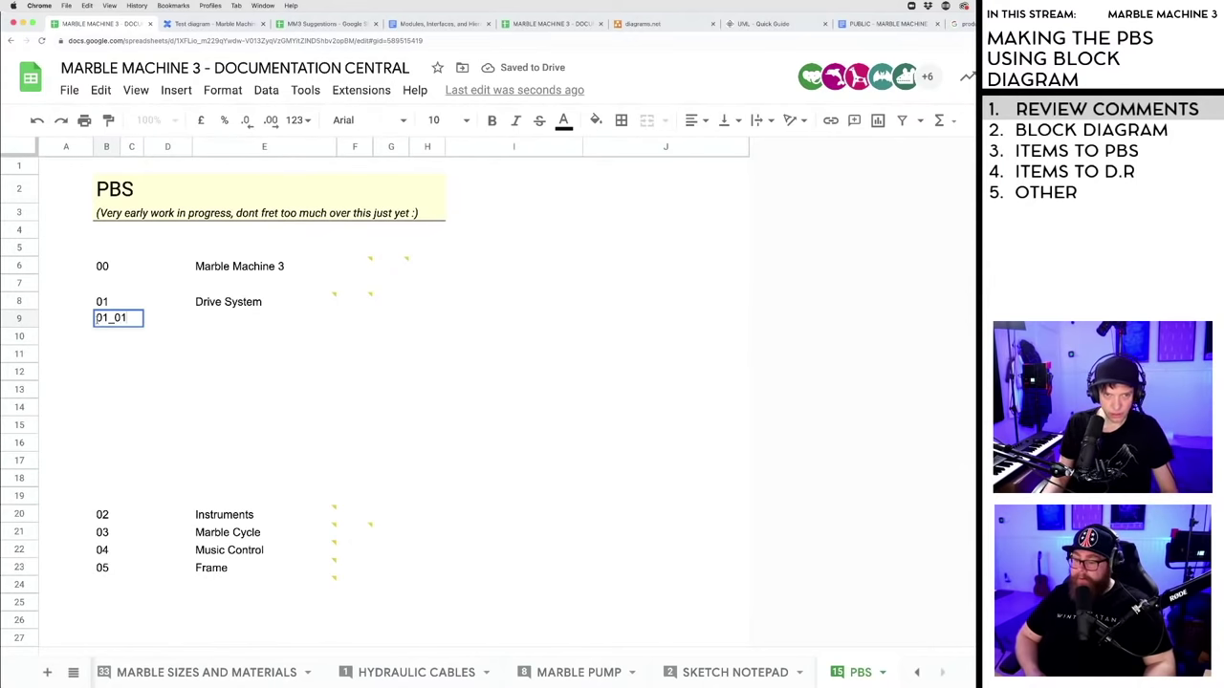
{"action": "key", "text": "Left"}
{"action": "key", "text": "Left"}
{"action": "type", "text": "."}
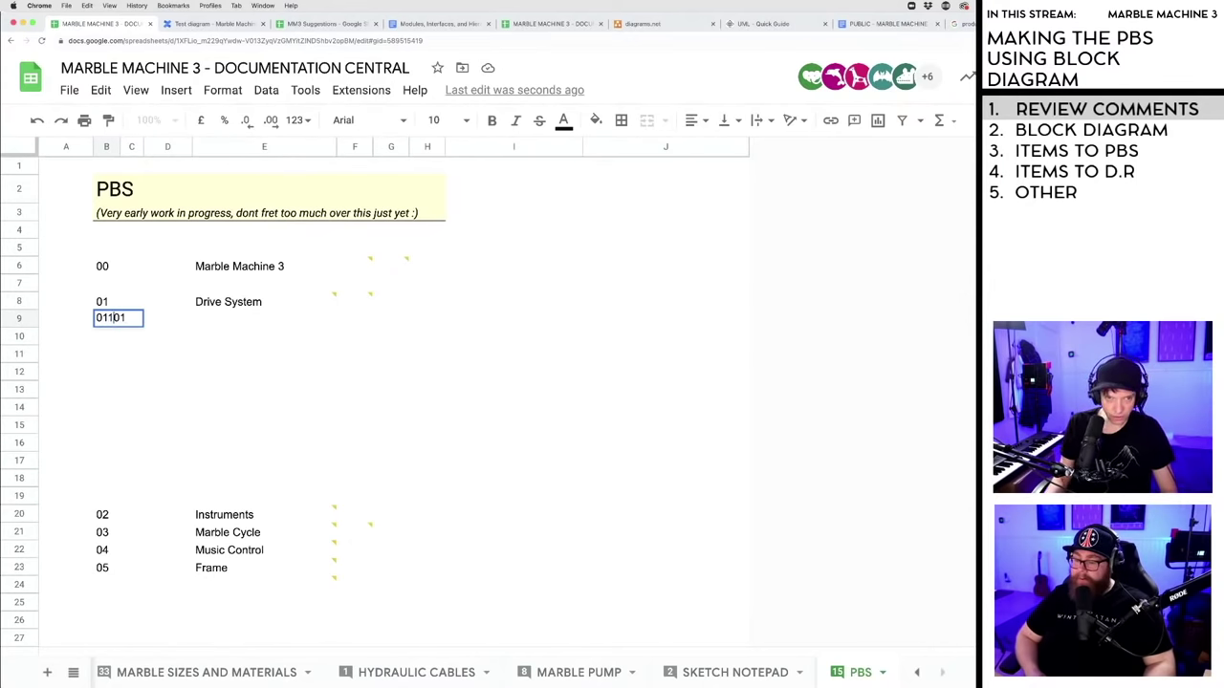
{"action": "key", "text": "Return"}
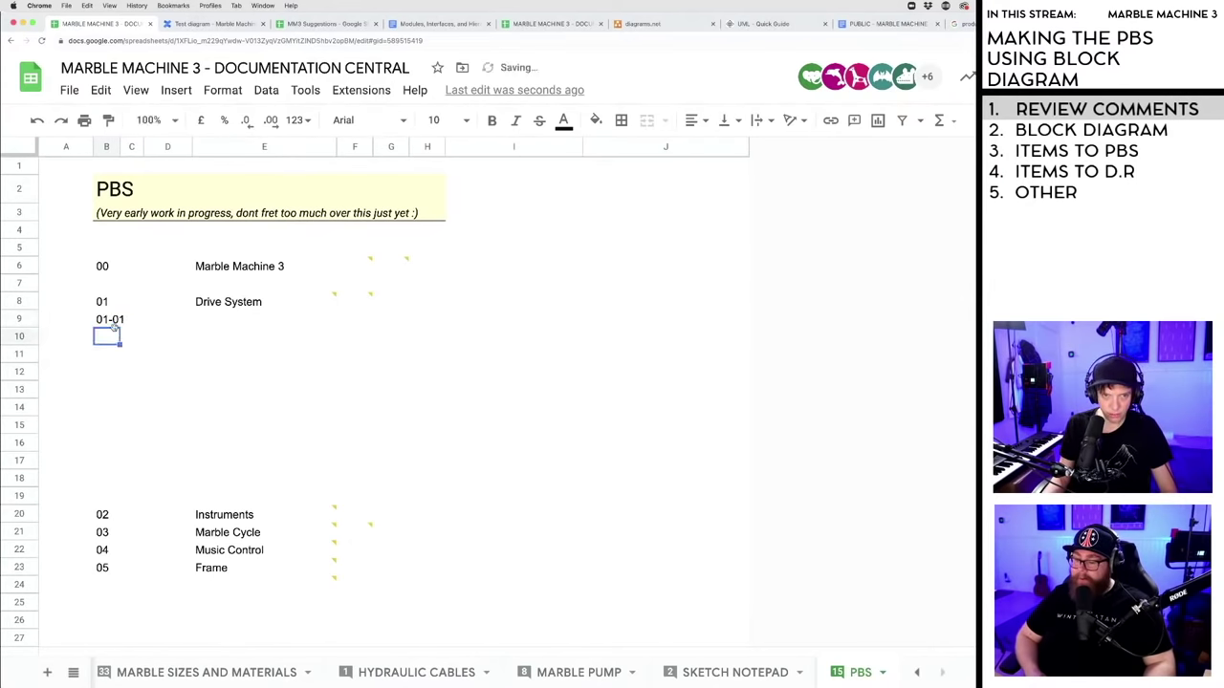
{"action": "left_click", "coordinate": [113, 323]}
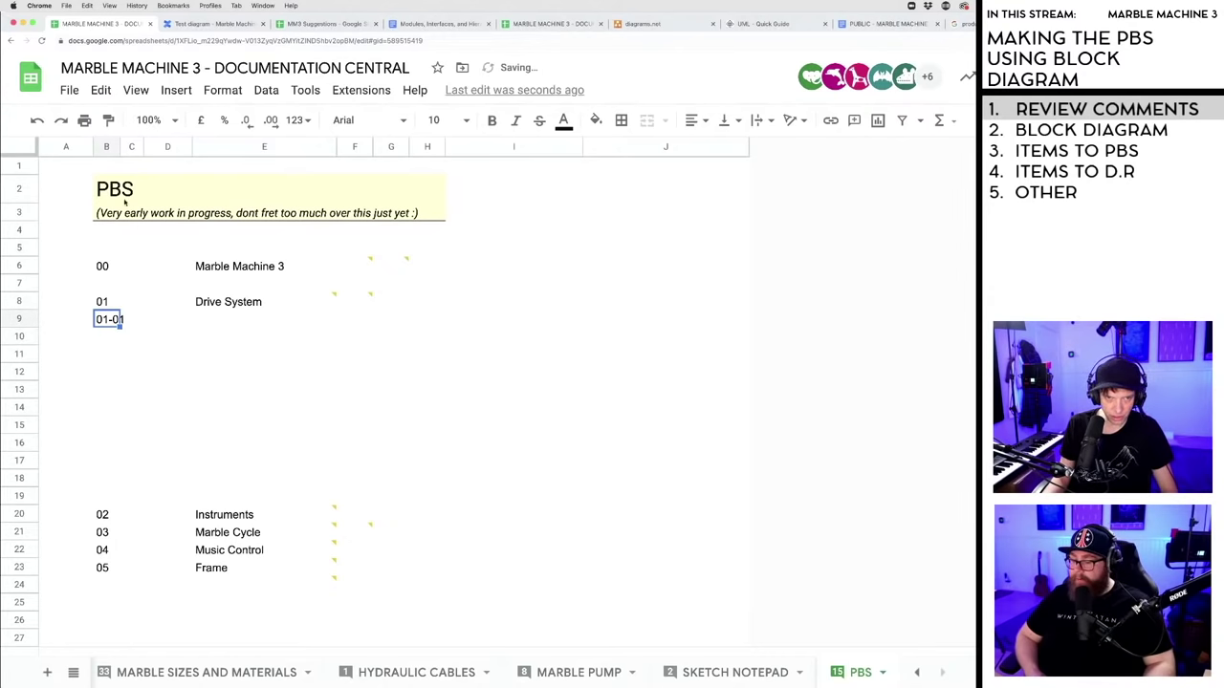
{"action": "left_click", "coordinate": [108, 337]}
{"action": "type", "text": "01"}
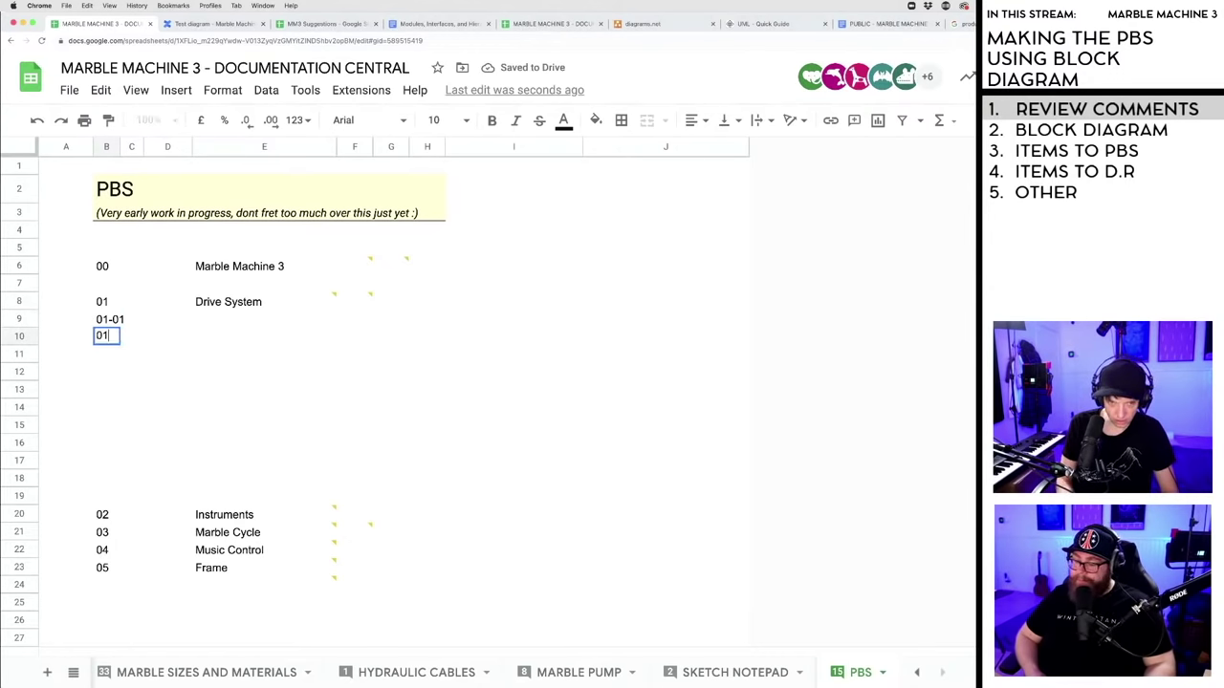
{"action": "type", "text": "-02"}
{"action": "key", "text": "Return"}
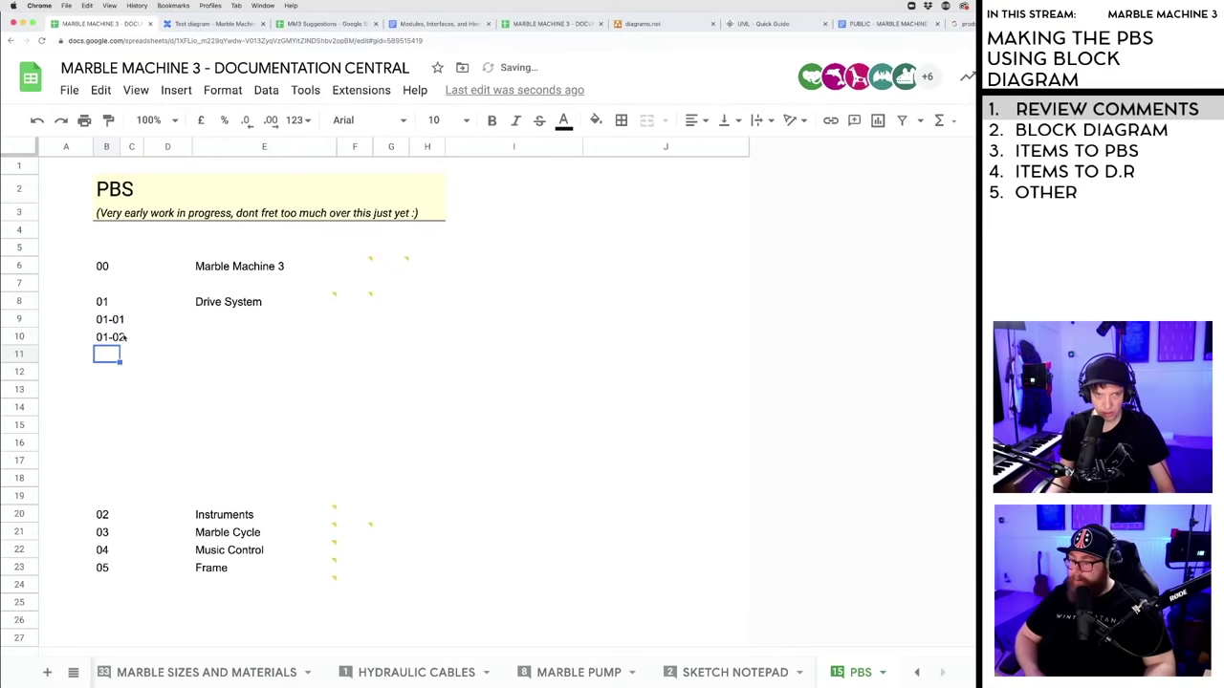
- Extend the code series from 01-01 down to 01-10
{"action": "left_click_drag", "start_coordinate": [108, 319], "coordinate": [119, 480]}
{"action": "left_click", "coordinate": [169, 443]}
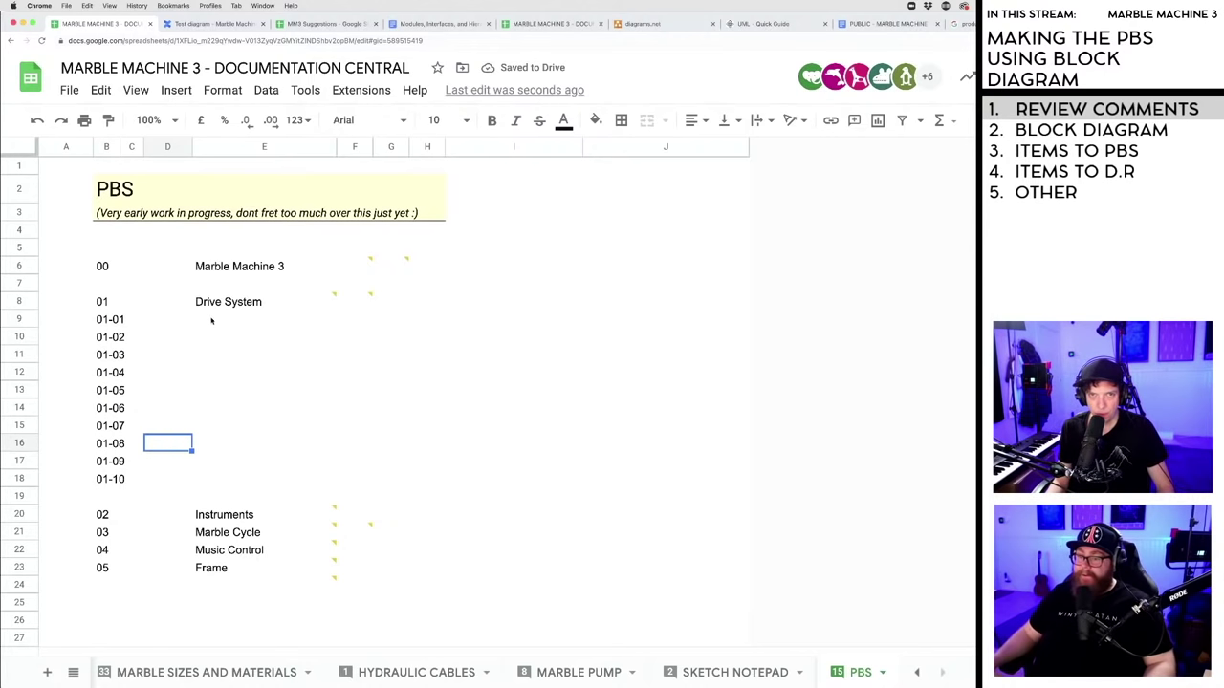
{"action": "left_click", "coordinate": [211, 320]}
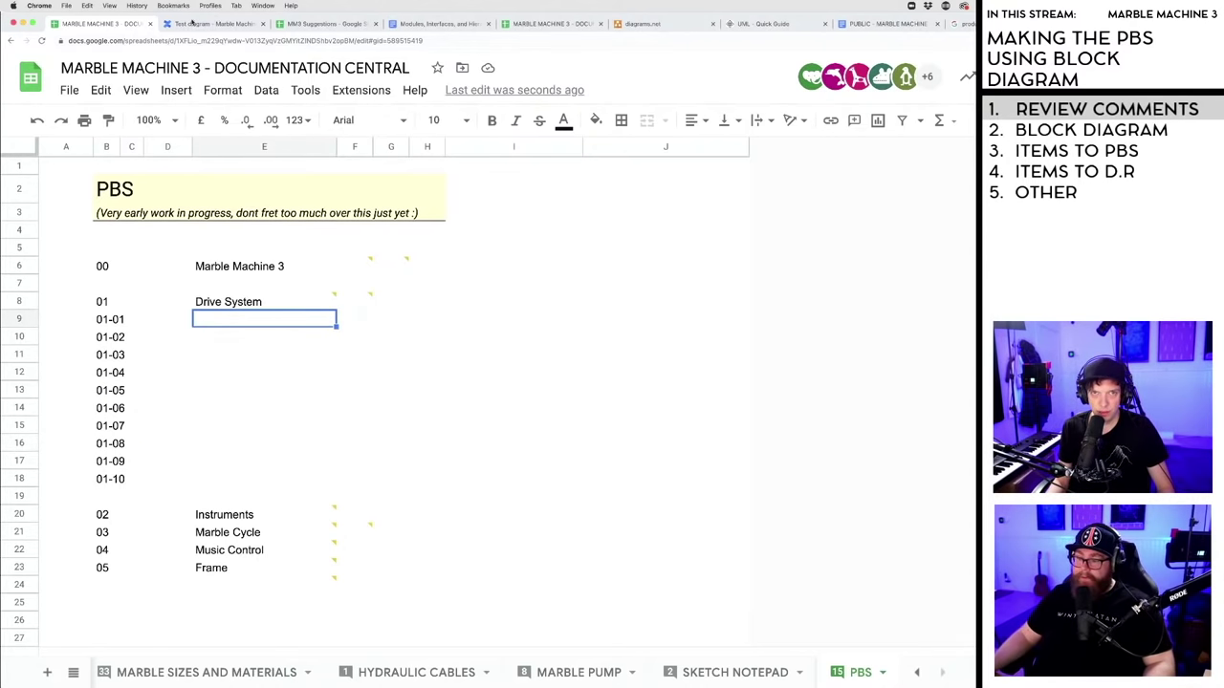
{"action": "left_click", "coordinate": [190, 25]}
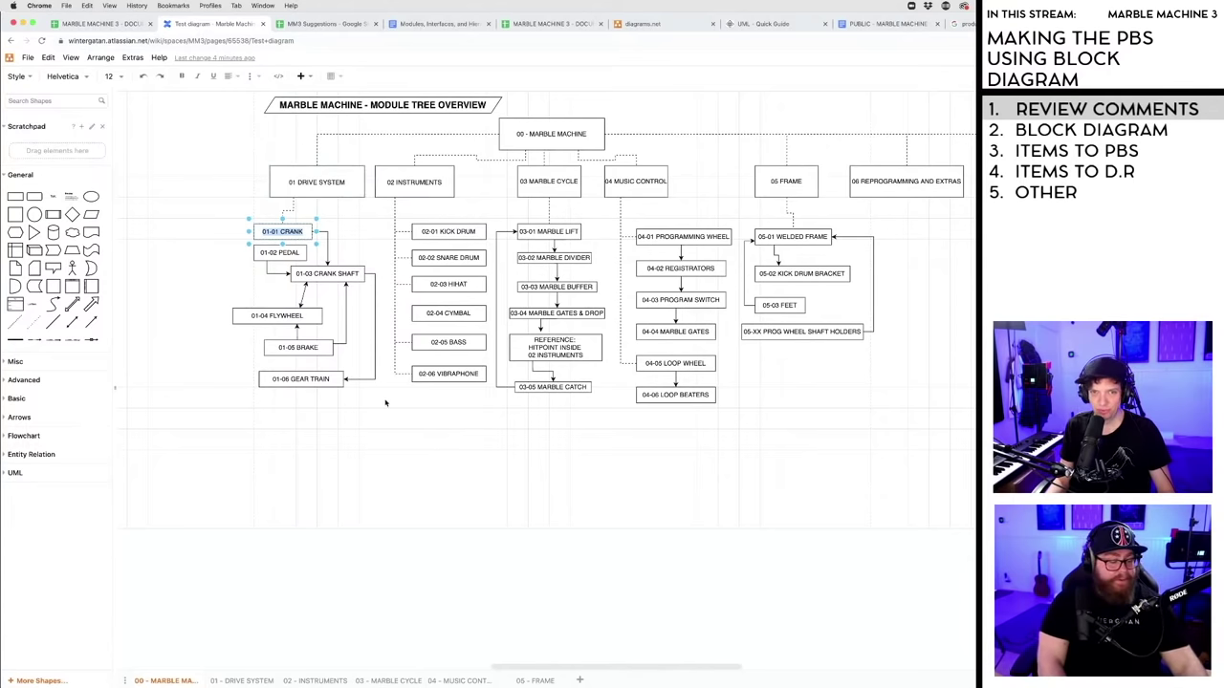
- Deselect the Crank box and box-select the whole module tree without changing it
{"action": "left_click", "coordinate": [465, 471]}
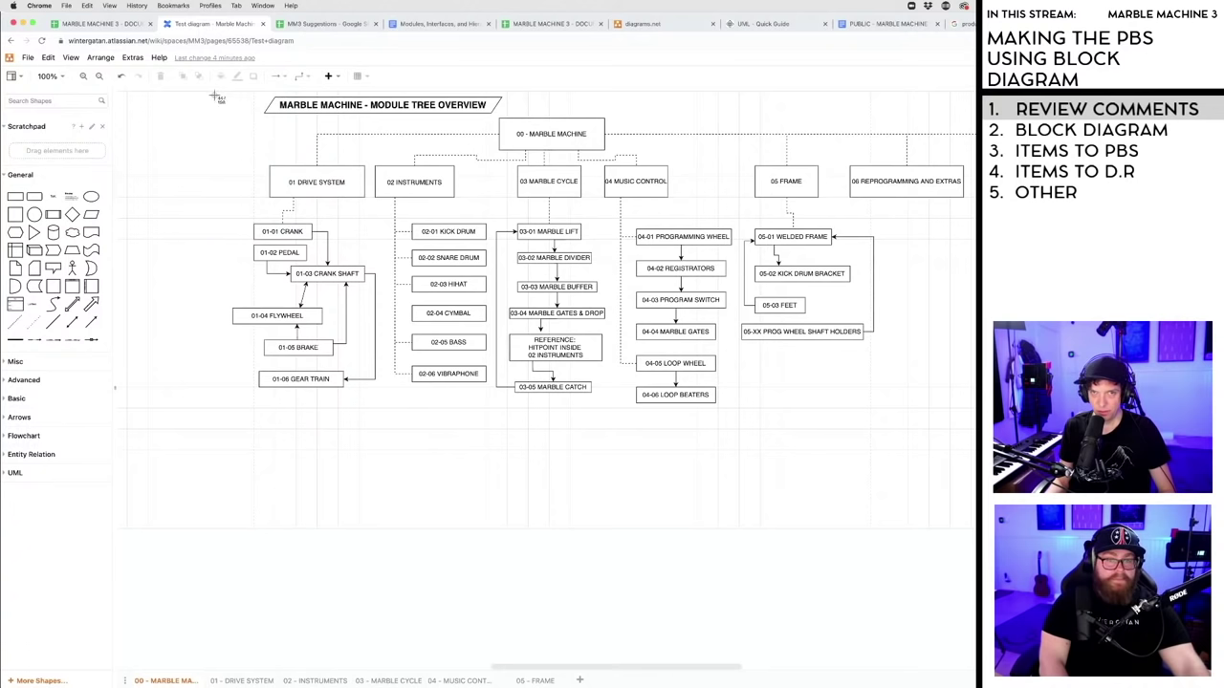
{"action": "left_click_drag", "start_coordinate": [221, 96], "coordinate": [985, 425]}
{"action": "key", "text": "Escape"}
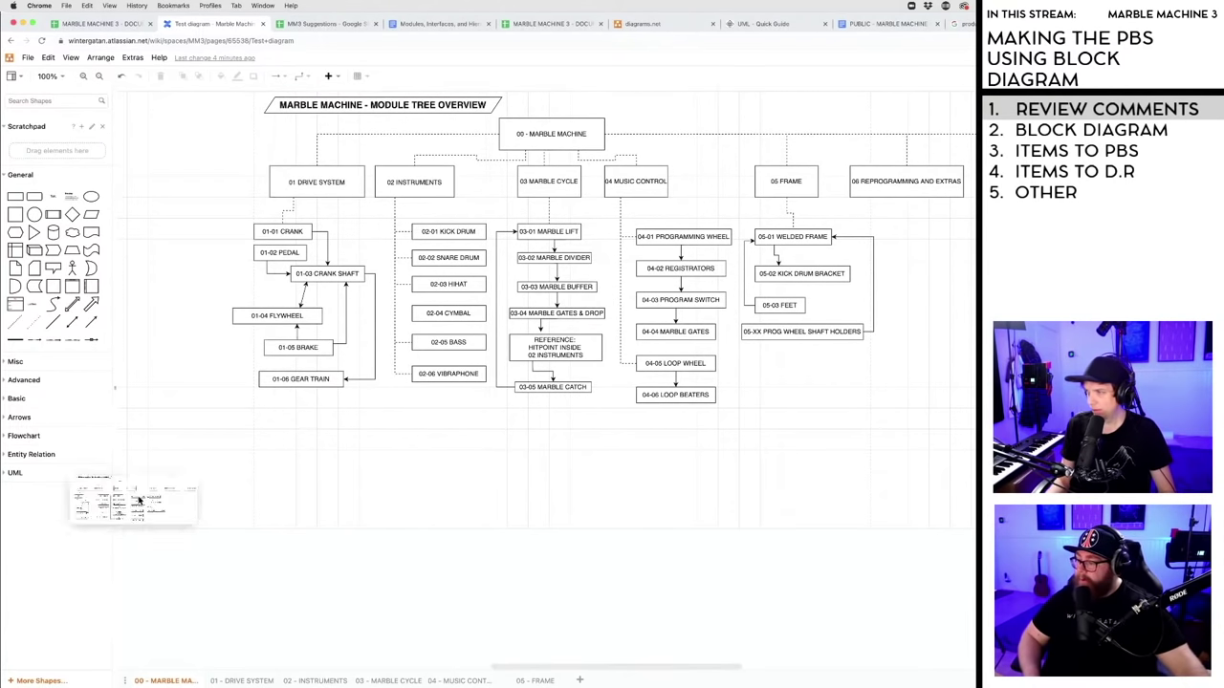
{"action": "key", "text": "super+Tab"}
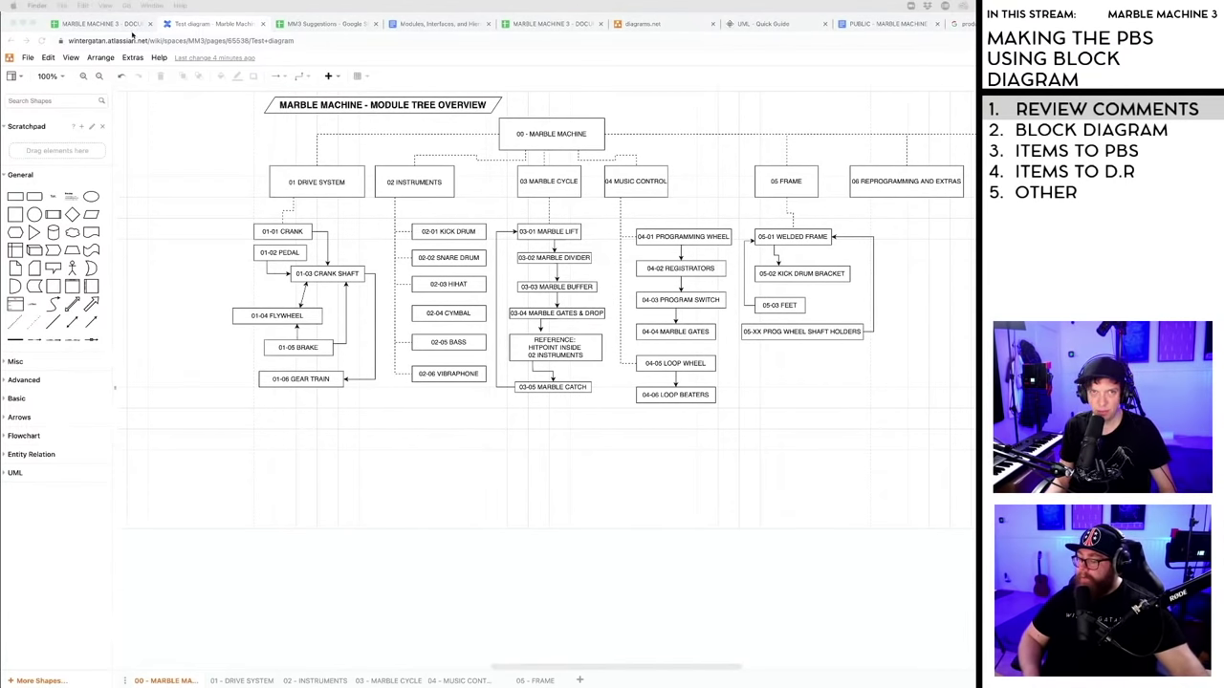
{"action": "left_click", "coordinate": [116, 25]}
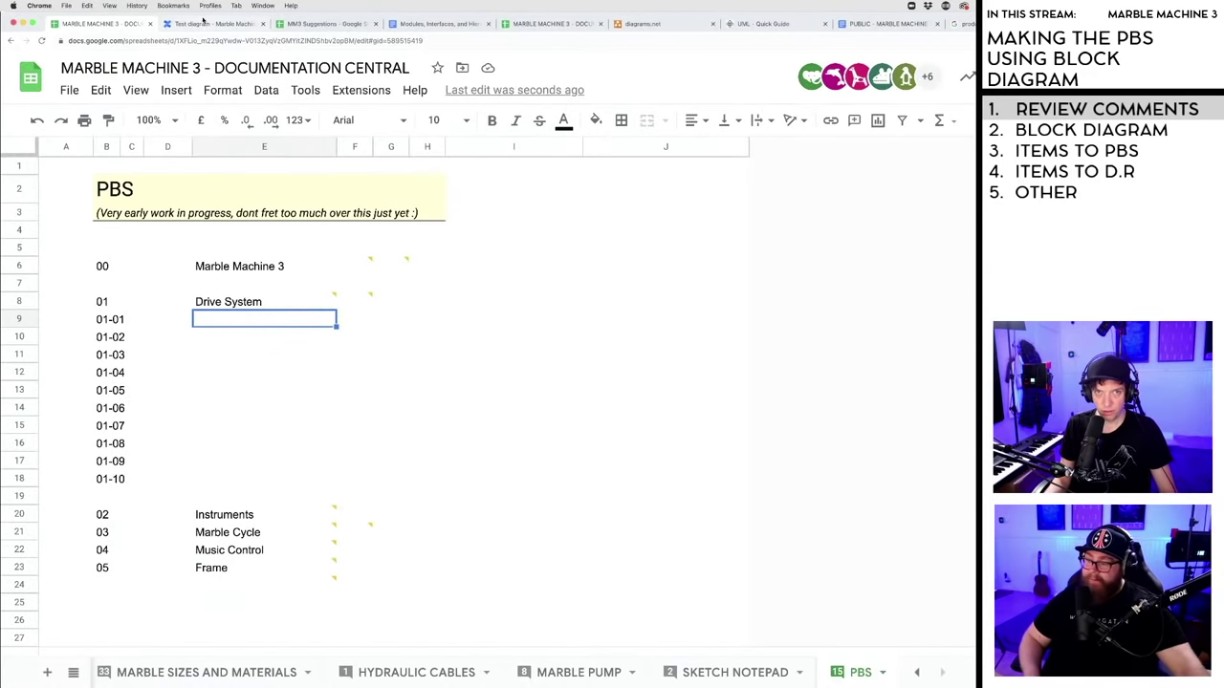
- Type Pedal in name cell E9 beside code 01-01
{"action": "type", "text": "Pedal"}
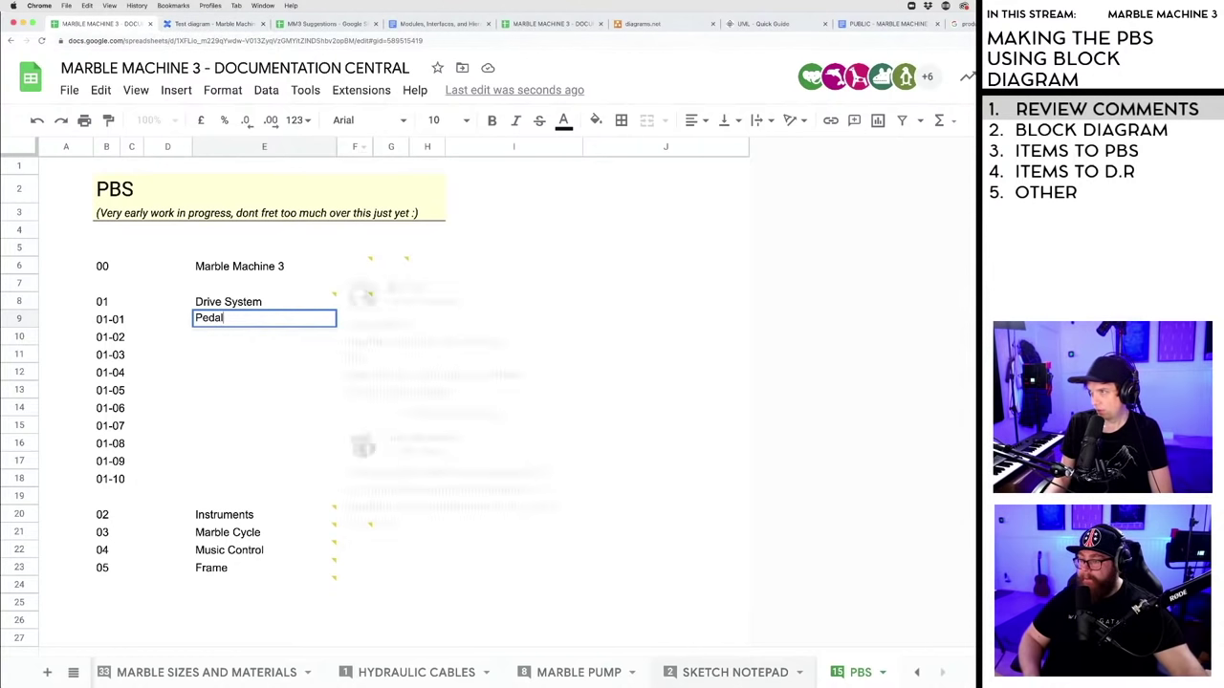
{"action": "mouse_move", "coordinate": [558, 516]}
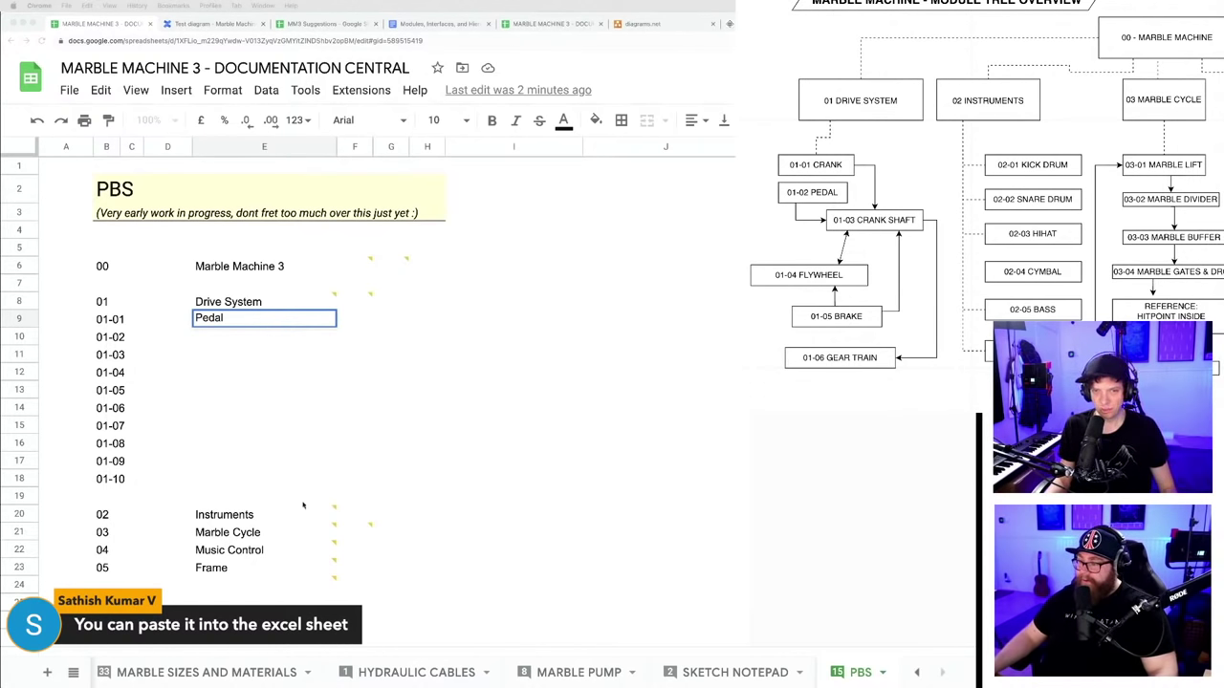
- Change the 01-01 name from Pedal to Crank
{"action": "key", "text": "Return"}
{"action": "left_click", "coordinate": [239, 320]}
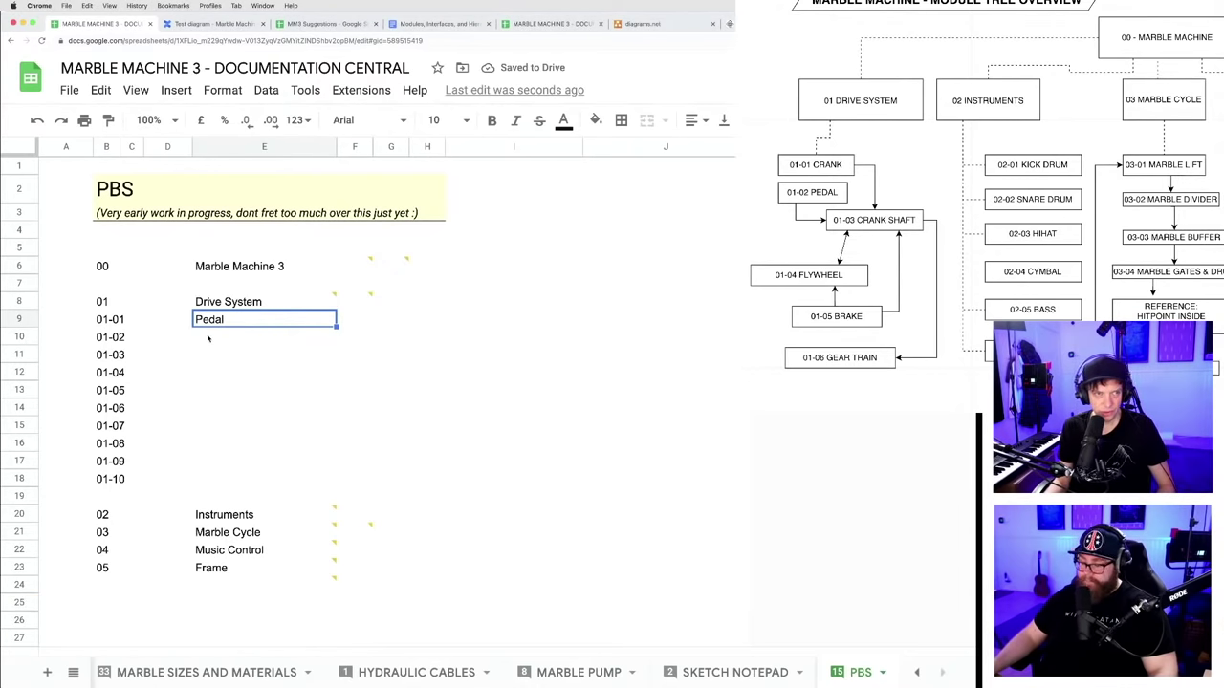
{"action": "key", "text": "Return"}
{"action": "left_click_drag", "start_coordinate": [223, 319], "coordinate": [193, 323]}
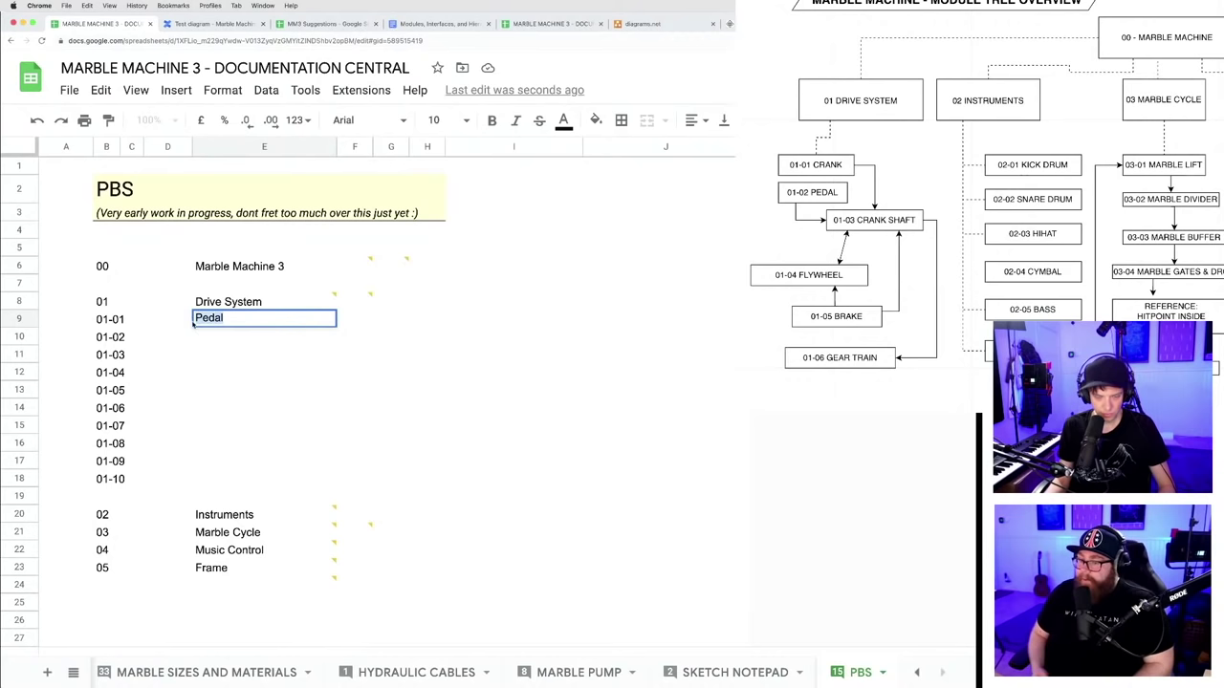
{"action": "type", "text": "Crank"}
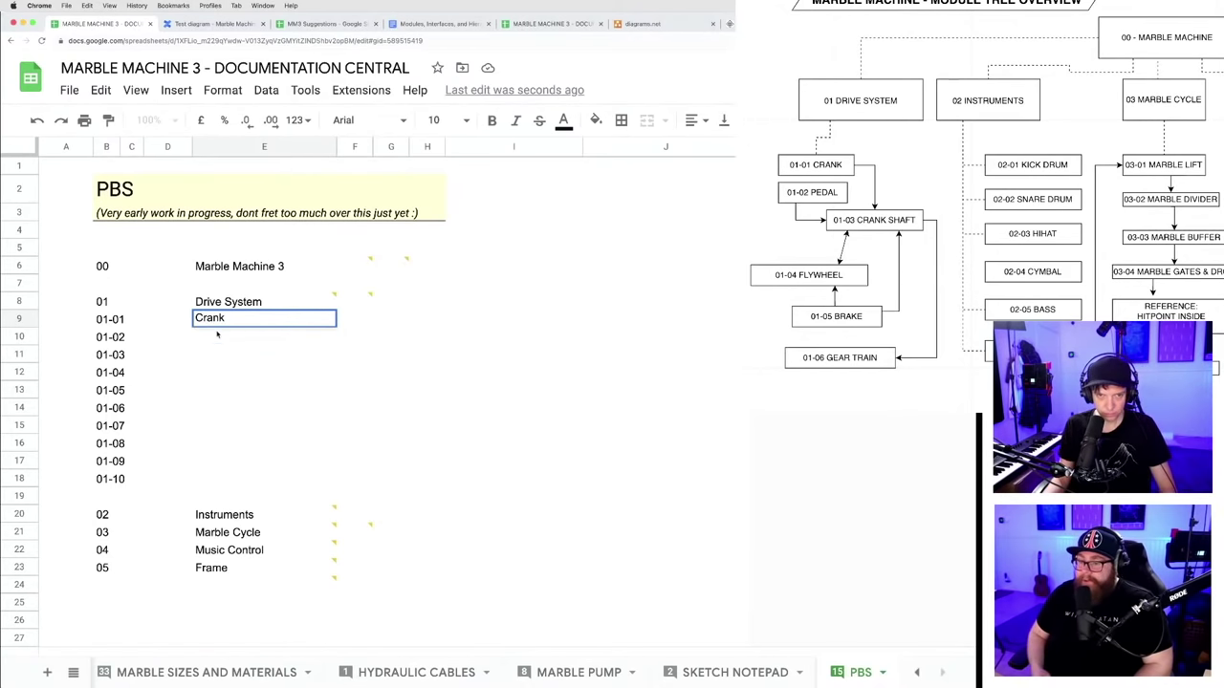
{"action": "key", "text": "Return"}
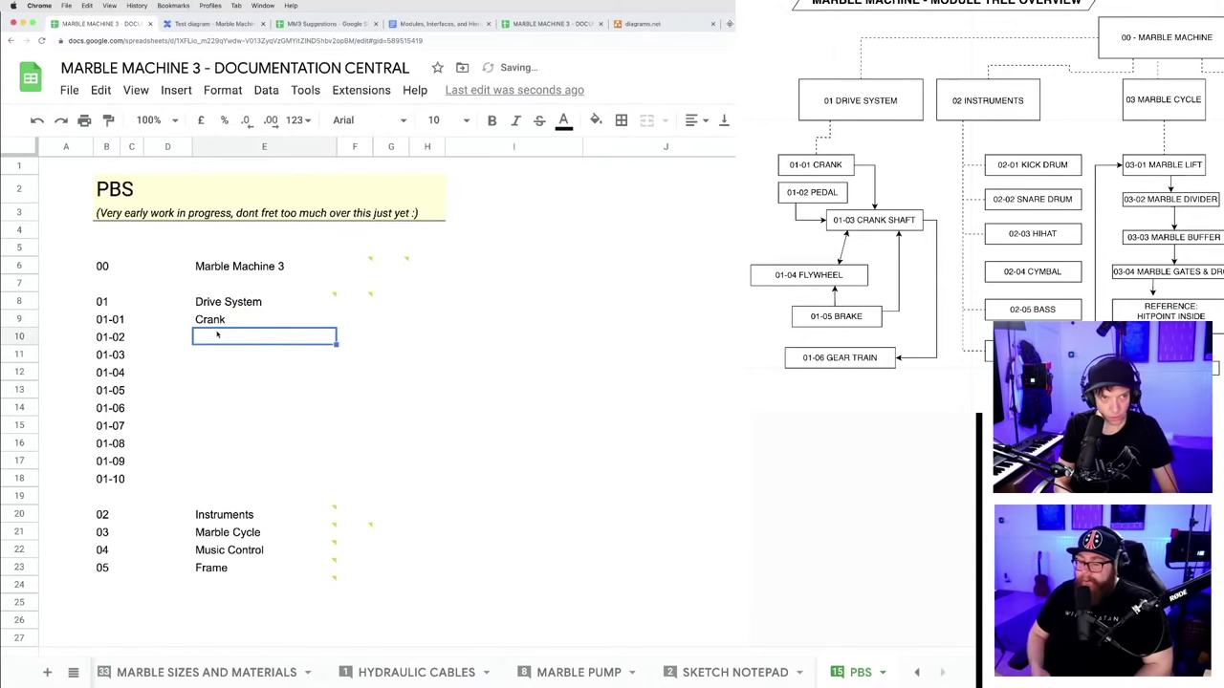
- Name rows 01-02 to 01-06 Pedal, Crank Shaft, Flywheel, Brake and Gear Train
{"action": "type", "text": "Pe"}
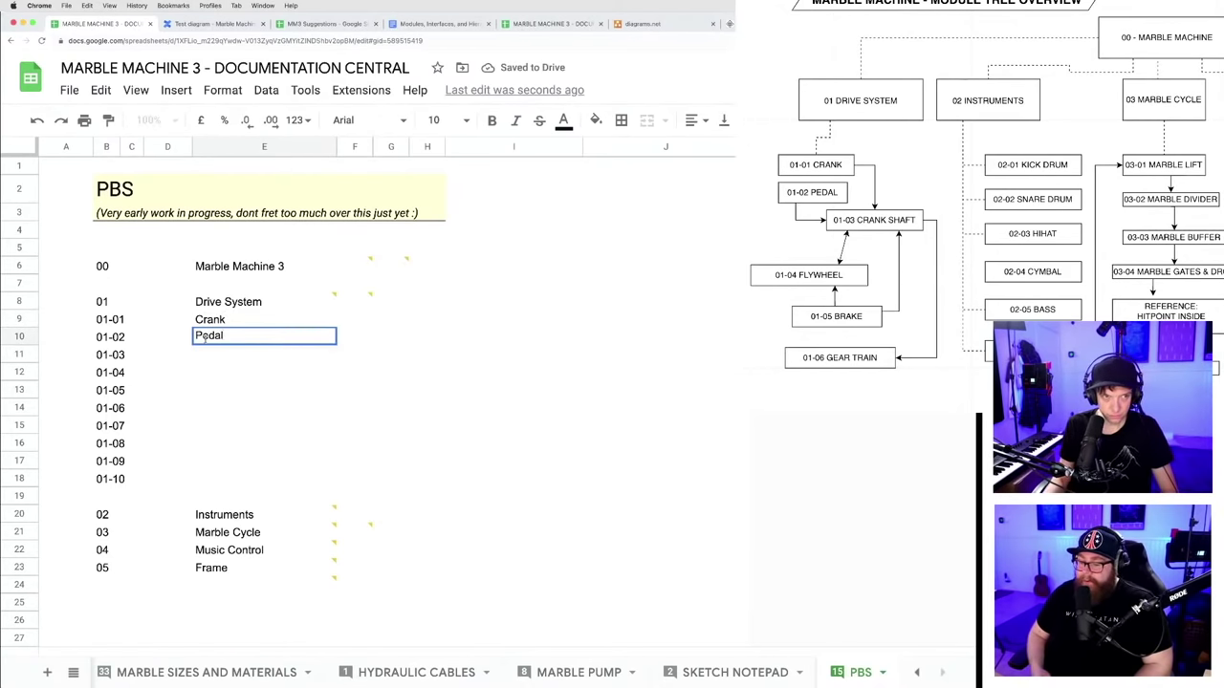
{"action": "type", "text": "dal"}
{"action": "key", "text": "Return"}
{"action": "type", "text": "Crank Shaft"}
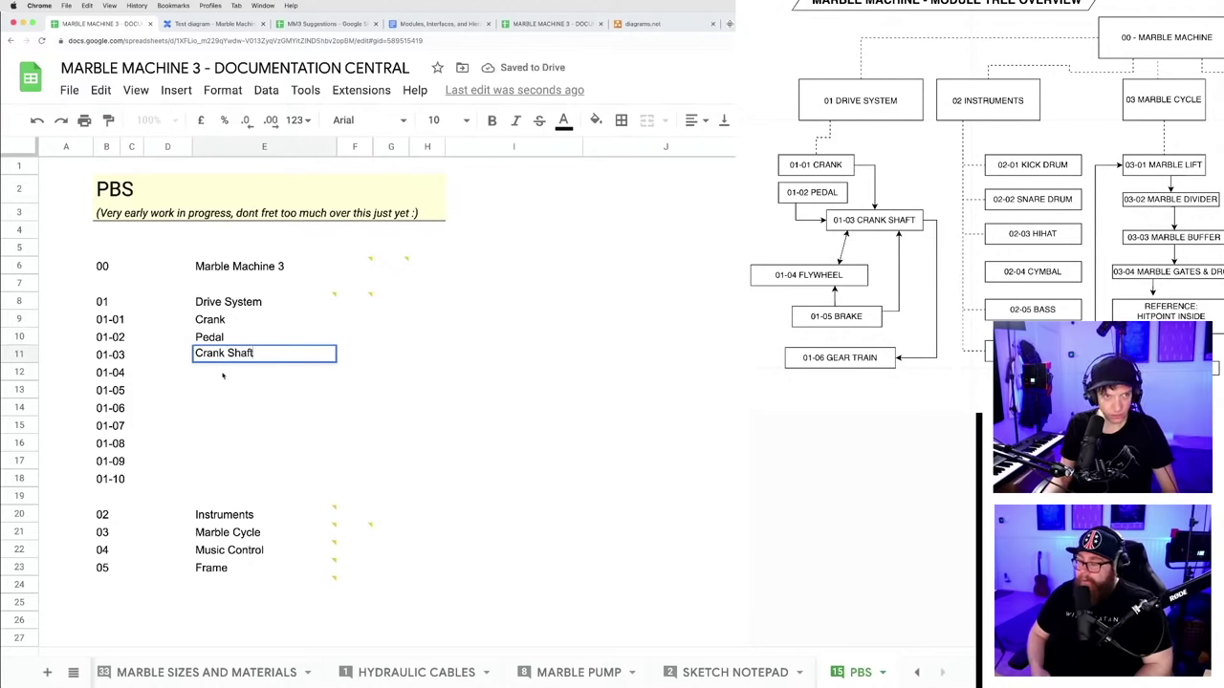
{"action": "key", "text": "Return"}
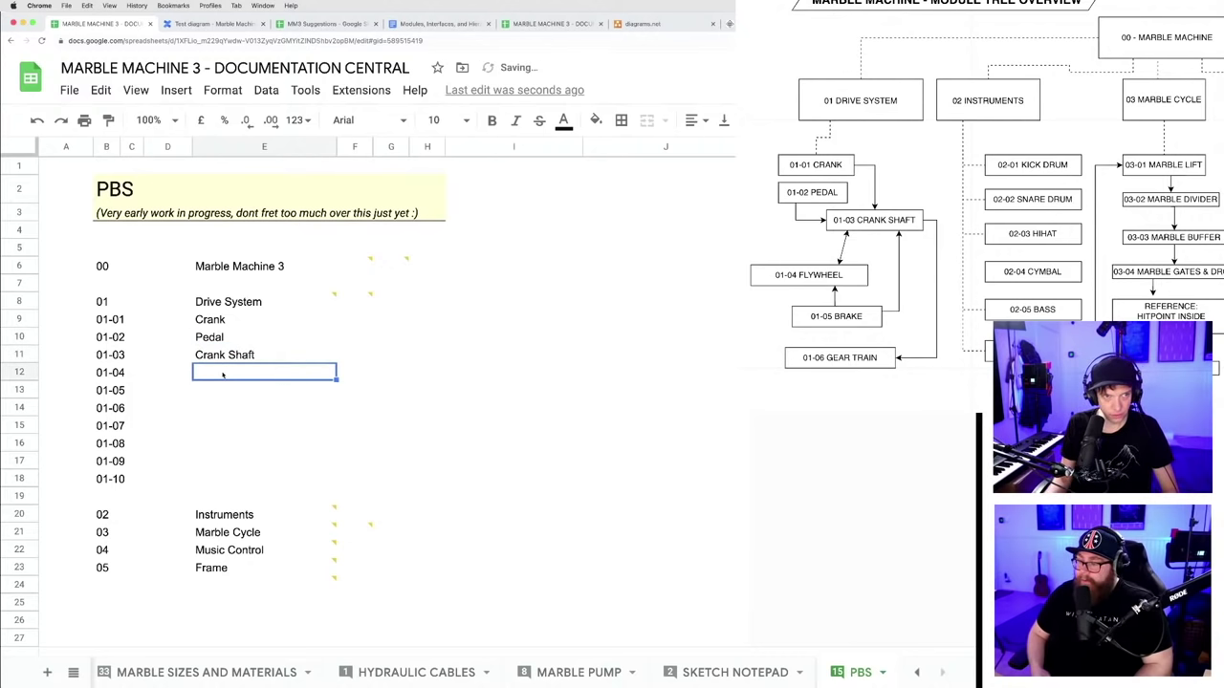
{"action": "type", "text": "Flywheel"}
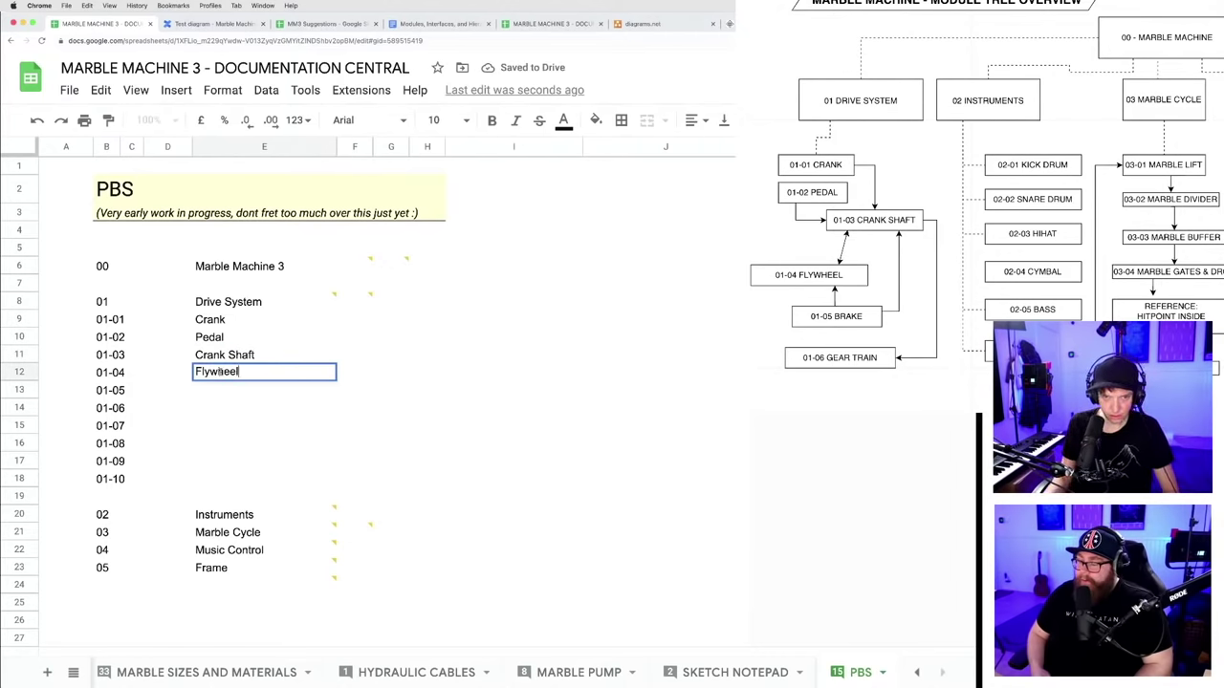
{"action": "key", "text": "Return"}
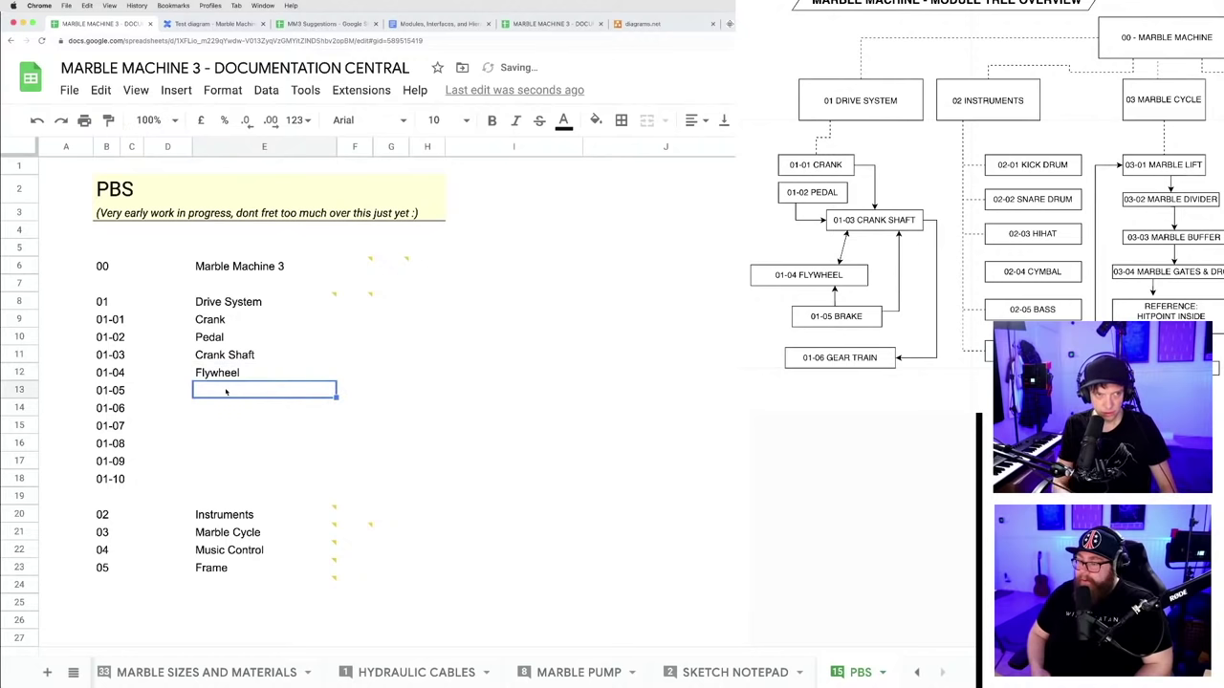
{"action": "type", "text": "Brake"}
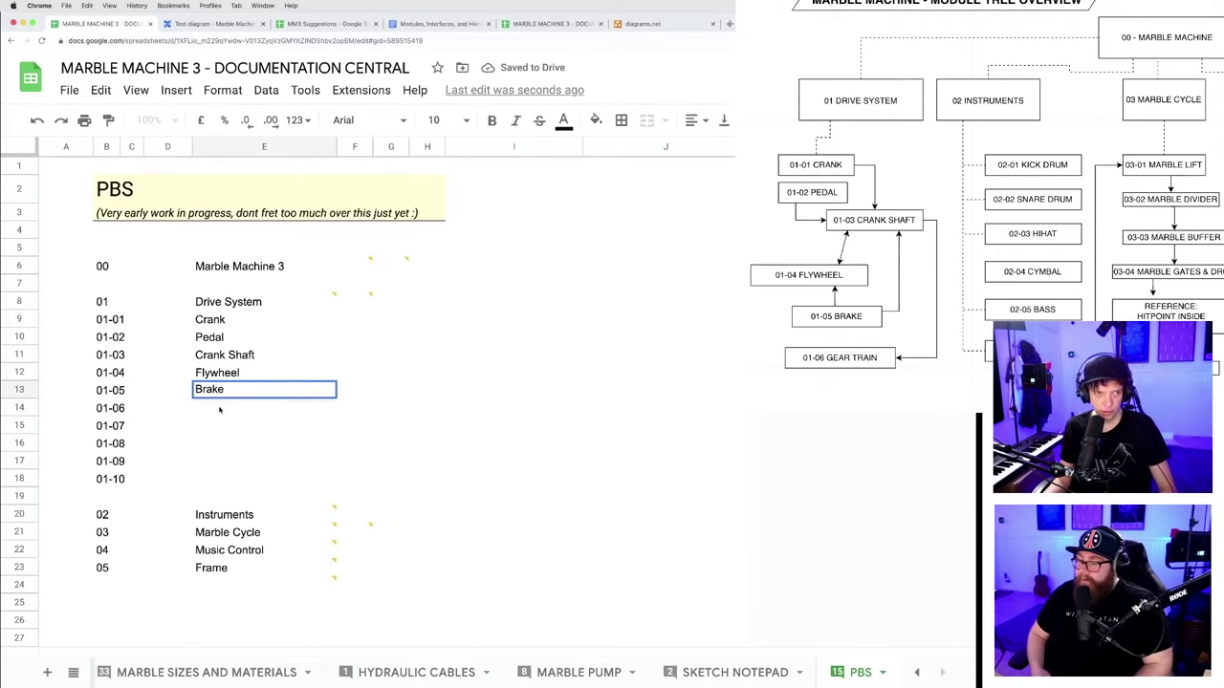
{"action": "key", "text": "Return"}
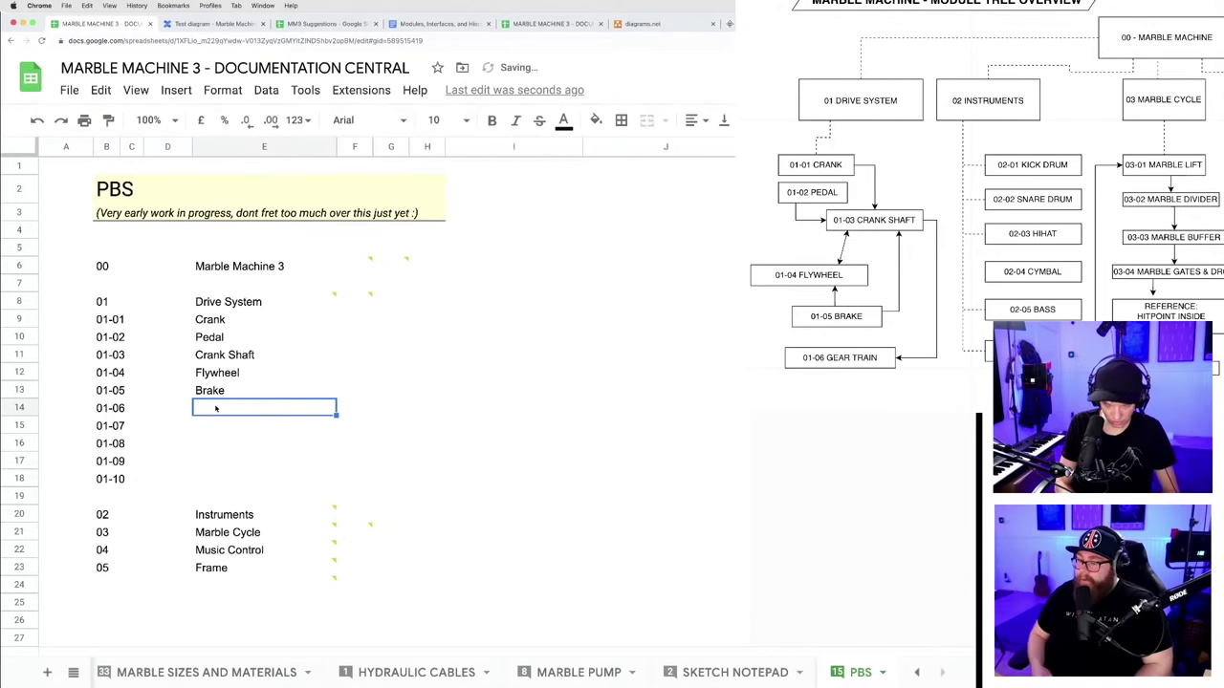
{"action": "type", "text": "Gear T"}
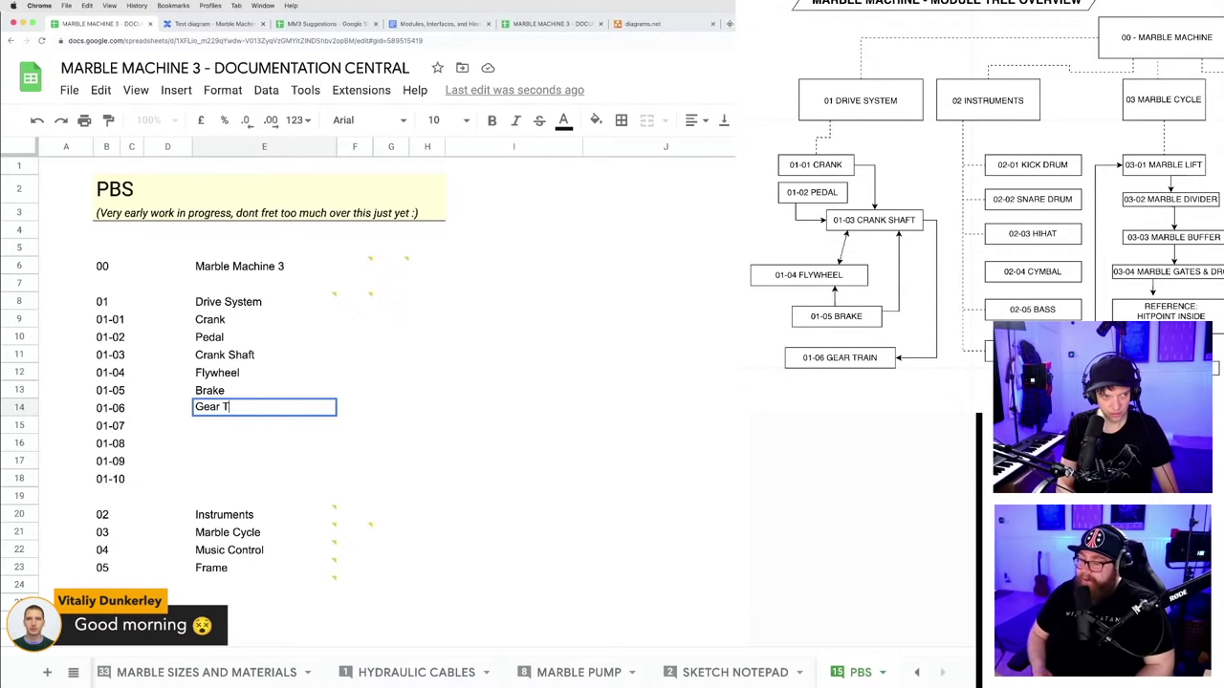
{"action": "type", "text": "ain"}
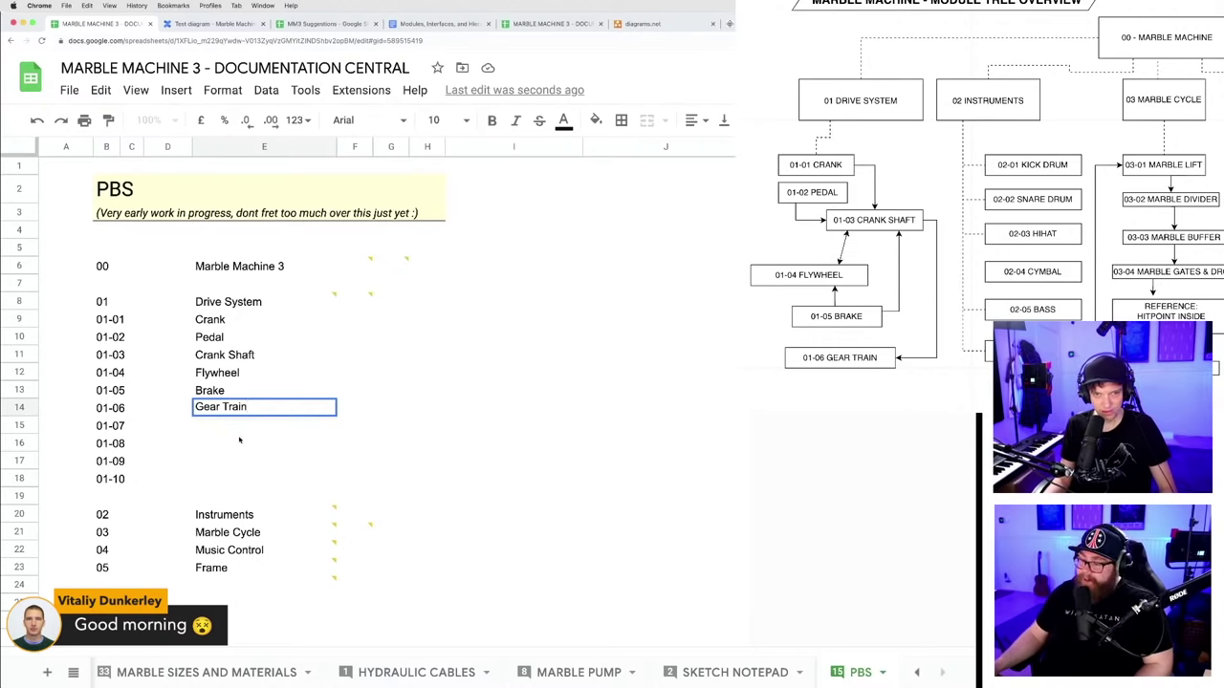
{"action": "key", "text": "Return"}
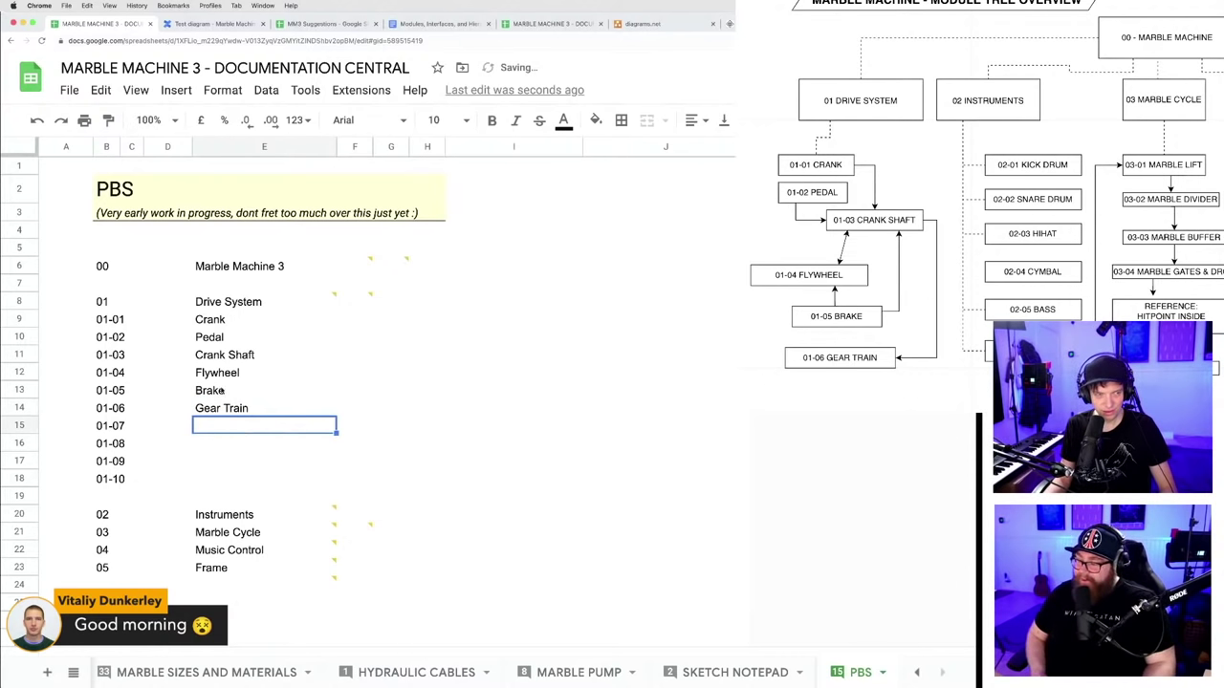
{"action": "left_click", "coordinate": [218, 445]}
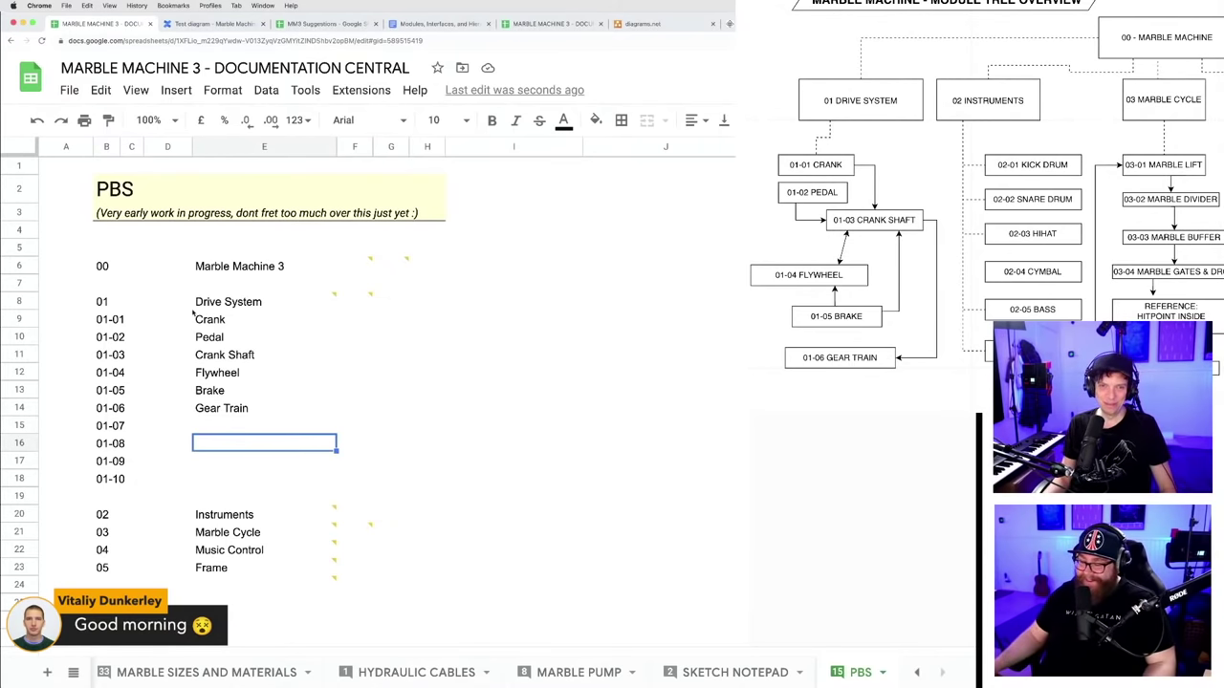
- Try a green fill on the Marble Machine 3 row, then remove it
{"action": "left_click", "coordinate": [21, 267]}
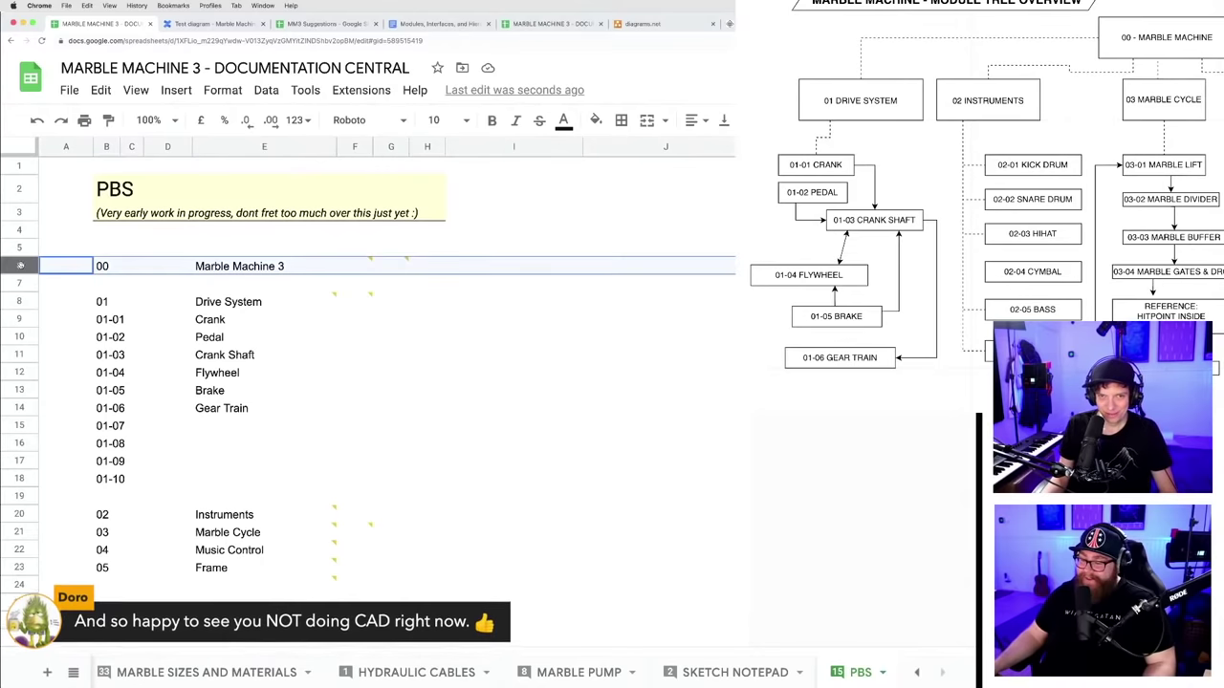
{"action": "left_click", "coordinate": [596, 119]}
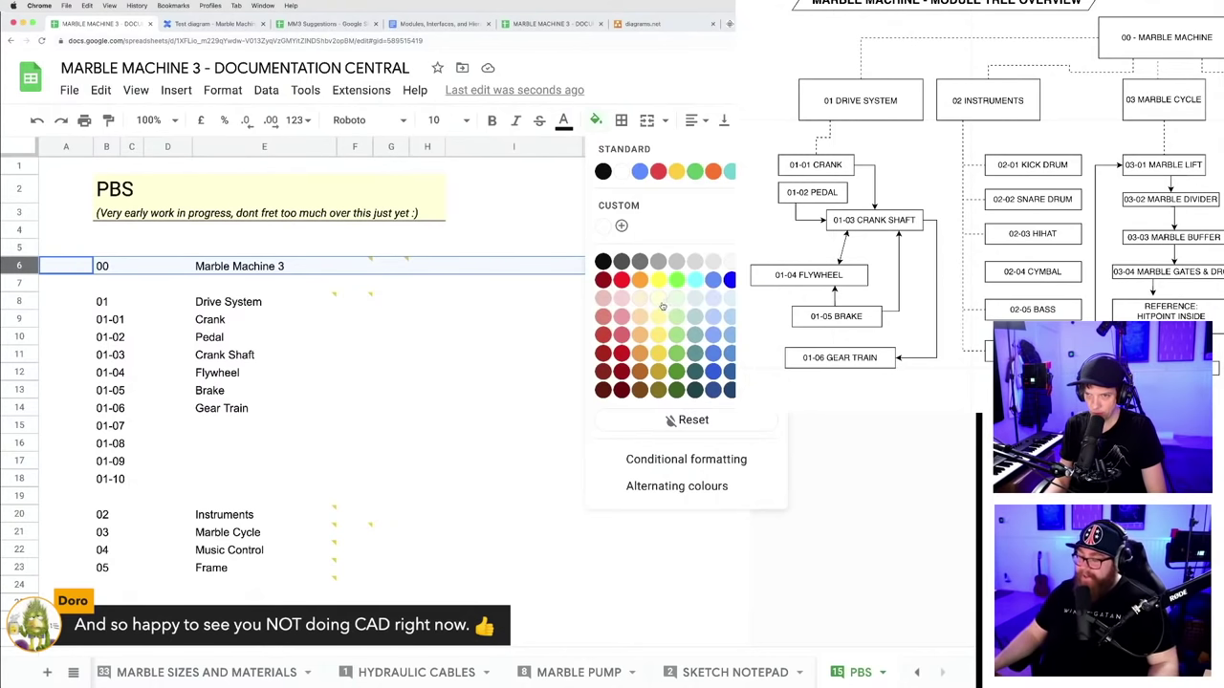
{"action": "left_click", "coordinate": [676, 373]}
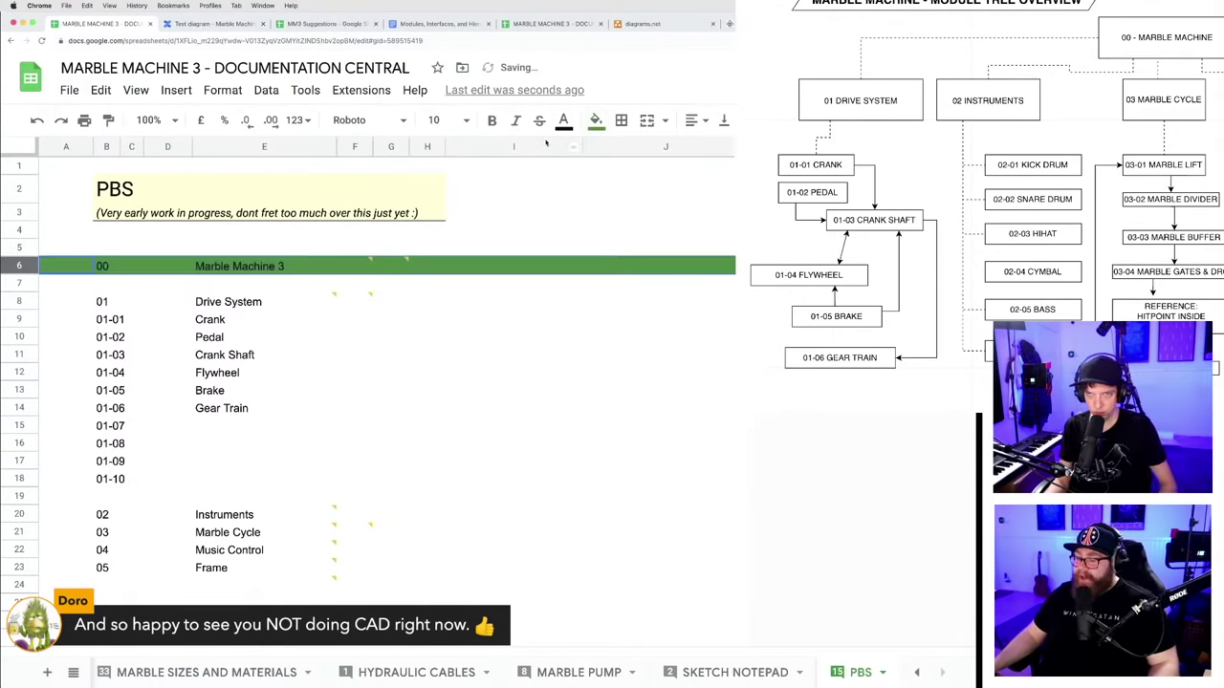
{"action": "left_click", "coordinate": [595, 120]}
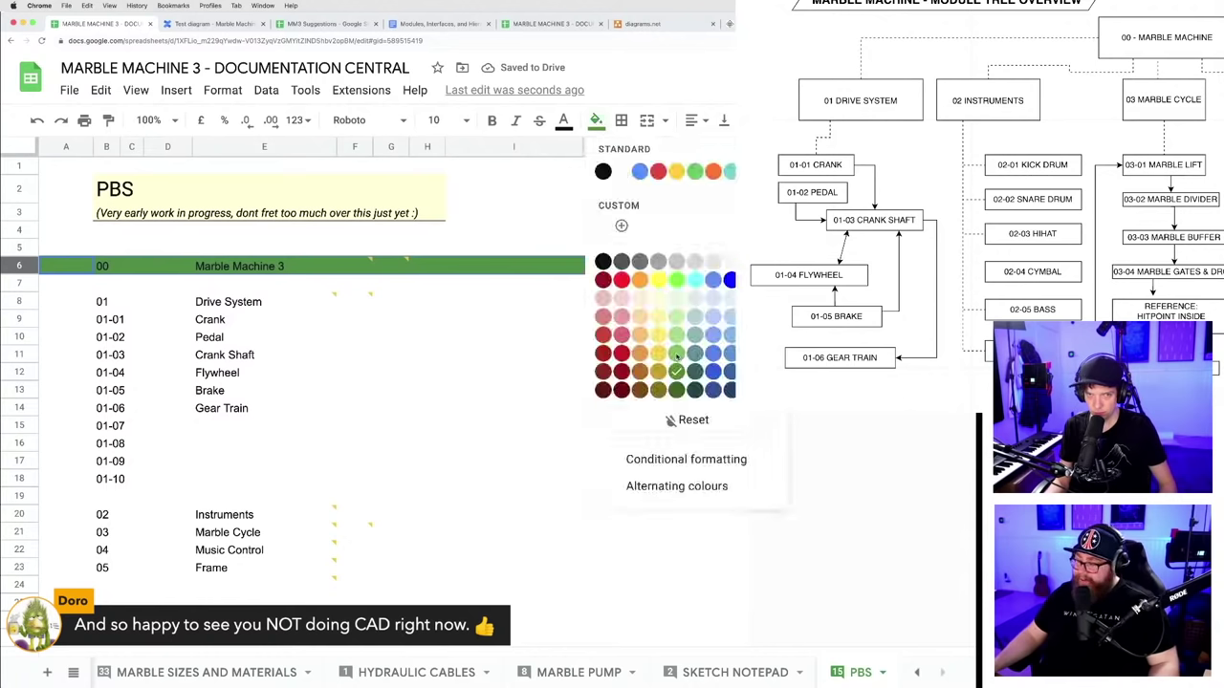
{"action": "left_click", "coordinate": [677, 356]}
{"action": "left_click", "coordinate": [513, 372]}
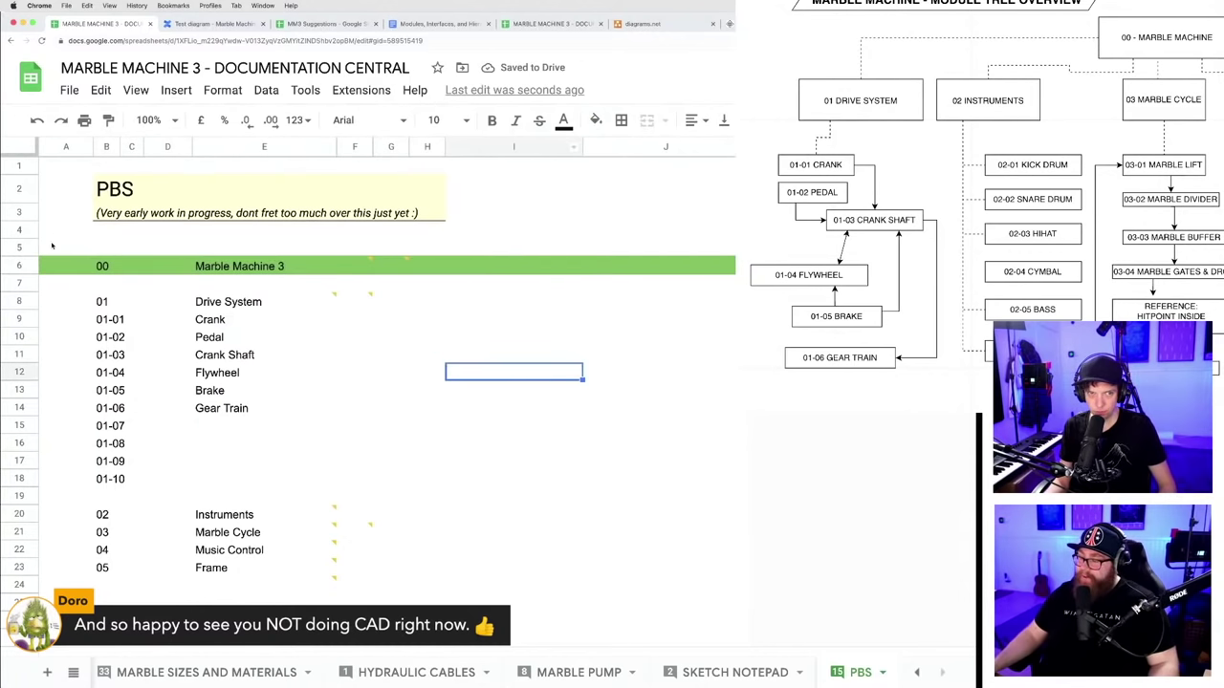
{"action": "left_click", "coordinate": [21, 267]}
{"action": "left_click", "coordinate": [595, 121]}
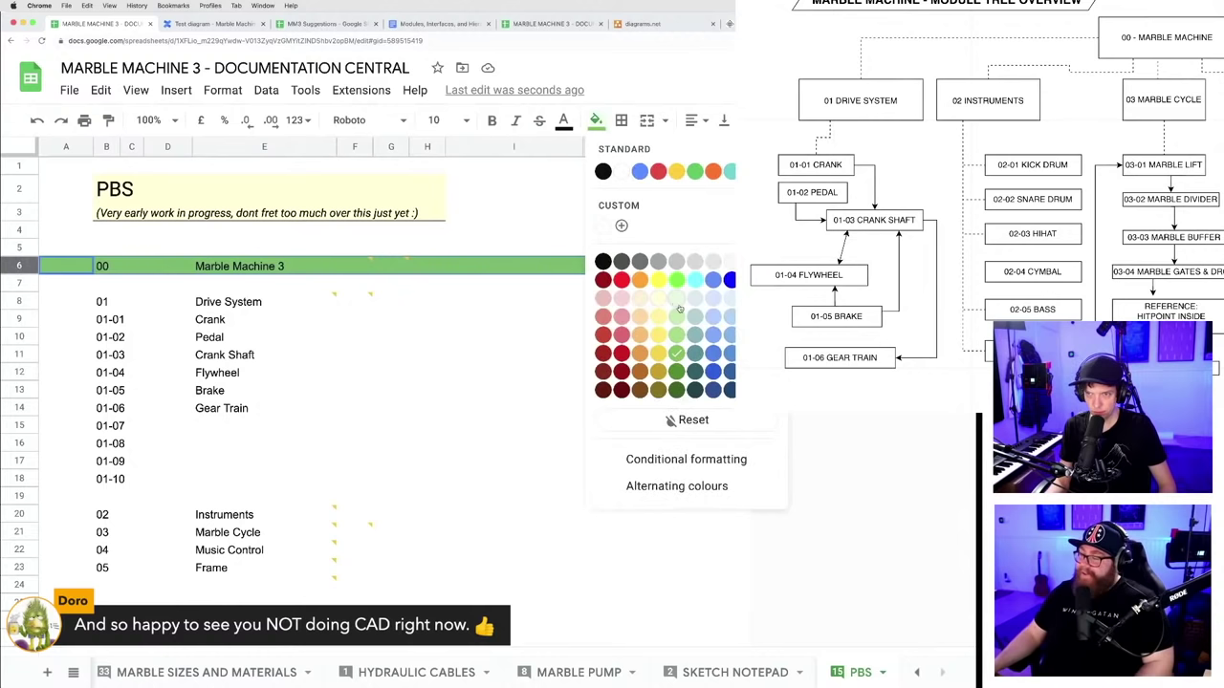
{"action": "left_click", "coordinate": [678, 301]}
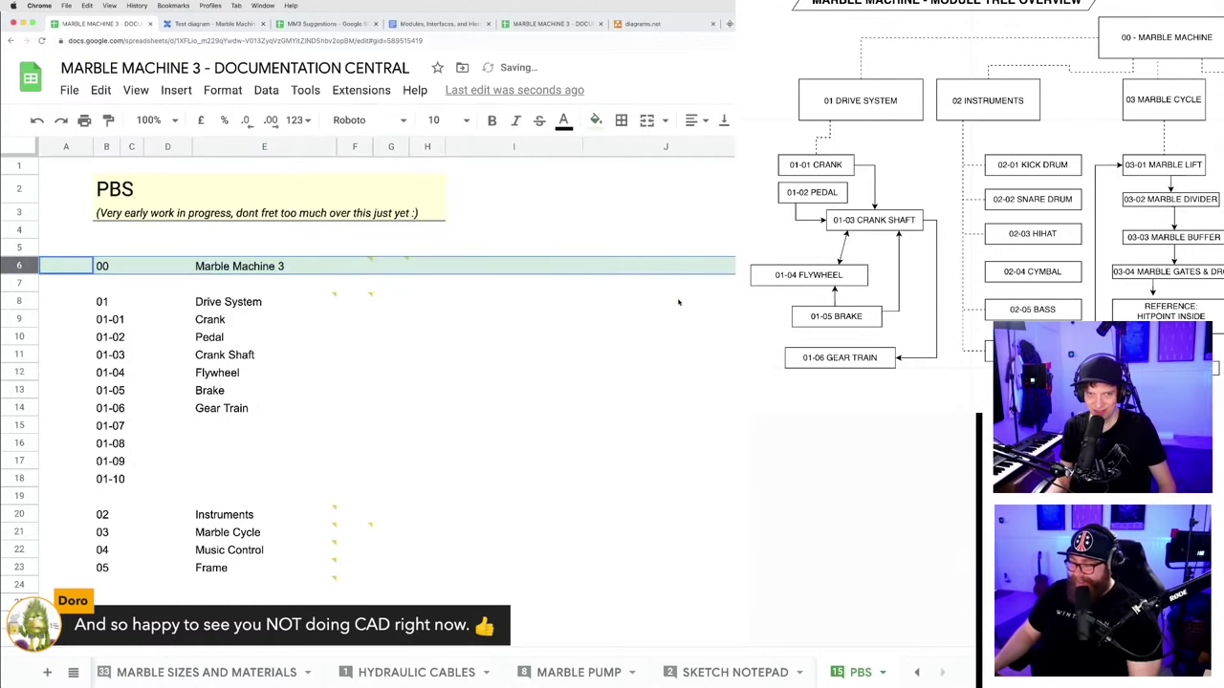
- Fill the Marble Machine 3 row pale blue-grey
{"action": "left_click", "coordinate": [457, 340]}
{"action": "left_click", "coordinate": [32, 268]}
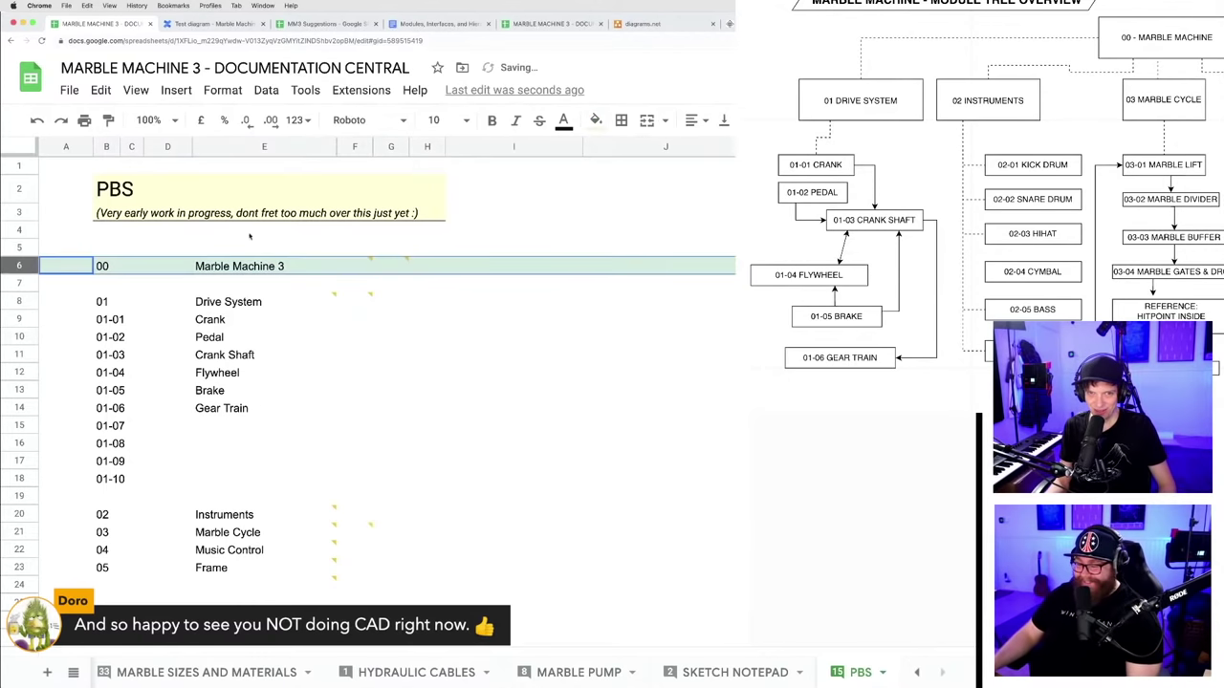
{"action": "left_click", "coordinate": [595, 121]}
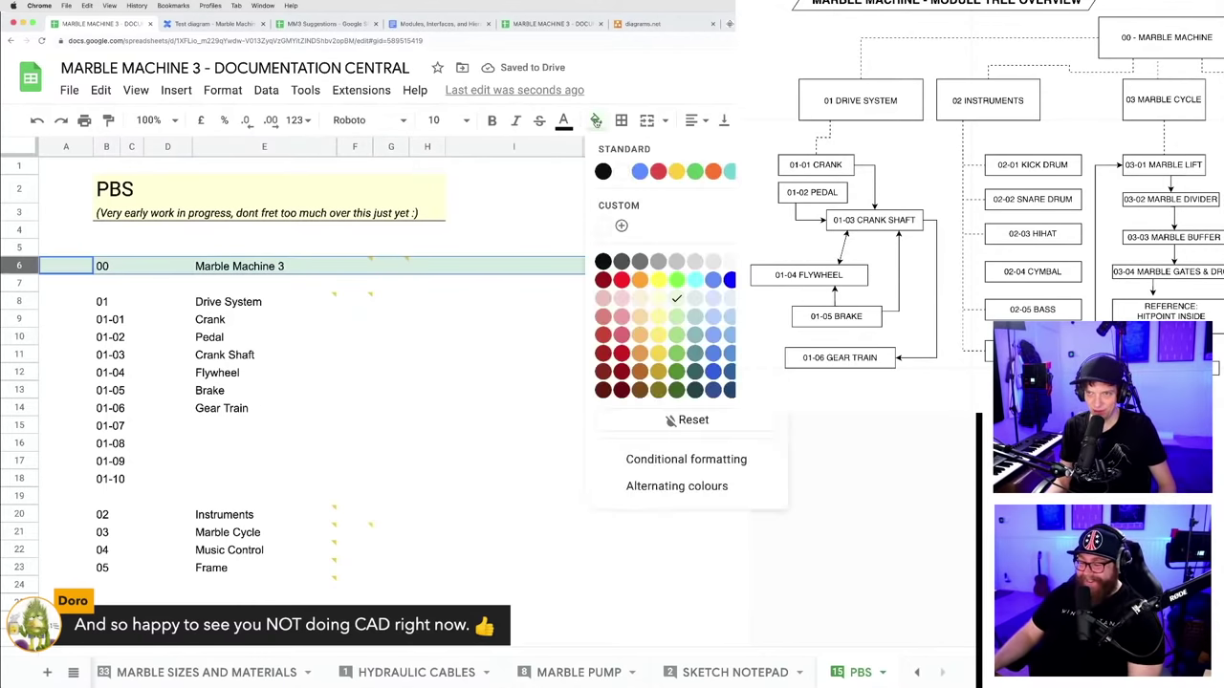
{"action": "left_click", "coordinate": [696, 303]}
{"action": "left_click", "coordinate": [513, 318]}
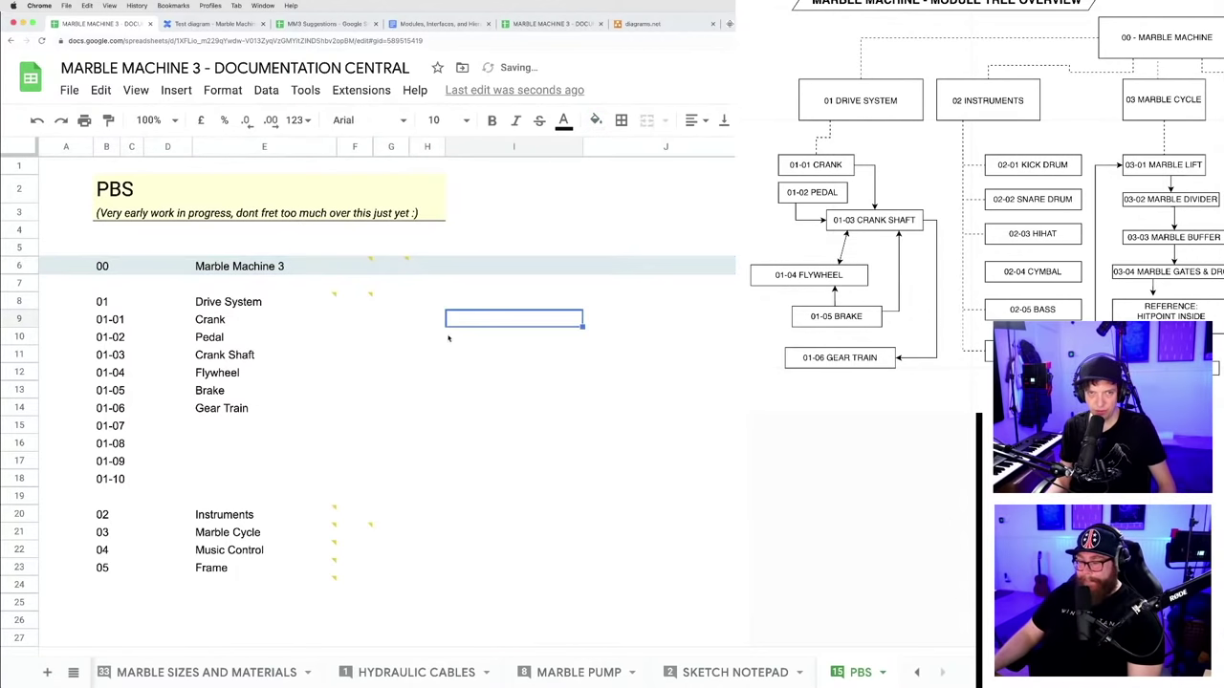
- Fill the Drive System row and the Instruments-to-Frame rows light green
{"action": "left_click", "coordinate": [21, 301]}
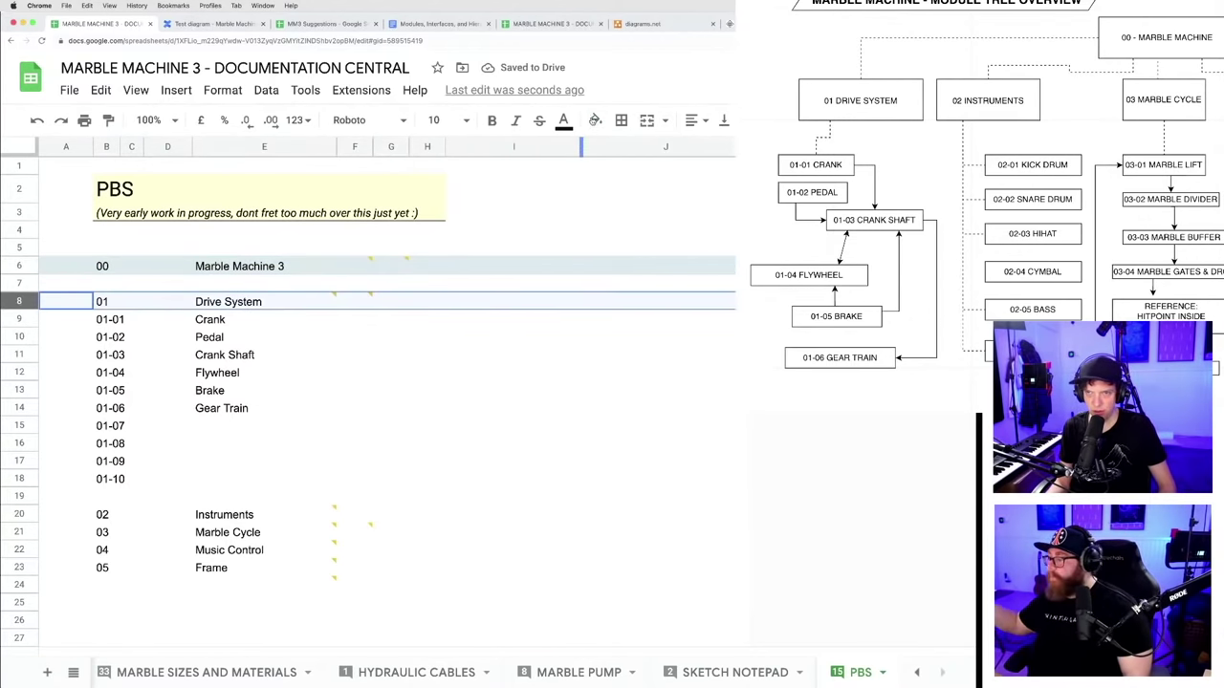
{"action": "left_click", "coordinate": [595, 119]}
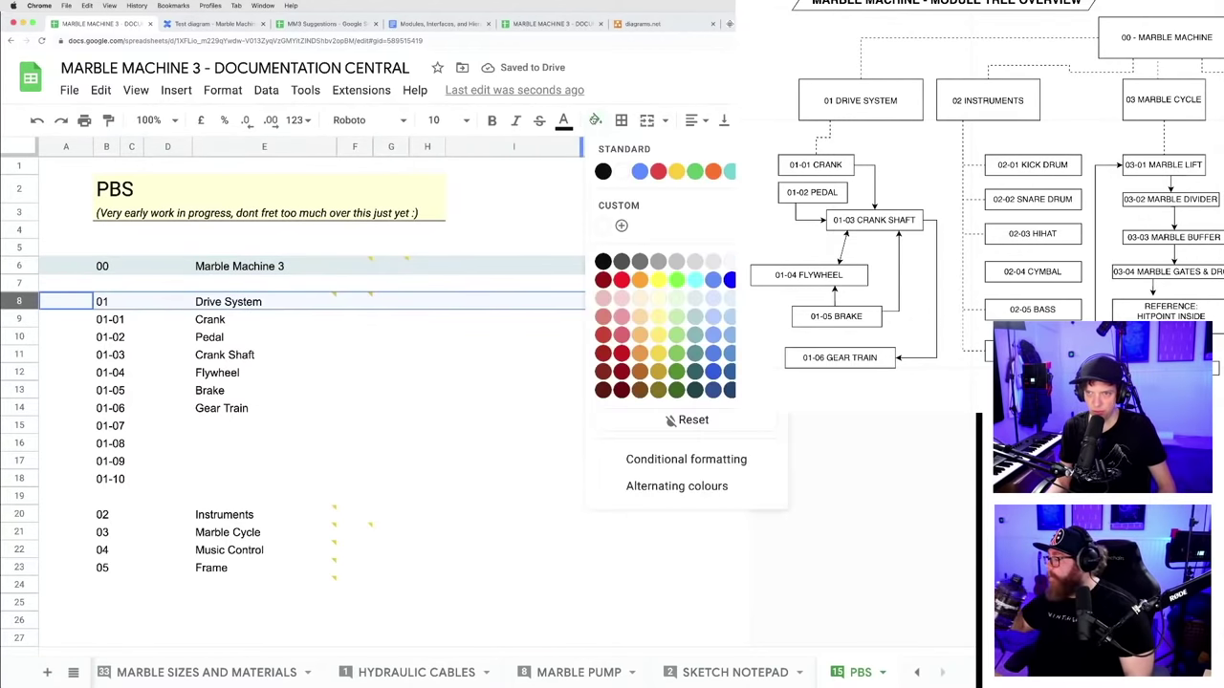
{"action": "left_click", "coordinate": [677, 302]}
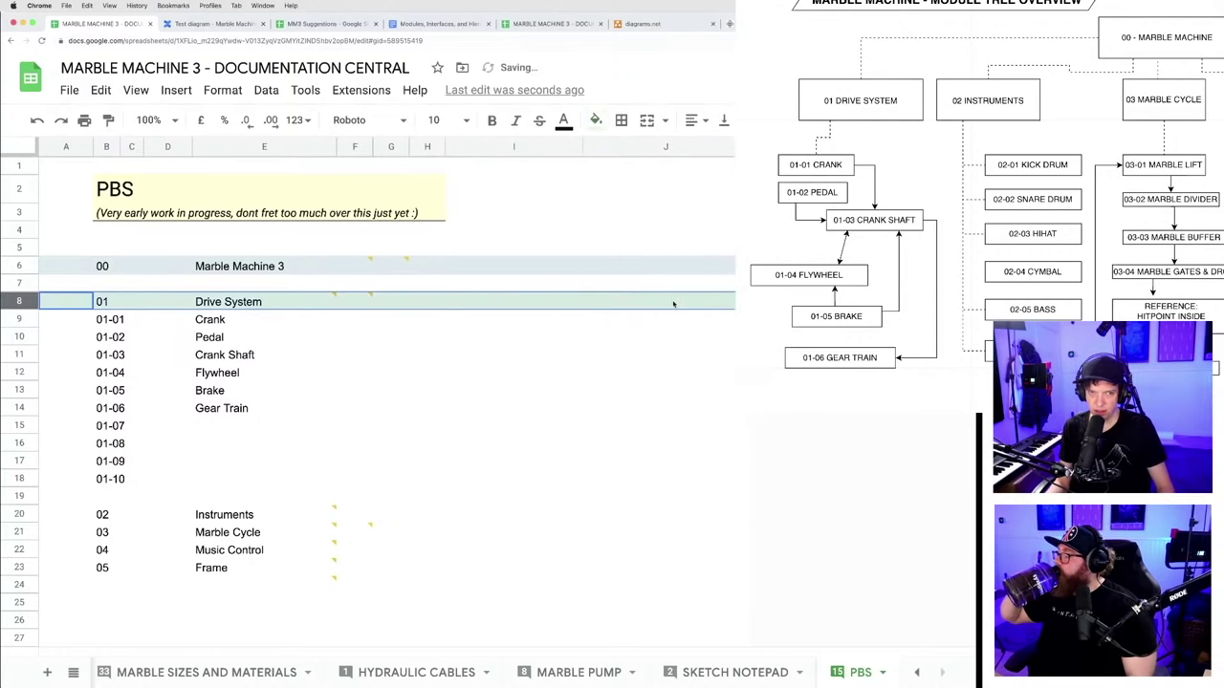
{"action": "left_click", "coordinate": [20, 514]}
{"action": "left_click", "coordinate": [20, 568], "text": "shift"}
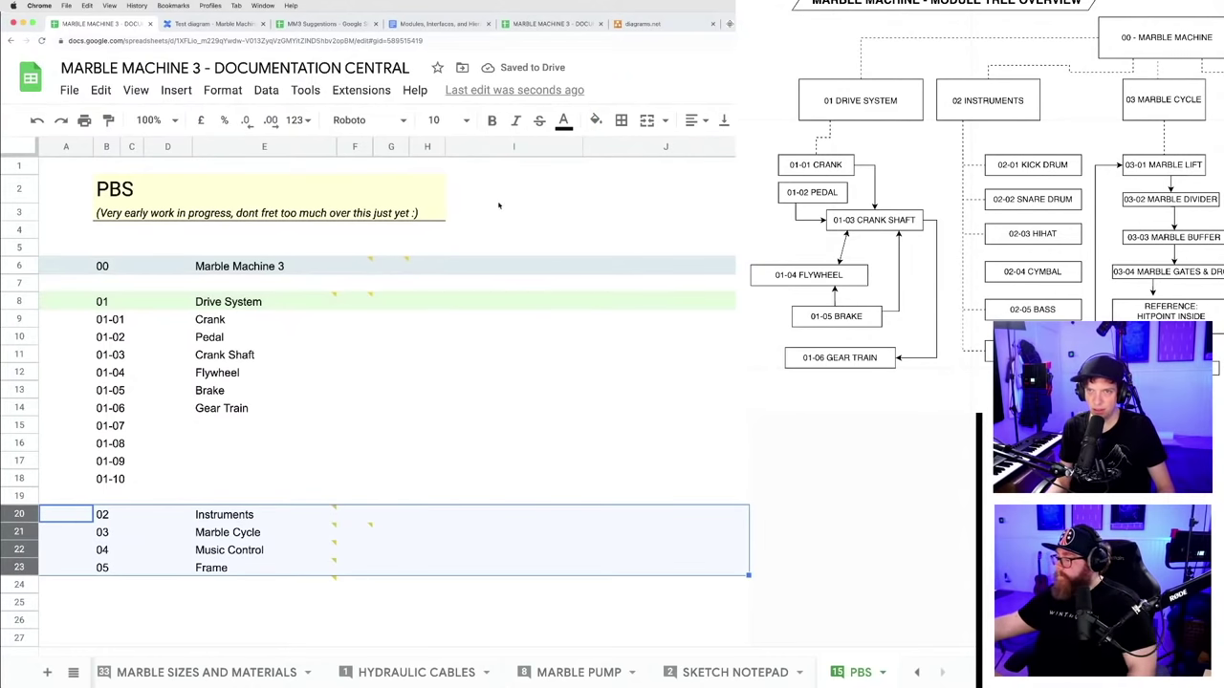
{"action": "left_click", "coordinate": [594, 120]}
{"action": "left_click", "coordinate": [677, 302]}
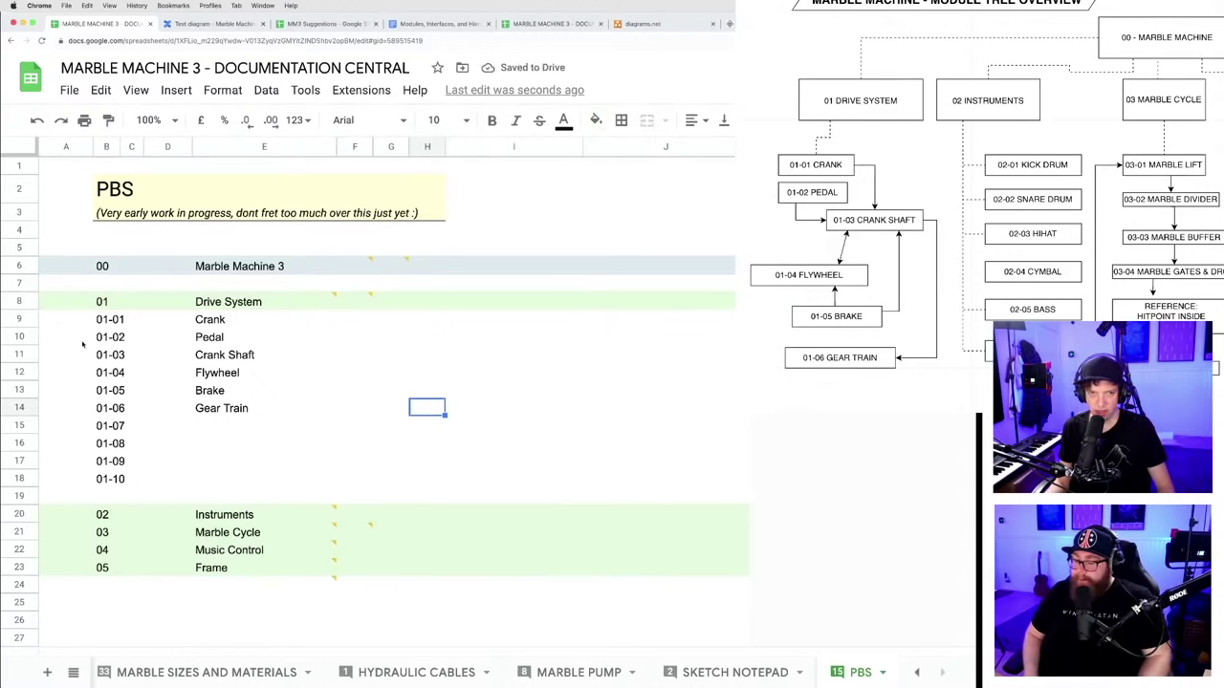
- Fill the Crank through Gear Train rows light yellow
{"action": "left_click", "coordinate": [26, 317]}
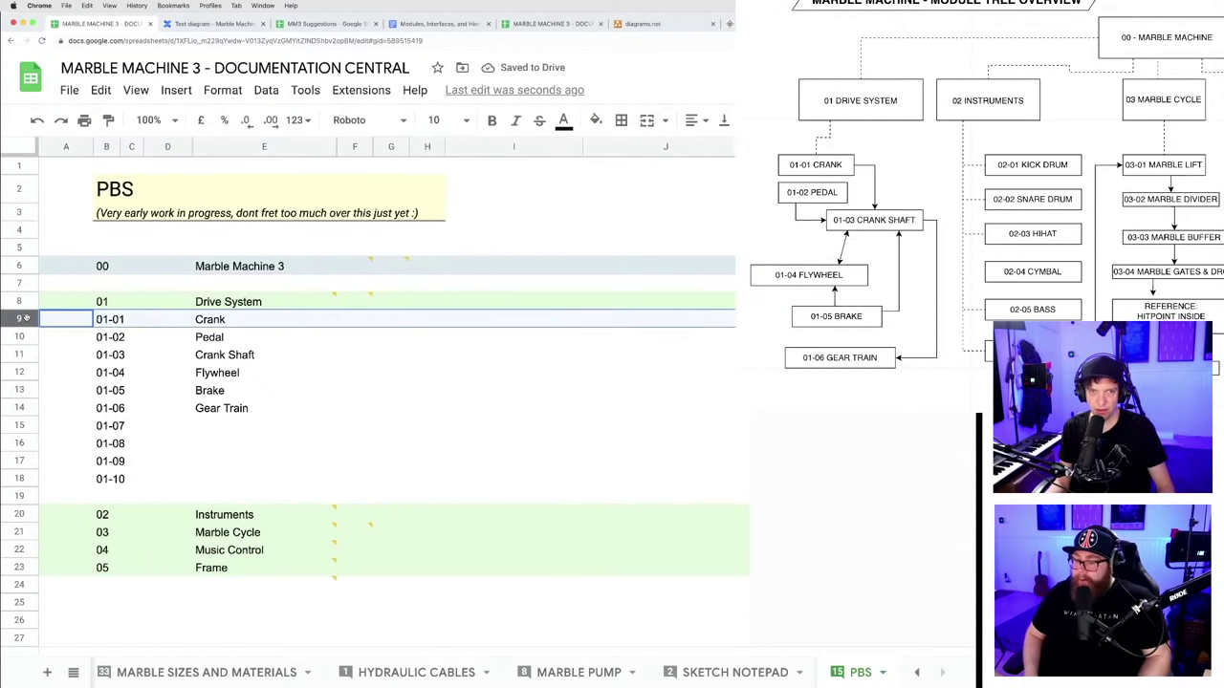
{"action": "left_click", "coordinate": [23, 408], "text": "shift"}
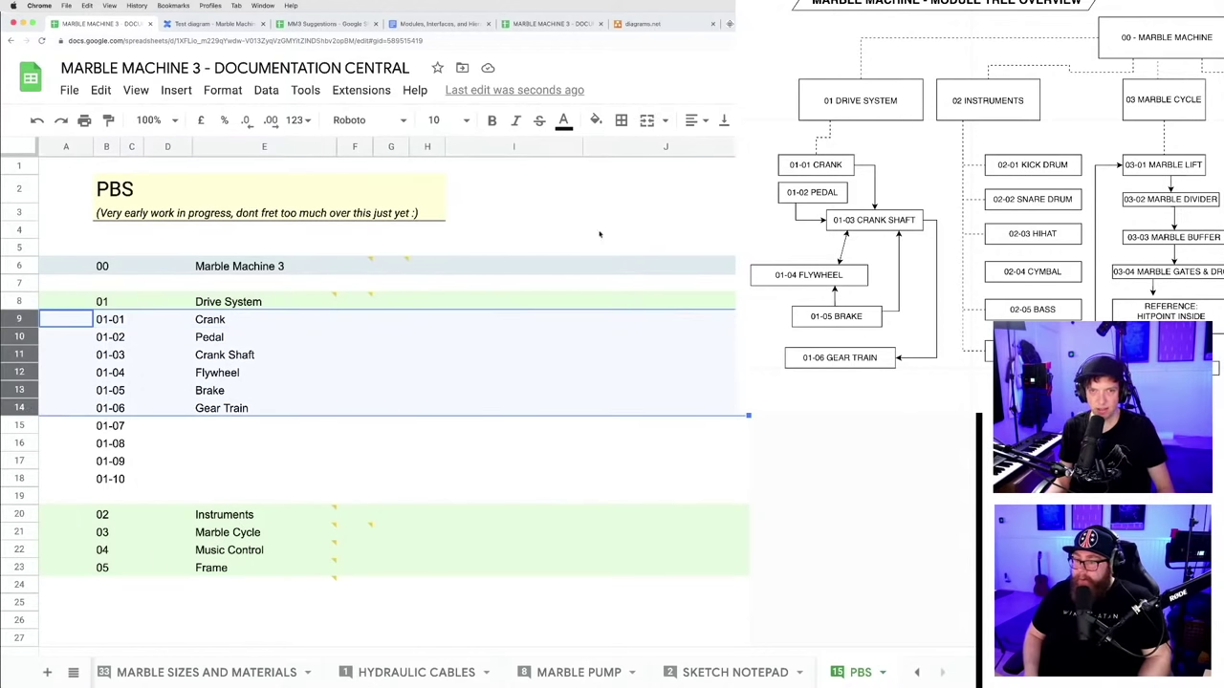
{"action": "left_click", "coordinate": [596, 120]}
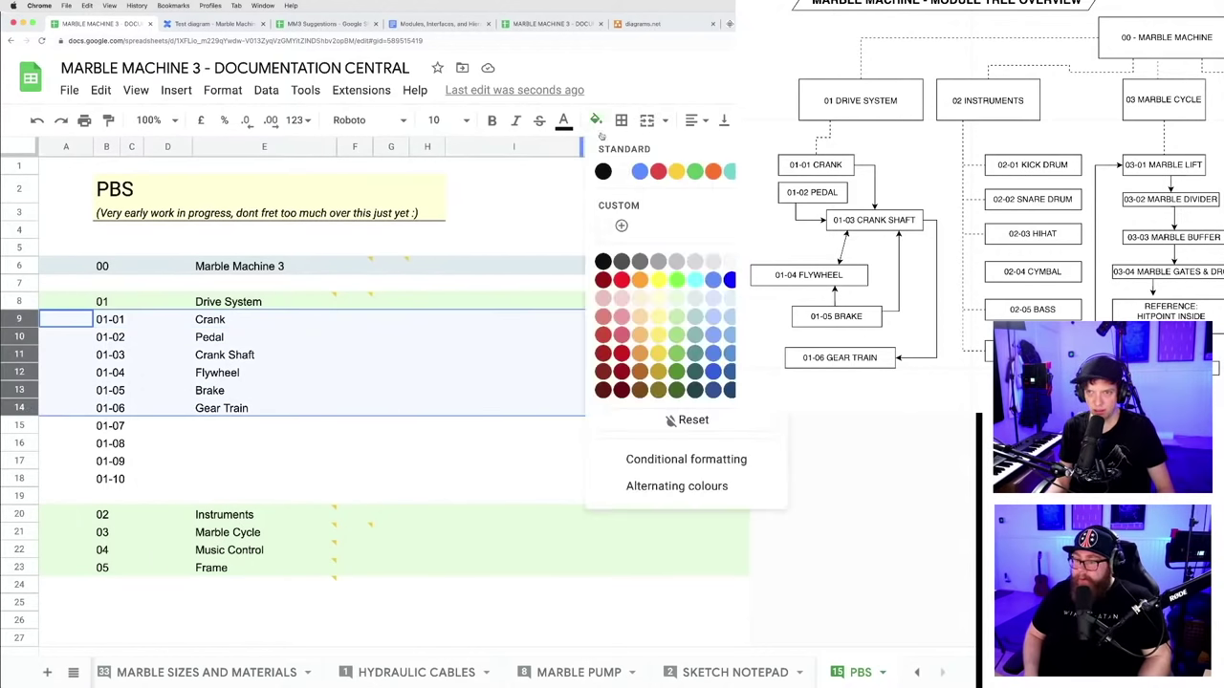
{"action": "left_click", "coordinate": [660, 299]}
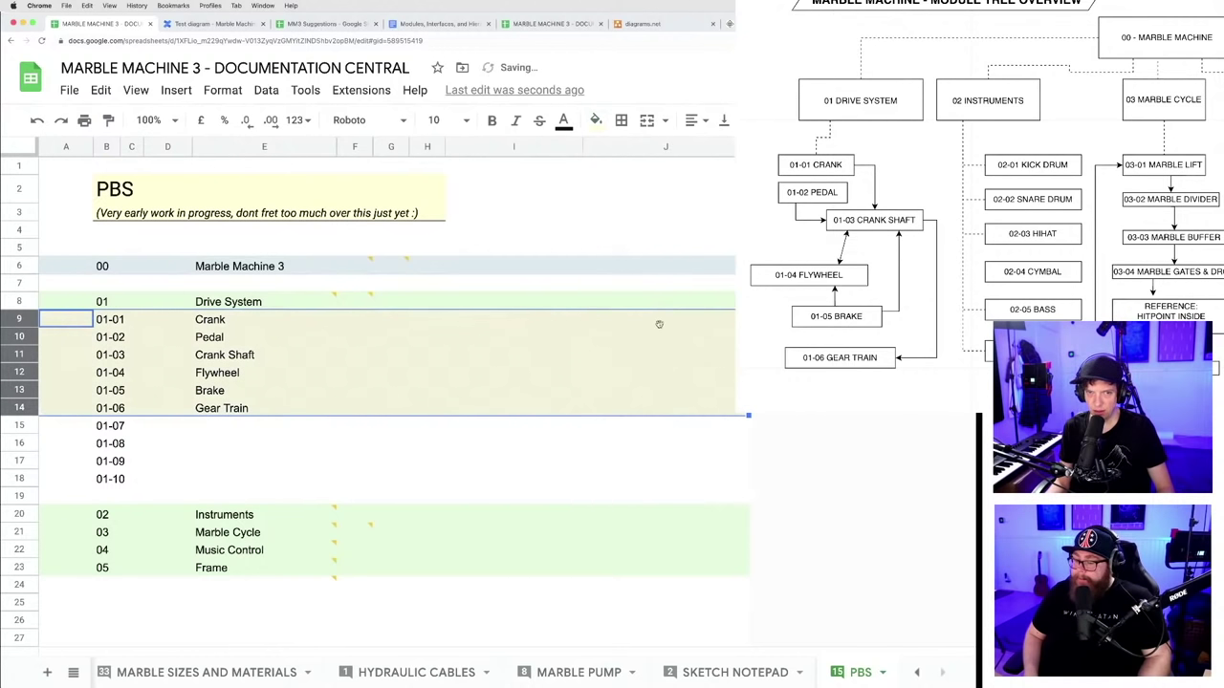
{"action": "left_click", "coordinate": [454, 463]}
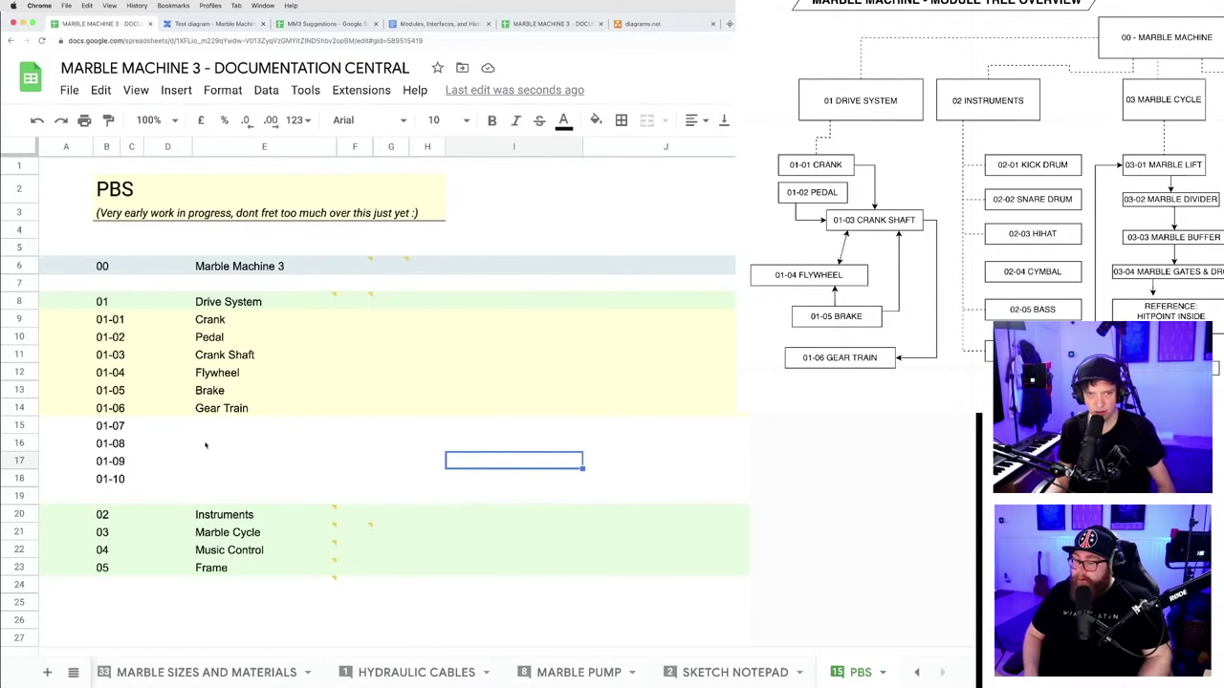
- Clear the unused 01-07 to 01-10 codes and enter 01-01-01 in a new row under Crank
{"action": "left_click", "coordinate": [25, 428]}
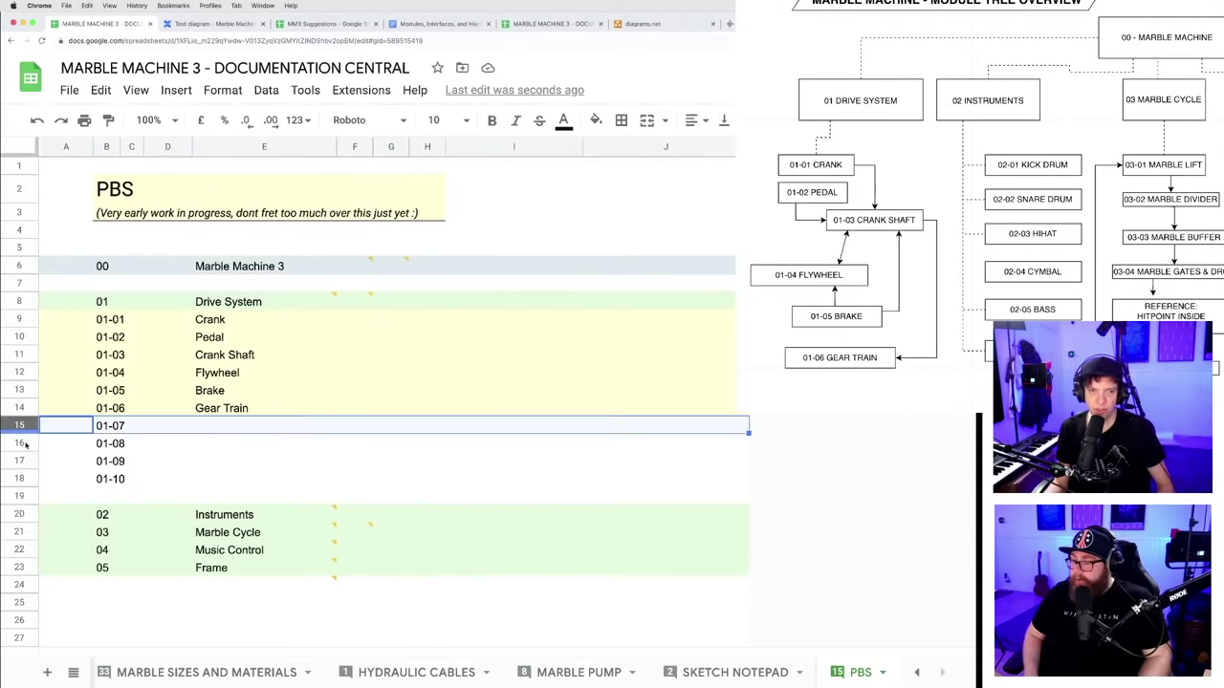
{"action": "left_click", "coordinate": [23, 476], "text": "shift"}
{"action": "key", "text": "Delete"}
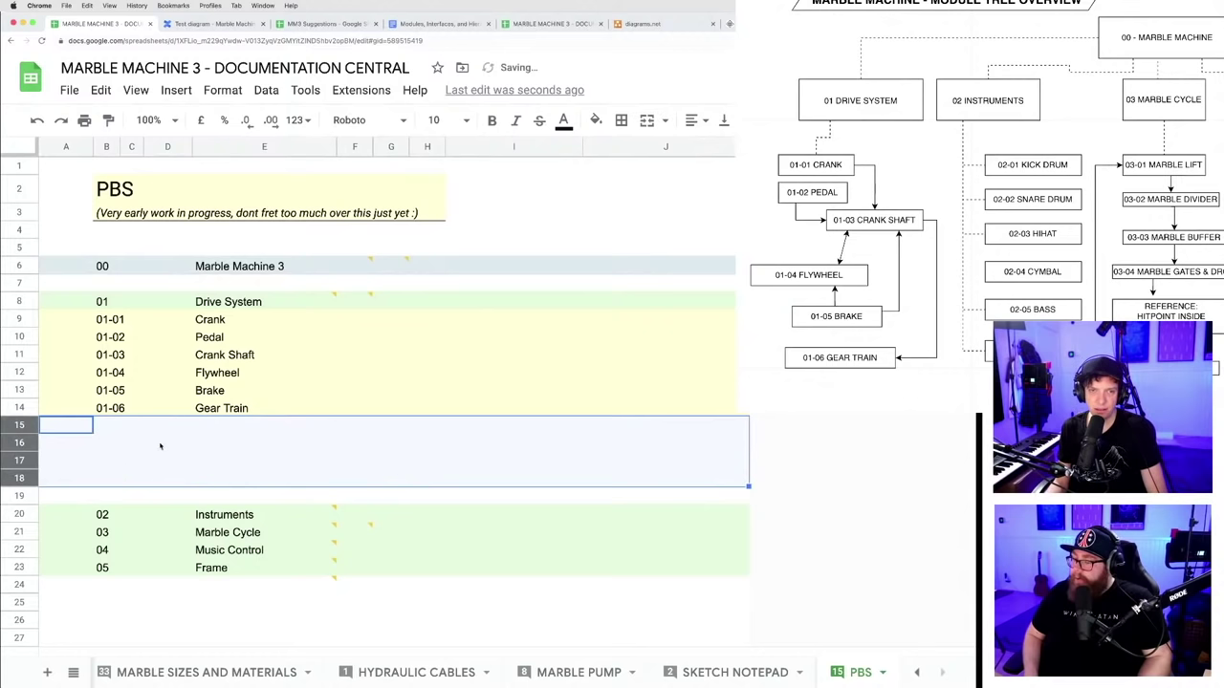
{"action": "left_click", "coordinate": [23, 319]}
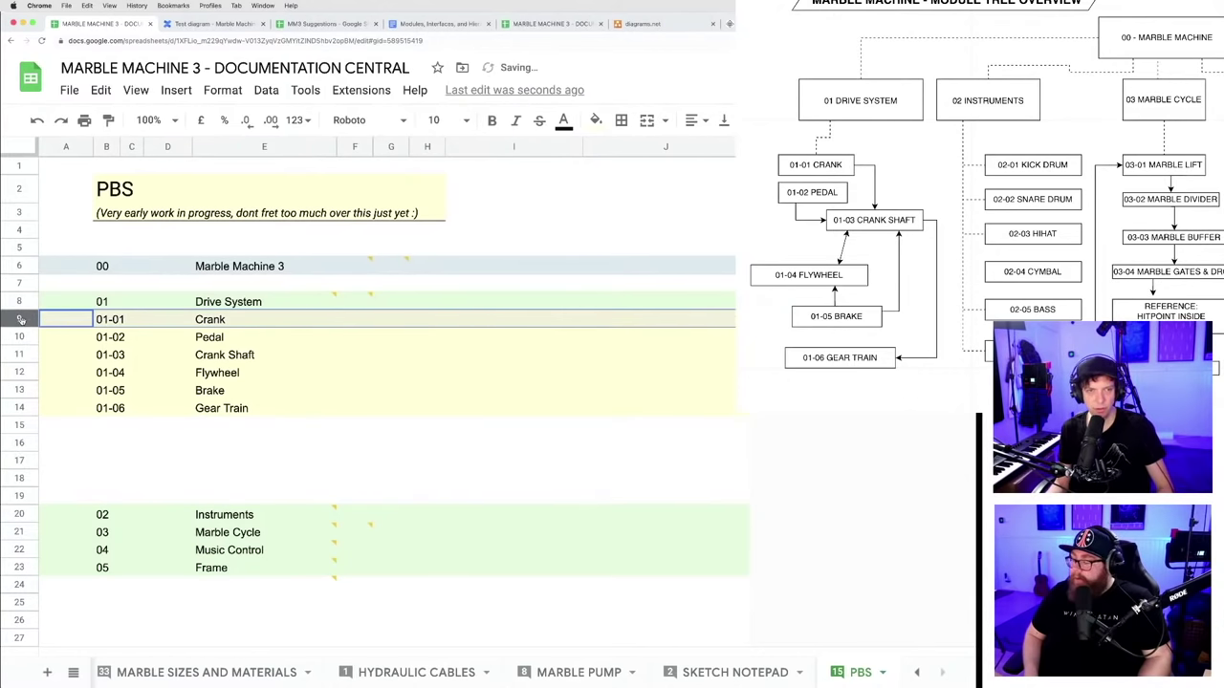
{"action": "left_click", "coordinate": [21, 461]}
{"action": "left_click_drag", "start_coordinate": [21, 461], "coordinate": [23, 336]}
{"action": "left_click", "coordinate": [115, 342]}
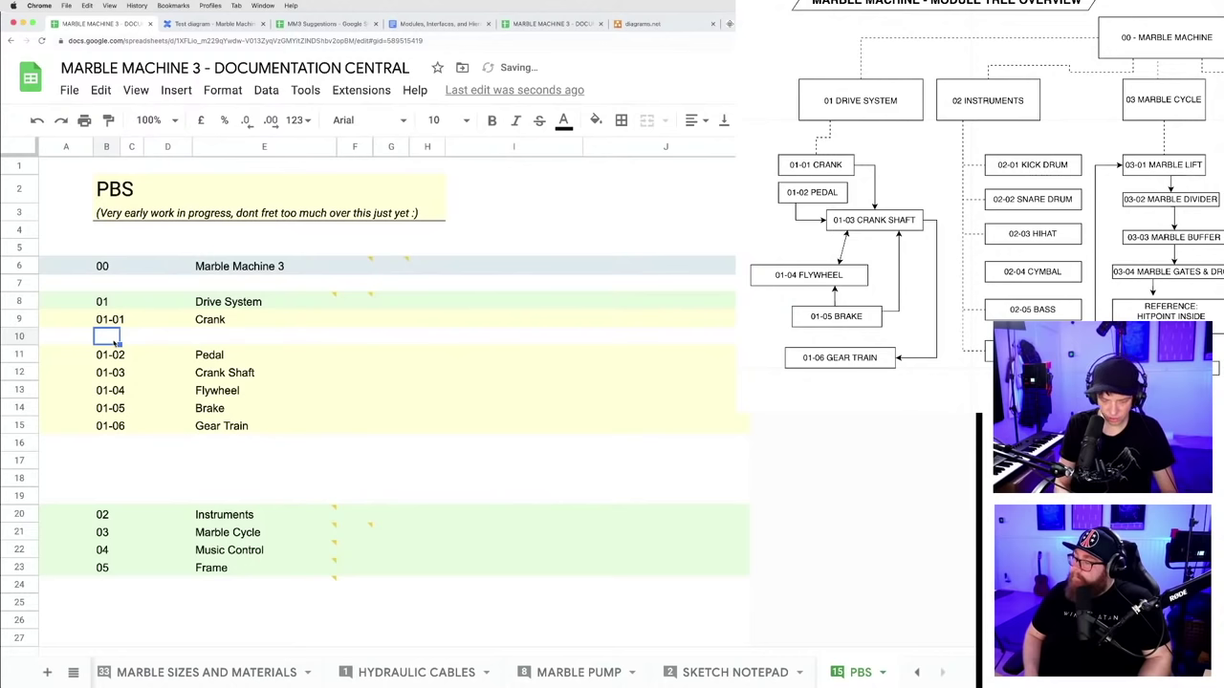
{"action": "type", "text": "01-01"}
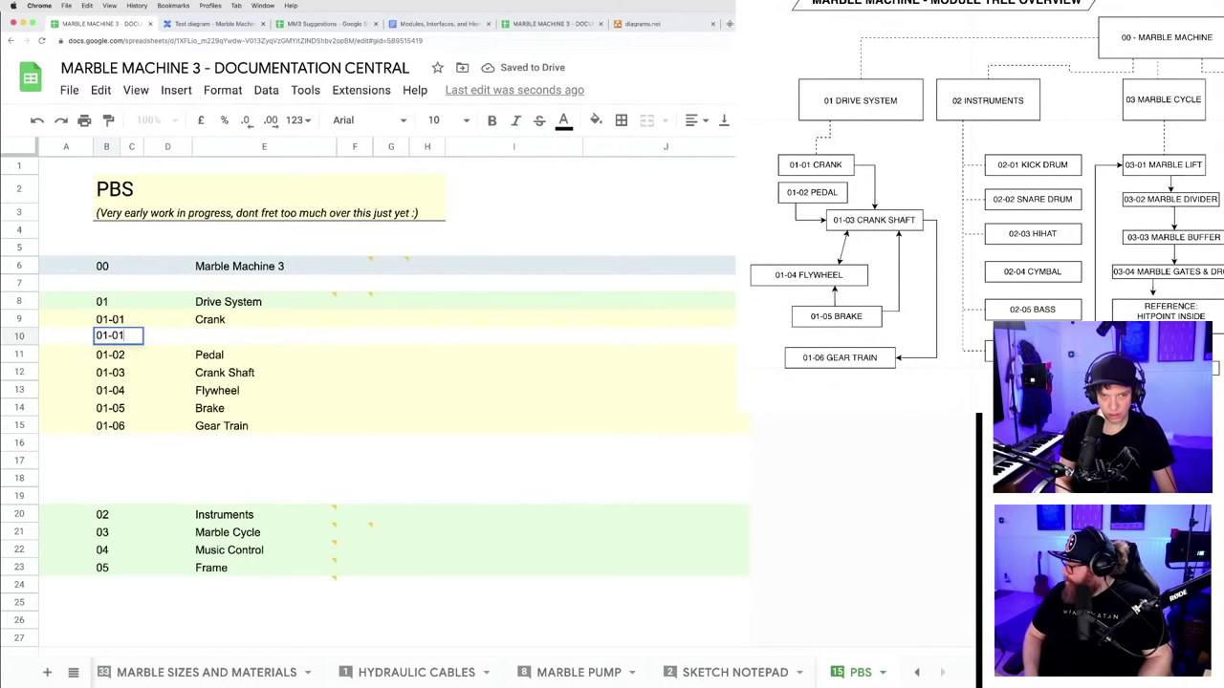
{"action": "type", "text": "-01"}
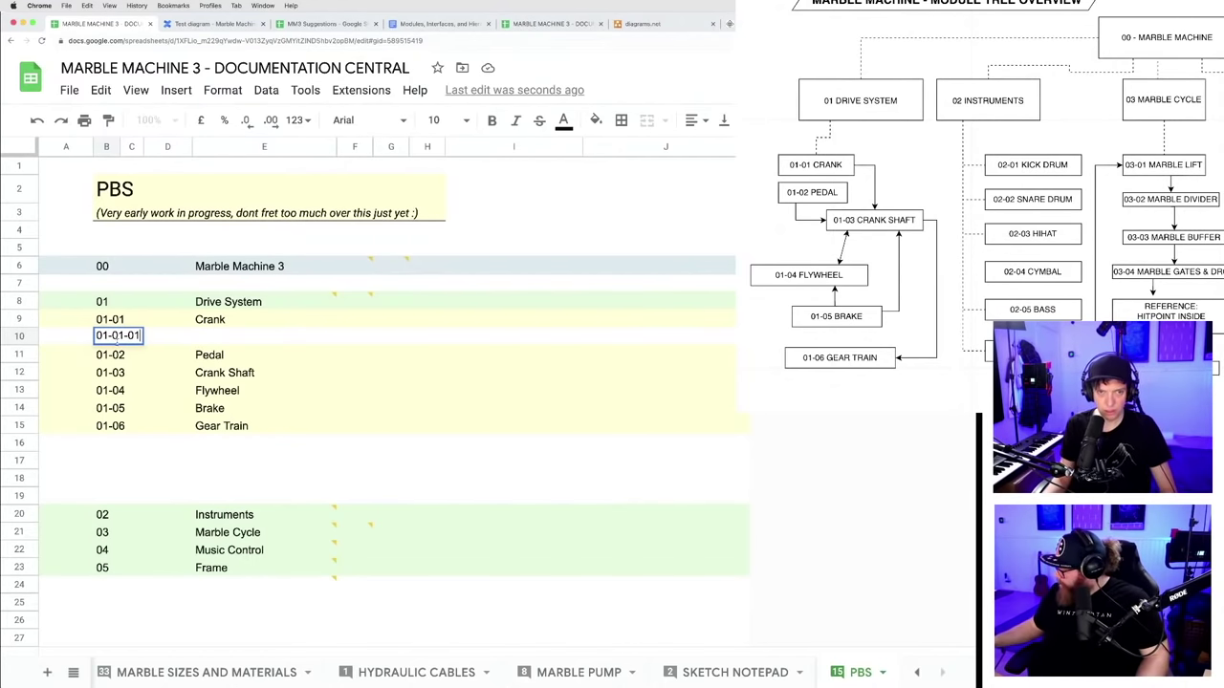
{"action": "left_click", "coordinate": [168, 442]}
- Move ten blank rows up beneath the 01-01-01 row
{"action": "left_click", "coordinate": [33, 336]}
{"action": "right_click", "coordinate": [32, 336]}
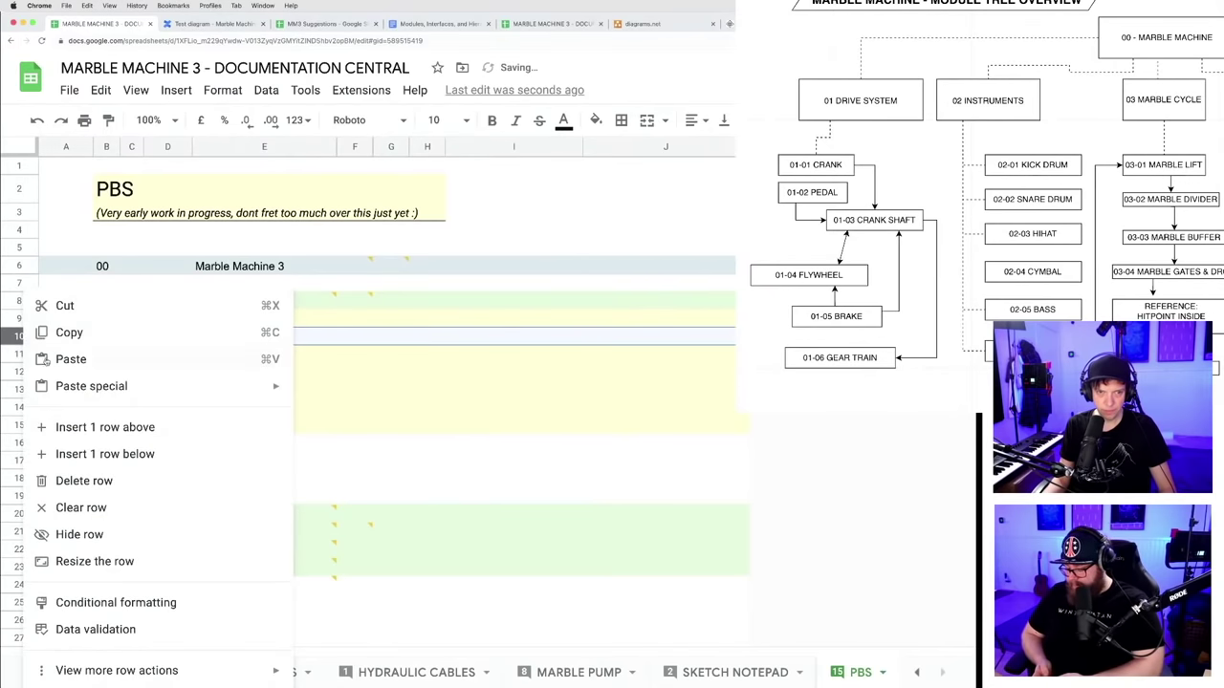
{"action": "left_click", "coordinate": [323, 486]}
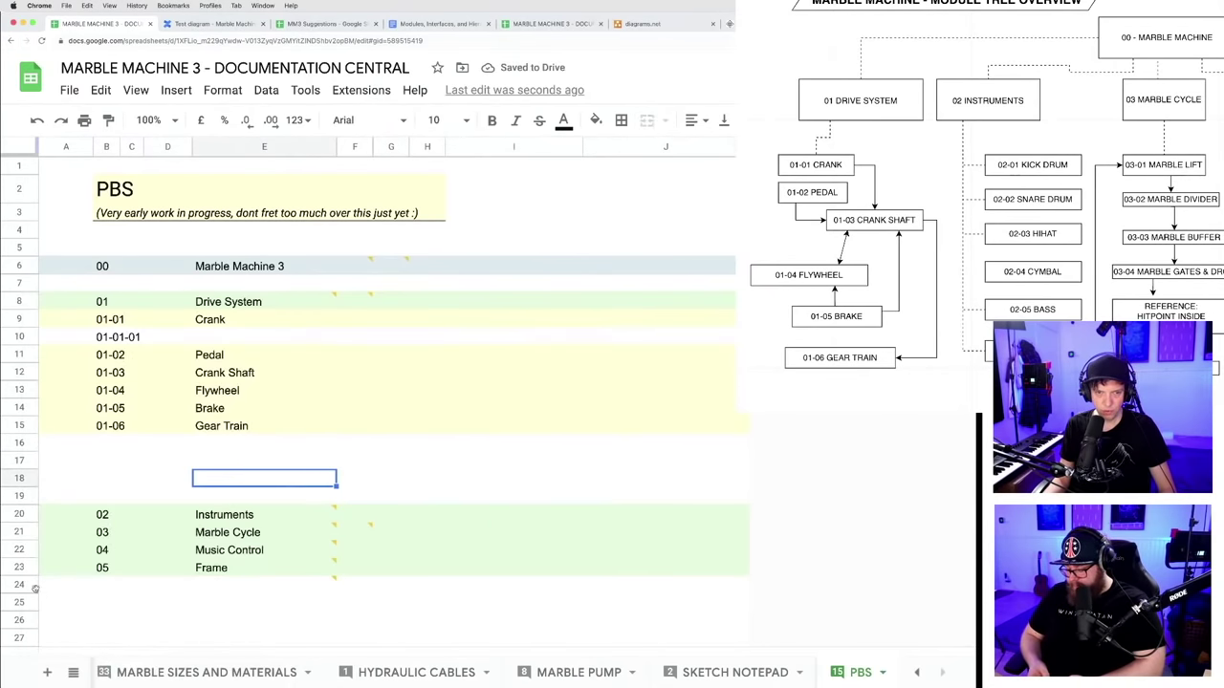
{"action": "scroll", "coordinate": [39, 536], "scroll_direction": "down", "scroll_amount": 3}
{"action": "left_click", "coordinate": [19, 415]}
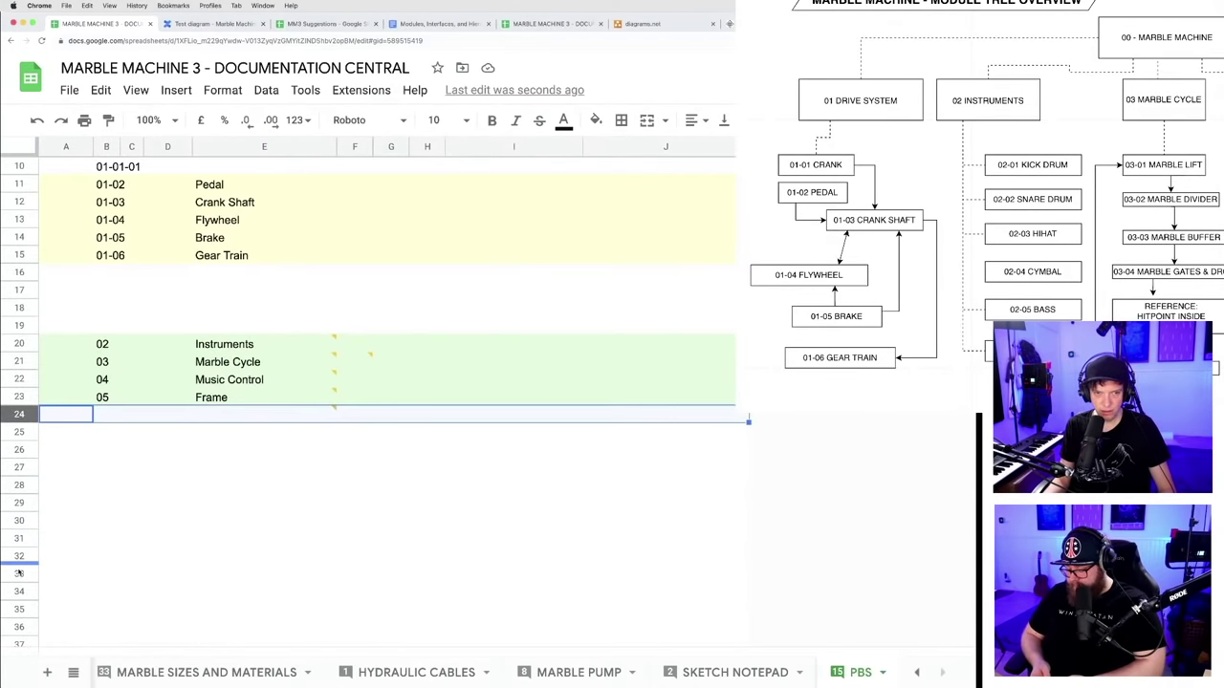
{"action": "left_click", "coordinate": [19, 574], "text": "shift"}
{"action": "scroll", "coordinate": [19, 415], "scroll_direction": "up", "scroll_amount": 3}
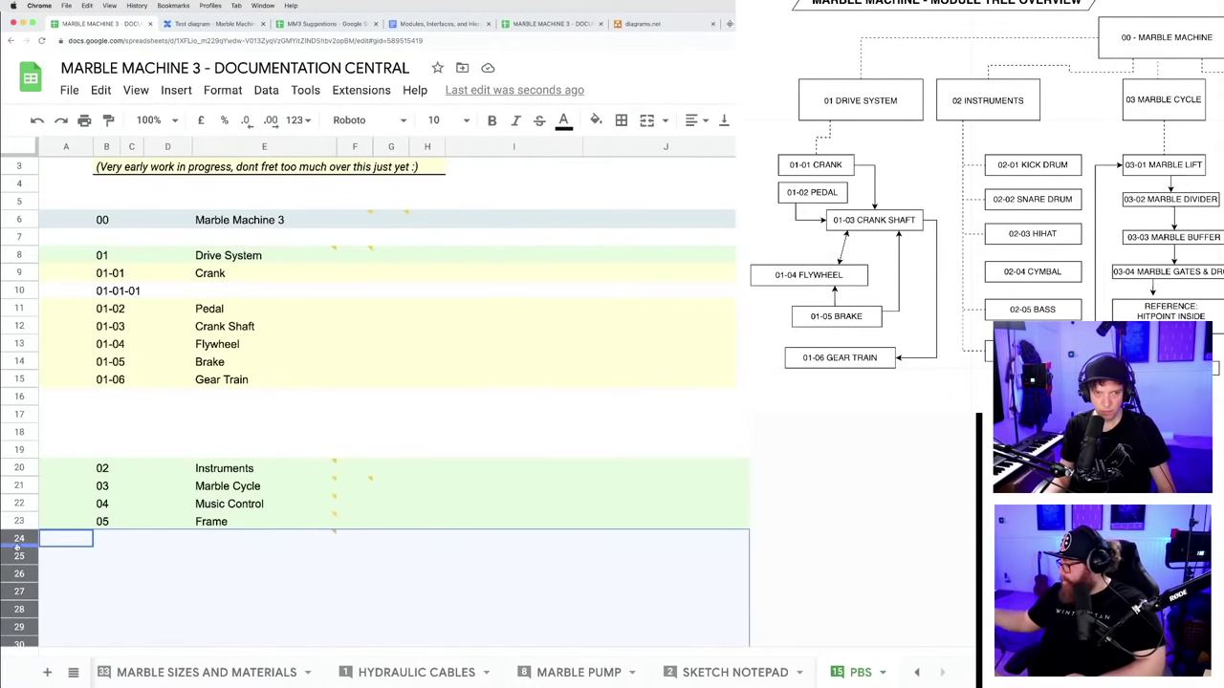
{"action": "left_click_drag", "start_coordinate": [19, 543], "coordinate": [19, 311]}
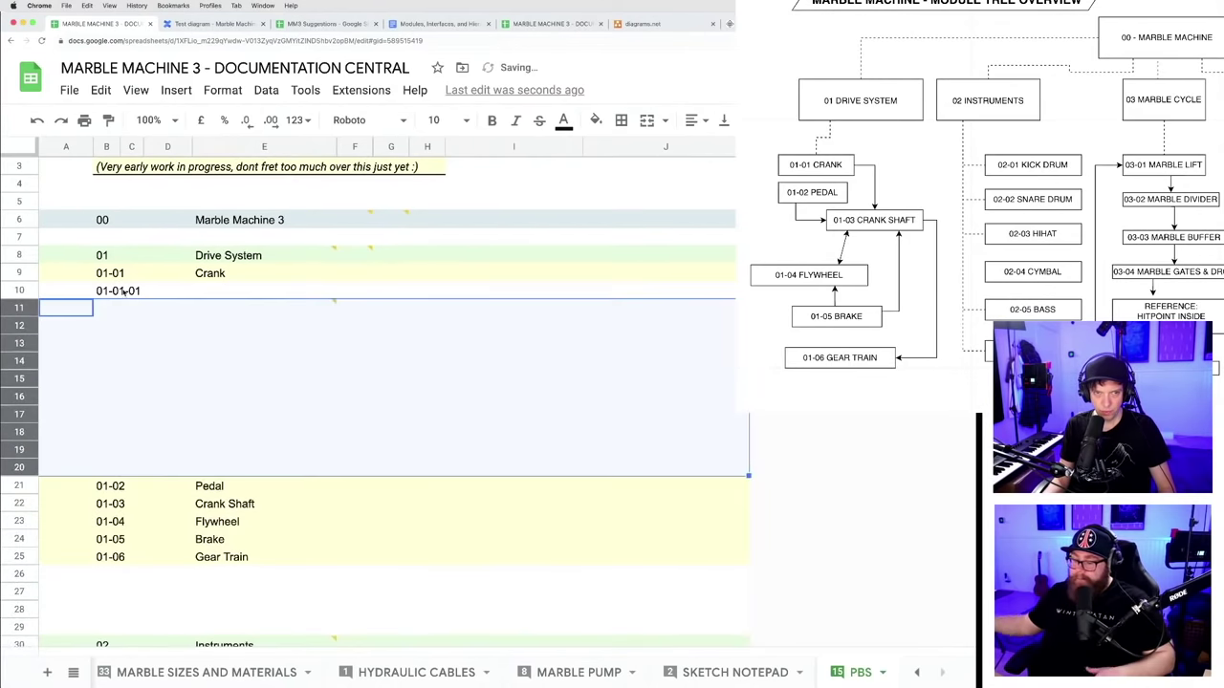
{"action": "left_click", "coordinate": [131, 291]}
- Copy 01-01-01 into the next row and change it to 01-01-02
{"action": "left_click", "coordinate": [110, 292]}
{"action": "key", "text": "ctrl+c"}
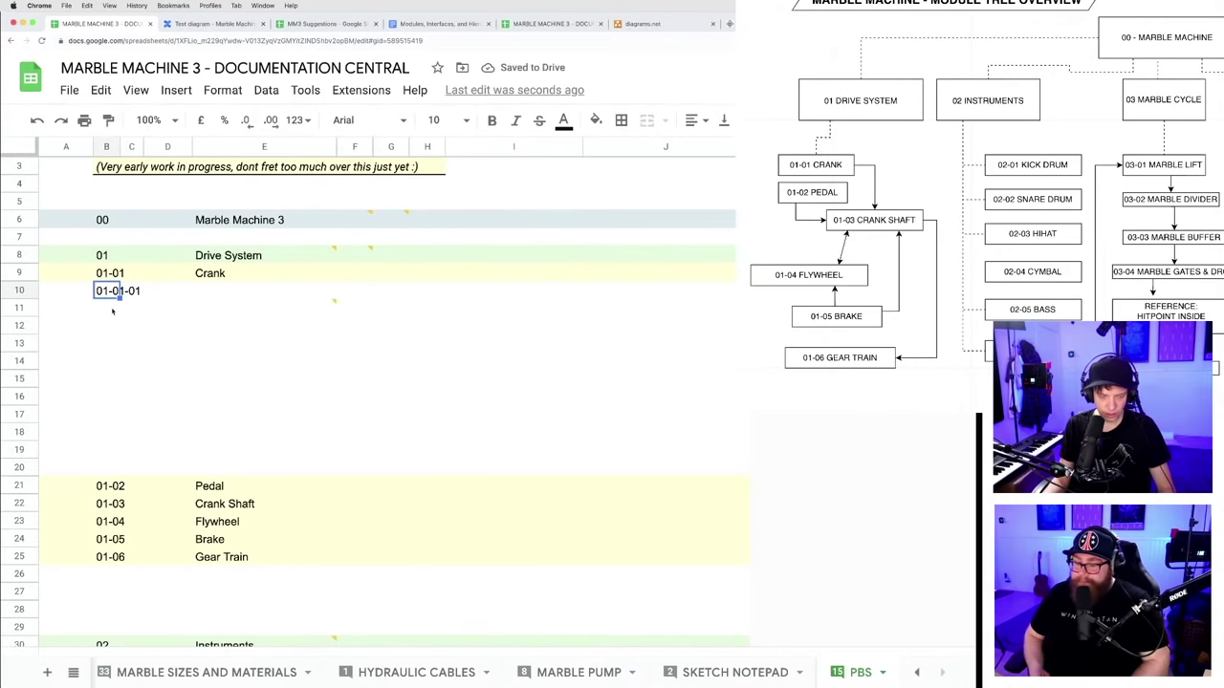
{"action": "left_click", "coordinate": [110, 308]}
{"action": "key", "text": "ctrl+v"}
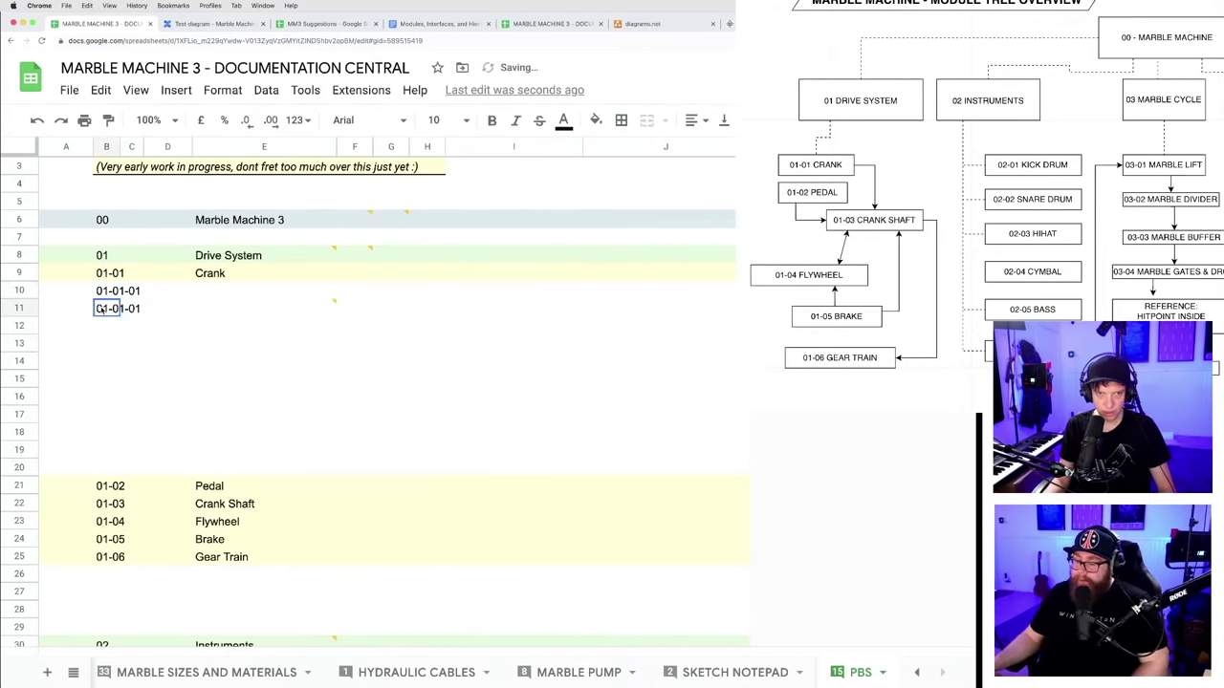
{"action": "double_click", "coordinate": [131, 307]}
{"action": "key", "text": "BackSpace"}
{"action": "type", "text": "2"}
{"action": "key", "text": "Return"}
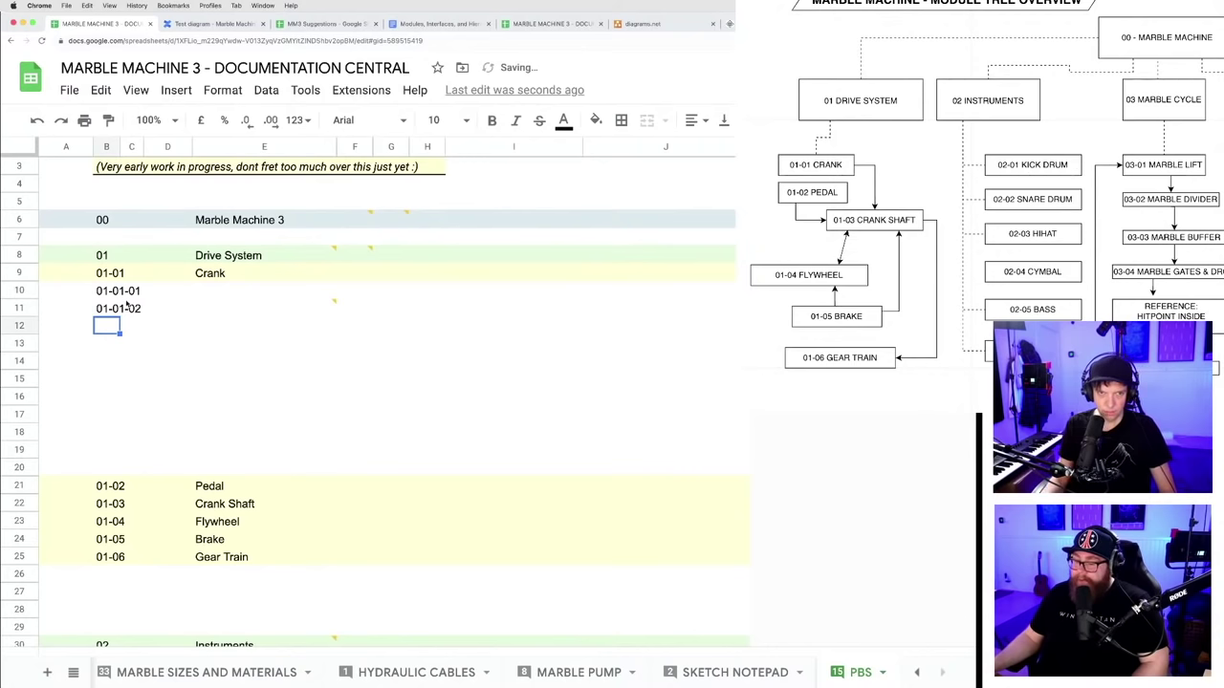
{"action": "left_click_drag", "start_coordinate": [124, 292], "coordinate": [143, 420]}
- Enter 'Crank Handle (Example)' in E10 as the name beside code 01-01-01
{"action": "left_click", "coordinate": [167, 379]}
{"action": "left_click", "coordinate": [221, 291]}
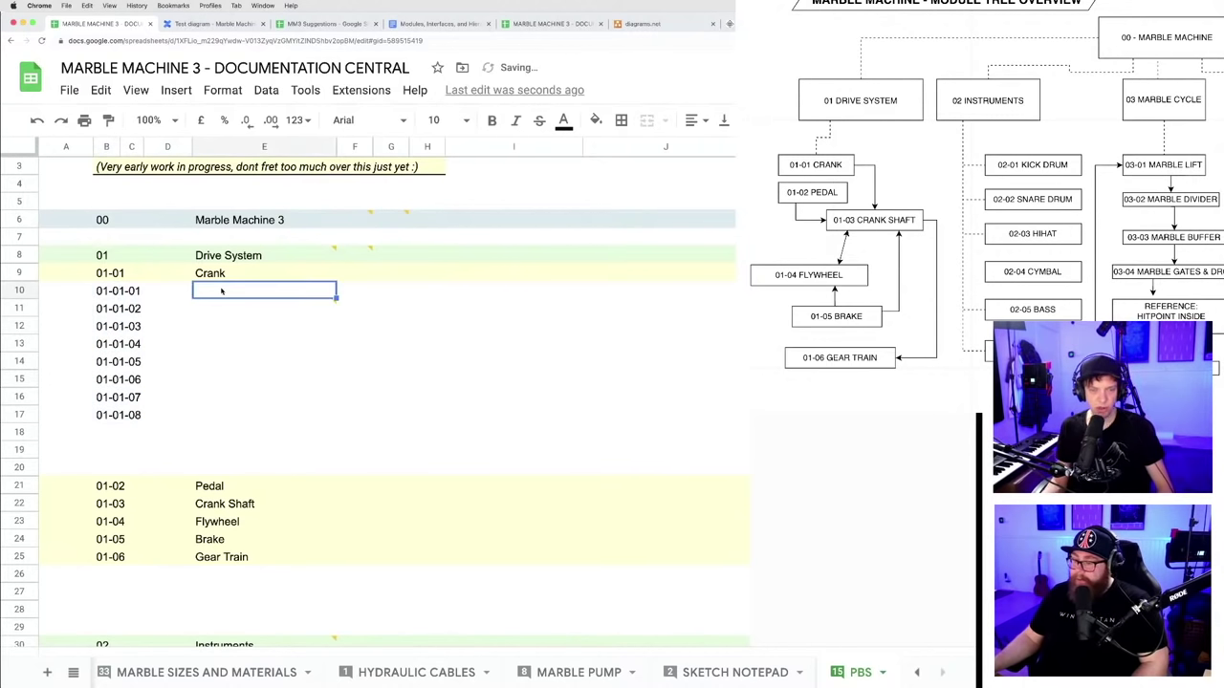
{"action": "type", "text": "Crank"}
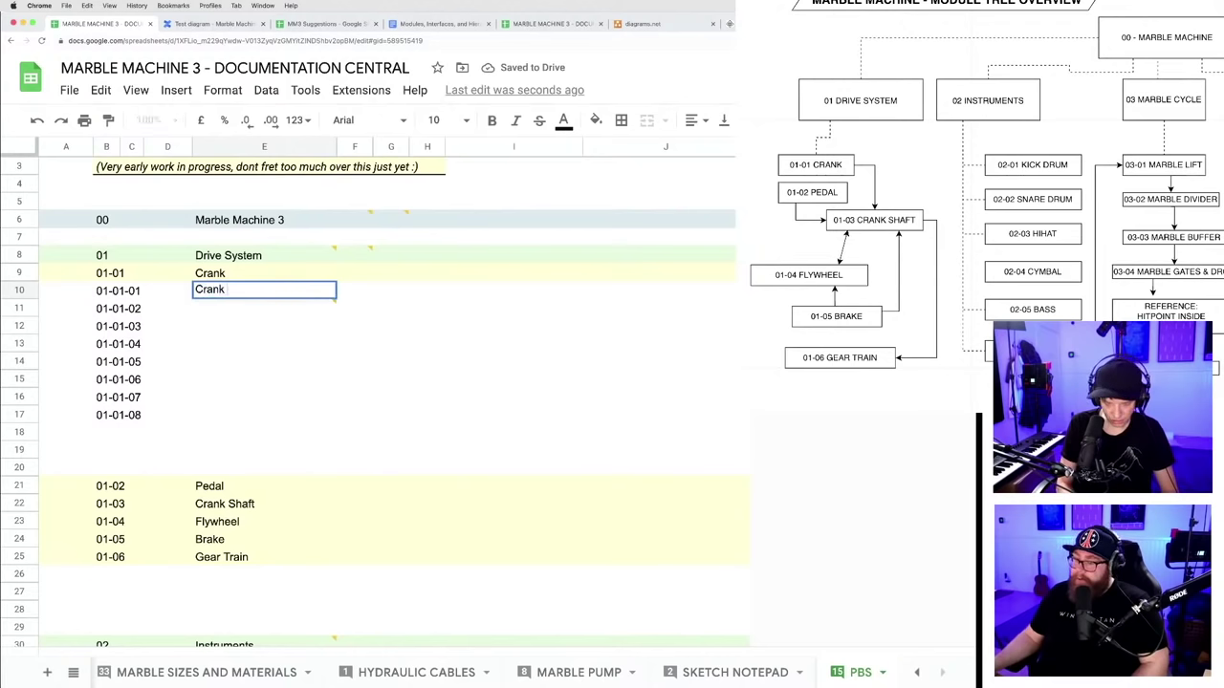
{"action": "type", "text": " Handle"}
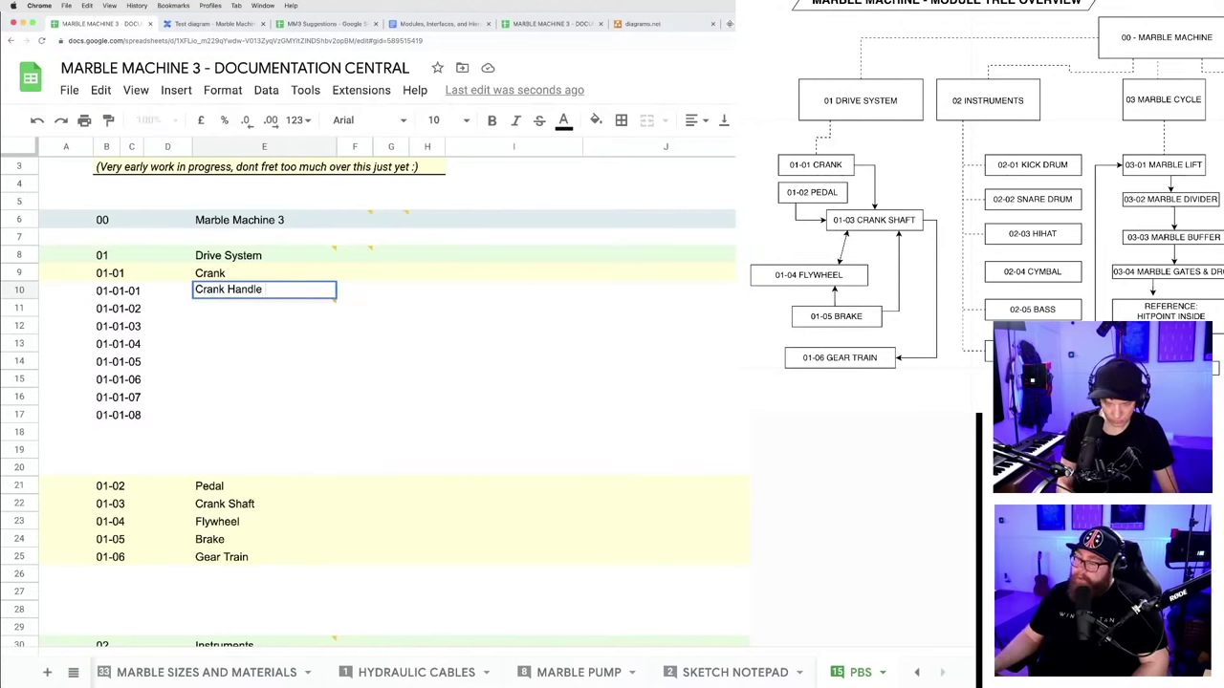
{"action": "type", "text": " (Example"}
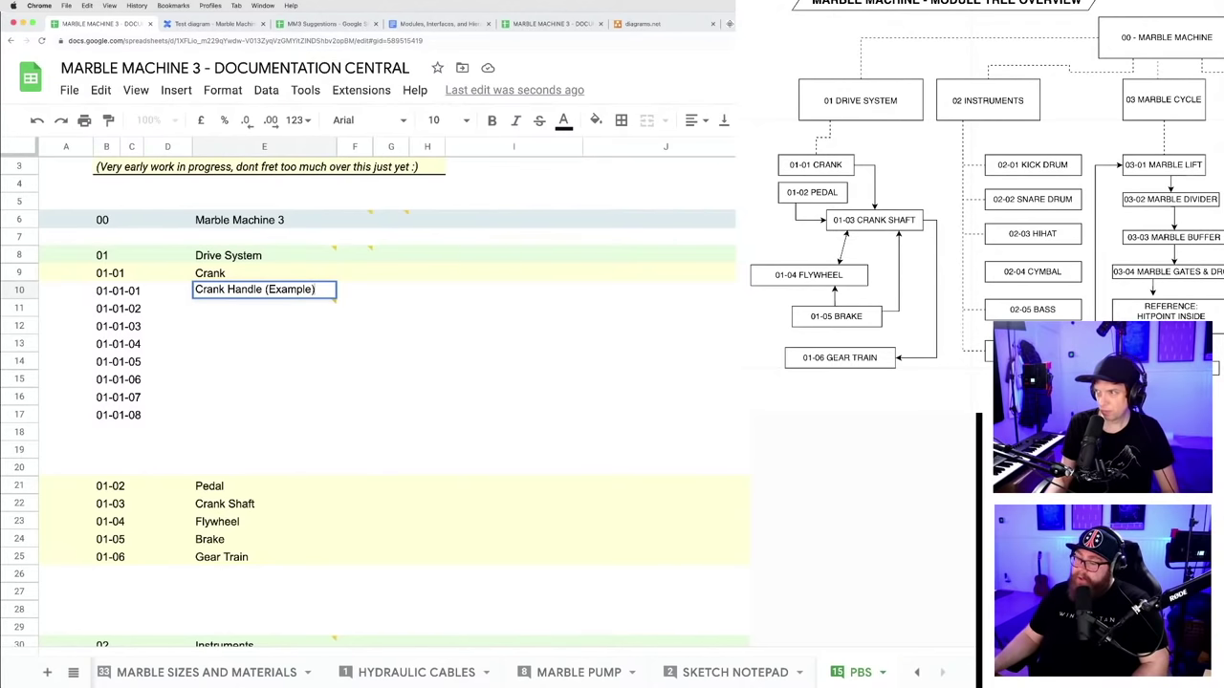
{"action": "left_click", "coordinate": [225, 343]}
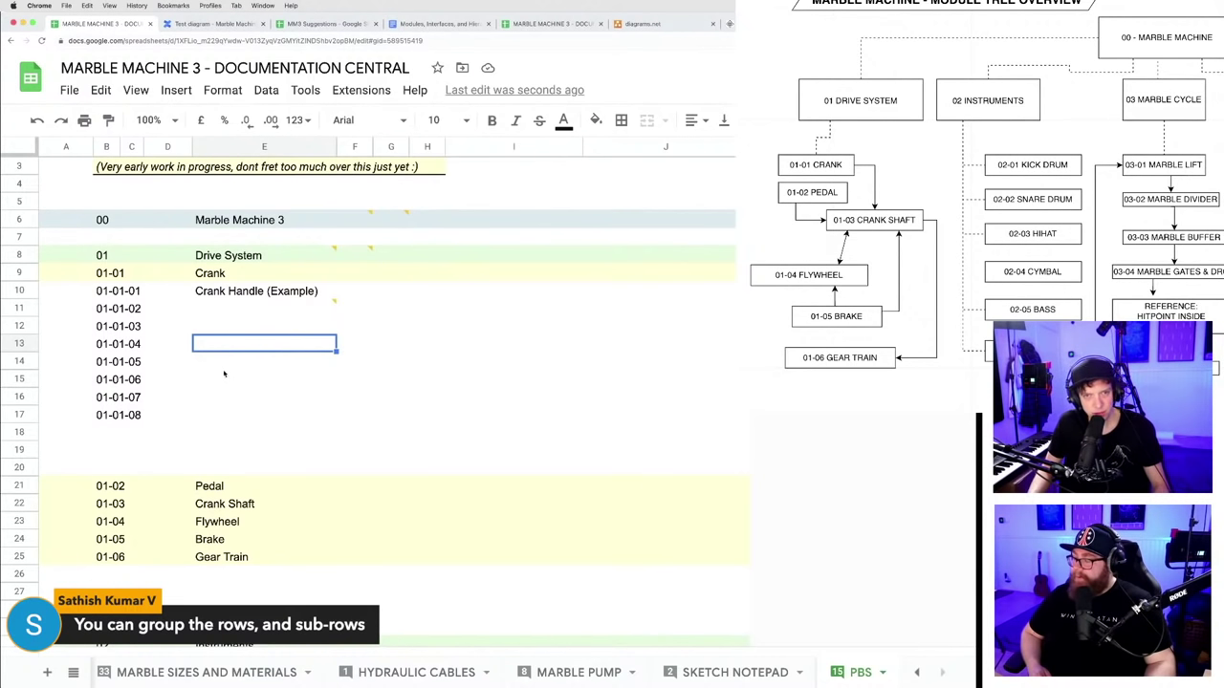
- Select rows 14 to 20, from the unused 01-01-05 row down to empty row 20
{"action": "left_click", "coordinate": [228, 413]}
{"action": "left_click", "coordinate": [167, 256]}
{"action": "left_click", "coordinate": [221, 364]}
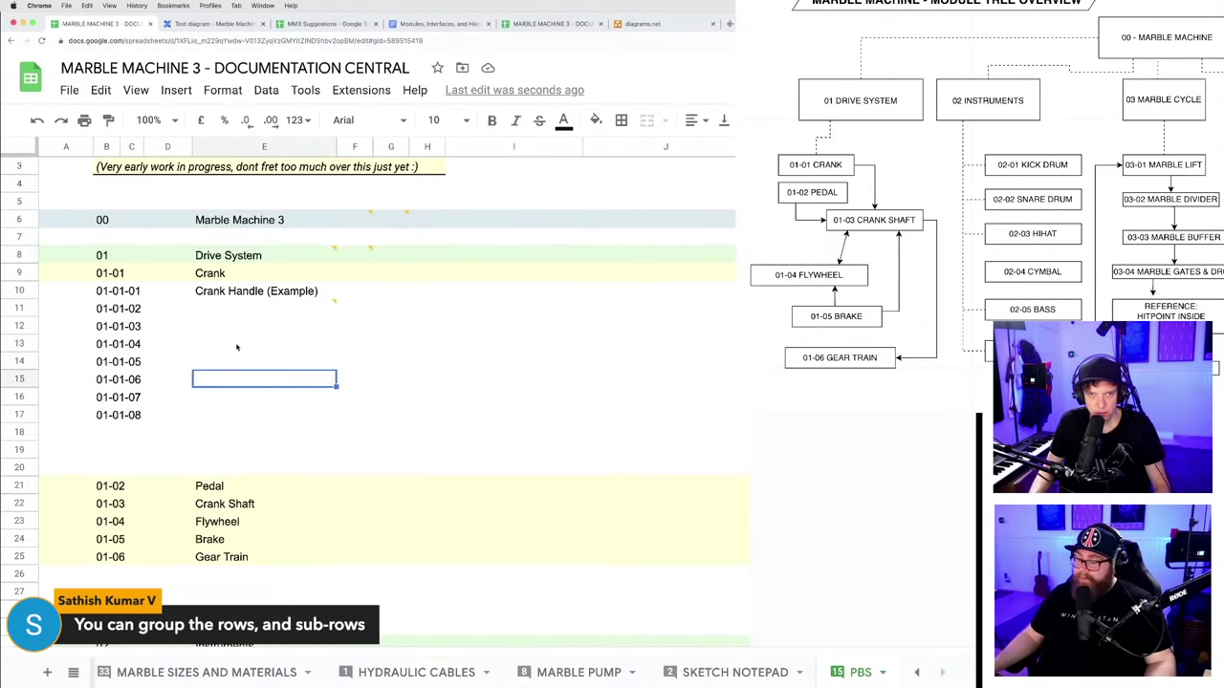
{"action": "left_click", "coordinate": [235, 342]}
{"action": "left_click", "coordinate": [232, 397]}
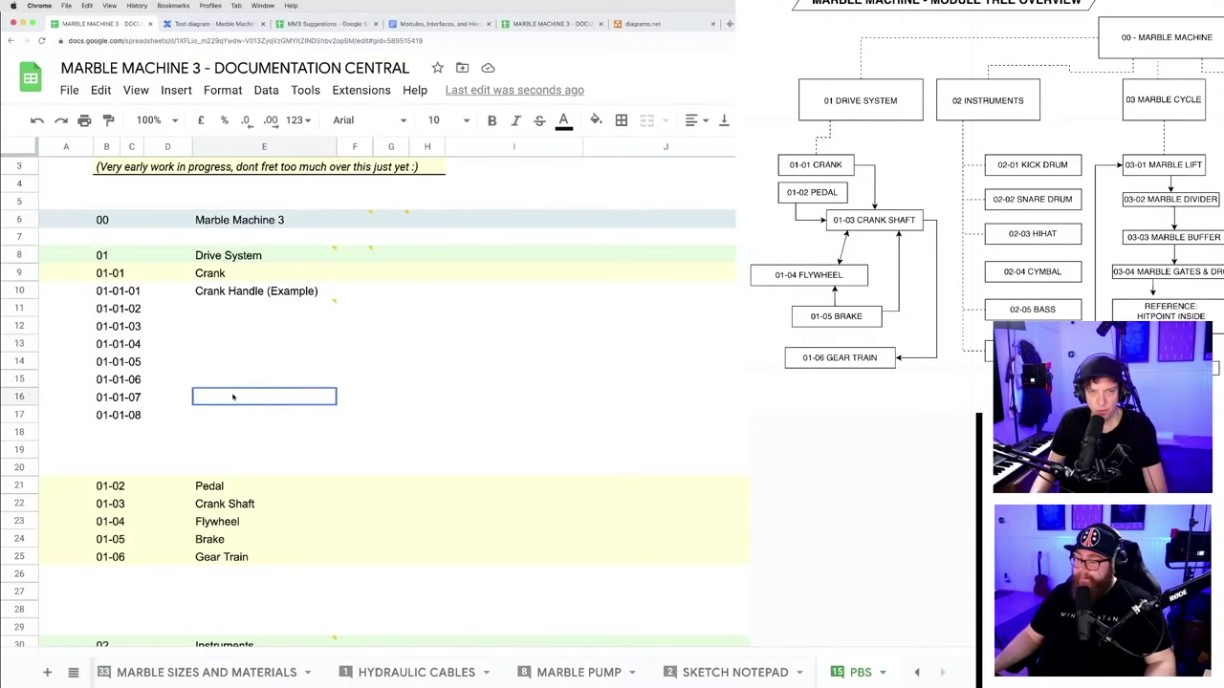
{"action": "scroll", "coordinate": [237, 369], "scroll_direction": "down", "scroll_amount": 1}
{"action": "scroll", "coordinate": [233, 360], "scroll_direction": "up", "scroll_amount": 1}
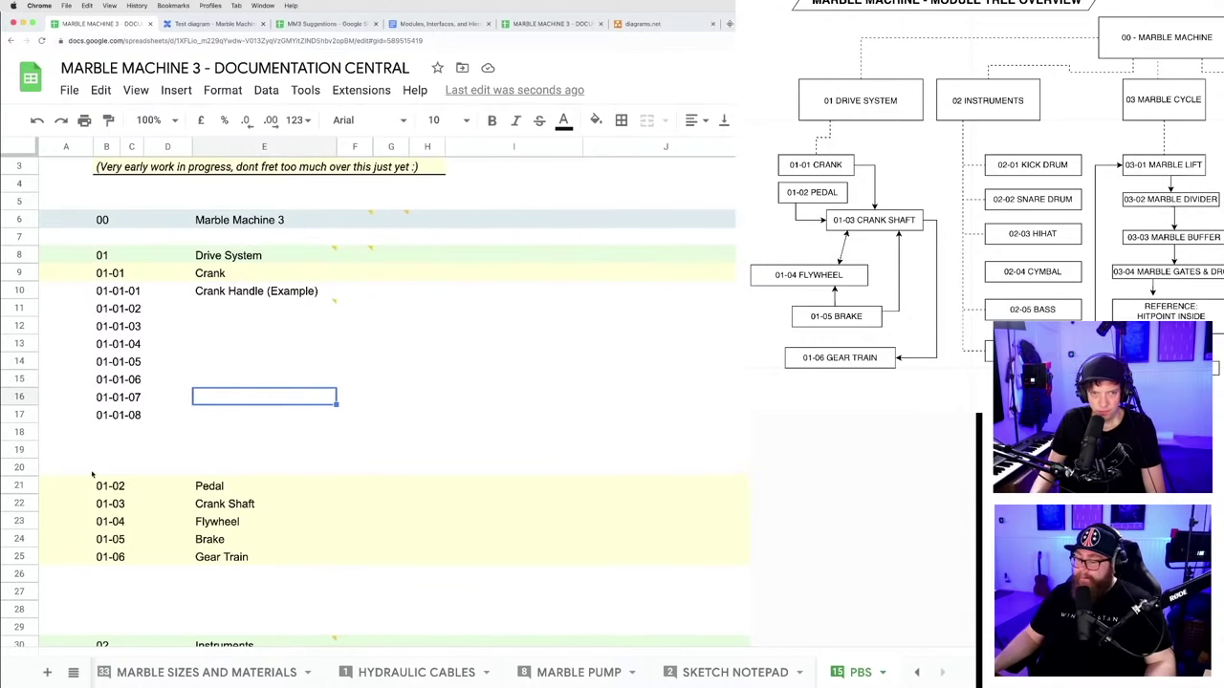
{"action": "left_click", "coordinate": [22, 308]}
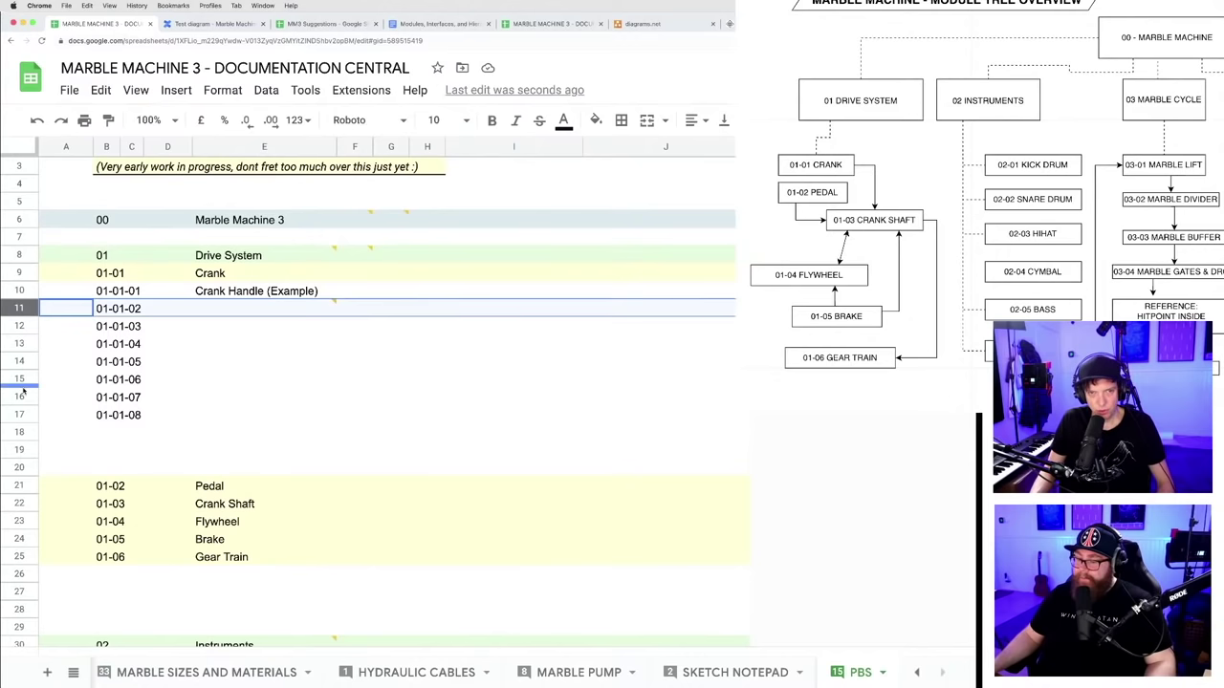
{"action": "left_click", "coordinate": [19, 343]}
{"action": "left_click", "coordinate": [19, 361]}
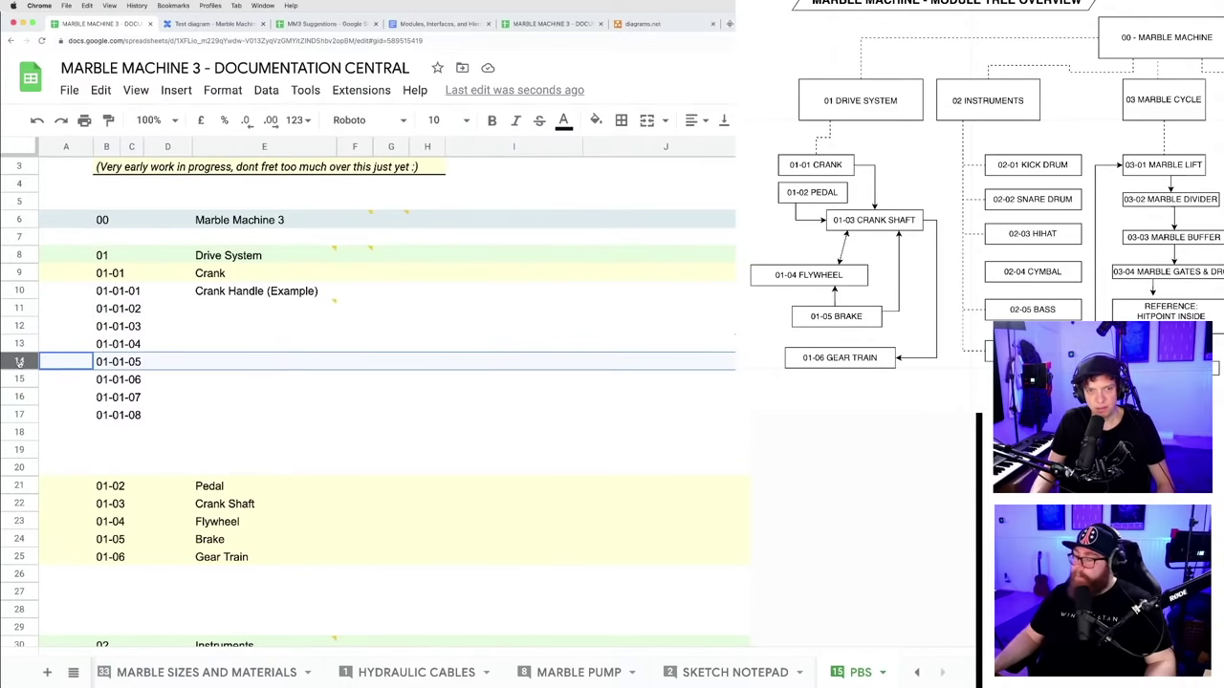
{"action": "left_click", "coordinate": [20, 468], "text": "shift"}
- Delete the unused Crank rows 14–20 and then the empty rows 19–22 below Gear Train
{"action": "right_click", "coordinate": [19, 467]}
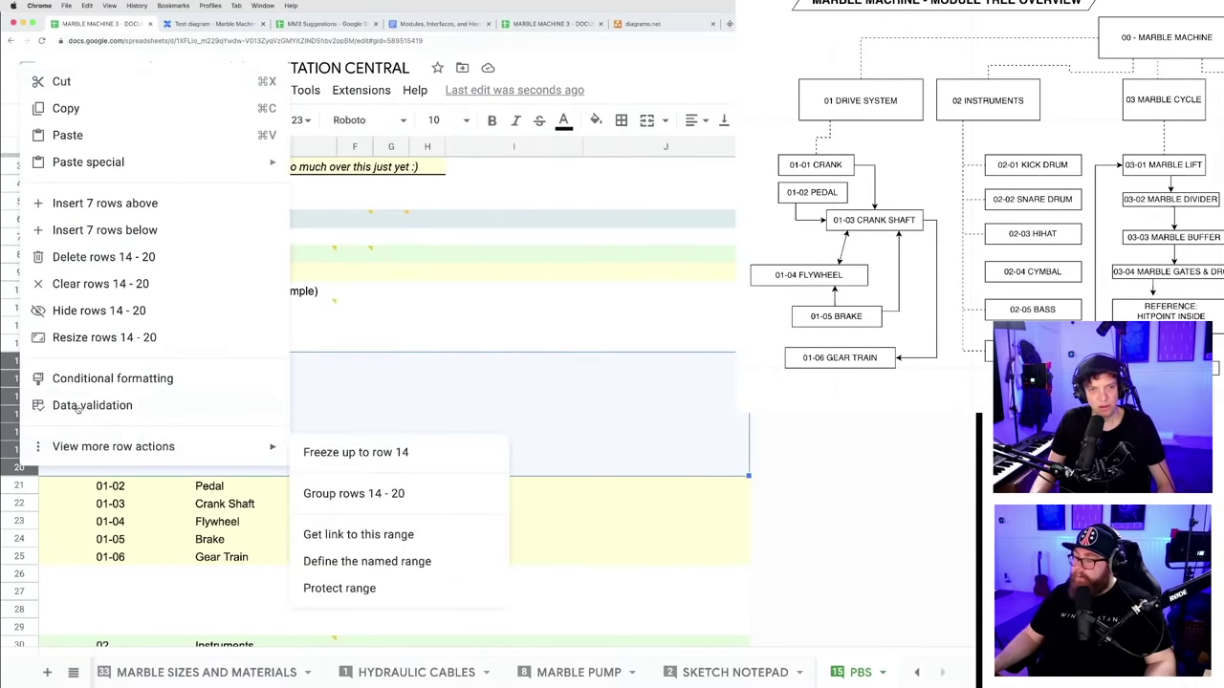
{"action": "left_click", "coordinate": [96, 257]}
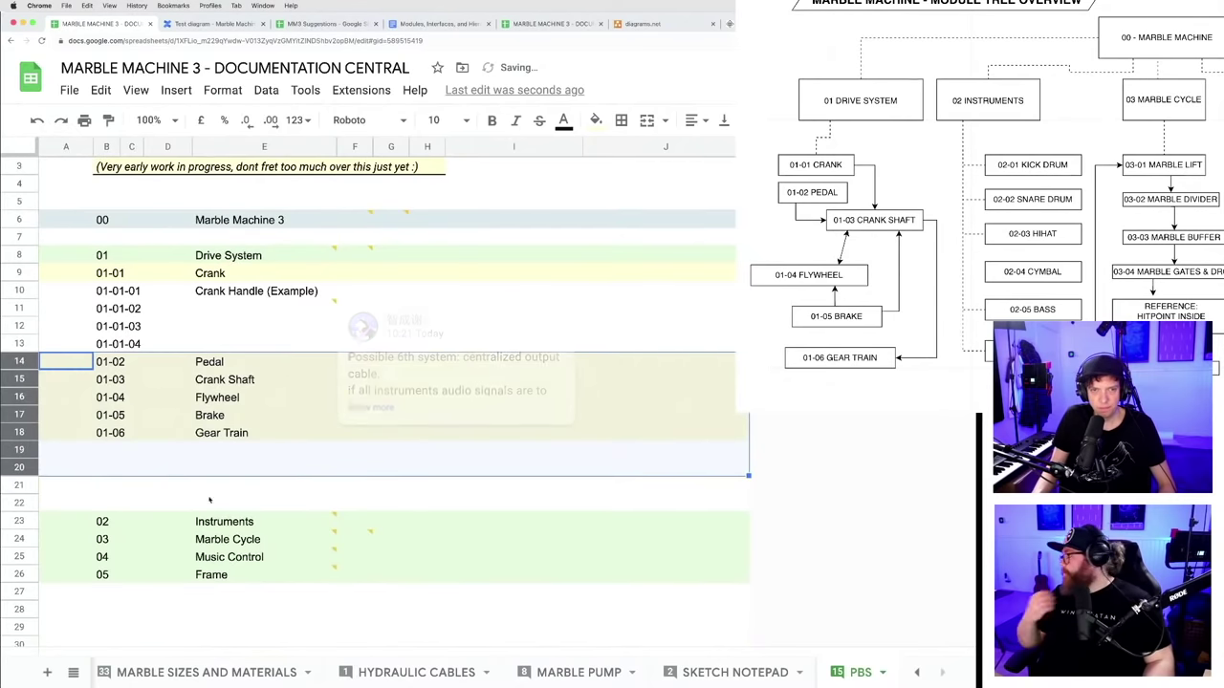
{"action": "left_click", "coordinate": [19, 449]}
{"action": "left_click", "coordinate": [21, 504], "text": "shift"}
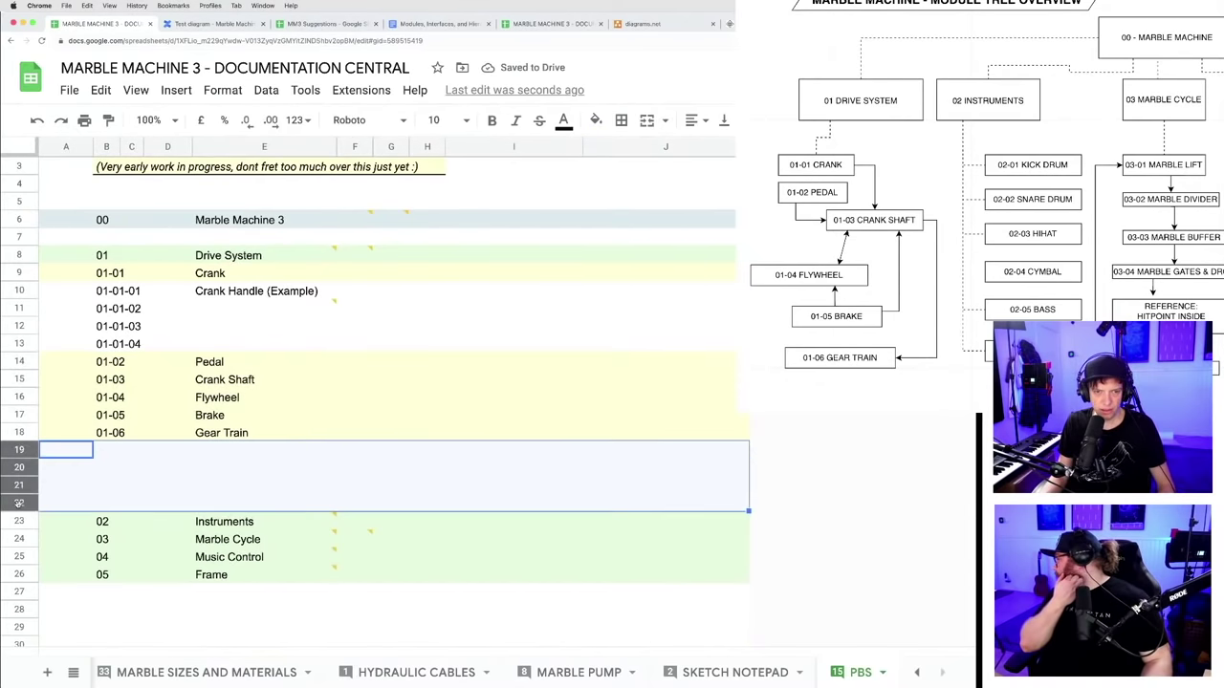
{"action": "right_click", "coordinate": [21, 504]}
{"action": "left_click", "coordinate": [80, 295]}
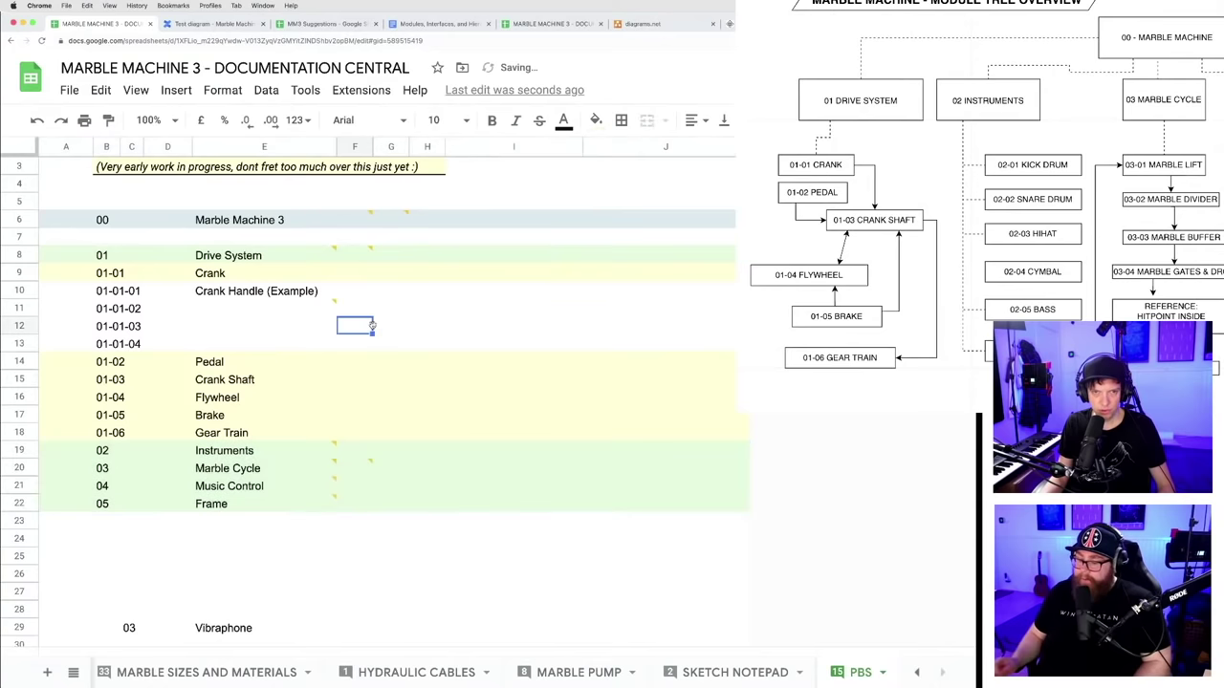
{"action": "left_click", "coordinate": [264, 539]}
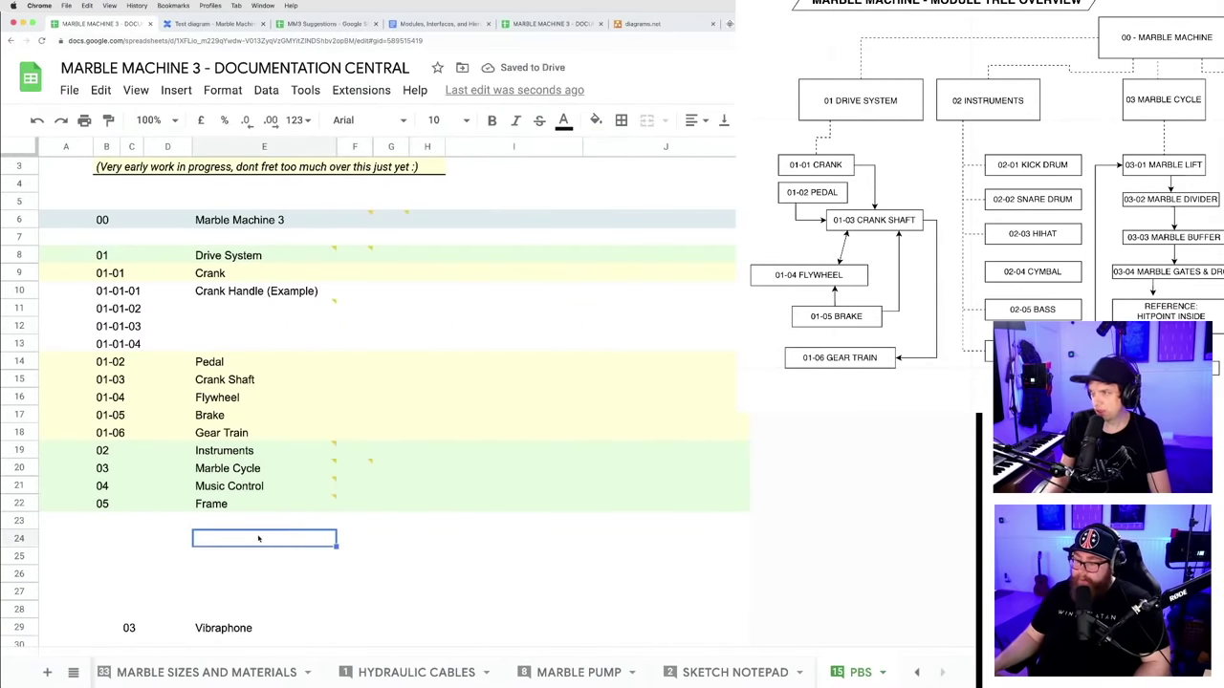
- Delete the italic work-in-progress note in B3 under the title
{"action": "left_click", "coordinate": [26, 203]}
{"action": "scroll", "coordinate": [27, 202], "scroll_direction": "up", "scroll_amount": 1}
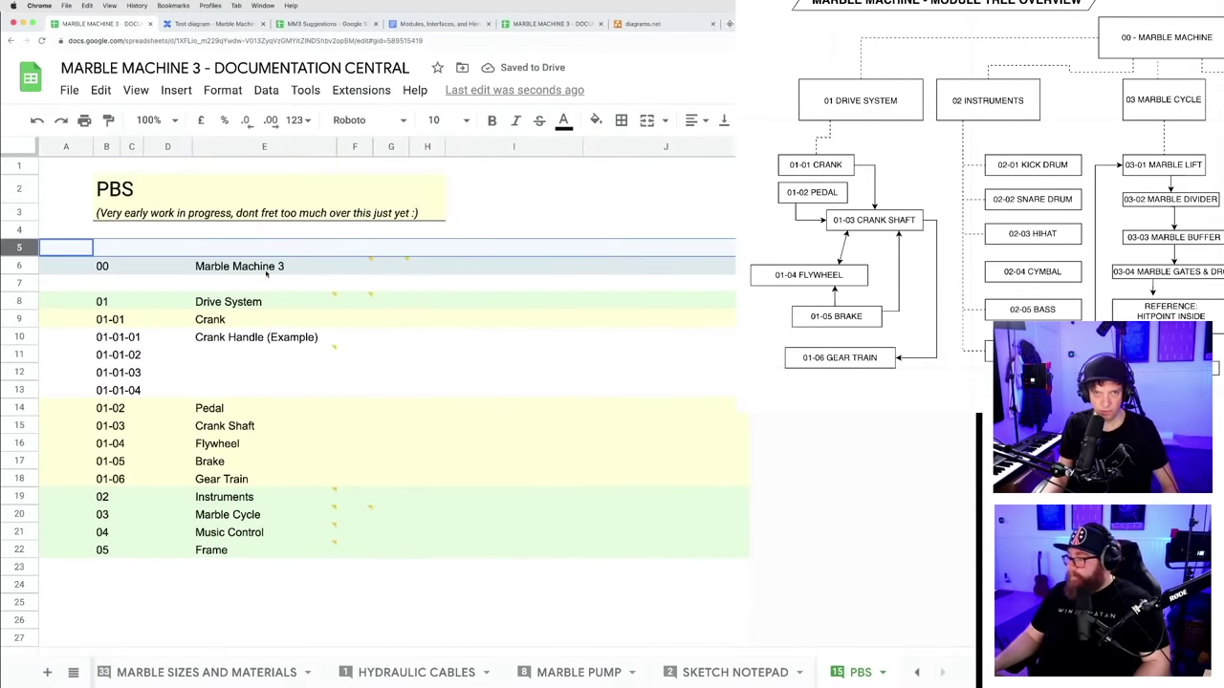
{"action": "left_click", "coordinate": [117, 216]}
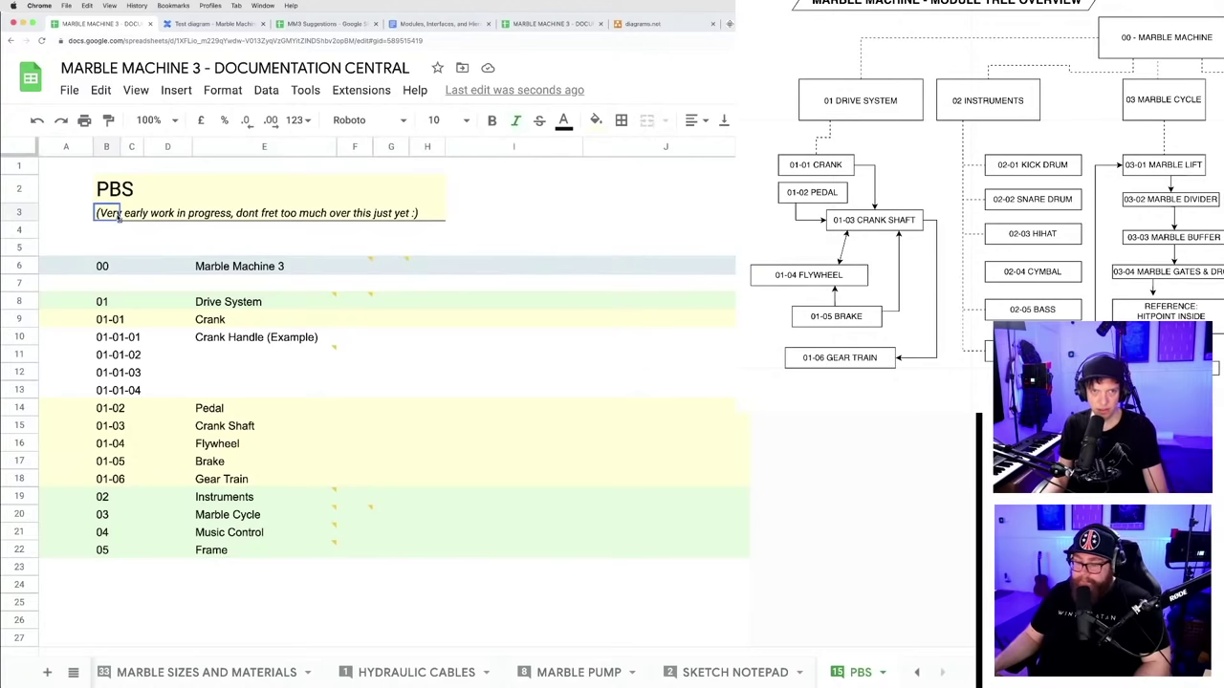
{"action": "key", "text": "Delete"}
{"action": "left_click", "coordinate": [19, 212]}
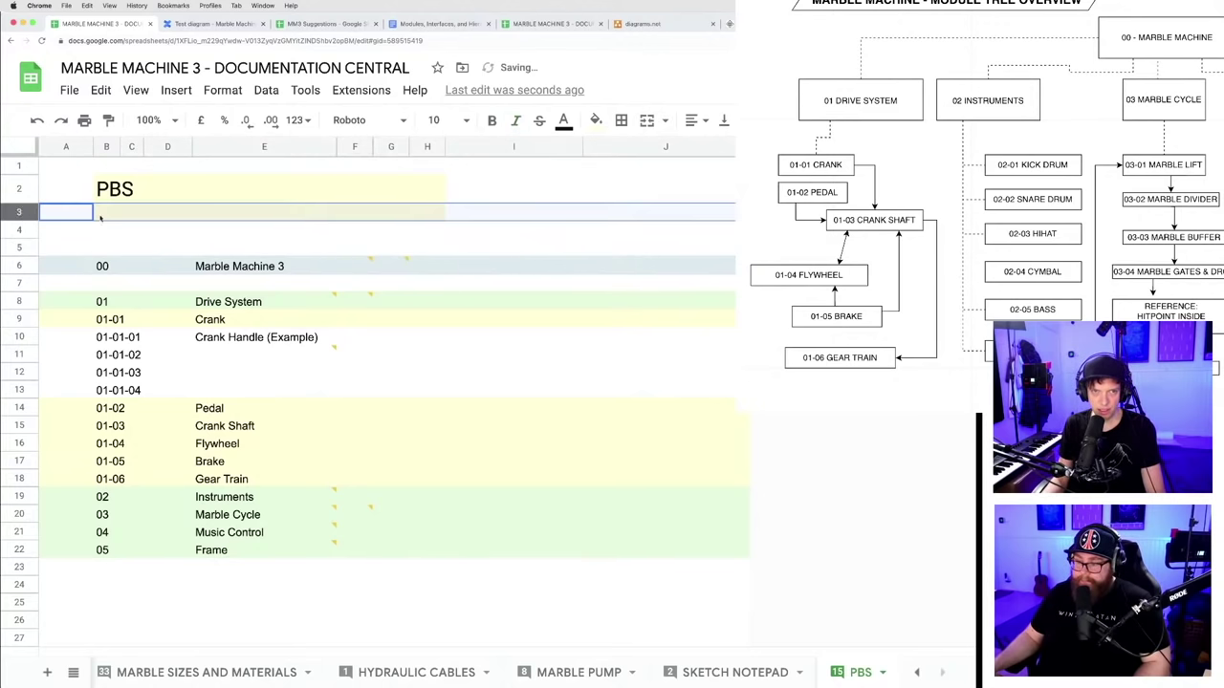
{"action": "left_click", "coordinate": [99, 216]}
- Clear the lower numbered list selected down through row 63
{"action": "scroll", "coordinate": [168, 245], "scroll_direction": "down", "scroll_amount": 3}
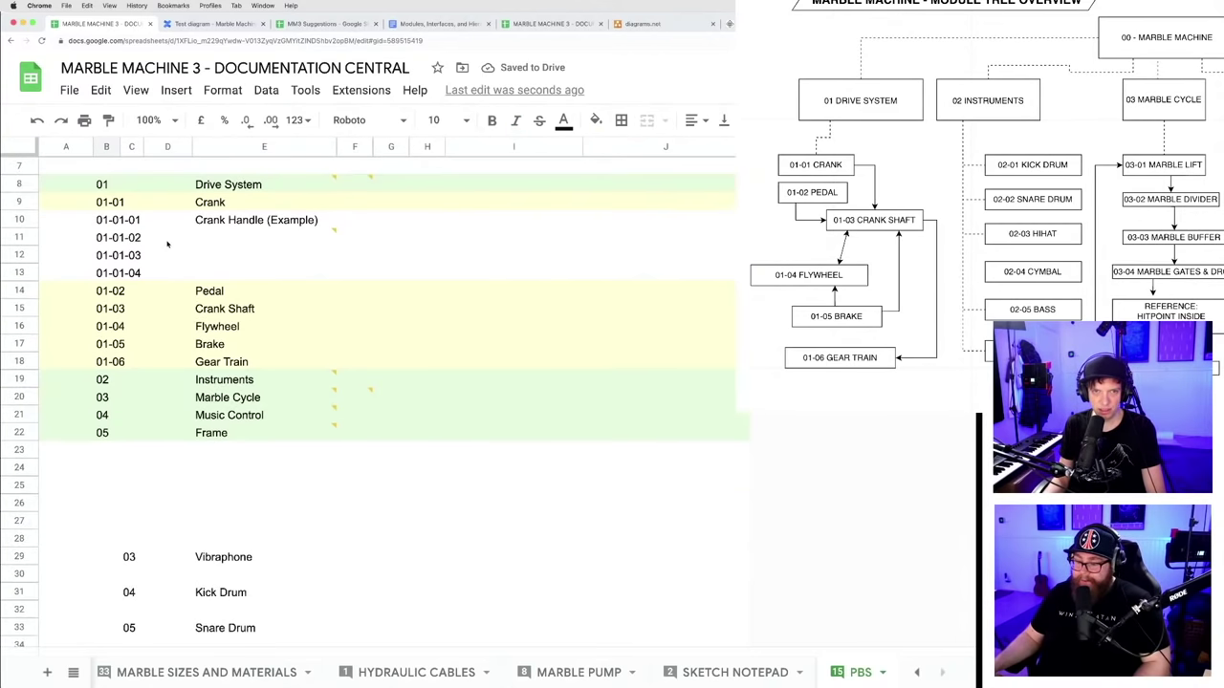
{"action": "scroll", "coordinate": [170, 248], "scroll_direction": "down", "scroll_amount": 3}
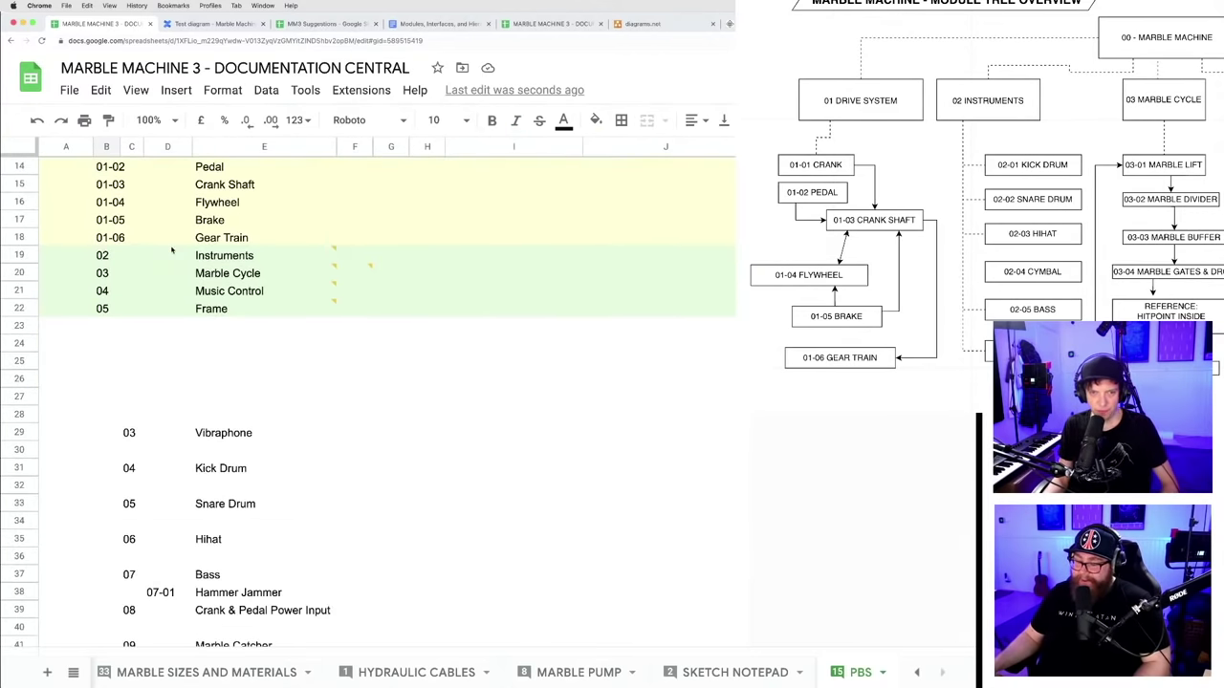
{"action": "scroll", "coordinate": [194, 340], "scroll_direction": "down", "scroll_amount": 9}
{"action": "scroll", "coordinate": [194, 340], "scroll_direction": "up", "scroll_amount": 7}
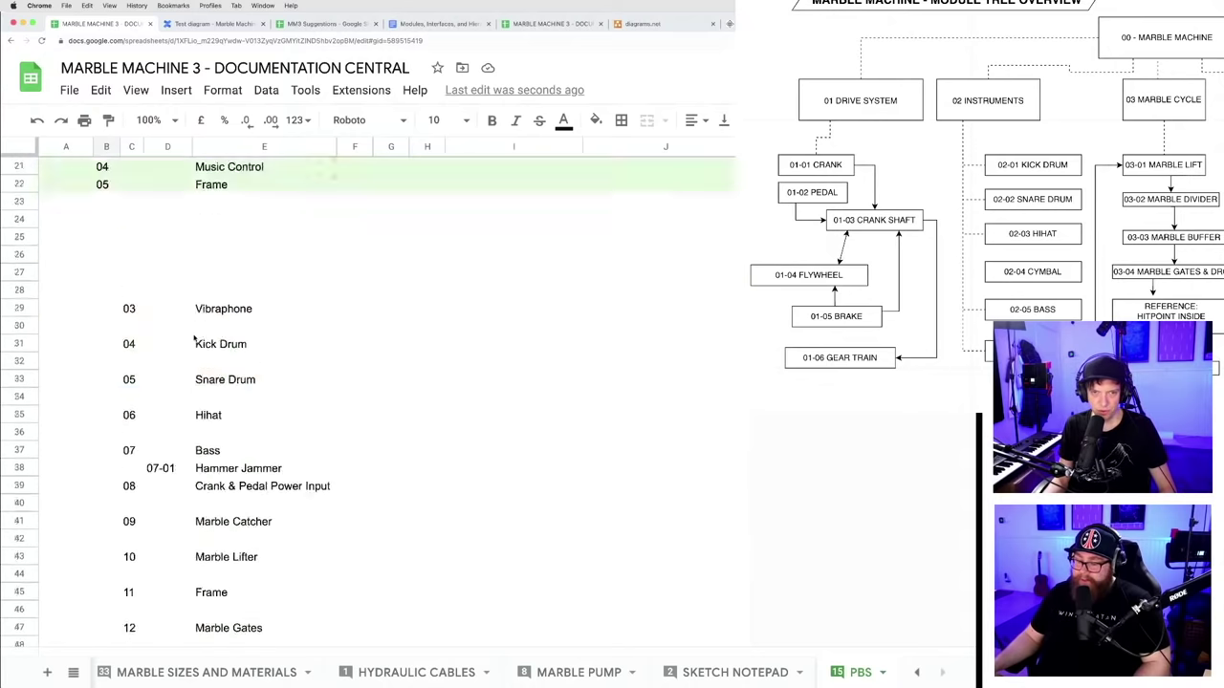
{"action": "scroll", "coordinate": [186, 421], "scroll_direction": "up", "scroll_amount": 4}
{"action": "scroll", "coordinate": [185, 424], "scroll_direction": "down", "scroll_amount": 3}
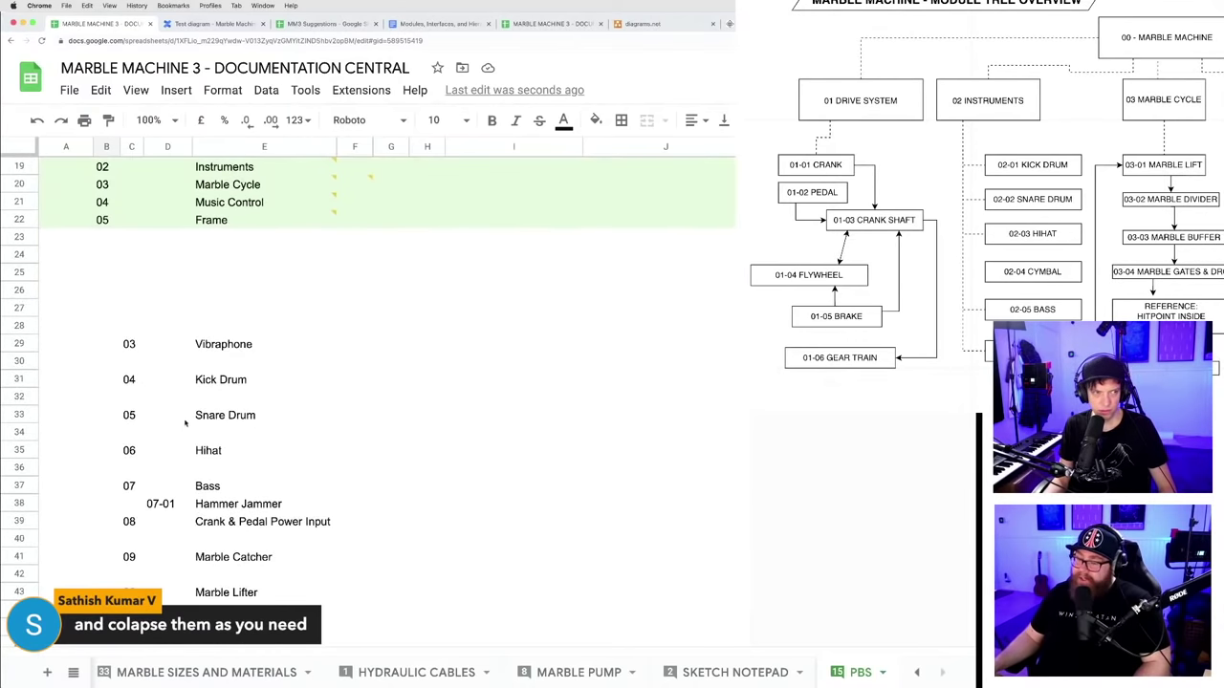
{"action": "scroll", "coordinate": [100, 345], "scroll_direction": "down", "scroll_amount": 10}
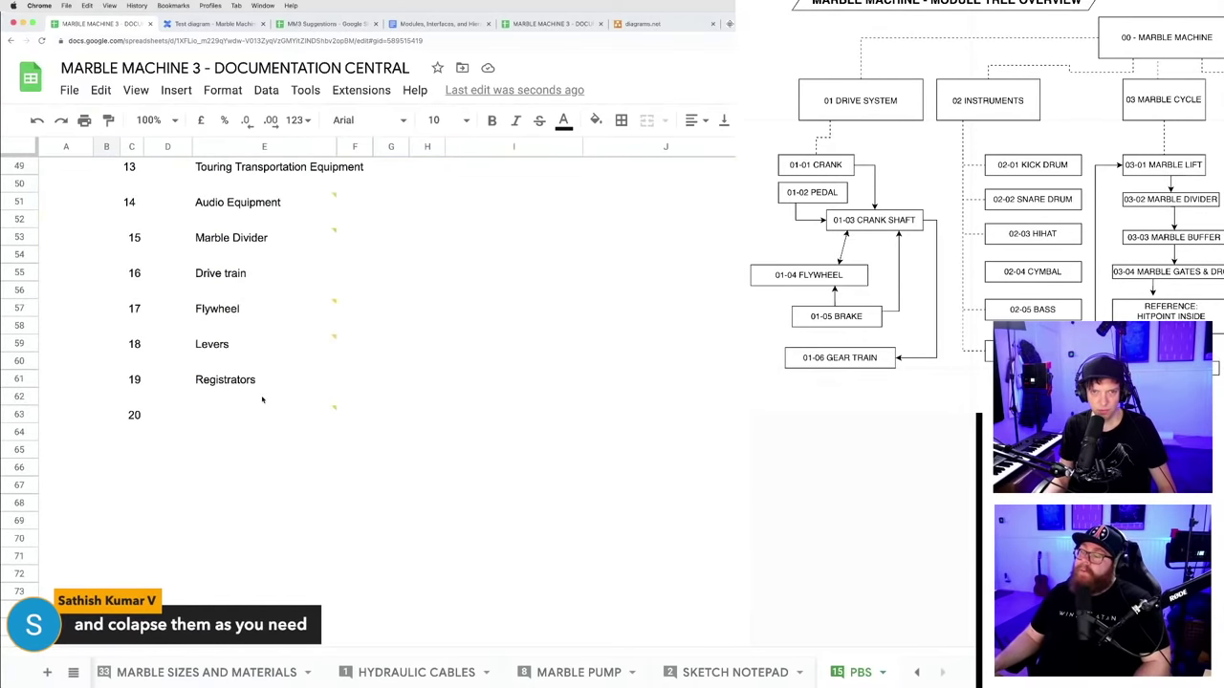
{"action": "left_click", "coordinate": [296, 422], "text": "shift"}
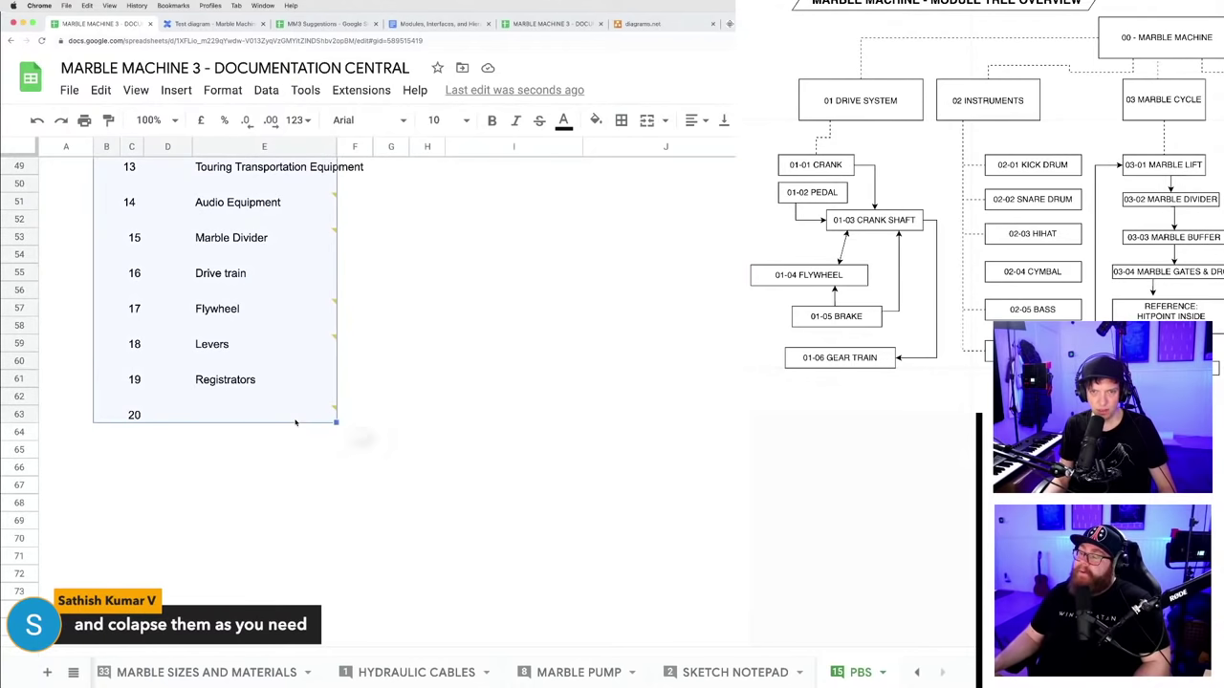
{"action": "scroll", "coordinate": [281, 486], "scroll_direction": "up", "scroll_amount": 1}
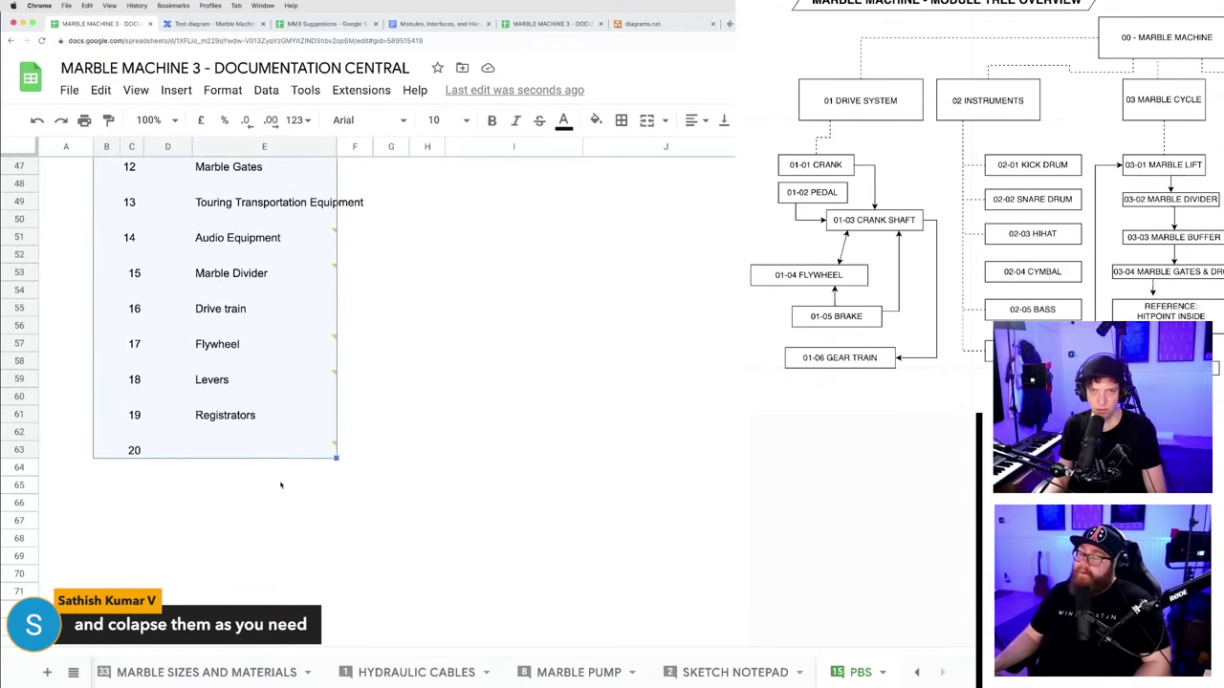
{"action": "key", "text": "Delete"}
{"action": "scroll", "coordinate": [281, 483], "scroll_direction": "up", "scroll_amount": 12}
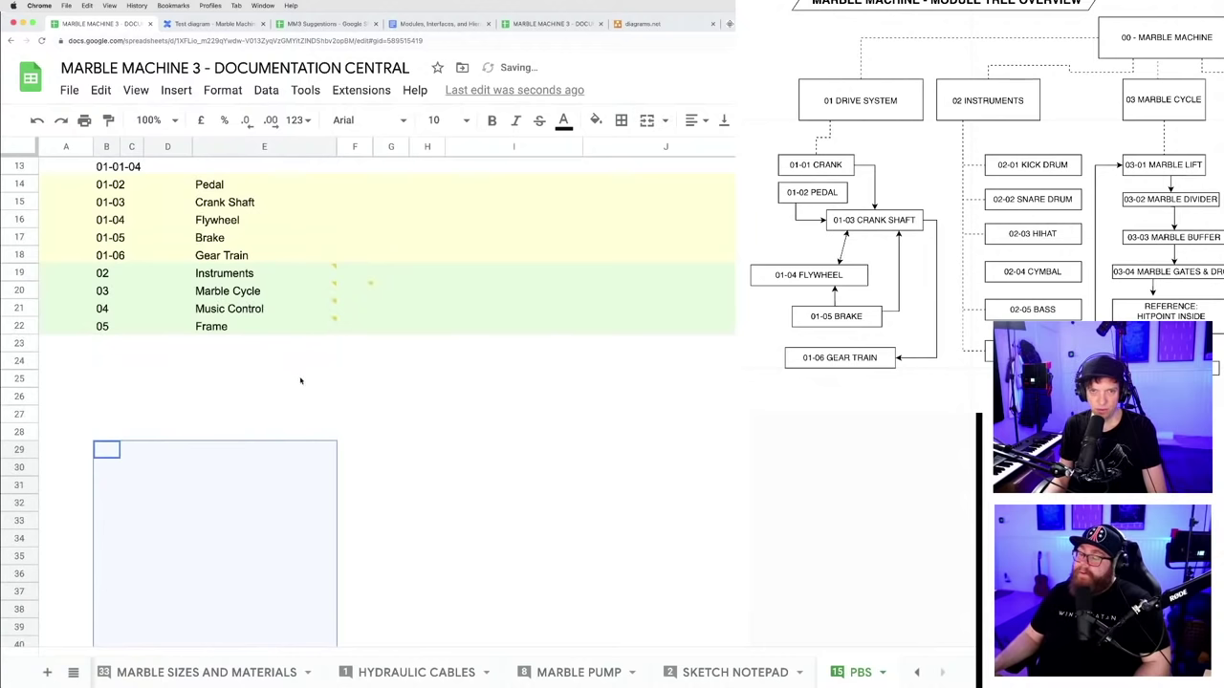
{"action": "left_click", "coordinate": [300, 381]}
- Undo the clear so the lower numbered list is restored
{"action": "scroll", "coordinate": [287, 402], "scroll_direction": "up", "scroll_amount": 4}
{"action": "scroll", "coordinate": [238, 437], "scroll_direction": "down", "scroll_amount": 2}
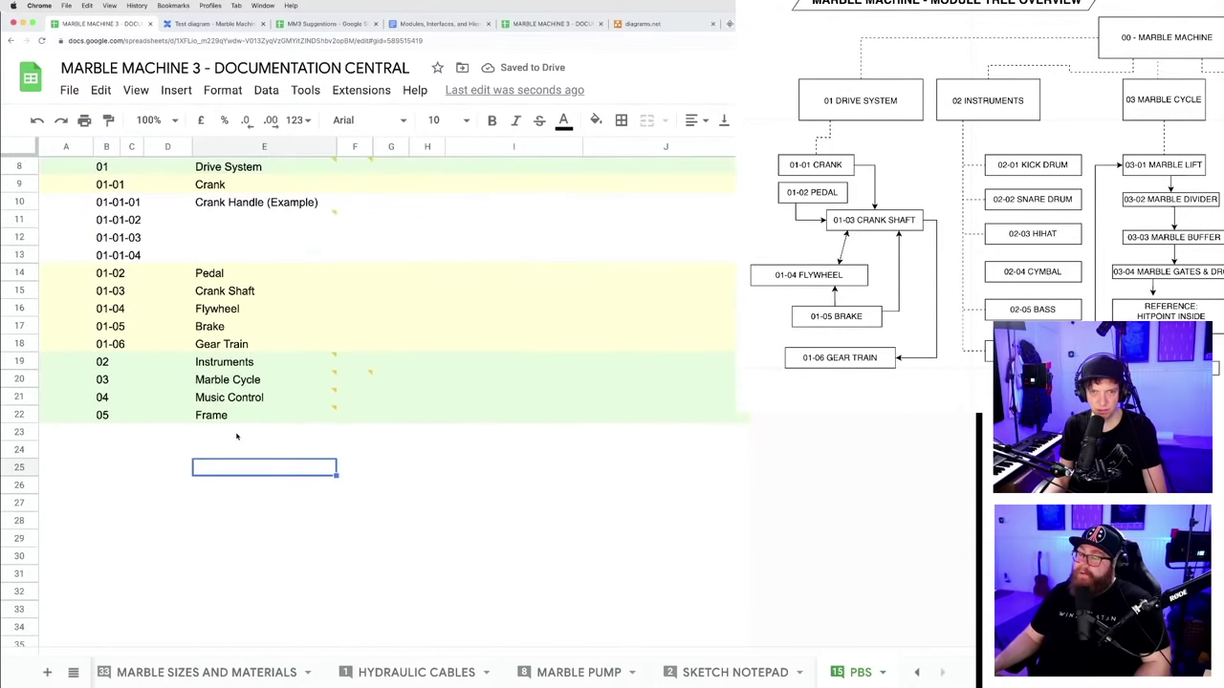
{"action": "key", "text": "ctrl+z"}
{"action": "scroll", "coordinate": [350, 398], "scroll_direction": "up", "scroll_amount": 6}
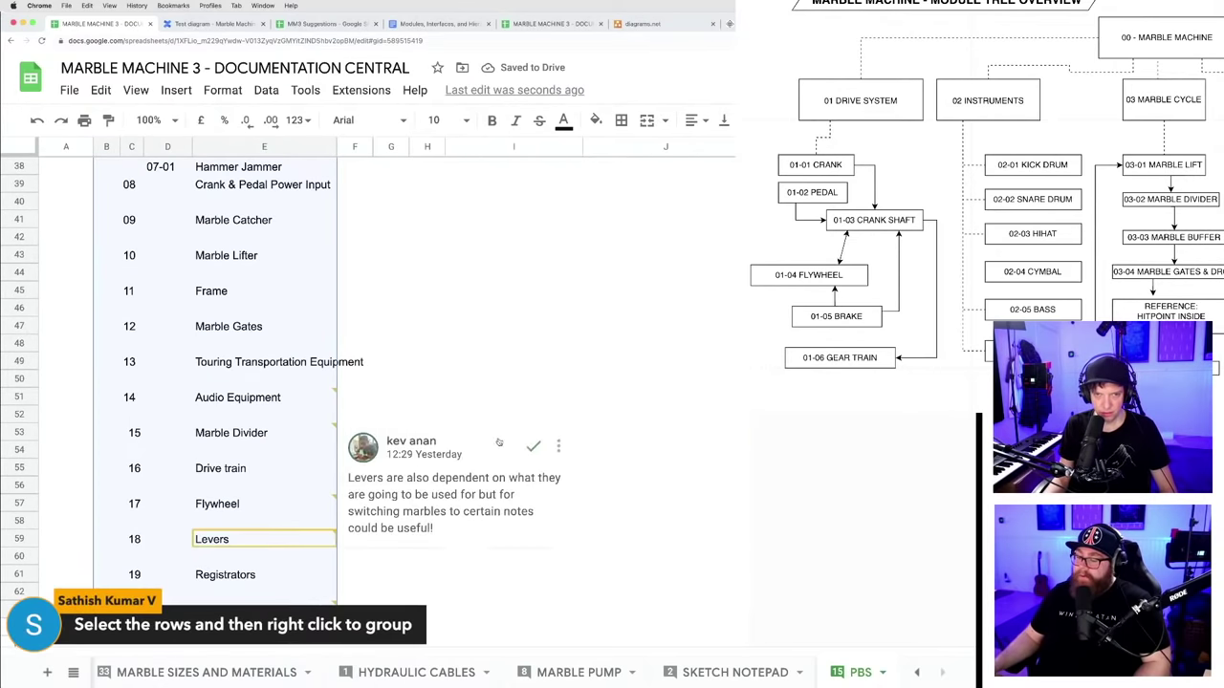
{"action": "scroll", "coordinate": [297, 378], "scroll_direction": "up", "scroll_amount": 5}
{"action": "left_click", "coordinate": [169, 309]}
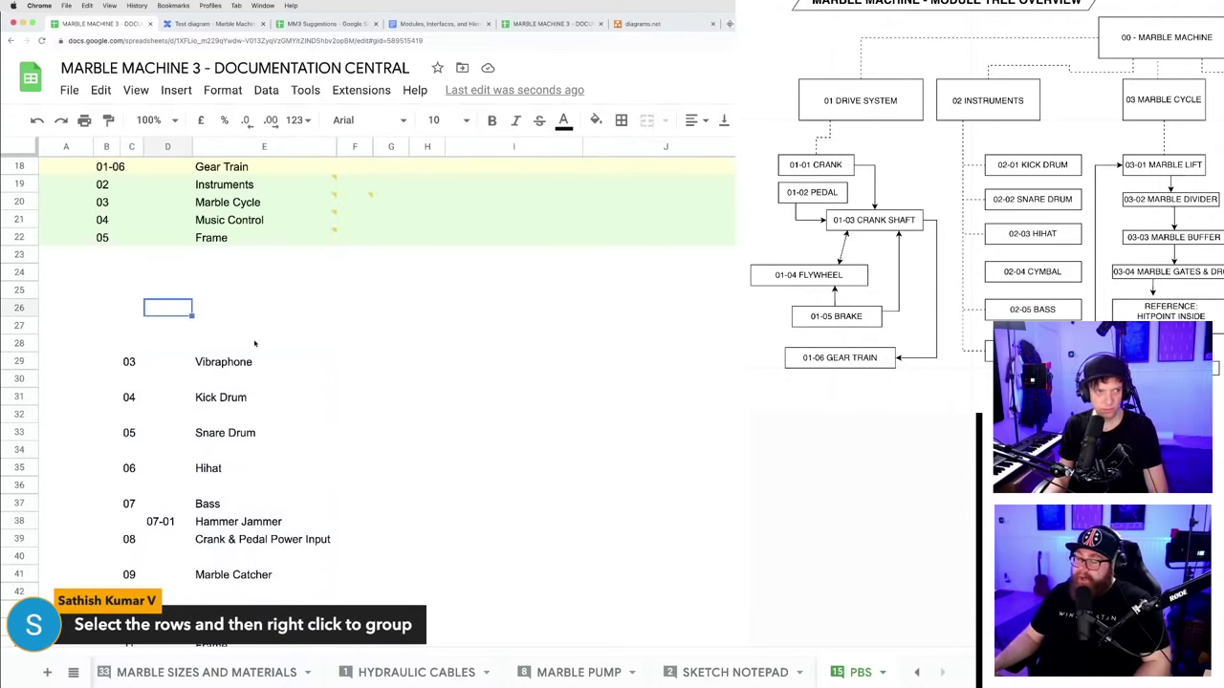
{"action": "scroll", "coordinate": [255, 343], "scroll_direction": "up", "scroll_amount": 5}
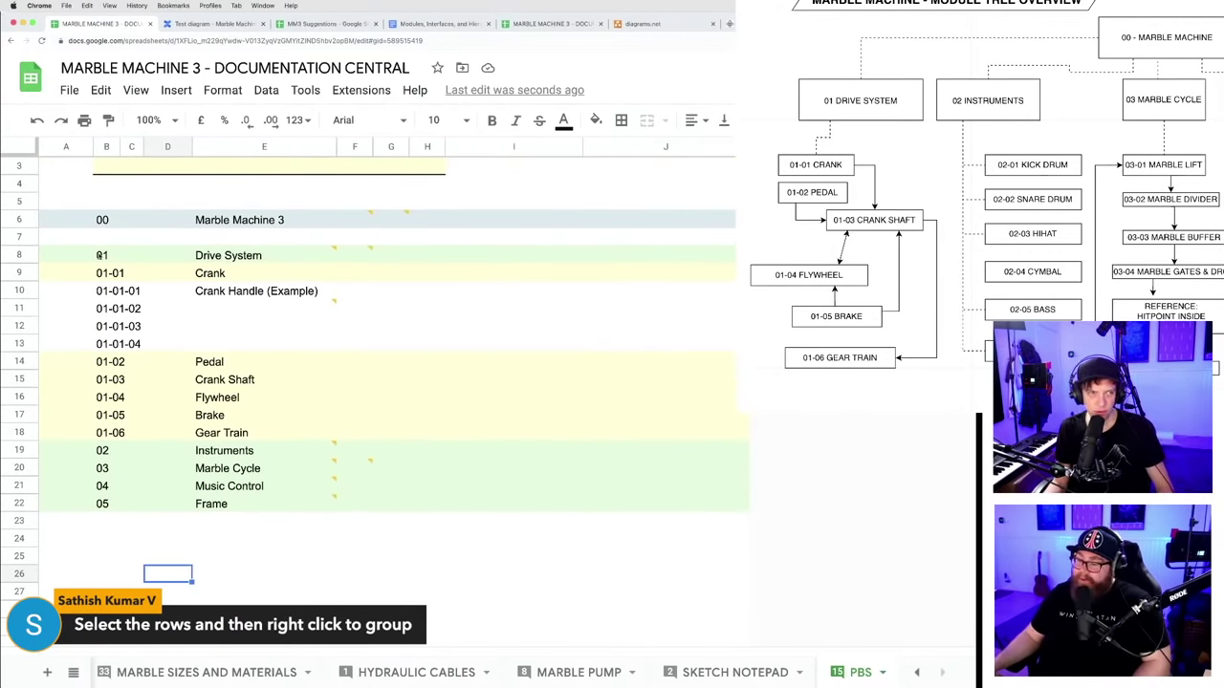
- Select rows 9–13, from the Crank row through its 01-01-04 sub-row
{"action": "left_click", "coordinate": [19, 256]}
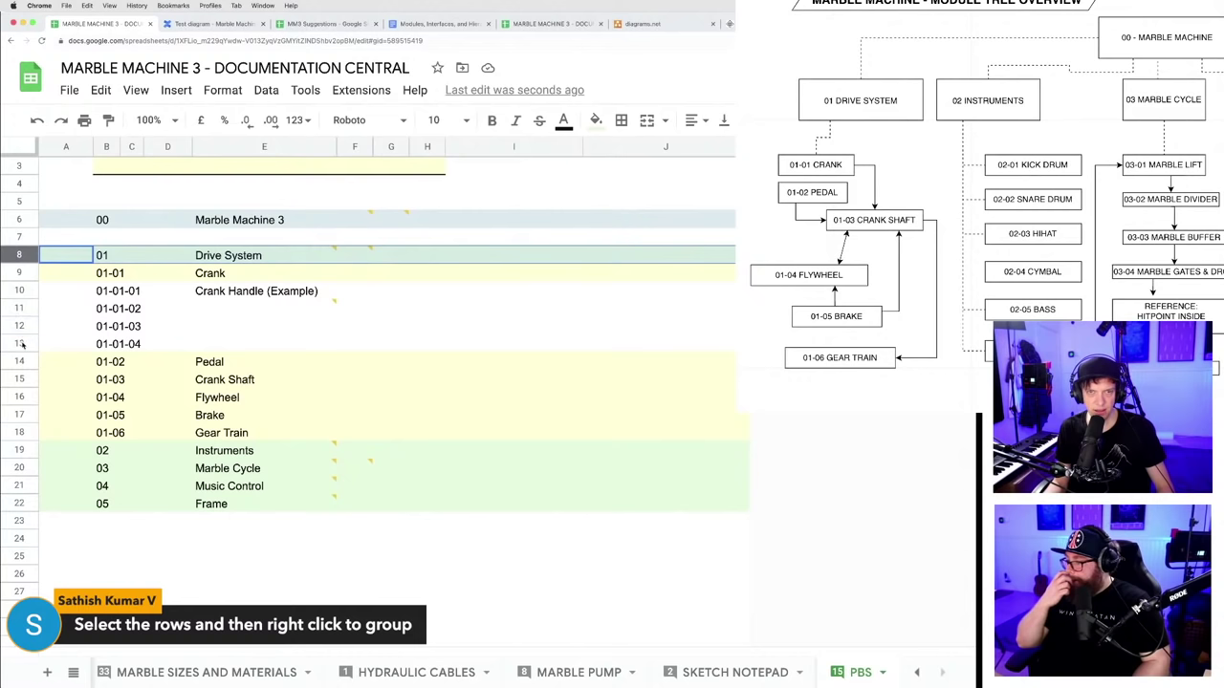
{"action": "left_click", "coordinate": [19, 342], "text": "shift"}
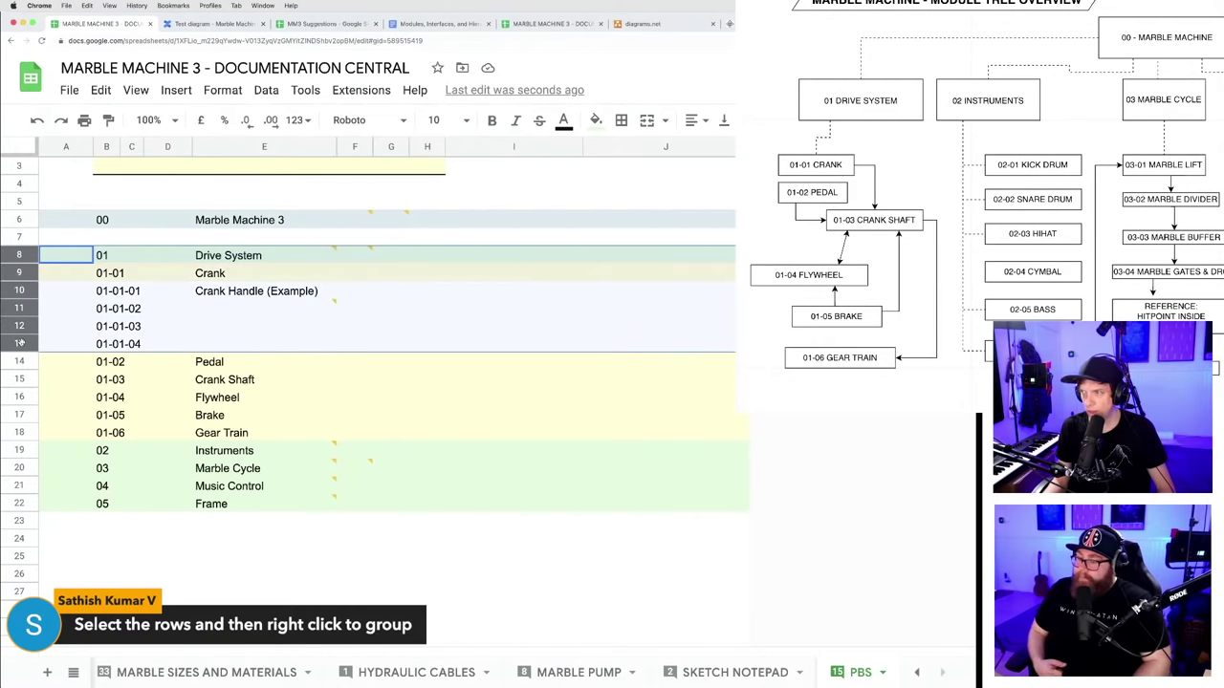
{"action": "left_click", "coordinate": [125, 384]}
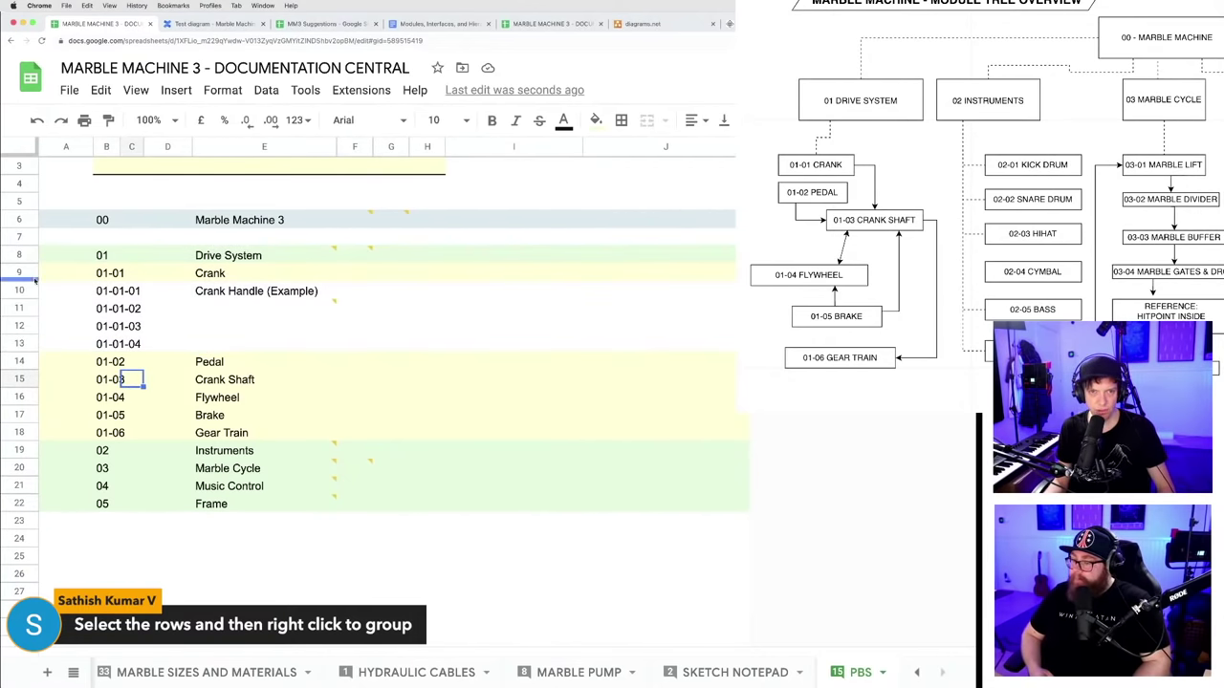
{"action": "left_click", "coordinate": [19, 272]}
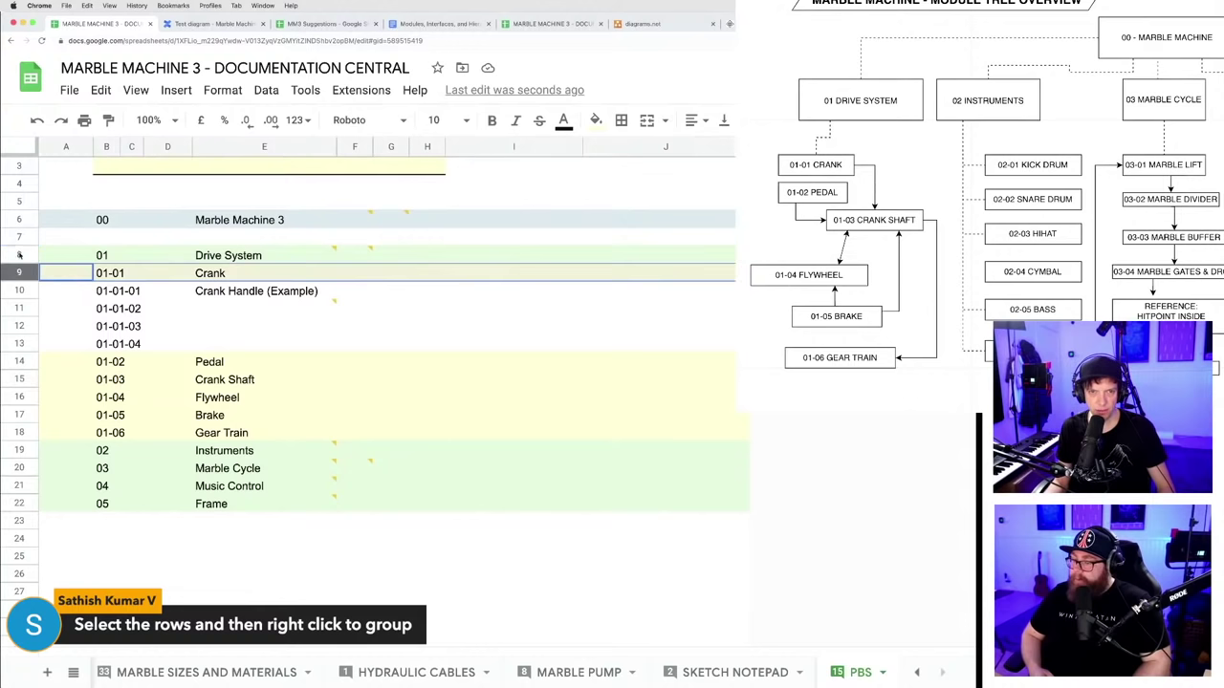
{"action": "left_click", "coordinate": [19, 255]}
{"action": "left_click", "coordinate": [19, 273]}
{"action": "left_click_drag", "start_coordinate": [19, 272], "coordinate": [13, 447]}
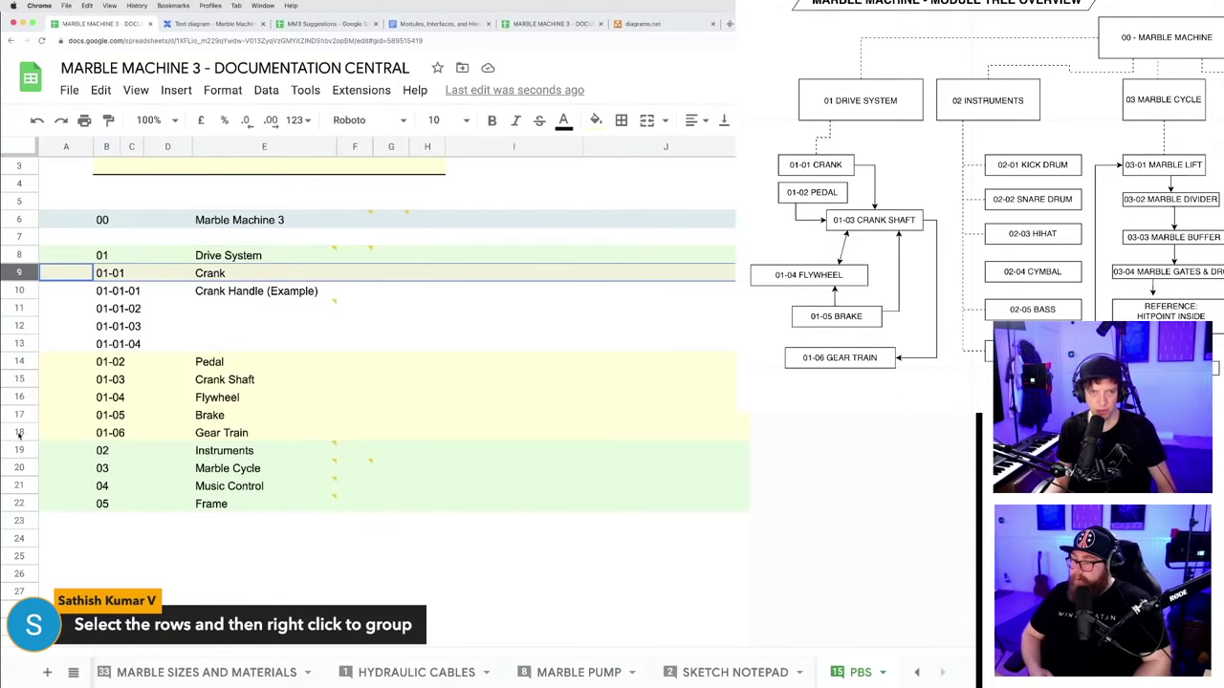
{"action": "left_click", "coordinate": [19, 434], "text": "shift"}
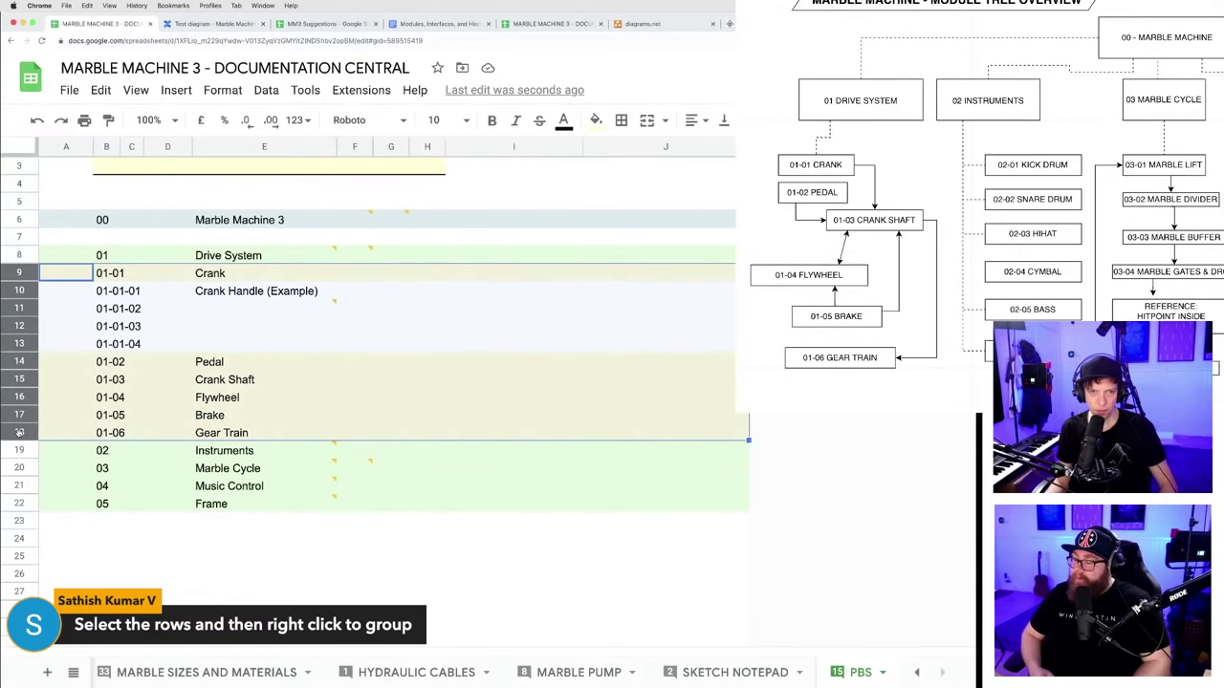
{"action": "left_click", "coordinate": [175, 541]}
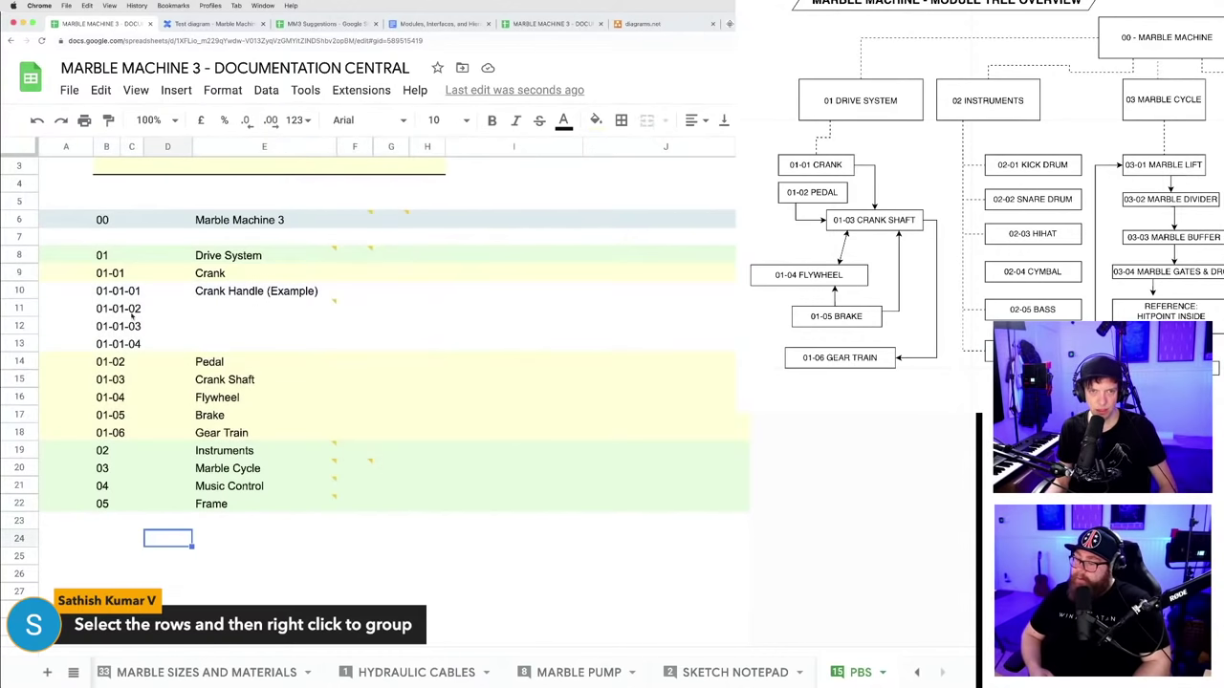
{"action": "left_click", "coordinate": [19, 273]}
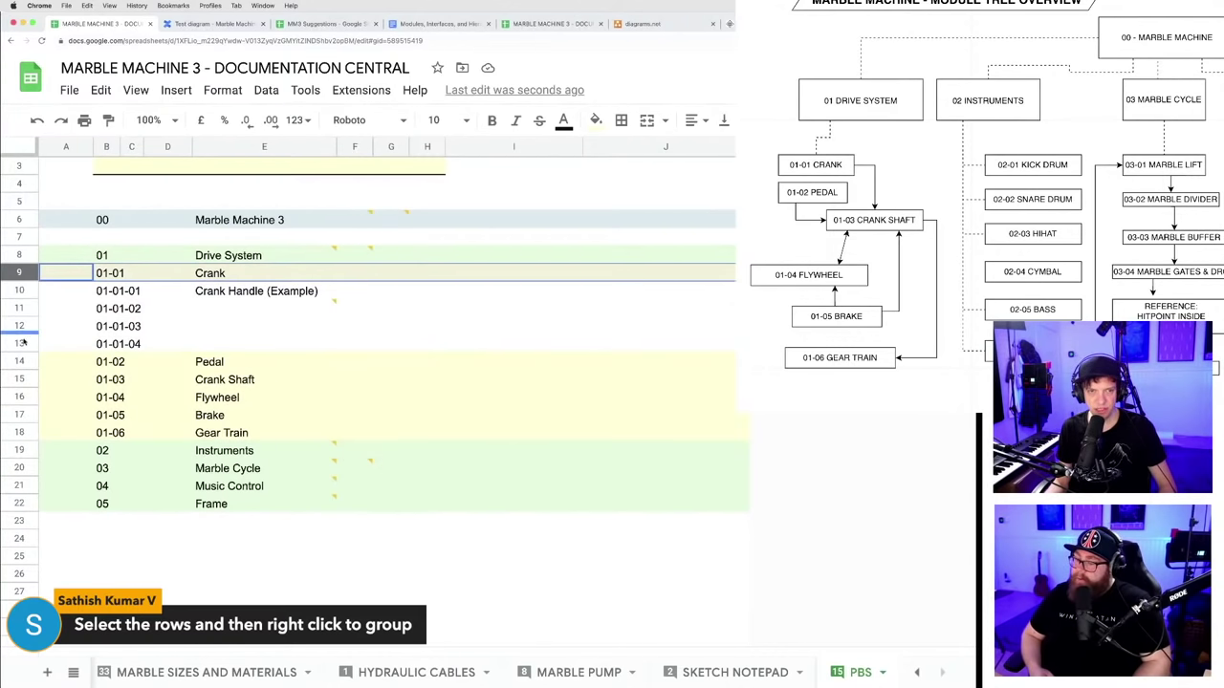
{"action": "left_click", "coordinate": [21, 341], "text": "shift"}
- Group rows 9–13, Crank plus 01-01-01 to 01-01-04, using Group rows 9 - 13
{"action": "right_click", "coordinate": [21, 339]}
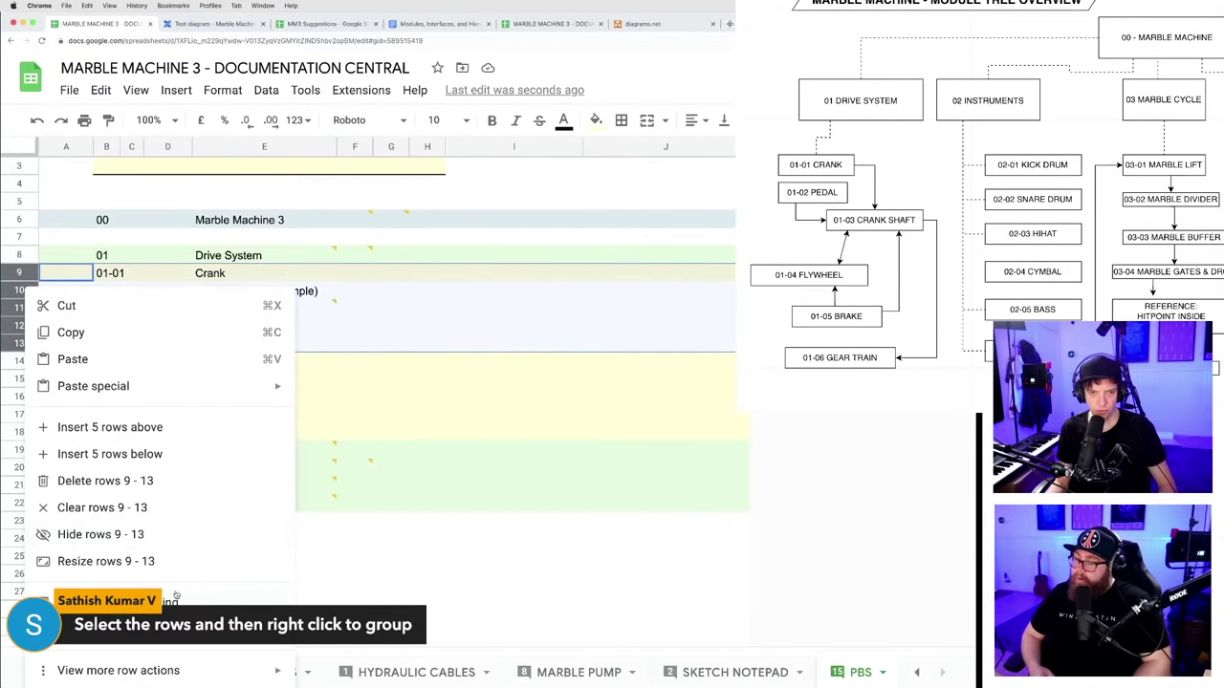
{"action": "mouse_move", "coordinate": [175, 675]}
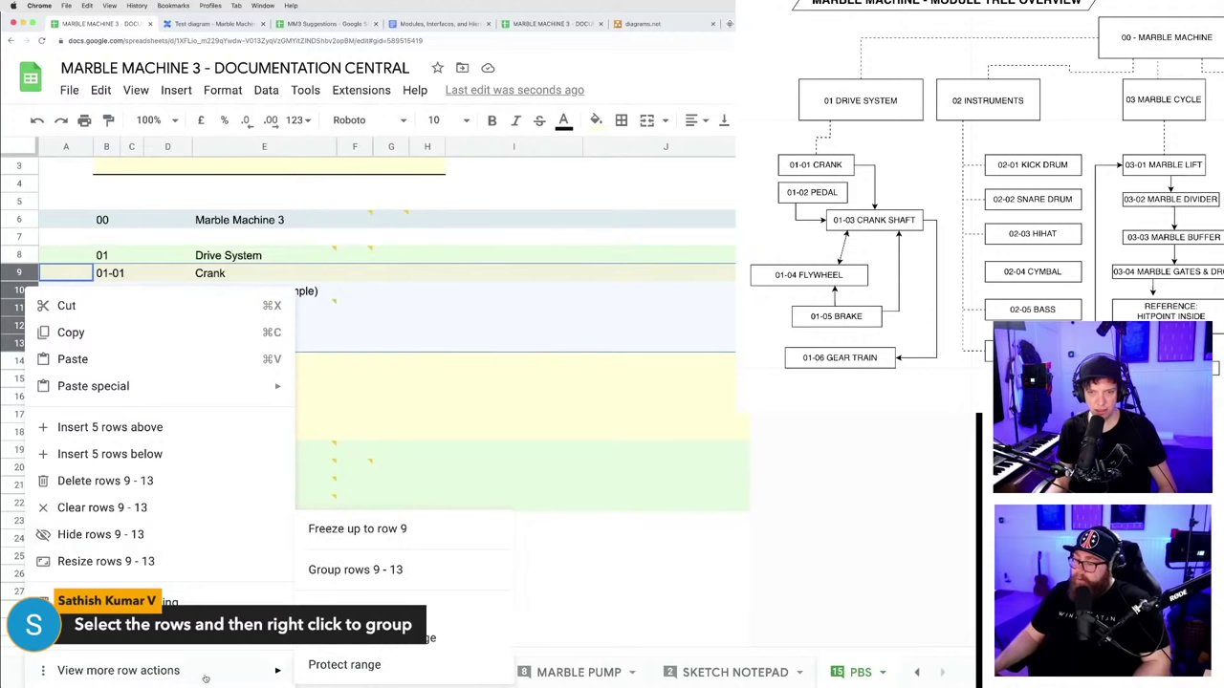
{"action": "left_click", "coordinate": [363, 570]}
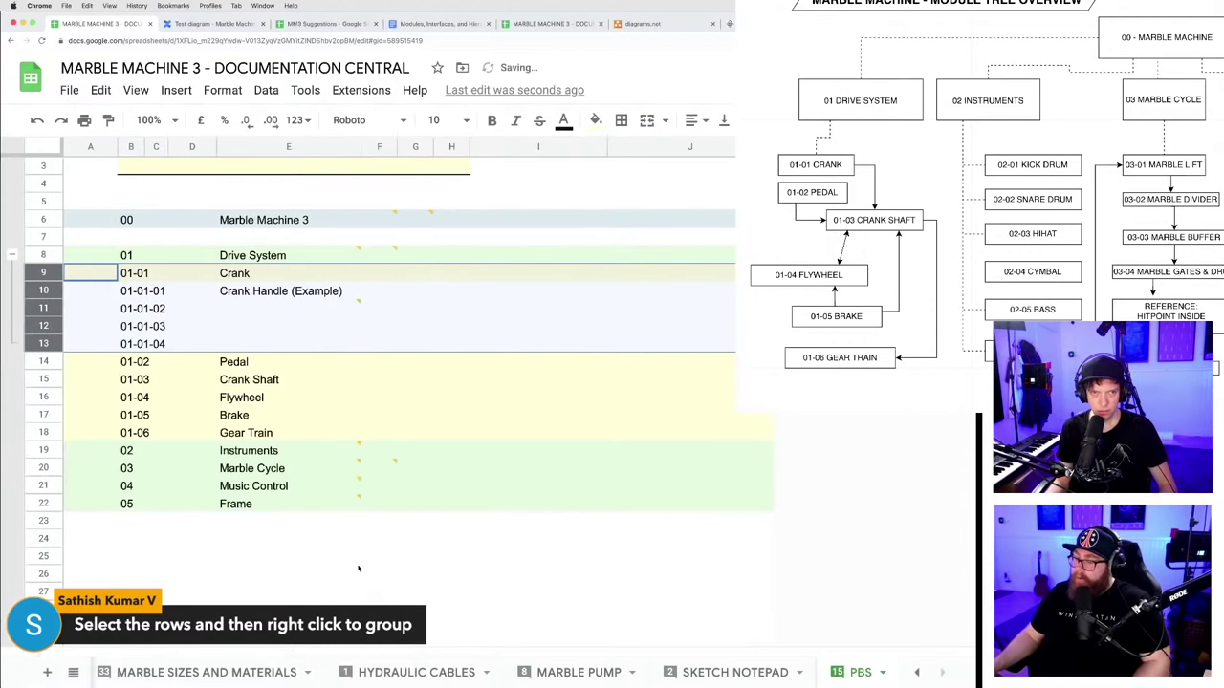
- Collapse and expand the new Crank row group twice to check it works
{"action": "left_click", "coordinate": [12, 254]}
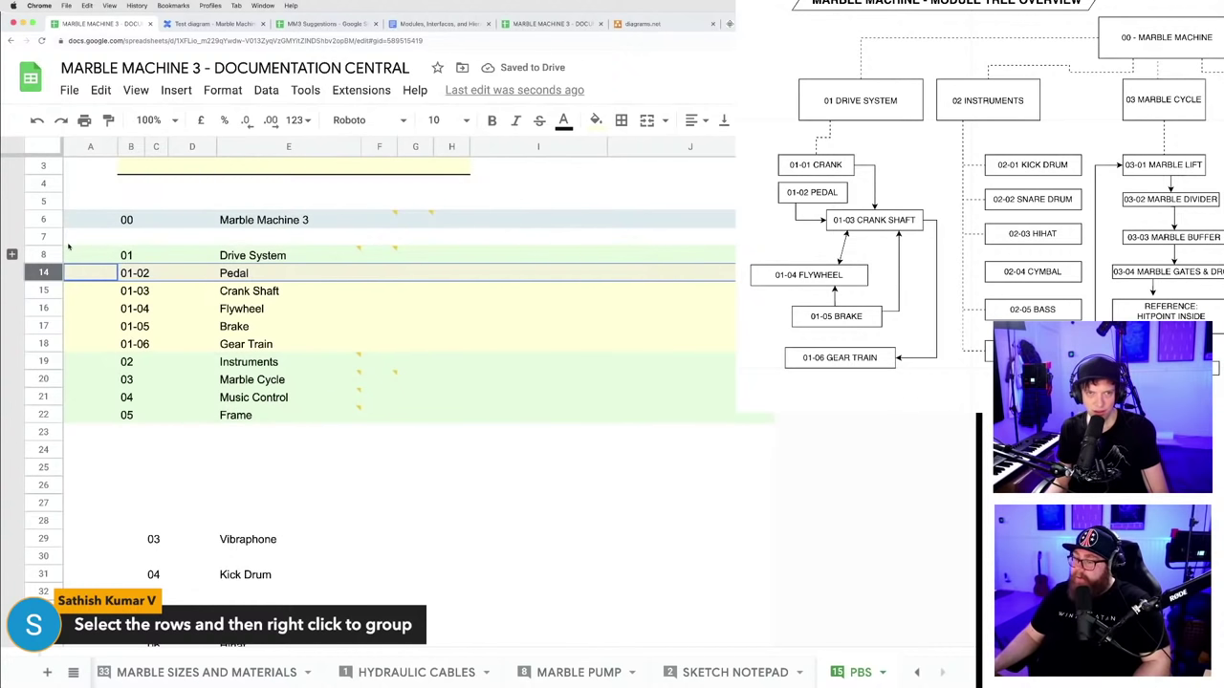
{"action": "left_click", "coordinate": [12, 255]}
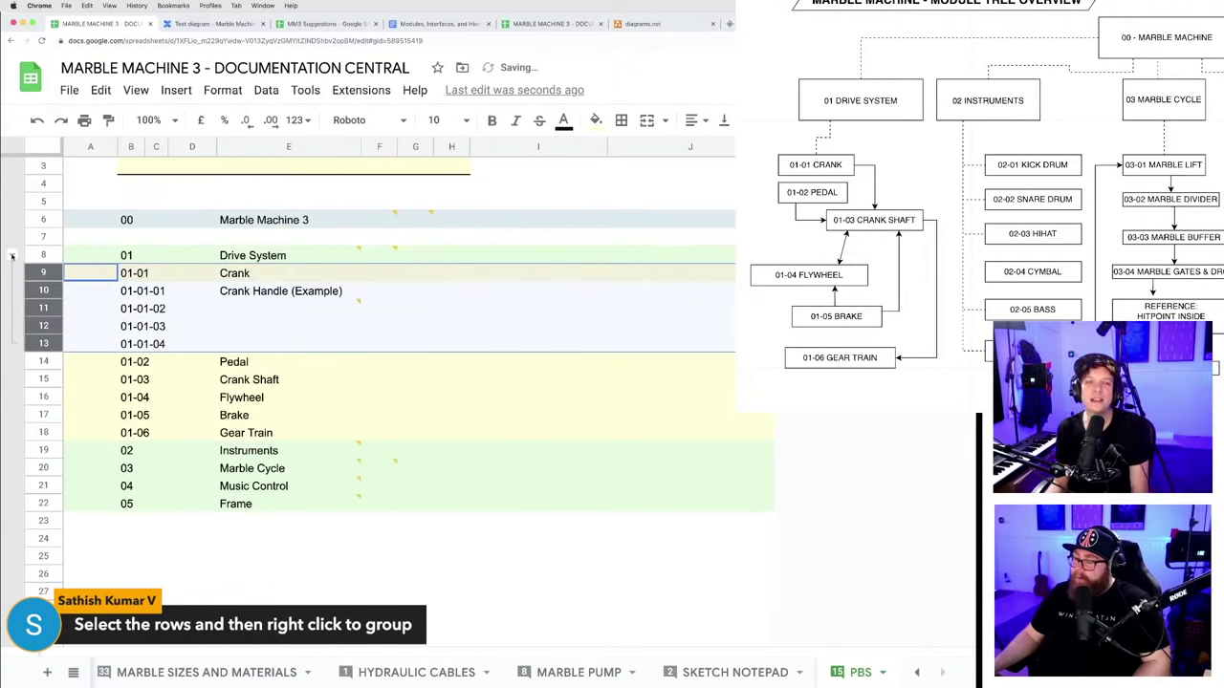
{"action": "left_click", "coordinate": [12, 254]}
{"action": "left_click", "coordinate": [11, 254]}
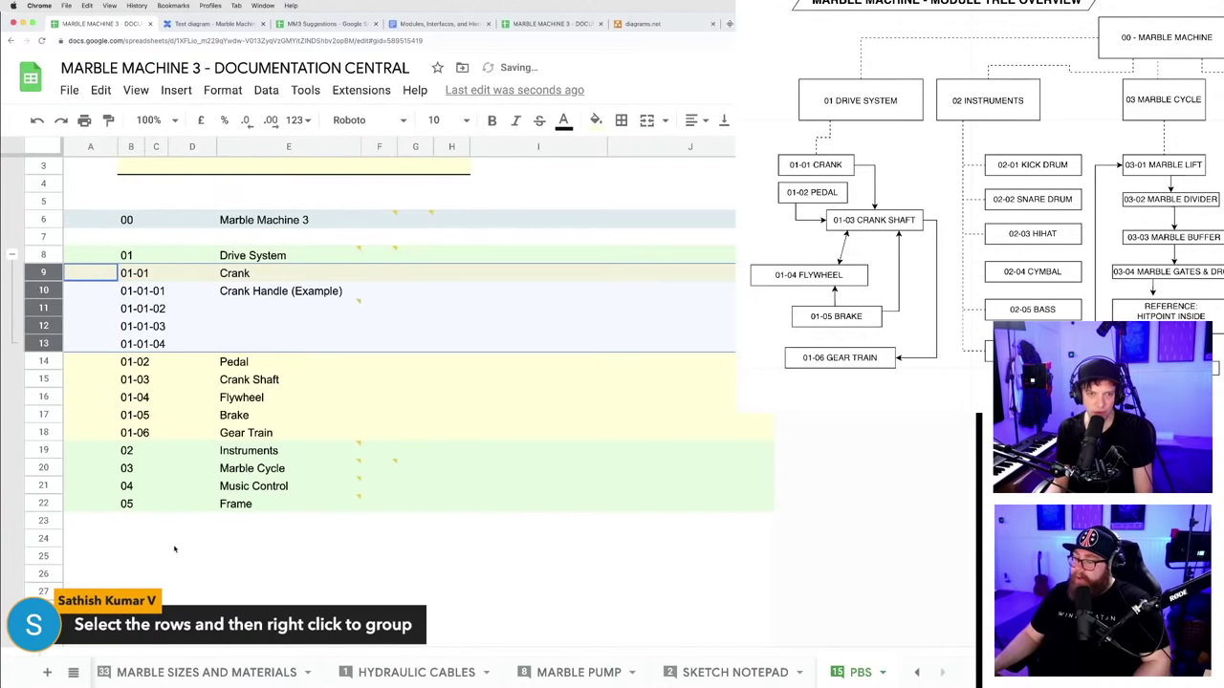
- Drag empty row 24 up between 01-01-03 and 01-01-04, then reveal rows 13 and 14
{"action": "left_click", "coordinate": [43, 538]}
{"action": "left_click_drag", "start_coordinate": [44, 538], "coordinate": [43, 341]}
{"action": "left_click", "coordinate": [12, 254]}
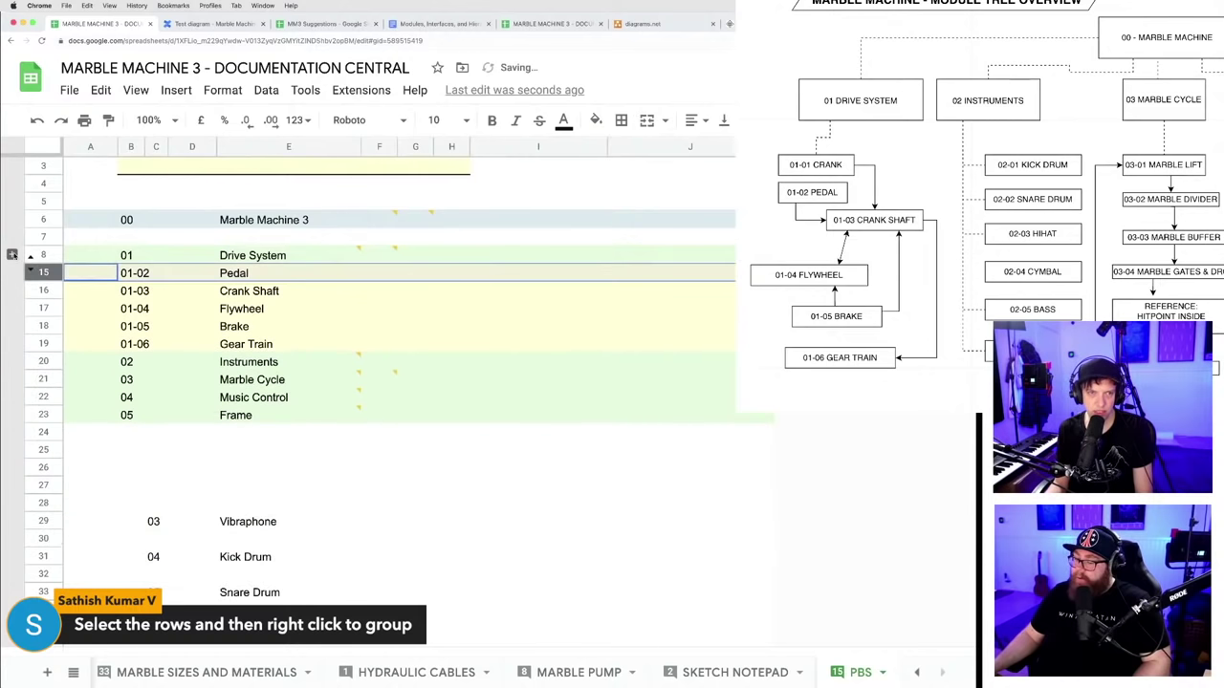
{"action": "left_click", "coordinate": [14, 254]}
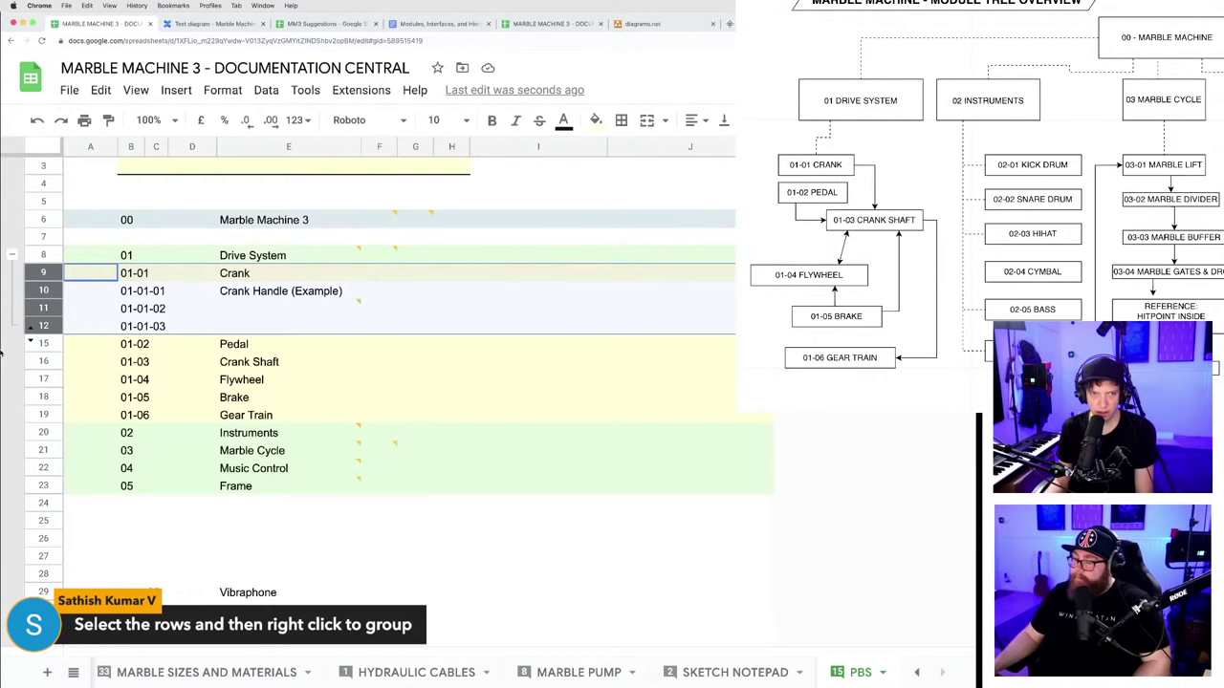
{"action": "left_click", "coordinate": [30, 340]}
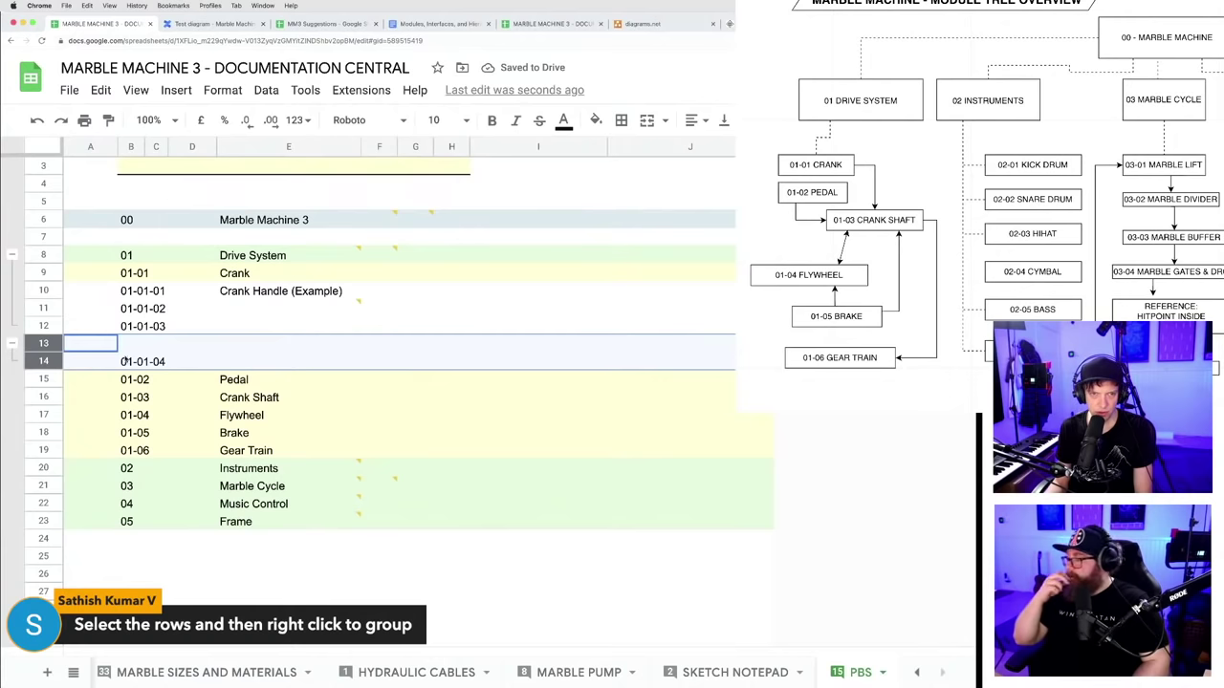
- Collapse the groups around the 01-01-04 row, then expand the Crank rows again
{"action": "left_click", "coordinate": [156, 572]}
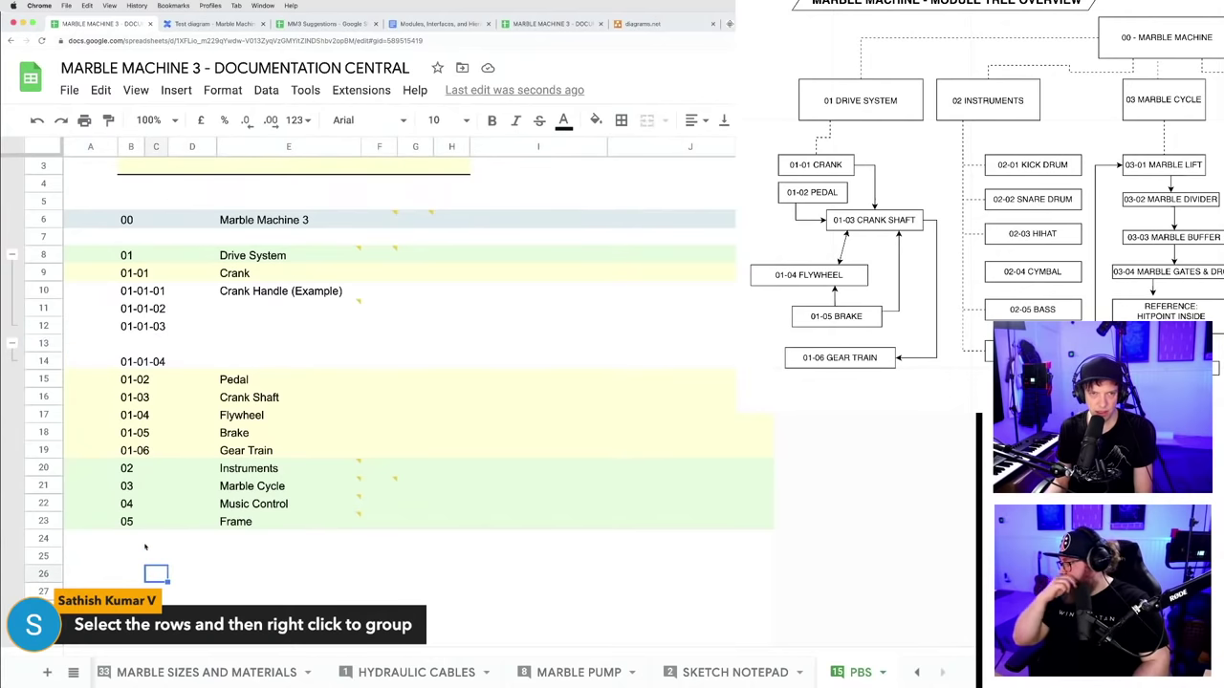
{"action": "left_click", "coordinate": [29, 361]}
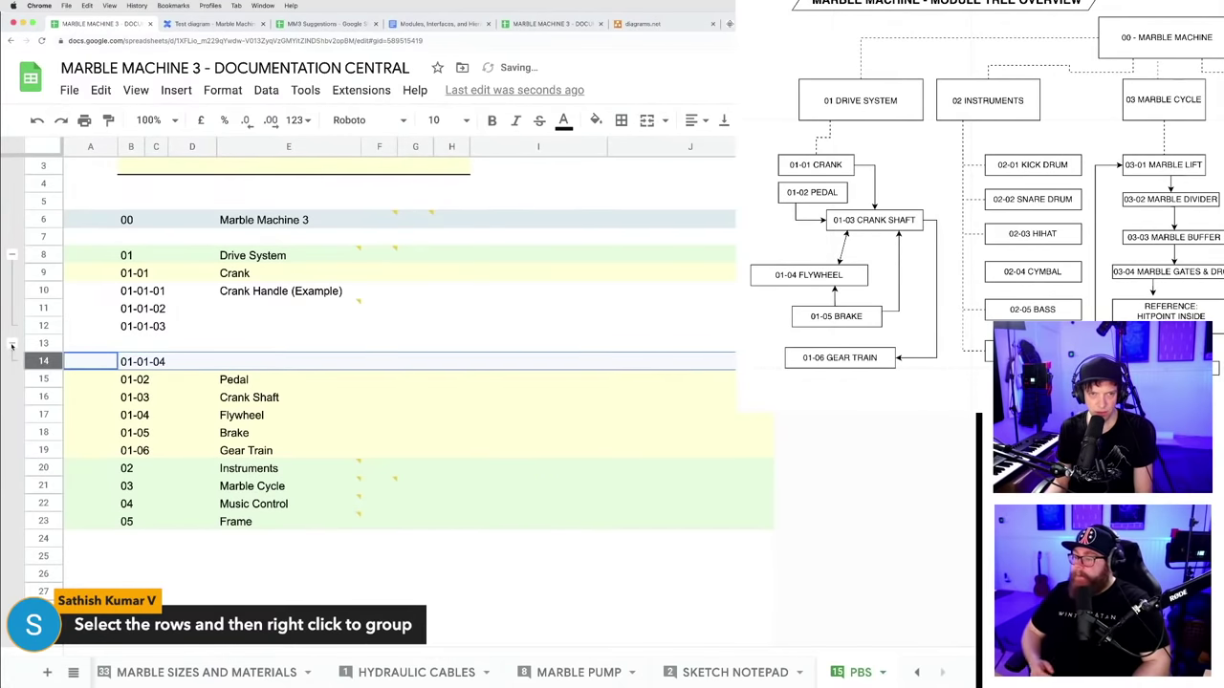
{"action": "left_click", "coordinate": [12, 344]}
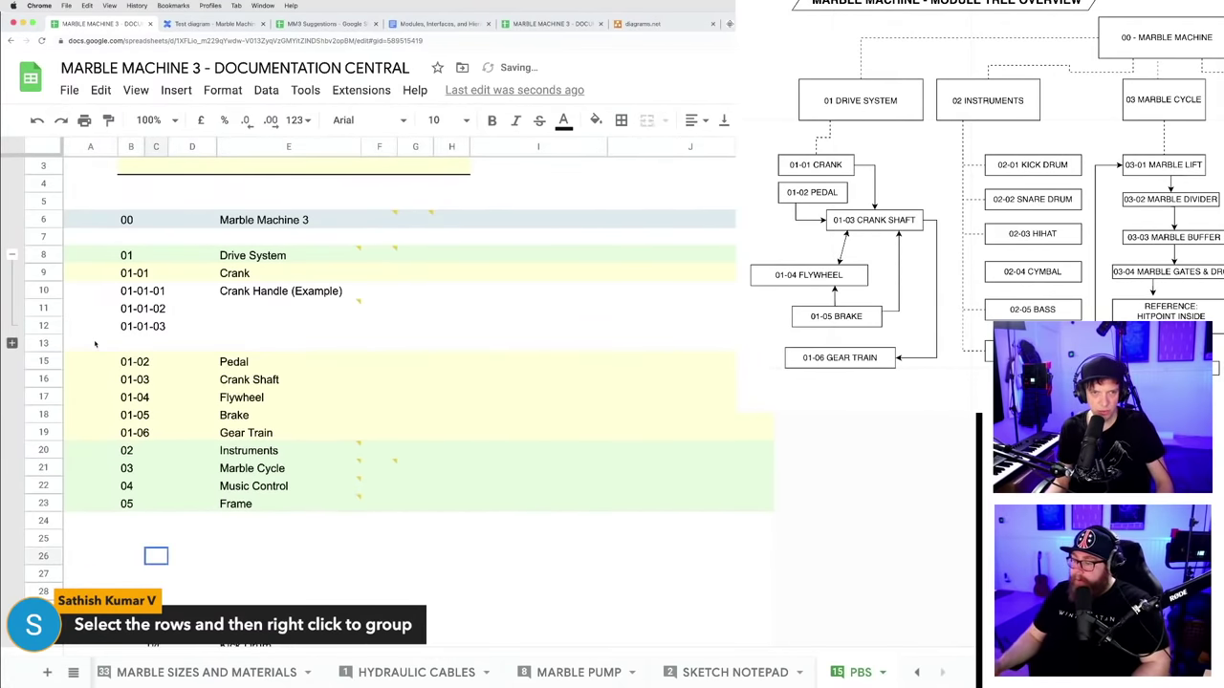
{"action": "left_click", "coordinate": [78, 344]}
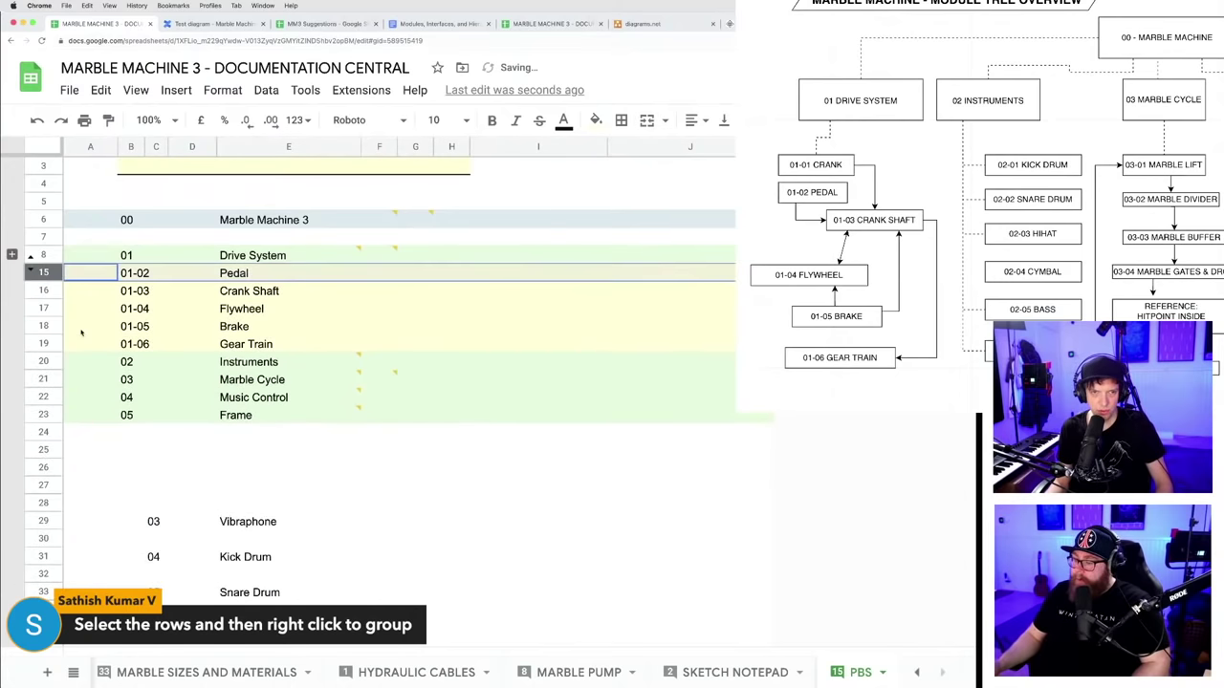
{"action": "left_click", "coordinate": [12, 255]}
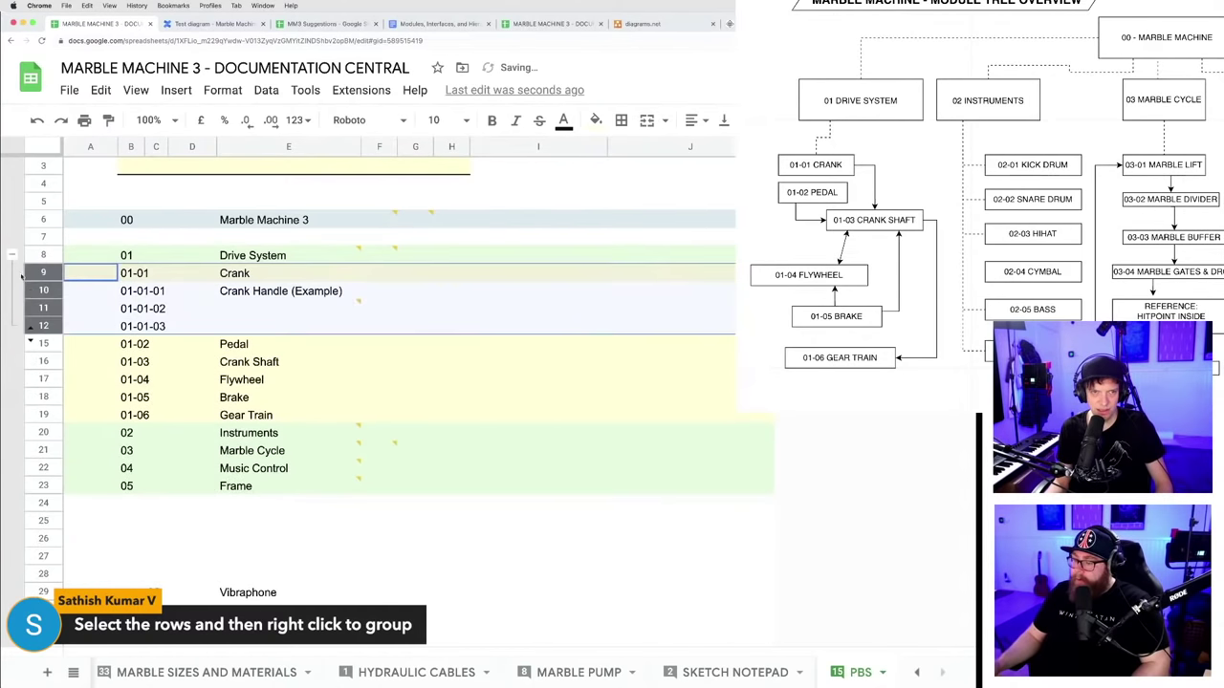
{"action": "left_click", "coordinate": [30, 342]}
{"action": "left_click", "coordinate": [193, 555]}
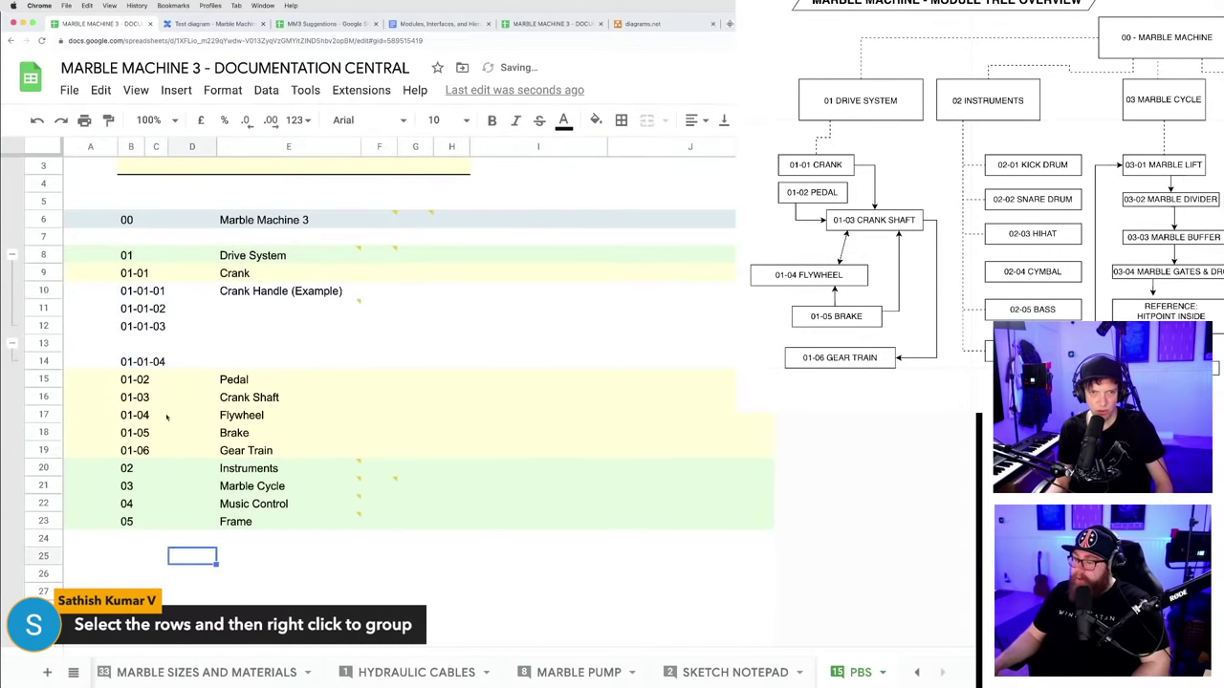
- Move the empty row up so it sits above 01-01-03
{"action": "left_click_drag", "start_coordinate": [43, 291], "coordinate": [43, 320]}
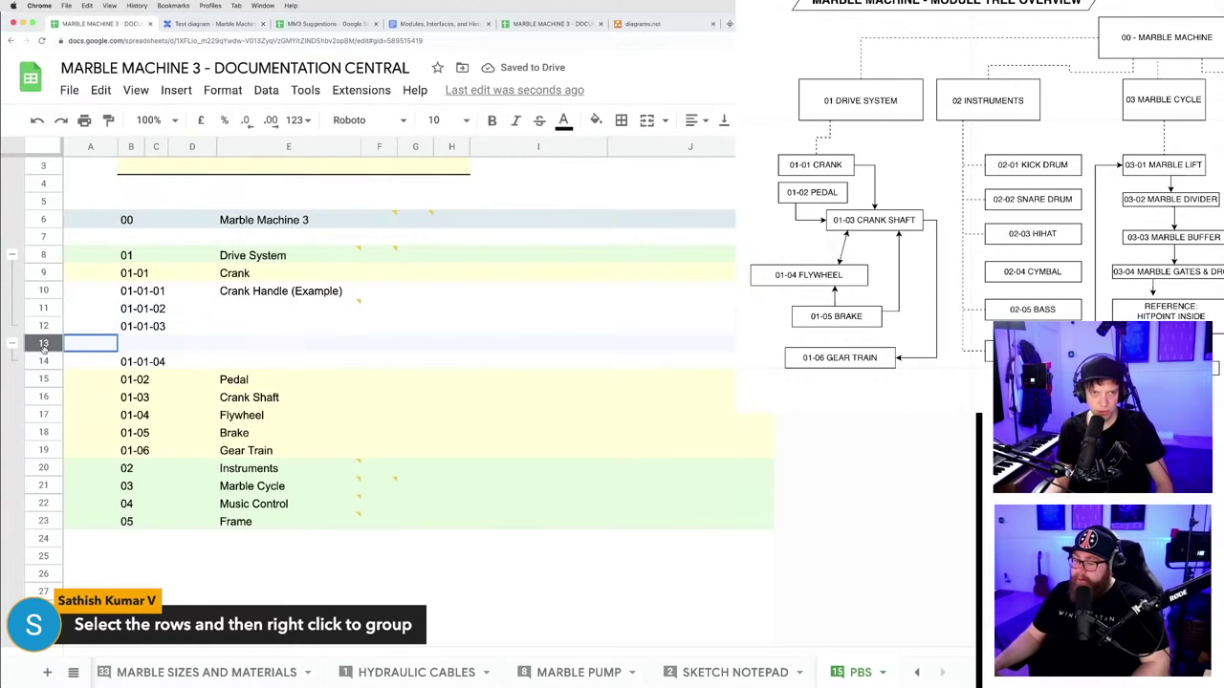
{"action": "left_click", "coordinate": [43, 342]}
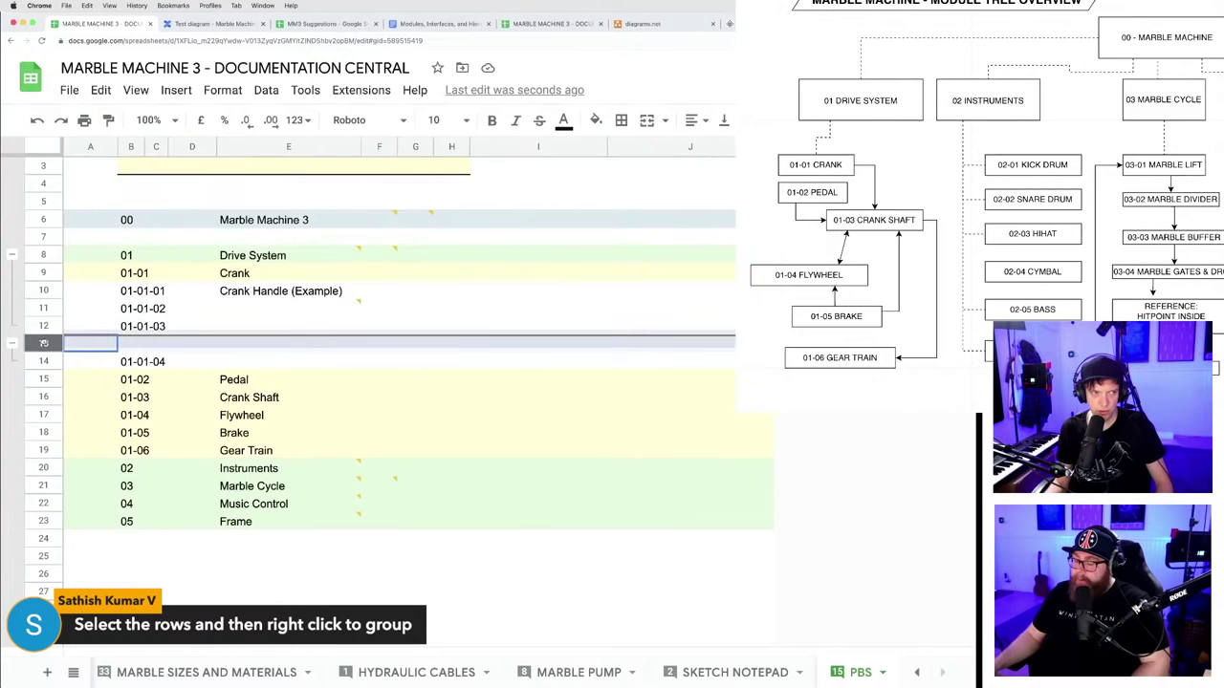
{"action": "left_click_drag", "start_coordinate": [43, 342], "coordinate": [43, 323]}
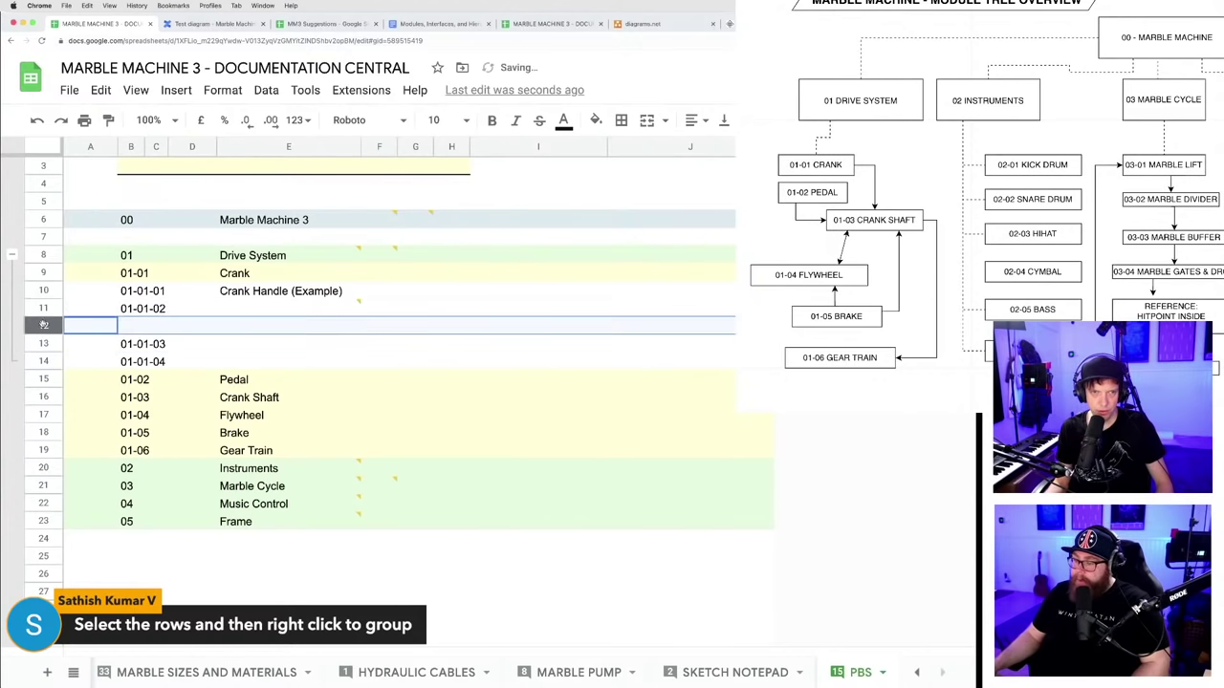
{"action": "left_click", "coordinate": [202, 570]}
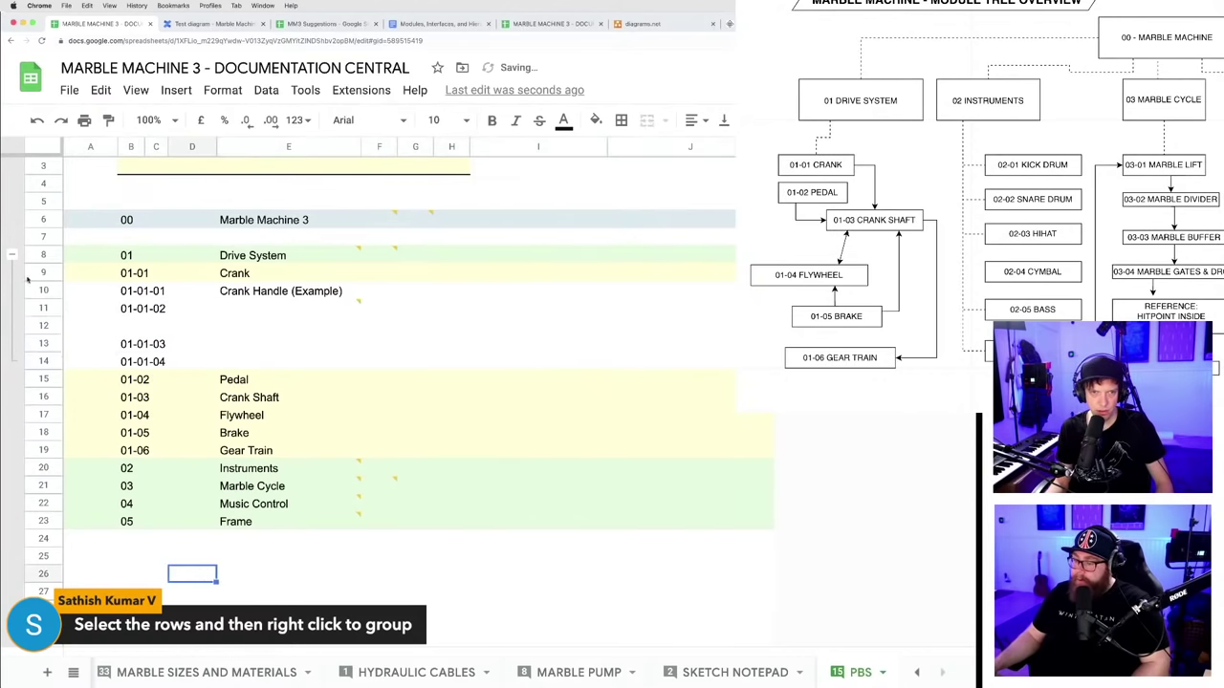
- Test the Crank group's collapse/expand and undo an accidental row 11 height change
{"action": "left_click", "coordinate": [11, 254]}
{"action": "left_click", "coordinate": [12, 254]}
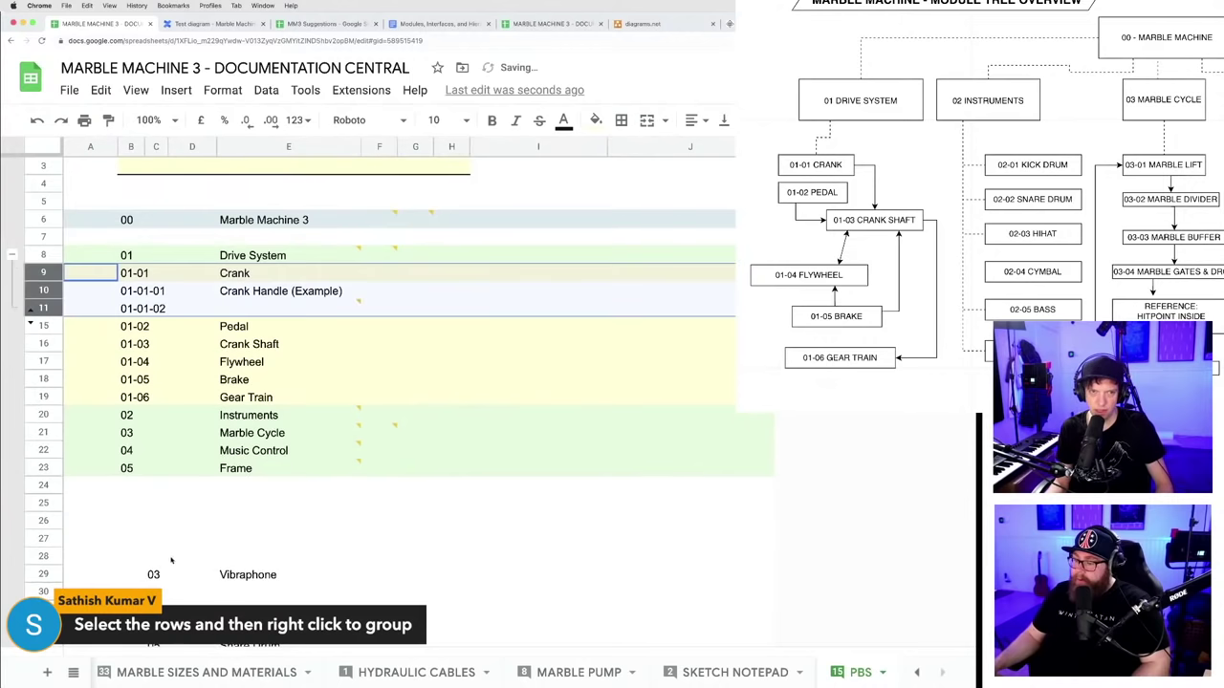
{"action": "left_click", "coordinate": [172, 559]}
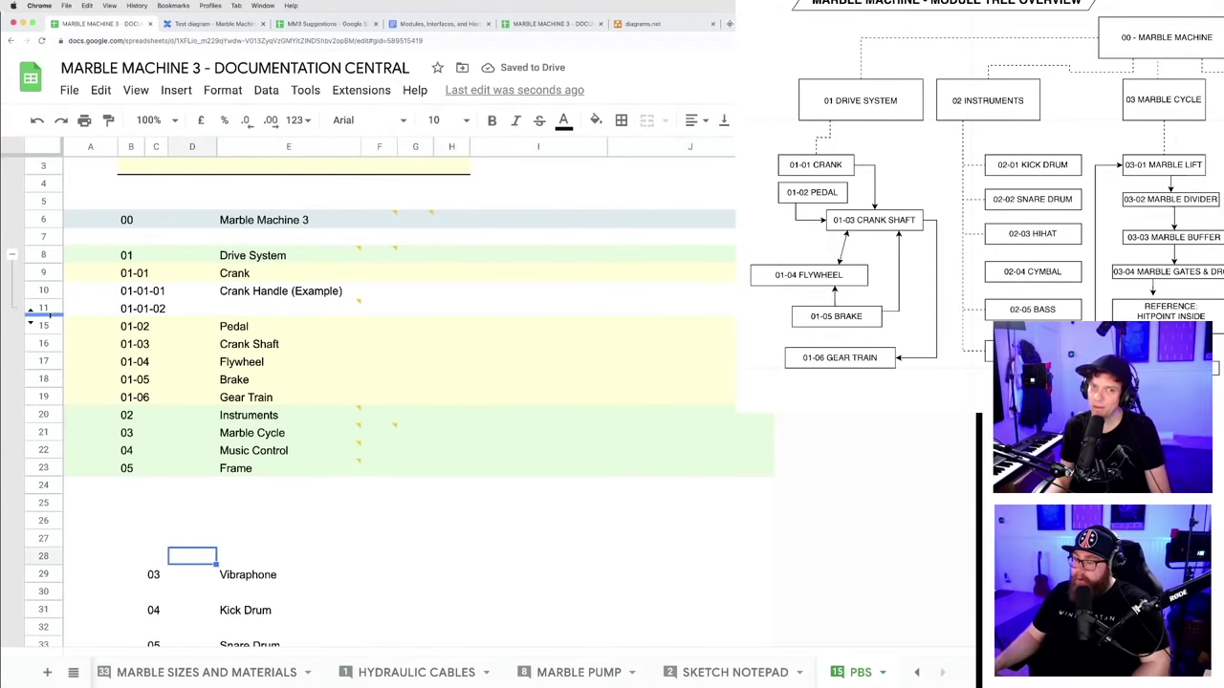
{"action": "left_click_drag", "start_coordinate": [43, 315], "coordinate": [43, 385]}
{"action": "key", "text": "ctrl+z"}
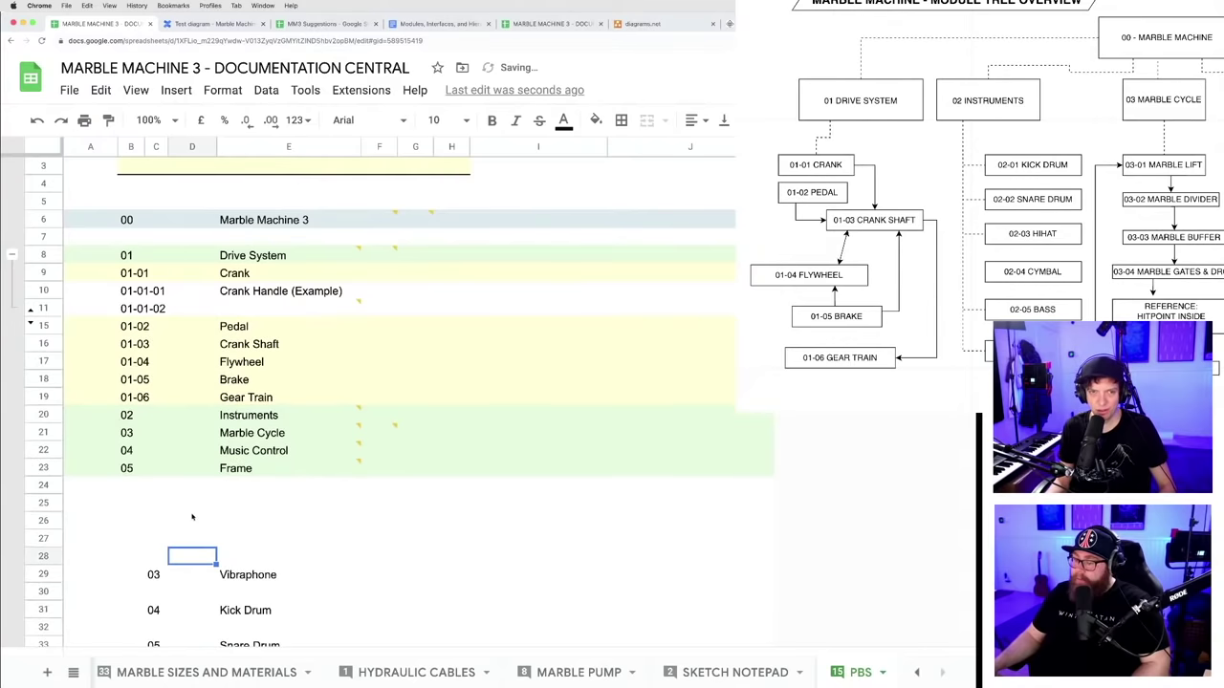
{"action": "left_click", "coordinate": [191, 517]}
{"action": "key", "text": "ctrl+z"}
{"action": "key", "text": "ctrl+z"}
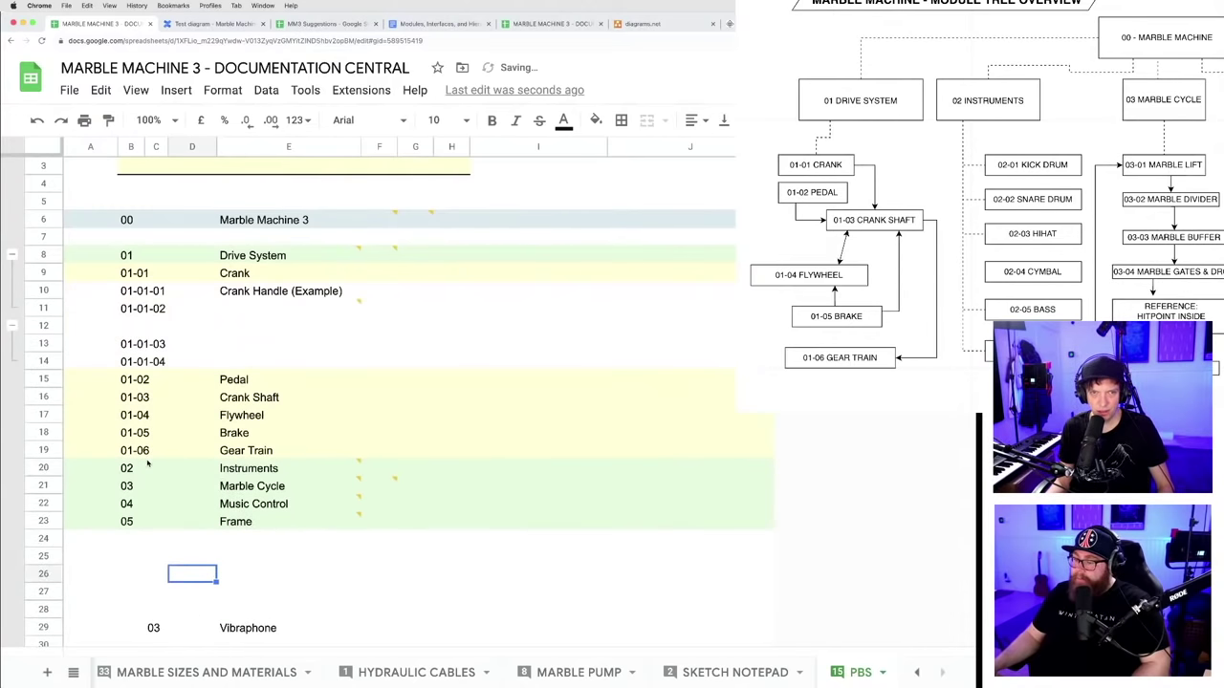
{"action": "left_click", "coordinate": [394, 562]}
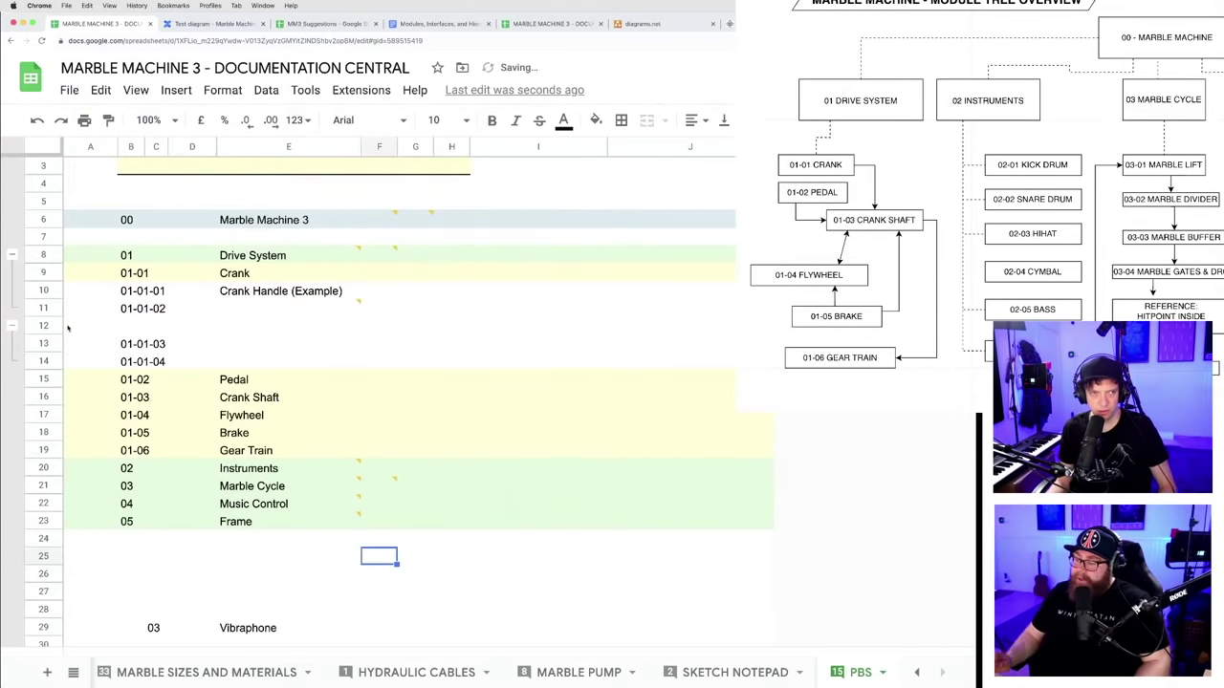
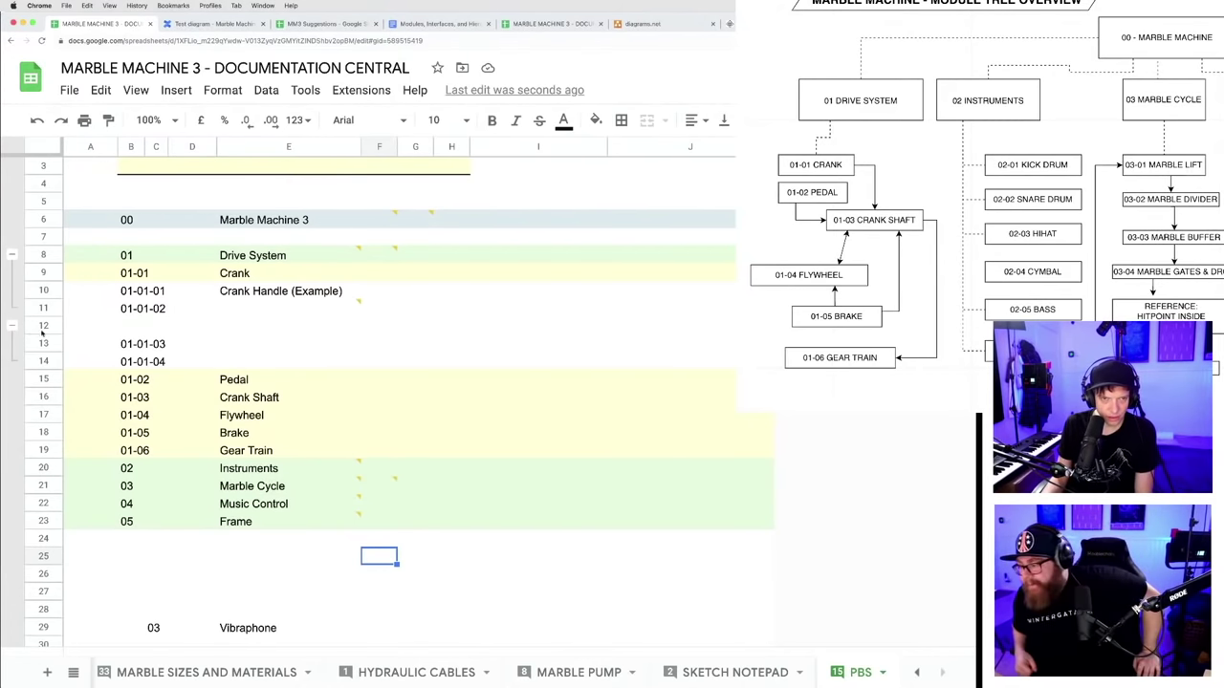
- Group rows 8–14 (Crank 01-01 to 01-01-04) and test collapsing and expanding them
{"action": "left_click_drag", "start_coordinate": [45, 255], "coordinate": [43, 361]}
{"action": "right_click", "coordinate": [43, 361]}
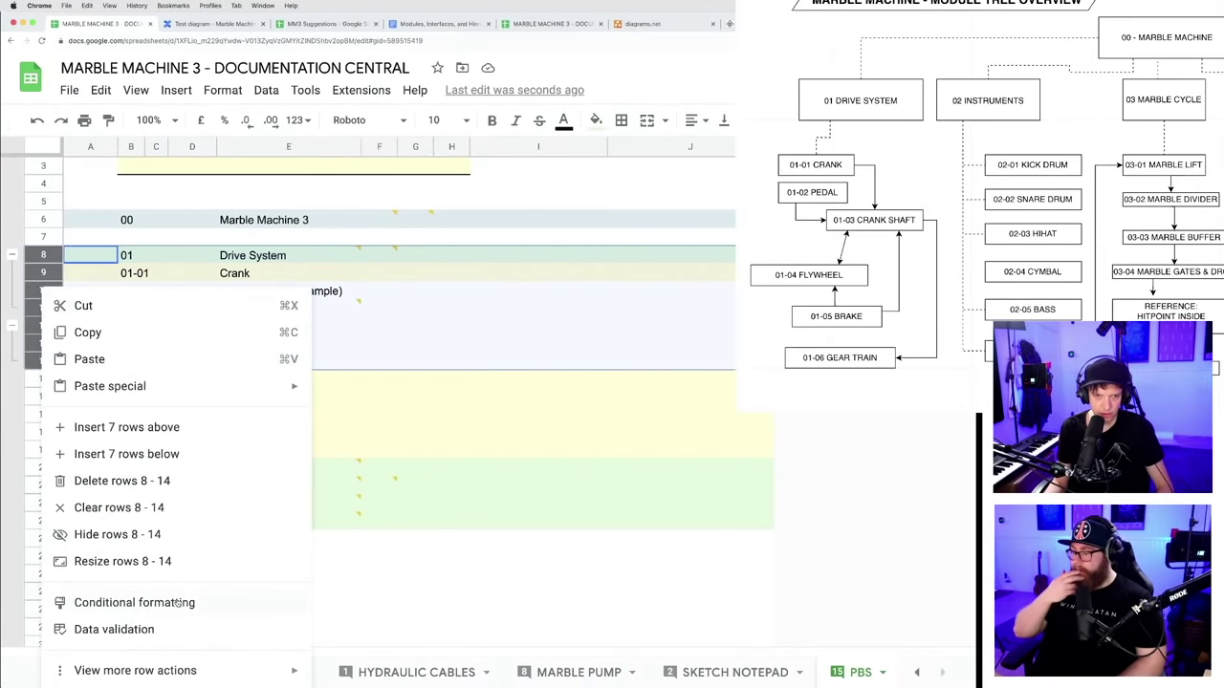
{"action": "mouse_move", "coordinate": [154, 676]}
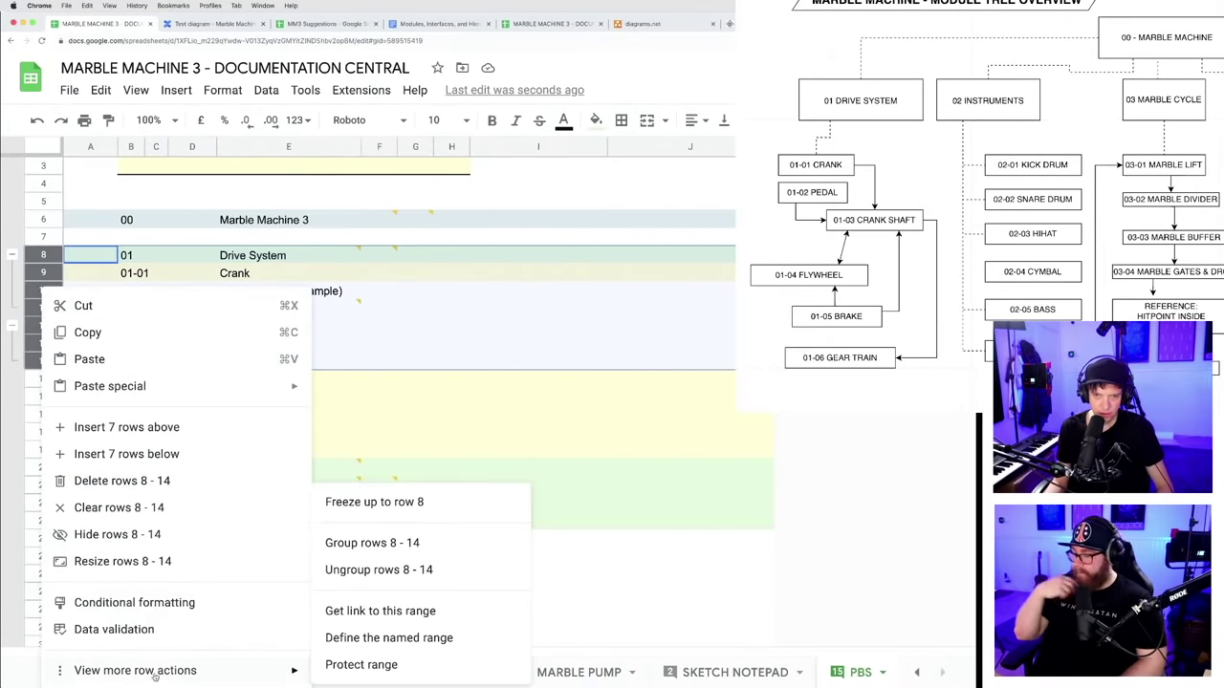
{"action": "left_click", "coordinate": [377, 544]}
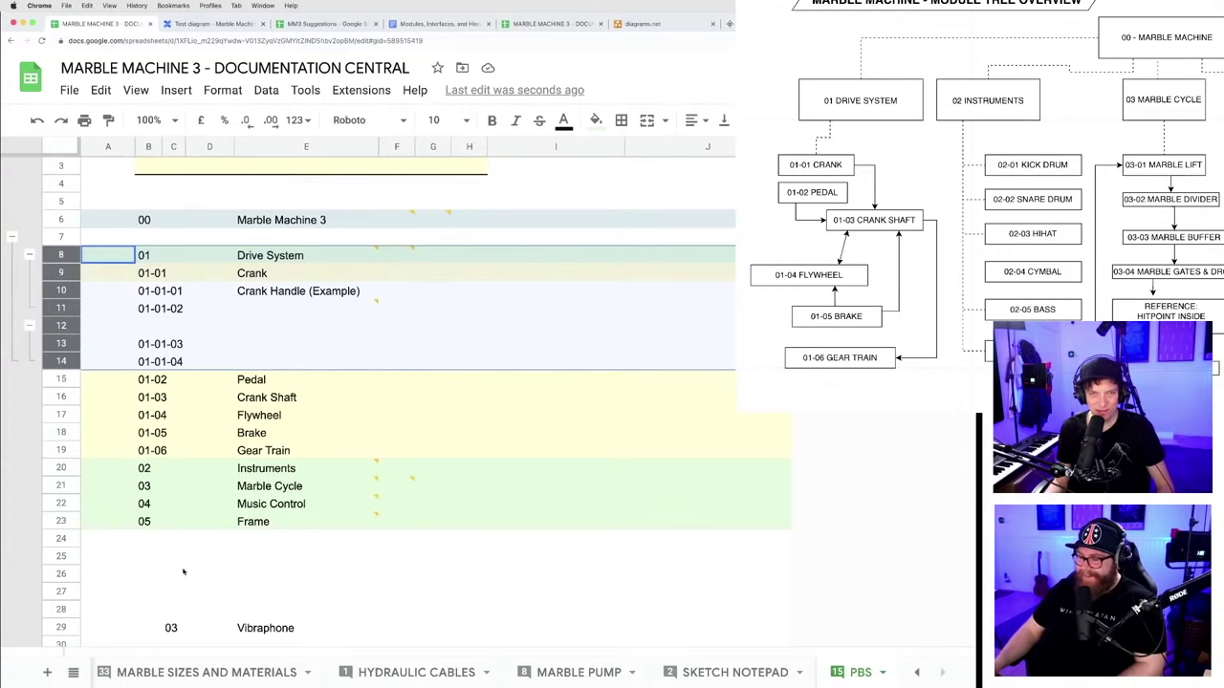
{"action": "key", "text": "alt+shift+Up"}
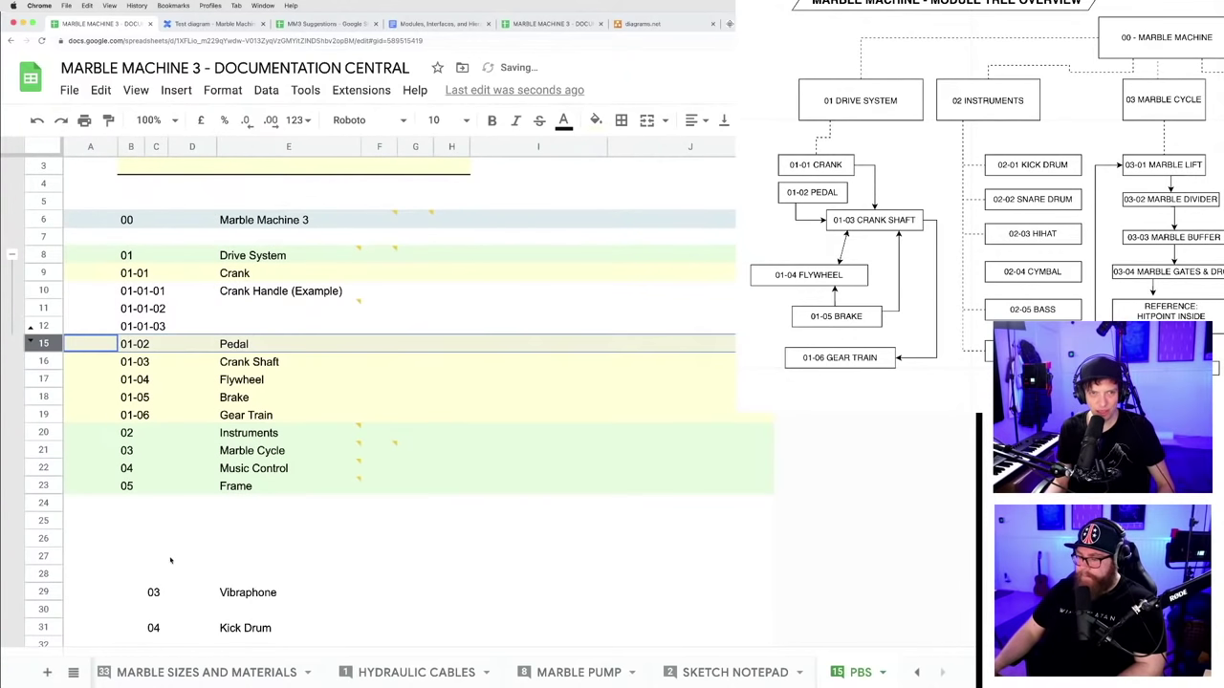
{"action": "key", "text": "alt+shift+Up"}
{"action": "key", "text": "alt+shift+Down"}
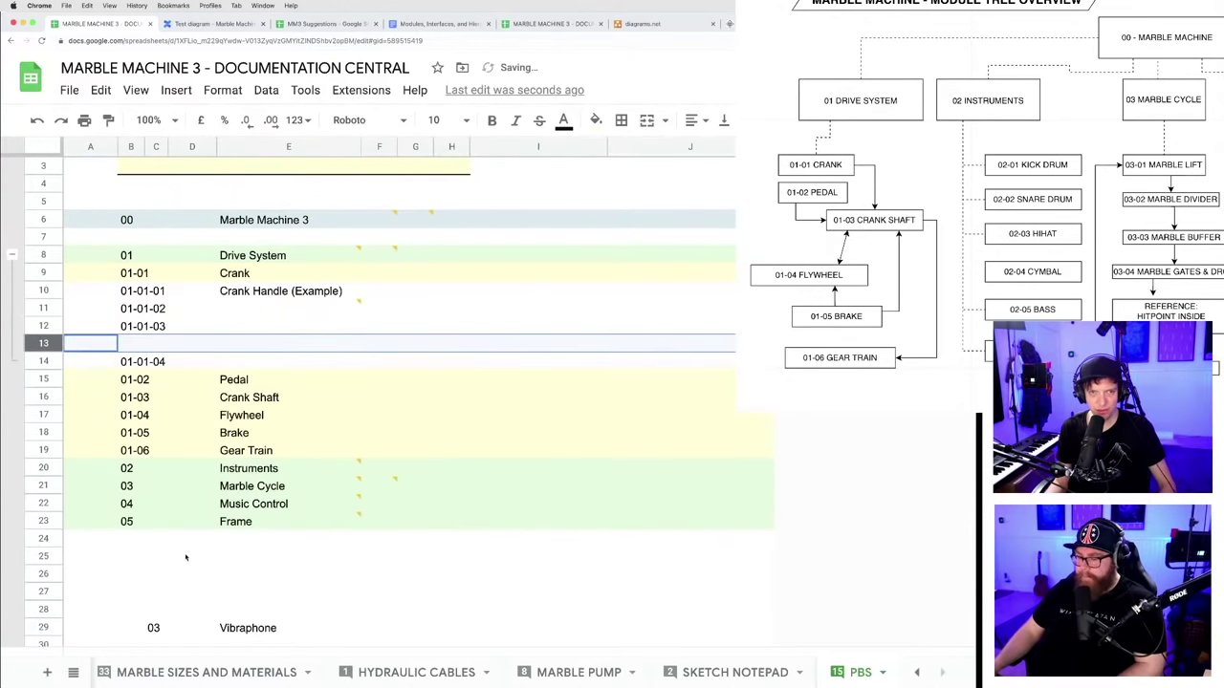
- Remove the blank row among the crank sub-items and recheck the Drive System group toggle
{"action": "left_click", "coordinate": [186, 557]}
{"action": "left_click", "coordinate": [12, 254]}
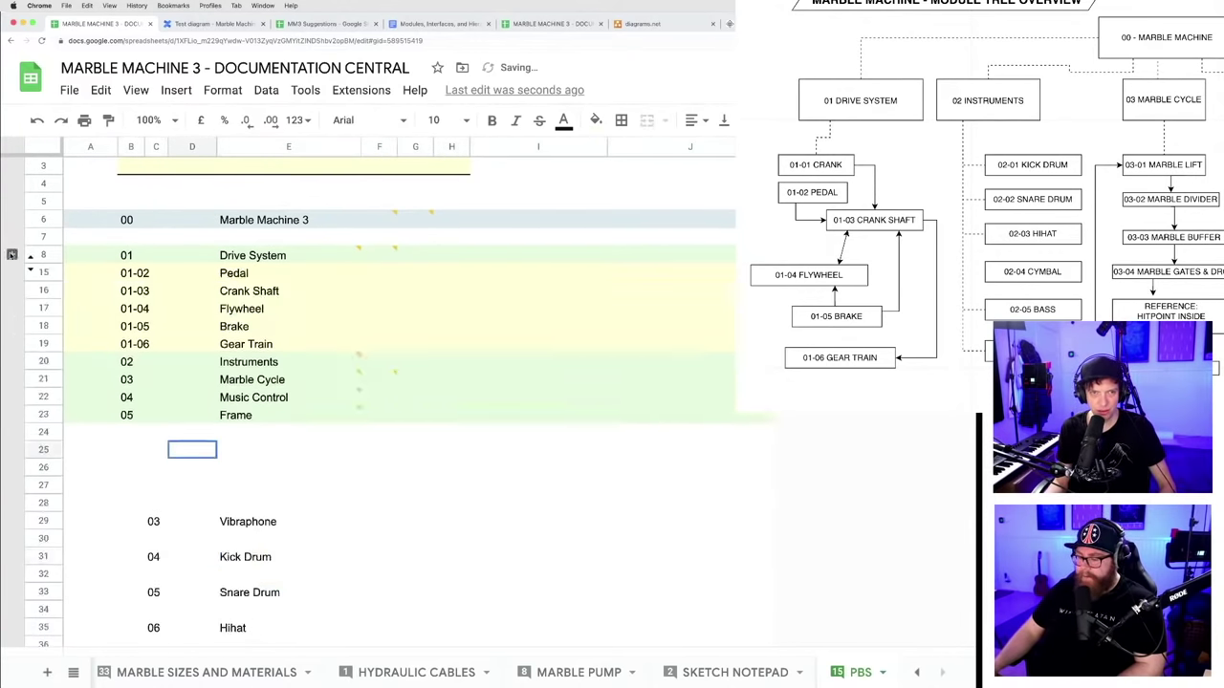
{"action": "left_click", "coordinate": [11, 255]}
{"action": "key", "text": "ctrl+z"}
{"action": "key", "text": "ctrl+z"}
{"action": "key", "text": "ctrl+z"}
{"action": "key", "text": "ctrl+z"}
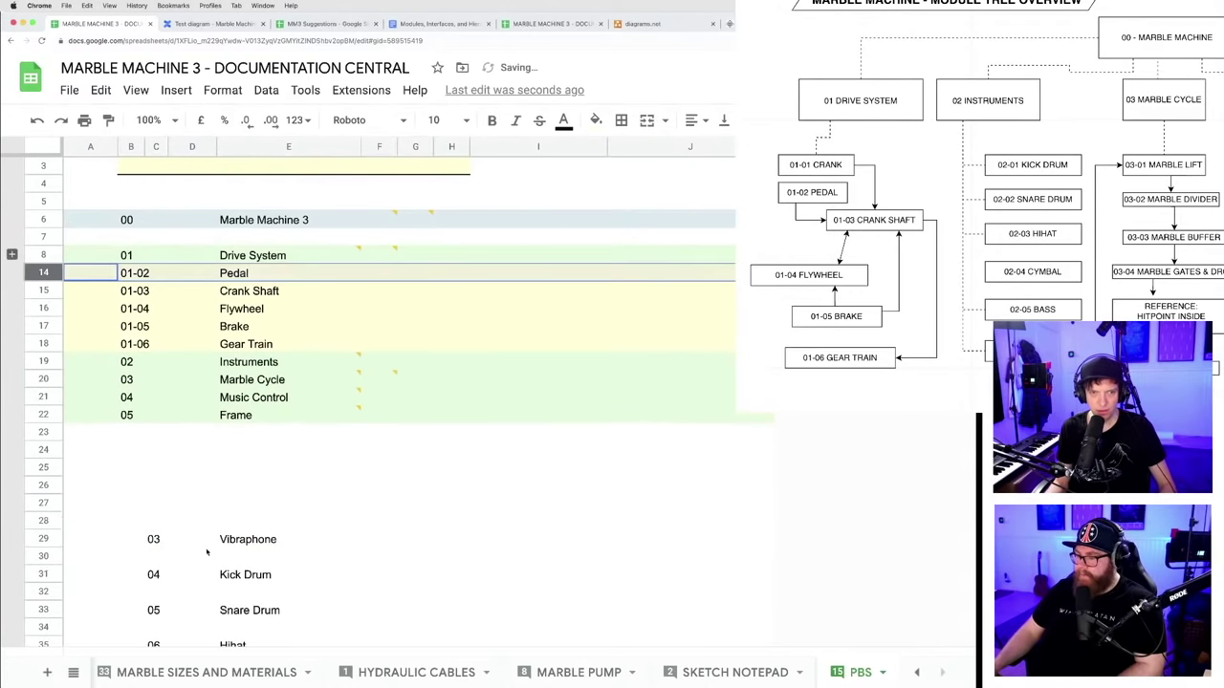
{"action": "left_click", "coordinate": [208, 468]}
{"action": "left_click", "coordinate": [11, 255]}
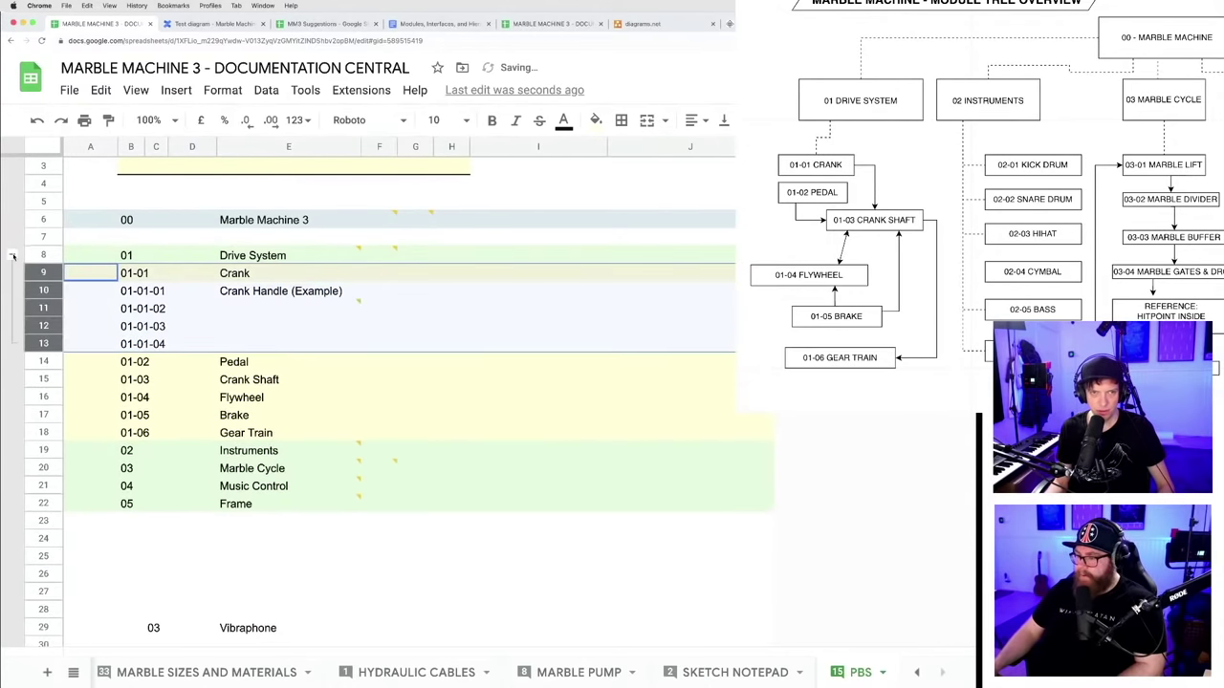
{"action": "left_click", "coordinate": [203, 543]}
{"action": "left_click", "coordinate": [44, 308]}
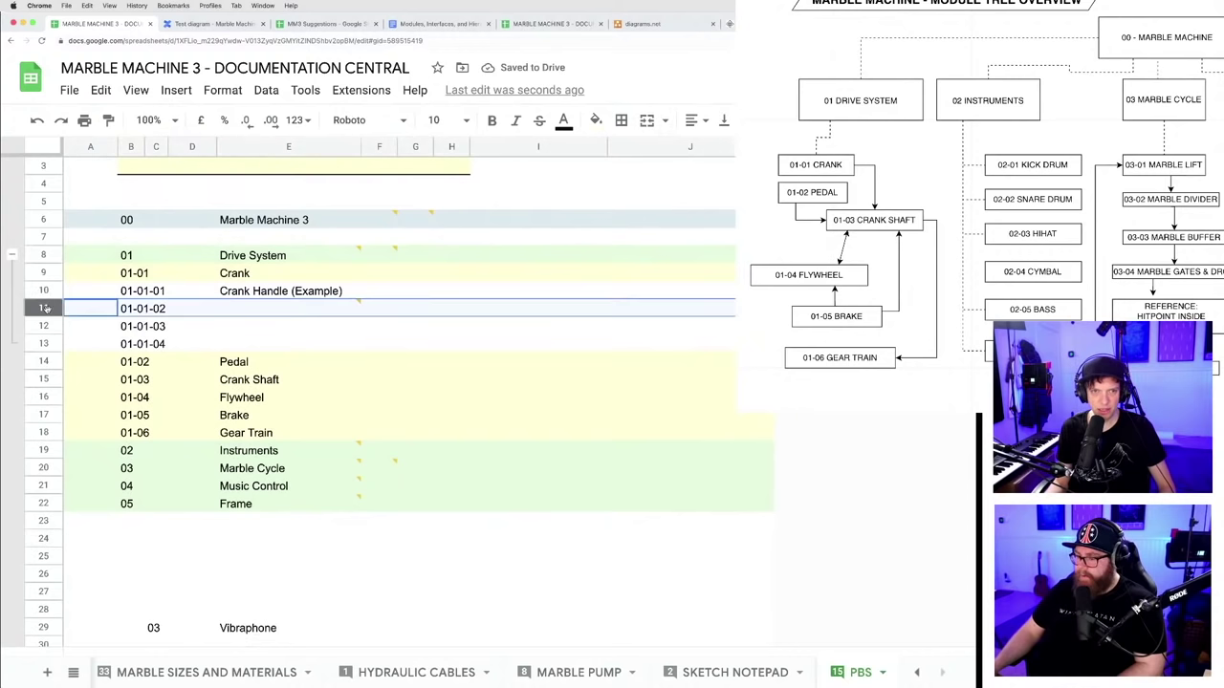
- Insert one blank row, then nine more, below 01-01-02 (row 11)
{"action": "right_click", "coordinate": [44, 308]}
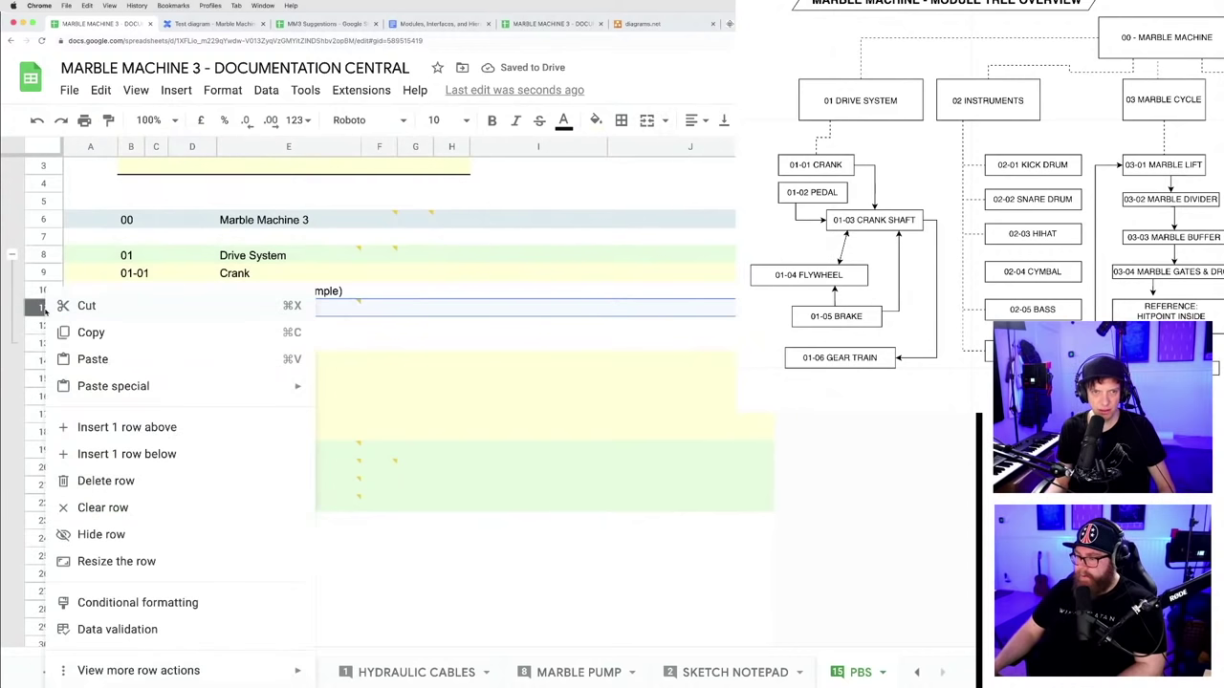
{"action": "left_click", "coordinate": [105, 456]}
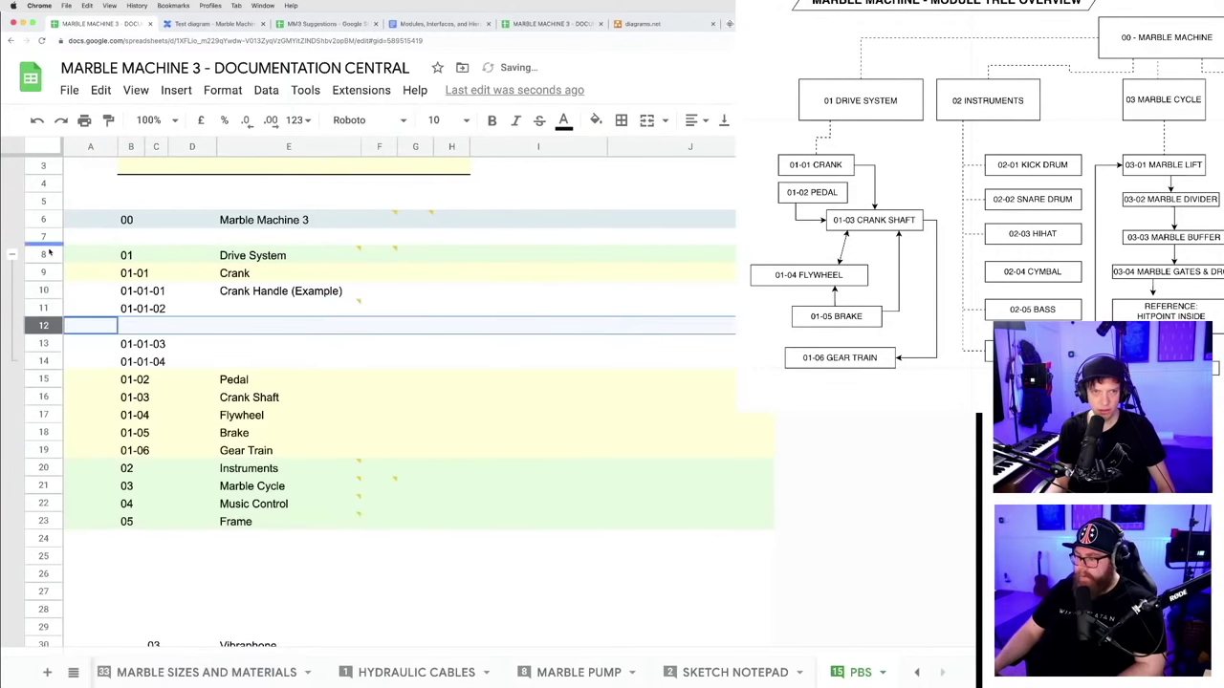
{"action": "left_click", "coordinate": [43, 183], "text": "shift"}
{"action": "right_click", "coordinate": [43, 325]}
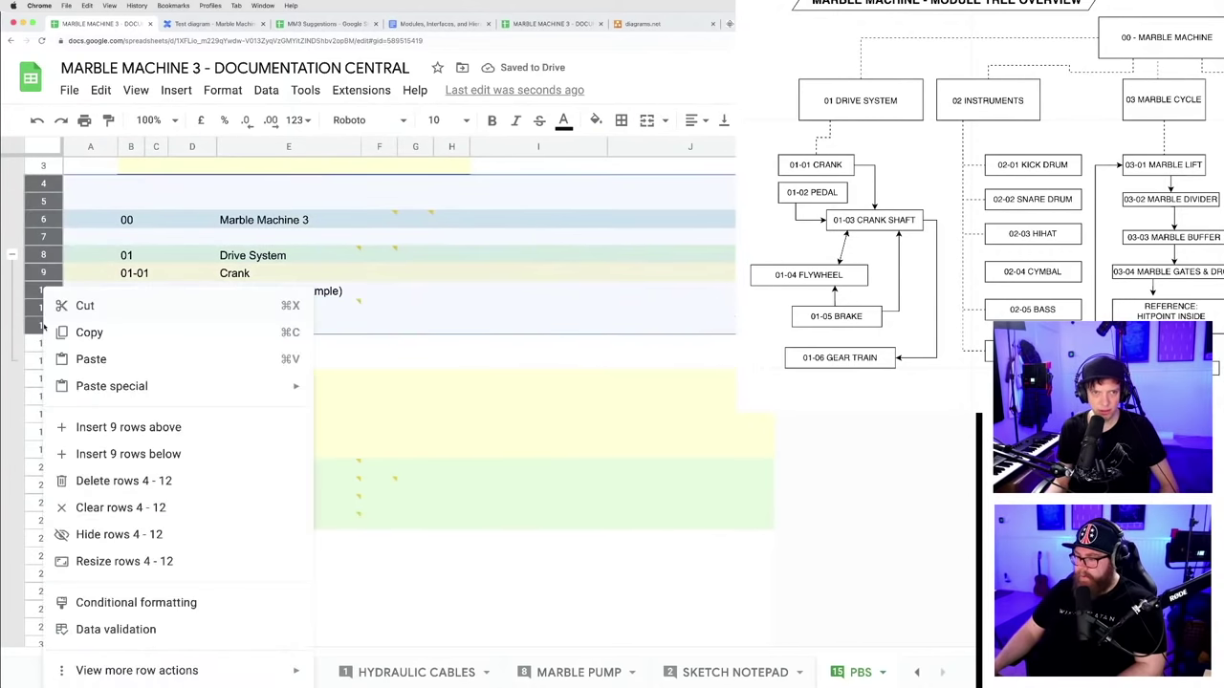
{"action": "left_click", "coordinate": [107, 459]}
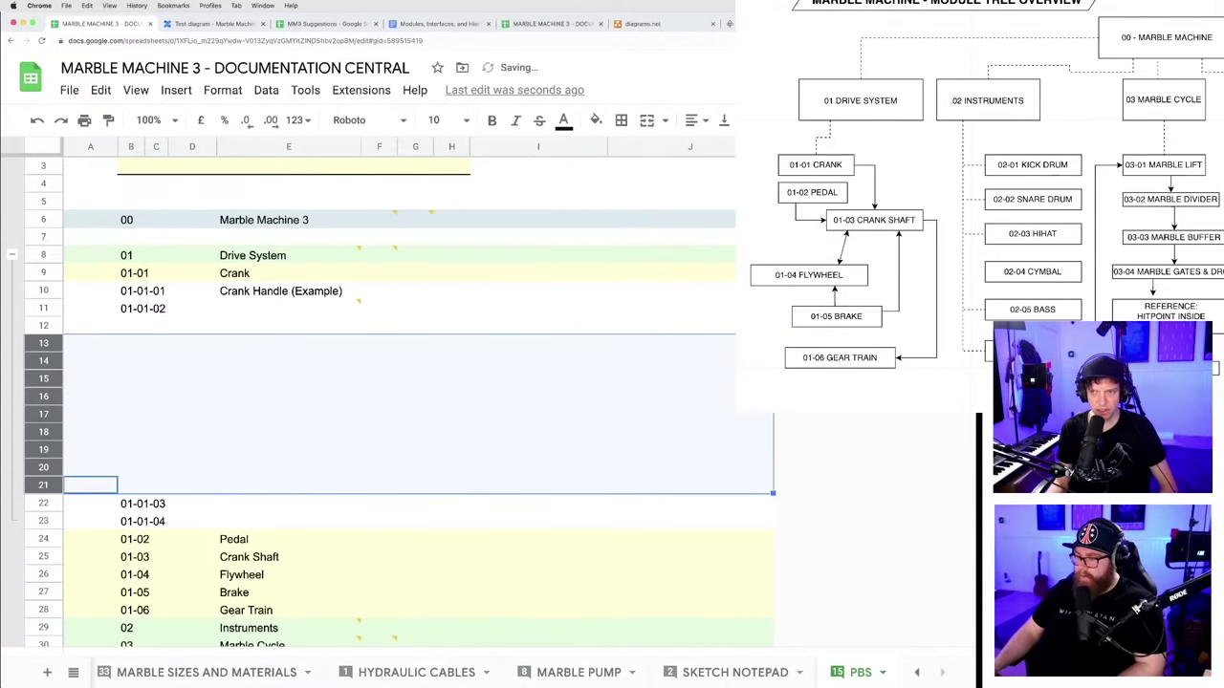
{"action": "left_click", "coordinate": [670, 396]}
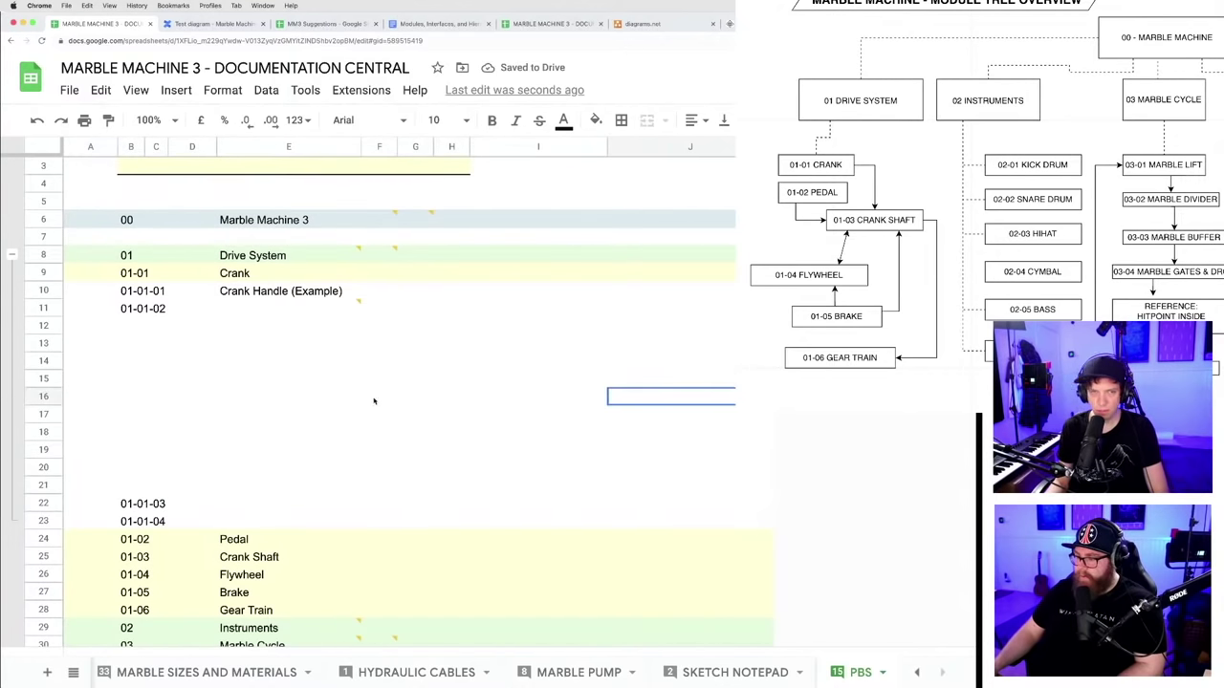
- Verify the Drive System group collapses and expands, then select rows 8 through 23
{"action": "left_click", "coordinate": [12, 255]}
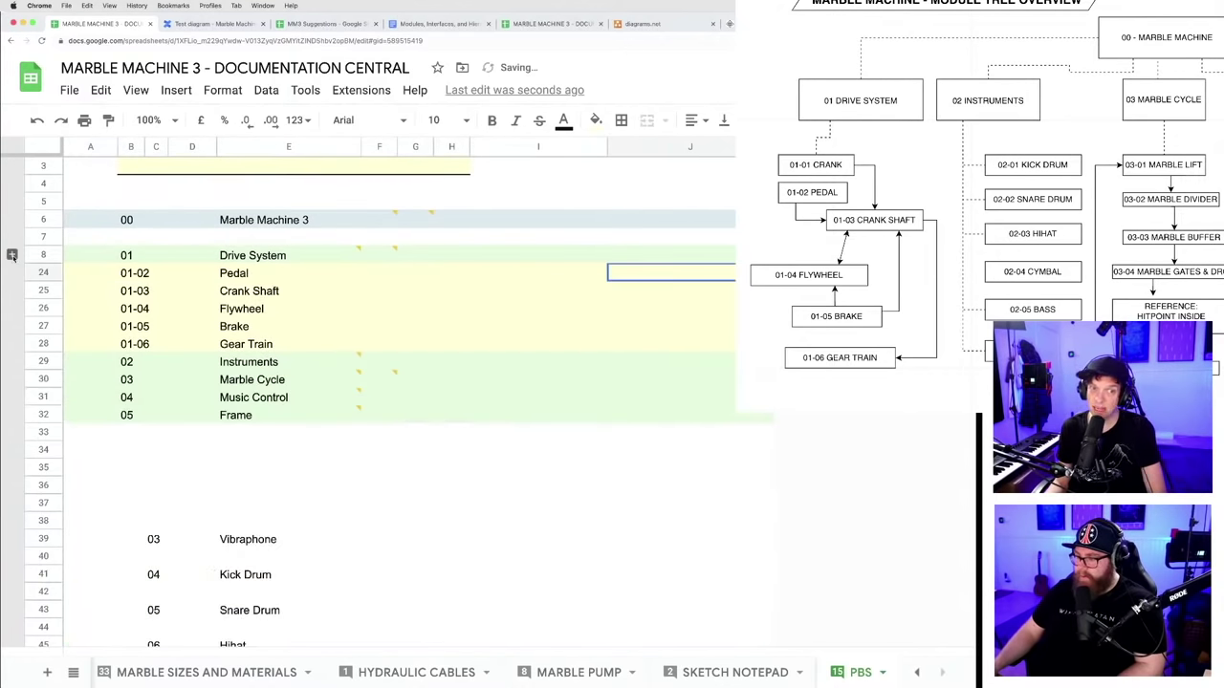
{"action": "left_click", "coordinate": [12, 255]}
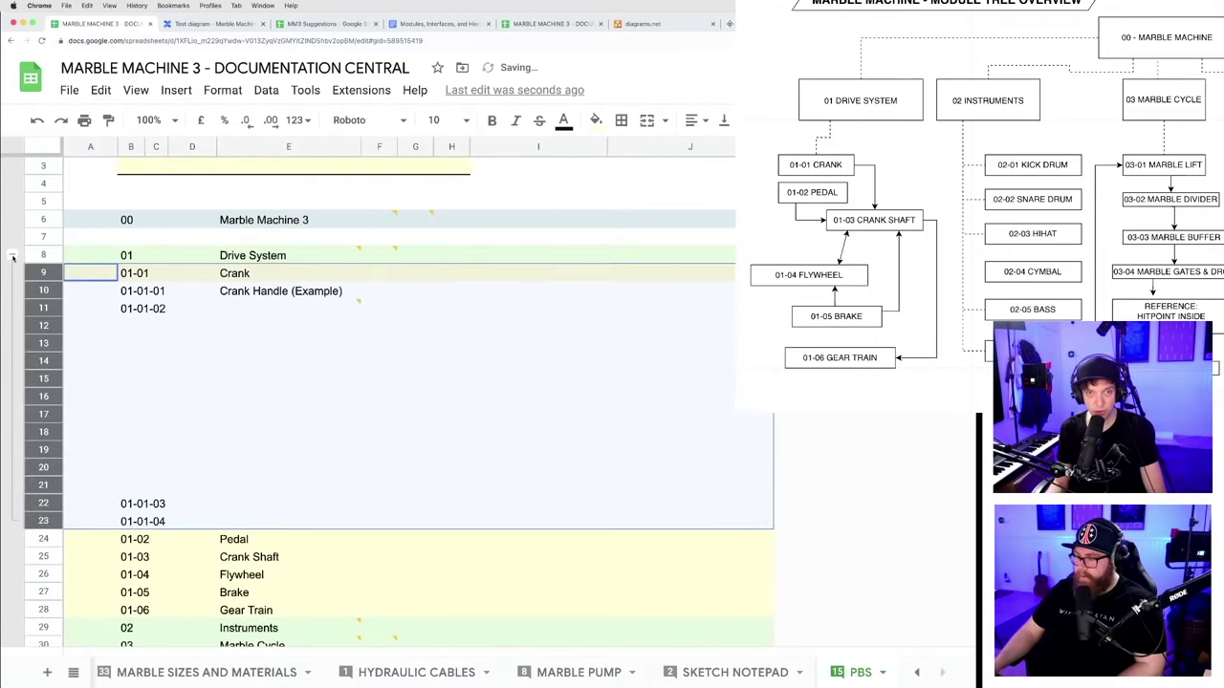
{"action": "left_click", "coordinate": [13, 255]}
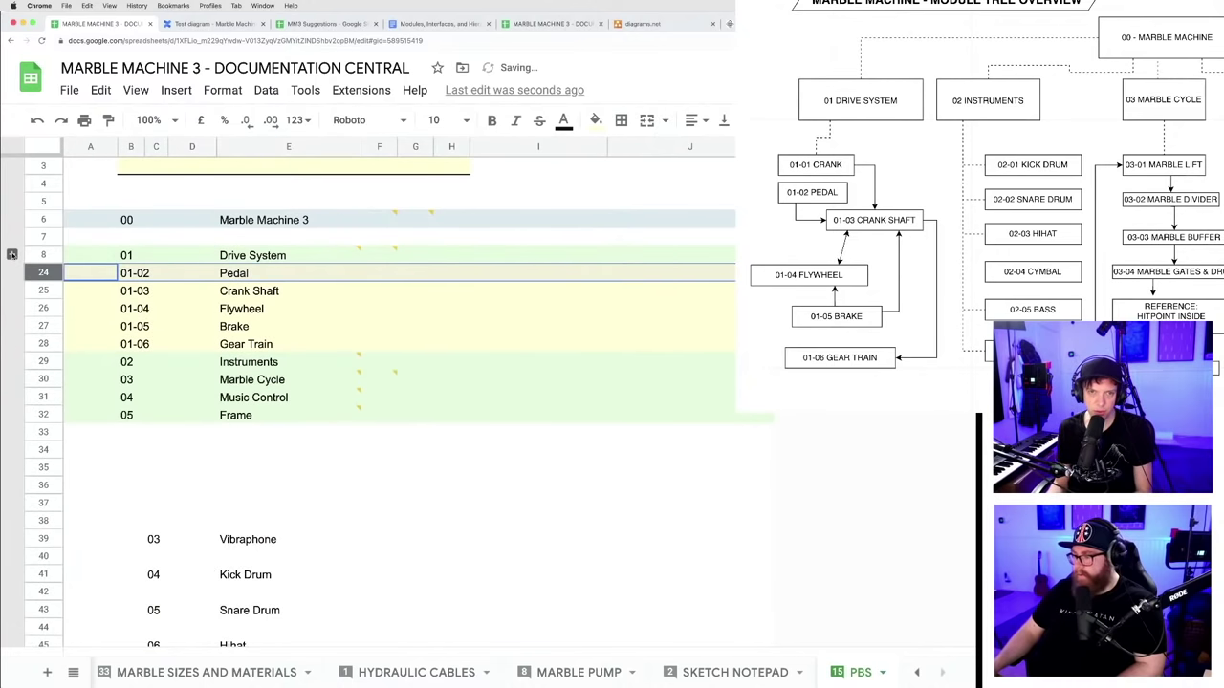
{"action": "left_click", "coordinate": [13, 255]}
{"action": "left_click", "coordinate": [13, 255]}
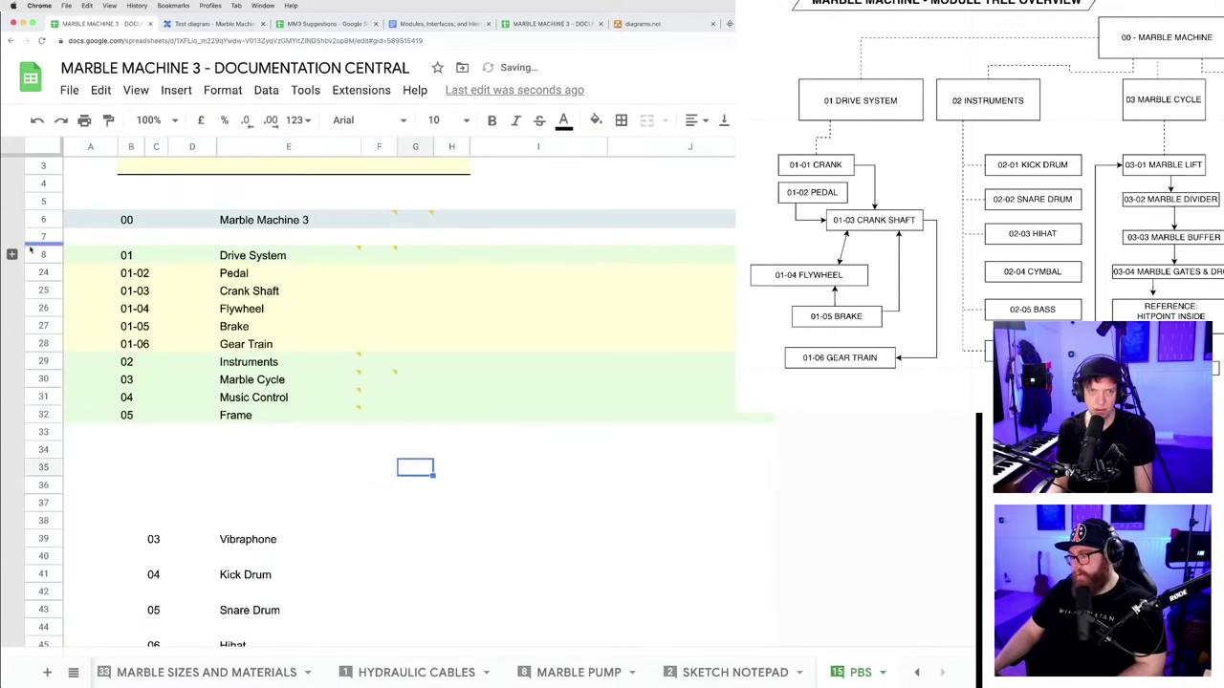
{"action": "left_click", "coordinate": [12, 254]}
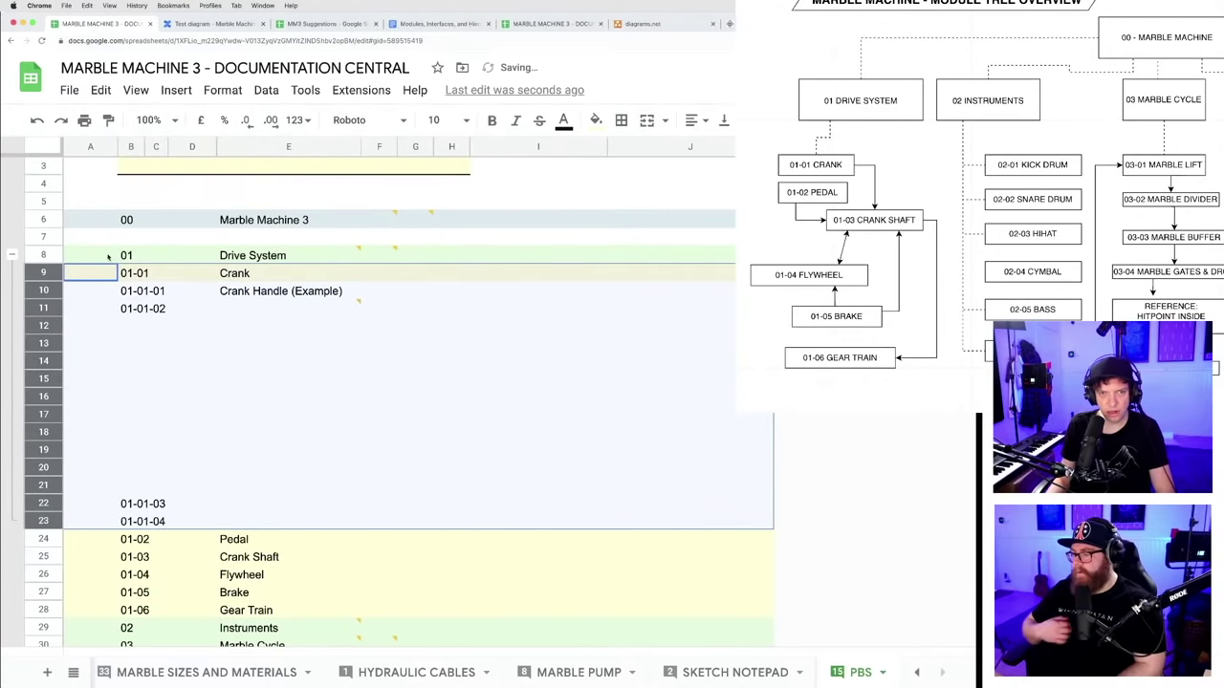
{"action": "left_click", "coordinate": [45, 255]}
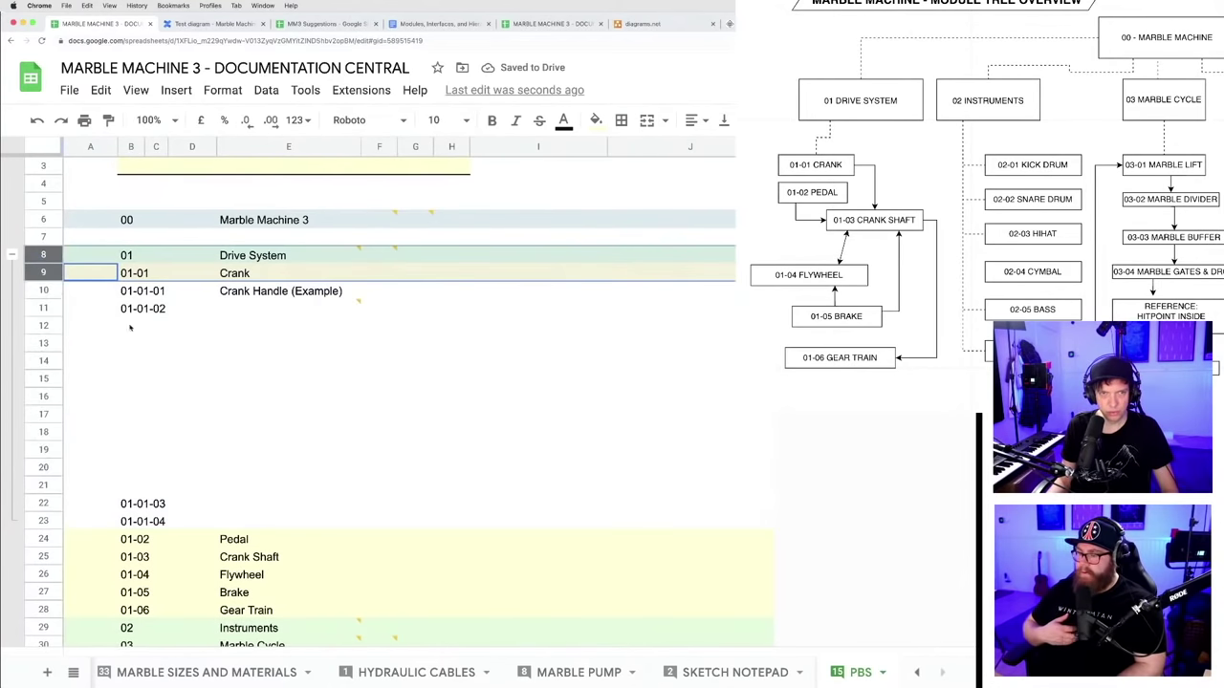
{"action": "left_click", "coordinate": [45, 521], "text": "shift"}
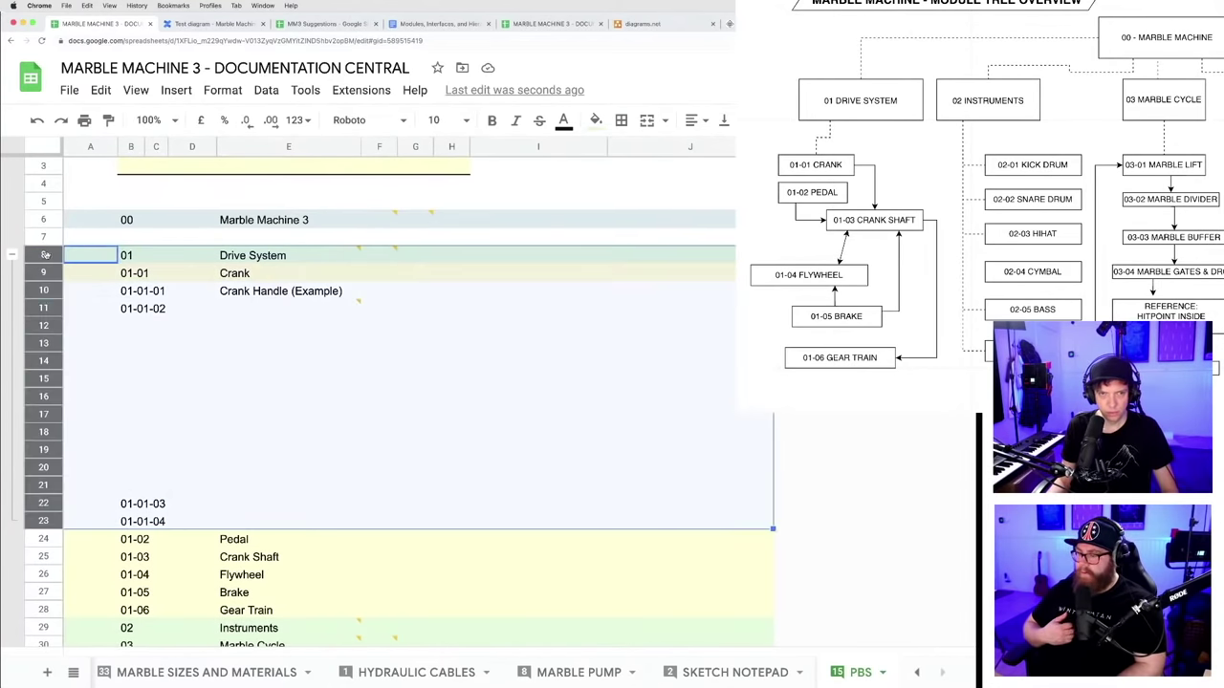
{"action": "right_click", "coordinate": [44, 296]}
{"action": "mouse_move", "coordinate": [150, 637]}
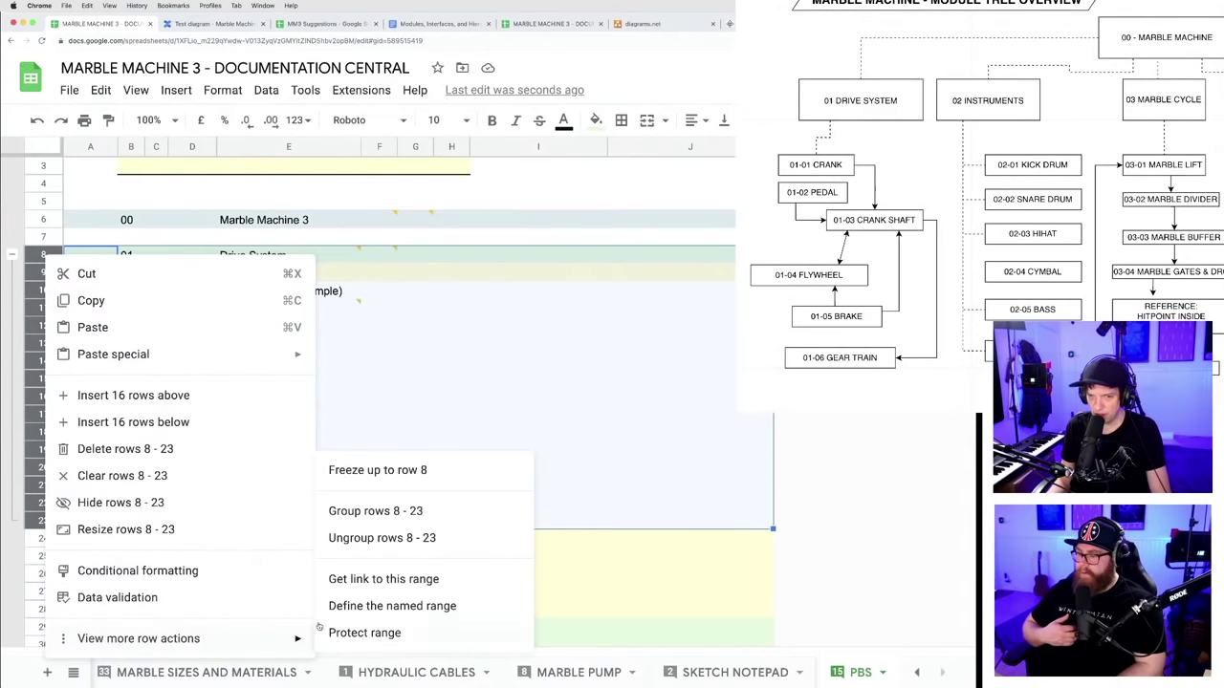
{"action": "left_click", "coordinate": [377, 538]}
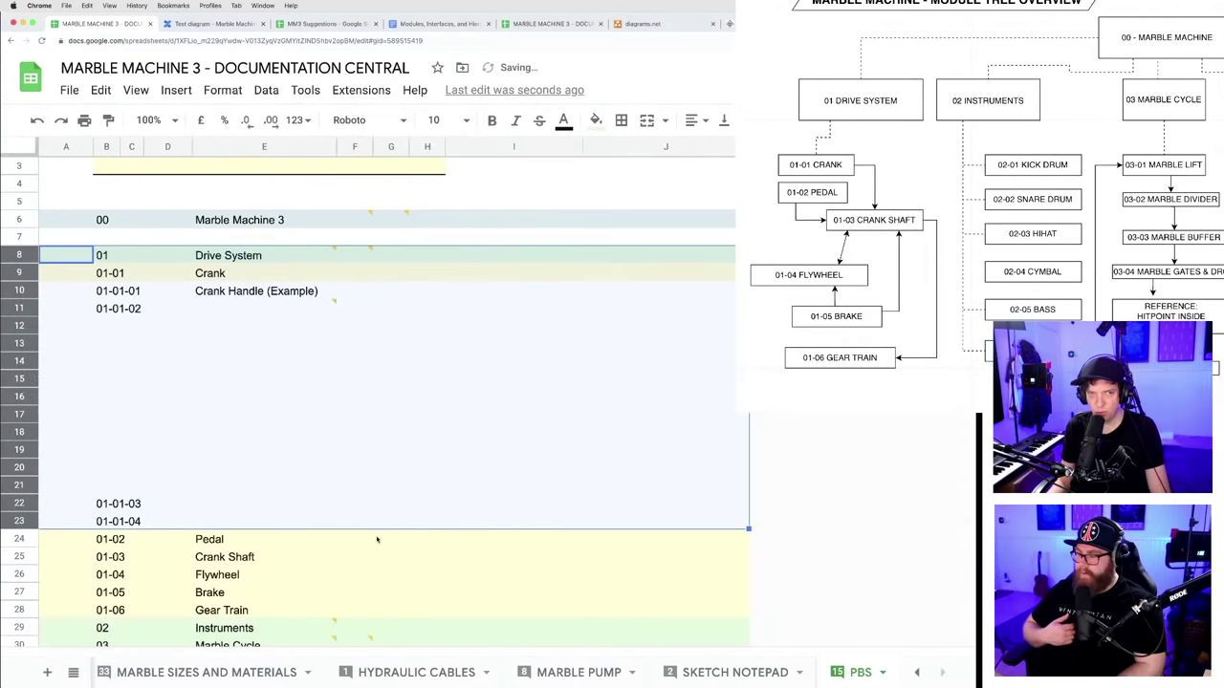
{"action": "left_click", "coordinate": [636, 451]}
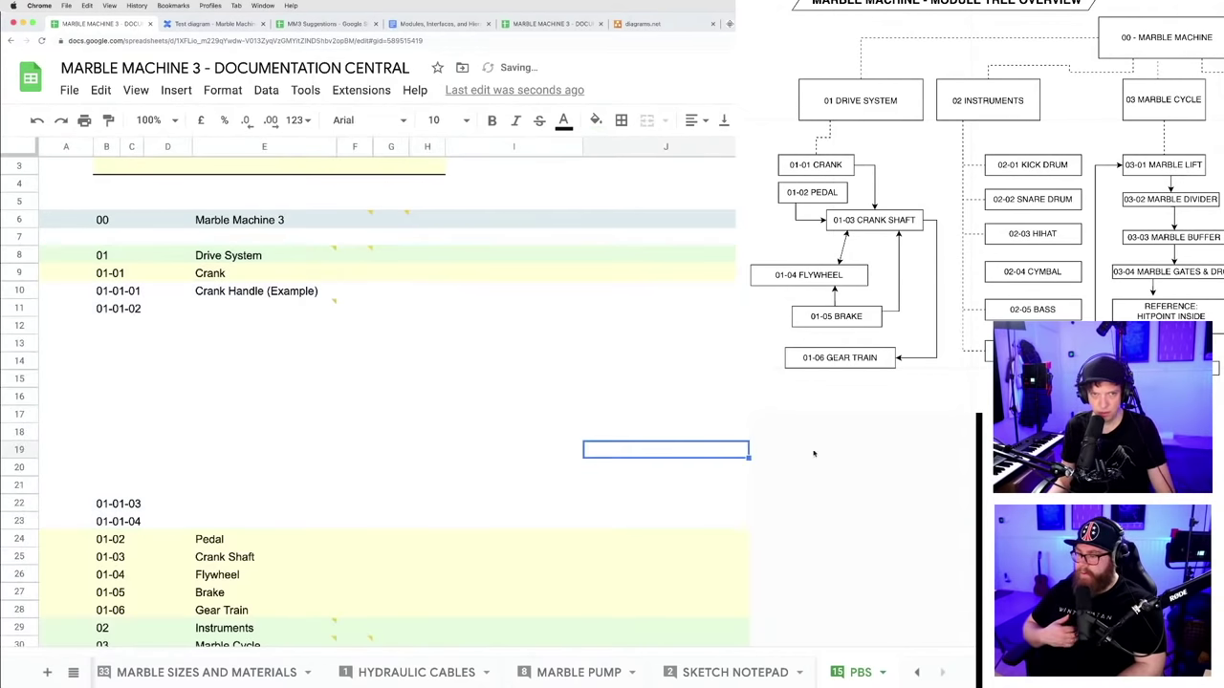
{"action": "left_click", "coordinate": [18, 273]}
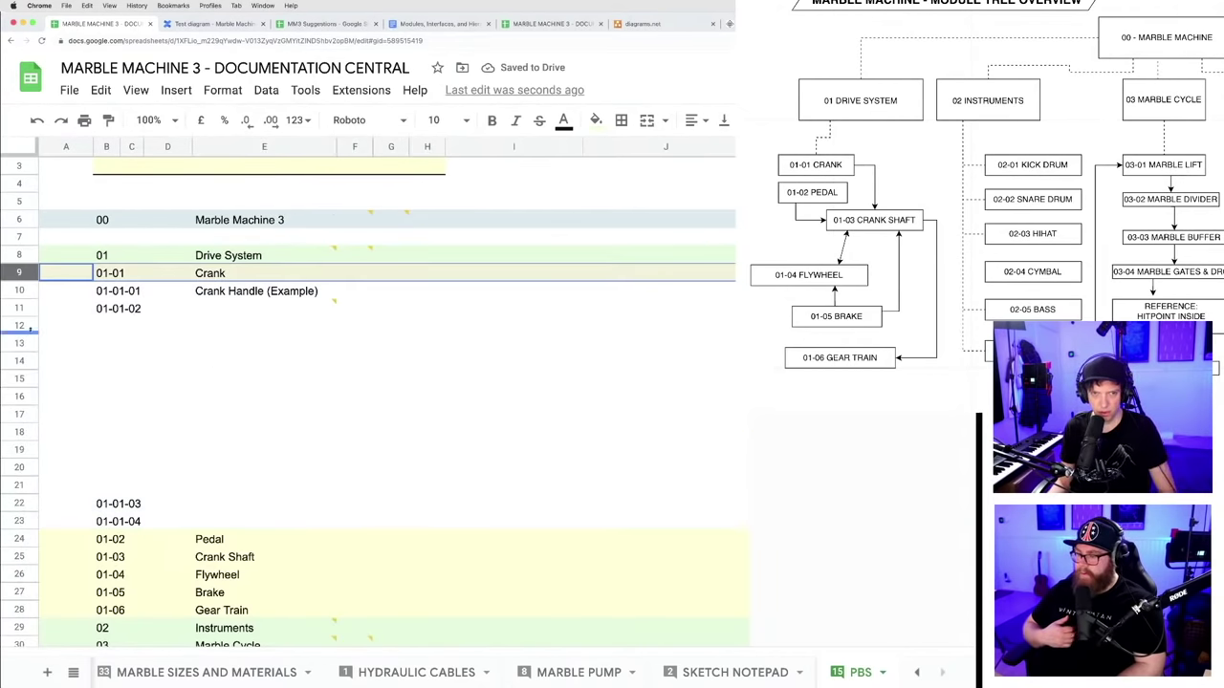
{"action": "left_click", "coordinate": [19, 504]}
{"action": "left_click", "coordinate": [19, 522], "text": "shift"}
{"action": "left_click_drag", "start_coordinate": [20, 513], "coordinate": [34, 326]}
{"action": "left_click", "coordinate": [17, 273]}
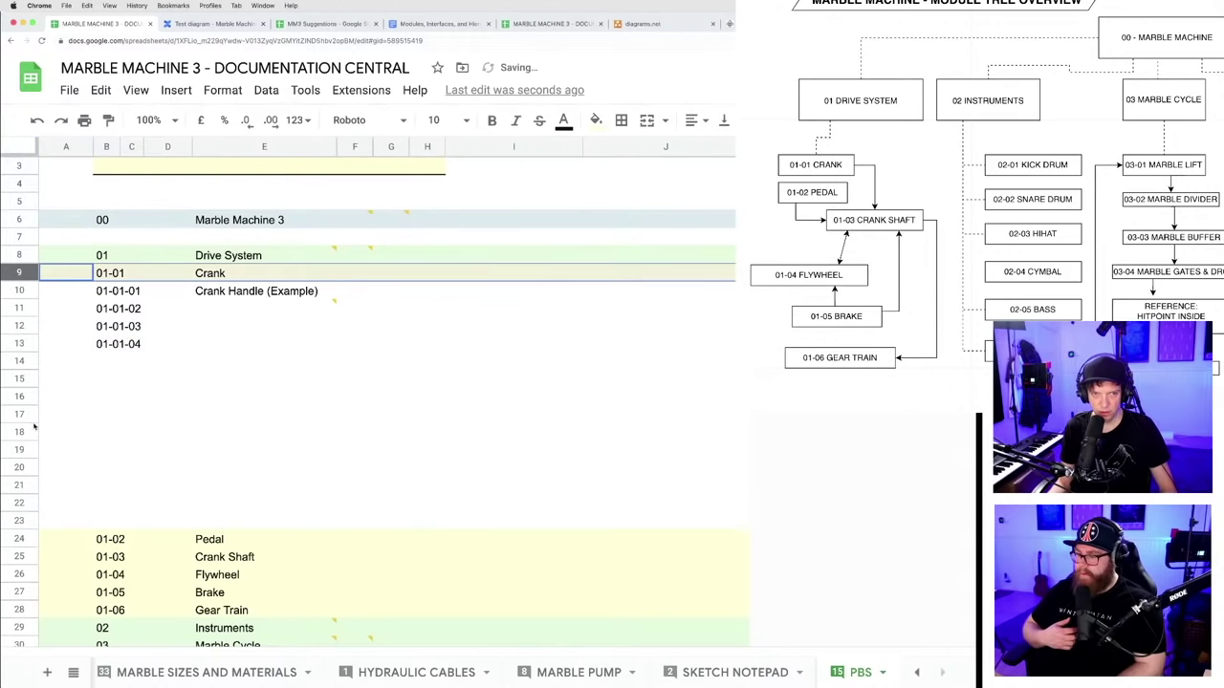
{"action": "left_click", "coordinate": [19, 519], "text": "shift"}
{"action": "right_click", "coordinate": [19, 519]}
{"action": "mouse_move", "coordinate": [105, 502]}
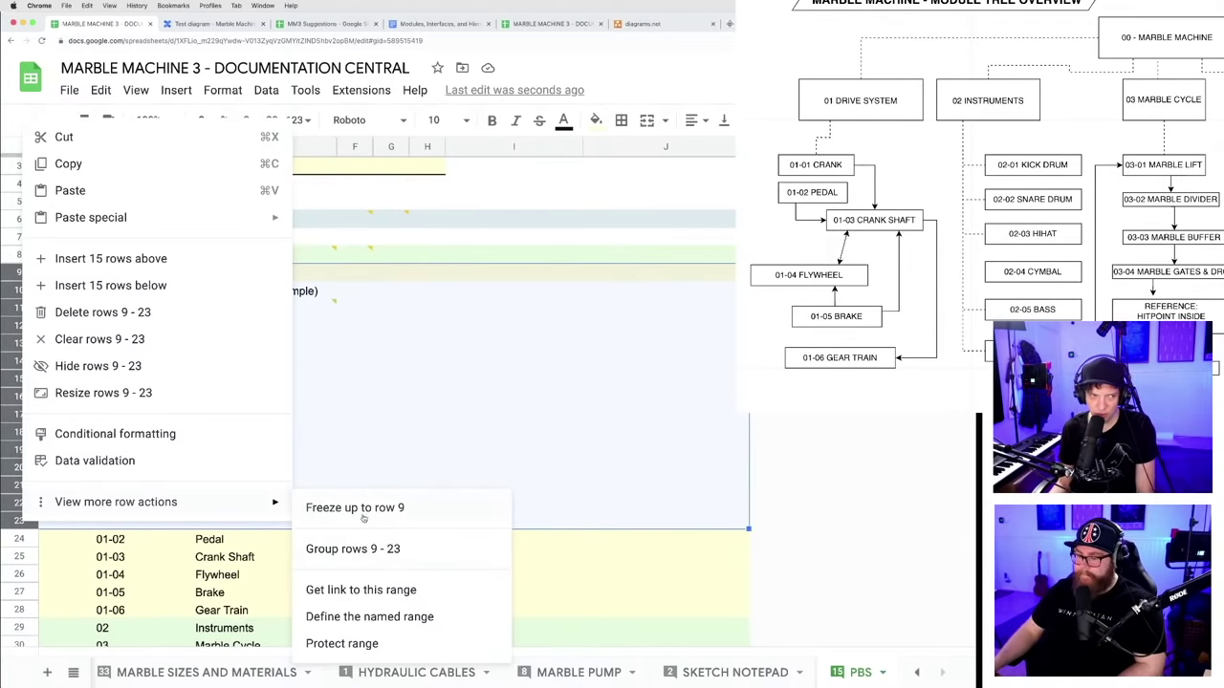
{"action": "left_click", "coordinate": [361, 551]}
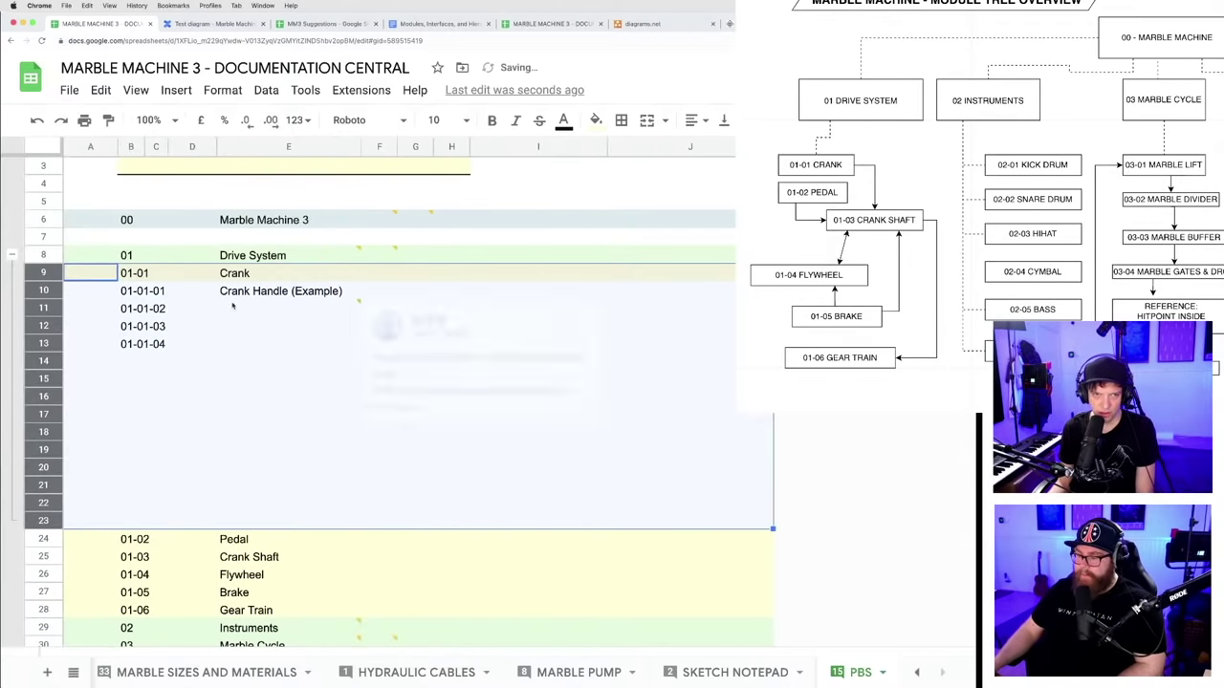
{"action": "left_click", "coordinate": [12, 254]}
{"action": "left_click", "coordinate": [11, 255]}
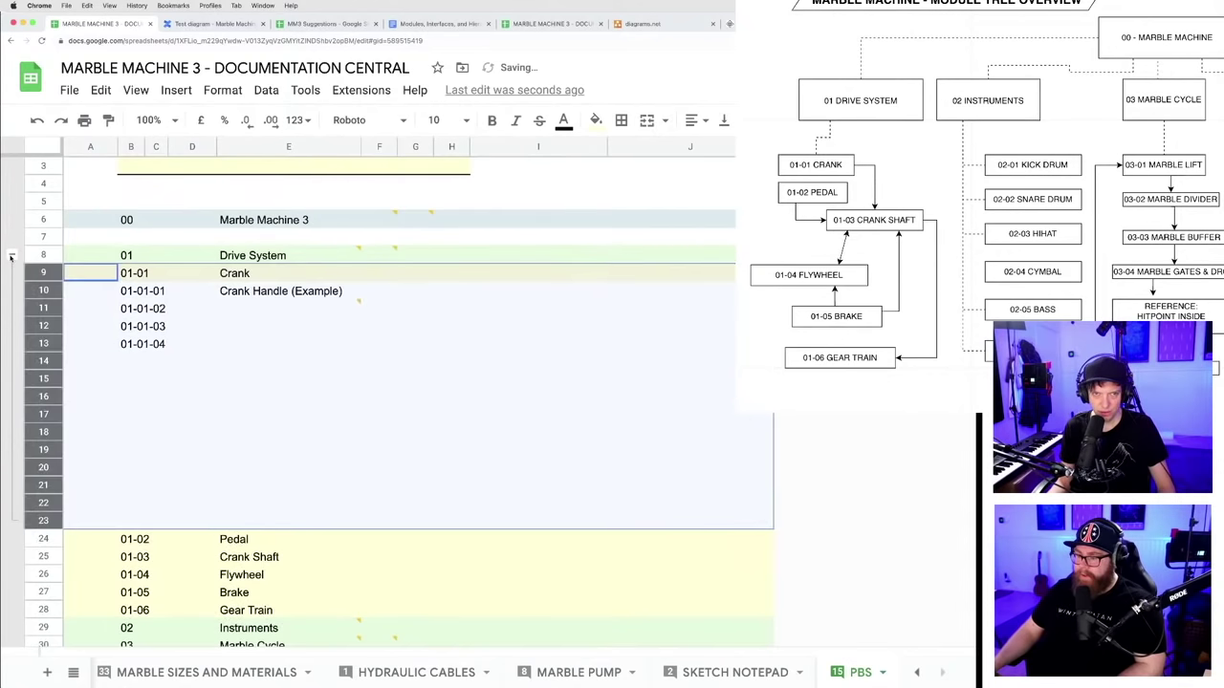
{"action": "left_click", "coordinate": [12, 255]}
{"action": "left_click", "coordinate": [394, 508]}
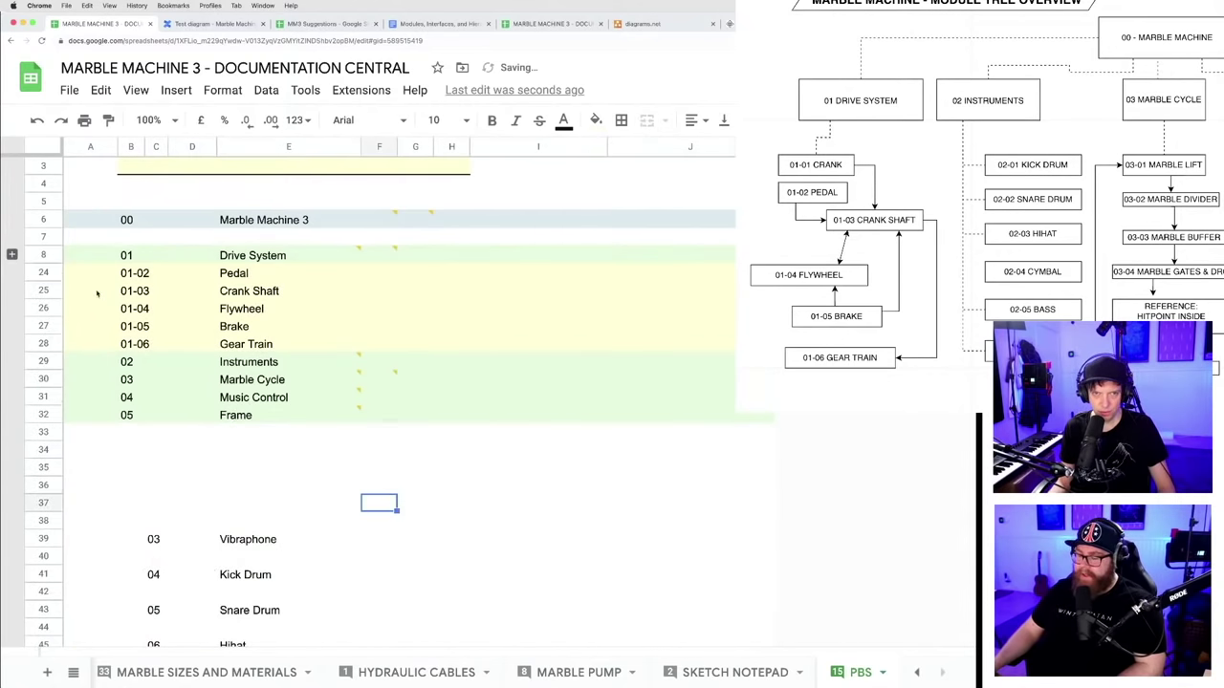
{"action": "left_click", "coordinate": [12, 255]}
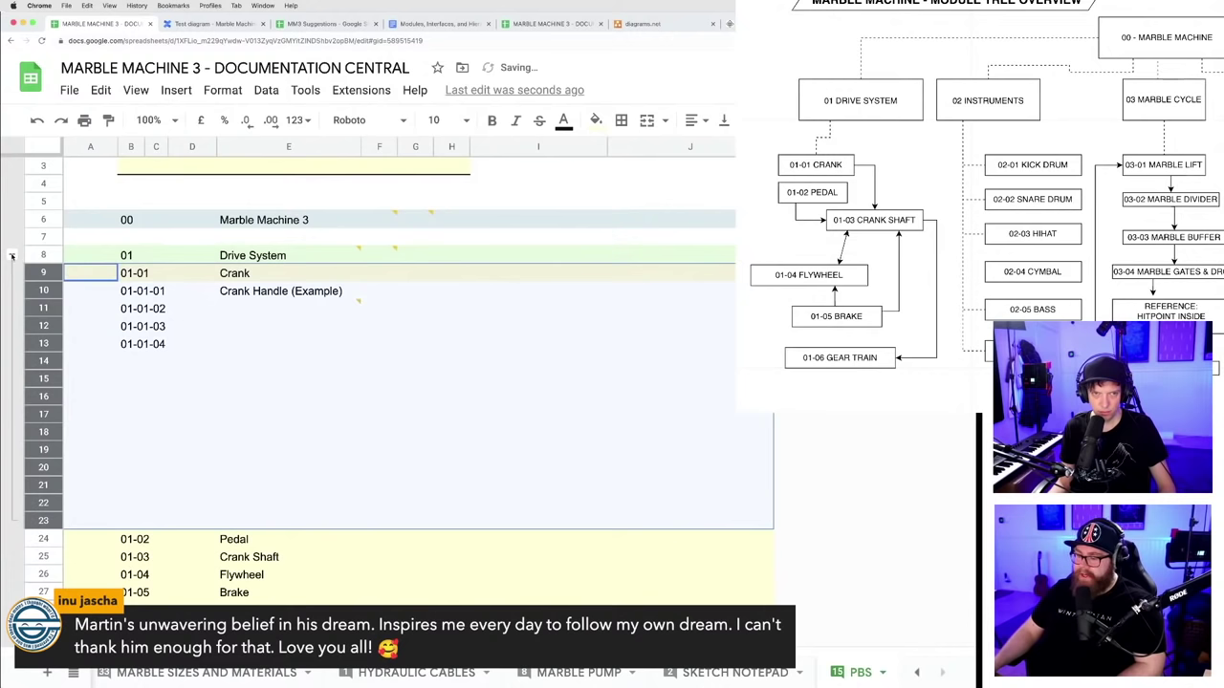
{"action": "left_click", "coordinate": [11, 255]}
{"action": "left_click", "coordinate": [11, 254]}
{"action": "left_click", "coordinate": [11, 254]}
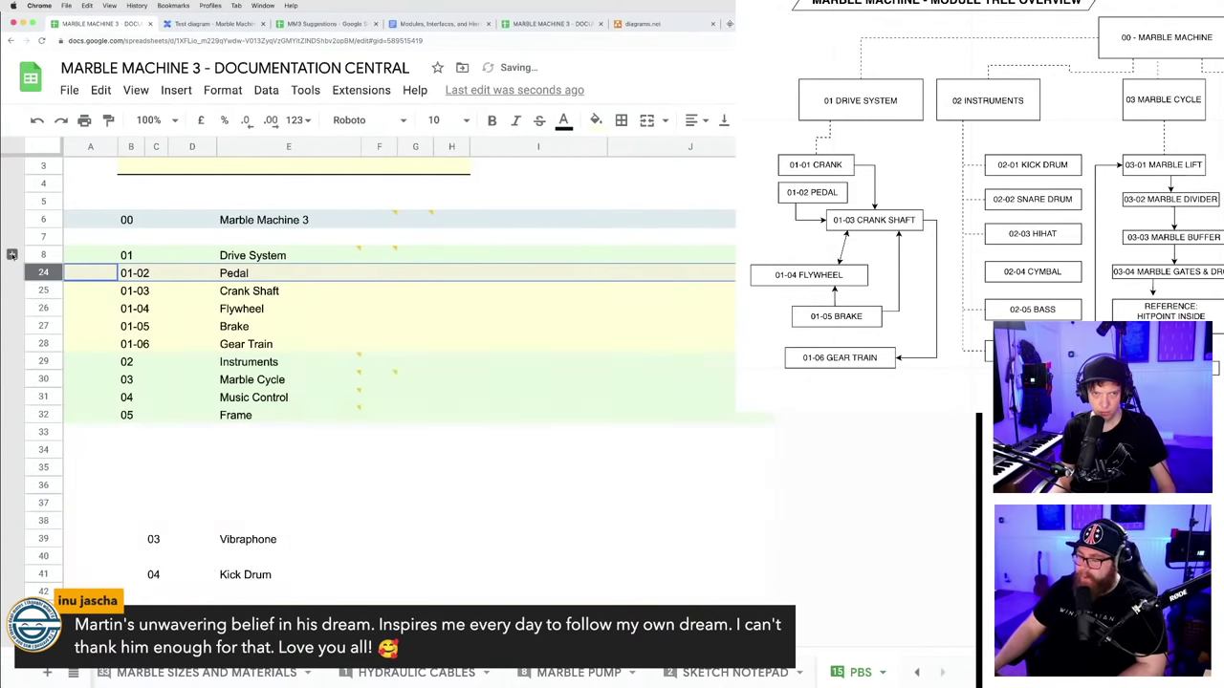
{"action": "left_click", "coordinate": [11, 254]}
{"action": "left_click", "coordinate": [11, 255]}
{"action": "left_click", "coordinate": [11, 255]}
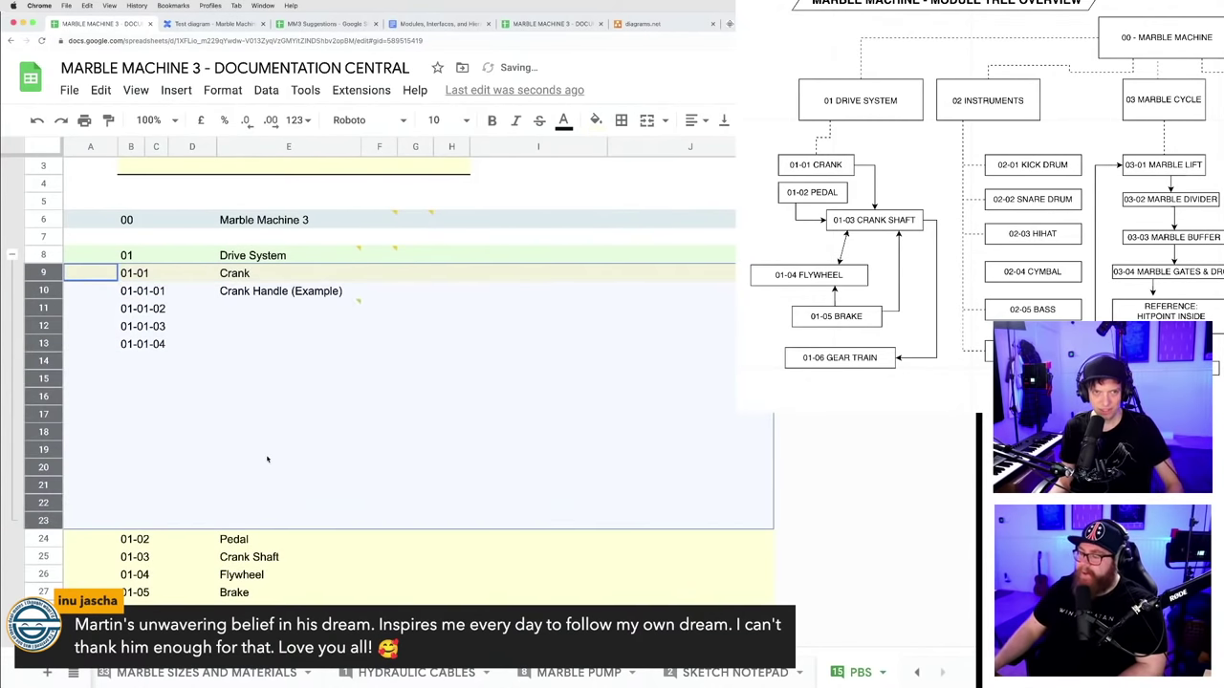
- Remove the row grouping from rows 8–23
{"action": "key", "text": "Up"}
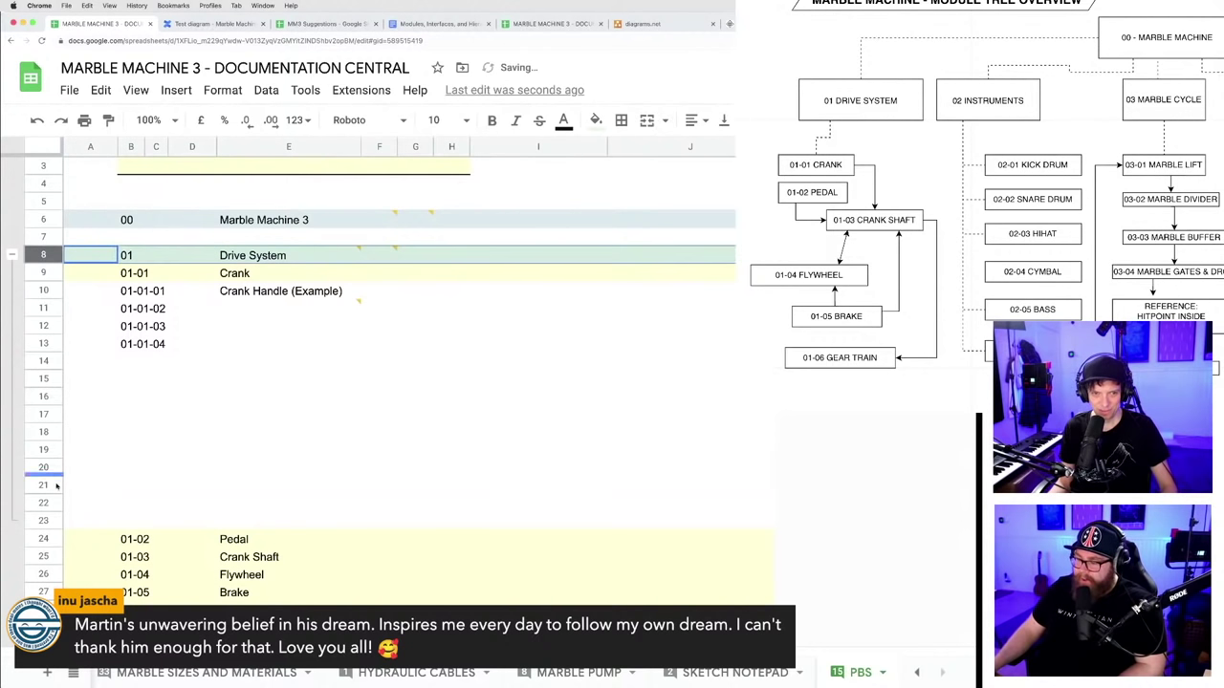
{"action": "left_click", "coordinate": [43, 520], "text": "shift"}
{"action": "right_click", "coordinate": [43, 519]}
{"action": "mouse_move", "coordinate": [238, 506]}
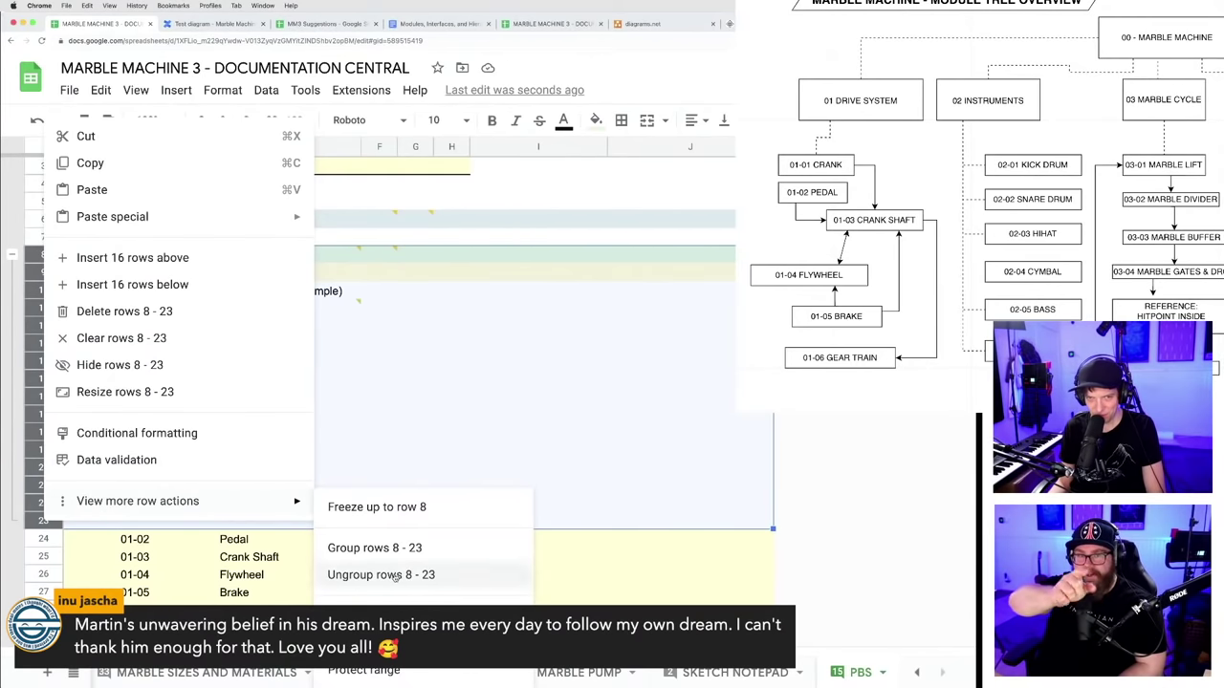
{"action": "left_click", "coordinate": [395, 577]}
{"action": "left_click", "coordinate": [602, 432]}
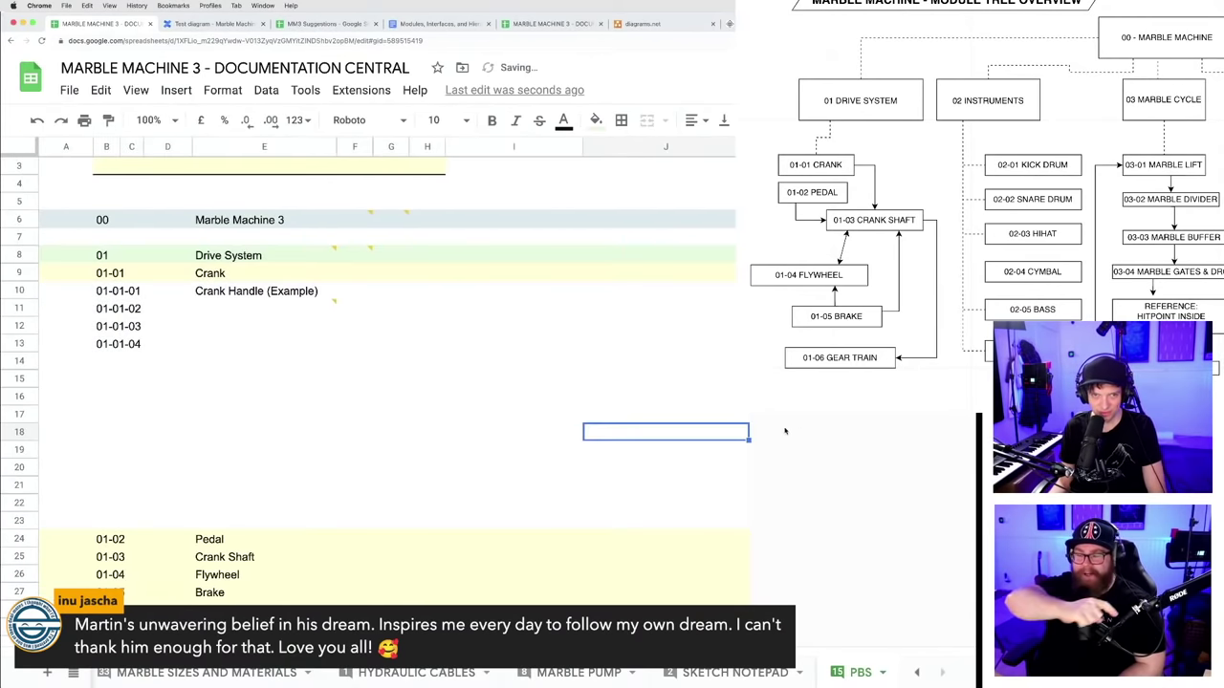
- Group rows 9–23 under the Drive System row
{"action": "left_click", "coordinate": [19, 275]}
{"action": "left_click", "coordinate": [19, 520], "text": "shift"}
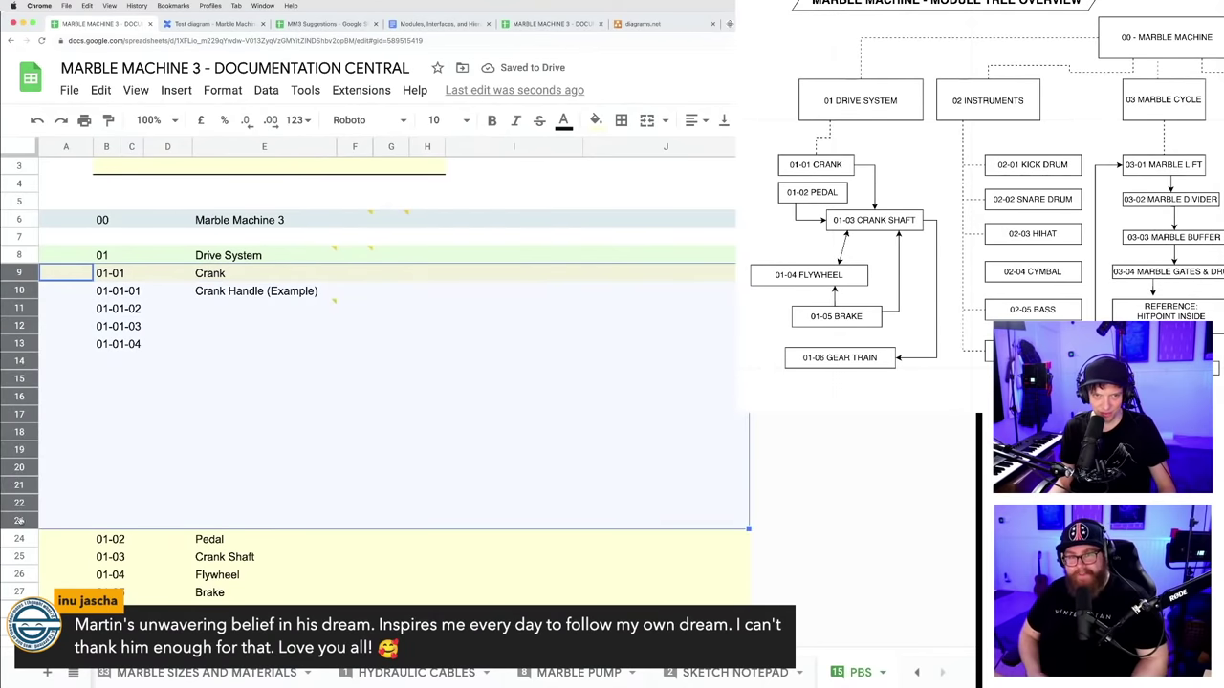
{"action": "right_click", "coordinate": [19, 520]}
{"action": "mouse_move", "coordinate": [245, 504]}
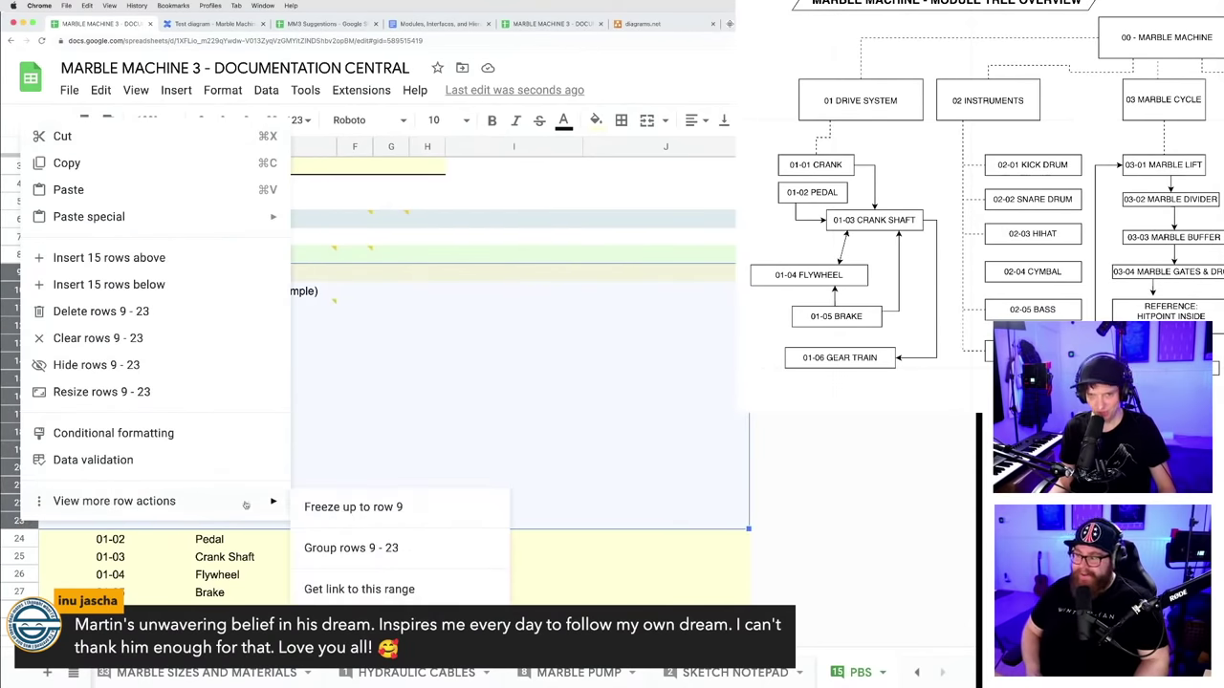
{"action": "left_click", "coordinate": [366, 546]}
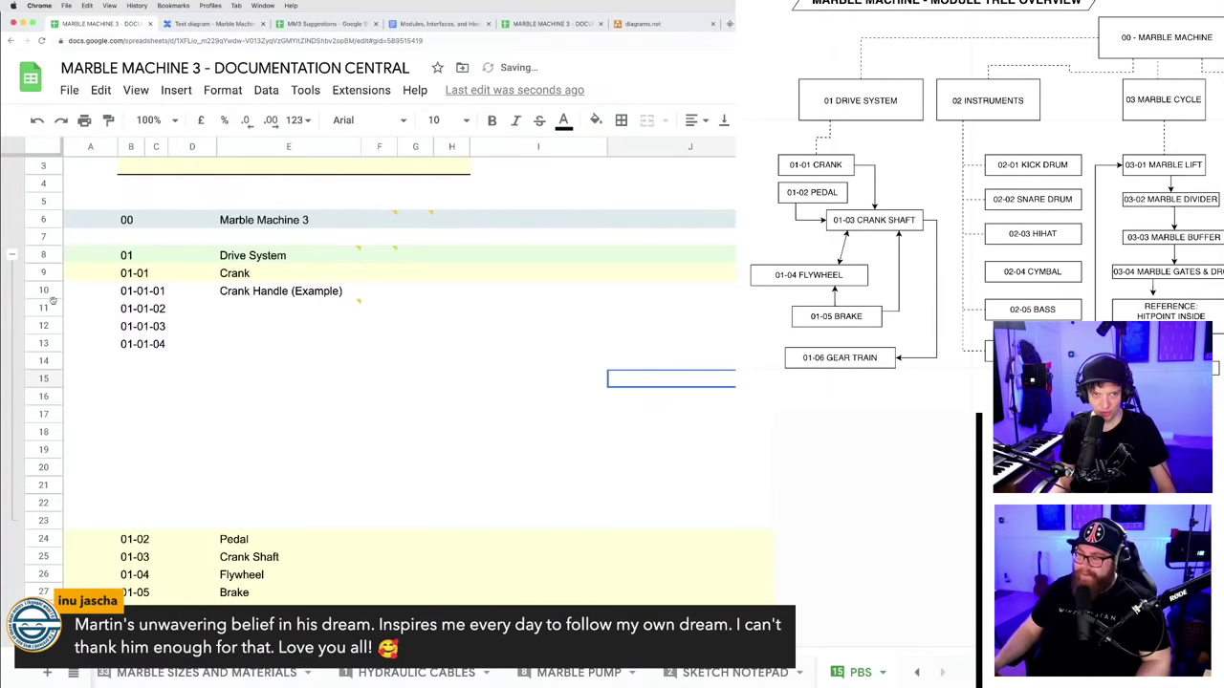
{"action": "left_click", "coordinate": [11, 255]}
{"action": "left_click", "coordinate": [11, 254]}
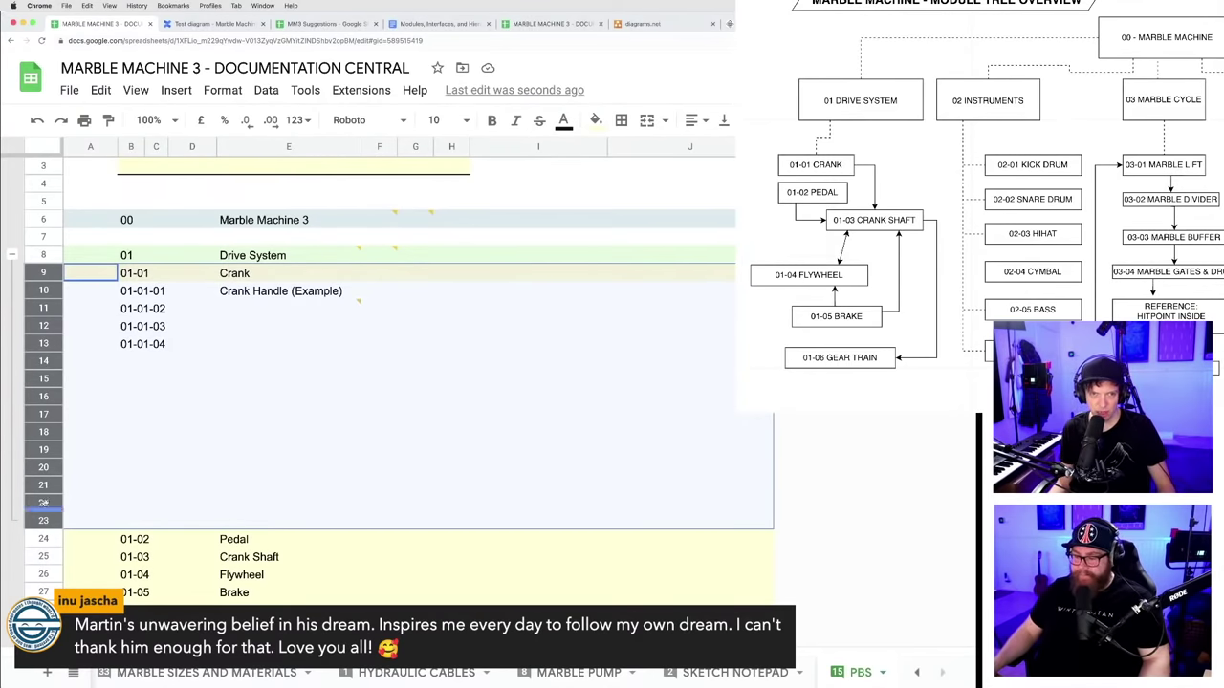
- Test collapsing and expanding the rows 9–23 group
{"action": "left_click", "coordinate": [12, 254]}
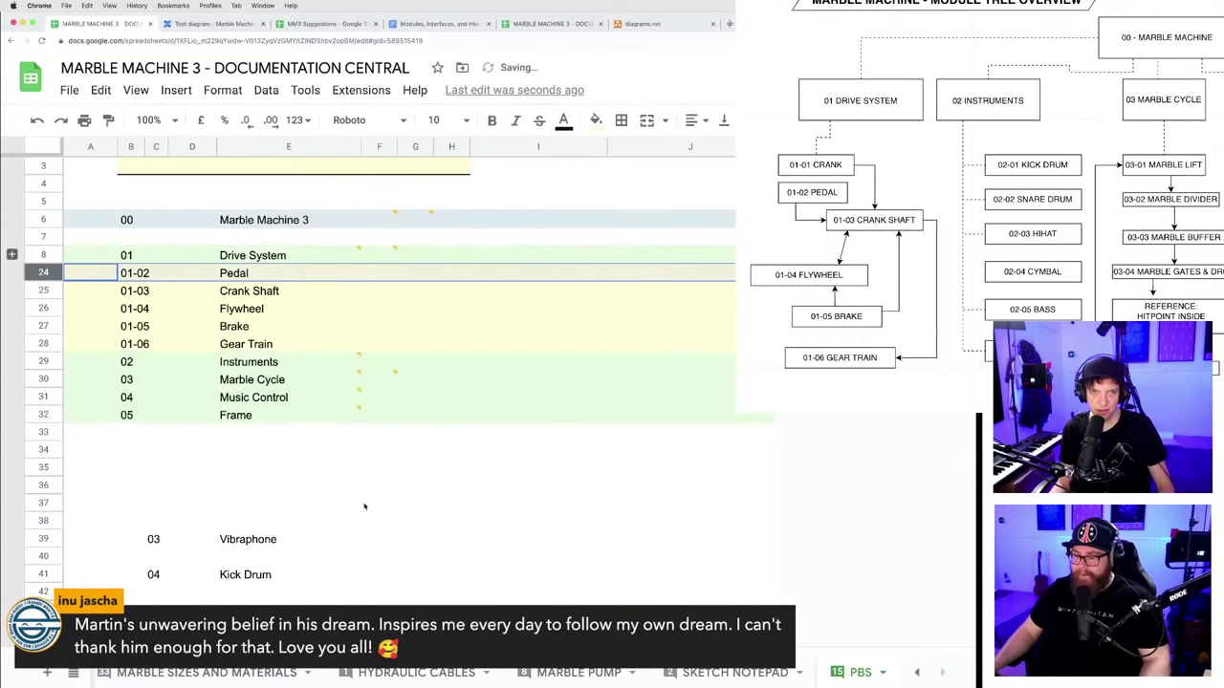
{"action": "key", "text": "super+z"}
{"action": "left_click", "coordinate": [12, 254]}
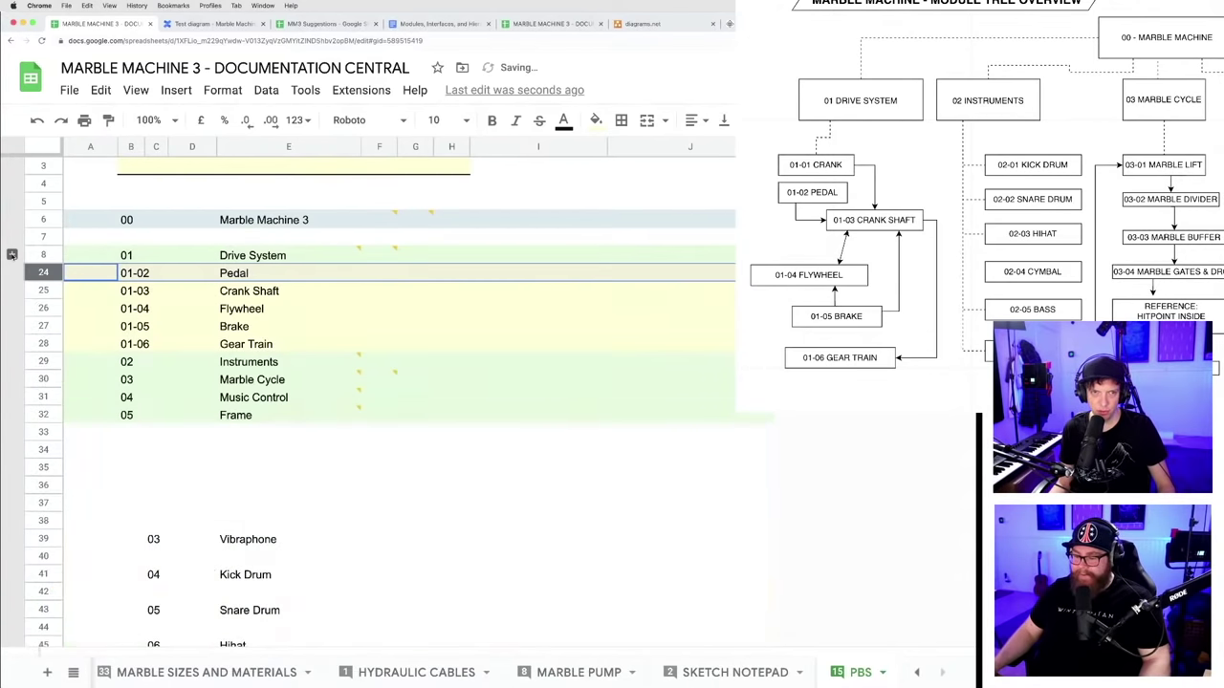
{"action": "key", "text": "super+z"}
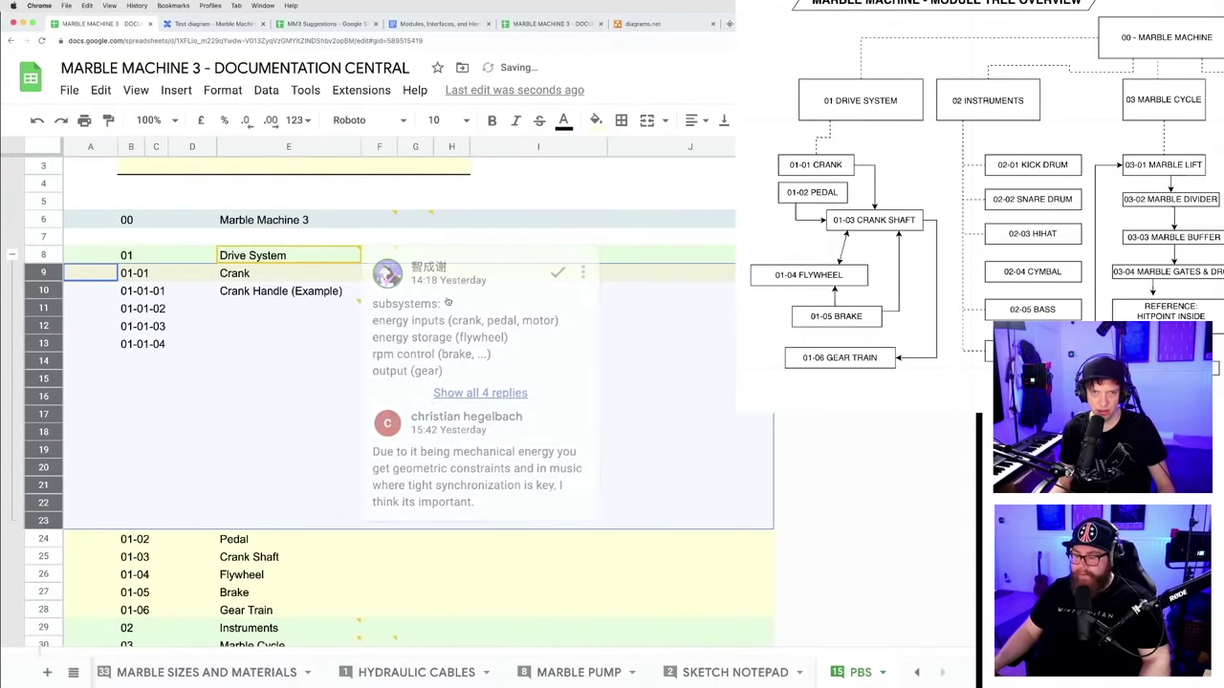
{"action": "left_click", "coordinate": [57, 255]}
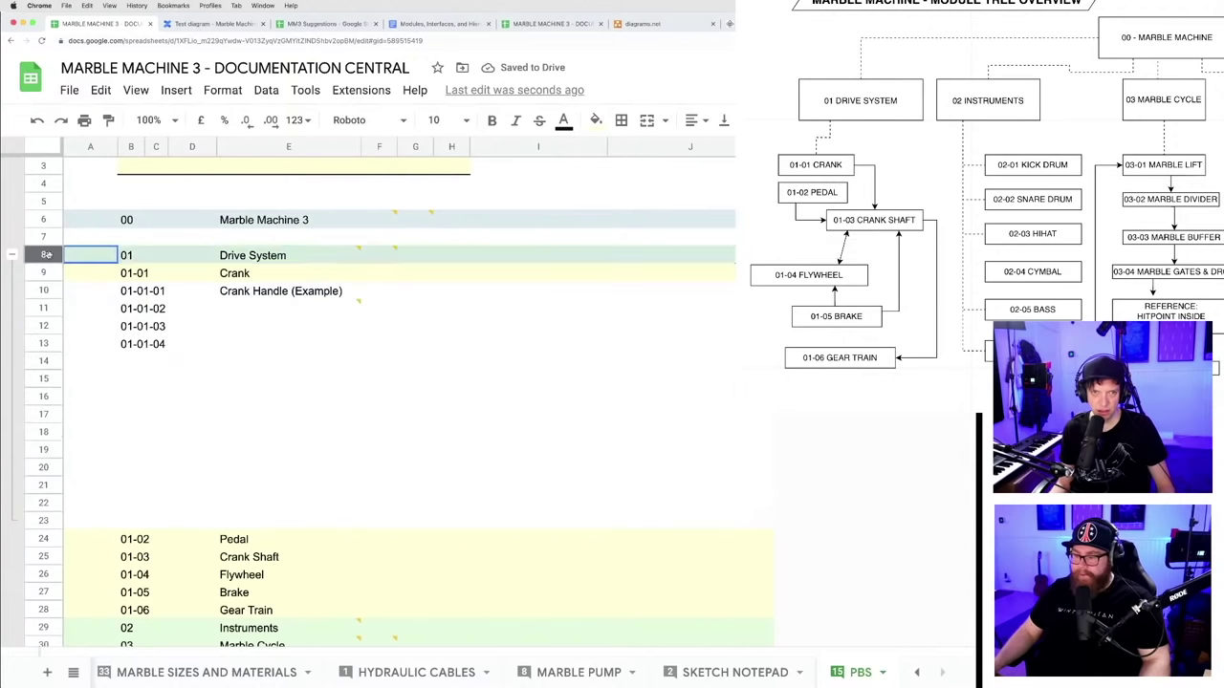
{"action": "left_click", "coordinate": [13, 254]}
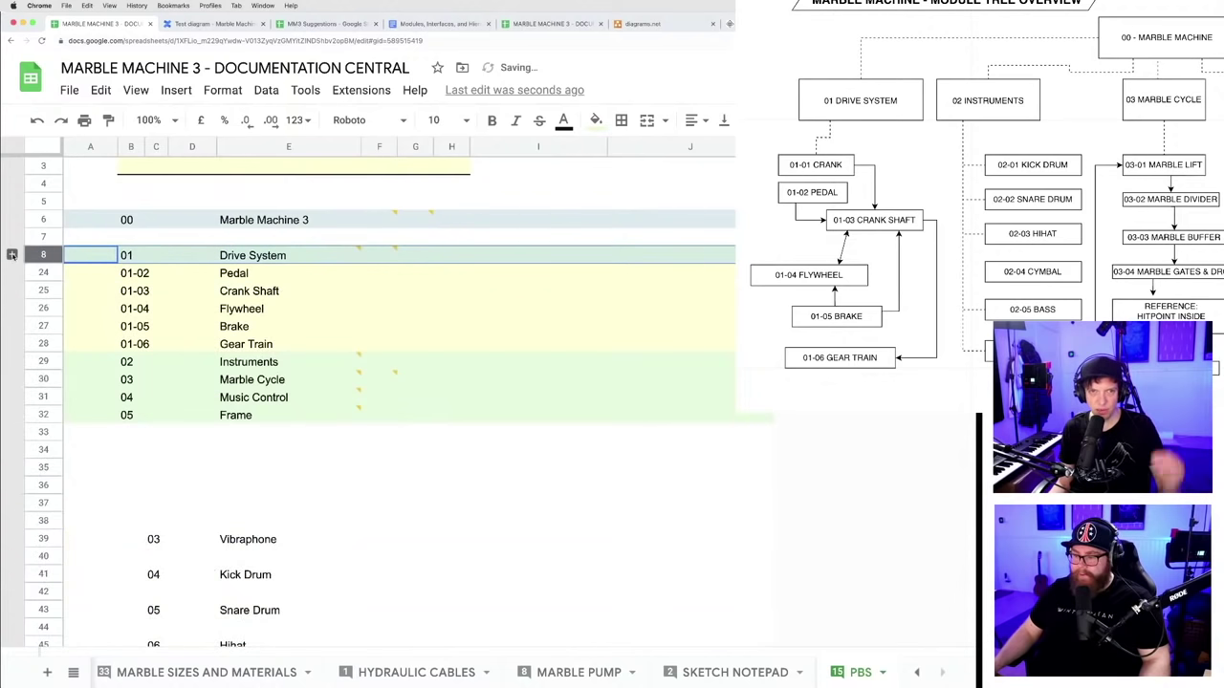
{"action": "key", "text": "super+z"}
{"action": "left_click", "coordinate": [763, 433]}
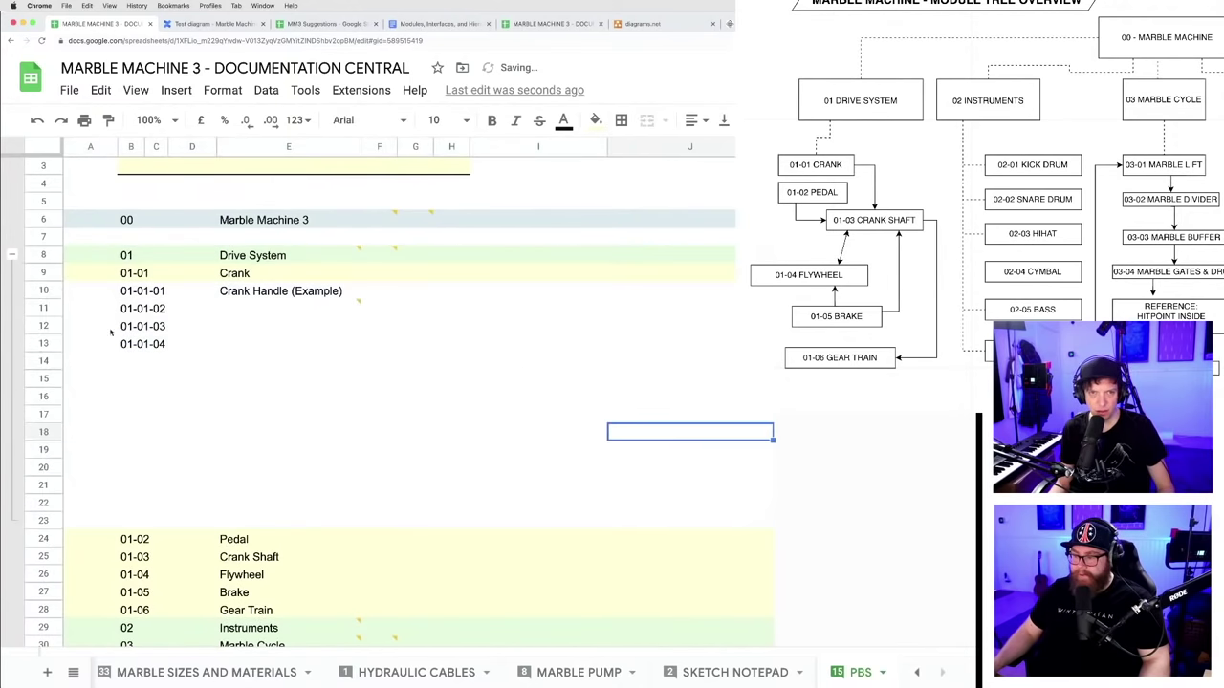
- Ungroup rows 8–23 again
{"action": "left_click", "coordinate": [43, 255]}
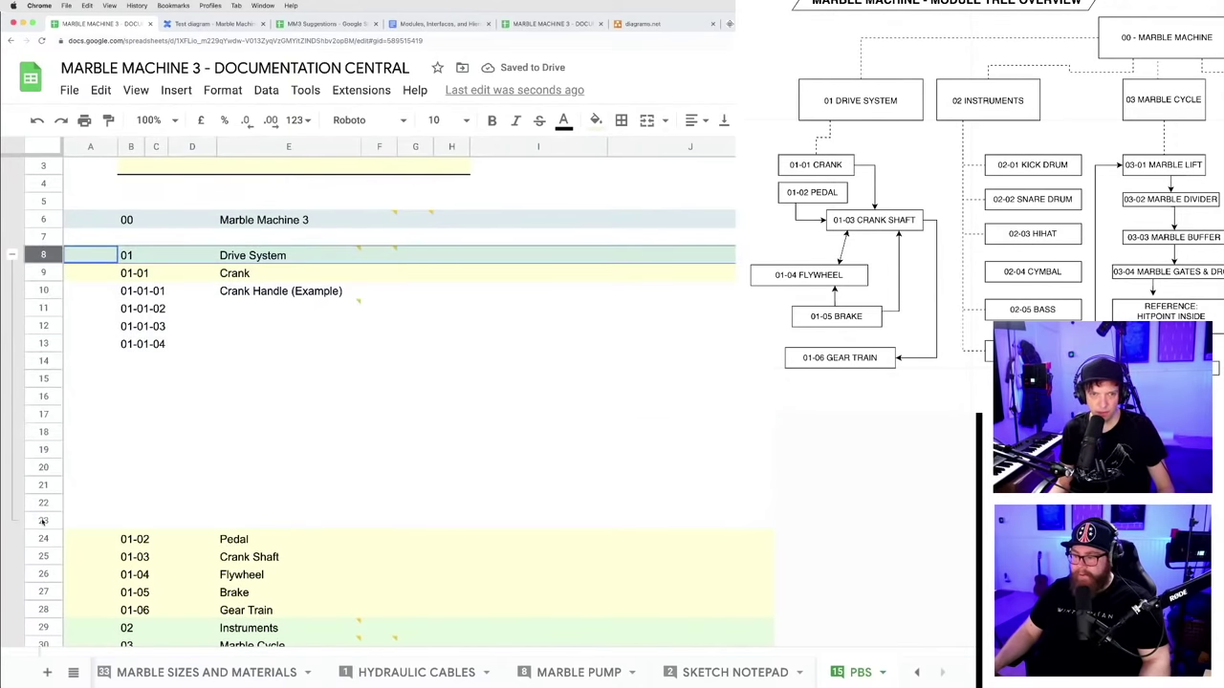
{"action": "left_click", "coordinate": [43, 519], "text": "shift"}
{"action": "right_click", "coordinate": [43, 519]}
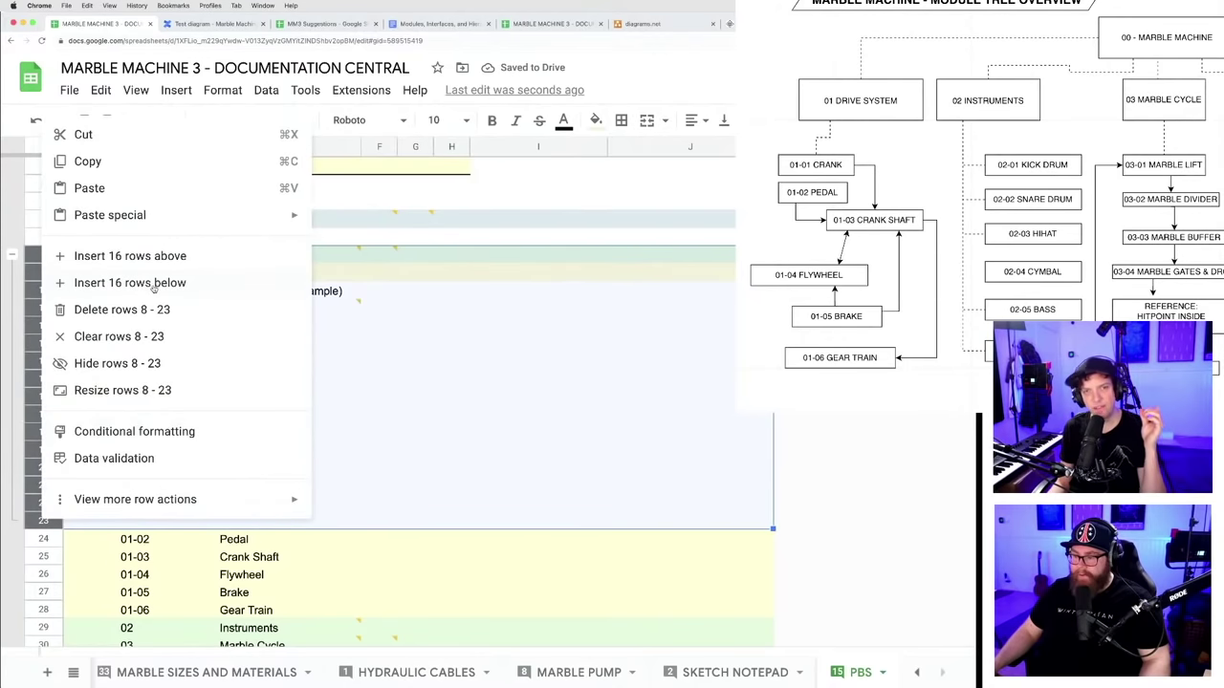
{"action": "mouse_move", "coordinate": [278, 500]}
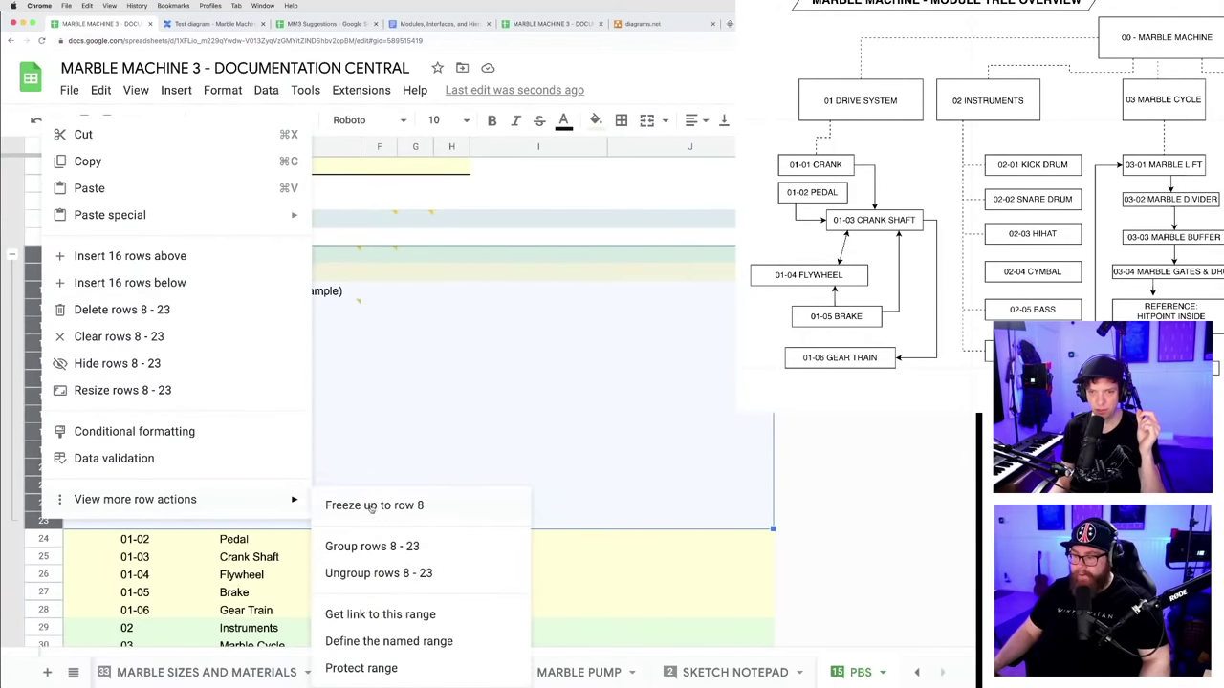
{"action": "left_click", "coordinate": [382, 574]}
{"action": "left_click", "coordinate": [660, 414]}
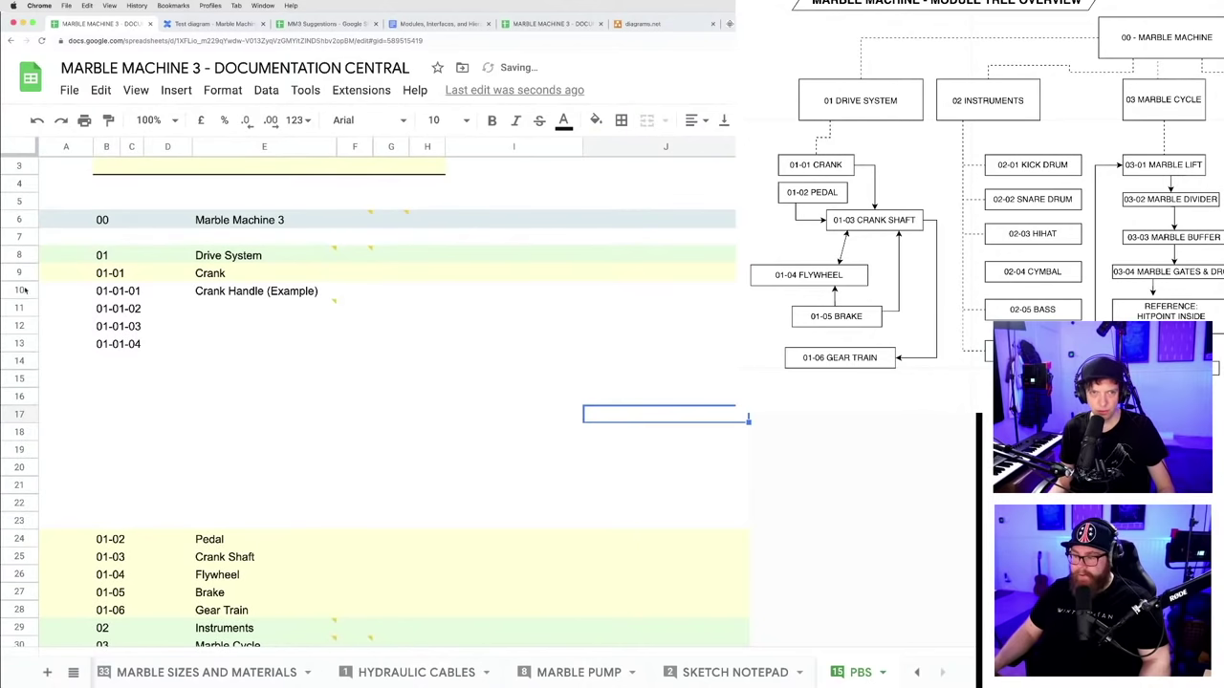
- Group rows 10–23 under the Crank row
{"action": "left_click_drag", "start_coordinate": [19, 290], "coordinate": [18, 520]}
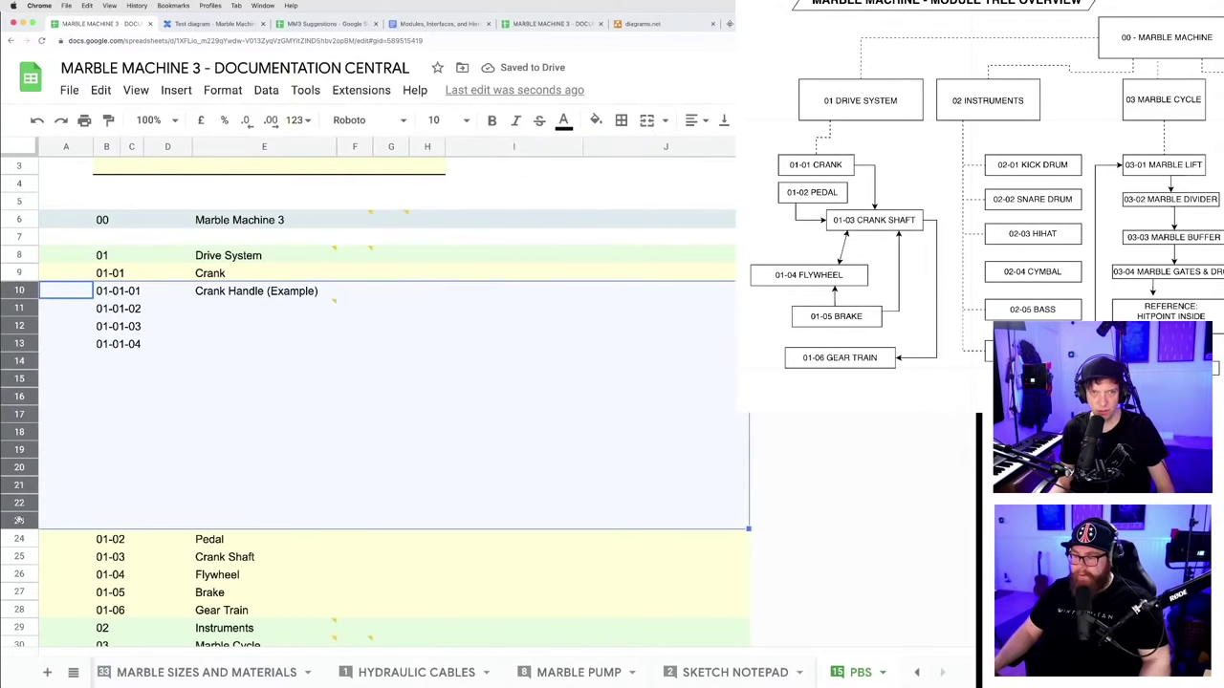
{"action": "right_click", "coordinate": [18, 519]}
{"action": "mouse_move", "coordinate": [103, 504]}
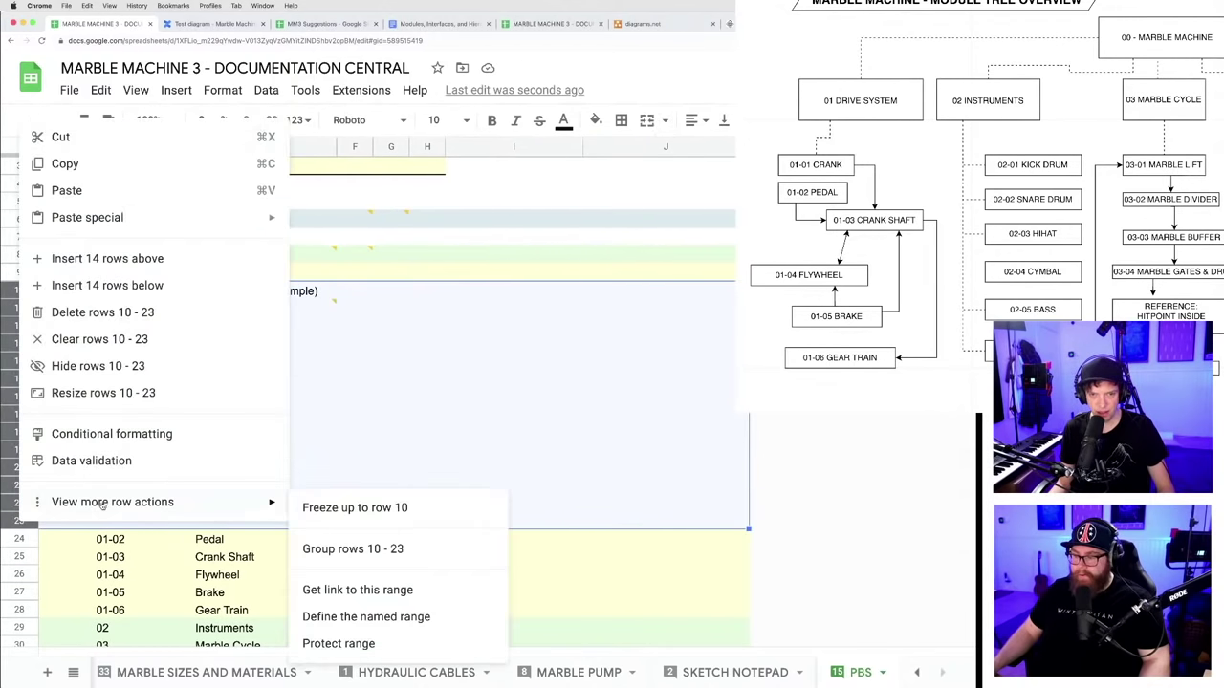
{"action": "left_click", "coordinate": [342, 550]}
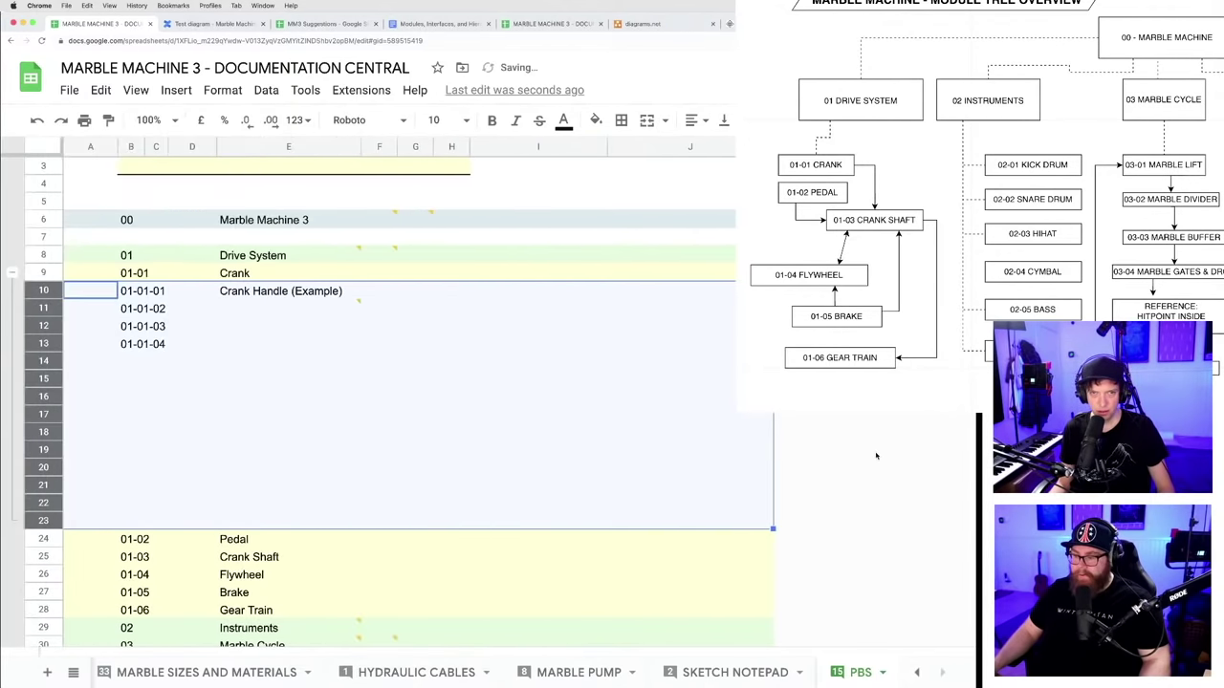
{"action": "left_click", "coordinate": [727, 449]}
- Toggle the rows 10–23 group repeatedly, leave it collapsed, and select an empty cell below
{"action": "left_click", "coordinate": [13, 274]}
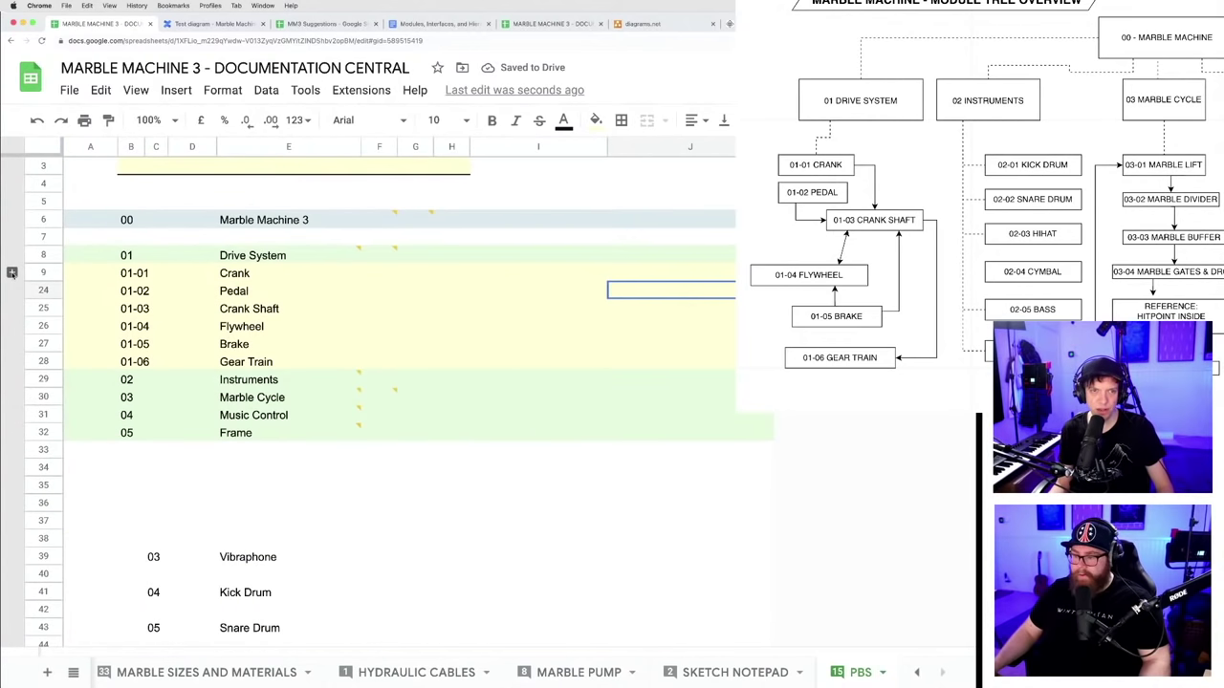
{"action": "left_click", "coordinate": [13, 274]}
{"action": "left_click", "coordinate": [12, 275]}
{"action": "left_click", "coordinate": [12, 275]}
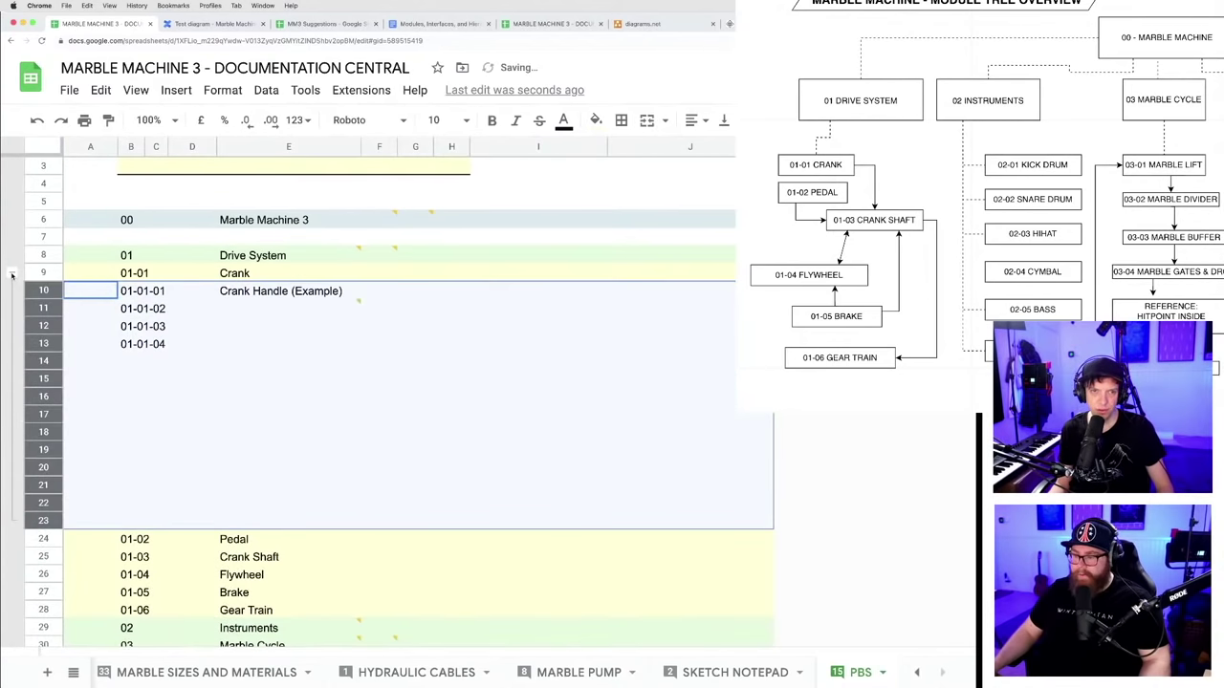
{"action": "left_click", "coordinate": [12, 274]}
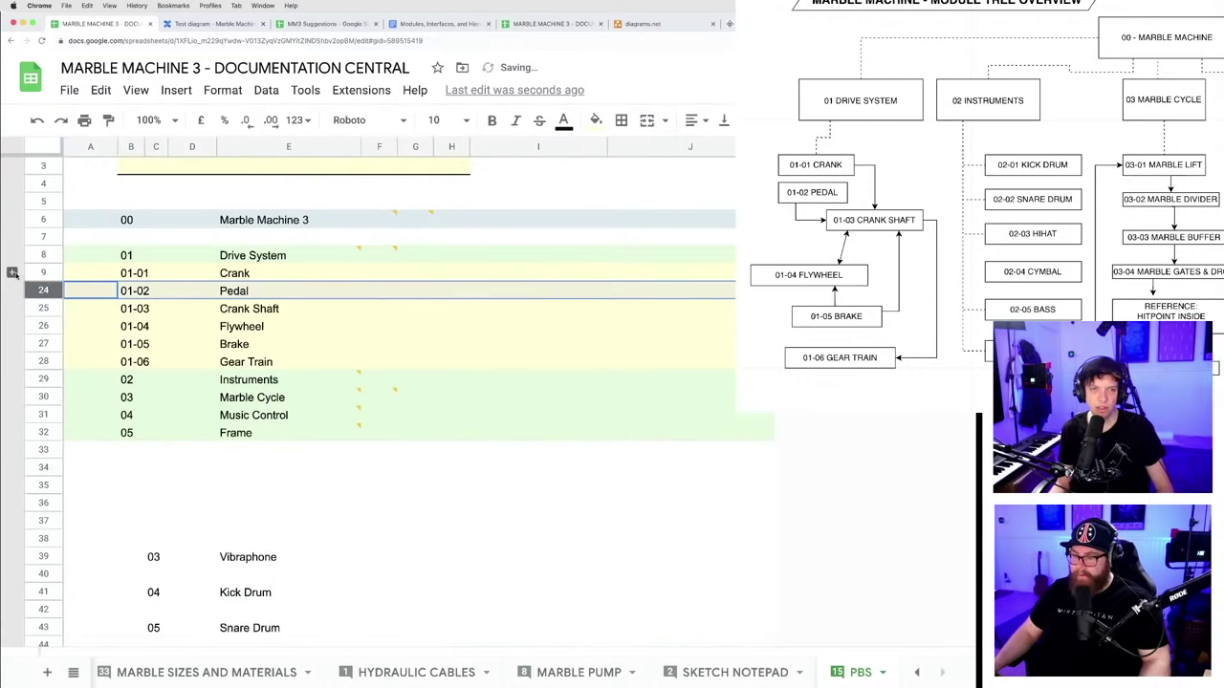
{"action": "left_click", "coordinate": [13, 274]}
{"action": "left_click", "coordinate": [13, 274]}
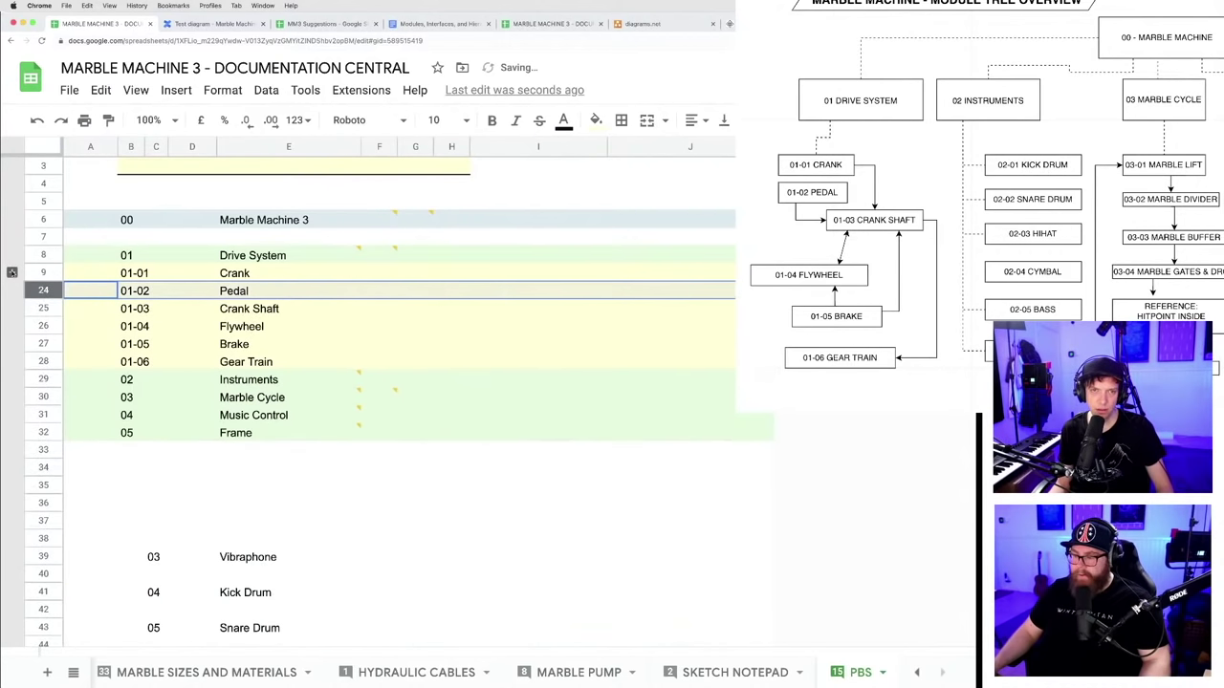
{"action": "left_click", "coordinate": [12, 275]}
{"action": "left_click", "coordinate": [12, 274]}
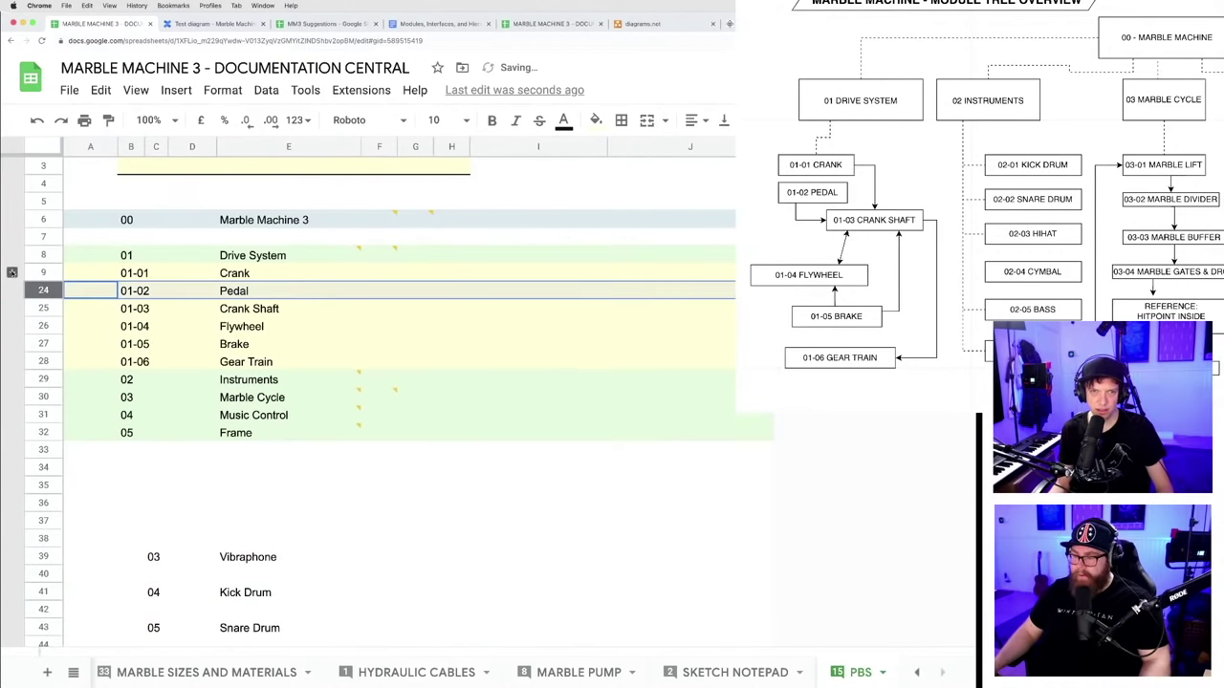
{"action": "left_click", "coordinate": [12, 274]}
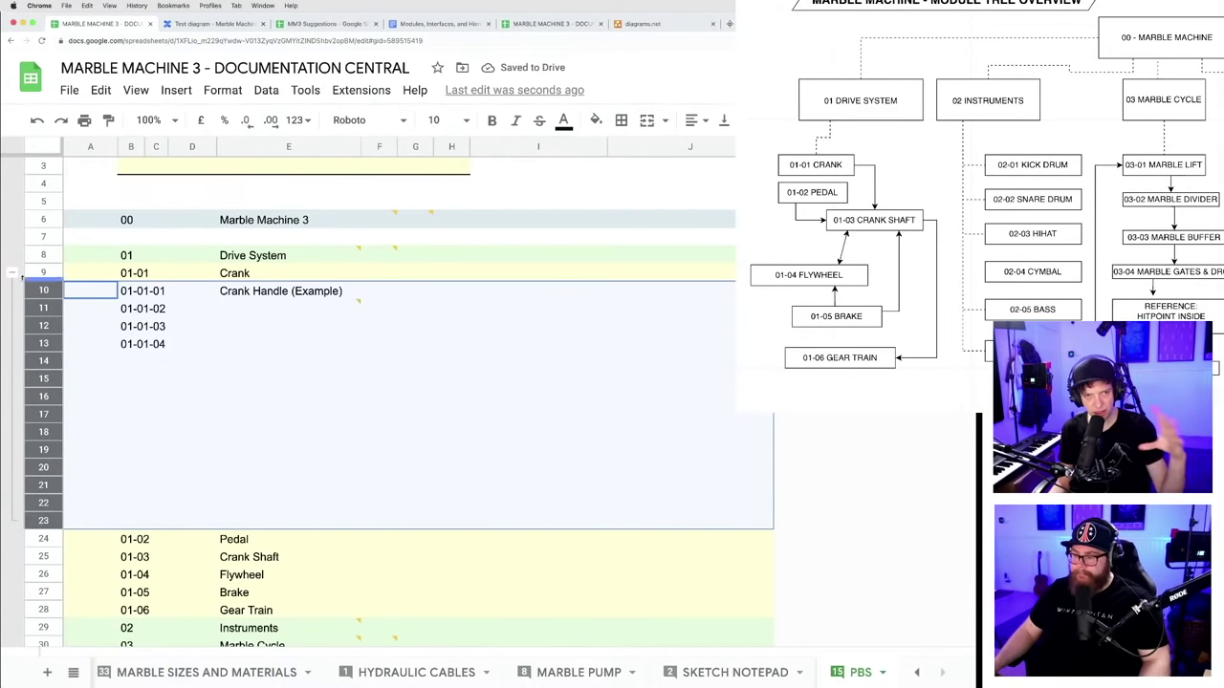
{"action": "left_click", "coordinate": [12, 274]}
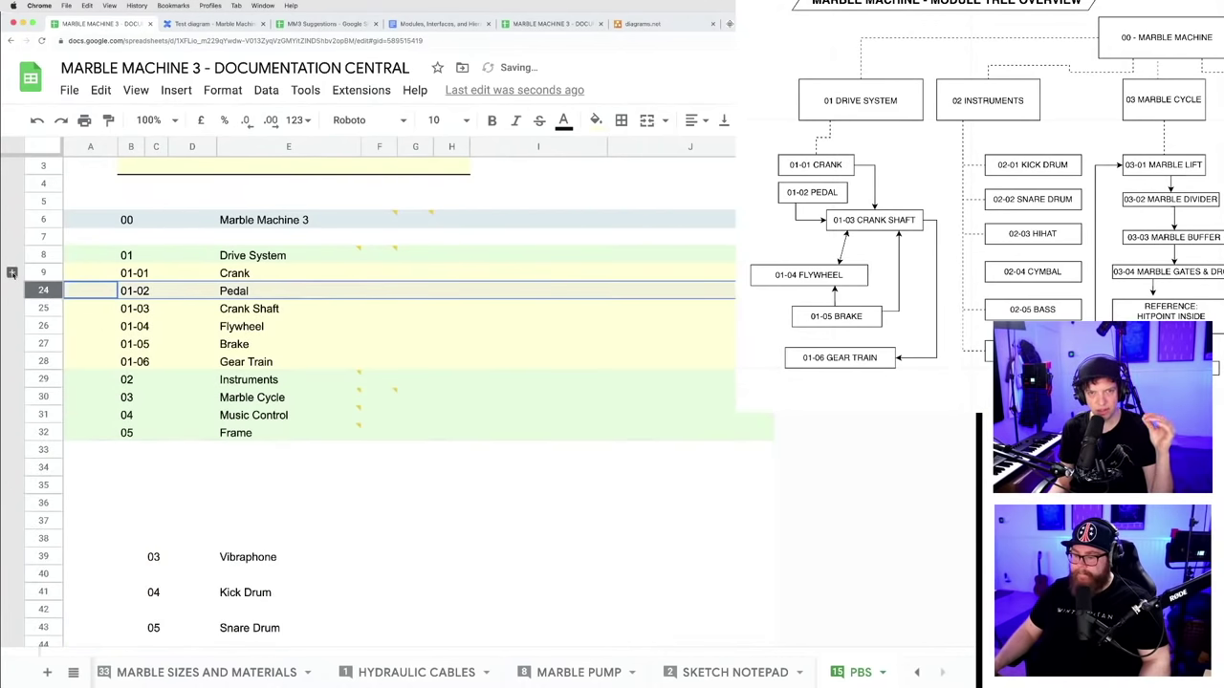
{"action": "left_click", "coordinate": [12, 274]}
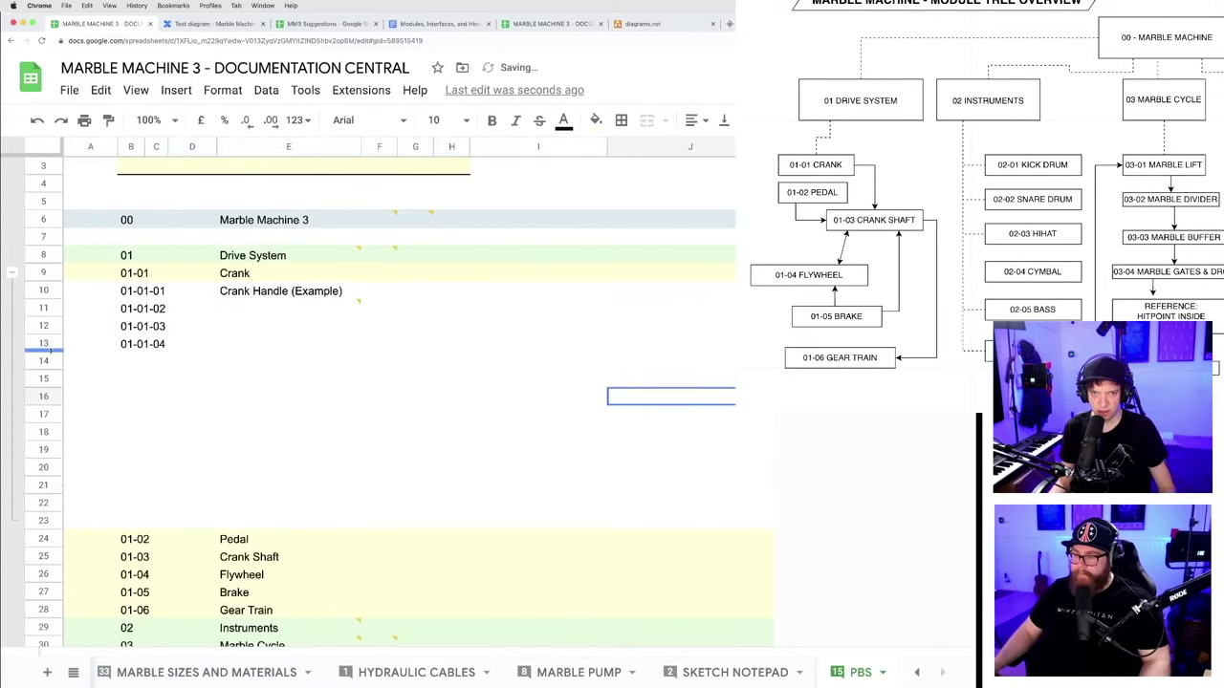
{"action": "left_click", "coordinate": [12, 274]}
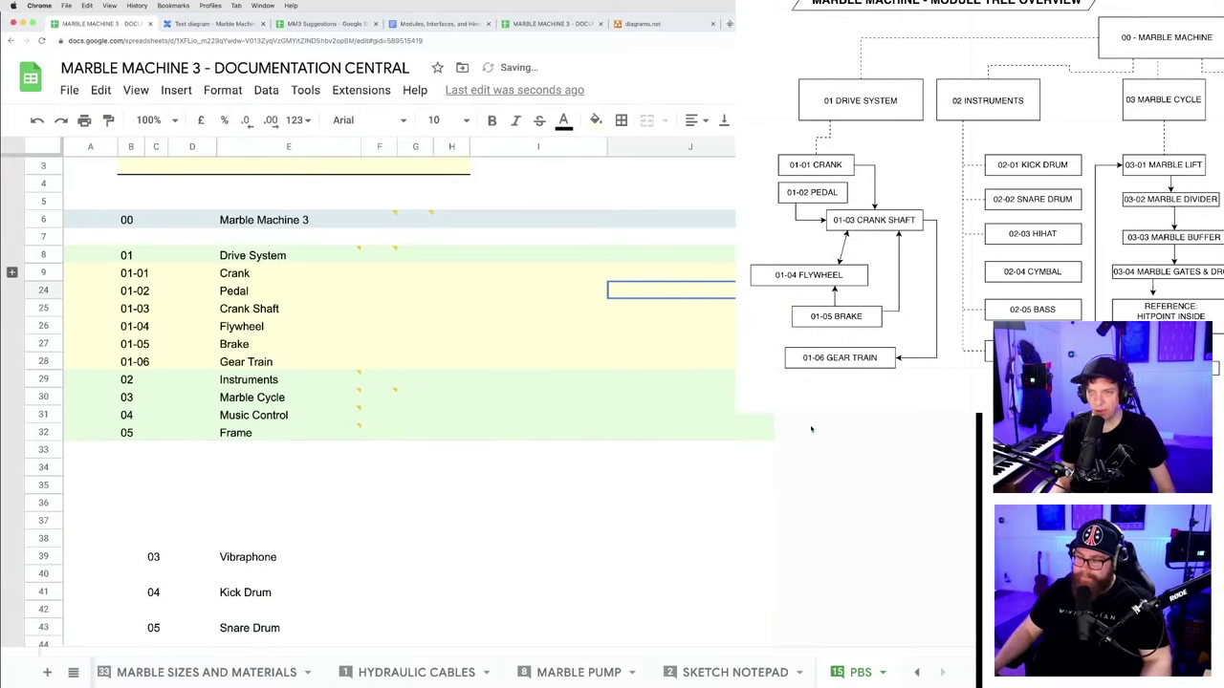
{"action": "left_click", "coordinate": [669, 415]}
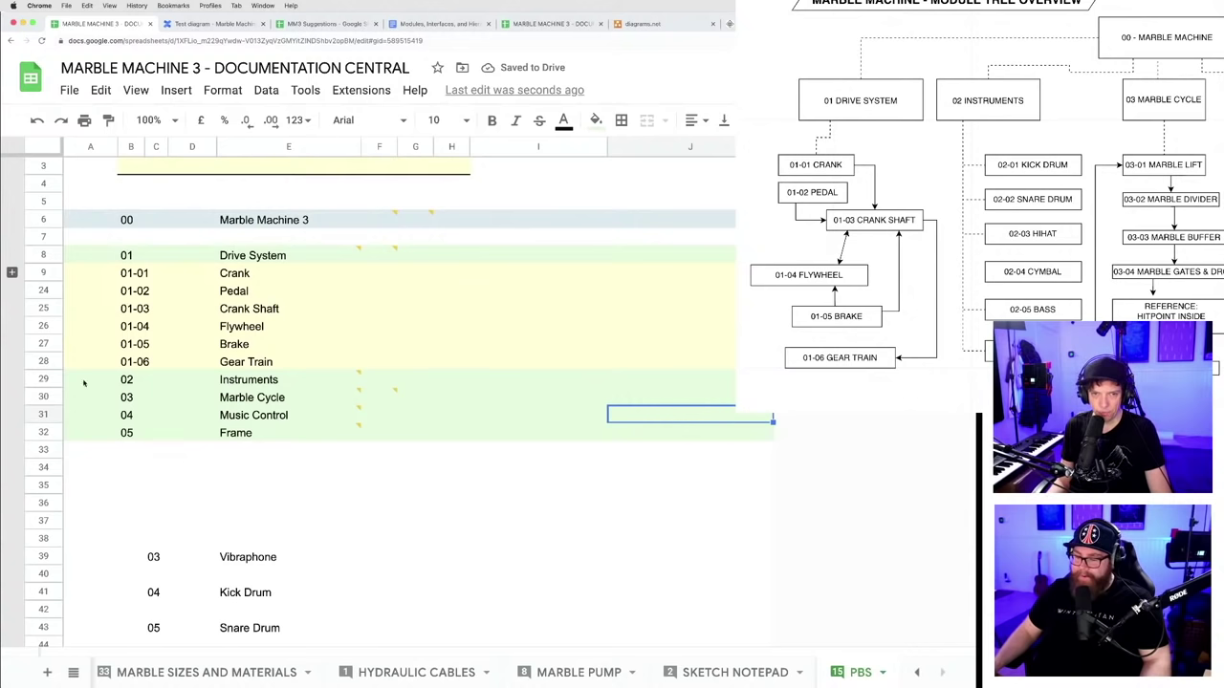
{"action": "left_click", "coordinate": [227, 486]}
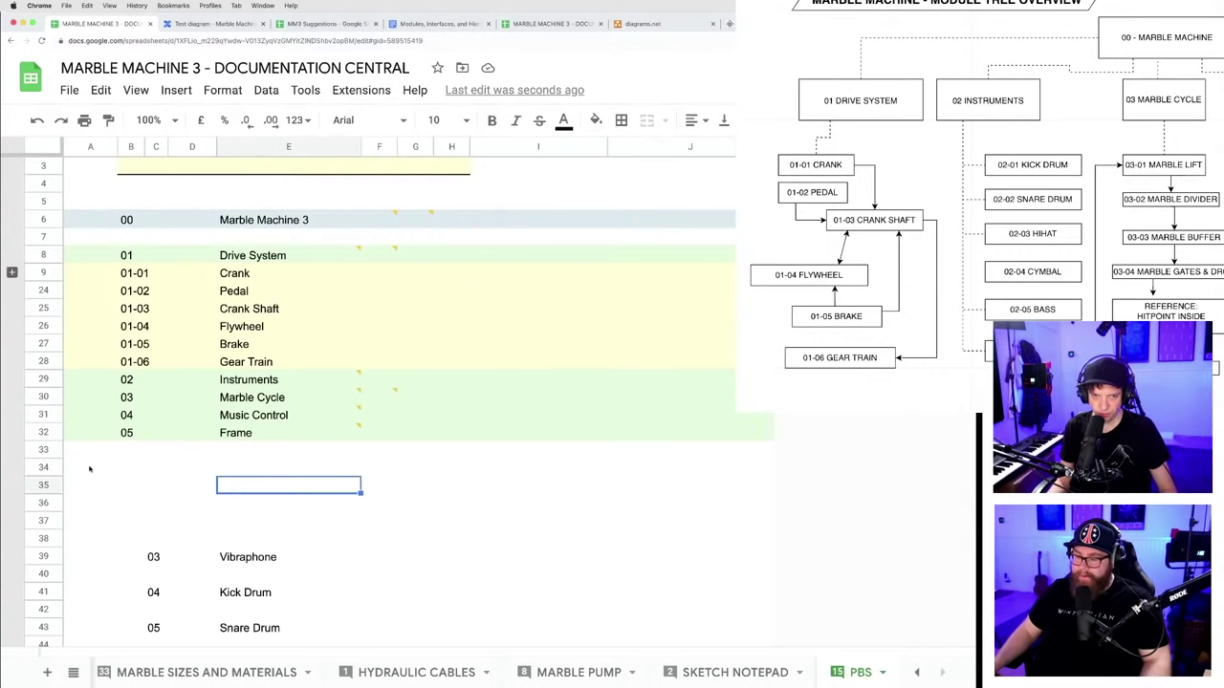
- Append 1000 more rows to the bottom of the PBS sheet
{"action": "scroll", "coordinate": [88, 469], "scroll_direction": "down", "scroll_amount": 12}
{"action": "scroll", "coordinate": [90, 278], "scroll_direction": "up", "scroll_amount": 13}
{"action": "scroll", "coordinate": [115, 369], "scroll_direction": "down", "scroll_amount": 8}
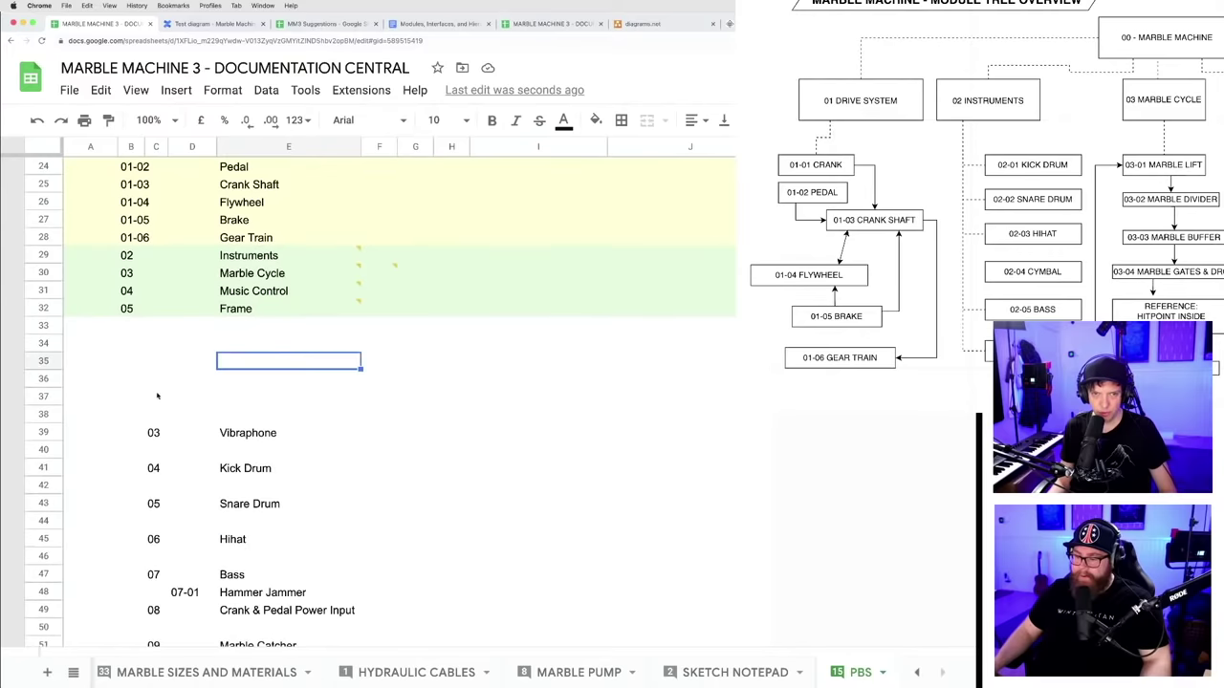
{"action": "left_click", "coordinate": [144, 434]}
{"action": "scroll", "coordinate": [257, 469], "scroll_direction": "down", "scroll_amount": 15}
{"action": "scroll", "coordinate": [273, 446], "scroll_direction": "up", "scroll_amount": 10}
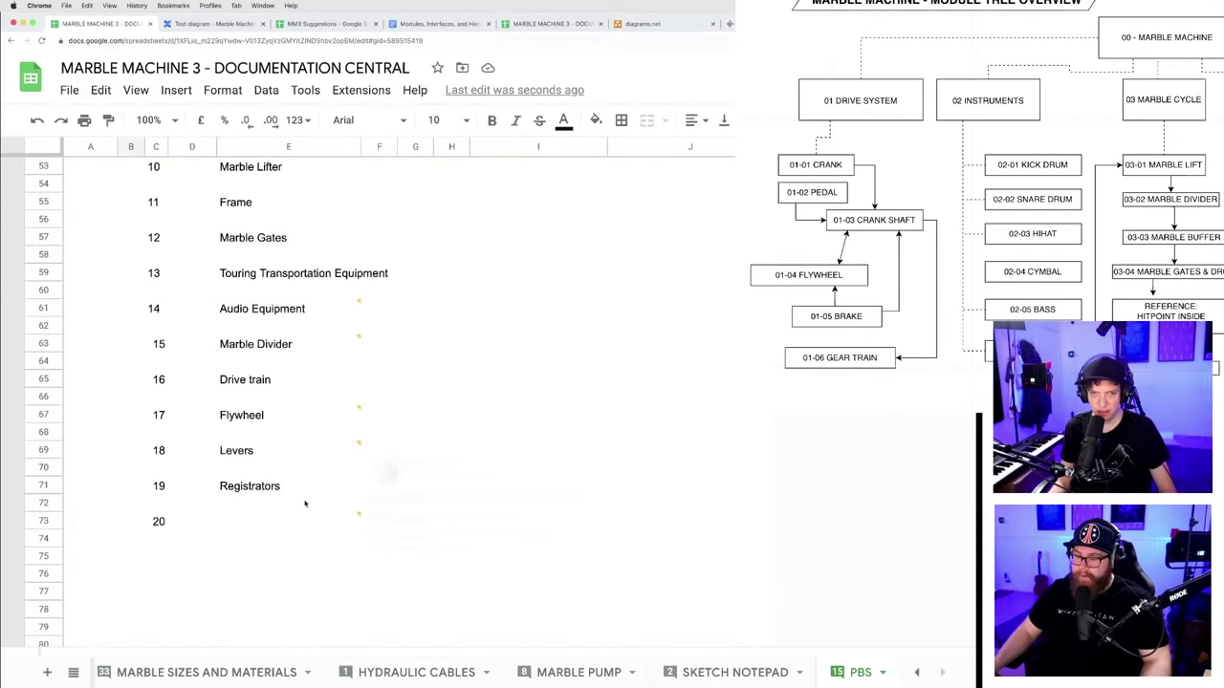
{"action": "scroll", "coordinate": [287, 497], "scroll_direction": "up", "scroll_amount": 10}
{"action": "scroll", "coordinate": [191, 507], "scroll_direction": "down", "scroll_amount": 15}
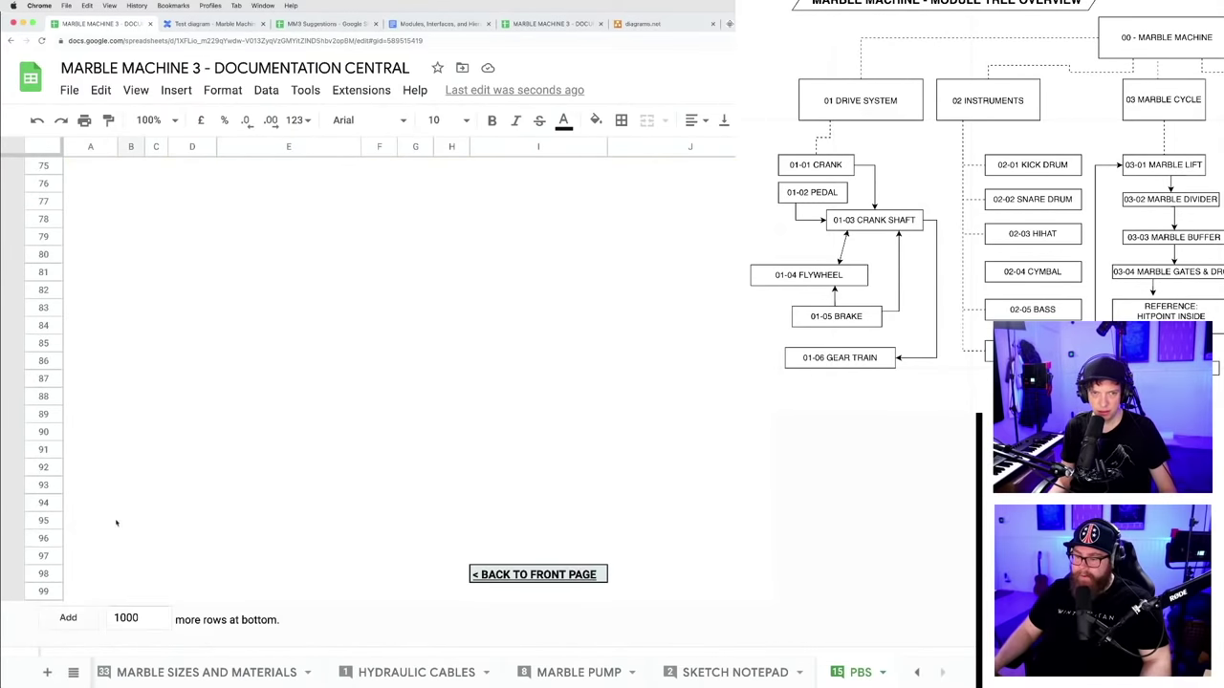
{"action": "left_click", "coordinate": [65, 619]}
- Paste the old numbered instrument list at row 449
{"action": "scroll", "coordinate": [246, 483], "scroll_direction": "up", "scroll_amount": 20}
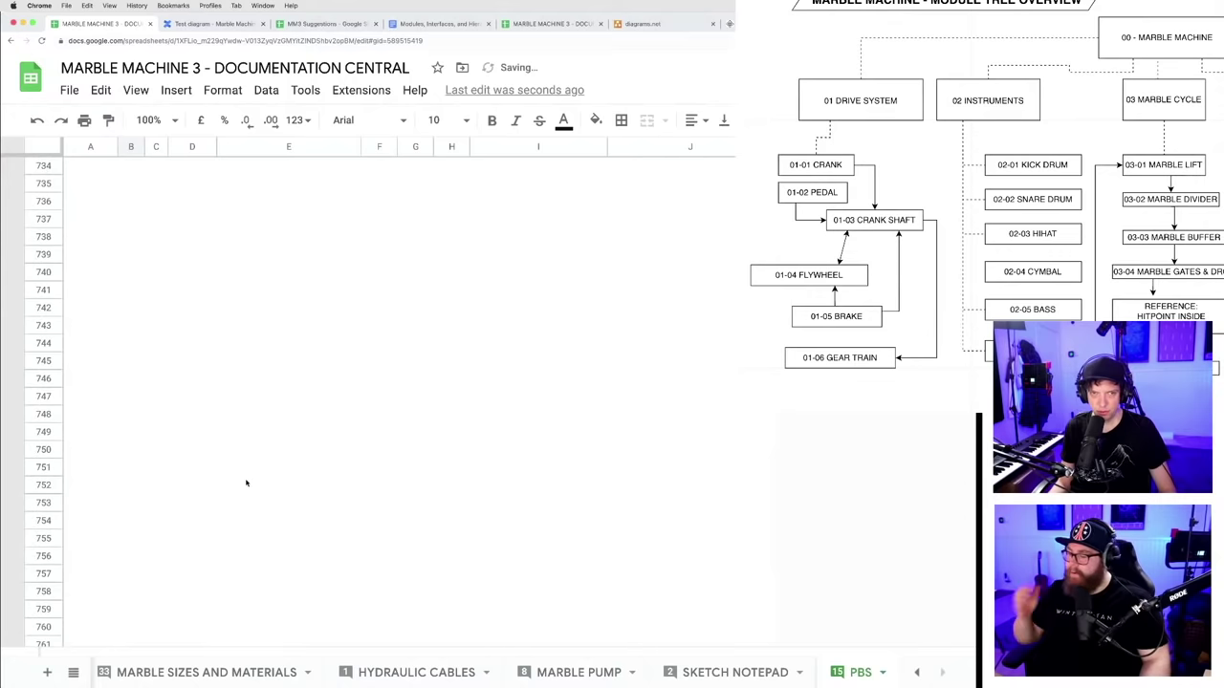
{"action": "scroll", "coordinate": [246, 483], "scroll_direction": "up", "scroll_amount": 20}
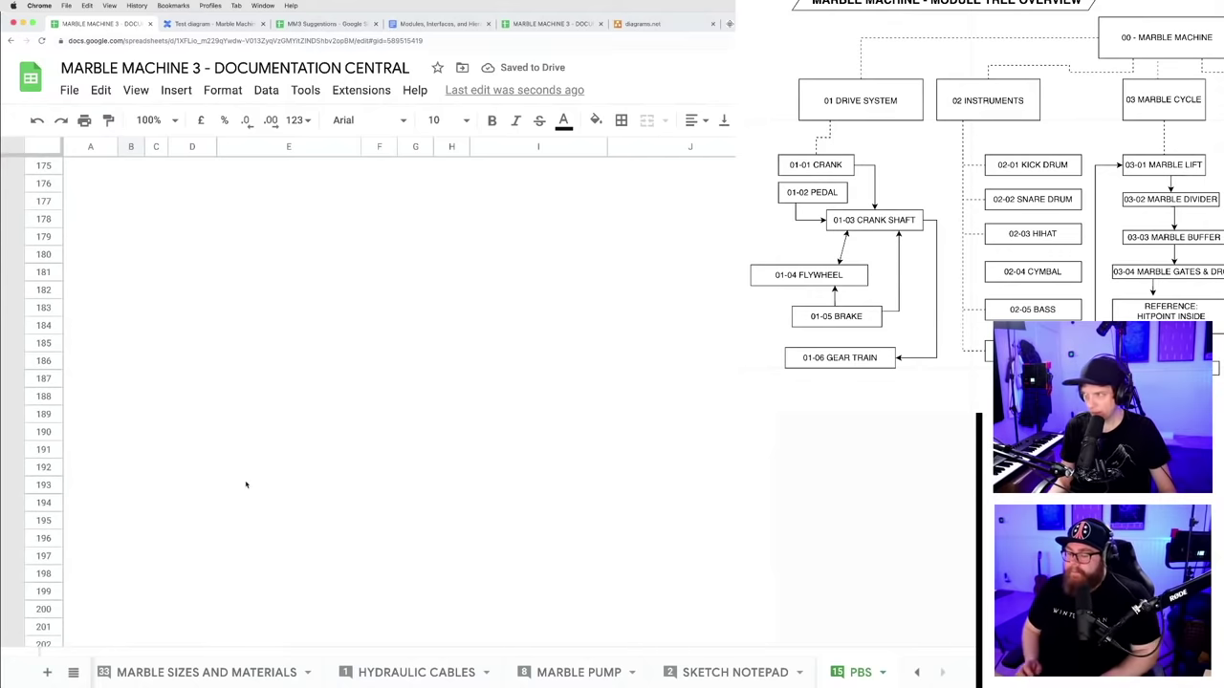
{"action": "scroll", "coordinate": [246, 485], "scroll_direction": "up", "scroll_amount": 15}
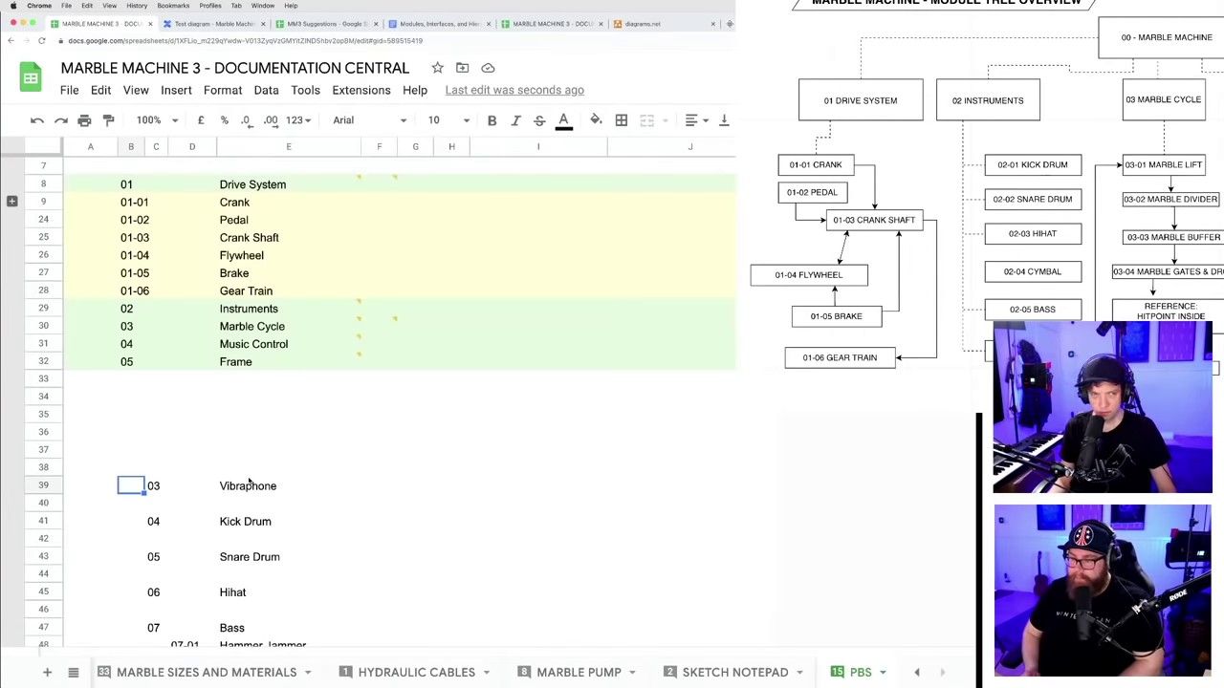
{"action": "scroll", "coordinate": [252, 481], "scroll_direction": "down", "scroll_amount": 10}
{"action": "scroll", "coordinate": [192, 411], "scroll_direction": "up", "scroll_amount": 5}
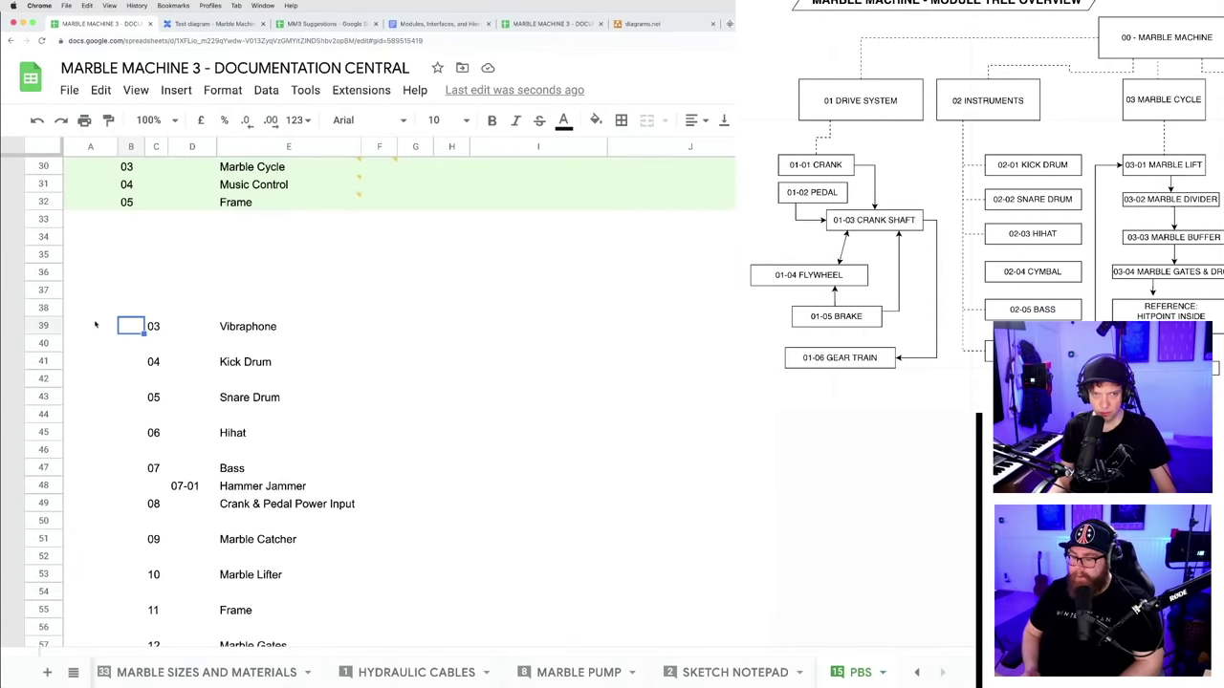
{"action": "scroll", "coordinate": [338, 434], "scroll_direction": "down", "scroll_amount": 10}
{"action": "scroll", "coordinate": [339, 409], "scroll_direction": "up", "scroll_amount": 5}
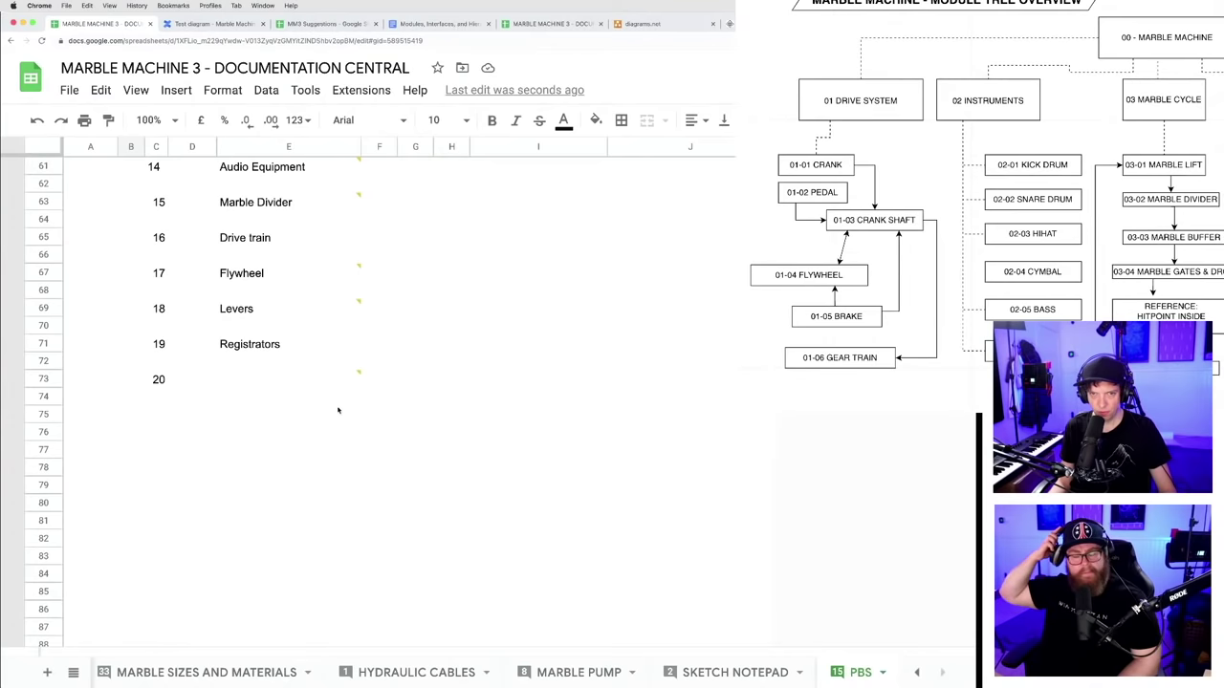
{"action": "scroll", "coordinate": [404, 421], "scroll_direction": "down", "scroll_amount": 8}
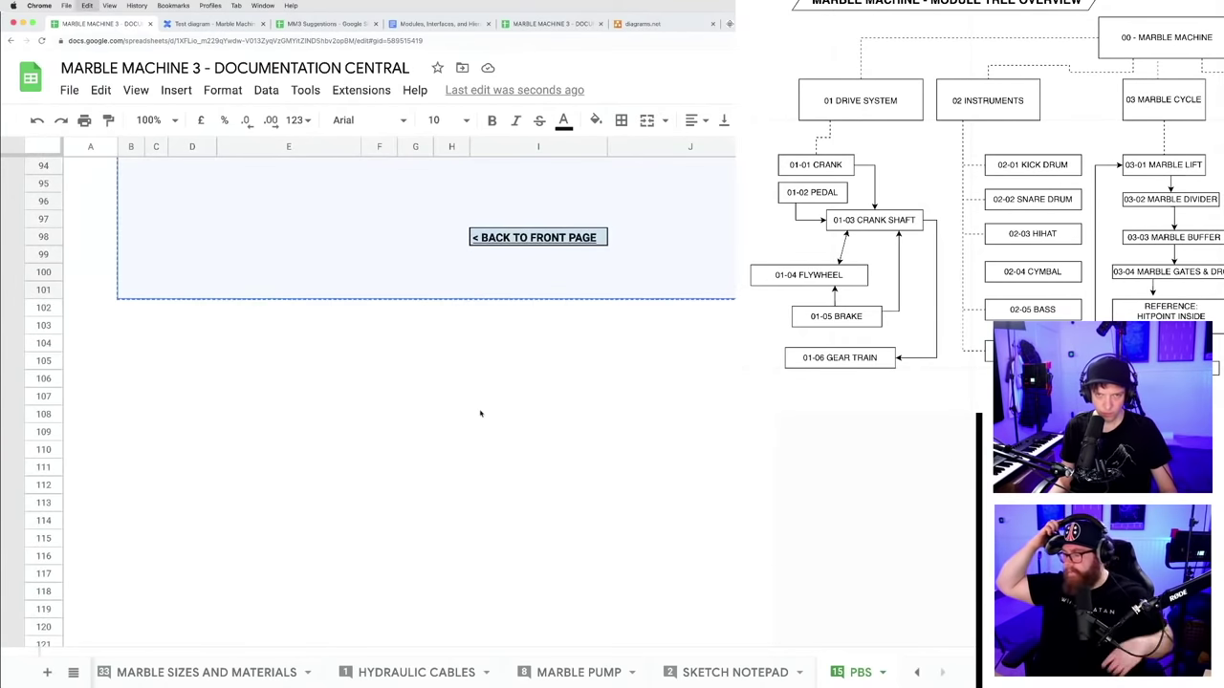
{"action": "scroll", "coordinate": [481, 415], "scroll_direction": "down", "scroll_amount": 20}
{"action": "scroll", "coordinate": [287, 439], "scroll_direction": "down", "scroll_amount": 10}
{"action": "left_click", "coordinate": [156, 415]}
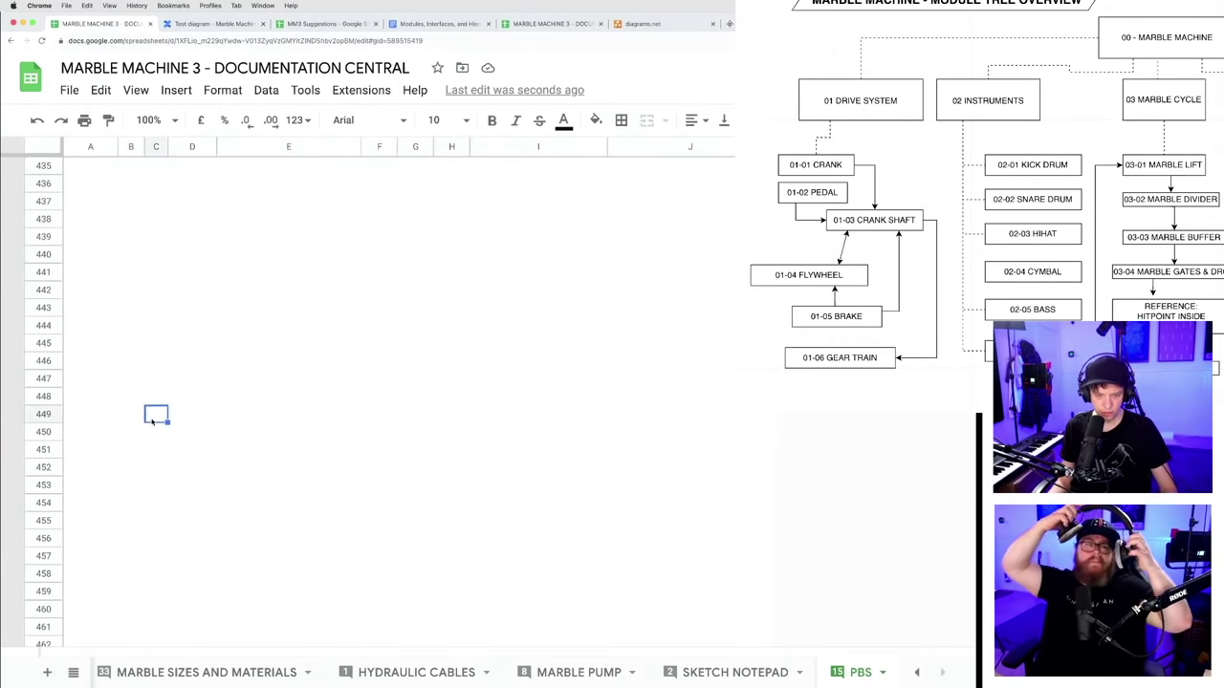
{"action": "key", "text": "super+v"}
- Select blank row 34 beneath the Frame row
{"action": "scroll", "coordinate": [239, 500], "scroll_direction": "up", "scroll_amount": 20}
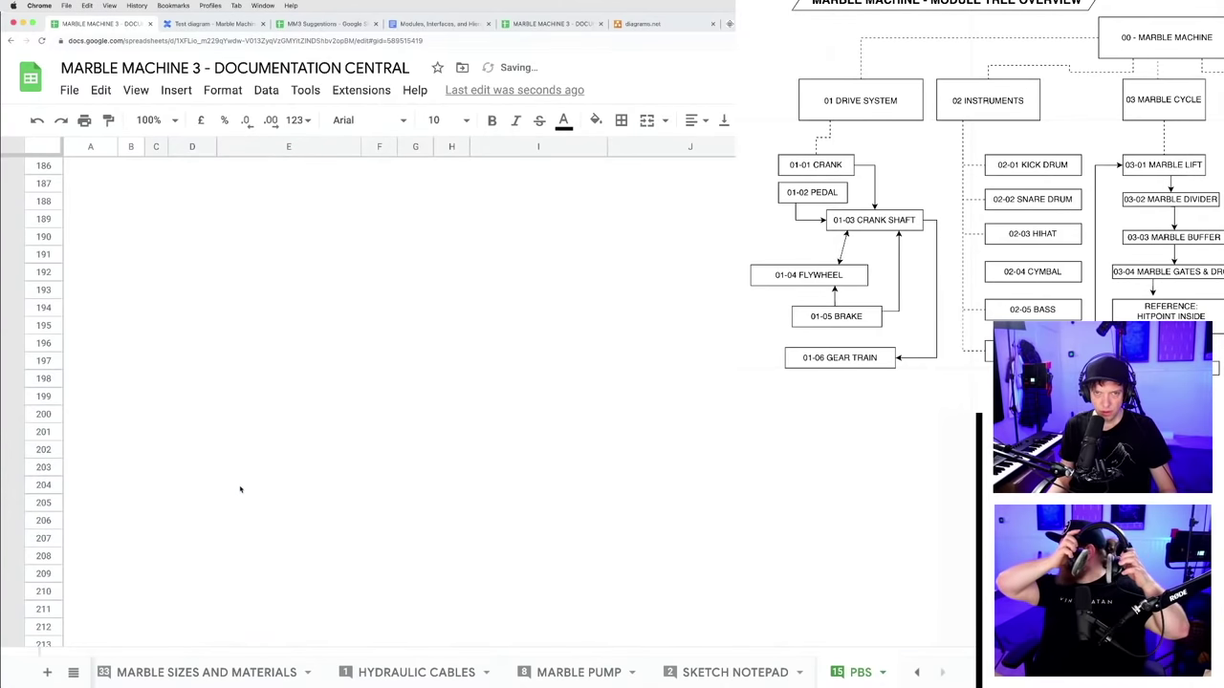
{"action": "scroll", "coordinate": [239, 481], "scroll_direction": "down", "scroll_amount": 1}
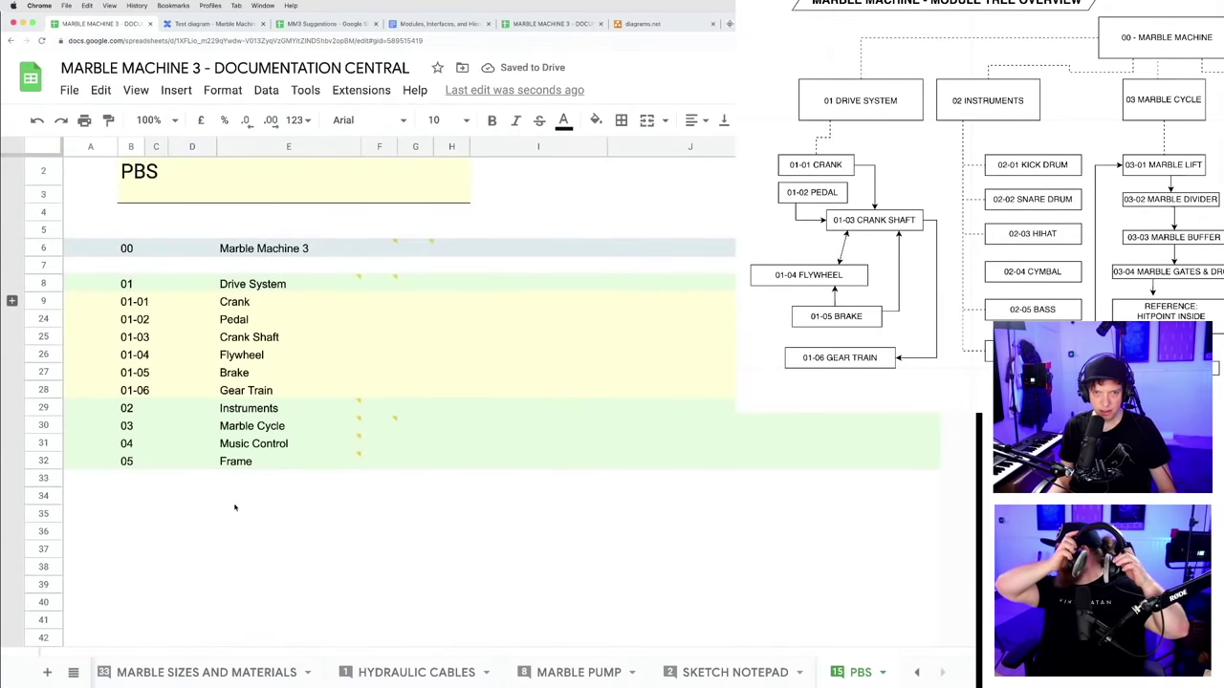
{"action": "left_click", "coordinate": [238, 510]}
{"action": "left_click", "coordinate": [44, 498]}
{"action": "scroll", "coordinate": [111, 525], "scroll_direction": "down", "scroll_amount": 3}
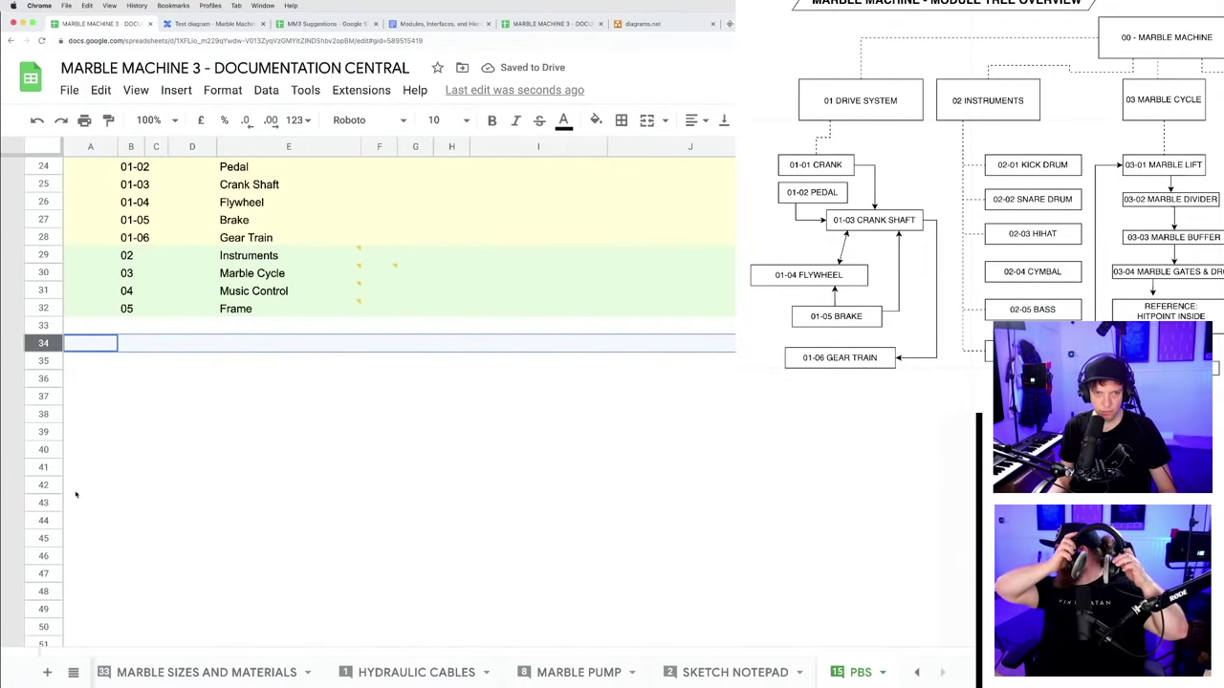
- Move blank rows 34–43 up under Instruments, above 03 Marble Cycle
{"action": "left_click", "coordinate": [43, 502], "text": "shift"}
{"action": "left_click_drag", "start_coordinate": [45, 345], "coordinate": [46, 272]}
{"action": "left_click", "coordinate": [231, 539]}
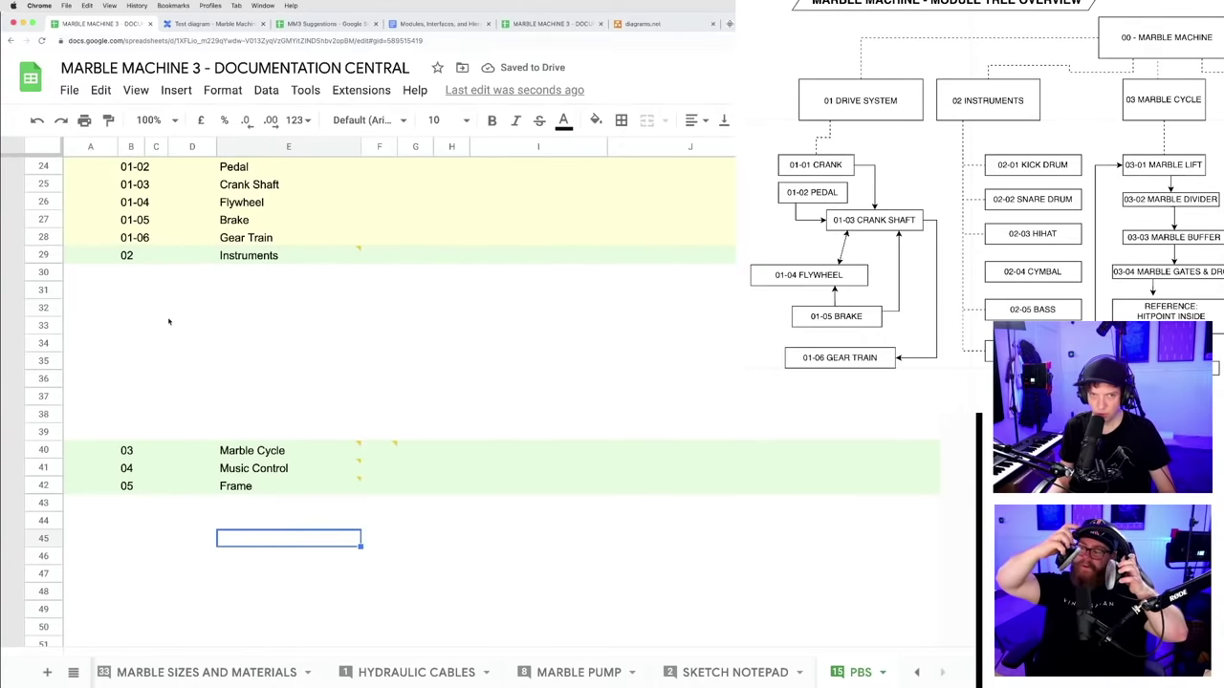
- Enter 02-01 and 02-02 and fill the numbering down to 02-06
{"action": "left_click", "coordinate": [131, 275]}
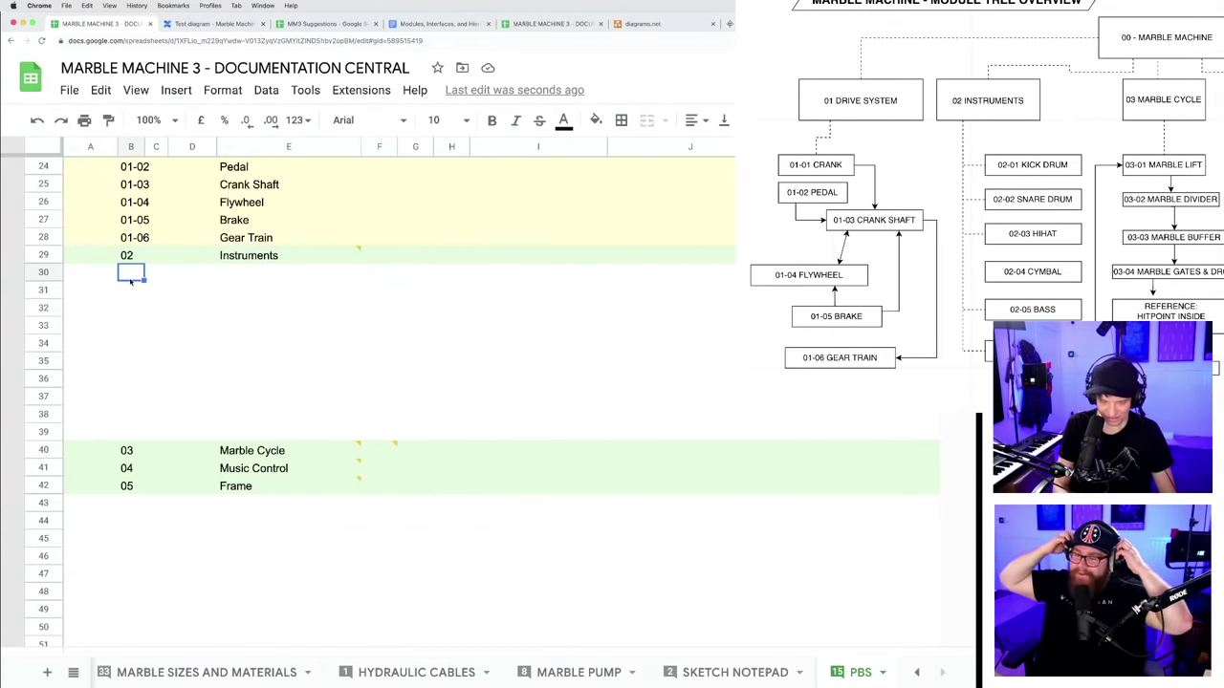
{"action": "type", "text": "02-01"}
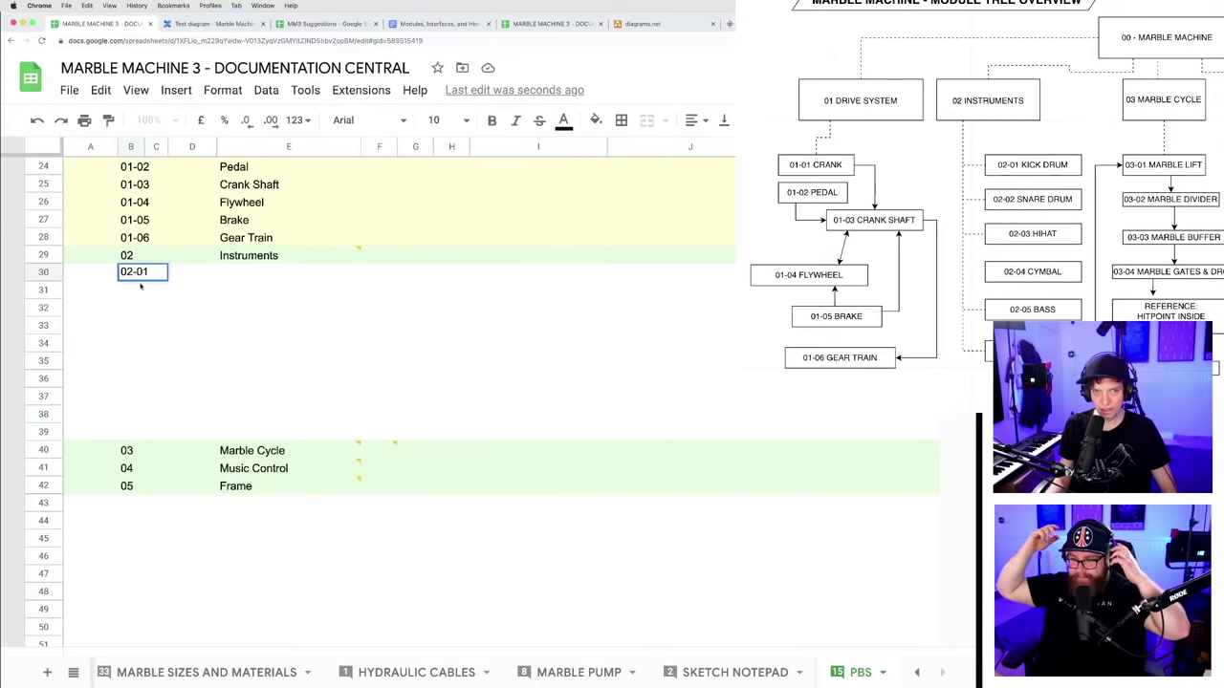
{"action": "key", "text": "Return"}
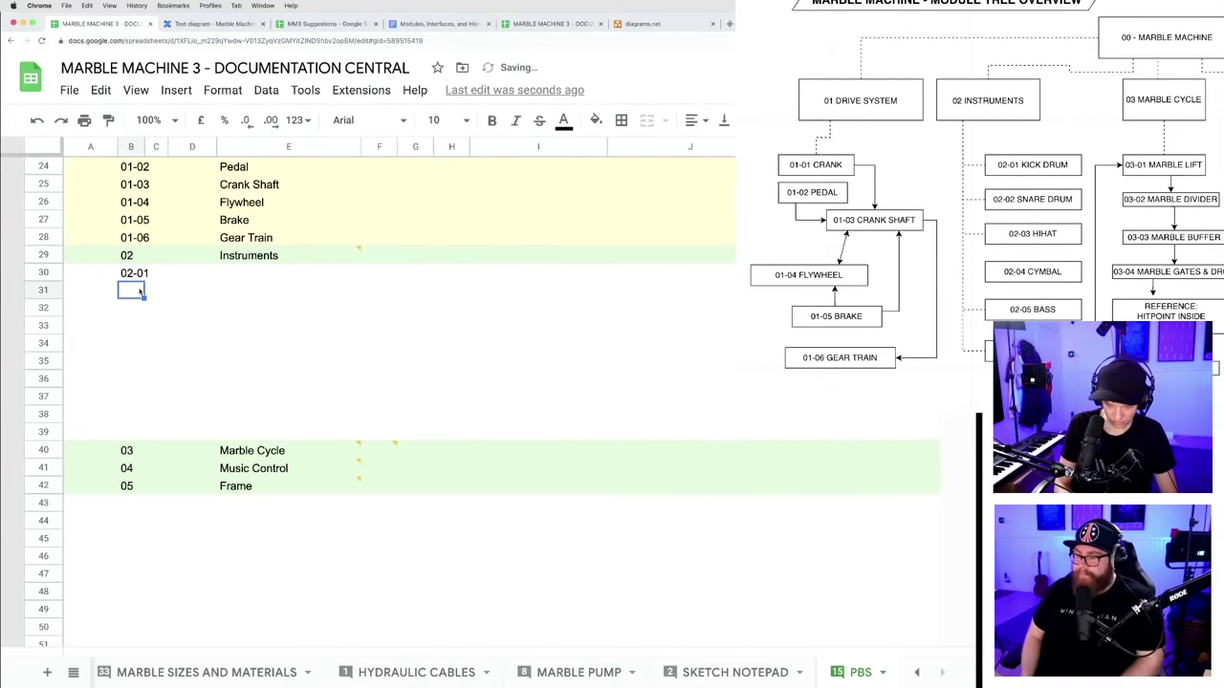
{"action": "type", "text": "02-02"}
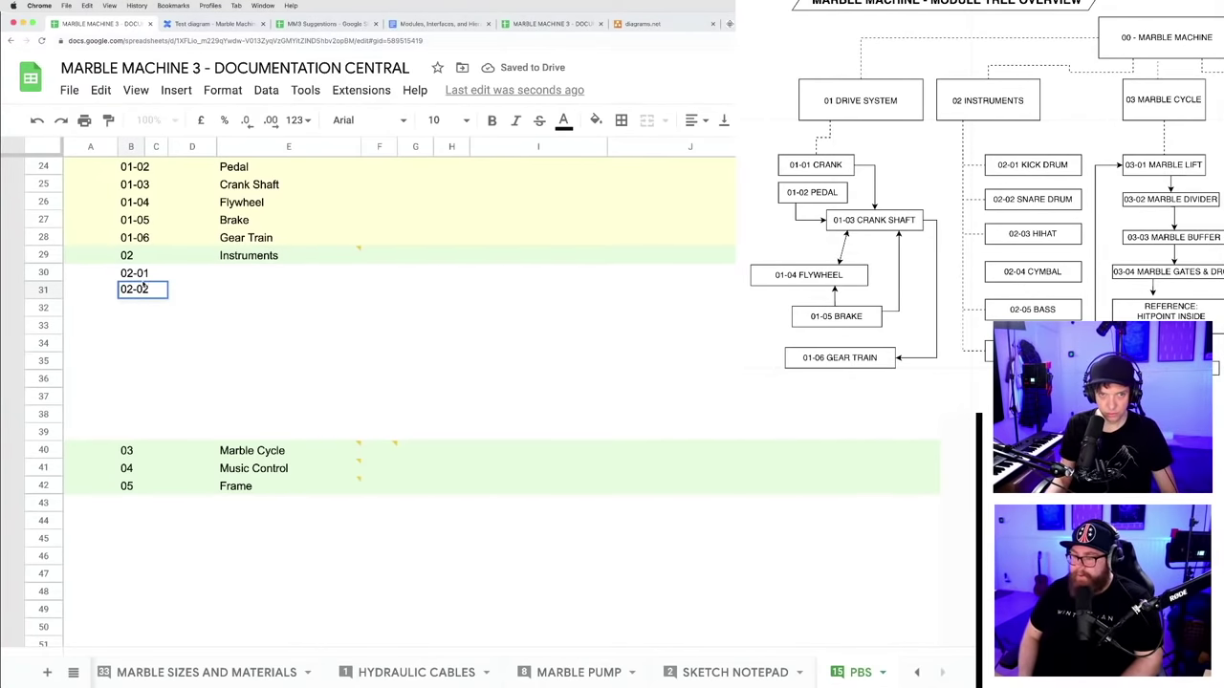
{"action": "left_click_drag", "start_coordinate": [138, 275], "coordinate": [150, 369]}
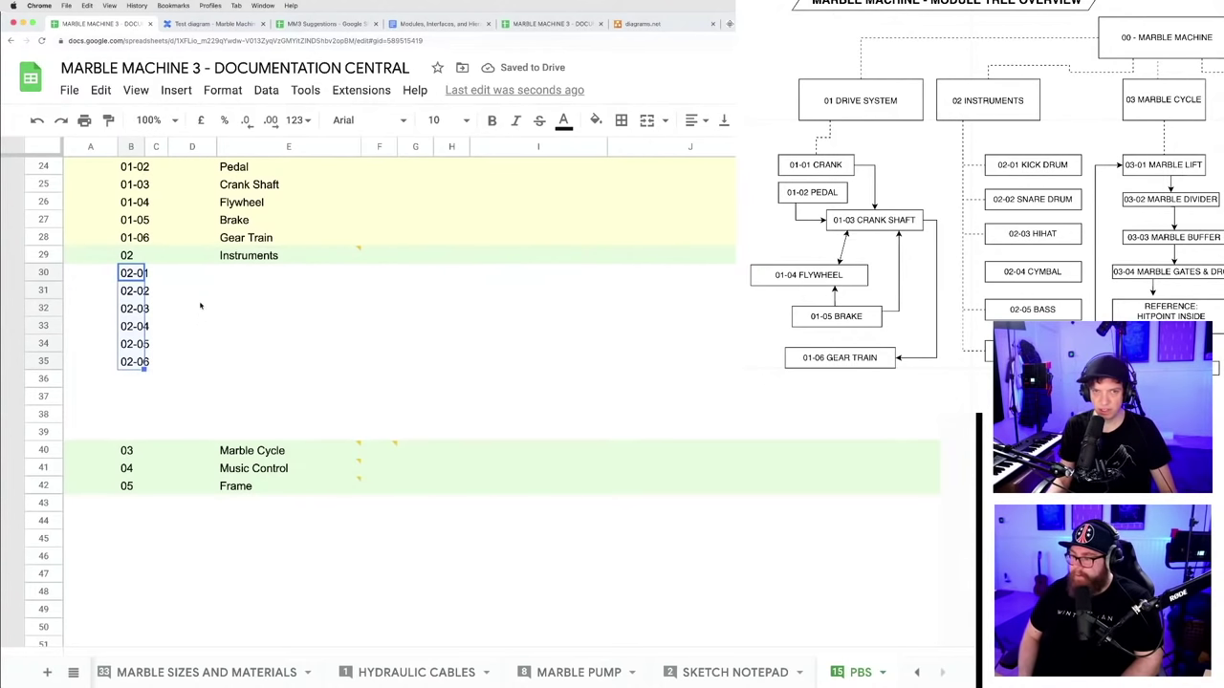
- Name items 02-01 to 02-04 Kick, Snare, Hihat and Cymbal
{"action": "left_click", "coordinate": [230, 275]}
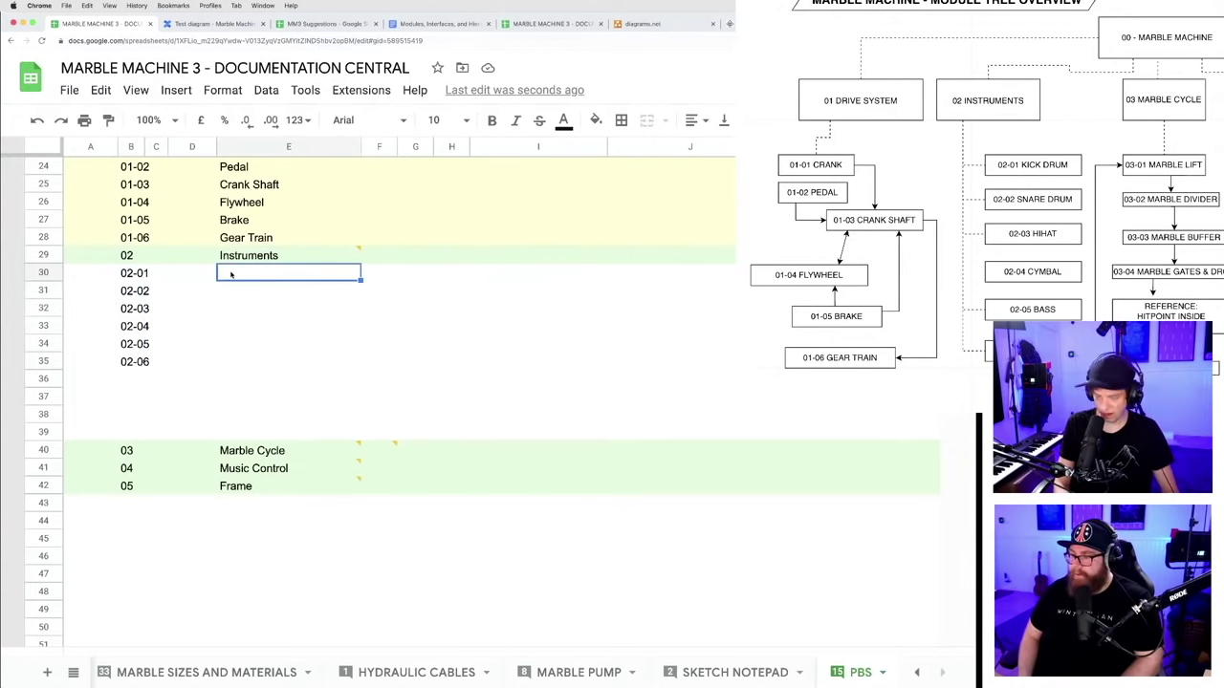
{"action": "type", "text": "Kick"}
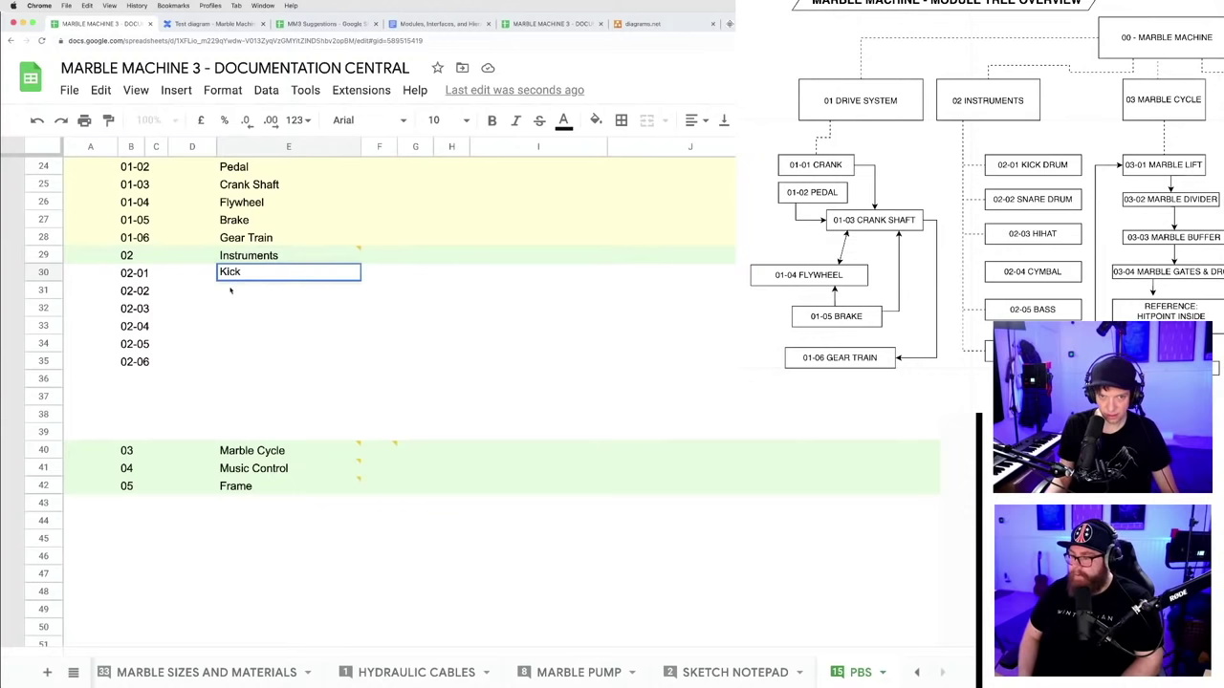
{"action": "key", "text": "Return"}
{"action": "type", "text": "Snare"}
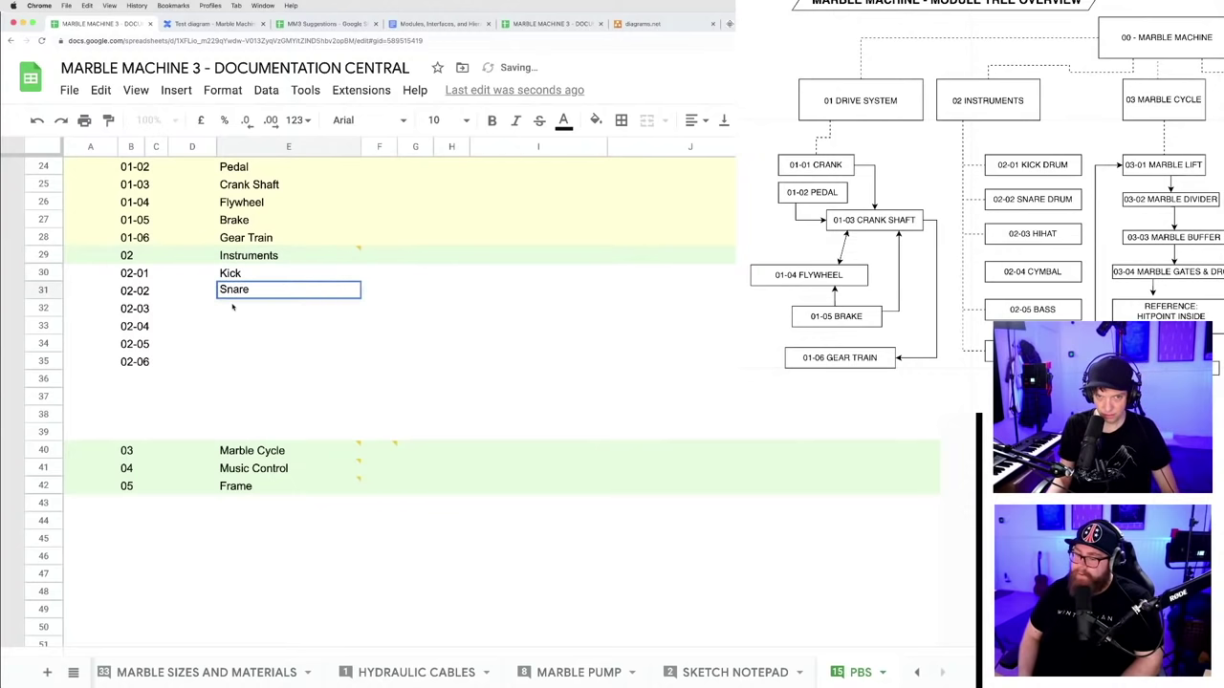
{"action": "key", "text": "Return"}
{"action": "type", "text": "Hih"}
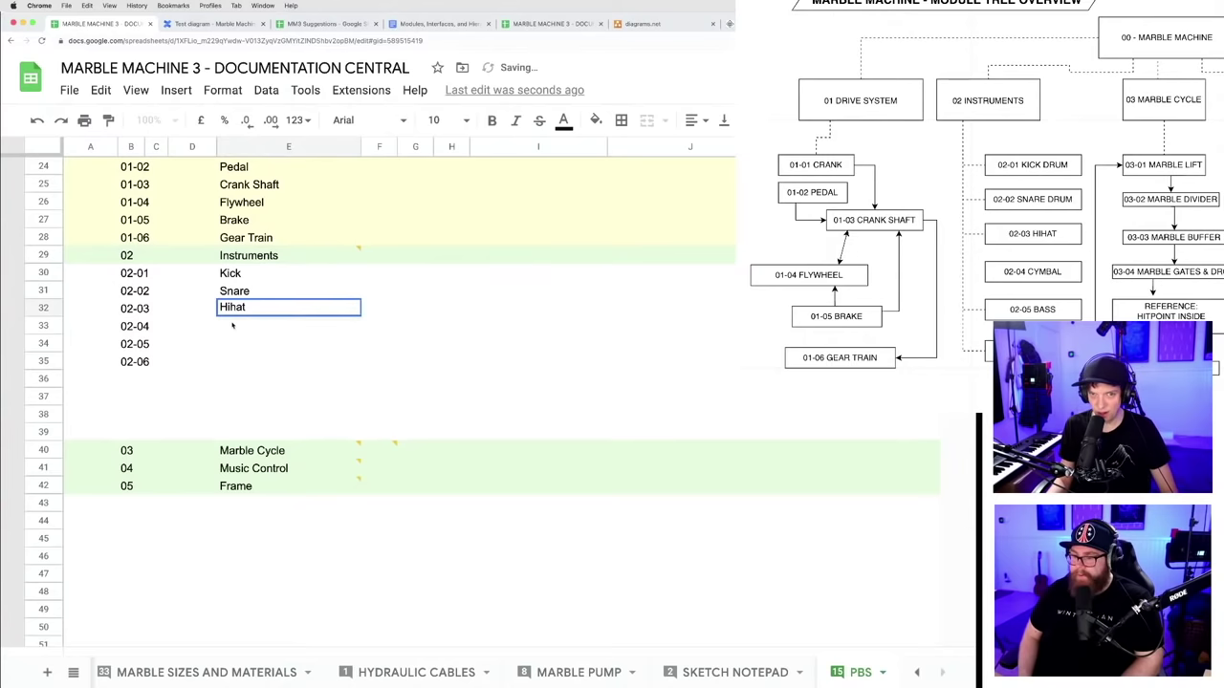
{"action": "type", "text": "at"}
{"action": "key", "text": "Return"}
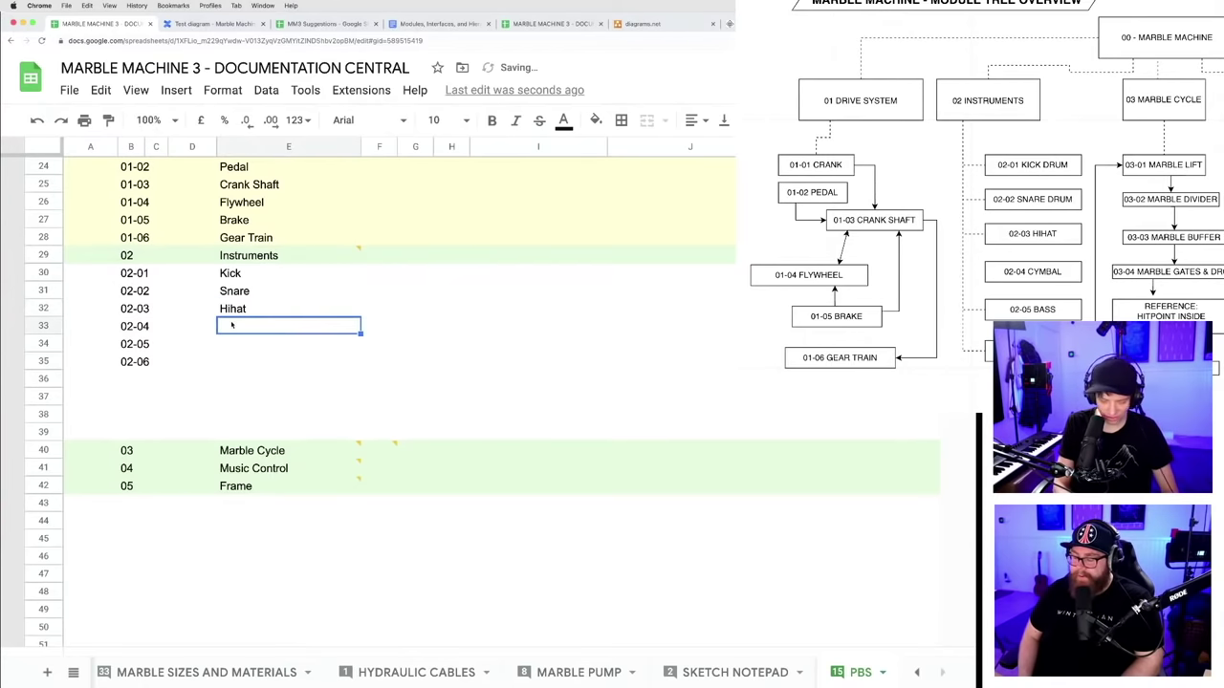
{"action": "type", "text": "Cymbal"}
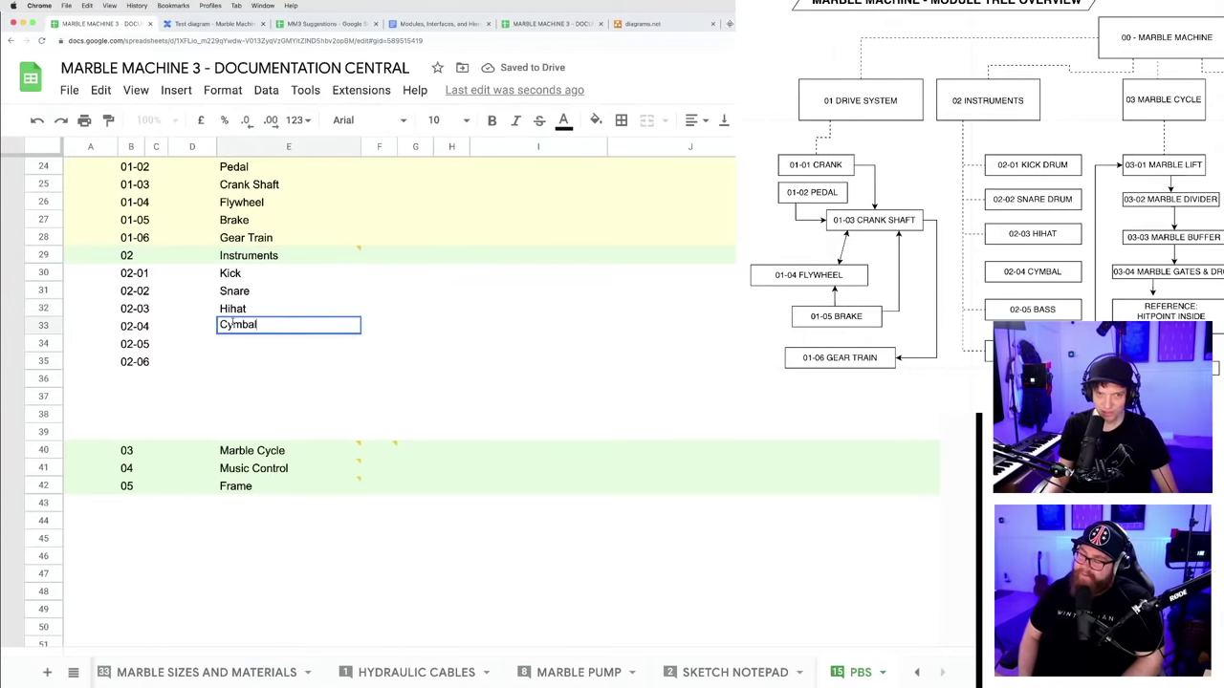
{"action": "left_click", "coordinate": [226, 343]}
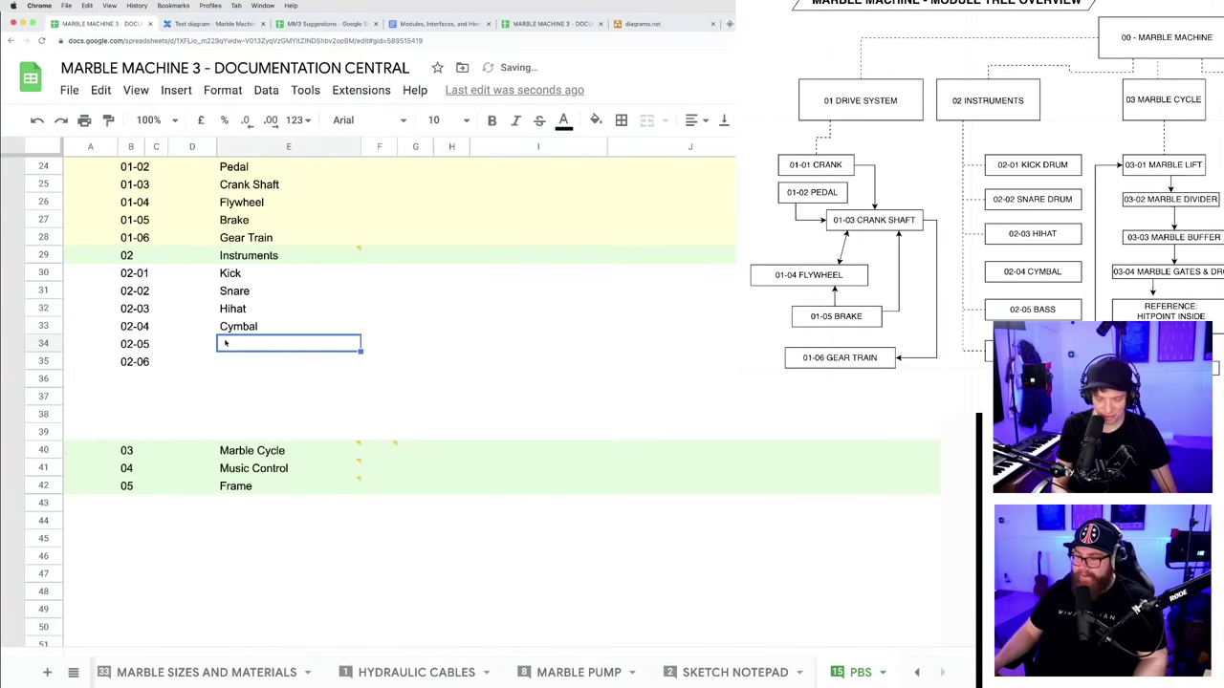
- Name 02-05 Bass and 02-06 Vibraphone, correcting the Vibraphone typo
{"action": "type", "text": "Bass"}
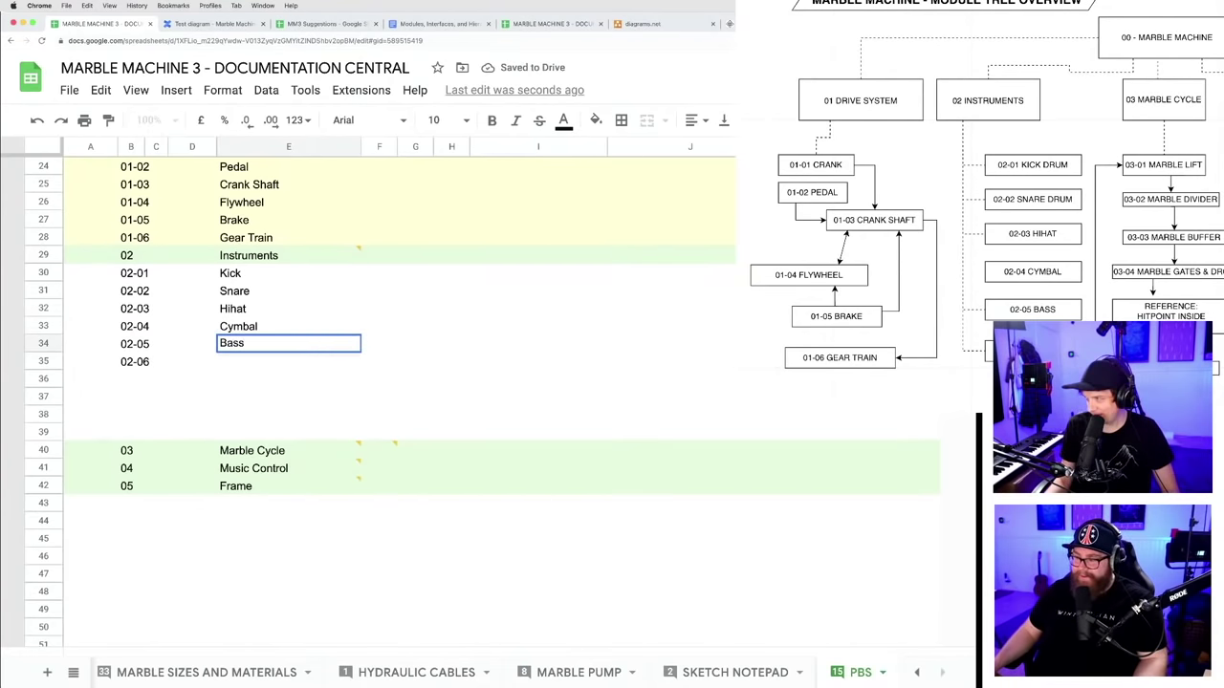
{"action": "left_click", "coordinate": [231, 361]}
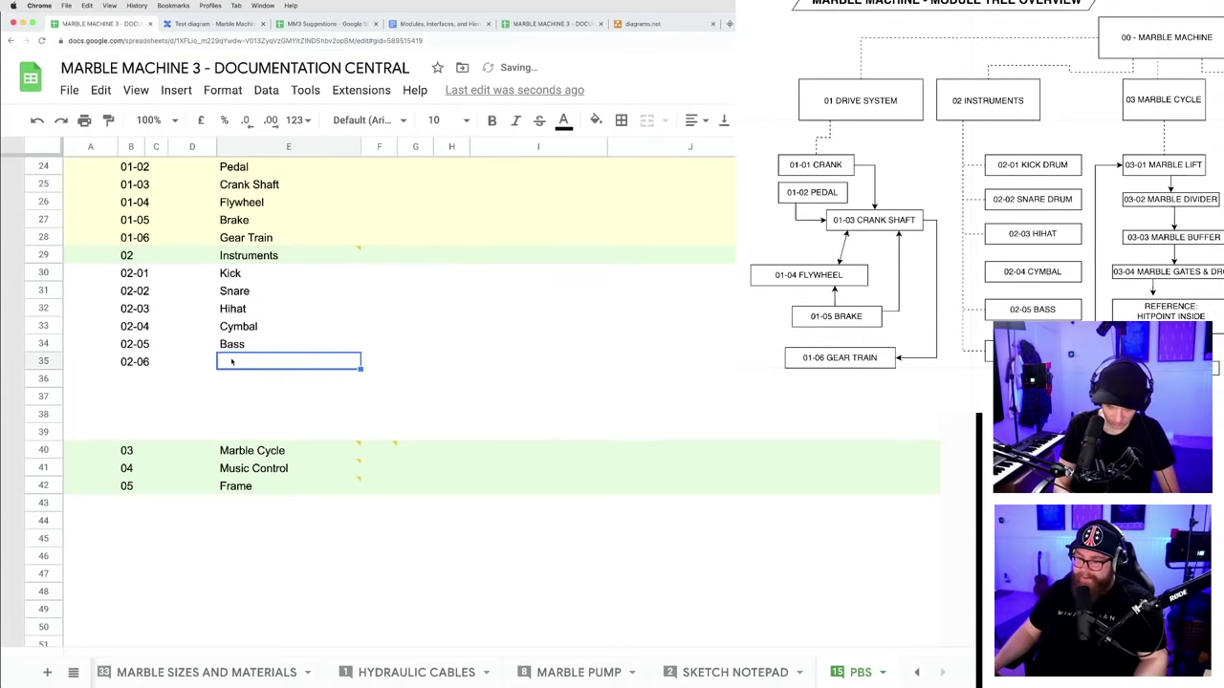
{"action": "type", "text": "V"}
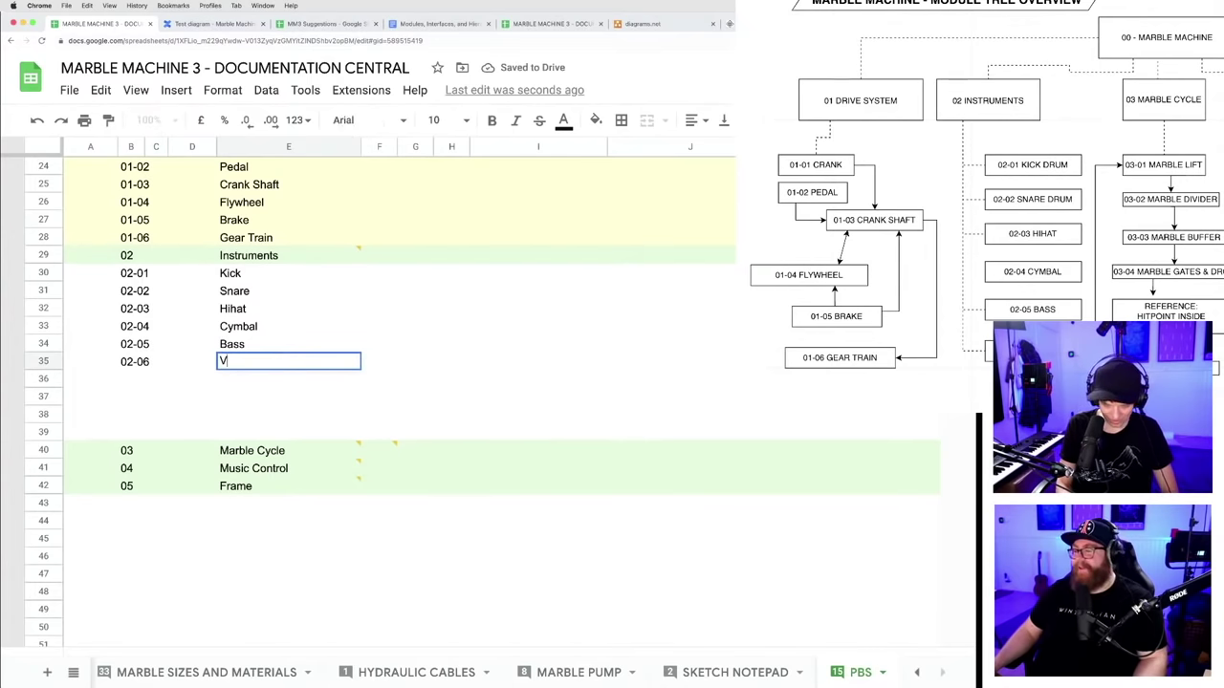
{"action": "type", "text": "ibraphoe"}
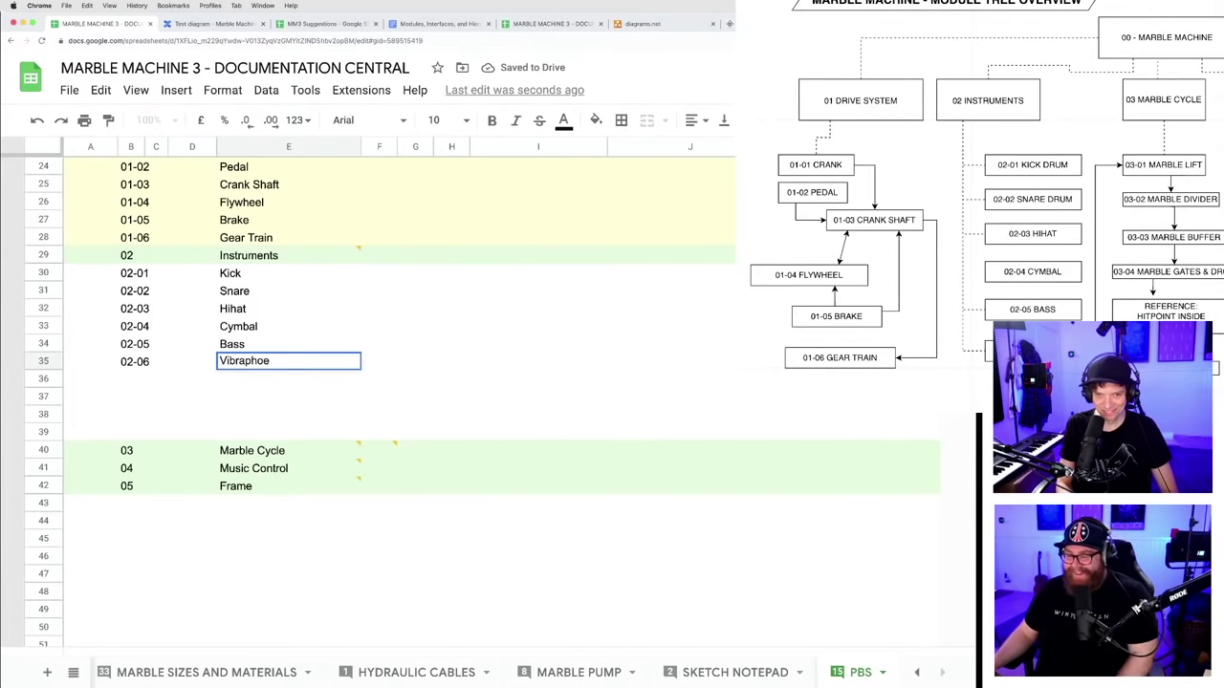
{"action": "key", "text": "BackSpace"}
{"action": "type", "text": "ne"}
{"action": "key", "text": "Return"}
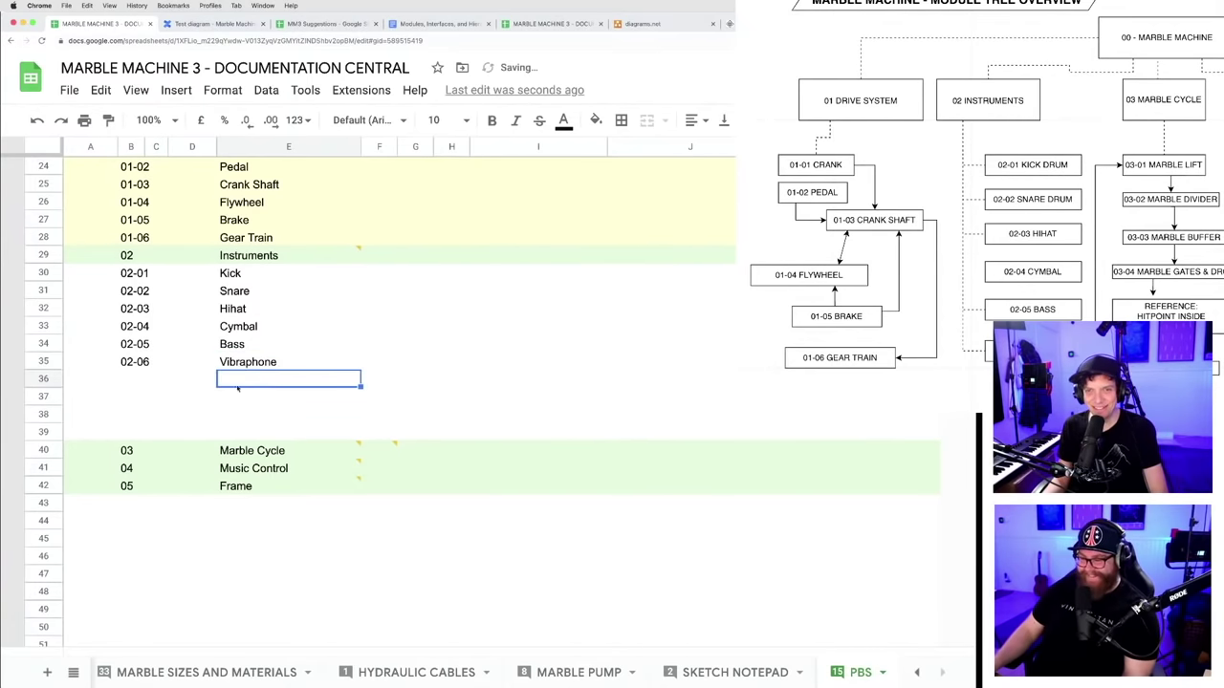
{"action": "left_click", "coordinate": [342, 329]}
{"action": "left_click", "coordinate": [270, 397]}
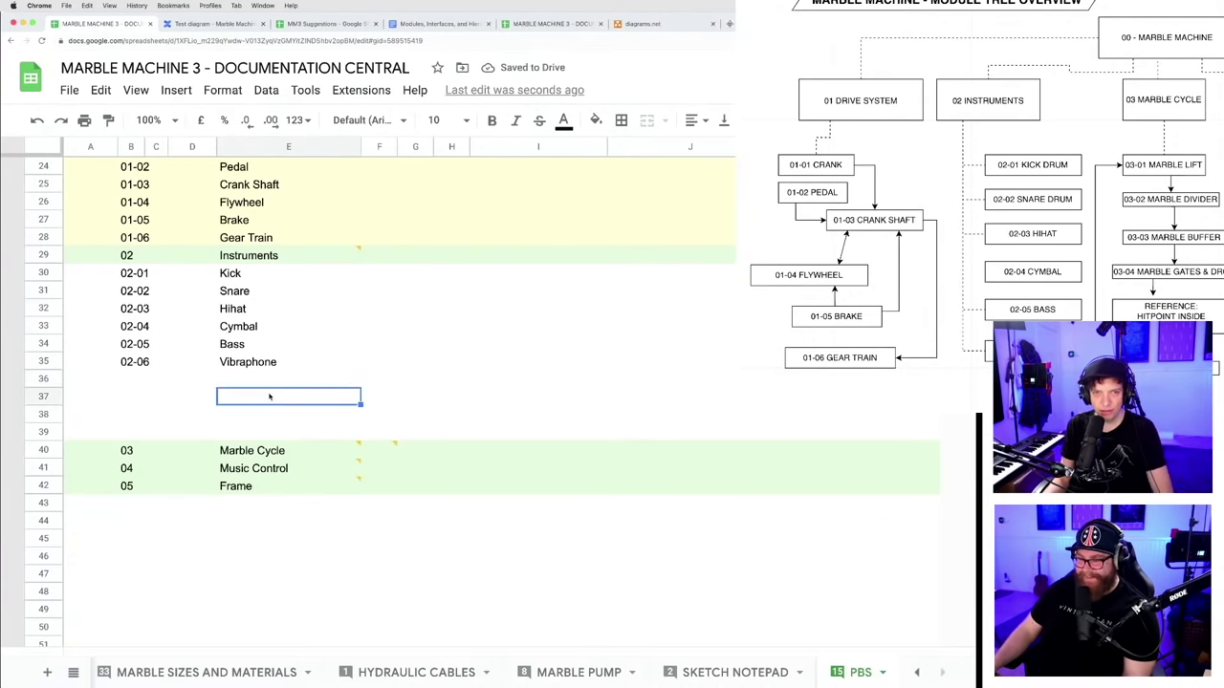
{"action": "scroll", "coordinate": [272, 389], "scroll_direction": "up", "scroll_amount": 2}
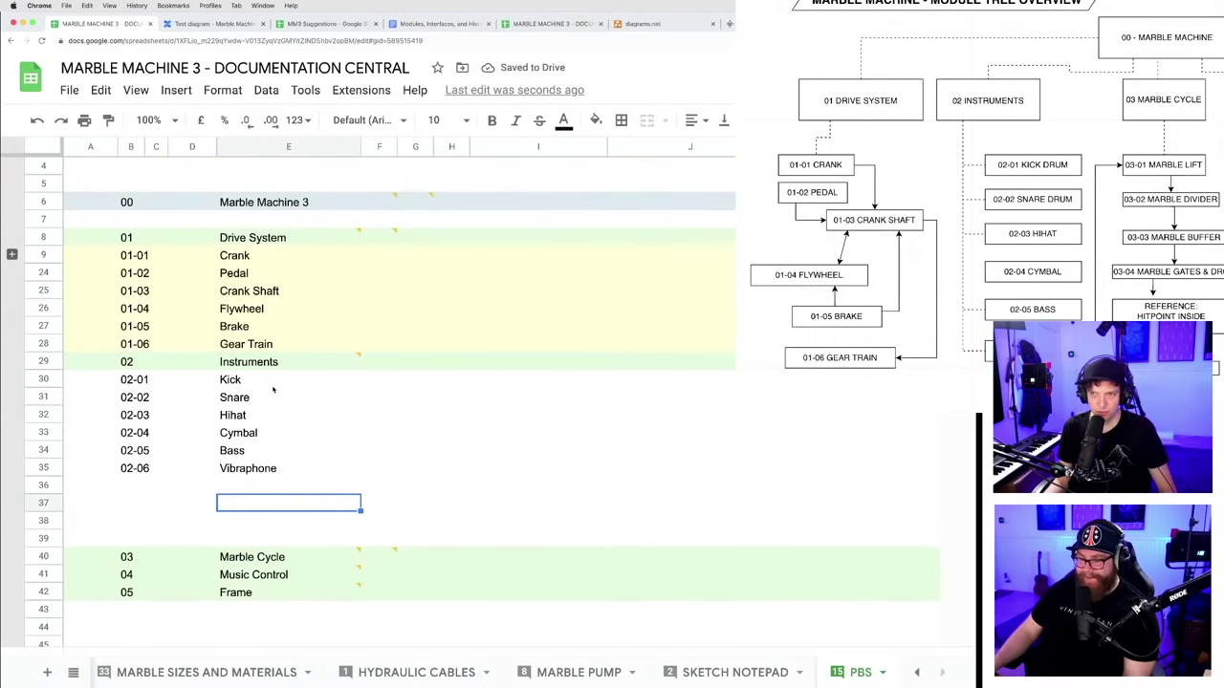
{"action": "left_click", "coordinate": [154, 474]}
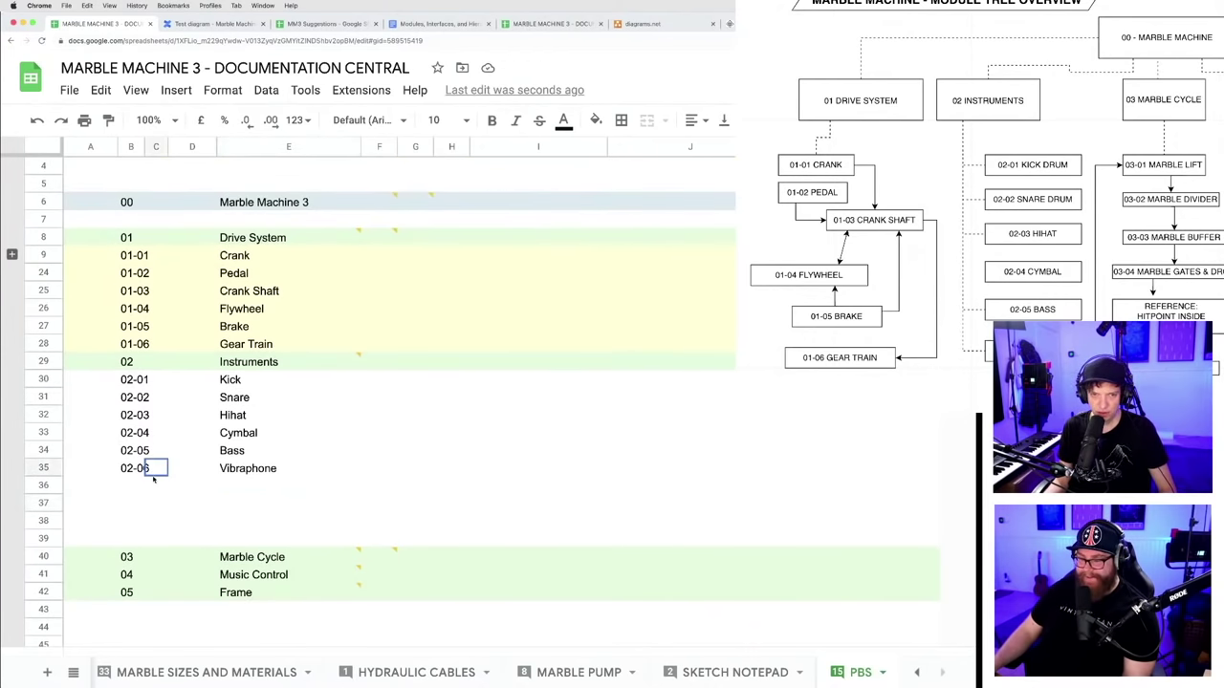
- Drag the 03 Marble Cycle row from row 40 up to row 36, below Vibraphone
{"action": "left_click", "coordinate": [43, 556]}
{"action": "left_click_drag", "start_coordinate": [43, 556], "coordinate": [191, 488]}
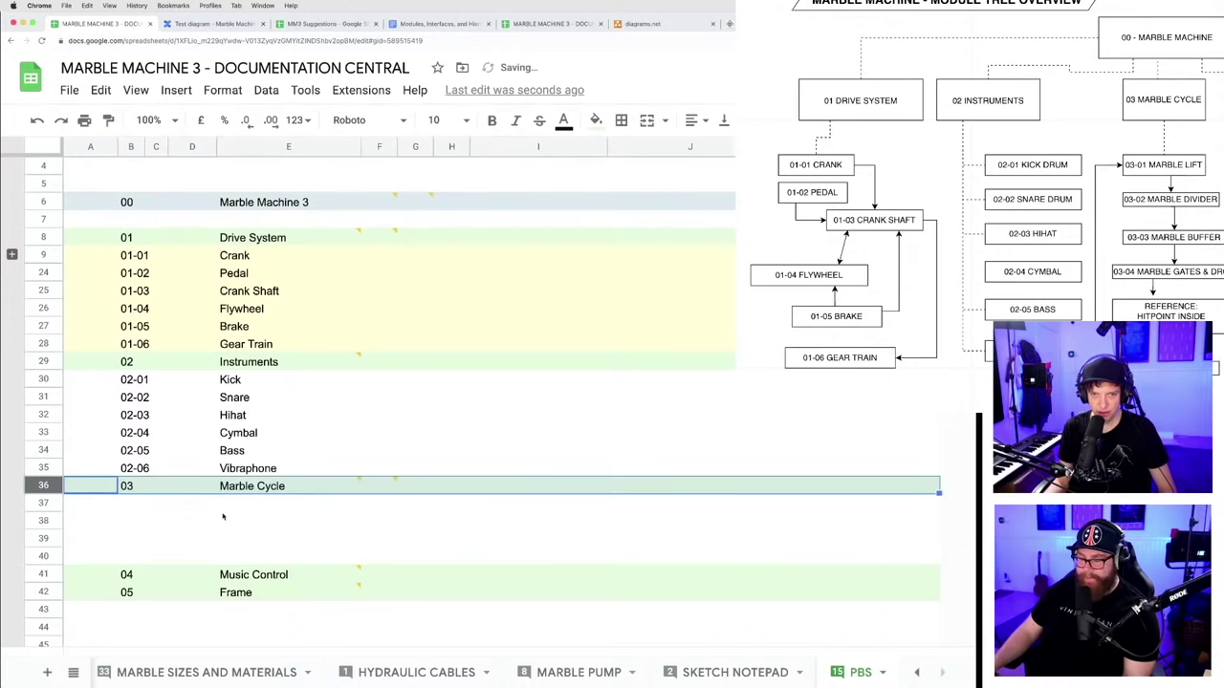
{"action": "left_click", "coordinate": [223, 518]}
{"action": "scroll", "coordinate": [229, 515], "scroll_direction": "down", "scroll_amount": 1}
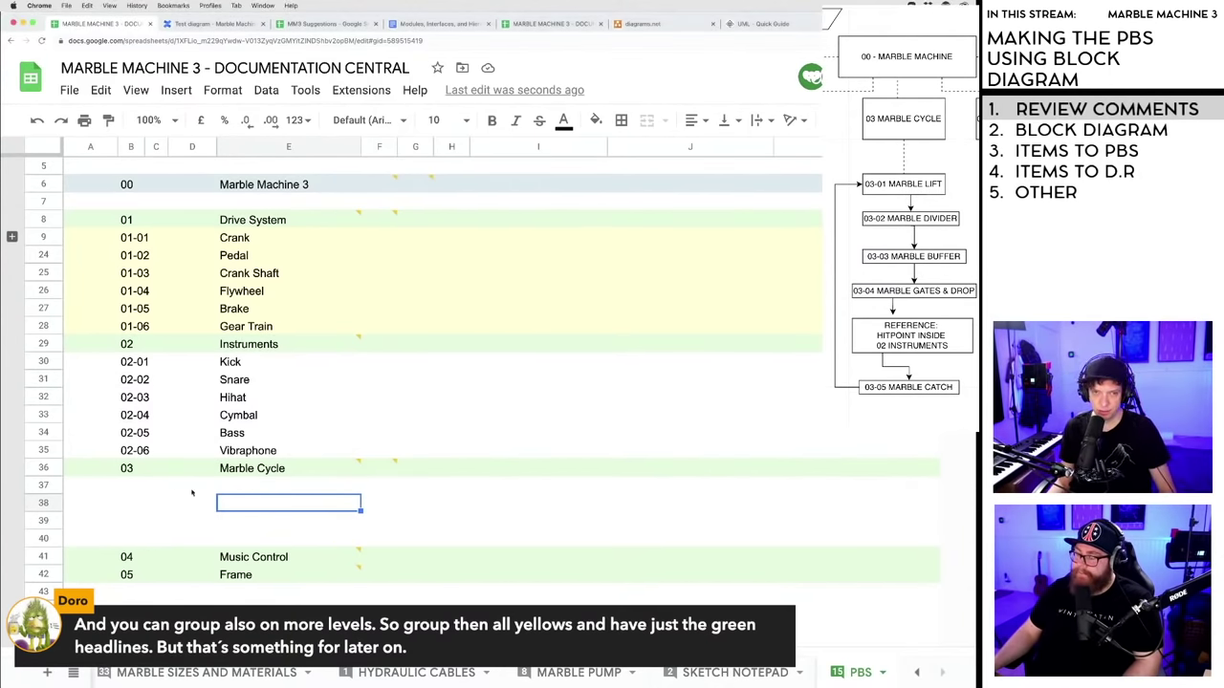
{"action": "left_click", "coordinate": [141, 489]}
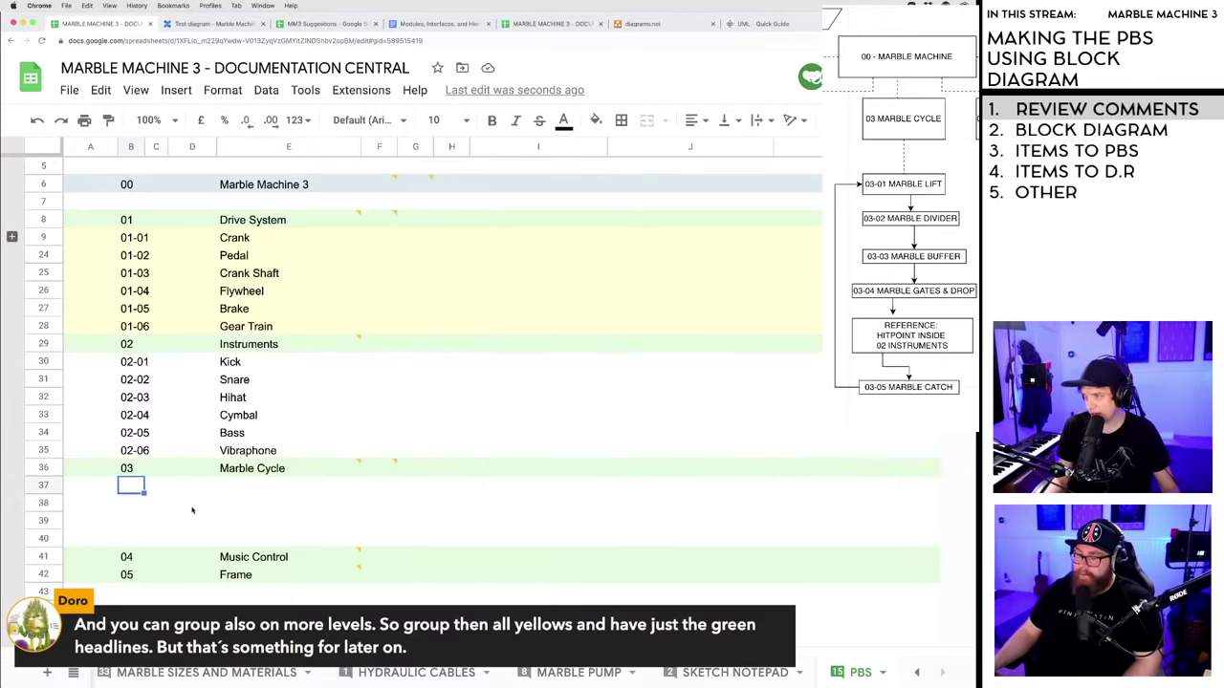
{"action": "scroll", "coordinate": [175, 515], "scroll_direction": "down", "scroll_amount": 4}
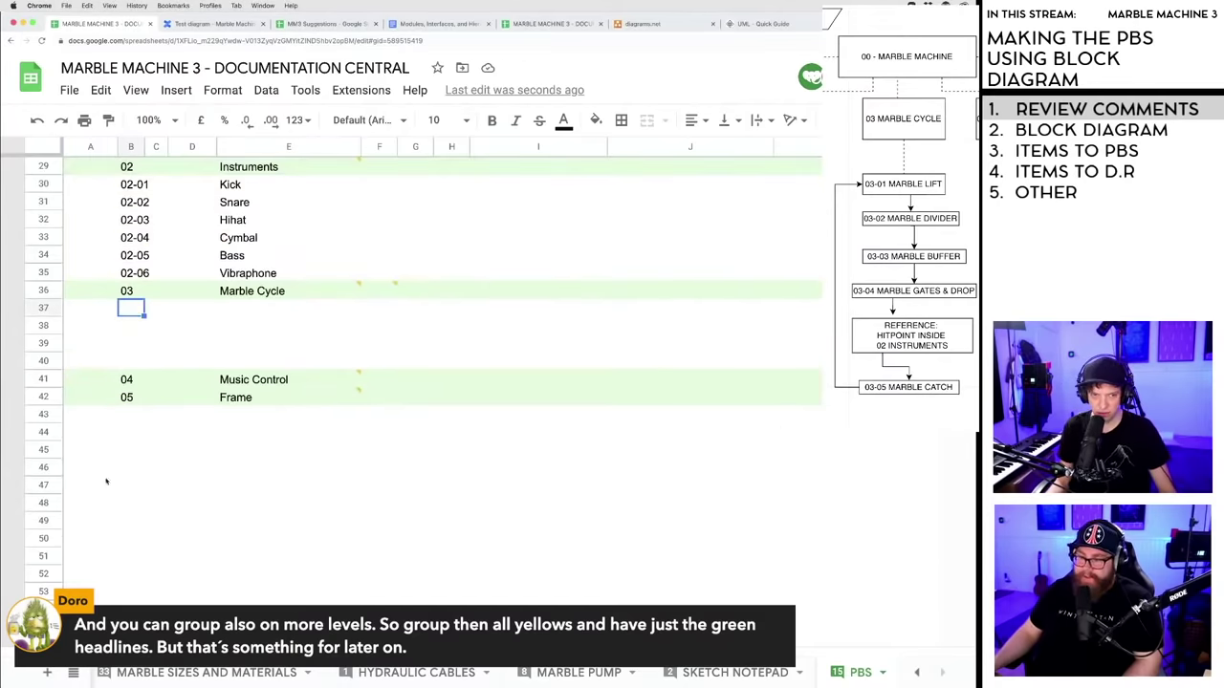
{"action": "scroll", "coordinate": [232, 469], "scroll_direction": "up", "scroll_amount": 1}
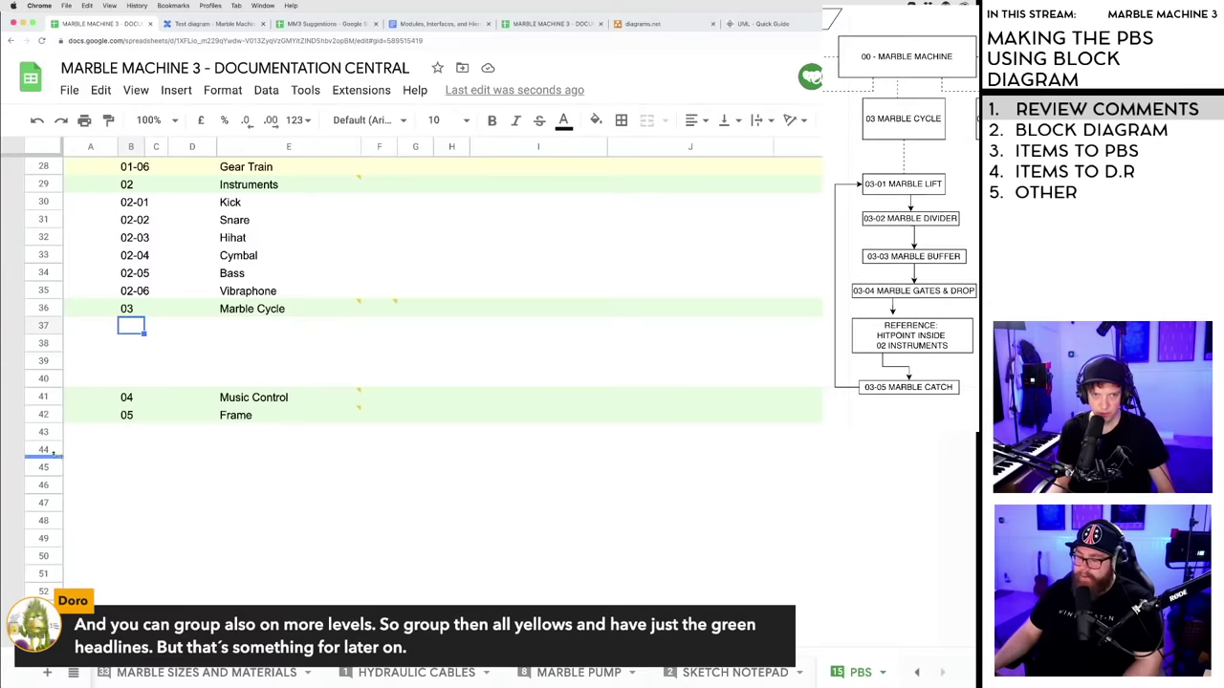
- Move empty rows beneath 03 Marble Cycle and enter the first item code
{"action": "left_click_drag", "start_coordinate": [43, 449], "coordinate": [44, 327]}
{"action": "left_click", "coordinate": [134, 327]}
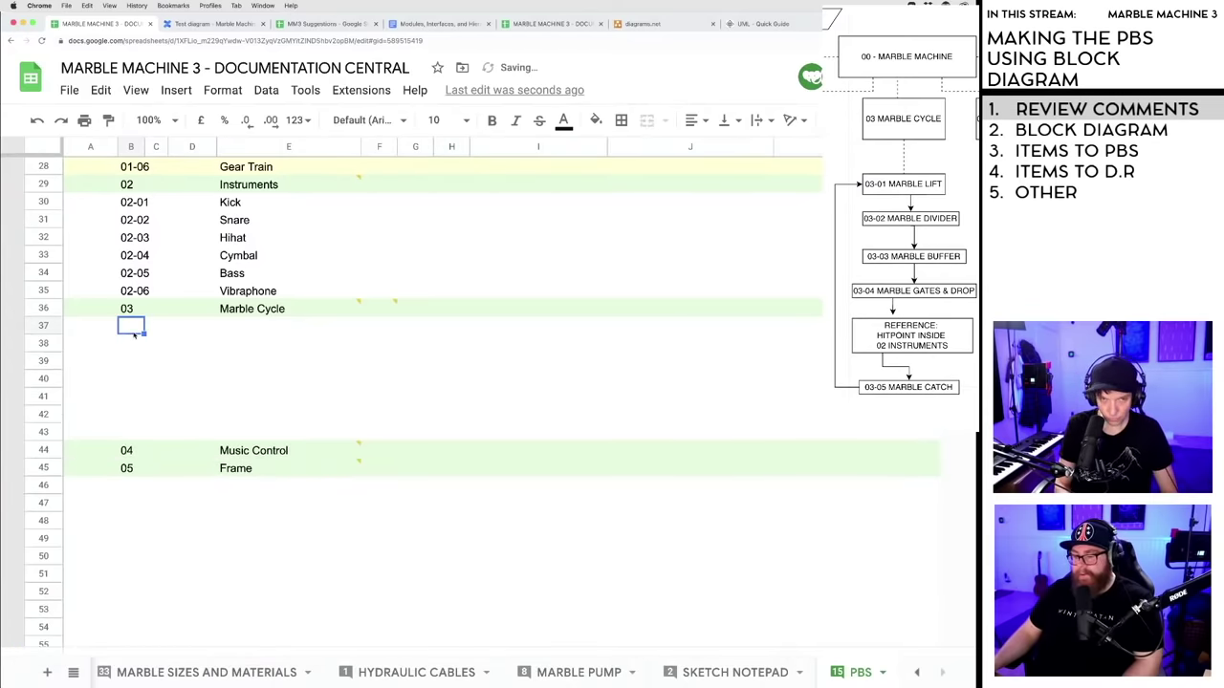
{"action": "type", "text": "03-01"}
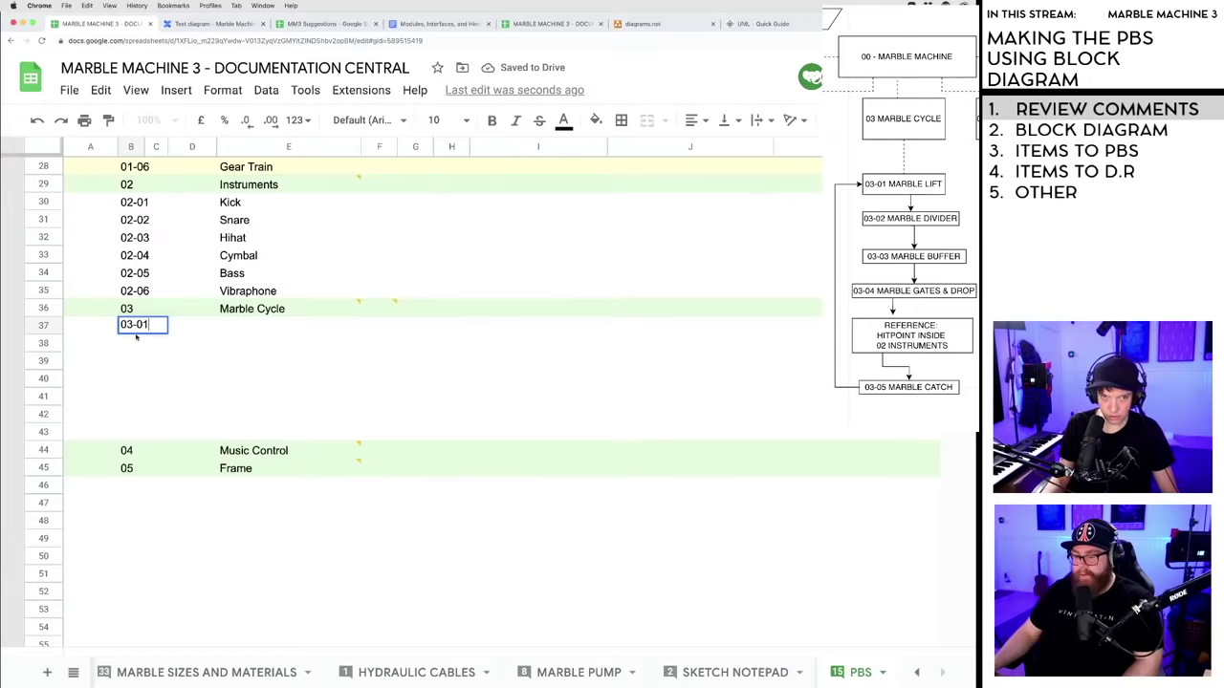
{"action": "key", "text": "Return"}
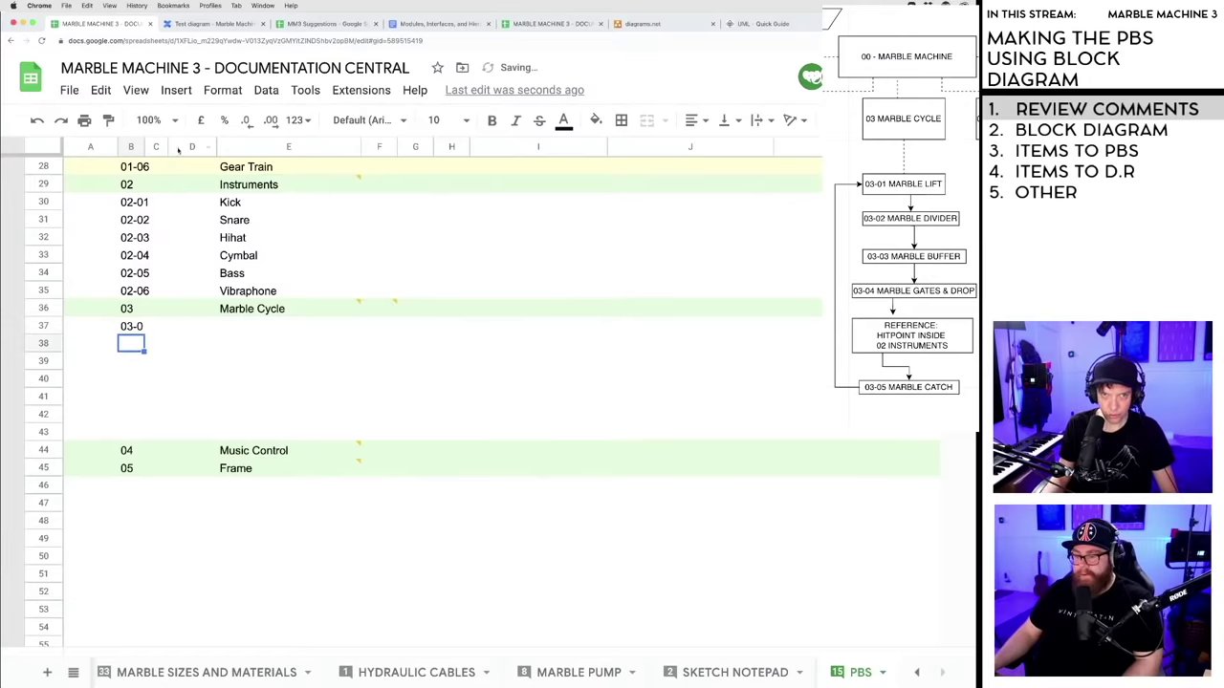
{"action": "scroll", "coordinate": [145, 153], "scroll_direction": "up", "scroll_amount": 5}
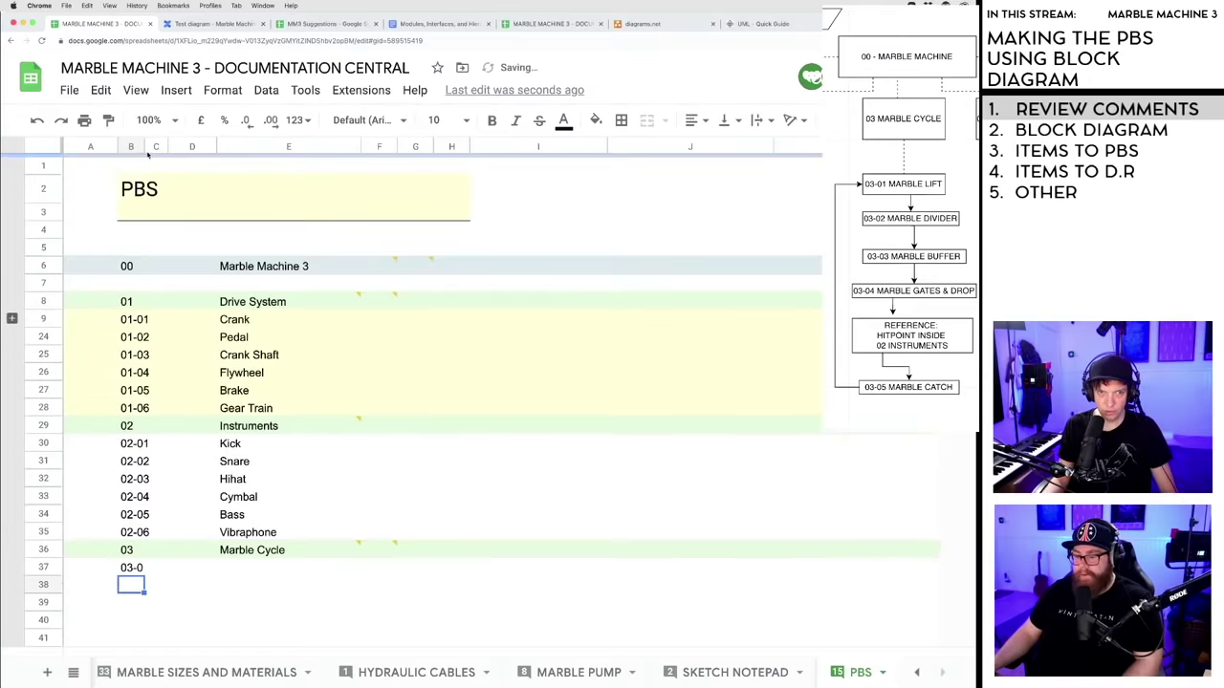
{"action": "scroll", "coordinate": [188, 488], "scroll_direction": "down", "scroll_amount": 2}
- Format the Marble Cycle code cells as plain text
{"action": "left_click", "coordinate": [186, 474]}
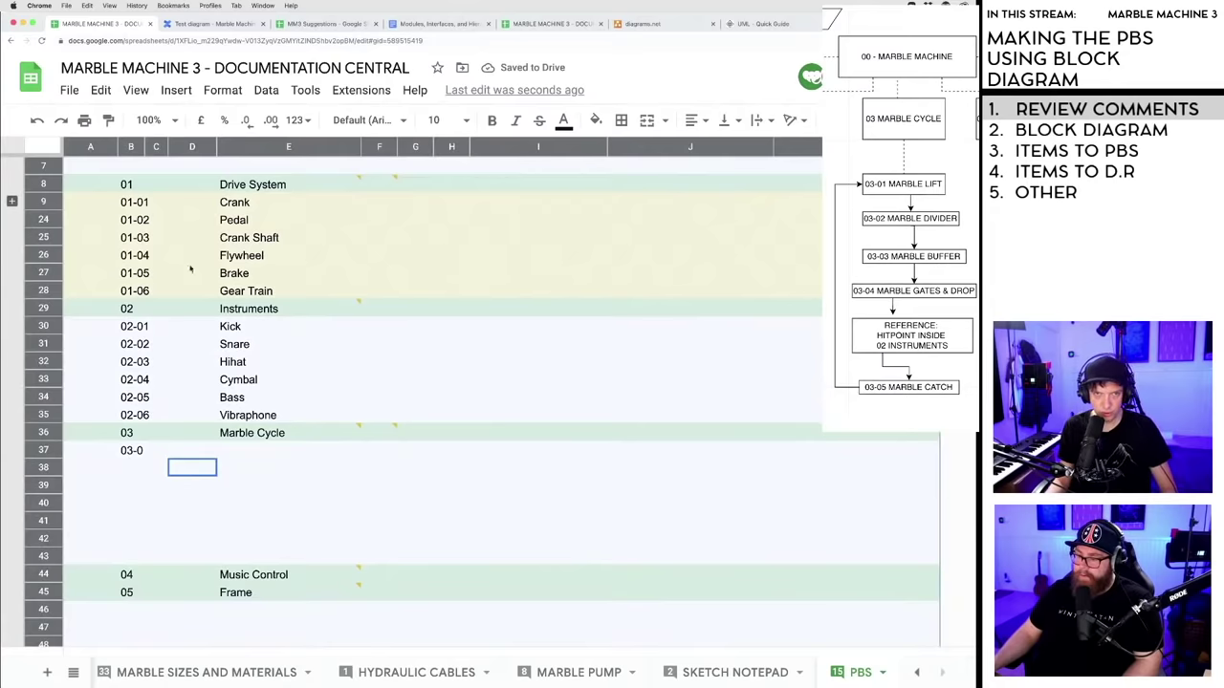
{"action": "left_click", "coordinate": [221, 93]}
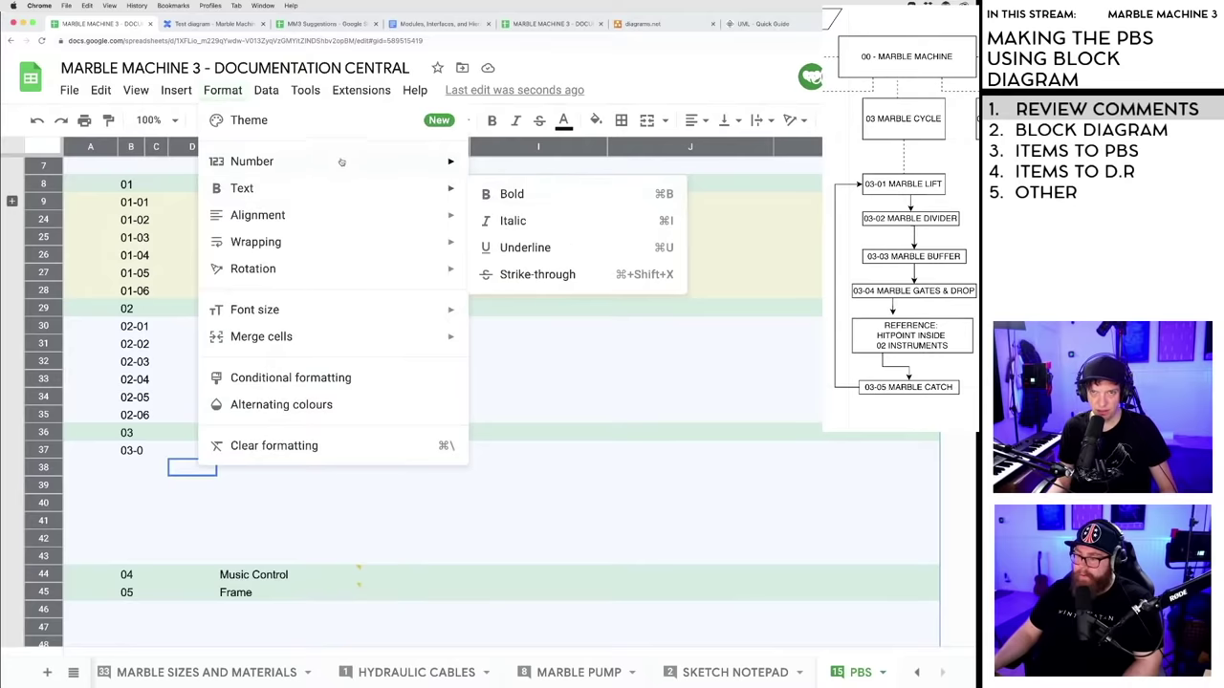
{"action": "mouse_move", "coordinate": [340, 163]}
{"action": "left_click", "coordinate": [525, 194]}
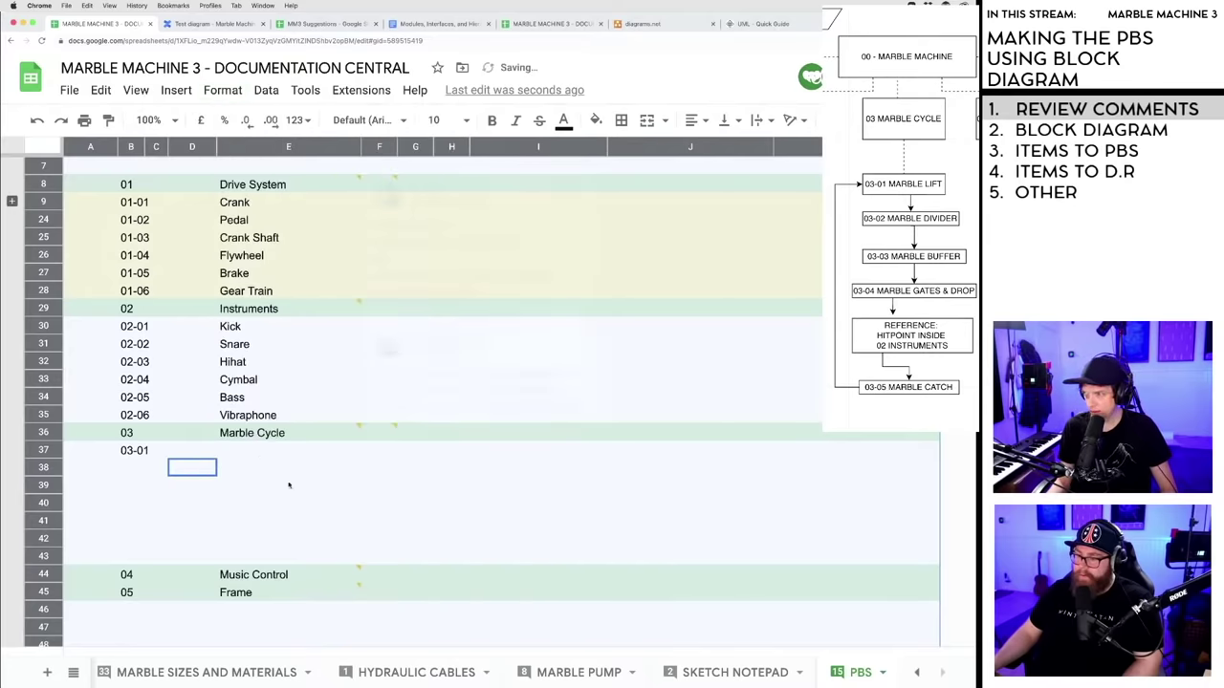
- Enter 03-02 and fill the code series down to 03-06 in row 42
{"action": "left_click", "coordinate": [135, 453]}
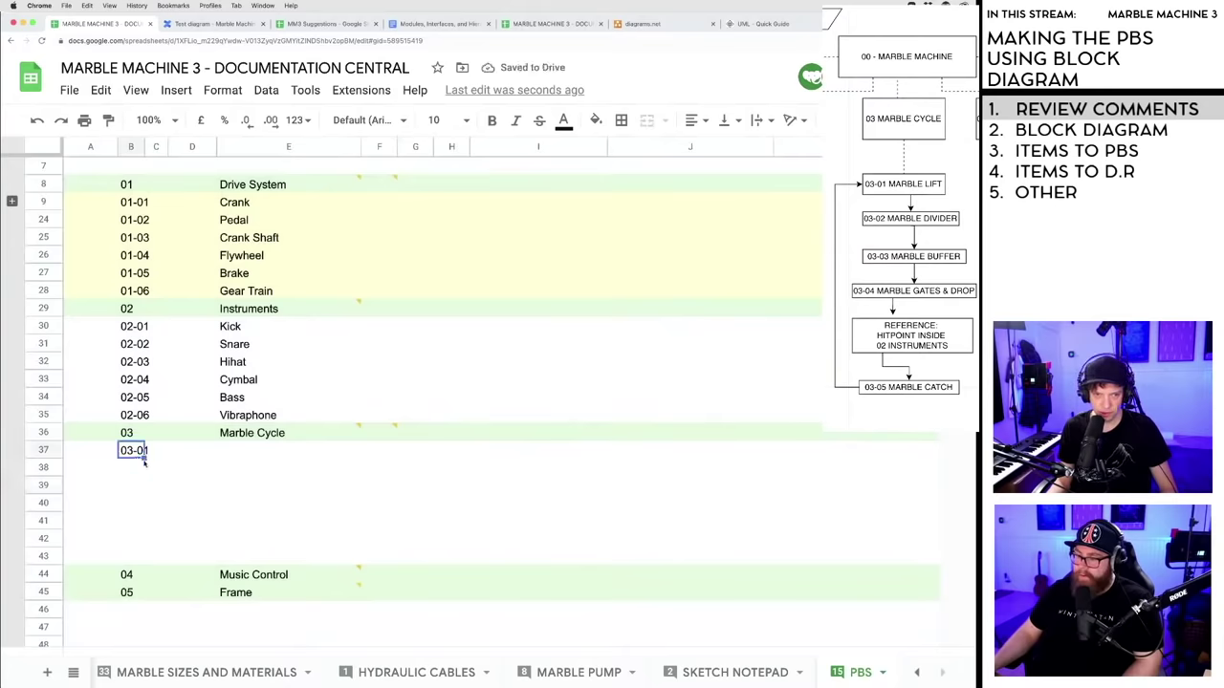
{"action": "left_click", "coordinate": [136, 468]}
{"action": "type", "text": "03_02"}
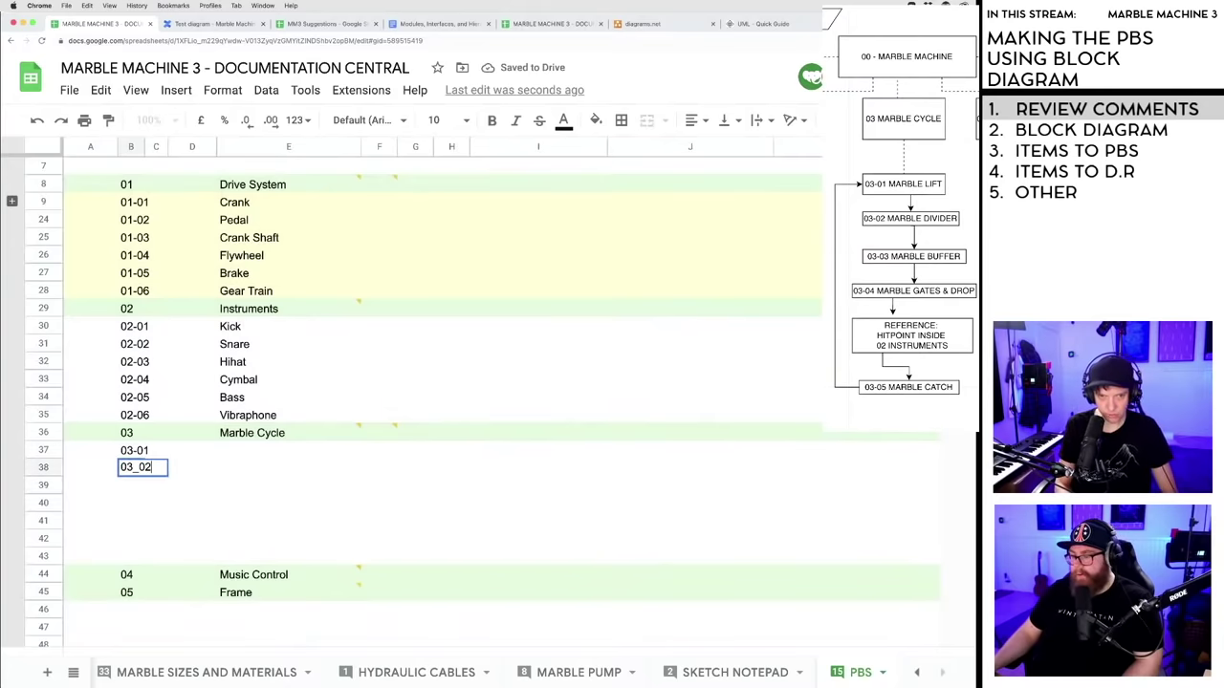
{"action": "key", "text": "BackSpace"}
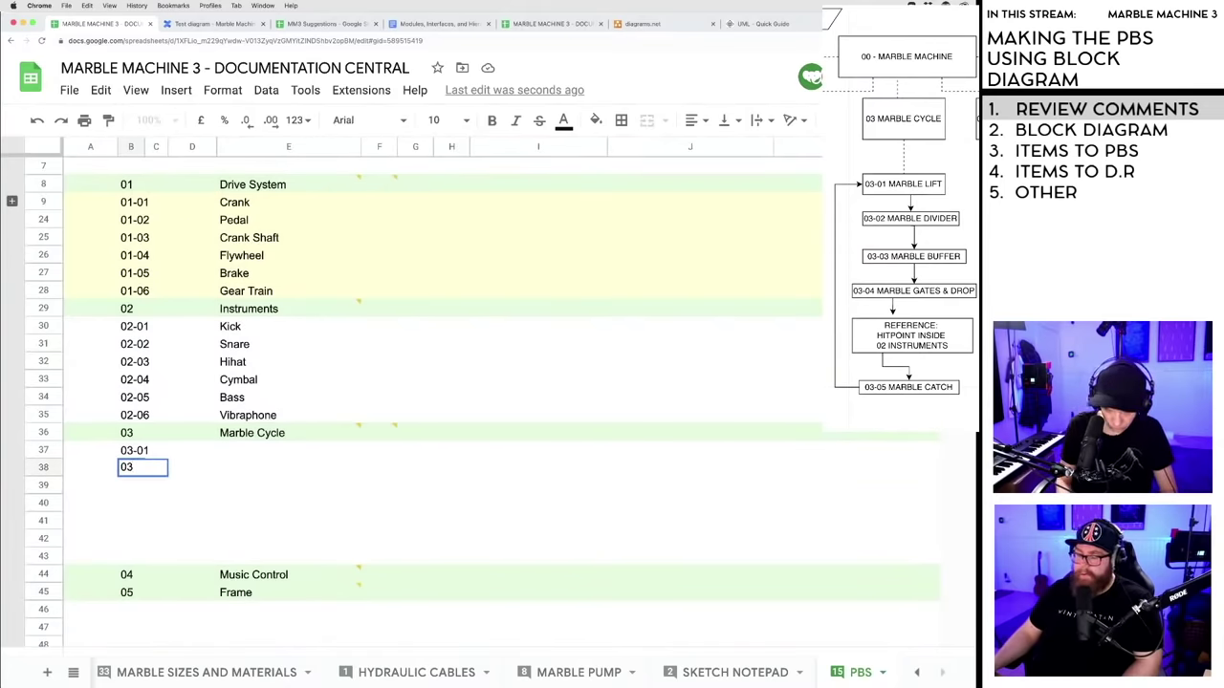
{"action": "type", "text": "-02"}
{"action": "key", "text": "Return"}
{"action": "left_click_drag", "start_coordinate": [141, 456], "coordinate": [142, 547]}
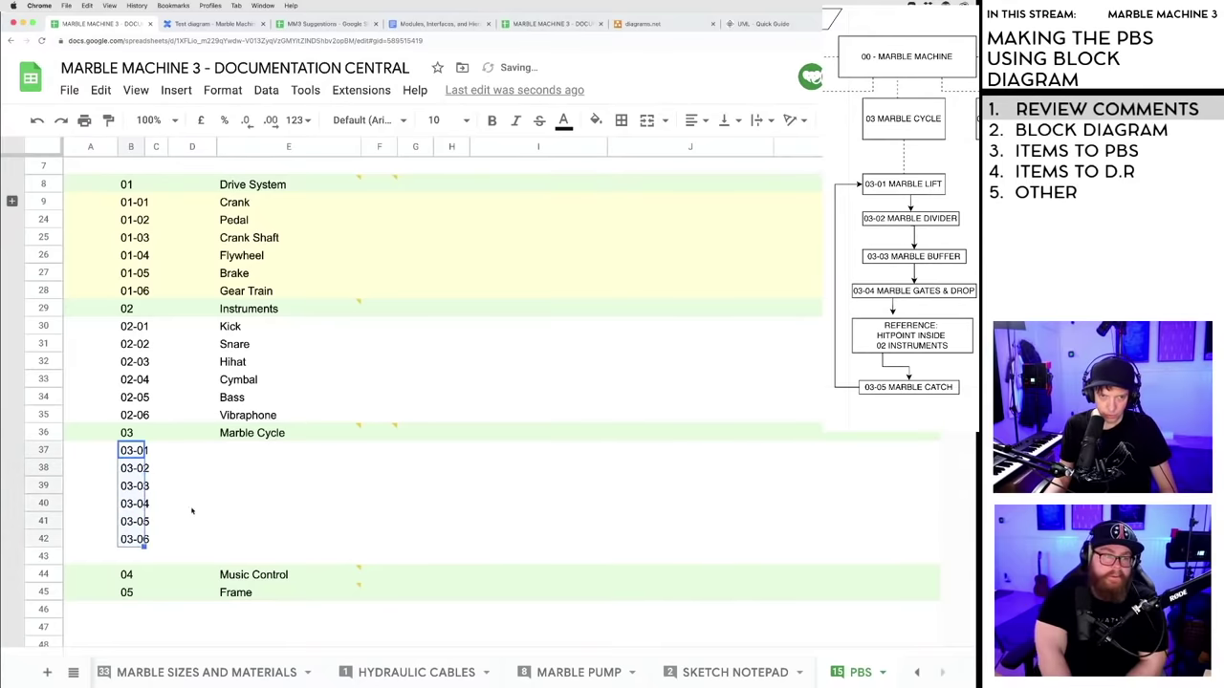
{"action": "left_click", "coordinate": [192, 503]}
{"action": "left_click", "coordinate": [247, 451]}
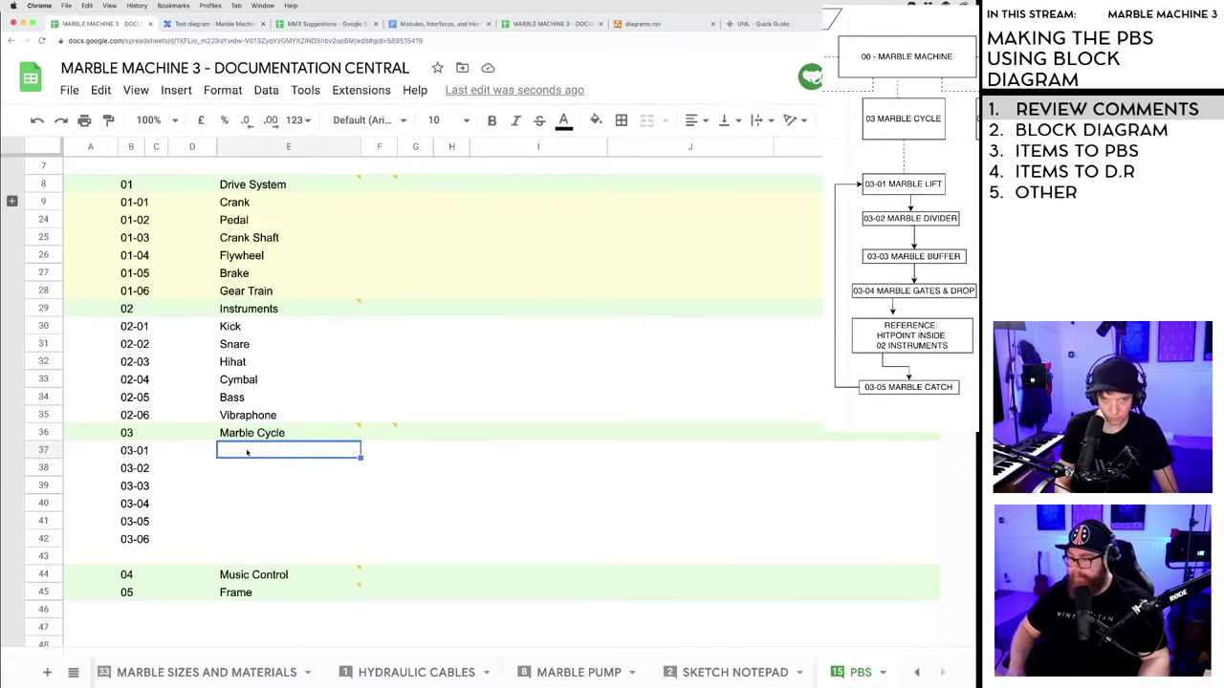
- Name items 03-01 to 03-04 Marble Lift, Divider, Marble Buffer and Marble Gates & Drop
{"action": "type", "text": "Marble Lift"}
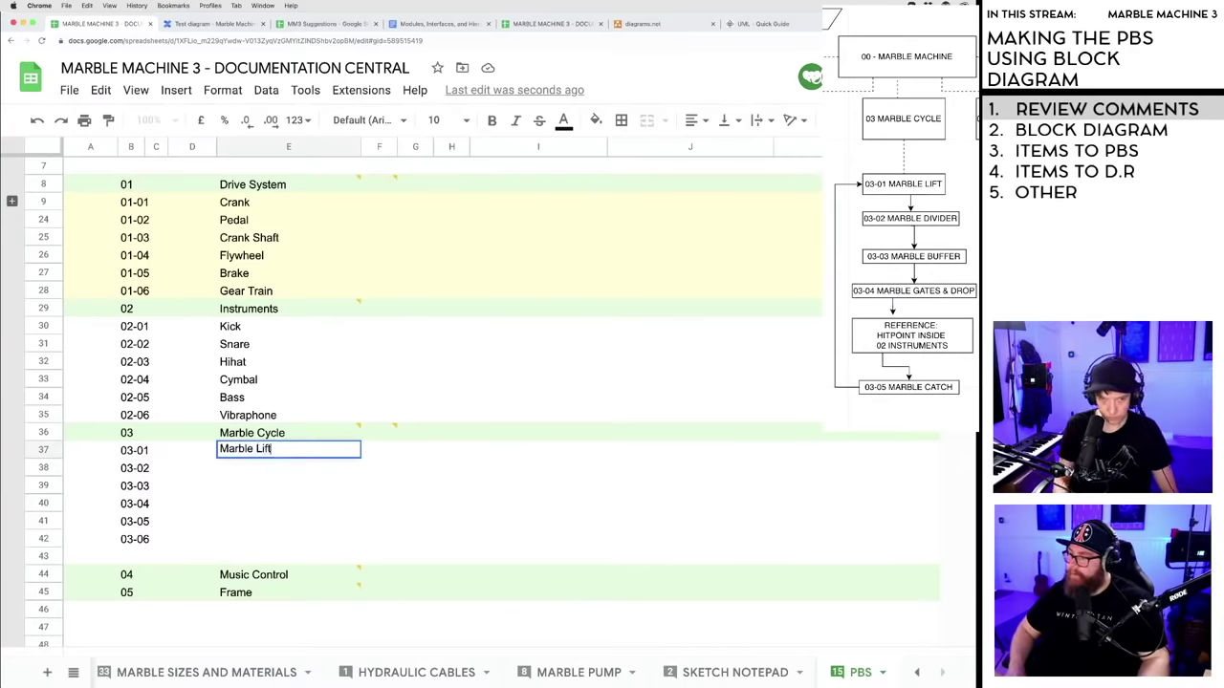
{"action": "key", "text": "Return"}
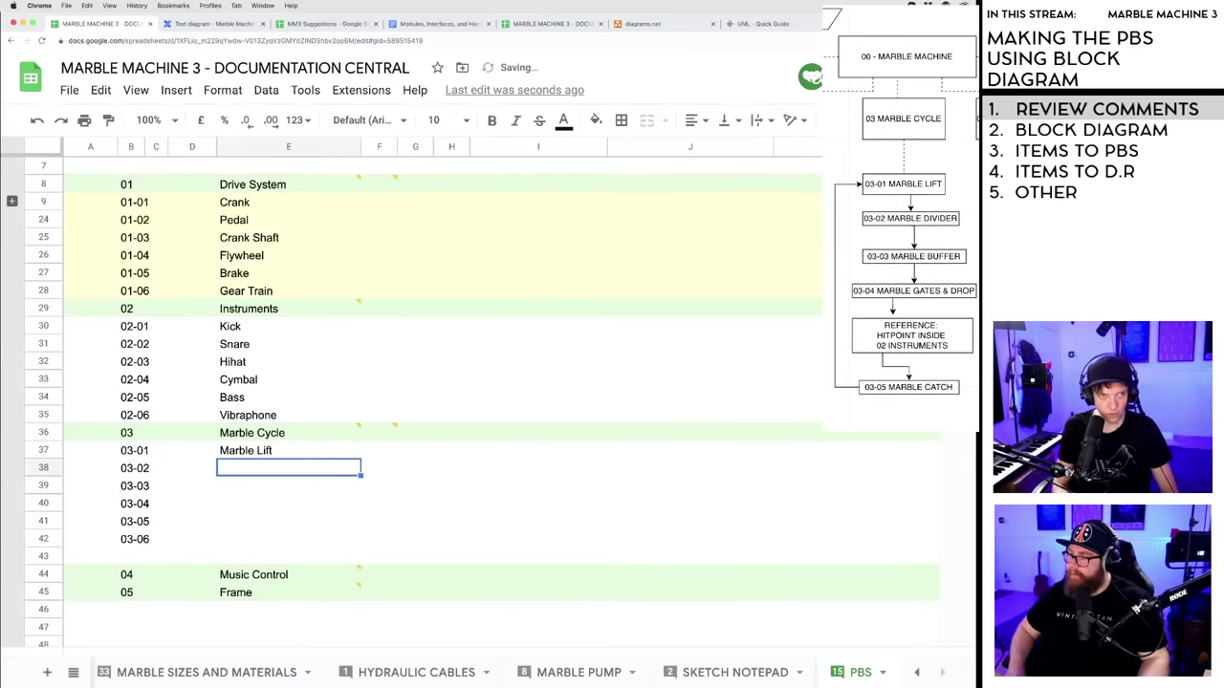
{"action": "type", "text": "Mar"}
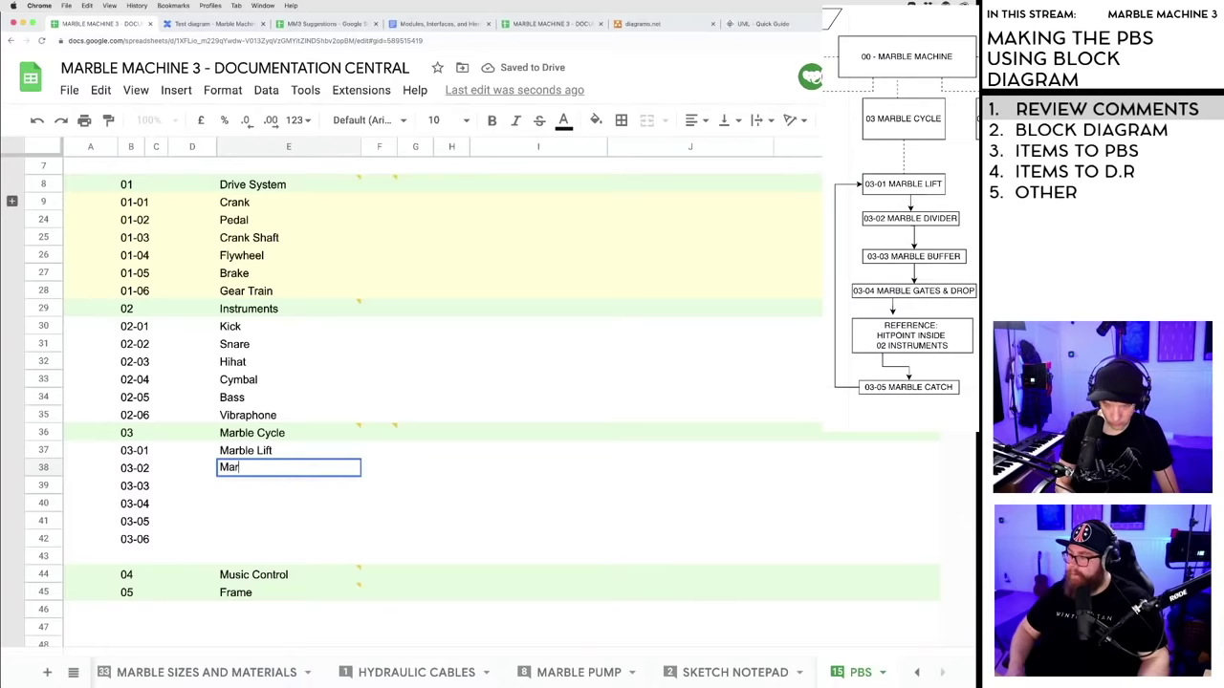
{"action": "key", "text": "BackSpace"}
{"action": "key", "text": "BackSpace"}
{"action": "type", "text": "Divider"}
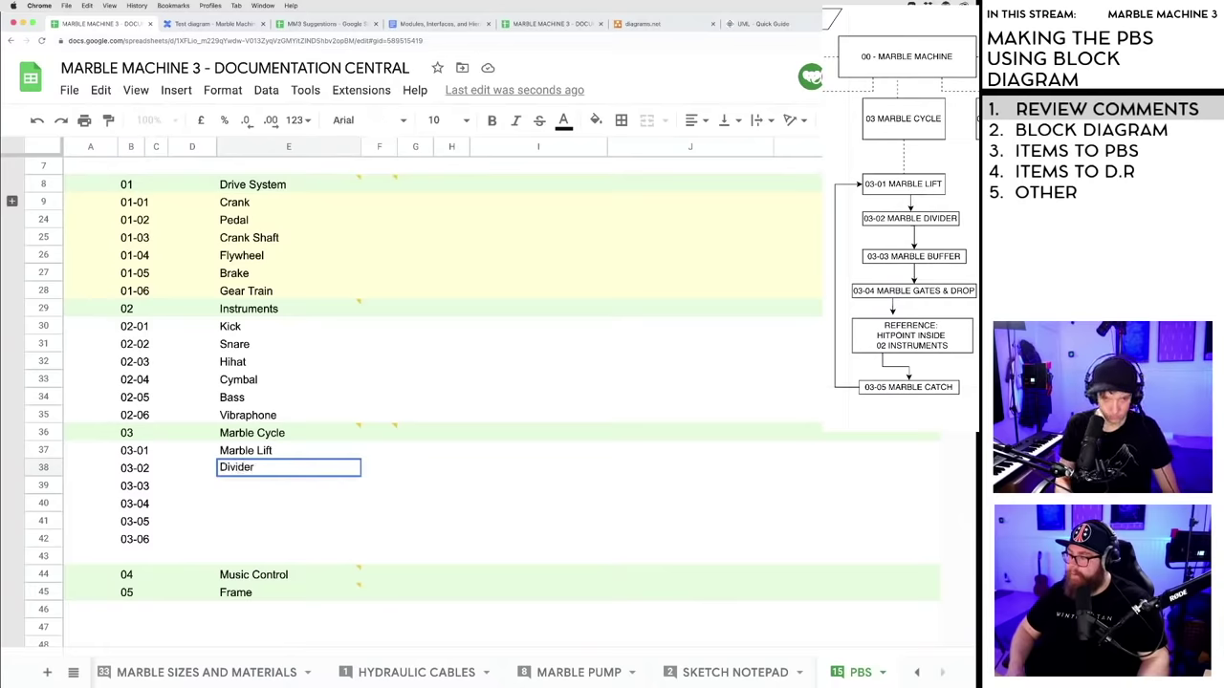
{"action": "key", "text": "Return"}
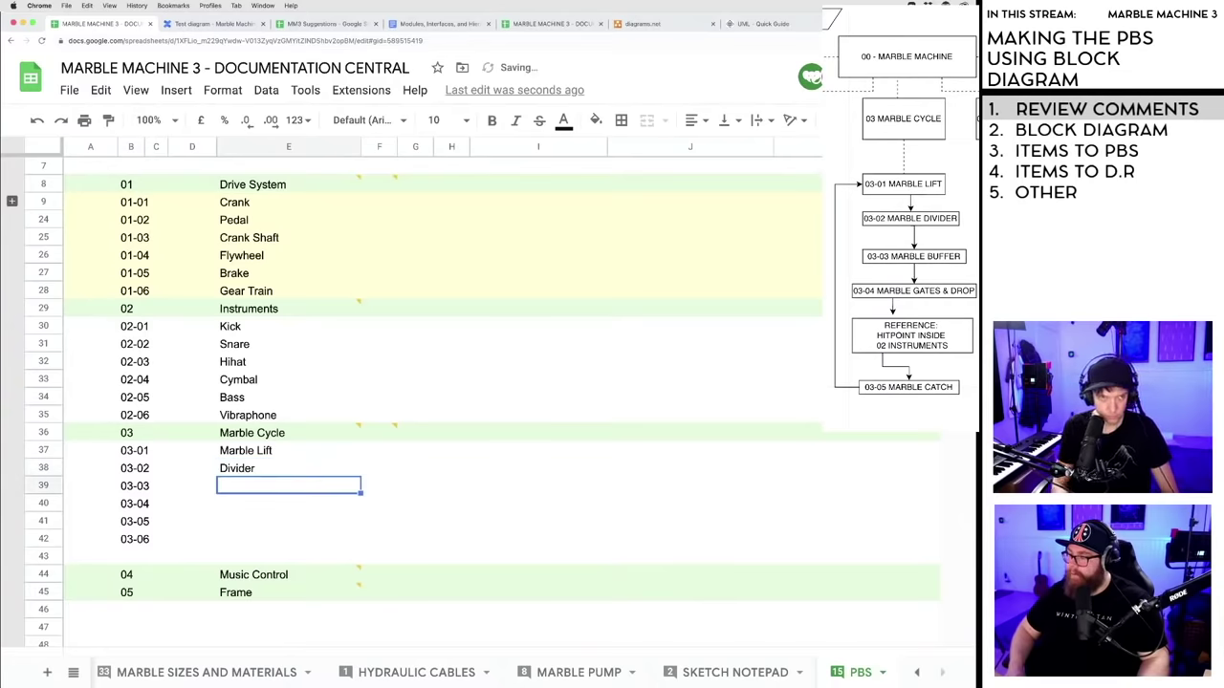
{"action": "type", "text": "Marbl"}
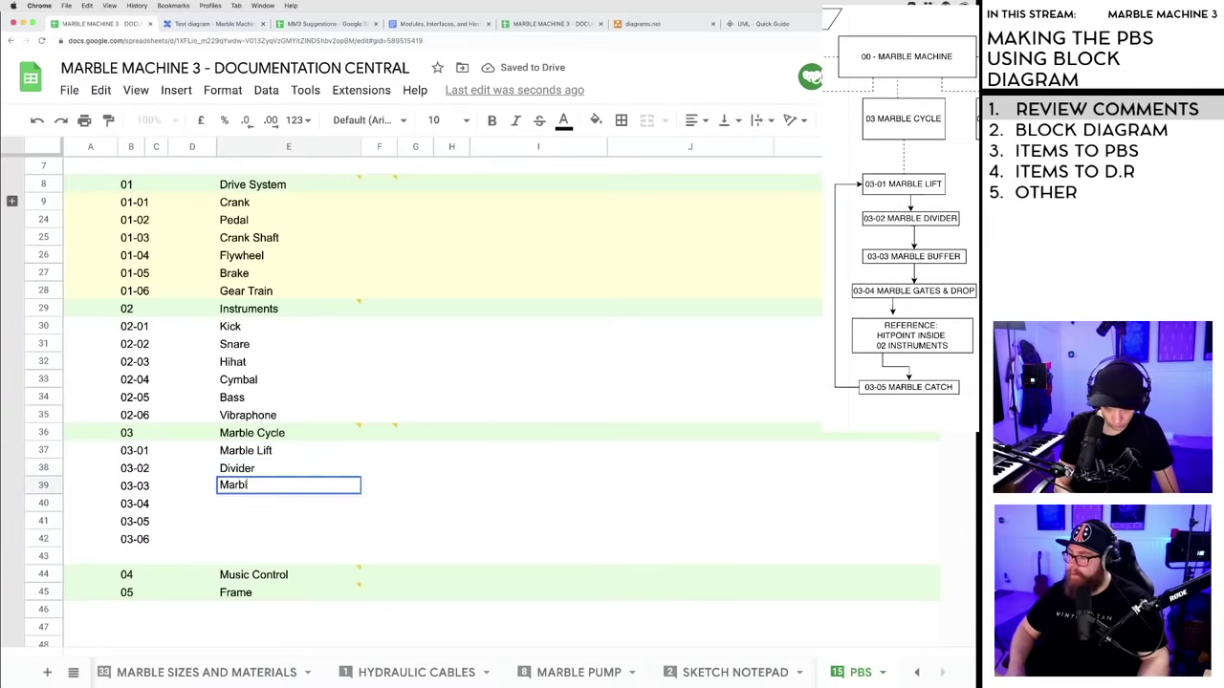
{"action": "type", "text": "e Buffer"}
{"action": "key", "text": "Return"}
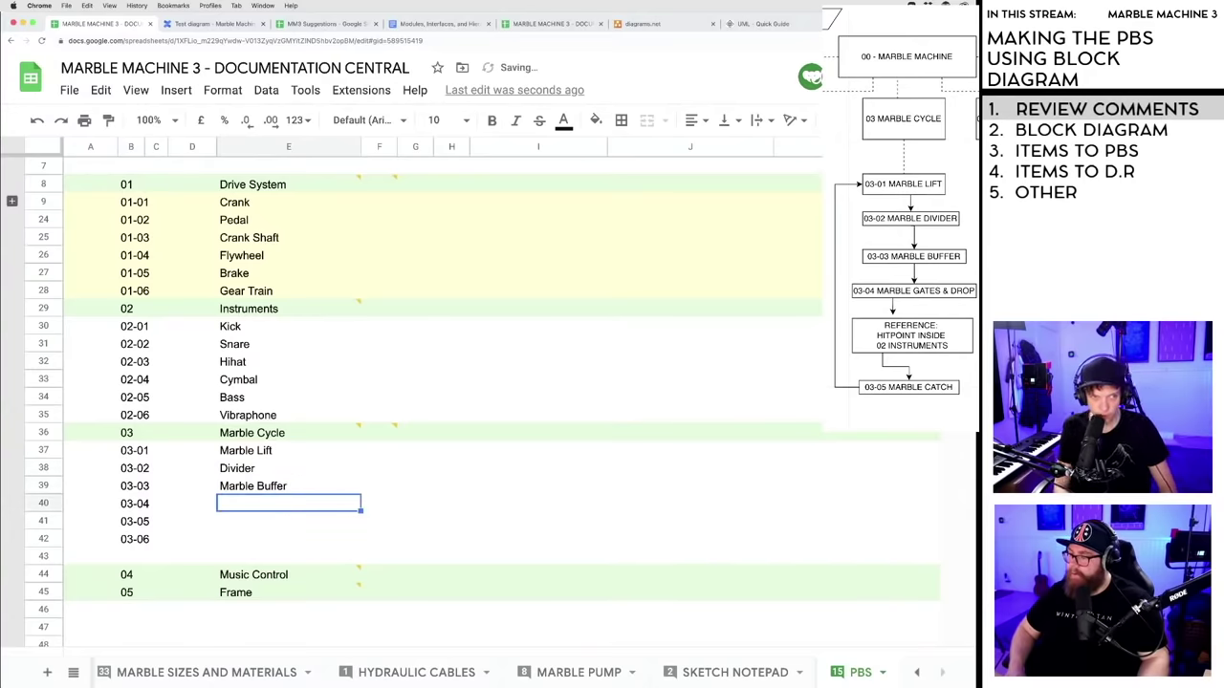
{"action": "type", "text": "Marb"}
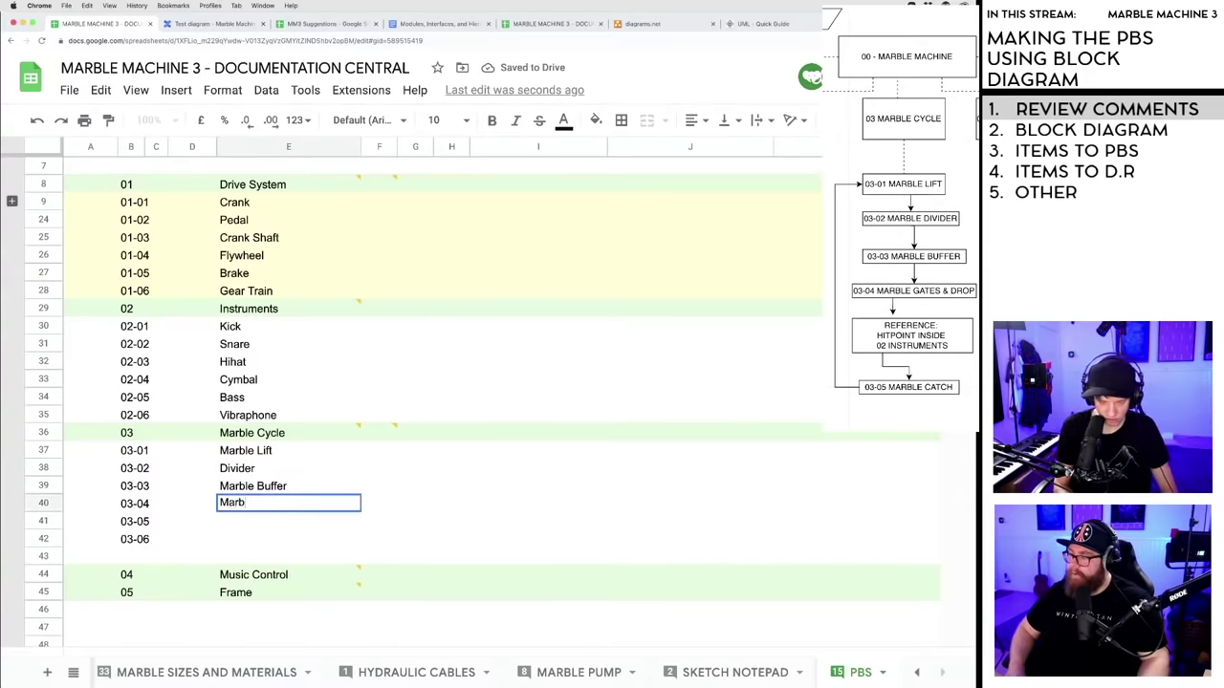
{"action": "type", "text": "le Gates & Drop"}
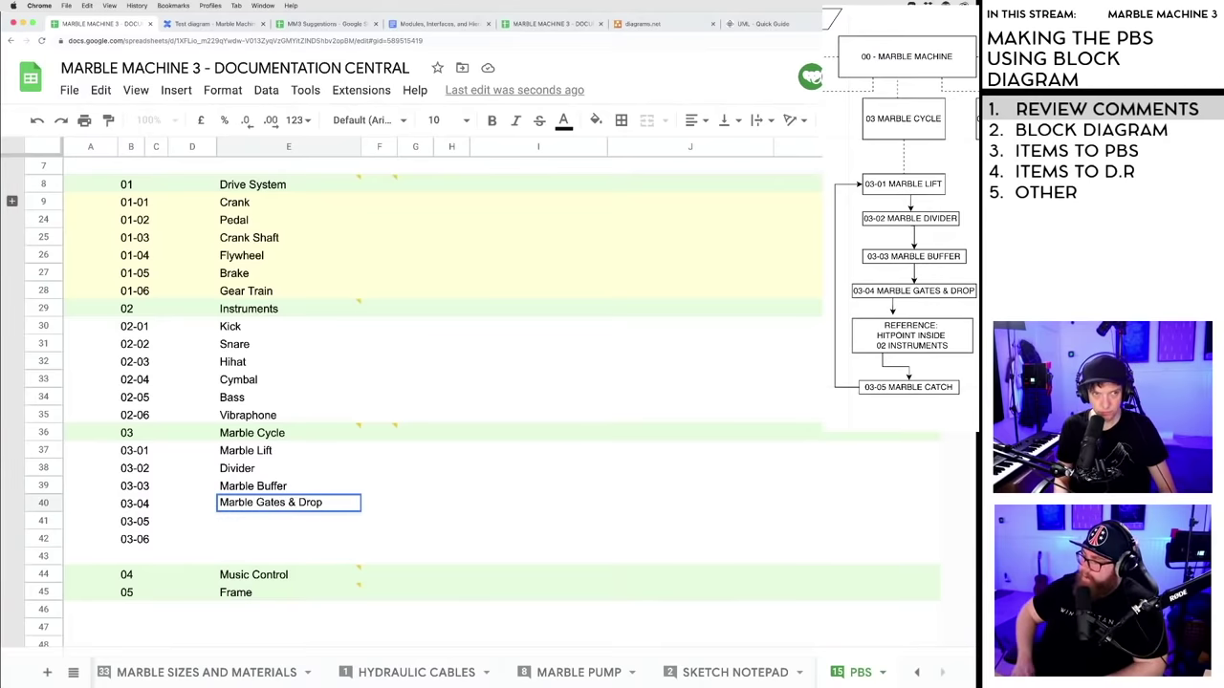
- Commit Marble Gates & Drop as the name of item 03-04 in E40
{"action": "key", "text": "Return"}
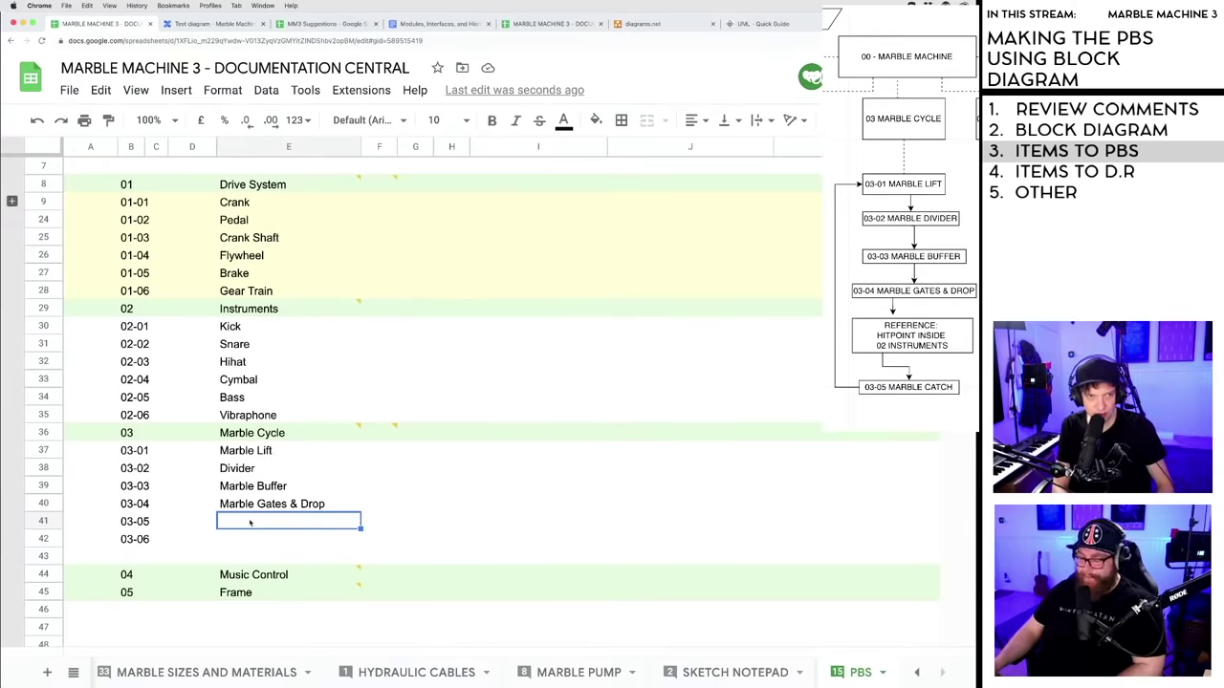
- Name item 03-05 Marble Catch and clear the unused 03-06 code from B42
{"action": "type", "text": "Mar"}
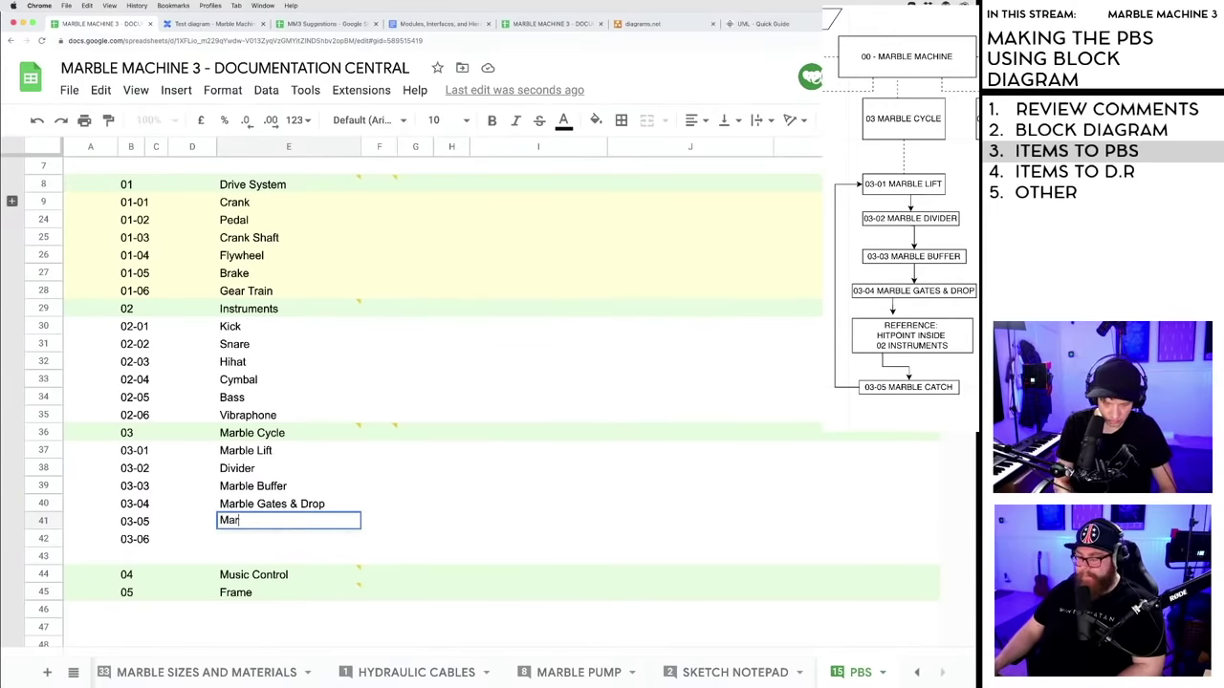
{"action": "type", "text": "ble Catch"}
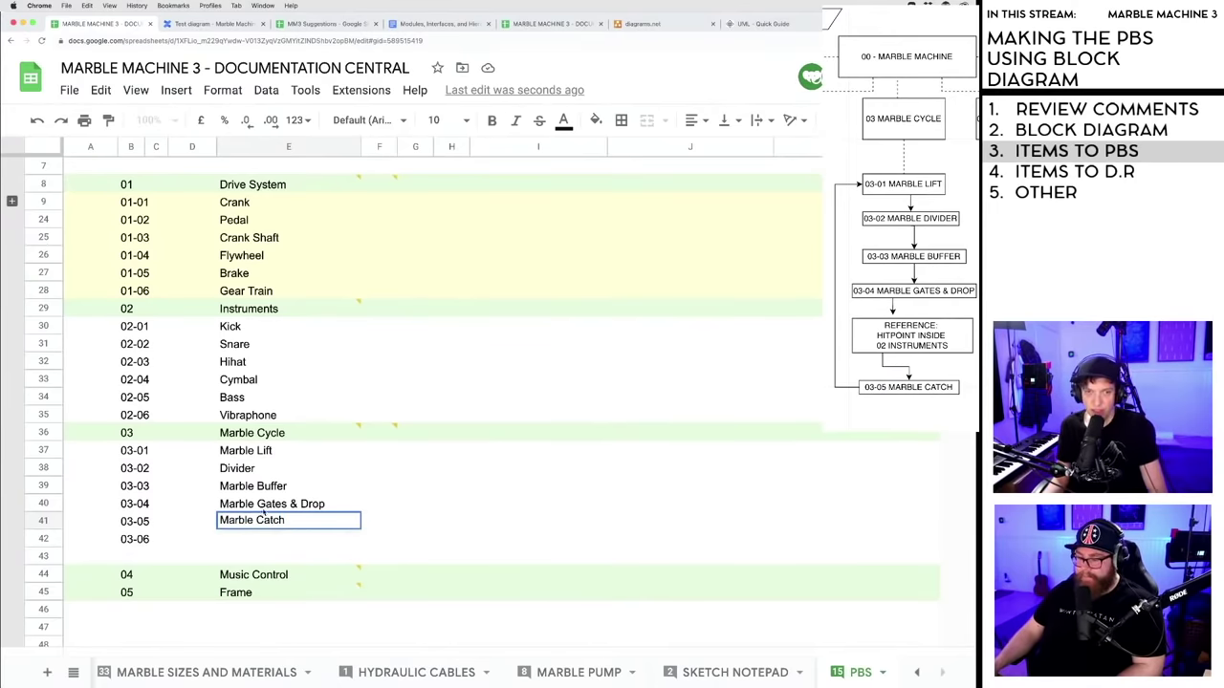
{"action": "key", "text": "Return"}
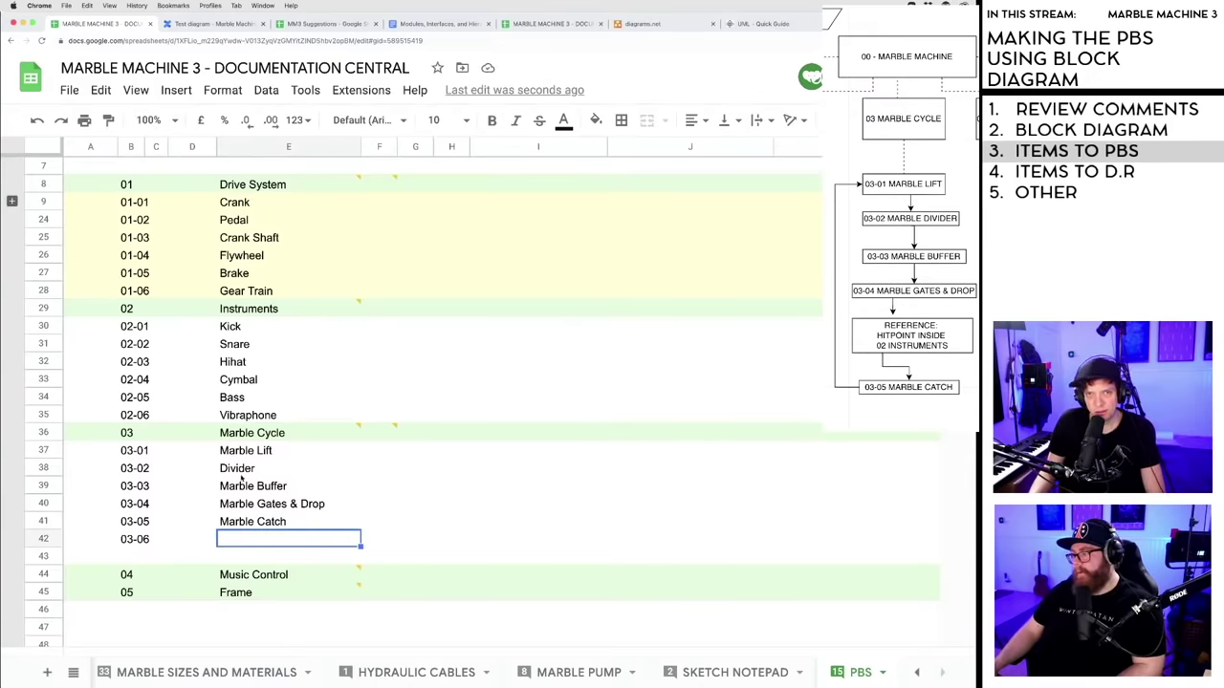
{"action": "left_click", "coordinate": [135, 539]}
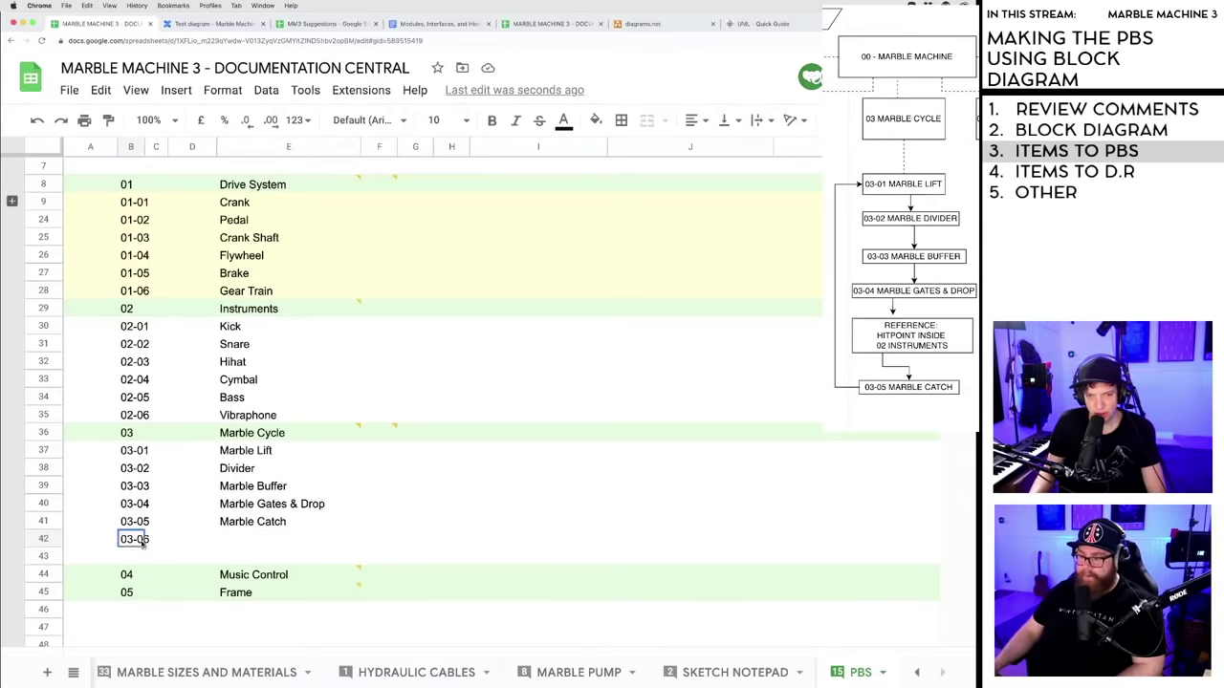
{"action": "key", "text": "Delete"}
{"action": "key", "text": "Right"}
{"action": "key", "text": "Right"}
{"action": "key", "text": "Right"}
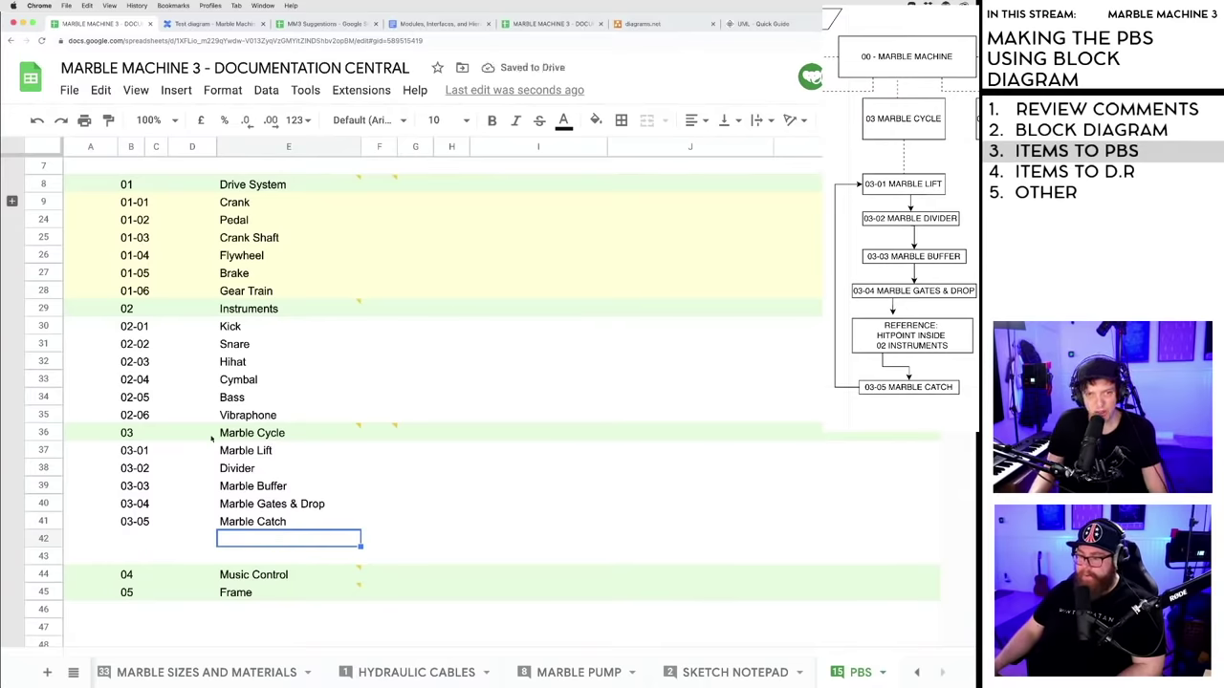
- Shade rows 30–35 and rows 37–41 light yellow
{"action": "left_click", "coordinate": [43, 326]}
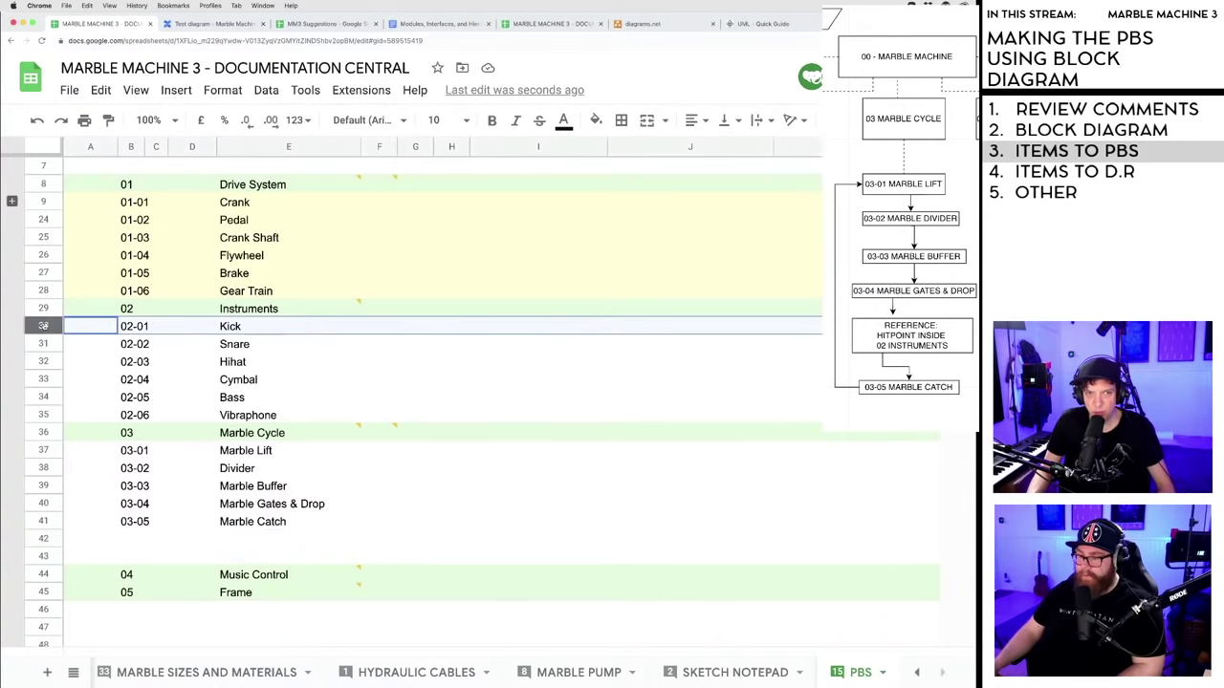
{"action": "left_click", "coordinate": [43, 415], "text": "shift"}
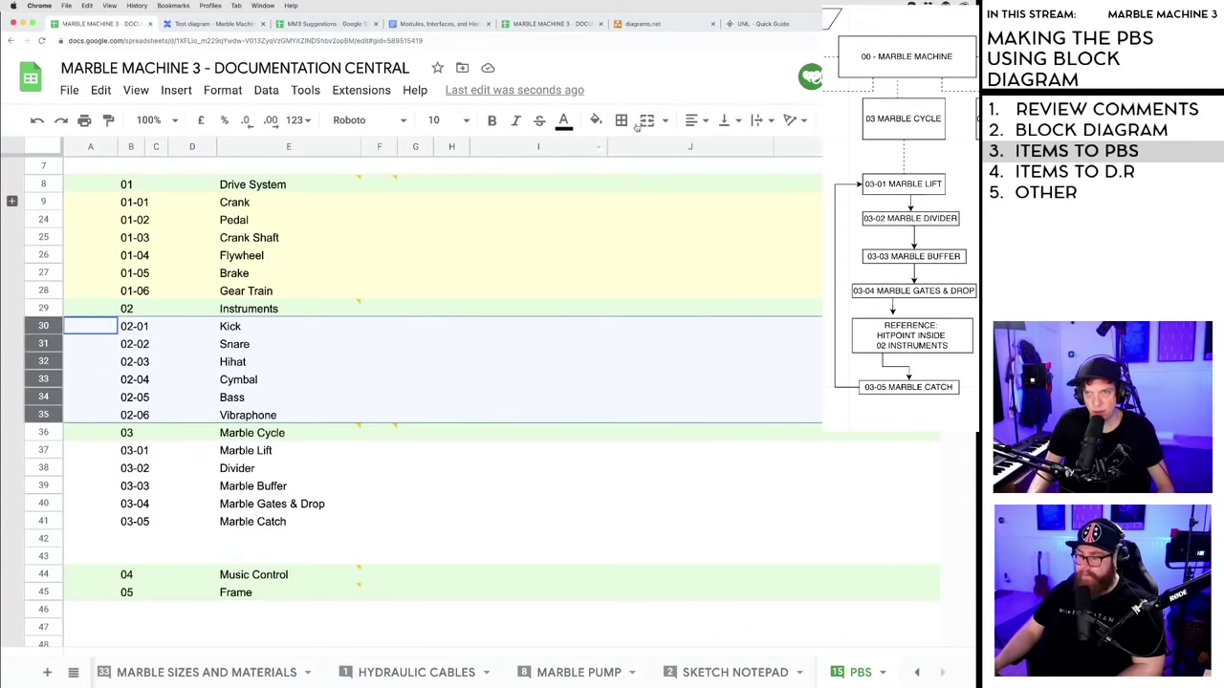
{"action": "left_click", "coordinate": [595, 119]}
{"action": "left_click", "coordinate": [650, 299]}
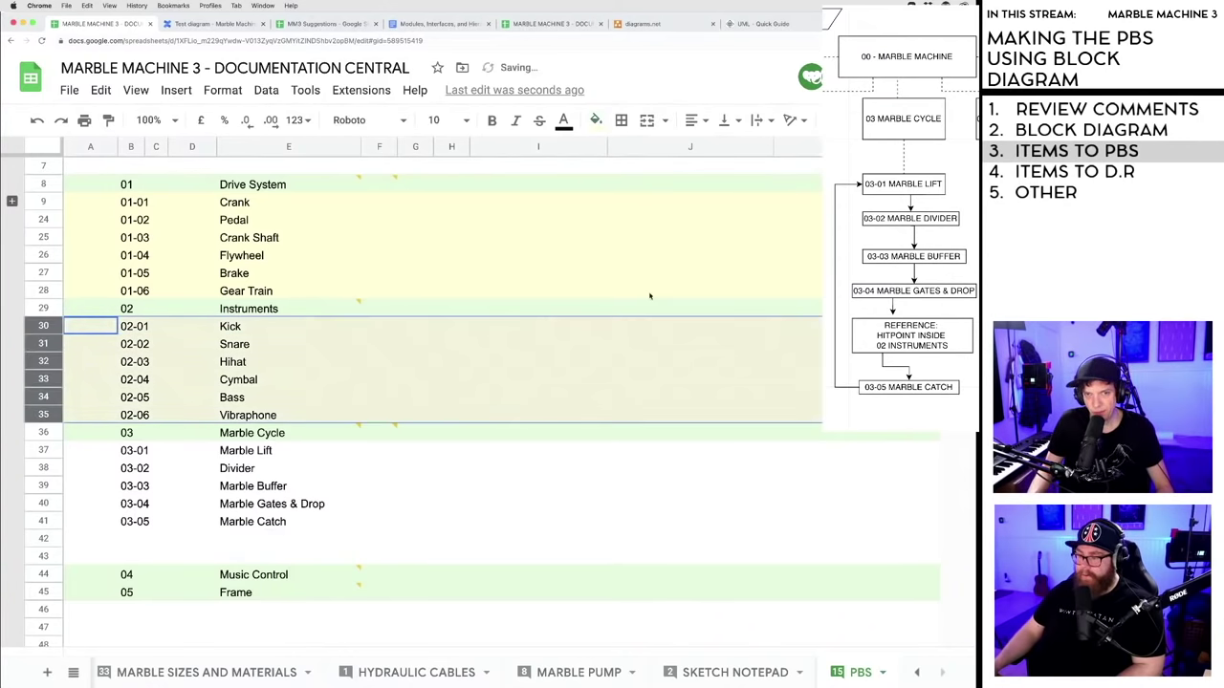
{"action": "left_click", "coordinate": [423, 488]}
{"action": "left_click", "coordinate": [57, 455]}
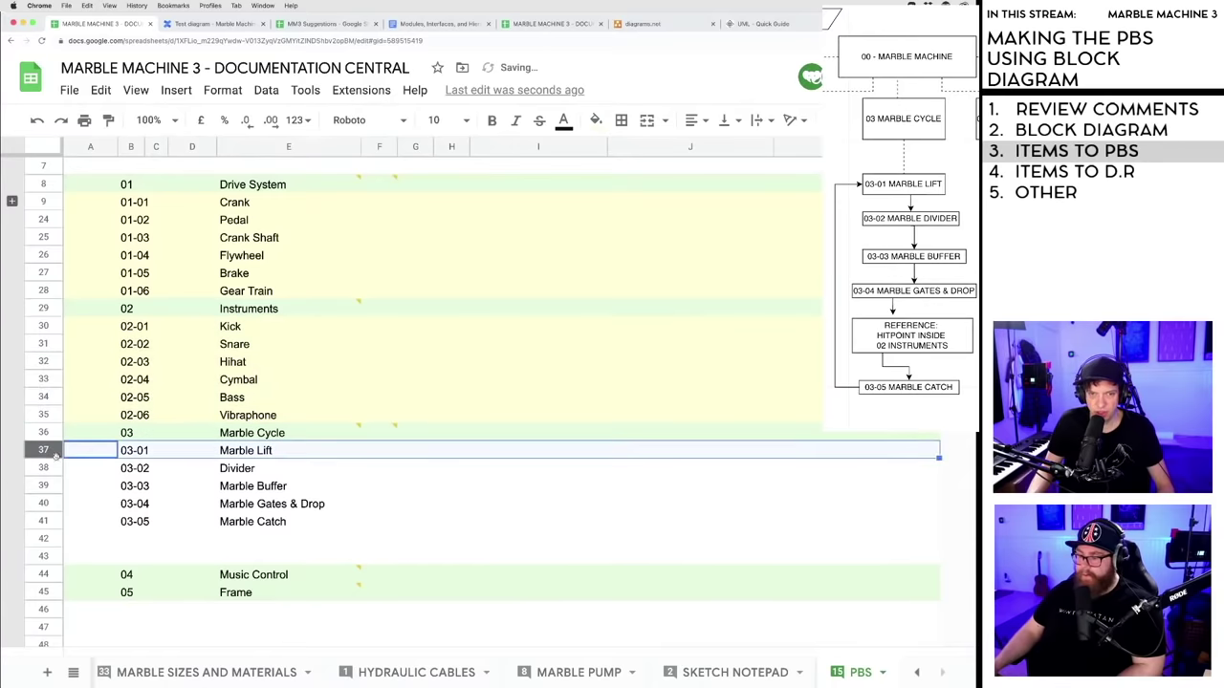
{"action": "left_click", "coordinate": [53, 527], "text": "shift"}
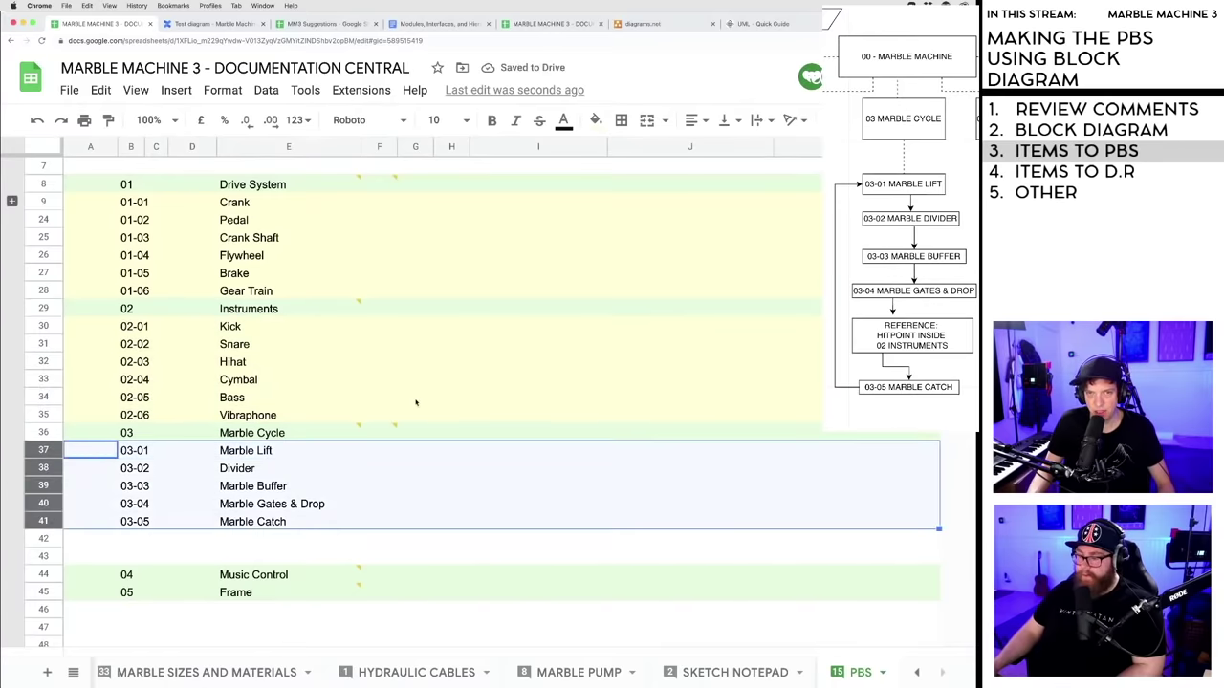
{"action": "left_click", "coordinate": [595, 120]}
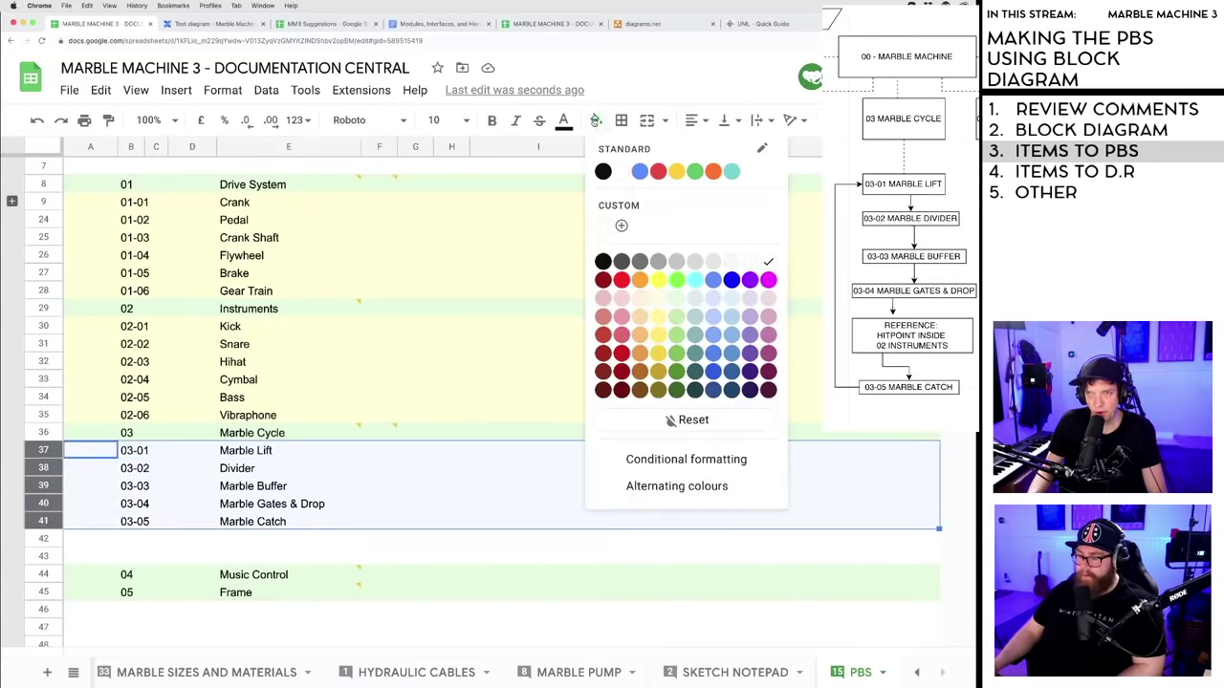
{"action": "left_click", "coordinate": [658, 300]}
{"action": "left_click", "coordinate": [413, 488]}
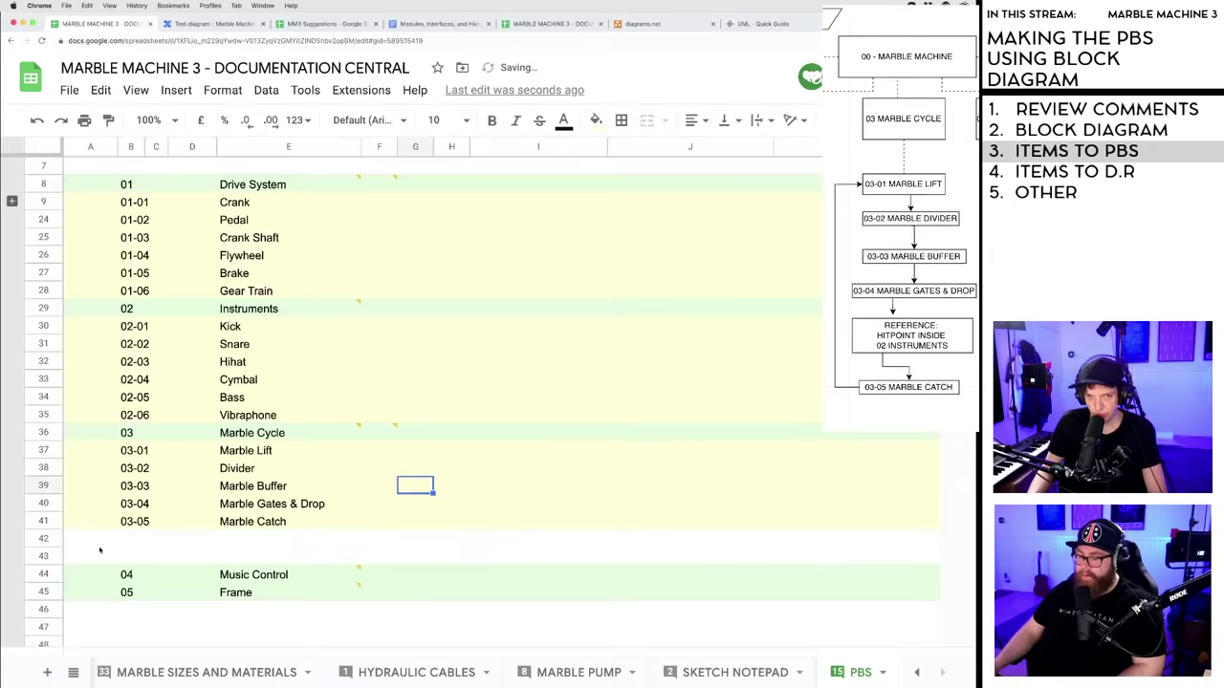
- Move blank rows 42–43 below the 05 Frame row
{"action": "left_click", "coordinate": [43, 538]}
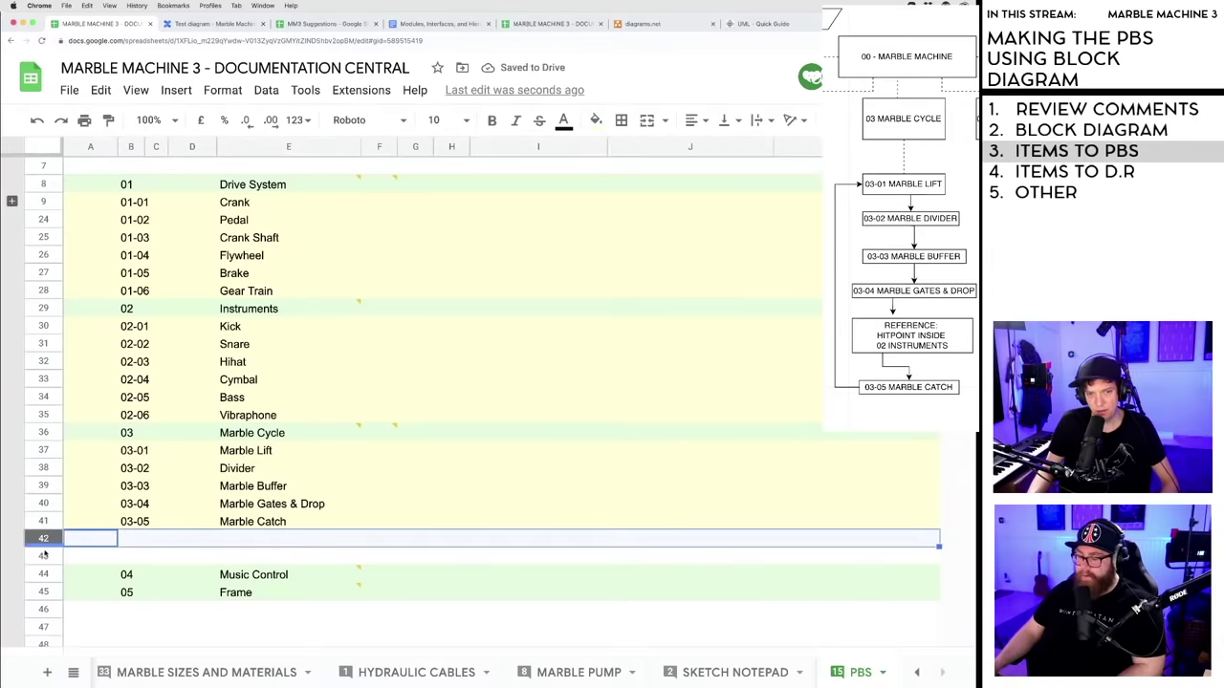
{"action": "left_click", "coordinate": [43, 555], "text": "shift"}
{"action": "scroll", "coordinate": [273, 468], "scroll_direction": "down", "scroll_amount": 5}
{"action": "scroll", "coordinate": [107, 383], "scroll_direction": "up", "scroll_amount": 2}
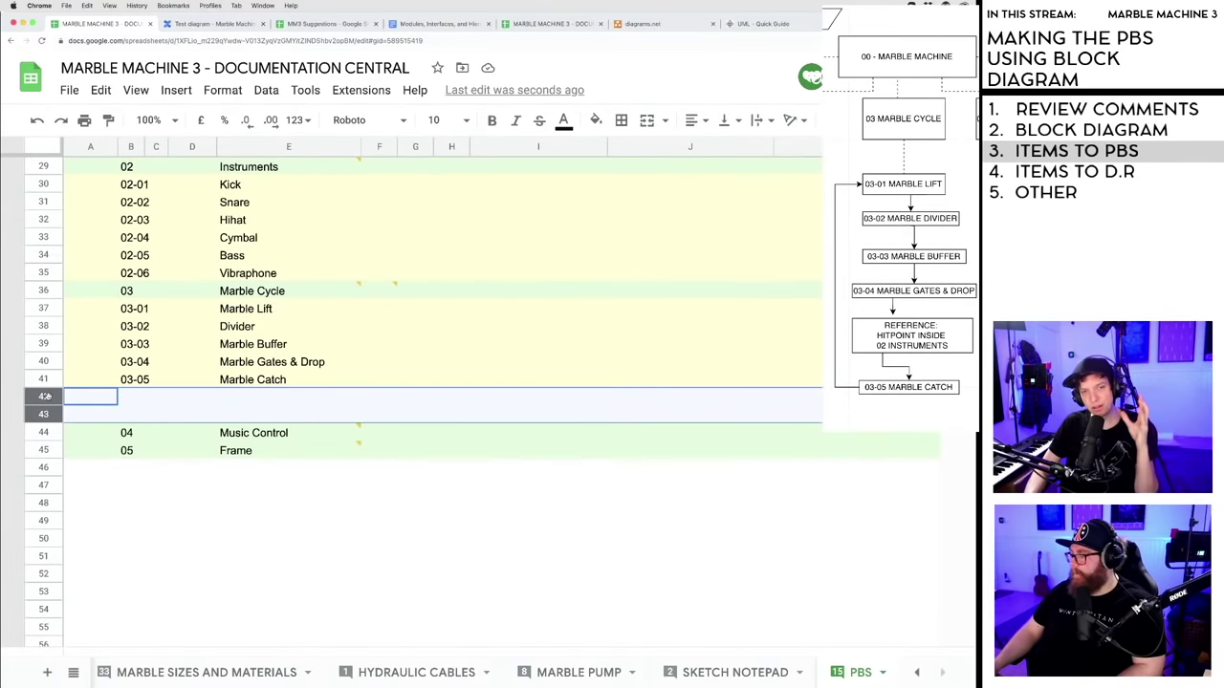
{"action": "left_click_drag", "start_coordinate": [45, 396], "coordinate": [147, 519]}
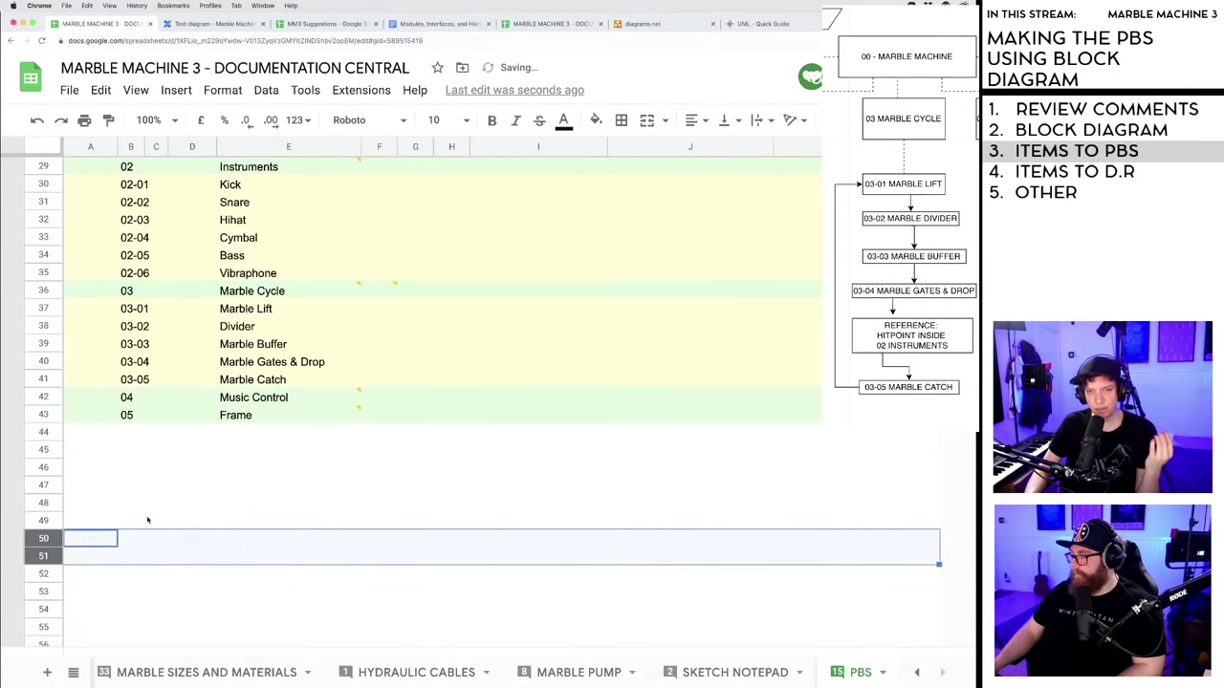
{"action": "scroll", "coordinate": [192, 484], "scroll_direction": "down", "scroll_amount": 2}
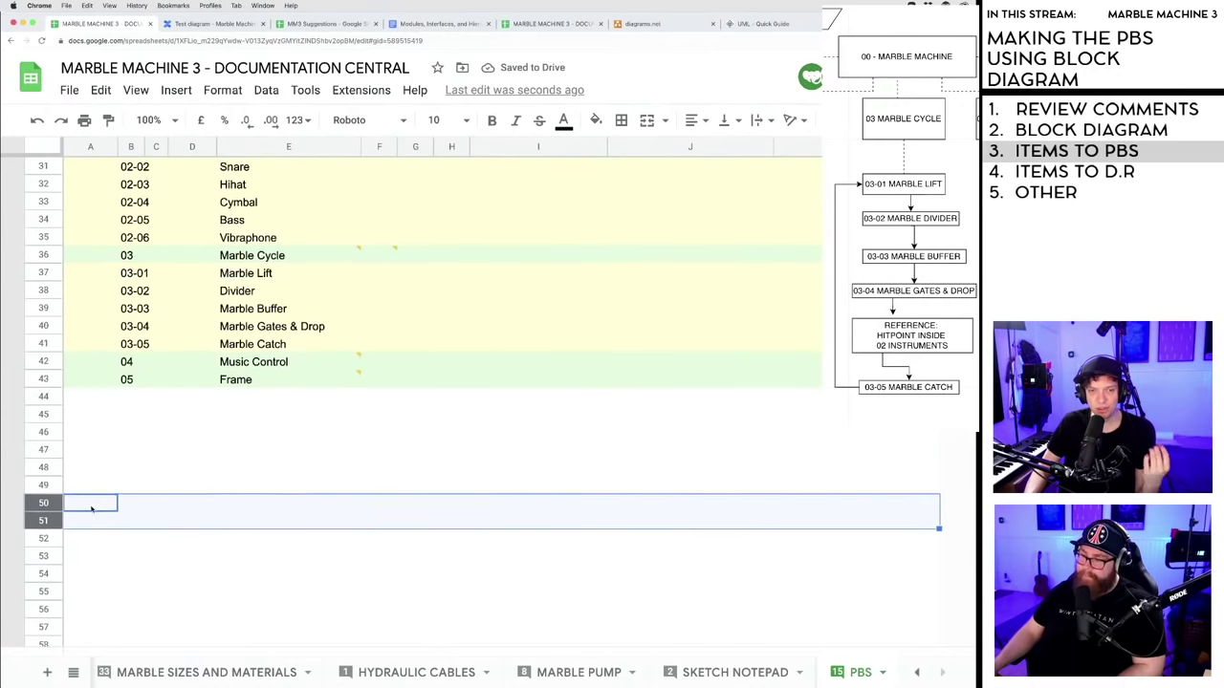
- Move blank rows 45–53 above 05 Frame, leaving nine empty rows under Music Control
{"action": "scroll", "coordinate": [92, 509], "scroll_direction": "down", "scroll_amount": 3}
{"action": "scroll", "coordinate": [114, 421], "scroll_direction": "up", "scroll_amount": 5}
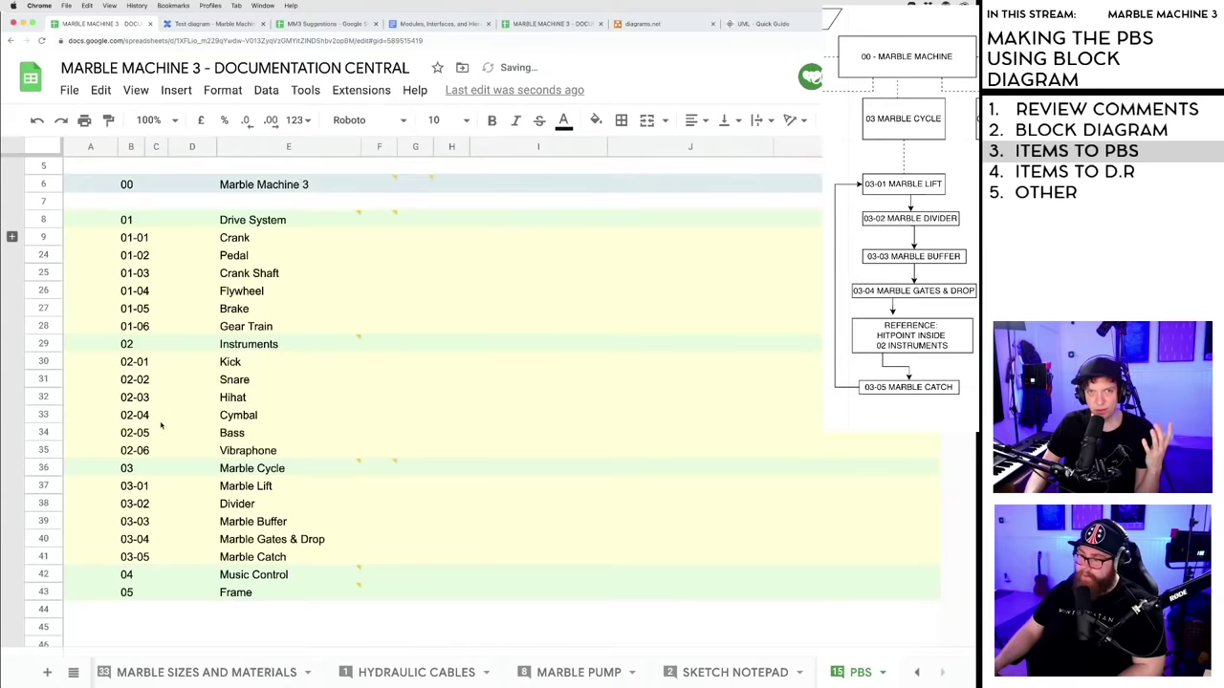
{"action": "left_click", "coordinate": [147, 381]}
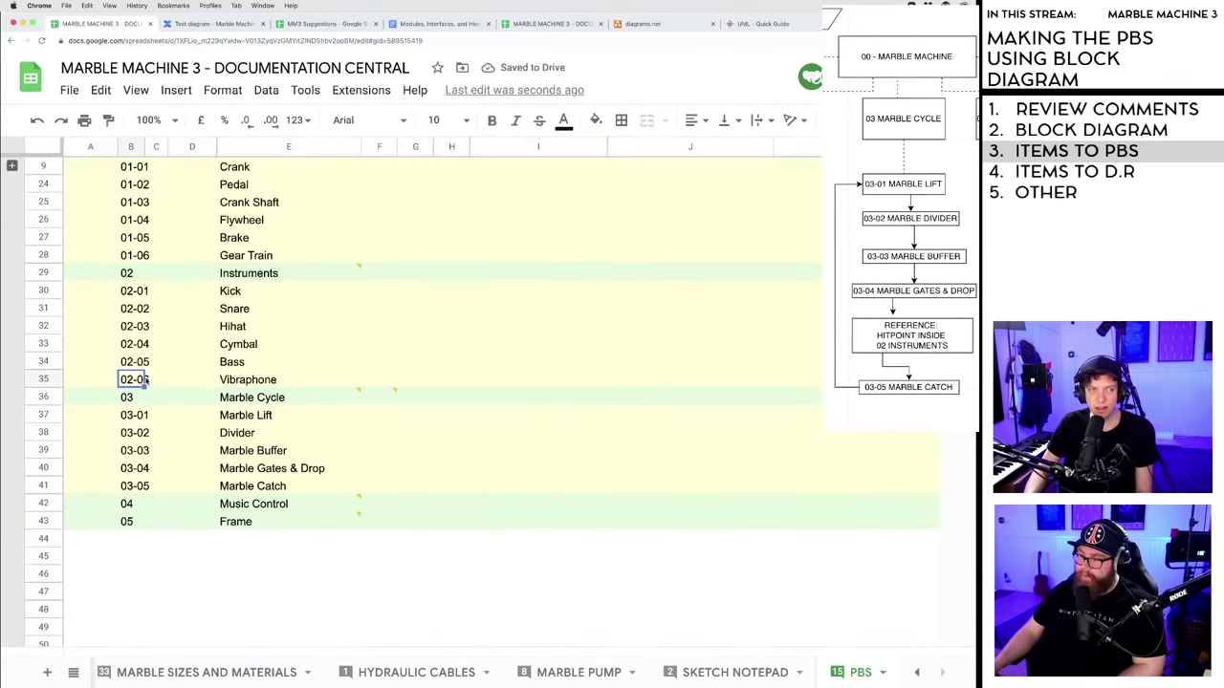
{"action": "left_click", "coordinate": [43, 379]}
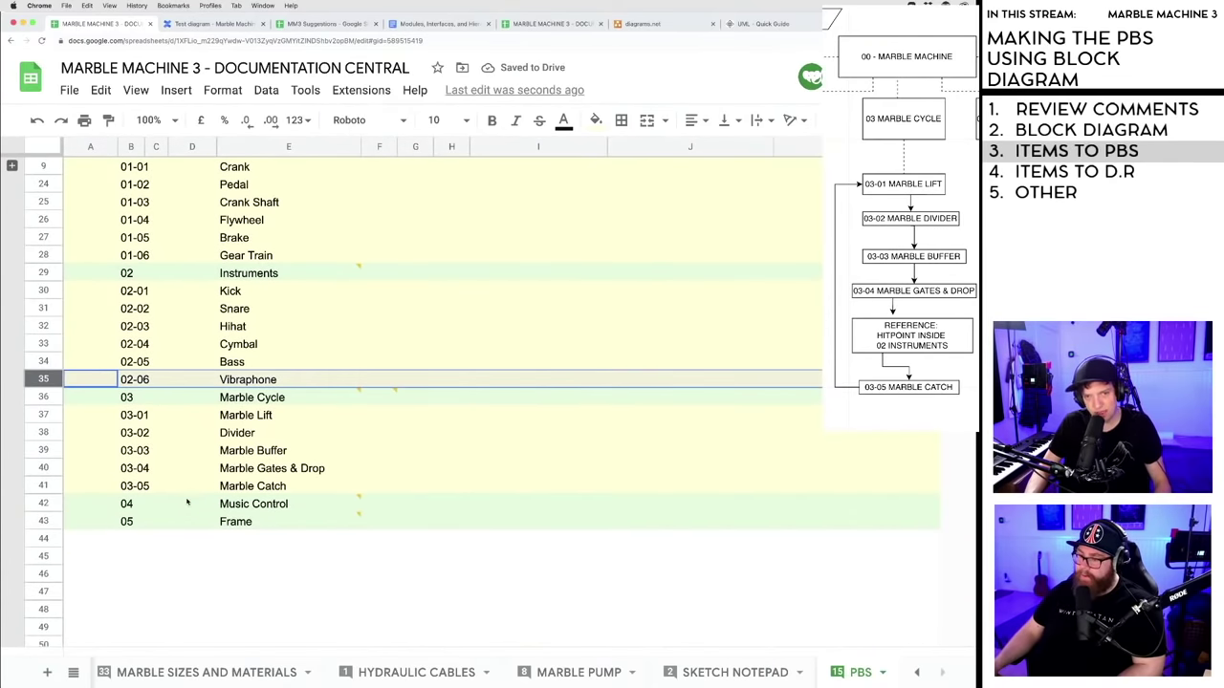
{"action": "left_click", "coordinate": [188, 562]}
{"action": "scroll", "coordinate": [107, 447], "scroll_direction": "down", "scroll_amount": 5}
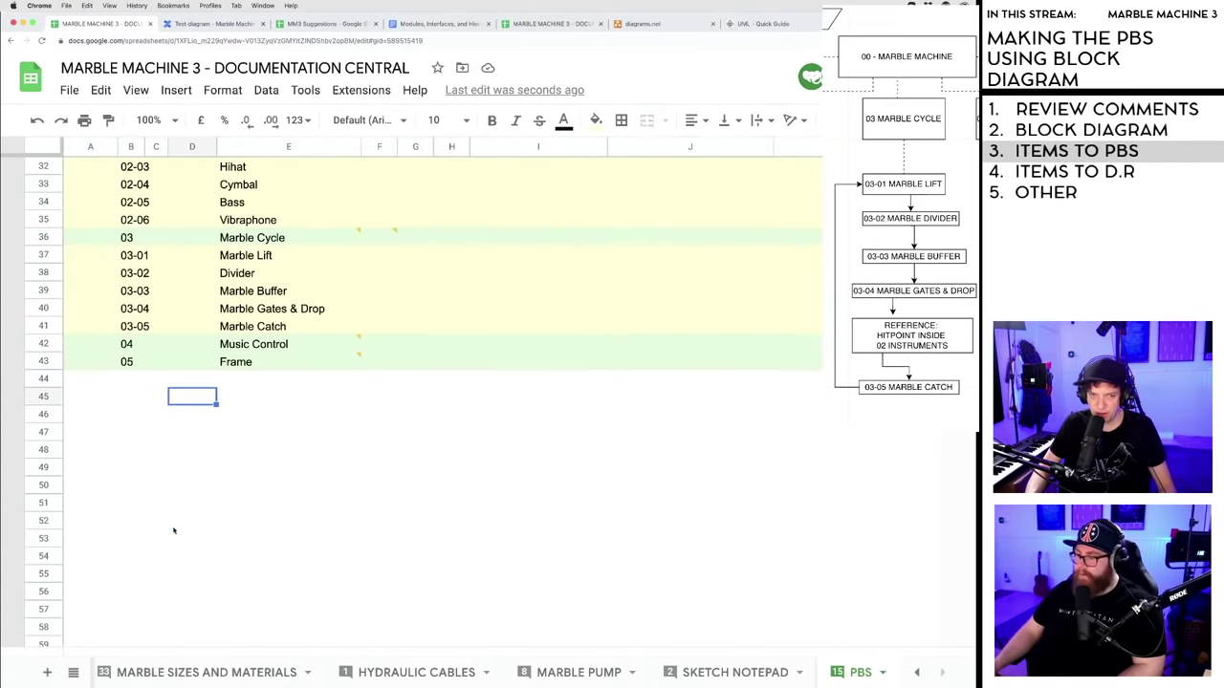
{"action": "left_click", "coordinate": [43, 396]}
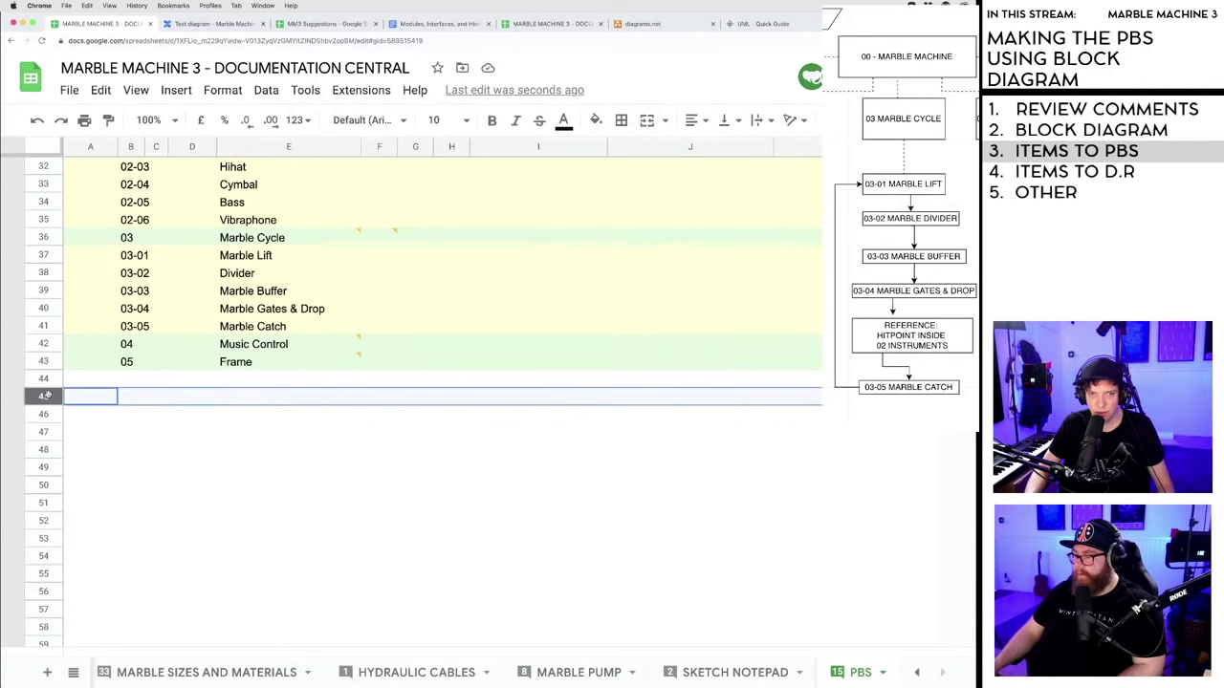
{"action": "left_click", "coordinate": [45, 540], "text": "shift"}
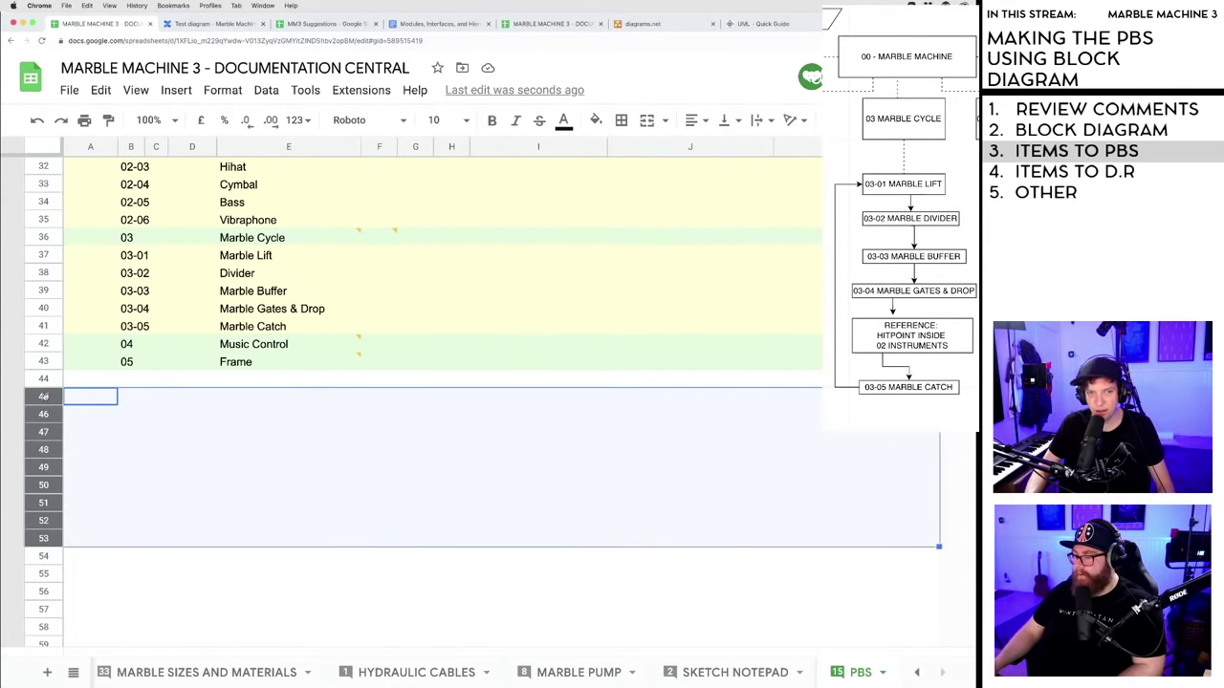
{"action": "left_click_drag", "start_coordinate": [43, 396], "coordinate": [44, 361]}
{"action": "left_click", "coordinate": [189, 573]}
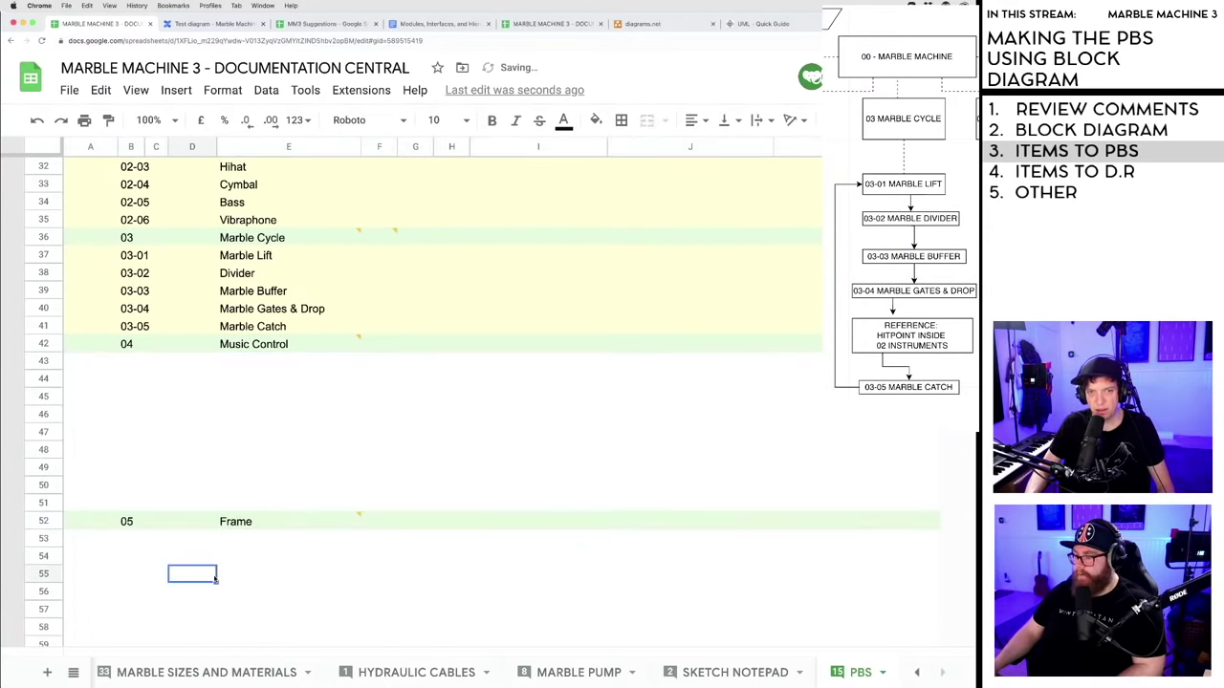
{"action": "scroll", "coordinate": [244, 535], "scroll_direction": "down", "scroll_amount": 3}
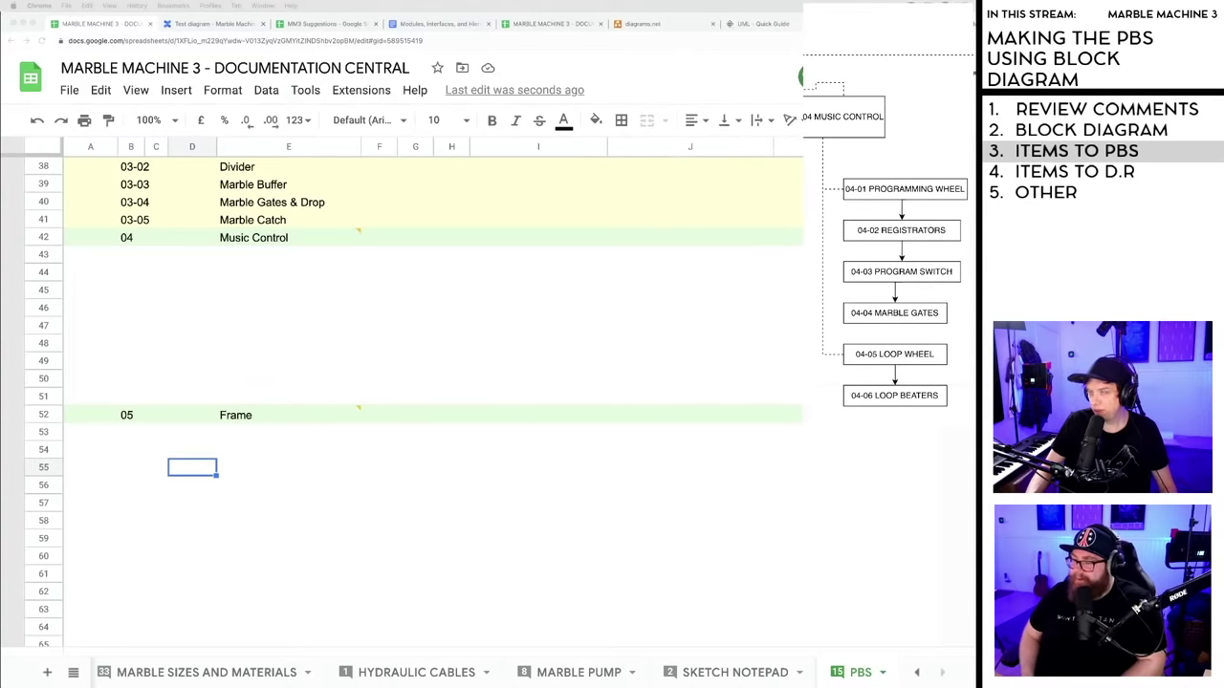
- Add item 04-01 Programming Wheel under Music Control
{"action": "left_click", "coordinate": [137, 256]}
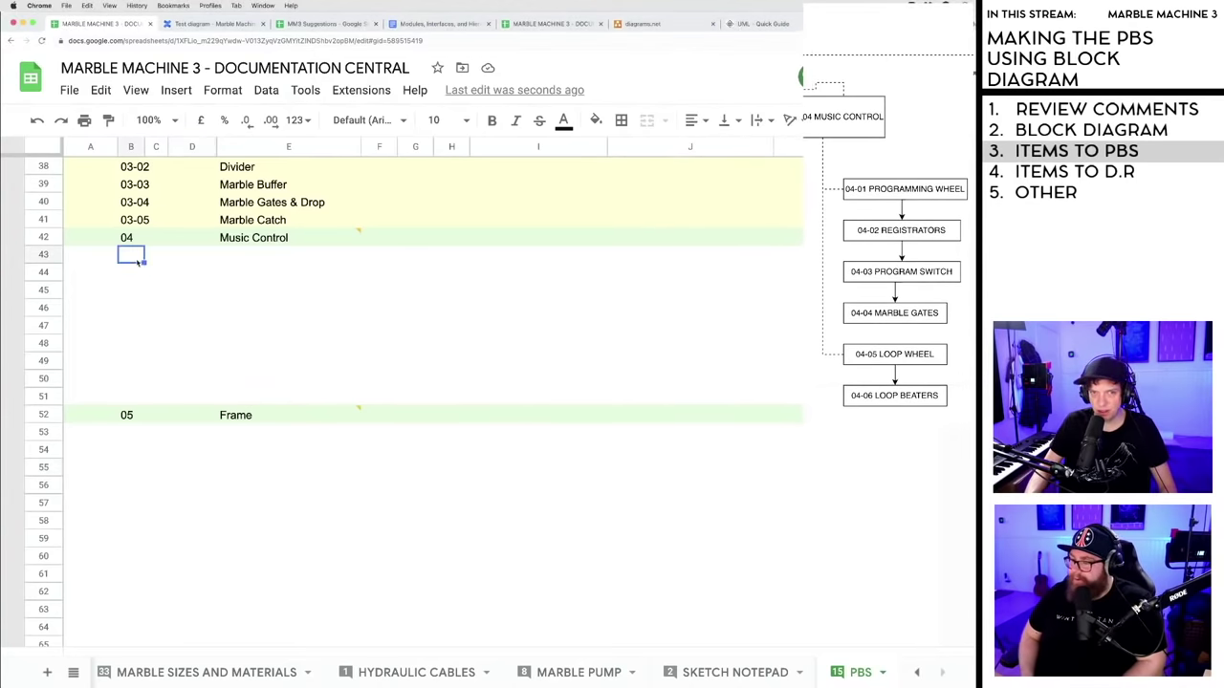
{"action": "scroll", "coordinate": [190, 351], "scroll_direction": "up", "scroll_amount": 1}
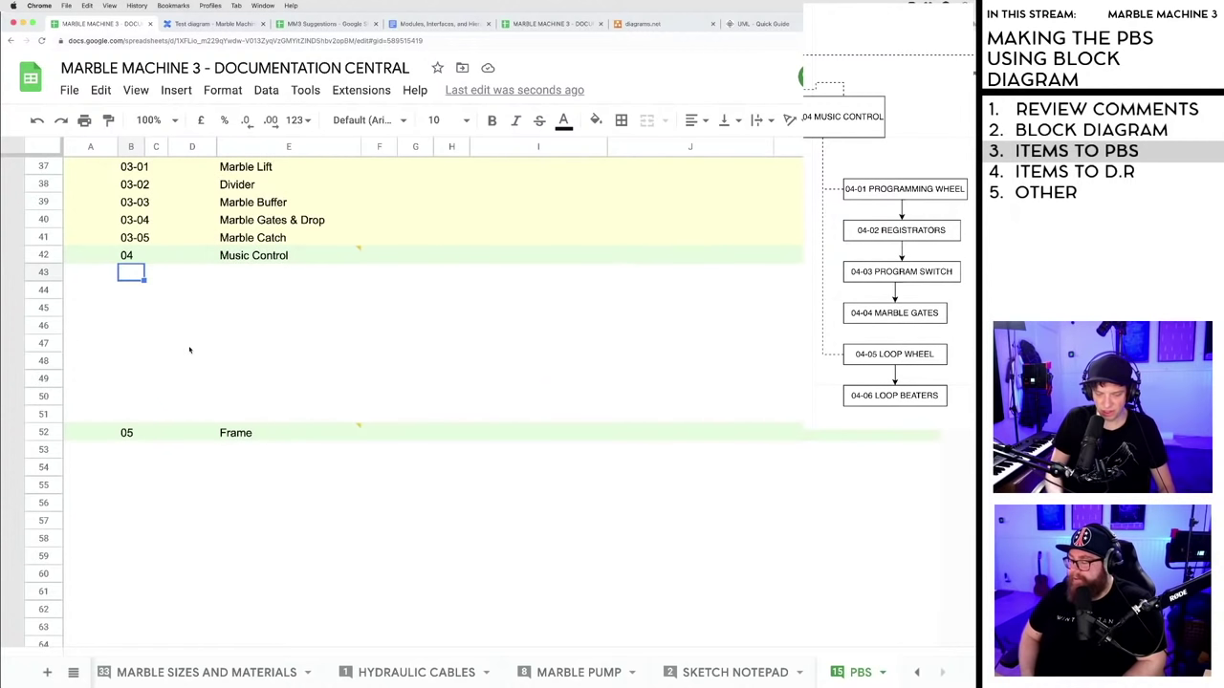
{"action": "type", "text": "04-01"}
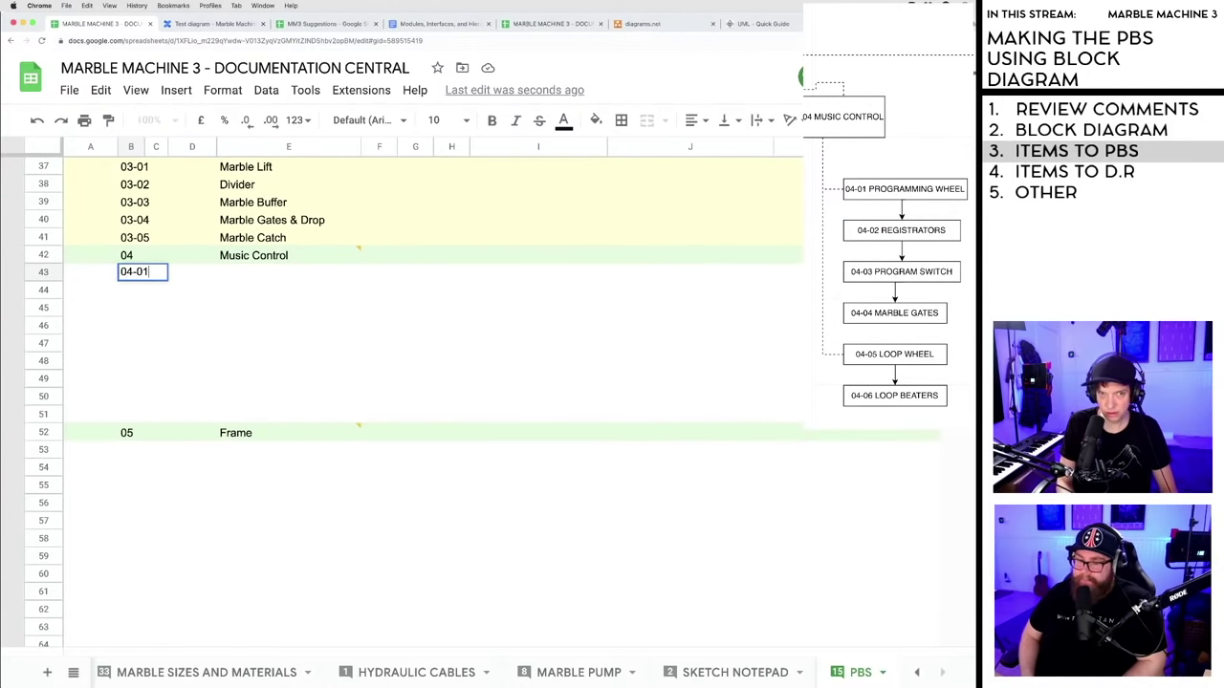
{"action": "key", "text": "Tab"}
{"action": "left_click", "coordinate": [243, 274]}
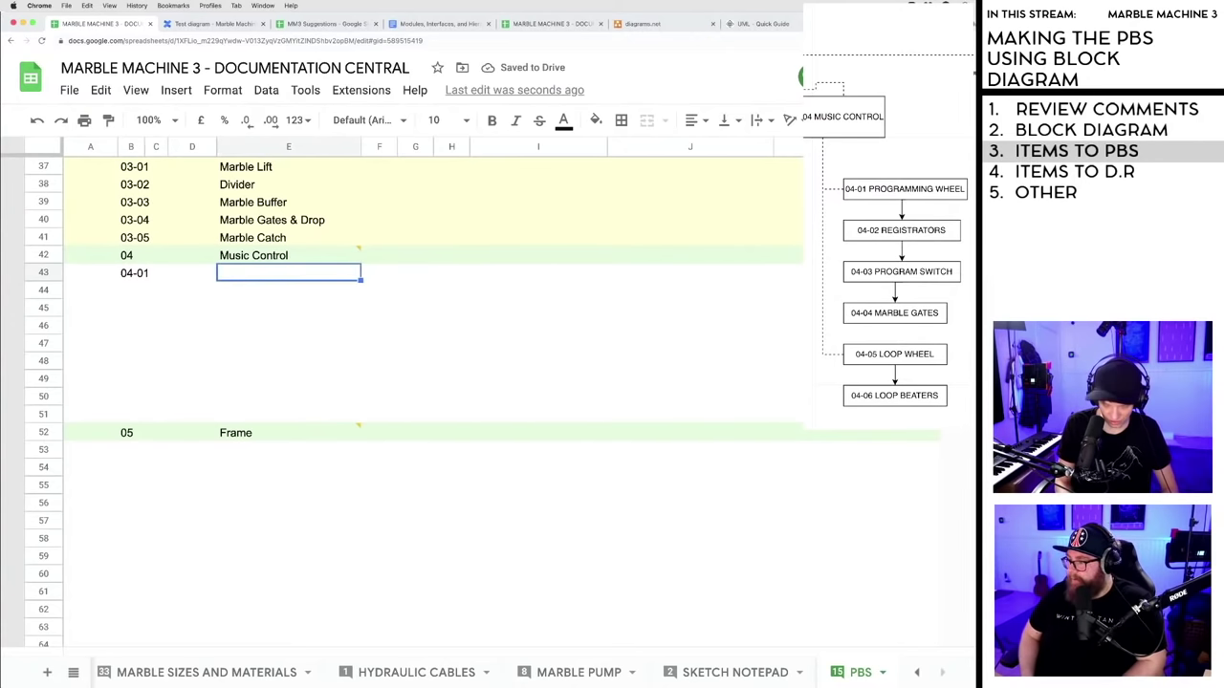
{"action": "type", "text": "Programming Wh"}
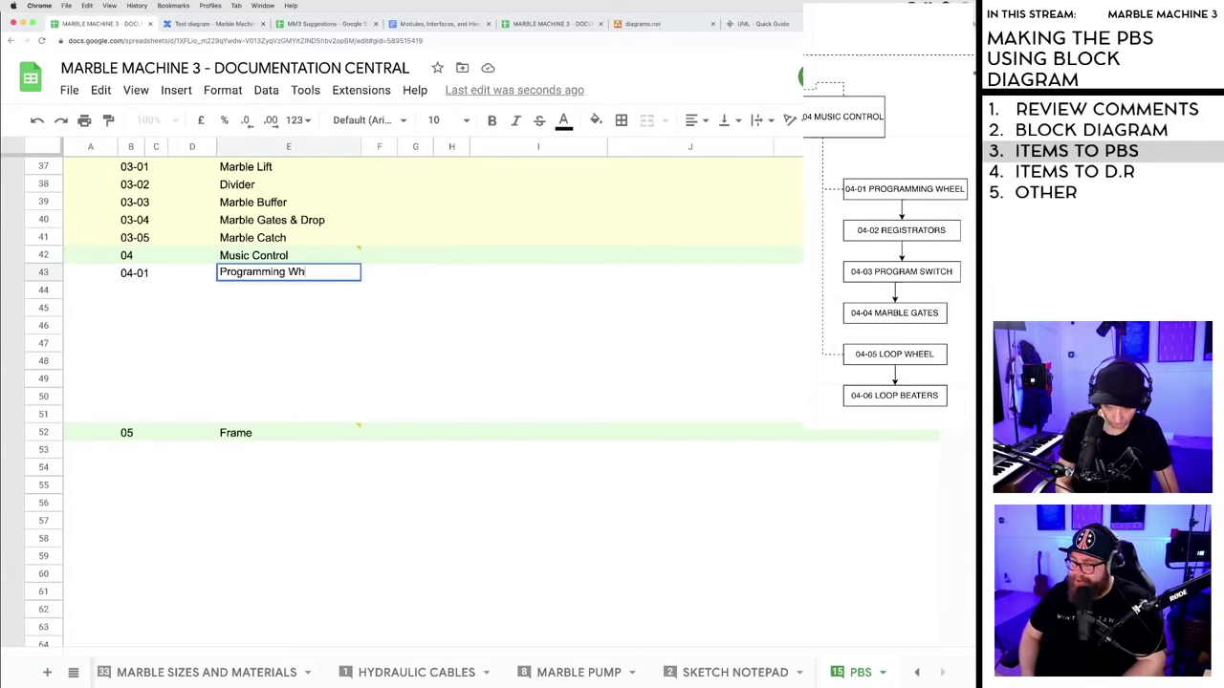
{"action": "type", "text": "eel"}
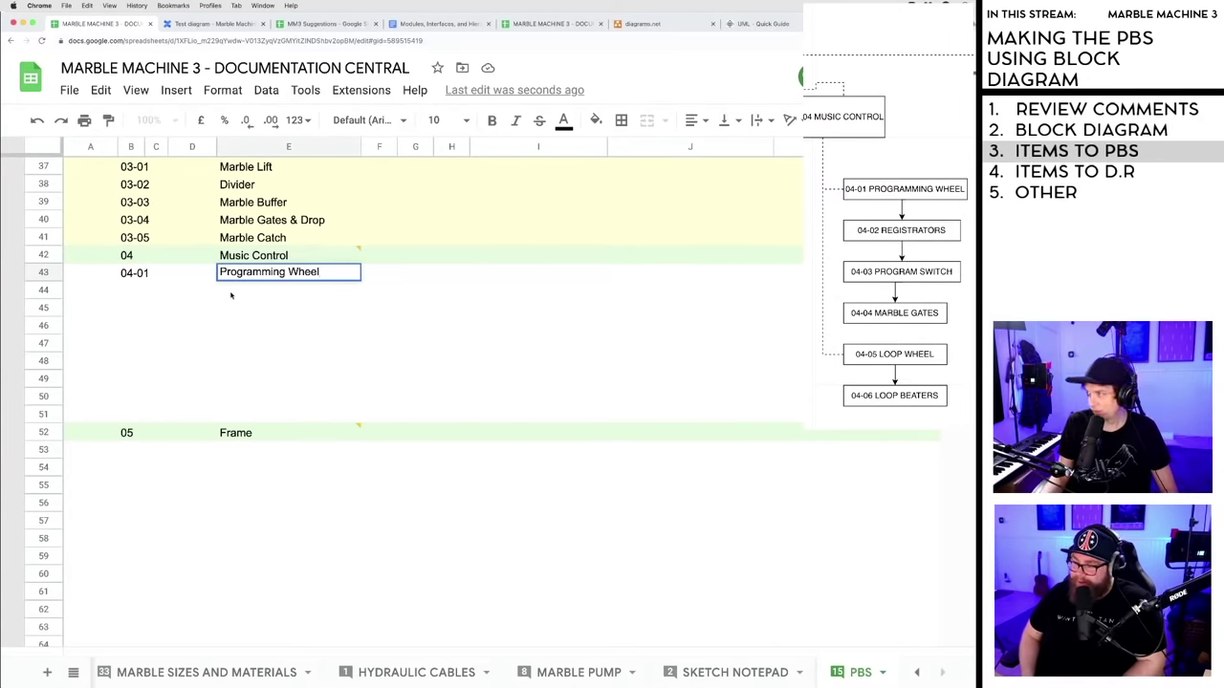
{"action": "left_click", "coordinate": [131, 290]}
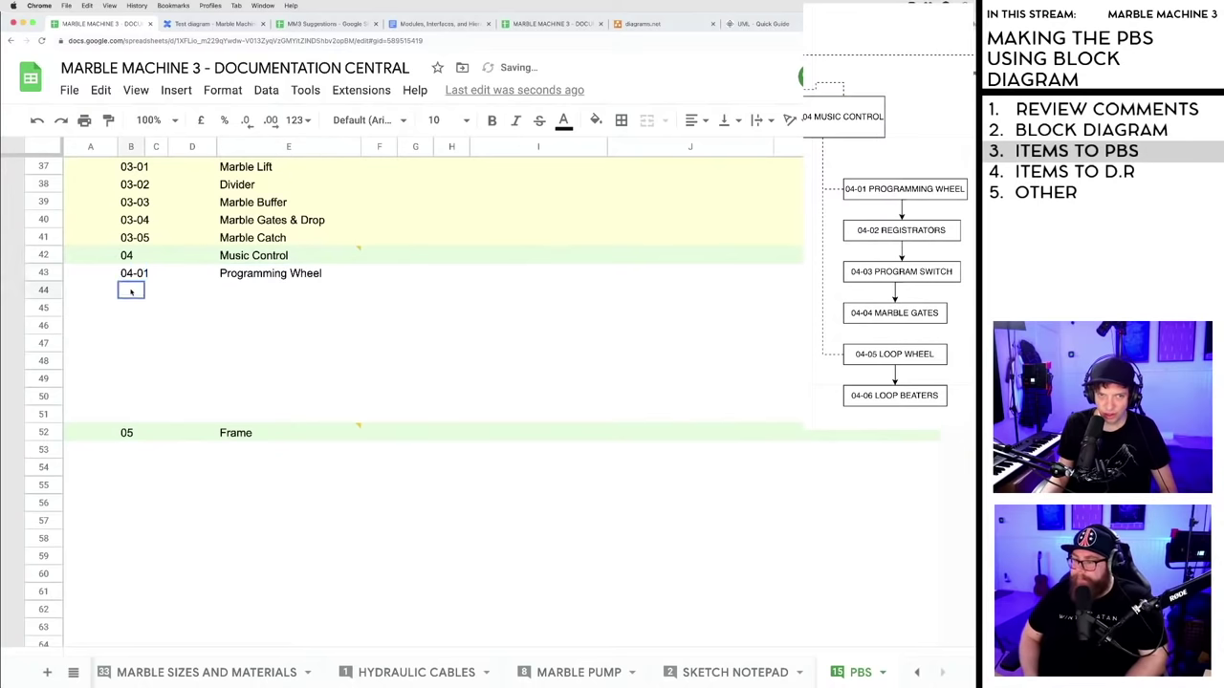
- Enter 04-02 and fill the Music Control codes down to 04-07
{"action": "type", "text": "04"}
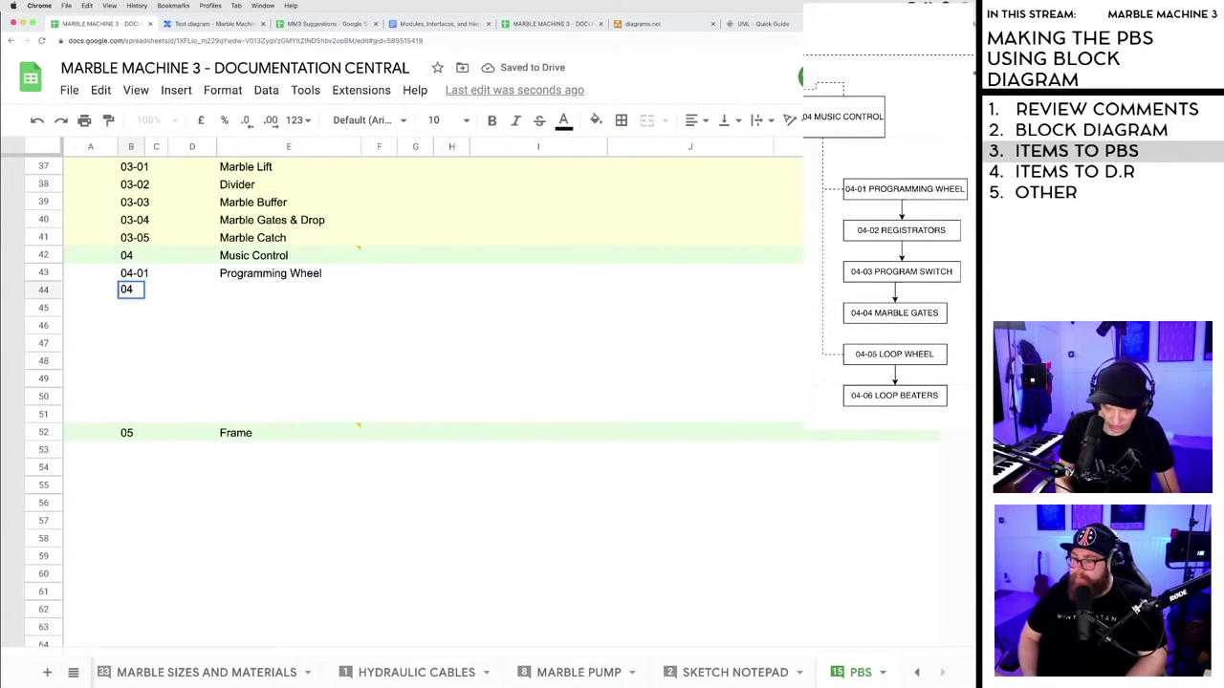
{"action": "type", "text": "_02"}
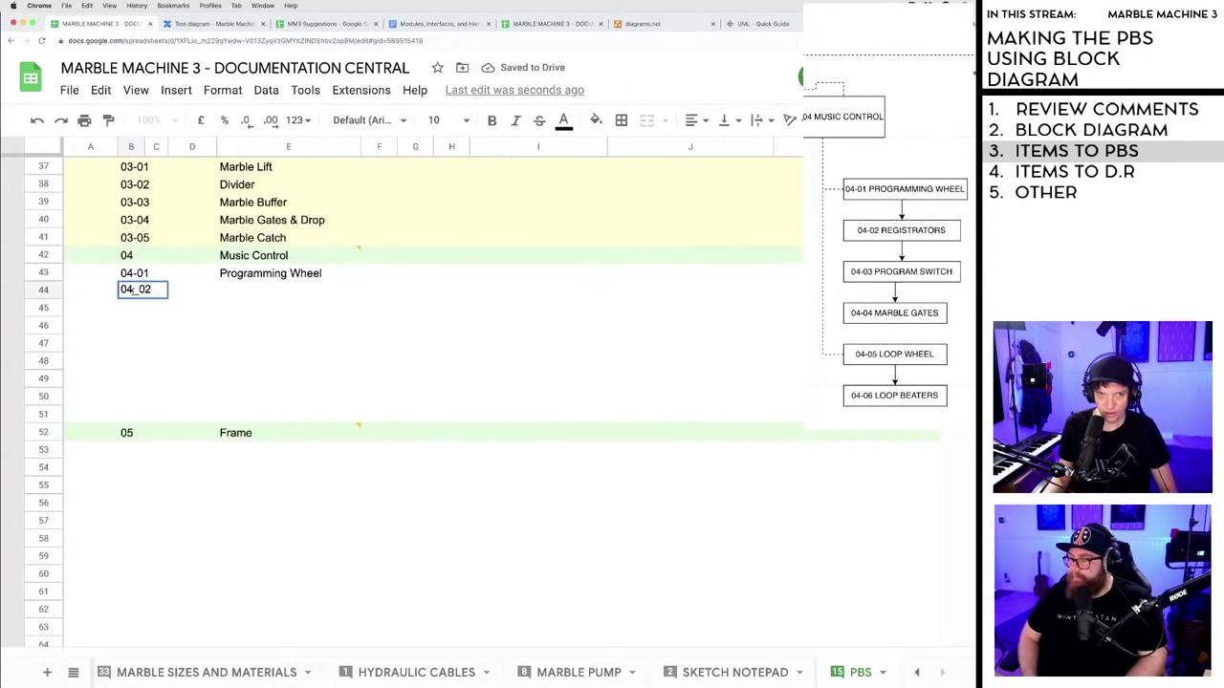
{"action": "left_click", "coordinate": [136, 292]}
{"action": "key", "text": "BackSpace"}
{"action": "type", "text": "-"}
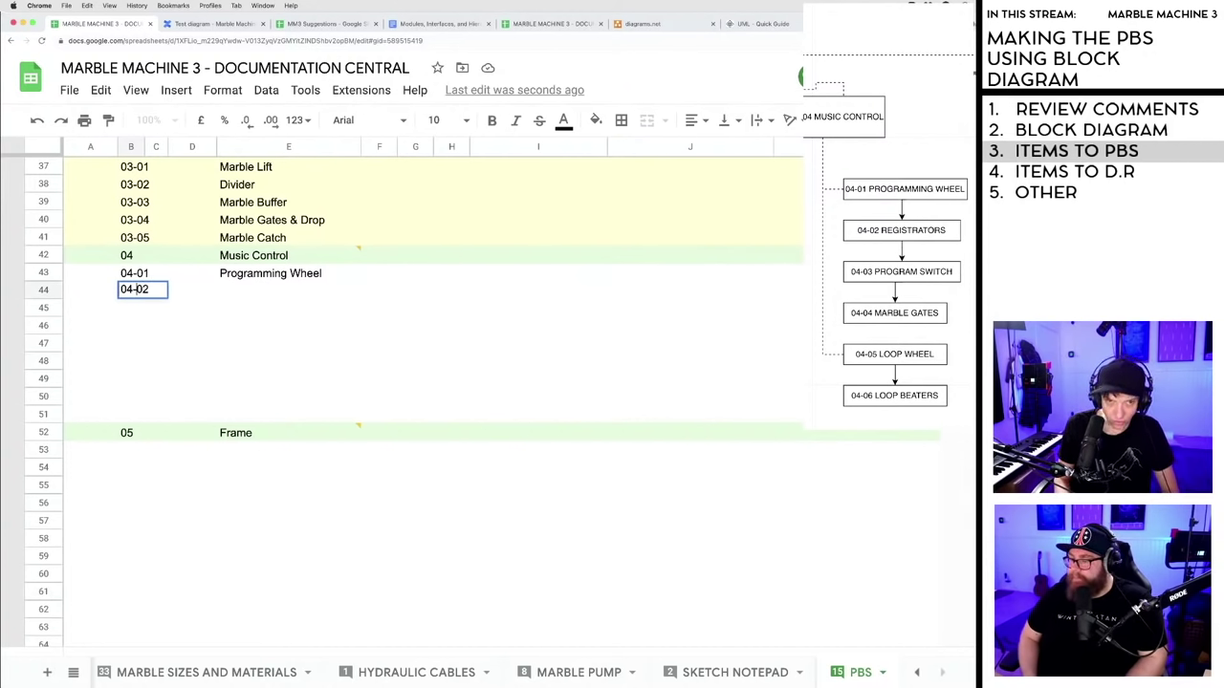
{"action": "left_click", "coordinate": [191, 307]}
{"action": "left_click_drag", "start_coordinate": [134, 273], "coordinate": [137, 366]}
{"action": "left_click_drag", "start_coordinate": [137, 385], "coordinate": [137, 384]}
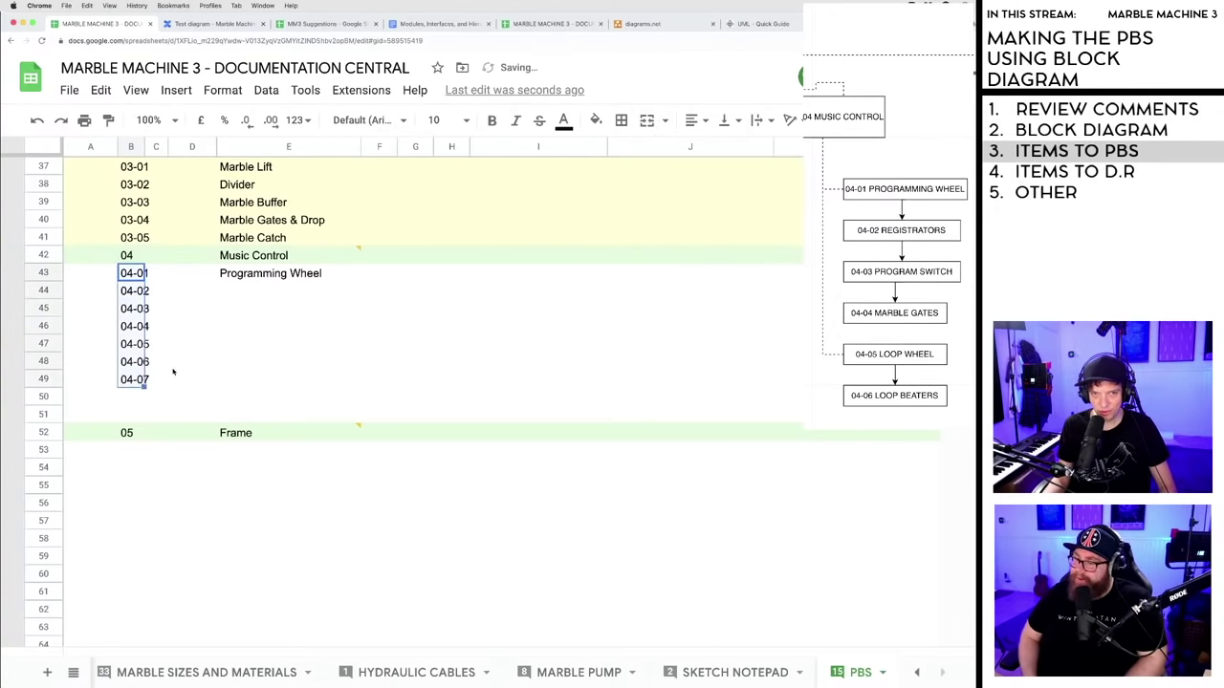
{"action": "left_click", "coordinate": [182, 363]}
- Name items 04-02 to 04-04 Registrators, Program Switch and Marble Gates
{"action": "left_click", "coordinate": [239, 293]}
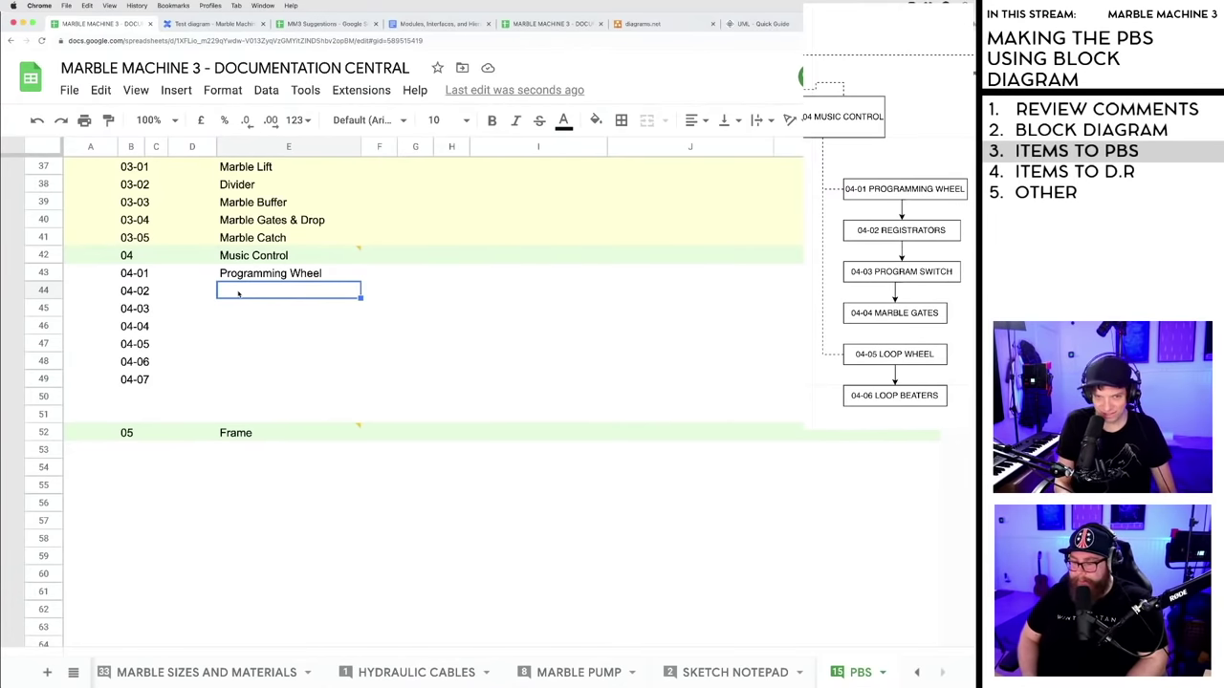
{"action": "type", "text": "r"}
{"action": "key", "text": "BackSpace"}
{"action": "type", "text": "R"}
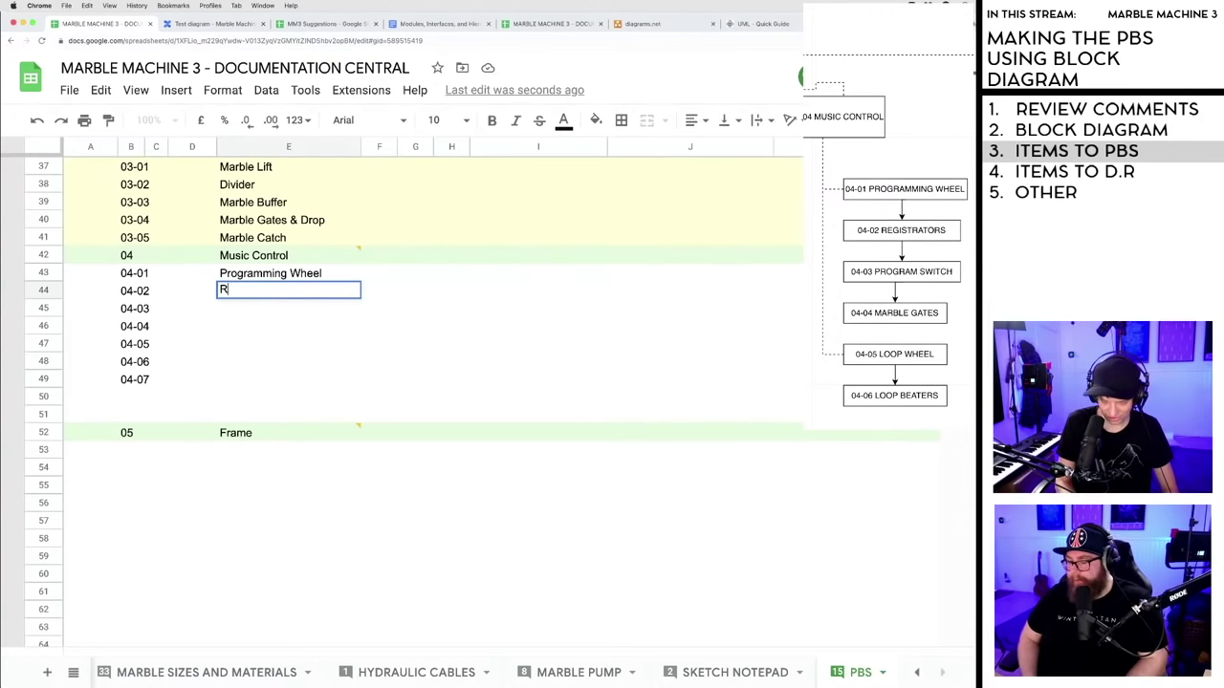
{"action": "type", "text": "egistrato"}
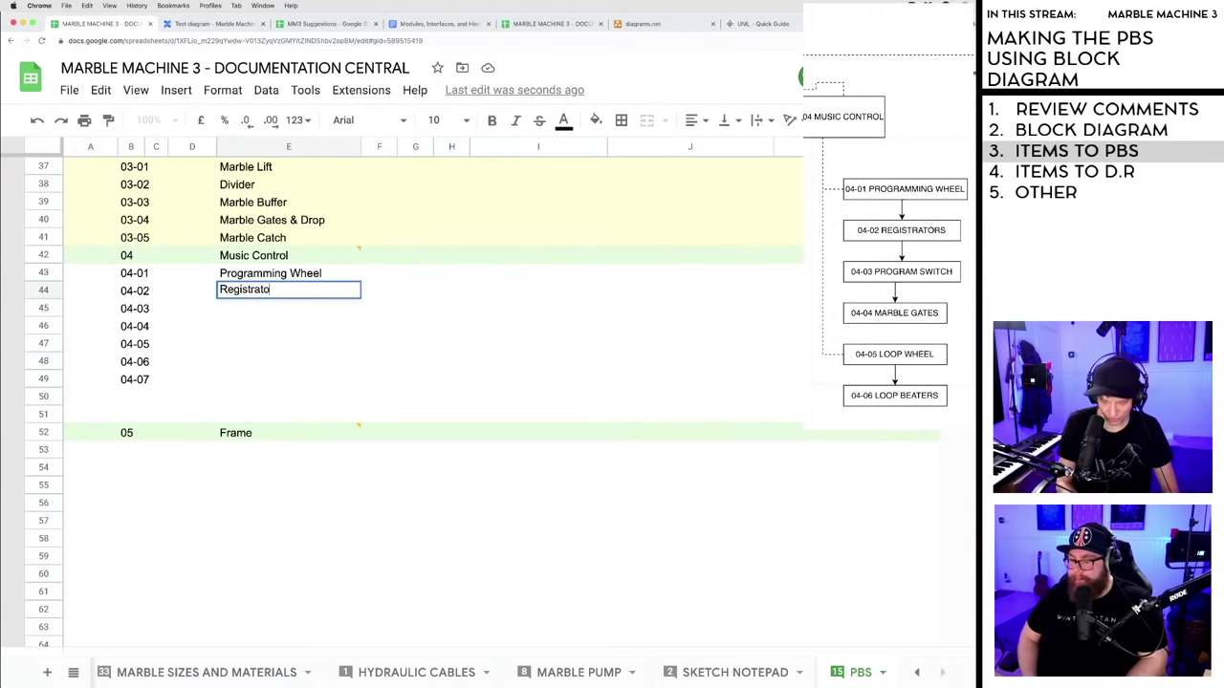
{"action": "type", "text": "rs"}
{"action": "left_click", "coordinate": [247, 314]}
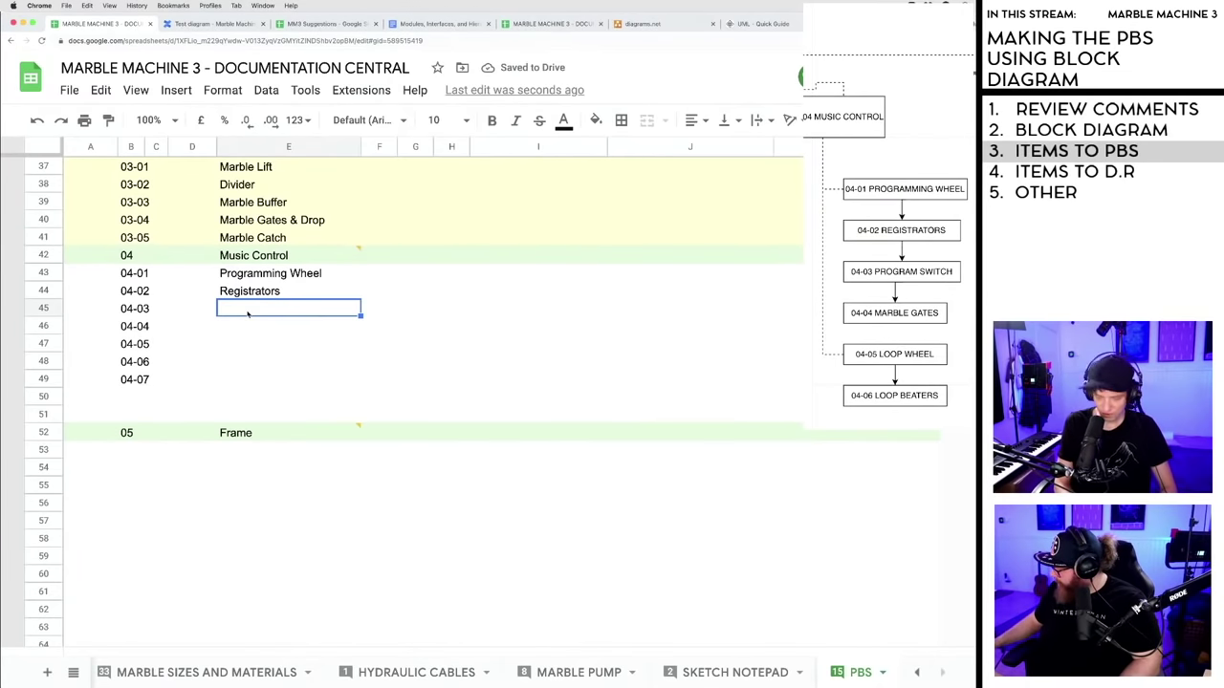
{"action": "type", "text": "Program S"}
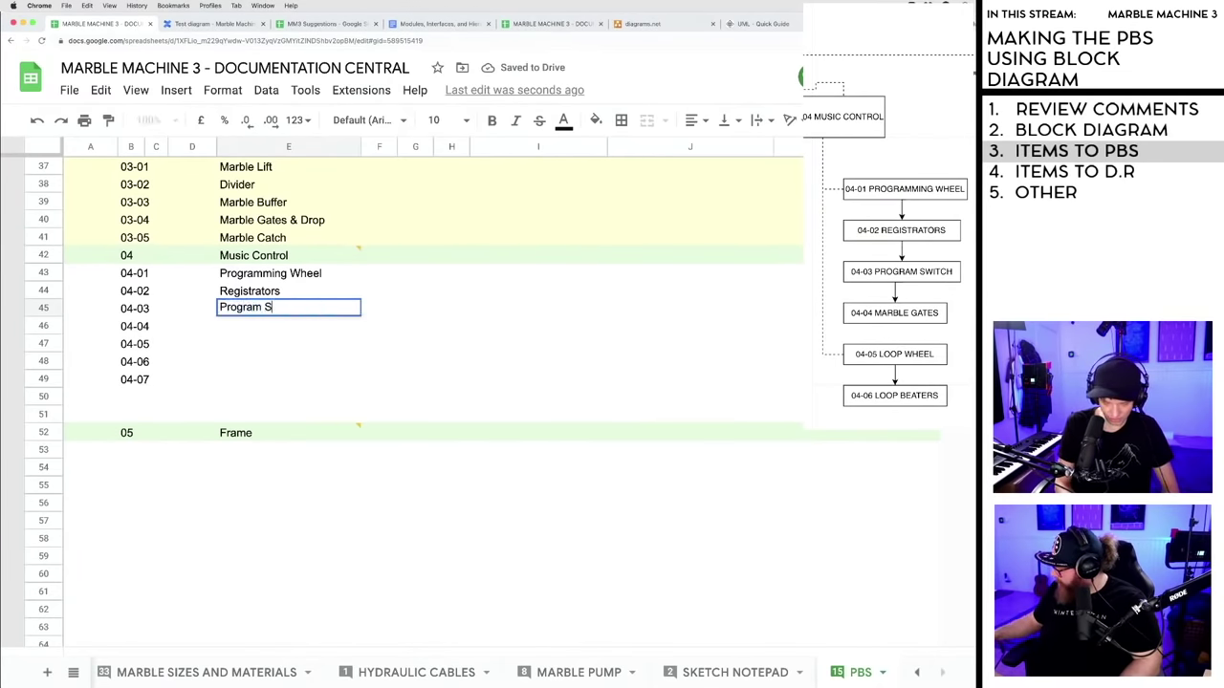
{"action": "type", "text": "witch"}
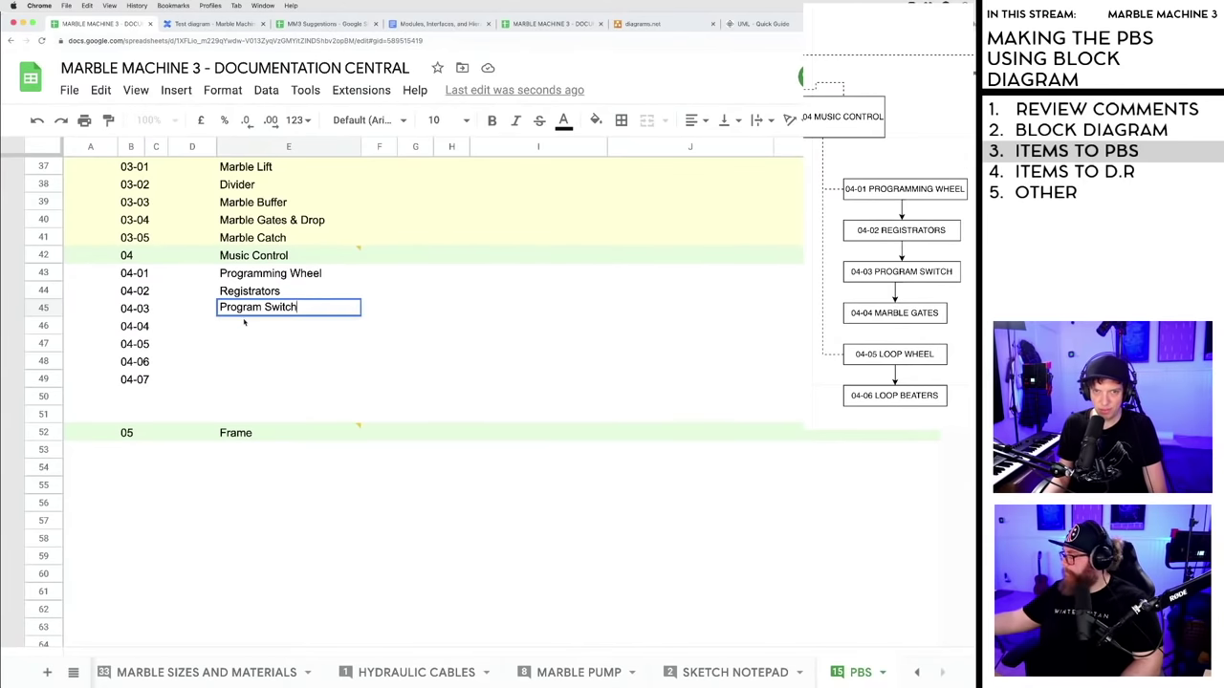
{"action": "left_click", "coordinate": [245, 325]}
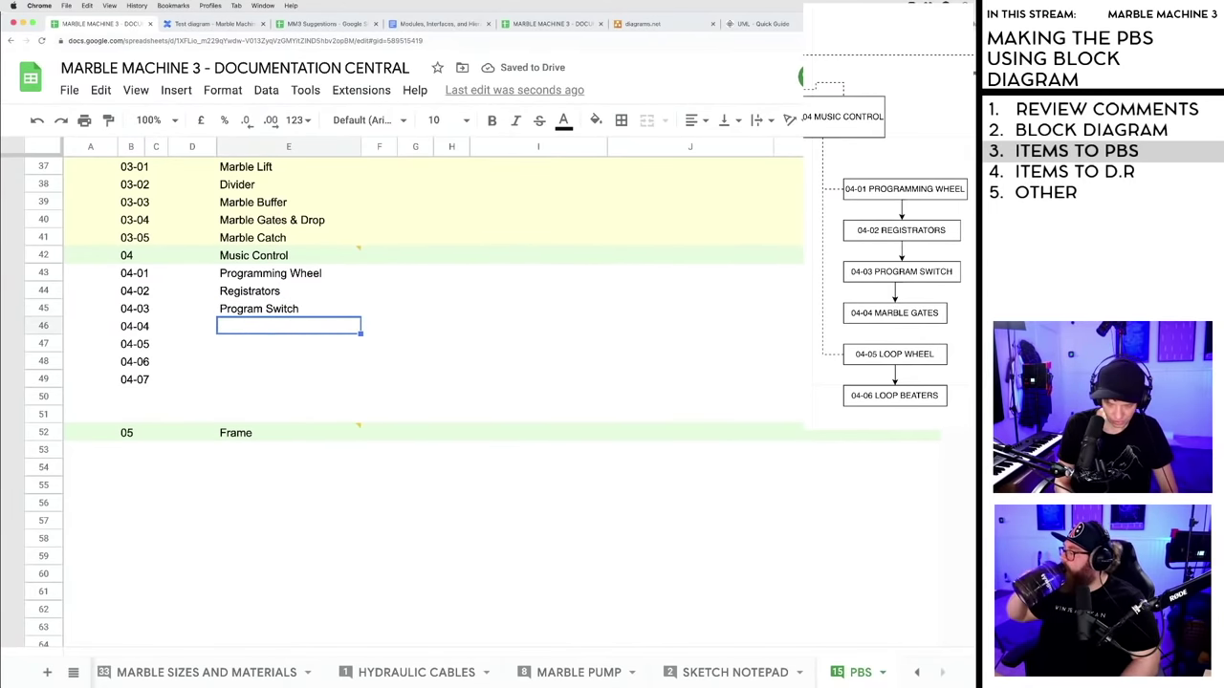
{"action": "type", "text": "Marble Gates"}
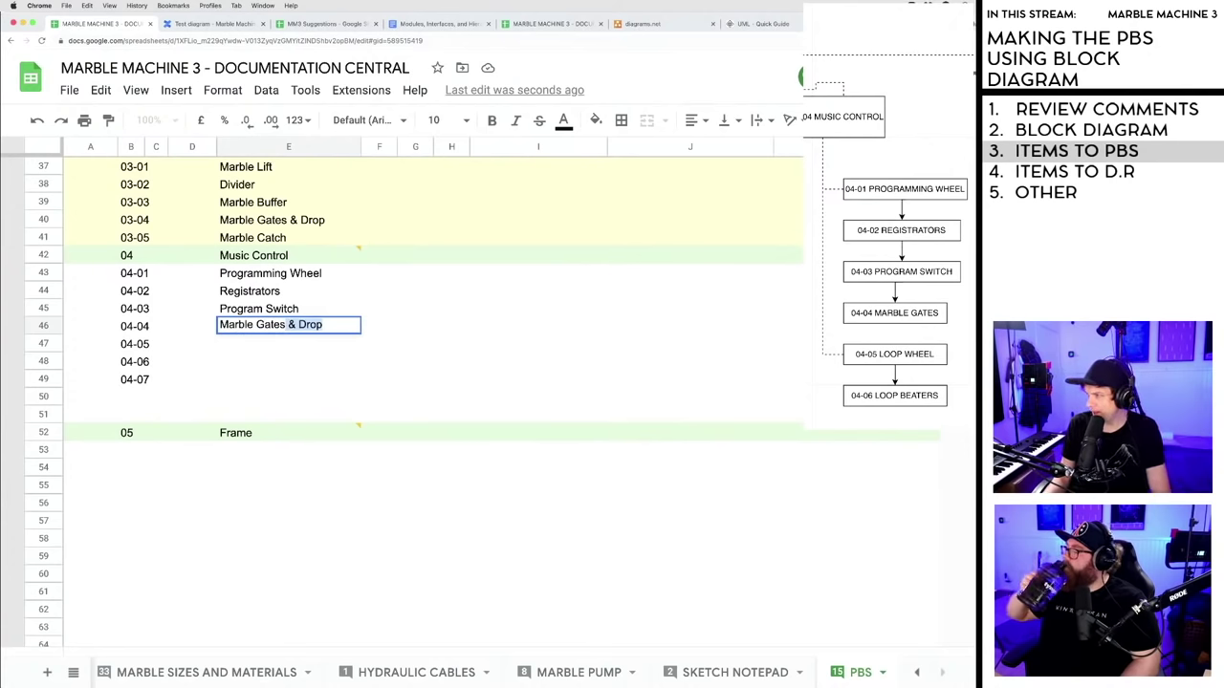
{"action": "key", "text": "BackSpace"}
{"action": "left_click", "coordinate": [246, 346]}
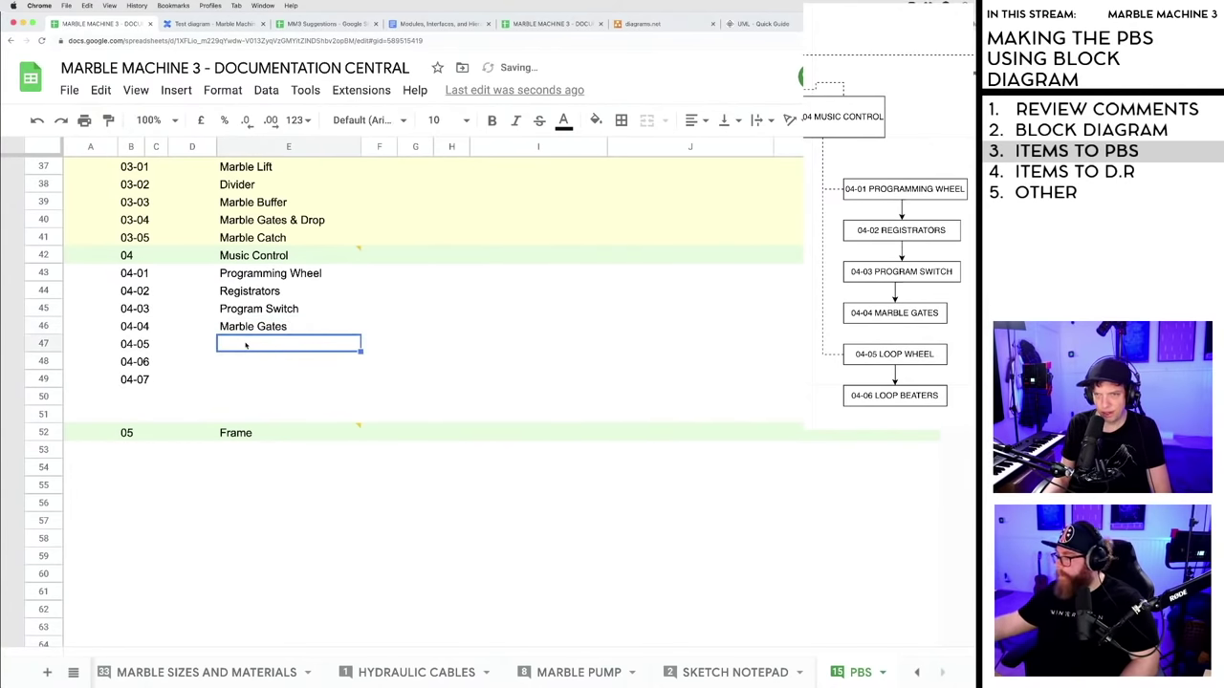
{"action": "left_click", "coordinate": [211, 23]}
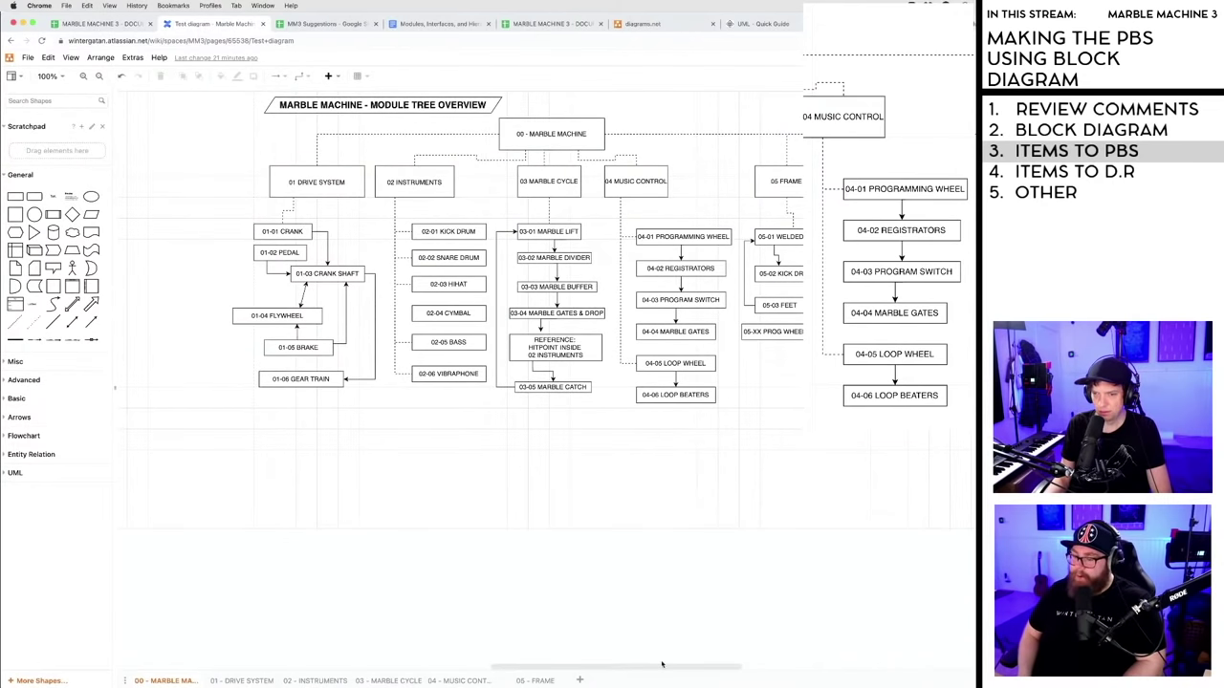
{"action": "left_click_drag", "start_coordinate": [662, 666], "coordinate": [687, 673]}
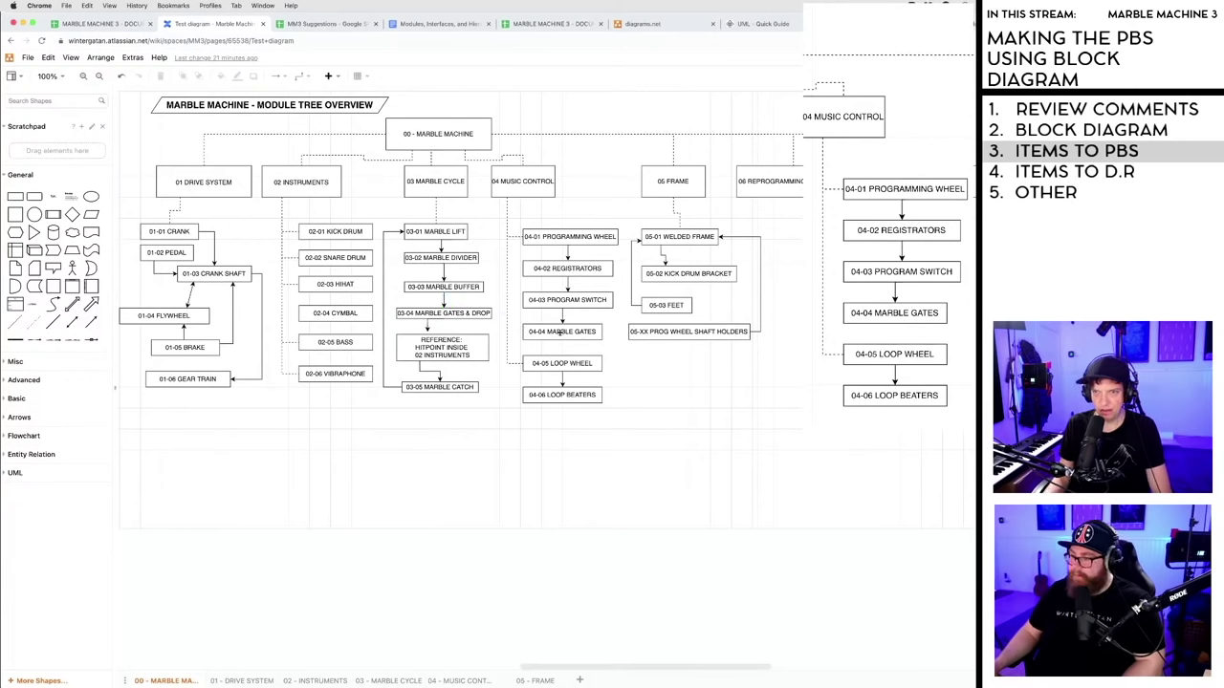
{"action": "left_click", "coordinate": [560, 332]}
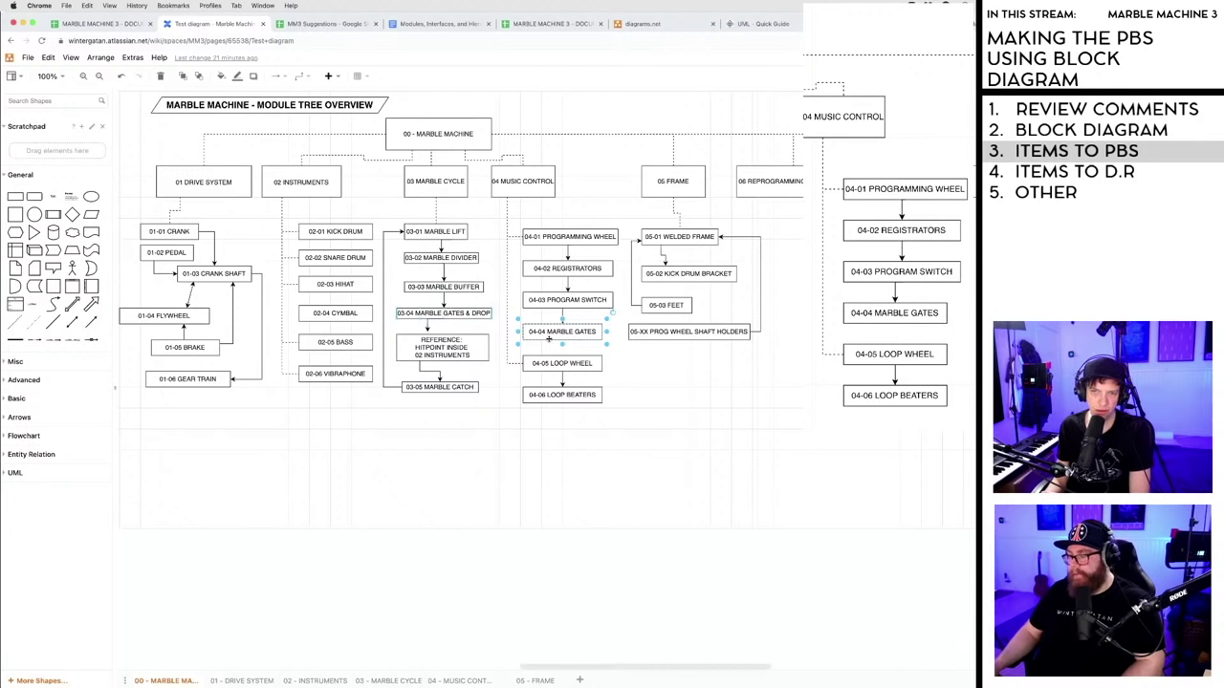
{"action": "left_click", "coordinate": [463, 315]}
{"action": "left_click", "coordinate": [569, 334]}
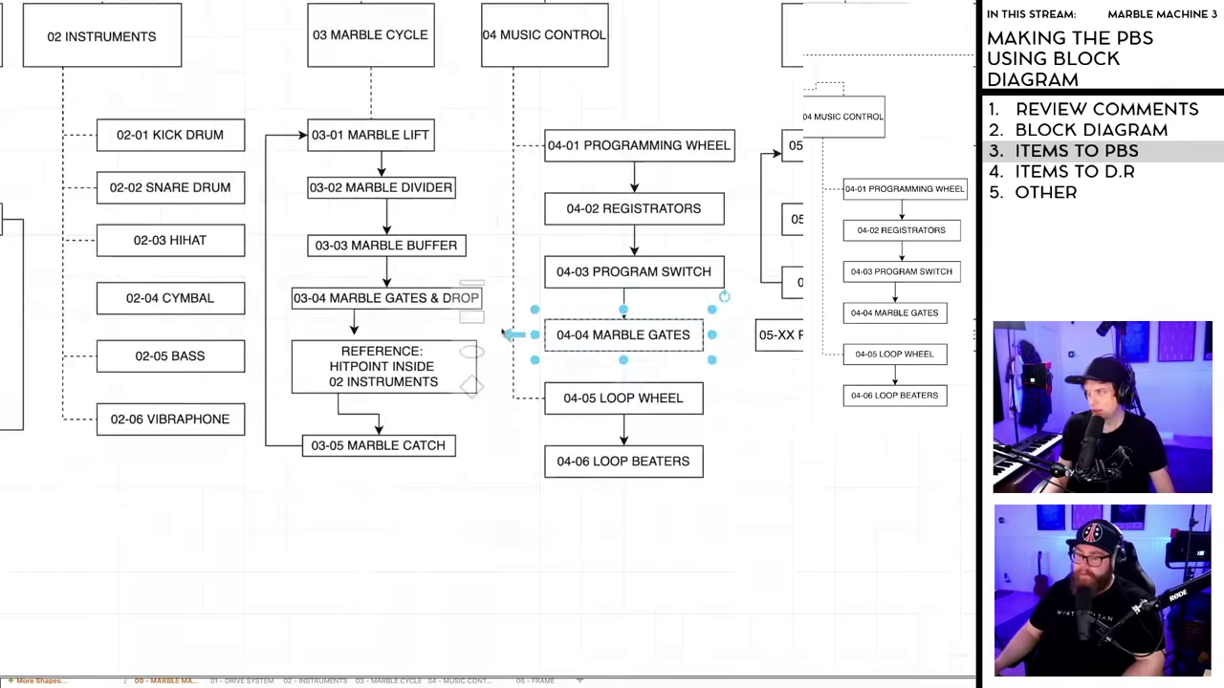
{"action": "left_click", "coordinate": [419, 298]}
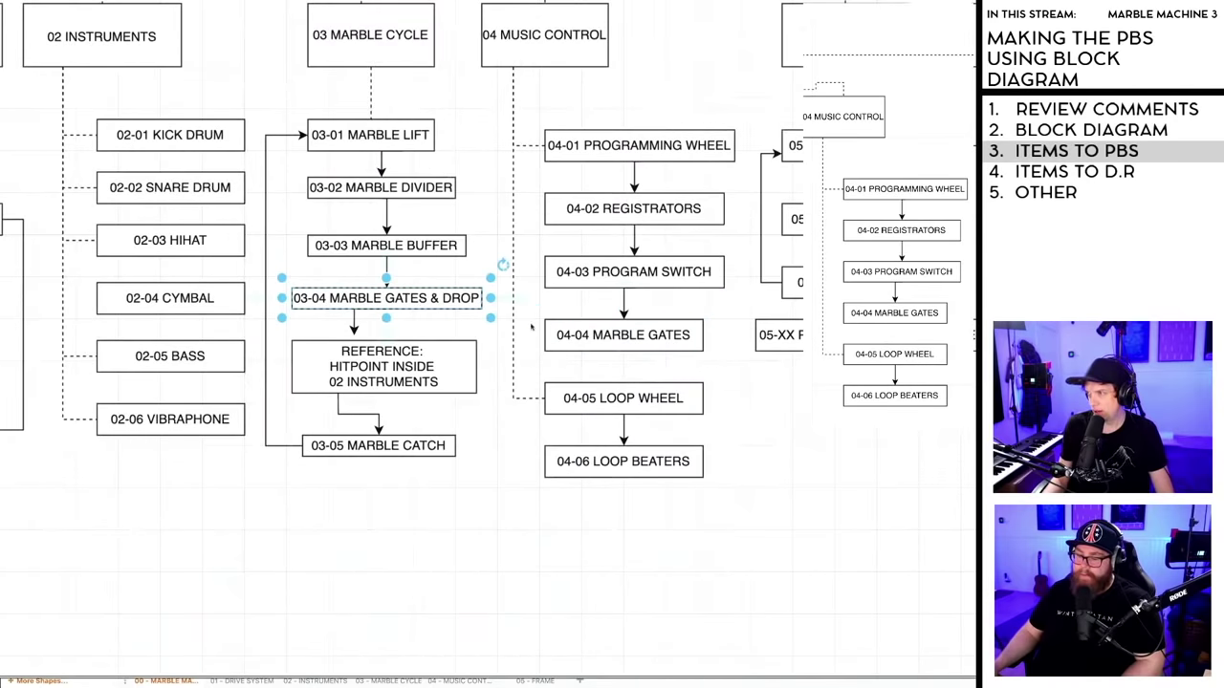
{"action": "left_click", "coordinate": [593, 335]}
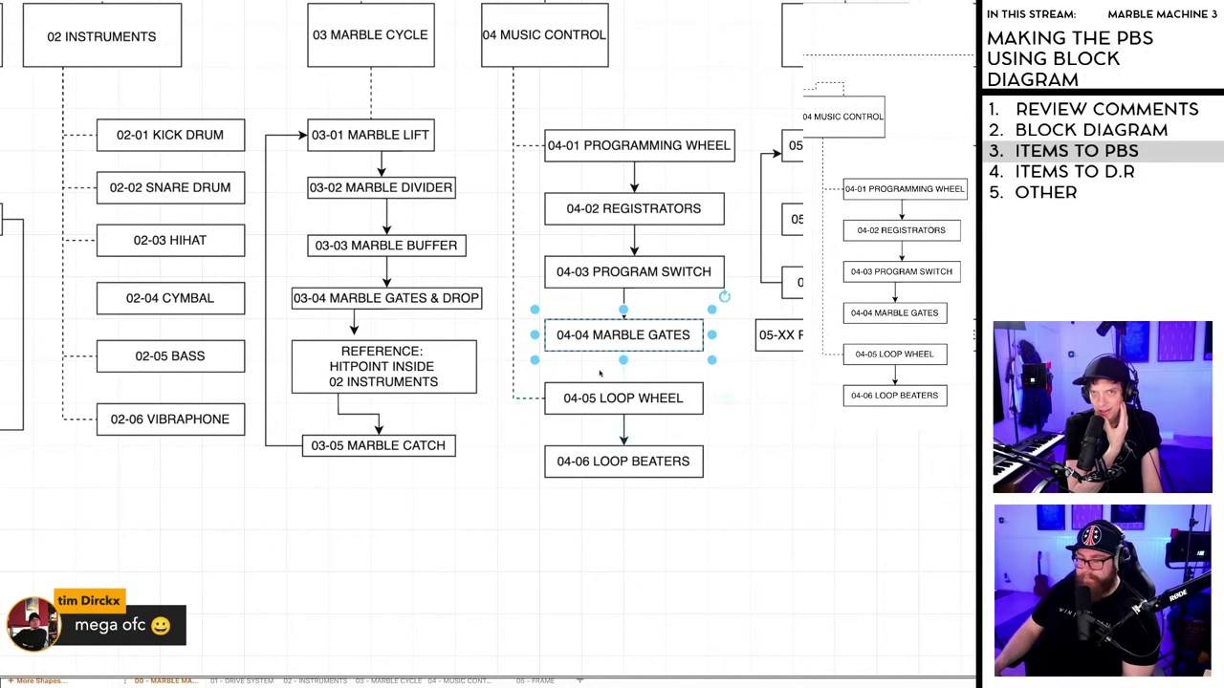
{"action": "scroll", "coordinate": [383, 287], "scroll_direction": "up", "scroll_amount": 1}
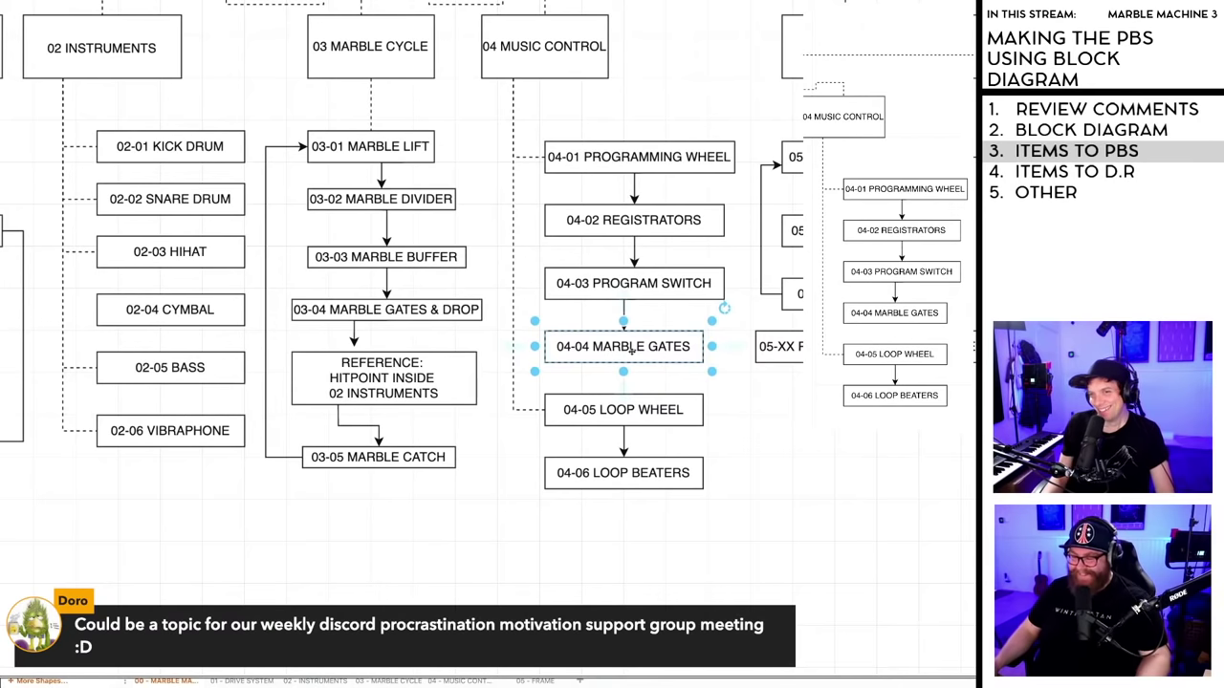
{"action": "left_click", "coordinate": [809, 447]}
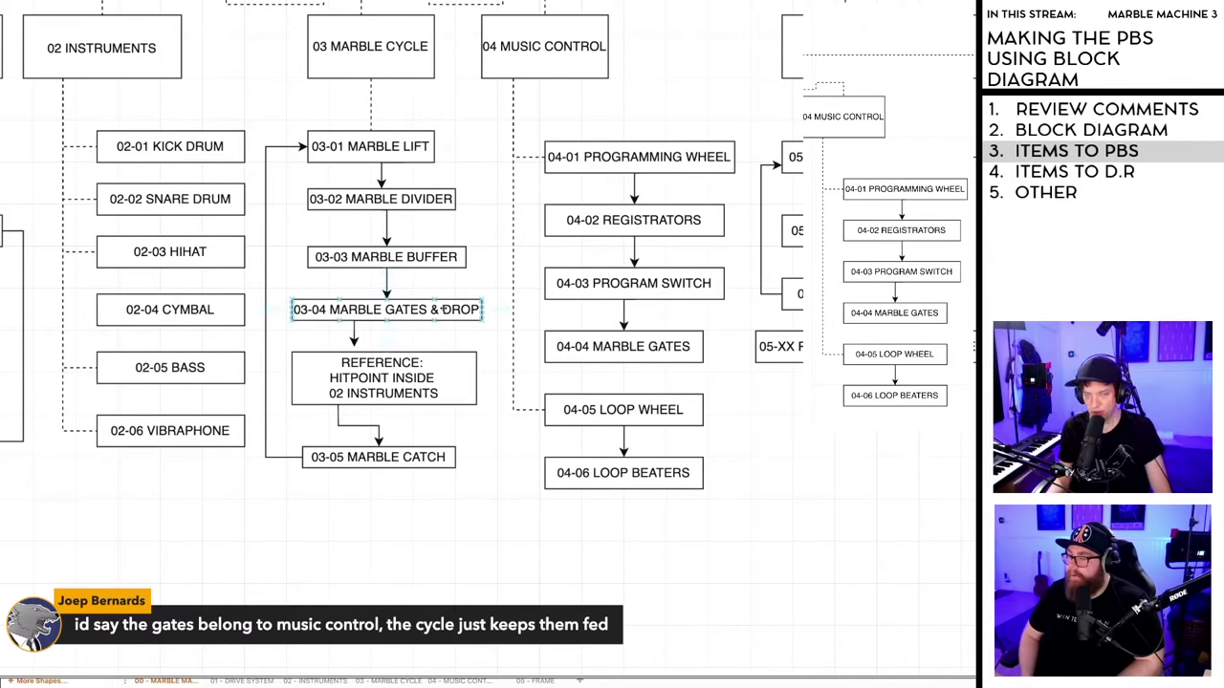
{"action": "left_click", "coordinate": [383, 373]}
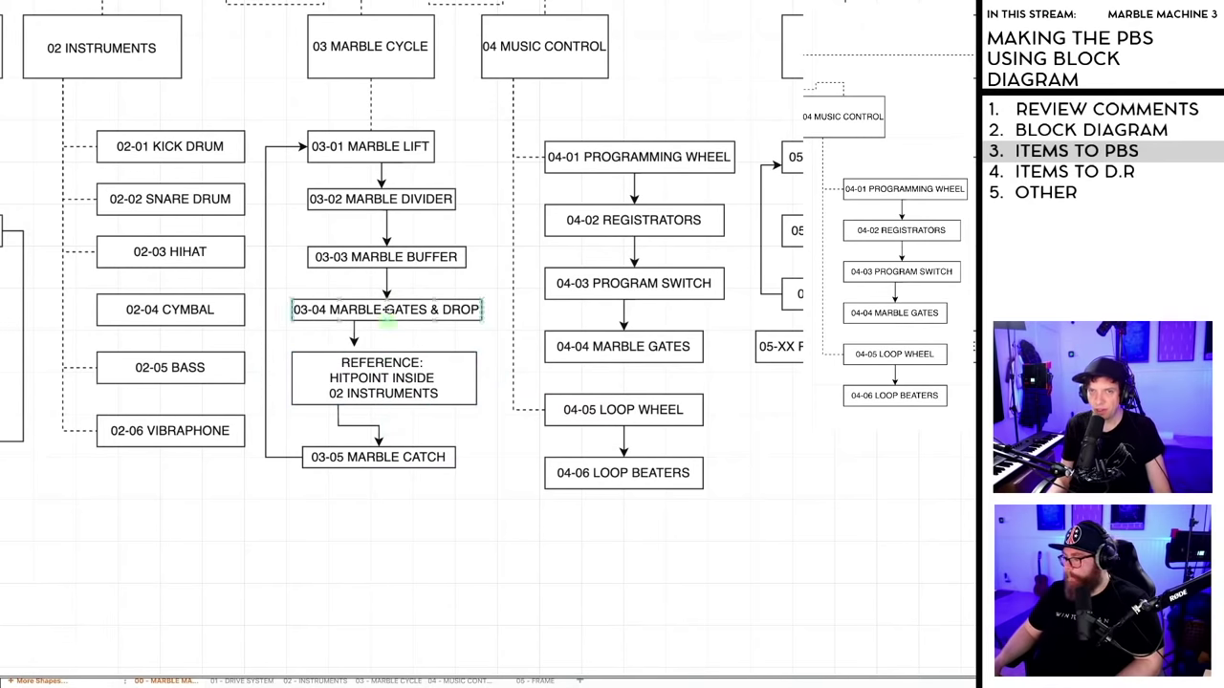
{"action": "left_click", "coordinate": [531, 378]}
{"action": "left_click", "coordinate": [608, 346]}
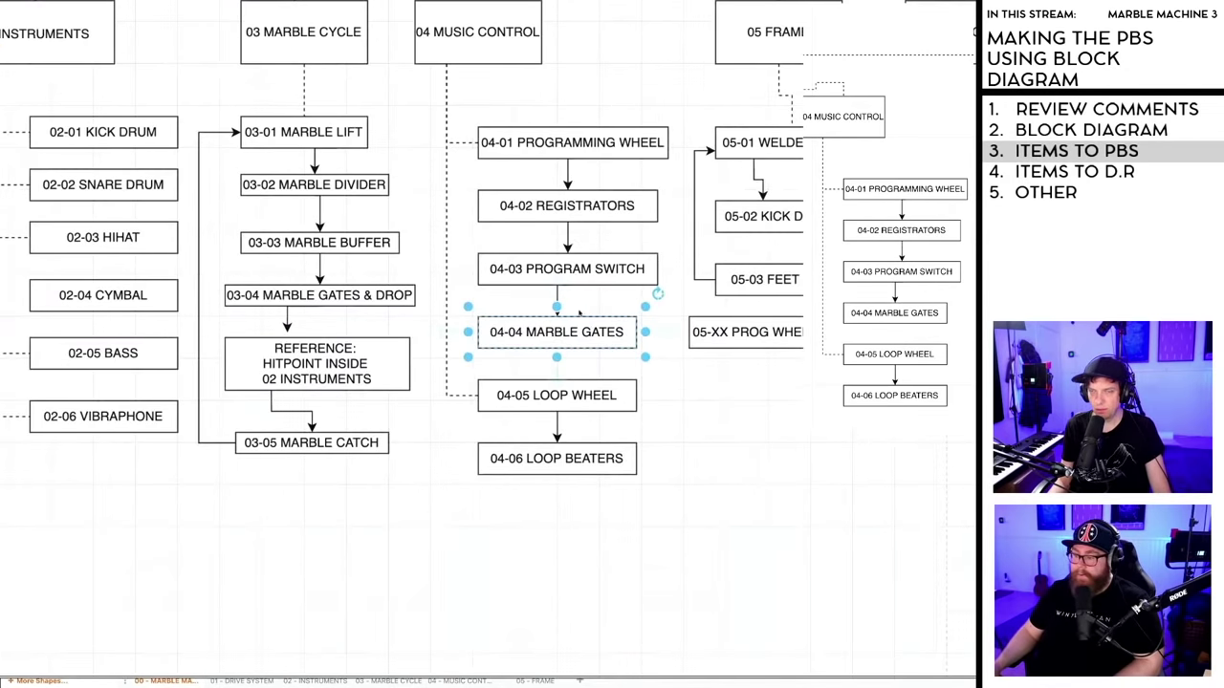
{"action": "mouse_move", "coordinate": [557, 306]}
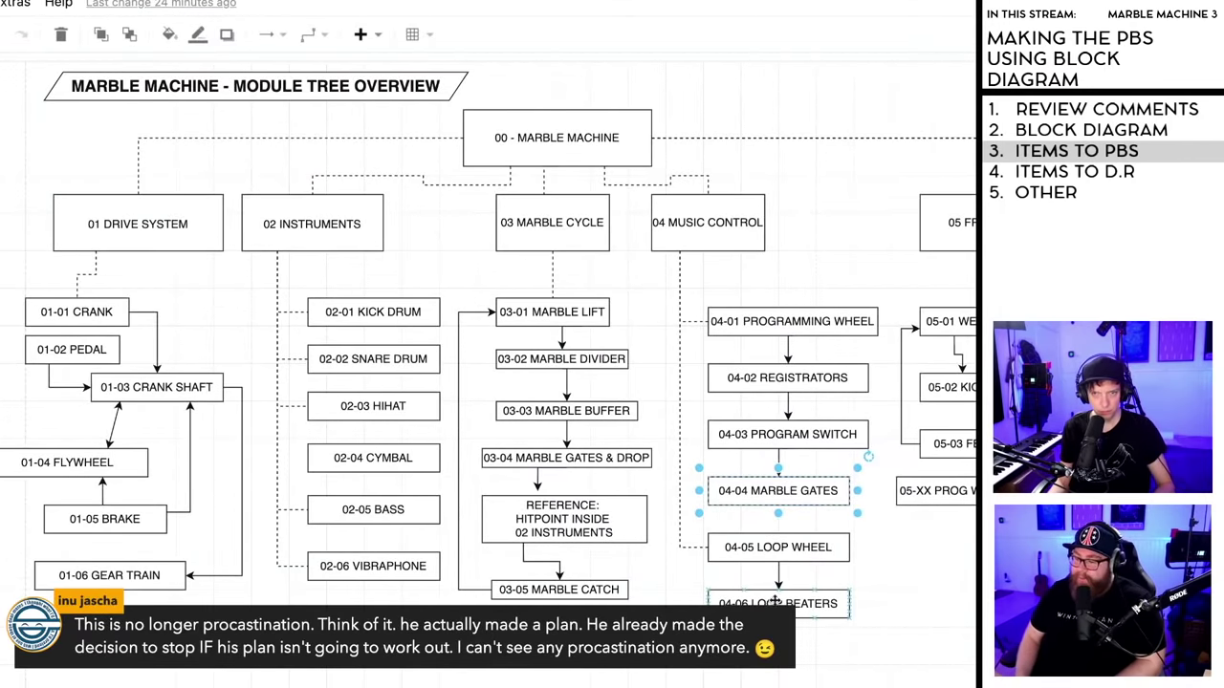
- Delete the 04-04 Marble Gates box from the module tree
{"action": "left_click", "coordinate": [937, 623]}
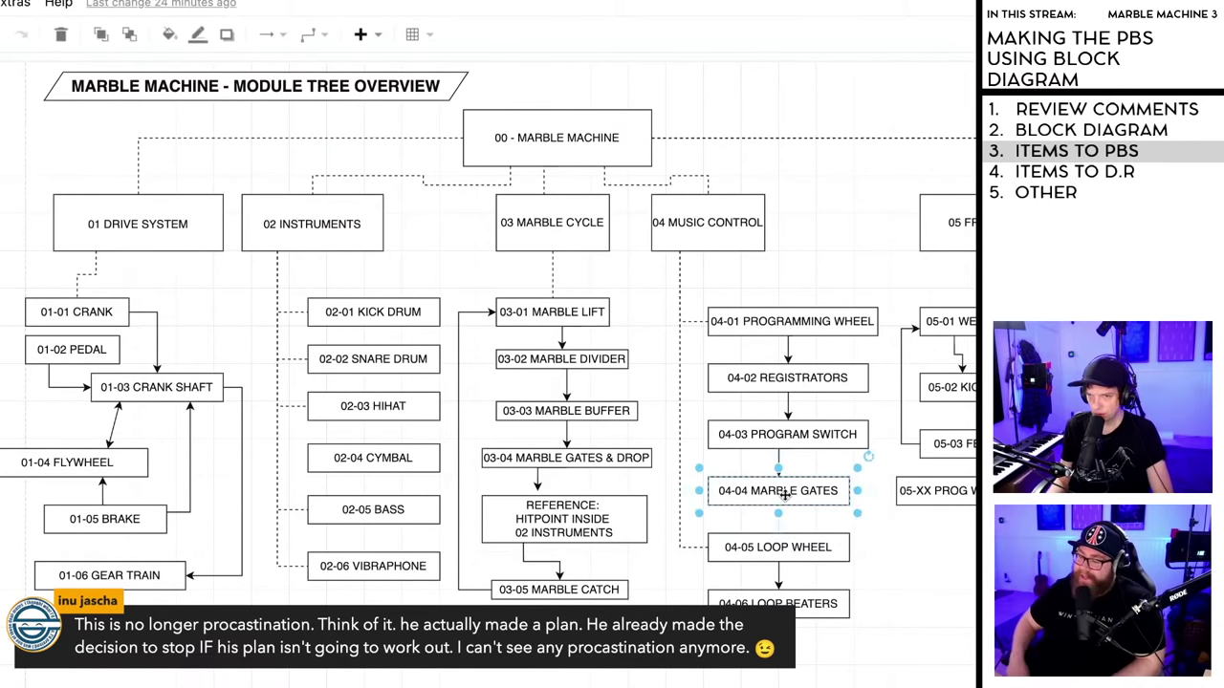
{"action": "double_click", "coordinate": [789, 496]}
{"action": "left_click", "coordinate": [806, 514]}
{"action": "left_click", "coordinate": [803, 503]}
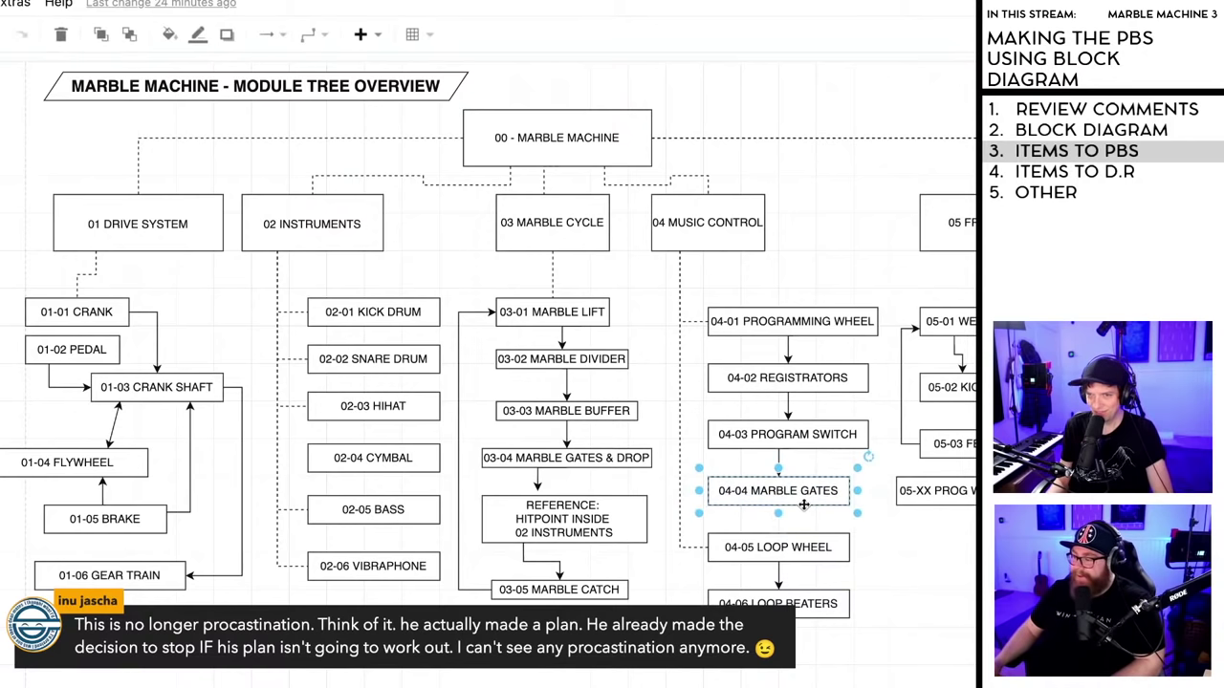
{"action": "double_click", "coordinate": [820, 492]}
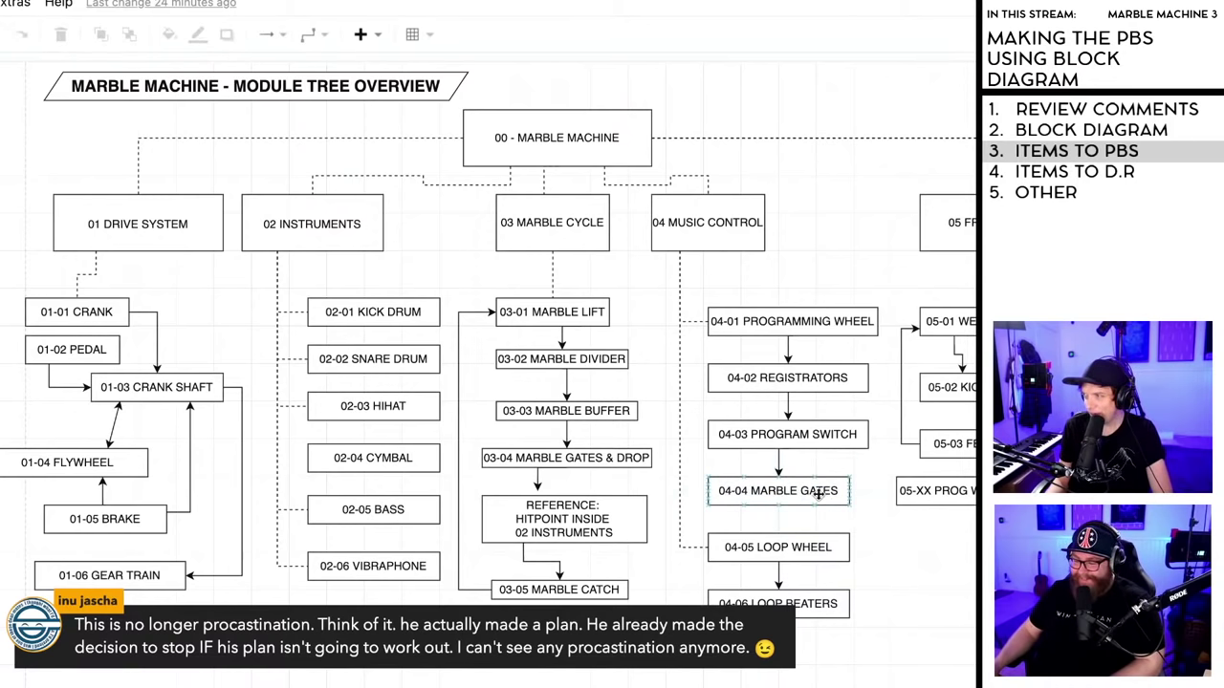
{"action": "left_click", "coordinate": [811, 499]}
{"action": "left_click", "coordinate": [937, 551]}
{"action": "left_click", "coordinate": [806, 496]}
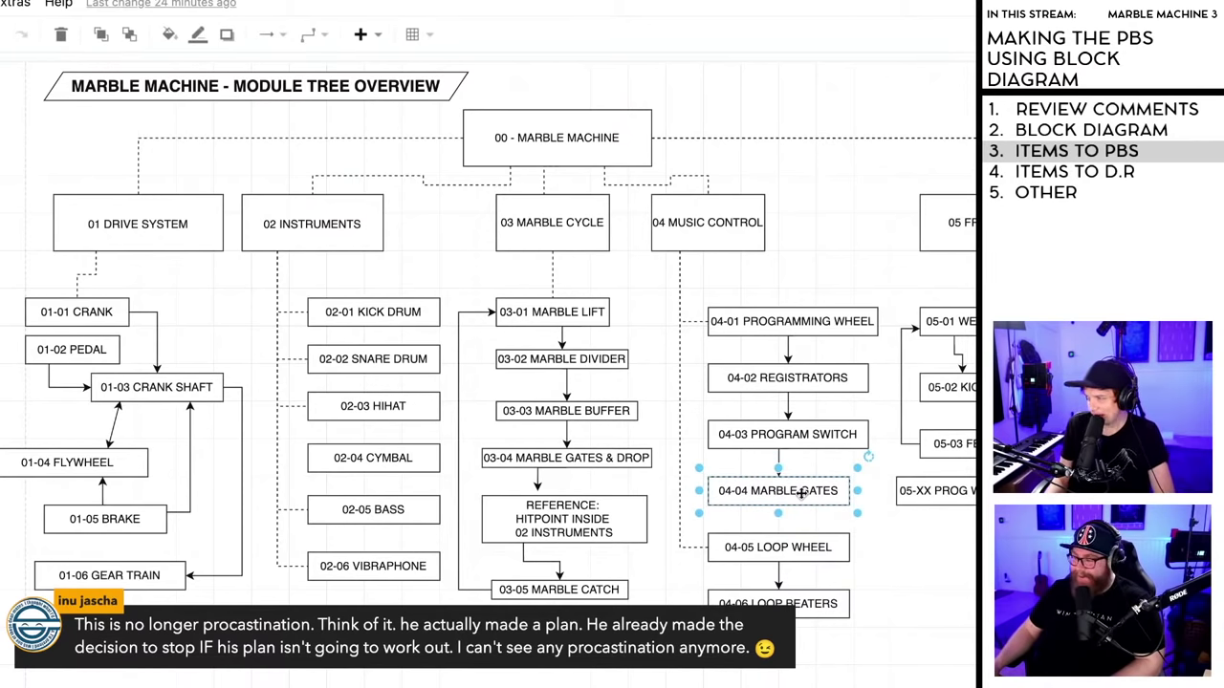
{"action": "left_click", "coordinate": [820, 476]}
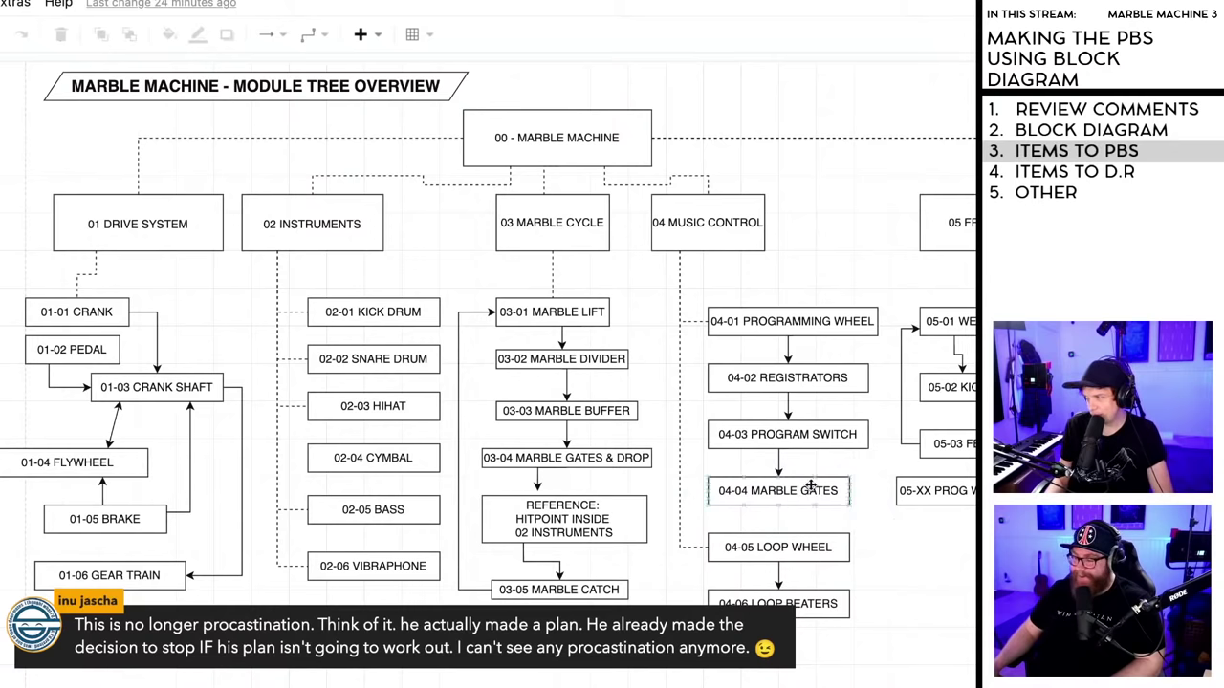
{"action": "left_click", "coordinate": [812, 480]}
{"action": "left_click", "coordinate": [812, 465]}
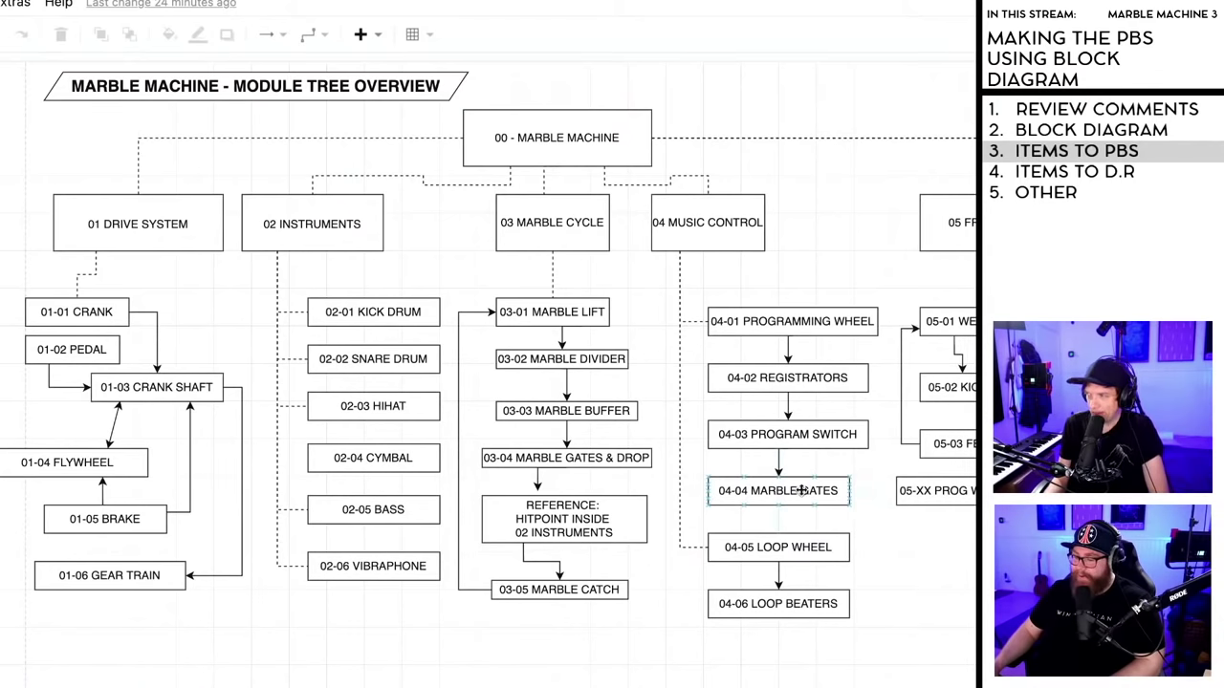
{"action": "left_click", "coordinate": [806, 483]}
{"action": "left_click", "coordinate": [892, 533]}
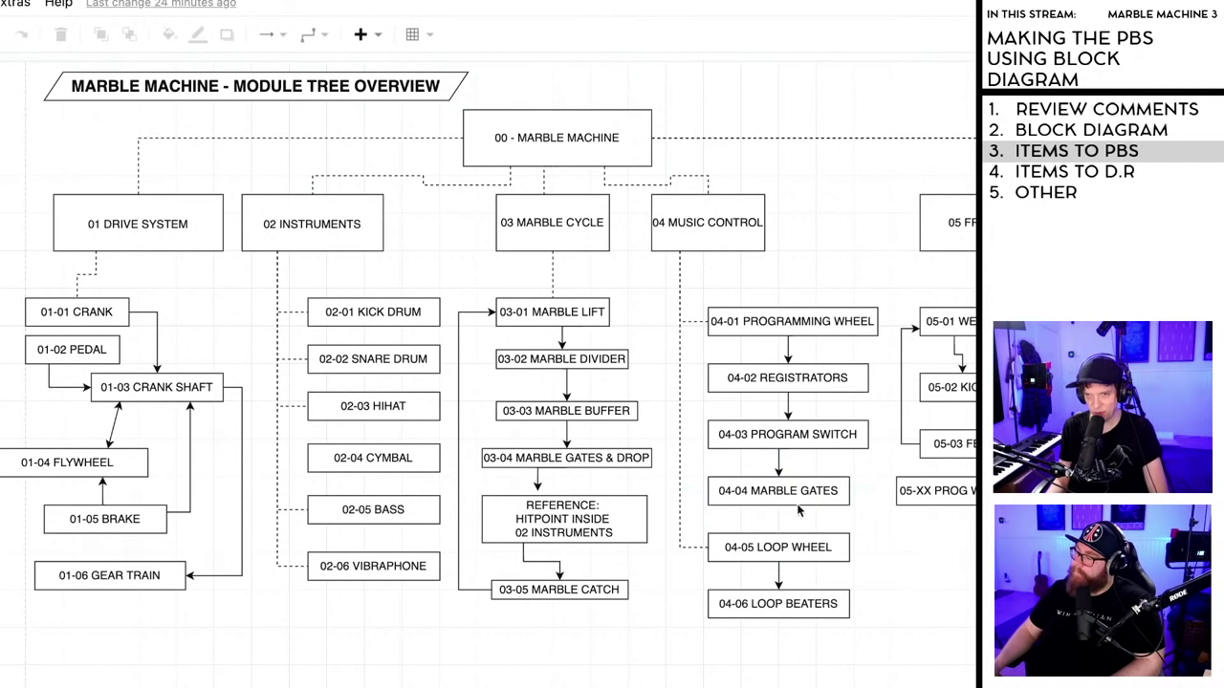
{"action": "left_click", "coordinate": [836, 498]}
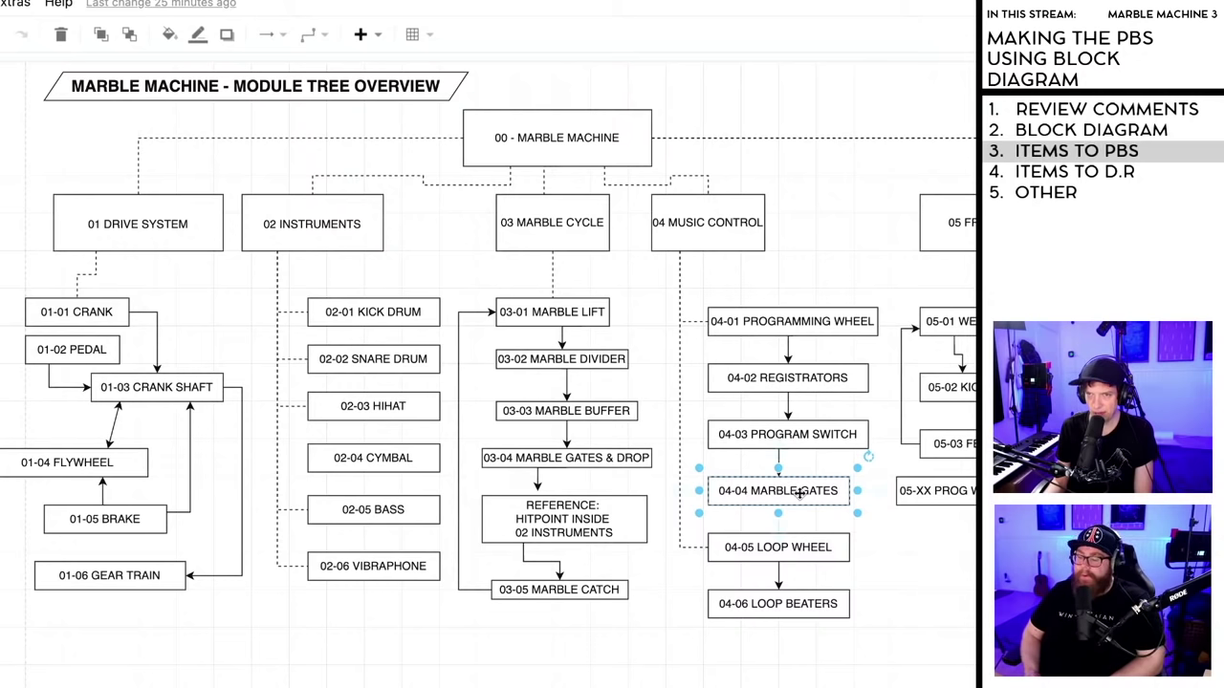
{"action": "key", "text": "Delete"}
- Label the leftover arrow under 04-03 Program Switch 'INTERFACE: MARBLE GATE'
{"action": "left_click", "coordinate": [778, 470]}
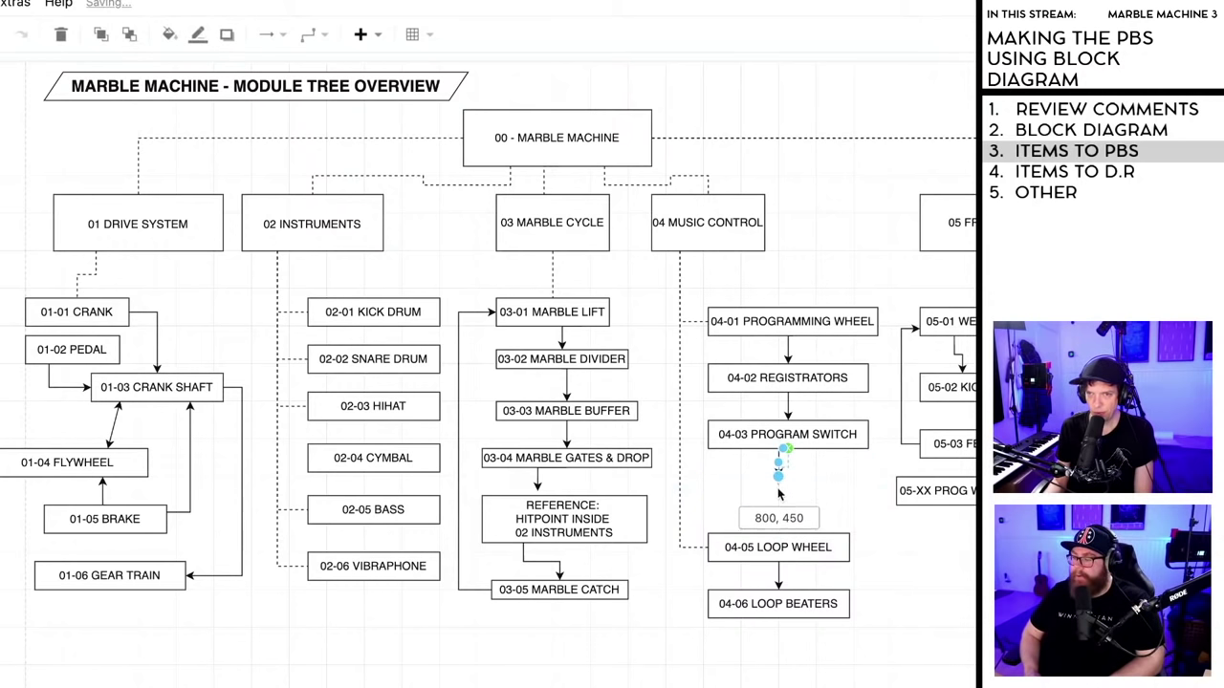
{"action": "left_click", "coordinate": [810, 490]}
{"action": "double_click", "coordinate": [778, 488]}
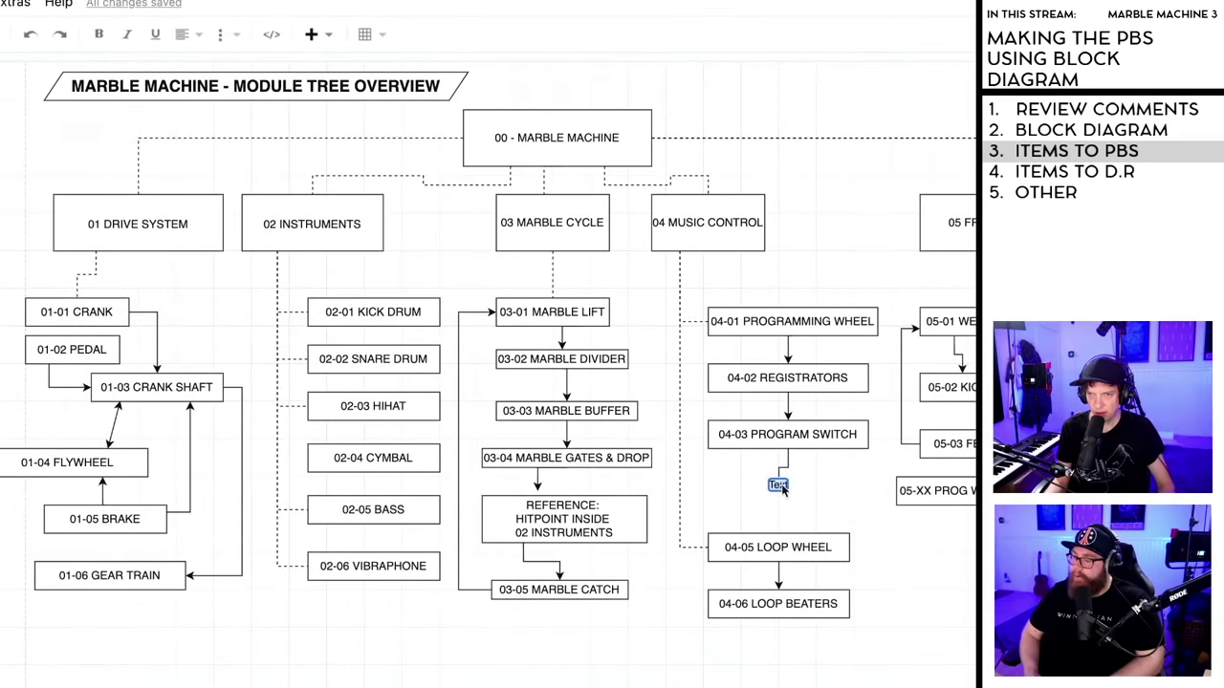
{"action": "type", "text": "INTER"}
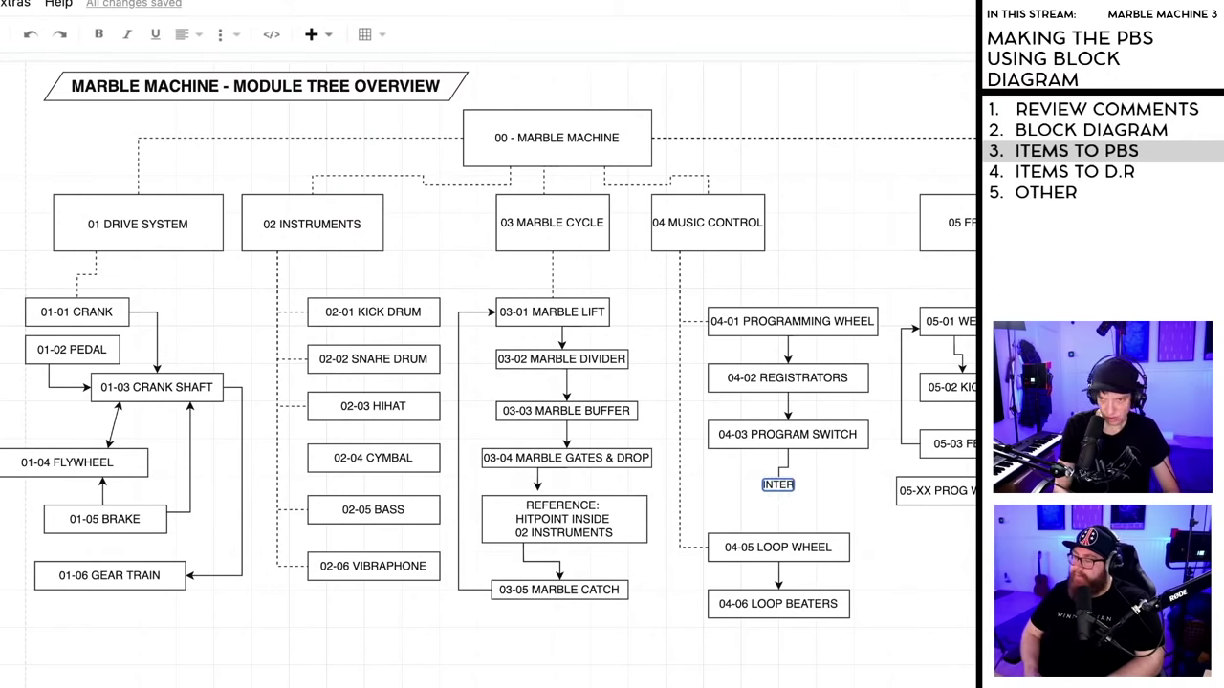
{"action": "type", "text": "FACE"}
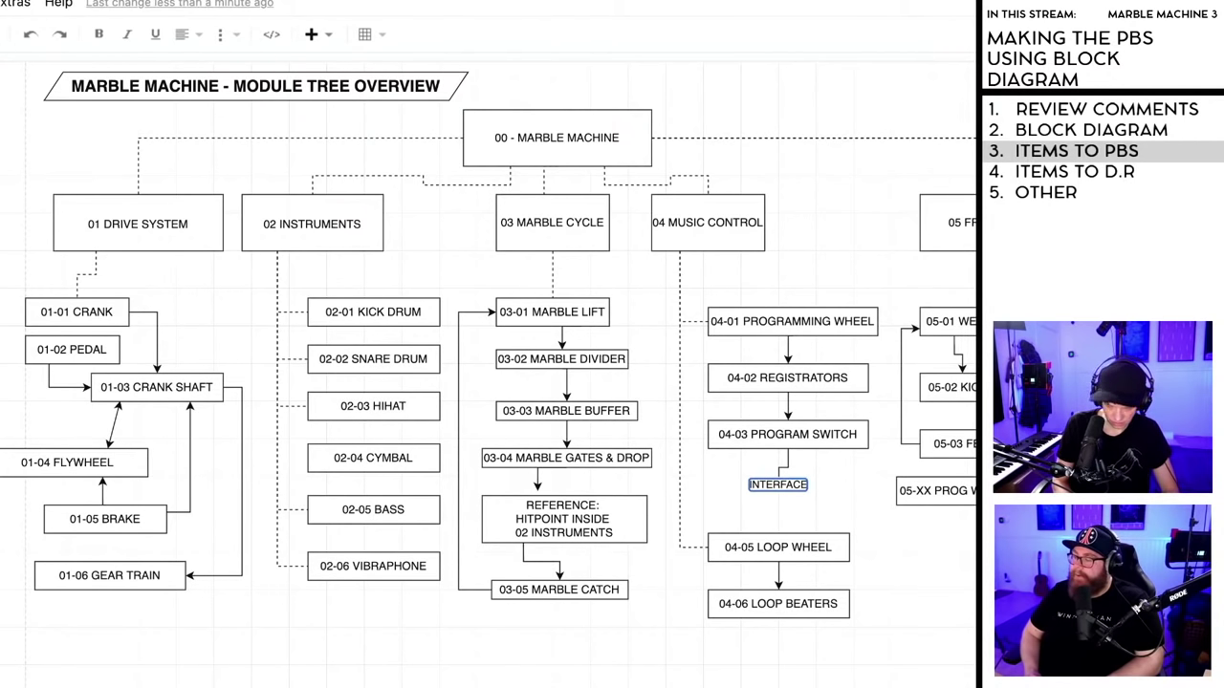
{"action": "type", "text": ":"}
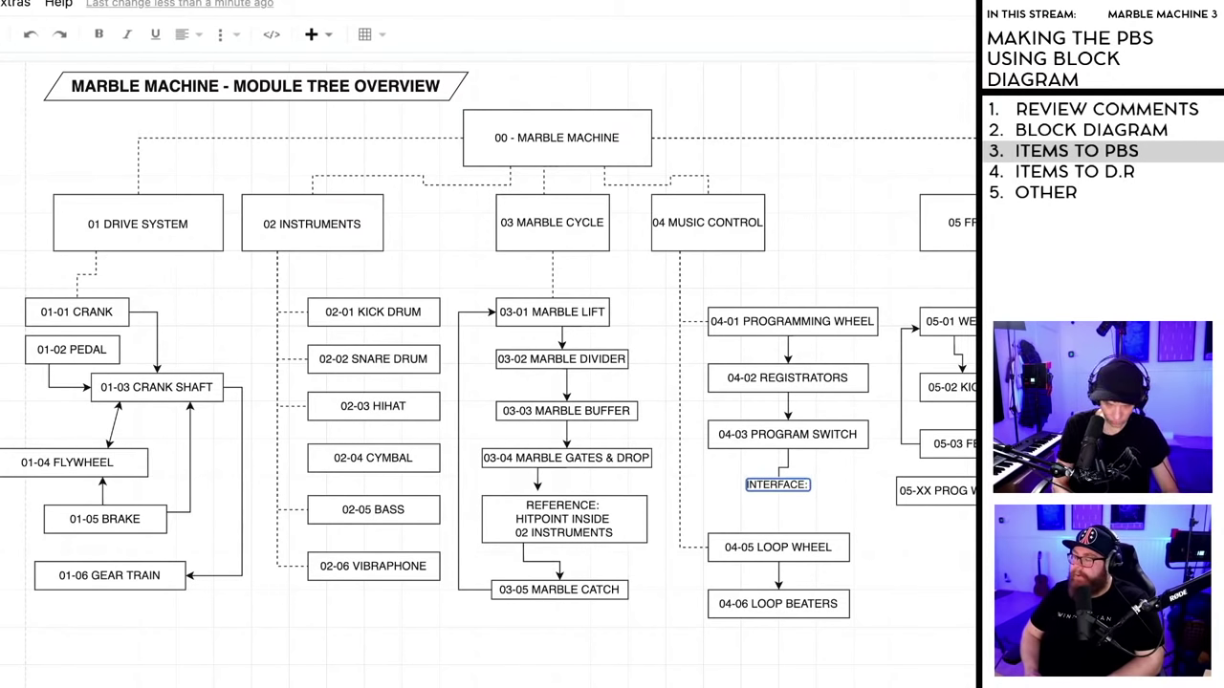
{"action": "type", "text": " MARBLE GATE"}
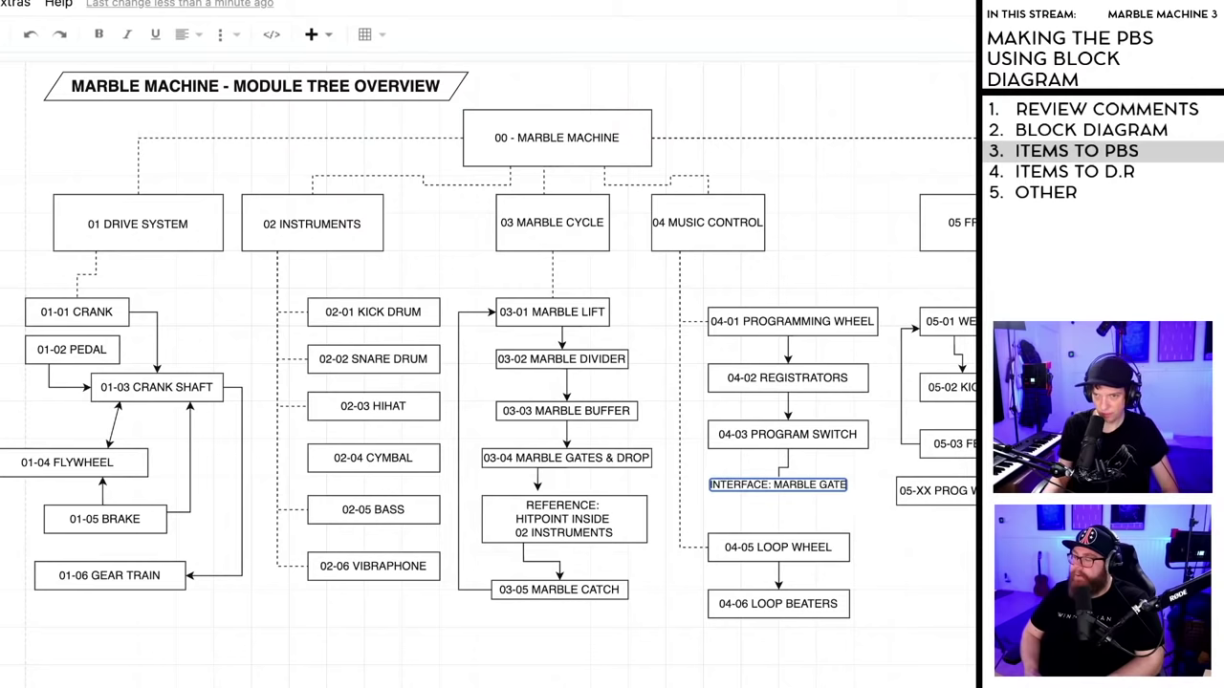
{"action": "left_click", "coordinate": [785, 501]}
- Nudge the interface label lower and renumber Loop Wheel from 04-05 to 04-04
{"action": "left_click_drag", "start_coordinate": [785, 492], "coordinate": [786, 498]}
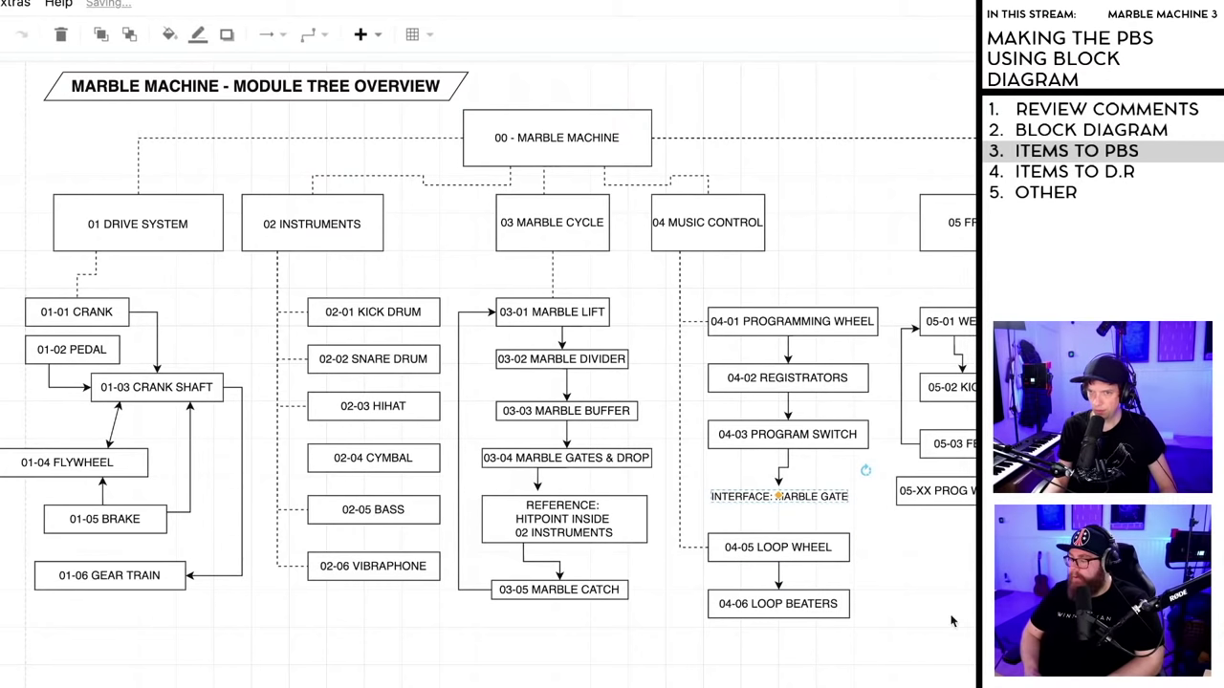
{"action": "left_click", "coordinate": [914, 605]}
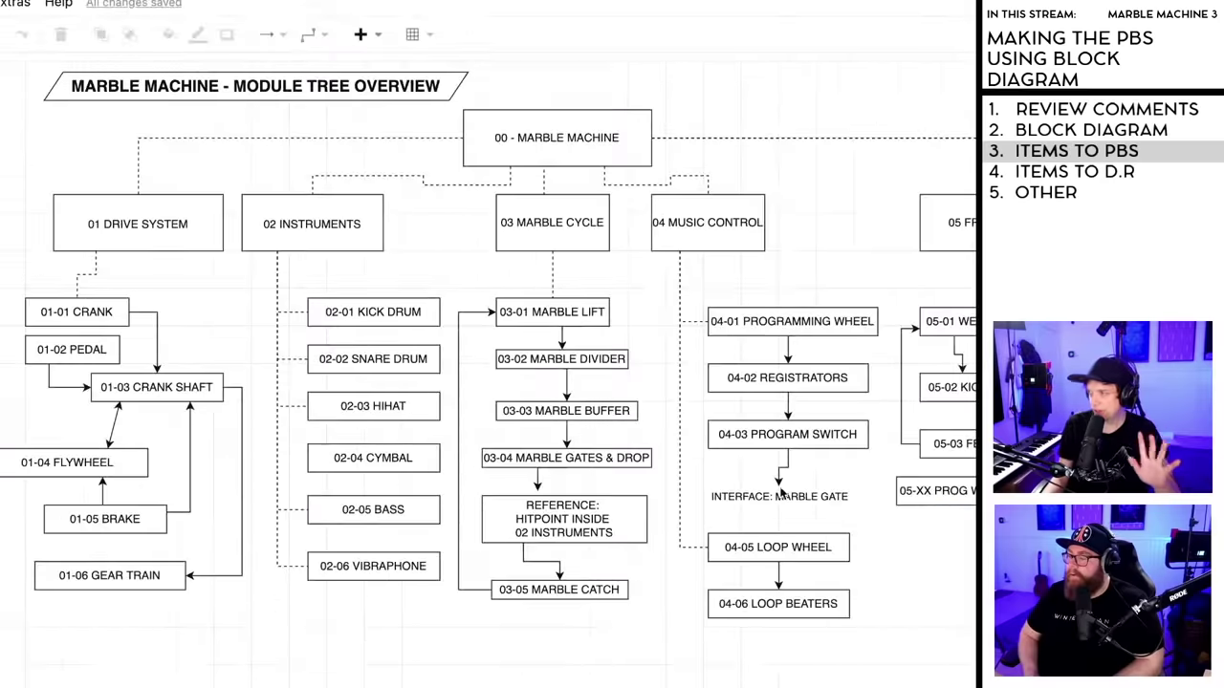
{"action": "left_click", "coordinate": [776, 547]}
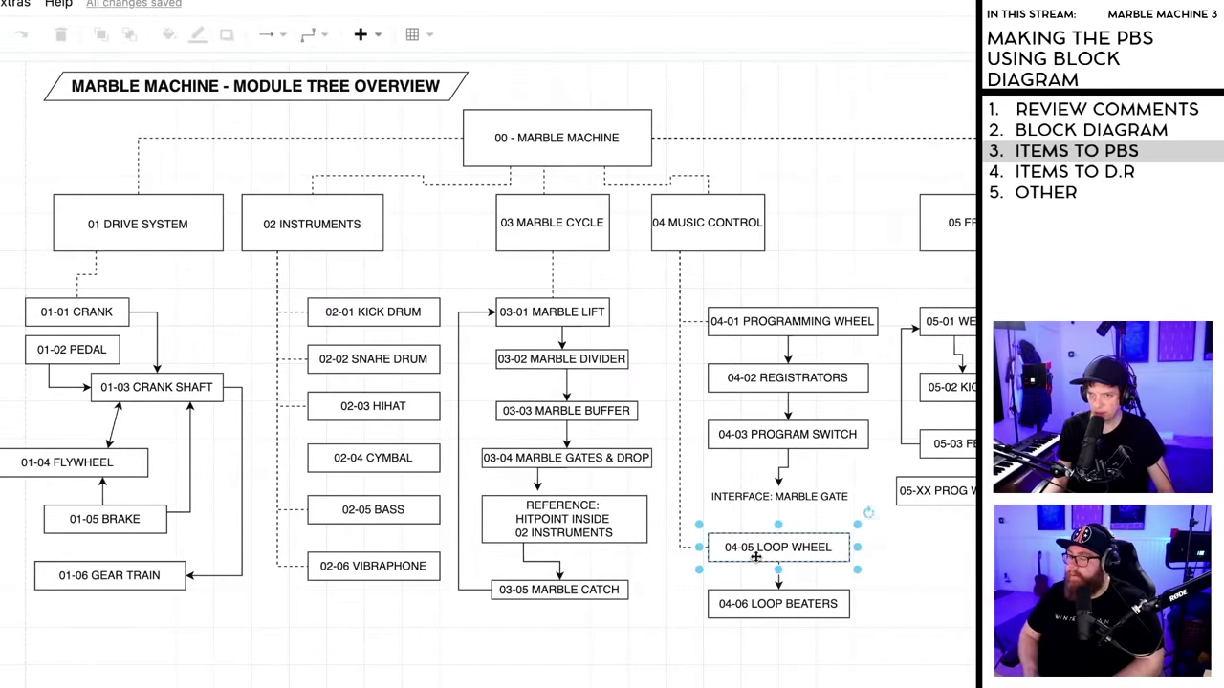
{"action": "double_click", "coordinate": [755, 553]}
{"action": "left_click", "coordinate": [753, 552]}
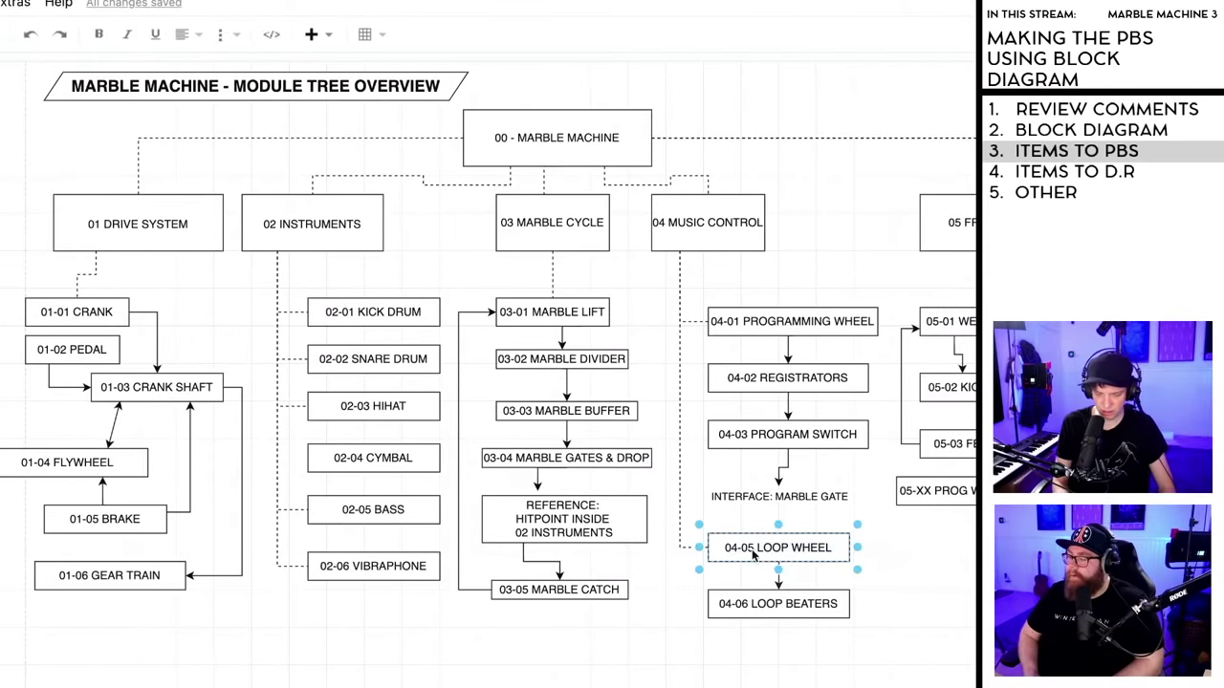
{"action": "key", "text": "BackSpace"}
{"action": "type", "text": "4"}
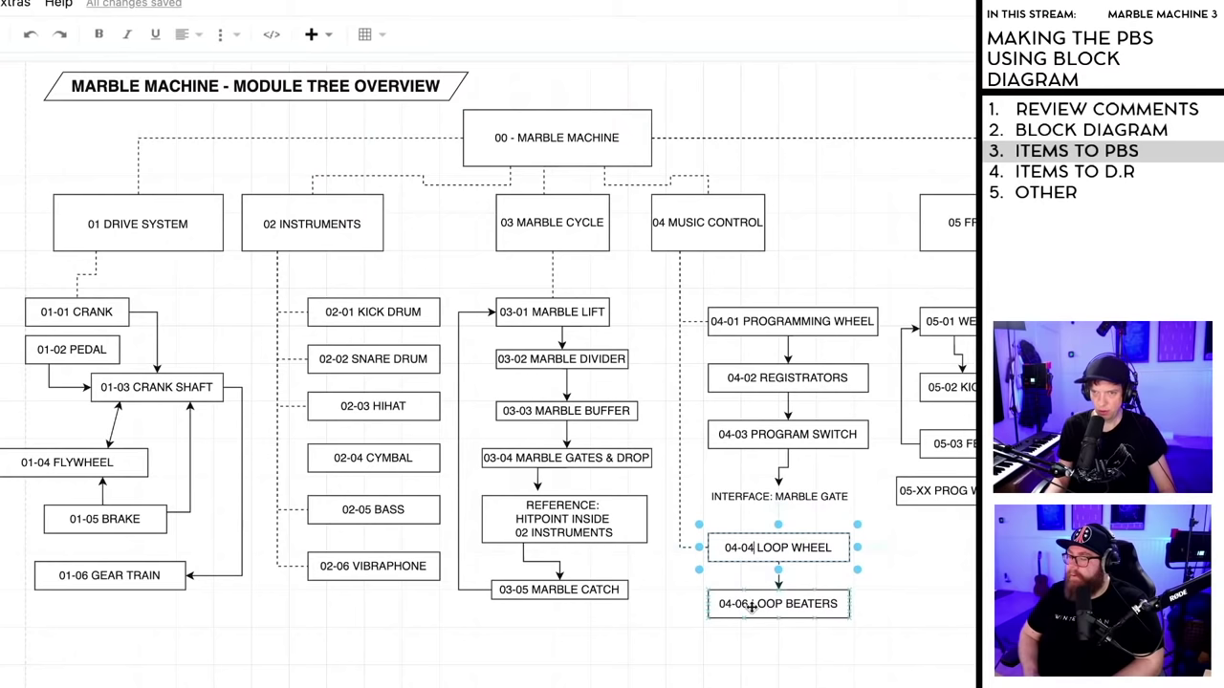
- Renumber Loop Beaters from 04-06 to 04-05
{"action": "double_click", "coordinate": [751, 606]}
{"action": "left_click", "coordinate": [750, 607]}
{"action": "key", "text": "BackSpace"}
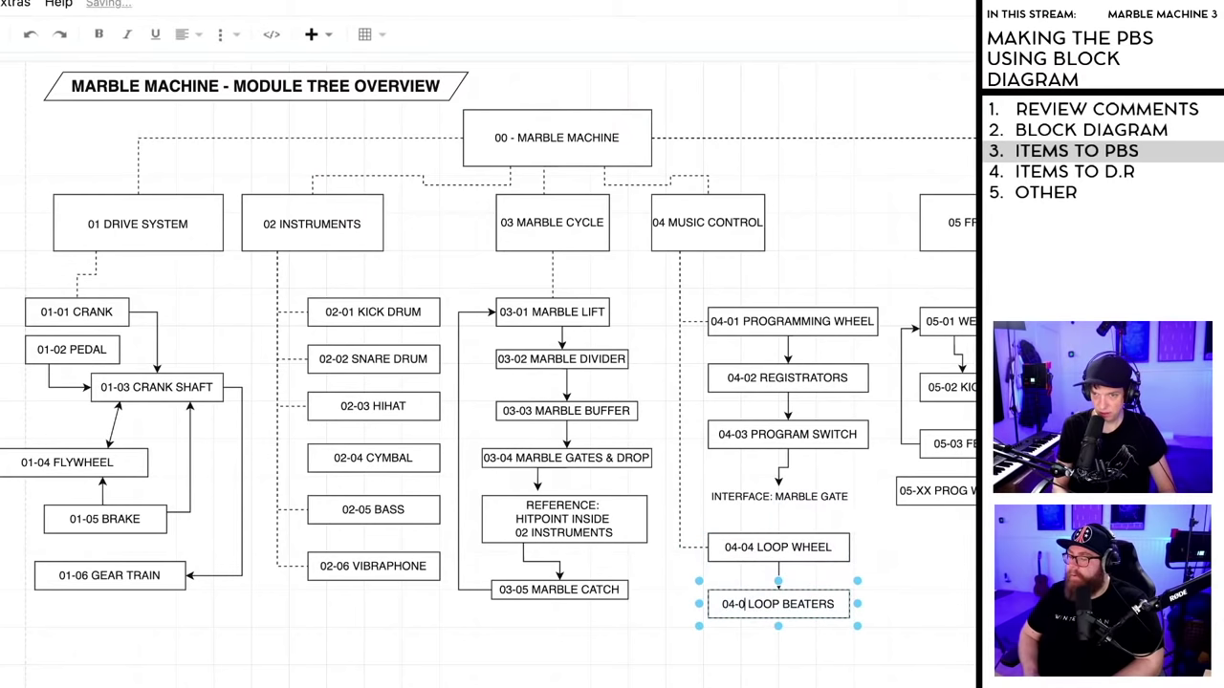
{"action": "type", "text": "4"}
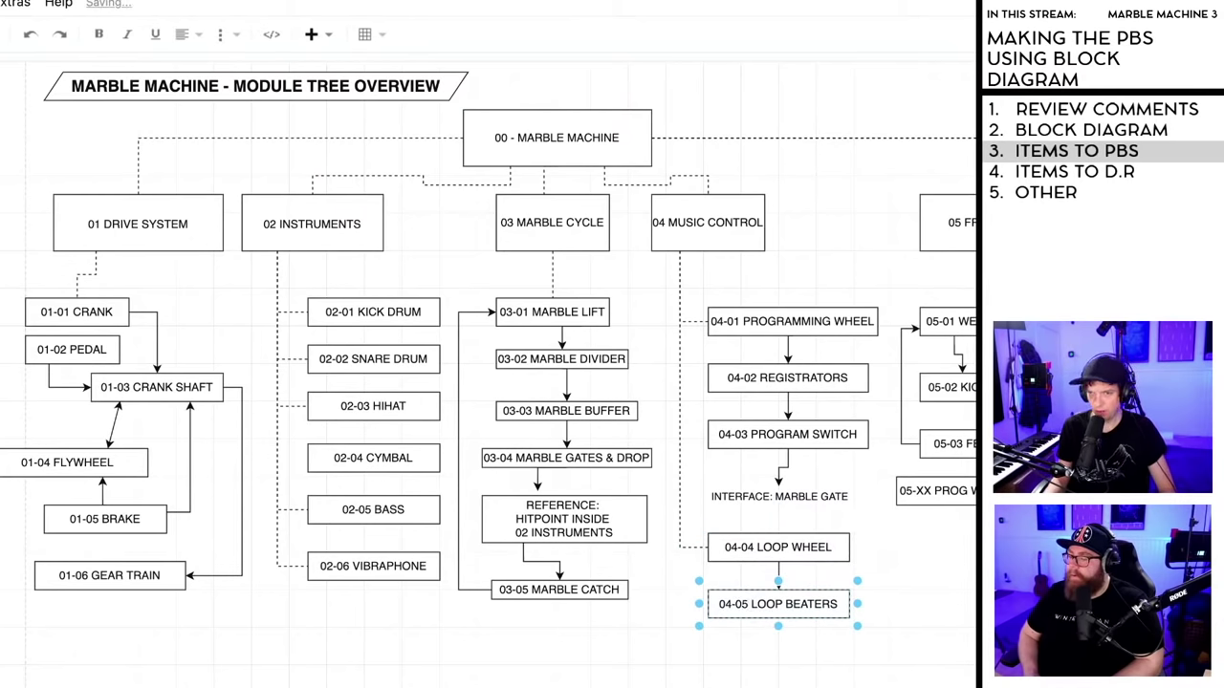
{"action": "key", "text": "Escape"}
{"action": "left_click", "coordinate": [571, 524]}
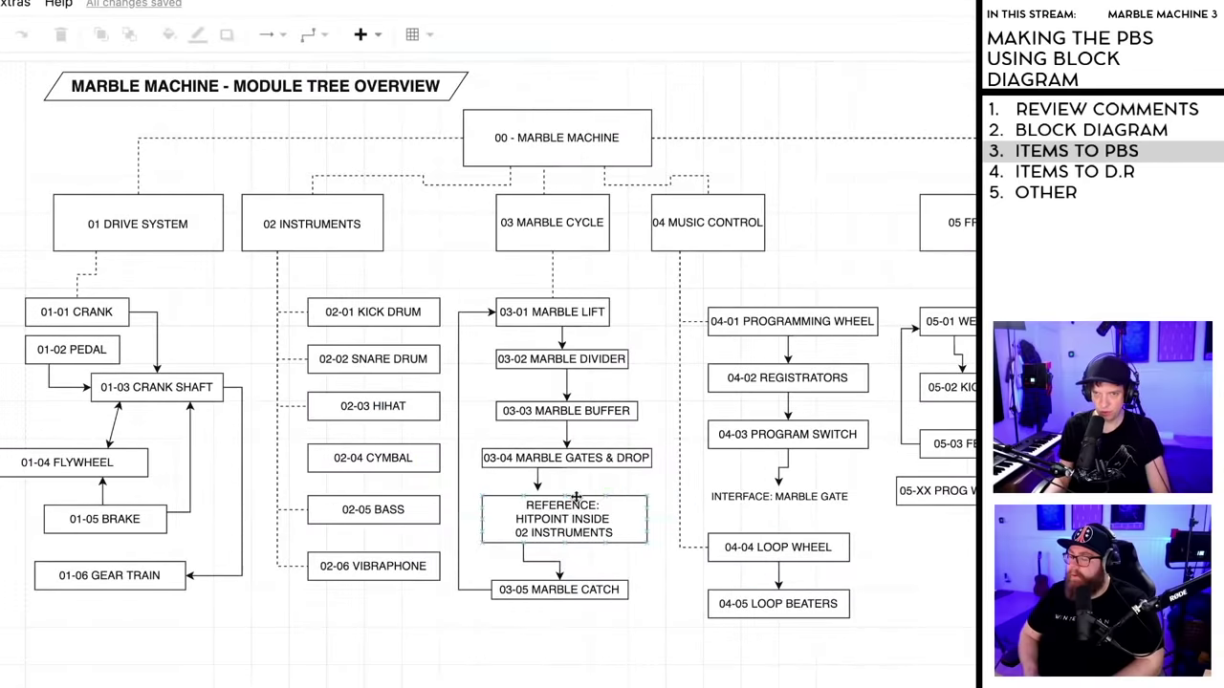
- Copy the REFERENCE box's text and delete the box
{"action": "key", "text": "Delete"}
{"action": "key", "text": "ctrl+z"}
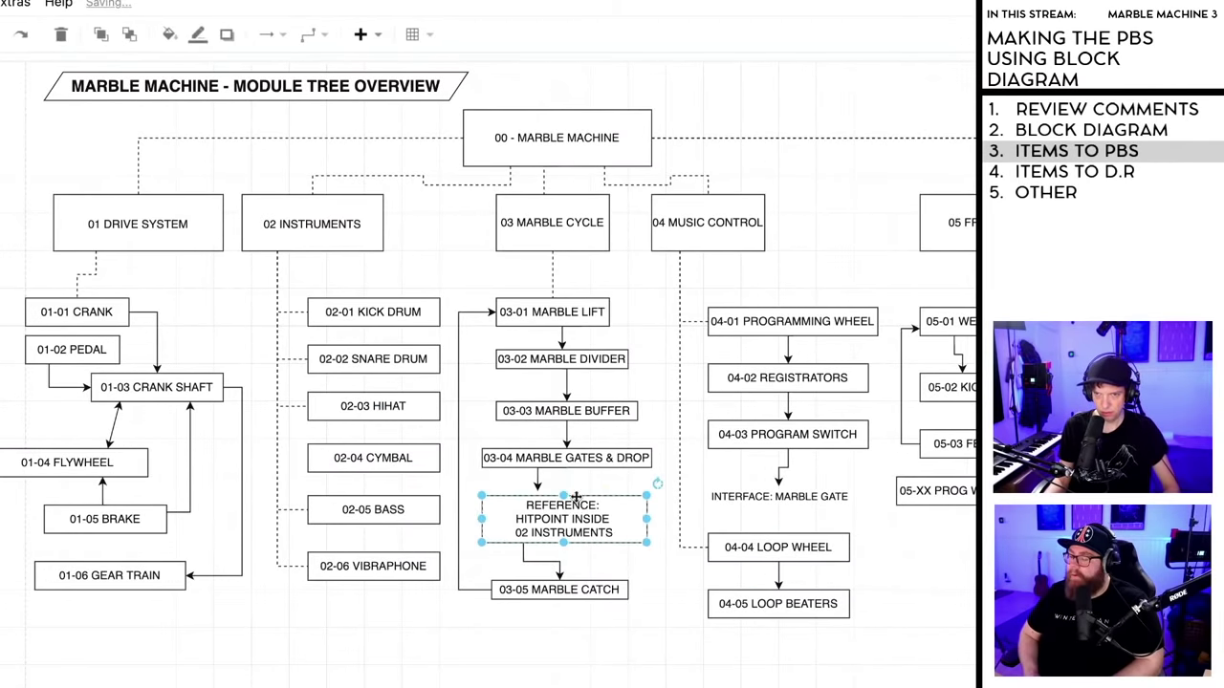
{"action": "double_click", "coordinate": [578, 518]}
{"action": "key", "text": "ctrl+c"}
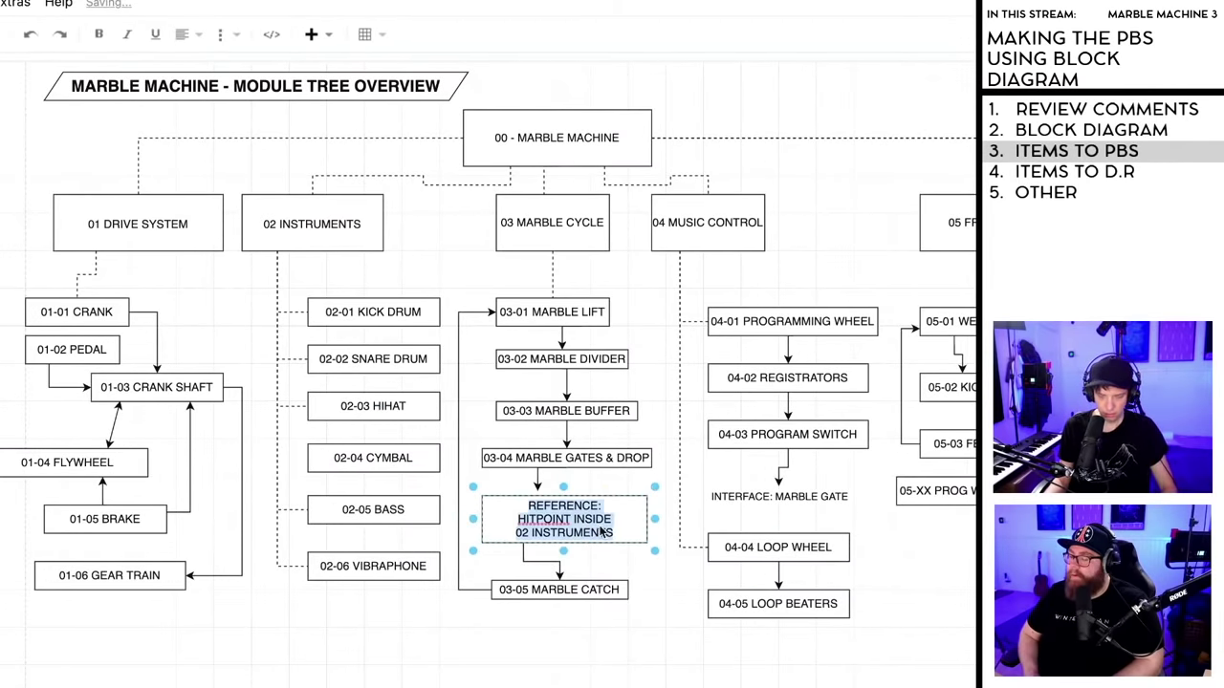
{"action": "key", "text": "Escape"}
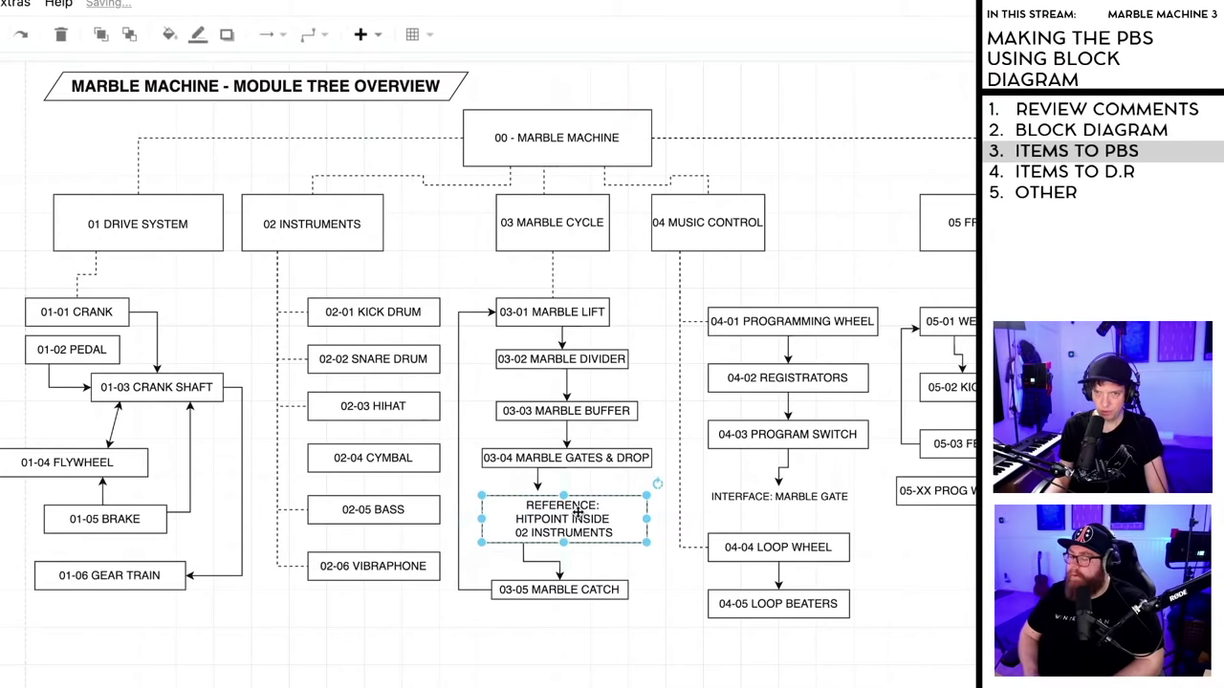
{"action": "key", "text": "Delete"}
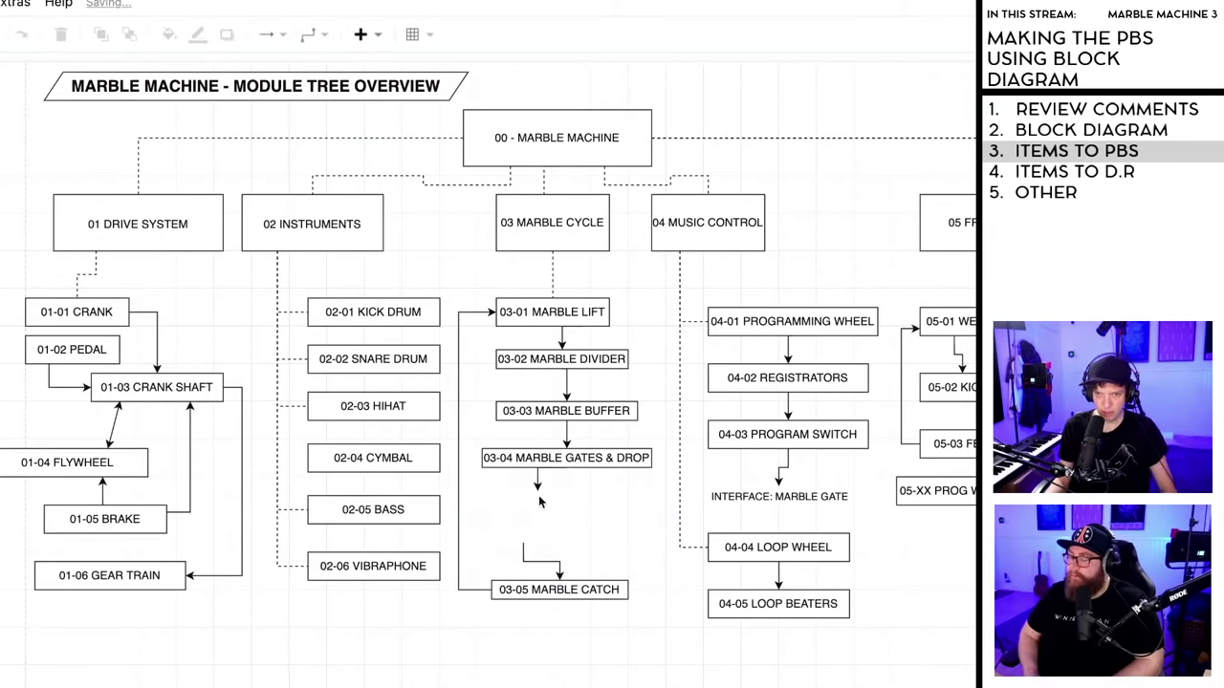
- Attach a borderless text label at the arrow end below 03-04 holding the reference wording
{"action": "left_click_drag", "start_coordinate": [539, 491], "coordinate": [541, 522]}
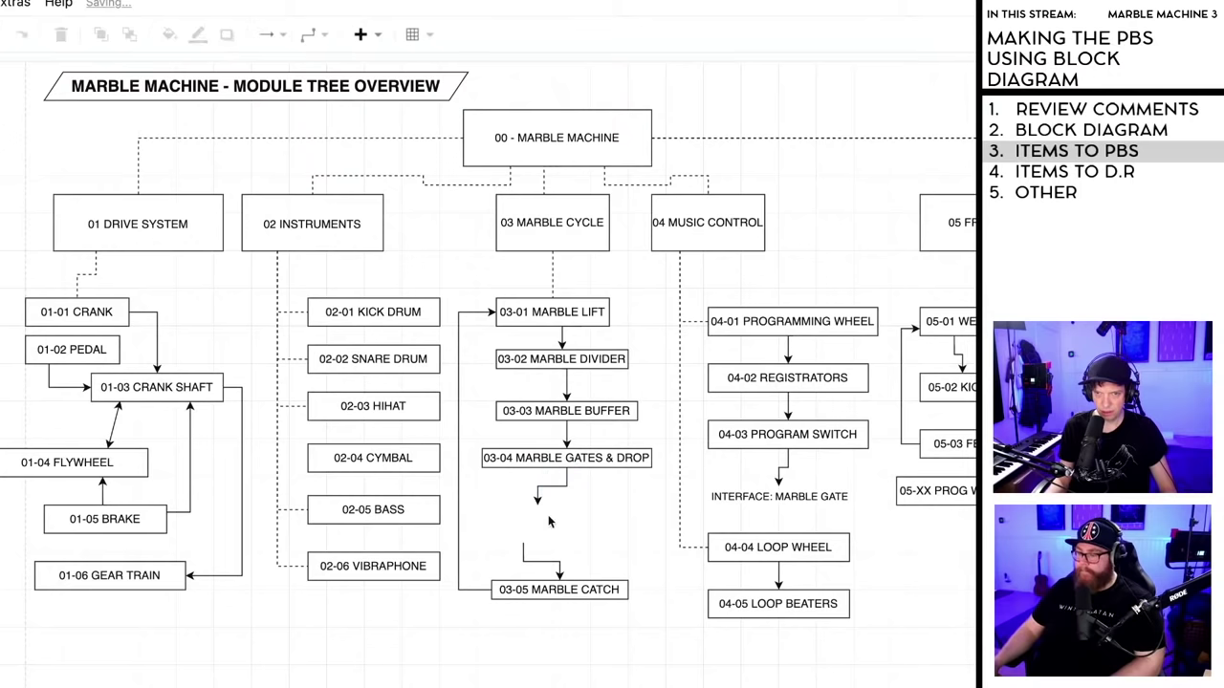
{"action": "left_click", "coordinate": [555, 541]}
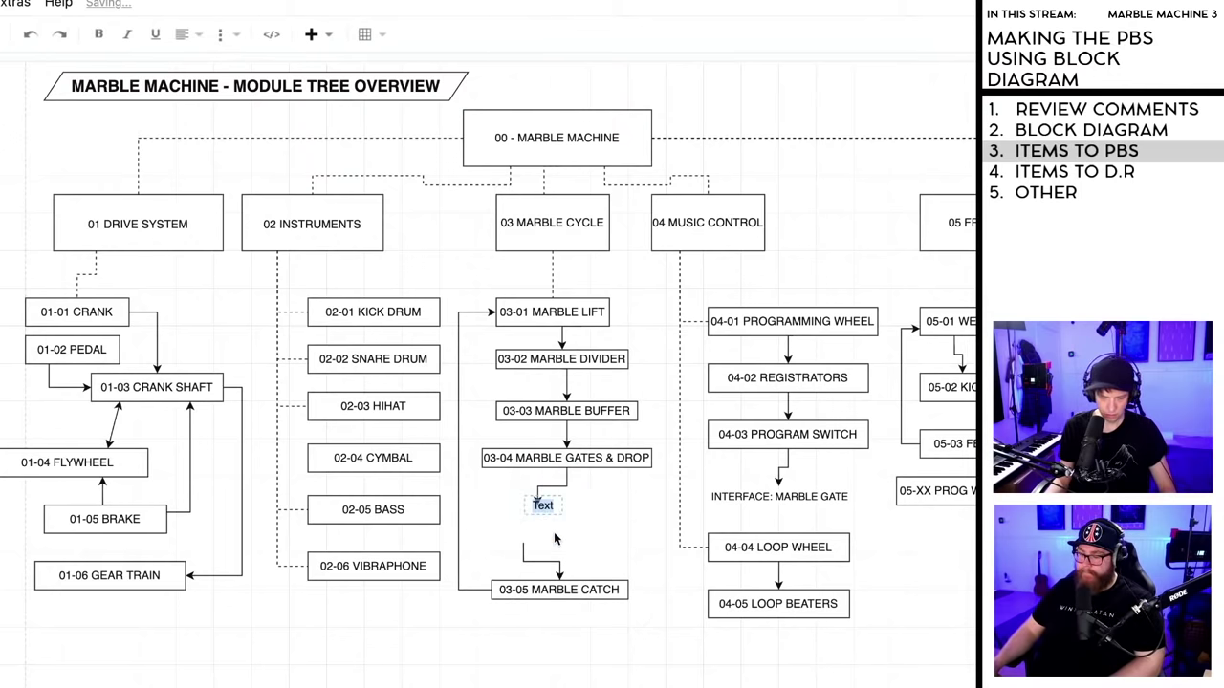
{"action": "key", "text": "F2"}
{"action": "key", "text": "ctrl+v"}
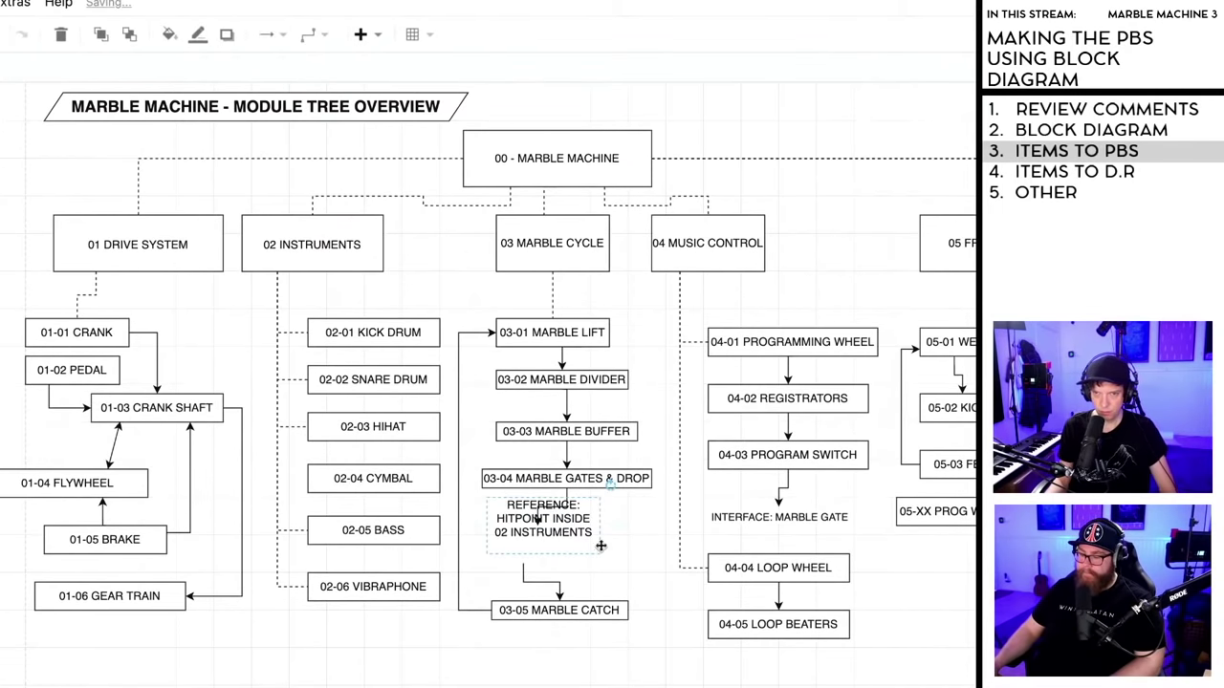
- Position the REFERENCE label just above 03-05 Marble Catch
{"action": "left_click_drag", "start_coordinate": [558, 522], "coordinate": [563, 564]}
{"action": "left_click", "coordinate": [606, 681]}
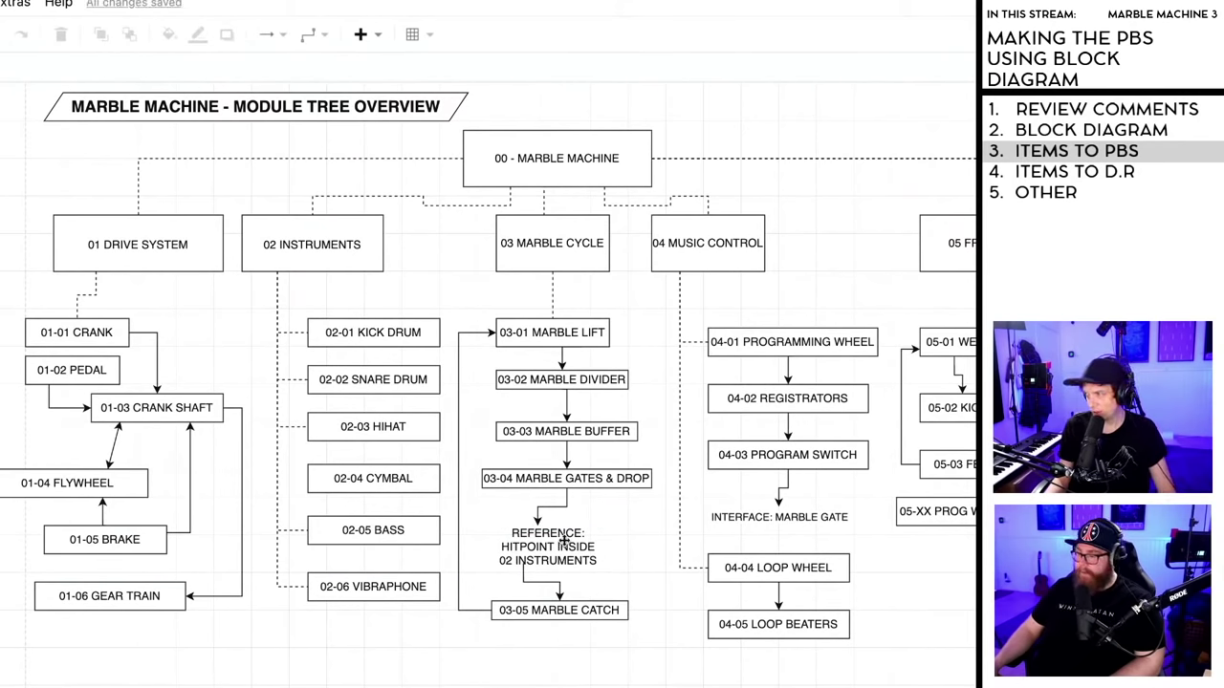
{"action": "left_click_drag", "start_coordinate": [559, 548], "coordinate": [547, 552]}
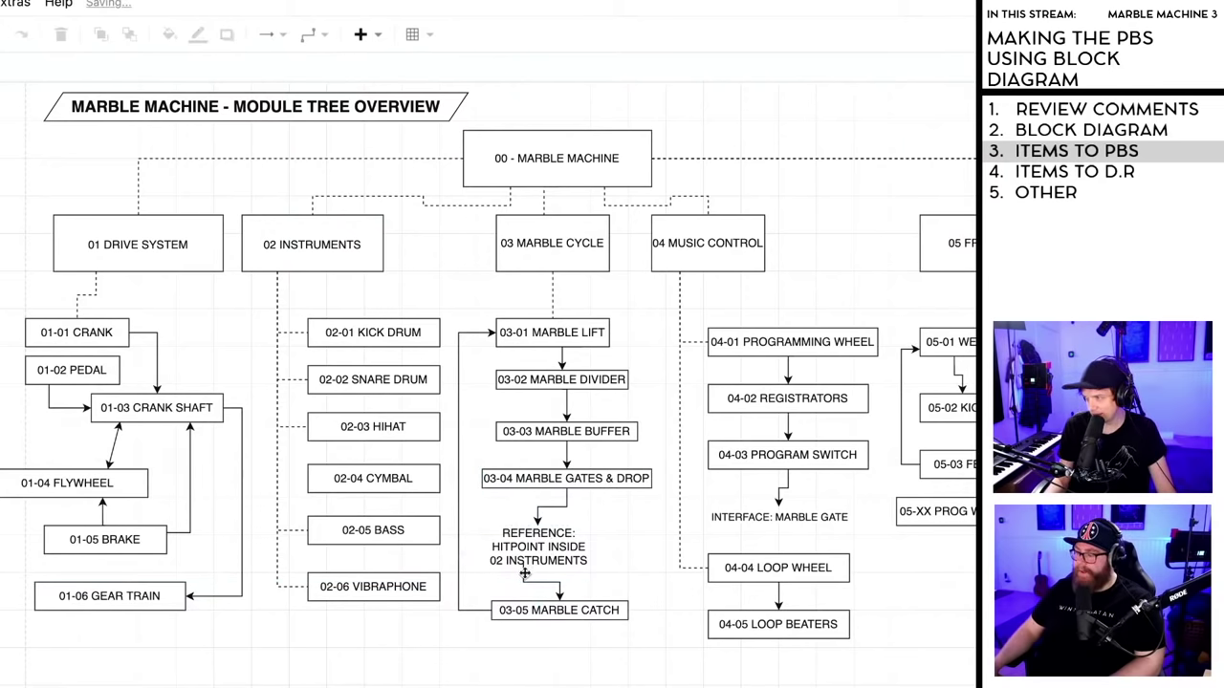
{"action": "left_click_drag", "start_coordinate": [524, 578], "coordinate": [522, 578]}
{"action": "left_click", "coordinate": [636, 562]}
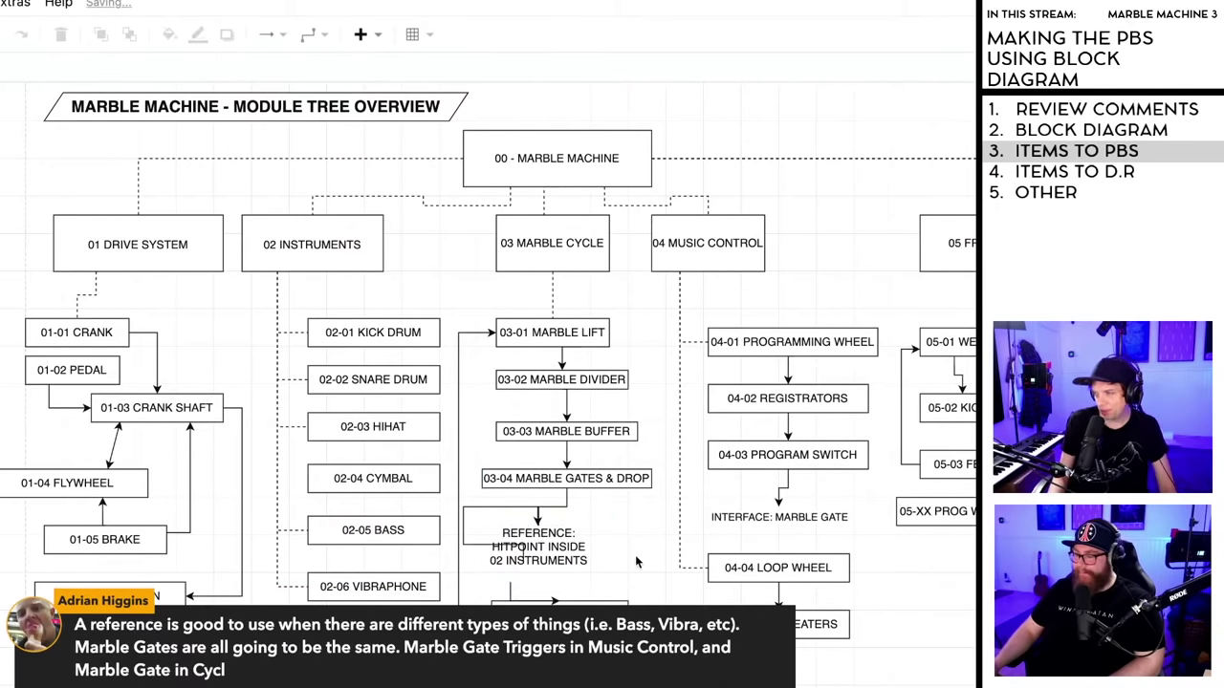
{"action": "key", "text": "ctrl+z"}
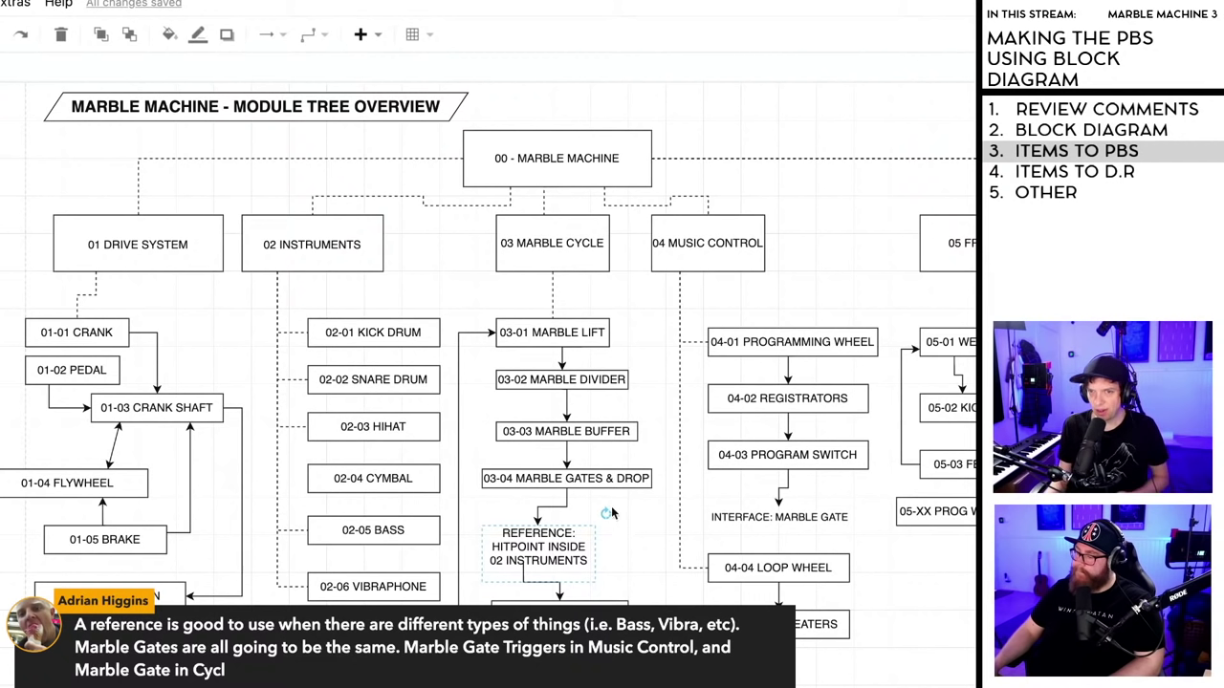
{"action": "key", "text": "Escape"}
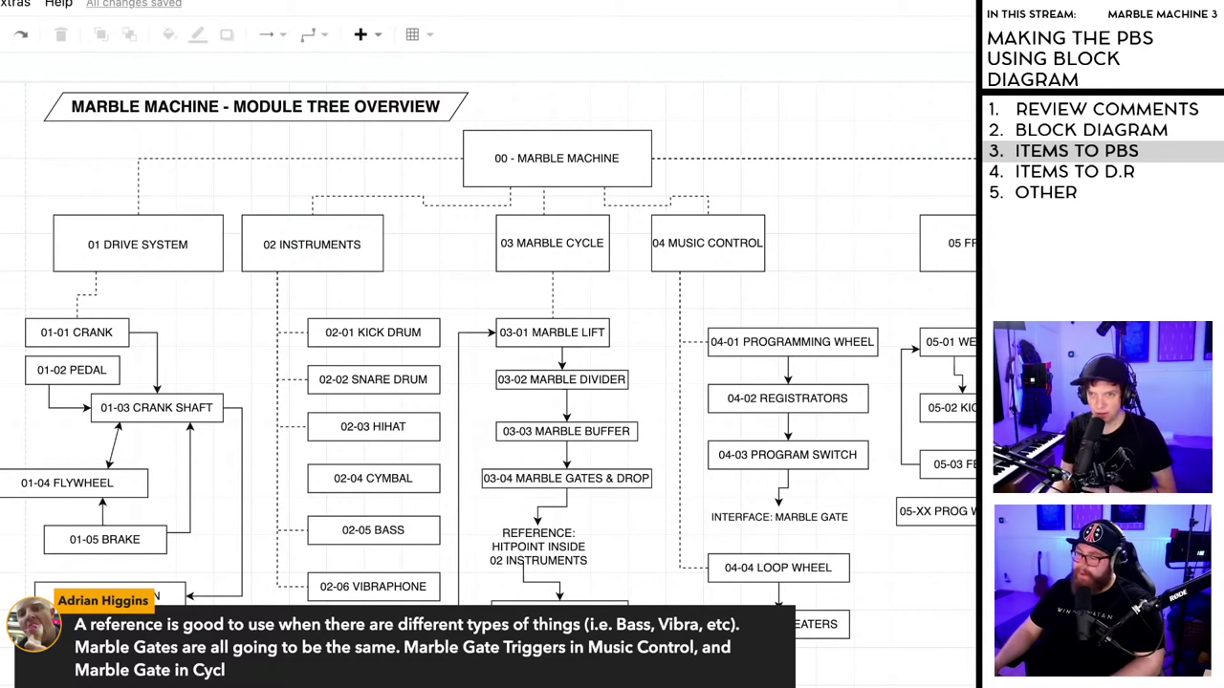
{"action": "key", "text": "ctrl+Tab"}
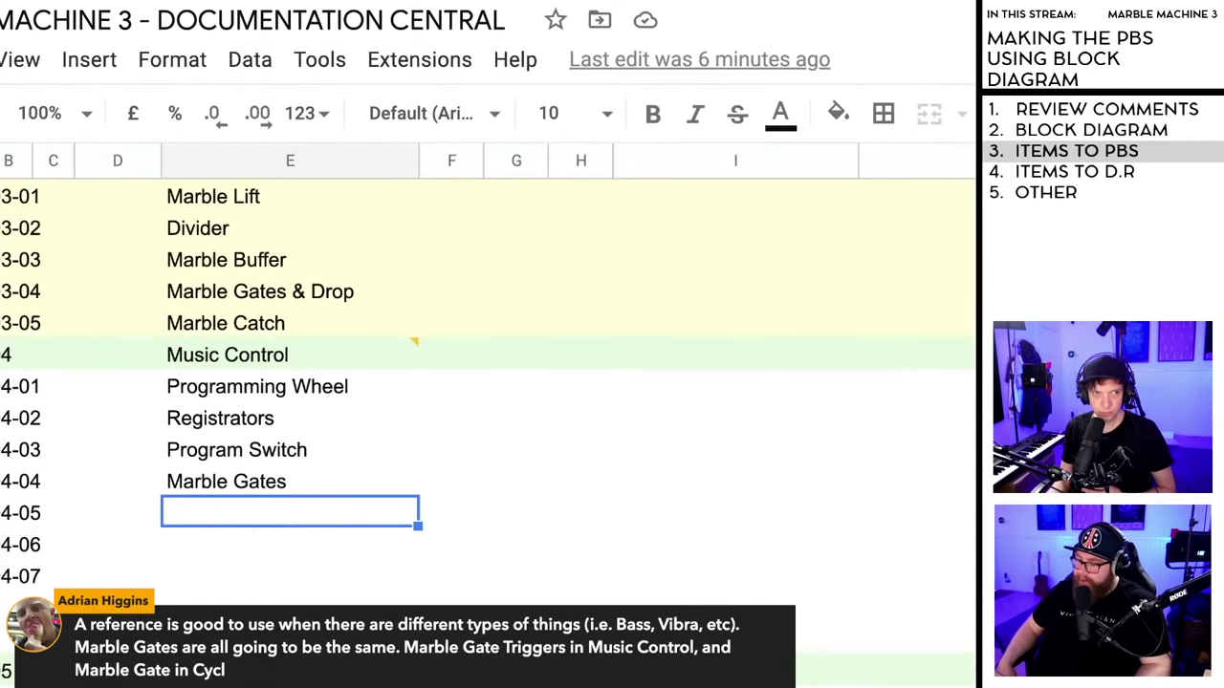
- Edit the INTERFACE: MARBLE GATE label text in the module tree diagram
{"action": "key", "text": "ctrl+shift+Tab"}
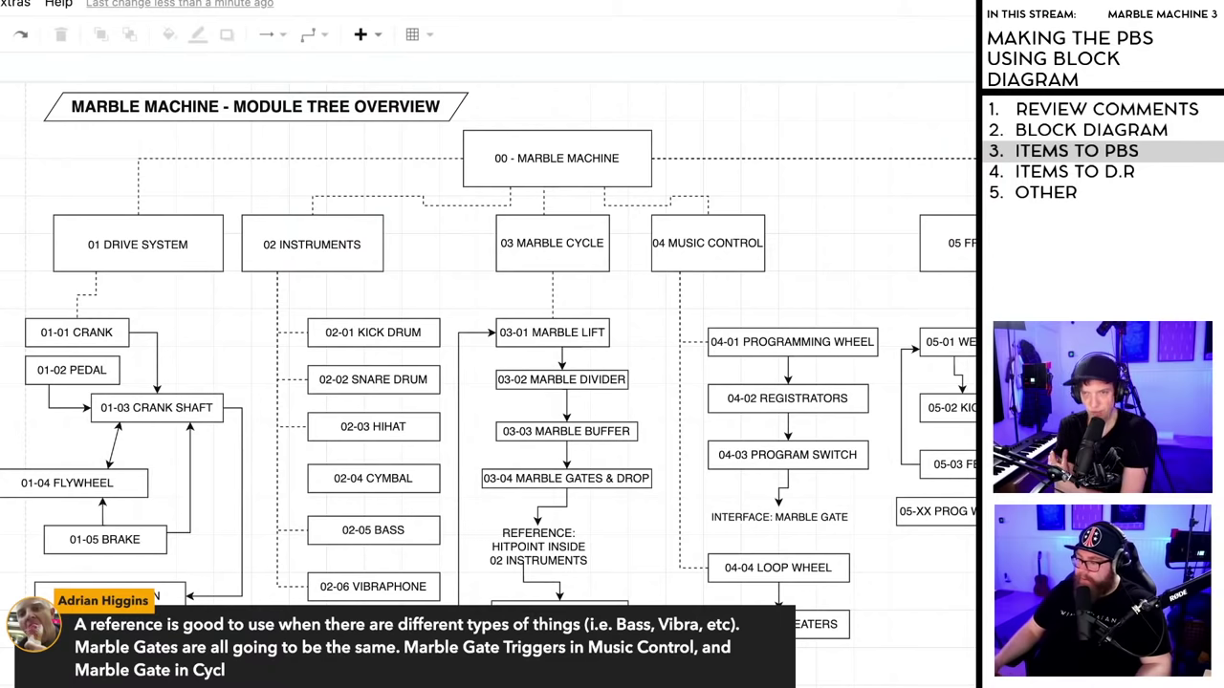
{"action": "double_click", "coordinate": [801, 517]}
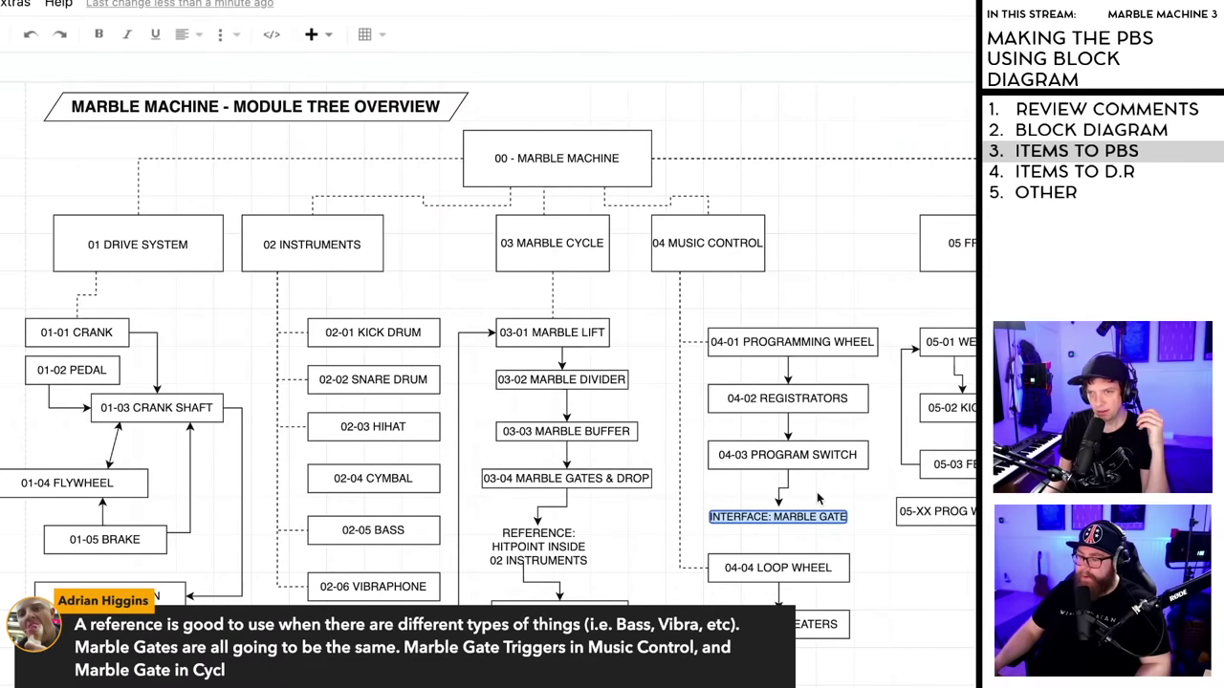
{"action": "left_click", "coordinate": [818, 497]}
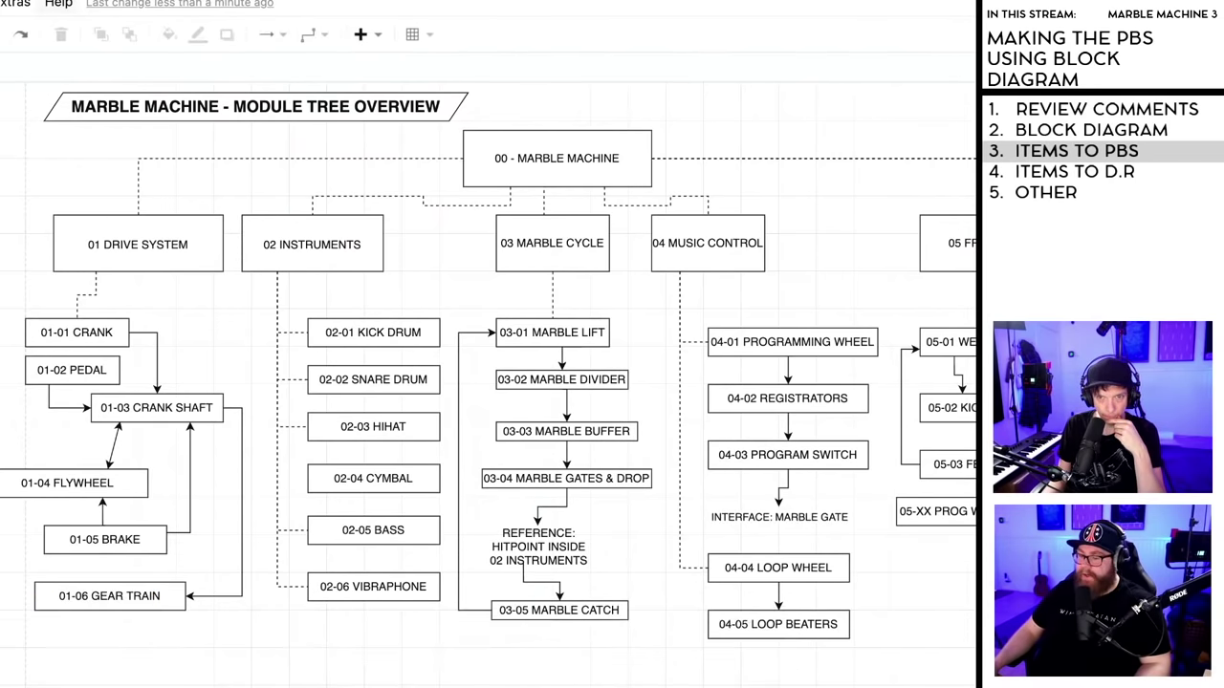
- Clear the Marble Gates name from row 04-04 in the PBS spreadsheet
{"action": "key", "text": "alt+Tab"}
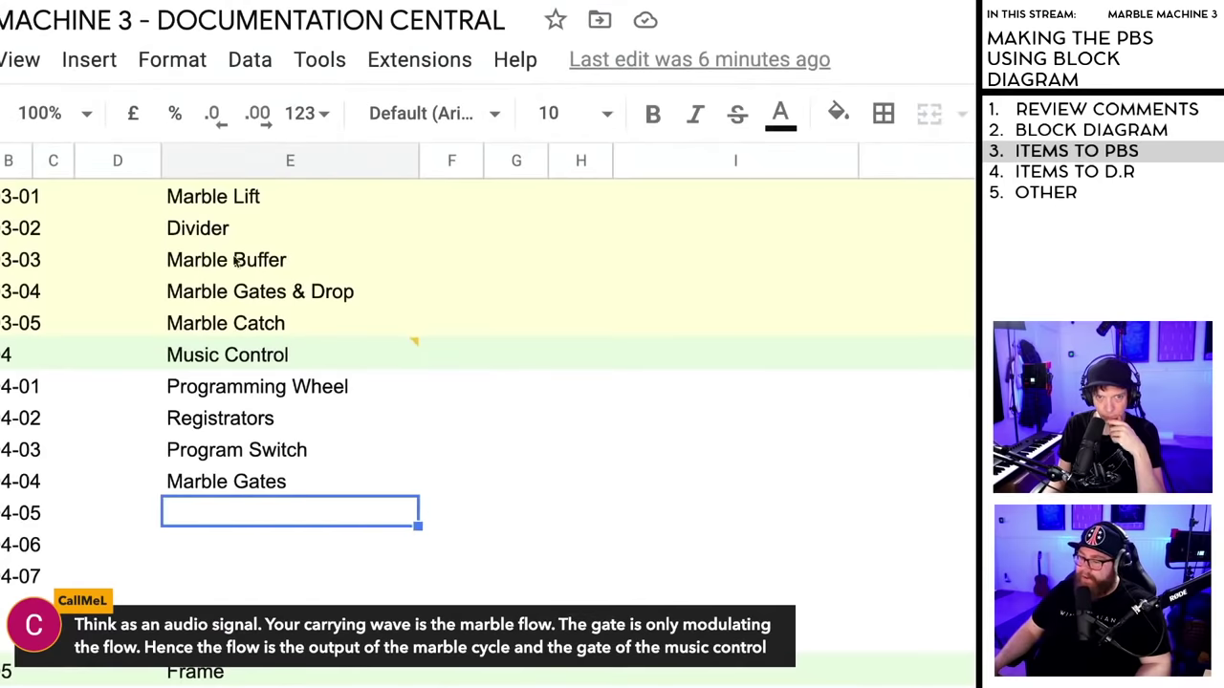
{"action": "left_click", "coordinate": [237, 486]}
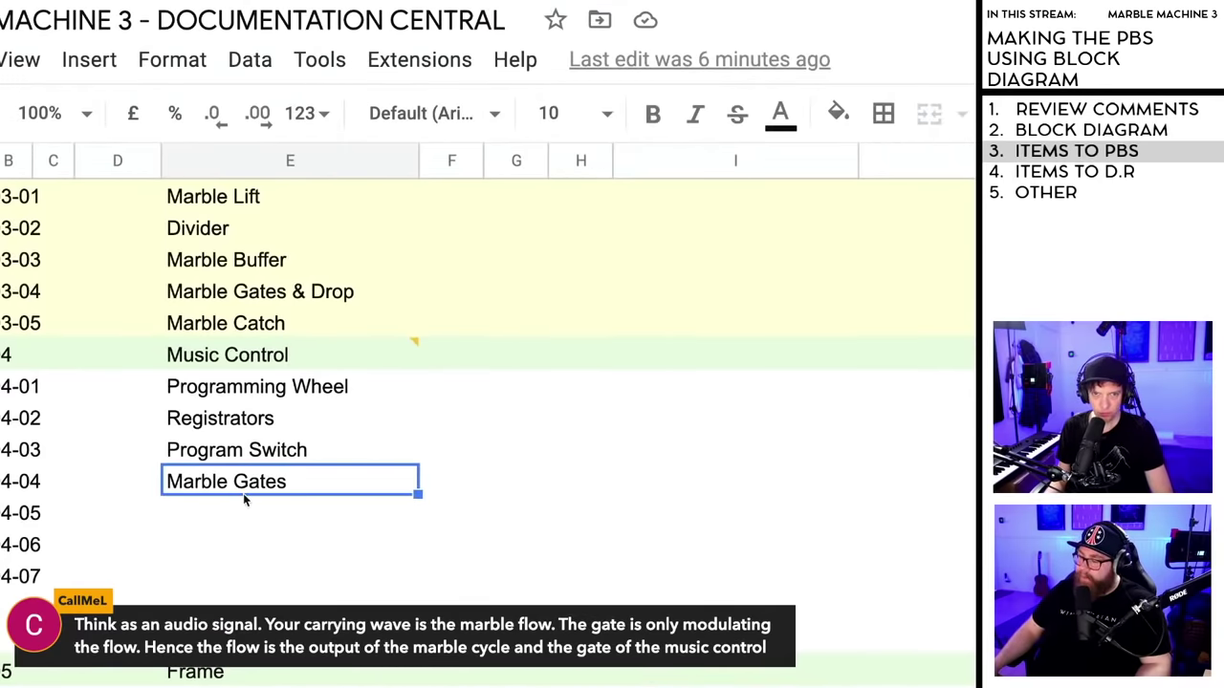
{"action": "key", "text": "Delete"}
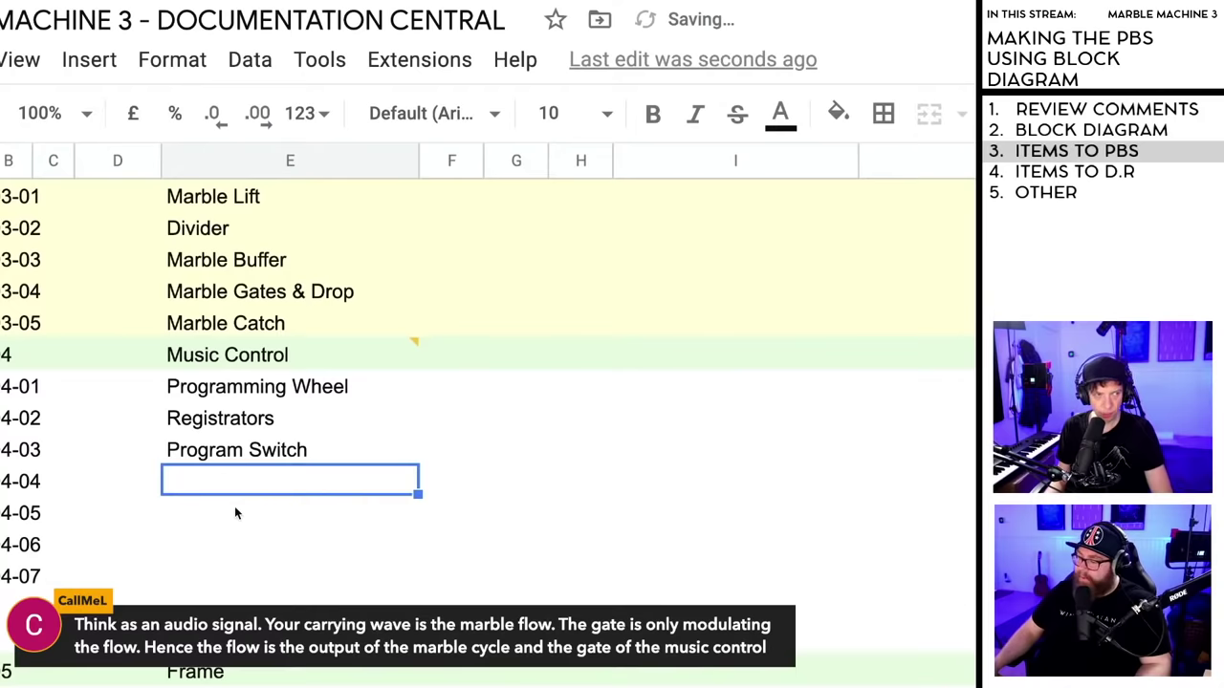
{"action": "left_click", "coordinate": [148, 0]}
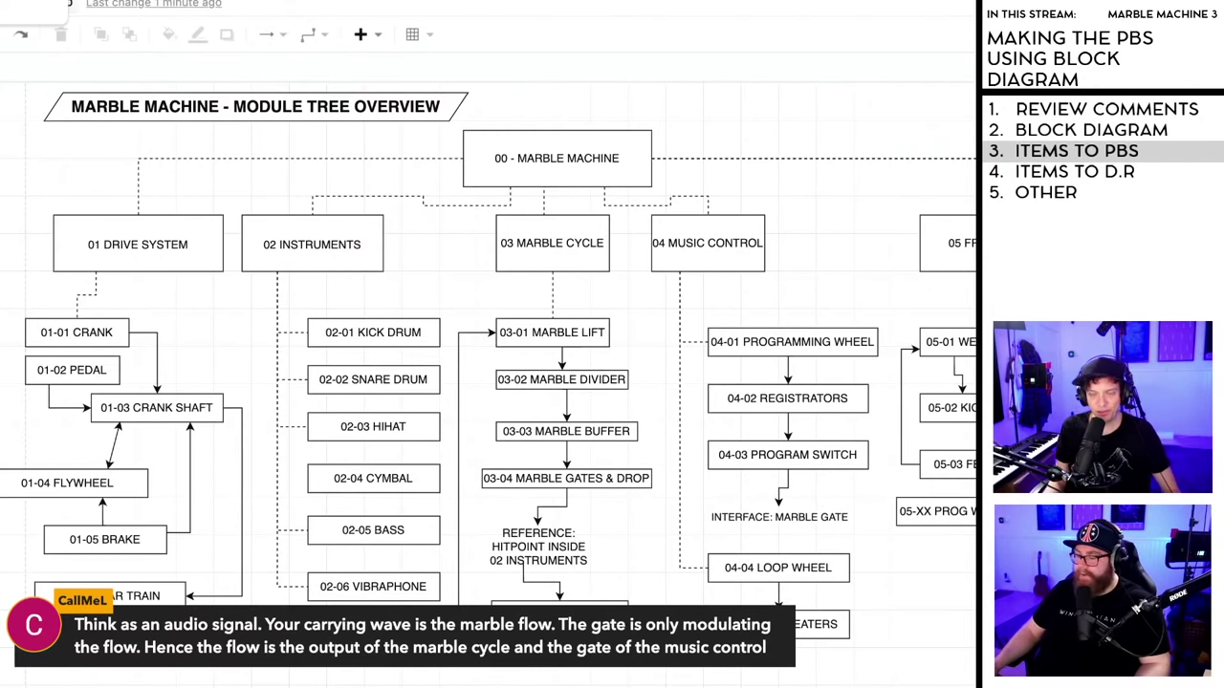
{"action": "key", "text": "ctrl+Tab"}
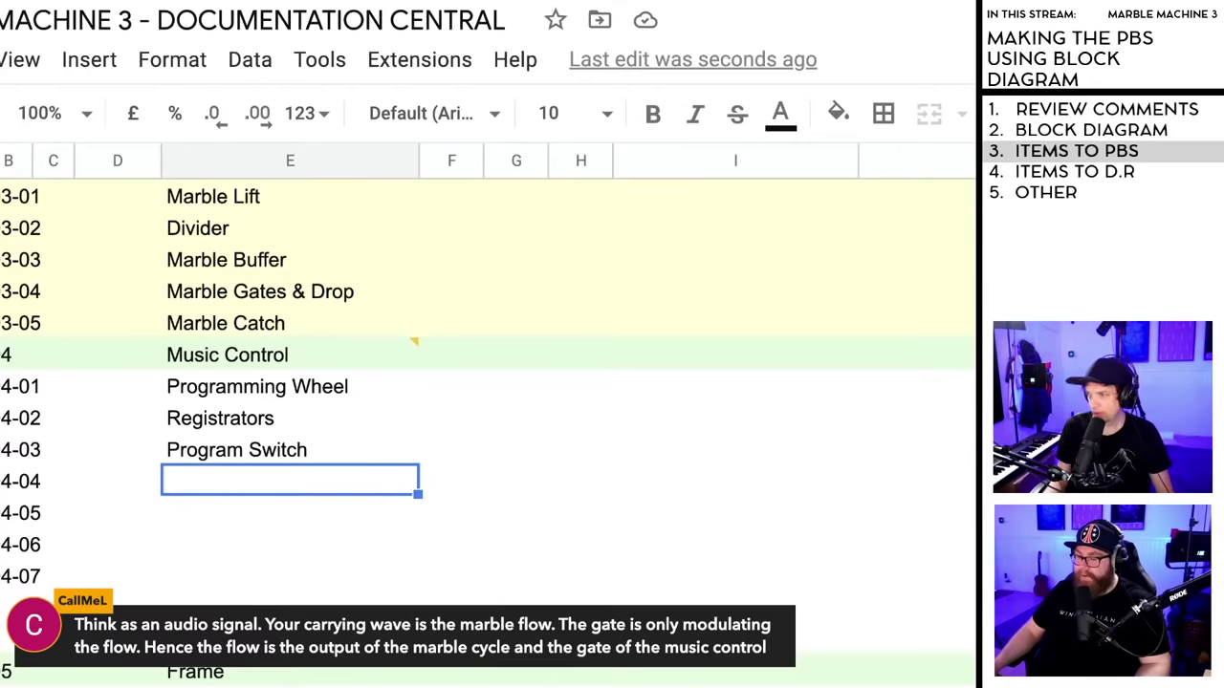
{"action": "left_click", "coordinate": [259, 573]}
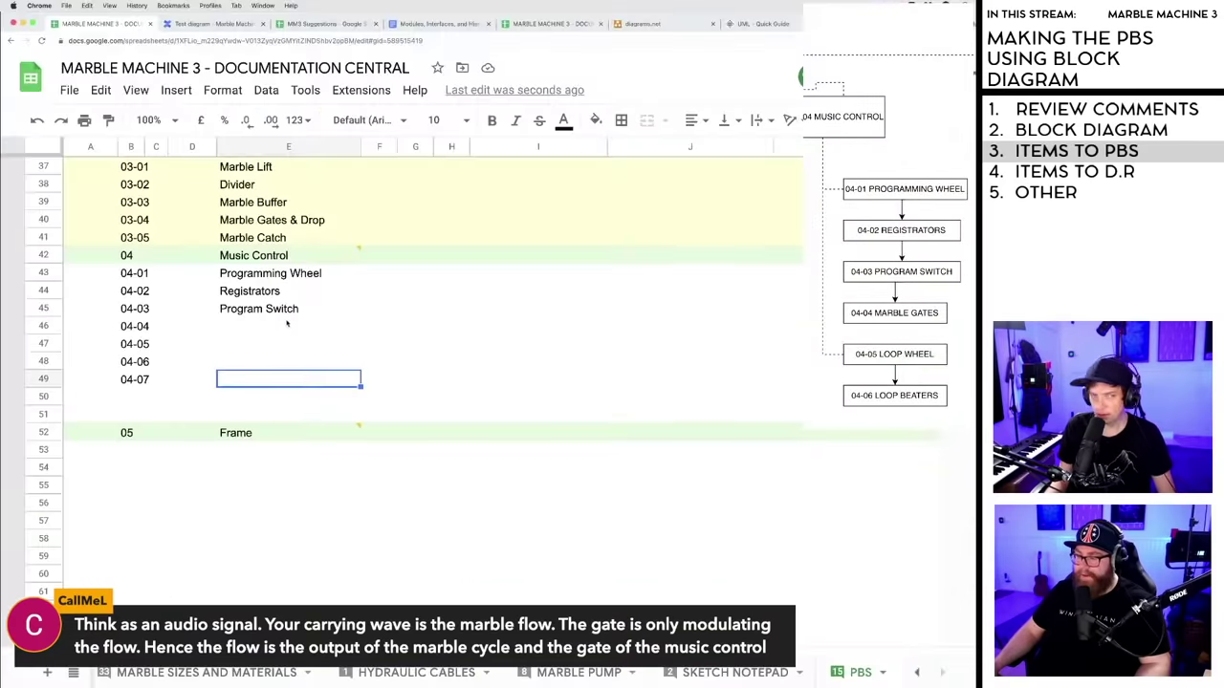
- Enter Loop Wheel for 04-04 and Loop Beaters for 04-05
{"action": "left_click", "coordinate": [248, 318]}
{"action": "left_click", "coordinate": [246, 326]}
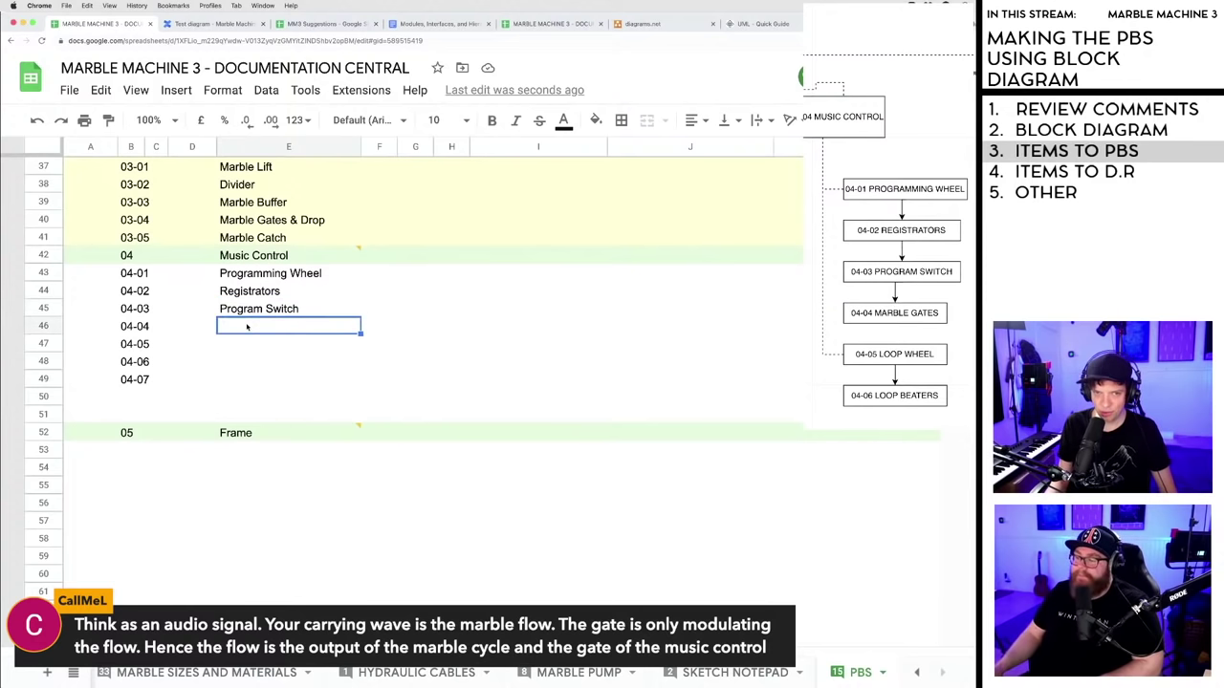
{"action": "type", "text": "Loop Wheel"}
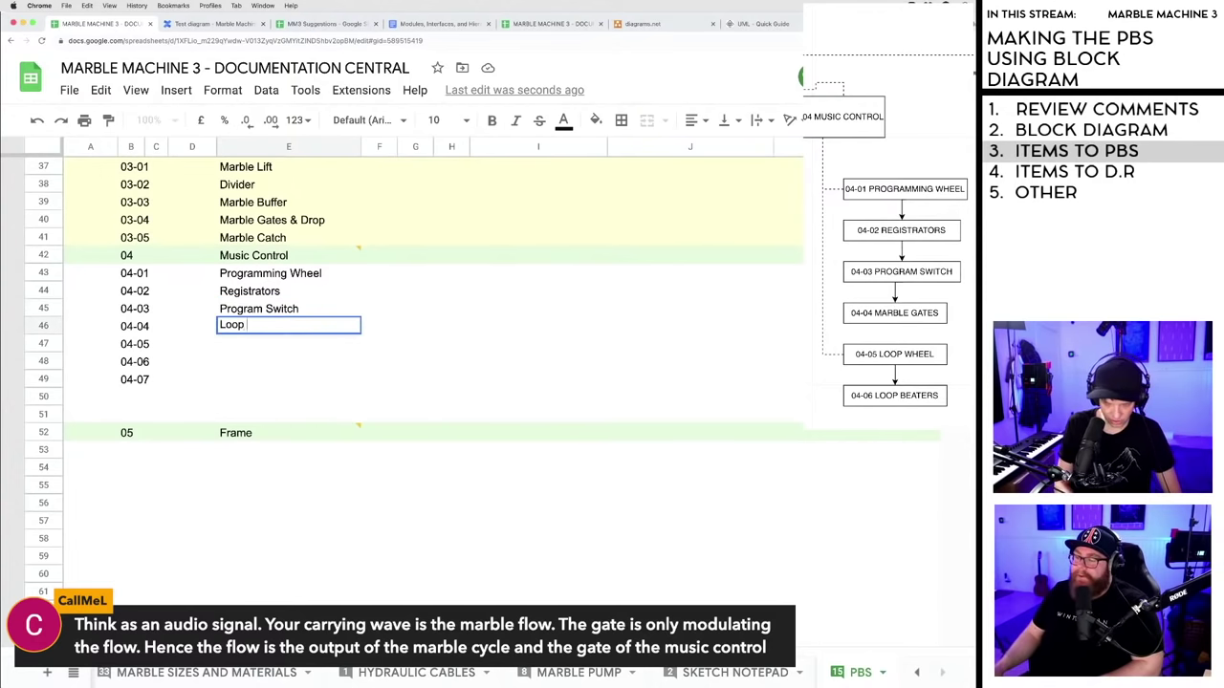
{"action": "left_click", "coordinate": [246, 343]}
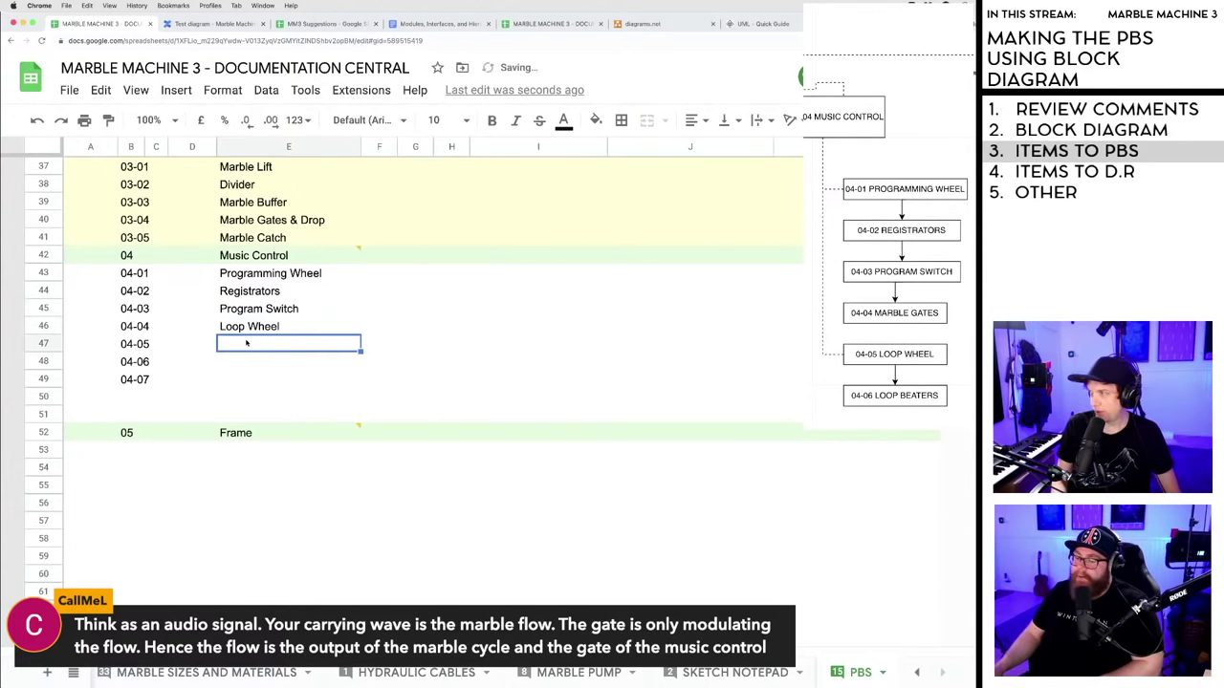
{"action": "type", "text": "Loop B"}
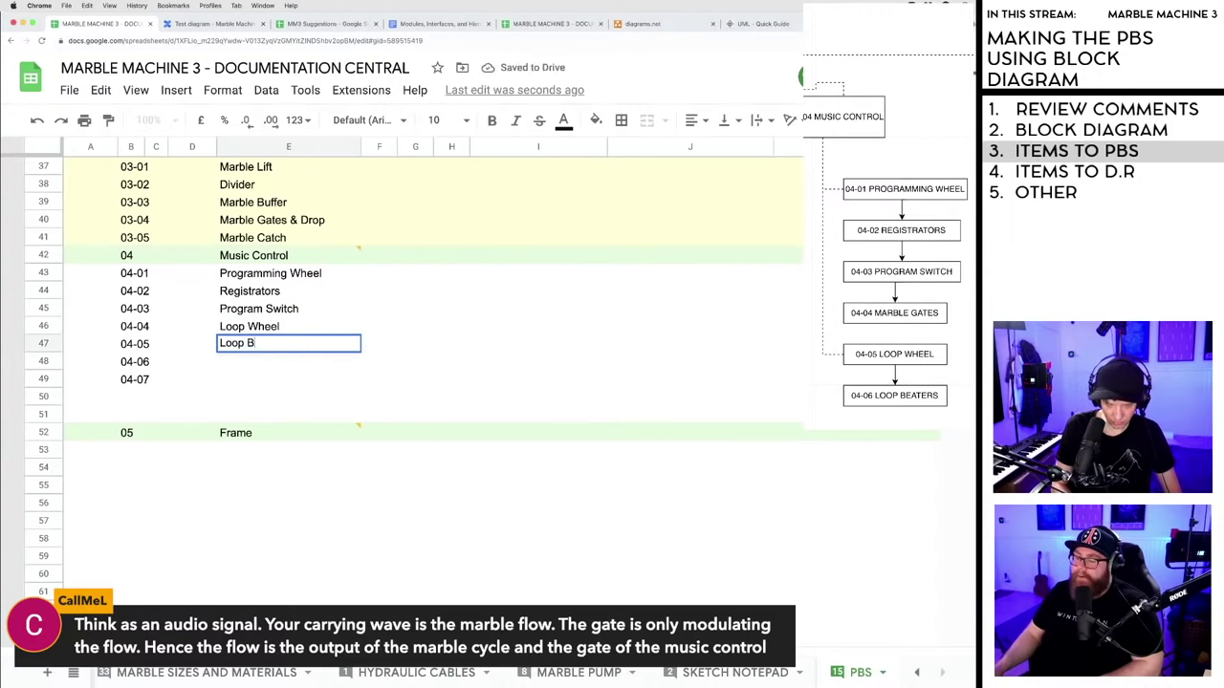
{"action": "type", "text": "eaters"}
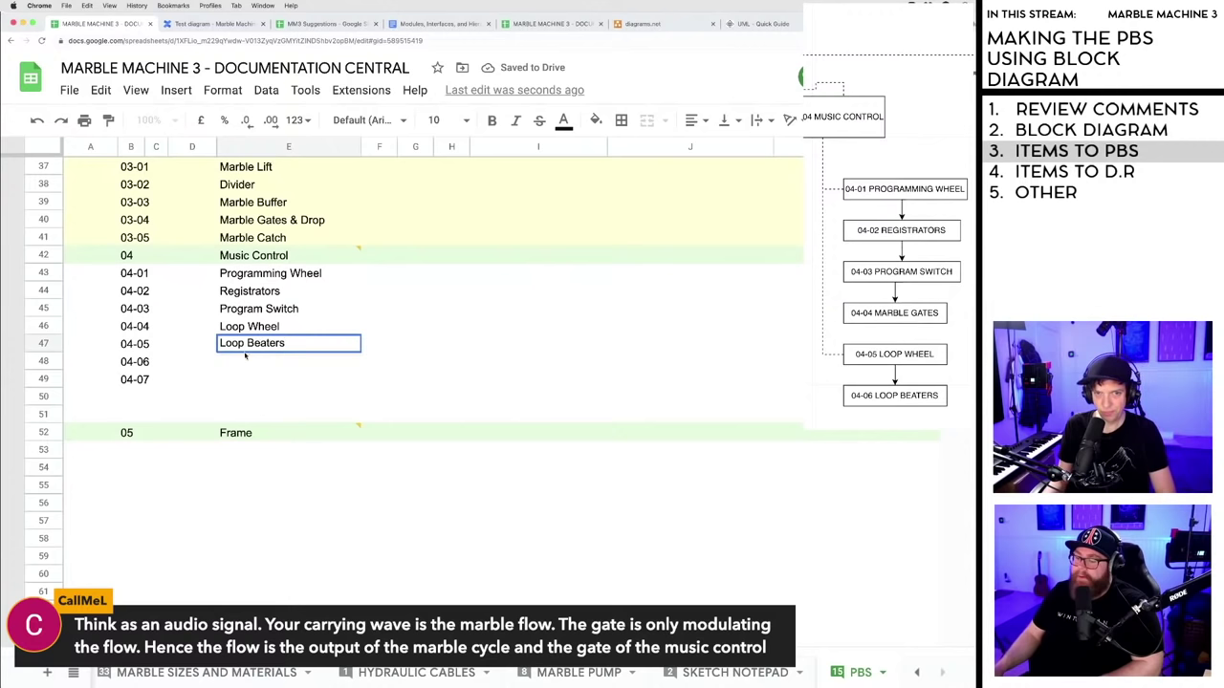
{"action": "key", "text": "Return"}
- Delete the spare rows 48 to 51 above Frame
{"action": "left_click", "coordinate": [43, 362]}
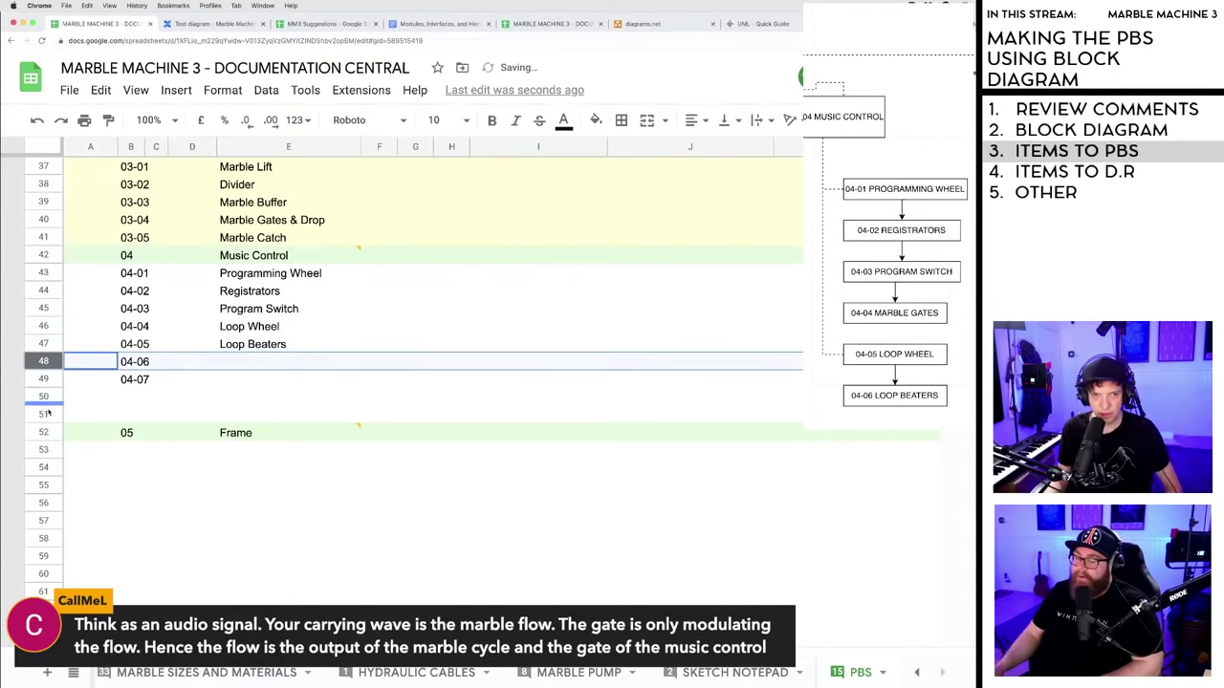
{"action": "left_click", "coordinate": [43, 414], "text": "shift"}
{"action": "right_click", "coordinate": [66, 378]}
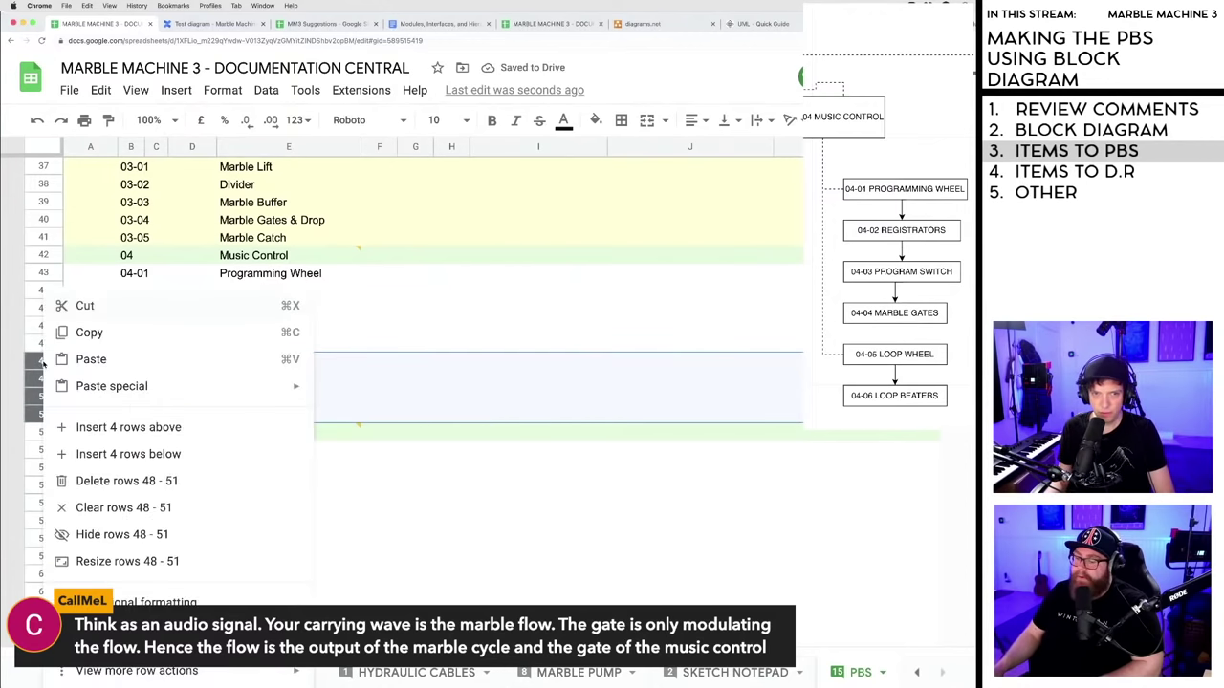
{"action": "left_click", "coordinate": [110, 479]}
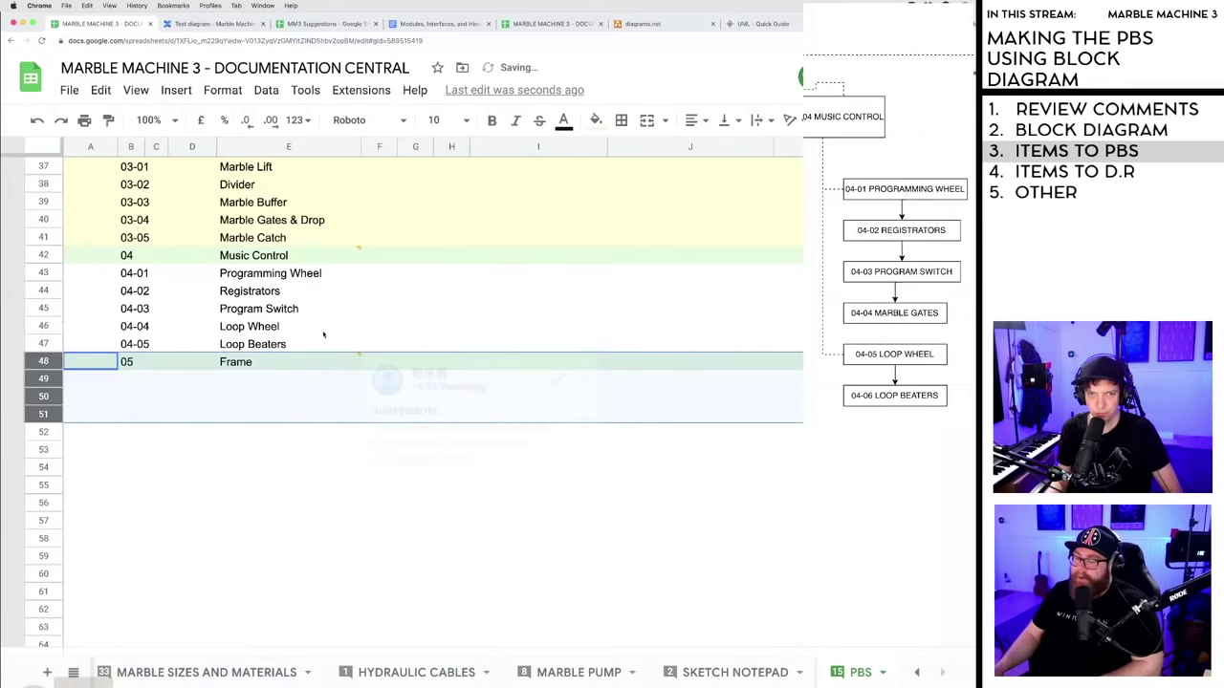
- Fill the Music Control item rows 43–47 pale yellow
{"action": "left_click", "coordinate": [43, 272]}
{"action": "left_click", "coordinate": [44, 344], "text": "shift"}
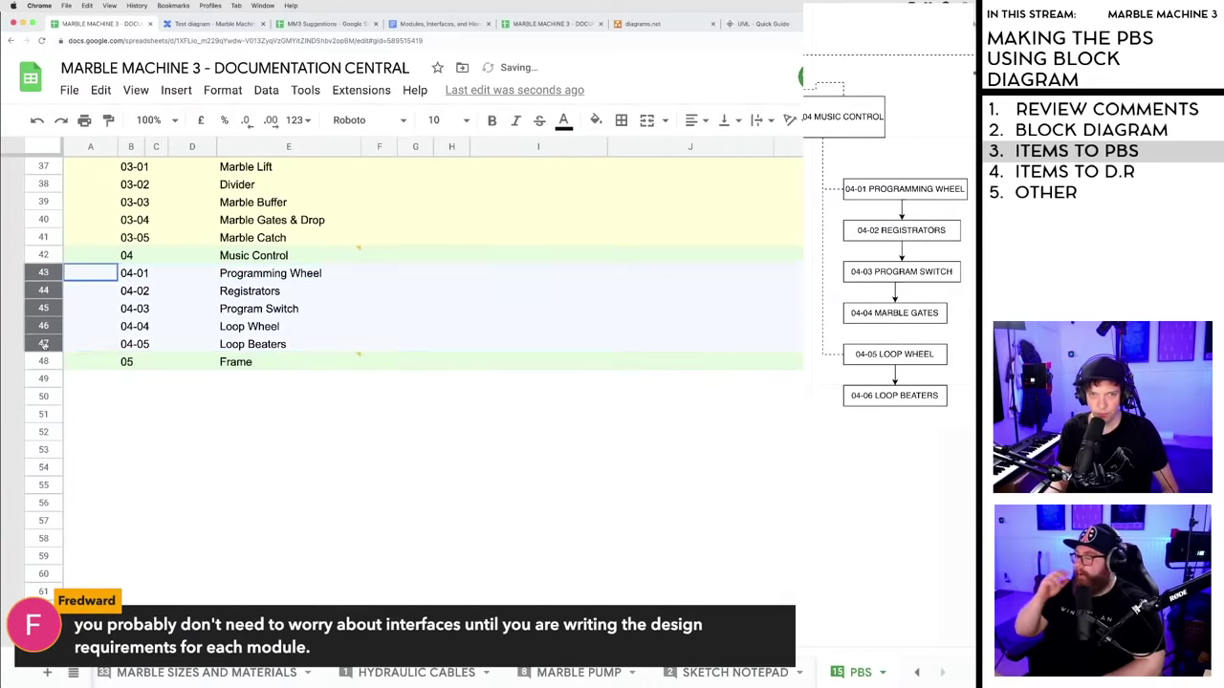
{"action": "left_click", "coordinate": [595, 120]}
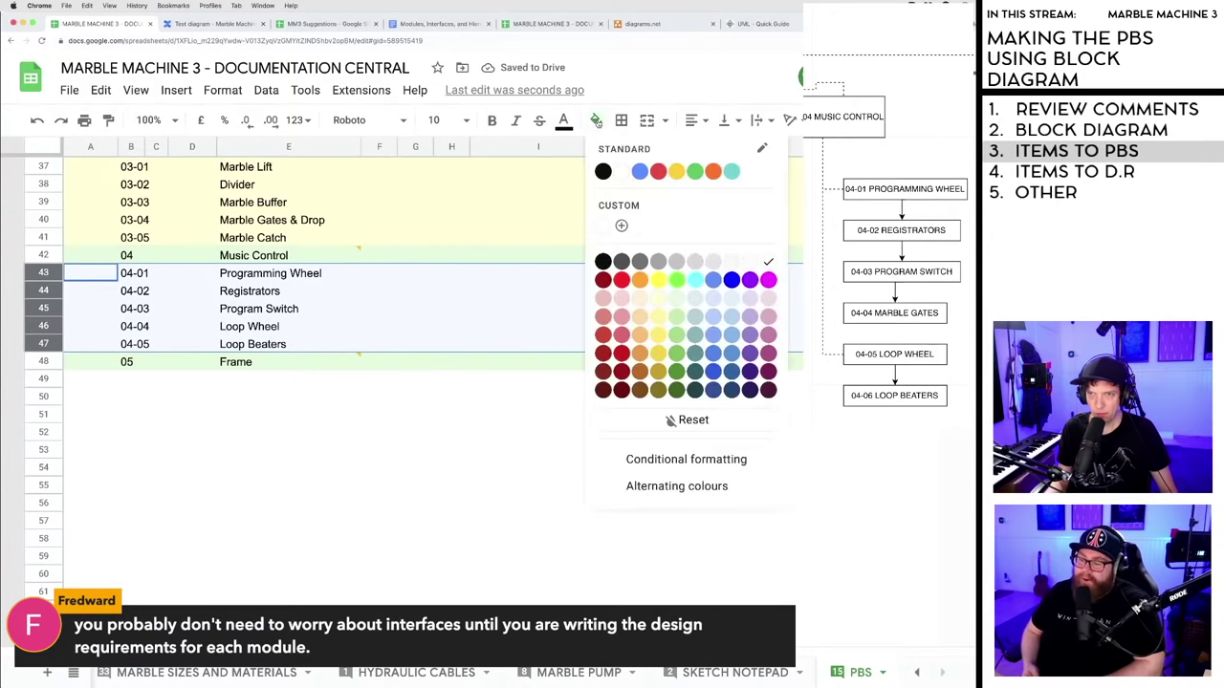
{"action": "left_click", "coordinate": [660, 300]}
{"action": "left_click", "coordinate": [373, 429]}
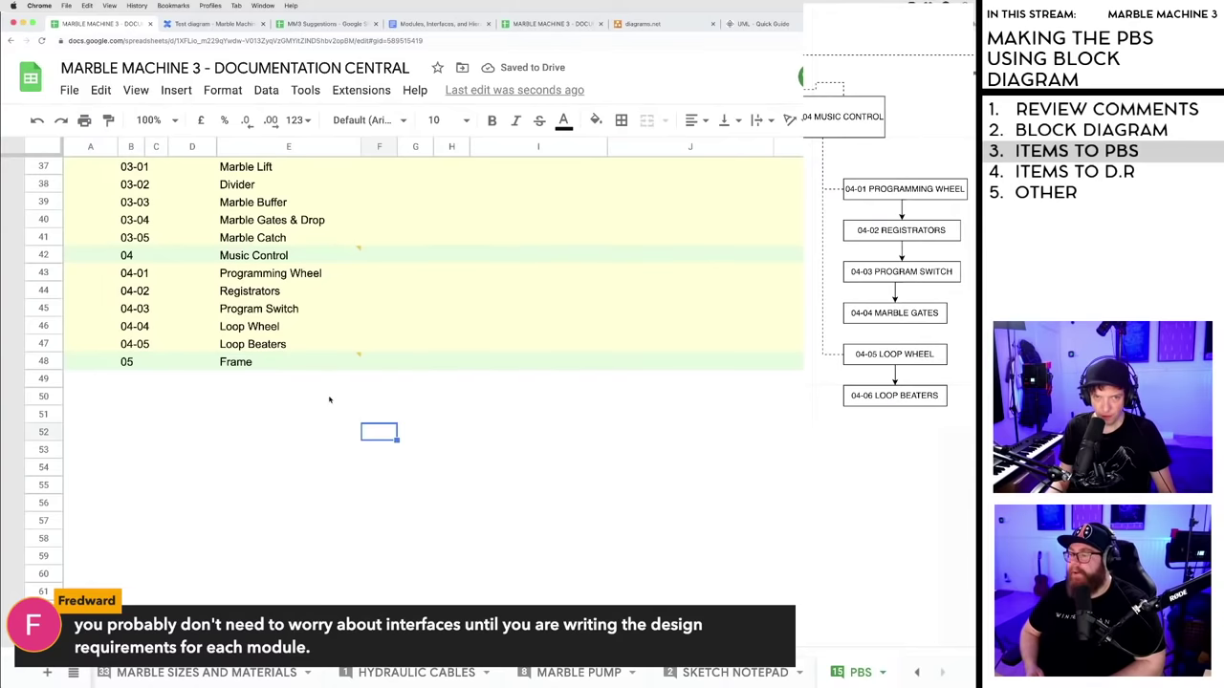
{"action": "scroll", "coordinate": [330, 402], "scroll_direction": "up", "scroll_amount": 5}
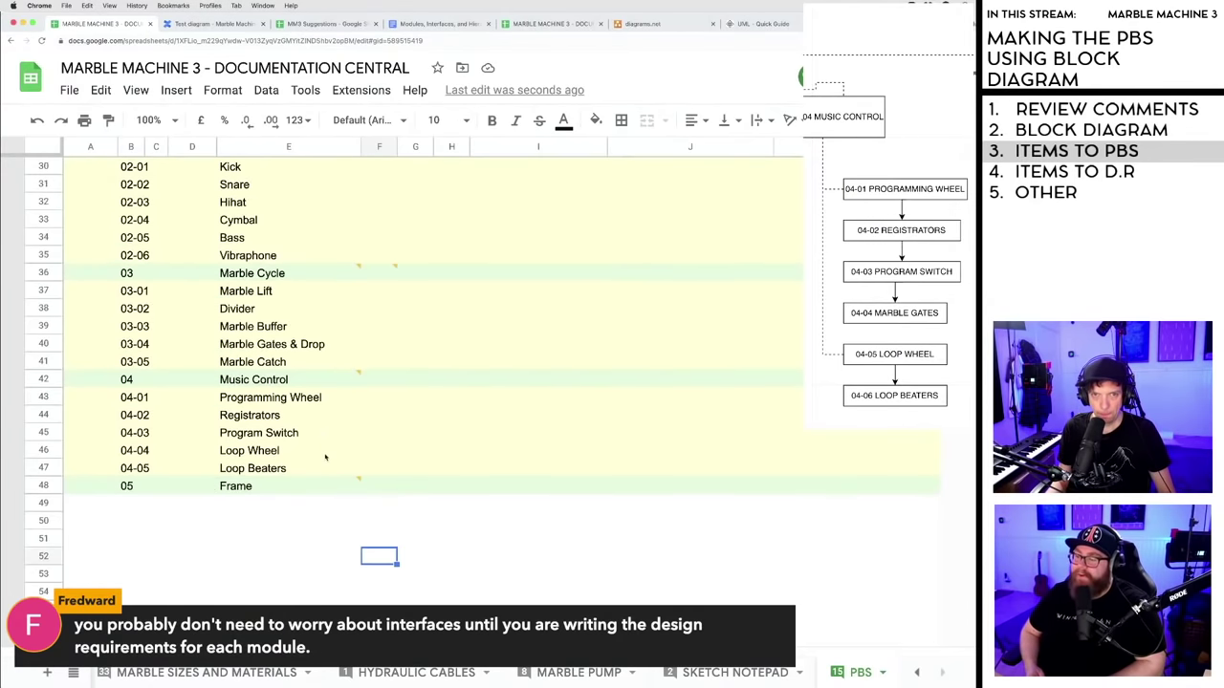
{"action": "scroll", "coordinate": [325, 458], "scroll_direction": "up", "scroll_amount": 1}
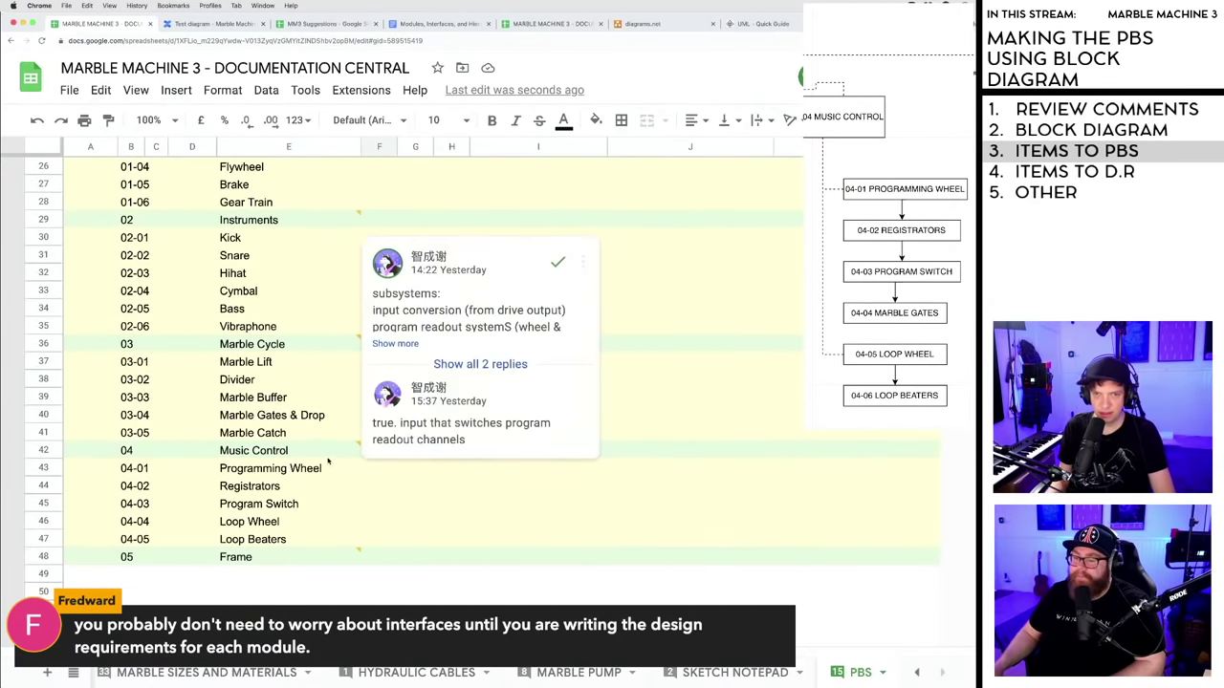
{"action": "scroll", "coordinate": [311, 547], "scroll_direction": "down", "scroll_amount": 3}
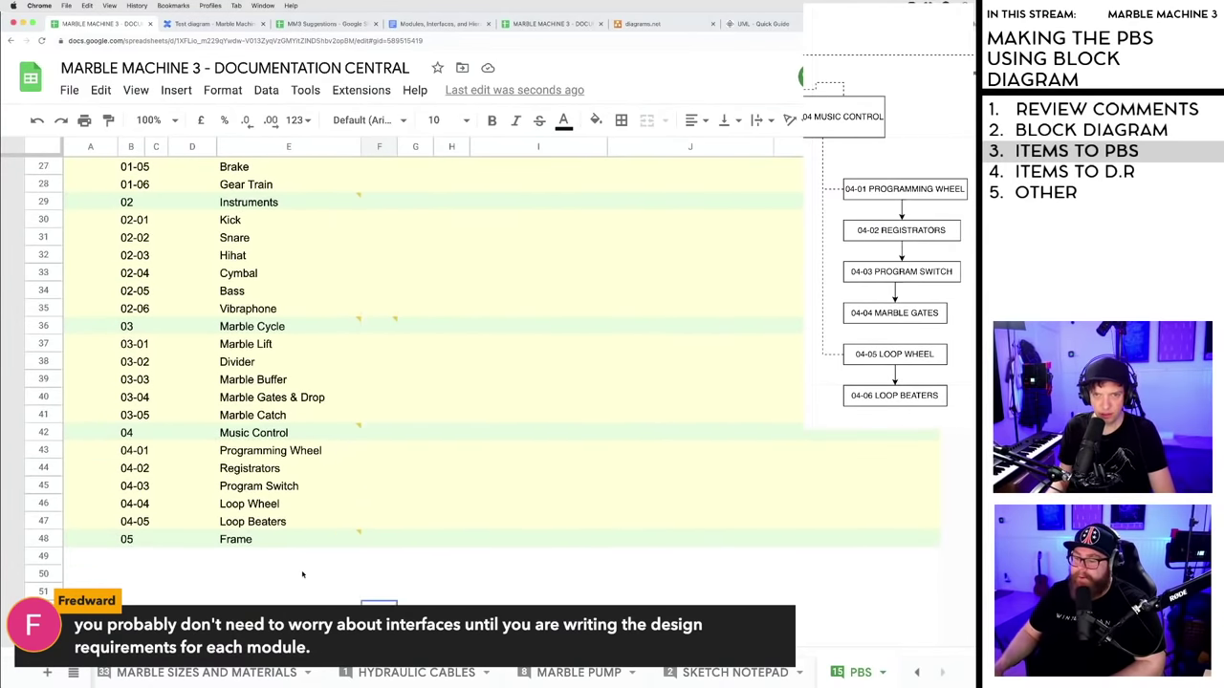
{"action": "scroll", "coordinate": [310, 547], "scroll_direction": "down", "scroll_amount": 4}
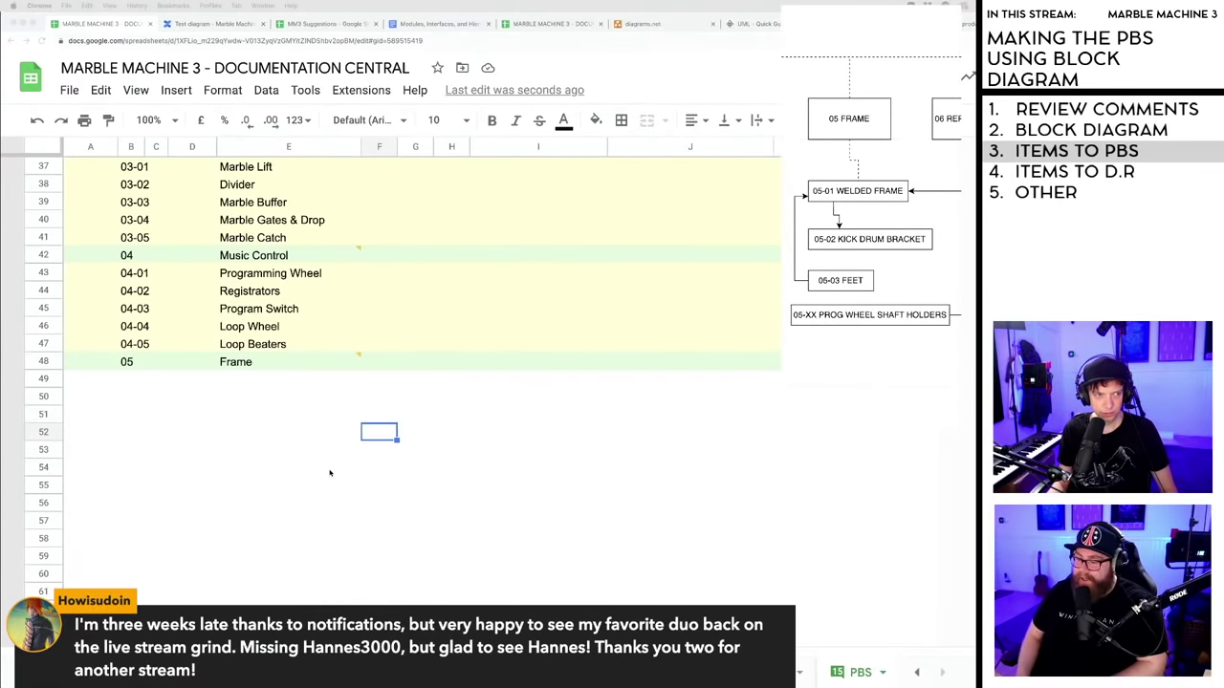
- Select the first ID cell under 05 Frame
{"action": "left_click", "coordinate": [284, 459]}
{"action": "left_click", "coordinate": [180, 418]}
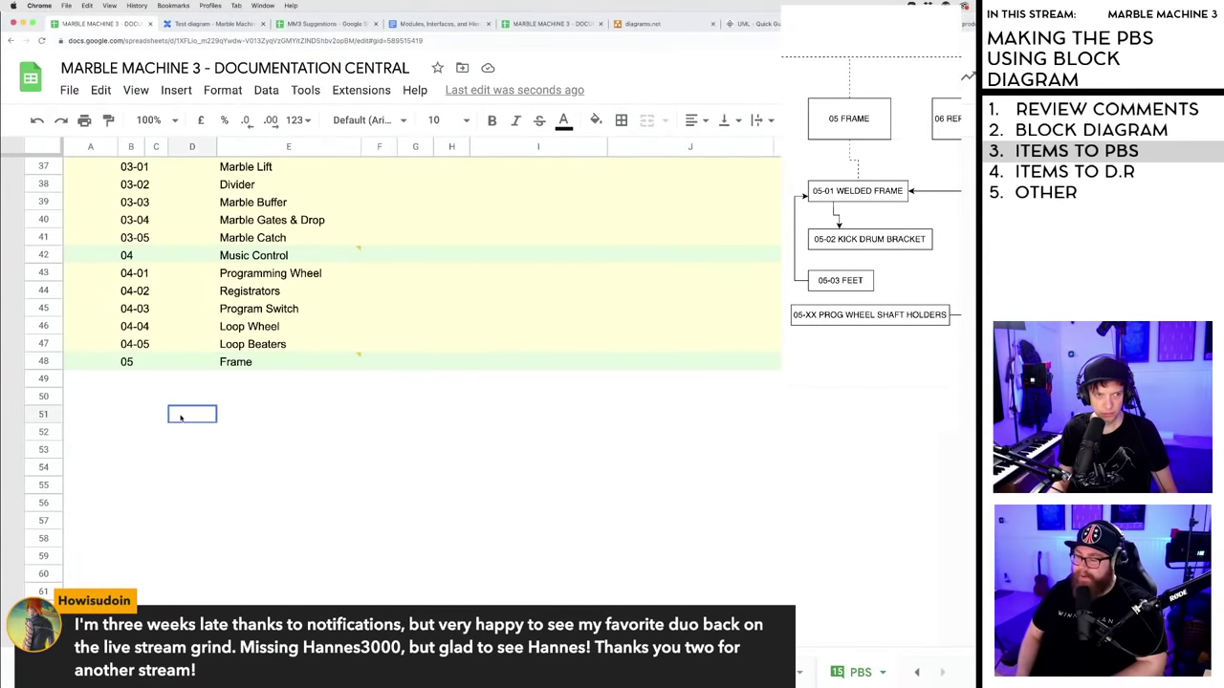
{"action": "left_click", "coordinate": [131, 398]}
{"action": "left_click", "coordinate": [131, 382]}
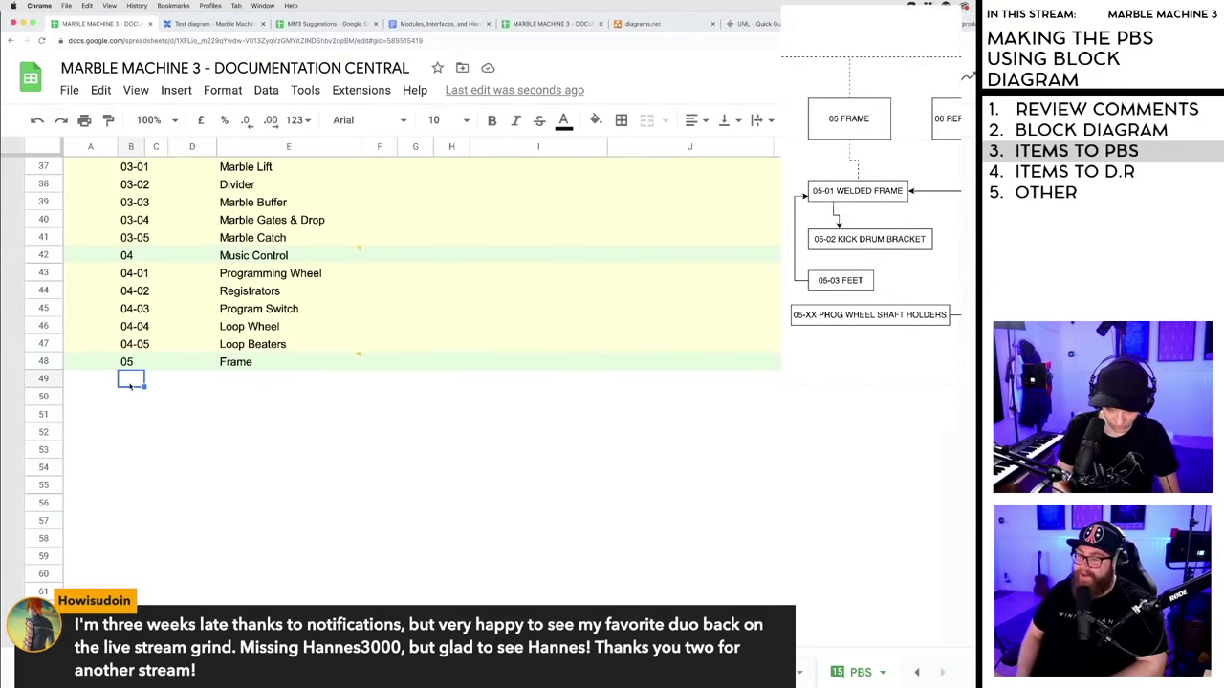
- Enter 05-01 and 05-02, then fill the series down to 05-09 in rows 49–57
{"action": "type", "text": "05-01"}
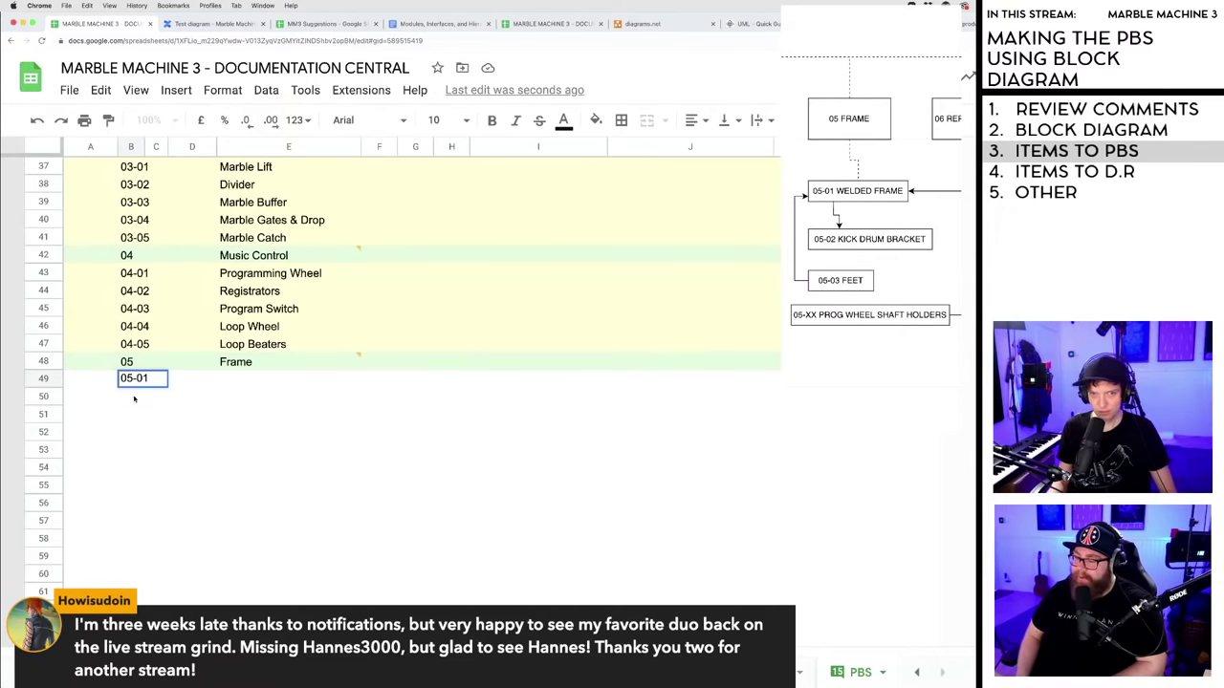
{"action": "key", "text": "Return"}
{"action": "type", "text": "05-02"}
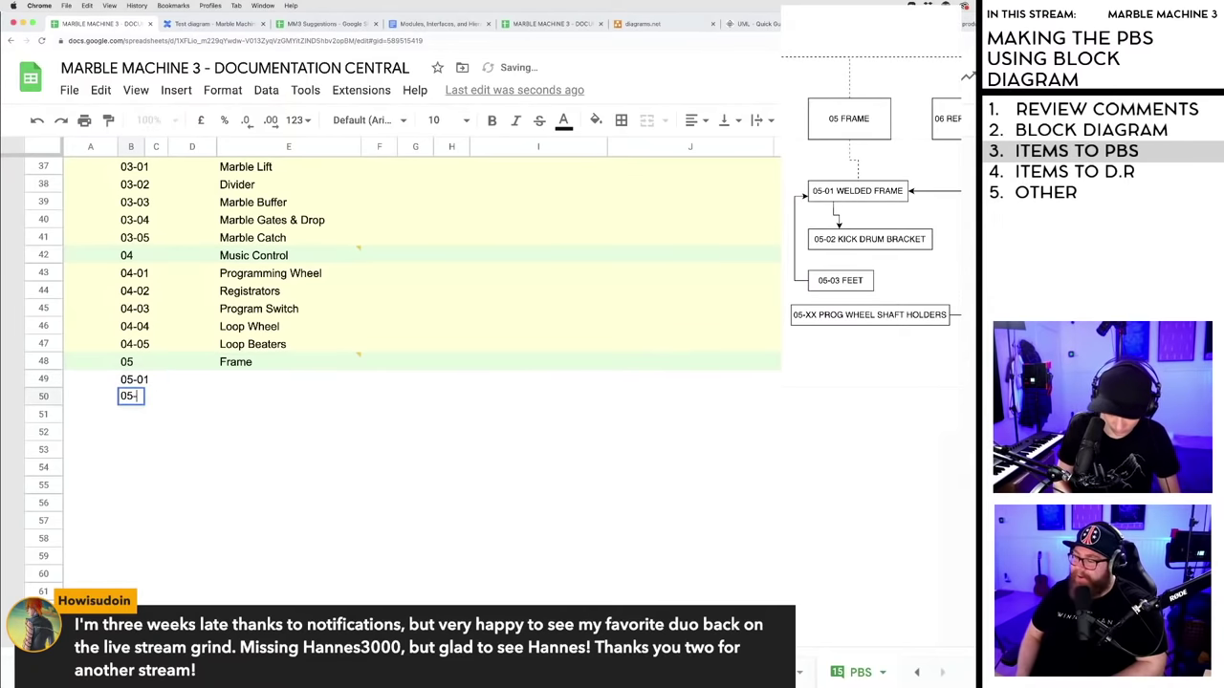
{"action": "left_click", "coordinate": [175, 422]}
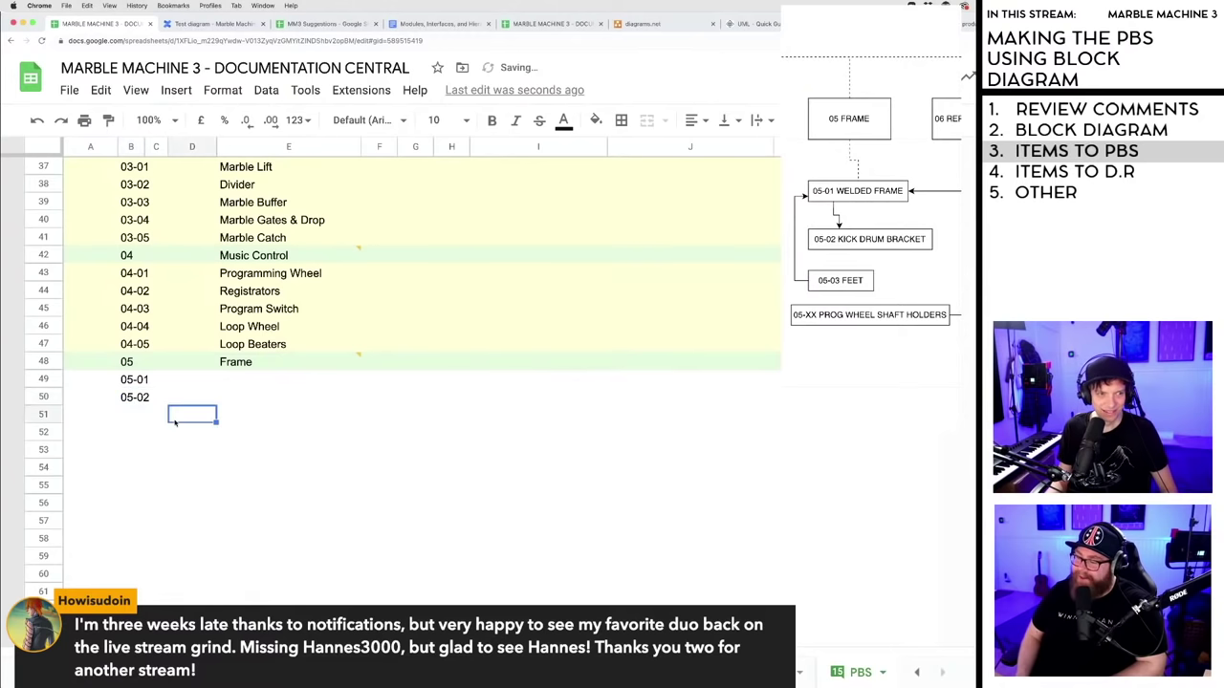
{"action": "left_click_drag", "start_coordinate": [141, 381], "coordinate": [142, 518]}
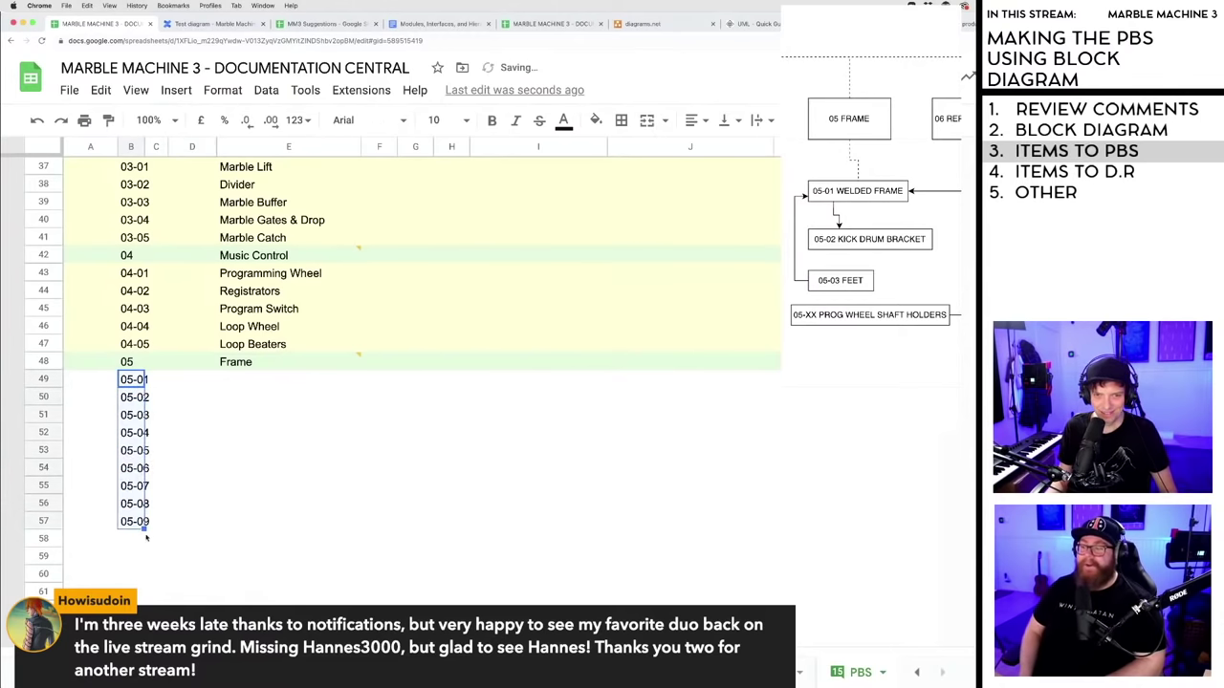
{"action": "left_click", "coordinate": [182, 522]}
{"action": "left_click", "coordinate": [236, 383]}
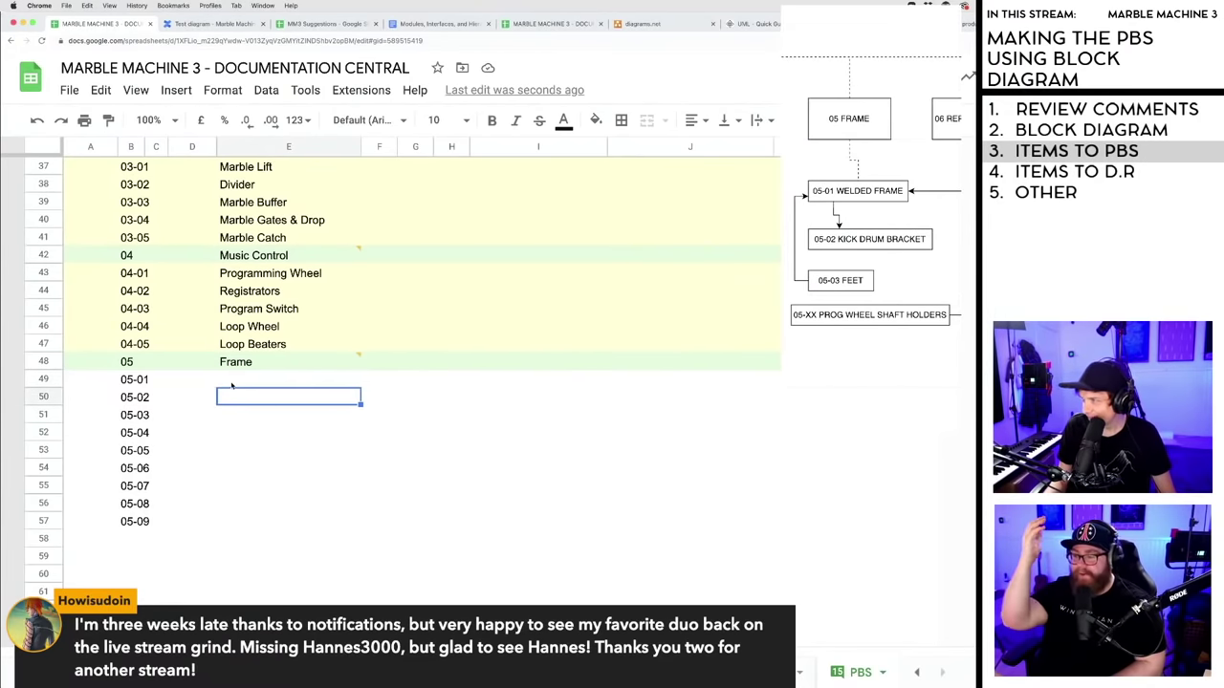
- Name 05-01 Welded Frame, correcting the misspelling
{"action": "type", "text": "We"}
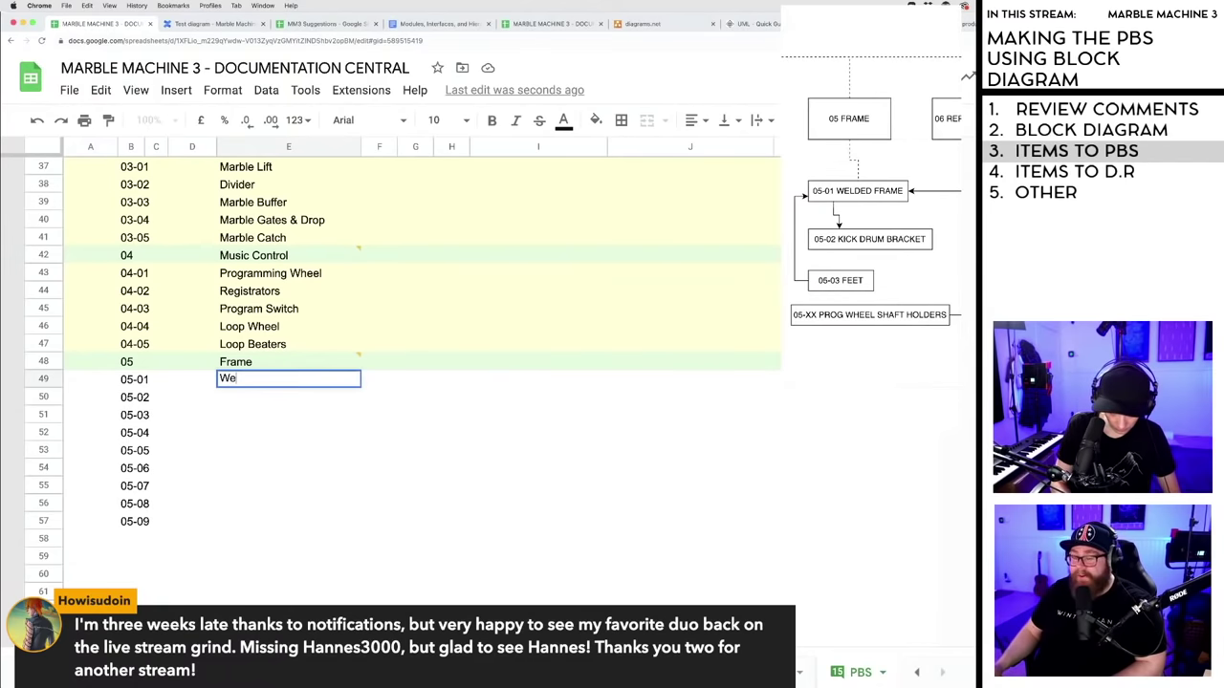
{"action": "type", "text": "kded Frane"}
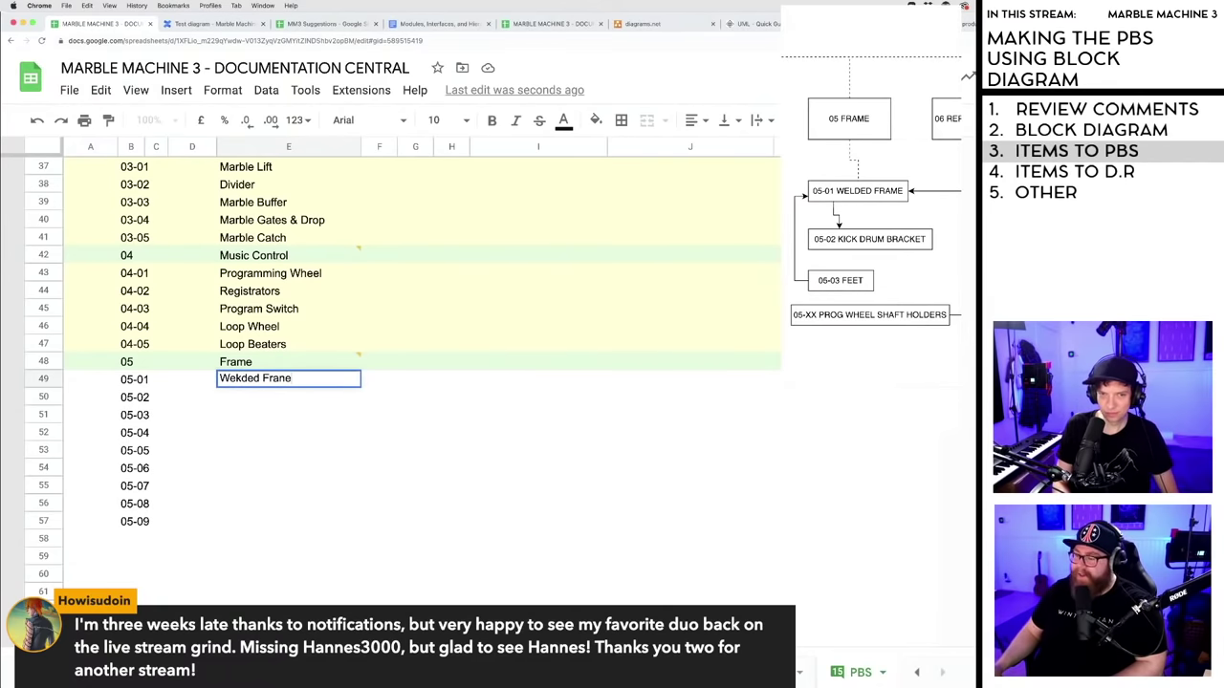
{"action": "key", "text": "BackSpace"}
{"action": "key", "text": "BackSpace"}
{"action": "type", "text": "me"}
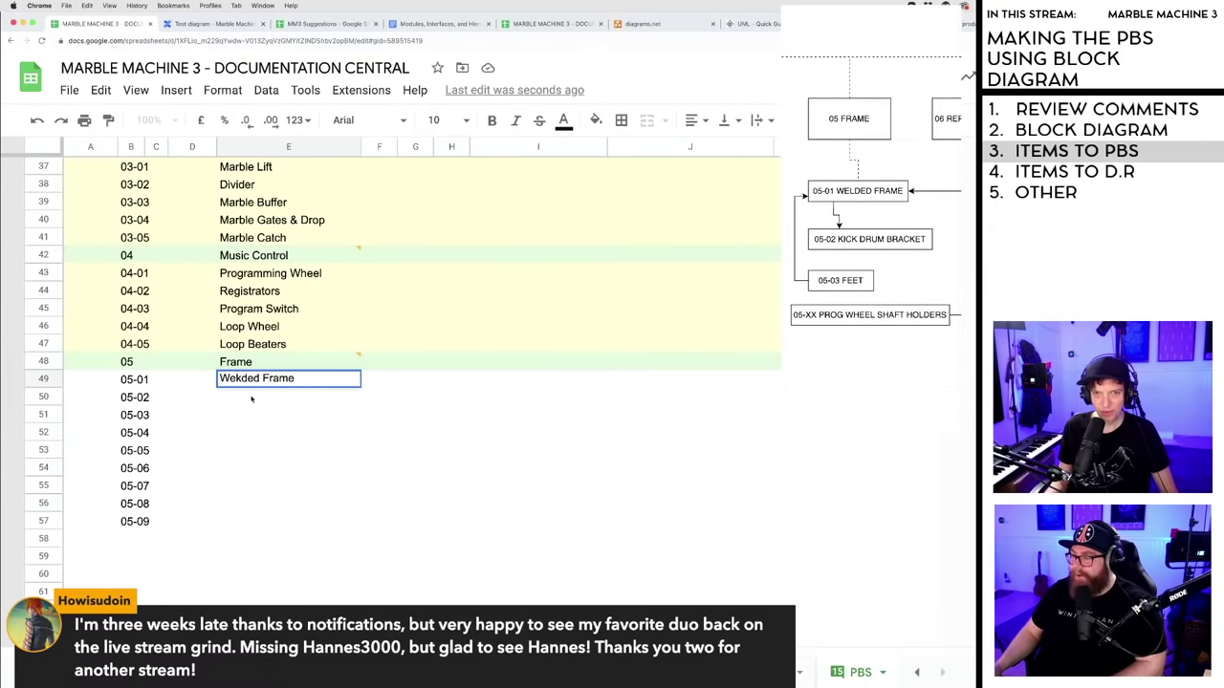
{"action": "left_click", "coordinate": [242, 380]}
{"action": "key", "text": "BackSpace"}
{"action": "type", "text": "l"}
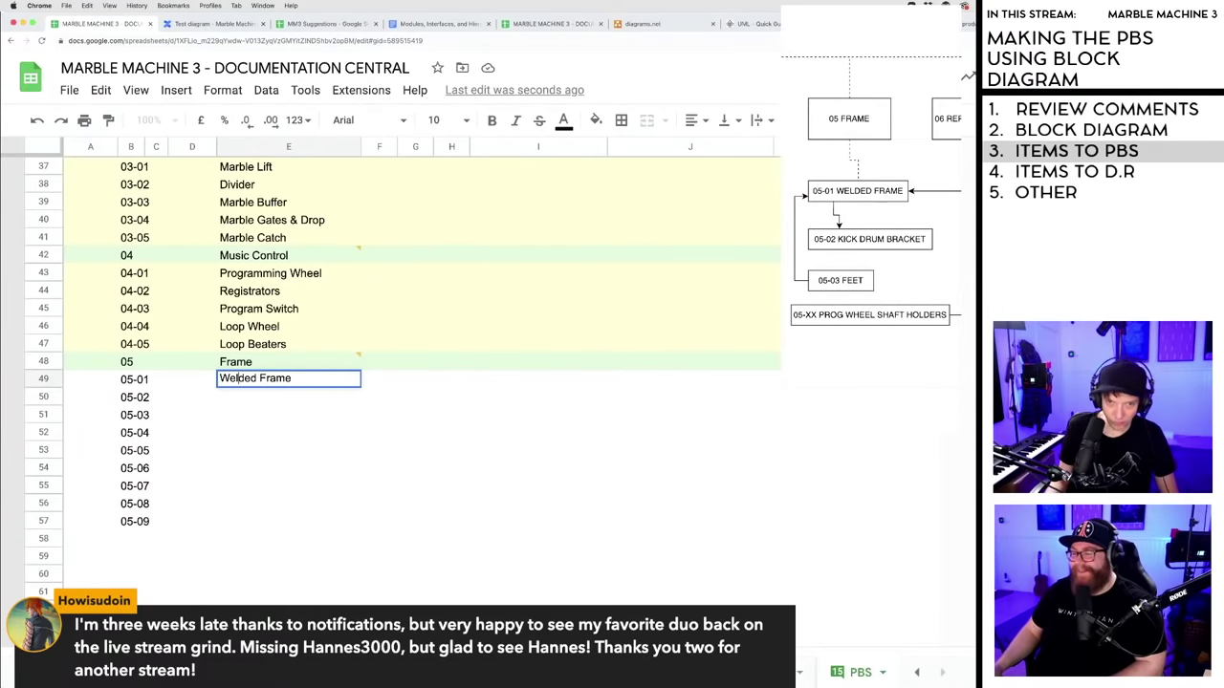
{"action": "key", "text": "Return"}
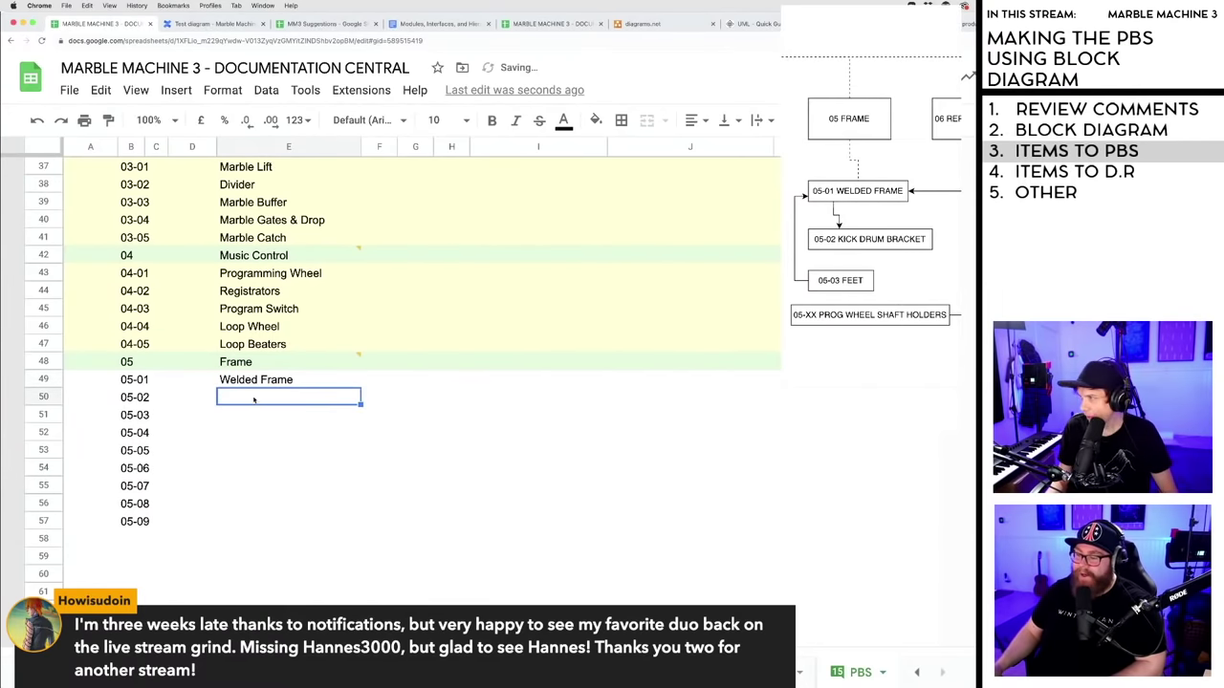
- Name 05-02 Kick Drum Bracket and 05-03 Feet
{"action": "type", "text": "Kick"}
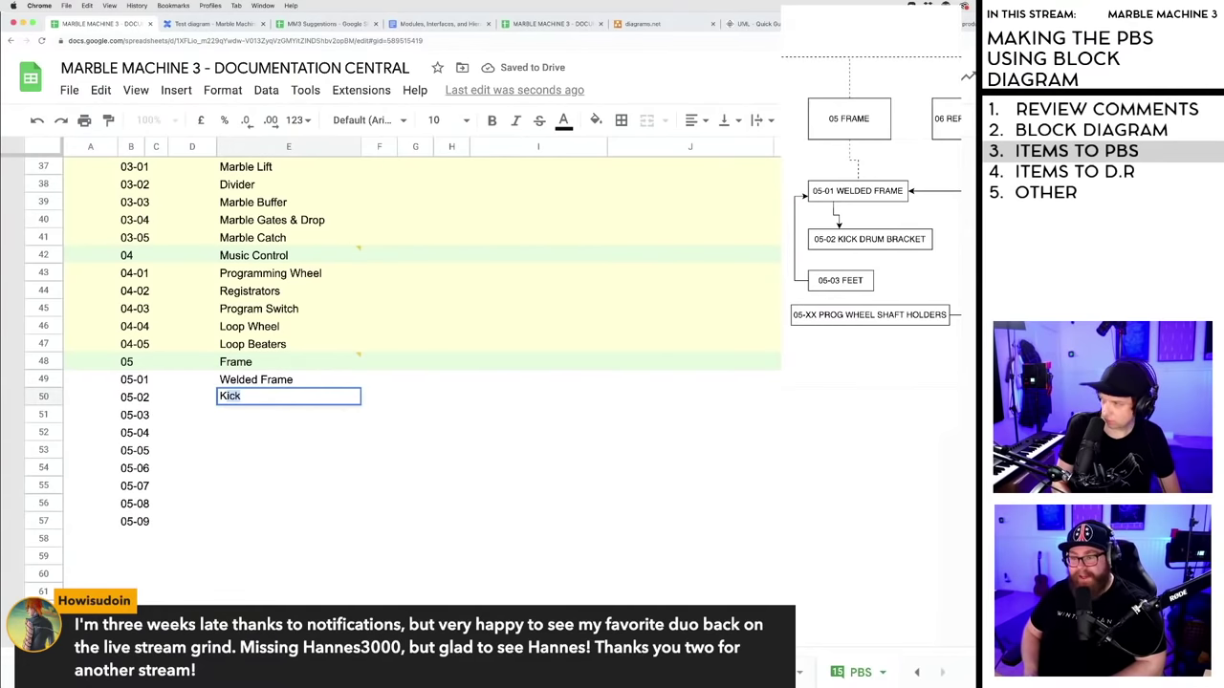
{"action": "type", "text": " Drum "}
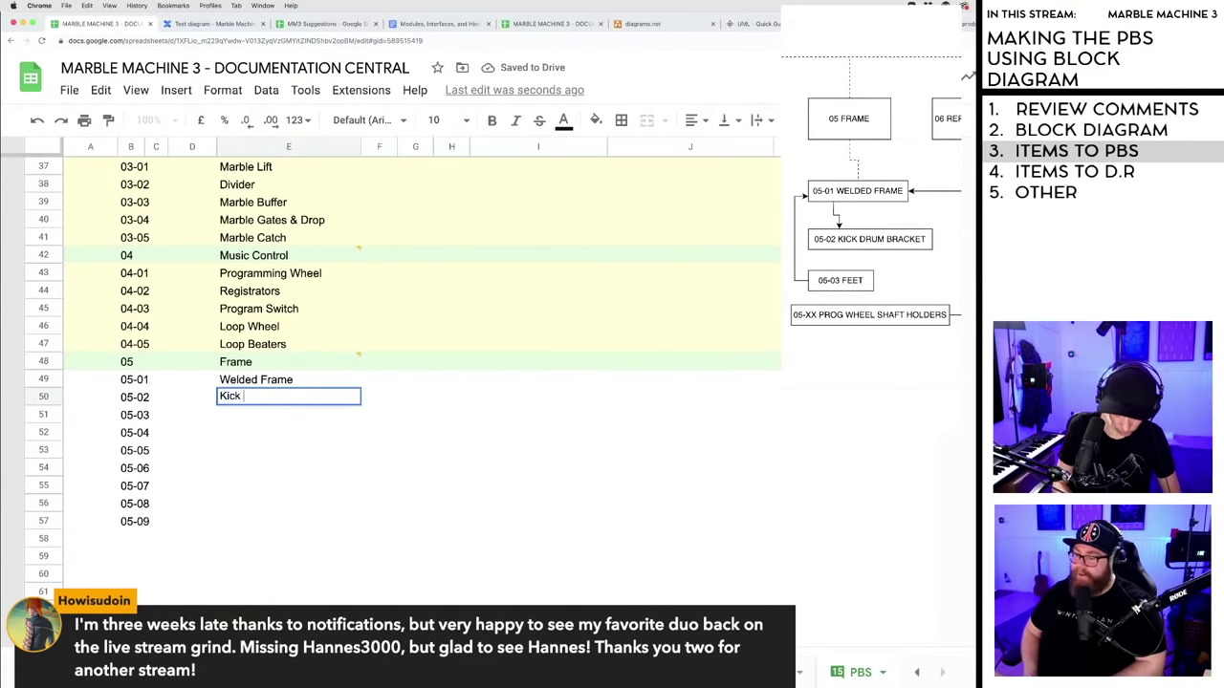
{"action": "type", "text": "Bracket"}
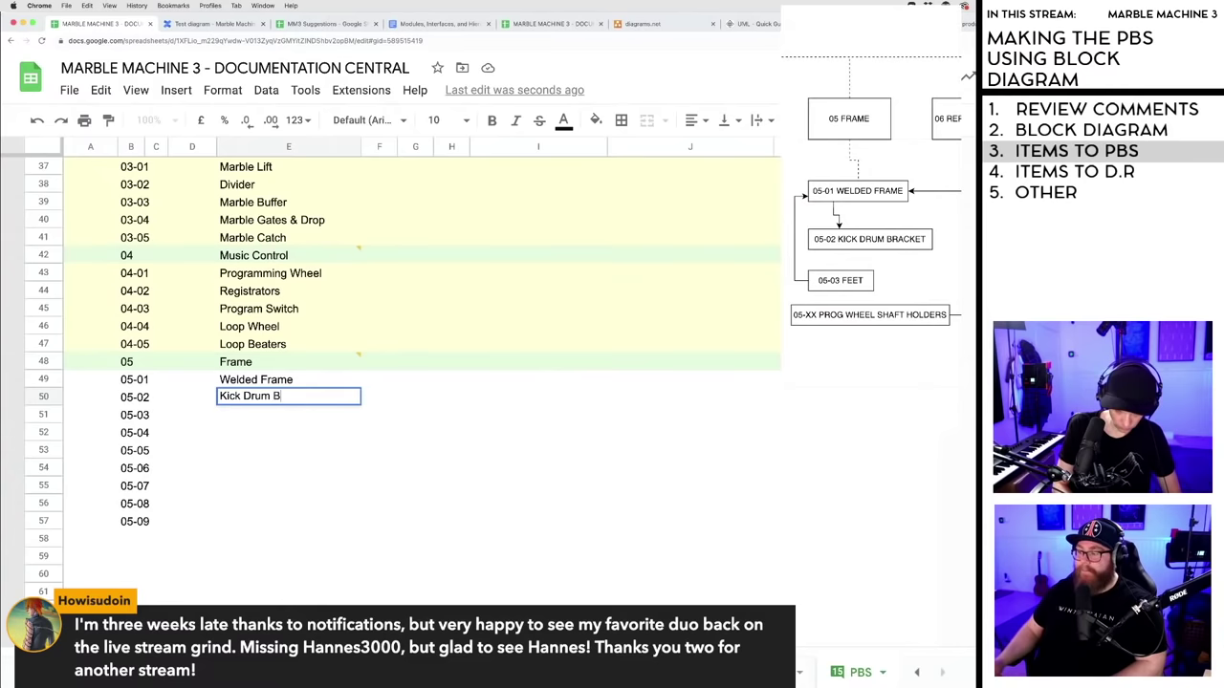
{"action": "left_click", "coordinate": [256, 417]}
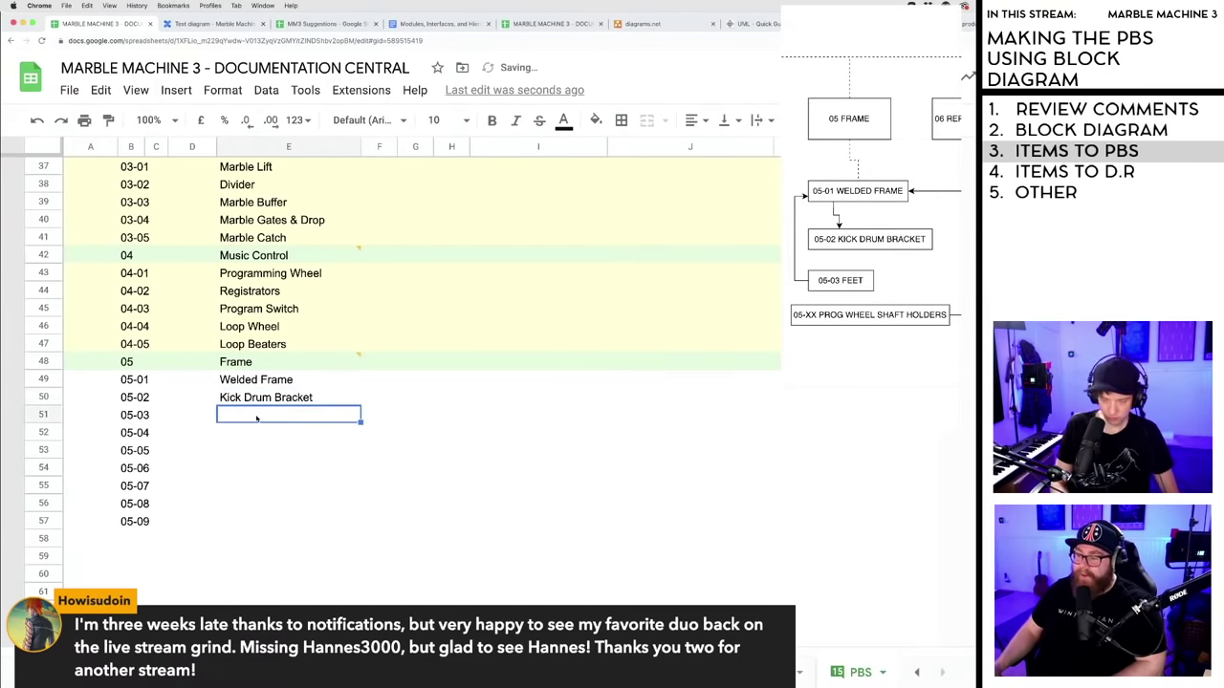
{"action": "type", "text": "05_"}
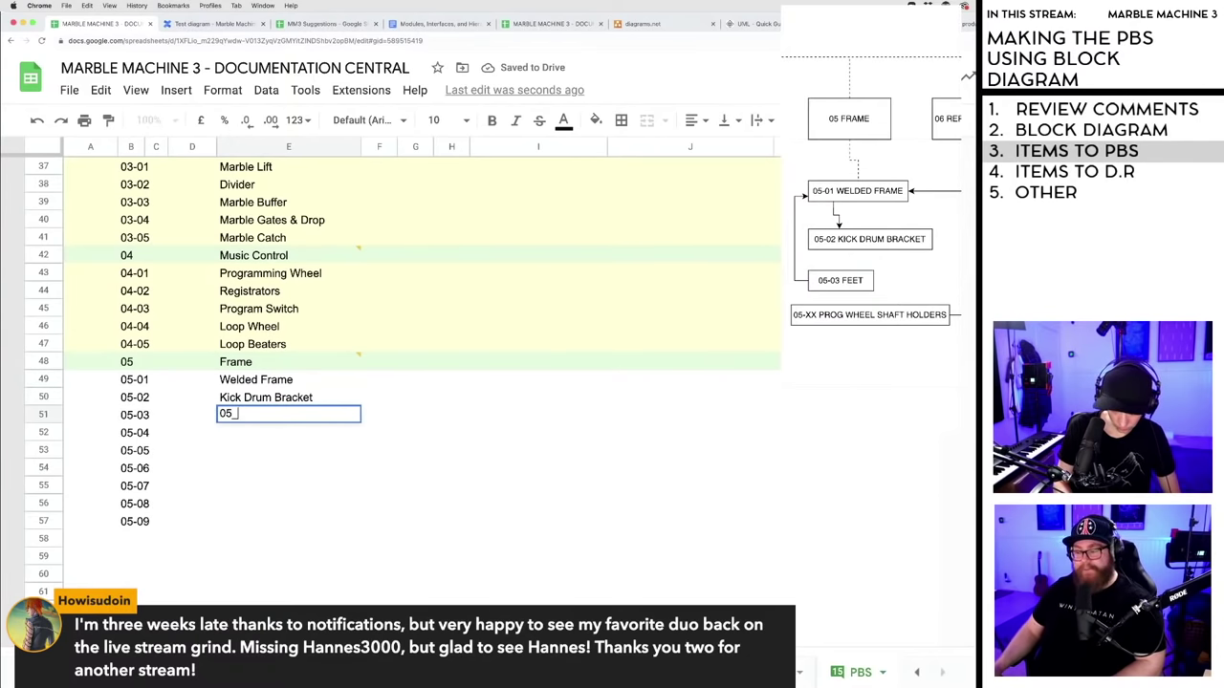
{"action": "type", "text": "-"}
{"action": "key", "text": "BackSpace"}
{"action": "key", "text": "BackSpace"}
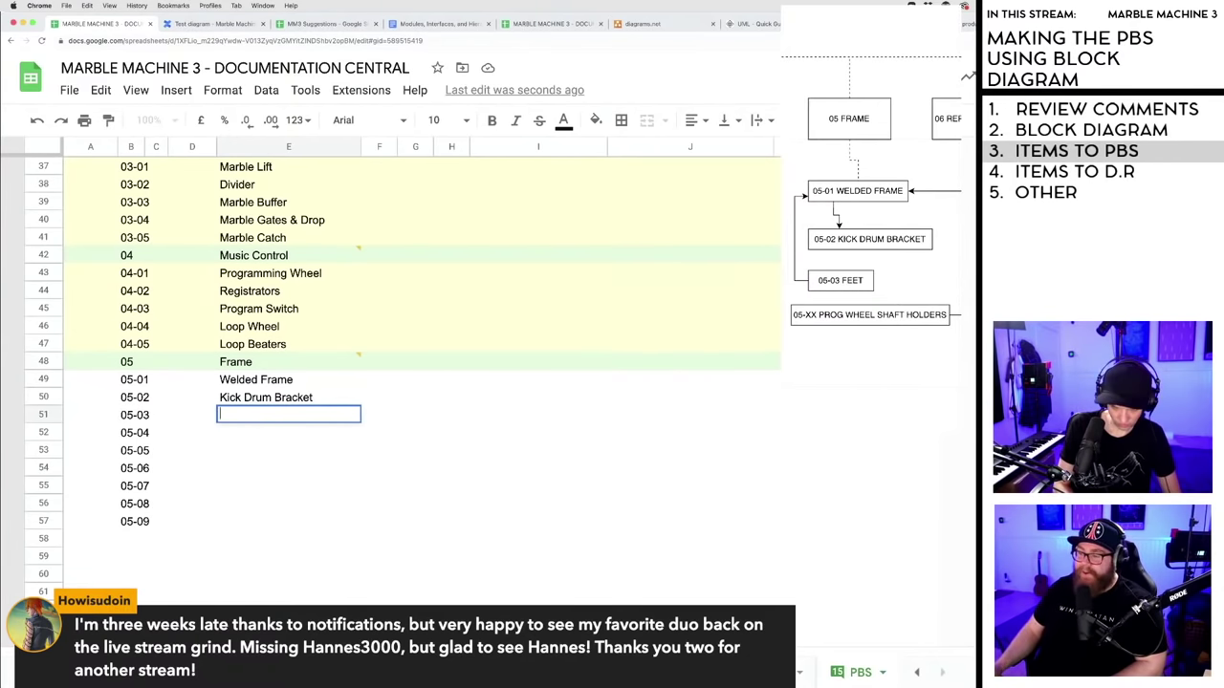
{"action": "type", "text": "Feet"}
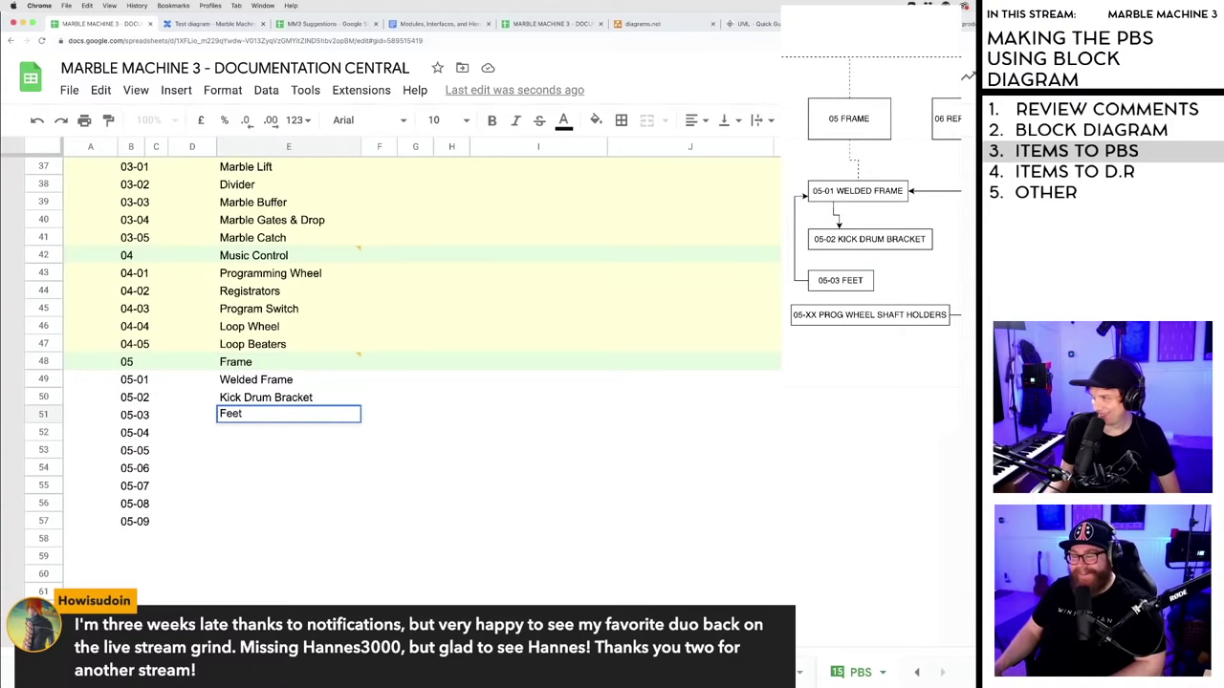
{"action": "key", "text": "Return"}
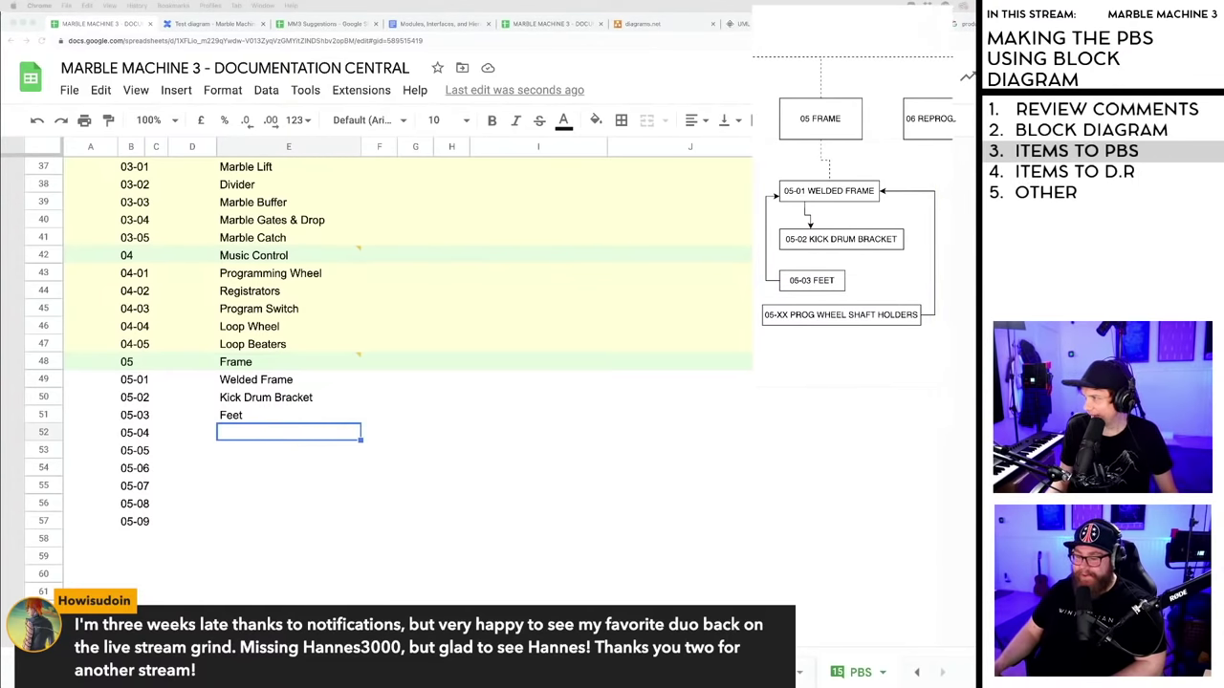
- Clear the Kick Drum Bracket name from row 05-02
{"action": "left_click", "coordinate": [236, 434]}
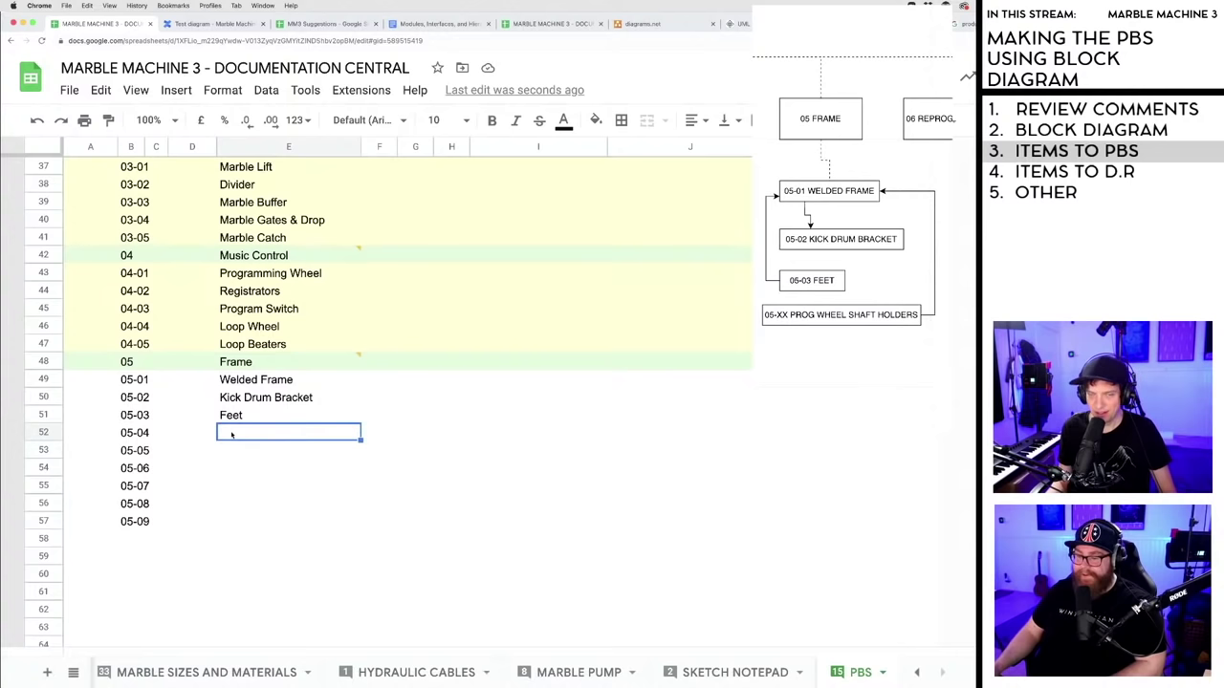
{"action": "left_click", "coordinate": [232, 450]}
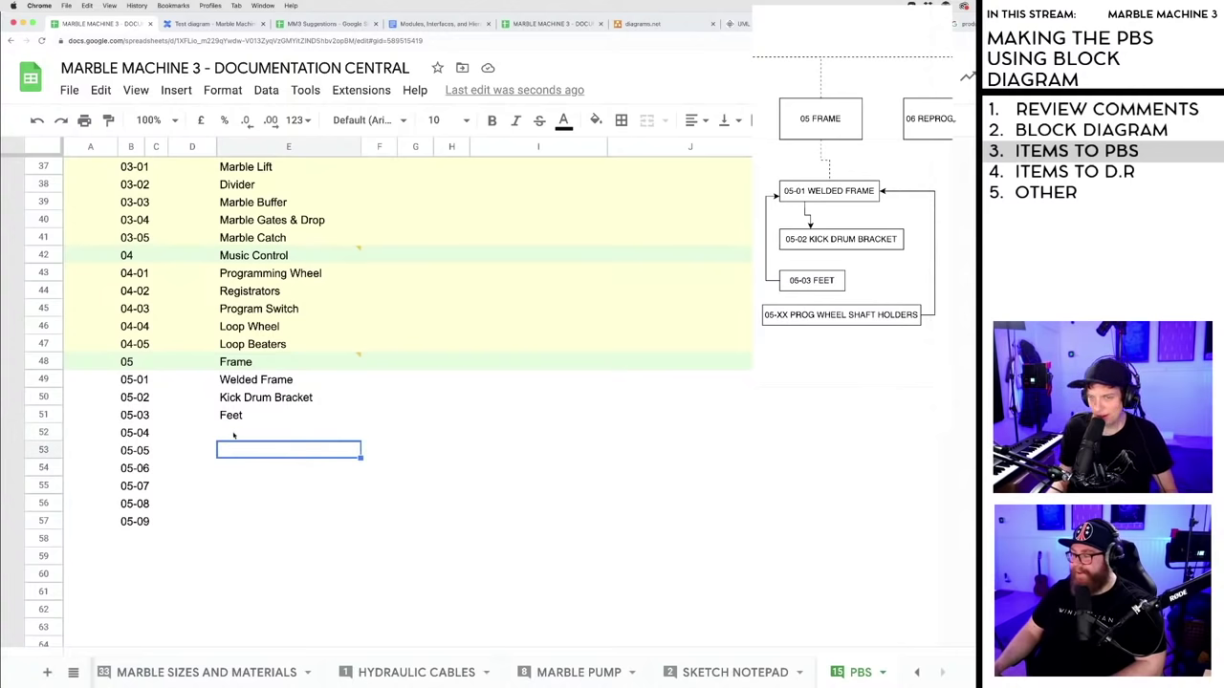
{"action": "left_click", "coordinate": [234, 431]}
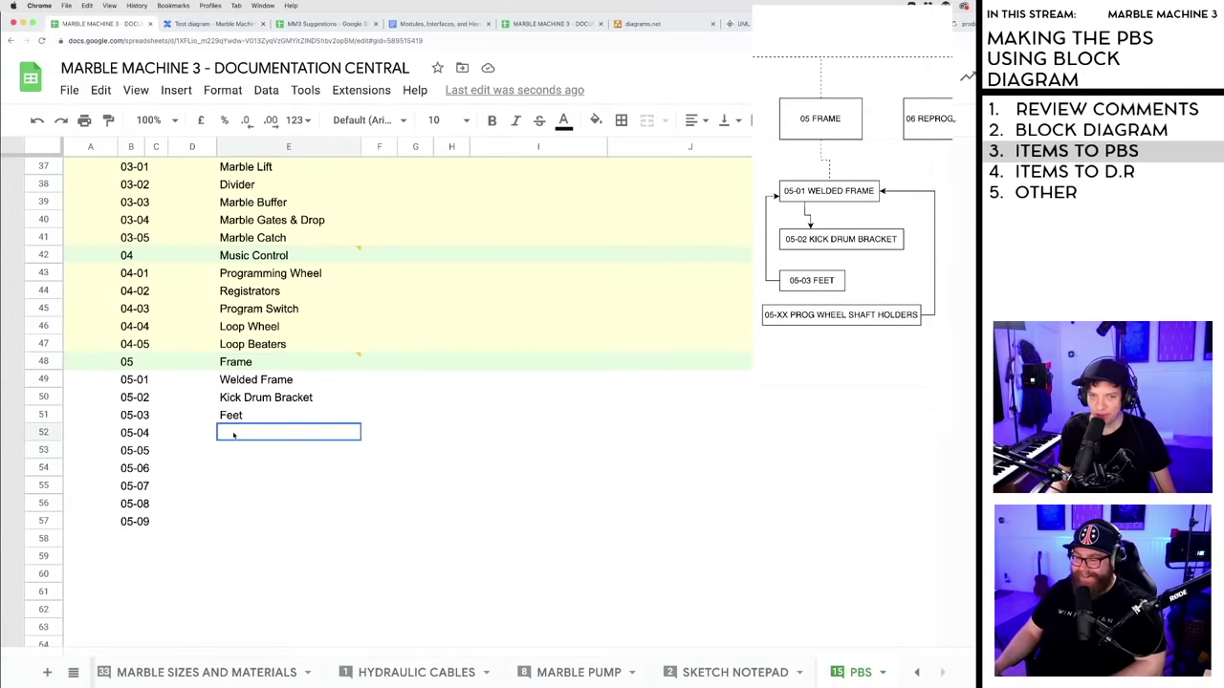
{"action": "left_click", "coordinate": [232, 451]}
{"action": "left_click", "coordinate": [233, 433]}
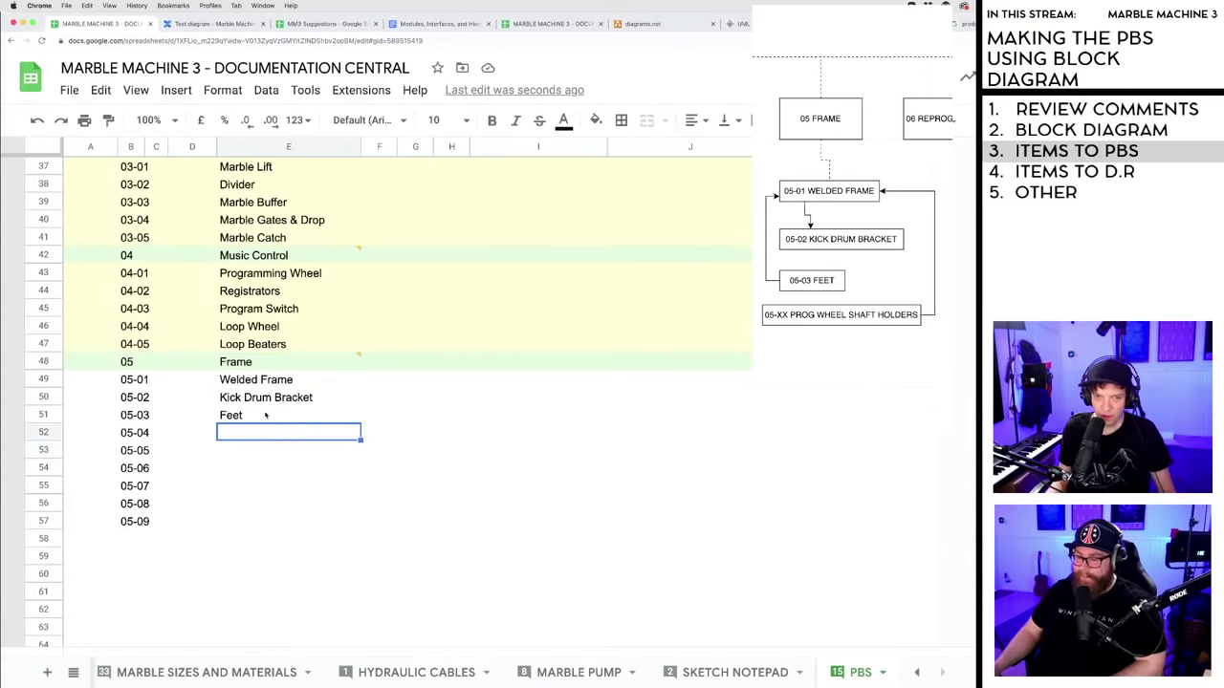
{"action": "left_click", "coordinate": [260, 415]}
{"action": "left_click", "coordinate": [246, 432]}
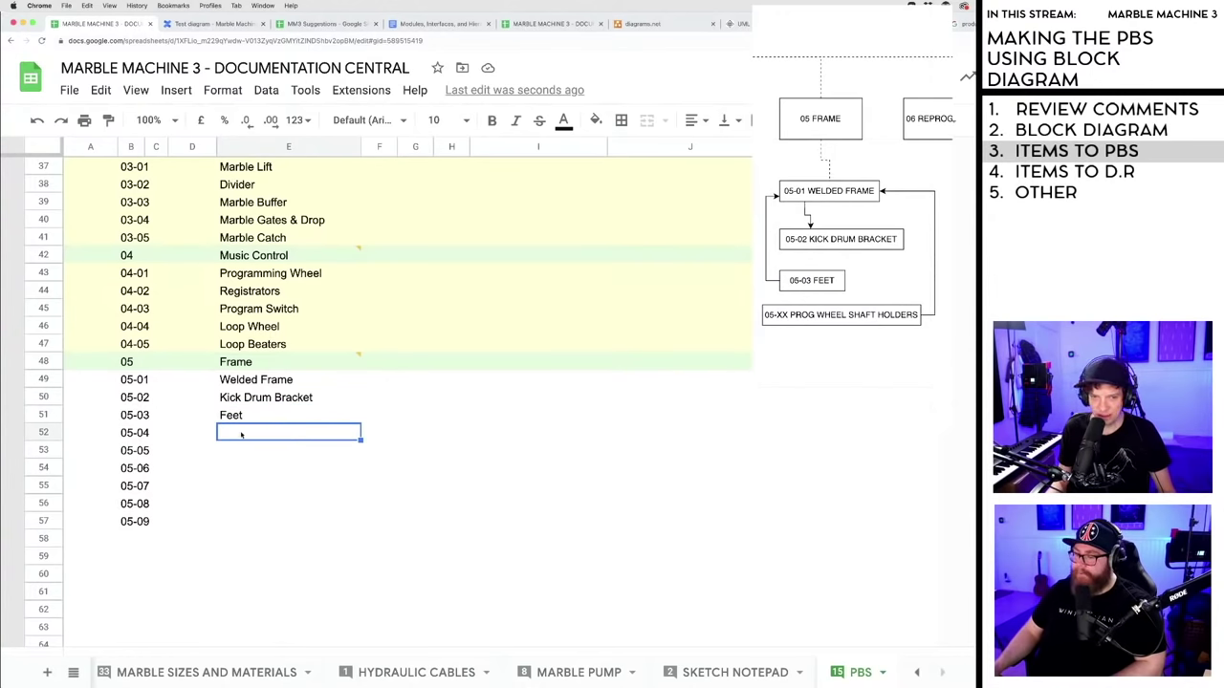
{"action": "key", "text": "Up"}
{"action": "key", "text": "Down"}
{"action": "key", "text": "Up"}
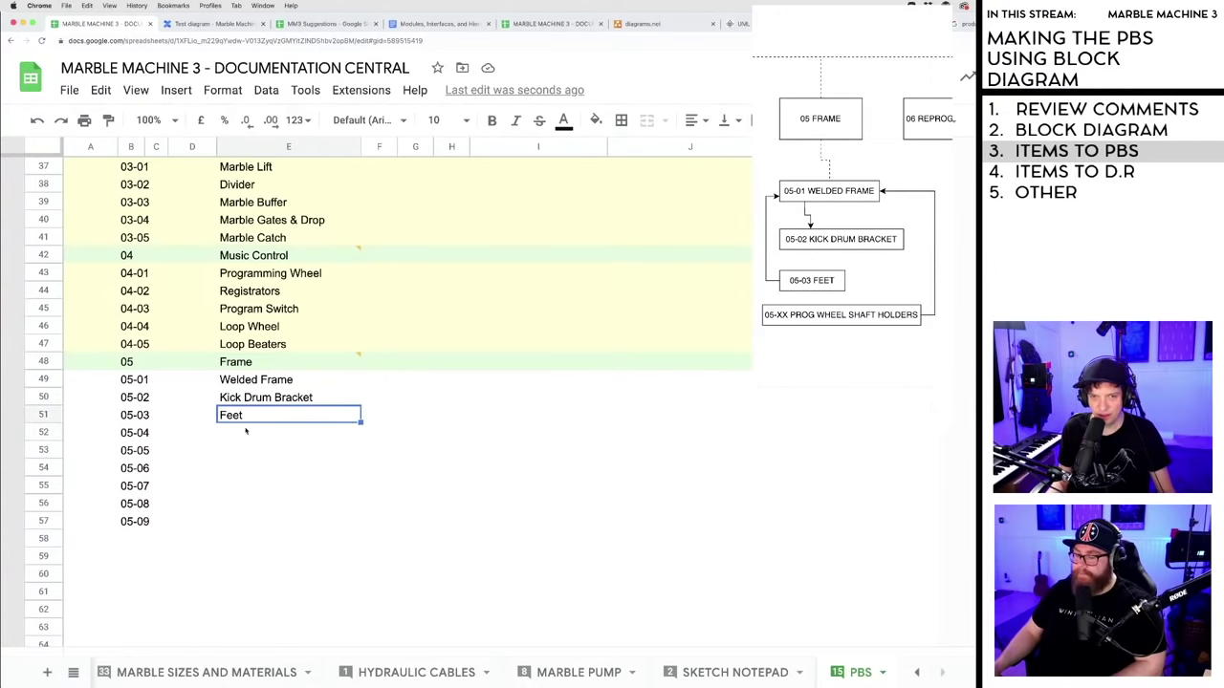
{"action": "key", "text": "Down"}
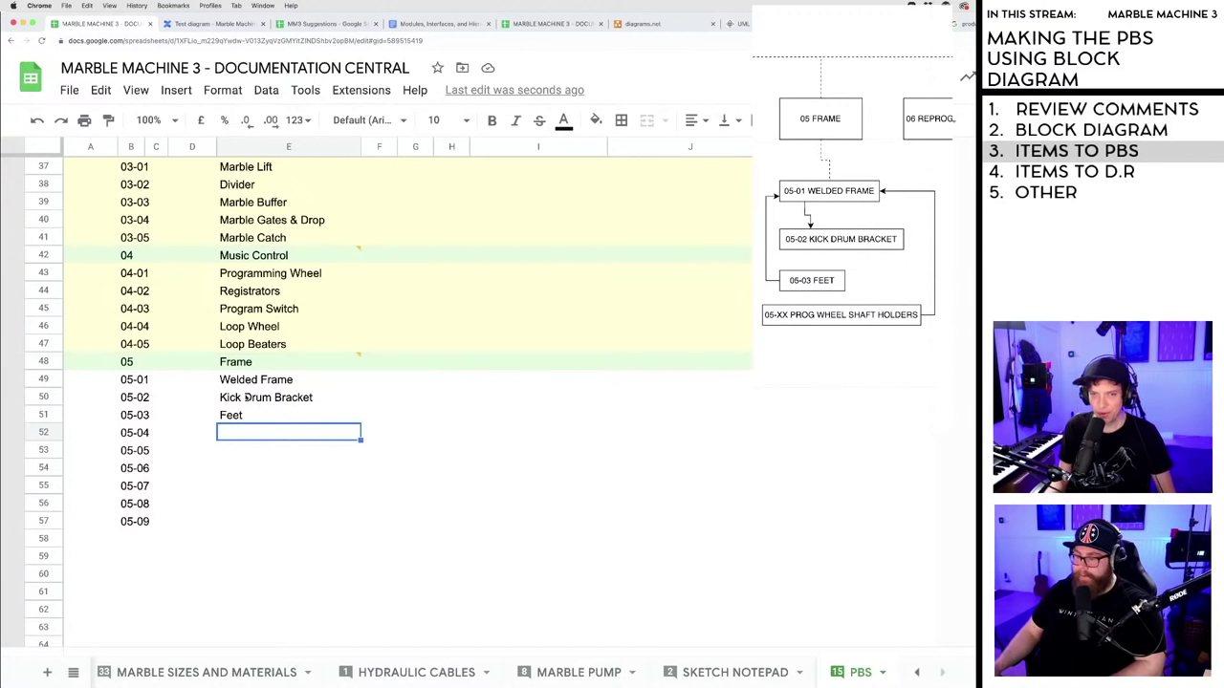
{"action": "left_click", "coordinate": [244, 401]}
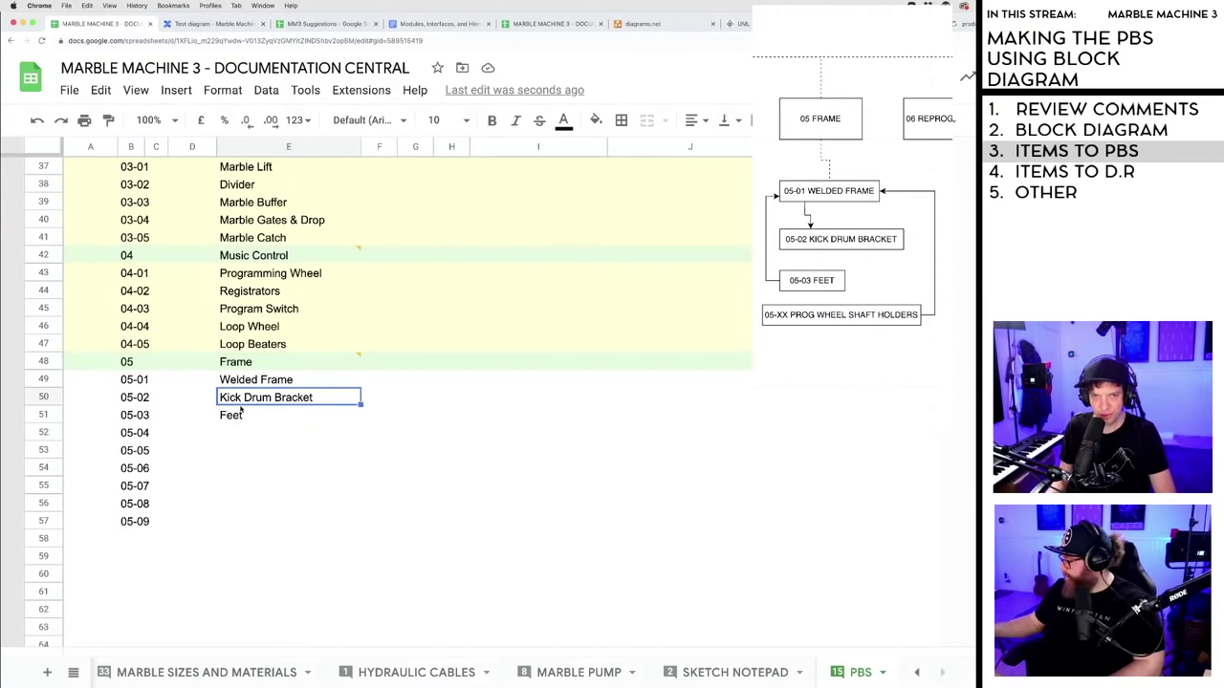
{"action": "key", "text": "Delete"}
- Move Feet up into row 05-02 by cut and paste, then return to the module tree
{"action": "left_click", "coordinate": [234, 415]}
{"action": "key", "text": "ctrl+x"}
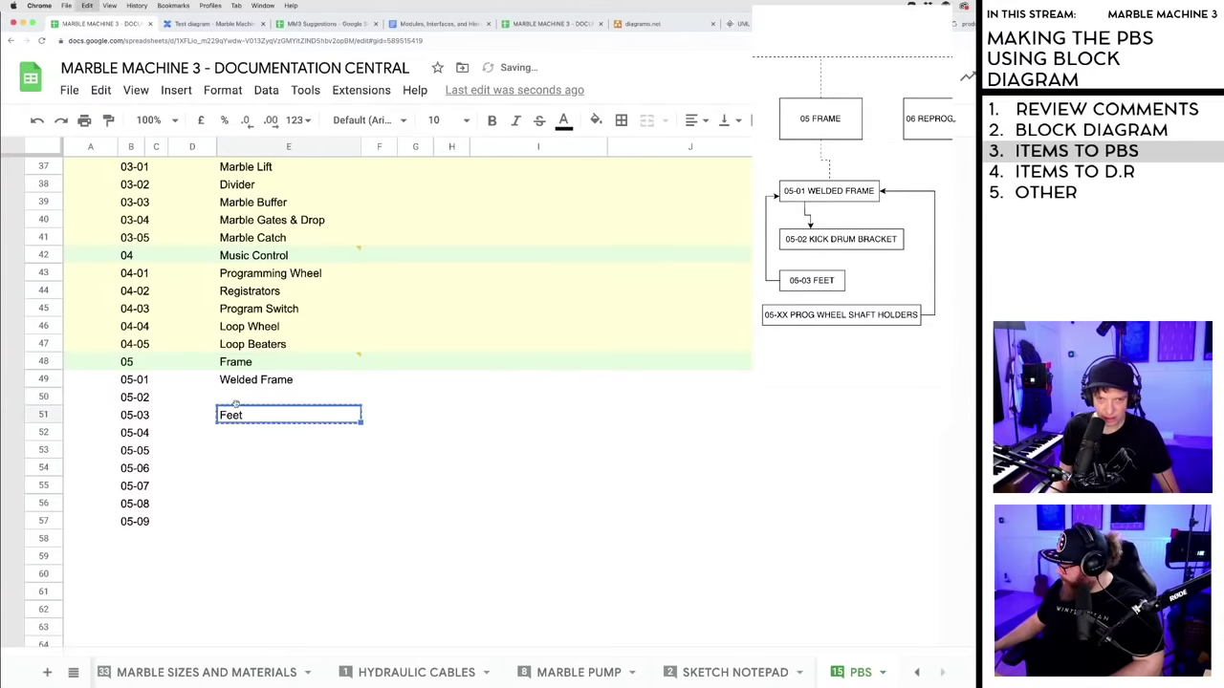
{"action": "left_click", "coordinate": [236, 400]}
{"action": "key", "text": "ctrl+v"}
{"action": "left_click", "coordinate": [238, 418]}
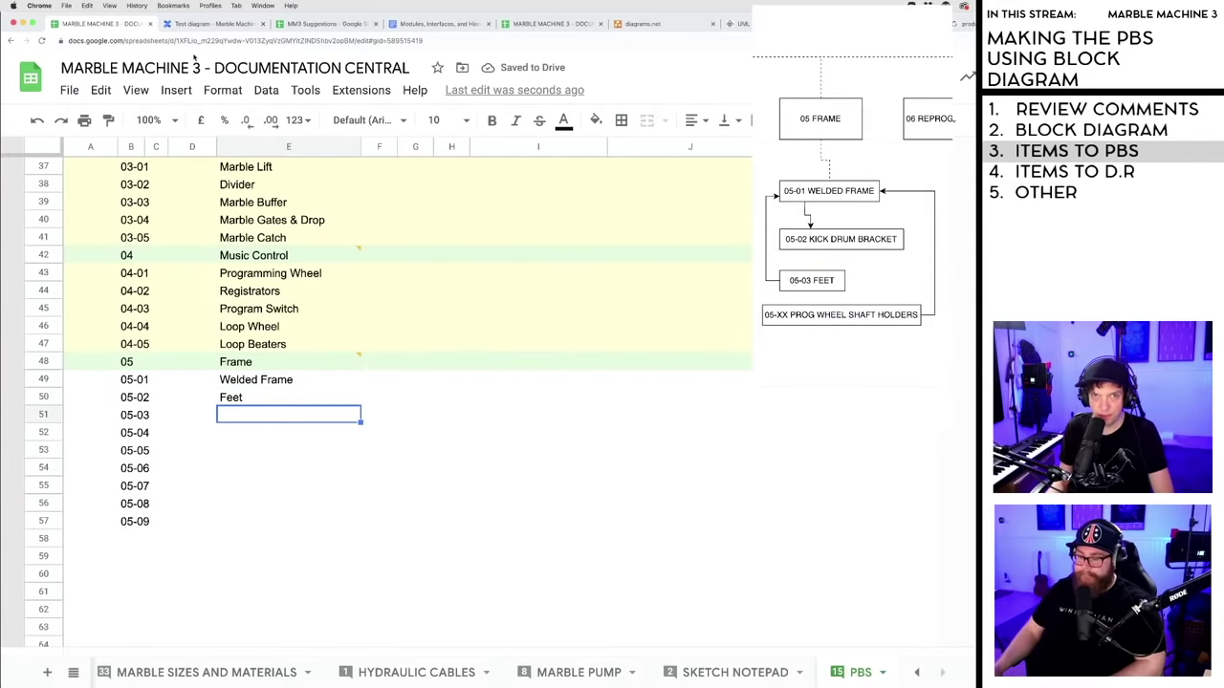
{"action": "key", "text": "ctrl+Tab"}
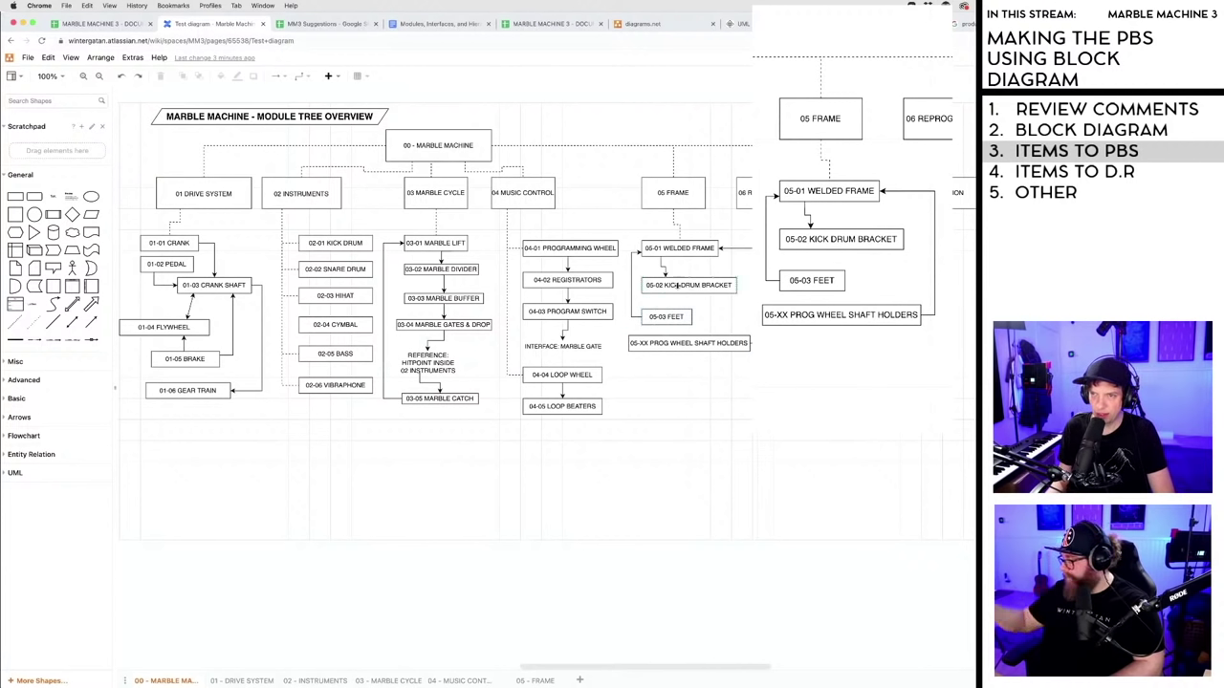
- Delete the 05-02 KICK DRUM BRACKET box and relabel Feet as 05-02 FEET
{"action": "left_click", "coordinate": [679, 285]}
{"action": "key", "text": "Delete"}
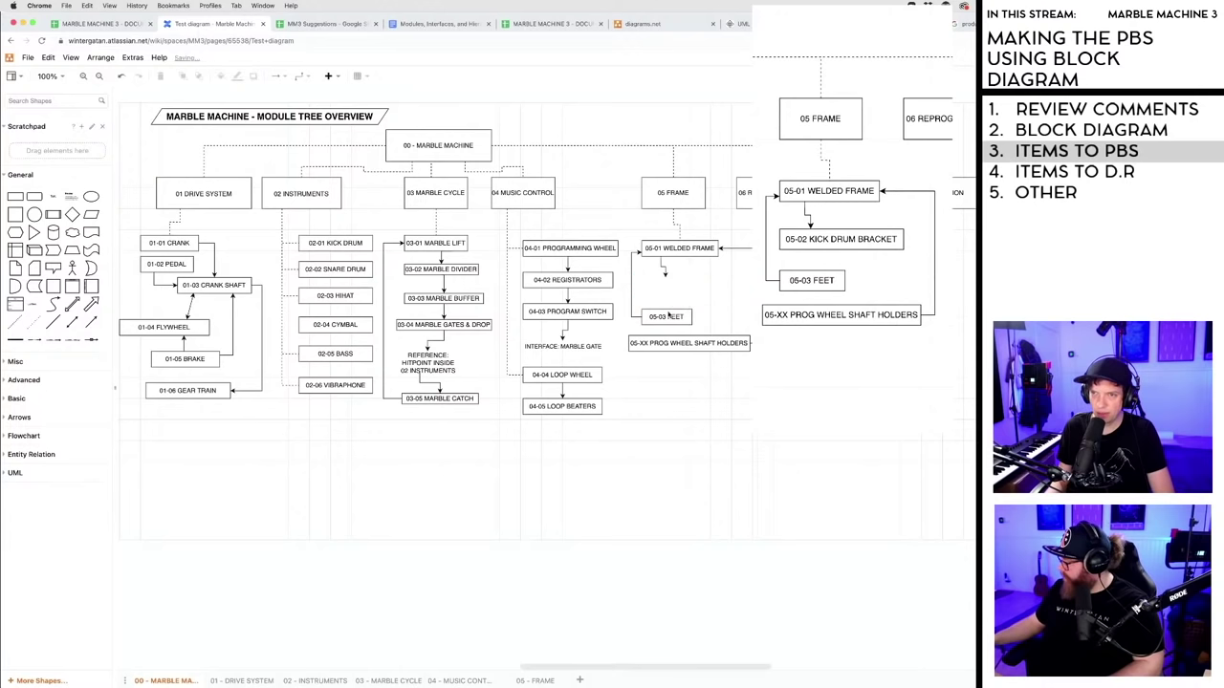
{"action": "left_click", "coordinate": [667, 318]}
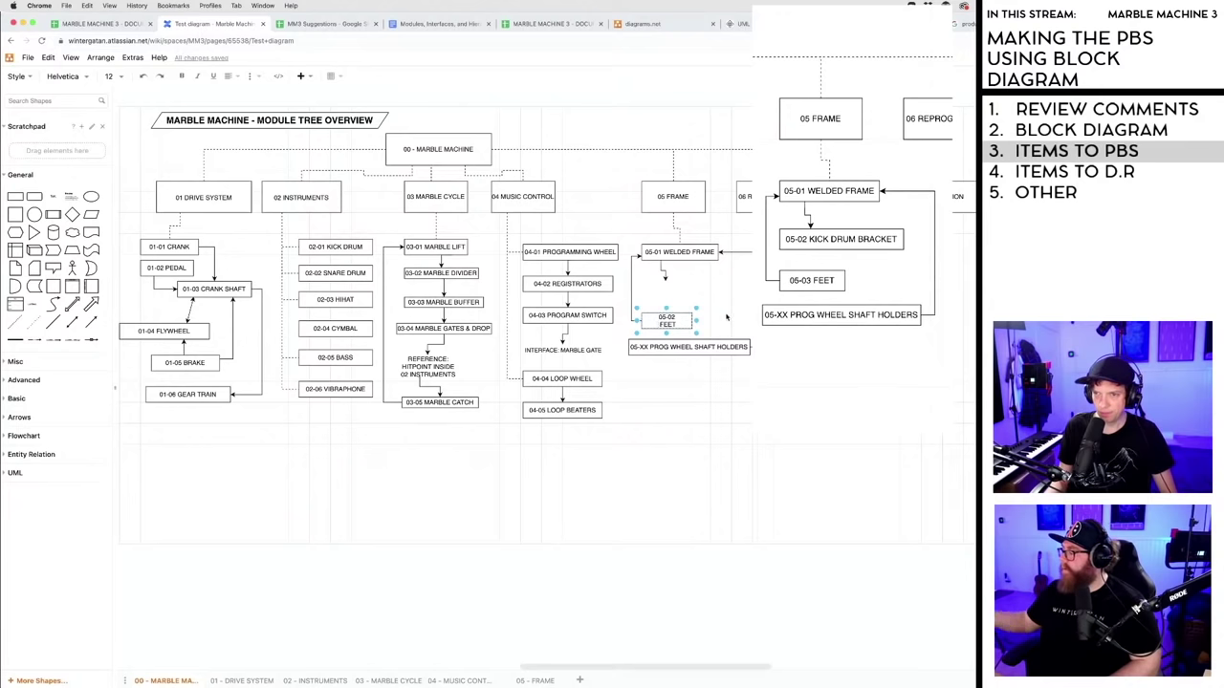
{"action": "key", "text": "Escape"}
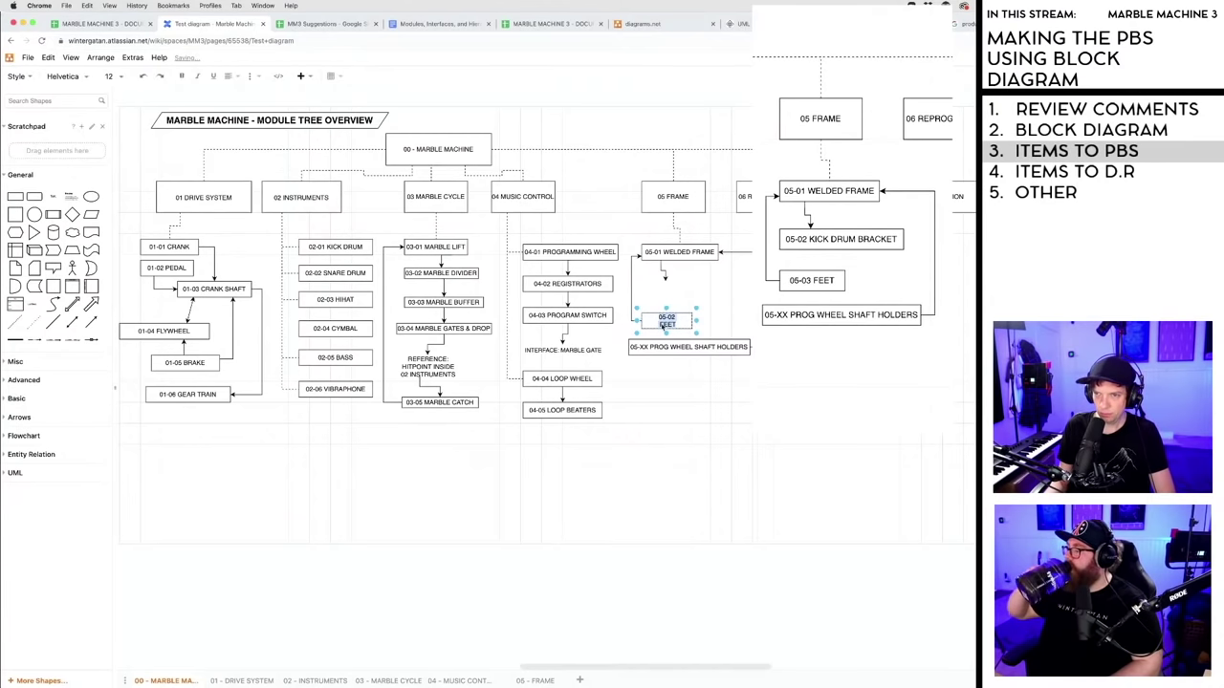
{"action": "key", "text": "Escape"}
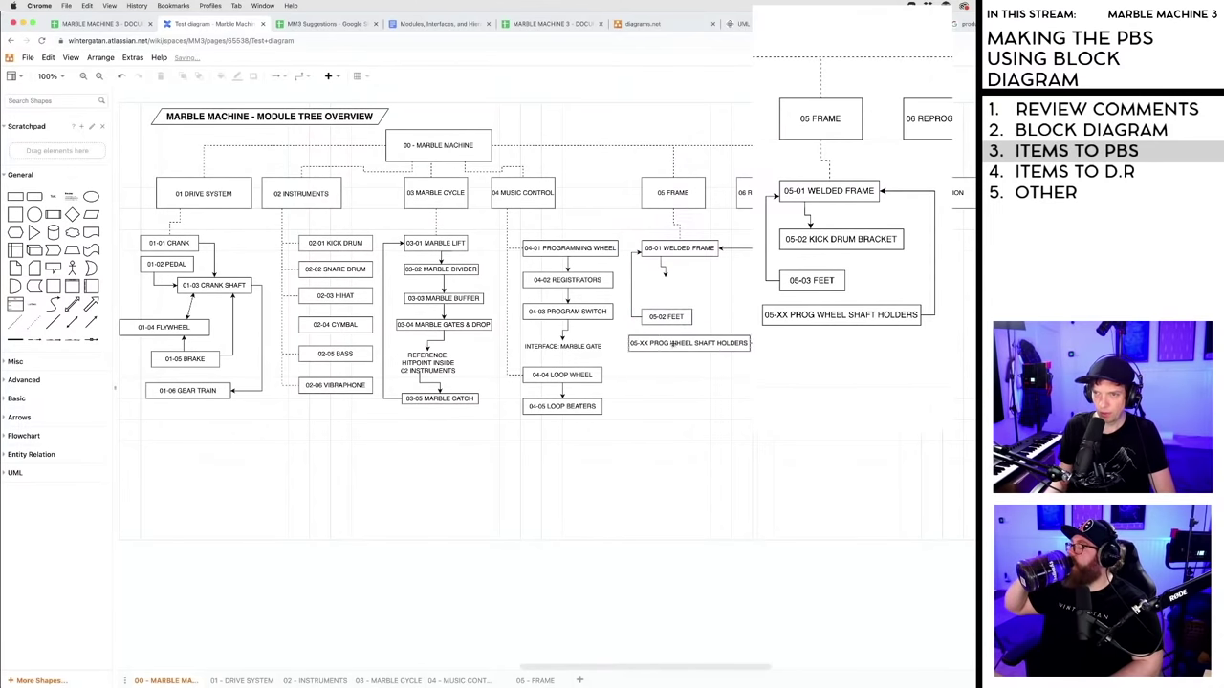
- Replace the old connector with one from 05-01 WELDED FRAME to 05-02 FEET, routed along the left side
{"action": "left_click_drag", "start_coordinate": [674, 342], "coordinate": [794, 344]}
{"action": "left_click", "coordinate": [734, 292]}
{"action": "key", "text": "Delete"}
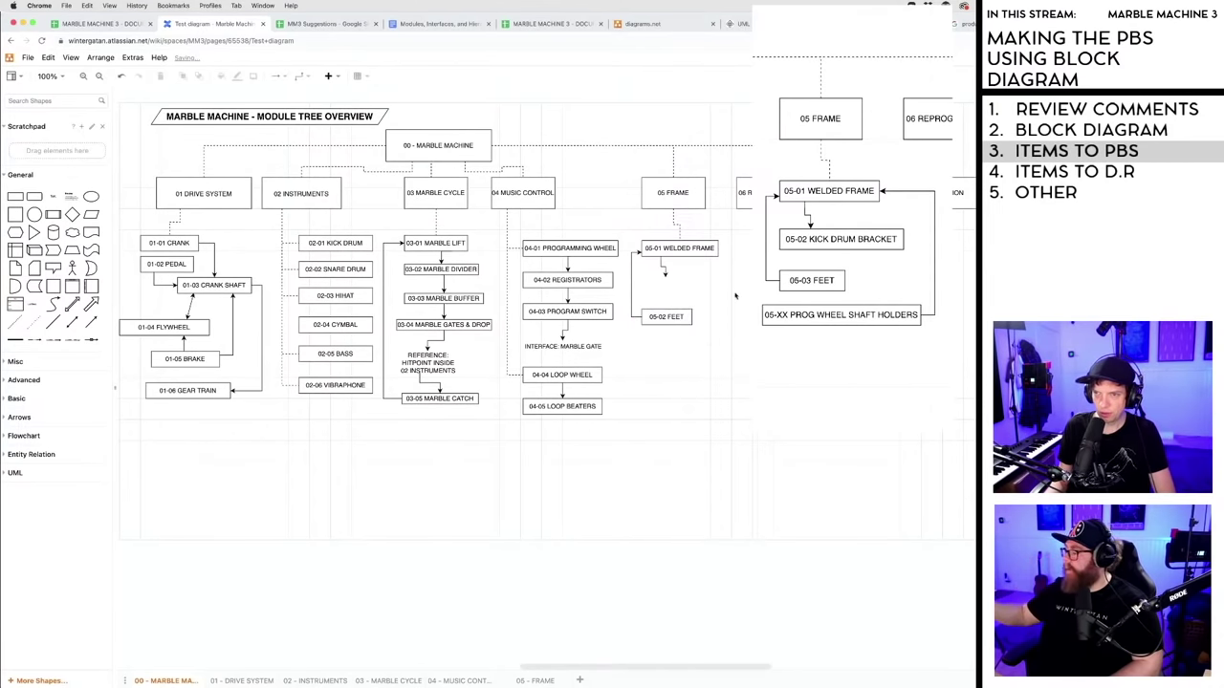
{"action": "left_click_drag", "start_coordinate": [664, 276], "coordinate": [667, 314]}
{"action": "left_click", "coordinate": [723, 283]}
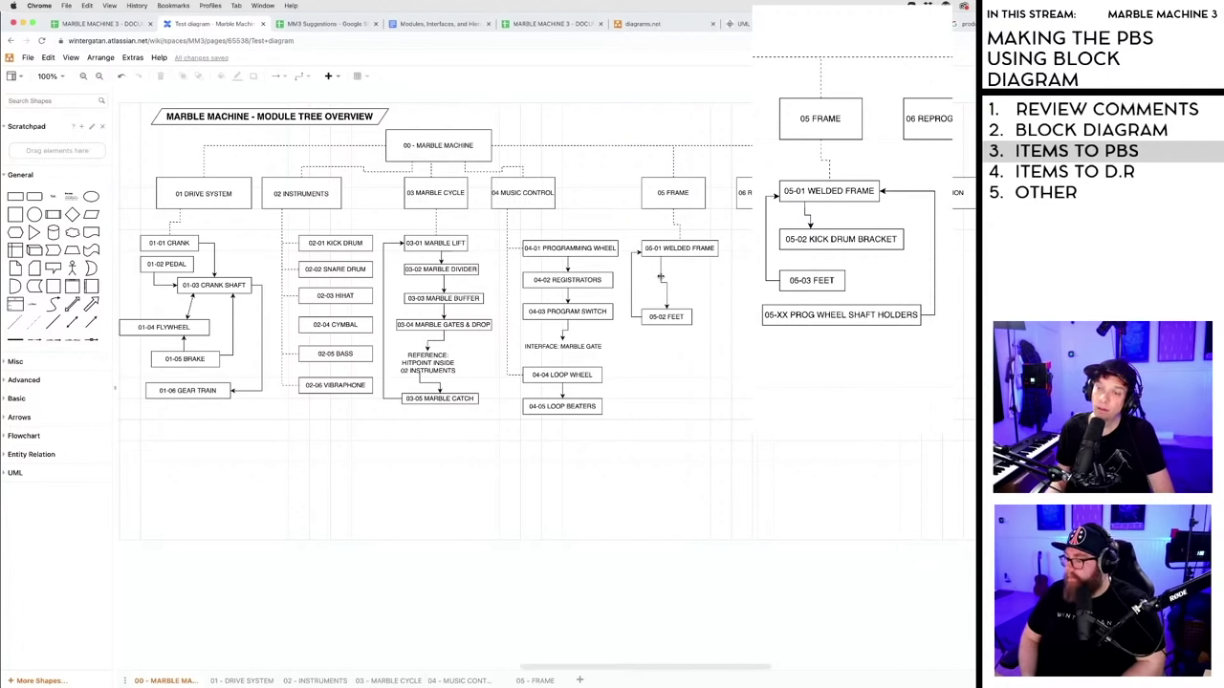
{"action": "left_click", "coordinate": [660, 277]}
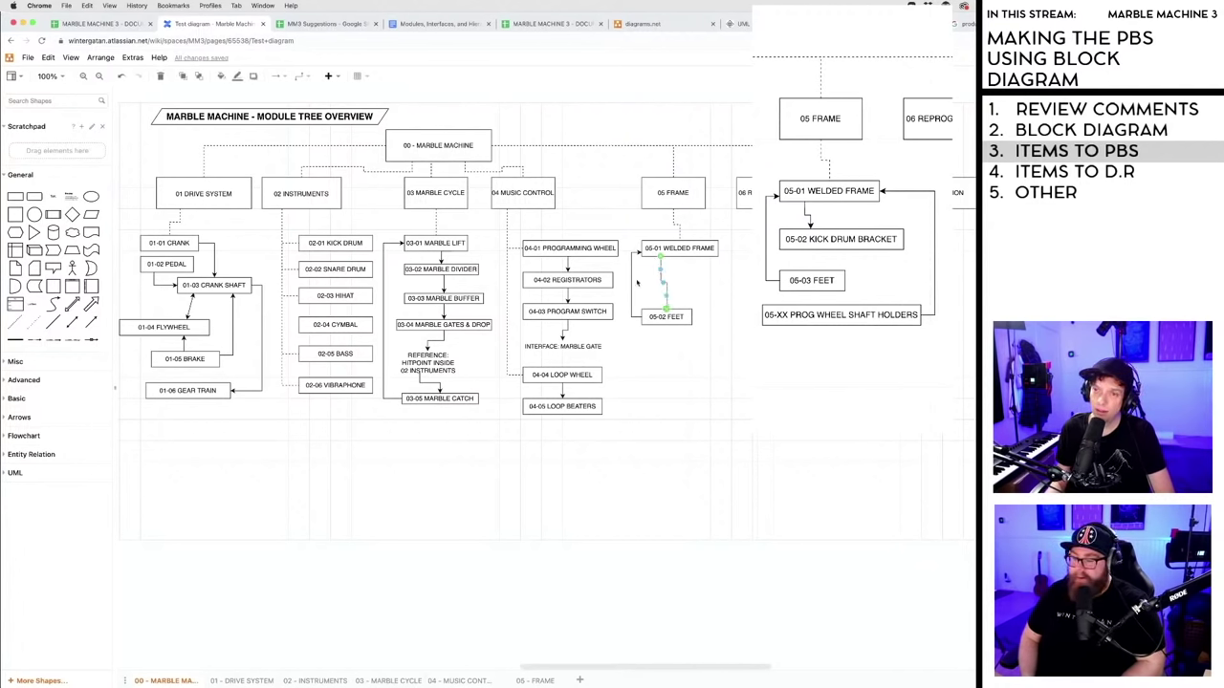
{"action": "left_click_drag", "start_coordinate": [636, 281], "coordinate": [631, 276]}
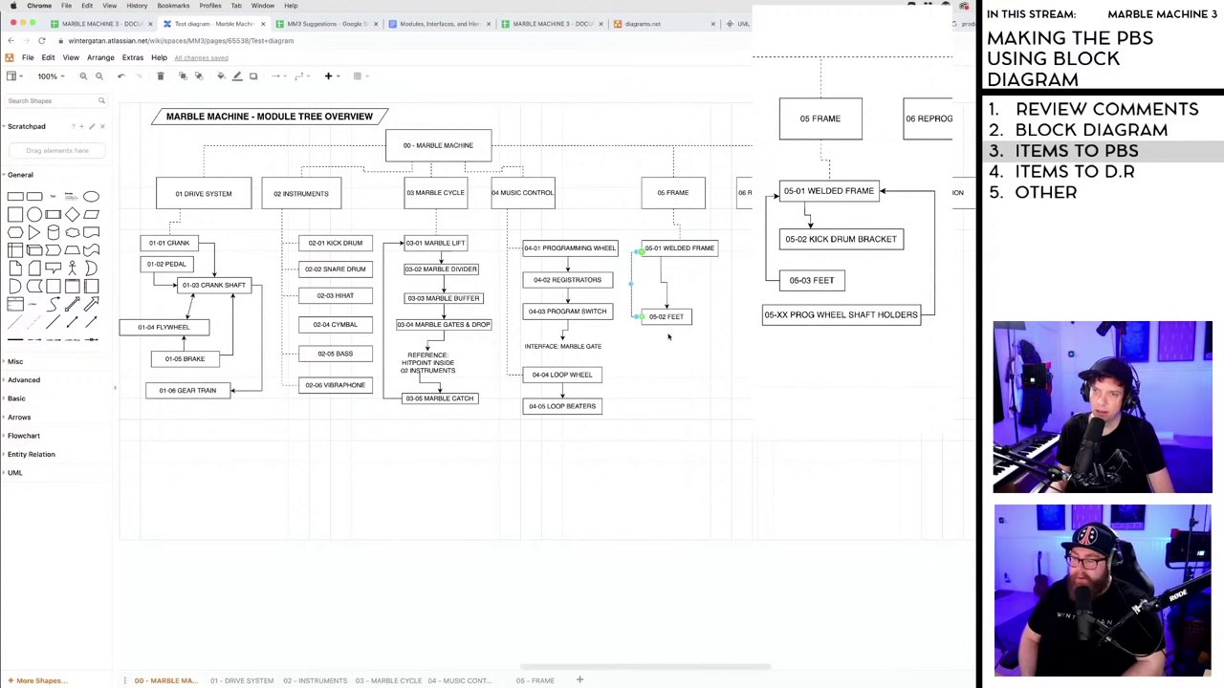
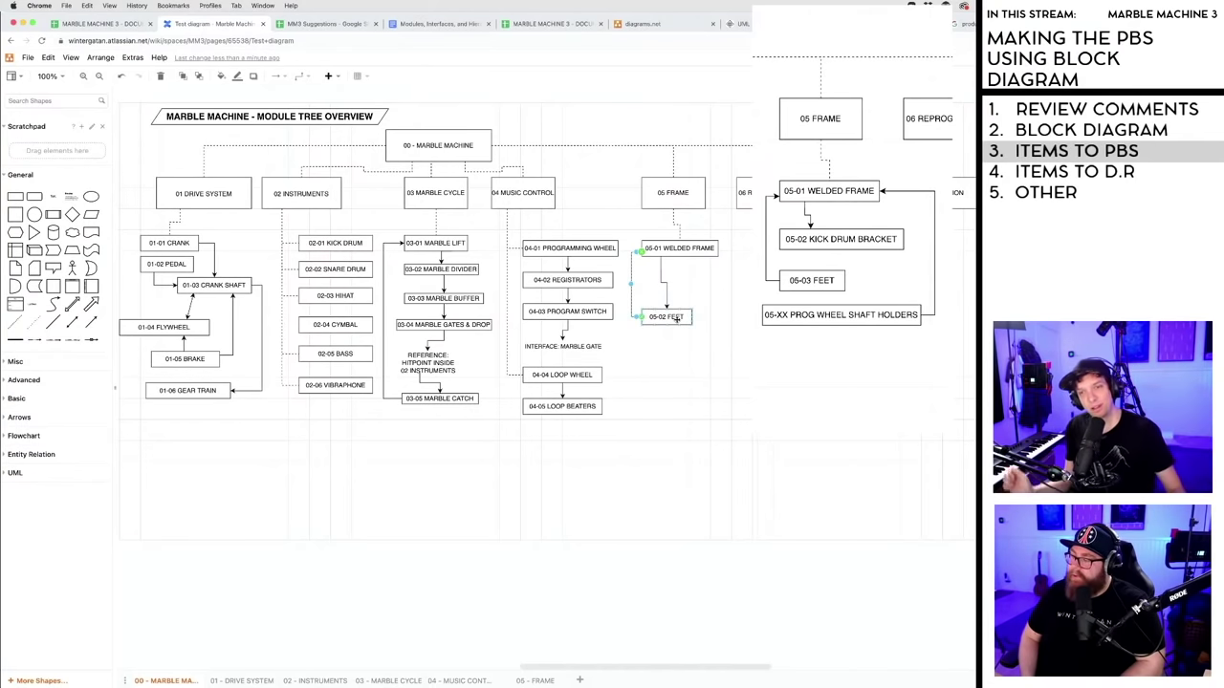
- Delete the old connector and draw a fresh one from 05-01 WELDED FRAME to 05-02 FEET
{"action": "left_click", "coordinate": [654, 278]}
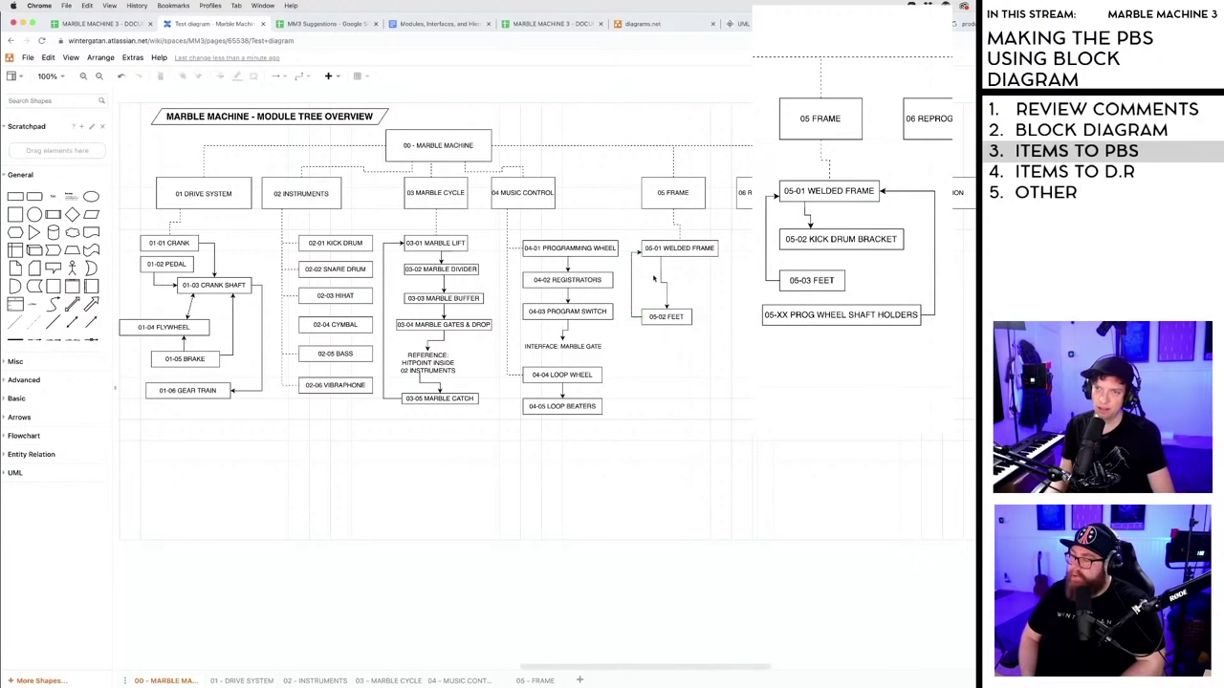
{"action": "left_click", "coordinate": [659, 274]}
{"action": "key", "text": "Delete"}
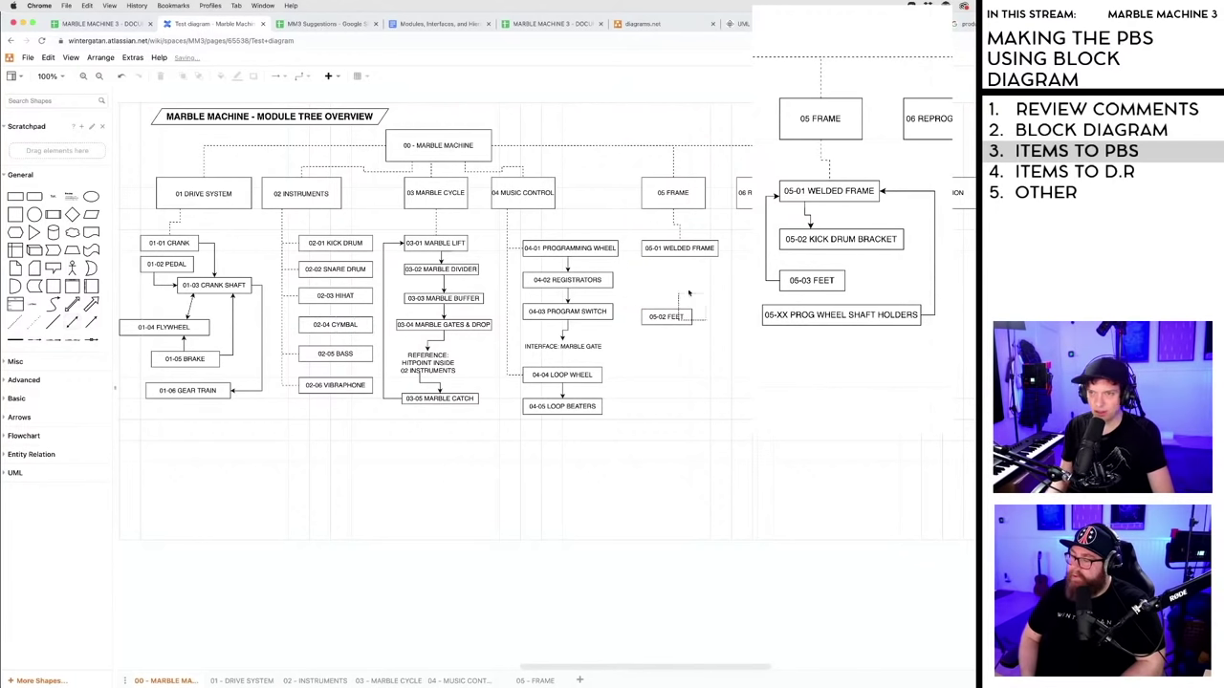
{"action": "left_click", "coordinate": [664, 274]}
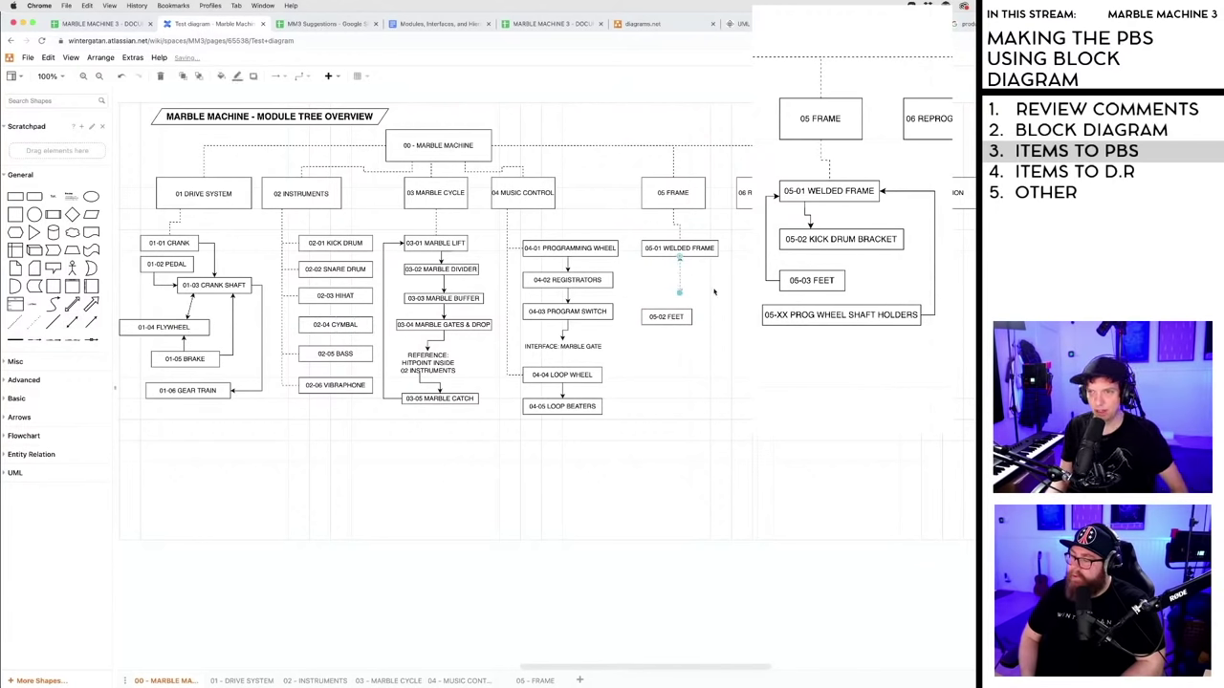
{"action": "left_click_drag", "start_coordinate": [680, 295], "coordinate": [669, 314]}
{"action": "left_click", "coordinate": [726, 388]}
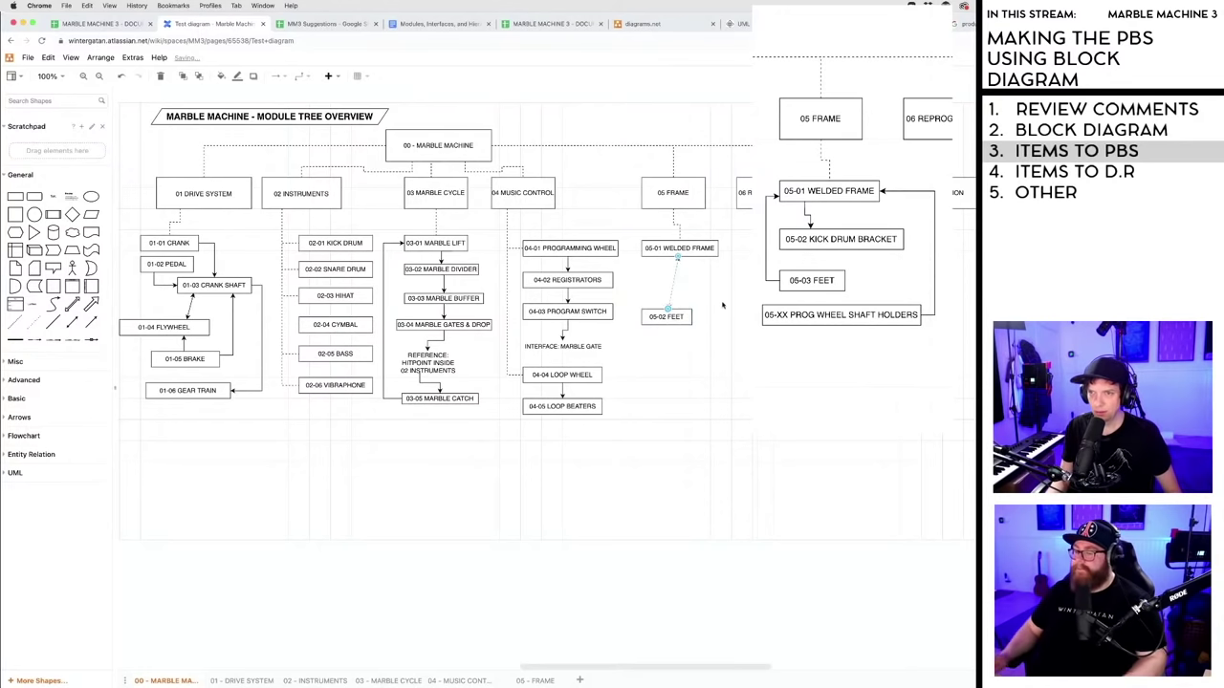
{"action": "left_click", "coordinate": [673, 282]}
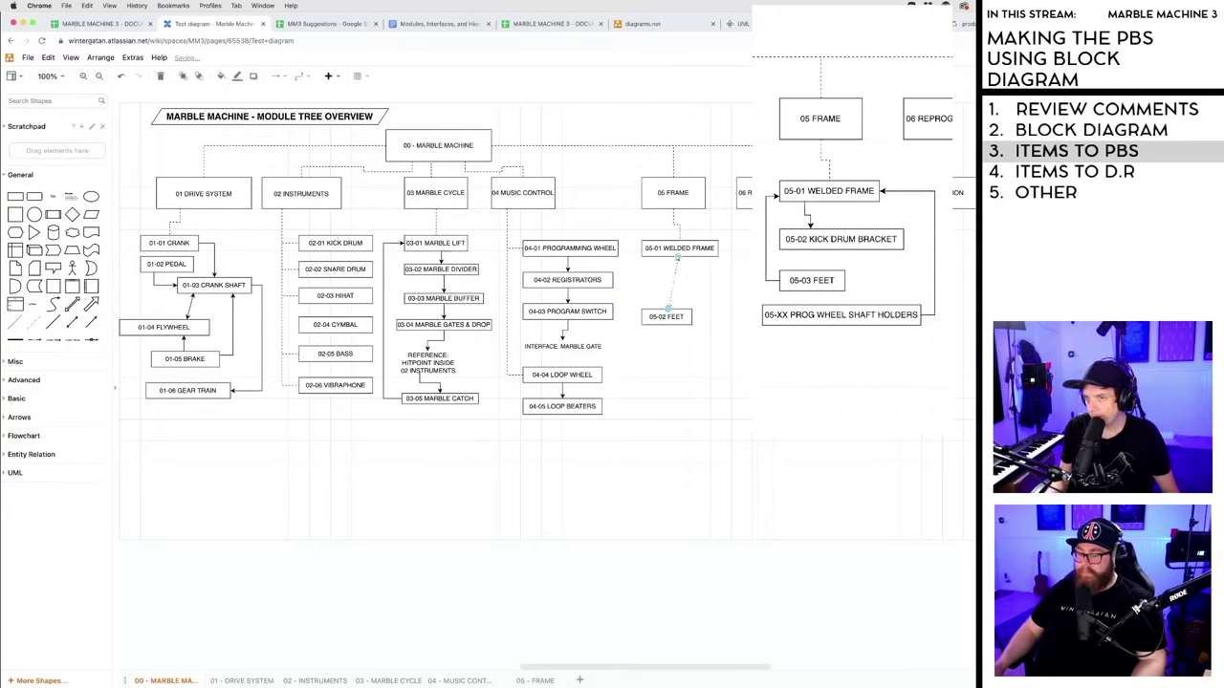
{"action": "left_click", "coordinate": [751, 347]}
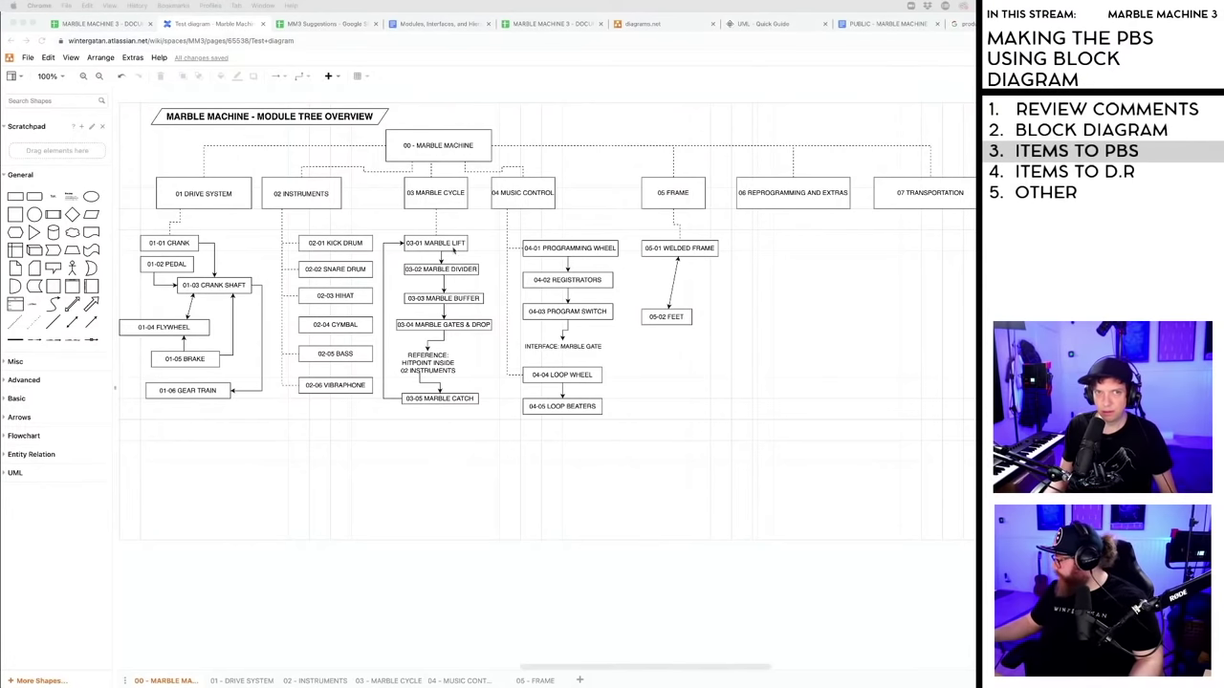
- Zoom the diagram to 200% and pan to the 05 and 06 branches
{"action": "left_click", "coordinate": [63, 79]}
{"action": "left_click", "coordinate": [63, 76]}
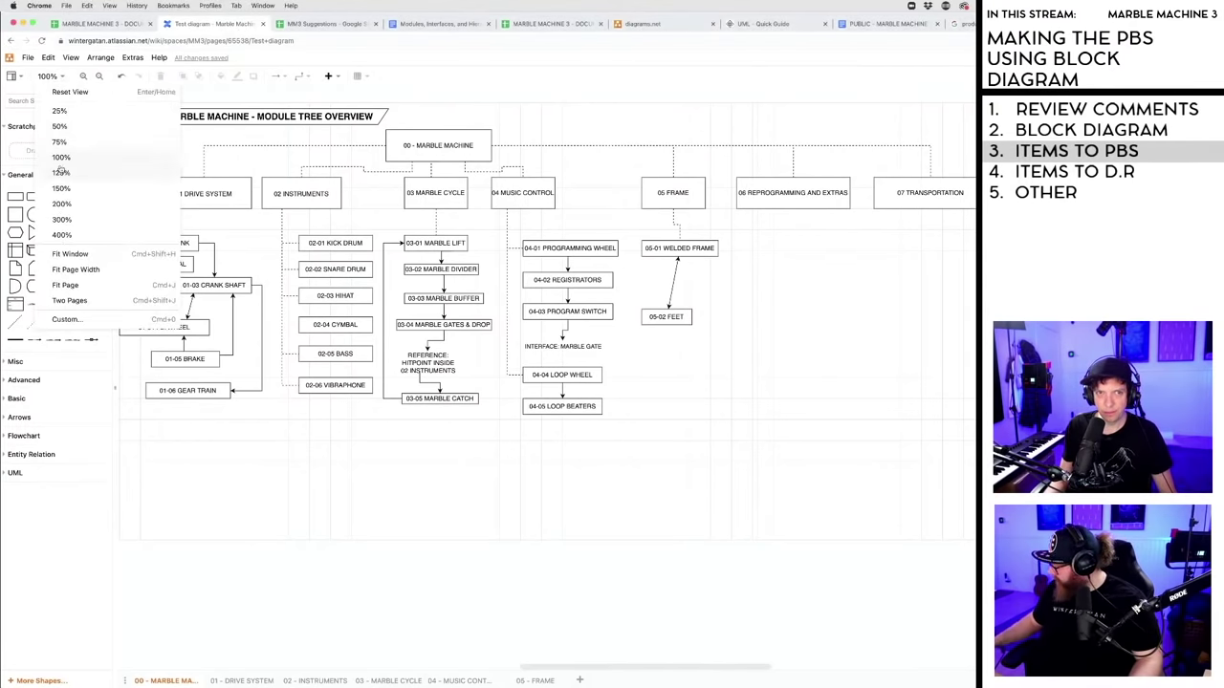
{"action": "left_click", "coordinate": [67, 203]}
{"action": "scroll", "coordinate": [809, 431], "scroll_direction": "up", "scroll_amount": 5}
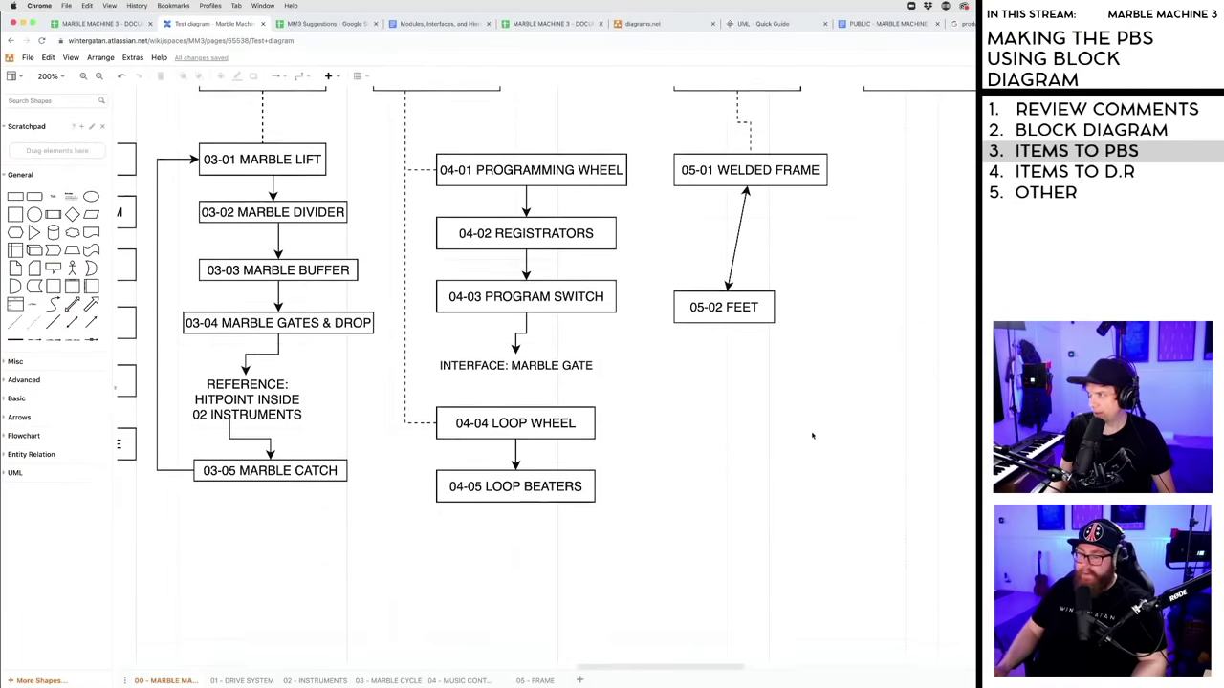
{"action": "scroll", "coordinate": [812, 431], "scroll_direction": "down", "scroll_amount": 2}
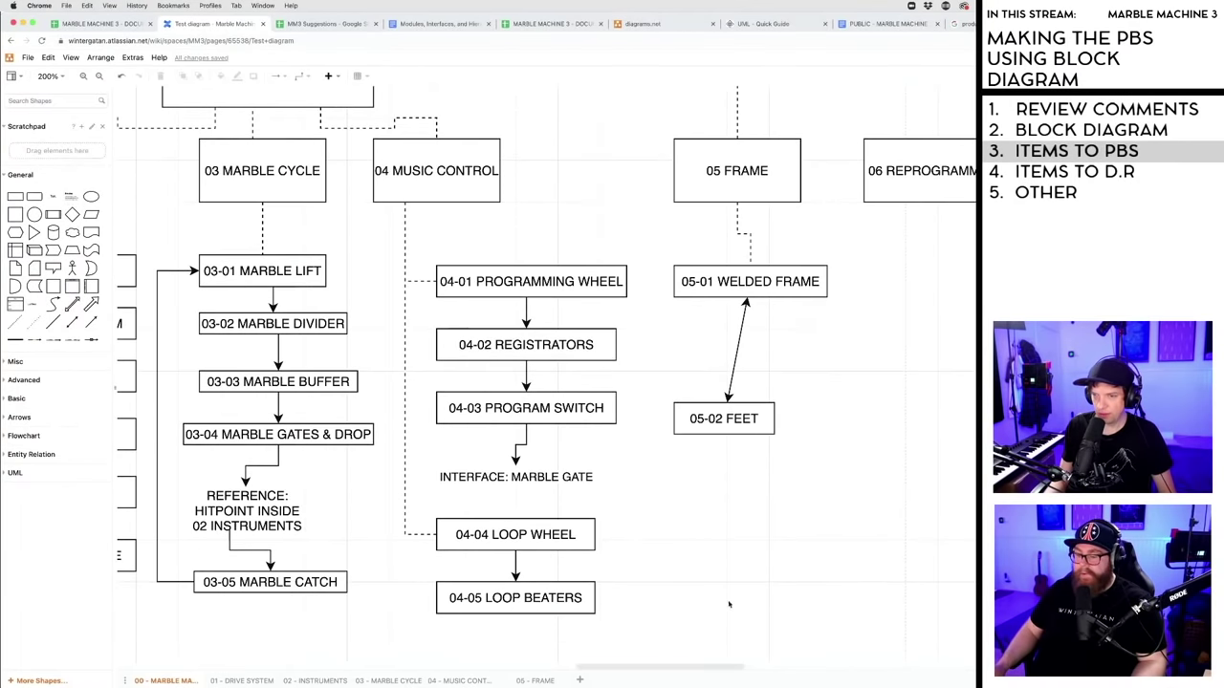
{"action": "left_click_drag", "start_coordinate": [678, 667], "coordinate": [763, 667]}
{"action": "scroll", "coordinate": [763, 667], "scroll_direction": "left", "scroll_amount": 1}
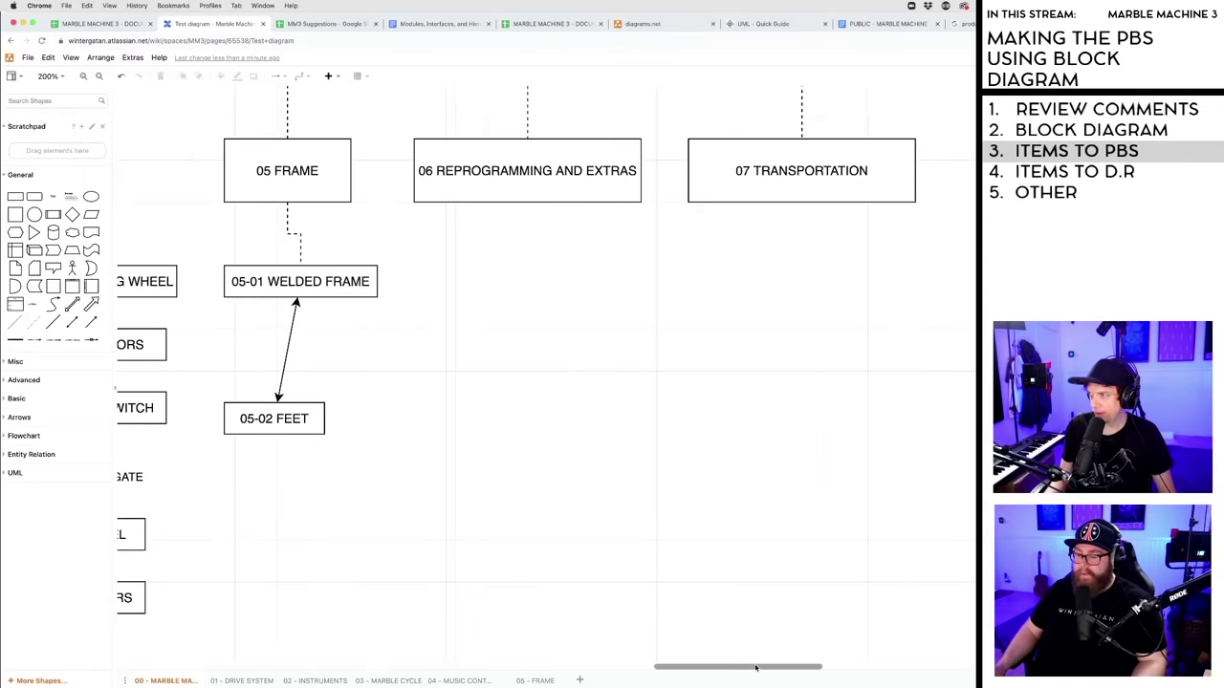
{"action": "scroll", "coordinate": [750, 432], "scroll_direction": "down", "scroll_amount": 1}
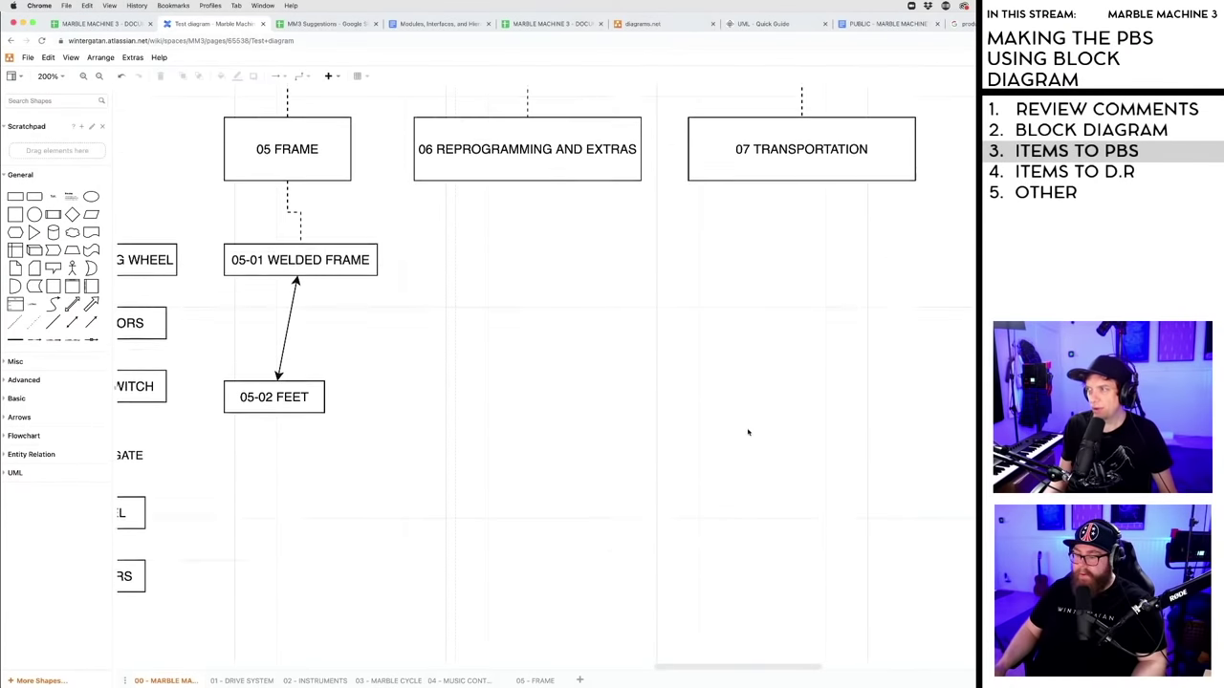
- Copy the 05-01 WELDED FRAME box under 06 and relabel it 06-01 PROGRAMMING PINS
{"action": "left_click", "coordinate": [313, 256]}
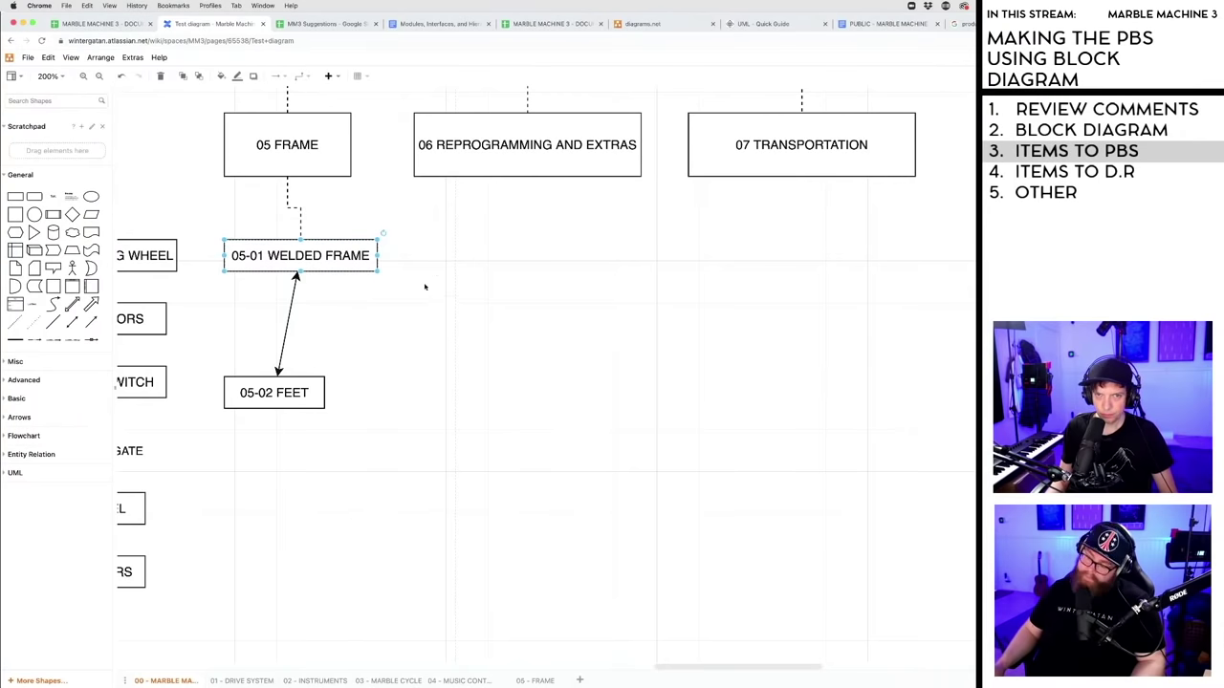
{"action": "left_click_drag", "start_coordinate": [298, 260], "coordinate": [521, 260]}
{"action": "double_click", "coordinate": [521, 257]}
{"action": "left_click", "coordinate": [471, 260]}
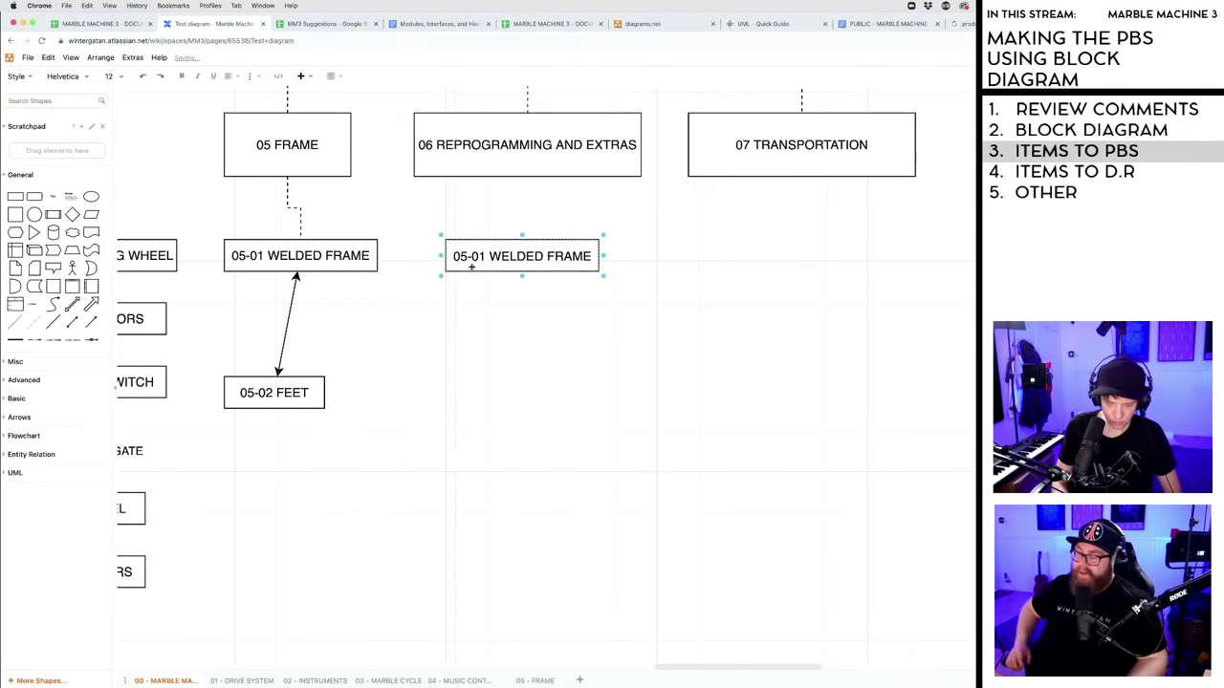
{"action": "key", "text": "BackSpace"}
{"action": "type", "text": "6"}
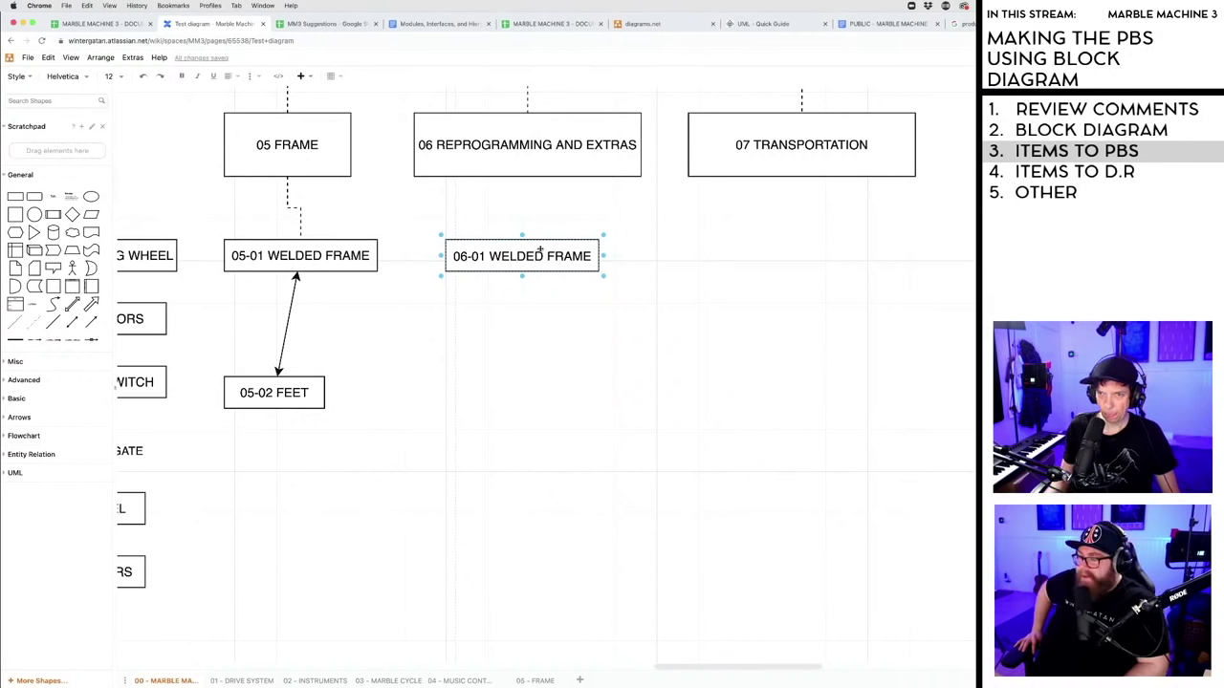
{"action": "key", "text": "Right"}
{"action": "key", "text": "Right"}
{"action": "key", "text": "Right"}
{"action": "key", "text": "Right"}
{"action": "key", "text": "Right"}
{"action": "key", "text": "Right"}
{"action": "key", "text": "Right"}
{"action": "key", "text": "Right"}
{"action": "key", "text": "Right"}
{"action": "key", "text": "Right"}
{"action": "key", "text": "Right"}
{"action": "key", "text": "Right"}
{"action": "key", "text": "Right"}
{"action": "key", "text": "shift+Left"}
{"action": "key", "text": "shift+Left"}
{"action": "key", "text": "shift+Left"}
{"action": "key", "text": "shift+Left"}
{"action": "key", "text": "shift+Left"}
{"action": "key", "text": "shift+Left"}
{"action": "key", "text": "shift+Left"}
{"action": "key", "text": "shift+Left"}
{"action": "key", "text": "shift+Left"}
{"action": "key", "text": "shift+Left"}
{"action": "key", "text": "shift+Left"}
{"action": "key", "text": "shift+Left"}
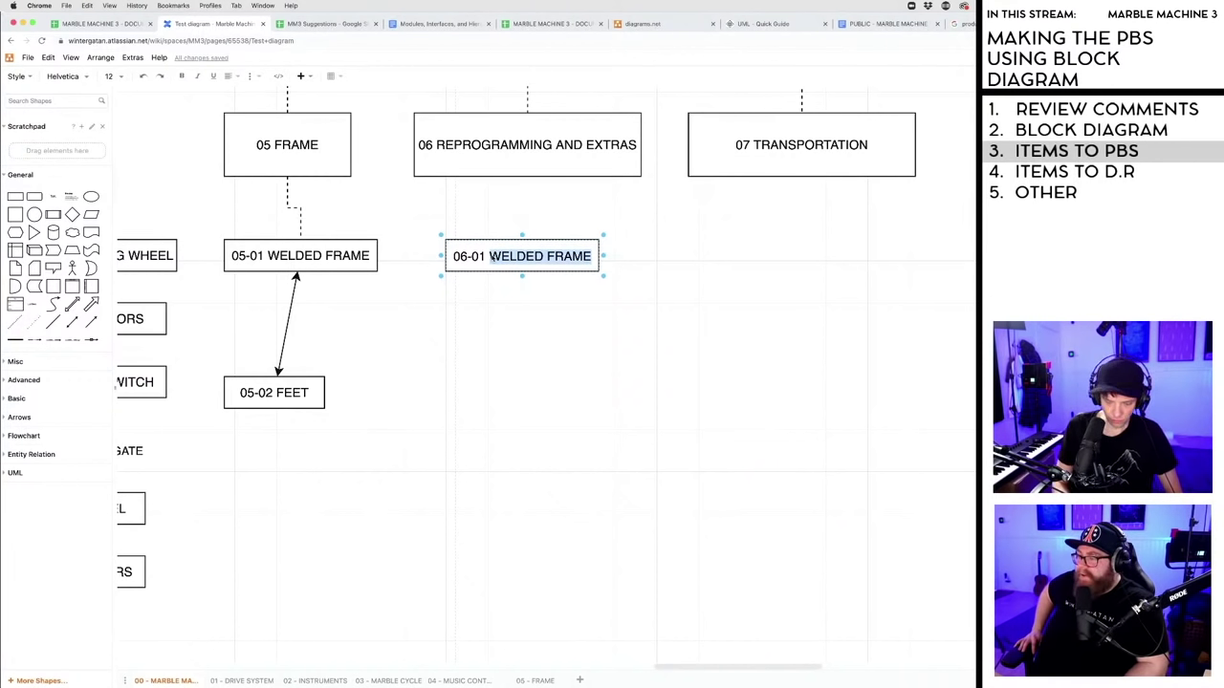
{"action": "type", "text": "PROGRAMMING"}
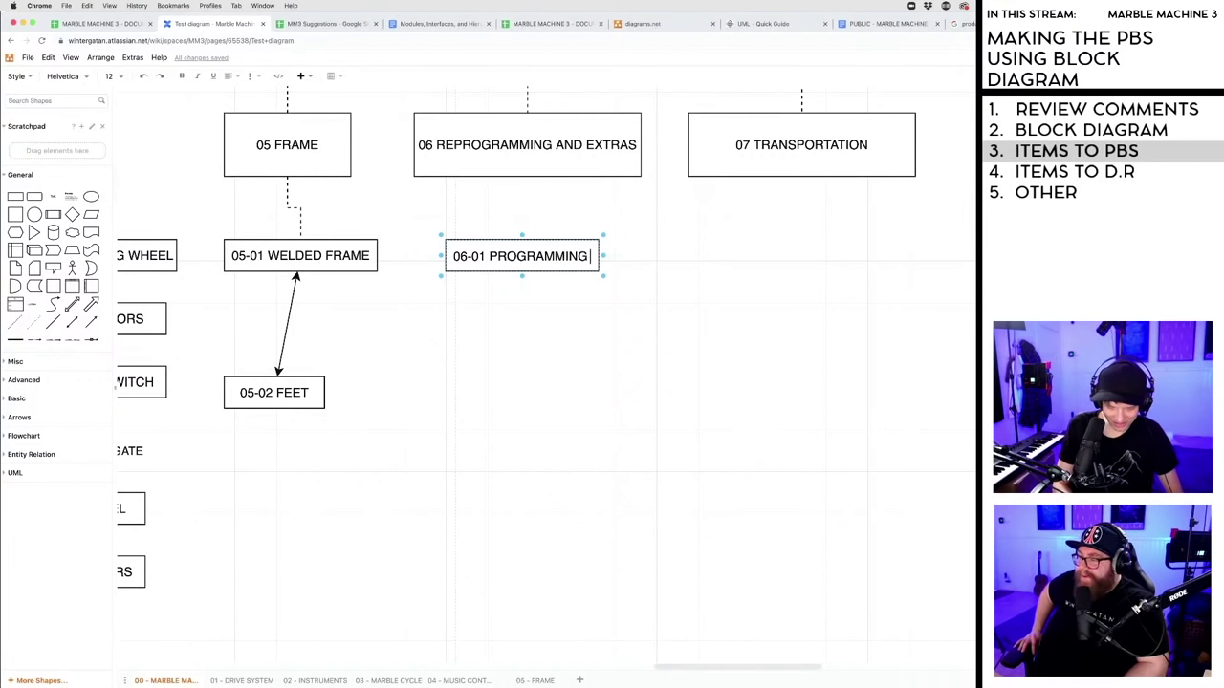
{"action": "type", "text": " PINS"}
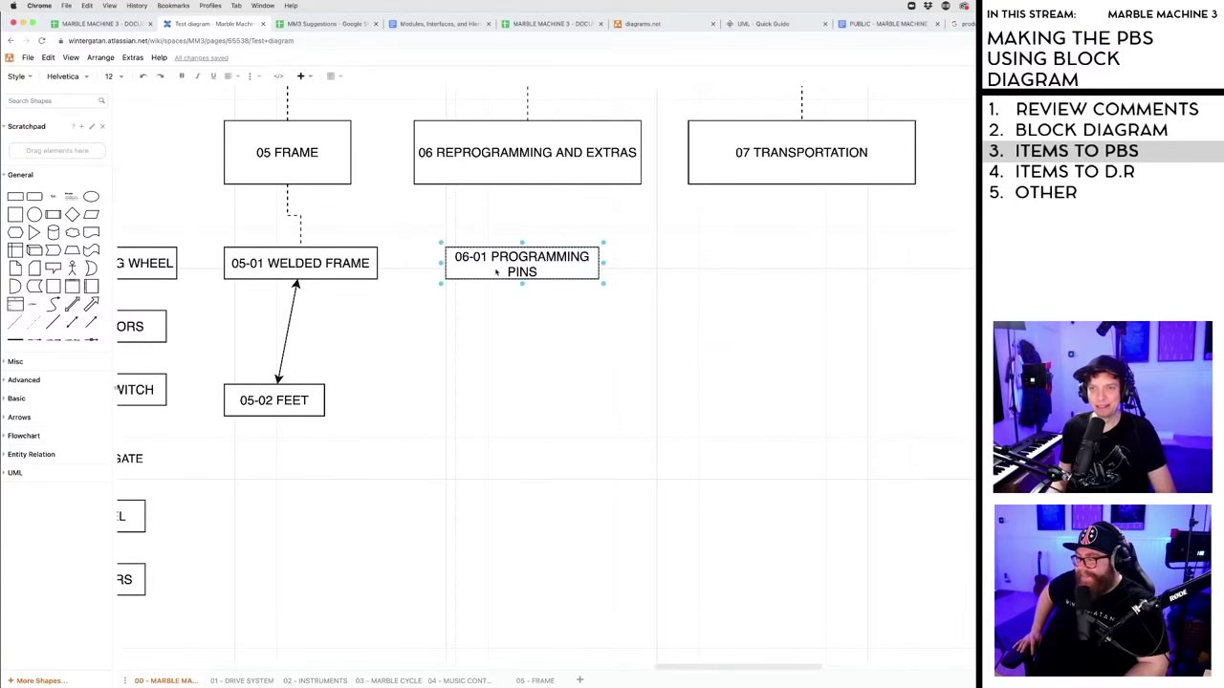
{"action": "key", "text": "Escape"}
- Widen and align the 06-01 box, then duplicate it directly below
{"action": "left_click_drag", "start_coordinate": [603, 261], "coordinate": [645, 264]}
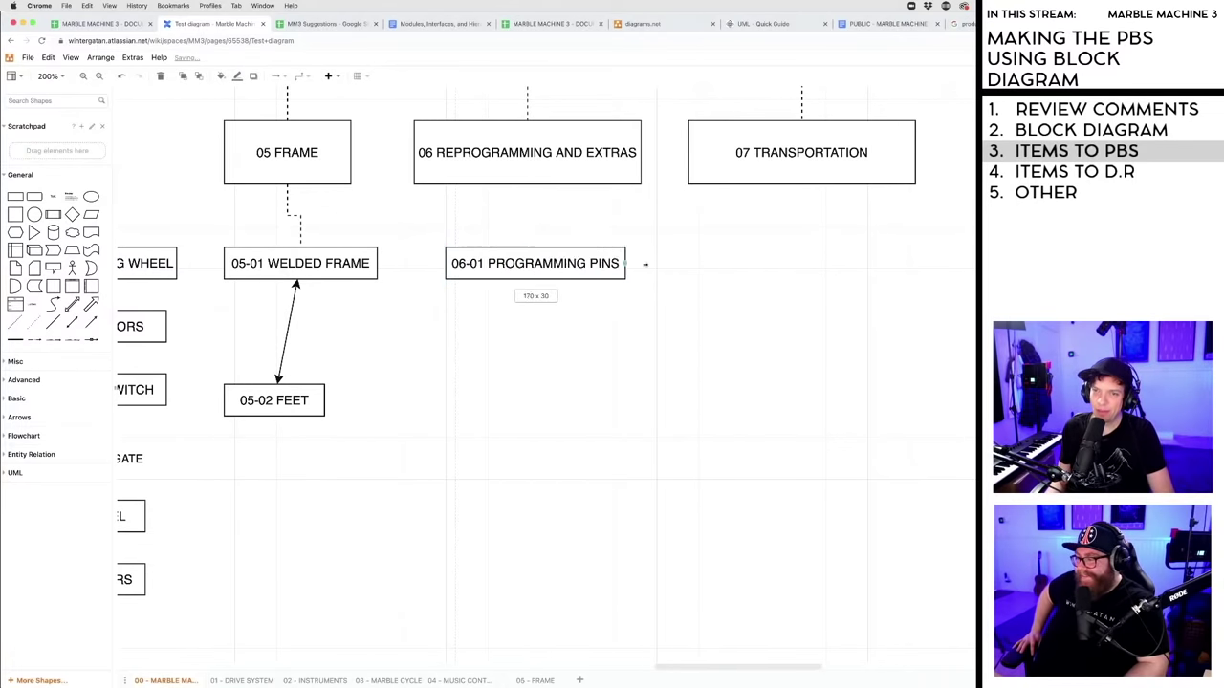
{"action": "left_click_drag", "start_coordinate": [554, 263], "coordinate": [536, 264]}
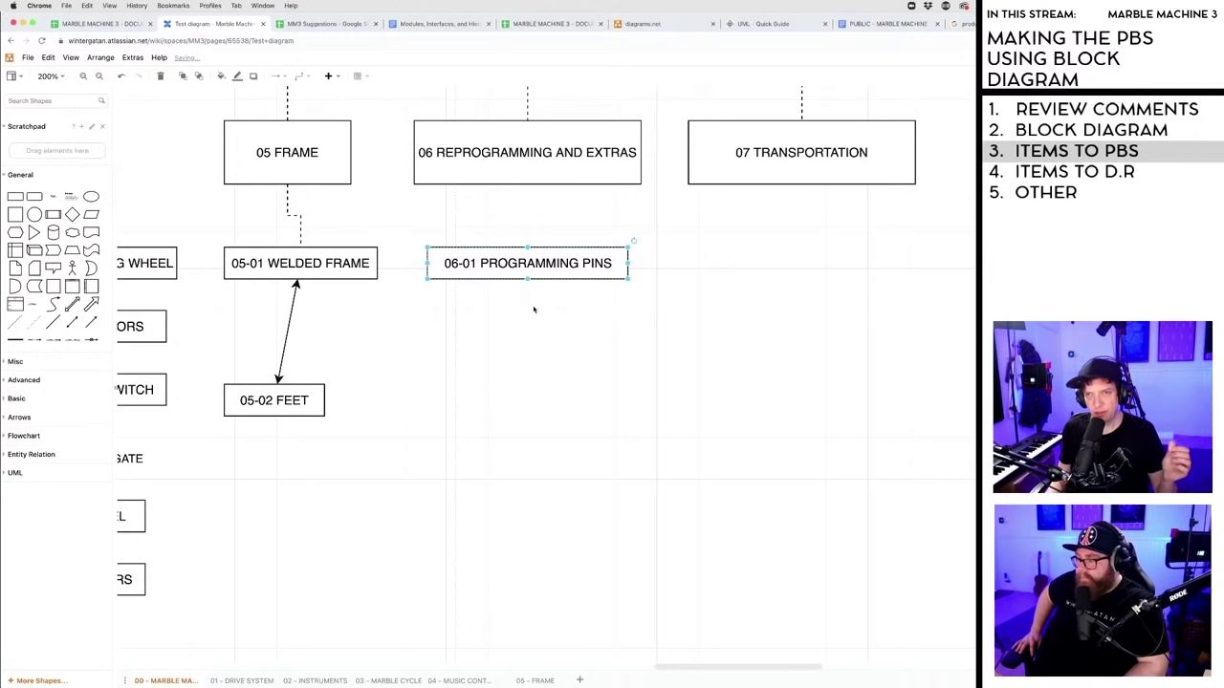
{"action": "left_click", "coordinate": [531, 309]}
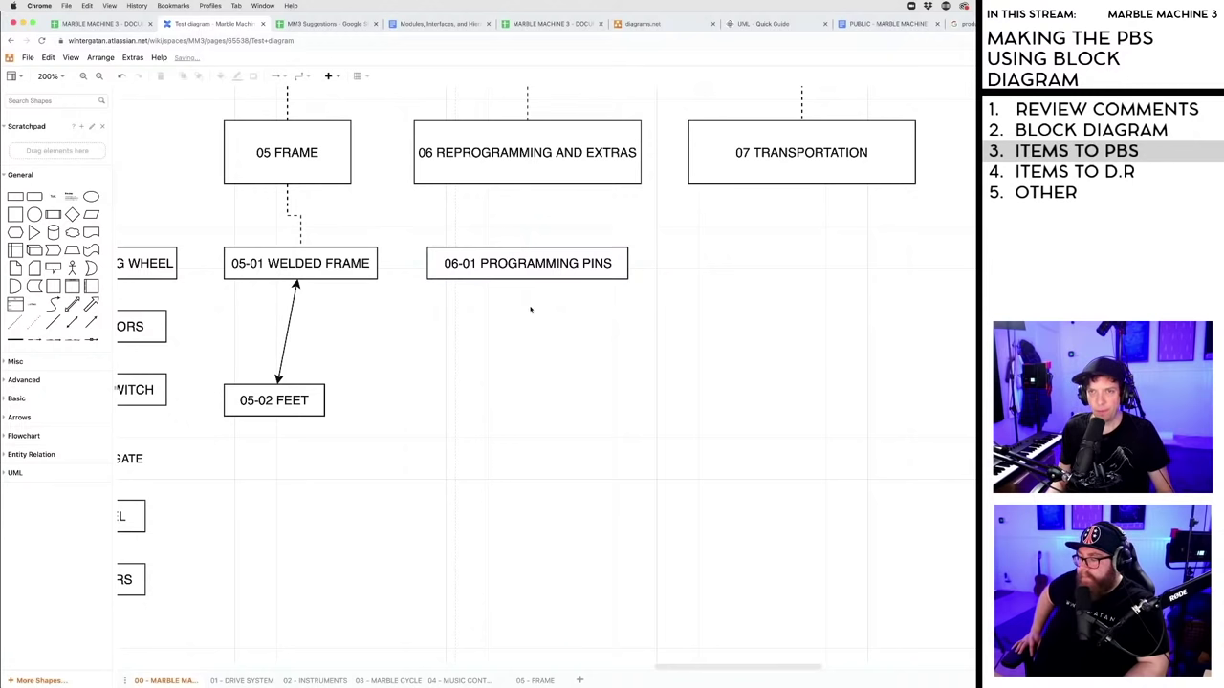
{"action": "left_click_drag", "start_coordinate": [516, 267], "coordinate": [516, 277]}
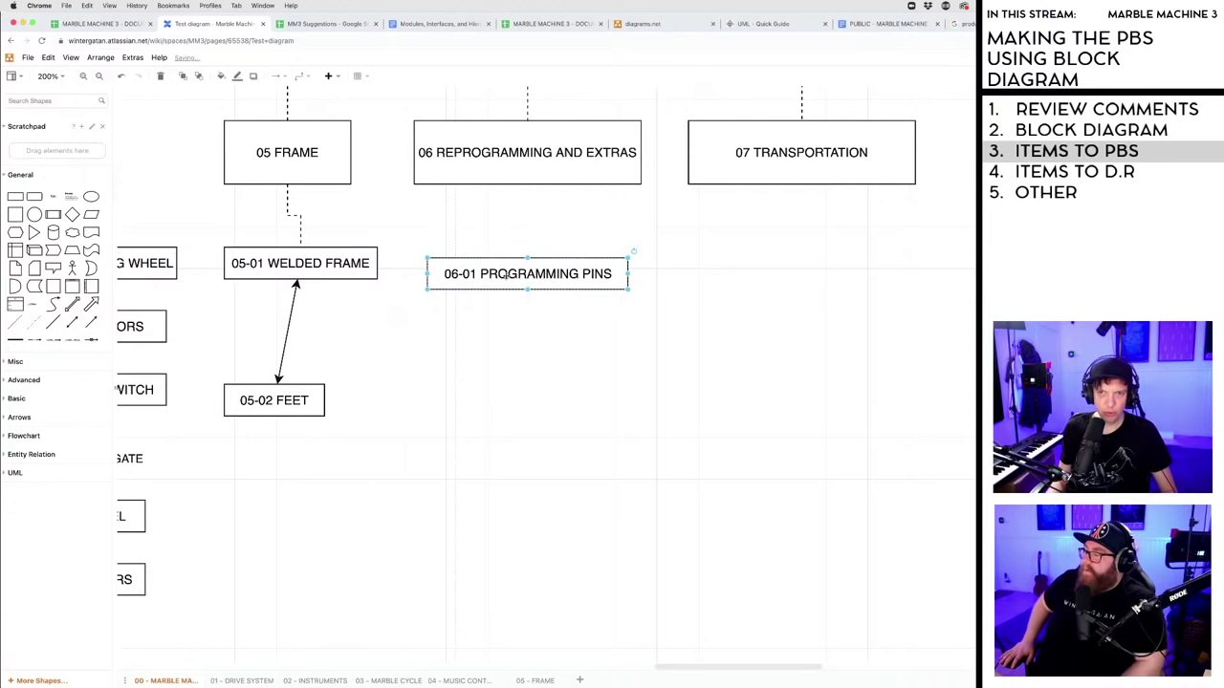
{"action": "left_click_drag", "start_coordinate": [504, 275], "coordinate": [521, 326]}
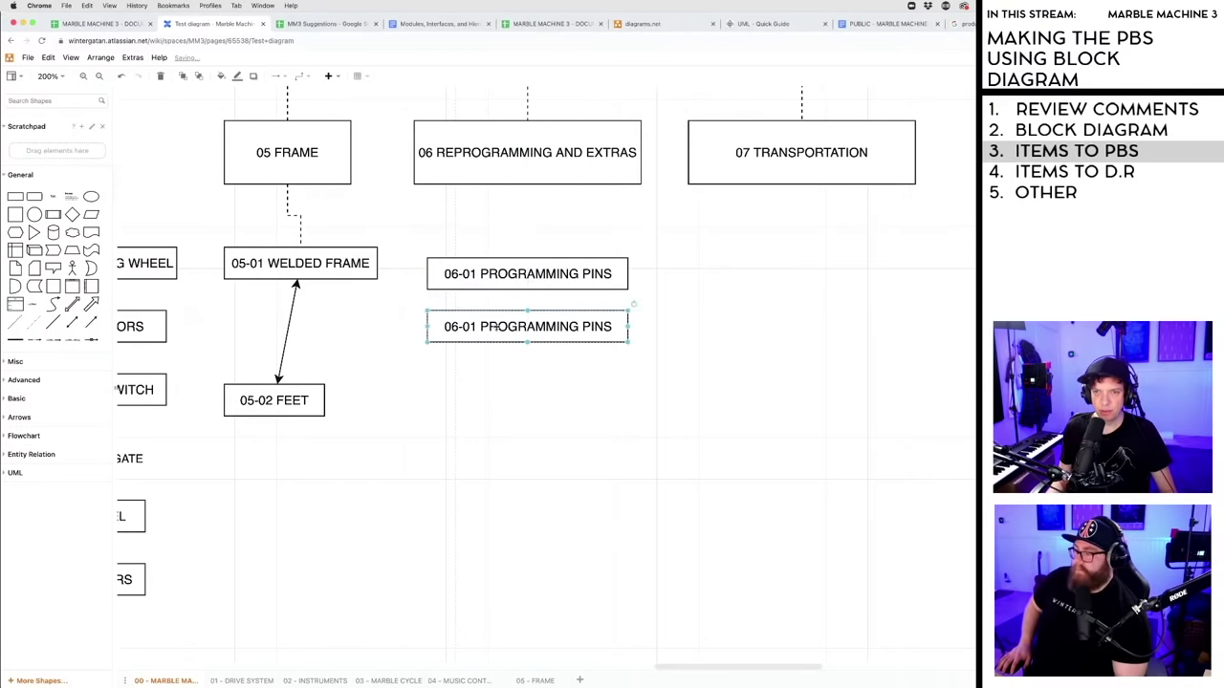
- Relabel the duplicate box as 06-02 LOOP PINS
{"action": "double_click", "coordinate": [467, 327]}
{"action": "left_click", "coordinate": [475, 328]}
{"action": "key", "text": "BackSpace"}
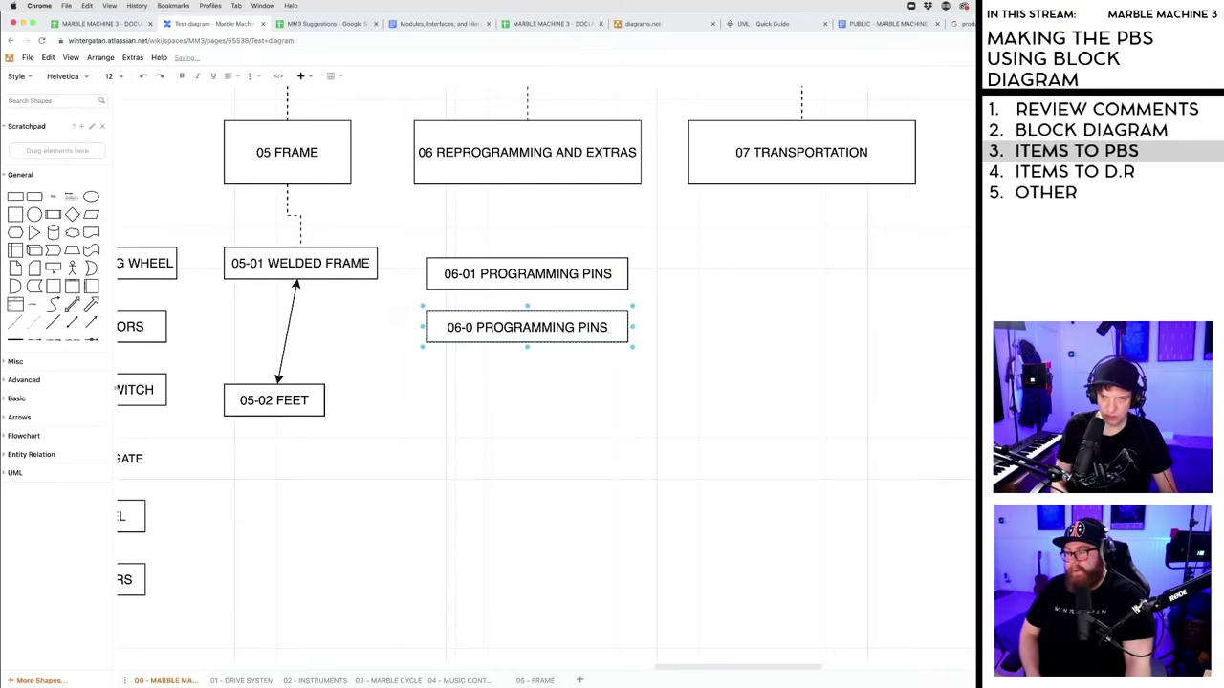
{"action": "type", "text": "2"}
{"action": "left_click_drag", "start_coordinate": [480, 328], "coordinate": [613, 329]}
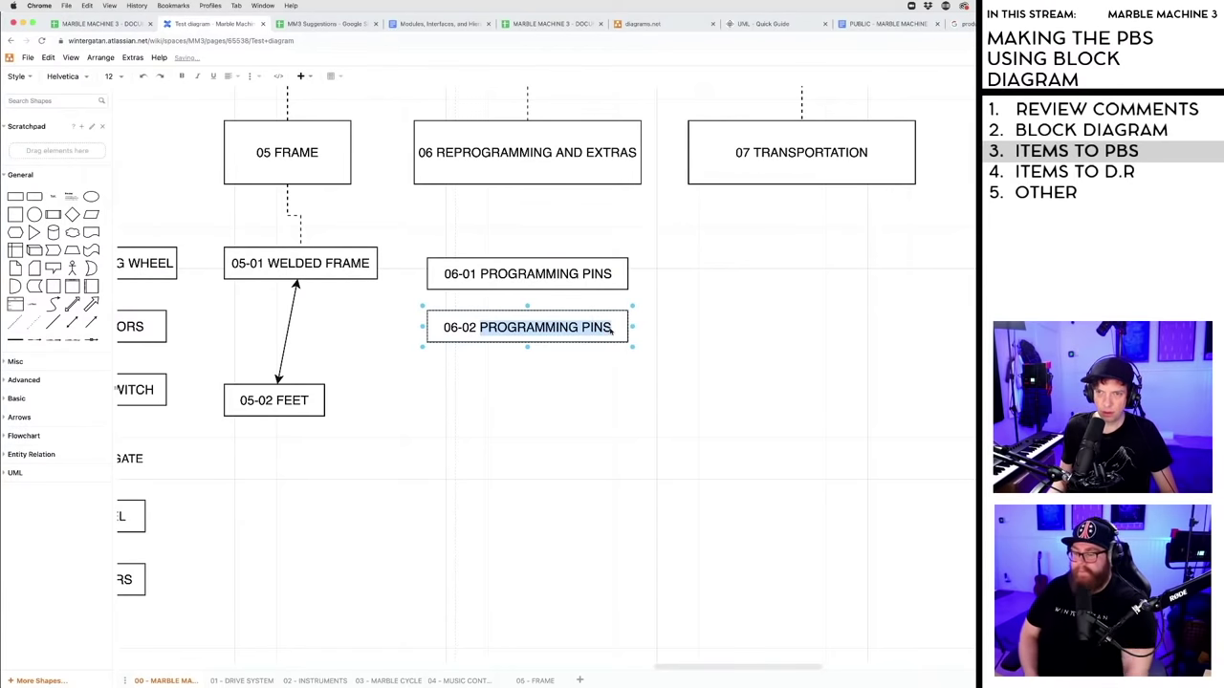
{"action": "key", "text": "BackSpace"}
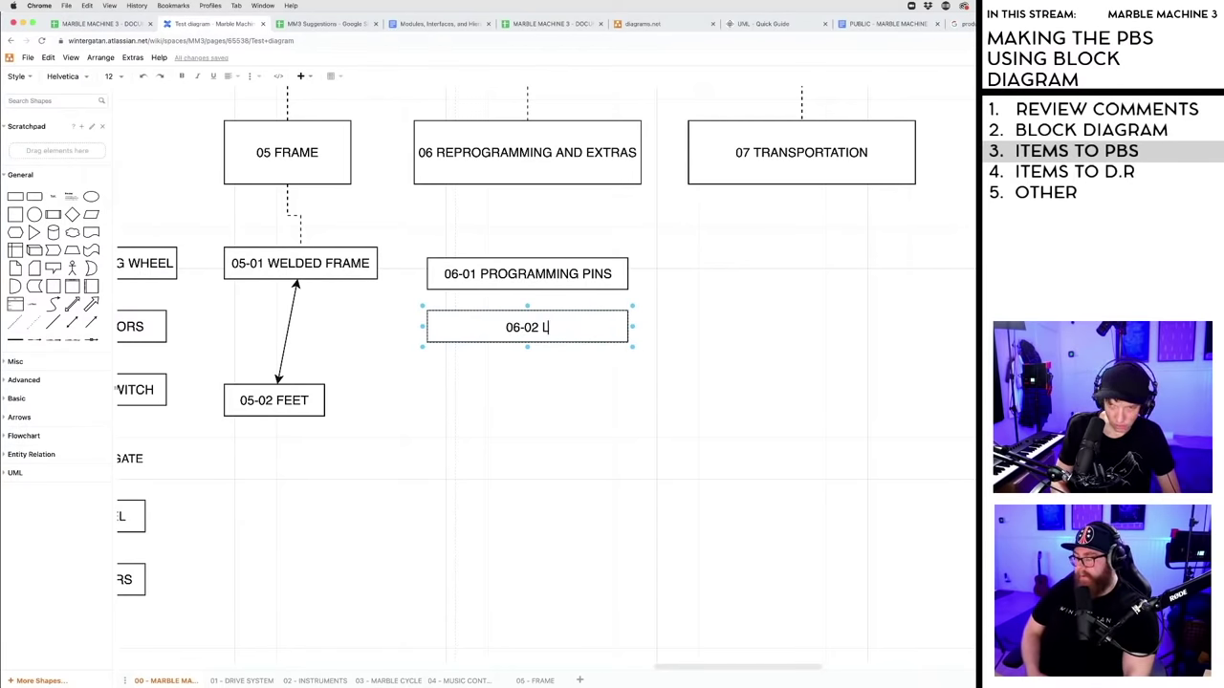
{"action": "type", "text": "LOOP PINS"}
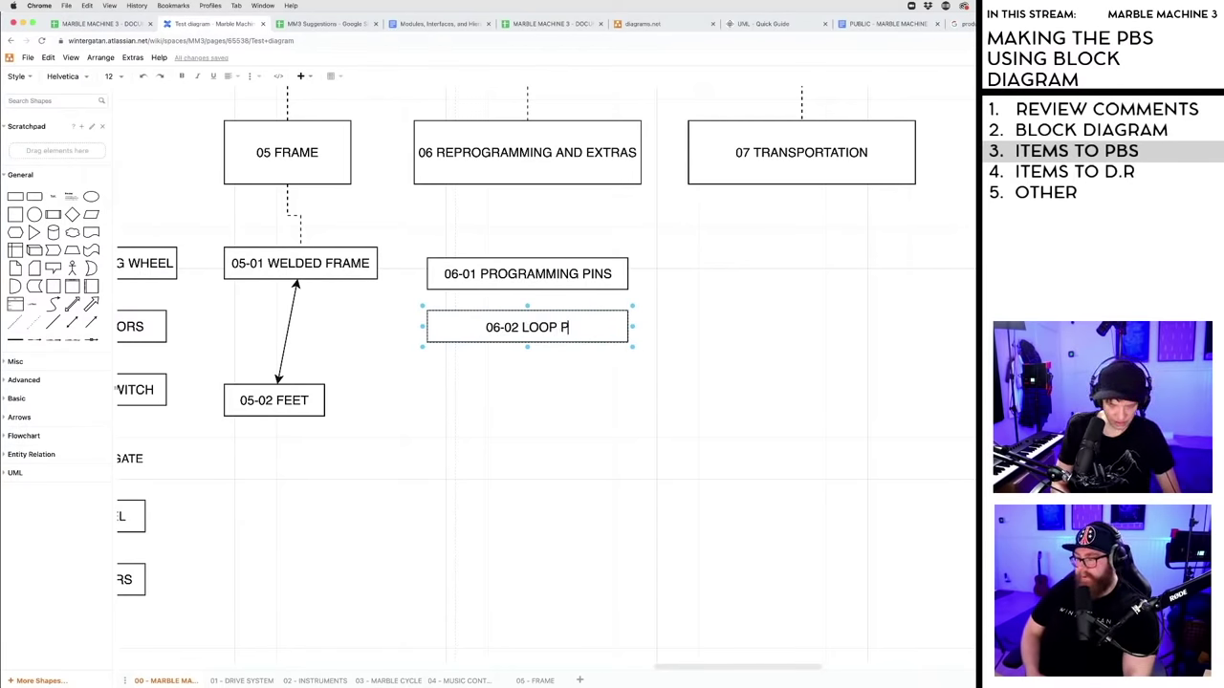
{"action": "left_click", "coordinate": [619, 375]}
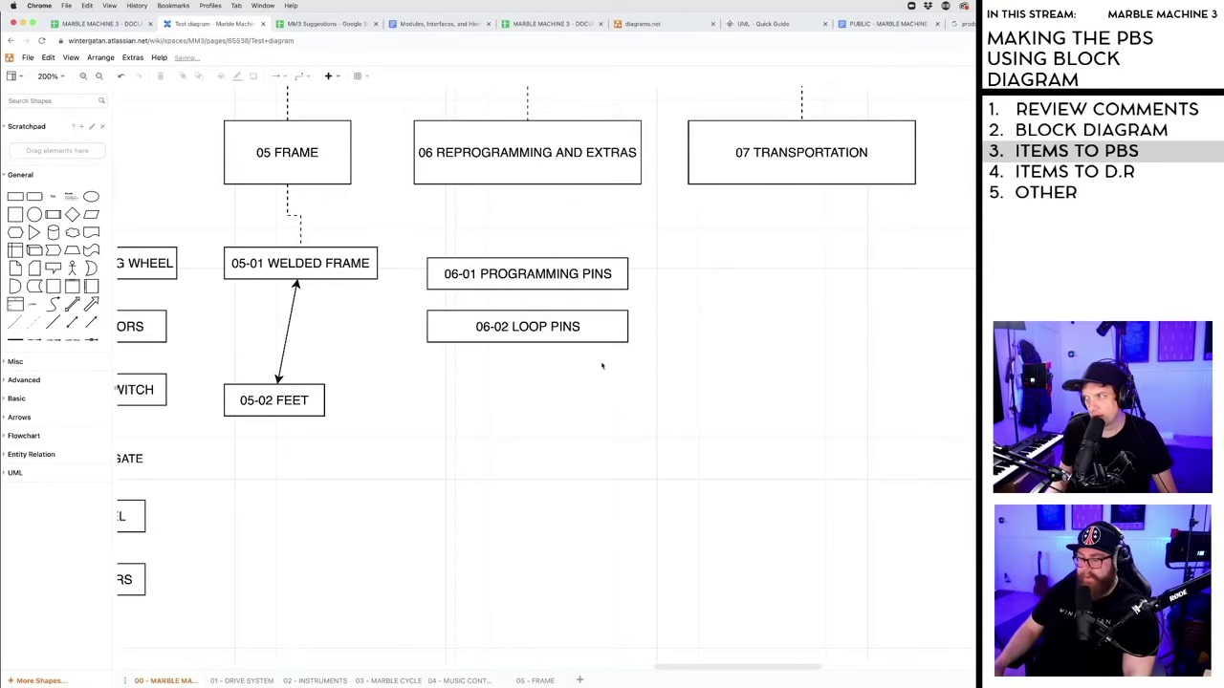
- Duplicate 06-02 LOOP PINS below and strip the copy's label down to its number
{"action": "left_click", "coordinate": [532, 333]}
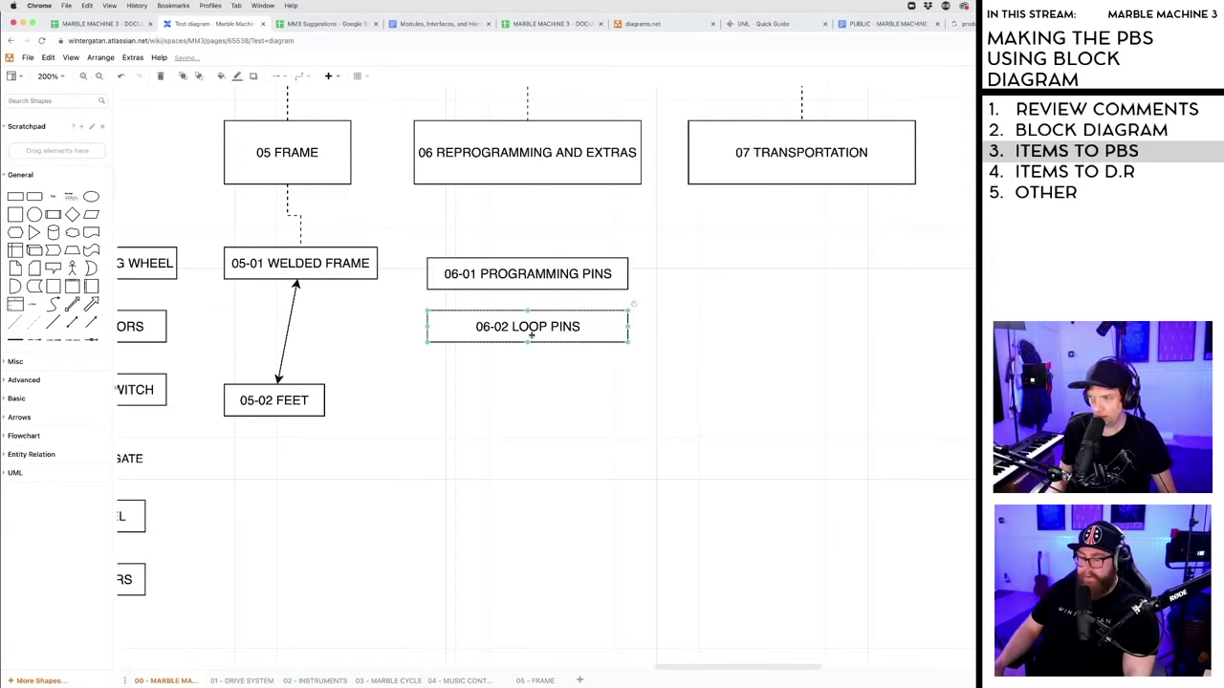
{"action": "left_click_drag", "start_coordinate": [532, 334], "coordinate": [516, 378]}
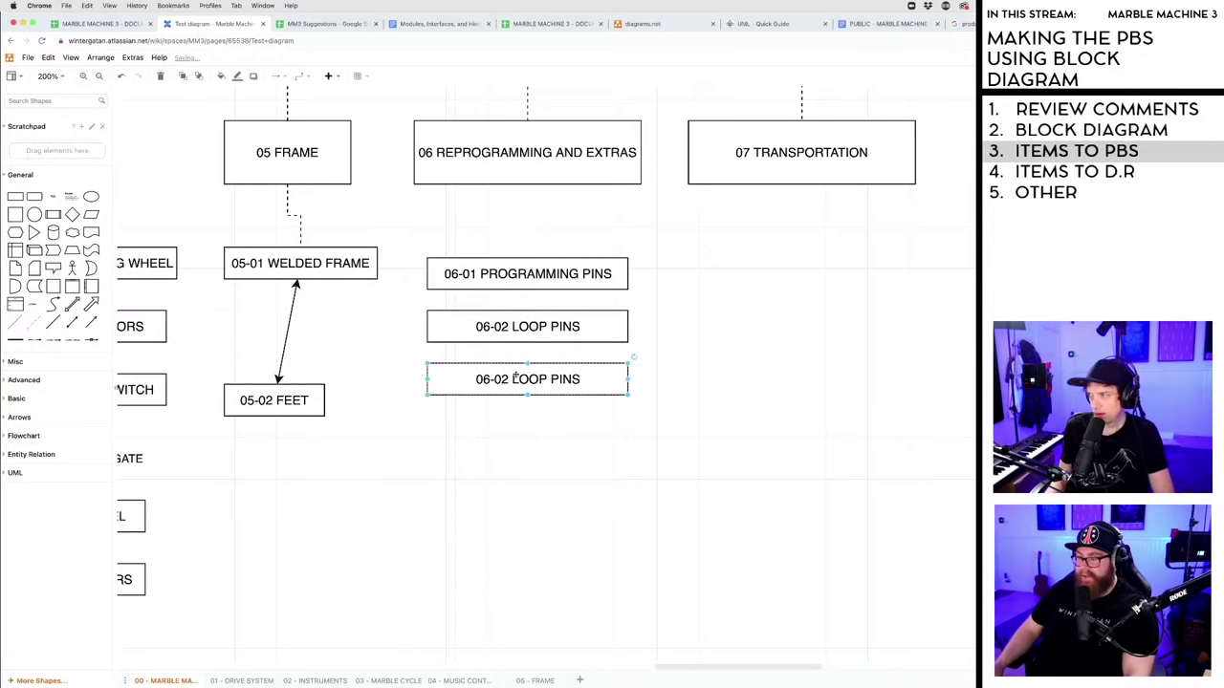
{"action": "double_click", "coordinate": [510, 378]}
{"action": "left_click", "coordinate": [507, 380]}
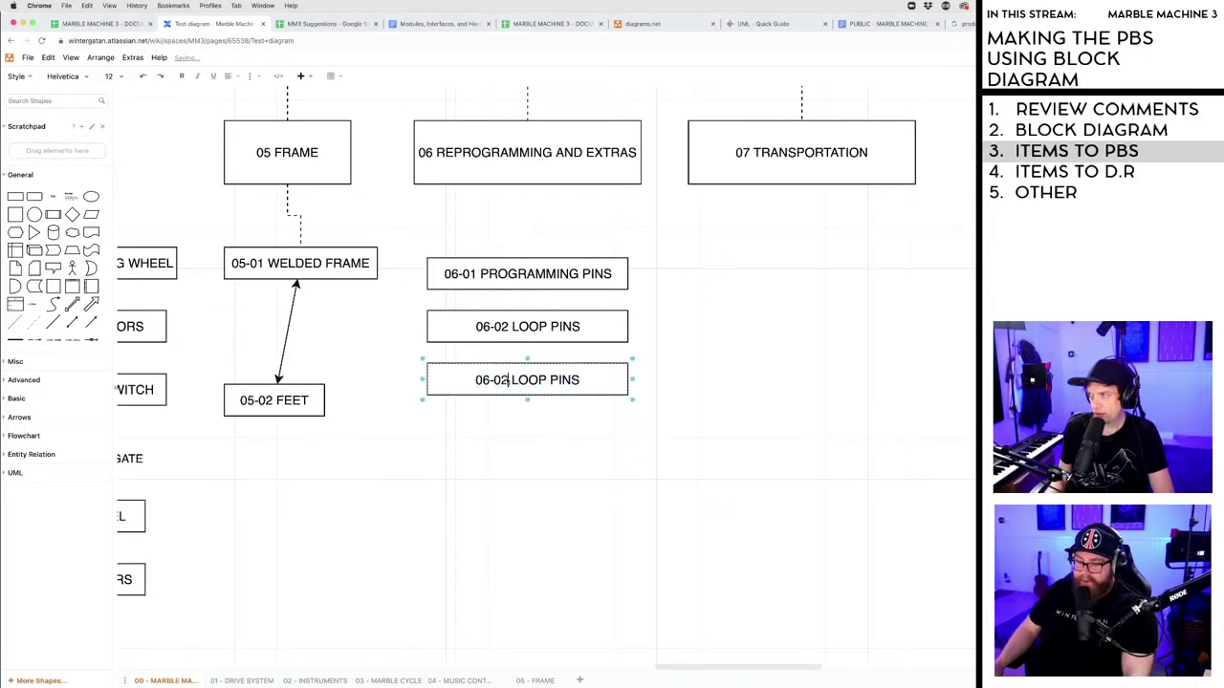
{"action": "key", "text": "BackSpace"}
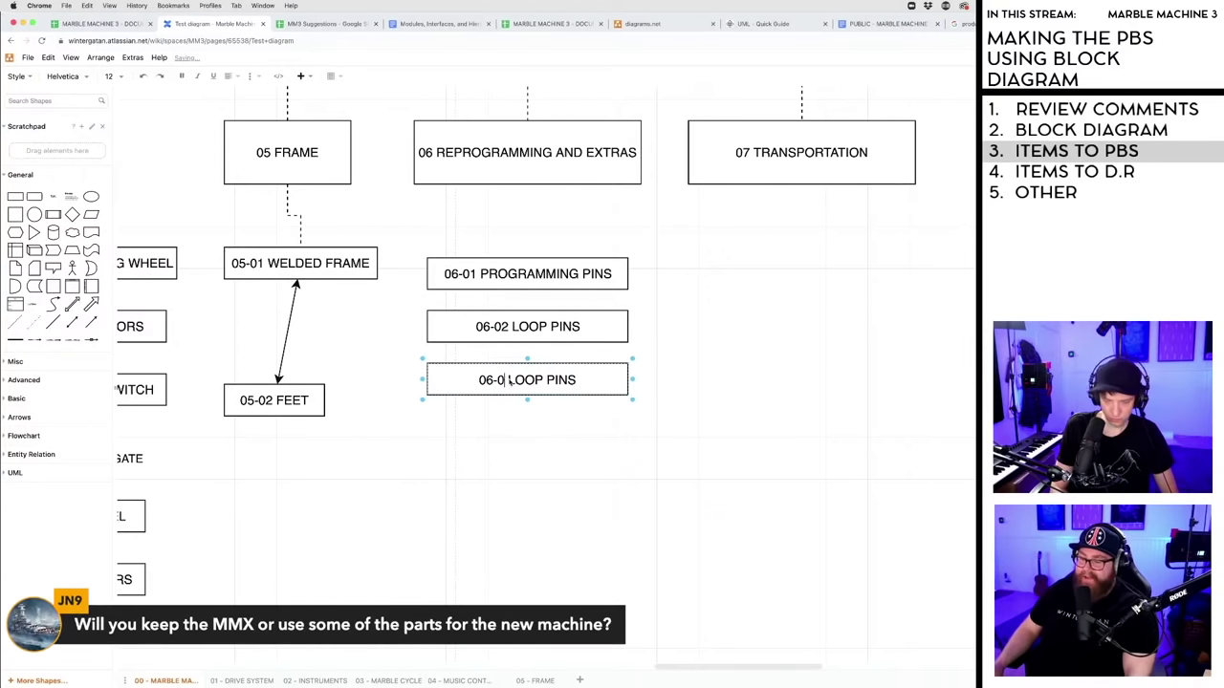
{"action": "type", "text": "03"}
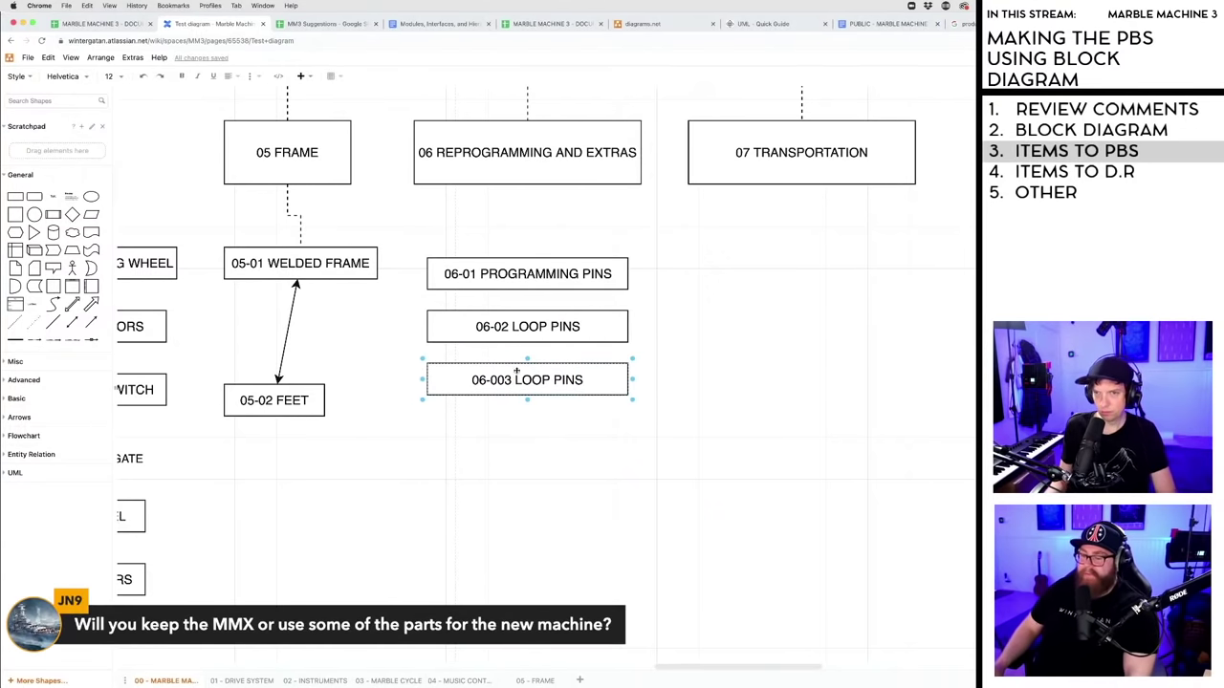
{"action": "left_click_drag", "start_coordinate": [516, 381], "coordinate": [551, 389]}
{"action": "key", "text": "shift+End"}
{"action": "key", "text": "BackSpace"}
{"action": "key", "text": "BackSpace"}
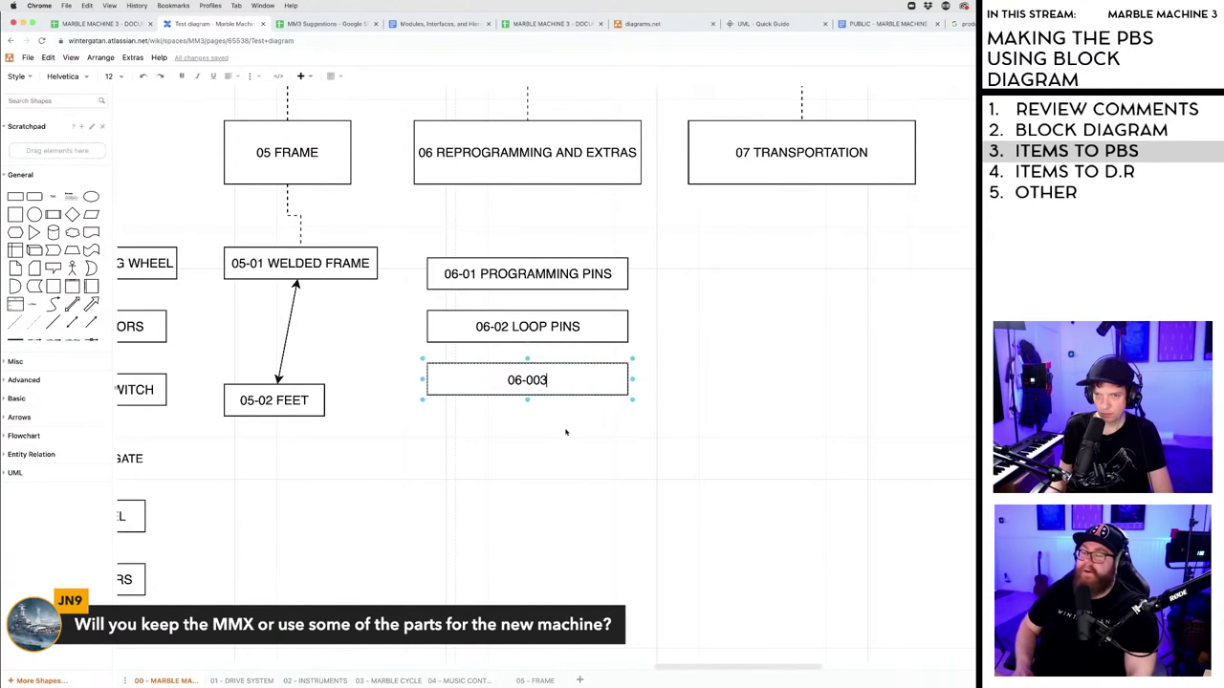
{"action": "key", "text": "Escape"}
- Correct the third box's label to 06-03 and shift 06-01 and 06-02 right
{"action": "double_click", "coordinate": [530, 383]}
{"action": "type", "text": "06-03"}
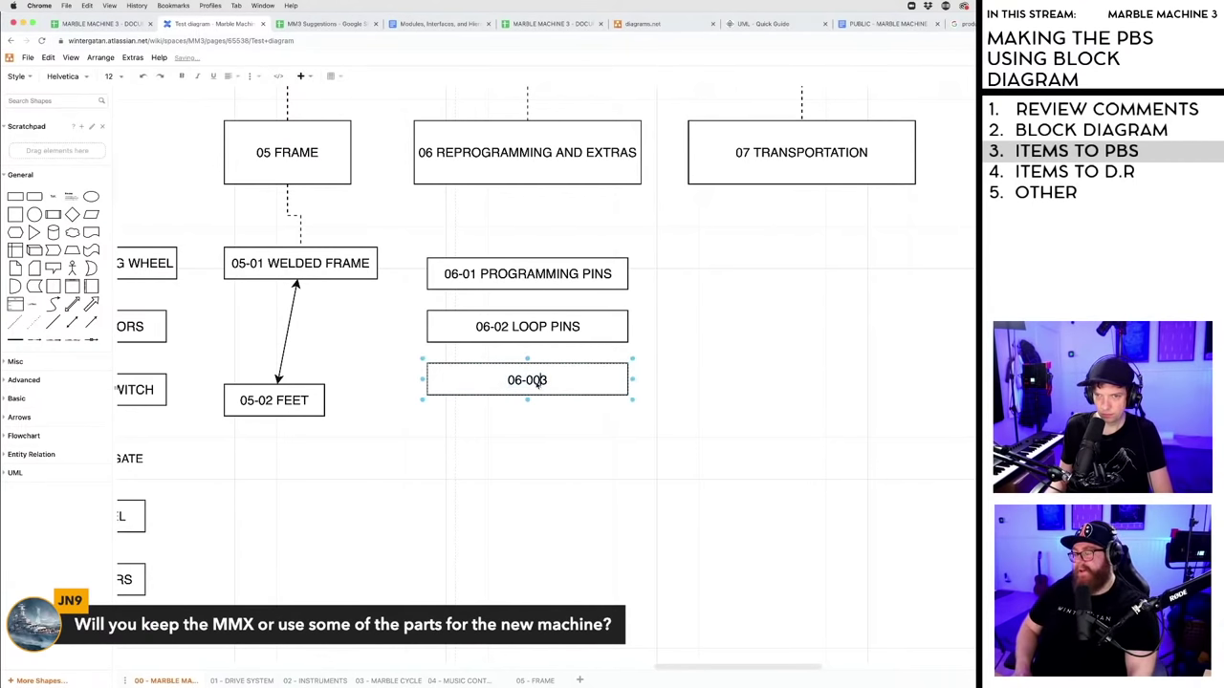
{"action": "left_click", "coordinate": [544, 412]}
{"action": "left_click_drag", "start_coordinate": [497, 274], "coordinate": [515, 274]}
{"action": "left_click_drag", "start_coordinate": [496, 326], "coordinate": [513, 326]}
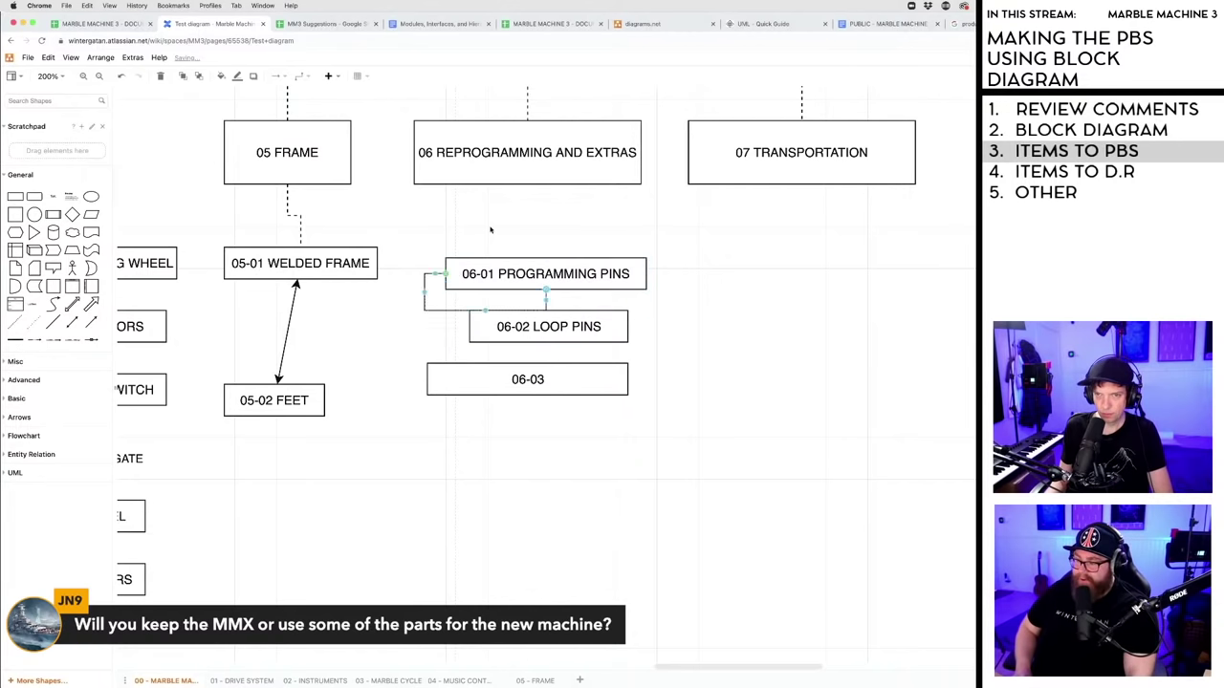
- Move and resize 06-01 and 06-03 so they match 06-02's width and position
{"action": "left_click_drag", "start_coordinate": [446, 276], "coordinate": [447, 278]}
{"action": "left_click_drag", "start_coordinate": [528, 276], "coordinate": [548, 275]}
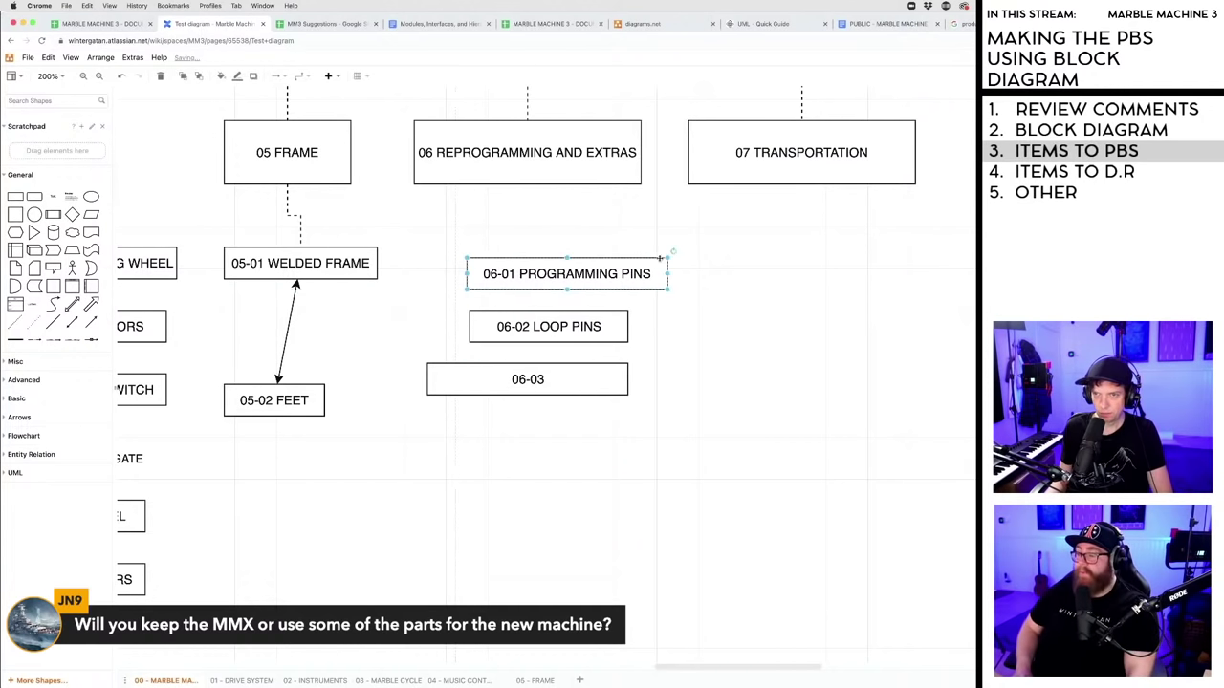
{"action": "left_click_drag", "start_coordinate": [670, 274], "coordinate": [647, 275]}
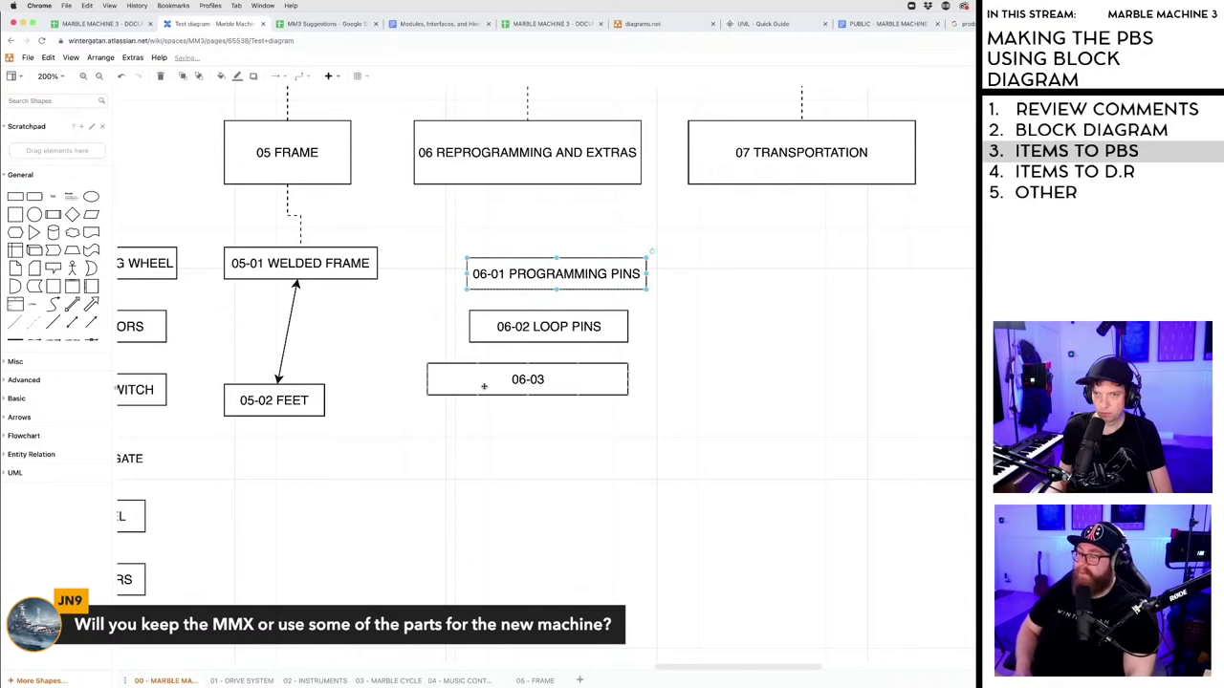
{"action": "left_click_drag", "start_coordinate": [484, 383], "coordinate": [527, 382]}
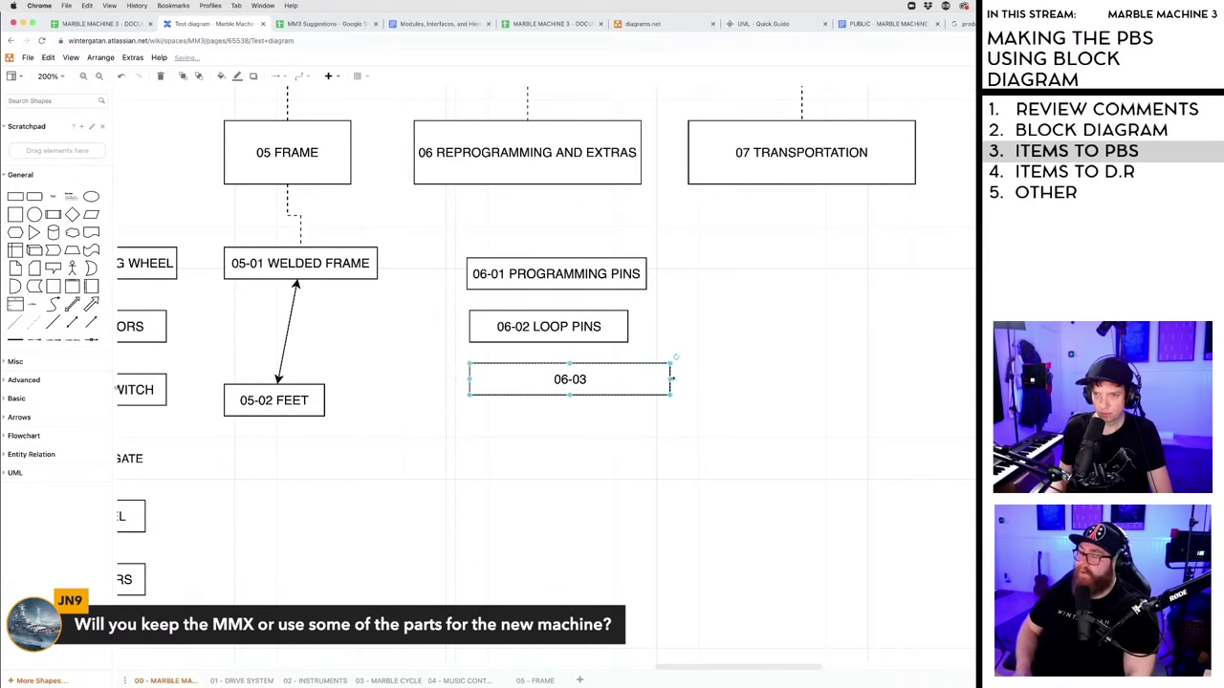
{"action": "left_click_drag", "start_coordinate": [670, 380], "coordinate": [626, 380]}
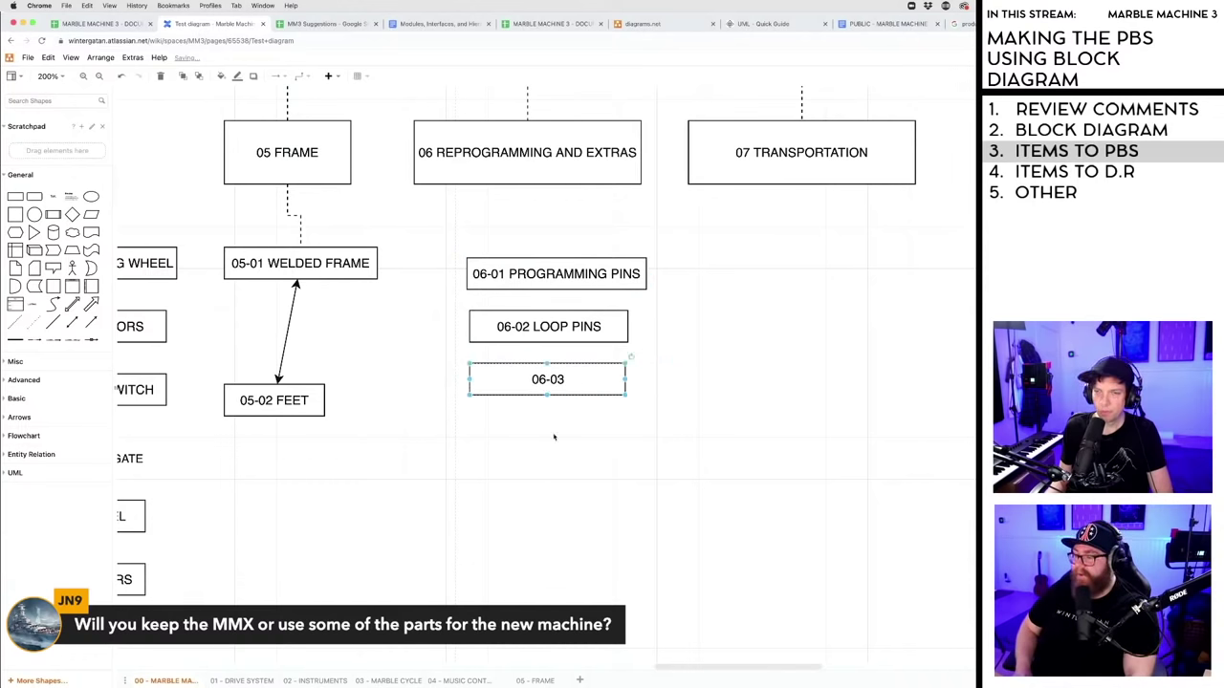
{"action": "left_click", "coordinate": [427, 449]}
- Try adding line shapes and a 06-to-06-01 connector, then remove them
{"action": "left_click", "coordinate": [54, 316]}
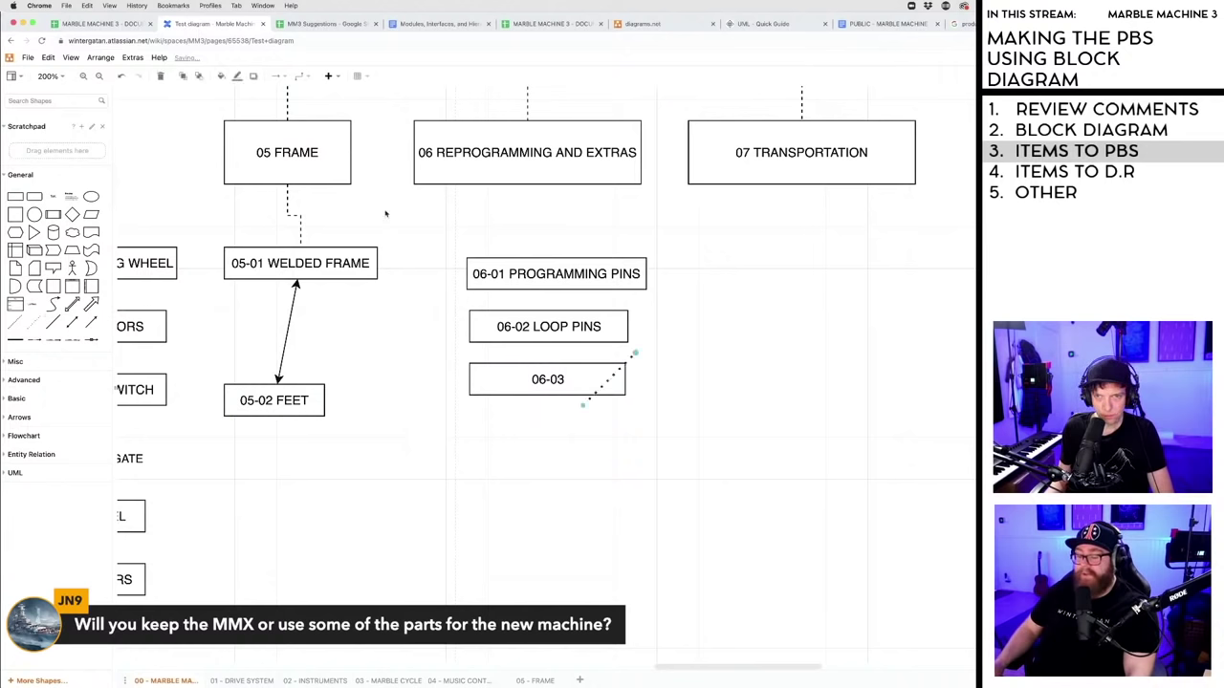
{"action": "key", "text": "Delete"}
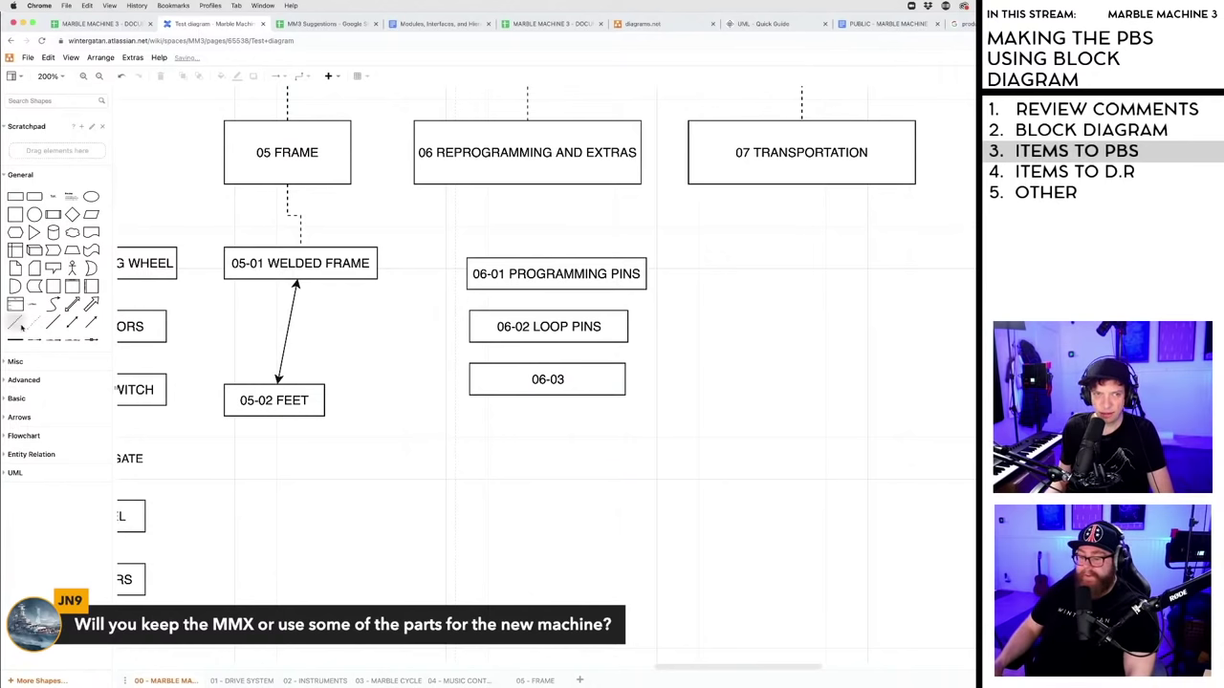
{"action": "left_click", "coordinate": [19, 325]}
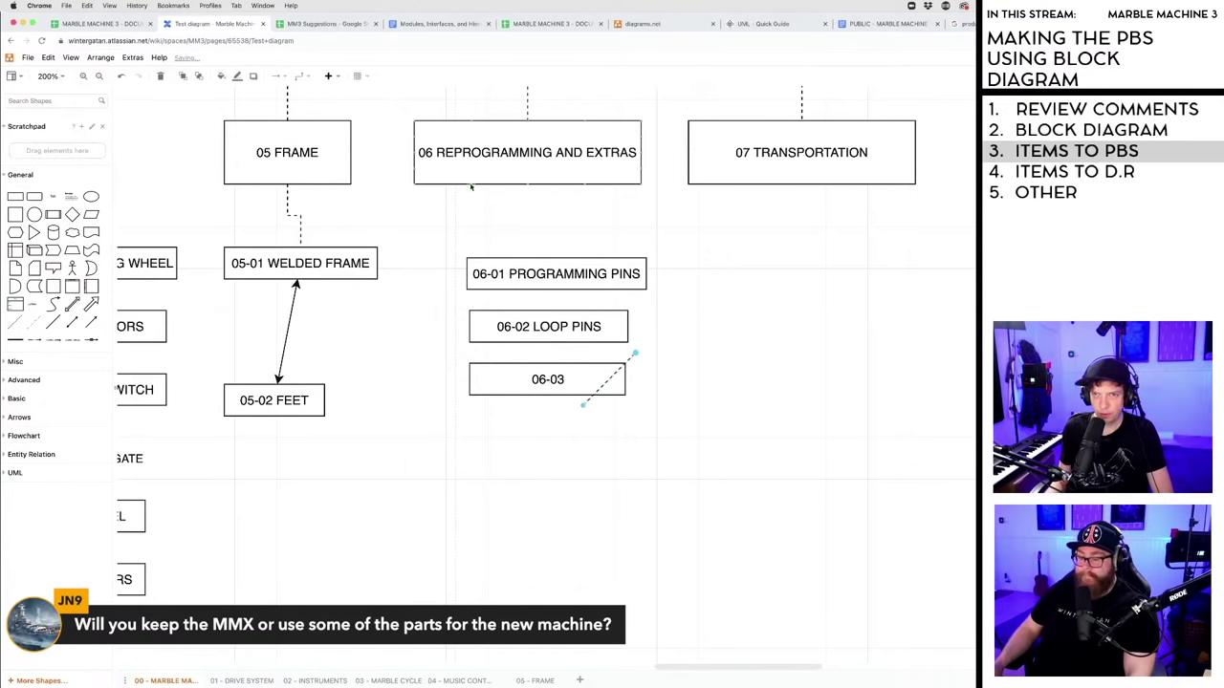
{"action": "left_click_drag", "start_coordinate": [471, 187], "coordinate": [467, 225]}
{"action": "key", "text": "Escape"}
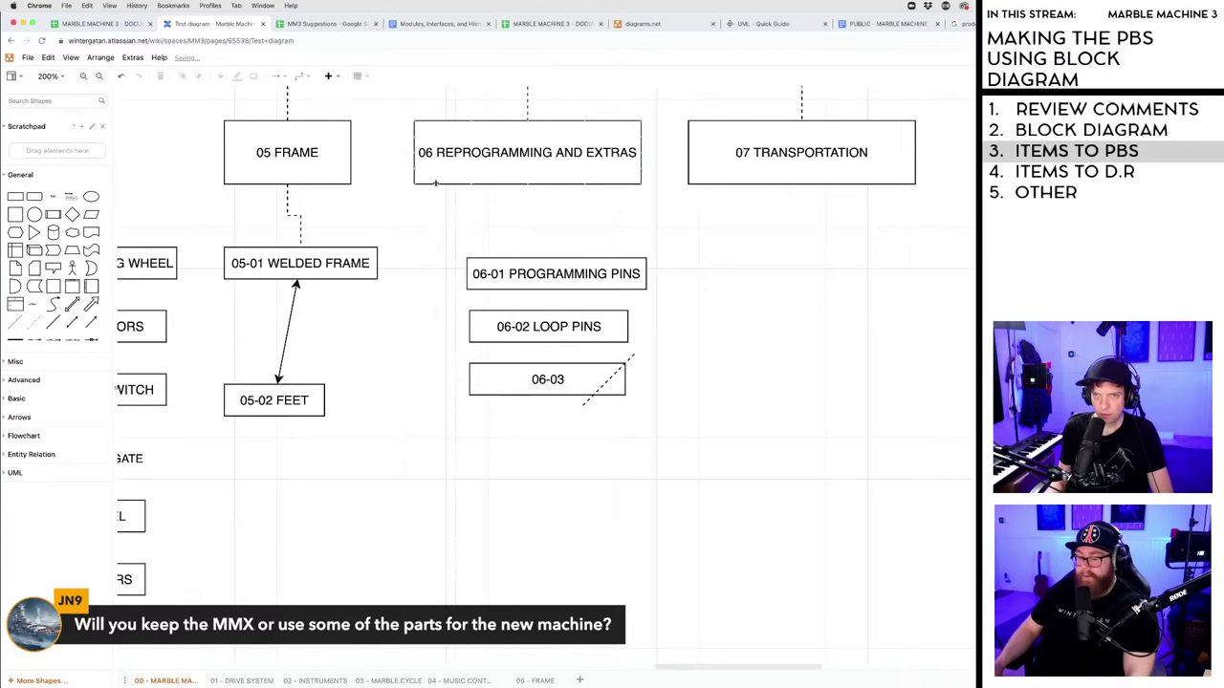
{"action": "mouse_move", "coordinate": [416, 182]}
{"action": "left_mouse_down"}
{"action": "mouse_move", "coordinate": [418, 268]}
{"action": "mouse_move", "coordinate": [469, 273]}
{"action": "left_mouse_up"}
{"action": "key", "text": "ctrl+z"}
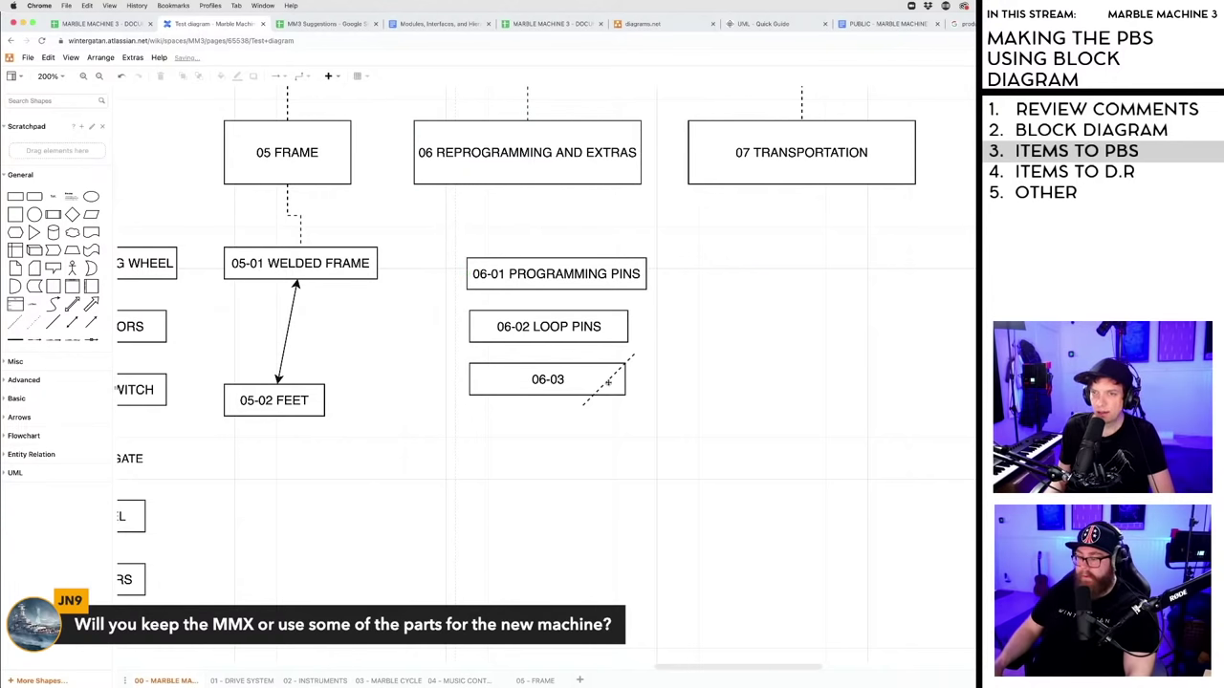
- Nudge 06-01, 06-02 LOOP PINS and 06-03 into one aligned column
{"action": "left_click_drag", "start_coordinate": [551, 275], "coordinate": [551, 276]}
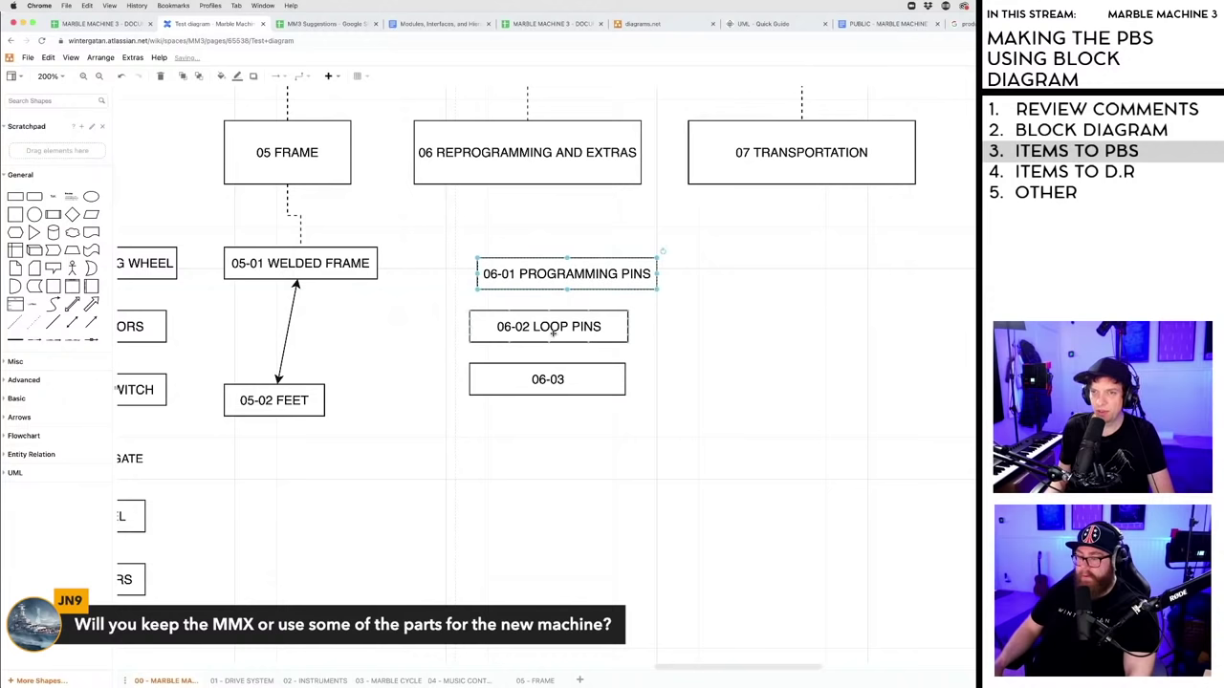
{"action": "left_click_drag", "start_coordinate": [551, 328], "coordinate": [560, 328]}
{"action": "left_click_drag", "start_coordinate": [548, 380], "coordinate": [557, 379]}
{"action": "left_click", "coordinate": [546, 242]}
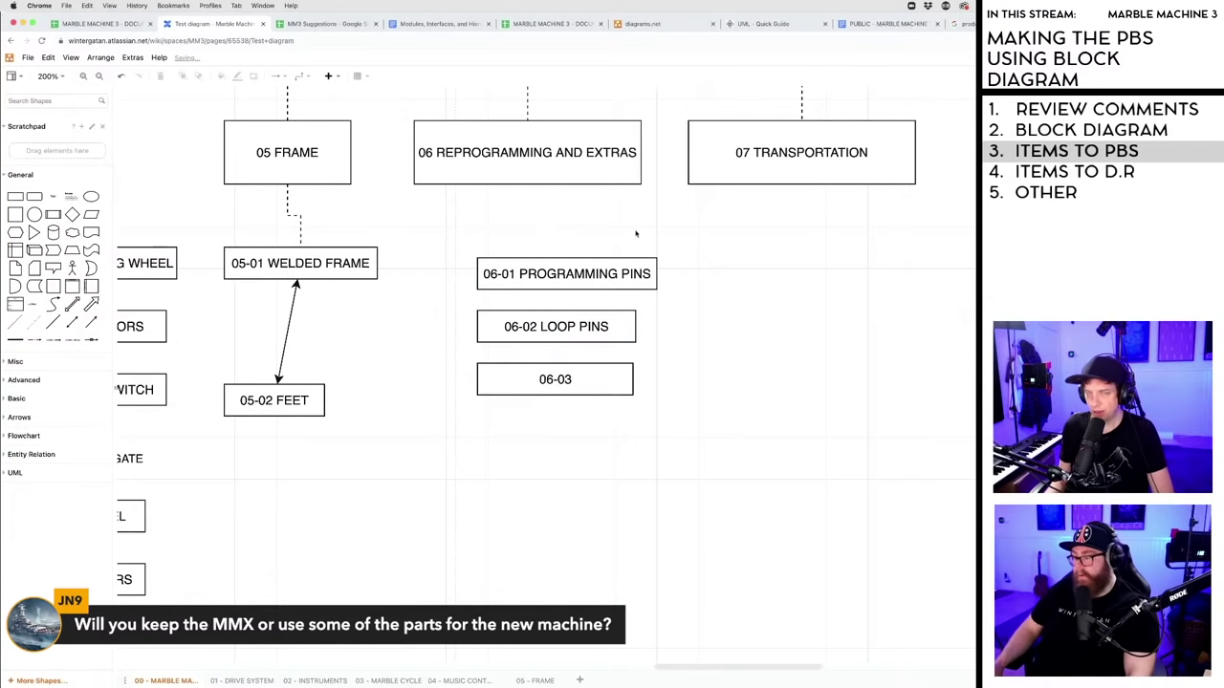
- Shift the 06 box left and try connectors to 06-01 and 06-02, deleting misrouted ones
{"action": "left_click_drag", "start_coordinate": [535, 157], "coordinate": [525, 155]}
{"action": "left_click", "coordinate": [457, 193]}
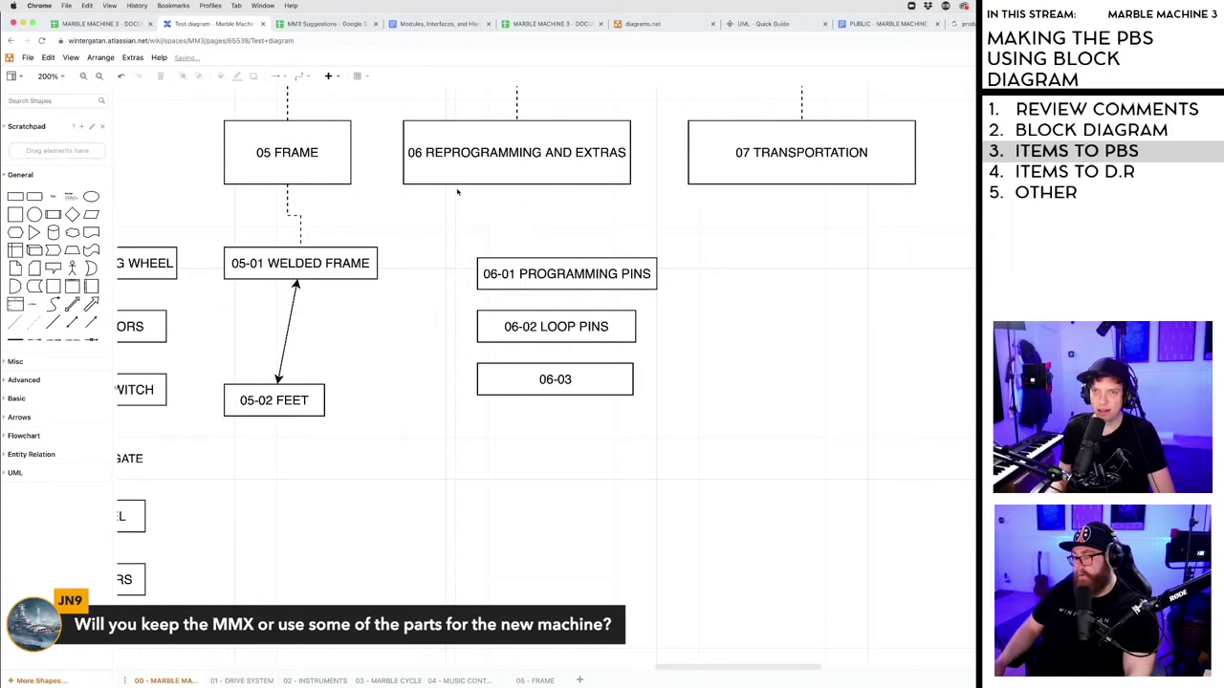
{"action": "mouse_move", "coordinate": [461, 187]}
{"action": "left_mouse_down"}
{"action": "mouse_move", "coordinate": [465, 283]}
{"action": "mouse_move", "coordinate": [479, 275]}
{"action": "left_mouse_up"}
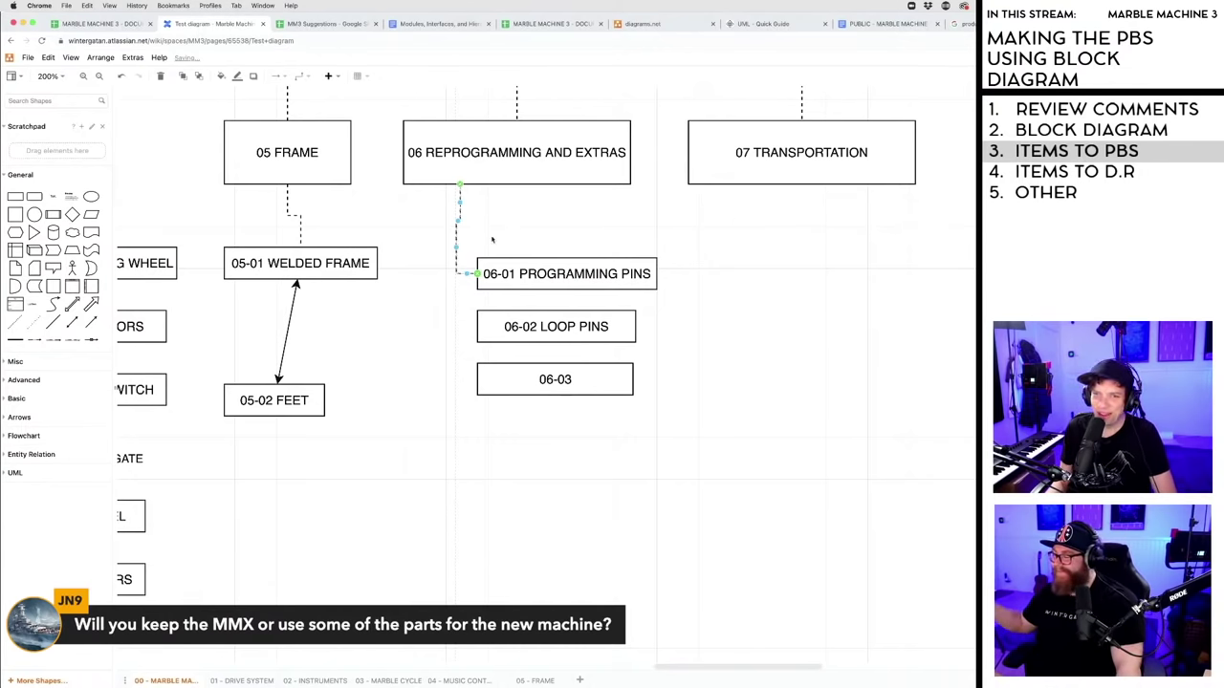
{"action": "left_click", "coordinate": [467, 257]}
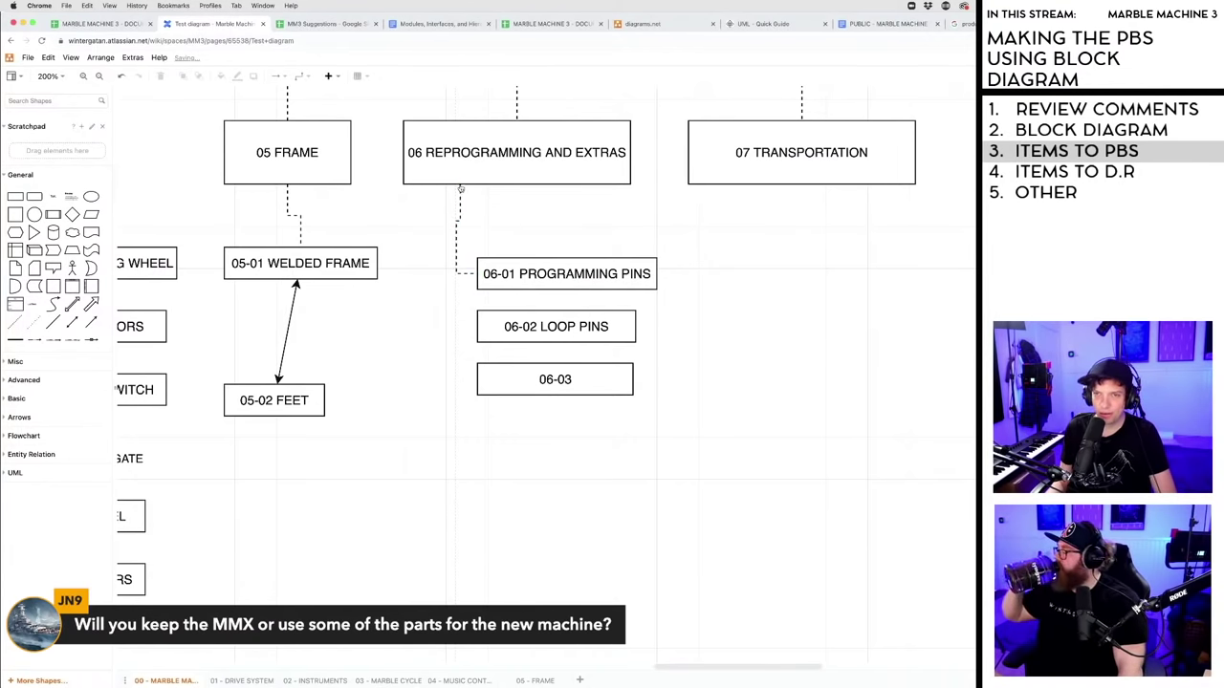
{"action": "left_click_drag", "start_coordinate": [460, 189], "coordinate": [478, 328]}
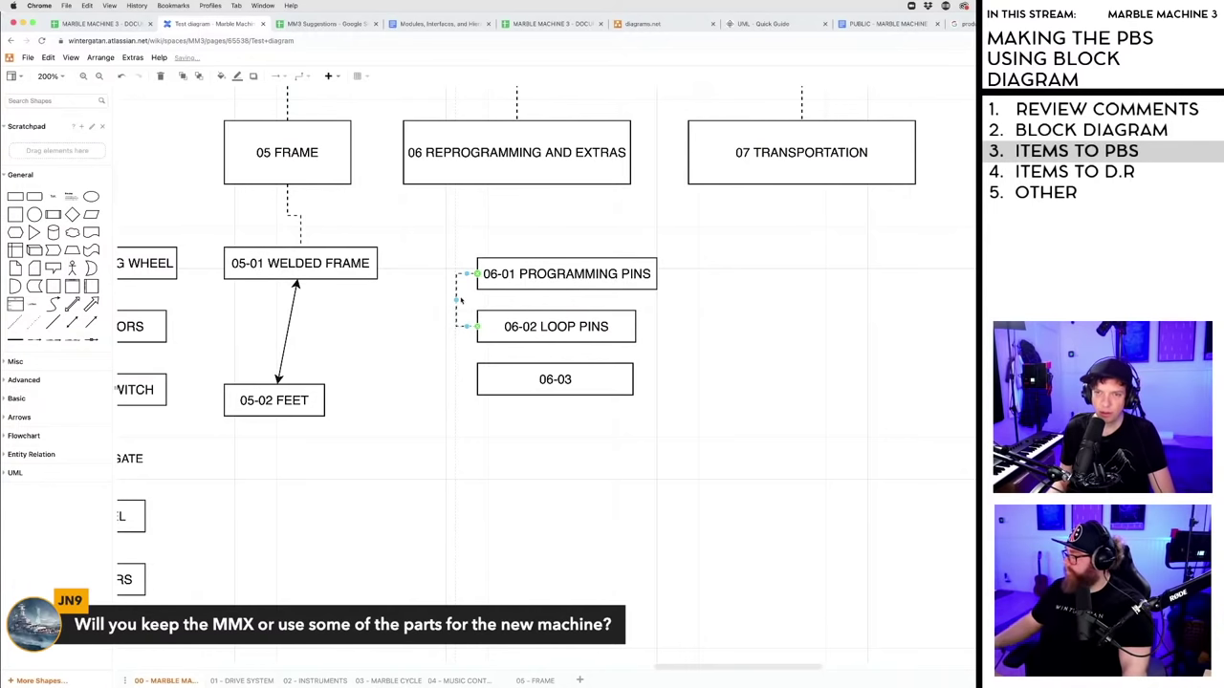
{"action": "key", "text": "Delete"}
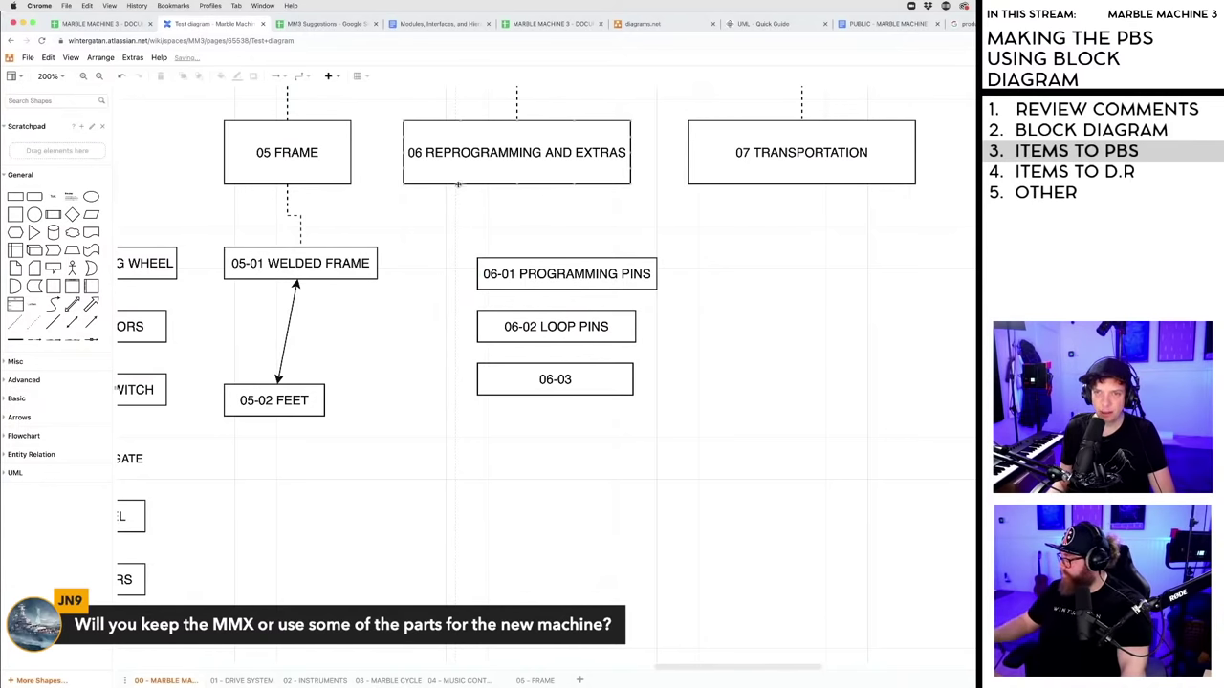
{"action": "left_click_drag", "start_coordinate": [468, 278], "coordinate": [477, 277]}
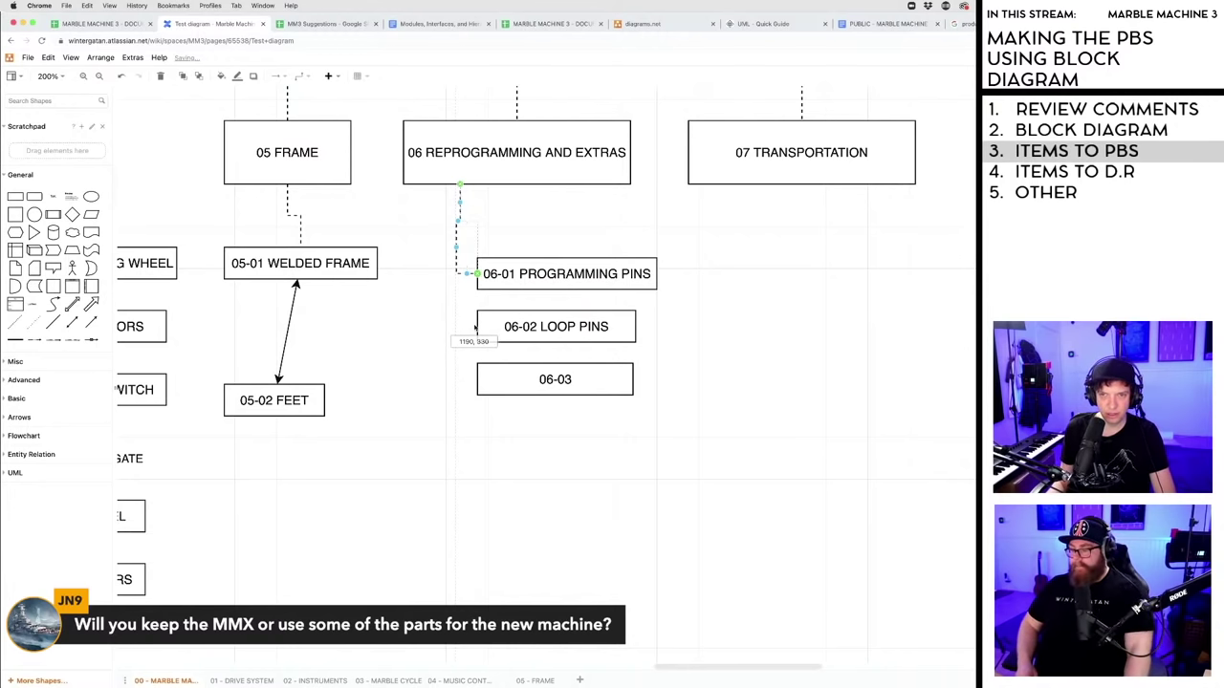
{"action": "key", "text": "Delete"}
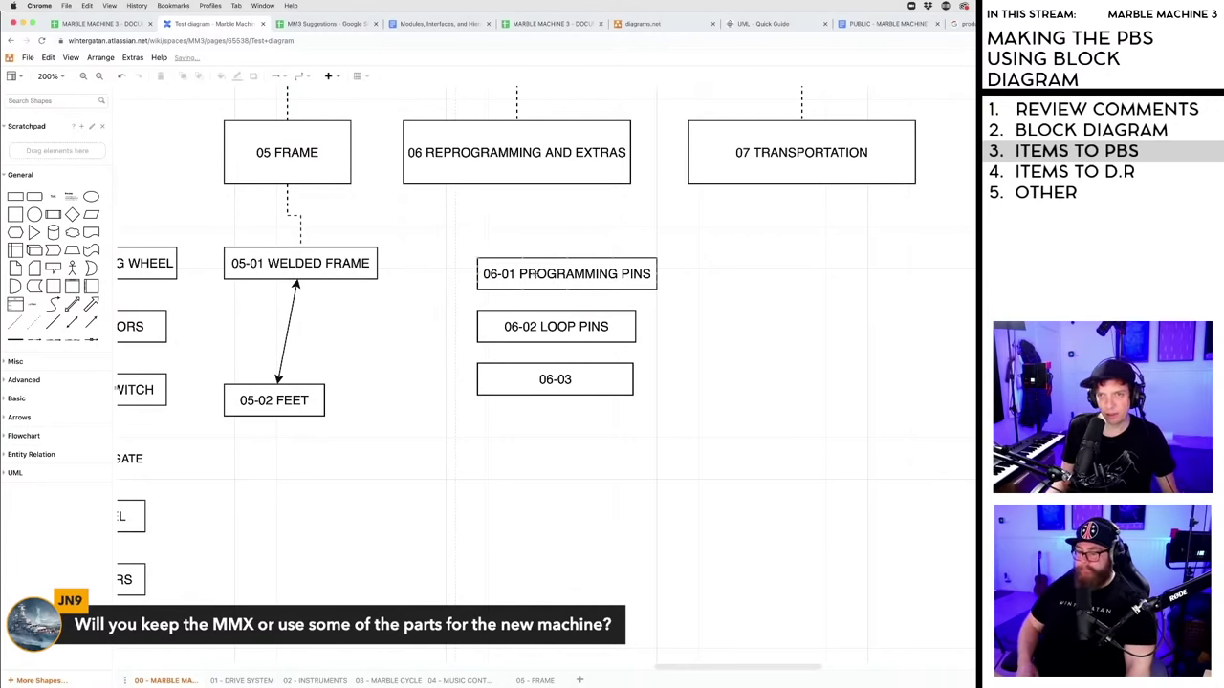
- Line up 06-01, 06-02 and 06-03 and remove the stray connector between them
{"action": "left_click_drag", "start_coordinate": [525, 274], "coordinate": [541, 317]}
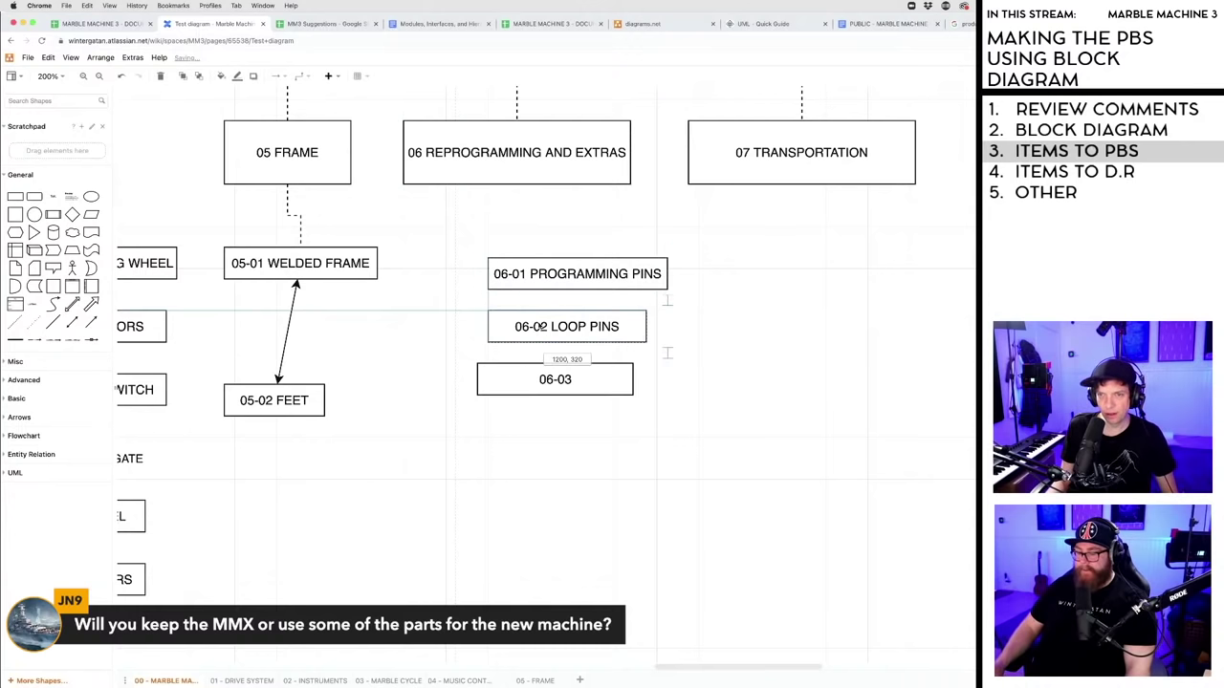
{"action": "left_click_drag", "start_coordinate": [533, 382], "coordinate": [544, 381]}
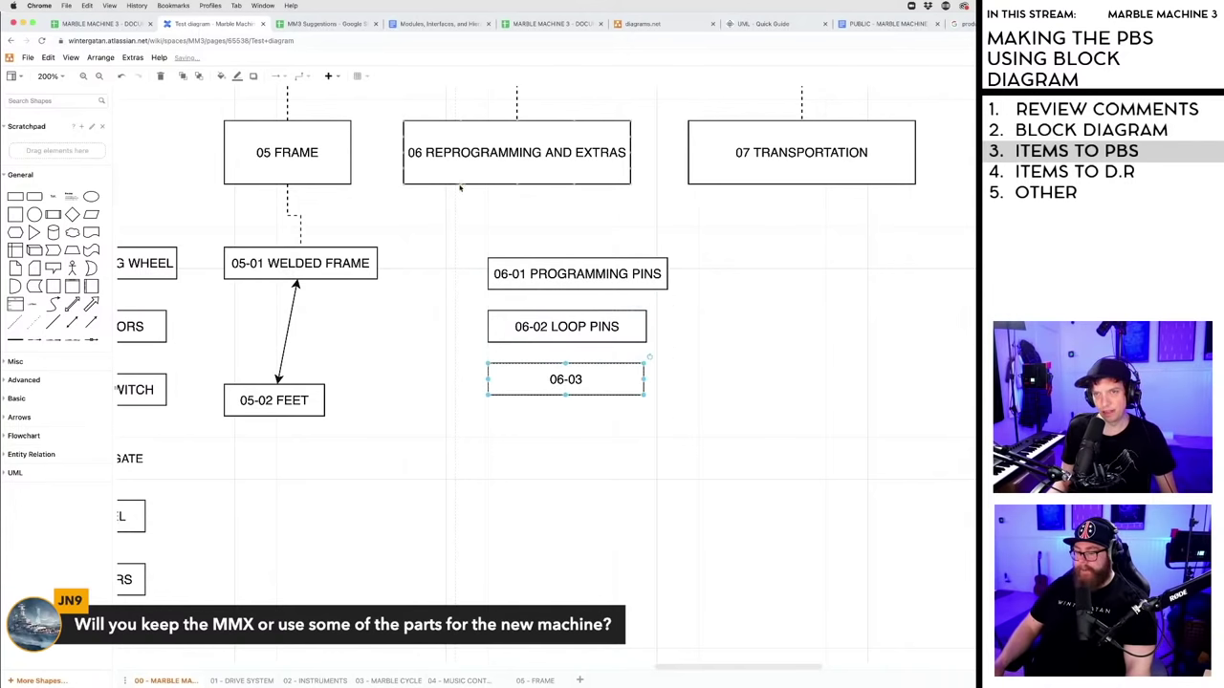
{"action": "left_click", "coordinate": [487, 281]}
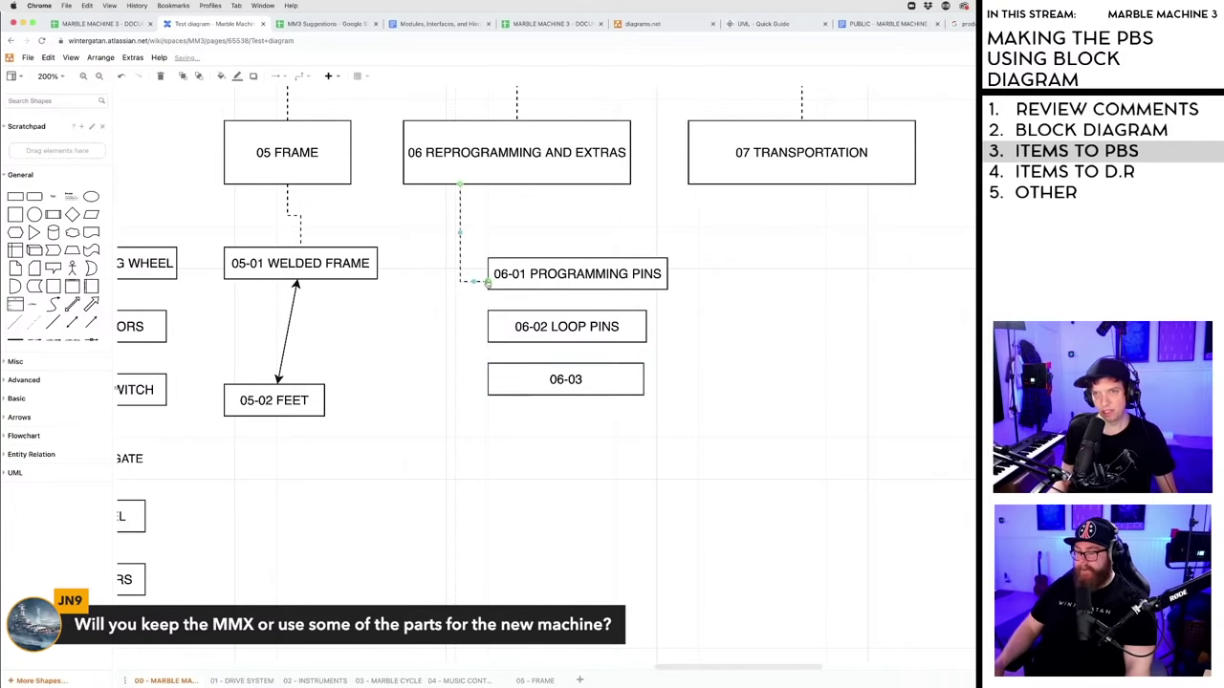
{"action": "left_click_drag", "start_coordinate": [461, 189], "coordinate": [483, 326]}
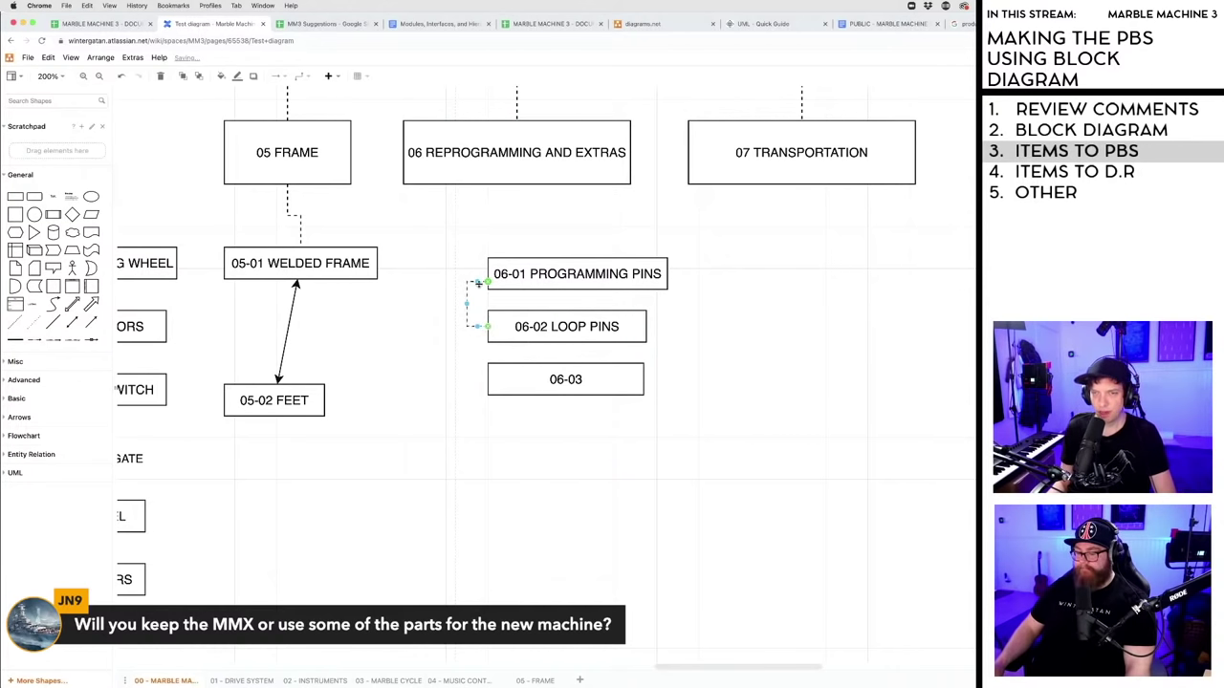
{"action": "key", "text": "Delete"}
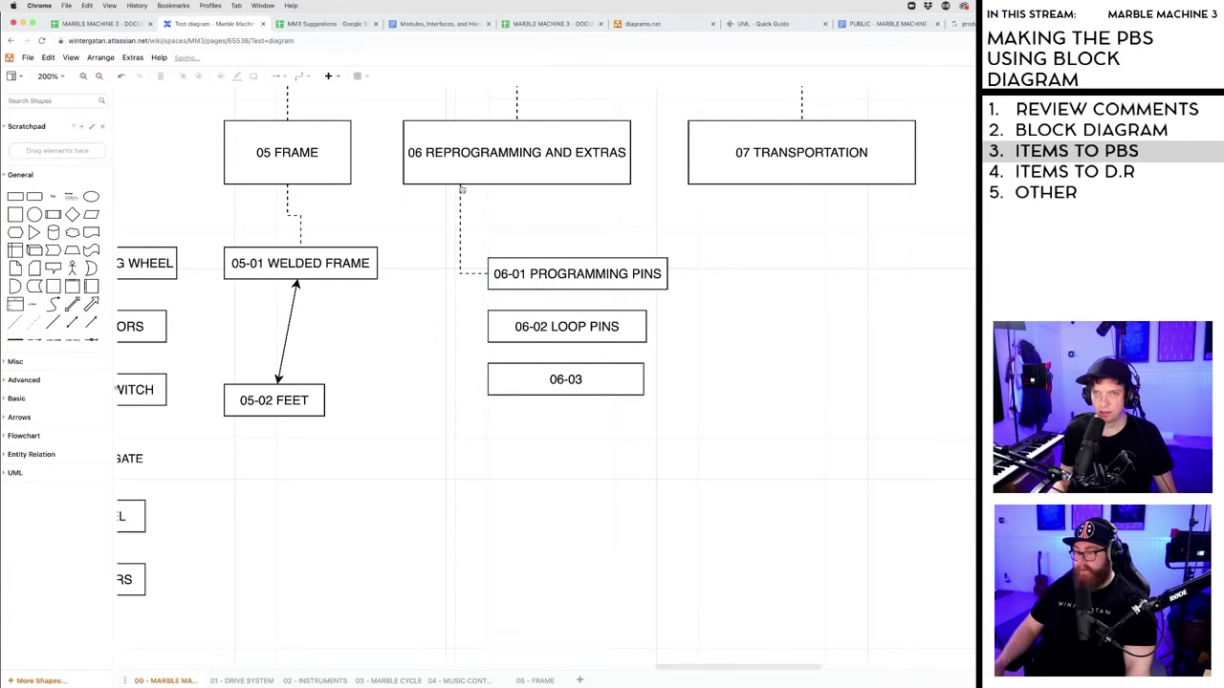
- Draw a dashed branching connector from the 06 box to 06-02 and 06-03
{"action": "left_click_drag", "start_coordinate": [461, 187], "coordinate": [488, 327]}
{"action": "left_click_drag", "start_coordinate": [469, 388], "coordinate": [488, 380]}
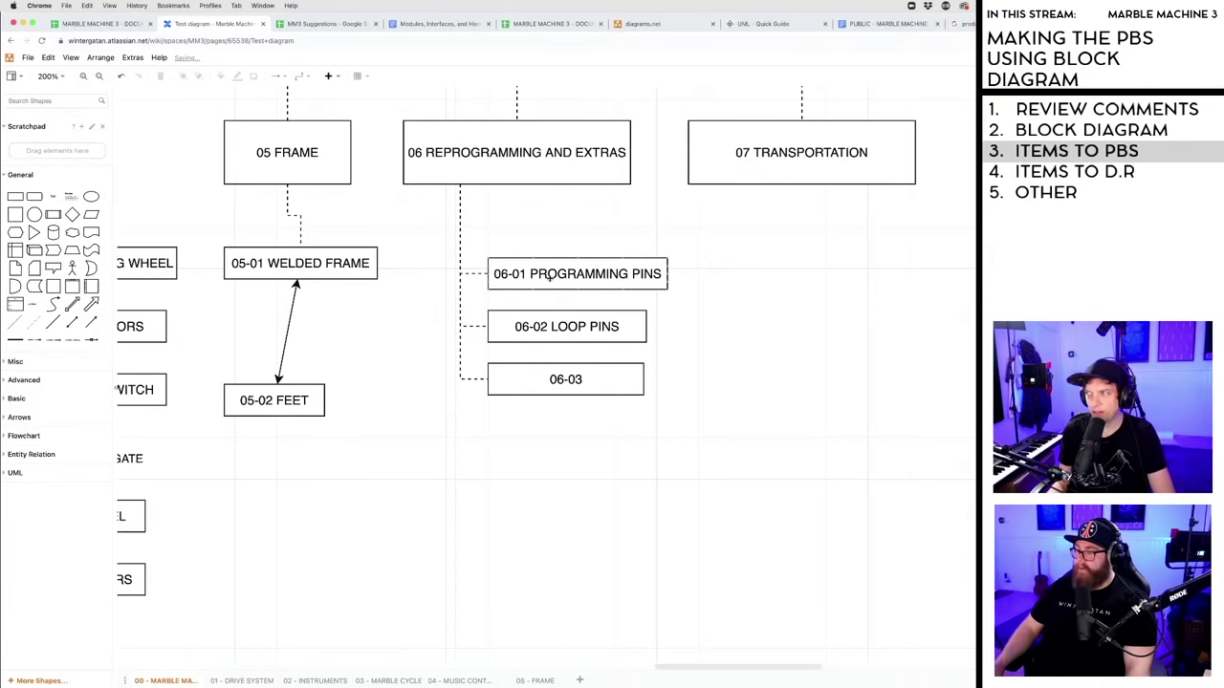
{"action": "left_click", "coordinate": [551, 275]}
{"action": "left_click", "coordinate": [541, 325]}
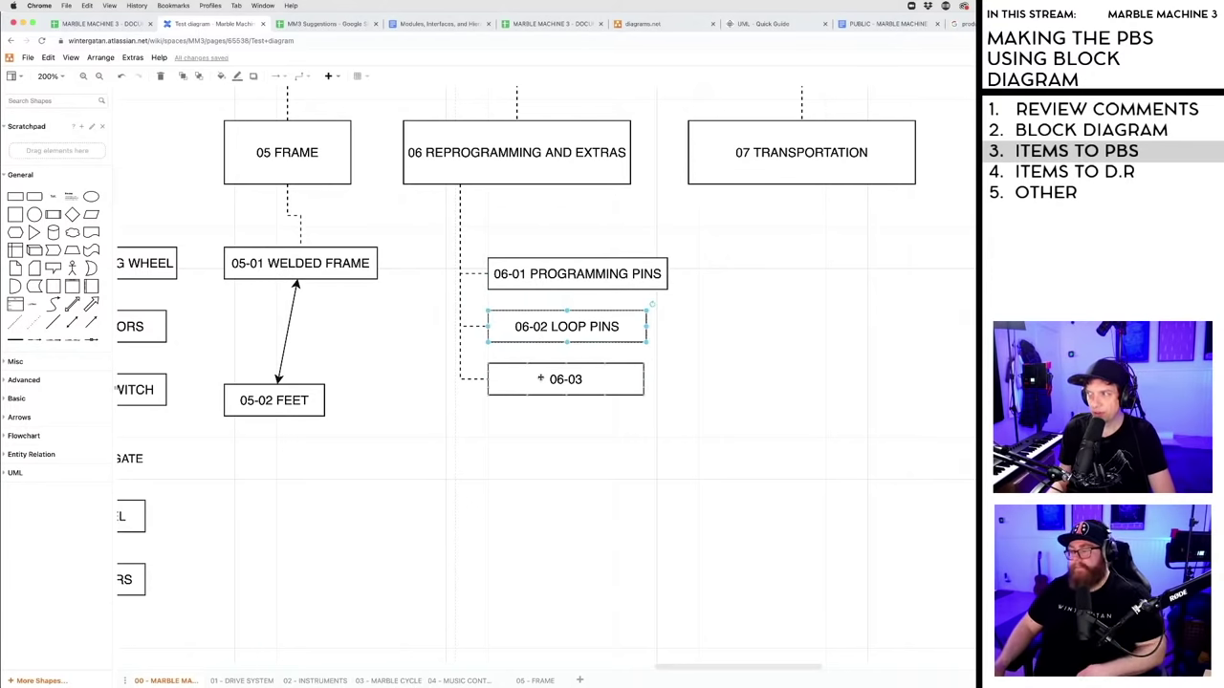
{"action": "left_click", "coordinate": [502, 378]}
- Extend the 06-03 label to read 06-03 MARBLES
{"action": "double_click", "coordinate": [566, 380]}
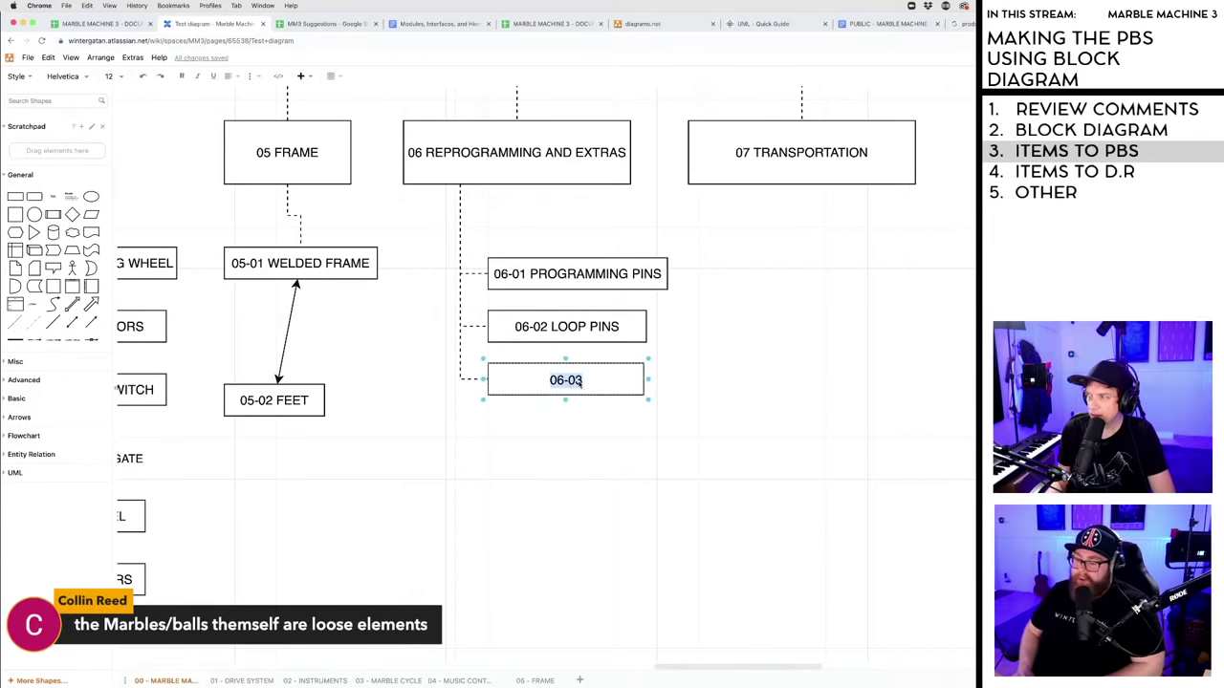
{"action": "left_click", "coordinate": [582, 381]}
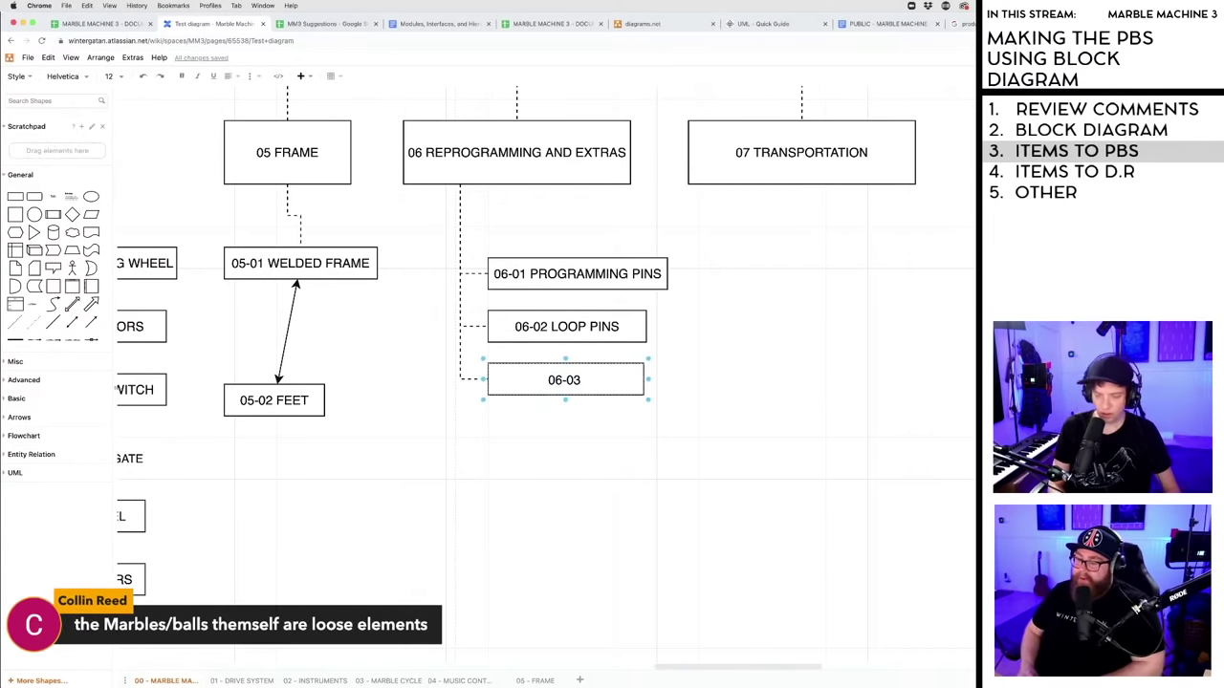
{"action": "type", "text": "MARBLES"}
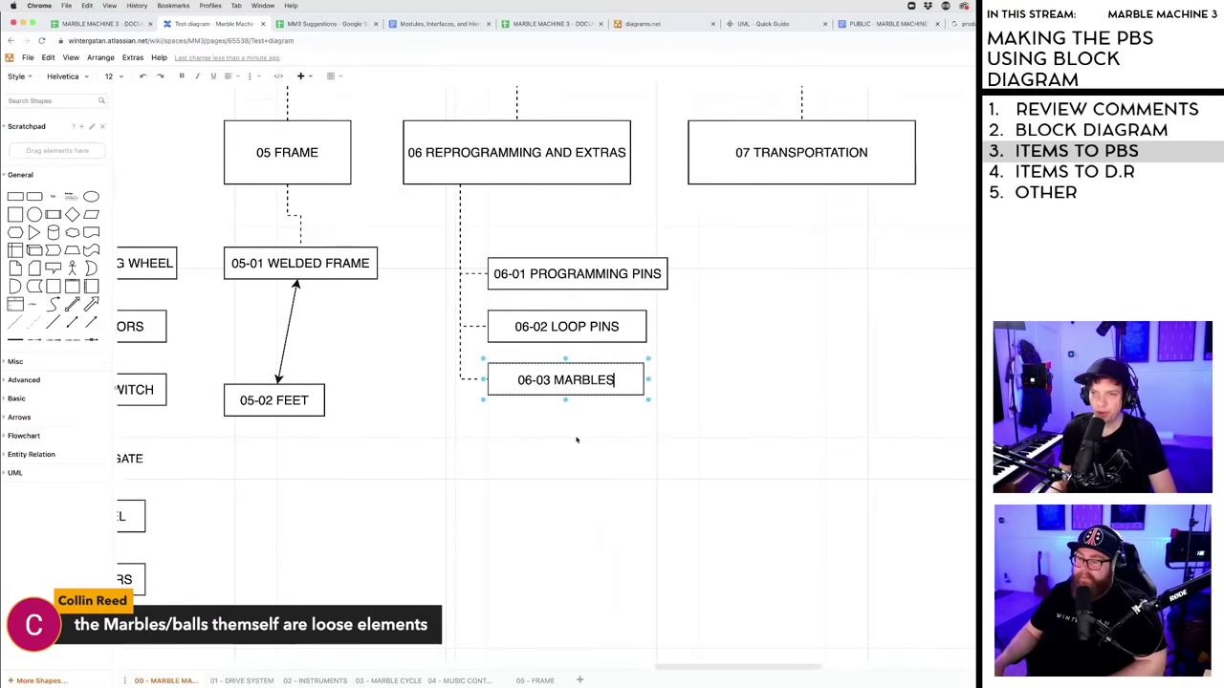
{"action": "left_click", "coordinate": [498, 408]}
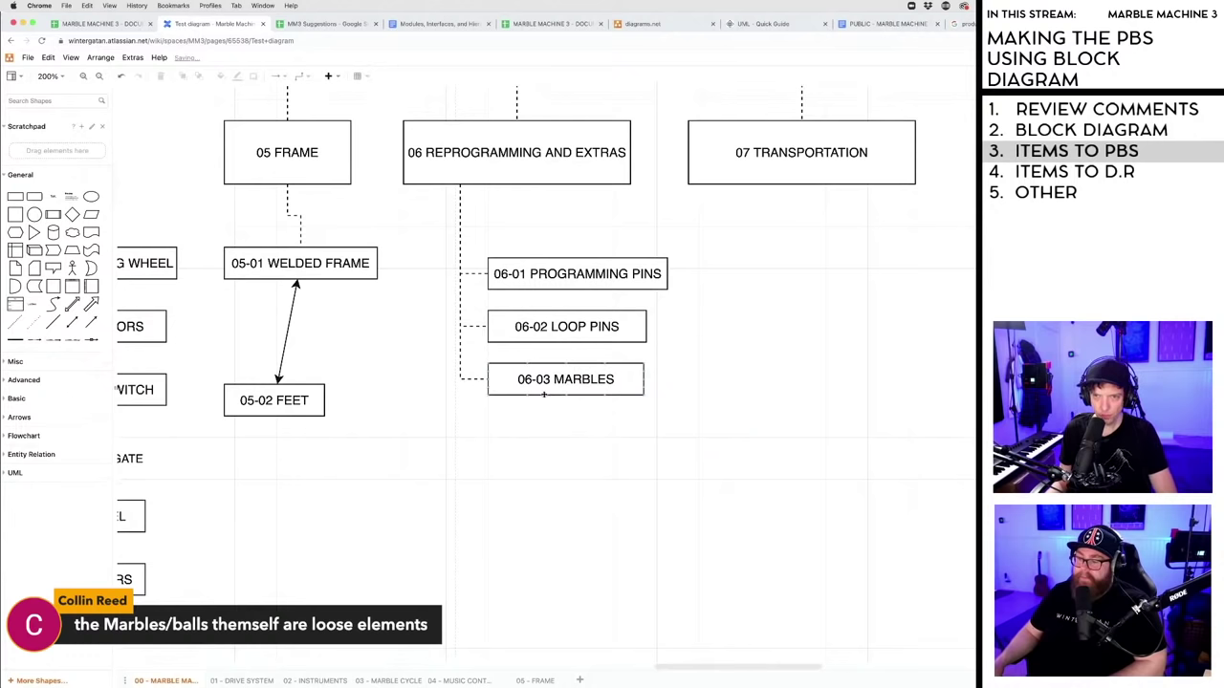
- Copy 06-03 MARBLES below, relabel it 06-04 SPARE BASS STRINGS, and widen it
{"action": "left_click", "coordinate": [550, 379]}
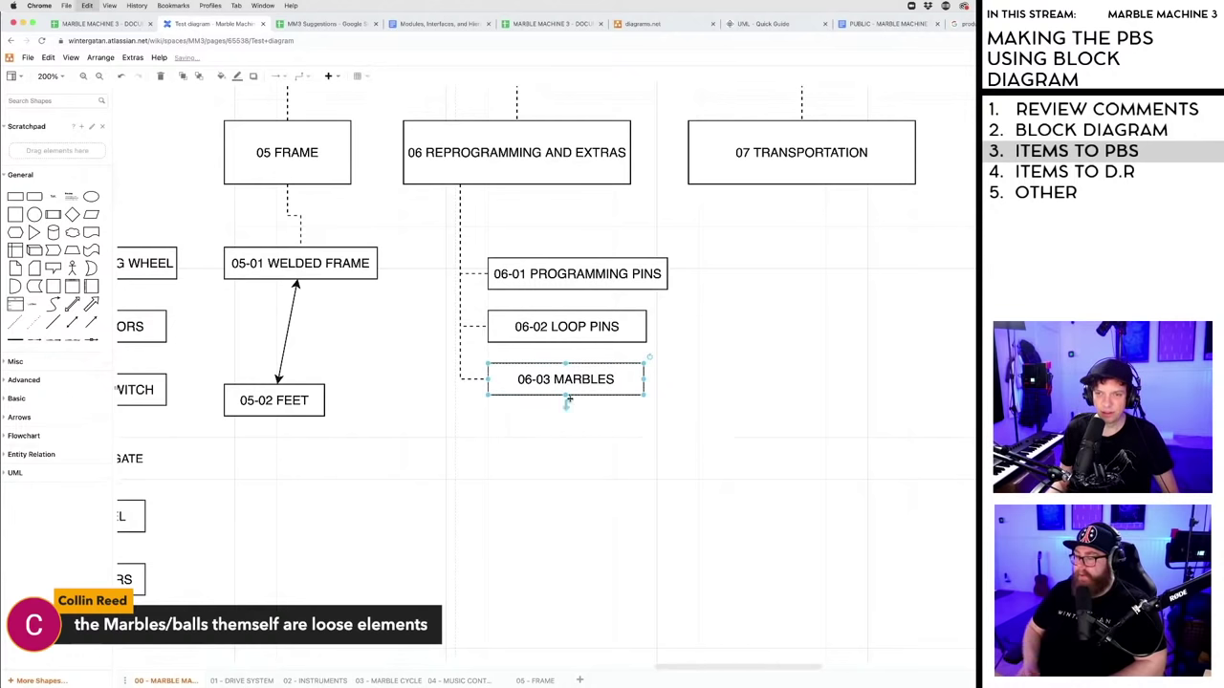
{"action": "left_click_drag", "start_coordinate": [550, 379], "coordinate": [545, 478]}
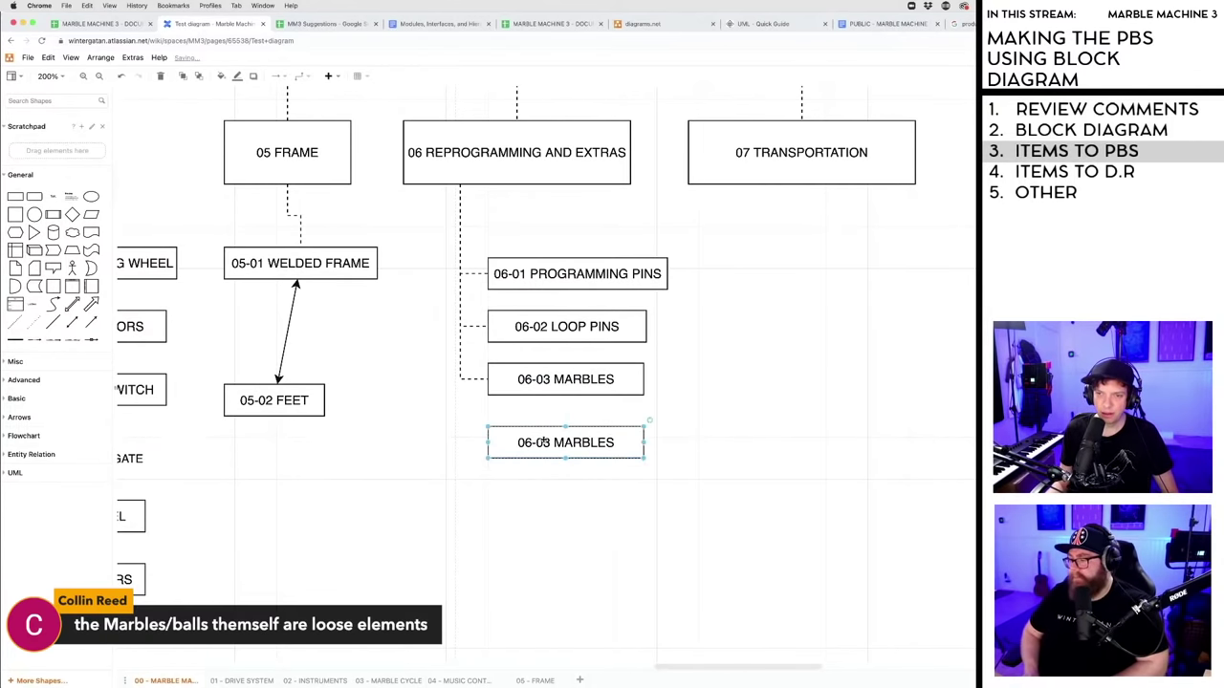
{"action": "double_click", "coordinate": [548, 443]}
{"action": "left_click", "coordinate": [549, 442]}
{"action": "key", "text": "BackSpace"}
{"action": "type", "text": "4"}
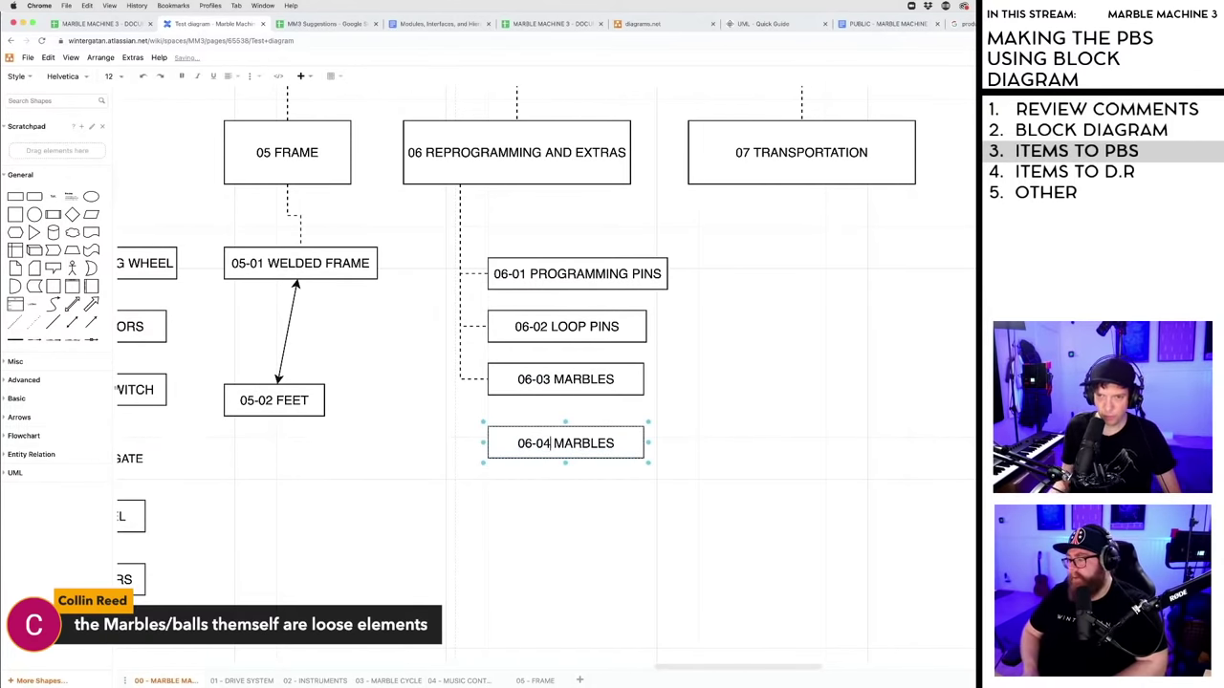
{"action": "left_click_drag", "start_coordinate": [555, 443], "coordinate": [622, 445]}
{"action": "type", "text": "SPARE"}
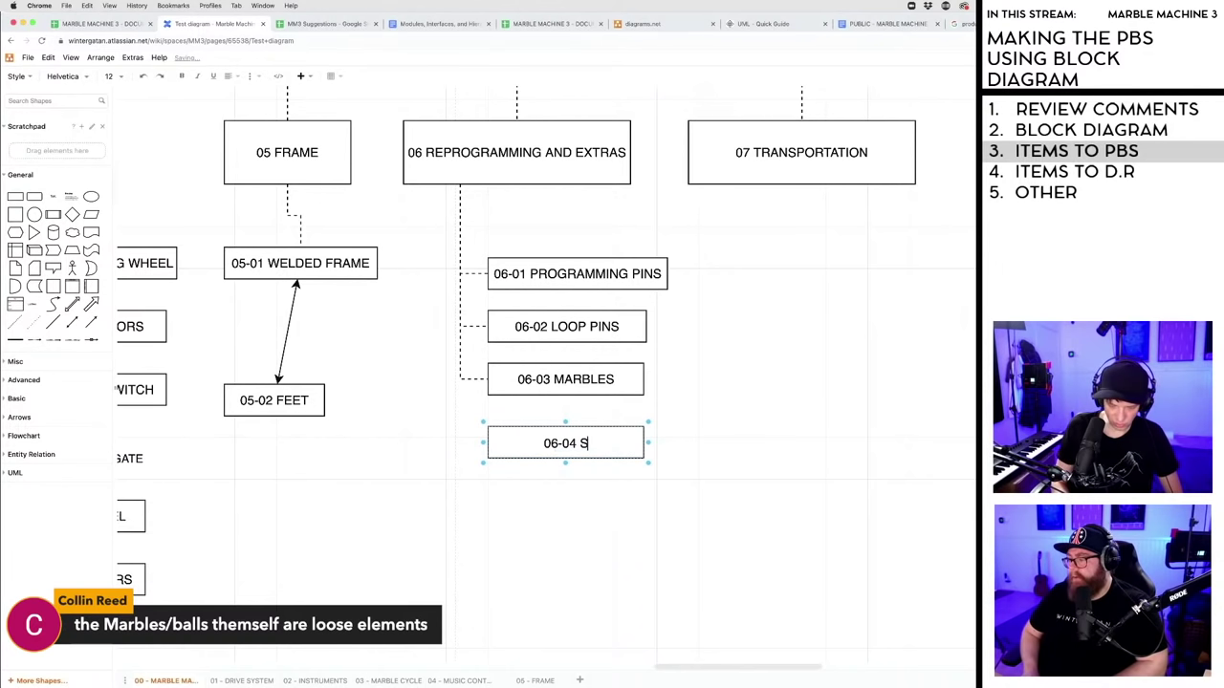
{"action": "type", "text": " BASS STRINGS"}
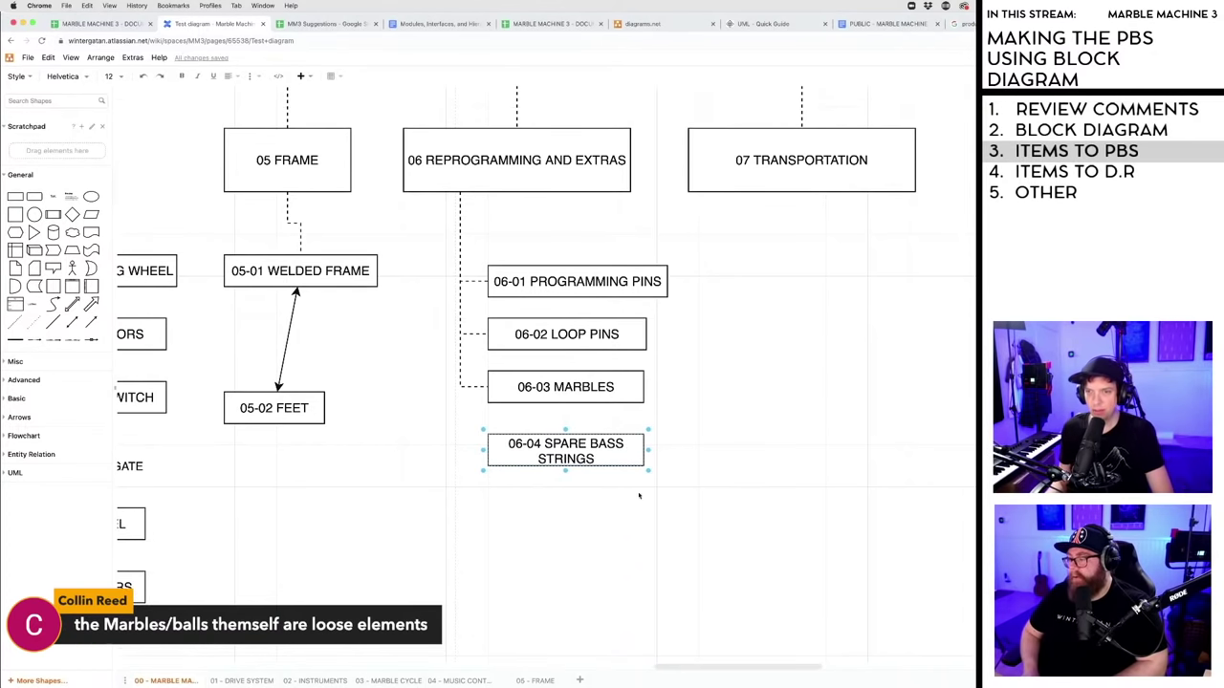
{"action": "key", "text": "Escape"}
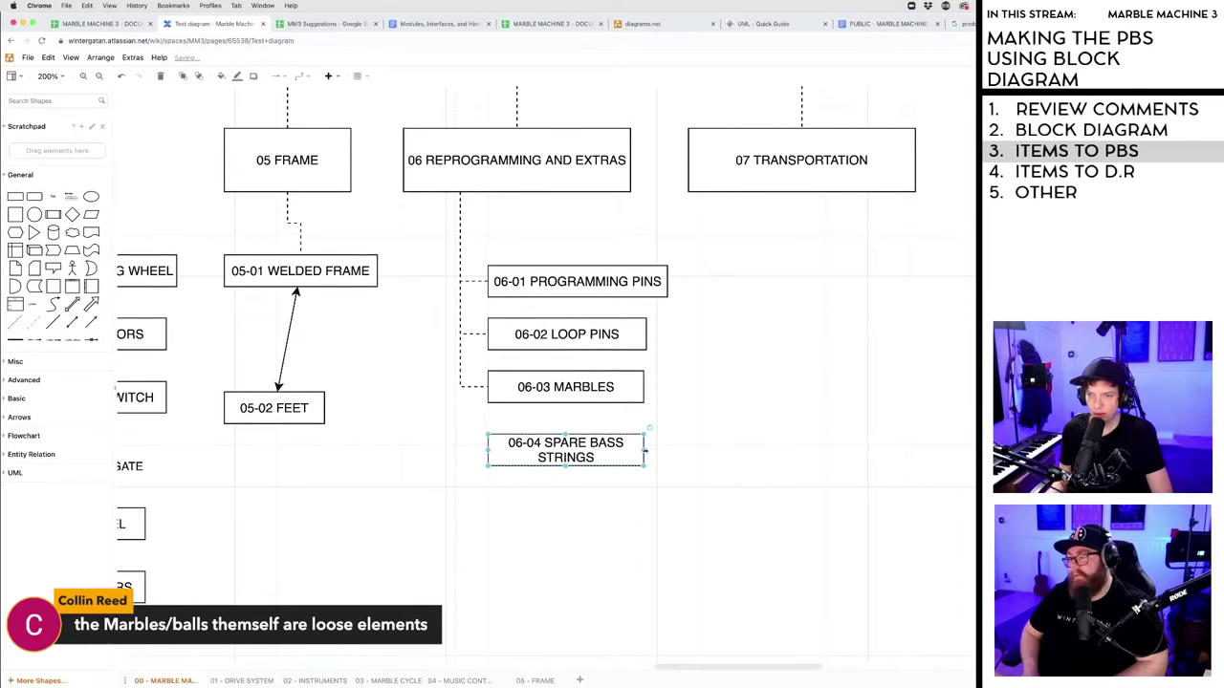
{"action": "left_click_drag", "start_coordinate": [649, 451], "coordinate": [677, 448]}
{"action": "left_click", "coordinate": [627, 517]}
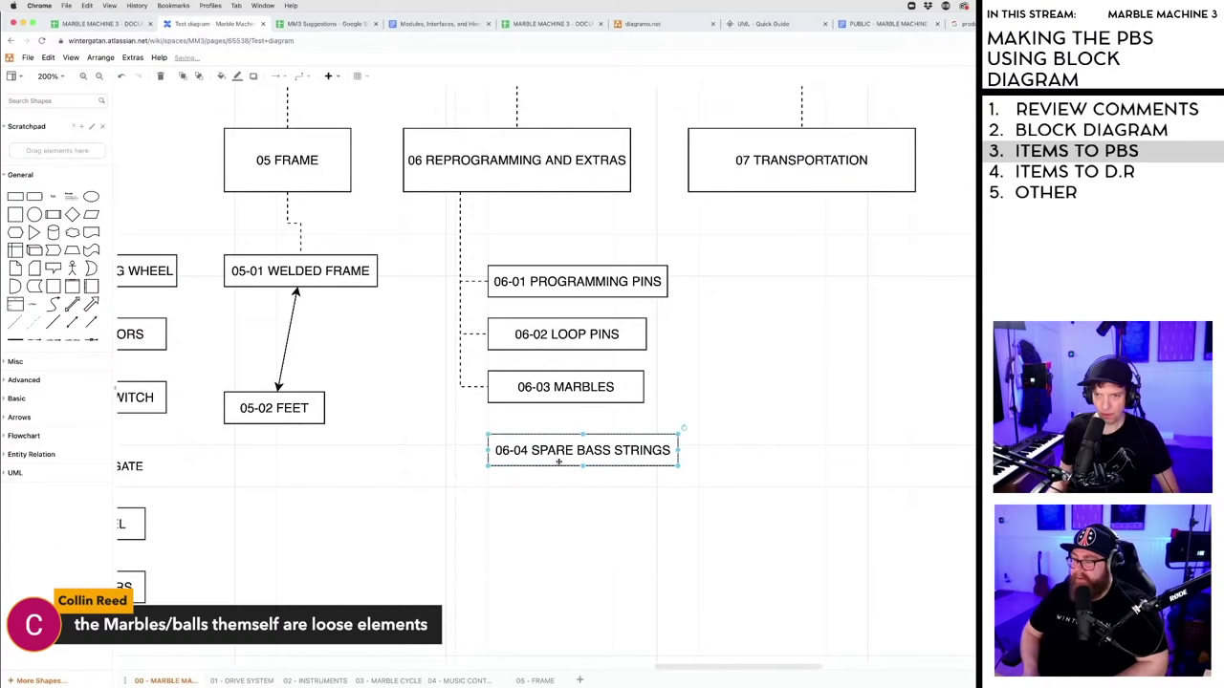
- Copy 06-04 below as 06-05 SPARE DRUMSTICKS, then duplicate that box further down
{"action": "left_click_drag", "start_coordinate": [553, 454], "coordinate": [553, 512]}
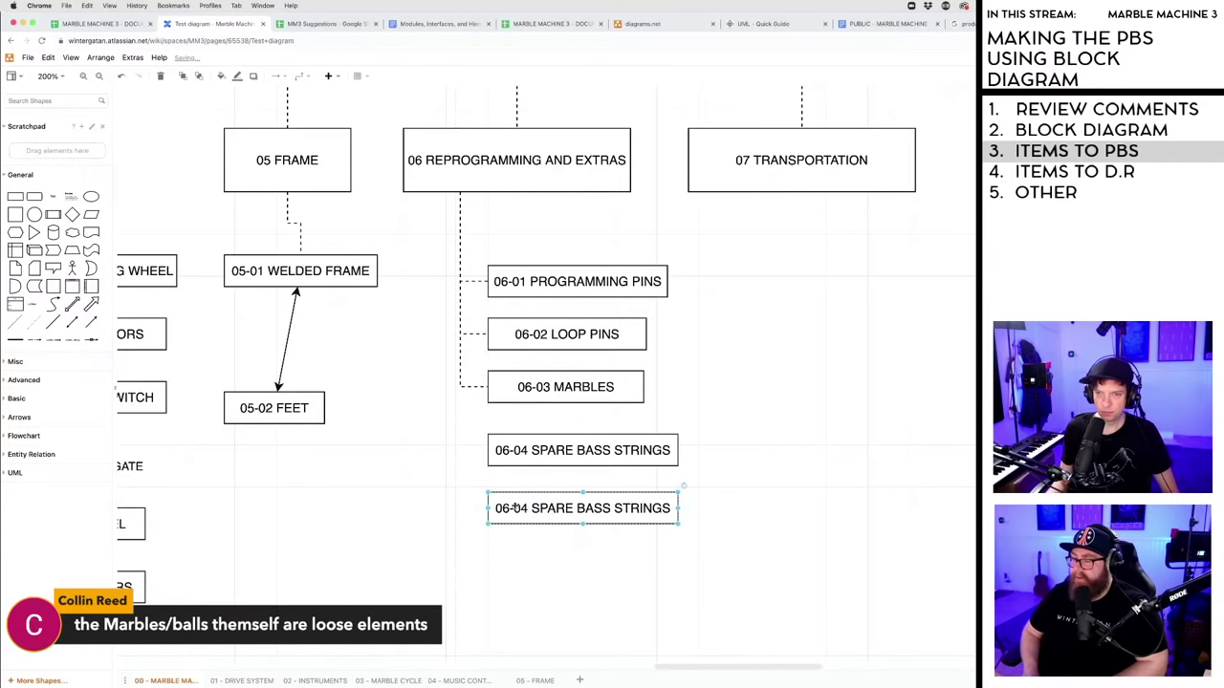
{"action": "double_click", "coordinate": [524, 509]}
{"action": "left_click", "coordinate": [526, 509]}
{"action": "key", "text": "BackSpace"}
{"action": "type", "text": "5"}
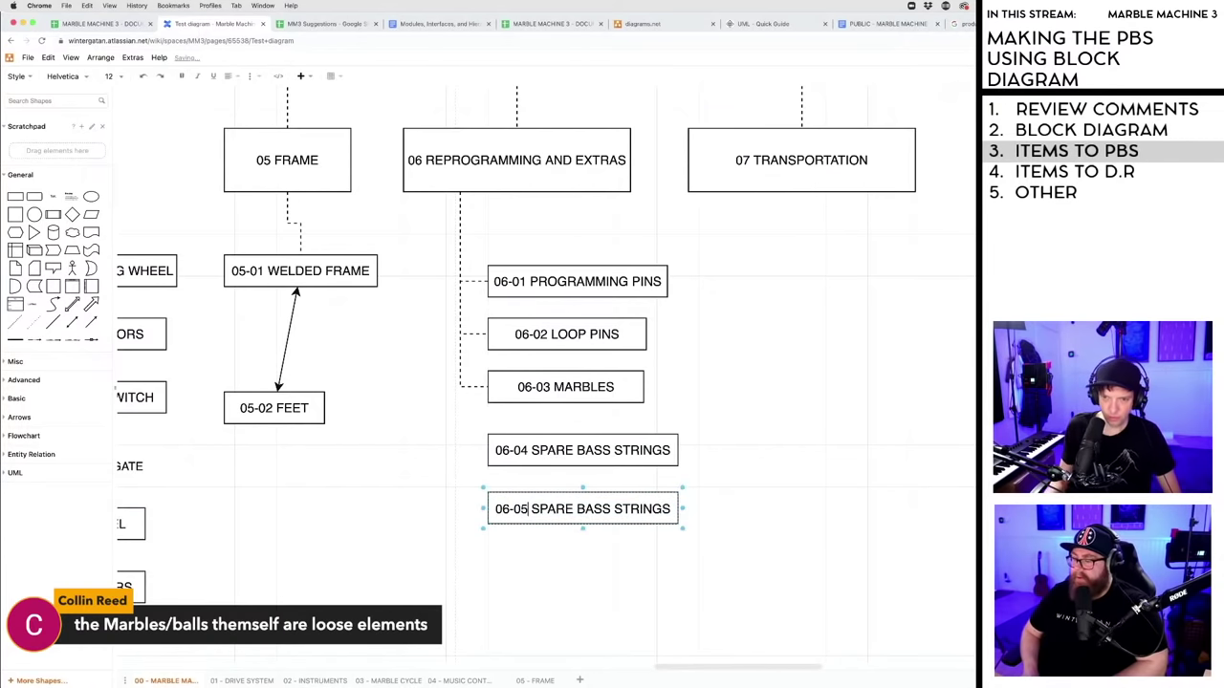
{"action": "left_click_drag", "start_coordinate": [577, 509], "coordinate": [674, 509]}
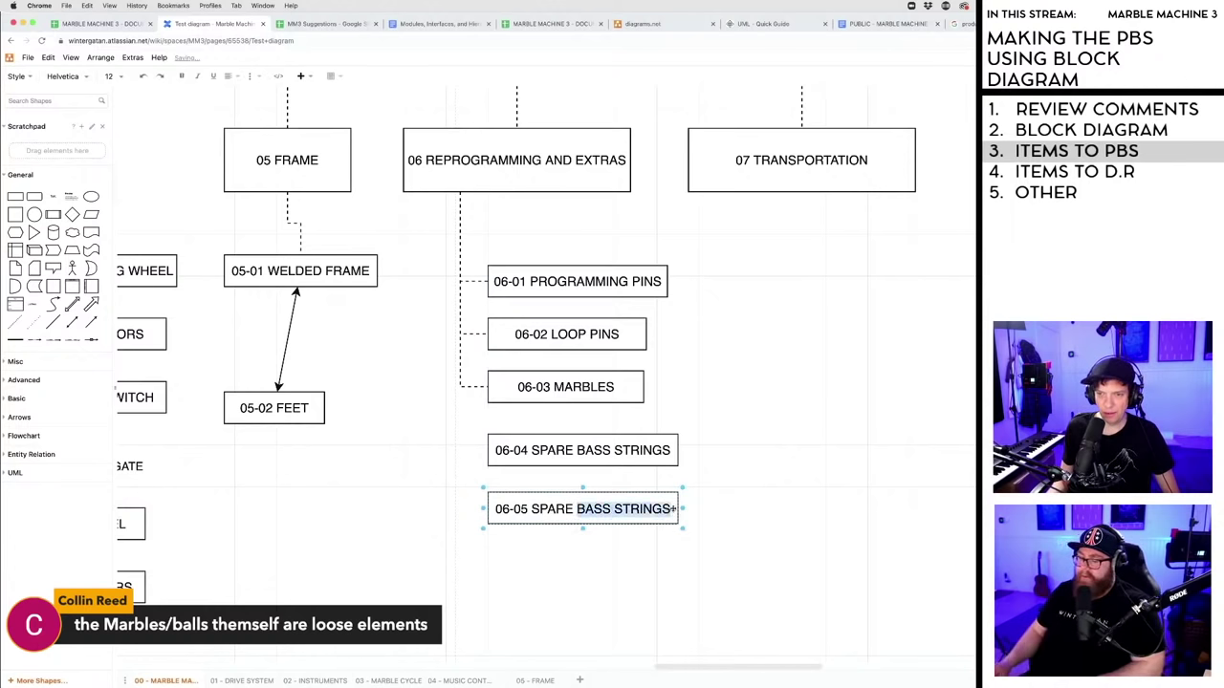
{"action": "type", "text": "DRUMSTICKS"}
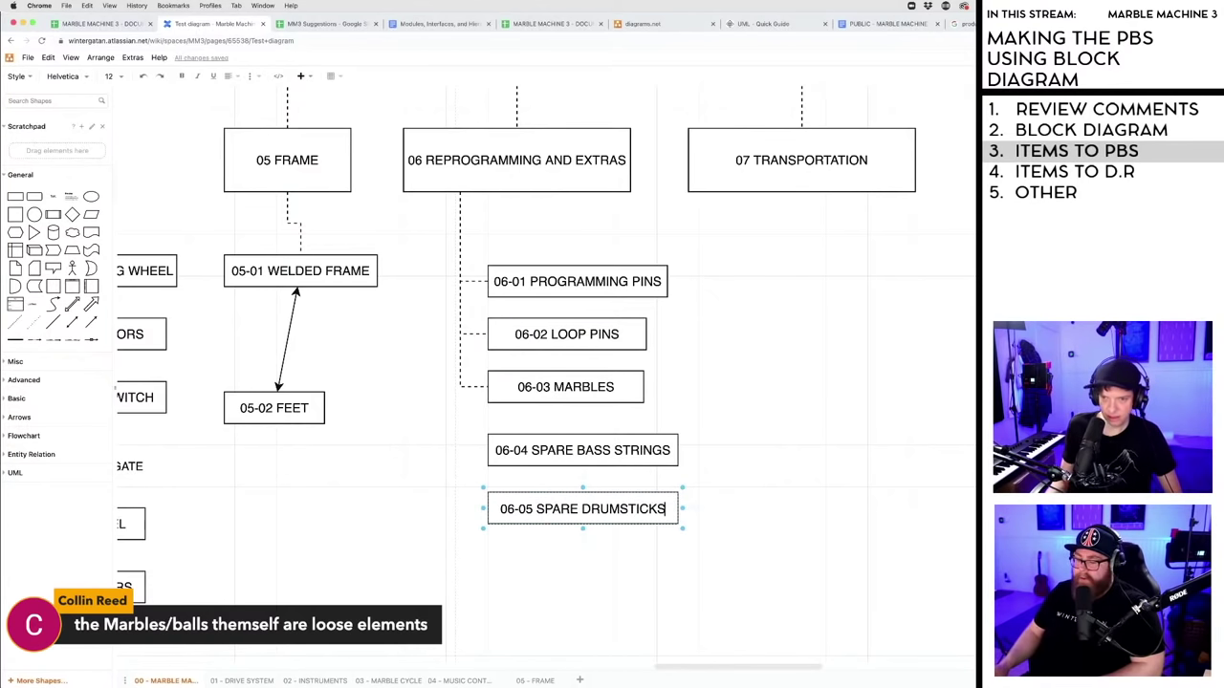
{"action": "key", "text": "Escape"}
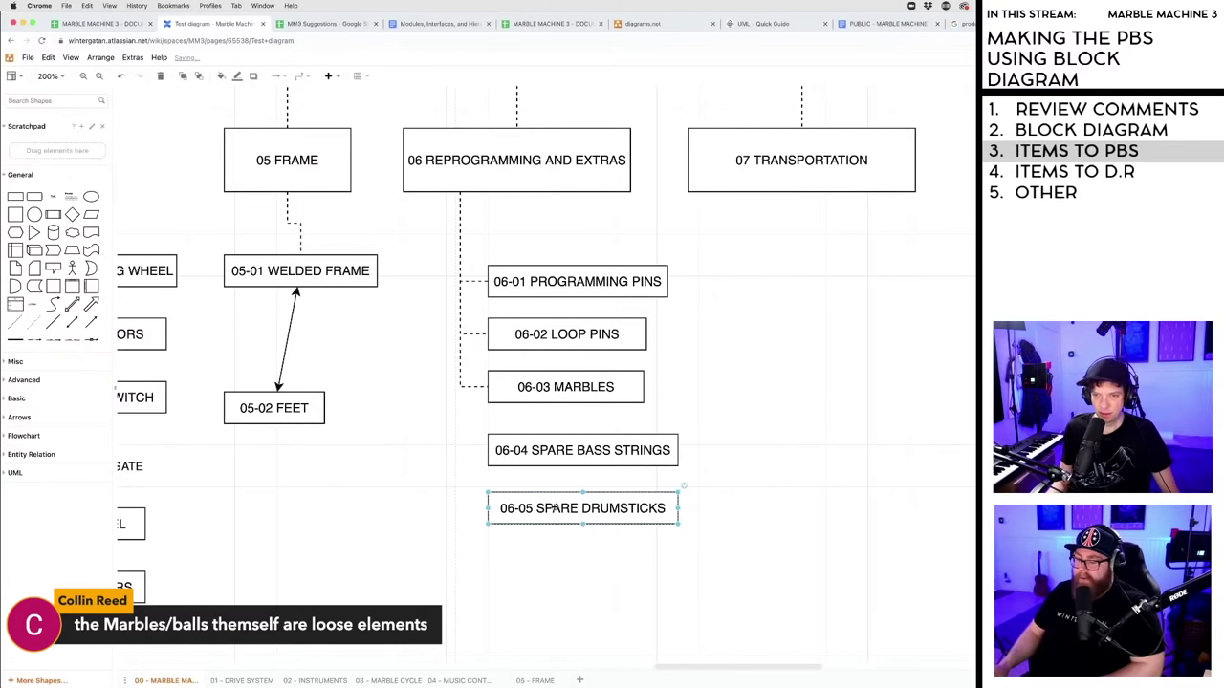
{"action": "left_click_drag", "start_coordinate": [550, 514], "coordinate": [545, 563]}
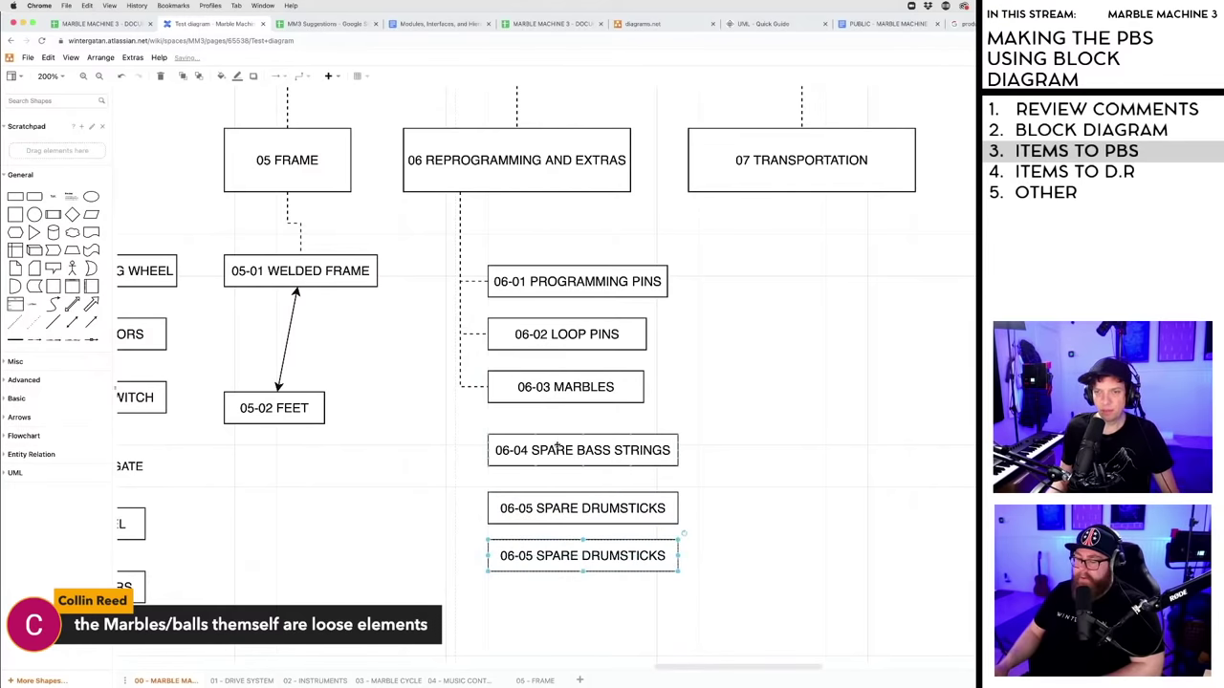
- Rename the 06-04 box to 06-04 SPARE PARTS
{"action": "double_click", "coordinate": [553, 451]}
{"action": "left_click_drag", "start_coordinate": [578, 451], "coordinate": [672, 457]}
{"action": "type", "text": "PARTS"}
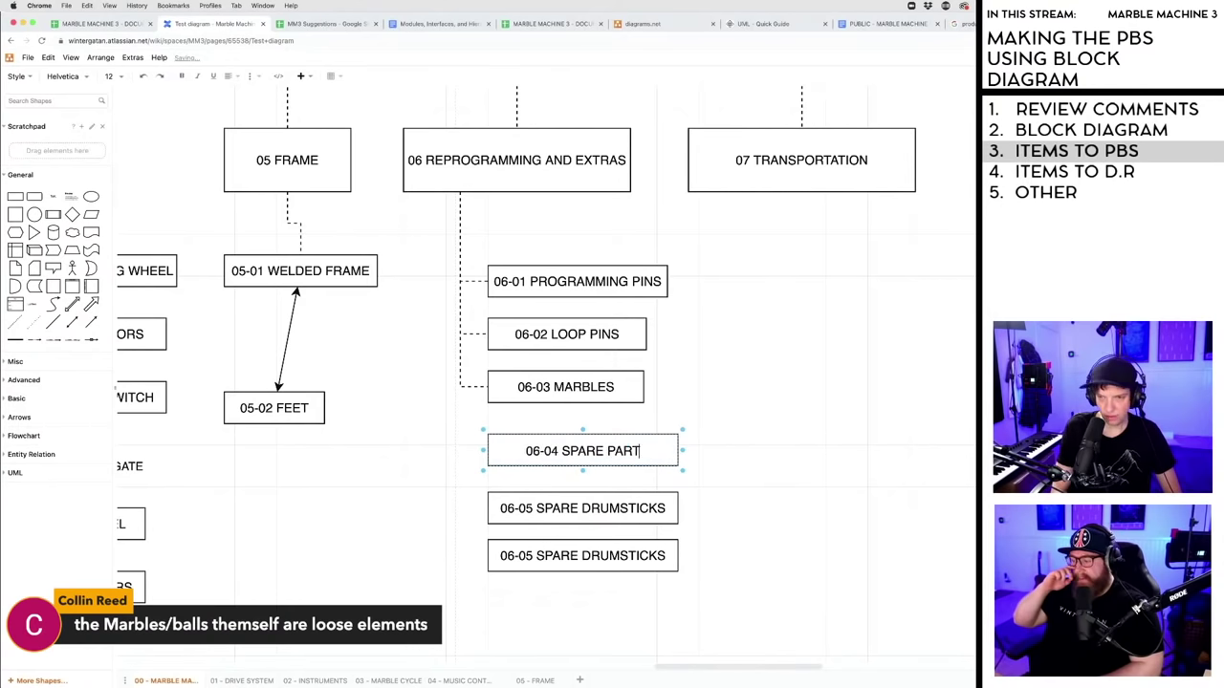
{"action": "left_click", "coordinate": [806, 485]}
- Delete both SPARE DRUMSTICKS boxes
{"action": "left_click", "coordinate": [584, 508]}
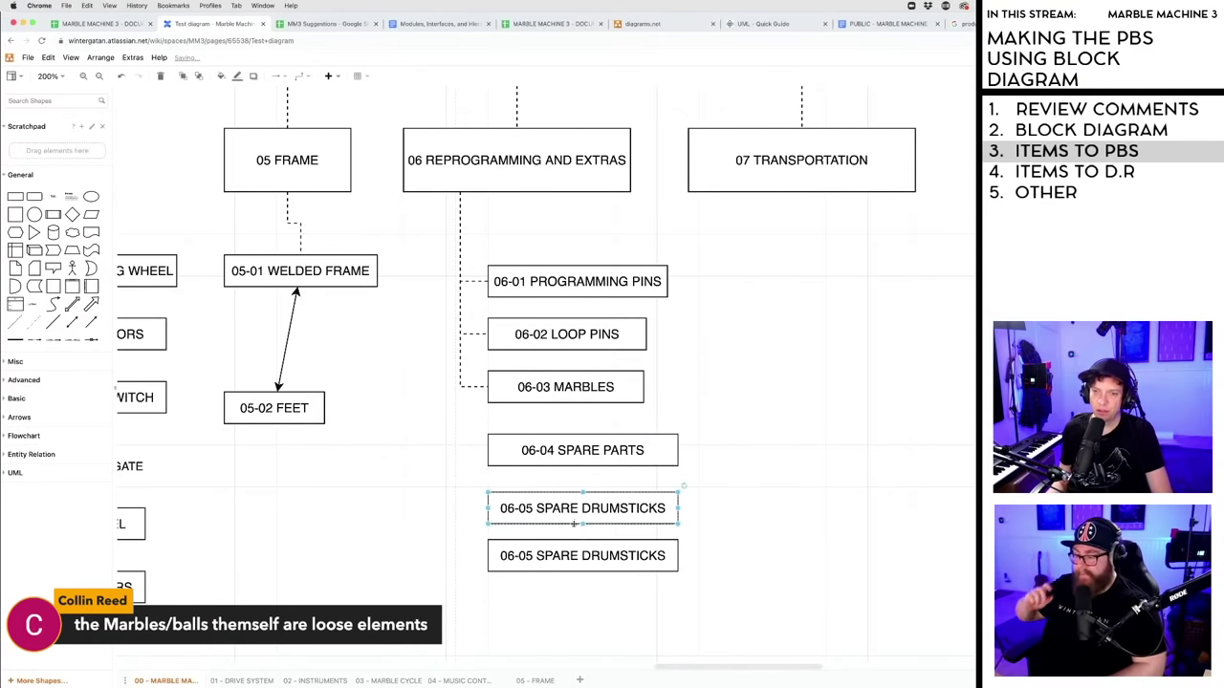
{"action": "key", "text": "Delete"}
{"action": "left_click", "coordinate": [581, 556]}
{"action": "key", "text": "Delete"}
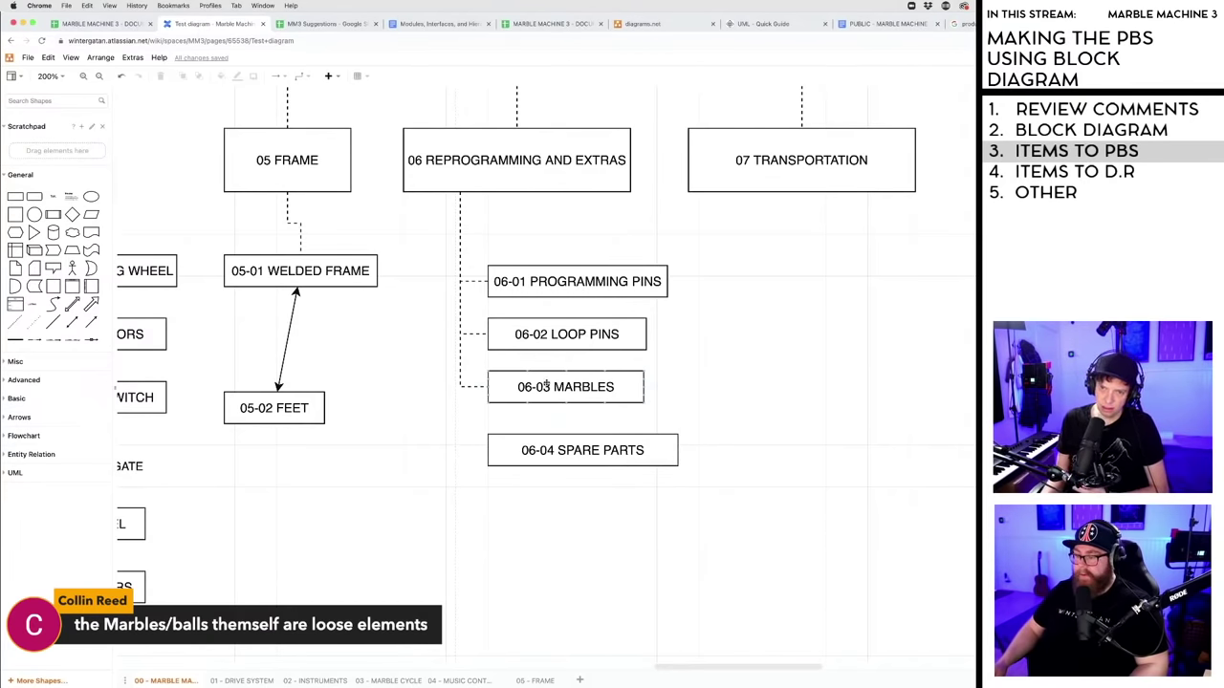
- Nudge 06-03 MARBLES down, then copy 06-04 SPARE PARTS below and renumber it 06-05
{"action": "left_click_drag", "start_coordinate": [547, 384], "coordinate": [547, 393]}
{"action": "left_click", "coordinate": [516, 504]}
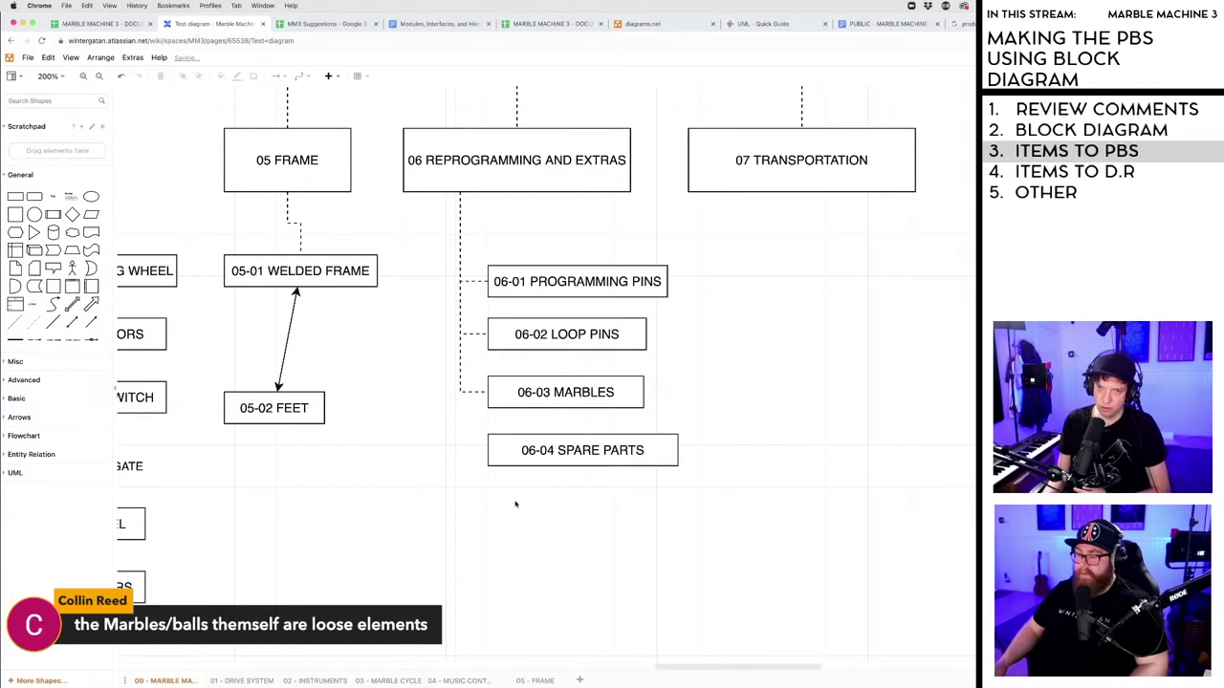
{"action": "left_click", "coordinate": [536, 456]}
{"action": "left_click_drag", "start_coordinate": [534, 452], "coordinate": [572, 514]}
{"action": "double_click", "coordinate": [572, 514]}
{"action": "left_click", "coordinate": [572, 514]}
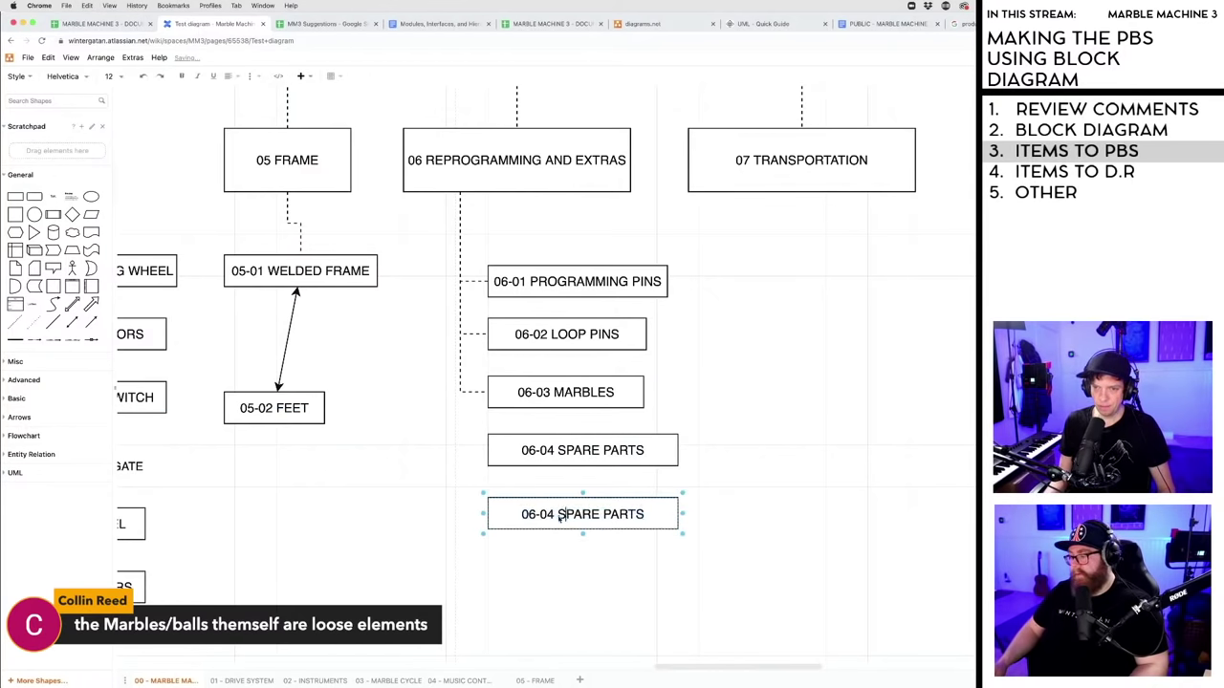
{"action": "left_click", "coordinate": [555, 515]}
{"action": "key", "text": "BackSpace"}
{"action": "type", "text": "5"}
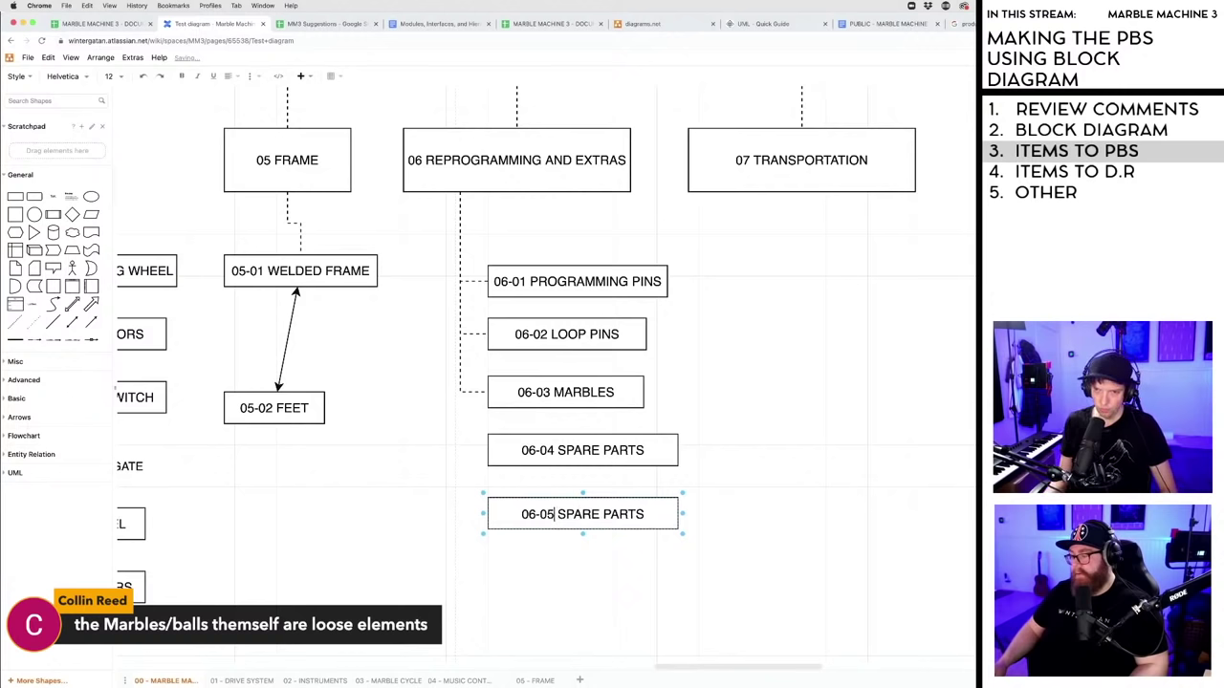
{"action": "left_click_drag", "start_coordinate": [560, 518], "coordinate": [644, 516]}
{"action": "left_click", "coordinate": [603, 521]}
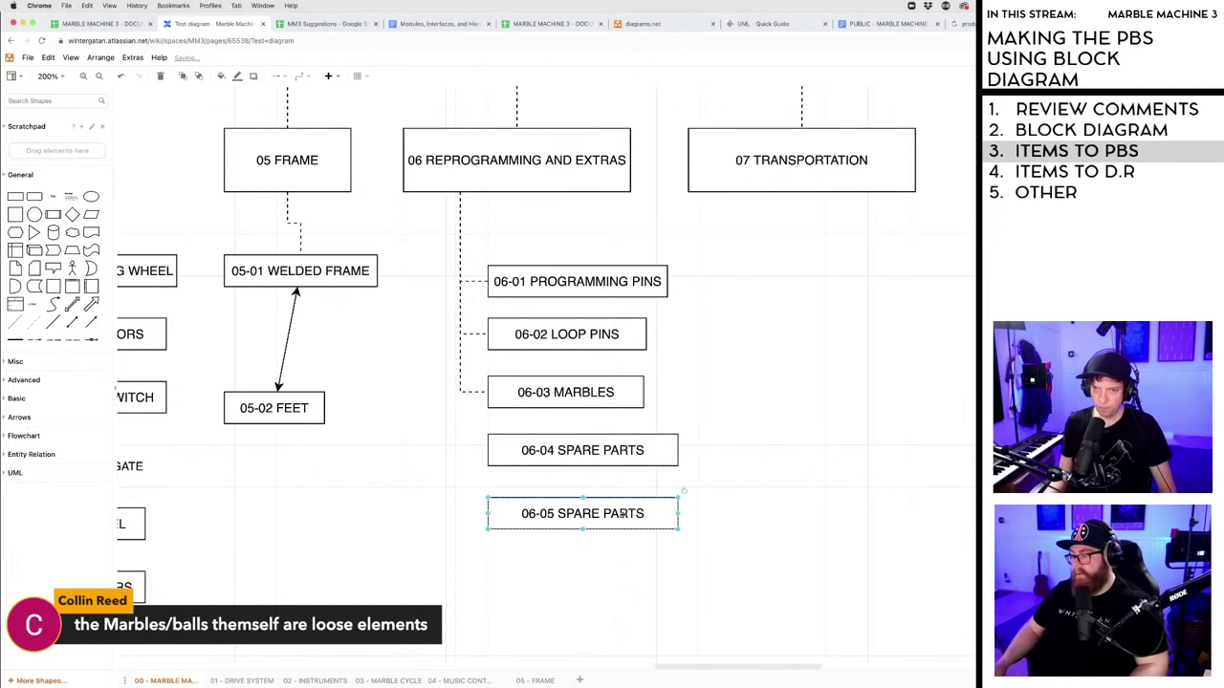
- Relabel the 06-05 box SECONDARY PROG WHEEL and widen it to fit the text
{"action": "double_click", "coordinate": [619, 513]}
{"action": "left_click", "coordinate": [592, 515]}
{"action": "left_click_drag", "start_coordinate": [559, 514], "coordinate": [656, 513]}
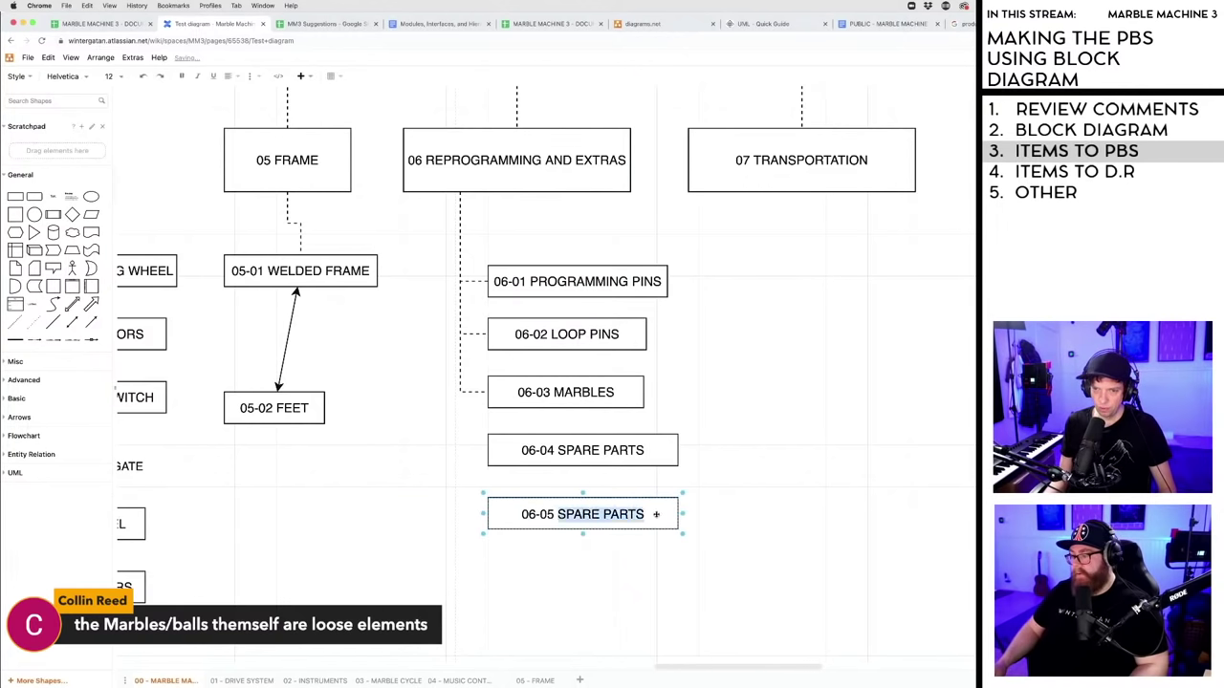
{"action": "type", "text": "SECONDAR"}
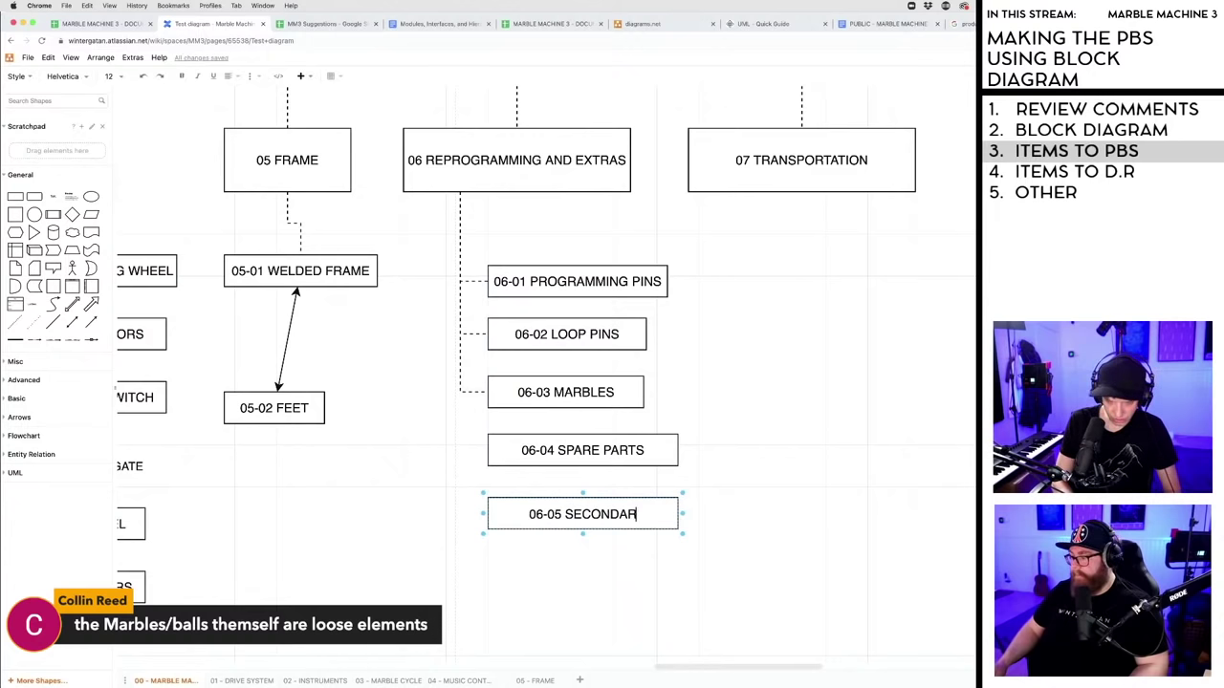
{"action": "type", "text": "Y PROG WHEEL"}
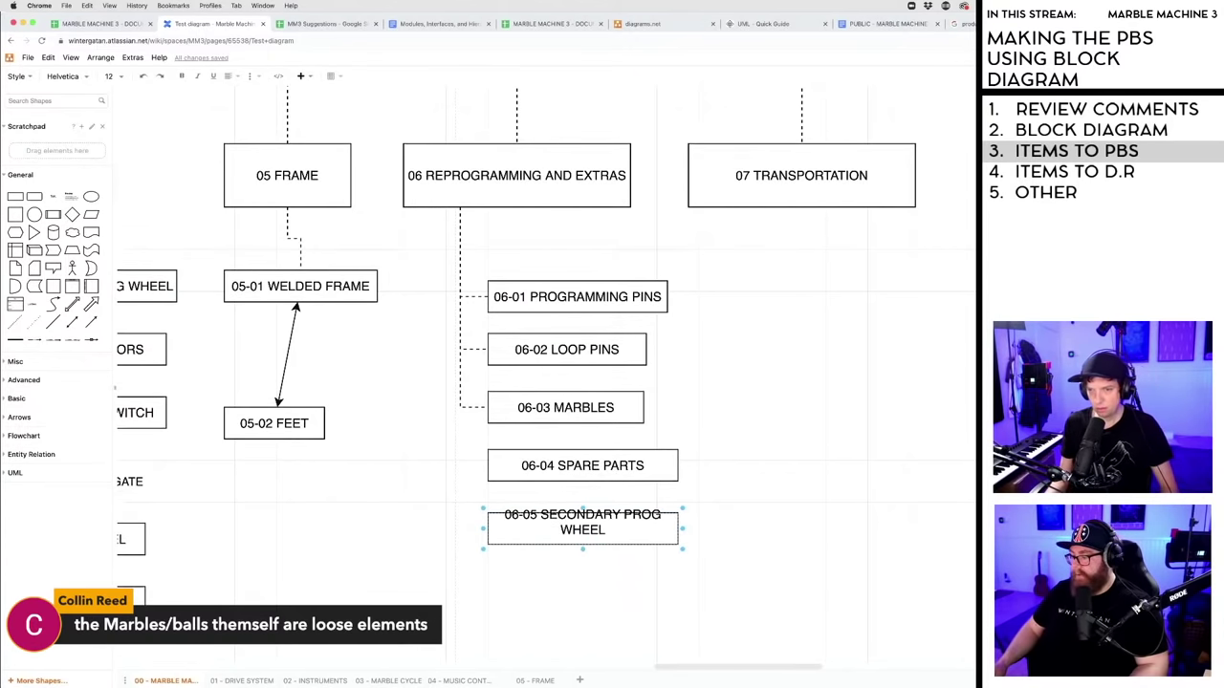
{"action": "left_click", "coordinate": [627, 570]}
{"action": "left_click", "coordinate": [592, 513]}
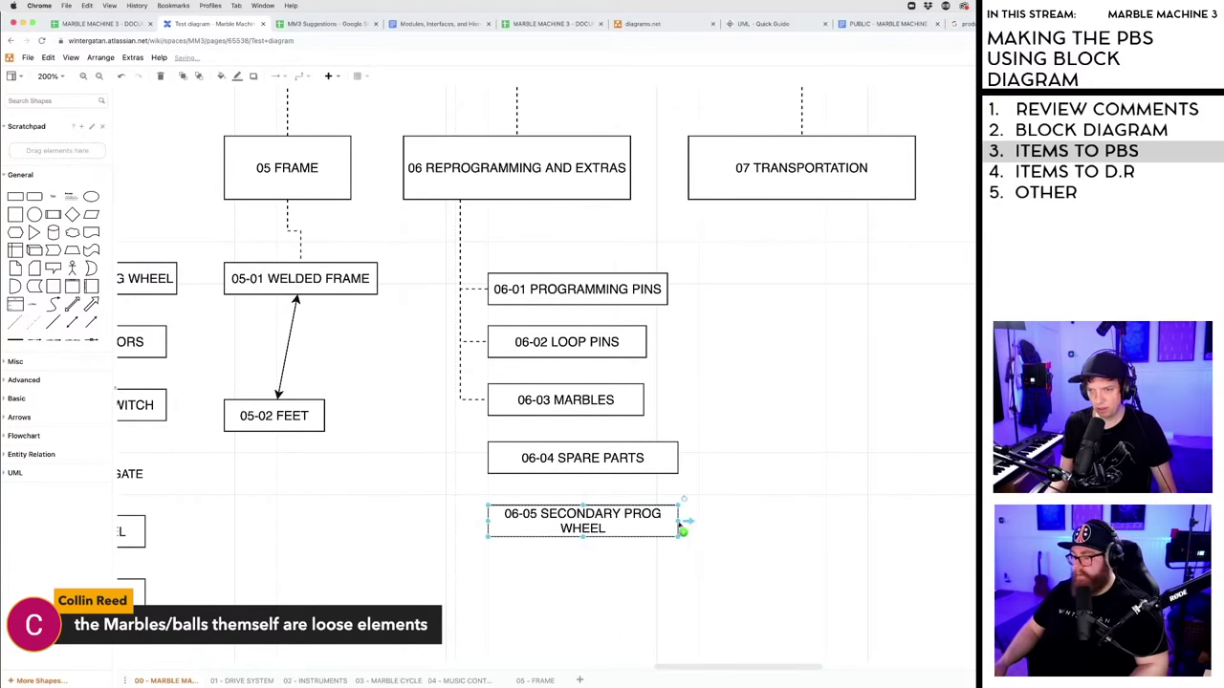
{"action": "left_click_drag", "start_coordinate": [679, 521], "coordinate": [710, 521]}
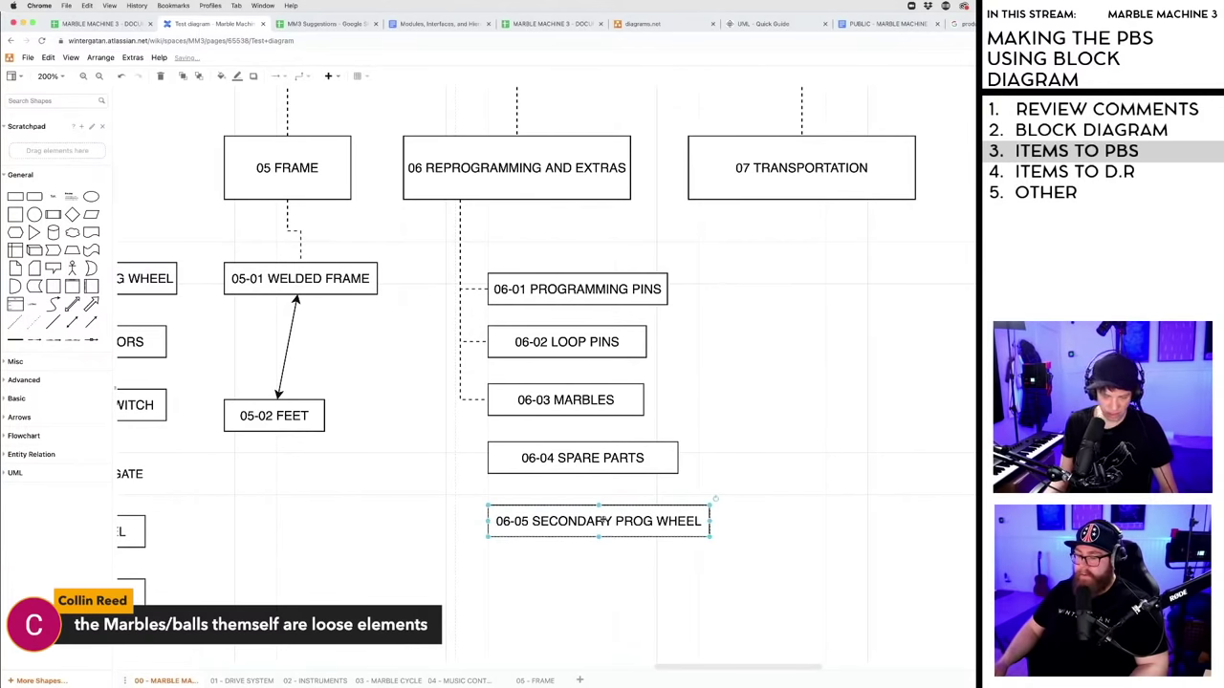
- Copy that box below it and relabel the copy 06-06 SECONDARY LOOP WHEEL
{"action": "left_click_drag", "start_coordinate": [599, 524], "coordinate": [598, 577]}
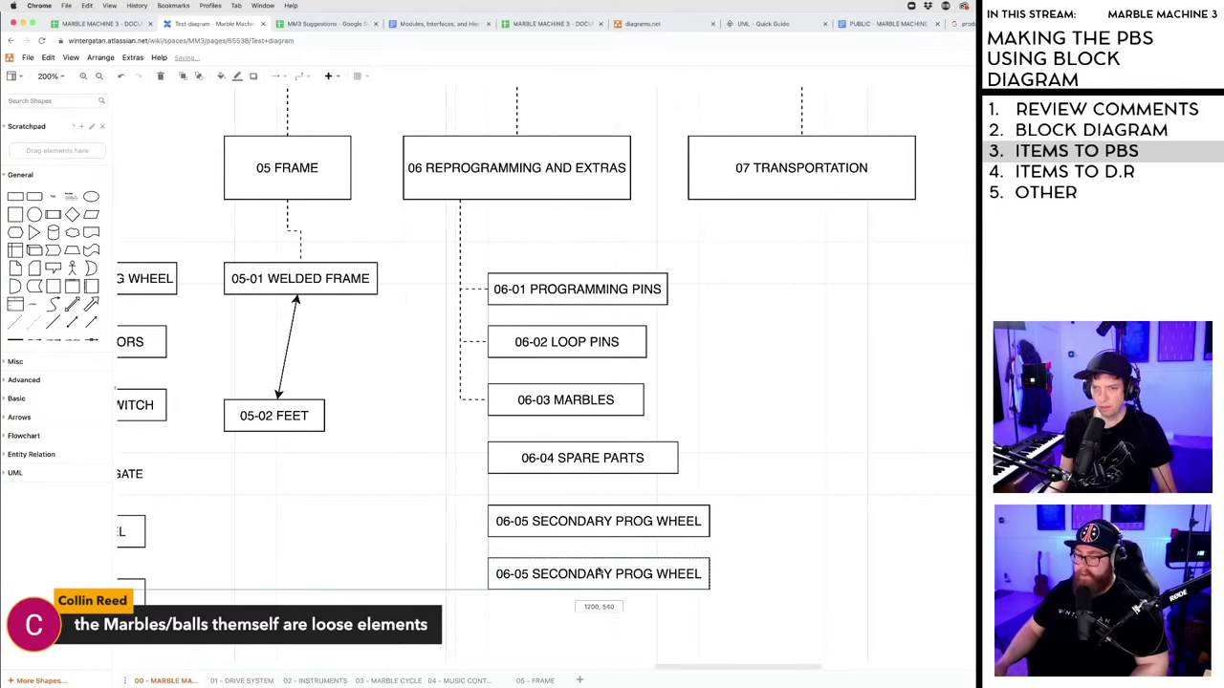
{"action": "double_click", "coordinate": [521, 575]}
{"action": "left_click", "coordinate": [527, 575]}
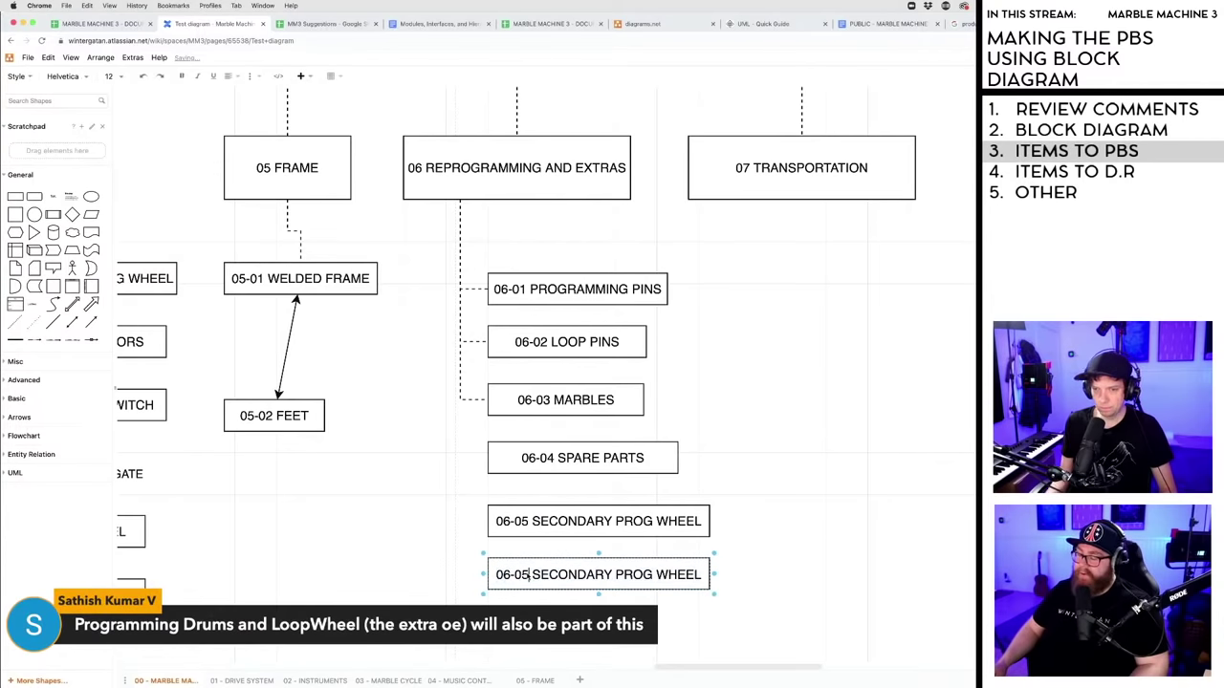
{"action": "key", "text": "BackSpace"}
{"action": "type", "text": "6"}
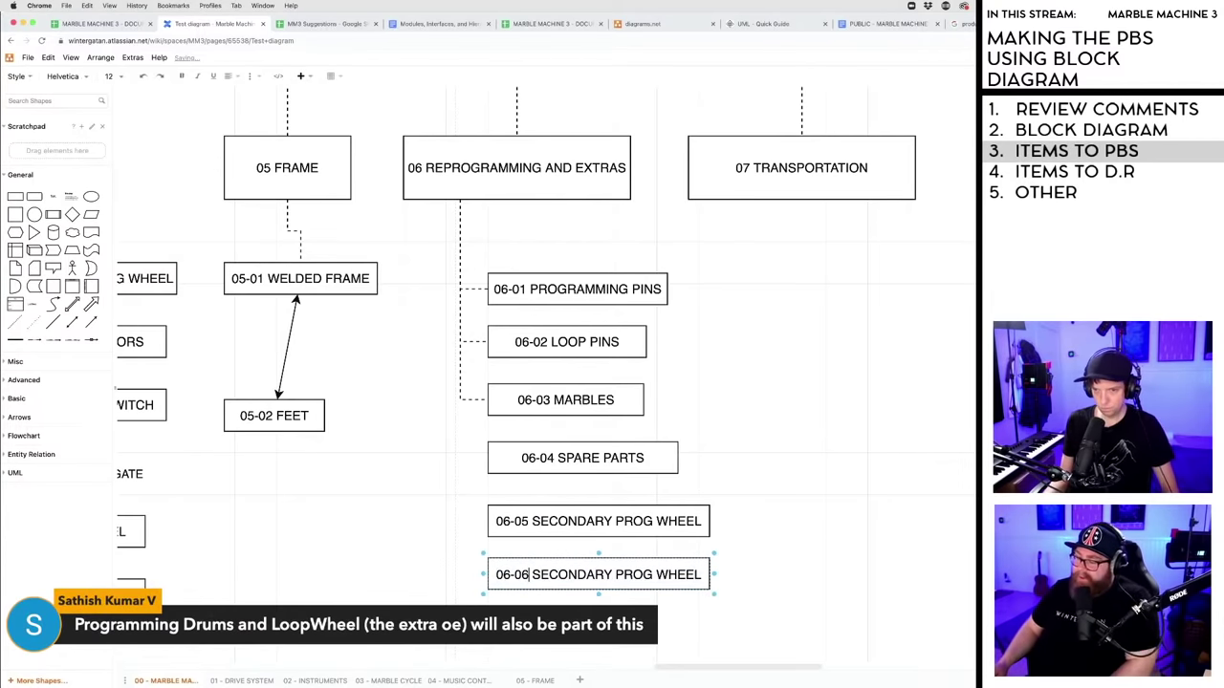
{"action": "double_click", "coordinate": [631, 575]}
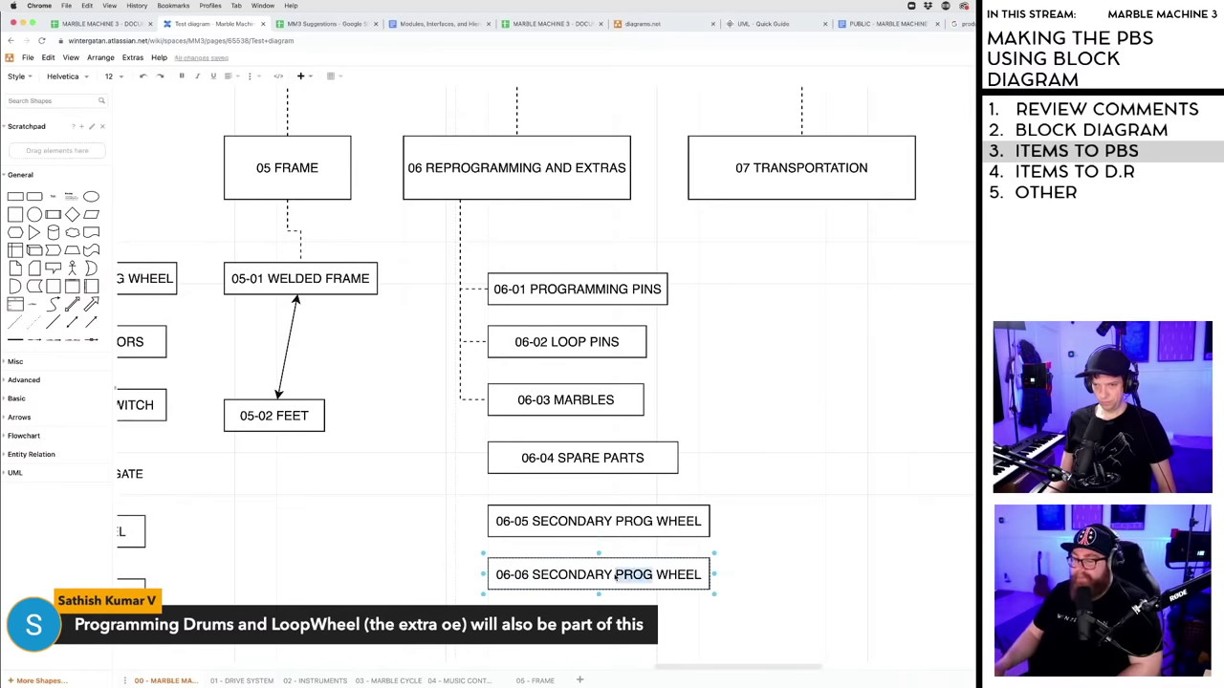
{"action": "type", "text": "LOOP"}
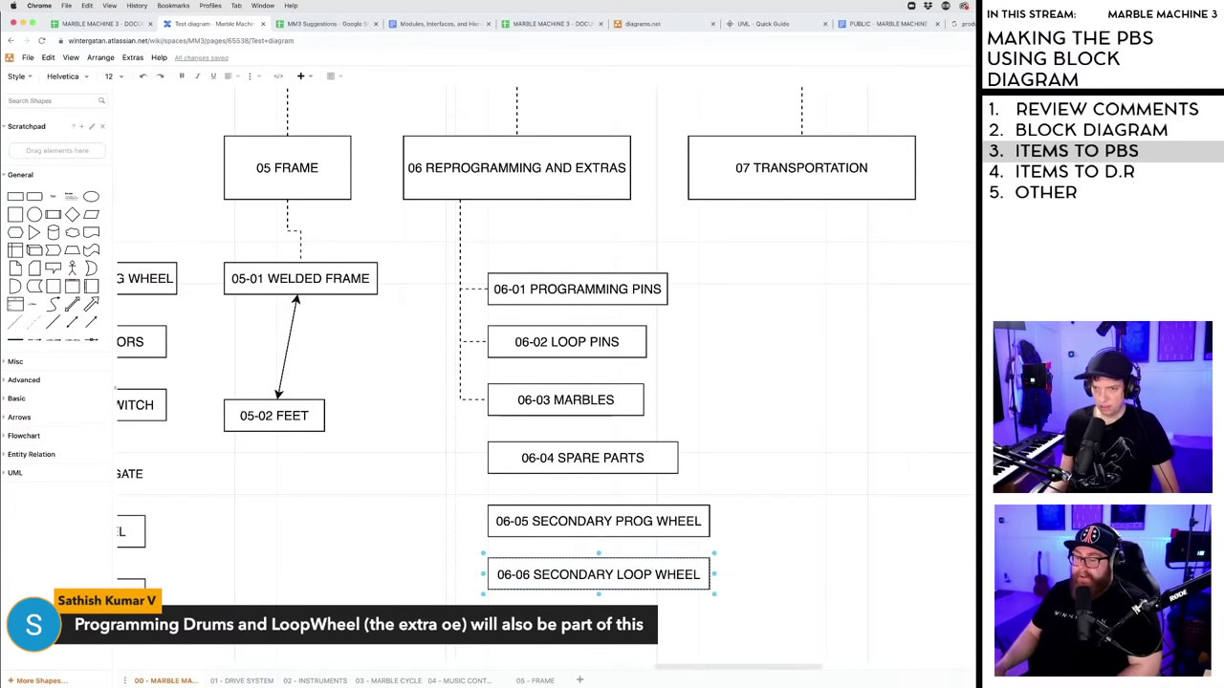
{"action": "left_click", "coordinate": [773, 510]}
{"action": "scroll", "coordinate": [771, 510], "scroll_direction": "down", "scroll_amount": 3}
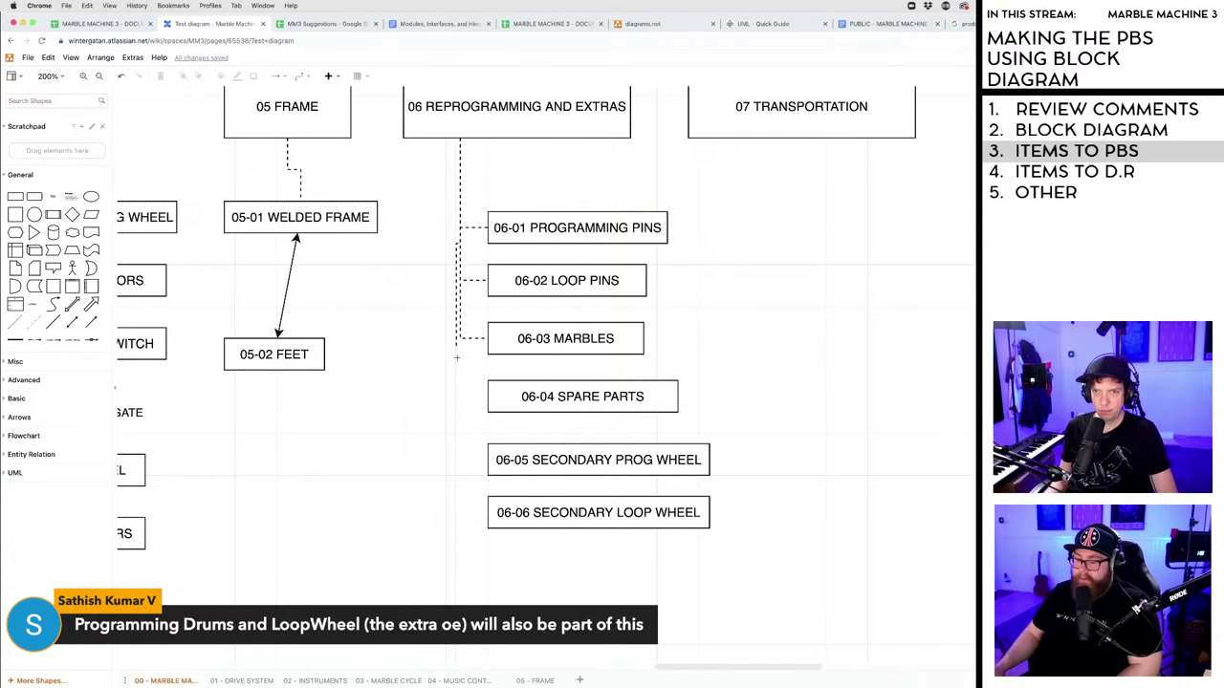
- Attach dashed branch connectors to the left edges of the 06-05 and 06-06 boxes
{"action": "left_click", "coordinate": [486, 396]}
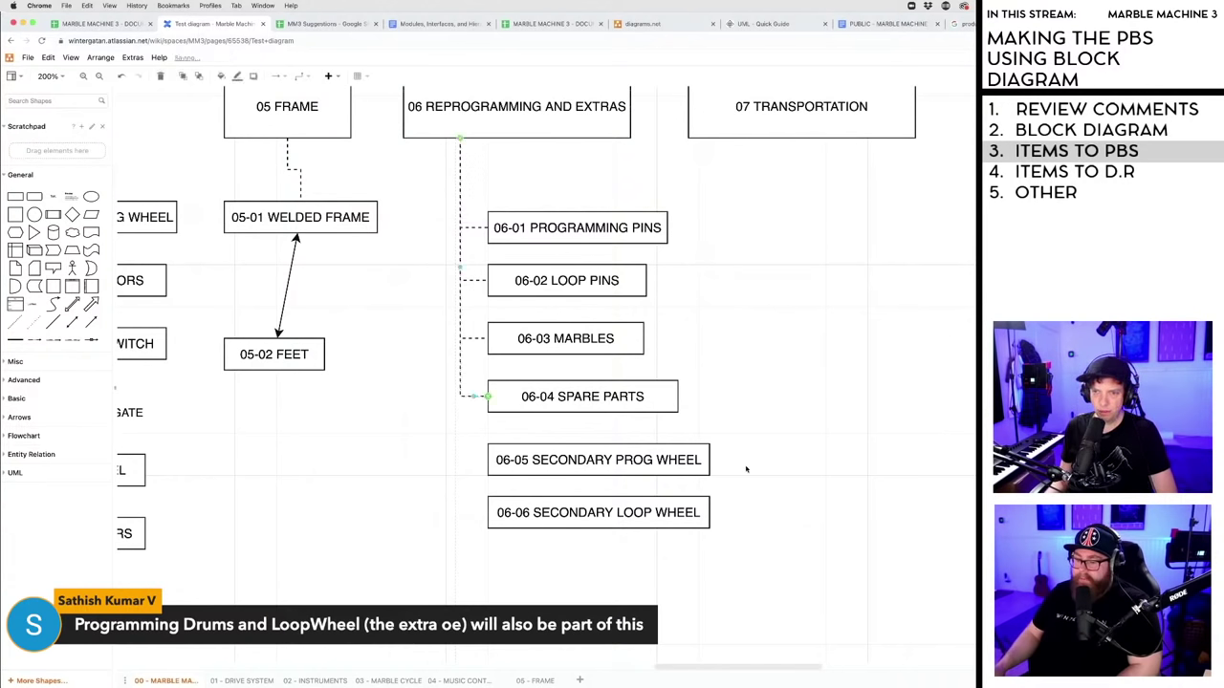
{"action": "left_click", "coordinate": [475, 151]}
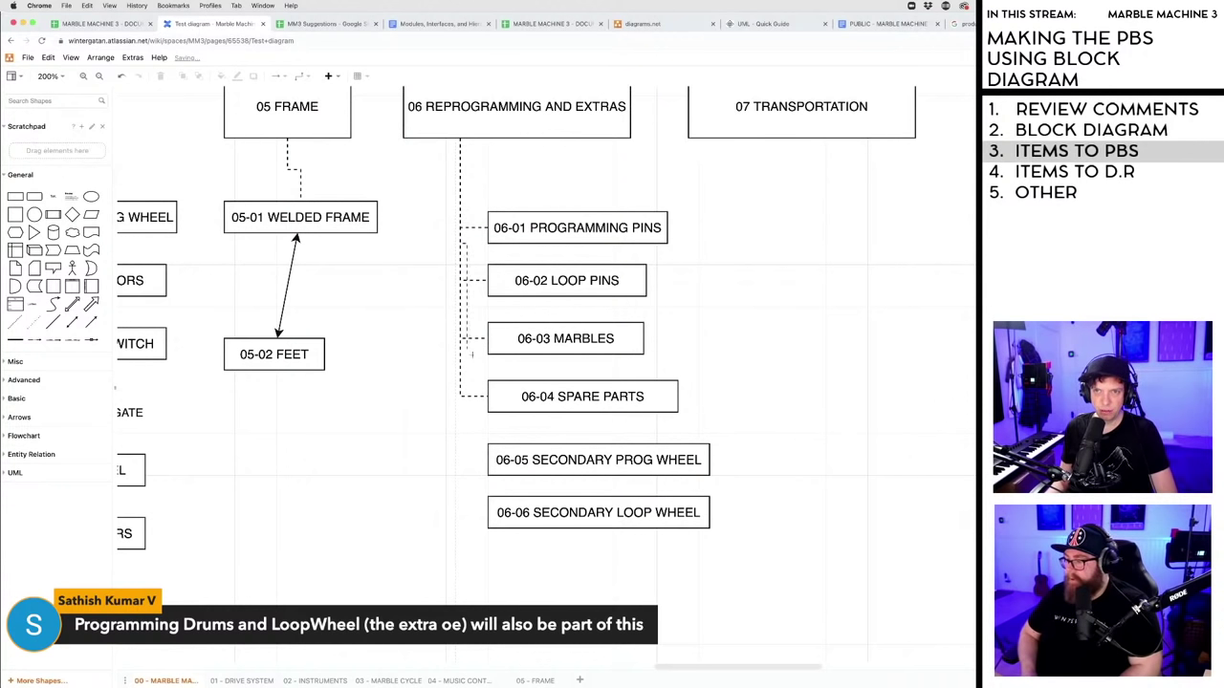
{"action": "left_click_drag", "start_coordinate": [461, 476], "coordinate": [488, 460]}
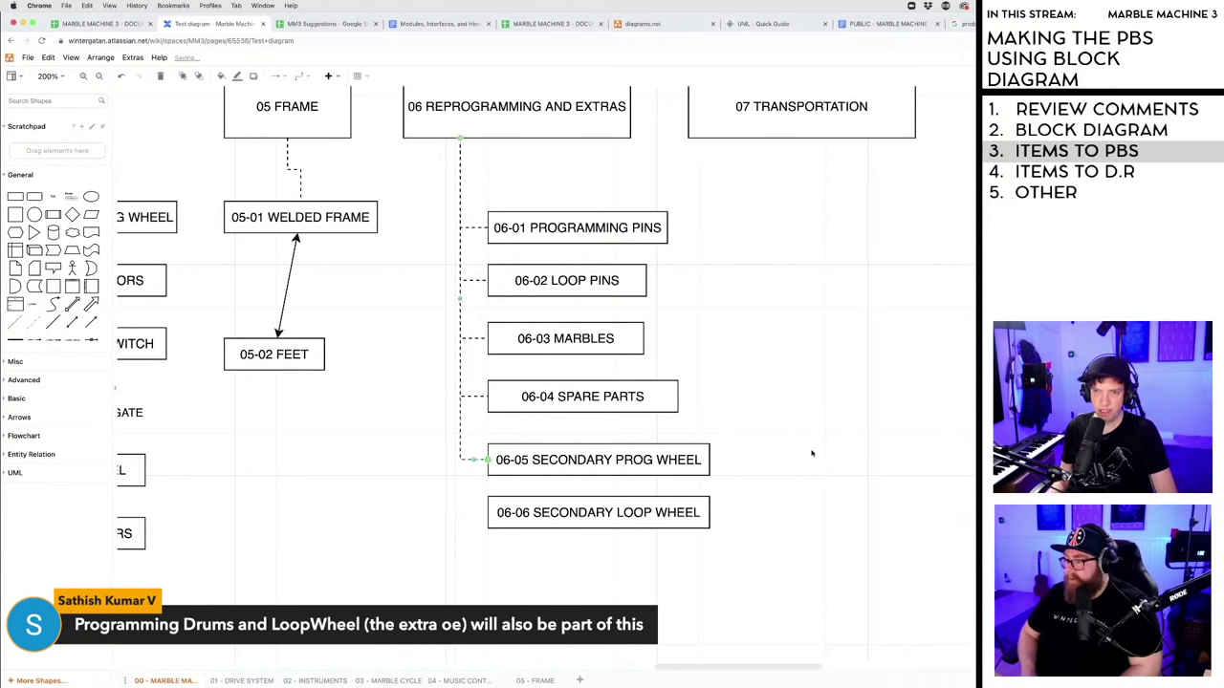
{"action": "left_click", "coordinate": [479, 186]}
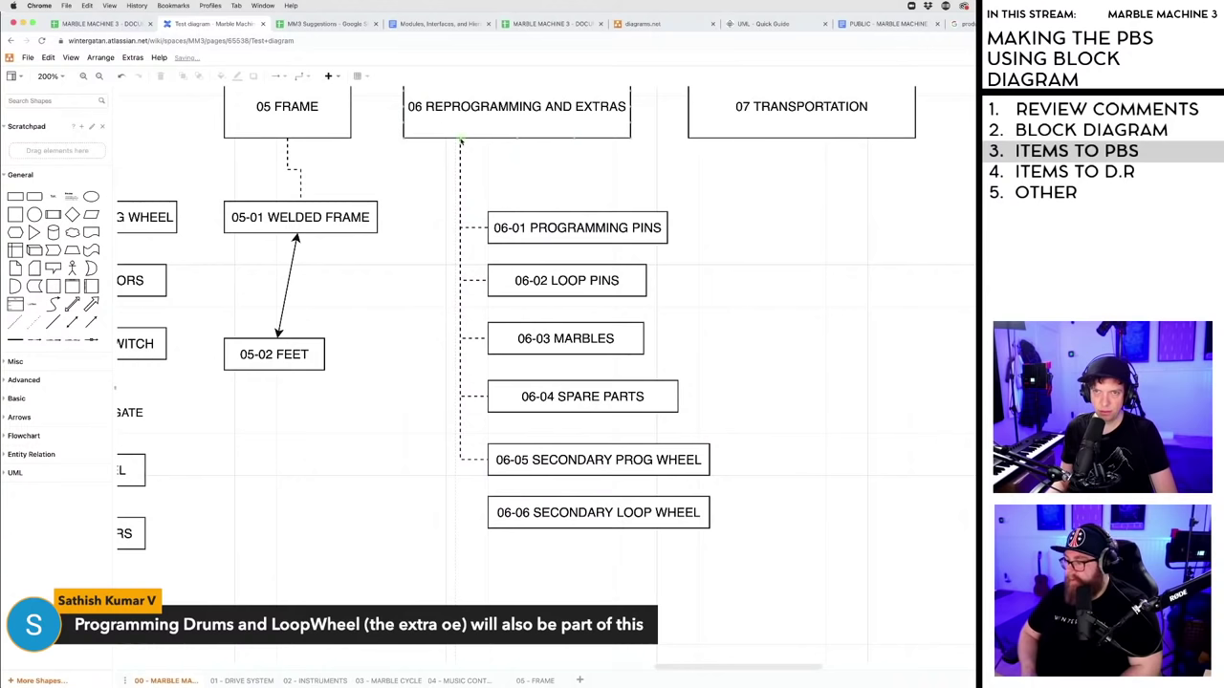
{"action": "left_click_drag", "start_coordinate": [460, 512], "coordinate": [487, 512]}
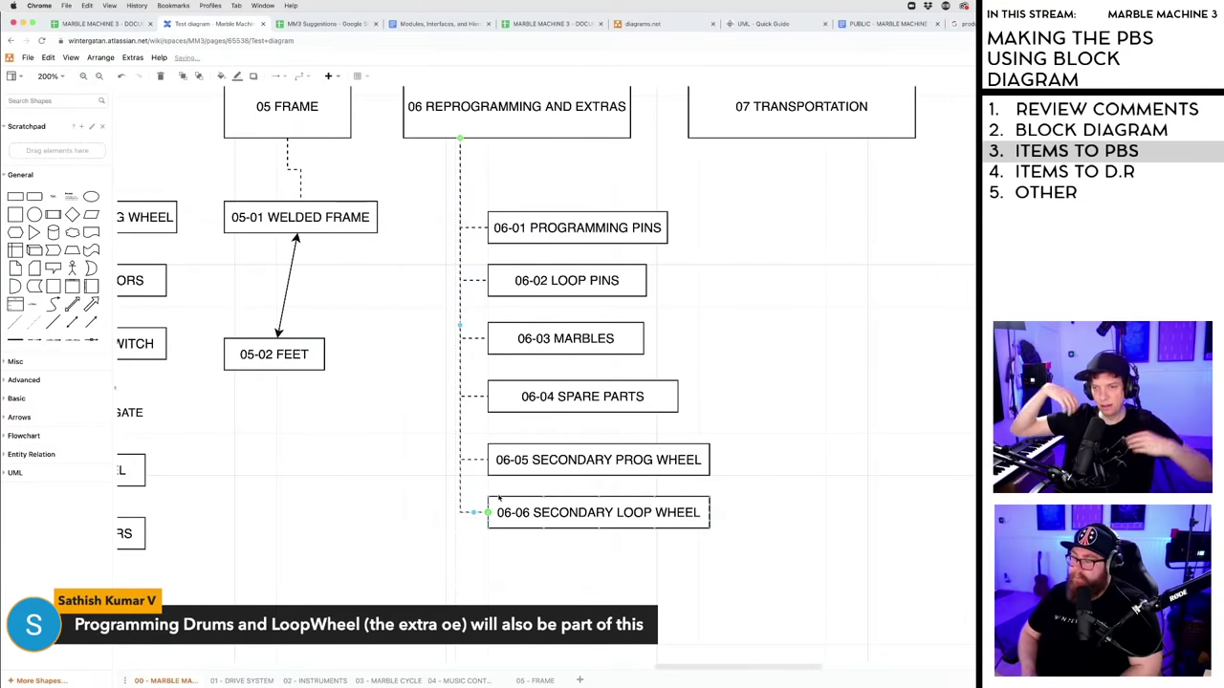
{"action": "left_click", "coordinate": [553, 461]}
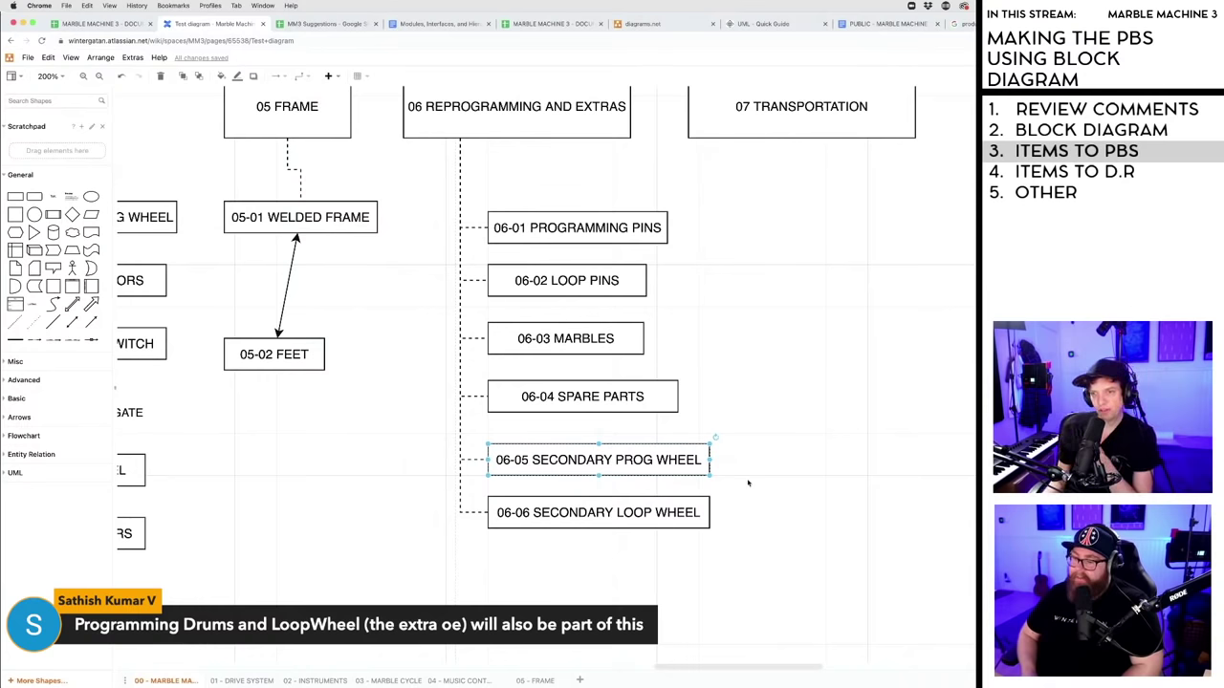
- Delete the stray self-loop connectors on 06-02 LOOP PINS and 06-04 SPARE PARTS
{"action": "left_click_drag", "start_coordinate": [647, 282], "coordinate": [687, 306]}
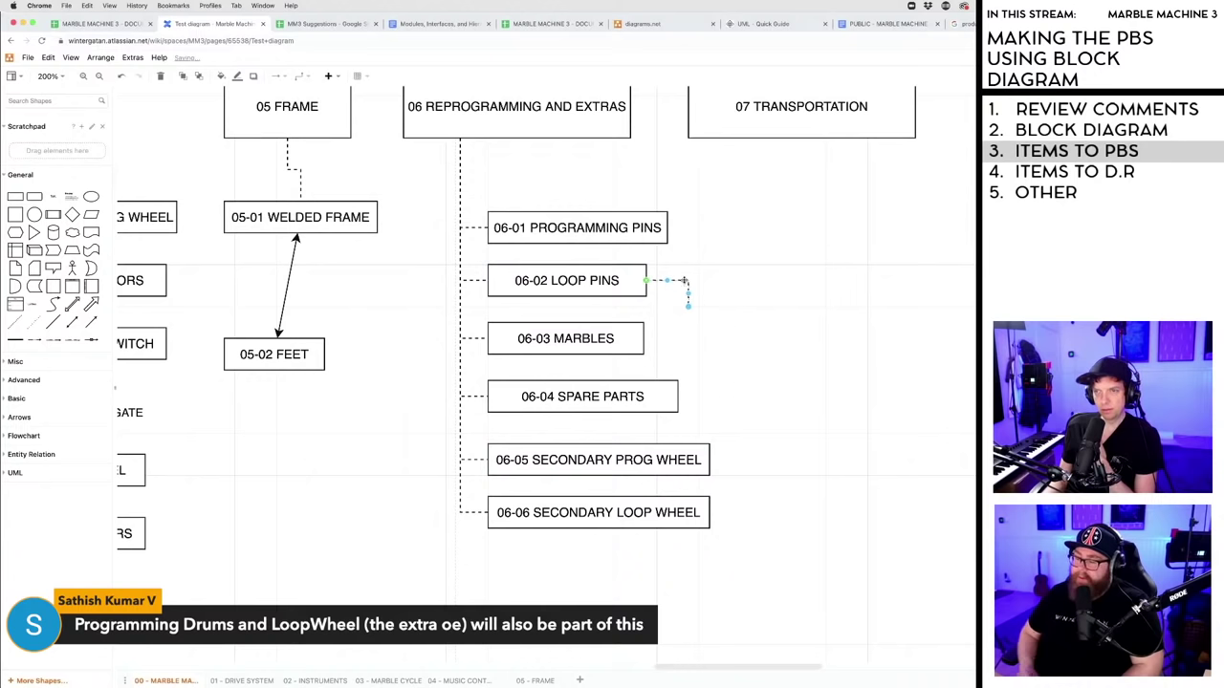
{"action": "key", "text": "Delete"}
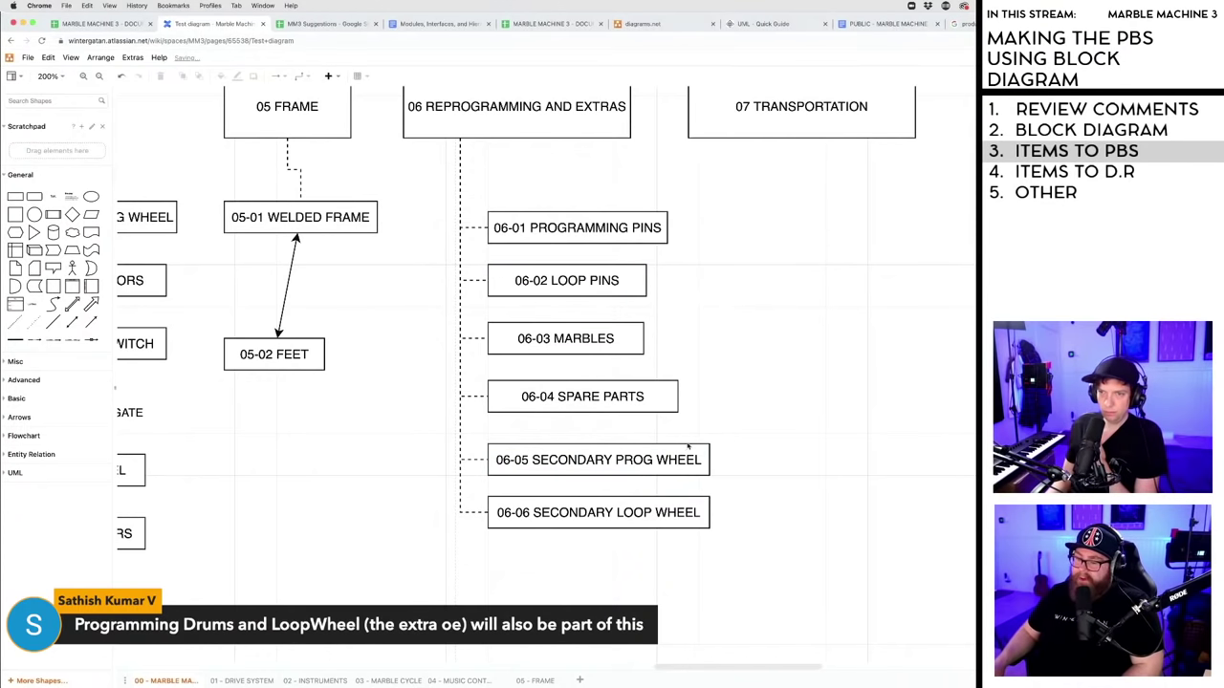
{"action": "left_click_drag", "start_coordinate": [677, 401], "coordinate": [661, 400]}
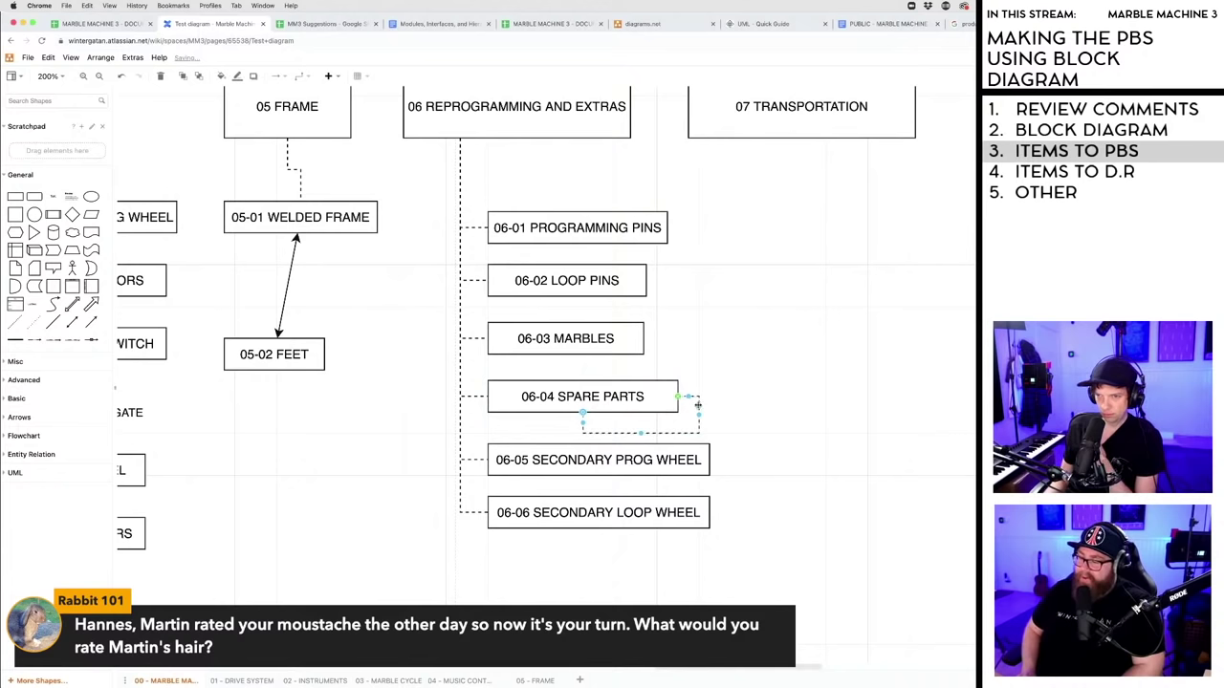
{"action": "key", "text": "Delete"}
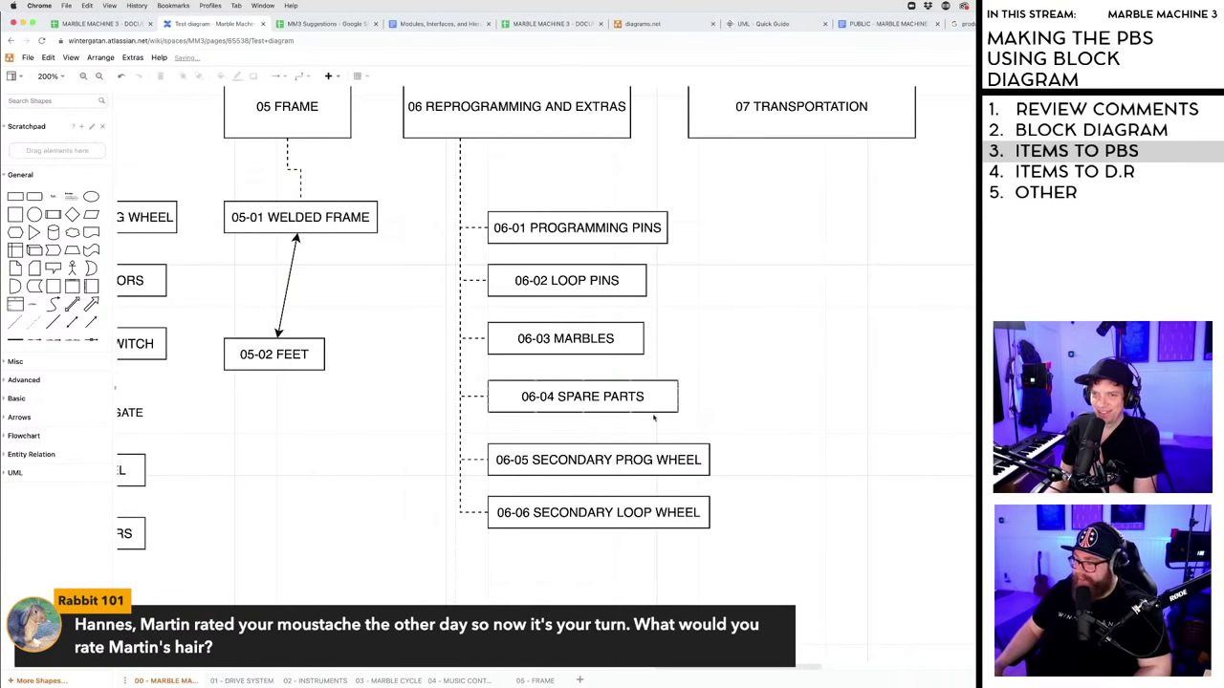
{"action": "left_click_drag", "start_coordinate": [675, 399], "coordinate": [673, 401]}
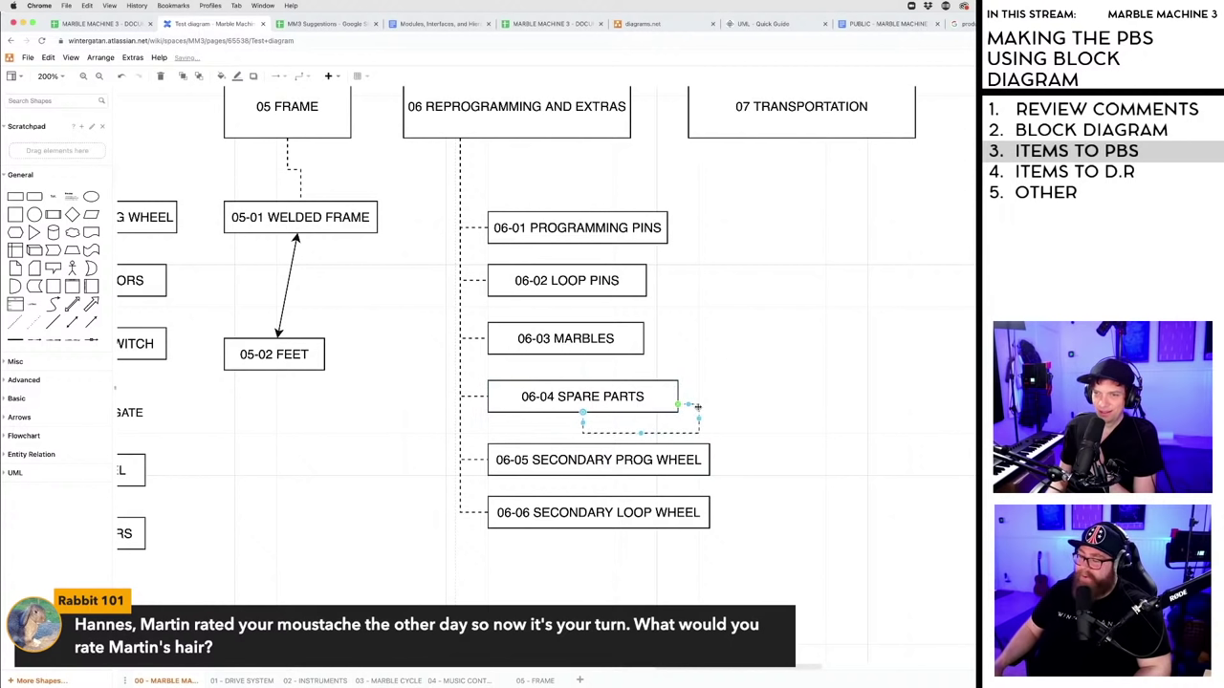
{"action": "key", "text": "Delete"}
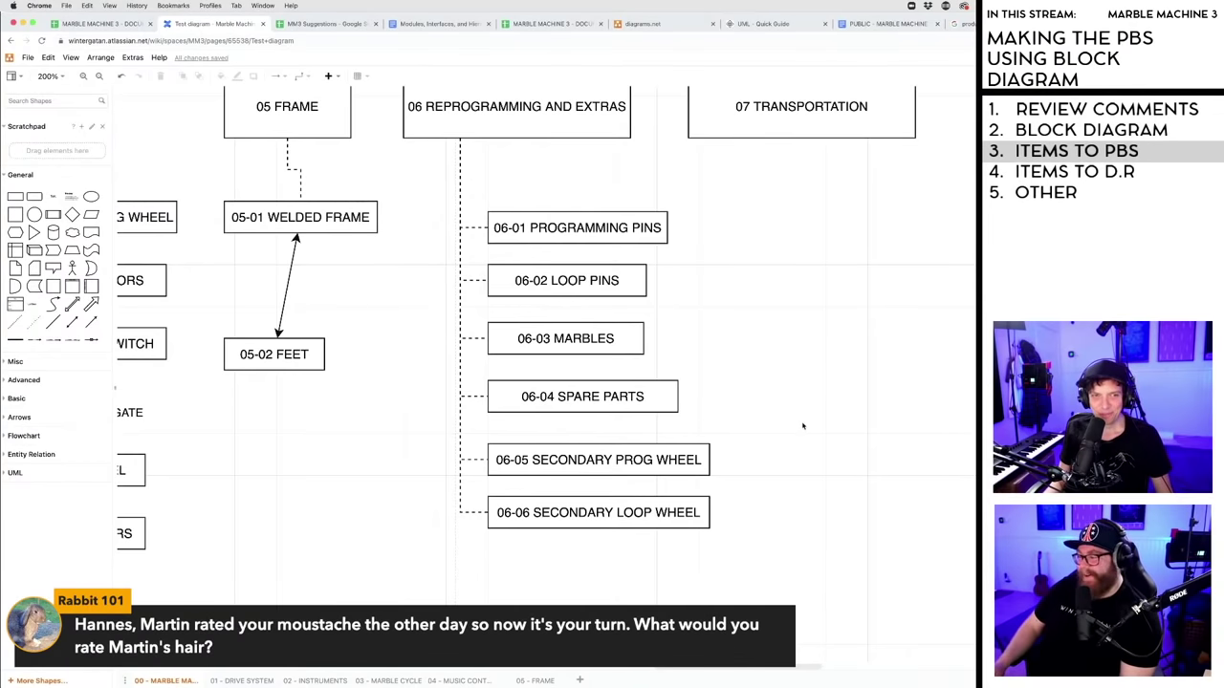
{"action": "scroll", "coordinate": [804, 426], "scroll_direction": "up", "scroll_amount": 2}
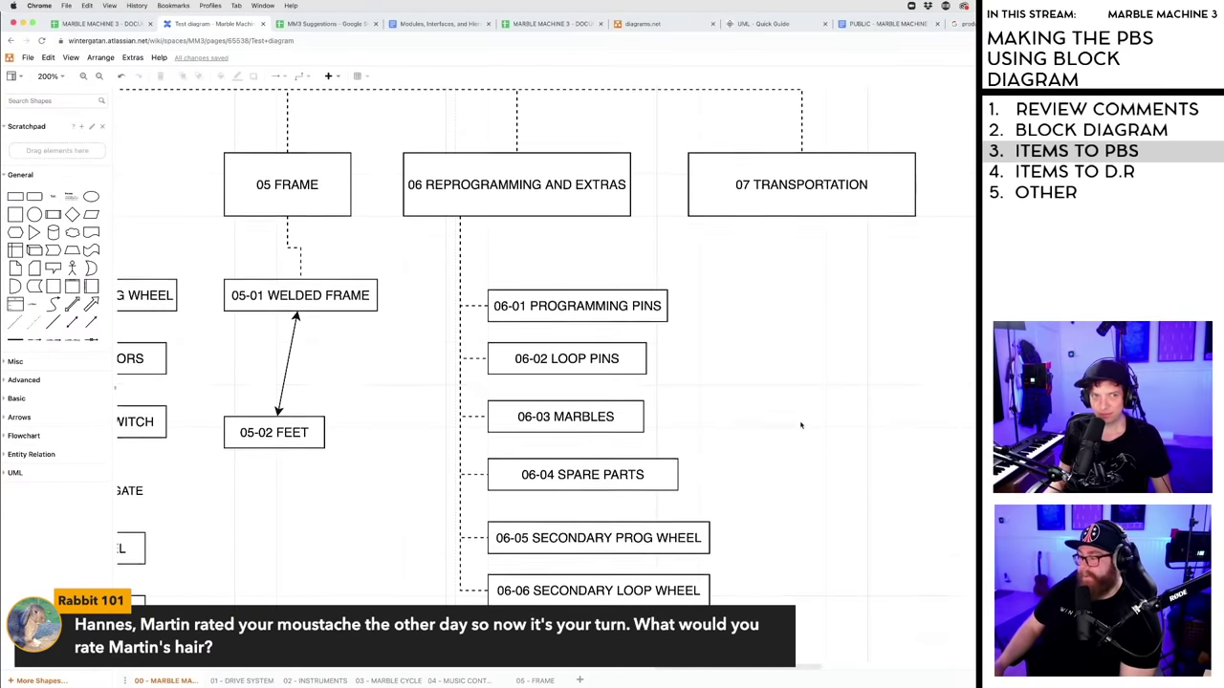
{"action": "scroll", "coordinate": [795, 423], "scroll_direction": "down", "scroll_amount": 1}
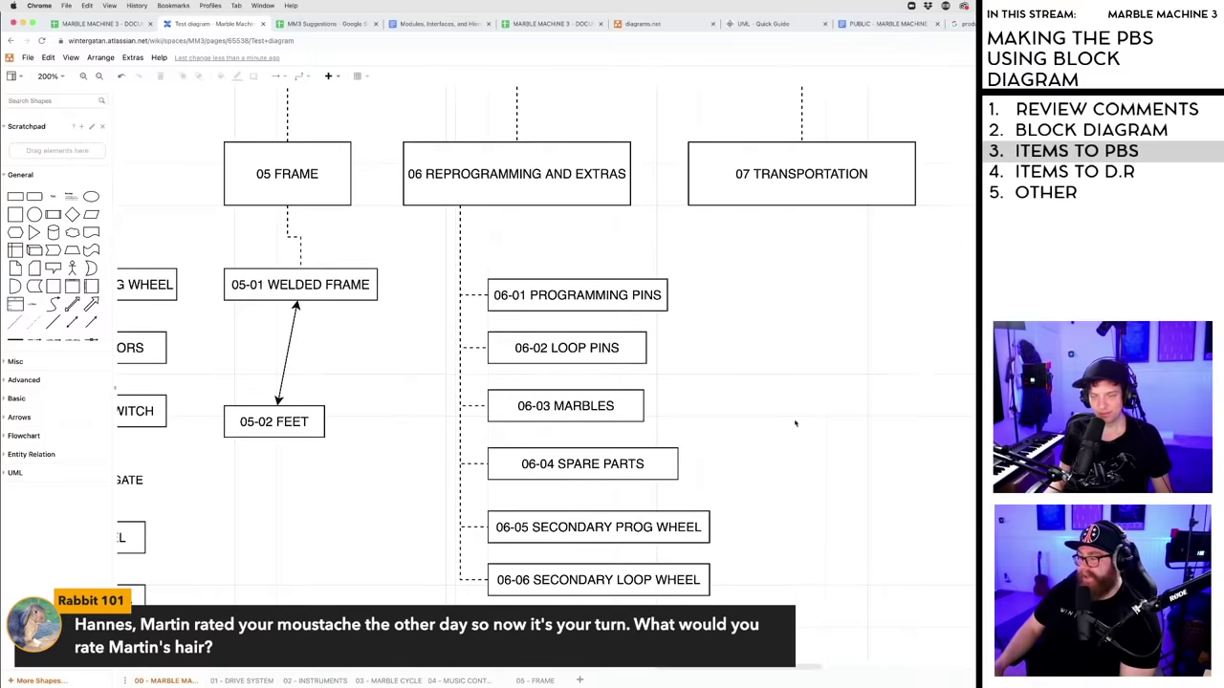
{"action": "scroll", "coordinate": [795, 424], "scroll_direction": "up", "scroll_amount": 1}
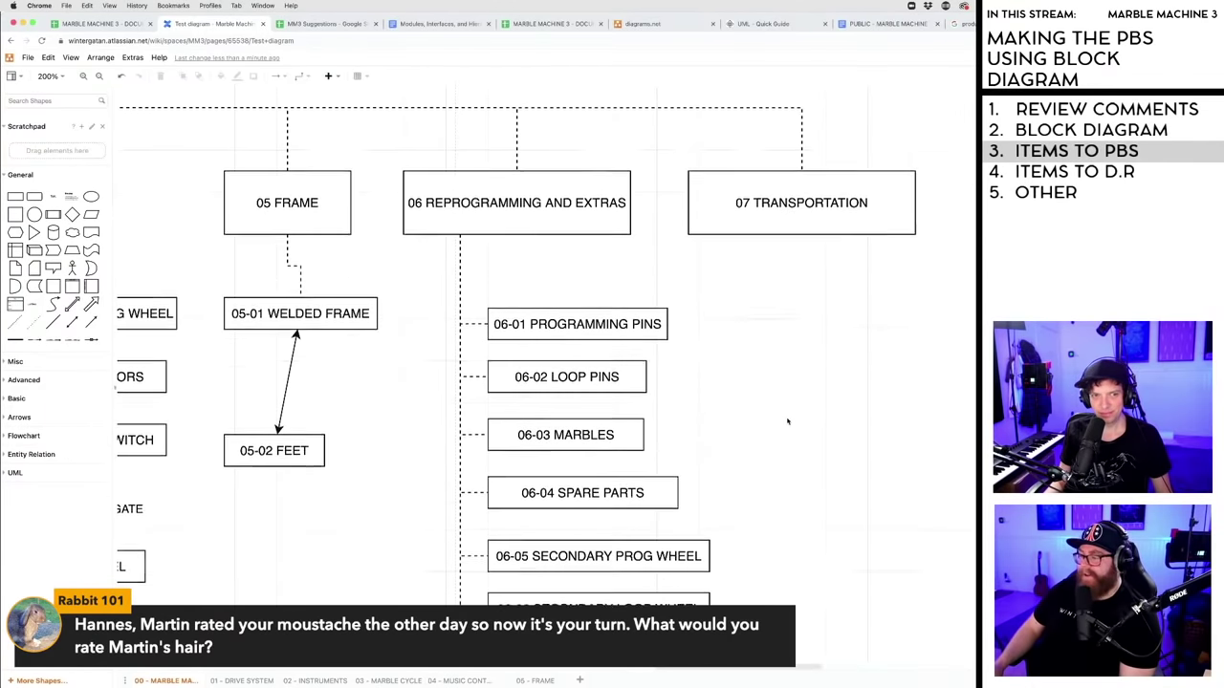
{"action": "scroll", "coordinate": [779, 418], "scroll_direction": "down", "scroll_amount": 1}
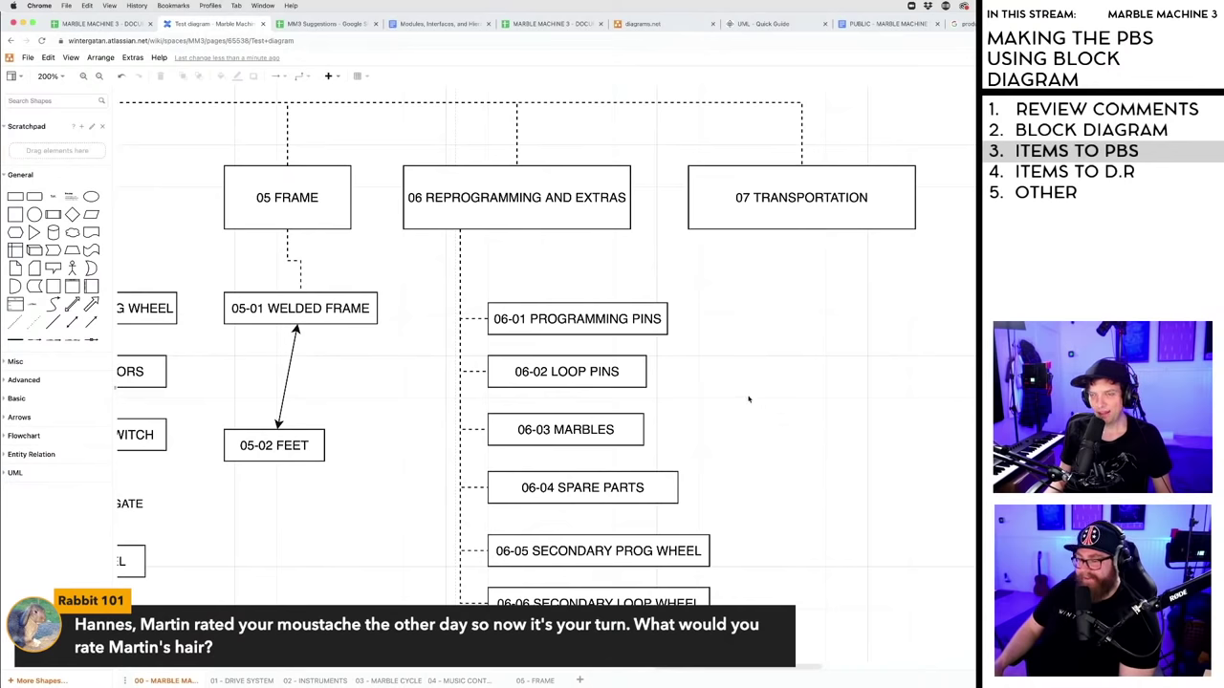
{"action": "scroll", "coordinate": [754, 396], "scroll_direction": "up", "scroll_amount": 1}
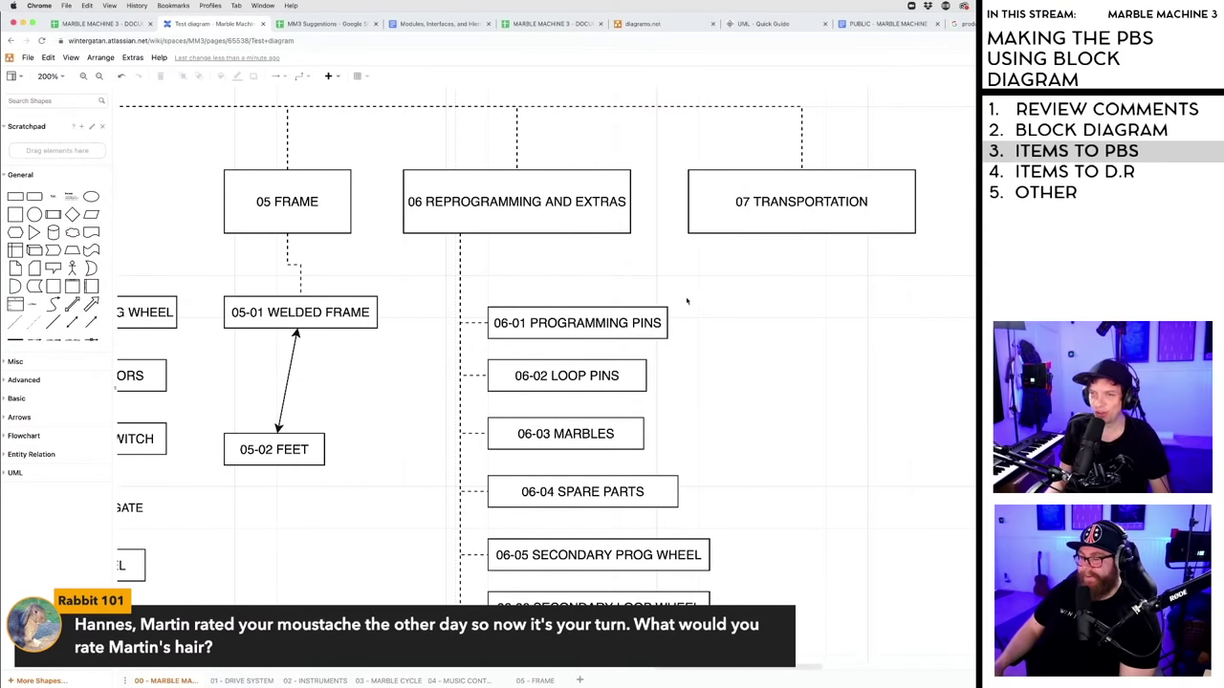
{"action": "scroll", "coordinate": [689, 290], "scroll_direction": "down", "scroll_amount": 1}
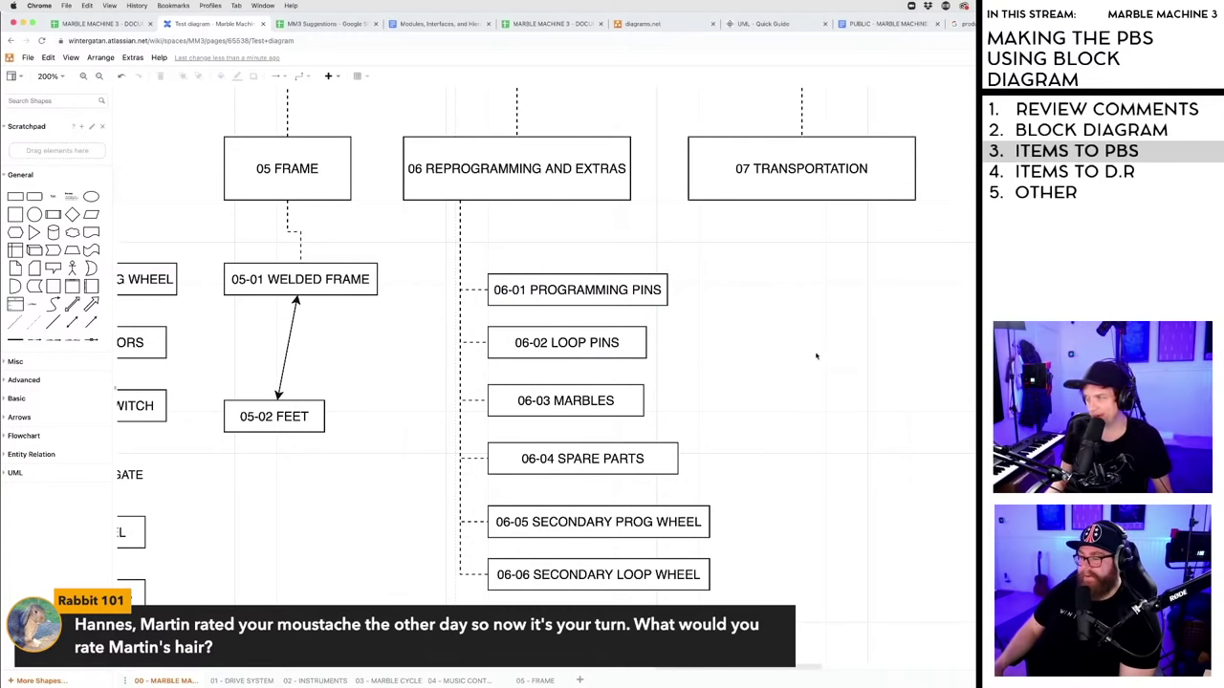
{"action": "scroll", "coordinate": [813, 356], "scroll_direction": "down", "scroll_amount": 1}
{"action": "scroll", "coordinate": [813, 355], "scroll_direction": "down", "scroll_amount": 1}
{"action": "scroll", "coordinate": [810, 349], "scroll_direction": "down", "scroll_amount": 4}
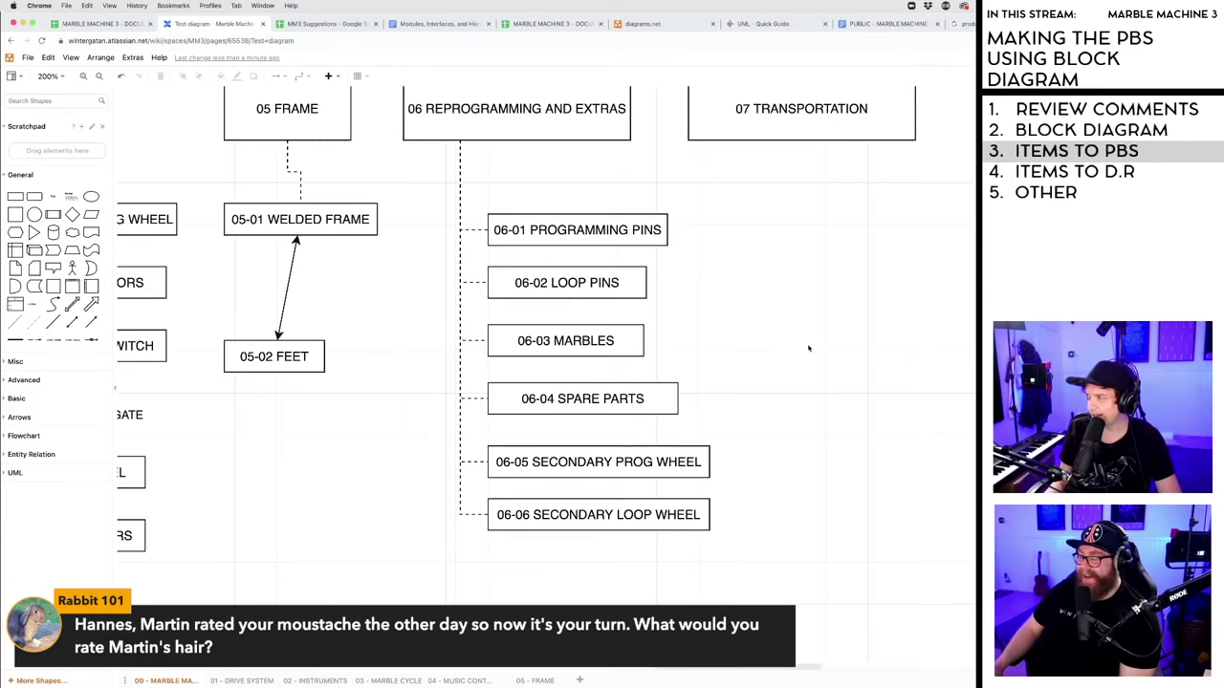
{"action": "scroll", "coordinate": [751, 363], "scroll_direction": "up", "scroll_amount": 8}
{"action": "scroll", "coordinate": [750, 362], "scroll_direction": "down", "scroll_amount": 6}
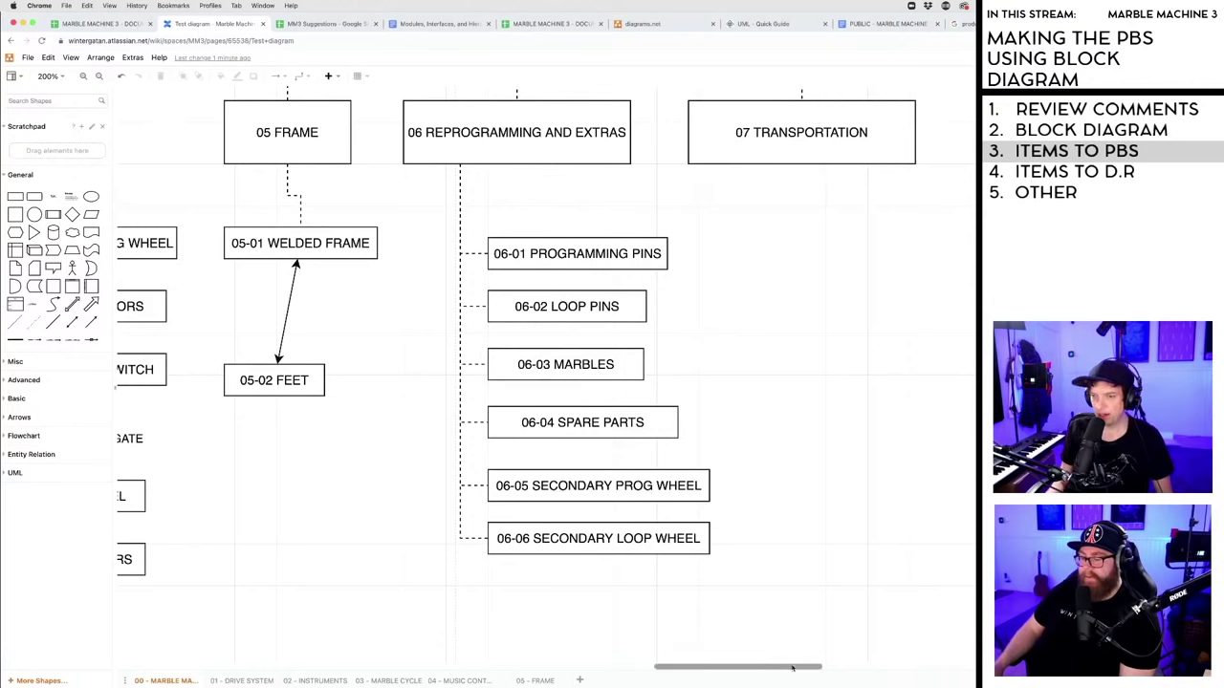
{"action": "scroll", "coordinate": [824, 667], "scroll_direction": "right", "scroll_amount": 4}
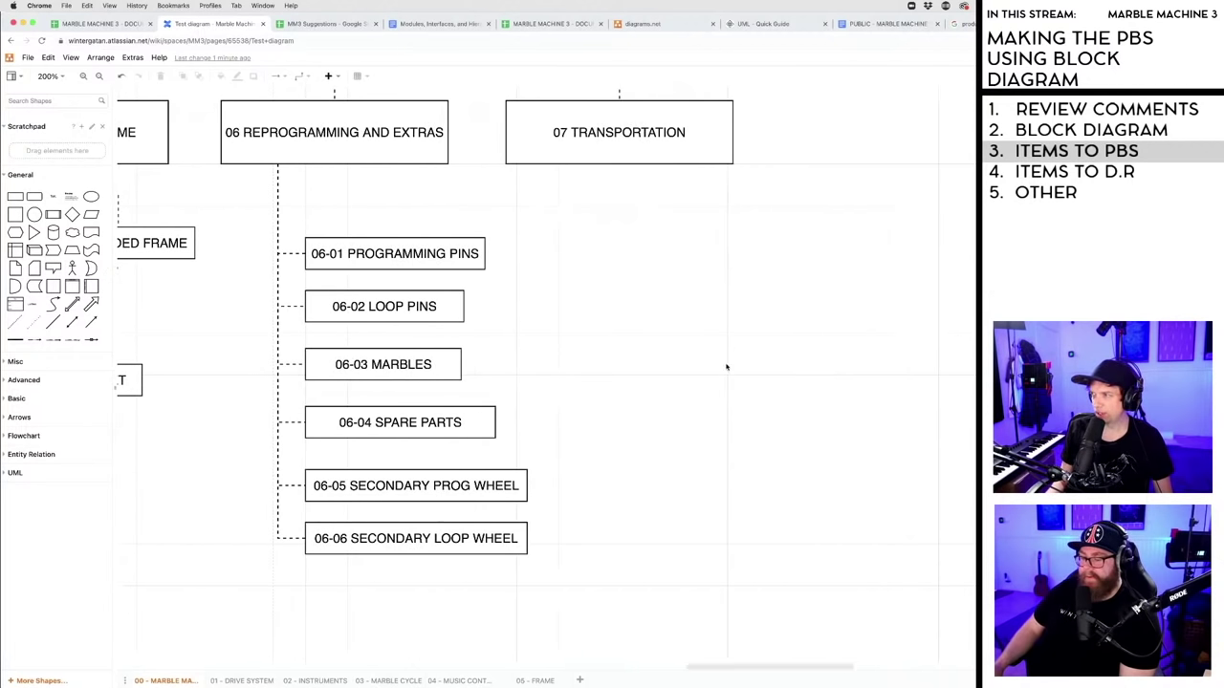
- Duplicate the 06-01 PROGRAMMING PINS box below 07 TRANSPORTATION and renumber it 07-01
{"action": "left_click", "coordinate": [408, 260]}
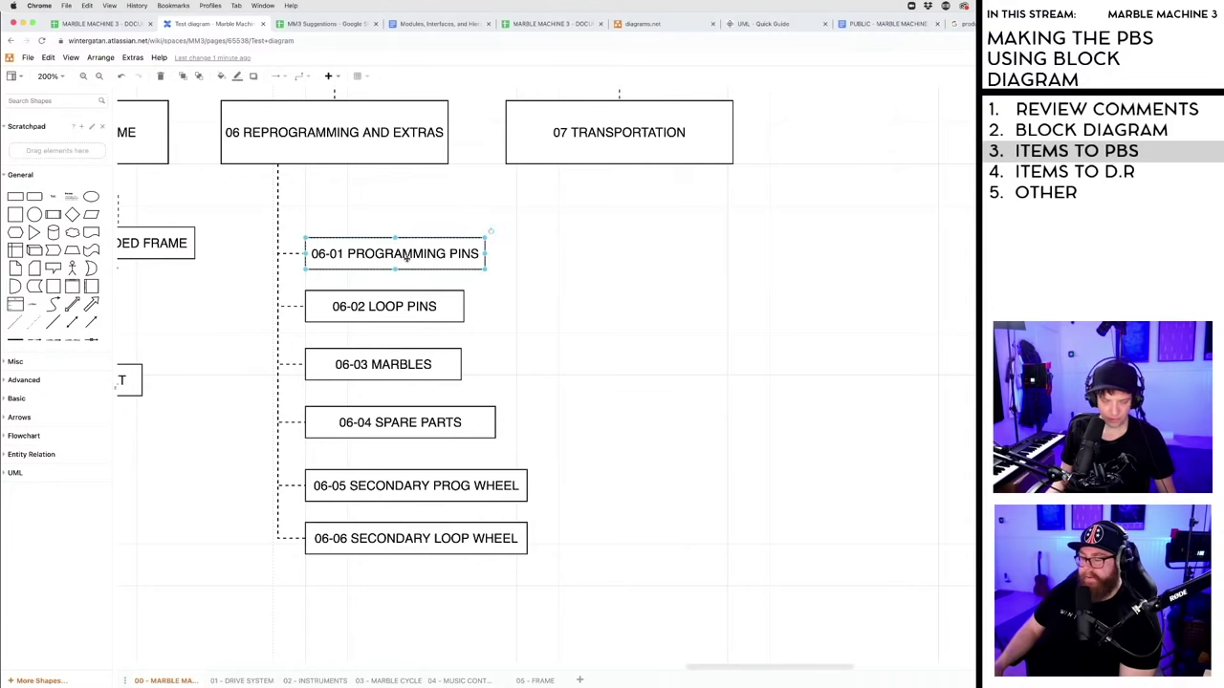
{"action": "key", "text": "super+d"}
{"action": "left_click_drag", "start_coordinate": [416, 268], "coordinate": [629, 259]}
{"action": "double_click", "coordinate": [565, 254]}
{"action": "left_click", "coordinate": [565, 255]}
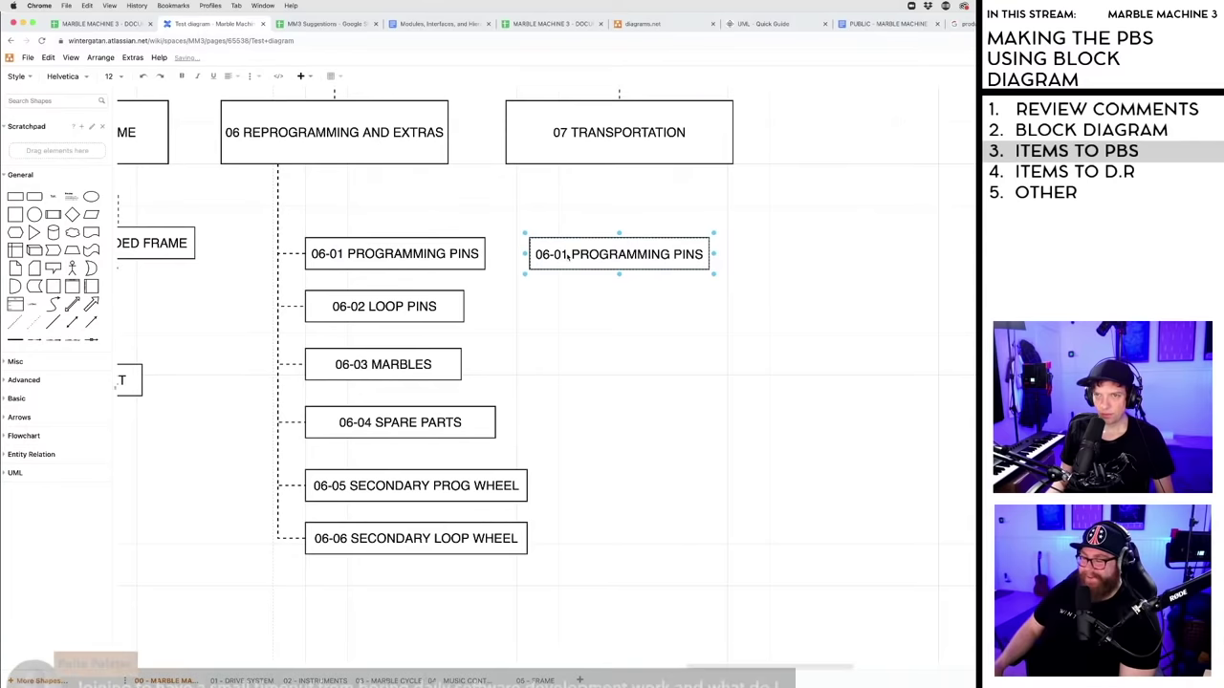
{"action": "left_click_drag", "start_coordinate": [567, 254], "coordinate": [546, 257]}
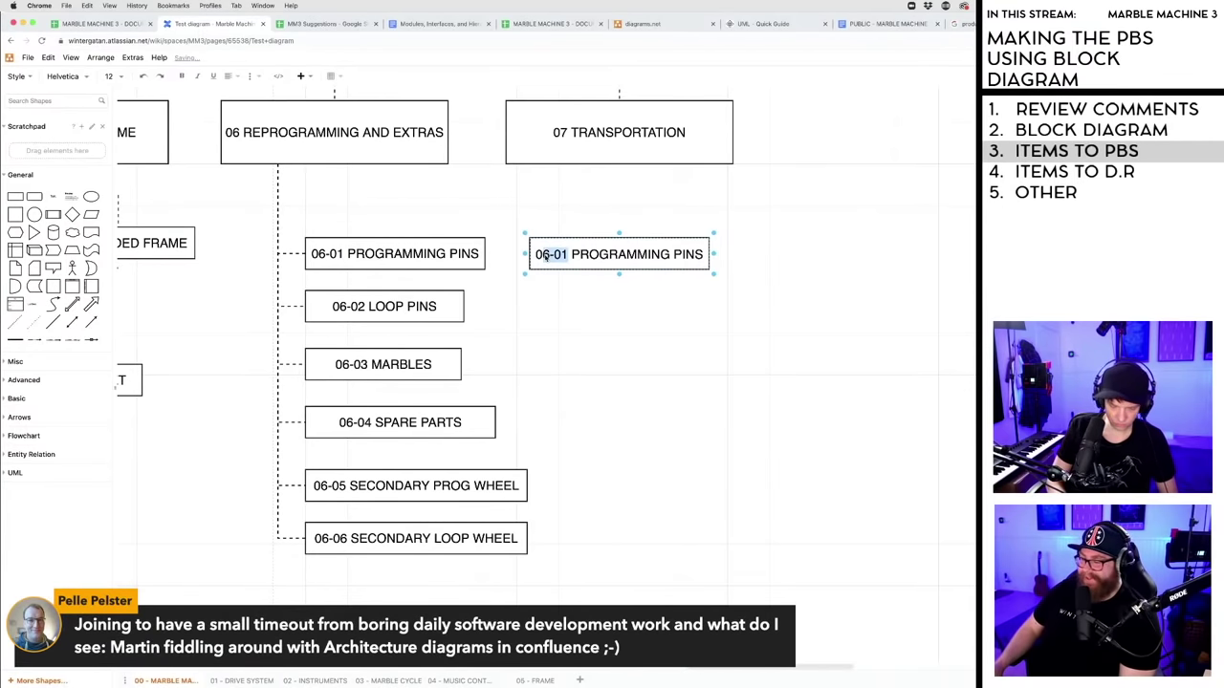
{"action": "type", "text": "07-01"}
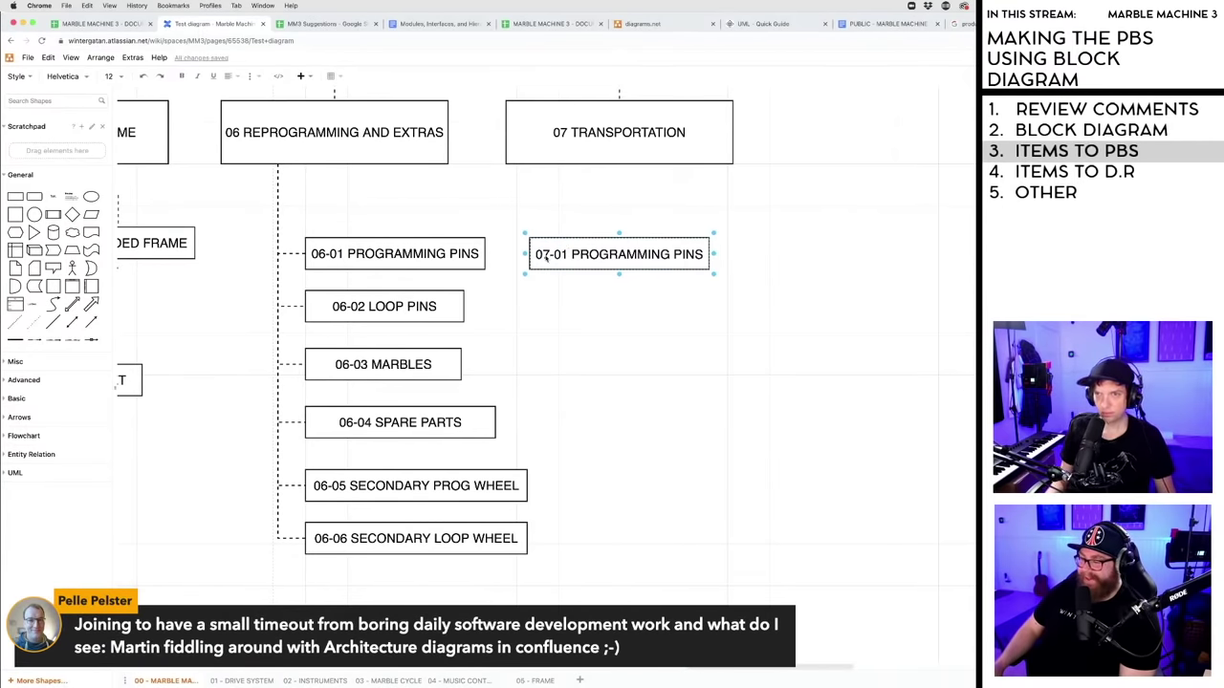
{"action": "double_click", "coordinate": [605, 254]}
{"action": "left_click", "coordinate": [593, 255]}
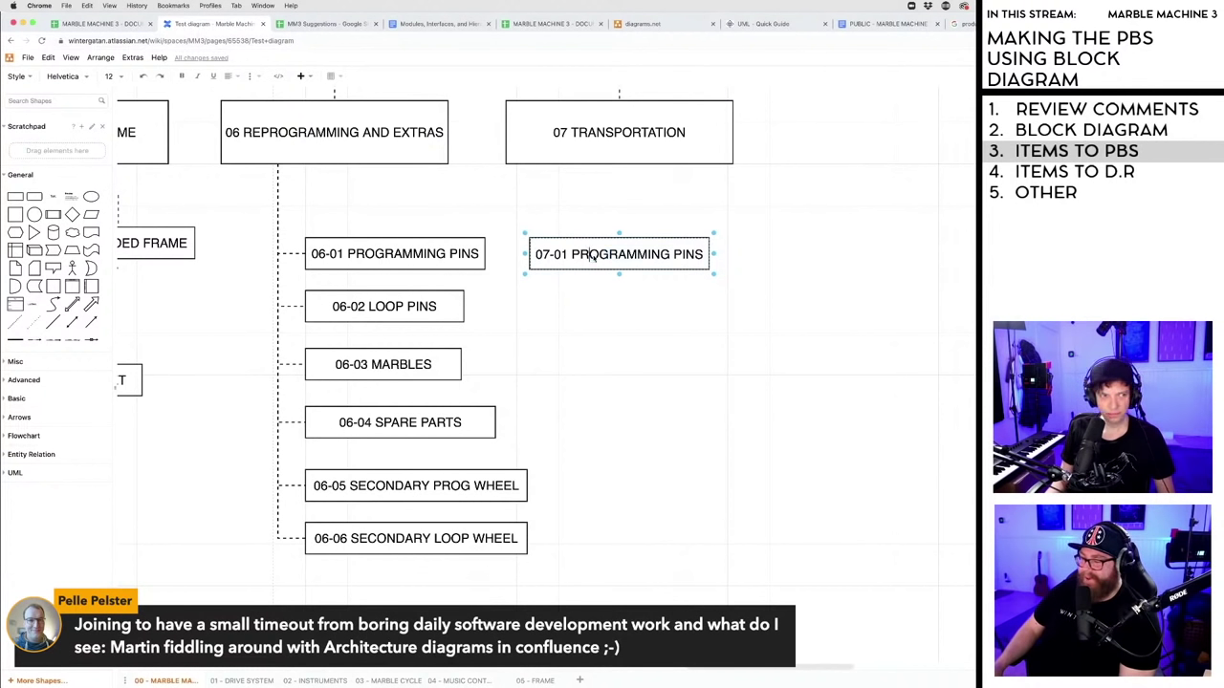
{"action": "double_click", "coordinate": [594, 255]}
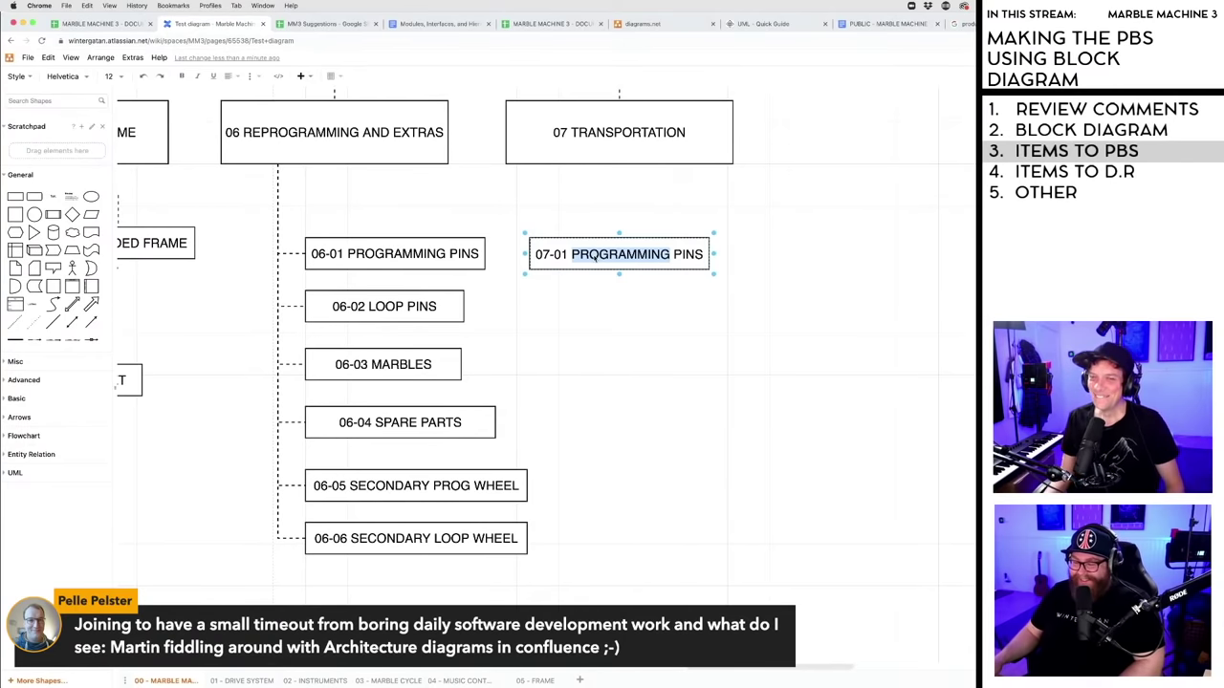
{"action": "key", "text": "Escape"}
{"action": "key", "text": "Escape"}
- Replace PROGRAMMING PINS in the 07-01 label with TRANSPORTATION
{"action": "left_click", "coordinate": [598, 256]}
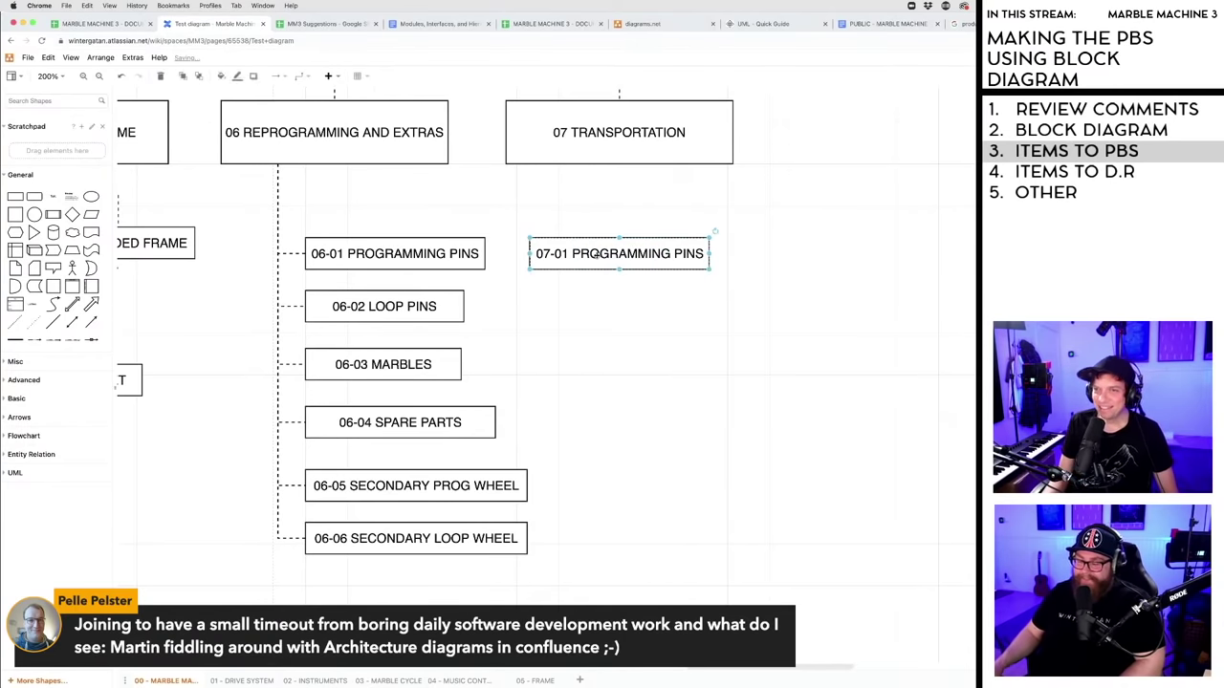
{"action": "double_click", "coordinate": [597, 256]}
{"action": "left_click", "coordinate": [597, 255]}
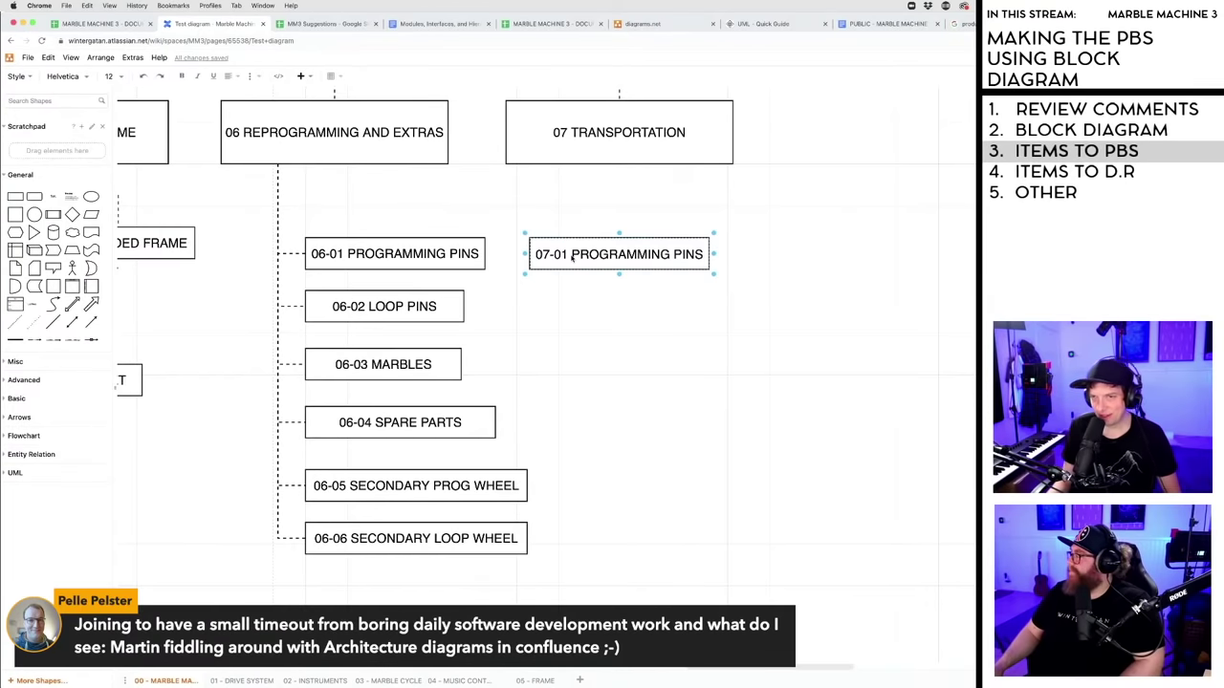
{"action": "left_click_drag", "start_coordinate": [574, 256], "coordinate": [705, 255]}
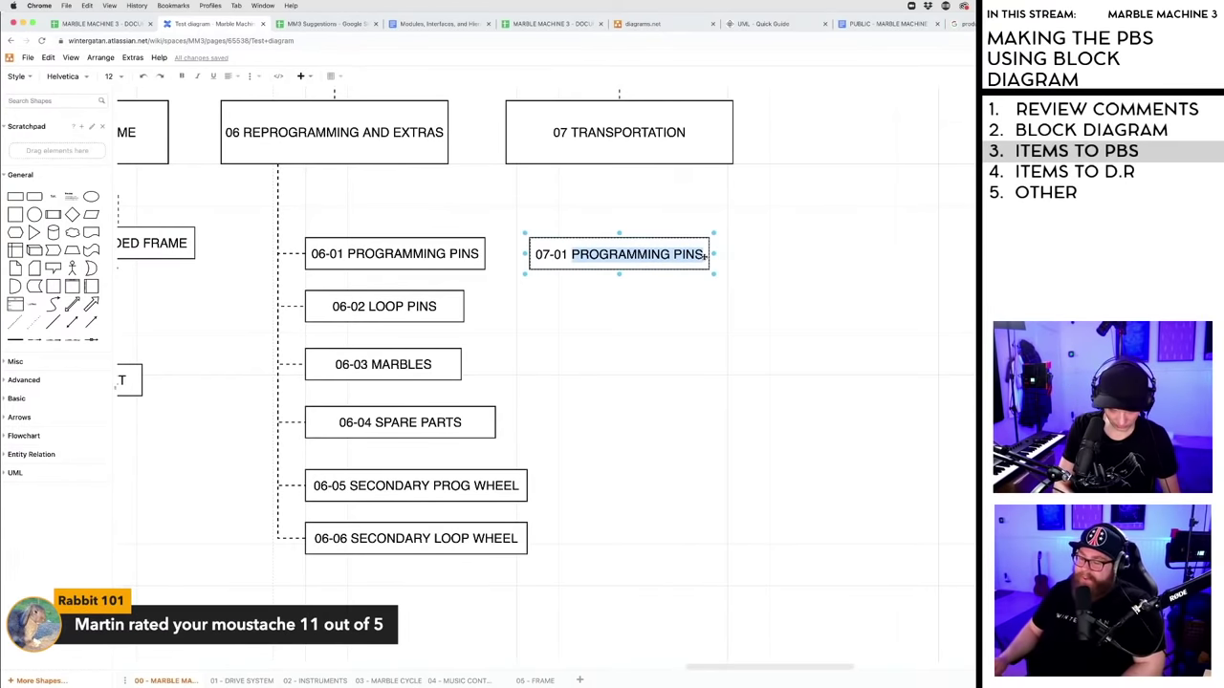
{"action": "type", "text": "YT"}
{"action": "key", "text": "BackSpace"}
{"action": "type", "text": "RAN"}
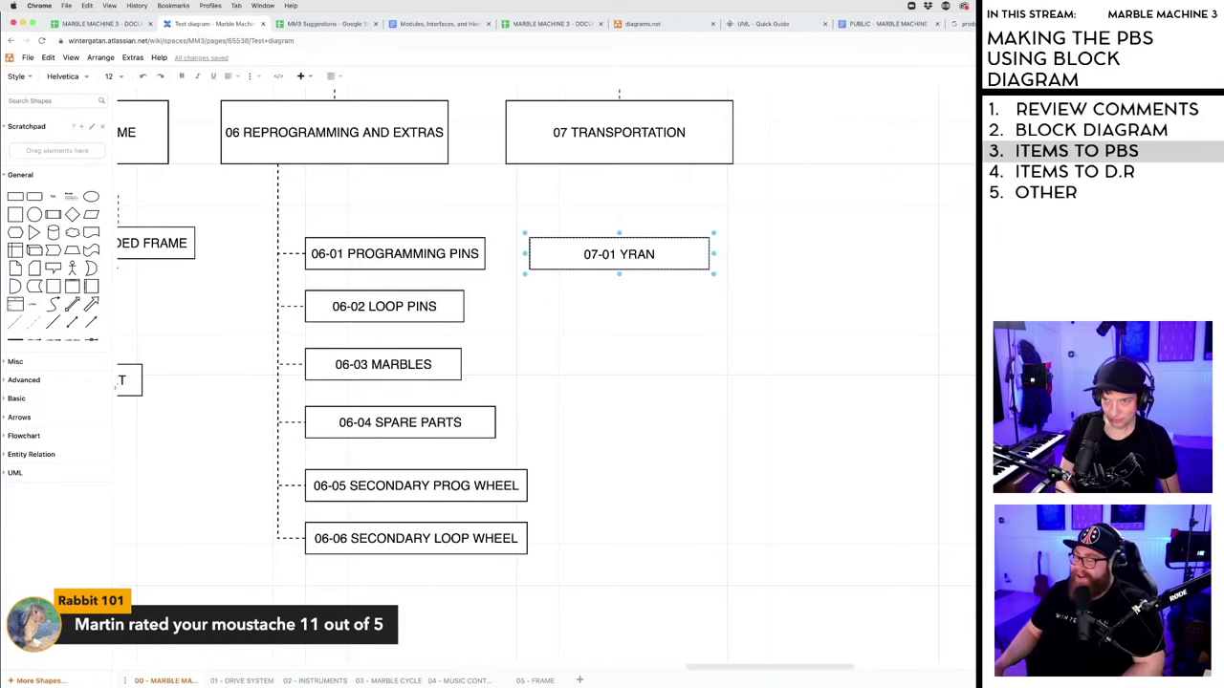
{"action": "key", "text": "BackSpace"}
{"action": "key", "text": "BackSpace"}
{"action": "key", "text": "BackSpace"}
{"action": "key", "text": "BackSpace"}
{"action": "type", "text": "TRA"}
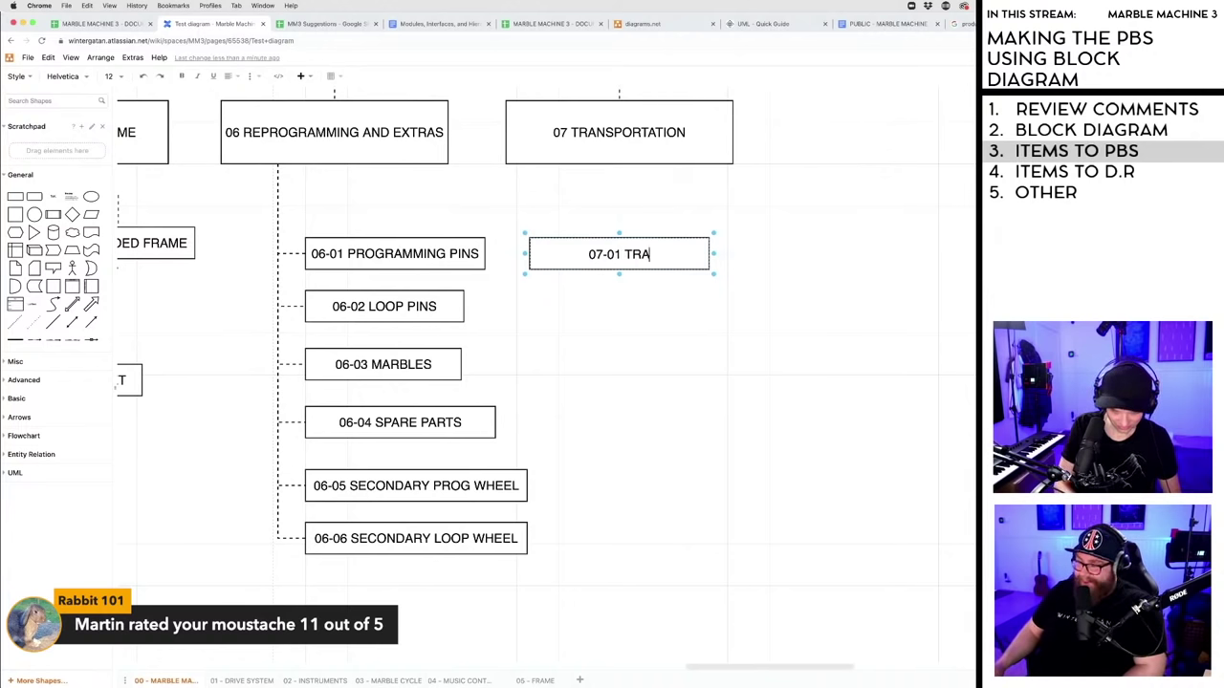
{"action": "type", "text": "NSPORTA"}
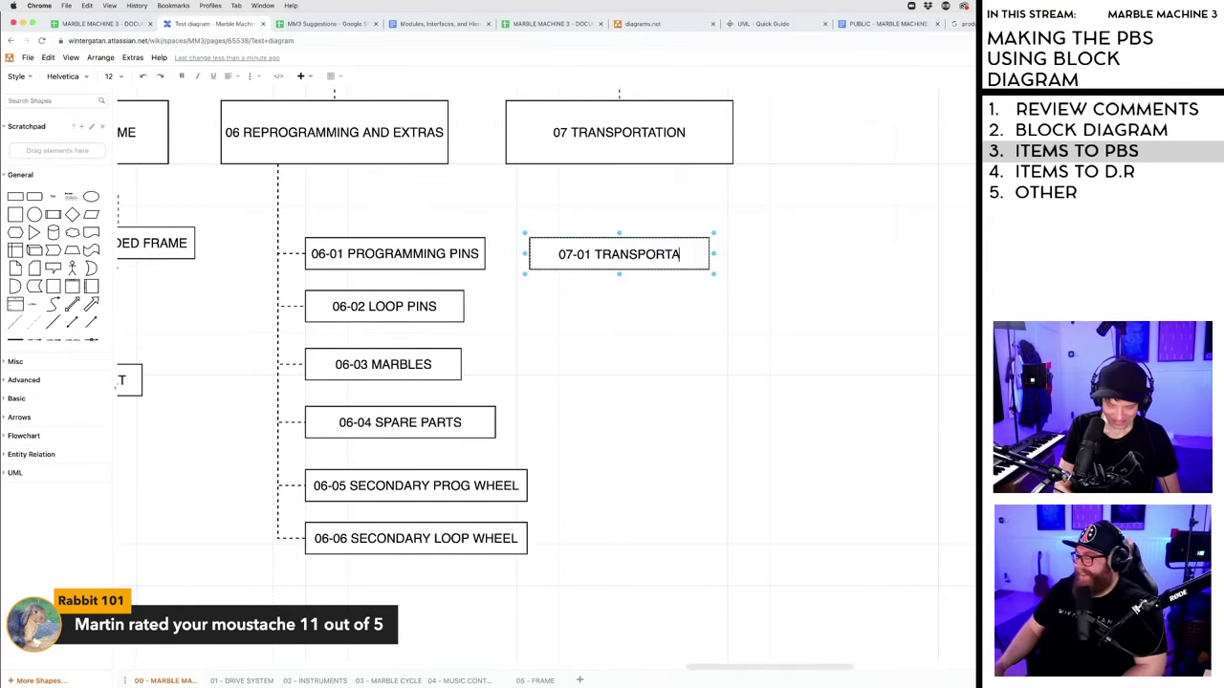
{"action": "type", "text": "TION"}
{"action": "left_click", "coordinate": [717, 307]}
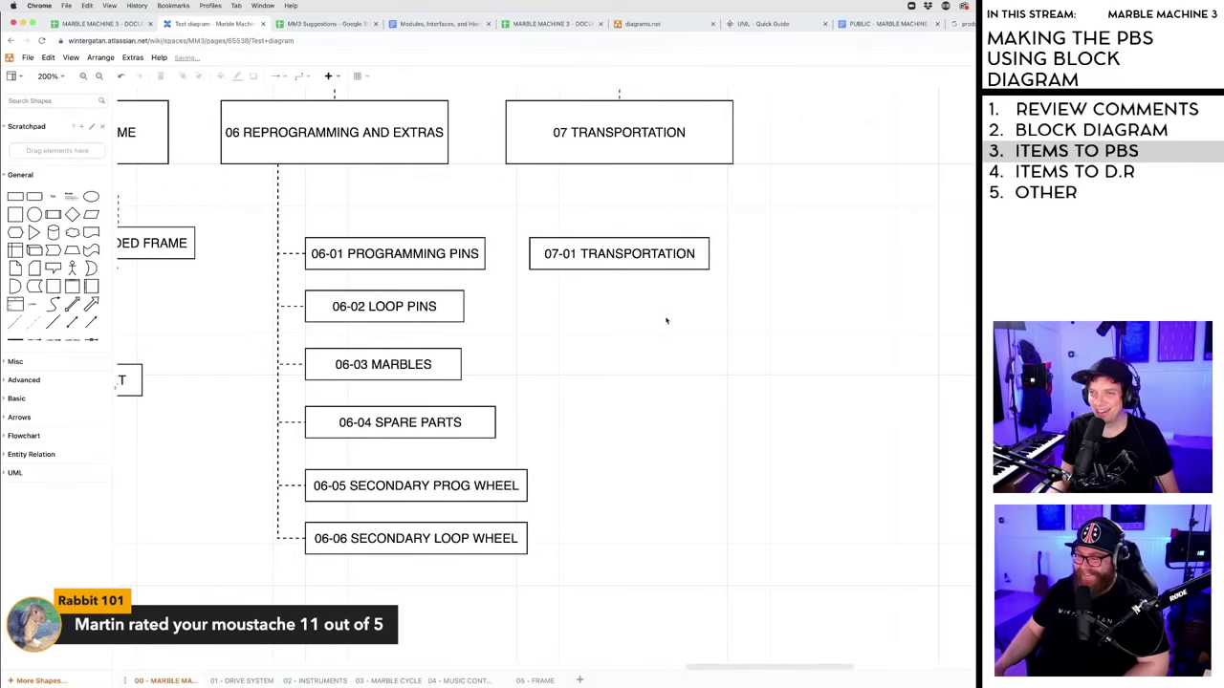
- Change the 07-01 label text to CASES
{"action": "left_click", "coordinate": [614, 254]}
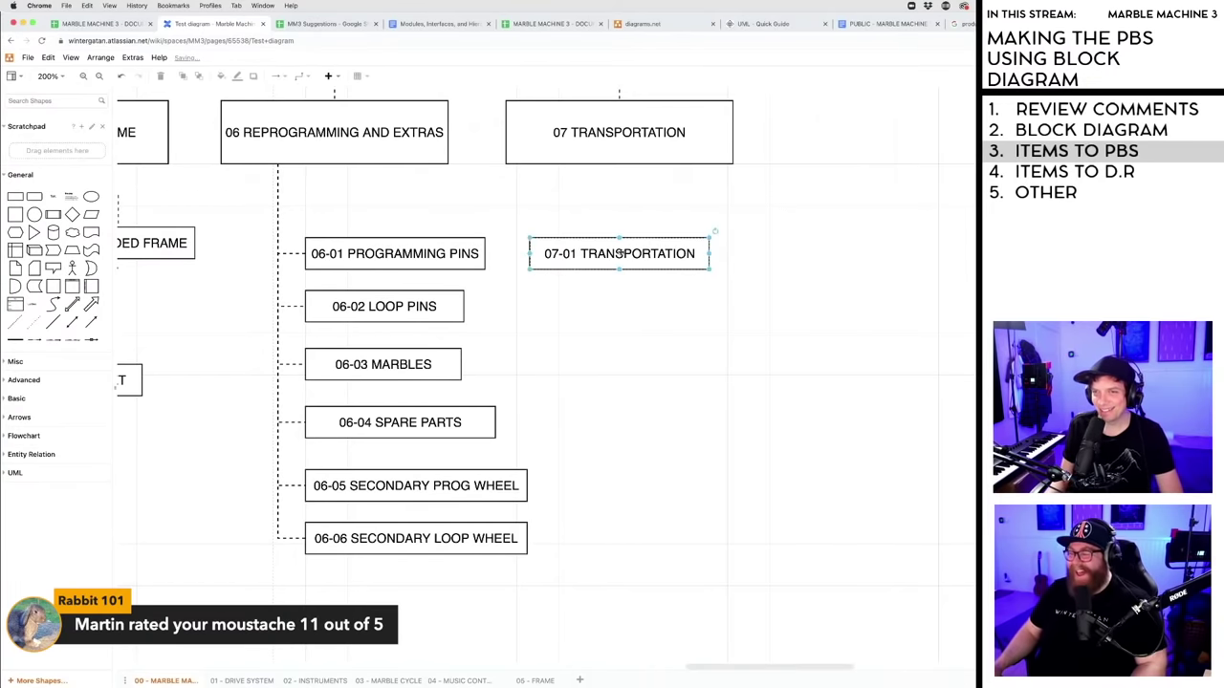
{"action": "left_click", "coordinate": [672, 308]}
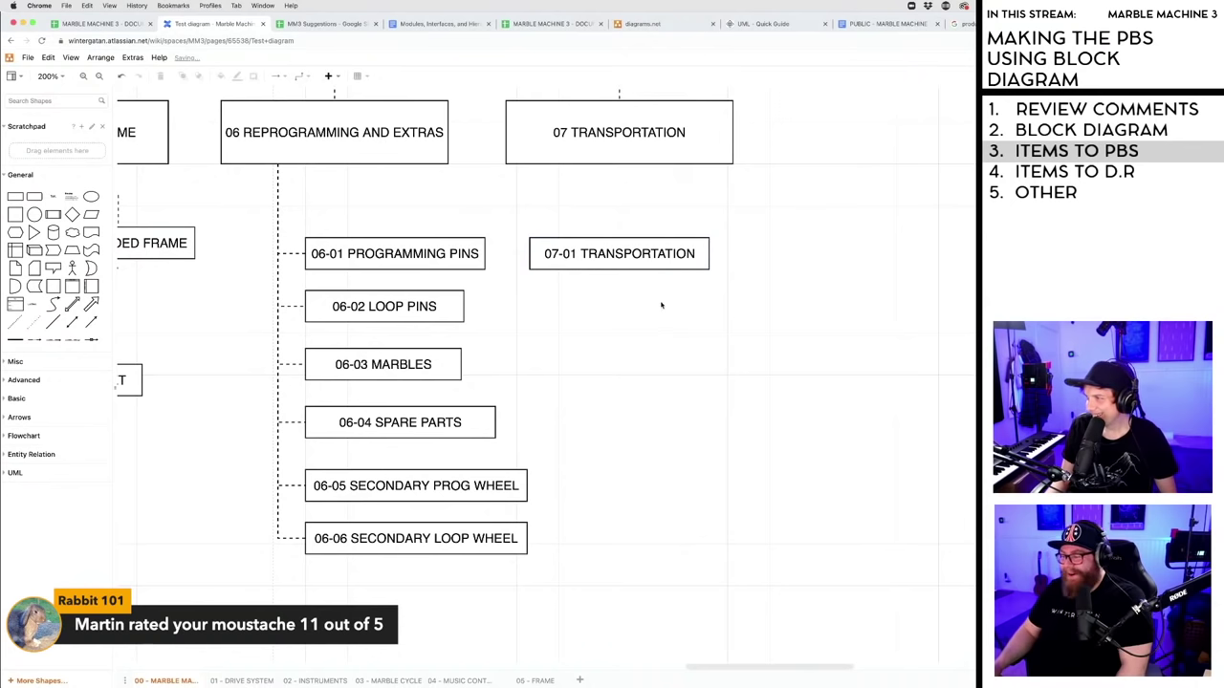
{"action": "left_click", "coordinate": [653, 258]}
{"action": "double_click", "coordinate": [653, 257]}
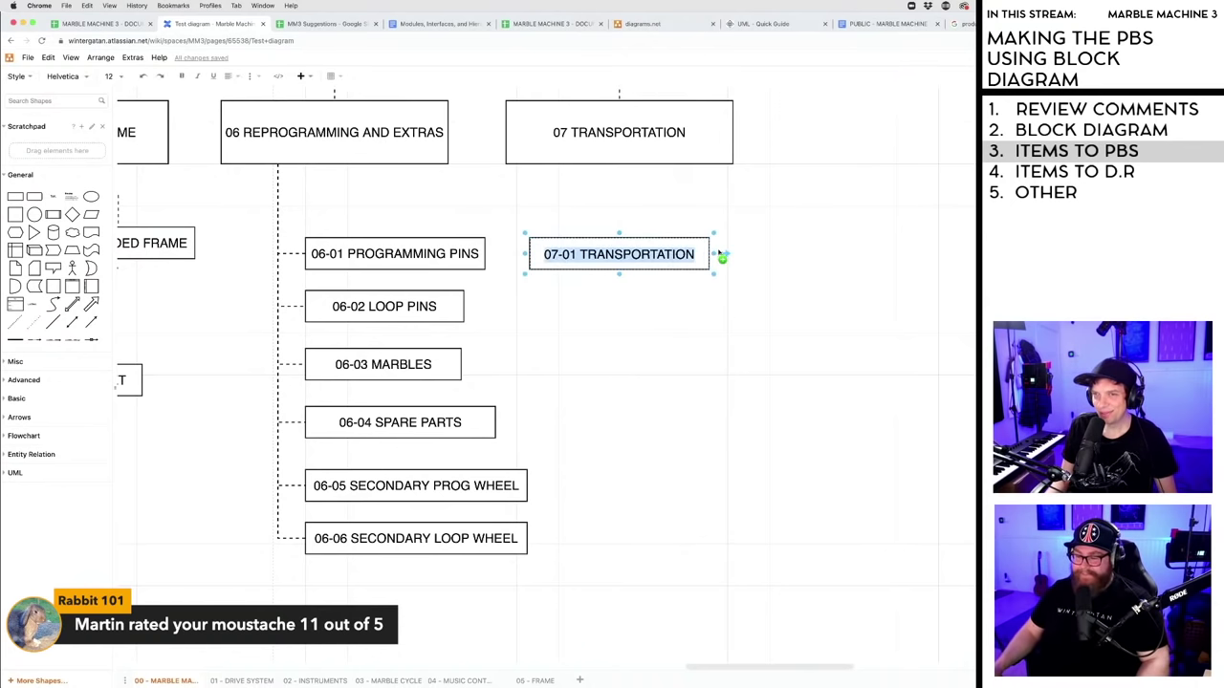
{"action": "left_click", "coordinate": [667, 256]}
{"action": "left_click_drag", "start_coordinate": [581, 254], "coordinate": [697, 254]}
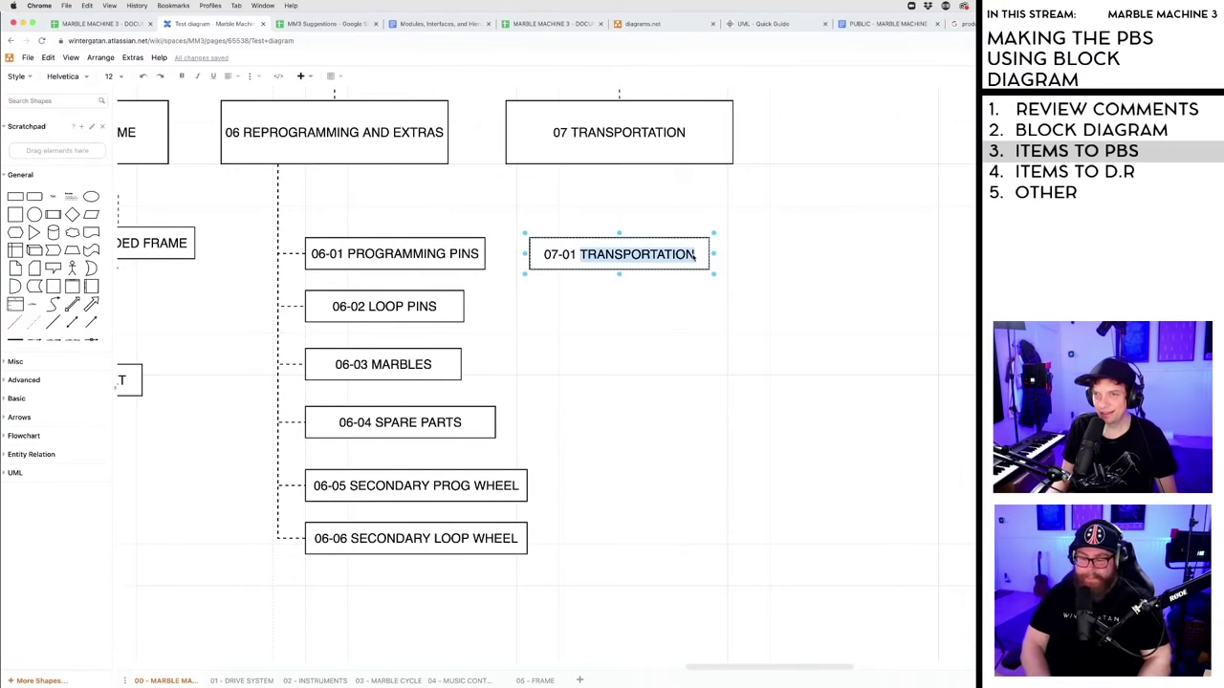
{"action": "type", "text": "CASES"}
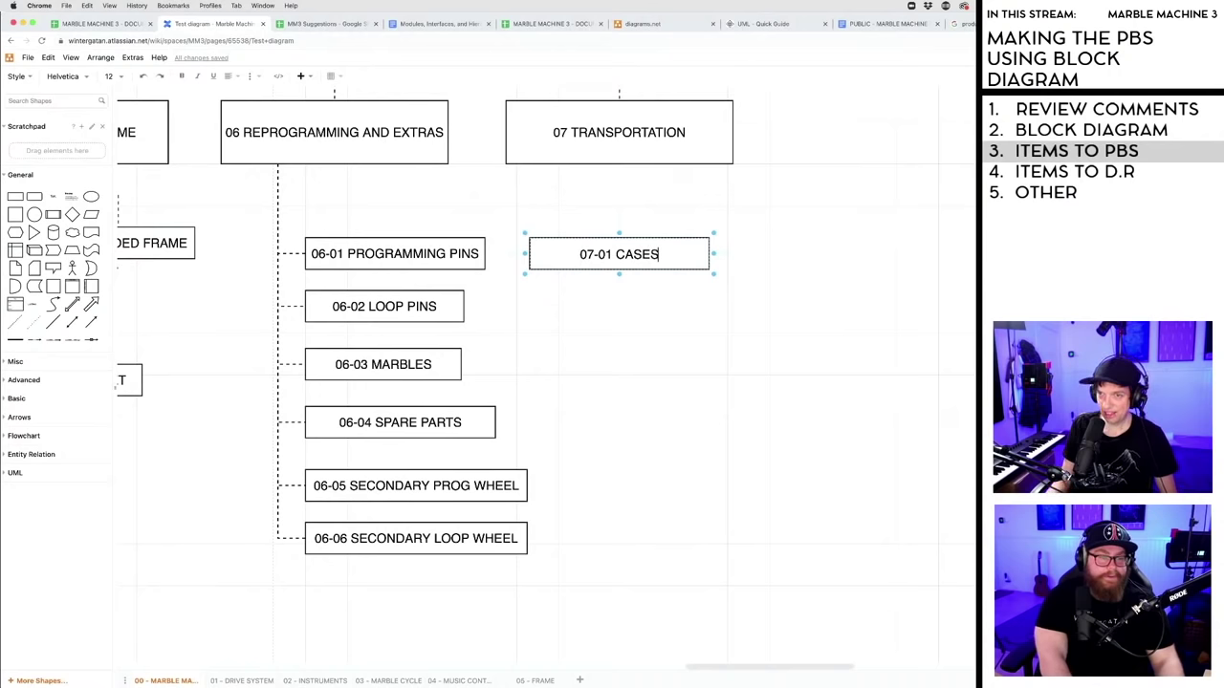
{"action": "left_click", "coordinate": [627, 305]}
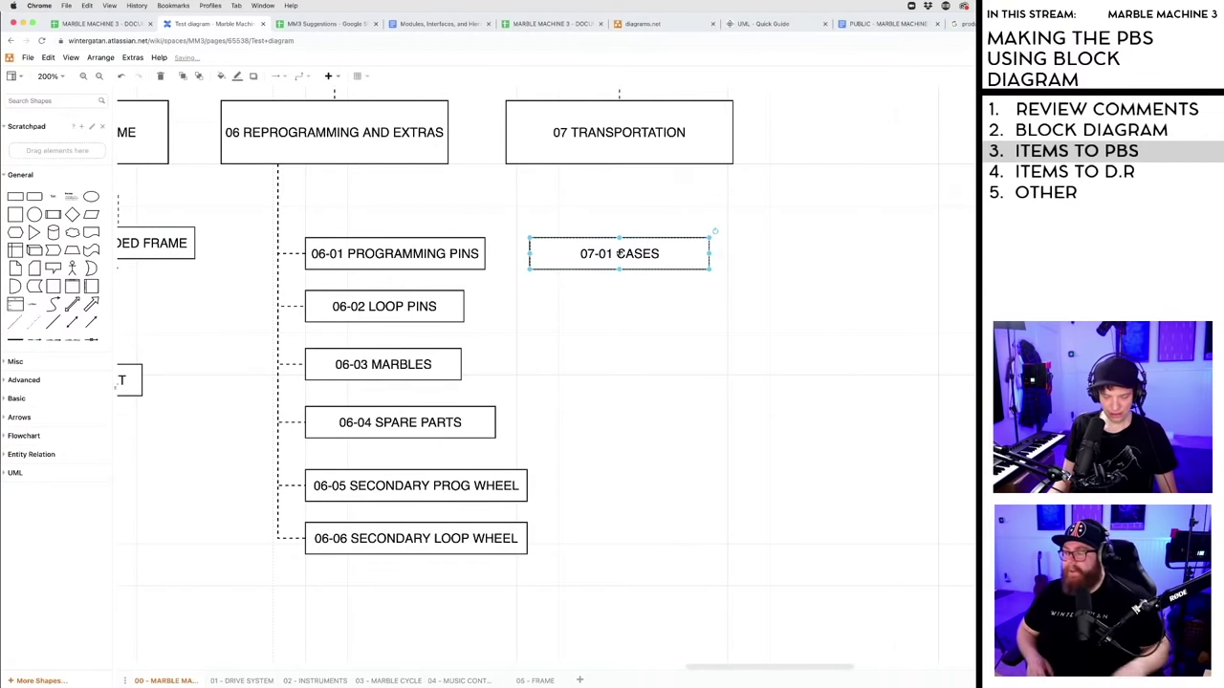
- Copy-paste the CASES box below it and relabel the copy 07-02 TRUCK
{"action": "key", "text": "super+c"}
{"action": "key", "text": "super+v"}
{"action": "left_click_drag", "start_coordinate": [622, 265], "coordinate": [612, 306]}
{"action": "double_click", "coordinate": [612, 306]}
{"action": "left_click", "coordinate": [631, 308]}
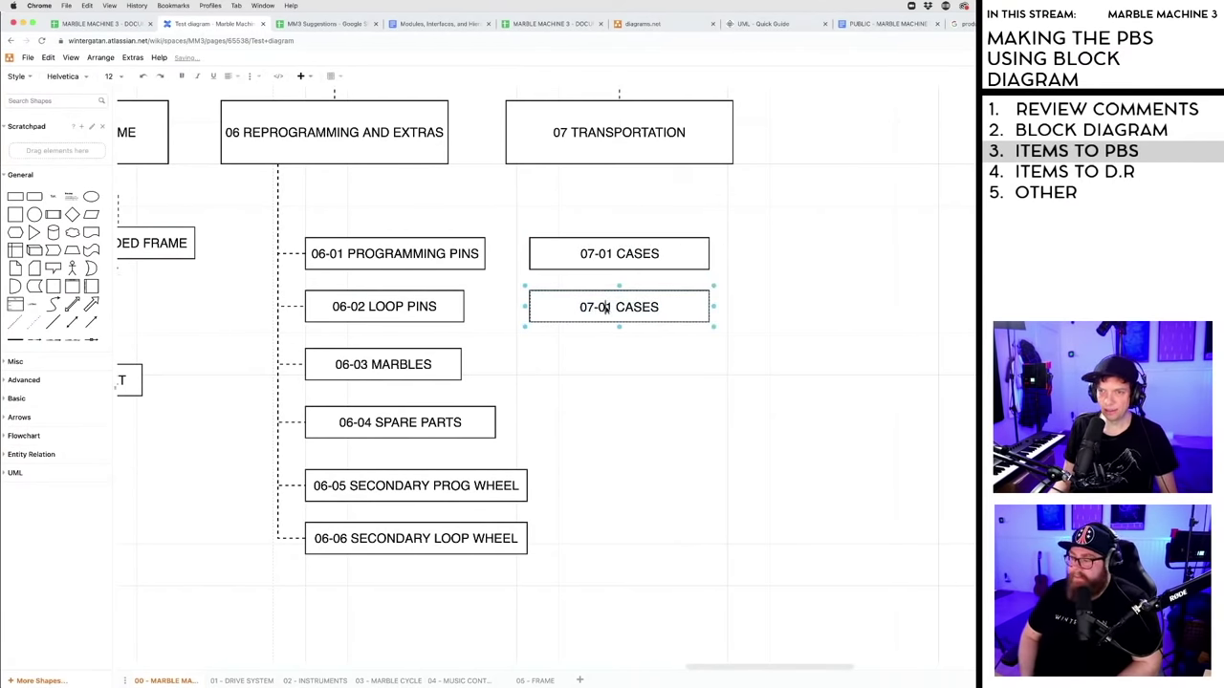
{"action": "left_click", "coordinate": [610, 308]}
{"action": "key", "text": "BackSpace"}
{"action": "type", "text": "2"}
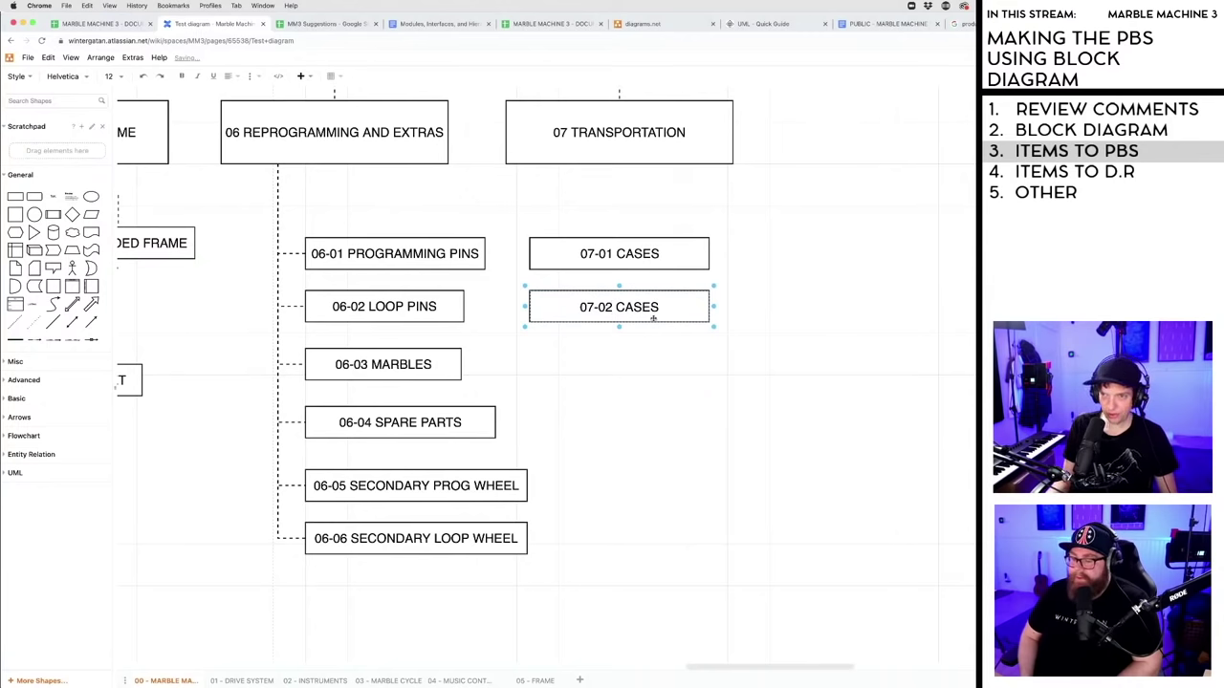
{"action": "left_click_drag", "start_coordinate": [660, 308], "coordinate": [616, 308]}
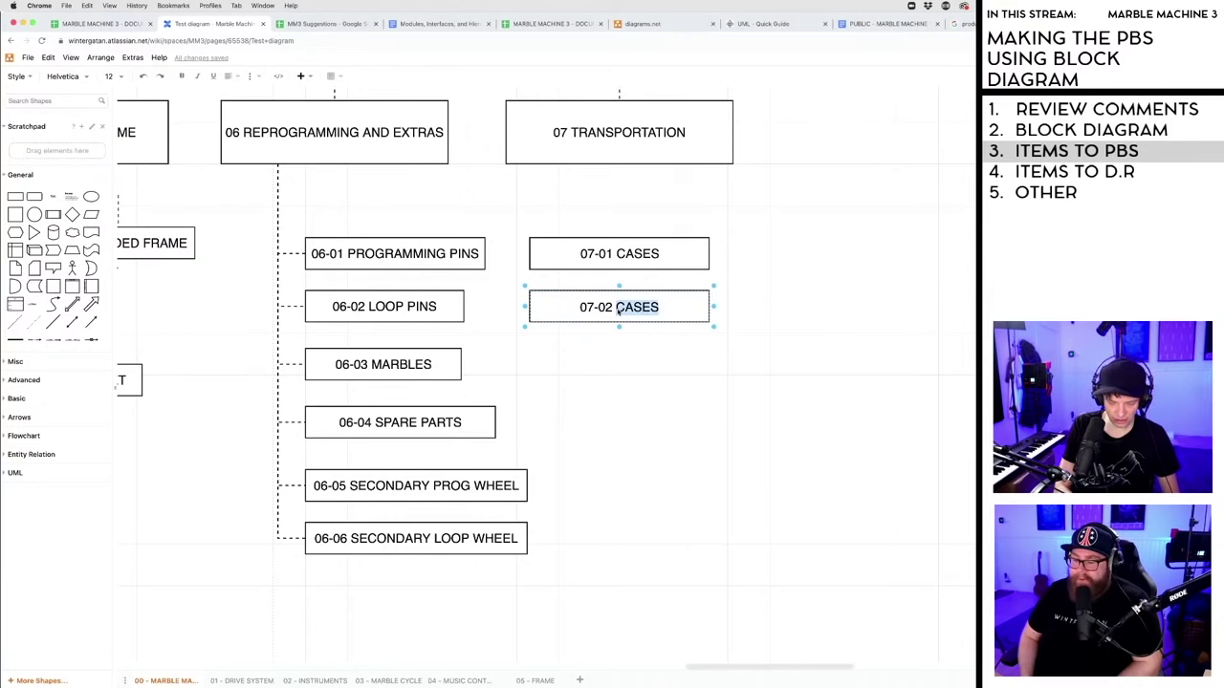
{"action": "type", "text": "TRUCK"}
{"action": "left_click", "coordinate": [616, 382]}
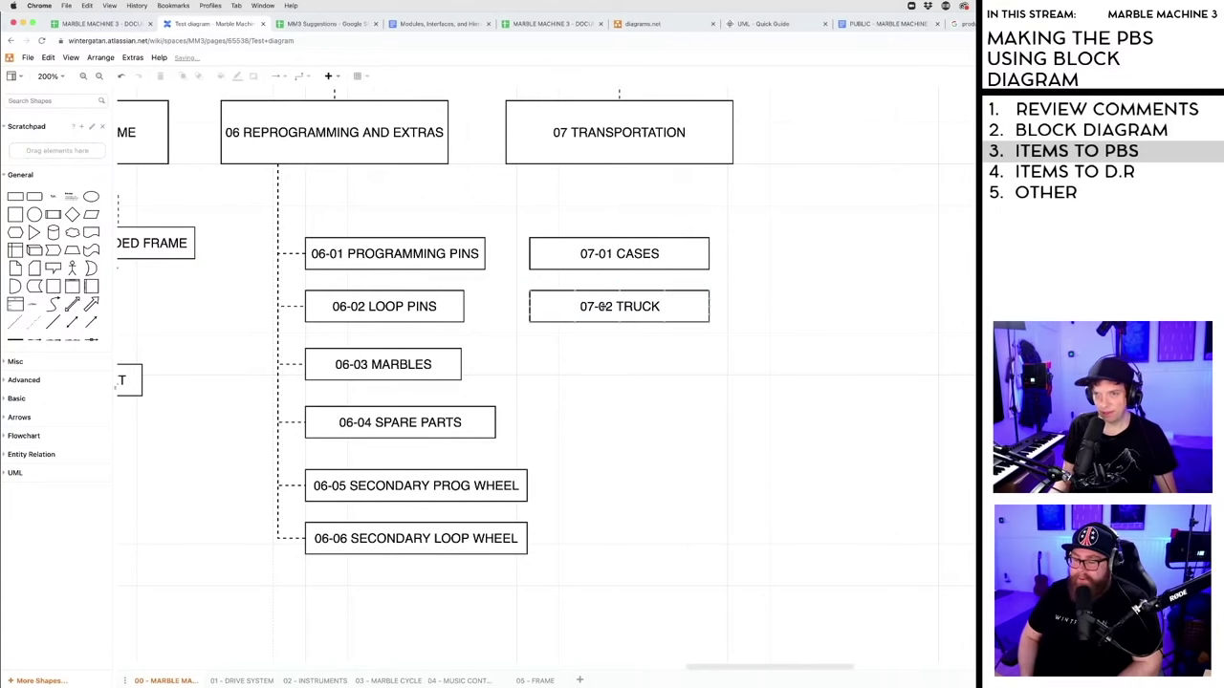
- Copy the TRUCK box below it and relabel the copy 07-03 CONTAINER
{"action": "left_click", "coordinate": [603, 307]}
{"action": "left_click_drag", "start_coordinate": [602, 307], "coordinate": [607, 364]}
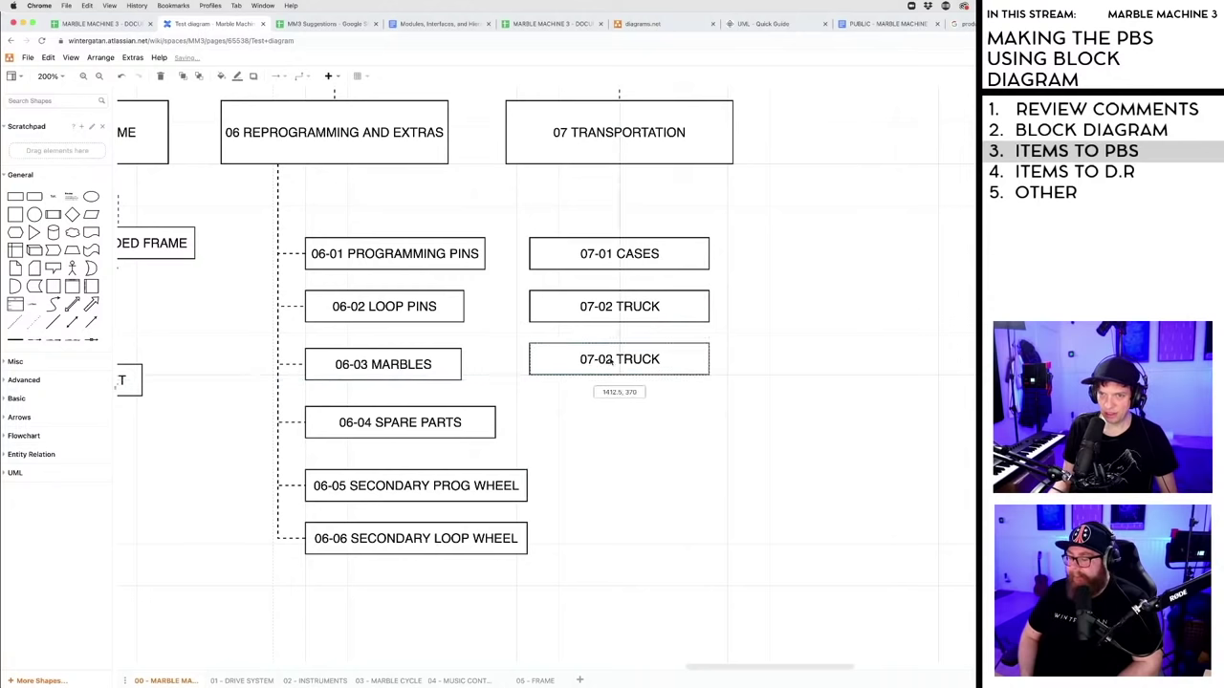
{"action": "double_click", "coordinate": [615, 362]}
{"action": "left_click", "coordinate": [613, 362]}
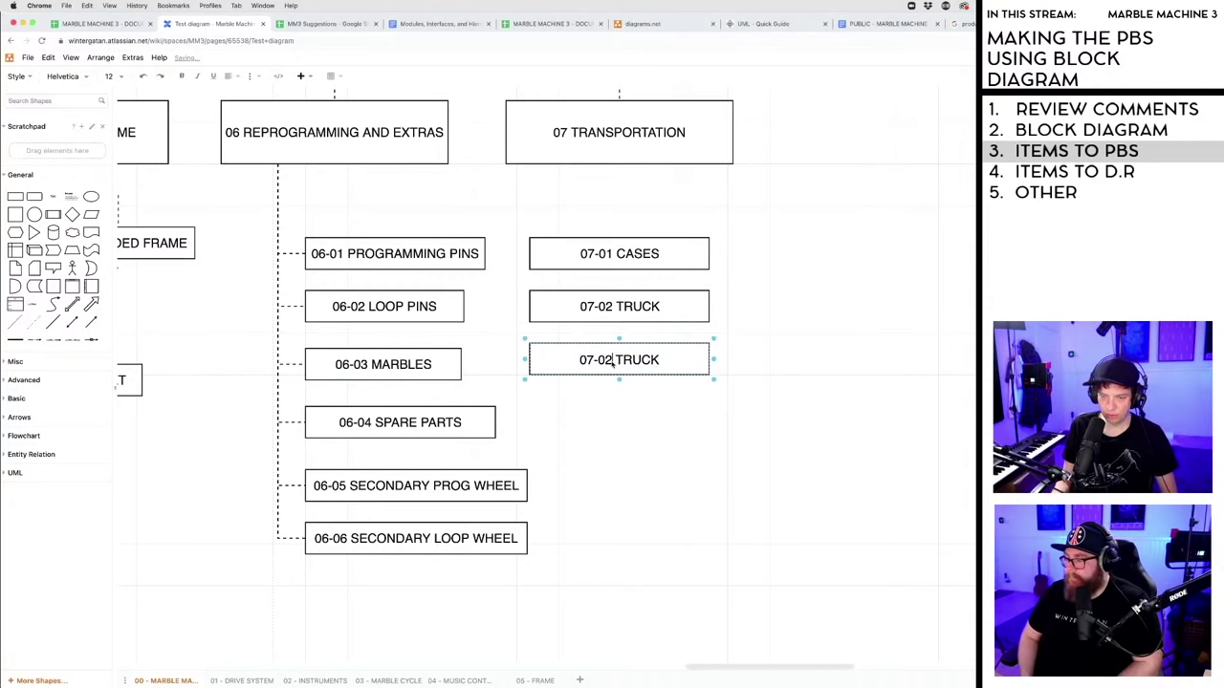
{"action": "key", "text": "BackSpace"}
{"action": "type", "text": "3"}
{"action": "double_click", "coordinate": [627, 361]}
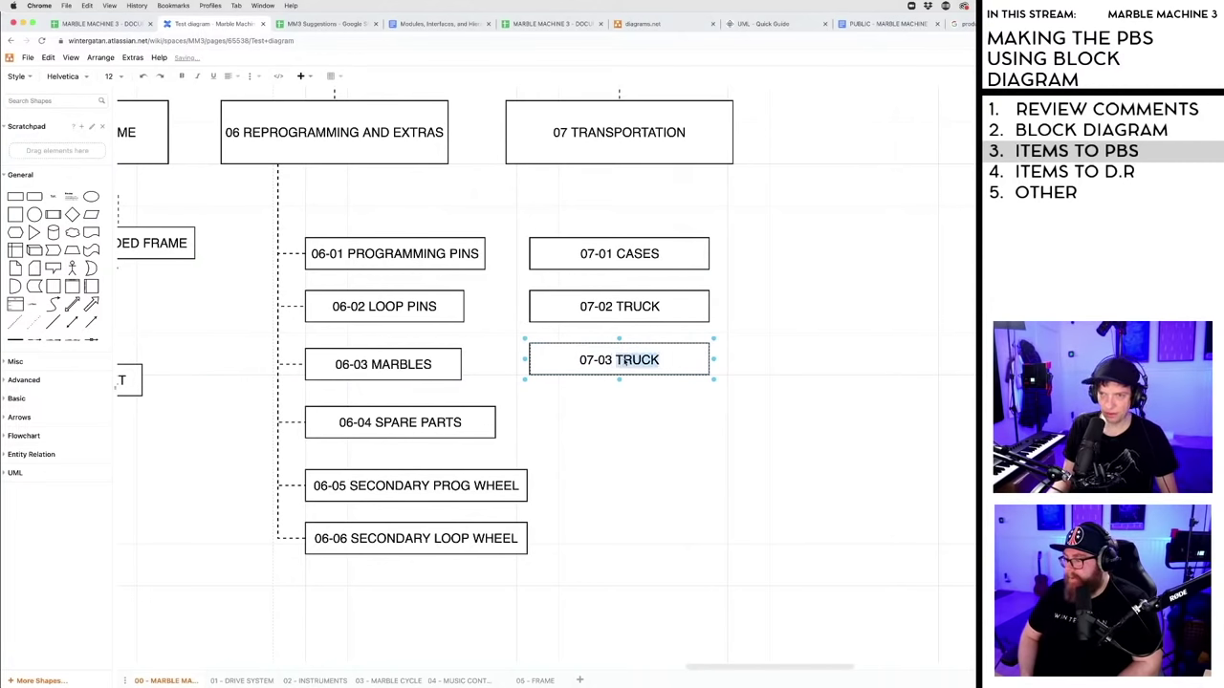
{"action": "type", "text": "CONTAINER"}
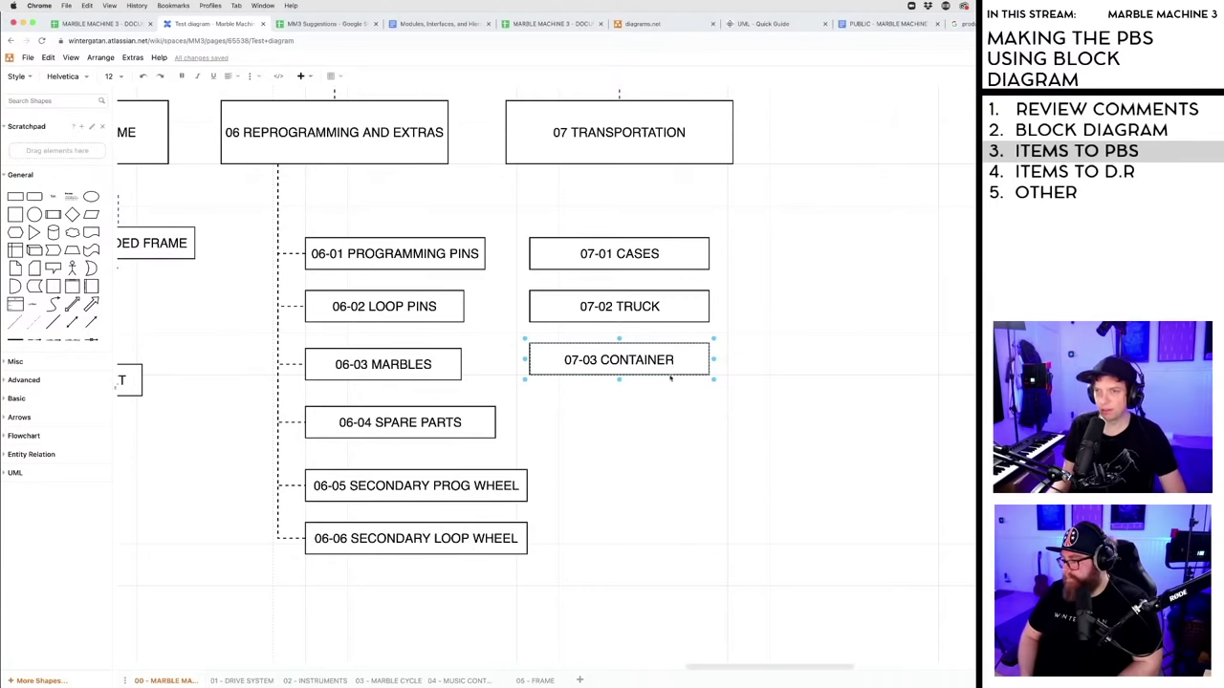
{"action": "left_click", "coordinate": [669, 411]}
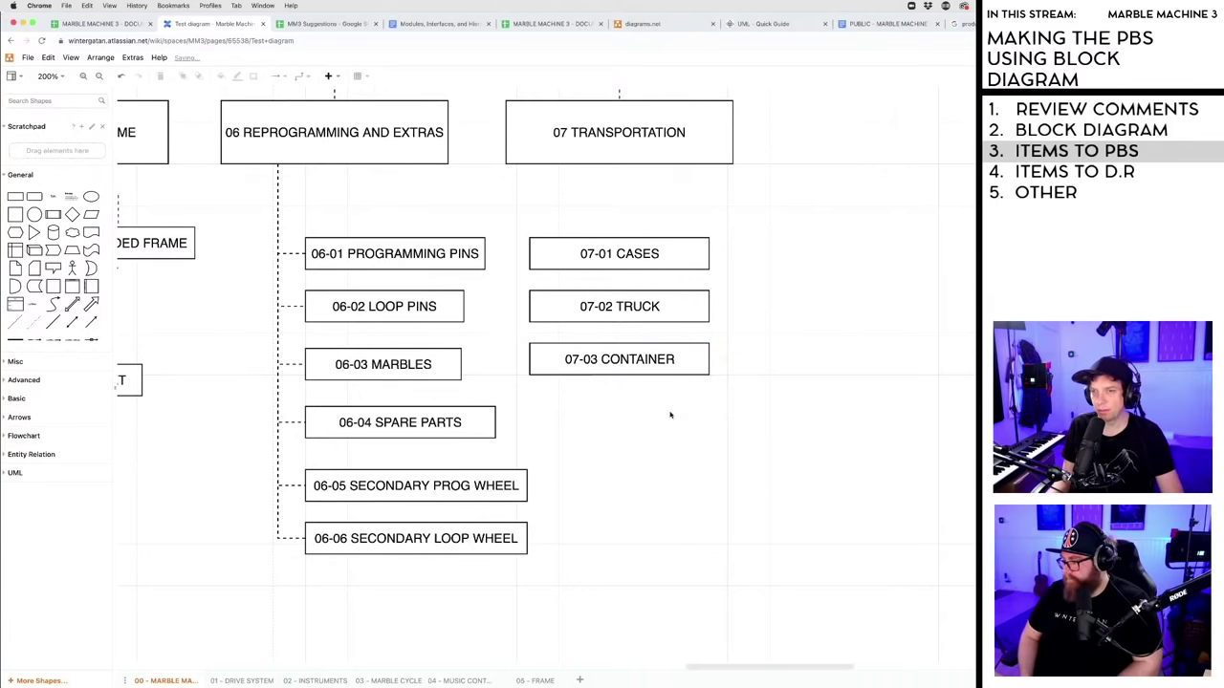
{"action": "left_click", "coordinate": [627, 309]}
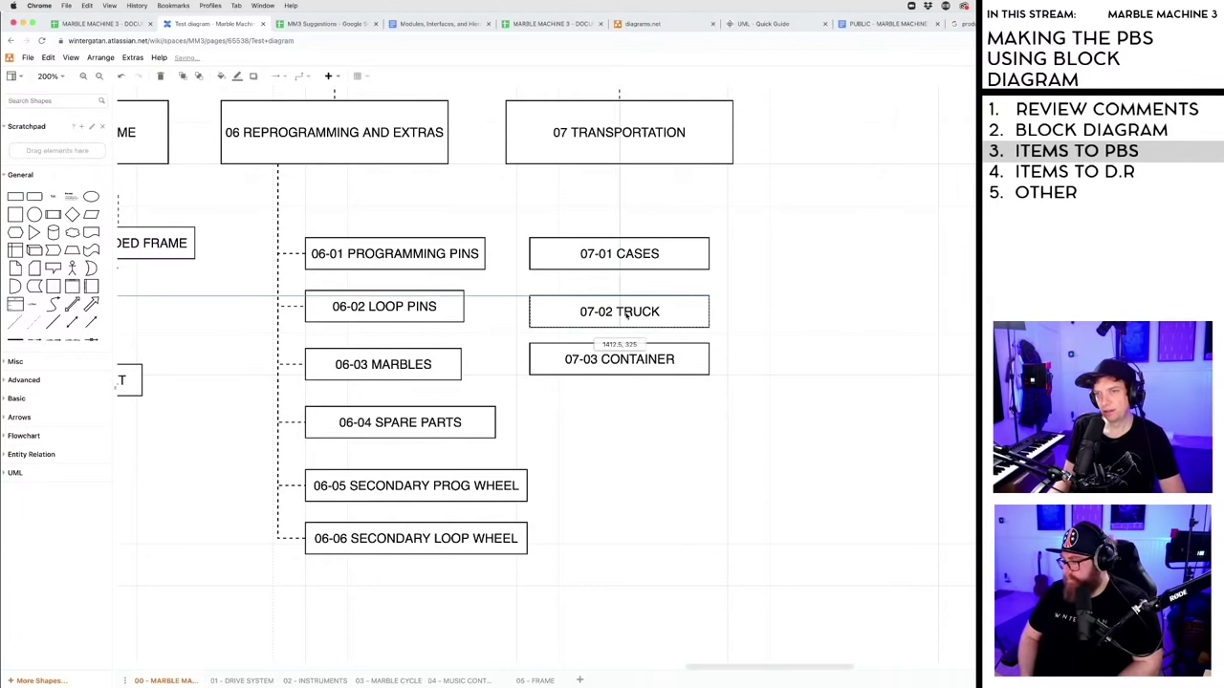
{"action": "left_click", "coordinate": [635, 468]}
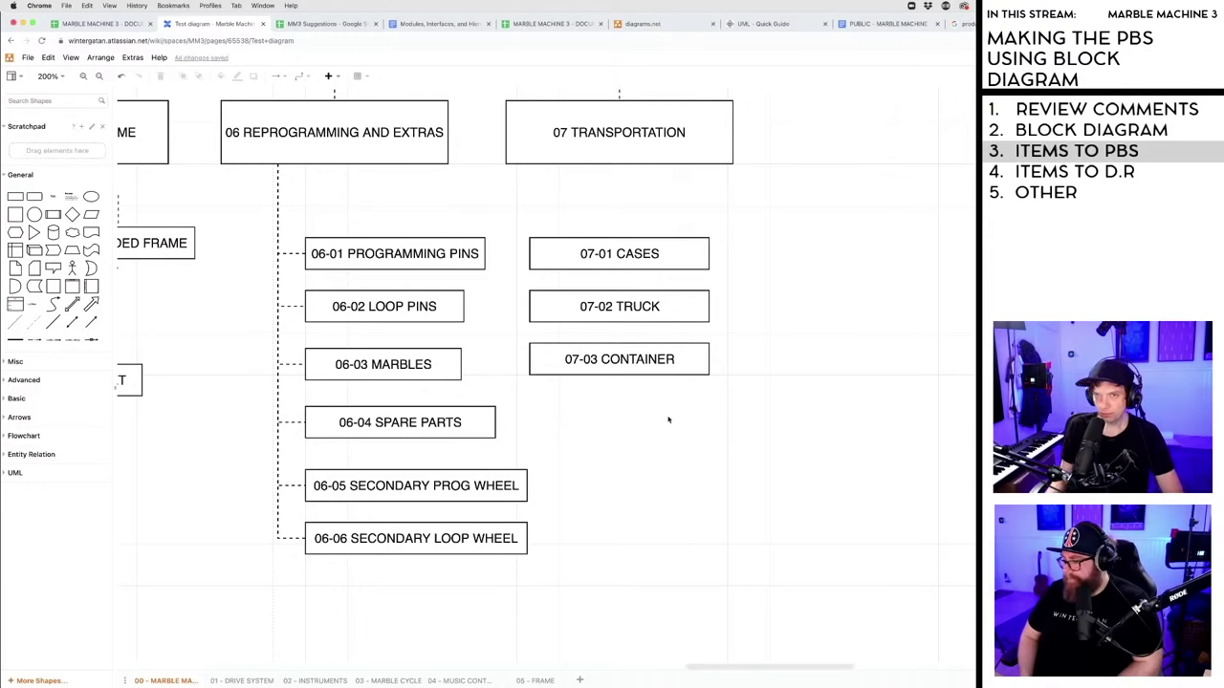
- Move 07-01 CASES, 07-02 TRUCK and 07-03 CONTAINER right into one column
{"action": "left_click_drag", "start_coordinate": [615, 241], "coordinate": [654, 241]}
{"action": "left_click_drag", "start_coordinate": [632, 306], "coordinate": [671, 307]}
{"action": "left_click_drag", "start_coordinate": [597, 360], "coordinate": [636, 360]}
{"action": "left_click", "coordinate": [631, 431]}
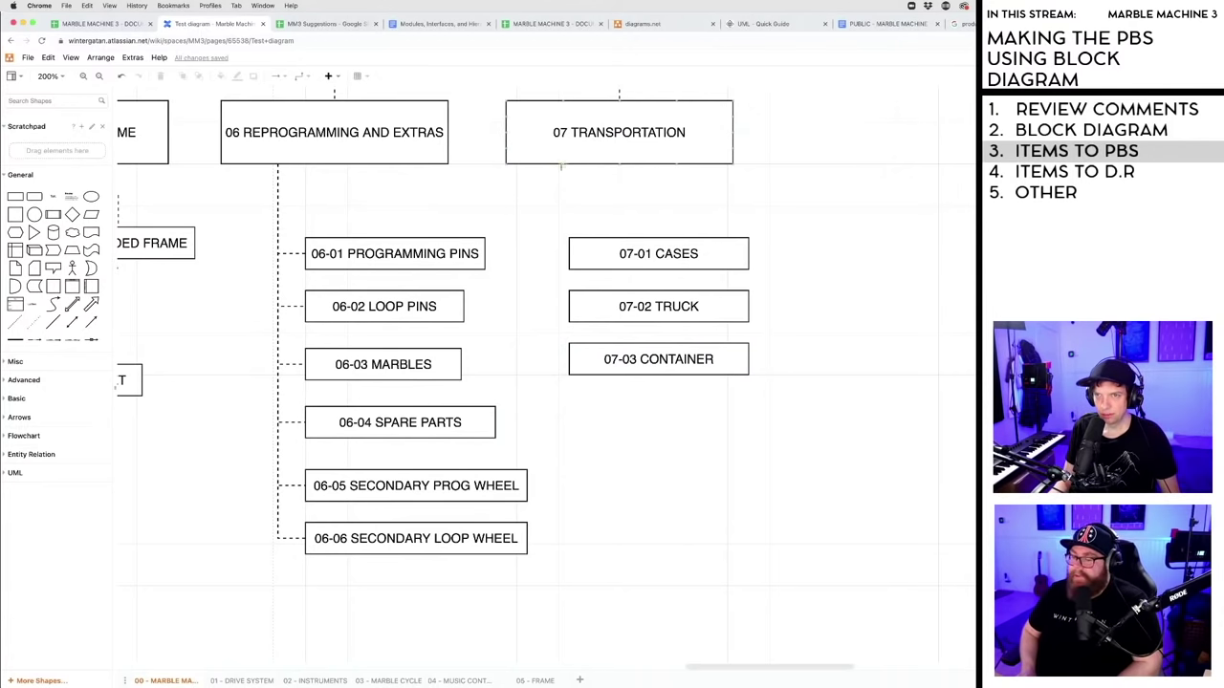
- Connect 07 TRANSPORTATION to CASES, TRUCK and CONTAINER with branch connectors, keeping them aligned
{"action": "left_click_drag", "start_coordinate": [559, 261], "coordinate": [571, 256]}
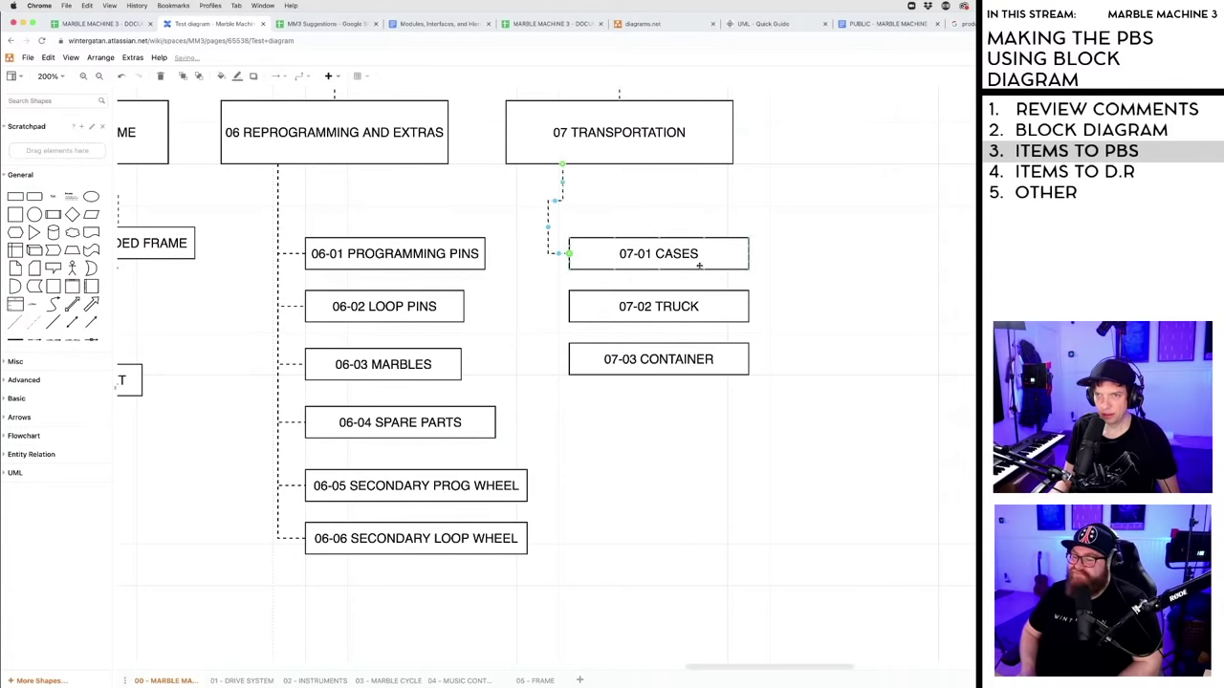
{"action": "left_click", "coordinate": [562, 167]}
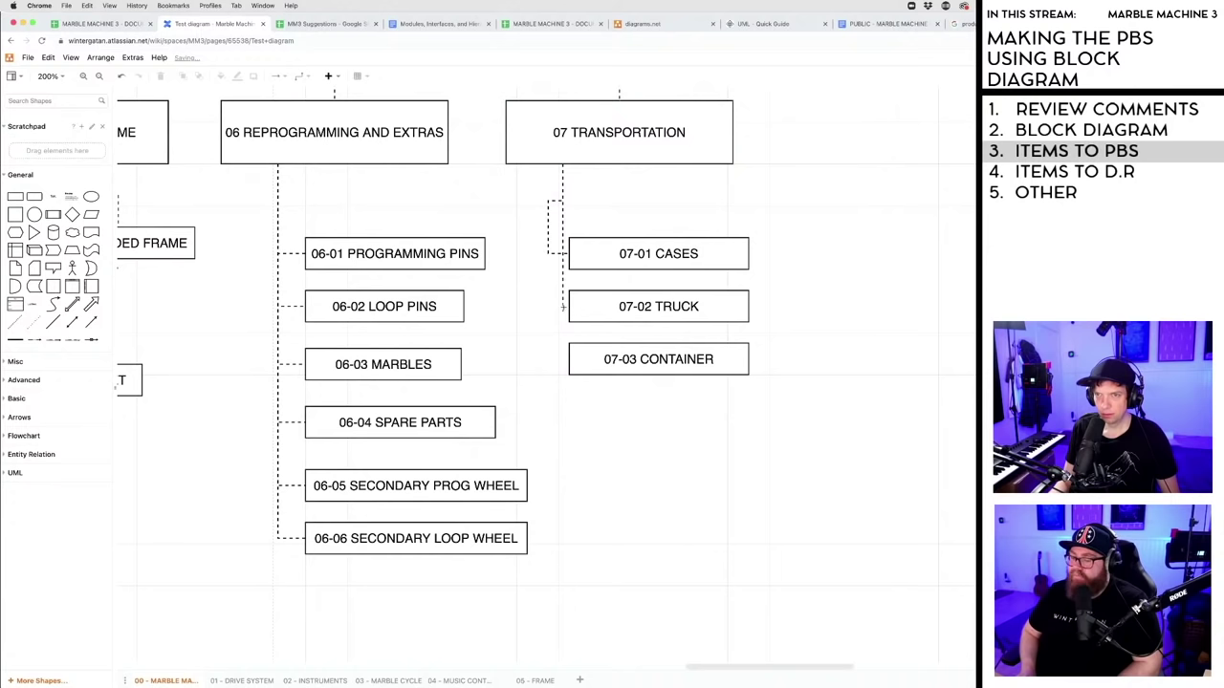
{"action": "left_click_drag", "start_coordinate": [563, 307], "coordinate": [570, 309]}
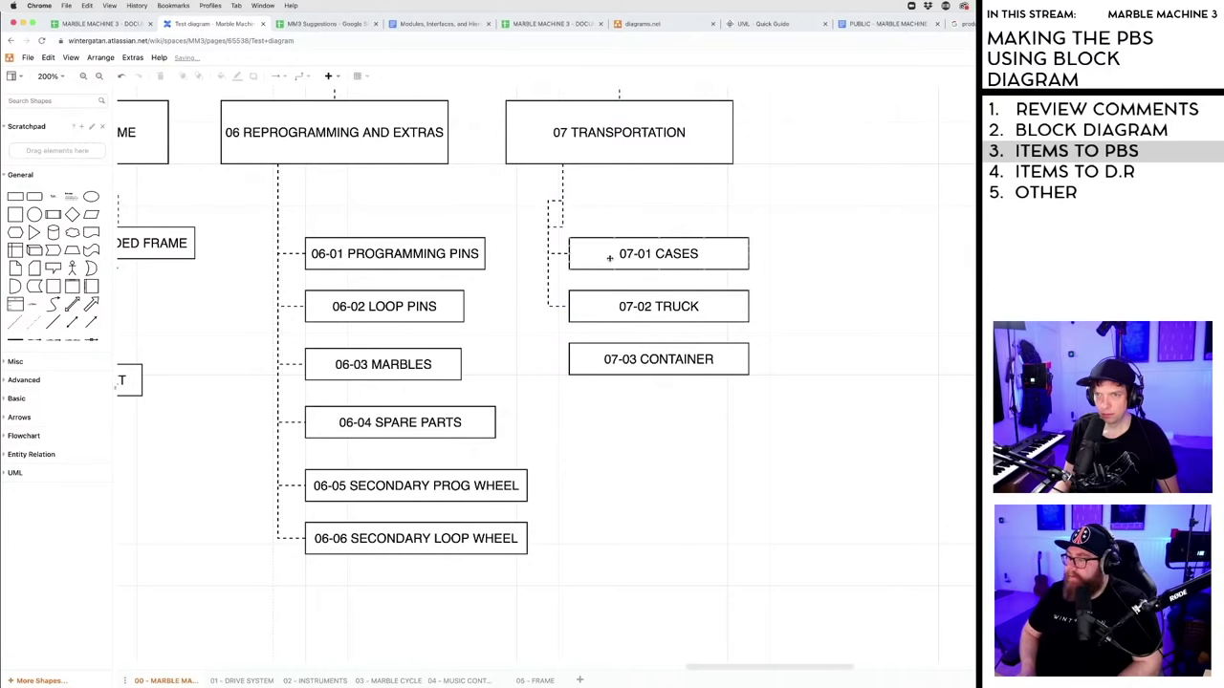
{"action": "left_click_drag", "start_coordinate": [608, 258], "coordinate": [628, 258]}
{"action": "left_click_drag", "start_coordinate": [606, 316], "coordinate": [626, 316]}
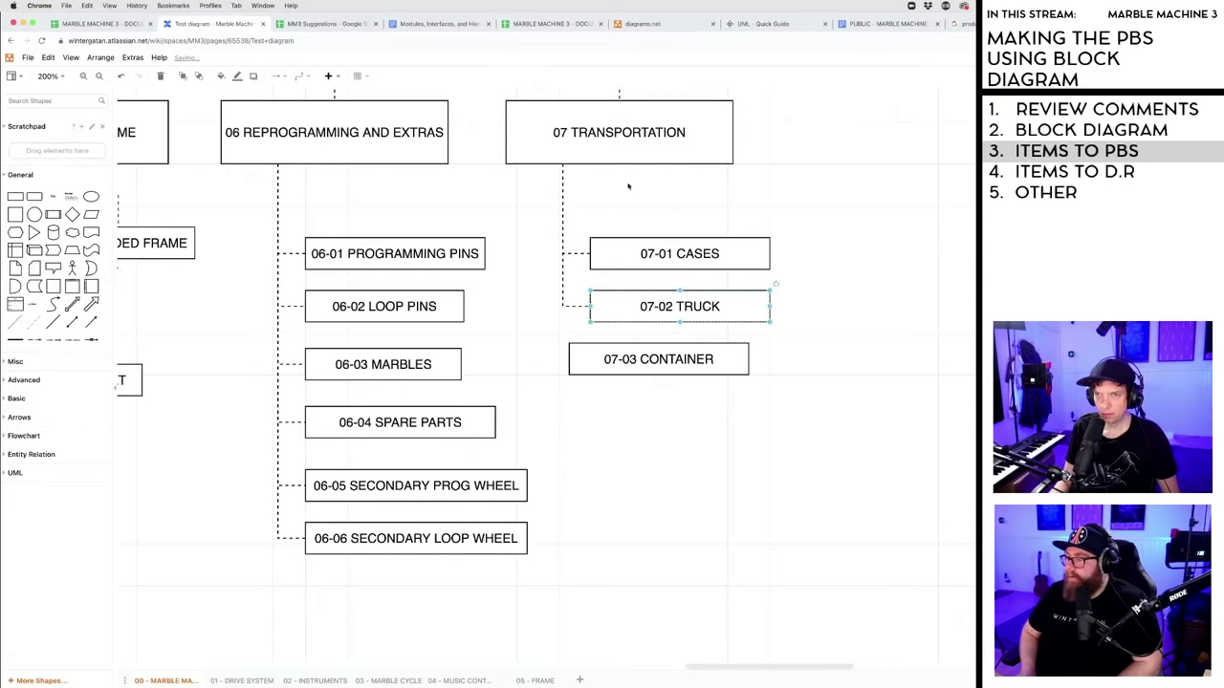
{"action": "left_click", "coordinate": [563, 168]}
{"action": "left_click_drag", "start_coordinate": [558, 380], "coordinate": [624, 359]}
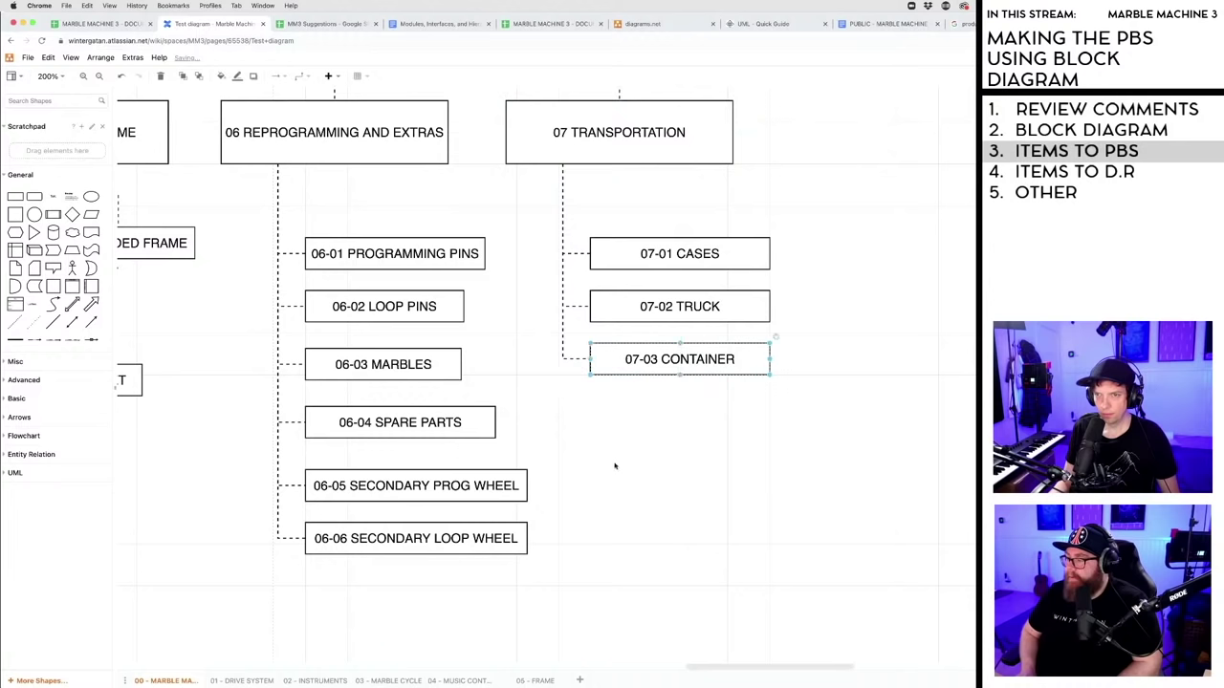
{"action": "left_click", "coordinate": [612, 468]}
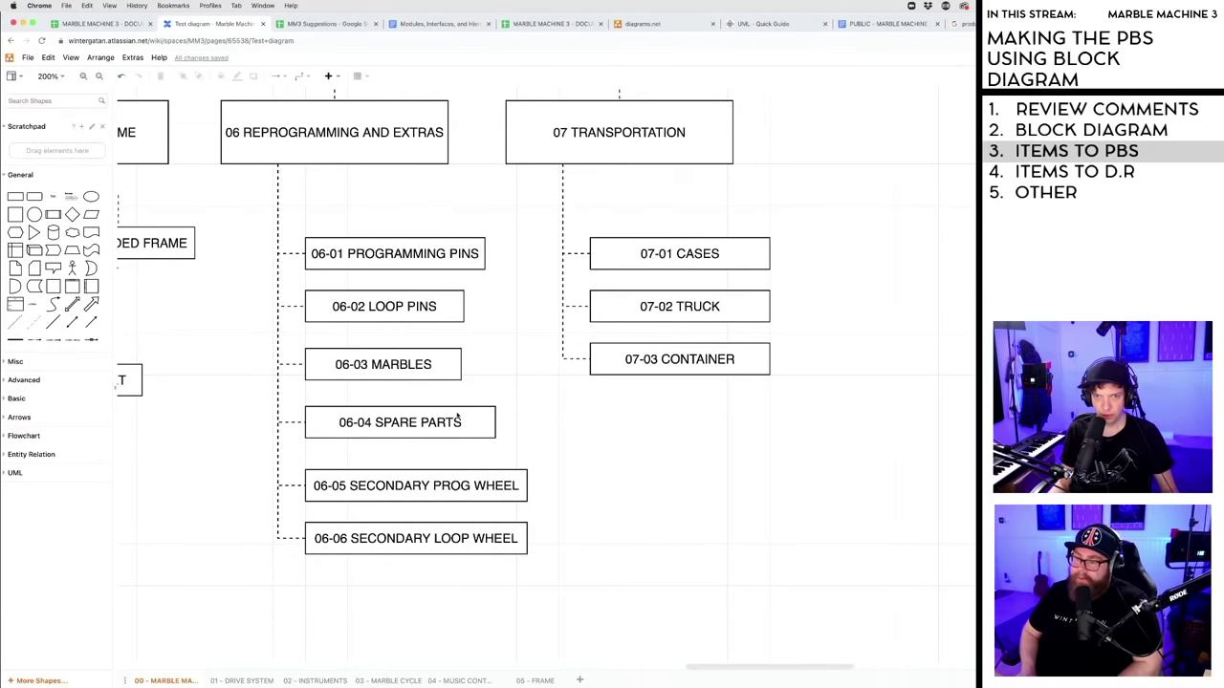
{"action": "double_click", "coordinate": [381, 254]}
{"action": "left_click", "coordinate": [414, 203]}
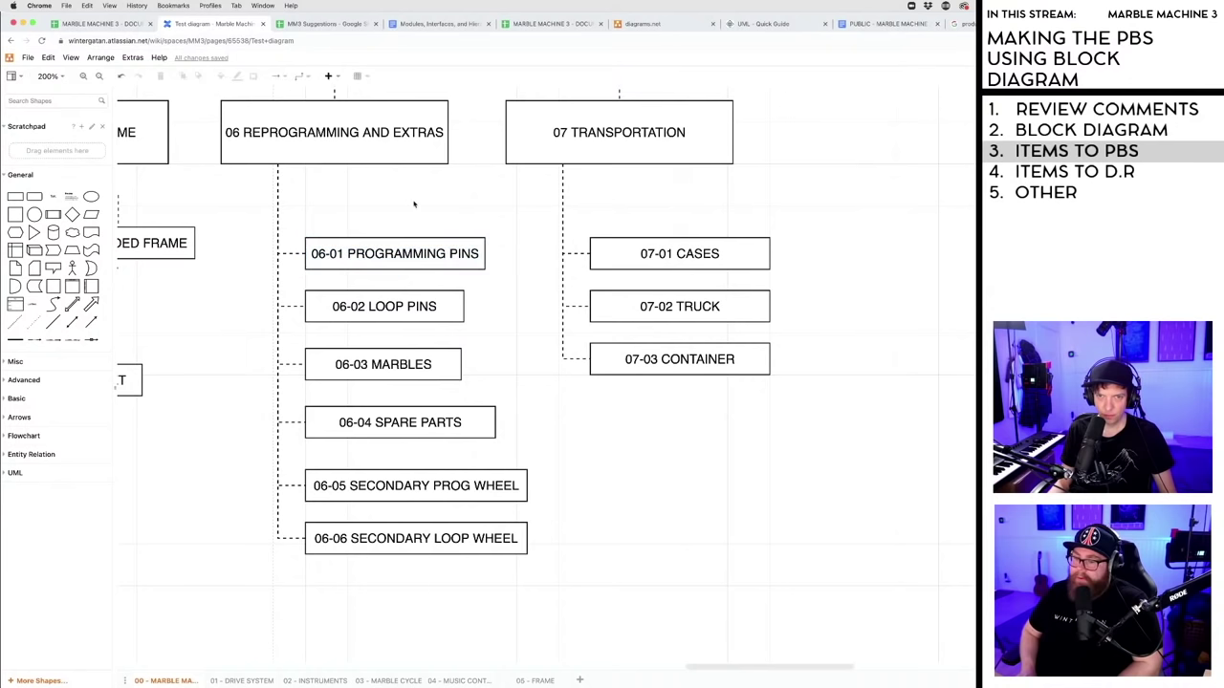
{"action": "left_click", "coordinate": [113, 25]}
{"action": "left_click", "coordinate": [169, 26]}
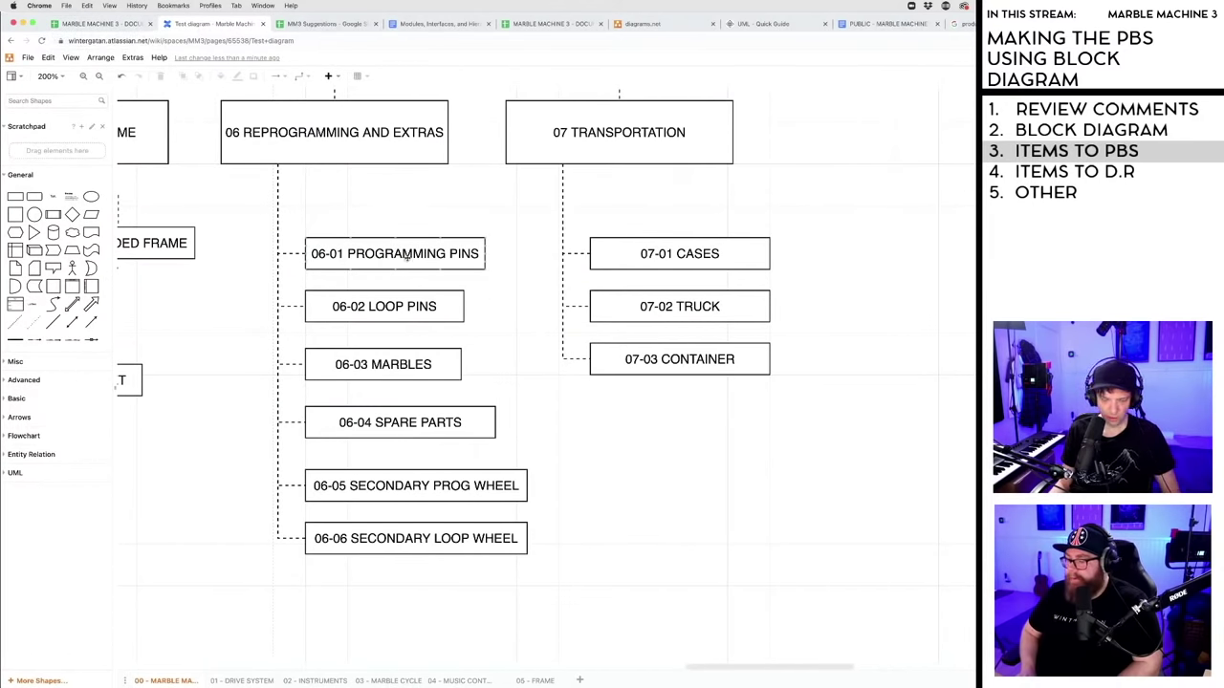
{"action": "left_click_drag", "start_coordinate": [216, 92], "coordinate": [795, 598]}
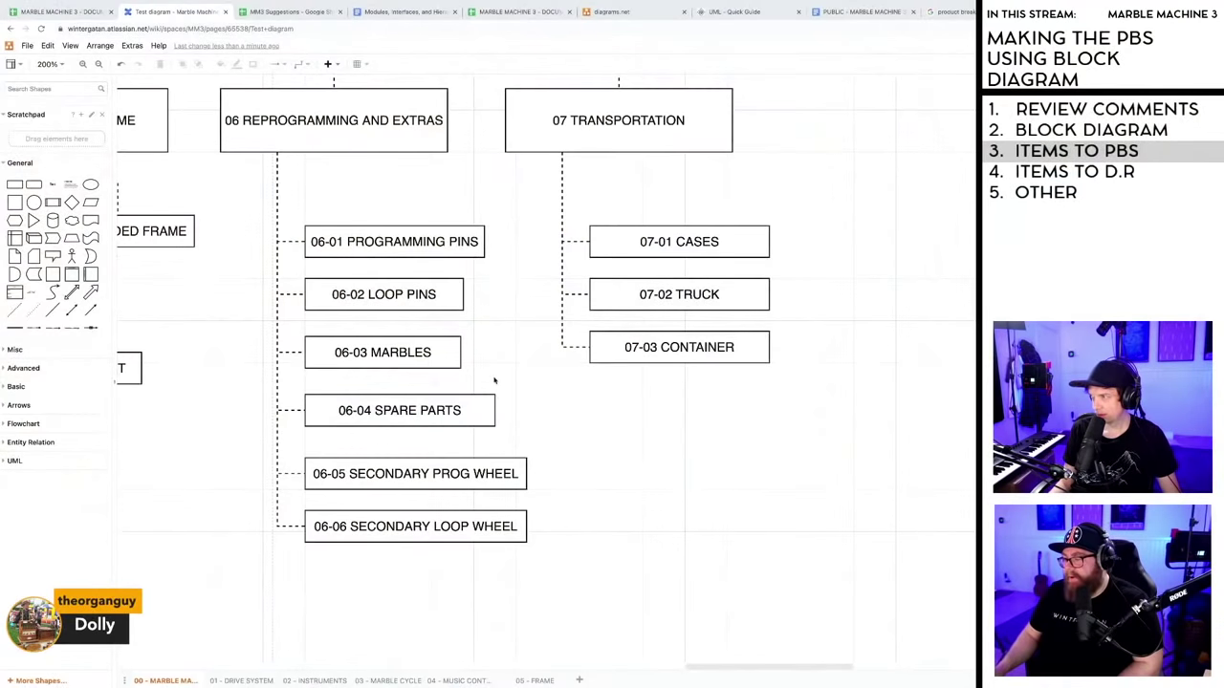
{"action": "left_click", "coordinate": [58, 12]}
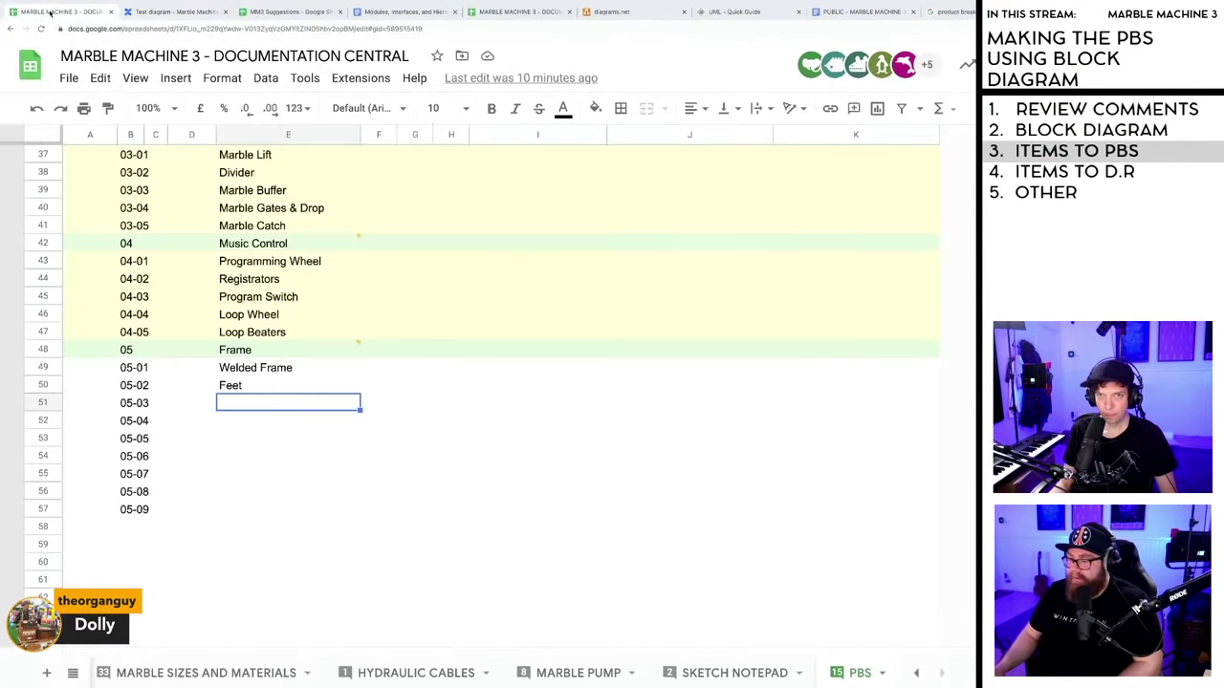
{"action": "left_click", "coordinate": [172, 12]}
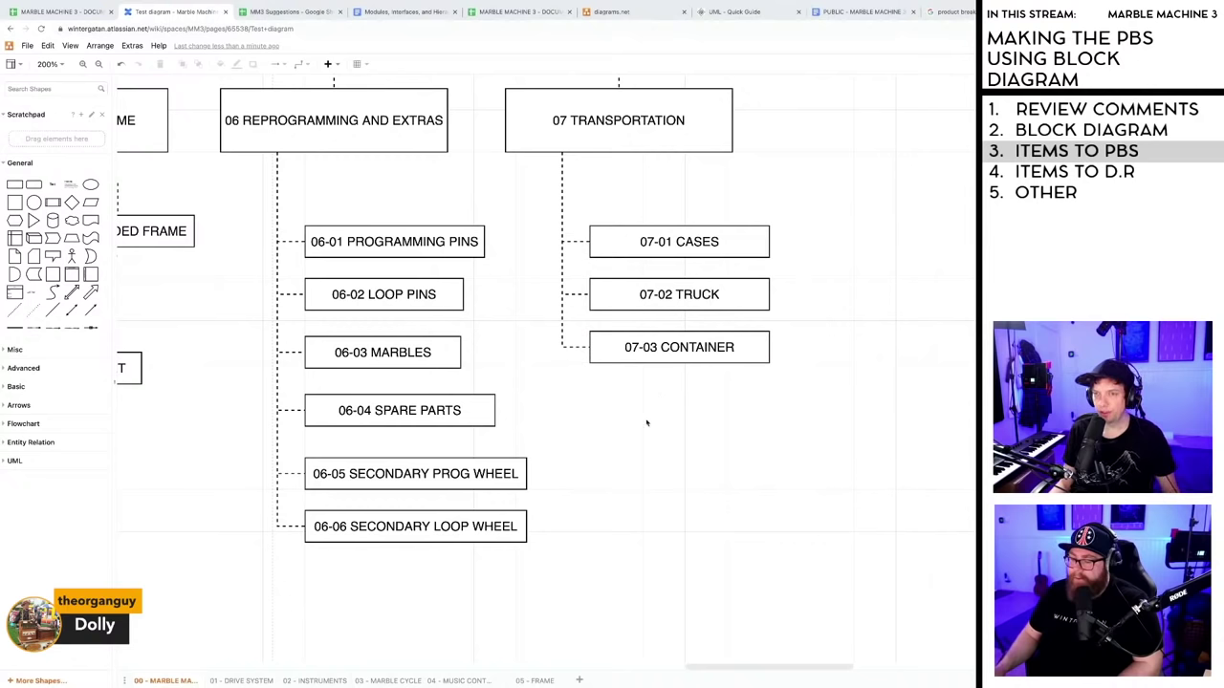
- Copy the CONTAINER box below it and relabel the copy 07-02 DOLLY
{"action": "left_click", "coordinate": [662, 347]}
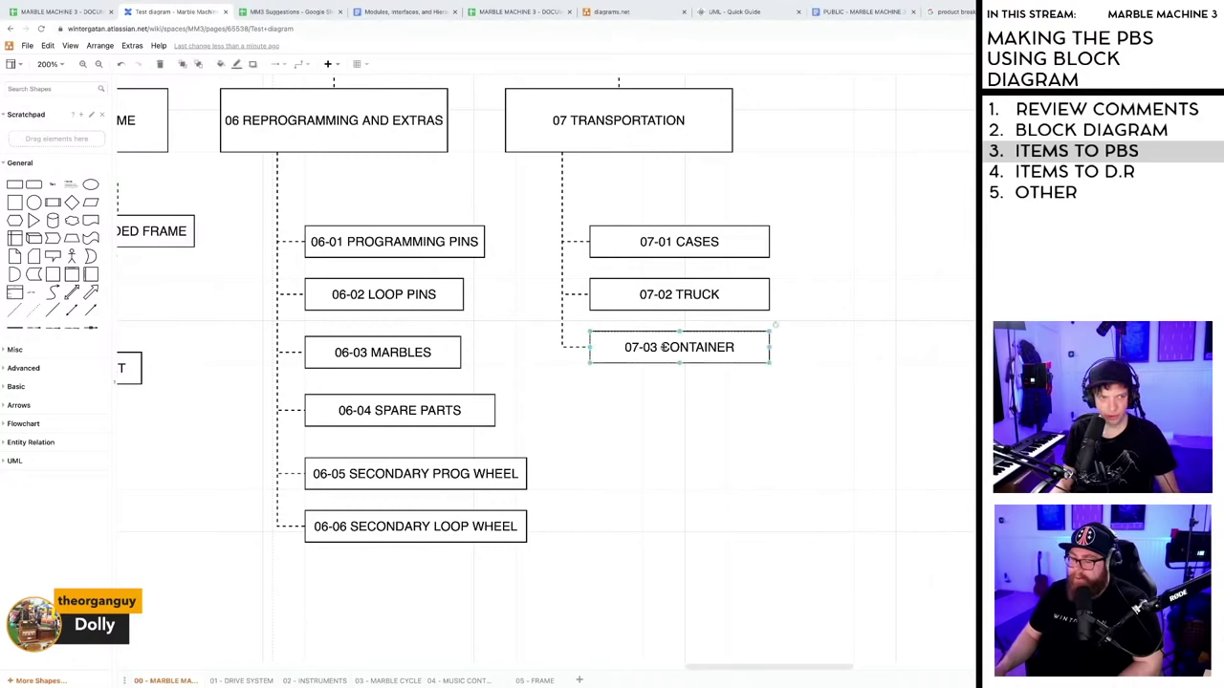
{"action": "left_click_drag", "start_coordinate": [658, 359], "coordinate": [654, 405]}
{"action": "double_click", "coordinate": [654, 406]}
{"action": "left_click", "coordinate": [656, 407]}
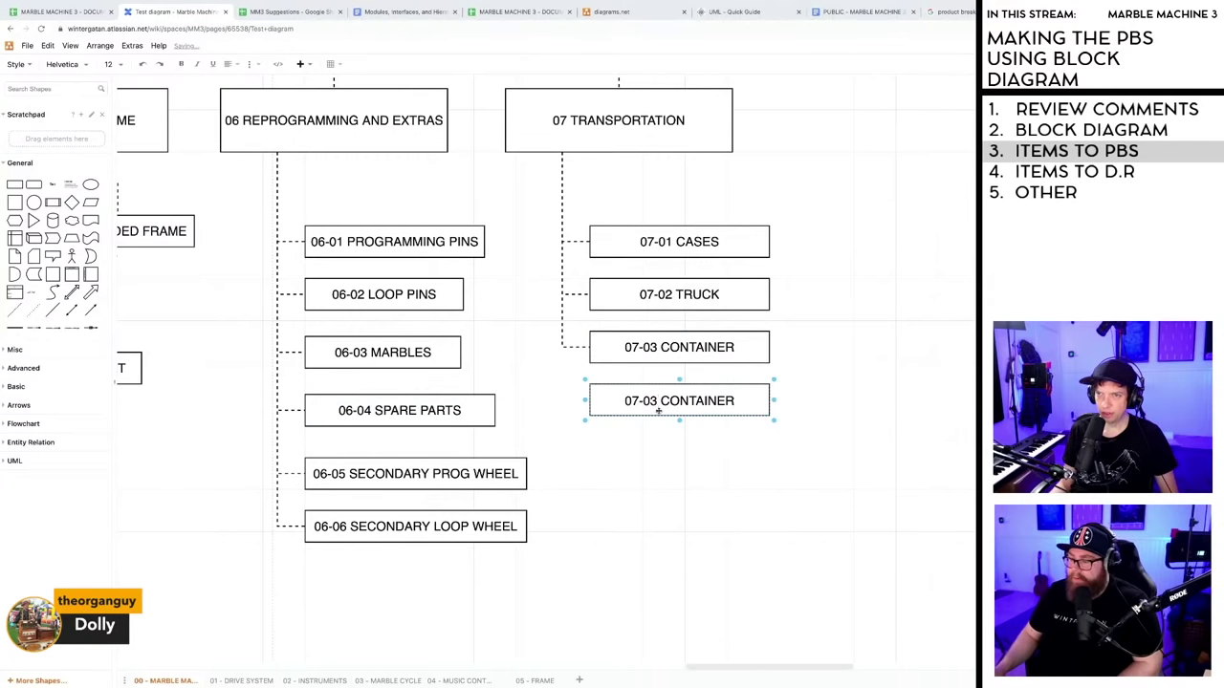
{"action": "double_click", "coordinate": [650, 402]}
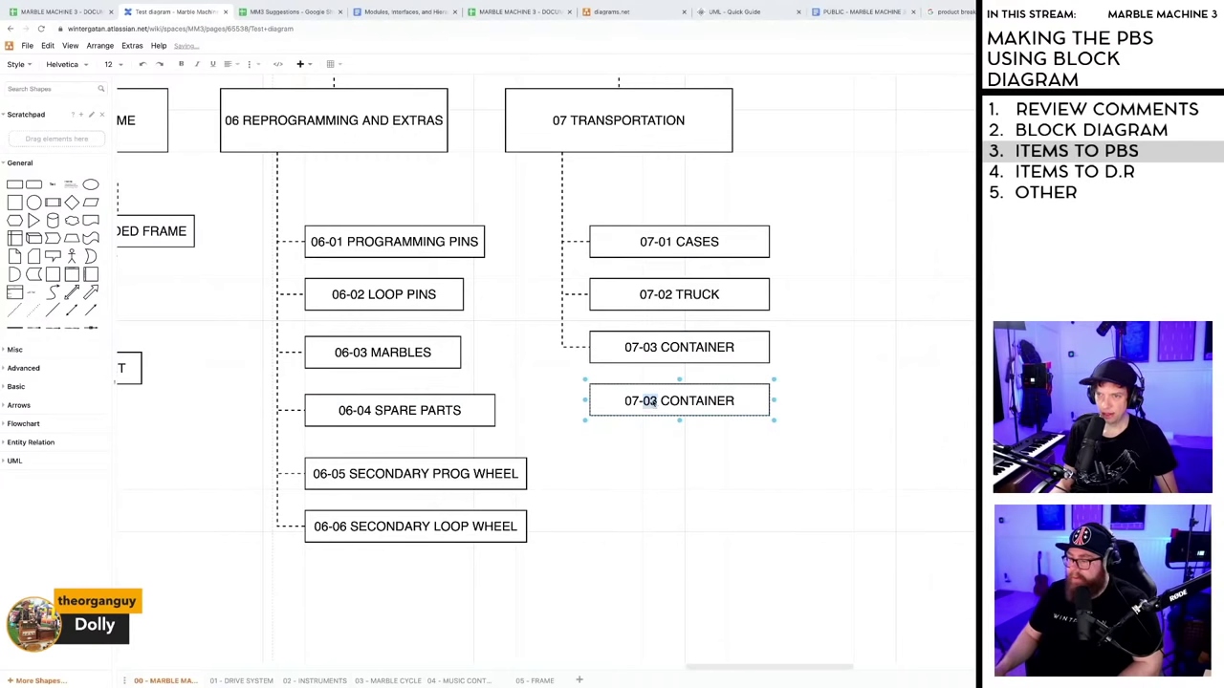
{"action": "type", "text": "04"}
{"action": "key", "text": "BackSpace"}
{"action": "type", "text": "2"}
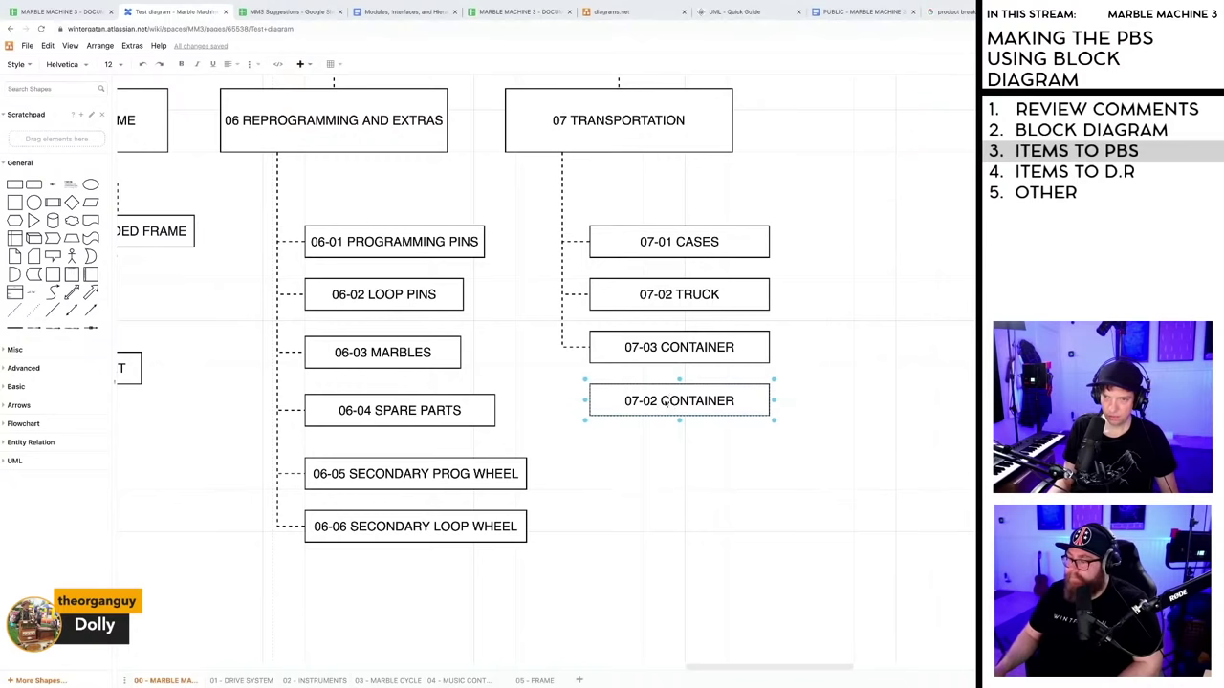
{"action": "left_click_drag", "start_coordinate": [661, 401], "coordinate": [738, 401]}
{"action": "type", "text": "DOLLY"}
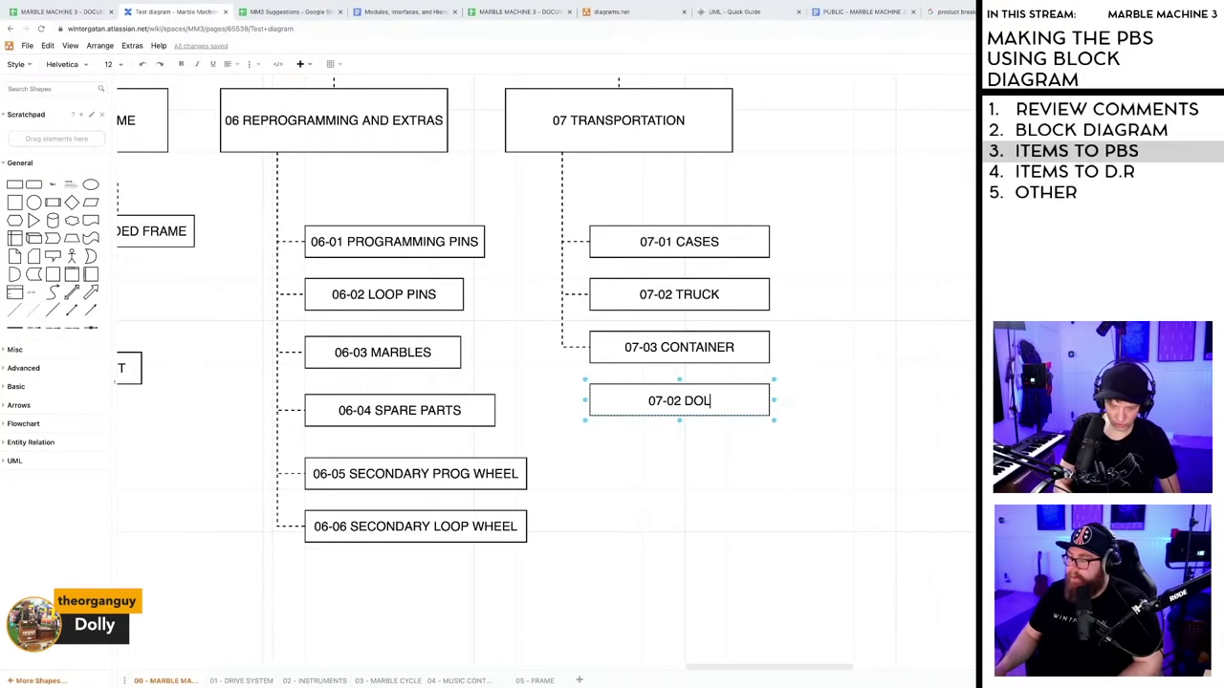
{"action": "left_click", "coordinate": [744, 451]}
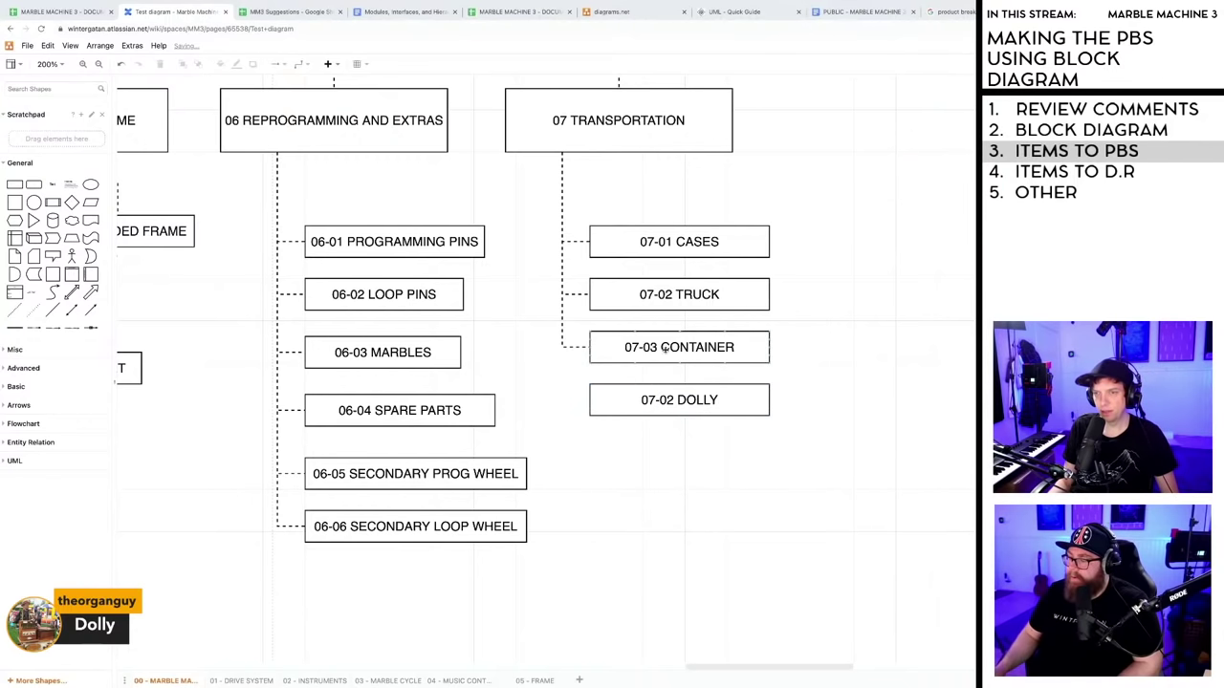
- Shift the TRUCK and CONTAINER boxes down and connect 07-02 DOLLY to the branch
{"action": "left_click_drag", "start_coordinate": [664, 349], "coordinate": [675, 444]}
{"action": "mouse_move", "coordinate": [662, 303]}
{"action": "left_mouse_down"}
{"action": "mouse_move", "coordinate": [662, 361]}
{"action": "mouse_move", "coordinate": [669, 299]}
{"action": "left_mouse_up"}
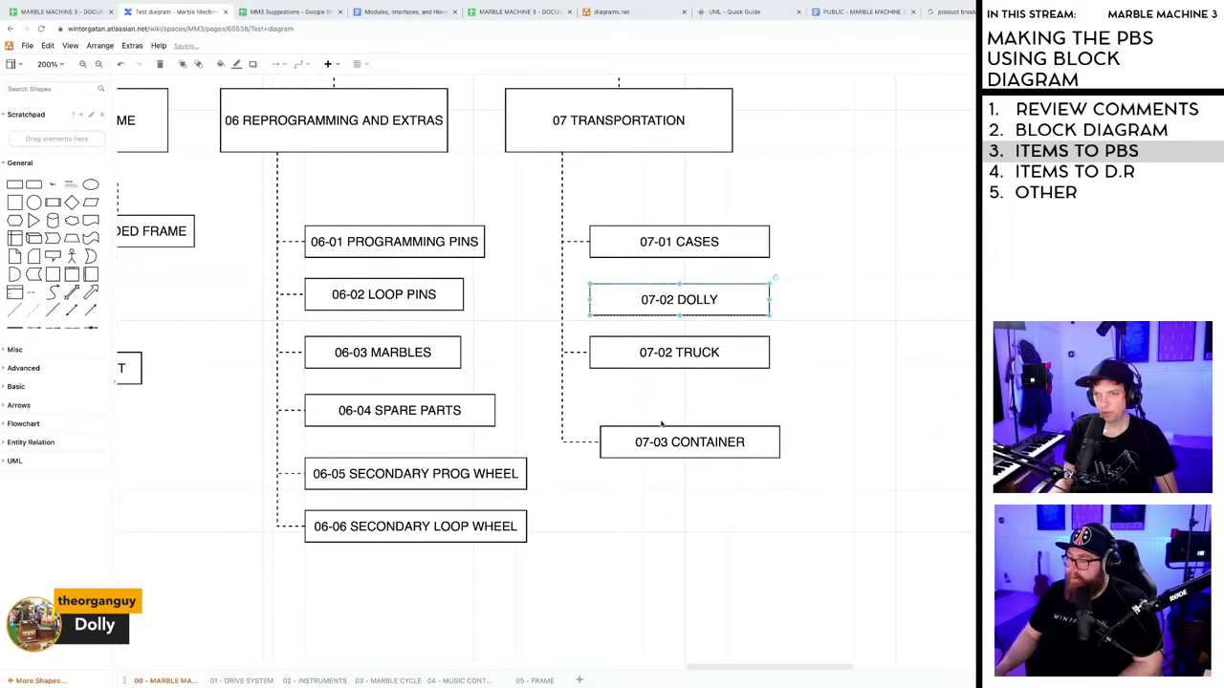
{"action": "left_click_drag", "start_coordinate": [661, 439], "coordinate": [650, 428]}
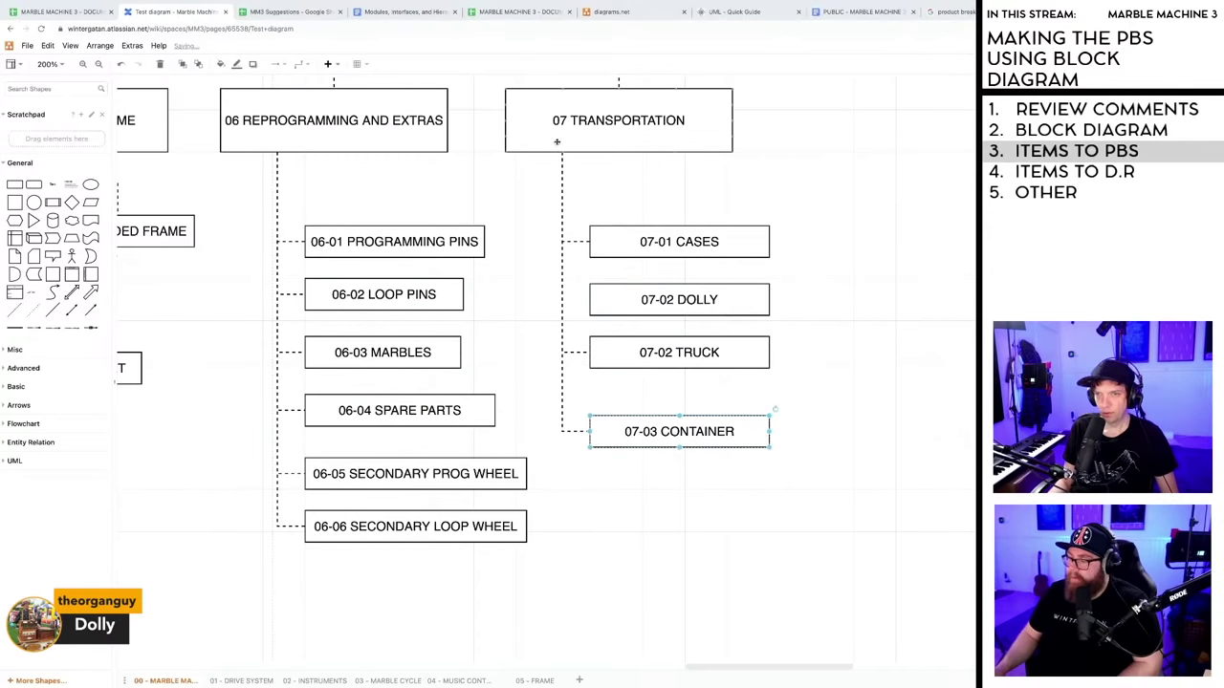
{"action": "key", "text": "Escape"}
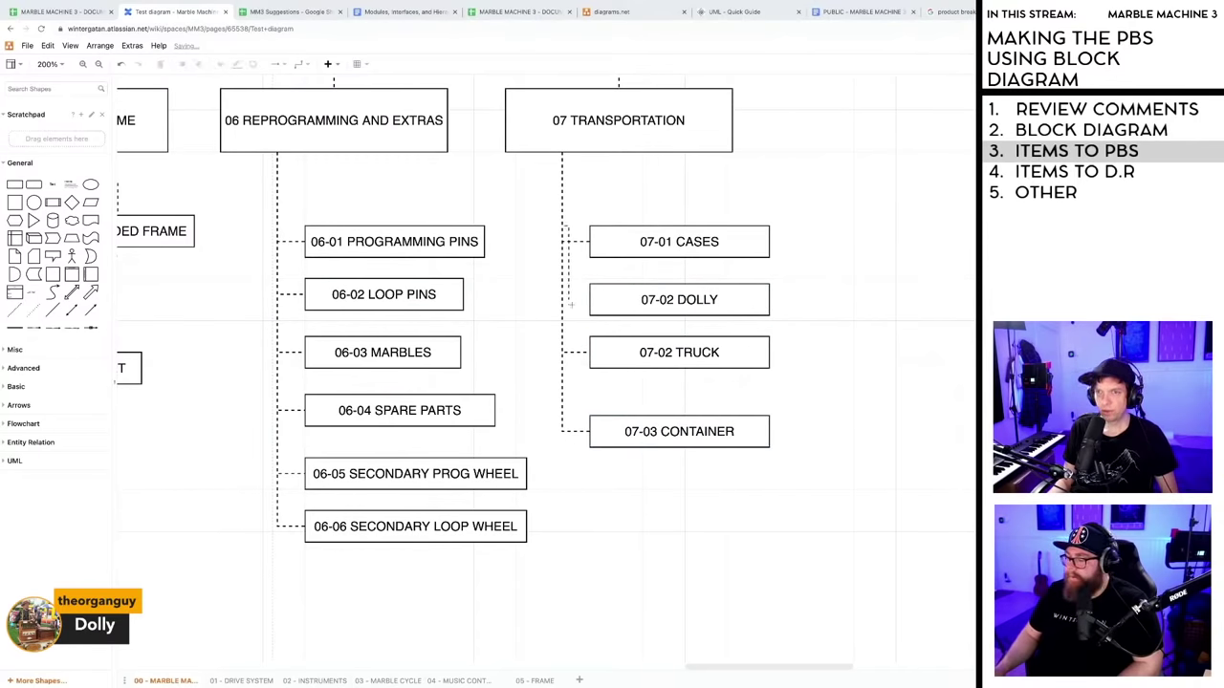
{"action": "left_click_drag", "start_coordinate": [570, 304], "coordinate": [590, 301]}
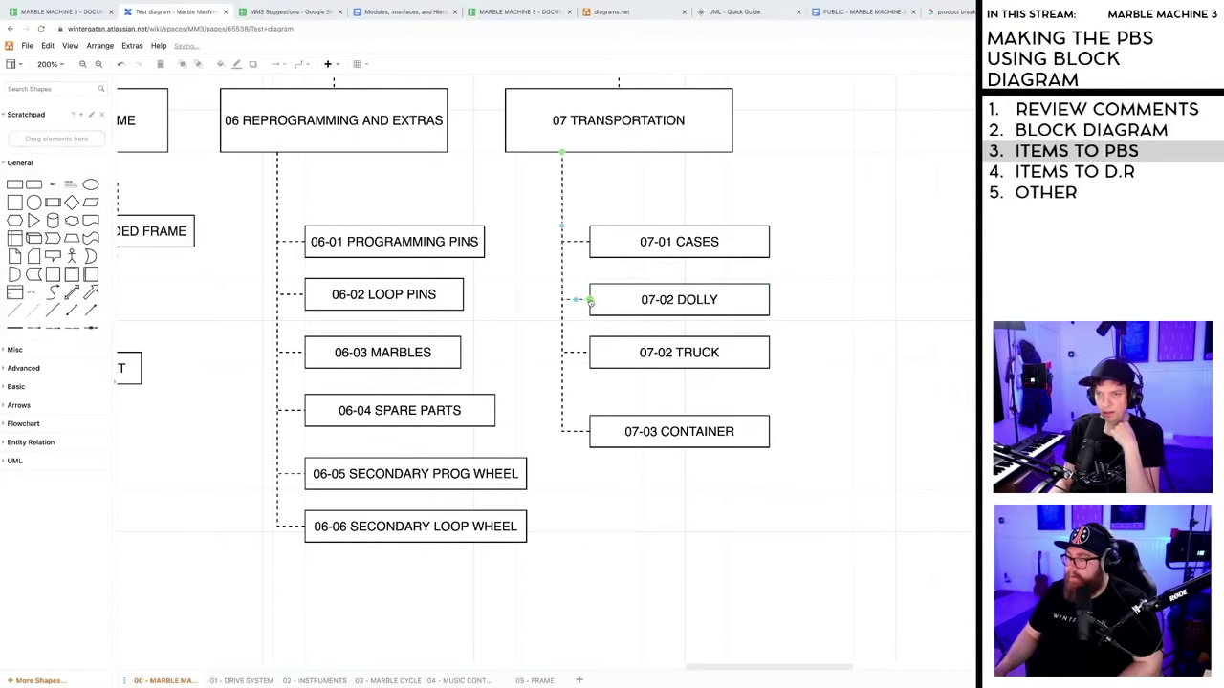
{"action": "left_click", "coordinate": [874, 388]}
{"action": "left_click_drag", "start_coordinate": [660, 431], "coordinate": [648, 410]}
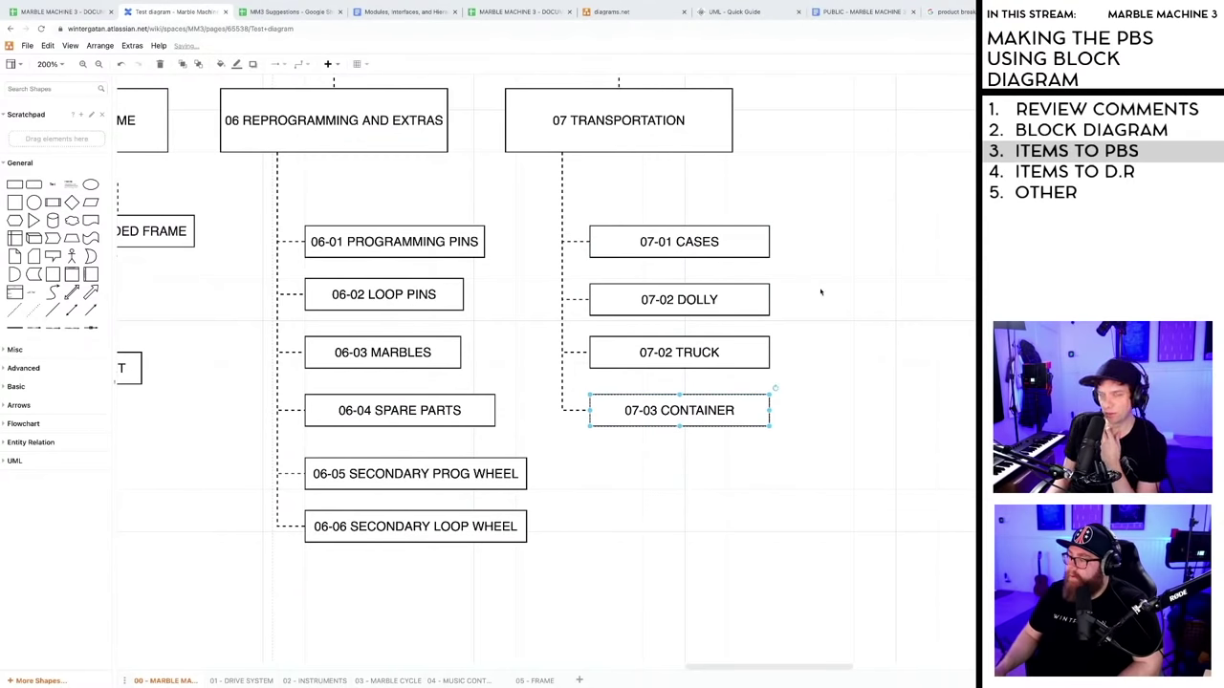
{"action": "left_click", "coordinate": [658, 488]}
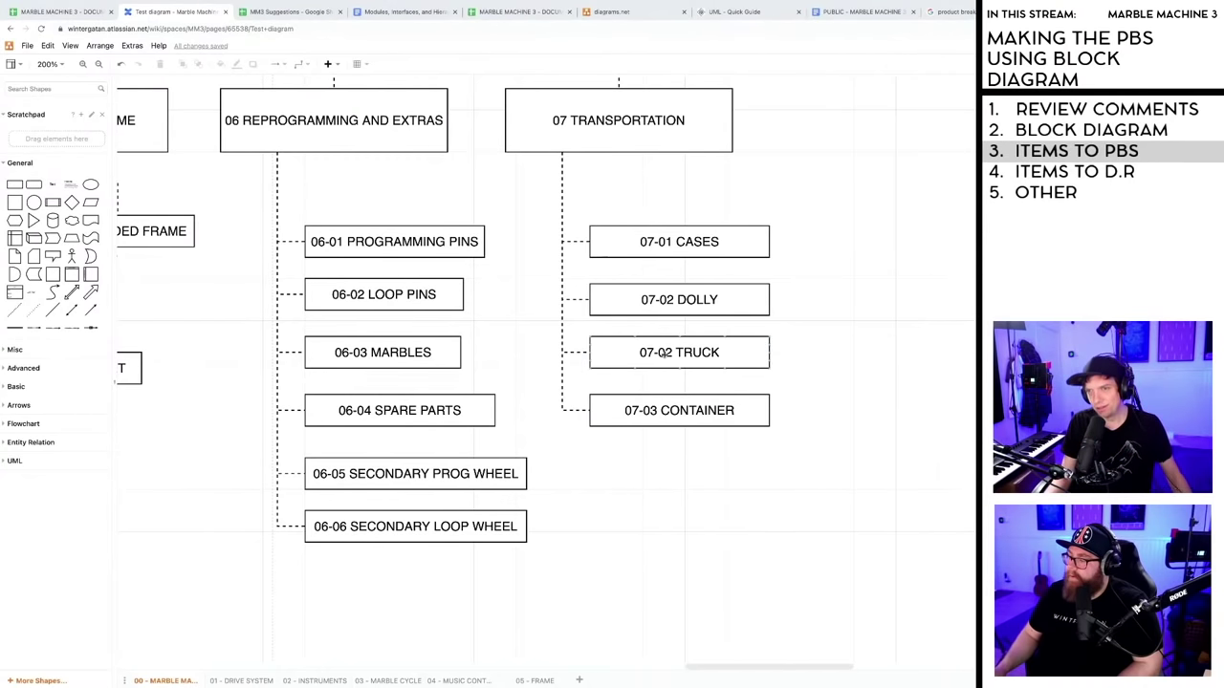
- Renumber TRUCK to 07-03 and CONTAINER to 07-04
{"action": "double_click", "coordinate": [666, 355]}
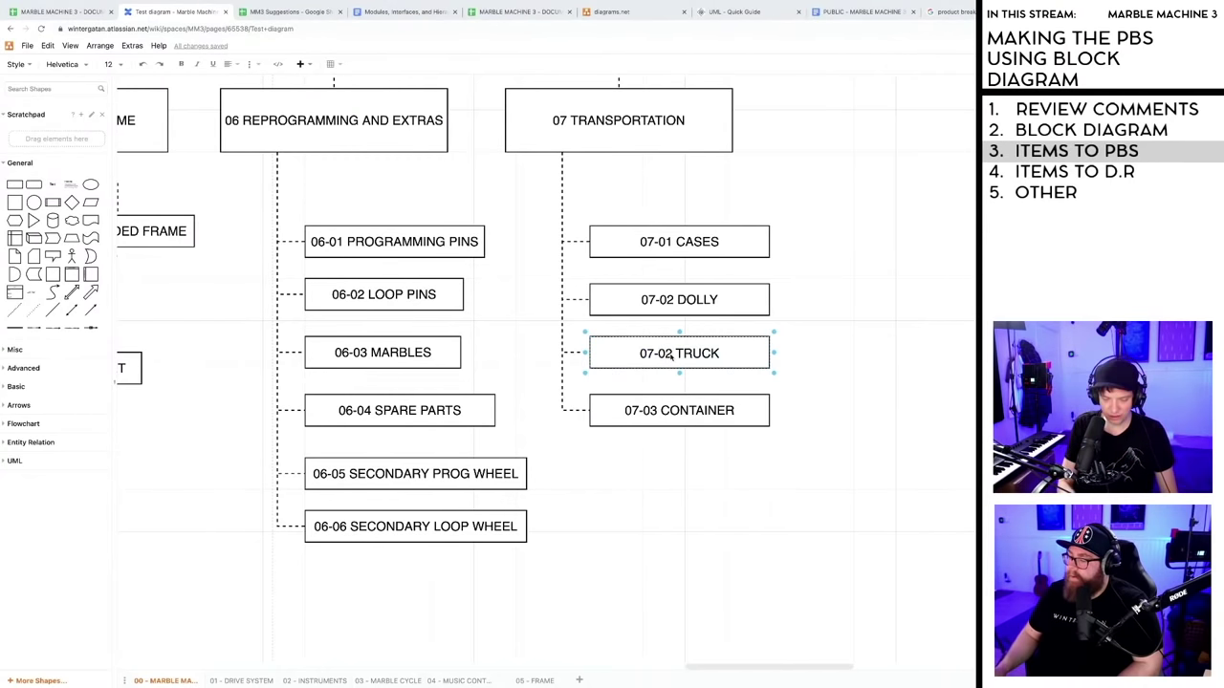
{"action": "key", "text": "BackSpace"}
{"action": "type", "text": "3"}
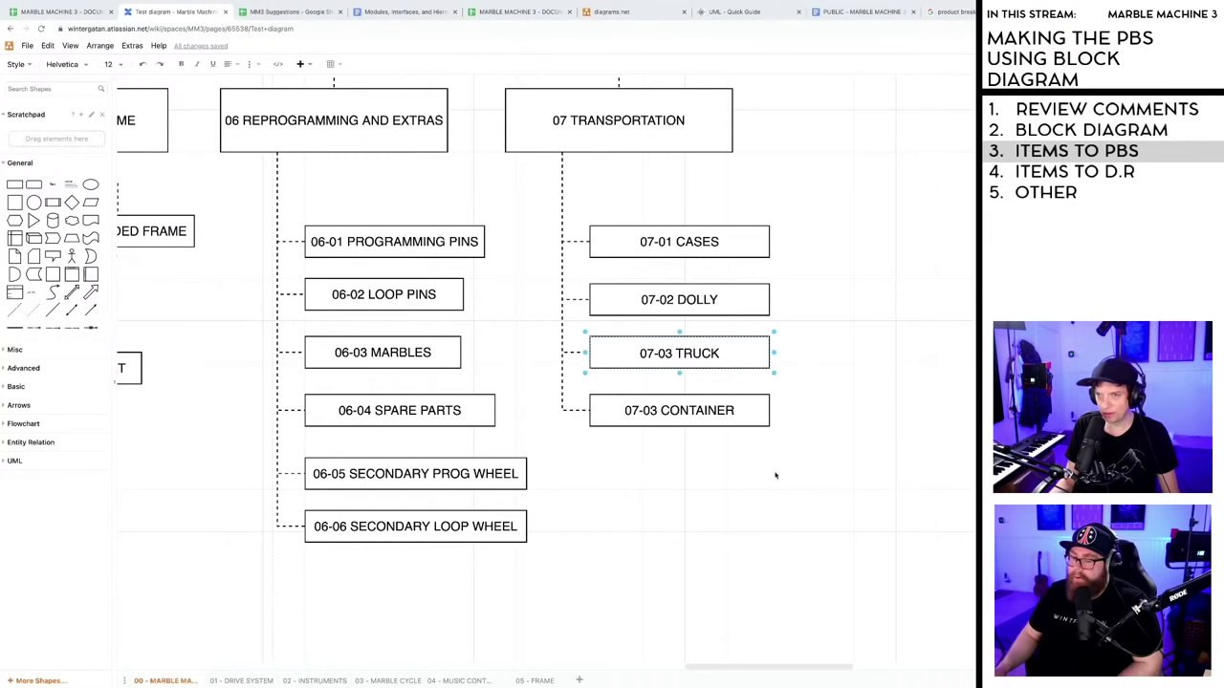
{"action": "left_click", "coordinate": [776, 475]}
{"action": "left_click", "coordinate": [656, 412]}
{"action": "double_click", "coordinate": [657, 412]}
{"action": "left_click", "coordinate": [657, 412]}
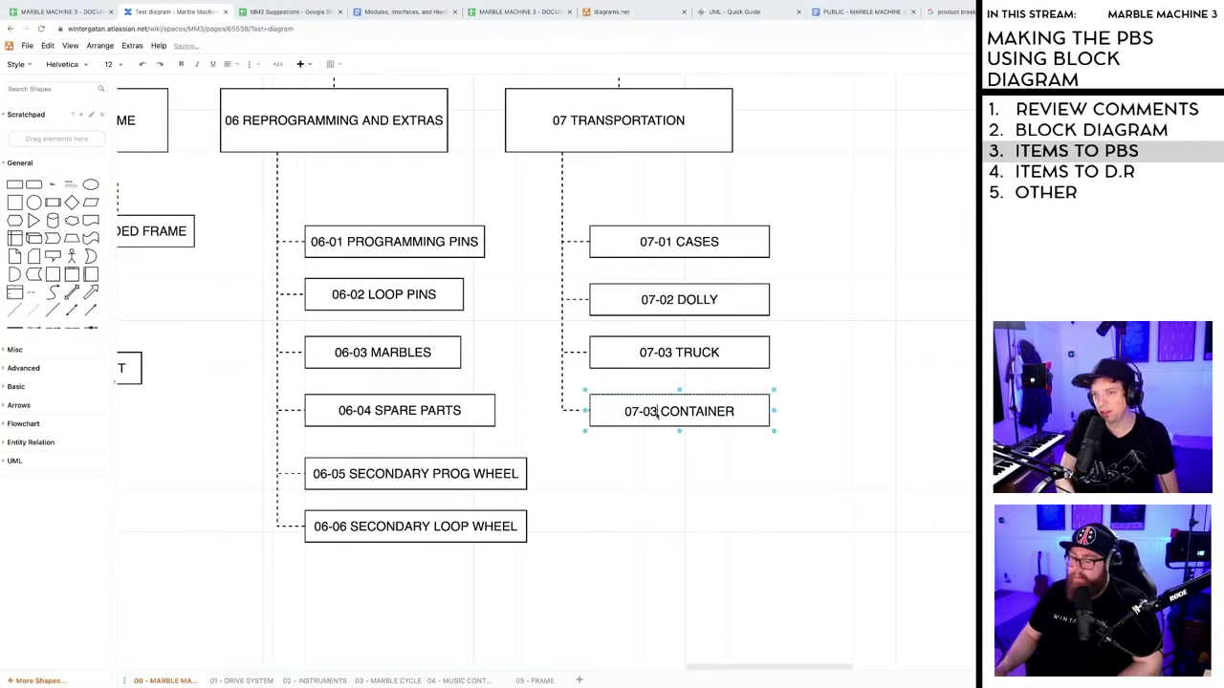
{"action": "key", "text": "BackSpace"}
{"action": "type", "text": "4"}
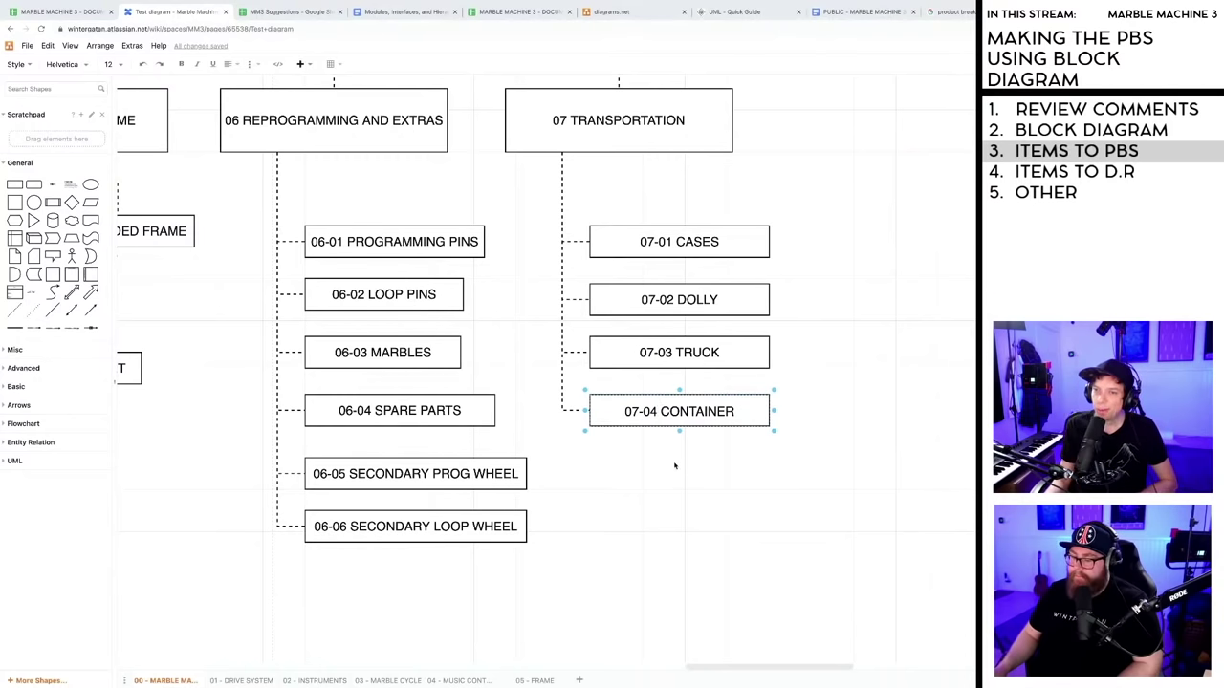
{"action": "left_click", "coordinate": [675, 465]}
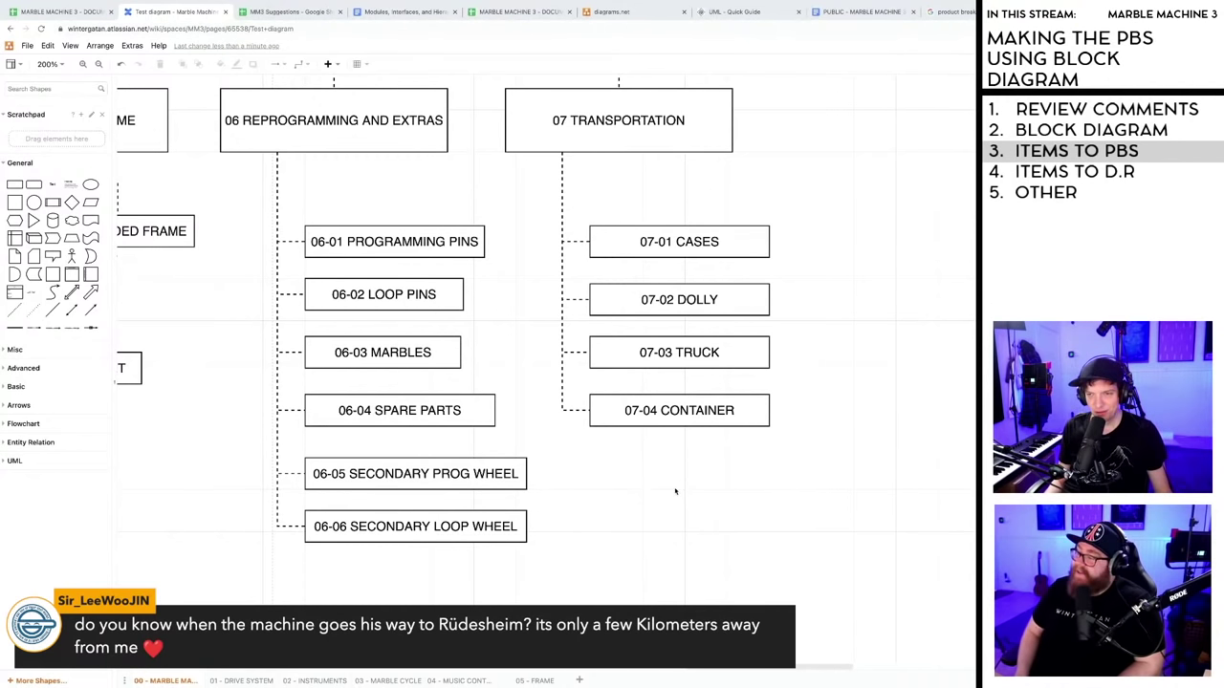
- Scroll across the finished diagram, then switch to the PBS documentation spreadsheet tab
{"action": "left_click", "coordinate": [675, 409]}
{"action": "left_click", "coordinate": [670, 475]}
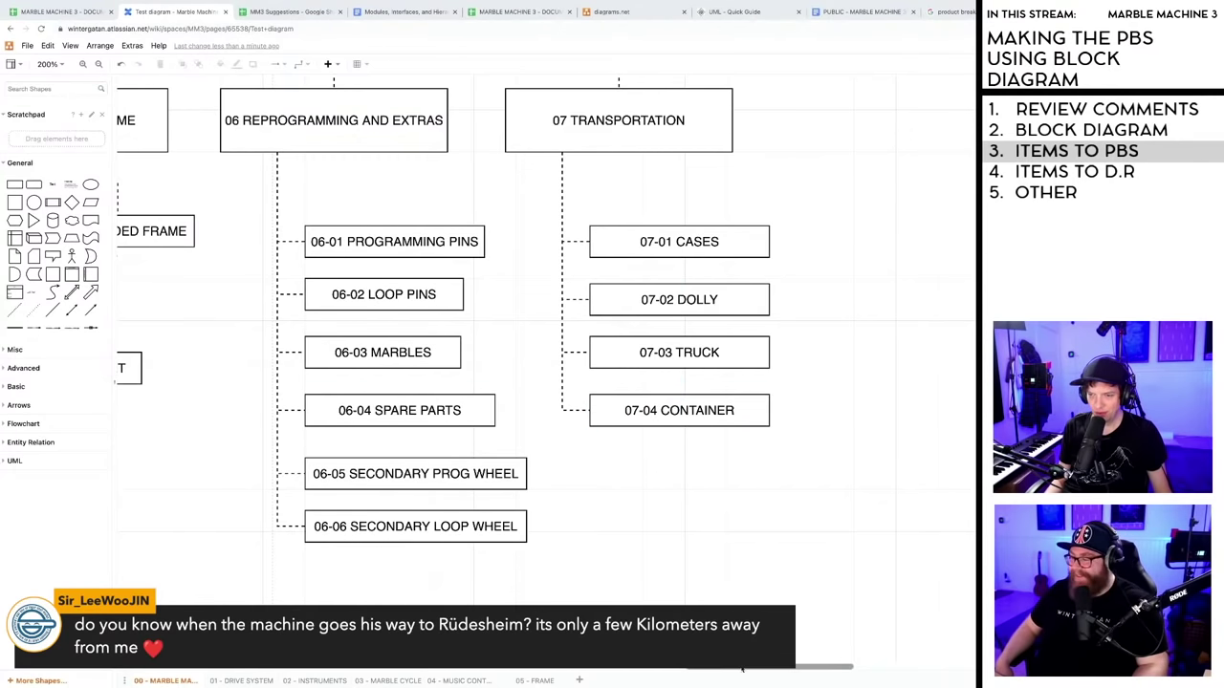
{"action": "scroll", "coordinate": [765, 612], "scroll_direction": "left", "scroll_amount": 3}
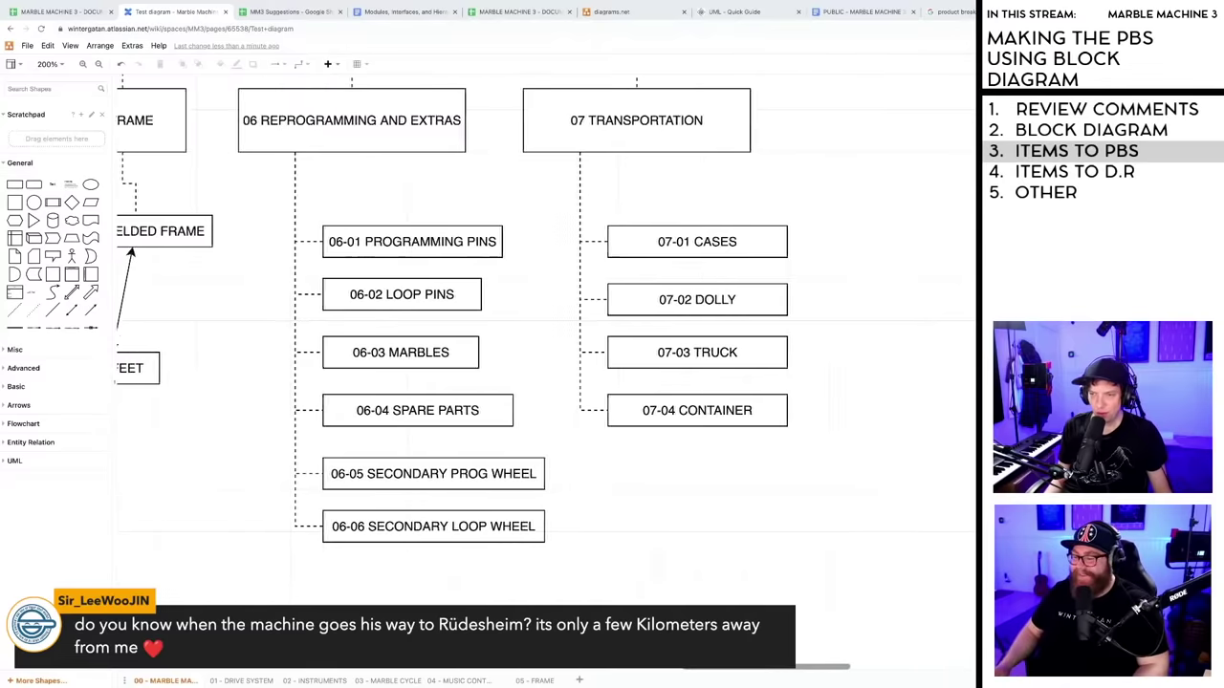
{"action": "scroll", "coordinate": [765, 566], "scroll_direction": "right", "scroll_amount": 5}
{"action": "scroll", "coordinate": [774, 564], "scroll_direction": "left", "scroll_amount": 1}
{"action": "scroll", "coordinate": [765, 560], "scroll_direction": "right", "scroll_amount": 3}
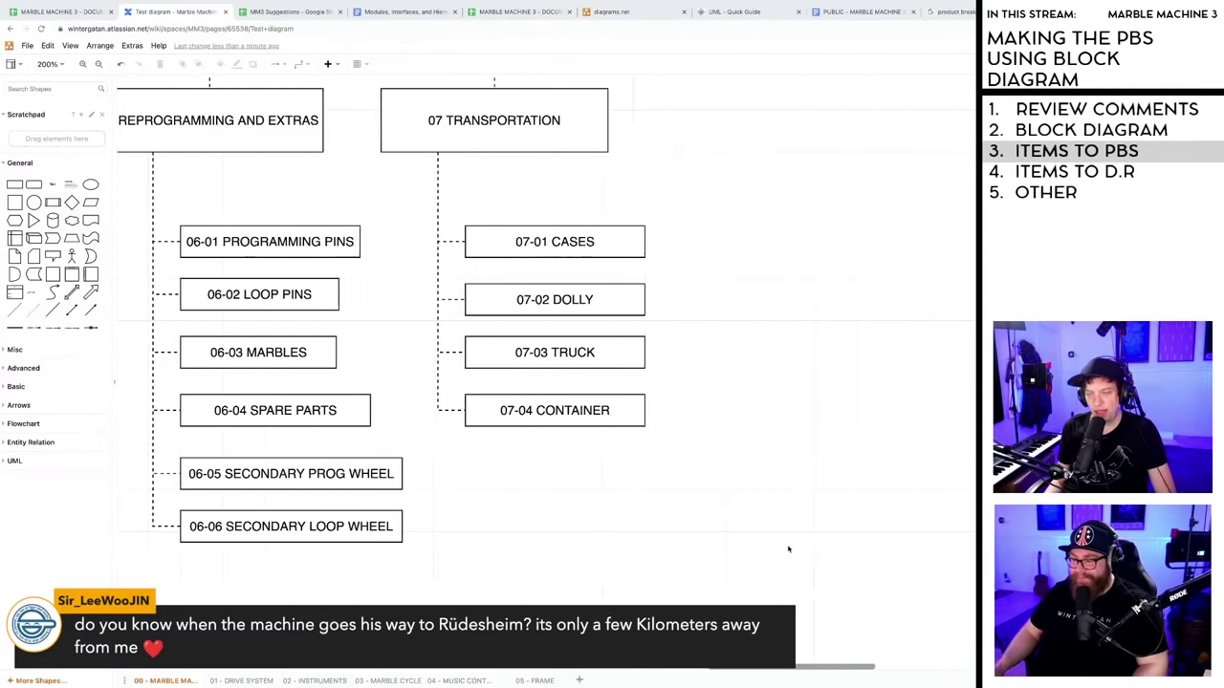
{"action": "scroll", "coordinate": [755, 555], "scroll_direction": "left", "scroll_amount": 8}
{"action": "scroll", "coordinate": [744, 552], "scroll_direction": "left", "scroll_amount": 1}
{"action": "scroll", "coordinate": [748, 552], "scroll_direction": "right", "scroll_amount": 5}
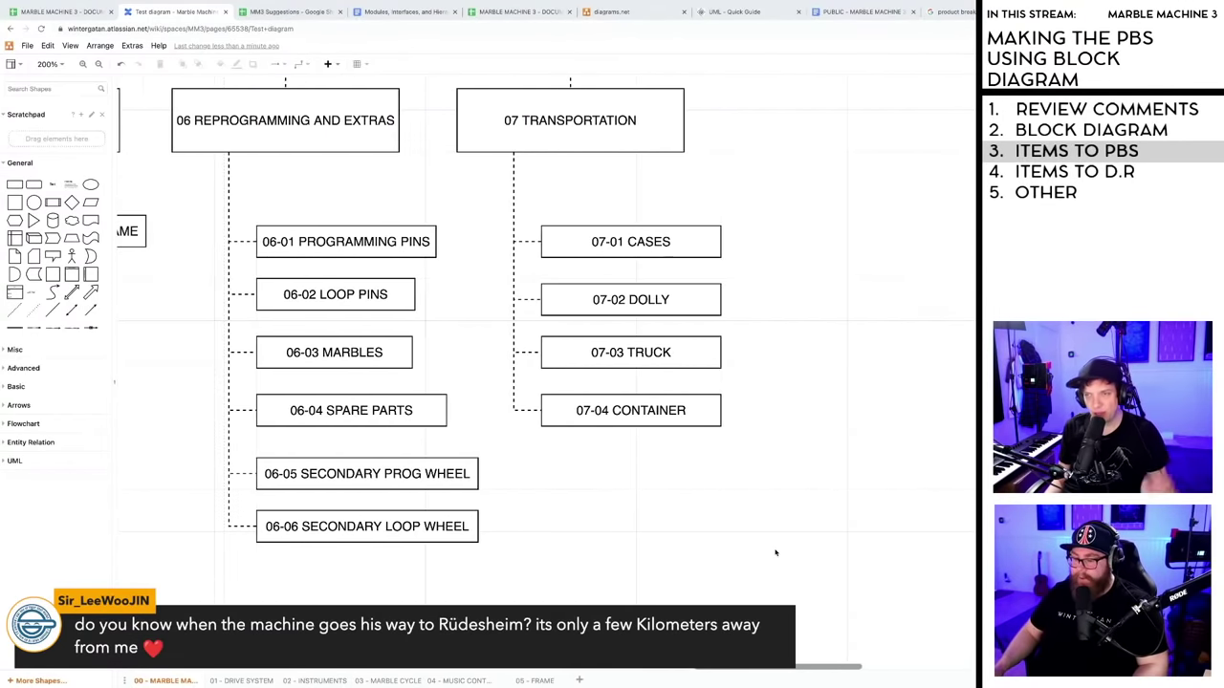
{"action": "scroll", "coordinate": [759, 550], "scroll_direction": "left", "scroll_amount": 3}
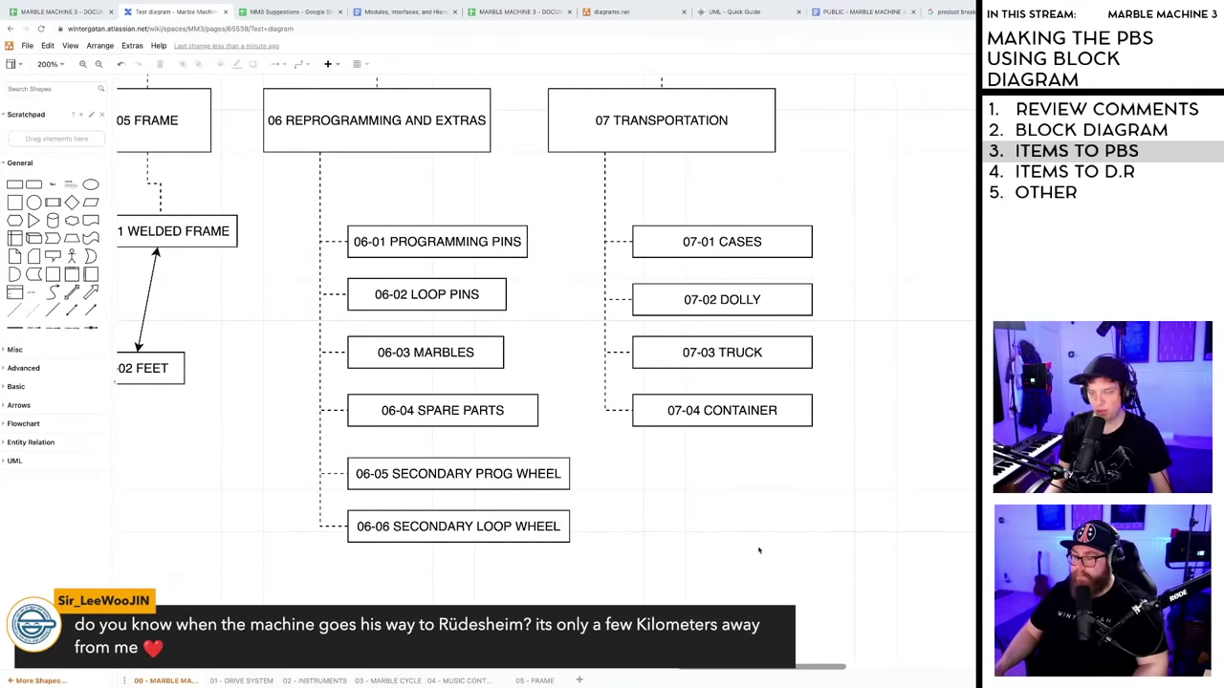
{"action": "scroll", "coordinate": [758, 551], "scroll_direction": "left", "scroll_amount": 3}
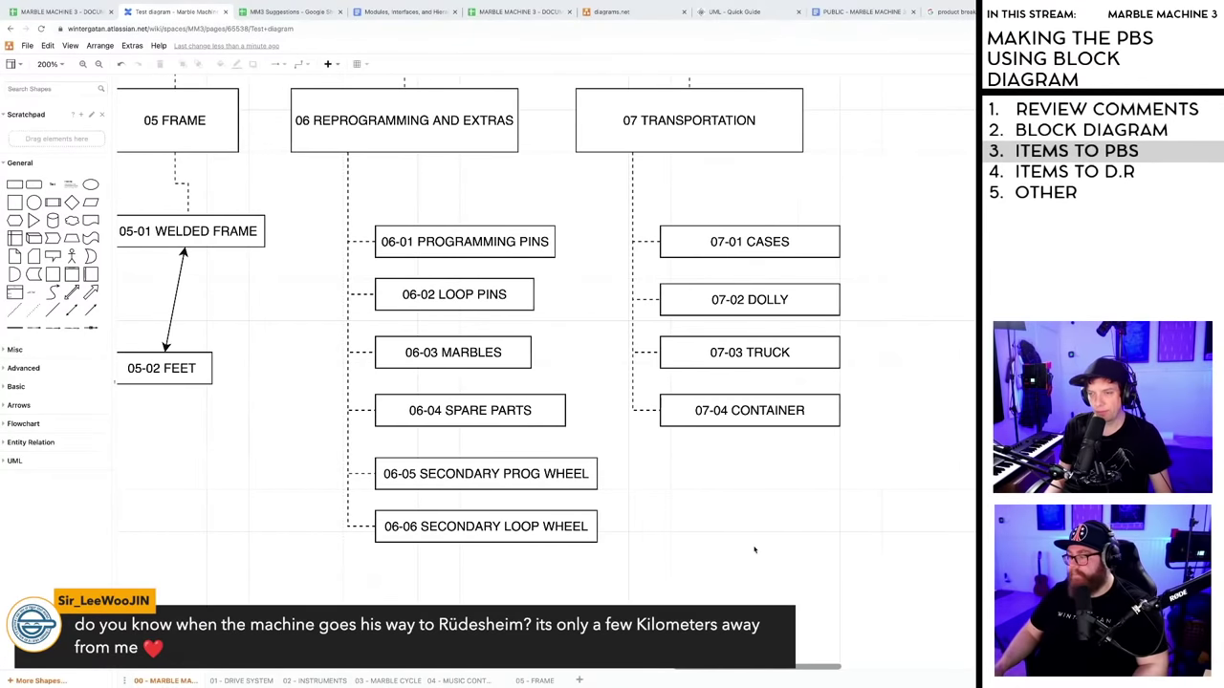
{"action": "scroll", "coordinate": [755, 549], "scroll_direction": "left", "scroll_amount": 1}
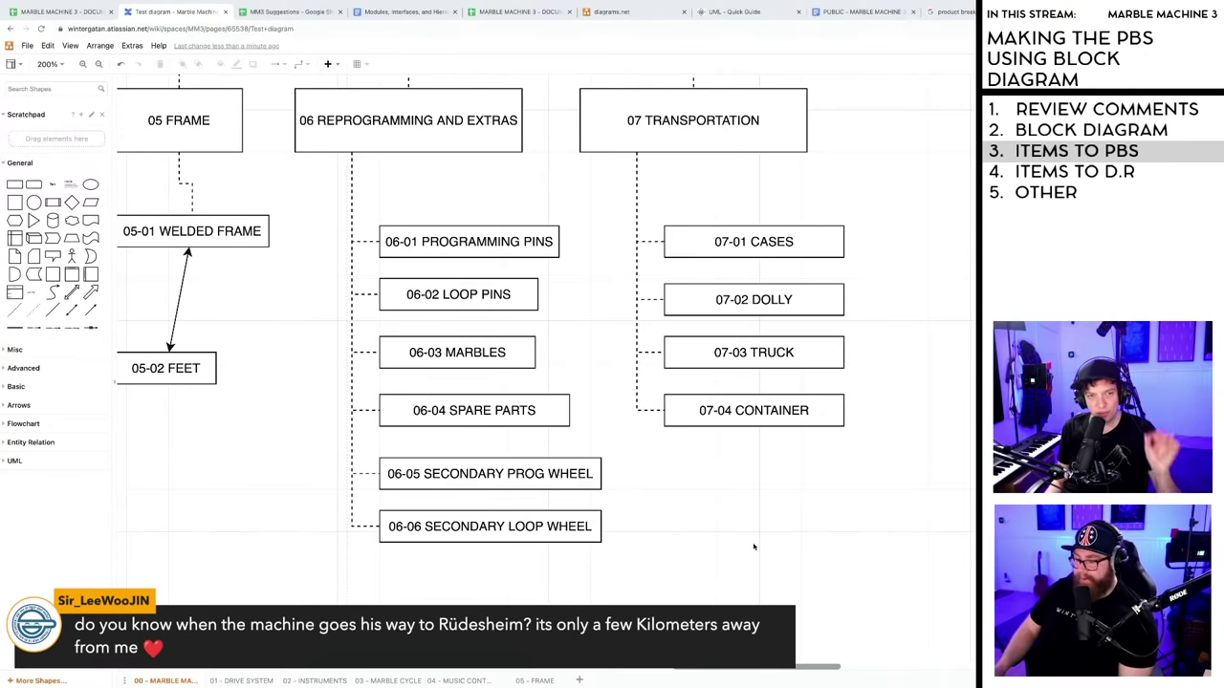
{"action": "scroll", "coordinate": [755, 547], "scroll_direction": "right", "scroll_amount": 1}
{"action": "scroll", "coordinate": [755, 547], "scroll_direction": "left", "scroll_amount": 1}
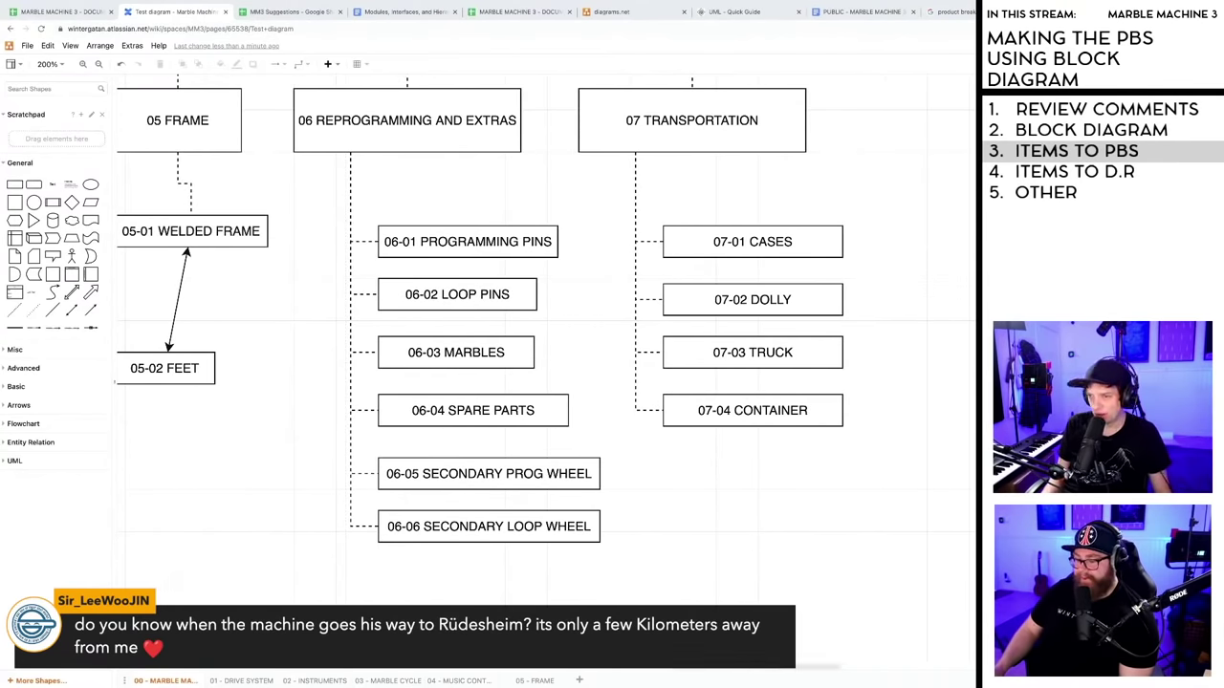
{"action": "key", "text": "ctrl+shift+Tab"}
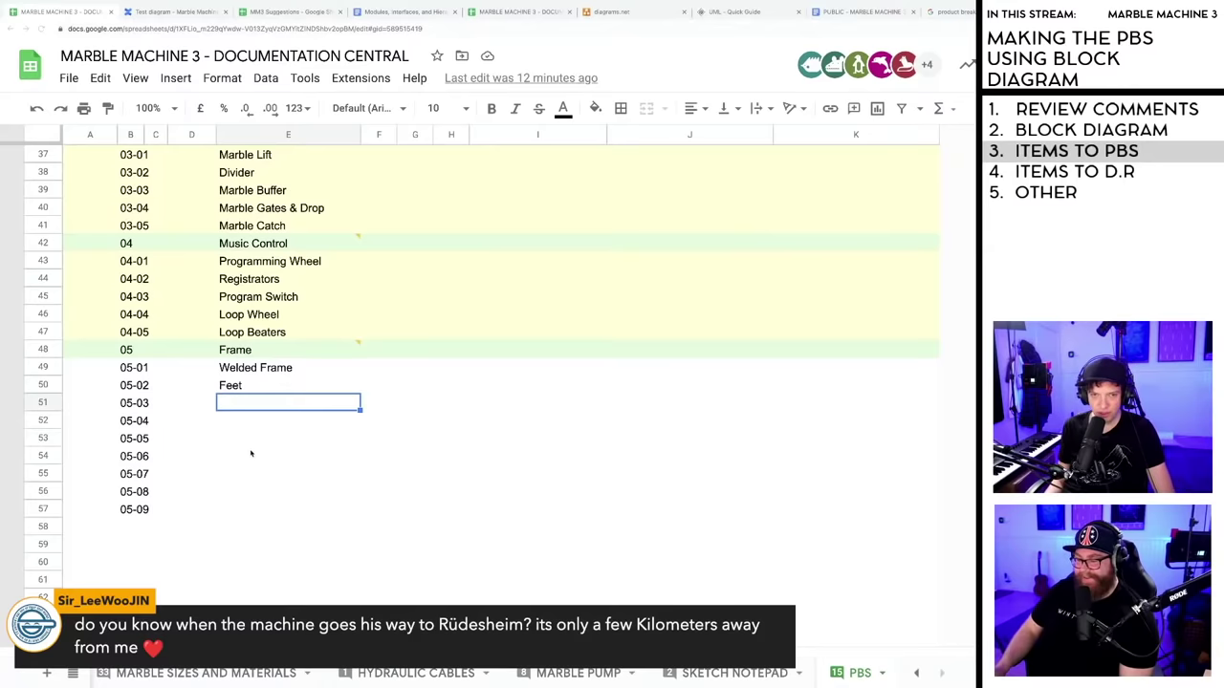
- Copy the 05 Frame group row into empty row 58
{"action": "left_click", "coordinate": [43, 350]}
{"action": "key", "text": "ctrl+c"}
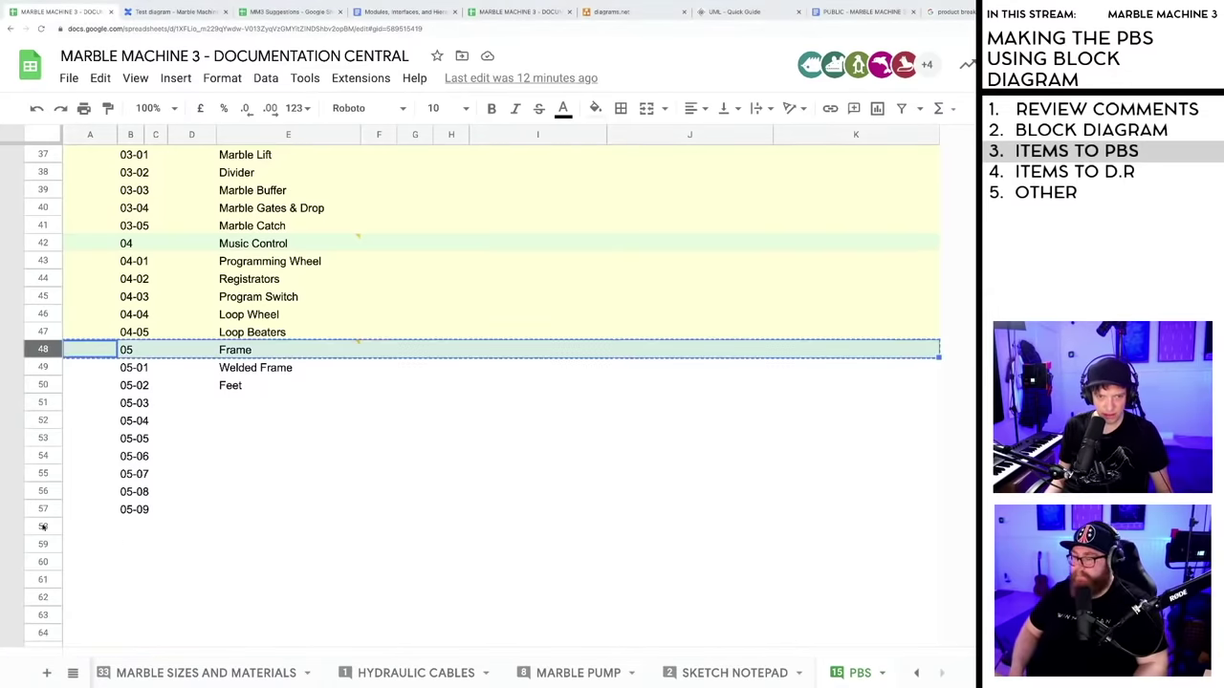
{"action": "left_click", "coordinate": [43, 527]}
{"action": "key", "text": "ctrl+v"}
- Delete the empty rows 51 through 57
{"action": "left_click_drag", "start_coordinate": [43, 403], "coordinate": [53, 492]}
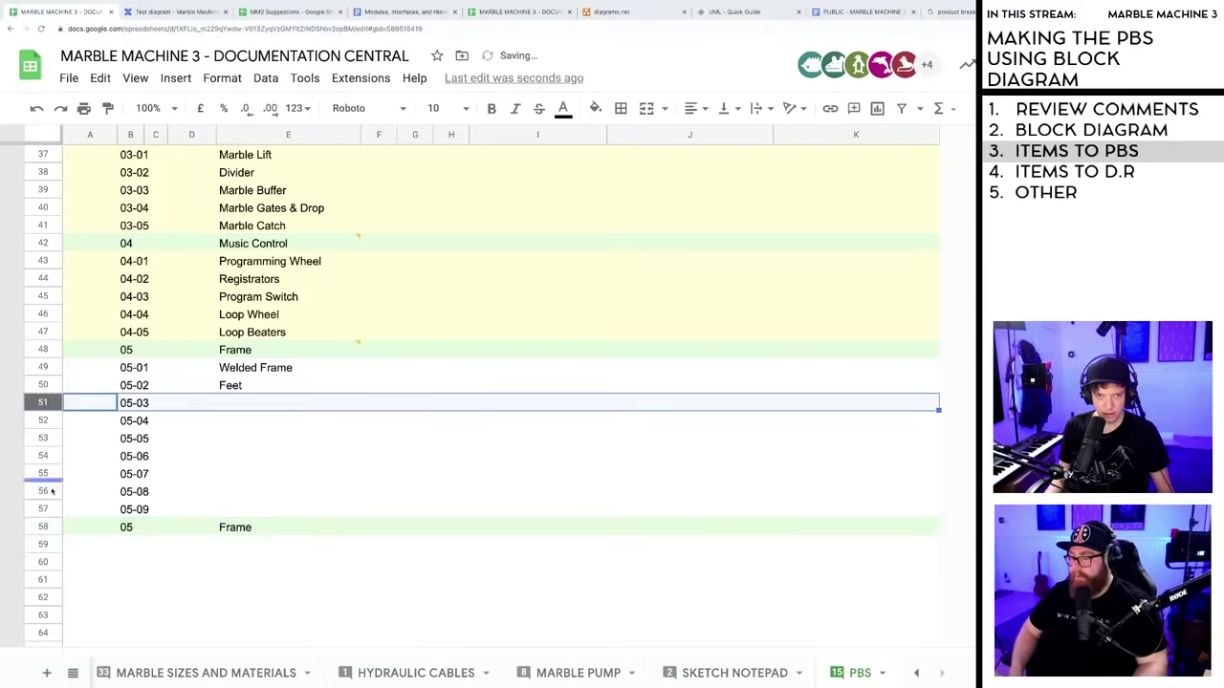
{"action": "left_click", "coordinate": [43, 509], "text": "shift"}
{"action": "right_click", "coordinate": [43, 509]}
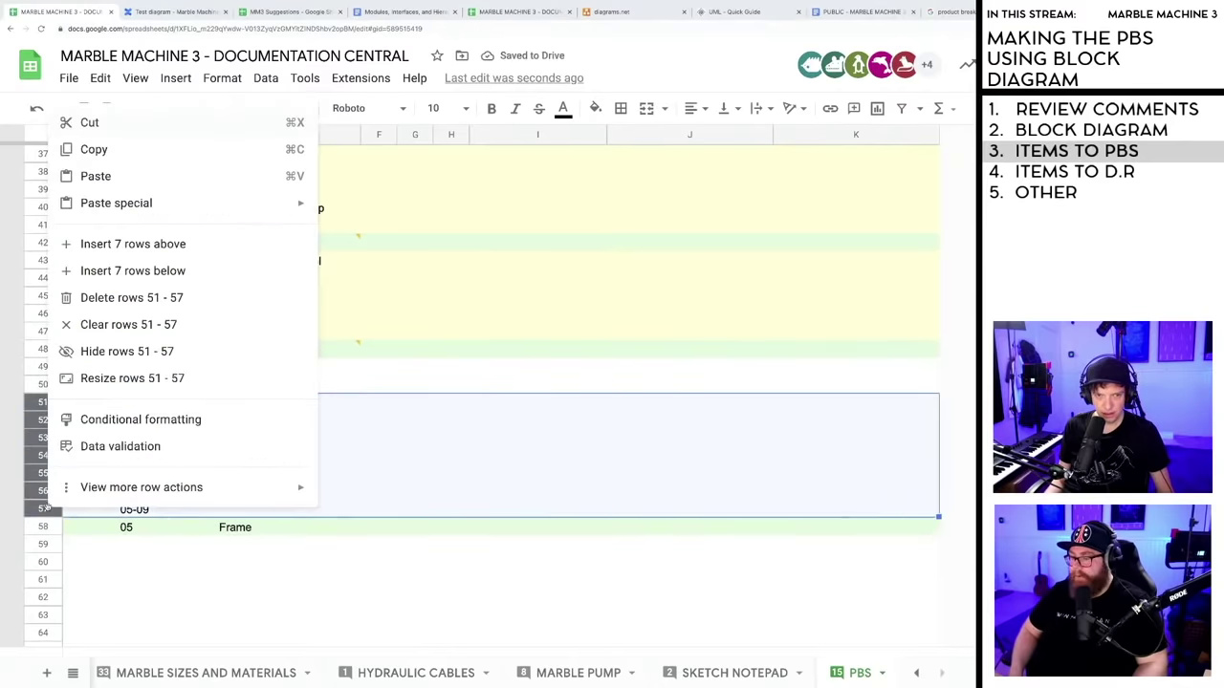
{"action": "left_click", "coordinate": [131, 297]}
- Change the pasted row's number in column B to 06
{"action": "left_click", "coordinate": [241, 469]}
{"action": "key", "text": "Down"}
{"action": "key", "text": "Down"}
{"action": "key", "text": "Down"}
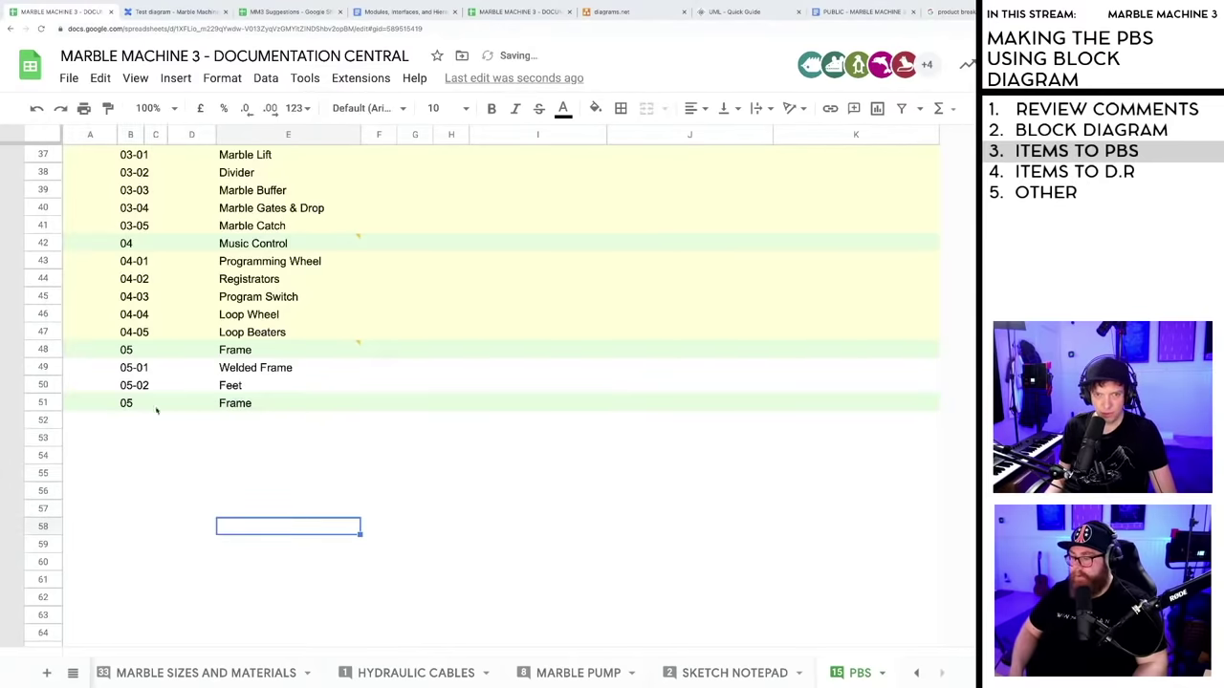
{"action": "left_click", "coordinate": [130, 402]}
{"action": "type", "text": "06"}
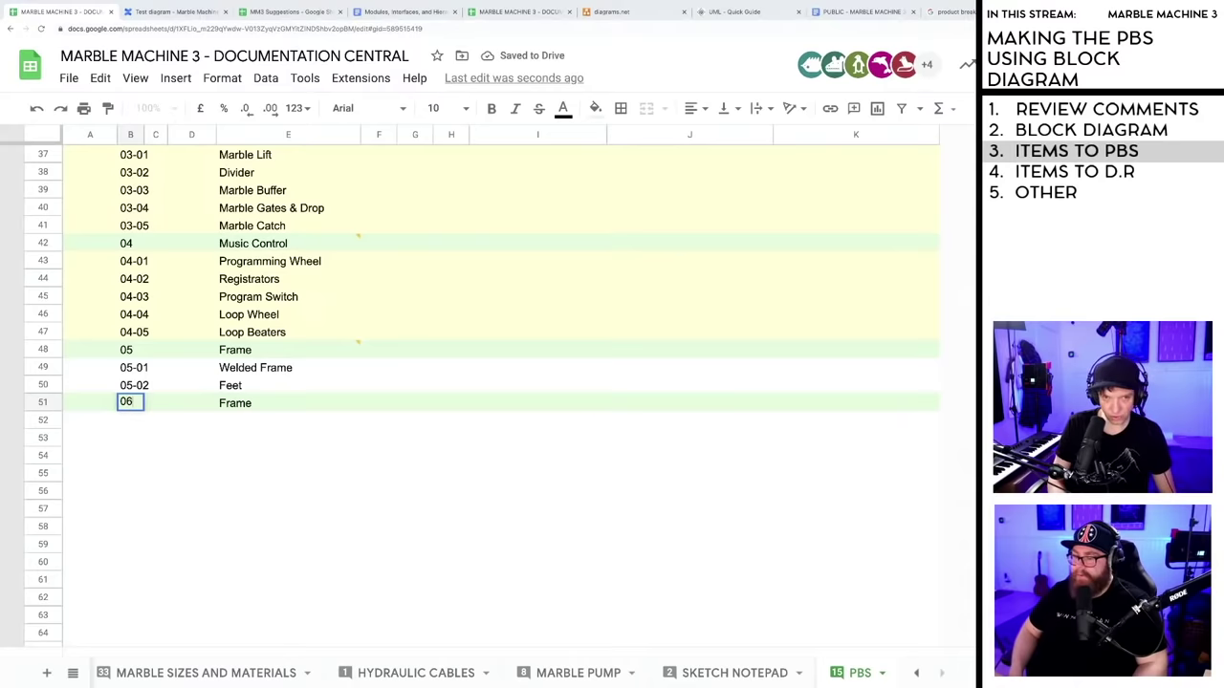
{"action": "left_click", "coordinate": [249, 402]}
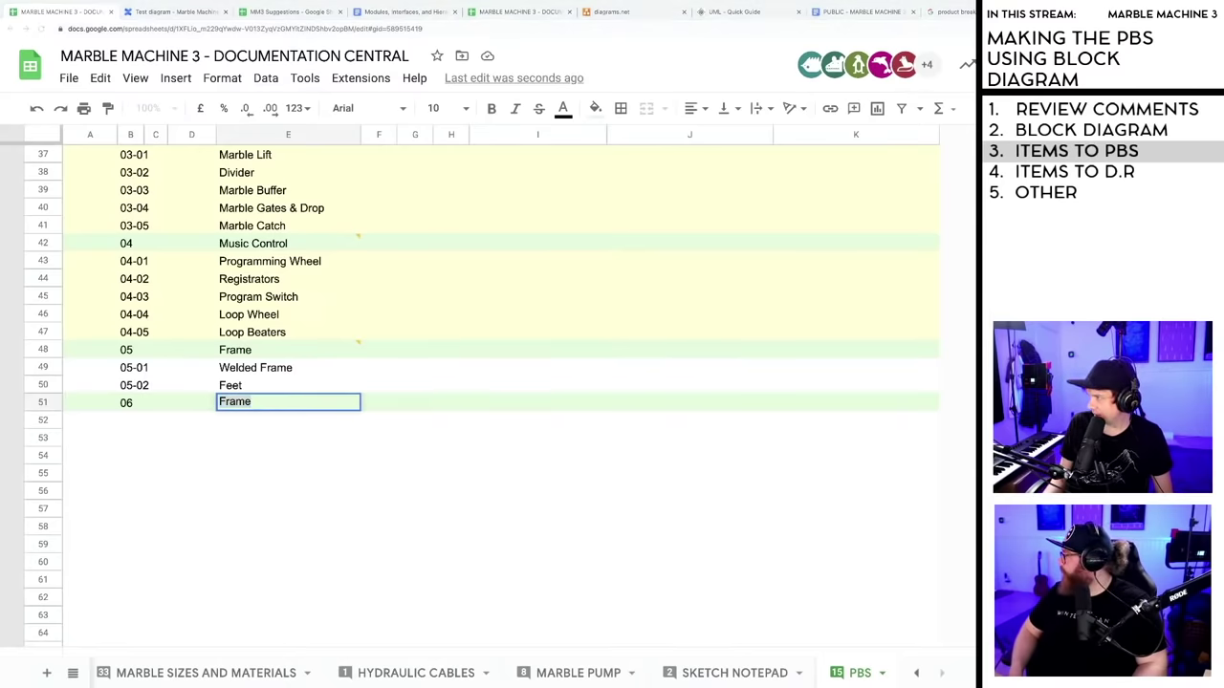
{"action": "left_click", "coordinate": [190, 14]}
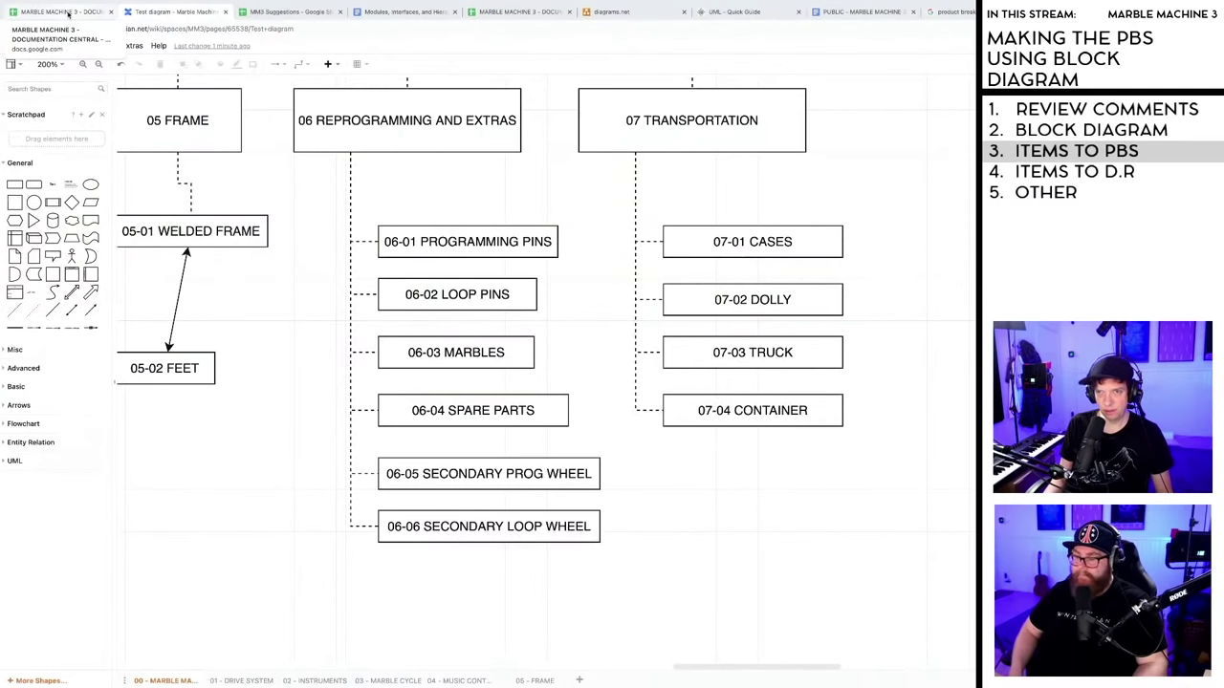
- Rename the 06 row to 'Reprogramming and Extras'
{"action": "left_click", "coordinate": [68, 13]}
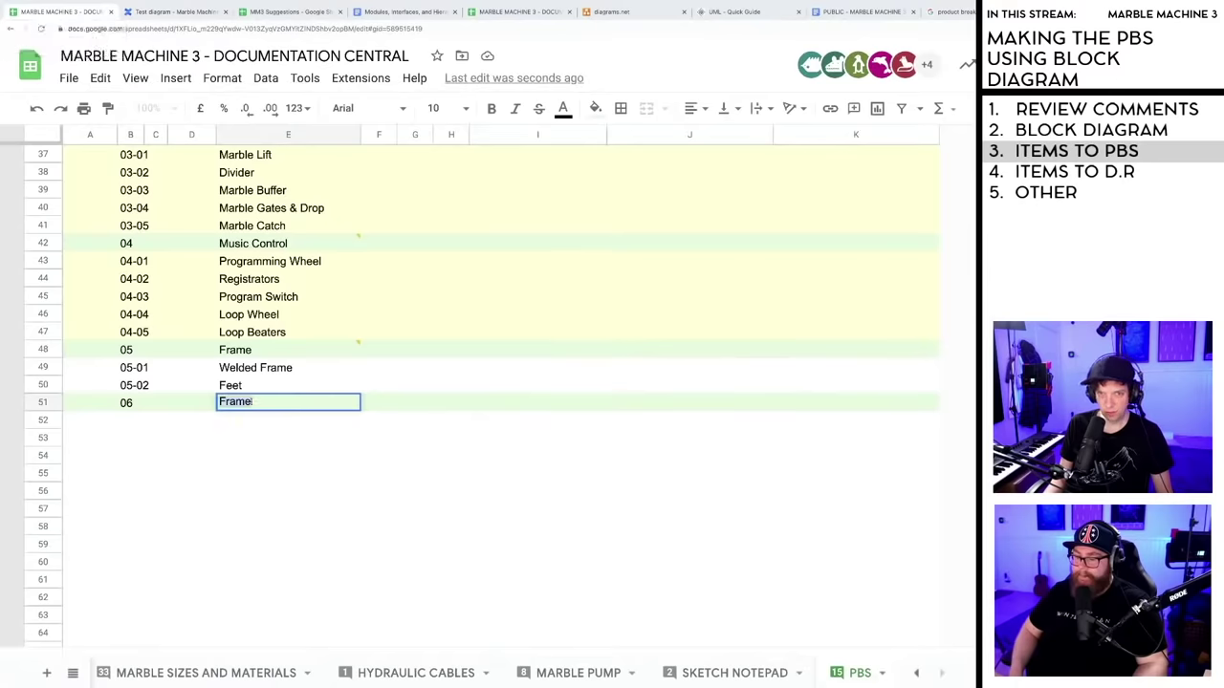
{"action": "type", "text": "Reprogra"}
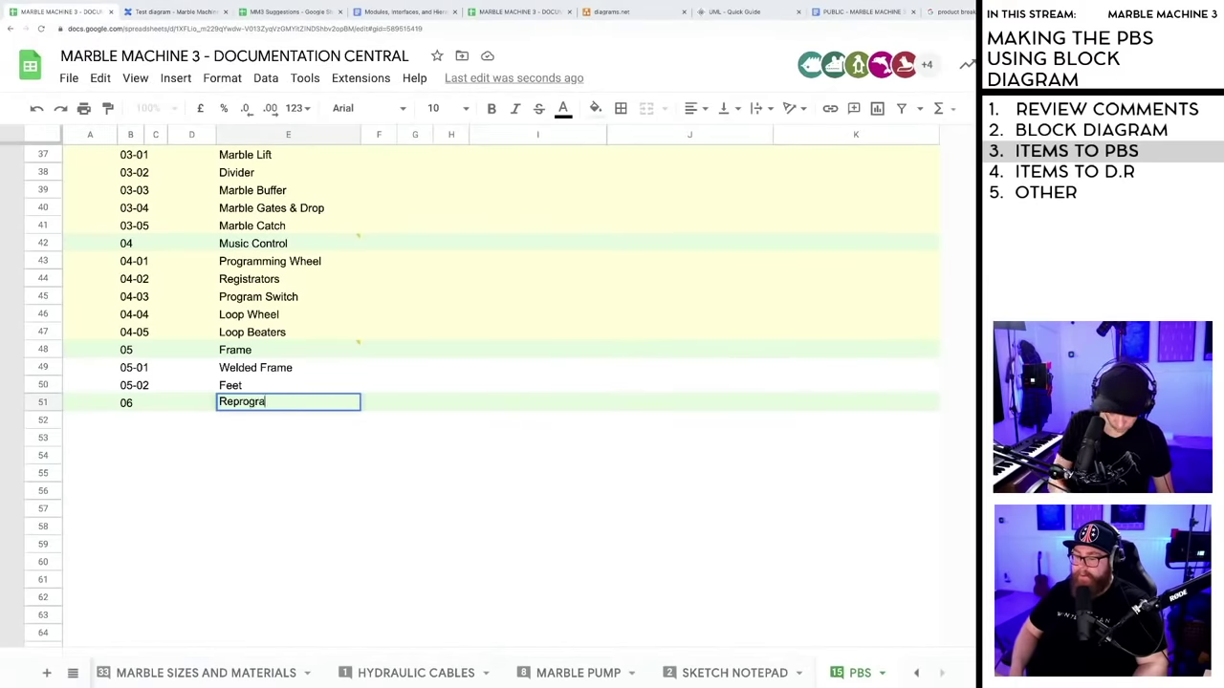
{"action": "type", "text": "mming and Extras"}
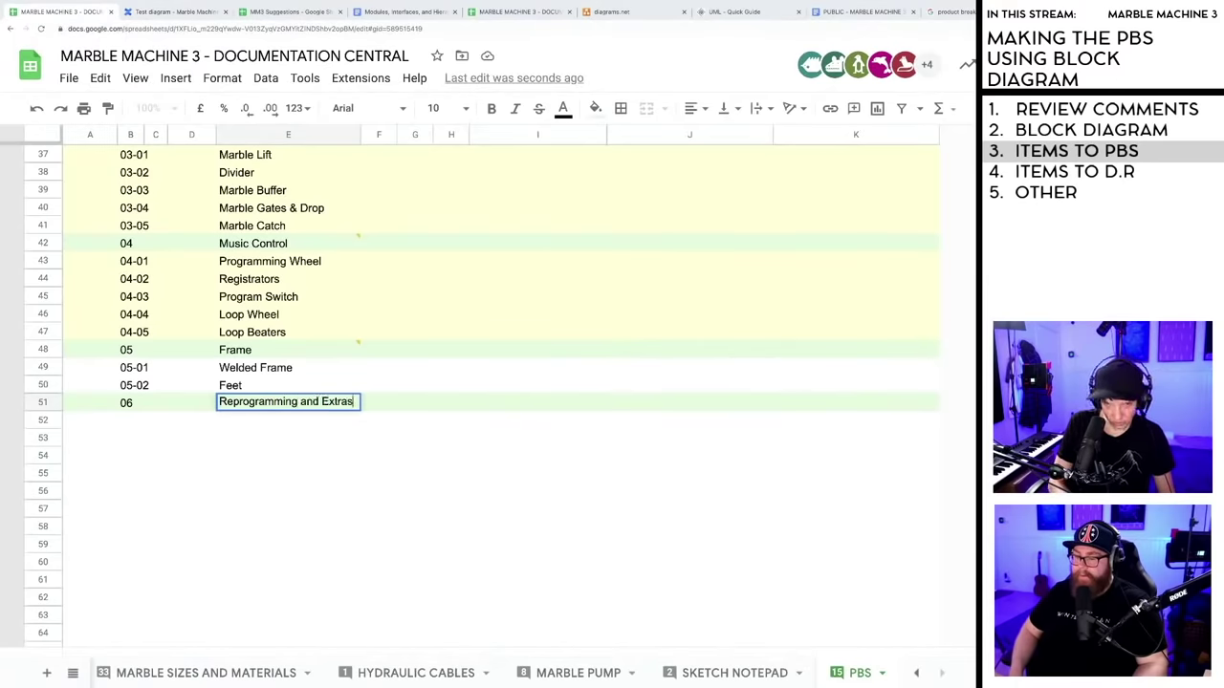
{"action": "key", "text": "Return"}
{"action": "key", "text": "Down"}
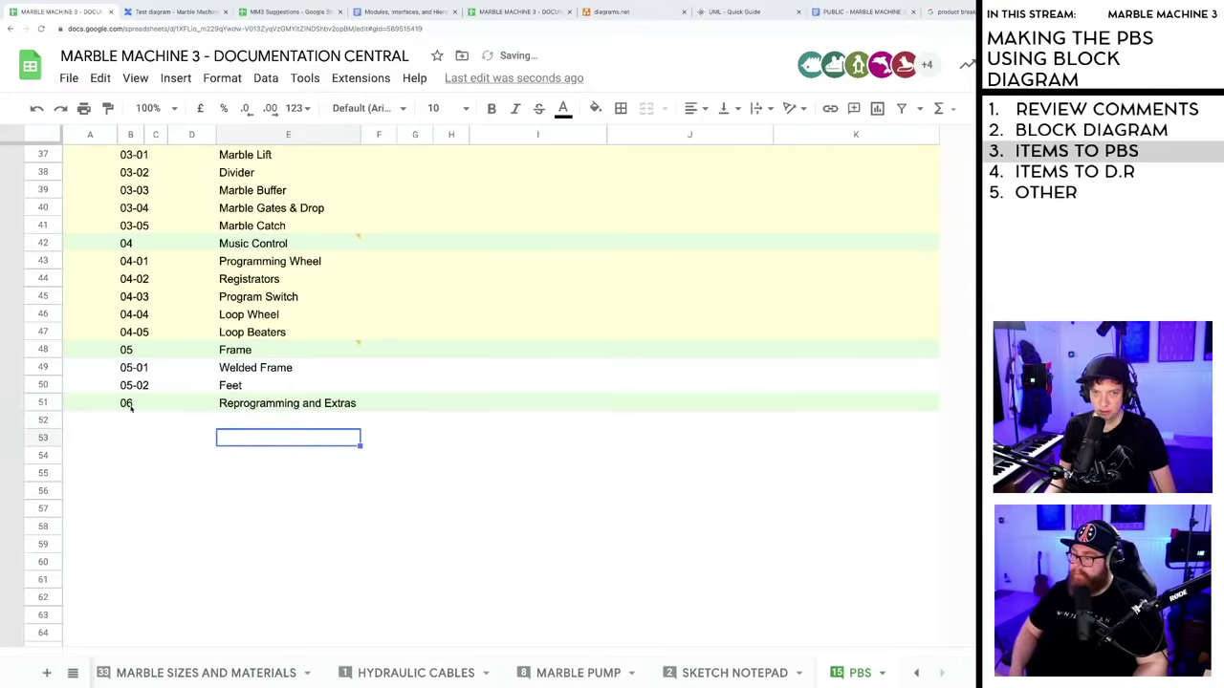
- Copy the 06 row into row 53
{"action": "left_click", "coordinate": [43, 403]}
{"action": "key", "text": "ctrl+c"}
{"action": "left_click", "coordinate": [42, 438]}
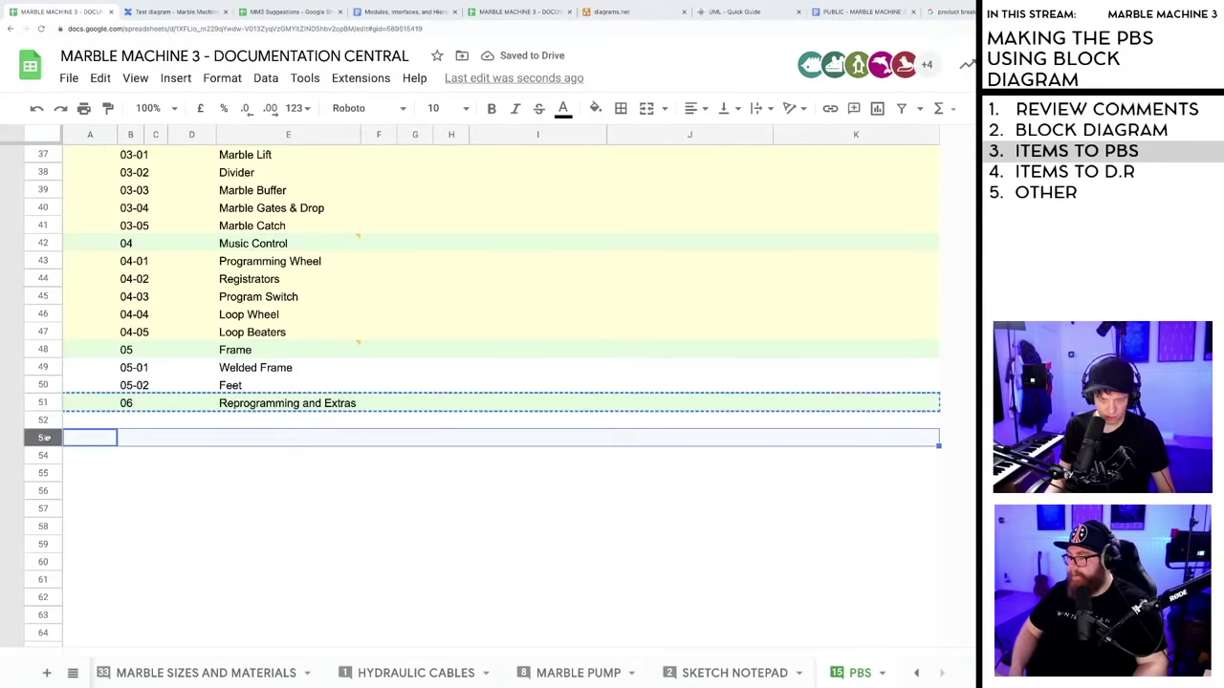
{"action": "key", "text": "ctrl+v"}
{"action": "left_click", "coordinate": [191, 491]}
- Renumber row 53 as 07 and name it 'Transportation'
{"action": "double_click", "coordinate": [127, 438]}
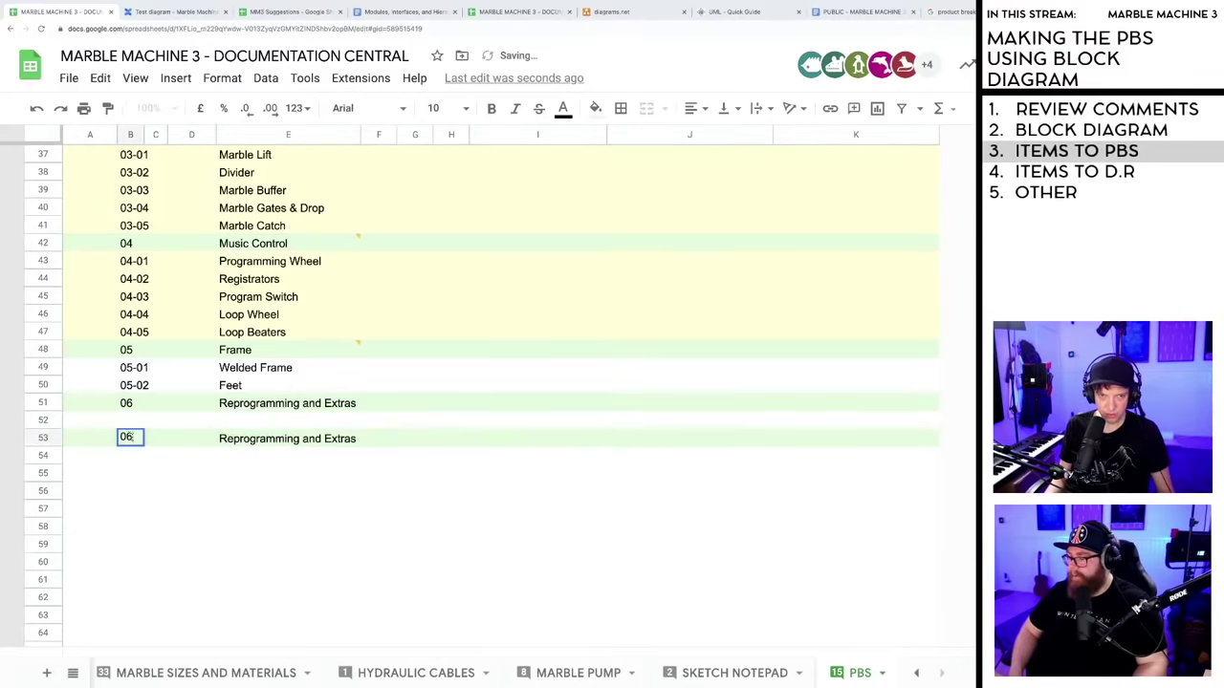
{"action": "key", "text": "BackSpace"}
{"action": "type", "text": "7"}
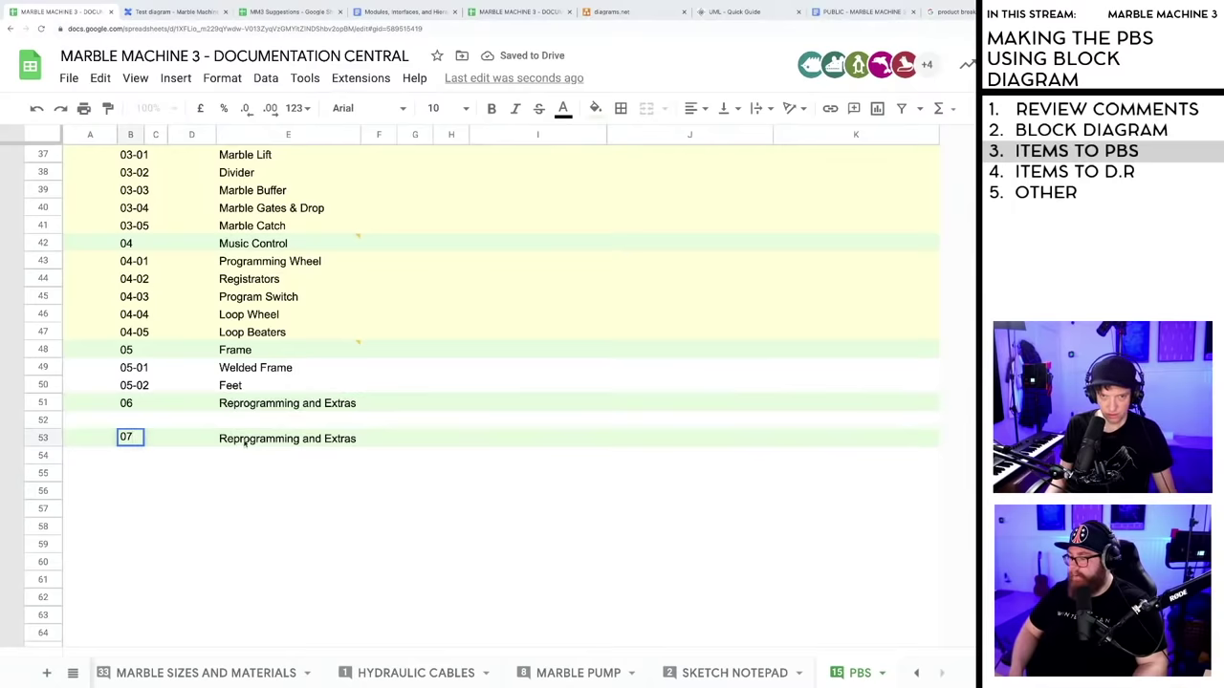
{"action": "left_click", "coordinate": [245, 441]}
{"action": "key", "text": "Return"}
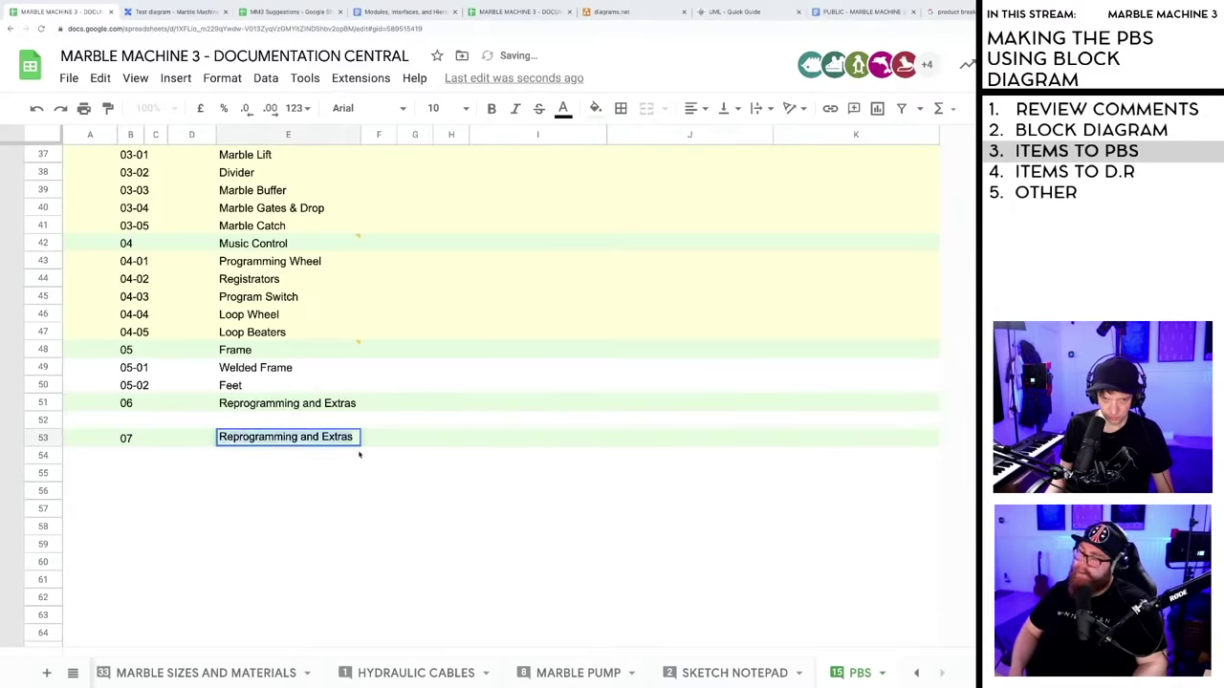
{"action": "type", "text": "TRa"}
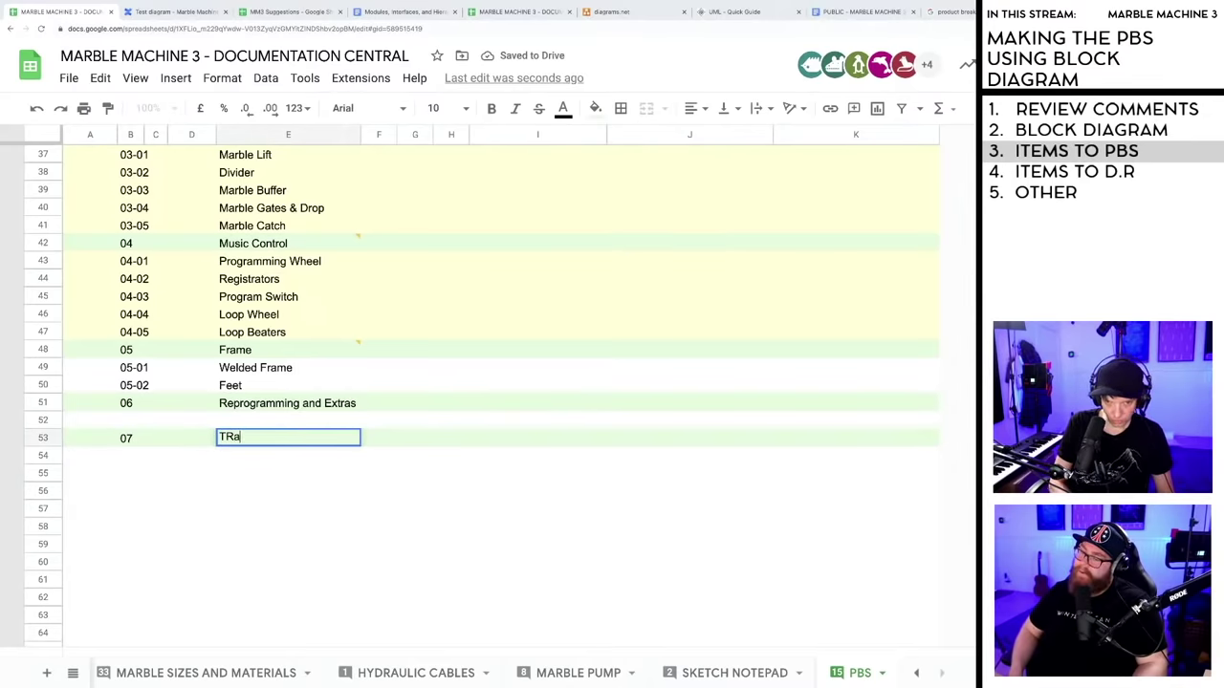
{"action": "key", "text": "BackSpace"}
{"action": "key", "text": "BackSpace"}
{"action": "type", "text": "ran"}
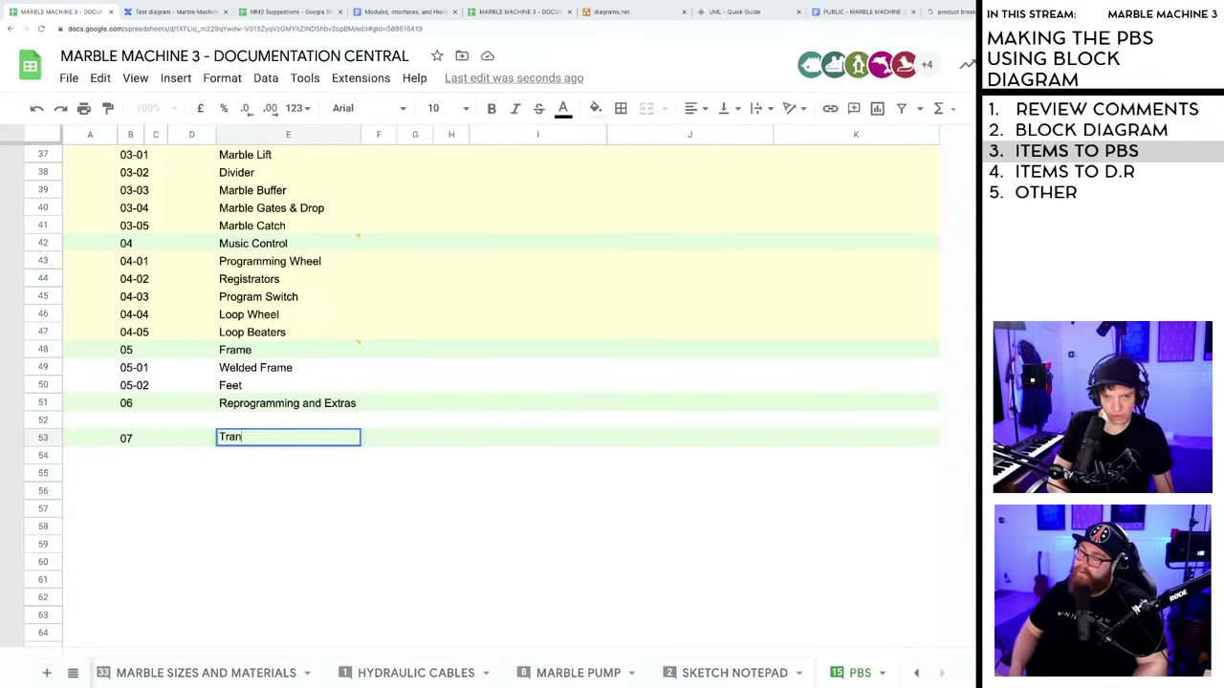
{"action": "type", "text": "sportat"}
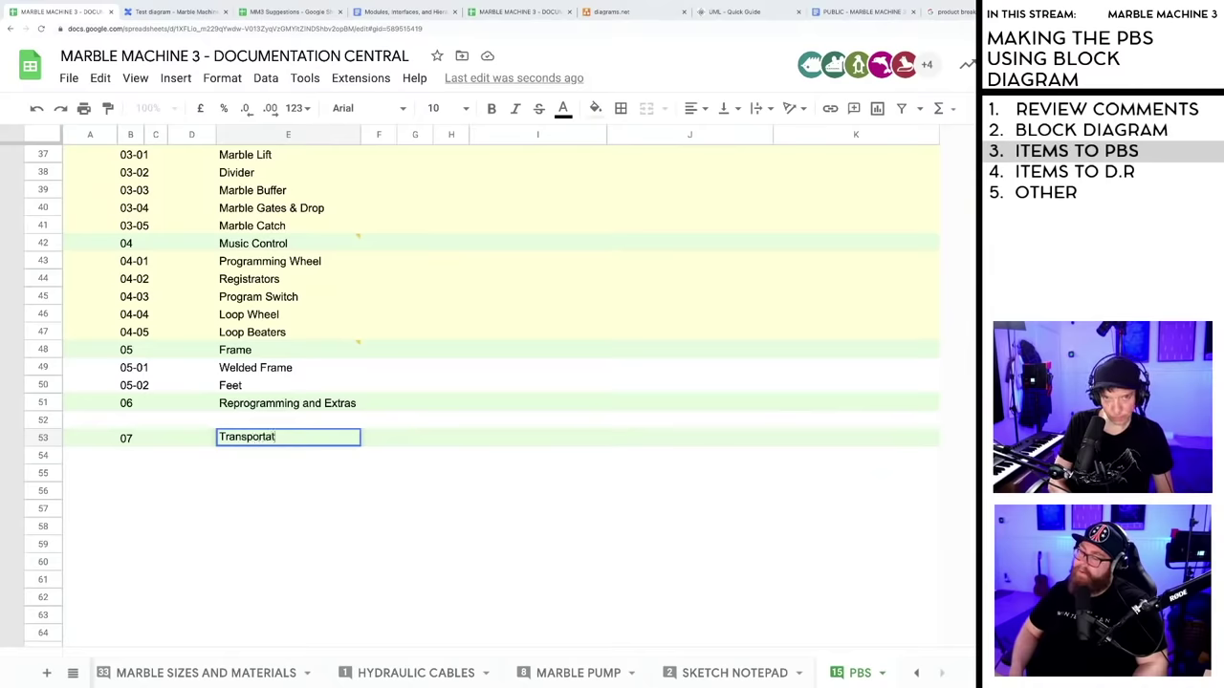
{"action": "type", "text": "ion"}
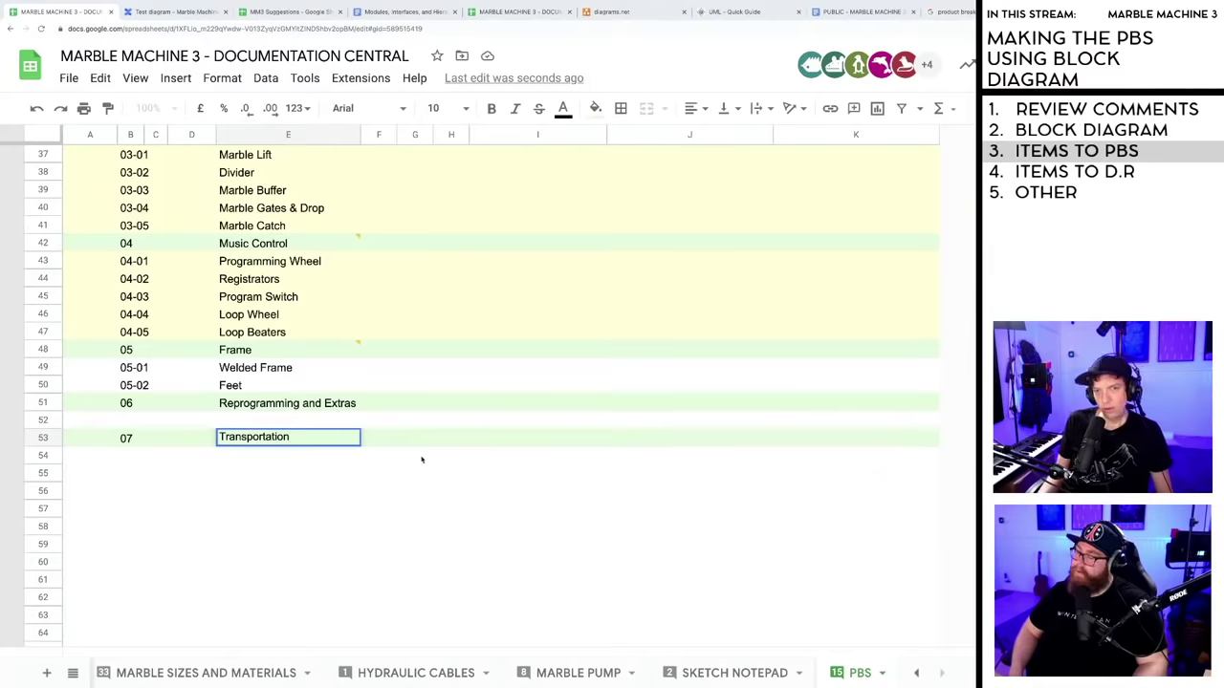
{"action": "left_click", "coordinate": [346, 489]}
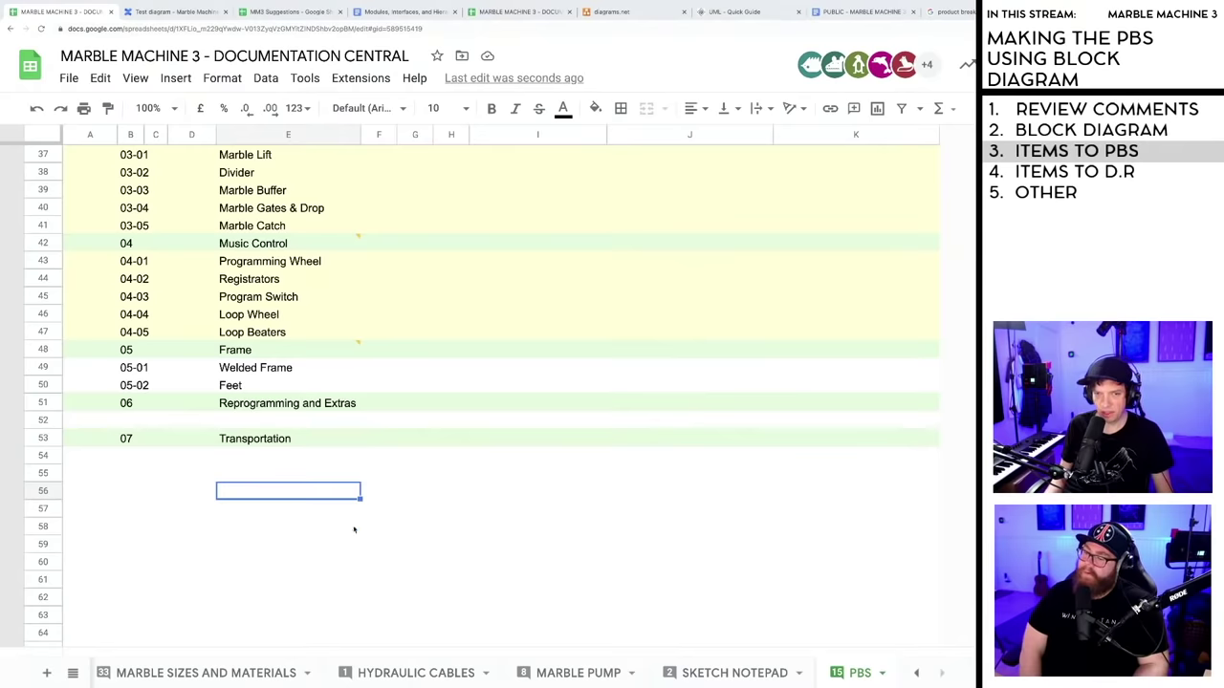
{"action": "left_click", "coordinate": [134, 420]}
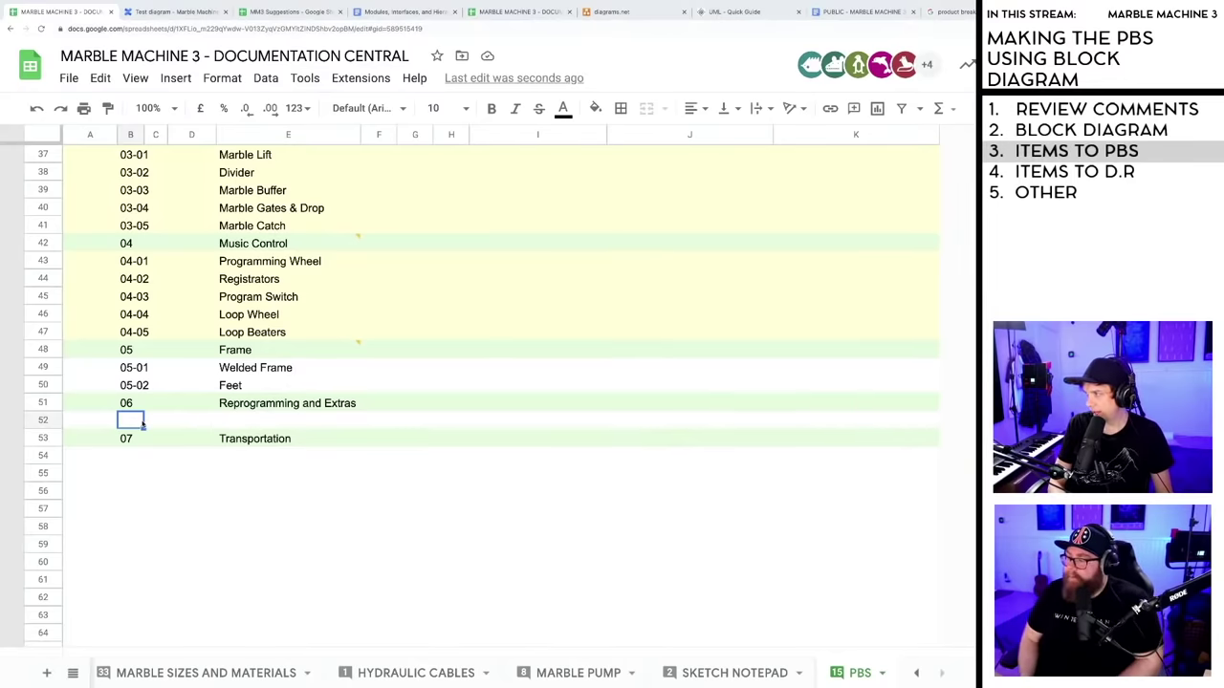
{"action": "key", "text": "ctrl+Tab"}
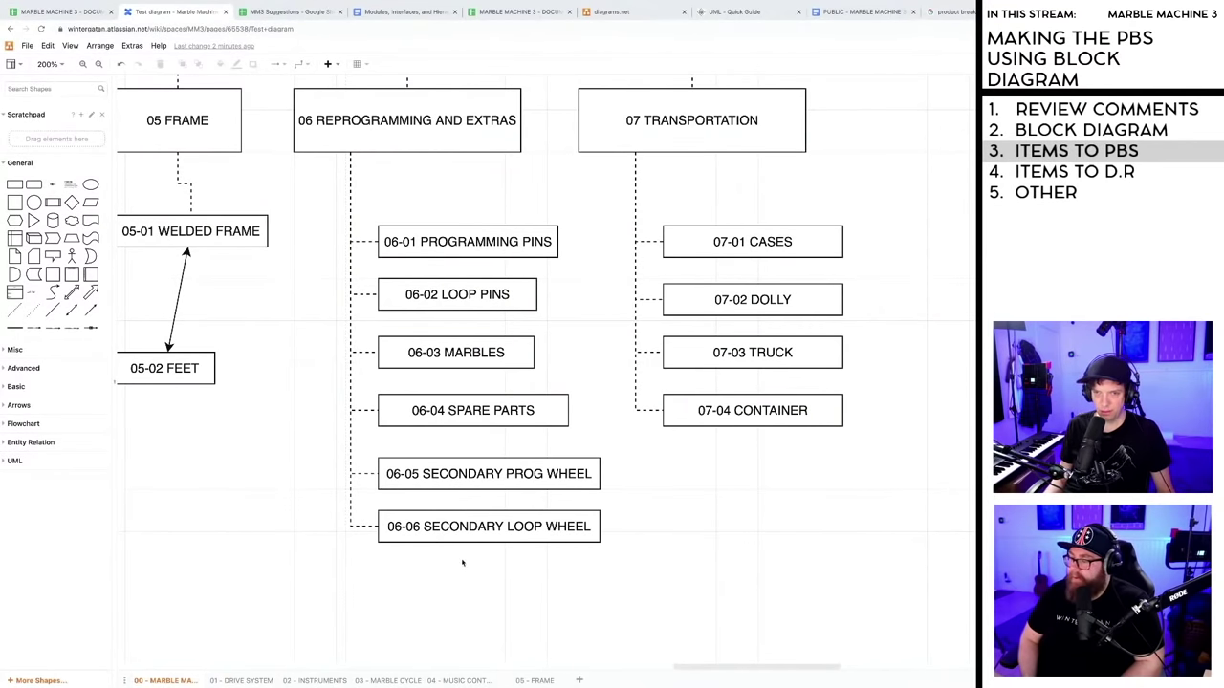
- Duplicate the 06-06 box below it and relabel the copy '06-07 SONG TEMPLATES'
{"action": "left_click_drag", "start_coordinate": [433, 530], "coordinate": [435, 580]}
{"action": "double_click", "coordinate": [427, 580]}
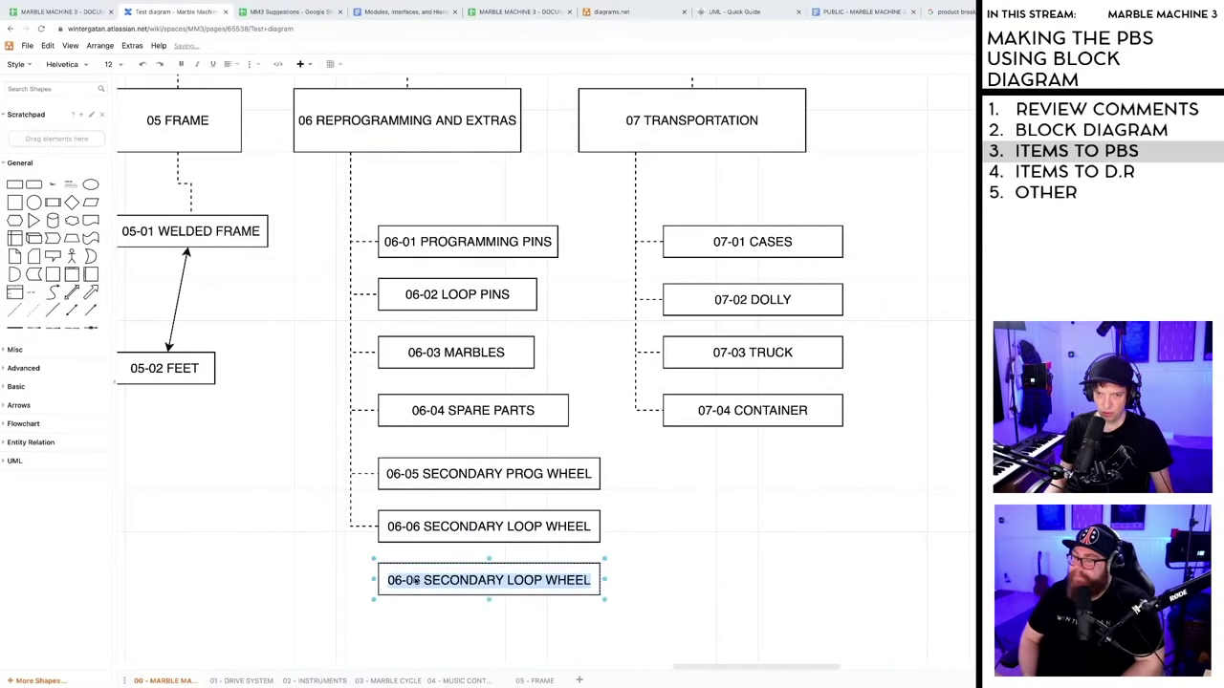
{"action": "left_click", "coordinate": [419, 581]}
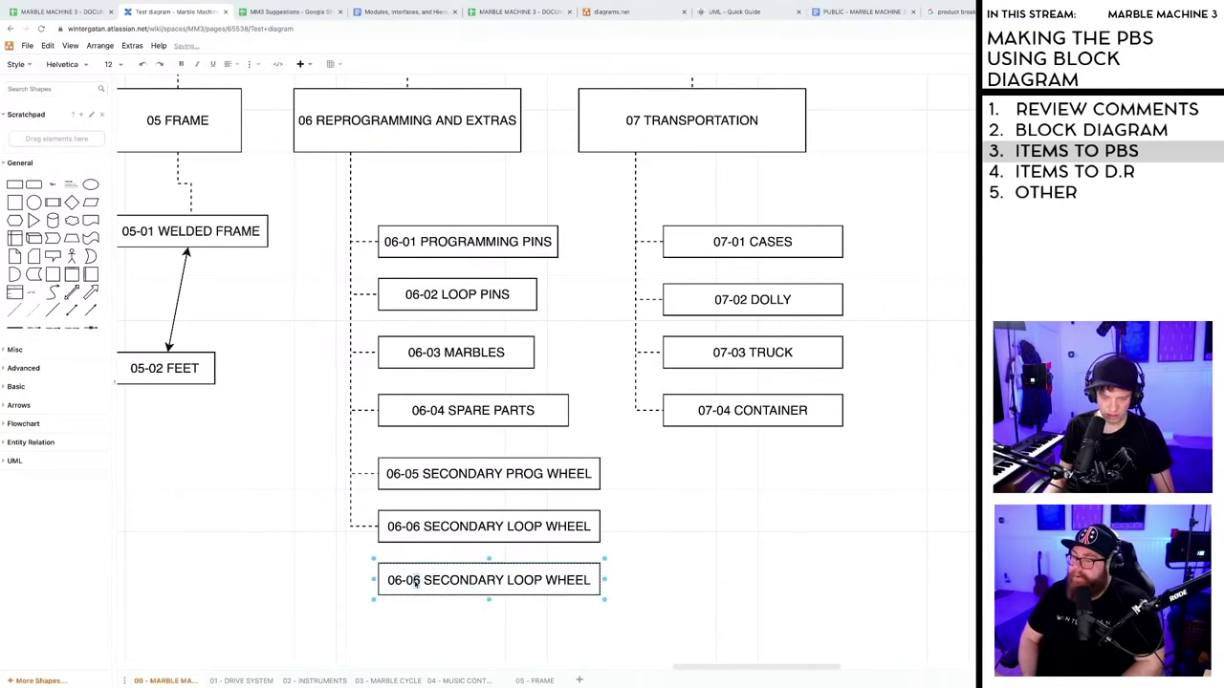
{"action": "key", "text": "BackSpace"}
{"action": "type", "text": "7"}
{"action": "left_click_drag", "start_coordinate": [424, 581], "coordinate": [593, 581]}
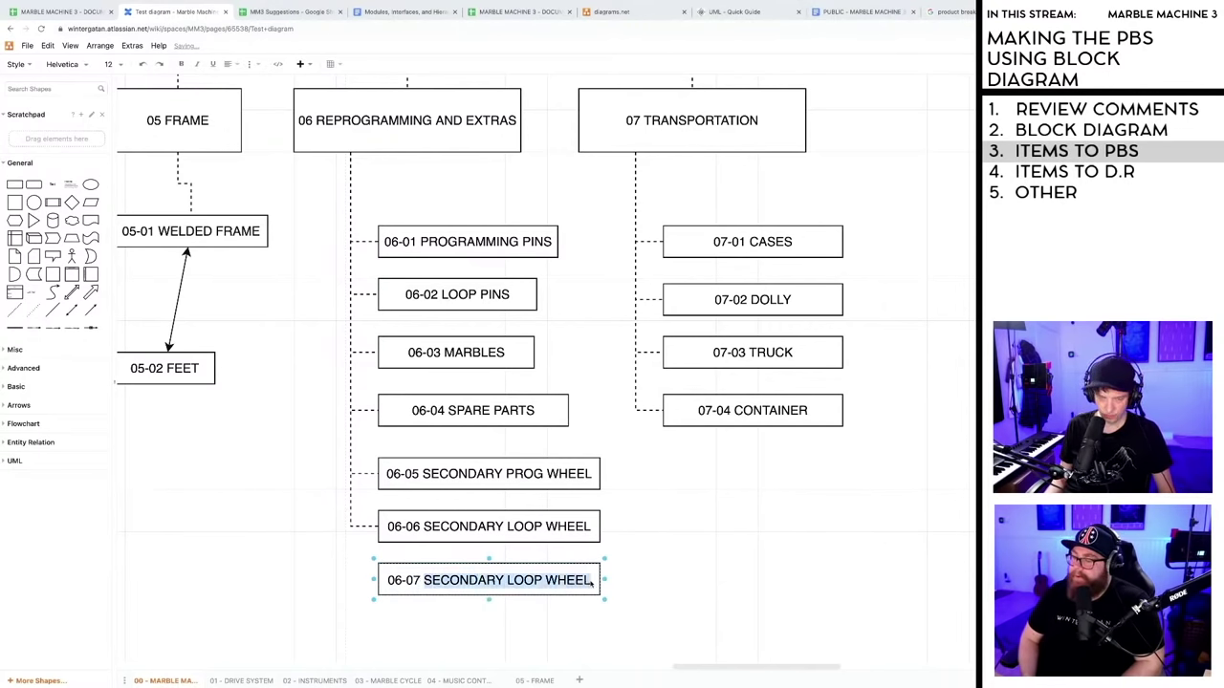
{"action": "type", "text": "SONG TEMPLATES"}
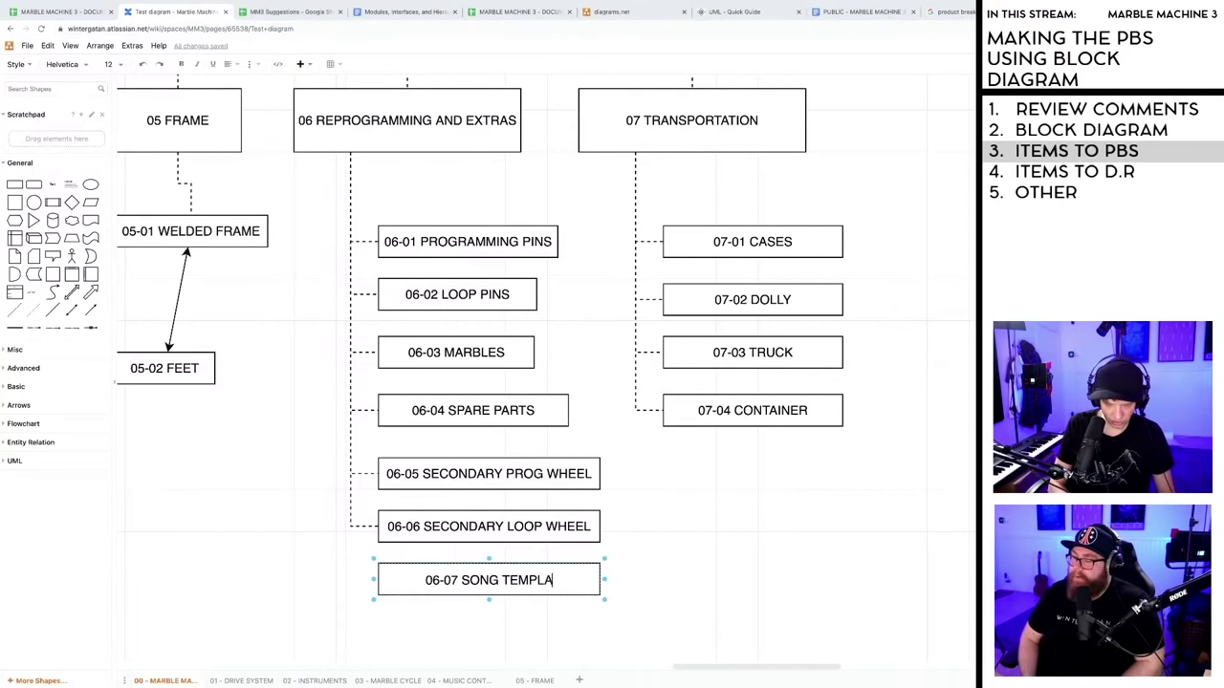
- Connect the 06 branch line to the new 06-07 box and change the zoom level
{"action": "left_click", "coordinate": [707, 600]}
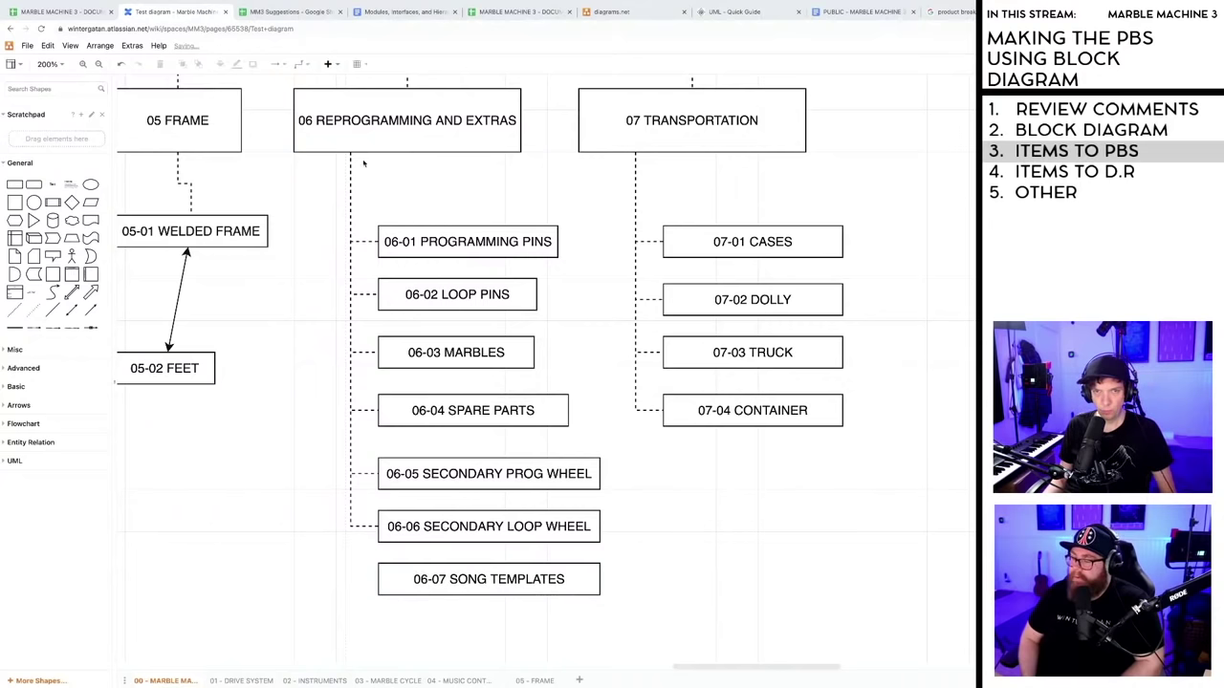
{"action": "left_click_drag", "start_coordinate": [350, 154], "coordinate": [376, 579]}
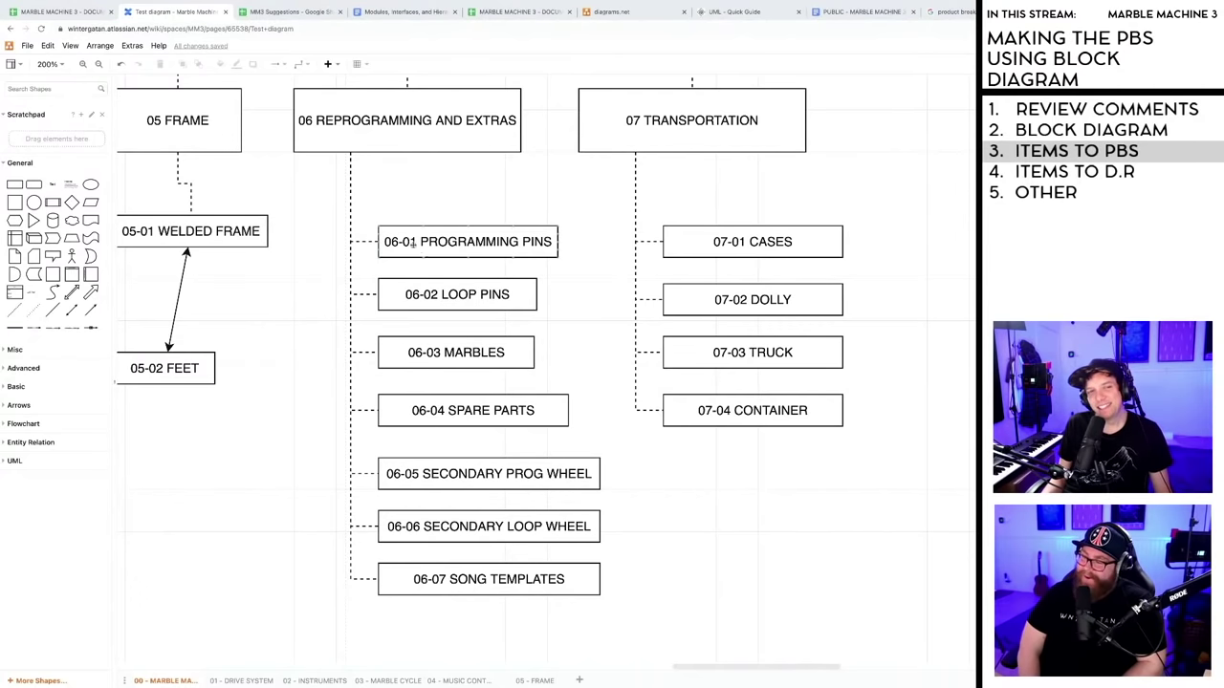
{"action": "left_click", "coordinate": [49, 64]}
{"action": "left_click", "coordinate": [67, 142]}
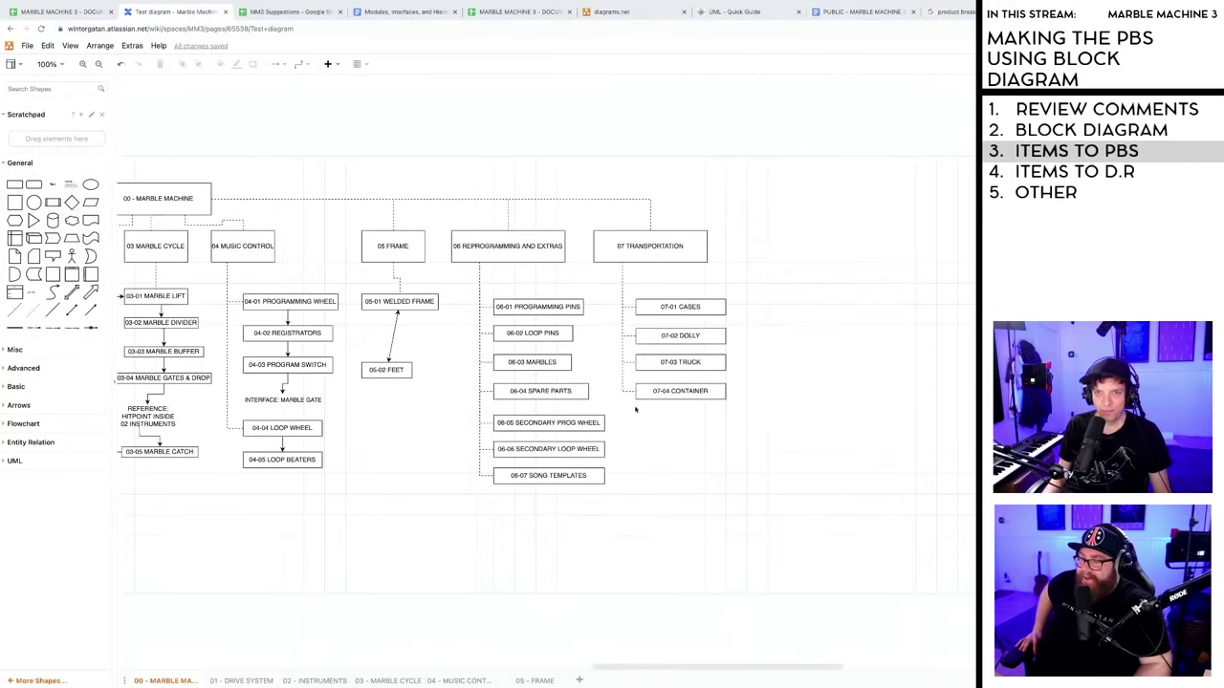
{"action": "left_click_drag", "start_coordinate": [684, 670], "coordinate": [750, 663]}
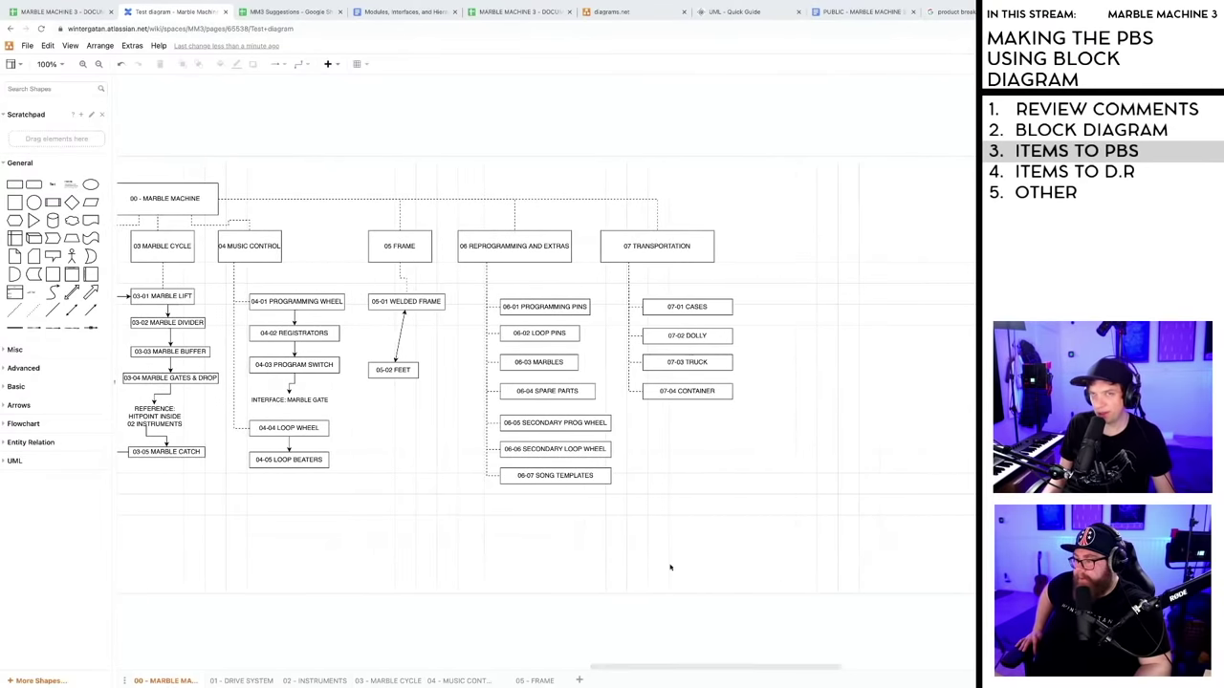
- Move the empty rows 54–62 above the Transportation row
{"action": "left_click", "coordinate": [91, 11]}
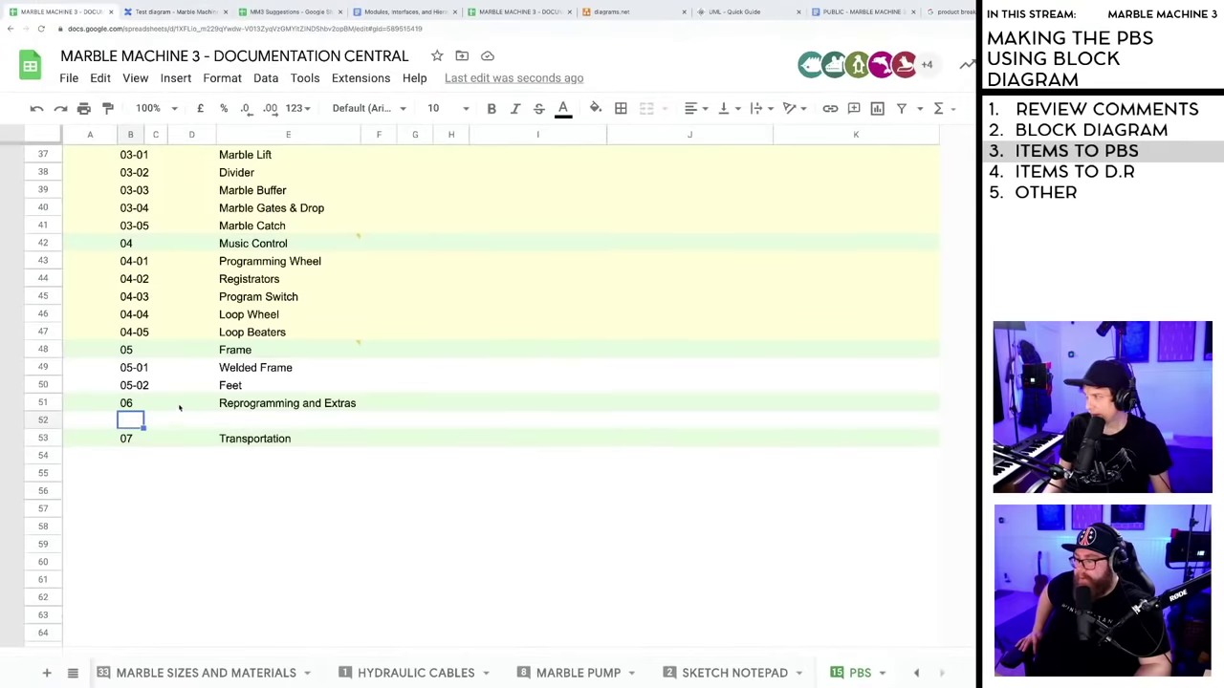
{"action": "left_click", "coordinate": [43, 457]}
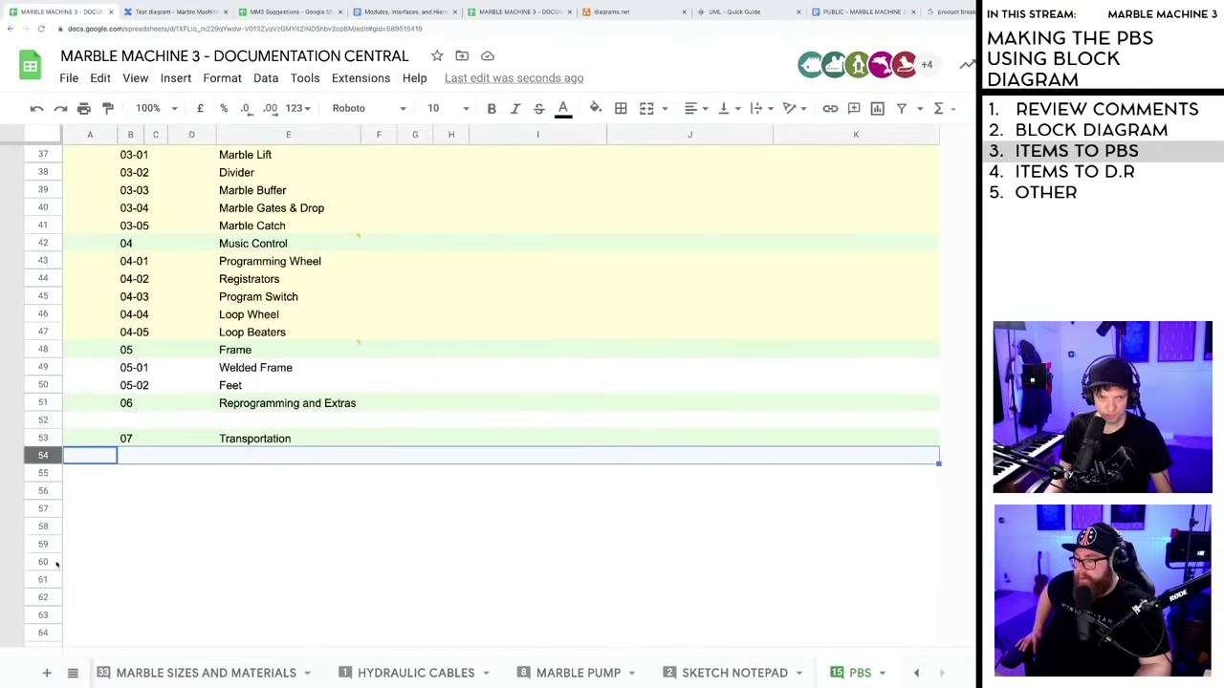
{"action": "left_click", "coordinate": [44, 595], "text": "shift"}
{"action": "left_click_drag", "start_coordinate": [43, 459], "coordinate": [43, 438]}
- Number column B from 06-01 and fill the series down to 06-08 in row 59
{"action": "left_click", "coordinate": [141, 421]}
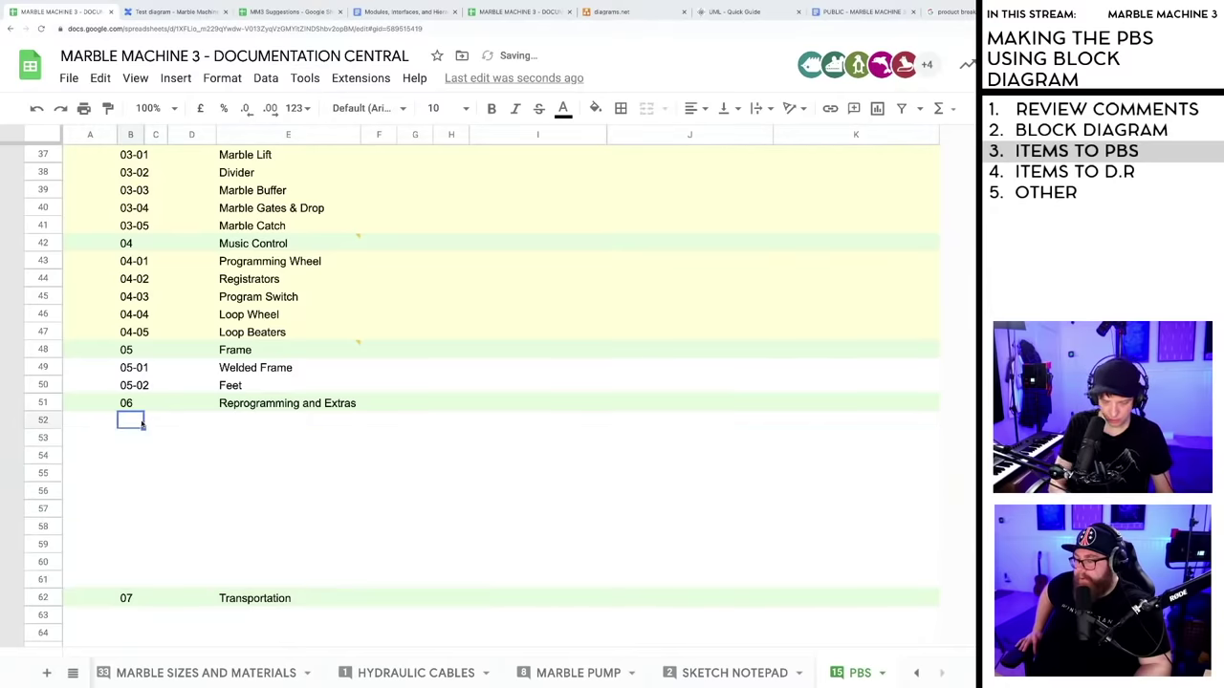
{"action": "type", "text": "06-01"}
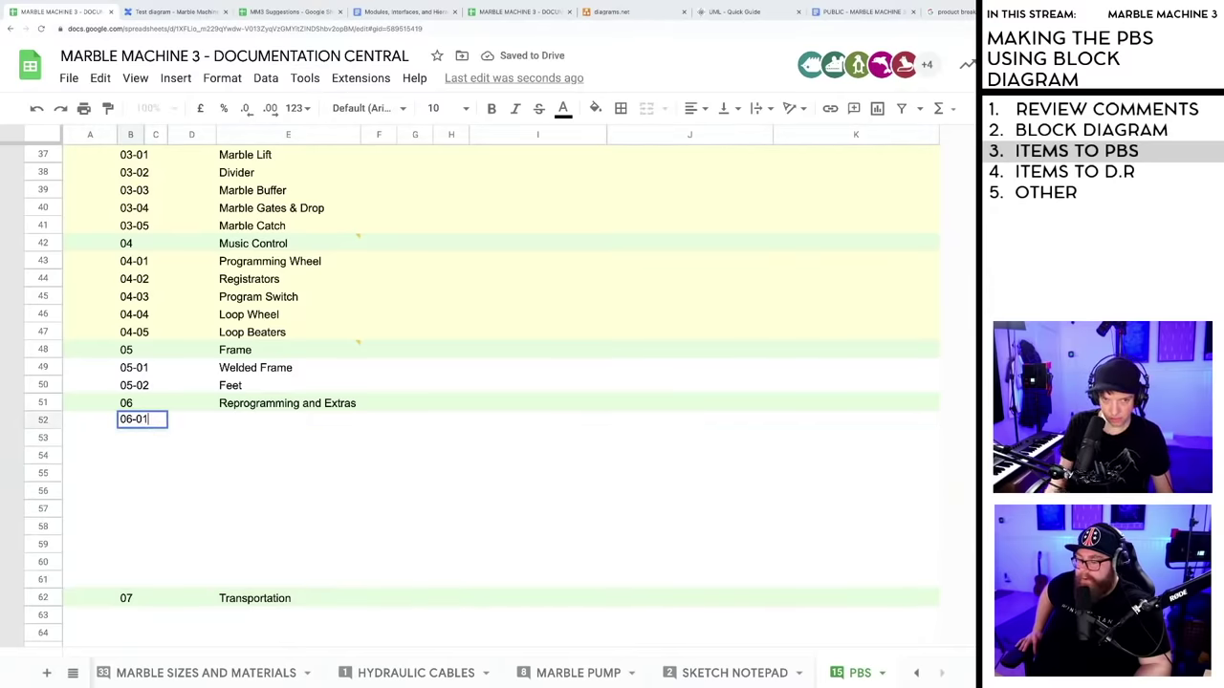
{"action": "left_click", "coordinate": [139, 438]}
{"action": "type", "text": "06-"}
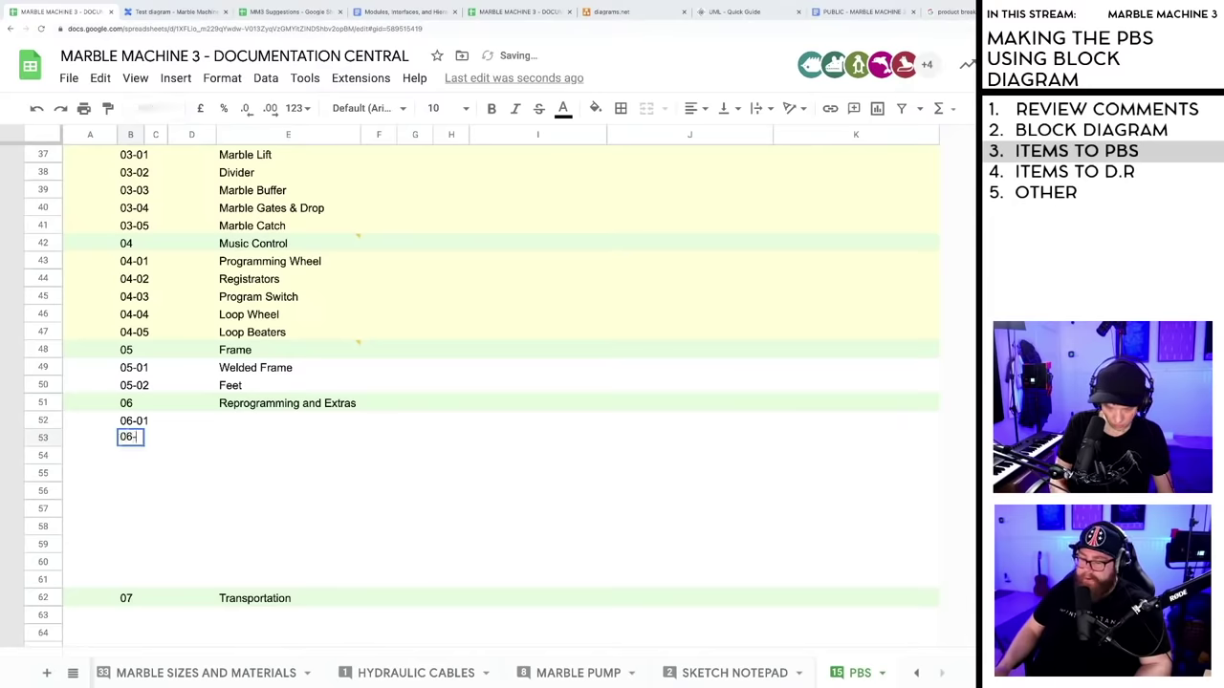
{"action": "type", "text": "02"}
{"action": "key", "text": "Return"}
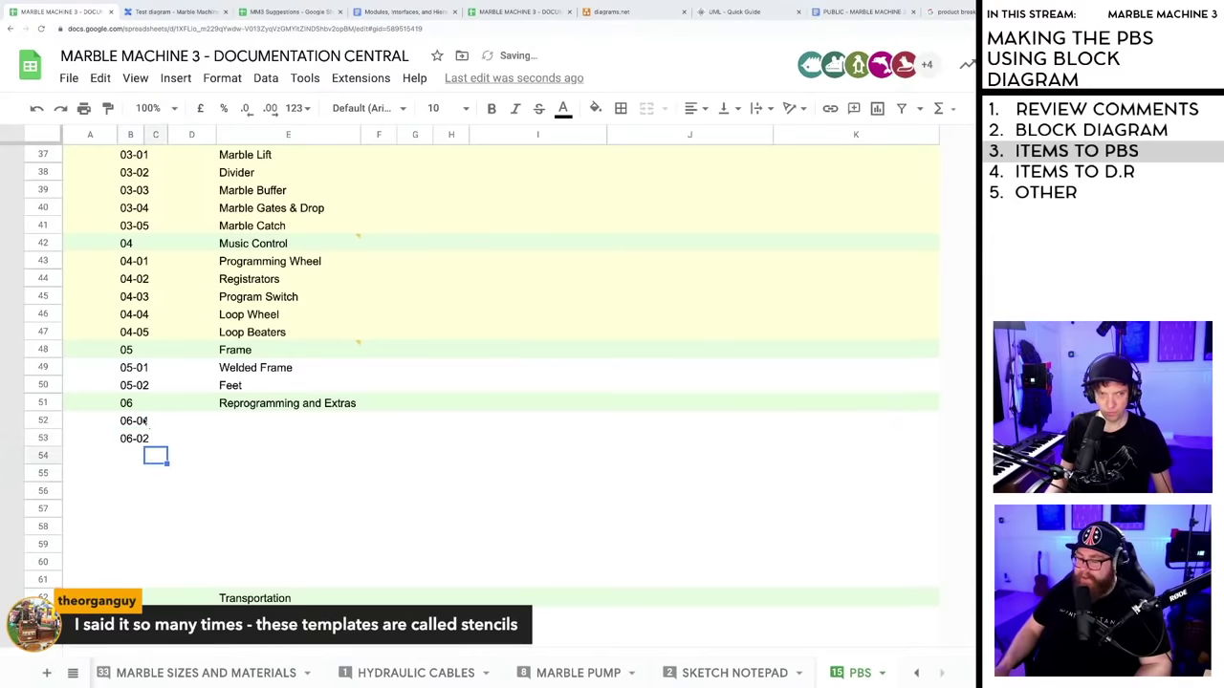
{"action": "left_click", "coordinate": [138, 423]}
{"action": "left_click", "coordinate": [146, 438], "text": "shift"}
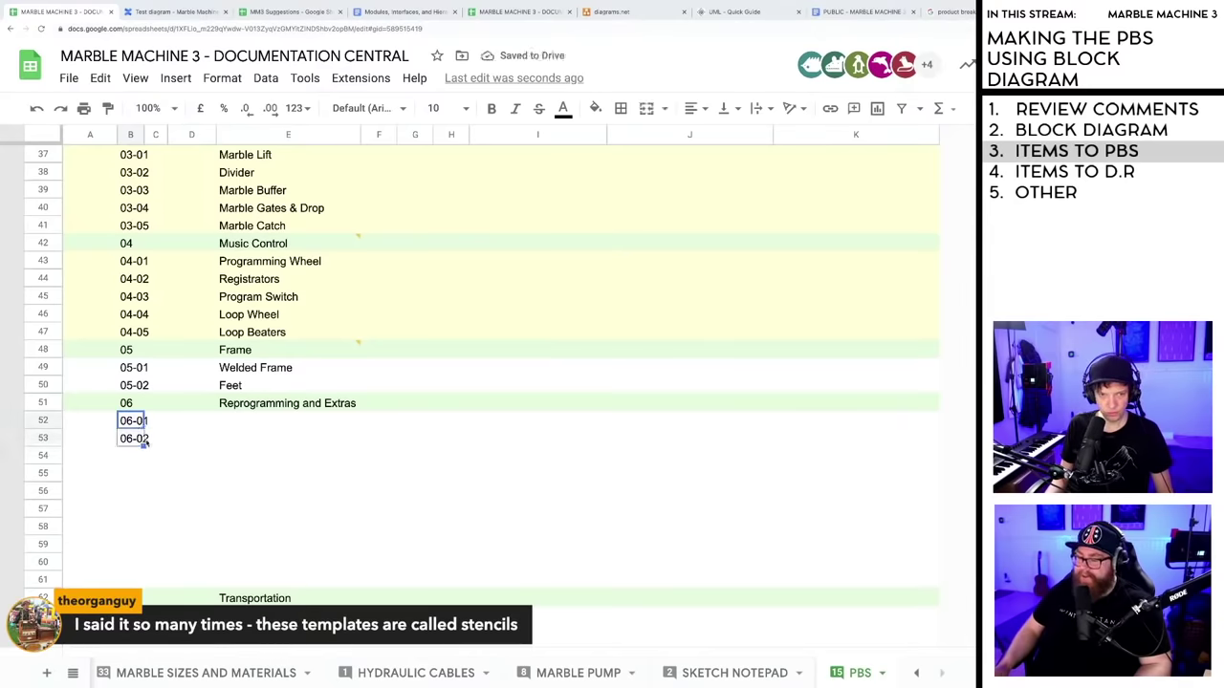
{"action": "left_click_drag", "start_coordinate": [146, 447], "coordinate": [146, 543]}
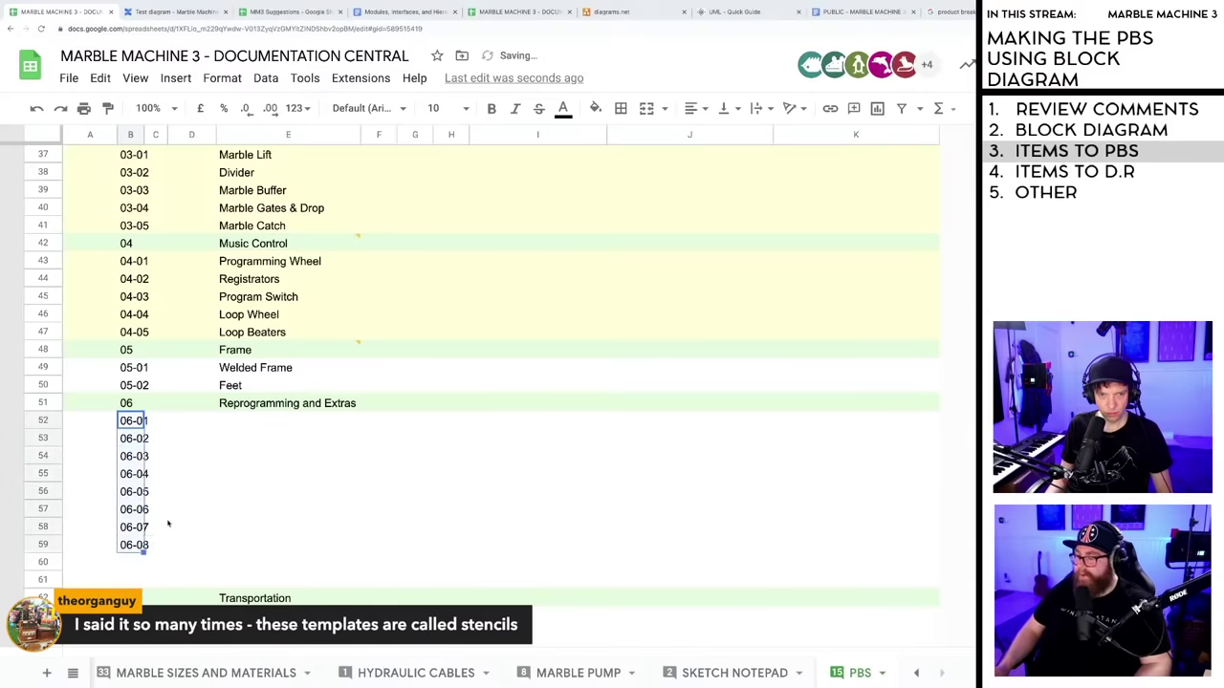
{"action": "left_click", "coordinate": [161, 527]}
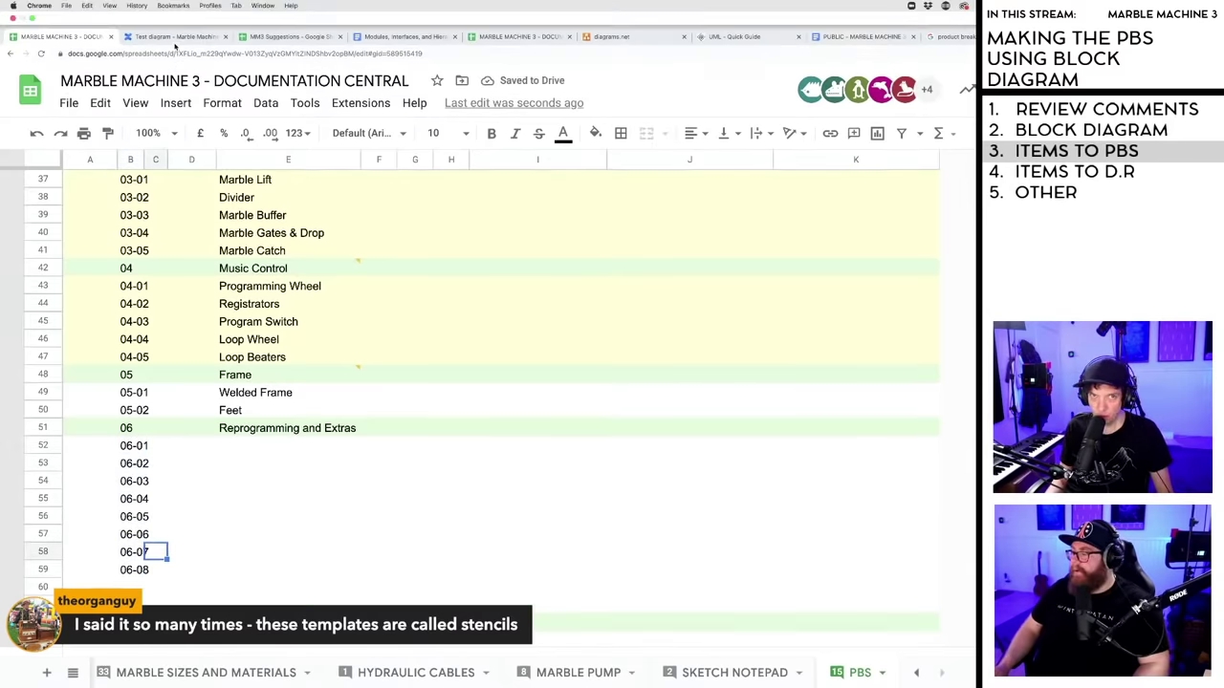
{"action": "left_click", "coordinate": [168, 12]}
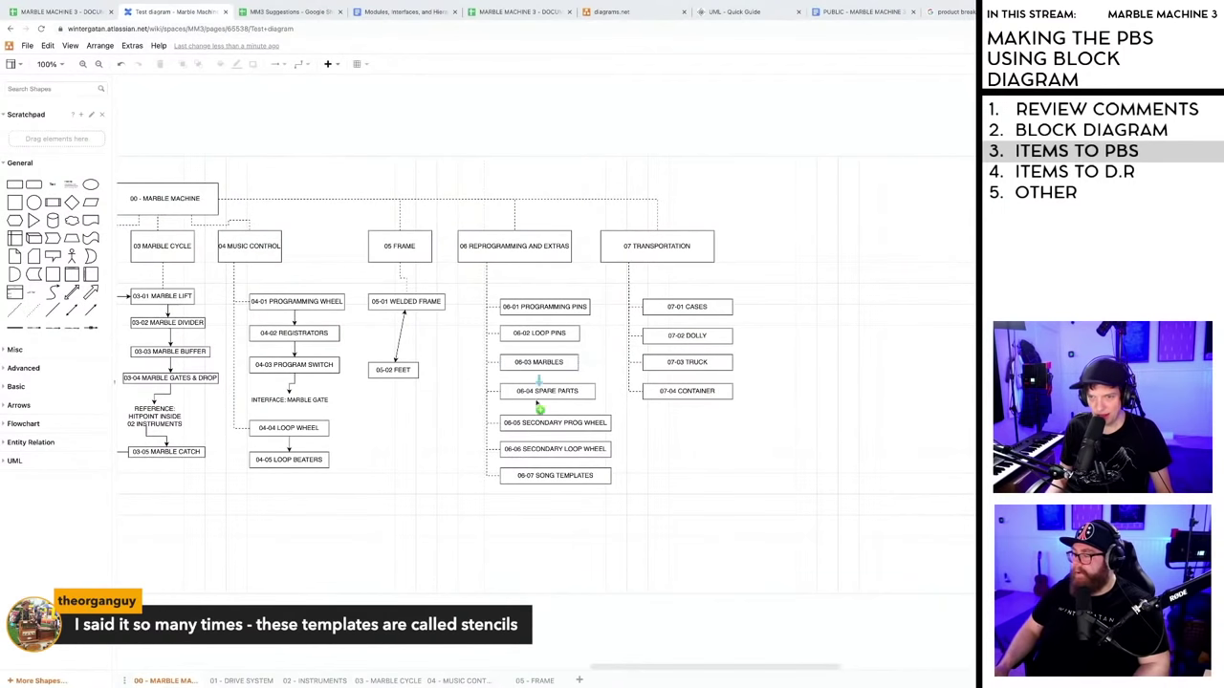
- Replace the word TEMPLATES with STENCILS in the 06-07 box label
{"action": "left_click", "coordinate": [547, 476]}
{"action": "left_click_drag", "start_coordinate": [558, 478], "coordinate": [592, 478]}
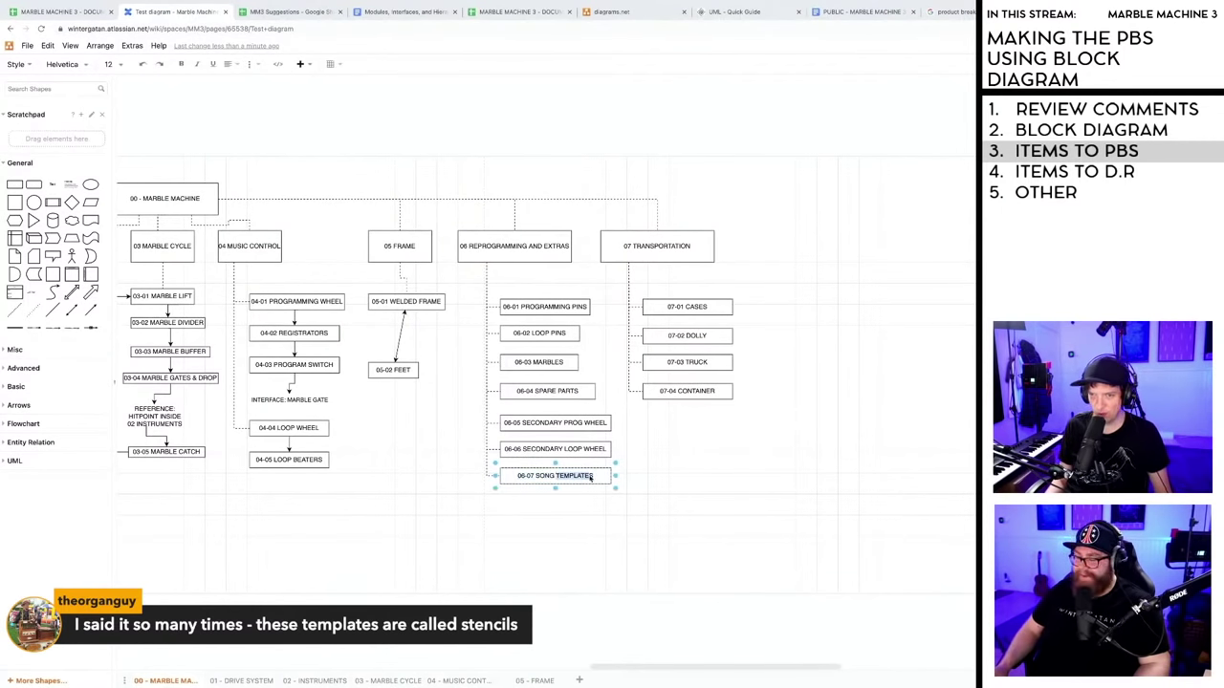
{"action": "type", "text": "STENCILS"}
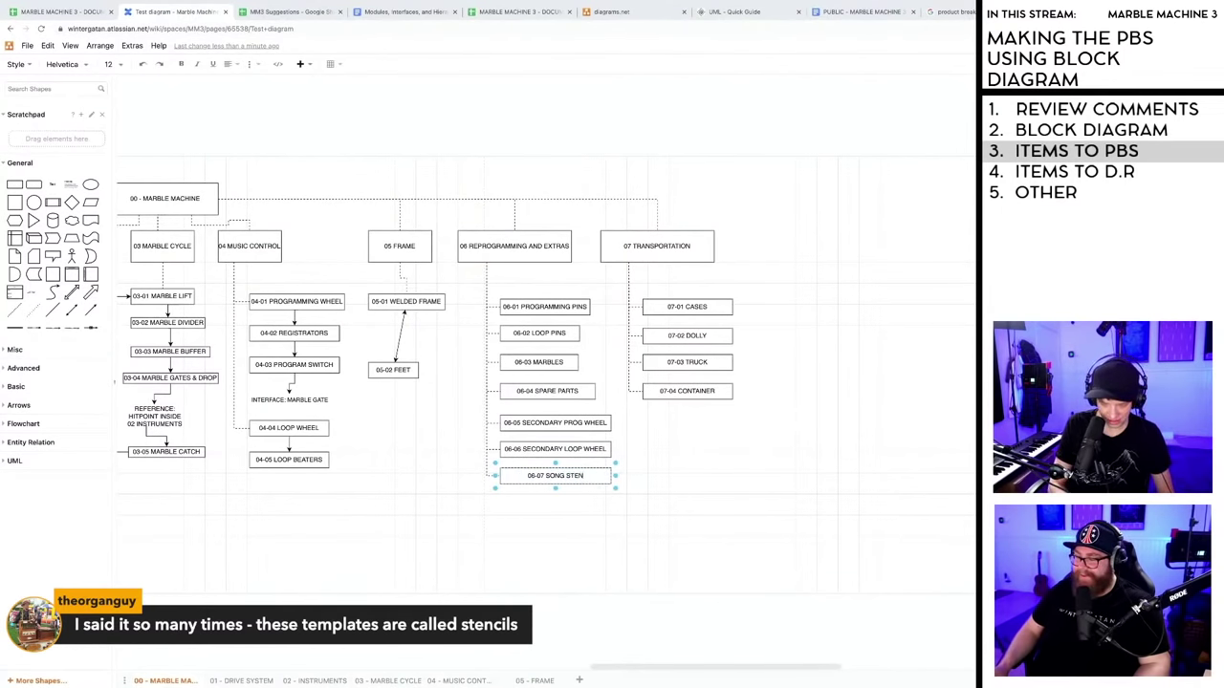
{"action": "left_click", "coordinate": [589, 509]}
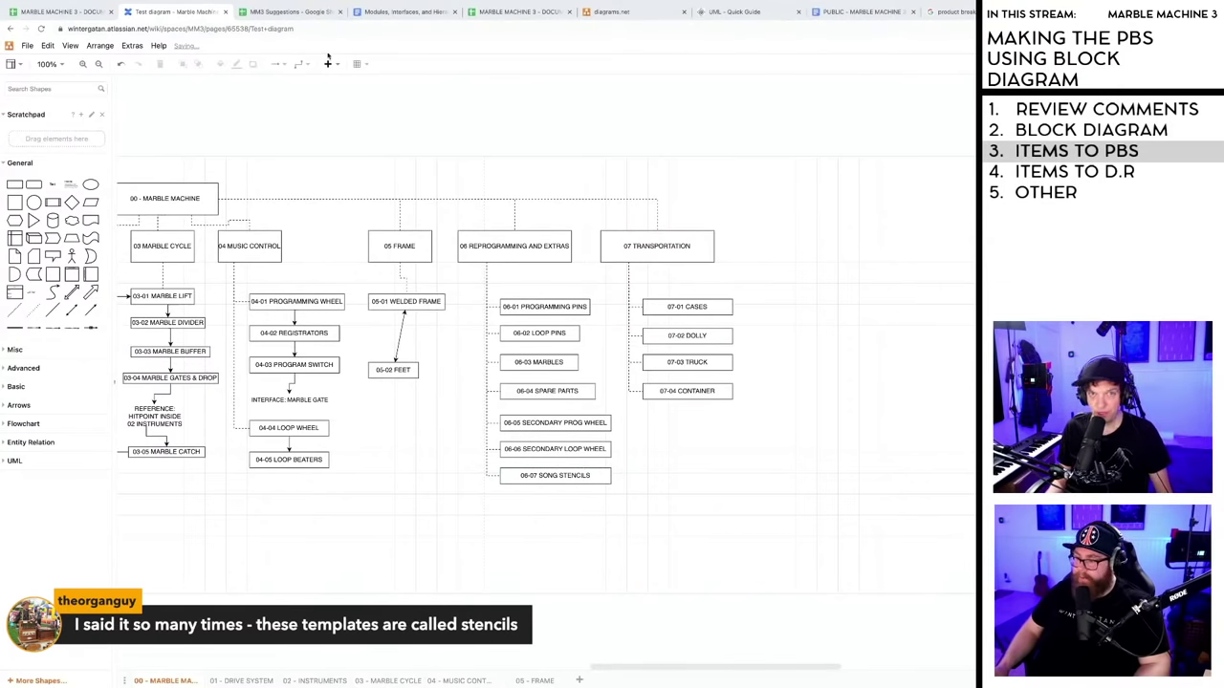
{"action": "left_click", "coordinate": [78, 12]}
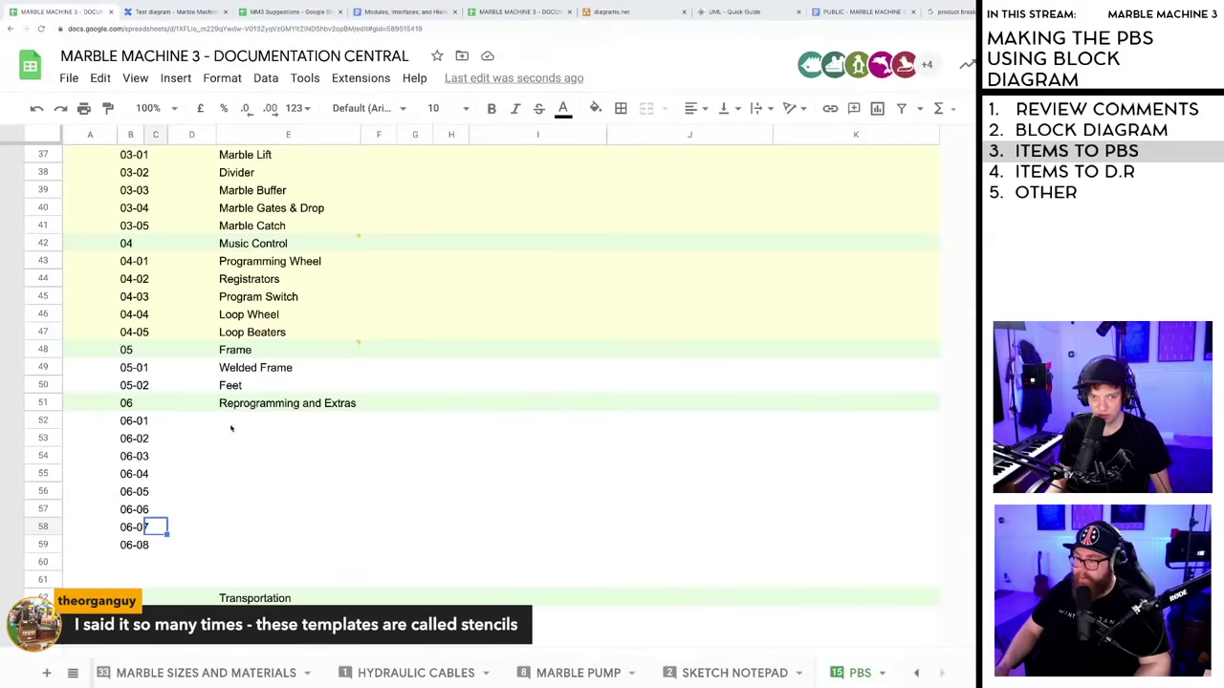
- Name rows 06-01 to 06-03 Programming Pins, Loop Pins and Marbles
{"action": "left_click", "coordinate": [231, 429]}
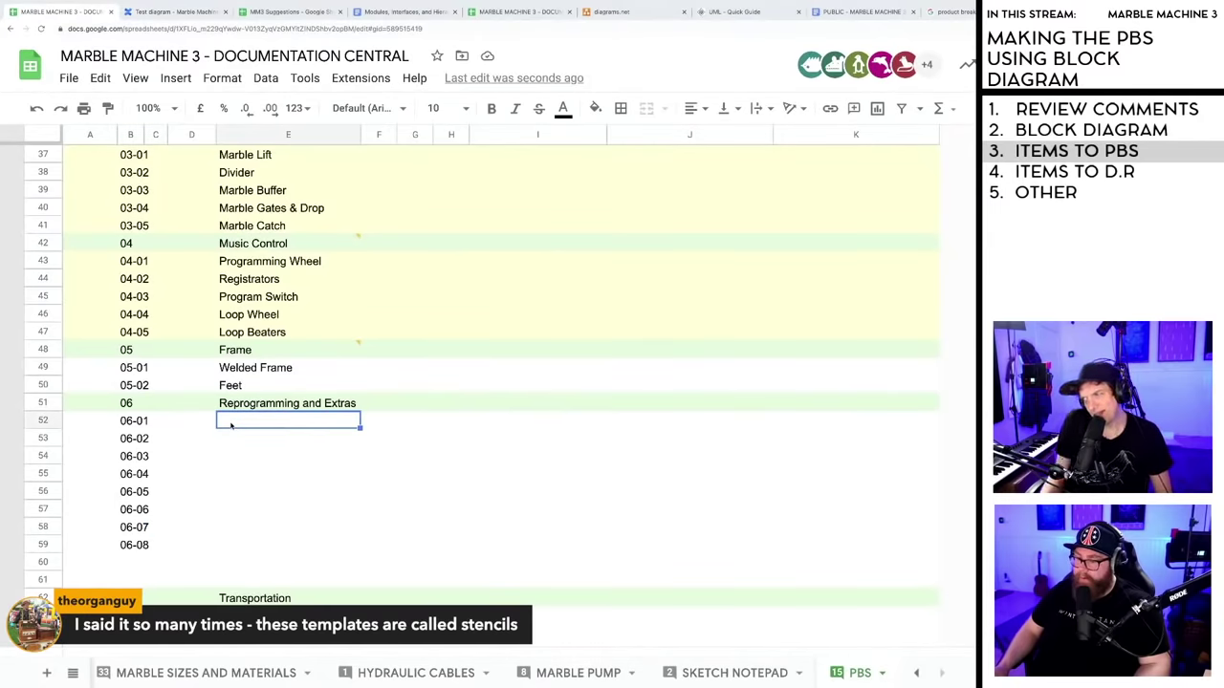
{"action": "left_click", "coordinate": [229, 438]}
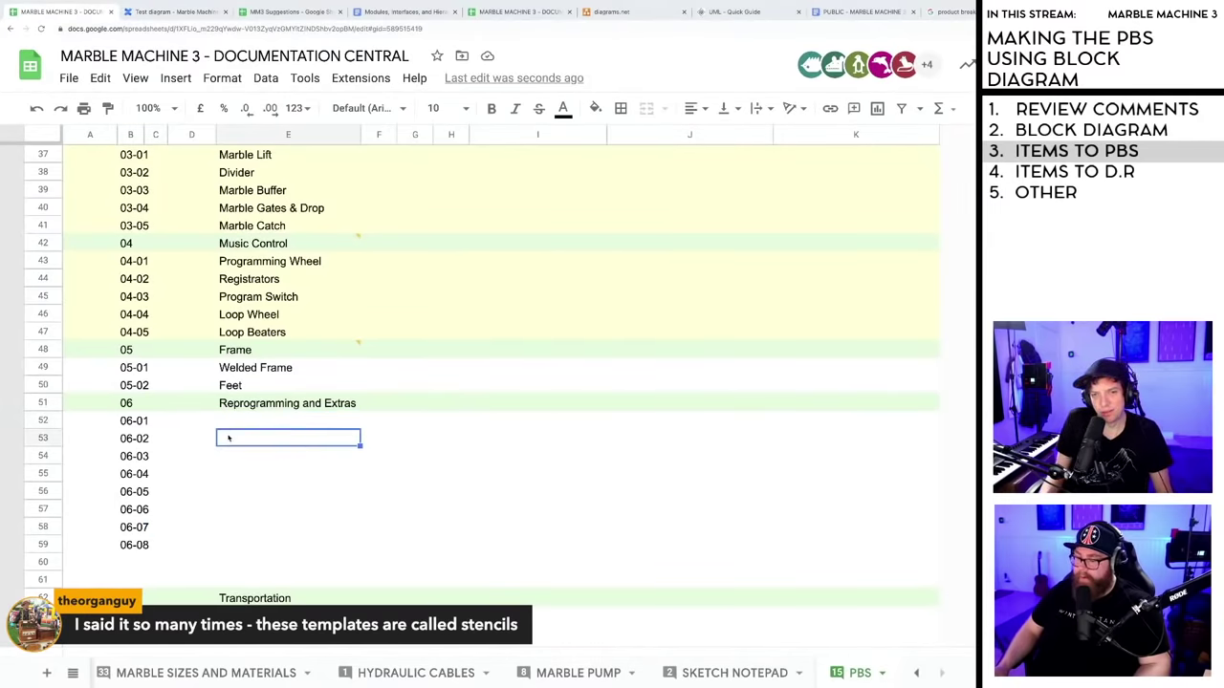
{"action": "left_click", "coordinate": [233, 422]}
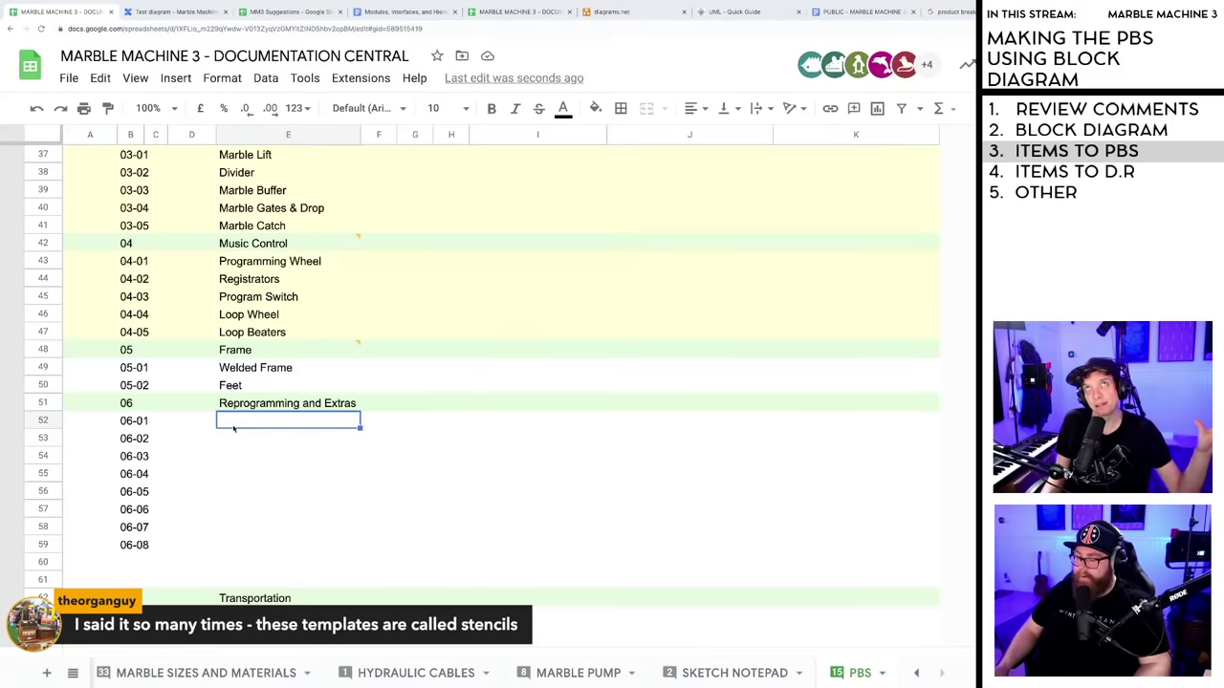
{"action": "left_click", "coordinate": [240, 435]}
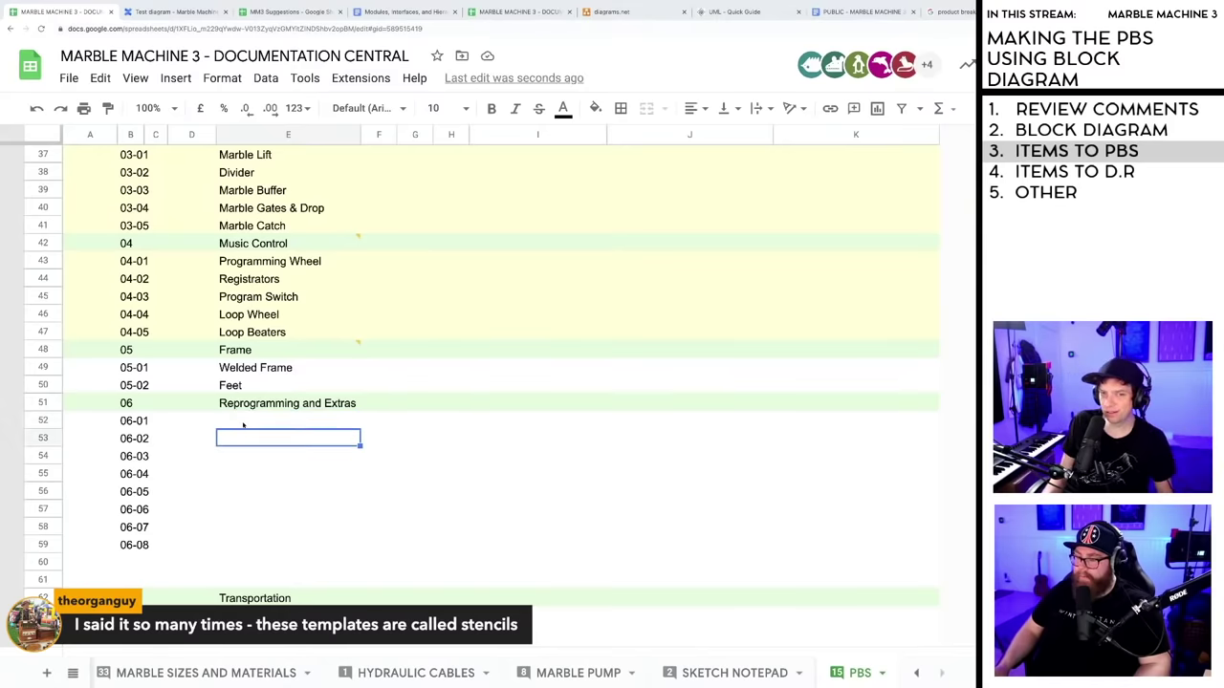
{"action": "left_click", "coordinate": [243, 423]}
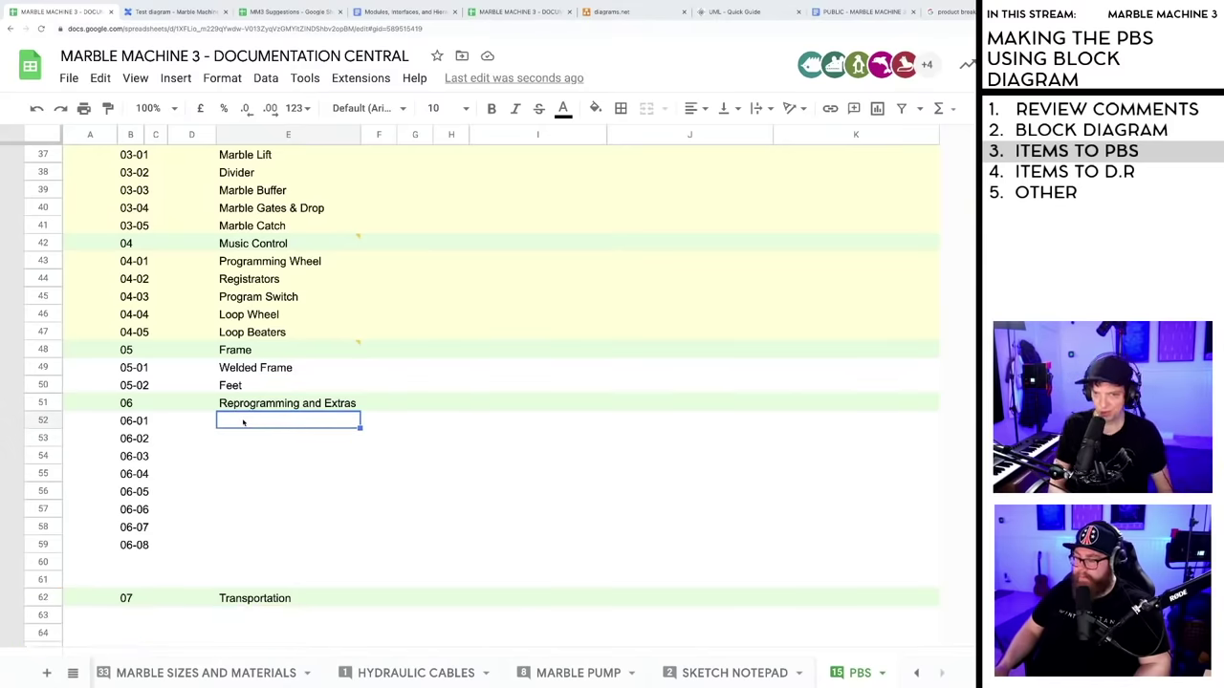
{"action": "type", "text": "Pro"}
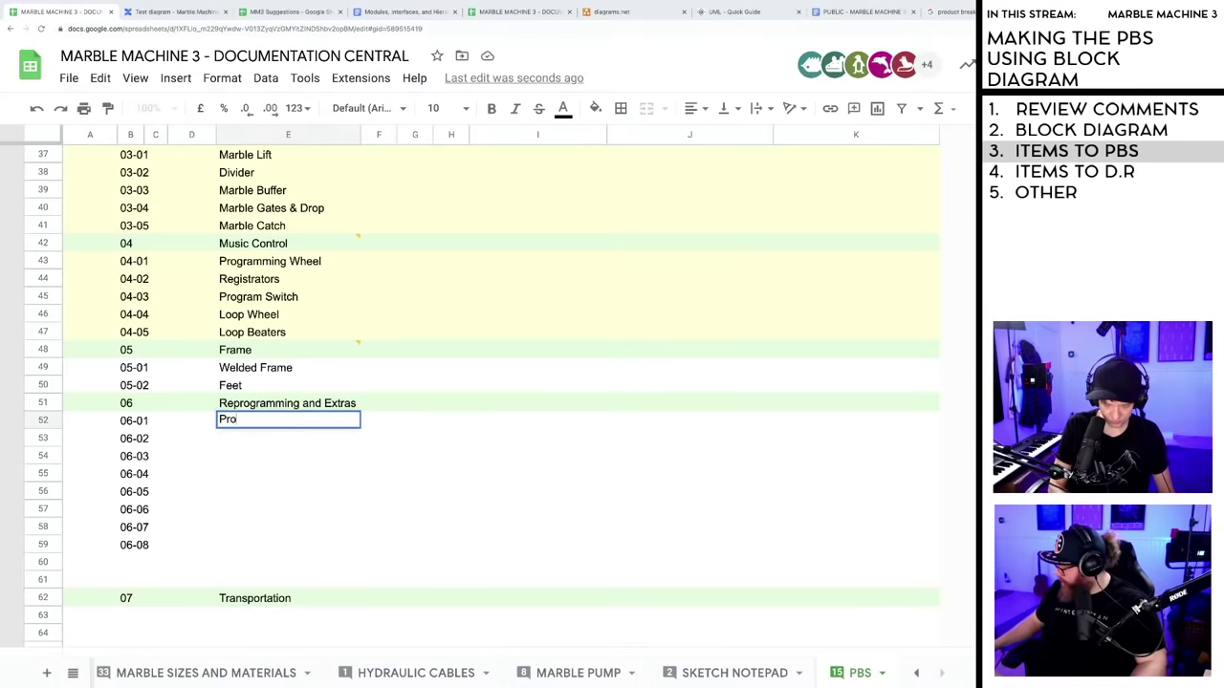
{"action": "type", "text": "gramming Pins"}
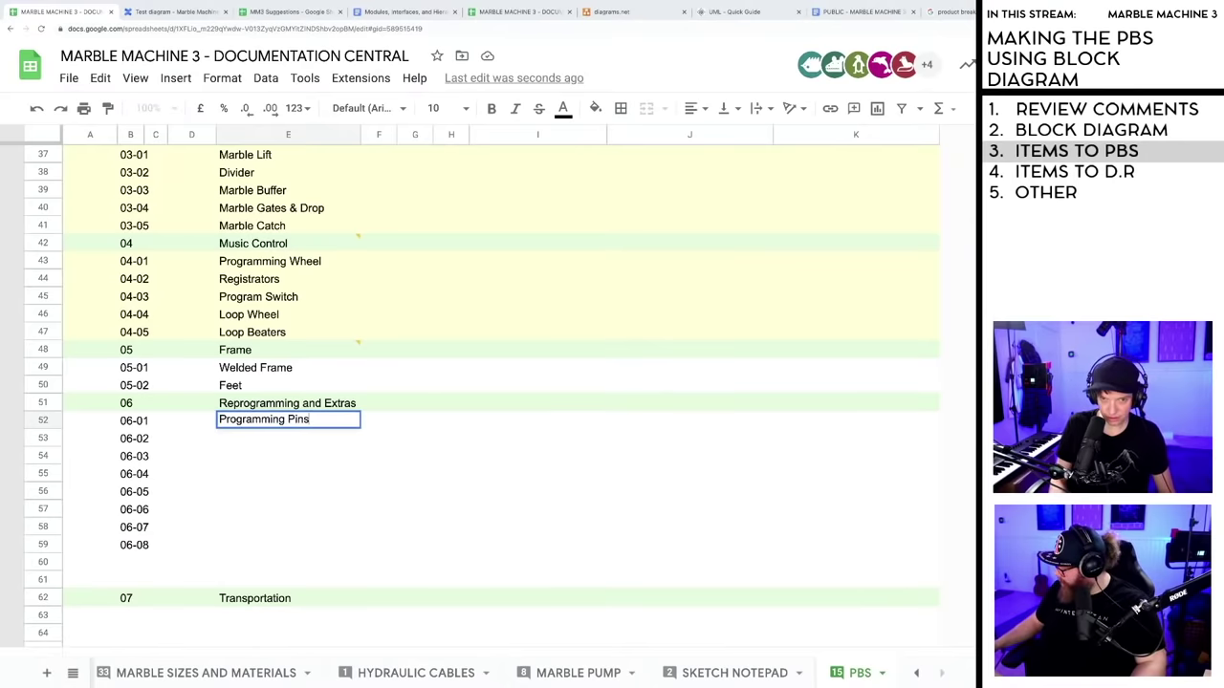
{"action": "key", "text": "Return"}
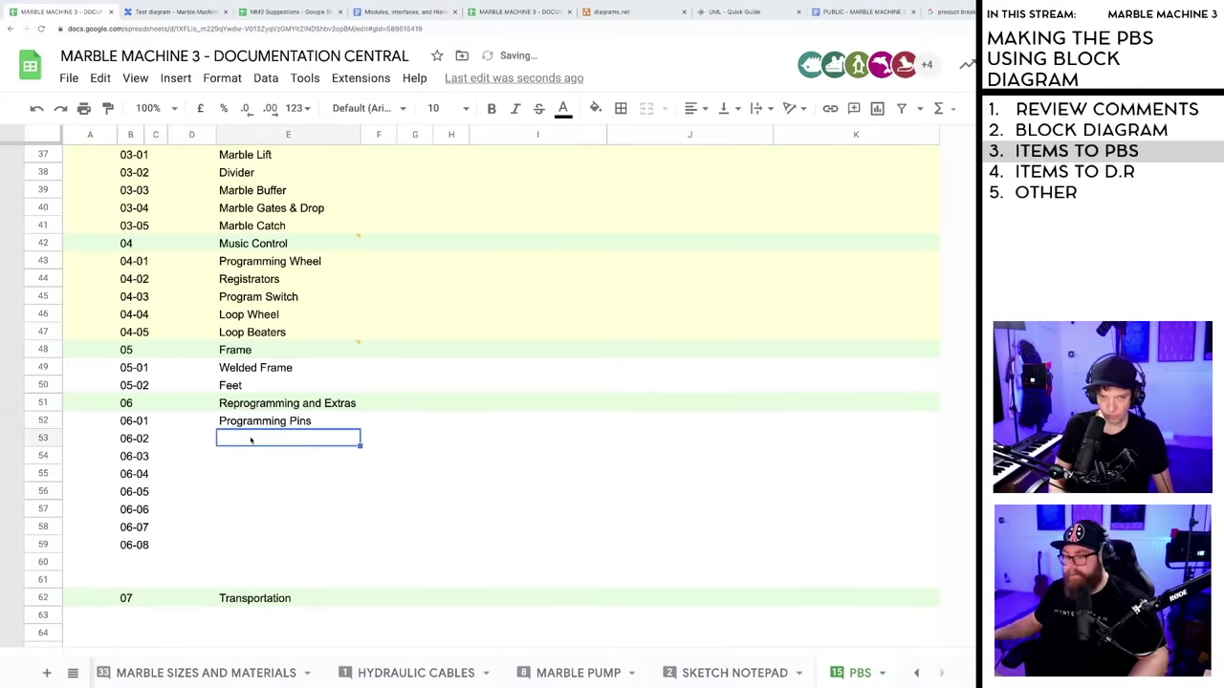
{"action": "type", "text": "Loop Pins"}
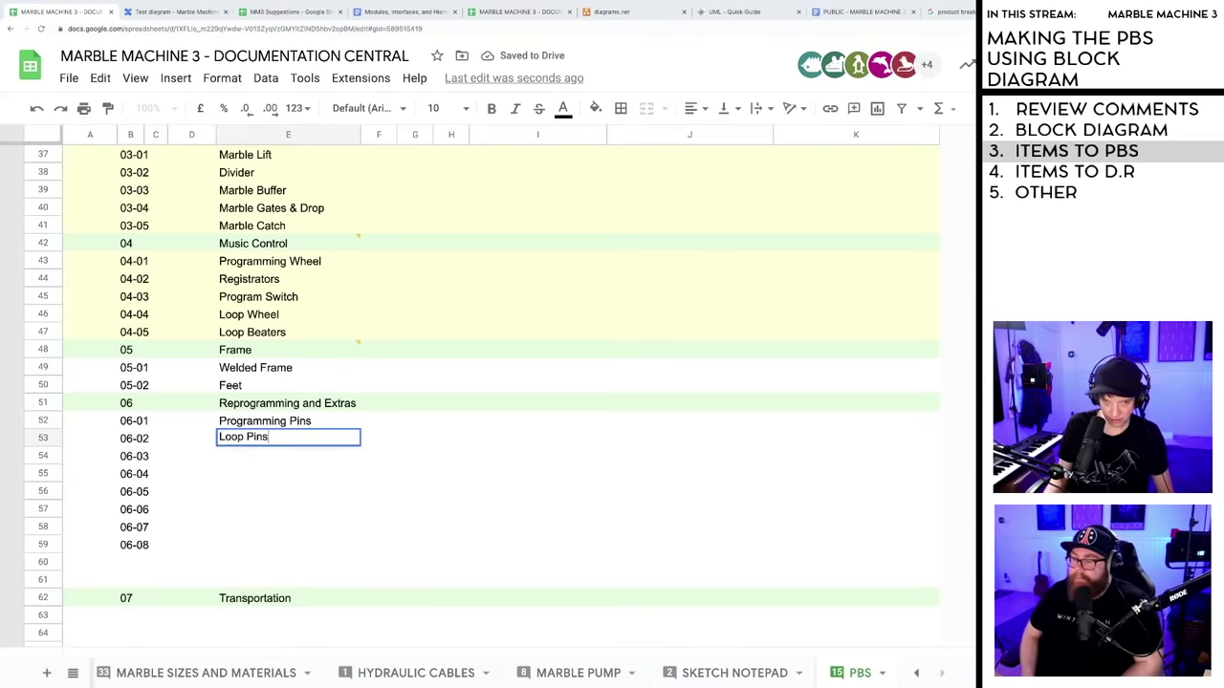
{"action": "key", "text": "Return"}
{"action": "type", "text": "Ma"}
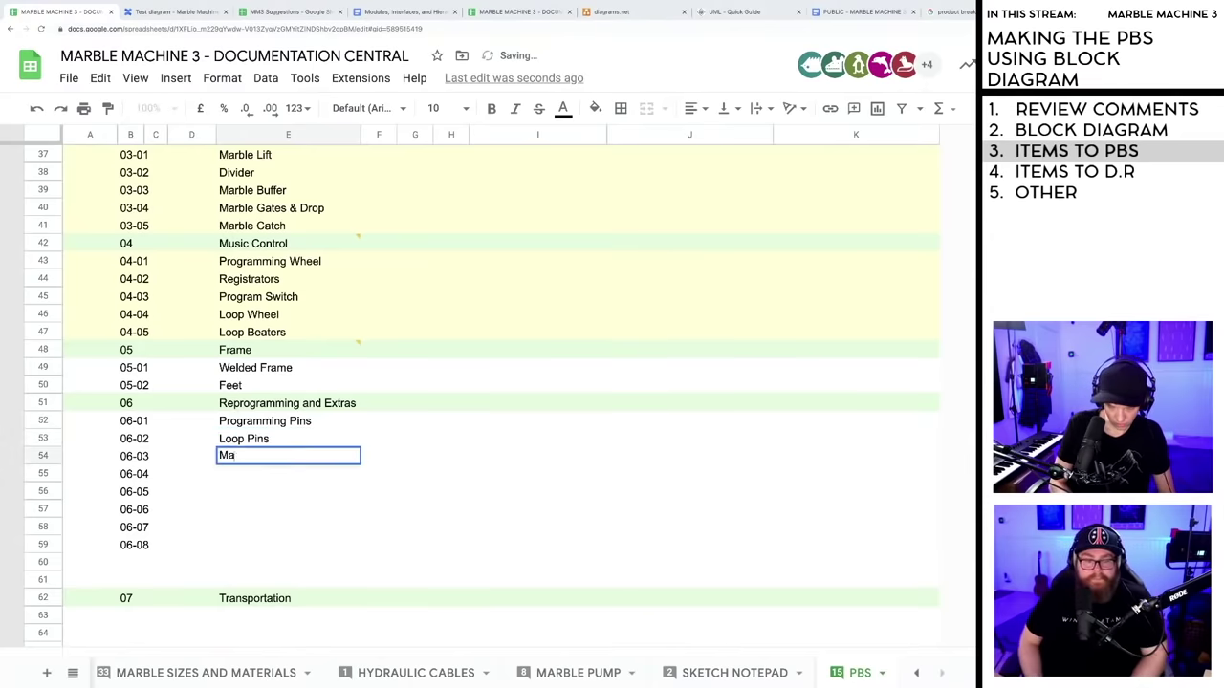
{"action": "type", "text": "rbles"}
{"action": "key", "text": "Return"}
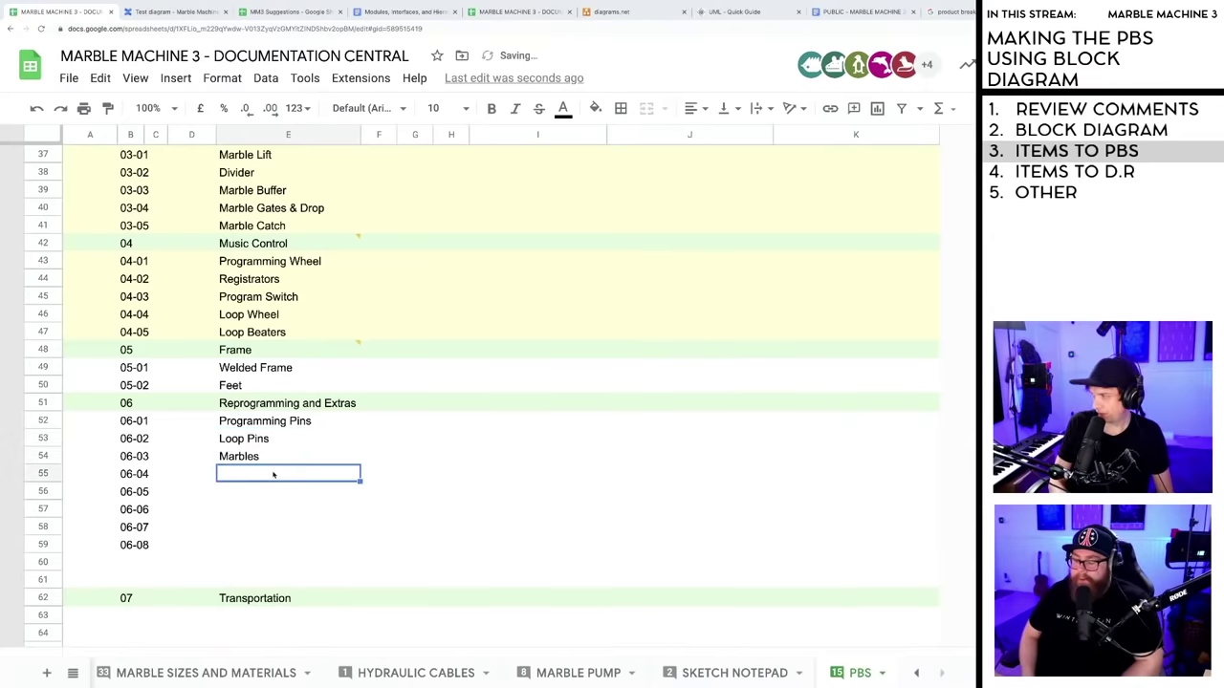
- Name rows 06-04 to 06-06 Spare, Secondary Prog Wheel and Secondary Loop Wheel
{"action": "type", "text": "Spare"}
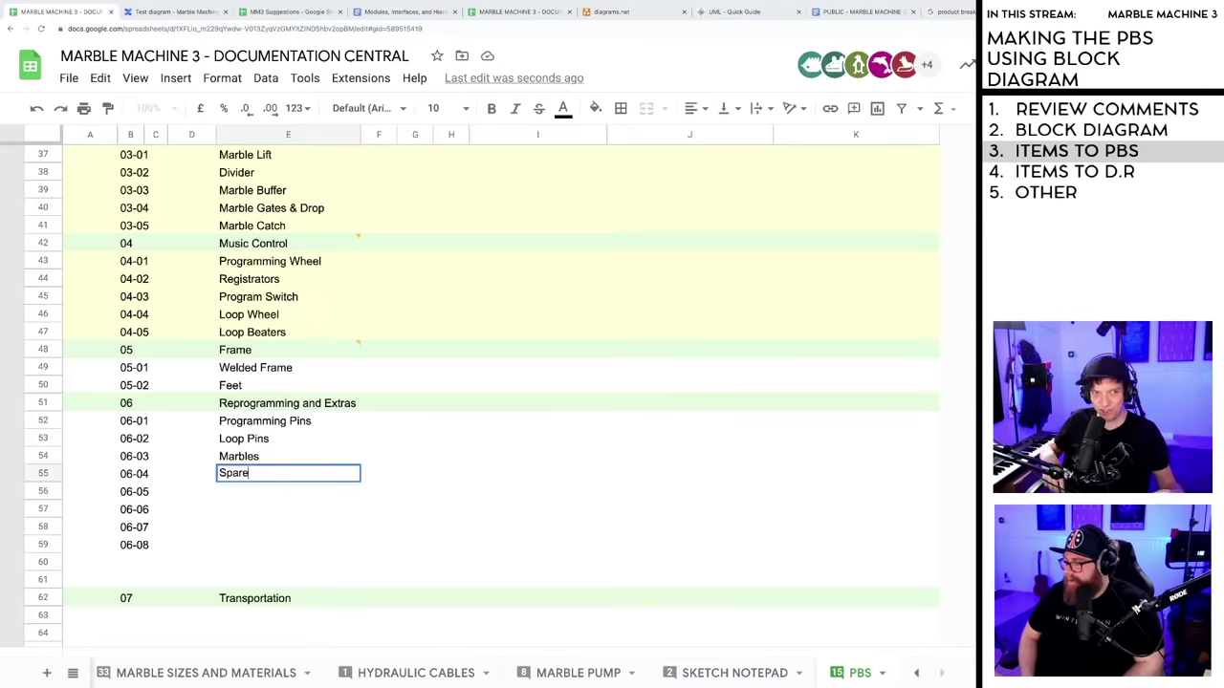
{"action": "left_click", "coordinate": [230, 491]}
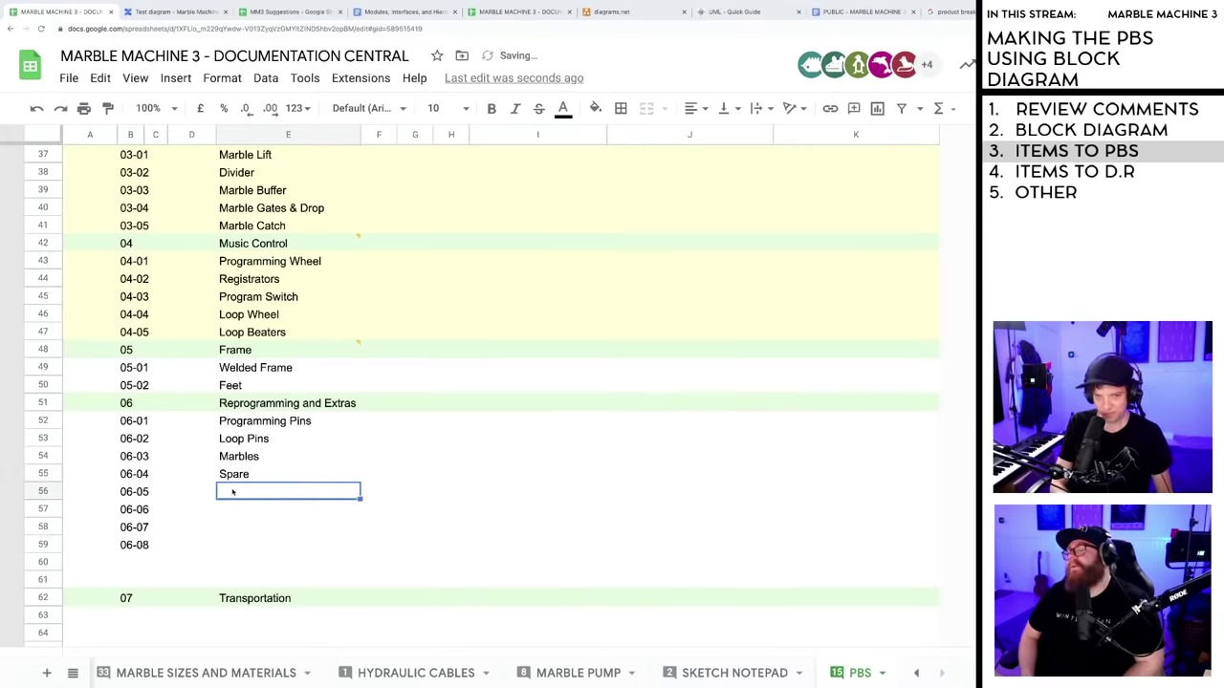
{"action": "type", "text": "Sec"}
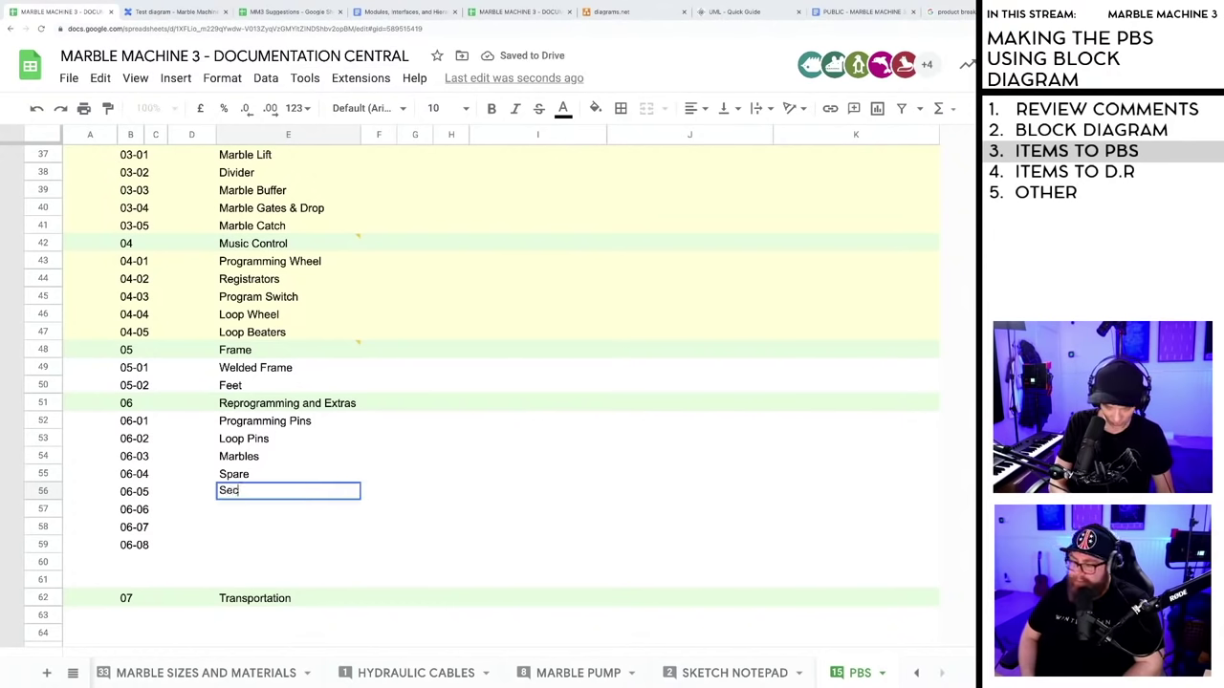
{"action": "type", "text": "ondary "}
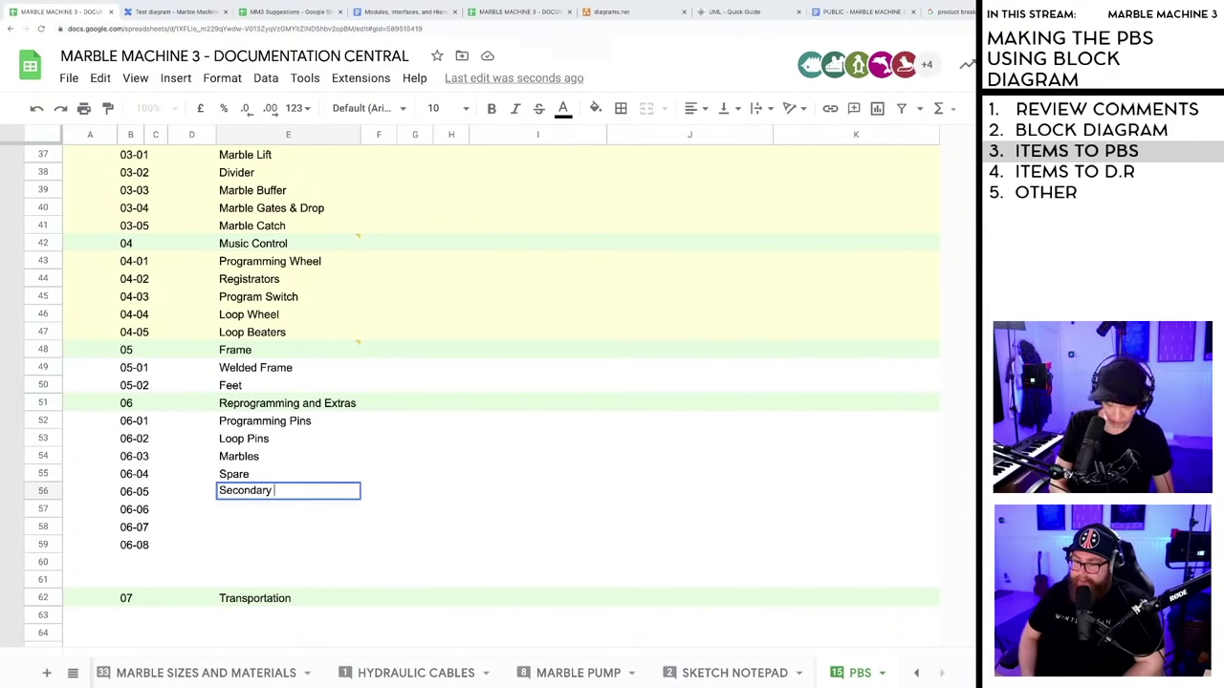
{"action": "type", "text": "Prog Whee"}
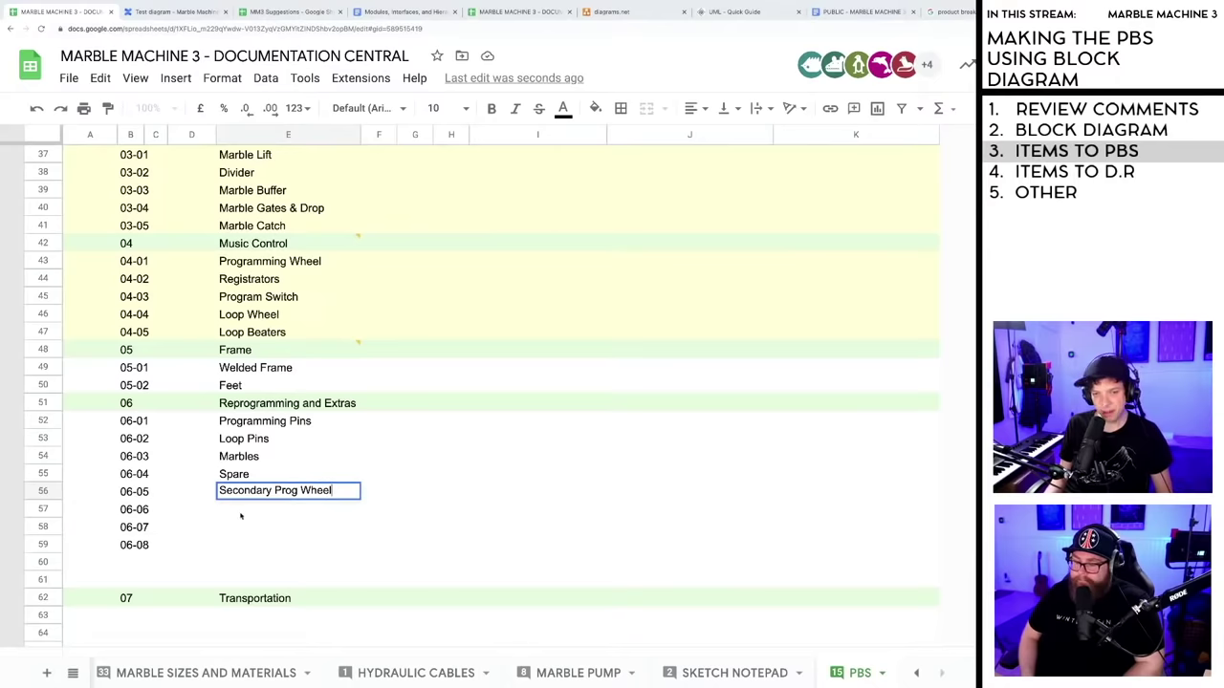
{"action": "type", "text": "l"}
{"action": "key", "text": "Return"}
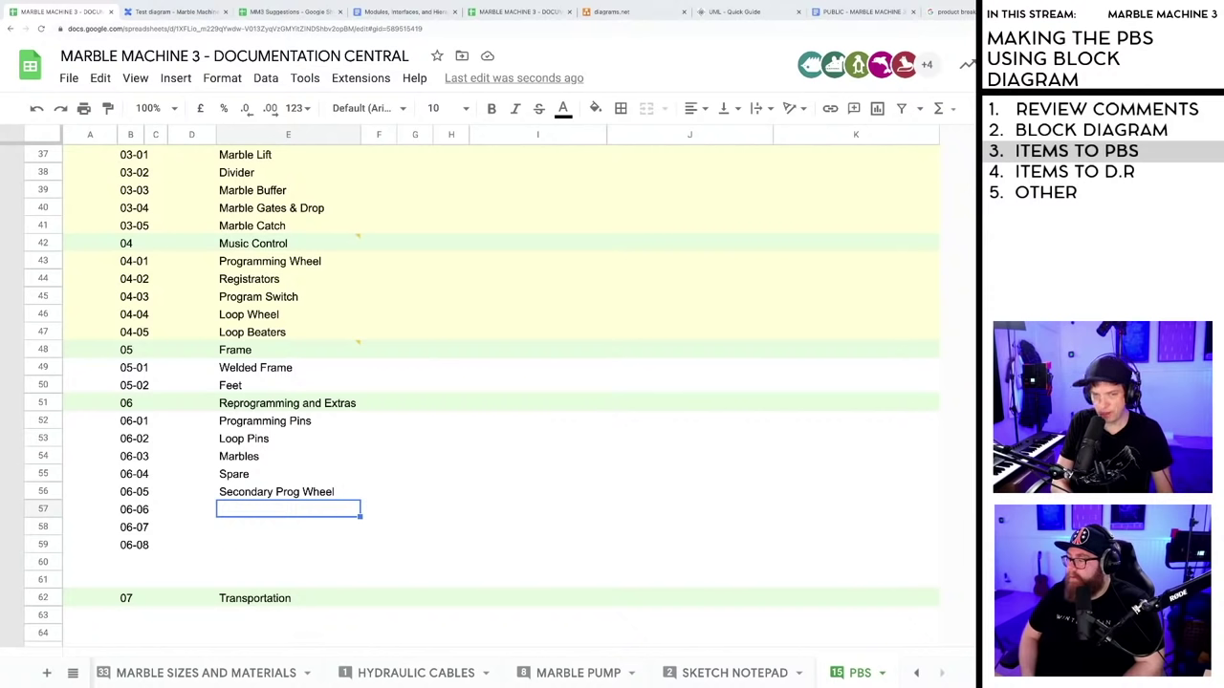
{"action": "type", "text": "Seconda"}
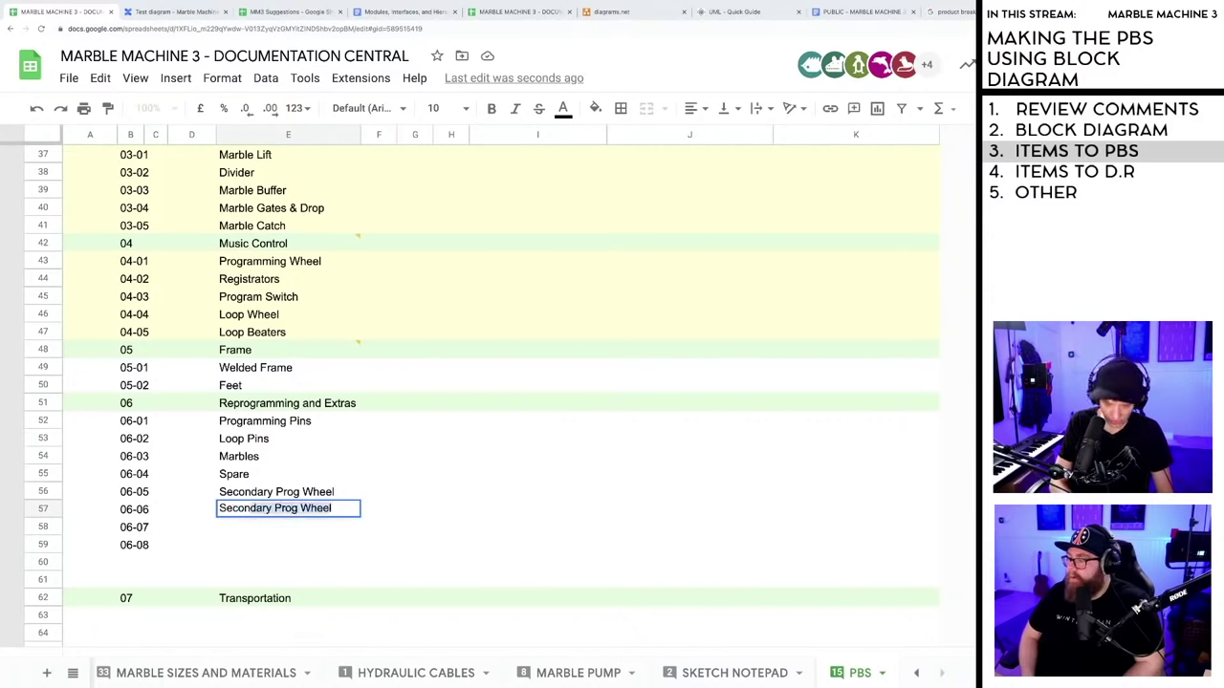
{"action": "type", "text": "ry "}
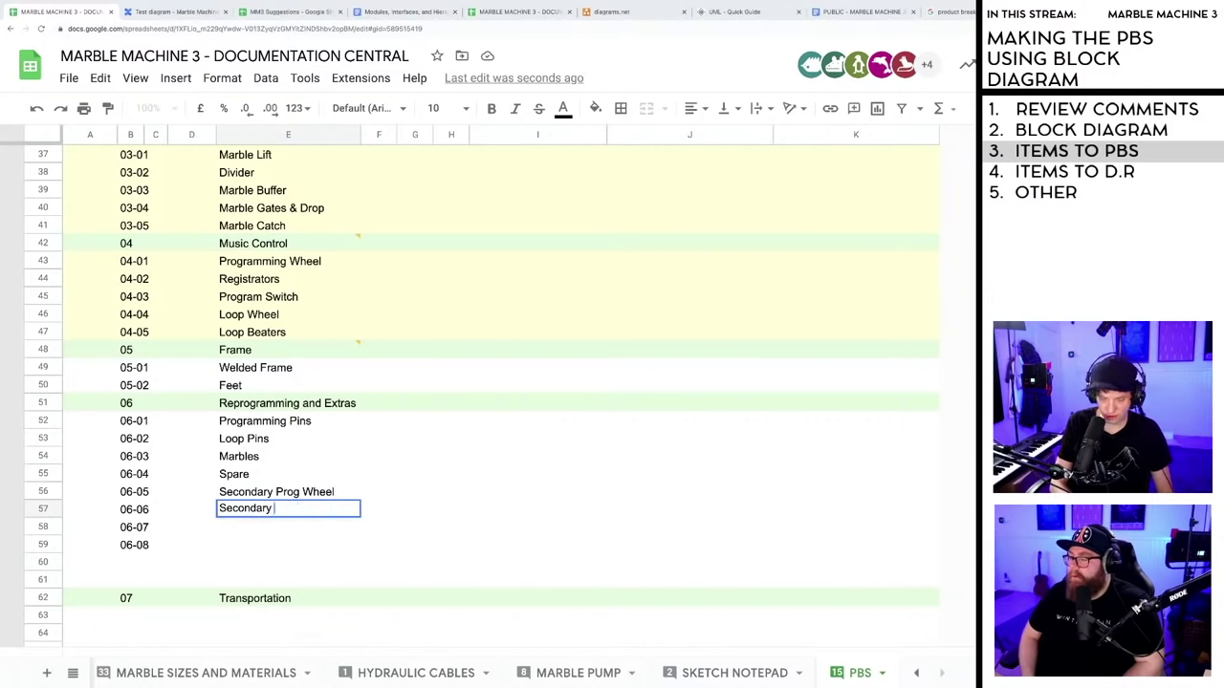
{"action": "type", "text": "Loop"}
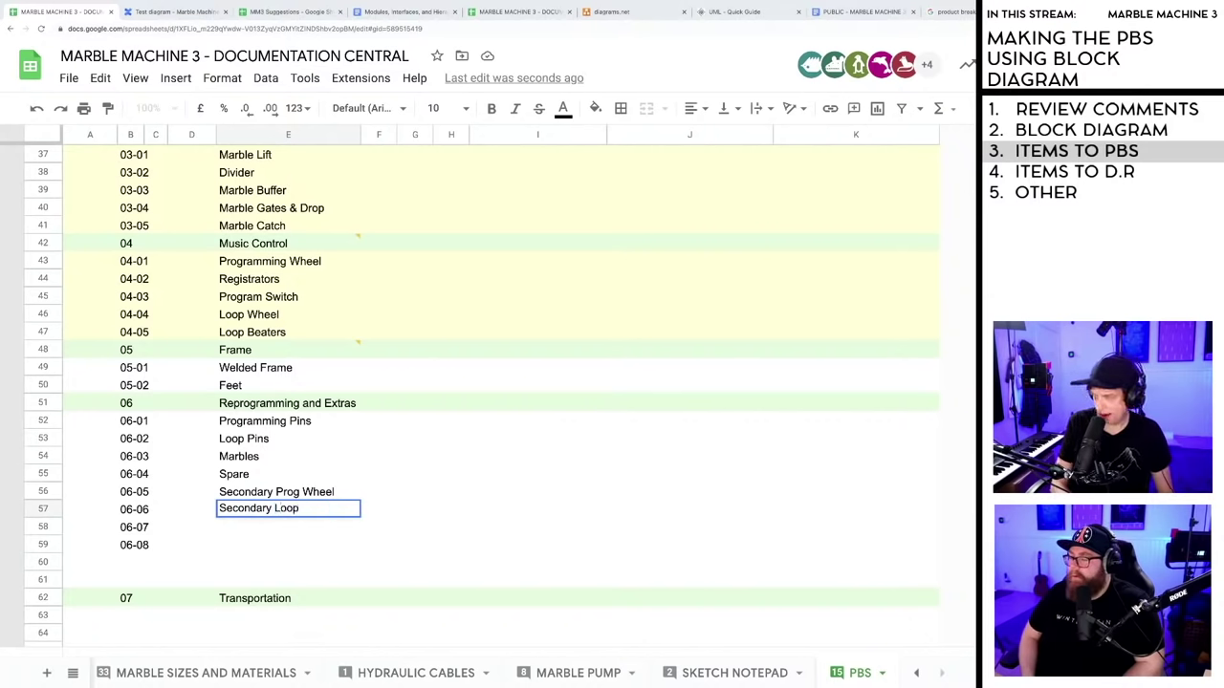
{"action": "type", "text": " Wheel"}
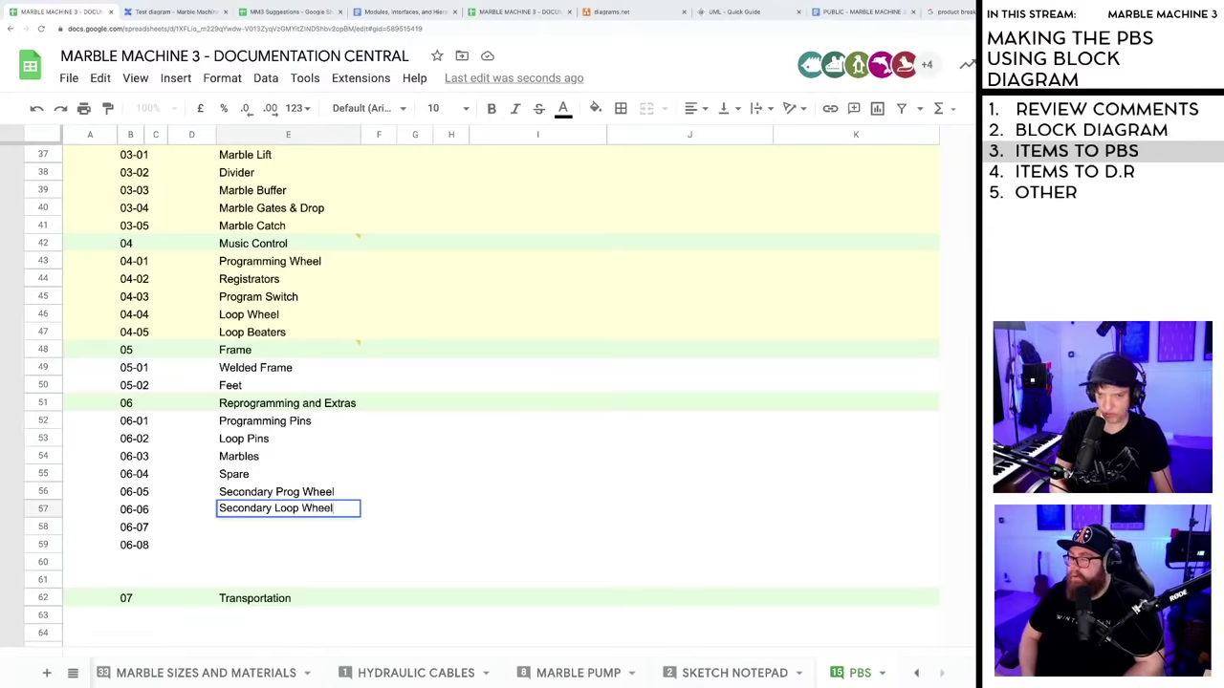
{"action": "key", "text": "Return"}
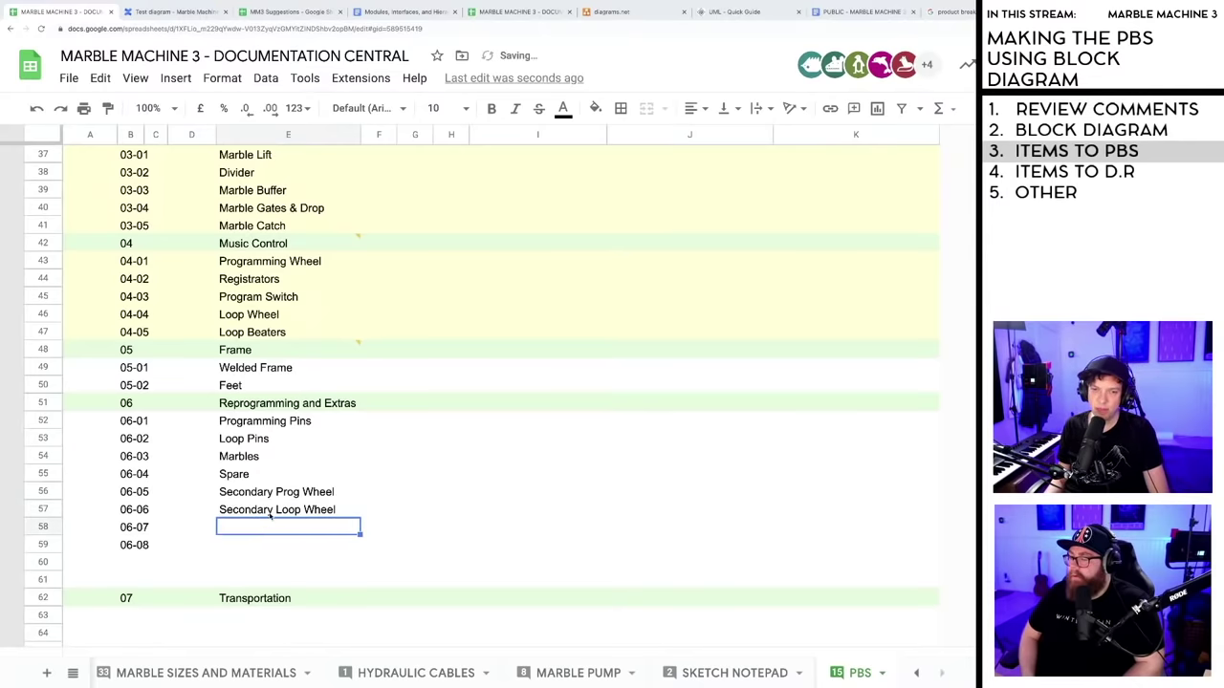
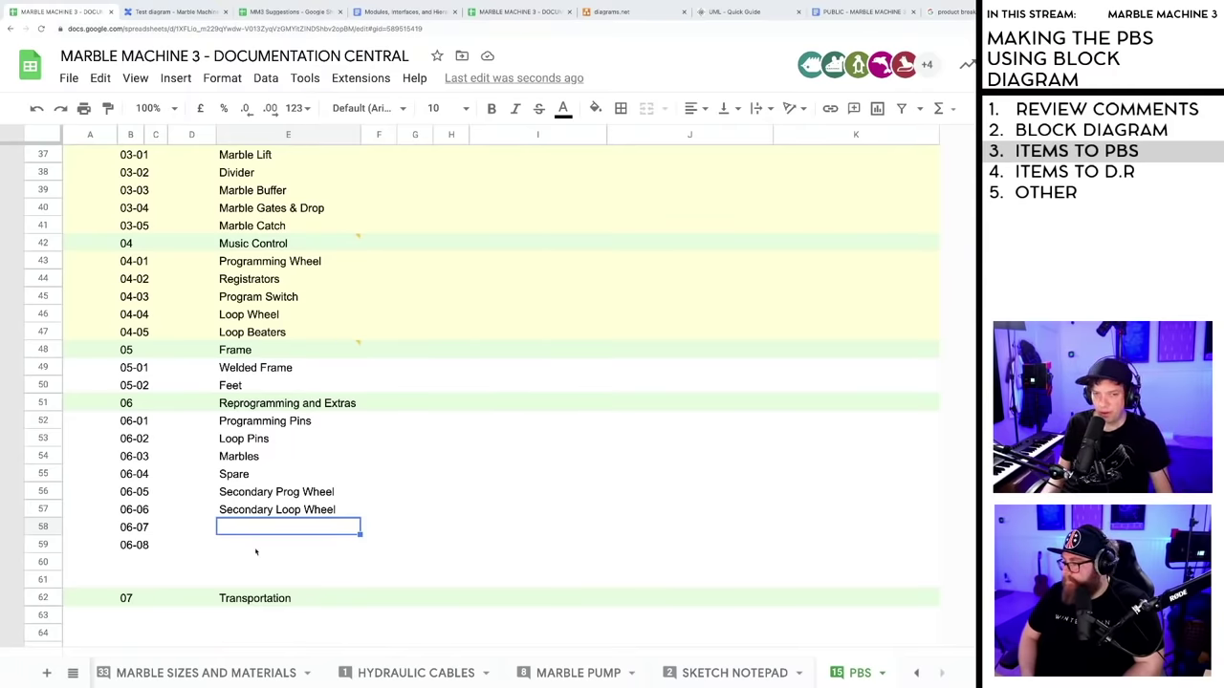
- Clear the unused placeholder codes 06-07 and 06-08 from the PBS list
{"action": "left_click", "coordinate": [142, 564]}
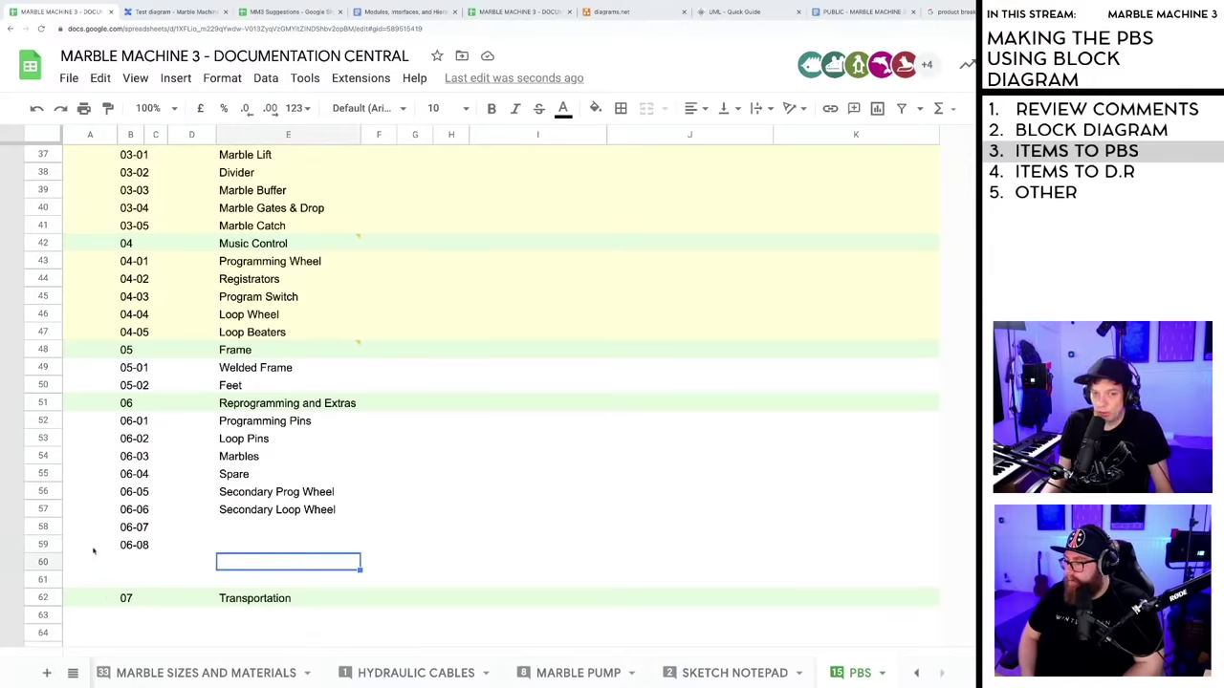
{"action": "left_click", "coordinate": [46, 545]}
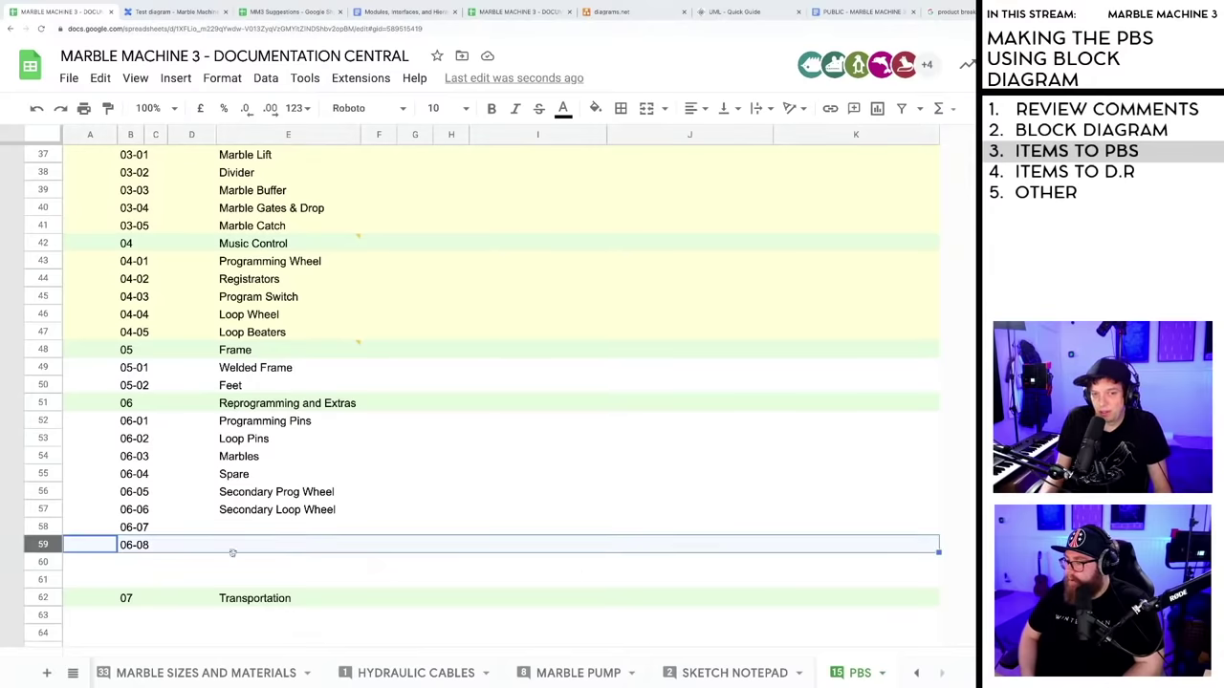
{"action": "left_click", "coordinate": [926, 566], "text": "shift"}
{"action": "left_click", "coordinate": [842, 617]}
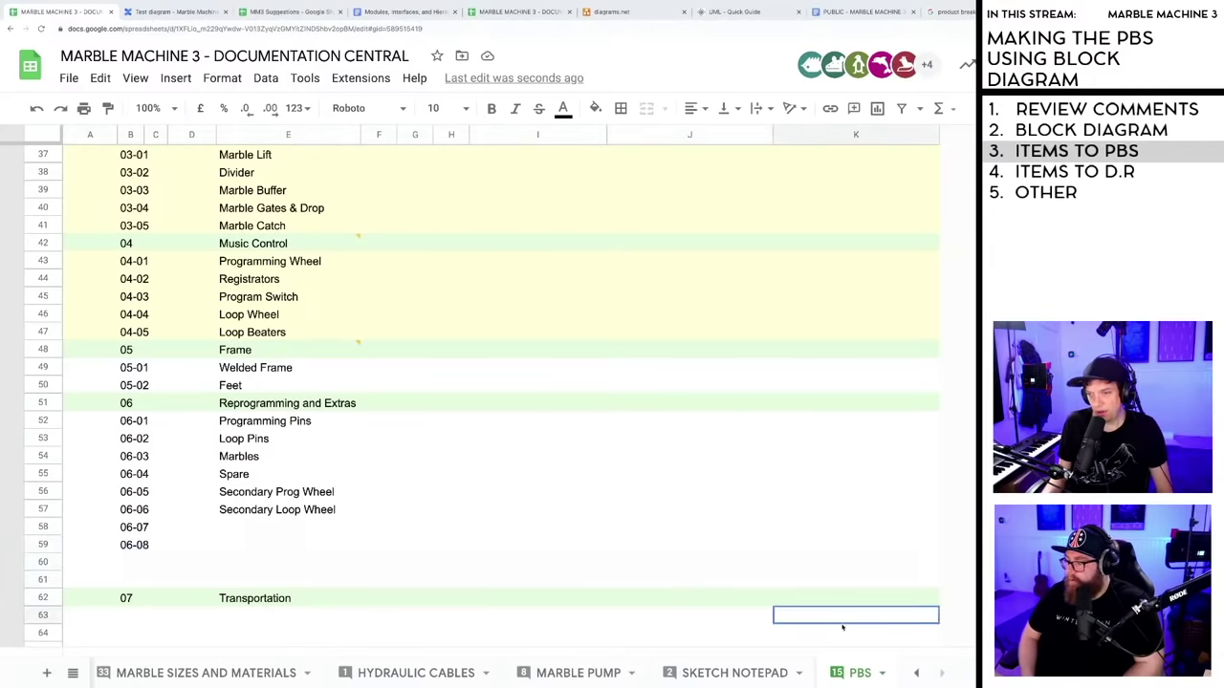
{"action": "scroll", "coordinate": [624, 542], "scroll_direction": "down", "scroll_amount": 1}
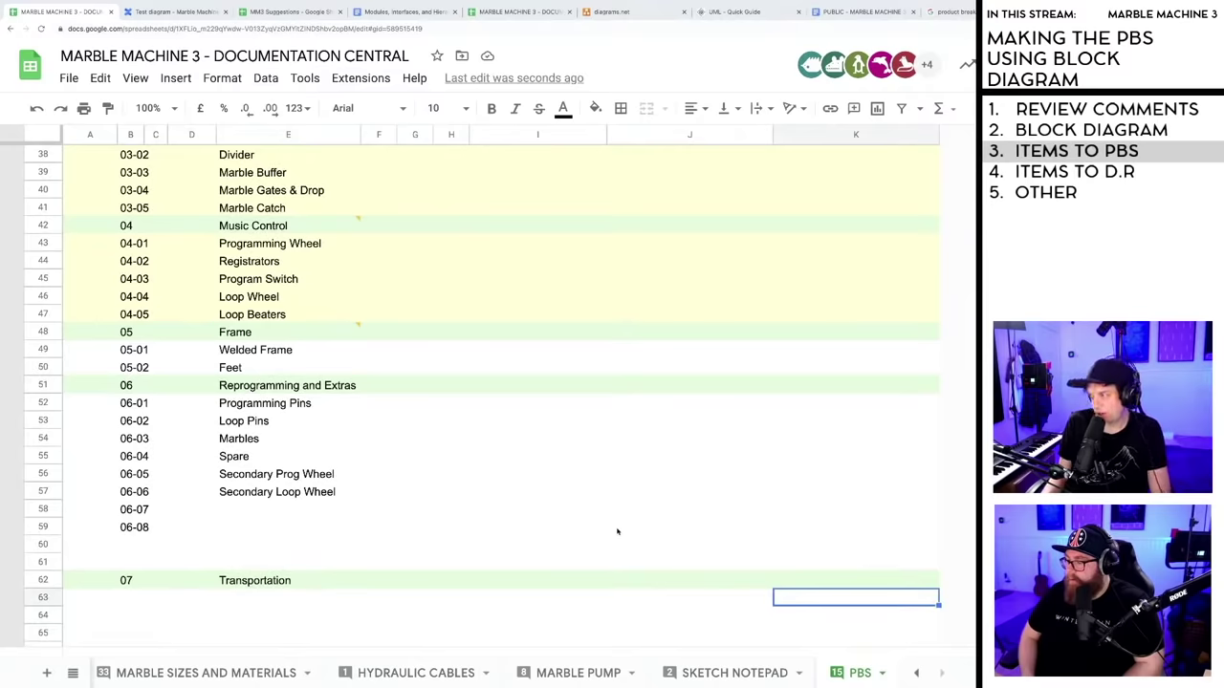
{"action": "scroll", "coordinate": [571, 484], "scroll_direction": "down", "scroll_amount": 2}
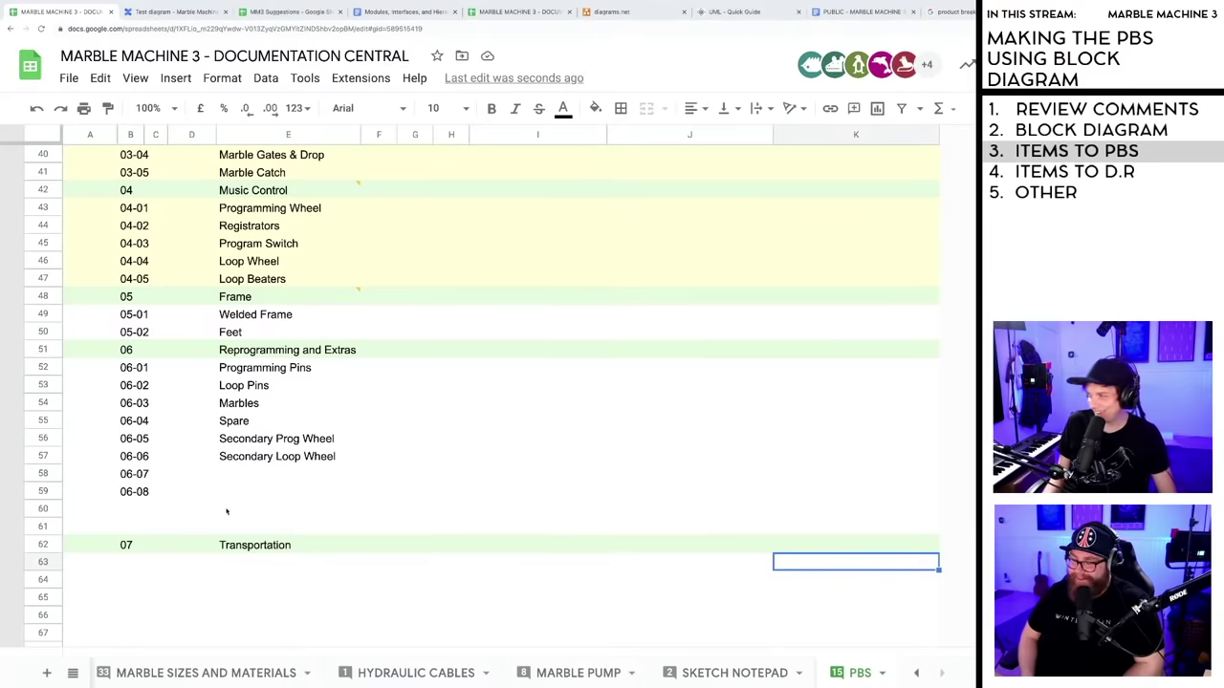
{"action": "left_click", "coordinate": [95, 480]}
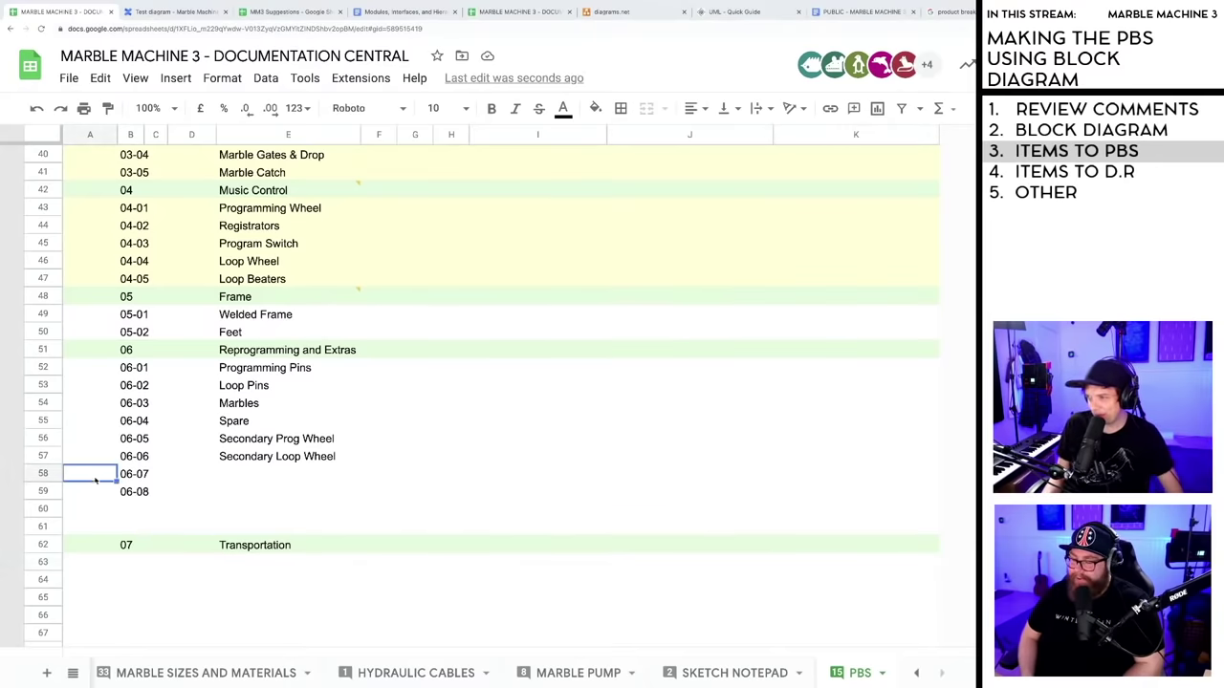
{"action": "left_click", "coordinate": [233, 498], "text": "shift"}
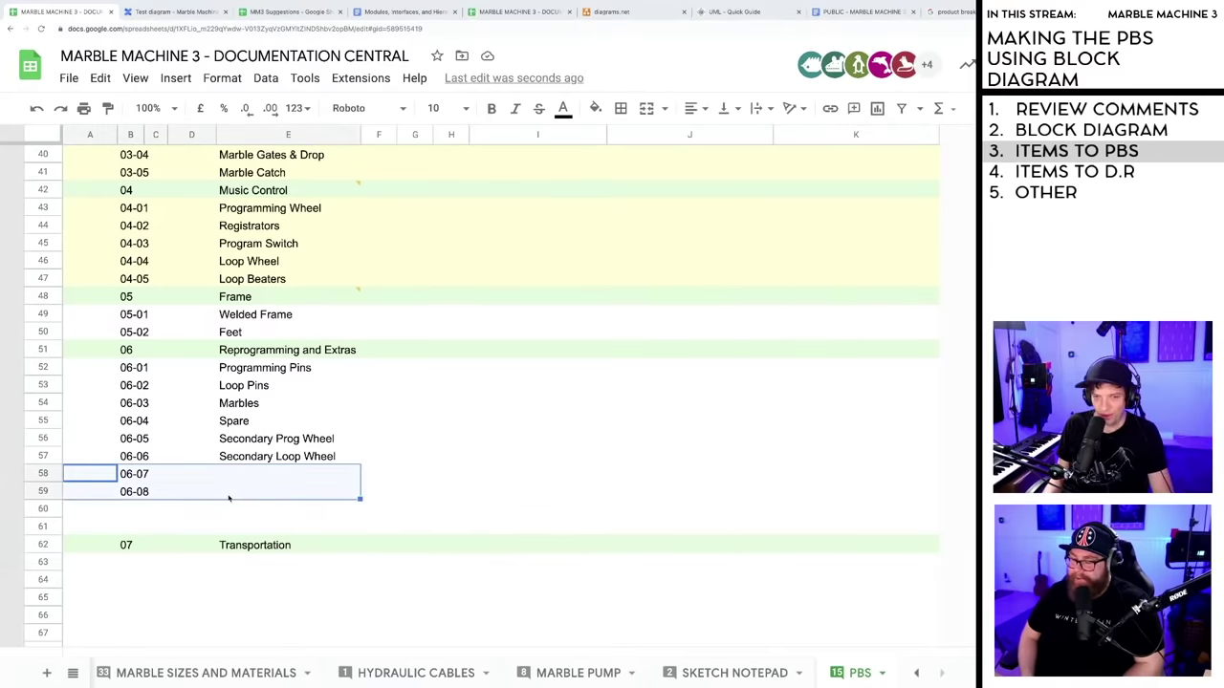
{"action": "key", "text": "Delete"}
- Delete the emptied rows 58 to 61 so Transportation follows Secondary Loop Wheel
{"action": "left_click", "coordinate": [386, 488]}
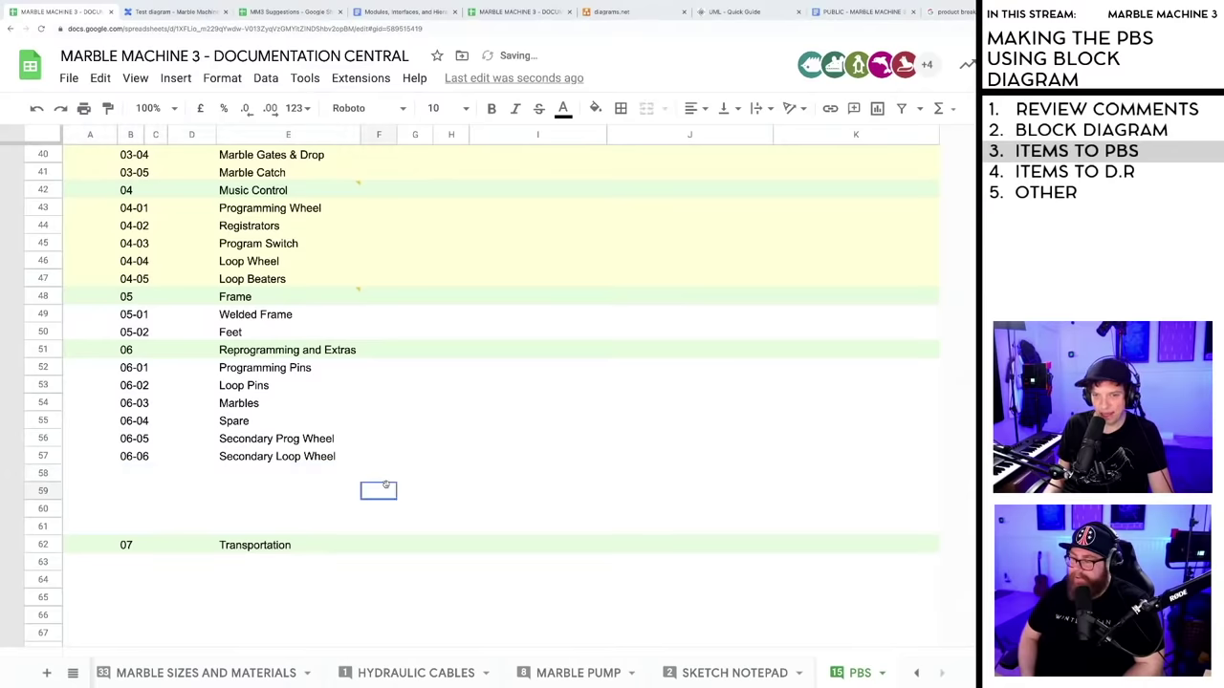
{"action": "scroll", "coordinate": [150, 481], "scroll_direction": "down", "scroll_amount": 1}
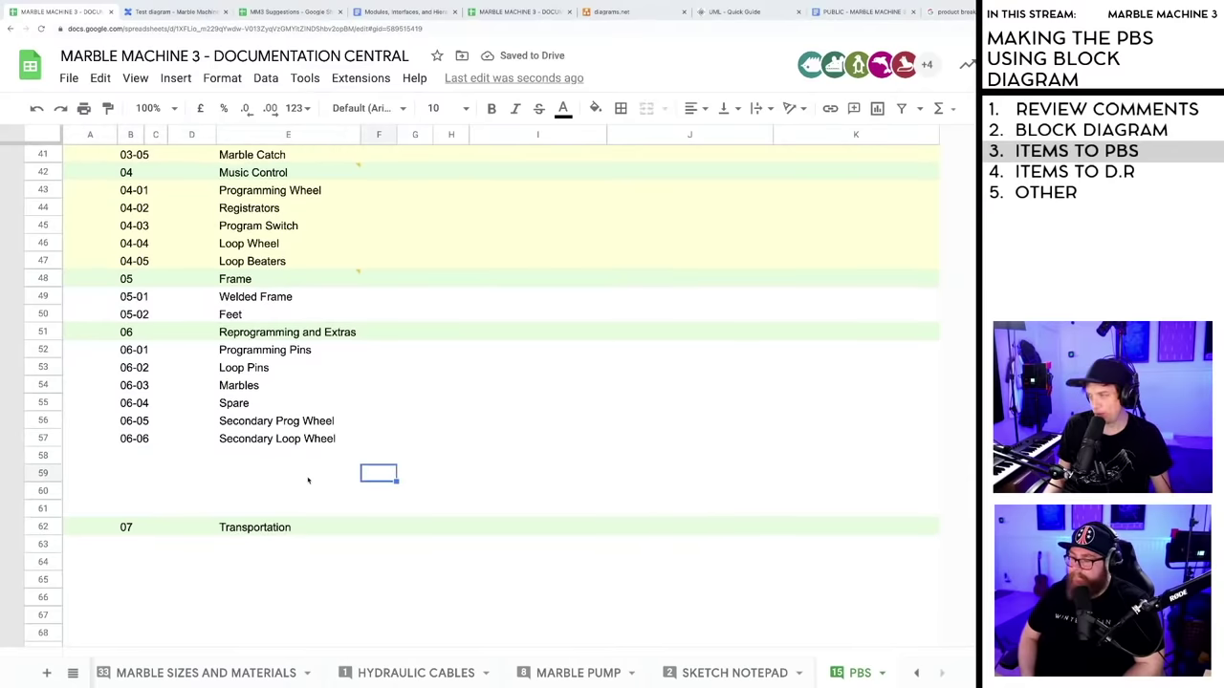
{"action": "left_click", "coordinate": [87, 458]}
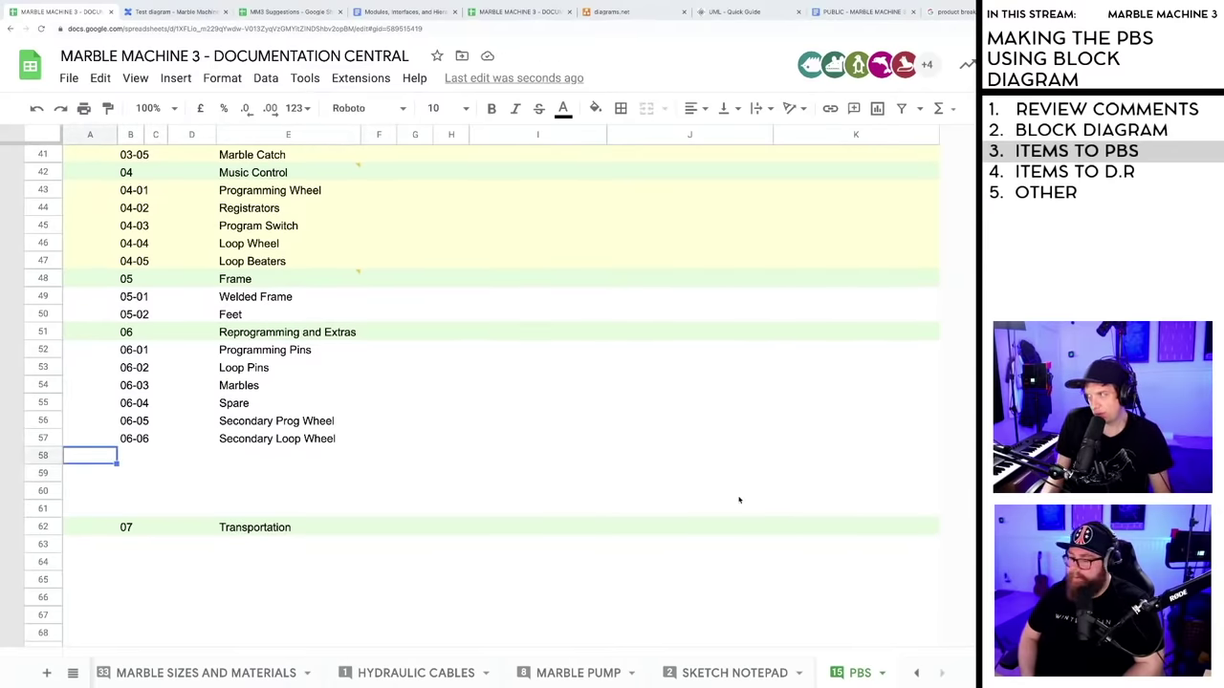
{"action": "left_click", "coordinate": [706, 564]}
{"action": "scroll", "coordinate": [456, 525], "scroll_direction": "down", "scroll_amount": 1}
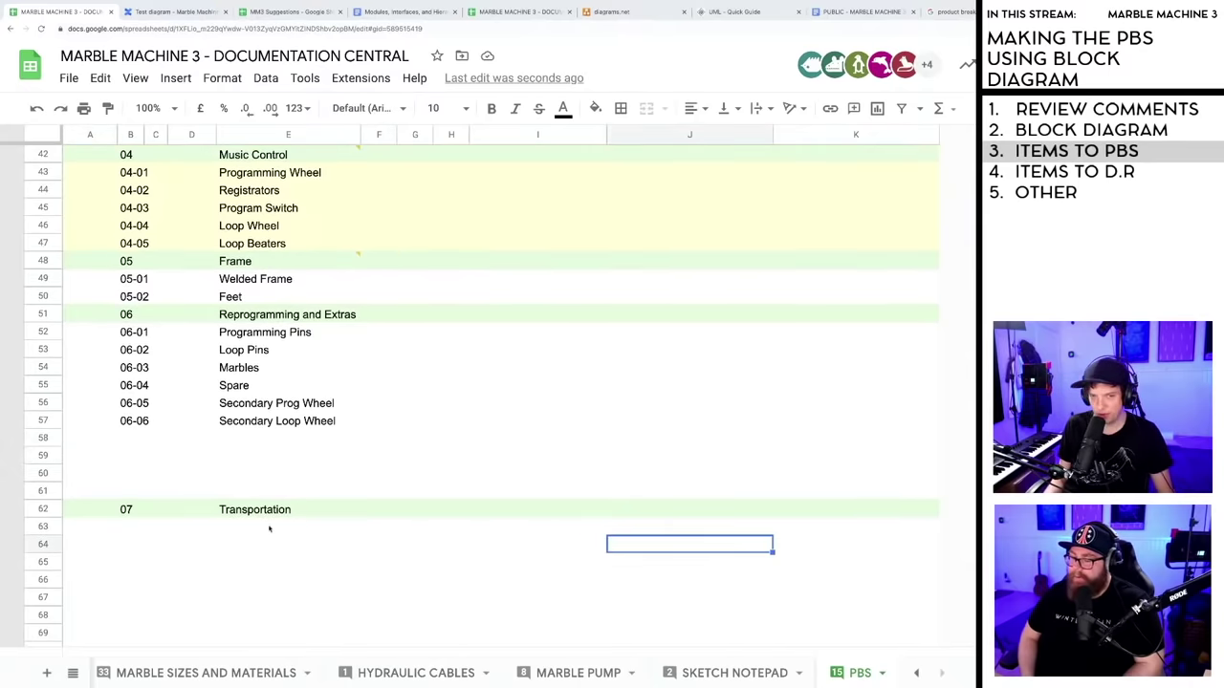
{"action": "left_click_drag", "start_coordinate": [43, 438], "coordinate": [44, 486]}
{"action": "key", "text": "ctrl+alt+minus"}
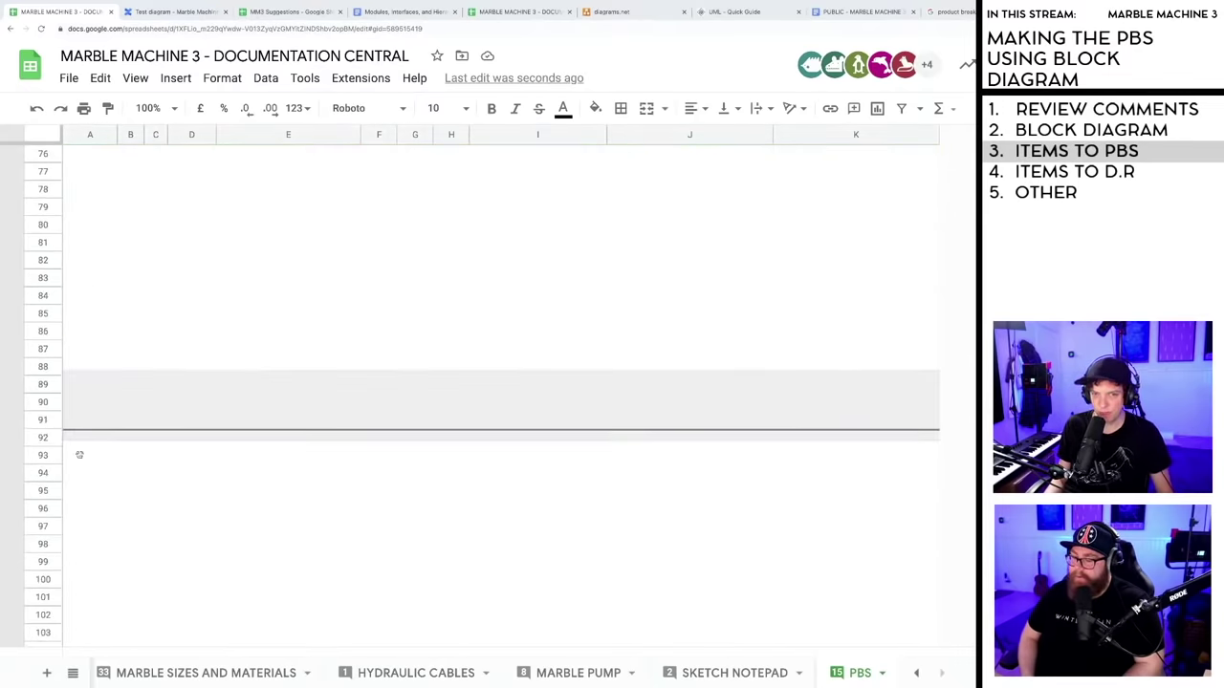
- Enter 07-01 Cases as the first Transportation item
{"action": "left_click", "coordinate": [257, 517]}
{"action": "left_click", "coordinate": [128, 475]}
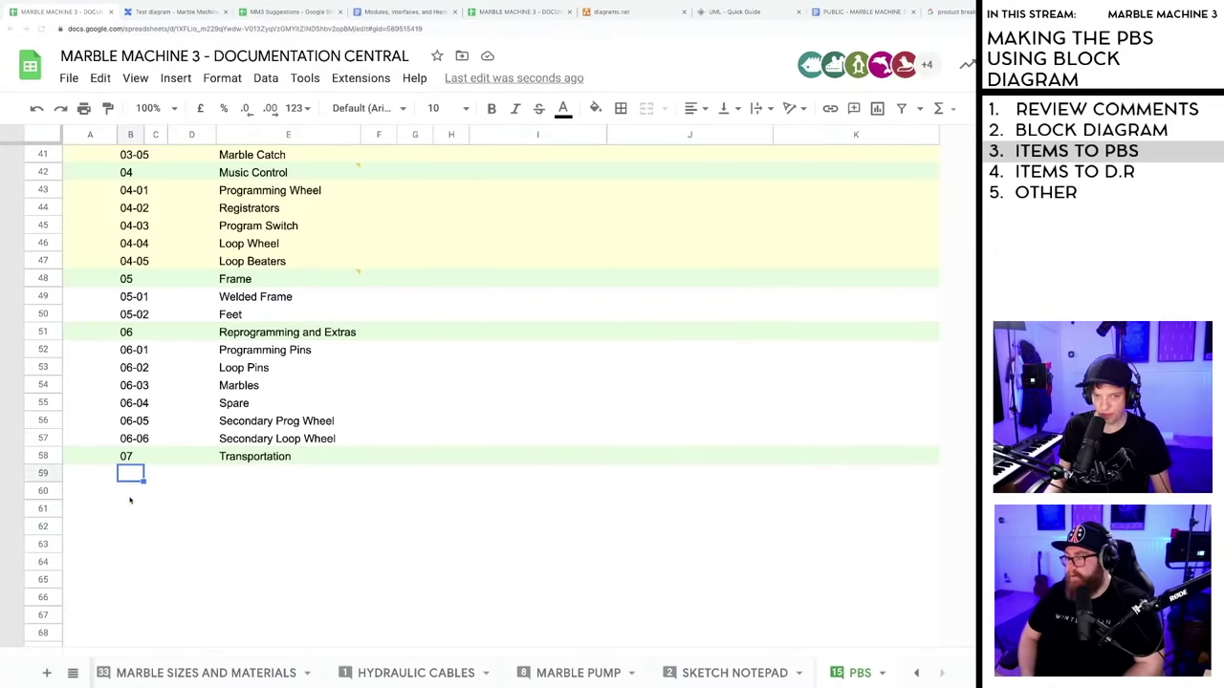
{"action": "left_click", "coordinate": [130, 490]}
{"action": "left_click", "coordinate": [129, 474]}
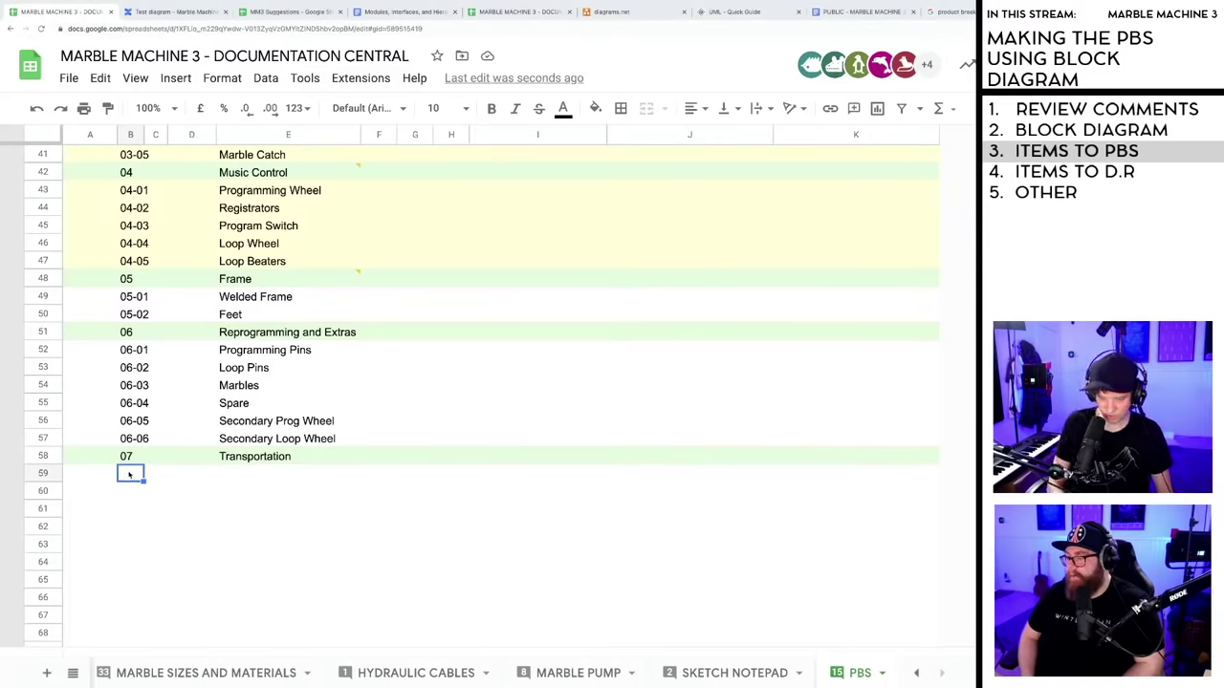
{"action": "type", "text": "07"}
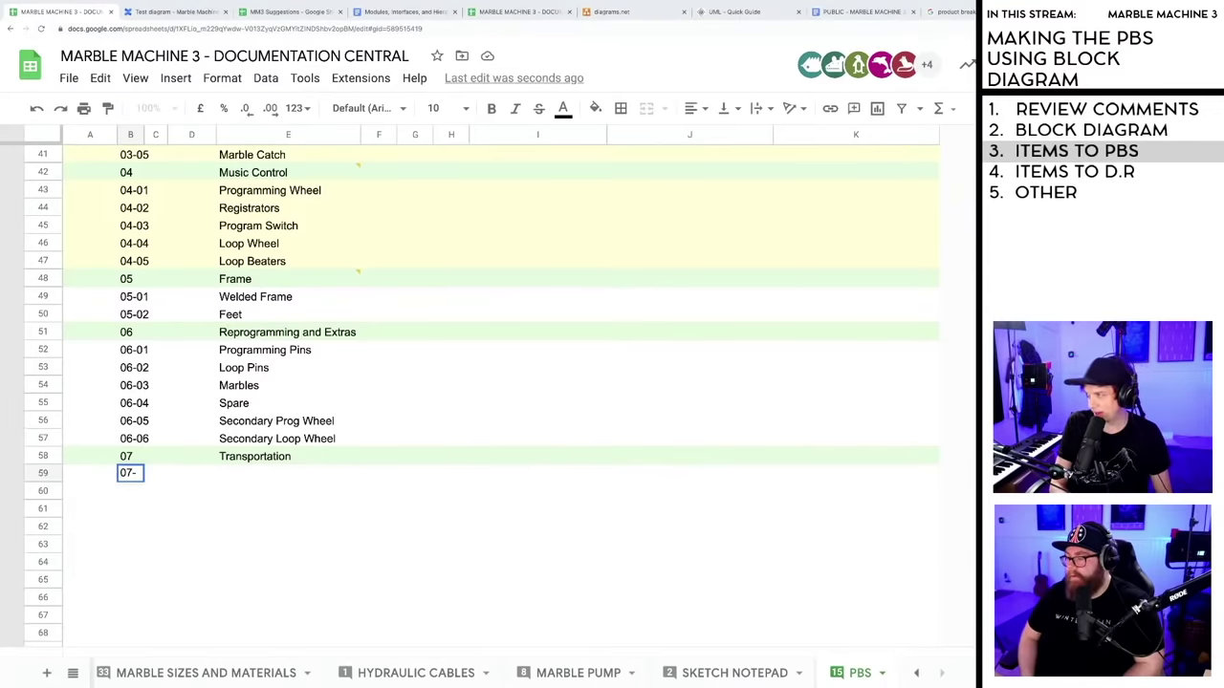
{"action": "type", "text": "-01"}
{"action": "key", "text": "Tab"}
{"action": "key", "text": "Tab"}
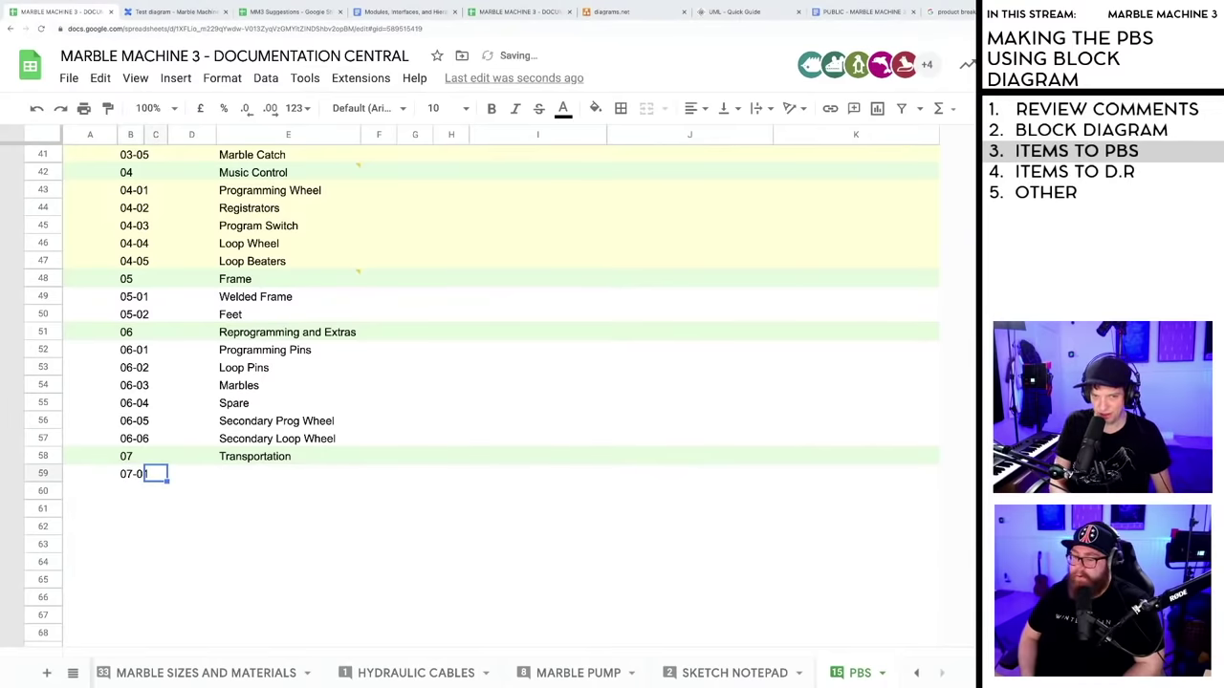
{"action": "key", "text": "Tab"}
{"action": "type", "text": "Cases"}
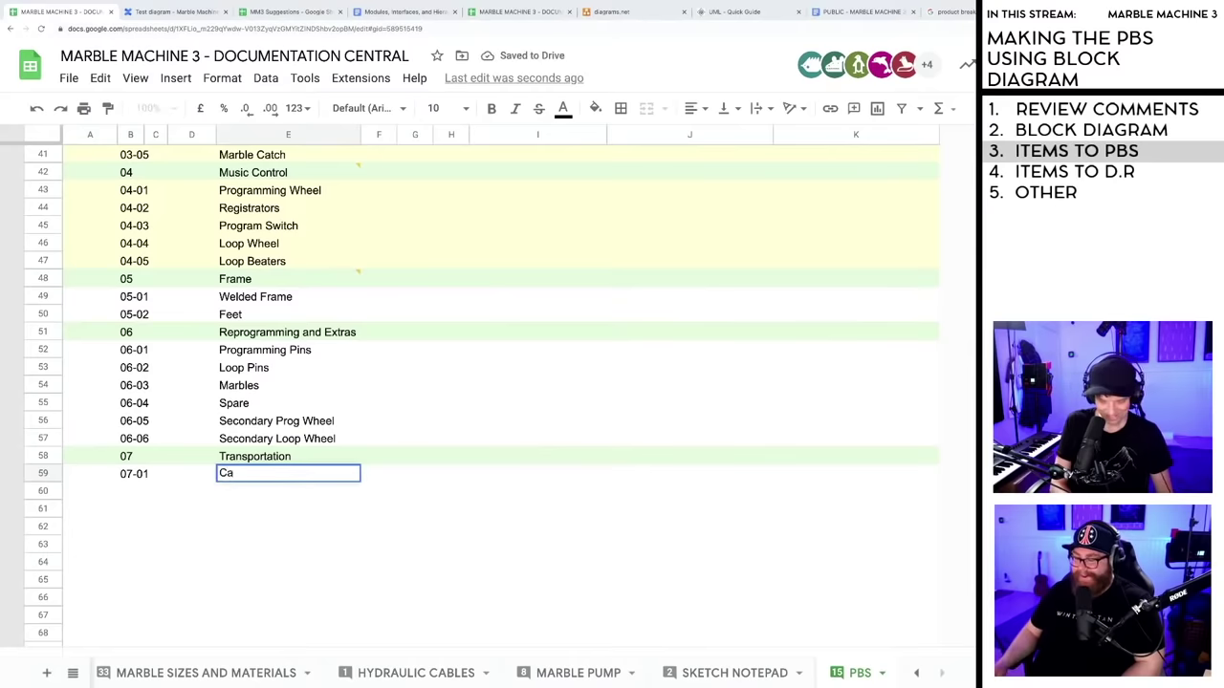
{"action": "left_click", "coordinate": [142, 476]}
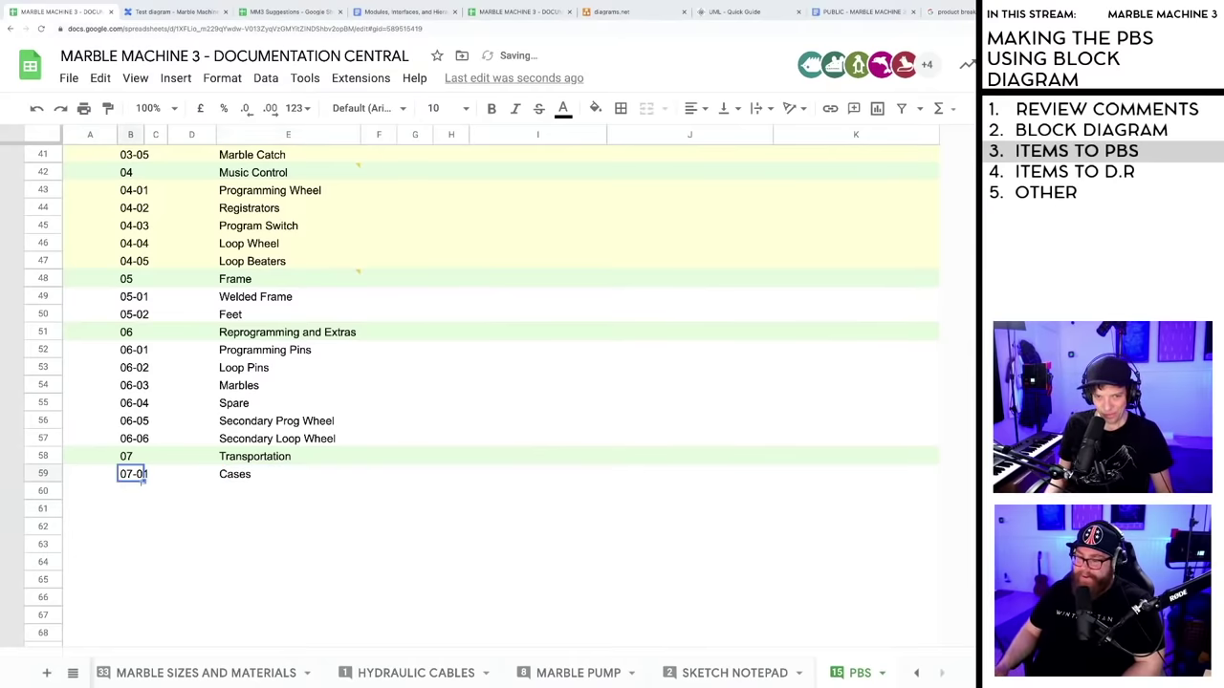
- Number the next two Transportation rows 07-02 and 07-03 using the fill handle
{"action": "left_click", "coordinate": [133, 493]}
{"action": "type", "text": "07-02"}
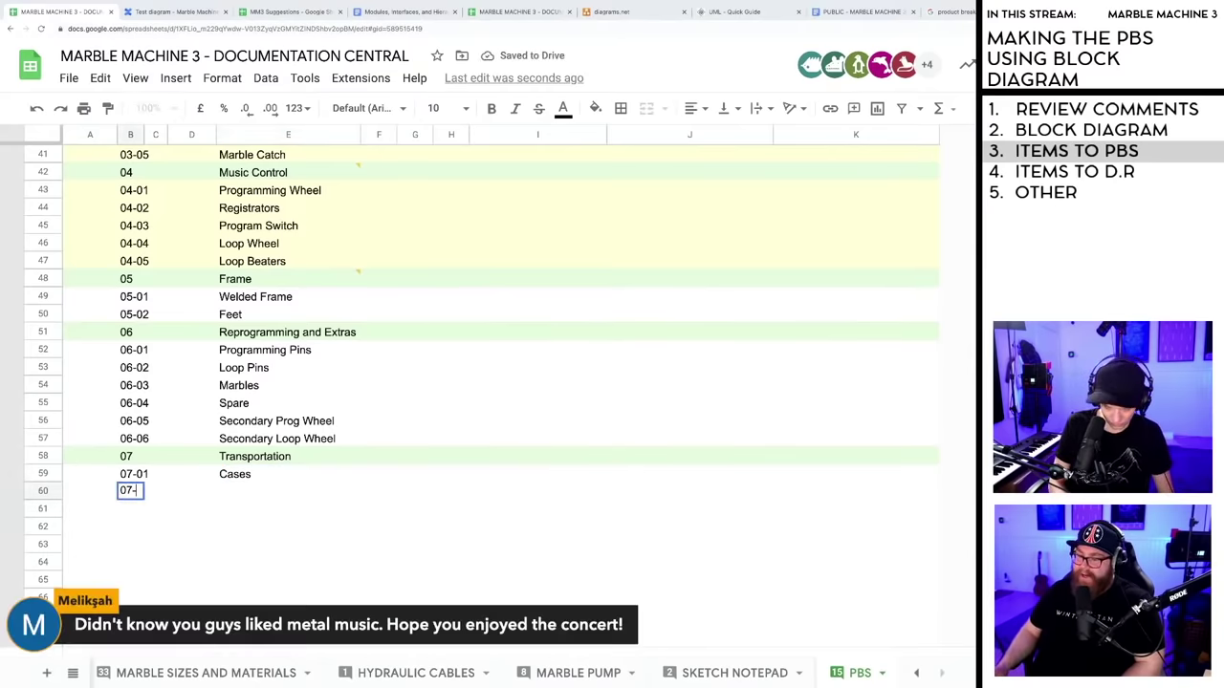
{"action": "left_click", "coordinate": [137, 508]}
{"action": "left_click_drag", "start_coordinate": [134, 475], "coordinate": [180, 523]}
- Name items 07-02 Truck and 07-03 Container
{"action": "left_click", "coordinate": [180, 523]}
{"action": "left_click", "coordinate": [231, 492]}
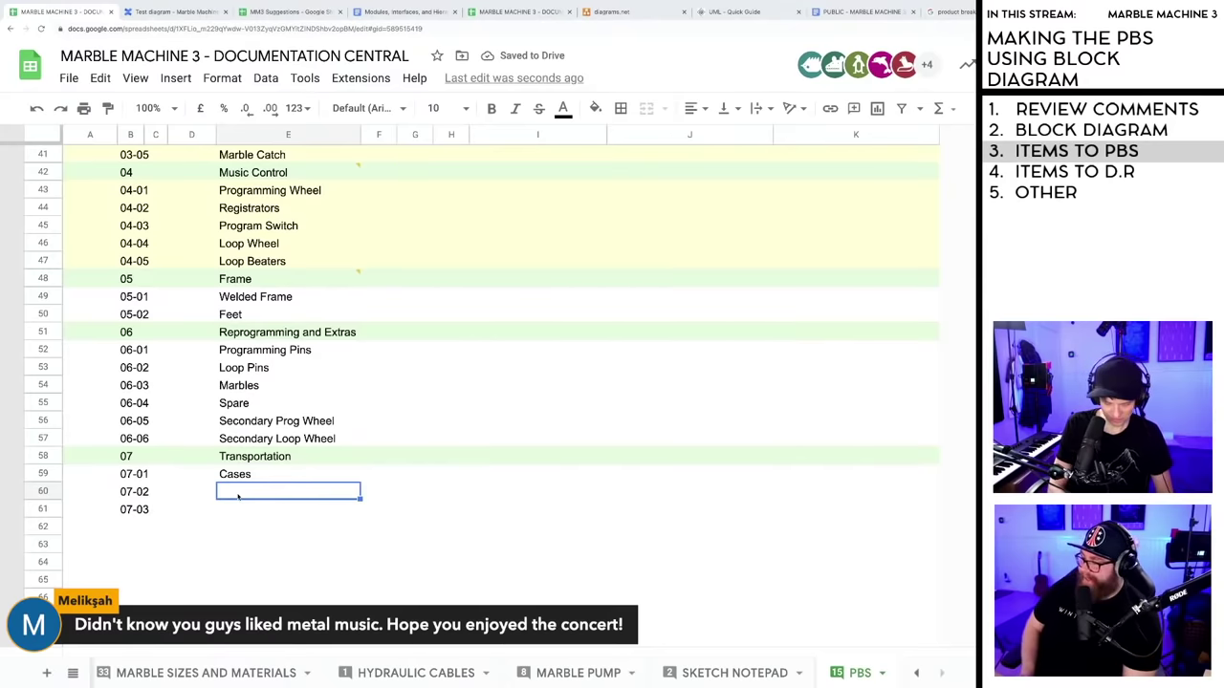
{"action": "type", "text": "Truck"}
{"action": "key", "text": "Return"}
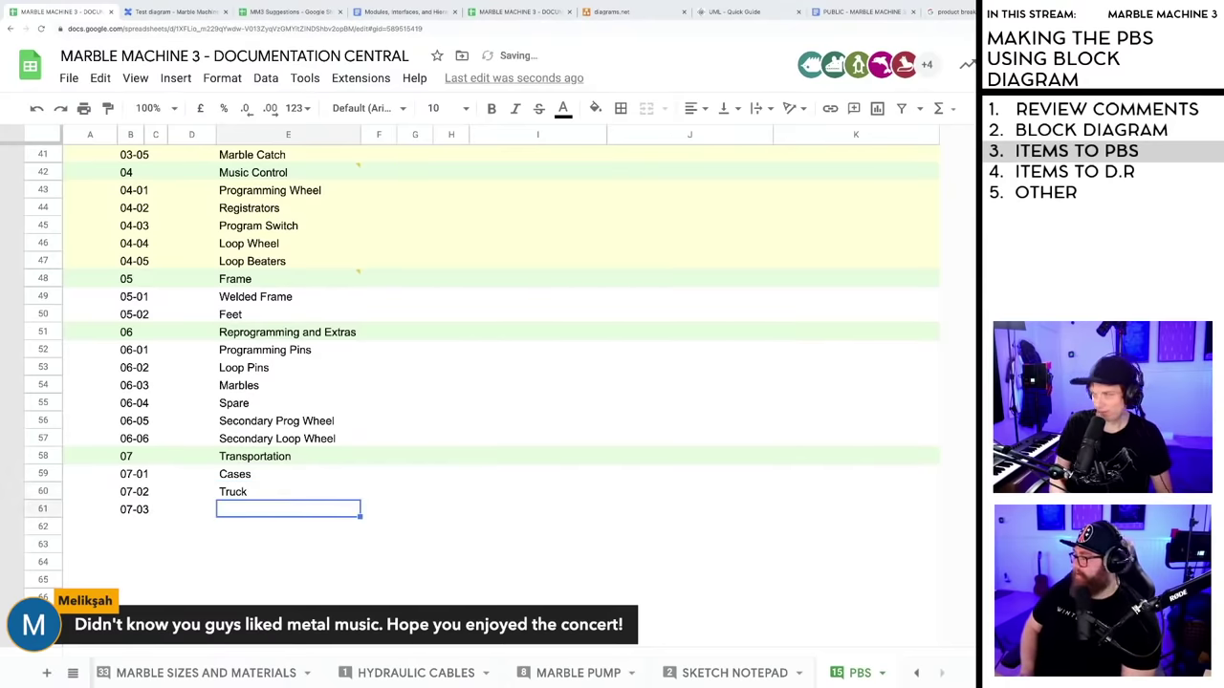
{"action": "type", "text": "Conta"}
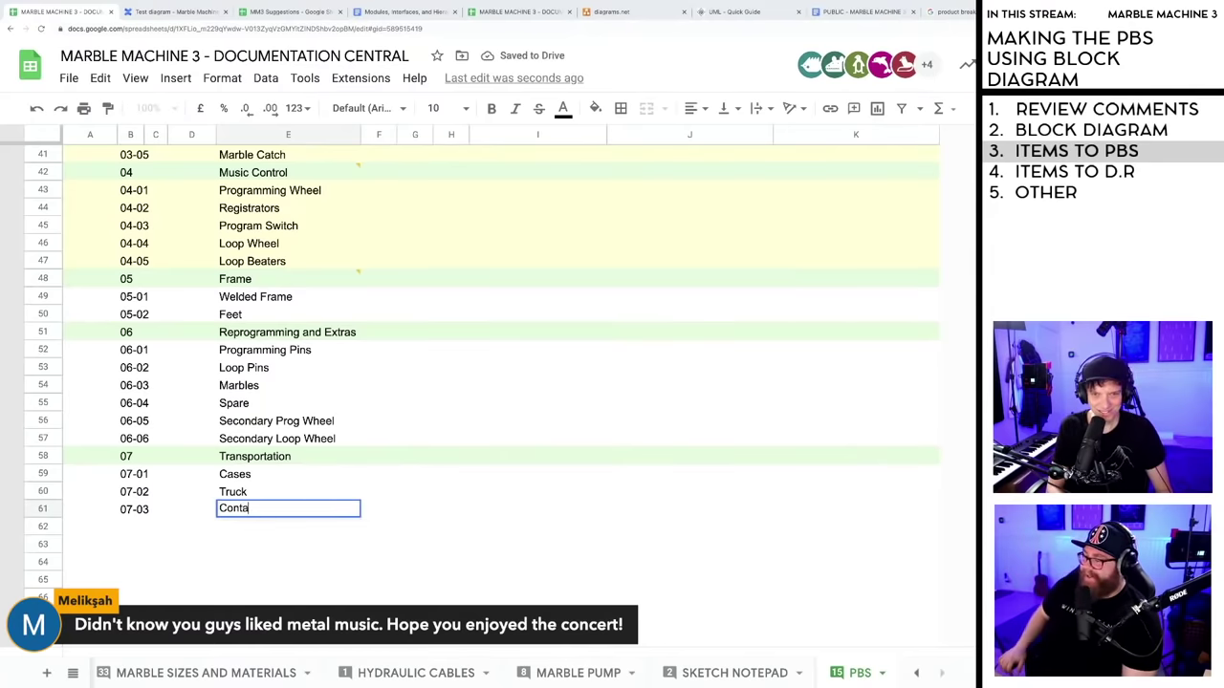
{"action": "type", "text": "iner"}
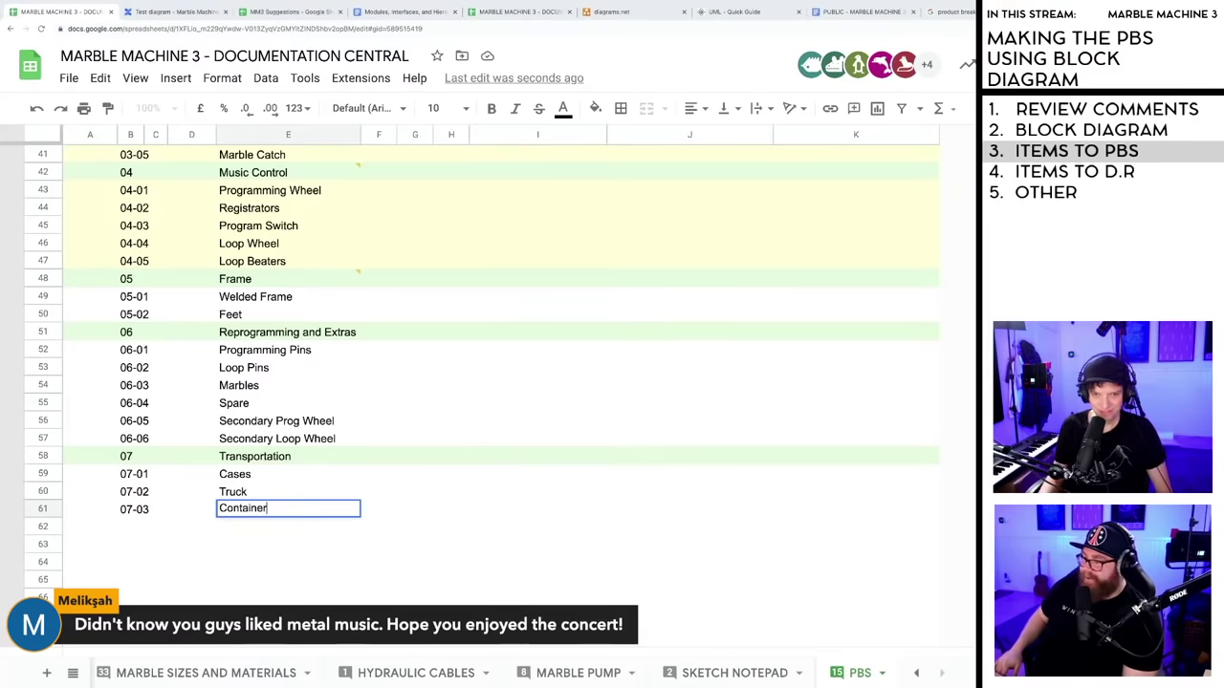
{"action": "left_click", "coordinate": [272, 543]}
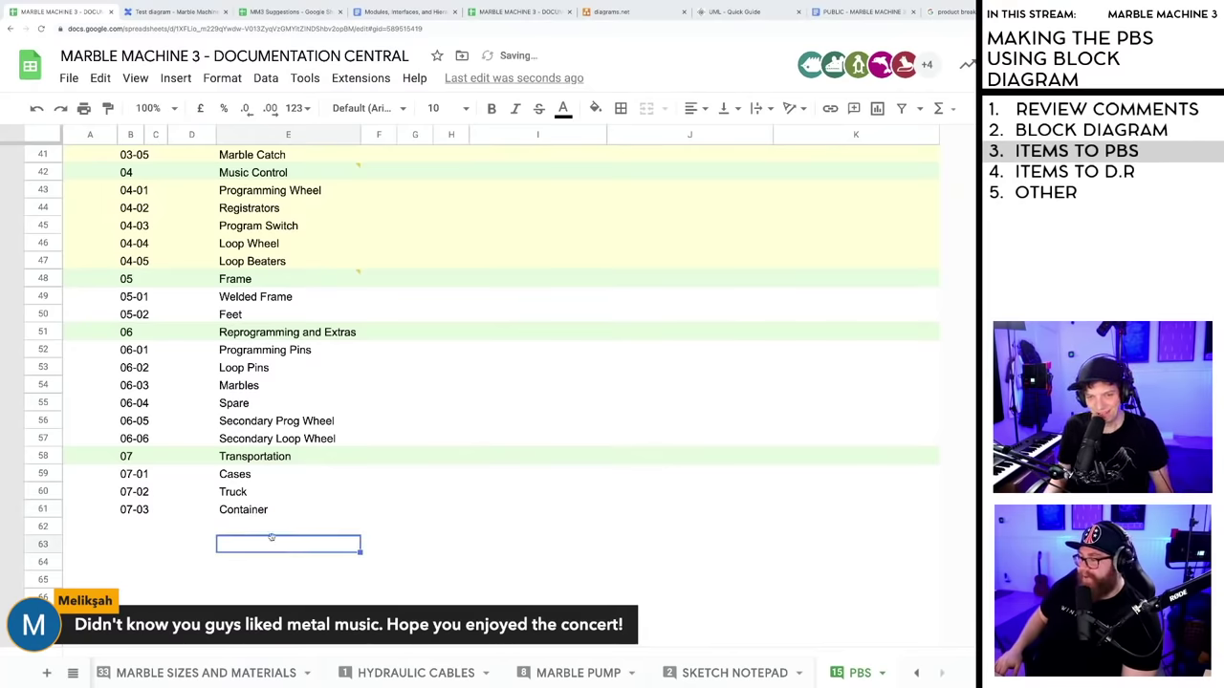
{"action": "left_click", "coordinate": [142, 528]}
{"action": "left_click", "coordinate": [126, 546]}
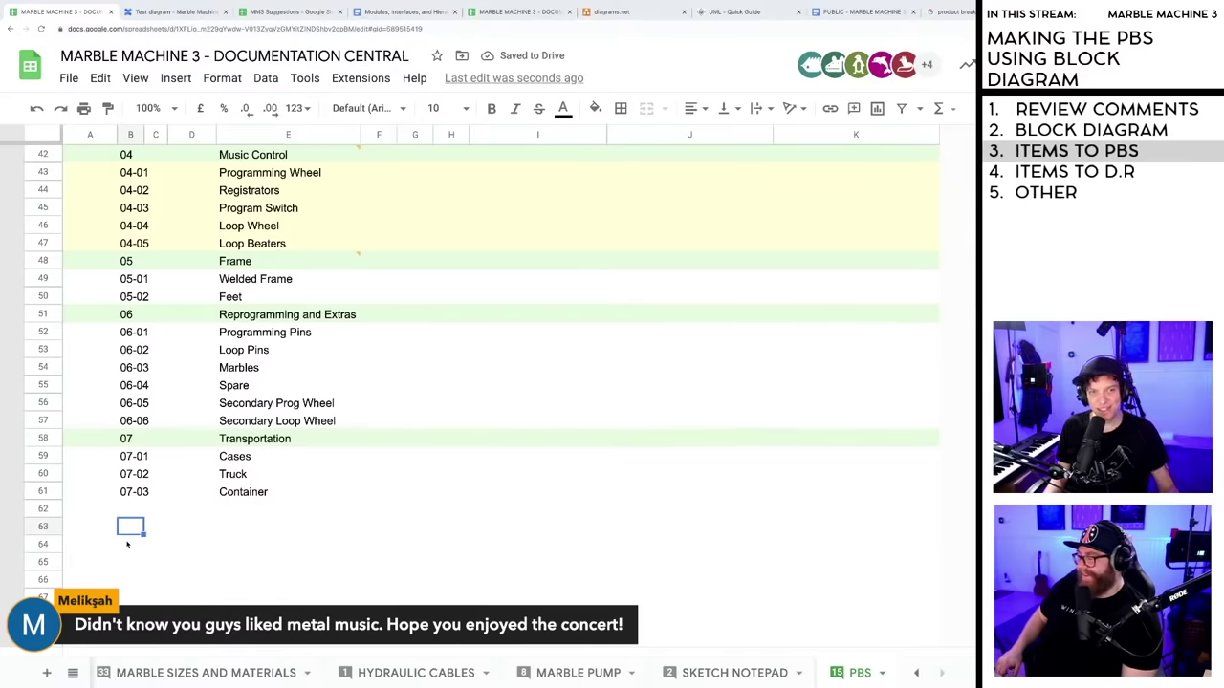
{"action": "scroll", "coordinate": [159, 534], "scroll_direction": "down", "scroll_amount": 1}
{"action": "scroll", "coordinate": [157, 526], "scroll_direction": "down", "scroll_amount": 2}
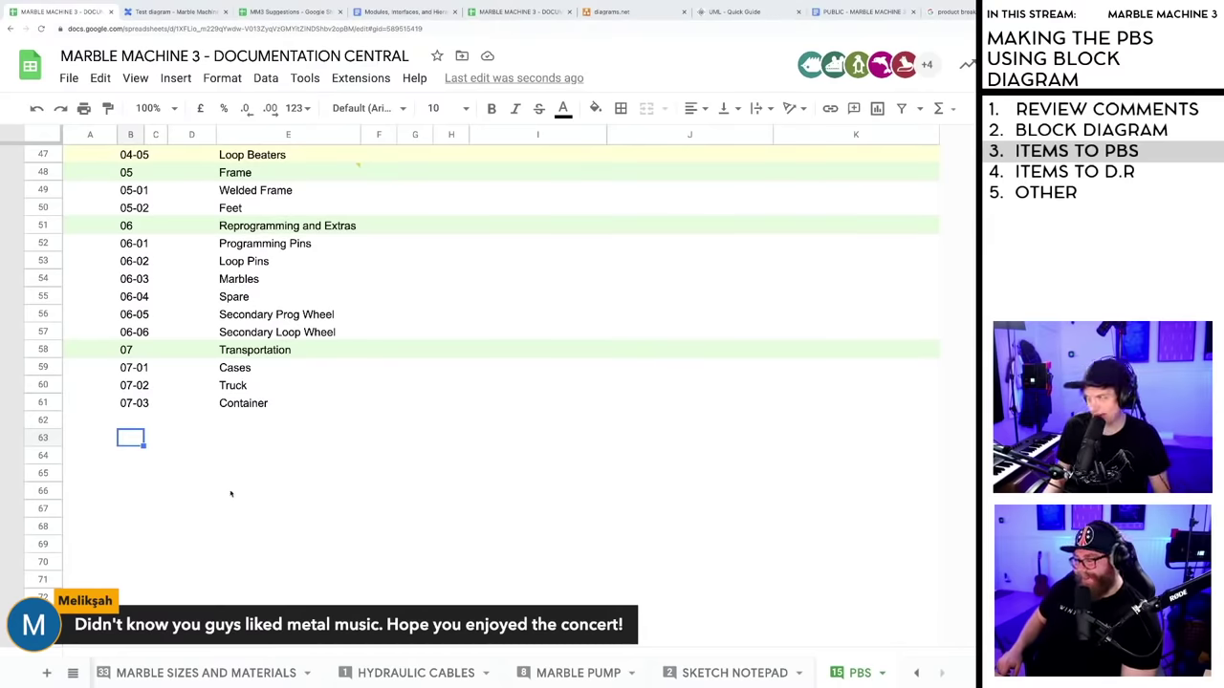
{"action": "scroll", "coordinate": [230, 494], "scroll_direction": "up", "scroll_amount": 4}
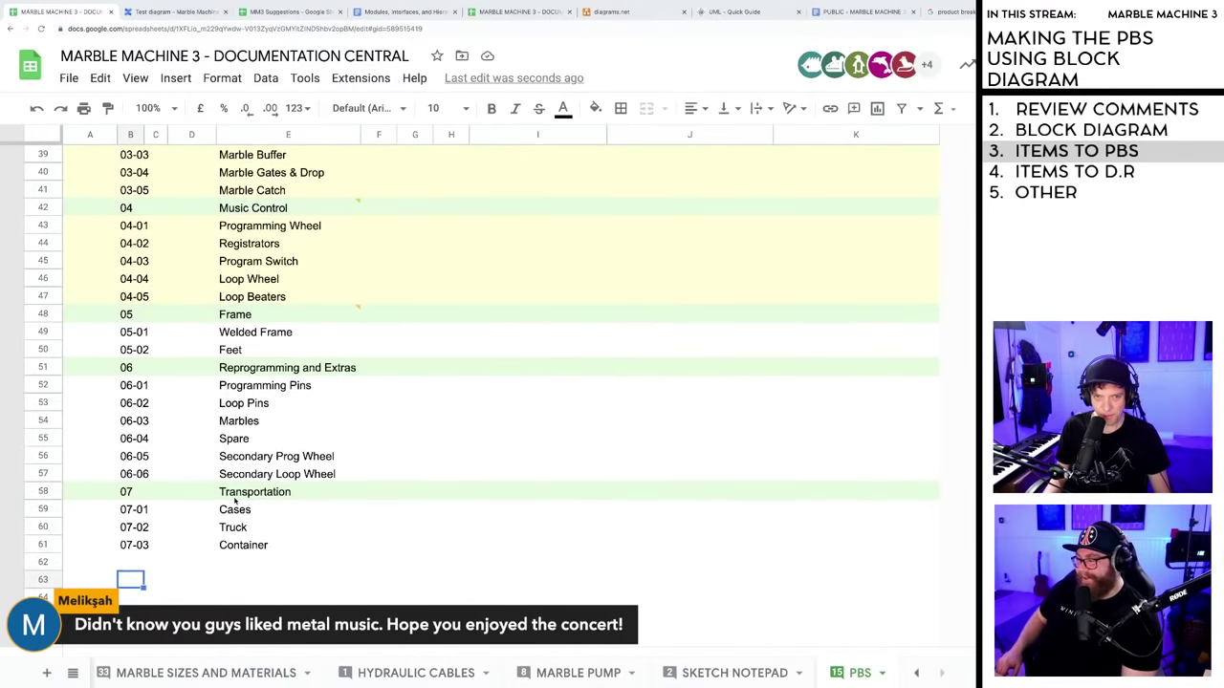
- Shade the Welded Frame and Feet rows and the 06-01 to 06-06 rows light yellow
{"action": "left_click_drag", "start_coordinate": [48, 332], "coordinate": [53, 350]}
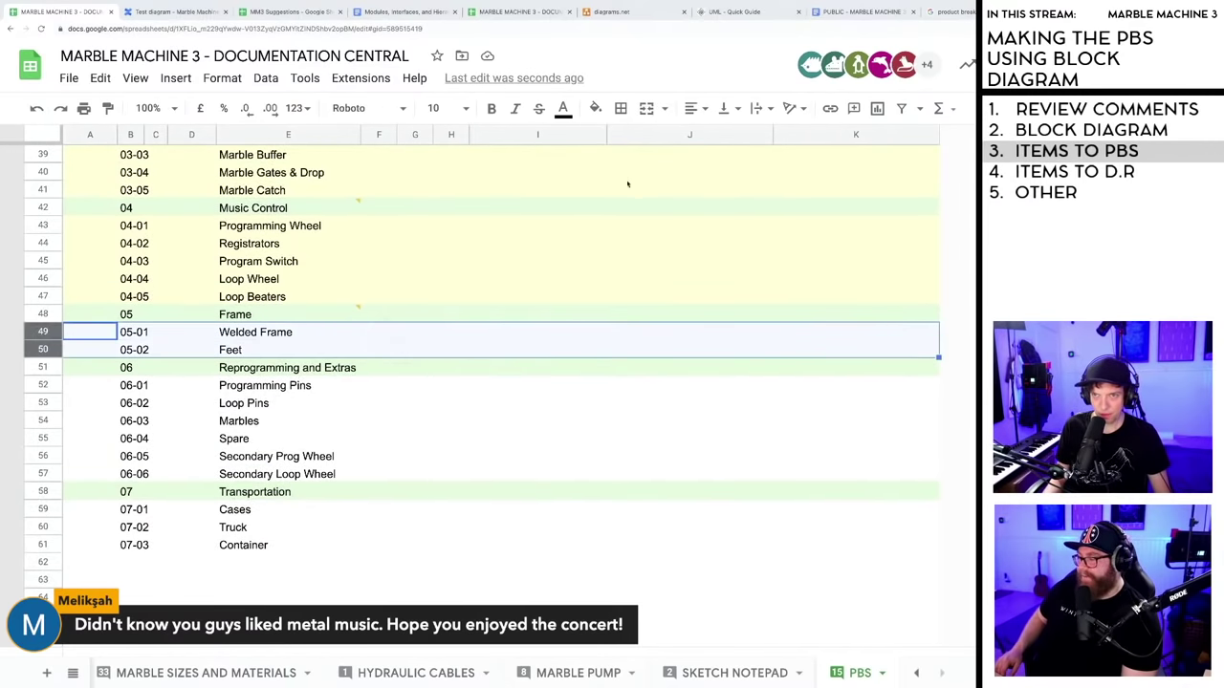
{"action": "left_click", "coordinate": [594, 109]}
{"action": "left_click", "coordinate": [662, 285]}
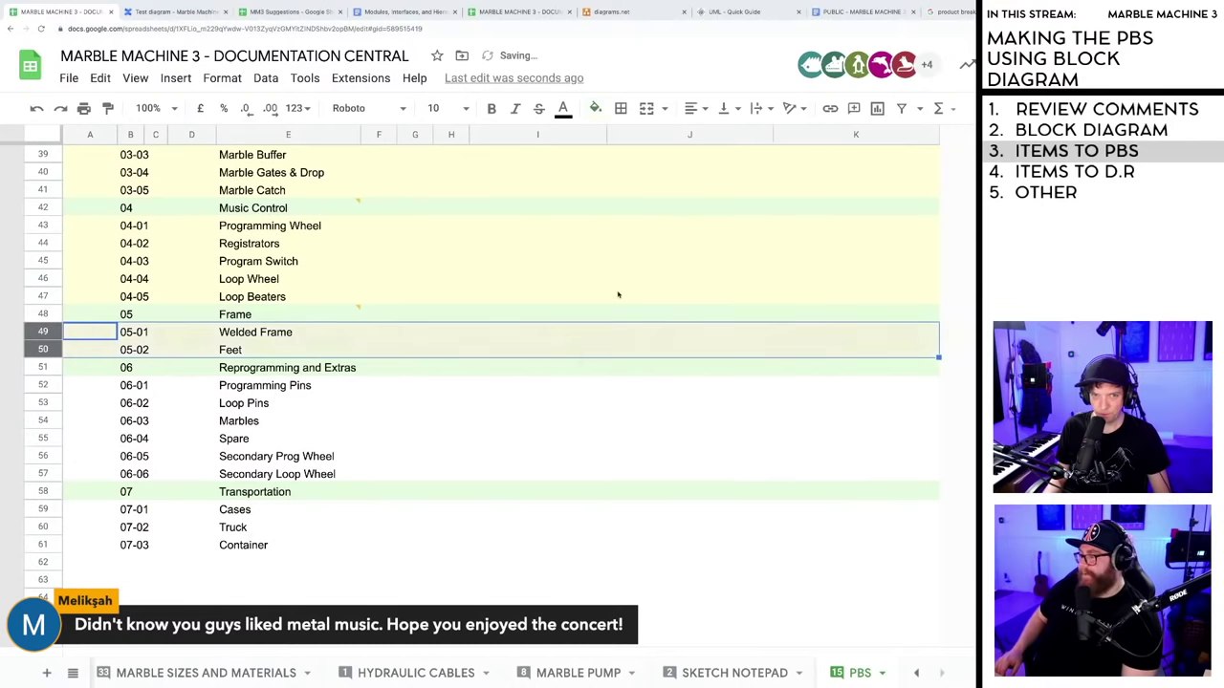
{"action": "left_click", "coordinate": [43, 385]}
{"action": "left_click", "coordinate": [43, 474], "text": "shift"}
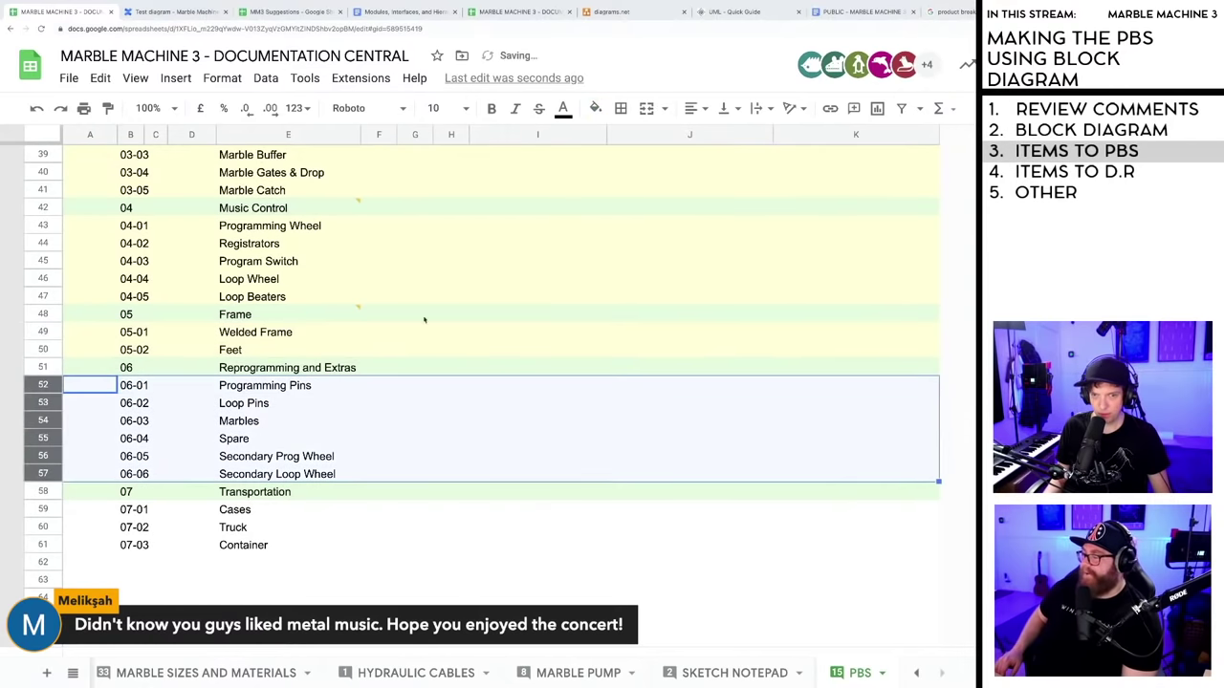
{"action": "left_click", "coordinate": [595, 109]}
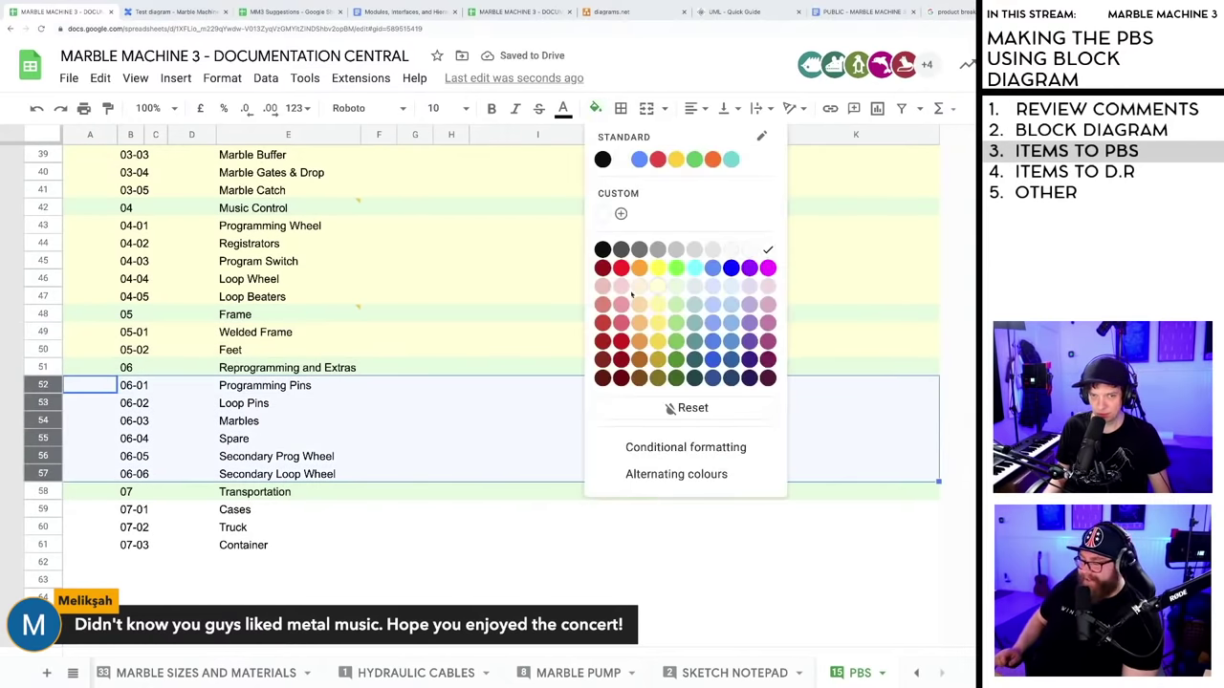
{"action": "left_click", "coordinate": [660, 291]}
{"action": "left_click", "coordinate": [317, 553]}
- Fill the 07-01 Cases to 07-03 Container rows pale yellow
{"action": "left_click", "coordinate": [43, 509]}
{"action": "left_click", "coordinate": [43, 545], "text": "shift"}
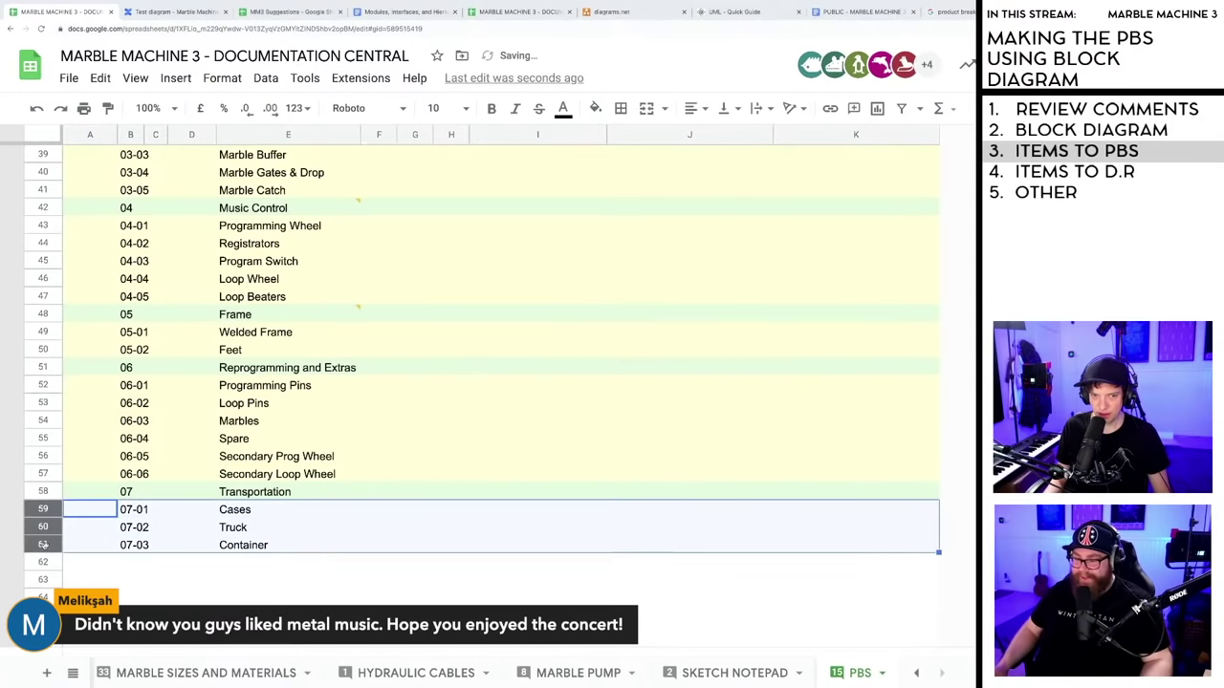
{"action": "left_click", "coordinate": [595, 109]}
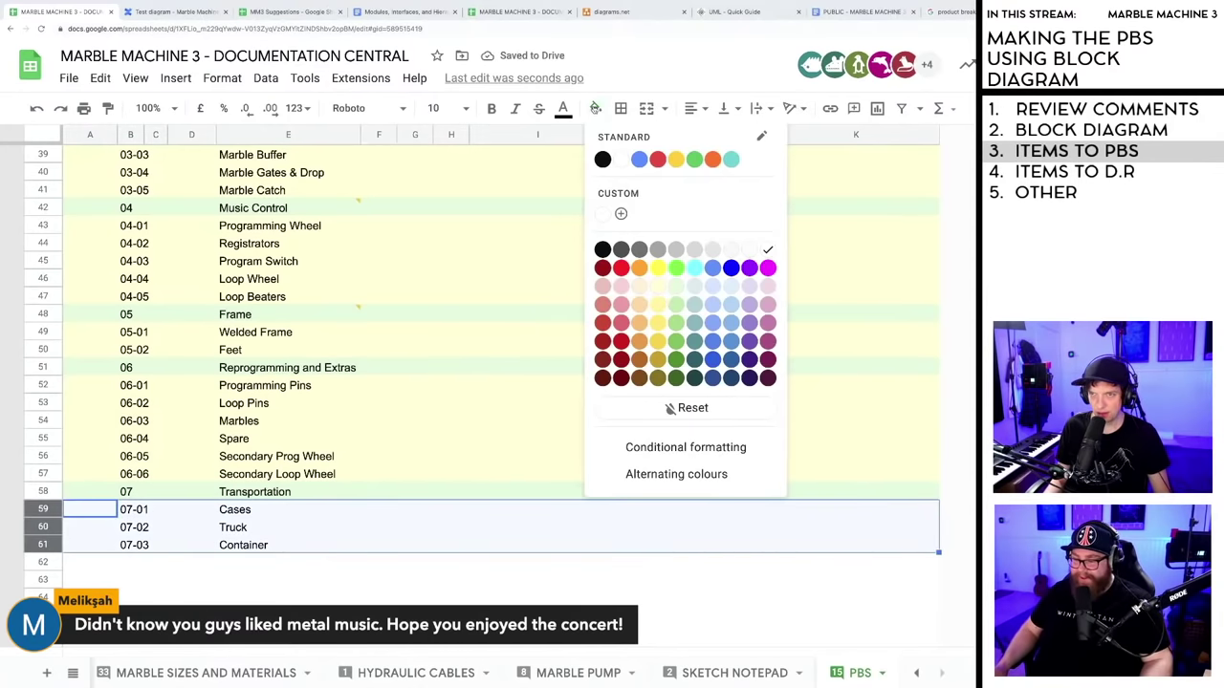
{"action": "left_click", "coordinate": [656, 287]}
{"action": "left_click", "coordinate": [286, 562]}
{"action": "scroll", "coordinate": [349, 516], "scroll_direction": "down", "scroll_amount": 8}
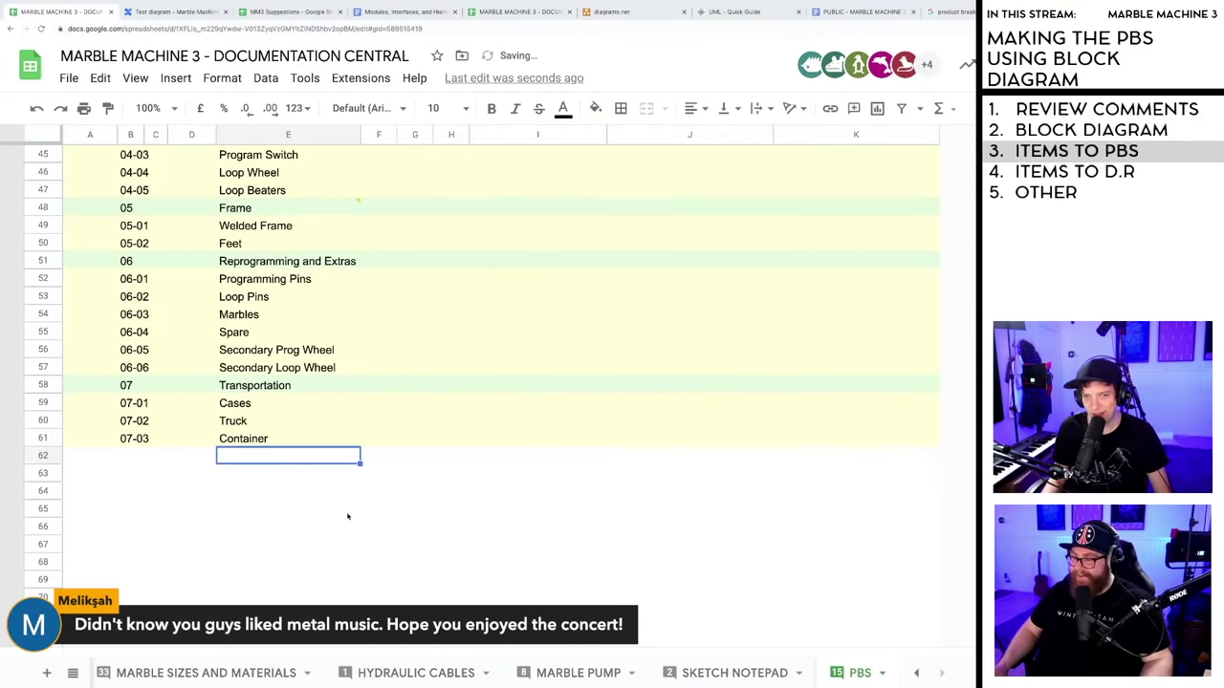
{"action": "scroll", "coordinate": [349, 516], "scroll_direction": "up", "scroll_amount": 10}
{"action": "scroll", "coordinate": [350, 516], "scroll_direction": "down", "scroll_amount": 5}
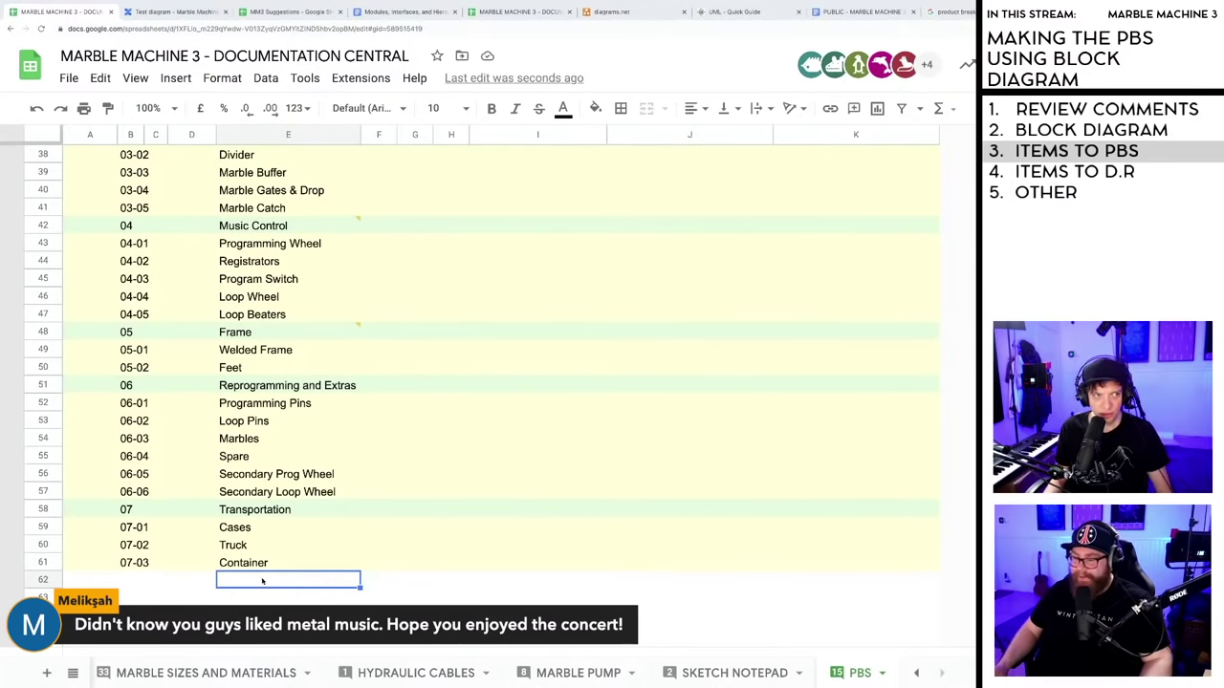
- Zoom the browser out twice to review the whole PBS list, then switch to Test diagram
{"action": "scroll", "coordinate": [379, 550], "scroll_direction": "up", "scroll_amount": 5}
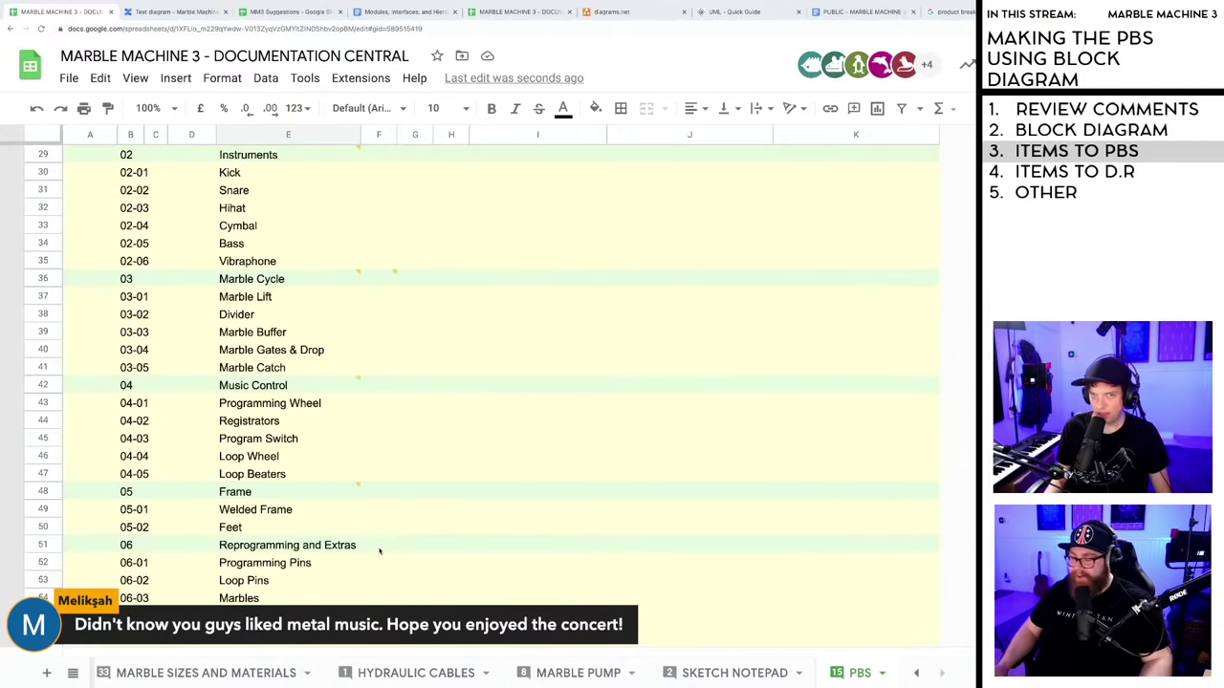
{"action": "key", "text": "ctrl+minus"}
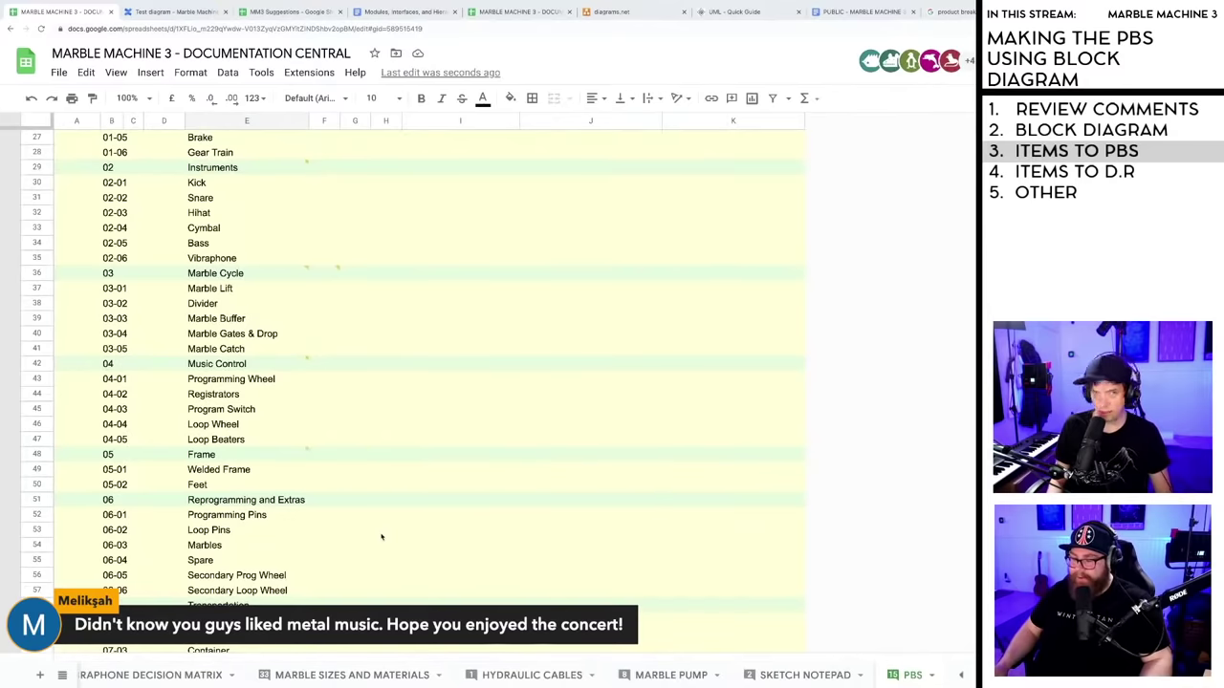
{"action": "key", "text": "ctrl+minus"}
{"action": "key", "text": "ctrl+minus"}
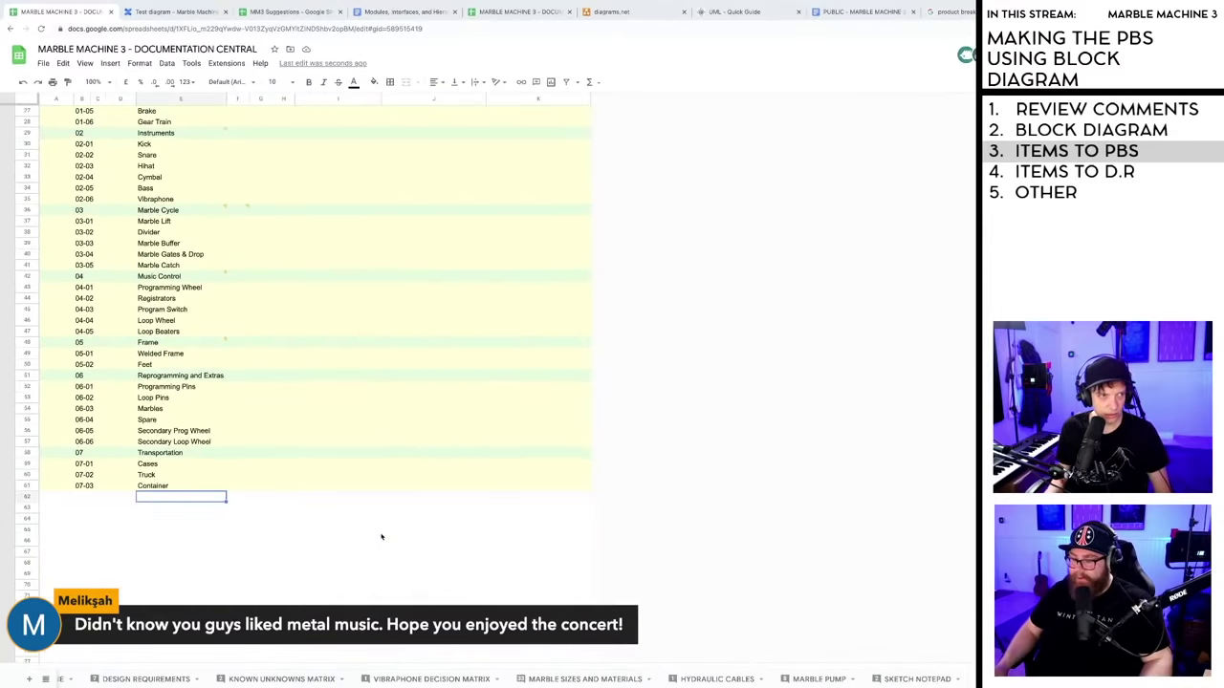
{"action": "scroll", "coordinate": [383, 535], "scroll_direction": "up", "scroll_amount": 10}
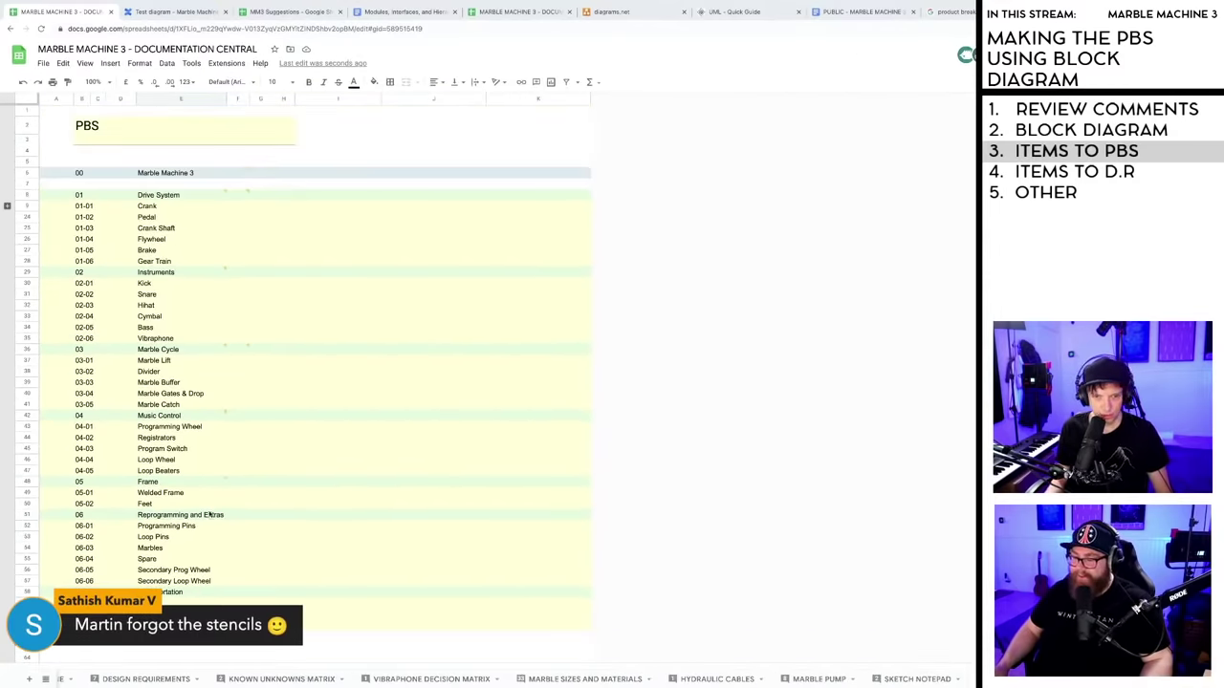
{"action": "scroll", "coordinate": [197, 326], "scroll_direction": "down", "scroll_amount": 1}
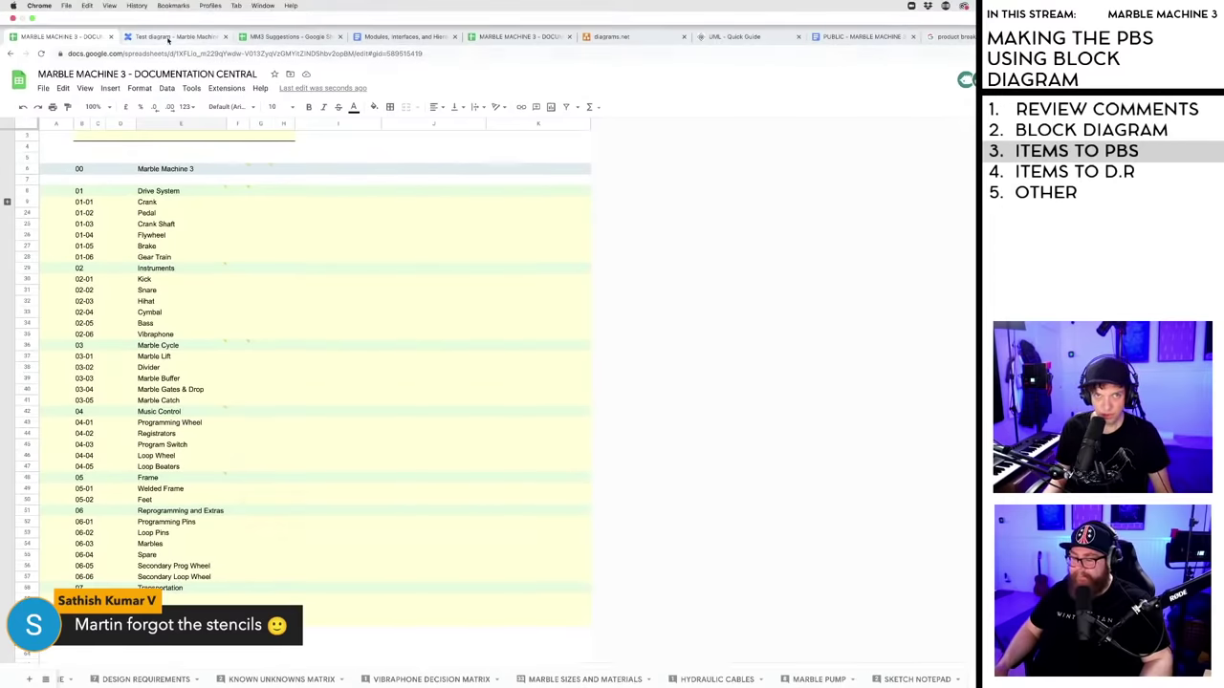
{"action": "left_click", "coordinate": [172, 36]}
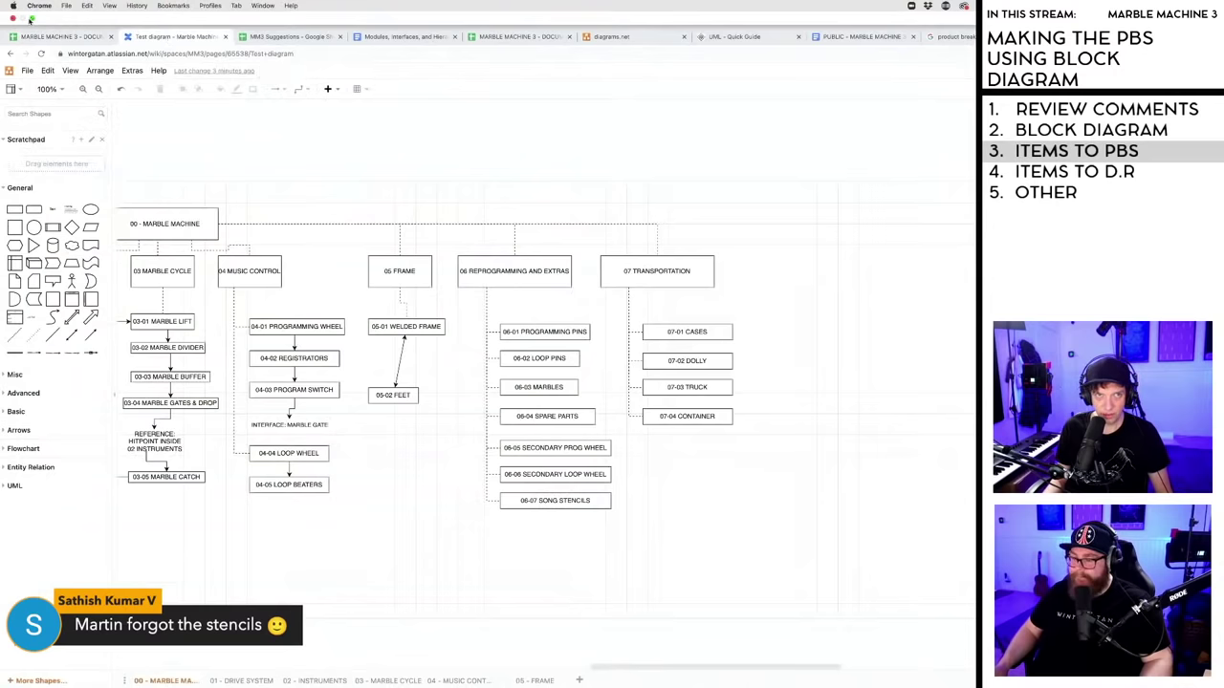
- Toggle Chrome out of and back into full screen, then return to Documentation Central
{"action": "left_click", "coordinate": [32, 18]}
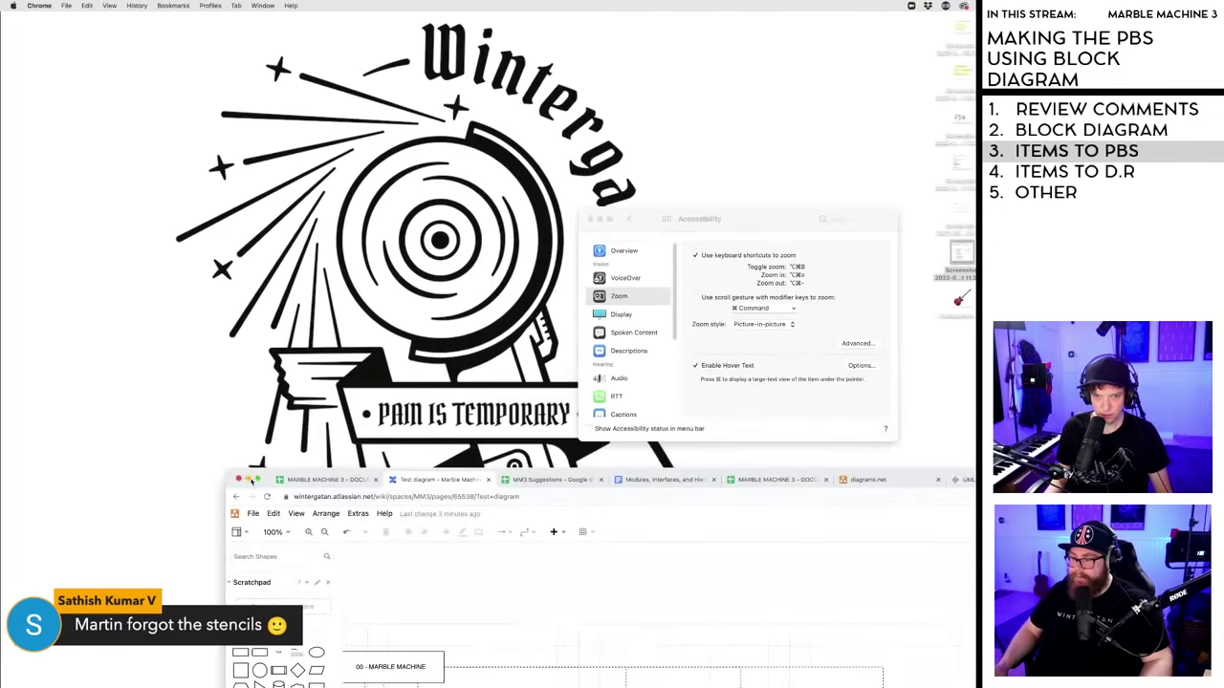
{"action": "left_click", "coordinate": [257, 479]}
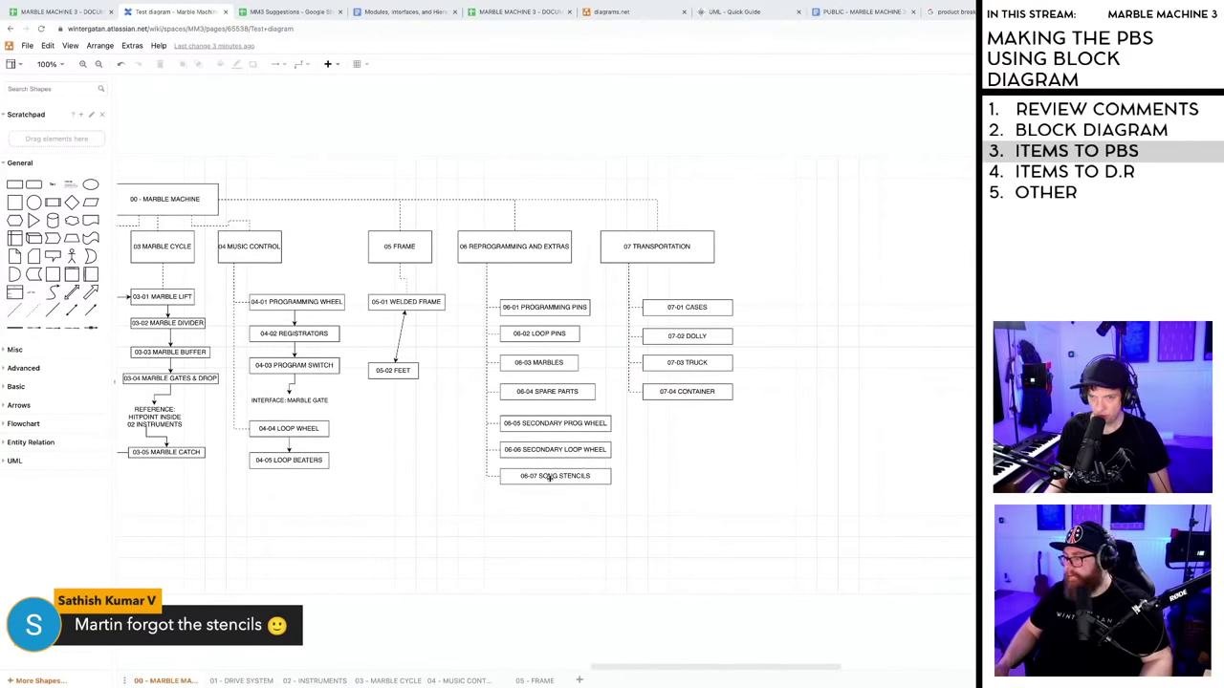
{"action": "left_click", "coordinate": [58, 11]}
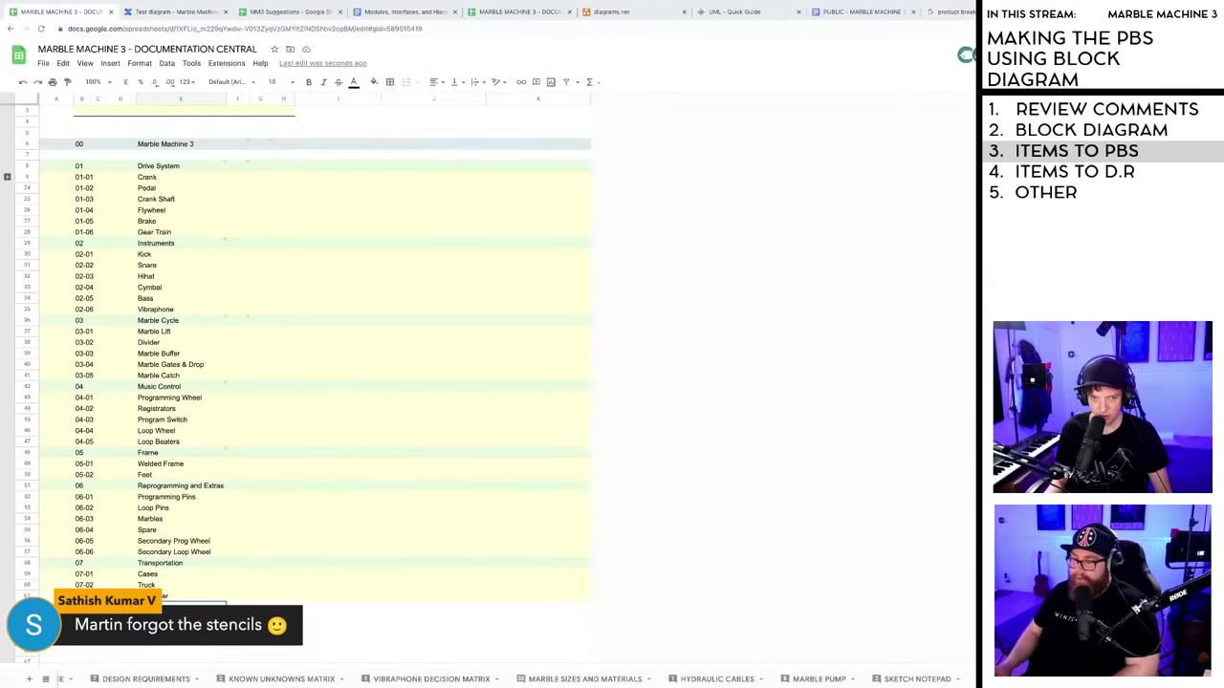
- Insert a row below 06-06 Secondary Loop Wheel and give it code 06-07
{"action": "left_click", "coordinate": [27, 552]}
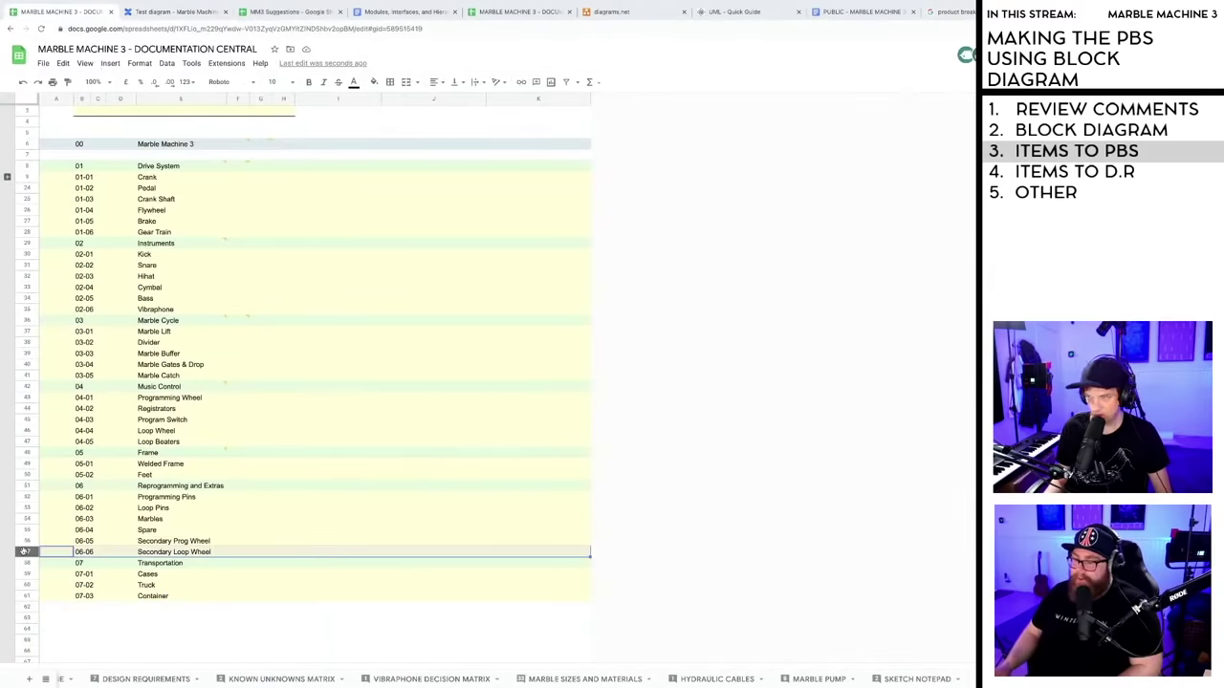
{"action": "right_click", "coordinate": [27, 552]}
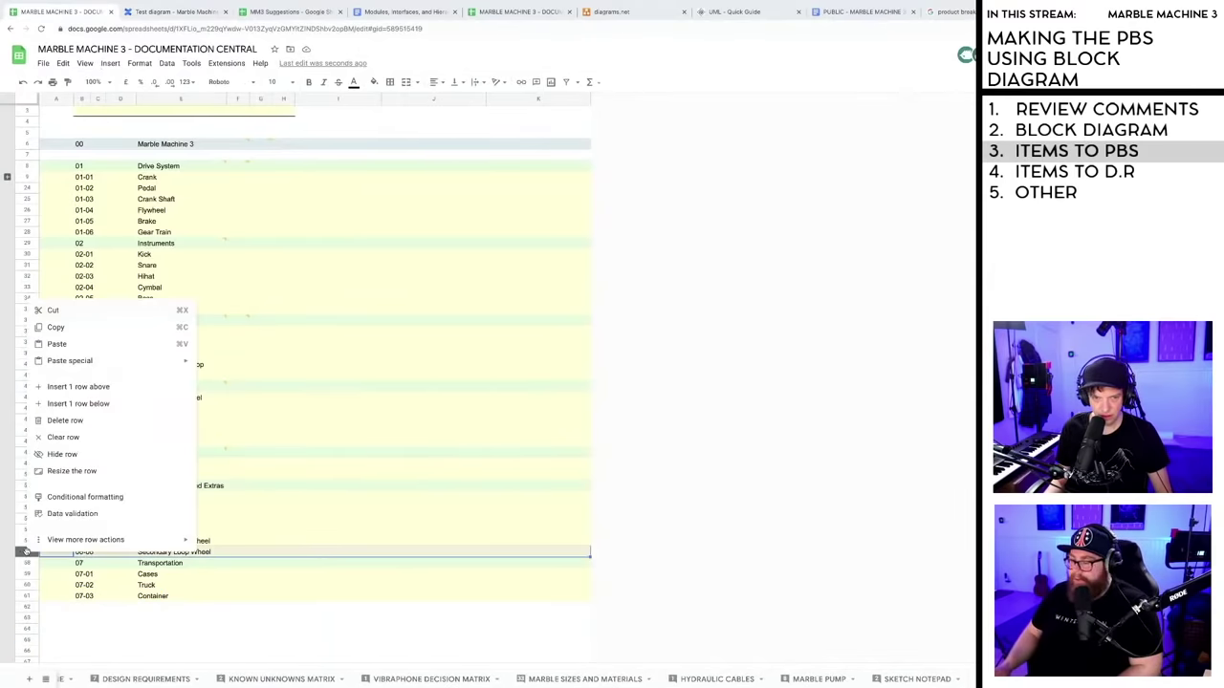
{"action": "left_click", "coordinate": [79, 403]}
{"action": "left_click", "coordinate": [83, 563]}
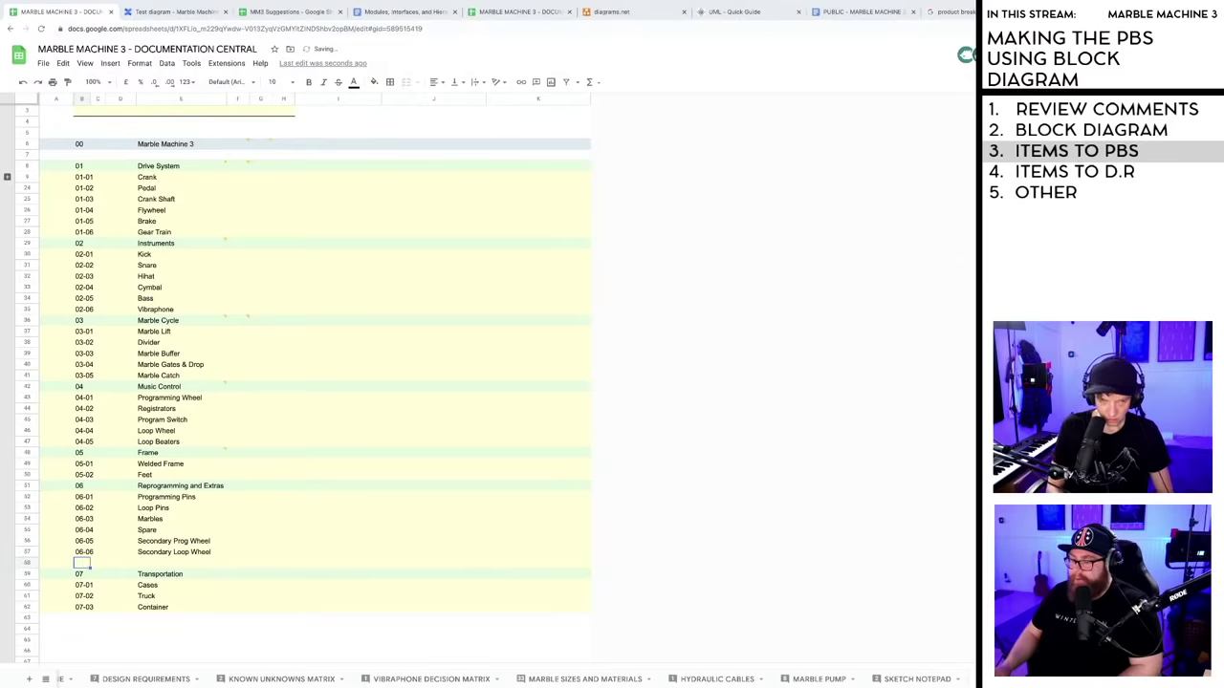
{"action": "type", "text": "06-07"}
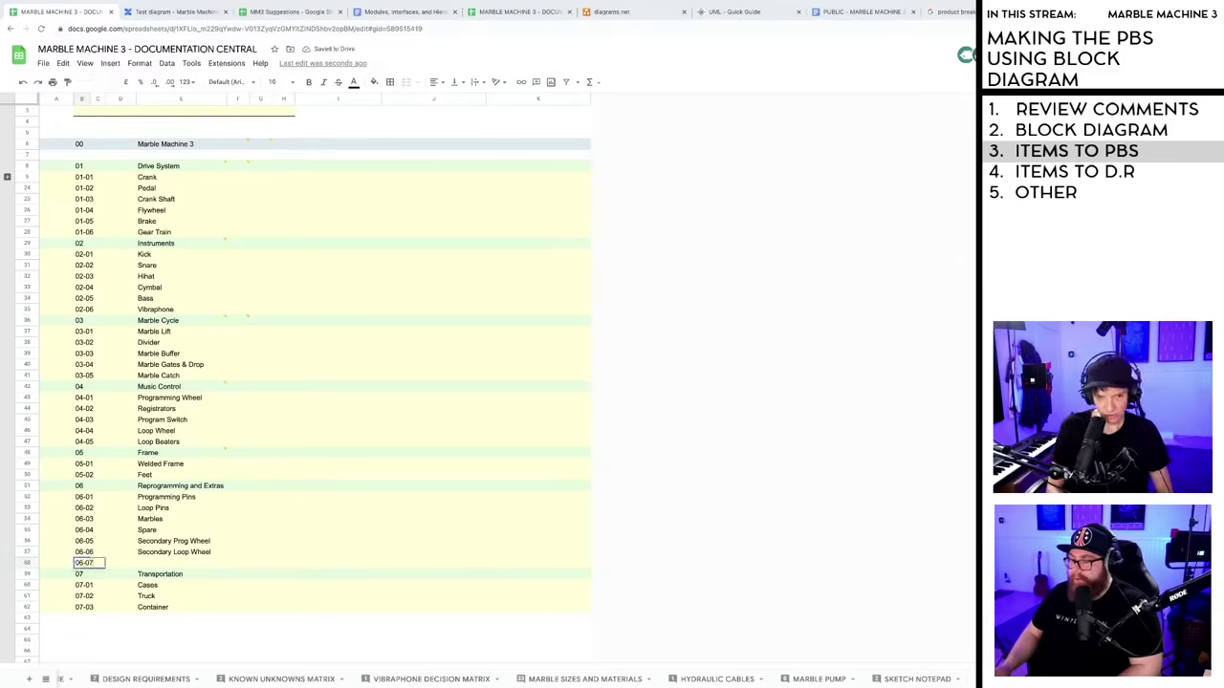
{"action": "key", "text": "Tab"}
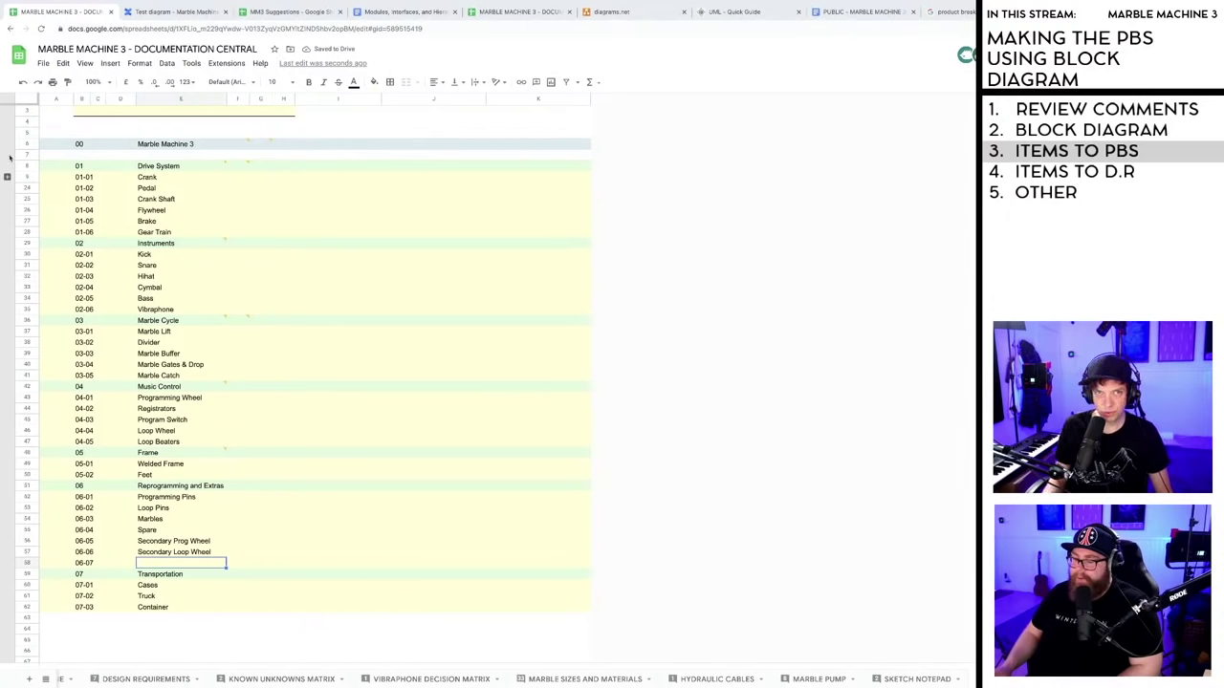
- Name the new 06-07 item Music Stencils after checking the diagram
{"action": "left_click", "coordinate": [155, 16]}
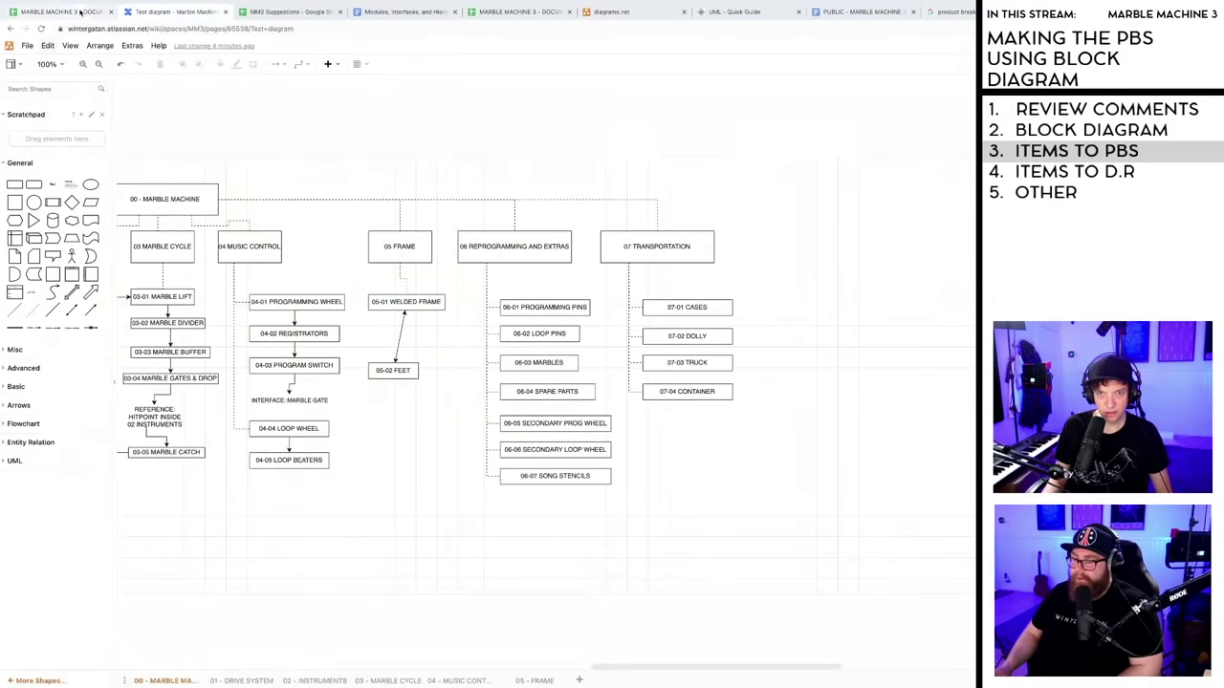
{"action": "left_click", "coordinate": [75, 13]}
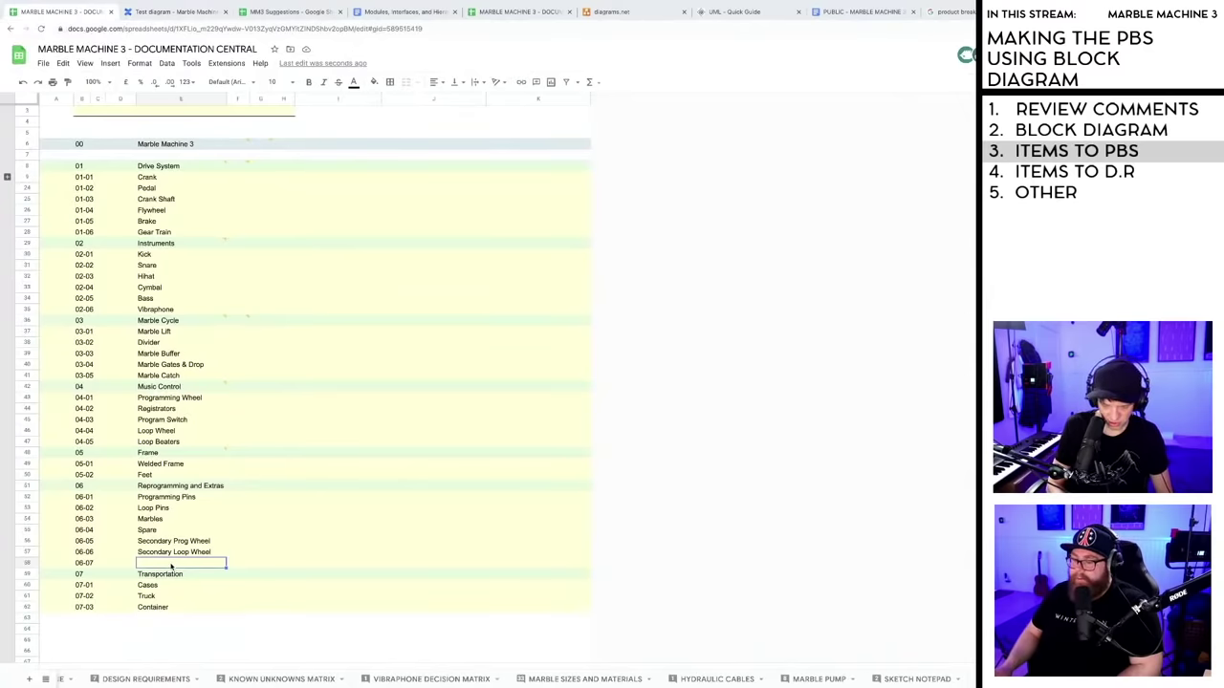
{"action": "type", "text": "MUSIC"}
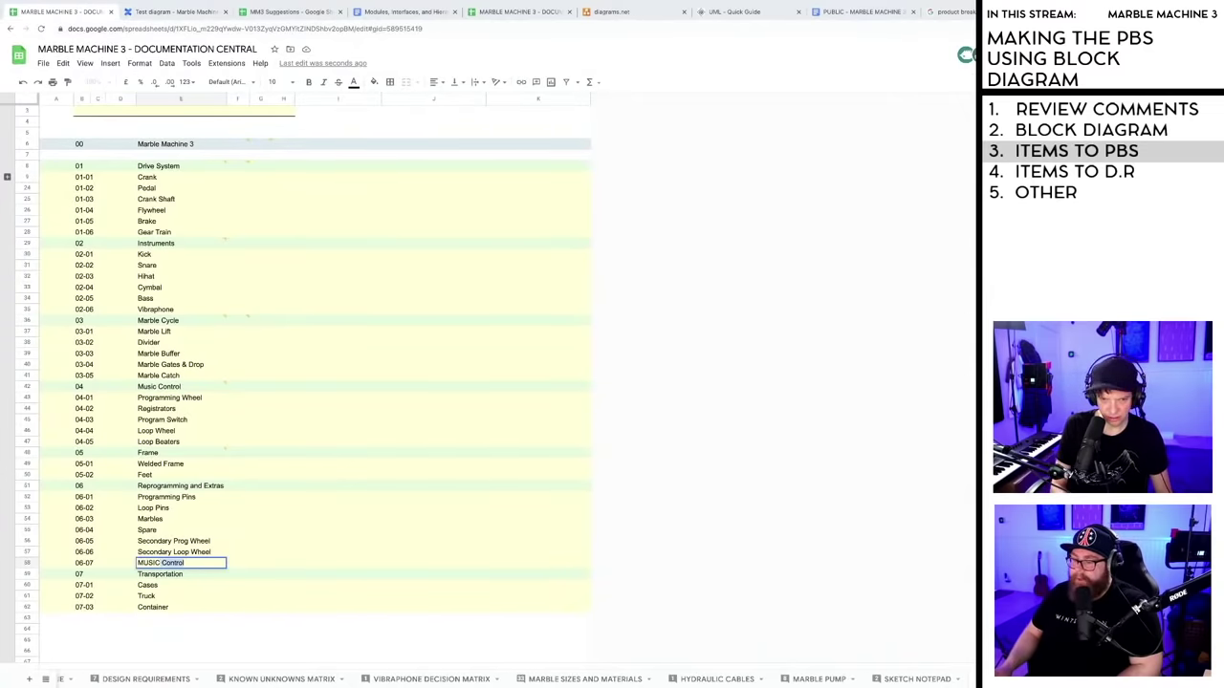
{"action": "key", "text": "BackSpace"}
{"action": "key", "text": "BackSpace"}
{"action": "key", "text": "BackSpace"}
{"action": "key", "text": "BackSpace"}
{"action": "key", "text": "BackSpace"}
{"action": "type", "text": "usic"}
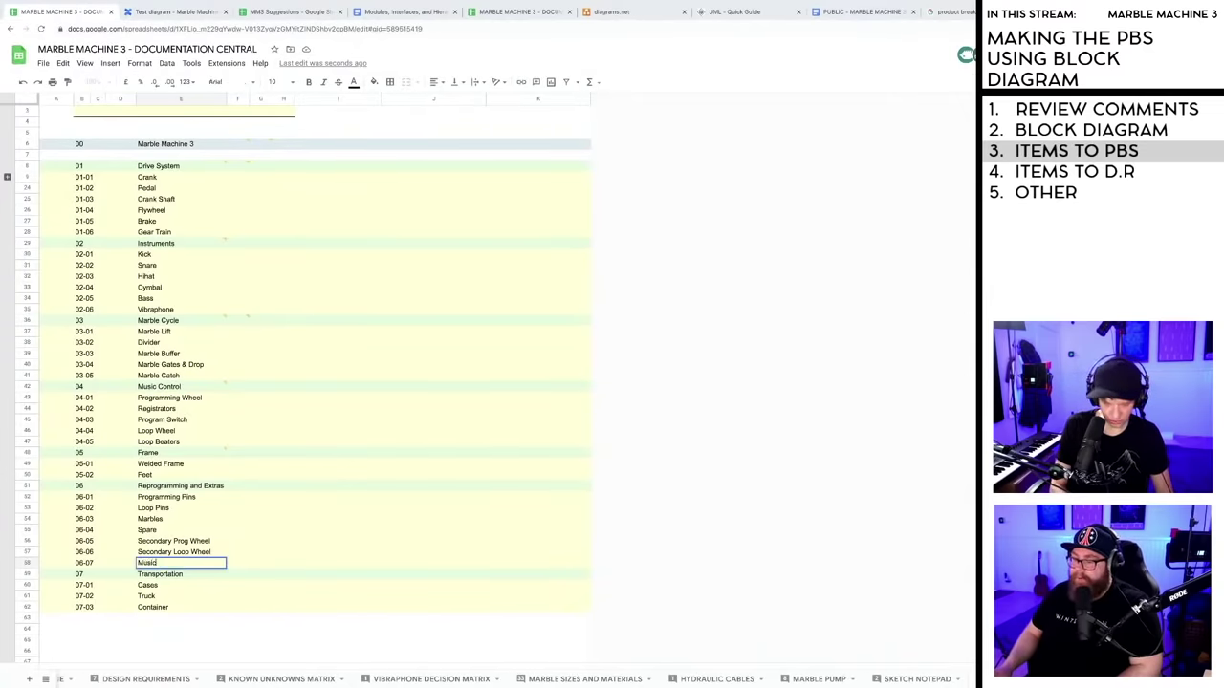
{"action": "type", "text": " S"}
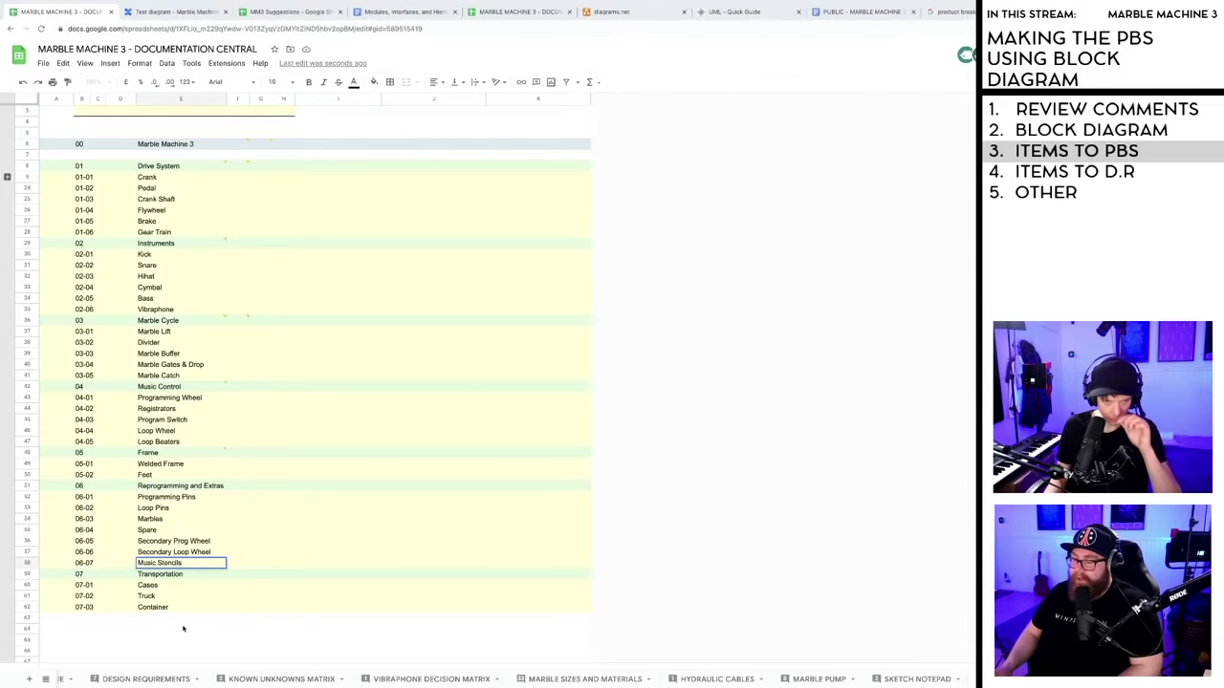
{"action": "type", "text": "tencils"}
{"action": "left_click", "coordinate": [181, 638]}
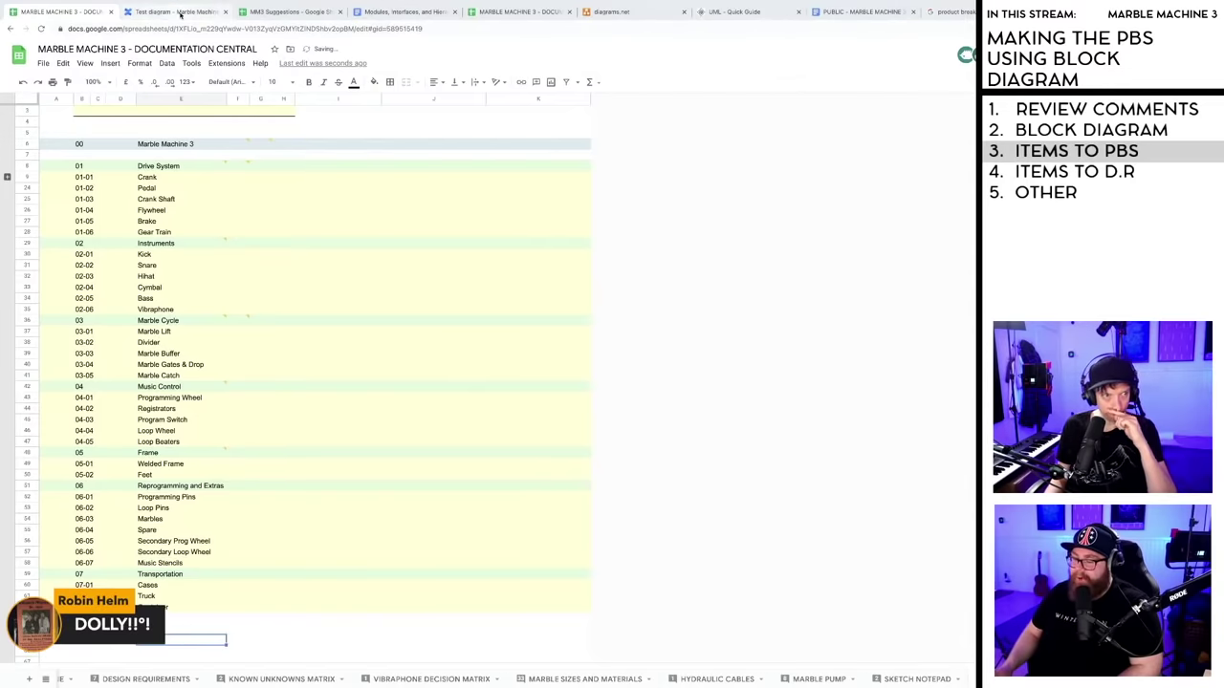
- Rename the diagram's 06-07 block from SONG STENCILS to MUSIC STENCILS
{"action": "left_click", "coordinate": [180, 14]}
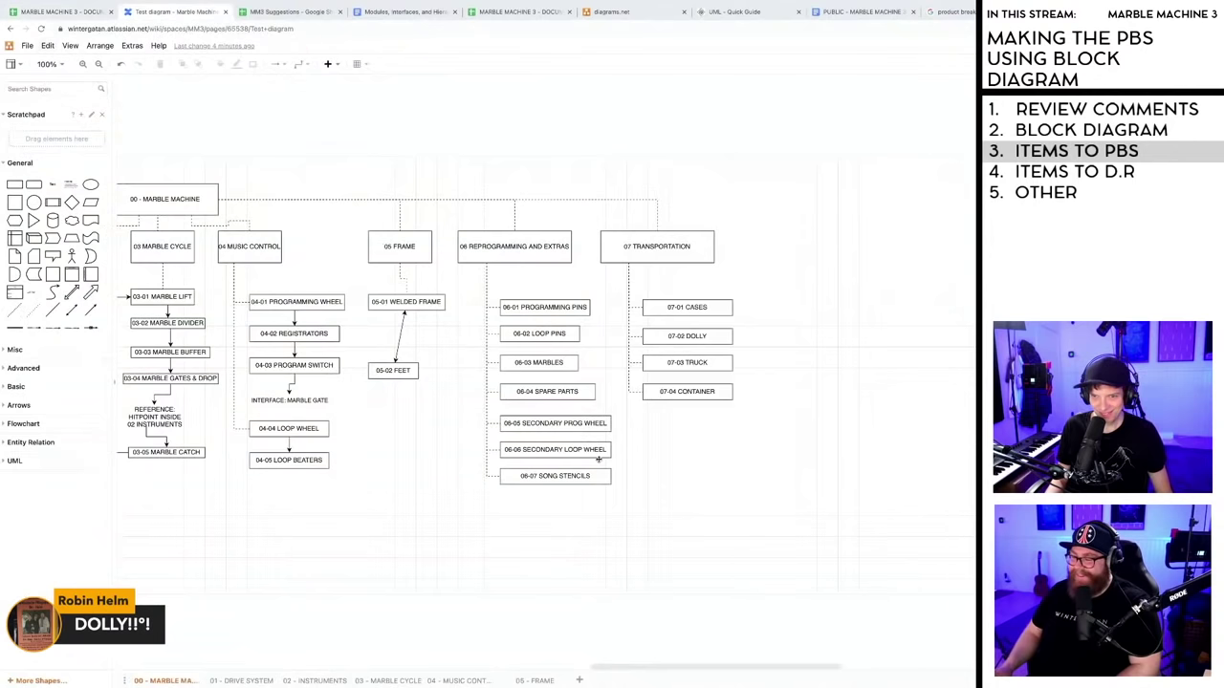
{"action": "double_click", "coordinate": [555, 477]}
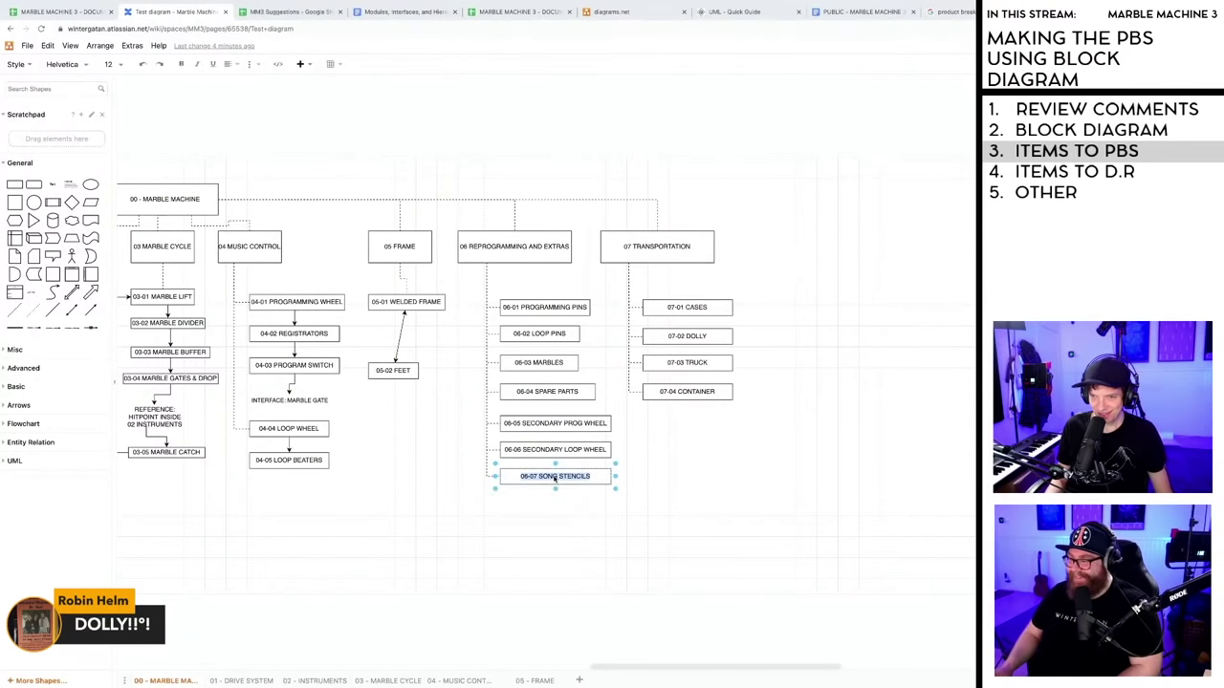
{"action": "left_click", "coordinate": [554, 477]}
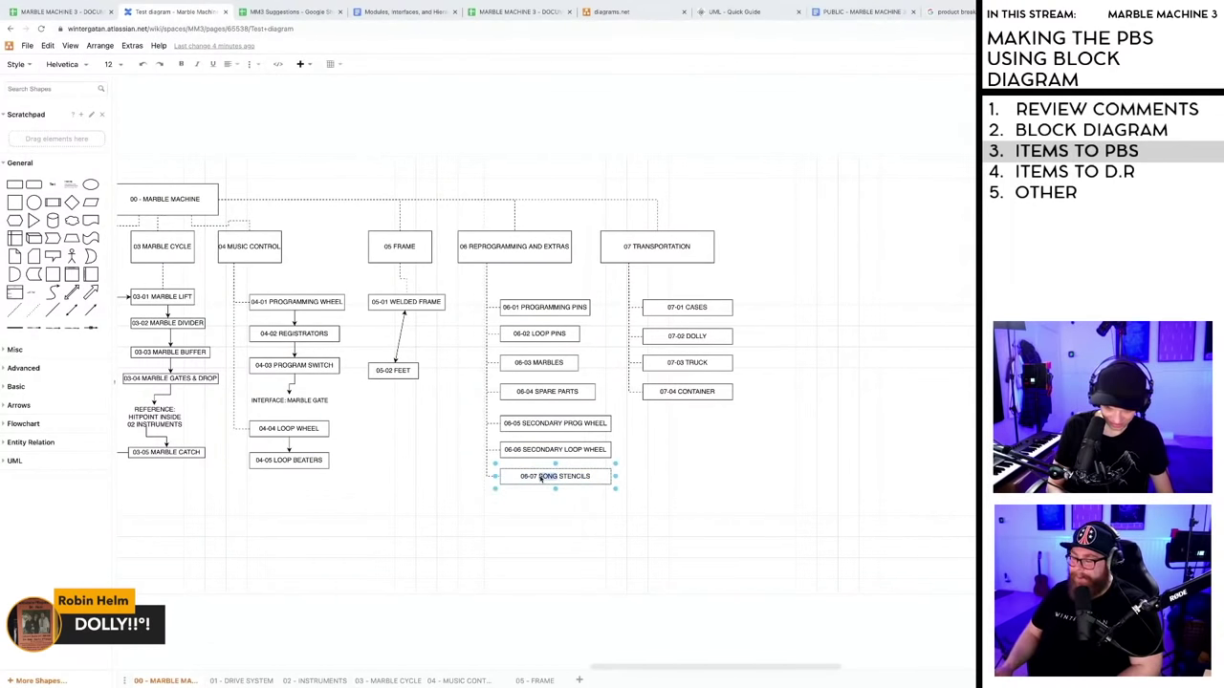
{"action": "type", "text": "MUSIC"}
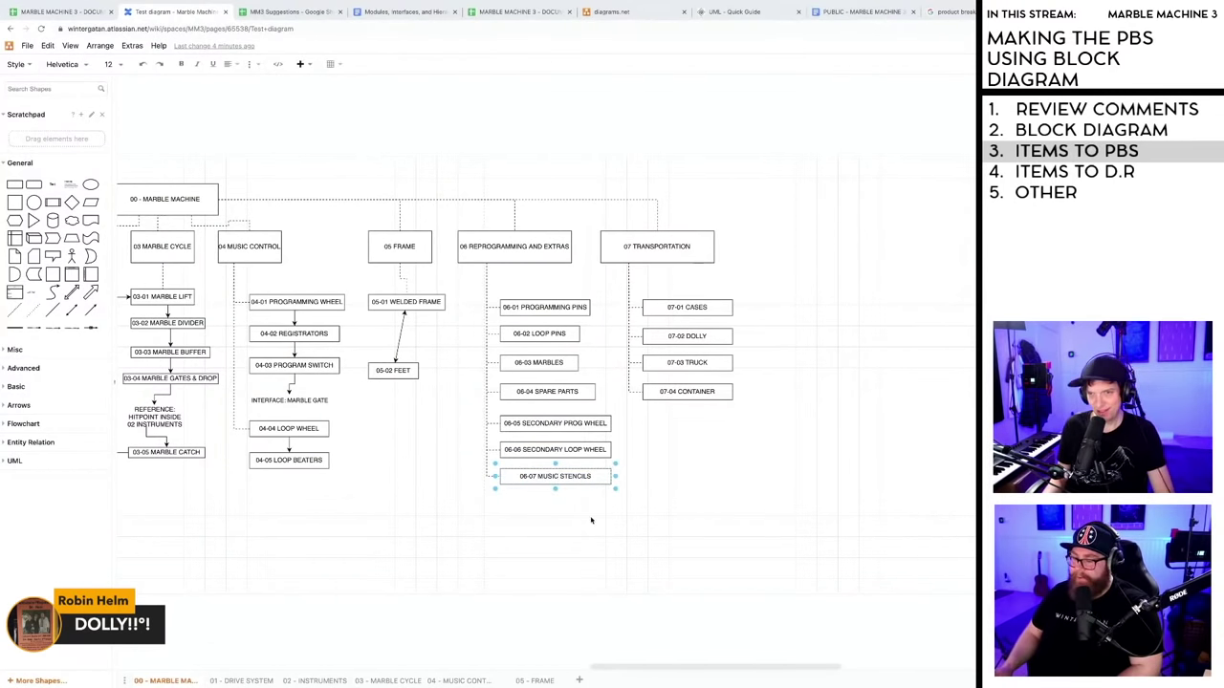
{"action": "left_click", "coordinate": [591, 520]}
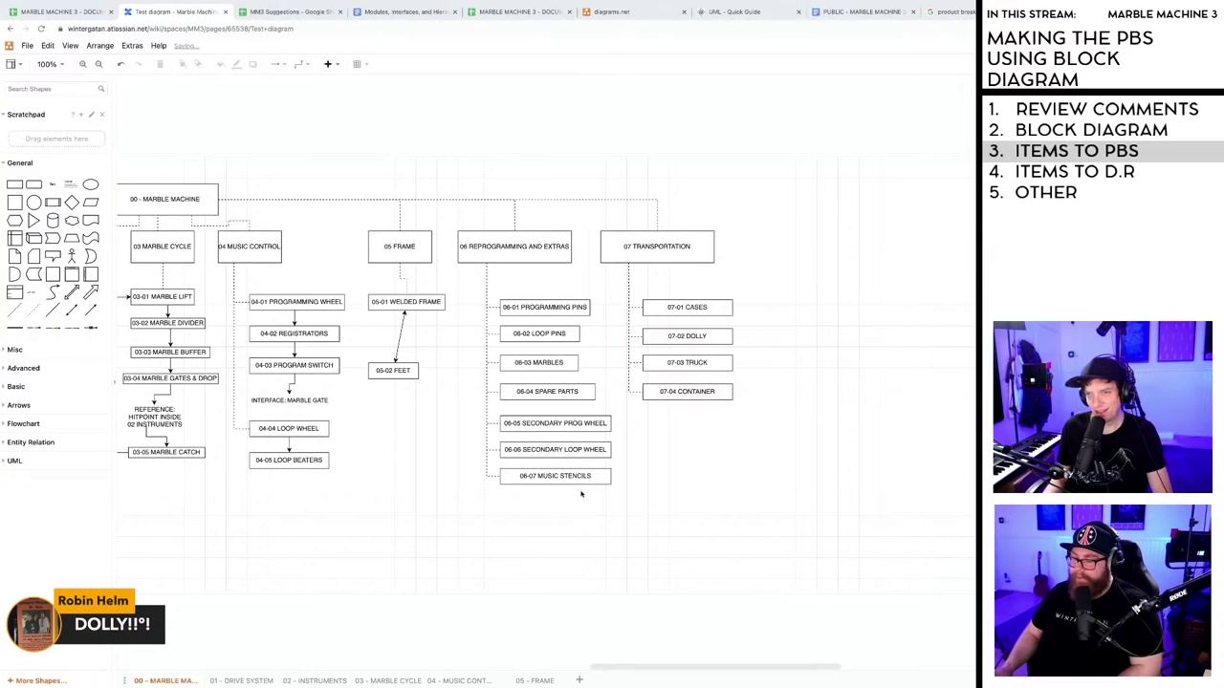
{"action": "left_click", "coordinate": [66, 12]}
{"action": "left_click", "coordinate": [178, 11]}
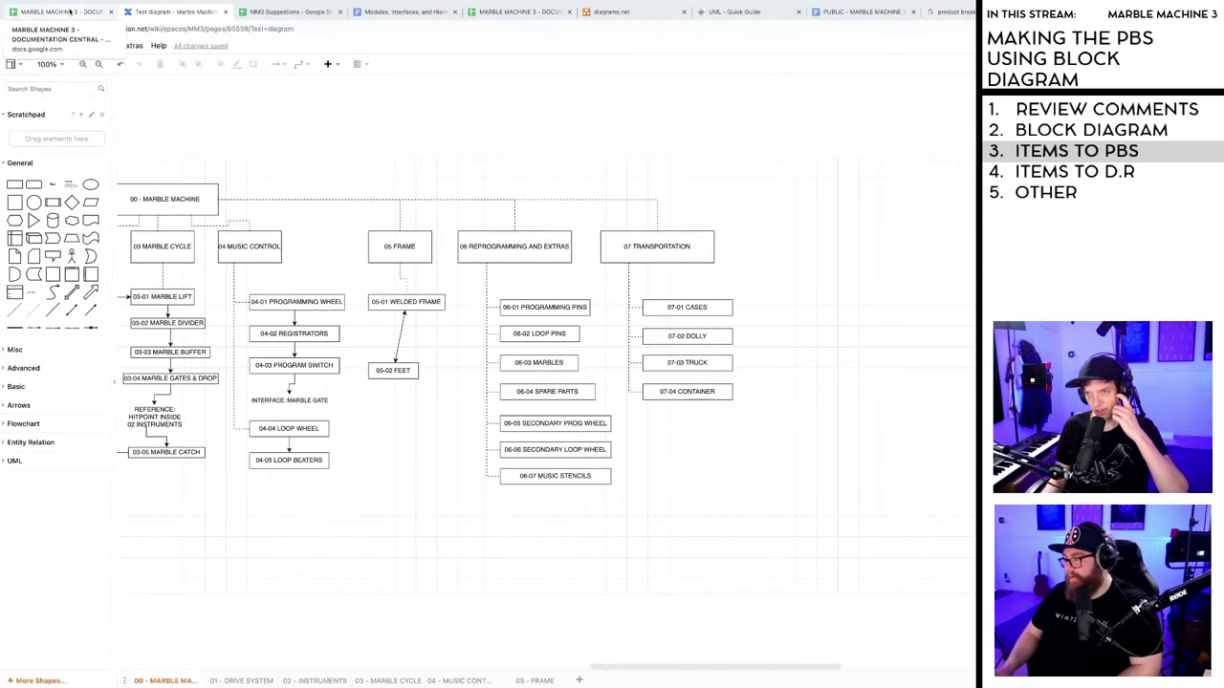
- Change item 07-02 to Dolly and enter Truck and Container in the rows below
{"action": "left_click", "coordinate": [69, 11]}
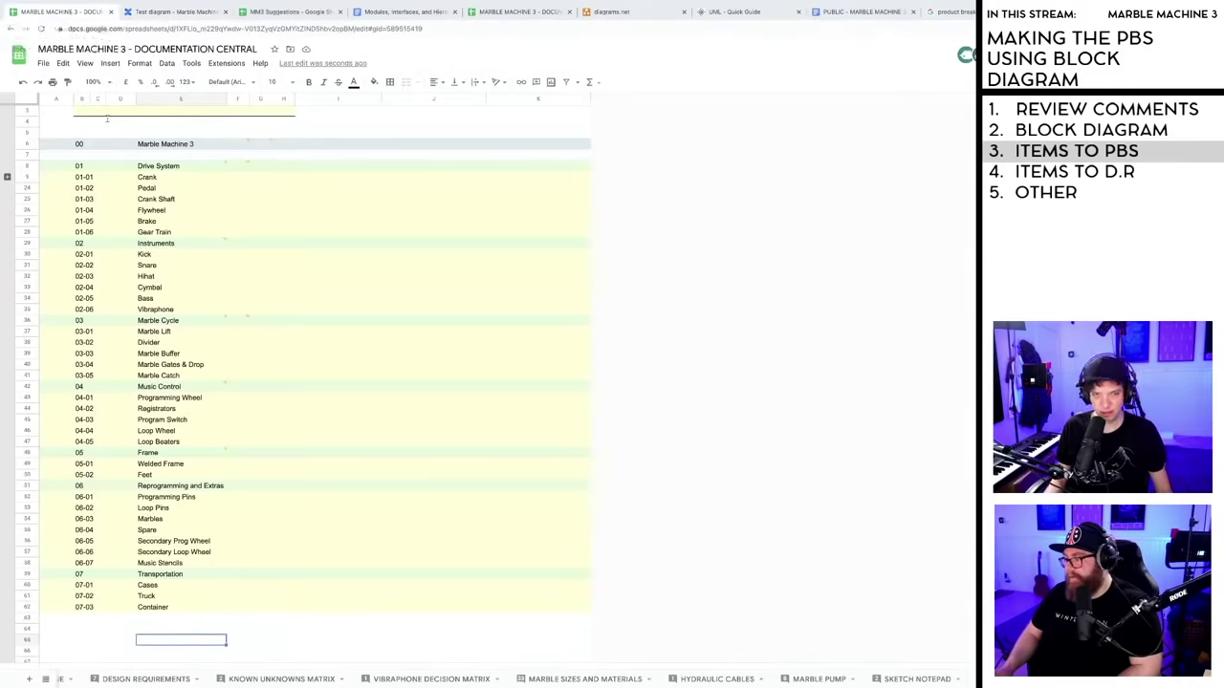
{"action": "double_click", "coordinate": [153, 595]}
{"action": "key", "text": "BackSpace"}
{"action": "key", "text": "BackSpace"}
{"action": "key", "text": "BackSpace"}
{"action": "key", "text": "BackSpace"}
{"action": "key", "text": "BackSpace"}
{"action": "type", "text": "Do"}
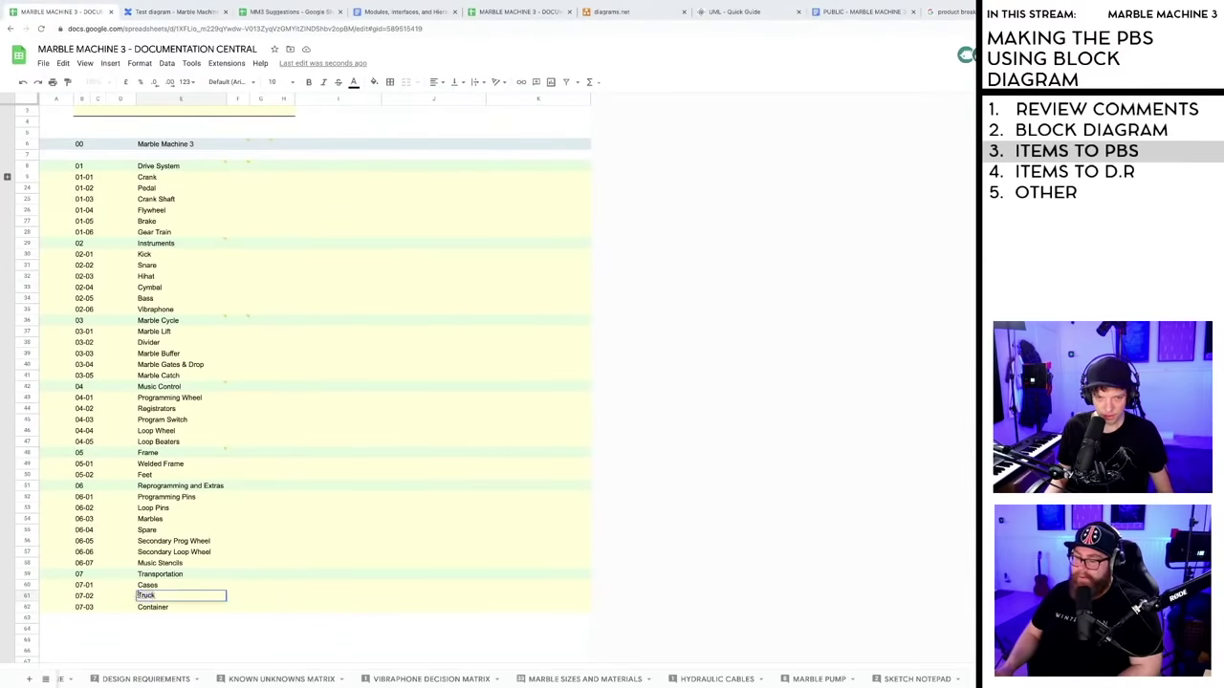
{"action": "type", "text": "lly"}
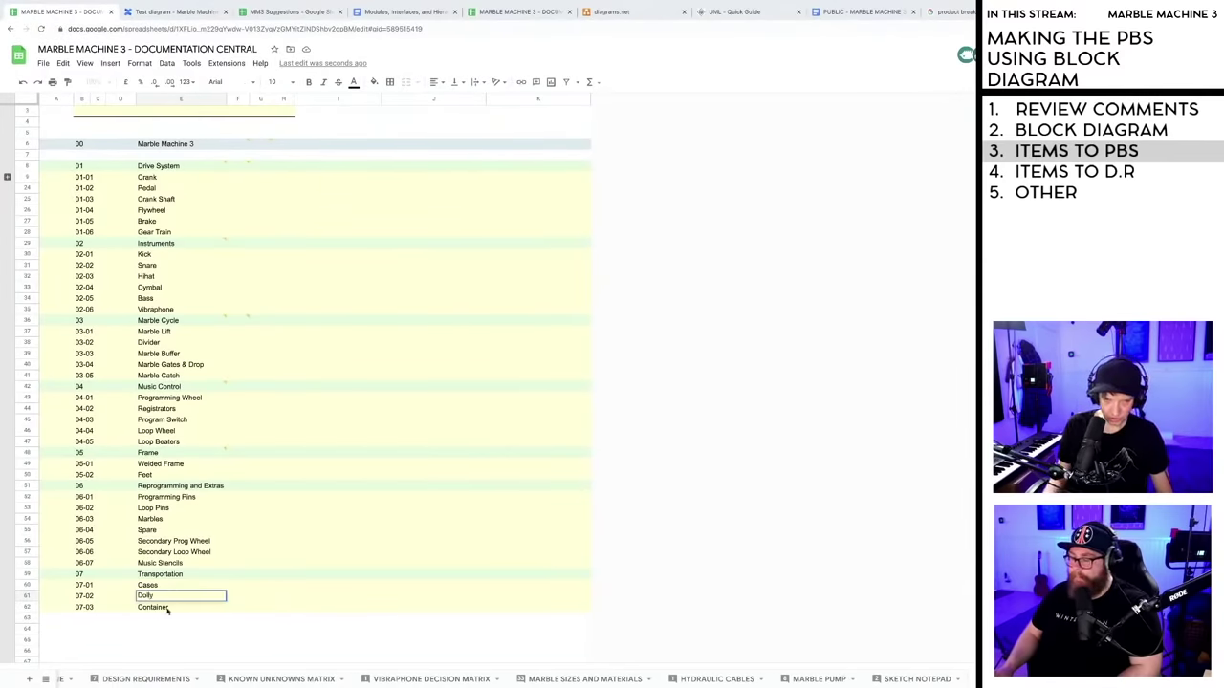
{"action": "key", "text": "Return"}
{"action": "type", "text": "Truck"}
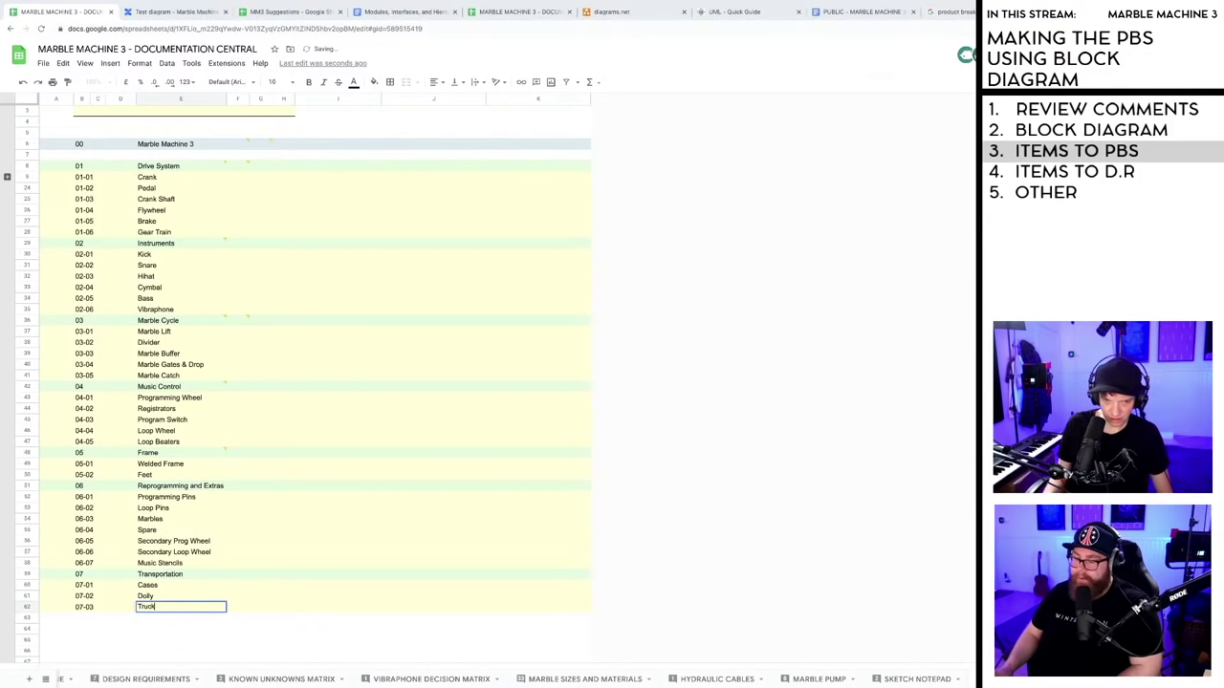
{"action": "key", "text": "Return"}
{"action": "type", "text": "Container"}
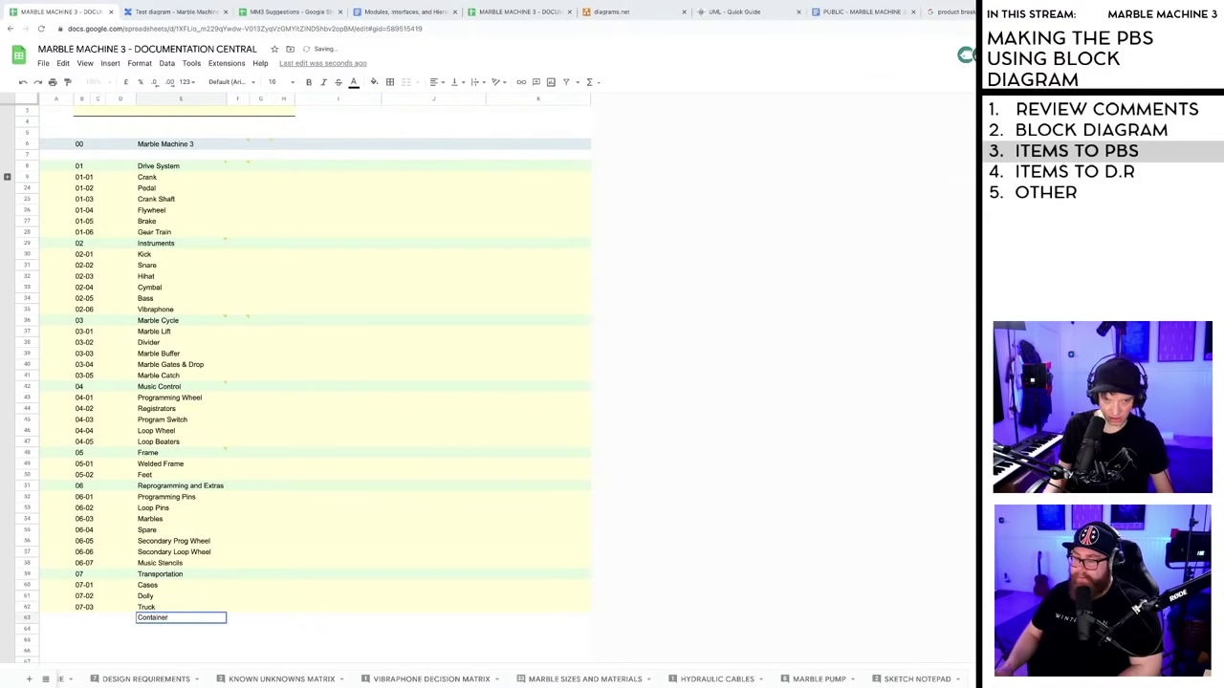
{"action": "key", "text": "Return"}
- Extend the codes to 07-04, removing the surplus 07-05 code and extra empty row
{"action": "left_click", "coordinate": [90, 595]}
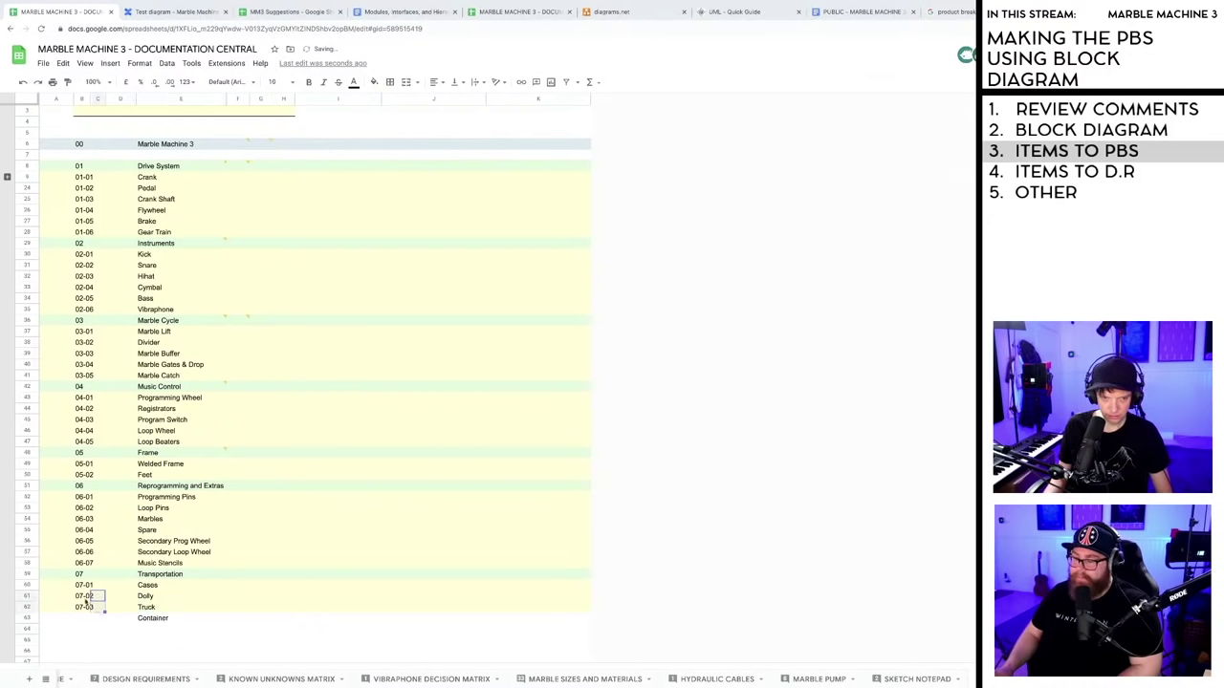
{"action": "left_click_drag", "start_coordinate": [85, 612], "coordinate": [78, 632]}
{"action": "left_click", "coordinate": [79, 631]}
{"action": "key", "text": "Delete"}
{"action": "left_click", "coordinate": [29, 619]}
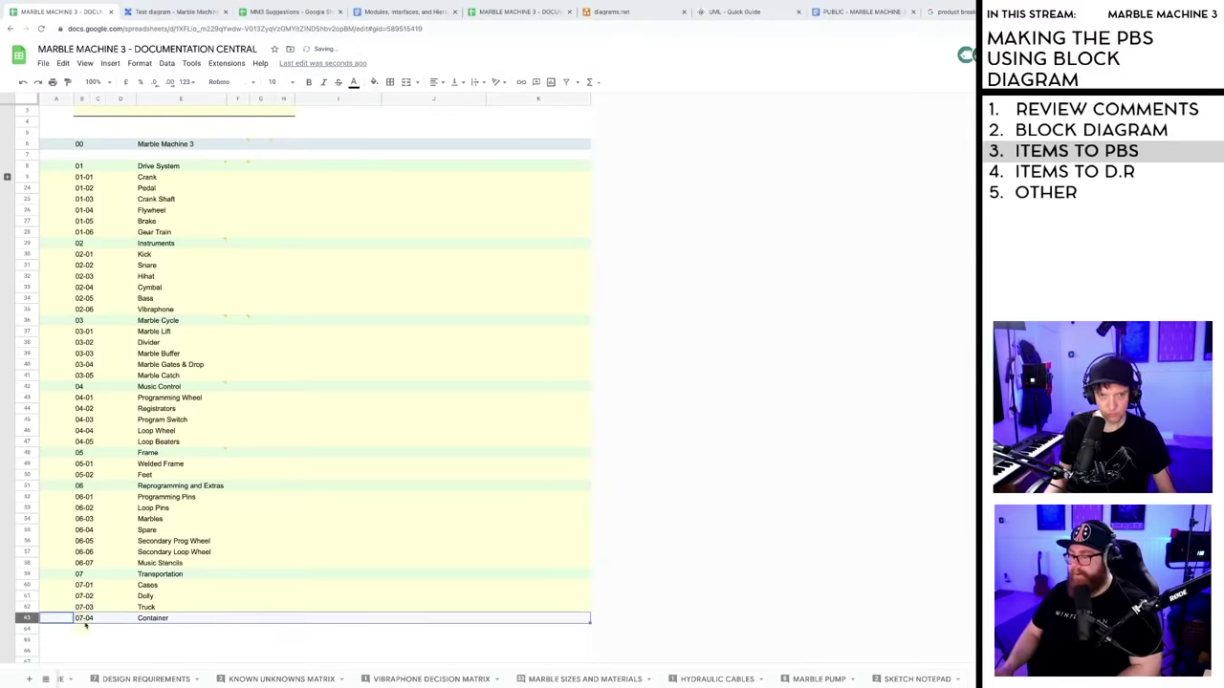
{"action": "right_click", "coordinate": [26, 630]}
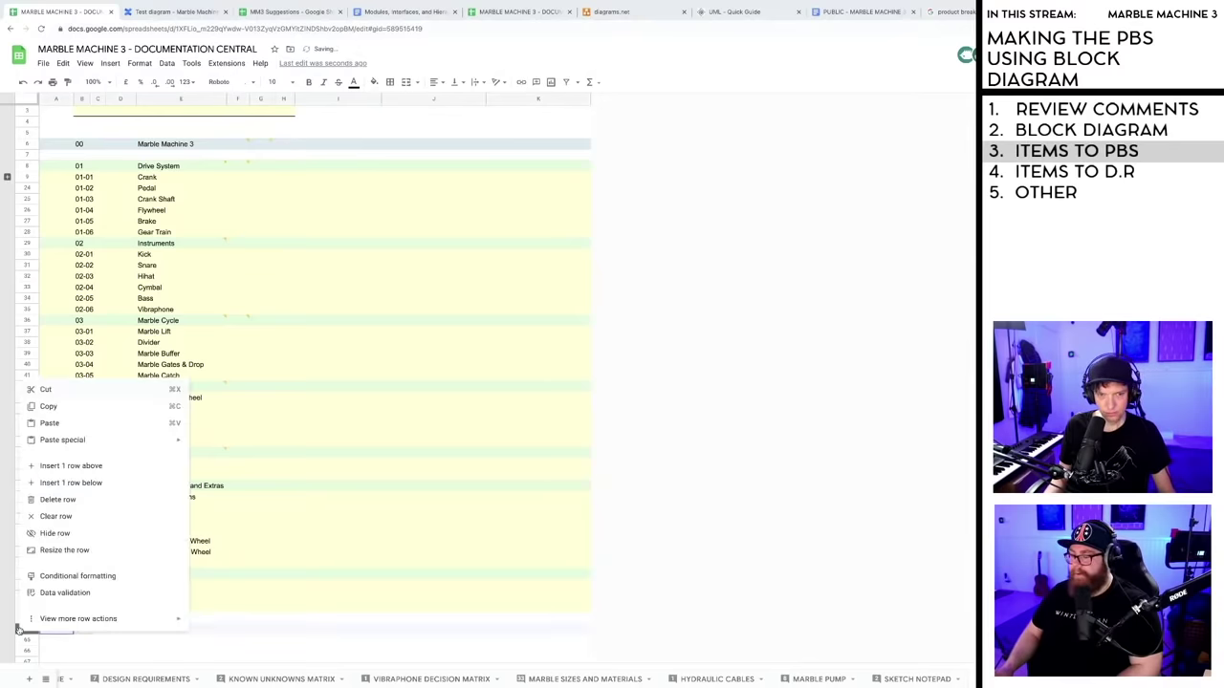
{"action": "left_click", "coordinate": [63, 501]}
- Give the 07-04 Container row the same fill colour as the other items
{"action": "left_click", "coordinate": [29, 618]}
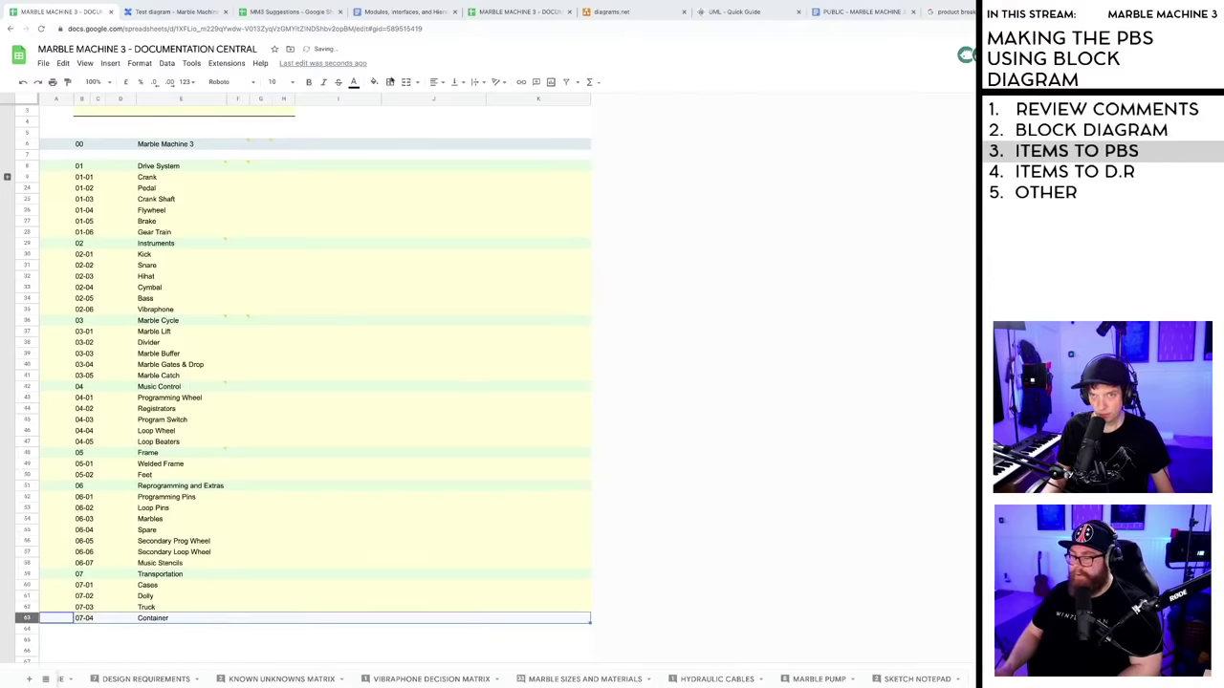
{"action": "left_click", "coordinate": [374, 81]}
{"action": "left_click", "coordinate": [413, 203]}
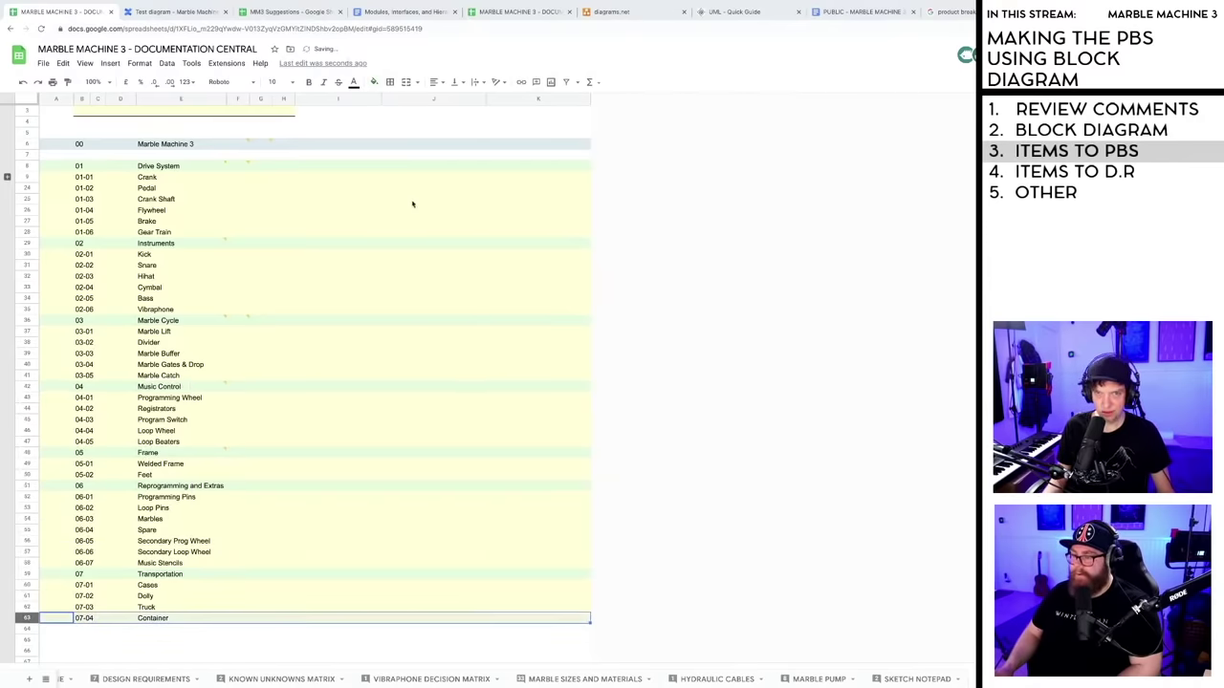
{"action": "left_click", "coordinate": [371, 489]}
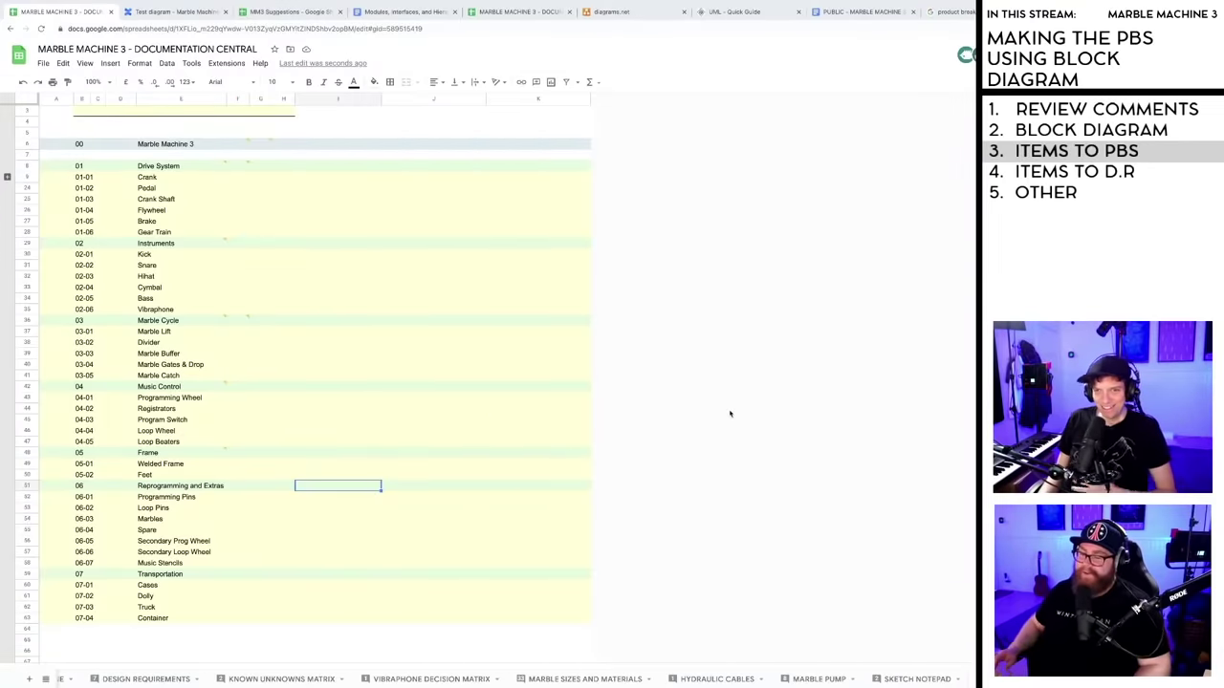
- Retitle the sheet heading to 'PBS - PRODUCT BREAKDOWN SYSTEM'
{"action": "left_click", "coordinate": [541, 407]}
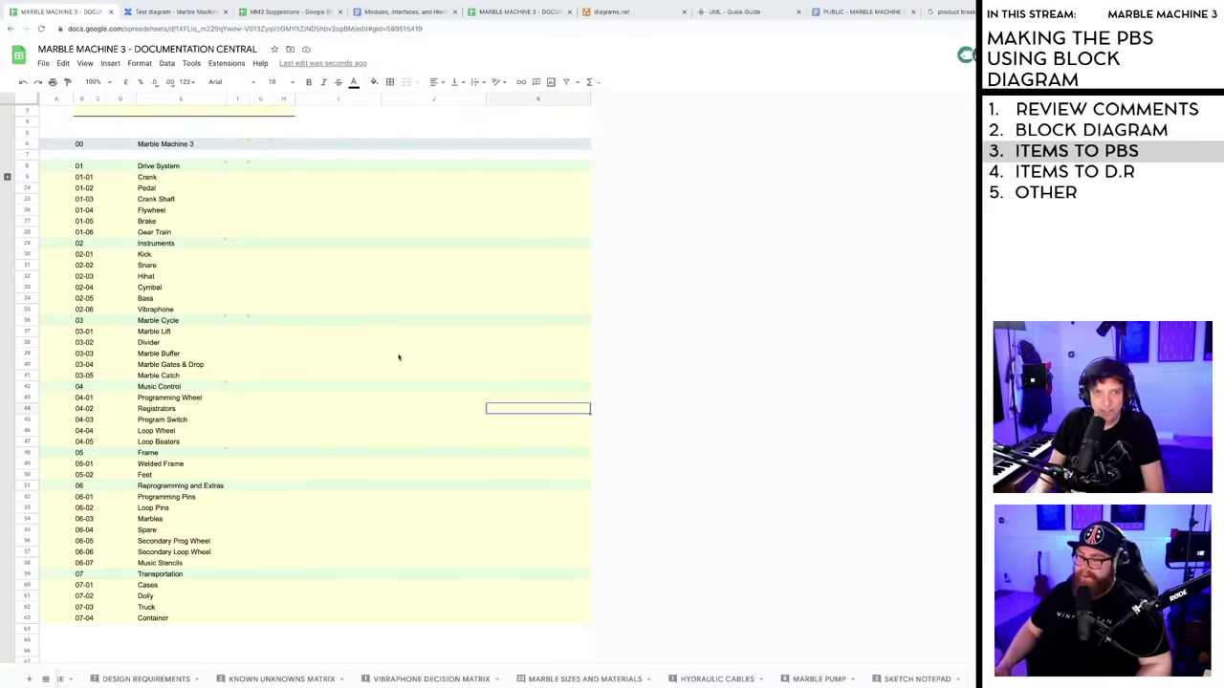
{"action": "scroll", "coordinate": [394, 358], "scroll_direction": "up", "scroll_amount": 1}
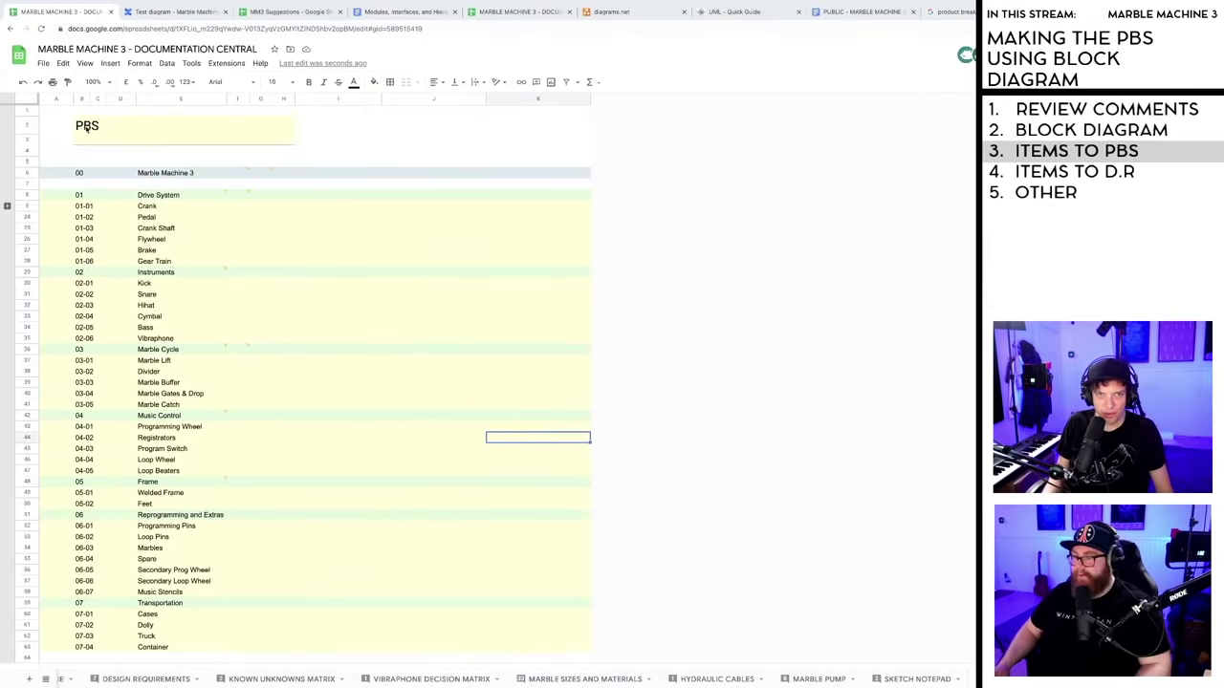
{"action": "left_click", "coordinate": [28, 150]}
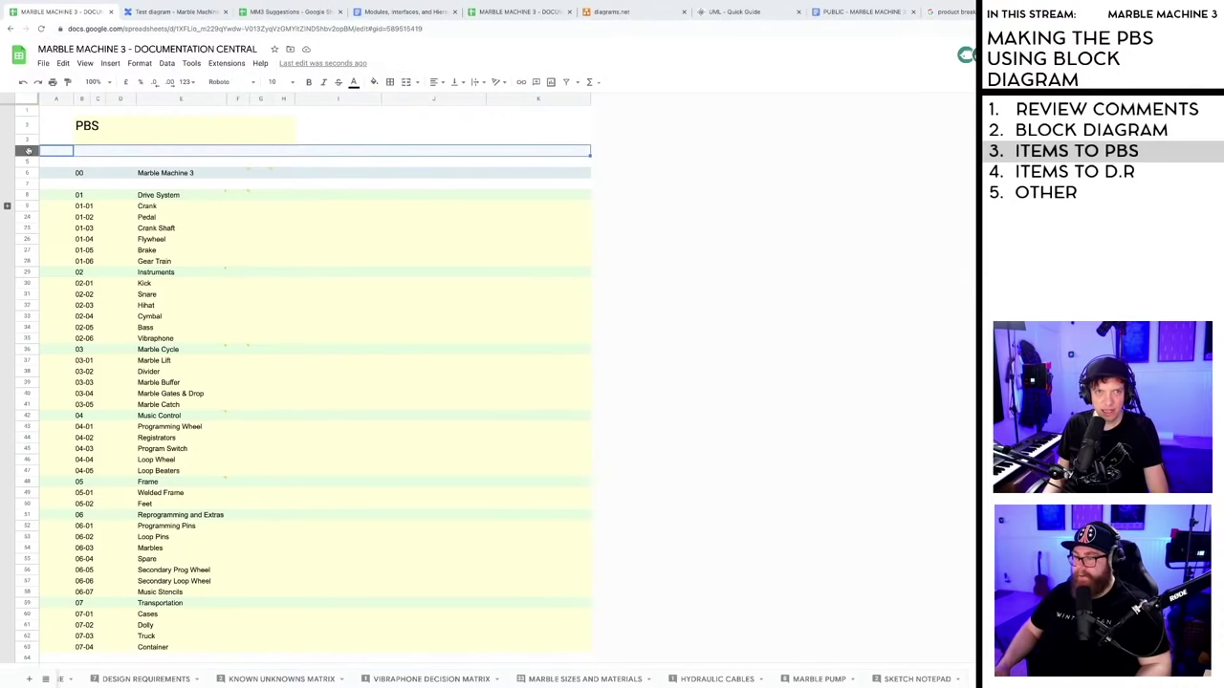
{"action": "double_click", "coordinate": [95, 125]}
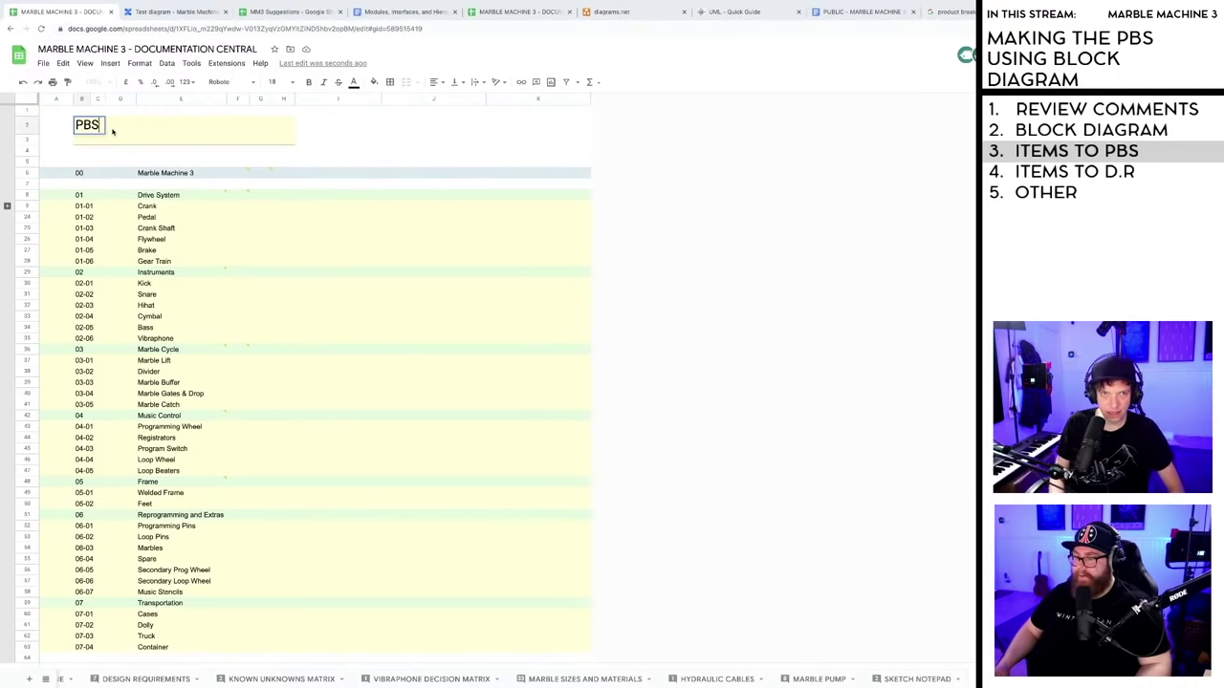
{"action": "type", "text": "- PR"}
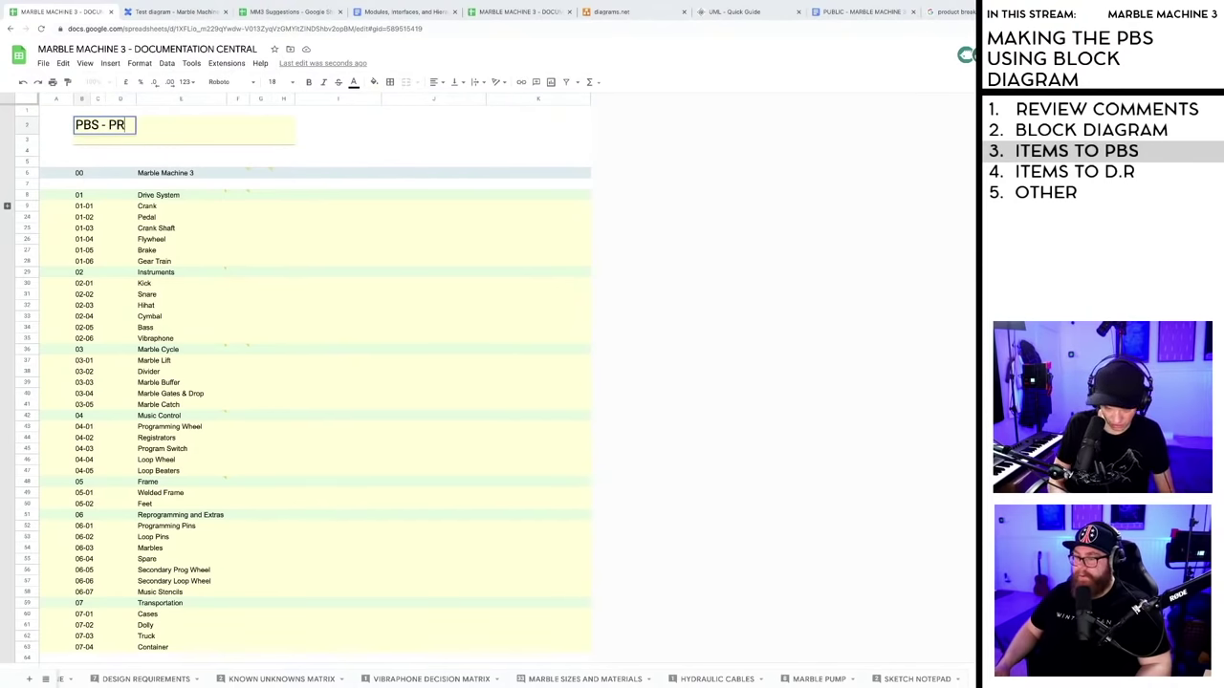
{"action": "type", "text": "ODUCT BREAKDOW"}
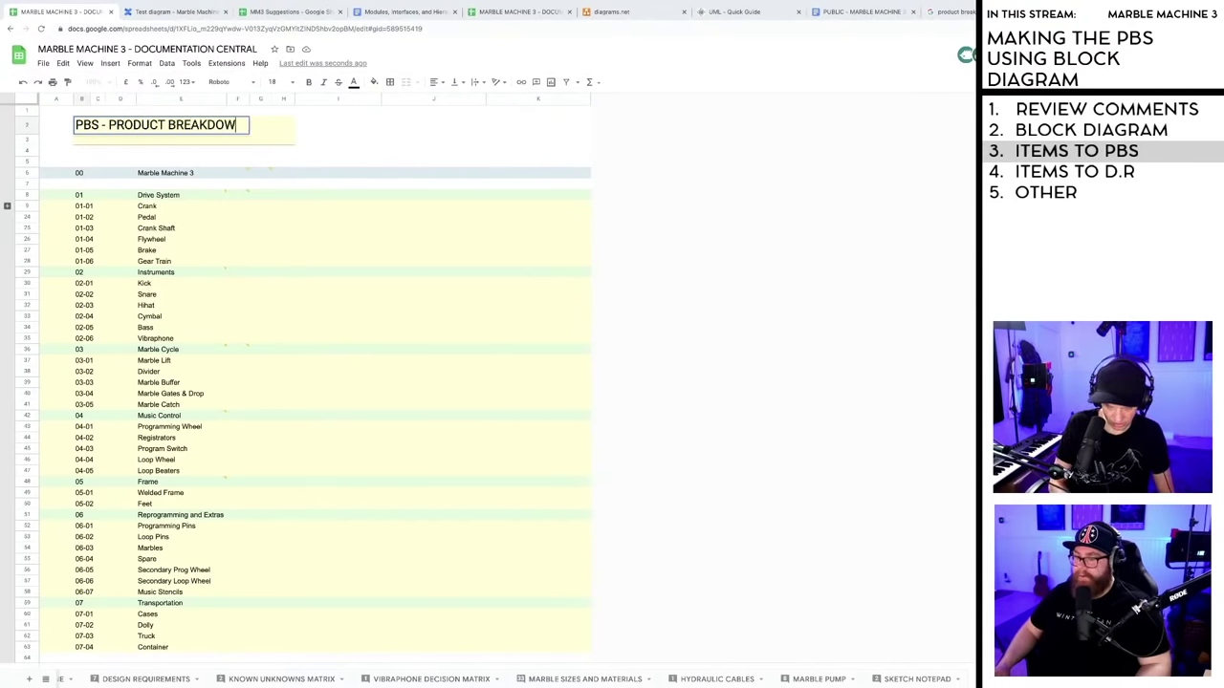
{"action": "type", "text": "N SYSTEM"}
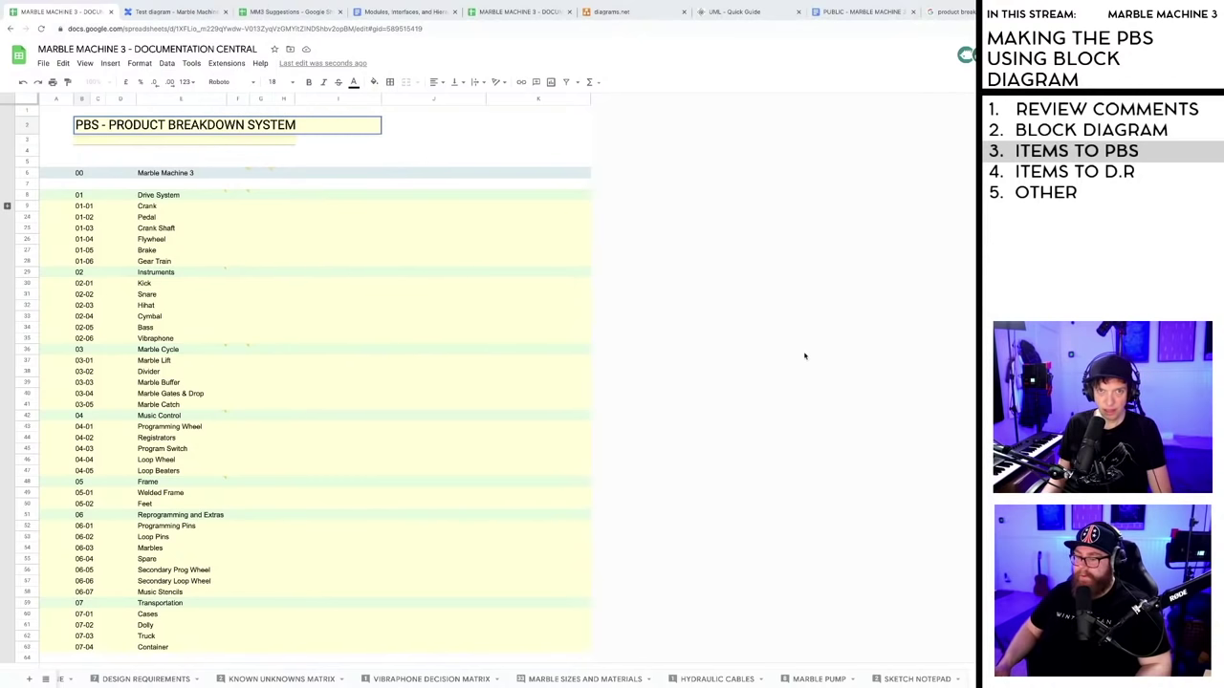
{"action": "left_click", "coordinate": [545, 350]}
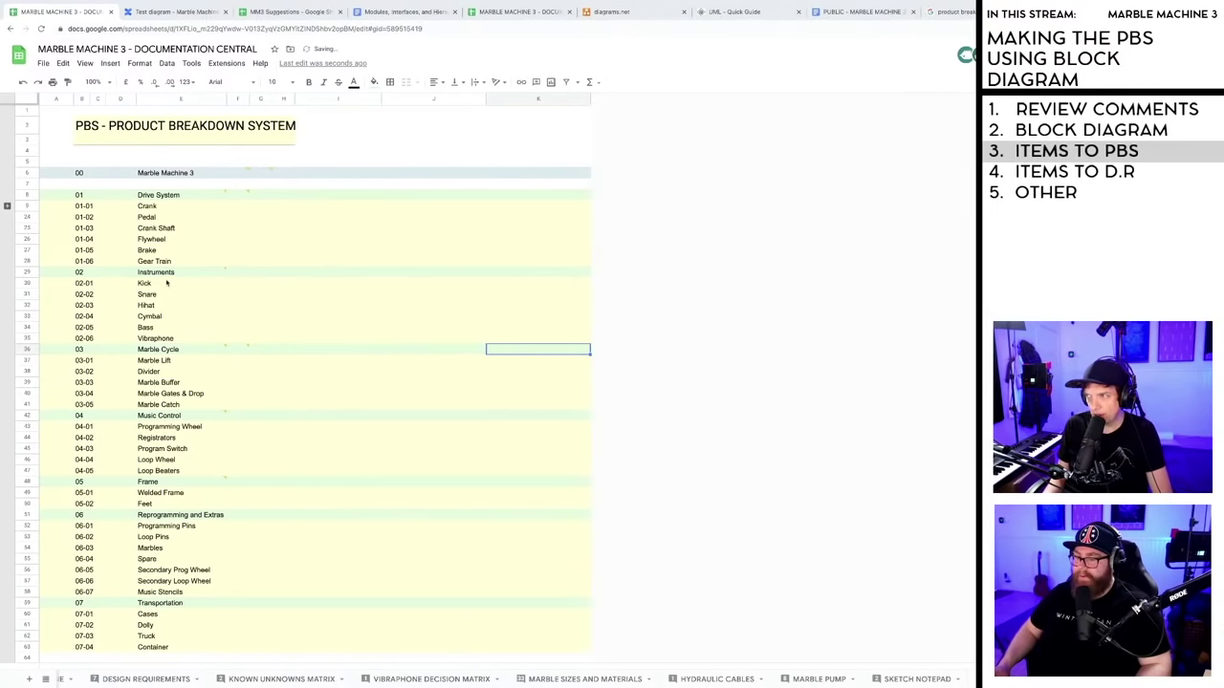
- Expand the Crank row group to show its 01-01-01 to 01-01-04 sub-rows
{"action": "left_click", "coordinate": [7, 205]}
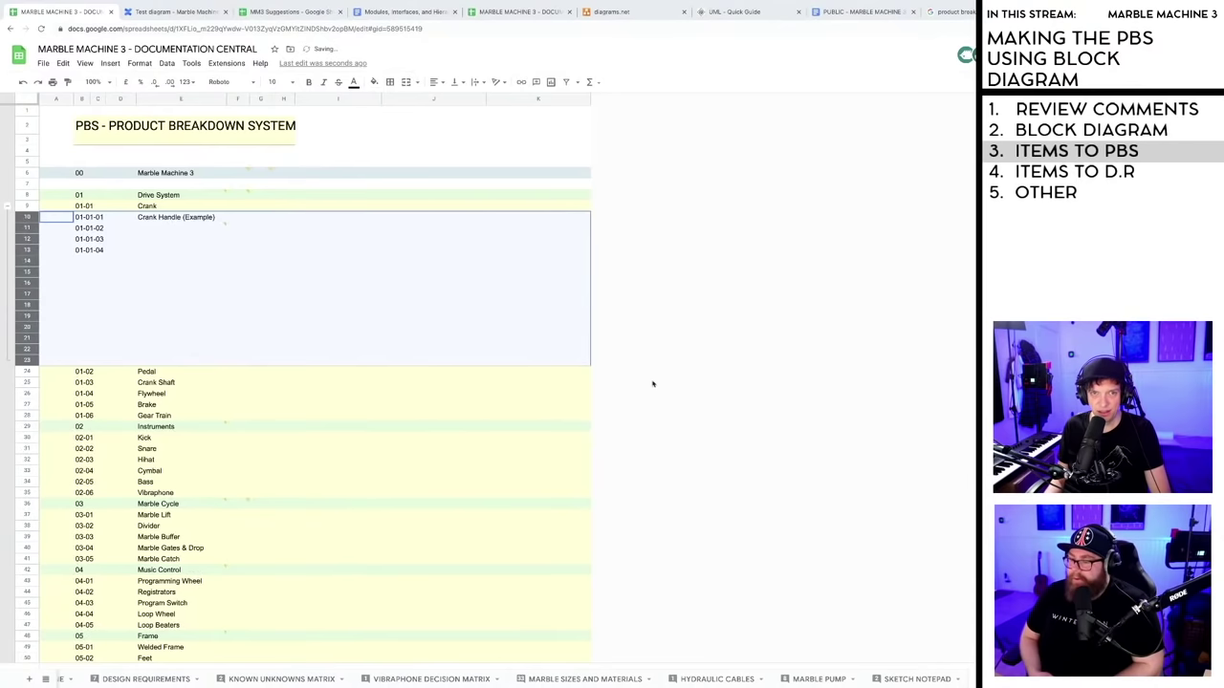
{"action": "left_click", "coordinate": [574, 393]}
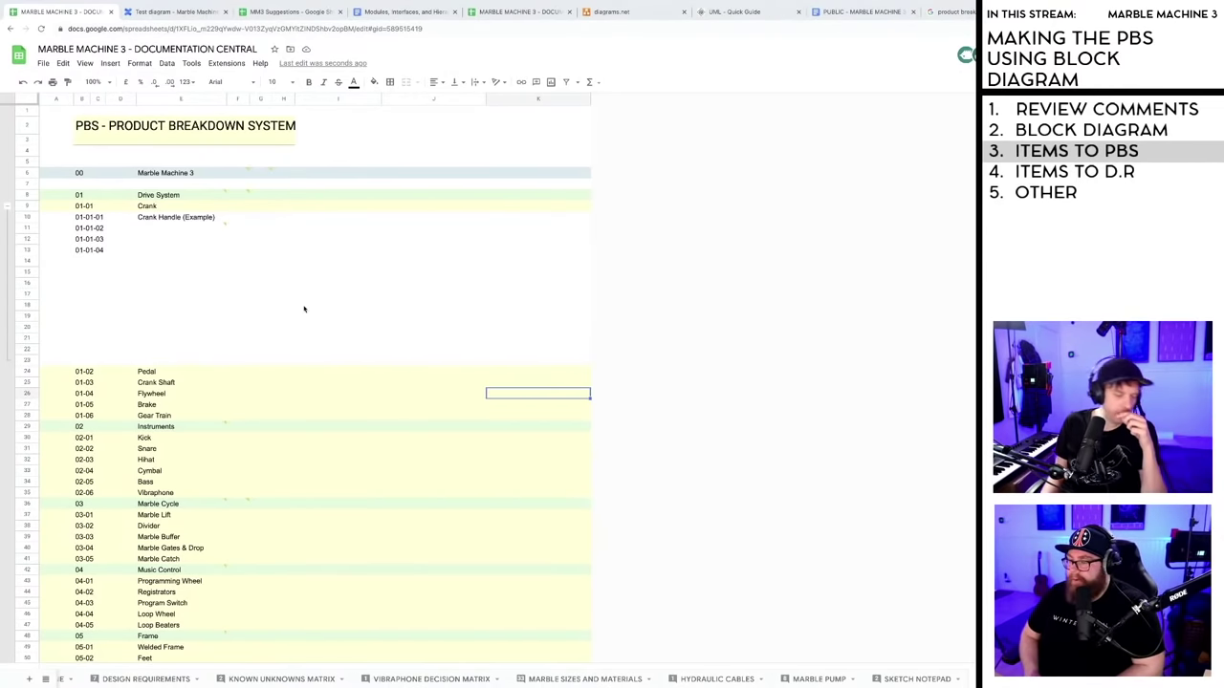
{"action": "key", "text": "Up"}
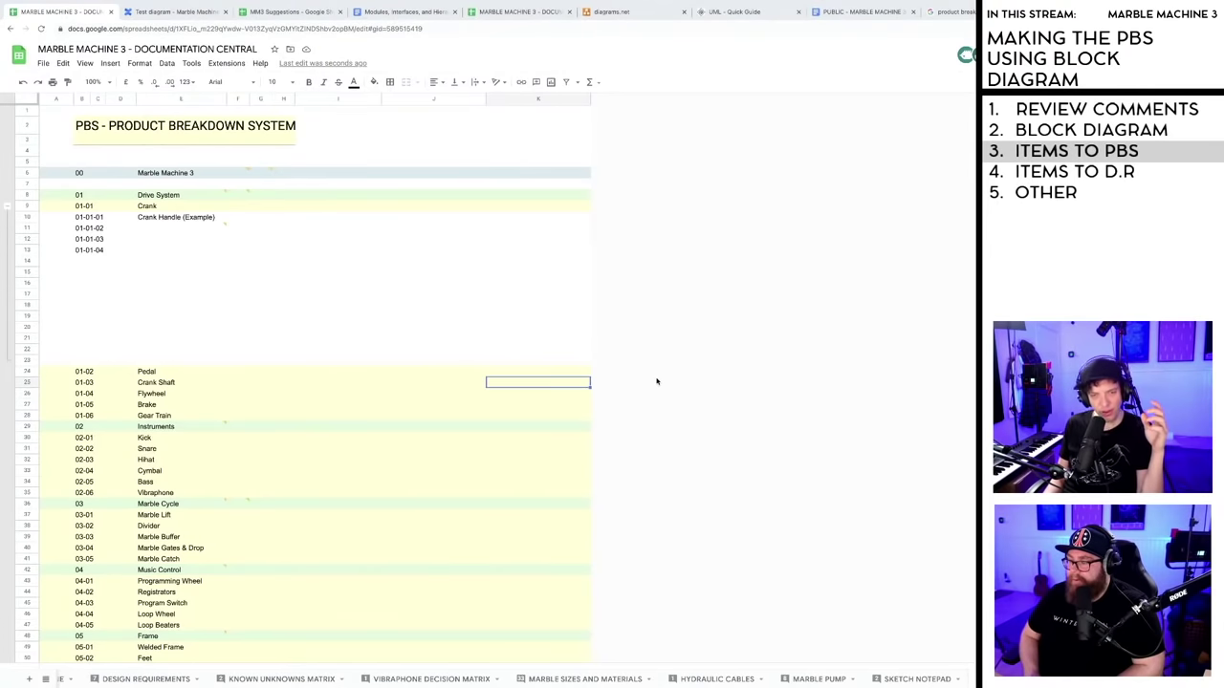
- Select title rows 2–3 across to column K and open the fill colour palette
{"action": "left_click", "coordinate": [116, 132]}
{"action": "left_click", "coordinate": [83, 126]}
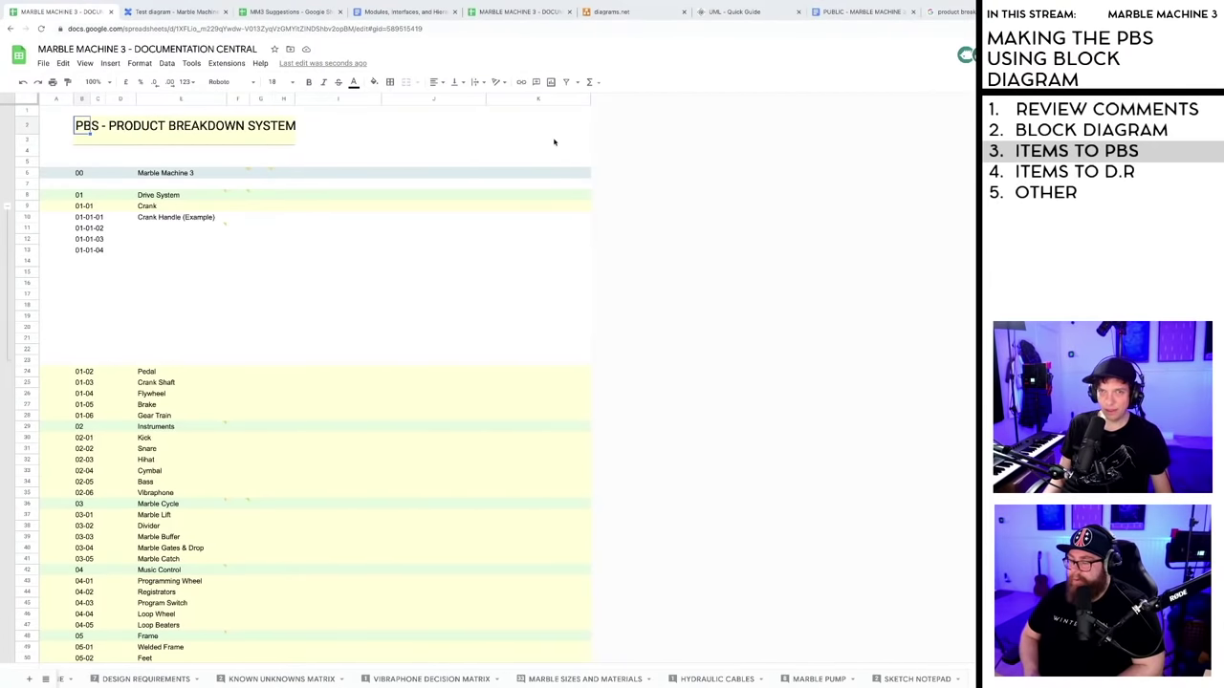
{"action": "left_click", "coordinate": [554, 141], "text": "shift"}
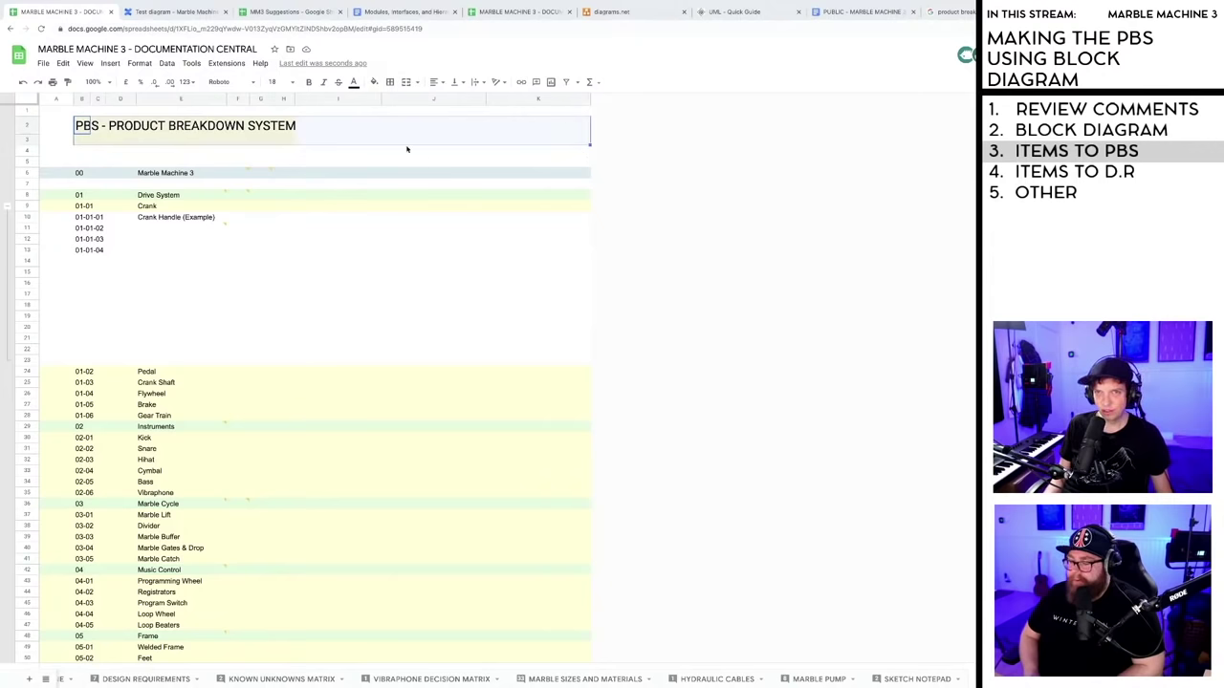
{"action": "left_click", "coordinate": [374, 81]}
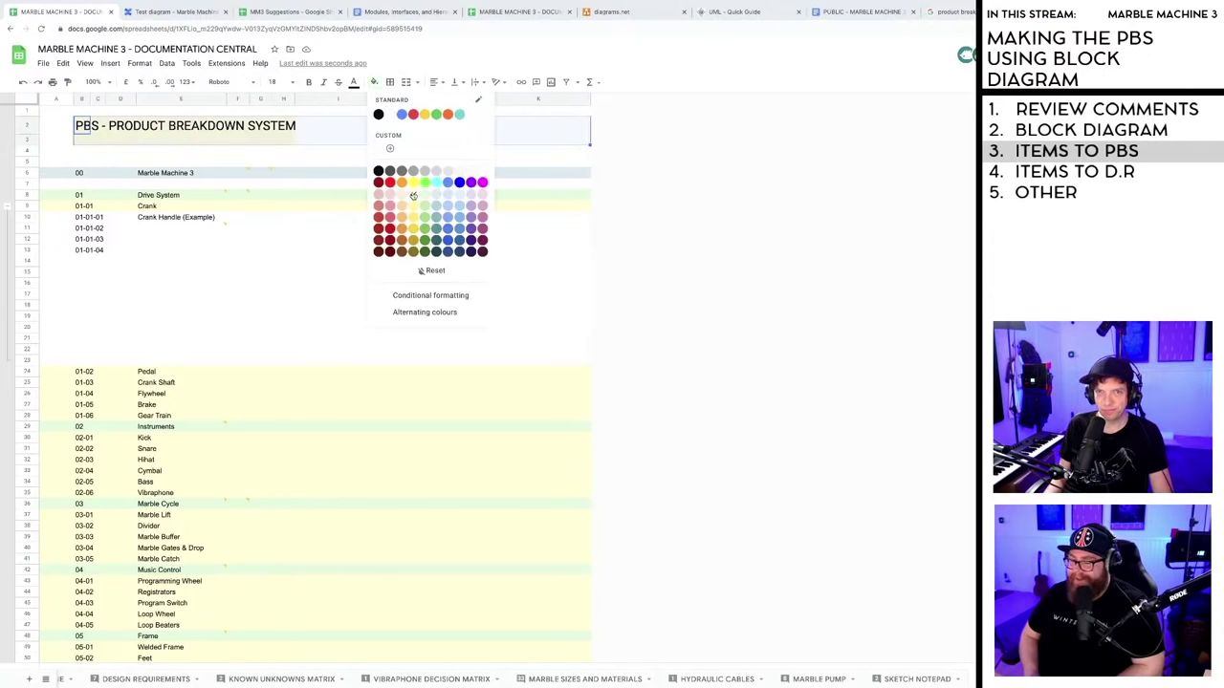
- Fill the title rows light yellow and add a bottom border under row 3 through column K
{"action": "left_click", "coordinate": [413, 196]}
{"action": "left_click", "coordinate": [82, 139]}
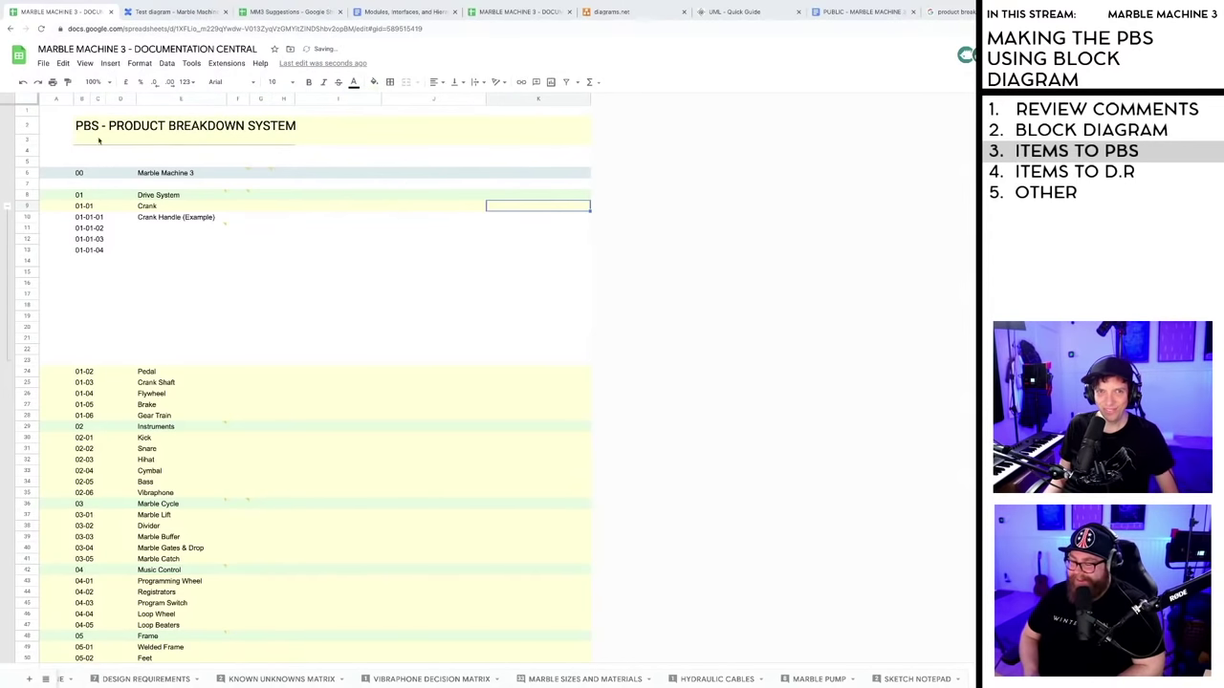
{"action": "left_click", "coordinate": [574, 142], "text": "shift"}
{"action": "left_click", "coordinate": [390, 83]}
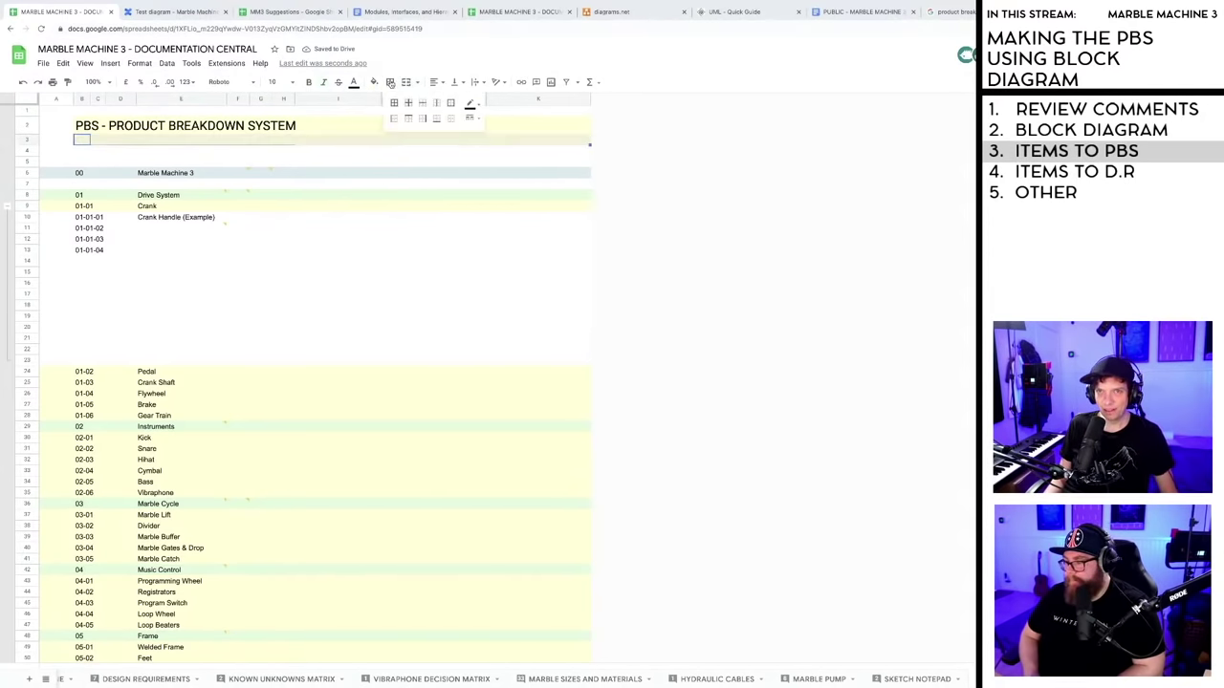
{"action": "left_click", "coordinate": [439, 120]}
{"action": "left_click", "coordinate": [708, 184]}
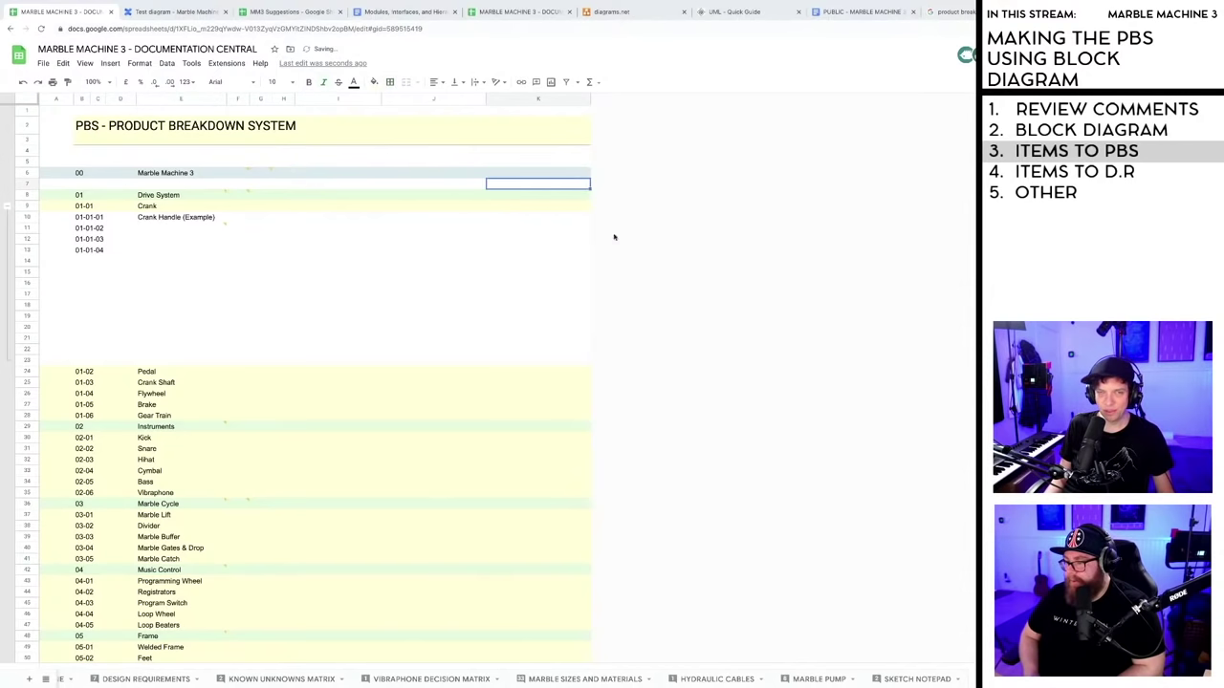
- Insert a new column L right of column K and reset its fill to none down to row 66
{"action": "right_click", "coordinate": [546, 99]}
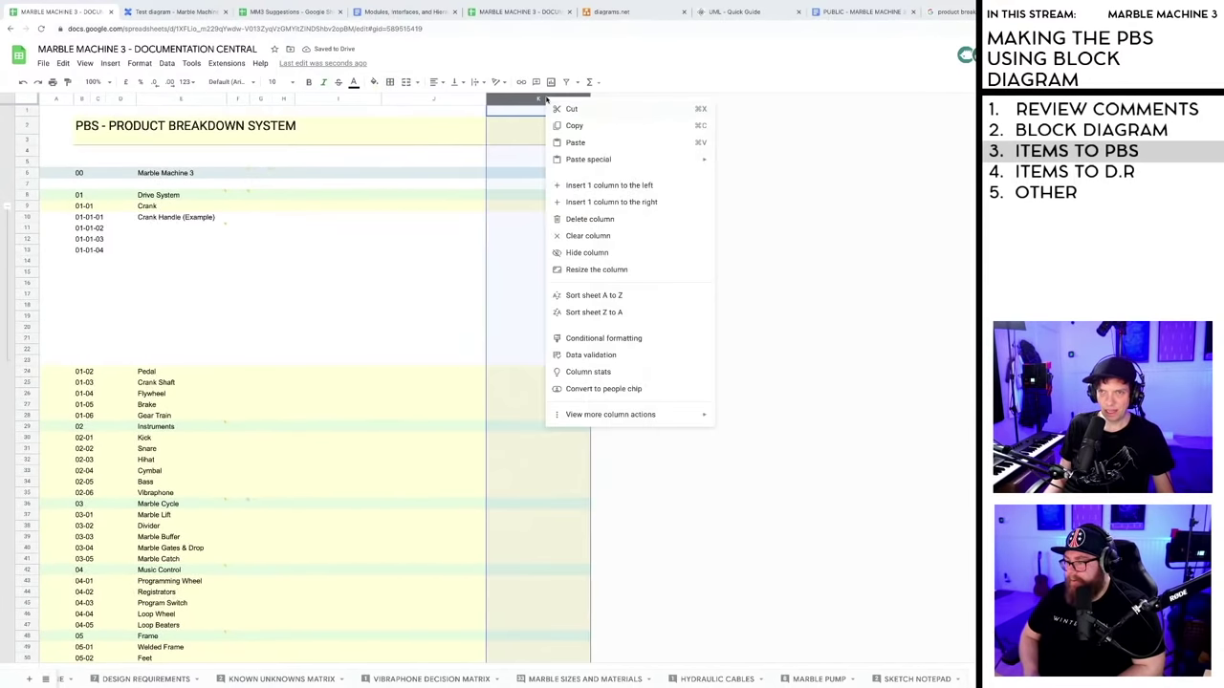
{"action": "left_click", "coordinate": [593, 204]}
{"action": "left_click", "coordinate": [631, 113]}
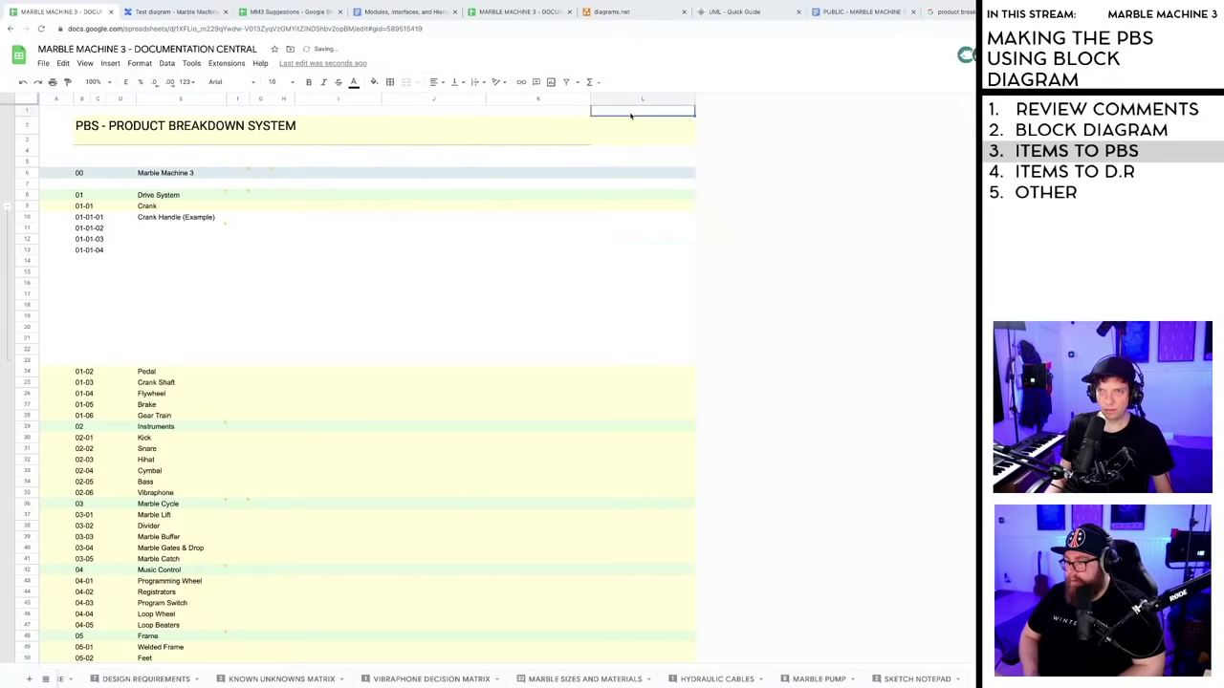
{"action": "scroll", "coordinate": [640, 418], "scroll_direction": "down", "scroll_amount": 10}
{"action": "scroll", "coordinate": [647, 400], "scroll_direction": "up", "scroll_amount": 5}
{"action": "left_click", "coordinate": [643, 325], "text": "shift"}
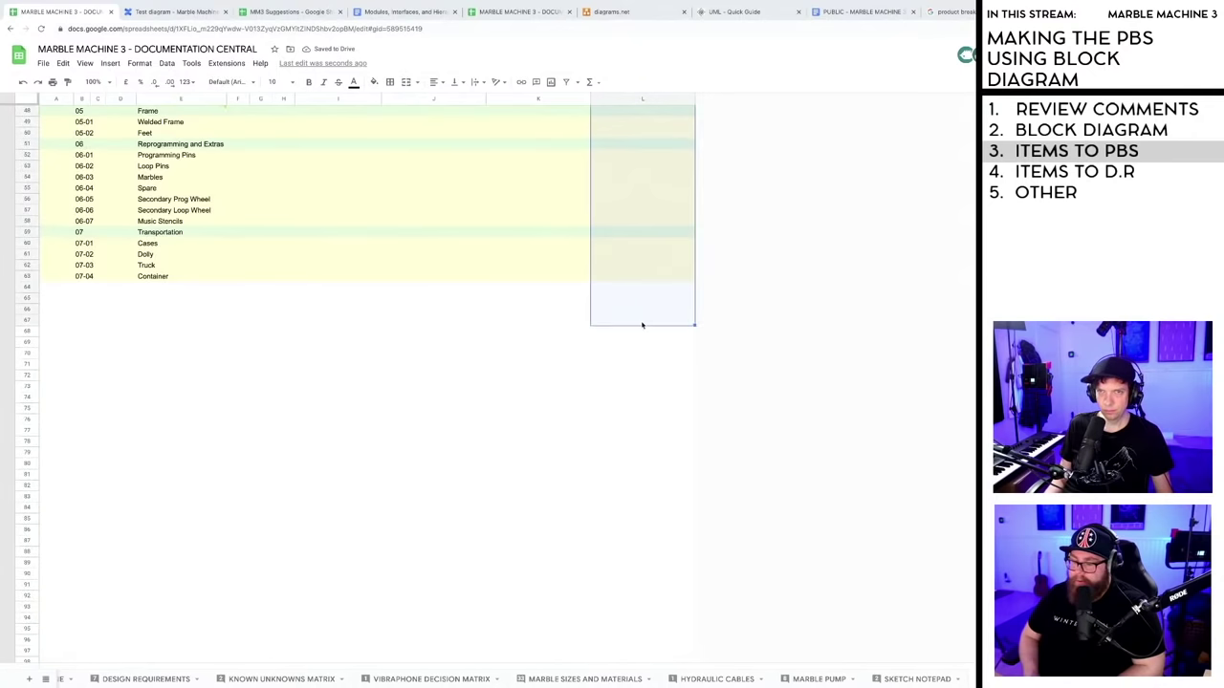
{"action": "left_click", "coordinate": [374, 81]}
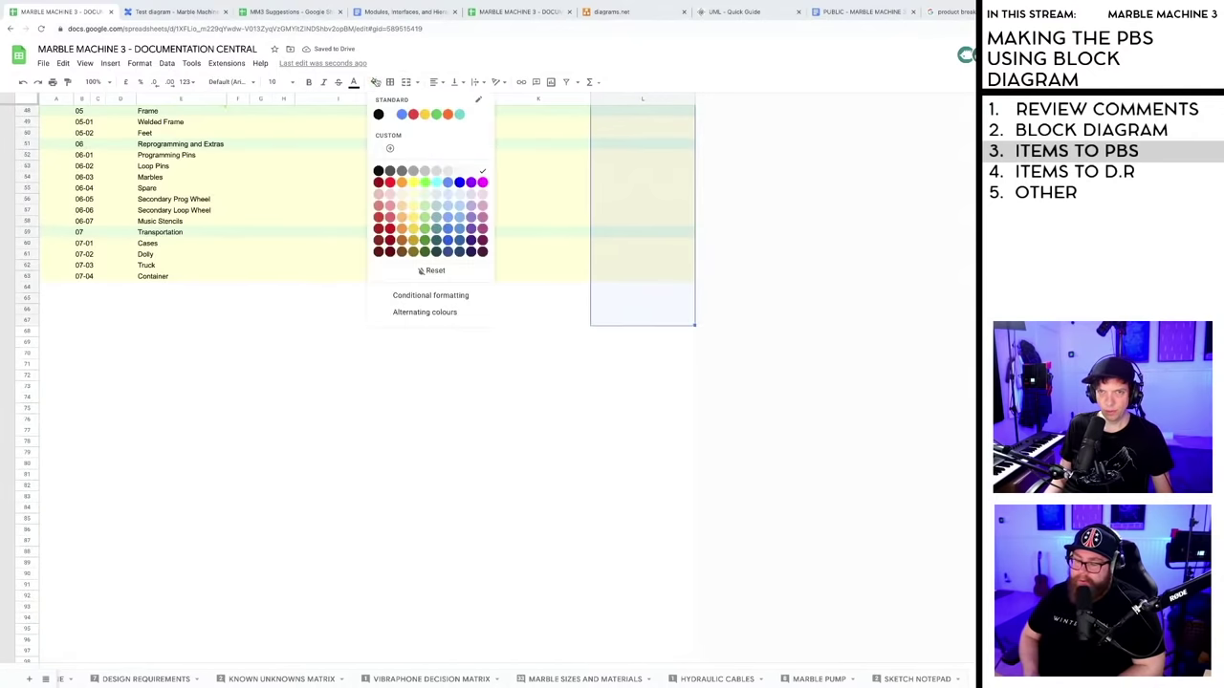
{"action": "left_click", "coordinate": [430, 271]}
{"action": "scroll", "coordinate": [422, 454], "scroll_direction": "up", "scroll_amount": 15}
{"action": "scroll", "coordinate": [435, 411], "scroll_direction": "down", "scroll_amount": 4}
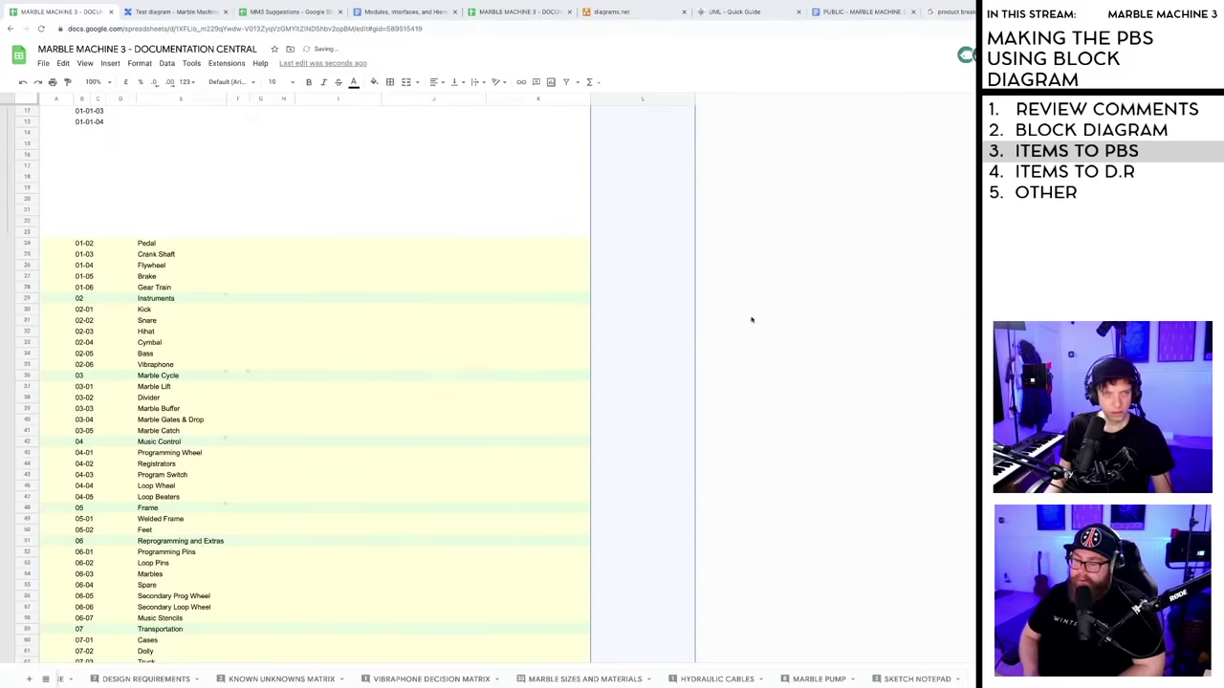
{"action": "left_click", "coordinate": [660, 319]}
- Delete the empty rows 15 to 22 under the Crank codes
{"action": "scroll", "coordinate": [432, 334], "scroll_direction": "up", "scroll_amount": 2}
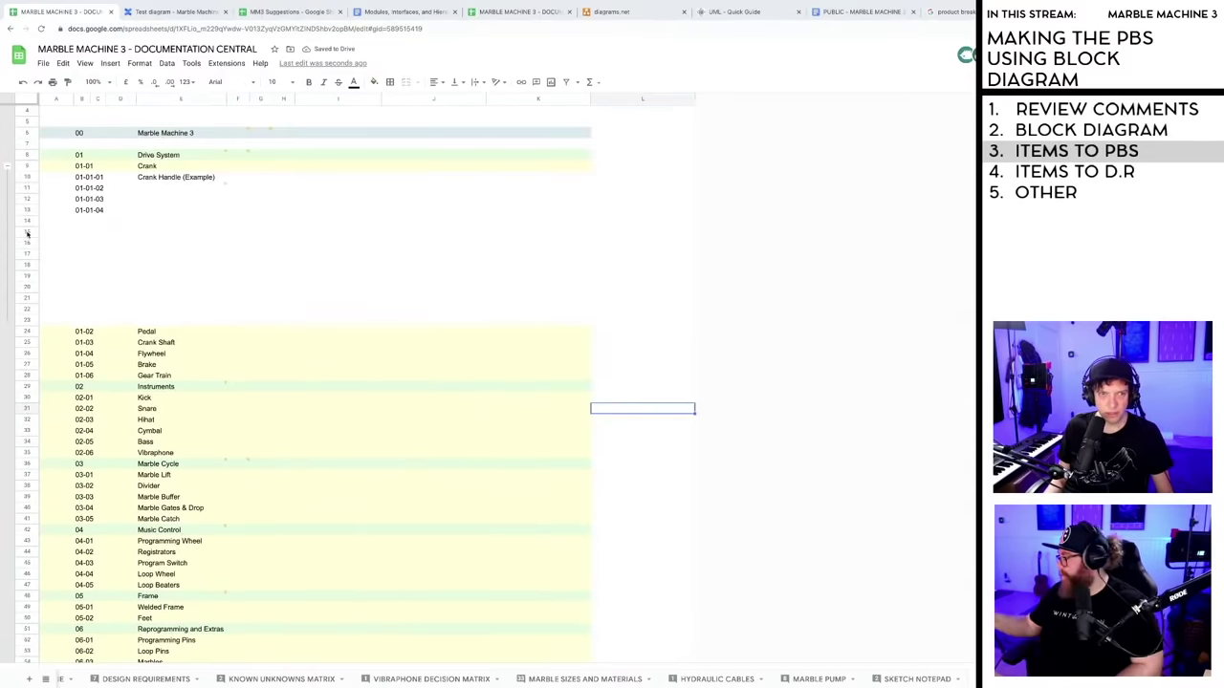
{"action": "left_click_drag", "start_coordinate": [27, 233], "coordinate": [24, 309]}
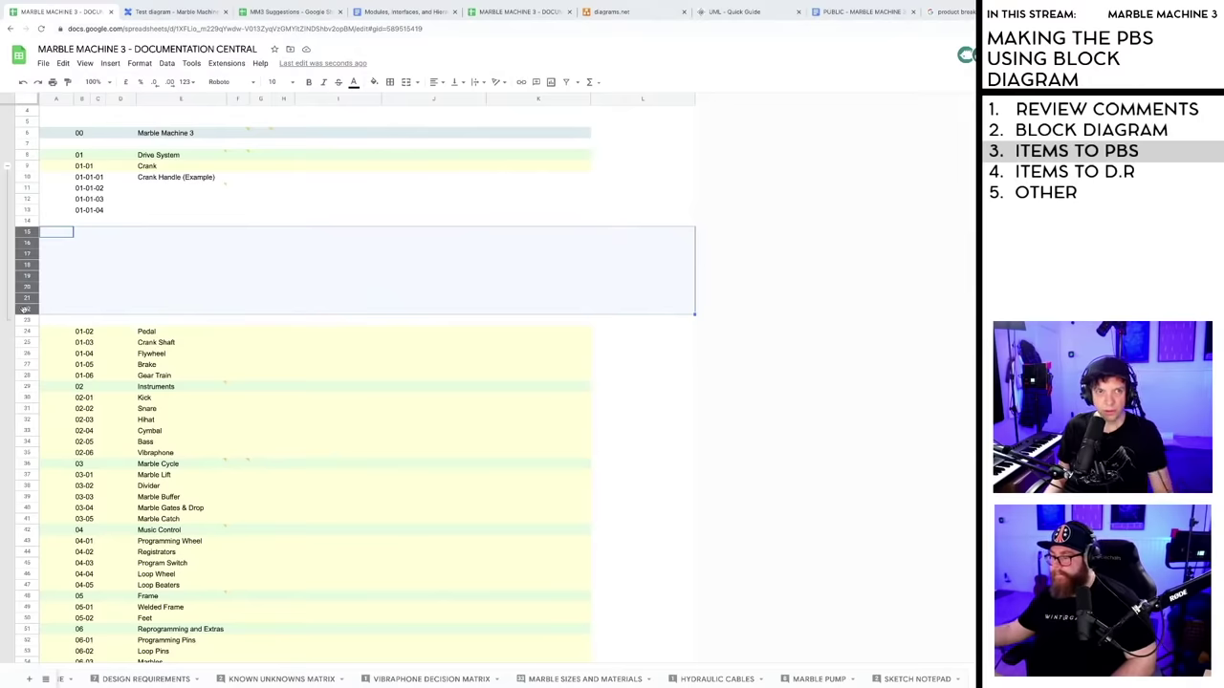
{"action": "right_click", "coordinate": [24, 308]}
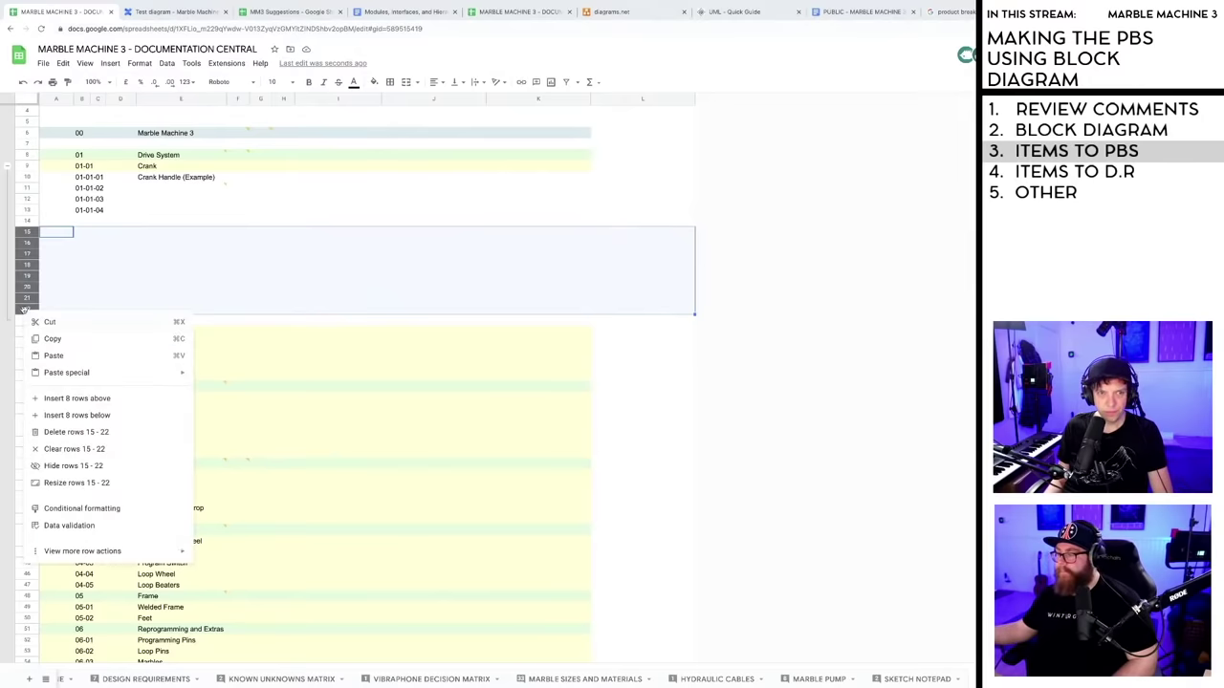
{"action": "left_click", "coordinate": [75, 432]}
{"action": "left_click", "coordinate": [660, 342]}
{"action": "scroll", "coordinate": [382, 396], "scroll_direction": "down", "scroll_amount": 1}
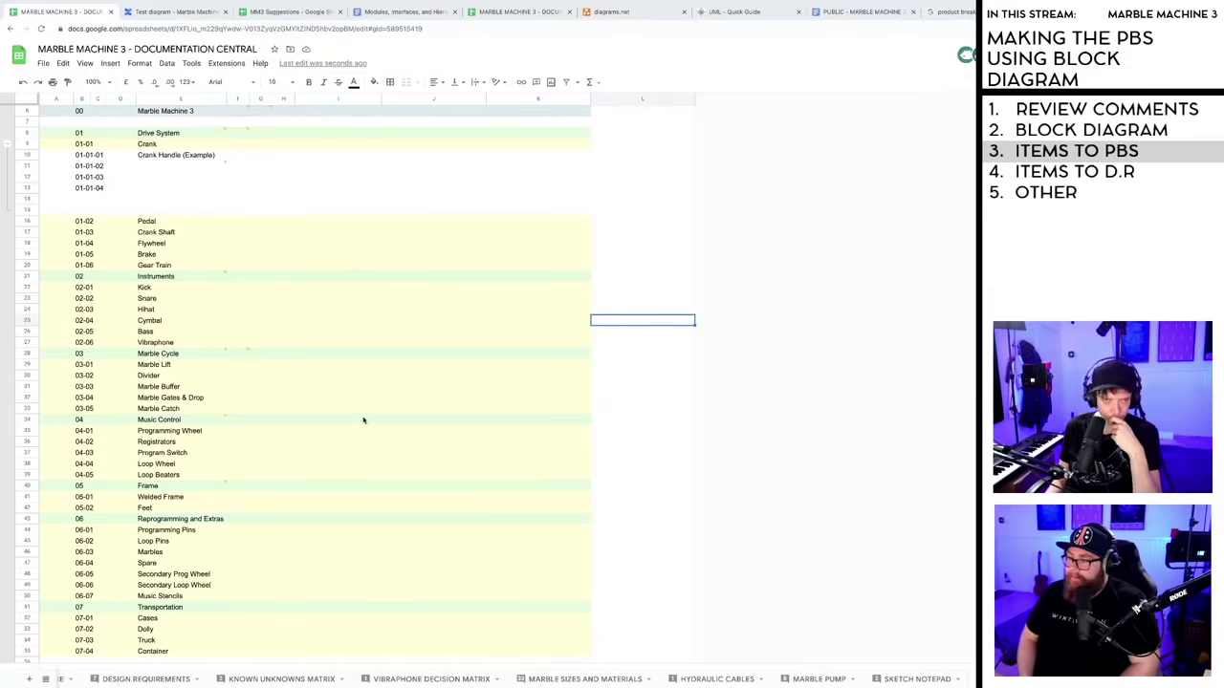
{"action": "scroll", "coordinate": [363, 420], "scroll_direction": "up", "scroll_amount": 2}
- Look over the Hihat and 02-06 Vibraphone rows, then switch to the Test diagram tab
{"action": "left_click", "coordinate": [238, 249]}
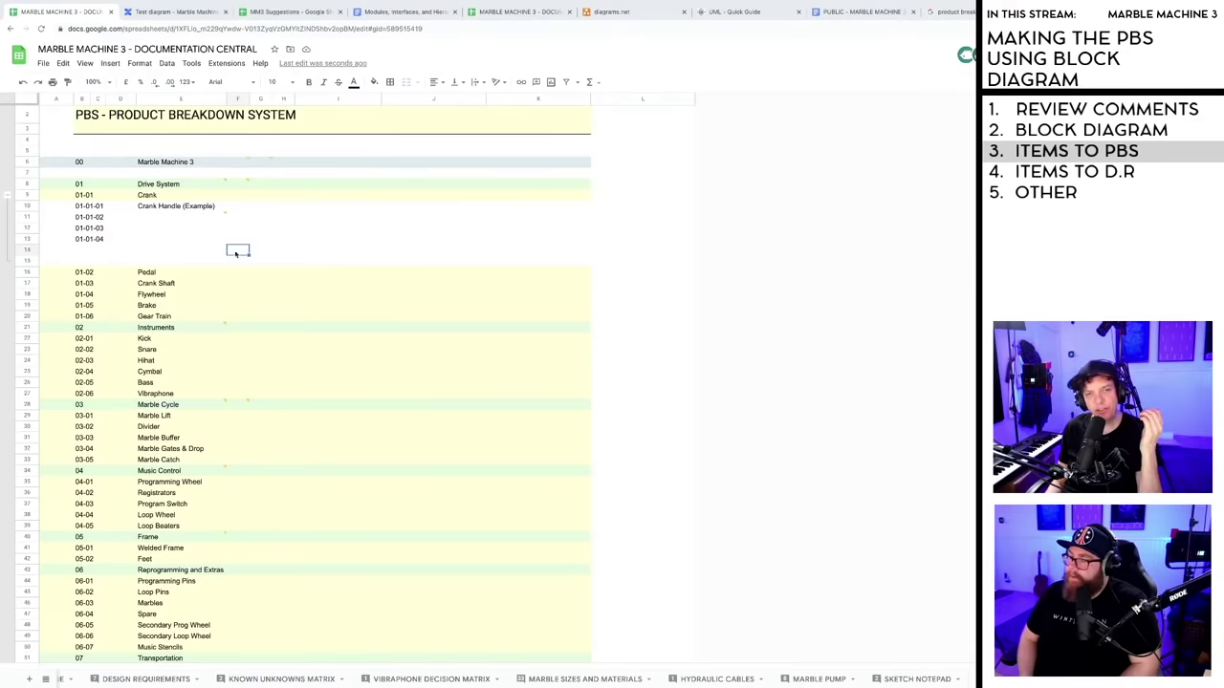
{"action": "left_click", "coordinate": [238, 360]}
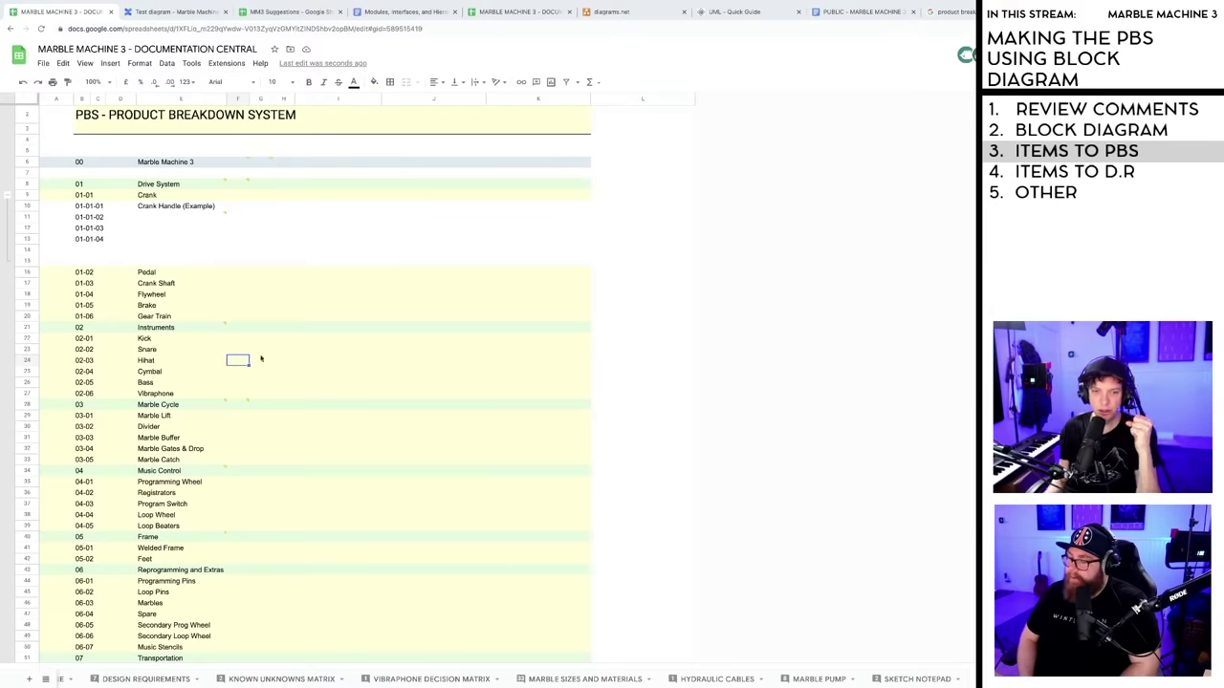
{"action": "scroll", "coordinate": [385, 500], "scroll_direction": "down", "scroll_amount": 1}
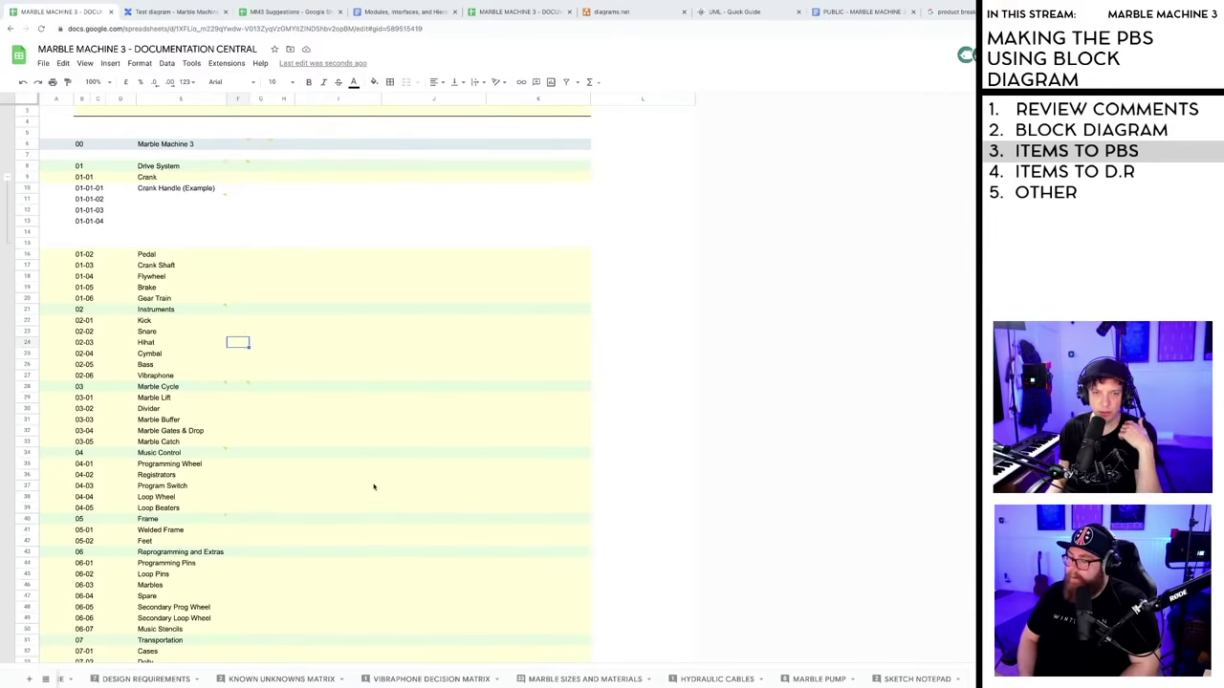
{"action": "left_click", "coordinate": [76, 377]}
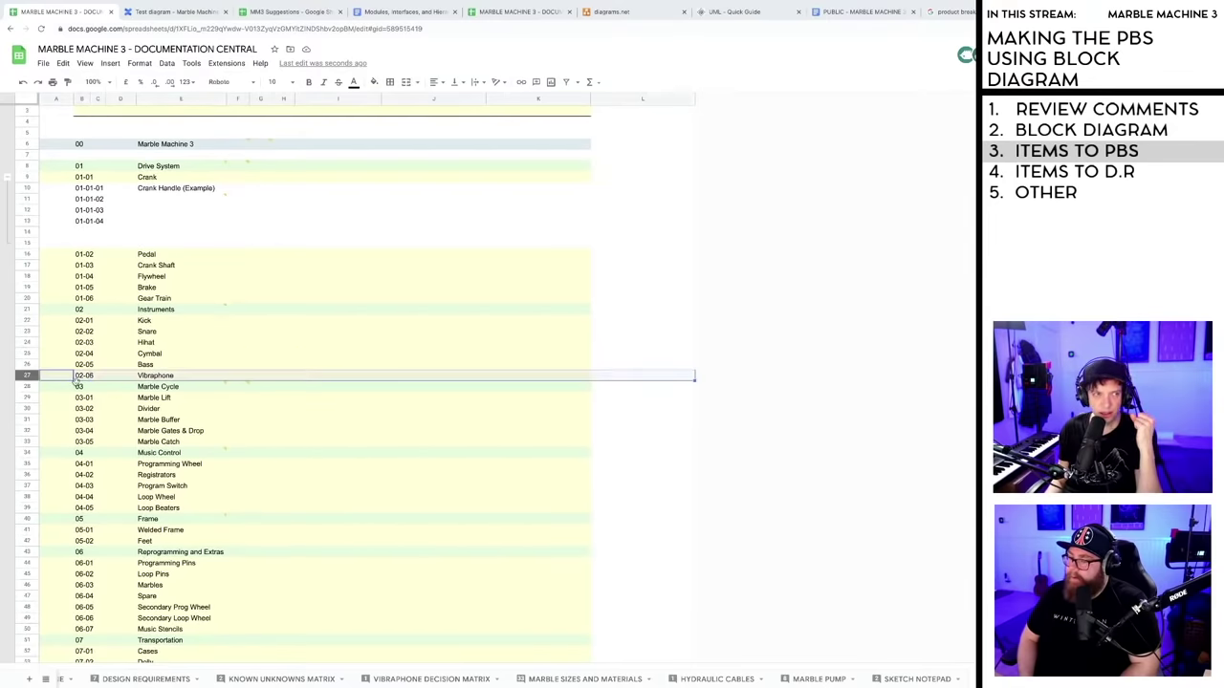
{"action": "scroll", "coordinate": [98, 387], "scroll_direction": "down", "scroll_amount": 1}
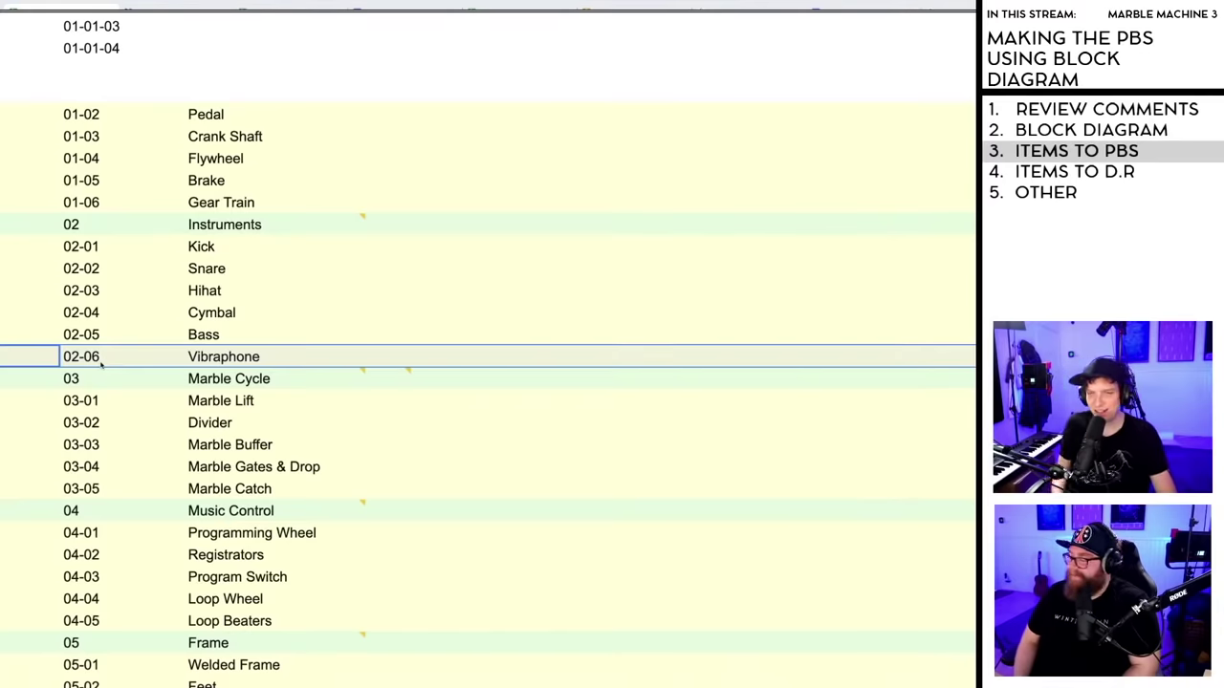
{"action": "scroll", "coordinate": [101, 357], "scroll_direction": "down", "scroll_amount": 2}
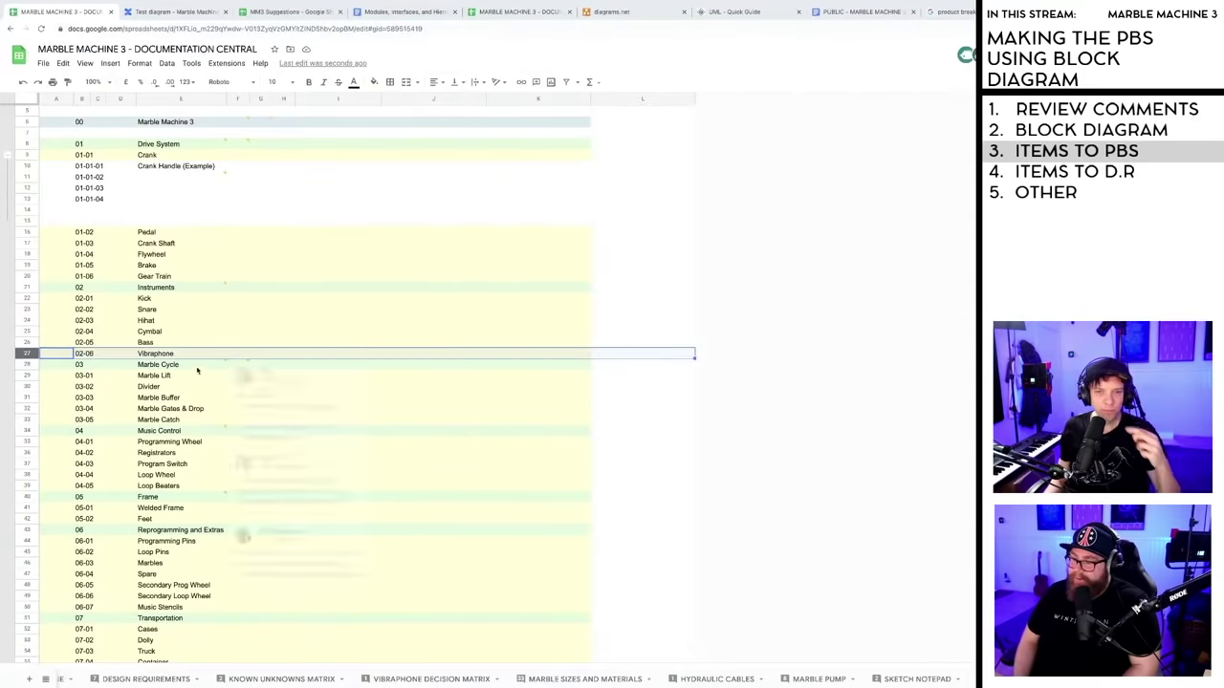
{"action": "left_click", "coordinate": [670, 421]}
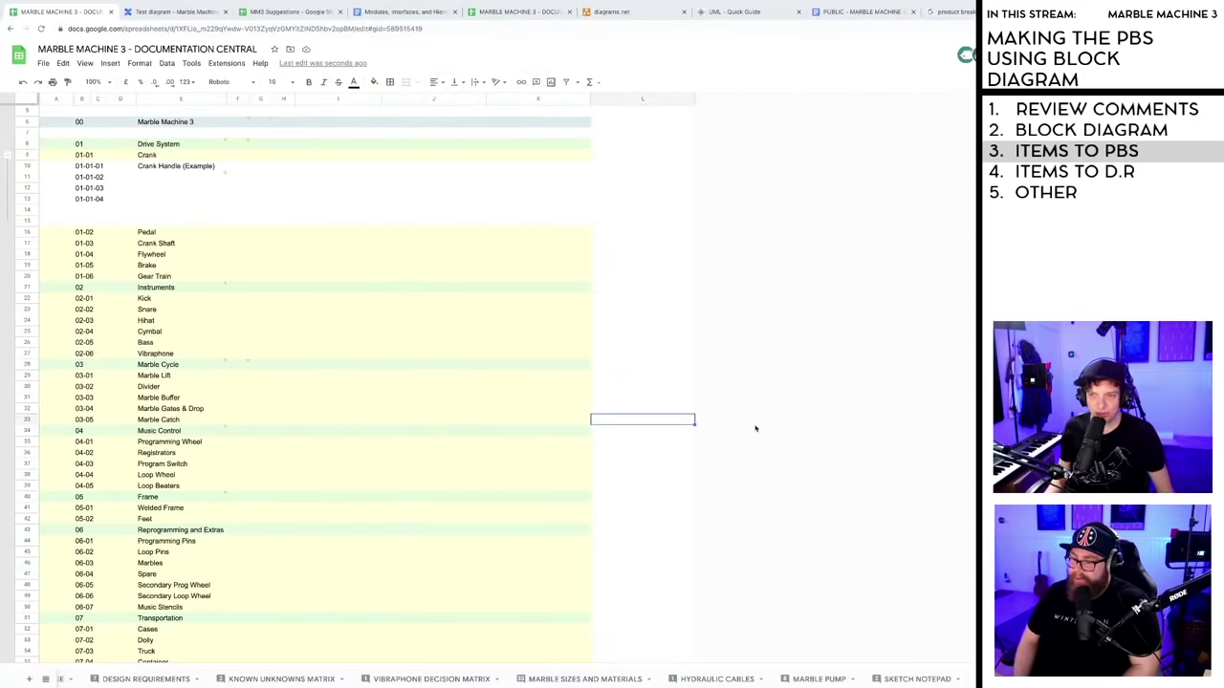
{"action": "left_click", "coordinate": [236, 355]}
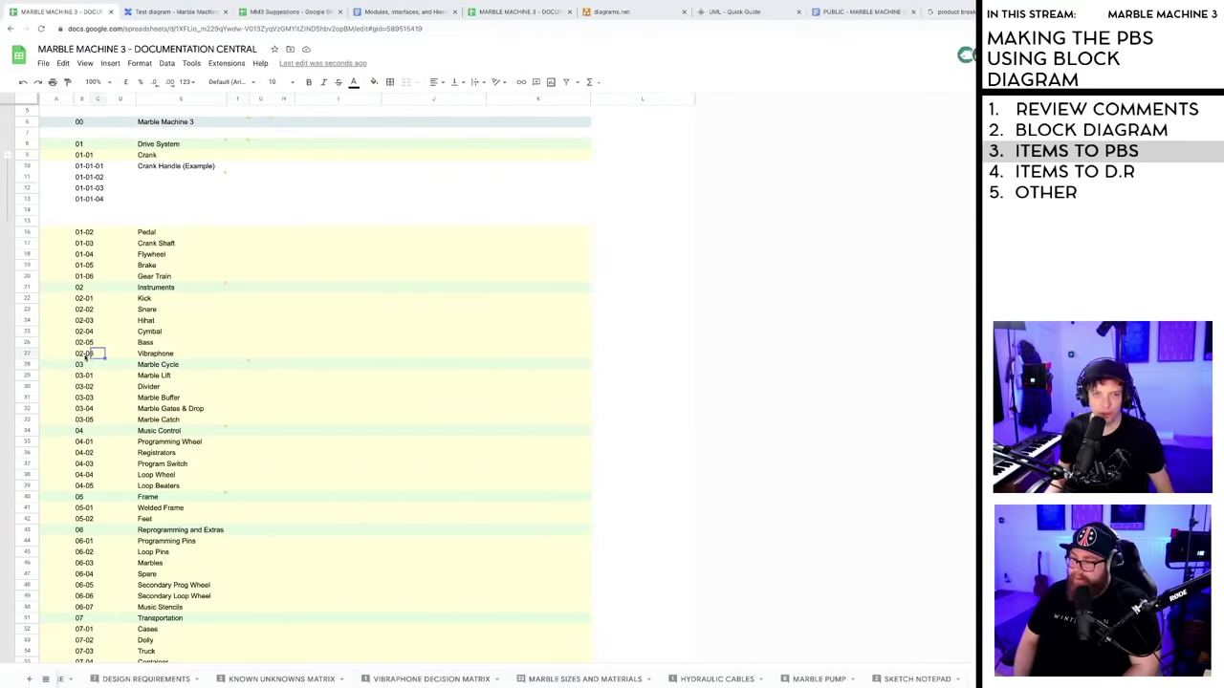
{"action": "left_click", "coordinate": [163, 356]}
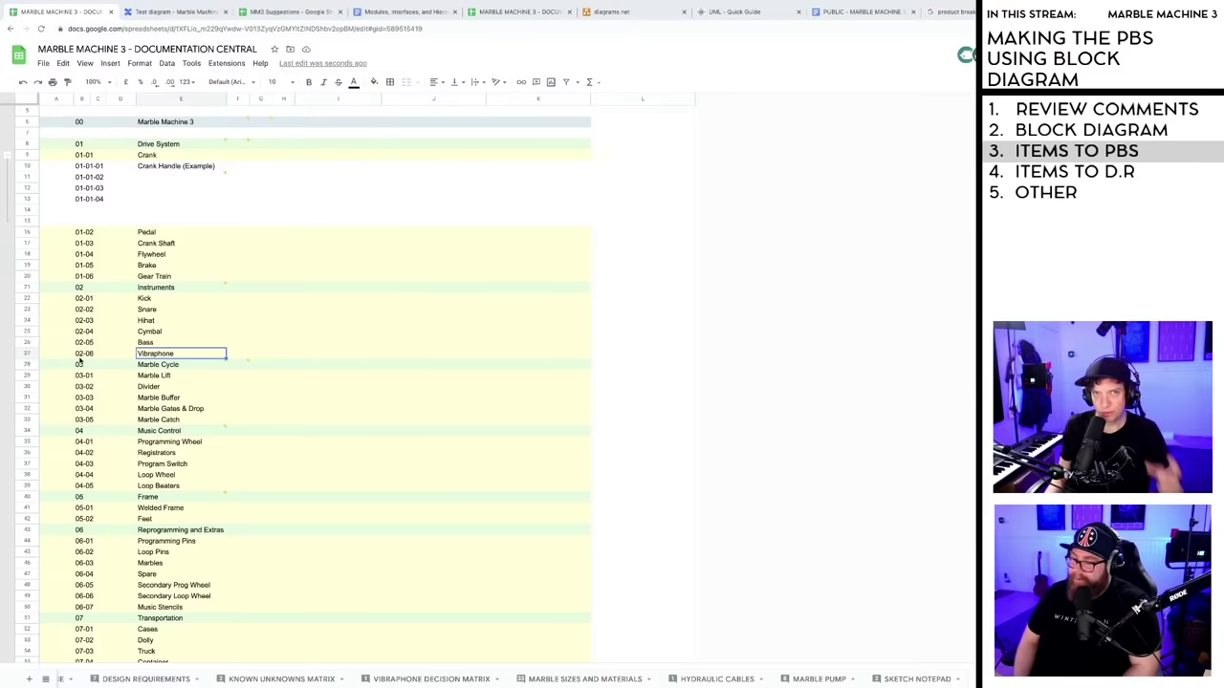
{"action": "left_click", "coordinate": [622, 354]}
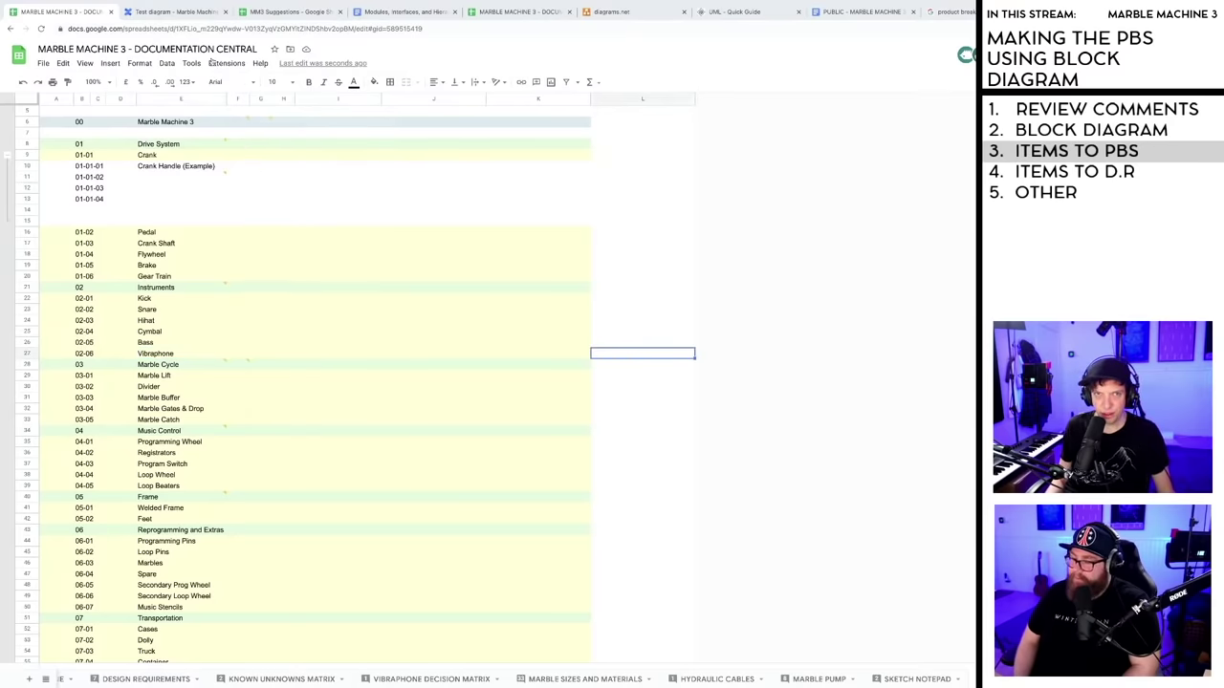
{"action": "left_click", "coordinate": [177, 12]}
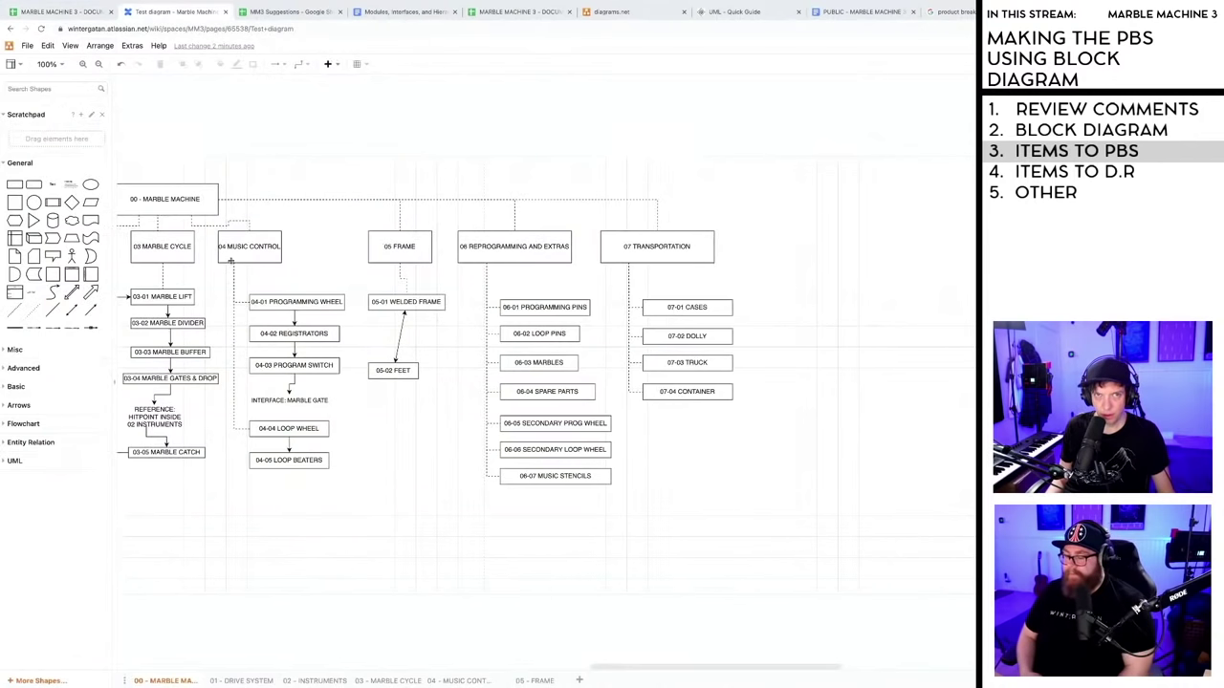
- Visit the MM3 Suggestions spreadsheet and come back to the Marble Machine 3 documentation
{"action": "left_click", "coordinate": [58, 12]}
{"action": "left_click", "coordinate": [538, 441]}
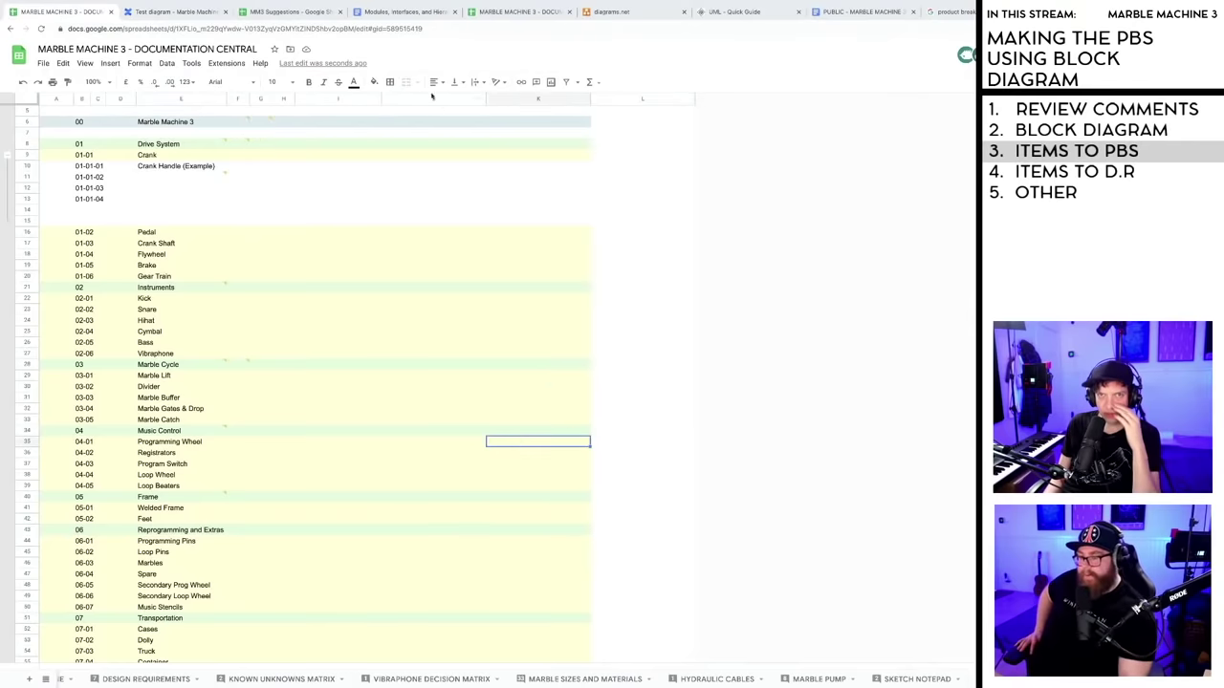
{"action": "left_click", "coordinate": [279, 12]}
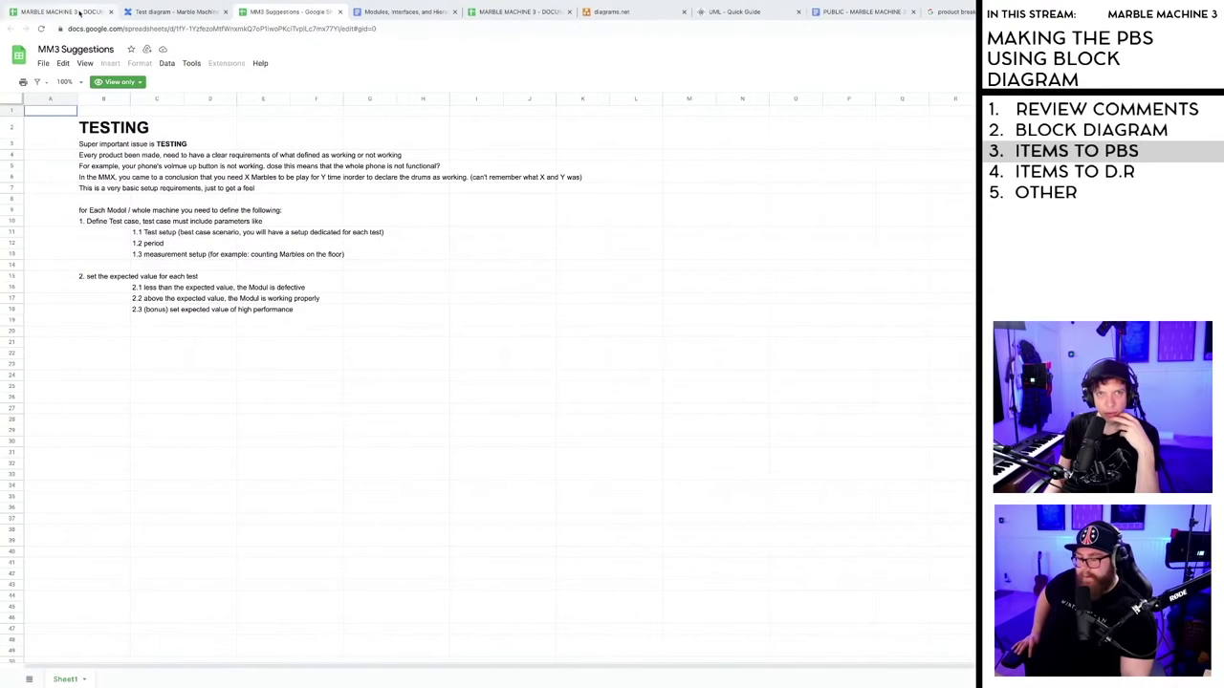
{"action": "left_click", "coordinate": [67, 11]}
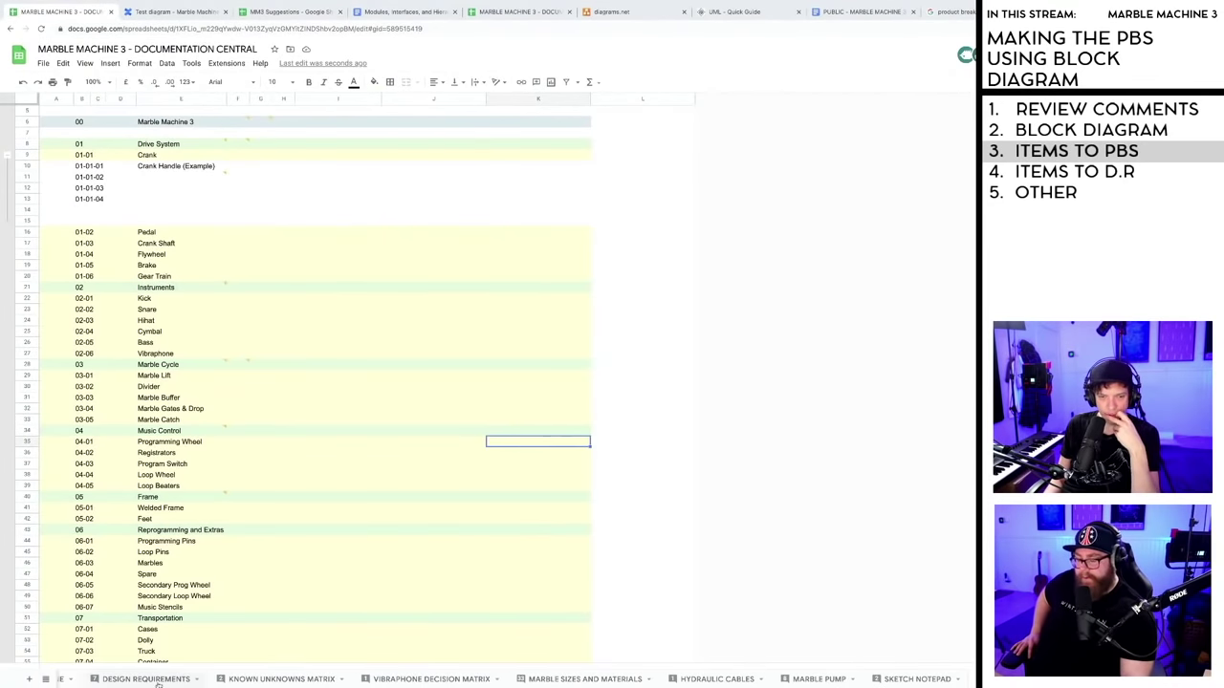
- Review the DESIGN REQUIREMENTS sheet around MACHINE STATES and Programming, then return to PBS
{"action": "left_click", "coordinate": [145, 679]}
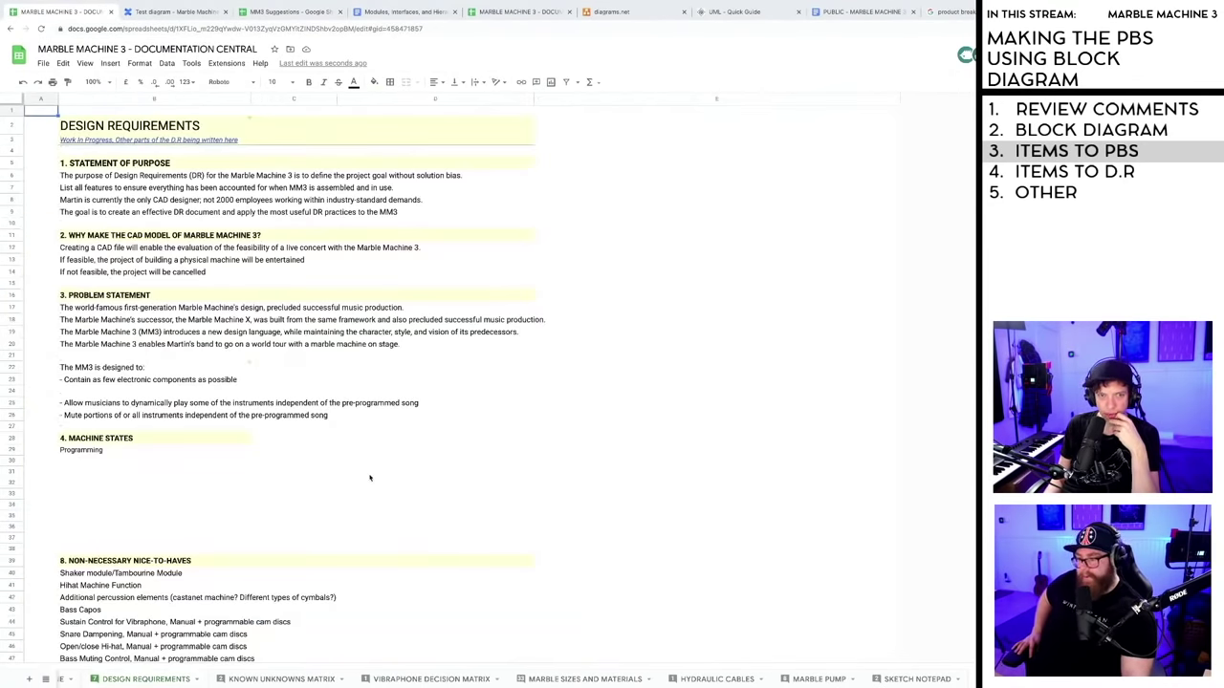
{"action": "left_click", "coordinate": [278, 475]}
{"action": "scroll", "coordinate": [160, 478], "scroll_direction": "down", "scroll_amount": 2}
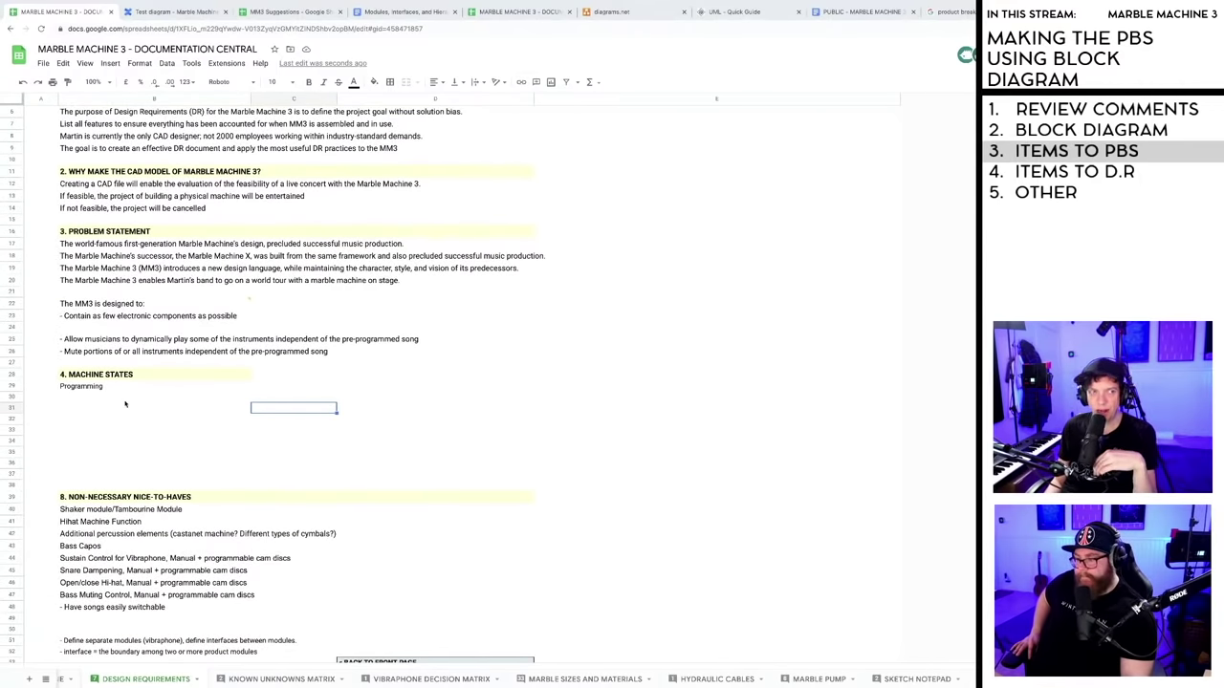
{"action": "left_click", "coordinate": [125, 412]}
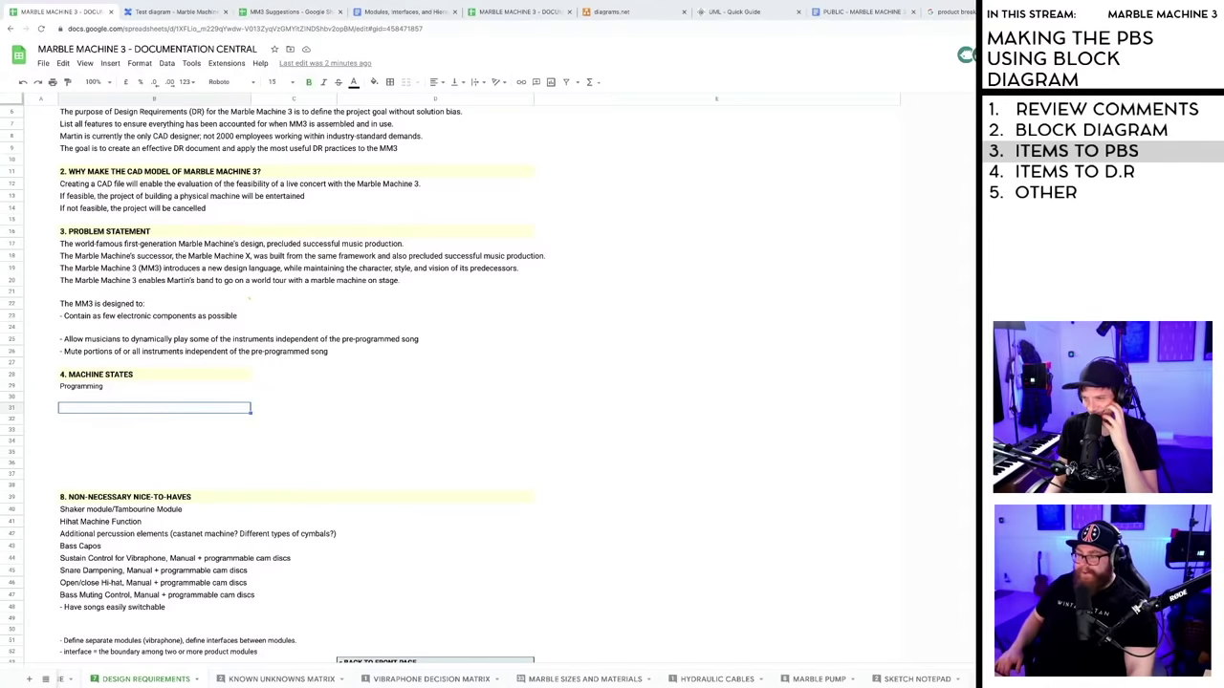
{"action": "left_click", "coordinate": [961, 680]}
- Browse the PBS rows around Marble Gates & Drop, then switch to the module tree diagram
{"action": "key", "text": "Right"}
{"action": "key", "text": "Down"}
{"action": "key", "text": "Down"}
{"action": "key", "text": "Down"}
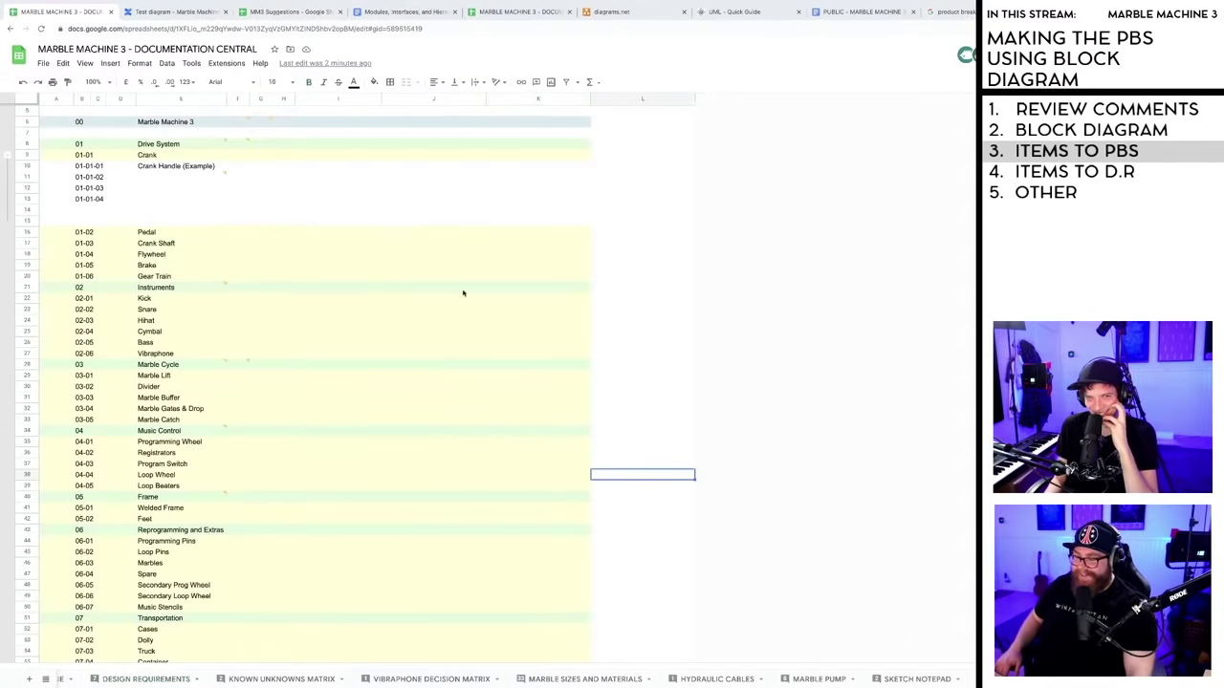
{"action": "scroll", "coordinate": [308, 268], "scroll_direction": "down", "scroll_amount": 2}
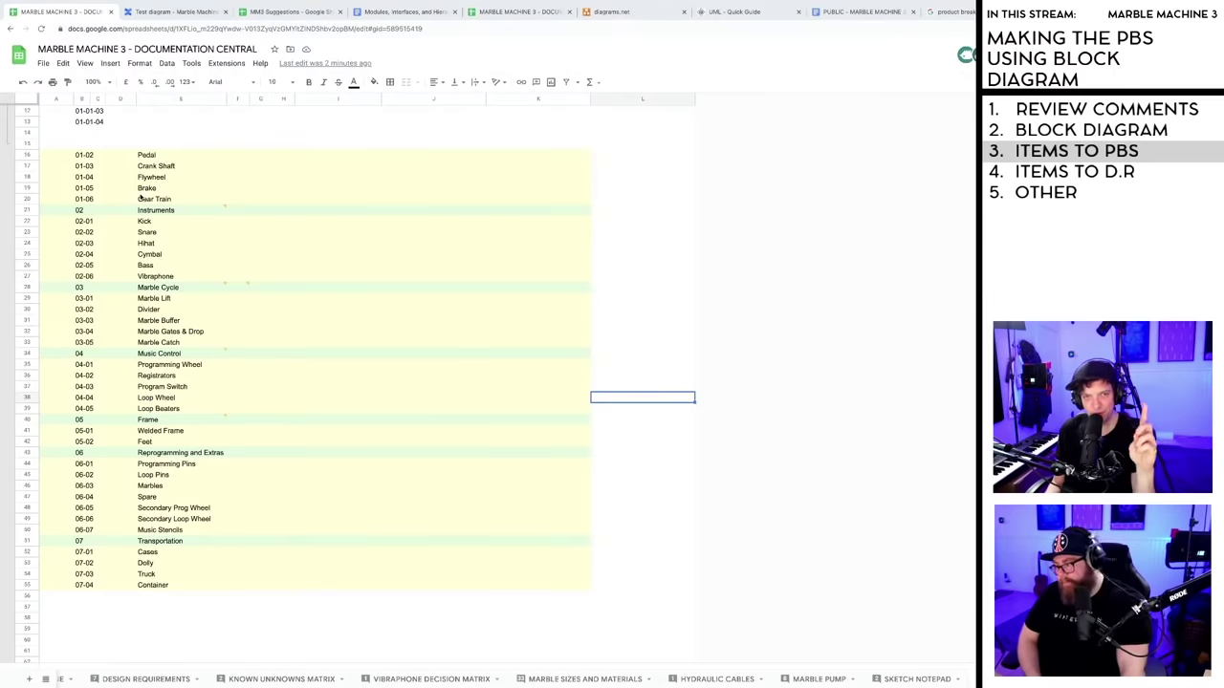
{"action": "left_click", "coordinate": [121, 334]}
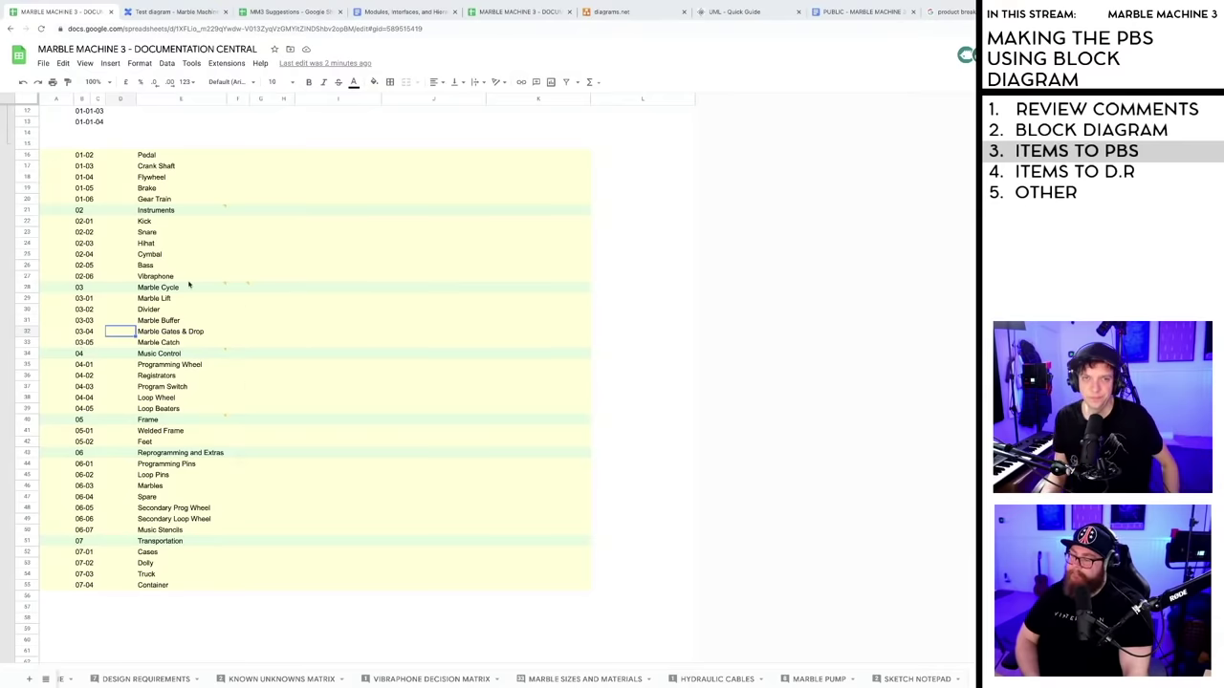
{"action": "scroll", "coordinate": [188, 279], "scroll_direction": "up", "scroll_amount": 3}
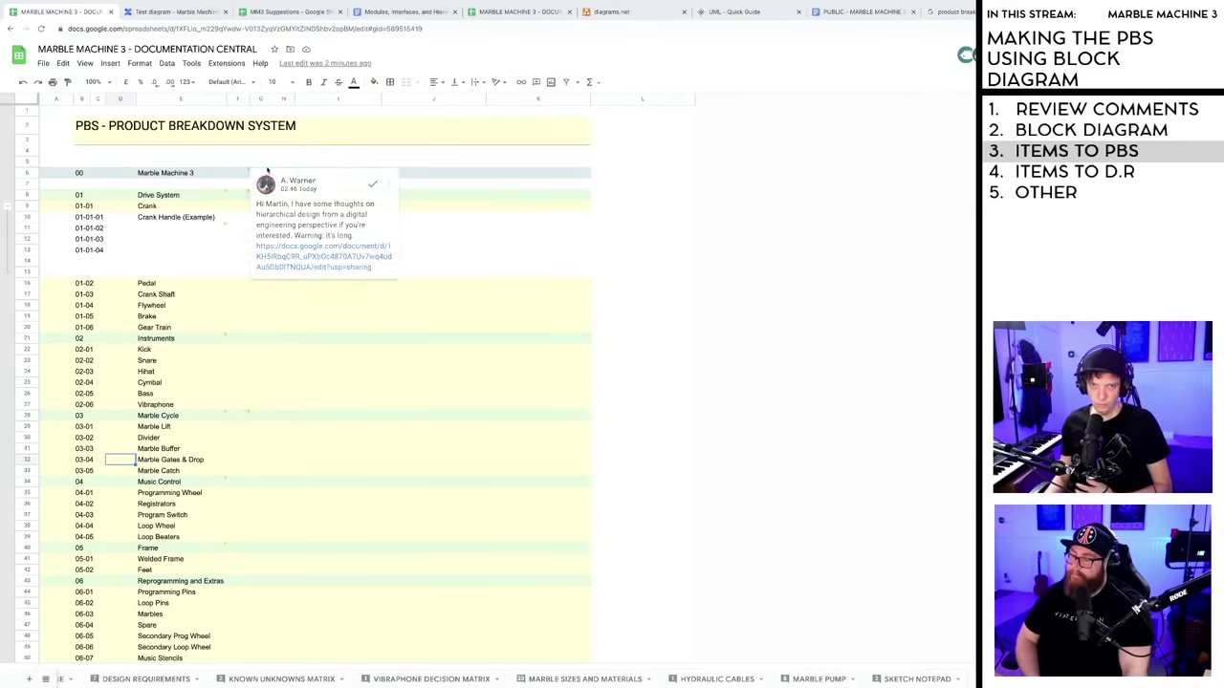
{"action": "mouse_move", "coordinate": [266, 172]}
{"action": "scroll", "coordinate": [245, 292], "scroll_direction": "down", "scroll_amount": 5}
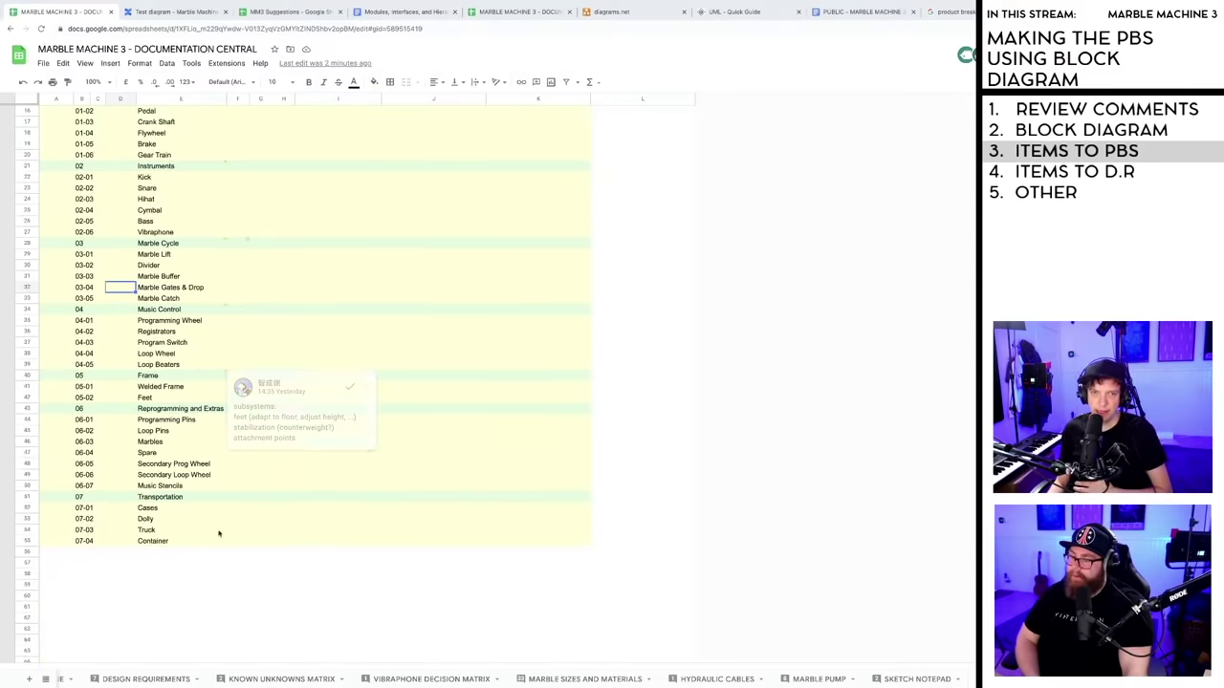
{"action": "scroll", "coordinate": [210, 523], "scroll_direction": "up", "scroll_amount": 1}
{"action": "scroll", "coordinate": [209, 523], "scroll_direction": "up", "scroll_amount": 3}
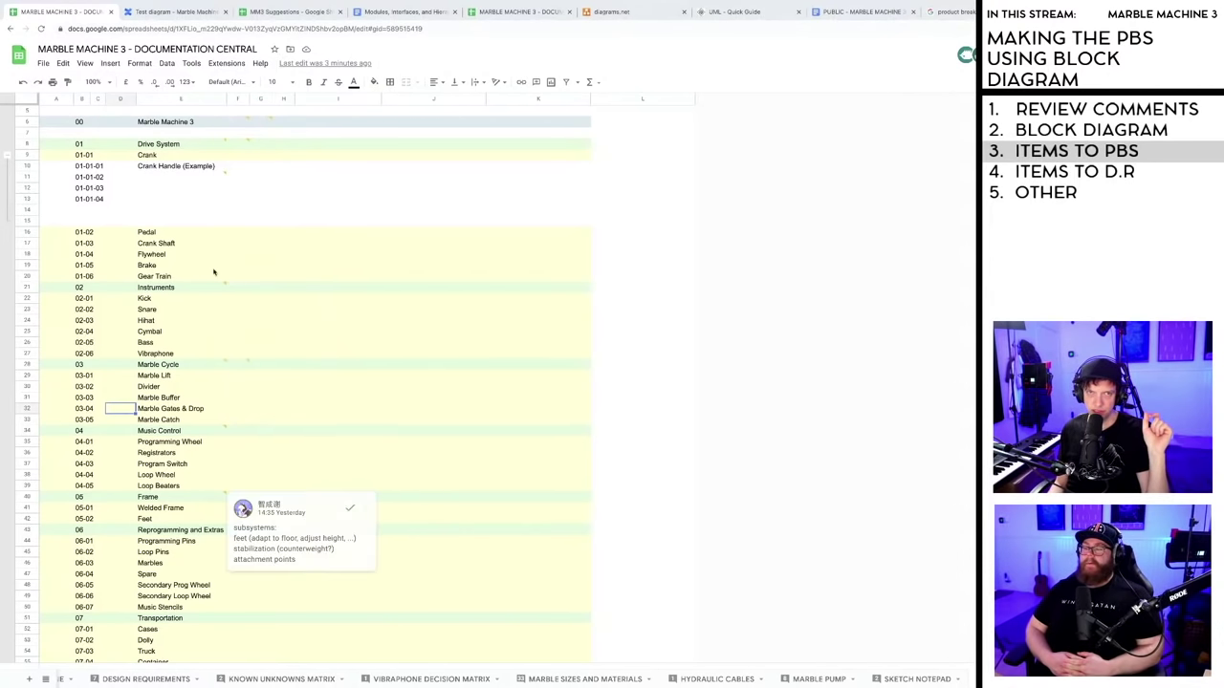
{"action": "left_click", "coordinate": [177, 11]}
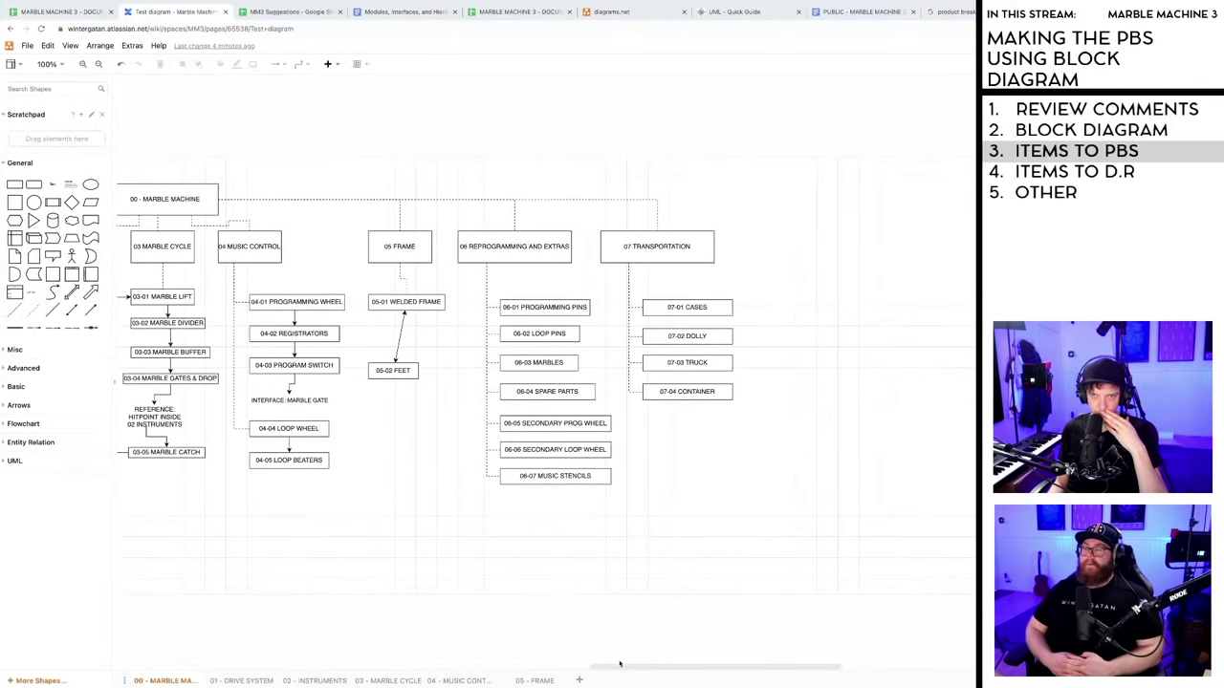
- Pan to 01 Drive System, select the 01-01 Crank to 01-03 Crank Shaft link, then return to PBS
{"action": "left_click_drag", "start_coordinate": [671, 670], "coordinate": [572, 672]}
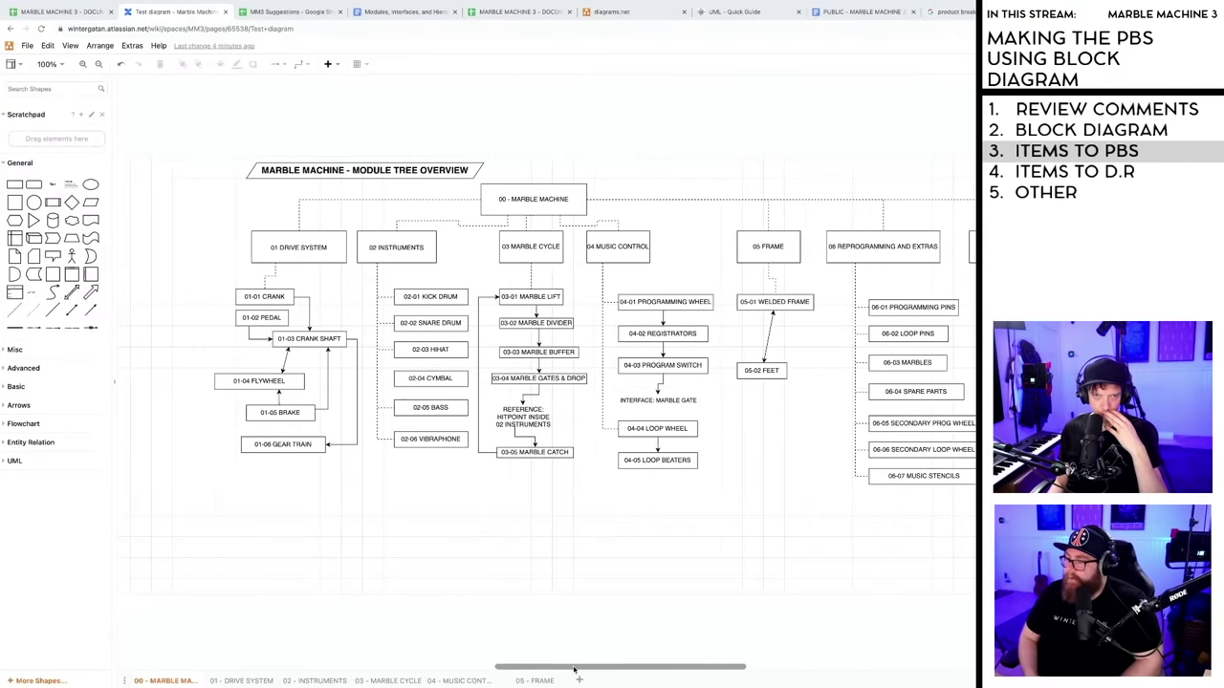
{"action": "left_click", "coordinate": [304, 305]}
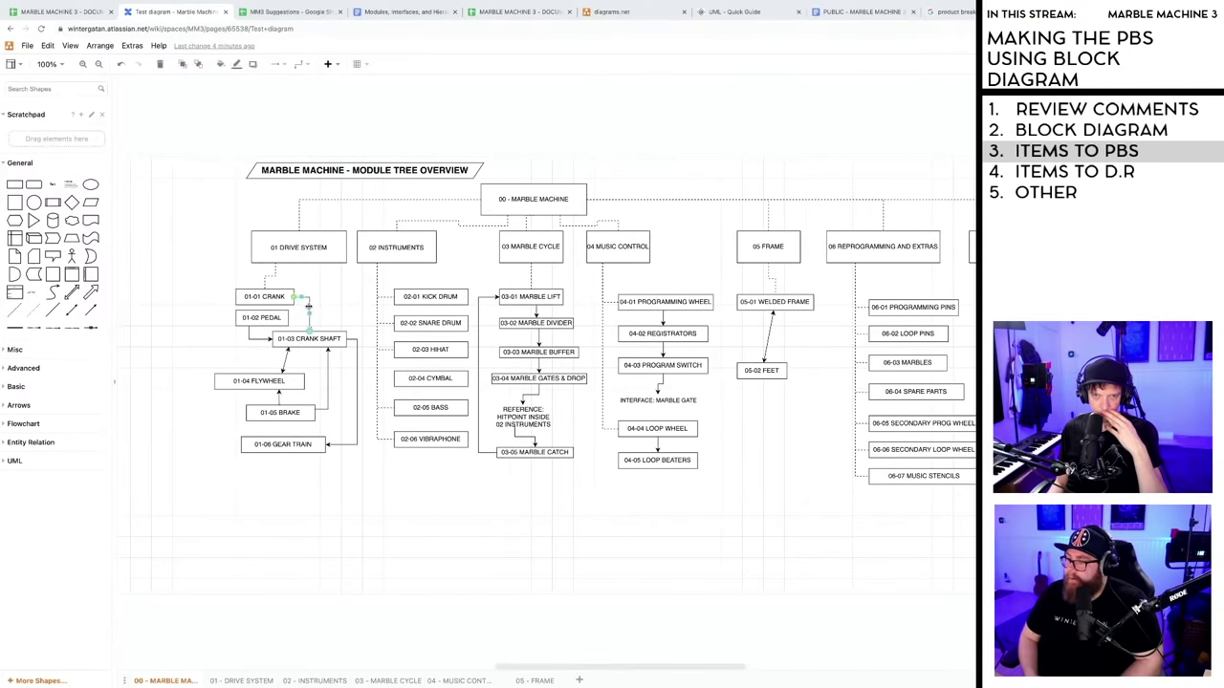
{"action": "left_click_drag", "start_coordinate": [585, 670], "coordinate": [559, 674]}
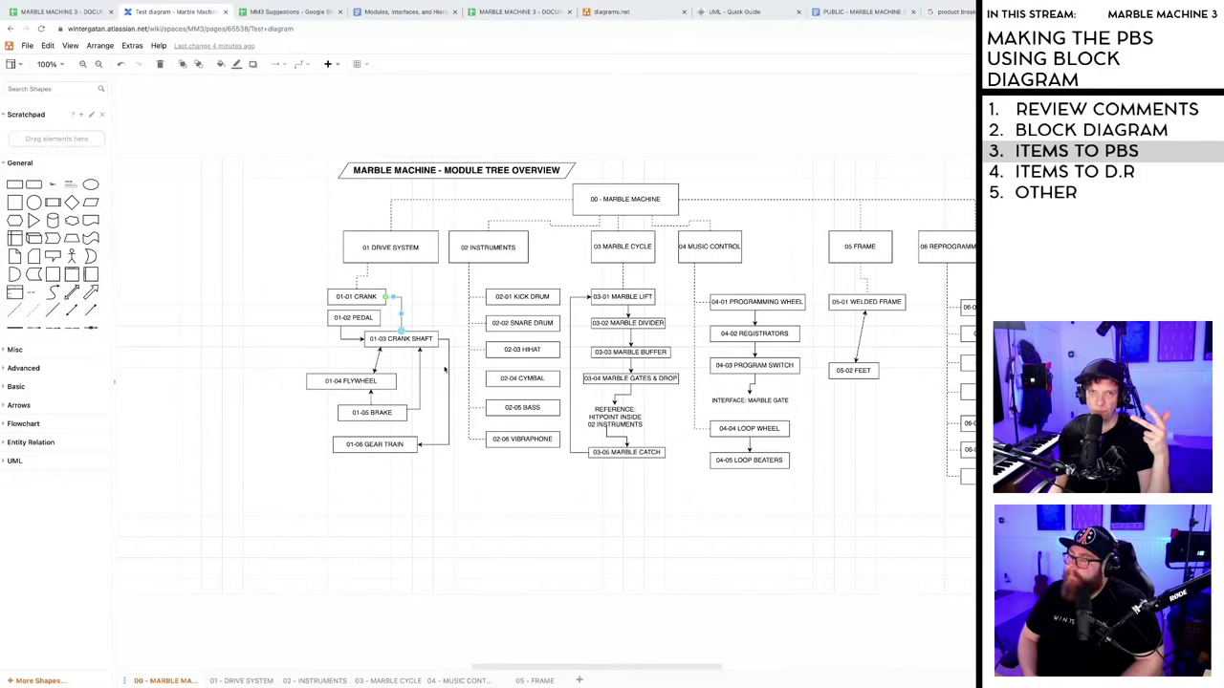
{"action": "left_click", "coordinate": [65, 13]}
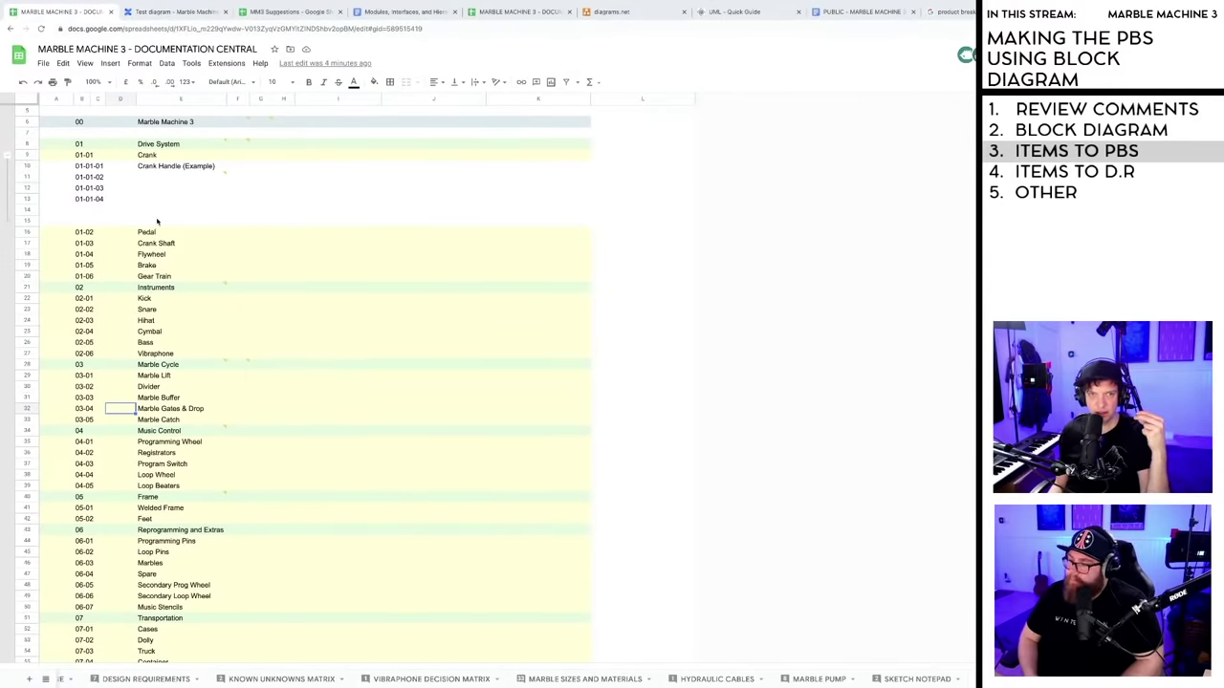
- Scroll up to the PBS title and select the empty cell E15 below the Crank rows
{"action": "scroll", "coordinate": [159, 226], "scroll_direction": "up", "scroll_amount": 2}
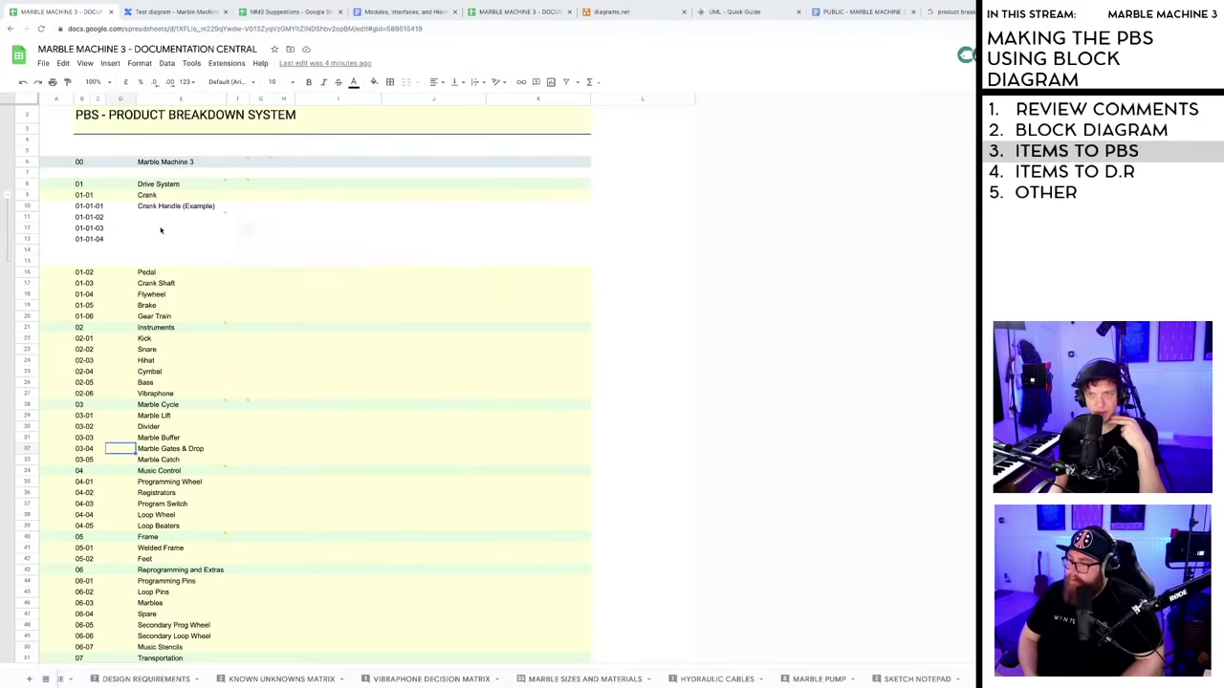
{"action": "scroll", "coordinate": [161, 230], "scroll_direction": "up", "scroll_amount": 1}
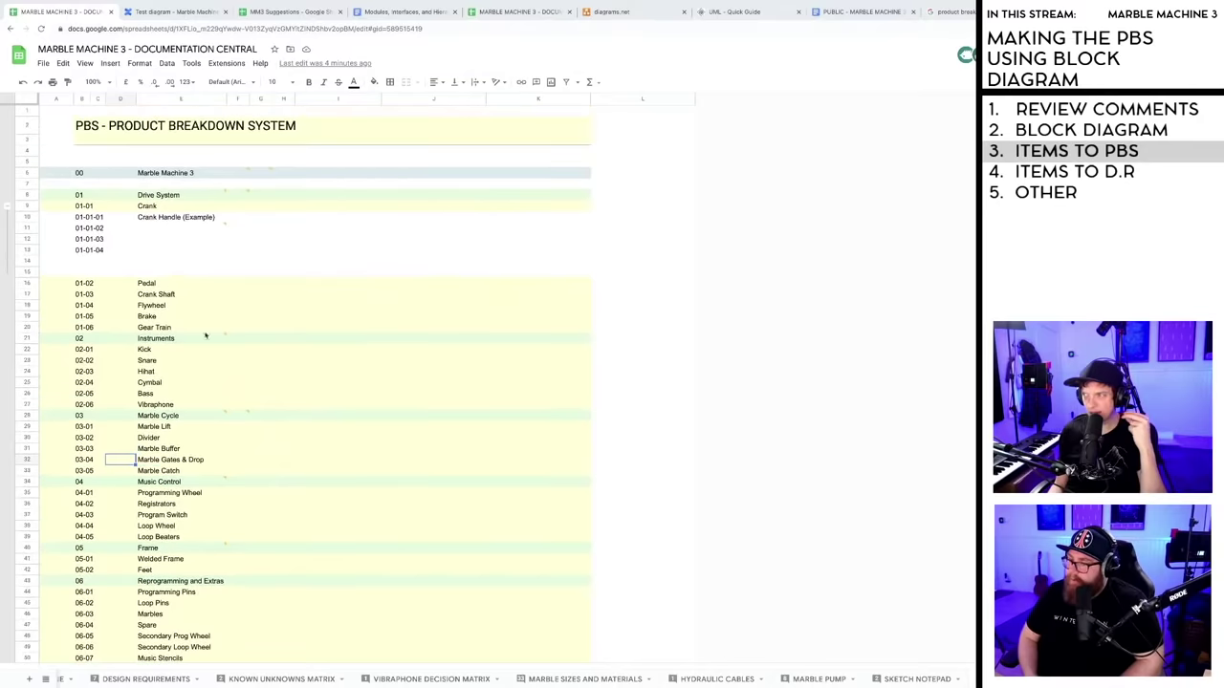
{"action": "left_click", "coordinate": [172, 271]}
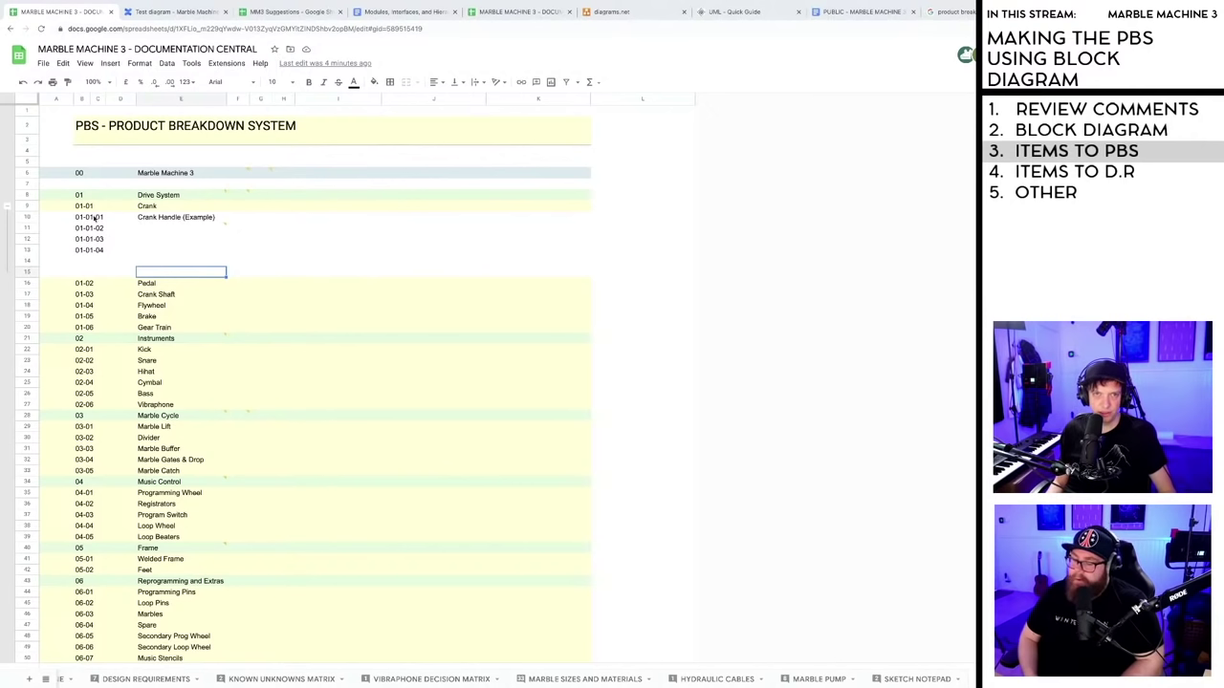
{"action": "left_click", "coordinate": [170, 11]}
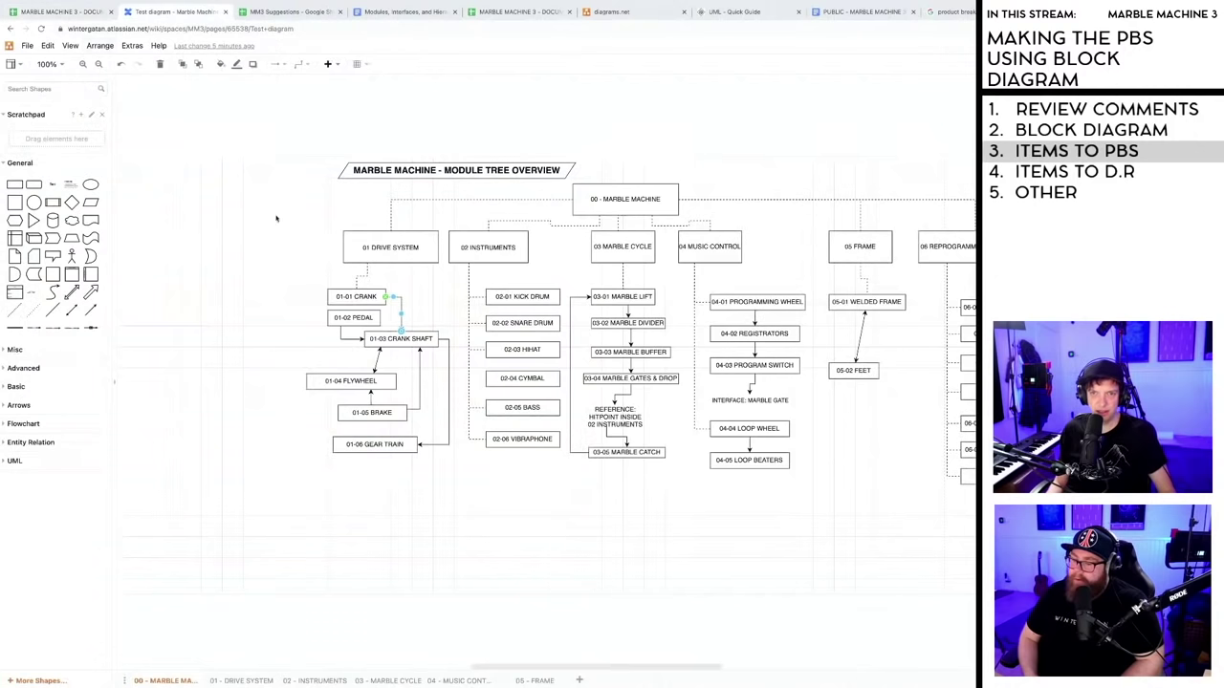
{"action": "left_click", "coordinate": [417, 314]}
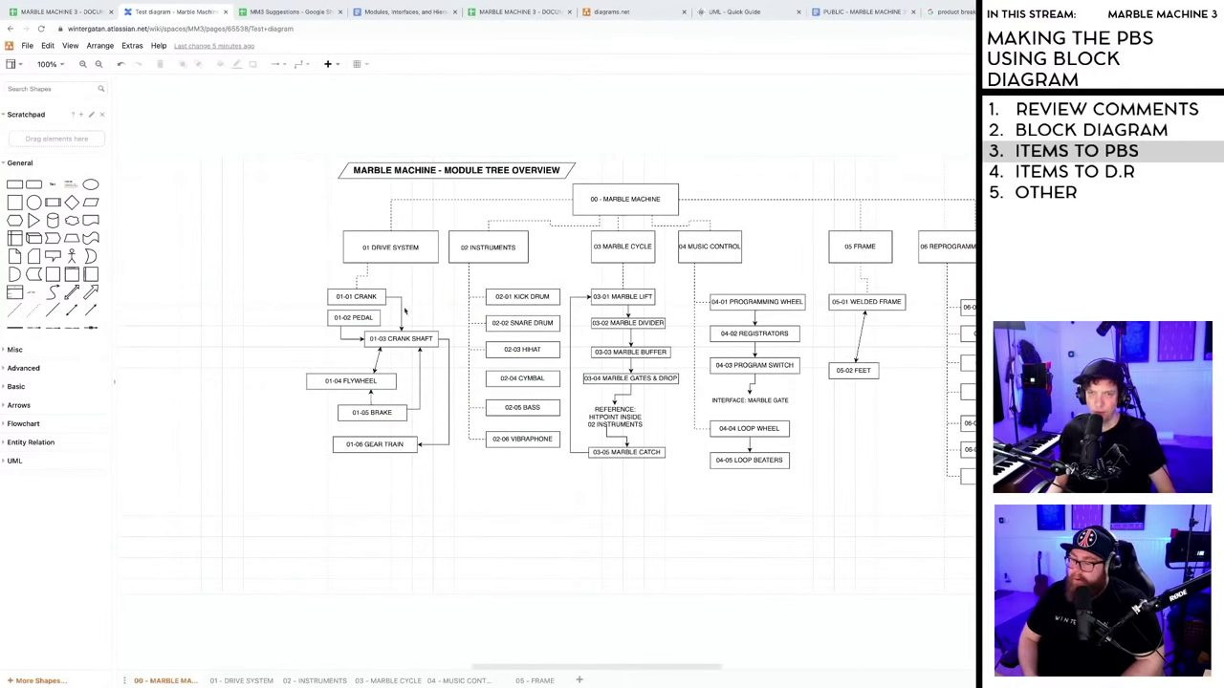
{"action": "left_click", "coordinate": [401, 311]}
{"action": "left_click", "coordinate": [414, 316]}
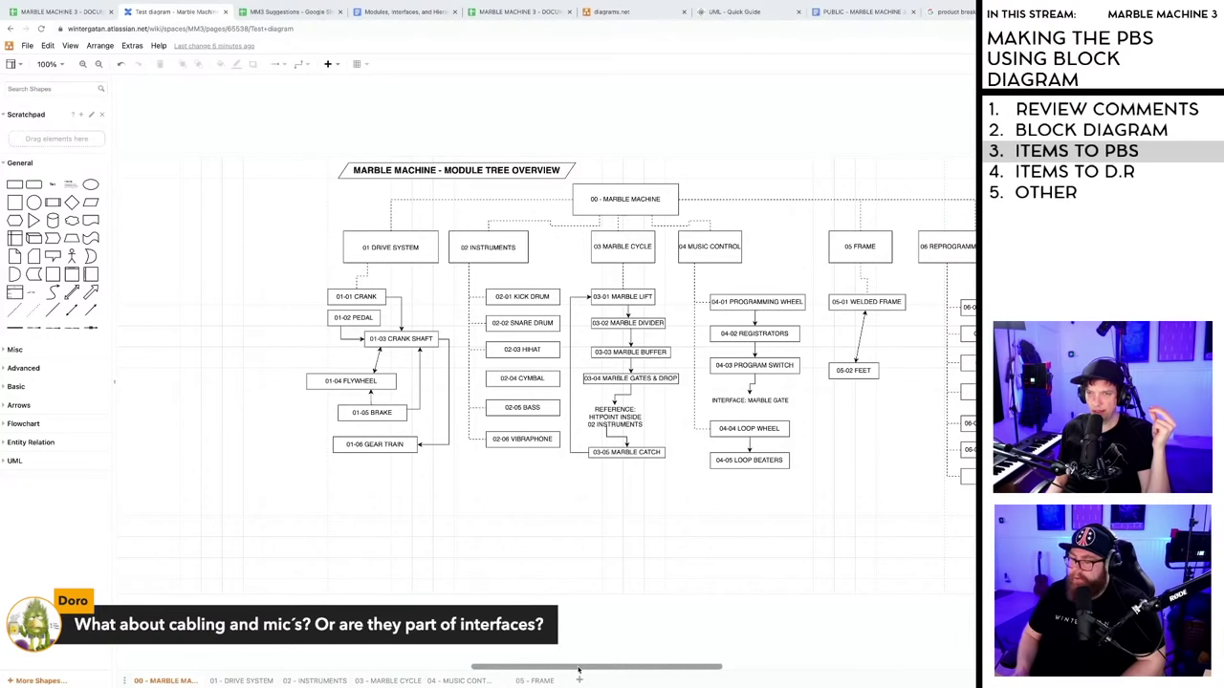
{"action": "left_click_drag", "start_coordinate": [579, 672], "coordinate": [618, 671]}
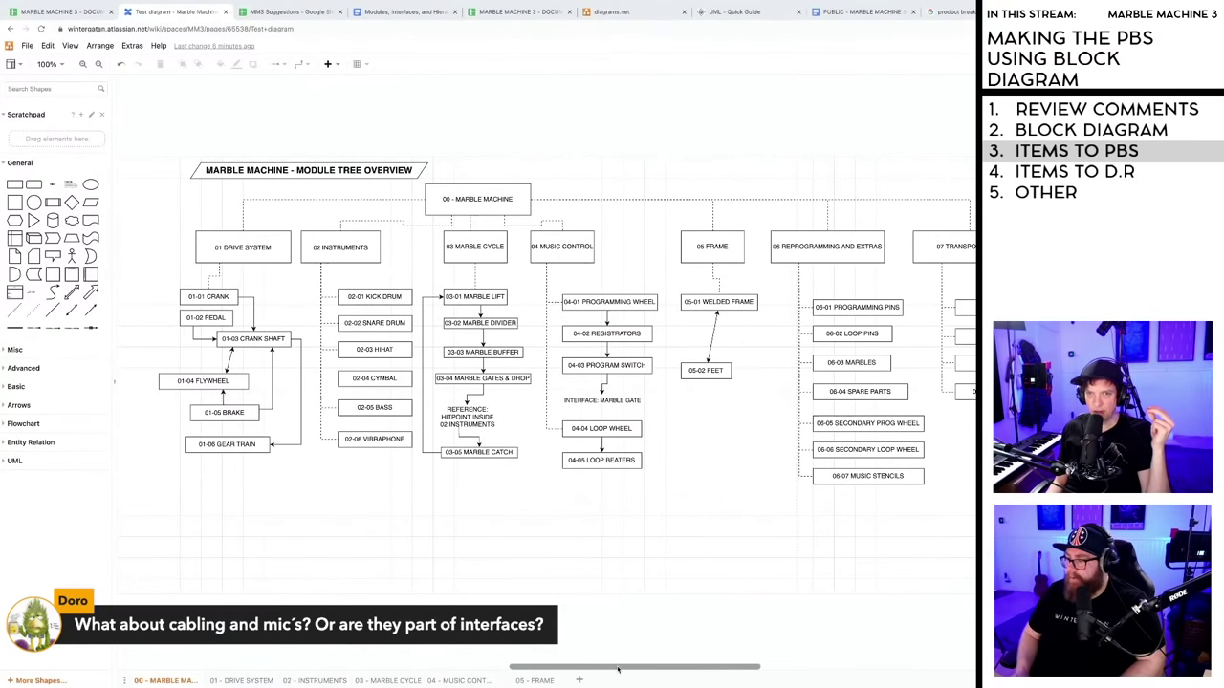
{"action": "left_click_drag", "start_coordinate": [618, 671], "coordinate": [616, 671]}
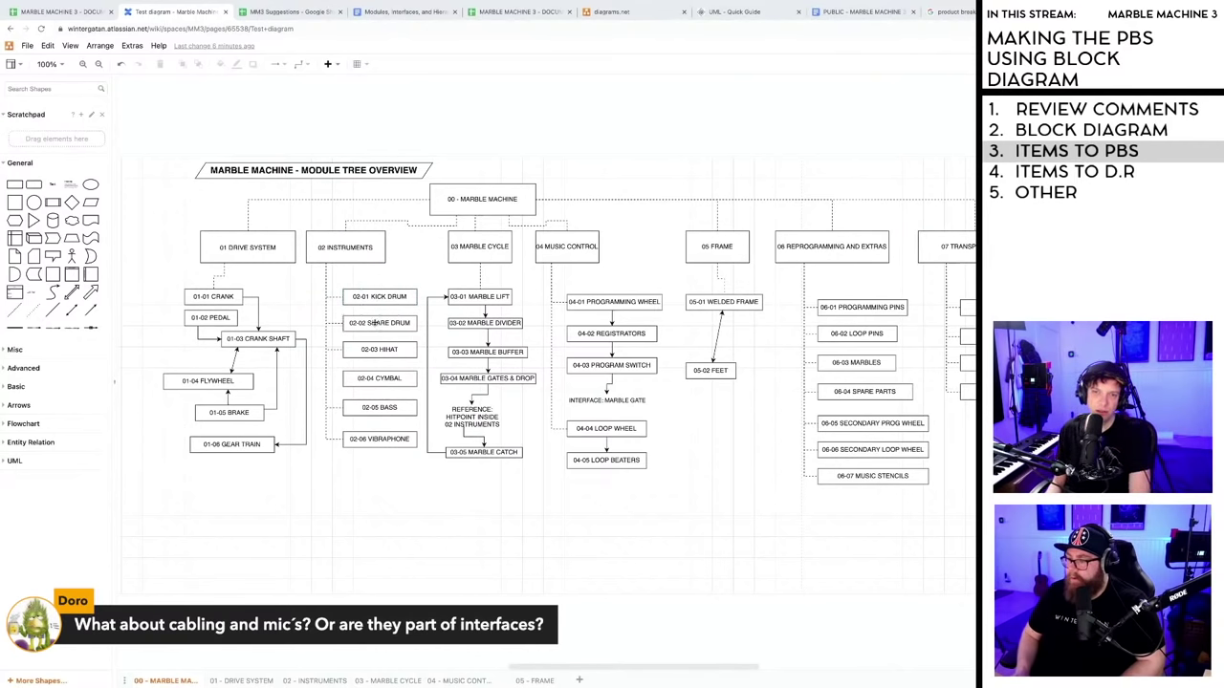
{"action": "left_click", "coordinate": [374, 298]}
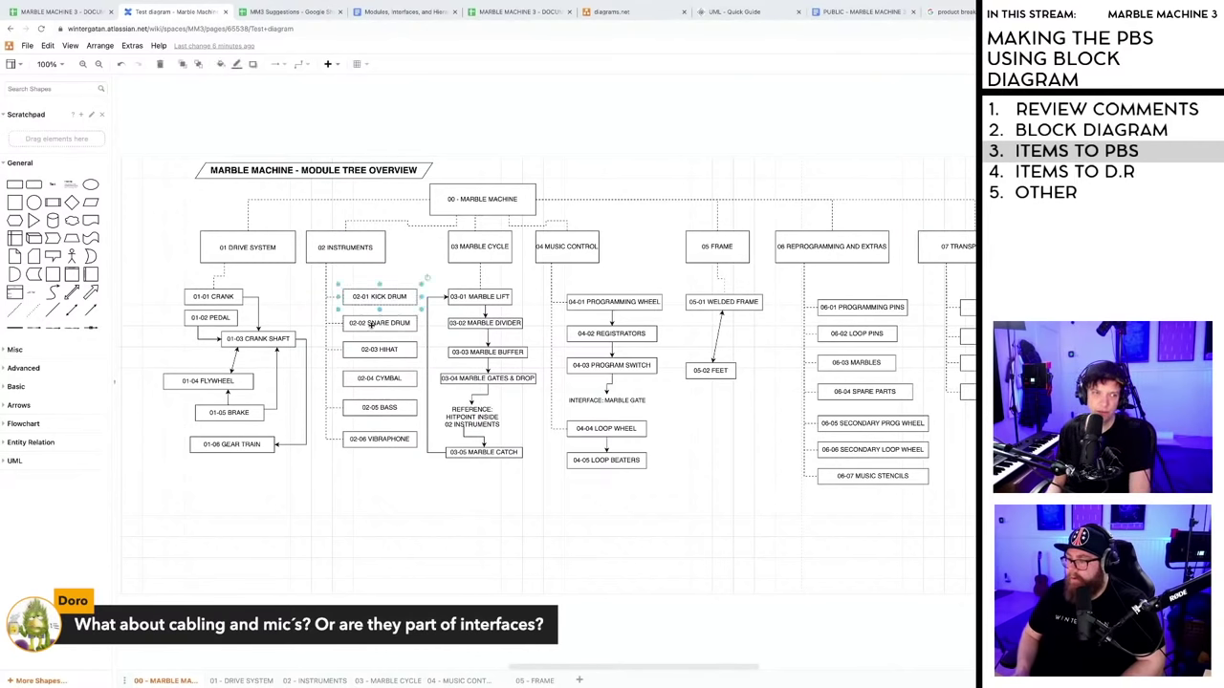
{"action": "left_click", "coordinate": [379, 350]}
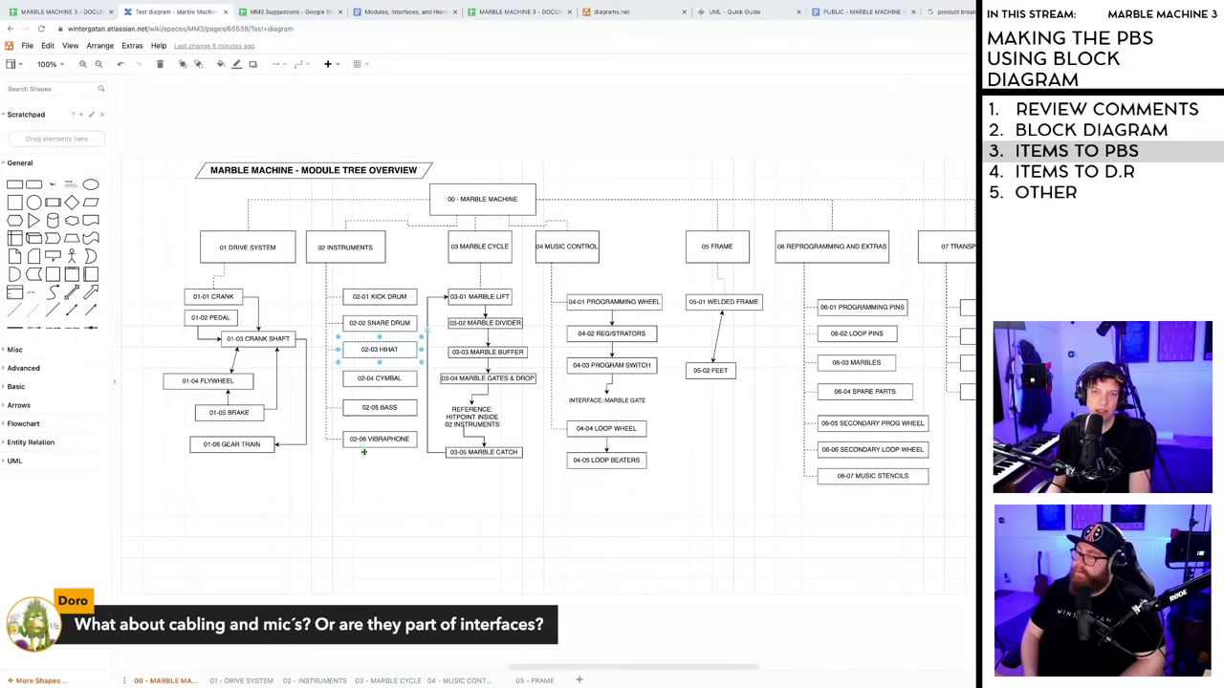
{"action": "left_click", "coordinate": [361, 476]}
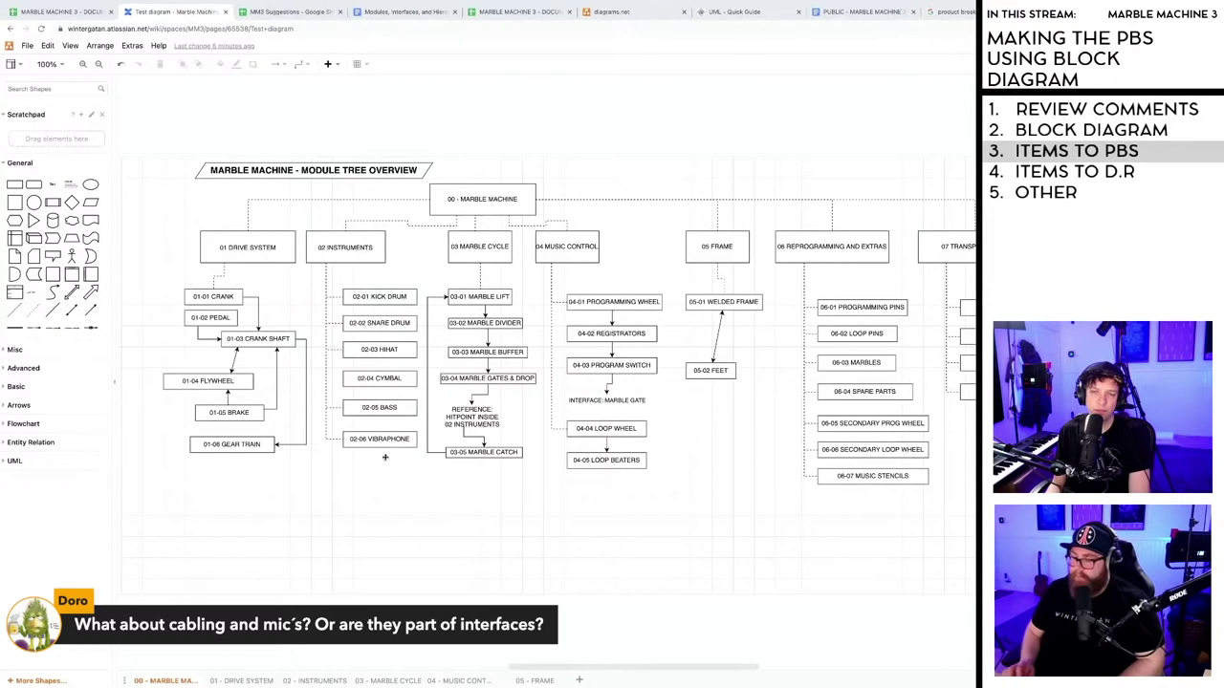
{"action": "left_click", "coordinate": [369, 298]}
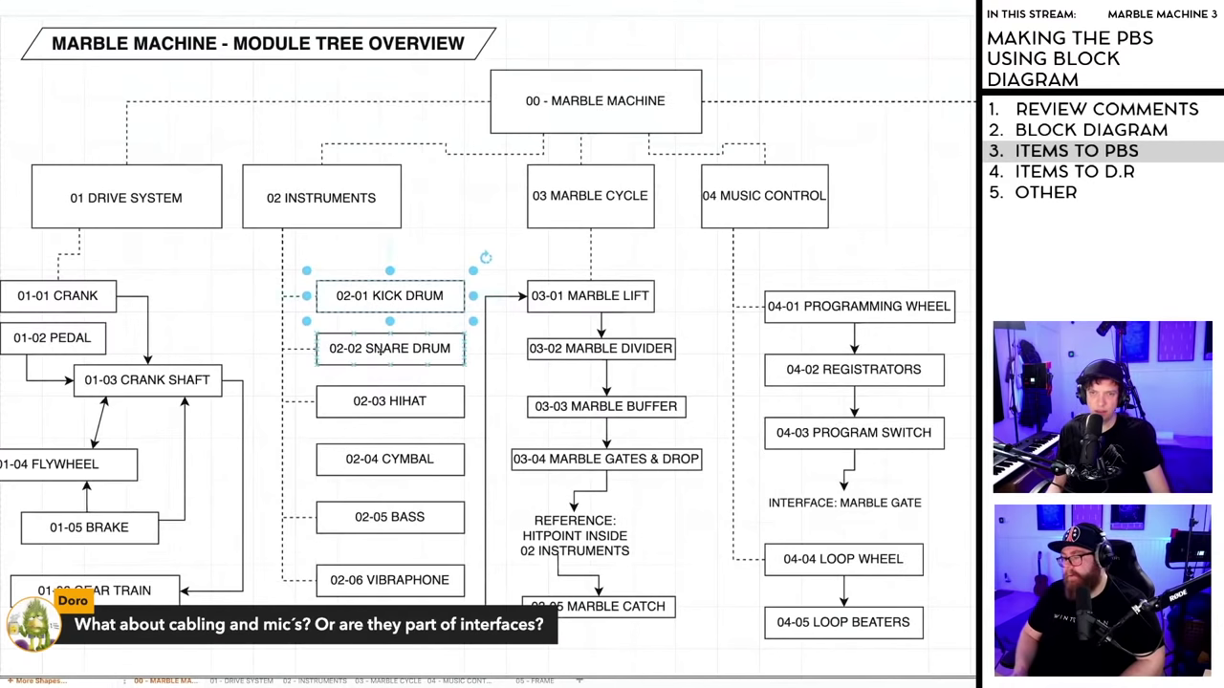
{"action": "left_click", "coordinate": [381, 350]}
{"action": "left_click", "coordinate": [383, 401]}
{"action": "left_click", "coordinate": [375, 467]}
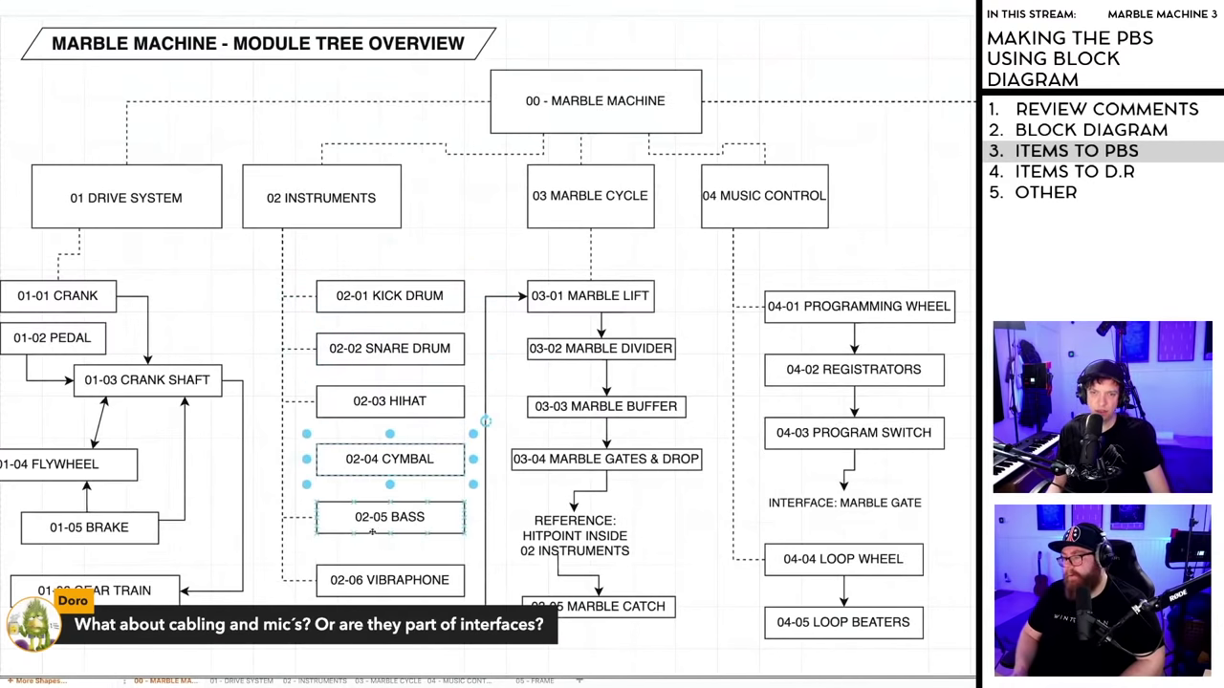
{"action": "left_click", "coordinate": [372, 524]}
{"action": "left_click", "coordinate": [372, 586]}
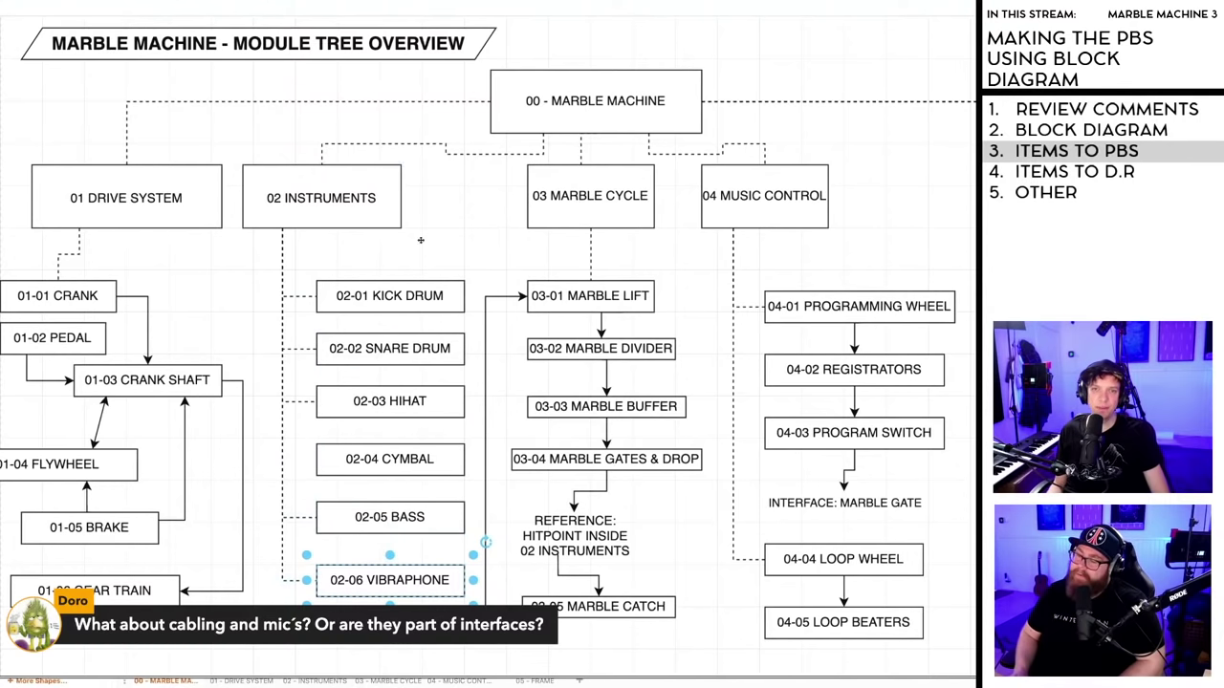
{"action": "scroll", "coordinate": [377, 426], "scroll_direction": "down", "scroll_amount": 1}
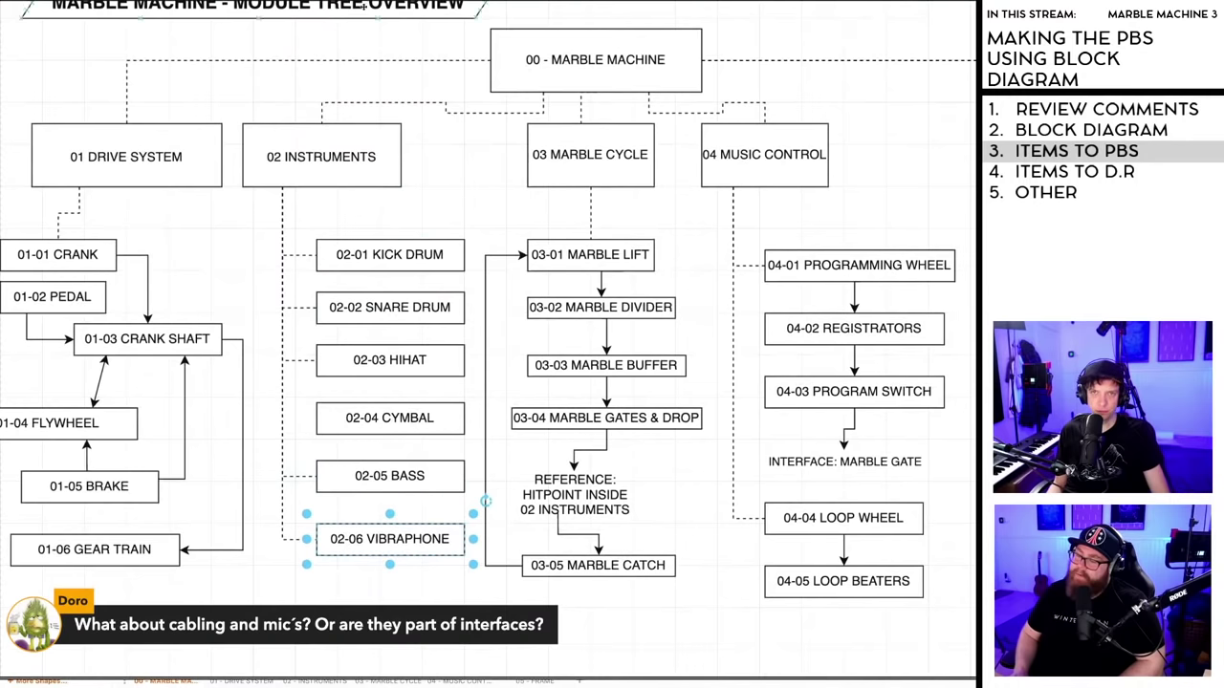
{"action": "scroll", "coordinate": [380, 452], "scroll_direction": "up", "scroll_amount": 1}
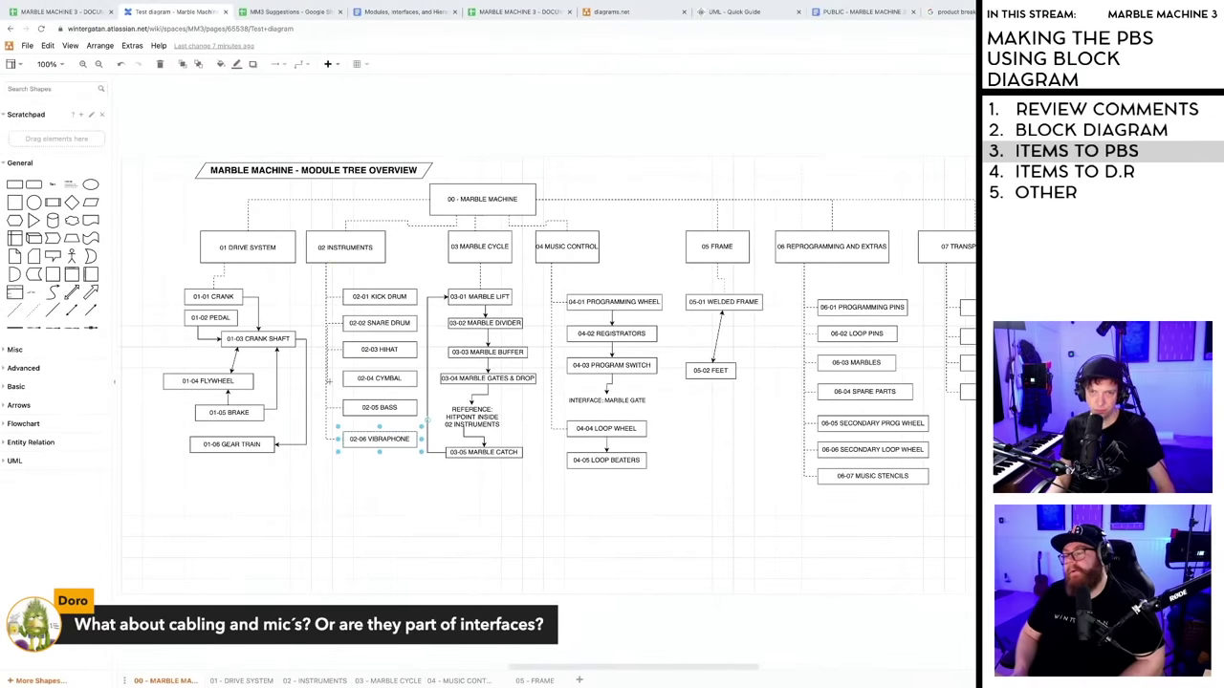
{"action": "left_click", "coordinate": [342, 379]}
{"action": "left_click", "coordinate": [361, 362]}
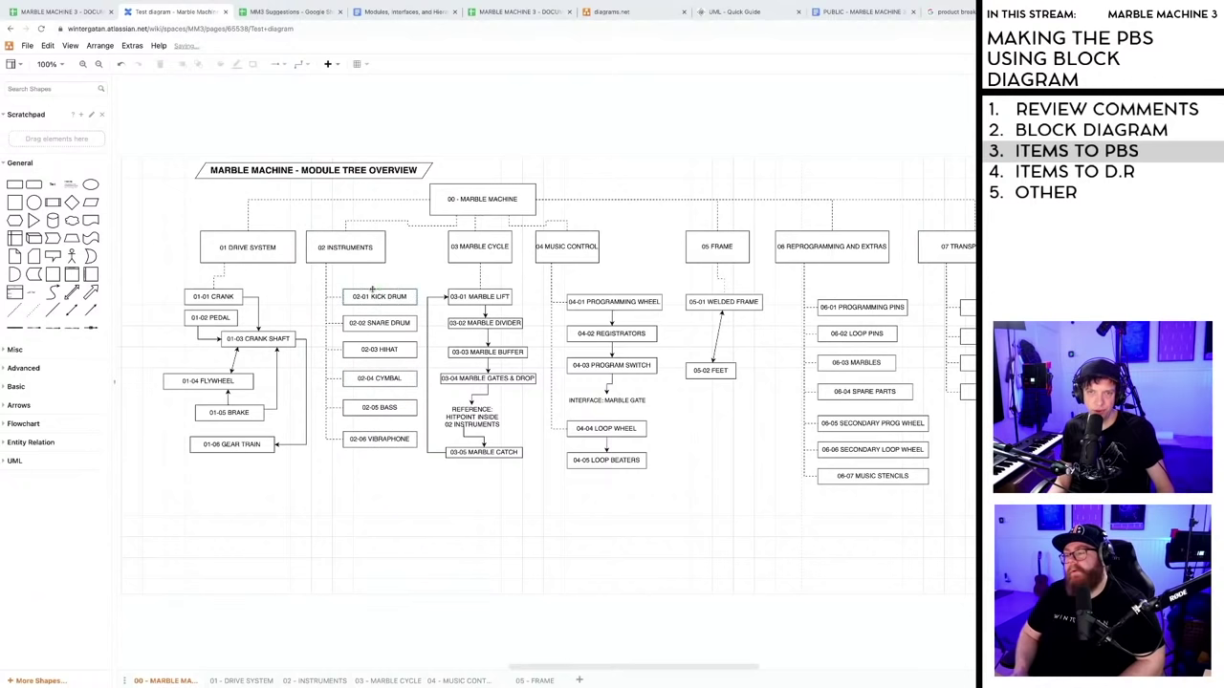
{"action": "left_click", "coordinate": [371, 329]}
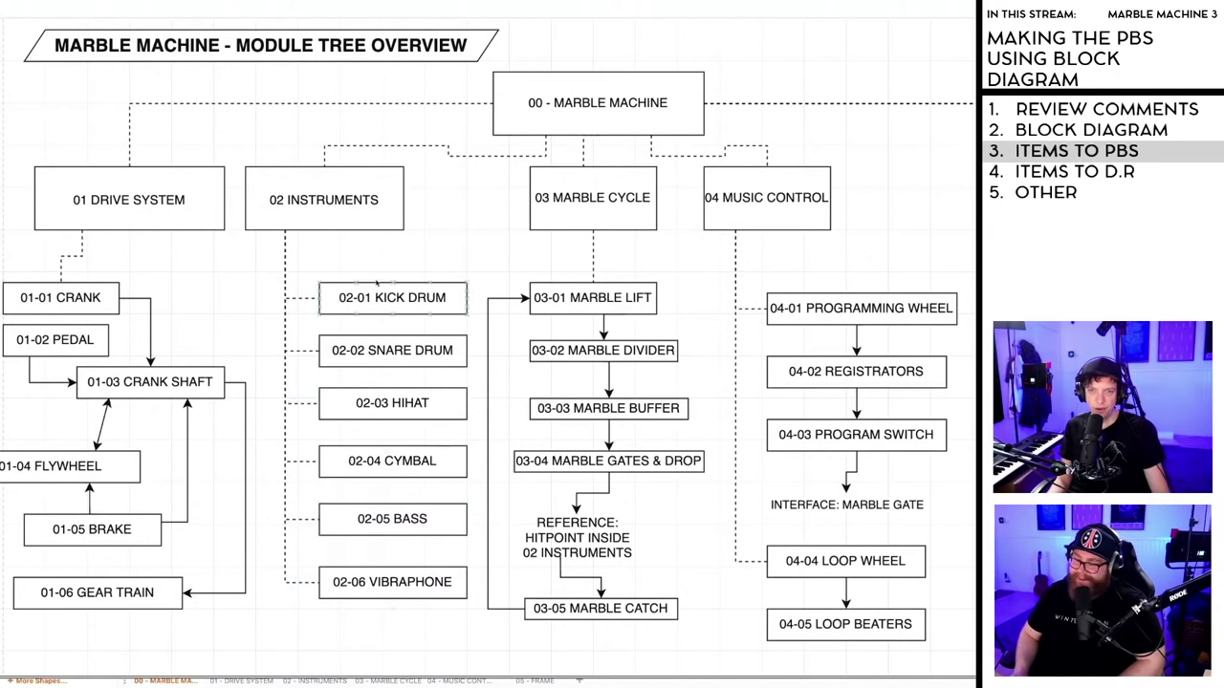
{"action": "key", "text": "Escape"}
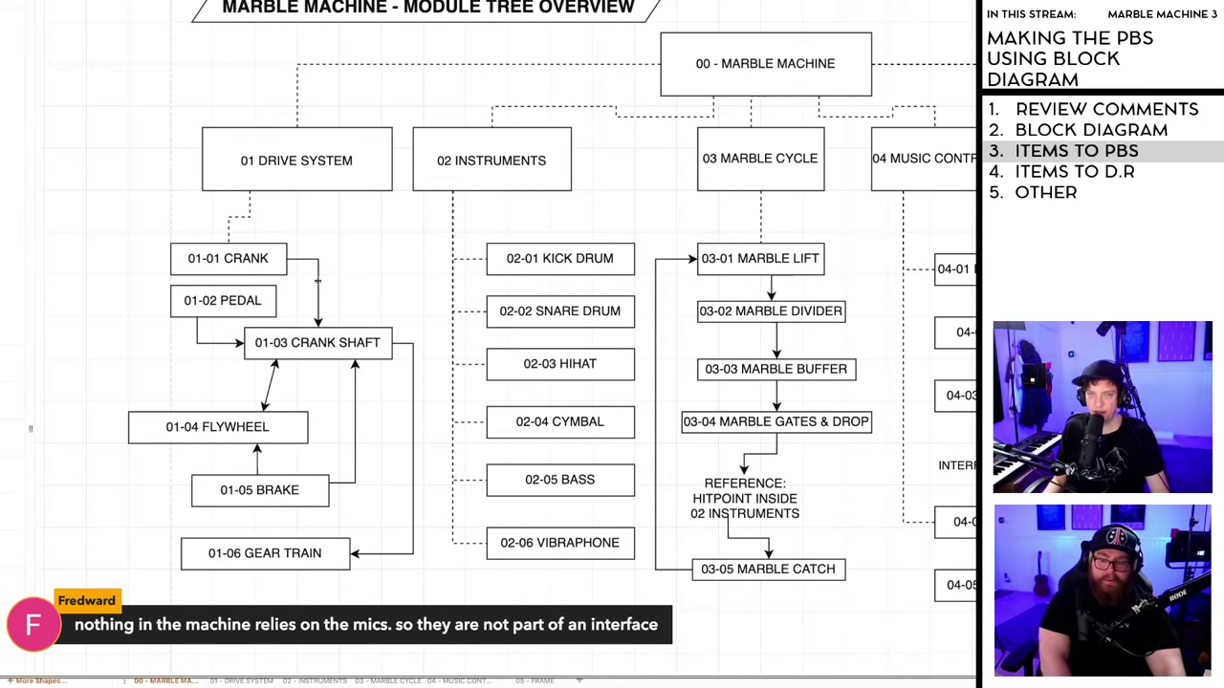
{"action": "left_click", "coordinate": [317, 281]}
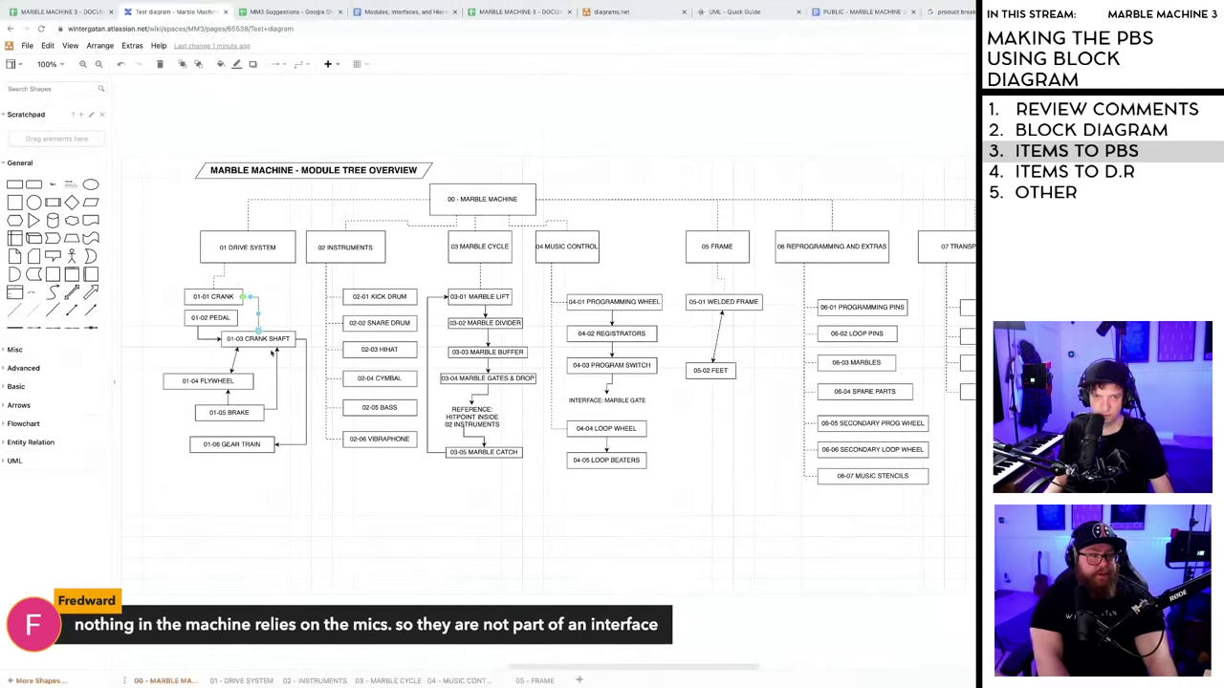
- Deselect the Crank to Crank Shaft connector and switch over to the PBS spreadsheet
{"action": "left_click", "coordinate": [246, 302]}
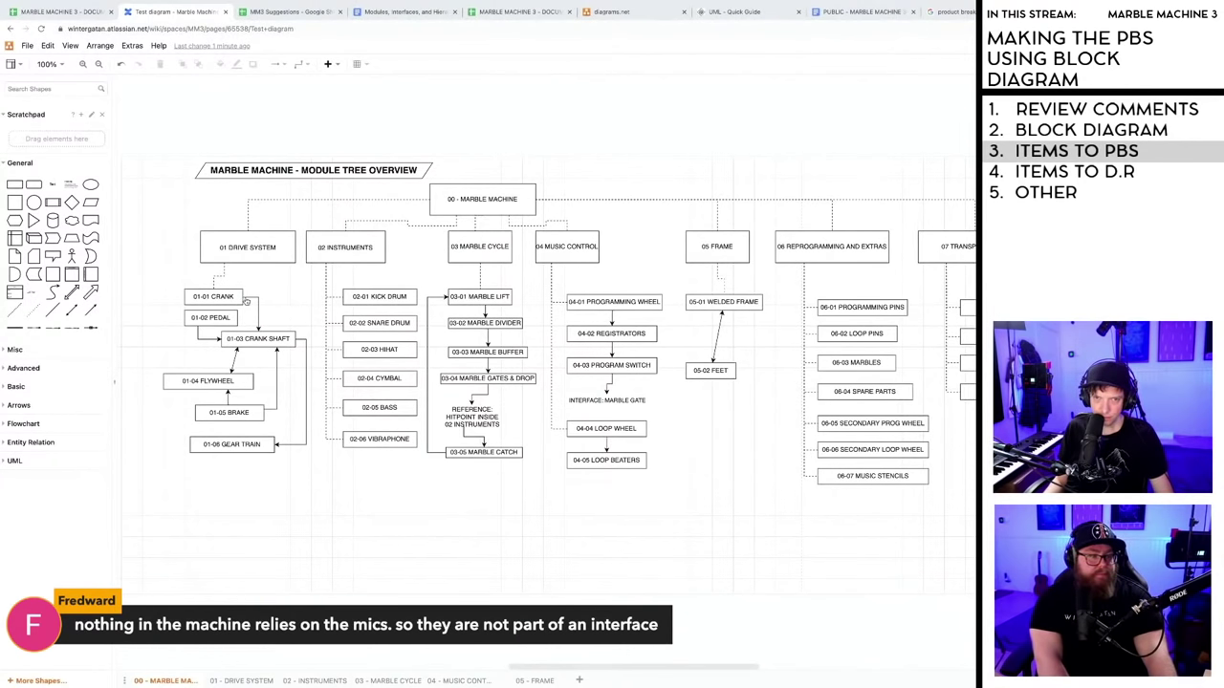
{"action": "left_click", "coordinate": [248, 297]}
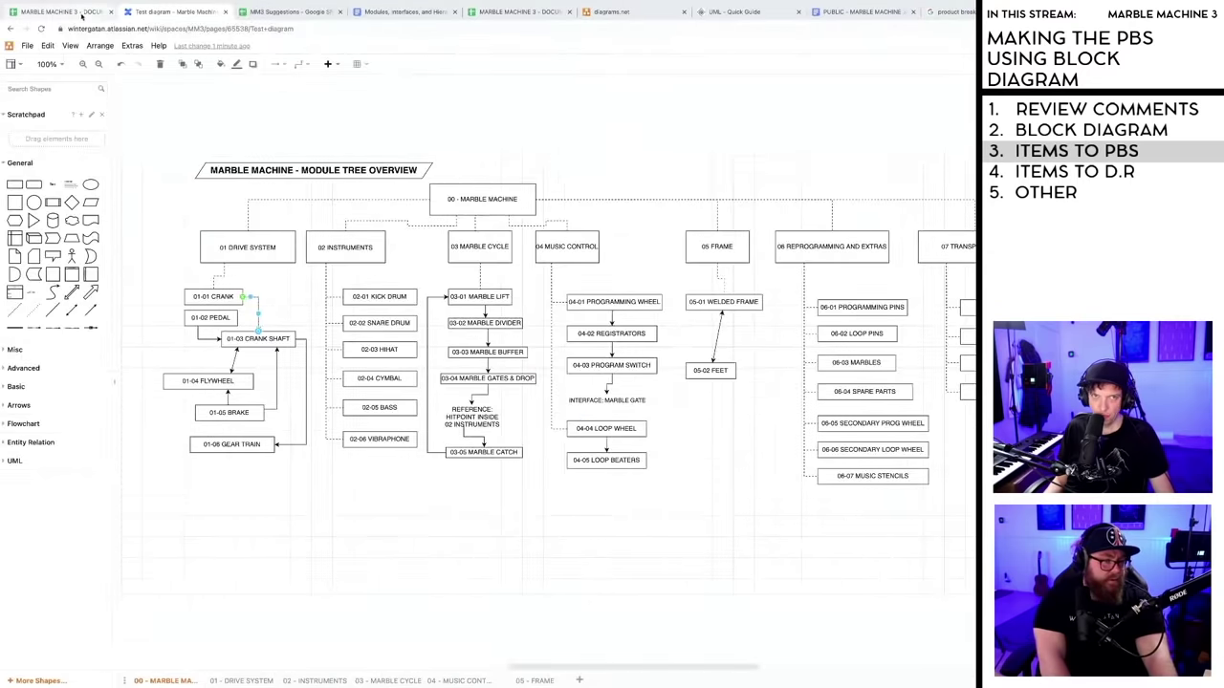
{"action": "left_click", "coordinate": [81, 14]}
{"action": "left_click", "coordinate": [156, 14]}
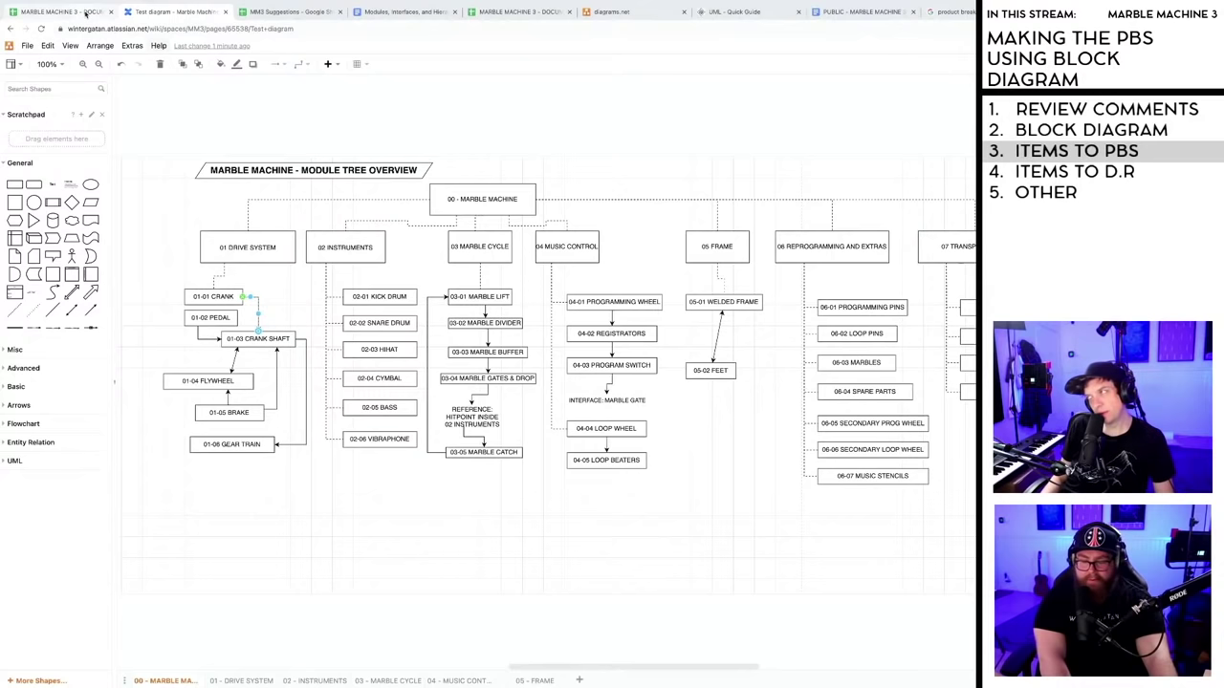
{"action": "left_click", "coordinate": [287, 218]}
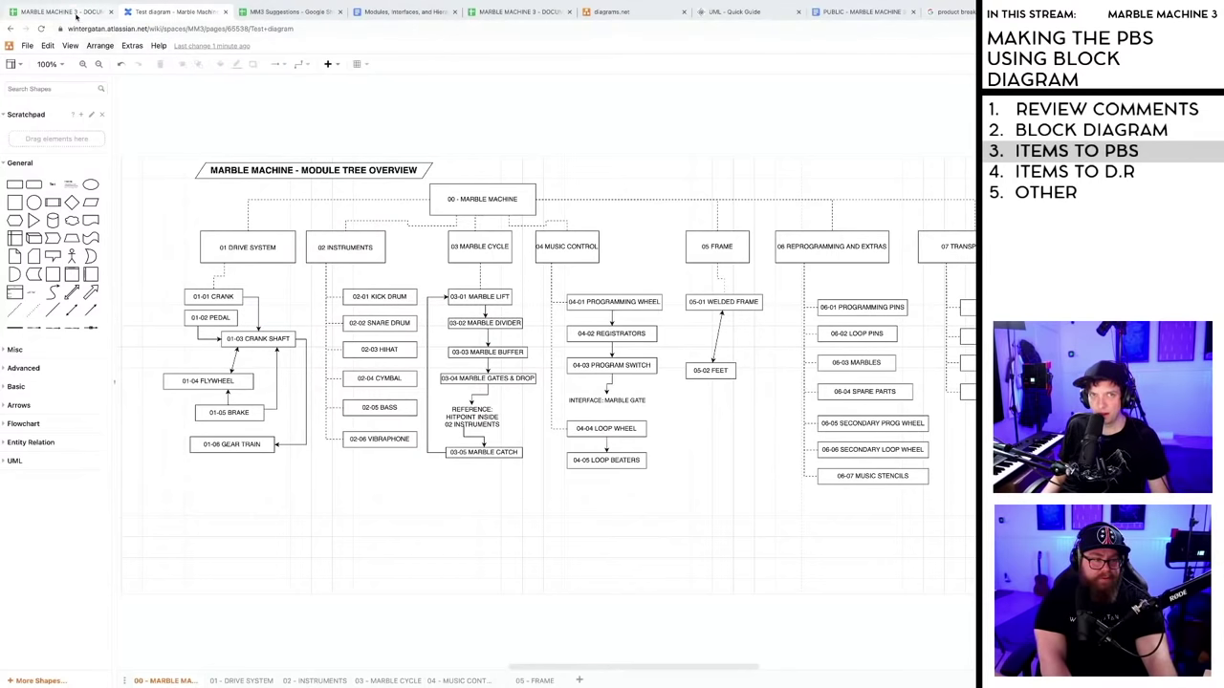
{"action": "left_click", "coordinate": [73, 12]}
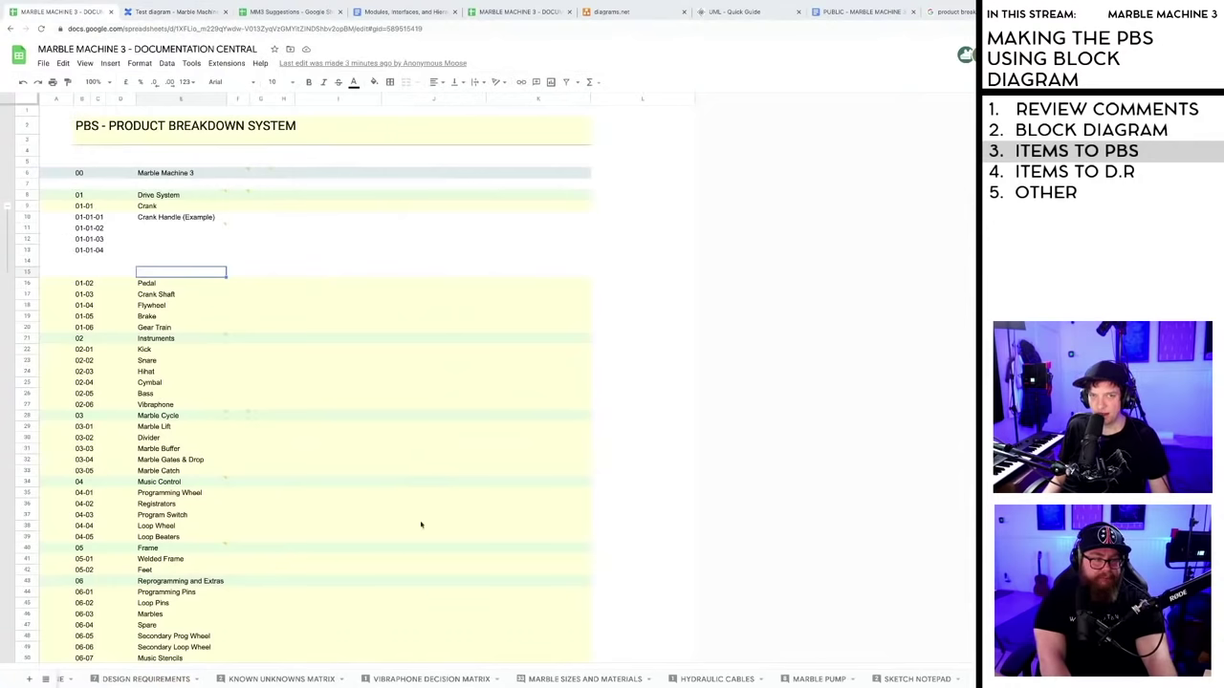
- Toggle between the Test diagram and PBS tabs, ending on the module tree diagram
{"action": "left_click", "coordinate": [175, 11]}
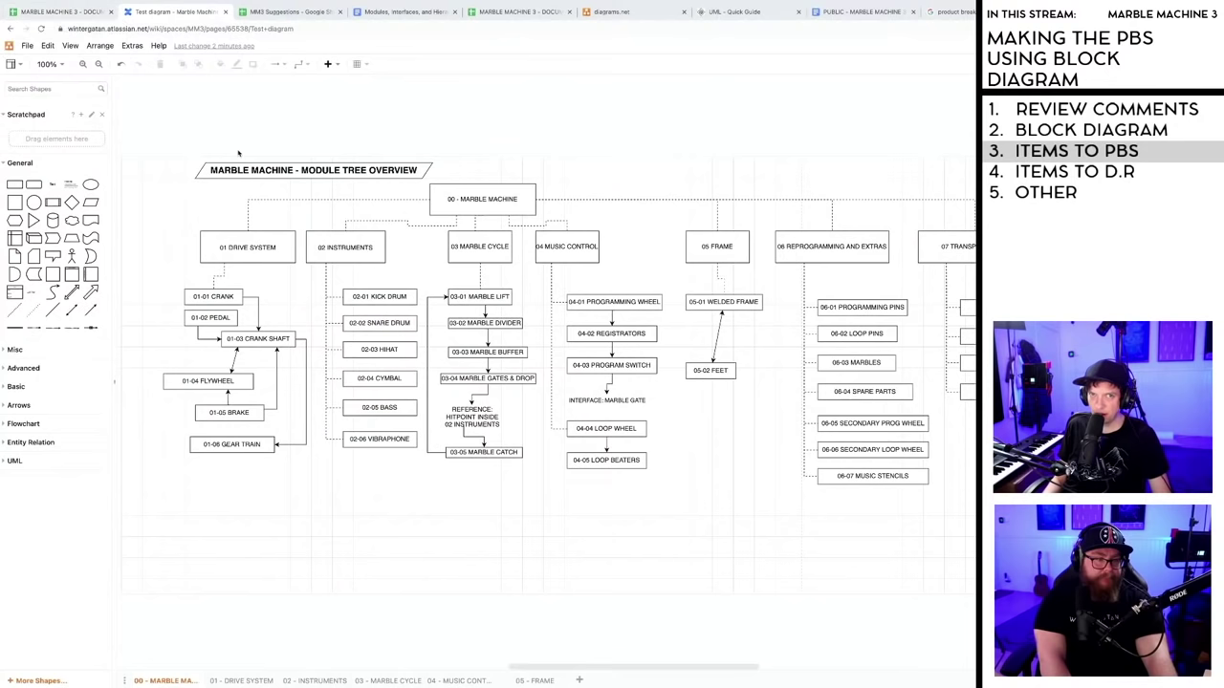
{"action": "left_click", "coordinate": [64, 13]}
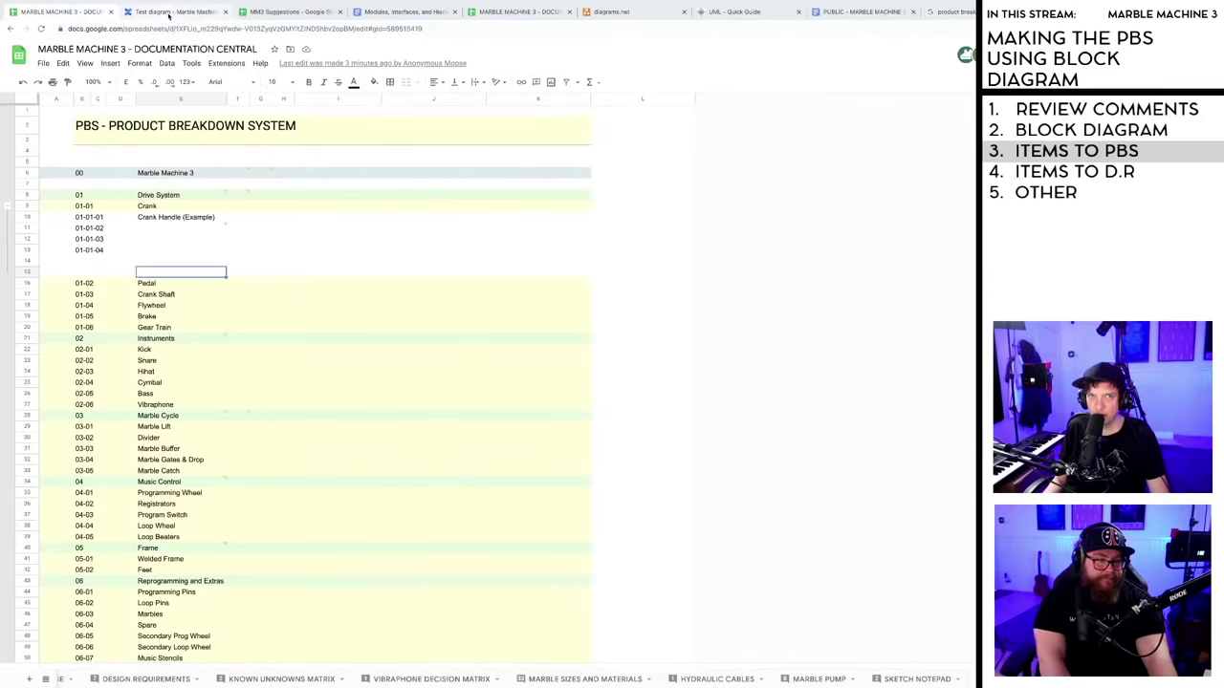
{"action": "left_click", "coordinate": [169, 12]}
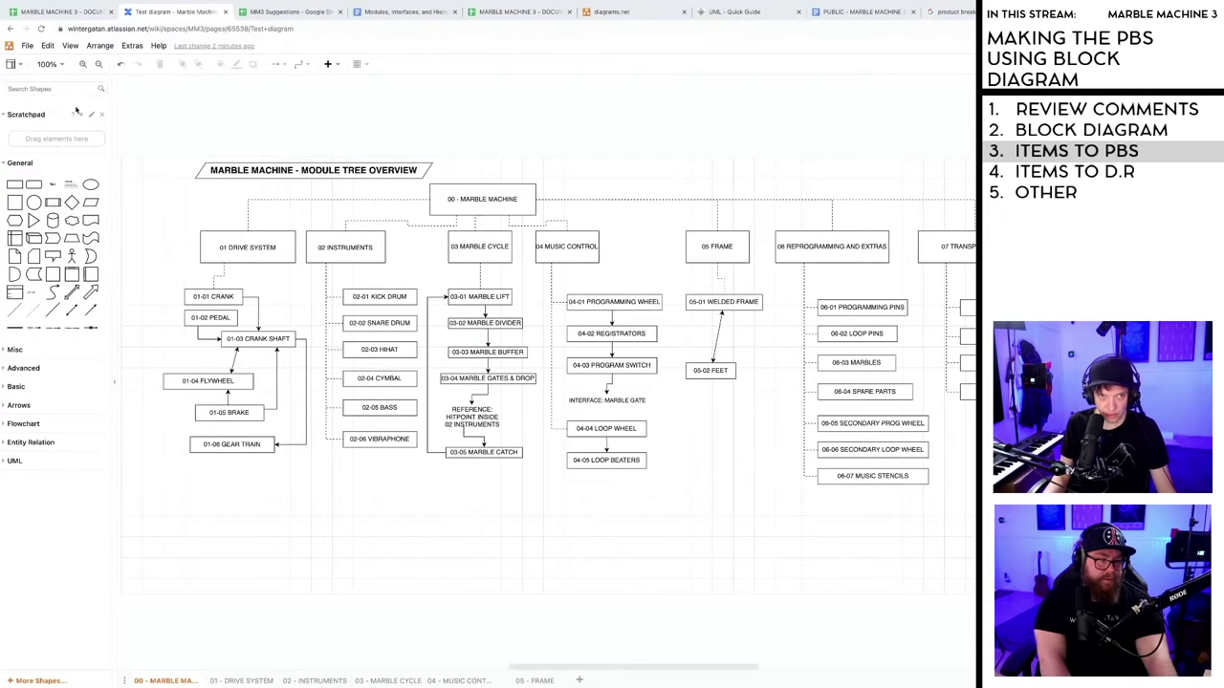
- Zoom the module tree to 200% and pan left to the Crank to Crank Shaft connector
{"action": "left_click", "coordinate": [64, 64]}
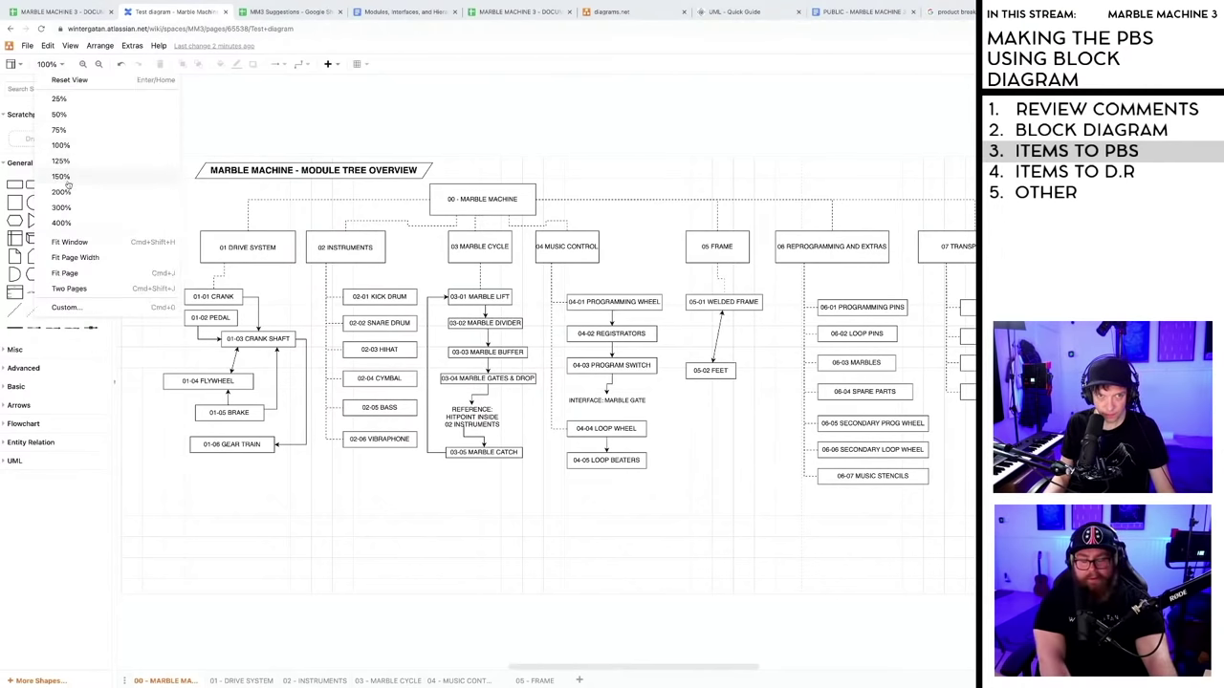
{"action": "left_click", "coordinate": [63, 192]}
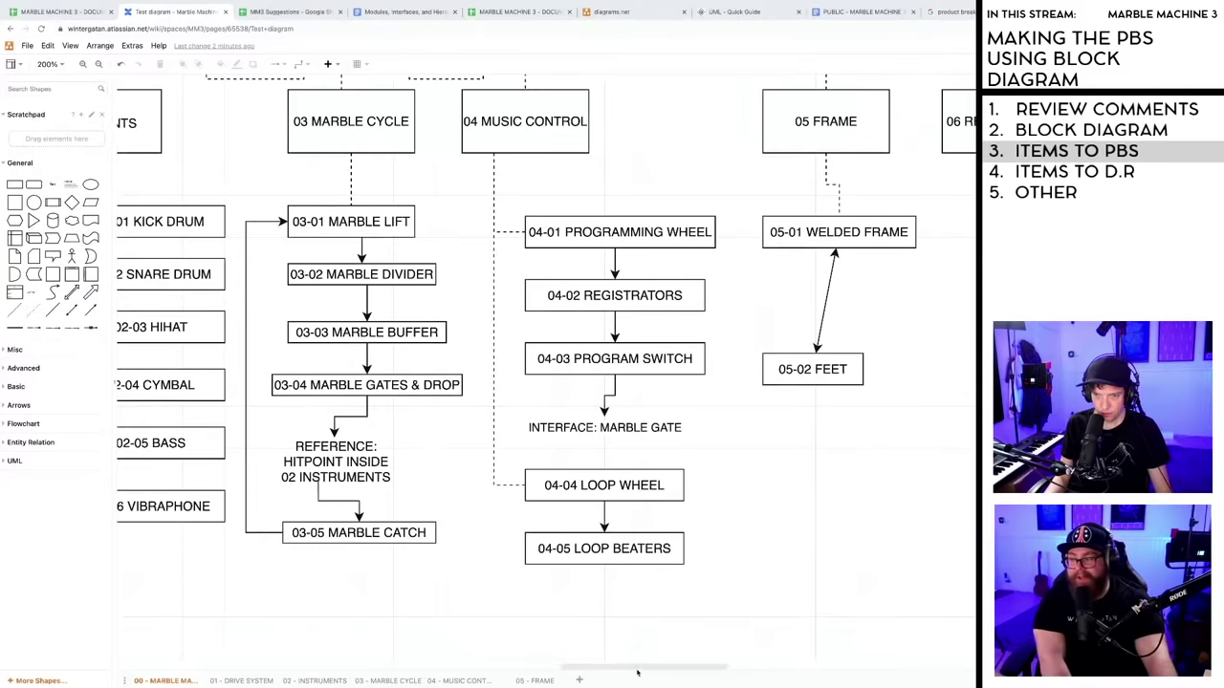
{"action": "left_click_drag", "start_coordinate": [625, 668], "coordinate": [558, 673]}
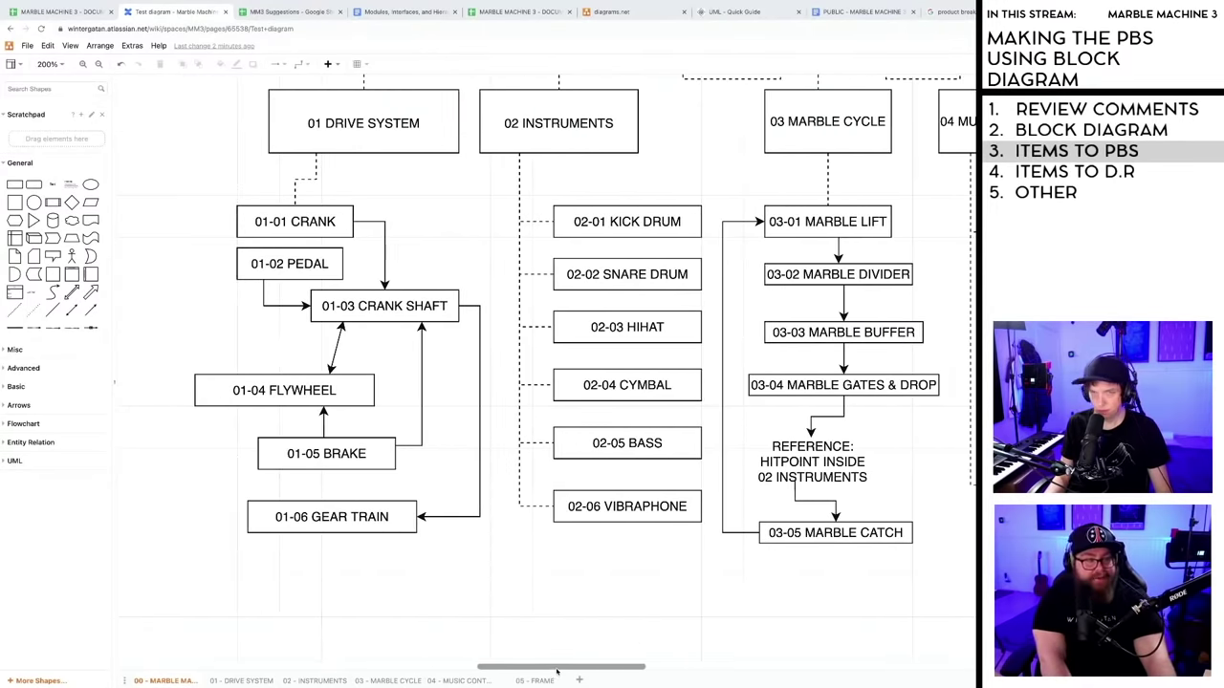
{"action": "left_click", "coordinate": [384, 250]}
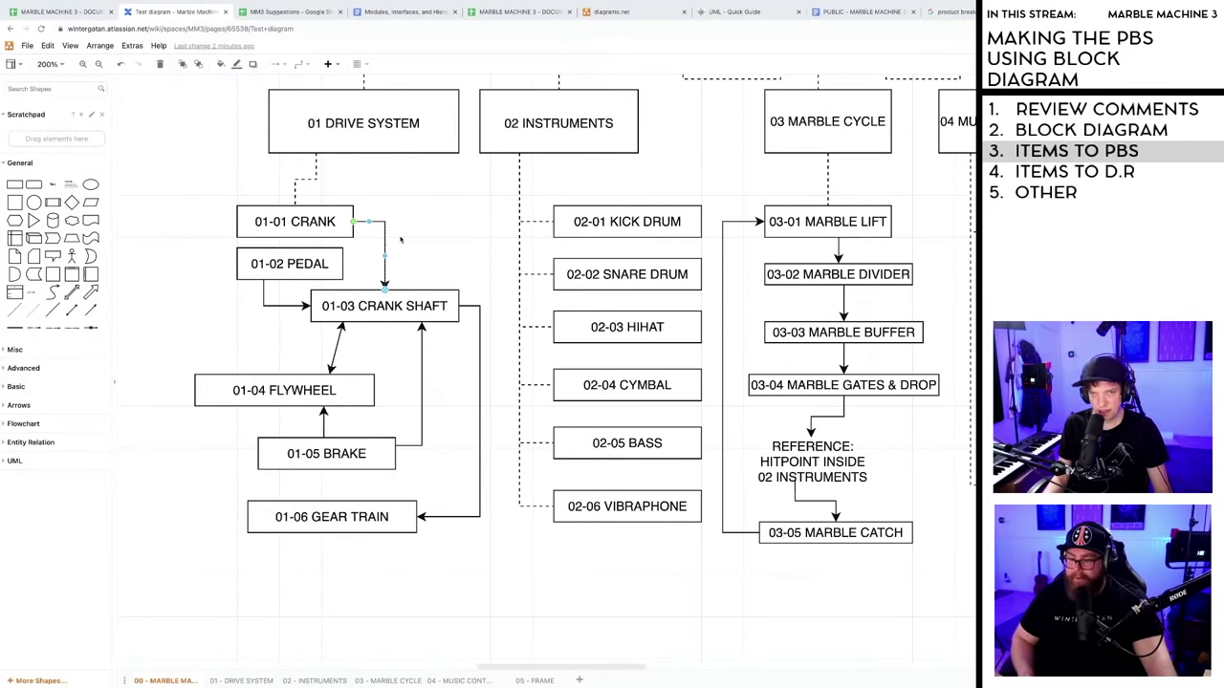
{"action": "left_click", "coordinate": [398, 239]}
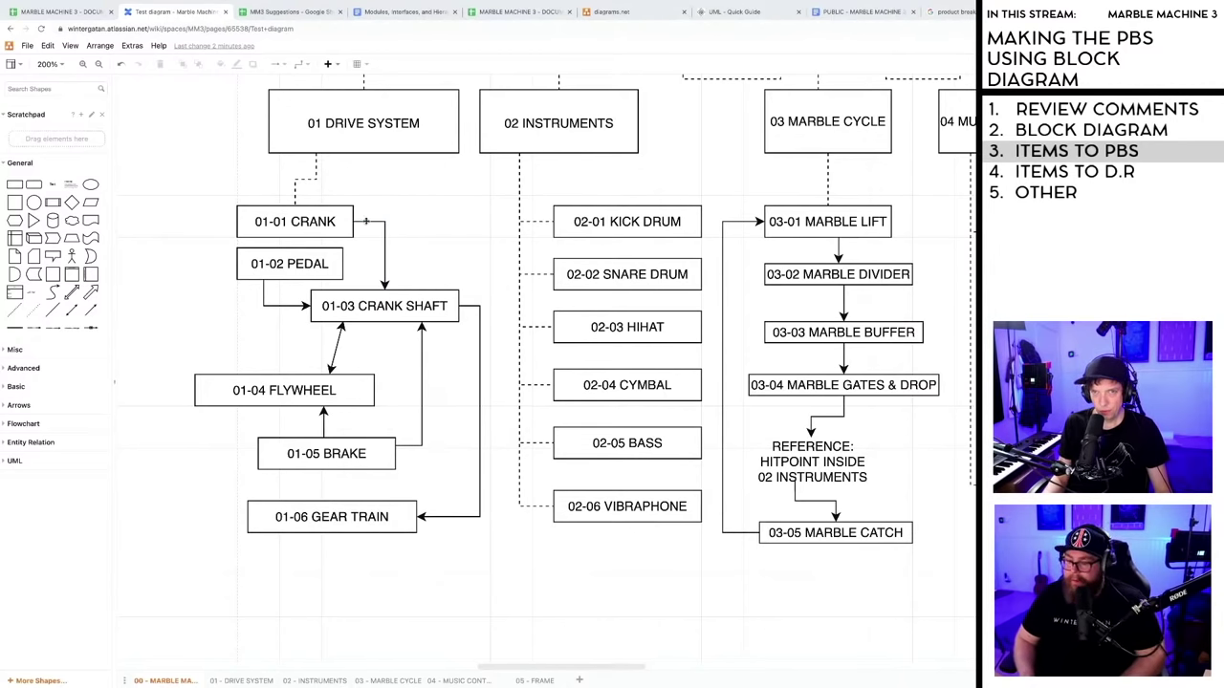
- Give the Crank to Crank Shaft connector a label reading 01-01>01-03
{"action": "double_click", "coordinate": [366, 221]}
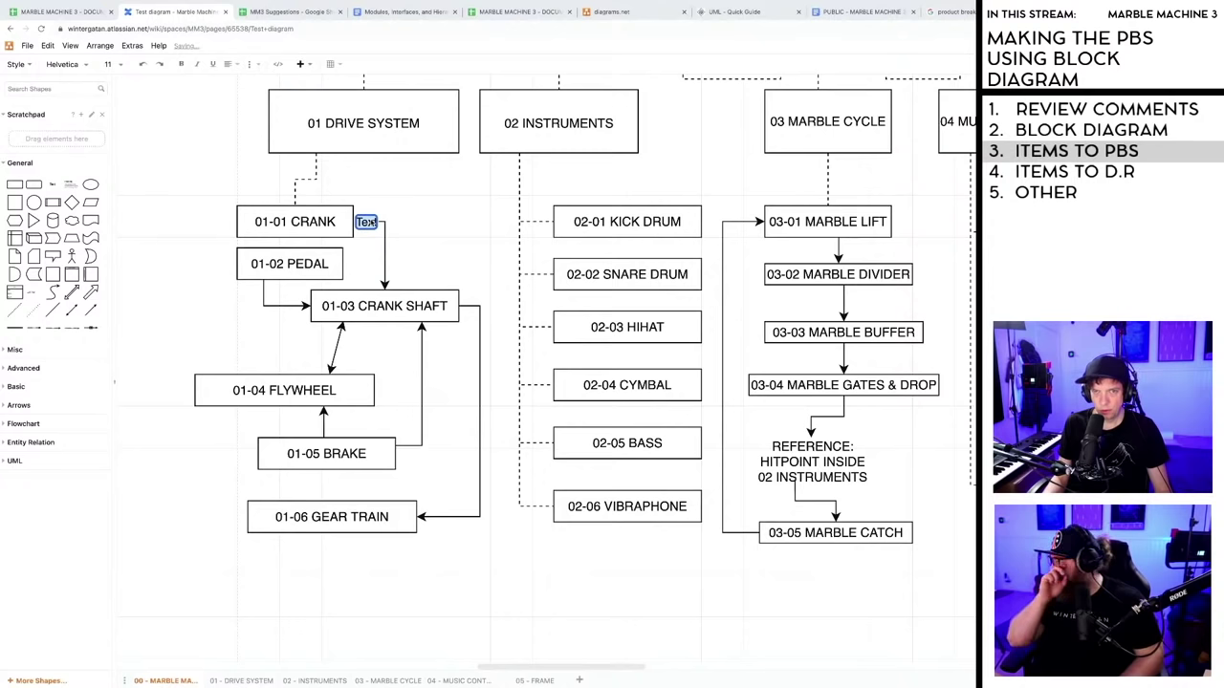
{"action": "left_click", "coordinate": [380, 222]}
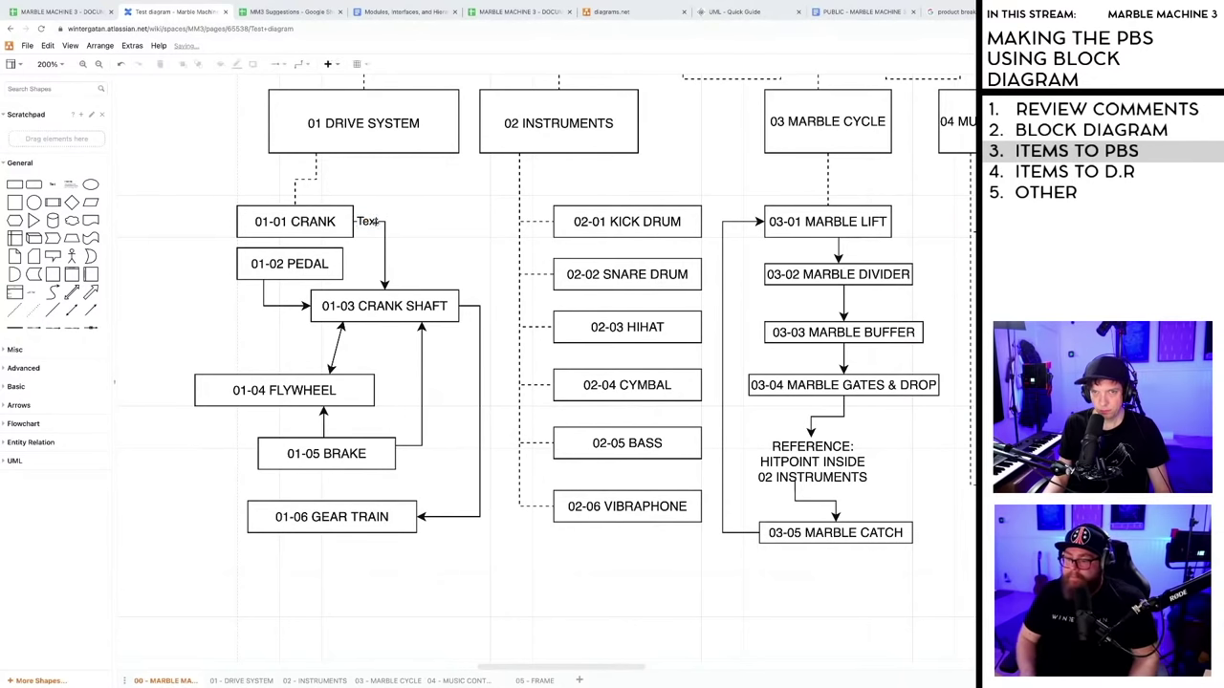
{"action": "key", "text": "ctrl+z"}
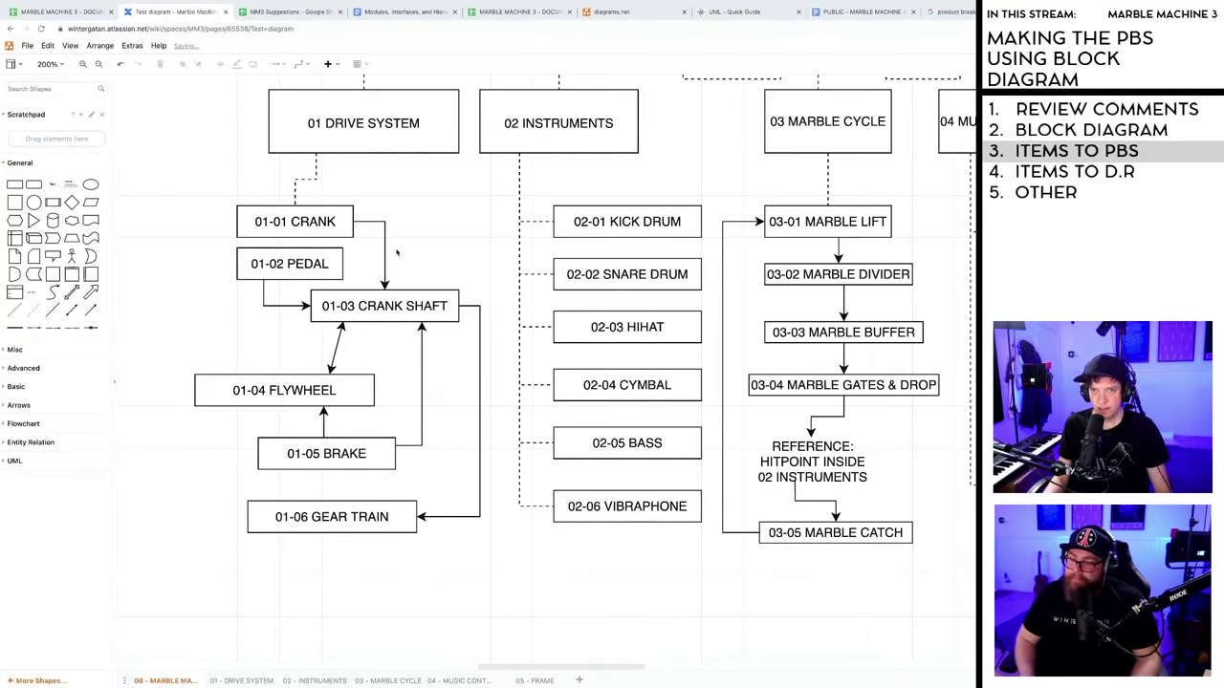
{"action": "left_click", "coordinate": [384, 253]}
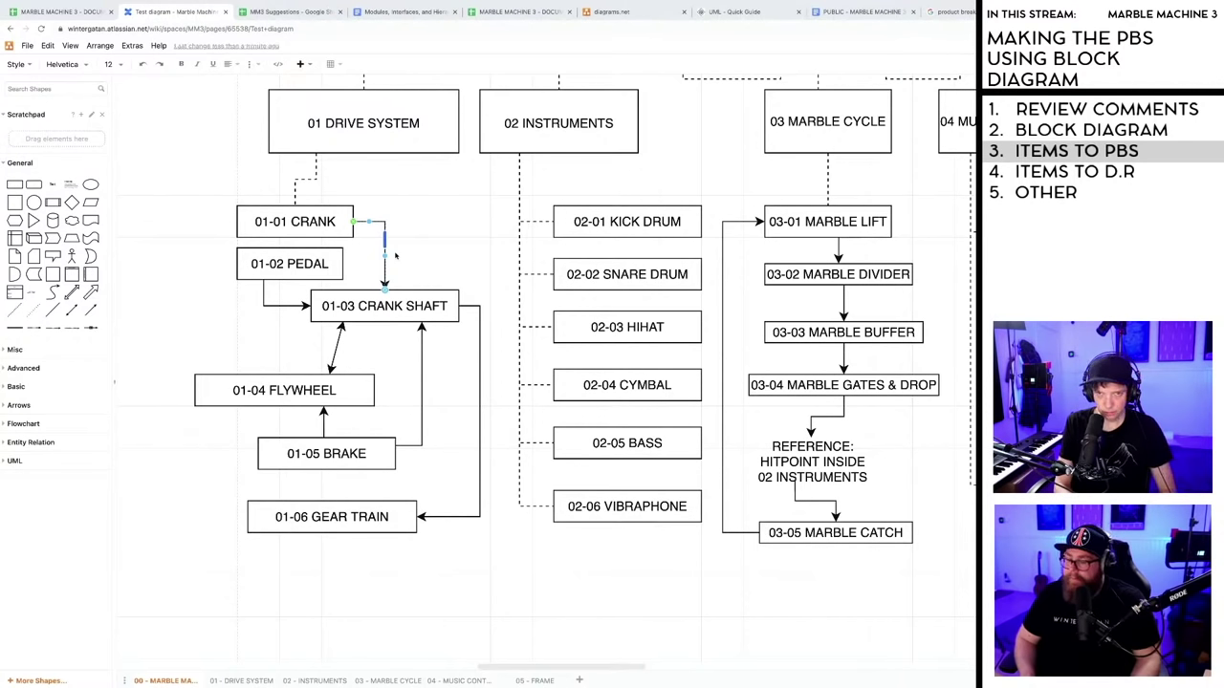
{"action": "type", "text": "01"}
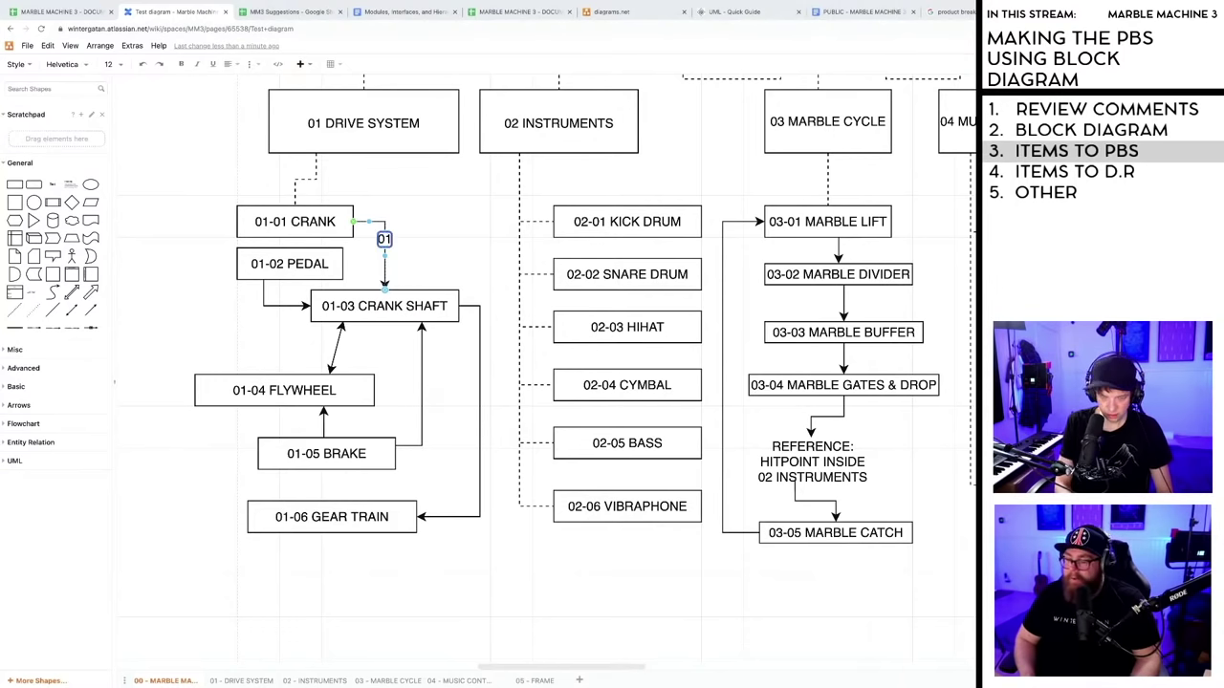
{"action": "type", "text": "-"}
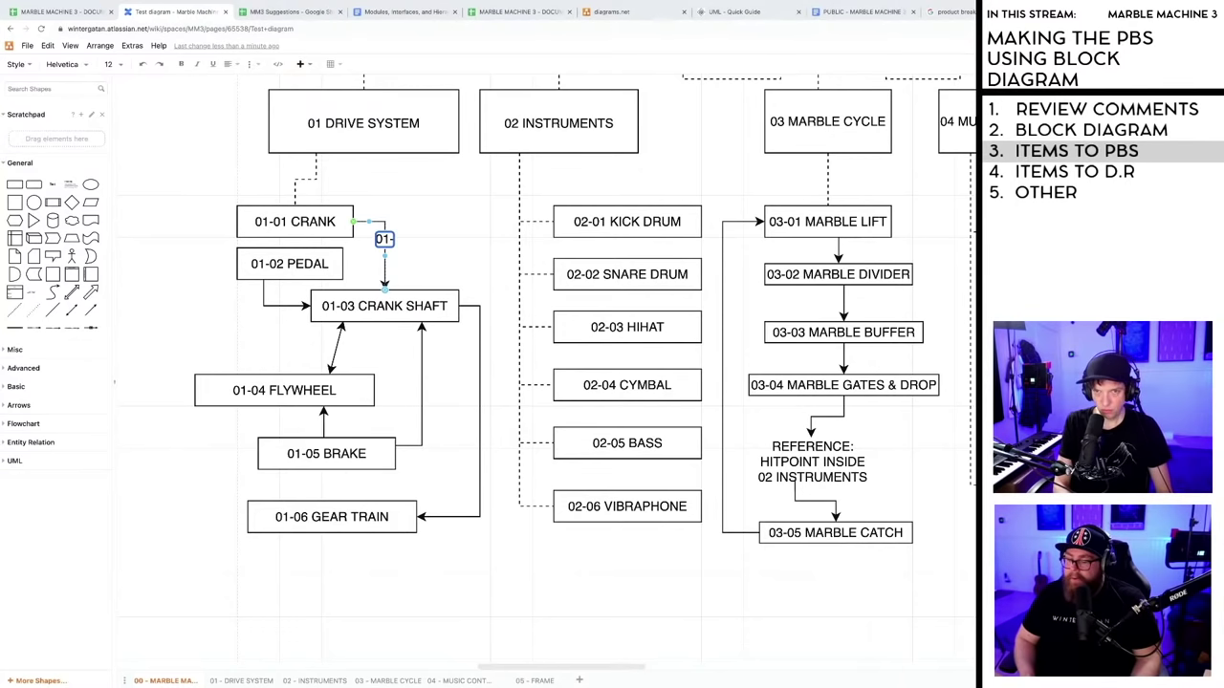
{"action": "type", "text": "01"}
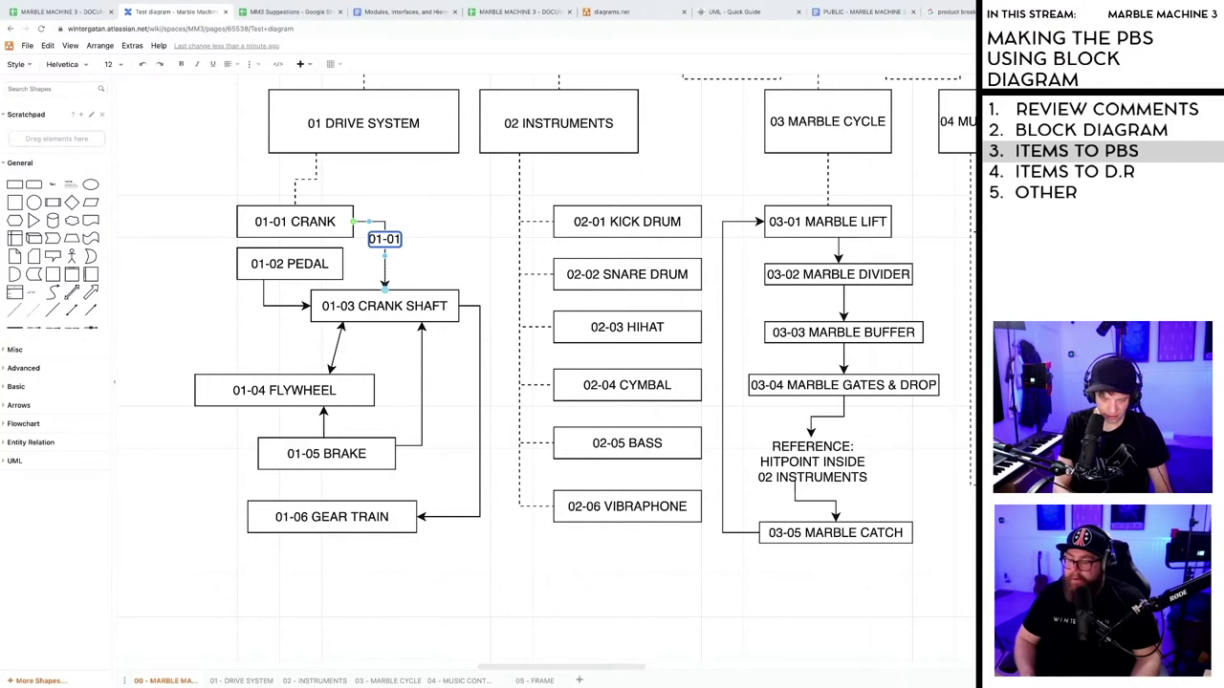
{"action": "type", "text": ">"}
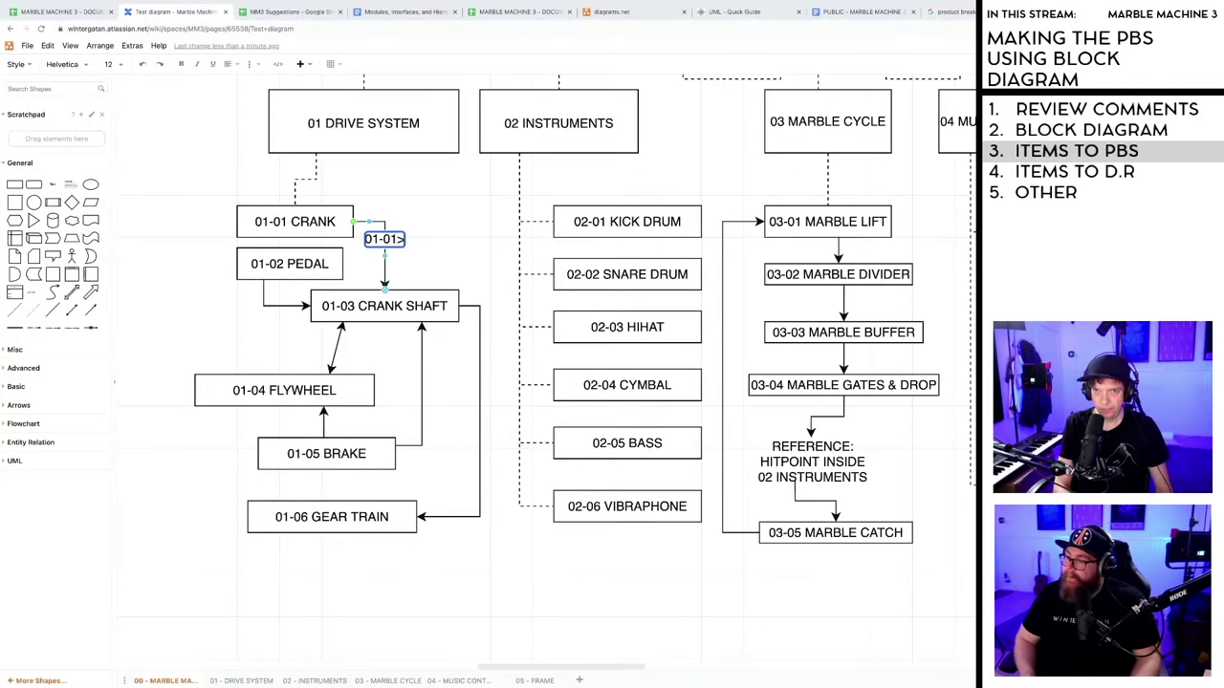
{"action": "type", "text": "01"}
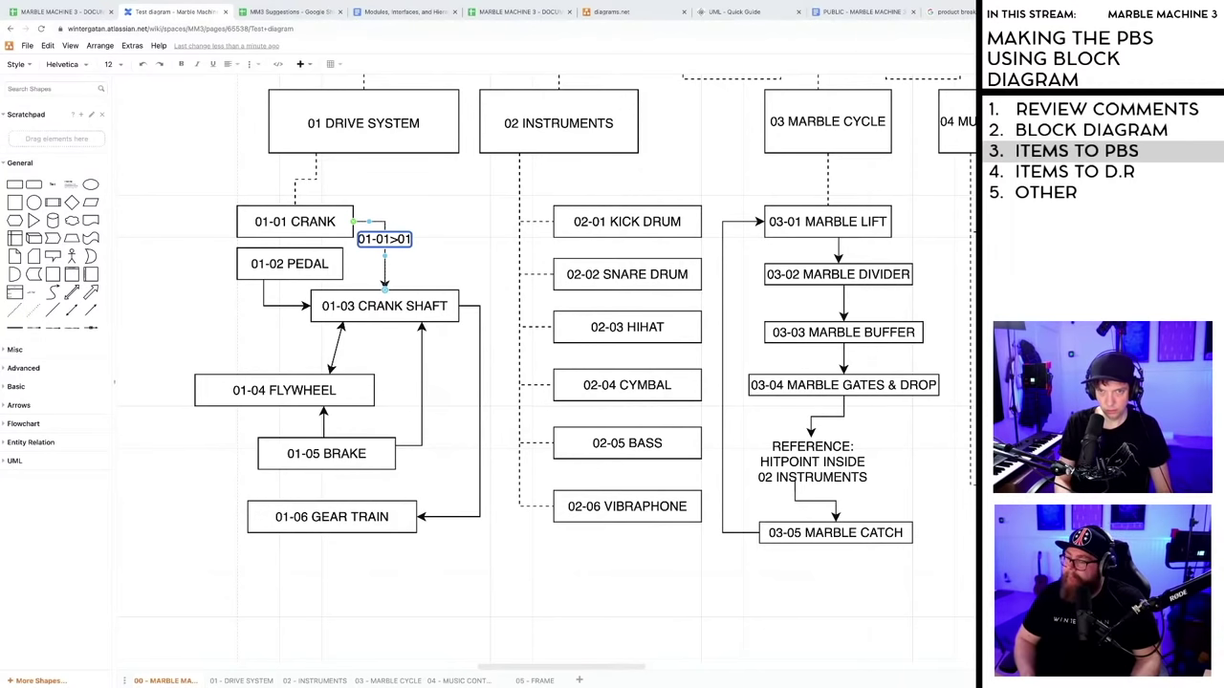
{"action": "type", "text": "-03"}
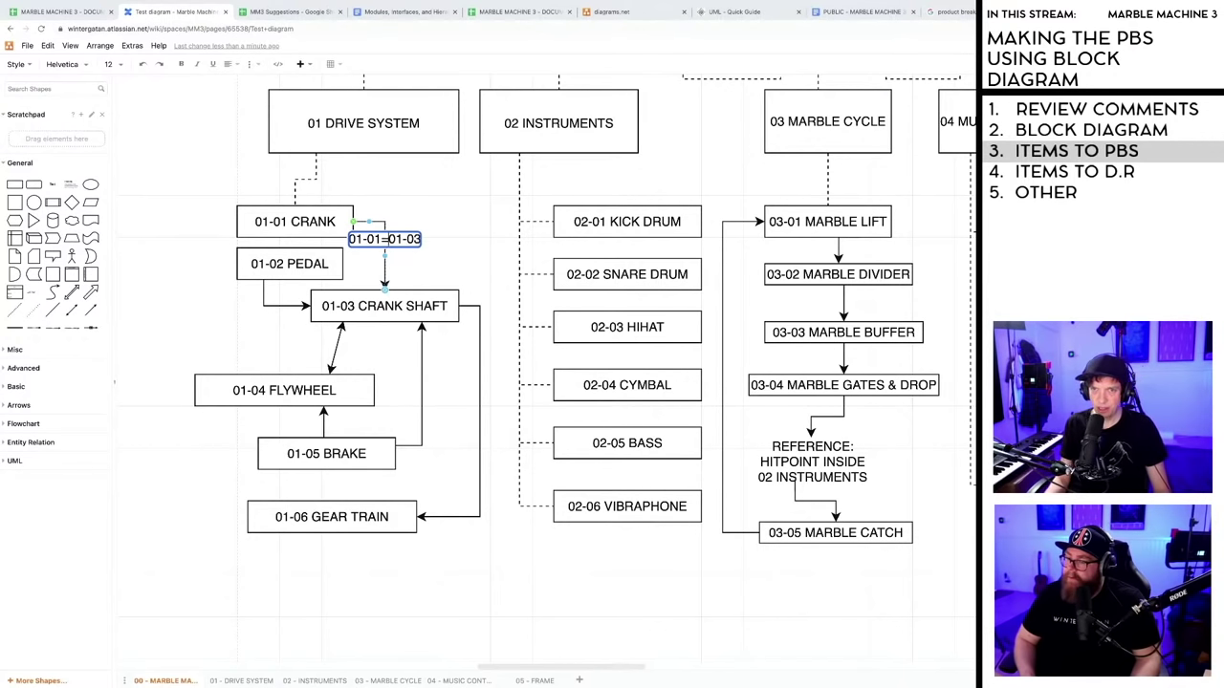
{"action": "left_click", "coordinate": [416, 252]}
- Correct the label to 01-01/01-03 and move it along the arrow toward 01-03 Crank Shaft
{"action": "double_click", "coordinate": [410, 241]}
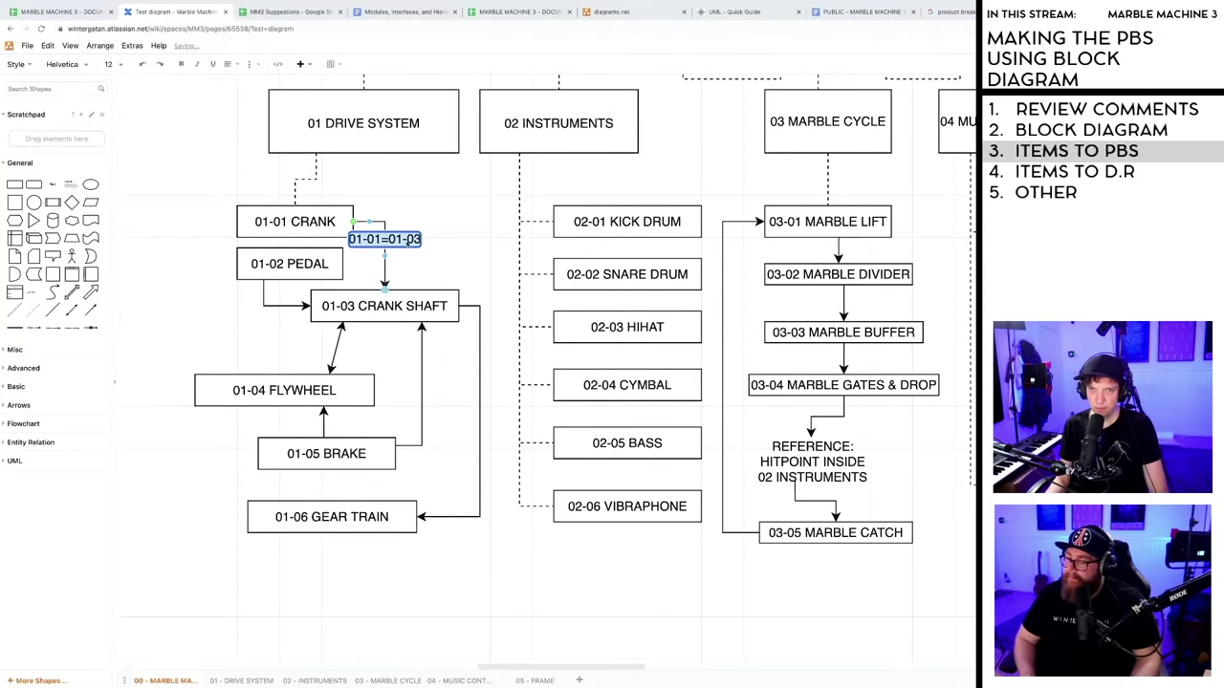
{"action": "left_click", "coordinate": [419, 239]}
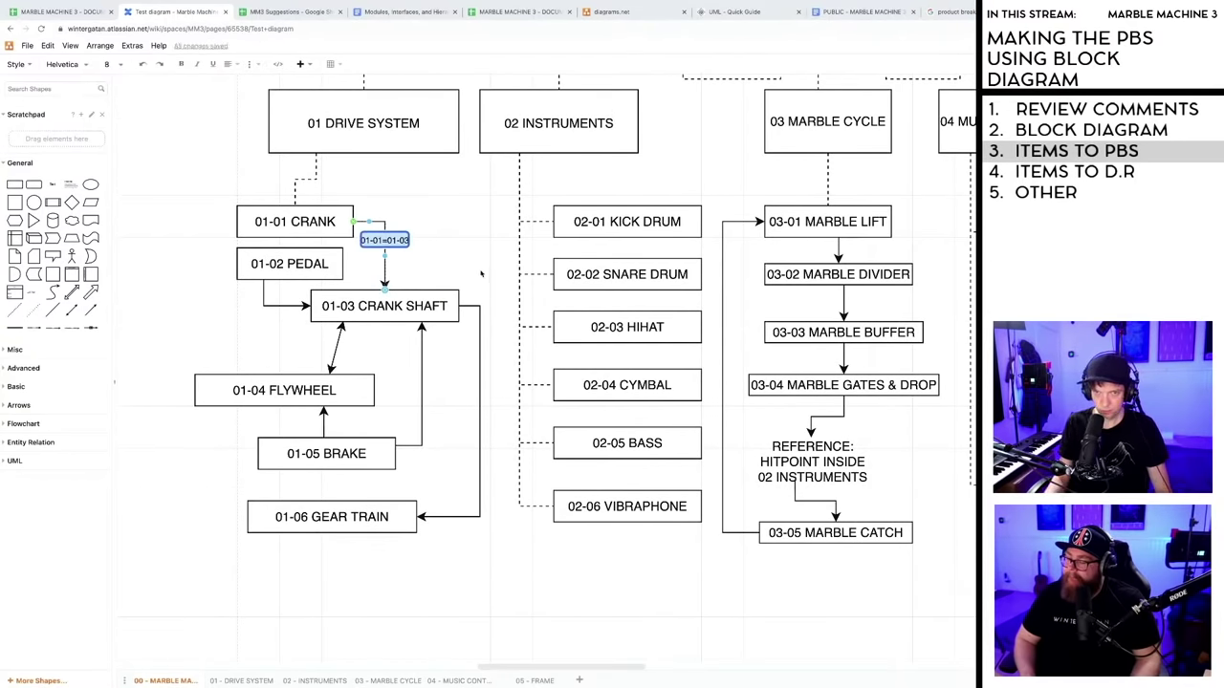
{"action": "left_click", "coordinate": [440, 271]}
{"action": "left_click_drag", "start_coordinate": [381, 243], "coordinate": [392, 252]}
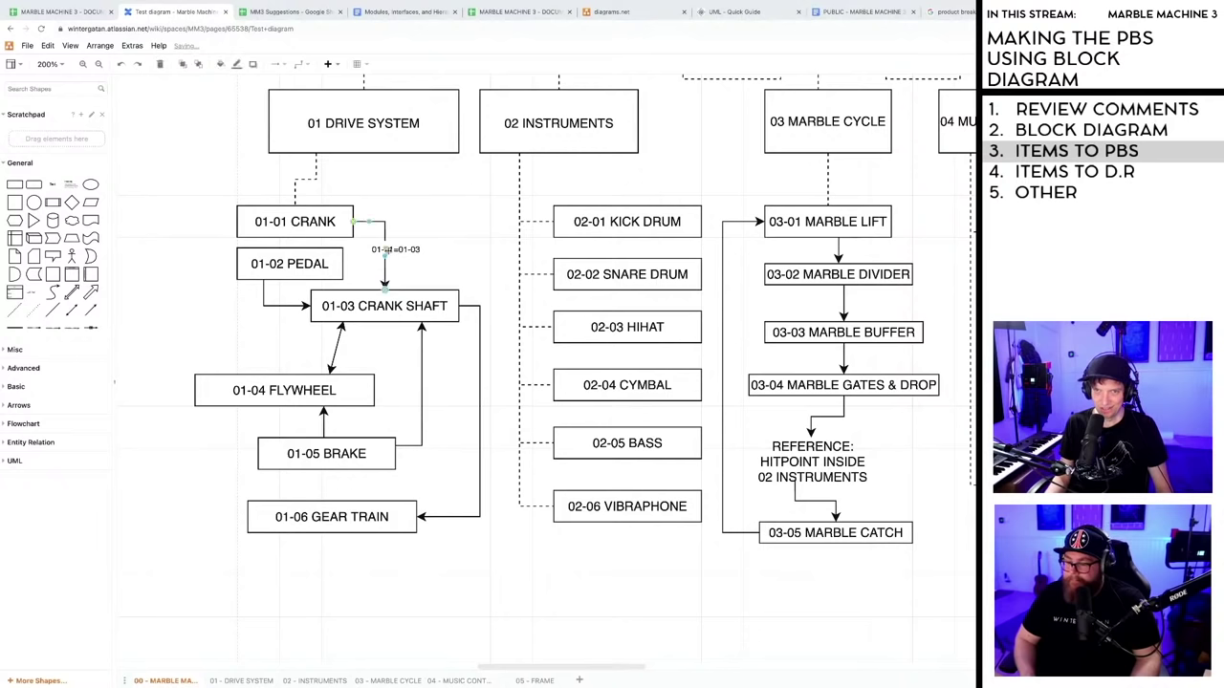
{"action": "left_click_drag", "start_coordinate": [397, 253], "coordinate": [391, 250]}
{"action": "left_click", "coordinate": [401, 267]}
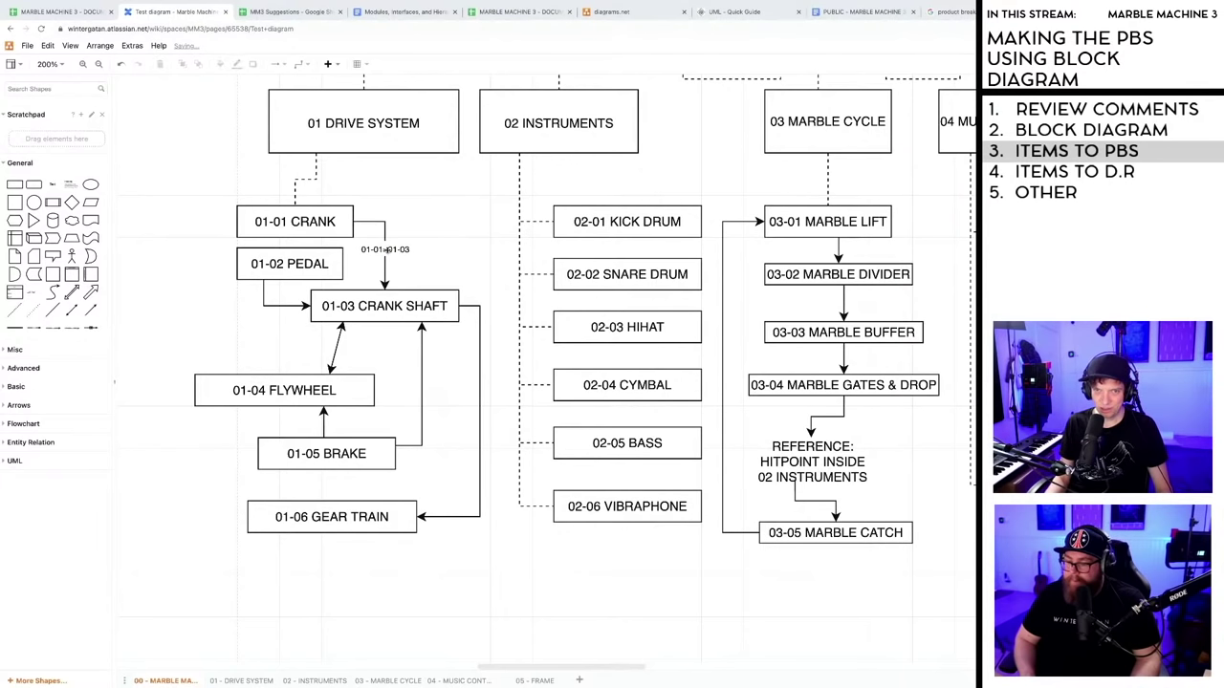
{"action": "double_click", "coordinate": [386, 250]}
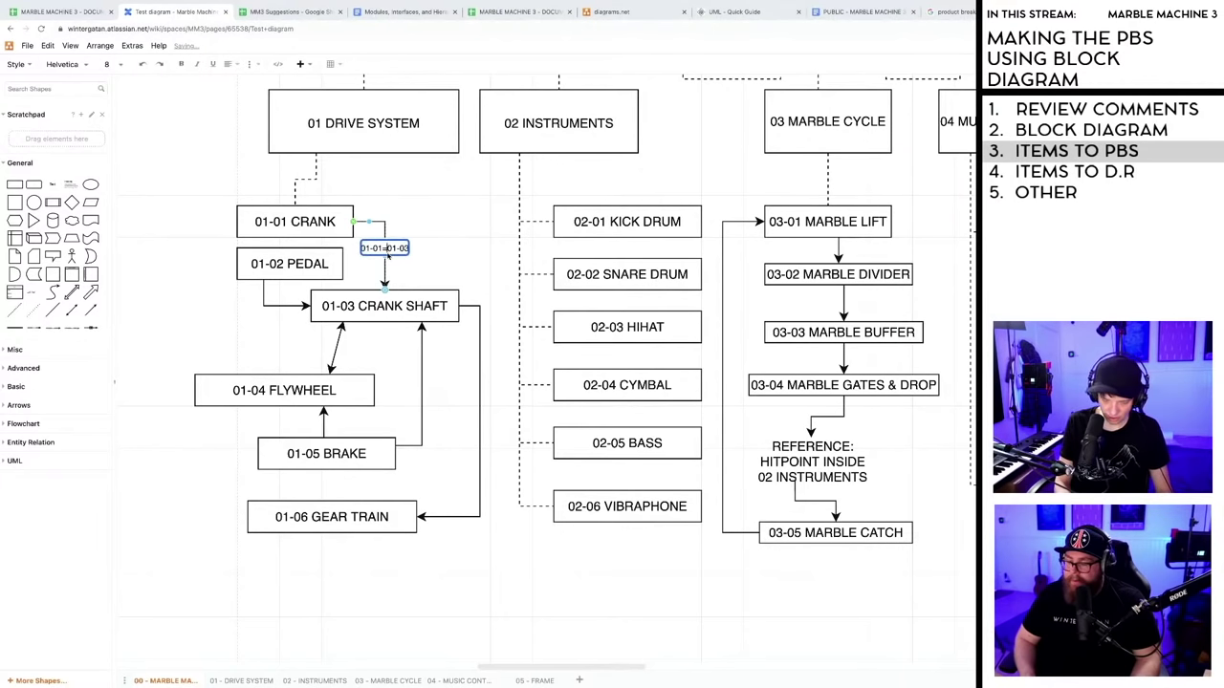
{"action": "left_click", "coordinate": [452, 254]}
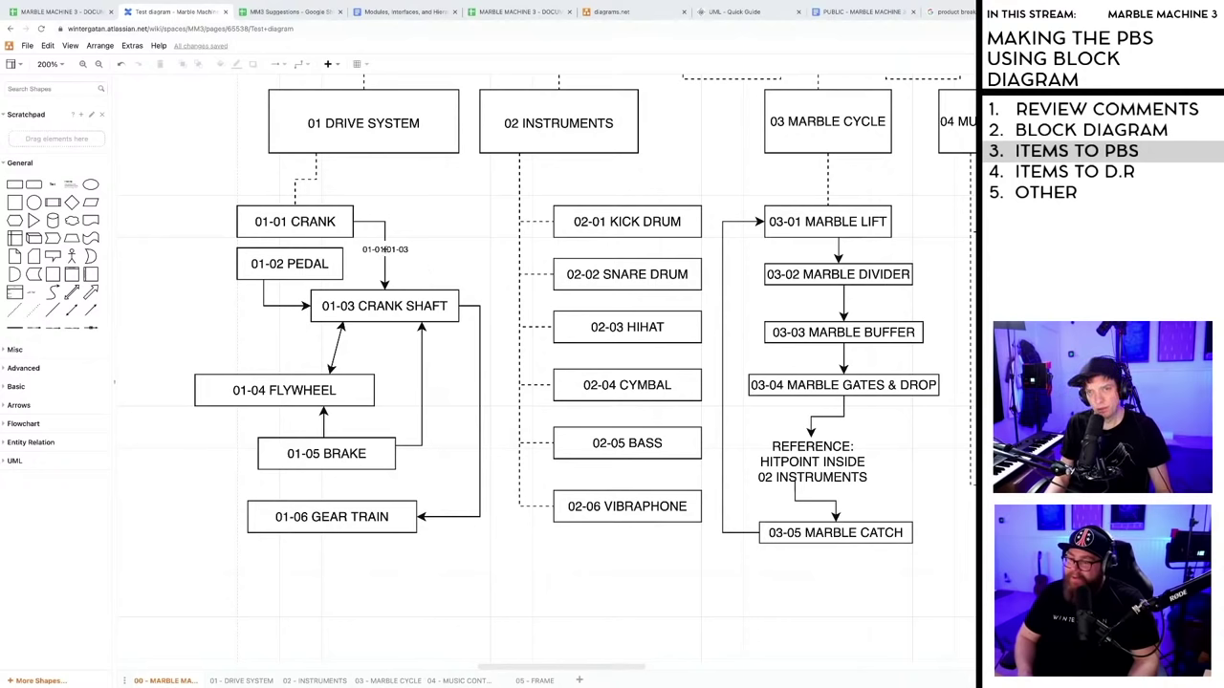
{"action": "left_click", "coordinate": [383, 248]}
{"action": "left_click", "coordinate": [415, 266]}
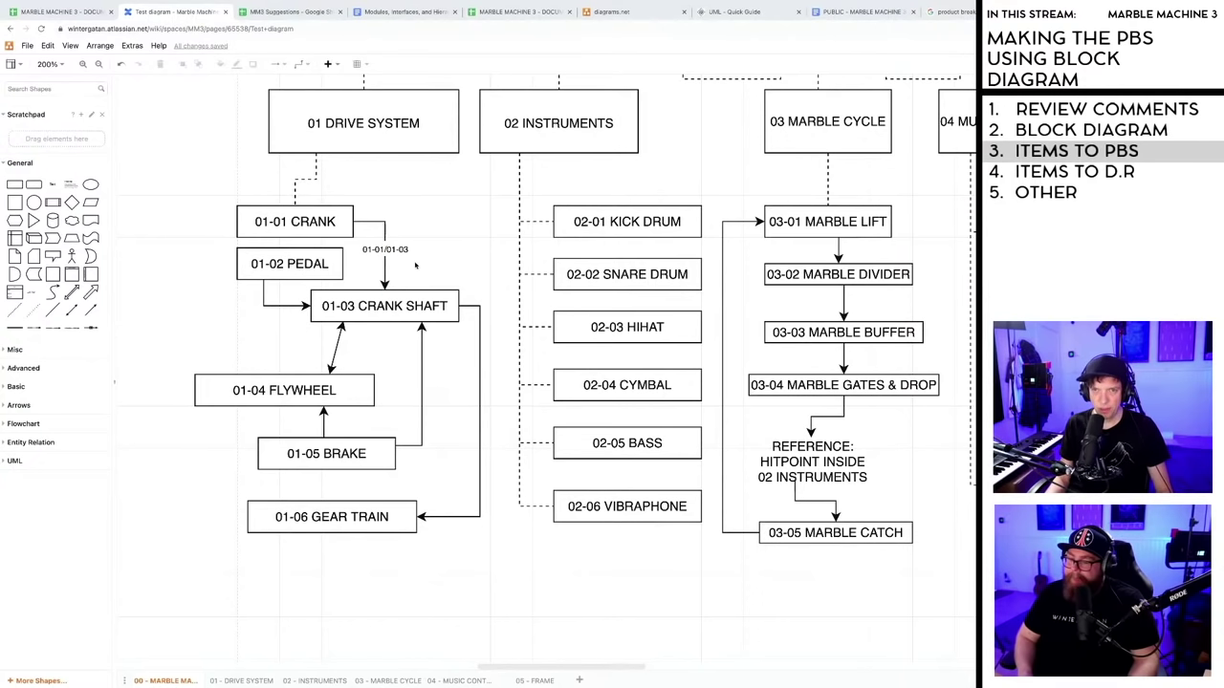
- Insert a blank row below 01 Drive System in the PBS spreadsheet
{"action": "left_click", "coordinate": [65, 12]}
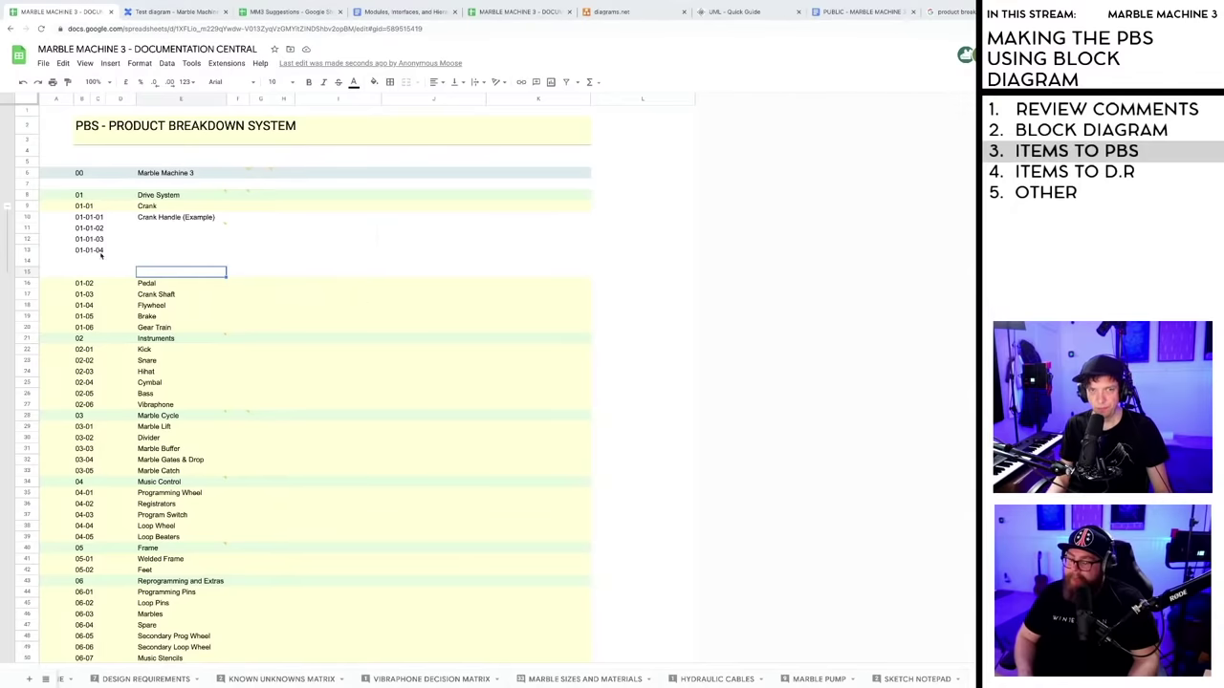
{"action": "right_click", "coordinate": [27, 195]}
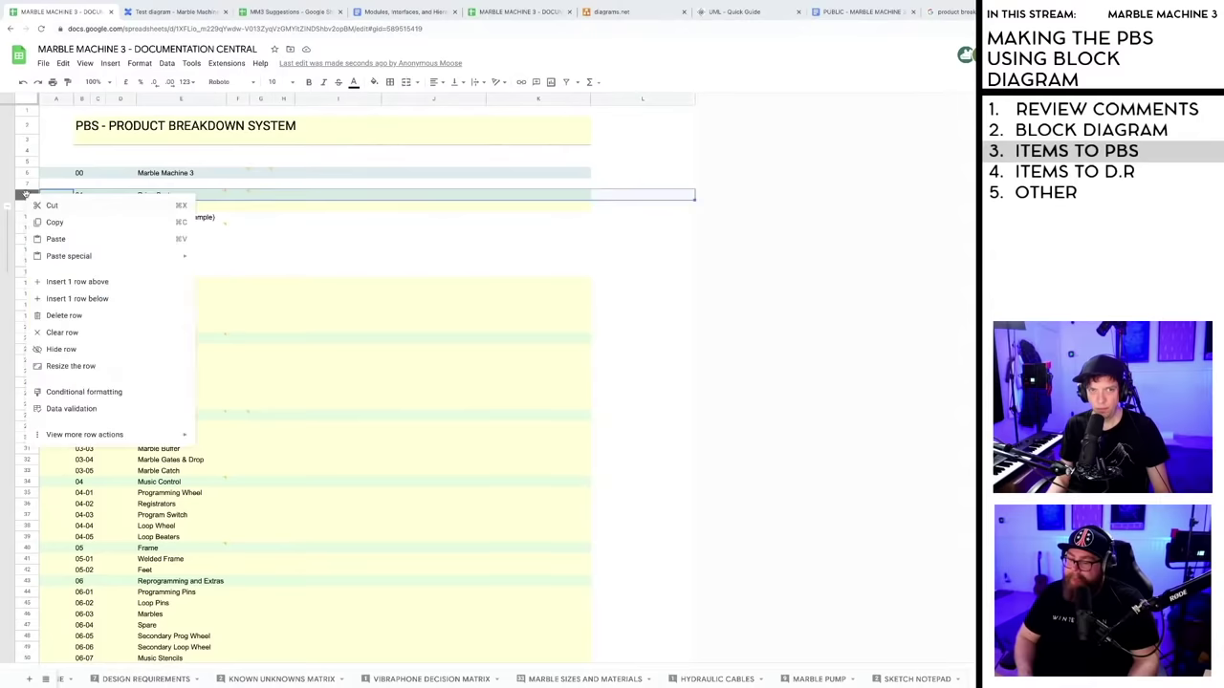
{"action": "left_click", "coordinate": [84, 299]}
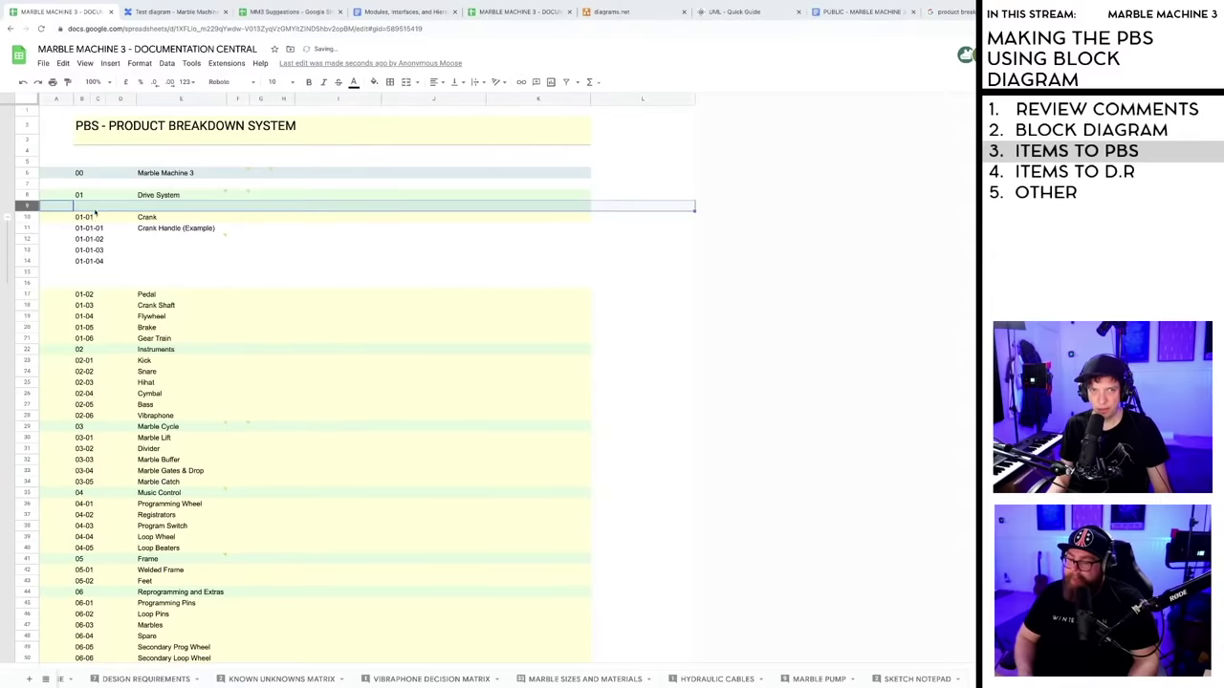
{"action": "left_click", "coordinate": [617, 239]}
- Fill the new row 9 (A–K) light red, then return to the Marble Machine block diagram
{"action": "left_click", "coordinate": [585, 205]}
{"action": "left_click", "coordinate": [43, 208], "text": "shift"}
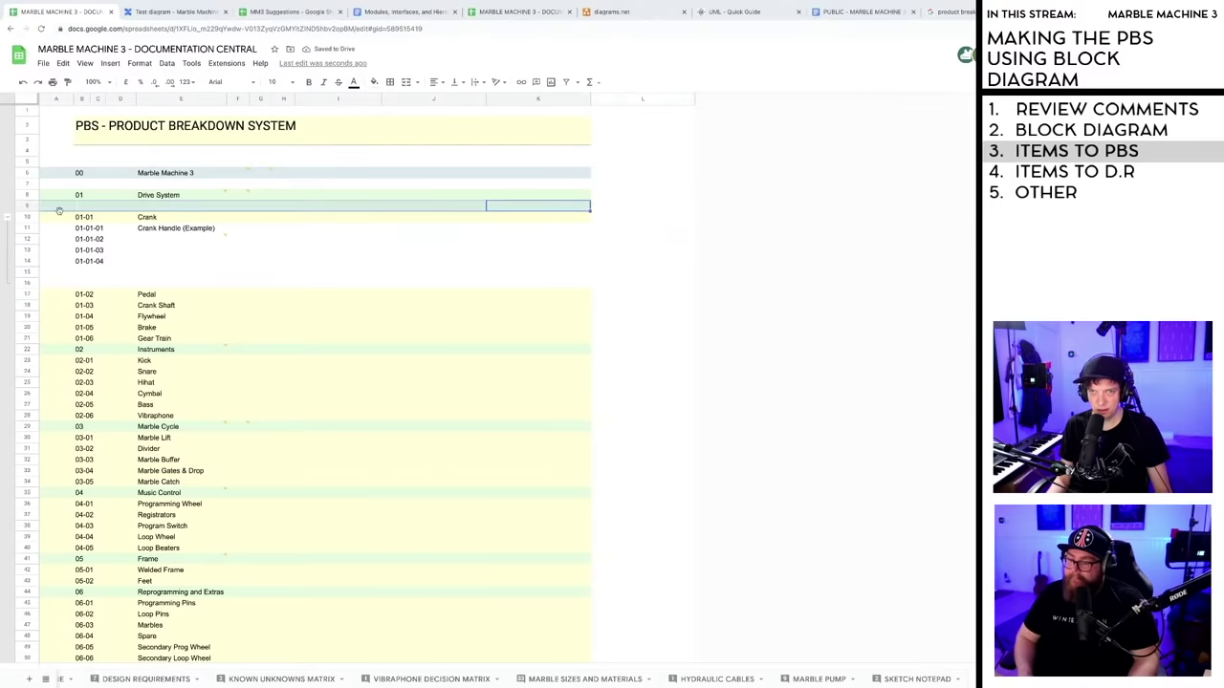
{"action": "left_click", "coordinate": [374, 81]}
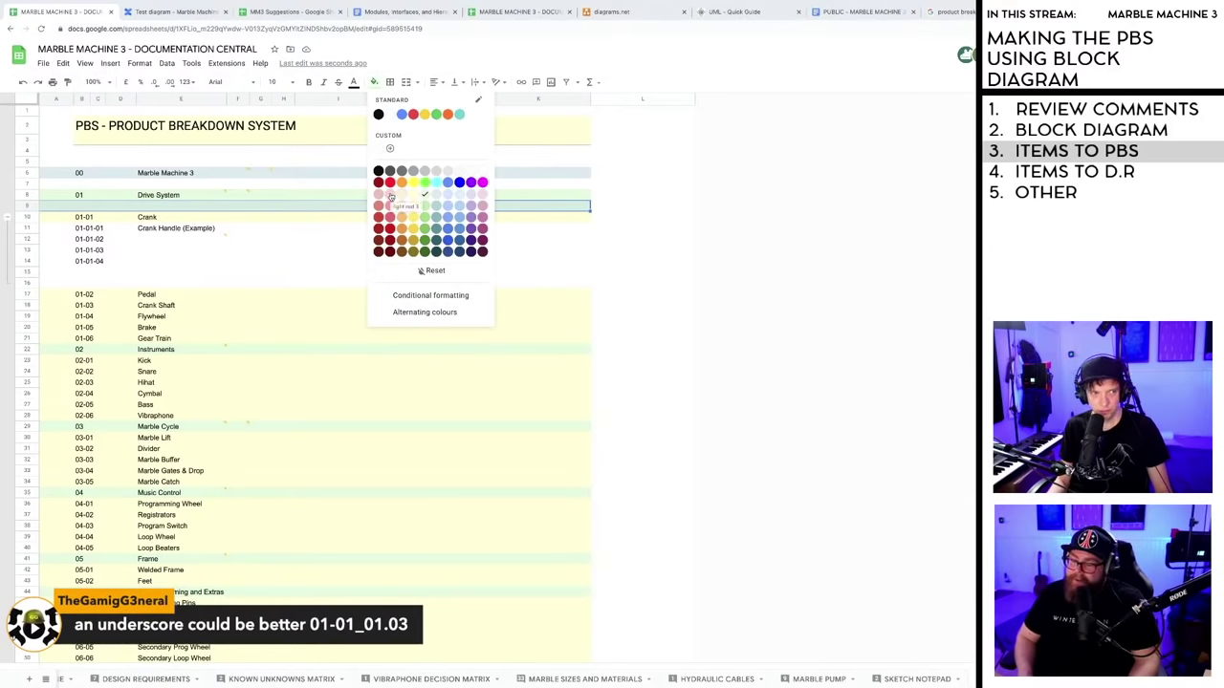
{"action": "left_click", "coordinate": [390, 196]}
{"action": "left_click", "coordinate": [614, 272]}
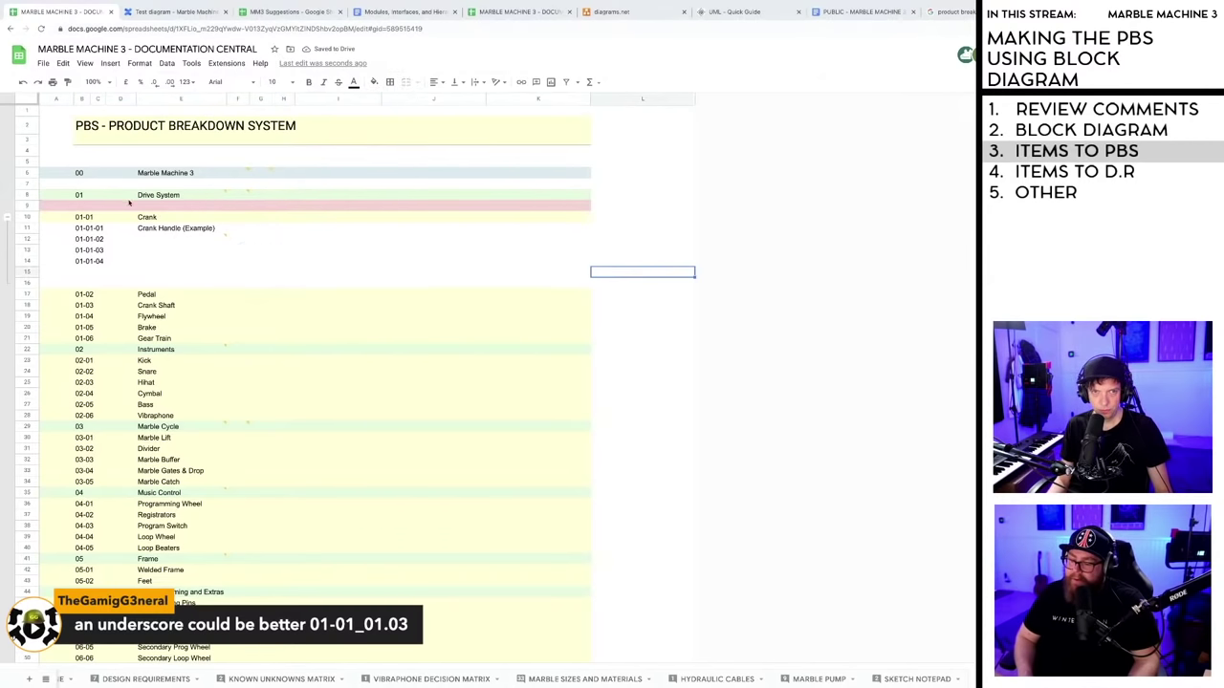
{"action": "left_click", "coordinate": [279, 12]}
{"action": "left_click", "coordinate": [170, 12]}
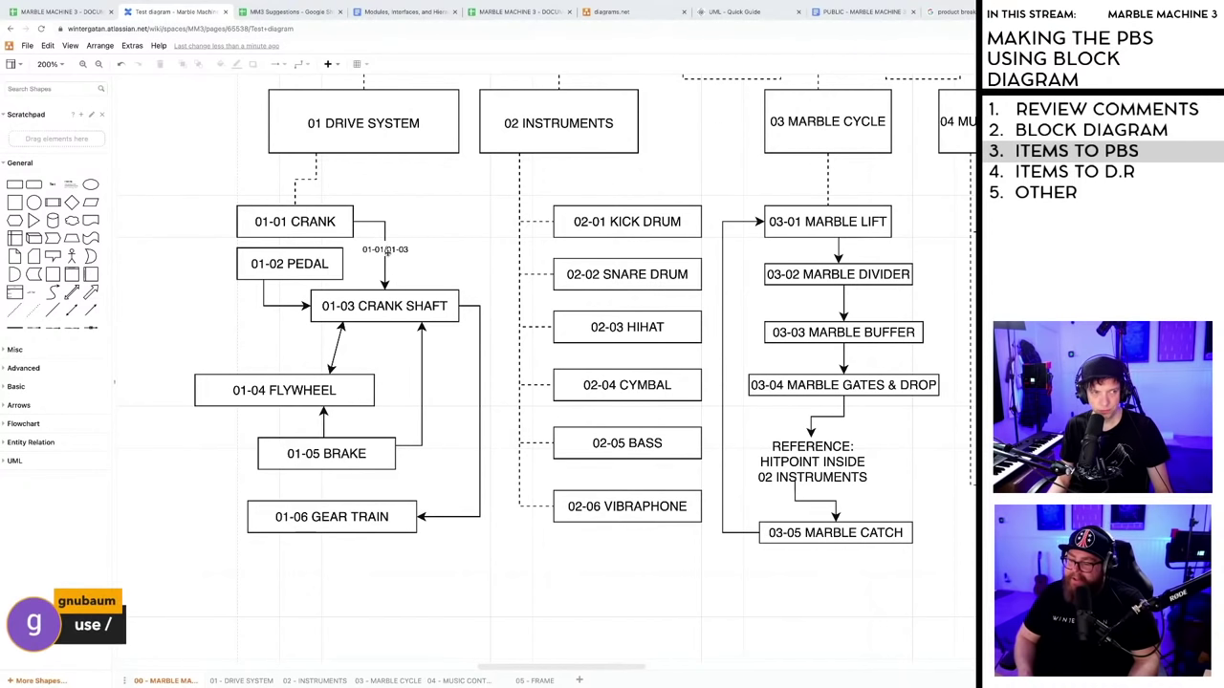
- Paste 01-01/01-03 as plain text into the code cell of the light red row 9
{"action": "key", "text": "ctrl+1"}
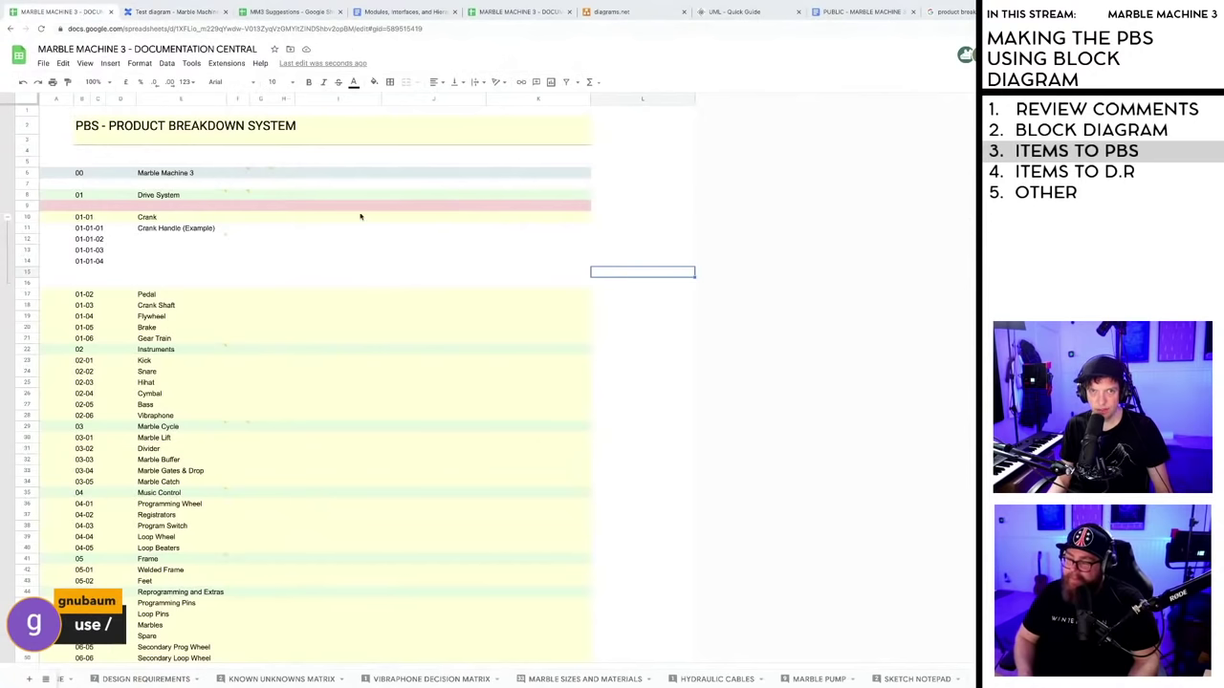
{"action": "left_click", "coordinate": [82, 206]}
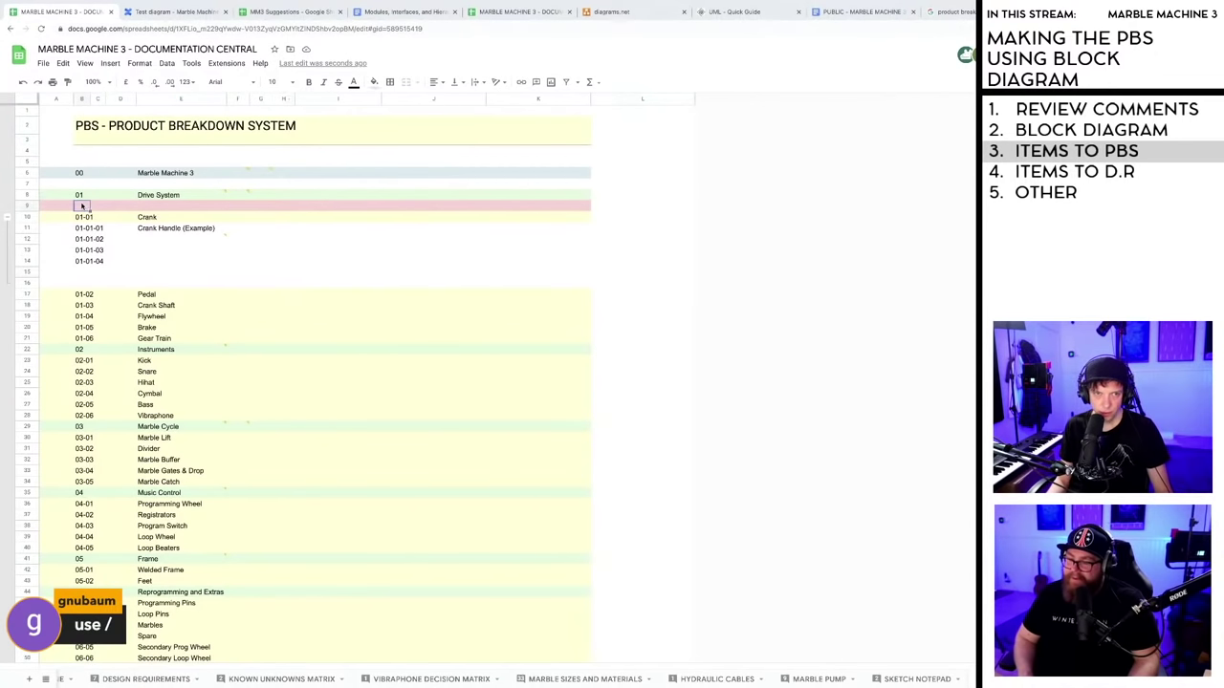
{"action": "key", "text": "ctrl+v"}
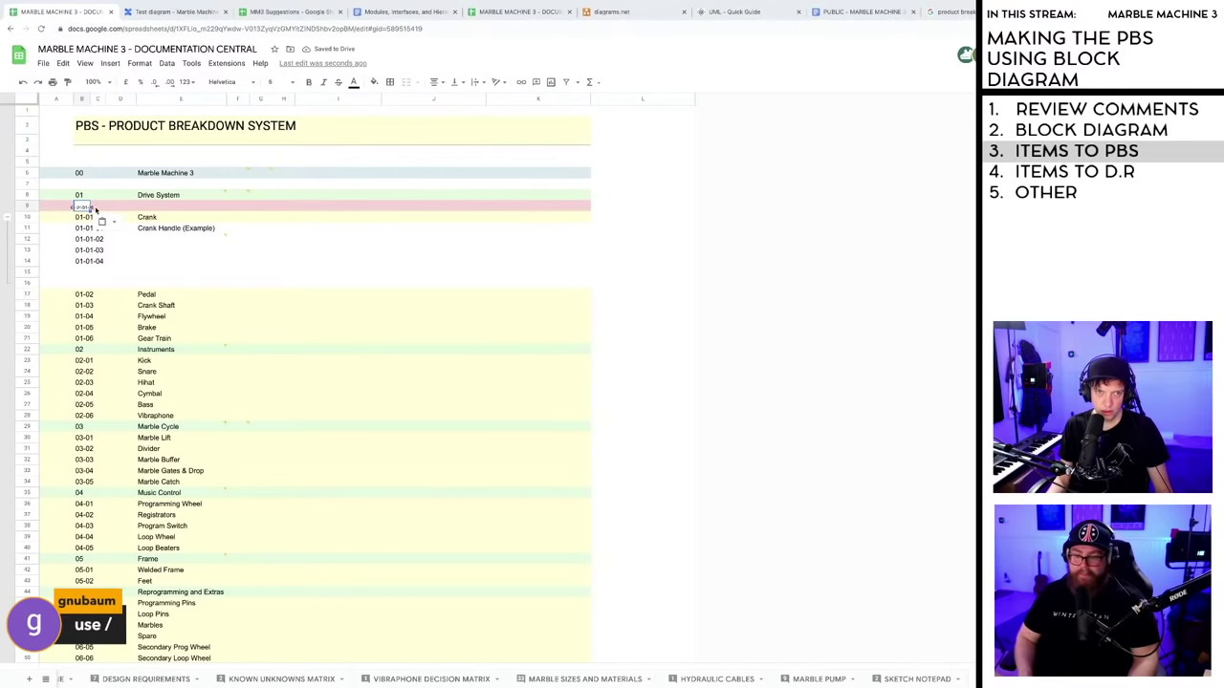
{"action": "key", "text": "ctrl+z"}
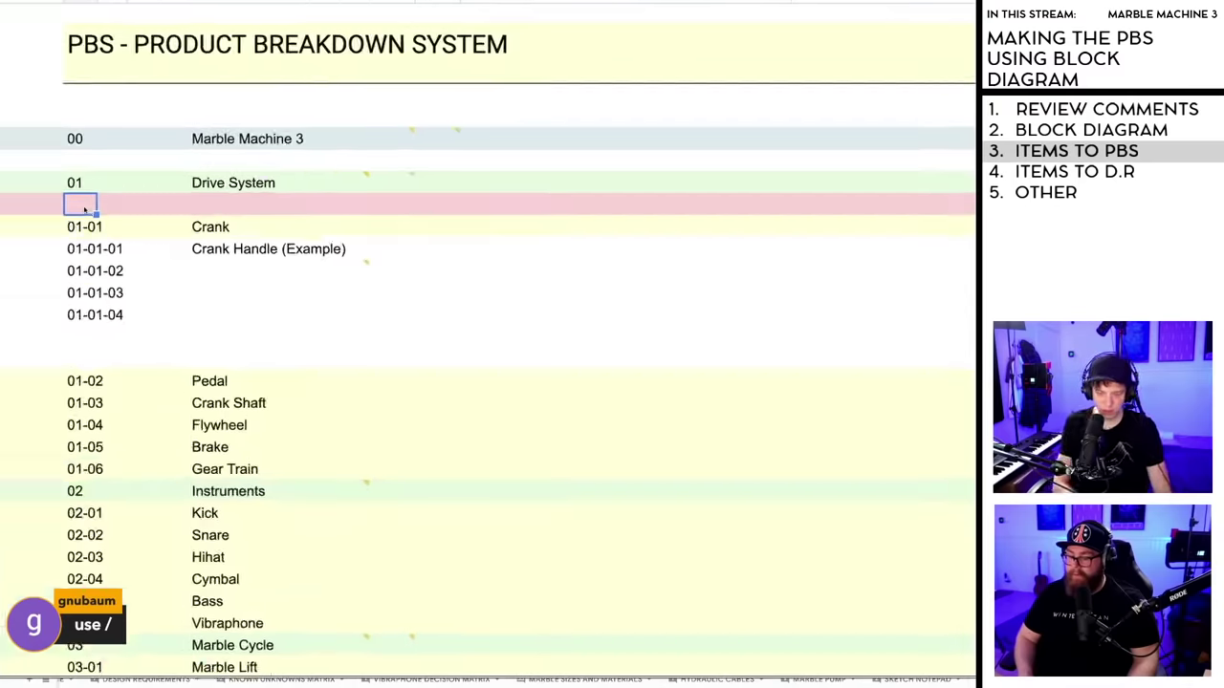
{"action": "type", "text": "01-01-03"}
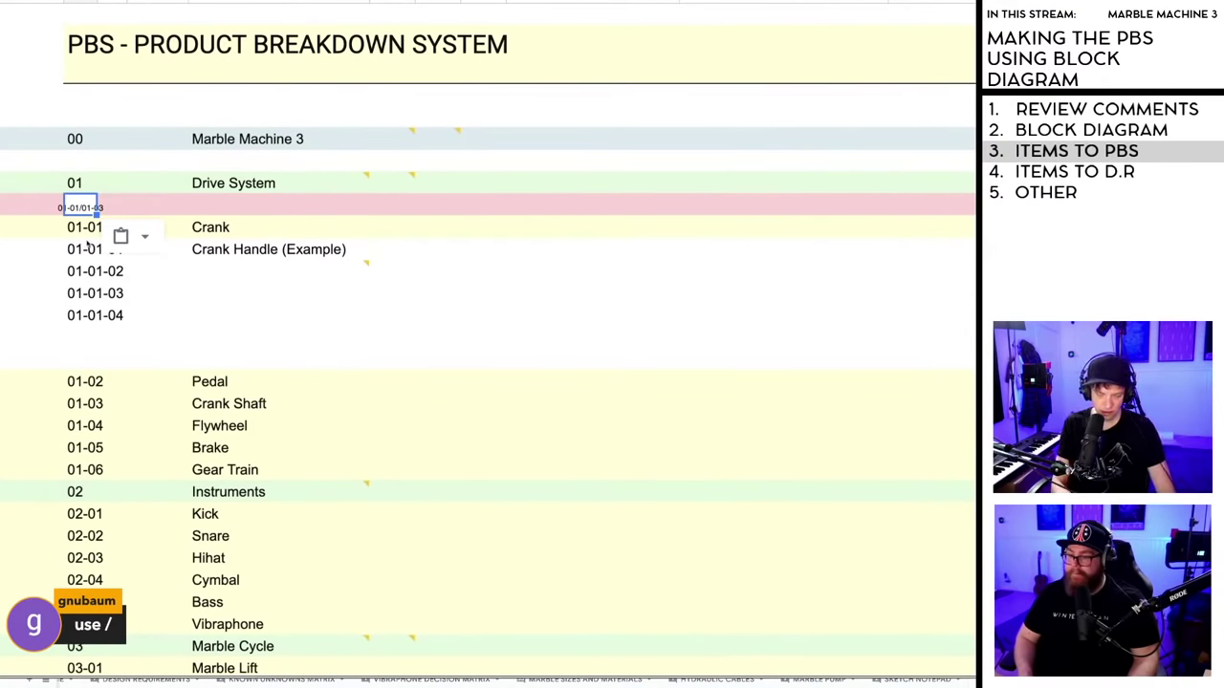
{"action": "key", "text": "Delete"}
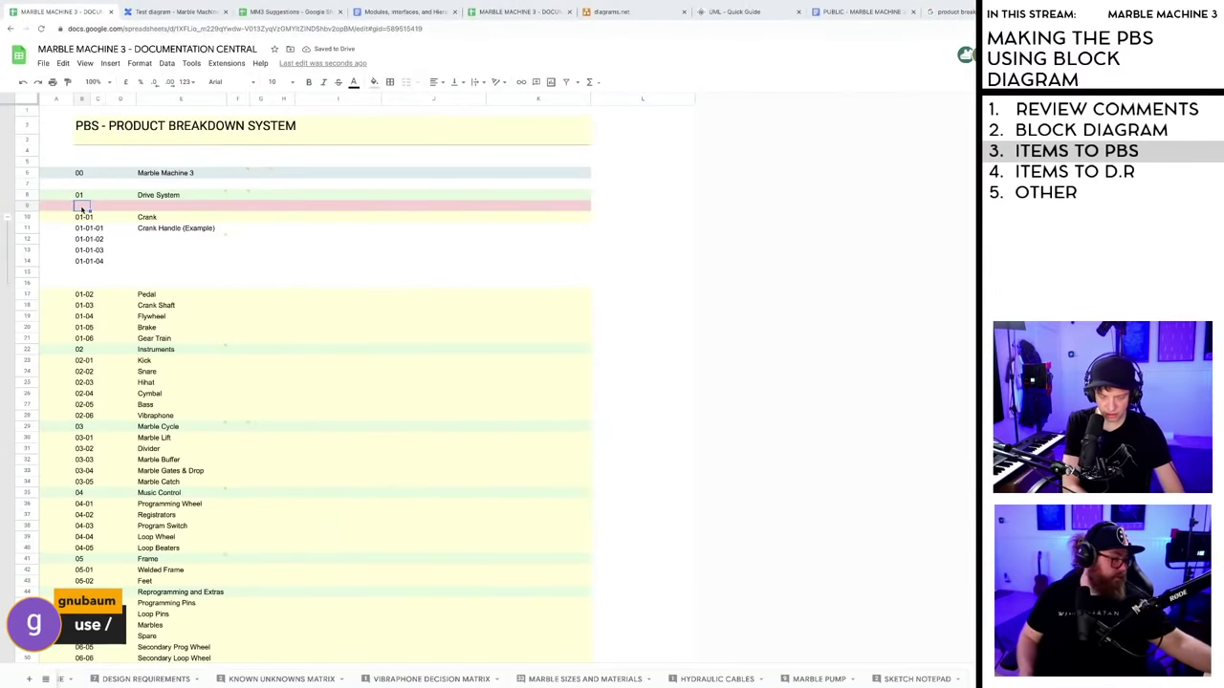
{"action": "type", "text": "01-01/01-03"}
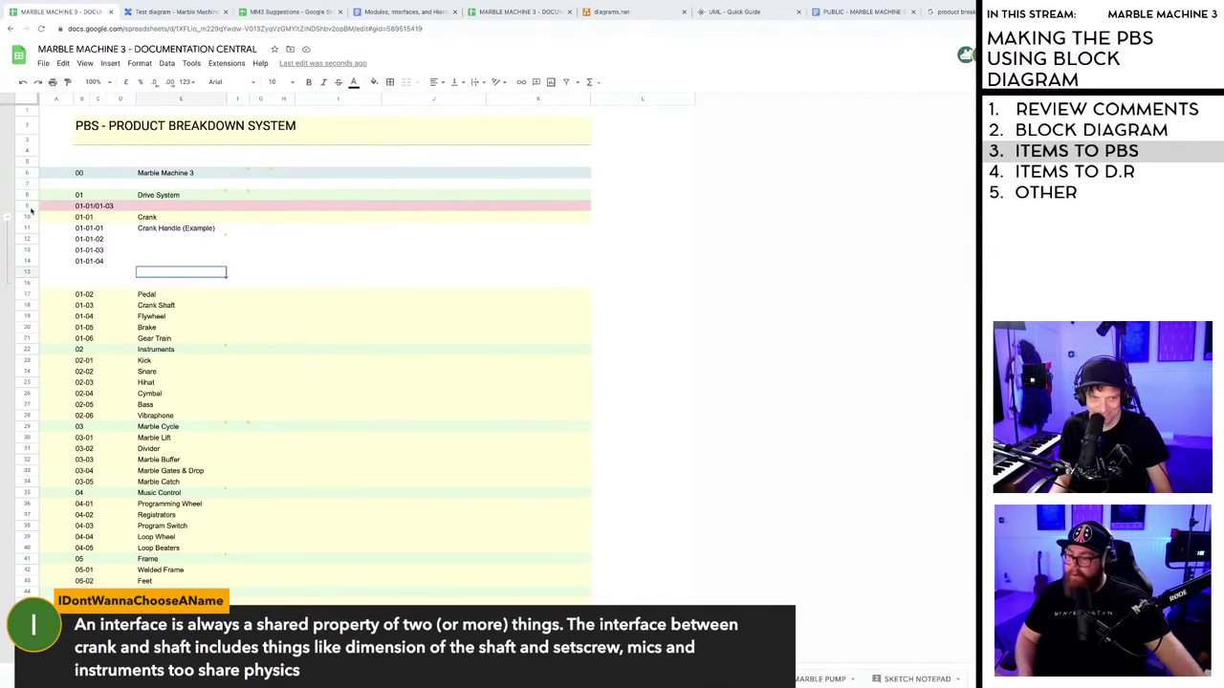
- Enter 'Crank/Crank Shaft Interface' in cell E9 beside the 01-01/01-03 code
{"action": "left_click", "coordinate": [28, 206]}
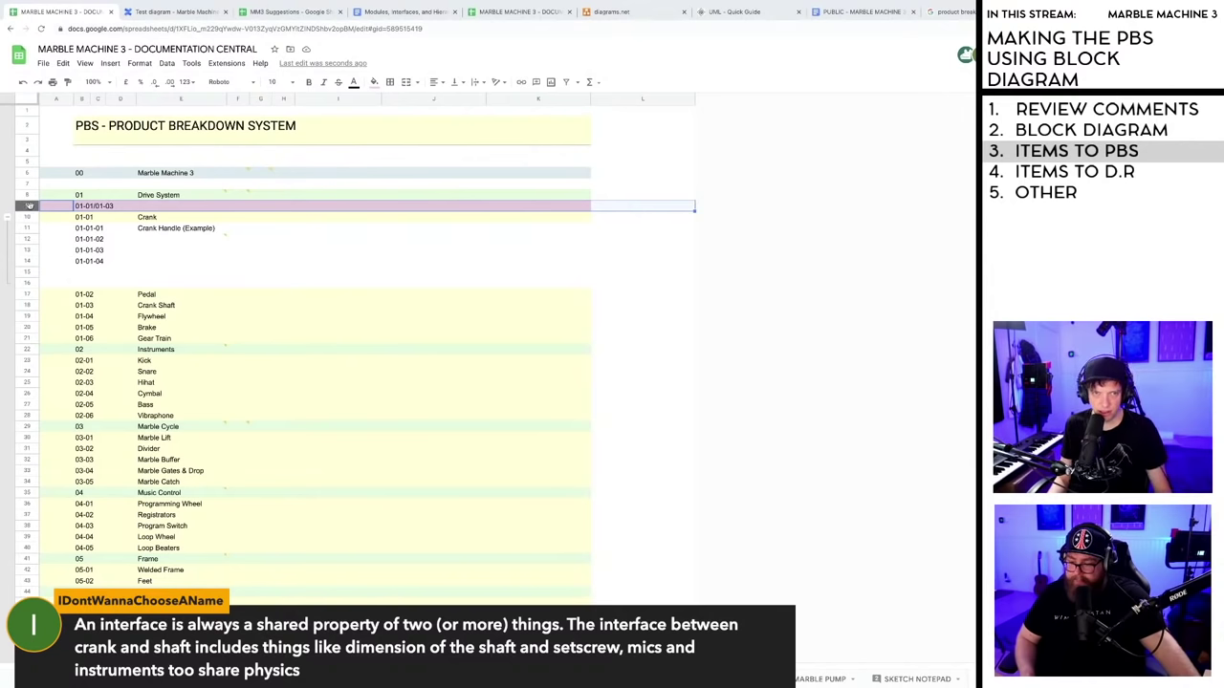
{"action": "left_click_drag", "start_coordinate": [29, 206], "coordinate": [29, 205]}
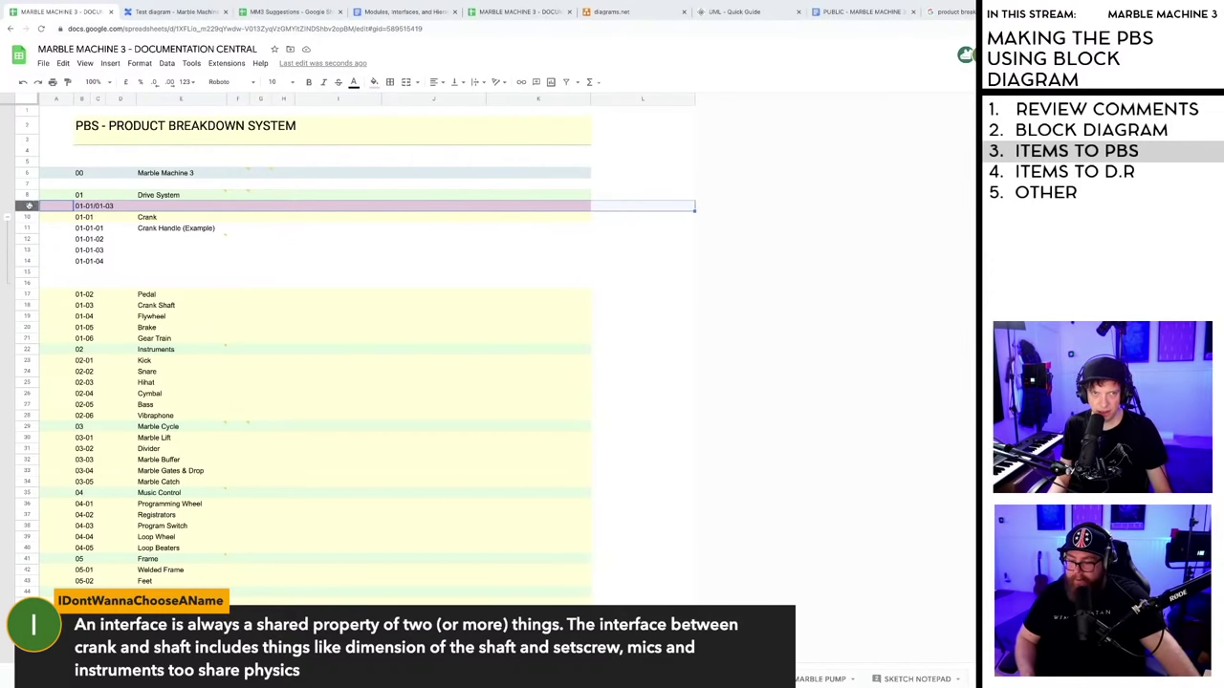
{"action": "left_click", "coordinate": [150, 206]}
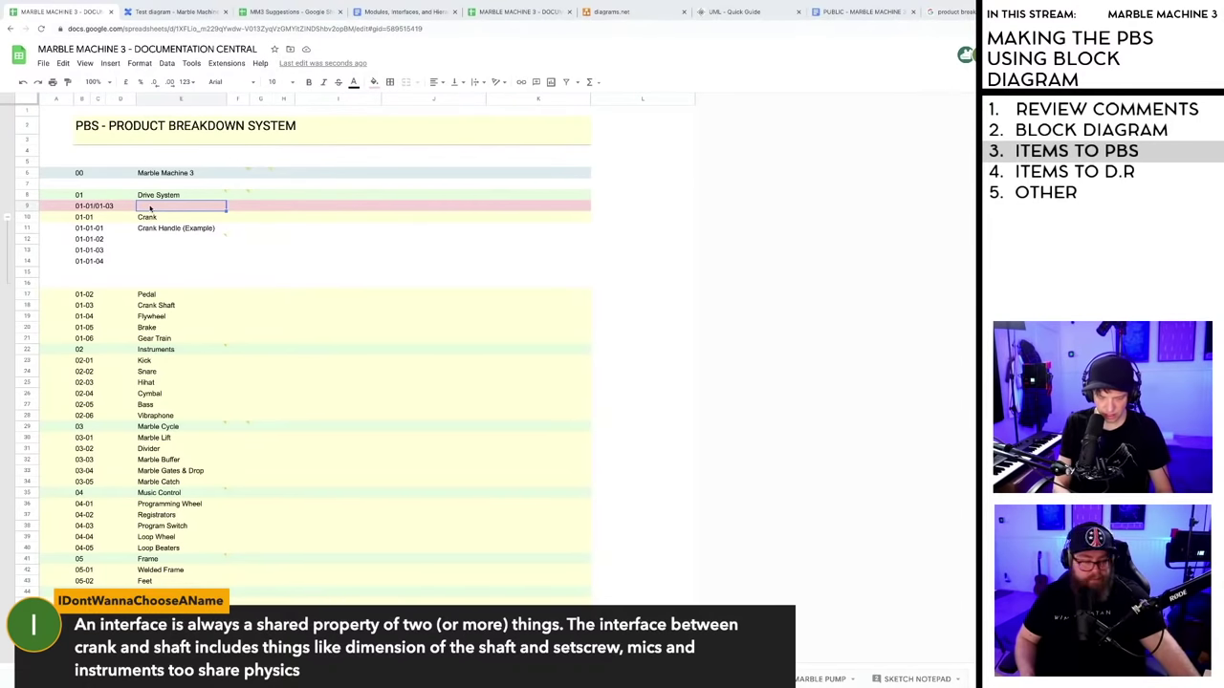
{"action": "type", "text": "Cr"}
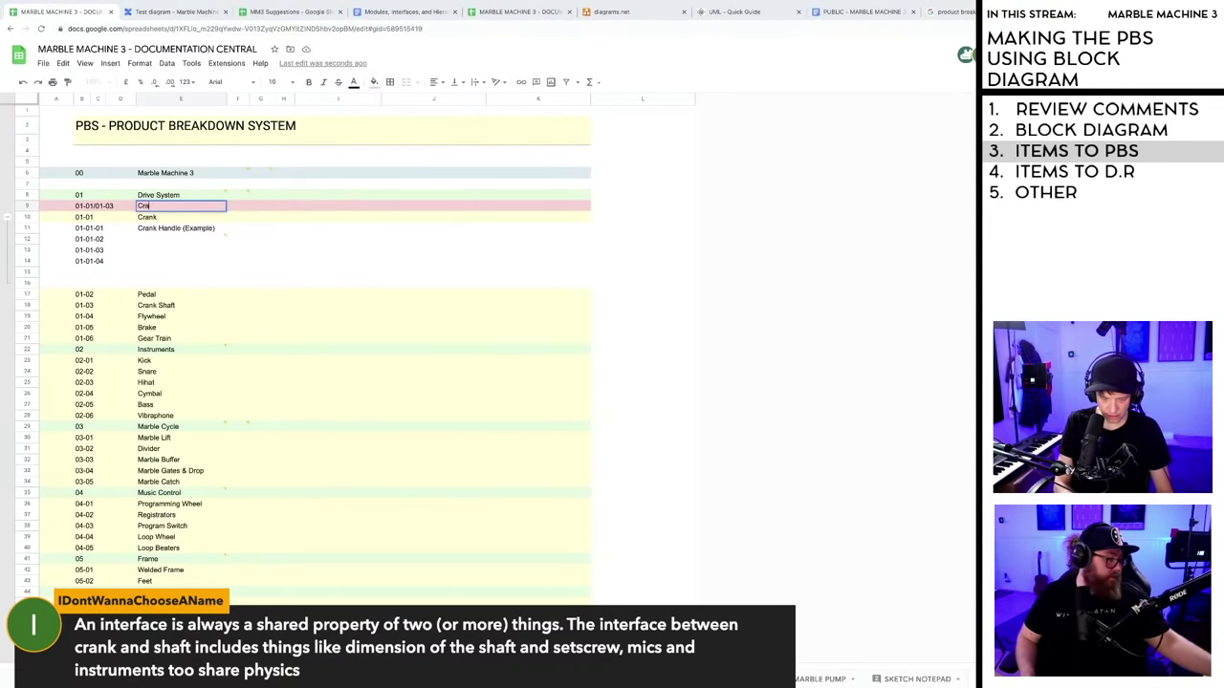
{"action": "type", "text": "ank"}
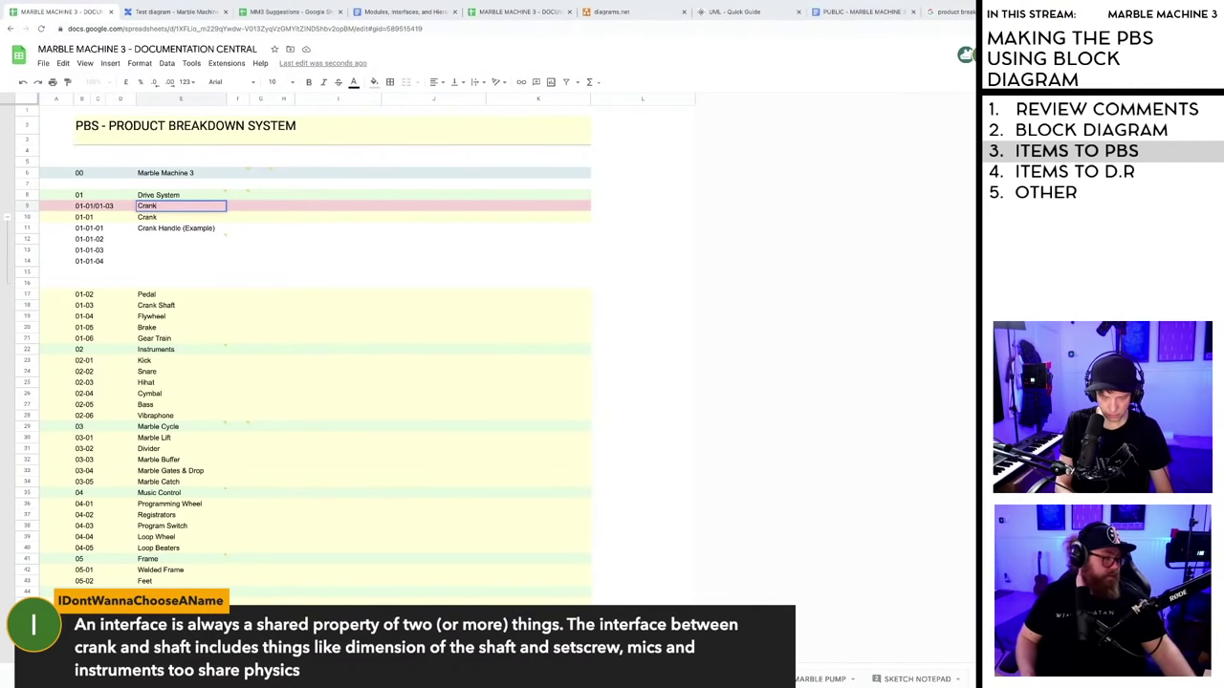
{"action": "type", "text": "/"}
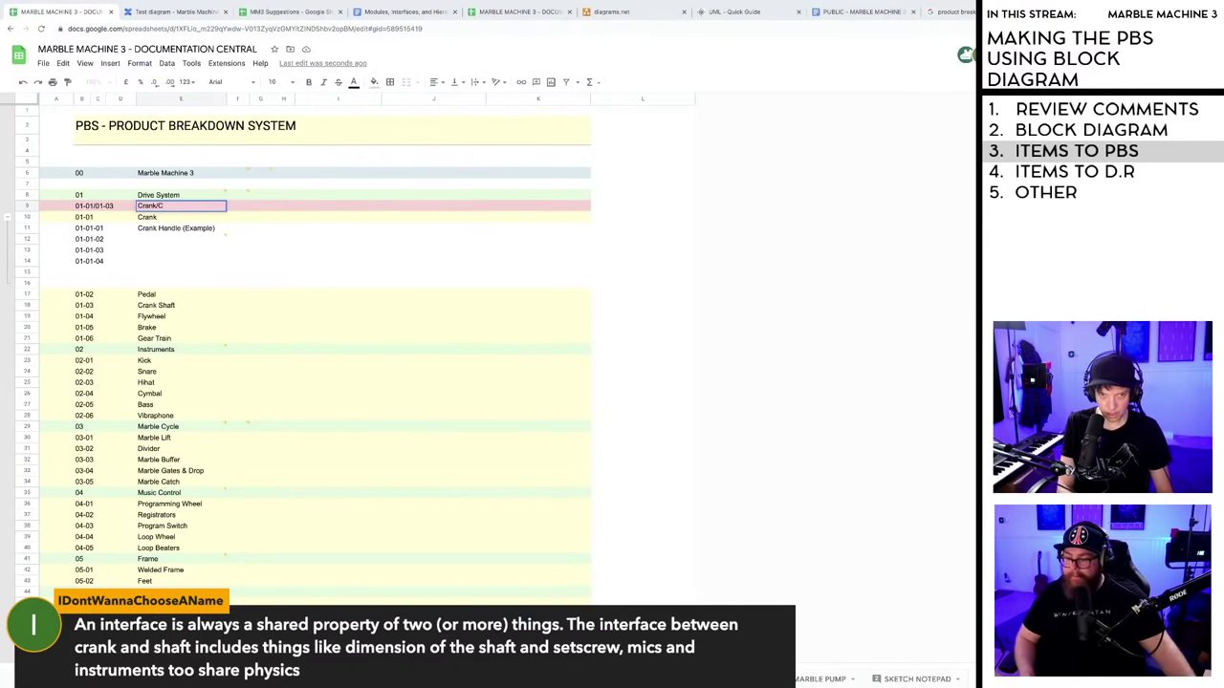
{"action": "type", "text": "Crank Shaft"}
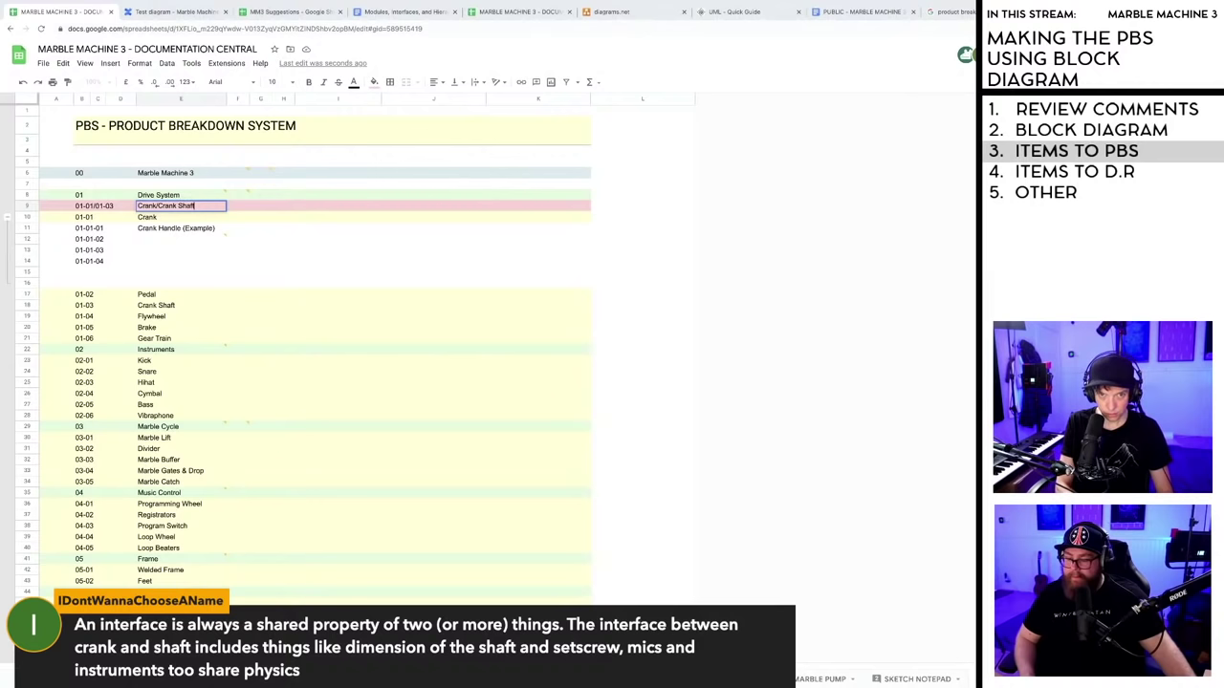
{"action": "type", "text": " In"}
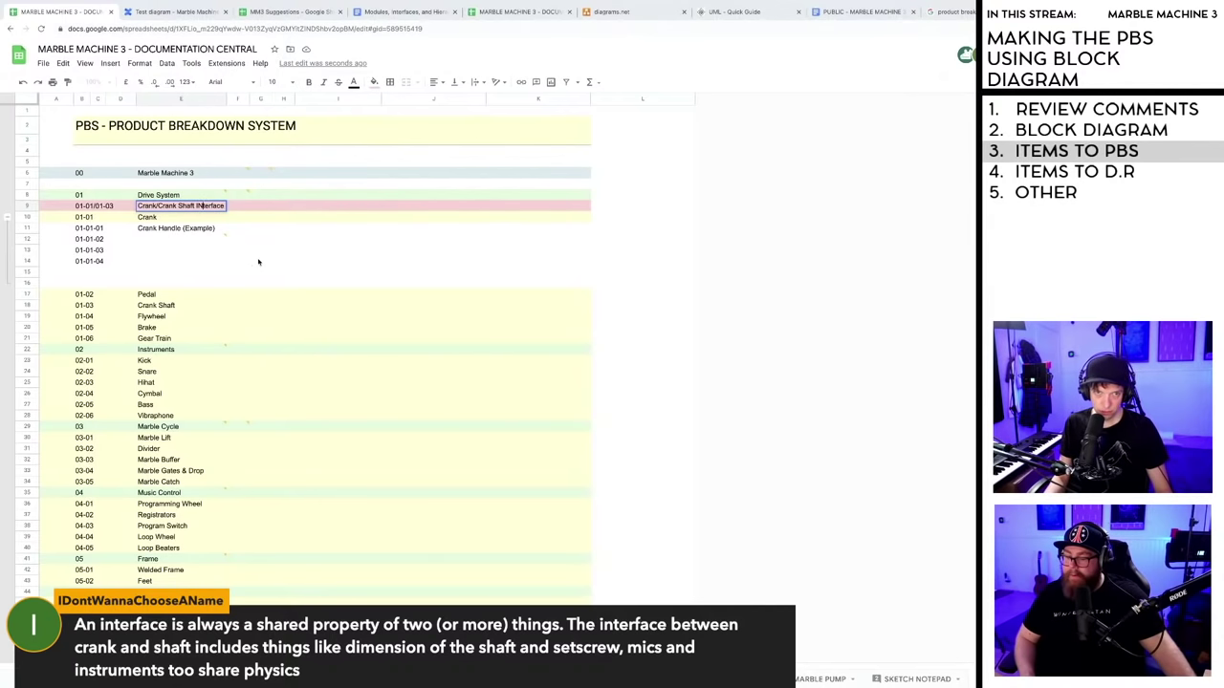
{"action": "left_click", "coordinate": [198, 205]}
{"action": "left_click", "coordinate": [238, 273]}
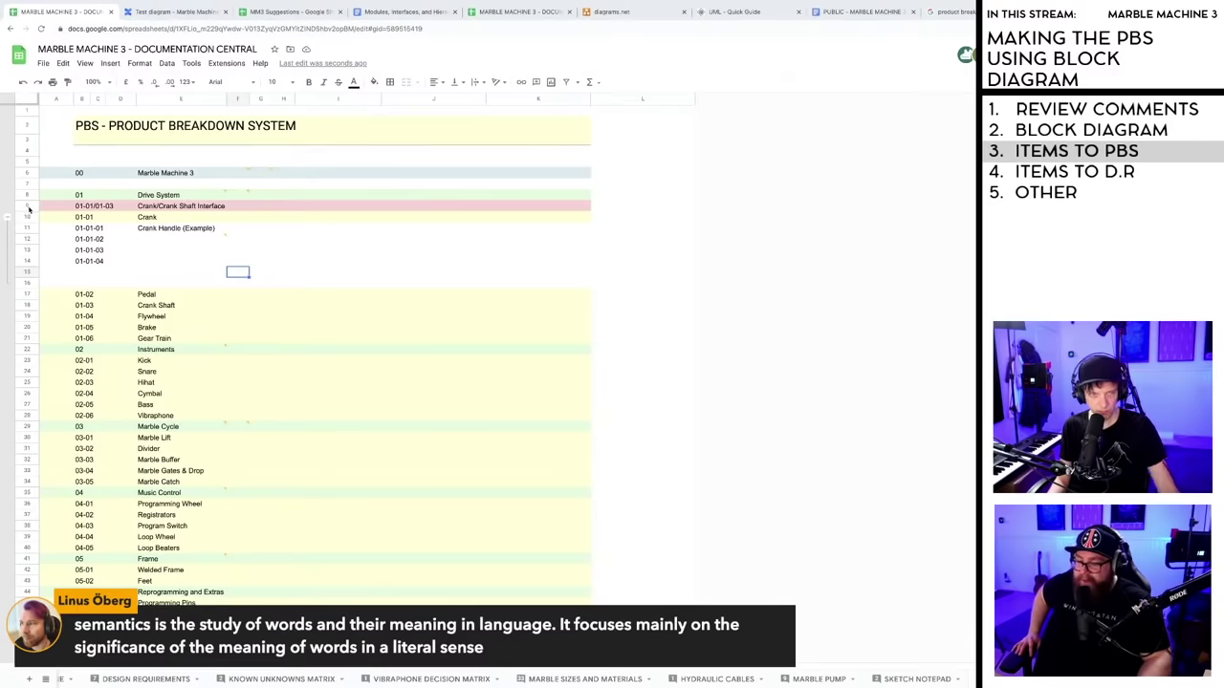
- Try dragging the Crank/Crank Shaft Interface row, leaving it in place
{"action": "left_click", "coordinate": [28, 205]}
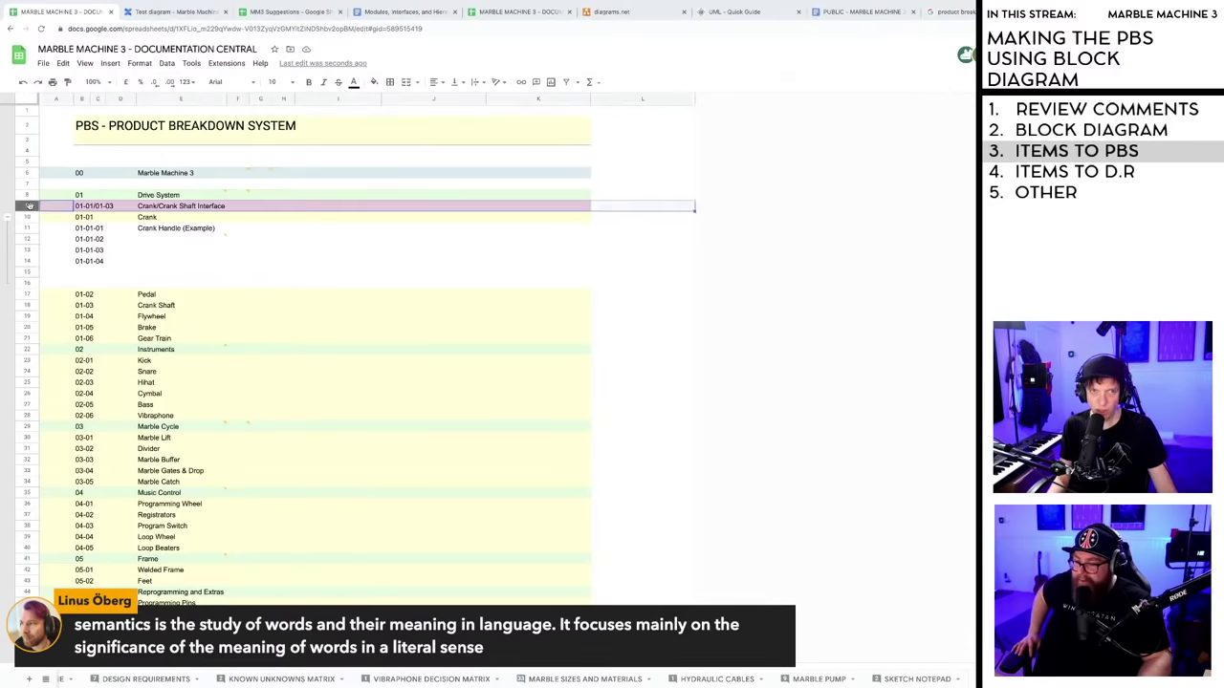
{"action": "mouse_move", "coordinate": [29, 205]}
{"action": "left_mouse_down"}
{"action": "mouse_move", "coordinate": [29, 290]}
{"action": "mouse_move", "coordinate": [28, 206]}
{"action": "left_mouse_up"}
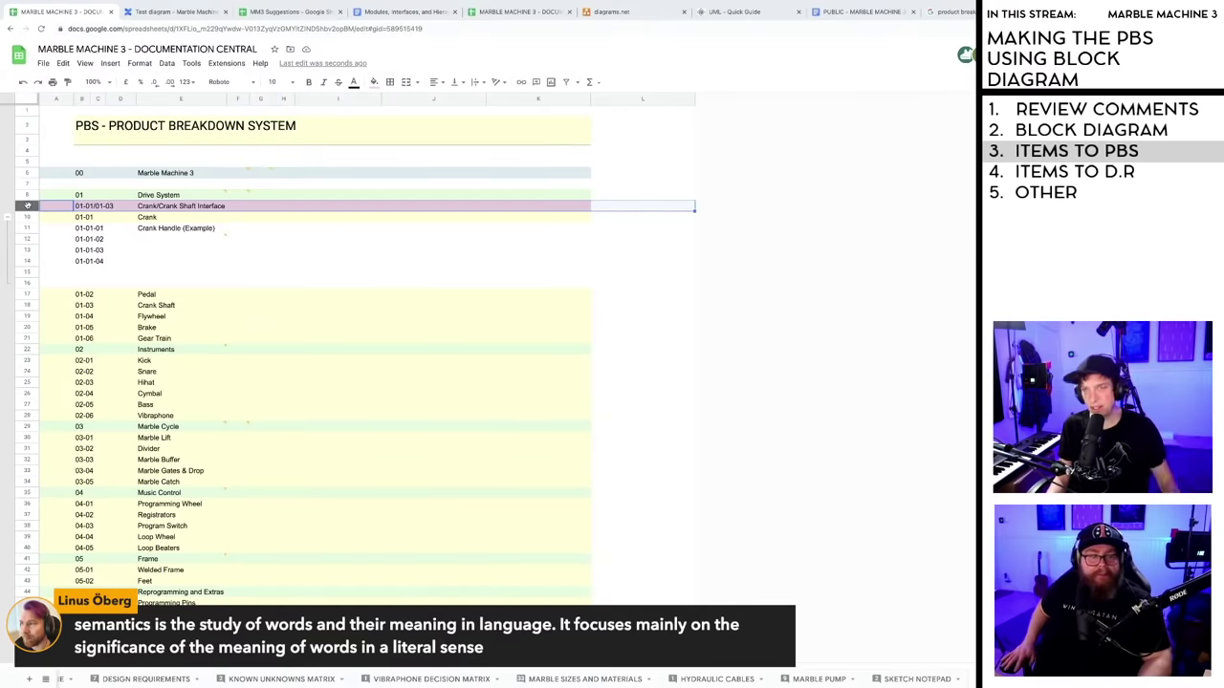
{"action": "left_click", "coordinate": [602, 250]}
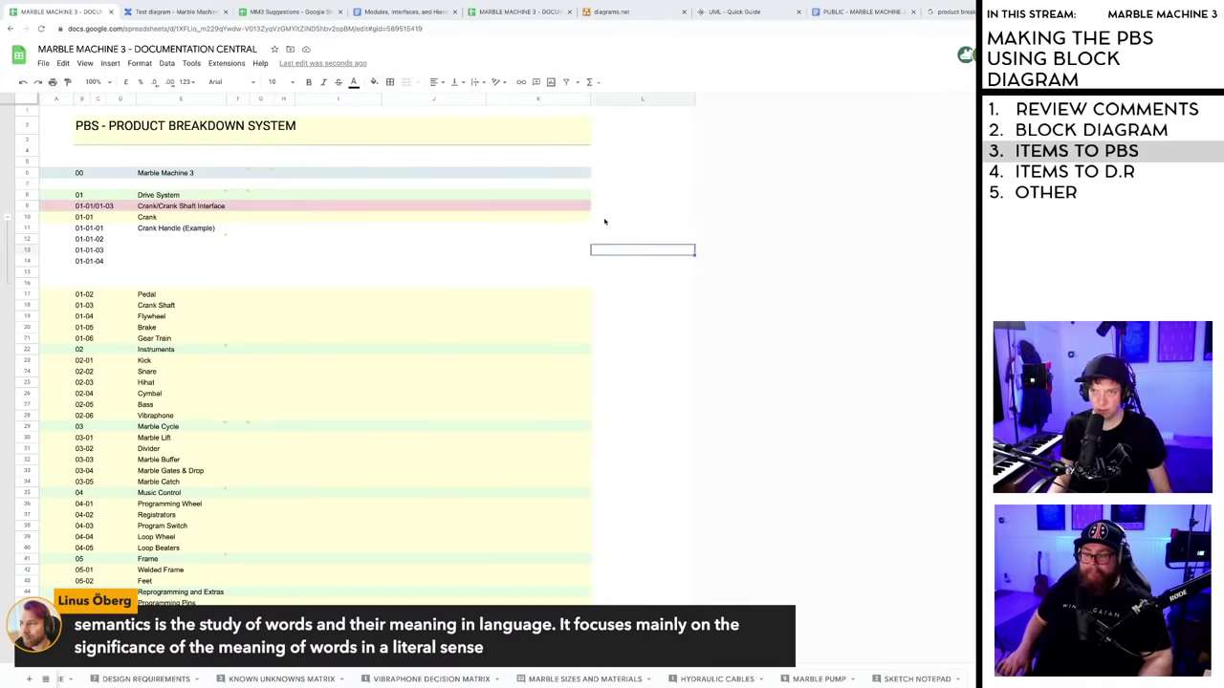
- Narrow the empty column L after checking its cells
{"action": "left_click", "coordinate": [602, 205]}
{"action": "left_click", "coordinate": [610, 184]}
{"action": "left_click", "coordinate": [610, 161]}
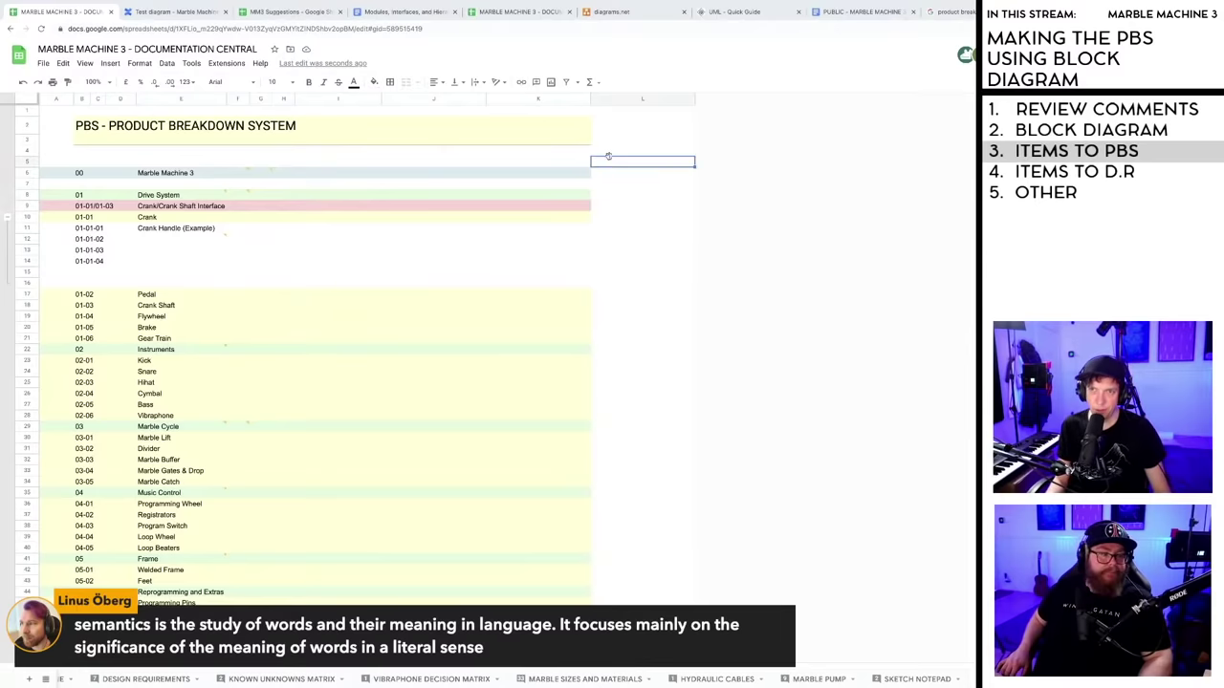
{"action": "left_click", "coordinate": [612, 150]}
{"action": "left_click", "coordinate": [614, 140]}
{"action": "left_click", "coordinate": [615, 111]}
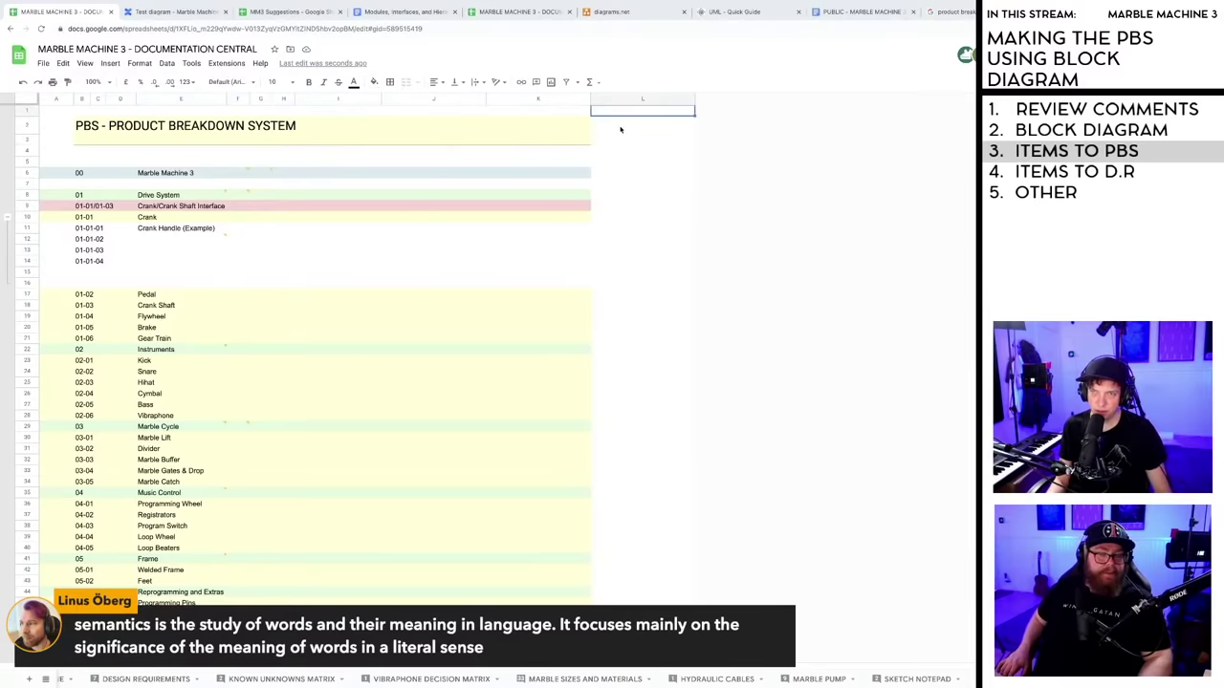
{"action": "left_click_drag", "start_coordinate": [694, 98], "coordinate": [633, 99]}
{"action": "left_click", "coordinate": [616, 141]}
{"action": "left_click", "coordinate": [609, 151]}
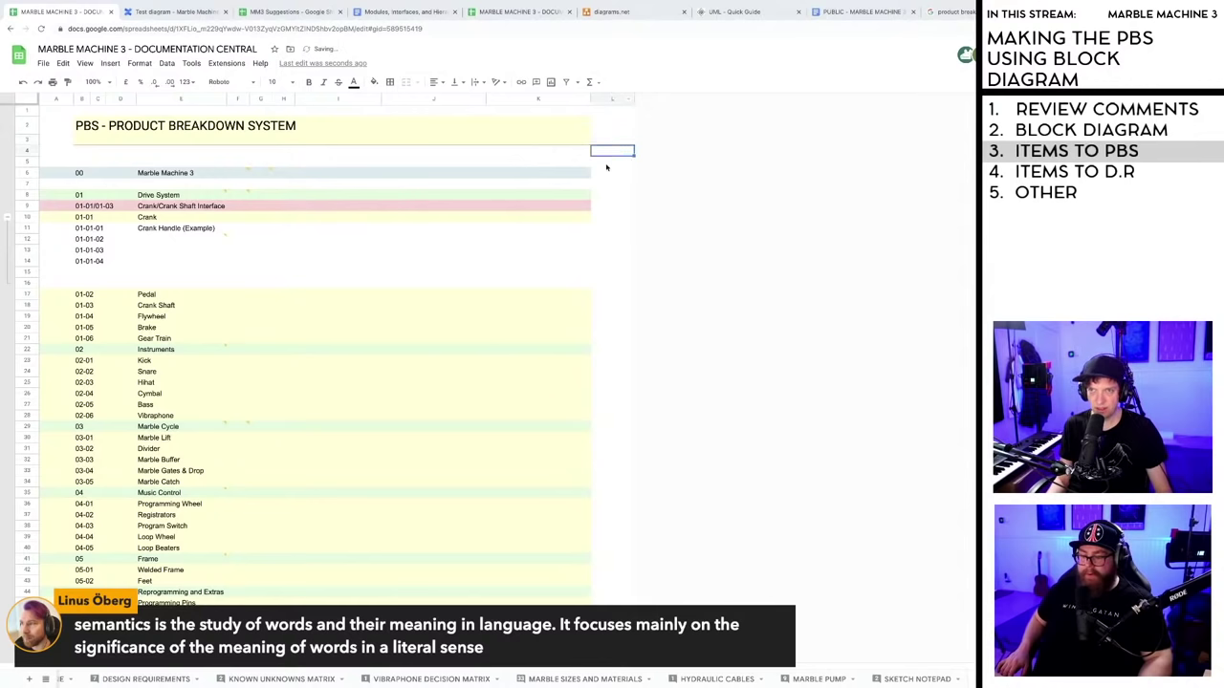
{"action": "left_click", "coordinate": [608, 162]}
{"action": "left_click", "coordinate": [610, 173]}
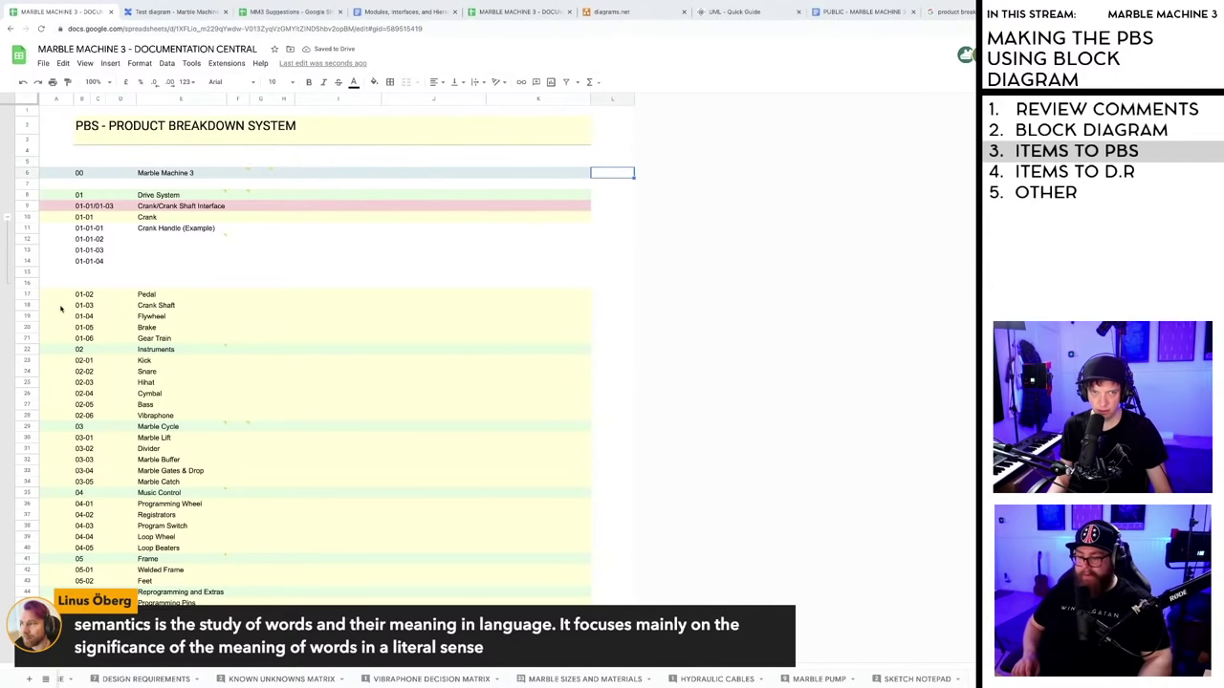
- Drag the blank rows from the bottom up to sit directly beneath interface row 9
{"action": "left_click", "coordinate": [27, 206]}
{"action": "left_click", "coordinate": [180, 261]}
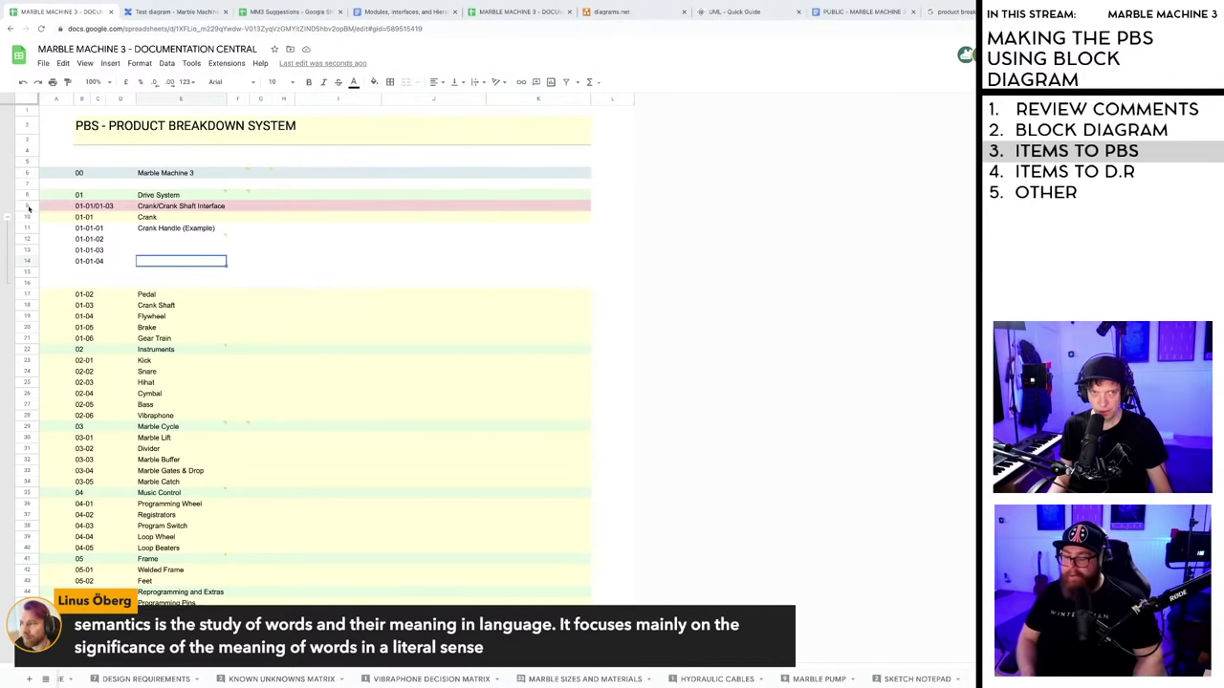
{"action": "left_click", "coordinate": [28, 206]}
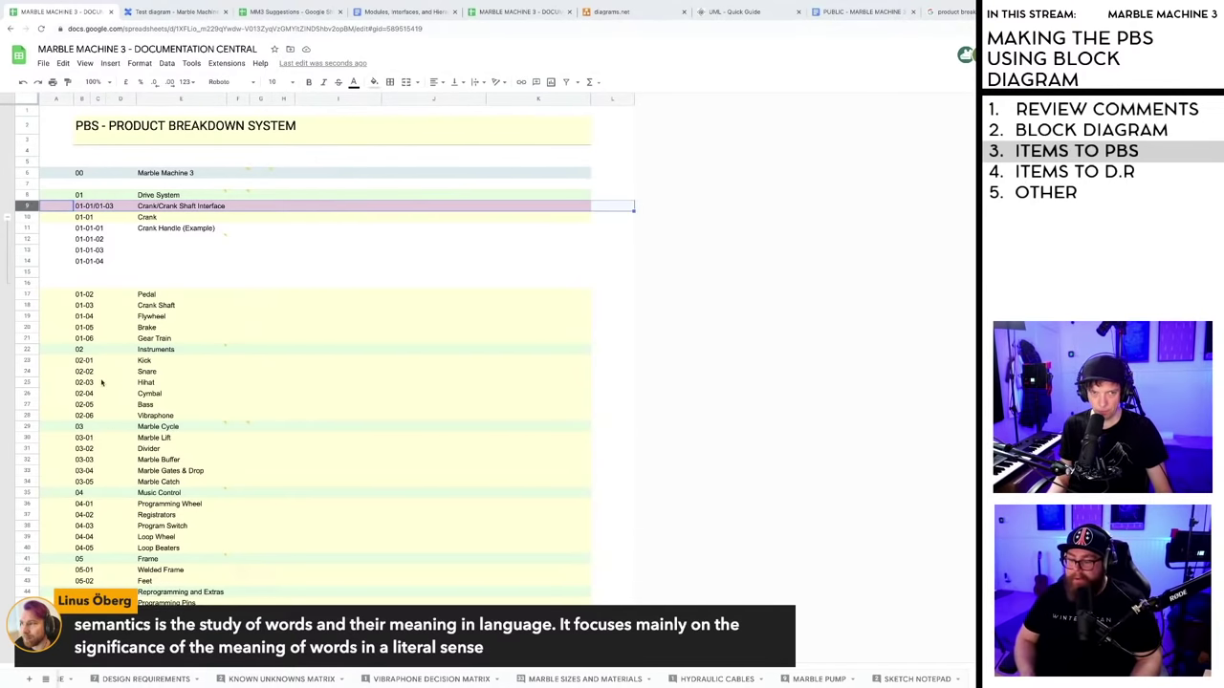
{"action": "scroll", "coordinate": [121, 483], "scroll_direction": "down", "scroll_amount": 2}
{"action": "scroll", "coordinate": [120, 483], "scroll_direction": "down", "scroll_amount": 2}
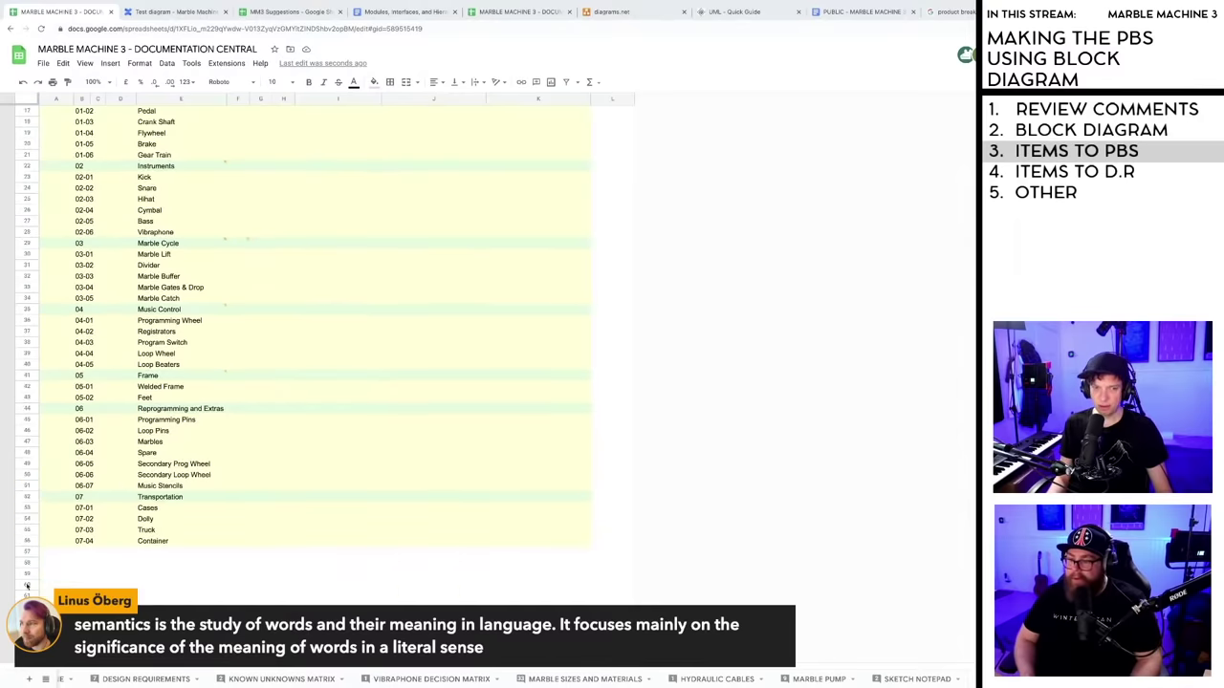
{"action": "left_click", "coordinate": [27, 563]}
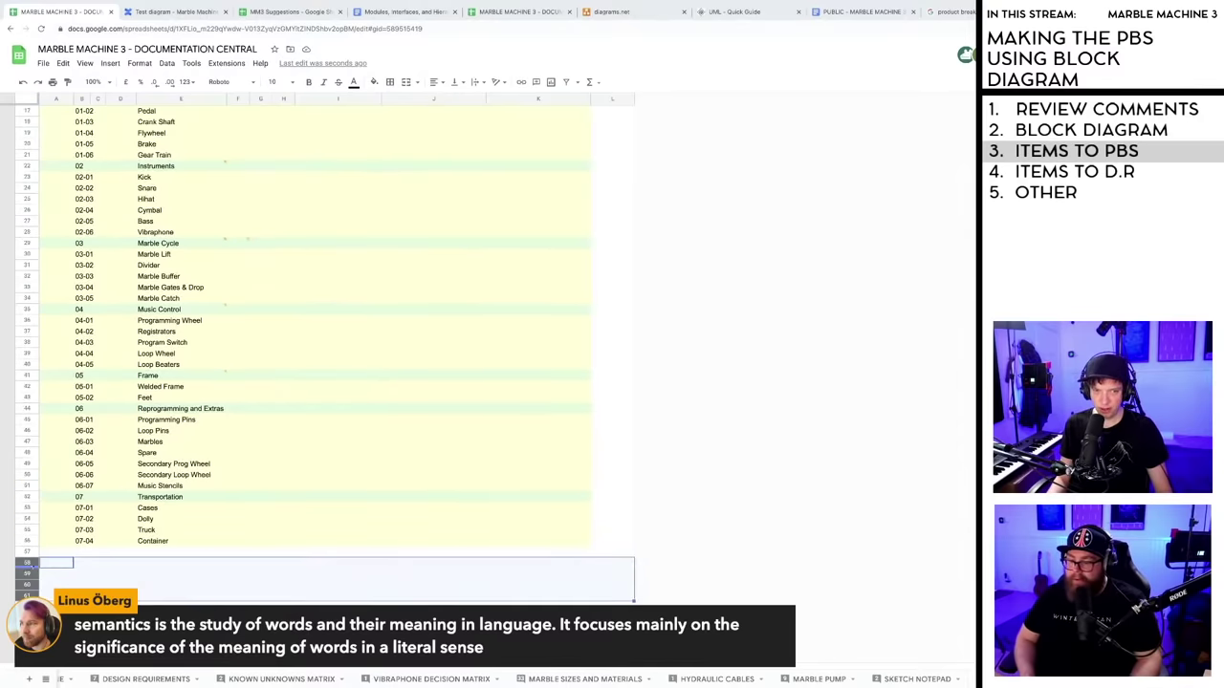
{"action": "left_click_drag", "start_coordinate": [27, 562], "coordinate": [99, 244]}
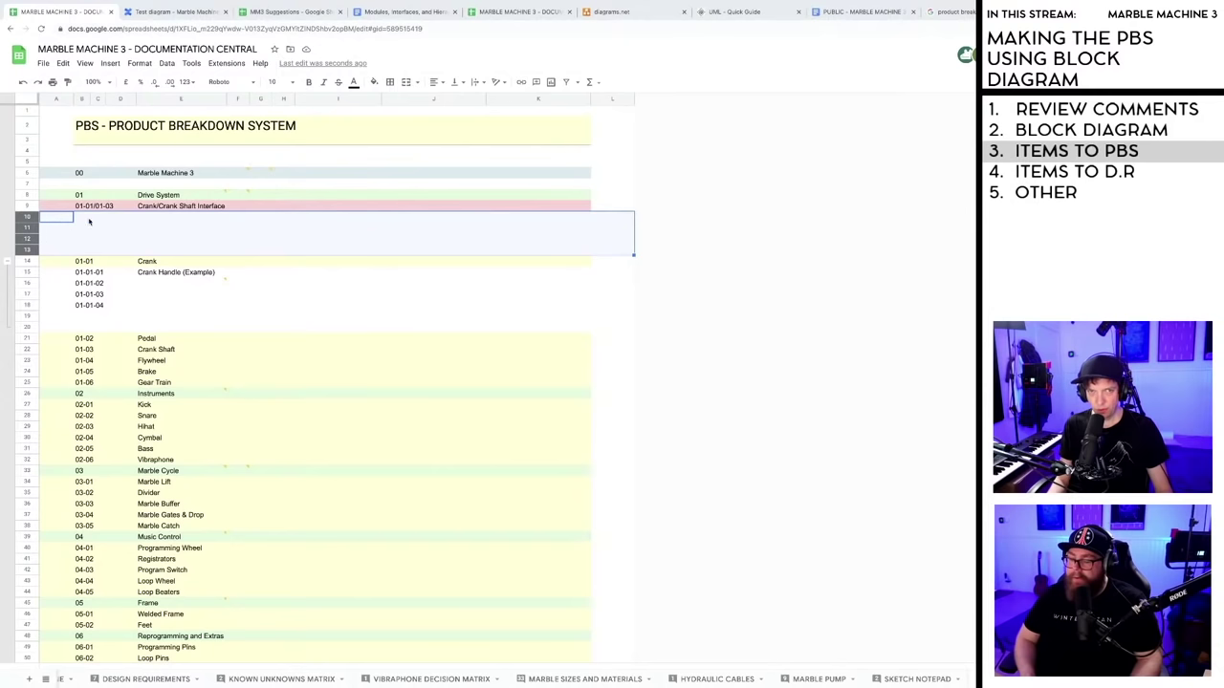
{"action": "left_click", "coordinate": [89, 221]}
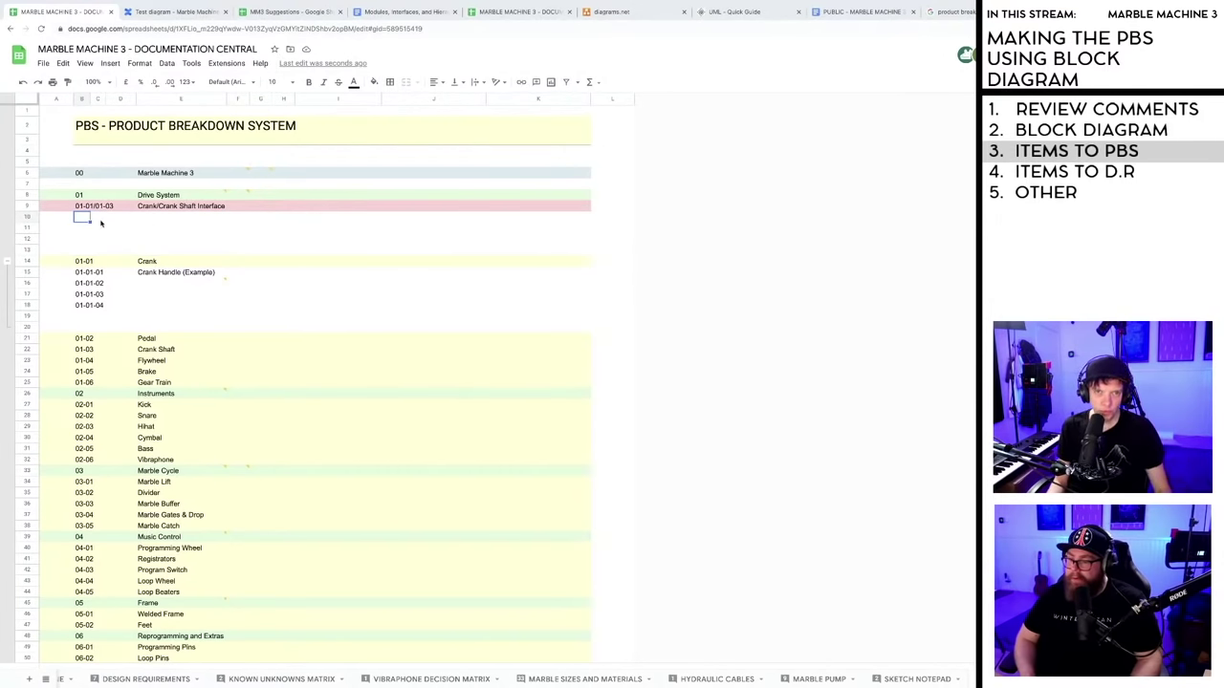
{"action": "key", "text": "Down"}
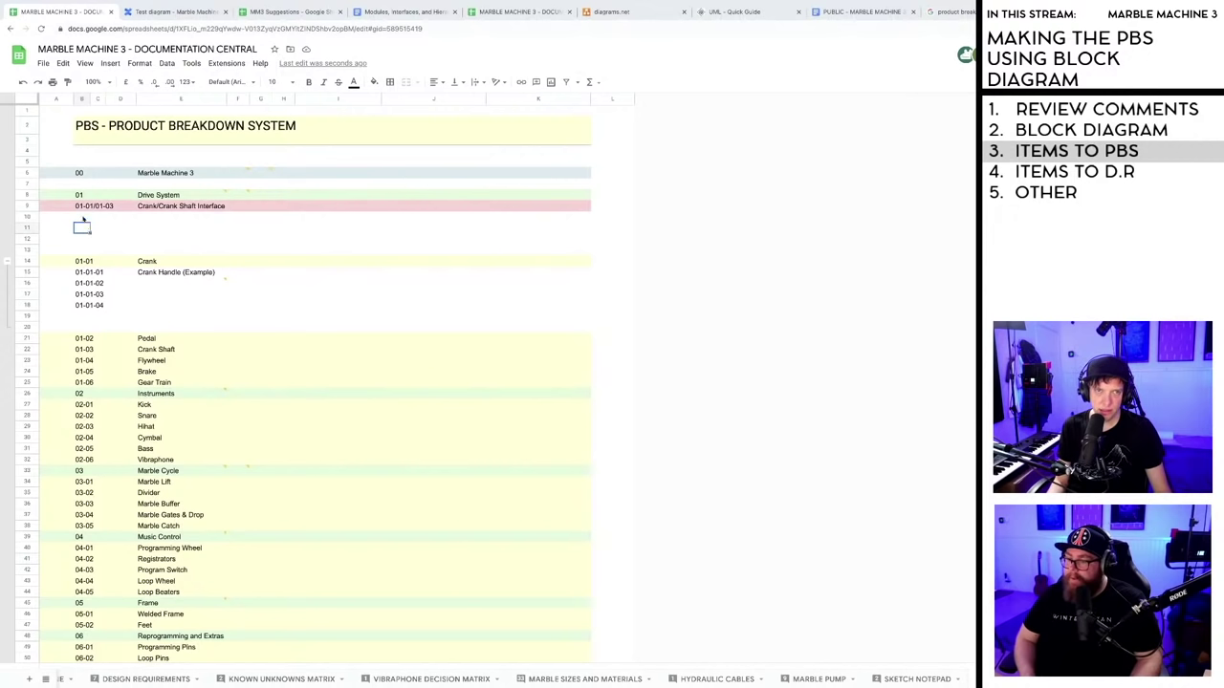
{"action": "left_click", "coordinate": [93, 207]}
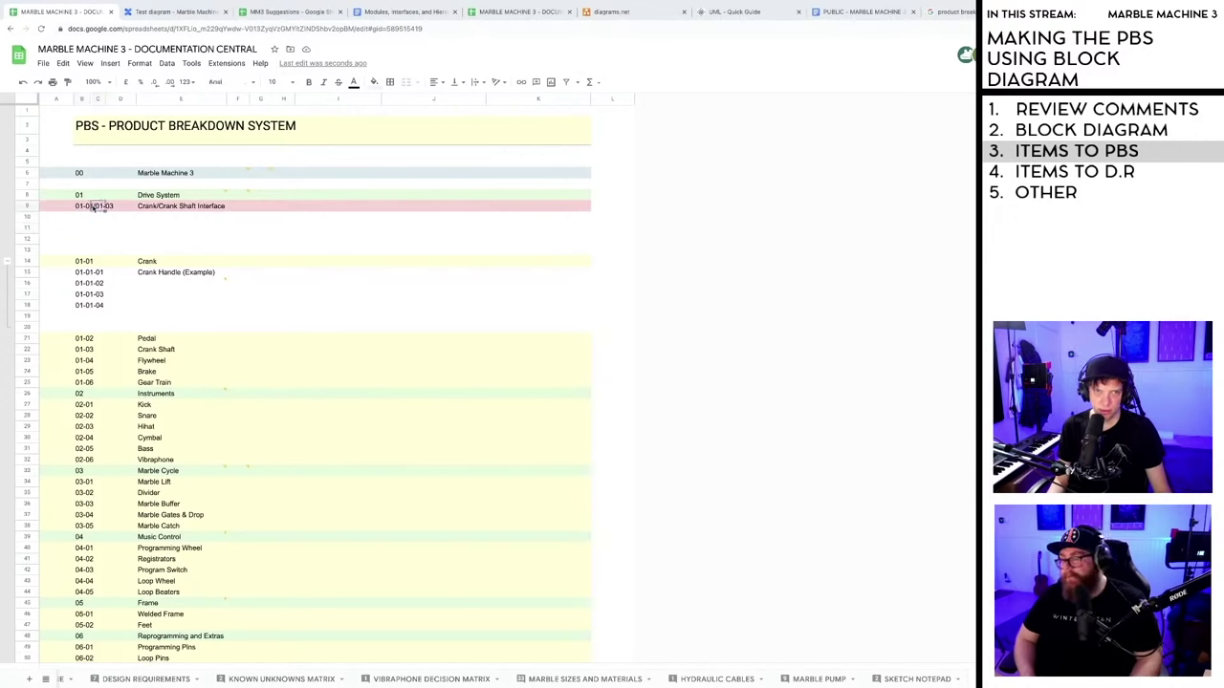
{"action": "left_click", "coordinate": [83, 206]}
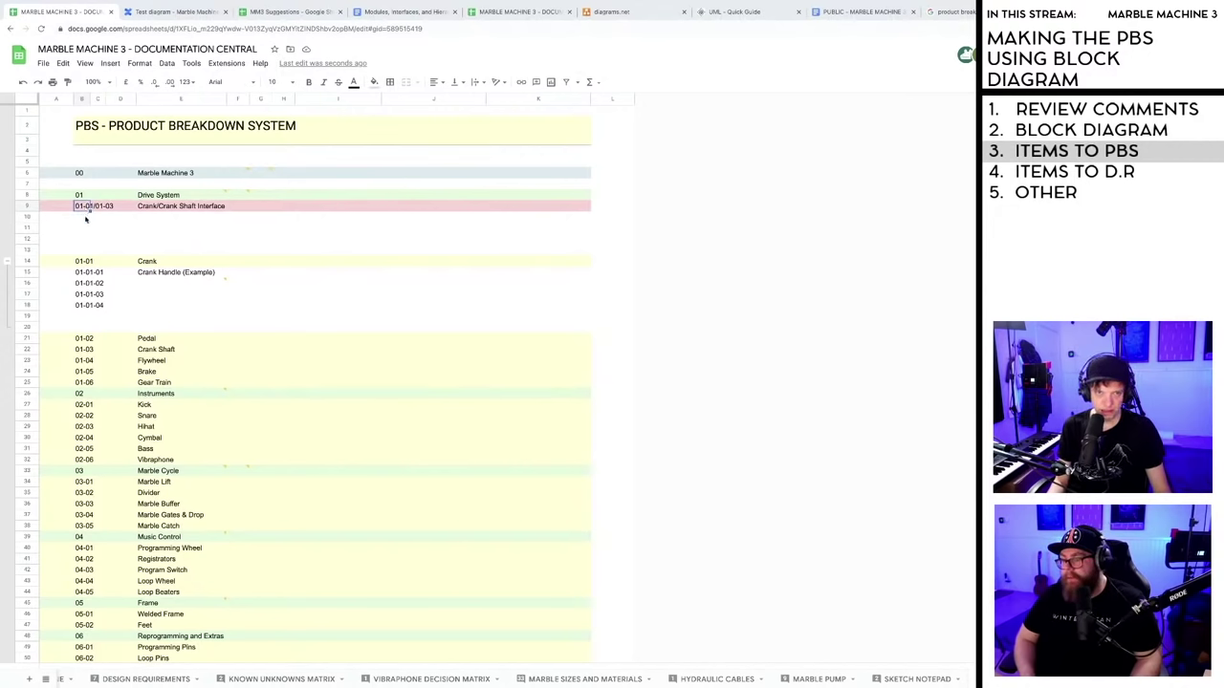
- Copy the 01-01/01-03 code into cells B10, B11 and B12
{"action": "key", "text": "ctrl+c"}
{"action": "left_click", "coordinate": [85, 218]}
{"action": "key", "text": "ctrl+v"}
{"action": "key", "text": "Down"}
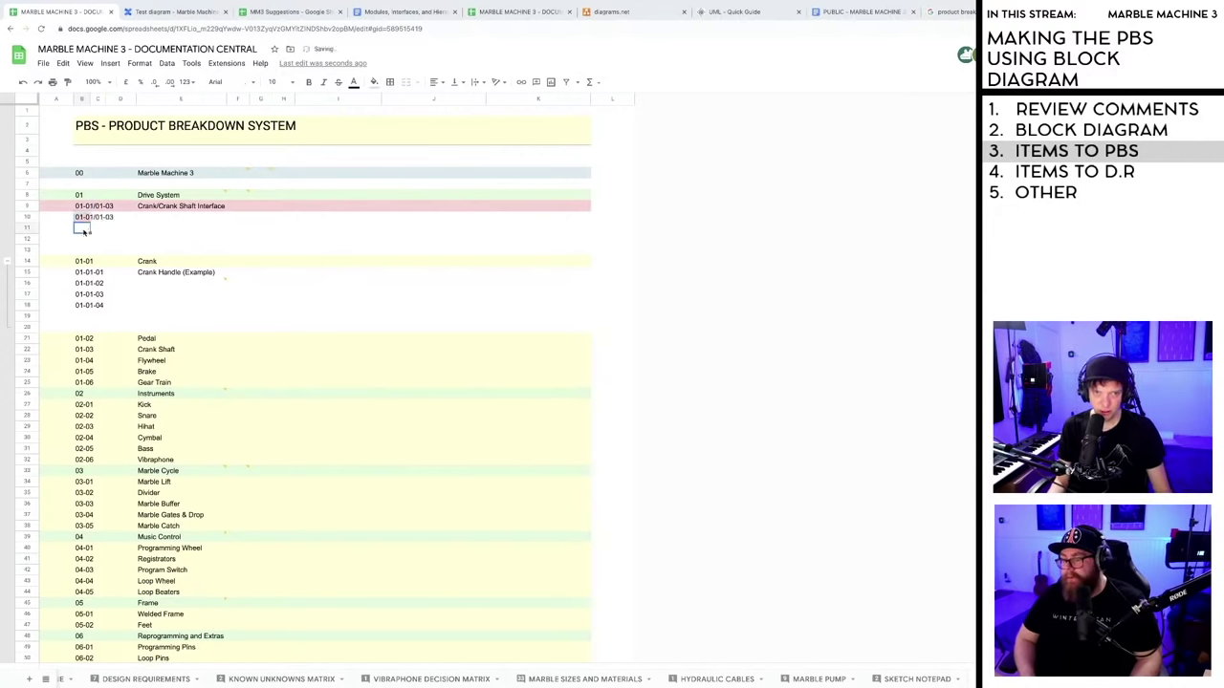
{"action": "key", "text": "ctrl+v"}
{"action": "key", "text": "Down"}
{"action": "key", "text": "ctrl+v"}
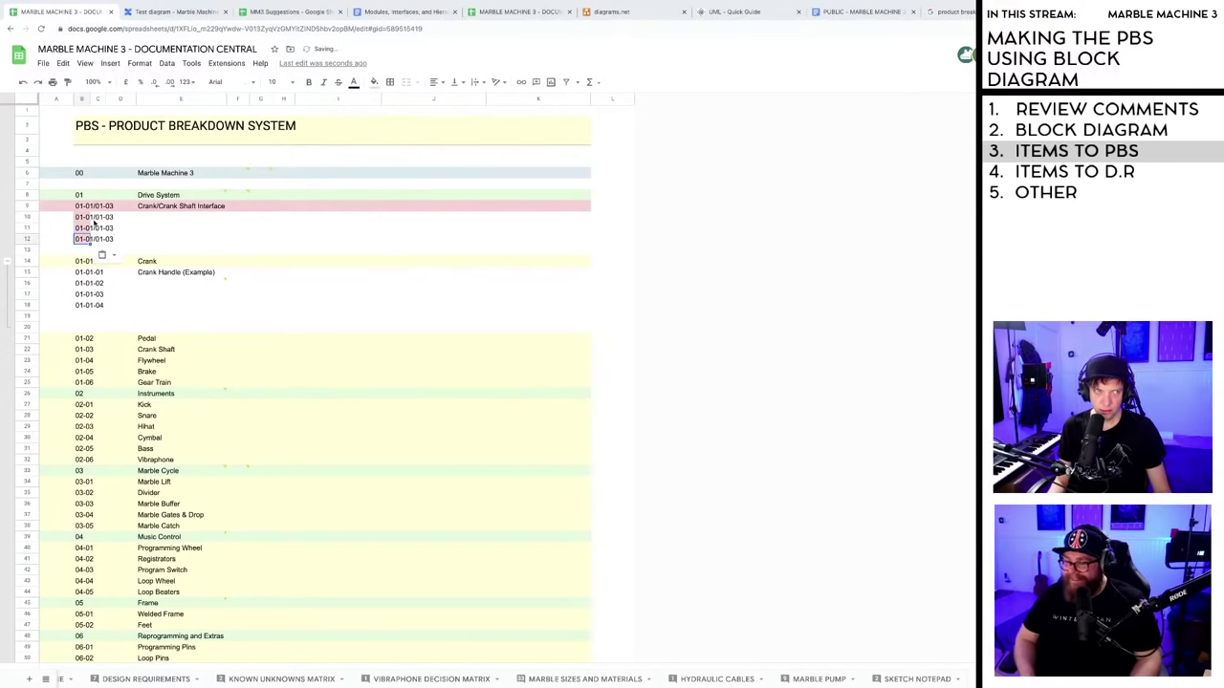
- Edit B10 to read I/01-01/01-03
{"action": "double_click", "coordinate": [119, 219]}
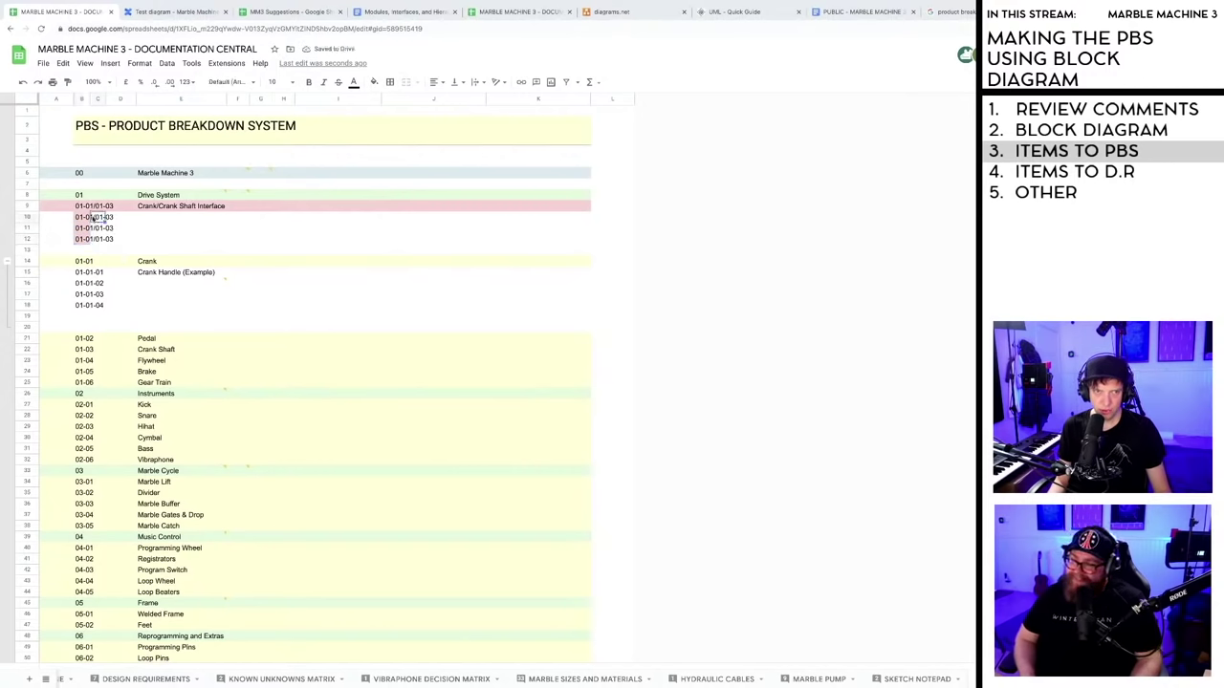
{"action": "left_click", "coordinate": [77, 219]}
{"action": "key", "text": "Escape"}
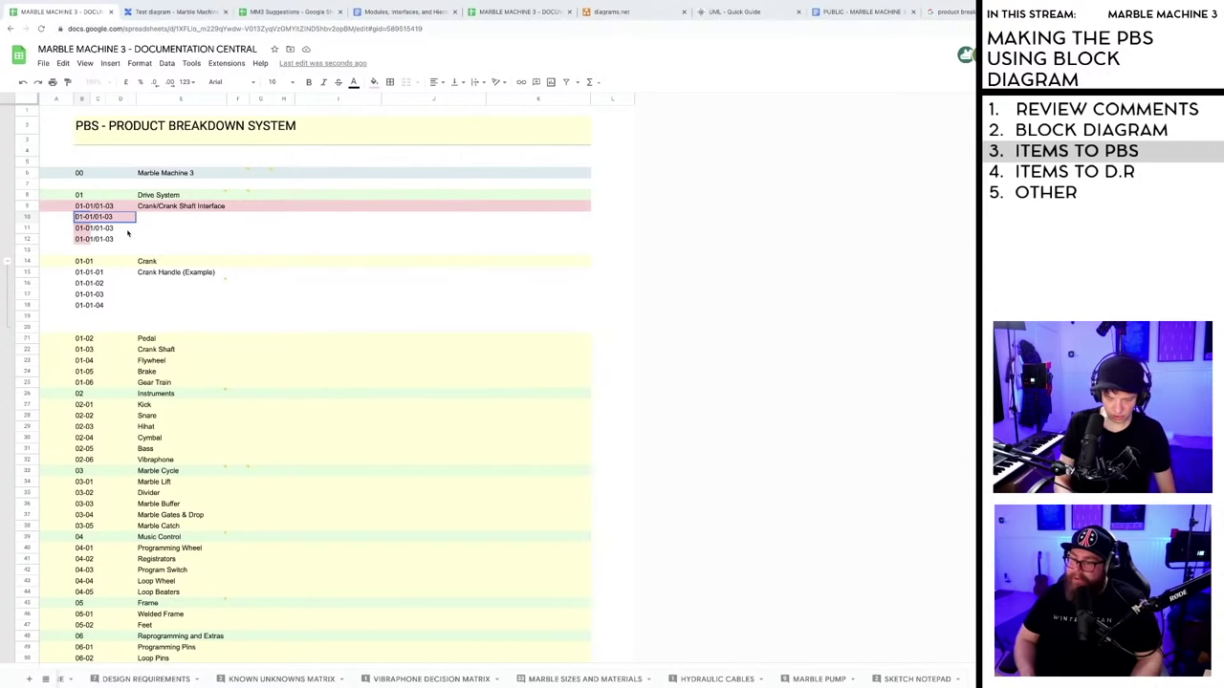
{"action": "double_click", "coordinate": [76, 216]}
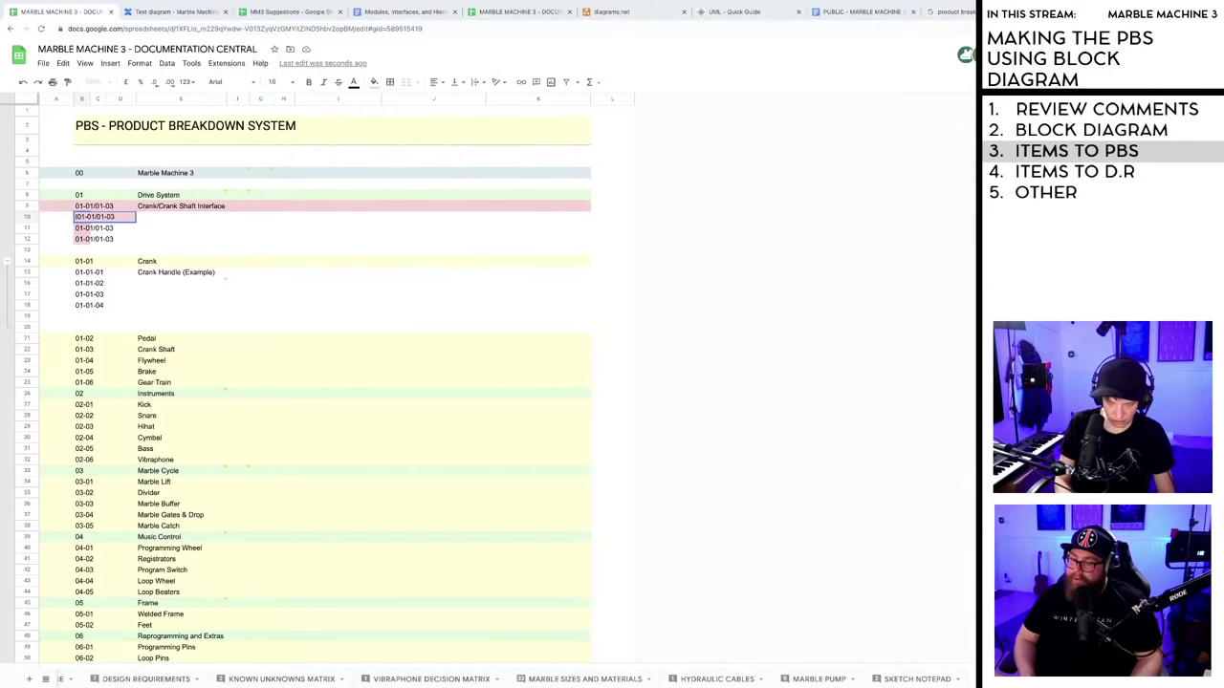
{"action": "type", "text": "-"}
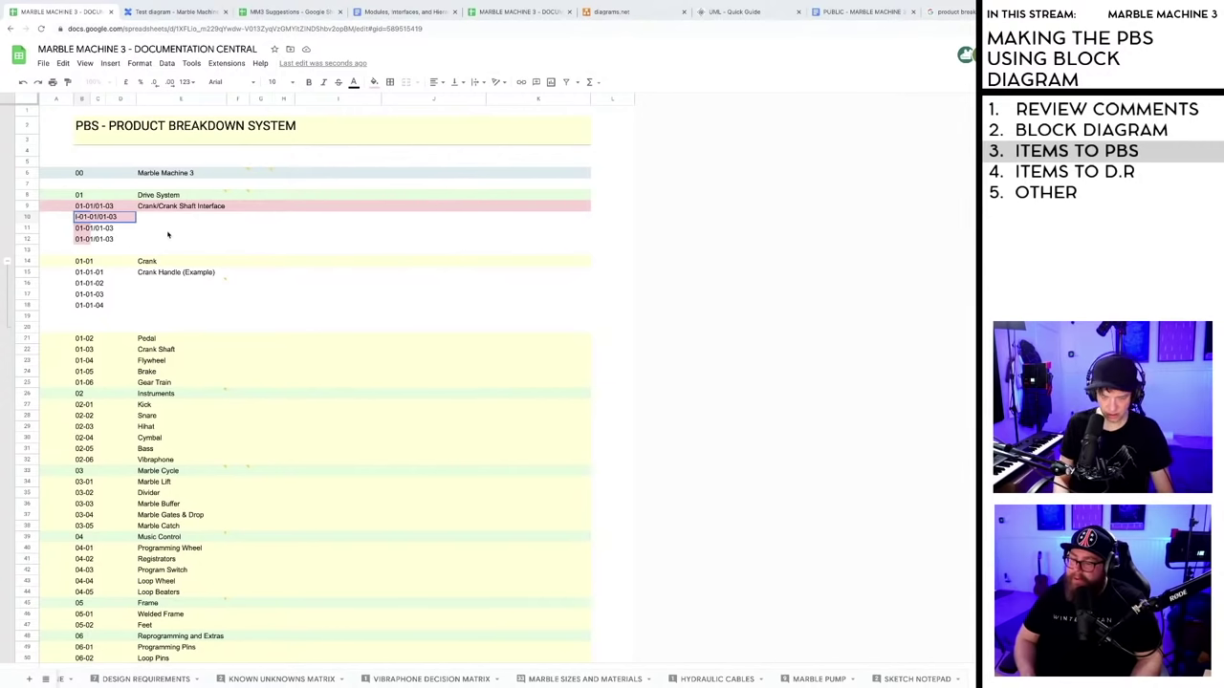
{"action": "key", "text": "BackSpace"}
{"action": "type", "text": "/"}
{"action": "left_click", "coordinate": [154, 230]}
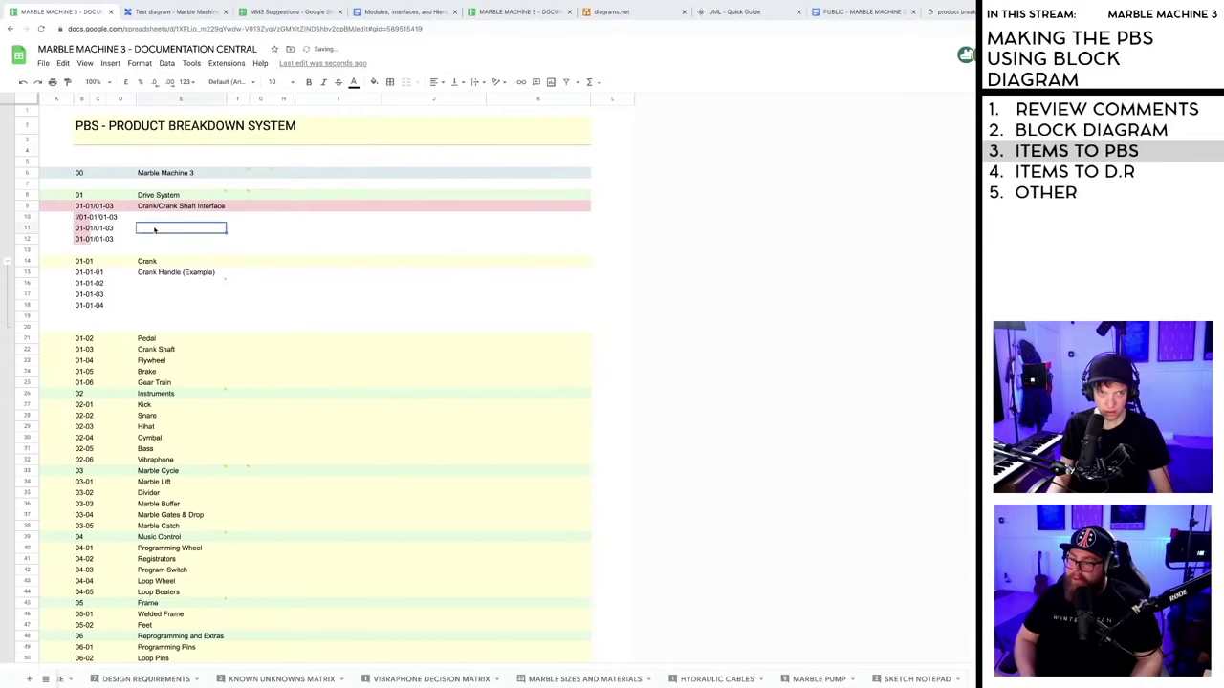
- Change B11 to P/01-01/01-03 and B12 to O/01-01/01-03
{"action": "left_click", "coordinate": [76, 229]}
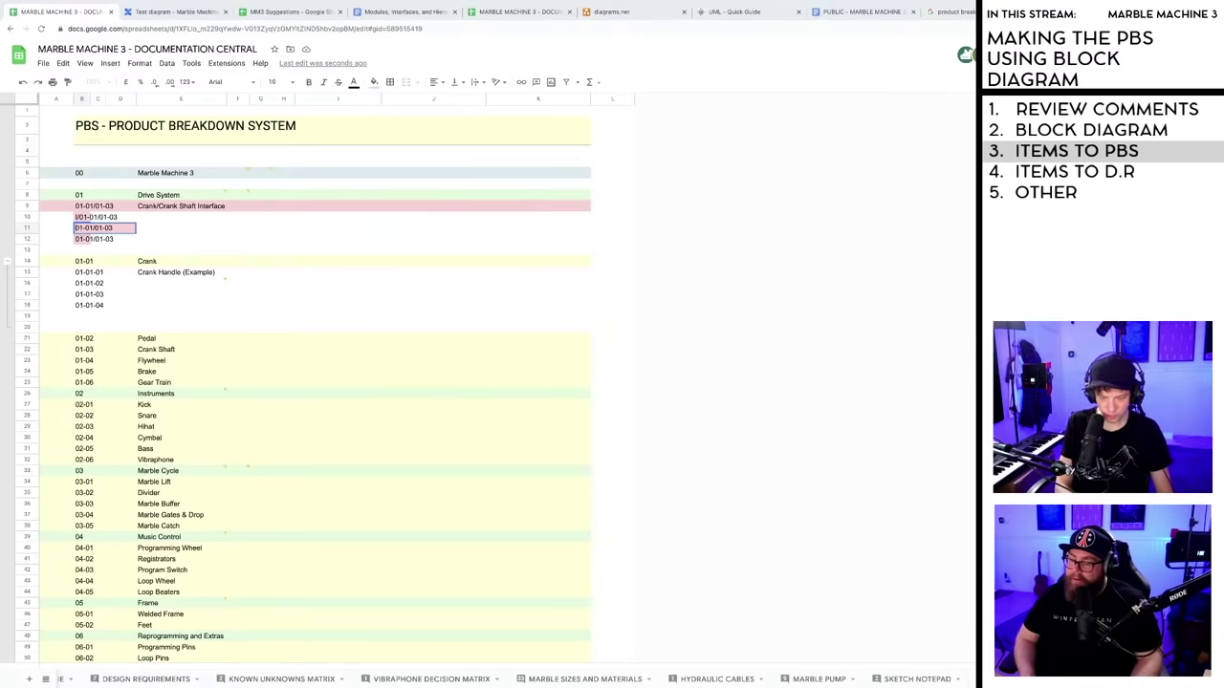
{"action": "type", "text": "P/"}
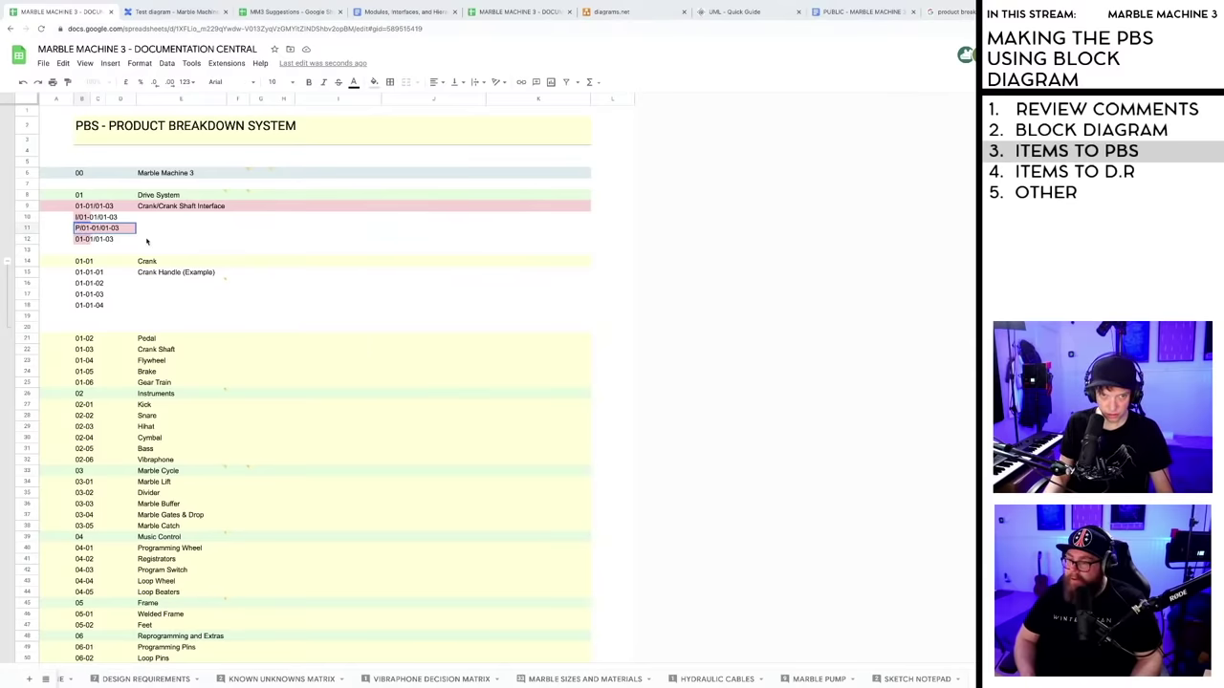
{"action": "key", "text": "Return"}
{"action": "key", "text": "Return"}
{"action": "key", "text": "Home"}
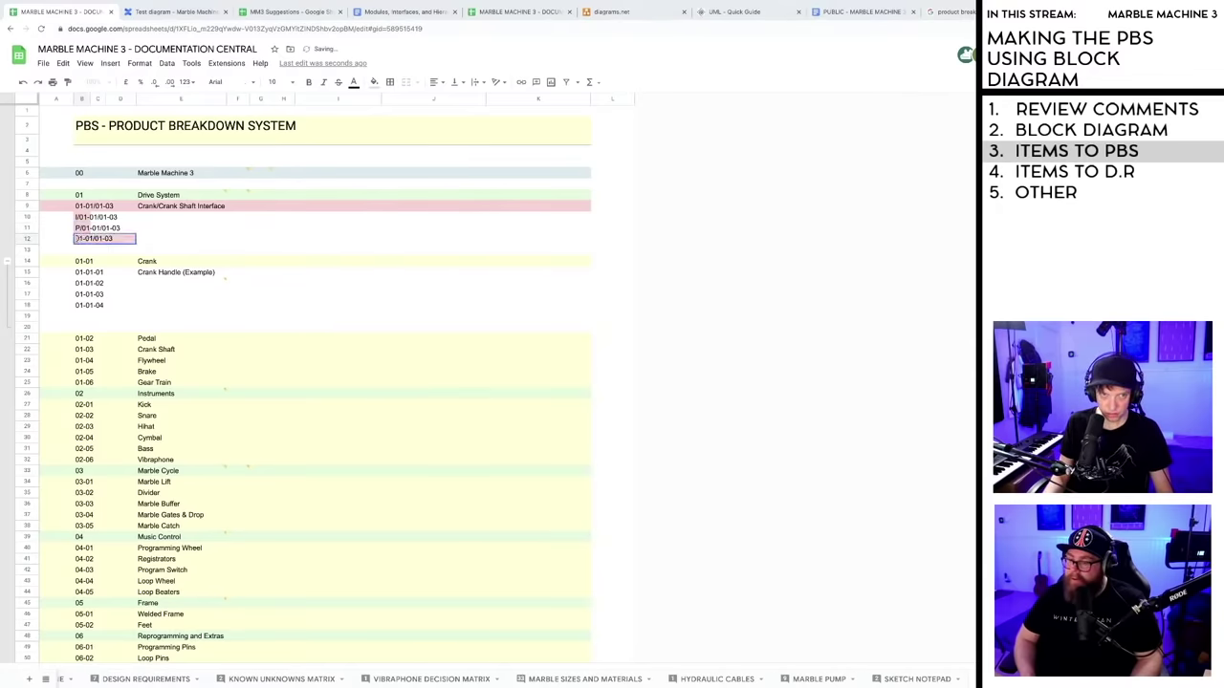
{"action": "type", "text": "C"}
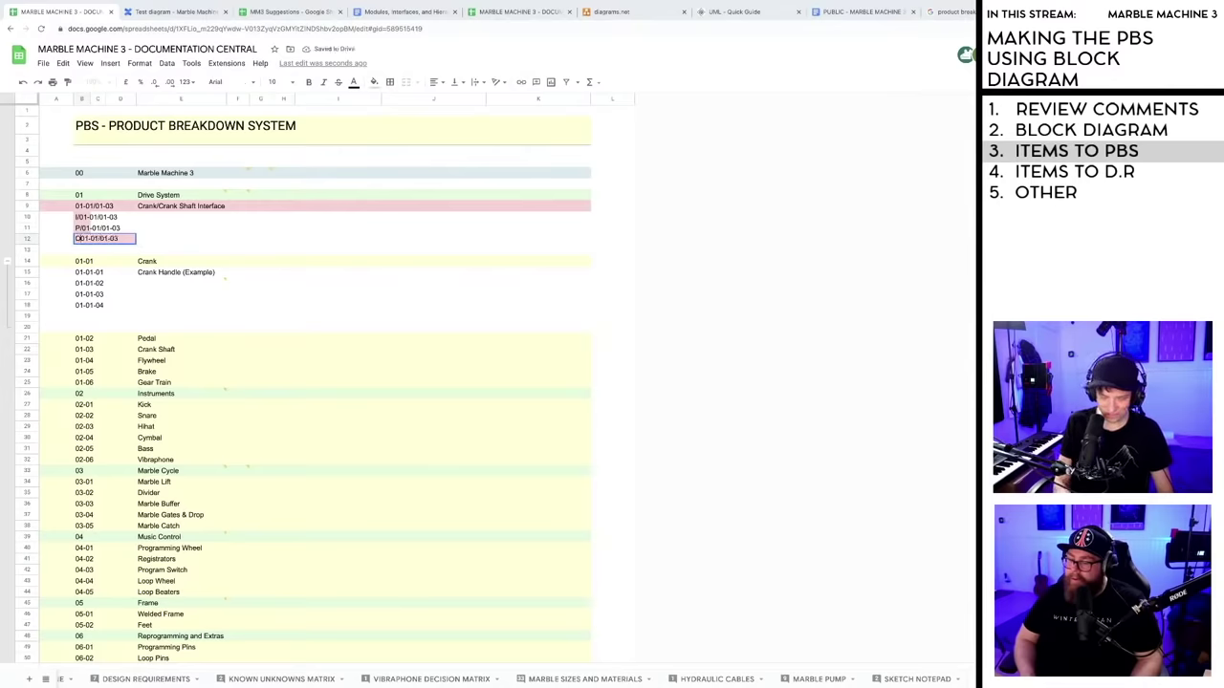
{"action": "type", "text": "/"}
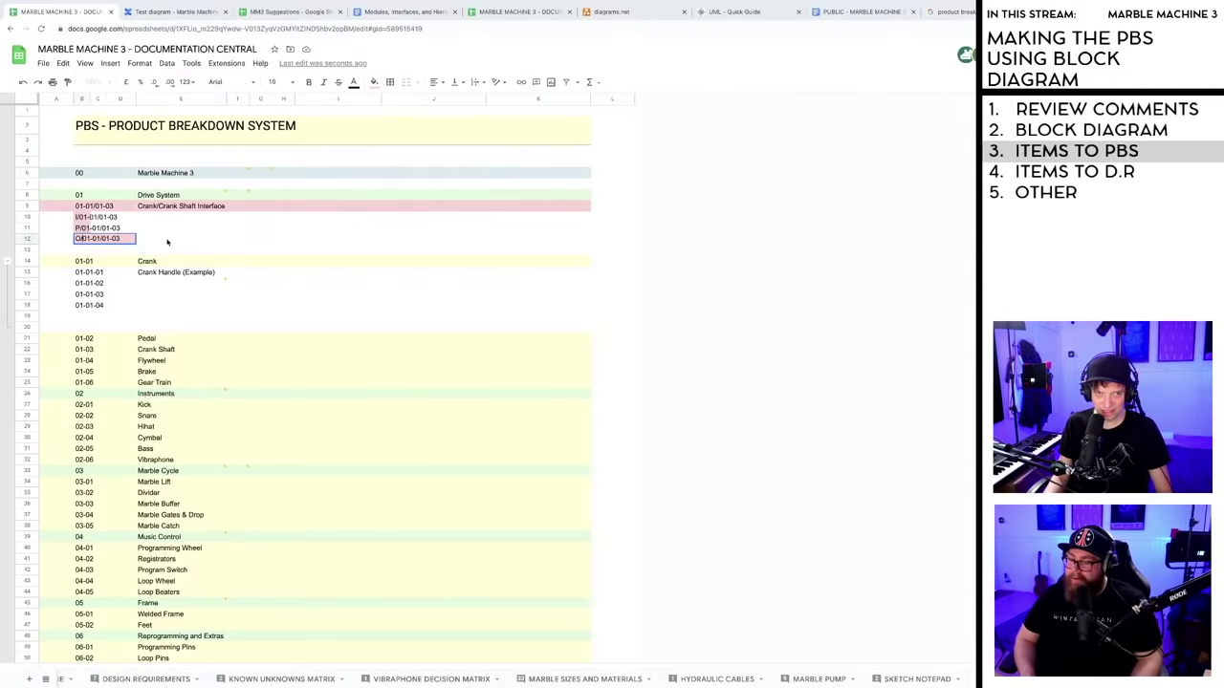
{"action": "left_click", "coordinate": [146, 236]}
- Try light purple and light blue fills on the interface rows 9–12
{"action": "left_click_drag", "start_coordinate": [47, 219], "coordinate": [565, 243]}
{"action": "left_click", "coordinate": [374, 81]}
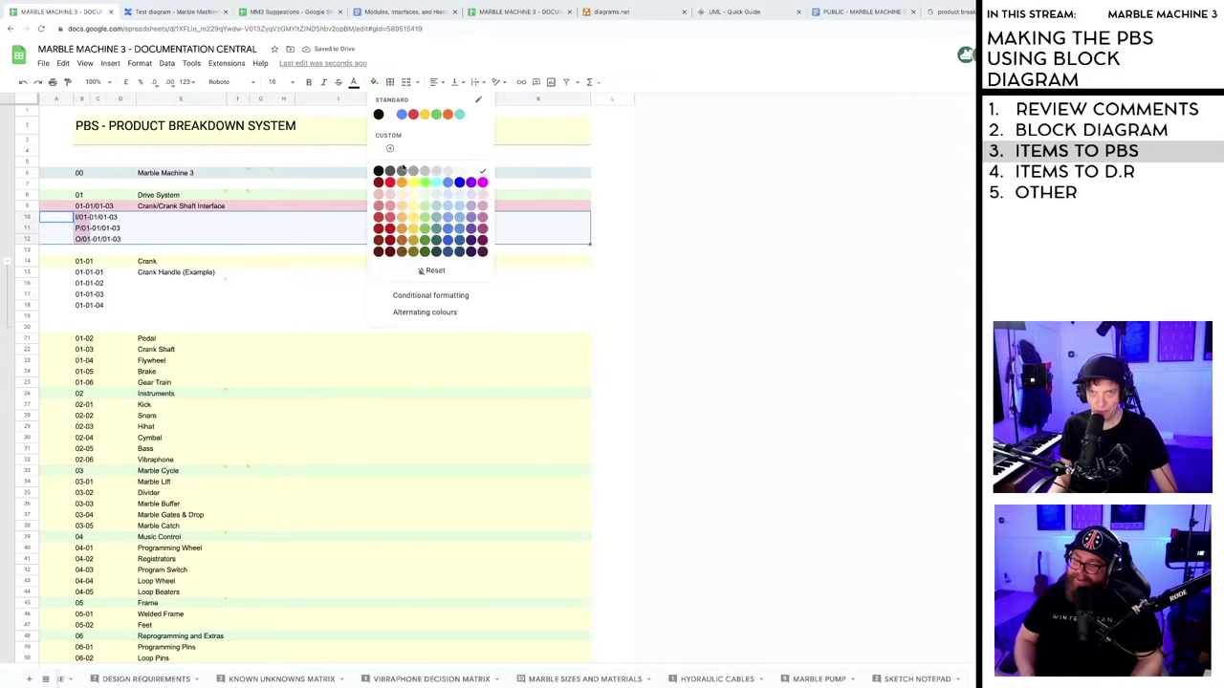
{"action": "left_click", "coordinate": [480, 195]}
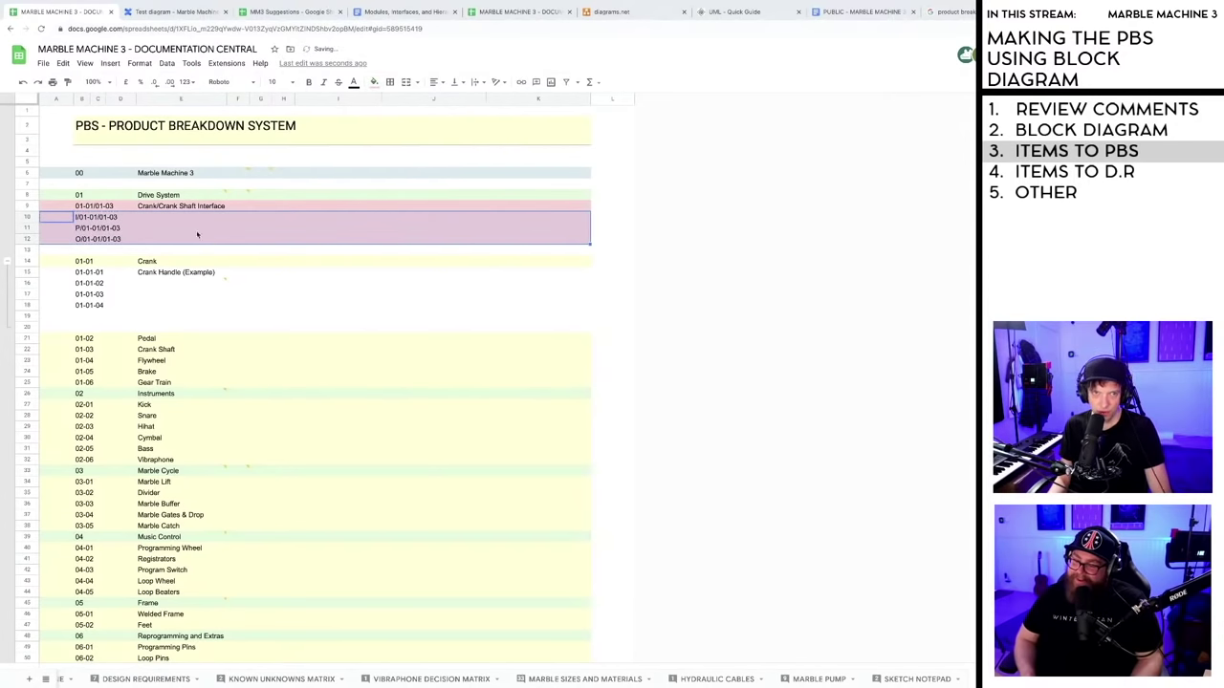
{"action": "key", "text": "Up"}
{"action": "left_click", "coordinate": [580, 240], "text": "shift"}
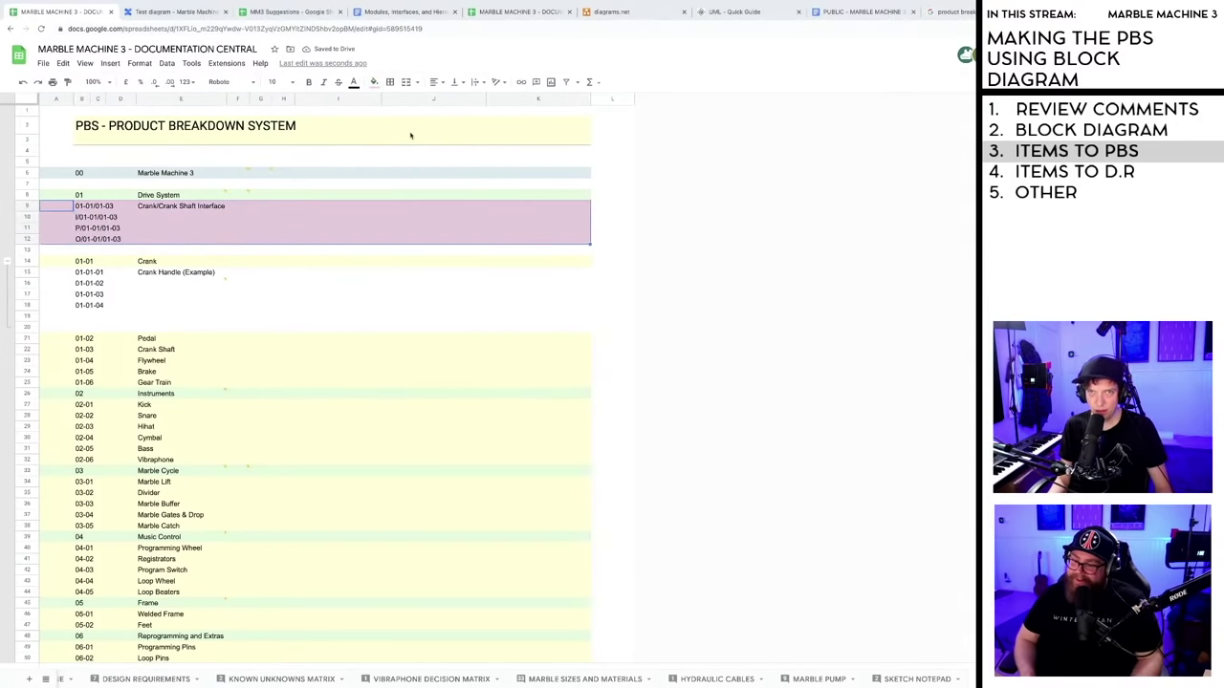
{"action": "left_click", "coordinate": [374, 82]}
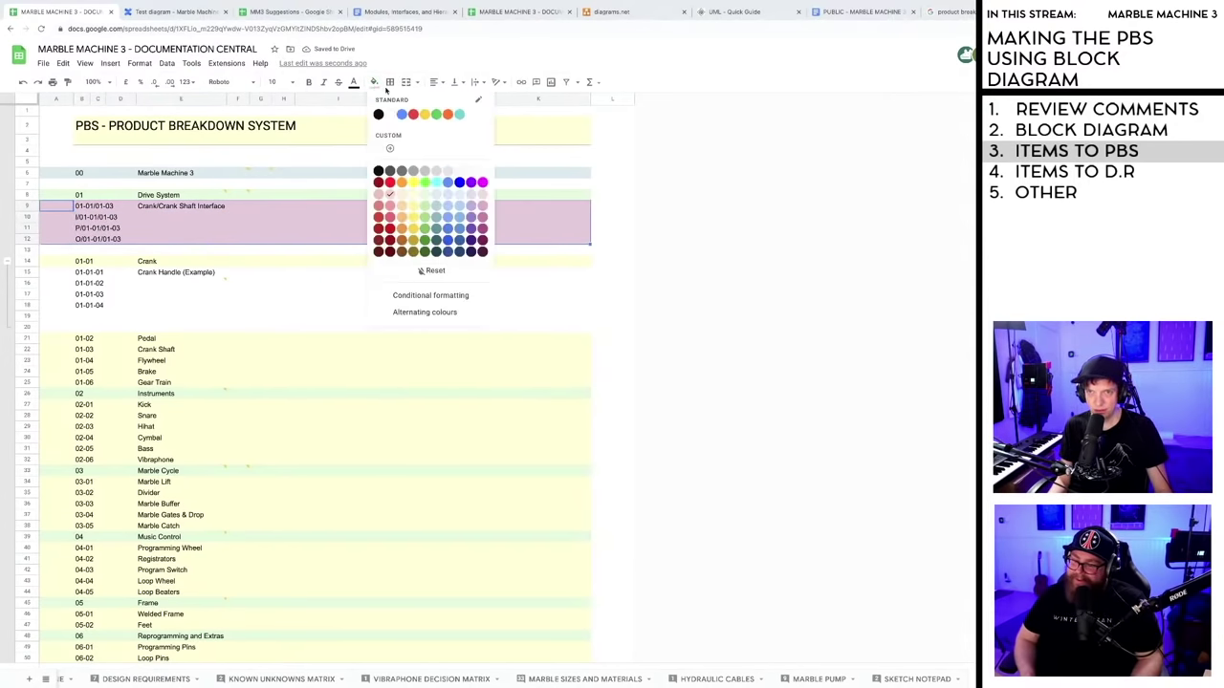
{"action": "left_click", "coordinate": [460, 194]}
{"action": "left_click", "coordinate": [438, 239]}
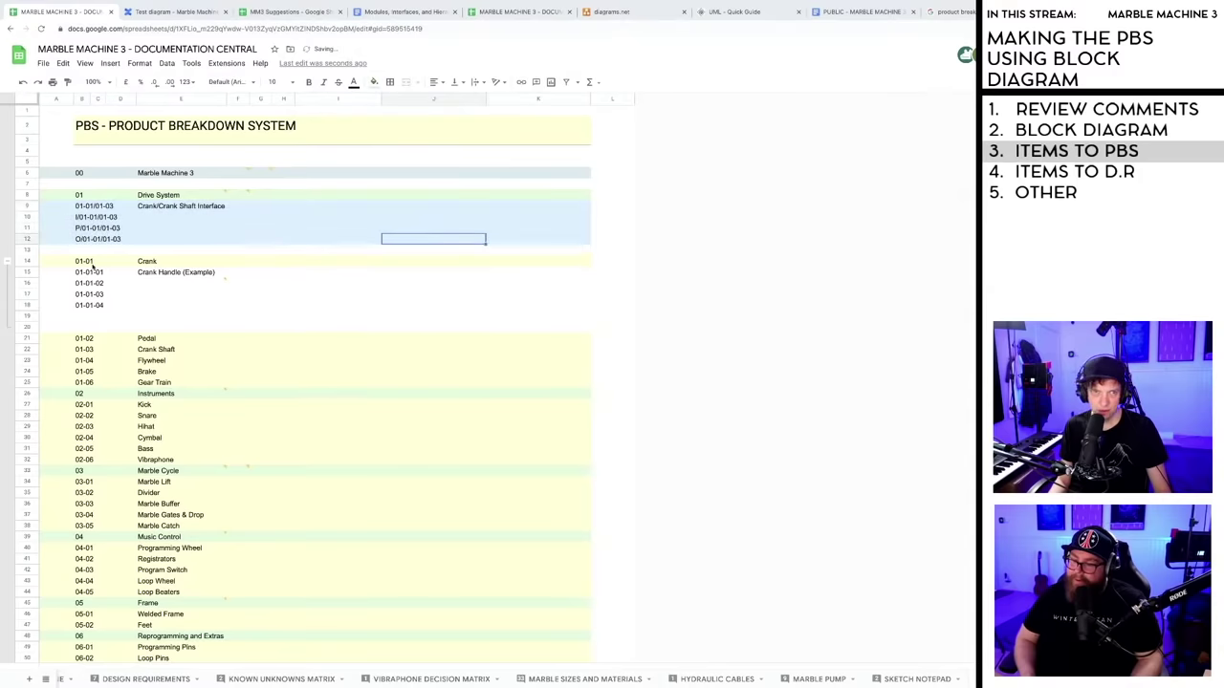
- Reset the fill on rows 9–12 to none and make their text italic
{"action": "left_click", "coordinate": [48, 206]}
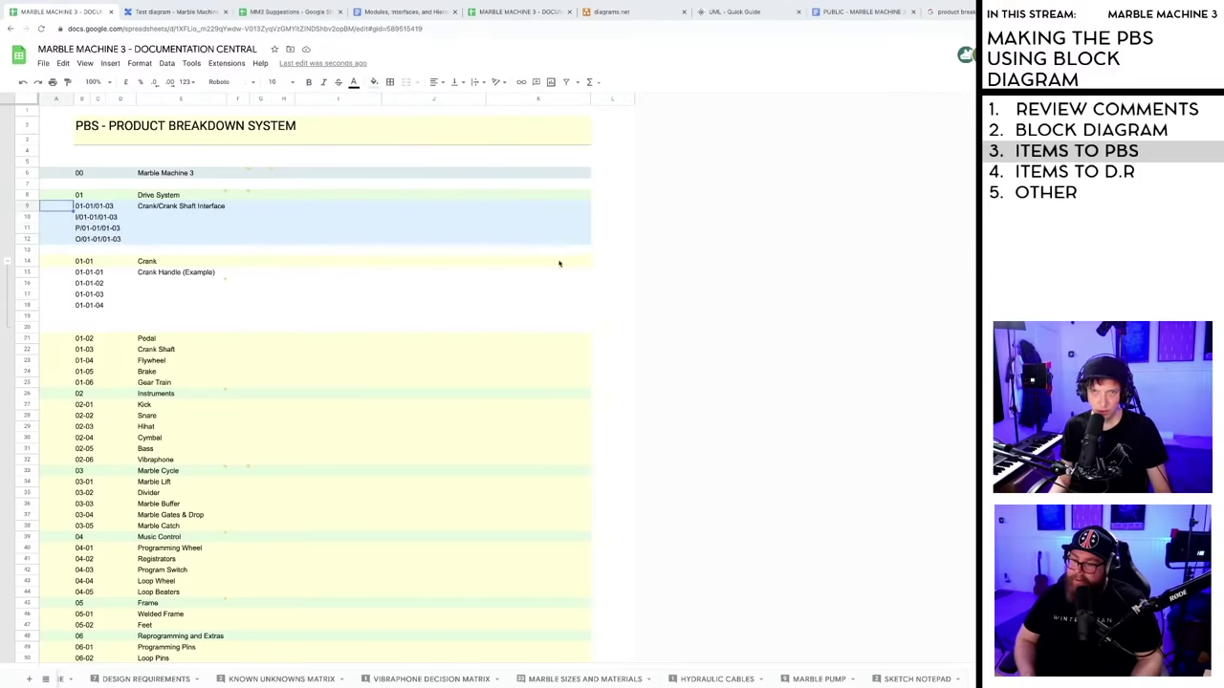
{"action": "left_click", "coordinate": [581, 242], "text": "shift"}
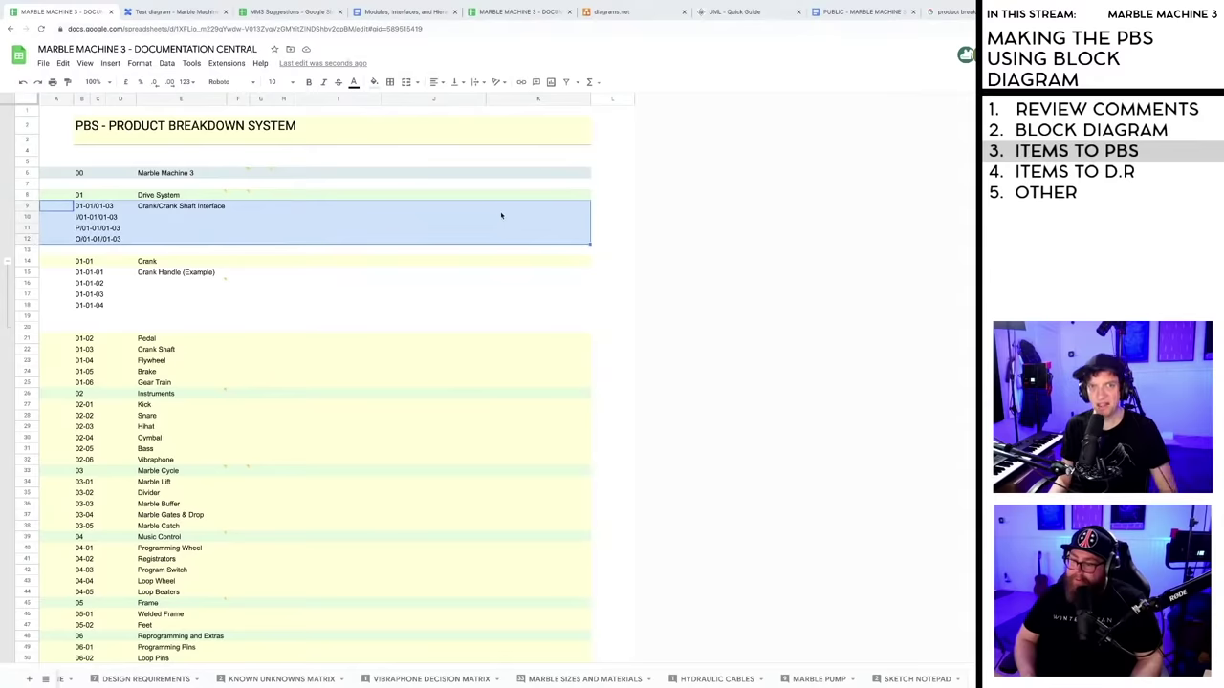
{"action": "left_click", "coordinate": [374, 81]}
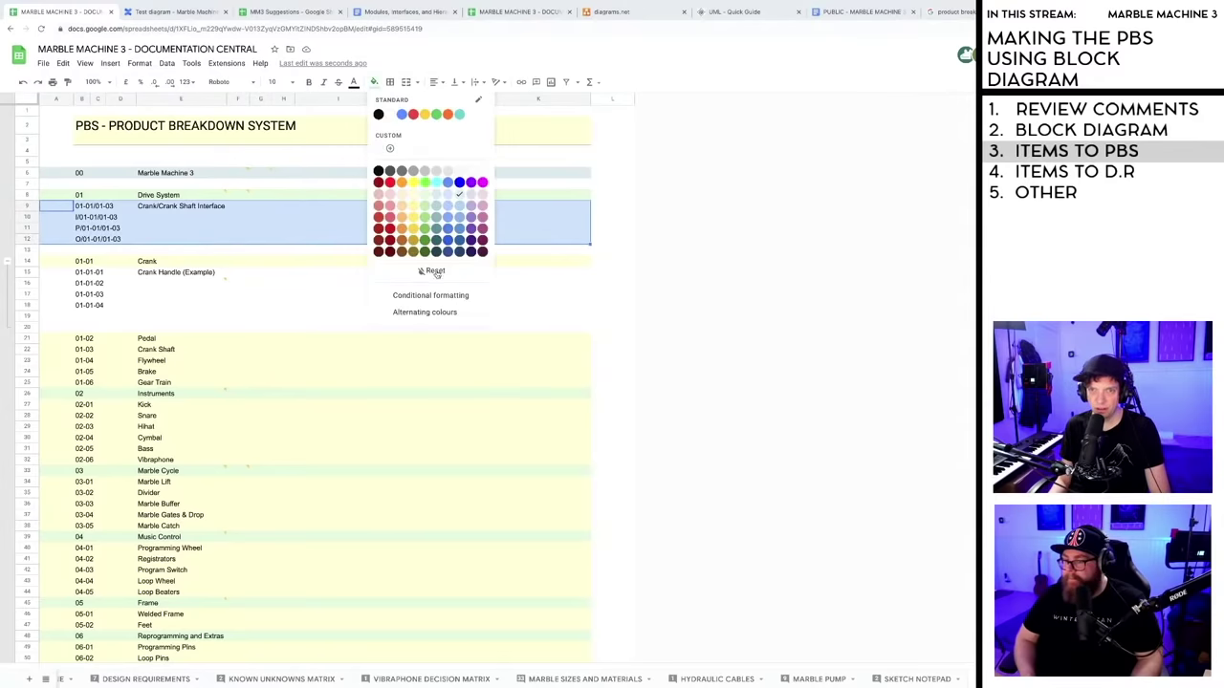
{"action": "left_click", "coordinate": [432, 271]}
{"action": "left_click", "coordinate": [322, 84]}
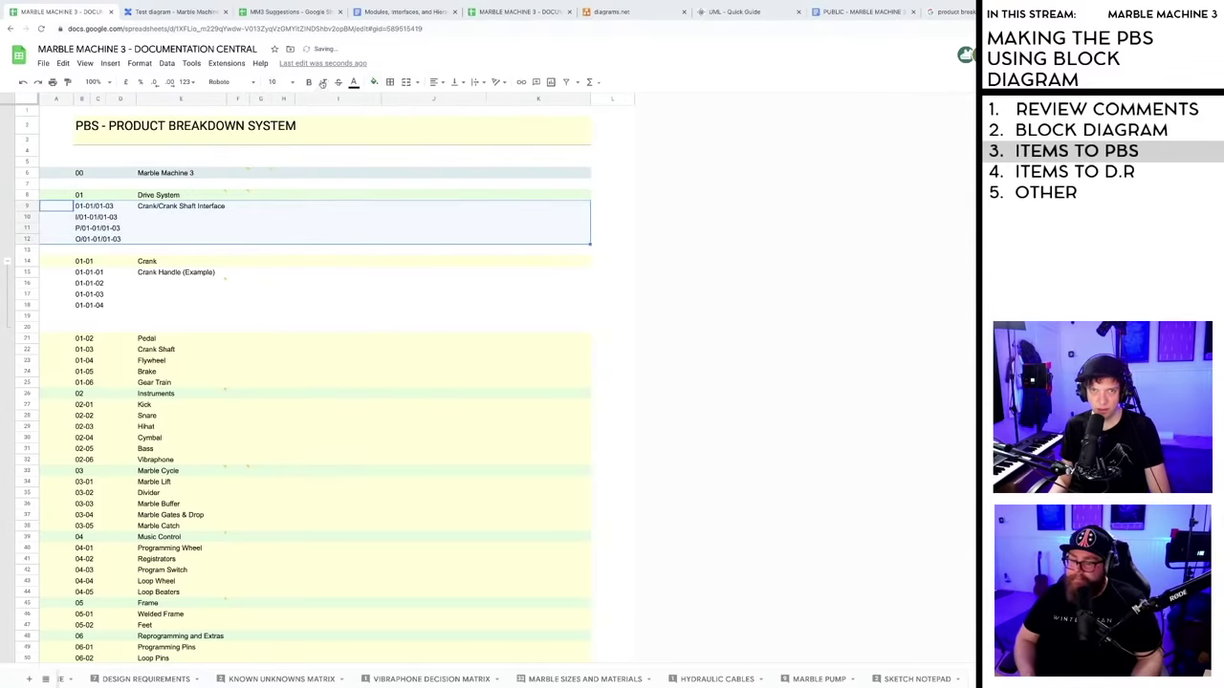
{"action": "left_click", "coordinate": [376, 265]}
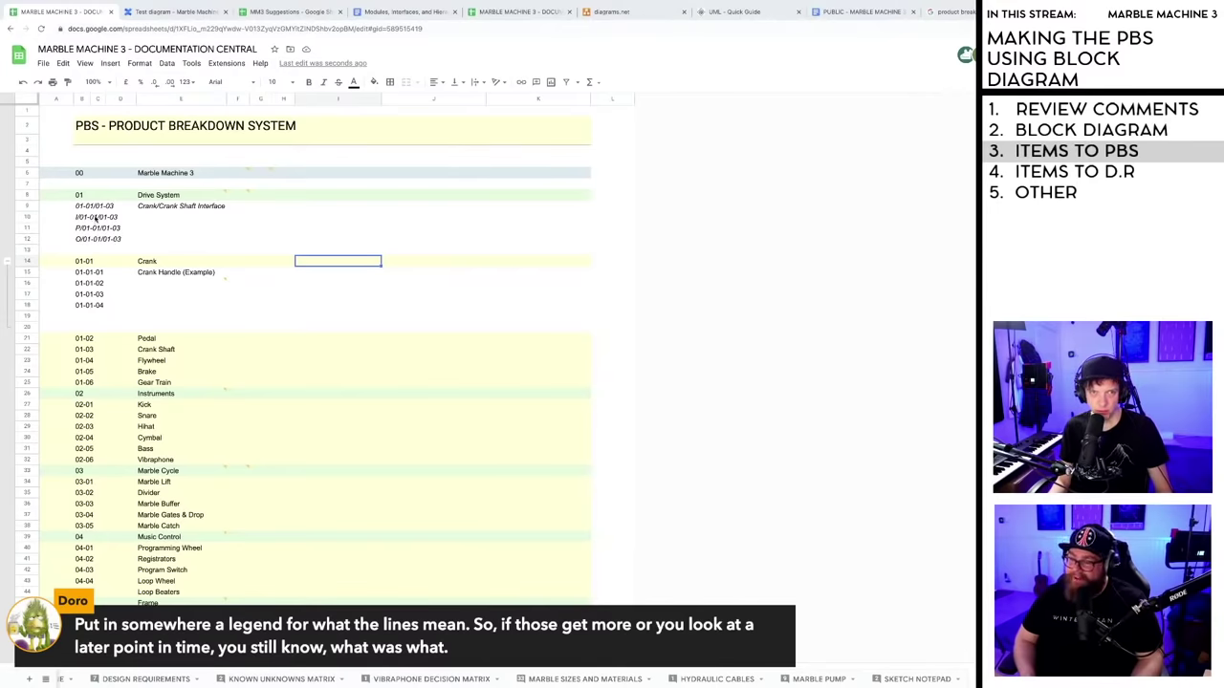
{"action": "left_click", "coordinate": [166, 220]}
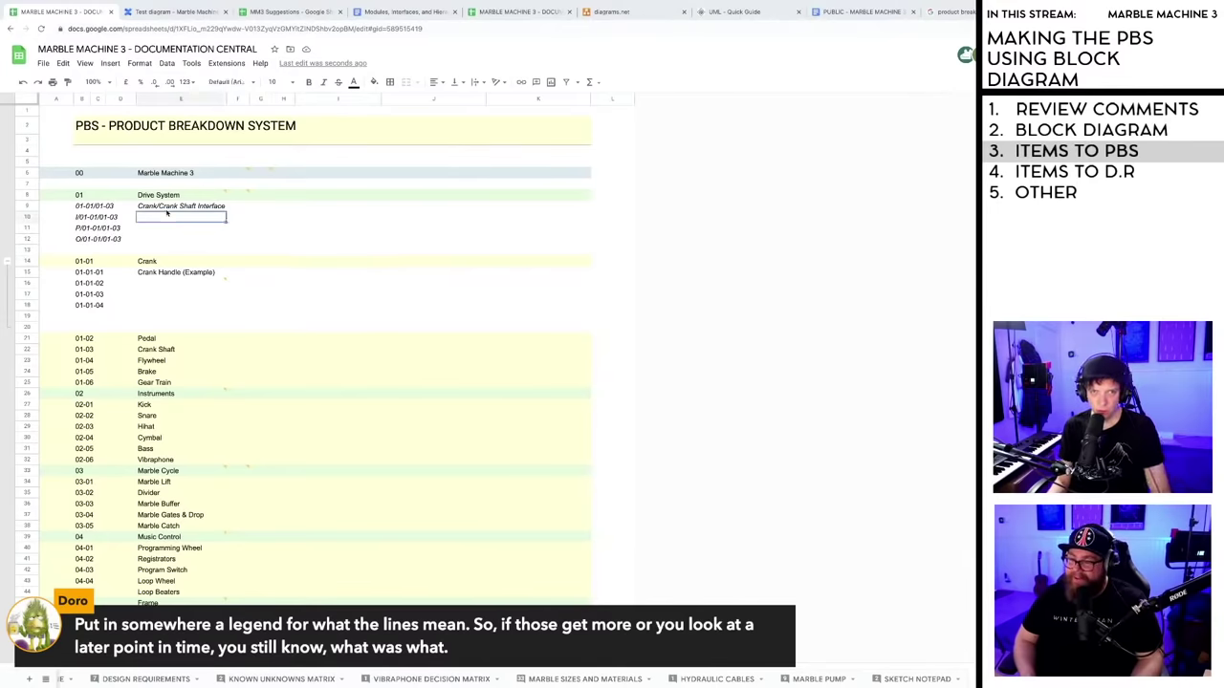
{"action": "key", "text": "Up"}
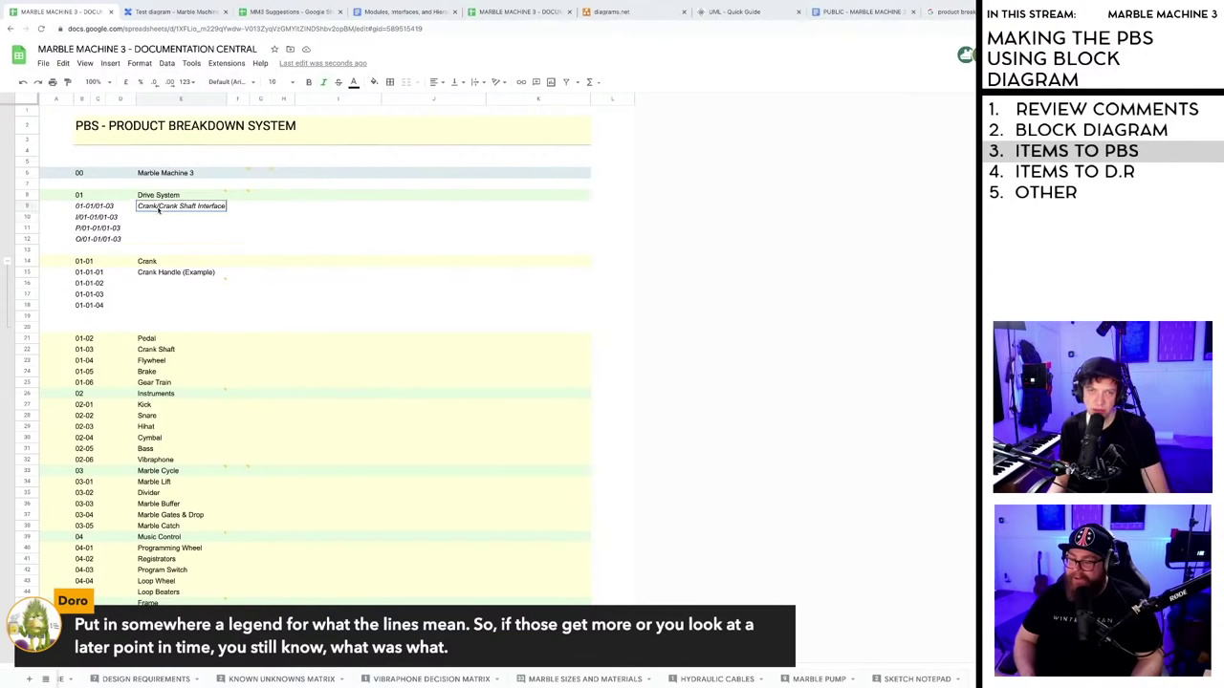
{"action": "left_click", "coordinate": [157, 221]}
{"action": "left_click", "coordinate": [159, 230]}
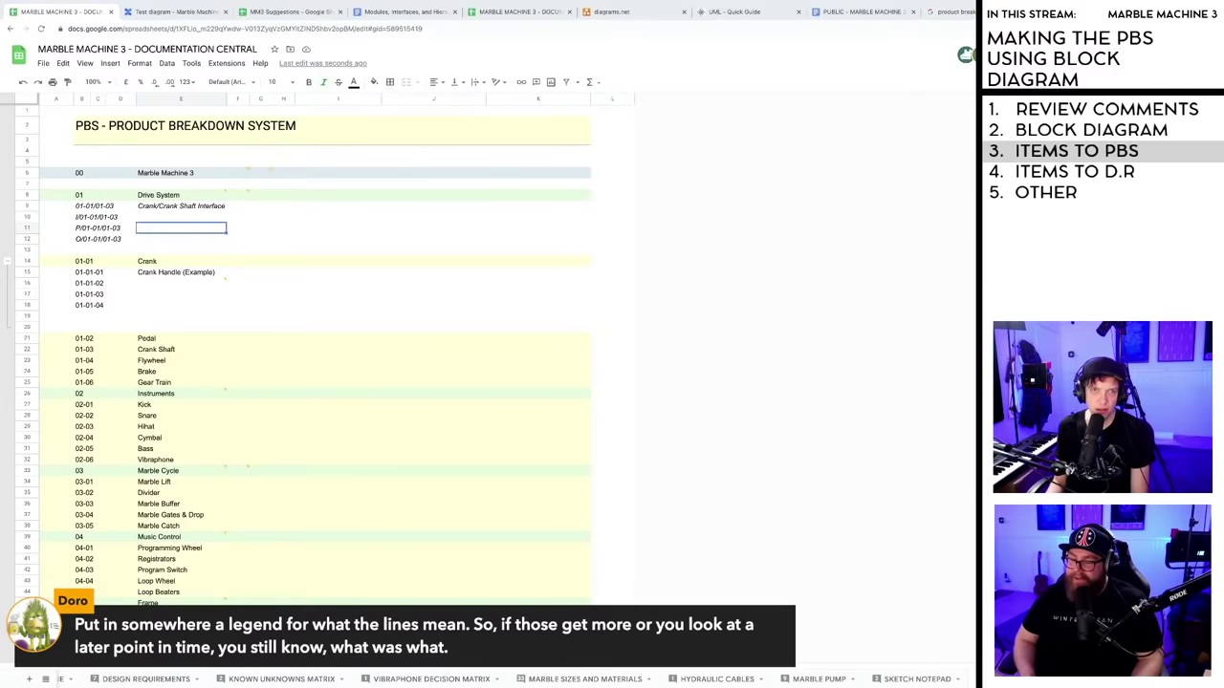
{"action": "key", "text": "Up"}
{"action": "left_click", "coordinate": [163, 230]}
{"action": "key", "text": "Down"}
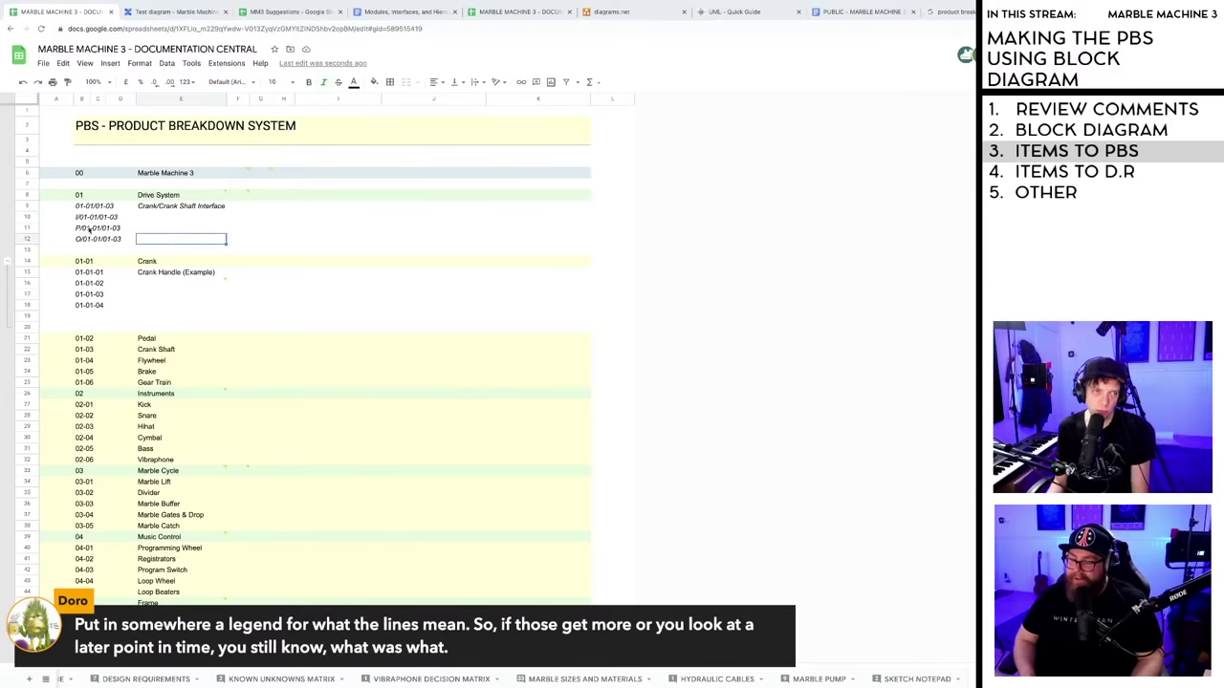
{"action": "left_click", "coordinate": [89, 229]}
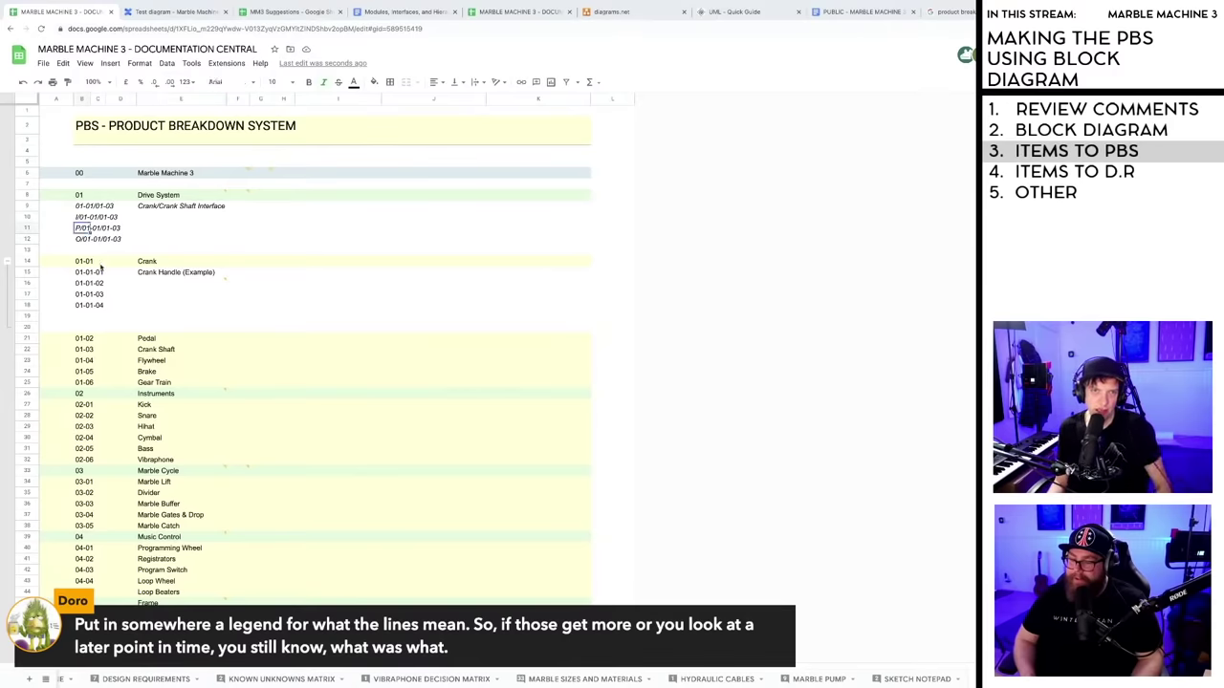
{"action": "left_click", "coordinate": [26, 261]}
{"action": "left_click", "coordinate": [28, 393]}
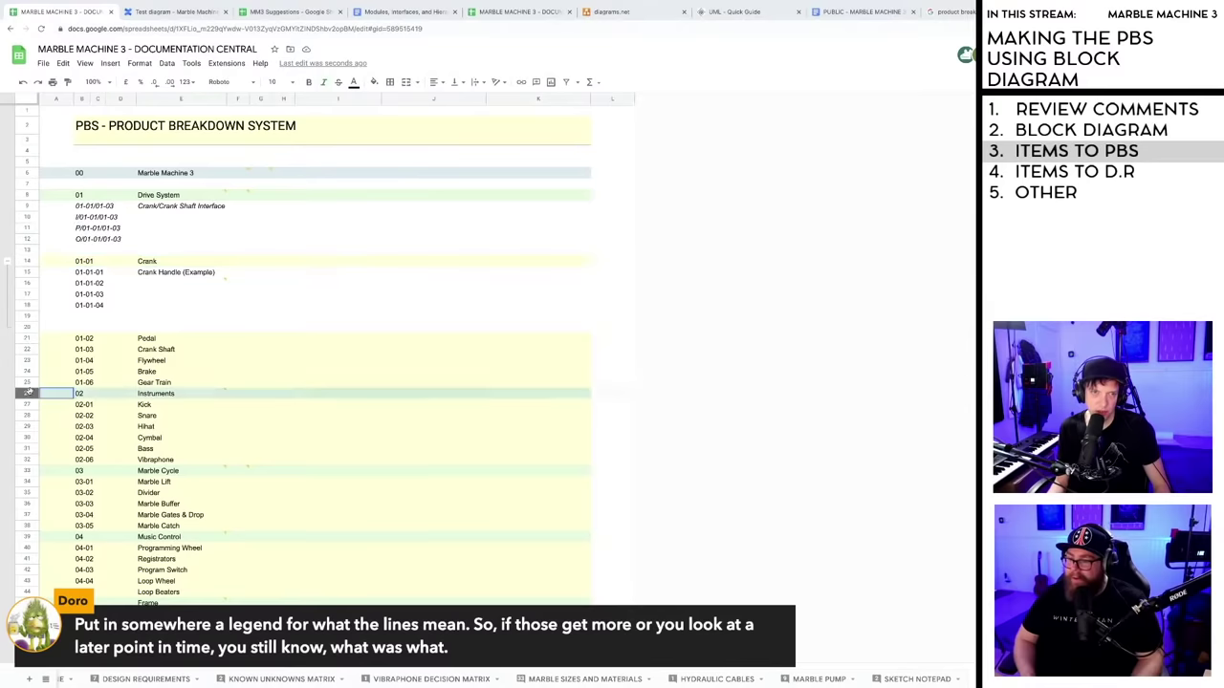
{"action": "left_click", "coordinate": [217, 228]}
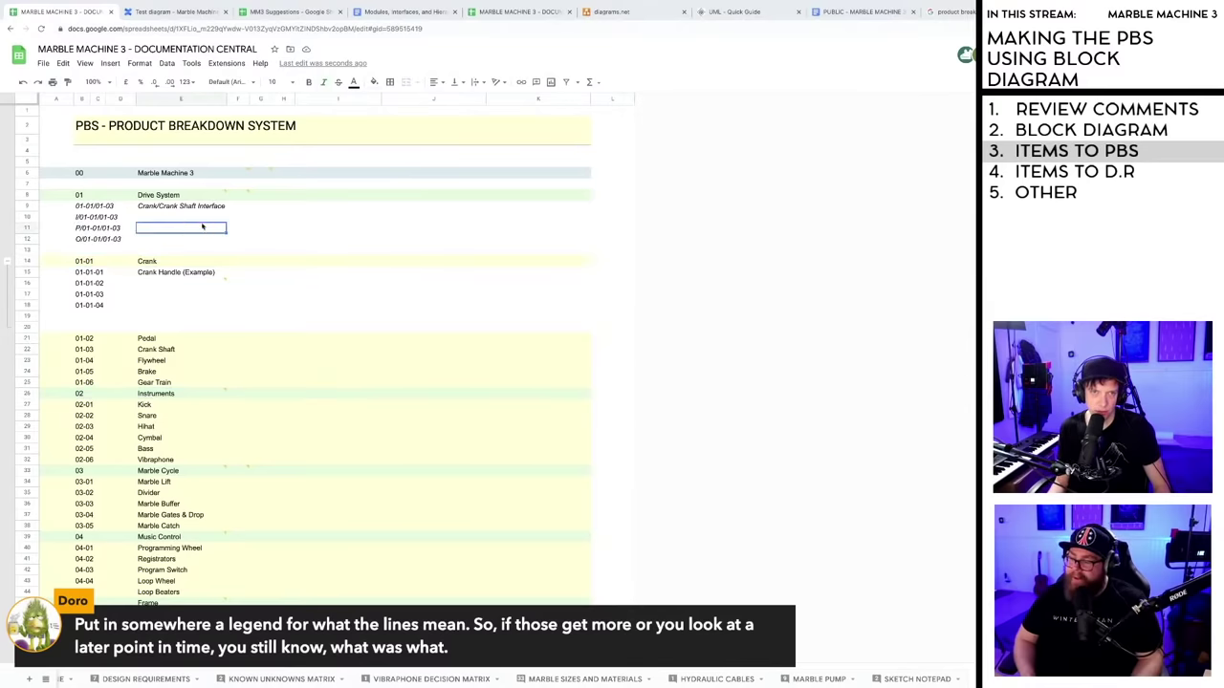
{"action": "left_click", "coordinate": [174, 219]}
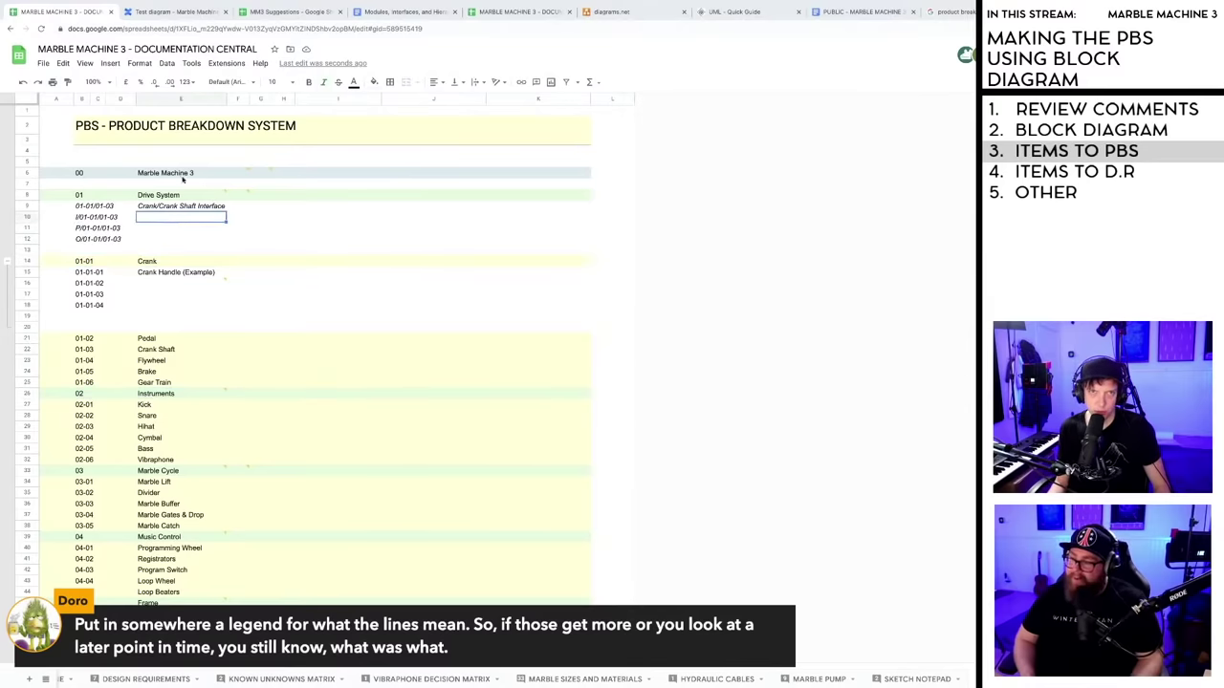
{"action": "left_click", "coordinate": [177, 11]}
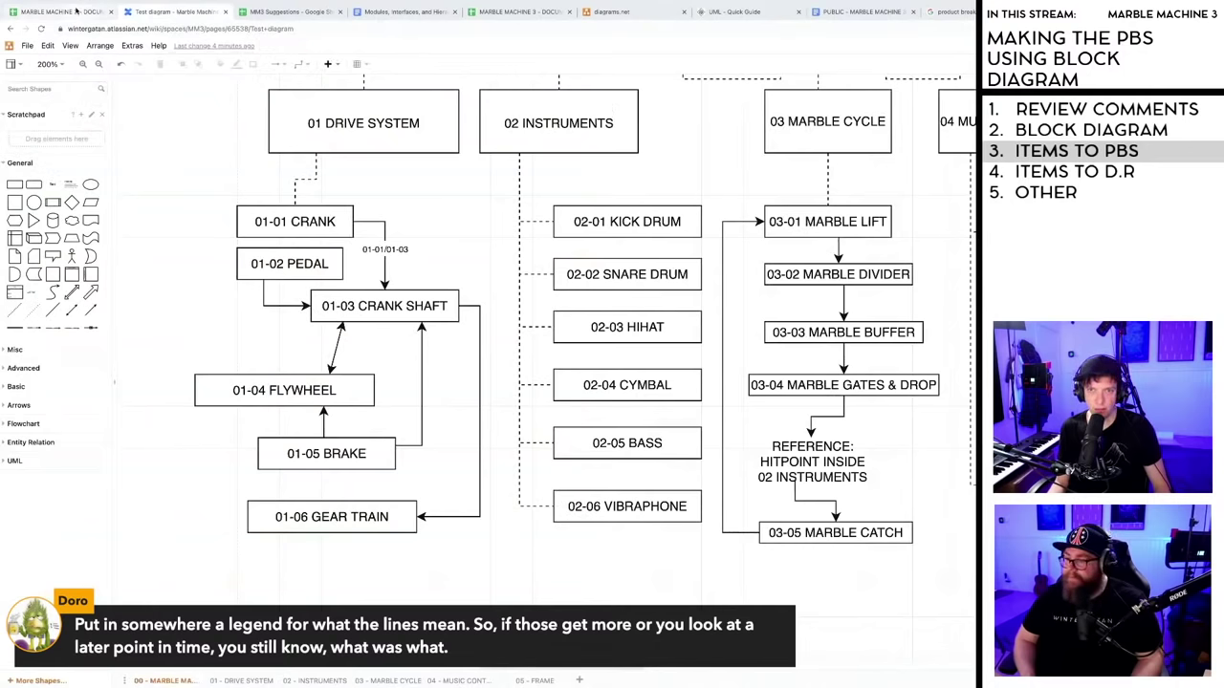
{"action": "left_click", "coordinate": [77, 10]}
{"action": "key", "text": "ctrl+Tab"}
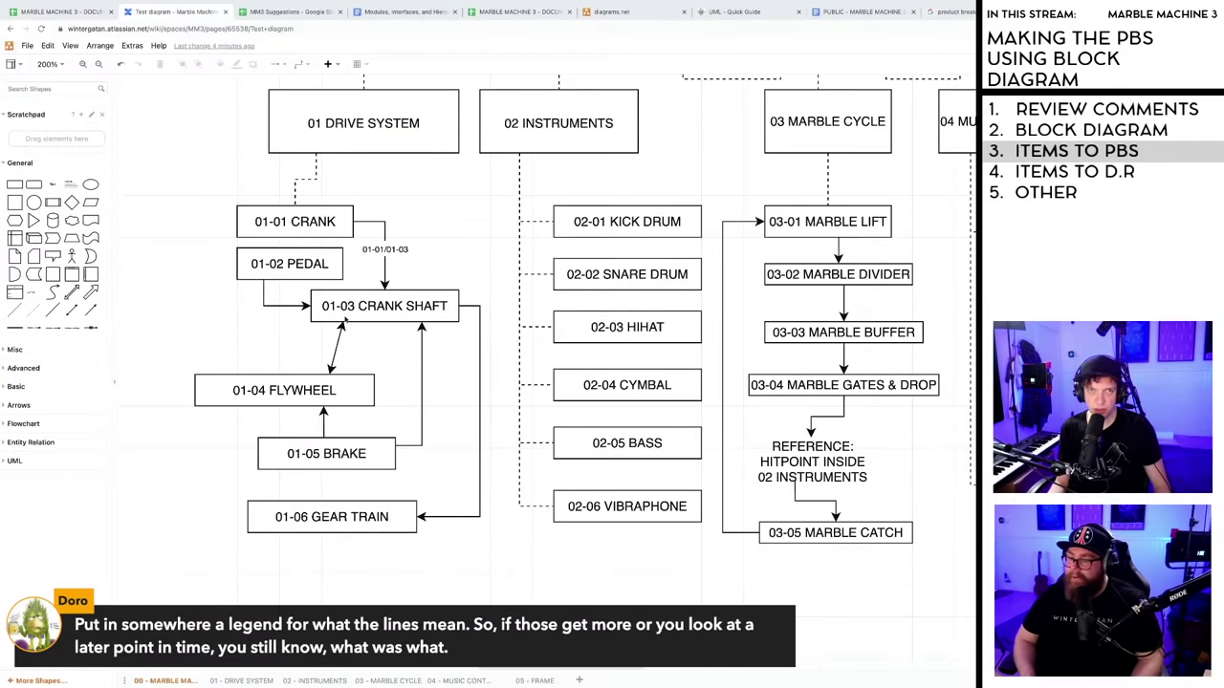
{"action": "key", "text": "ctrl+shift+Tab"}
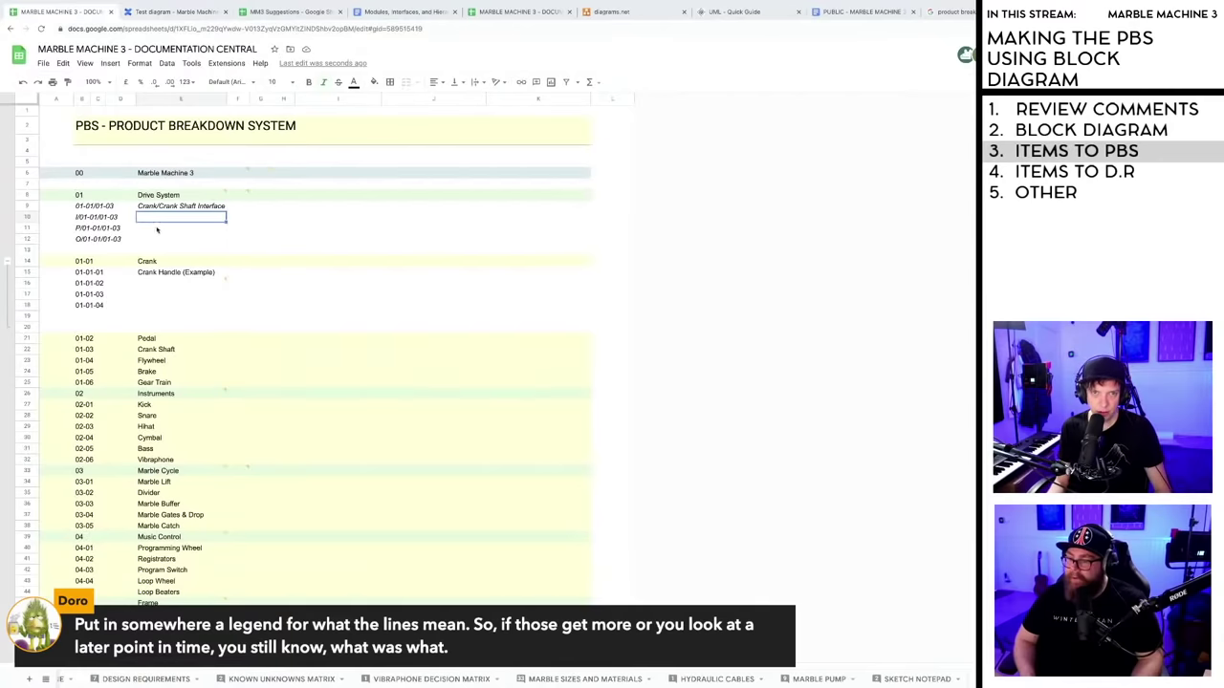
- Type Input, Process and Output into the name cells of the I, P and O rows
{"action": "left_click", "coordinate": [159, 231]}
{"action": "left_click", "coordinate": [166, 220]}
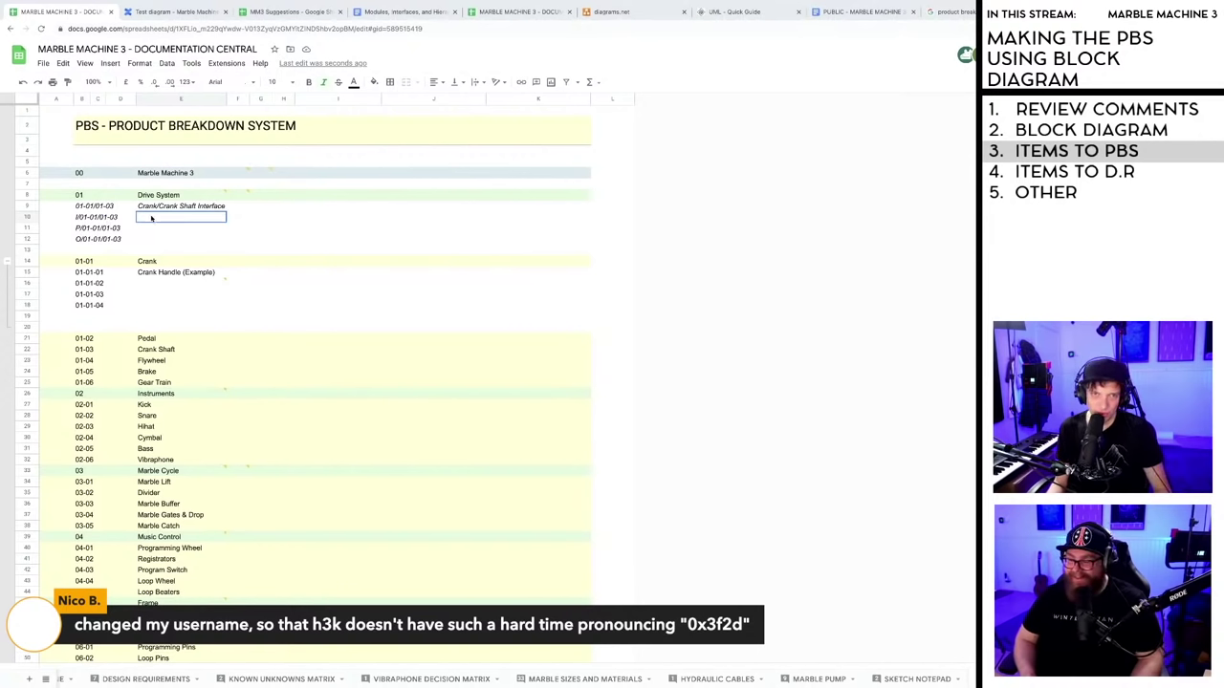
{"action": "double_click", "coordinate": [152, 219]}
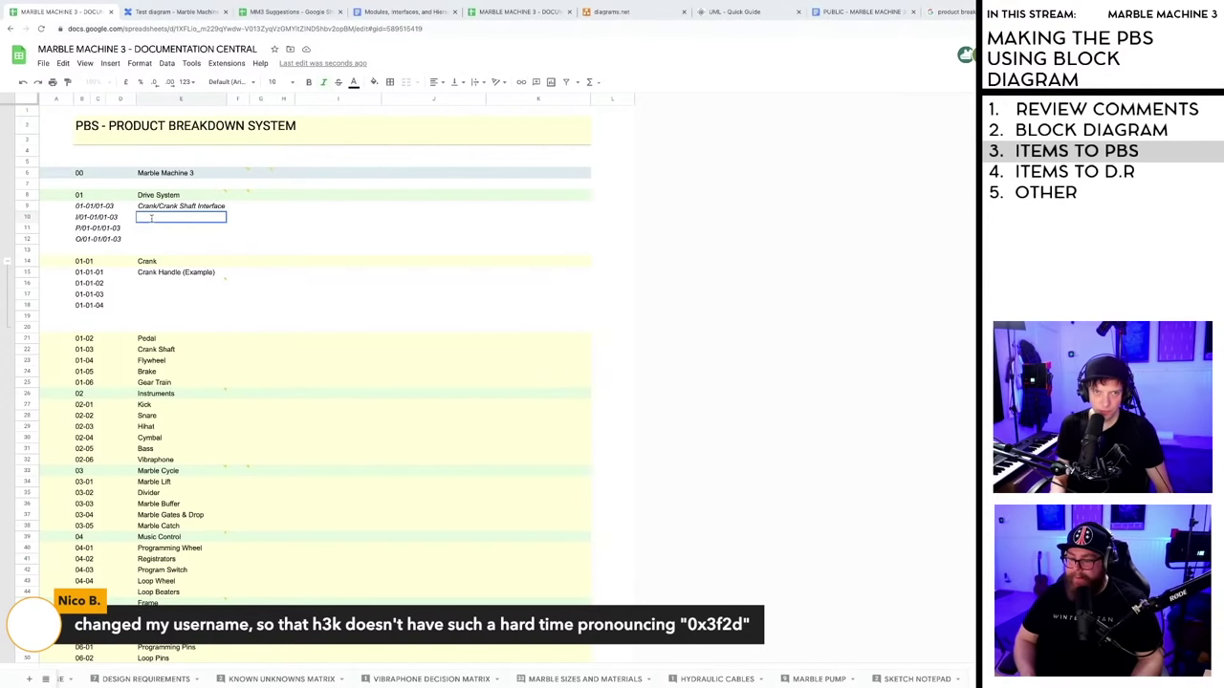
{"action": "type", "text": "Input"}
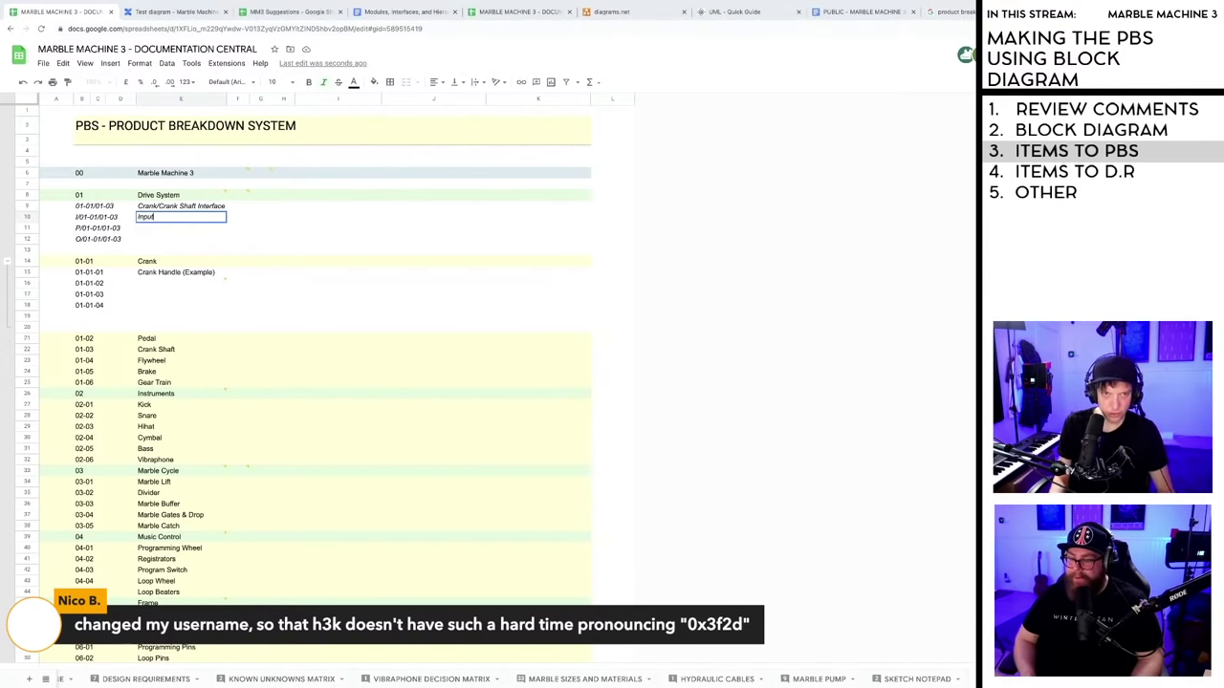
{"action": "key", "text": "Return"}
{"action": "type", "text": "Pr"}
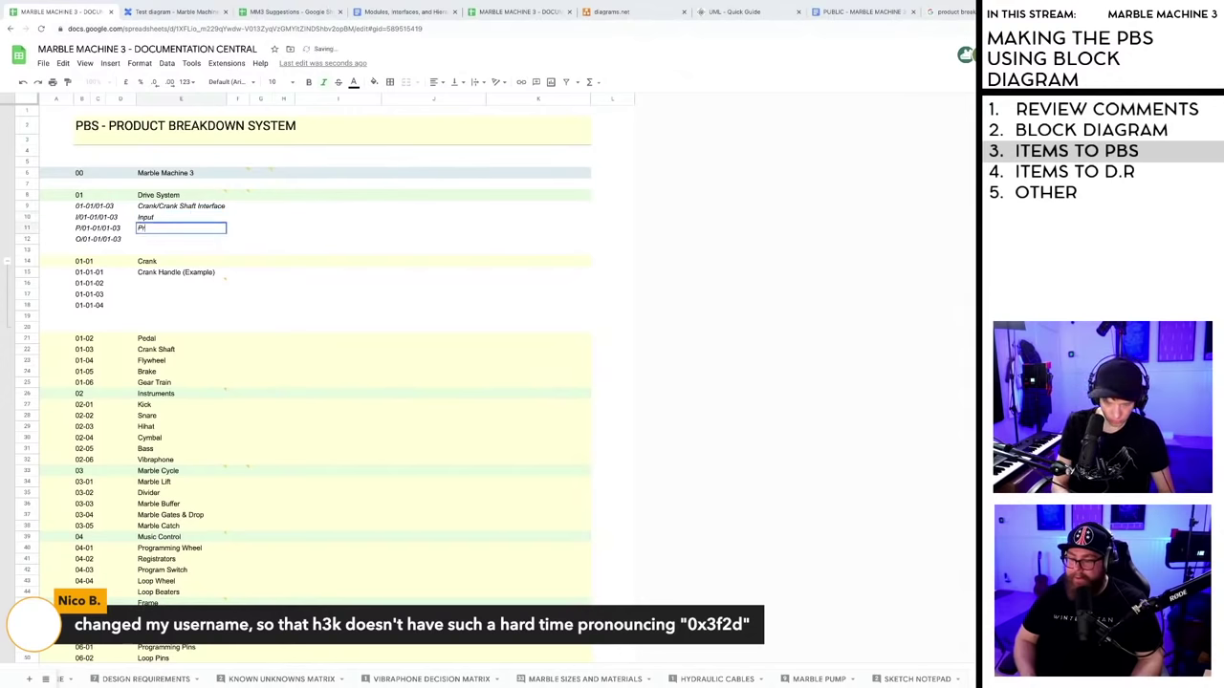
{"action": "type", "text": "ocess"}
{"action": "key", "text": "Return"}
{"action": "type", "text": "O"}
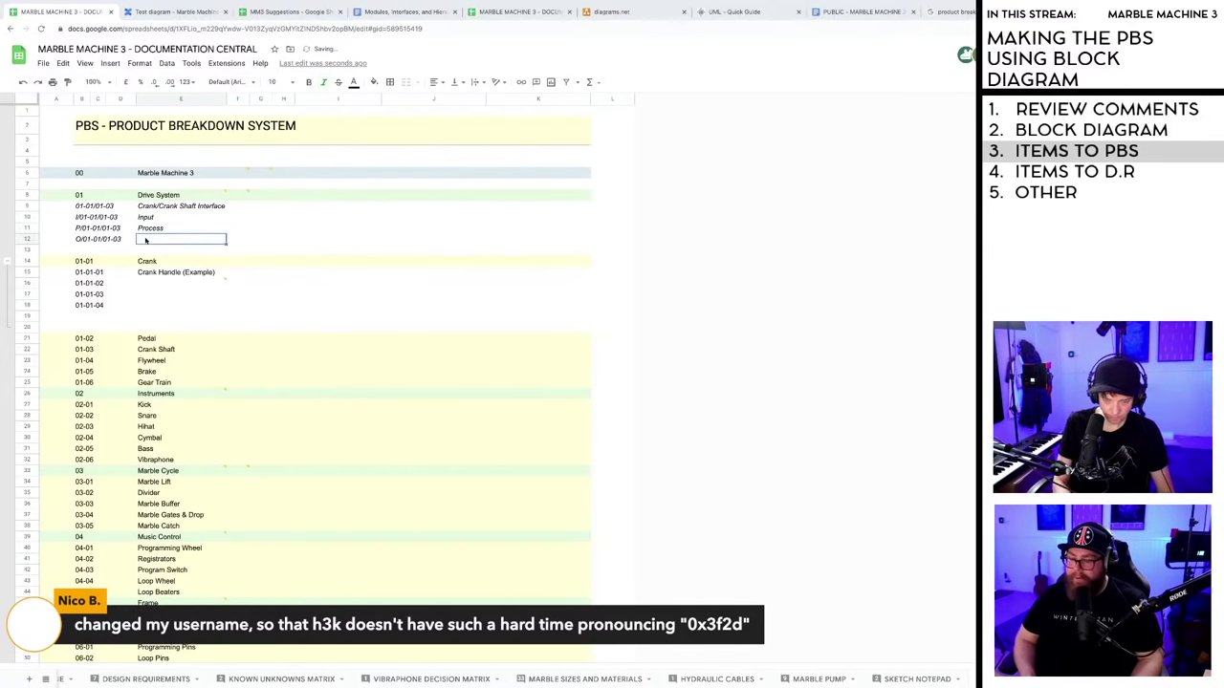
{"action": "type", "text": "utput"}
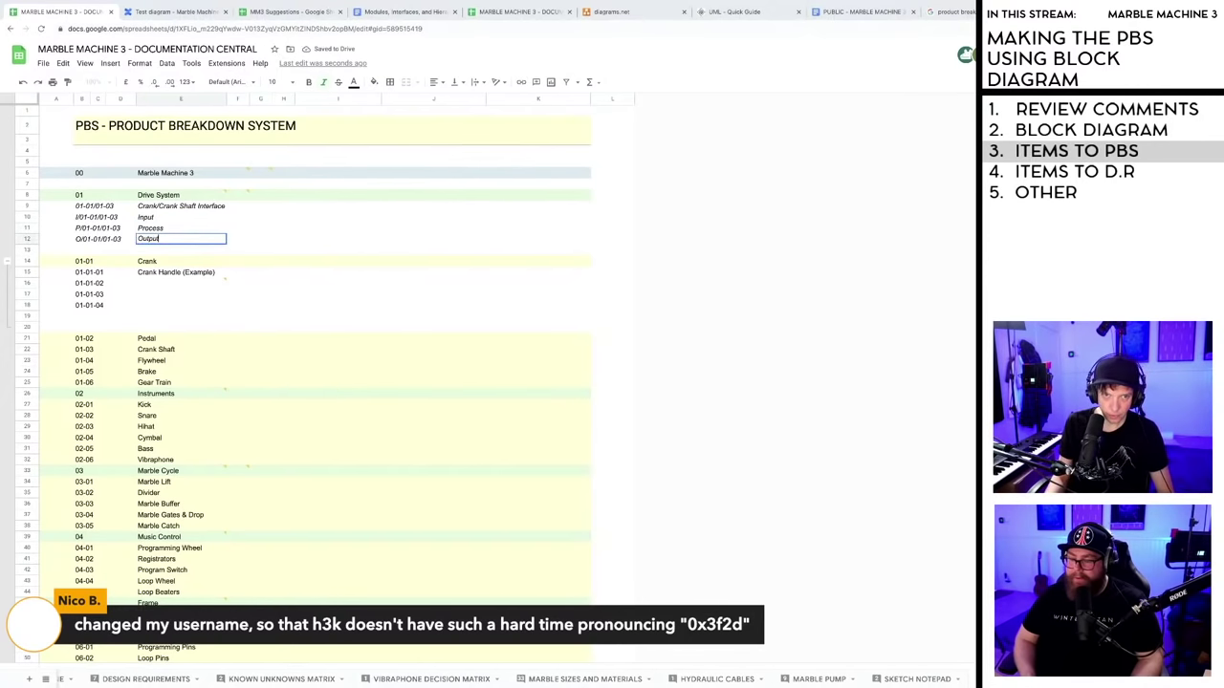
{"action": "left_click", "coordinate": [275, 228]}
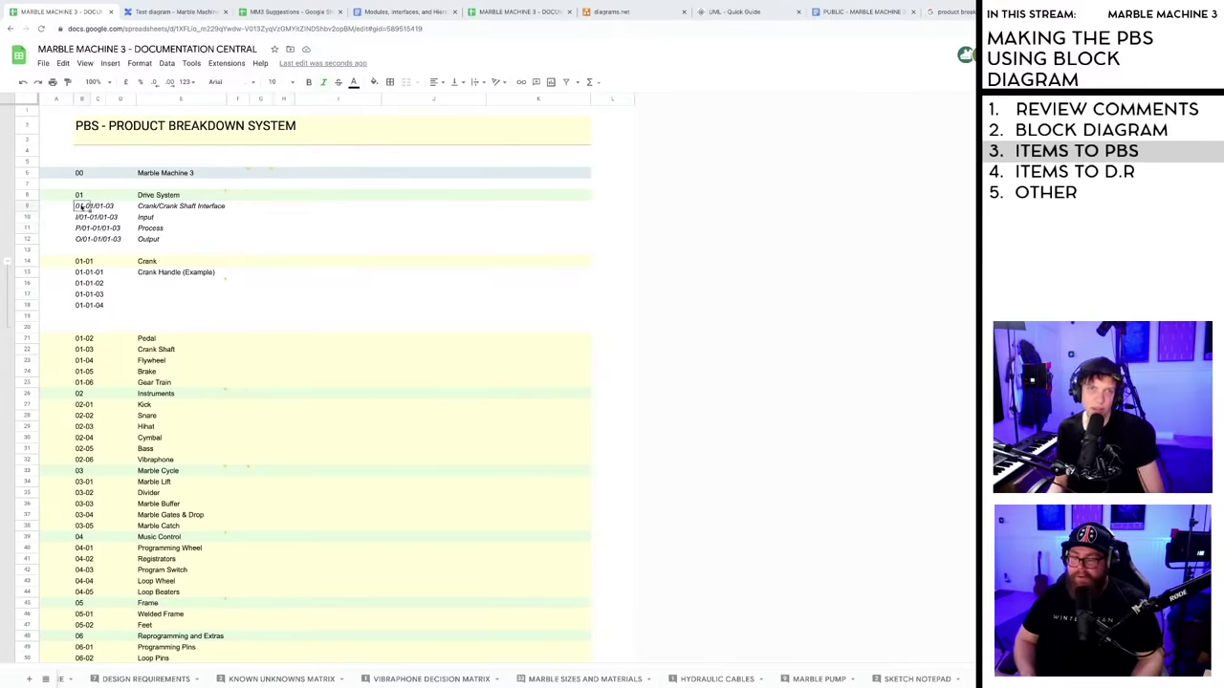
- Review the Crank/Crank Shaft Interface block, checking its Input and Output cells
{"action": "left_click", "coordinate": [43, 206]}
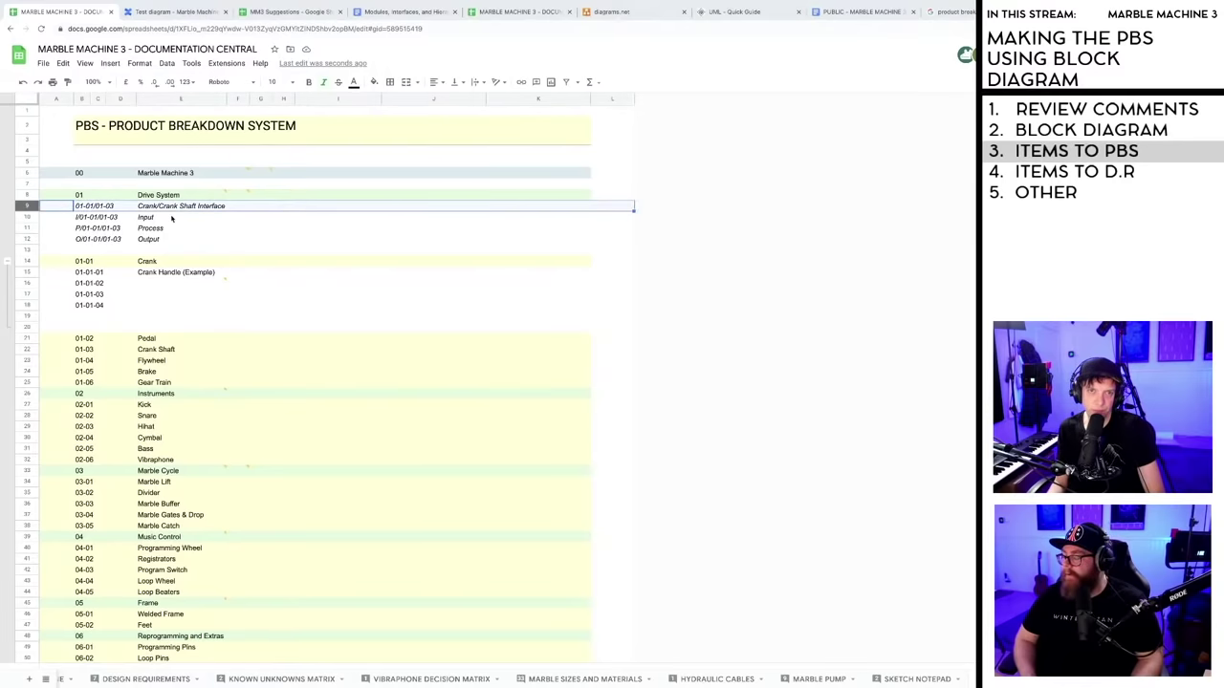
{"action": "left_click", "coordinate": [174, 218]}
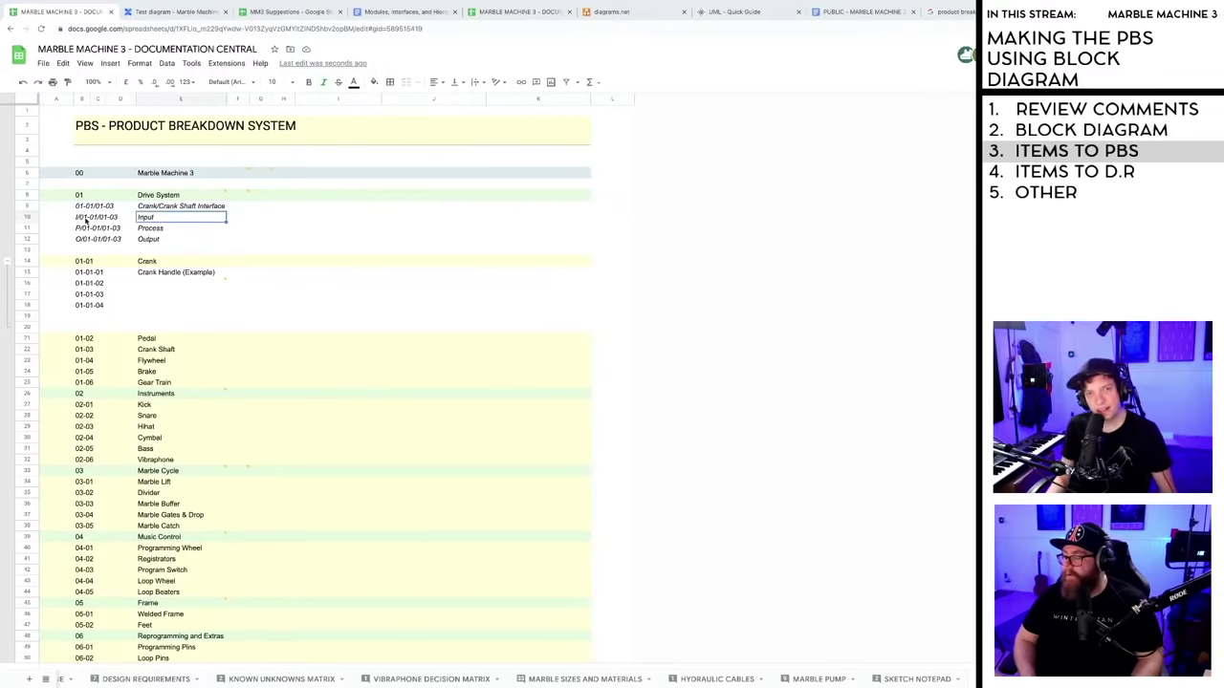
{"action": "left_click", "coordinate": [166, 240]}
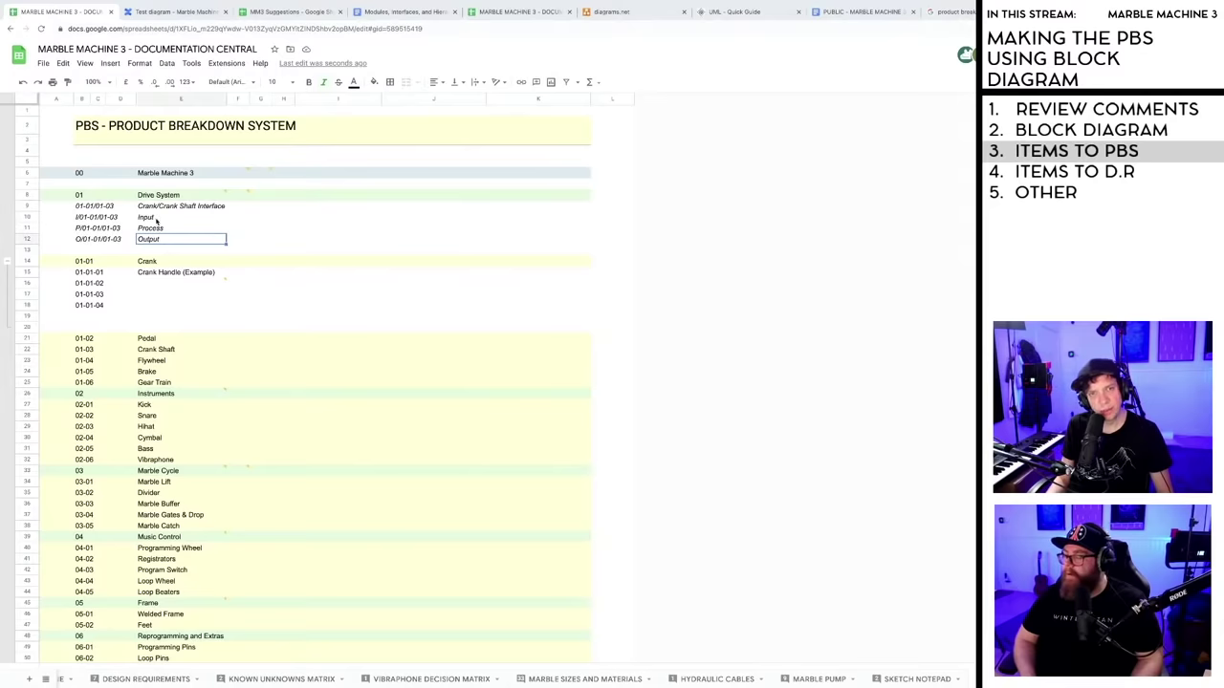
{"action": "left_click", "coordinate": [253, 239]}
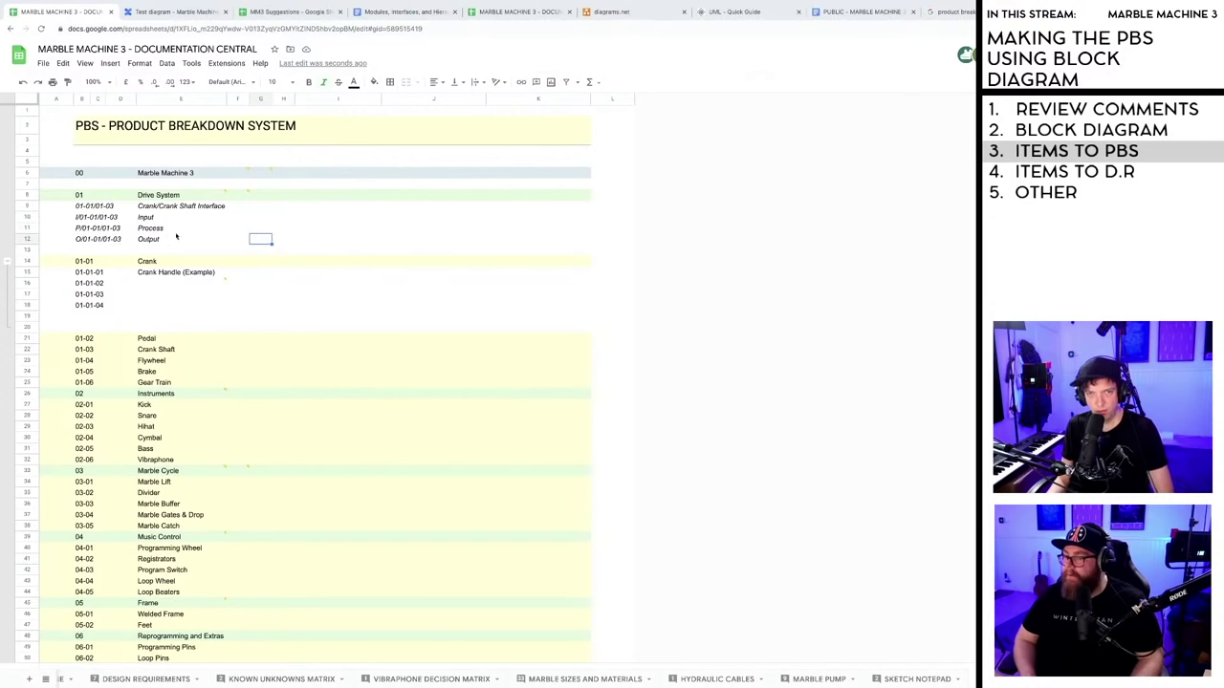
{"action": "left_click", "coordinate": [171, 240]}
{"action": "left_click", "coordinate": [92, 209], "text": "shift"}
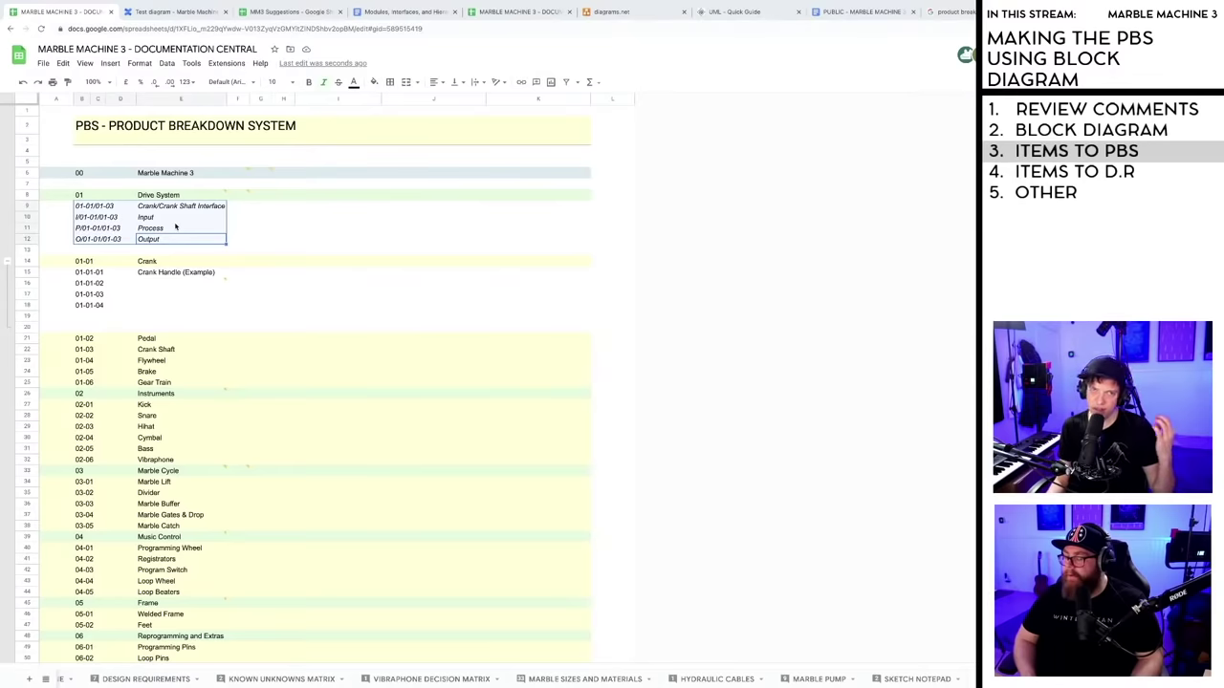
{"action": "left_click", "coordinate": [239, 231]}
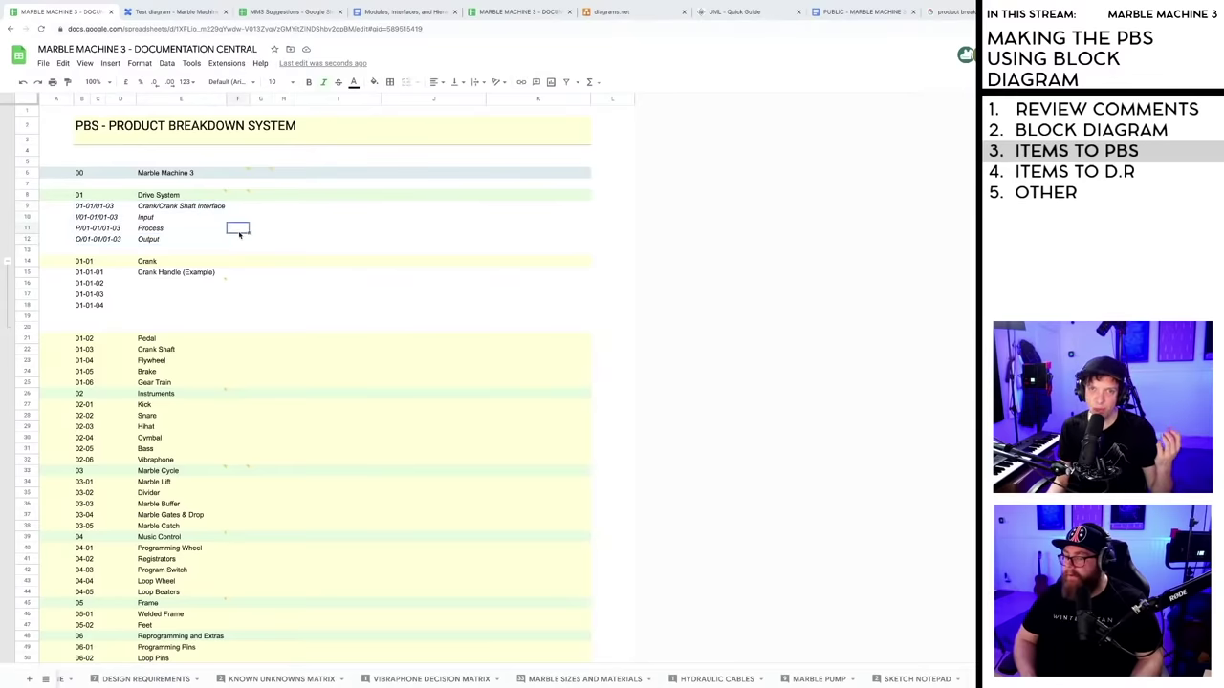
{"action": "left_click", "coordinate": [151, 220]}
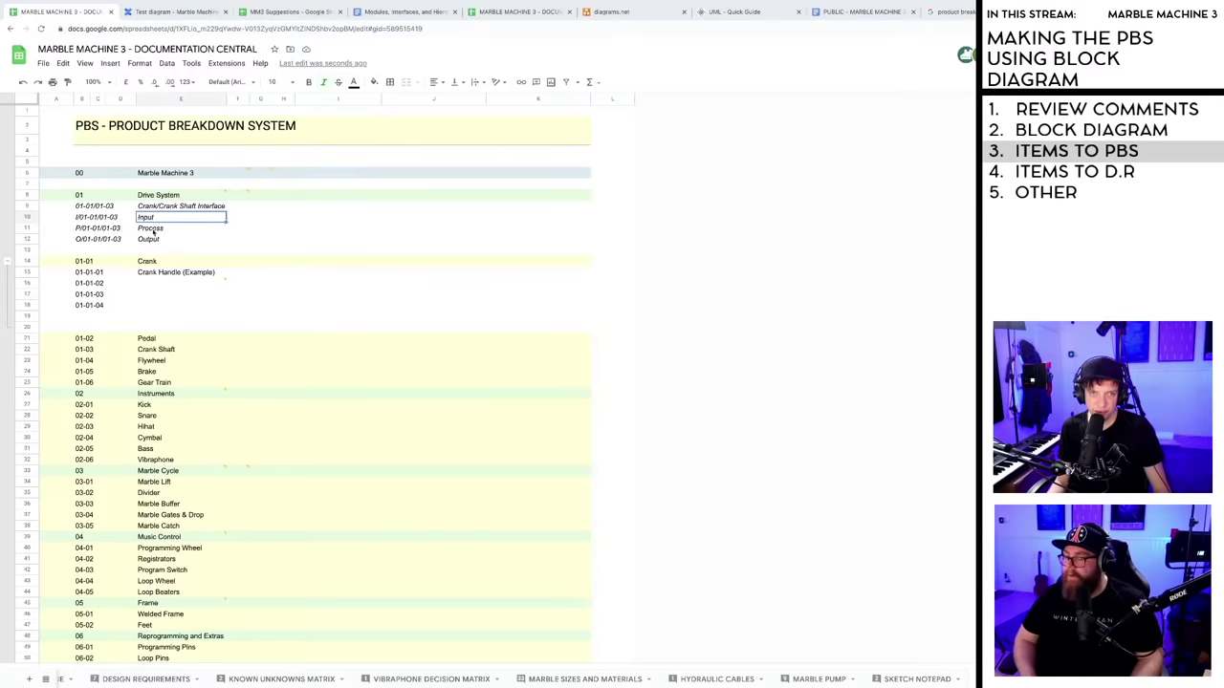
{"action": "left_click", "coordinate": [151, 240]}
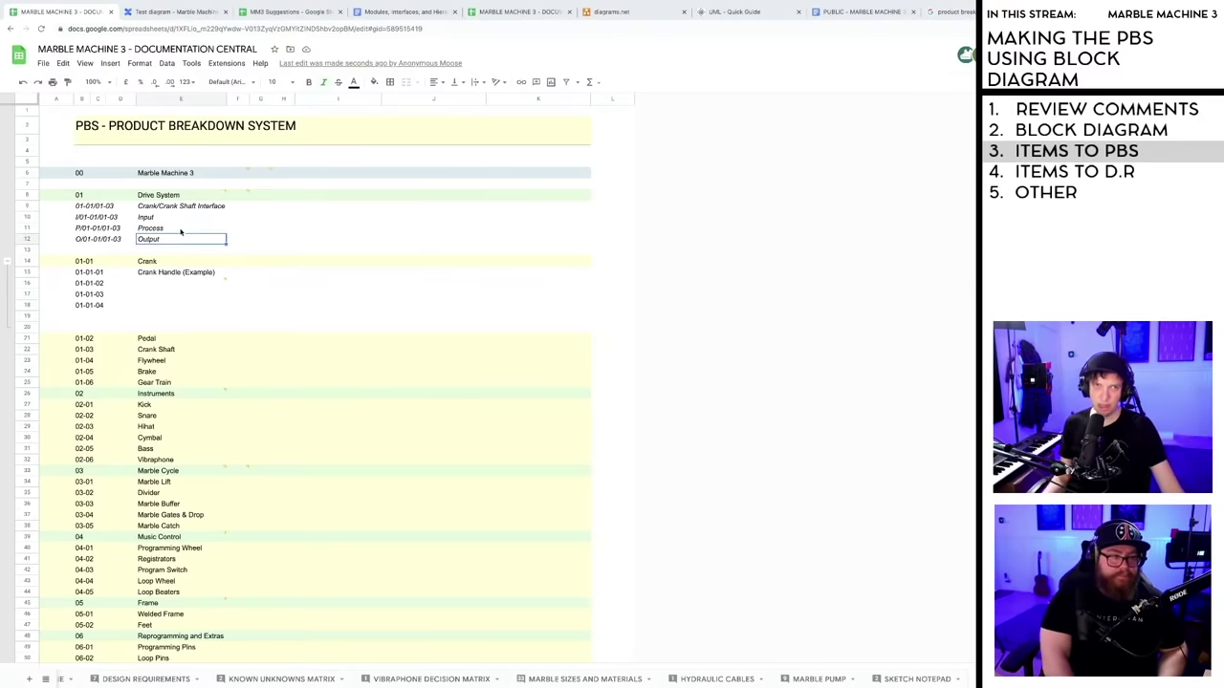
{"action": "left_click", "coordinate": [246, 239]}
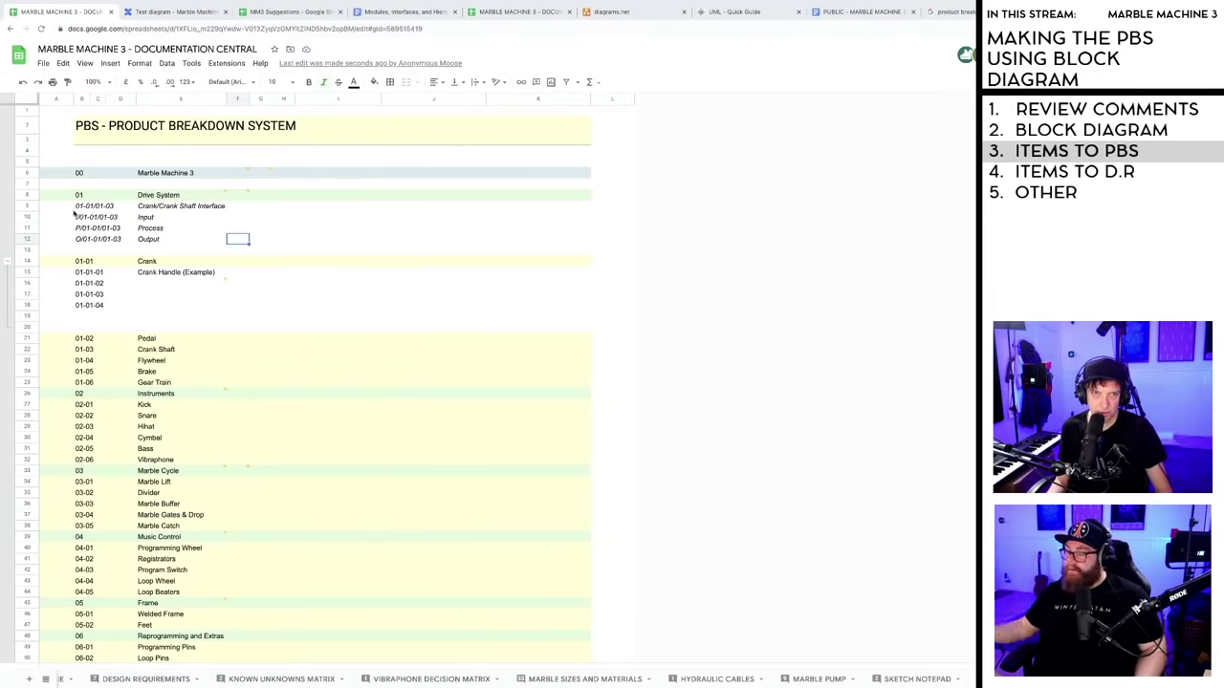
{"action": "left_click", "coordinate": [28, 207]}
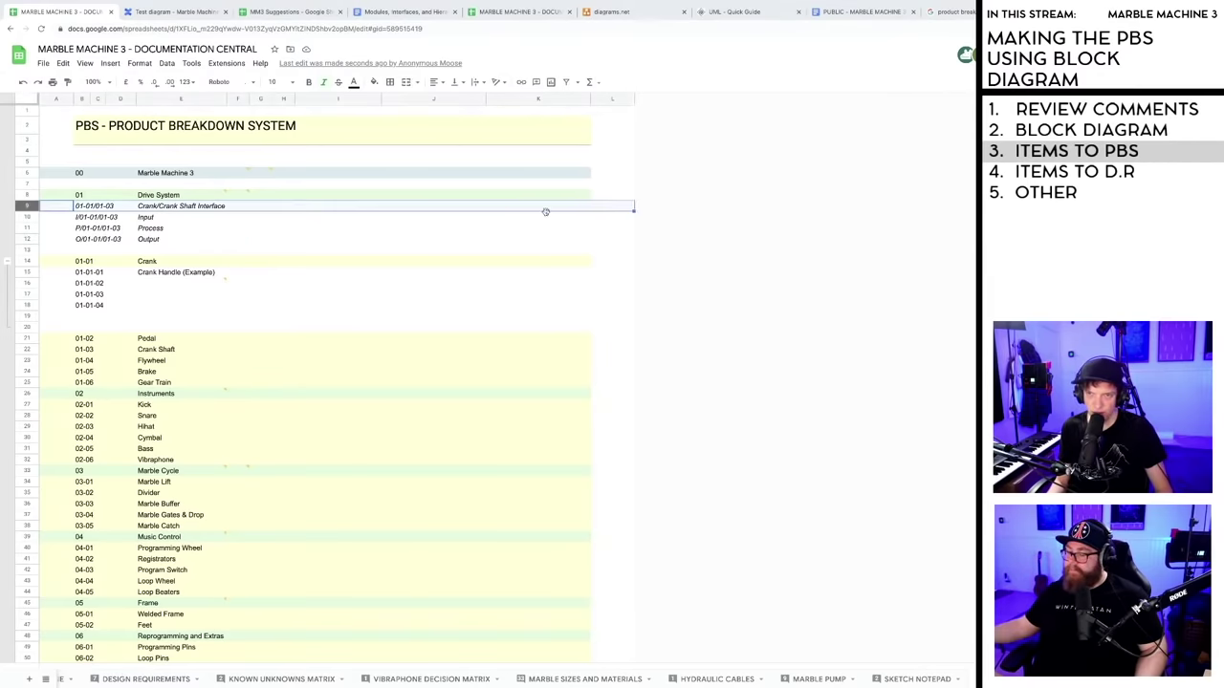
{"action": "left_click", "coordinate": [571, 229]}
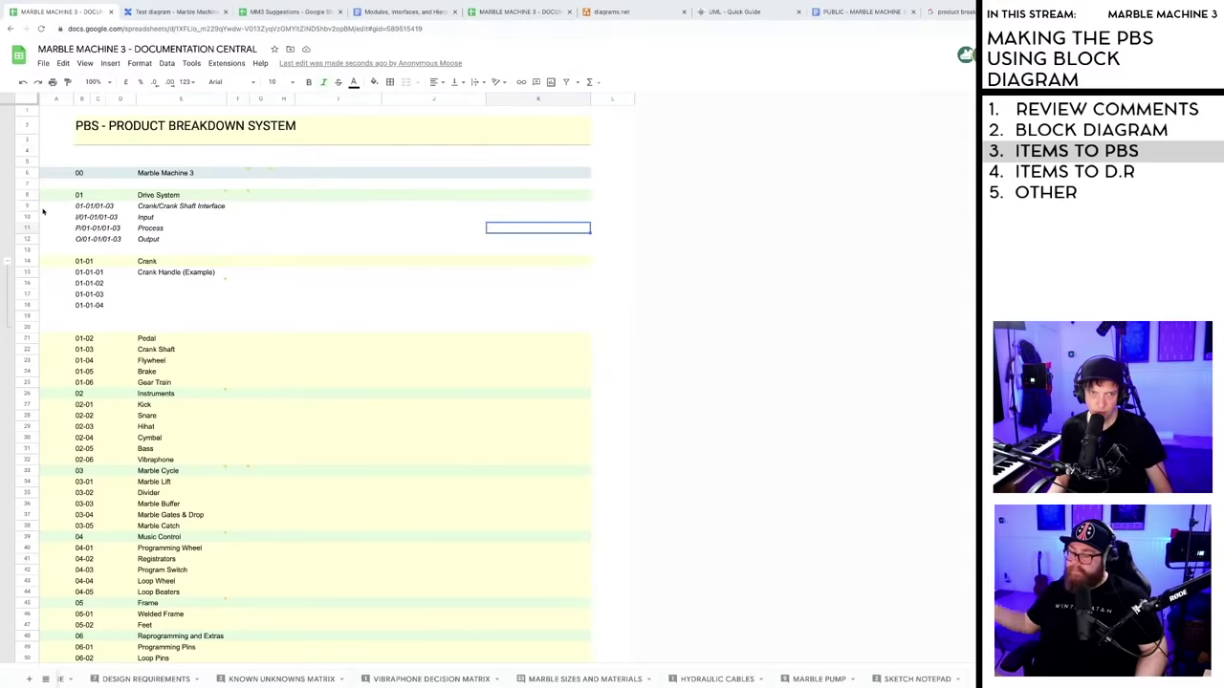
{"action": "left_click_drag", "start_coordinate": [43, 211], "coordinate": [584, 243]}
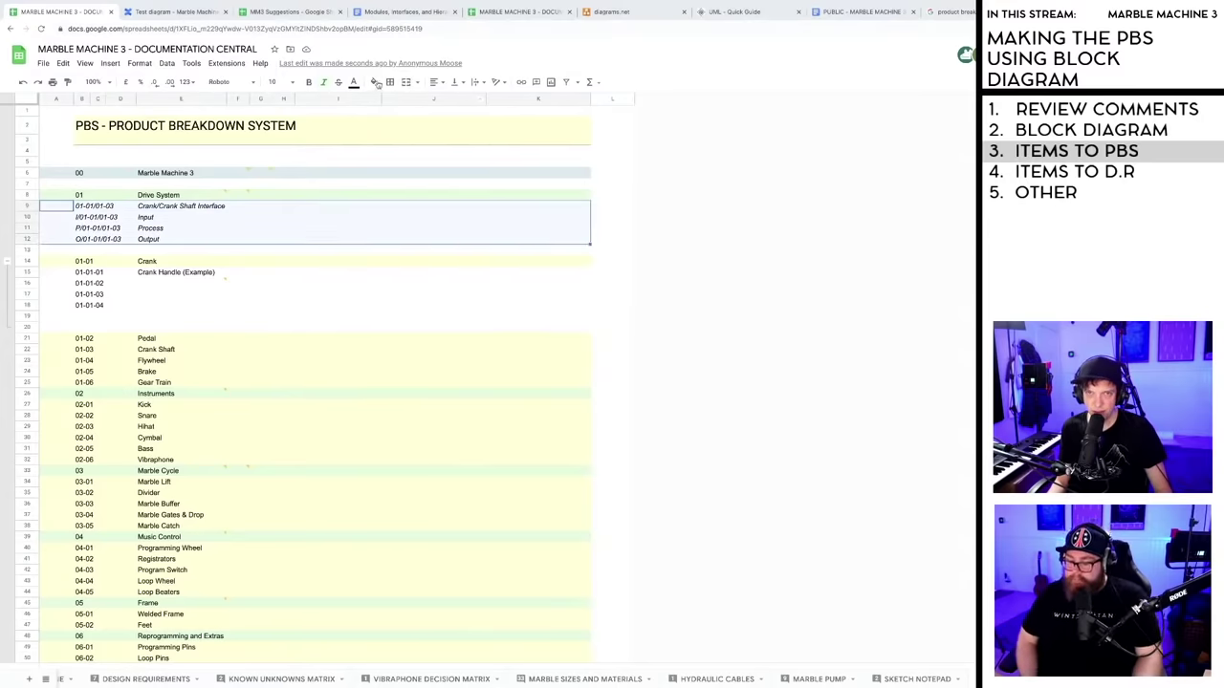
{"action": "left_click", "coordinate": [377, 84]}
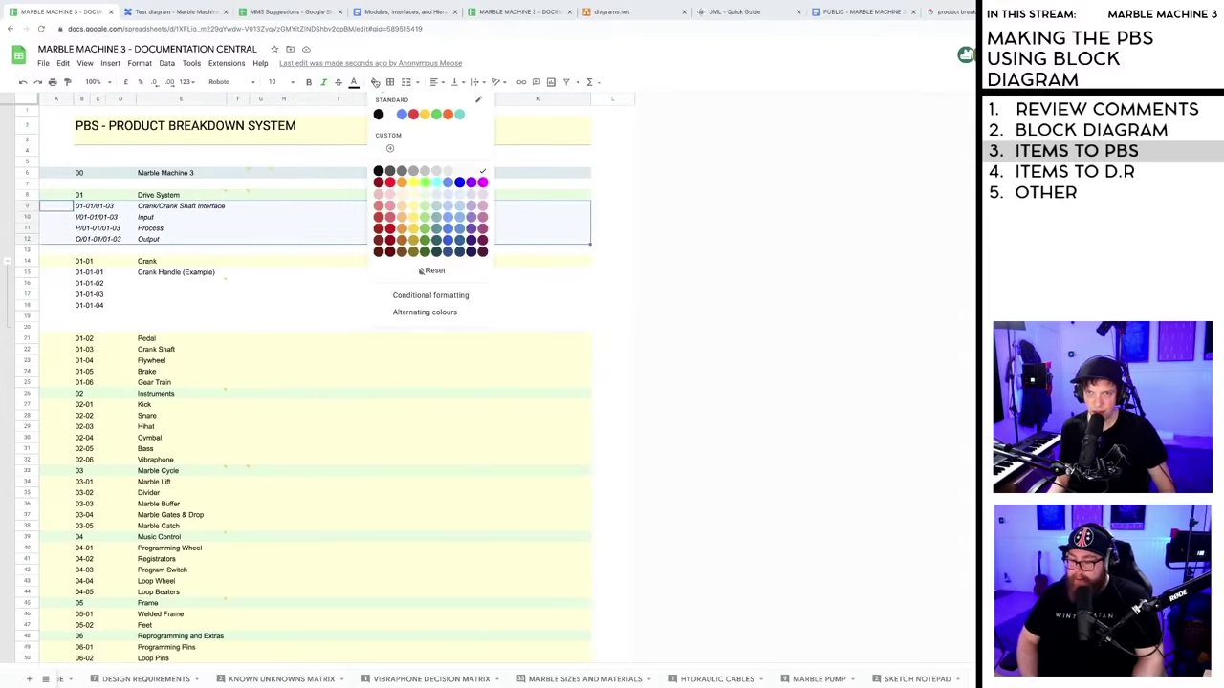
{"action": "left_click", "coordinate": [481, 196]}
{"action": "left_click", "coordinate": [375, 83]}
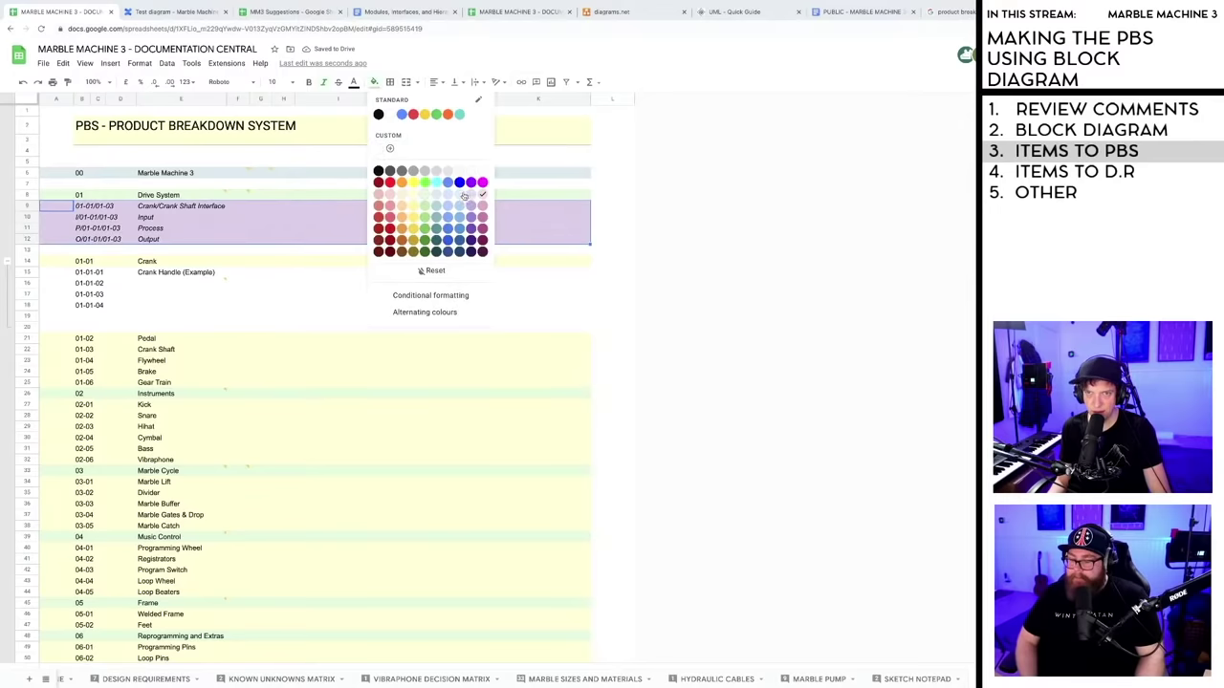
{"action": "left_click", "coordinate": [435, 271]}
{"action": "left_click", "coordinate": [325, 295]}
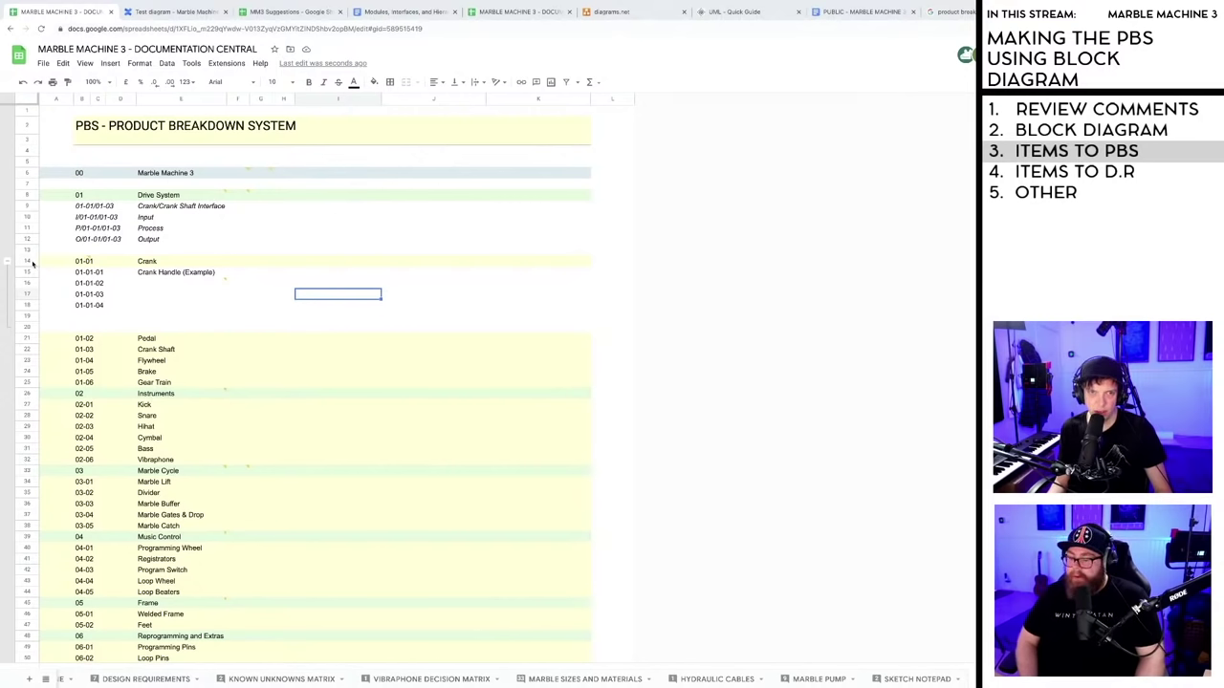
- Drag rows 9–12 below 01-01 Crank, above 01-01-01 Crank Handle
{"action": "left_click", "coordinate": [27, 206]}
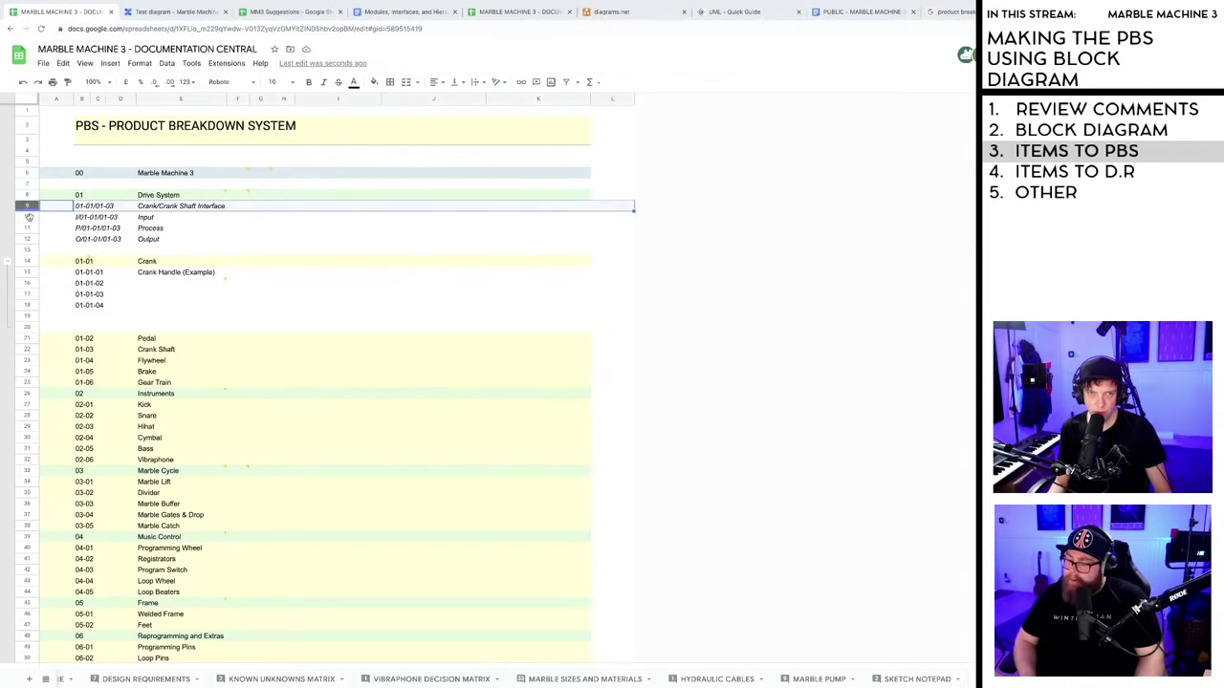
{"action": "left_click", "coordinate": [29, 240], "text": "shift"}
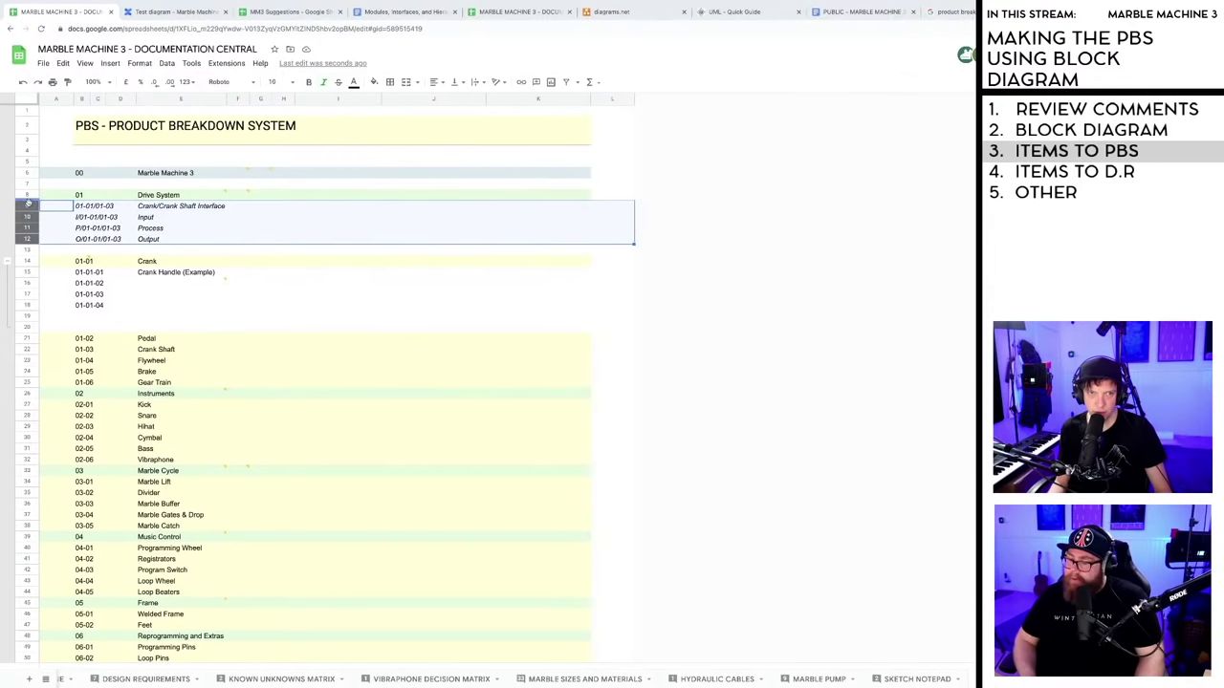
{"action": "left_click_drag", "start_coordinate": [26, 227], "coordinate": [23, 265]}
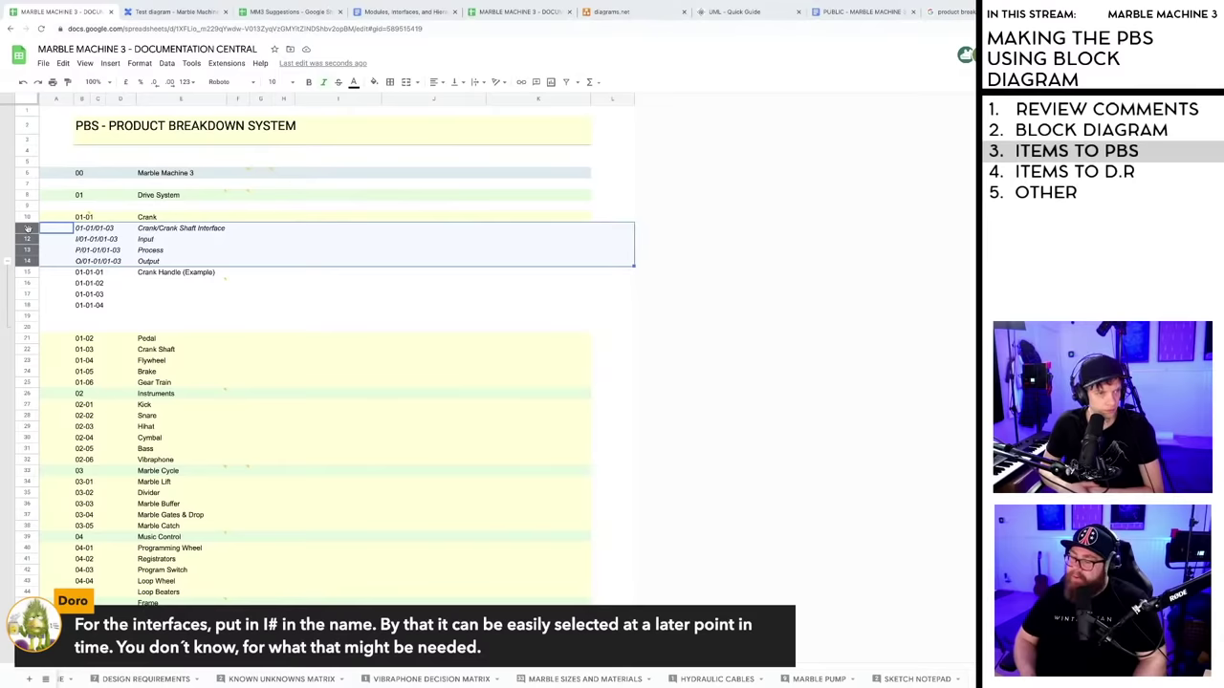
{"action": "left_click", "coordinate": [110, 229]}
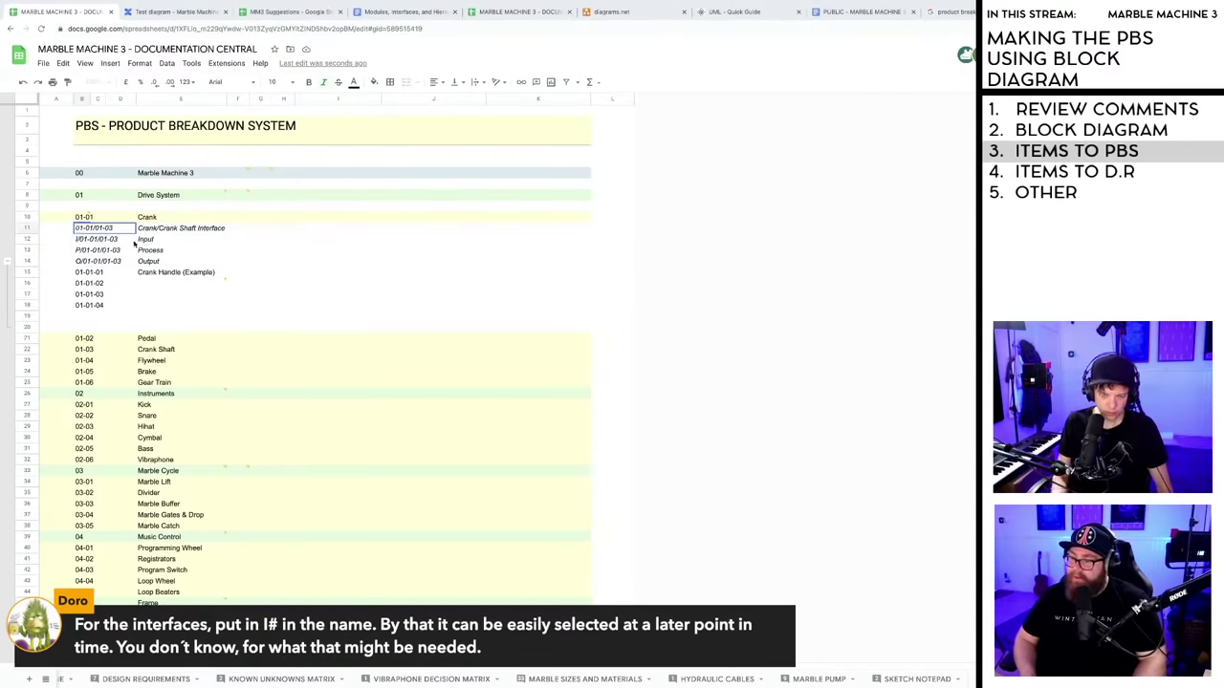
{"action": "key", "text": "Return"}
{"action": "key", "text": "Home"}
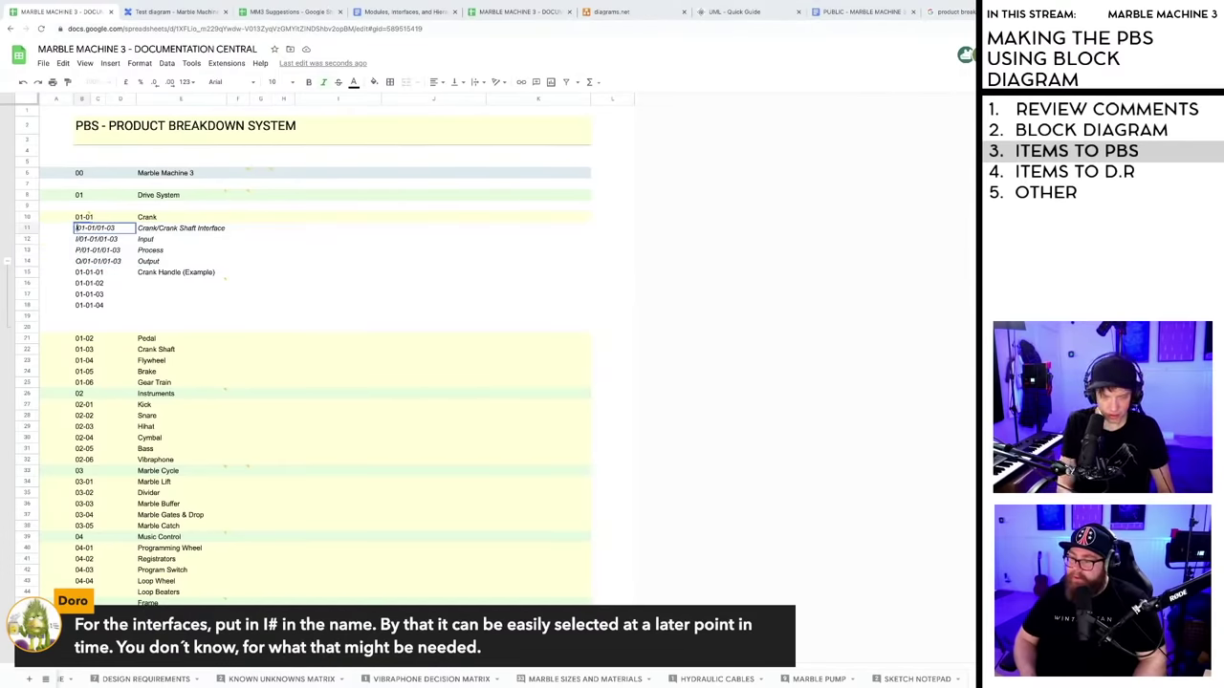
{"action": "type", "text": "I#"}
{"action": "left_click", "coordinate": [253, 254]}
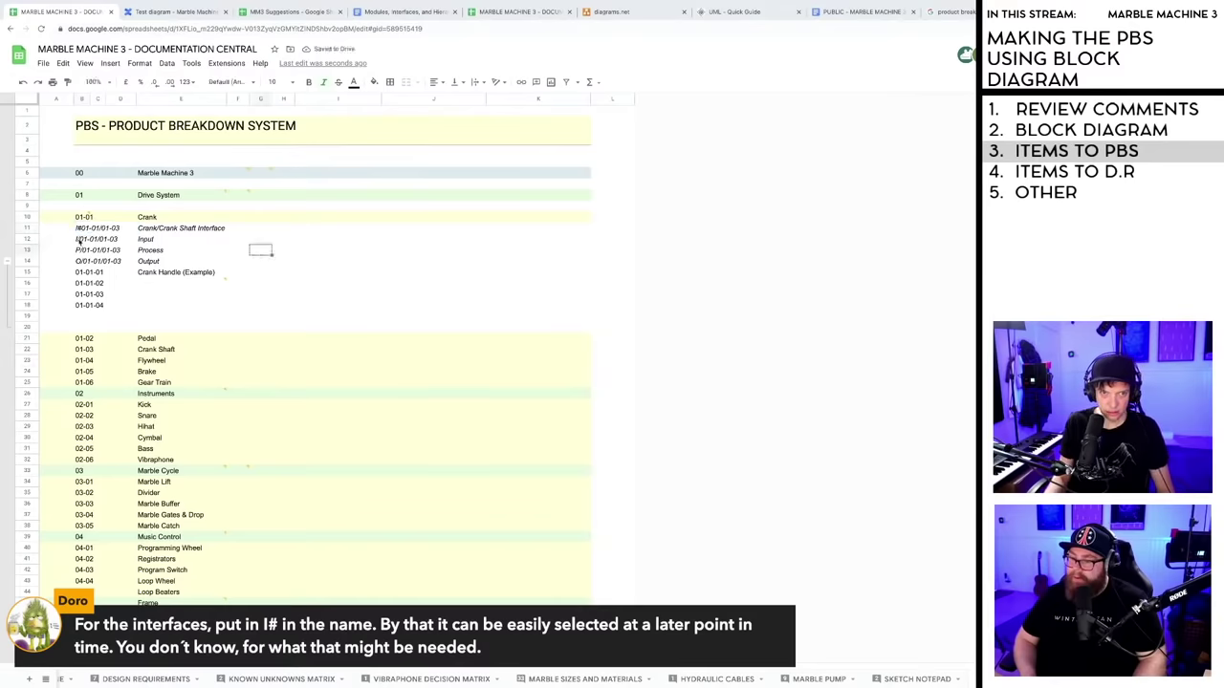
{"action": "double_click", "coordinate": [83, 239]}
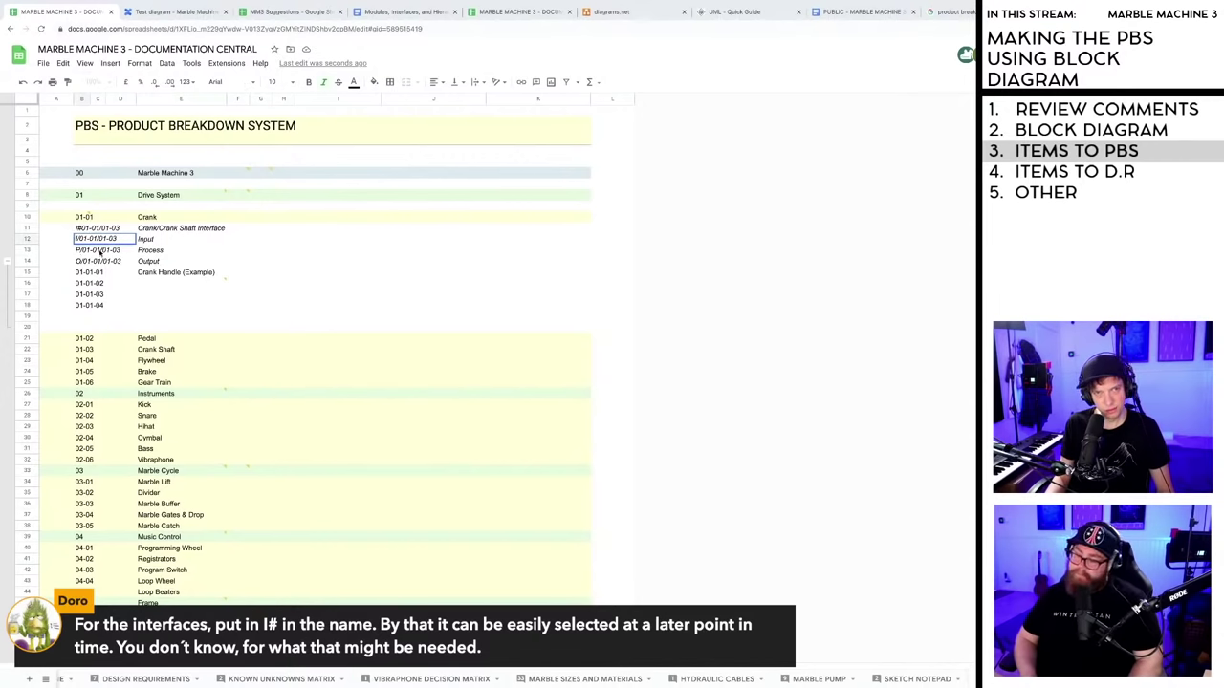
{"action": "key", "text": "Escape"}
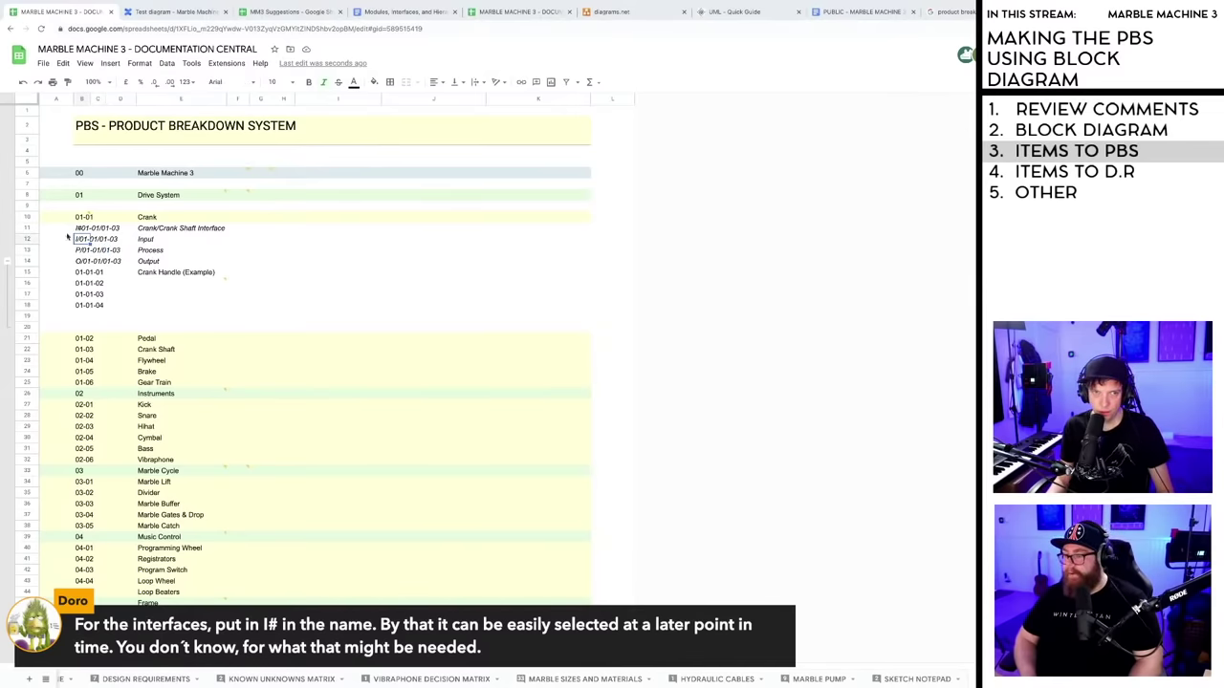
{"action": "left_click", "coordinate": [27, 228]}
{"action": "left_click", "coordinate": [27, 261], "text": "shift"}
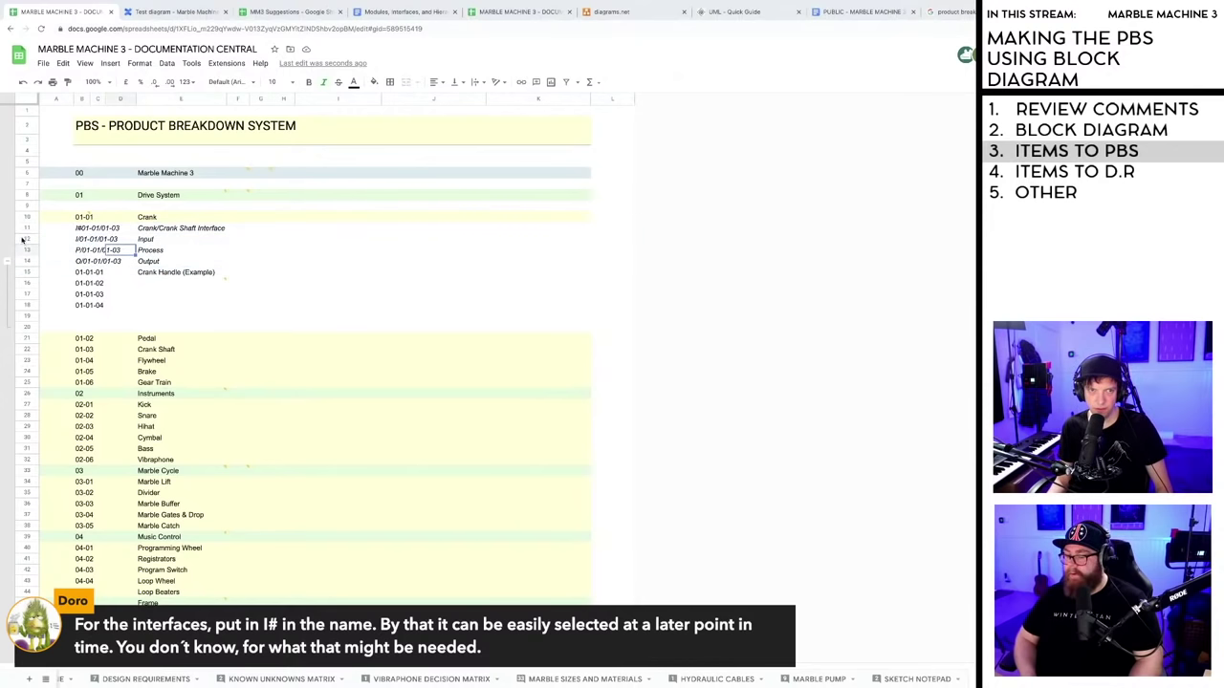
{"action": "left_click", "coordinate": [27, 239]}
{"action": "left_click", "coordinate": [27, 260], "text": "shift"}
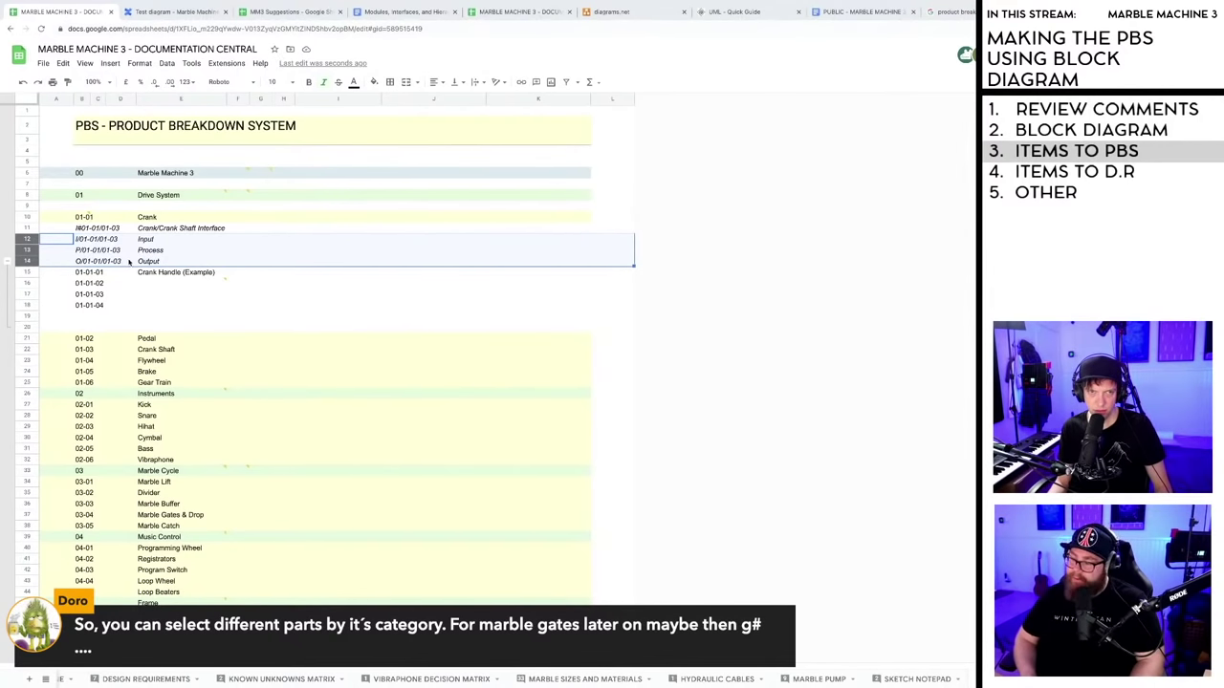
{"action": "mouse_move", "coordinate": [187, 288]}
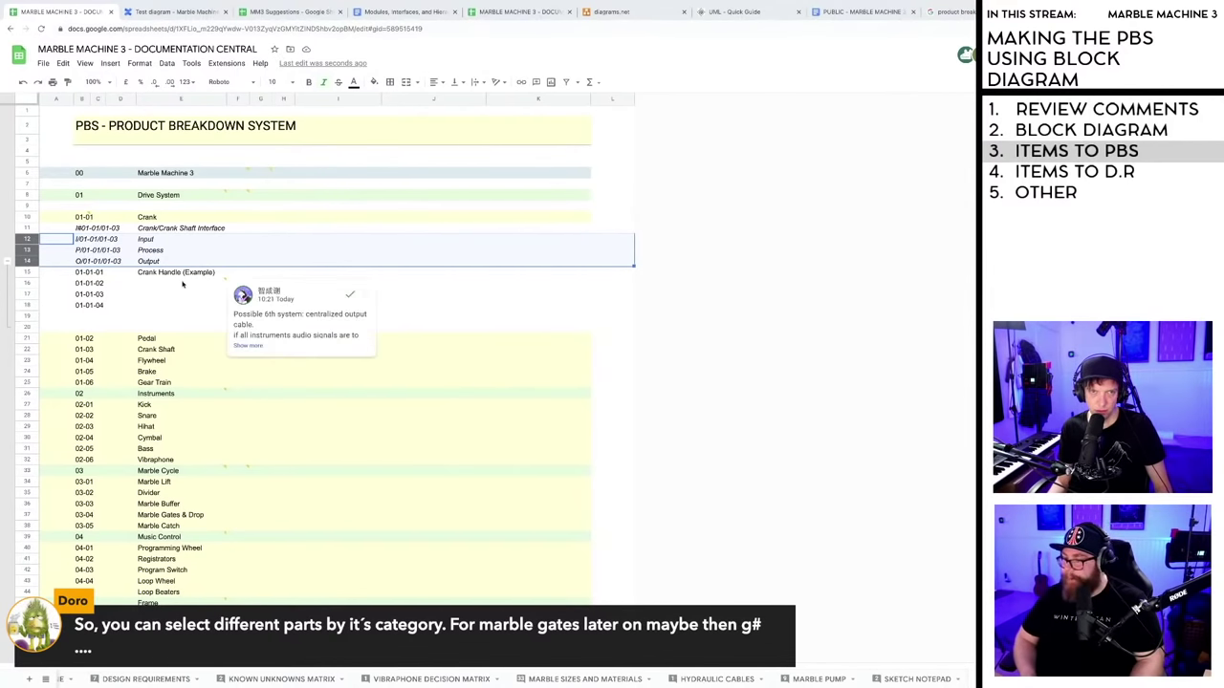
{"action": "double_click", "coordinate": [80, 230]}
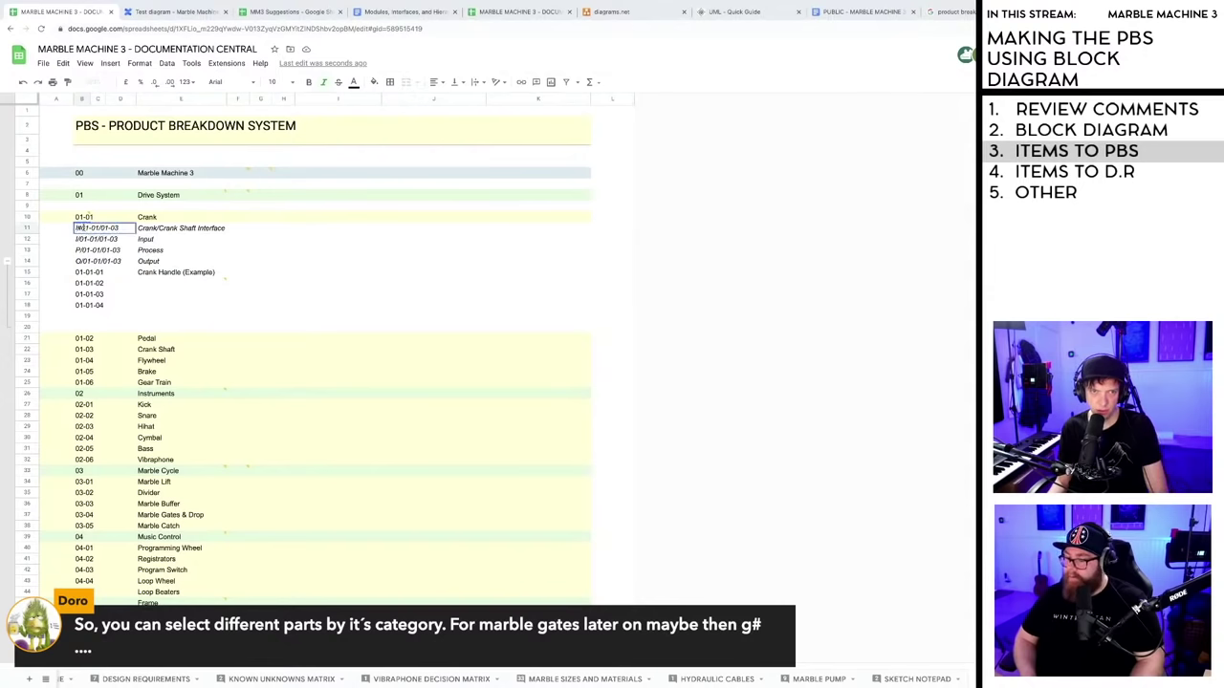
{"action": "key", "text": "BackSpace"}
{"action": "left_click", "coordinate": [256, 251]}
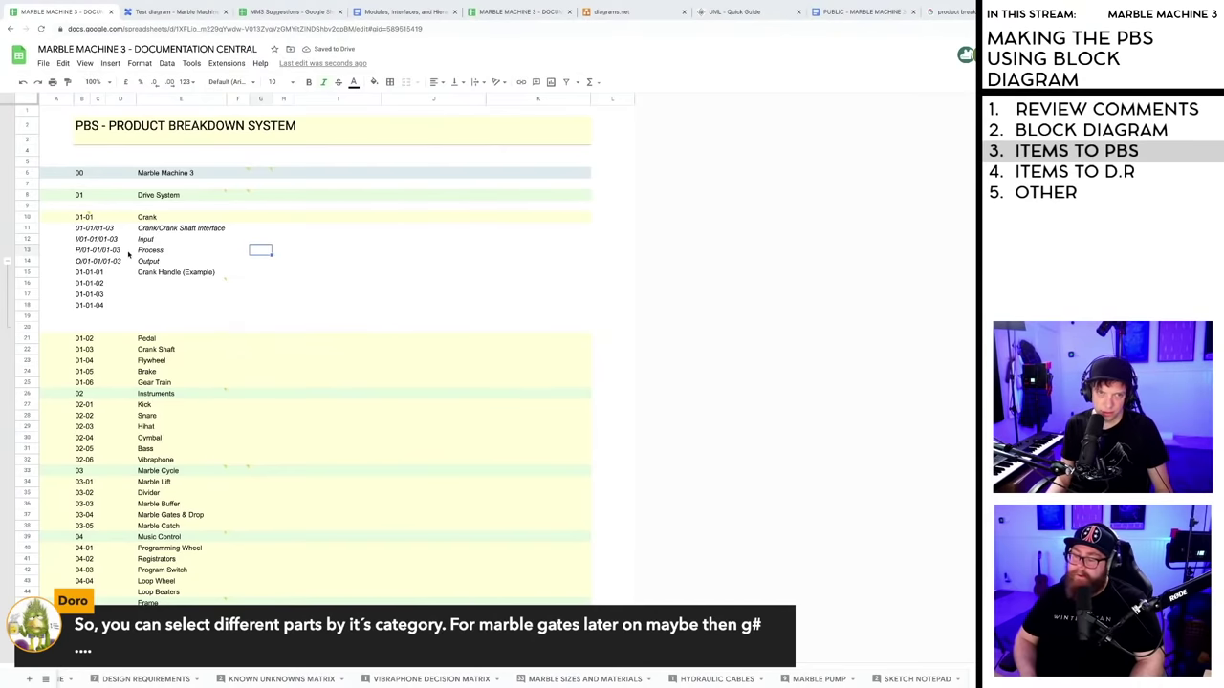
- Ungroup rows 12–21 from the row actions menu
{"action": "left_click", "coordinate": [26, 316]}
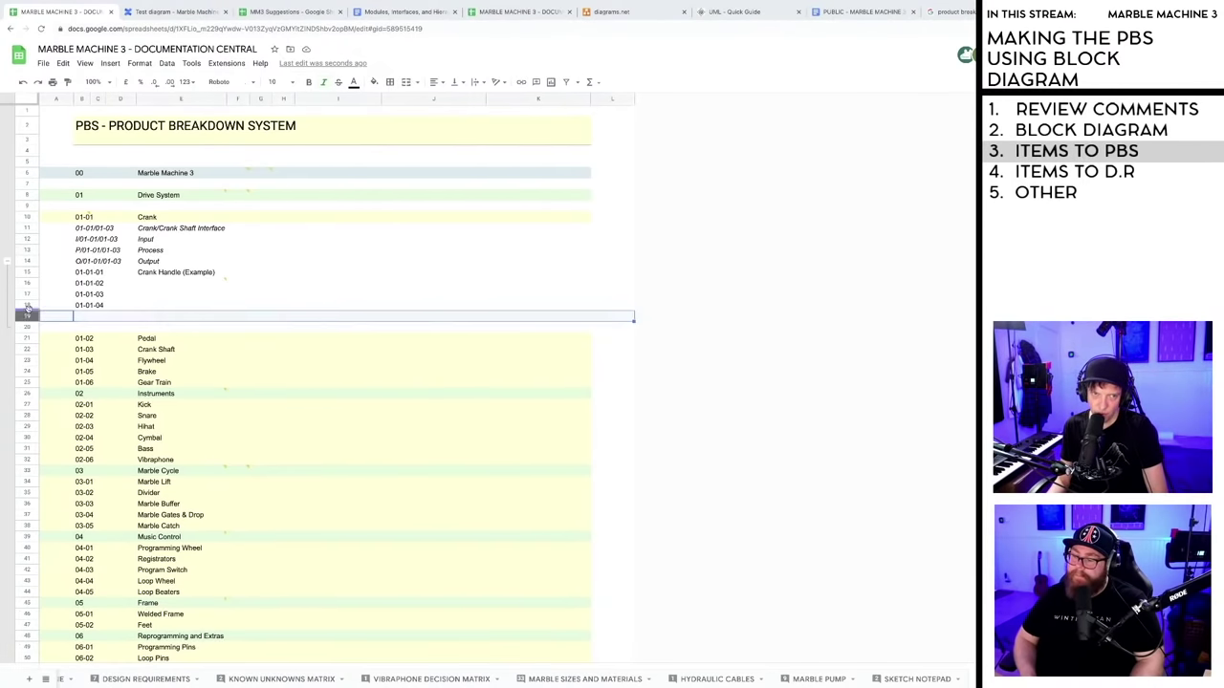
{"action": "left_click", "coordinate": [27, 239]}
{"action": "left_click", "coordinate": [26, 339], "text": "shift"}
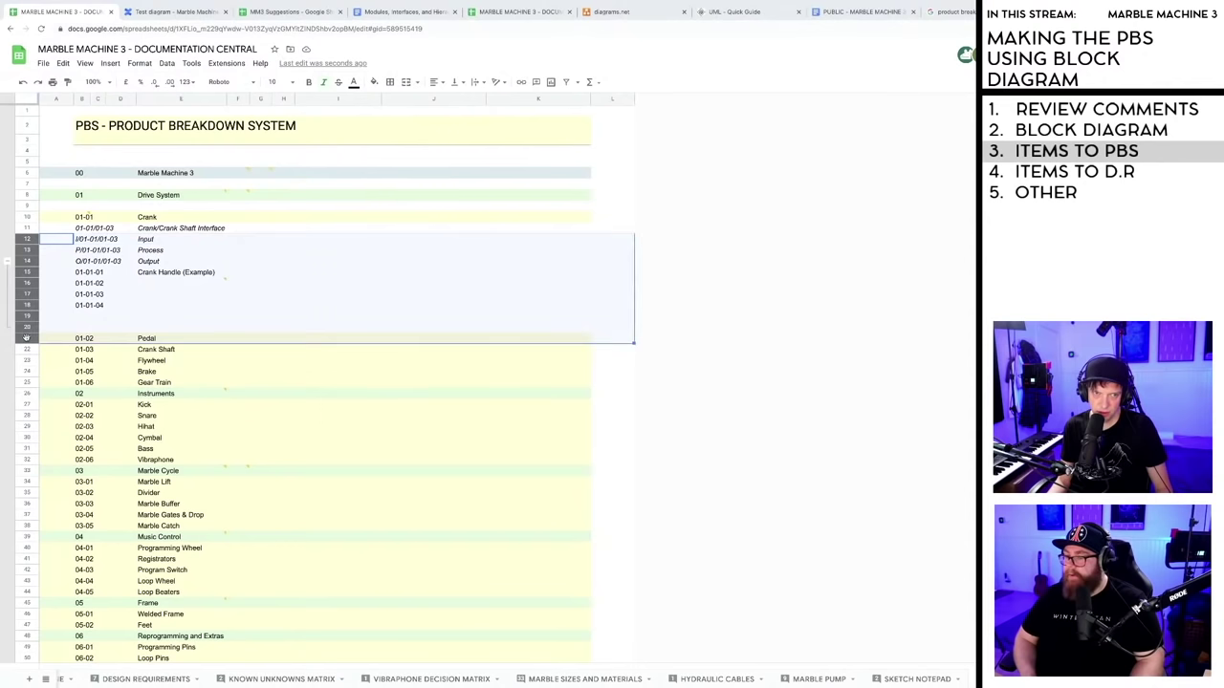
{"action": "right_click", "coordinate": [29, 341]}
{"action": "mouse_move", "coordinate": [175, 585]}
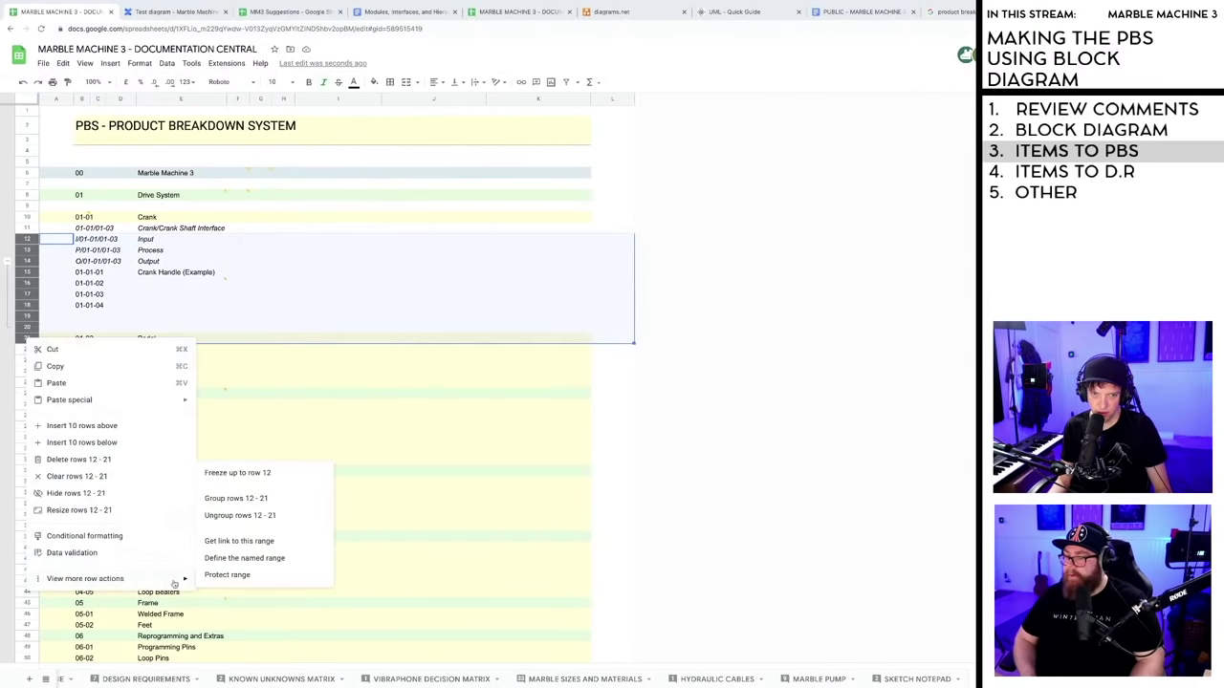
{"action": "left_click", "coordinate": [241, 521]}
- Check the empty cells beside the Crank items, then return to the block diagram
{"action": "left_click", "coordinate": [320, 402]}
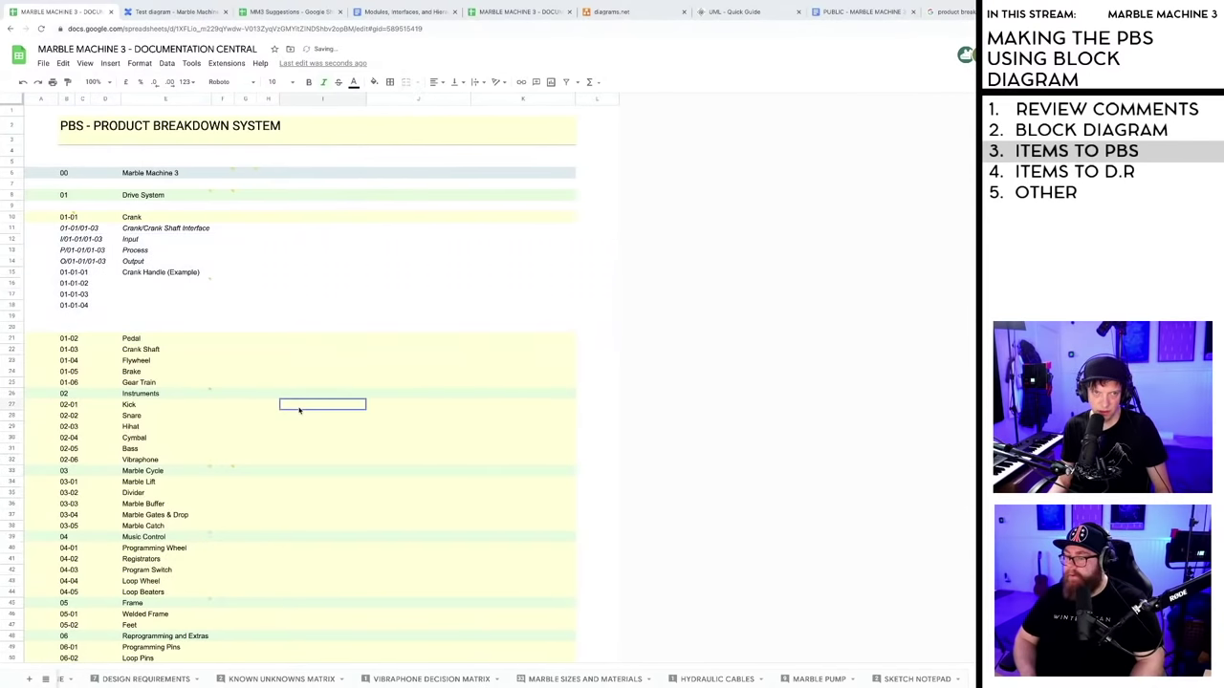
{"action": "left_click", "coordinate": [206, 317]}
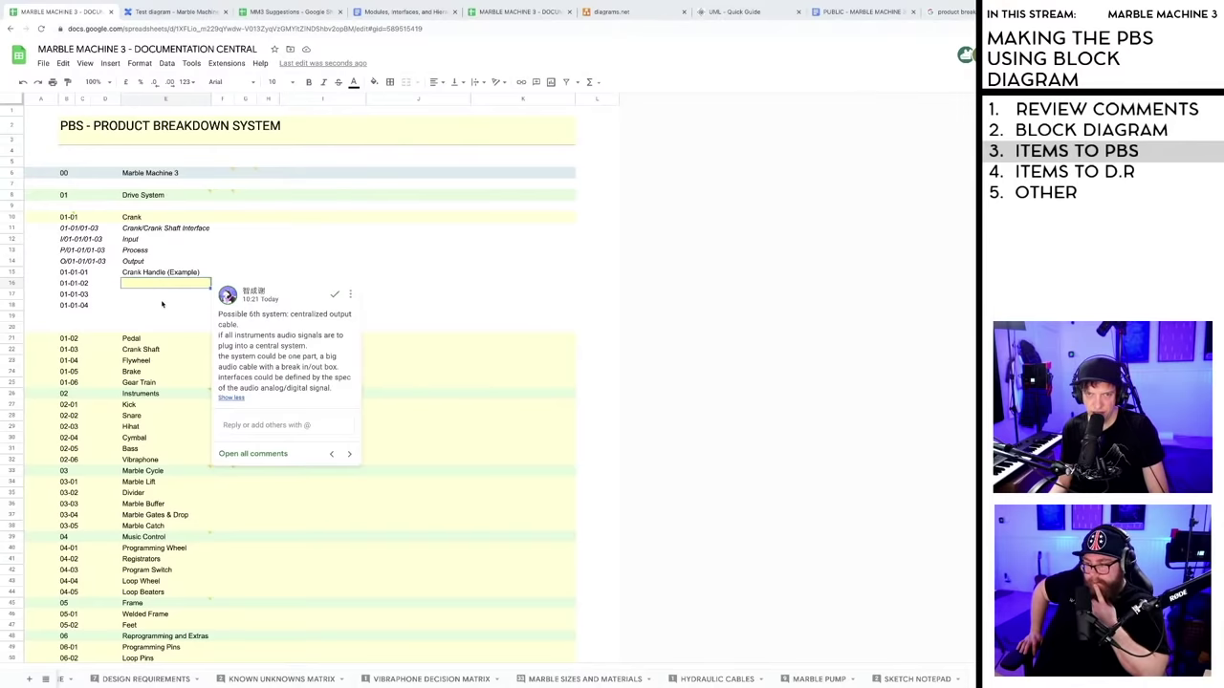
{"action": "left_click", "coordinate": [160, 295]}
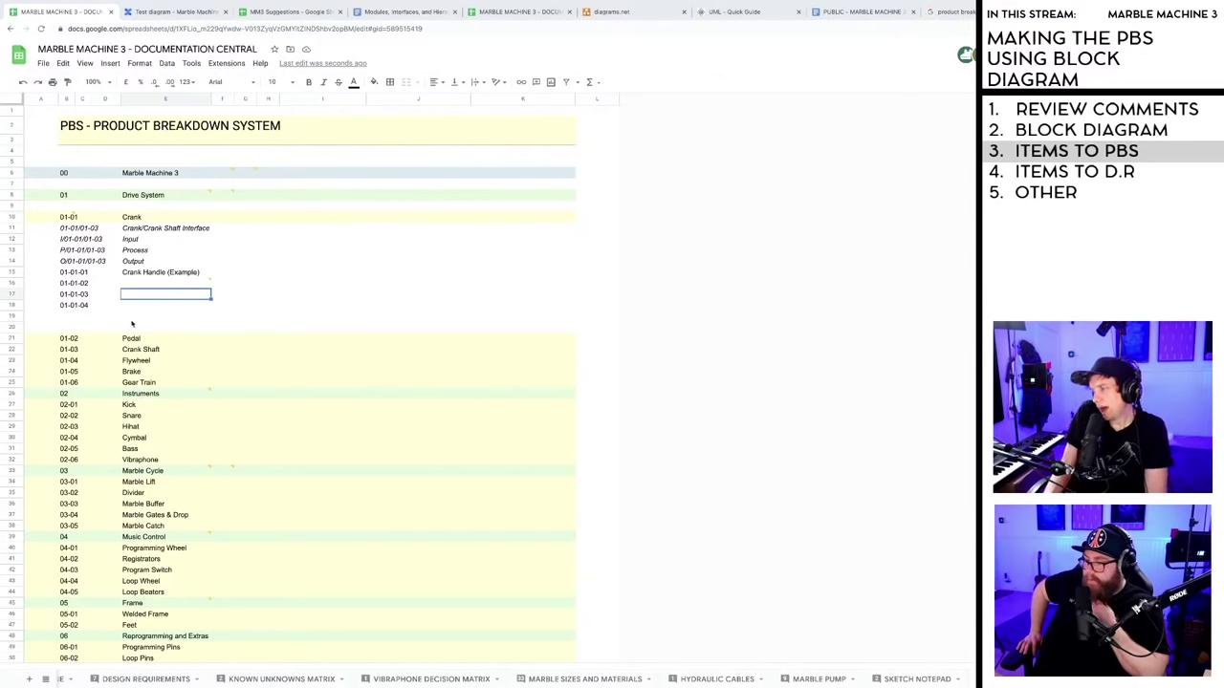
{"action": "left_click", "coordinate": [177, 12]}
- Zoom the diagram to 125% and scroll right to reveal the 06 and 07 branches
{"action": "left_click_drag", "start_coordinate": [621, 668], "coordinate": [669, 673]}
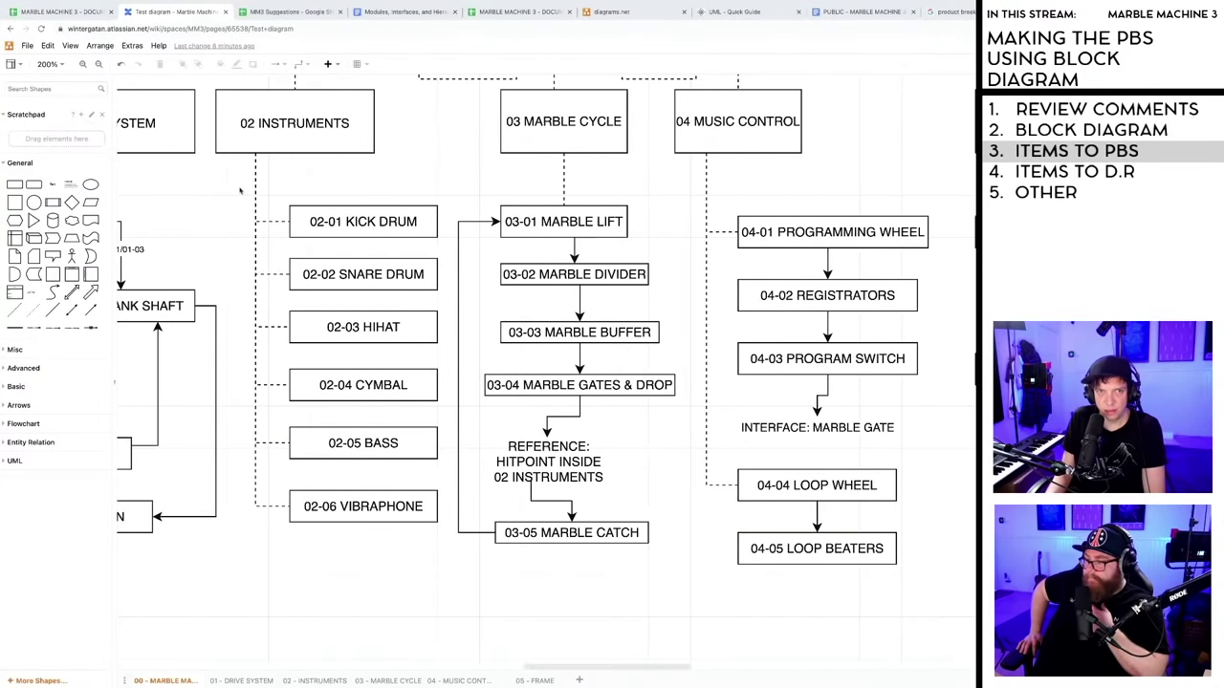
{"action": "left_click", "coordinate": [55, 64]}
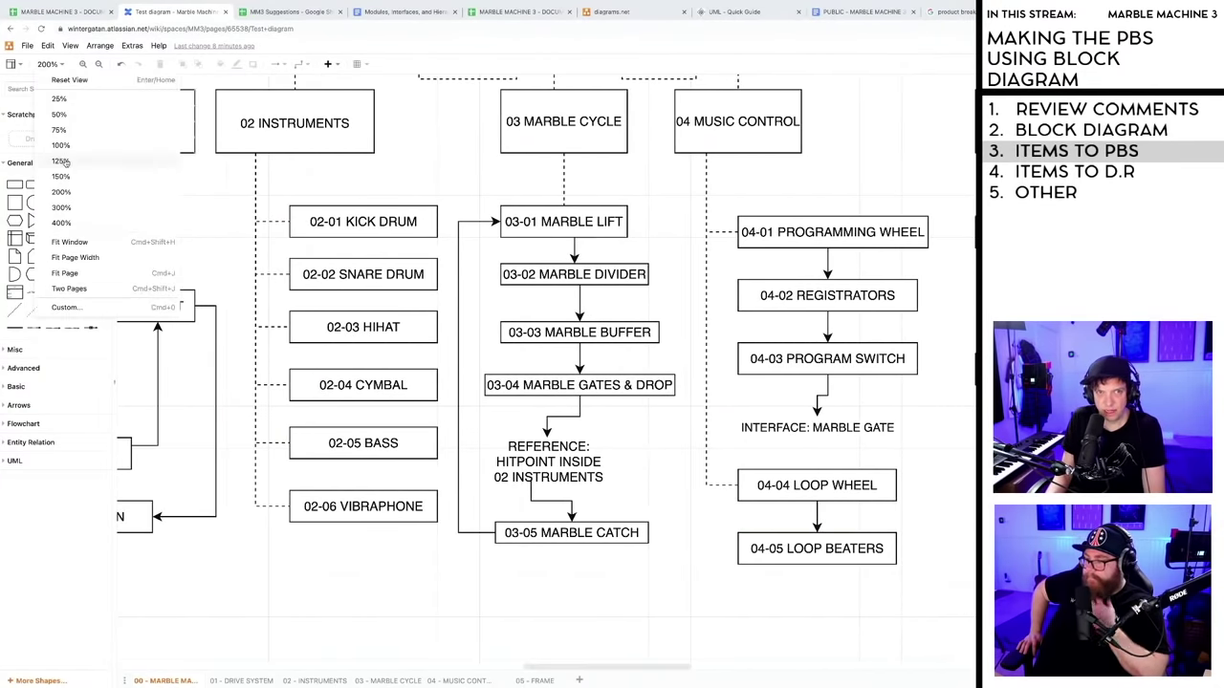
{"action": "left_click", "coordinate": [65, 163]}
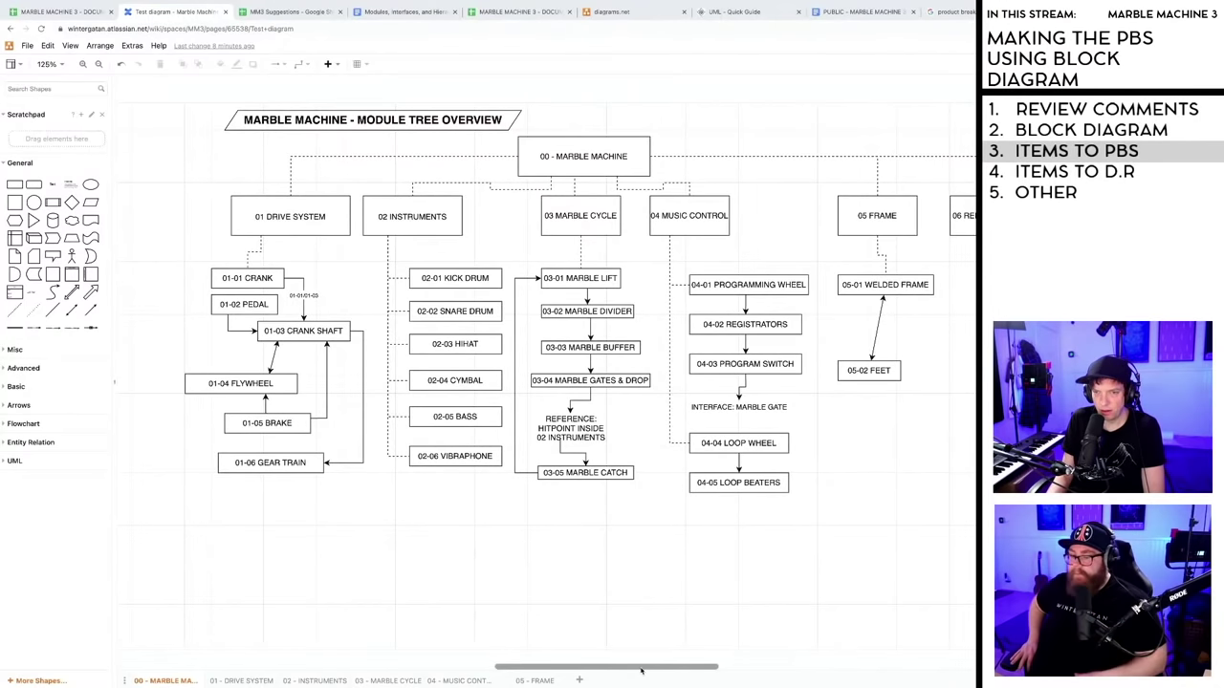
{"action": "mouse_move", "coordinate": [642, 671]}
{"action": "left_mouse_down"}
{"action": "mouse_move", "coordinate": [733, 671]}
{"action": "mouse_move", "coordinate": [631, 667]}
{"action": "mouse_move", "coordinate": [642, 665]}
{"action": "left_mouse_up"}
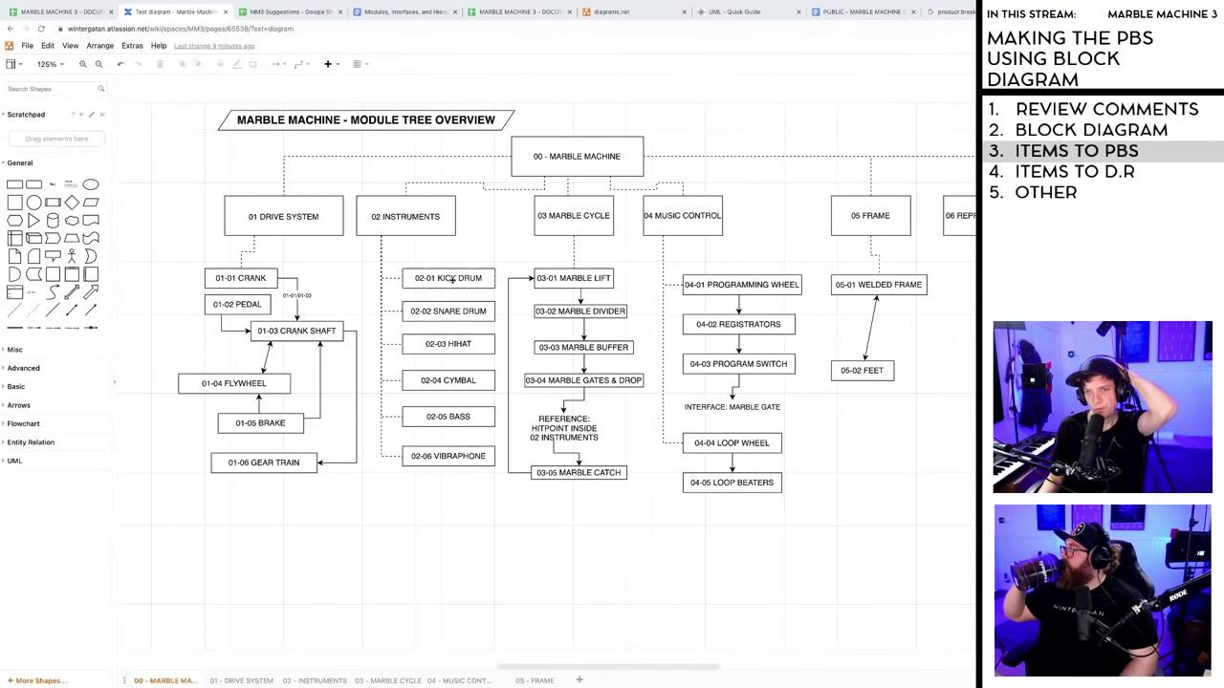
{"action": "left_click_drag", "start_coordinate": [589, 669], "coordinate": [682, 671]}
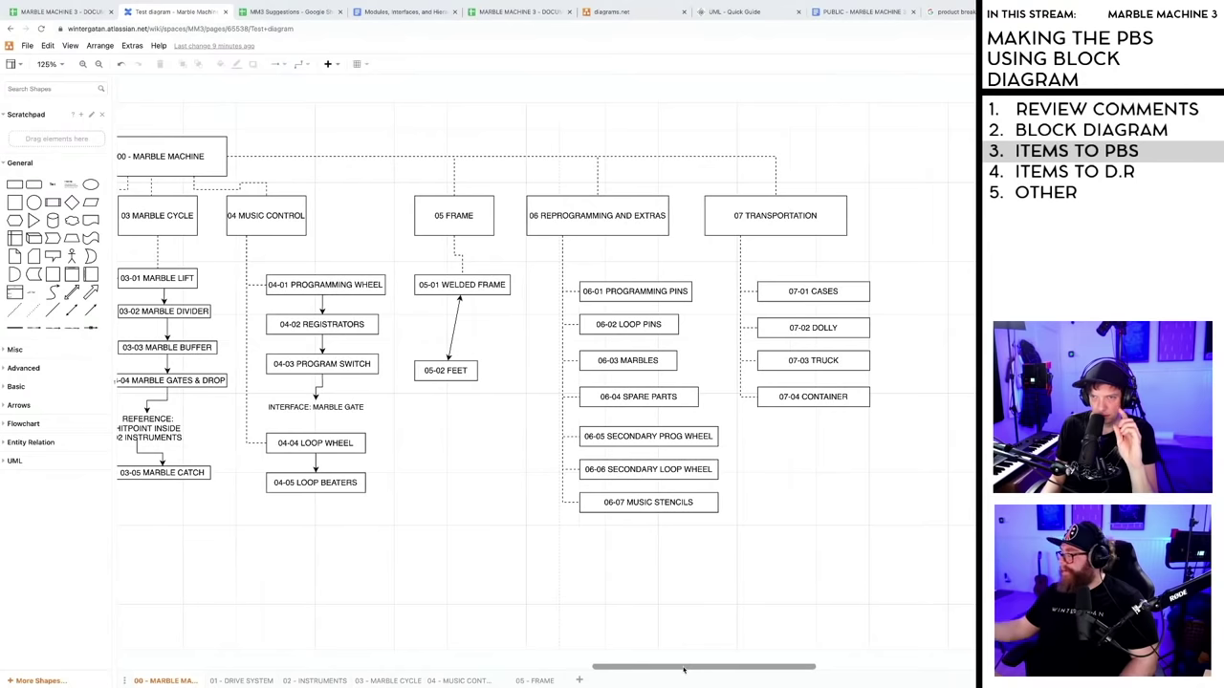
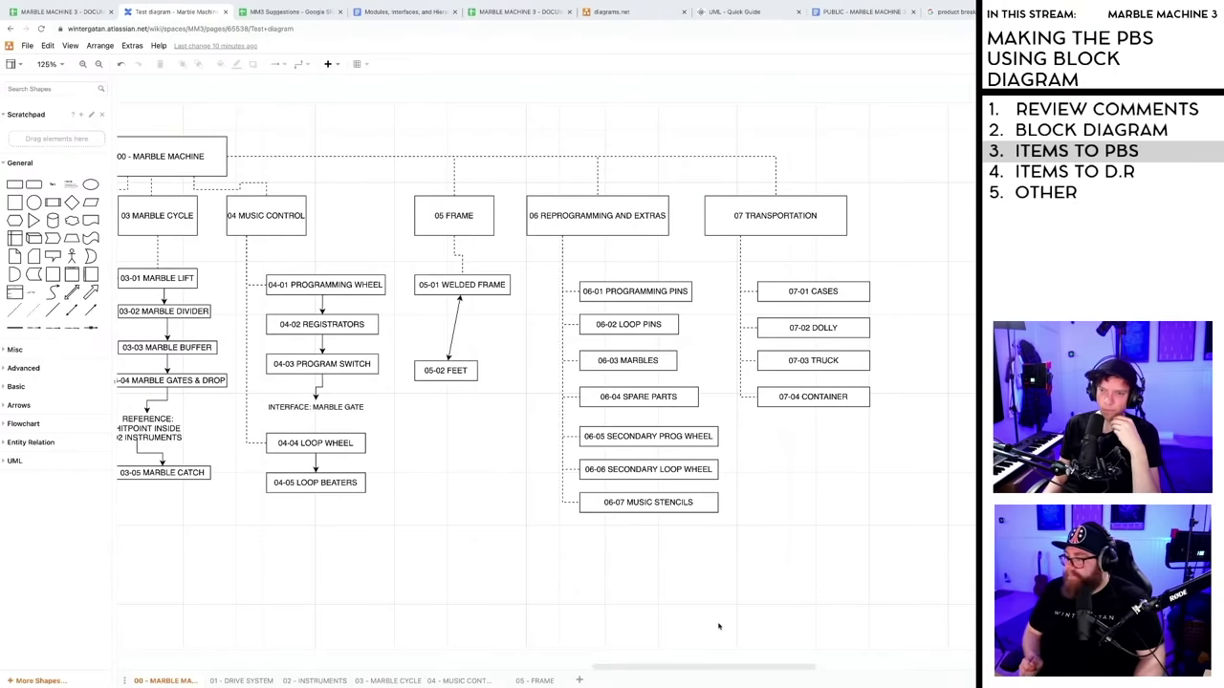
- Rename the 02 INSTRUMENTS box to '02 INSTRUMENTS & AUDIO' and switch to the spreadsheet
{"action": "left_click_drag", "start_coordinate": [711, 667], "coordinate": [629, 659]}
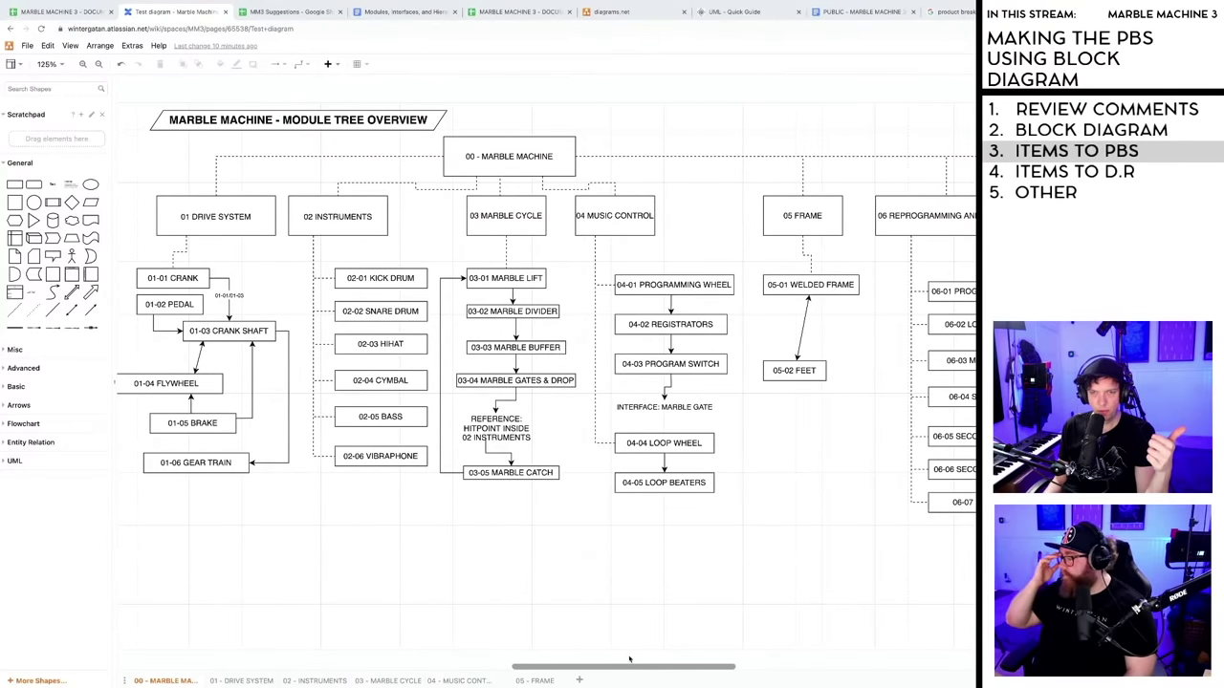
{"action": "double_click", "coordinate": [362, 219]}
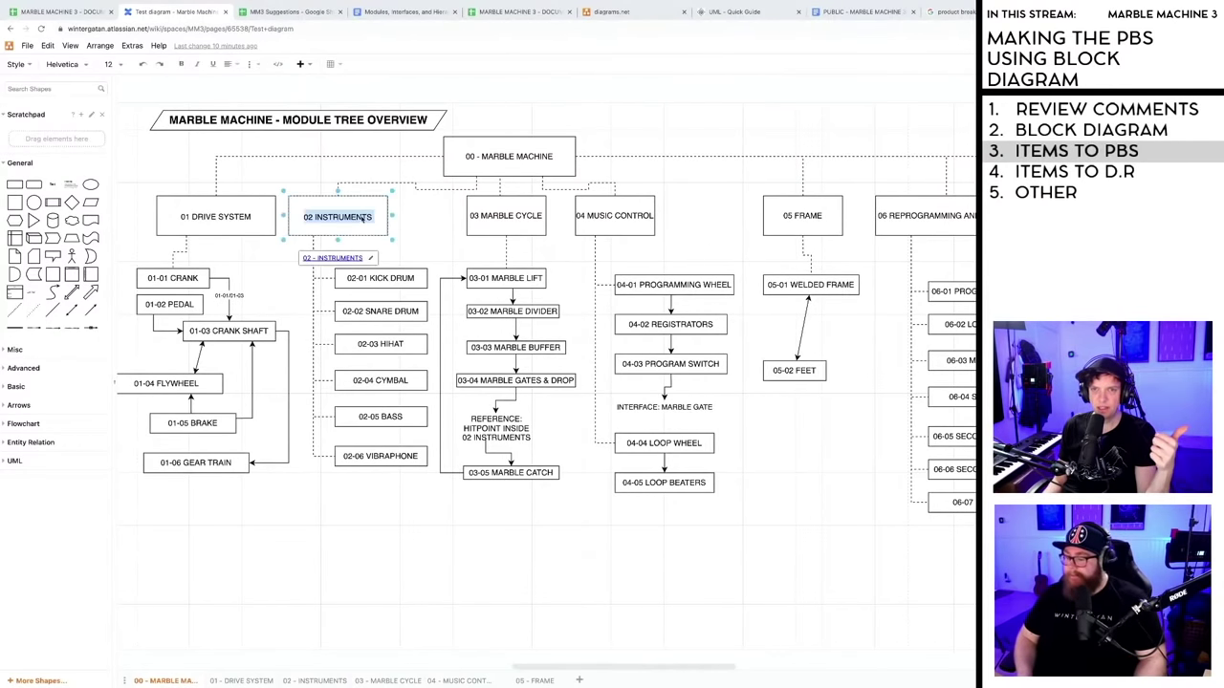
{"action": "left_click", "coordinate": [372, 218]}
{"action": "type", "text": "& AUDIO"}
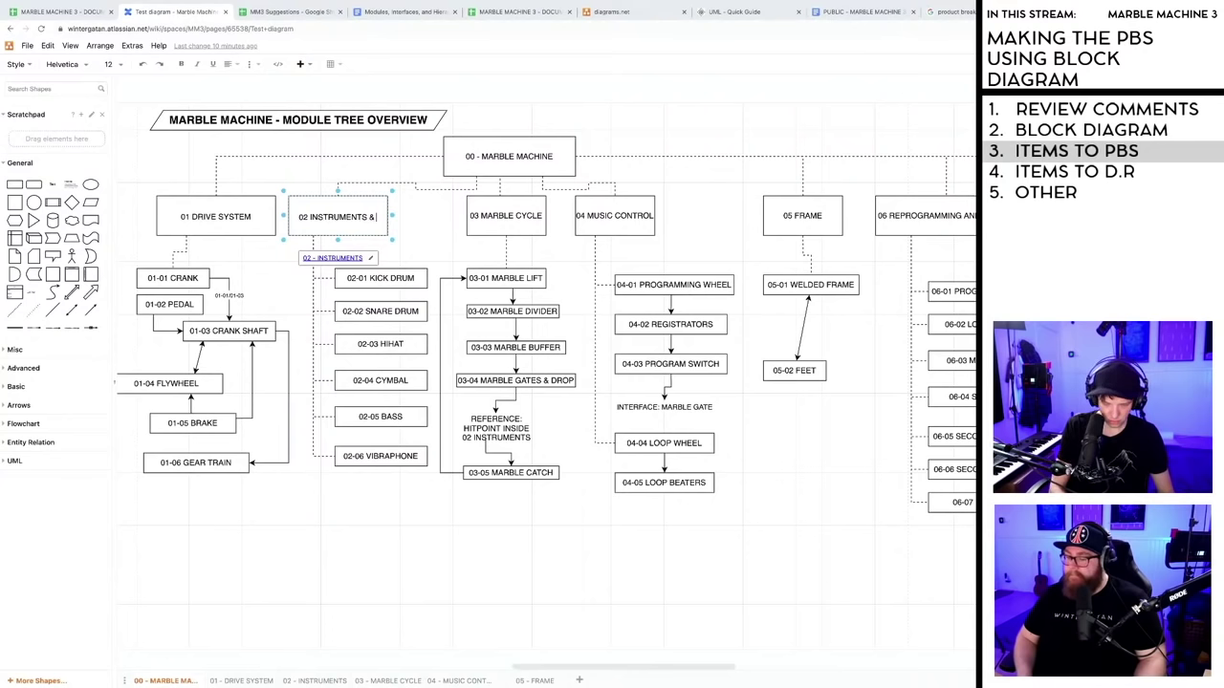
{"action": "left_click", "coordinate": [396, 224]}
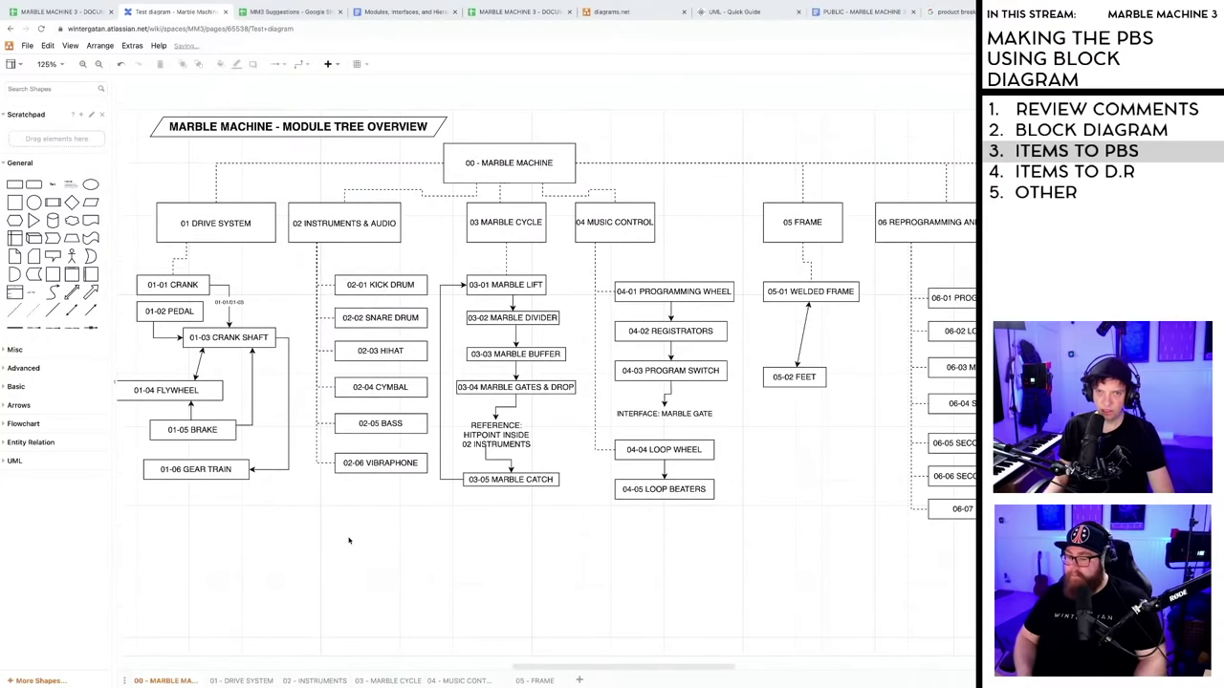
{"action": "left_click", "coordinate": [71, 13]}
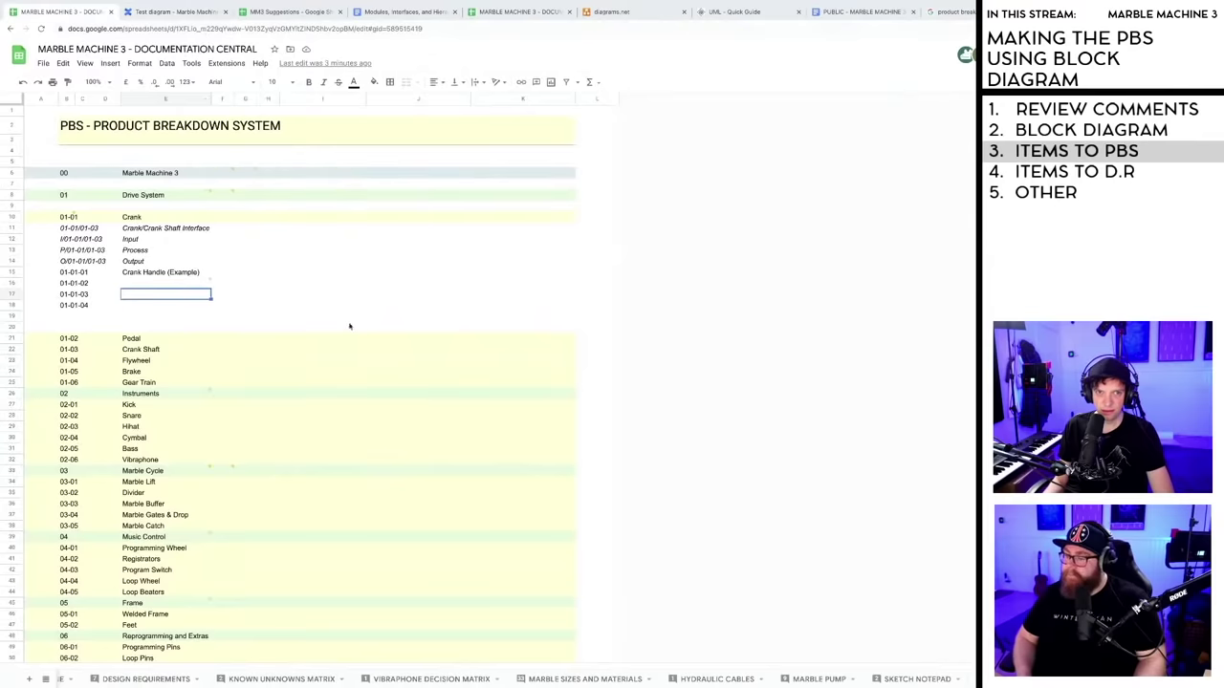
- Change the row 26 Instruments cell to 'Instruments & Audio' and return to the draw.io diagram
{"action": "scroll", "coordinate": [170, 362], "scroll_direction": "down", "scroll_amount": 2}
{"action": "left_click", "coordinate": [164, 342]}
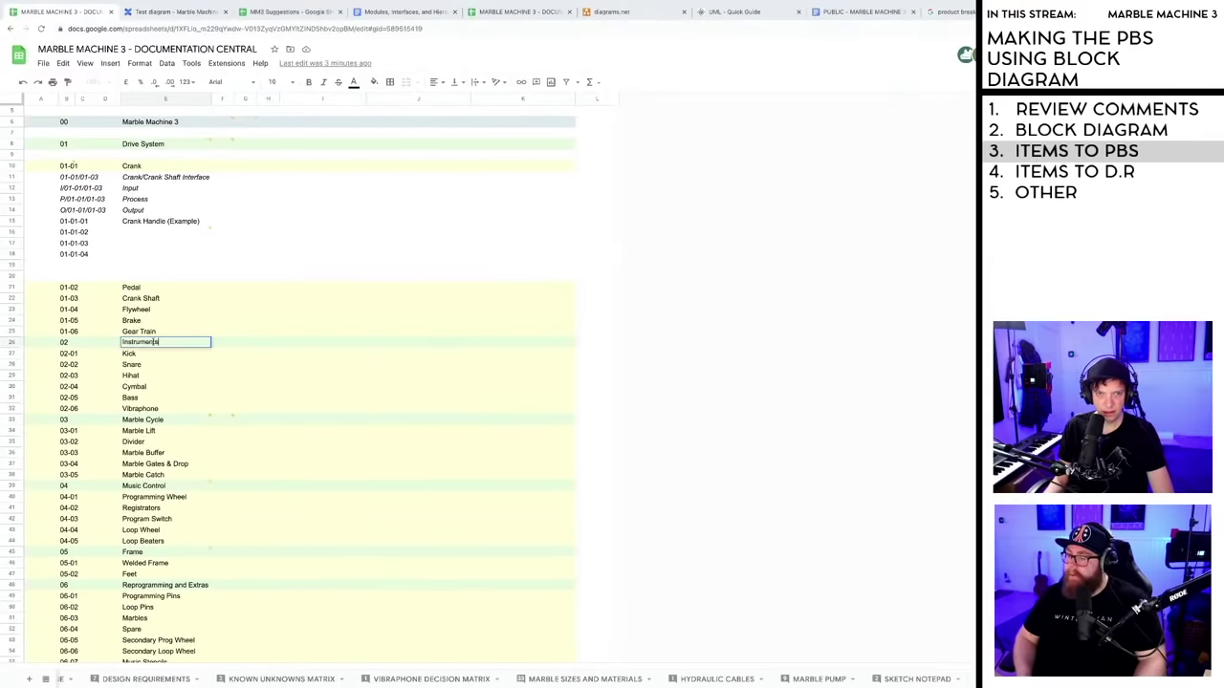
{"action": "type", "text": "& AUdio"}
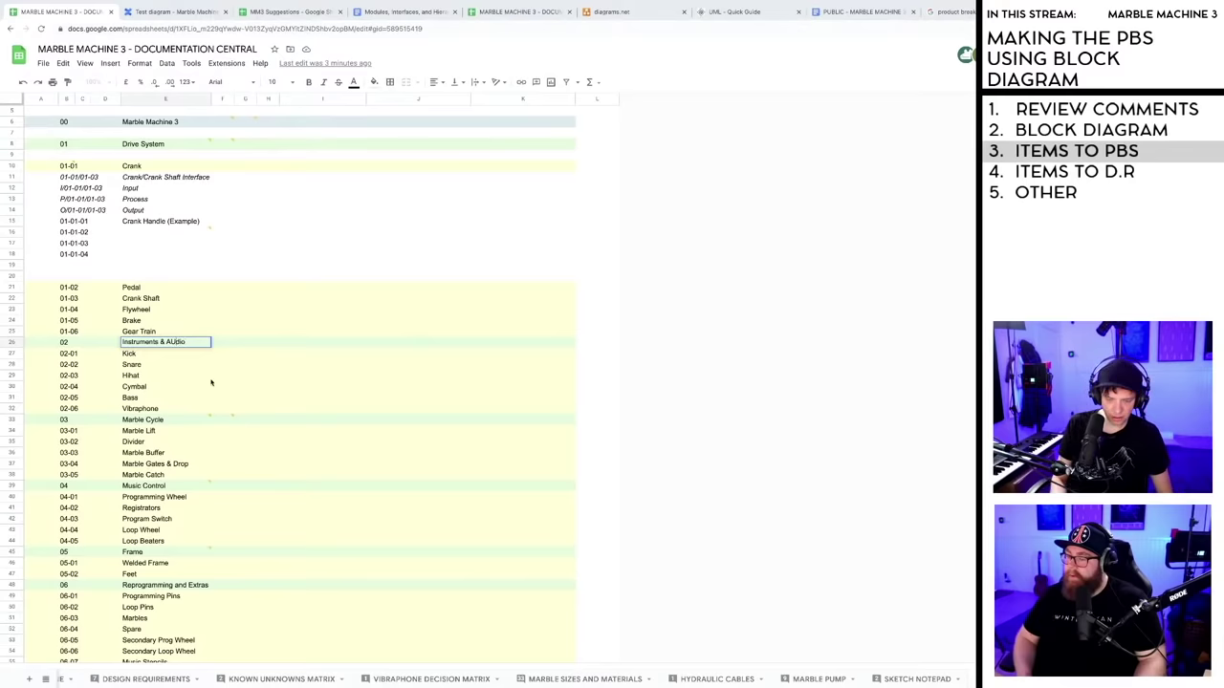
{"action": "left_click", "coordinate": [597, 363]}
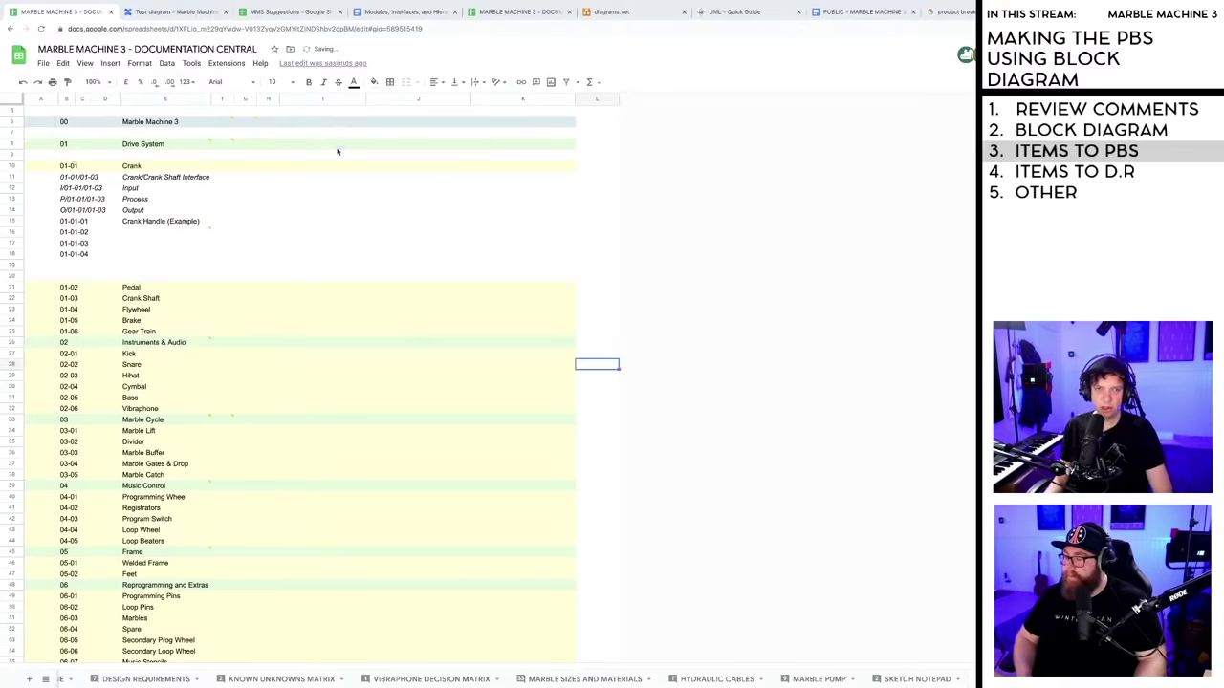
{"action": "left_click", "coordinate": [177, 12]}
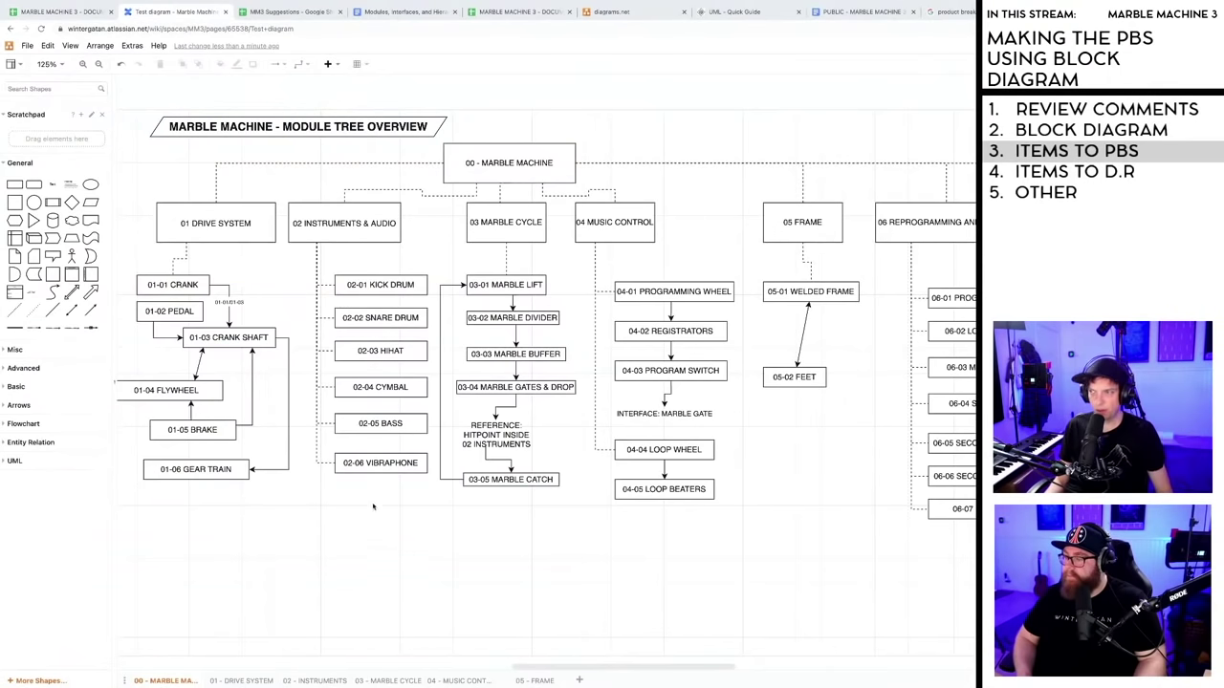
- Duplicate 02-06 VIBRAPHONE directly below itself and relabel the copy '02-07 AUDIO'
{"action": "scroll", "coordinate": [373, 507], "scroll_direction": "down", "scroll_amount": 1}
{"action": "left_click", "coordinate": [365, 458]}
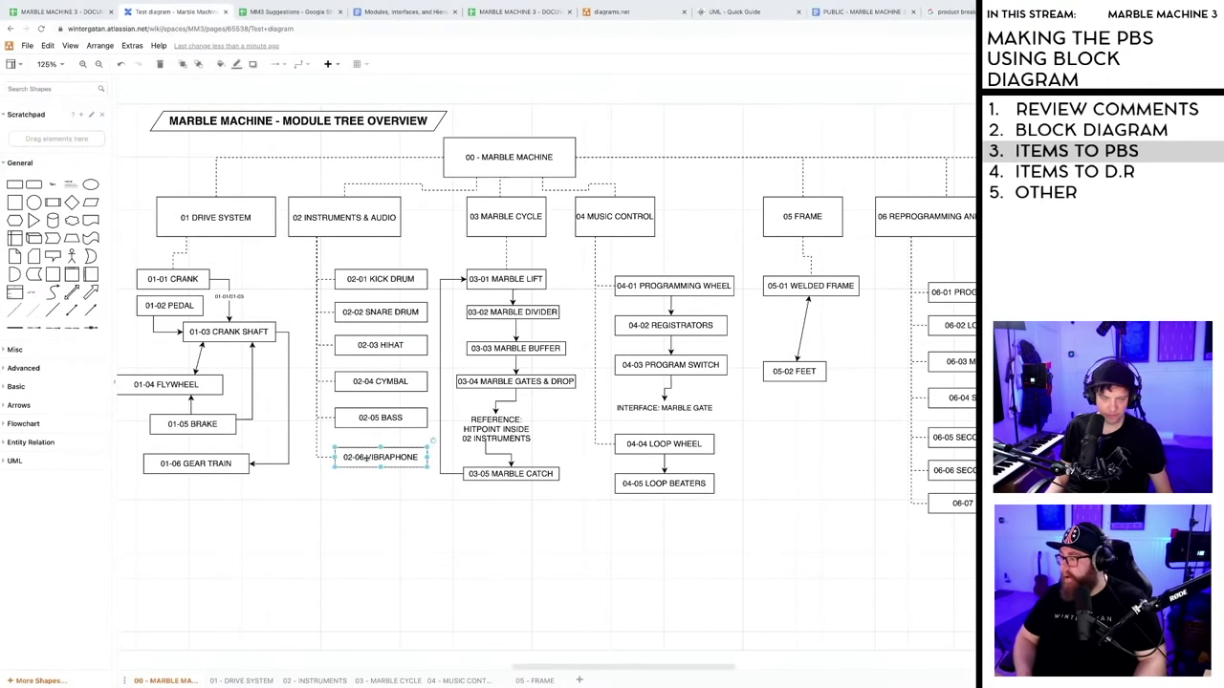
{"action": "left_click_drag", "start_coordinate": [366, 458], "coordinate": [375, 498]}
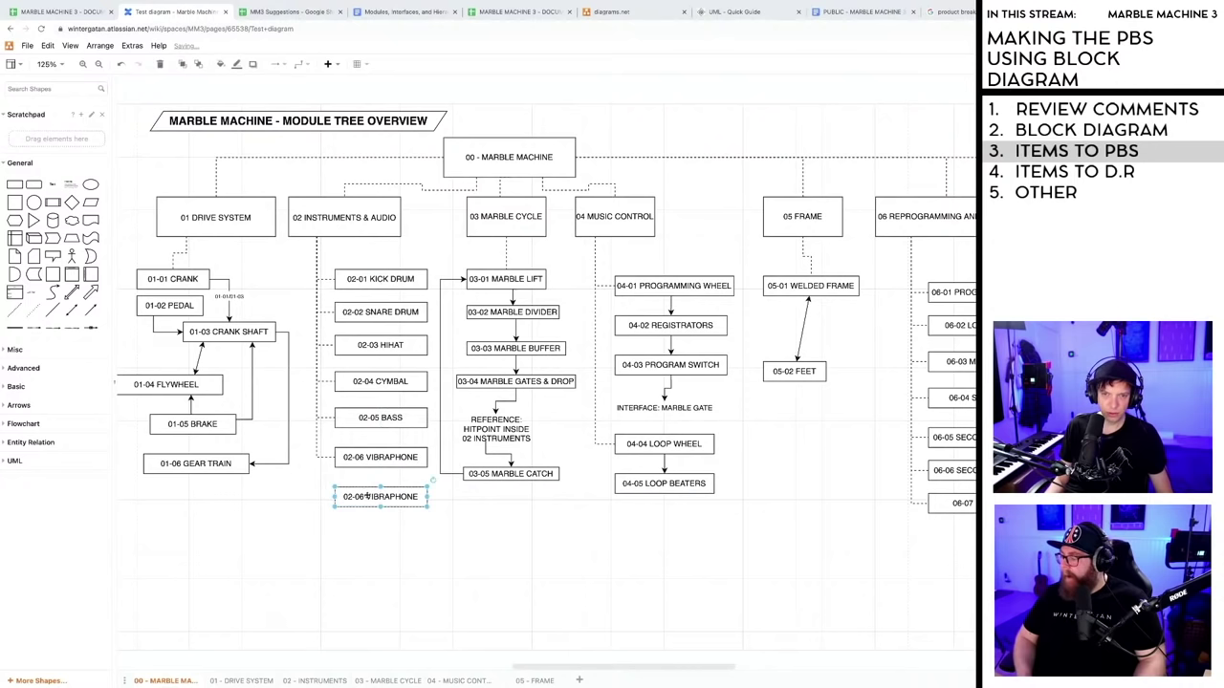
{"action": "double_click", "coordinate": [361, 498]}
{"action": "left_click", "coordinate": [363, 499]}
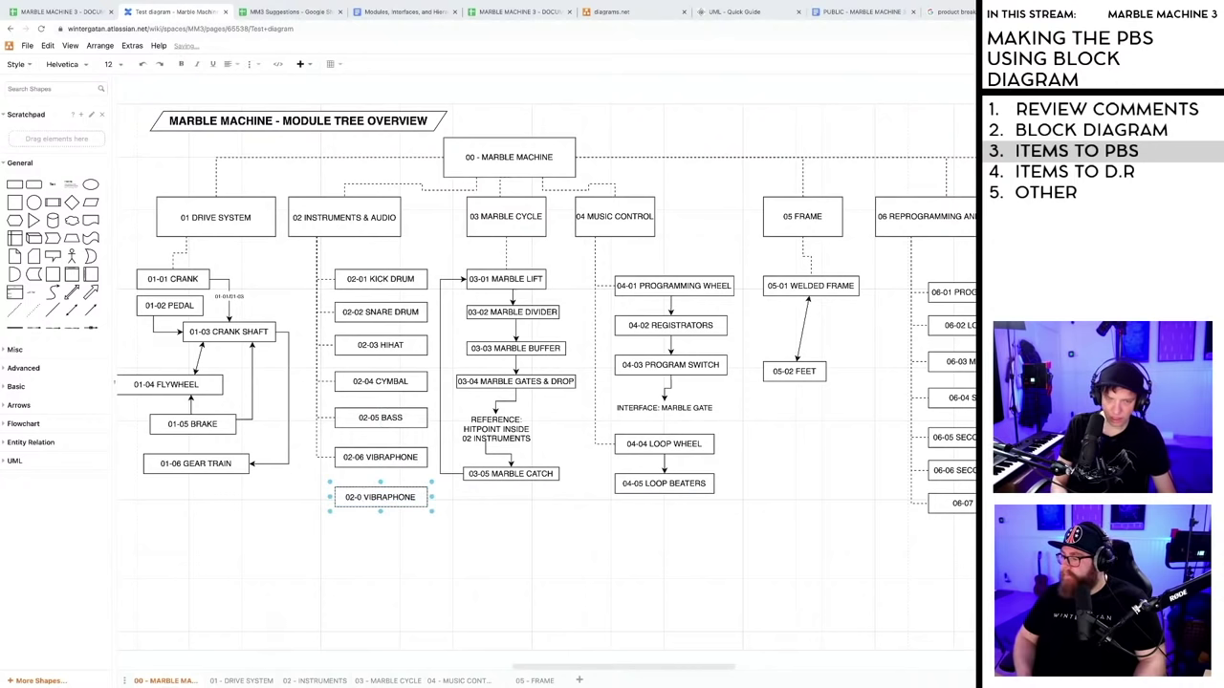
{"action": "key", "text": "BackSpace"}
{"action": "type", "text": "7"}
{"action": "left_click_drag", "start_coordinate": [367, 498], "coordinate": [409, 499]}
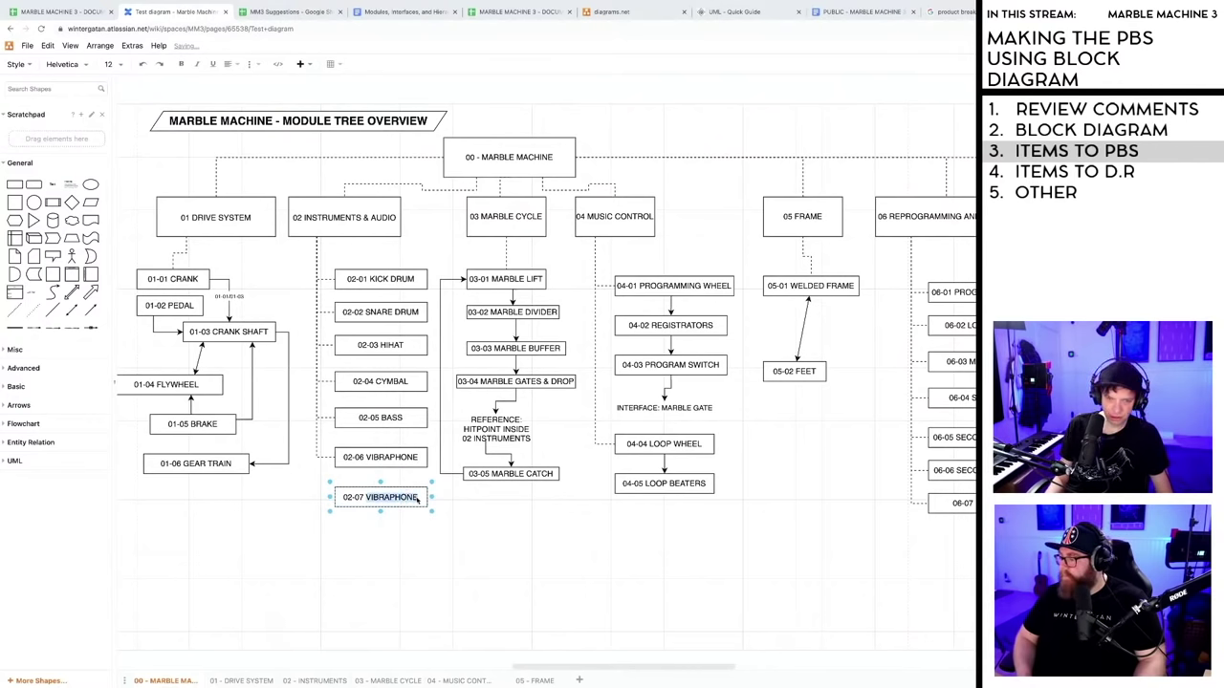
{"action": "type", "text": "AUDIO"}
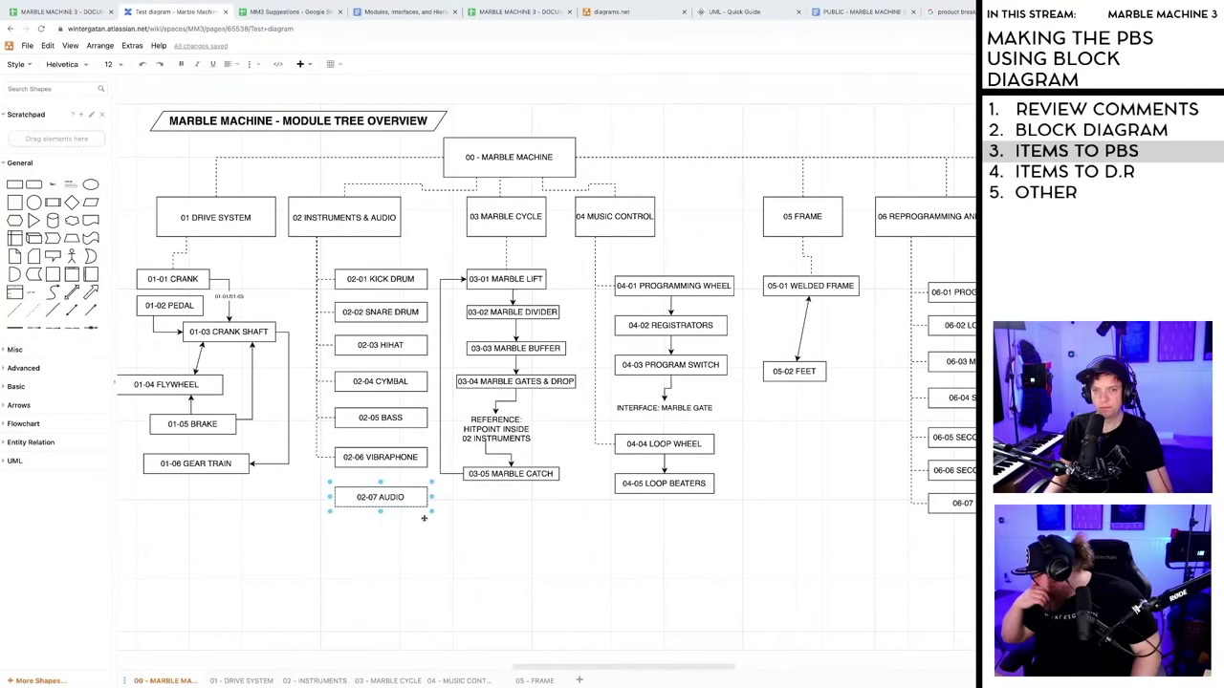
{"action": "left_click", "coordinate": [391, 511]}
- Connect 02 INSTRUMENTS & AUDIO to 02-07 AUDIO and align the new box with those above
{"action": "left_click_drag", "start_coordinate": [314, 232], "coordinate": [337, 499]}
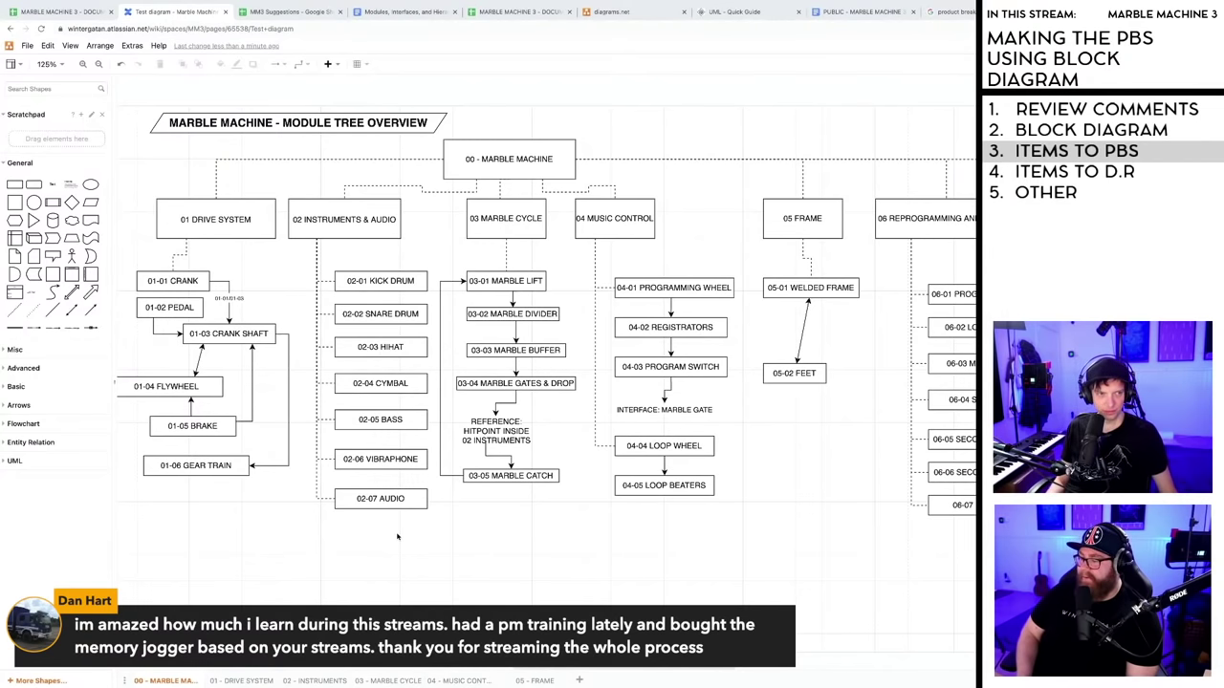
{"action": "scroll", "coordinate": [395, 515], "scroll_direction": "down", "scroll_amount": 1}
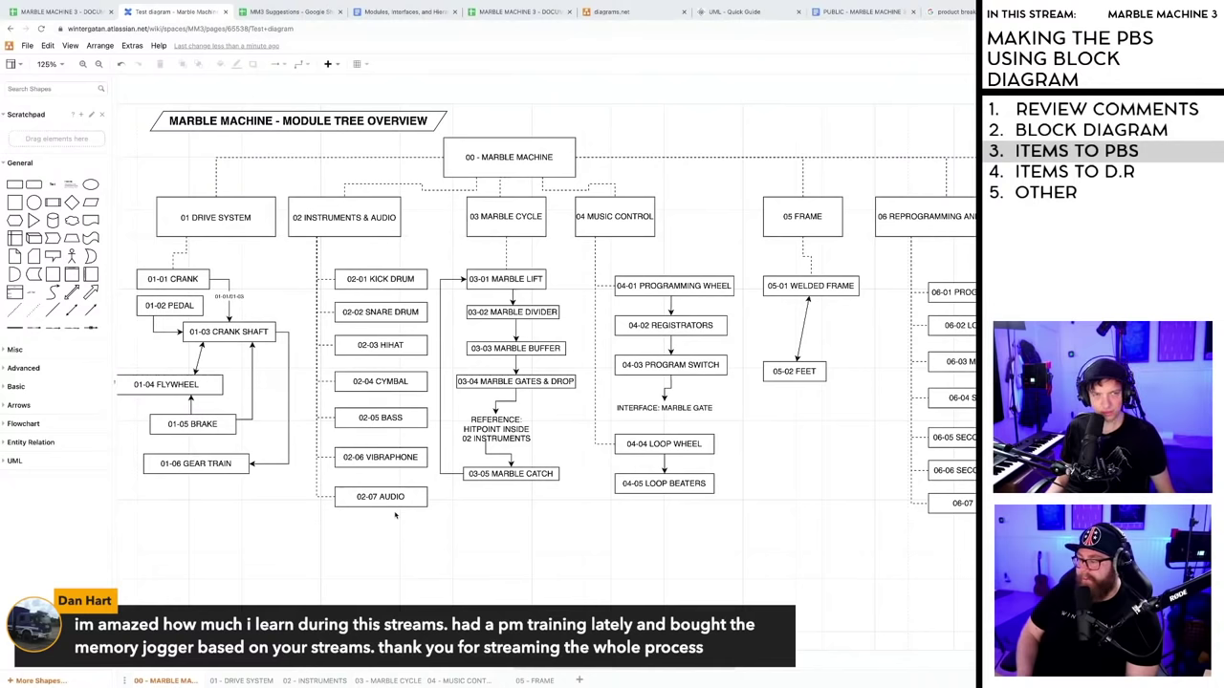
{"action": "scroll", "coordinate": [392, 512], "scroll_direction": "up", "scroll_amount": 1}
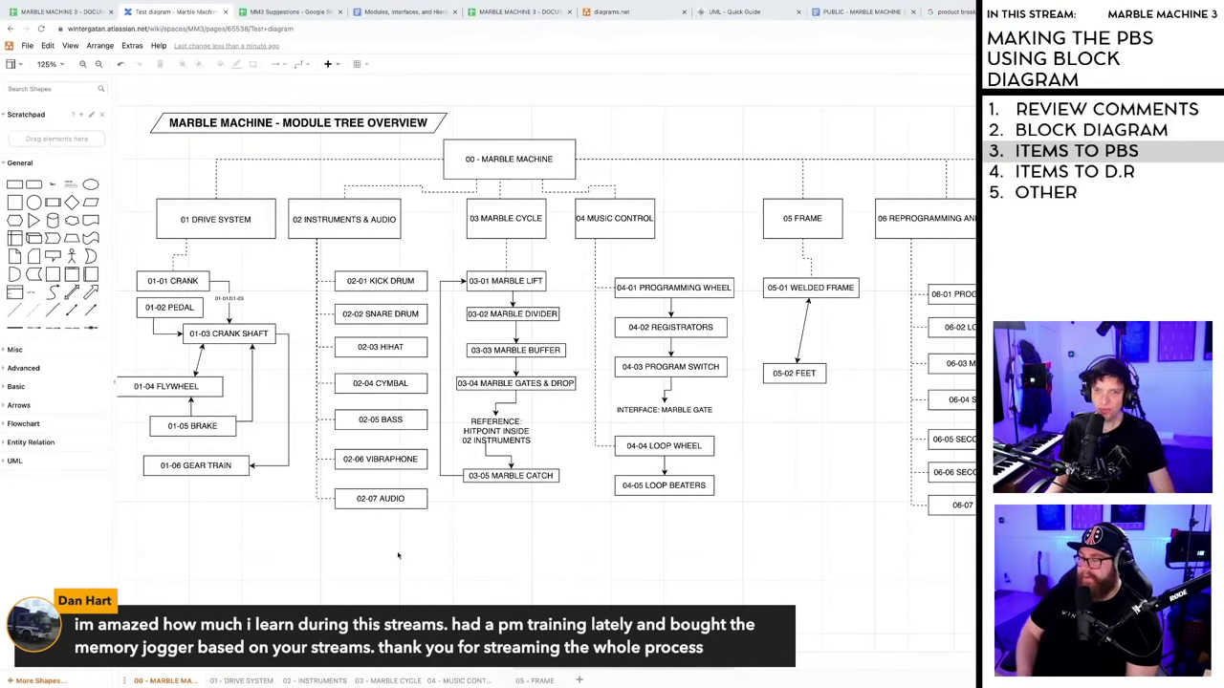
{"action": "left_click", "coordinate": [374, 498]}
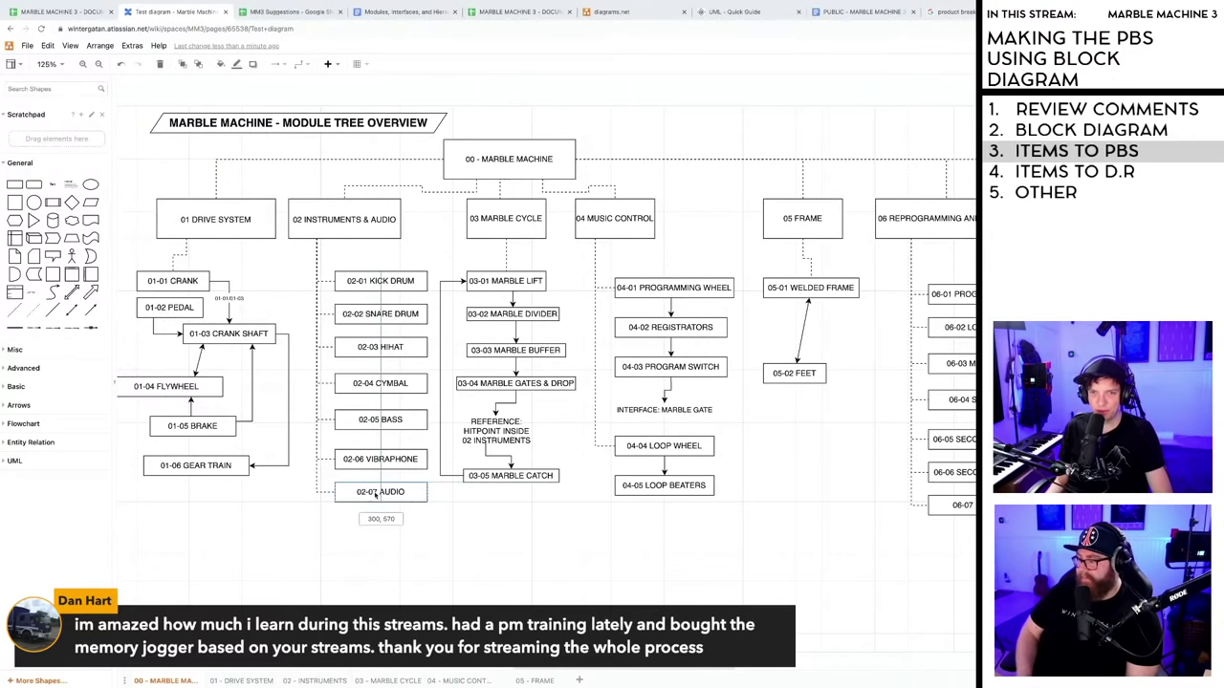
{"action": "left_click_drag", "start_coordinate": [374, 498], "coordinate": [374, 491]}
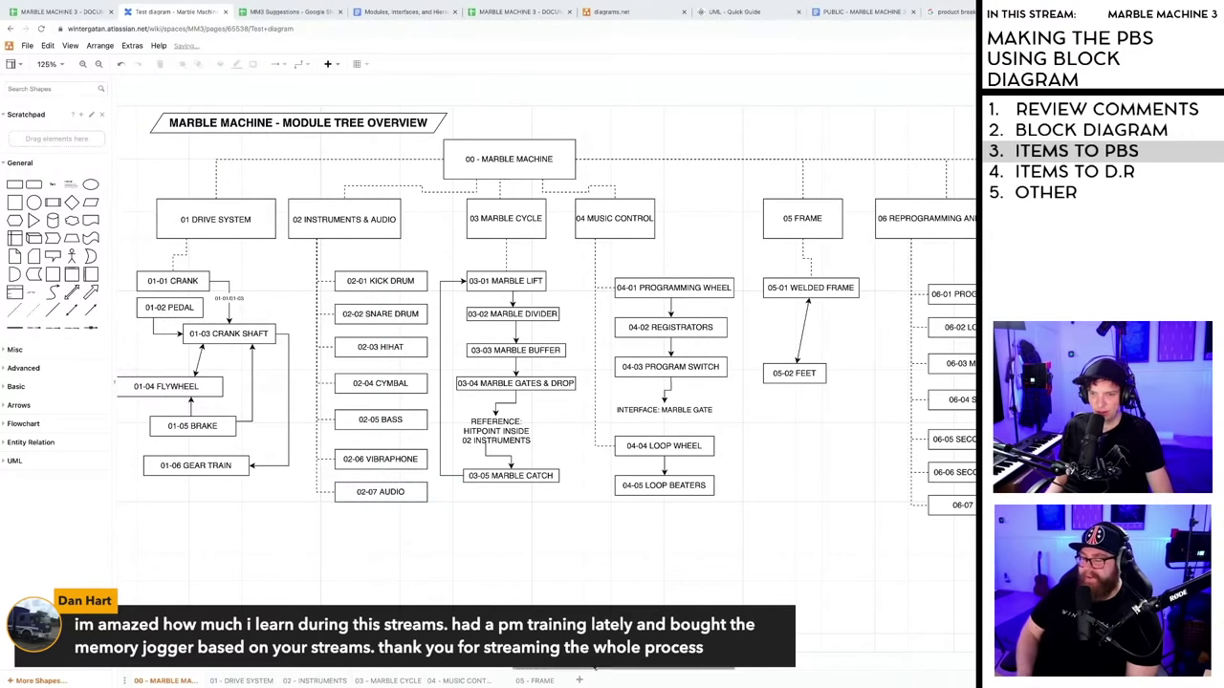
{"action": "mouse_move", "coordinate": [605, 672]}
{"action": "left_mouse_down"}
{"action": "mouse_move", "coordinate": [534, 672]}
{"action": "mouse_move", "coordinate": [592, 672]}
{"action": "left_mouse_up"}
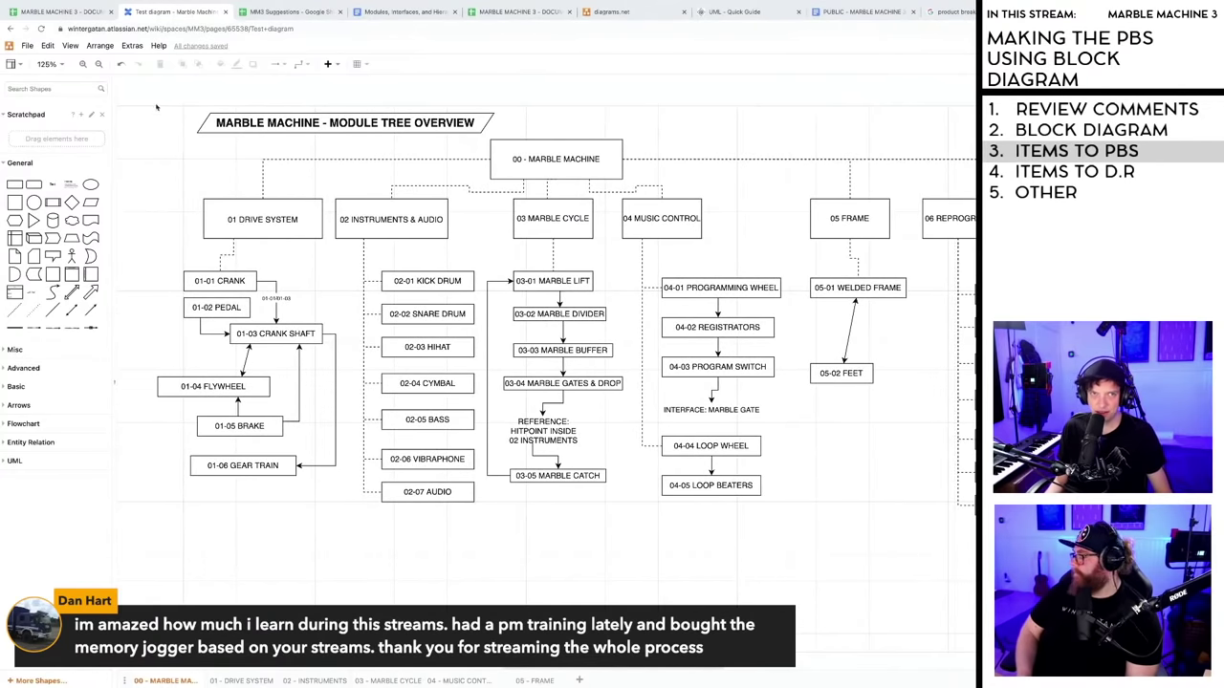
- Switch to the documentation spreadsheet and inspect the Crank rows around 01-01-04
{"action": "left_click", "coordinate": [74, 13]}
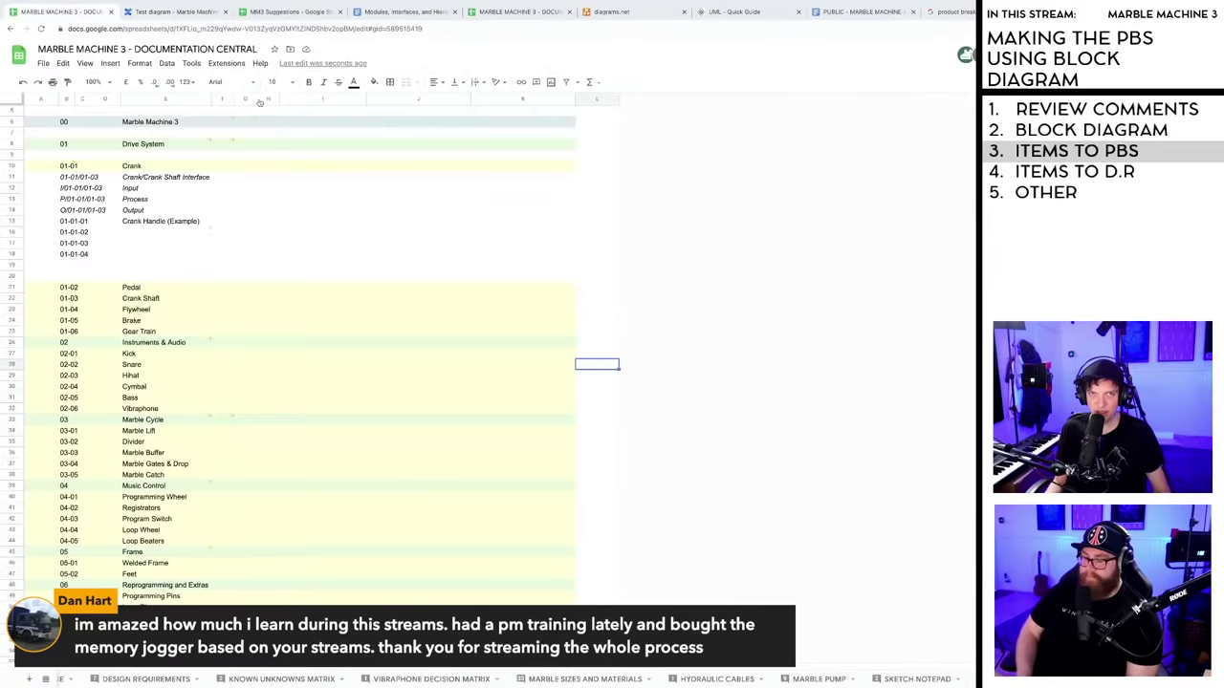
{"action": "left_click", "coordinate": [335, 265]}
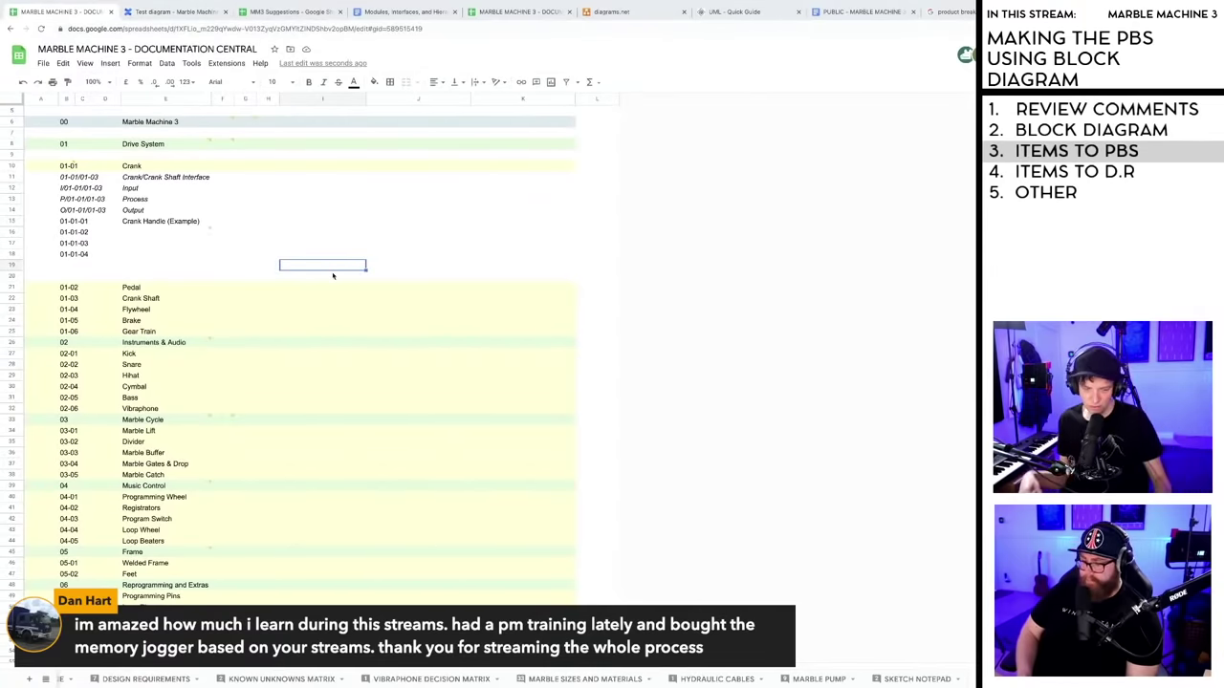
{"action": "left_click", "coordinate": [206, 277]}
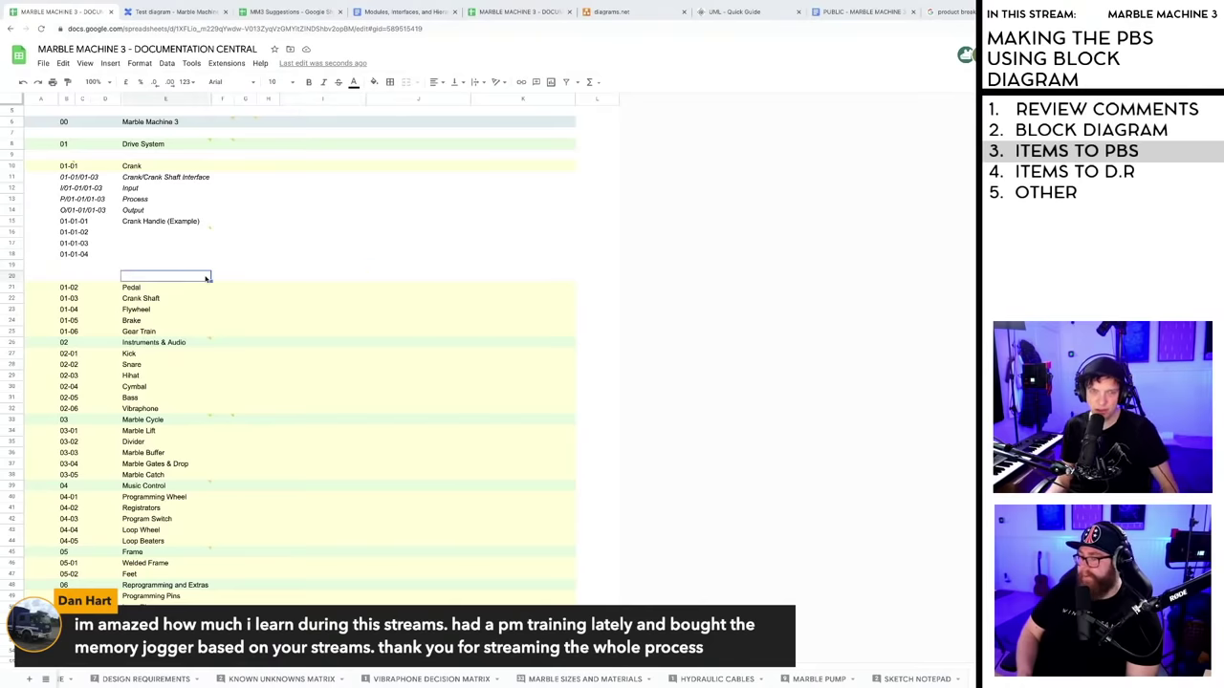
{"action": "left_click", "coordinate": [105, 254]}
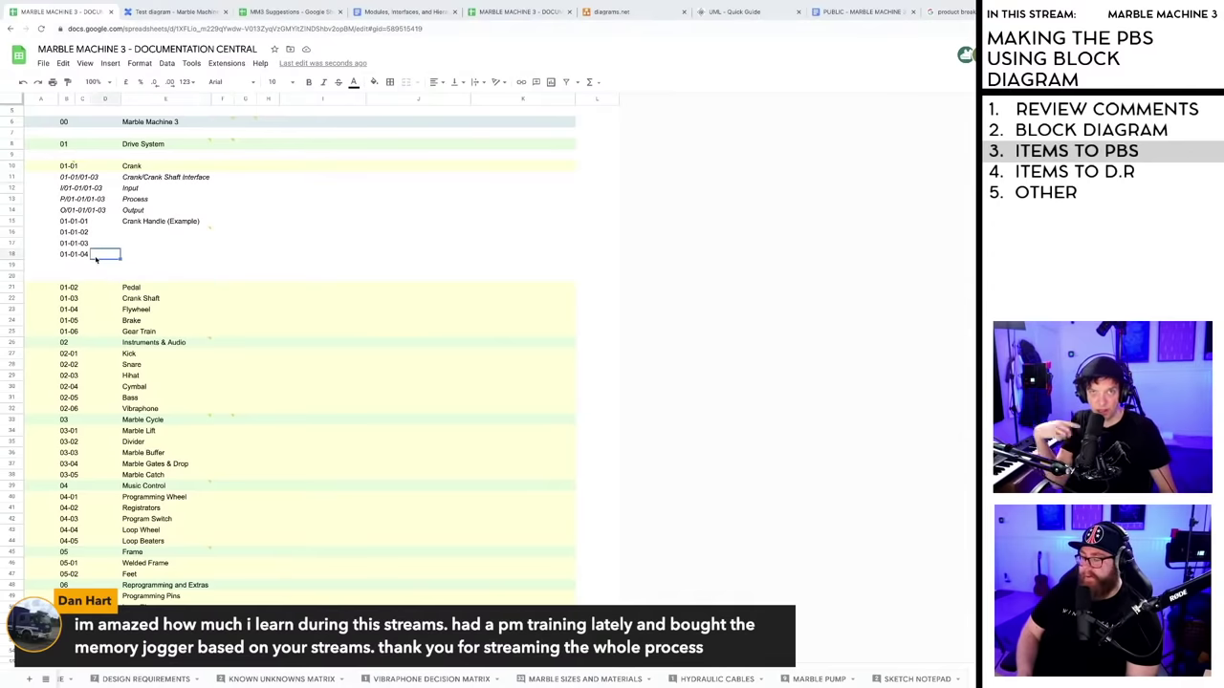
{"action": "left_click", "coordinate": [133, 258]}
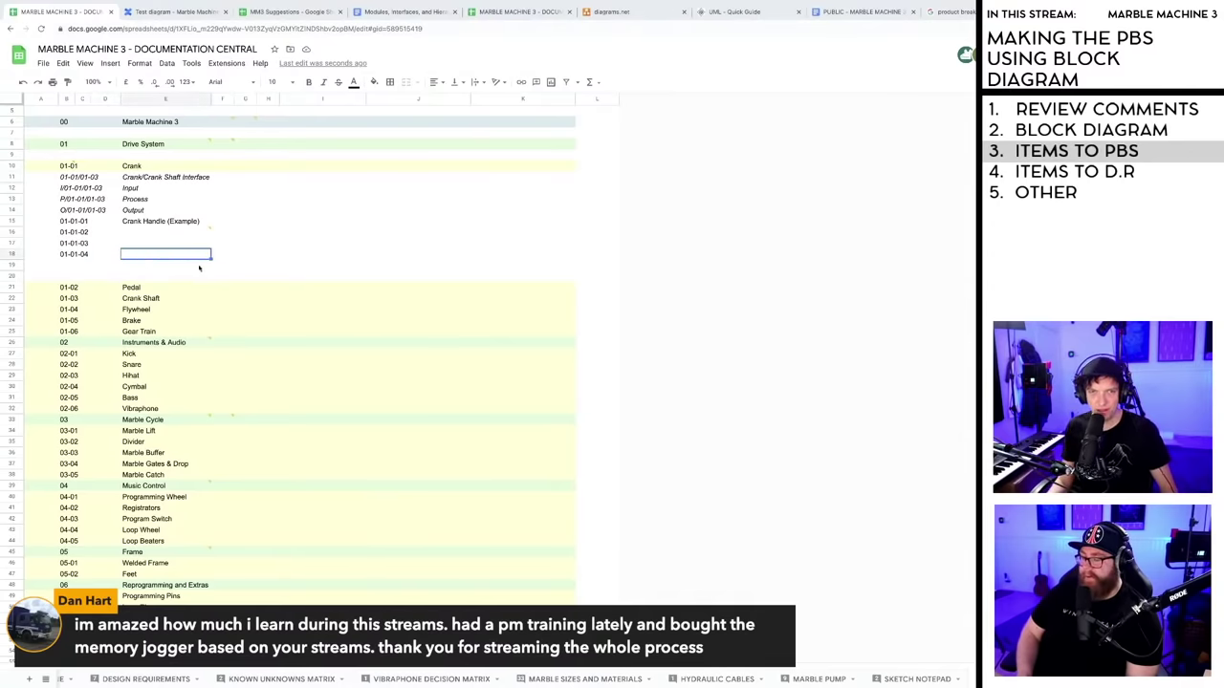
{"action": "left_click", "coordinate": [135, 265]}
{"action": "key", "text": "Up"}
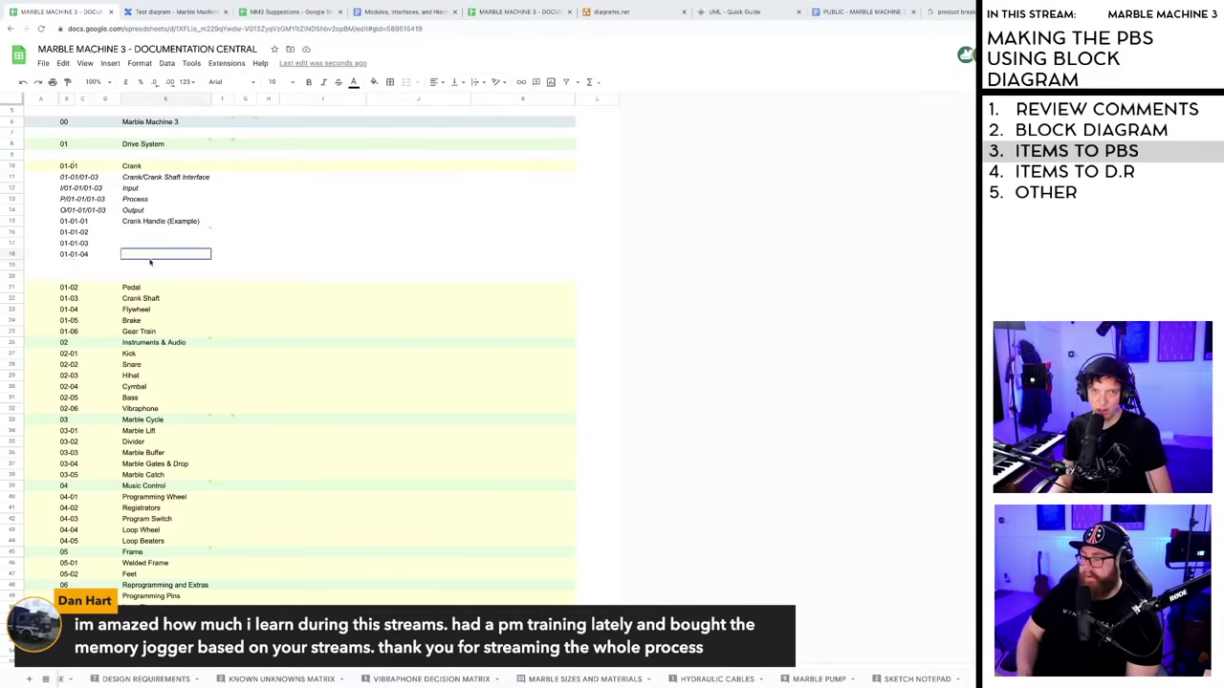
{"action": "key", "text": "Up"}
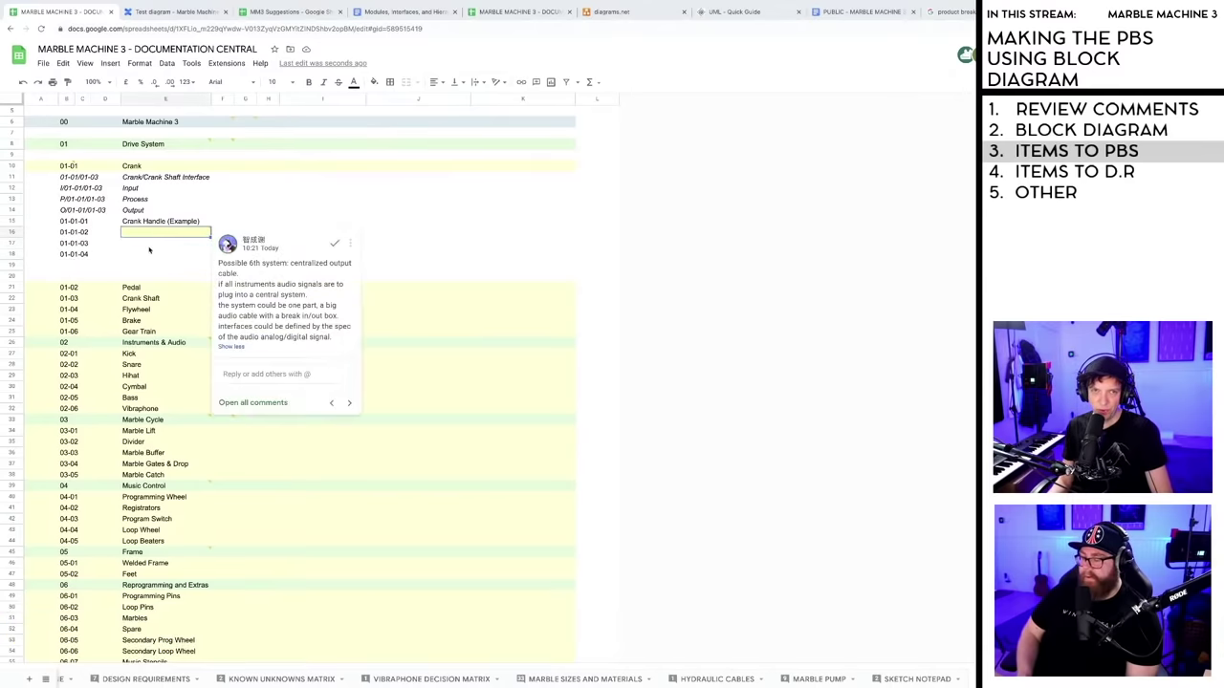
{"action": "left_click", "coordinate": [147, 256]}
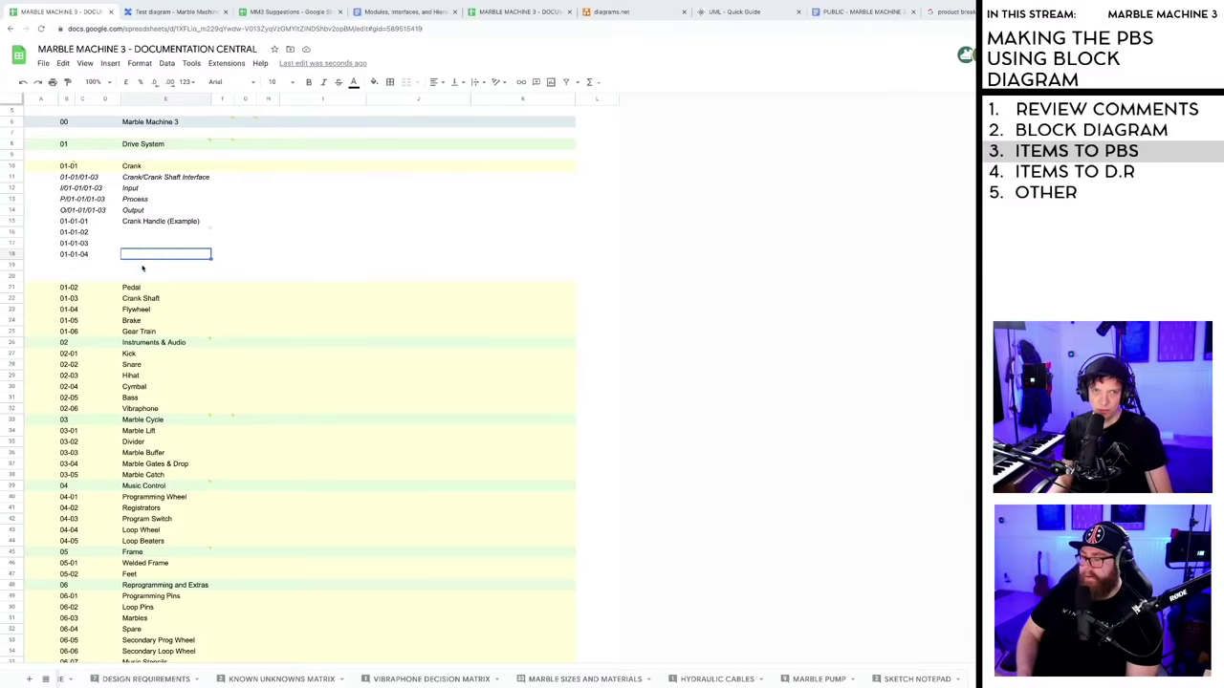
{"action": "left_click", "coordinate": [81, 265]}
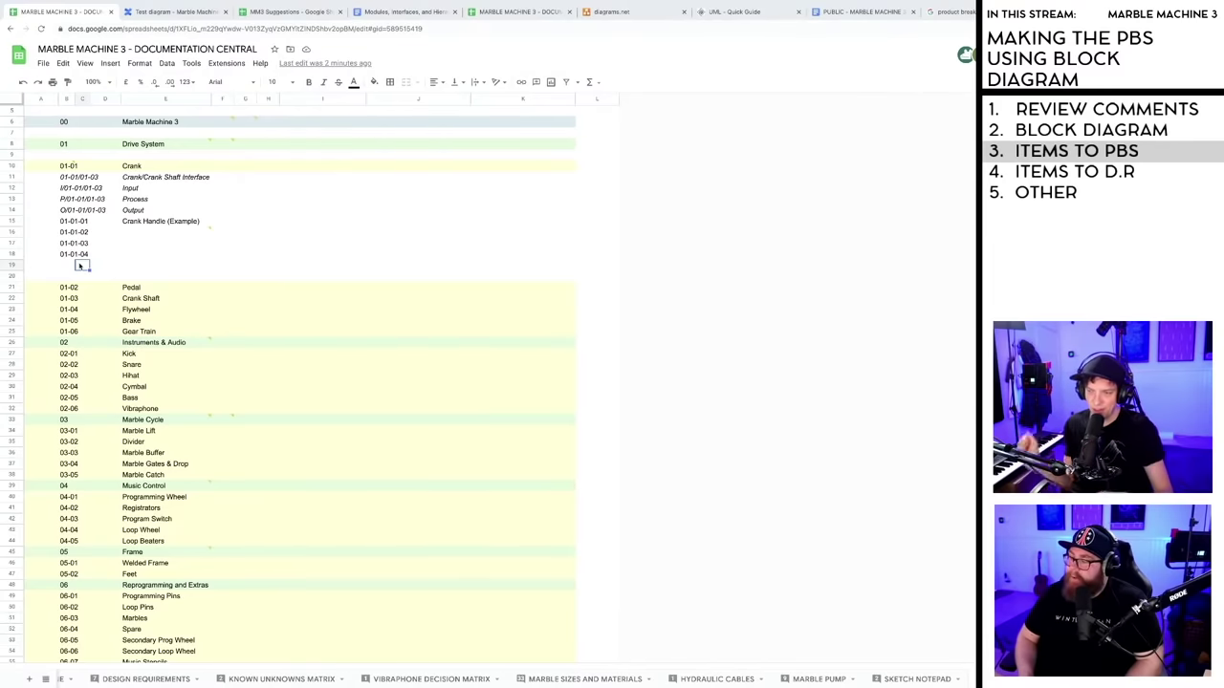
- Check the comment on the 01-01-02 row, the empty rows 19-20 and row 11's interface code
{"action": "left_click", "coordinate": [139, 233]}
{"action": "left_click", "coordinate": [122, 245]}
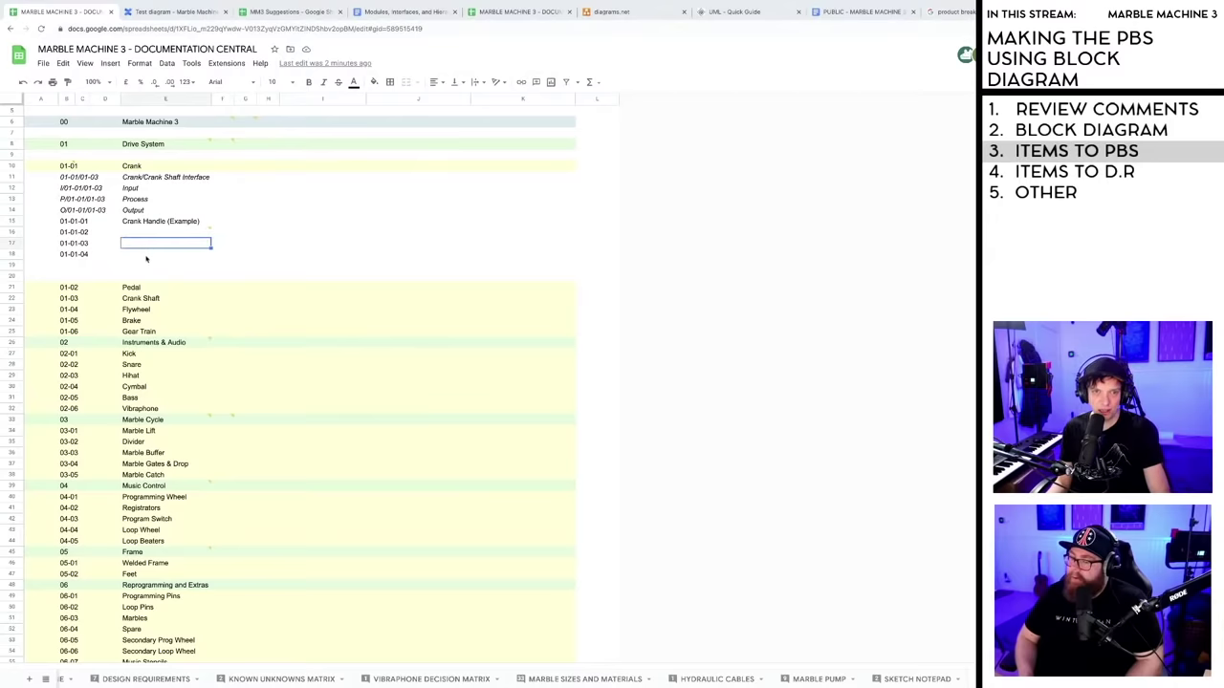
{"action": "left_click", "coordinate": [147, 256]}
{"action": "left_click", "coordinate": [143, 268]}
{"action": "left_click", "coordinate": [80, 268]}
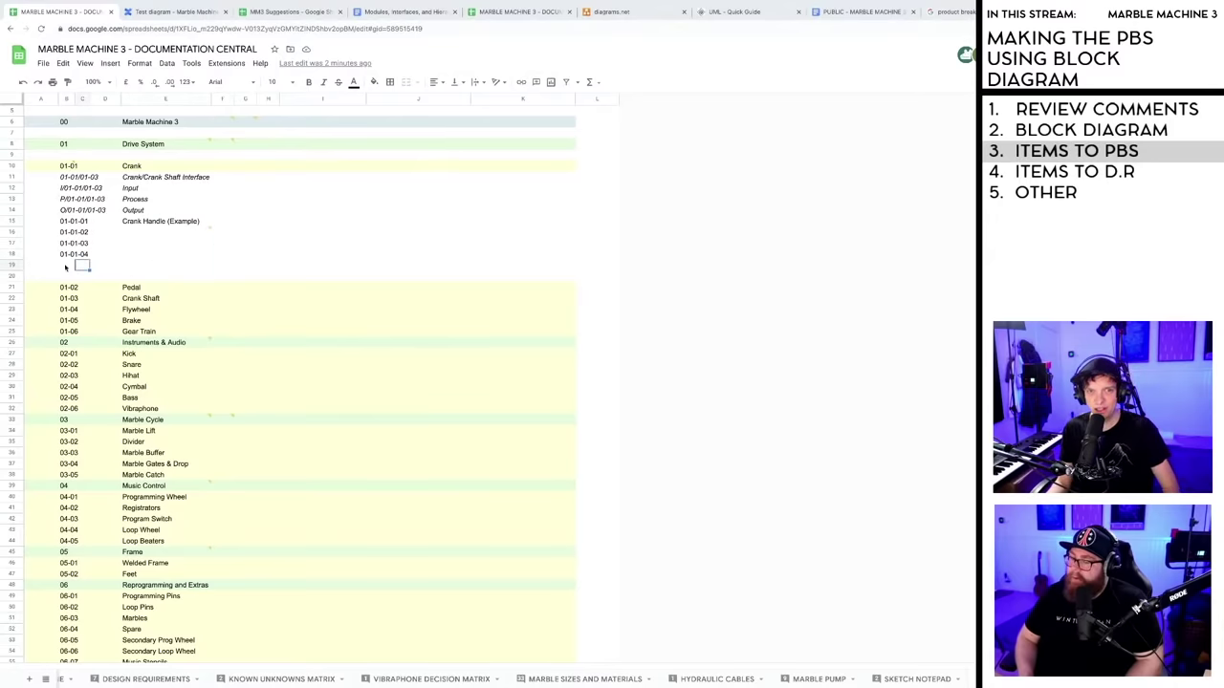
{"action": "left_click", "coordinate": [66, 270]}
{"action": "left_click", "coordinate": [151, 275]}
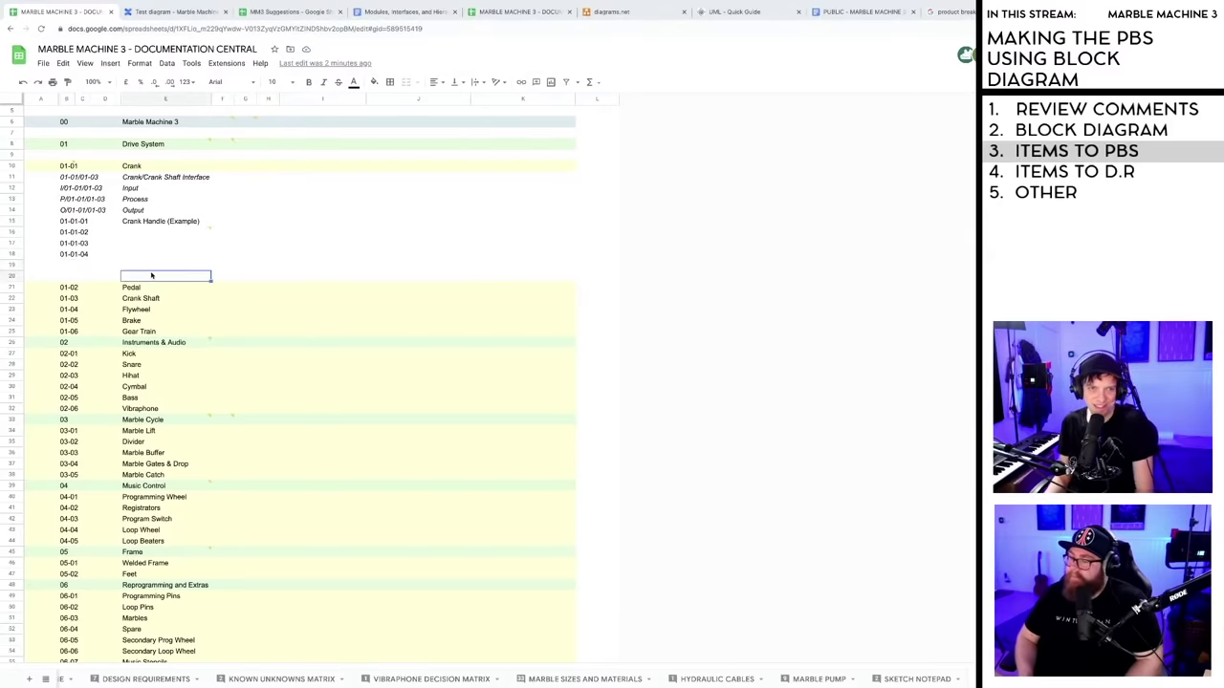
{"action": "left_click", "coordinate": [82, 268]}
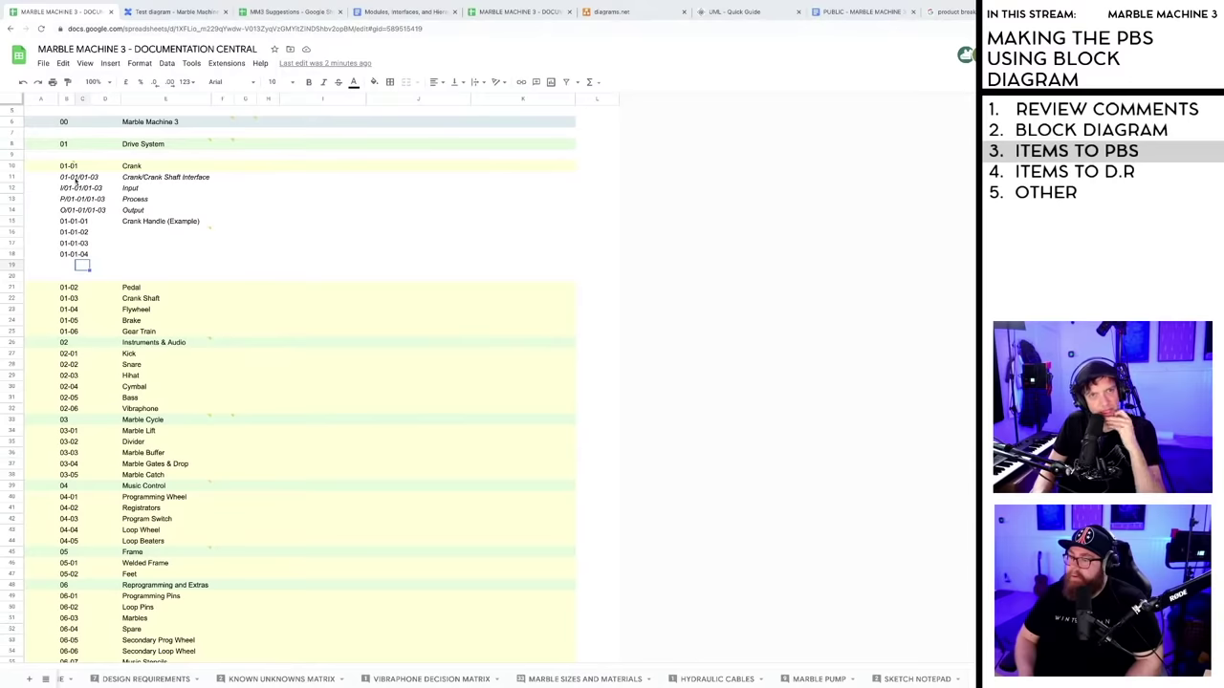
{"action": "left_click", "coordinate": [77, 178]}
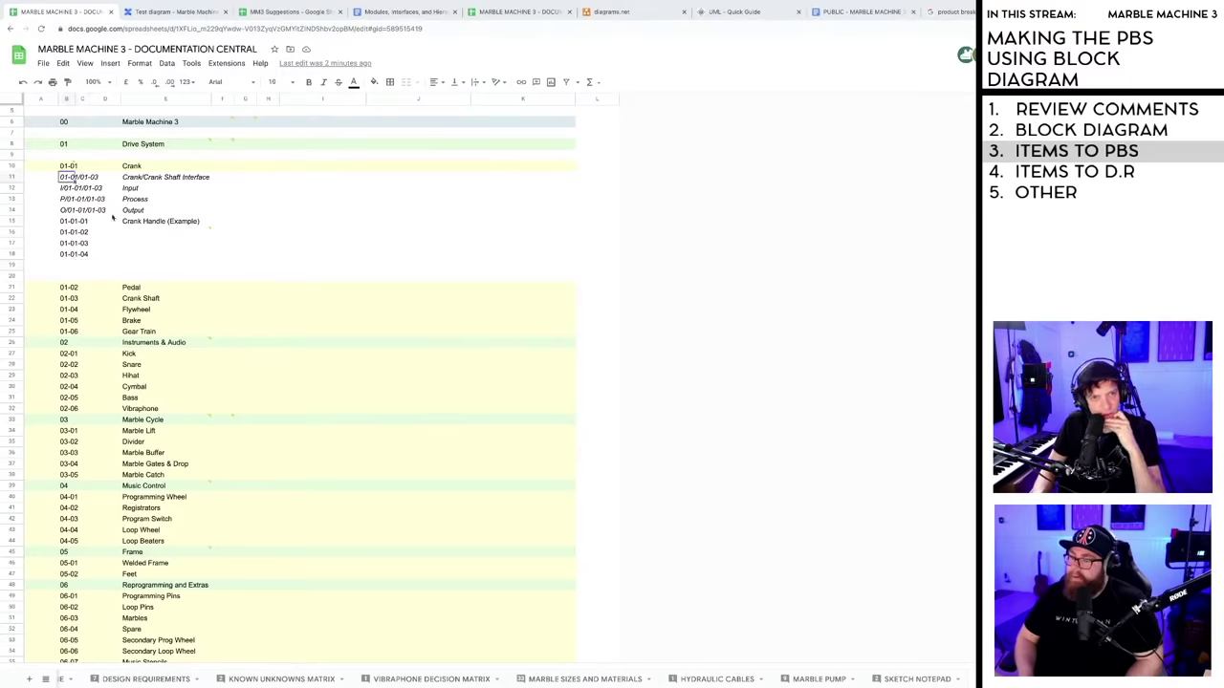
- Drag the Crank Handle (Example) row up to sit directly beneath 01-01 Crank
{"action": "left_click", "coordinate": [12, 221]}
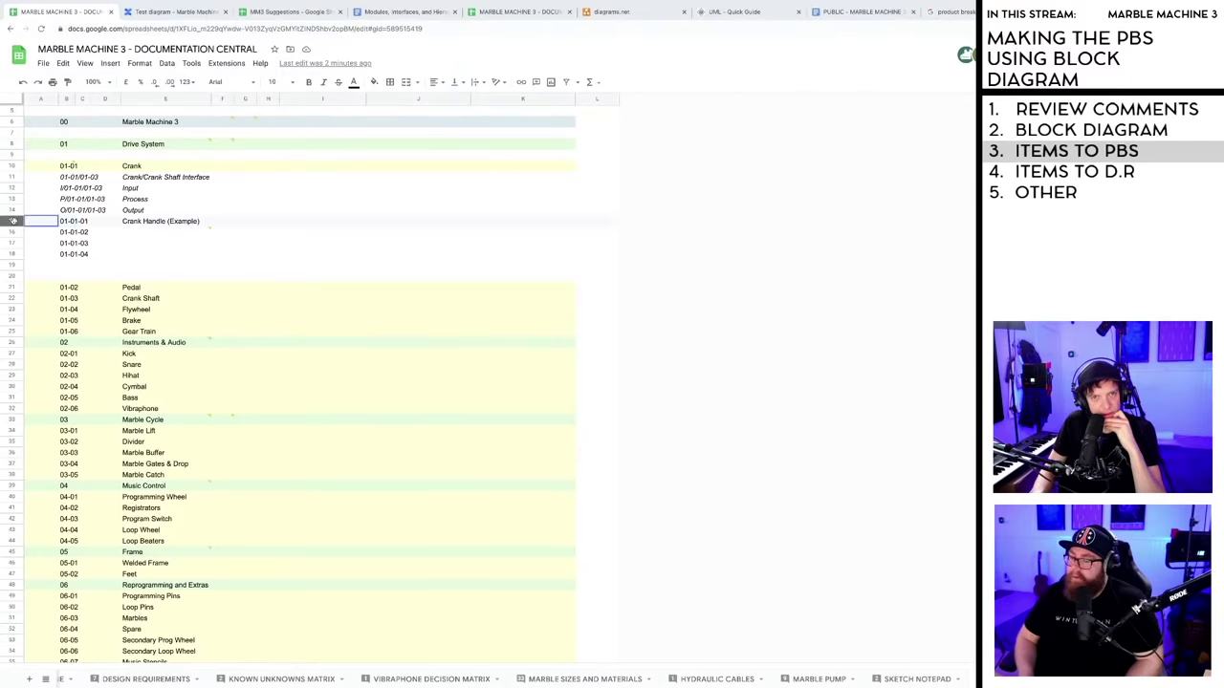
{"action": "left_click_drag", "start_coordinate": [12, 221], "coordinate": [9, 177]}
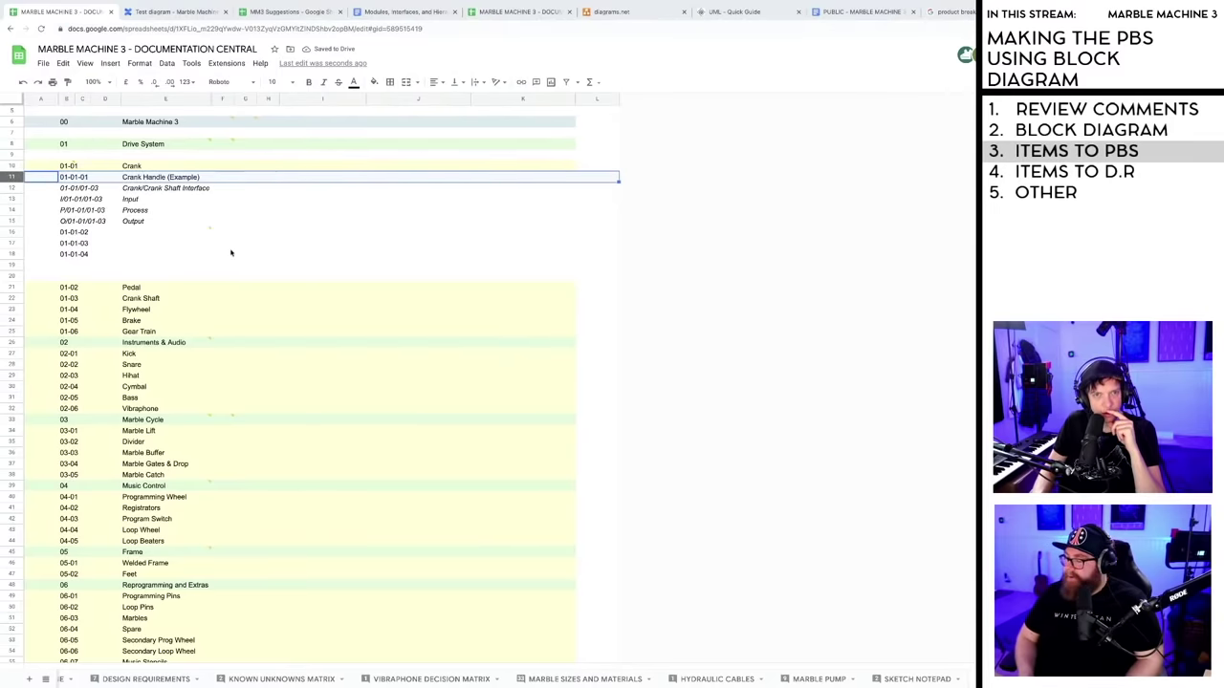
{"action": "left_click", "coordinate": [128, 232]}
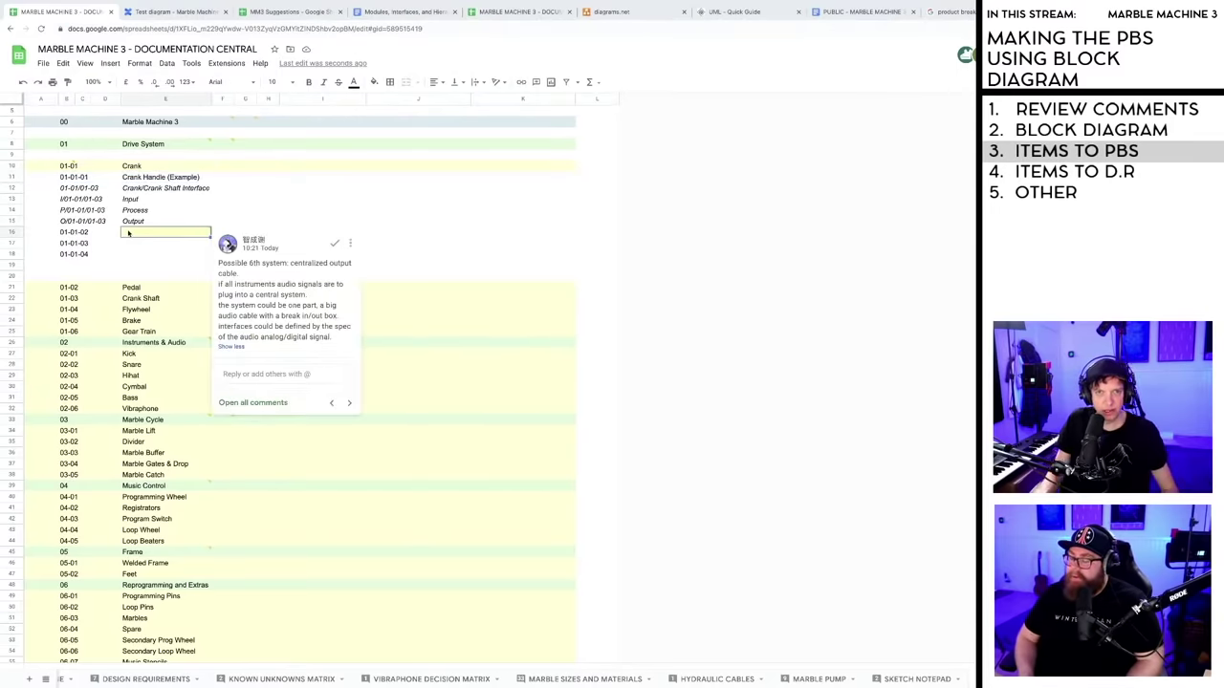
{"action": "left_click", "coordinate": [391, 265]}
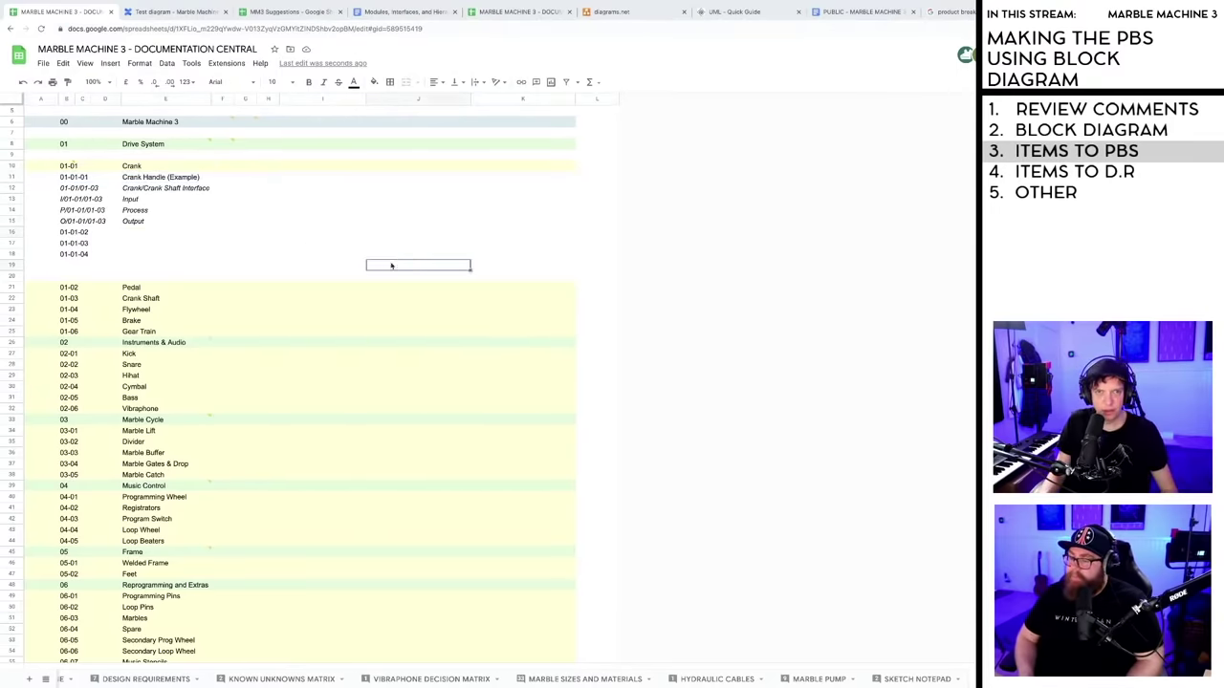
{"action": "left_click", "coordinate": [132, 300]}
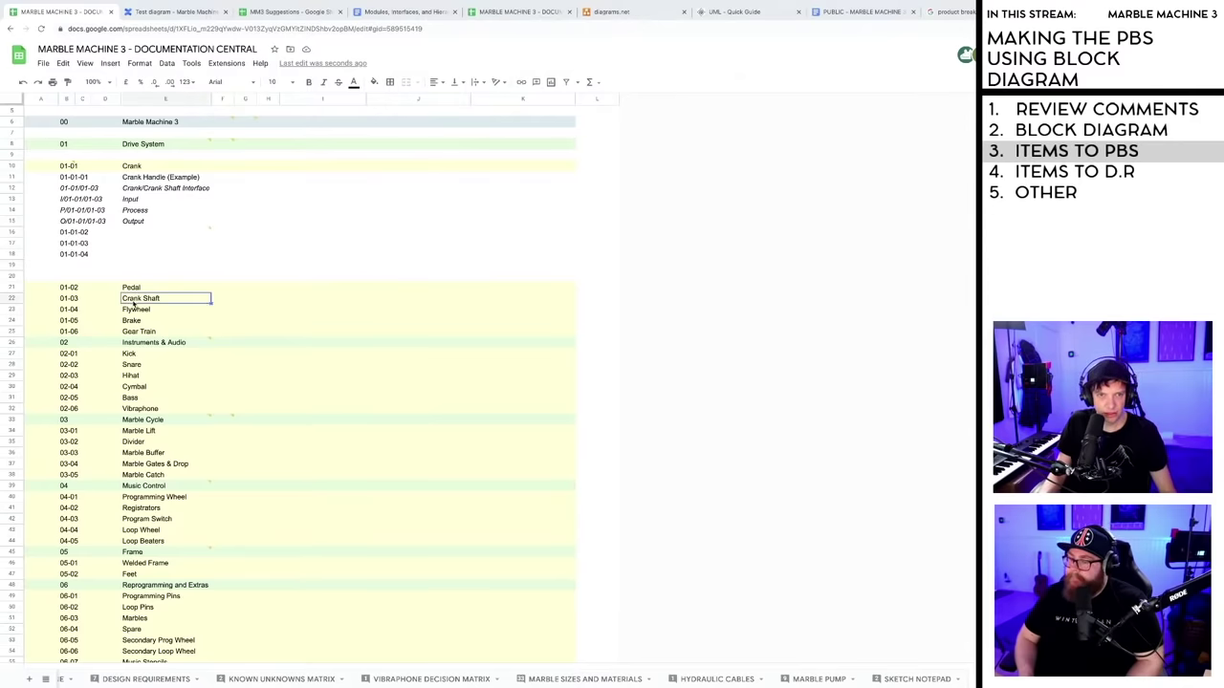
{"action": "left_click", "coordinate": [133, 190]}
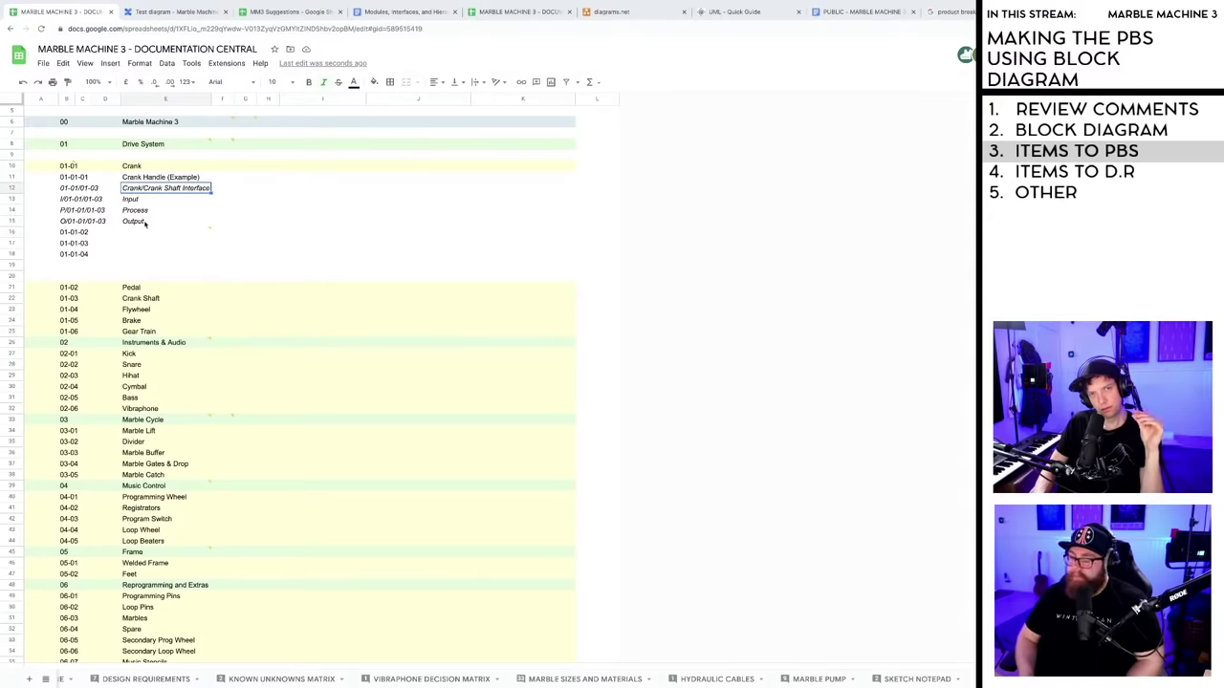
- Review the Crank/Crank Shaft interface Input and Output entries, then return to the diagram
{"action": "mouse_move", "coordinate": [147, 235]}
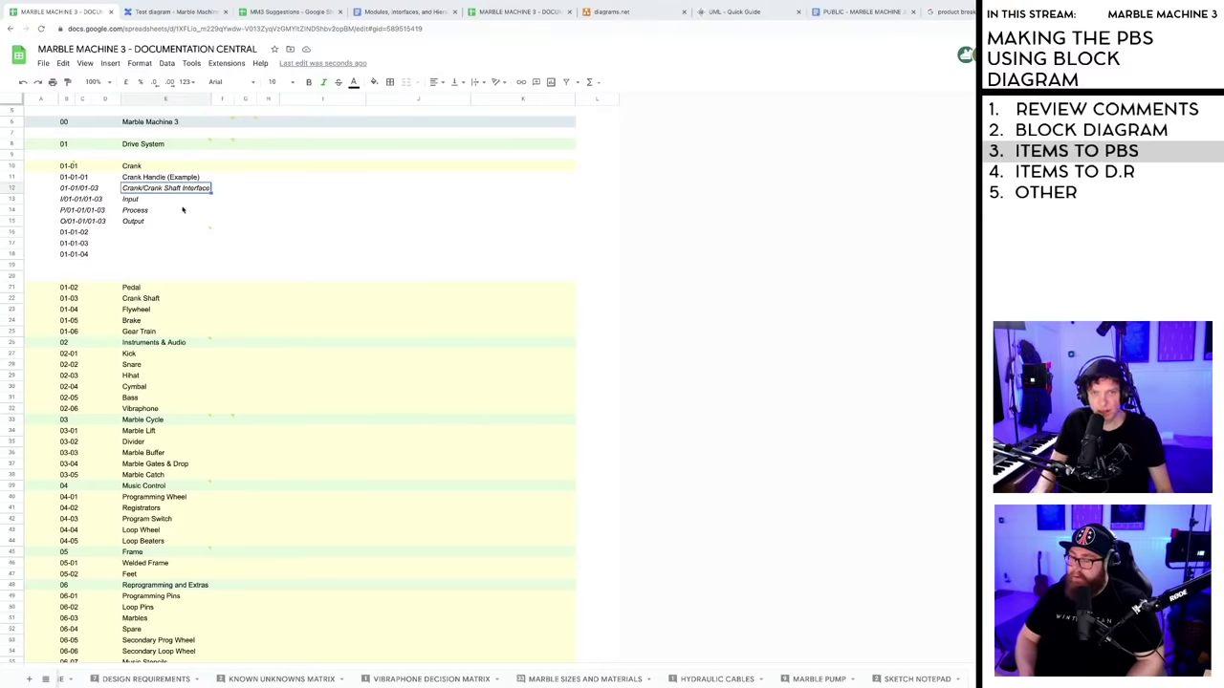
{"action": "left_click", "coordinate": [163, 200]}
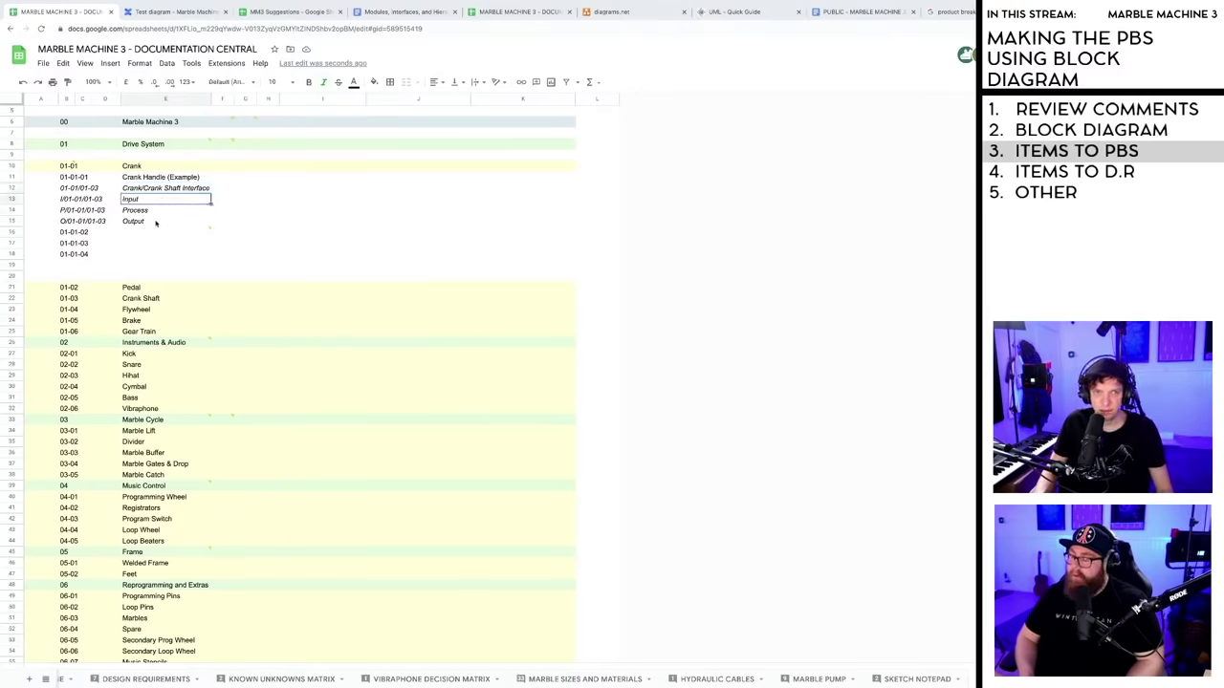
{"action": "left_click", "coordinate": [158, 223]}
{"action": "left_click", "coordinate": [115, 254]}
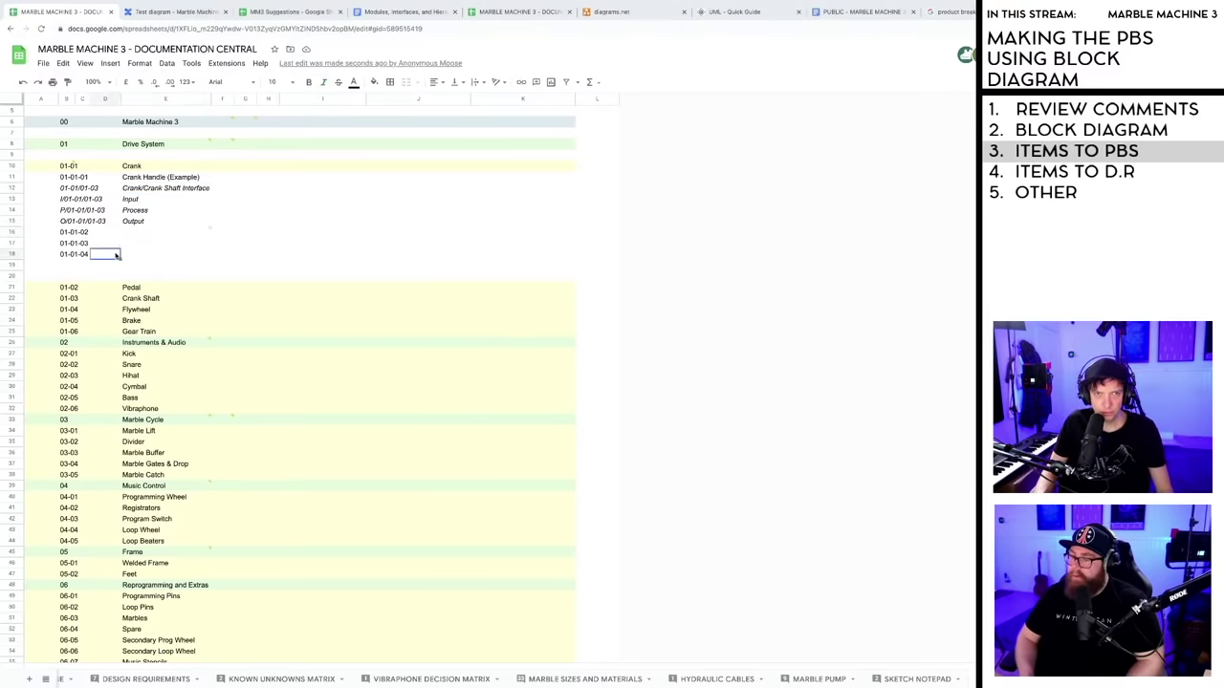
{"action": "left_click", "coordinate": [170, 242]}
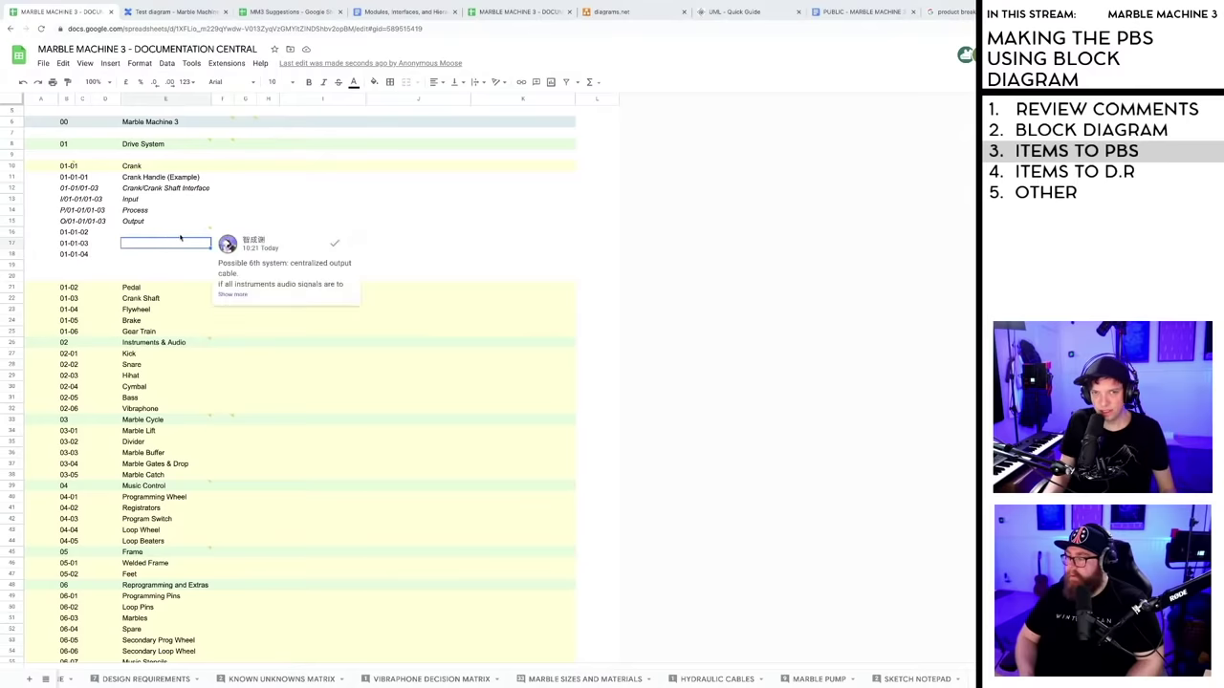
{"action": "left_click", "coordinate": [174, 13]}
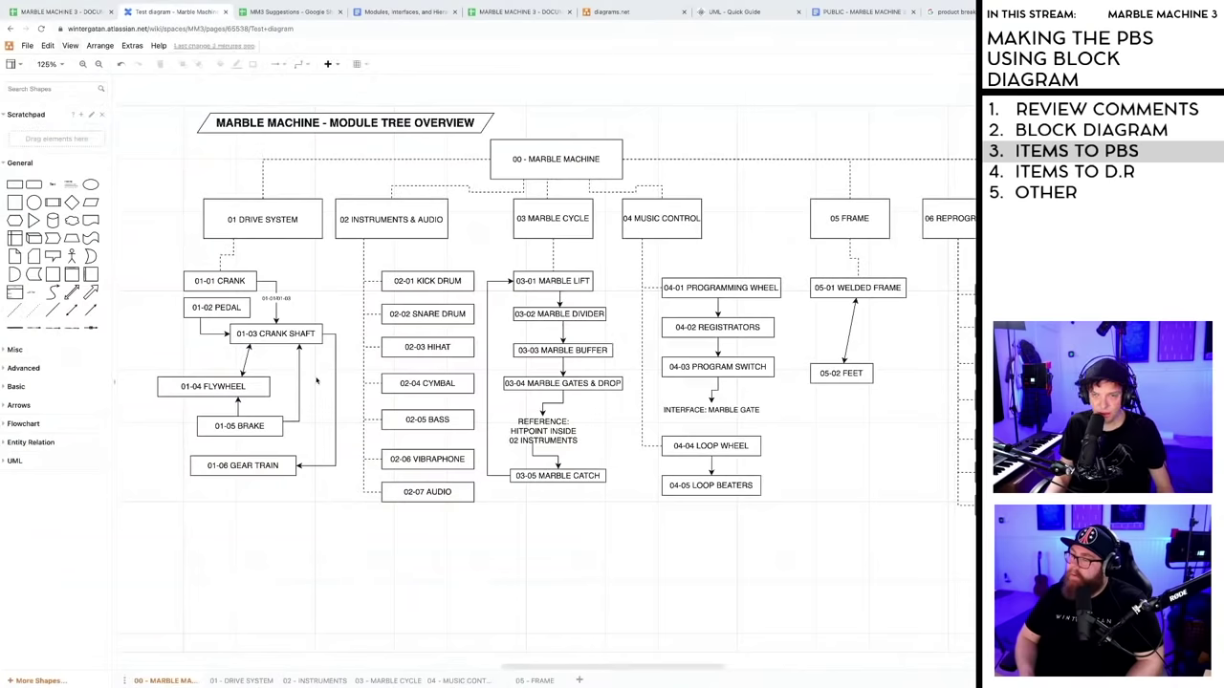
{"action": "mouse_move", "coordinate": [599, 671]}
{"action": "left_mouse_down"}
{"action": "mouse_move", "coordinate": [615, 671]}
{"action": "mouse_move", "coordinate": [575, 671]}
{"action": "mouse_move", "coordinate": [624, 670]}
{"action": "mouse_move", "coordinate": [594, 674]}
{"action": "left_mouse_up"}
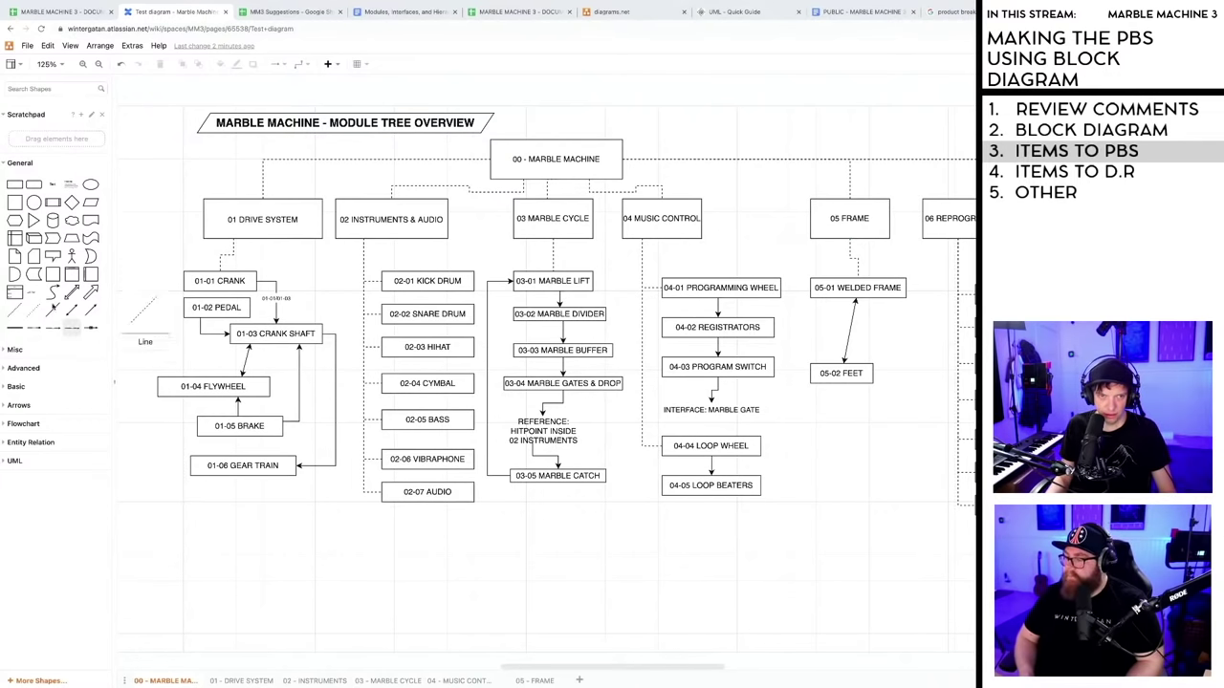
- Add a 'LEGEND' text label at font size 14 below the 01-06 Gear Train box
{"action": "double_click", "coordinate": [230, 545]}
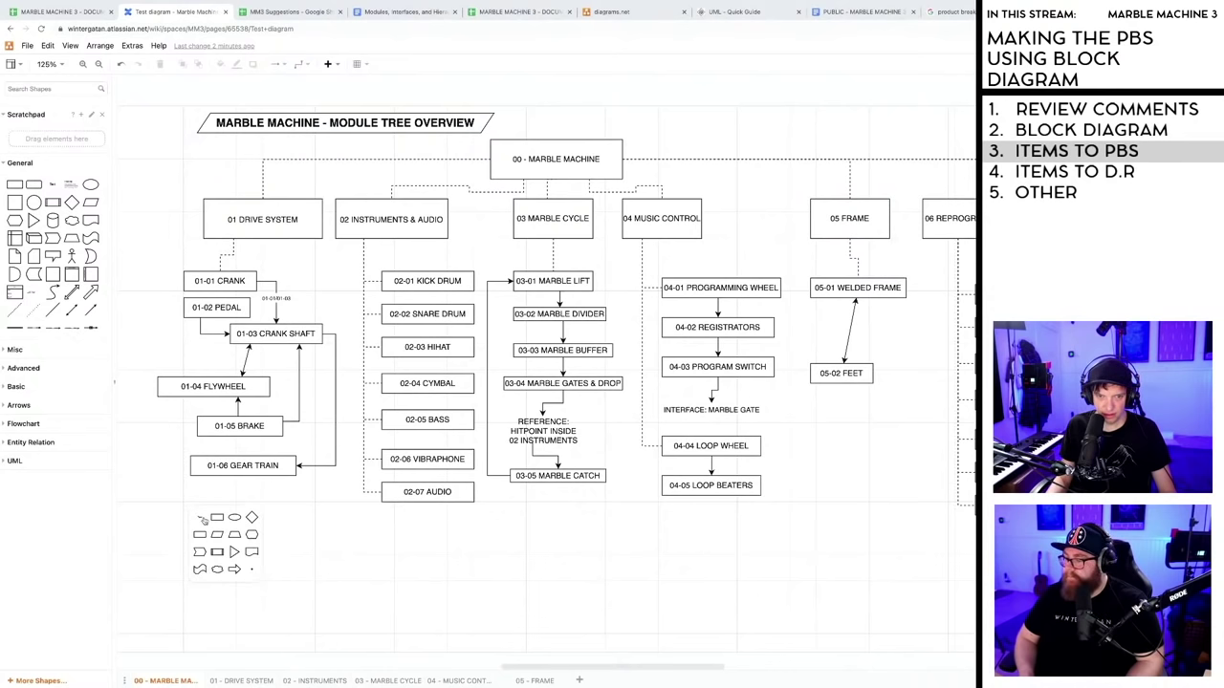
{"action": "left_click", "coordinate": [201, 518]}
{"action": "type", "text": "LE"}
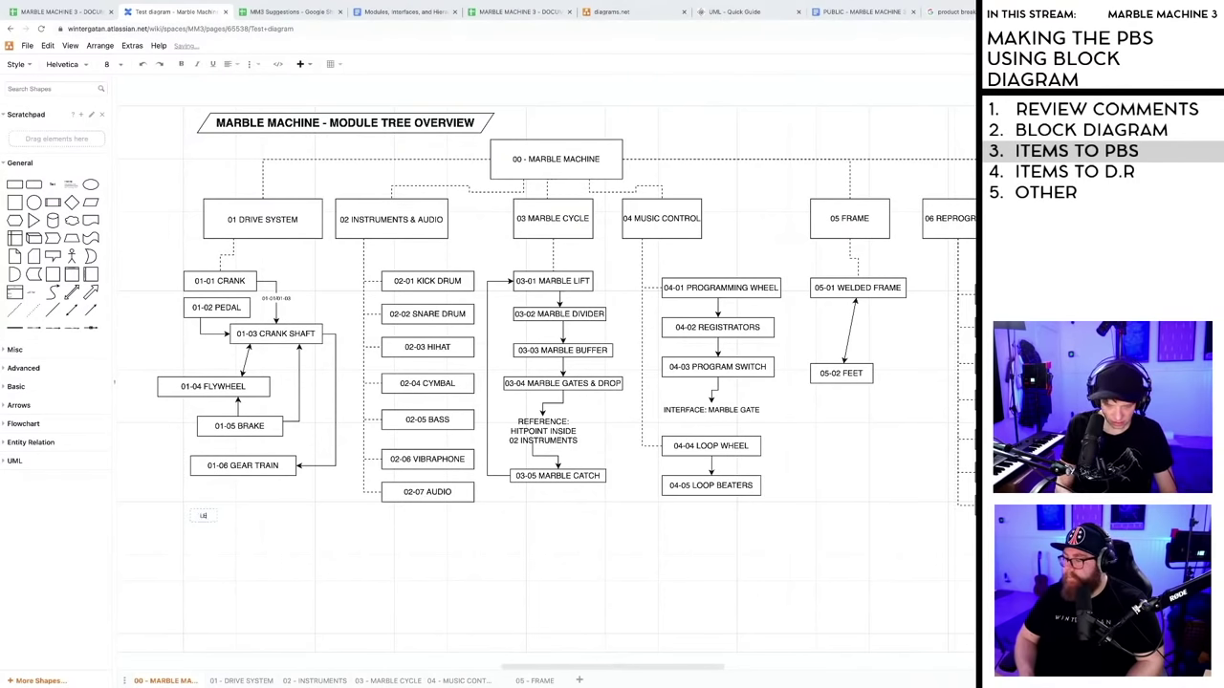
{"action": "type", "text": "GEND"}
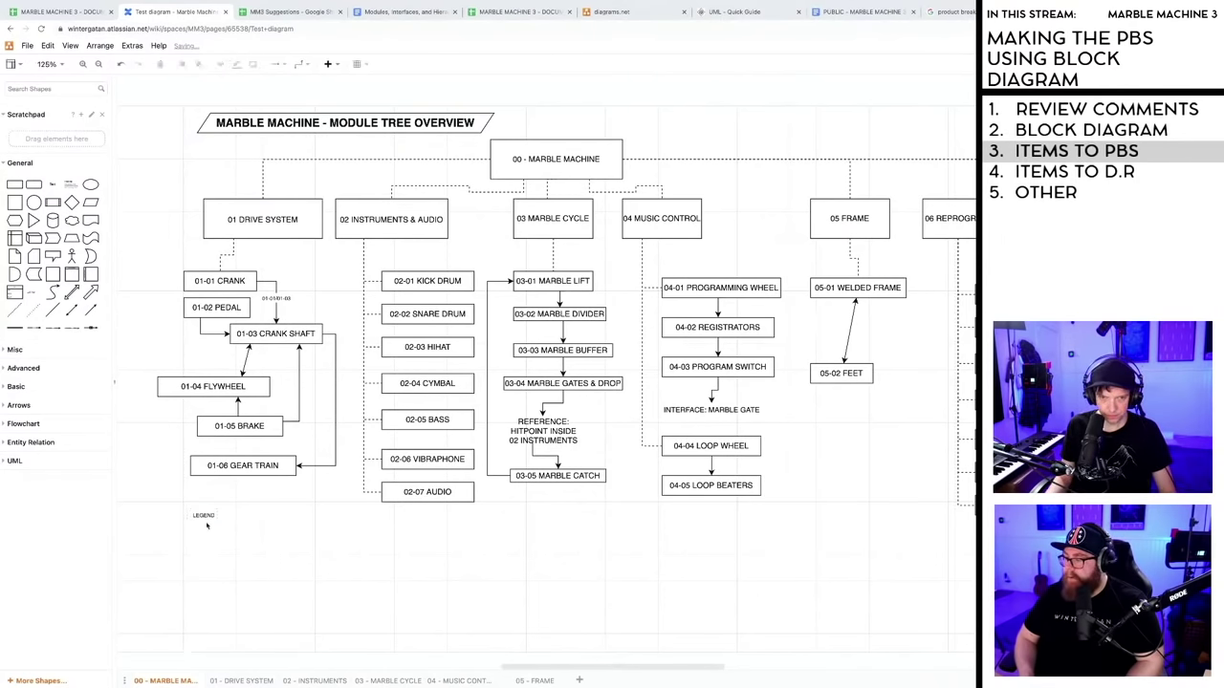
{"action": "key", "text": "Escape"}
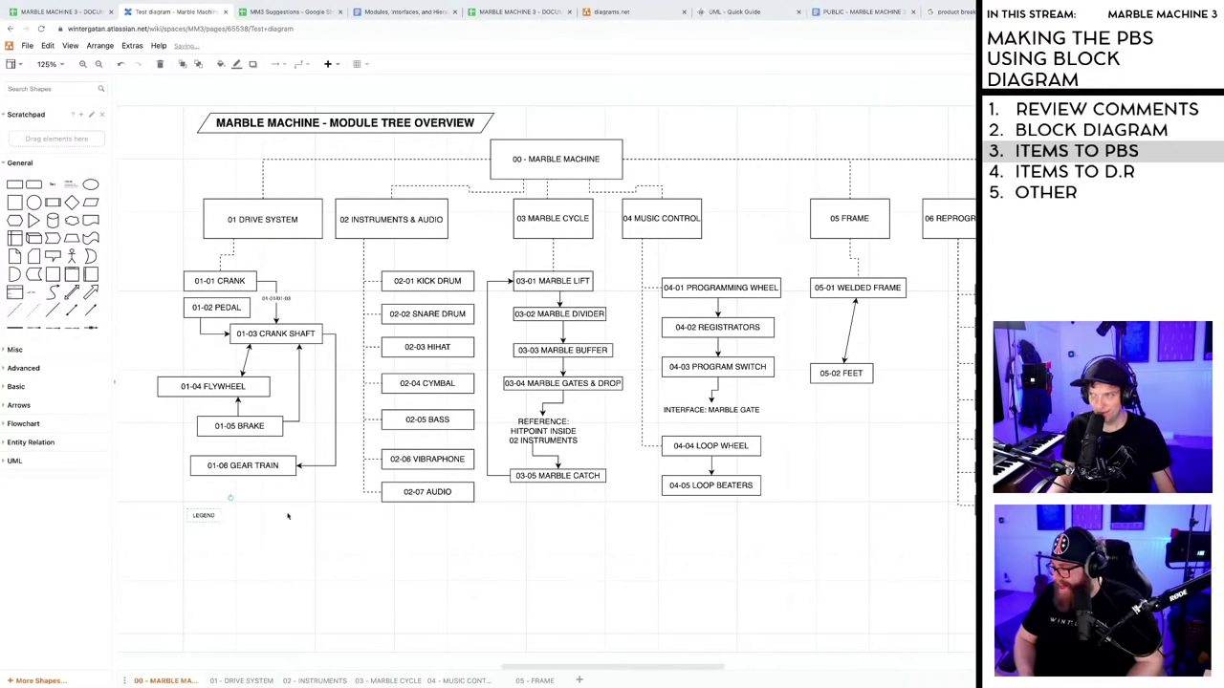
{"action": "left_click", "coordinate": [203, 516]}
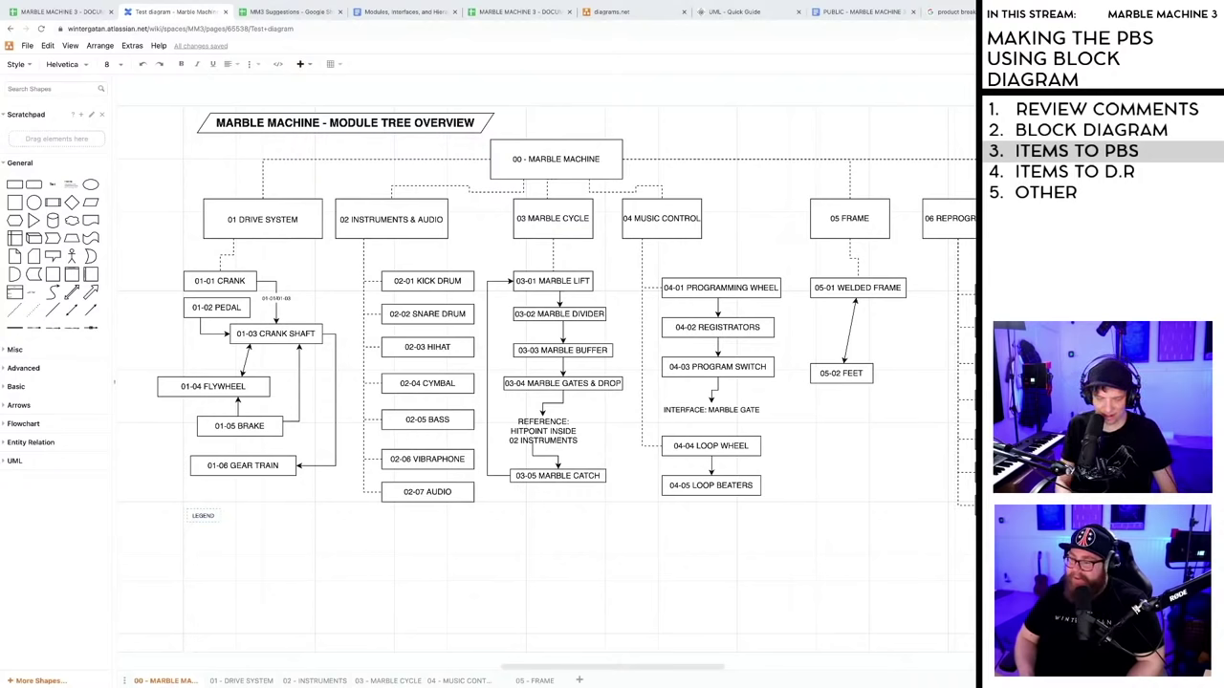
{"action": "type", "text": "14"}
{"action": "key", "text": "Return"}
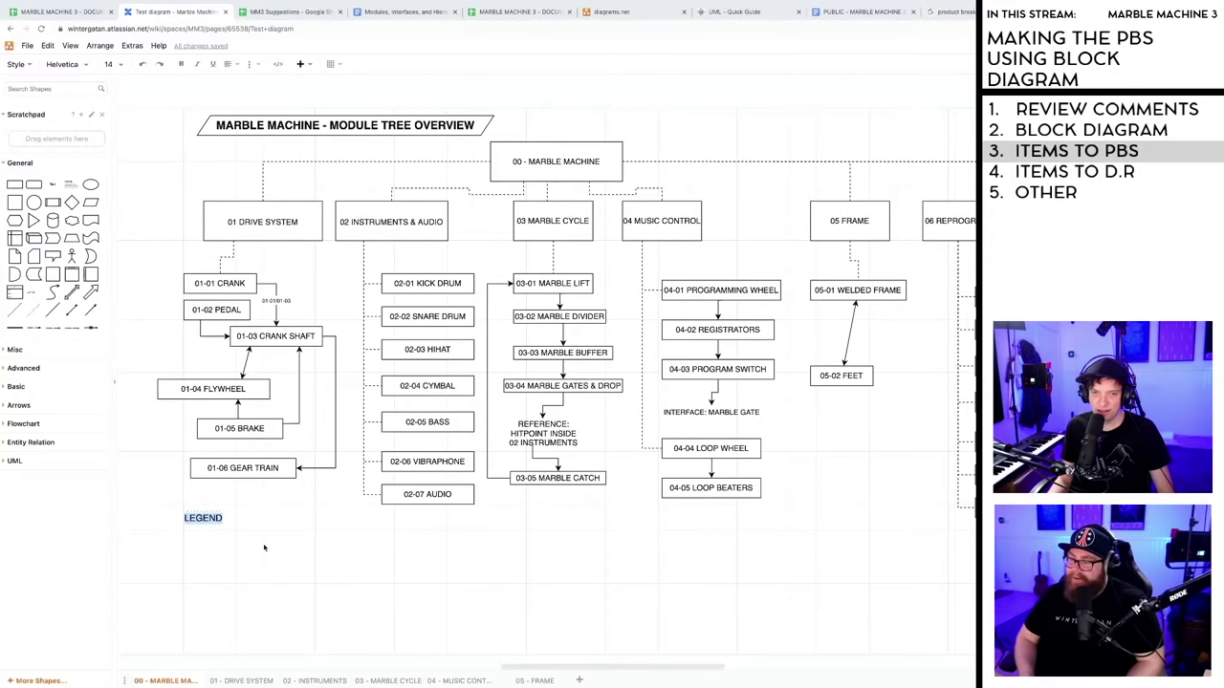
{"action": "left_click_drag", "start_coordinate": [205, 520], "coordinate": [222, 533]}
- Enlarge the LEGEND text to size 20, make it bold, and nudge it into place
{"action": "left_click", "coordinate": [221, 532]}
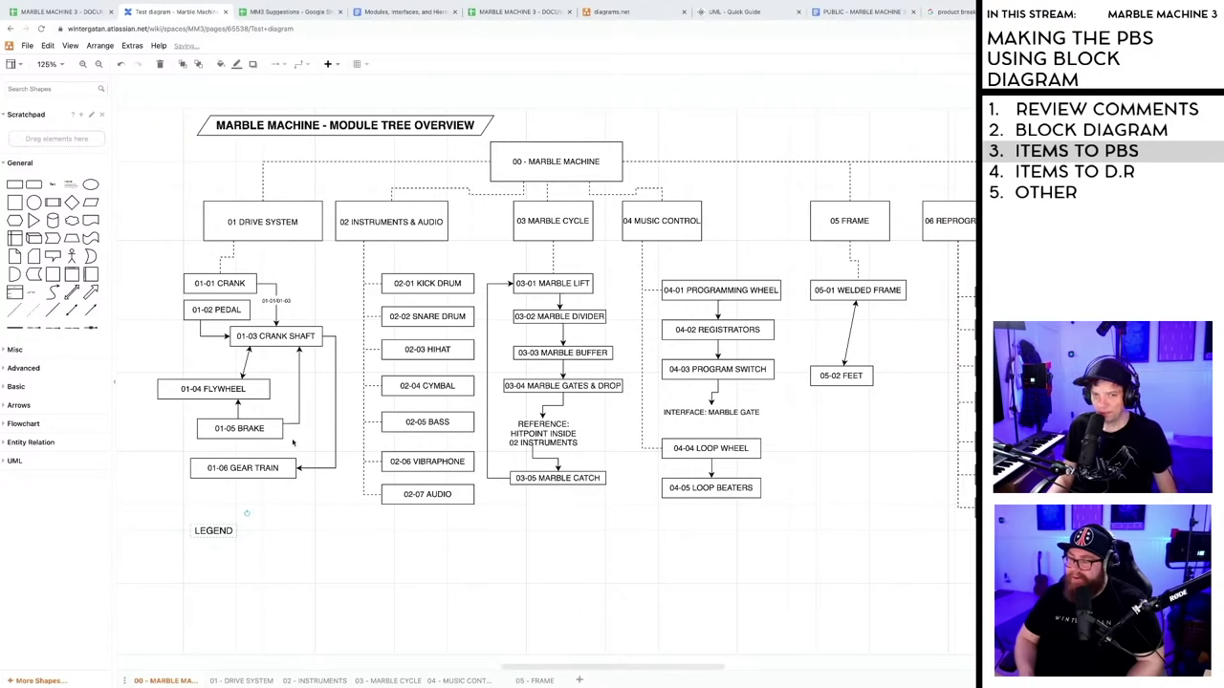
{"action": "double_click", "coordinate": [216, 533]}
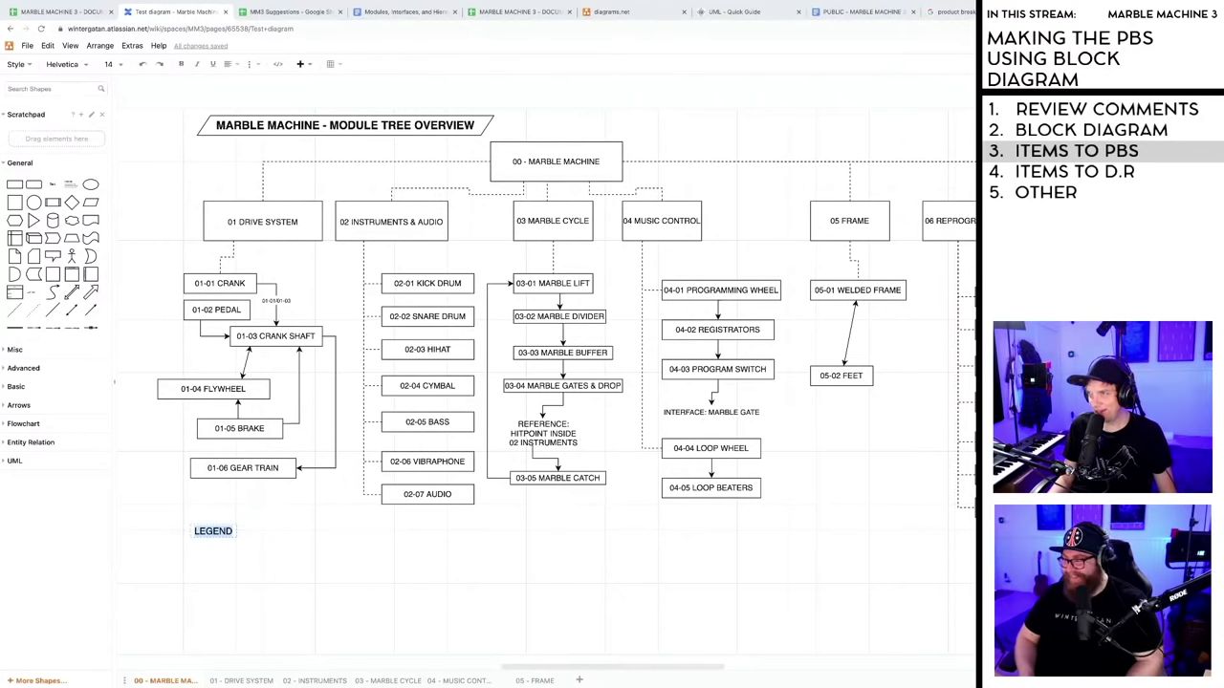
{"action": "key", "text": "ctrl+shift+period"}
{"action": "key", "text": "ctrl+shift+period"}
{"action": "key", "text": "ctrl+shift+period"}
{"action": "key", "text": "ctrl+shift+period"}
{"action": "key", "text": "ctrl+shift+period"}
{"action": "key", "text": "ctrl+shift+period"}
{"action": "key", "text": "ctrl+shift+period"}
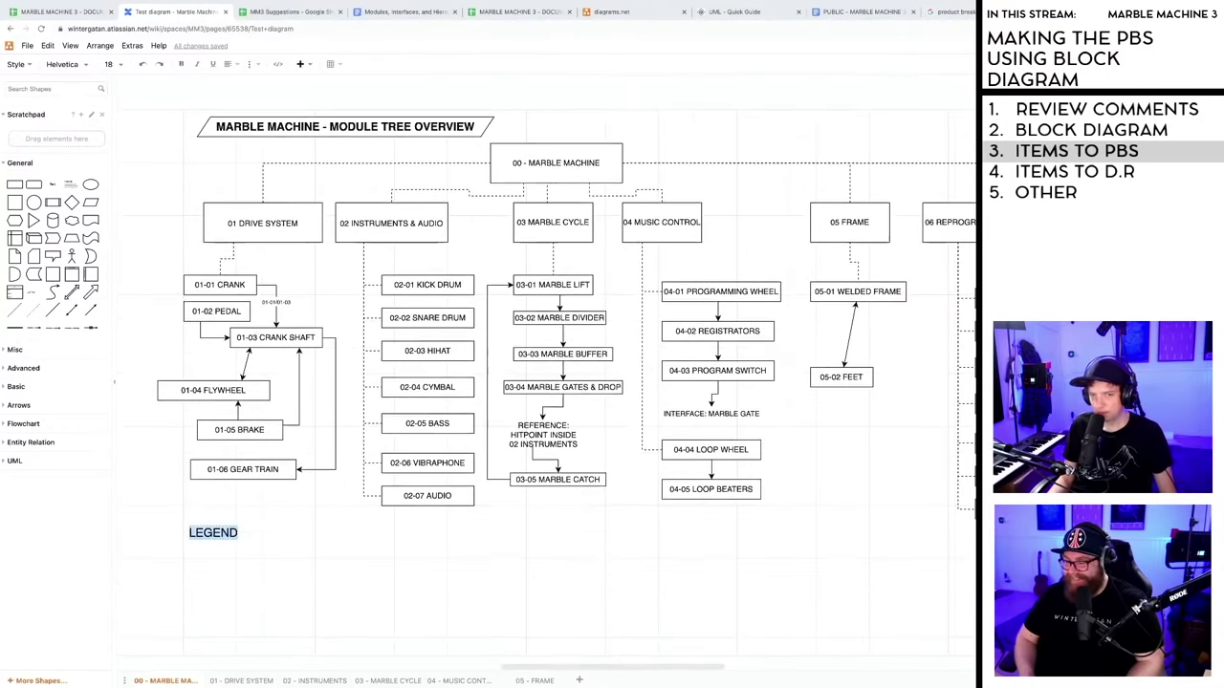
{"action": "key", "text": "ctrl+b"}
{"action": "left_click", "coordinate": [229, 560]}
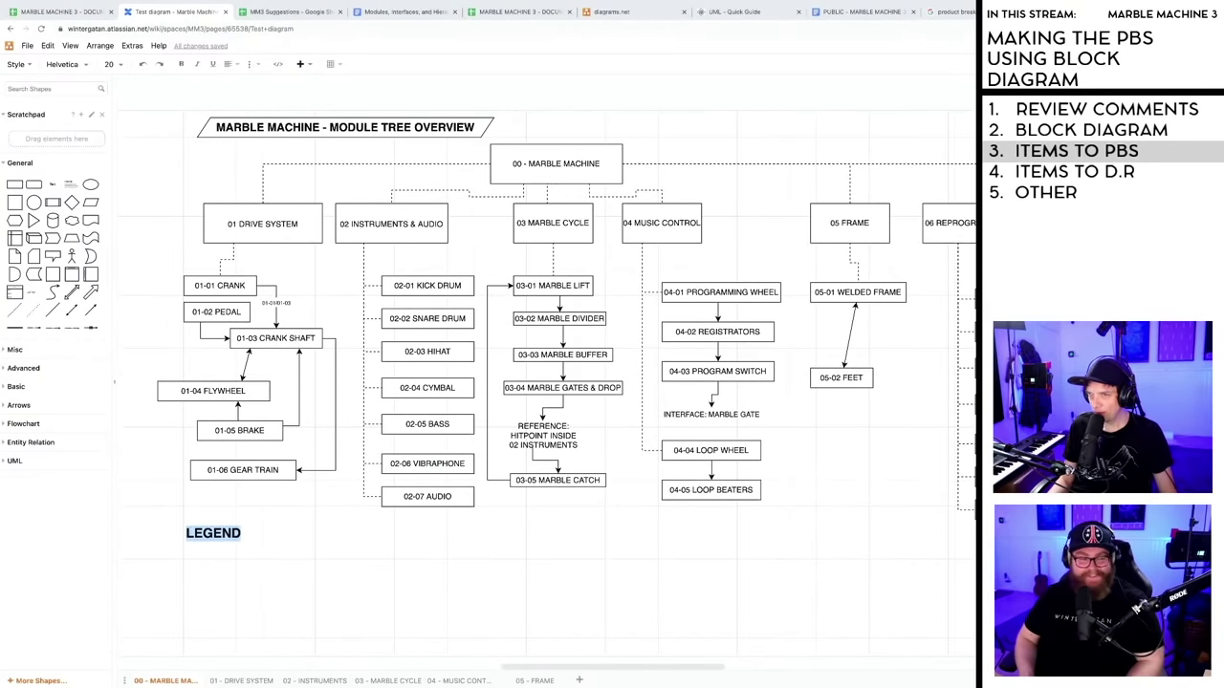
{"action": "left_click_drag", "start_coordinate": [216, 541], "coordinate": [222, 534]}
{"action": "scroll", "coordinate": [257, 566], "scroll_direction": "down", "scroll_amount": 2}
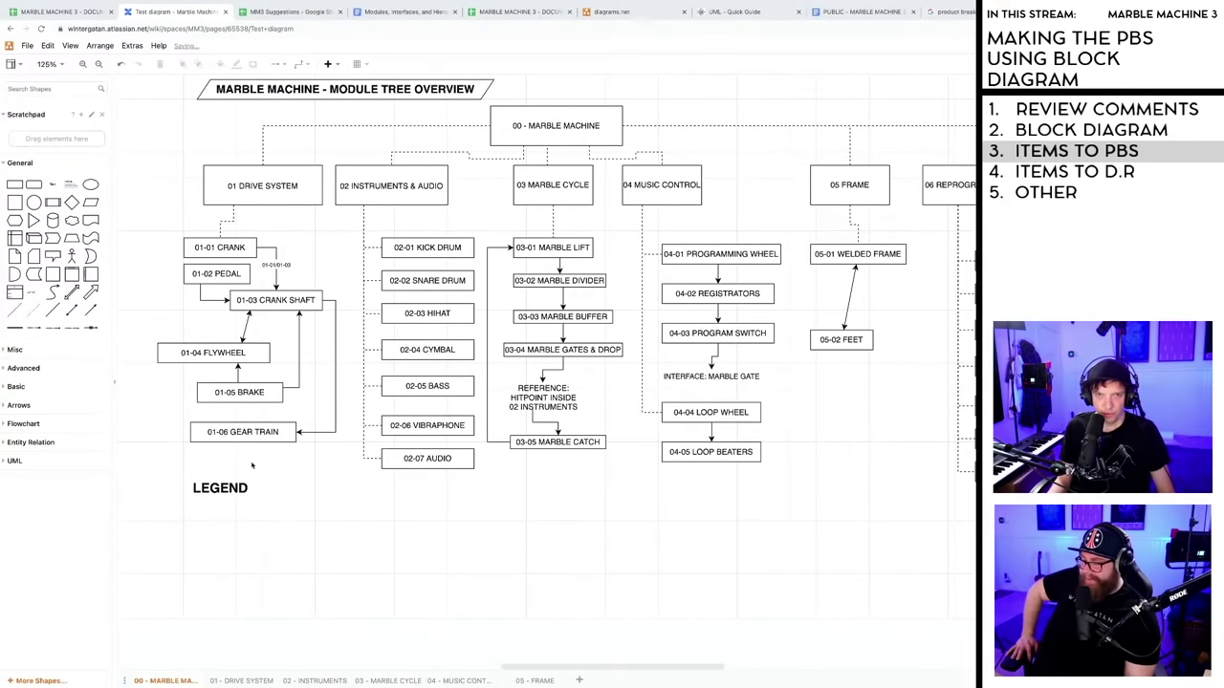
- Add a rectangle under LEGEND labelled 'BOX = MODULE', widened so the text fits one line
{"action": "left_click", "coordinate": [14, 185]}
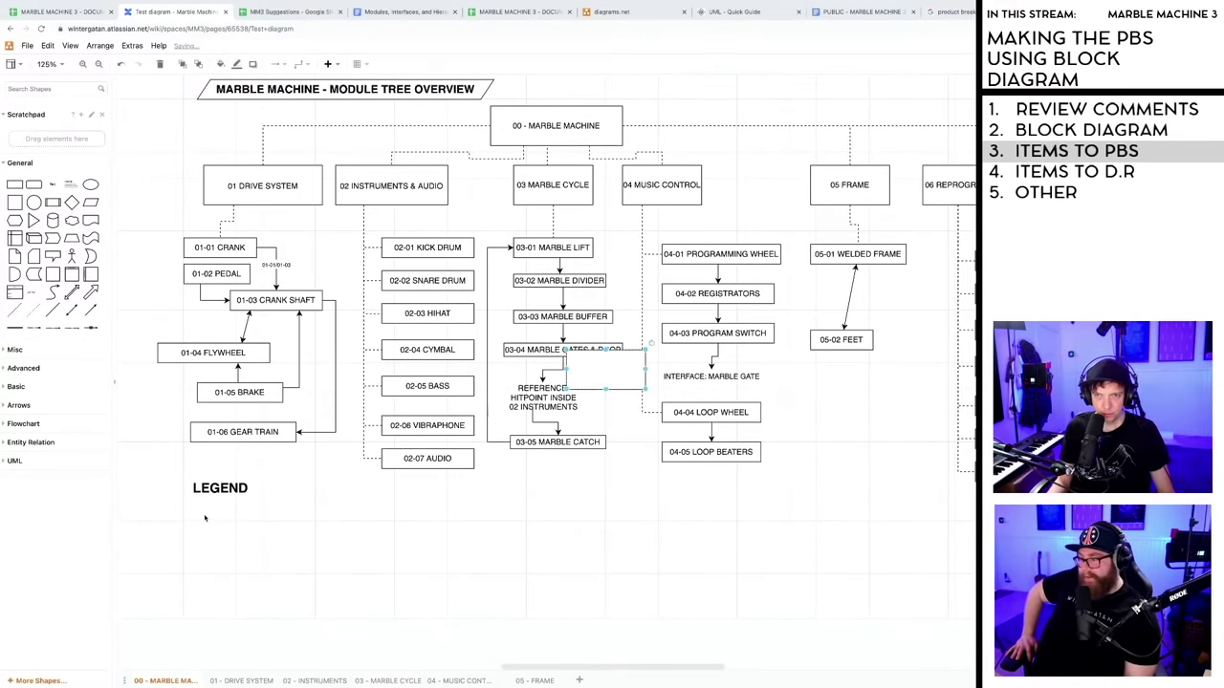
{"action": "left_click_drag", "start_coordinate": [606, 387], "coordinate": [231, 535]}
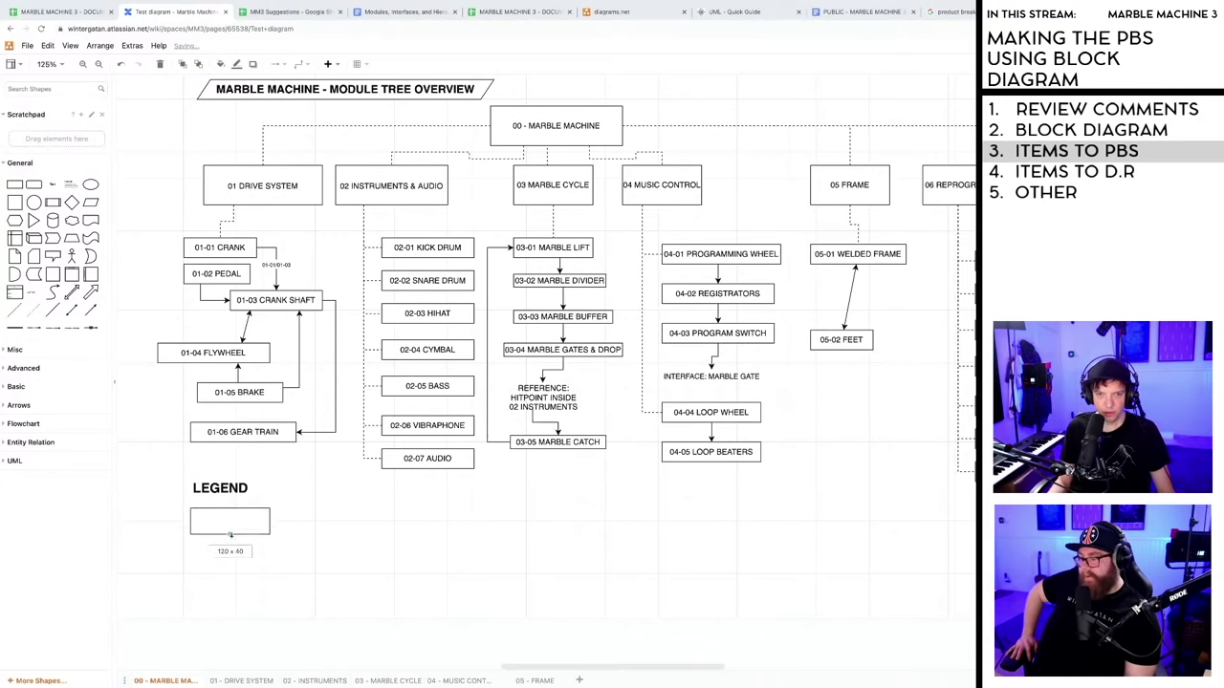
{"action": "double_click", "coordinate": [230, 522]}
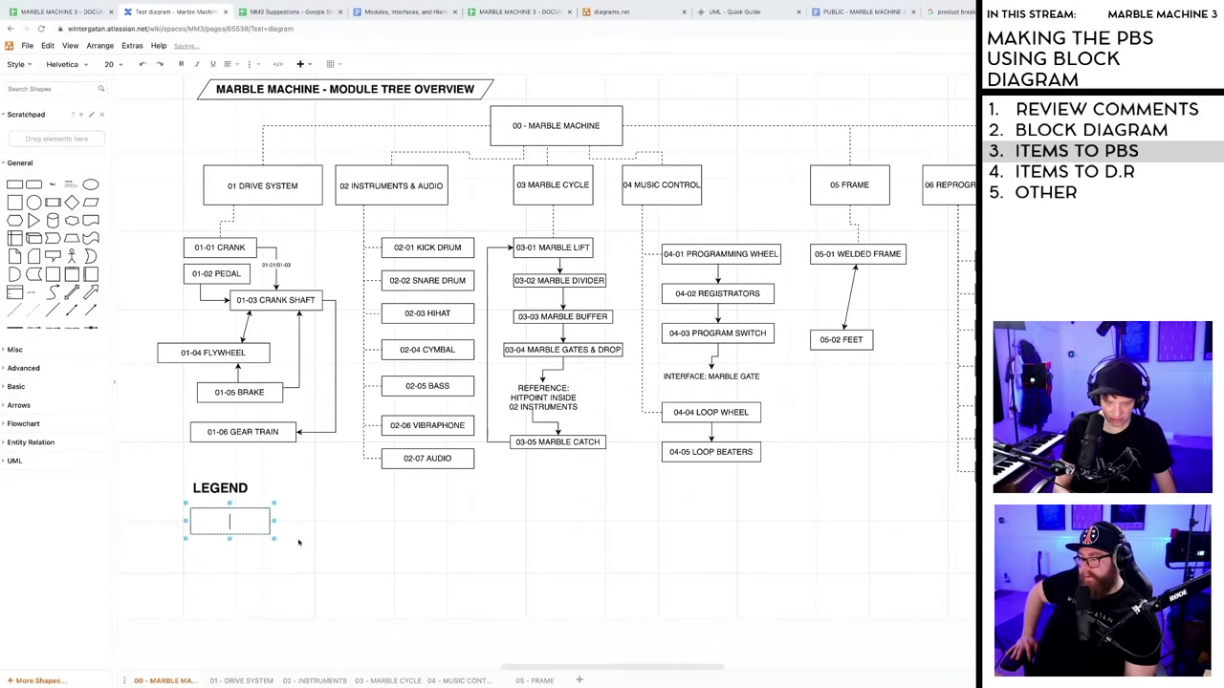
{"action": "type", "text": "OX = MODULE"}
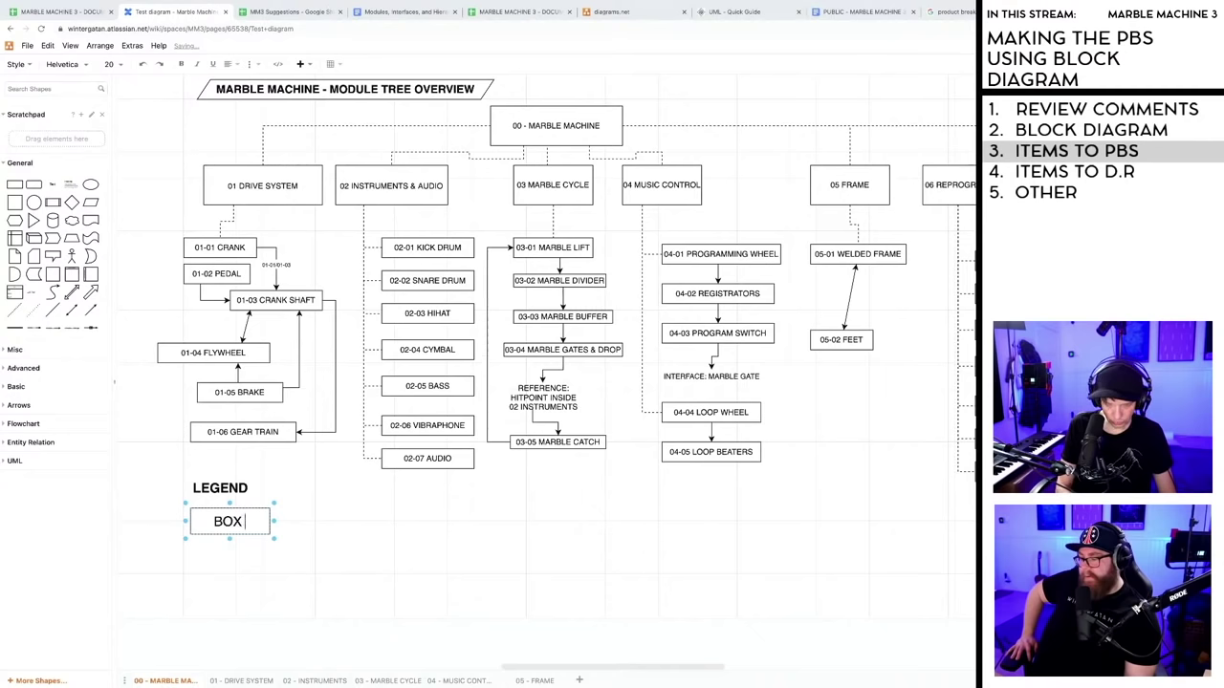
{"action": "left_click", "coordinate": [381, 534]}
{"action": "left_click_drag", "start_coordinate": [275, 529], "coordinate": [316, 528]}
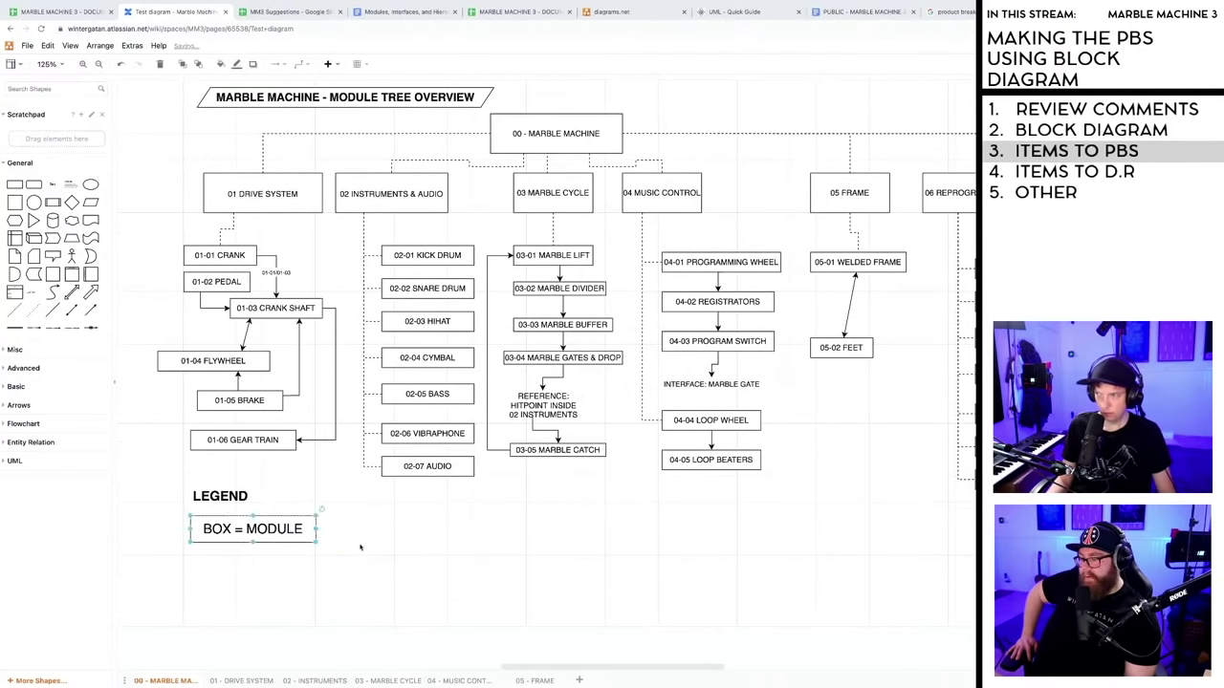
{"action": "left_click", "coordinate": [359, 547]}
{"action": "scroll", "coordinate": [359, 547], "scroll_direction": "down", "scroll_amount": 3}
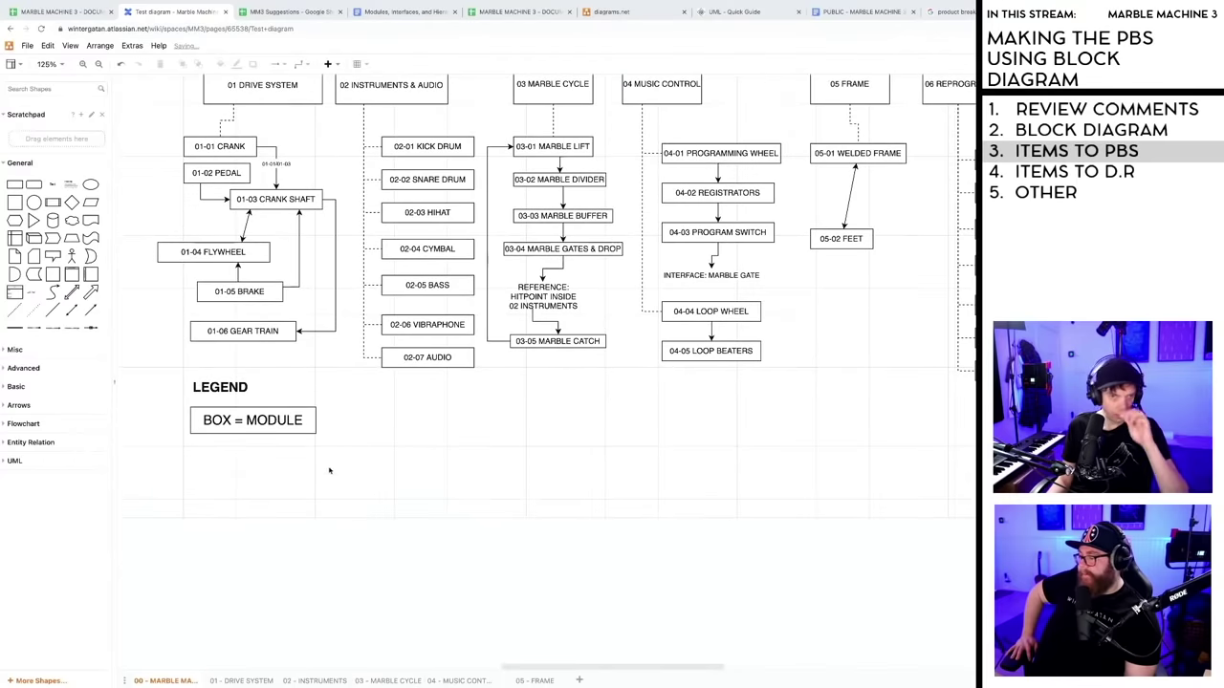
- Place a straight arrow just below the BOX = MODULE legend entry, replacing a misshapen first attempt
{"action": "left_click", "coordinate": [91, 309]}
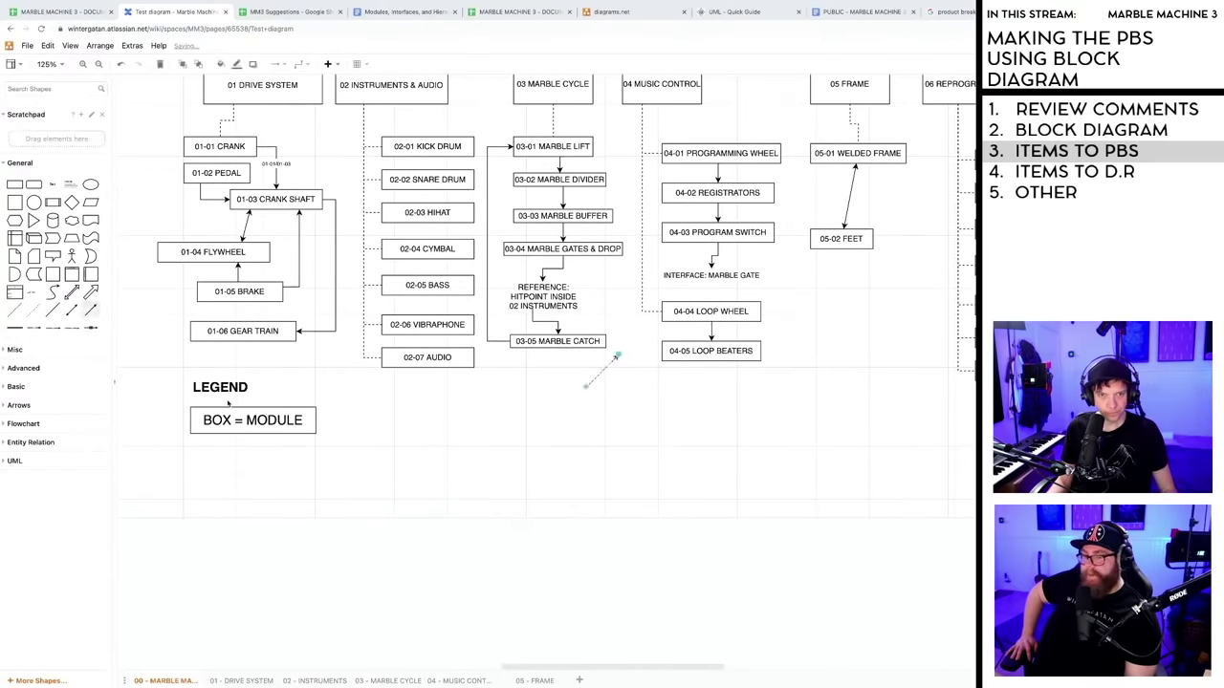
{"action": "left_click_drag", "start_coordinate": [600, 374], "coordinate": [388, 459]}
{"action": "left_click_drag", "start_coordinate": [583, 390], "coordinate": [216, 452]}
{"action": "key", "text": "Delete"}
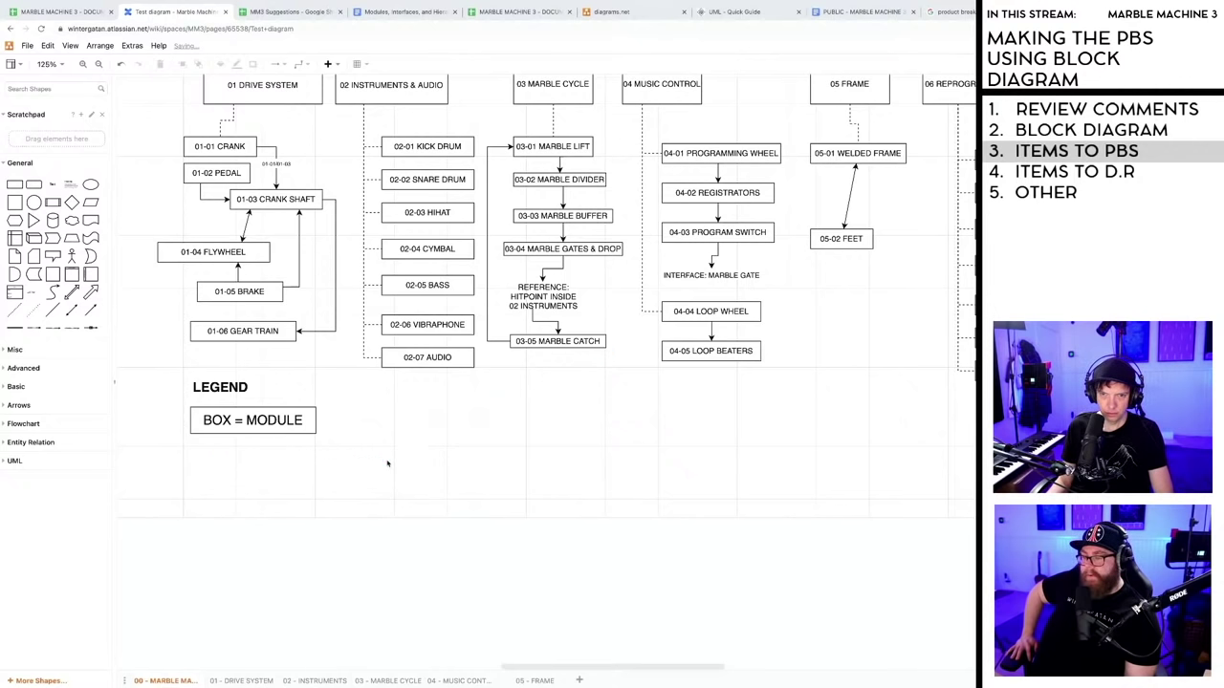
{"action": "left_click", "coordinate": [93, 309]}
{"action": "left_click_drag", "start_coordinate": [596, 378], "coordinate": [252, 460]}
- Label the arrow 'ARROW = INTERFACE' at size 10 and lengthen it to the right
{"action": "double_click", "coordinate": [253, 460]}
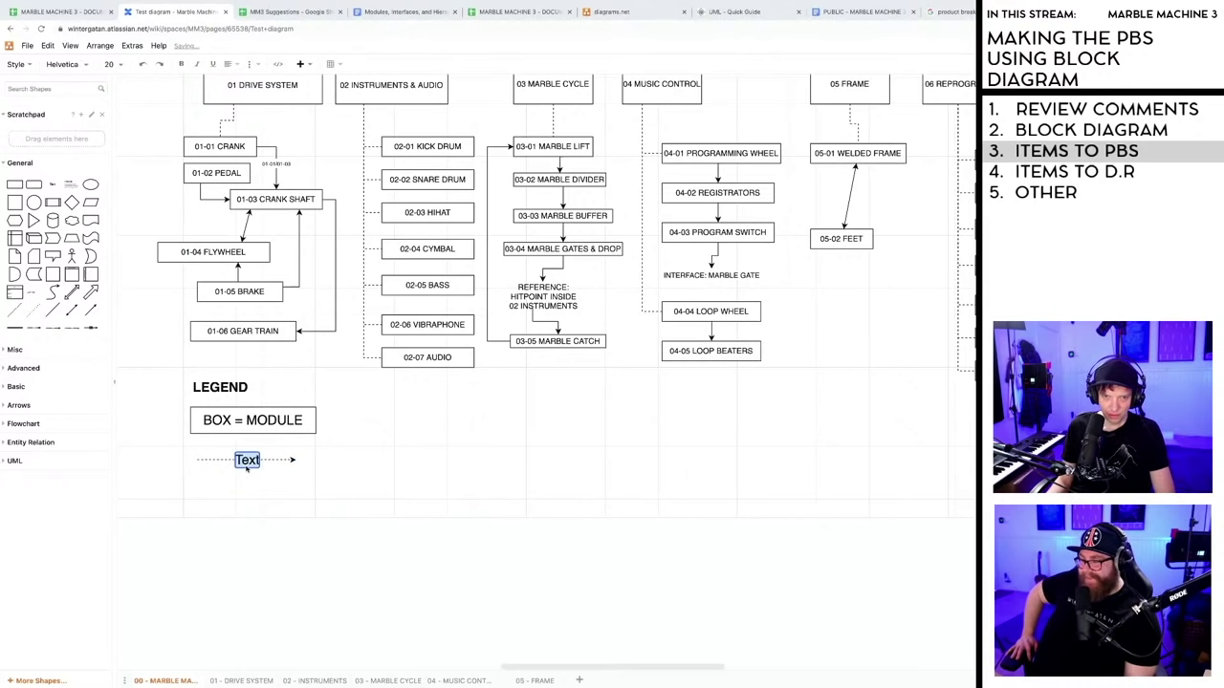
{"action": "type", "text": "ARROW"}
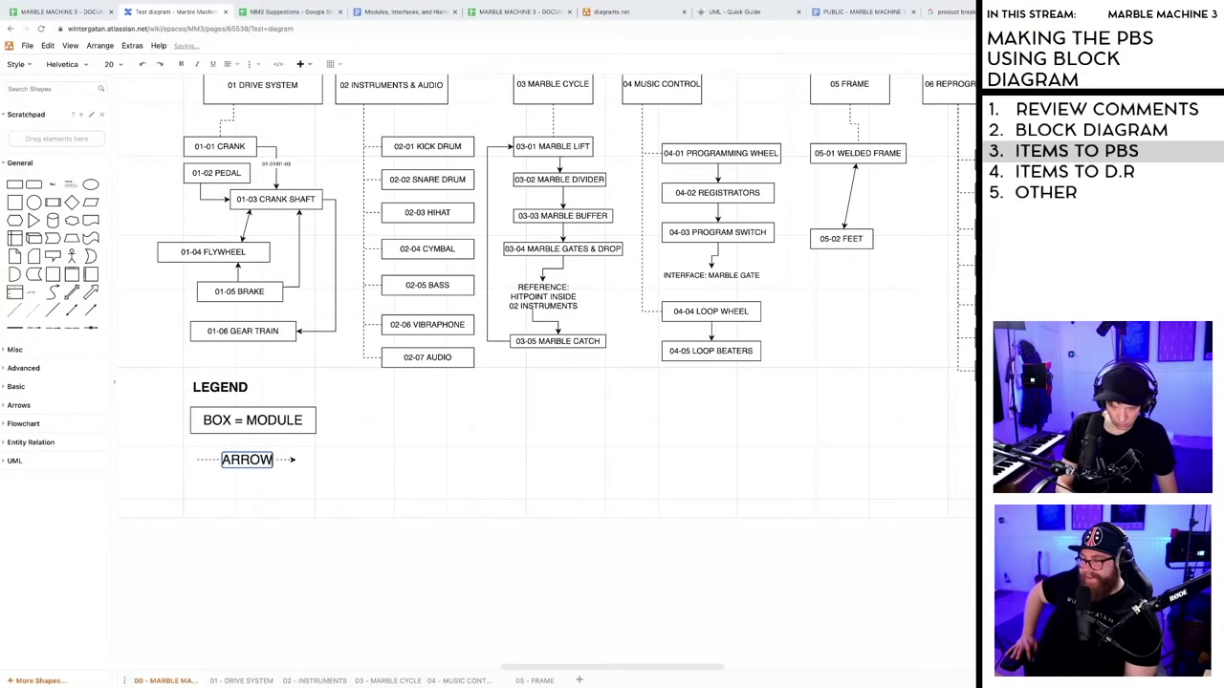
{"action": "type", "text": " = I"}
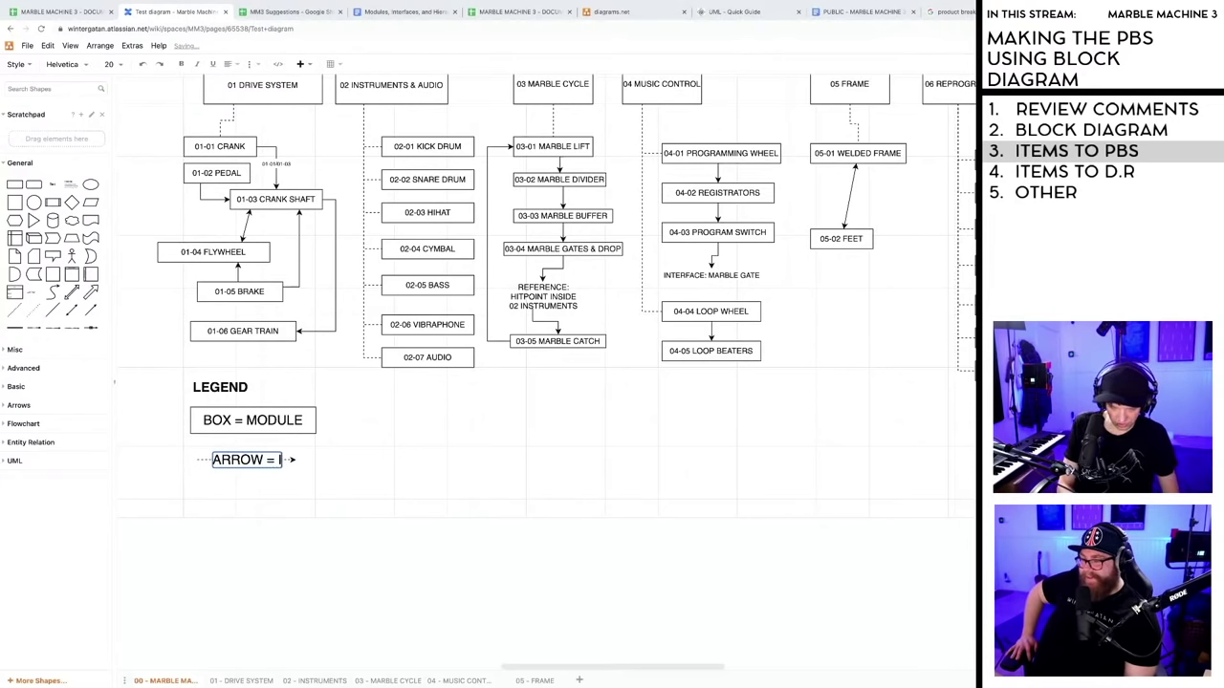
{"action": "type", "text": "NTERFACE"}
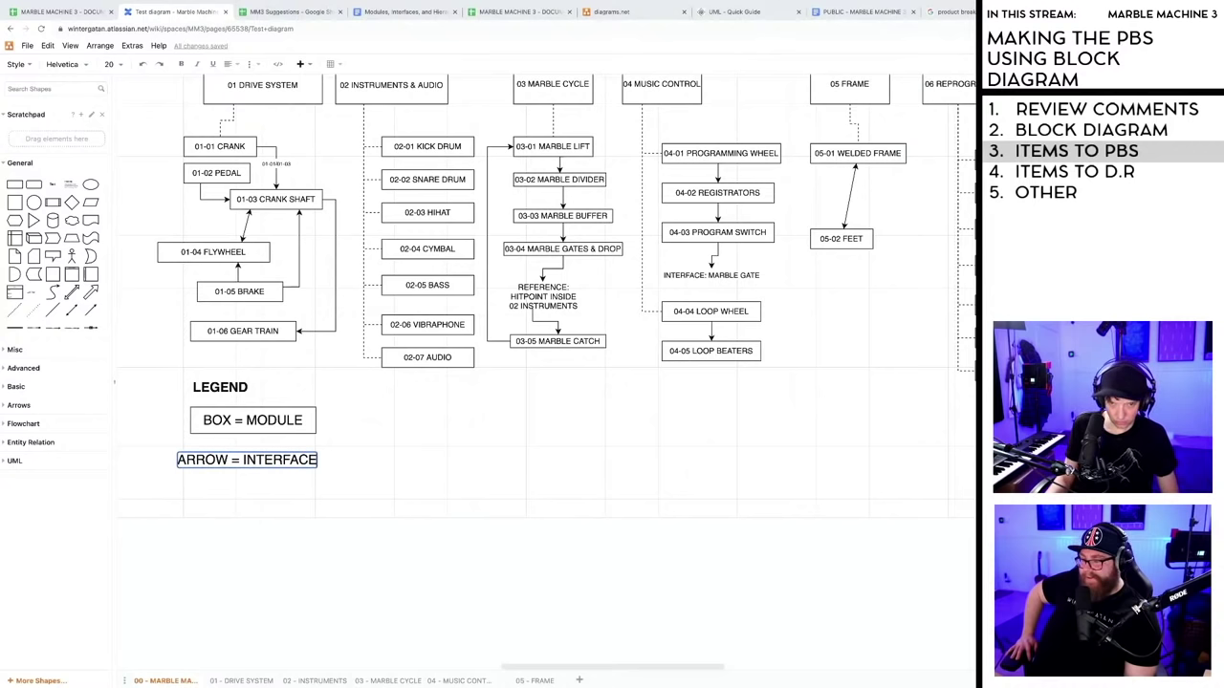
{"action": "left_click", "coordinate": [395, 467]}
{"action": "double_click", "coordinate": [256, 459]}
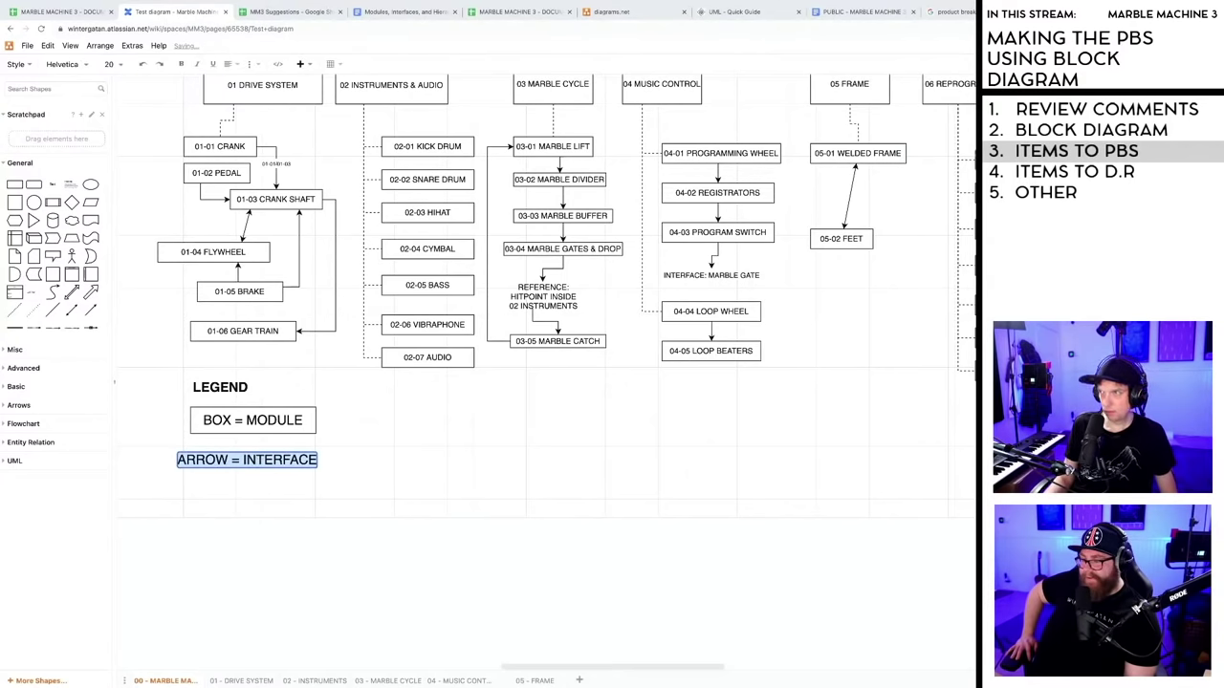
{"action": "key", "text": "End"}
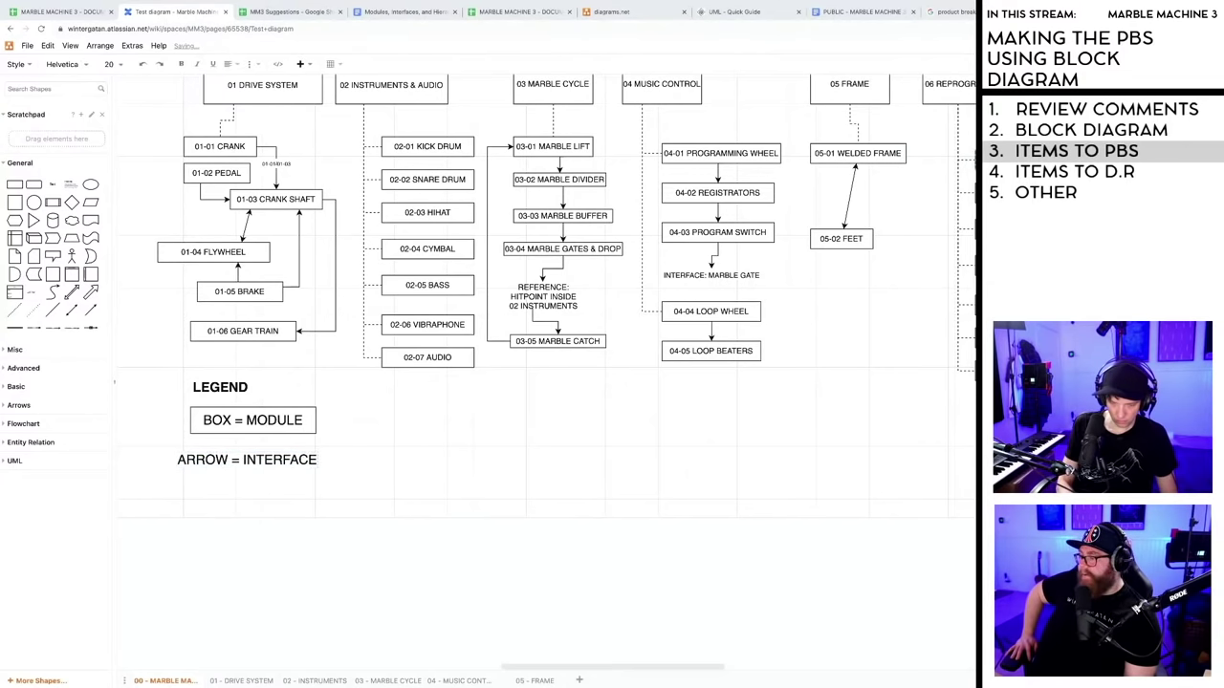
{"action": "key", "text": "ctrl+z"}
{"action": "left_click", "coordinate": [314, 498]}
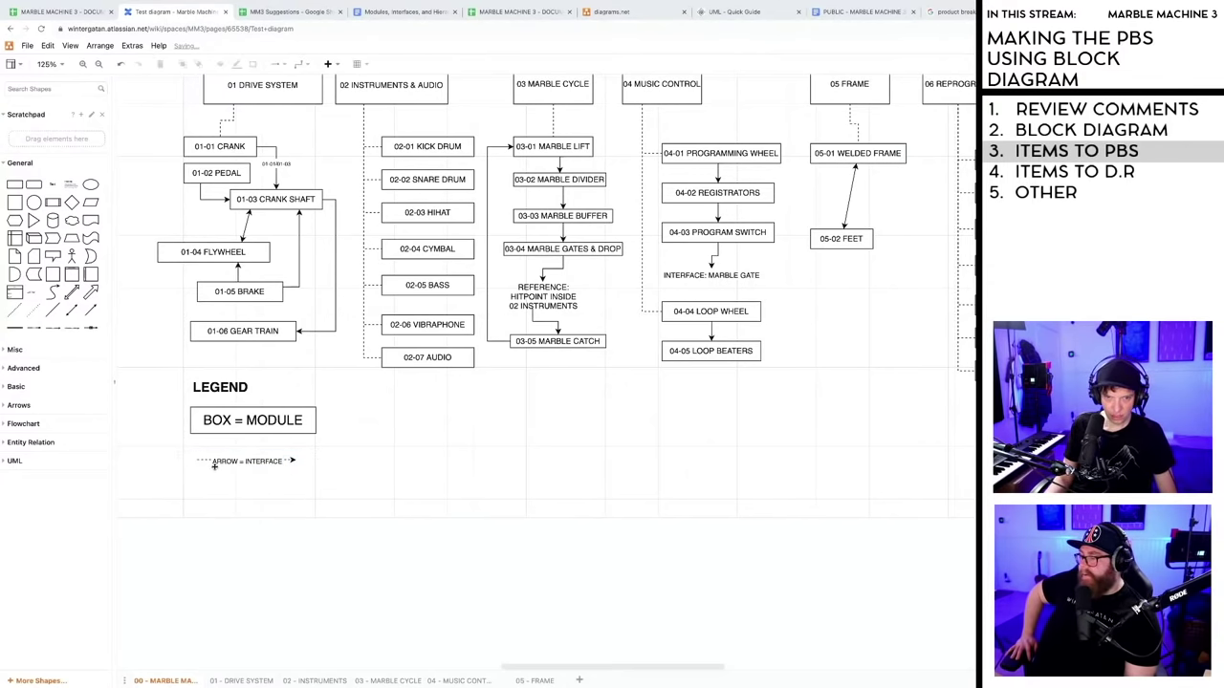
{"action": "left_click", "coordinate": [205, 461]}
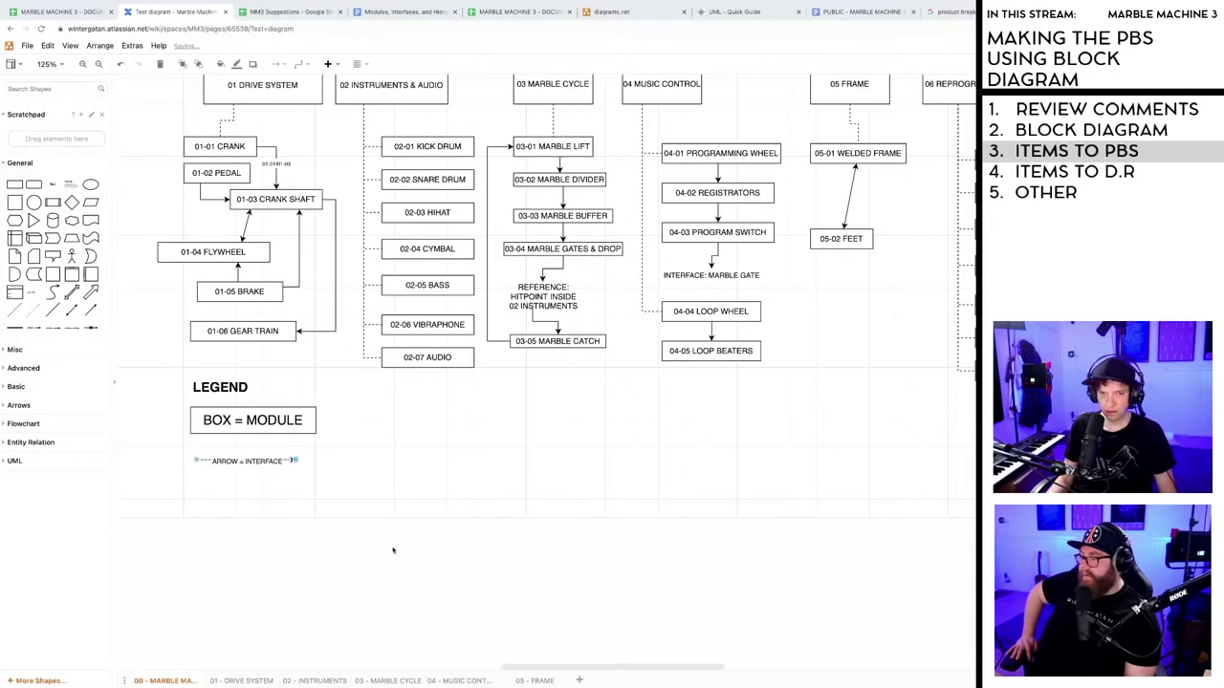
{"action": "left_click", "coordinate": [311, 467]}
{"action": "left_click_drag", "start_coordinate": [292, 461], "coordinate": [335, 461]}
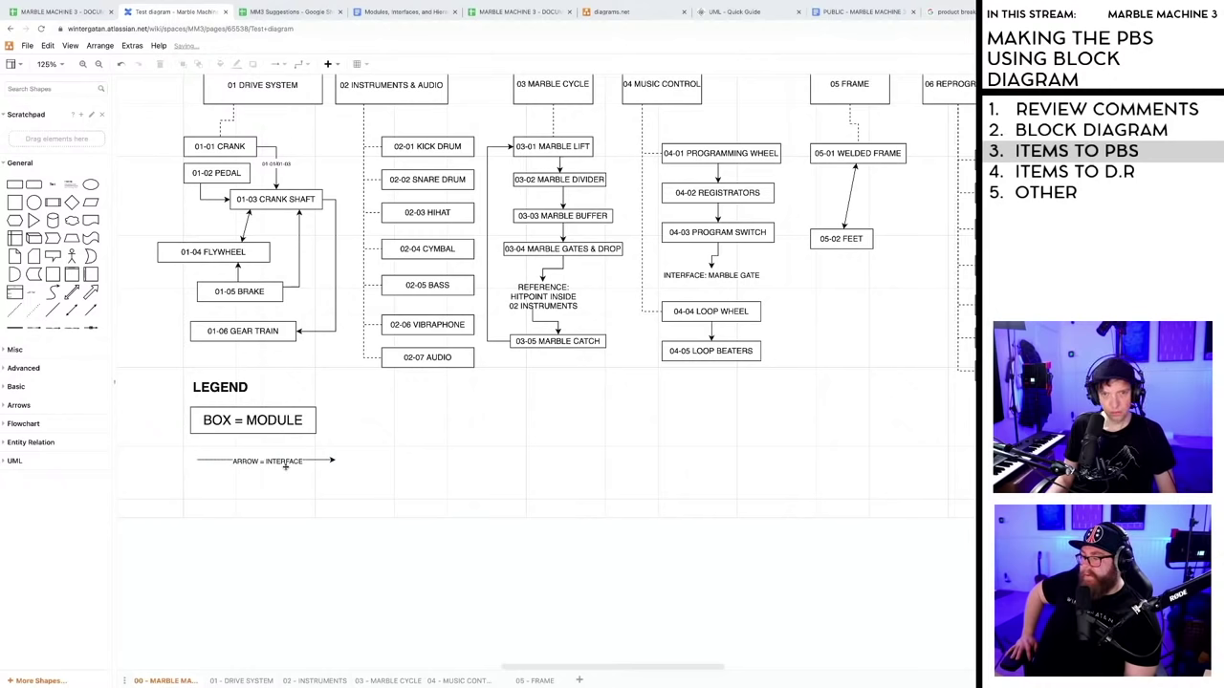
- Retype the arrow label as 'ARROW = INTERFACE' and nudge it slightly left
{"action": "double_click", "coordinate": [239, 463]}
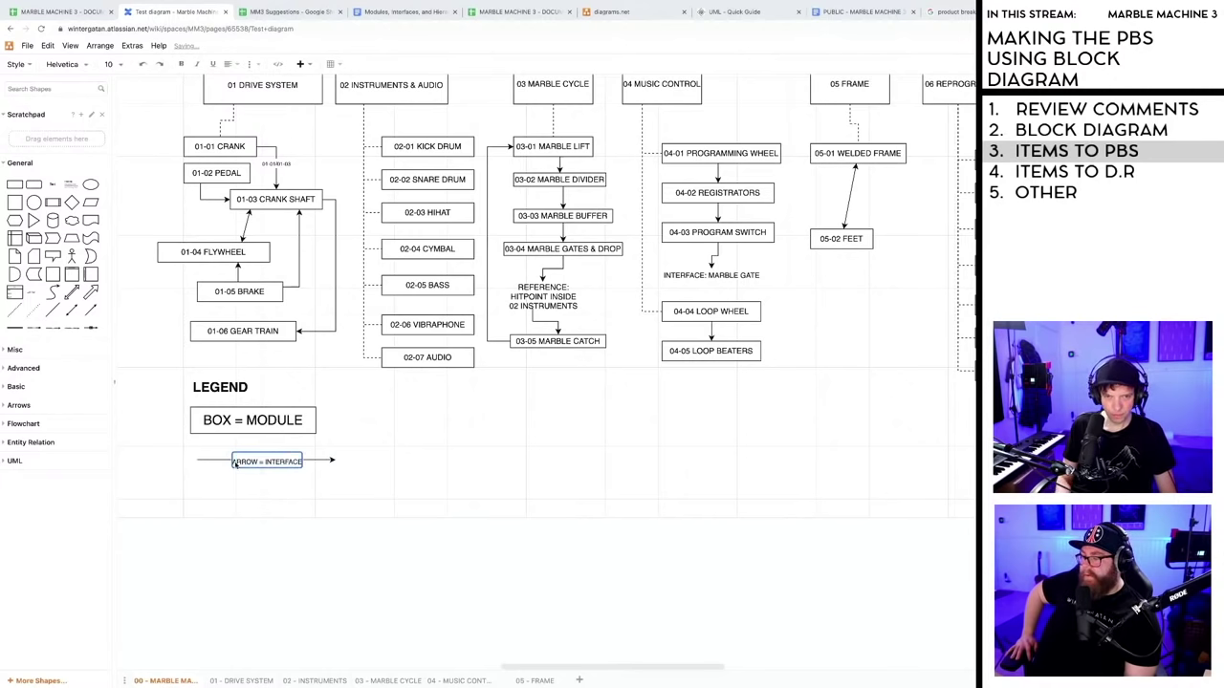
{"action": "type", "text": "FULL LINE"}
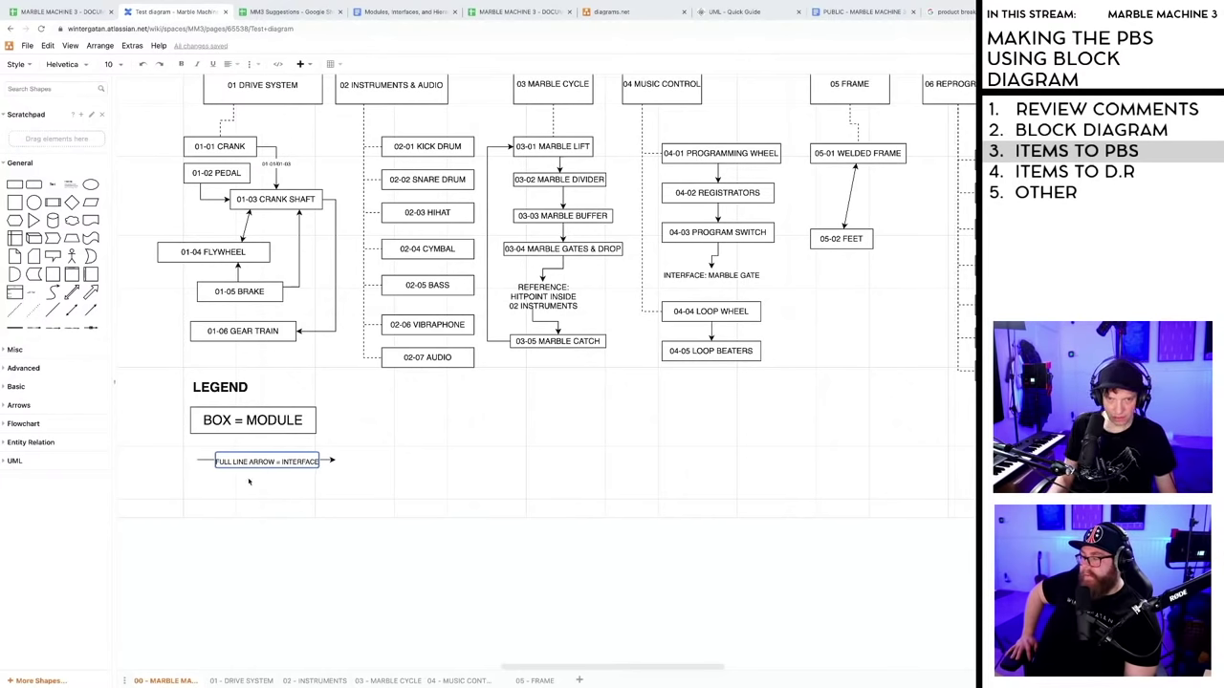
{"action": "key", "text": "ctrl+a"}
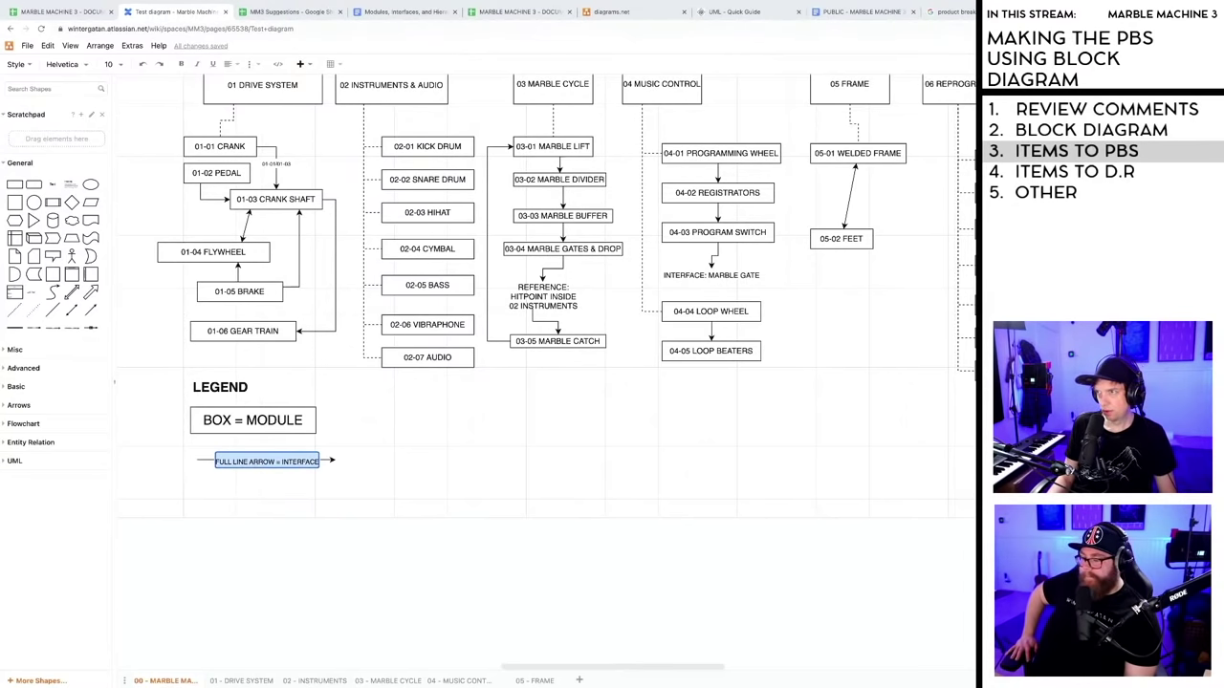
{"action": "key", "text": "BackSpace"}
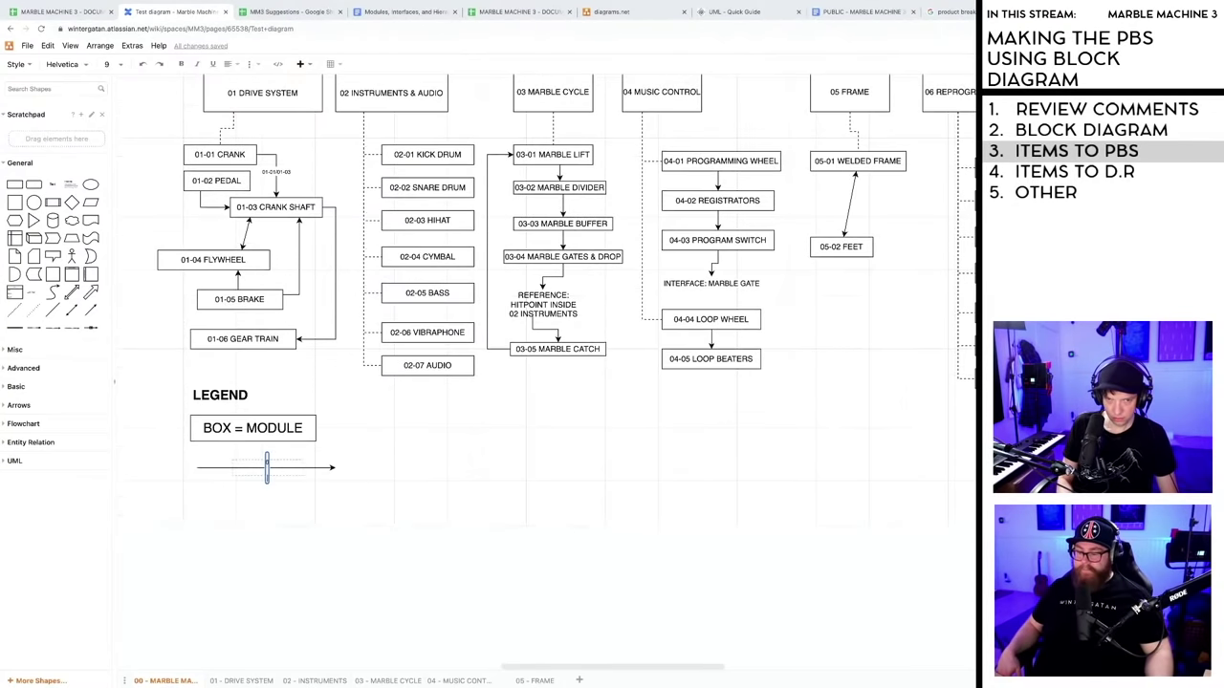
{"action": "scroll", "coordinate": [505, 505], "scroll_direction": "down", "scroll_amount": 1}
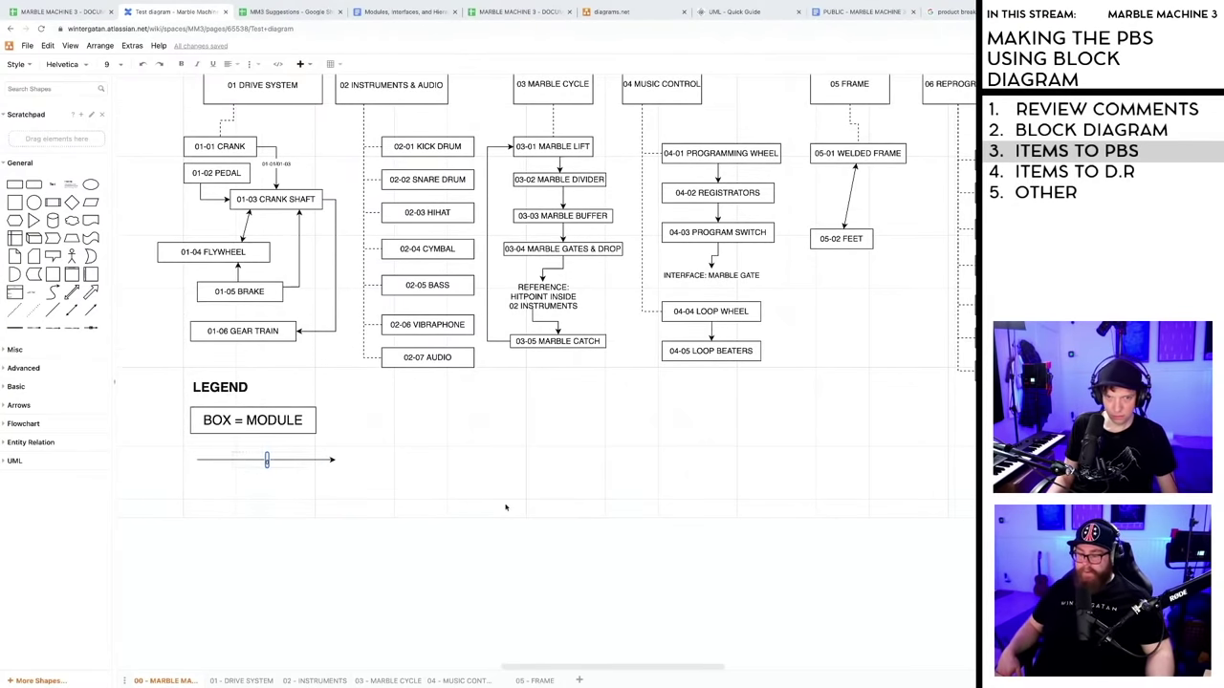
{"action": "type", "text": "ARROW = INTERFACE"}
{"action": "left_click", "coordinate": [412, 473]}
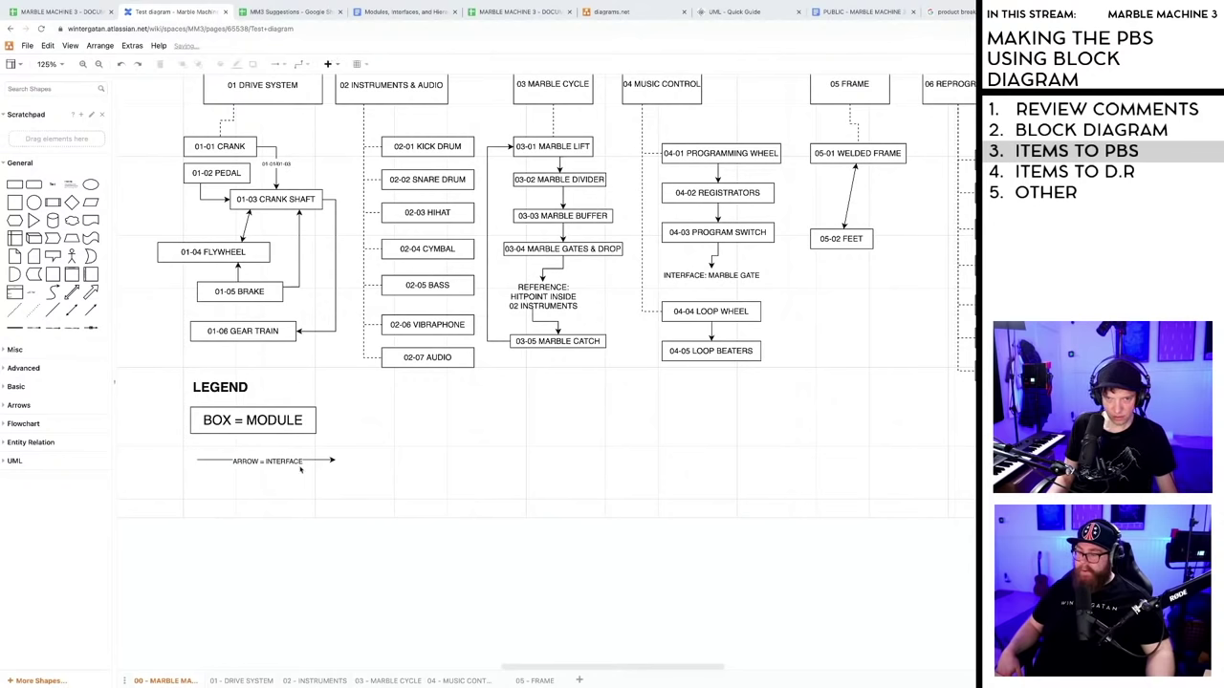
{"action": "left_click_drag", "start_coordinate": [284, 463], "coordinate": [280, 463]}
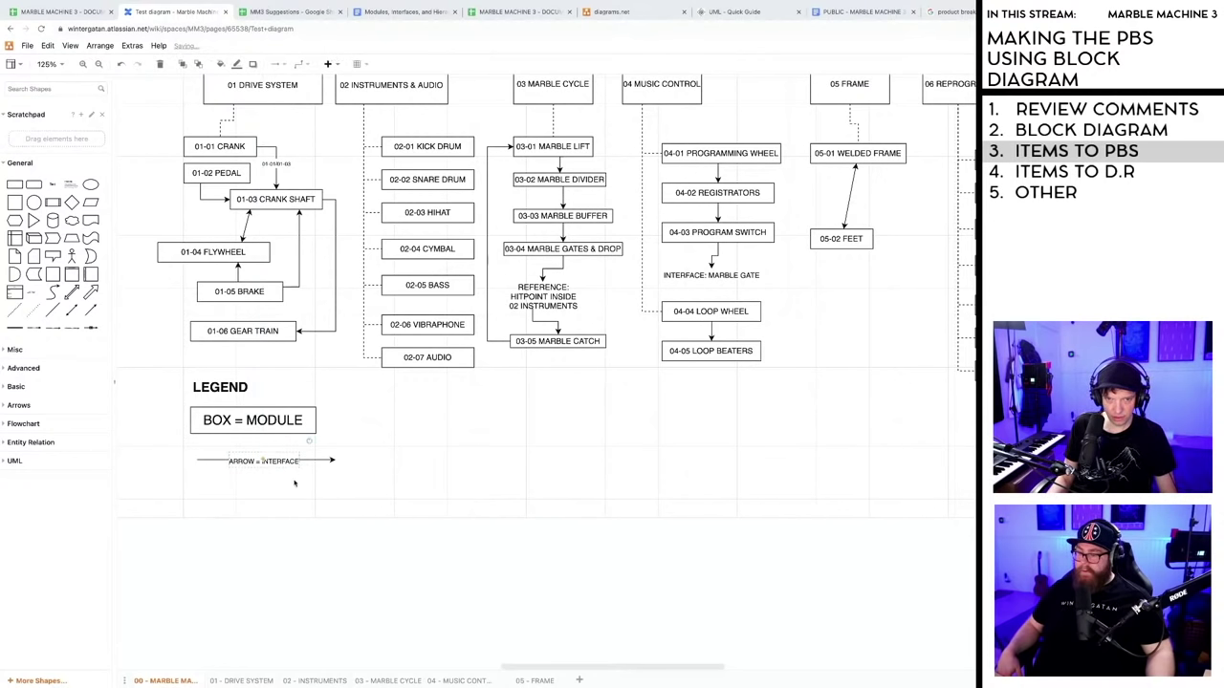
{"action": "left_click", "coordinate": [302, 500]}
{"action": "scroll", "coordinate": [302, 496], "scroll_direction": "down", "scroll_amount": 1}
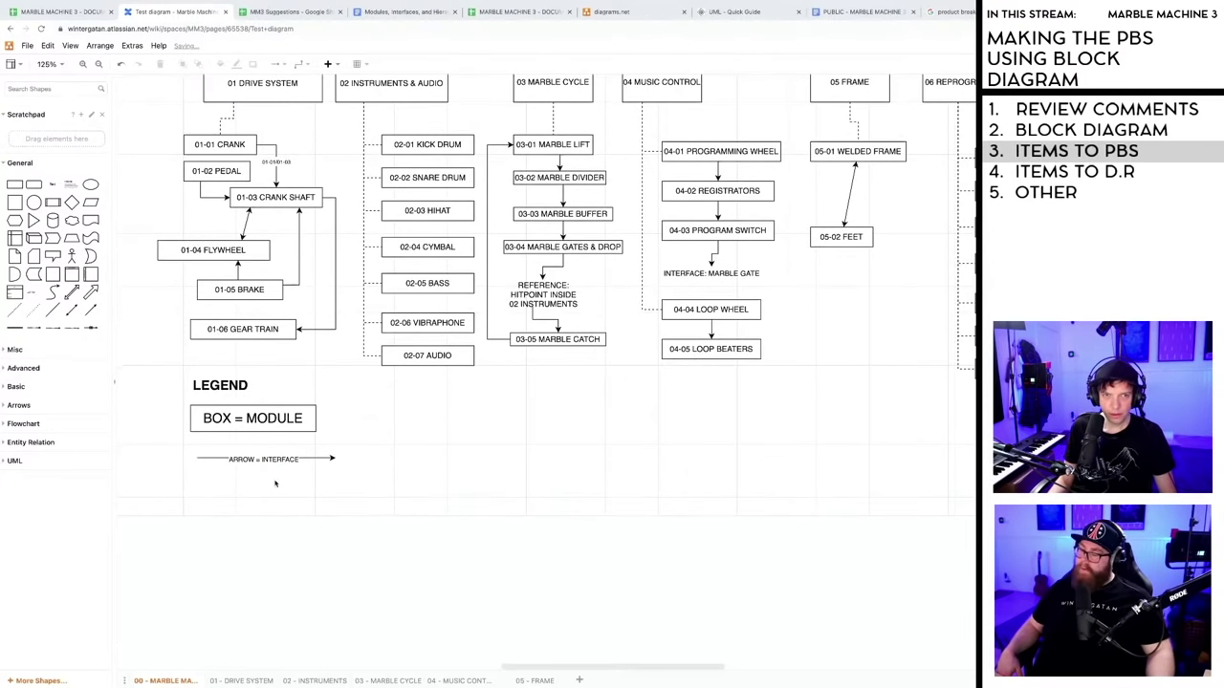
{"action": "left_click", "coordinate": [30, 314]}
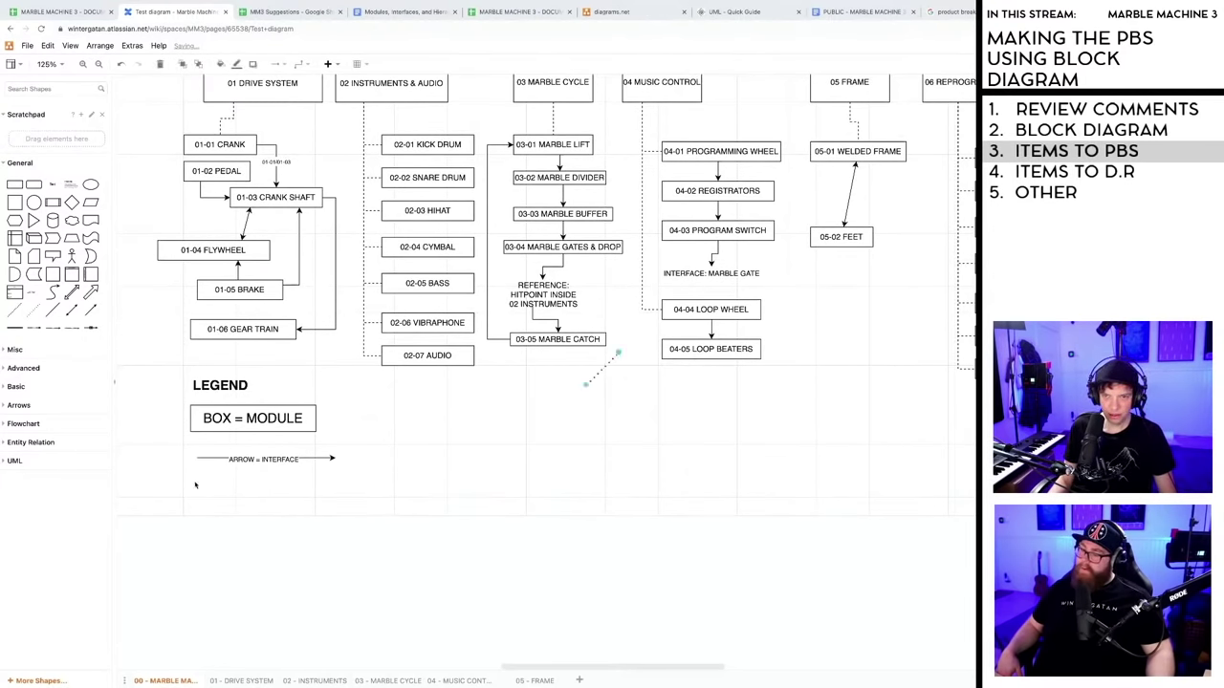
- Place a dashed line under the arrow entry, lengthen it, and label it 'DOTTED LINE ='
{"action": "left_click_drag", "start_coordinate": [596, 377], "coordinate": [321, 499]}
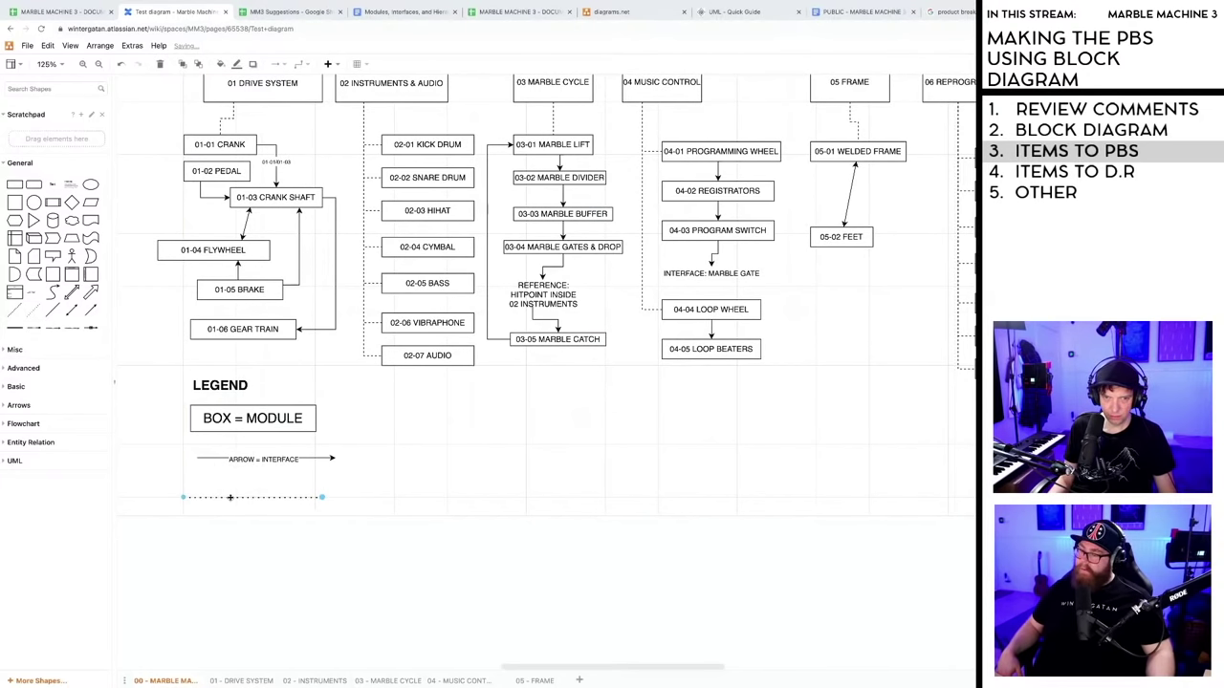
{"action": "left_click_drag", "start_coordinate": [229, 497], "coordinate": [238, 485]}
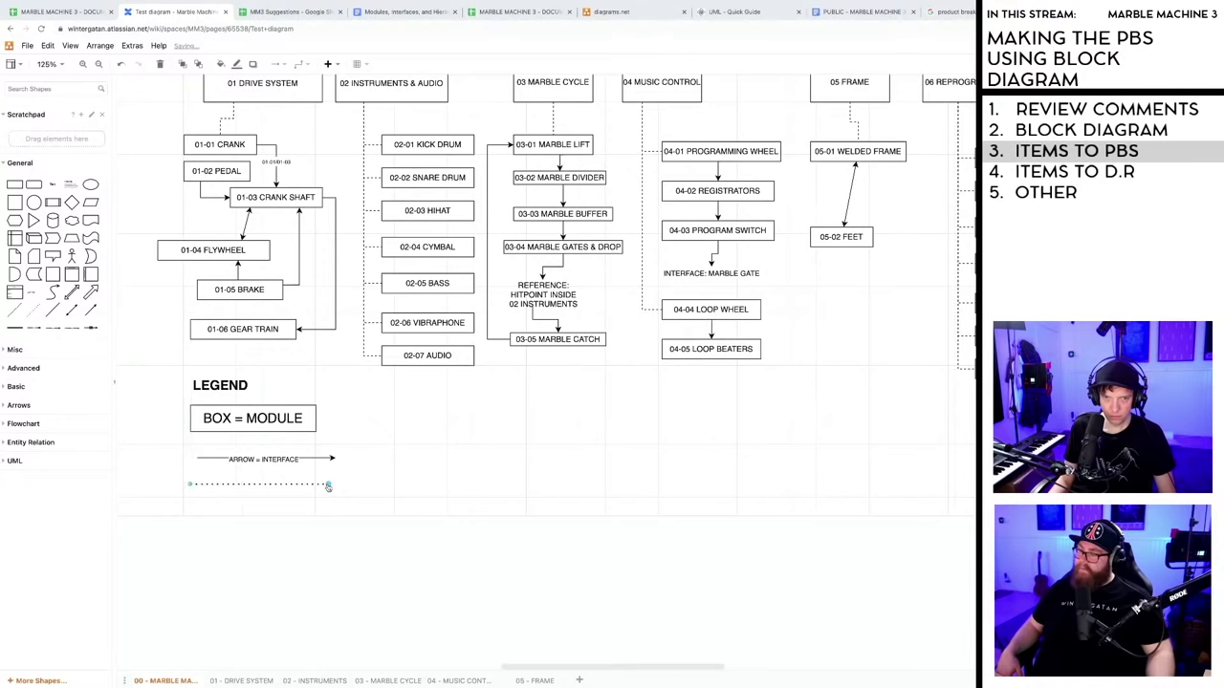
{"action": "left_click_drag", "start_coordinate": [328, 487], "coordinate": [345, 484]}
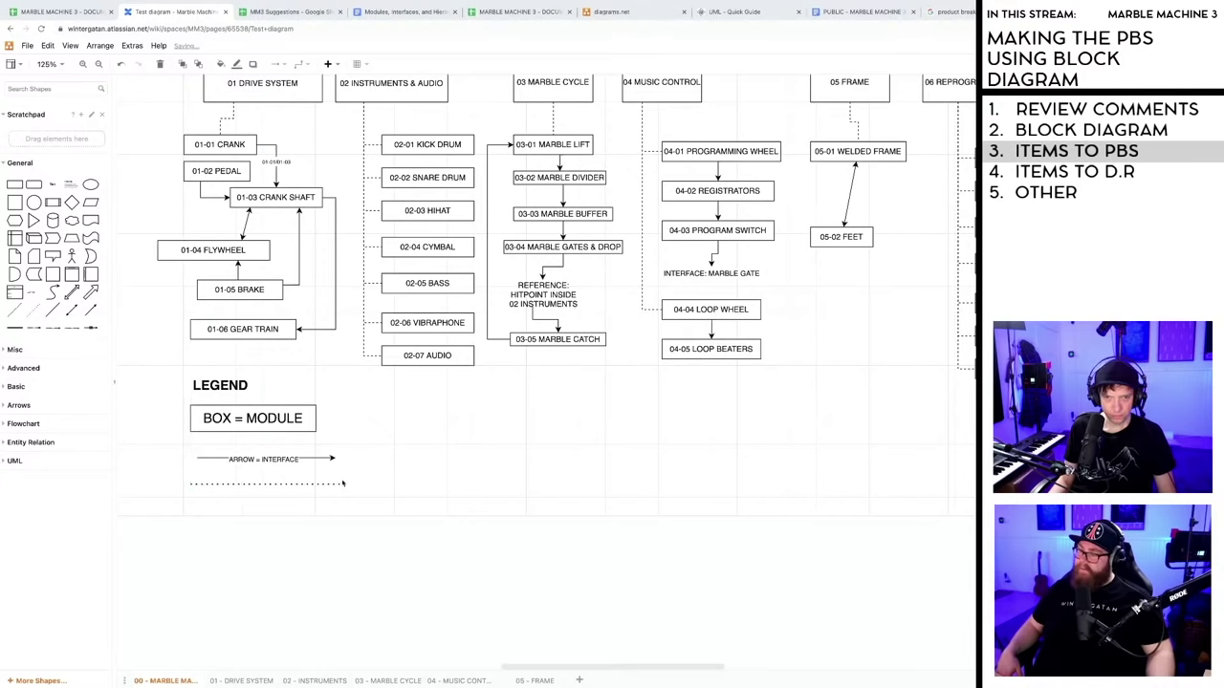
{"action": "double_click", "coordinate": [237, 484]}
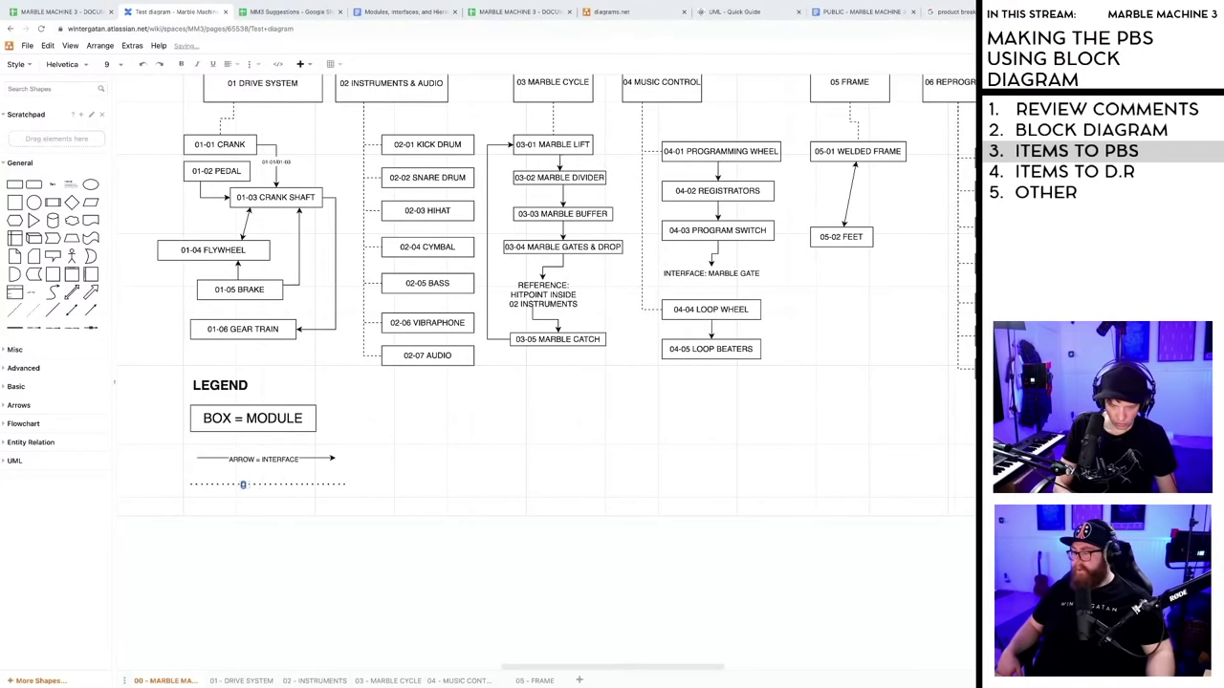
{"action": "type", "text": "DOTTED LINE"}
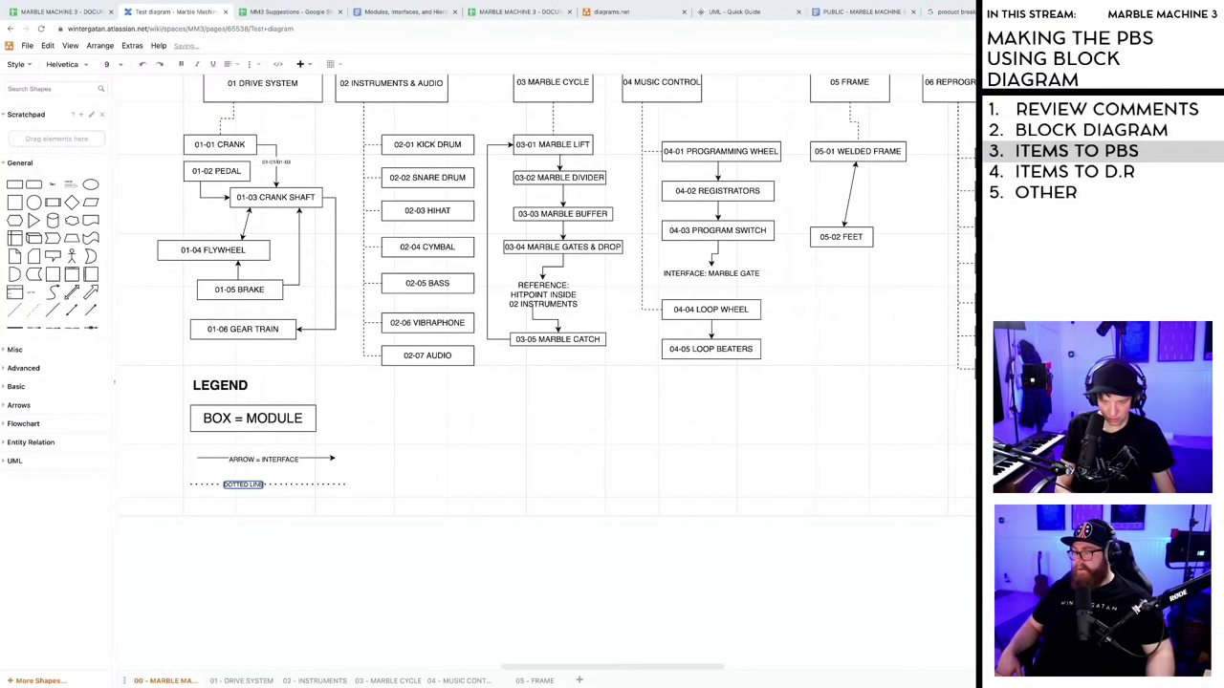
{"action": "type", "text": " ="}
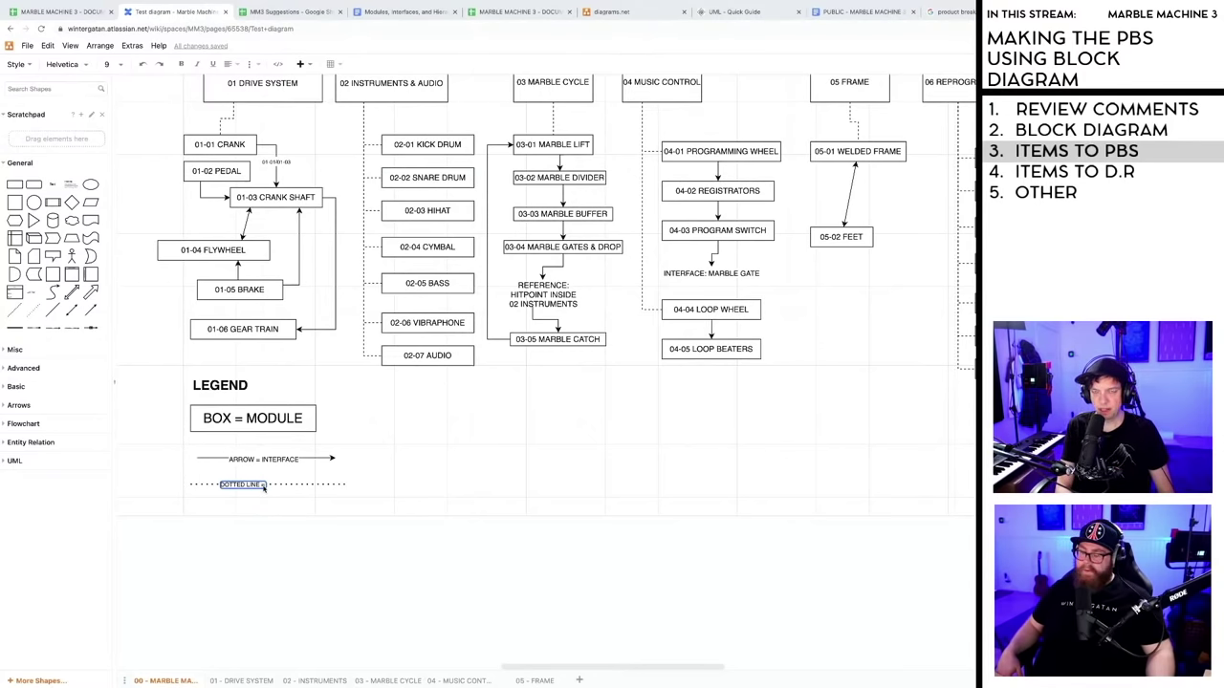
{"action": "left_click", "coordinate": [264, 487]}
{"action": "scroll", "coordinate": [375, 202], "scroll_direction": "up", "scroll_amount": 3}
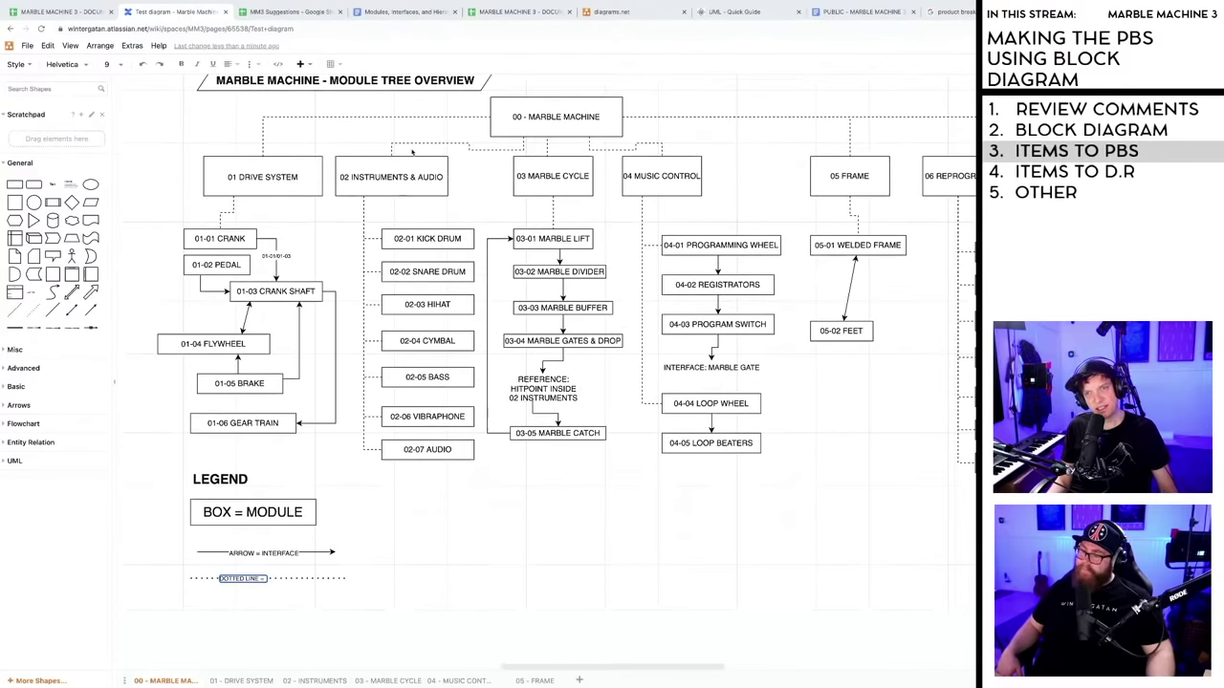
{"action": "left_click", "coordinate": [450, 393]}
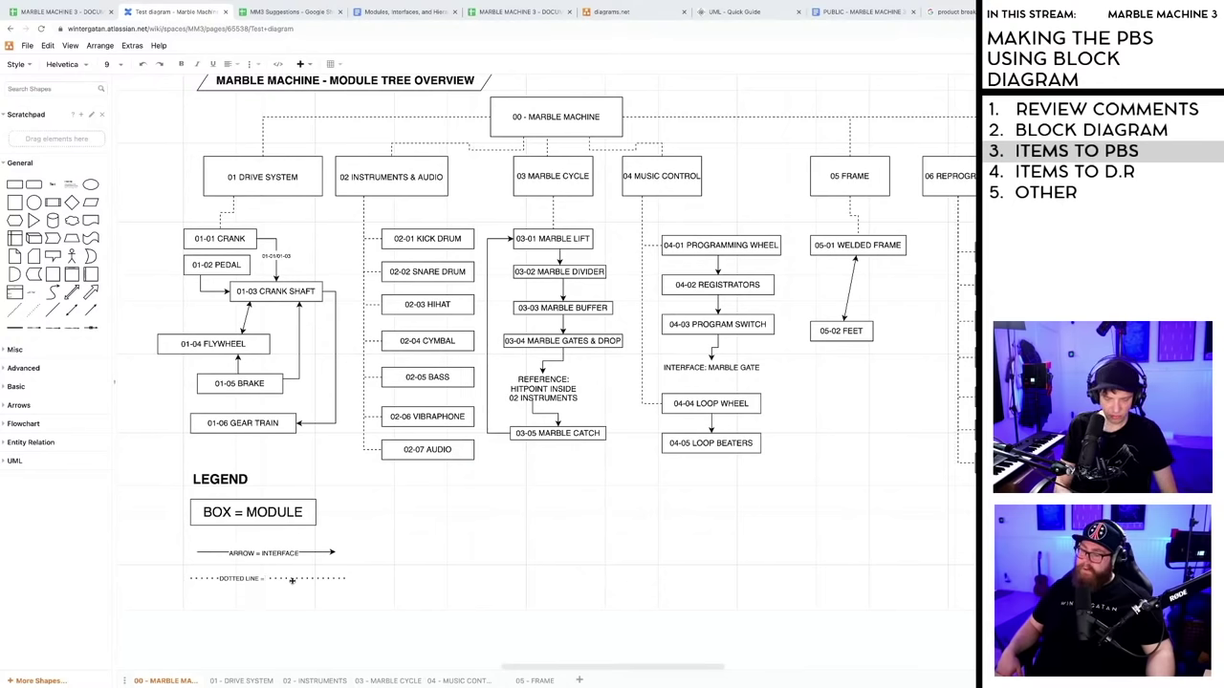
- Complete the dashed-line label as 'DOTTED LINE = CATEGORY'
{"action": "double_click", "coordinate": [292, 580]}
{"action": "type", "text": "GROUP"}
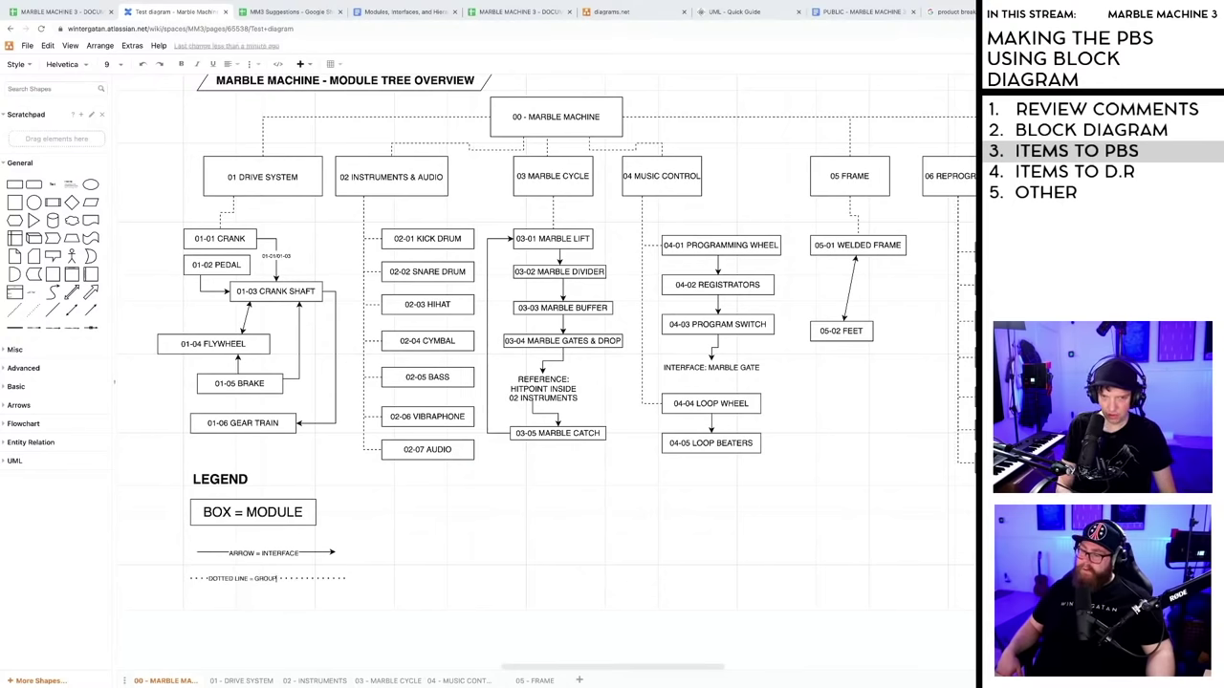
{"action": "type", "text": " RELAT"}
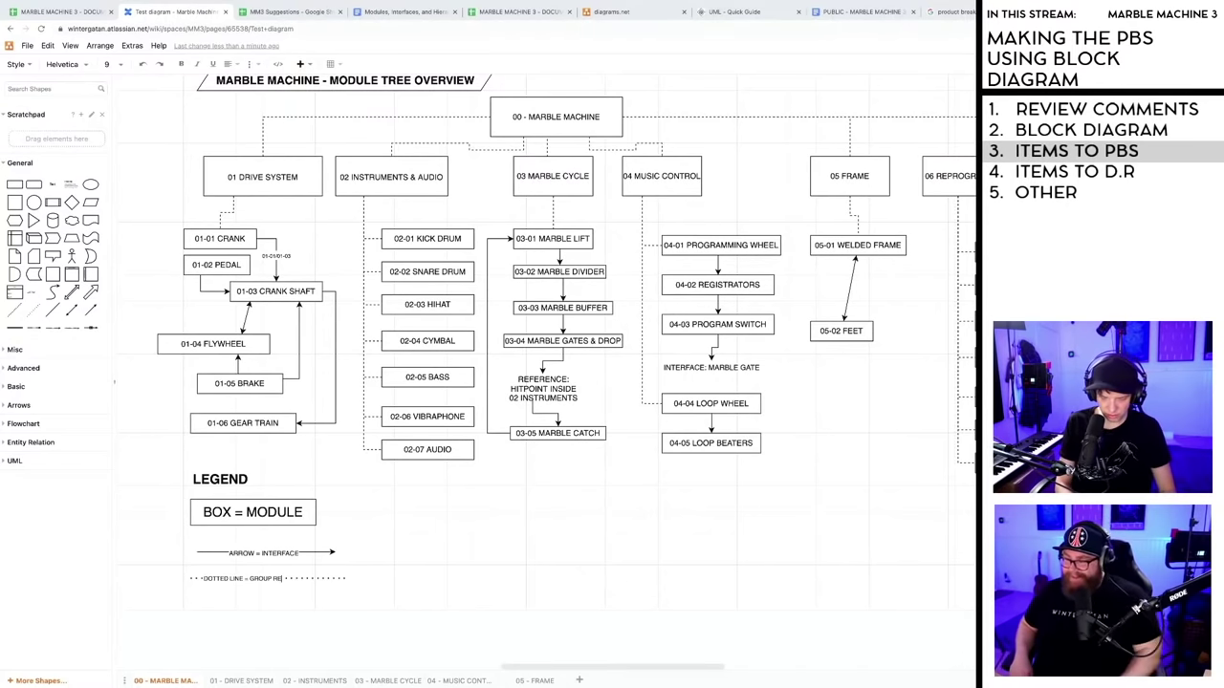
{"action": "key", "text": "BackSpace"}
{"action": "key", "text": "BackSpace"}
{"action": "key", "text": "BackSpace"}
{"action": "key", "text": "BackSpace"}
{"action": "key", "text": "BackSpace"}
{"action": "key", "text": "BackSpace"}
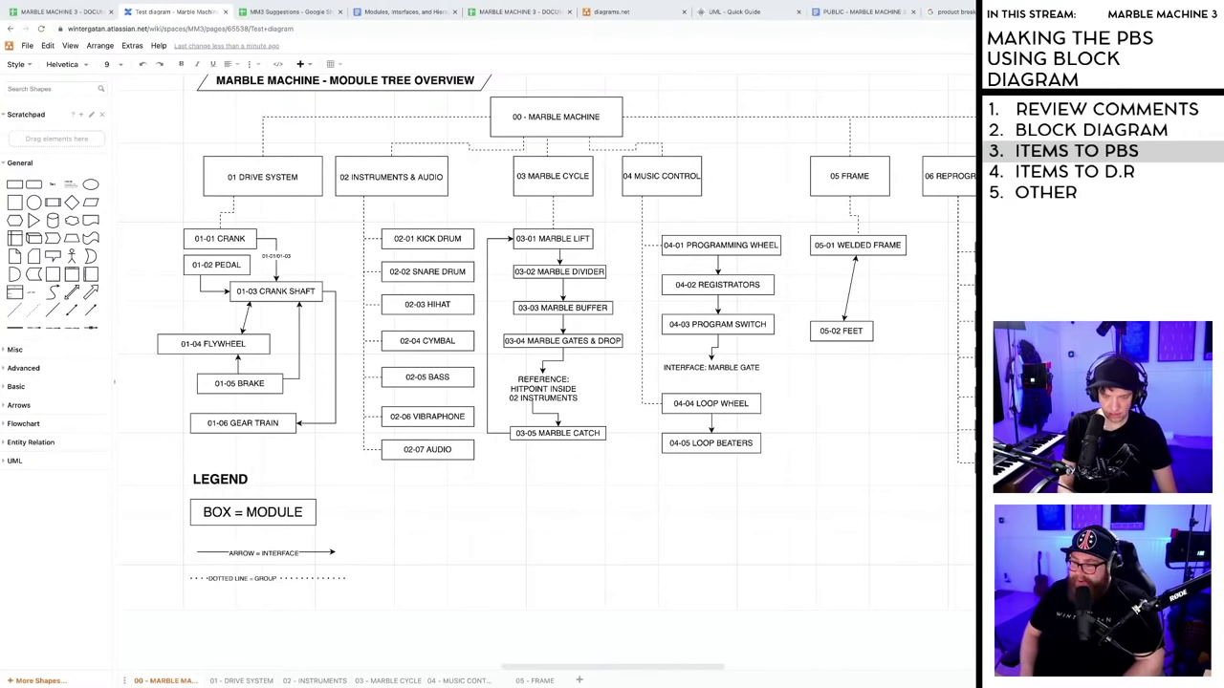
{"action": "key", "text": "BackSpace"}
{"action": "key", "text": "BackSpace"}
{"action": "key", "text": "BackSpace"}
{"action": "key", "text": "BackSpace"}
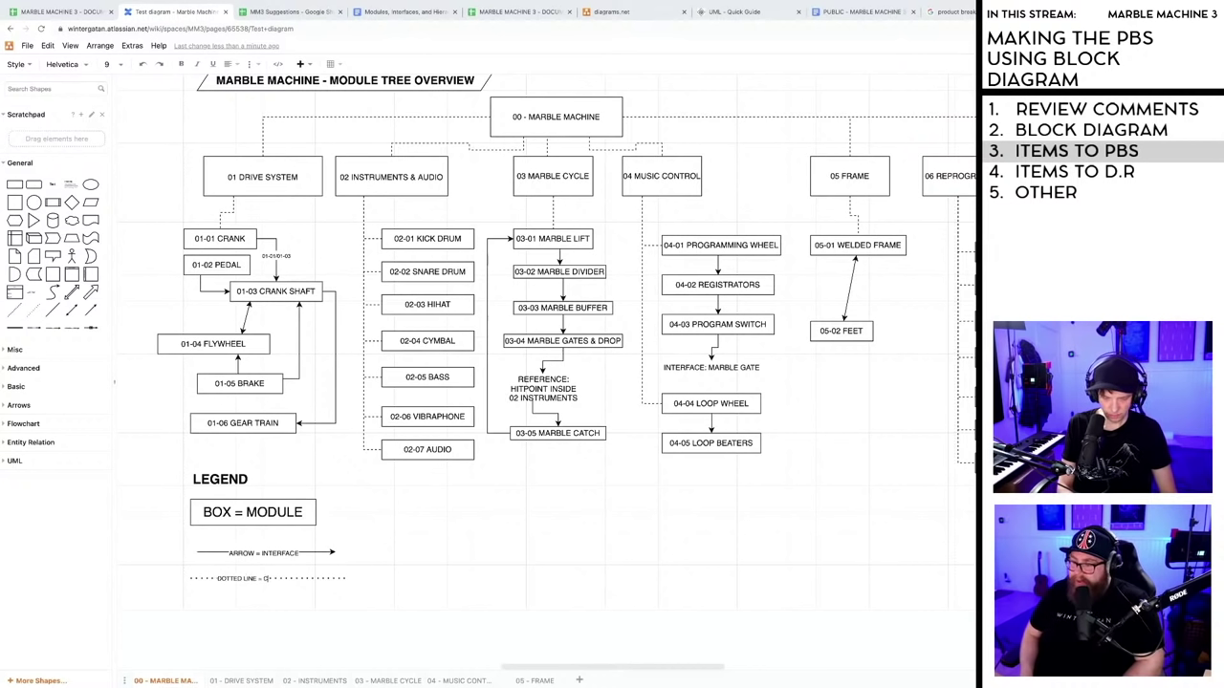
{"action": "key", "text": "BackSpace"}
{"action": "type", "text": "CATEGORY"}
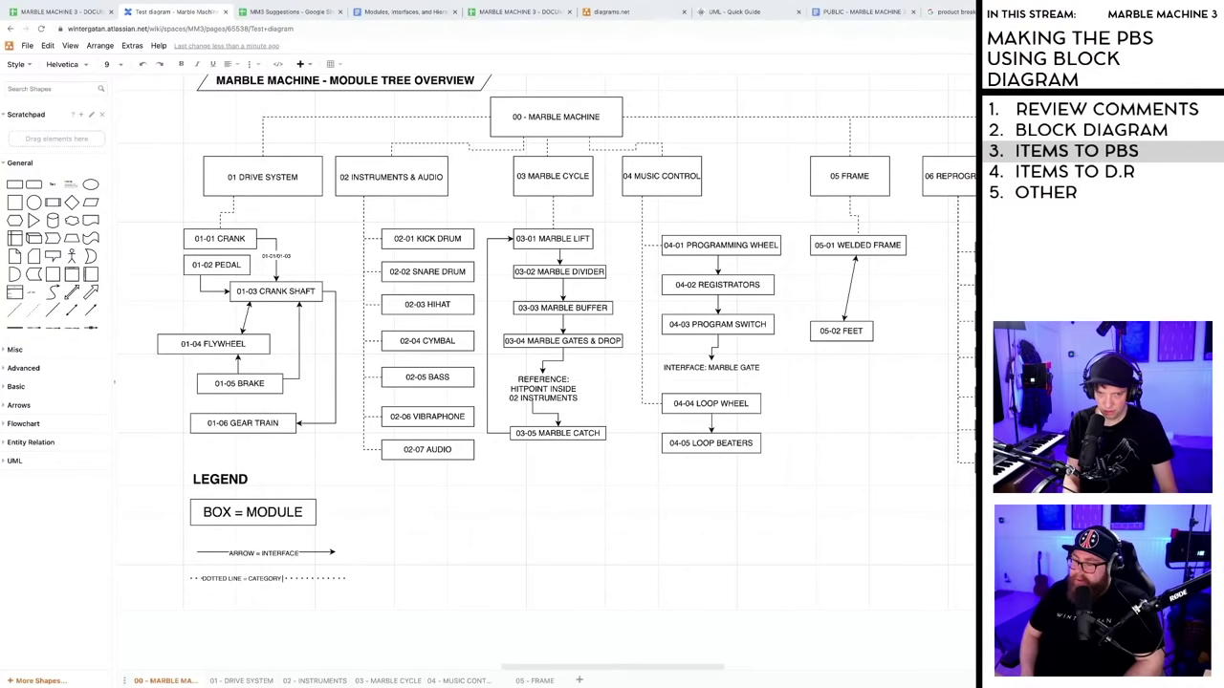
{"action": "key", "text": "Escape"}
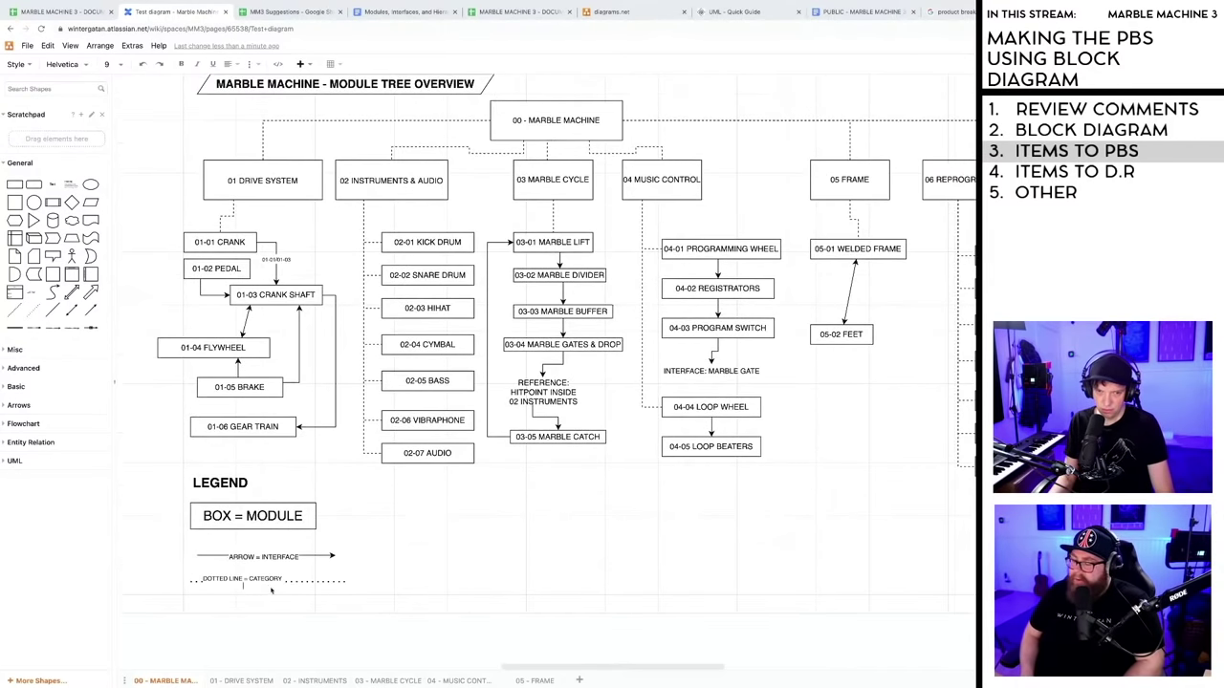
{"action": "left_click", "coordinate": [271, 590]}
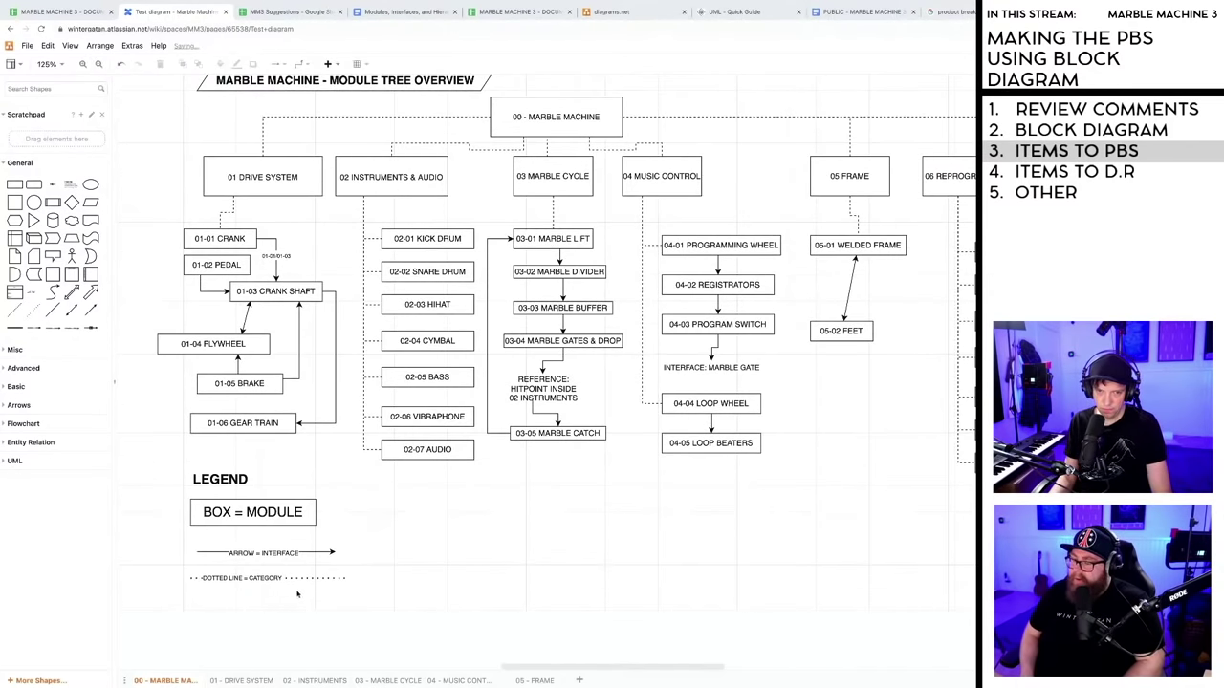
{"action": "scroll", "coordinate": [454, 568], "scroll_direction": "down", "scroll_amount": 1}
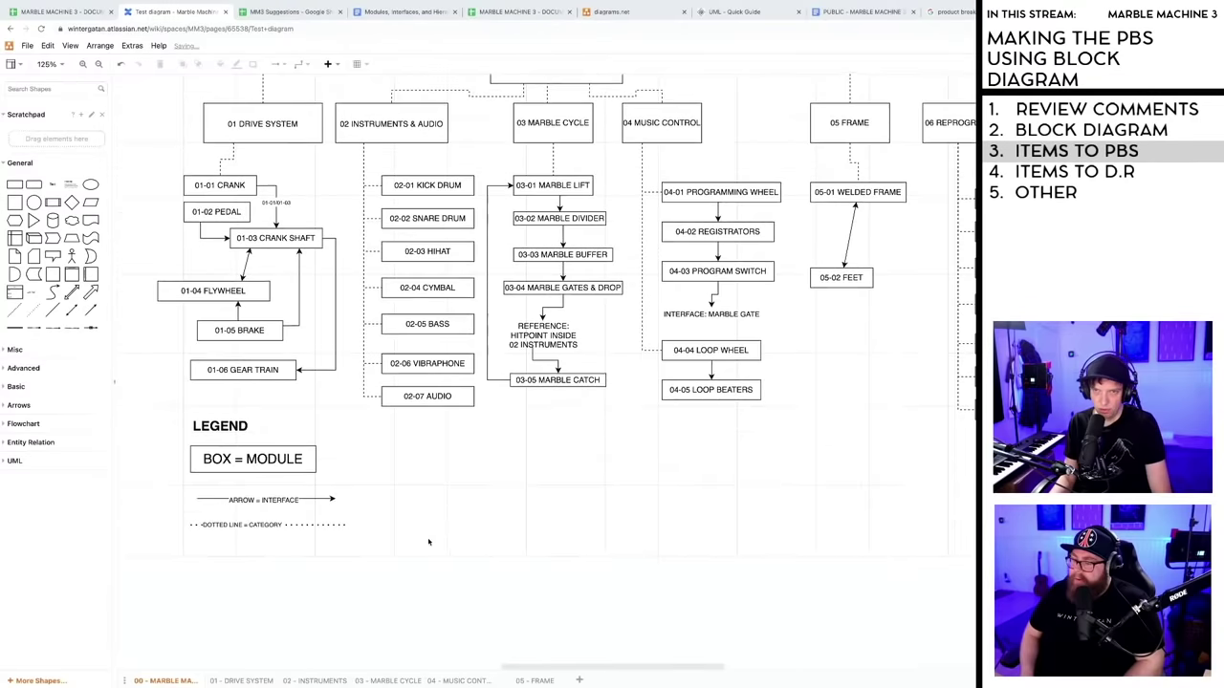
{"action": "scroll", "coordinate": [428, 542], "scroll_direction": "up", "scroll_amount": 2}
{"action": "scroll", "coordinate": [428, 542], "scroll_direction": "up", "scroll_amount": 1}
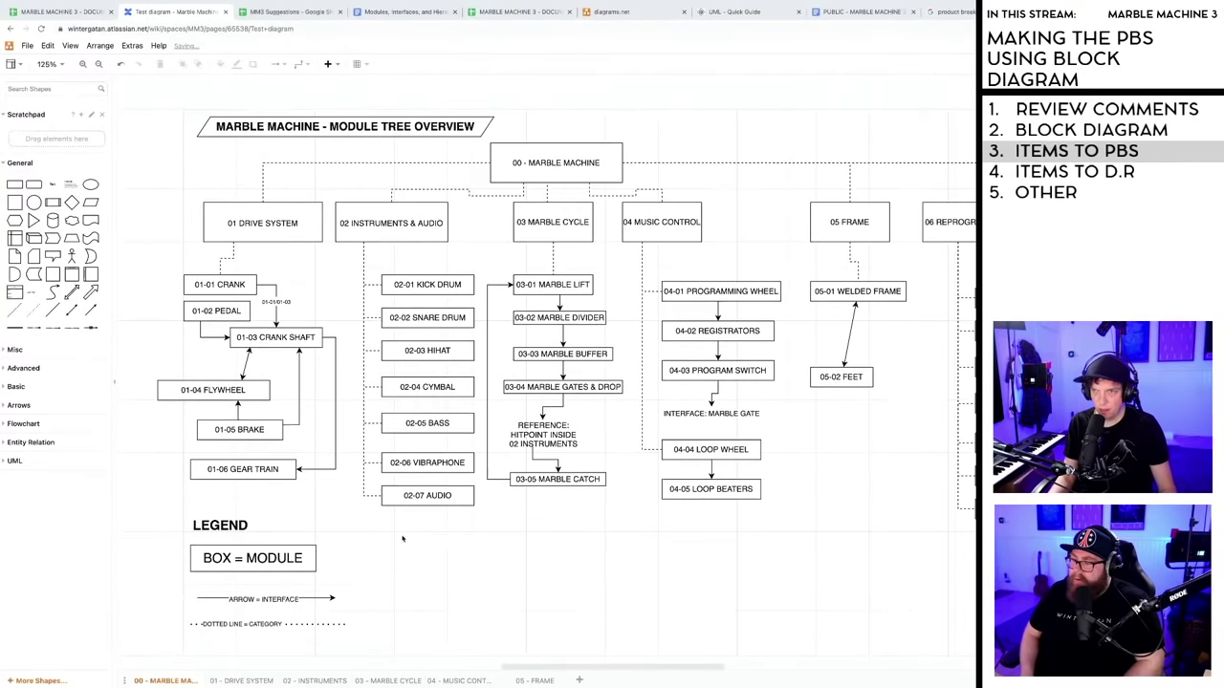
{"action": "scroll", "coordinate": [406, 538], "scroll_direction": "down", "scroll_amount": 1}
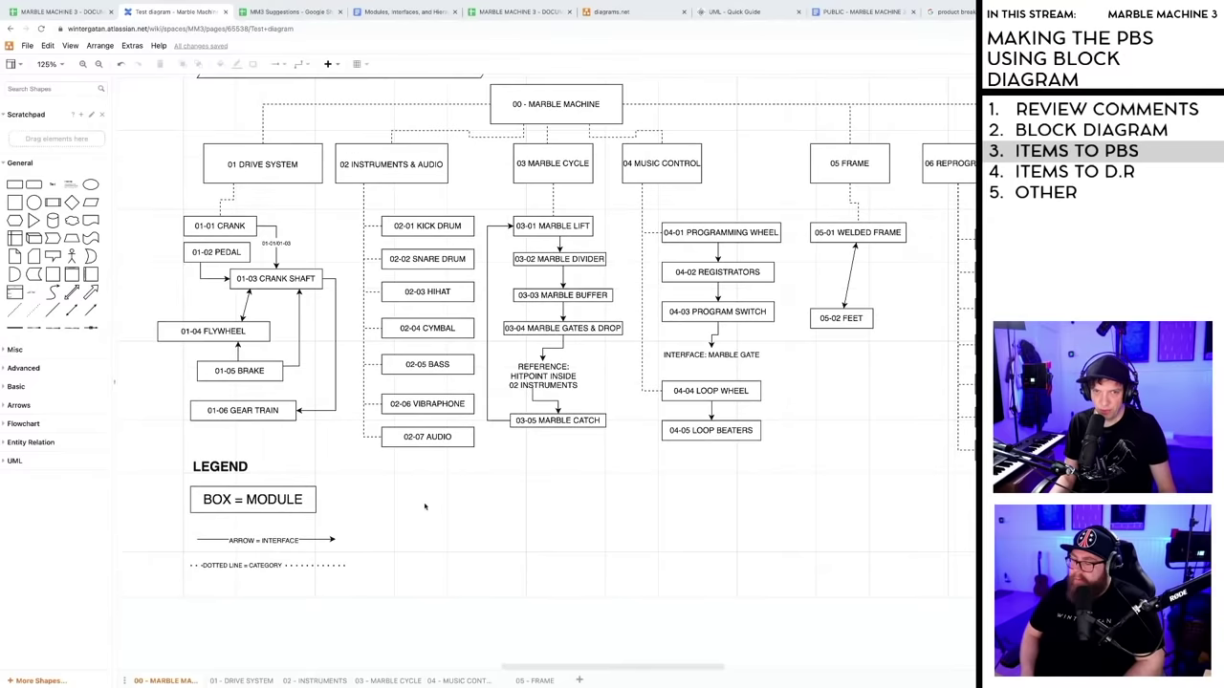
{"action": "scroll", "coordinate": [412, 503], "scroll_direction": "down", "scroll_amount": 1}
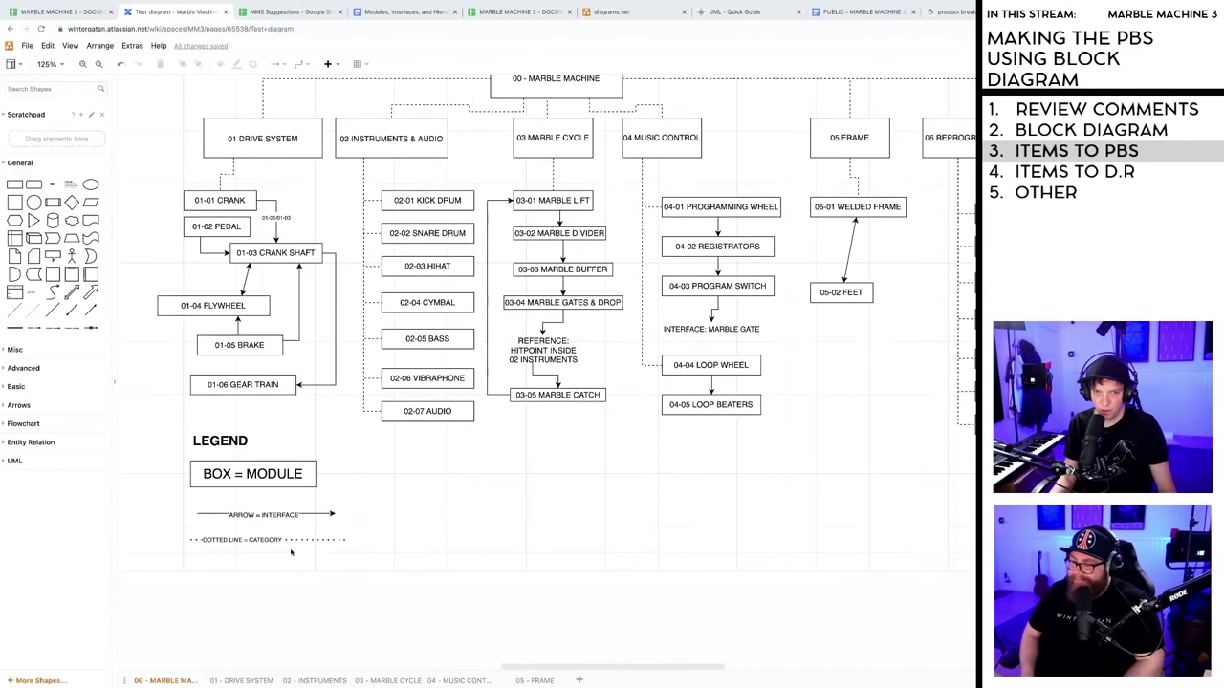
{"action": "double_click", "coordinate": [258, 541]}
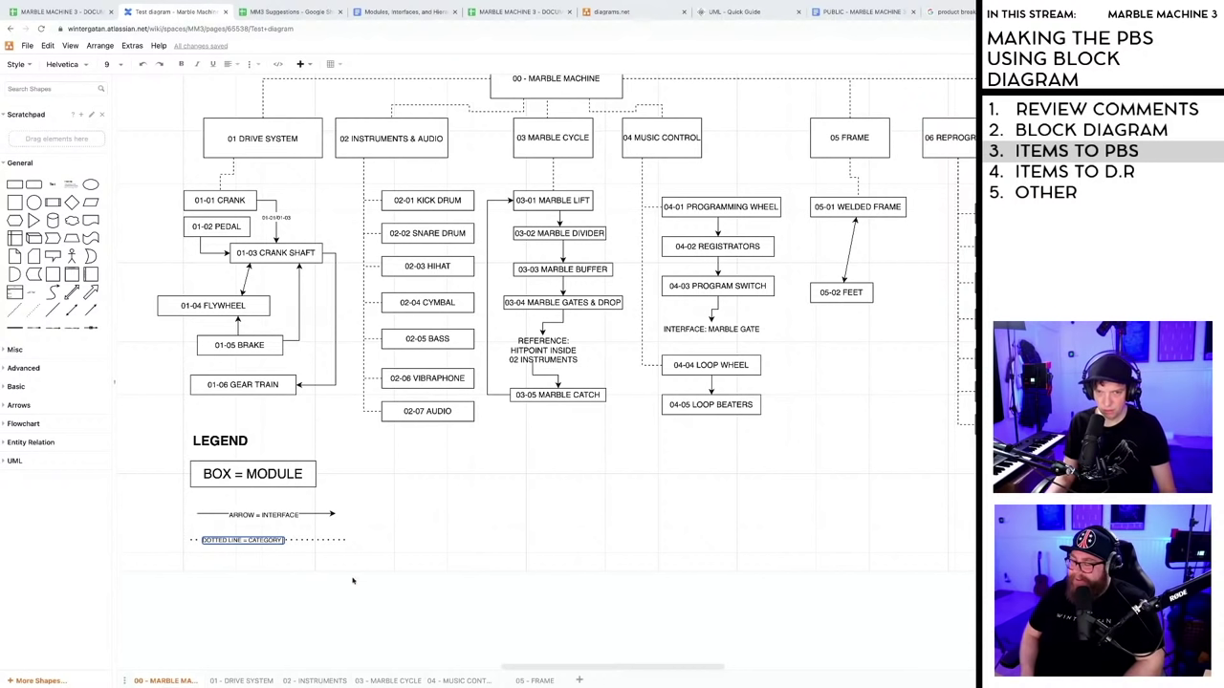
{"action": "left_click", "coordinate": [420, 555]}
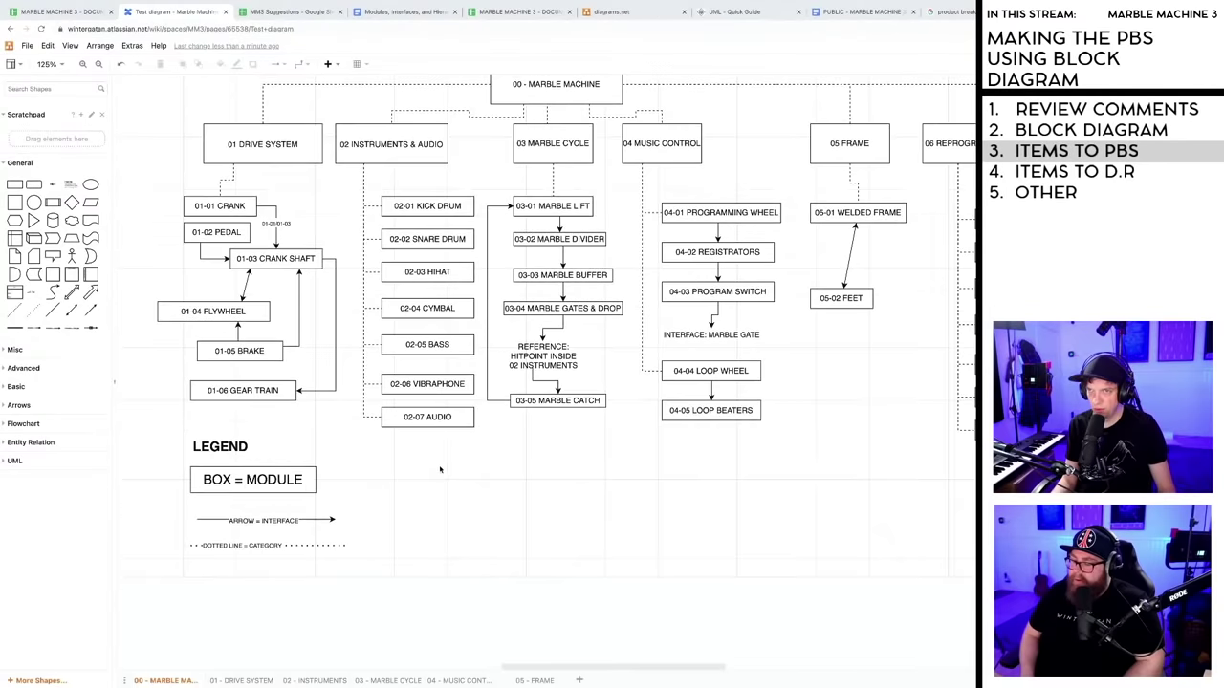
{"action": "scroll", "coordinate": [440, 468], "scroll_direction": "up", "scroll_amount": 2}
{"action": "scroll", "coordinate": [441, 471], "scroll_direction": "up", "scroll_amount": 1}
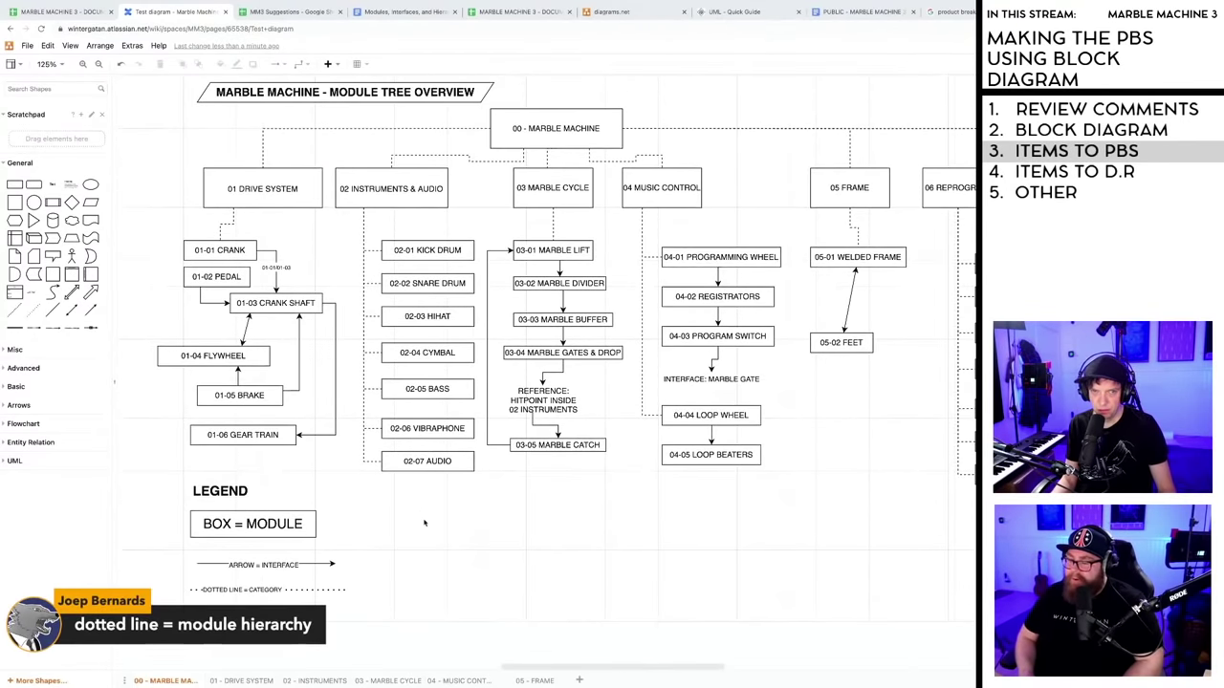
{"action": "scroll", "coordinate": [421, 515], "scroll_direction": "down", "scroll_amount": 3}
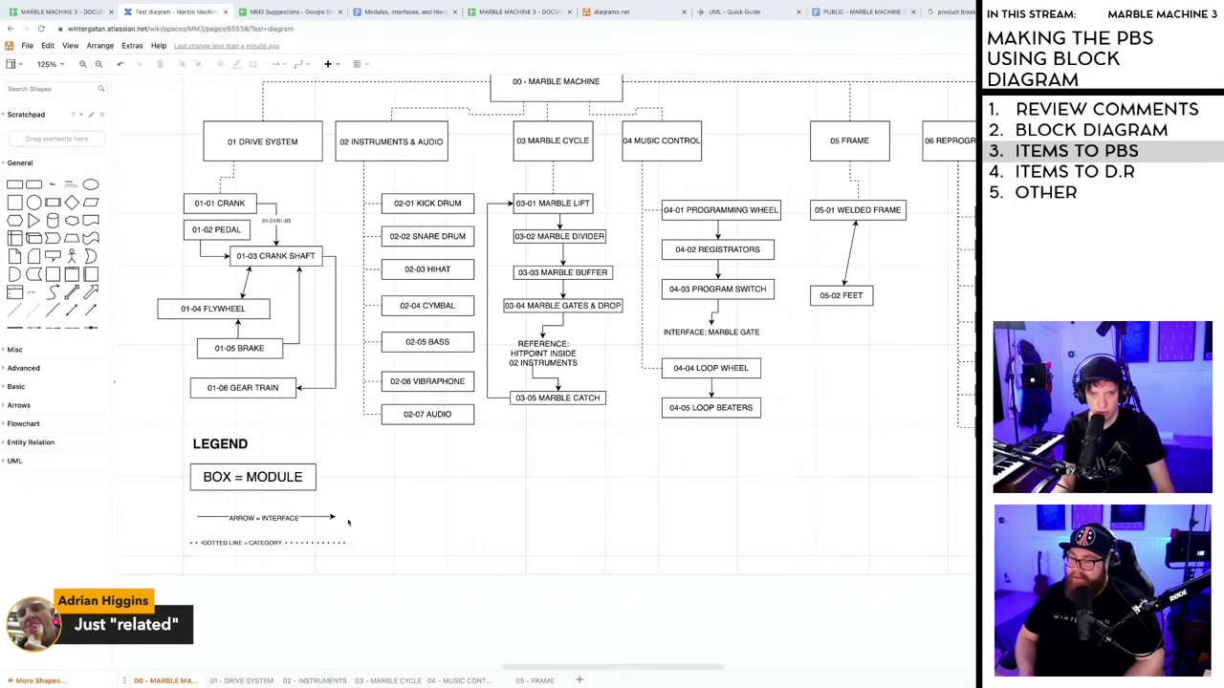
- Append 'RELATION' to the dotted-line label and lengthen the dotted line to the right
{"action": "double_click", "coordinate": [254, 544]}
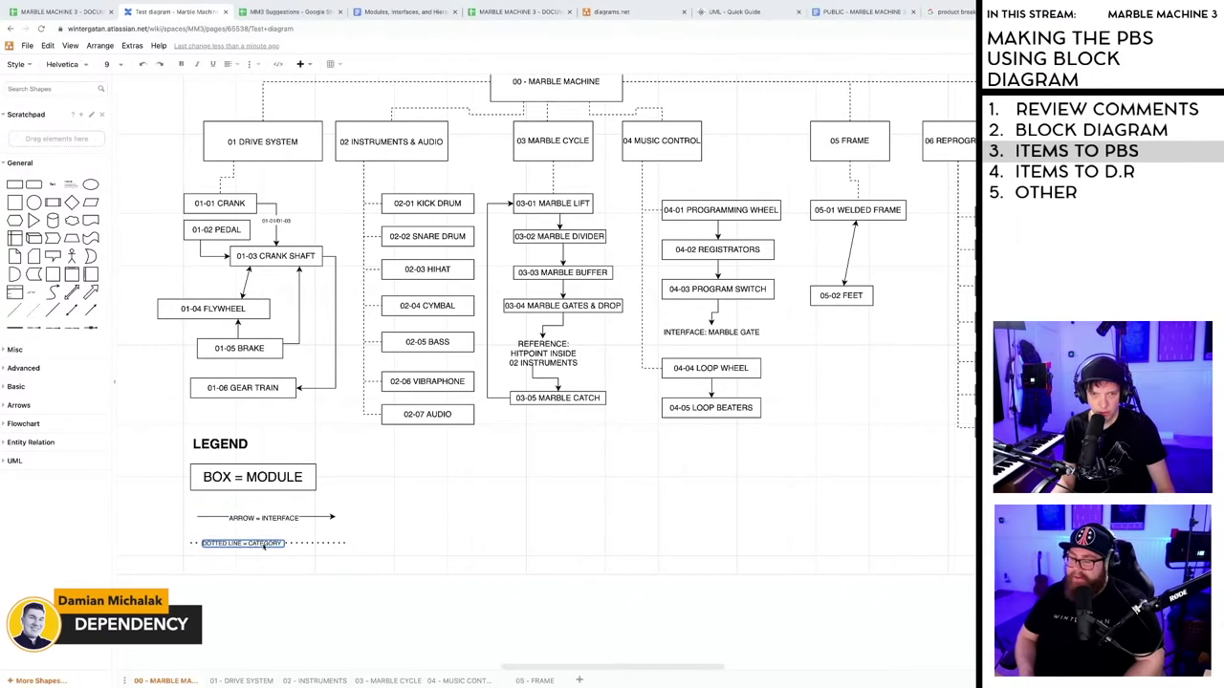
{"action": "left_click_drag", "start_coordinate": [248, 547], "coordinate": [283, 546]}
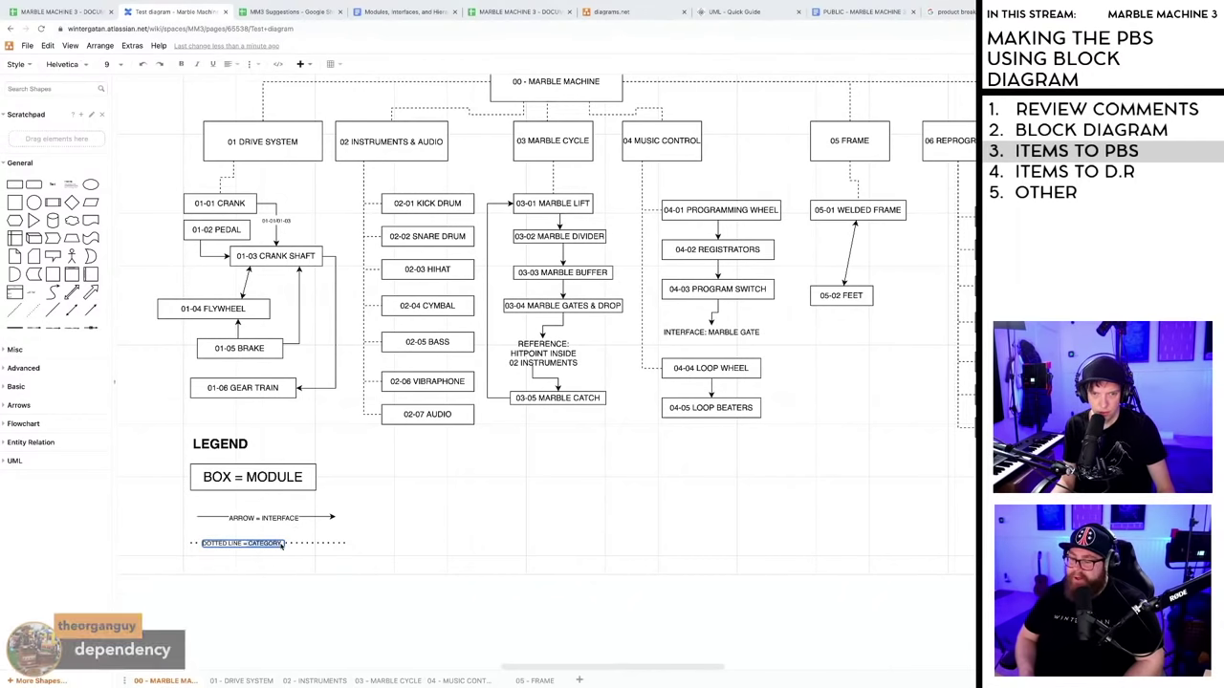
{"action": "left_click", "coordinate": [282, 546]}
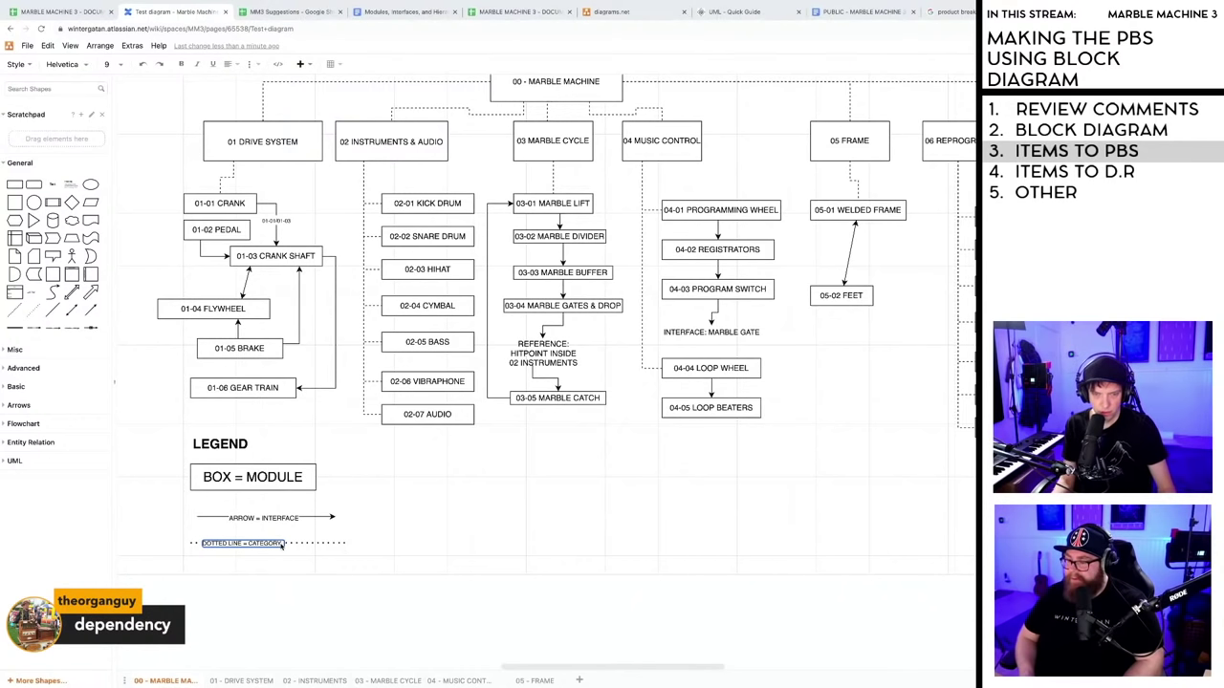
{"action": "type", "text": "?"}
{"action": "type", "text": "RELATION"}
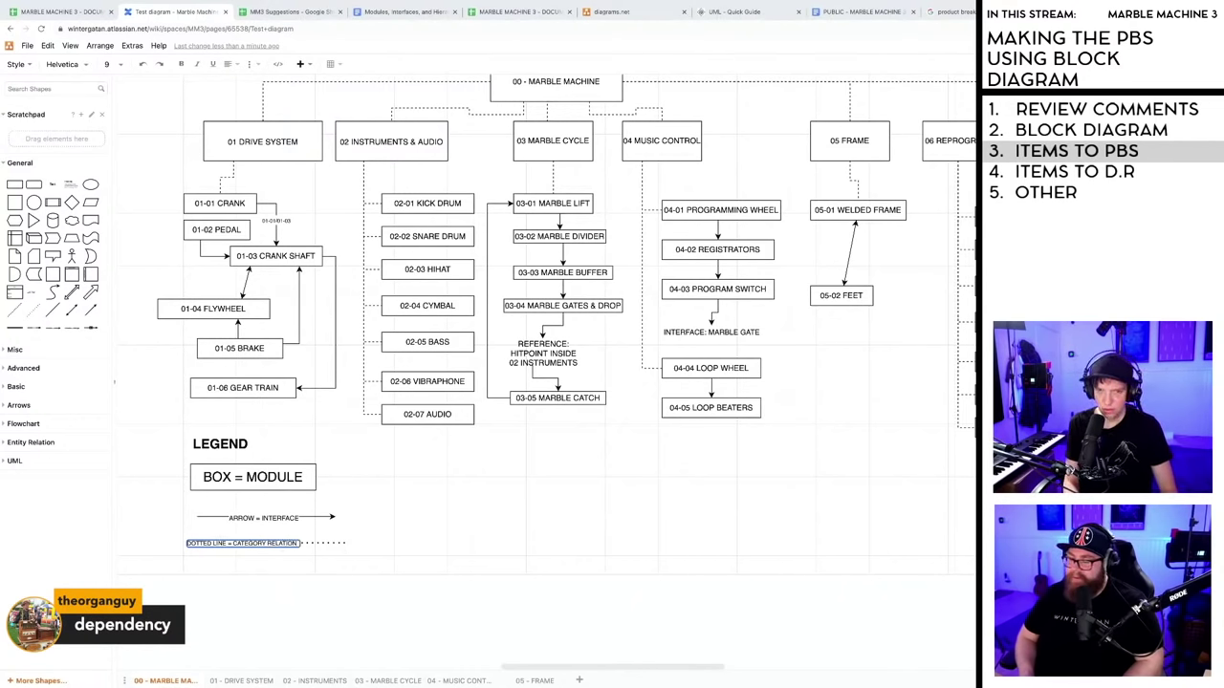
{"action": "left_click", "coordinate": [417, 529]}
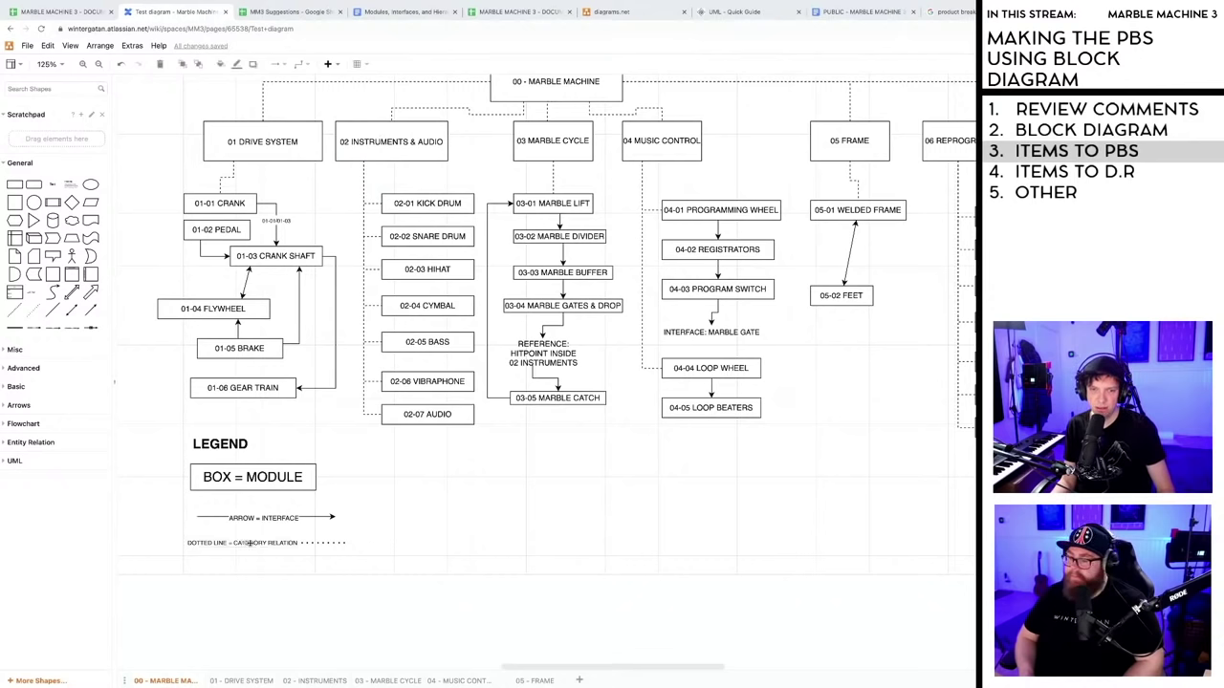
{"action": "left_click_drag", "start_coordinate": [245, 543], "coordinate": [264, 545]}
{"action": "left_click_drag", "start_coordinate": [342, 543], "coordinate": [388, 543]}
{"action": "left_click", "coordinate": [430, 541]}
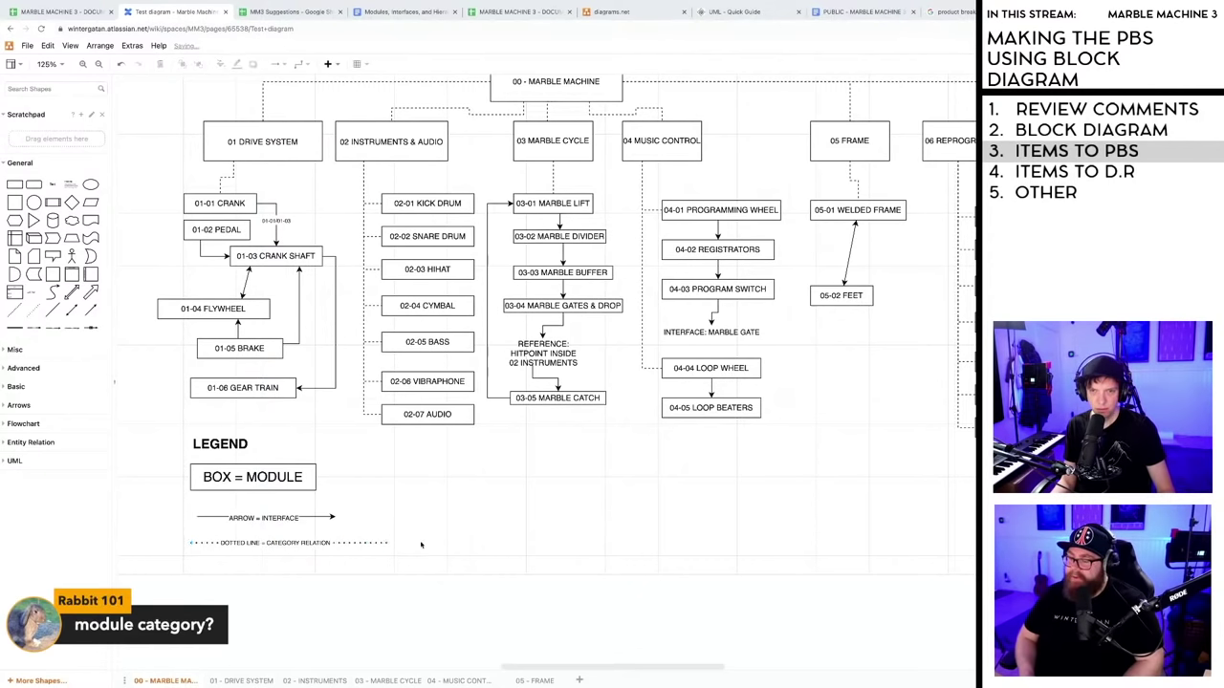
- Replace 'CATEGORY RELATION' with 'MODULE CATEGORY' in the dotted-line legend label
{"action": "double_click", "coordinate": [287, 543]}
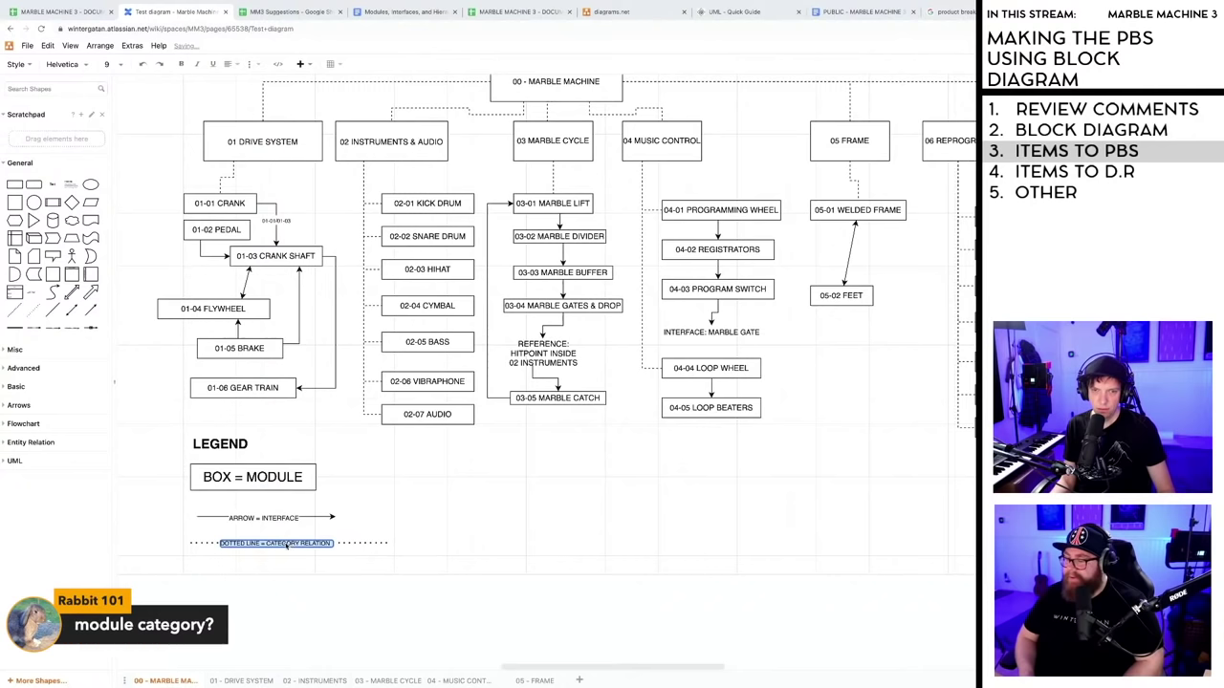
{"action": "left_click_drag", "start_coordinate": [269, 544], "coordinate": [335, 545]}
{"action": "type", "text": "M"}
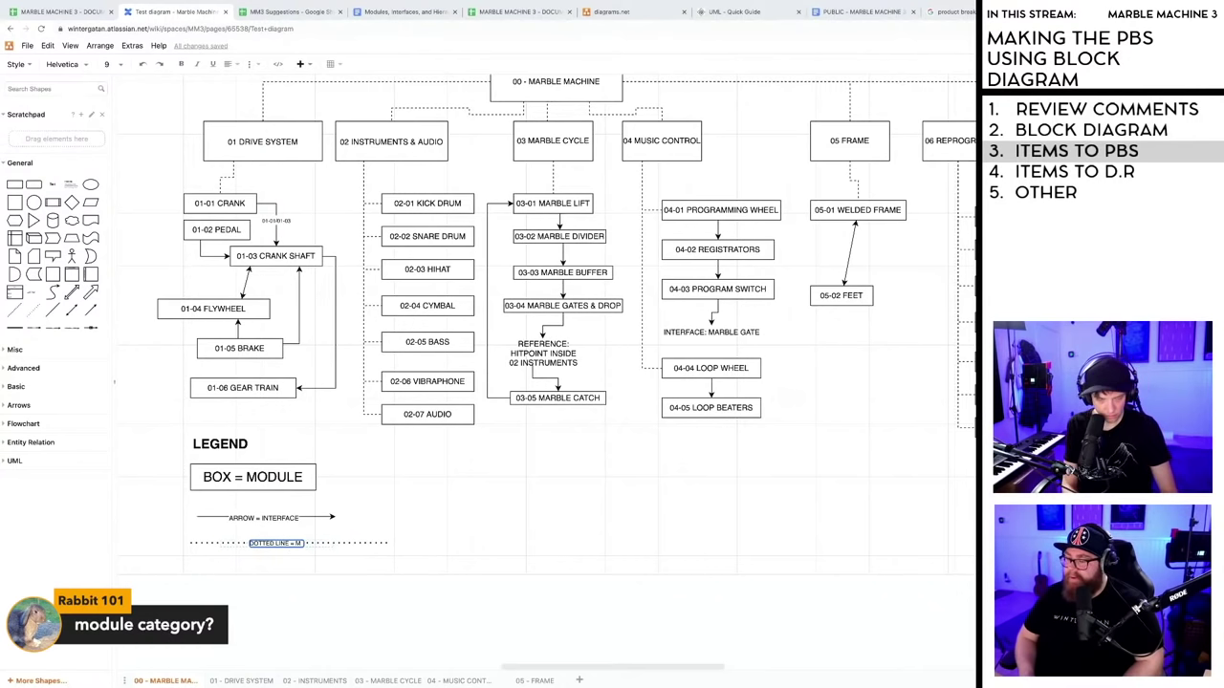
{"action": "type", "text": "ODULE CATEG"}
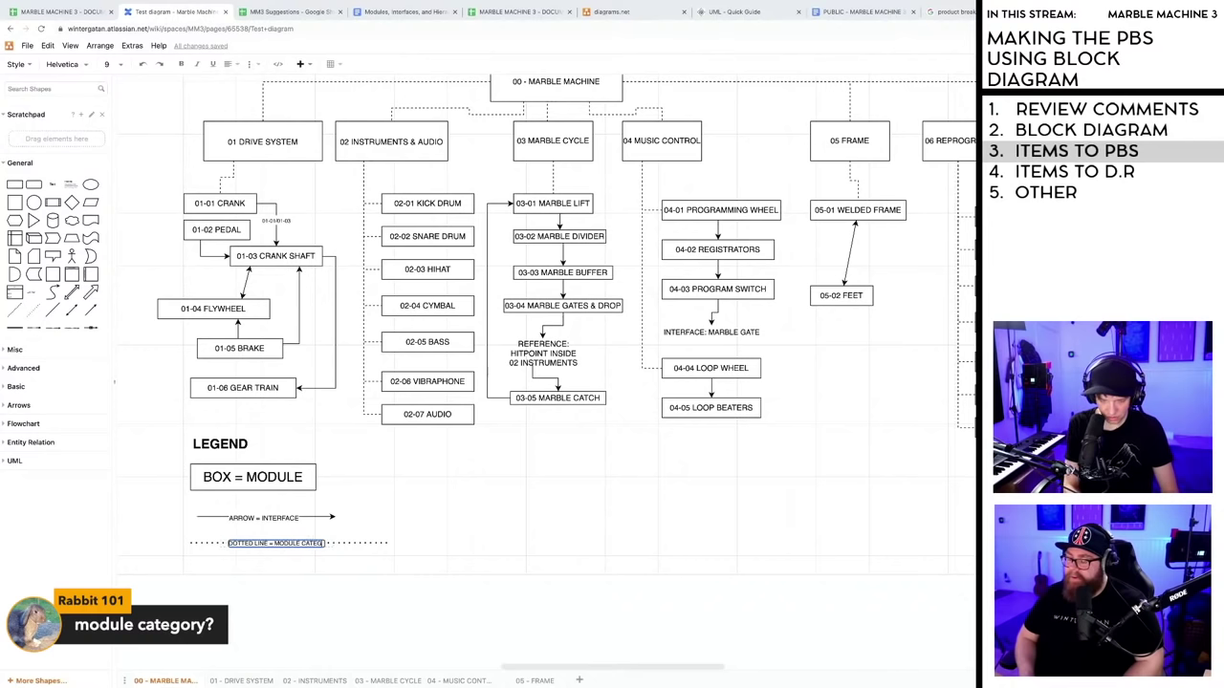
{"action": "type", "text": "ORY"}
{"action": "left_click", "coordinate": [464, 528]}
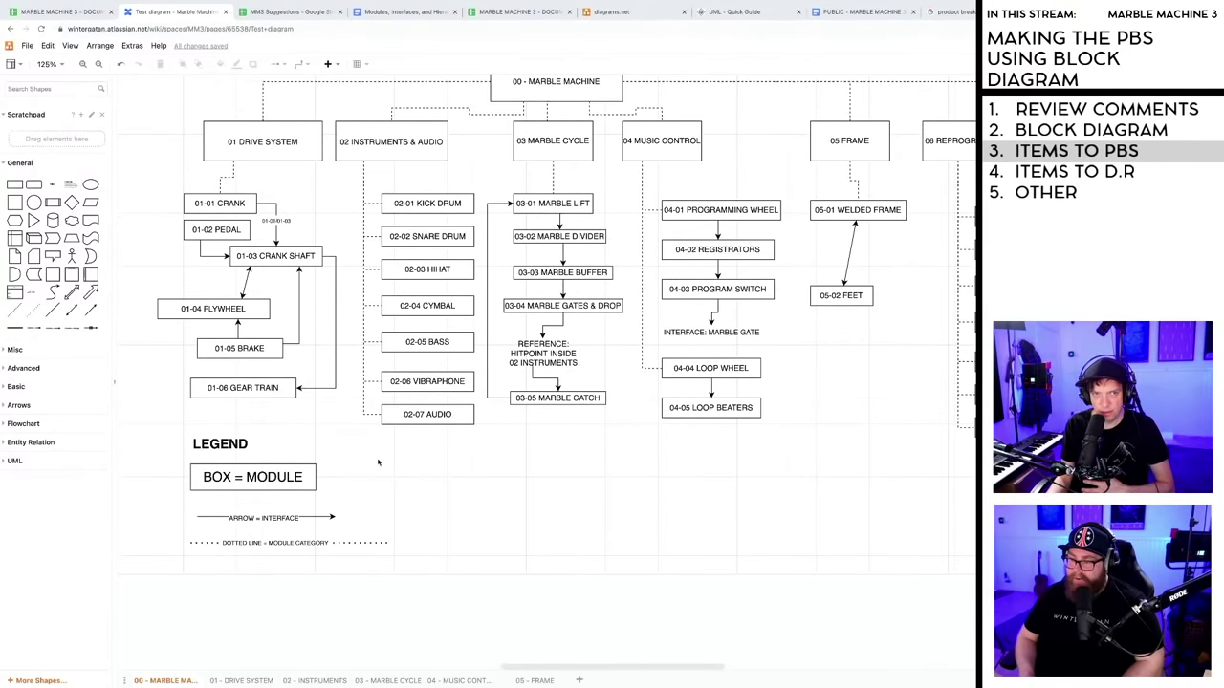
- Insert a double-headed arrow labelled 'DOUBLE ARROW = TWO WAY INTERFACE' beside the legend
{"action": "scroll", "coordinate": [378, 462], "scroll_direction": "down", "scroll_amount": 2}
{"action": "left_click", "coordinate": [72, 310]}
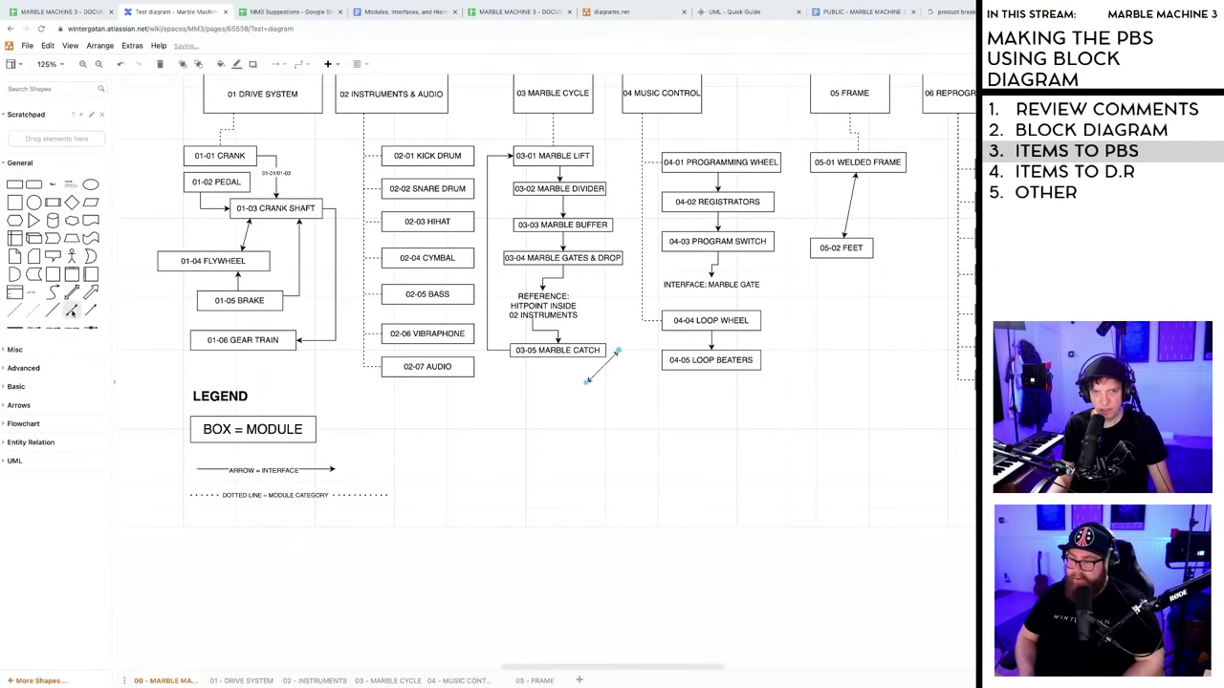
{"action": "left_click_drag", "start_coordinate": [597, 373], "coordinate": [585, 468]}
{"action": "double_click", "coordinate": [468, 469]}
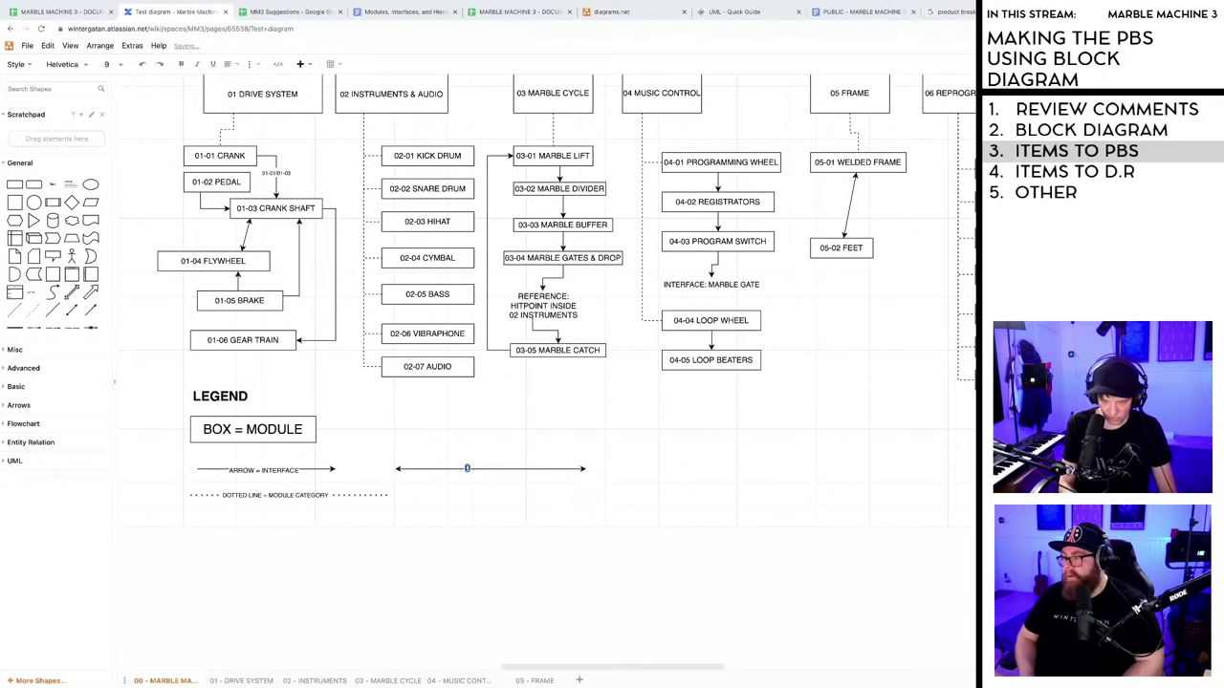
{"action": "type", "text": "DOUBLE ARR"}
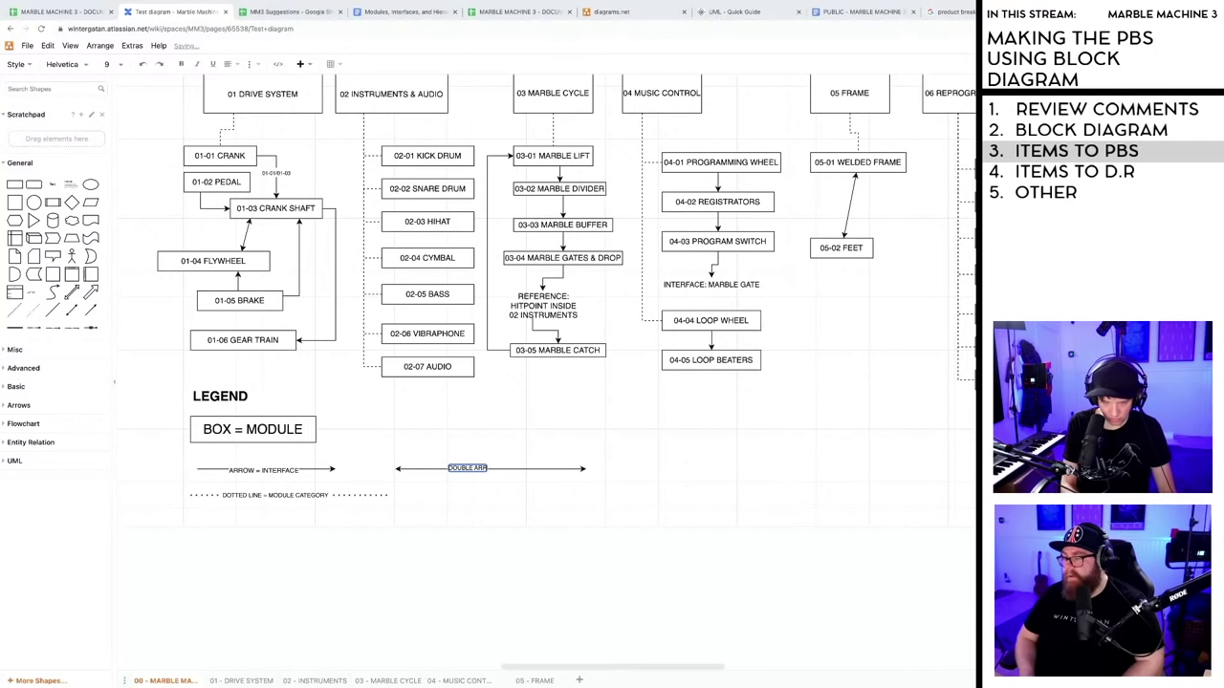
{"action": "type", "text": "OW = TWO WAY"}
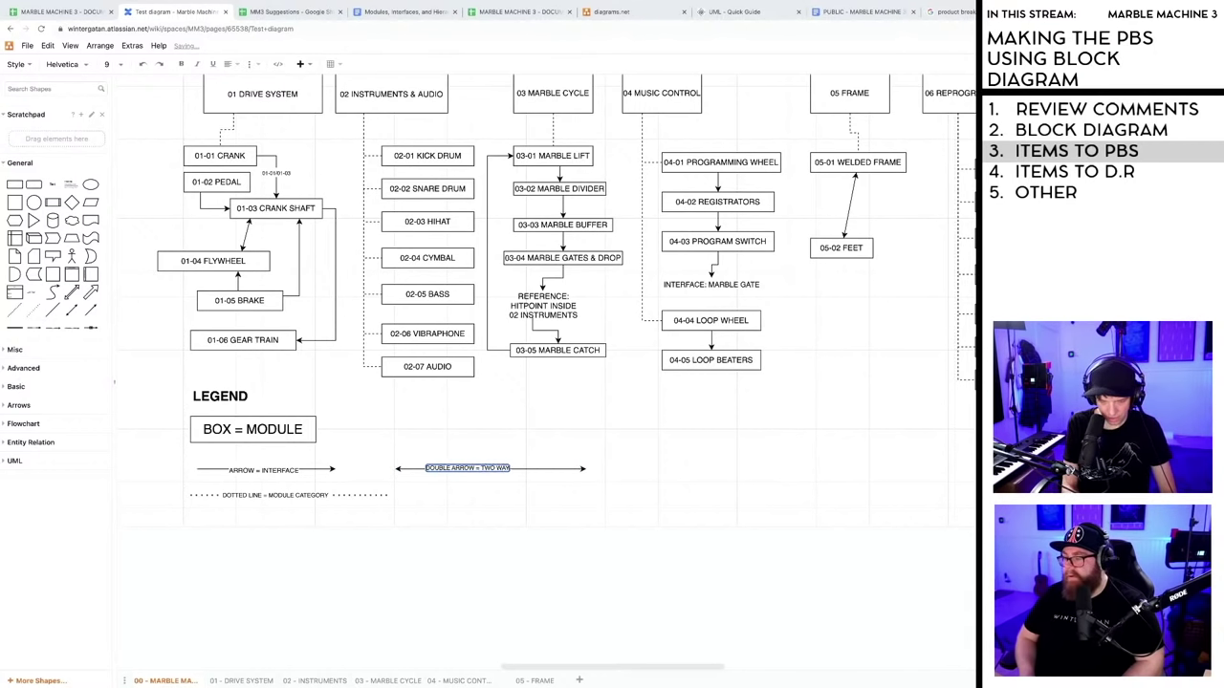
{"action": "type", "text": " INTERFACE"}
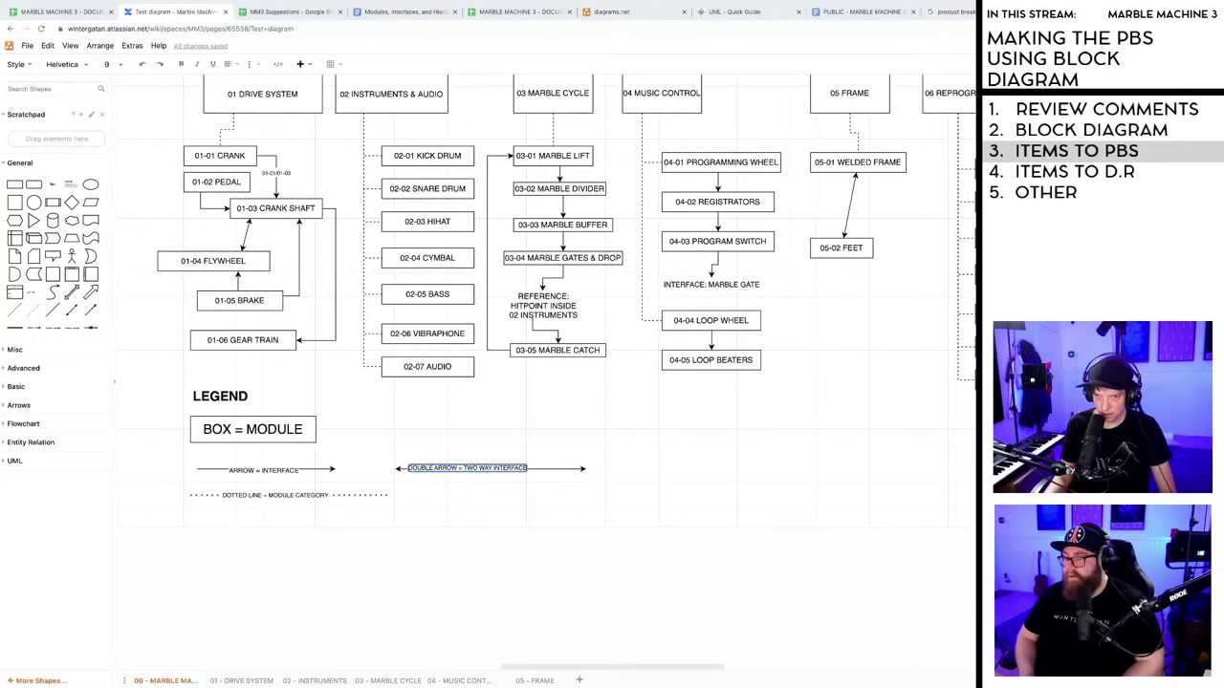
{"action": "left_click", "coordinate": [532, 451]}
- Place the double-arrow entry under the interface arrow and align the dotted-line entry beneath it
{"action": "left_click_drag", "start_coordinate": [531, 469], "coordinate": [356, 496]}
{"action": "left_click", "coordinate": [375, 496]}
{"action": "left_click", "coordinate": [524, 465]}
{"action": "scroll", "coordinate": [524, 464], "scroll_direction": "up", "scroll_amount": 5}
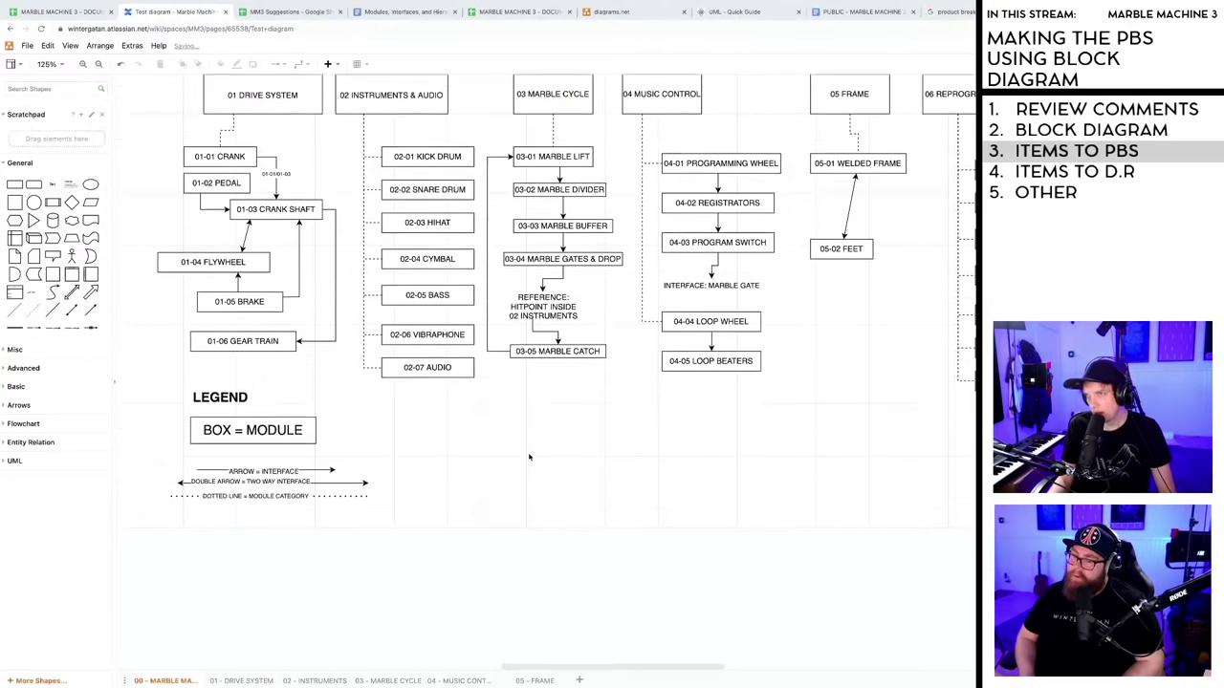
{"action": "scroll", "coordinate": [532, 464], "scroll_direction": "down", "scroll_amount": 4}
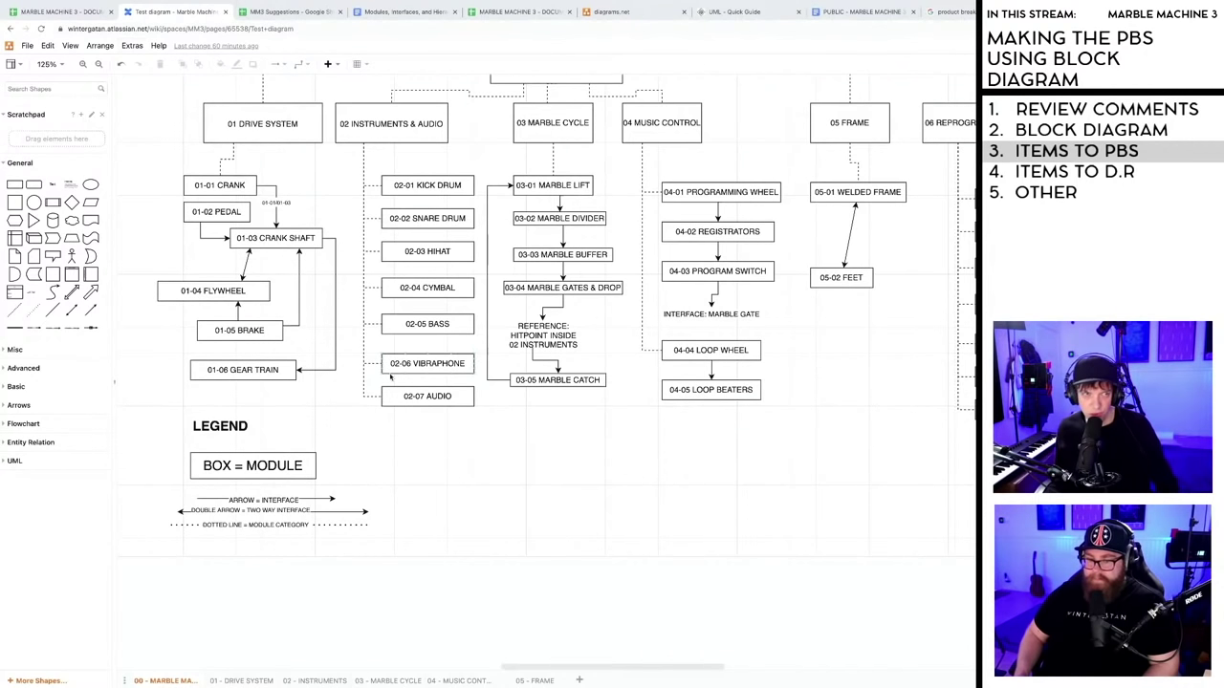
{"action": "left_click", "coordinate": [76, 13]}
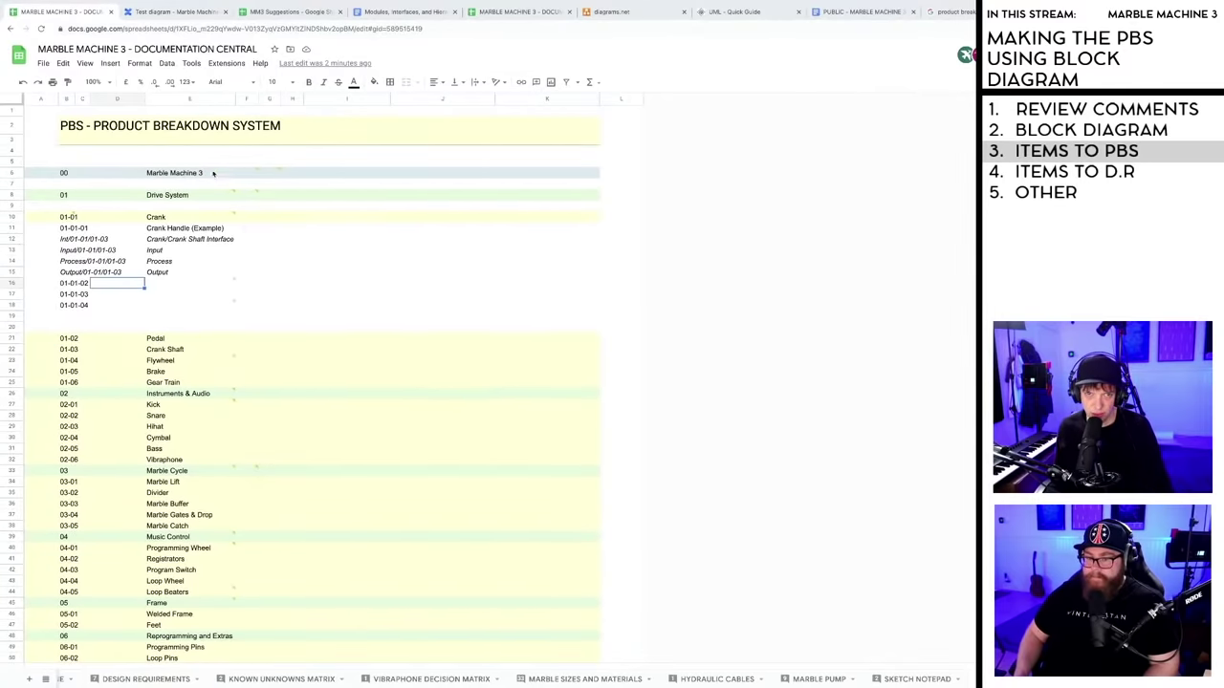
- Review the Drive System interface rows 12–16, the row 16 comment and the 02-06 Vibraphone row
{"action": "left_click", "coordinate": [73, 241]}
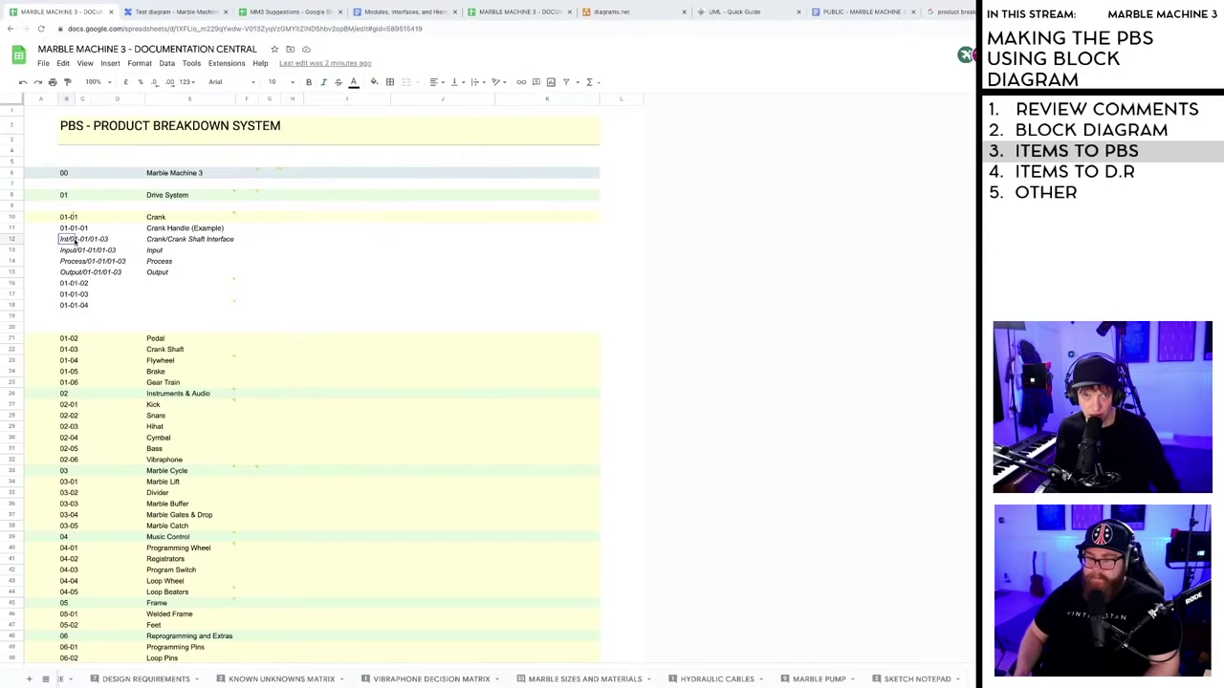
{"action": "left_click", "coordinate": [172, 274], "text": "shift"}
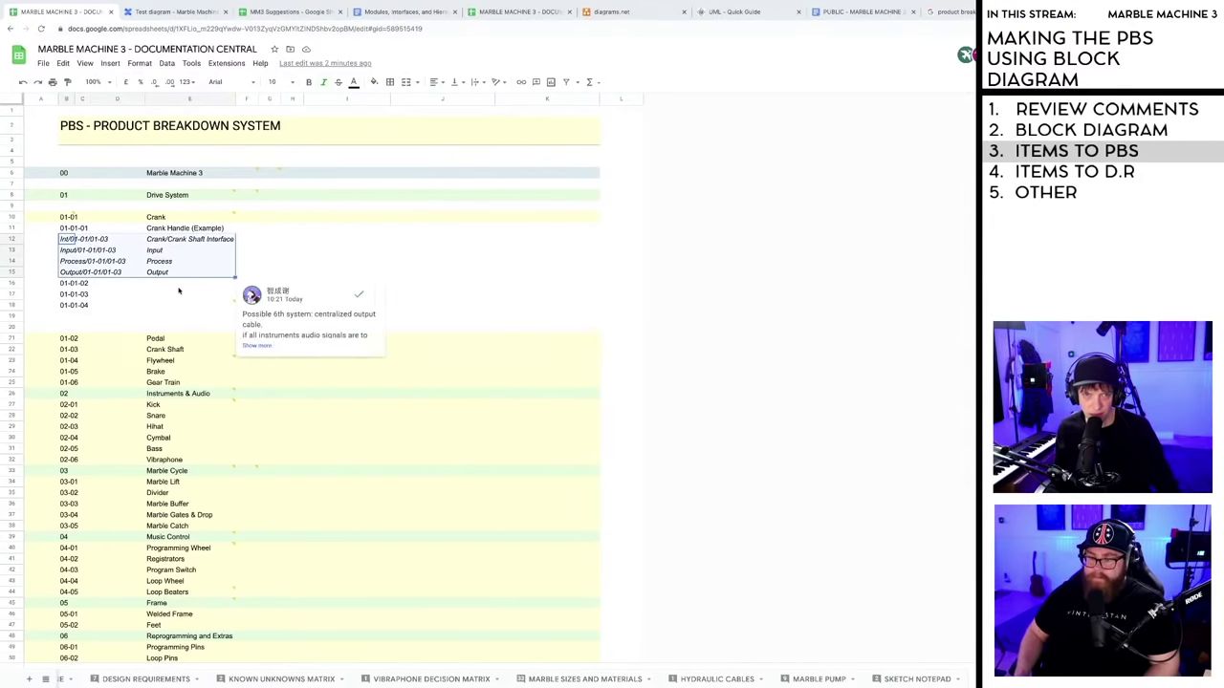
{"action": "left_click", "coordinate": [167, 287]}
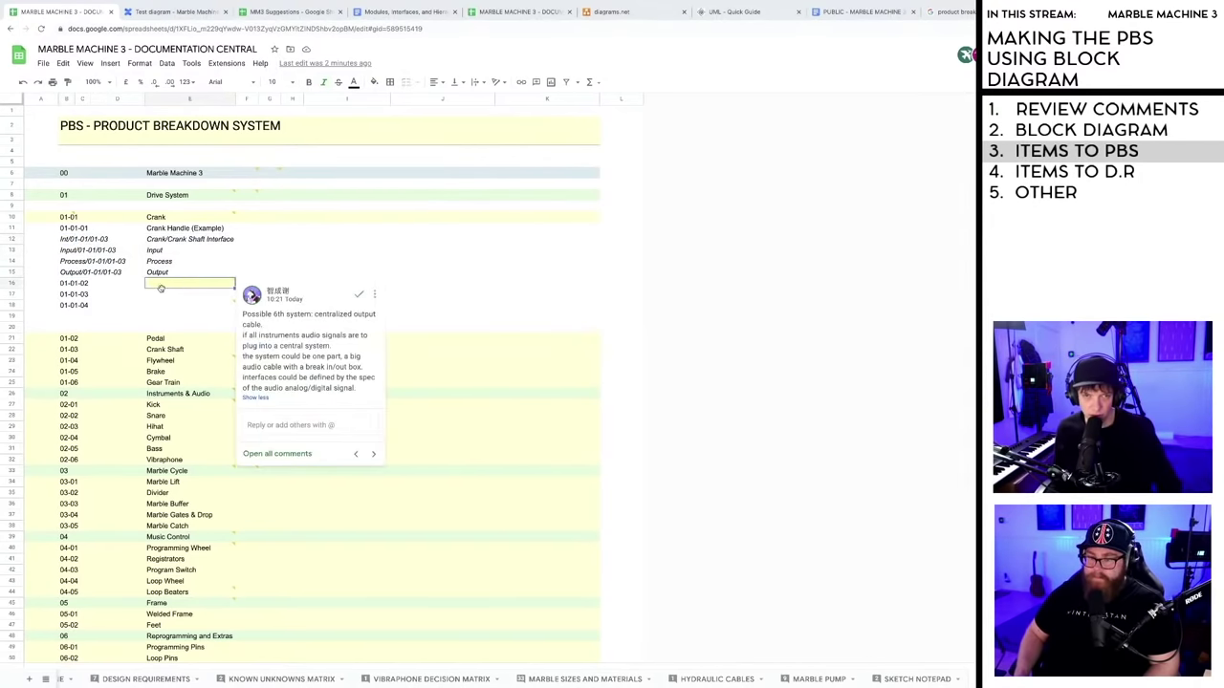
{"action": "left_click", "coordinate": [110, 280]}
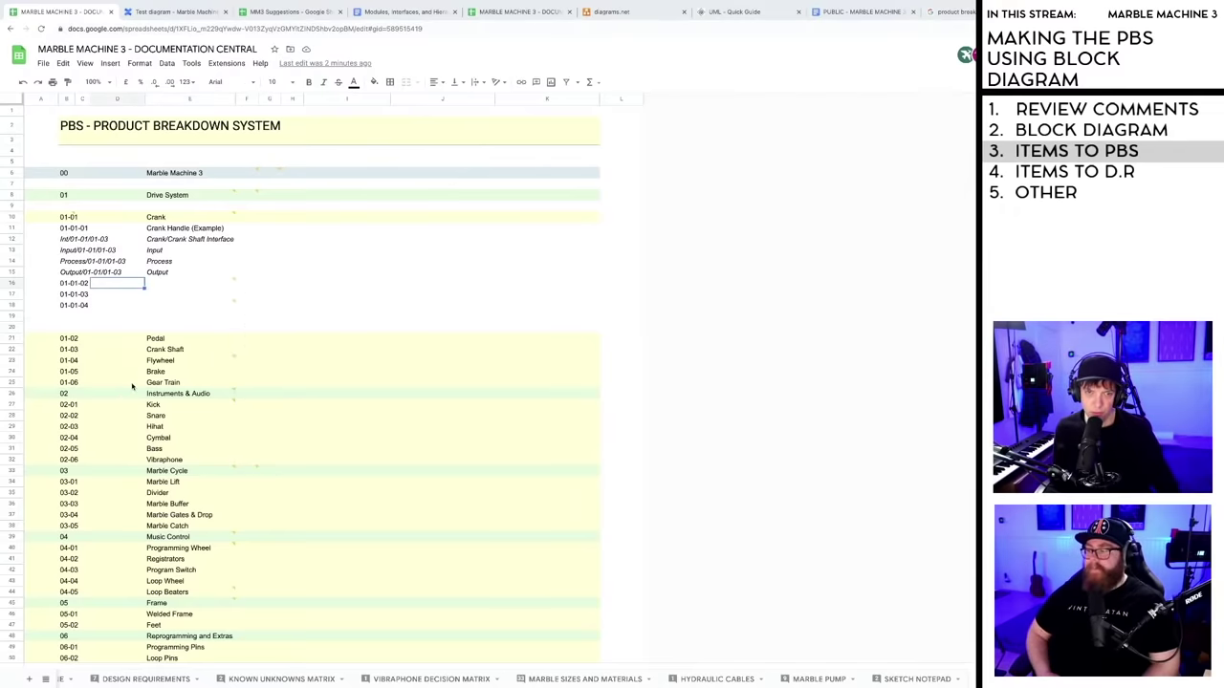
{"action": "left_click", "coordinate": [124, 460]}
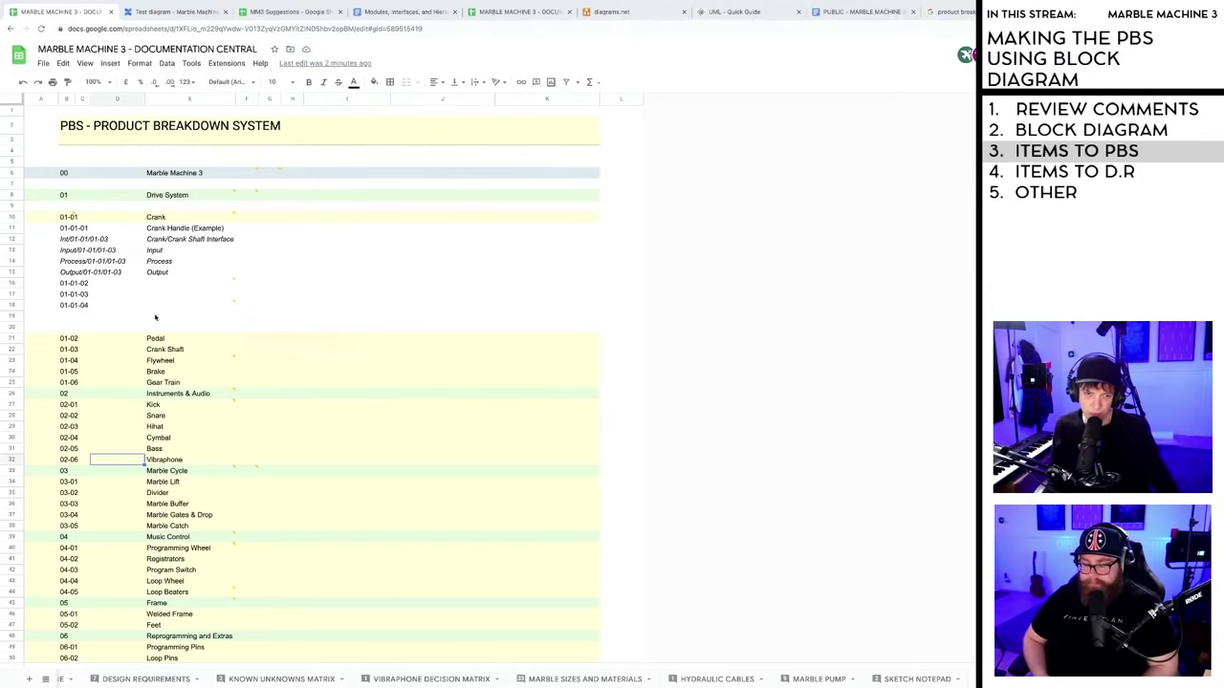
- Glance at the MM3 Suggestions sheet, then bring up the Documentation Central front page
{"action": "left_click", "coordinate": [278, 12]}
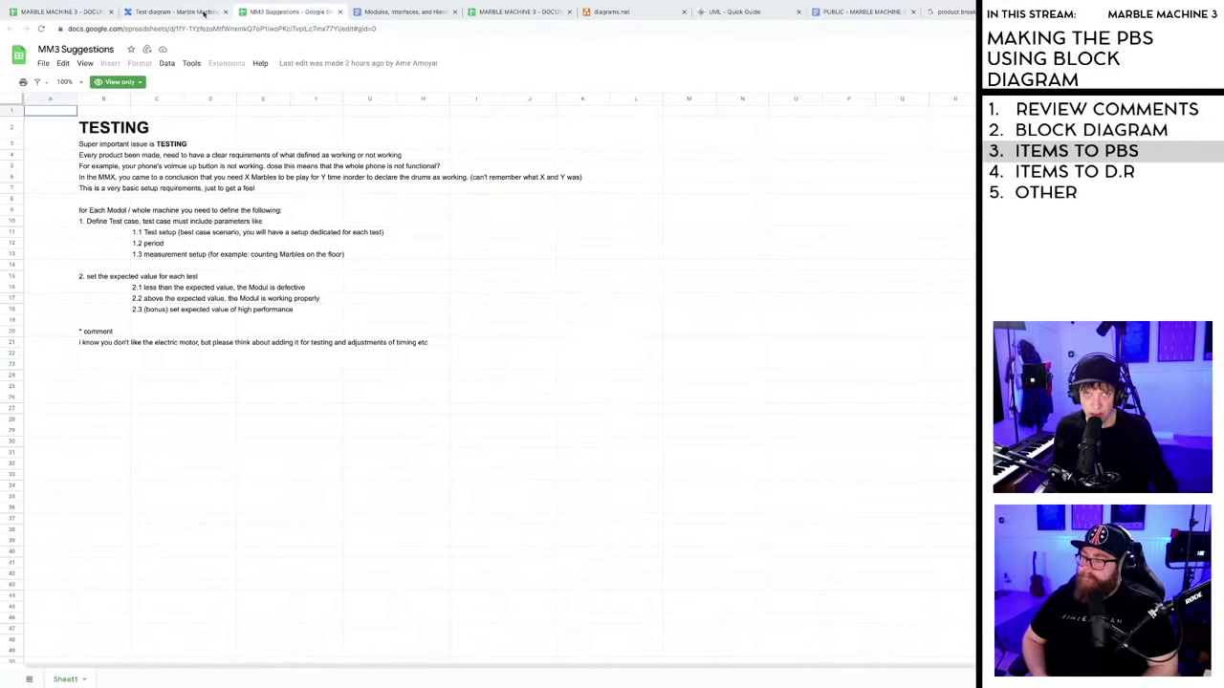
{"action": "left_click", "coordinate": [62, 11]}
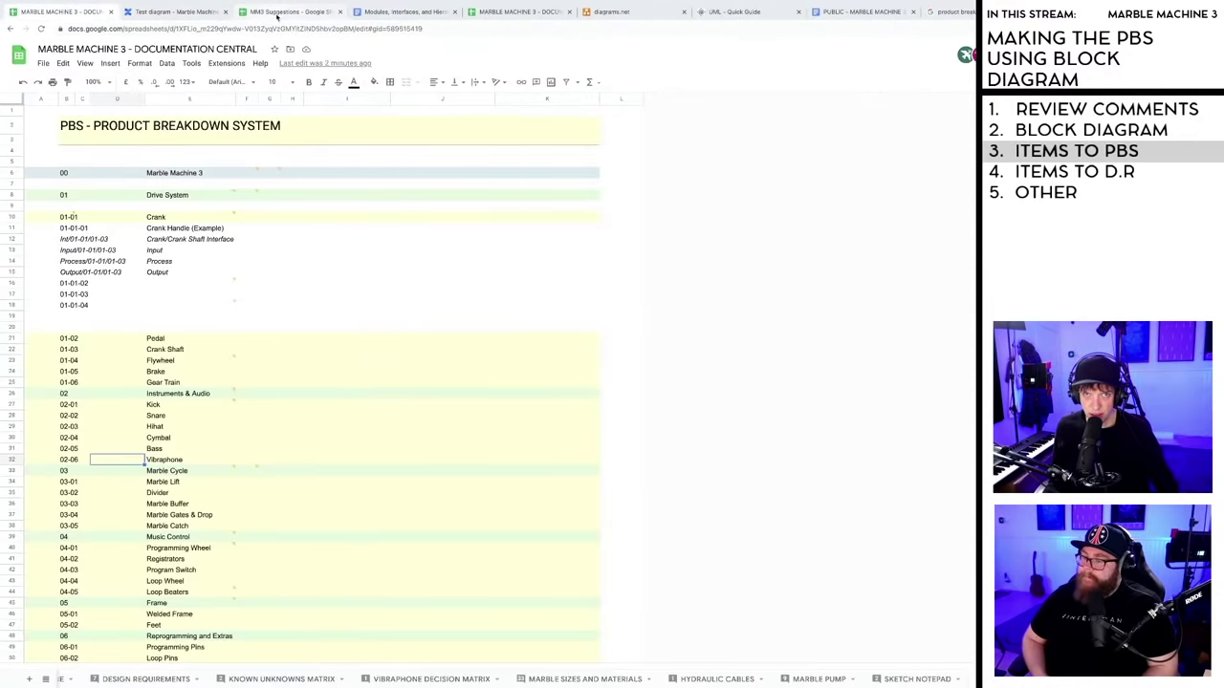
{"action": "left_click", "coordinate": [562, 14]}
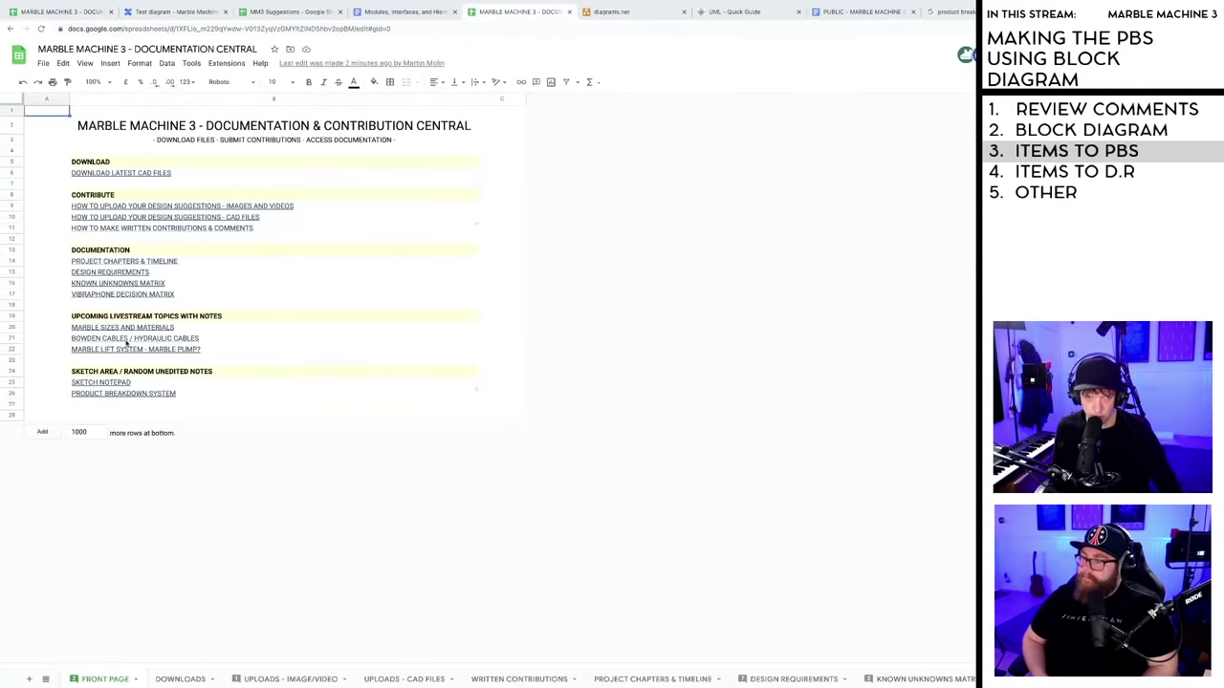
- Open the Known Unknowns Matrix, inspect the Marble Size and Material cell, then return to the PBS sheet
{"action": "left_click", "coordinate": [108, 285]}
{"action": "left_click", "coordinate": [115, 297]}
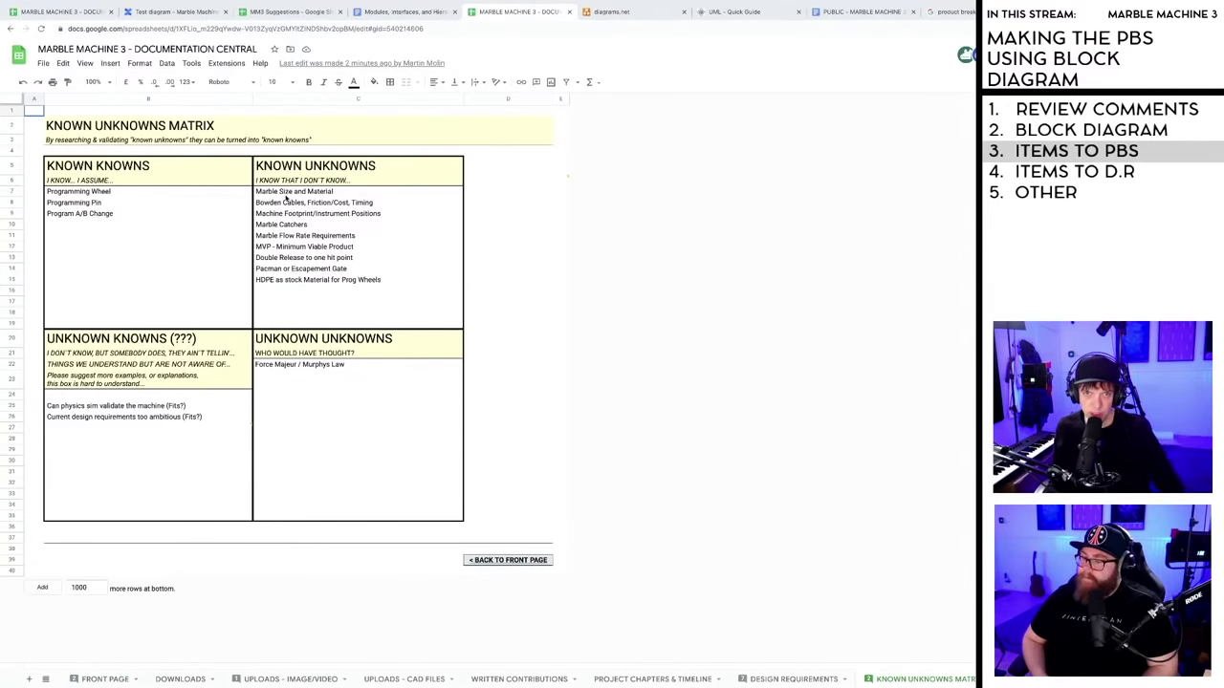
{"action": "left_click", "coordinate": [291, 193]}
{"action": "key", "text": "Return"}
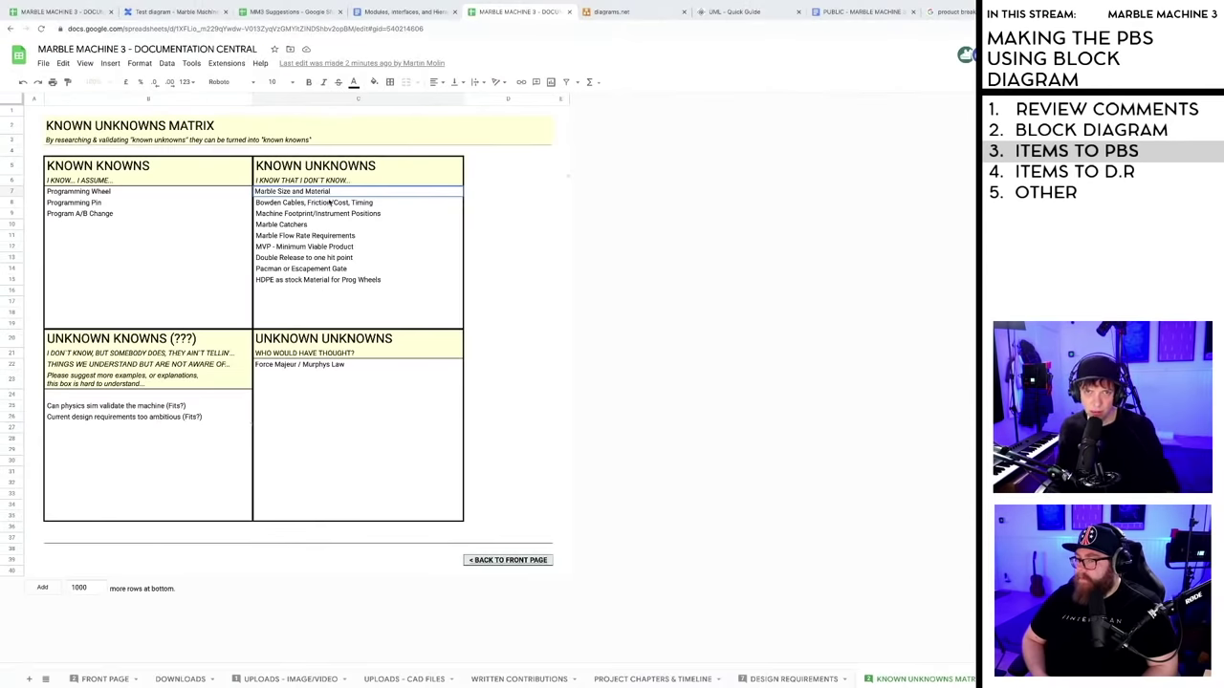
{"action": "key", "text": "ctrl+1"}
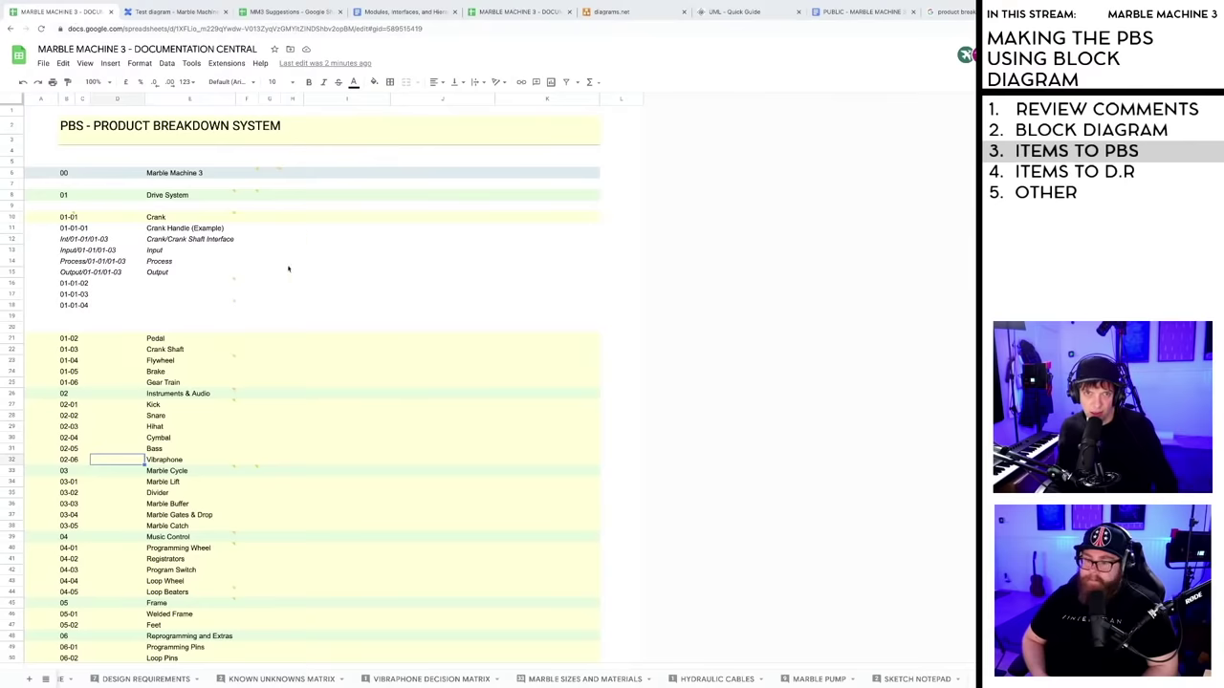
- Read the reviewer comments on the Drive System rows 13 and 18, then go to the Test diagram
{"action": "left_click", "coordinate": [260, 252]}
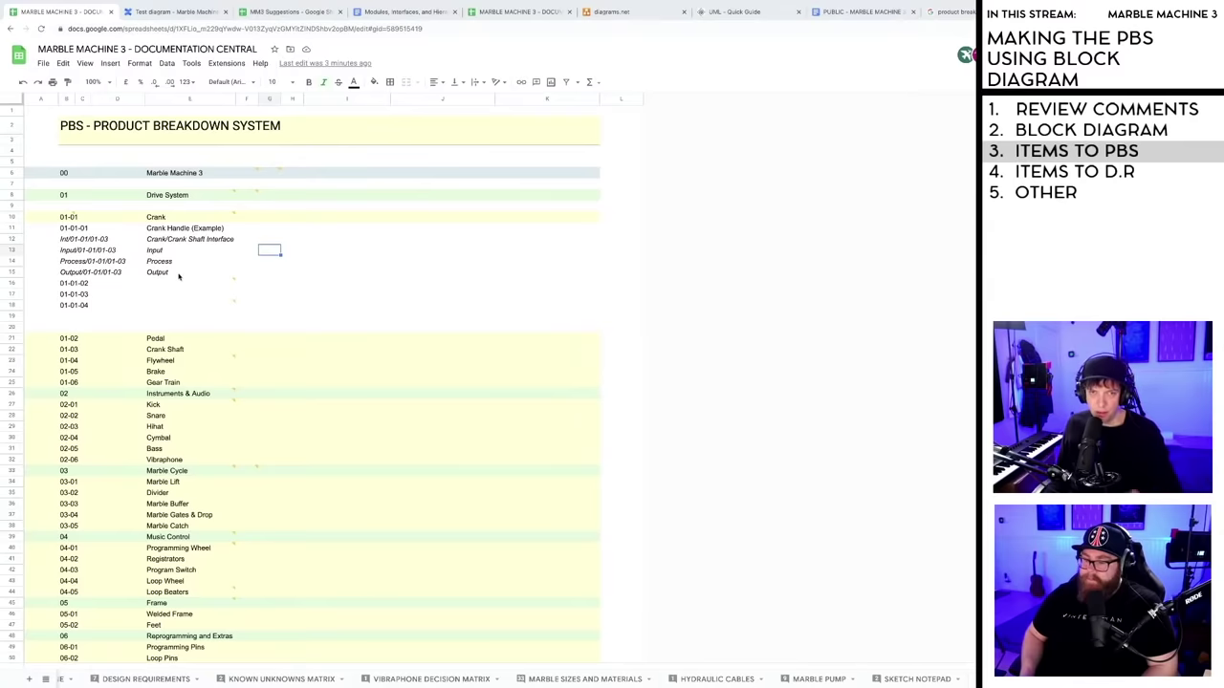
{"action": "mouse_move", "coordinate": [168, 289]}
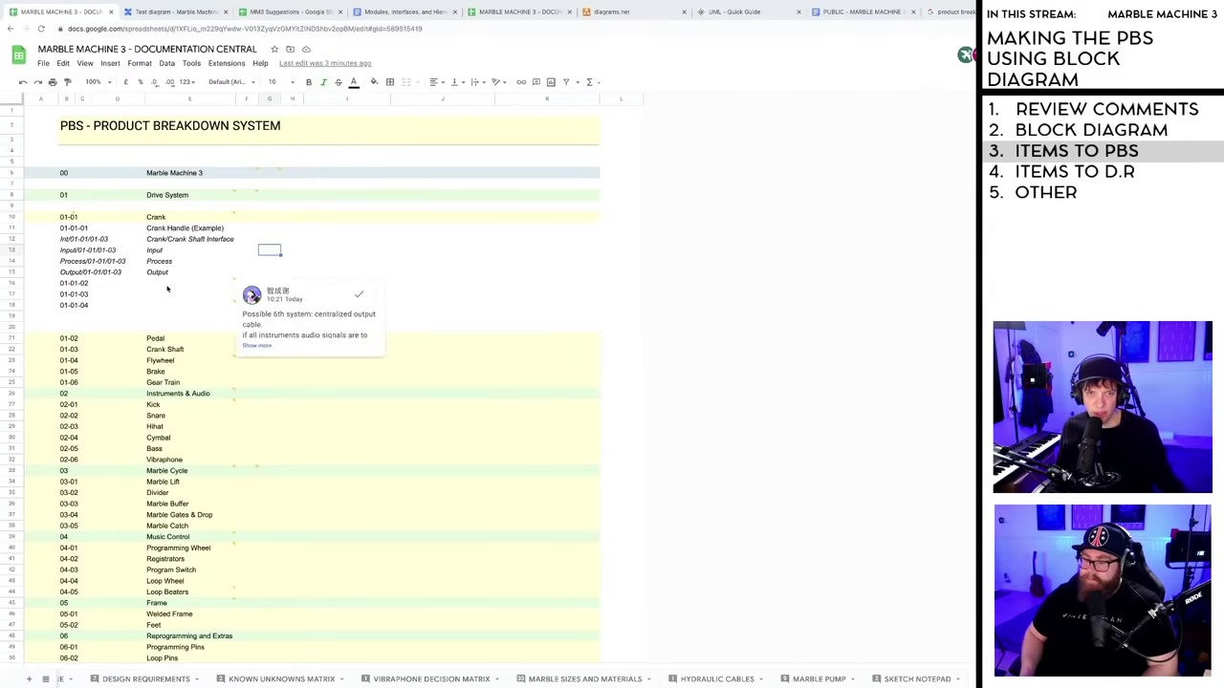
{"action": "left_click", "coordinate": [158, 305]}
{"action": "scroll", "coordinate": [145, 380], "scroll_direction": "down", "scroll_amount": 2}
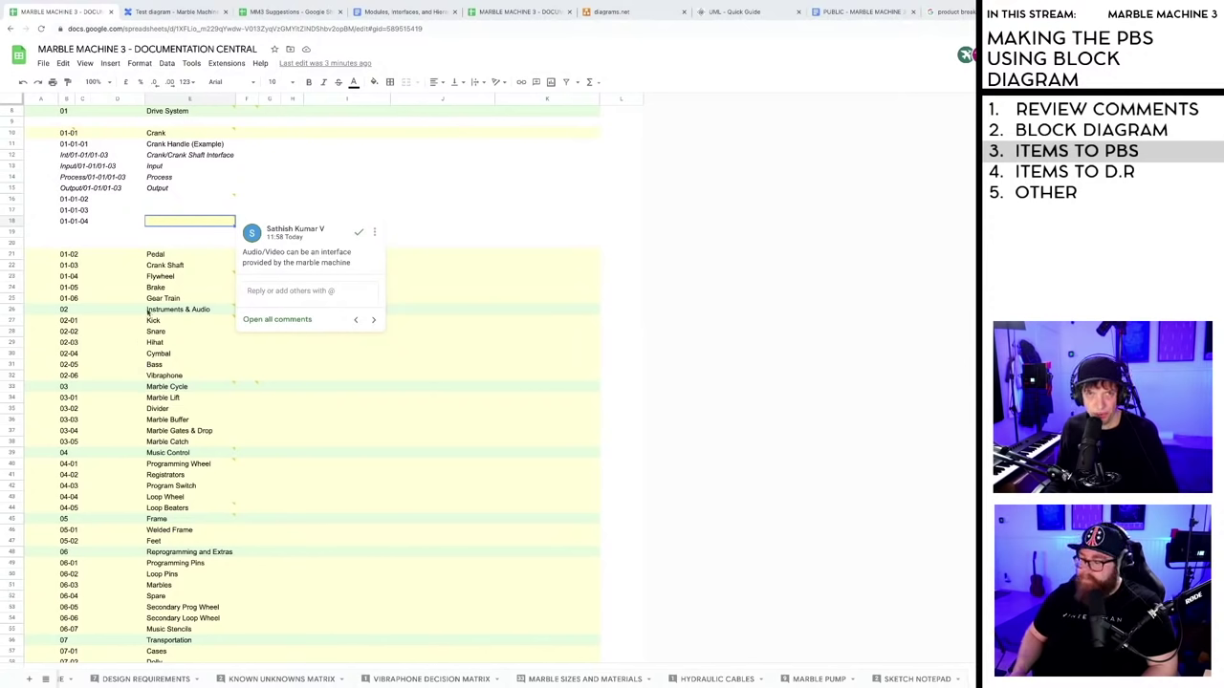
{"action": "left_click", "coordinate": [180, 12]}
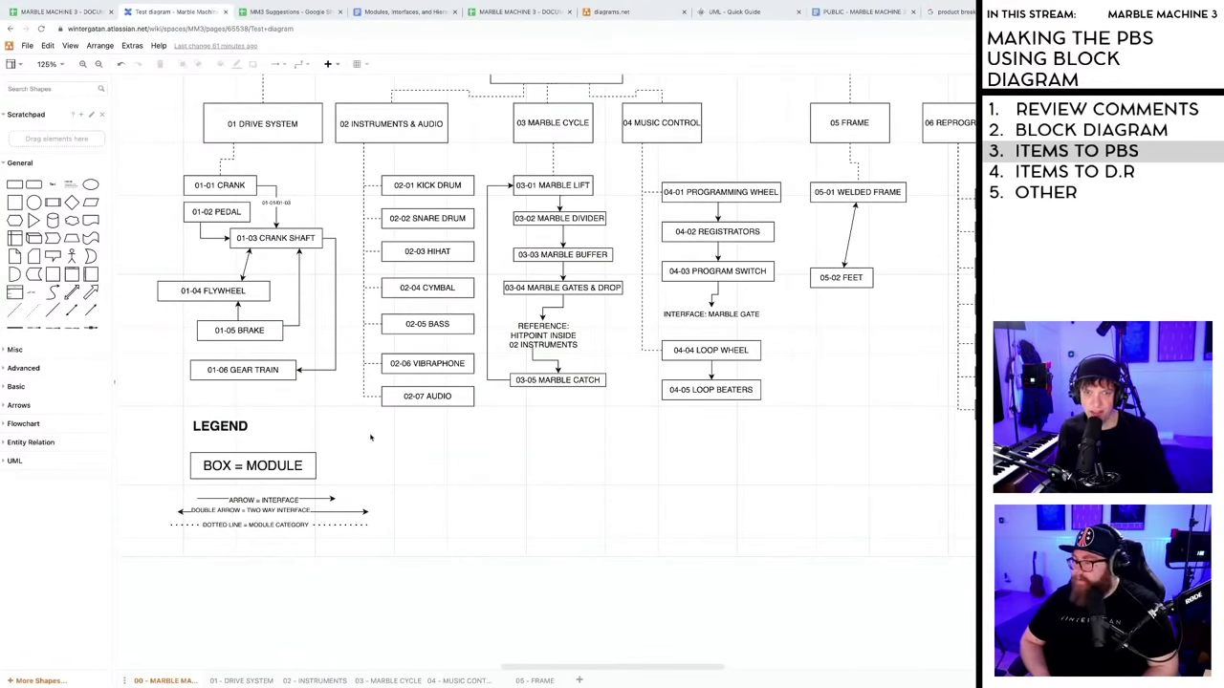
- Pan the canvas right to bring the 06 category box into view
{"action": "scroll", "coordinate": [429, 421], "scroll_direction": "up", "scroll_amount": 3}
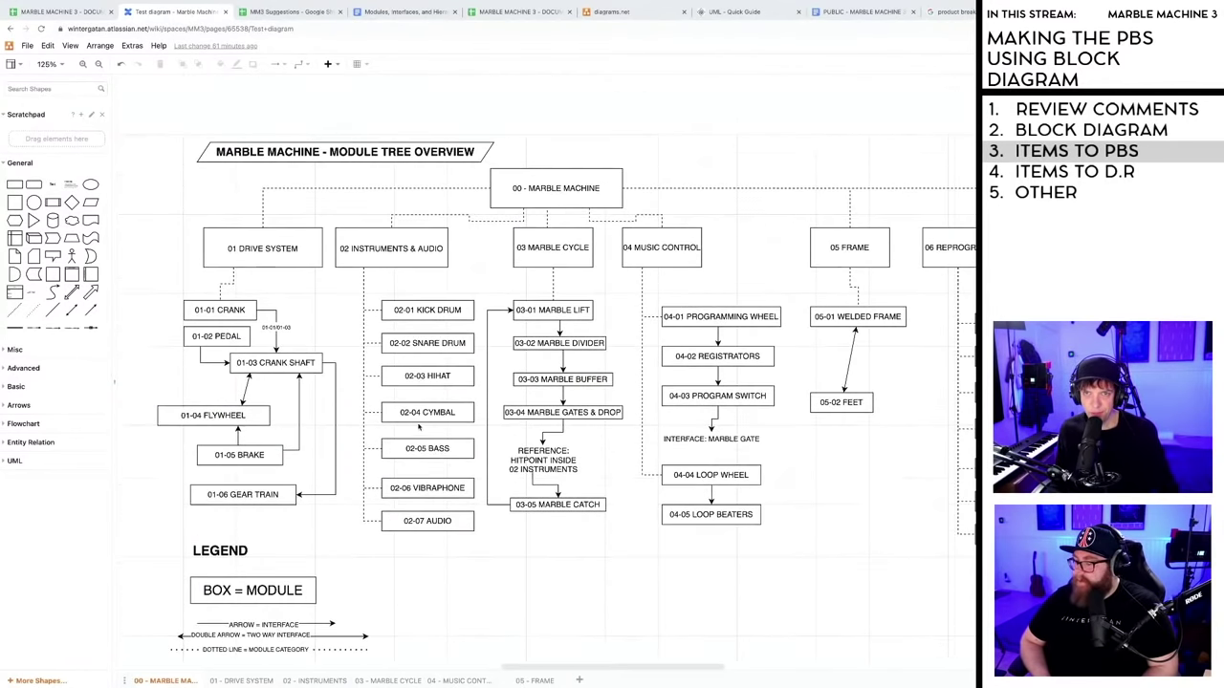
{"action": "scroll", "coordinate": [421, 428], "scroll_direction": "down", "scroll_amount": 1}
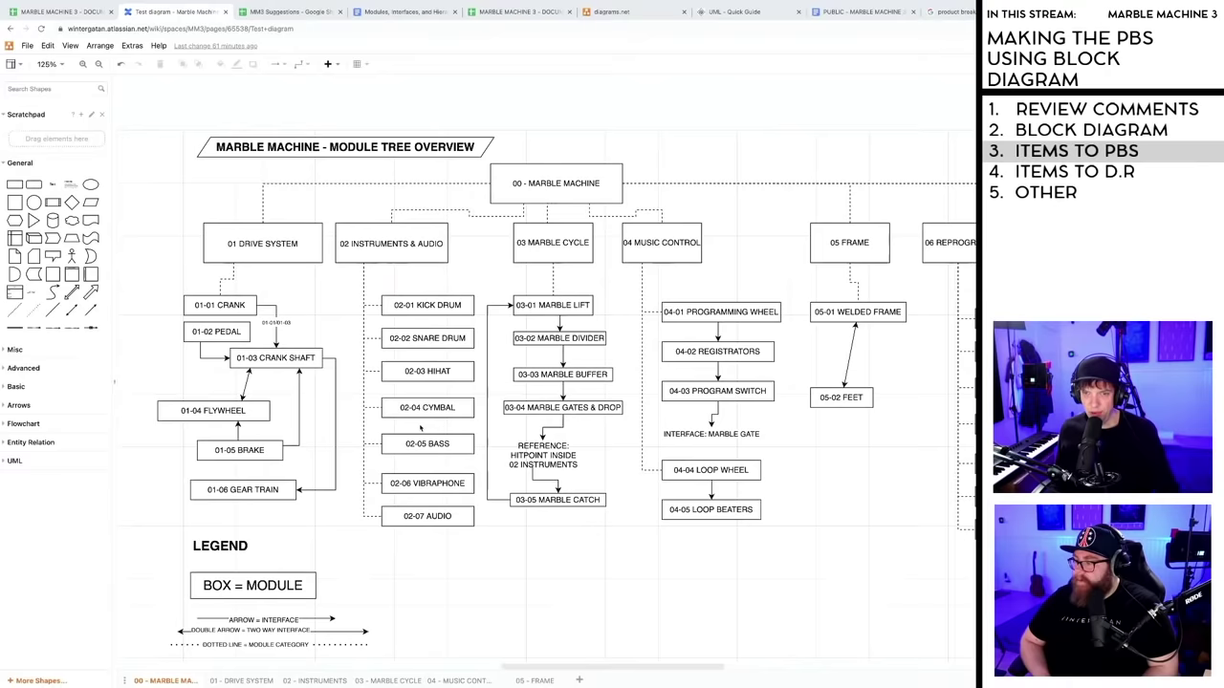
{"action": "scroll", "coordinate": [420, 424], "scroll_direction": "down", "scroll_amount": 1}
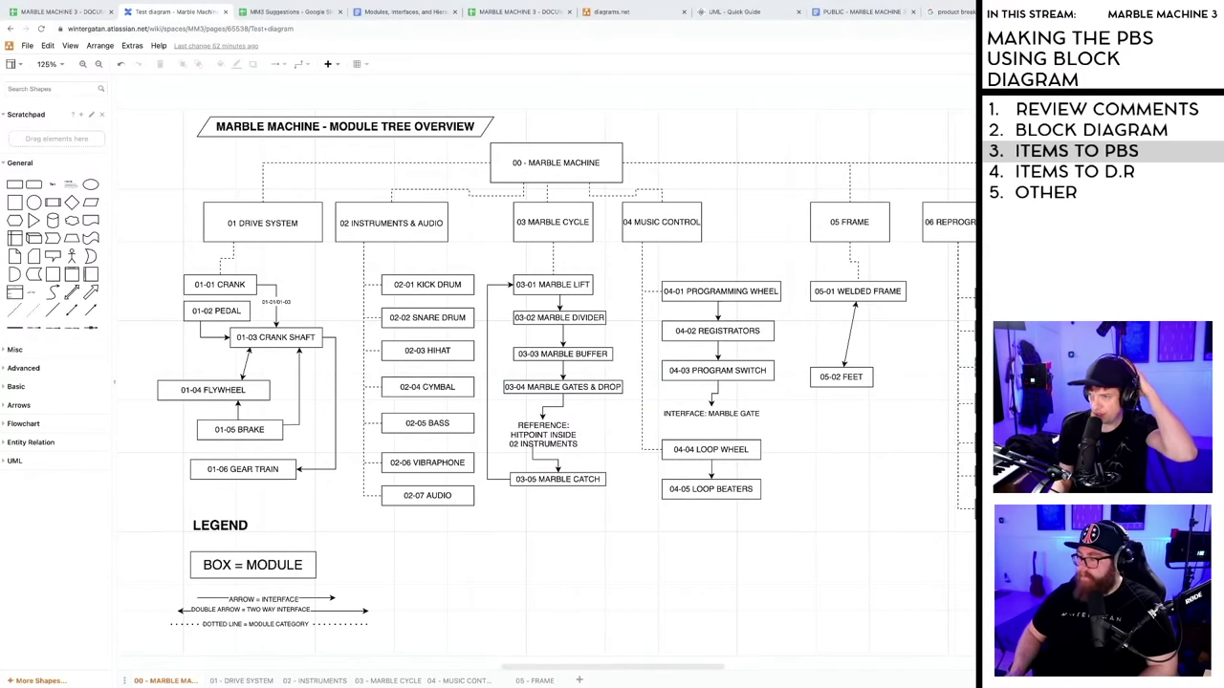
{"action": "left_click", "coordinate": [972, 362]}
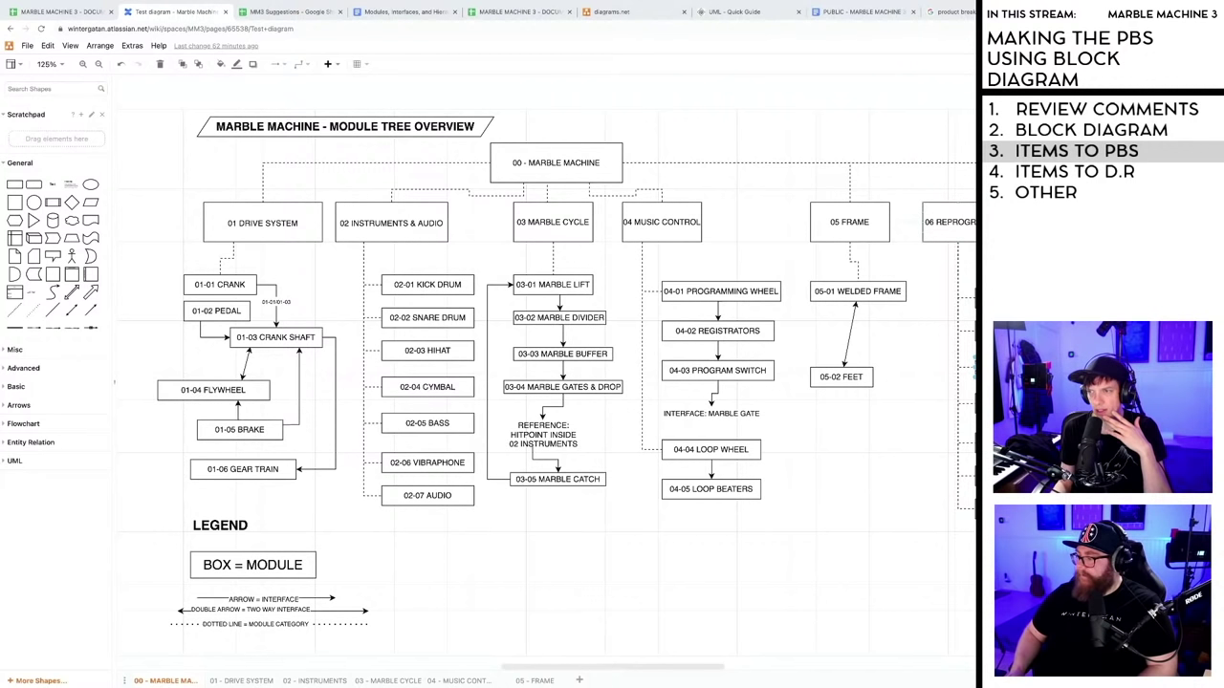
{"action": "left_click_drag", "start_coordinate": [707, 669], "coordinate": [717, 669]}
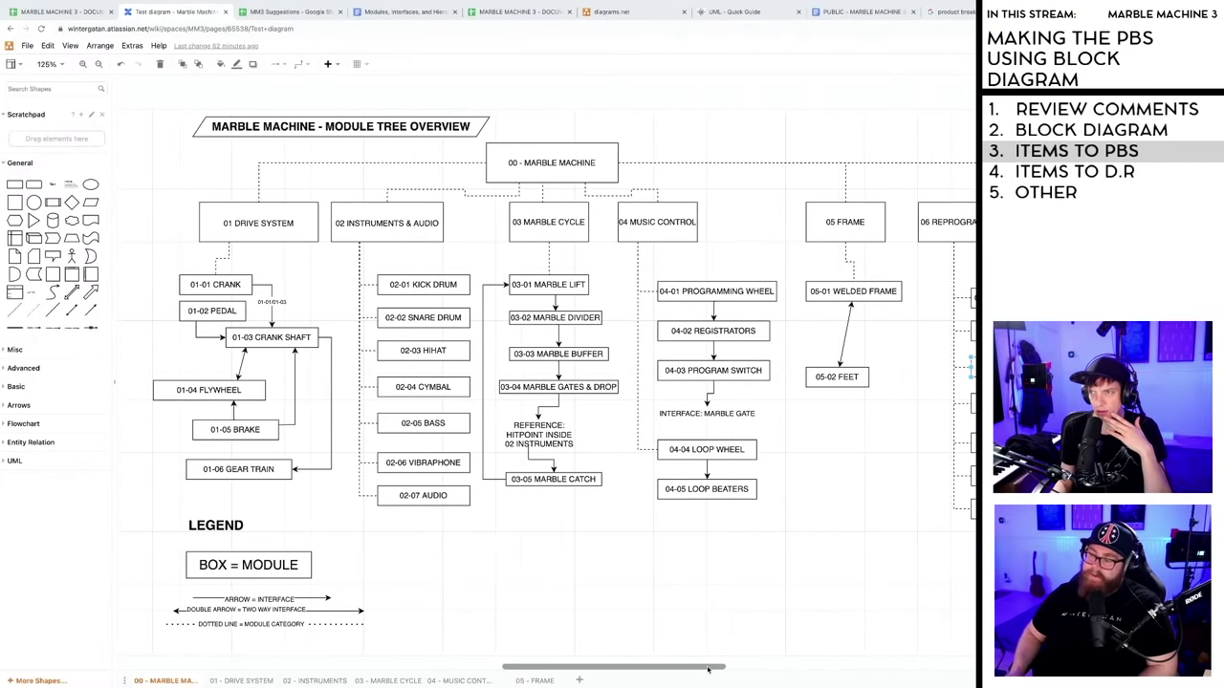
{"action": "left_click_drag", "start_coordinate": [707, 669], "coordinate": [708, 670]}
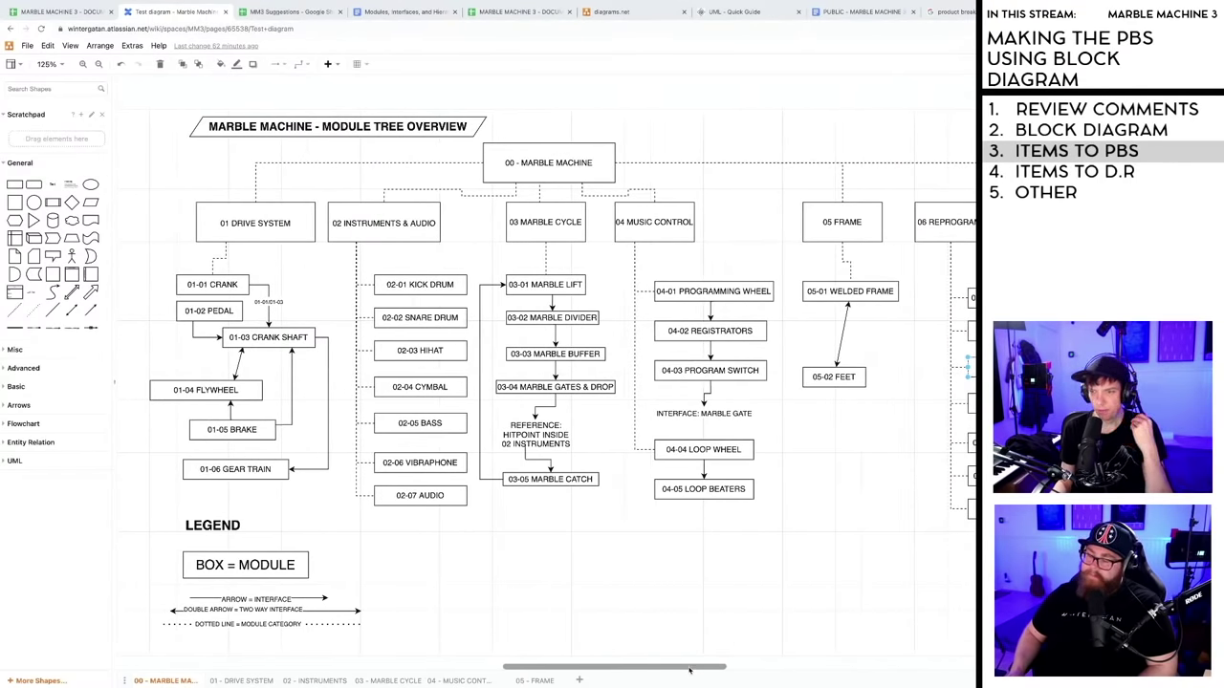
{"action": "left_click_drag", "start_coordinate": [696, 667], "coordinate": [754, 667]}
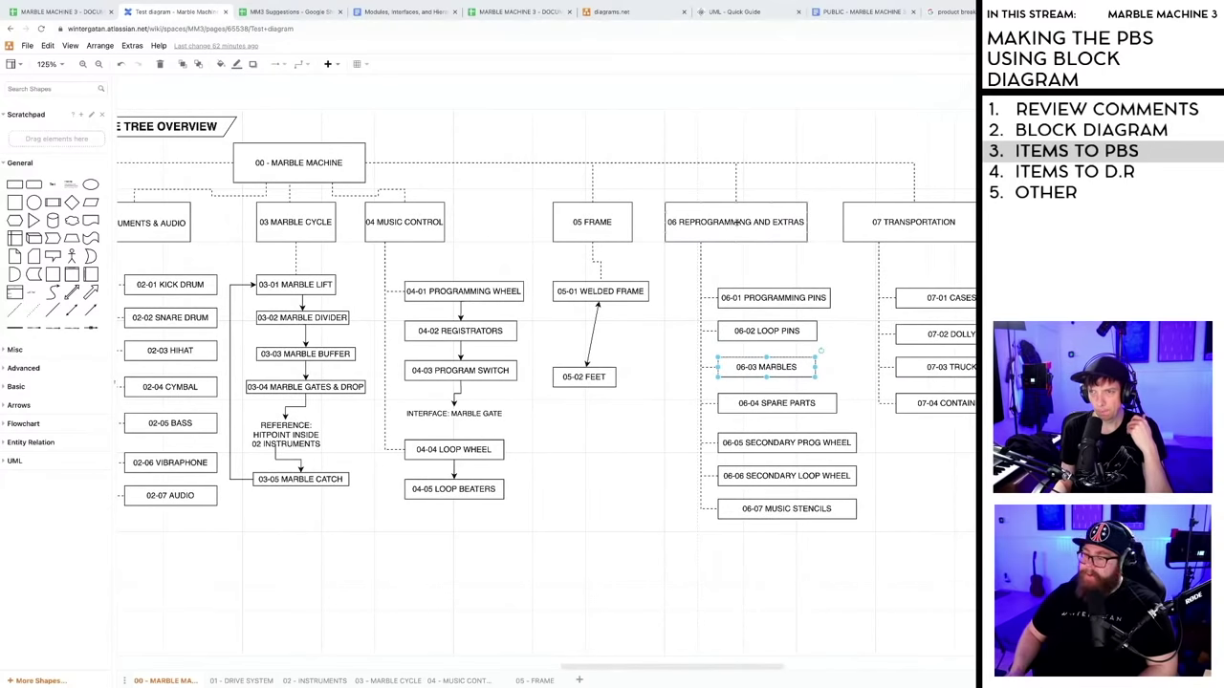
- Change the 06 label from REPROGRAMMING to '06 REMOVABLES AND EXTRAS'
{"action": "double_click", "coordinate": [756, 224]}
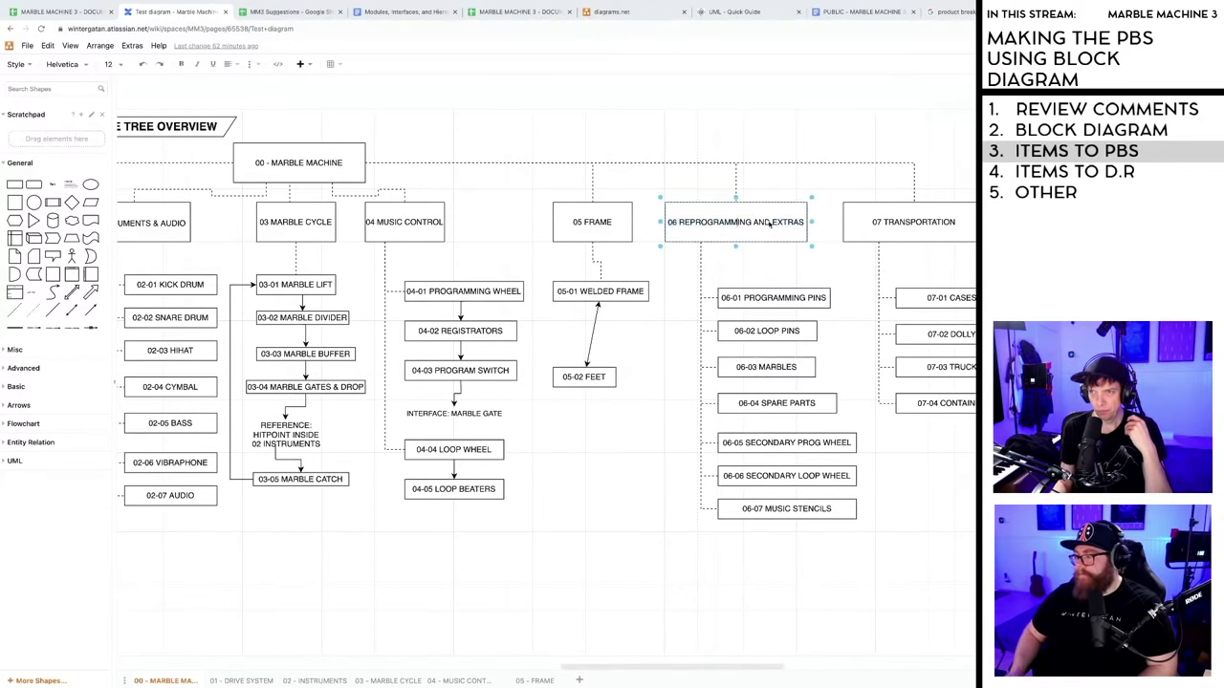
{"action": "left_click_drag", "start_coordinate": [753, 223], "coordinate": [689, 223]}
{"action": "type", "text": "MA"}
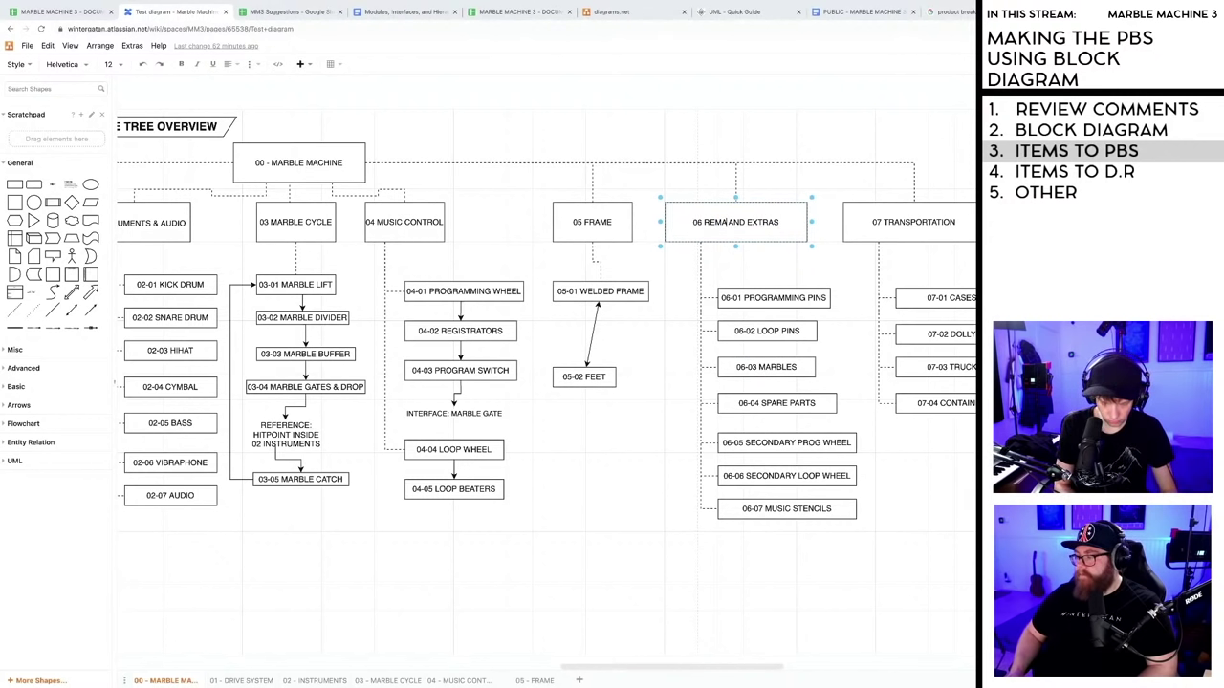
{"action": "key", "text": "BackSpace"}
{"action": "key", "text": "BackSpace"}
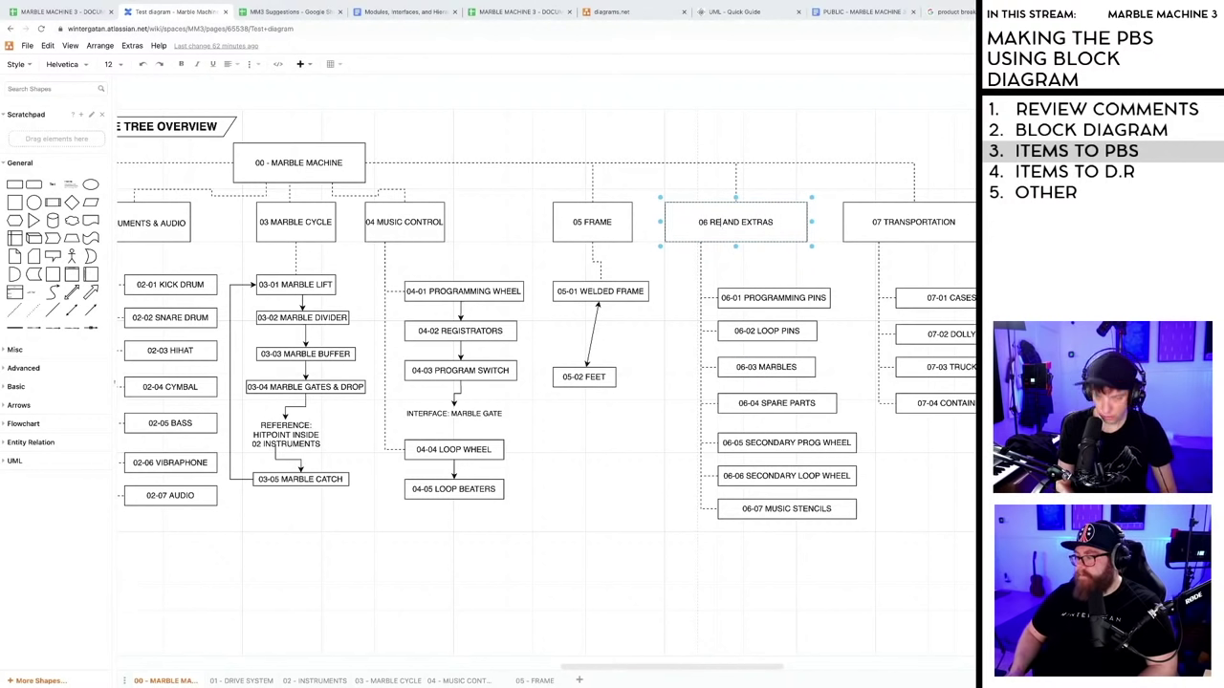
{"action": "type", "text": "MOVABLES"}
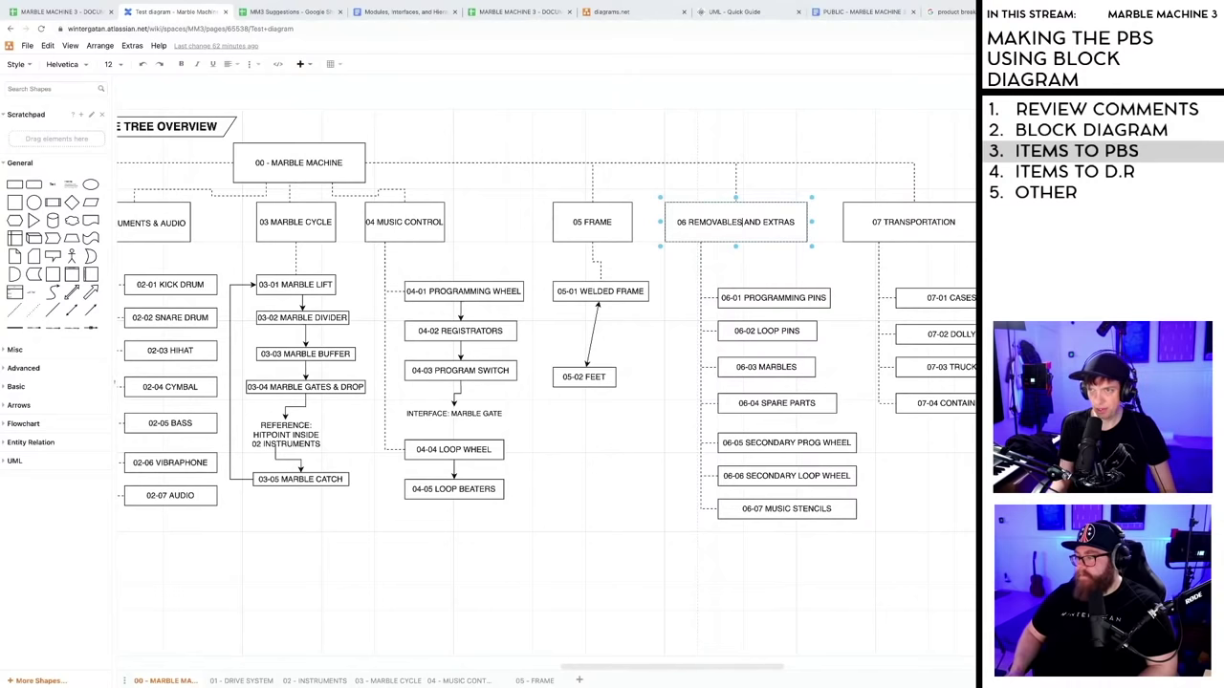
{"action": "left_click", "coordinate": [647, 435]}
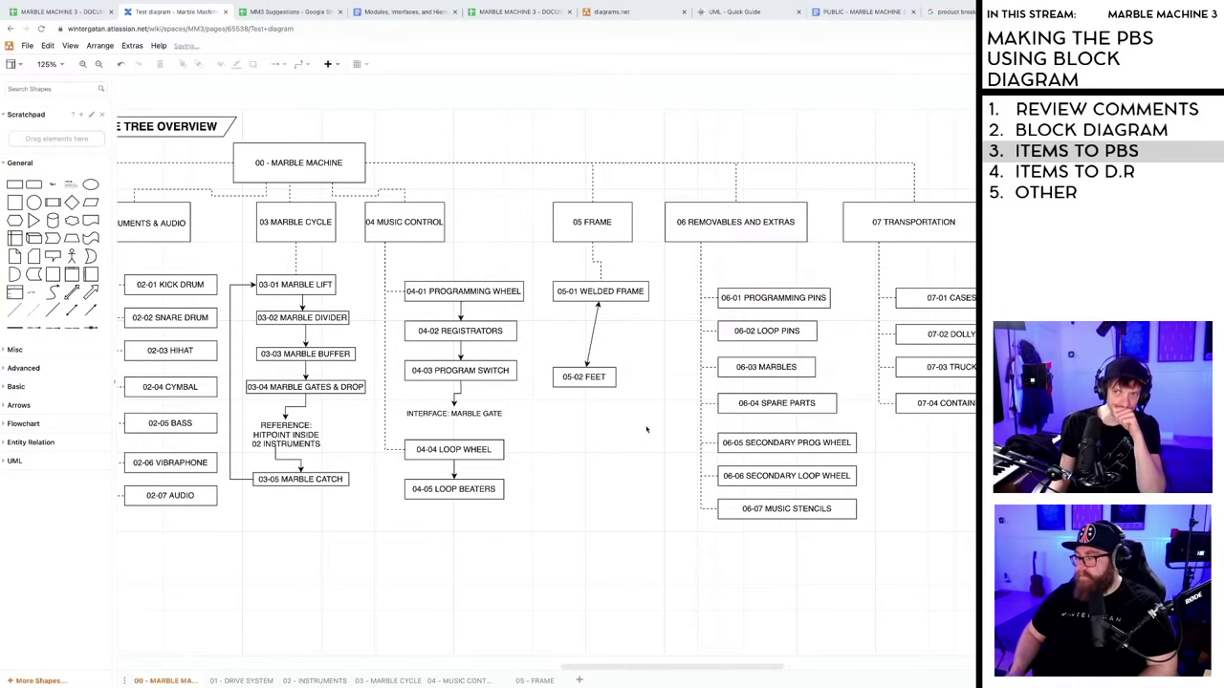
{"action": "left_click", "coordinate": [74, 14]}
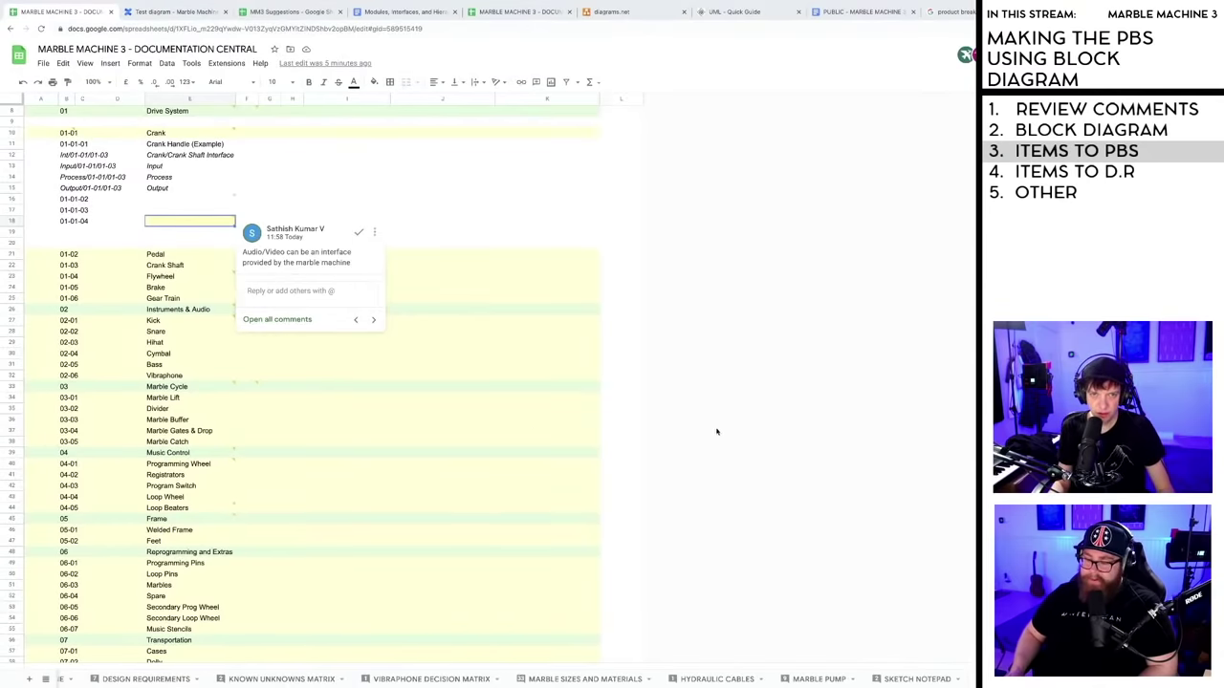
- Change row 48's Reprogramming and Extras entry to 'Removables and Extras'
{"action": "left_click", "coordinate": [621, 430]}
{"action": "scroll", "coordinate": [233, 407], "scroll_direction": "down", "scroll_amount": 1}
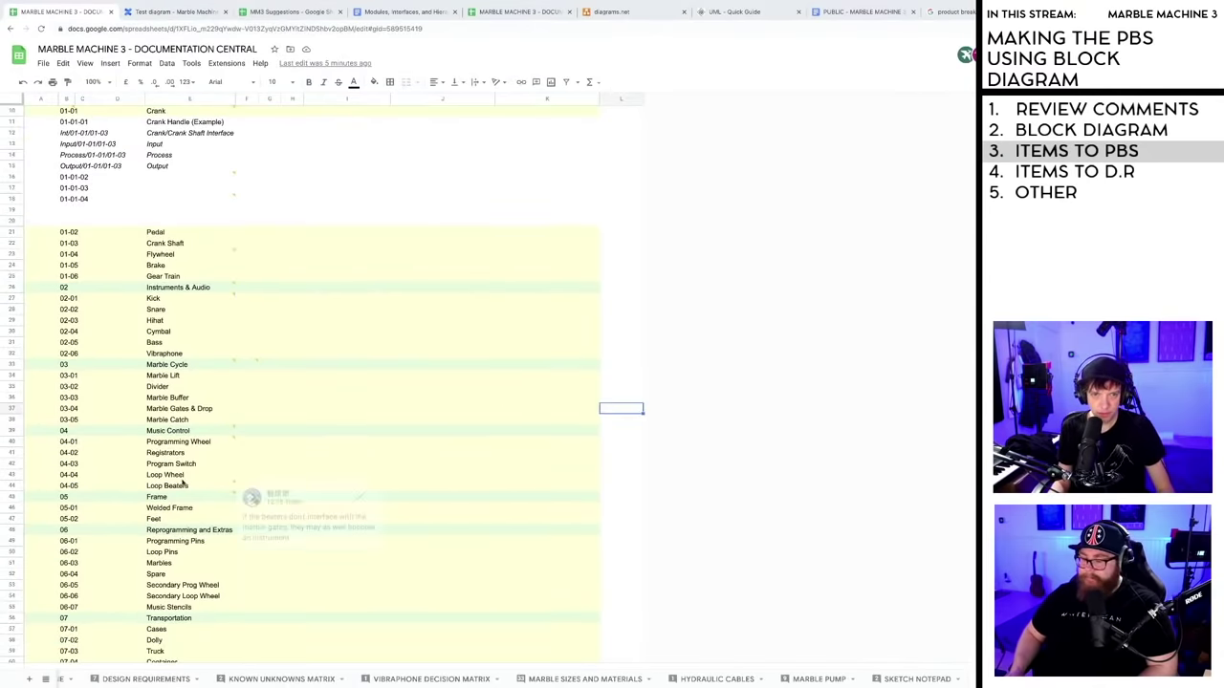
{"action": "scroll", "coordinate": [181, 484], "scroll_direction": "down", "scroll_amount": 2}
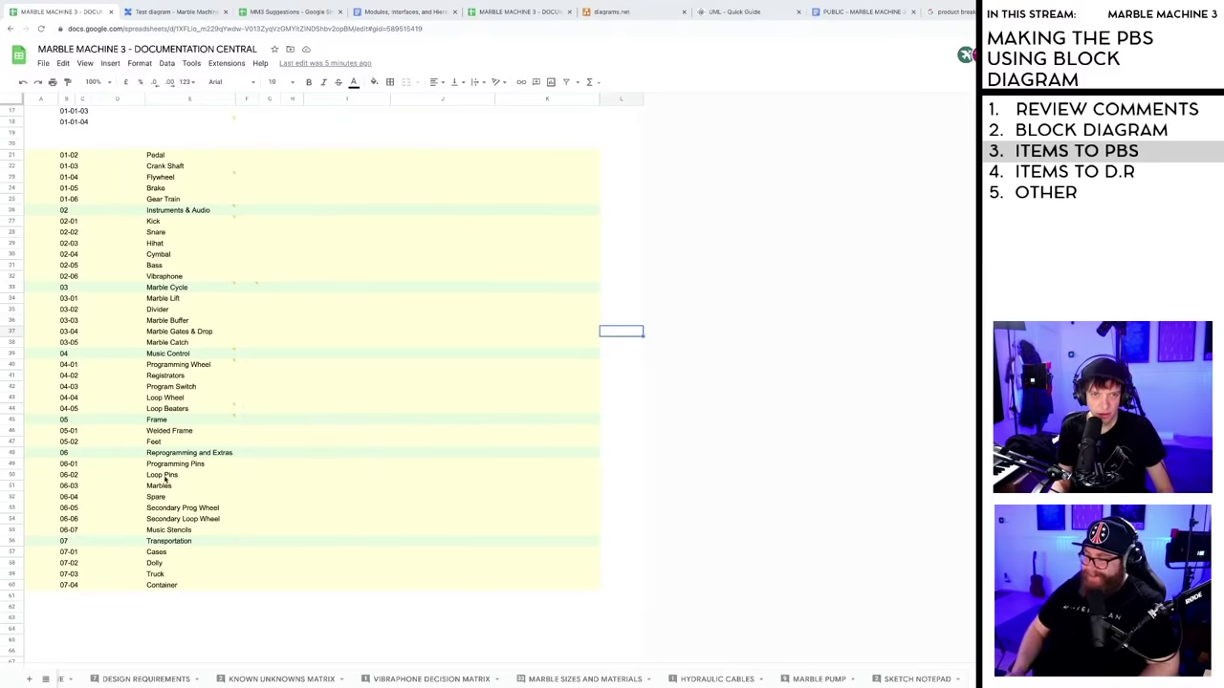
{"action": "left_click", "coordinate": [187, 453]}
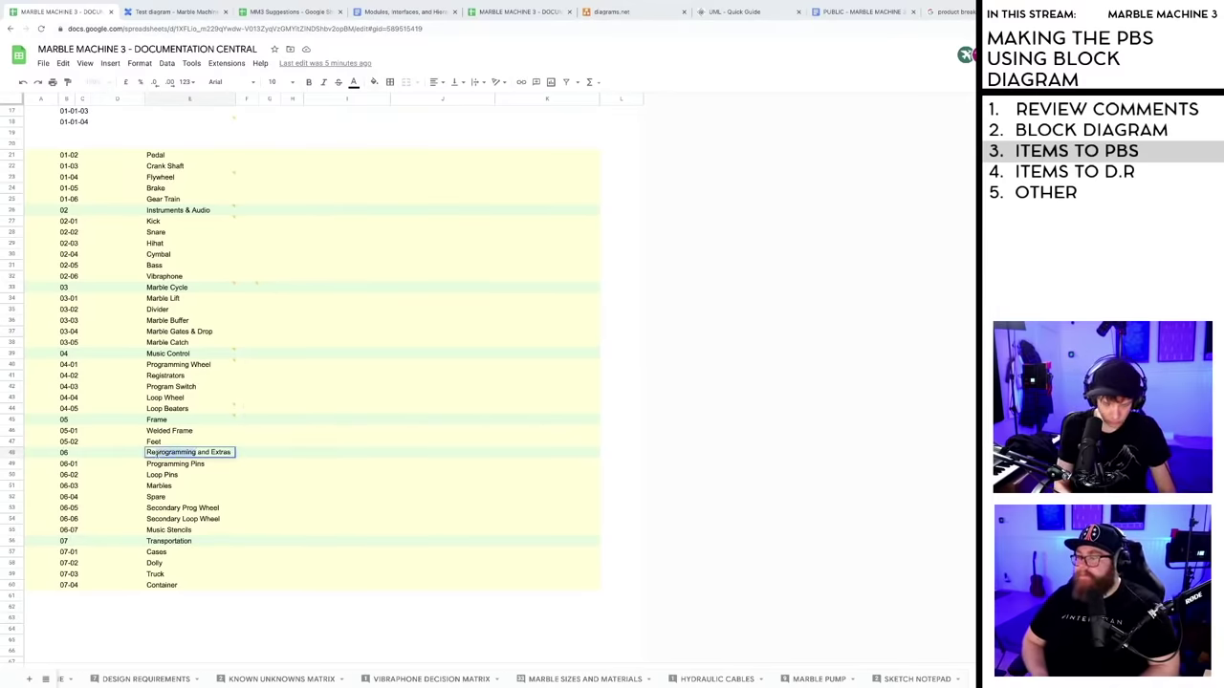
{"action": "type", "text": "movables"}
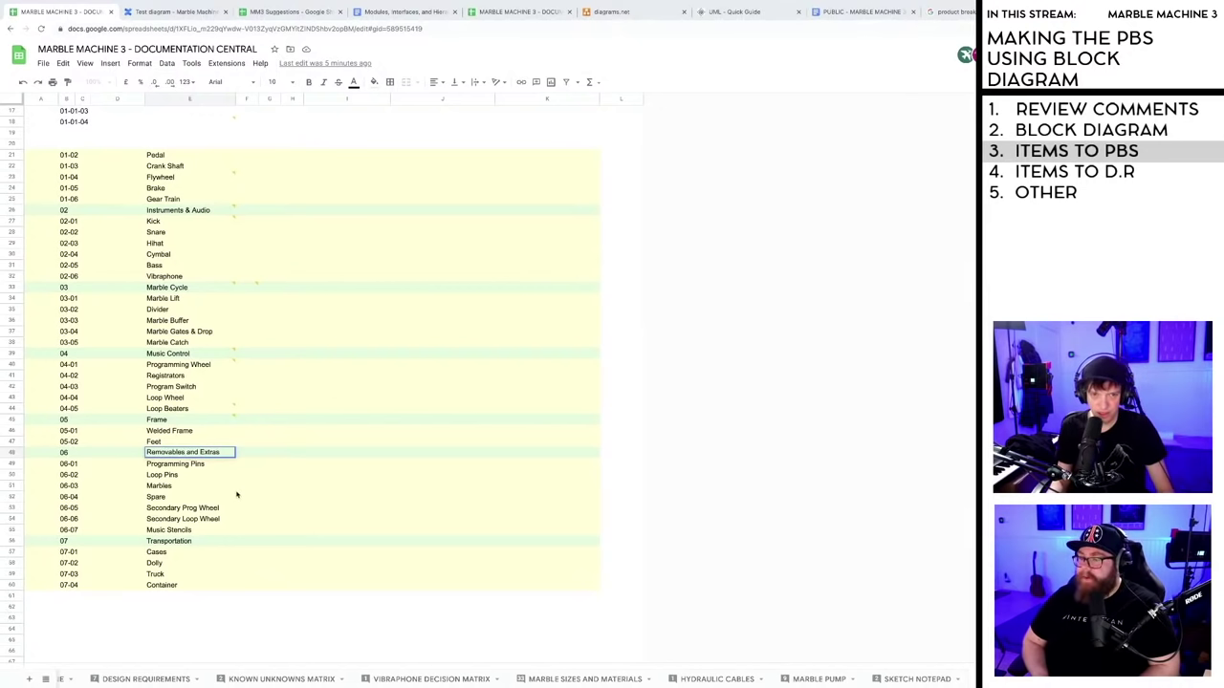
{"action": "left_click", "coordinate": [227, 487]}
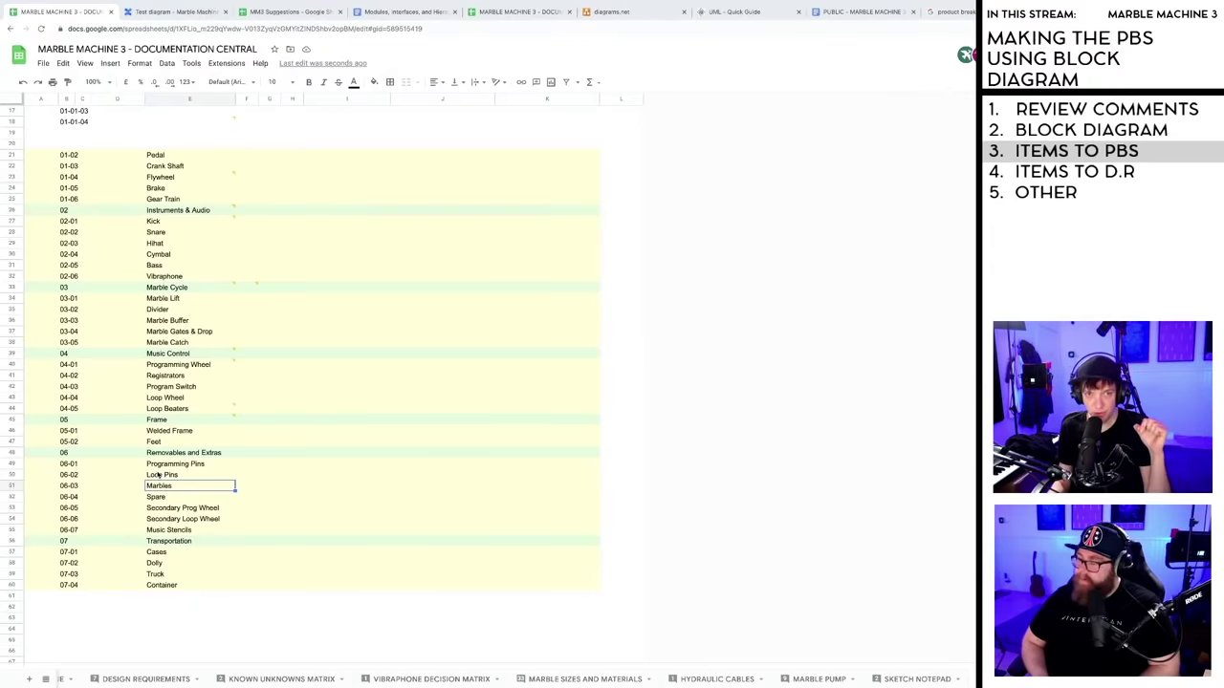
- Review the Input, Process and Output rows and their comment, then return to the Test diagram
{"action": "scroll", "coordinate": [184, 394], "scroll_direction": "up", "scroll_amount": 3}
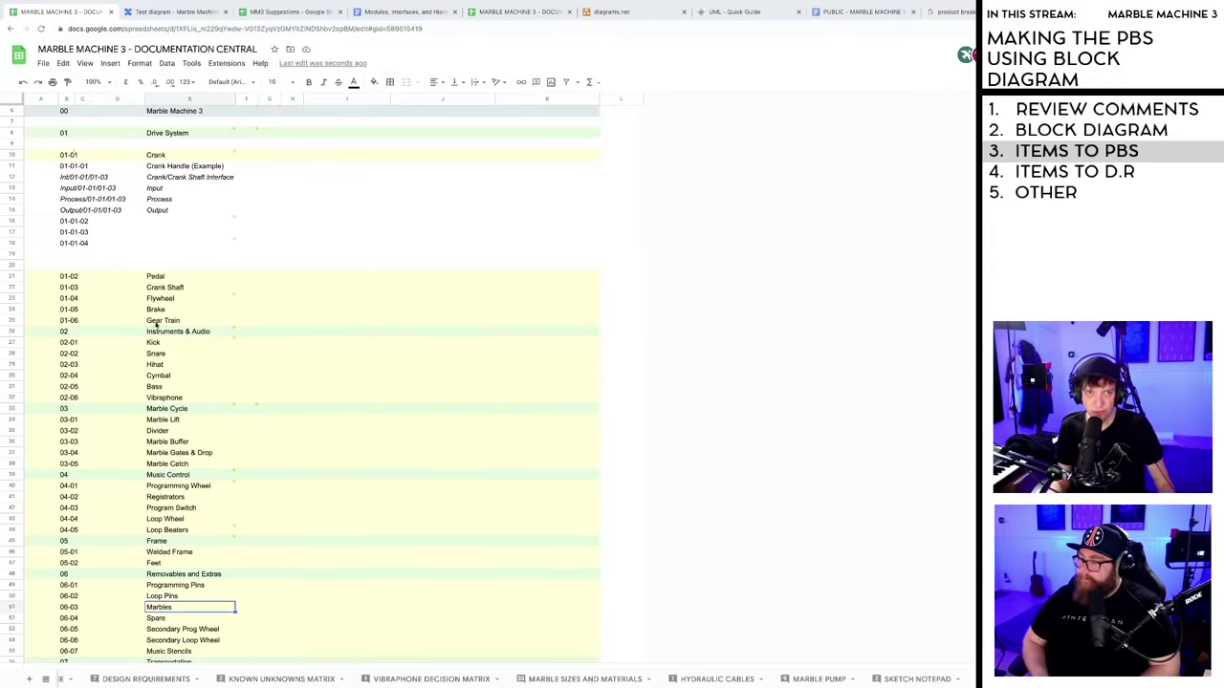
{"action": "left_click", "coordinate": [83, 188]}
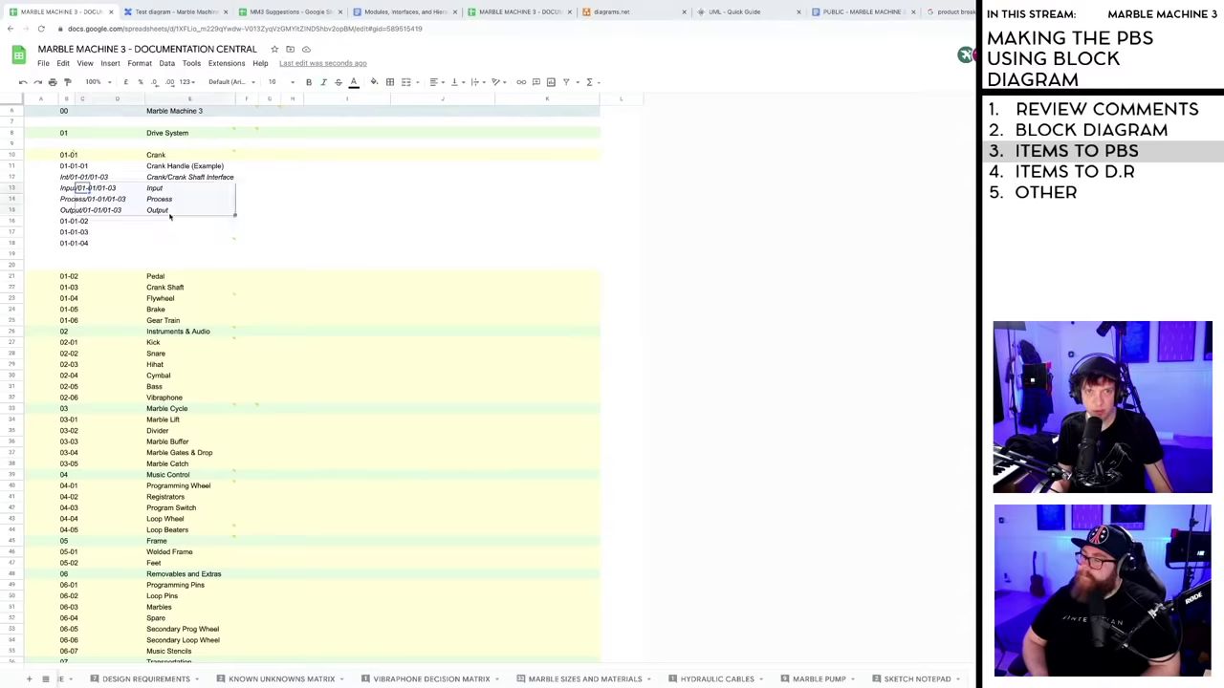
{"action": "key", "text": "Left"}
{"action": "left_click", "coordinate": [274, 213], "text": "shift"}
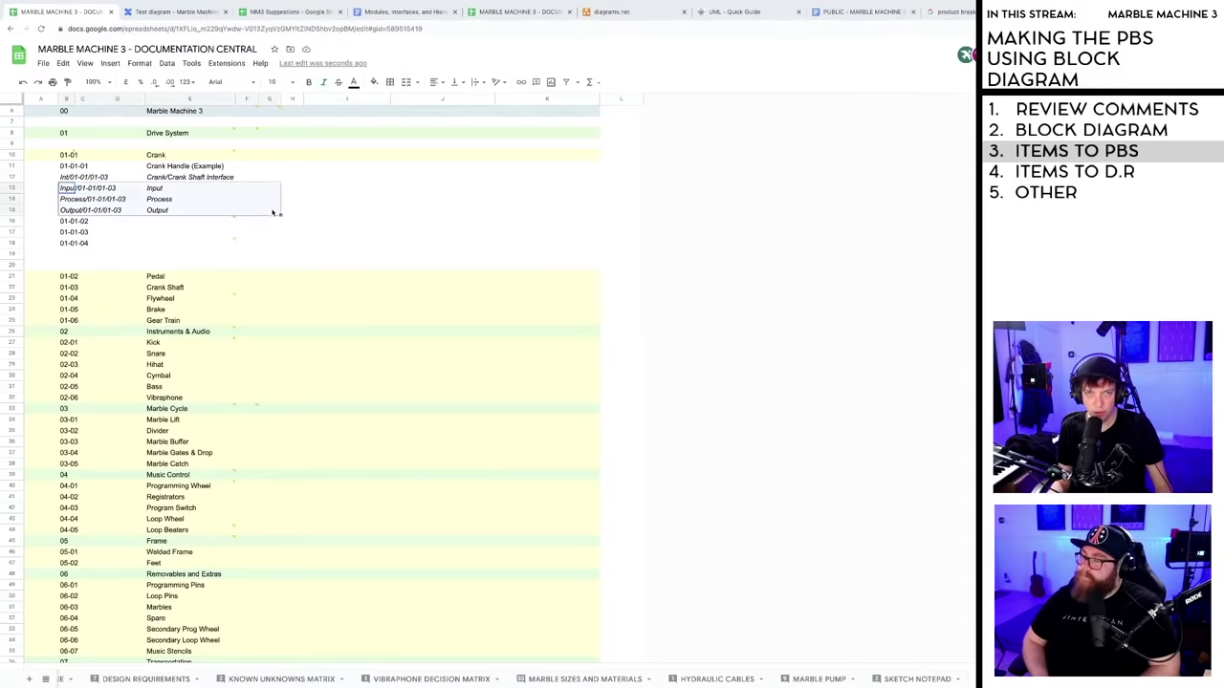
{"action": "left_click", "coordinate": [323, 236]}
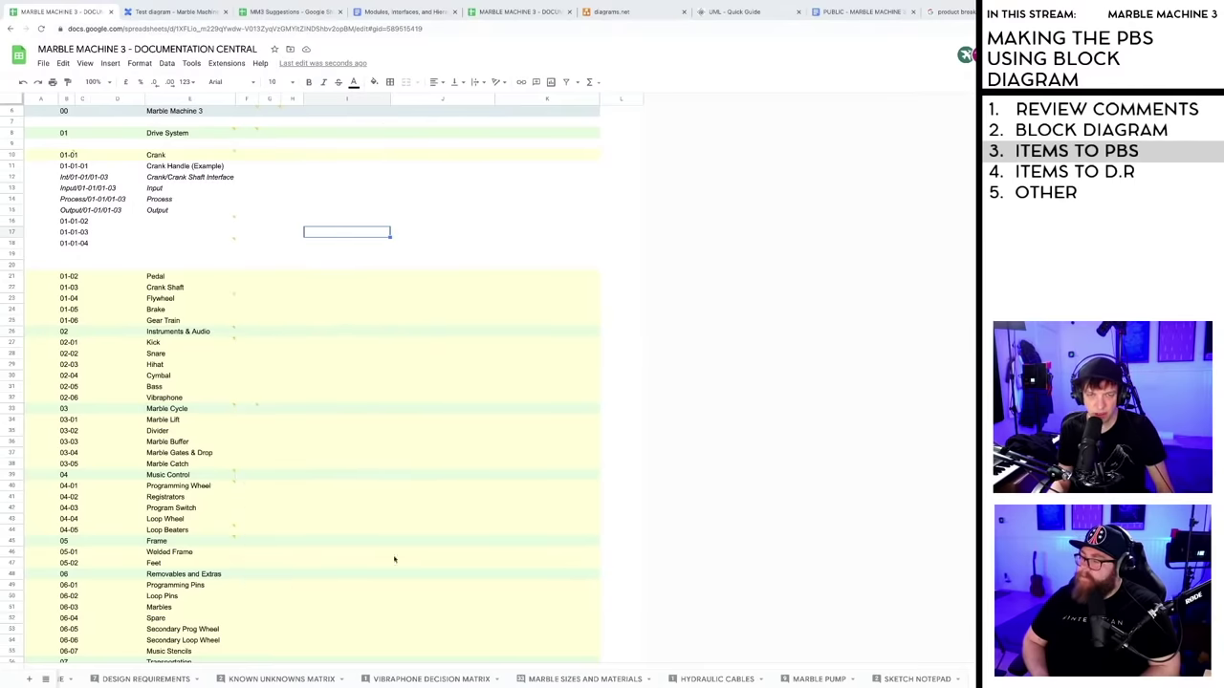
{"action": "mouse_move", "coordinate": [167, 525]}
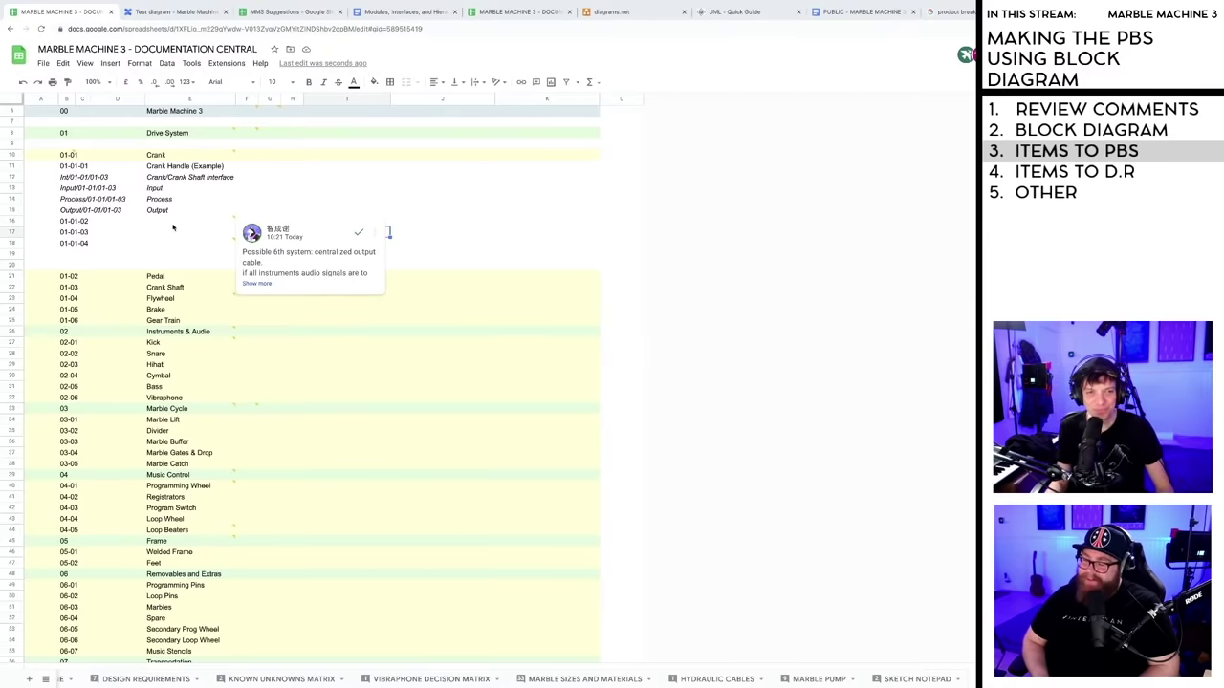
{"action": "left_click", "coordinate": [621, 387]}
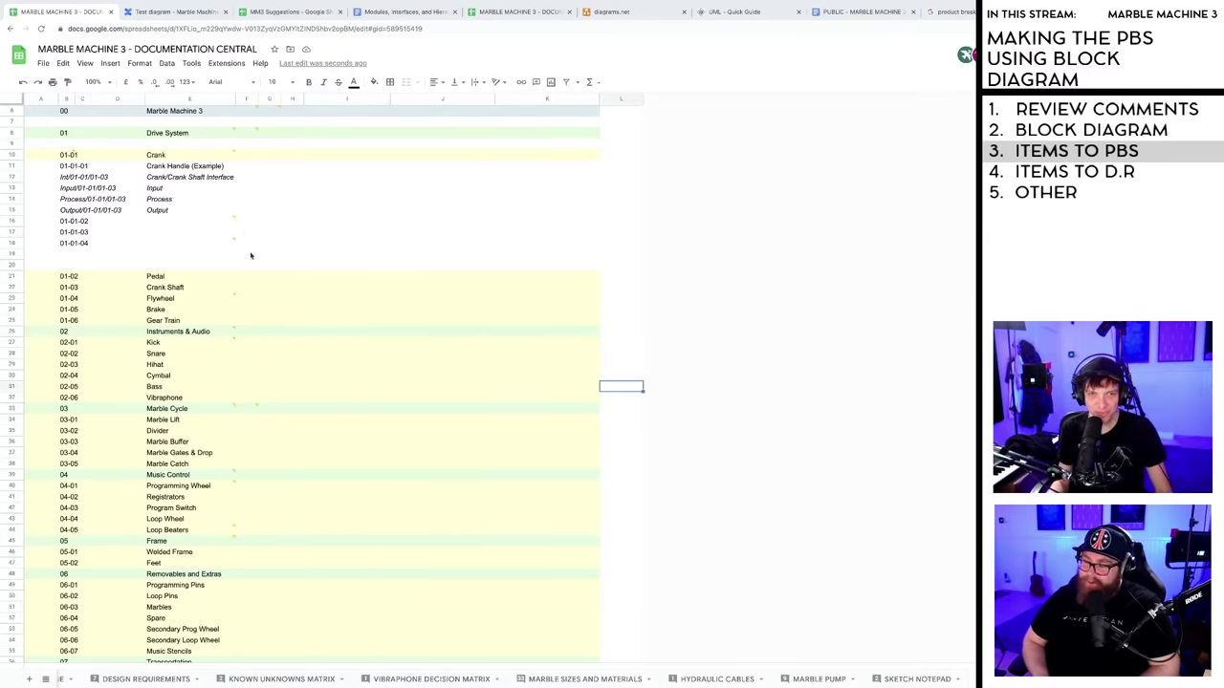
{"action": "left_click", "coordinate": [183, 12]}
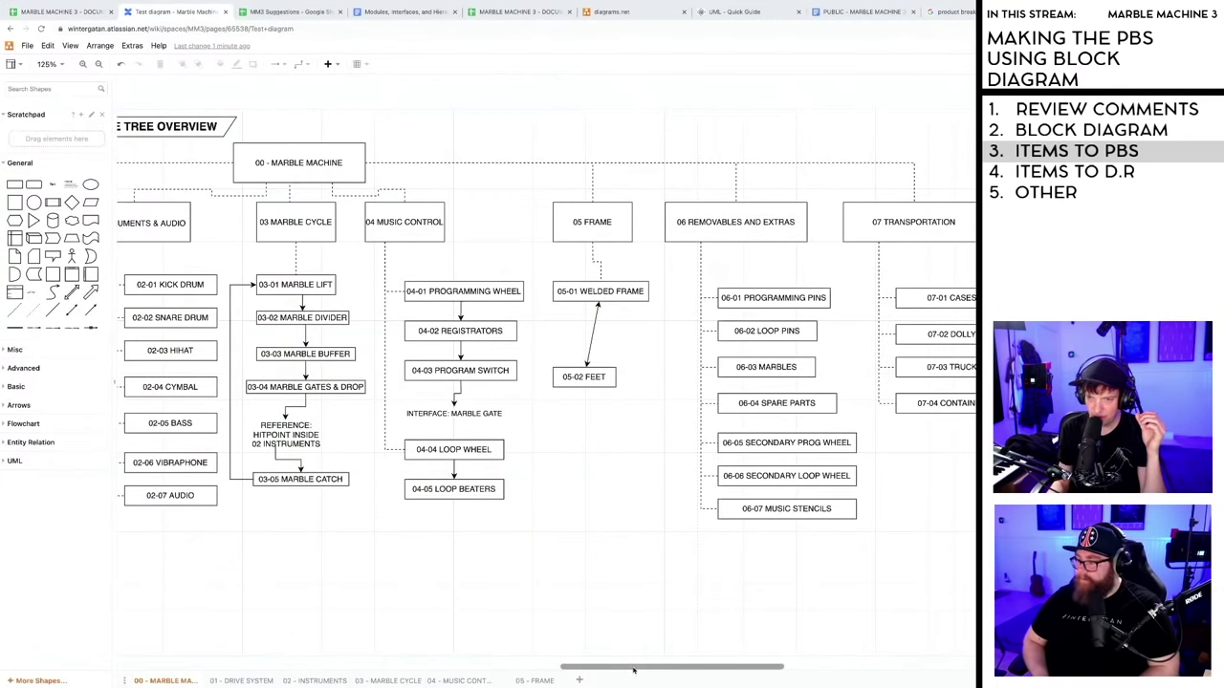
- Select the 02-06 VIBRAPHONE box in the module tree, then open the 01 - DRIVE SYSTEM page
{"action": "left_click_drag", "start_coordinate": [634, 668], "coordinate": [545, 660]}
{"action": "scroll", "coordinate": [540, 465], "scroll_direction": "right", "scroll_amount": 2}
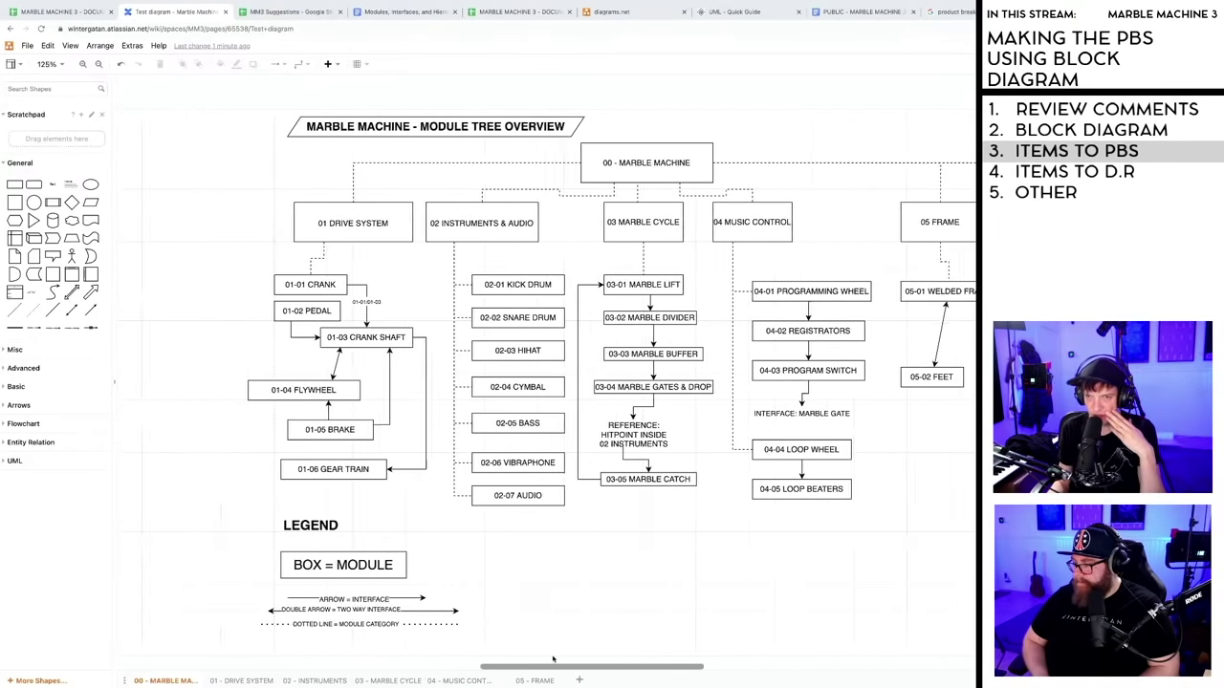
{"action": "left_click", "coordinate": [504, 463]}
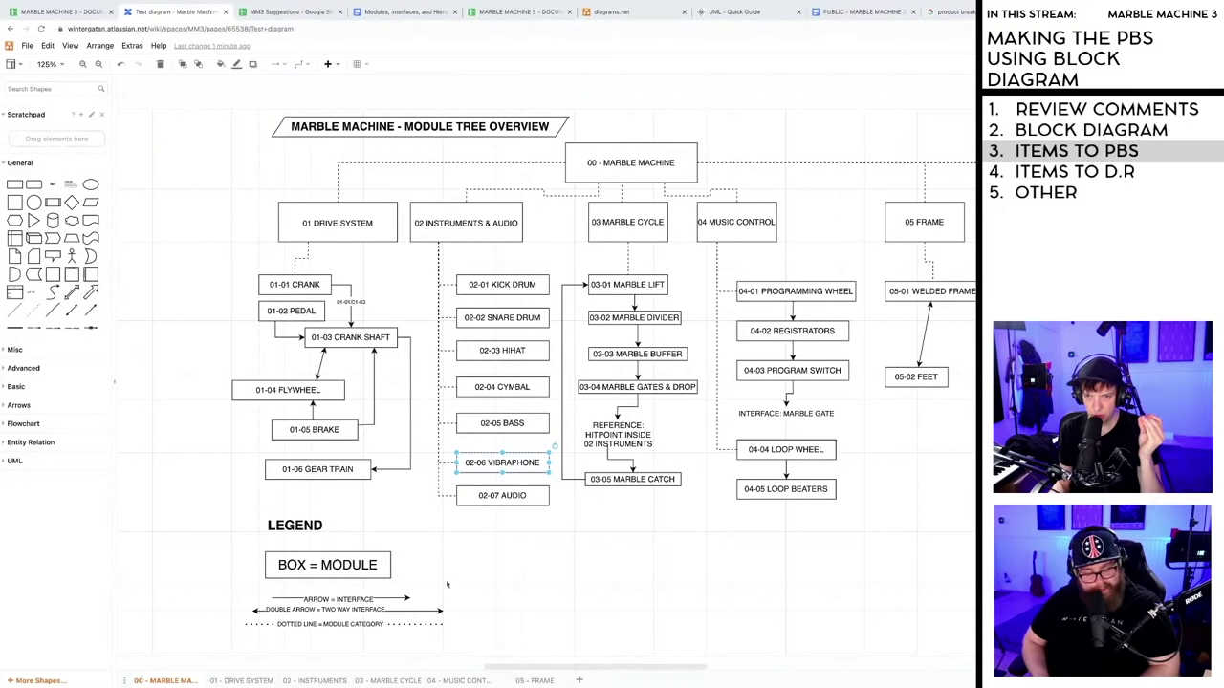
{"action": "left_click", "coordinate": [235, 681]}
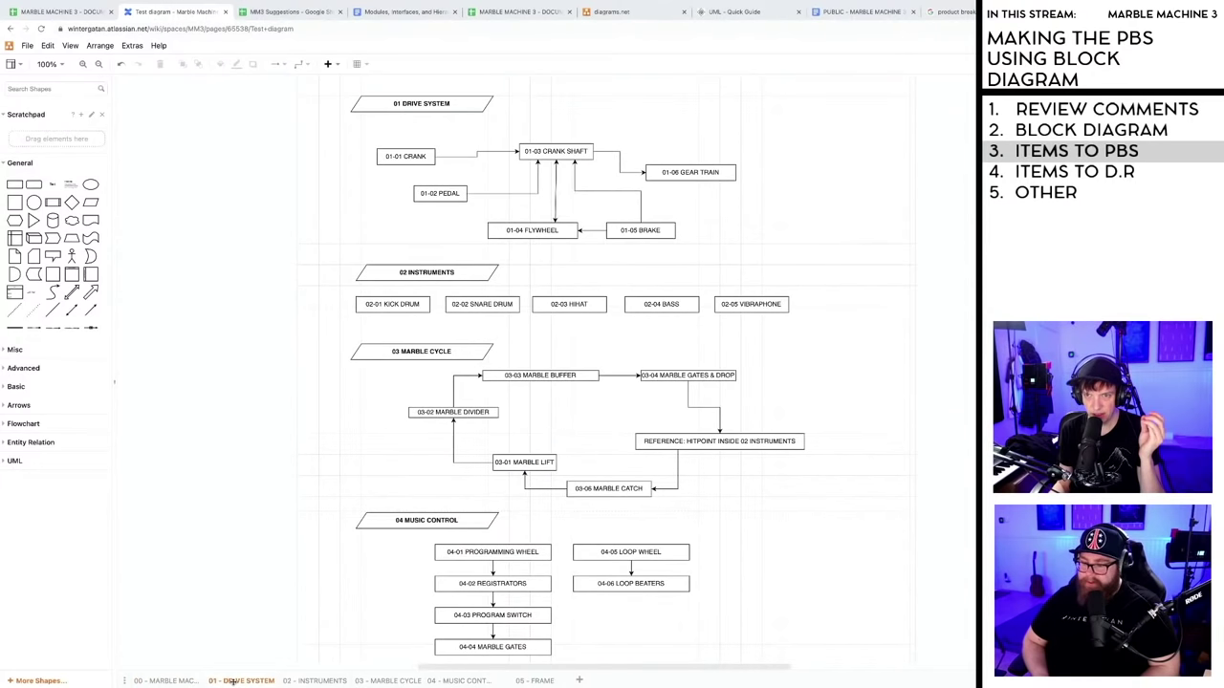
- Delete every shape on the page, rename it '02-06 VIBRAPHONE', and go back to the overview
{"action": "key", "text": "ctrl+a"}
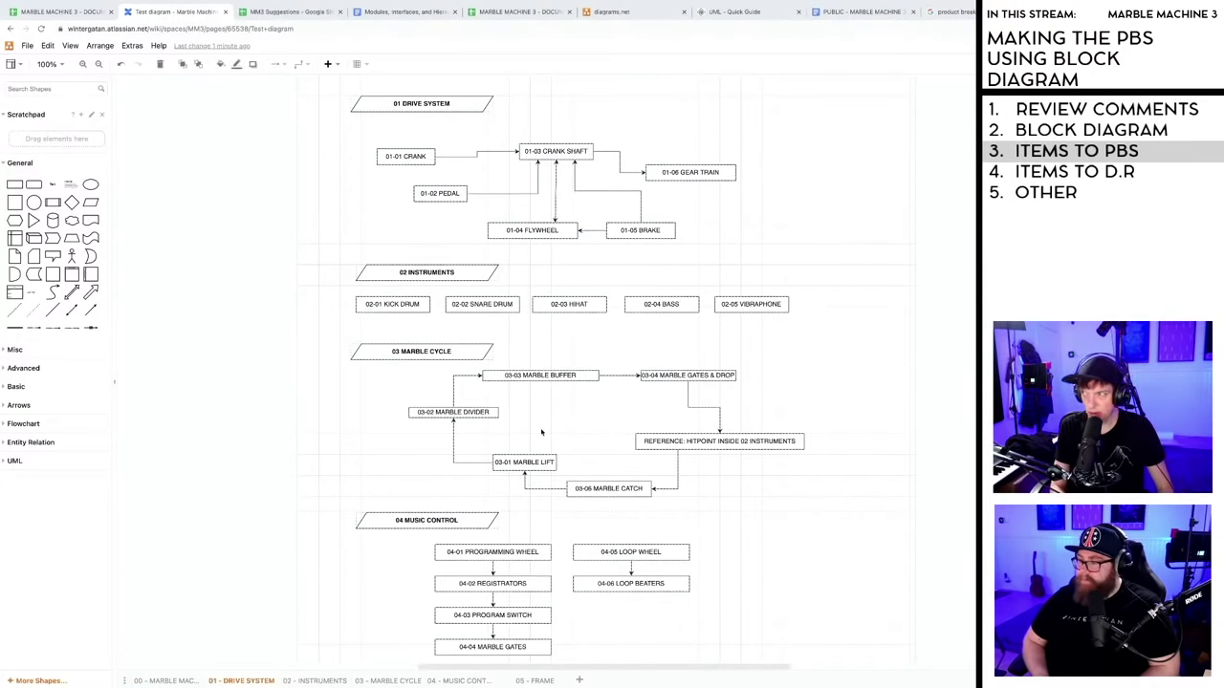
{"action": "key", "text": "Delete"}
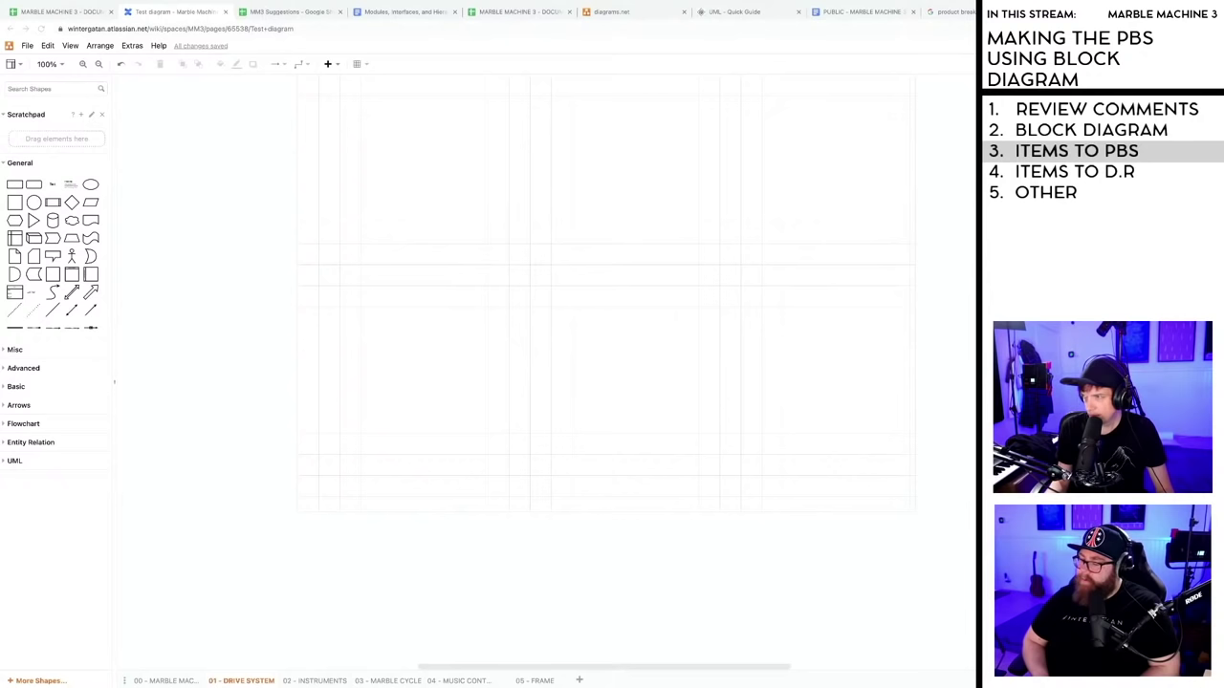
{"action": "right_click", "coordinate": [241, 681]}
{"action": "left_click", "coordinate": [278, 627]}
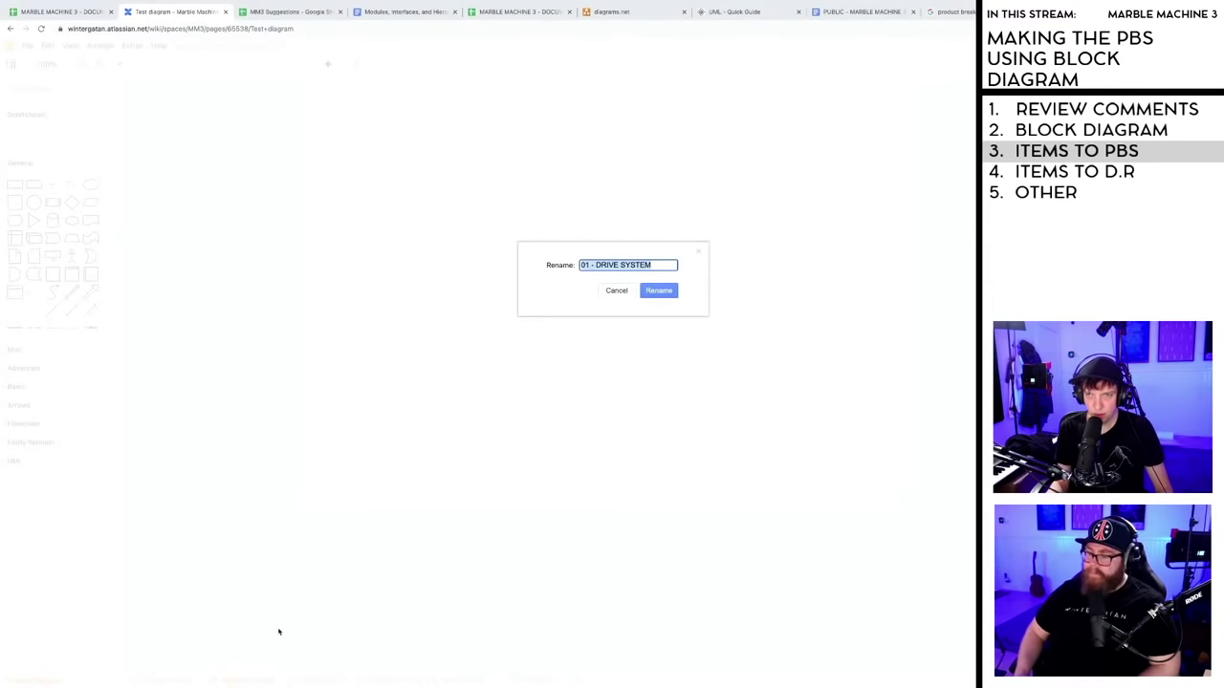
{"action": "type", "text": "02 -"}
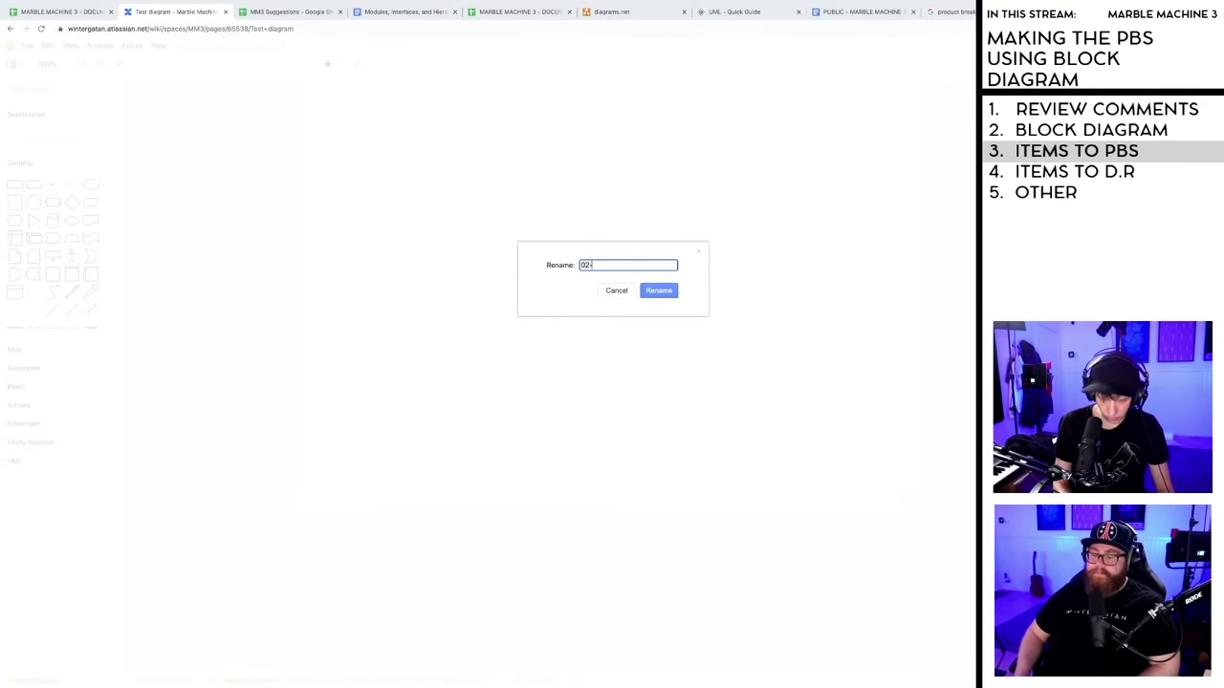
{"action": "type", "text": "06 VIBR"}
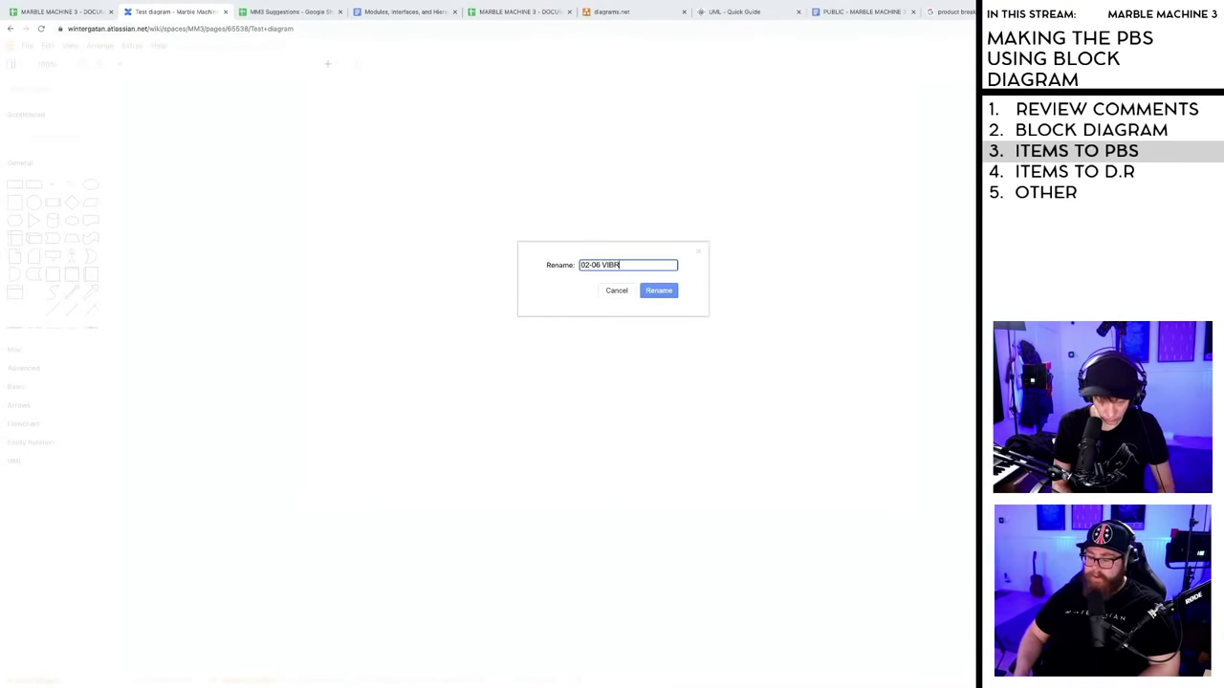
{"action": "type", "text": "APG"}
{"action": "type", "text": "HONE"}
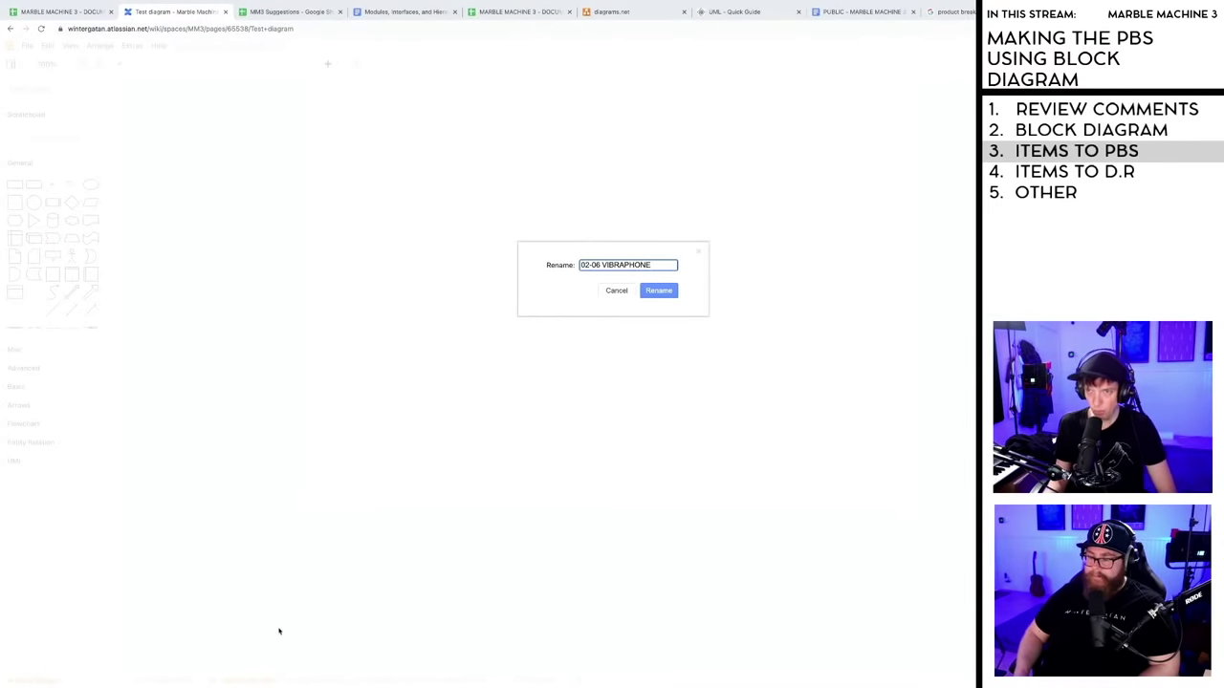
{"action": "left_click", "coordinate": [652, 292]}
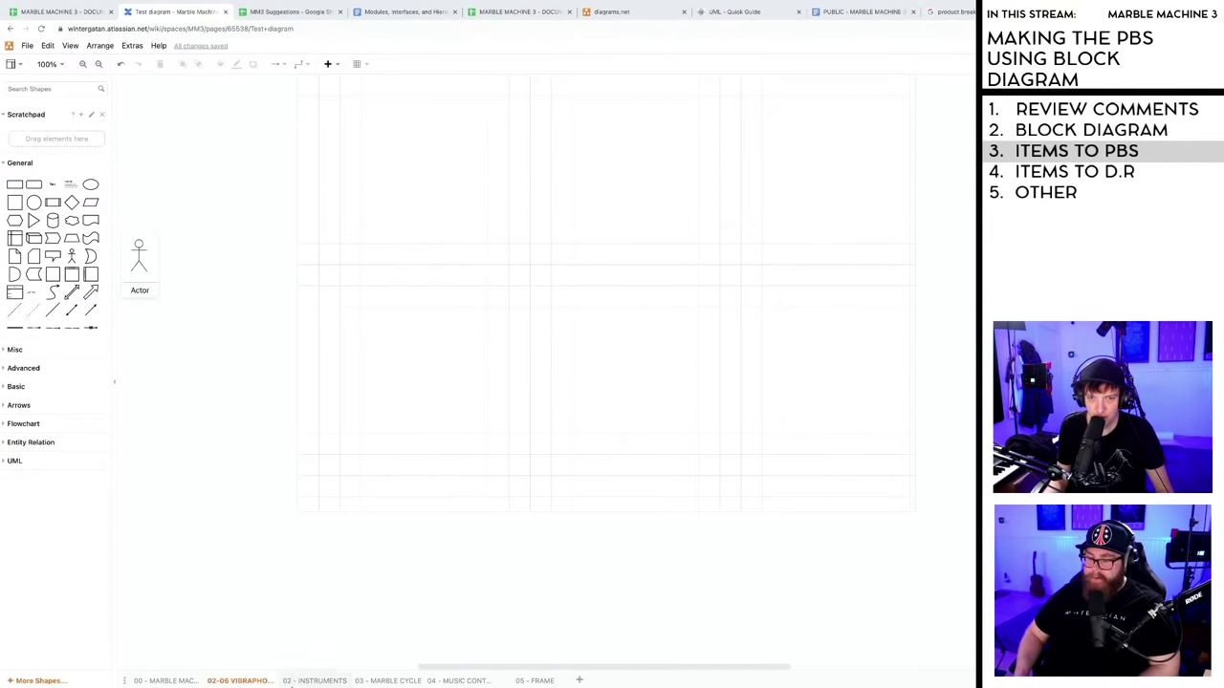
{"action": "left_click", "coordinate": [166, 681]}
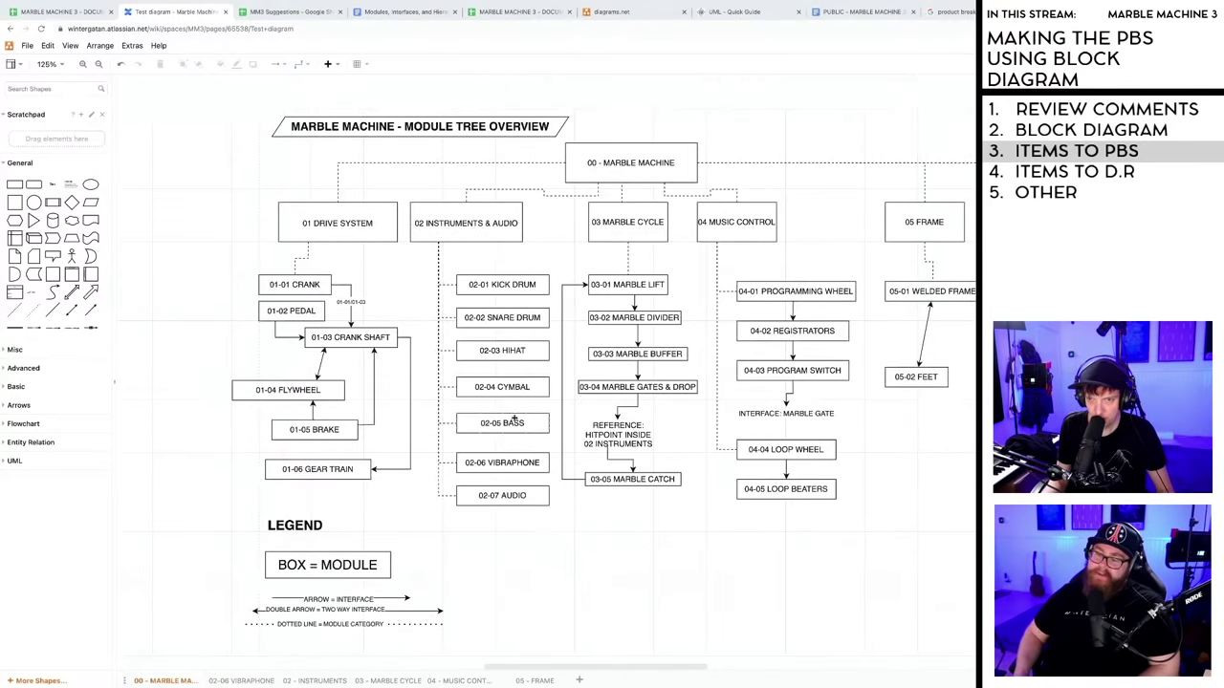
- Paste a copy of the 02-06 VIBRAPHONE box onto the new page, positioned near the top
{"action": "left_click", "coordinate": [498, 469]}
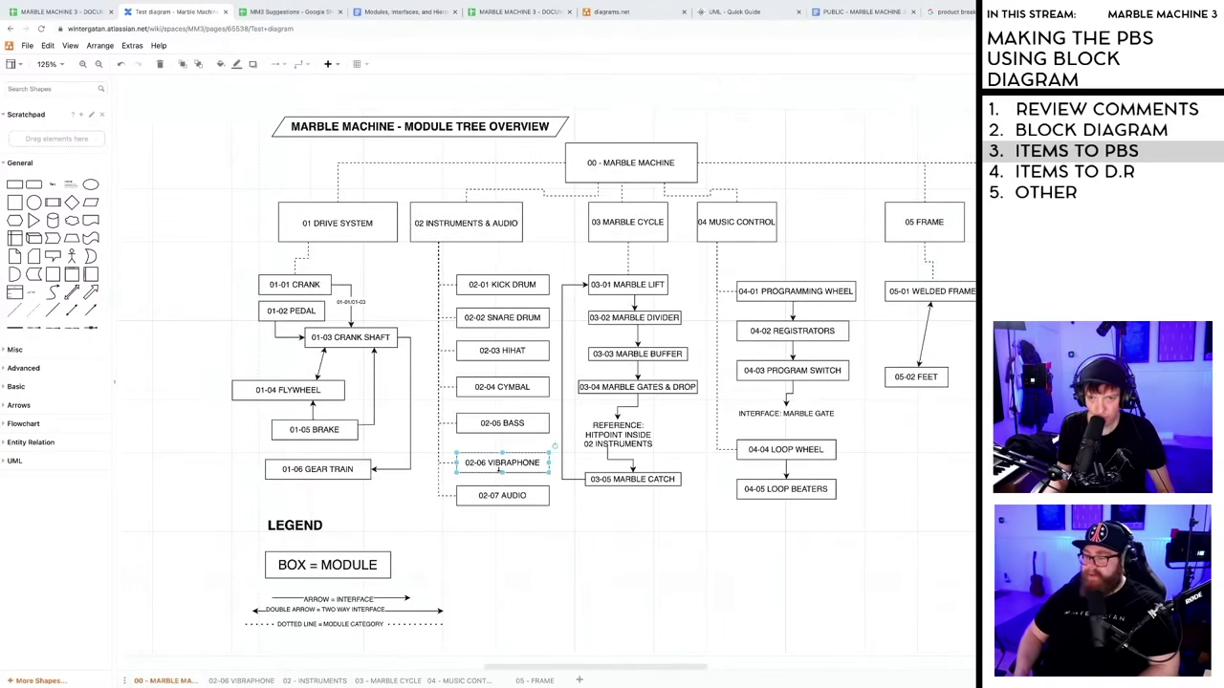
{"action": "left_click", "coordinate": [241, 680]}
{"action": "key", "text": "ctrl+v"}
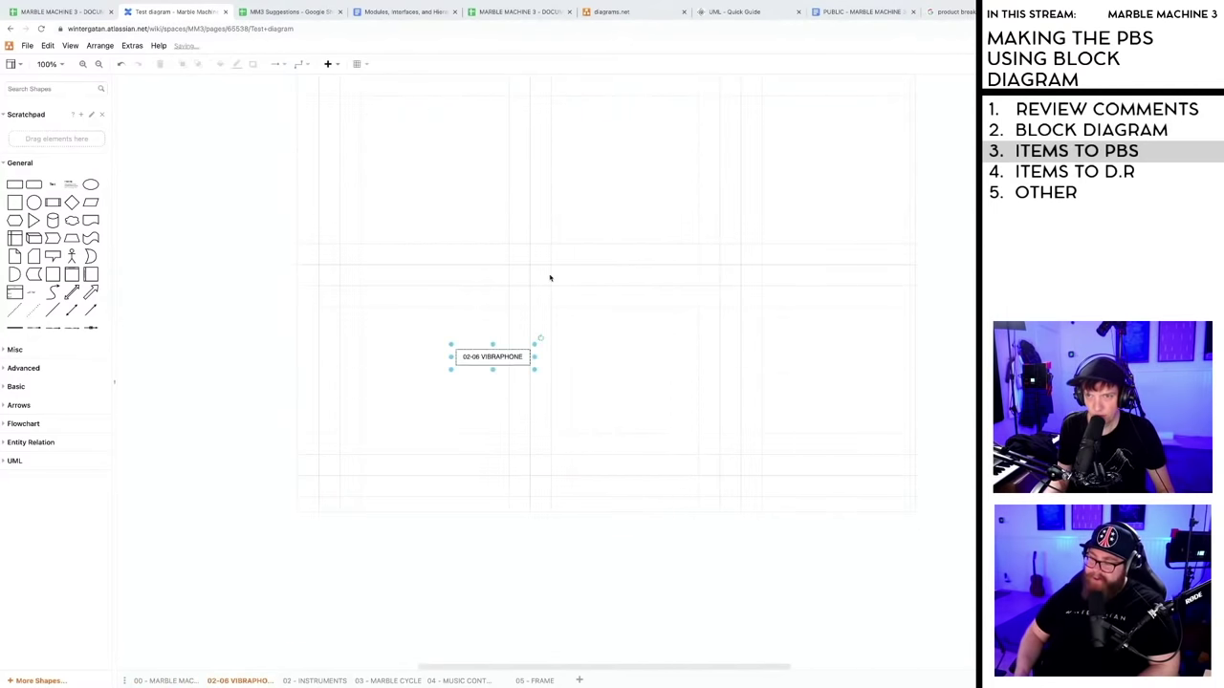
{"action": "left_click_drag", "start_coordinate": [513, 347], "coordinate": [586, 125]}
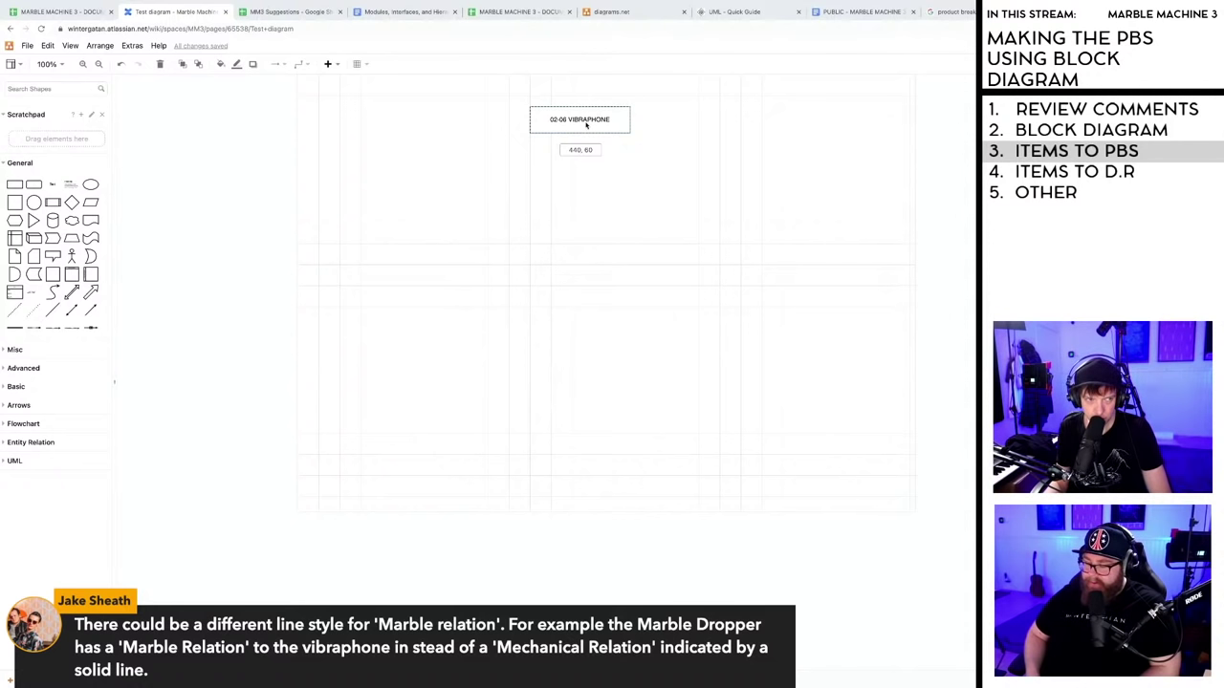
{"action": "left_click_drag", "start_coordinate": [586, 125], "coordinate": [586, 153]}
{"action": "left_click", "coordinate": [594, 282]}
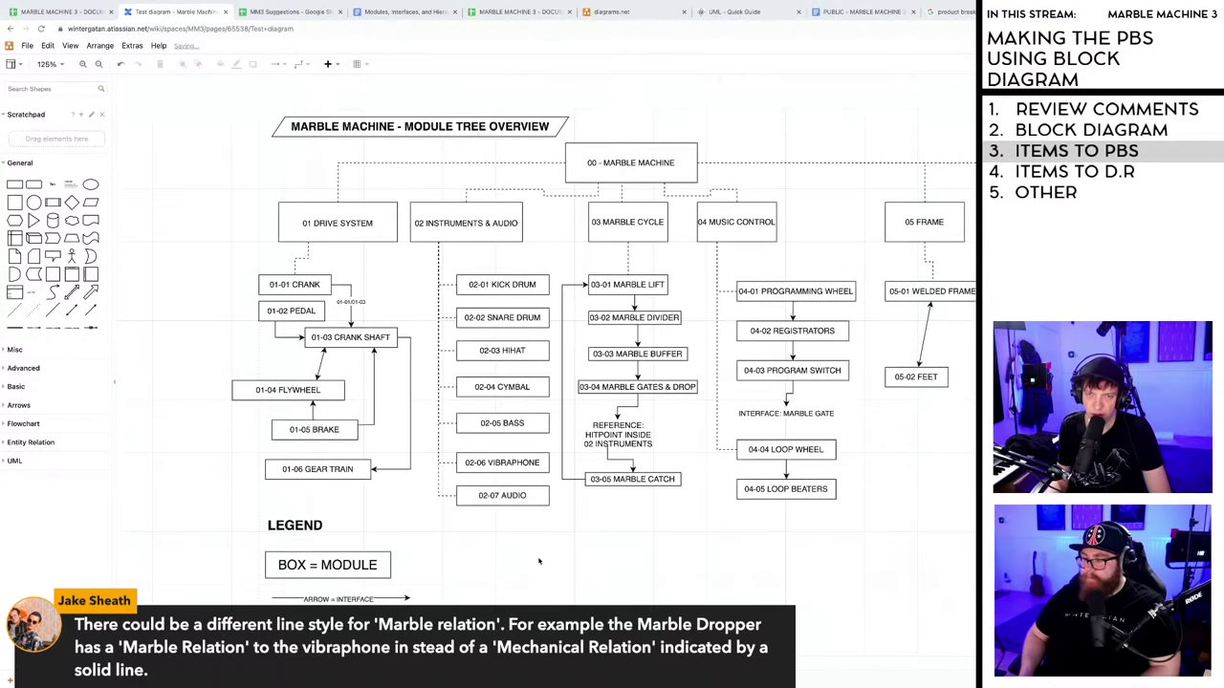
- Scroll across the module tree, then switch to the Marble Machine 3 design requirements document
{"action": "scroll", "coordinate": [587, 359], "scroll_direction": "right", "scroll_amount": 4}
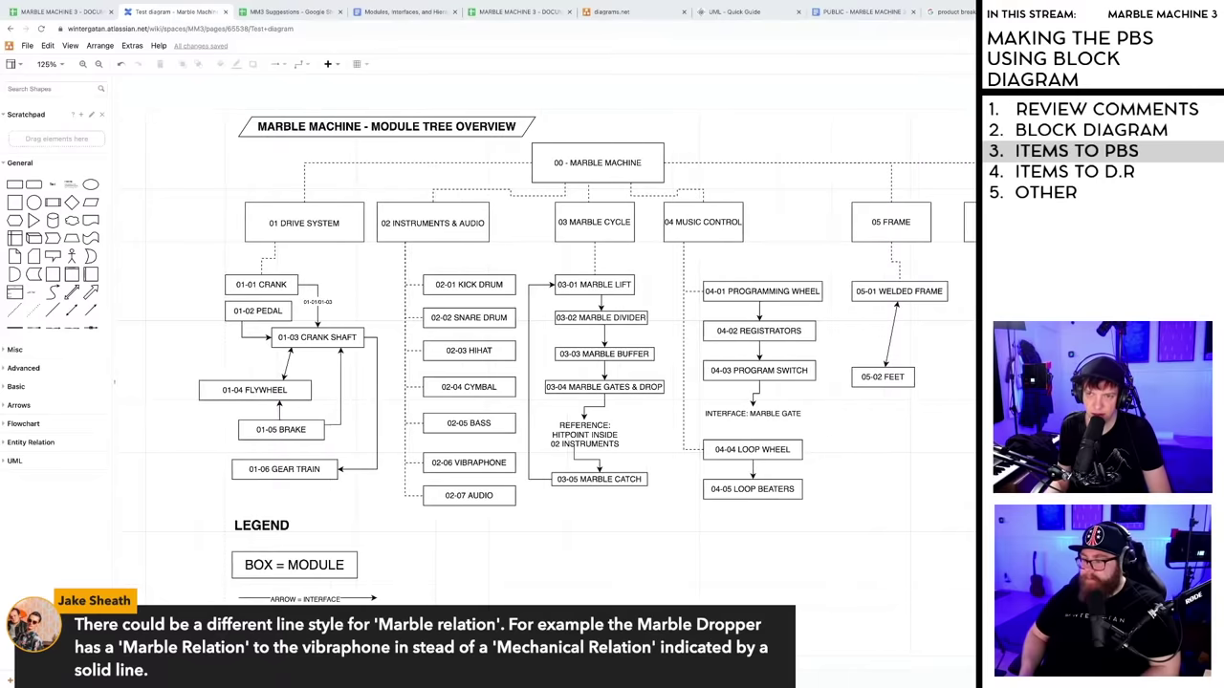
{"action": "scroll", "coordinate": [558, 382], "scroll_direction": "right", "scroll_amount": 1}
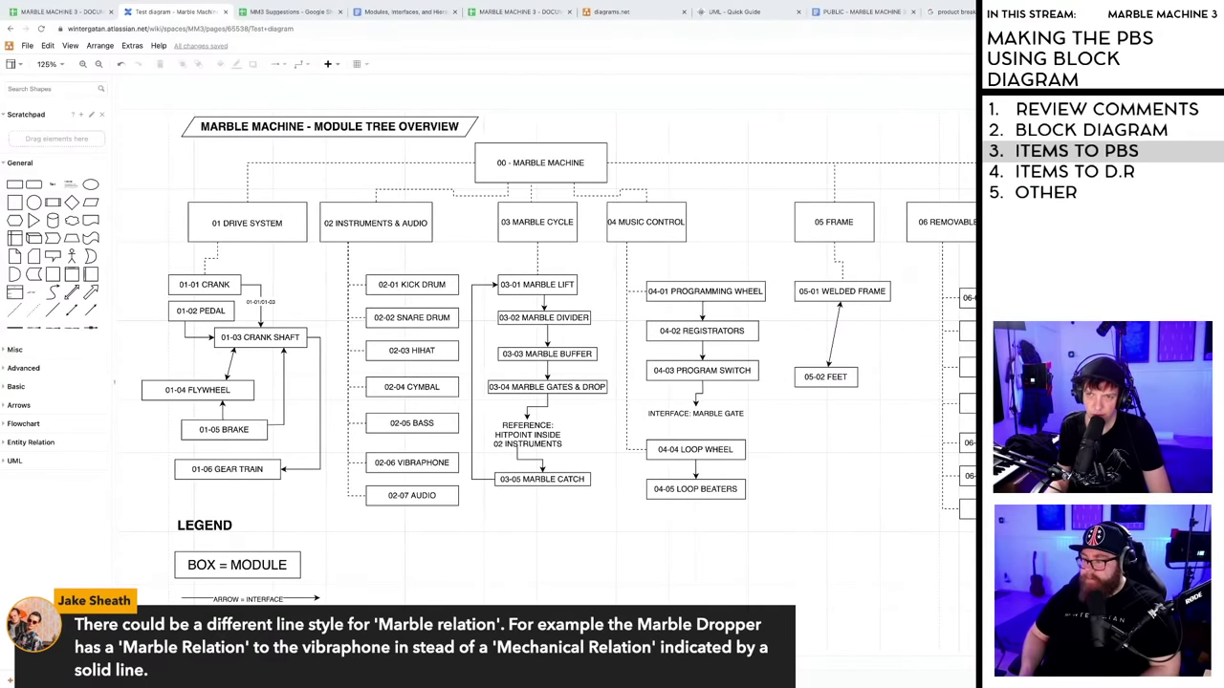
{"action": "scroll", "coordinate": [556, 359], "scroll_direction": "left", "scroll_amount": 1}
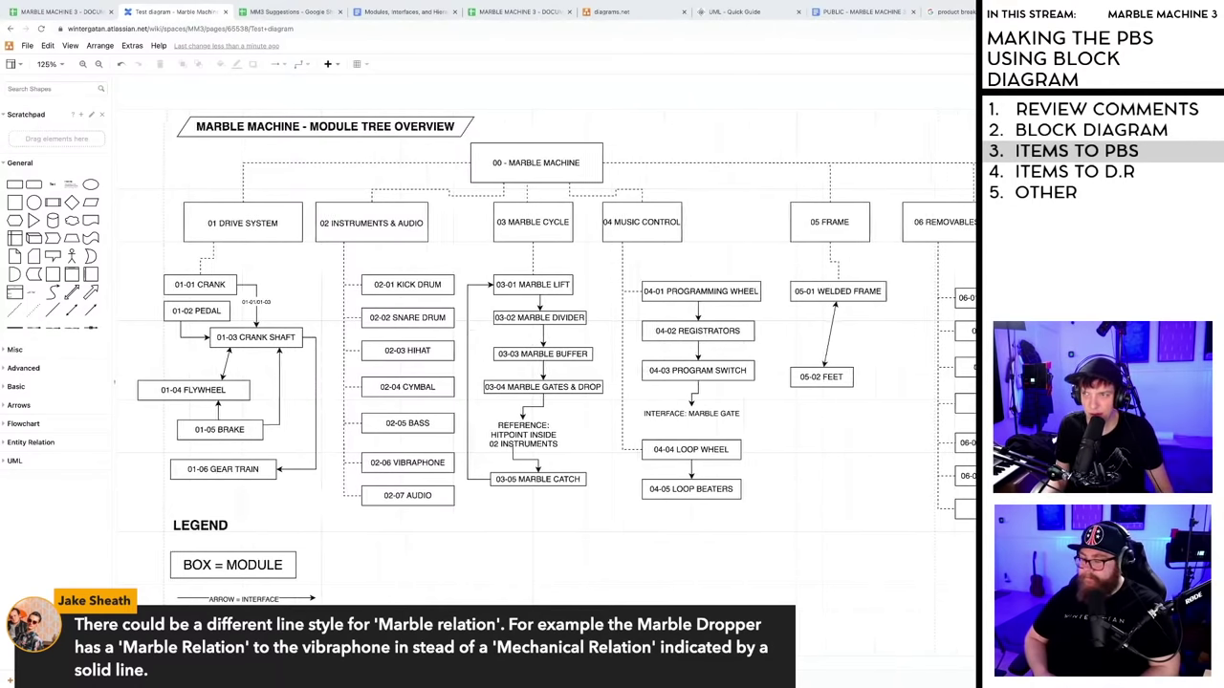
{"action": "scroll", "coordinate": [545, 353], "scroll_direction": "right", "scroll_amount": 4}
{"action": "scroll", "coordinate": [545, 354], "scroll_direction": "left", "scroll_amount": 8}
{"action": "scroll", "coordinate": [546, 354], "scroll_direction": "right", "scroll_amount": 5}
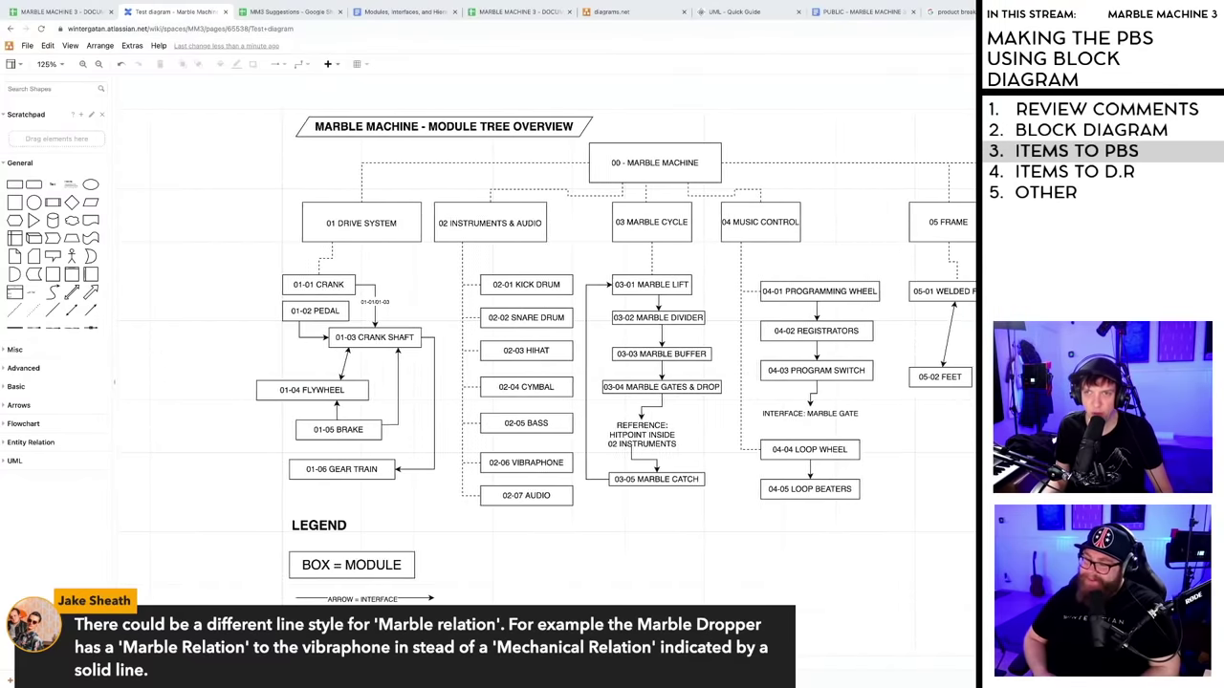
{"action": "scroll", "coordinate": [545, 354], "scroll_direction": "left", "scroll_amount": 3}
{"action": "scroll", "coordinate": [545, 354], "scroll_direction": "left", "scroll_amount": 2}
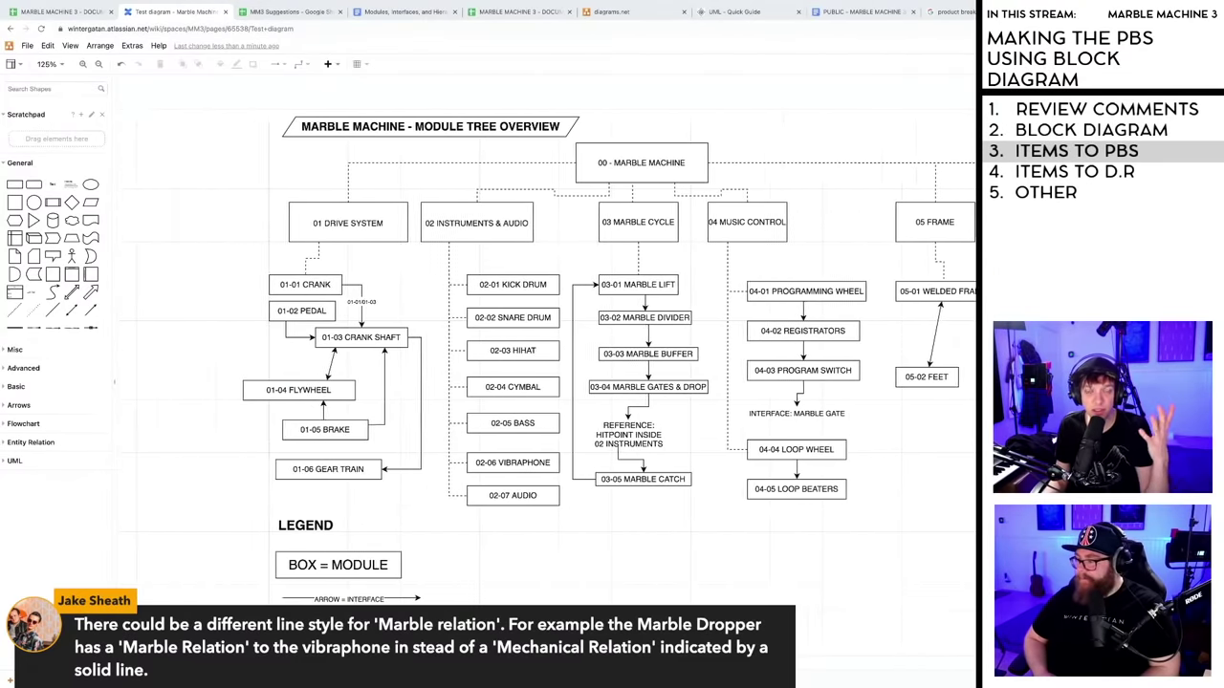
{"action": "scroll", "coordinate": [545, 353], "scroll_direction": "right", "scroll_amount": 1}
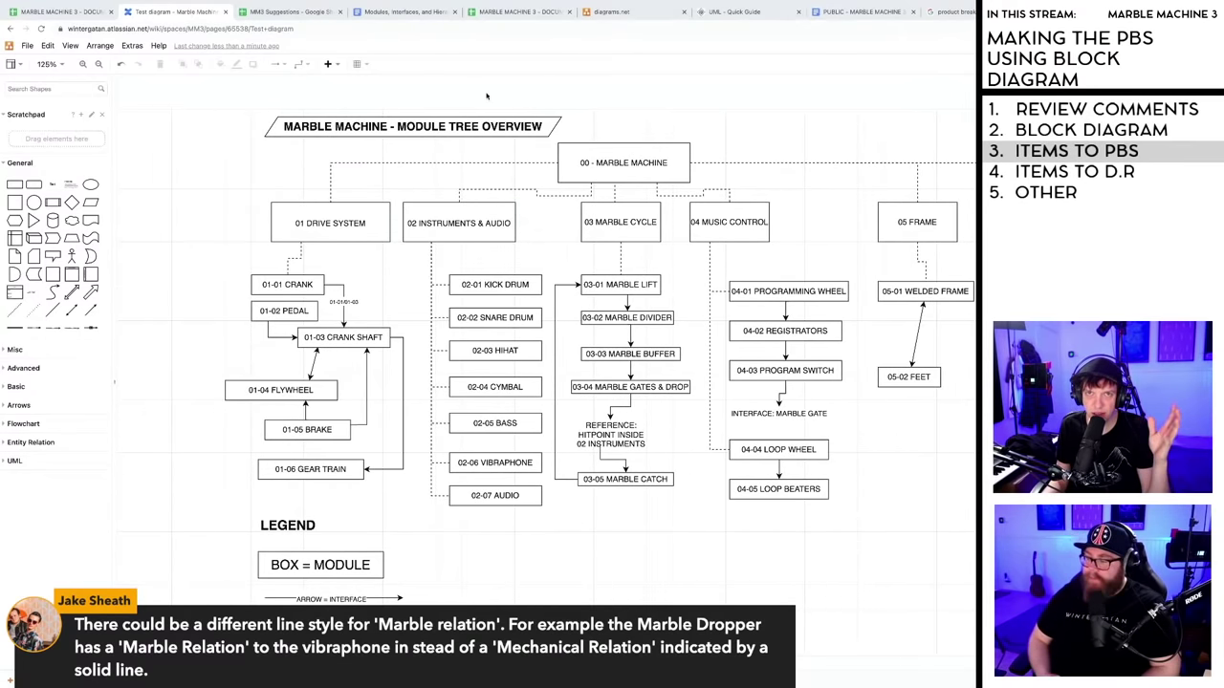
{"action": "left_click", "coordinate": [853, 11]}
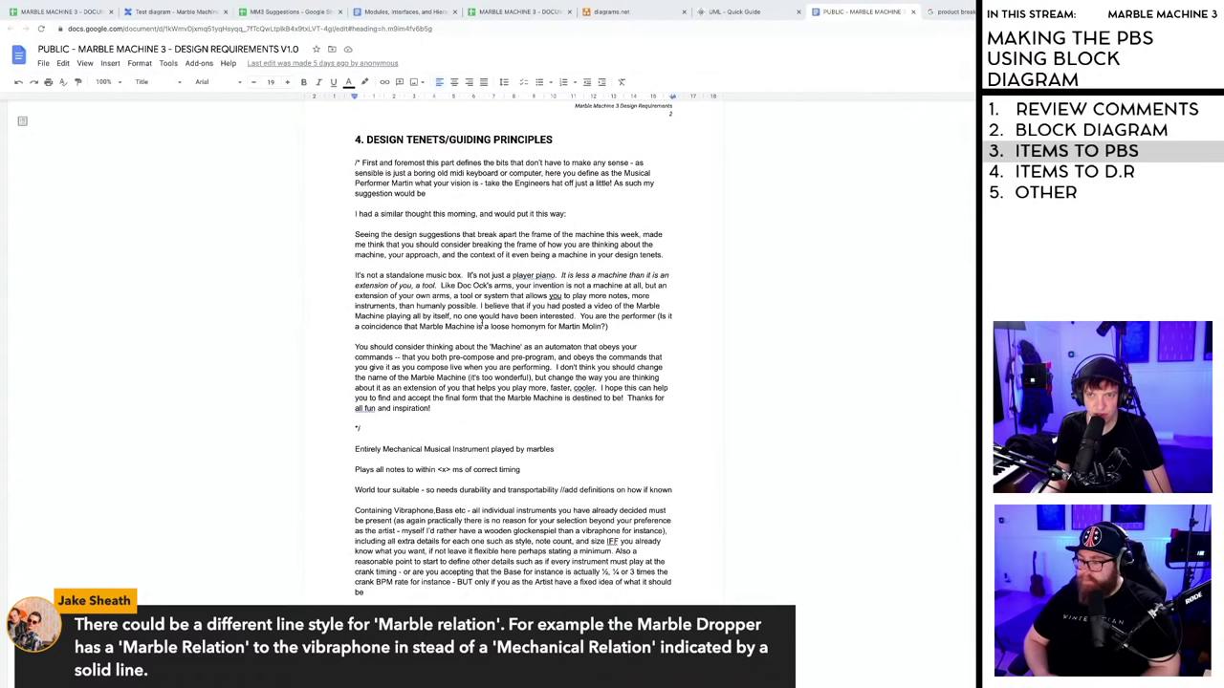
- Select the 'not just a player piano' passage in the design tenets, then go back to the Test diagram
{"action": "left_click_drag", "start_coordinate": [467, 276], "coordinate": [667, 285]}
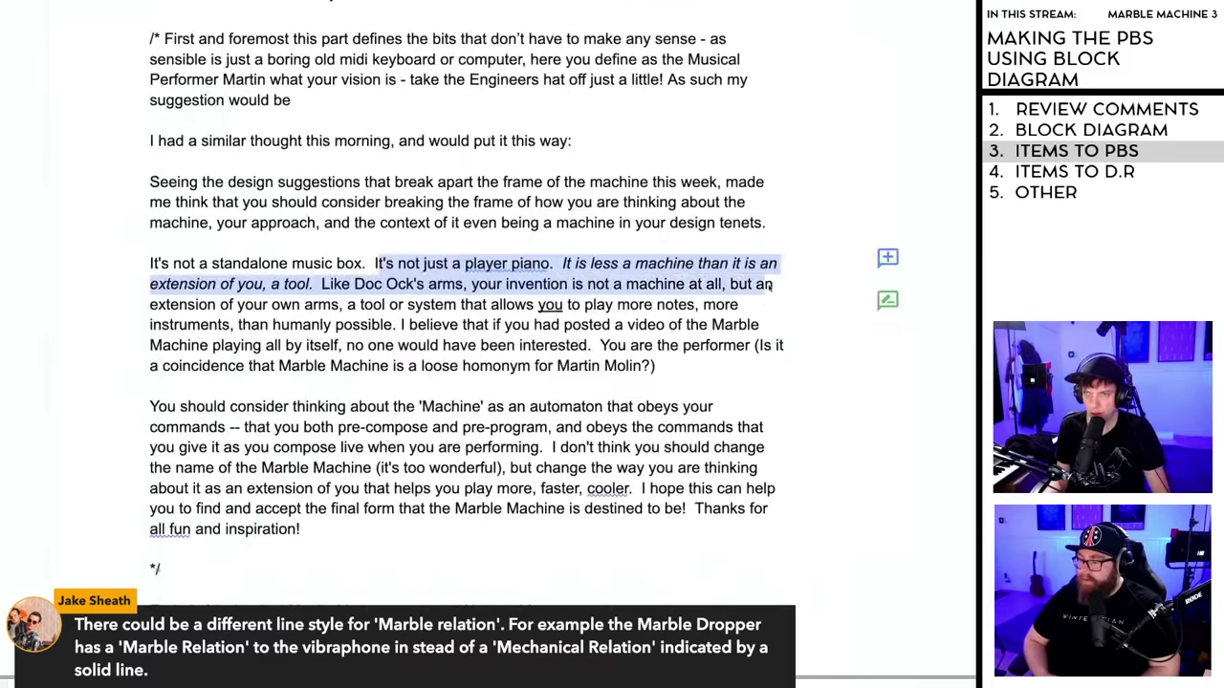
{"action": "left_click_drag", "start_coordinate": [771, 284], "coordinate": [600, 349]}
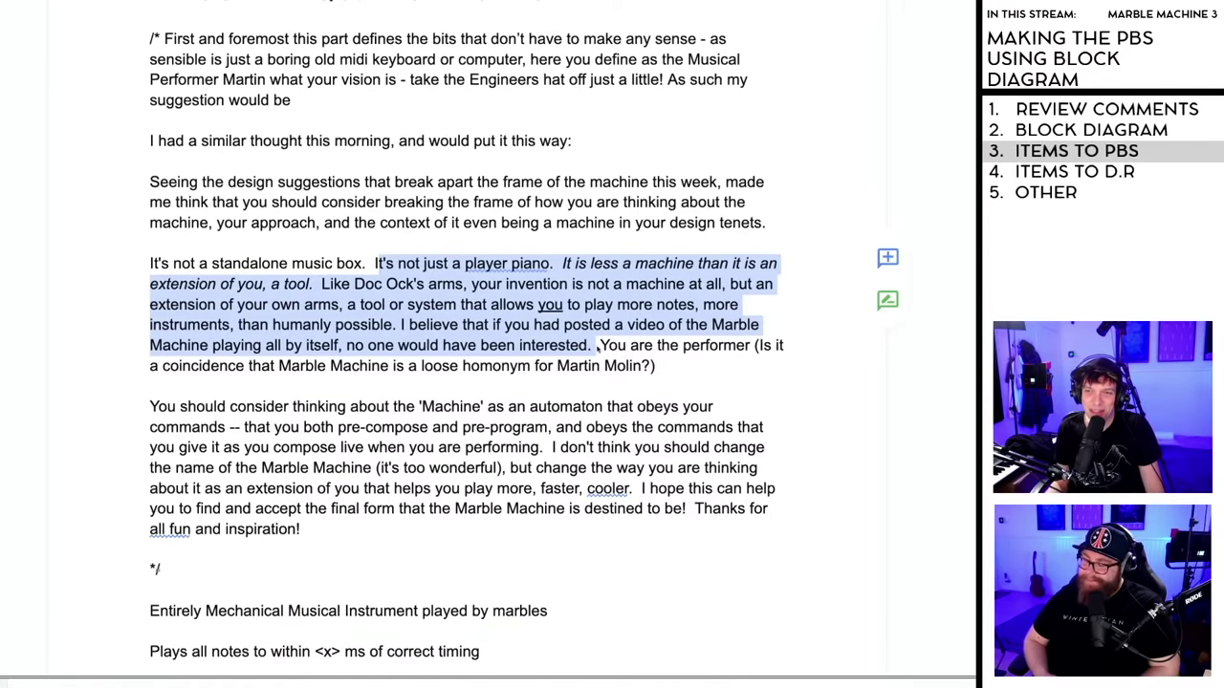
{"action": "left_click_drag", "start_coordinate": [600, 346], "coordinate": [675, 377]}
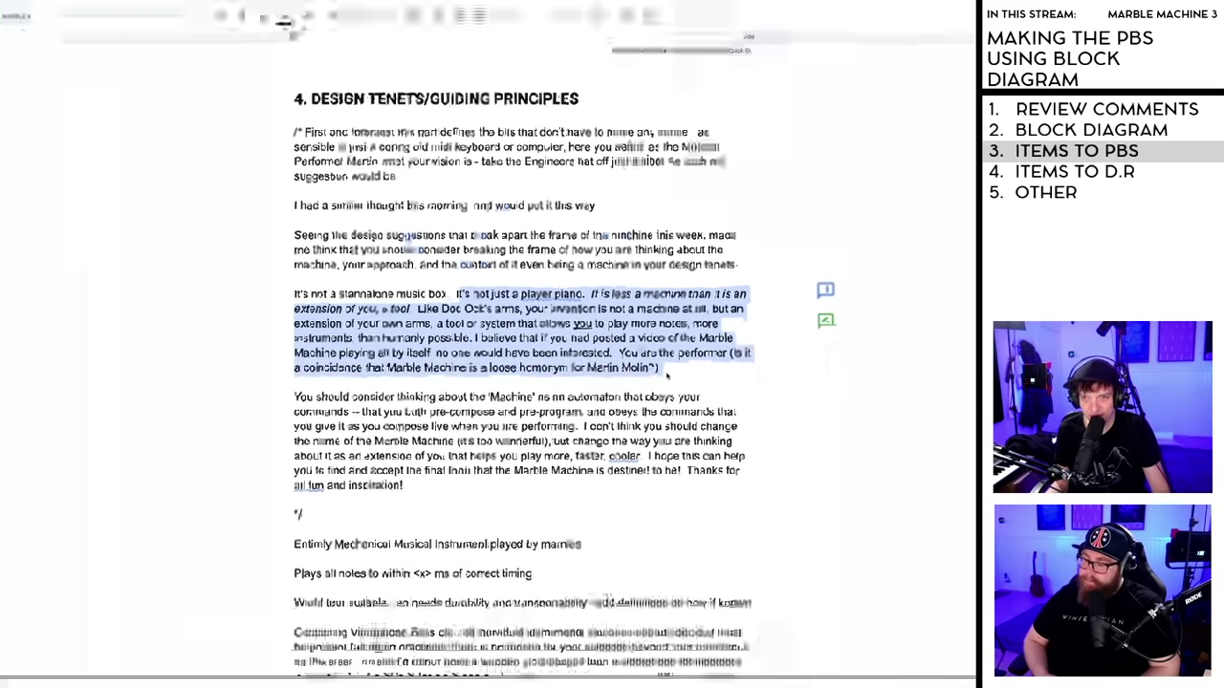
{"action": "left_click", "coordinate": [72, 19]}
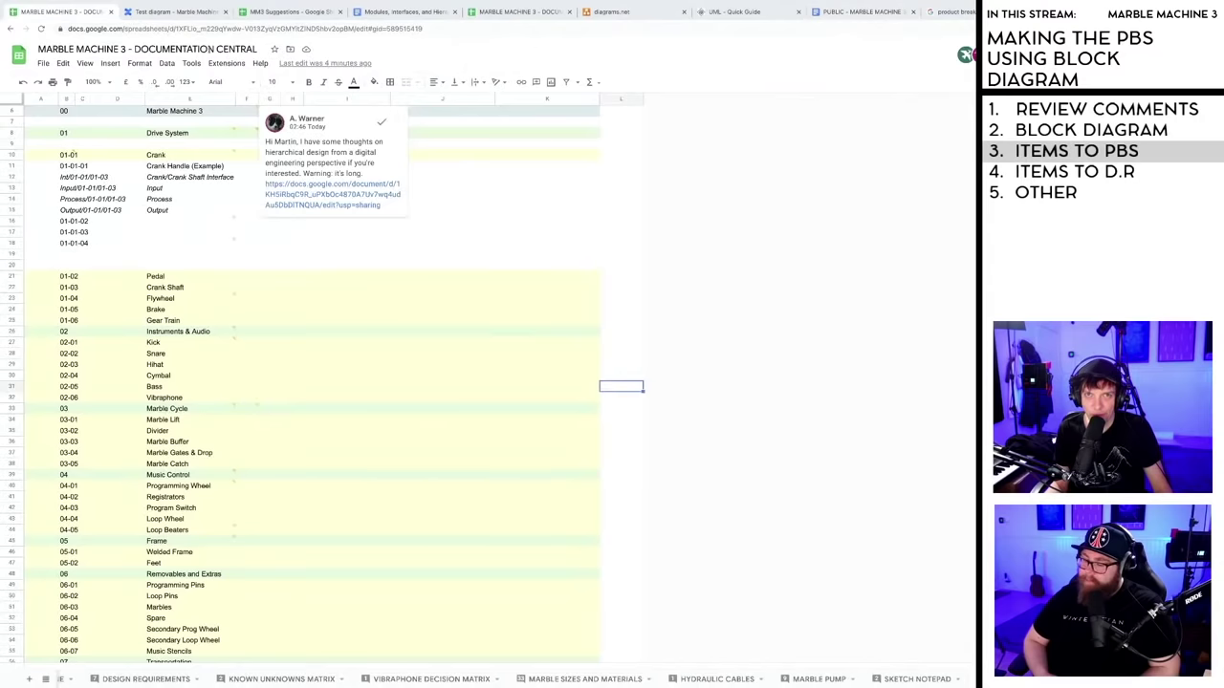
{"action": "left_click", "coordinate": [174, 12]}
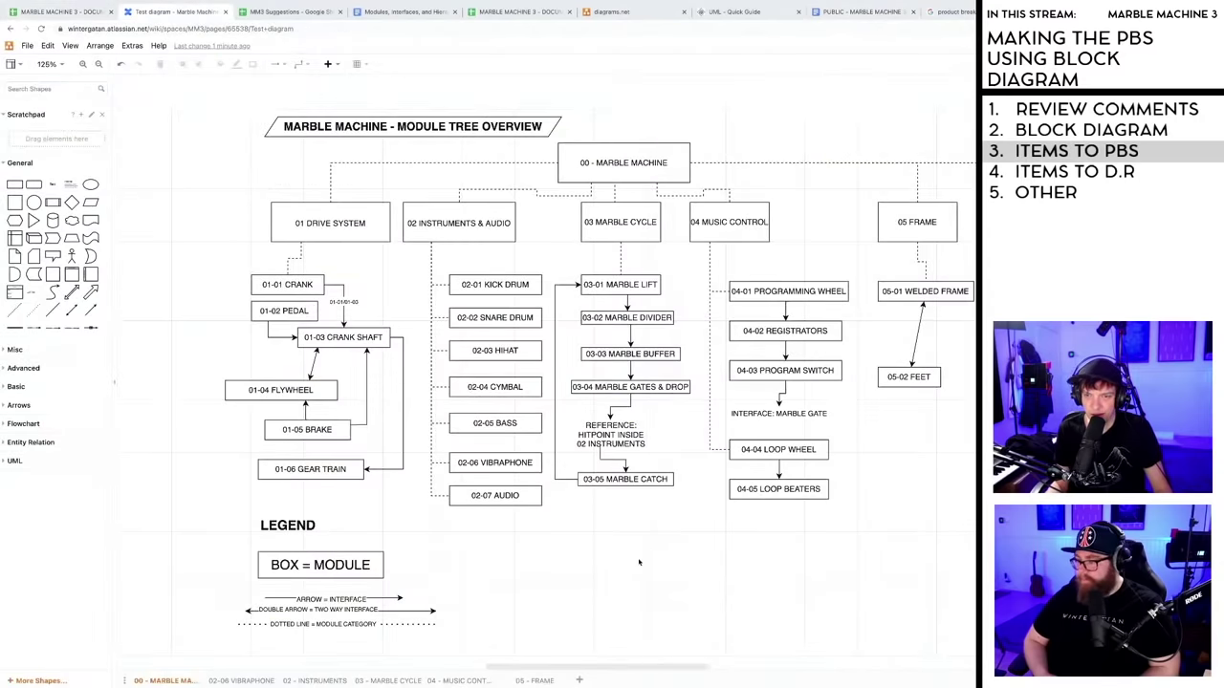
{"action": "mouse_move", "coordinate": [679, 670]}
{"action": "left_mouse_down"}
{"action": "mouse_move", "coordinate": [707, 671]}
{"action": "mouse_move", "coordinate": [666, 673]}
{"action": "left_mouse_up"}
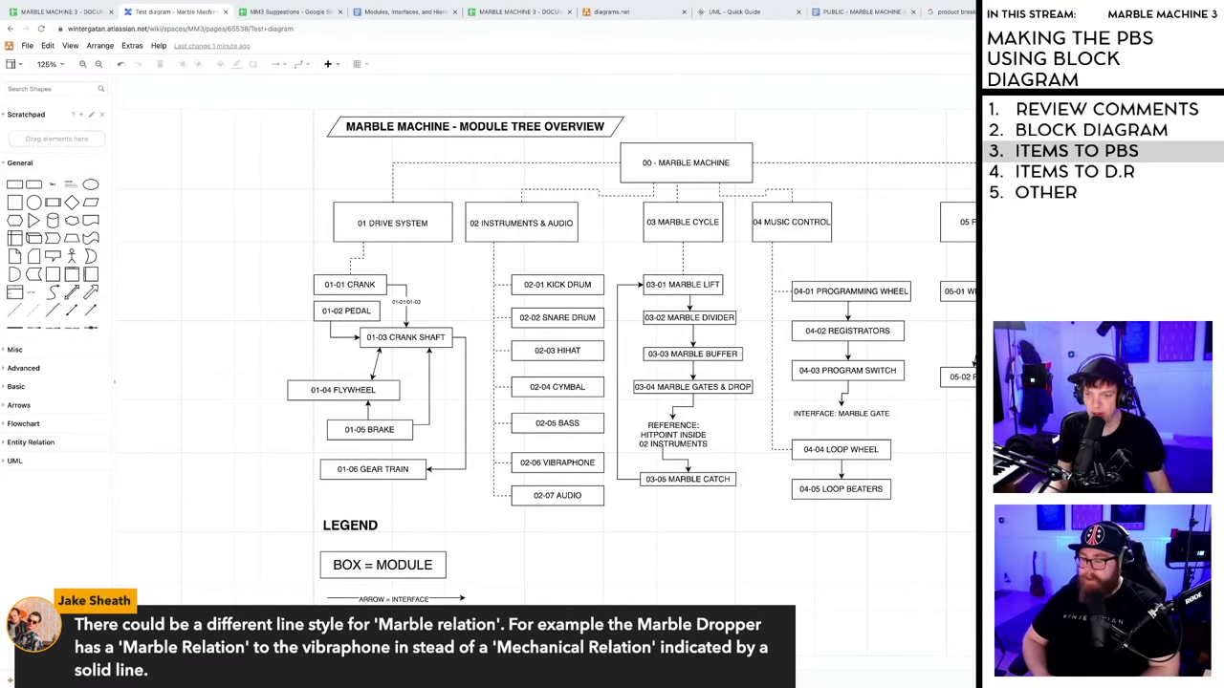
{"action": "scroll", "coordinate": [546, 383], "scroll_direction": "right", "scroll_amount": 5}
{"action": "scroll", "coordinate": [545, 383], "scroll_direction": "left", "scroll_amount": 5}
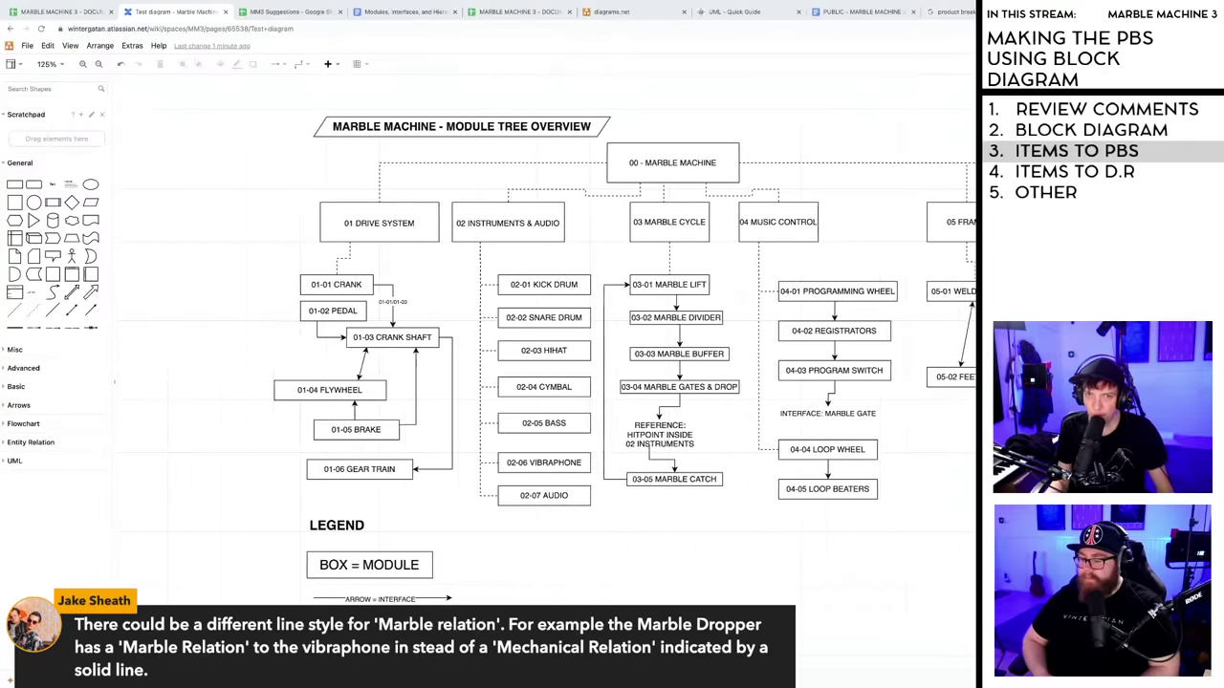
{"action": "scroll", "coordinate": [545, 383], "scroll_direction": "left", "scroll_amount": 2}
{"action": "scroll", "coordinate": [545, 383], "scroll_direction": "right", "scroll_amount": 2}
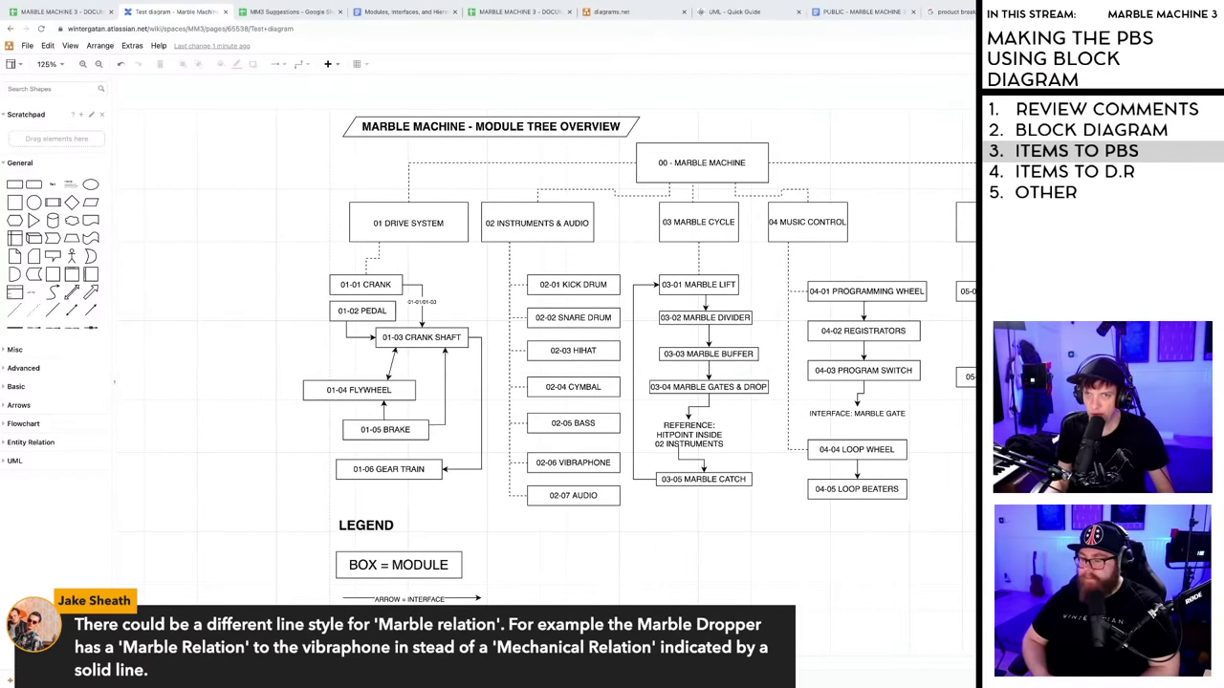
{"action": "scroll", "coordinate": [545, 382], "scroll_direction": "right", "scroll_amount": 2}
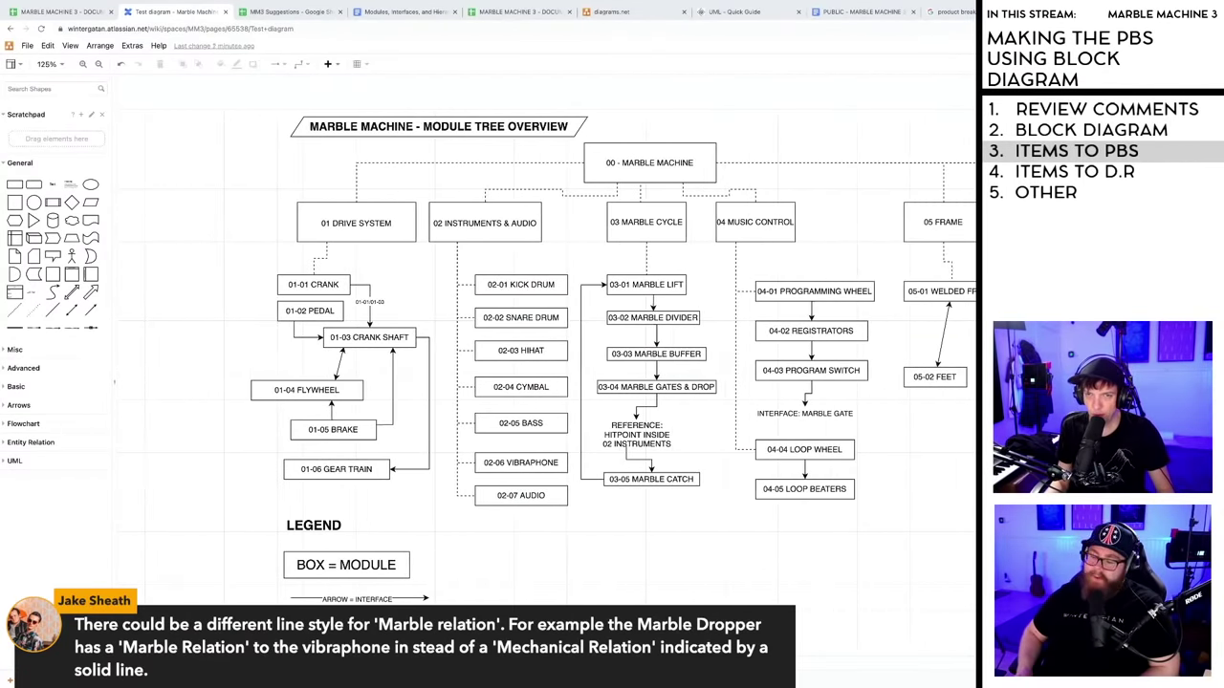
{"action": "scroll", "coordinate": [545, 382], "scroll_direction": "left", "scroll_amount": 2}
{"action": "scroll", "coordinate": [545, 383], "scroll_direction": "right", "scroll_amount": 1}
{"action": "scroll", "coordinate": [662, 670], "scroll_direction": "right", "scroll_amount": 3}
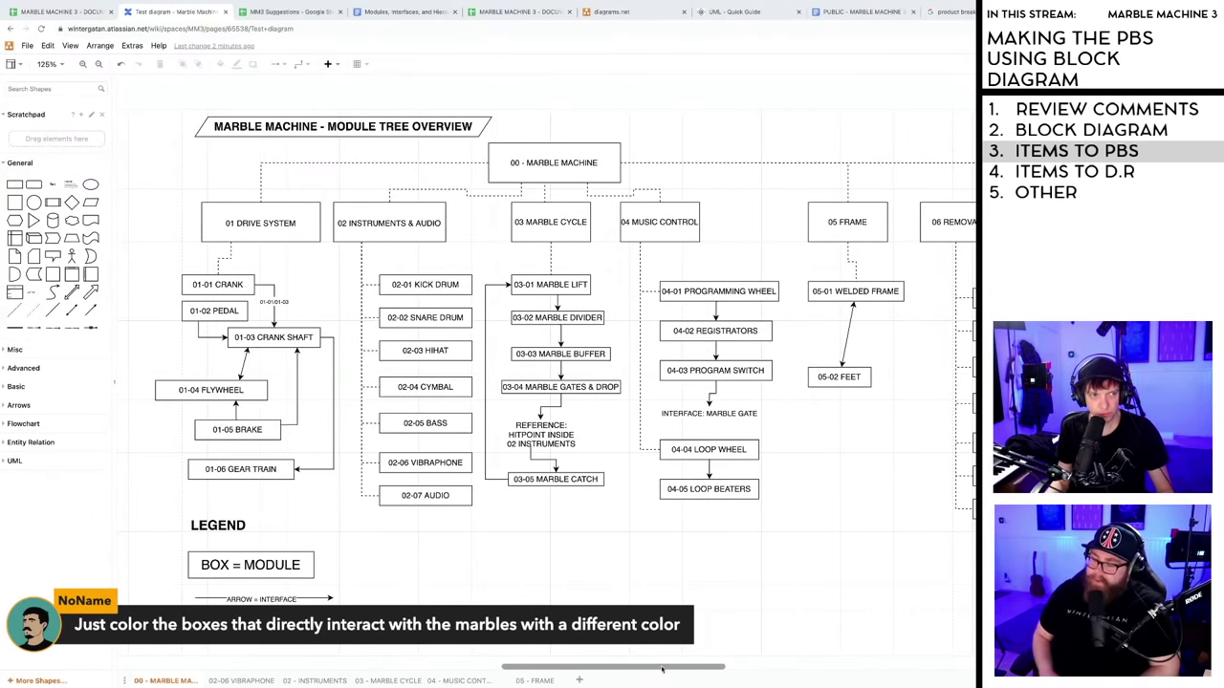
{"action": "scroll", "coordinate": [661, 670], "scroll_direction": "left", "scroll_amount": 1}
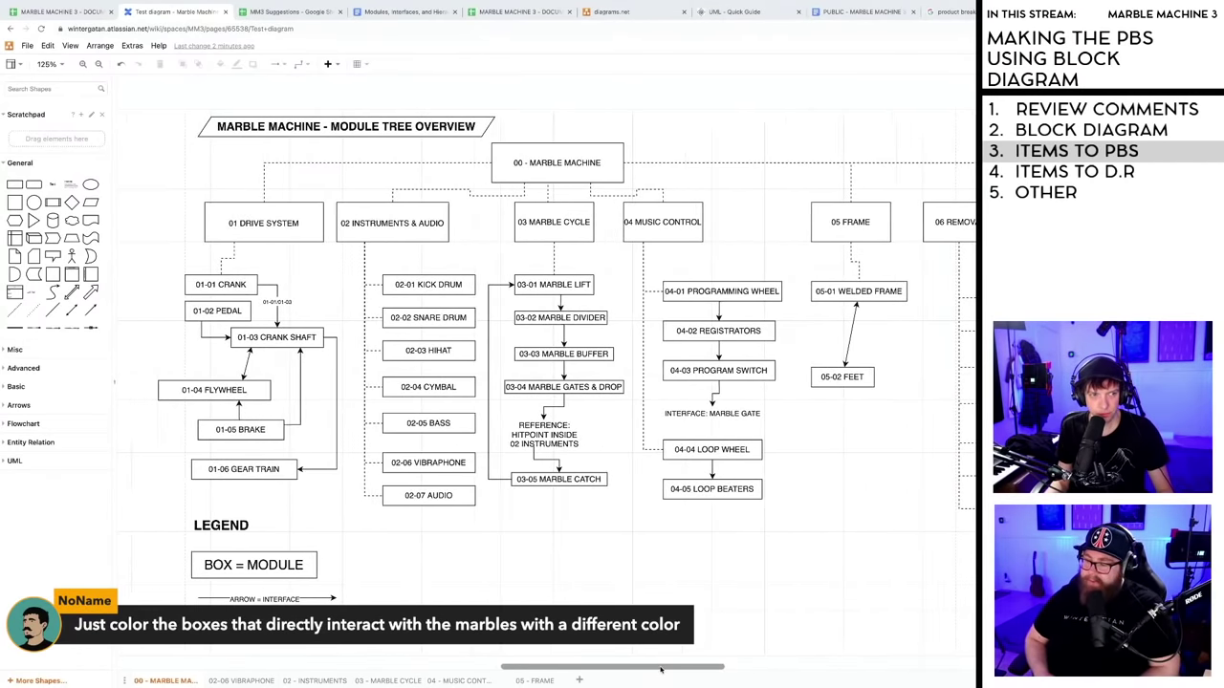
{"action": "scroll", "coordinate": [660, 670], "scroll_direction": "right", "scroll_amount": 2}
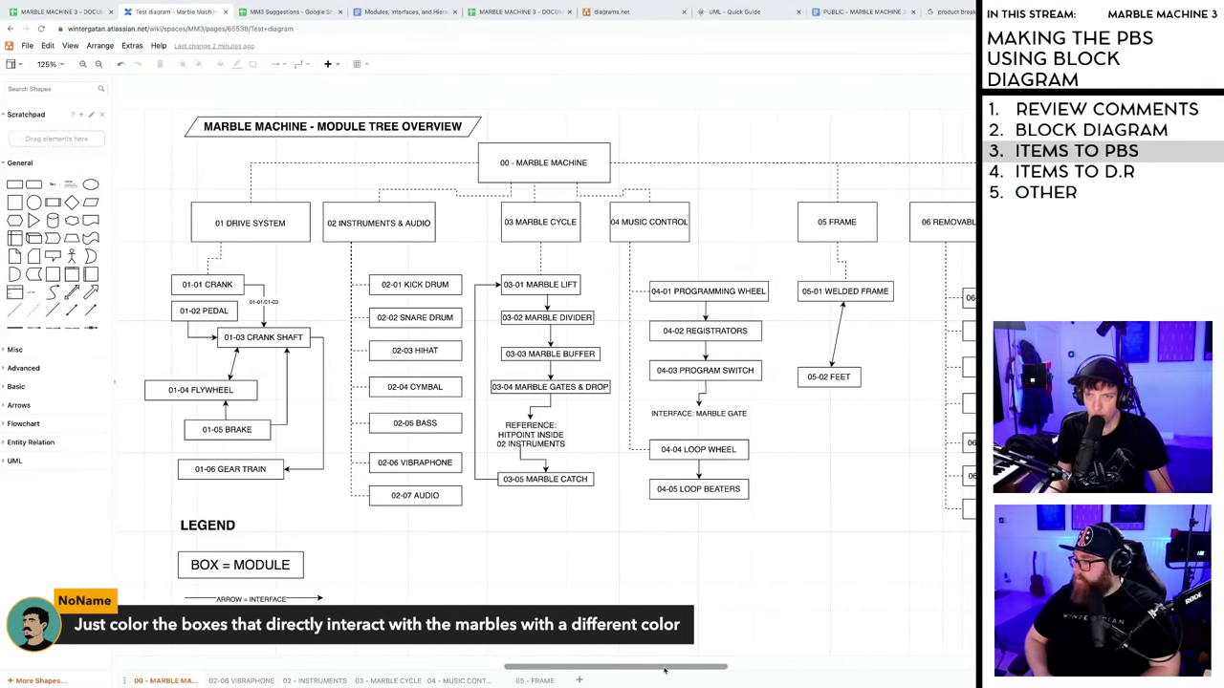
{"action": "scroll", "coordinate": [665, 670], "scroll_direction": "left", "scroll_amount": 1}
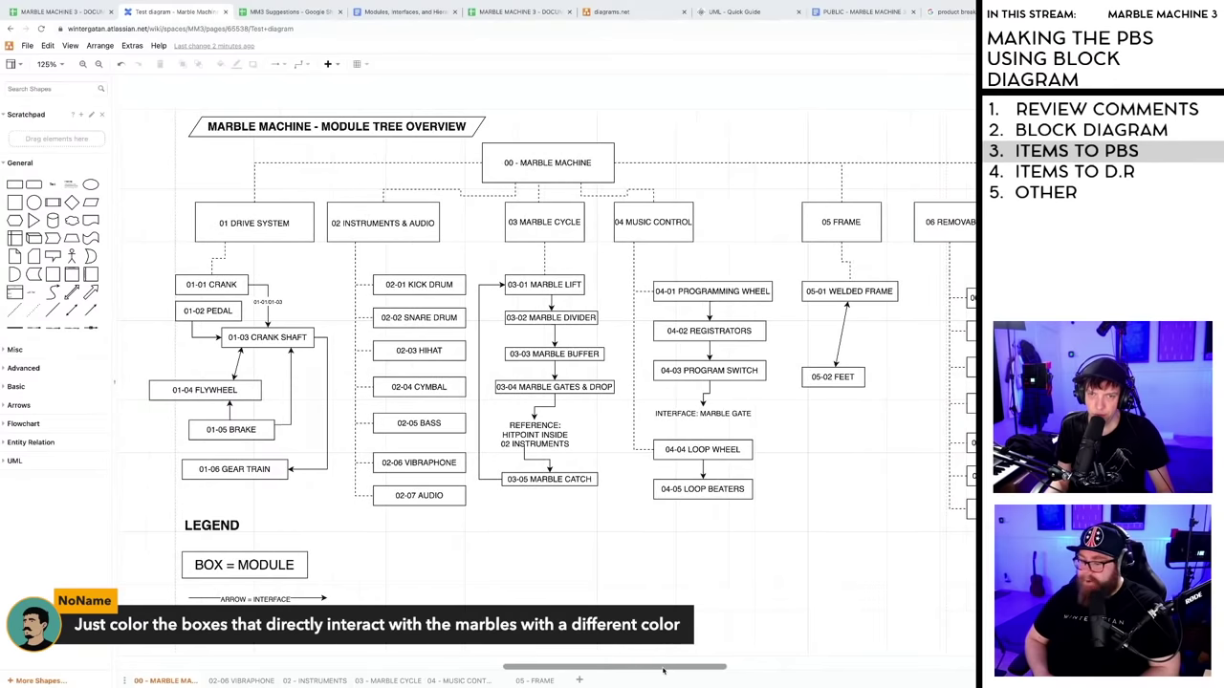
{"action": "scroll", "coordinate": [665, 670], "scroll_direction": "right", "scroll_amount": 1}
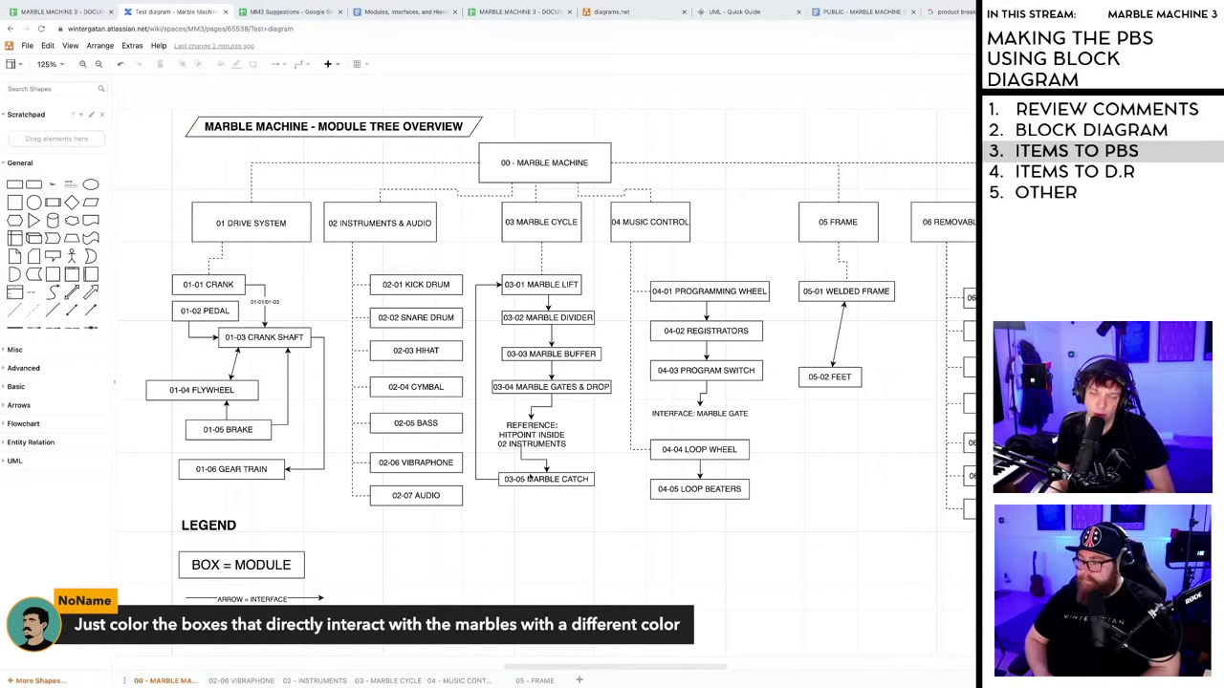
- Try a green fill on the 03-04 MARBLE GATES & DROP box, then undo it
{"action": "left_click", "coordinate": [537, 388]}
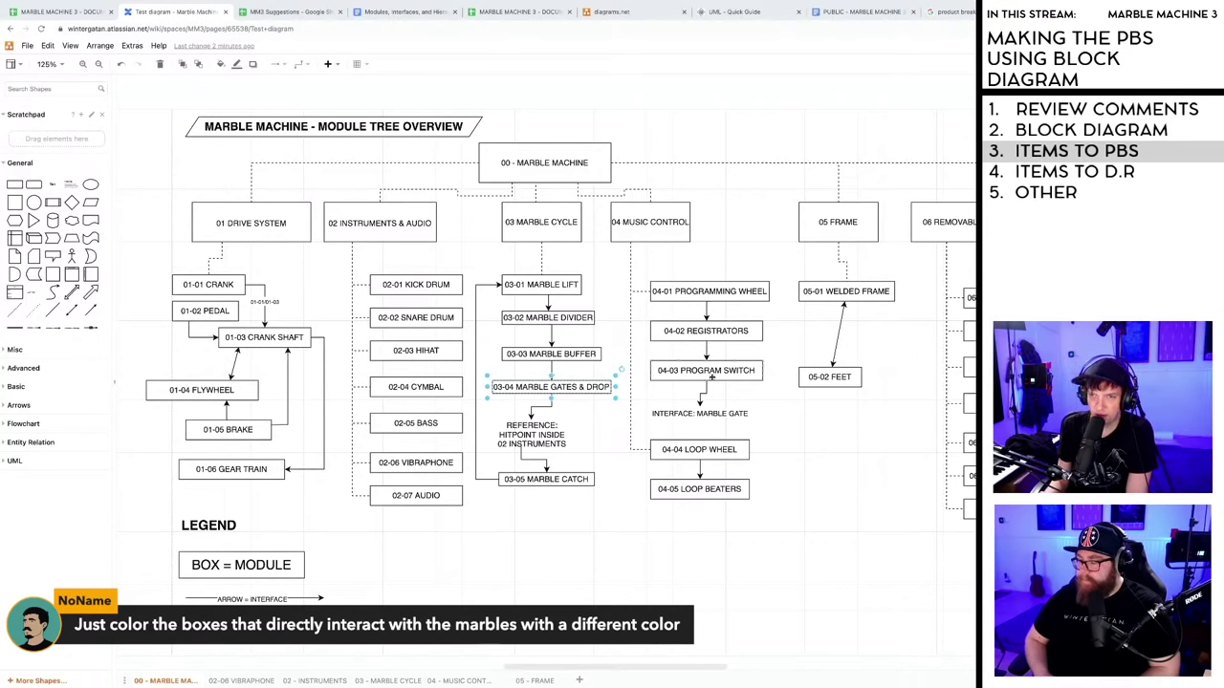
{"action": "key", "text": "alt+shift+f"}
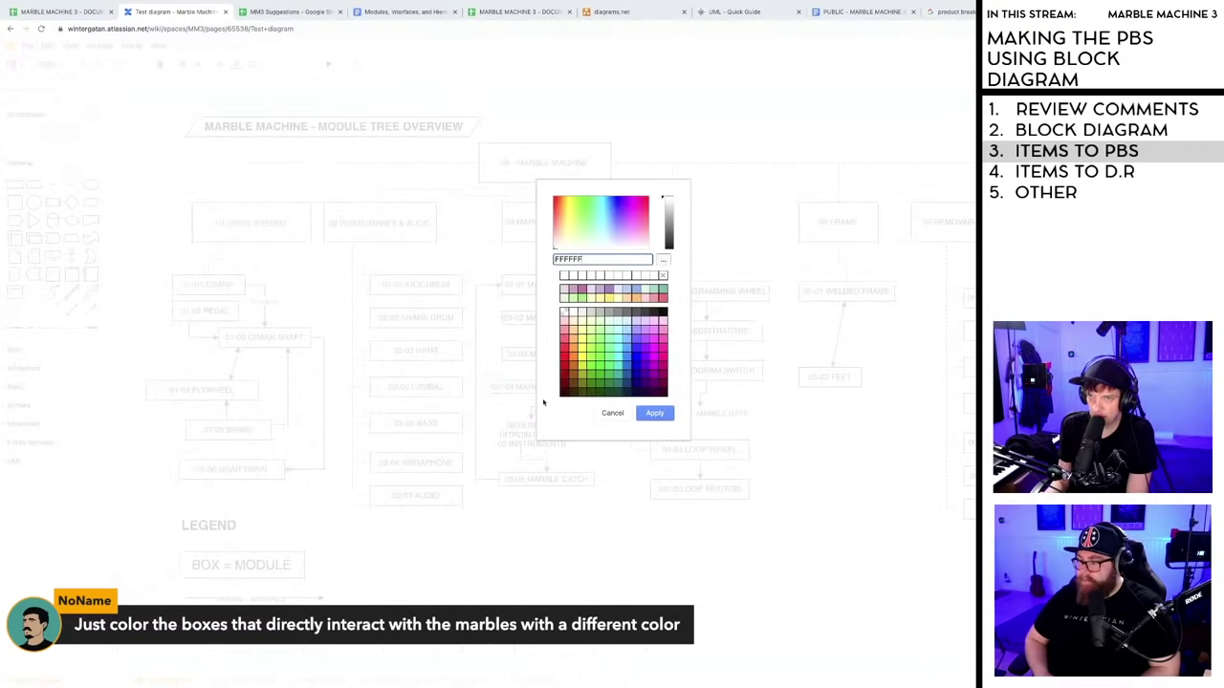
{"action": "left_click", "coordinate": [601, 361]}
{"action": "left_click", "coordinate": [654, 413]}
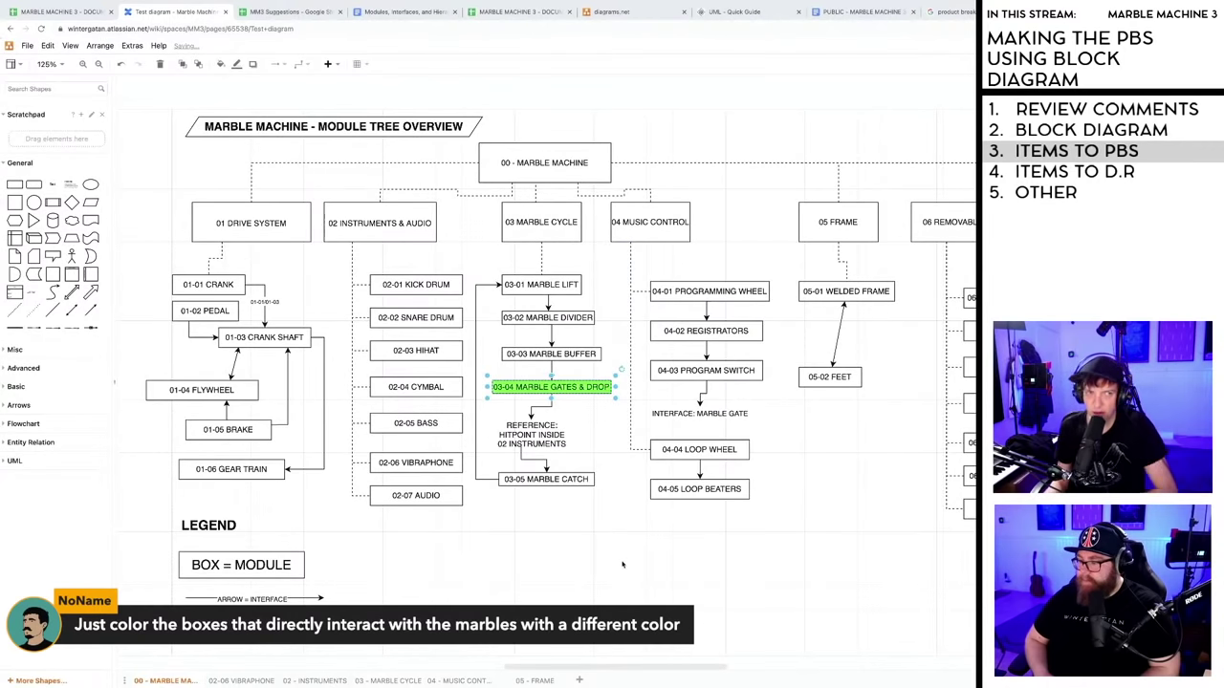
{"action": "key", "text": "ctrl+z"}
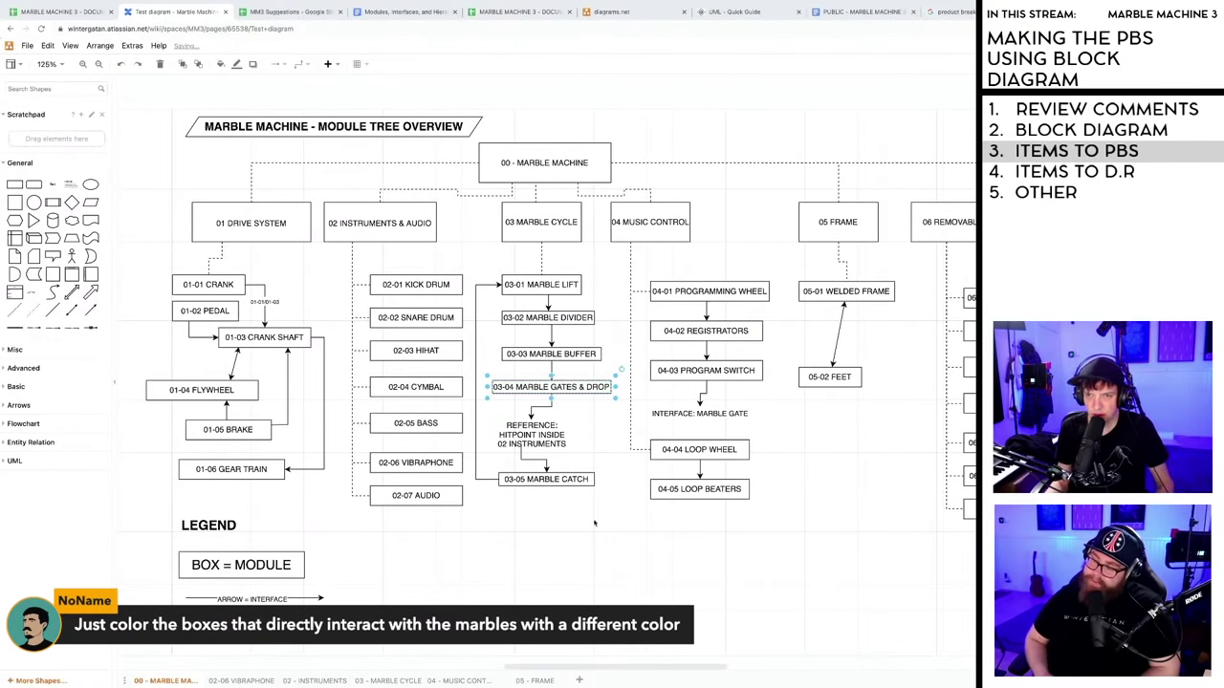
- Deselect and scroll the canvas right to show the 06 and 07 categories
{"action": "left_click", "coordinate": [595, 523]}
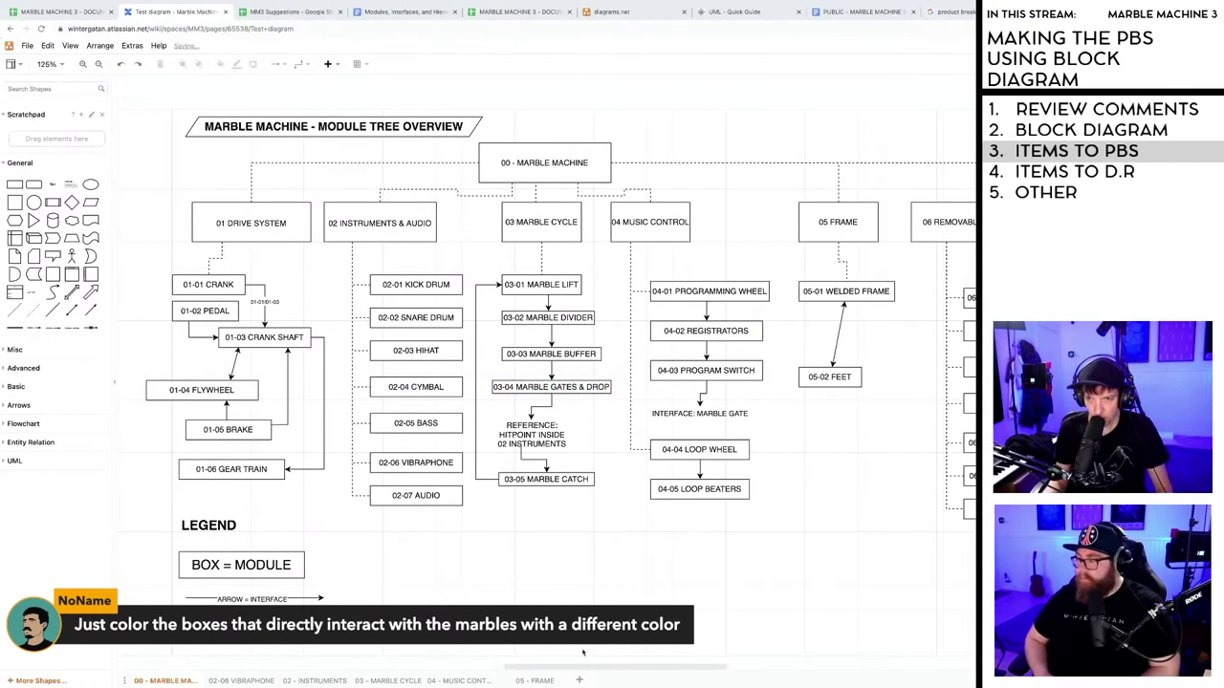
{"action": "left_click_drag", "start_coordinate": [579, 669], "coordinate": [555, 668]}
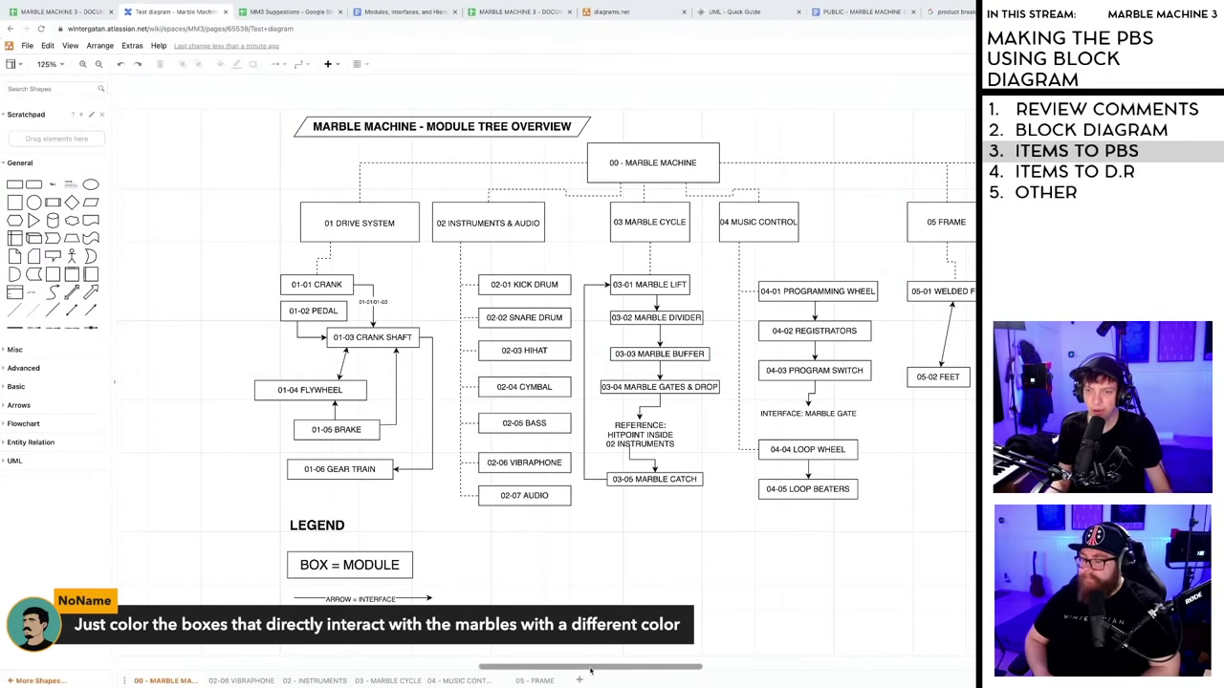
{"action": "left_click_drag", "start_coordinate": [590, 672], "coordinate": [770, 661]}
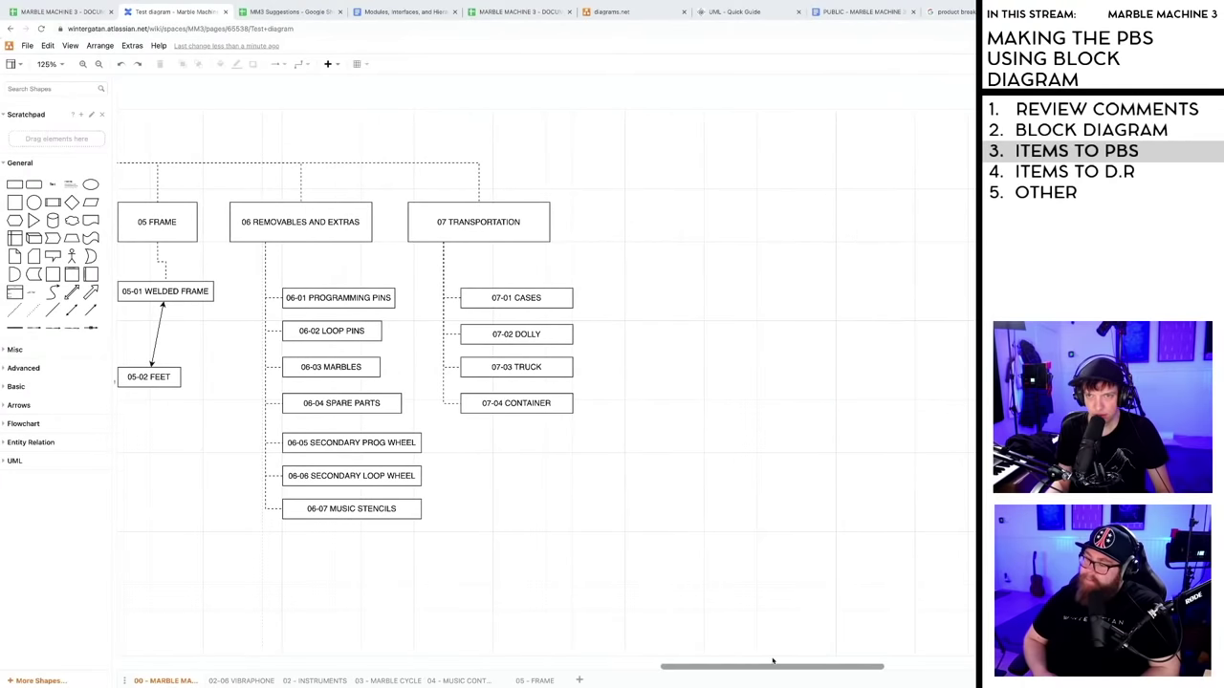
- Duplicate the 07 TRANSPORTATION box into the empty space to its right
{"action": "left_click", "coordinate": [517, 222]}
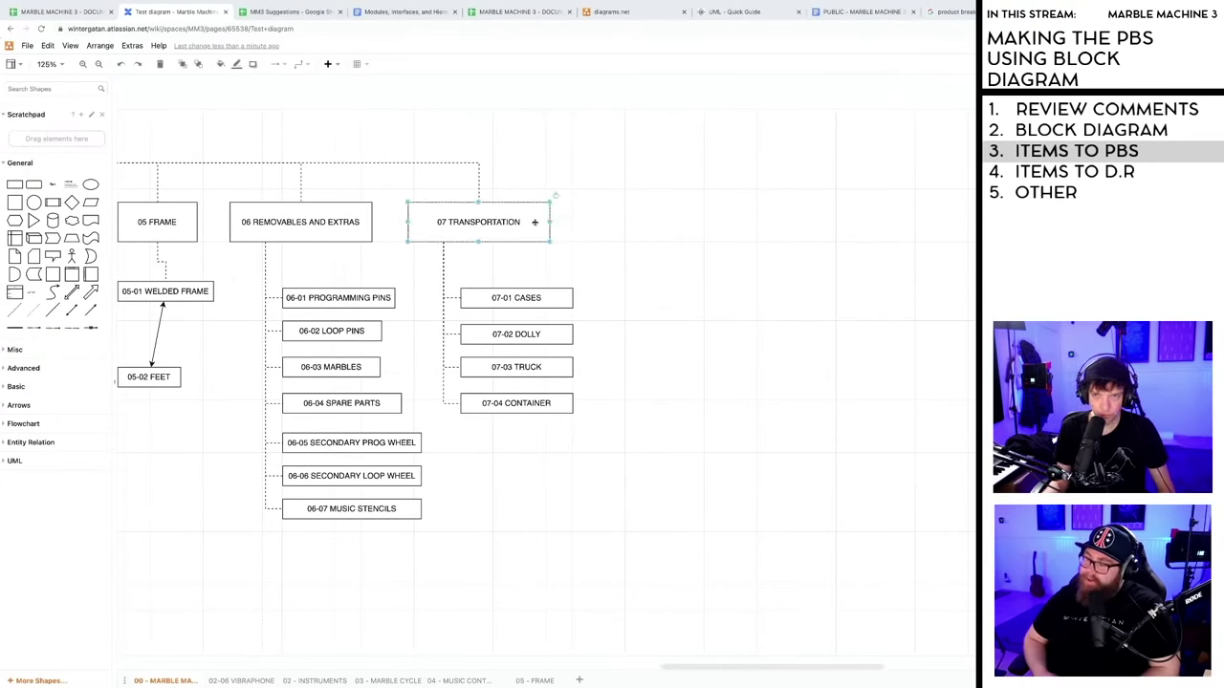
{"action": "left_click_drag", "start_coordinate": [498, 222], "coordinate": [696, 222]}
{"action": "double_click", "coordinate": [657, 223]}
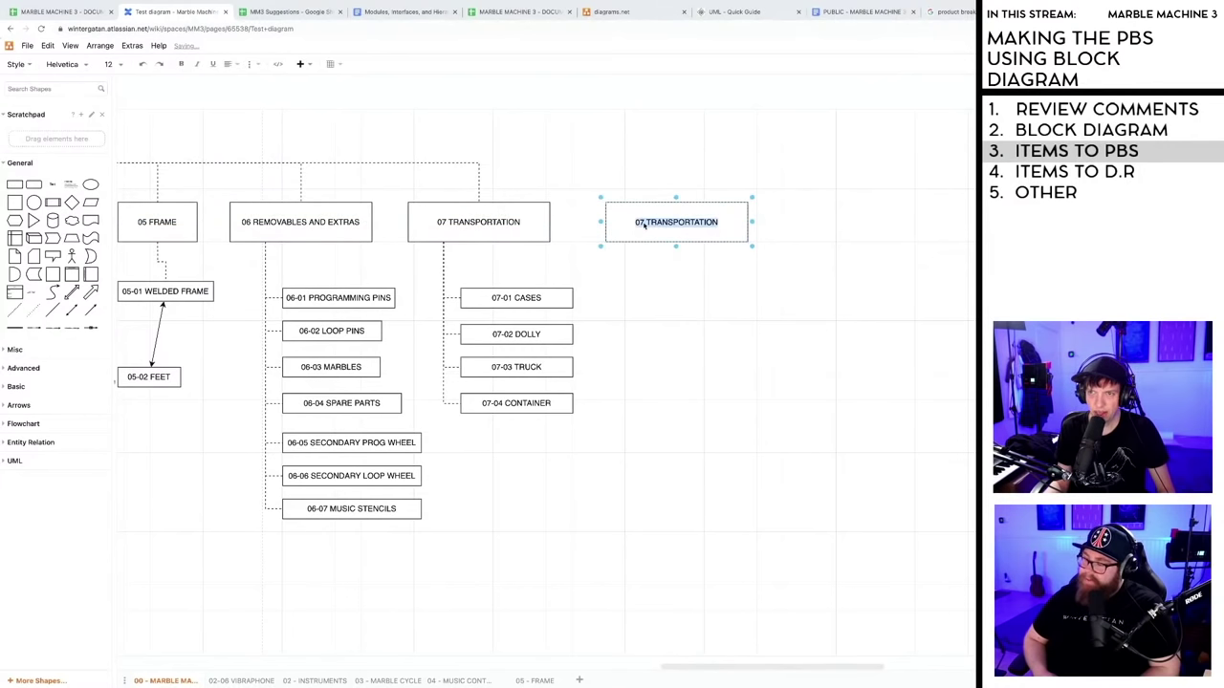
{"action": "left_click", "coordinate": [642, 224]}
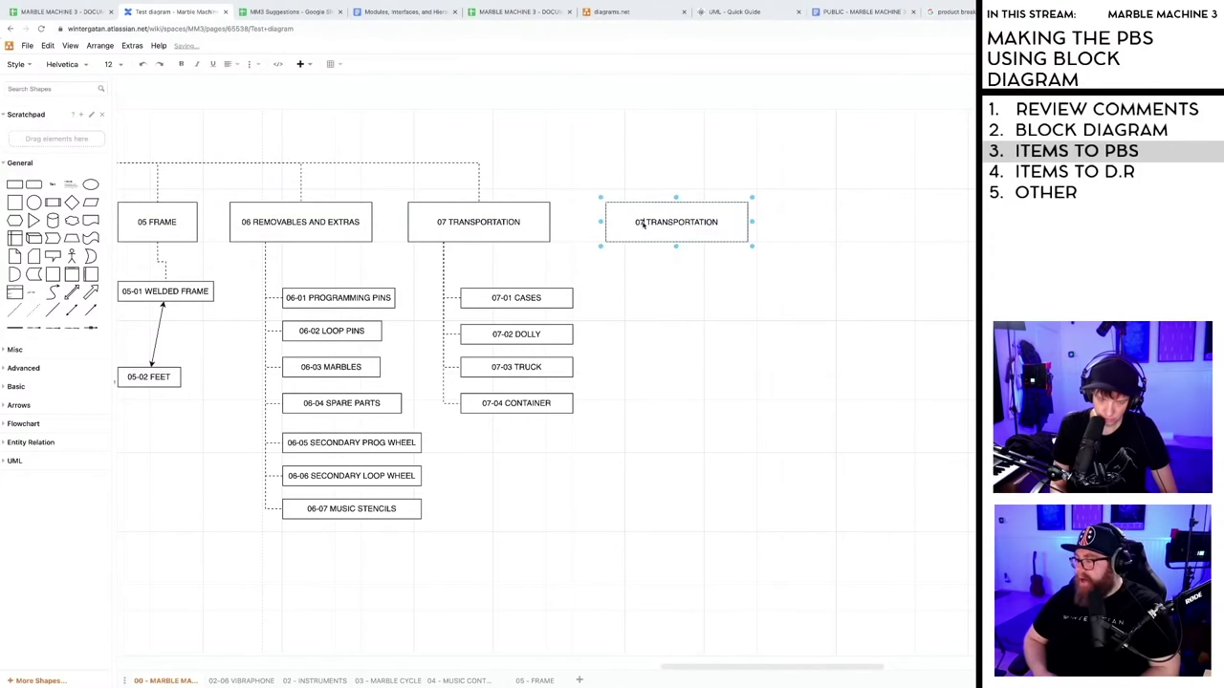
- Relabel the copy 08 OPERATOR and align it with the other category boxes
{"action": "key", "text": "BackSpace"}
{"action": "type", "text": "8"}
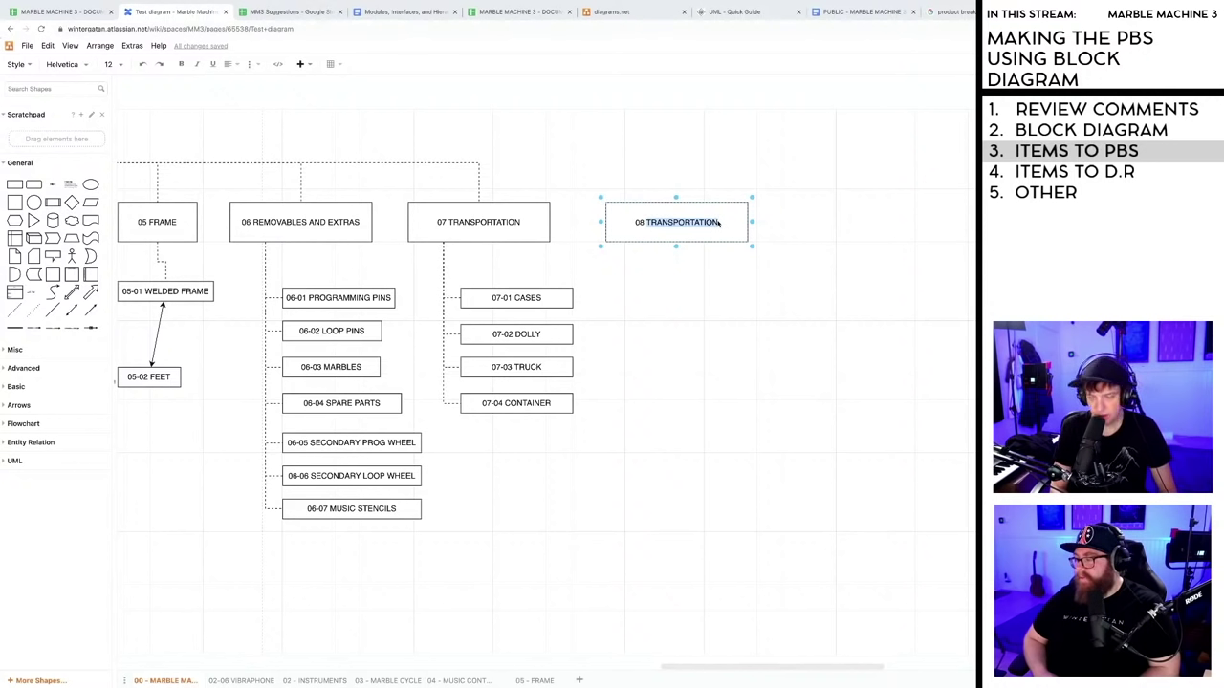
{"action": "type", "text": "OPERATE"}
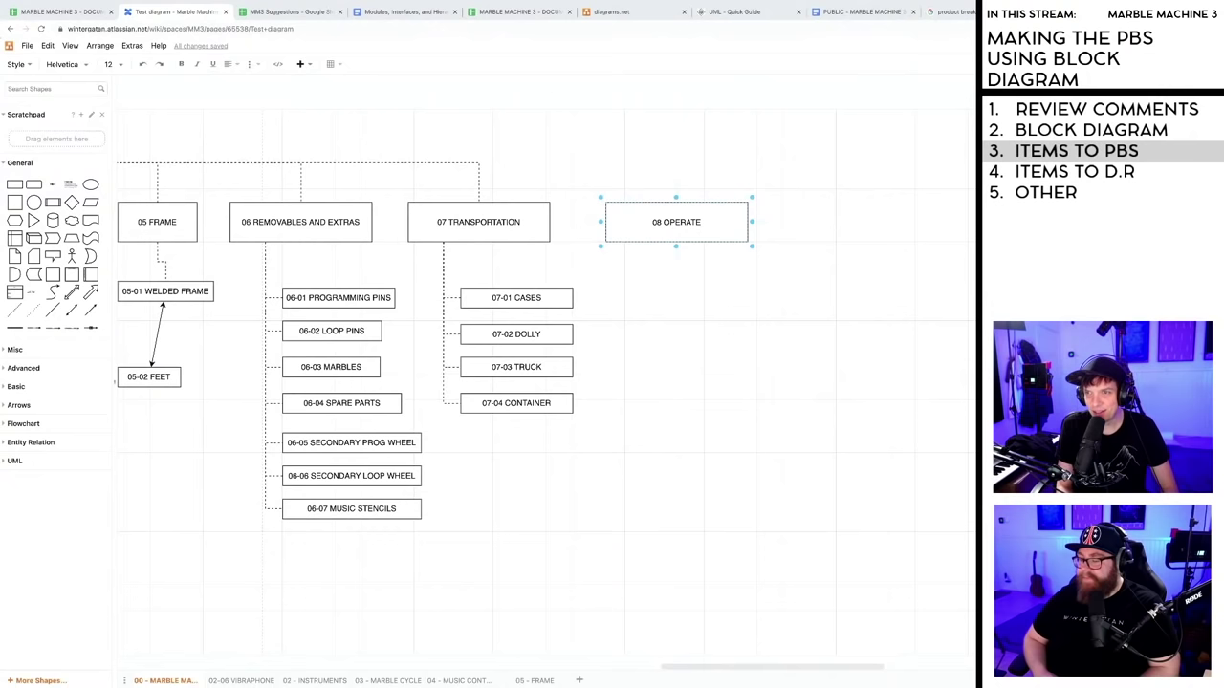
{"action": "key", "text": "BackSpace"}
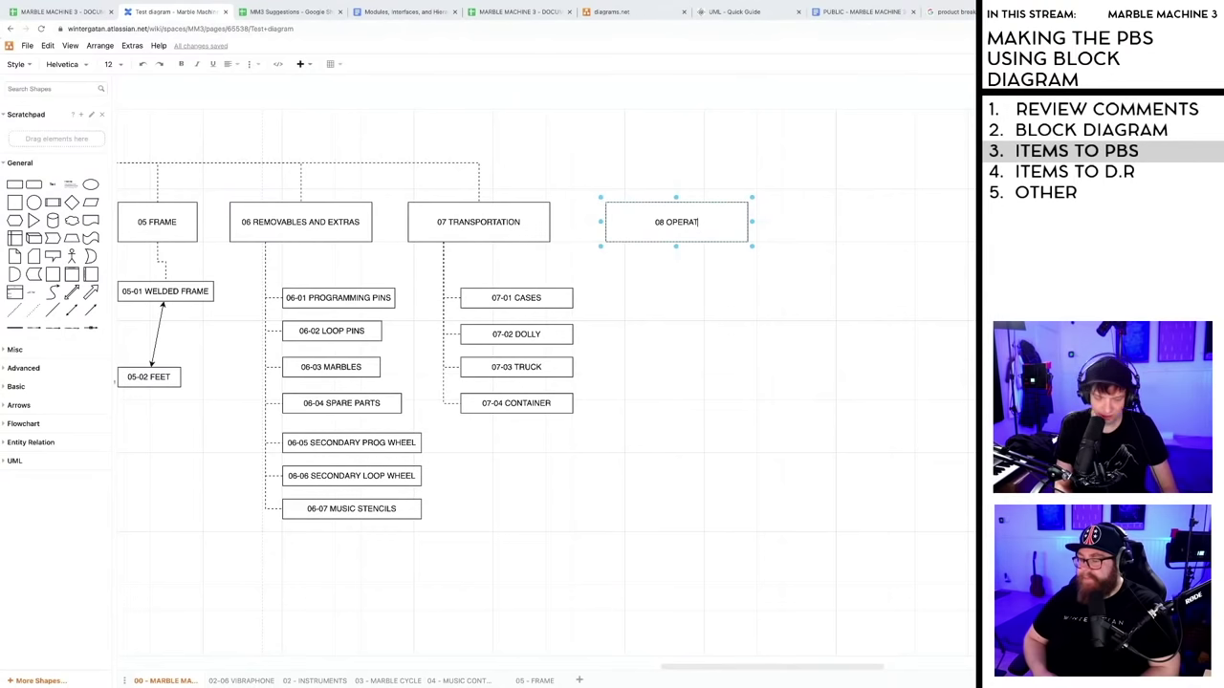
{"action": "type", "text": "OR"}
{"action": "left_click", "coordinate": [653, 331]}
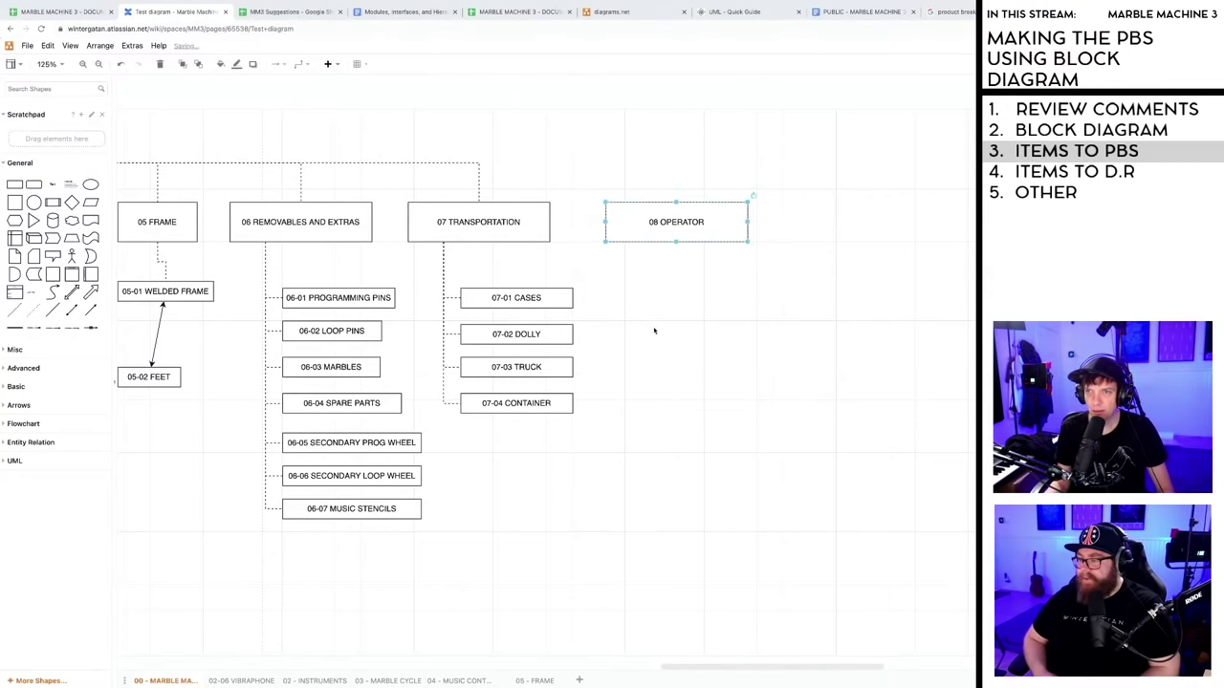
{"action": "left_click_drag", "start_coordinate": [663, 218], "coordinate": [673, 222]}
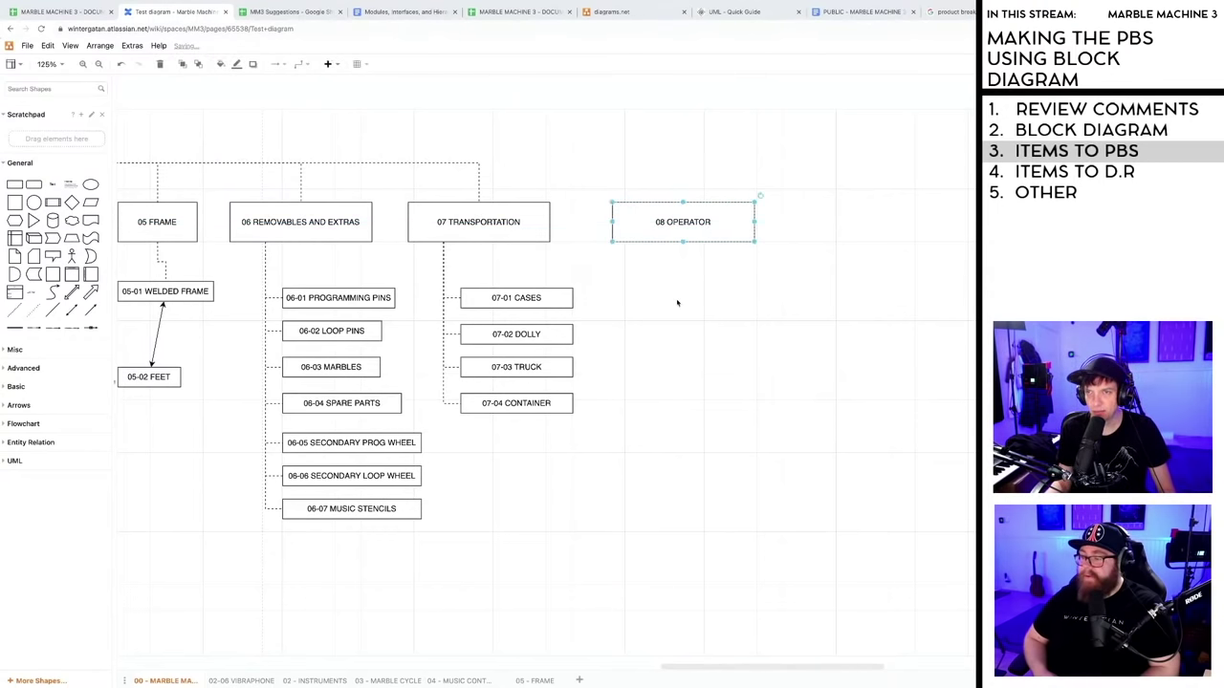
{"action": "left_click", "coordinate": [639, 276]}
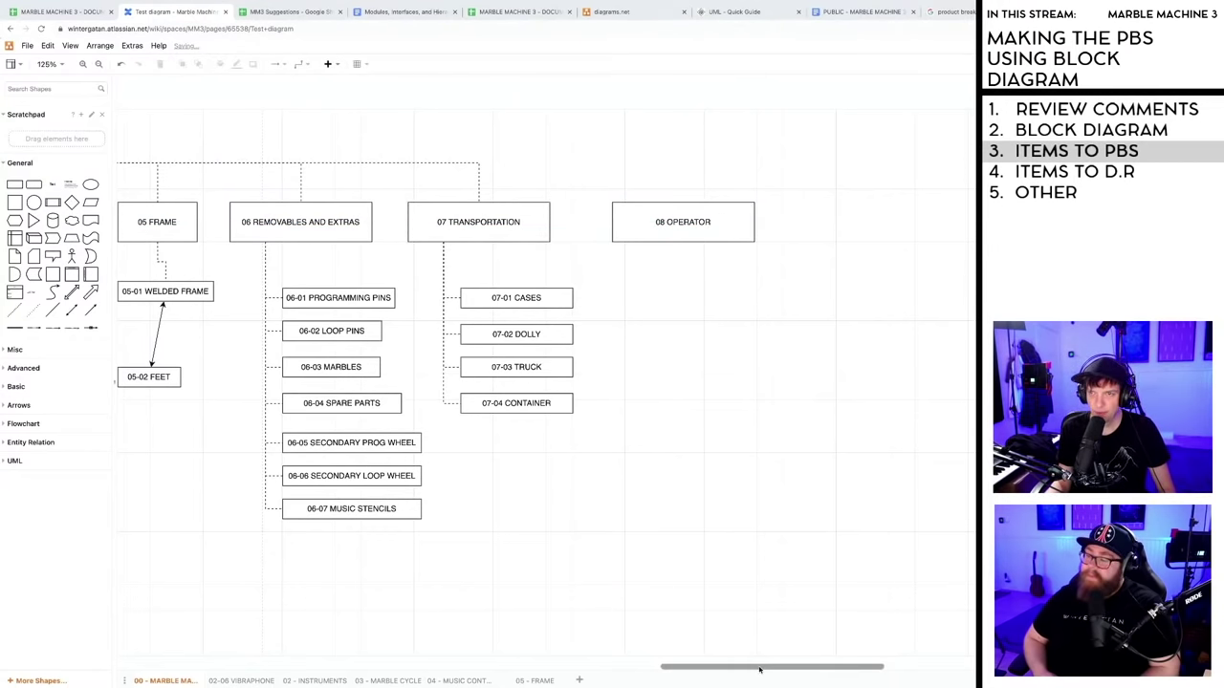
- Extend the top connector to 08 OPERATOR, scroll right and select that box
{"action": "scroll", "coordinate": [757, 678], "scroll_direction": "left", "scroll_amount": 5}
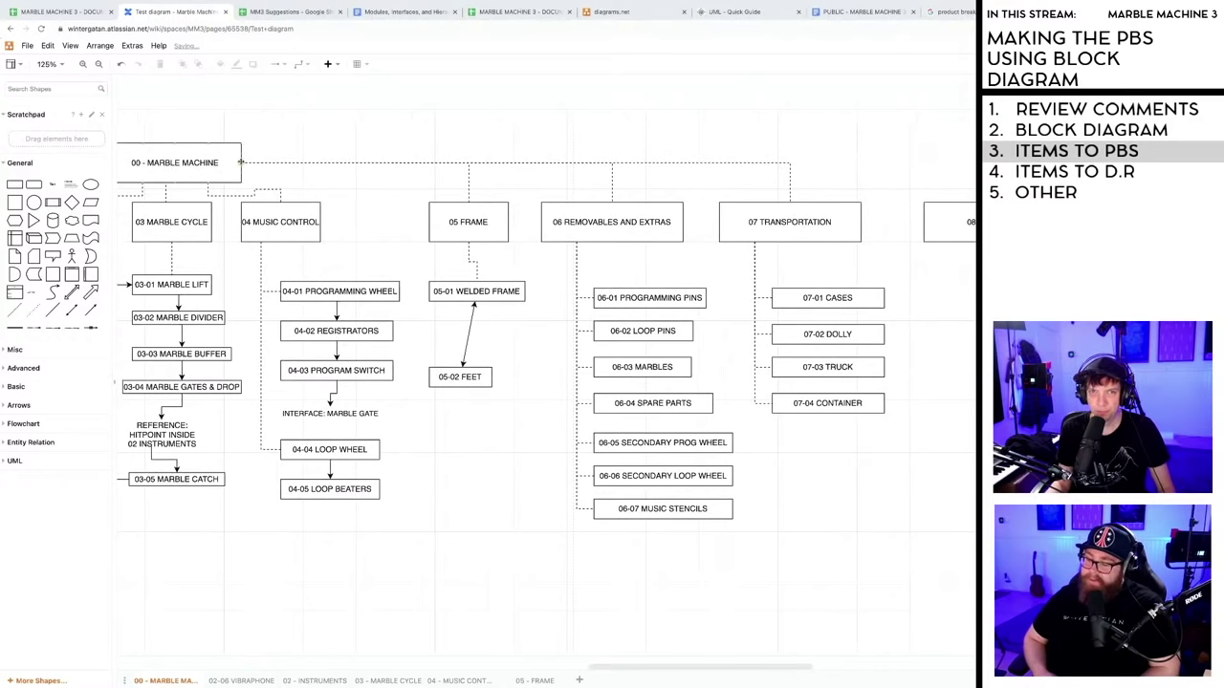
{"action": "left_click_drag", "start_coordinate": [242, 164], "coordinate": [976, 165]}
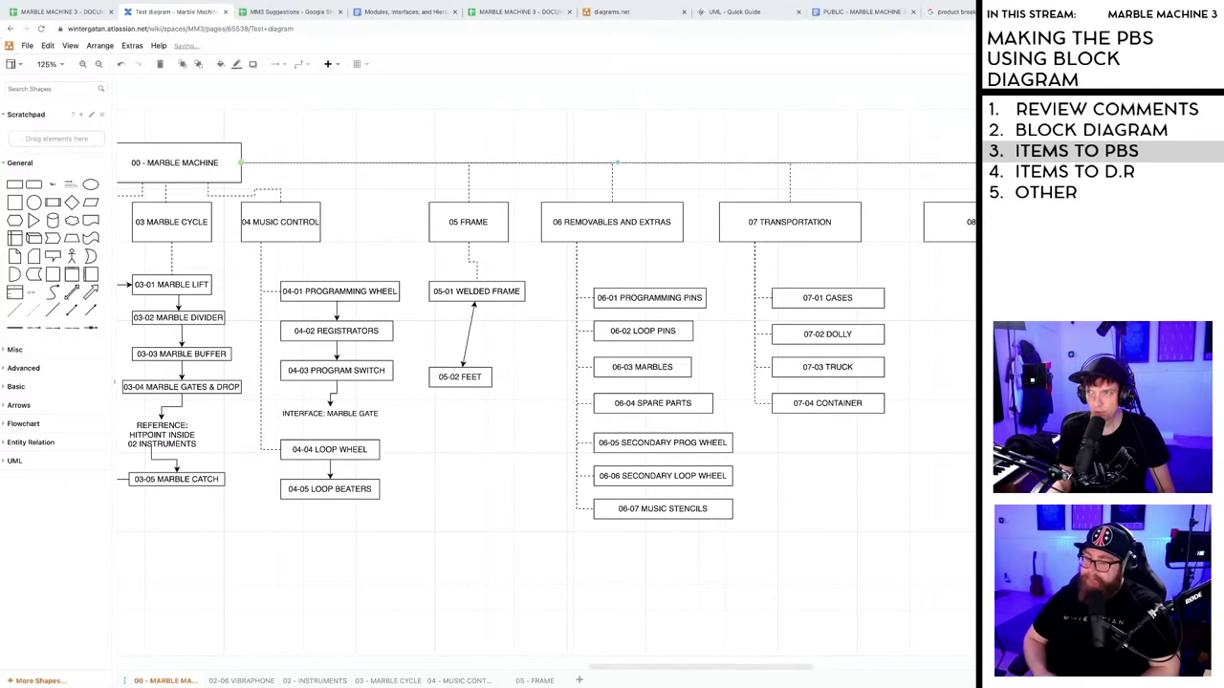
{"action": "key", "text": "Escape"}
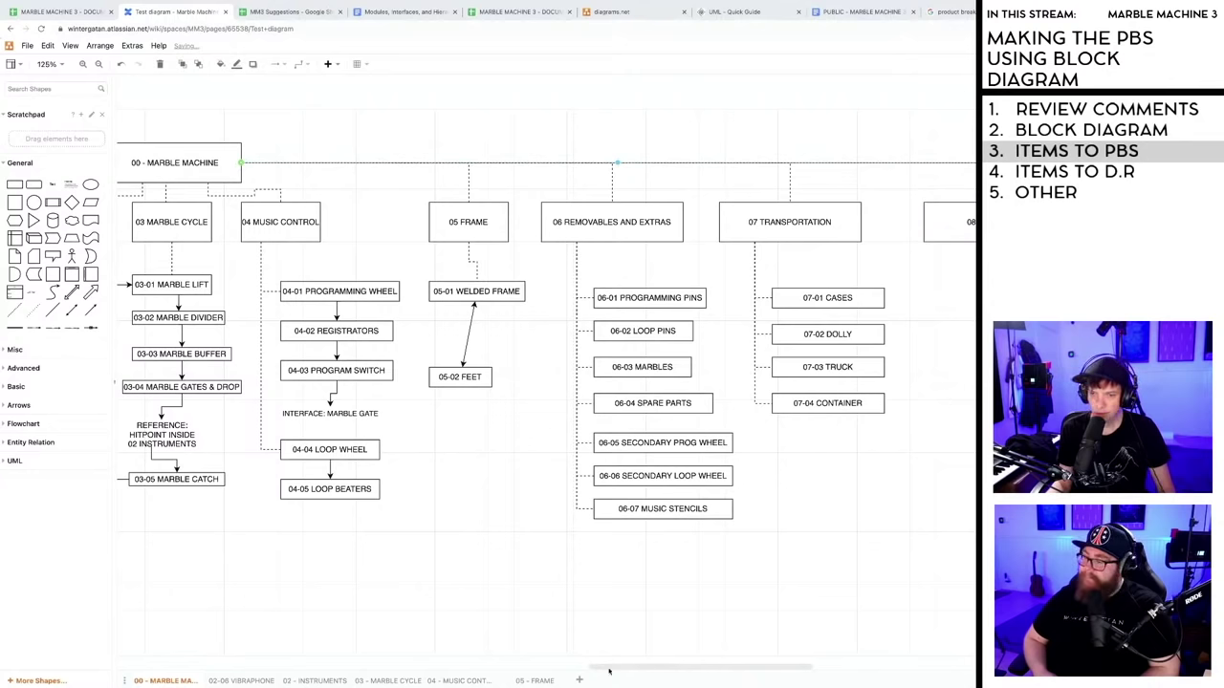
{"action": "left_click_drag", "start_coordinate": [633, 667], "coordinate": [719, 668]}
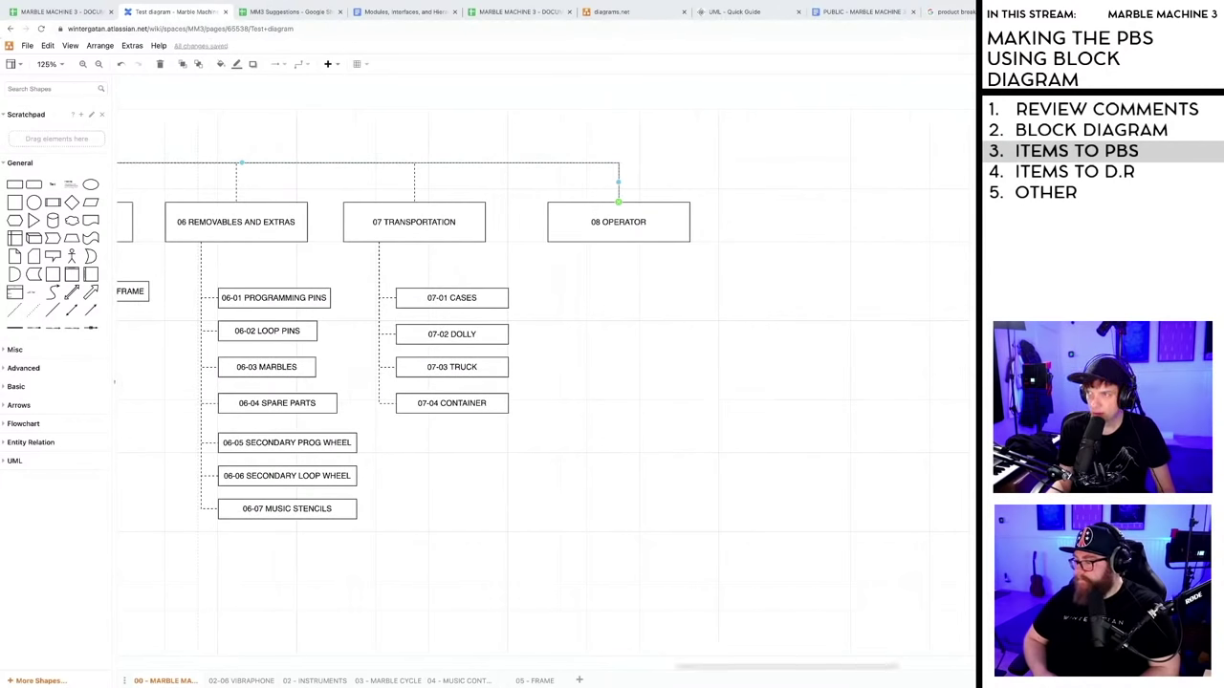
{"action": "left_click", "coordinate": [736, 271]}
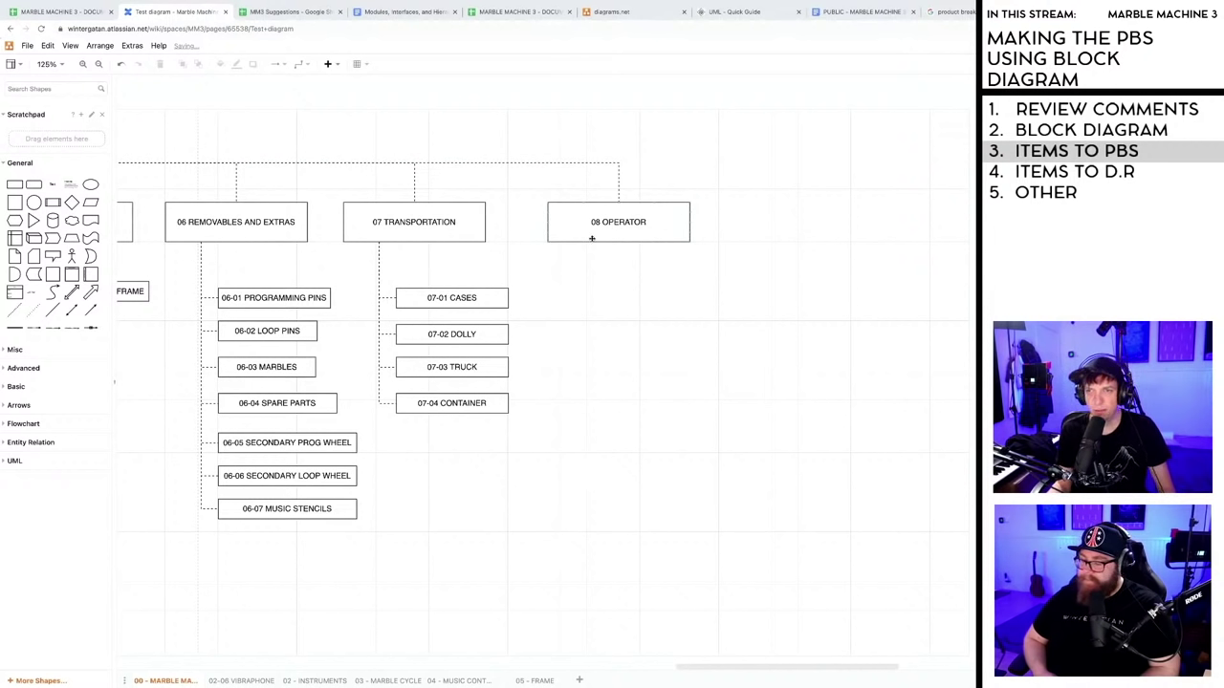
{"action": "left_click", "coordinate": [627, 234]}
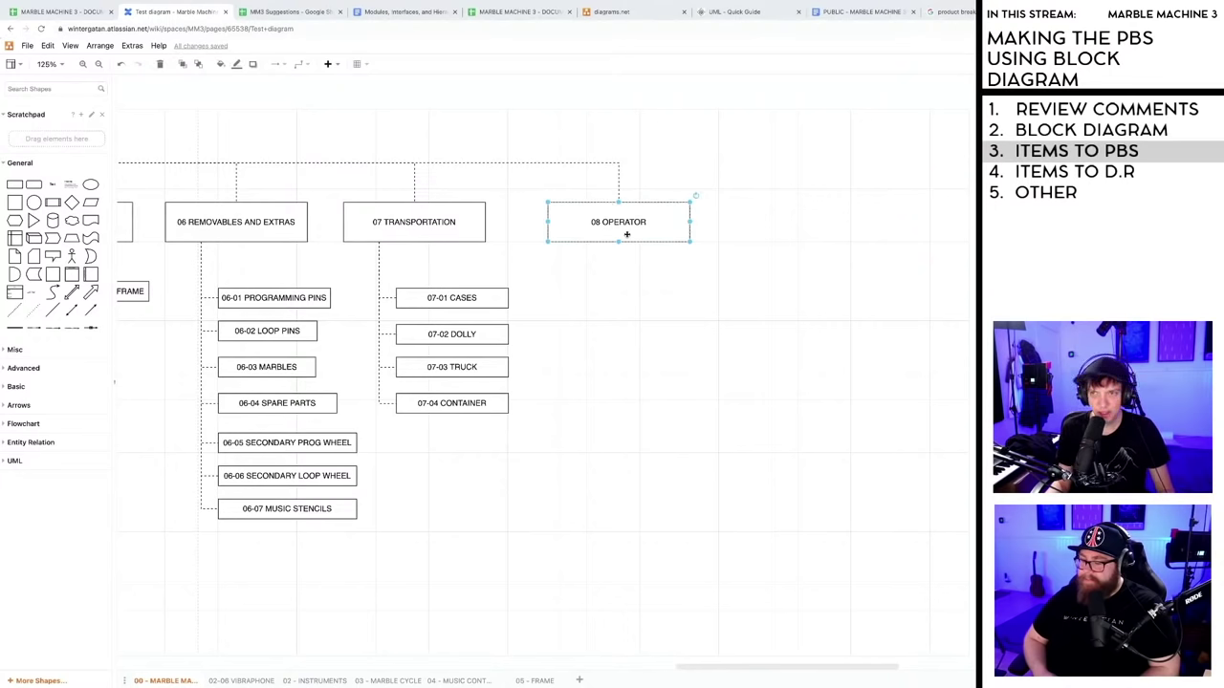
- Copy 08 OPERATOR just below it and label the copy 08-01 LEFT FOOT
{"action": "left_click_drag", "start_coordinate": [627, 235], "coordinate": [634, 317]}
{"action": "double_click", "coordinate": [629, 304]}
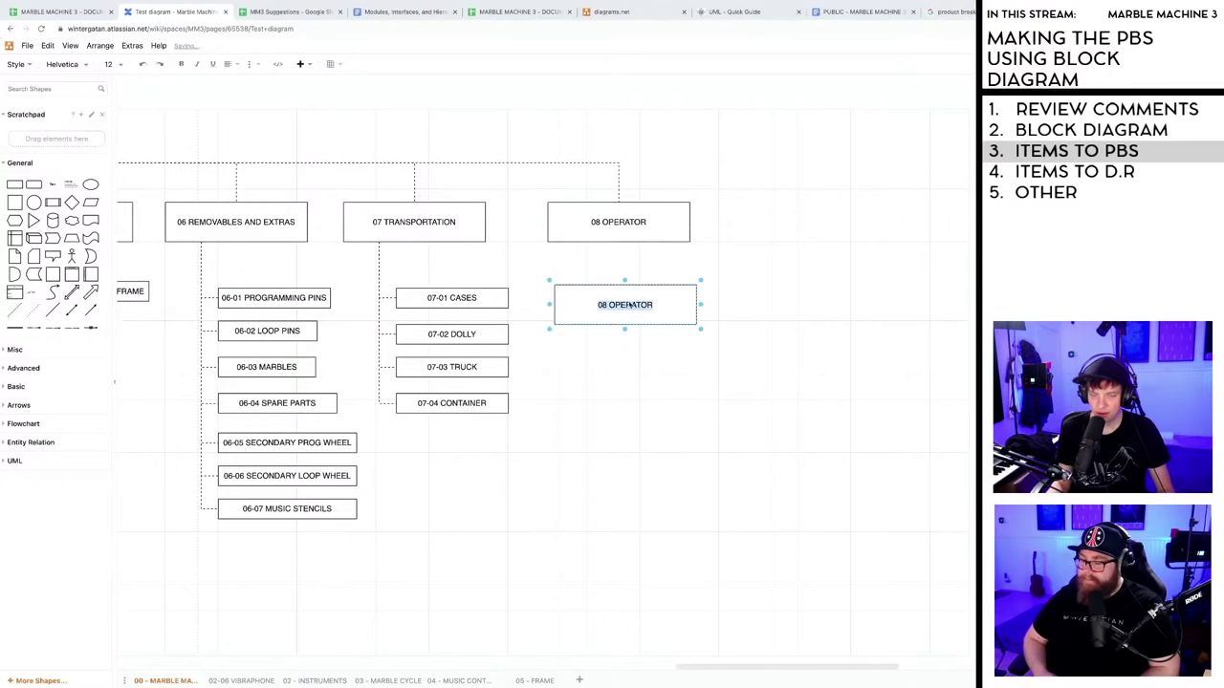
{"action": "type", "text": "08"}
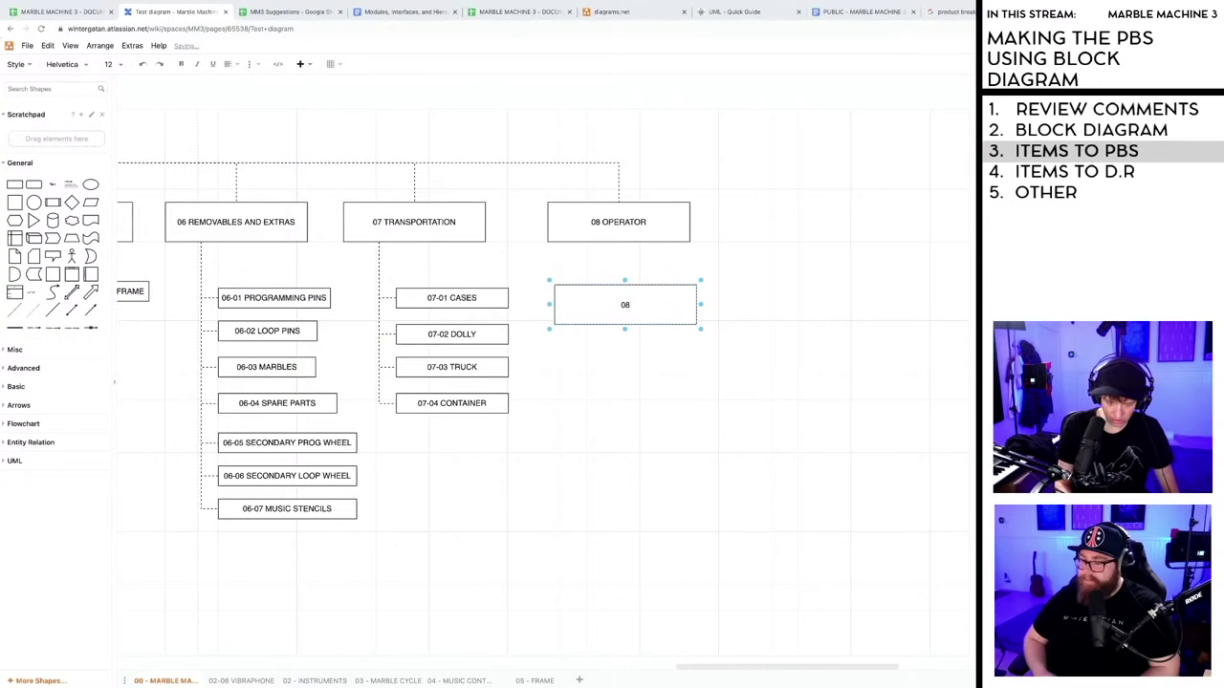
{"action": "type", "text": "_0"}
{"action": "key", "text": "BackSpace"}
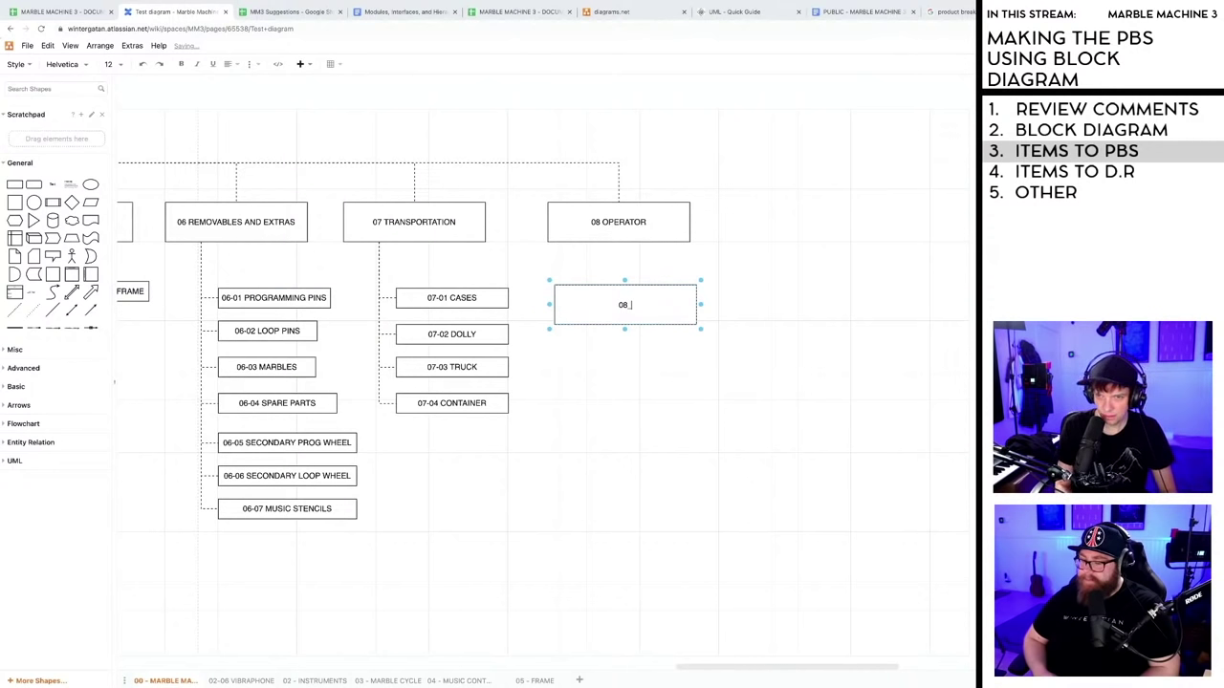
{"action": "key", "text": "BackSpace"}
{"action": "type", "text": "-01"}
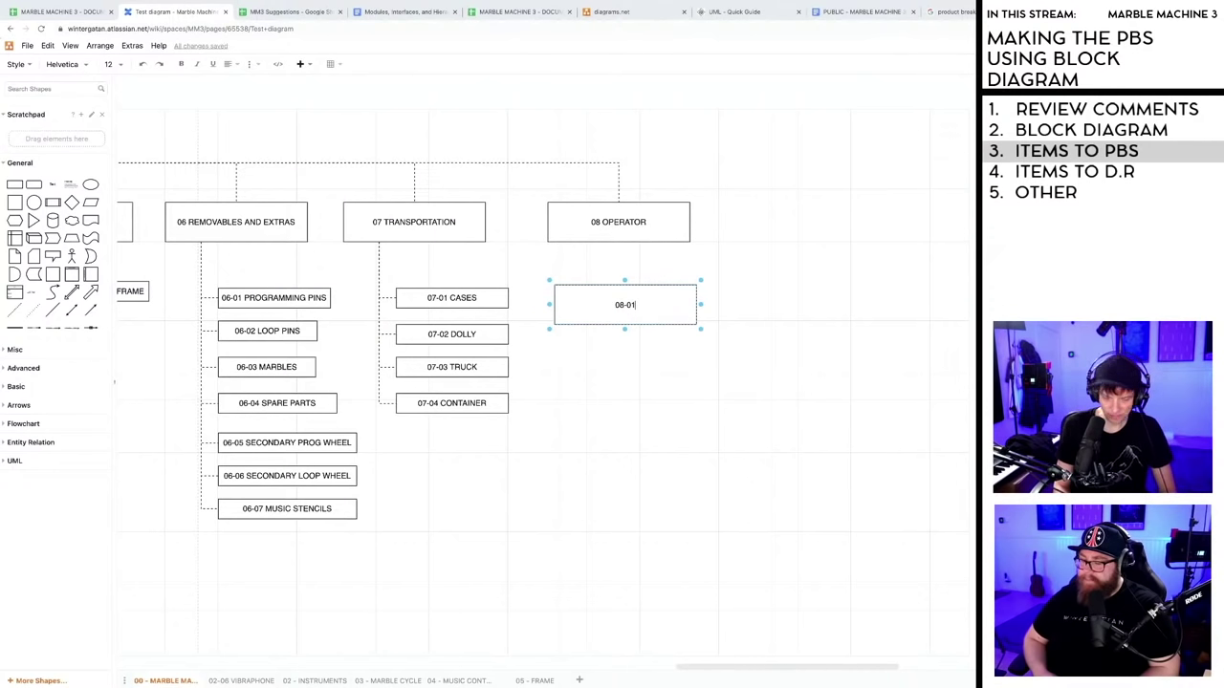
{"action": "type", "text": " LEFT FOTT"}
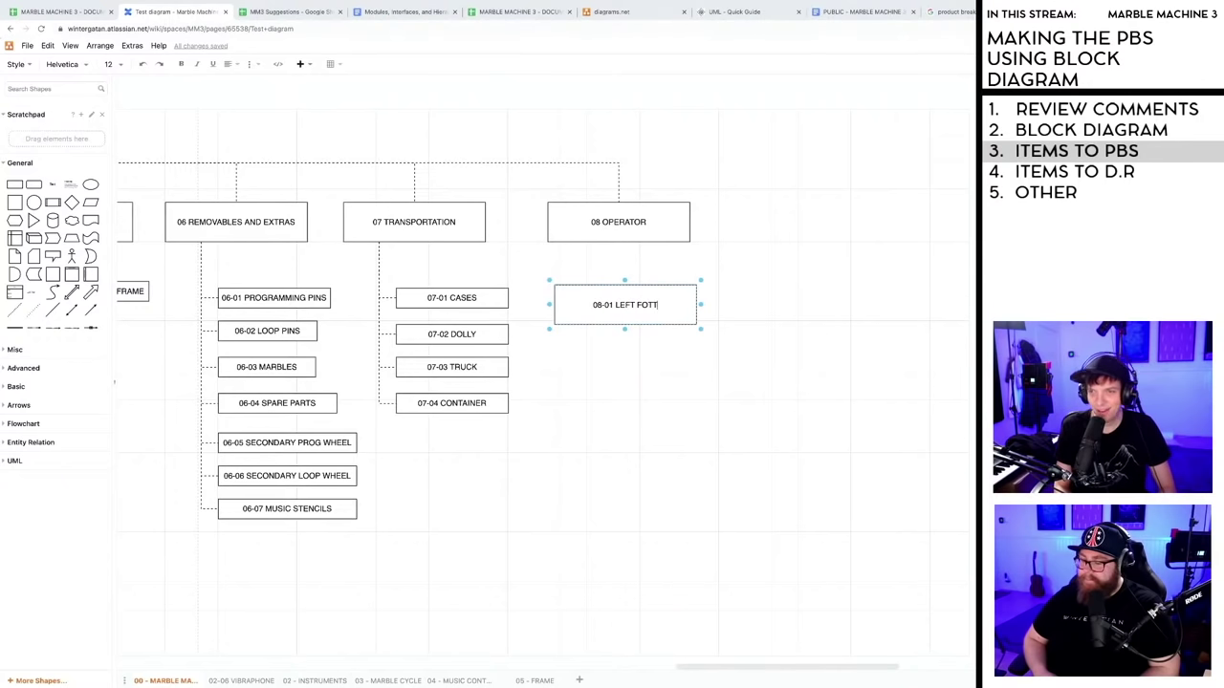
{"action": "key", "text": "BackSpace"}
{"action": "key", "text": "BackSpace"}
{"action": "type", "text": "OT"}
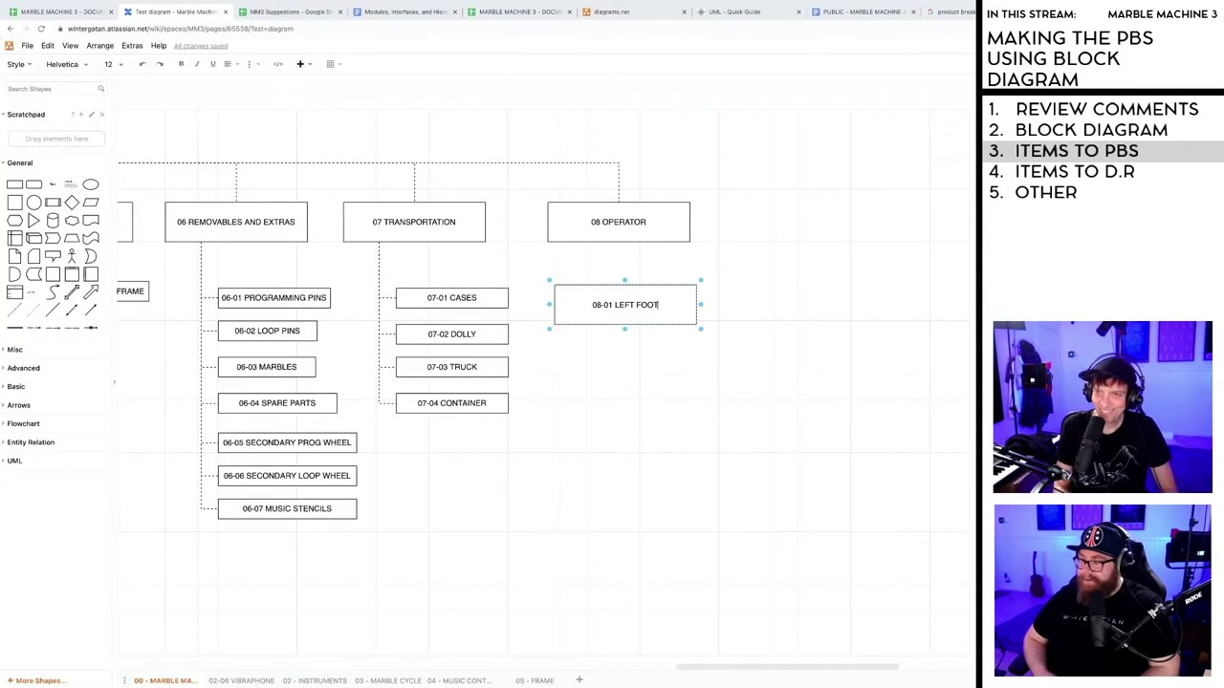
{"action": "left_click", "coordinate": [653, 361]}
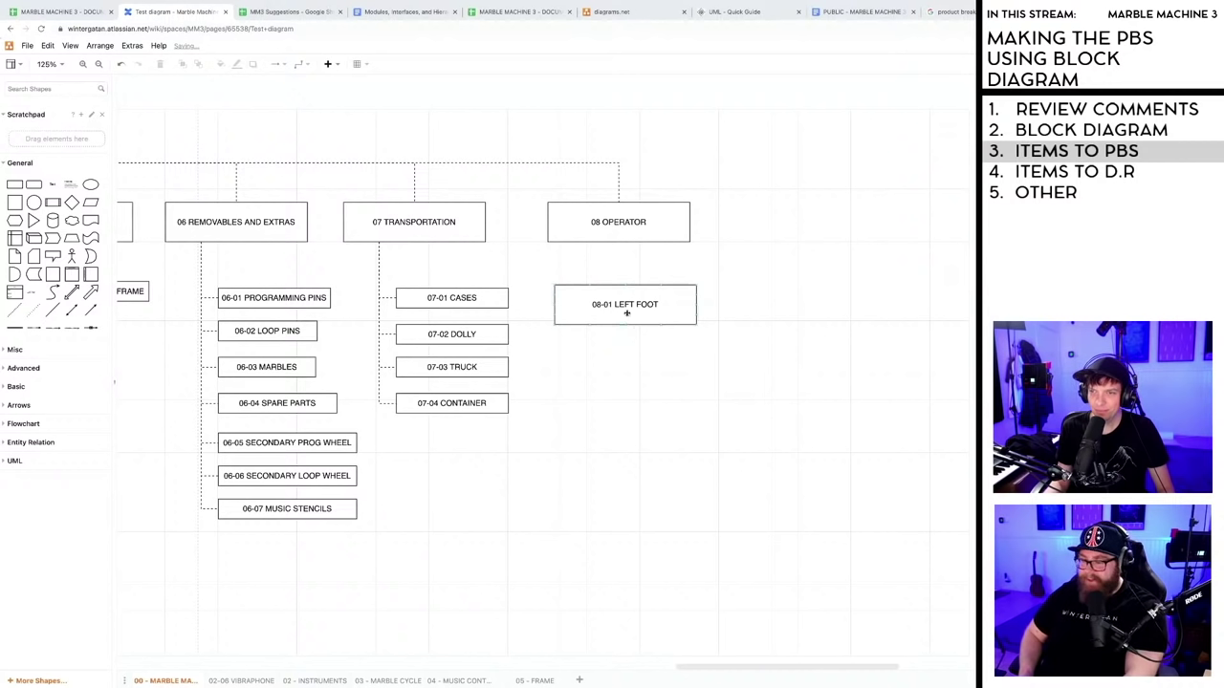
- Duplicate the LEFT FOOT box below and renumber the copy 08-02
{"action": "left_click_drag", "start_coordinate": [627, 313], "coordinate": [644, 334]}
{"action": "left_click", "coordinate": [694, 324]}
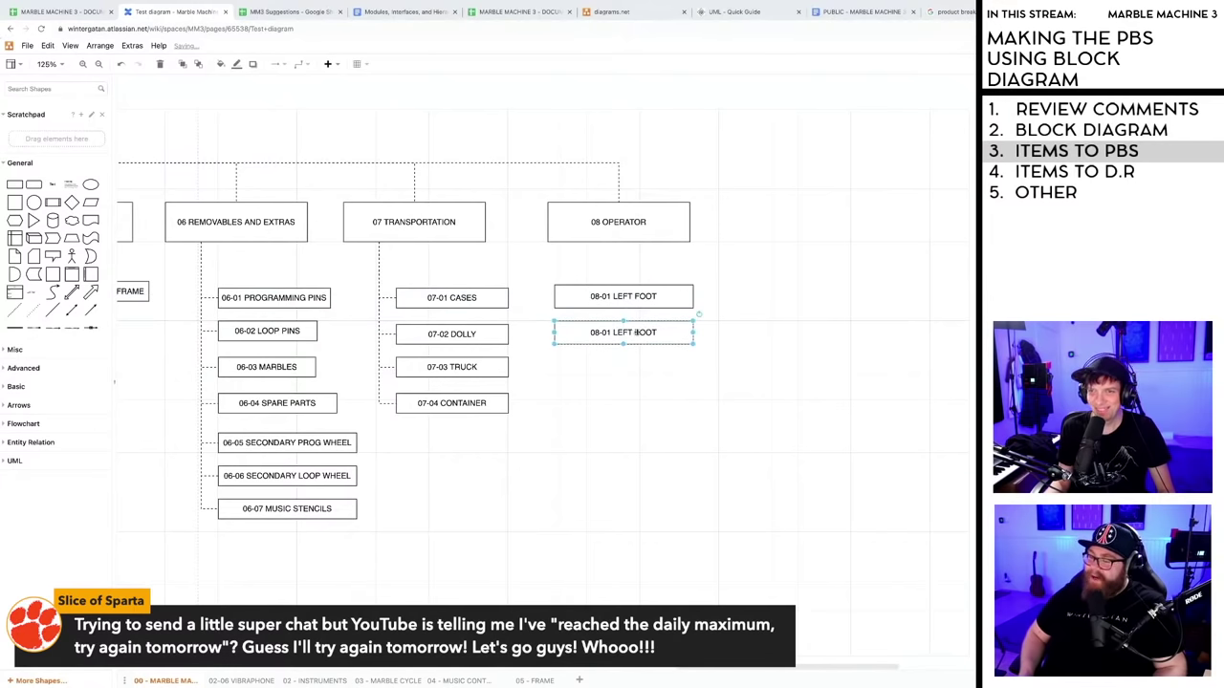
{"action": "double_click", "coordinate": [638, 334]}
{"action": "left_click", "coordinate": [625, 334]}
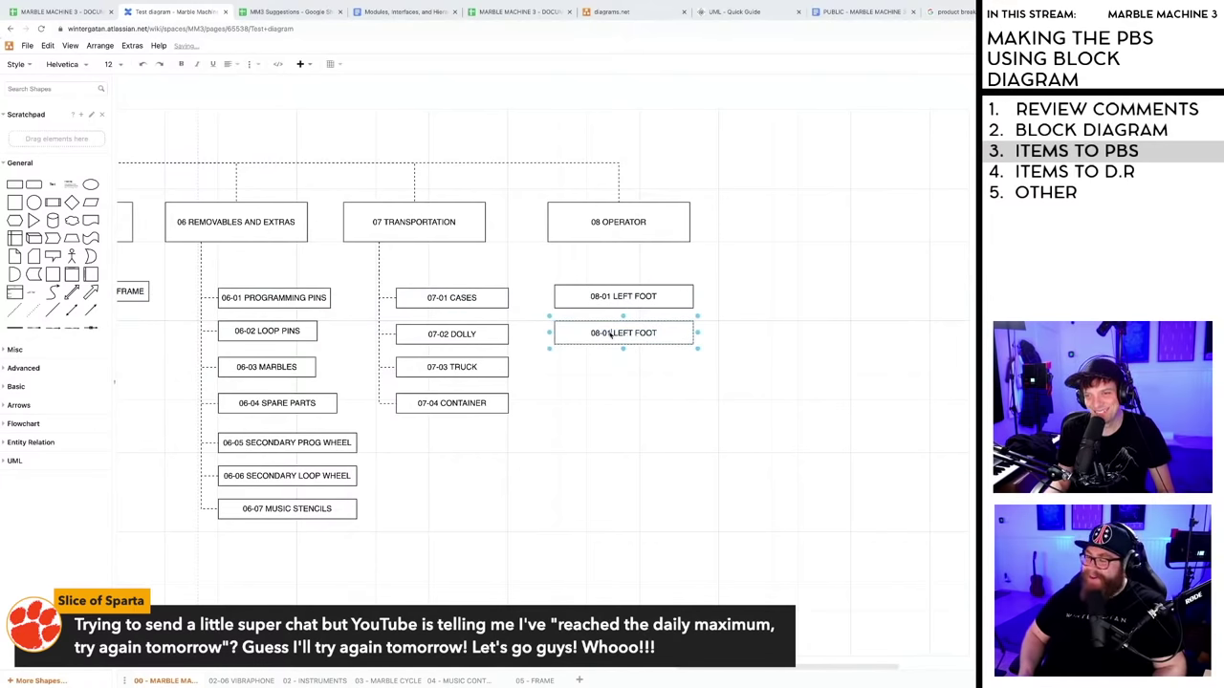
{"action": "key", "text": "BackSpace"}
{"action": "type", "text": "2"}
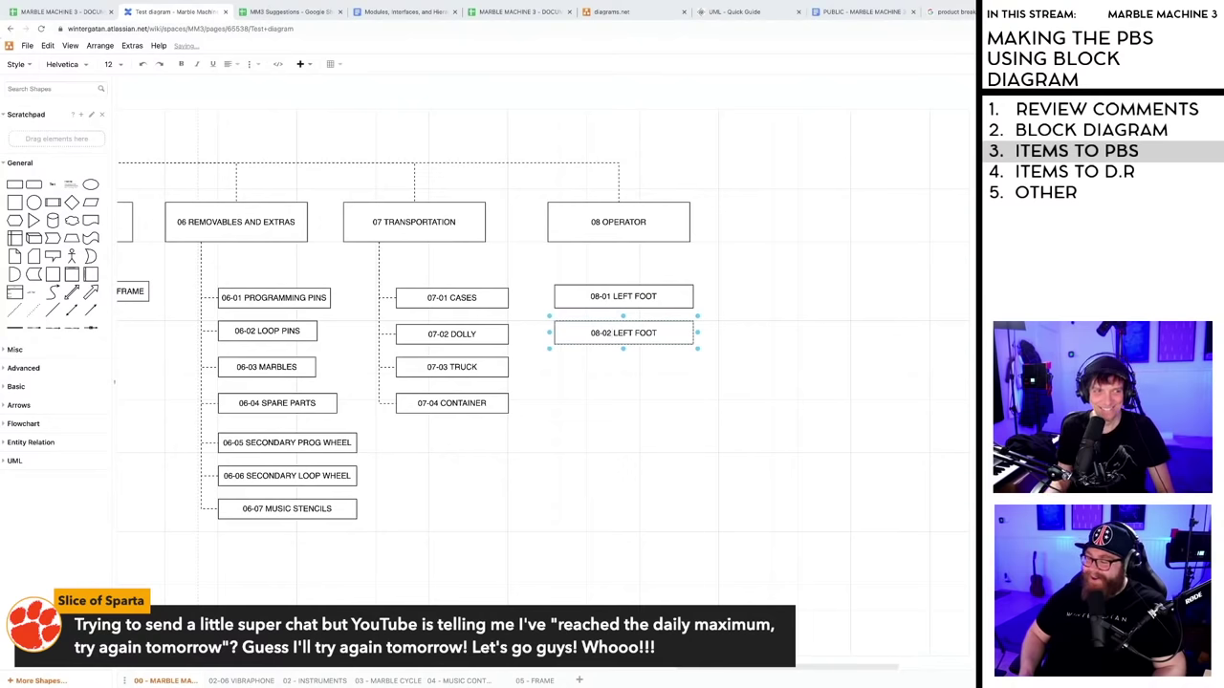
- Change the copy's label to 08-02 RIGHT FOOT
{"action": "double_click", "coordinate": [624, 333]}
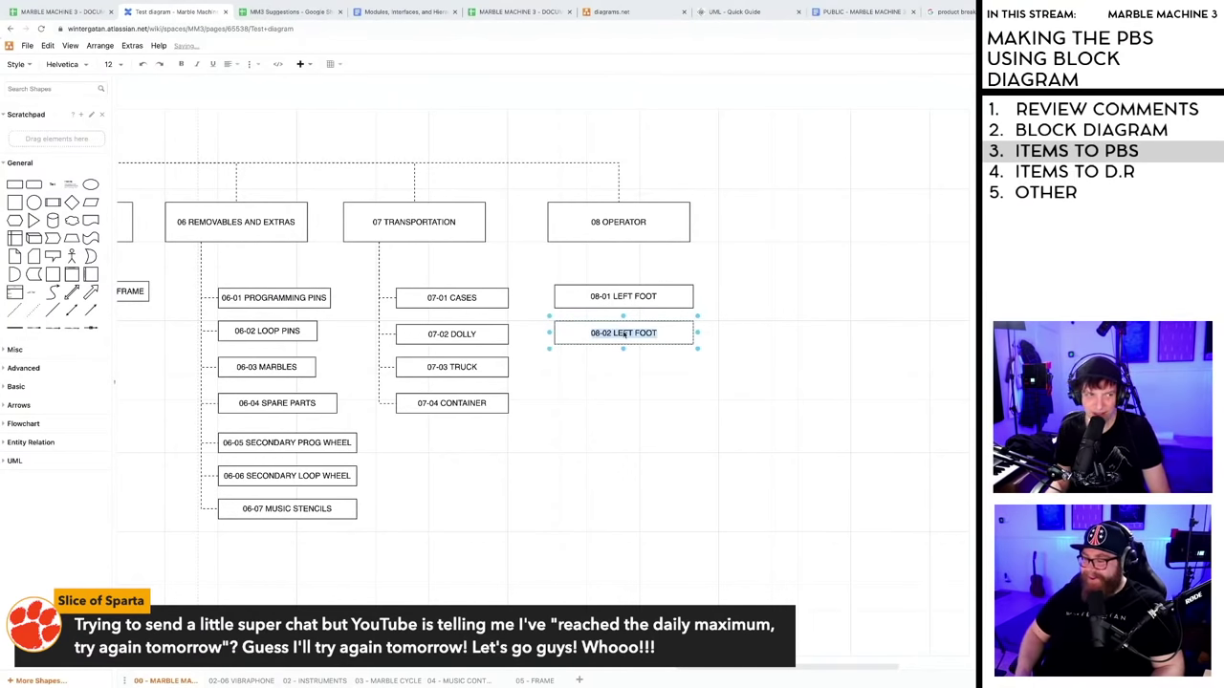
{"action": "left_click", "coordinate": [615, 334]}
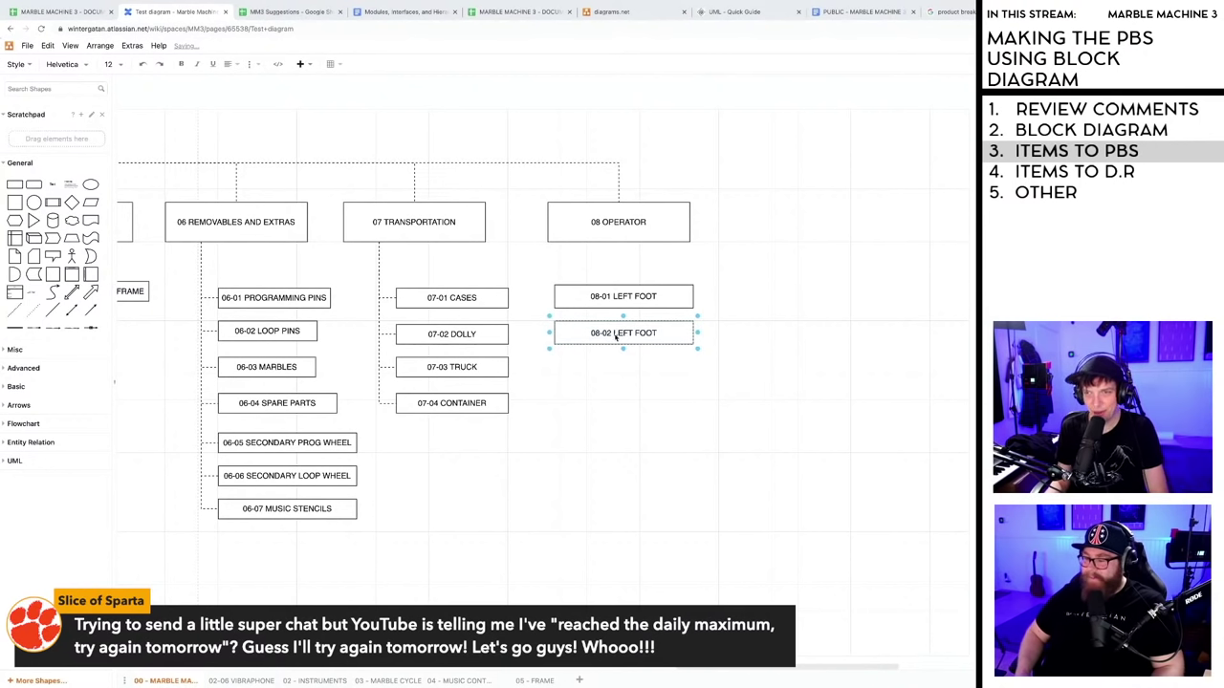
{"action": "left_click_drag", "start_coordinate": [613, 334], "coordinate": [655, 335]}
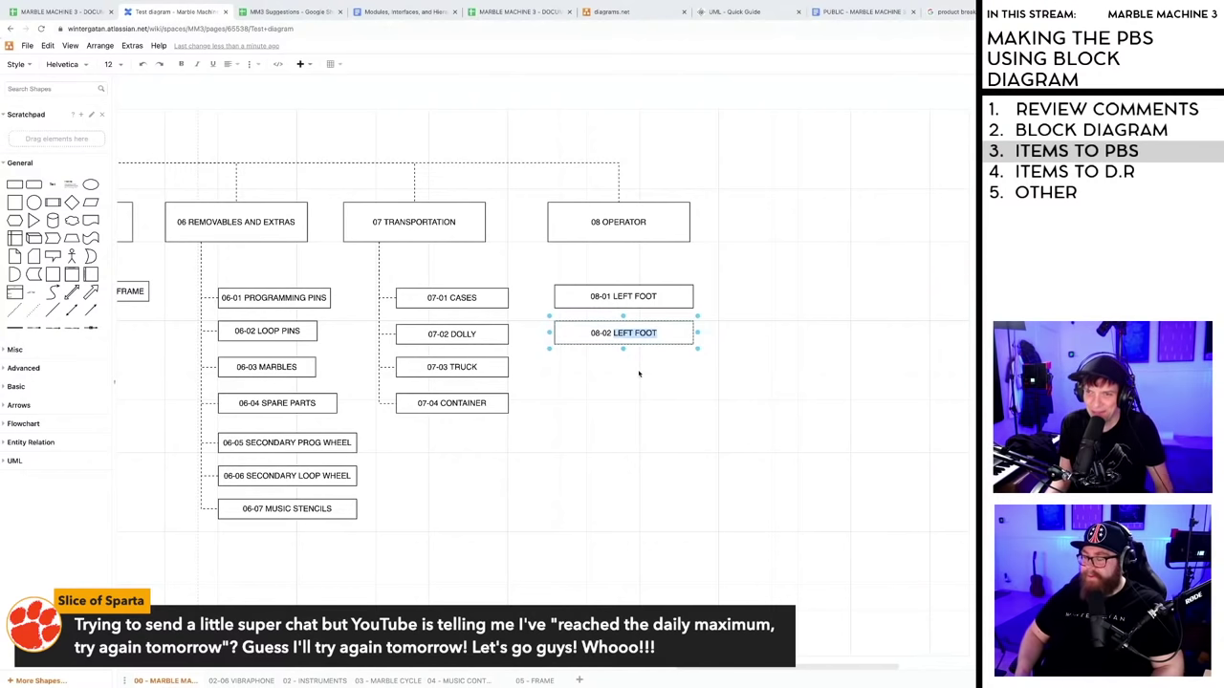
{"action": "left_click", "coordinate": [639, 374]}
{"action": "double_click", "coordinate": [627, 334]}
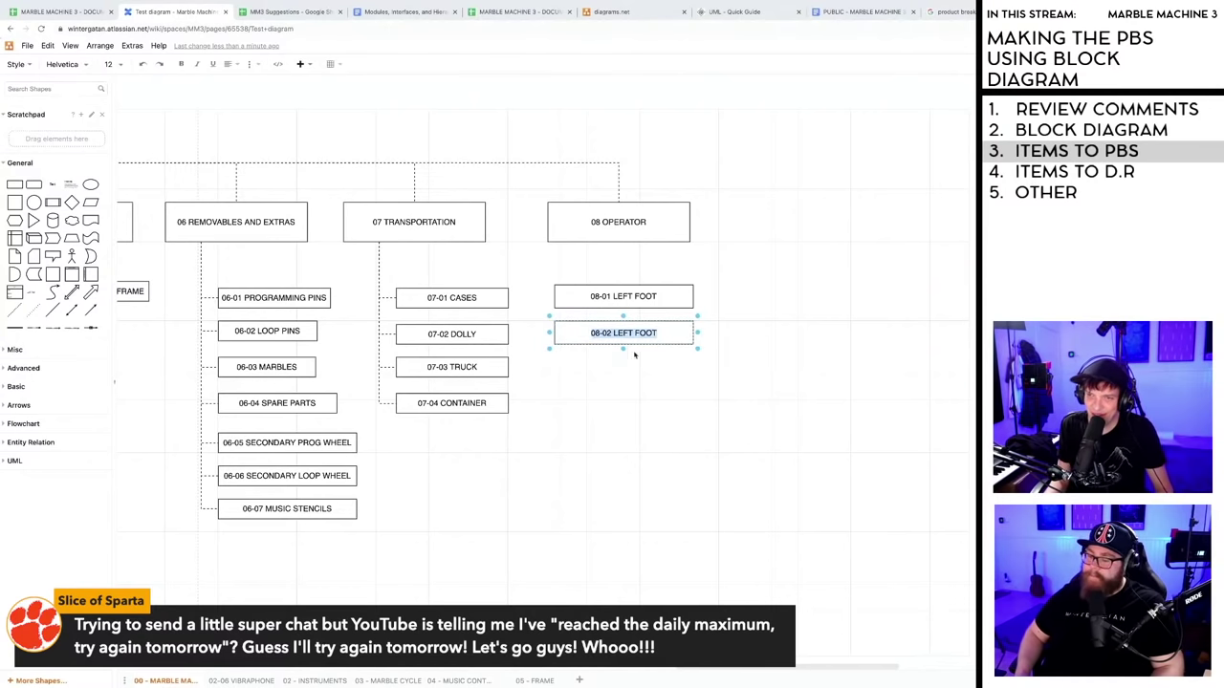
{"action": "key", "text": "Escape"}
{"action": "double_click", "coordinate": [622, 333]}
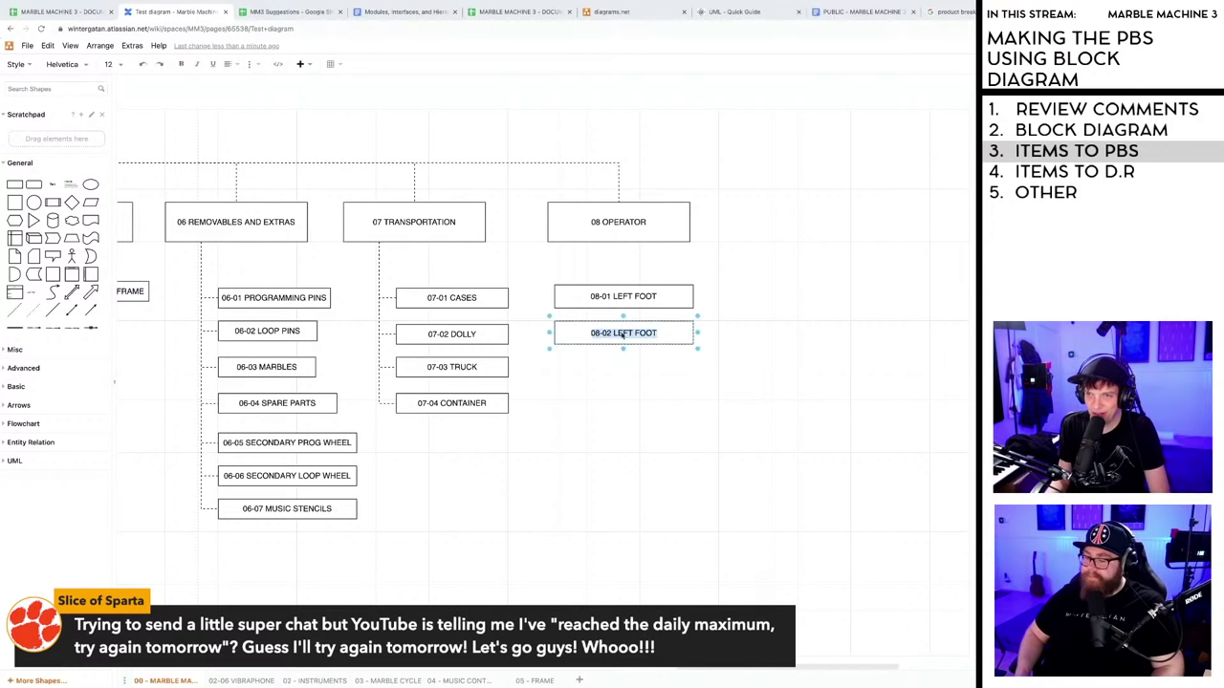
{"action": "left_click", "coordinate": [624, 335]}
{"action": "left_click_drag", "start_coordinate": [636, 334], "coordinate": [658, 334]}
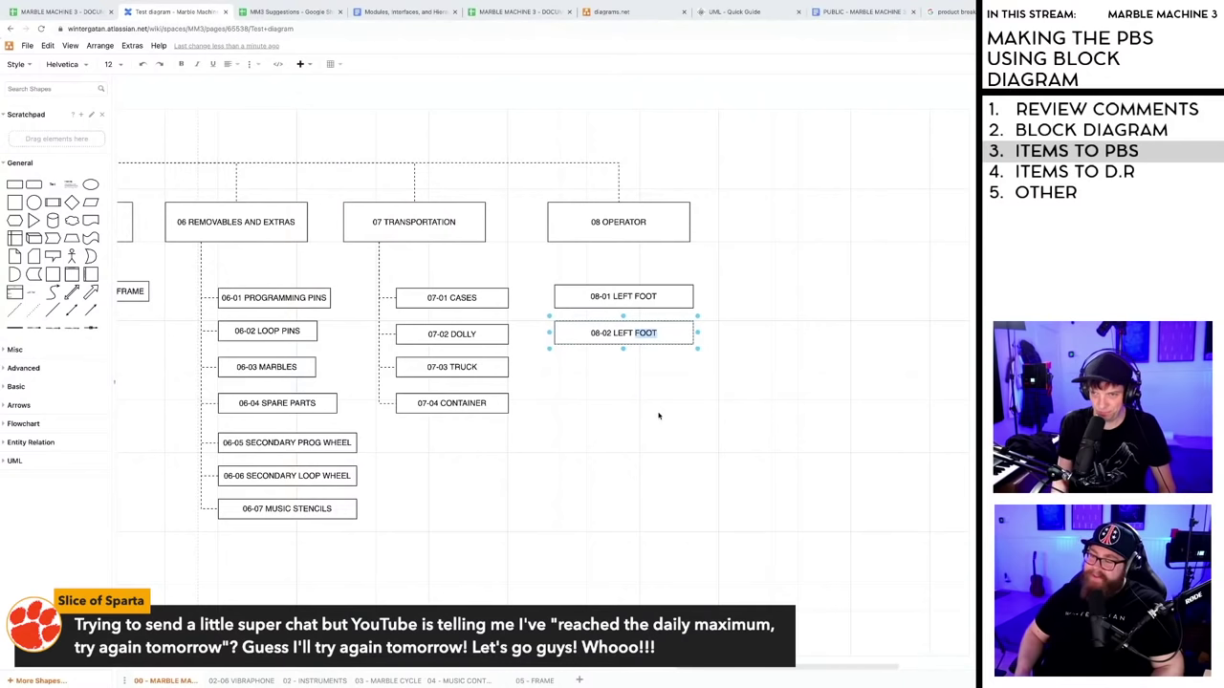
{"action": "double_click", "coordinate": [623, 334]}
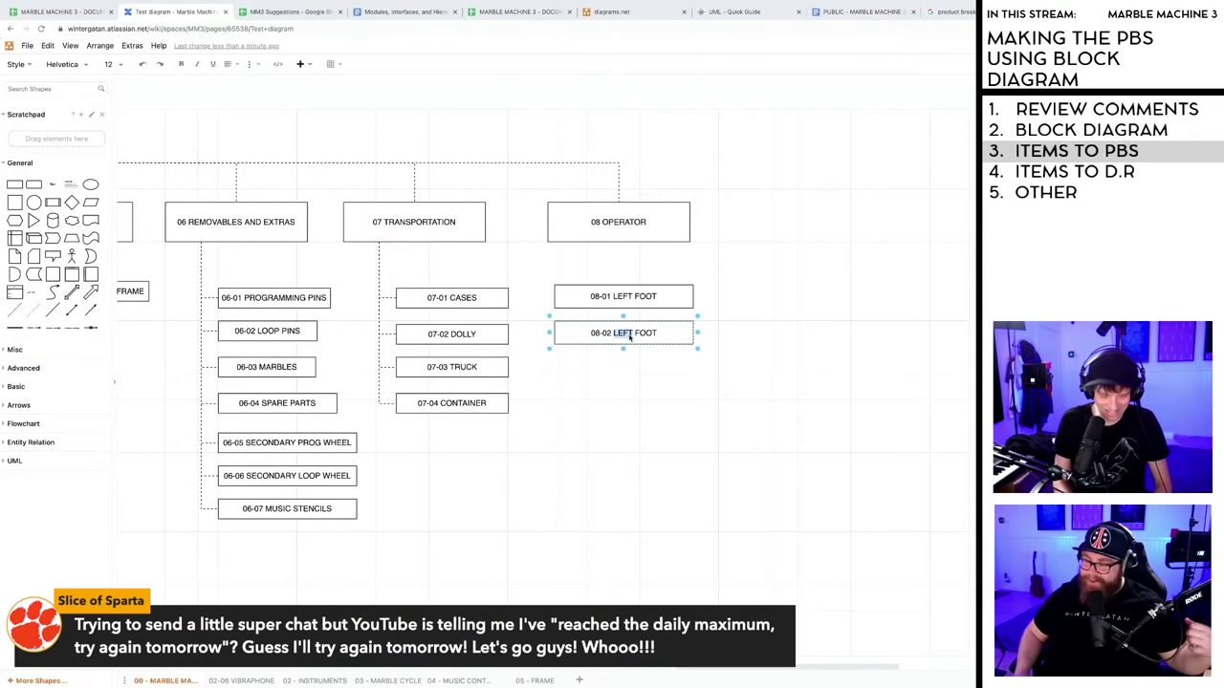
{"action": "type", "text": "RIGHT"}
{"action": "left_click", "coordinate": [646, 402]}
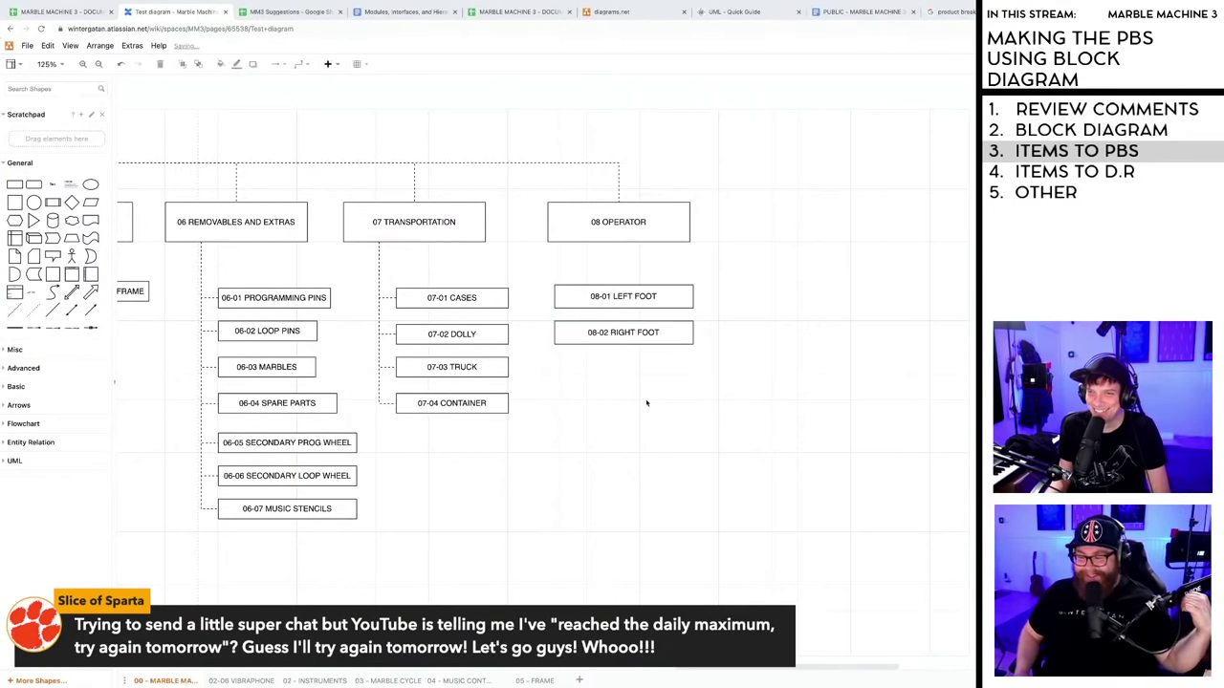
- Narrow the LEFT FOOT and RIGHT FOOT boxes and copy RIGHT FOOT below them
{"action": "left_click_drag", "start_coordinate": [619, 333], "coordinate": [617, 337]}
{"action": "left_click", "coordinate": [690, 298]}
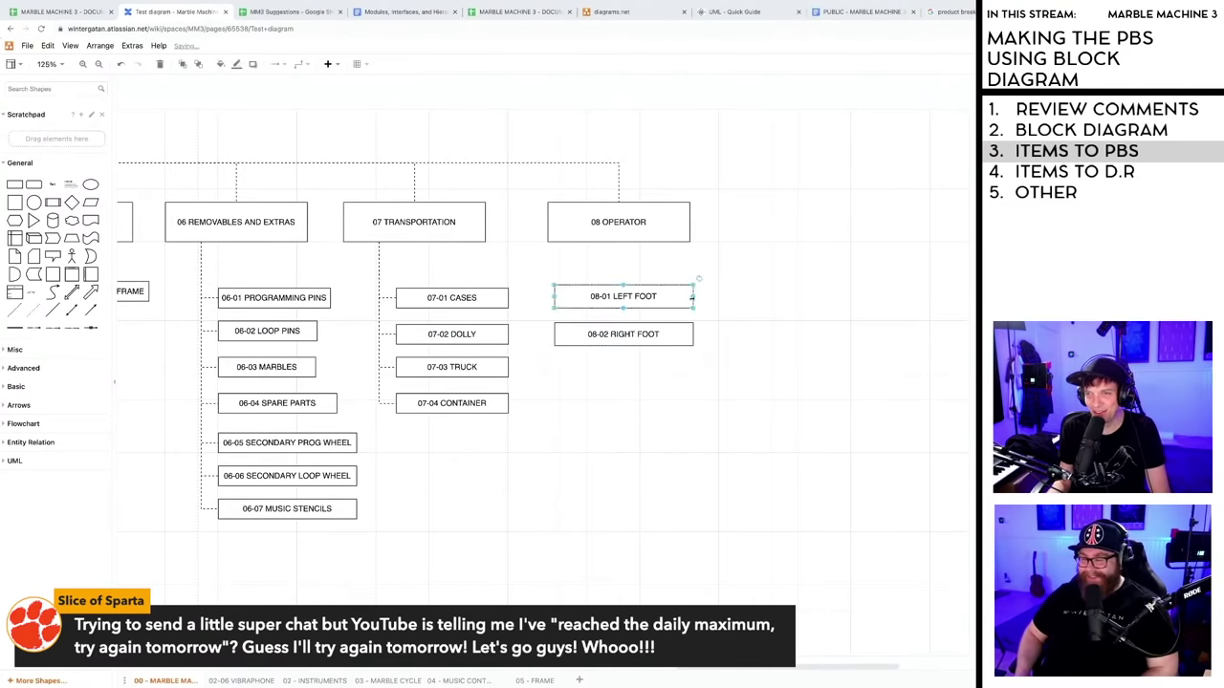
{"action": "left_click_drag", "start_coordinate": [691, 297], "coordinate": [653, 298]}
{"action": "left_click", "coordinate": [689, 334]}
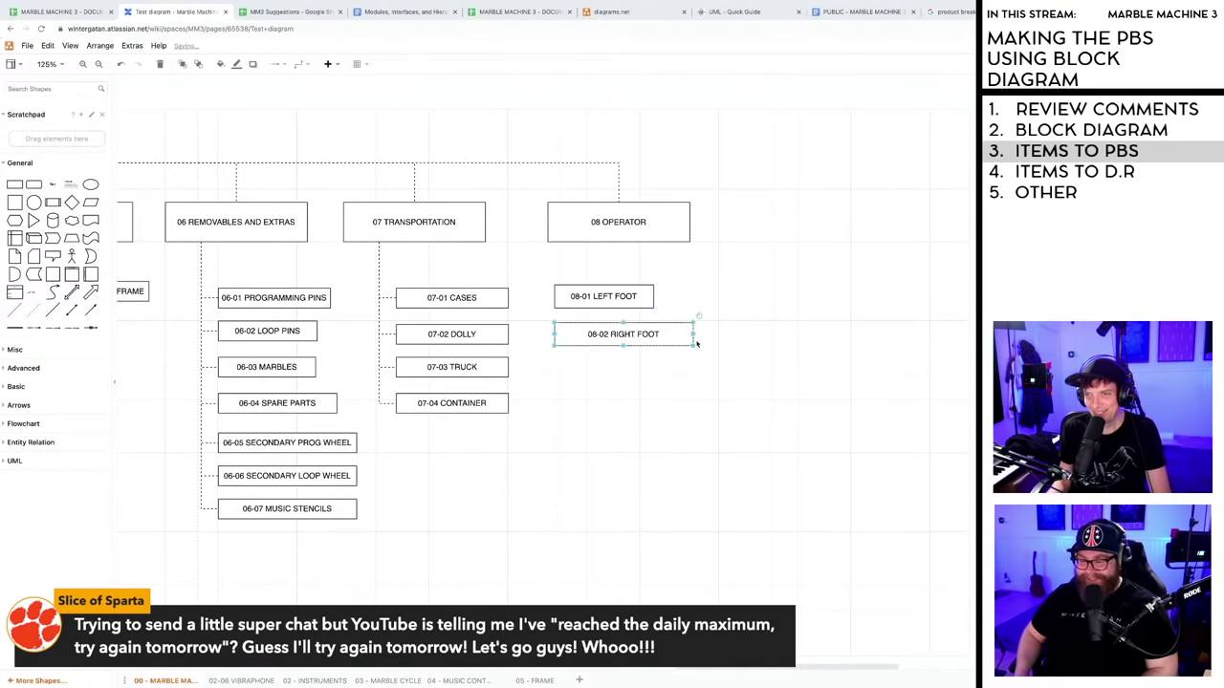
{"action": "left_click_drag", "start_coordinate": [692, 335], "coordinate": [660, 335]}
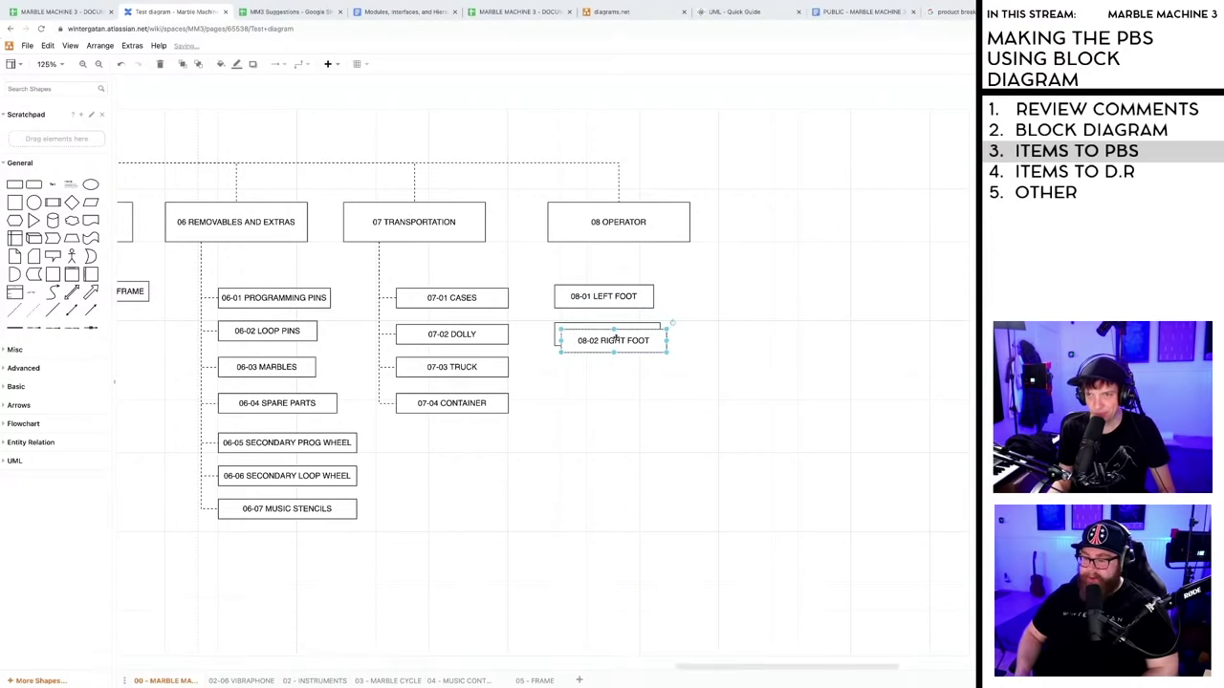
{"action": "left_click_drag", "start_coordinate": [613, 334], "coordinate": [609, 371]}
- Start editing the third copied box, then scroll across the category row and clear the selection
{"action": "double_click", "coordinate": [610, 371]}
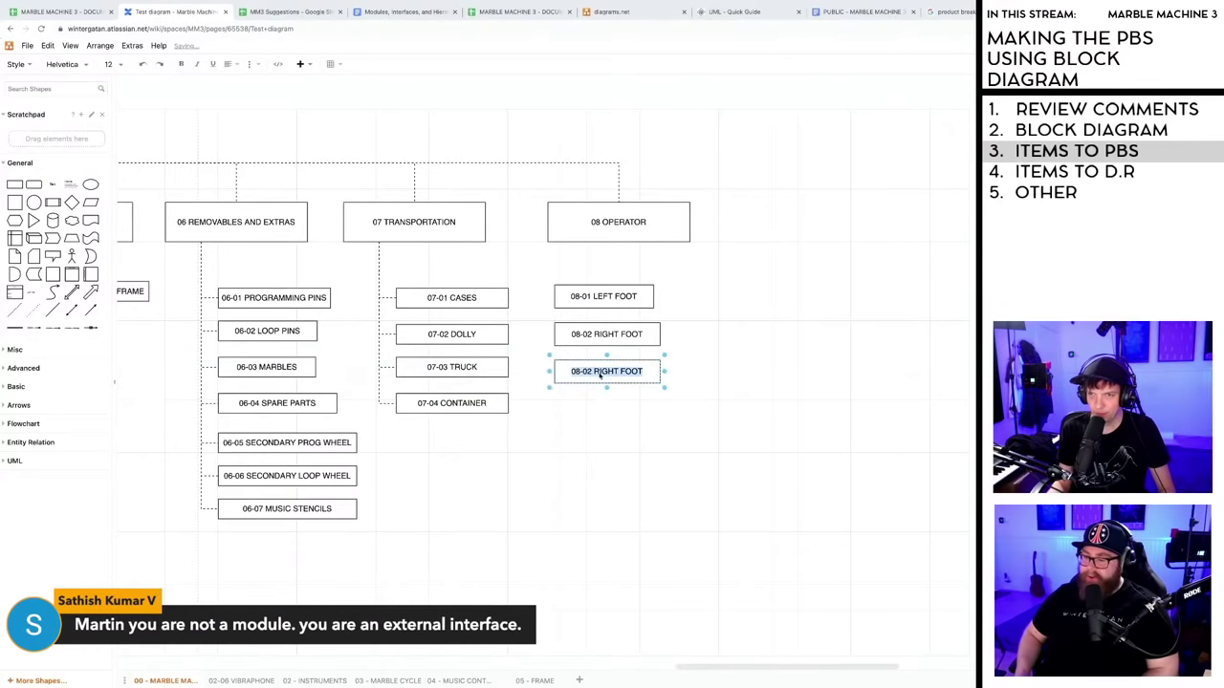
{"action": "left_click", "coordinate": [591, 373]}
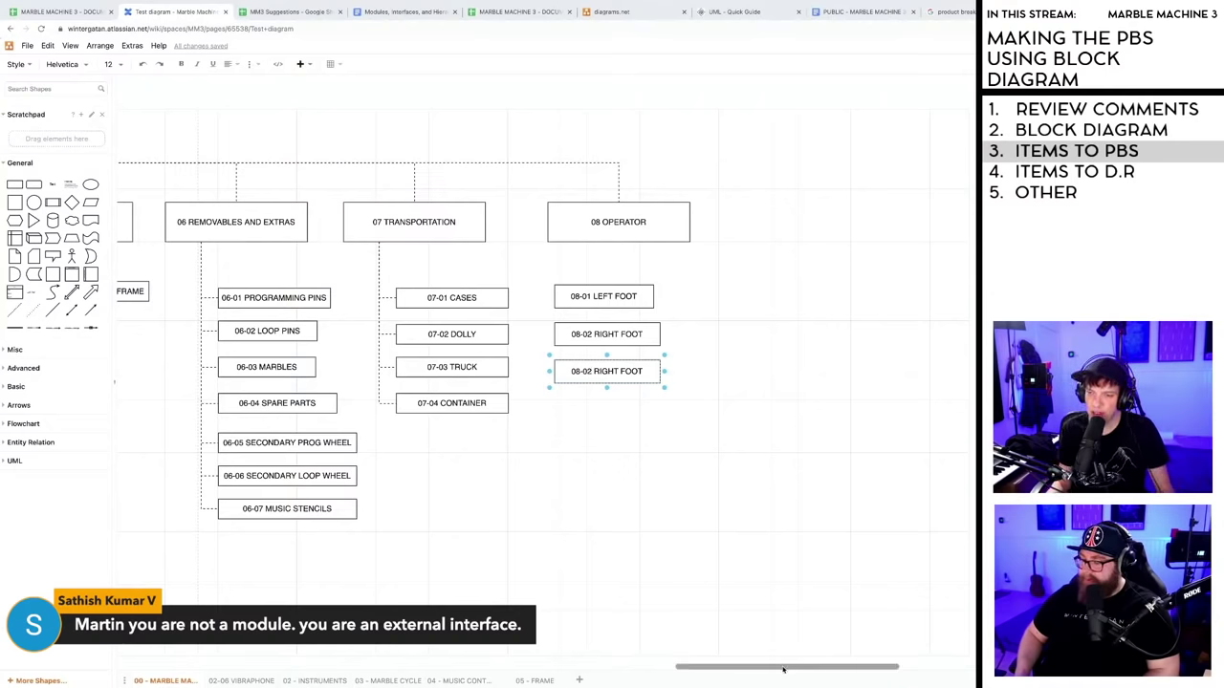
{"action": "left_click_drag", "start_coordinate": [770, 666], "coordinate": [688, 667]}
{"action": "scroll", "coordinate": [427, 219], "scroll_direction": "right", "scroll_amount": 6}
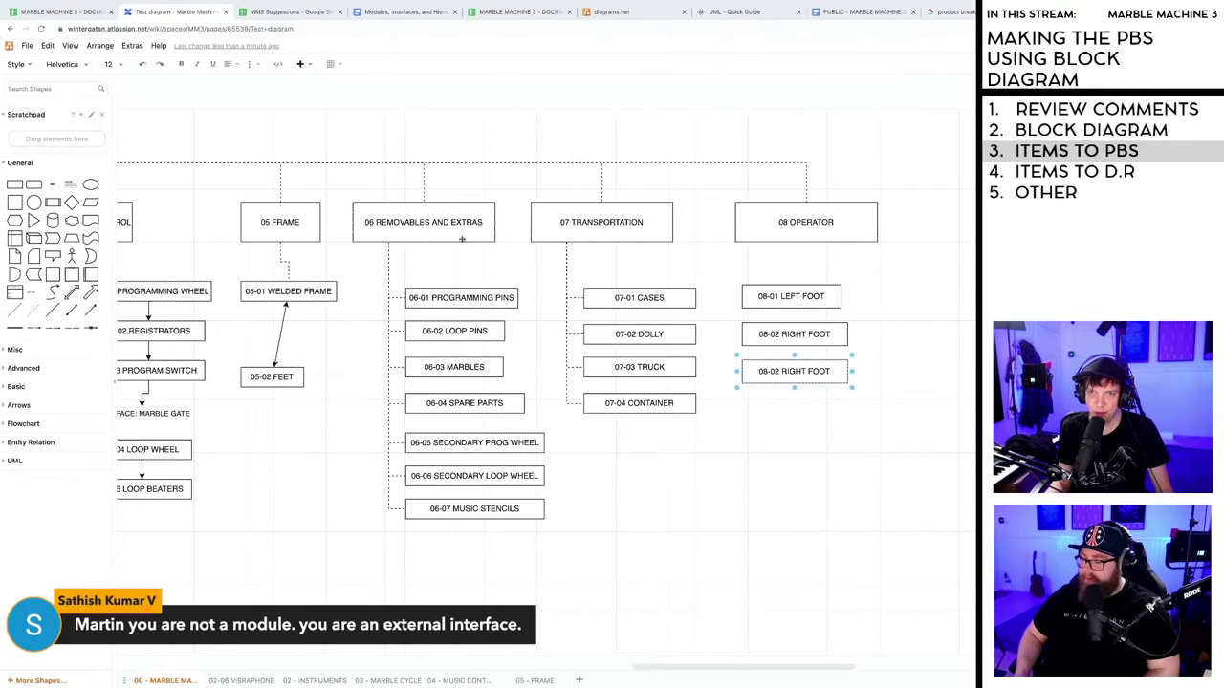
{"action": "left_click_drag", "start_coordinate": [697, 664], "coordinate": [563, 681]}
{"action": "scroll", "coordinate": [495, 218], "scroll_direction": "right", "scroll_amount": 10}
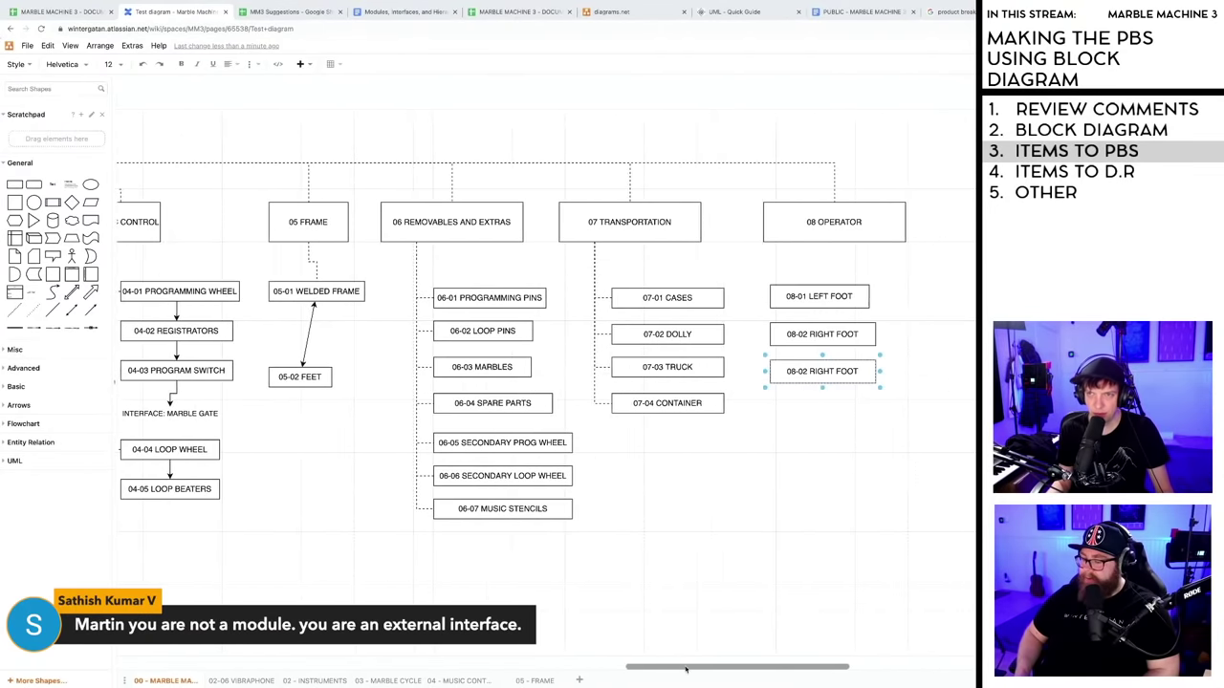
{"action": "left_click", "coordinate": [477, 222]}
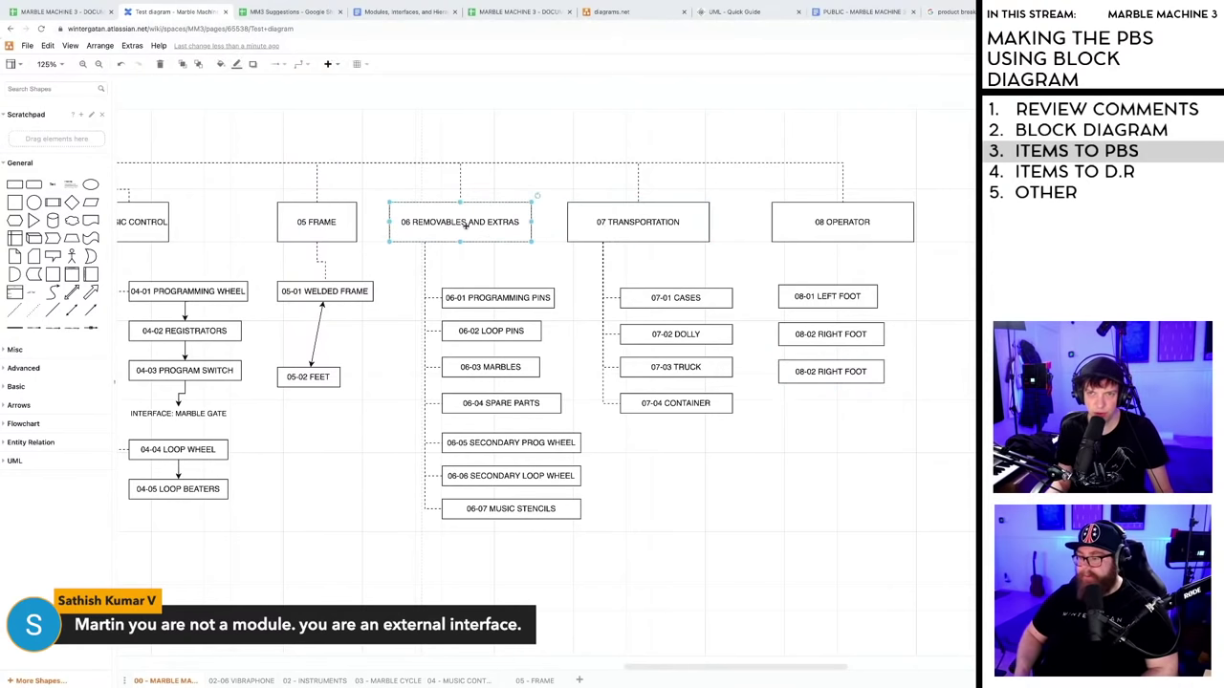
{"action": "left_click", "coordinate": [680, 610]}
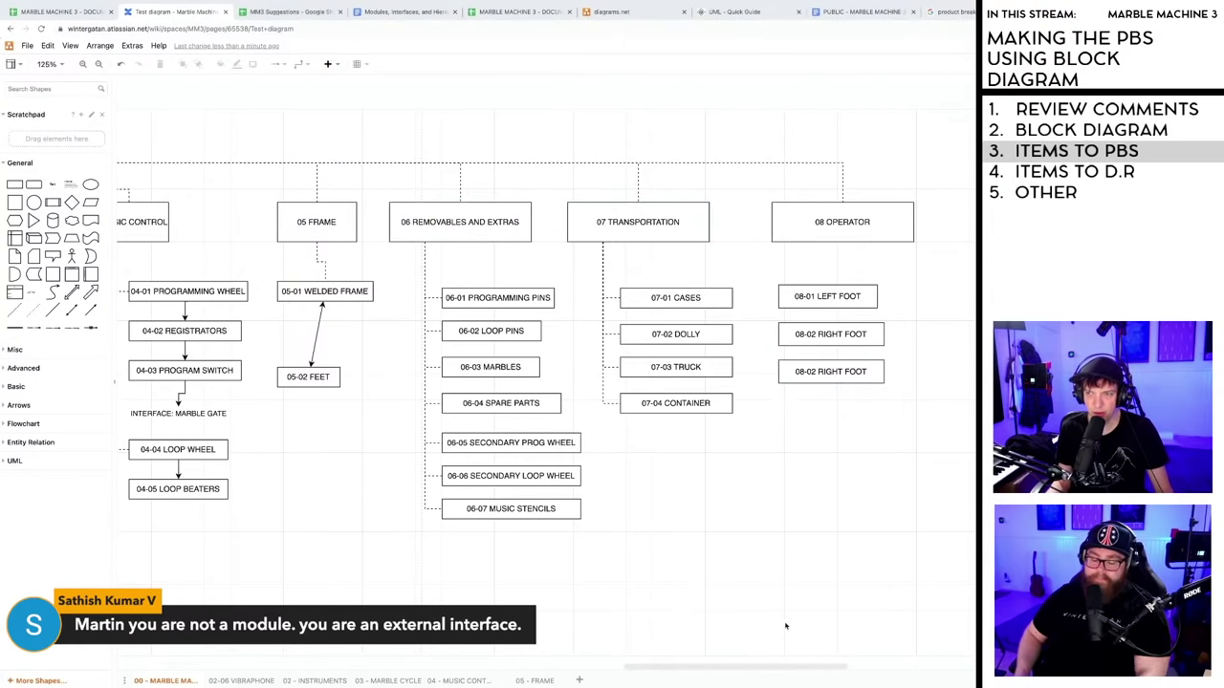
{"action": "left_click_drag", "start_coordinate": [716, 674], "coordinate": [748, 674]}
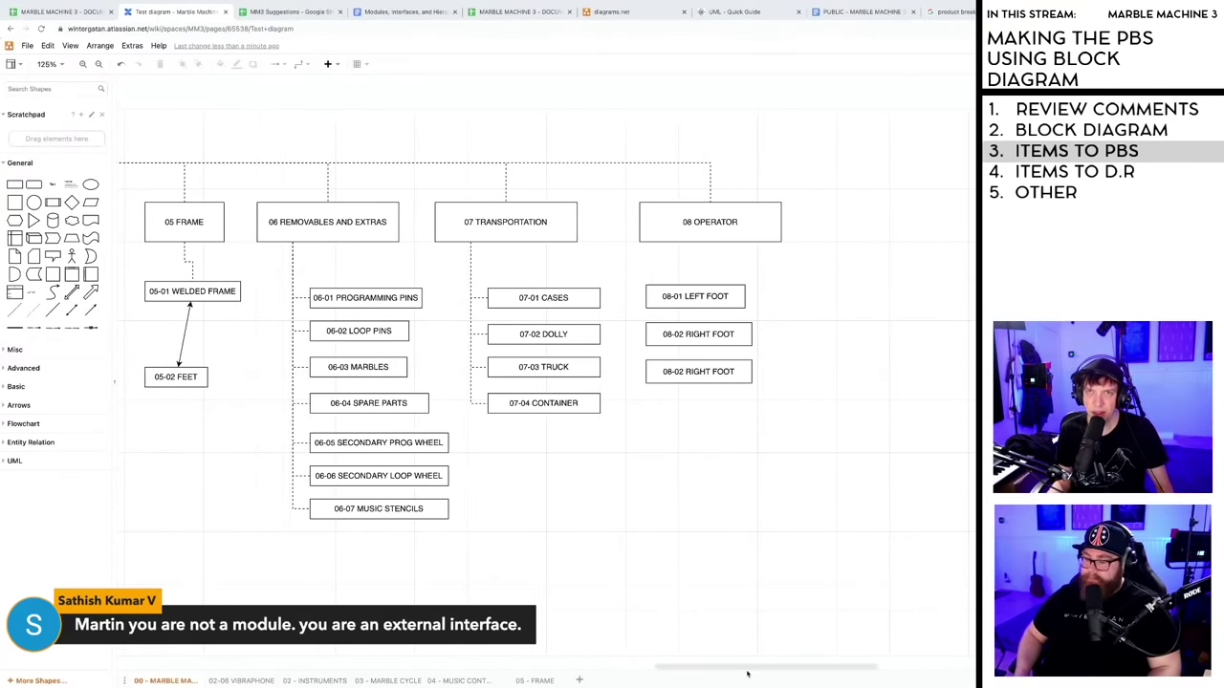
- Highlight the 'not a standalone music box' paragraph in Marble Machine 3 requirements, then return to Test diagram
{"action": "left_click", "coordinate": [400, 13]}
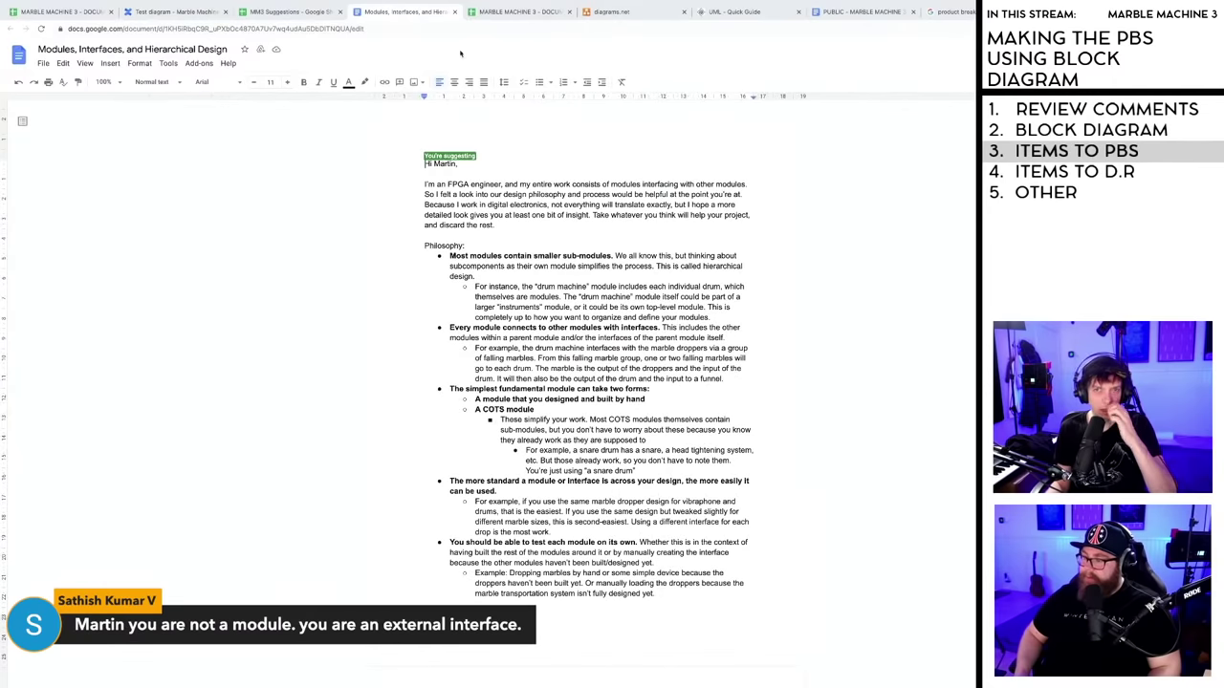
{"action": "left_click", "coordinate": [838, 12]}
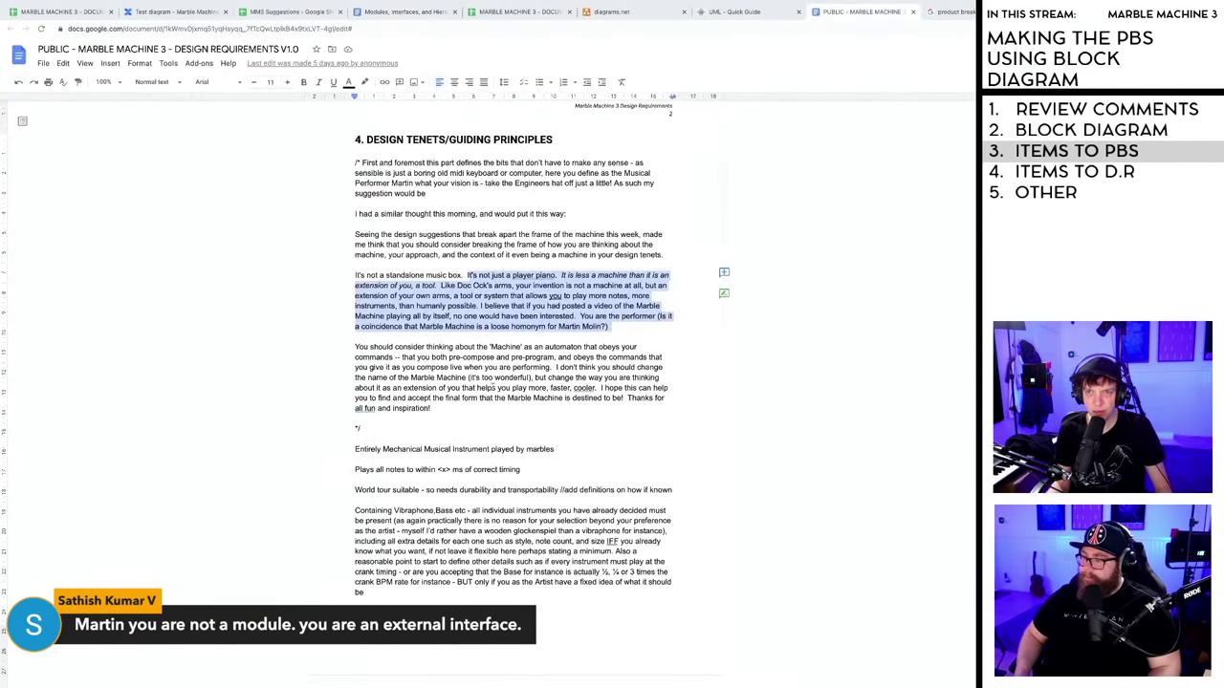
{"action": "left_click_drag", "start_coordinate": [609, 326], "coordinate": [355, 276]}
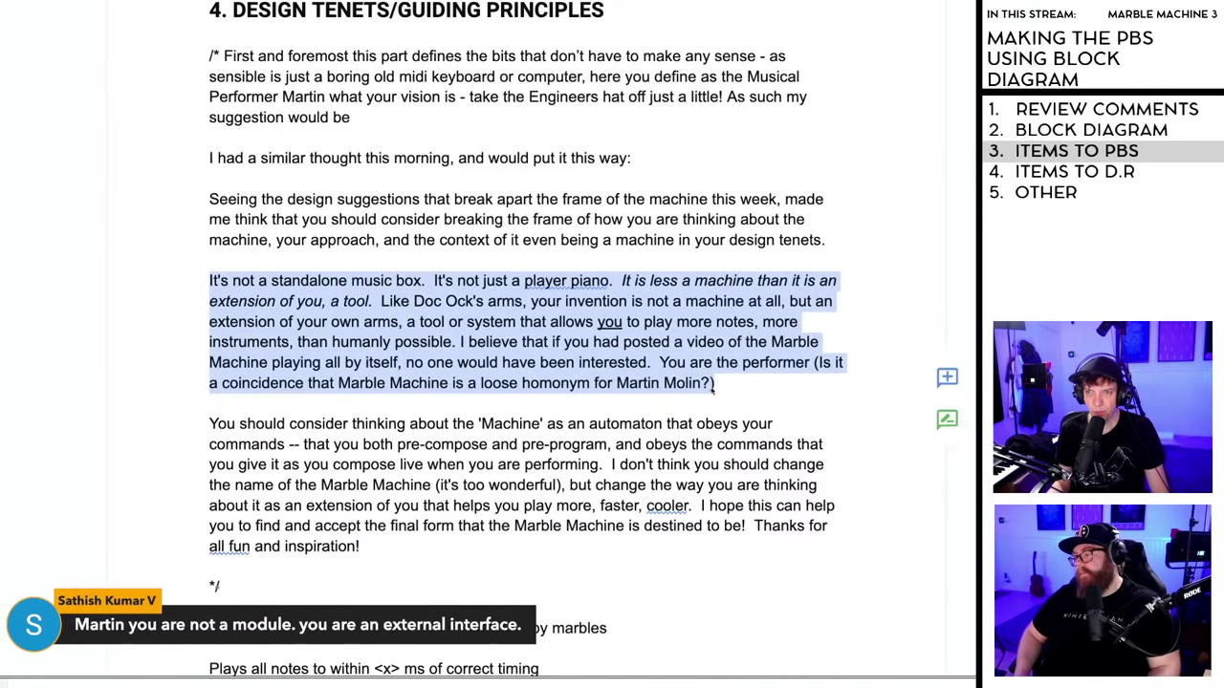
{"action": "left_click", "coordinate": [627, 505]}
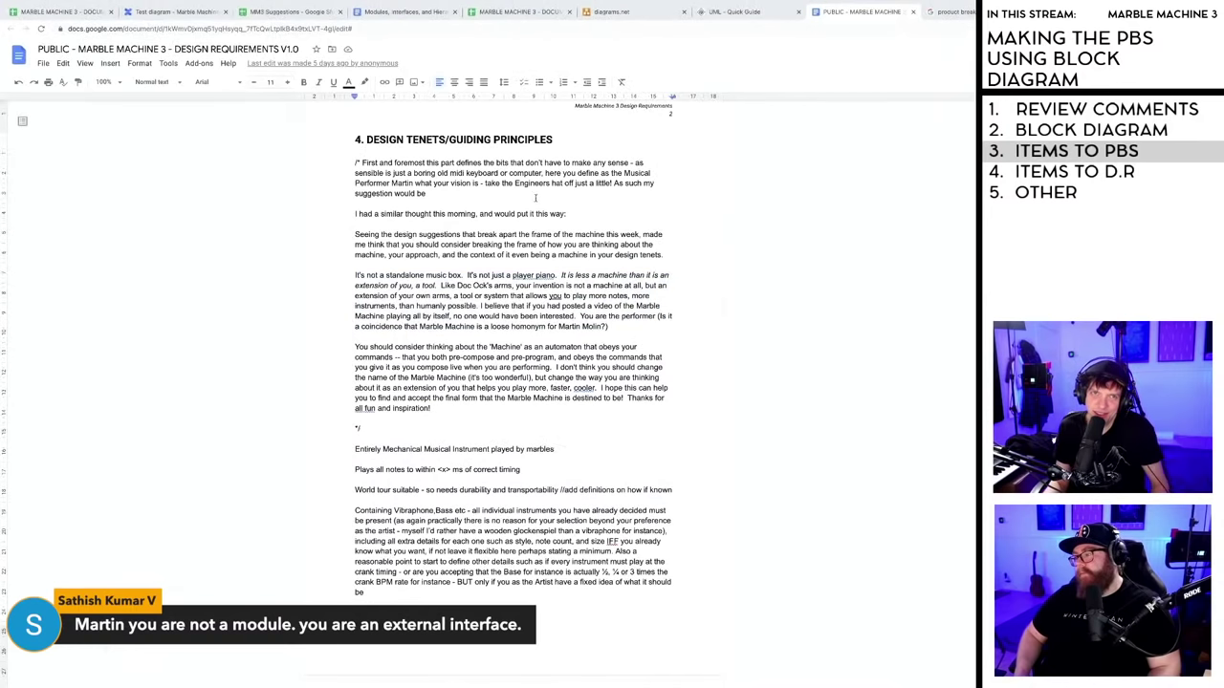
{"action": "left_click", "coordinate": [62, 11]}
{"action": "left_click", "coordinate": [177, 11]}
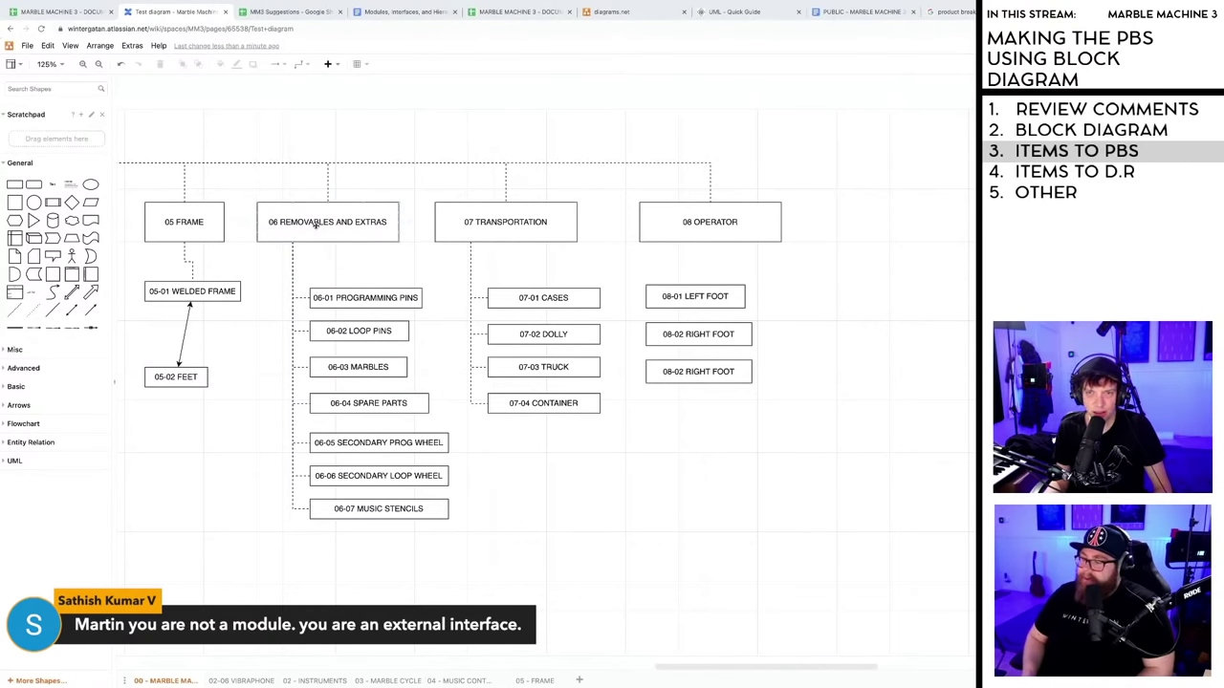
{"action": "left_click_drag", "start_coordinate": [762, 675], "coordinate": [593, 673]}
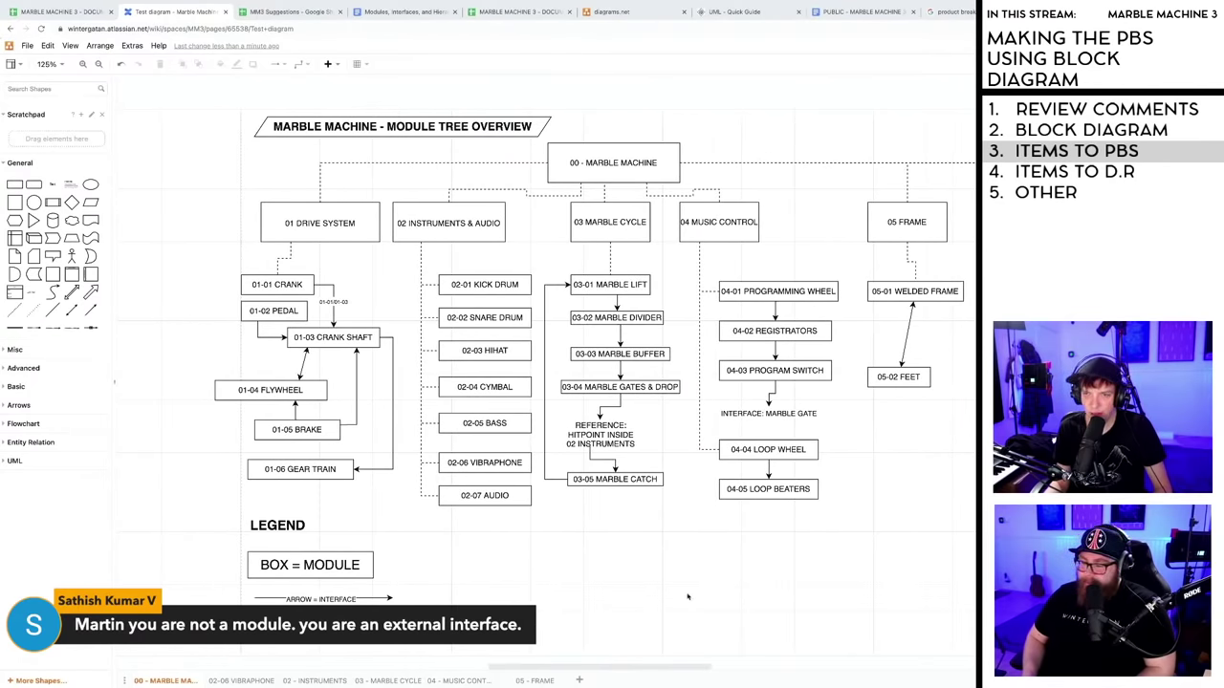
{"action": "left_click_drag", "start_coordinate": [622, 674], "coordinate": [808, 669]}
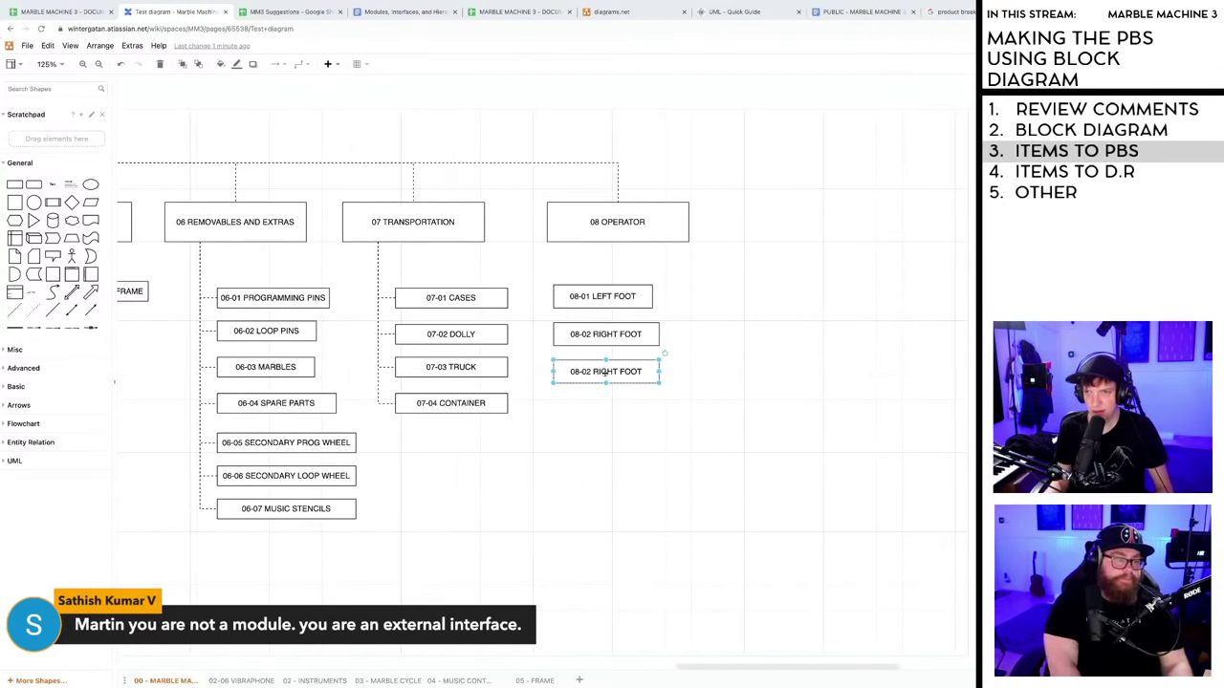
- Copy the 08-02 box below and relabel it 08-03 LEFT HAND
{"action": "left_click_drag", "start_coordinate": [597, 379], "coordinate": [605, 417]}
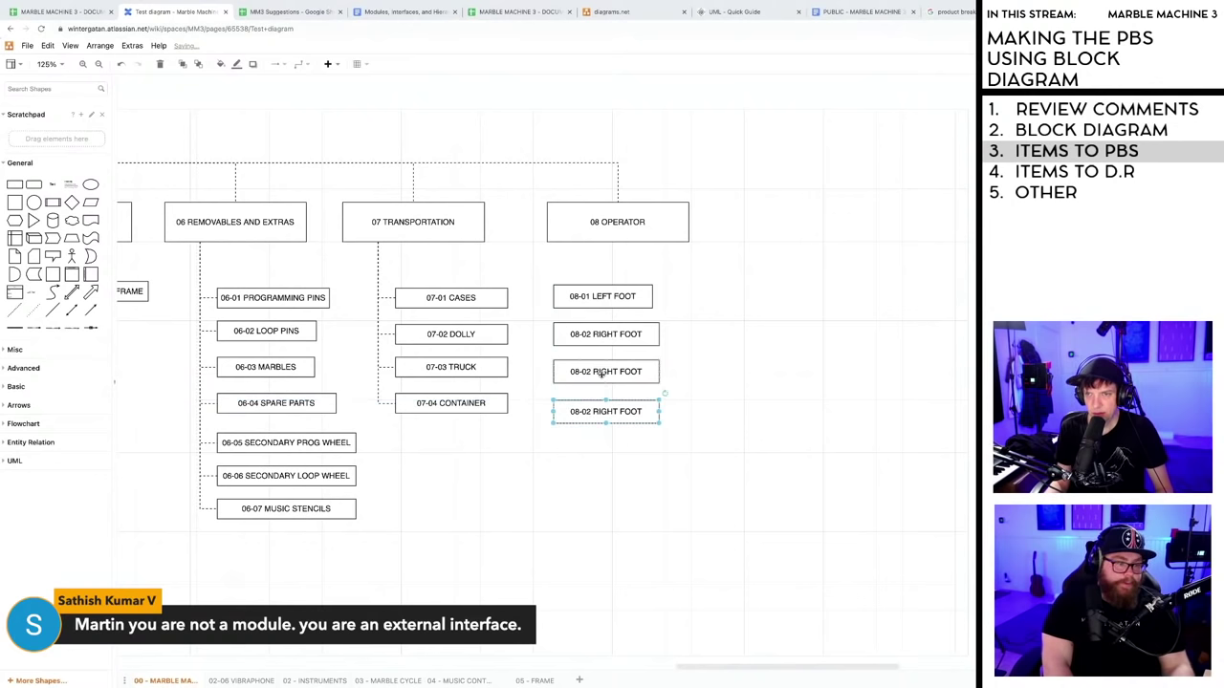
{"action": "double_click", "coordinate": [604, 372]}
{"action": "left_click", "coordinate": [593, 373]}
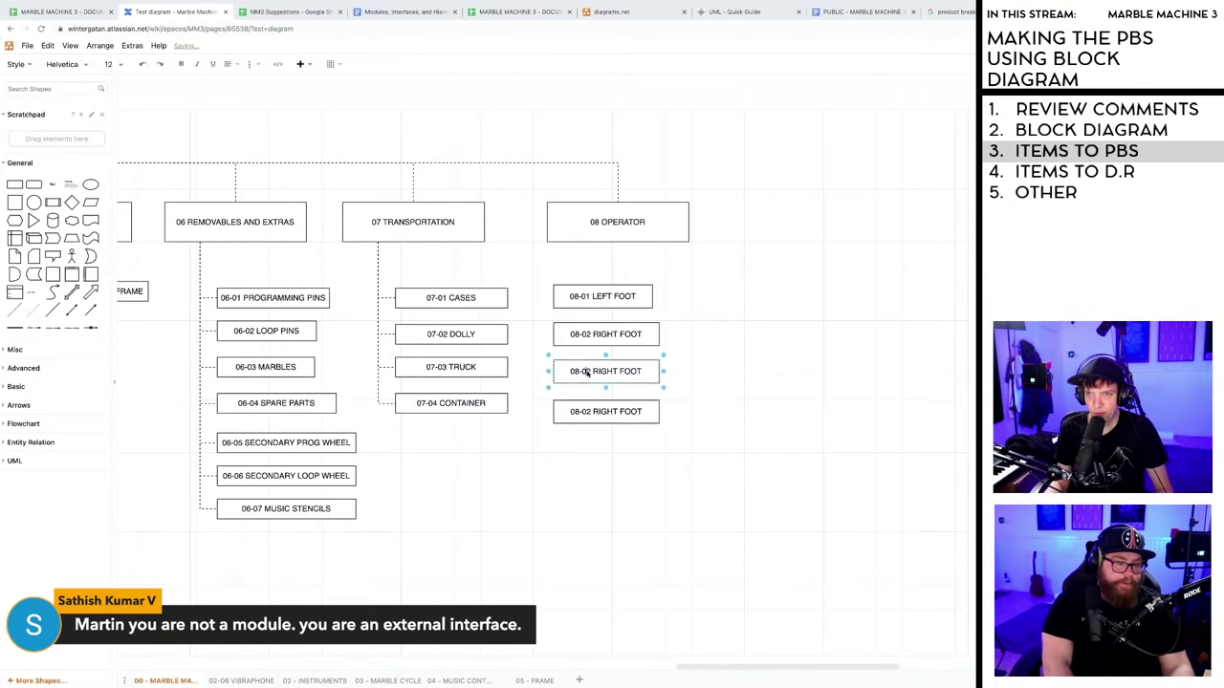
{"action": "key", "text": "BackSpace"}
{"action": "type", "text": "3"}
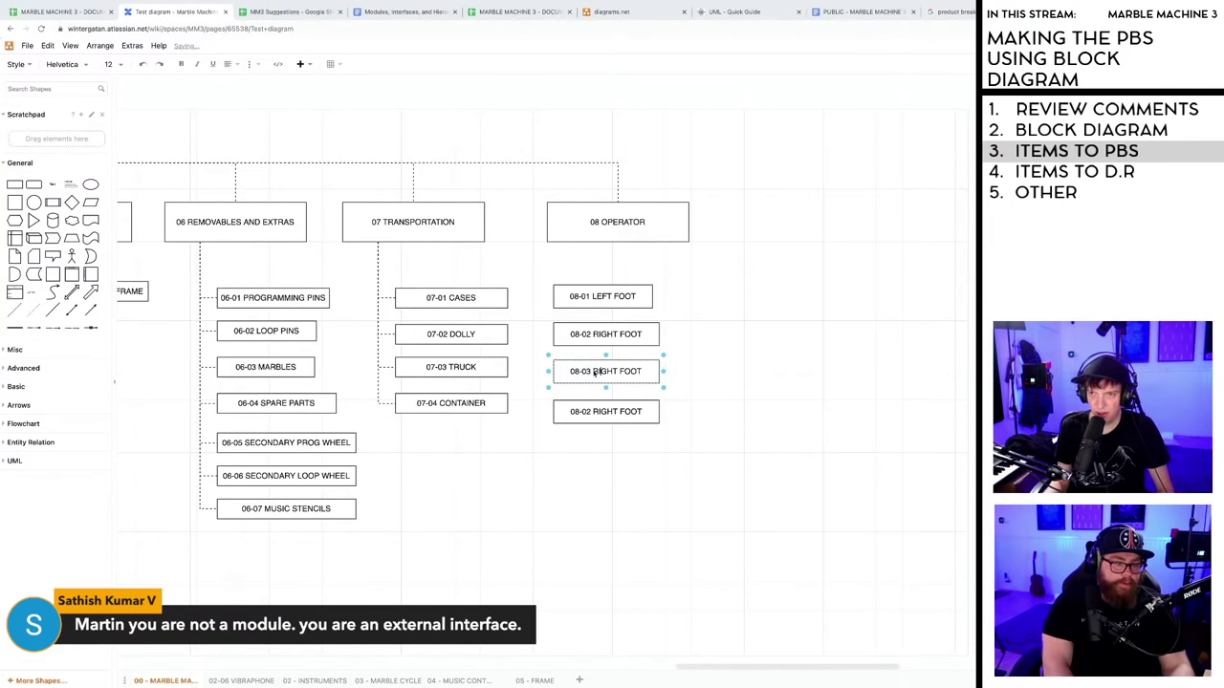
{"action": "key", "text": "Escape"}
{"action": "double_click", "coordinate": [595, 372]}
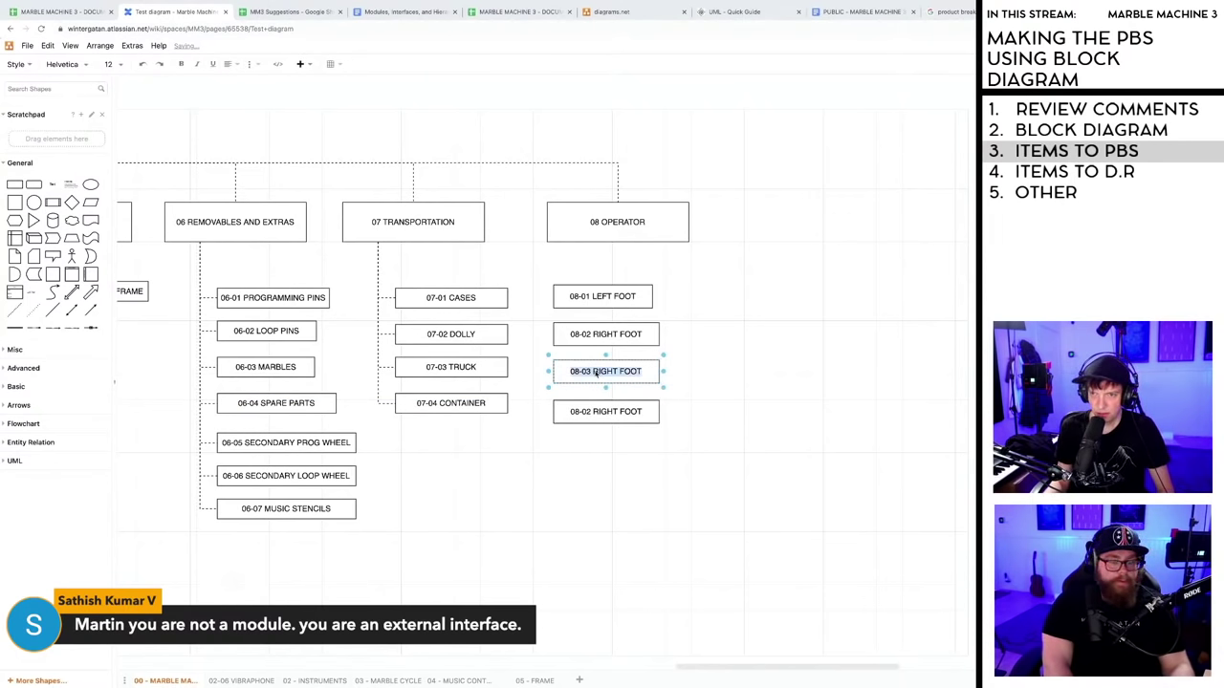
{"action": "left_click_drag", "start_coordinate": [593, 372], "coordinate": [634, 374]}
{"action": "type", "text": "LEFT HAND"}
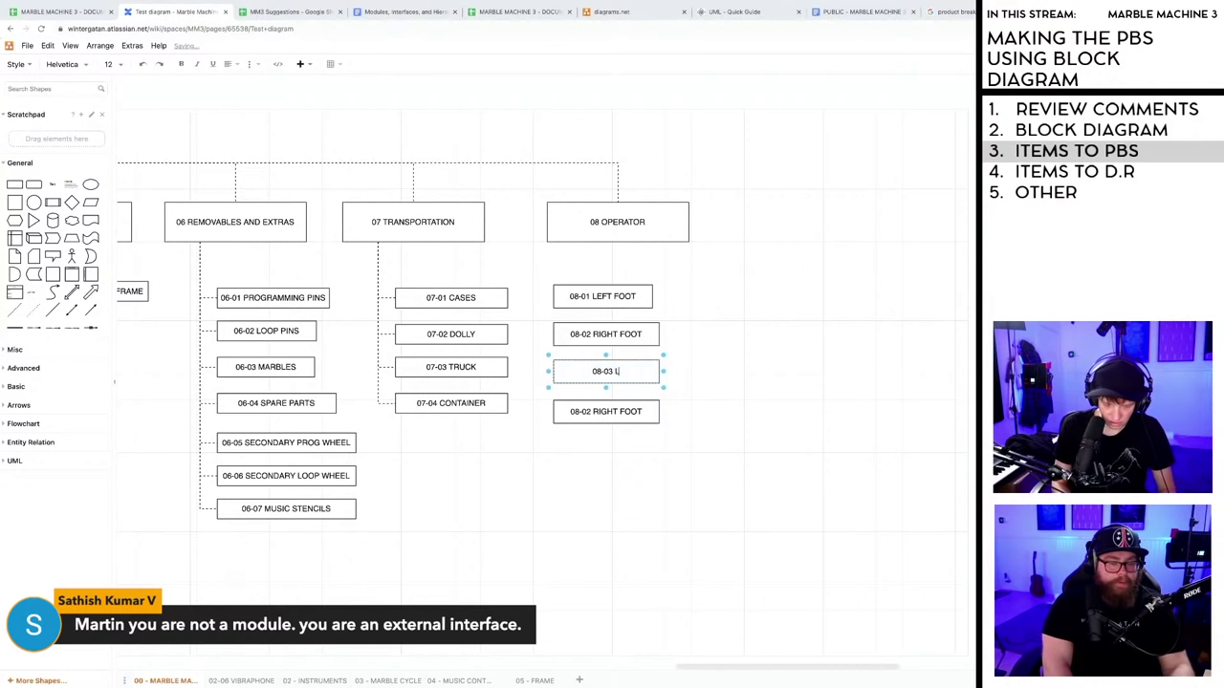
{"action": "left_click", "coordinate": [619, 399]}
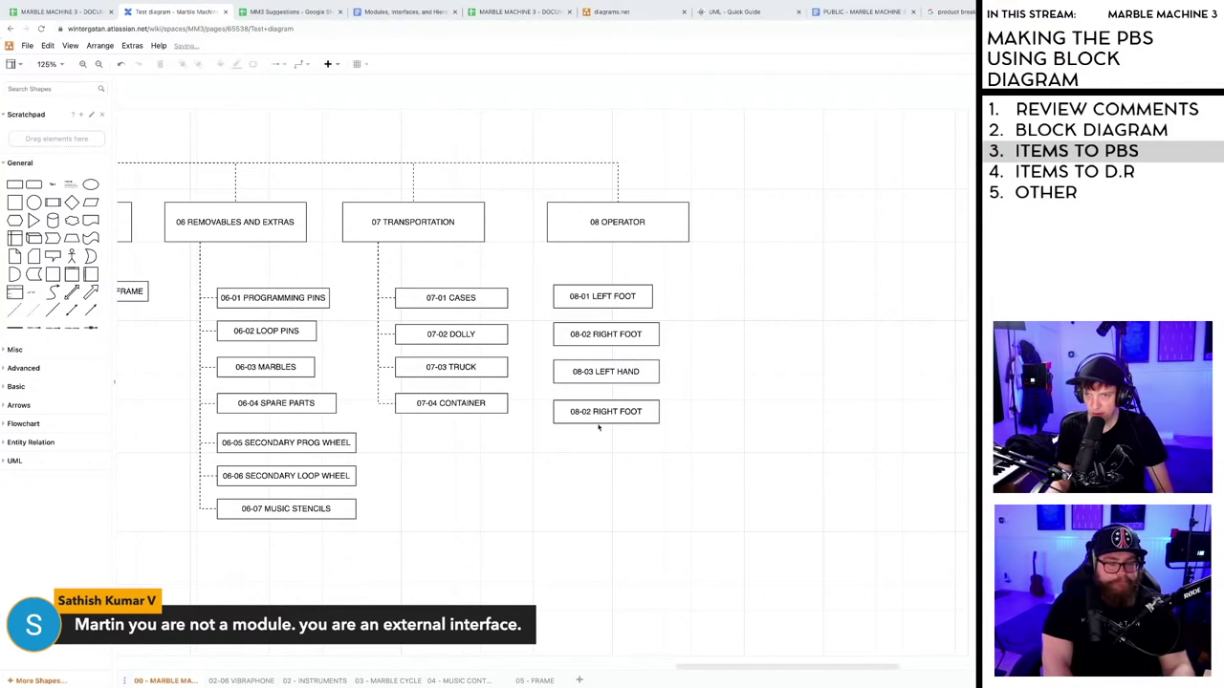
- Relabel the bottom RIGHT FOOT box 08-04 RIGHT HAND
{"action": "double_click", "coordinate": [593, 413]}
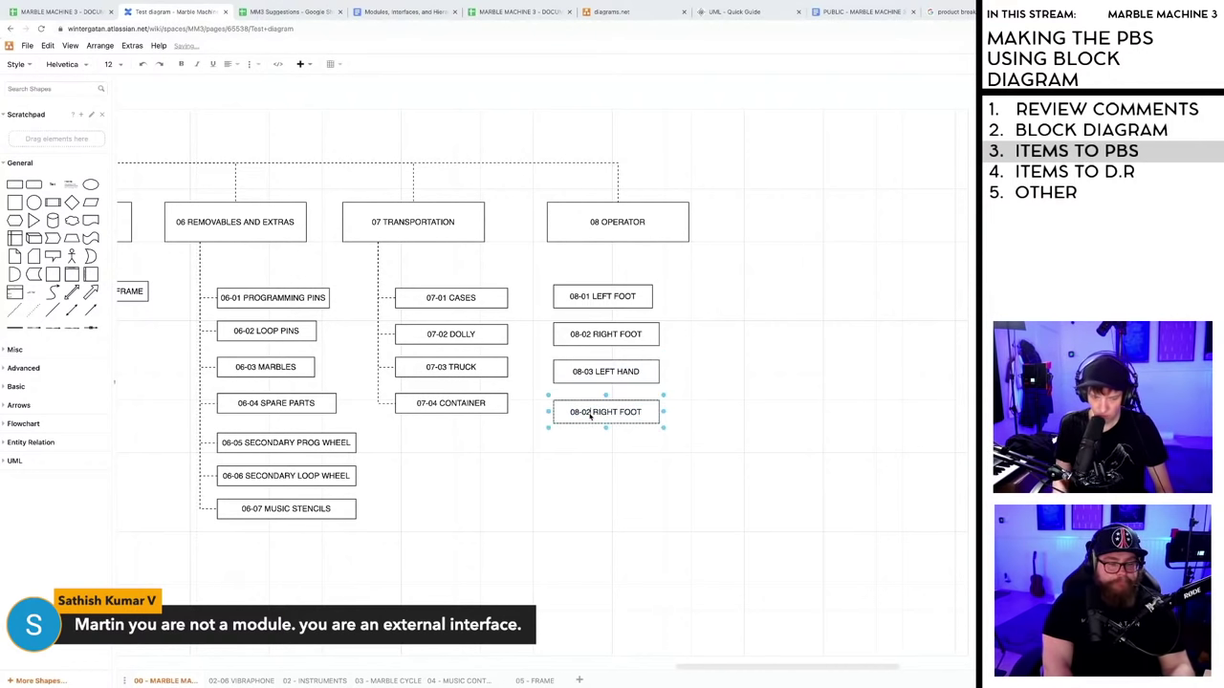
{"action": "double_click", "coordinate": [594, 412]}
{"action": "type", "text": "04"}
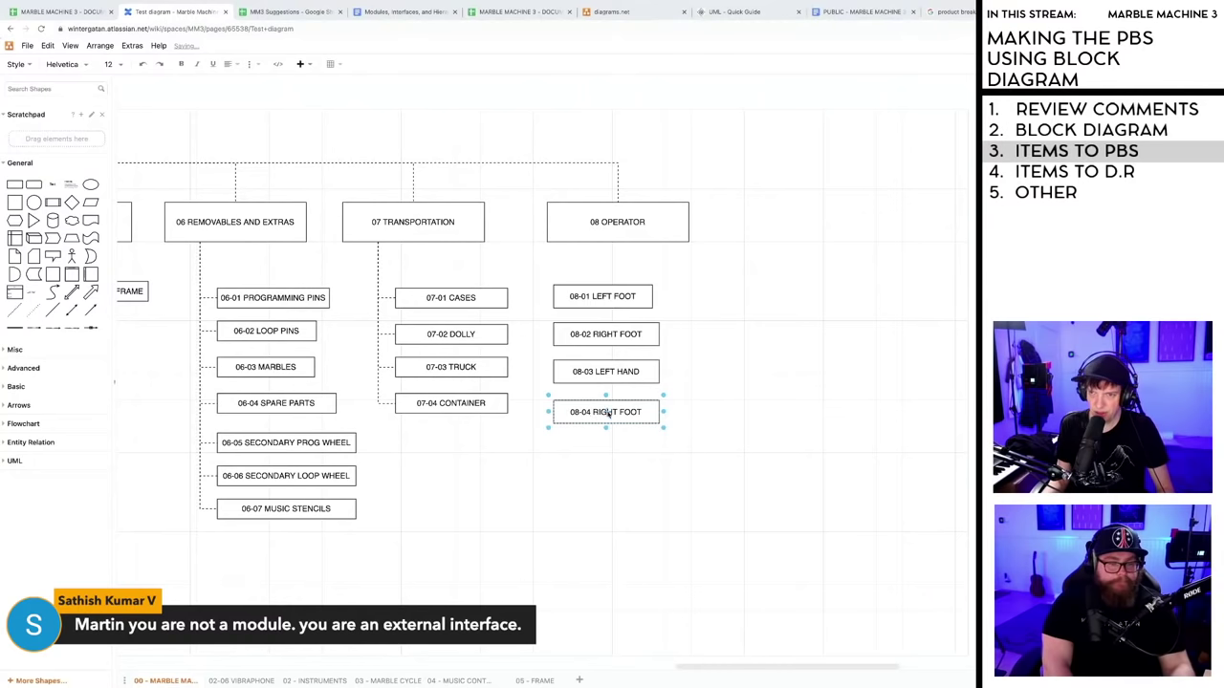
{"action": "left_click_drag", "start_coordinate": [594, 414], "coordinate": [643, 413]}
{"action": "type", "text": "R"}
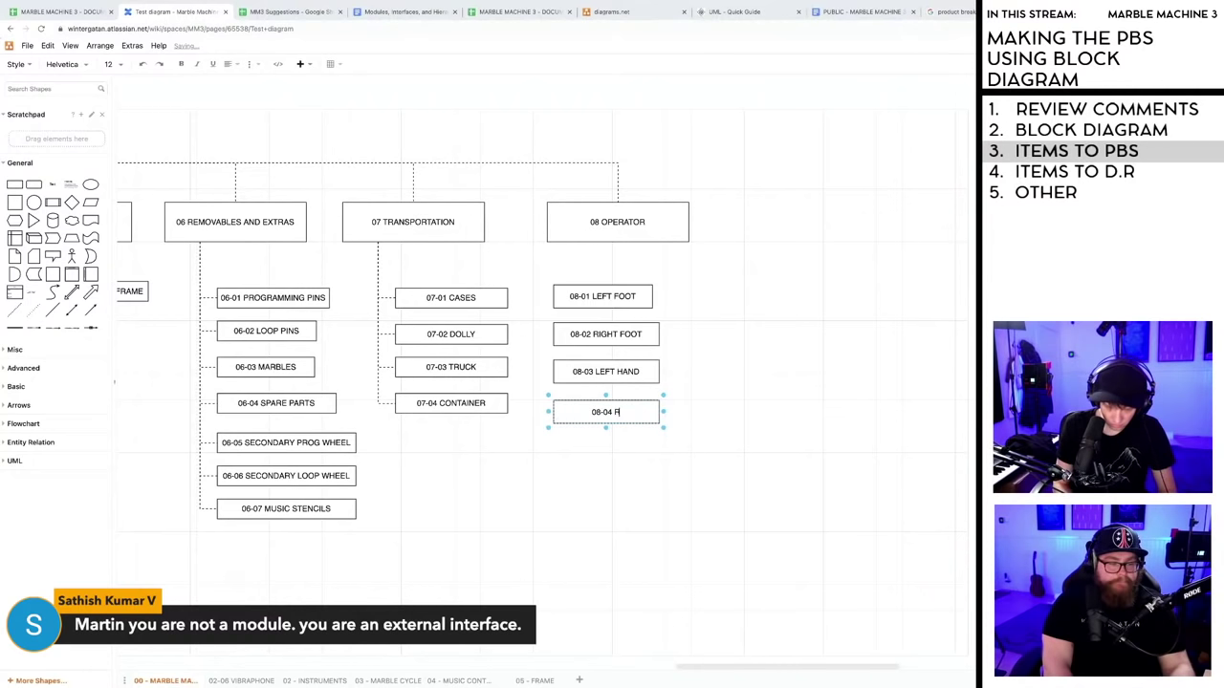
{"action": "type", "text": "IGHT HAND"}
{"action": "left_click", "coordinate": [628, 491]}
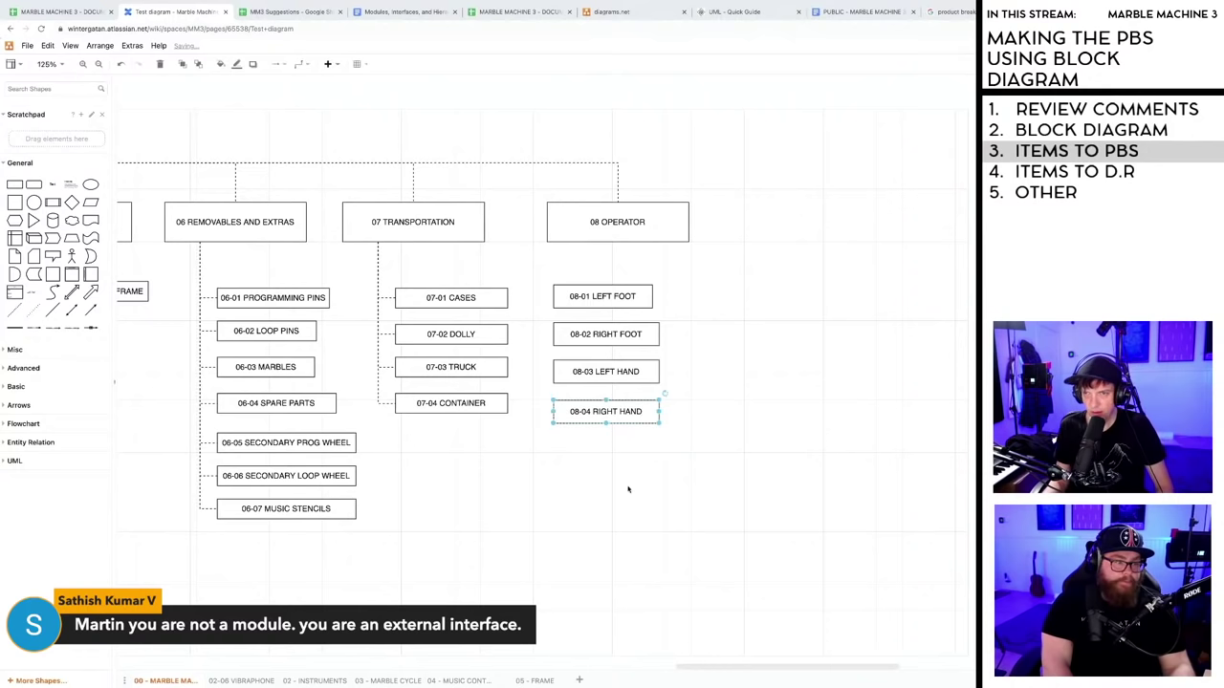
- Paste another box below 08-04 and label it 08-05 EYES
{"action": "left_click", "coordinate": [604, 414]}
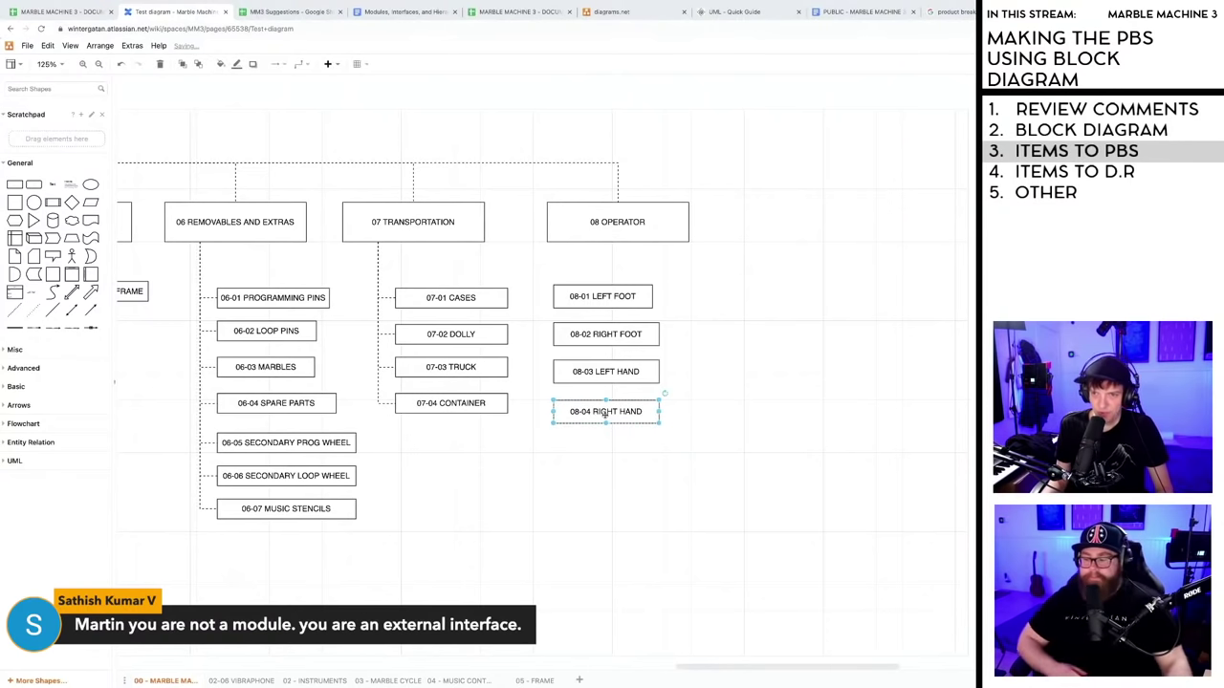
{"action": "key", "text": "ctrl+v"}
{"action": "left_click_drag", "start_coordinate": [600, 393], "coordinate": [590, 454]}
{"action": "double_click", "coordinate": [590, 453]}
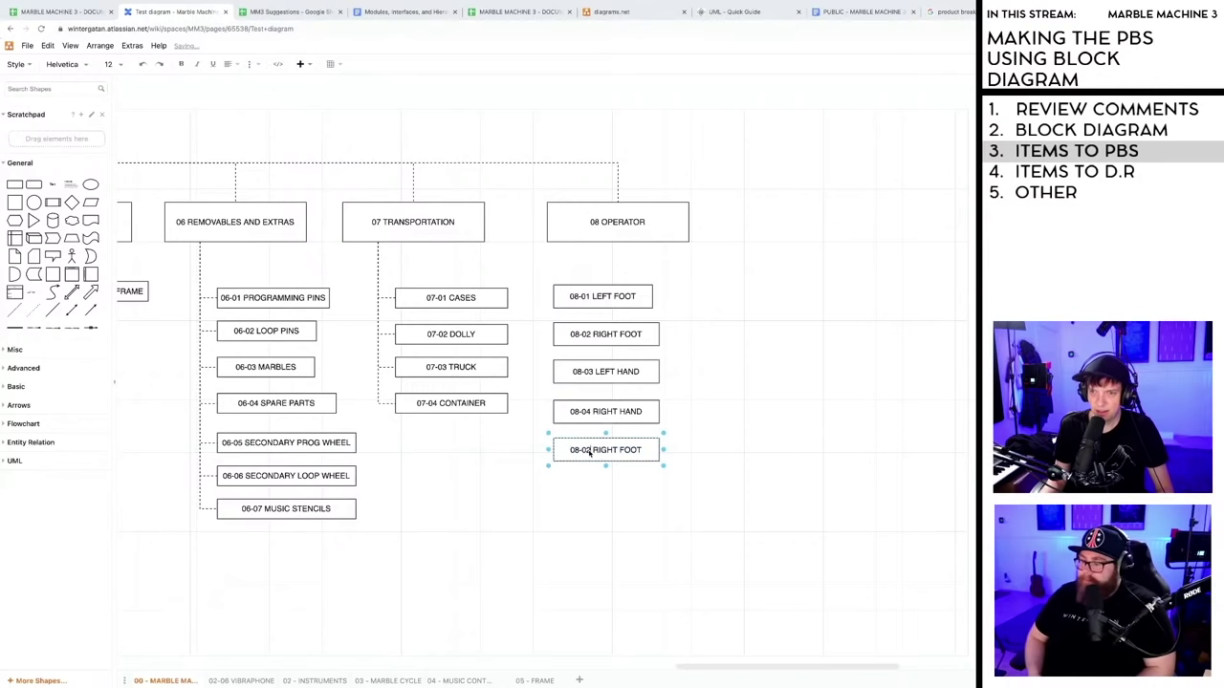
{"action": "key", "text": "BackSpace"}
{"action": "type", "text": "5"}
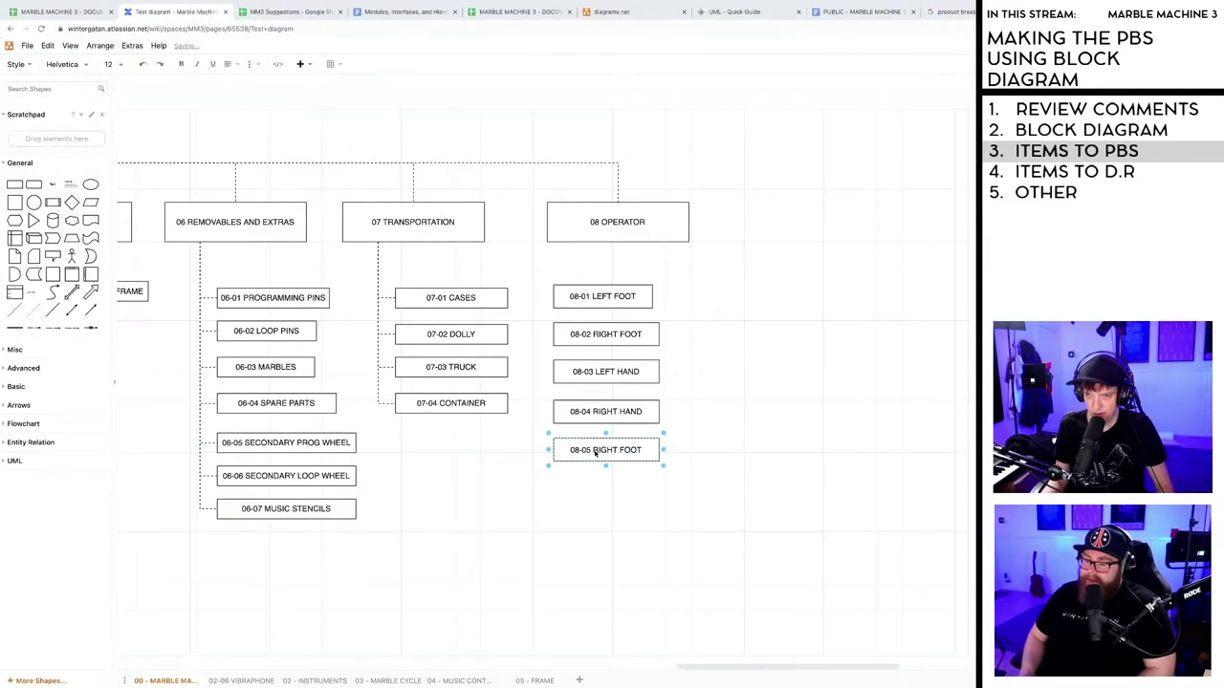
{"action": "left_click_drag", "start_coordinate": [594, 454], "coordinate": [673, 455]}
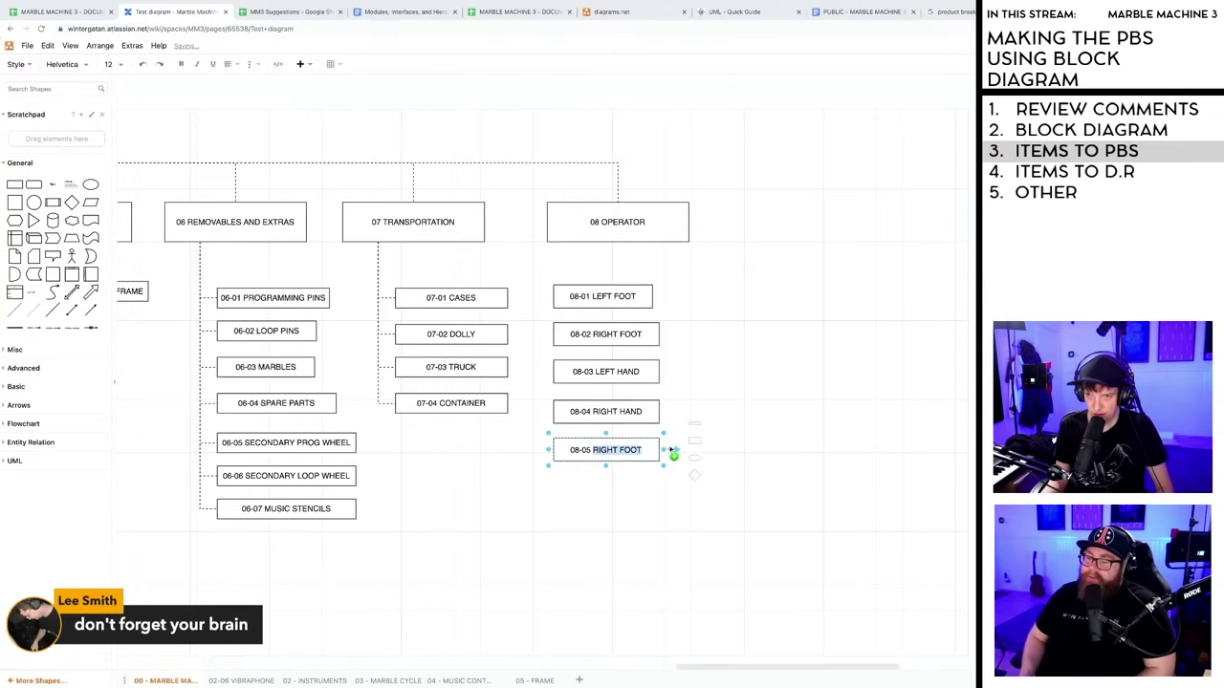
{"action": "type", "text": "EYES"}
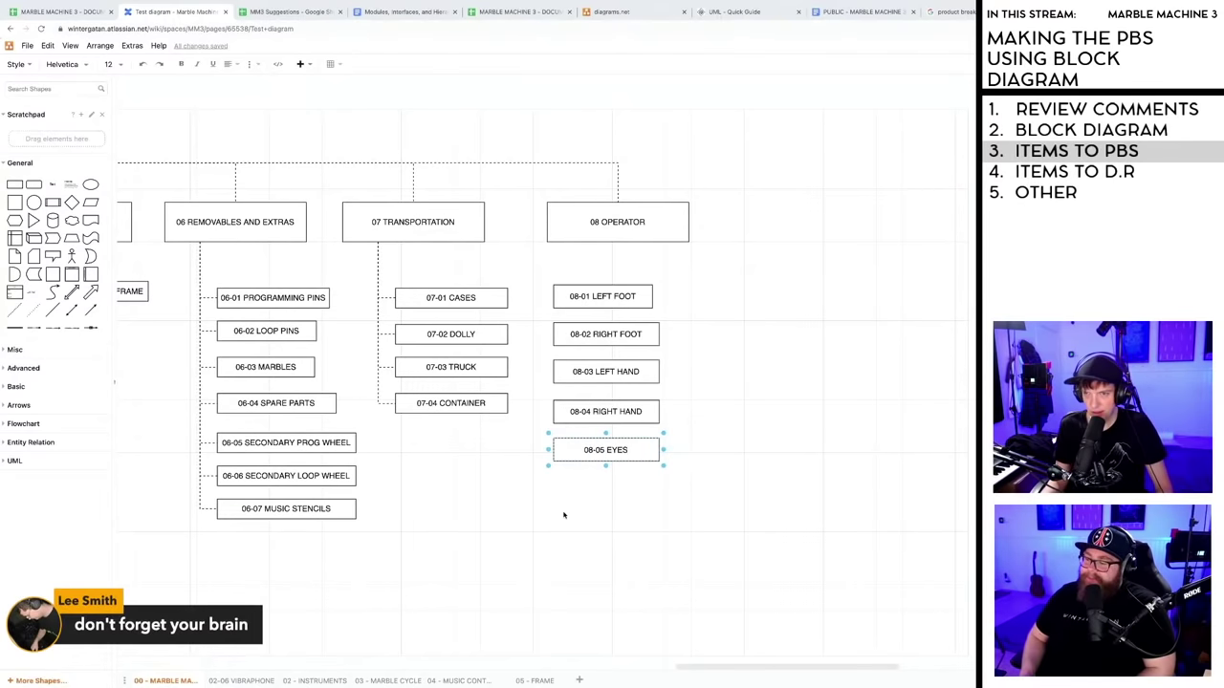
{"action": "left_click", "coordinate": [563, 514]}
- Copy the 08-05 EYES box directly below and start editing its label
{"action": "left_click", "coordinate": [593, 457]}
{"action": "left_click_drag", "start_coordinate": [592, 453], "coordinate": [613, 491]}
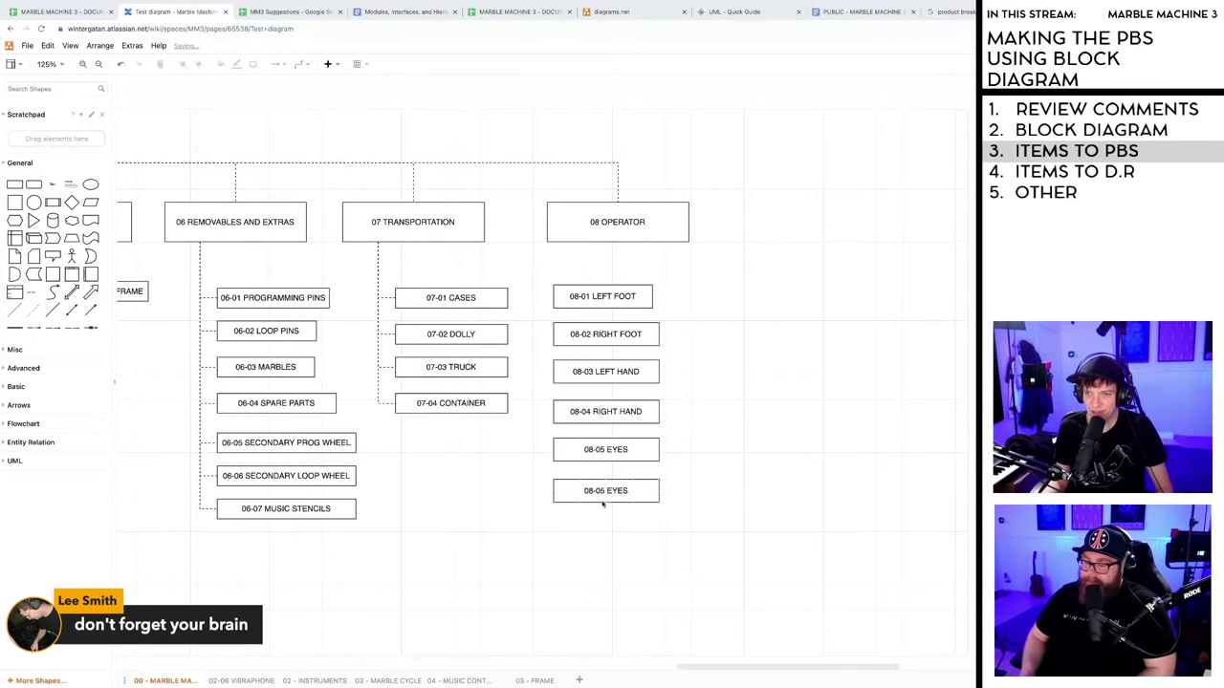
{"action": "double_click", "coordinate": [603, 491]}
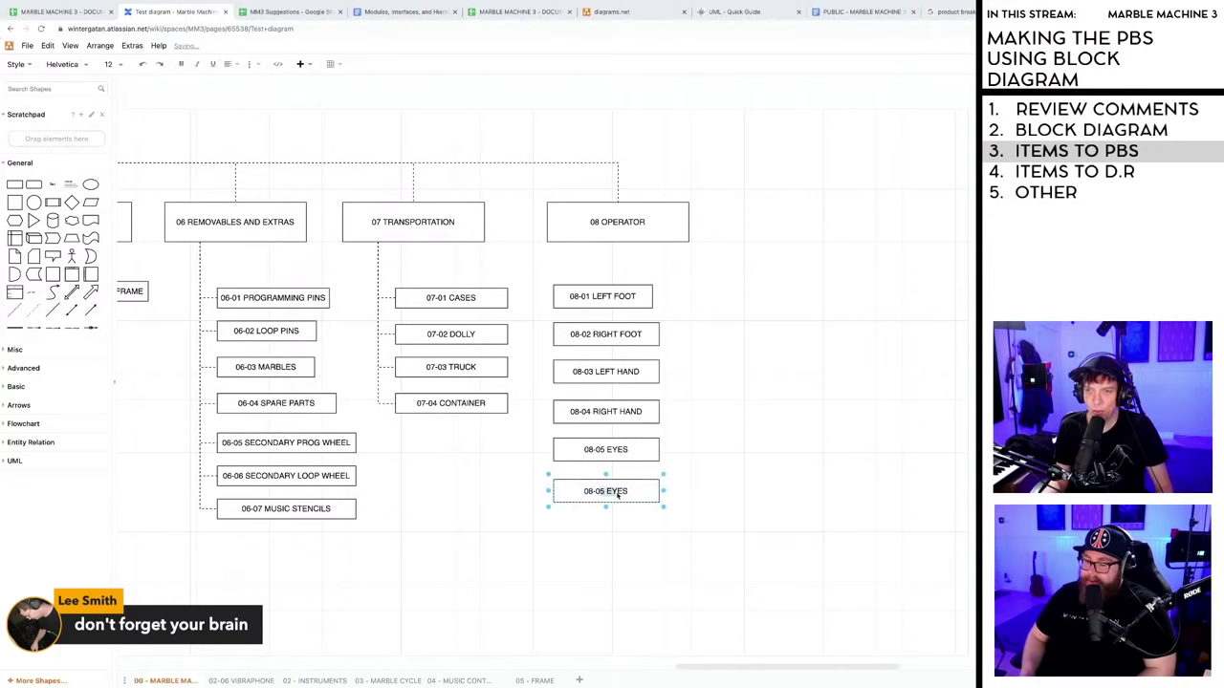
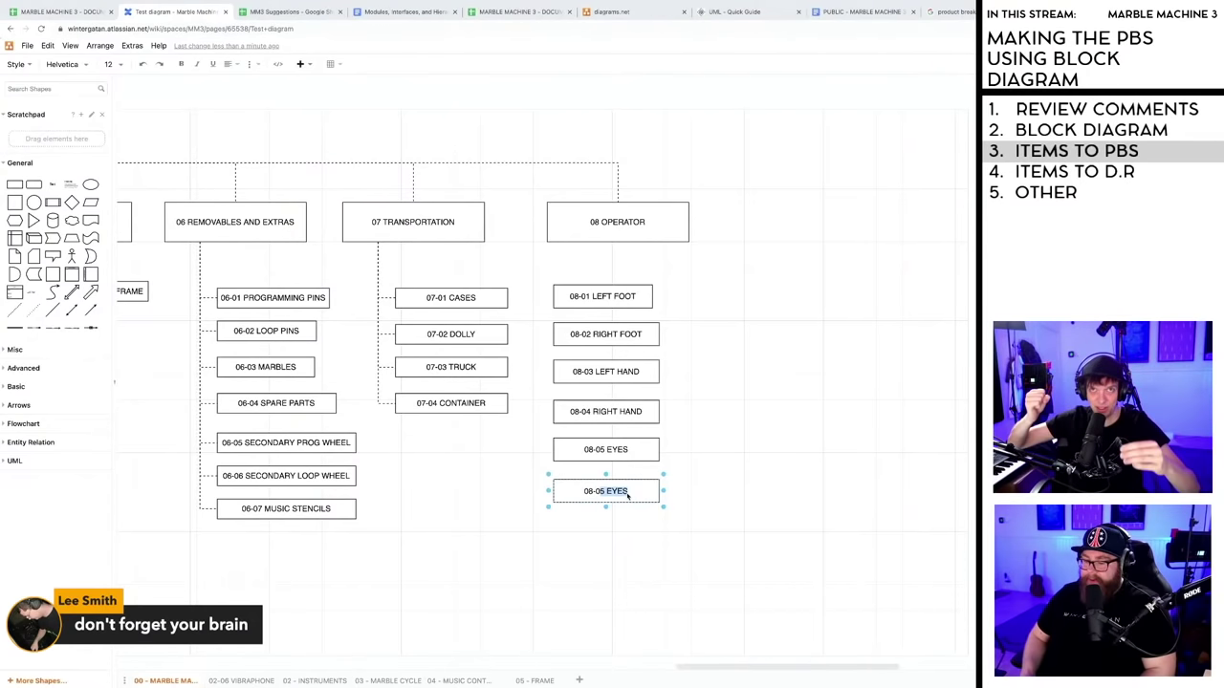
- Relabel the duplicate operator box to read EARS
{"action": "left_click", "coordinate": [627, 495]}
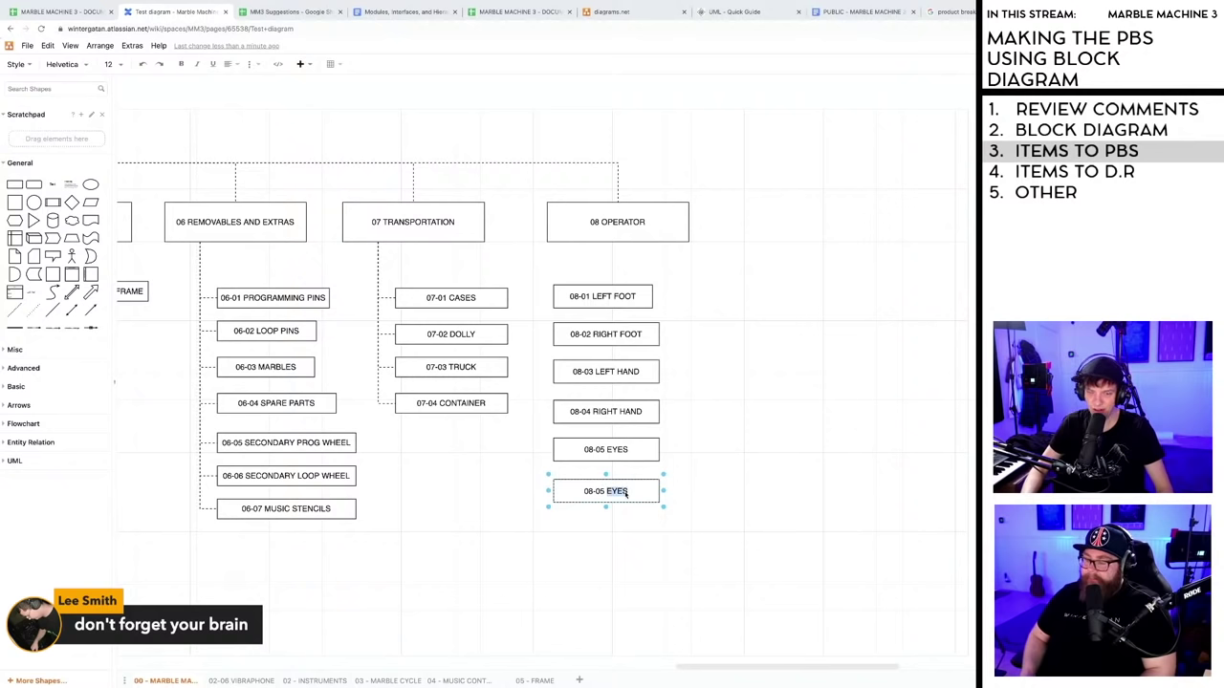
{"action": "type", "text": "AR"}
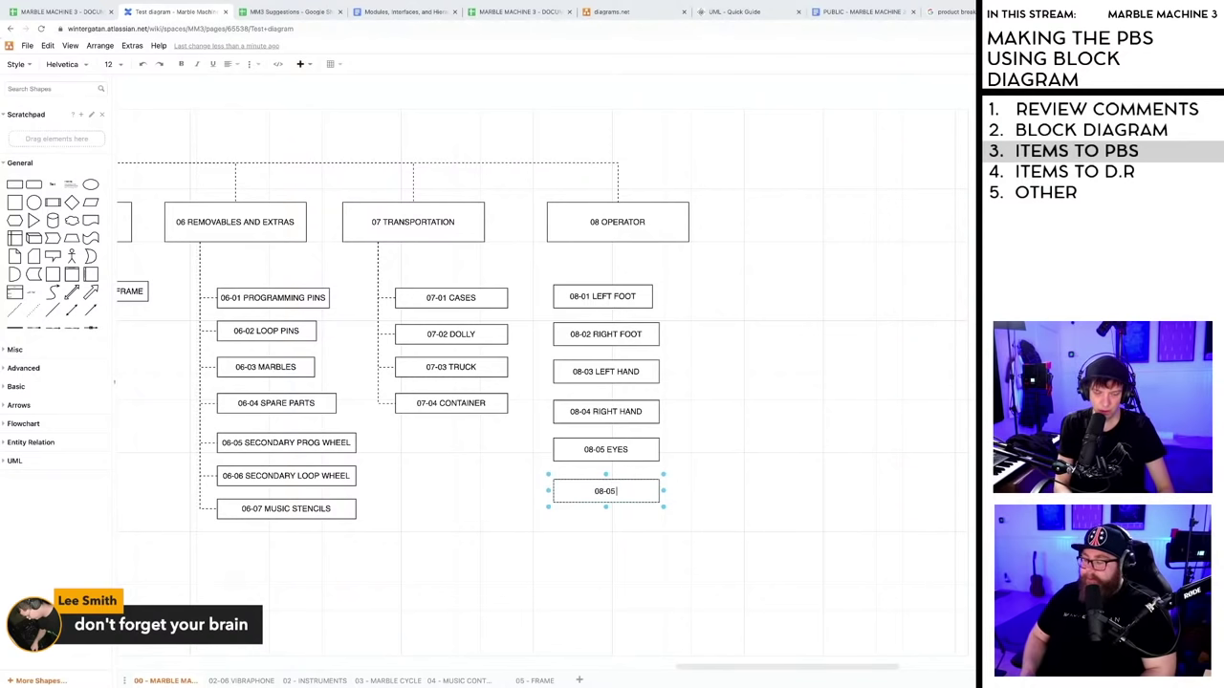
{"action": "type", "text": " EARS"}
{"action": "left_click", "coordinate": [613, 460]}
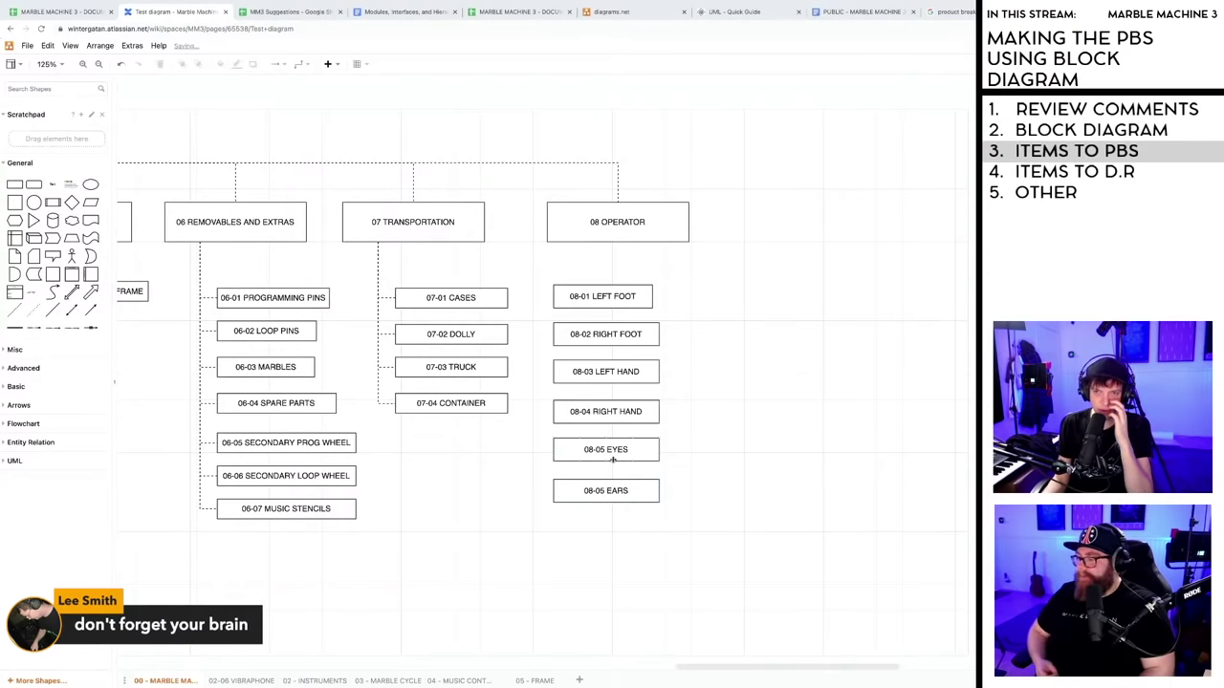
- Line up the 08-01 to 08-05 boxes and the EARS box in one vertical column
{"action": "left_click_drag", "start_coordinate": [610, 296], "coordinate": [643, 297]}
{"action": "left_click_drag", "start_coordinate": [592, 335], "coordinate": [614, 451]}
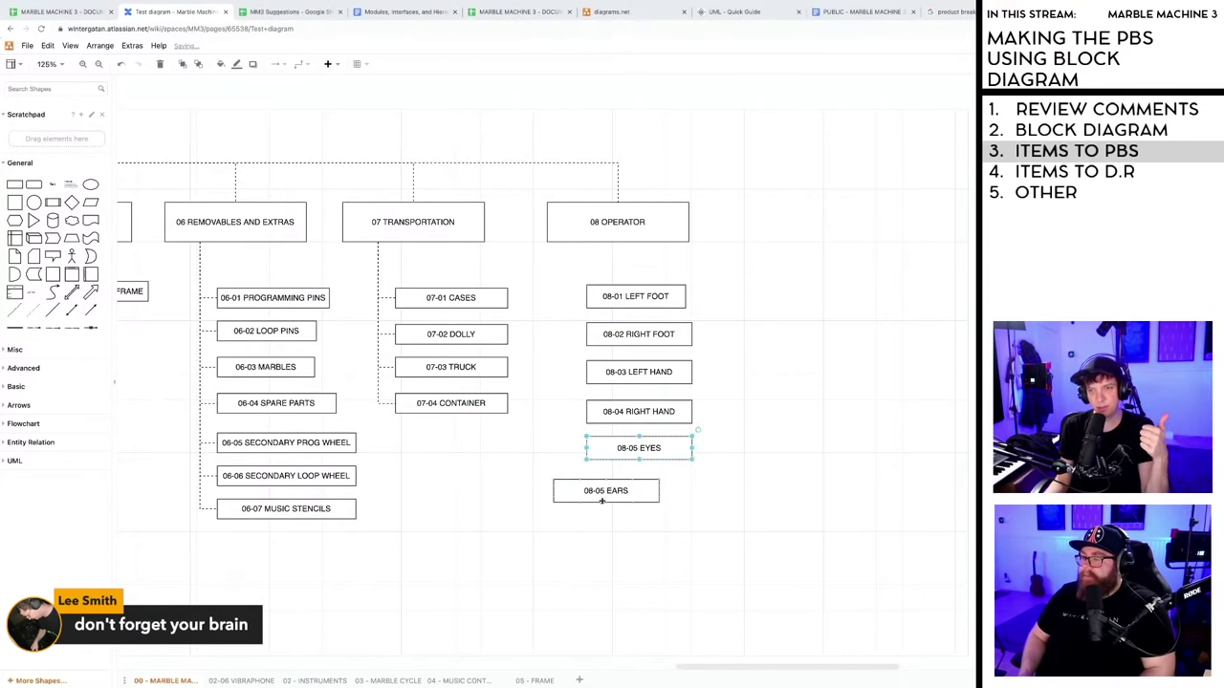
{"action": "left_click_drag", "start_coordinate": [593, 492], "coordinate": [629, 490]}
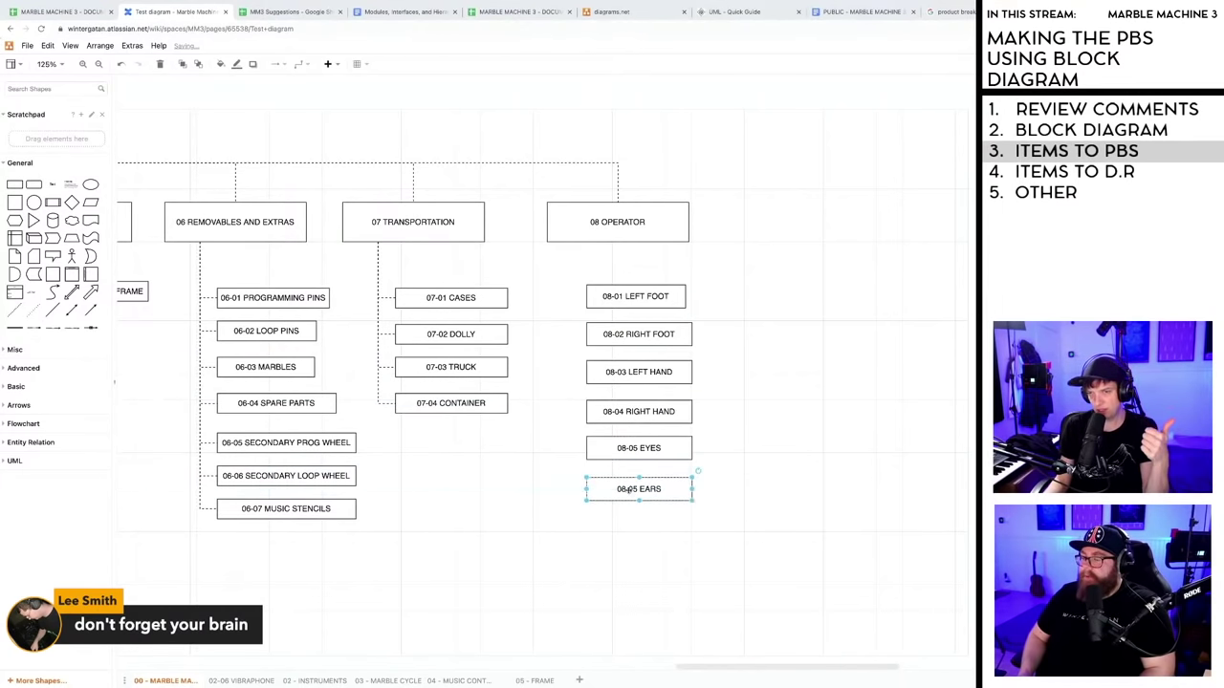
{"action": "left_click", "coordinate": [608, 529]}
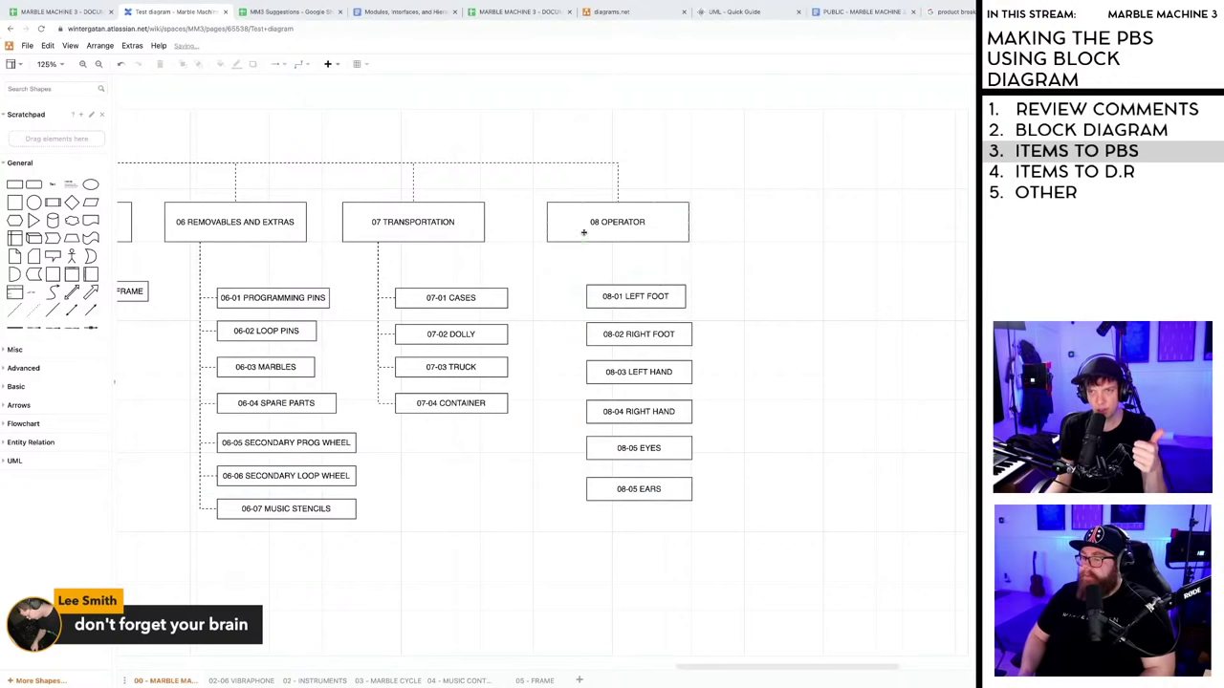
{"action": "left_click_drag", "start_coordinate": [624, 296], "coordinate": [646, 334]}
{"action": "left_click_drag", "start_coordinate": [622, 380], "coordinate": [630, 447]}
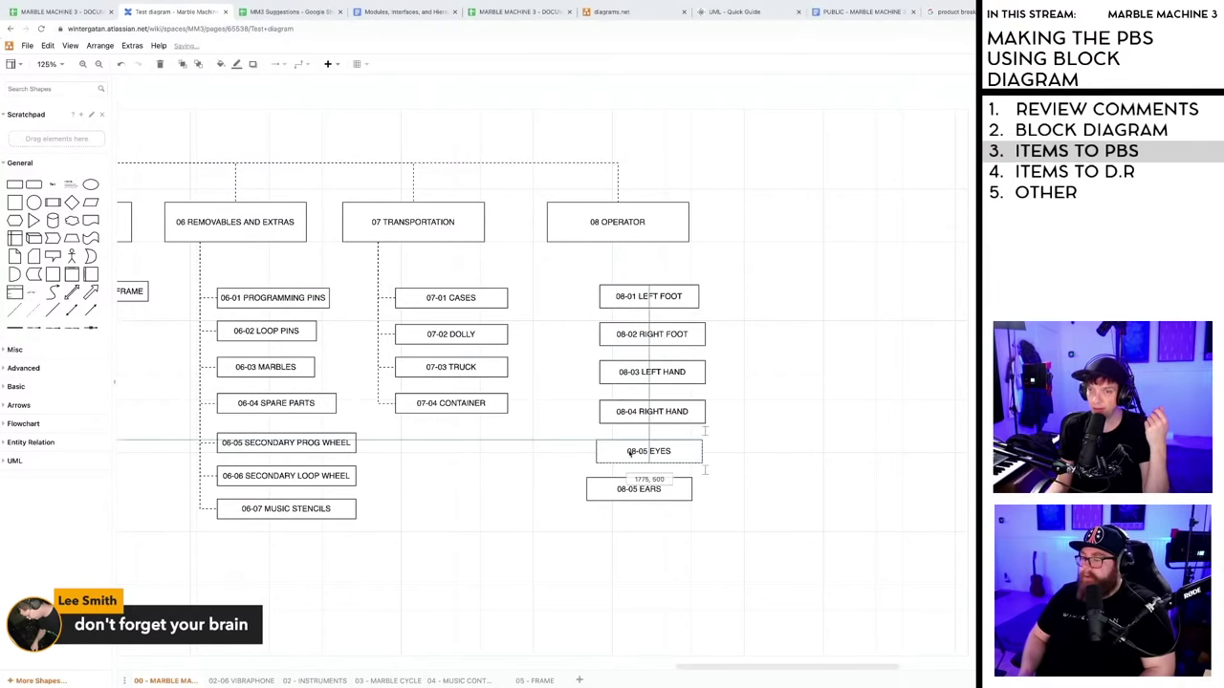
{"action": "left_click", "coordinate": [628, 488]}
{"action": "left_click_drag", "start_coordinate": [639, 489], "coordinate": [652, 490]}
{"action": "left_click", "coordinate": [642, 561]}
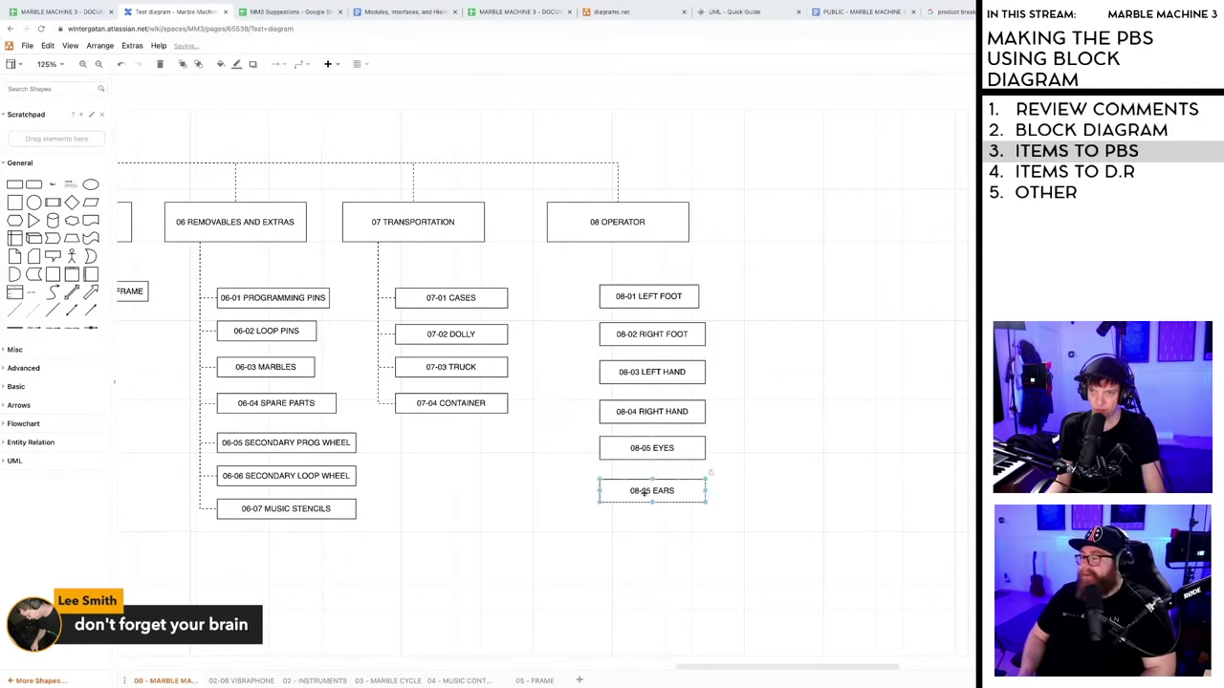
- Correct the EARS box number to 08-06 and nudge it into line
{"action": "left_click", "coordinate": [652, 493]}
{"action": "double_click", "coordinate": [652, 495]}
{"action": "key", "text": "BackSpace"}
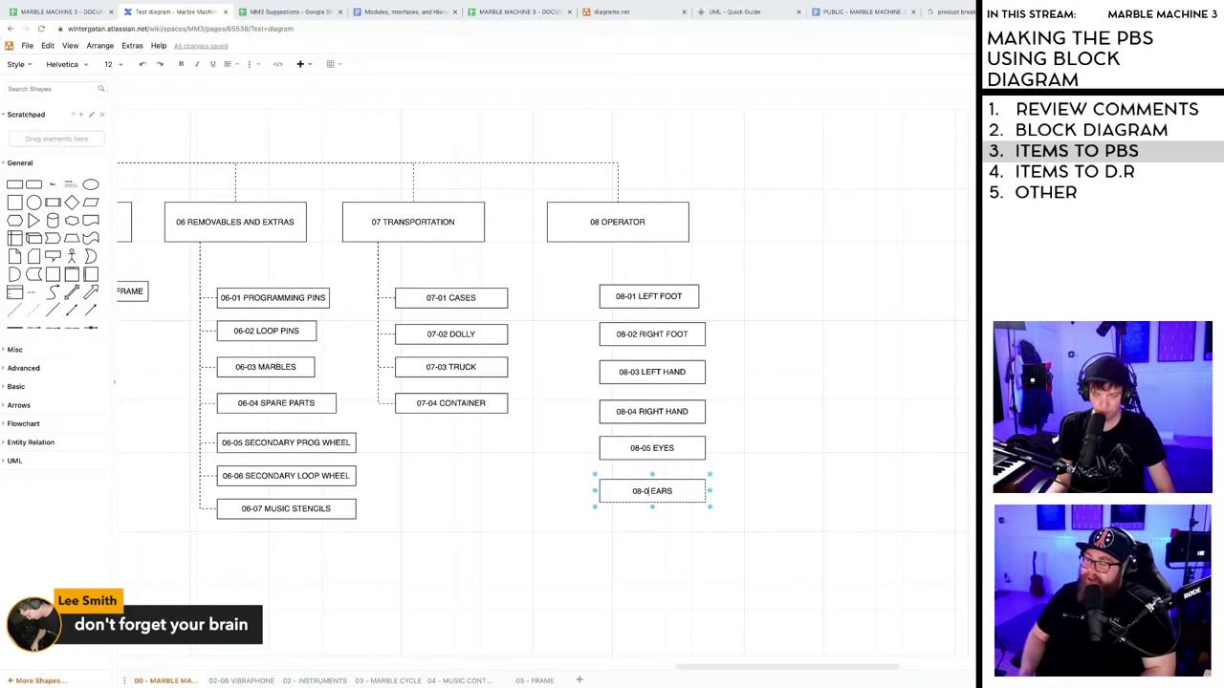
{"action": "type", "text": "6"}
{"action": "key", "text": "Escape"}
{"action": "mouse_move", "coordinate": [651, 522]}
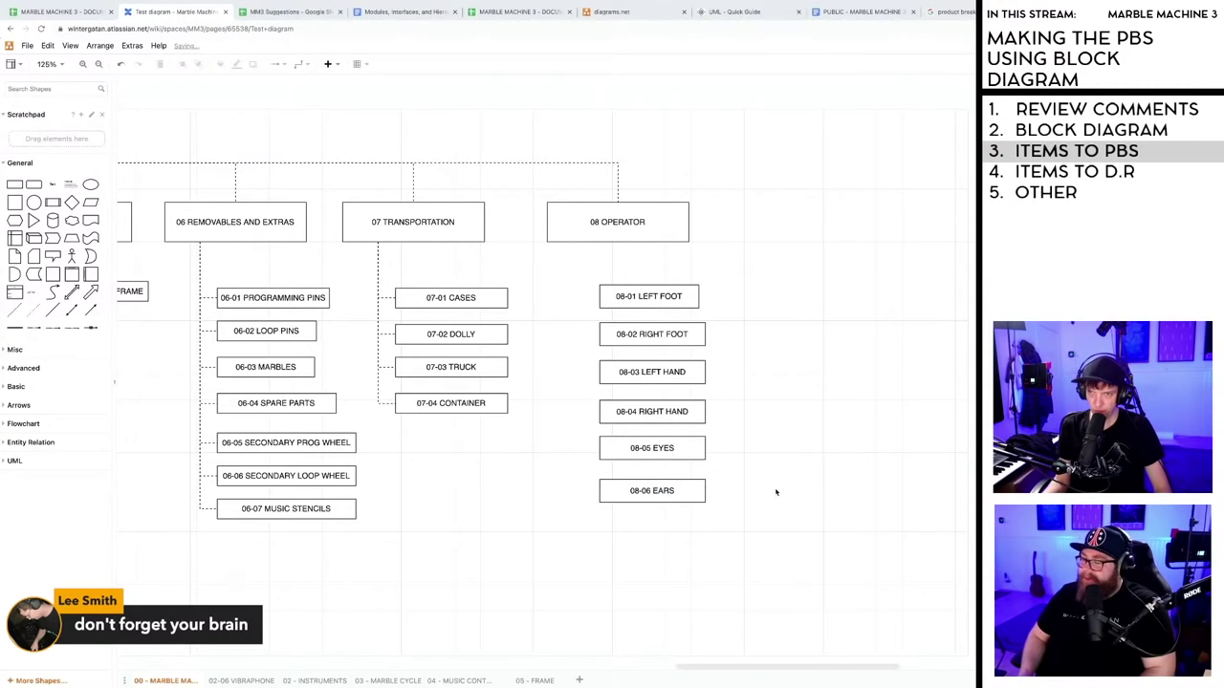
{"action": "left_click_drag", "start_coordinate": [650, 490], "coordinate": [651, 488]}
{"action": "left_click", "coordinate": [775, 497]}
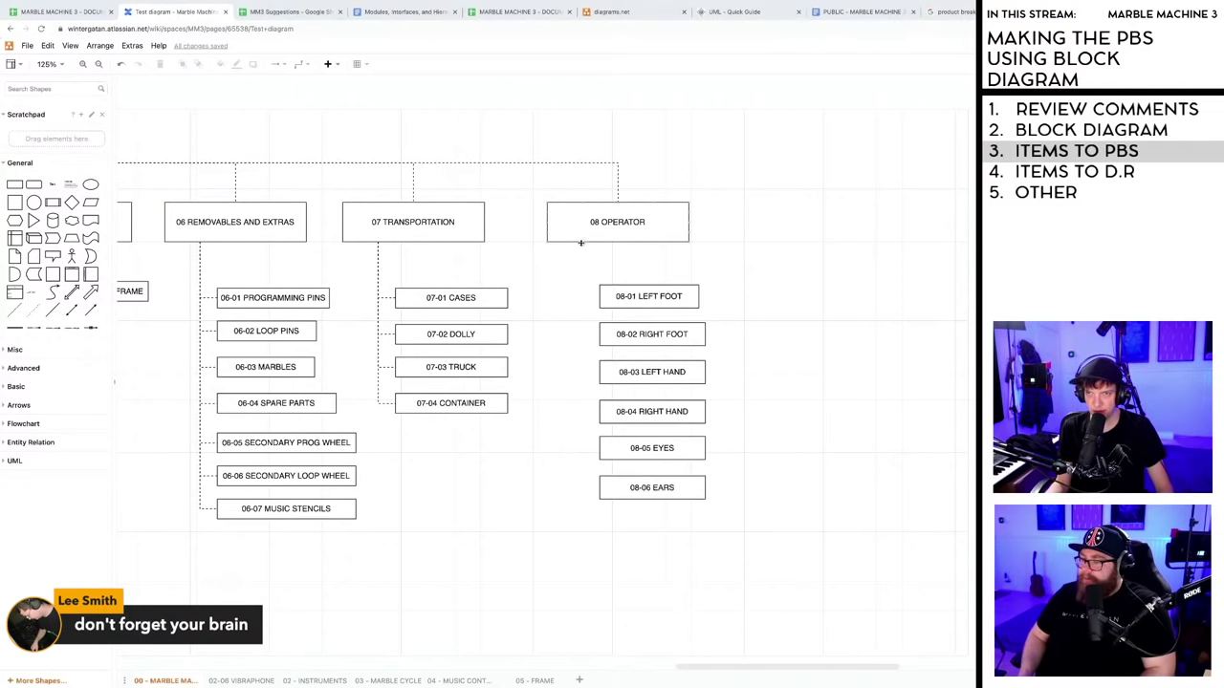
- Draw connectors from 08 OPERATOR to each box, 08-01 LEFT FOOT through 08-06 EARS
{"action": "left_click_drag", "start_coordinate": [581, 245], "coordinate": [599, 302]}
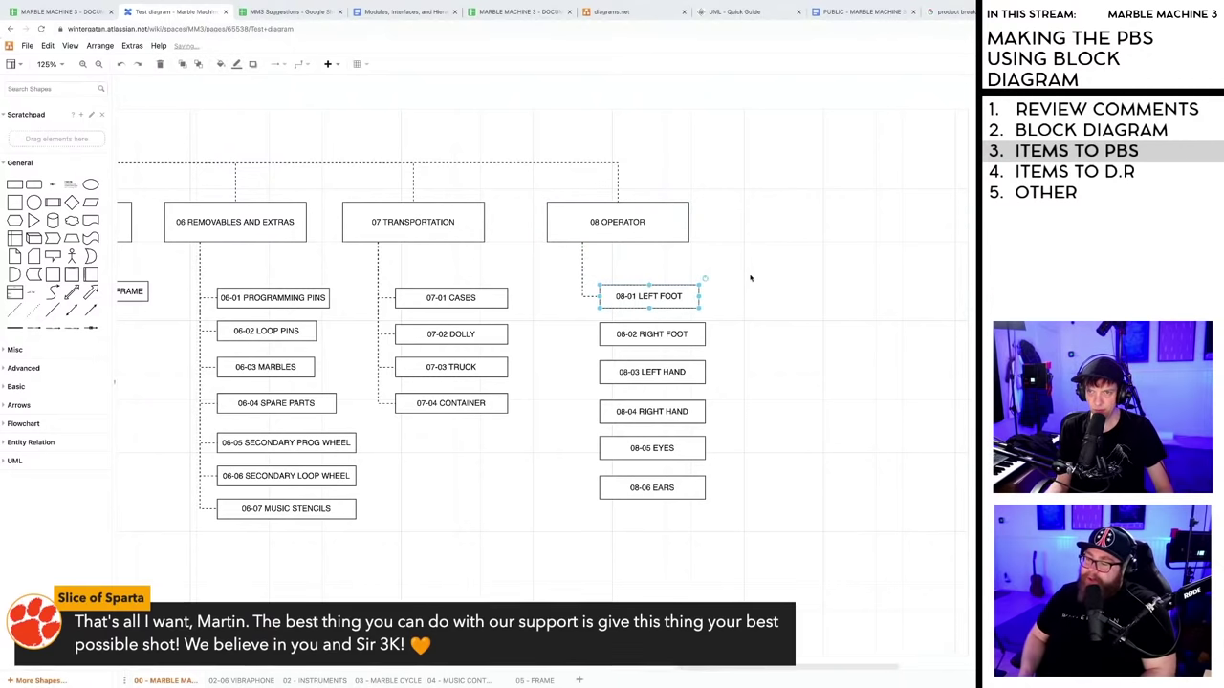
{"action": "left_click", "coordinate": [594, 248]}
{"action": "left_click_drag", "start_coordinate": [581, 321], "coordinate": [599, 373]}
{"action": "left_click", "coordinate": [610, 260]}
{"action": "left_click", "coordinate": [579, 248]}
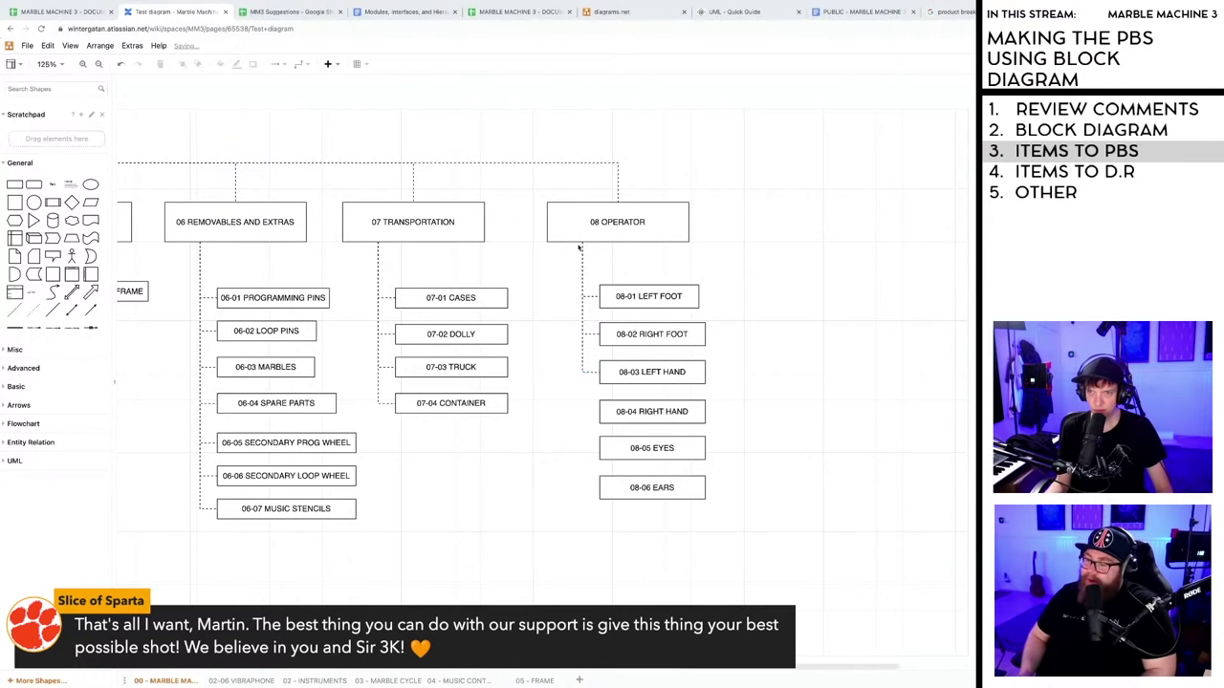
{"action": "left_click_drag", "start_coordinate": [578, 435], "coordinate": [600, 415]}
{"action": "left_click", "coordinate": [768, 409]}
{"action": "left_click_drag", "start_coordinate": [584, 261], "coordinate": [600, 448]}
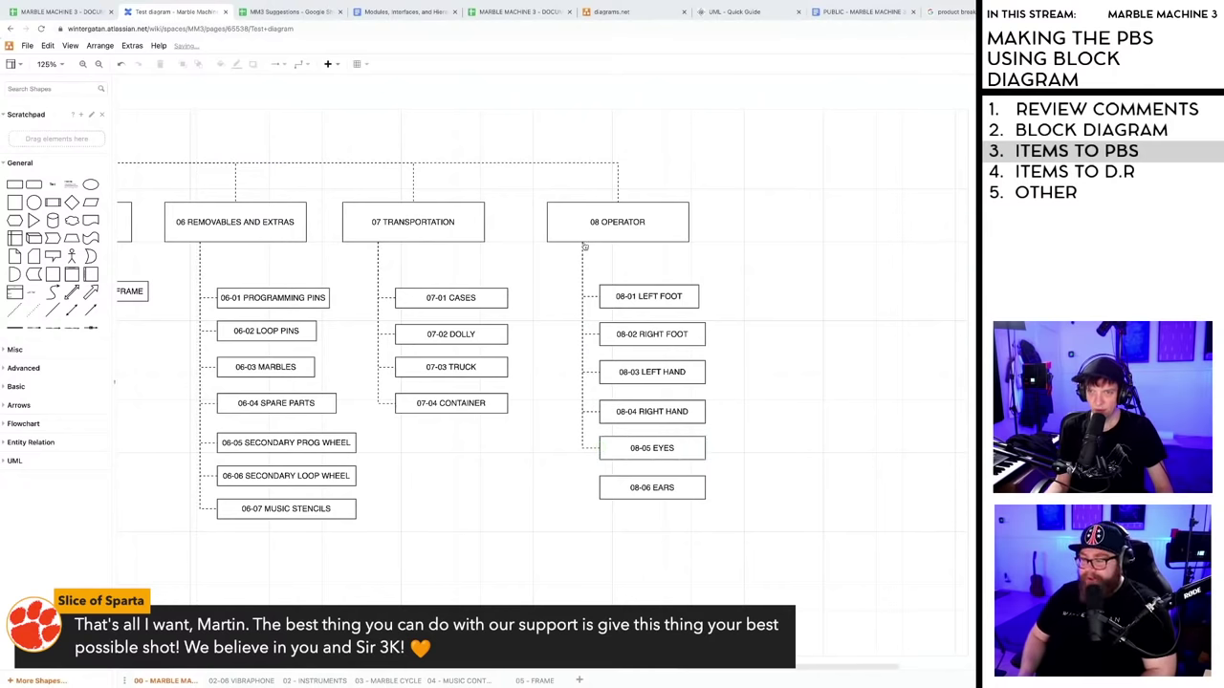
{"action": "left_click_drag", "start_coordinate": [582, 246], "coordinate": [599, 488]}
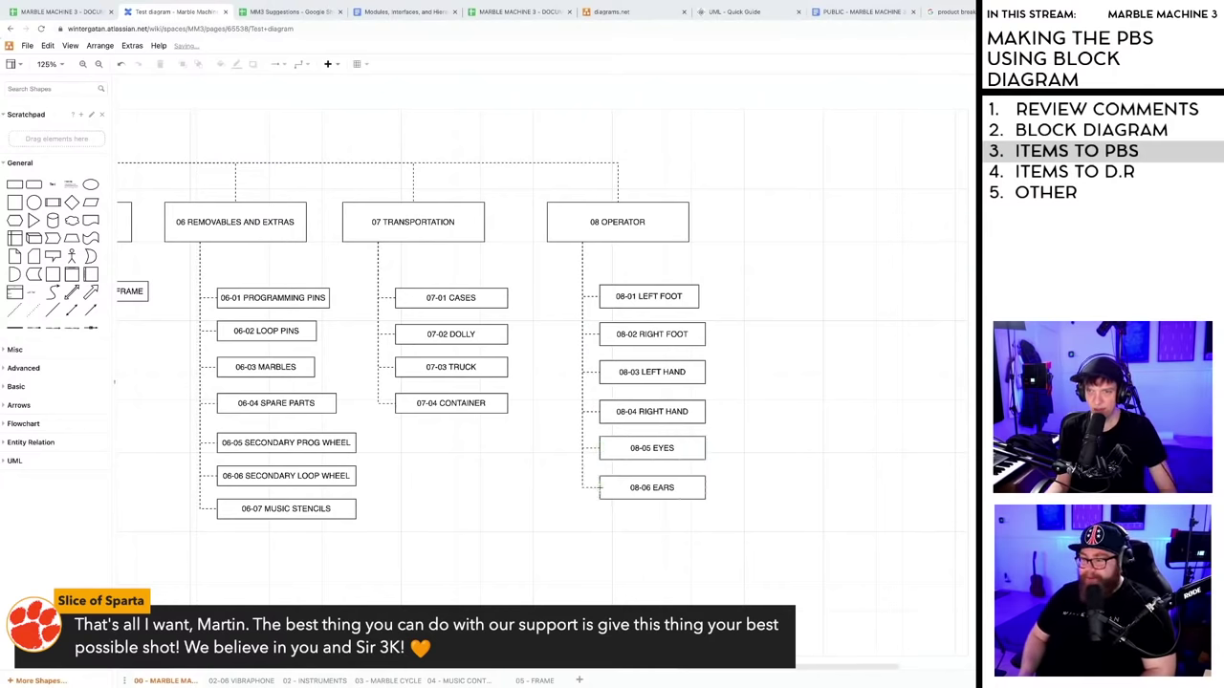
{"action": "left_click", "coordinate": [812, 464]}
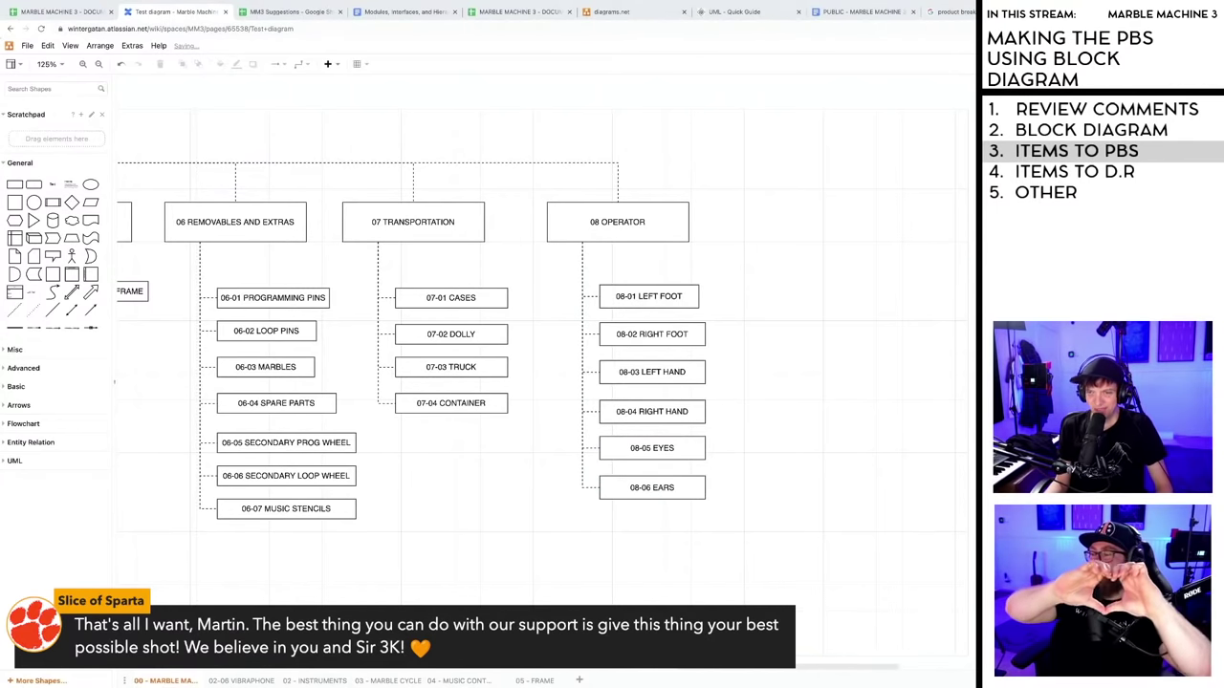
{"action": "left_click_drag", "start_coordinate": [754, 667], "coordinate": [688, 669]}
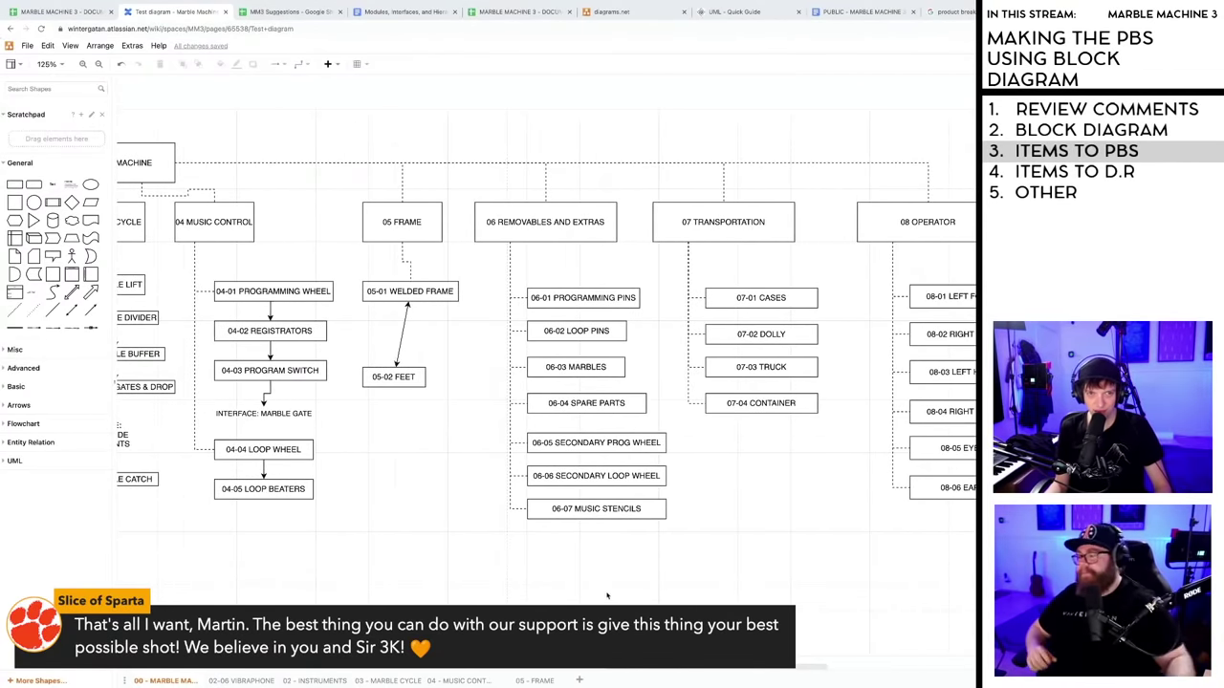
- Scroll back and forth across the PBS diagram to review 05 FRAME through 08 OPERATOR
{"action": "scroll", "coordinate": [536, 382], "scroll_direction": "right", "scroll_amount": 5}
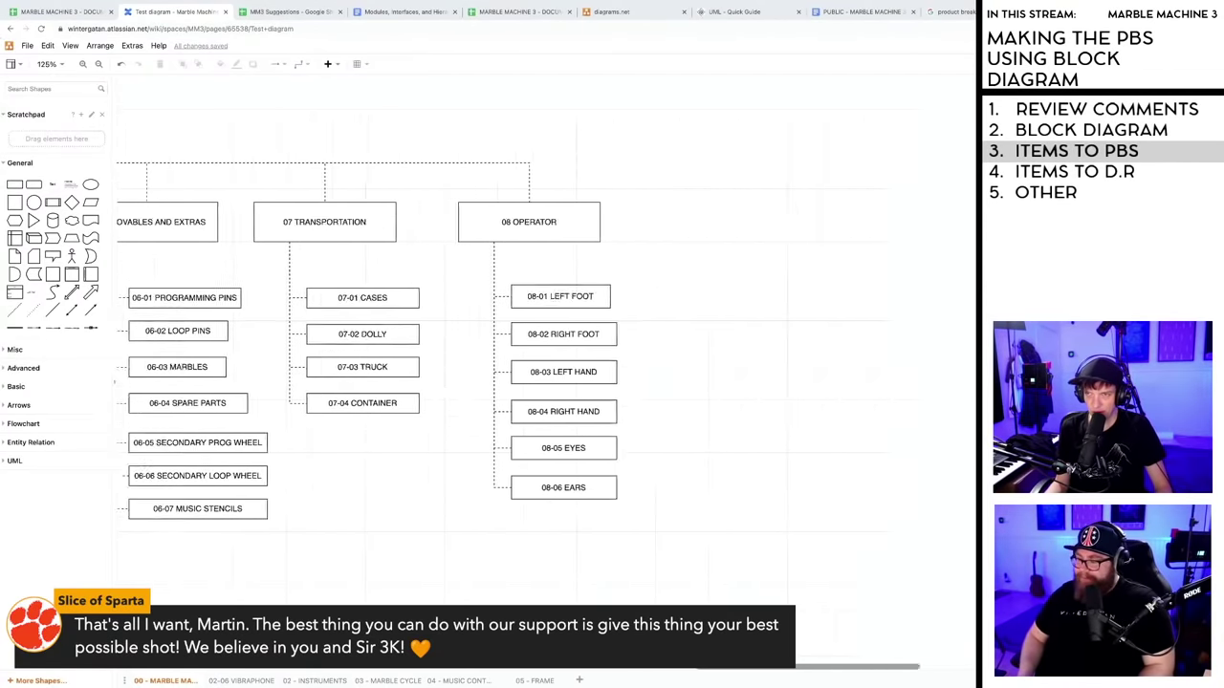
{"action": "scroll", "coordinate": [535, 383], "scroll_direction": "left", "scroll_amount": 8}
{"action": "scroll", "coordinate": [535, 383], "scroll_direction": "right", "scroll_amount": 7}
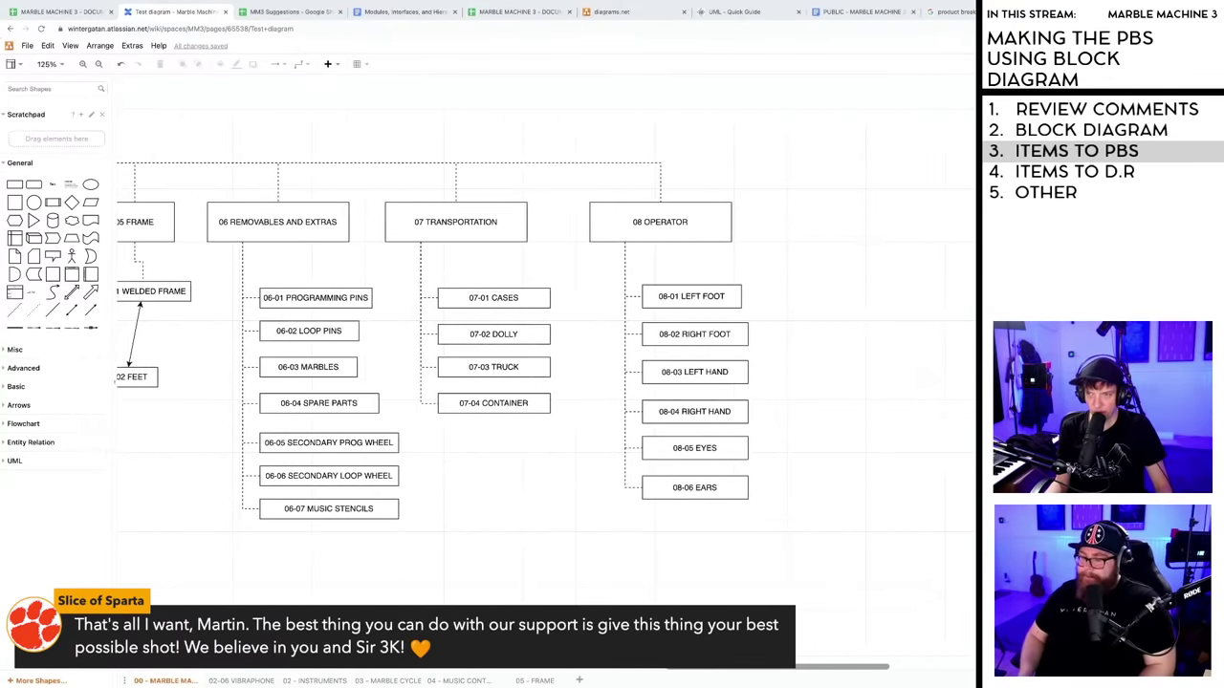
{"action": "scroll", "coordinate": [536, 382], "scroll_direction": "left", "scroll_amount": 1}
{"action": "scroll", "coordinate": [535, 383], "scroll_direction": "right", "scroll_amount": 1}
{"action": "scroll", "coordinate": [535, 382], "scroll_direction": "left", "scroll_amount": 1}
{"action": "scroll", "coordinate": [536, 382], "scroll_direction": "right", "scroll_amount": 1}
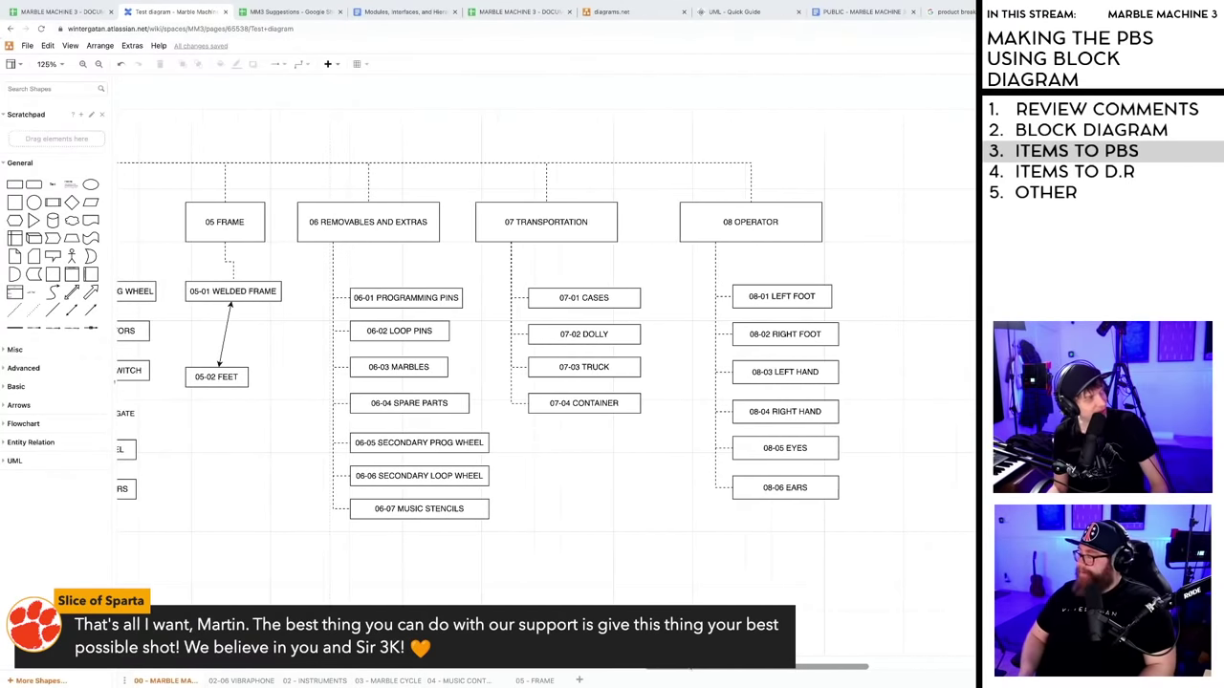
{"action": "scroll", "coordinate": [535, 383], "scroll_direction": "right", "scroll_amount": 2}
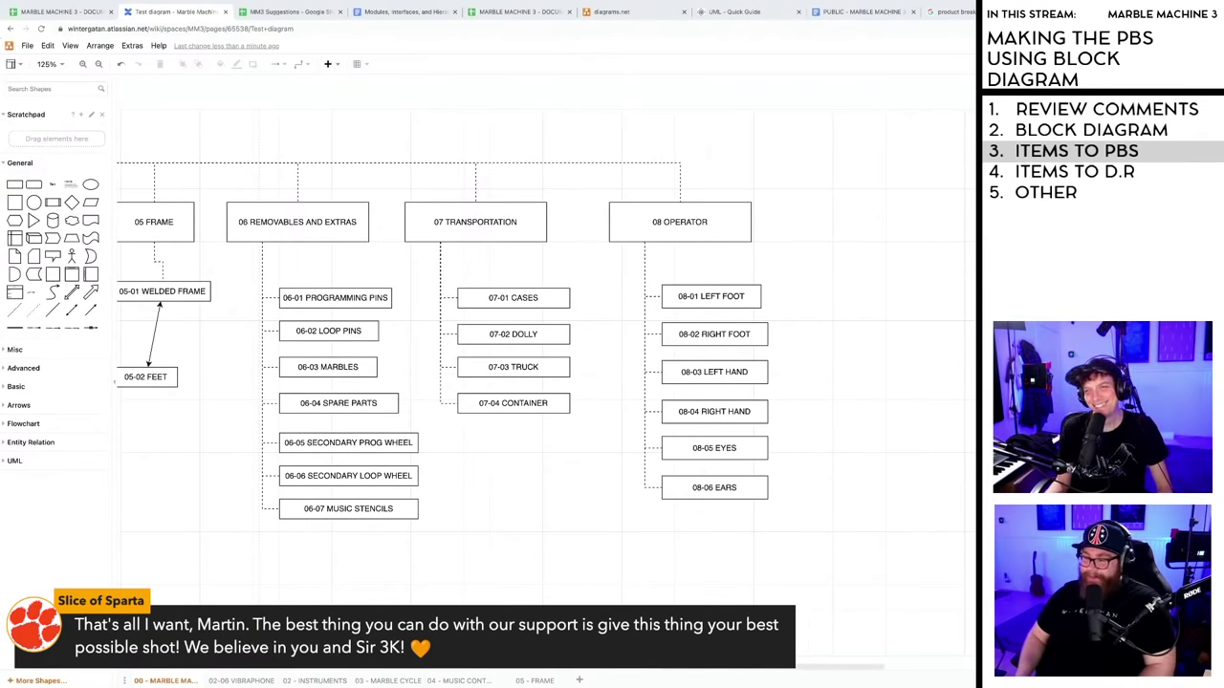
{"action": "scroll", "coordinate": [734, 669], "scroll_direction": "left", "scroll_amount": 3}
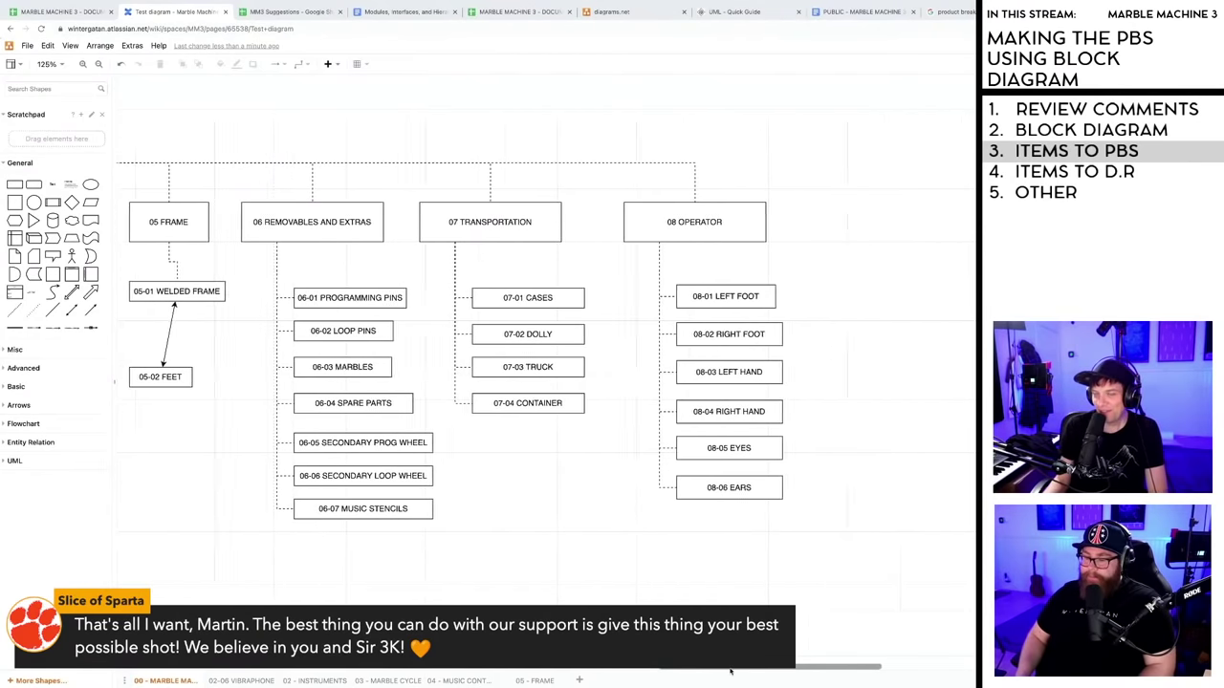
{"action": "scroll", "coordinate": [722, 673], "scroll_direction": "right", "scroll_amount": 4}
{"action": "scroll", "coordinate": [722, 673], "scroll_direction": "right", "scroll_amount": 5}
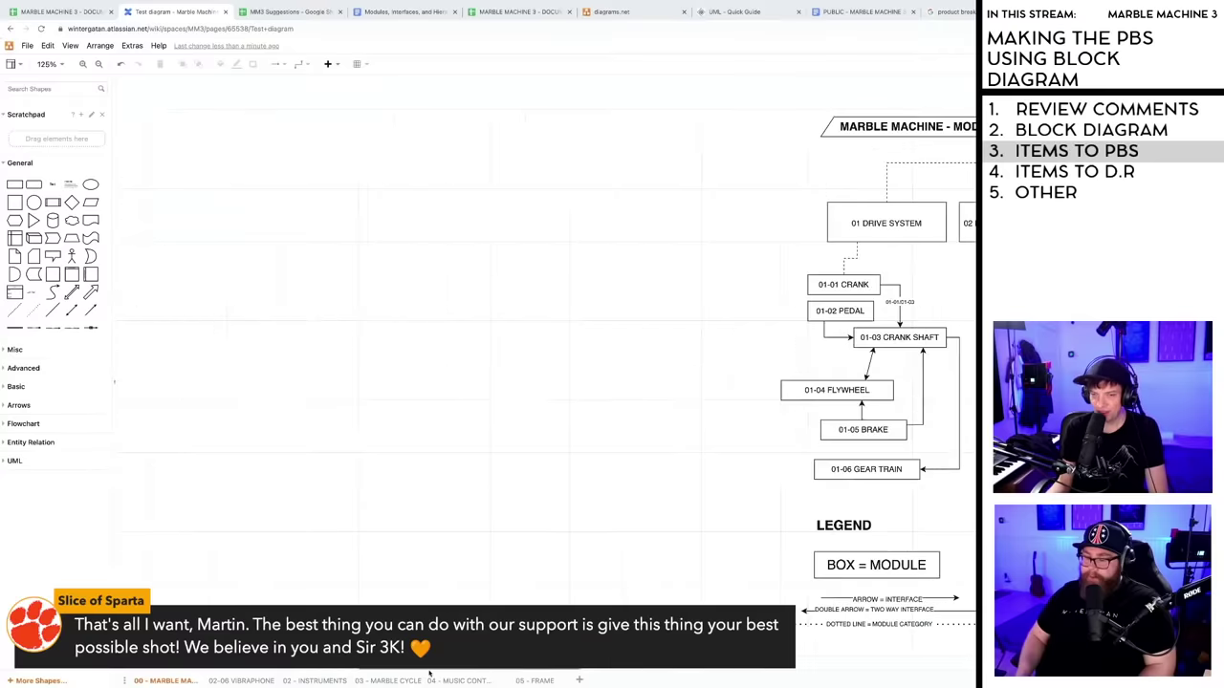
{"action": "scroll", "coordinate": [732, 676], "scroll_direction": "left", "scroll_amount": 8}
{"action": "scroll", "coordinate": [746, 677], "scroll_direction": "right", "scroll_amount": 4}
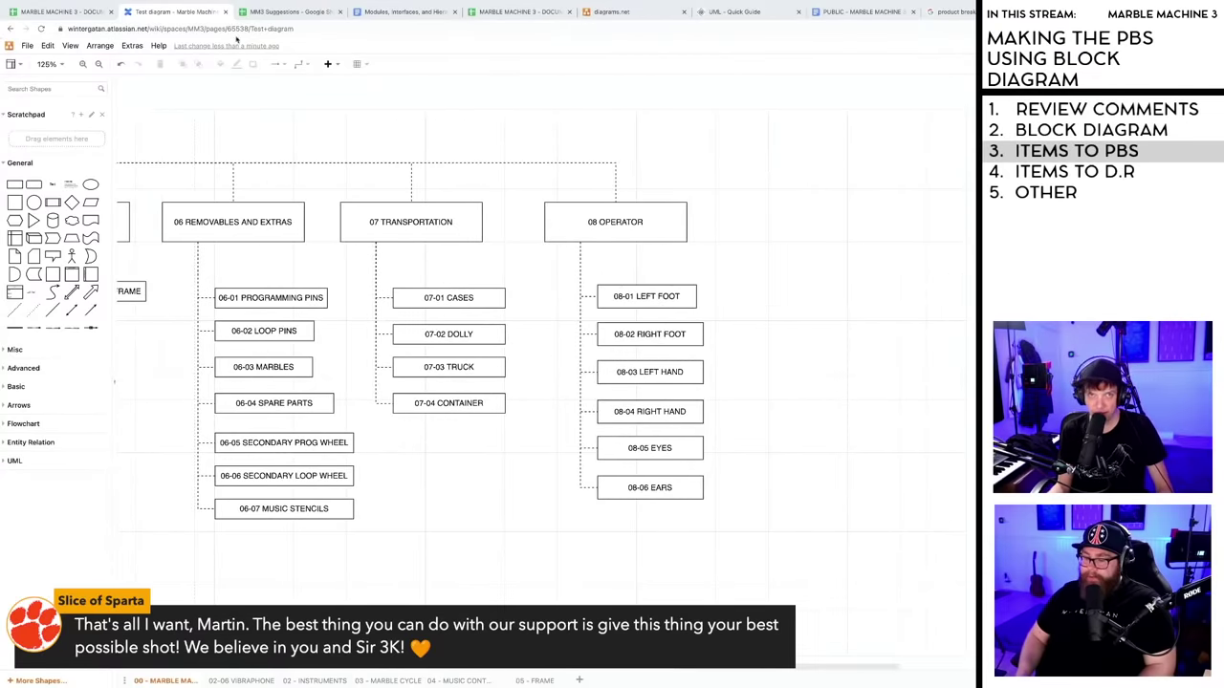
- In the spreadsheet, copy the 07 Transportation row into empty row 61
{"action": "left_click", "coordinate": [76, 14]}
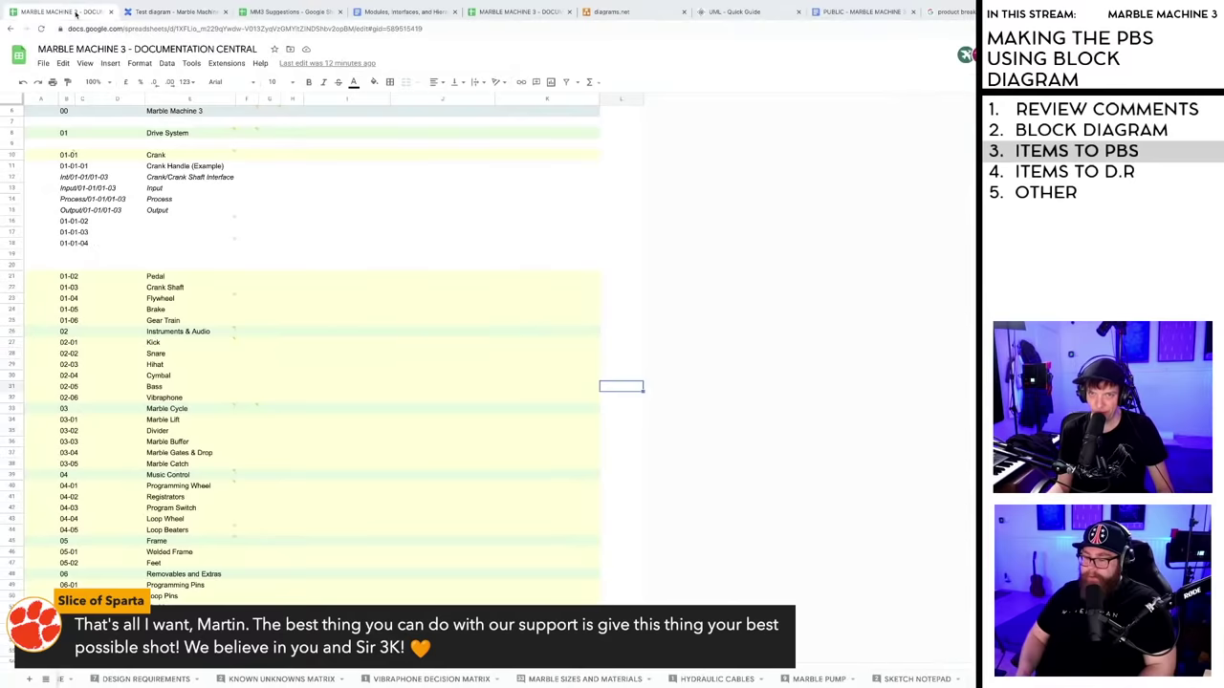
{"action": "scroll", "coordinate": [627, 330], "scroll_direction": "down", "scroll_amount": 7}
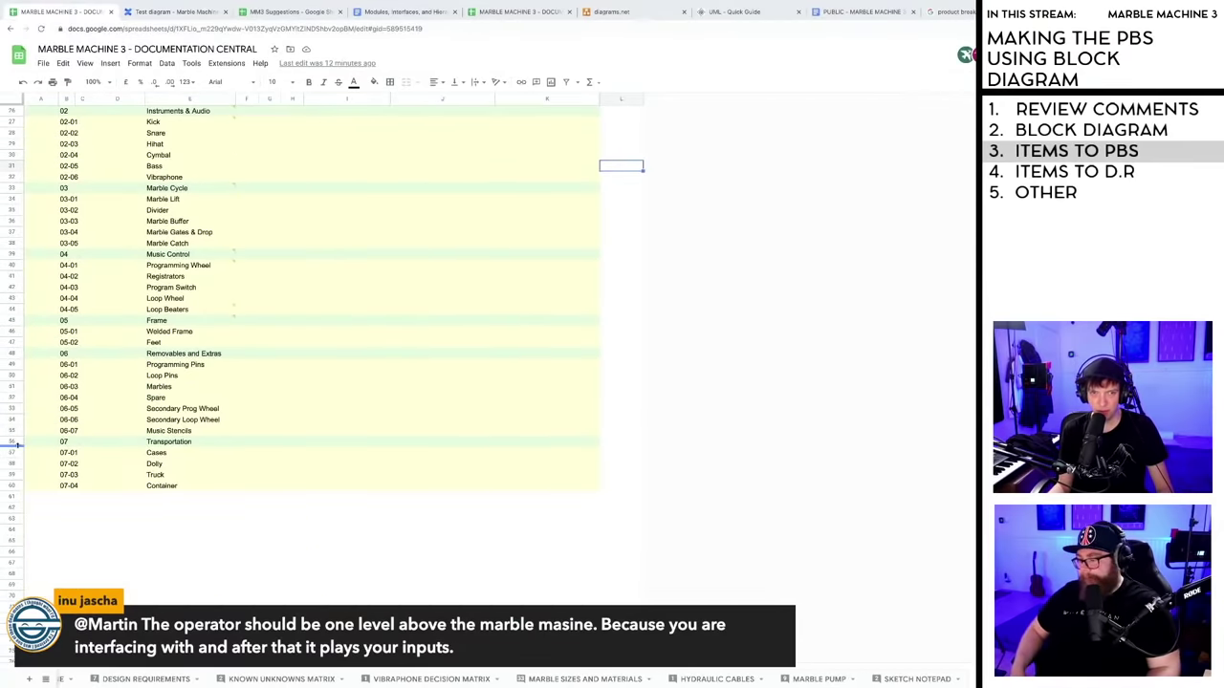
{"action": "left_click", "coordinate": [29, 443]}
{"action": "left_click", "coordinate": [585, 444], "text": "shift"}
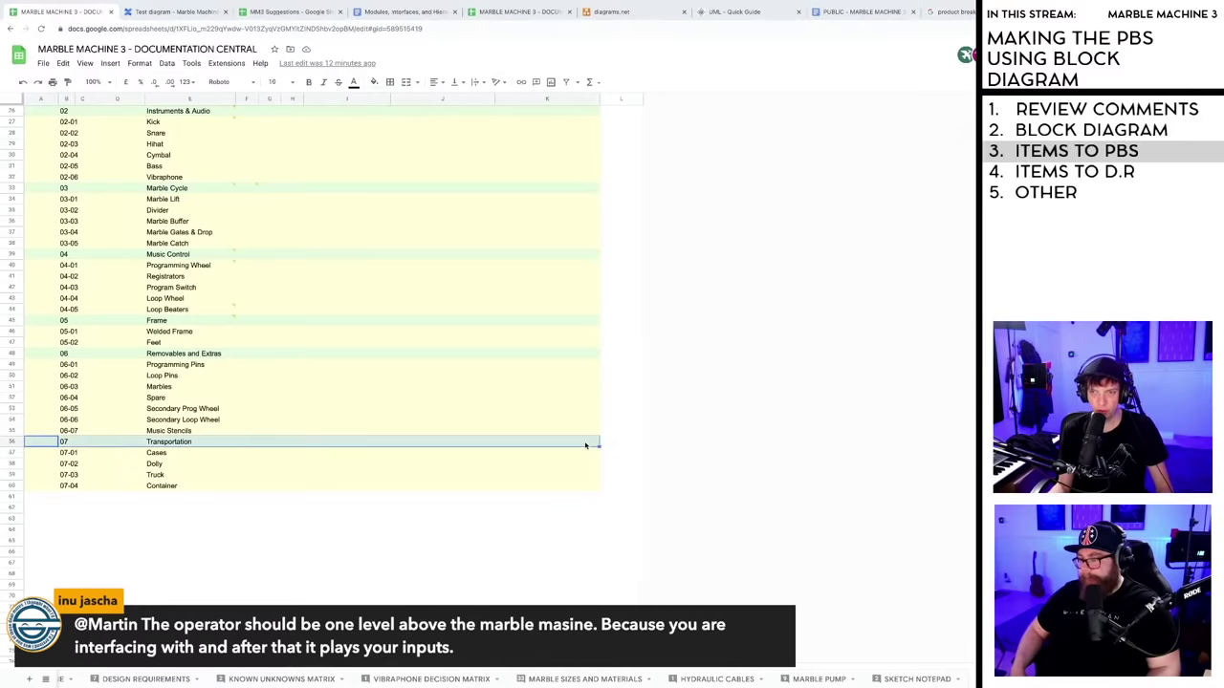
{"action": "key", "text": "ctrl+c"}
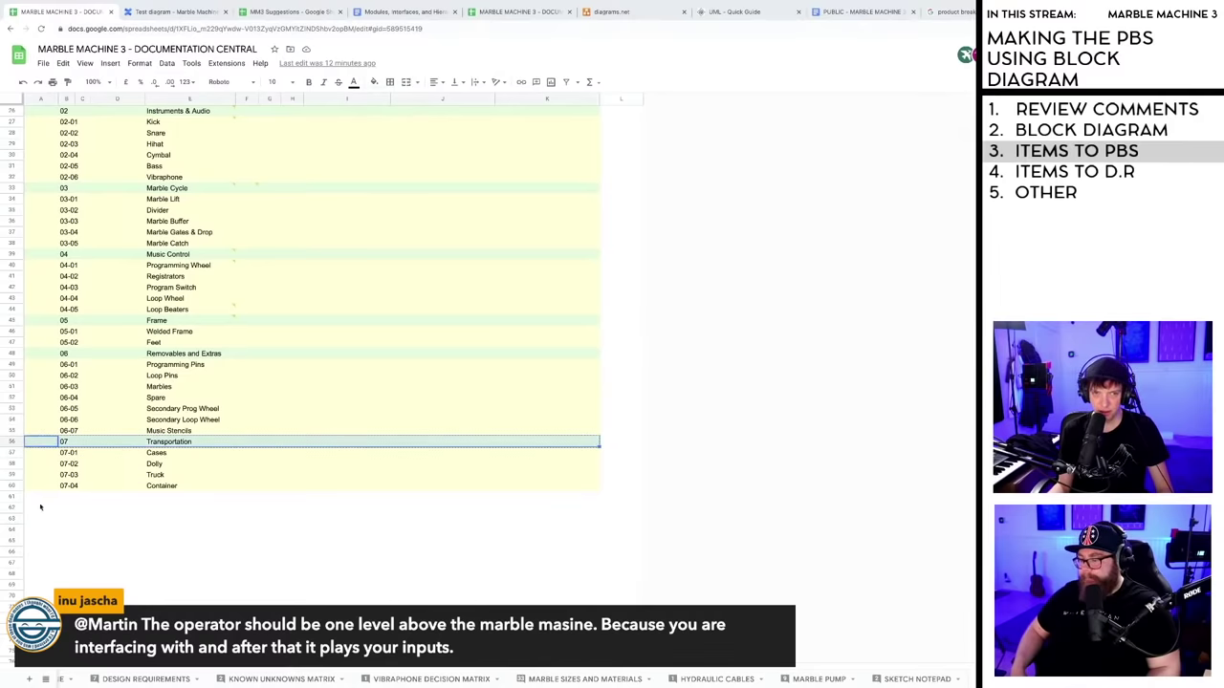
{"action": "left_click", "coordinate": [38, 498]}
{"action": "key", "text": "ctrl+v"}
- Change the copied row to item 08 named Operator
{"action": "type", "text": "08"}
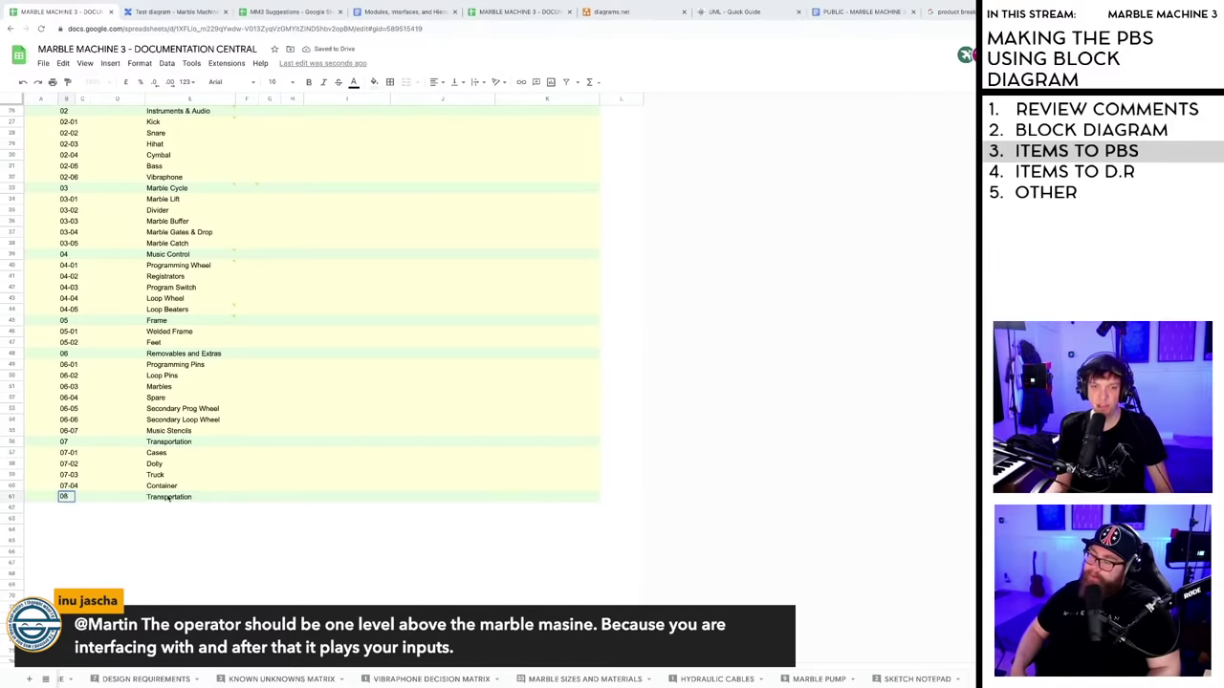
{"action": "key", "text": "Tab"}
{"action": "key", "text": "Tab"}
{"action": "key", "text": "Tab"}
{"action": "key", "text": "Return"}
{"action": "key", "text": "ctrl+a"}
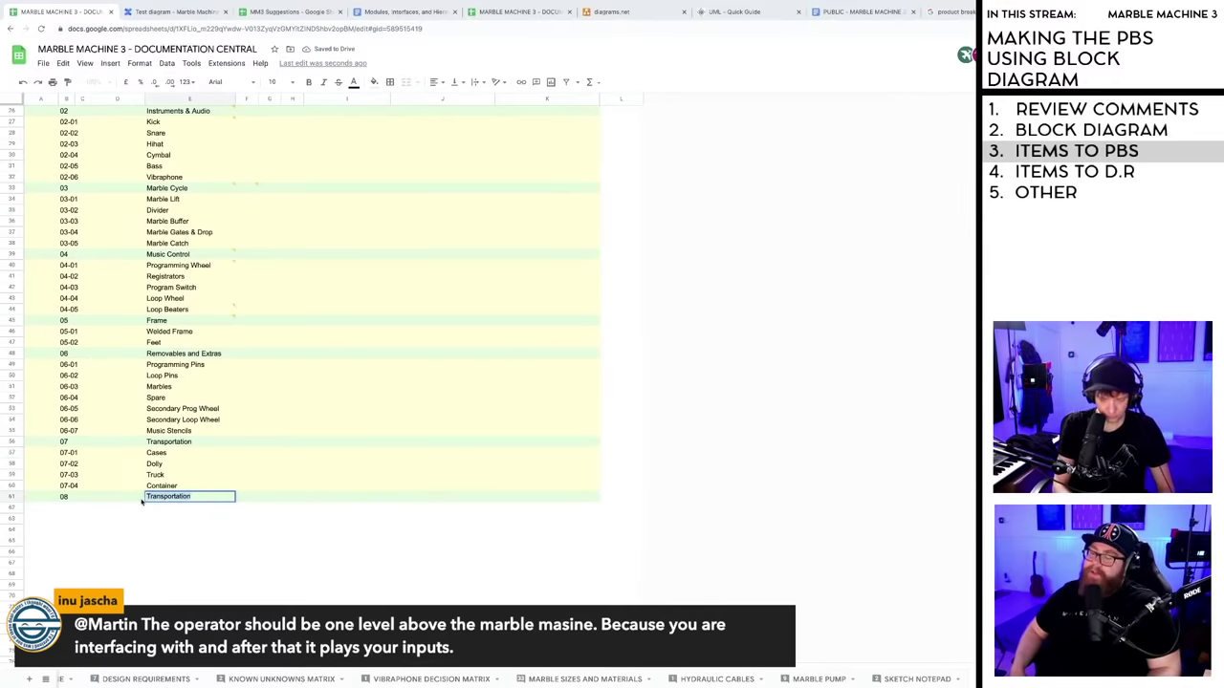
{"action": "type", "text": "Operator"}
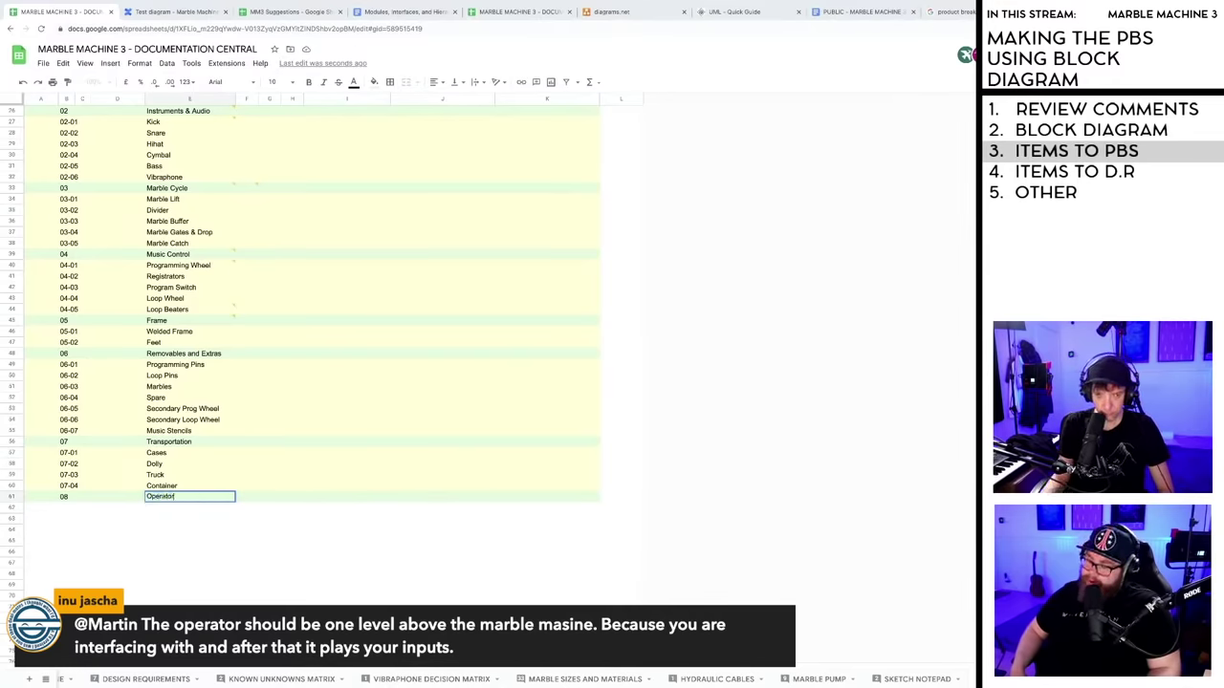
{"action": "left_click", "coordinate": [170, 532]}
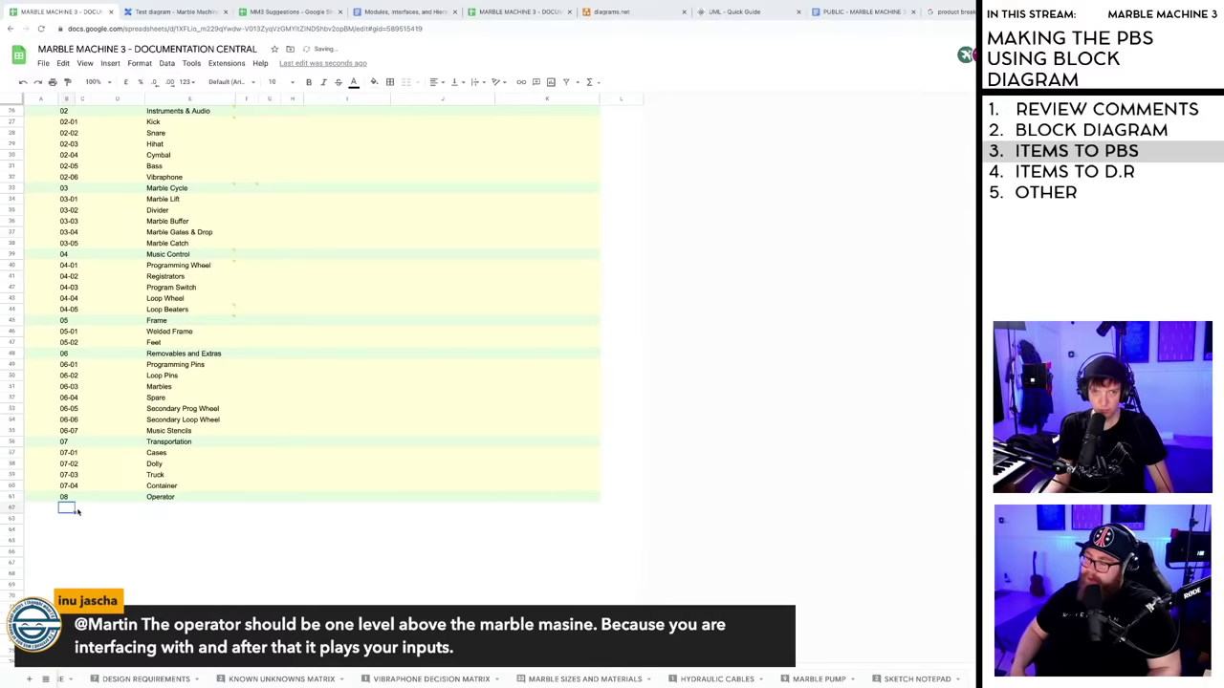
- Check the empty row 62 cells below Operator, then return to the block diagram
{"action": "left_click", "coordinate": [175, 512]}
{"action": "left_click", "coordinate": [173, 542]}
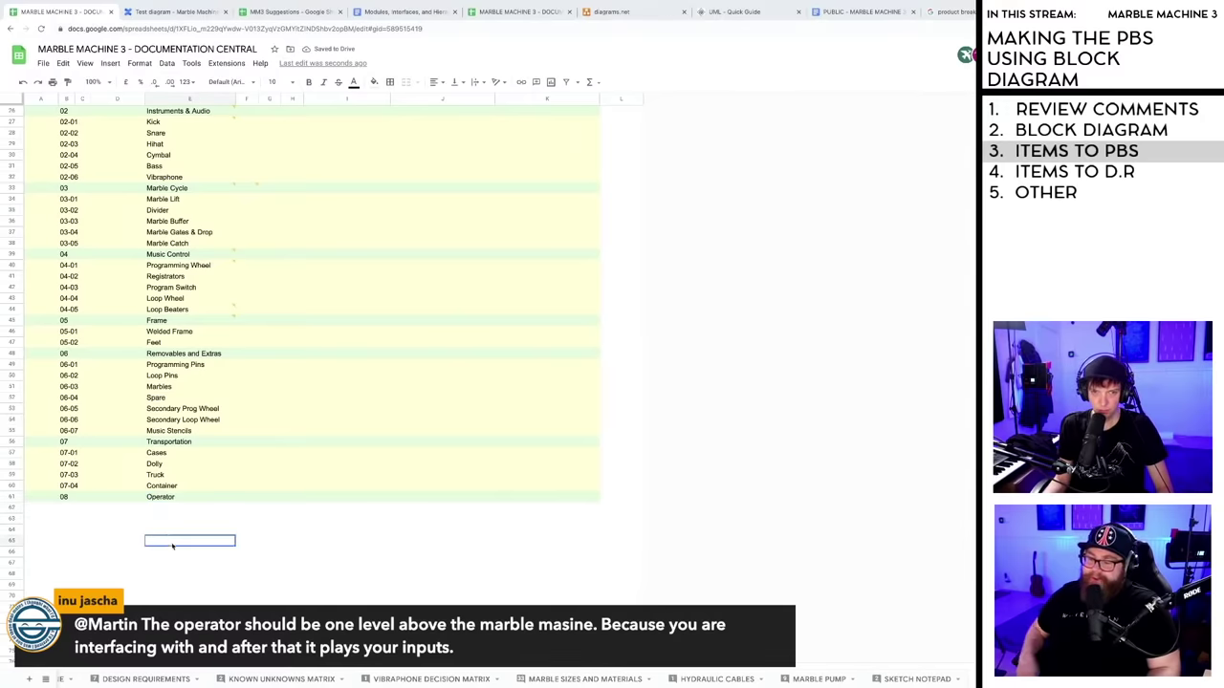
{"action": "left_click", "coordinate": [165, 510]}
{"action": "left_click", "coordinate": [66, 509]}
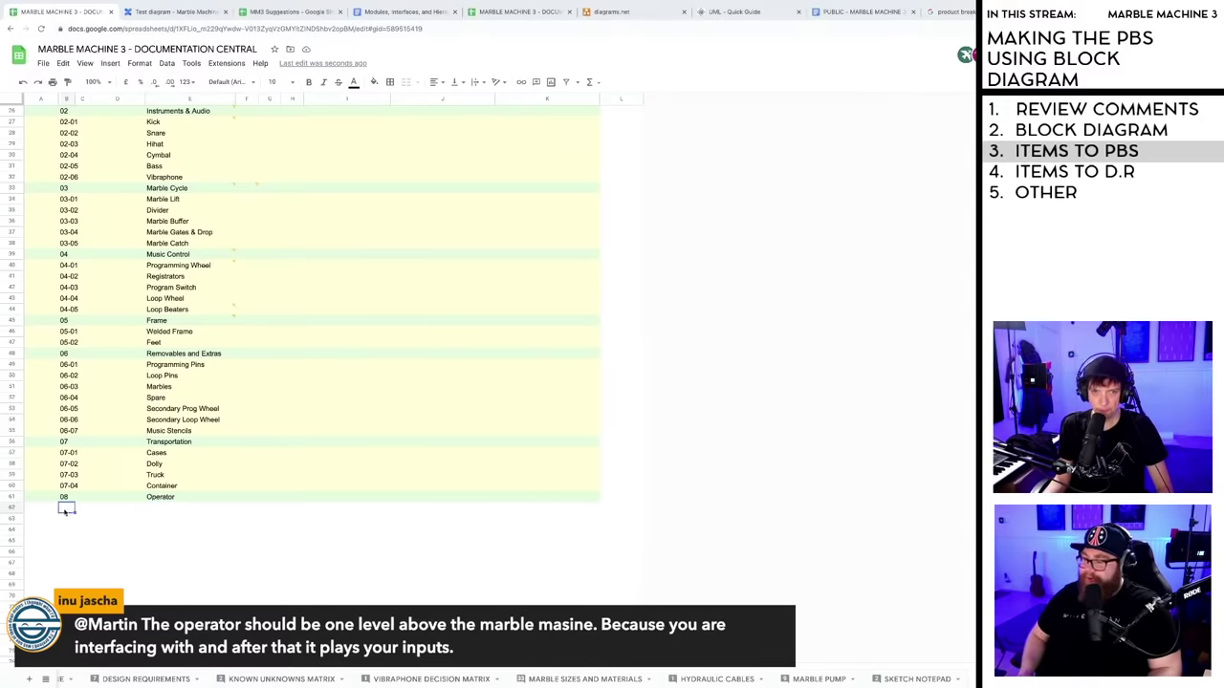
{"action": "left_click", "coordinate": [158, 510]}
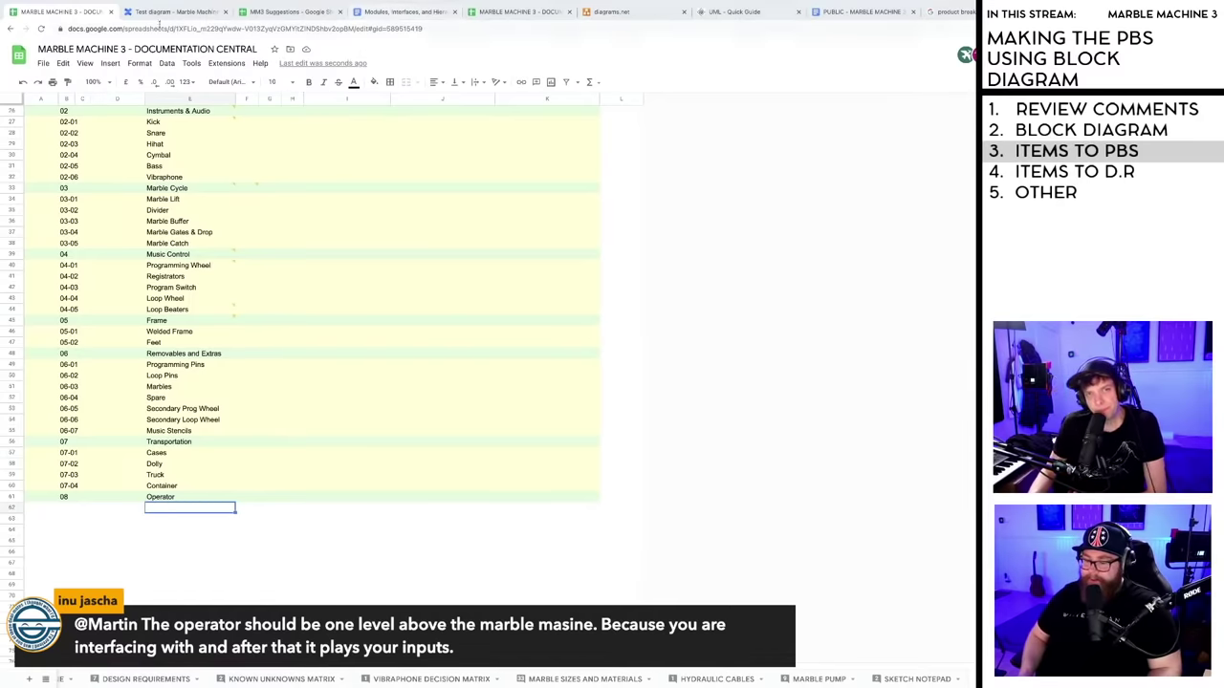
{"action": "key", "text": "ctrl+Tab"}
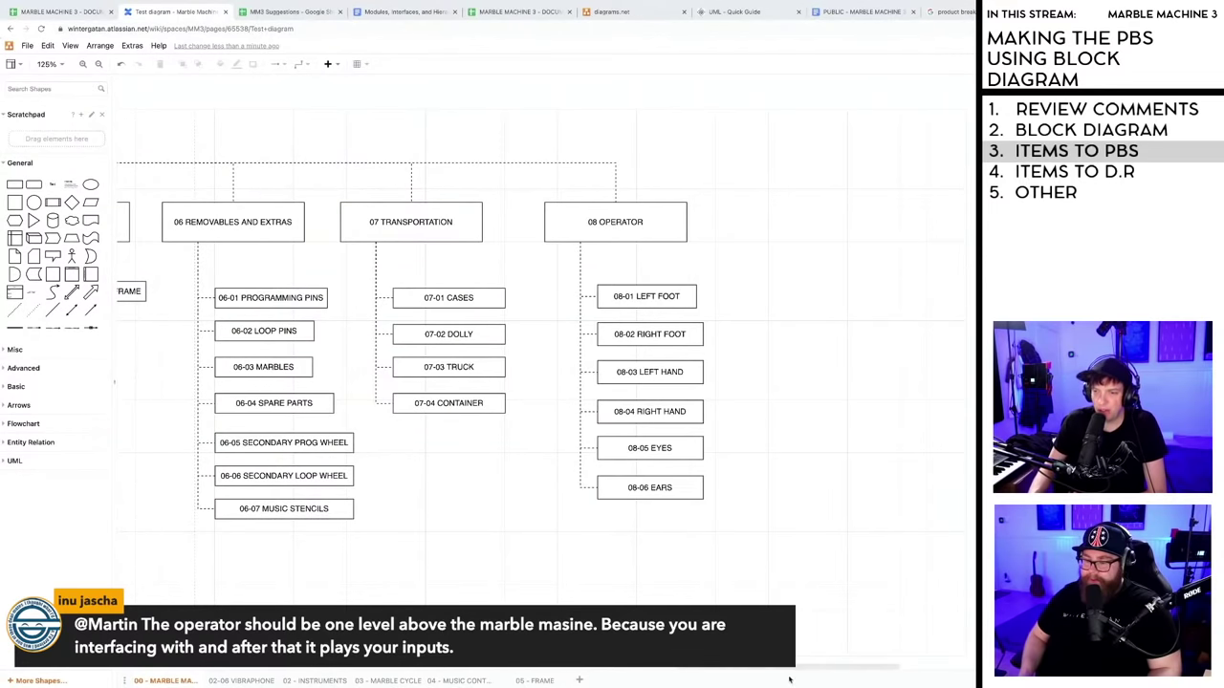
{"action": "scroll", "coordinate": [392, 80], "scroll_direction": "left", "scroll_amount": 2}
{"action": "scroll", "coordinate": [709, 669], "scroll_direction": "left", "scroll_amount": 8}
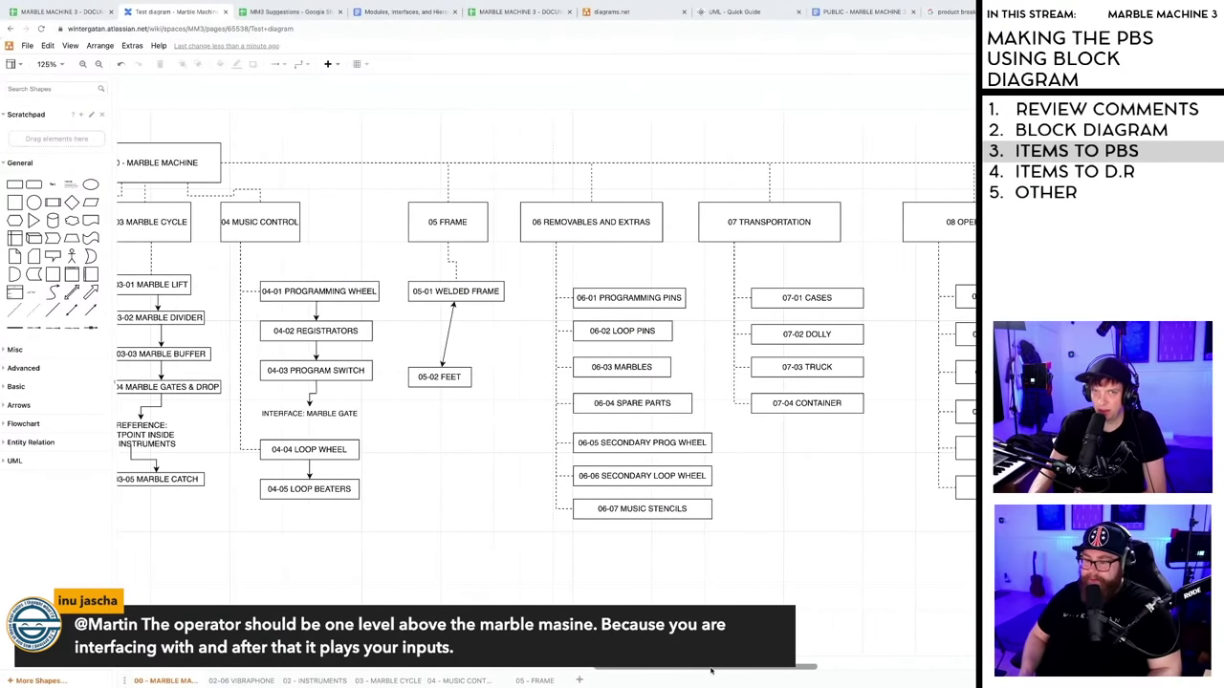
{"action": "left_click_drag", "start_coordinate": [708, 669], "coordinate": [615, 666]}
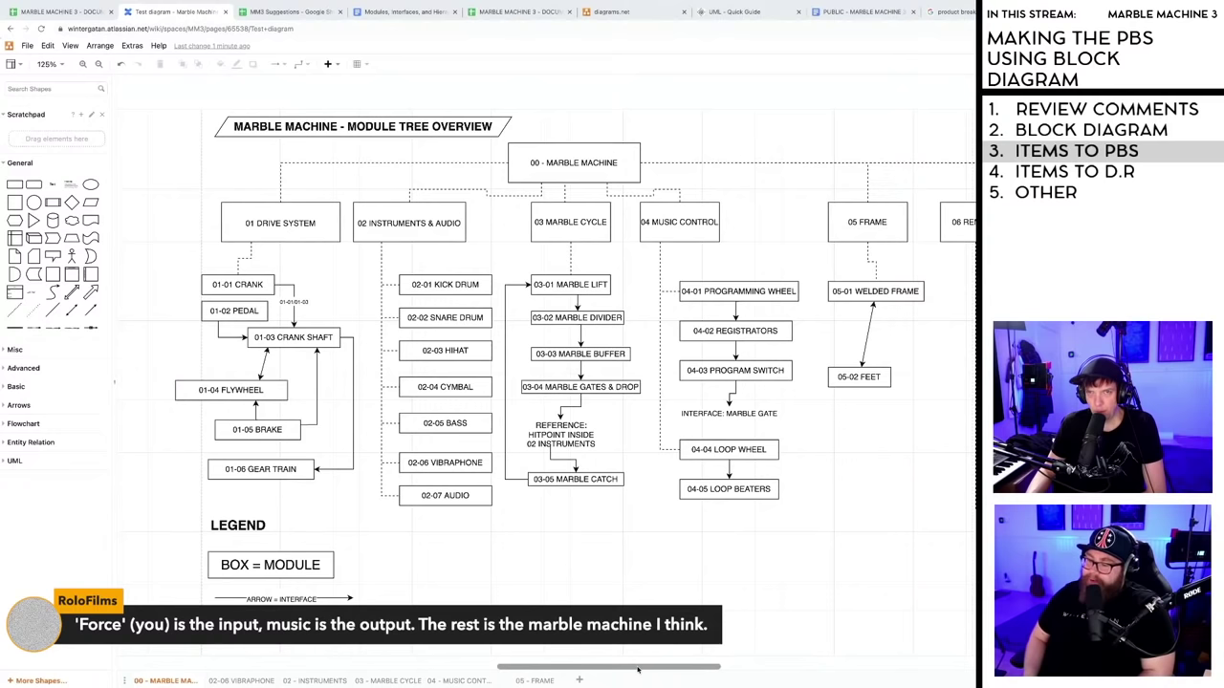
{"action": "left_click_drag", "start_coordinate": [634, 669], "coordinate": [643, 668]}
{"action": "left_click_drag", "start_coordinate": [643, 669], "coordinate": [591, 665]}
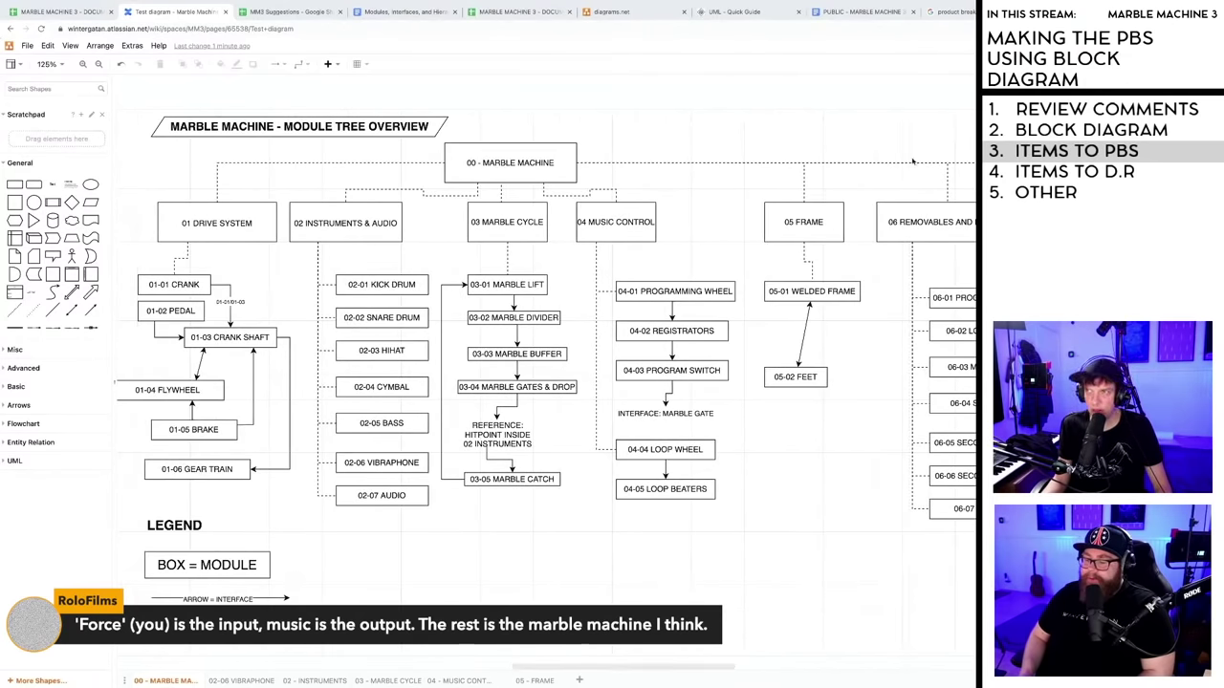
- Preview several work breakdown structure examples among the product breakdown tree image results
{"action": "key", "text": "ctrl+9"}
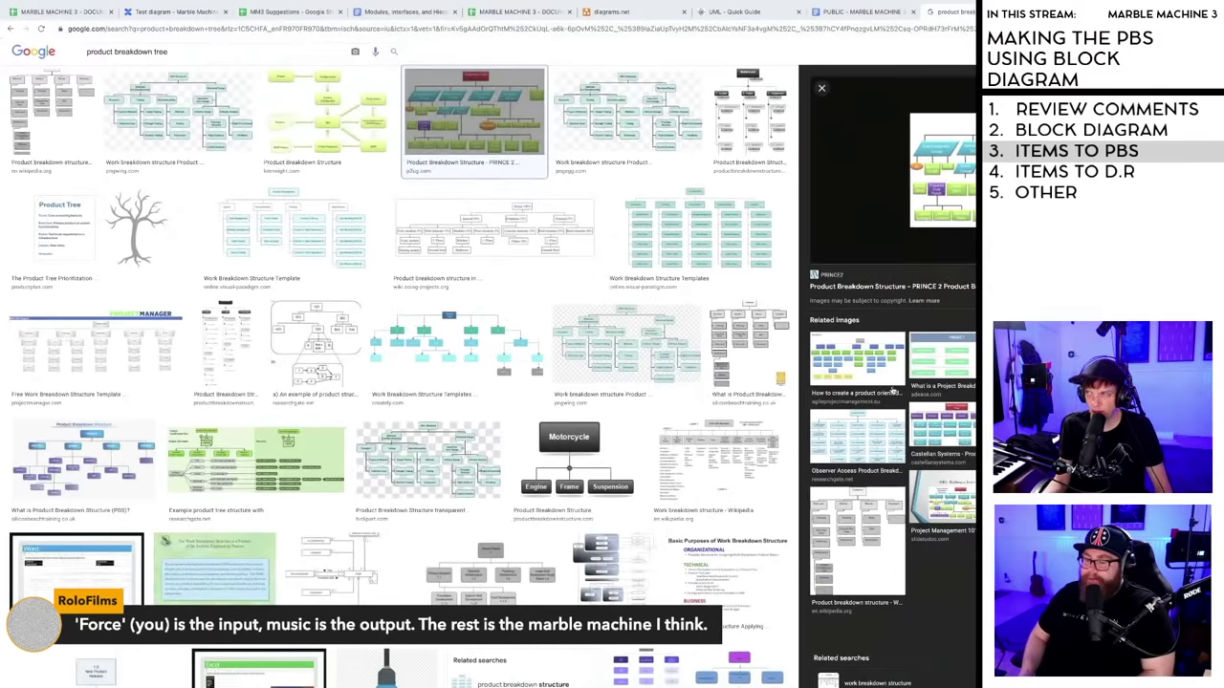
{"action": "left_click", "coordinate": [310, 231]}
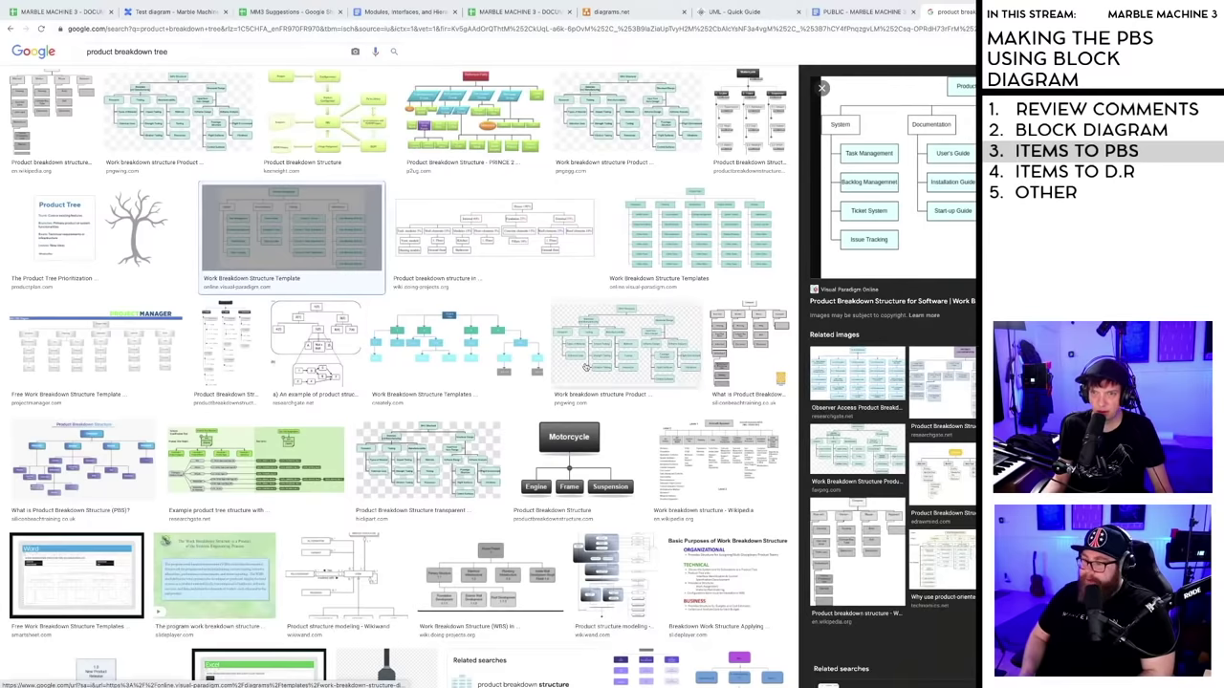
{"action": "left_click", "coordinate": [484, 348]}
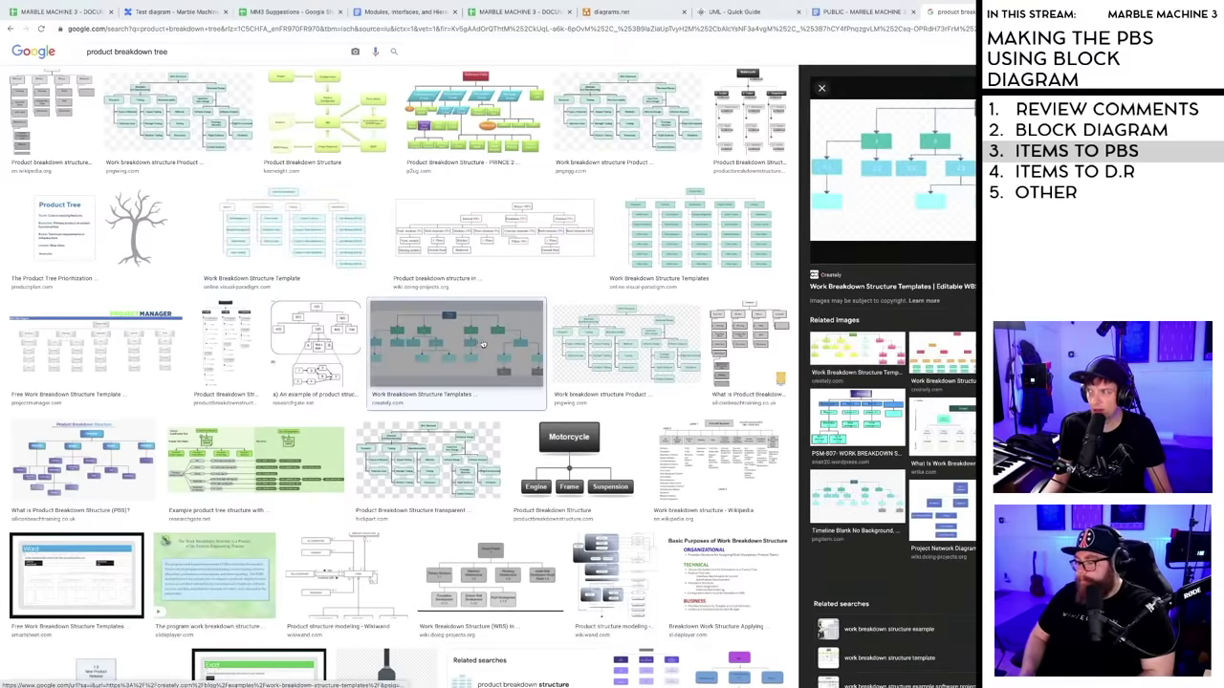
{"action": "left_click", "coordinate": [226, 109]}
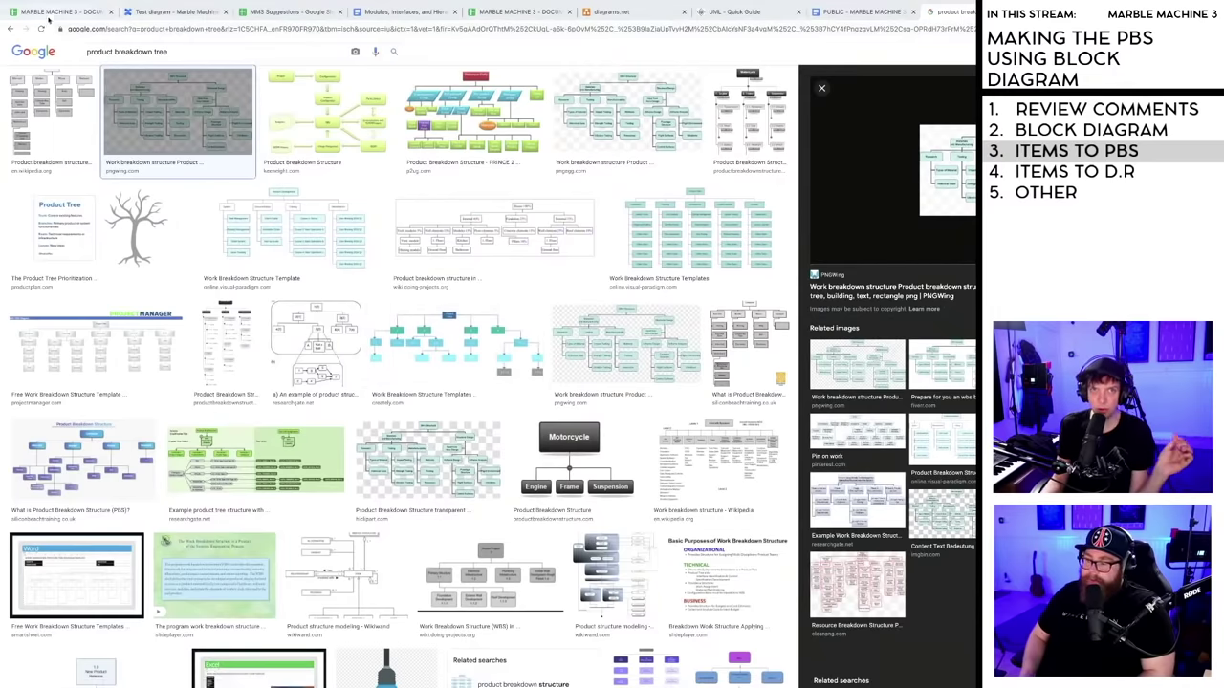
- Retitle the legend heading LEGEND & NOTES and shift it slightly right
{"action": "key", "text": "ctrl+1"}
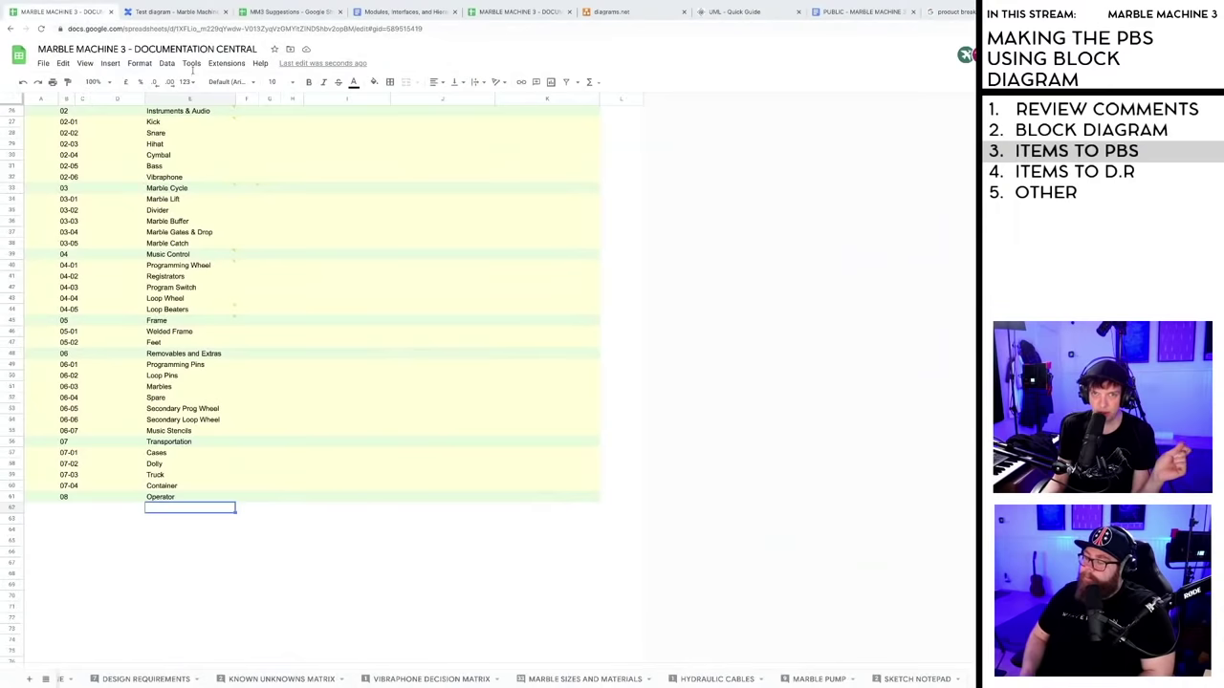
{"action": "left_click", "coordinate": [169, 12]}
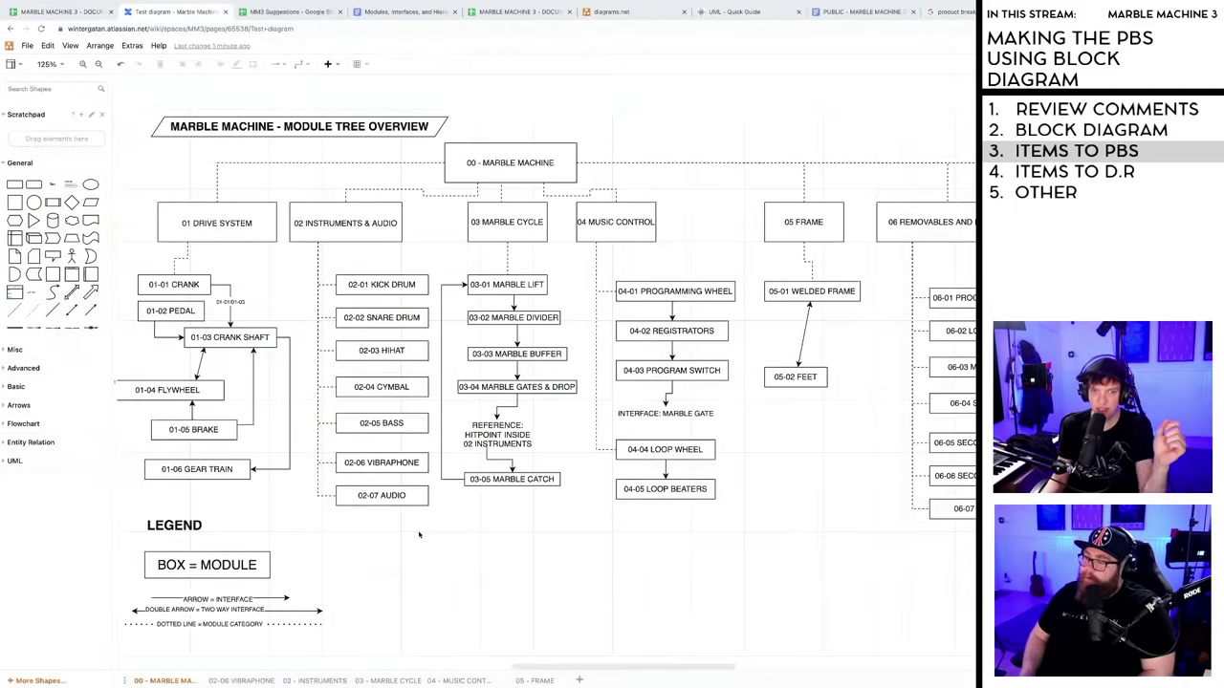
{"action": "scroll", "coordinate": [410, 566], "scroll_direction": "down", "scroll_amount": 3}
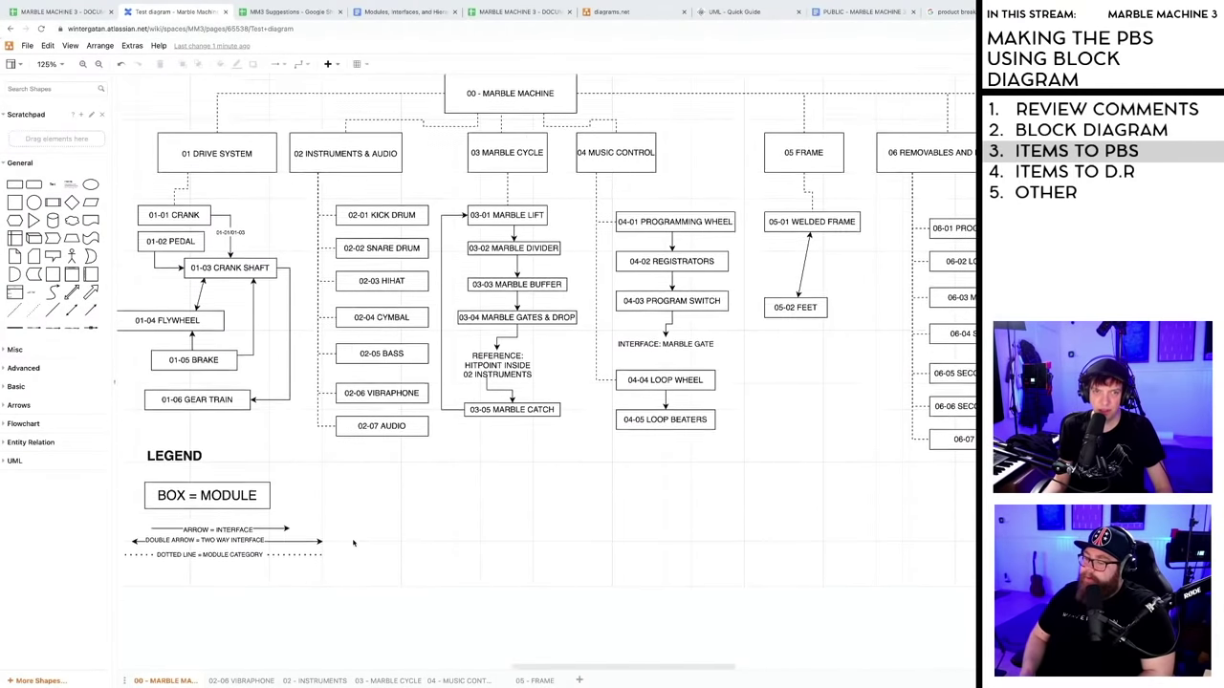
{"action": "double_click", "coordinate": [201, 417]}
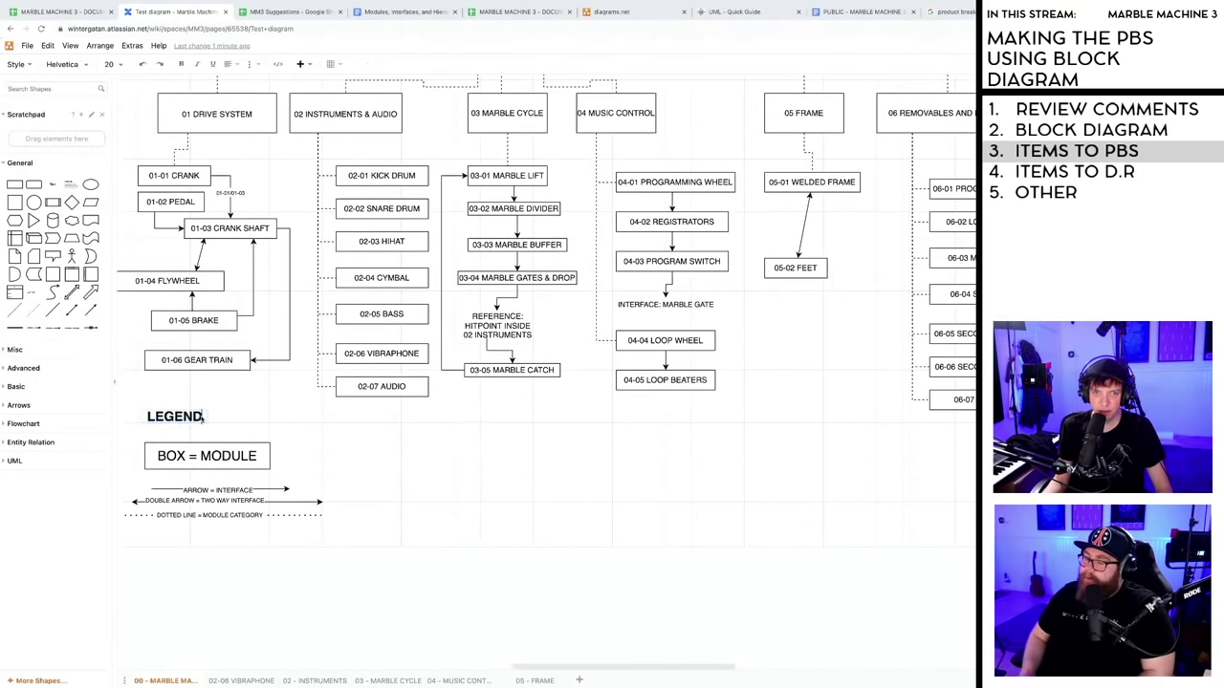
{"action": "type", "text": "& NOTES"}
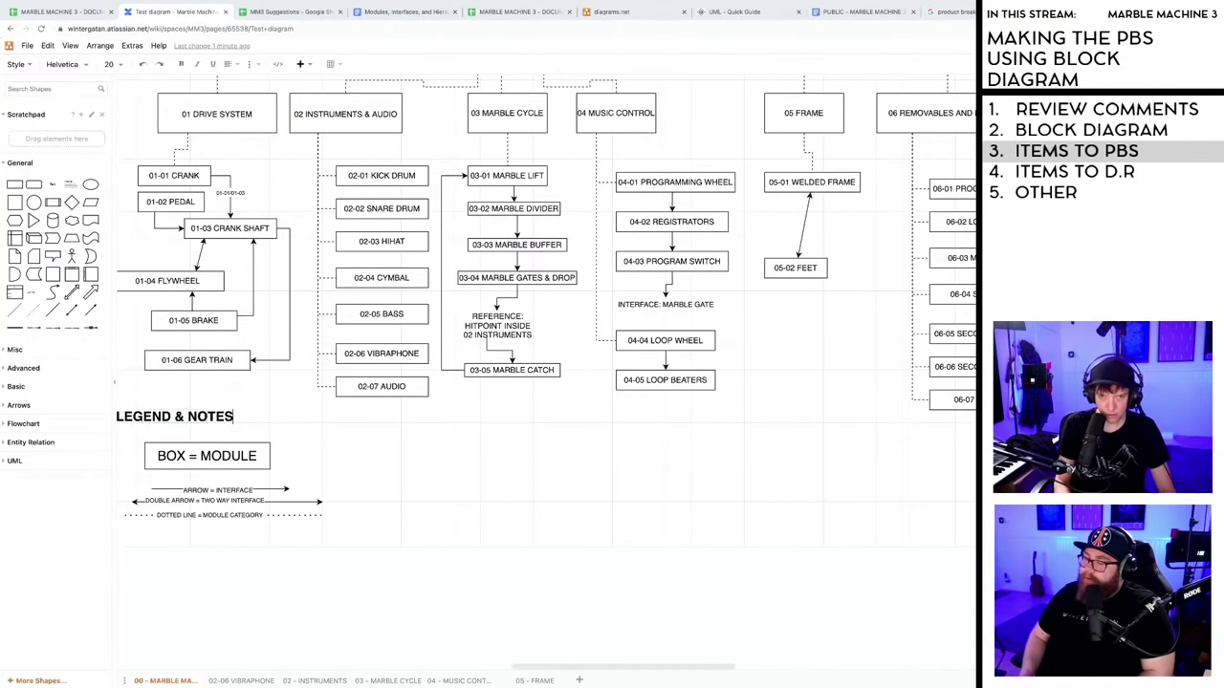
{"action": "left_click", "coordinate": [216, 430]}
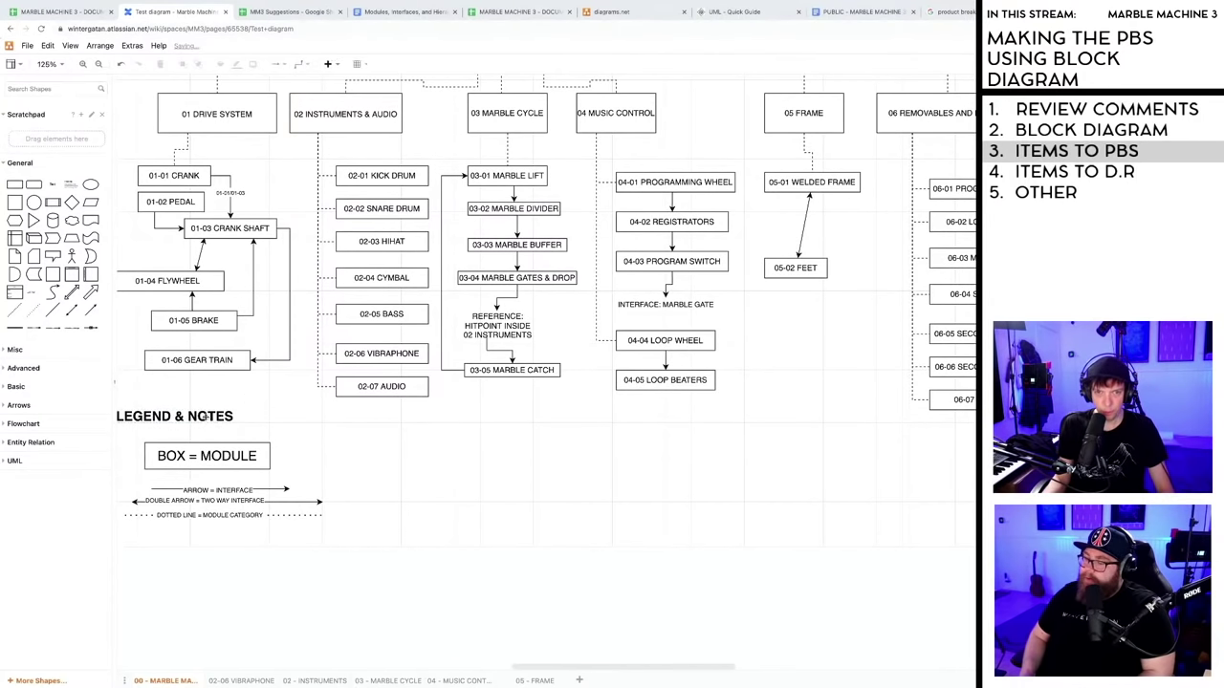
{"action": "left_click_drag", "start_coordinate": [210, 419], "coordinate": [242, 427]}
{"action": "left_click", "coordinate": [237, 434]}
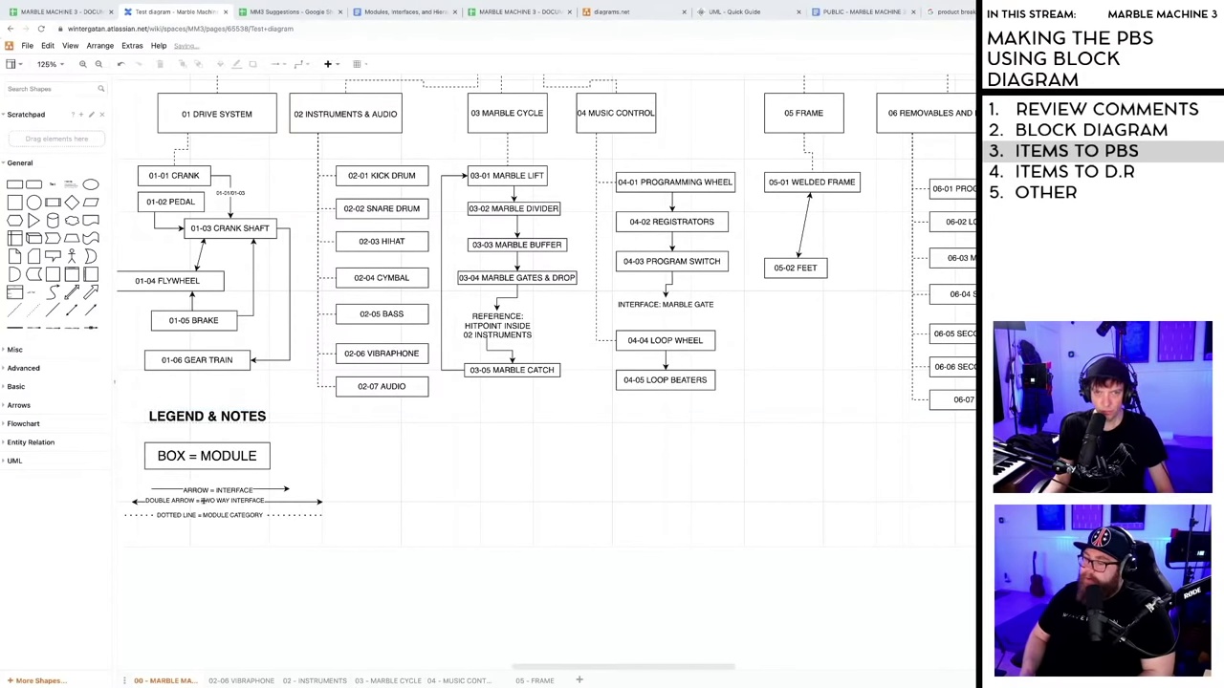
- Add the note 'THIS BLOCK DIAGRAM IS NOT A FLOWCHART, IT'S A BREAKDOWN SYSTEM' under the legend
{"action": "double_click", "coordinate": [161, 534]}
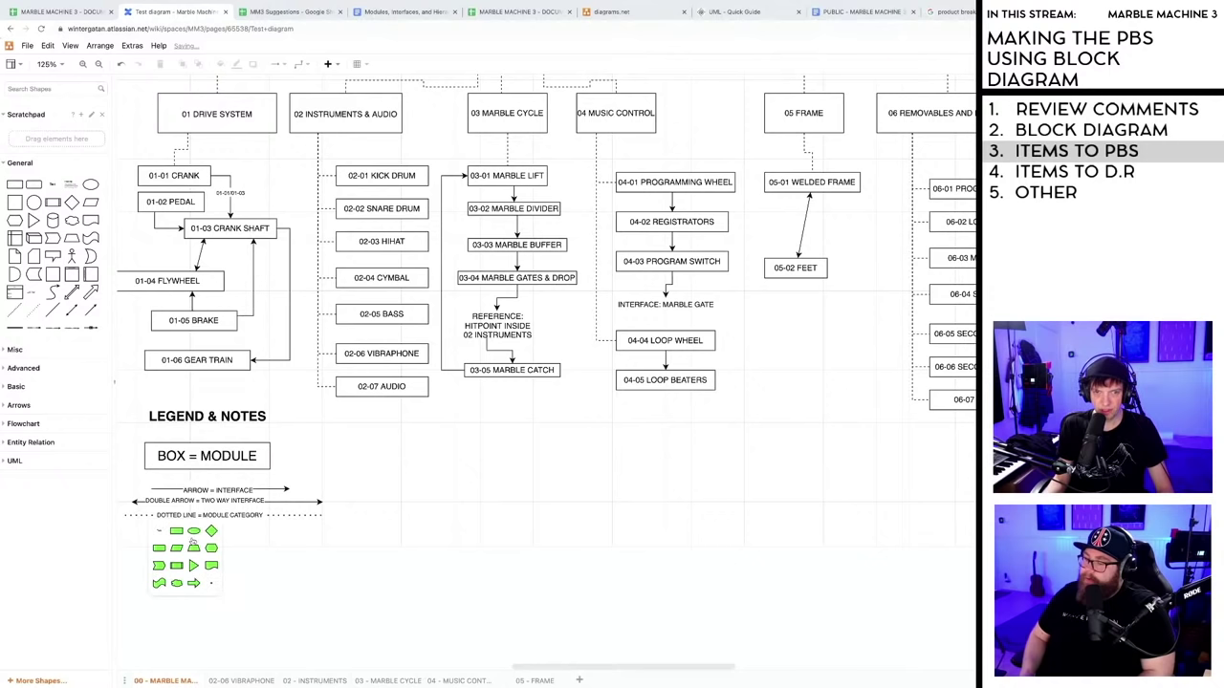
{"action": "left_click", "coordinate": [158, 531]}
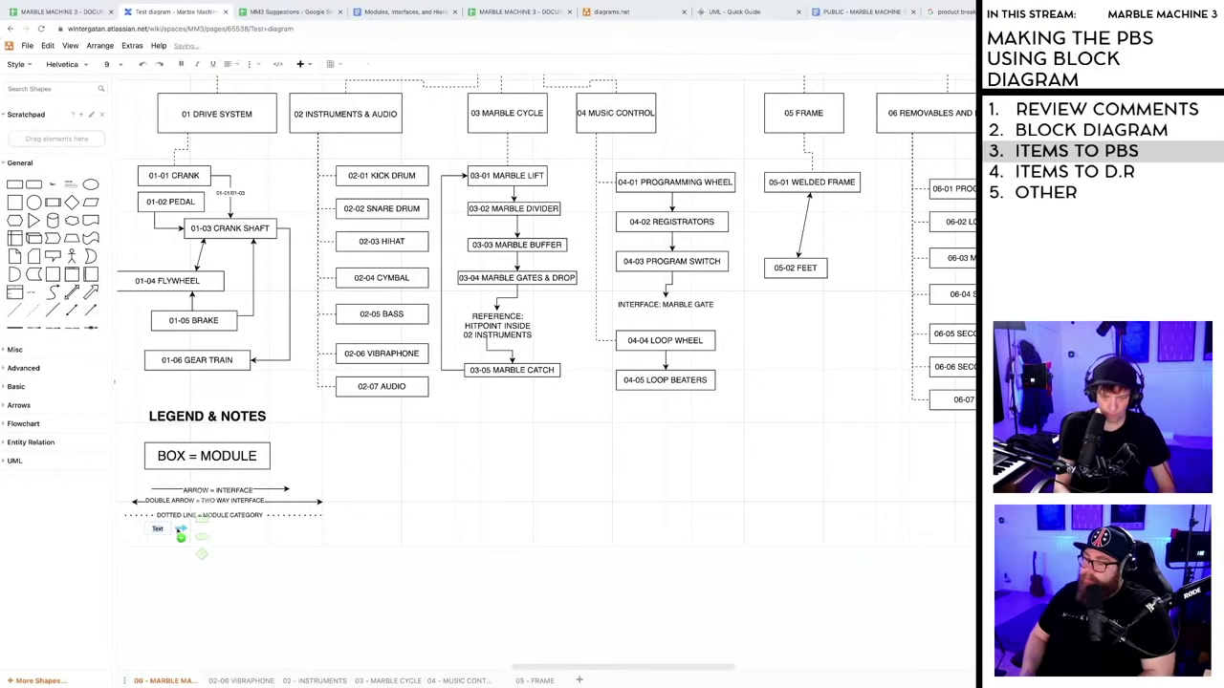
{"action": "type", "text": "THIS"}
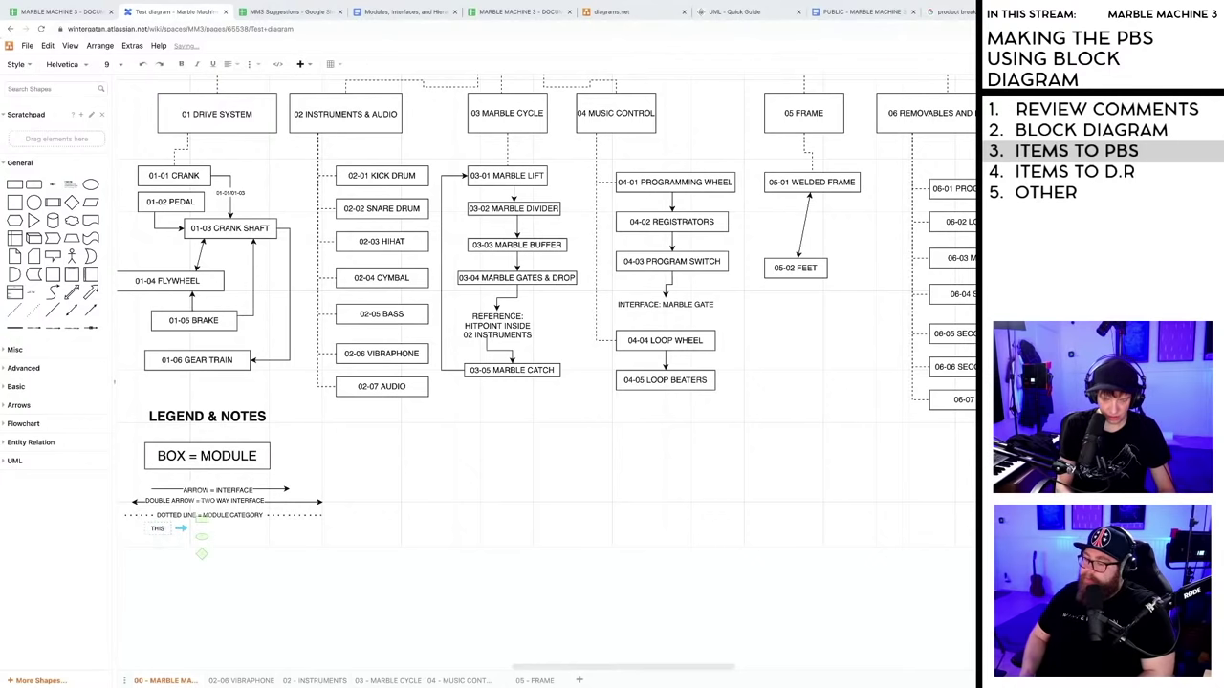
{"action": "type", "text": " BLOCK DIA"}
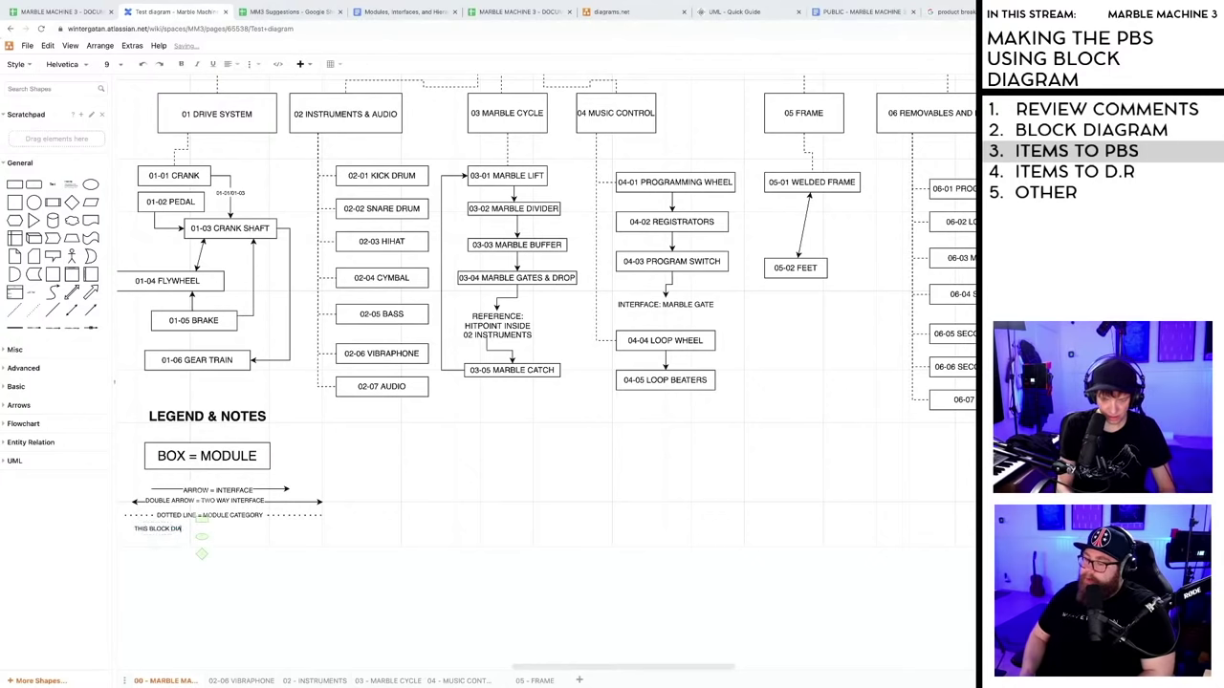
{"action": "type", "text": "GRAM IS NOT A FLOWCHART"}
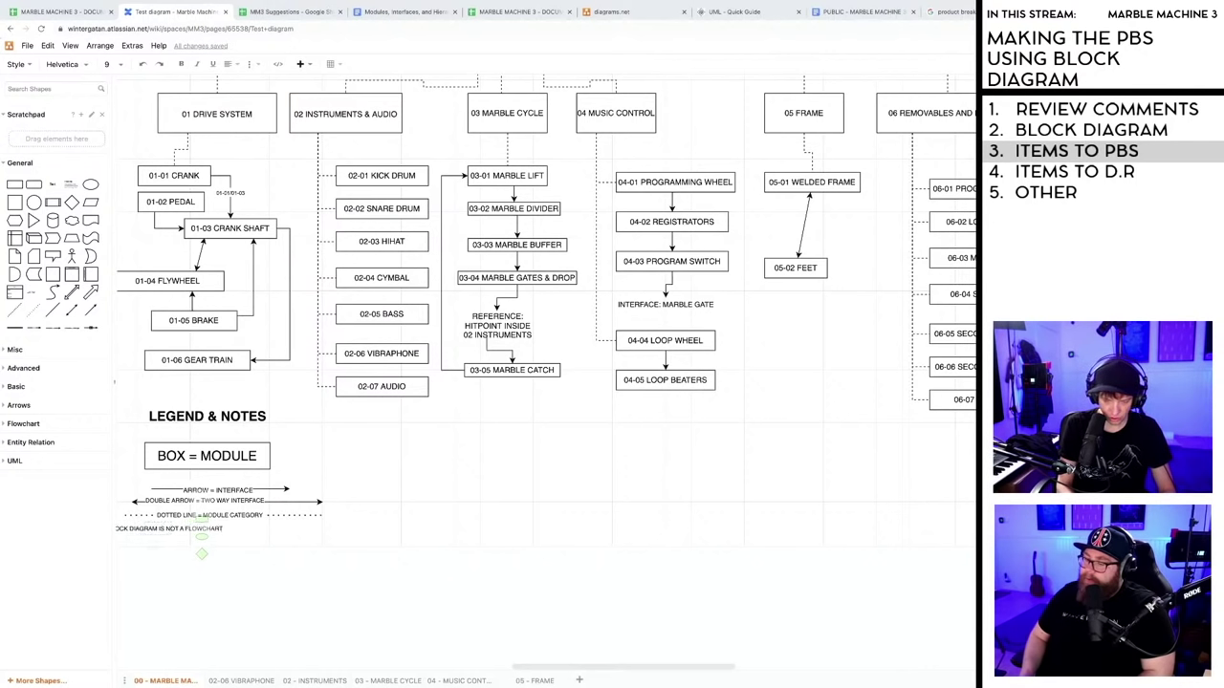
{"action": "type", "text": ", IT'S A BREA"}
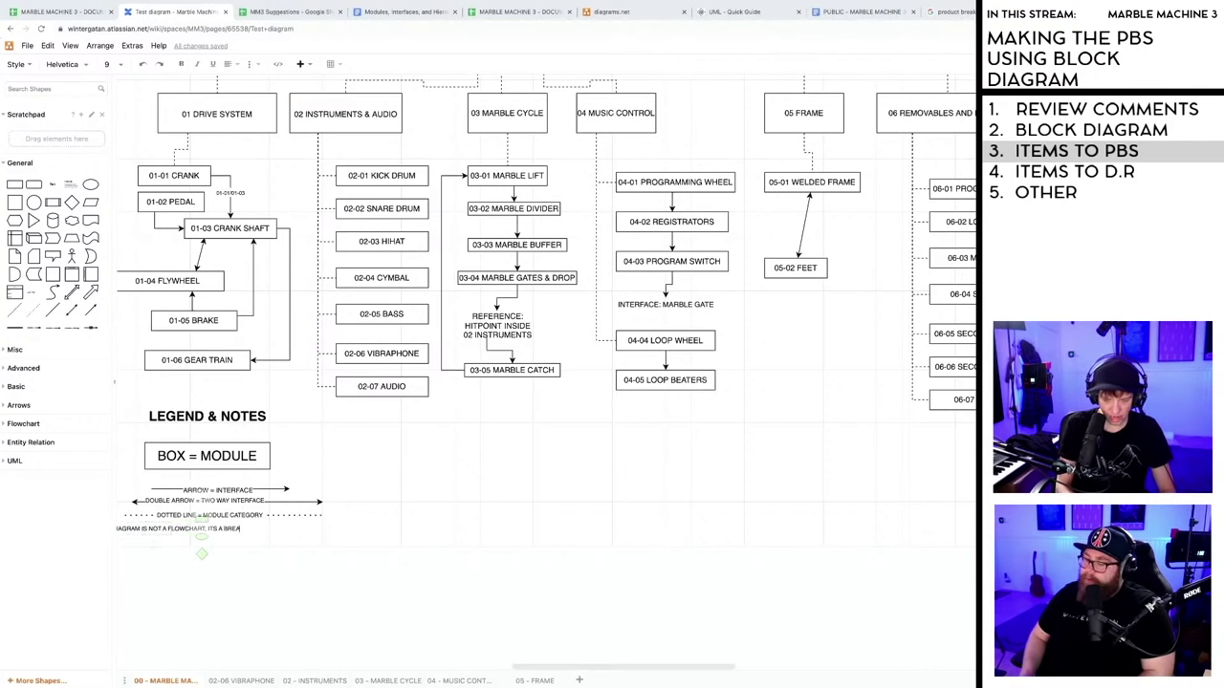
{"action": "type", "text": "KDOWN SYSTEM"}
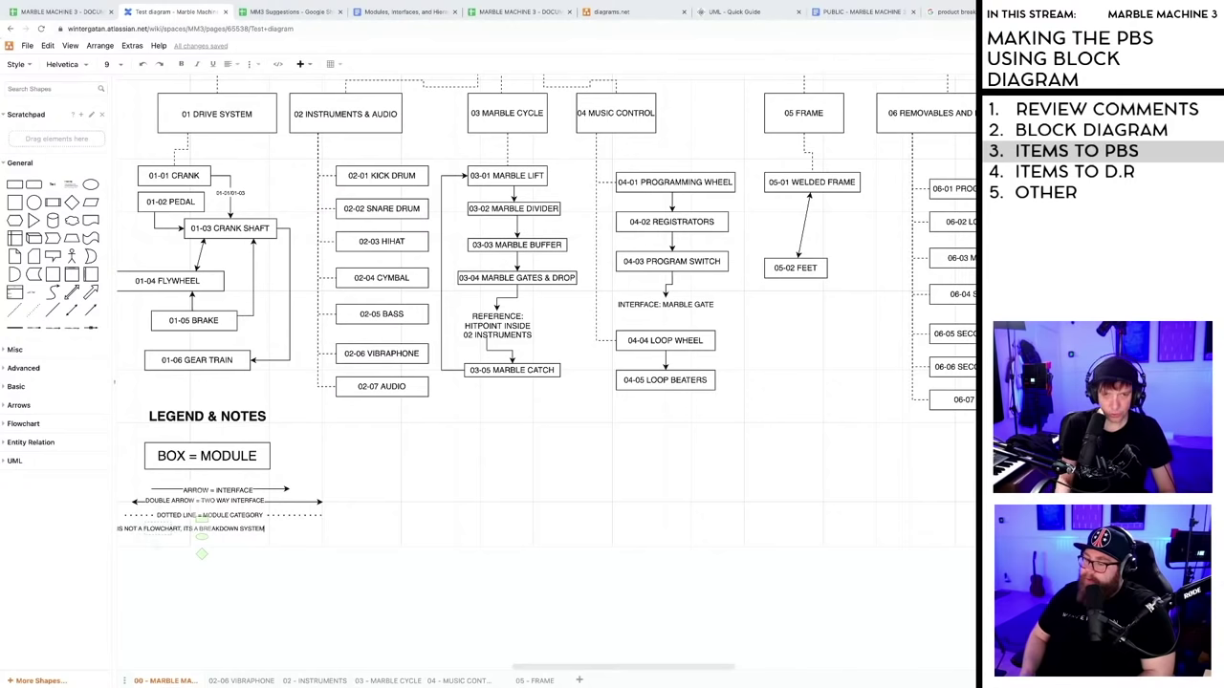
{"action": "left_click", "coordinate": [398, 523]}
{"action": "left_click_drag", "start_coordinate": [218, 530], "coordinate": [305, 536]}
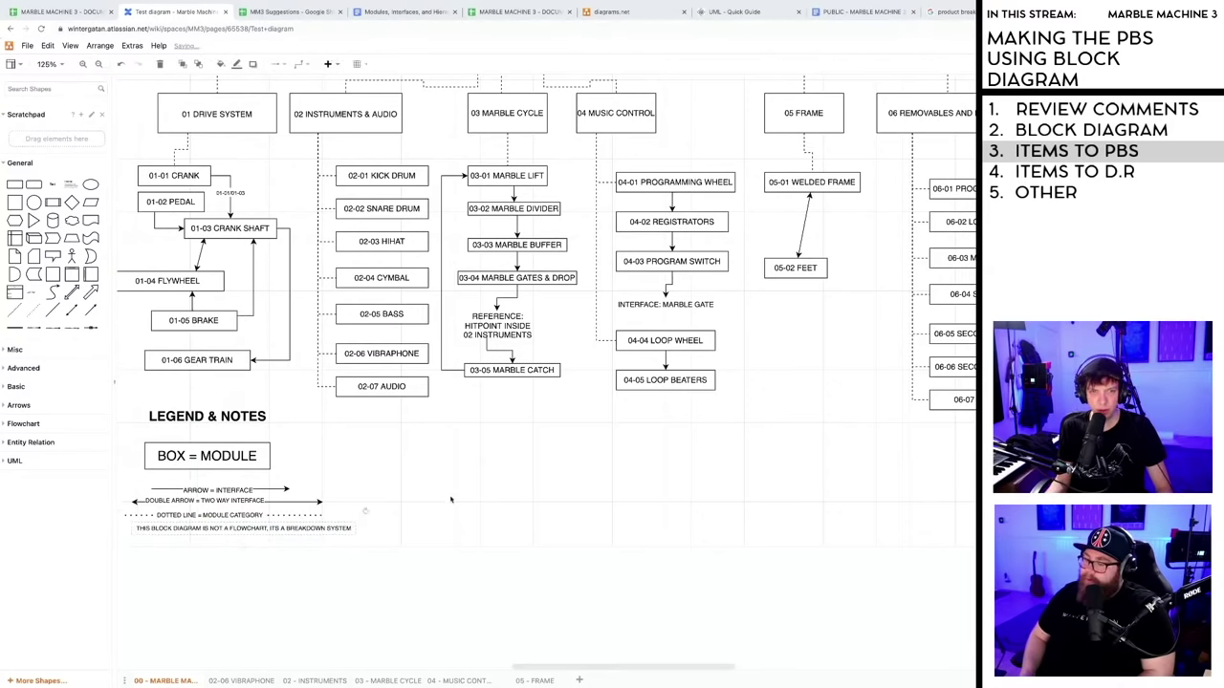
{"action": "left_click", "coordinate": [451, 499]}
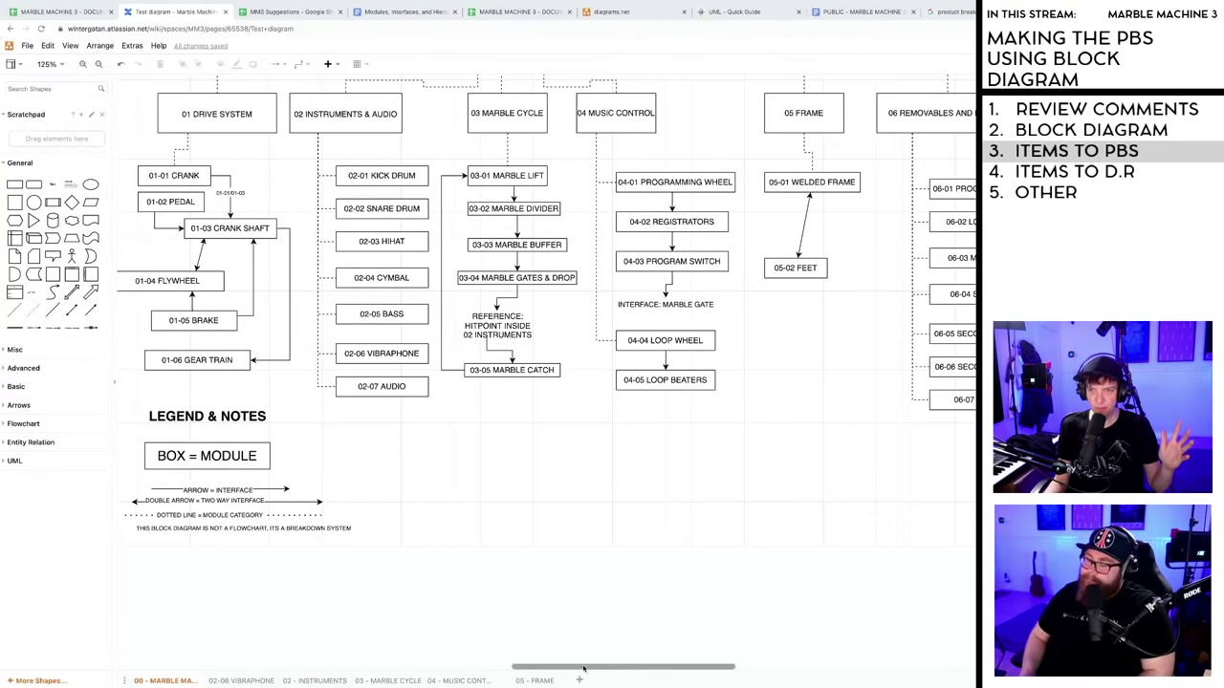
- Pan across the PBS block diagram from 04 MUSIC CONTROL to 08 OPERATOR
{"action": "left_click_drag", "start_coordinate": [584, 667], "coordinate": [692, 660]}
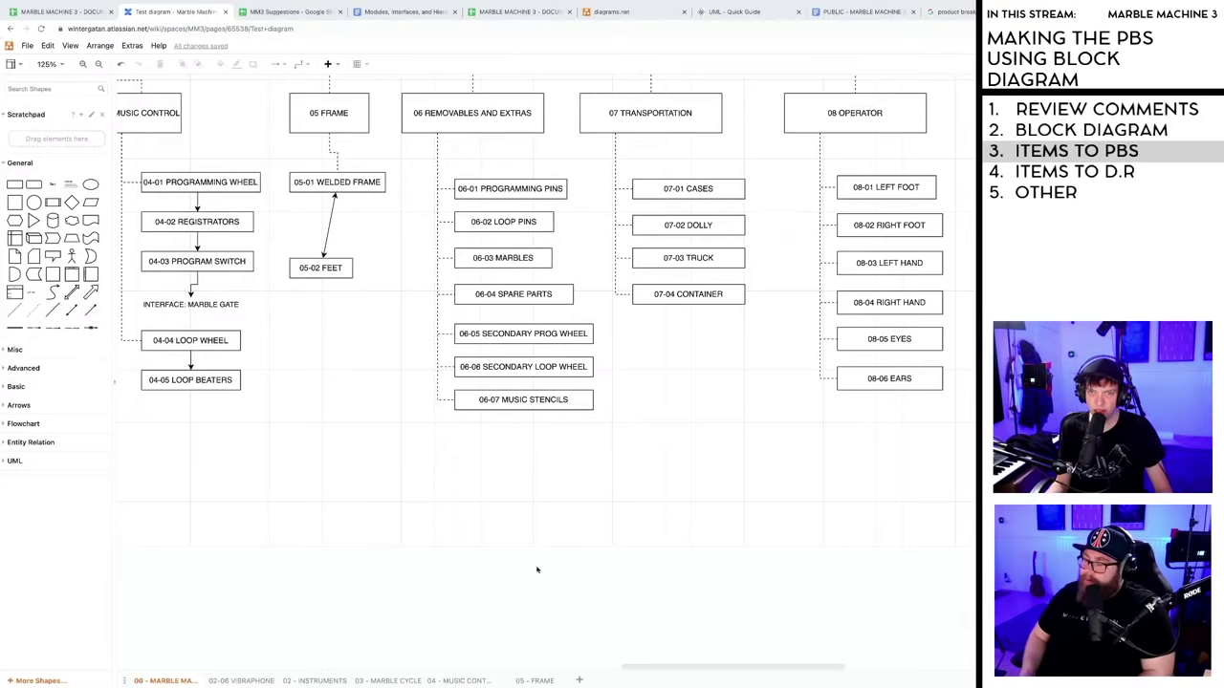
{"action": "left_click_drag", "start_coordinate": [705, 675], "coordinate": [668, 674]}
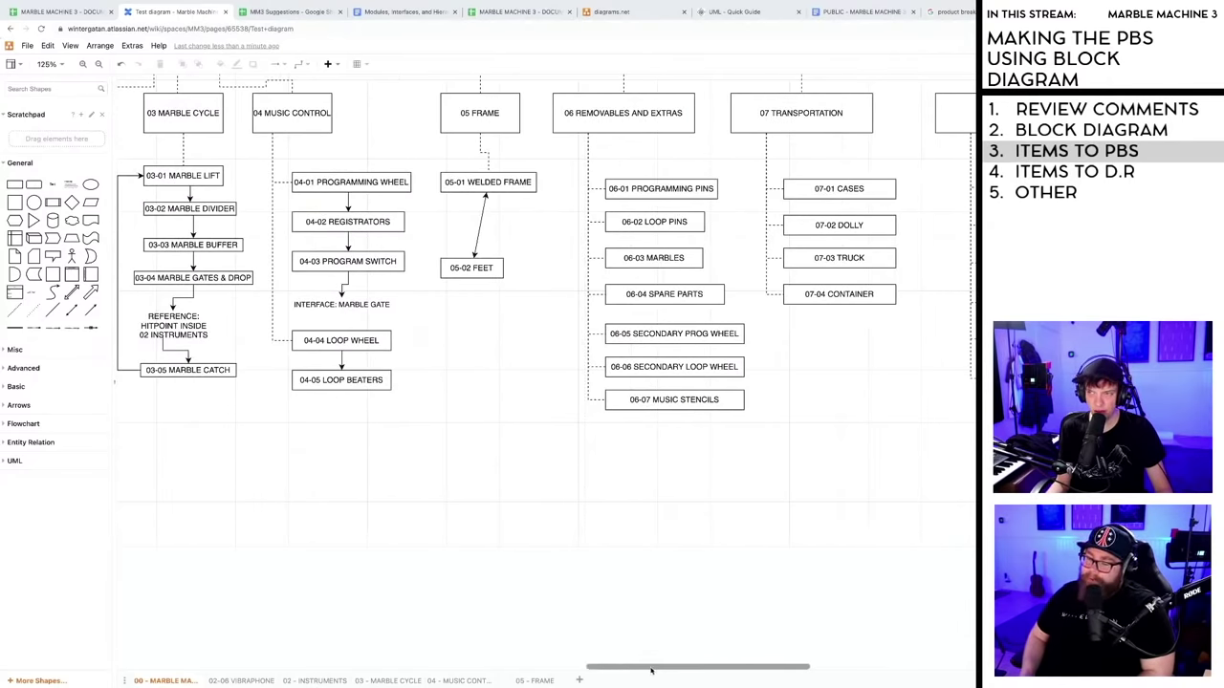
{"action": "scroll", "coordinate": [636, 507], "scroll_direction": "right", "scroll_amount": 10}
{"action": "scroll", "coordinate": [667, 370], "scroll_direction": "up", "scroll_amount": 3}
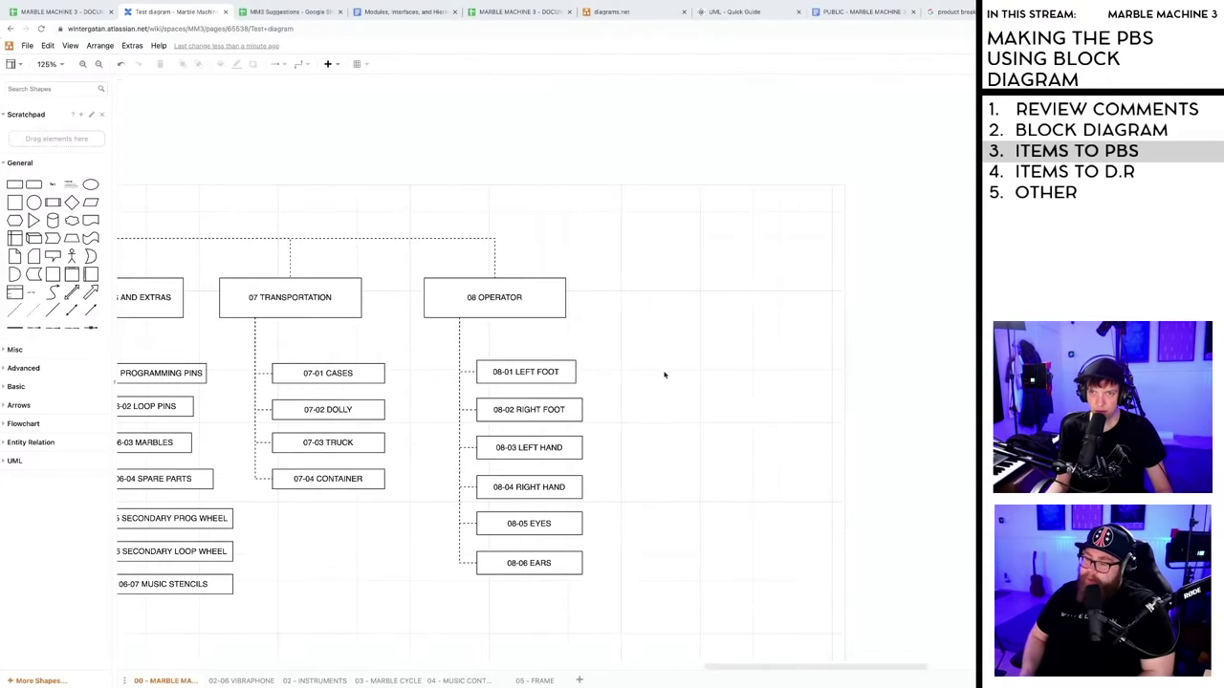
{"action": "scroll", "coordinate": [659, 383], "scroll_direction": "down", "scroll_amount": 2}
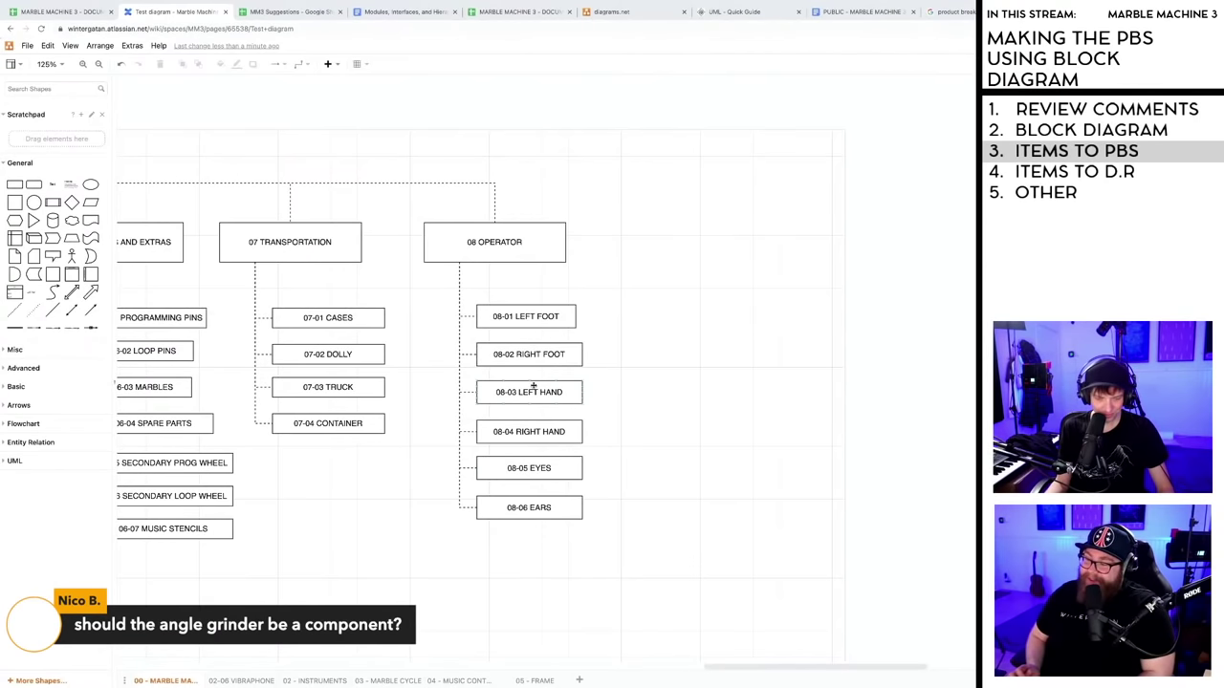
{"action": "left_click_drag", "start_coordinate": [841, 666], "coordinate": [754, 672]}
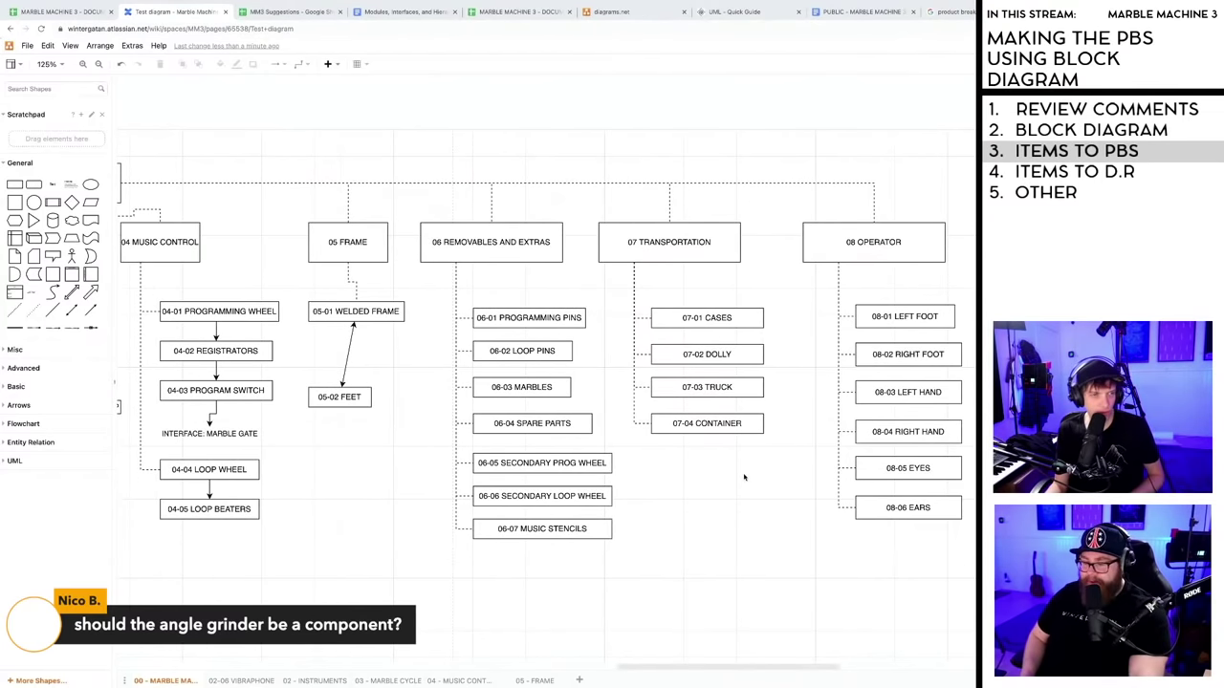
- Flick to the PBS spreadsheet and back, then pan horizontally across the block diagram
{"action": "key", "text": "ctrl+shift+Tab"}
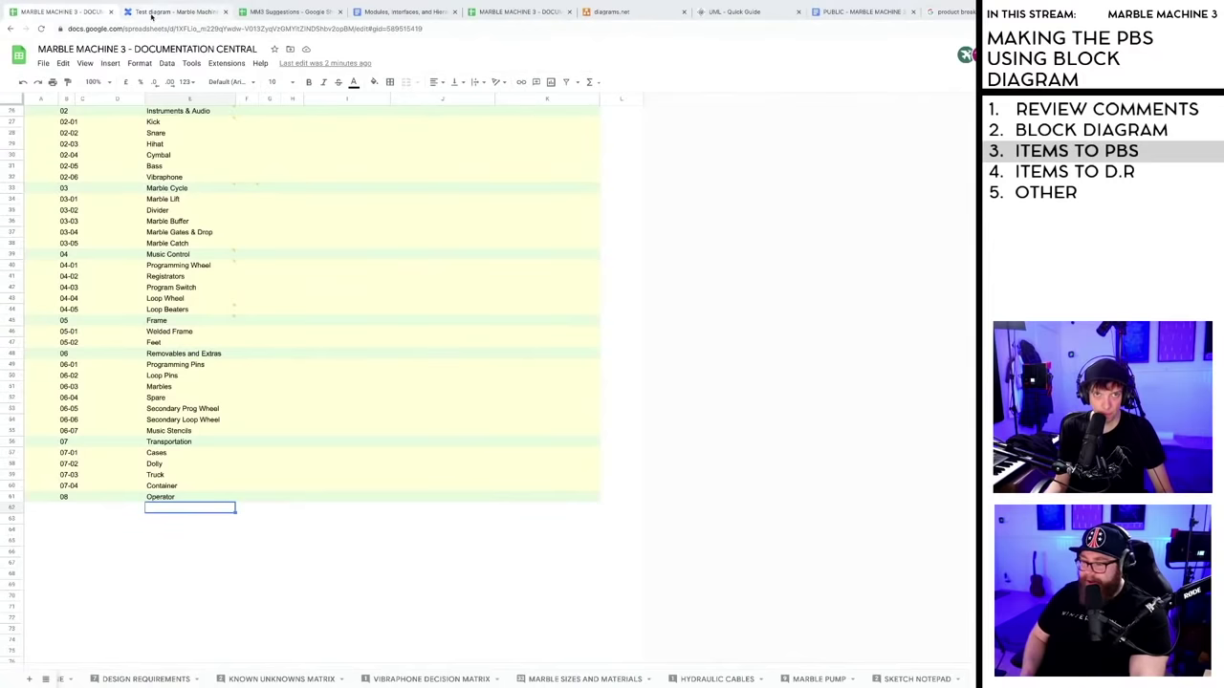
{"action": "left_click", "coordinate": [151, 14]}
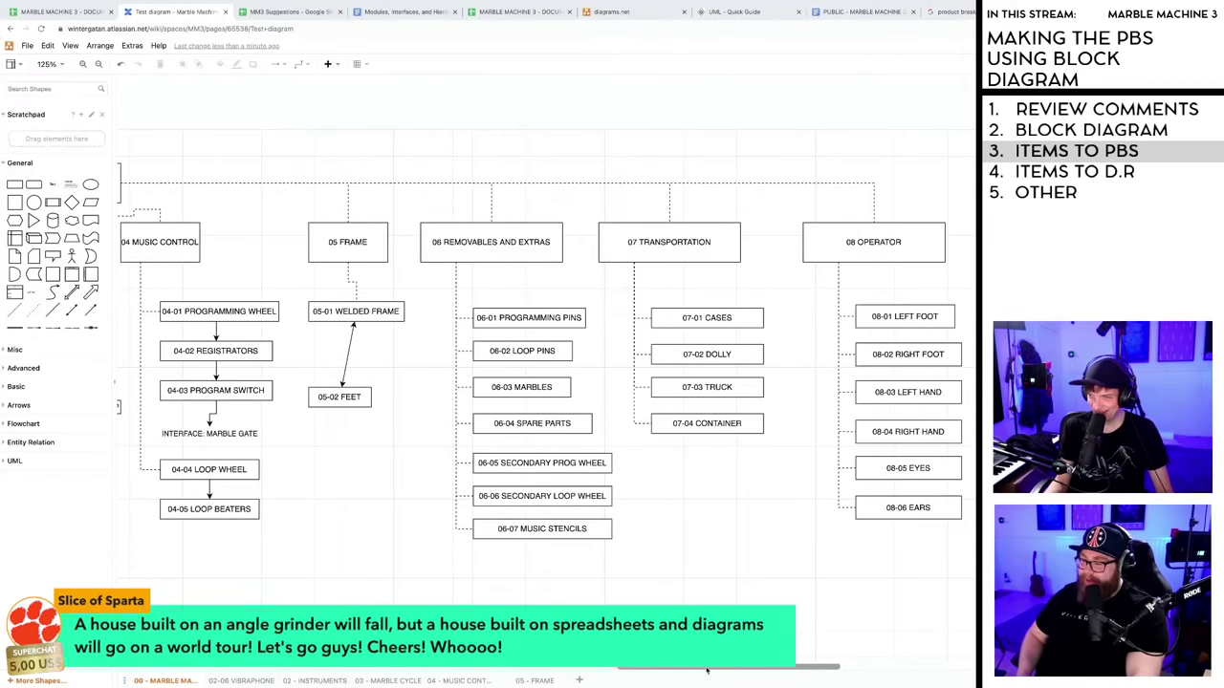
{"action": "scroll", "coordinate": [714, 670], "scroll_direction": "left", "scroll_amount": 4}
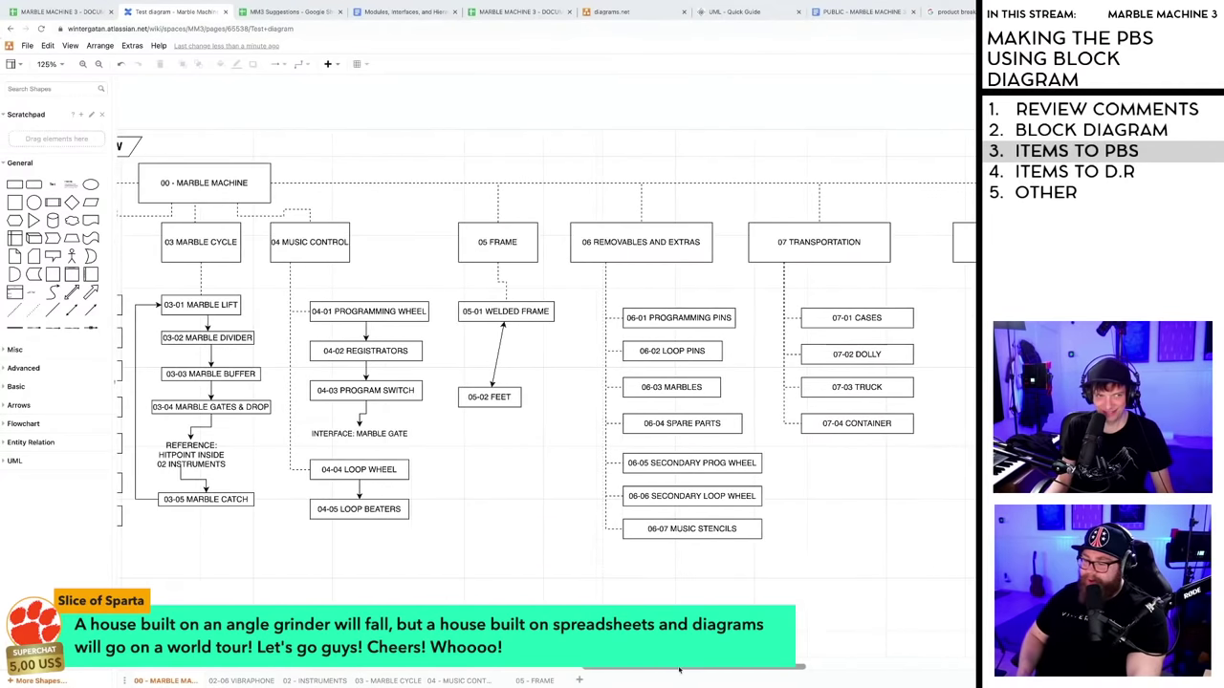
{"action": "scroll", "coordinate": [714, 669], "scroll_direction": "right", "scroll_amount": 5}
{"action": "scroll", "coordinate": [717, 669], "scroll_direction": "left", "scroll_amount": 5}
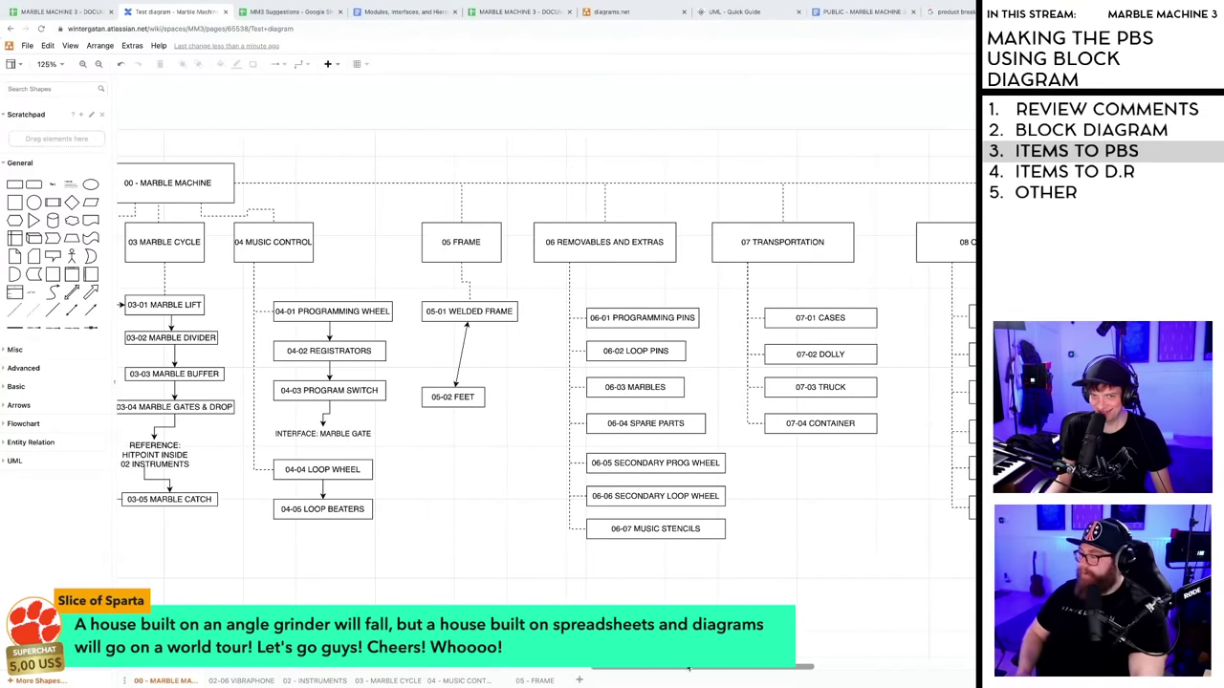
{"action": "scroll", "coordinate": [697, 668], "scroll_direction": "right", "scroll_amount": 1}
{"action": "scroll", "coordinate": [697, 668], "scroll_direction": "right", "scroll_amount": 3}
{"action": "scroll", "coordinate": [698, 669], "scroll_direction": "left", "scroll_amount": 3}
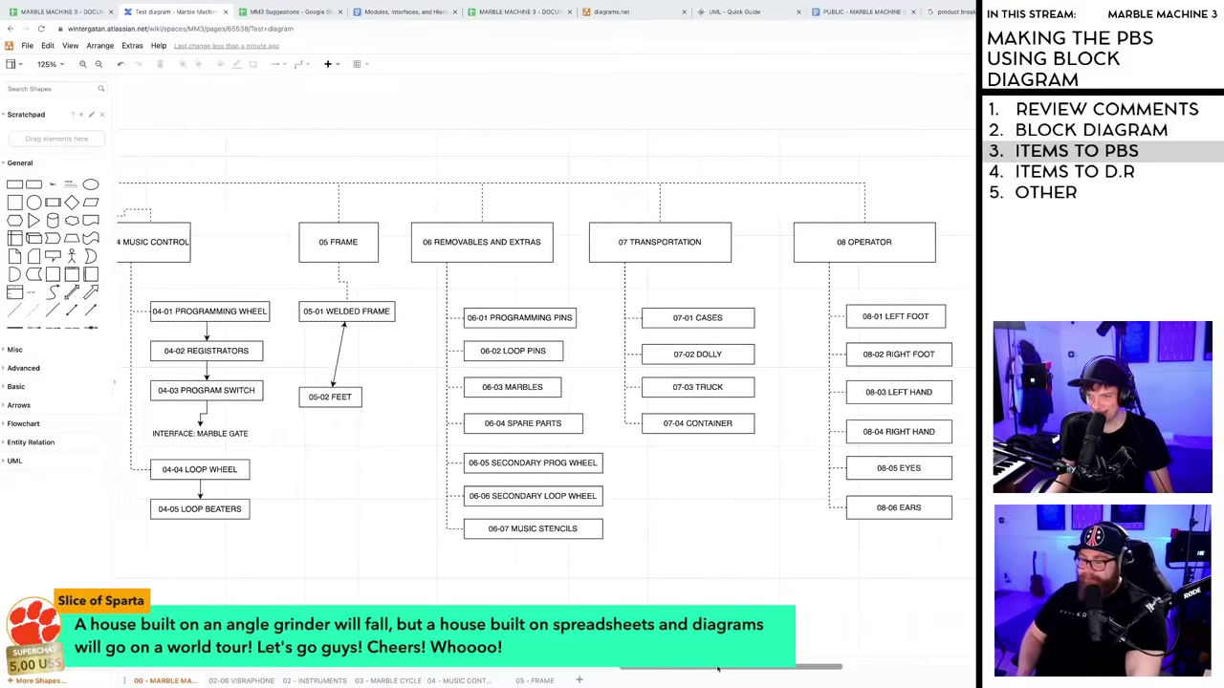
{"action": "mouse_move", "coordinate": [697, 670]}
{"action": "left_mouse_down"}
{"action": "mouse_move", "coordinate": [675, 670]}
{"action": "mouse_move", "coordinate": [711, 669]}
{"action": "mouse_move", "coordinate": [690, 670]}
{"action": "left_mouse_up"}
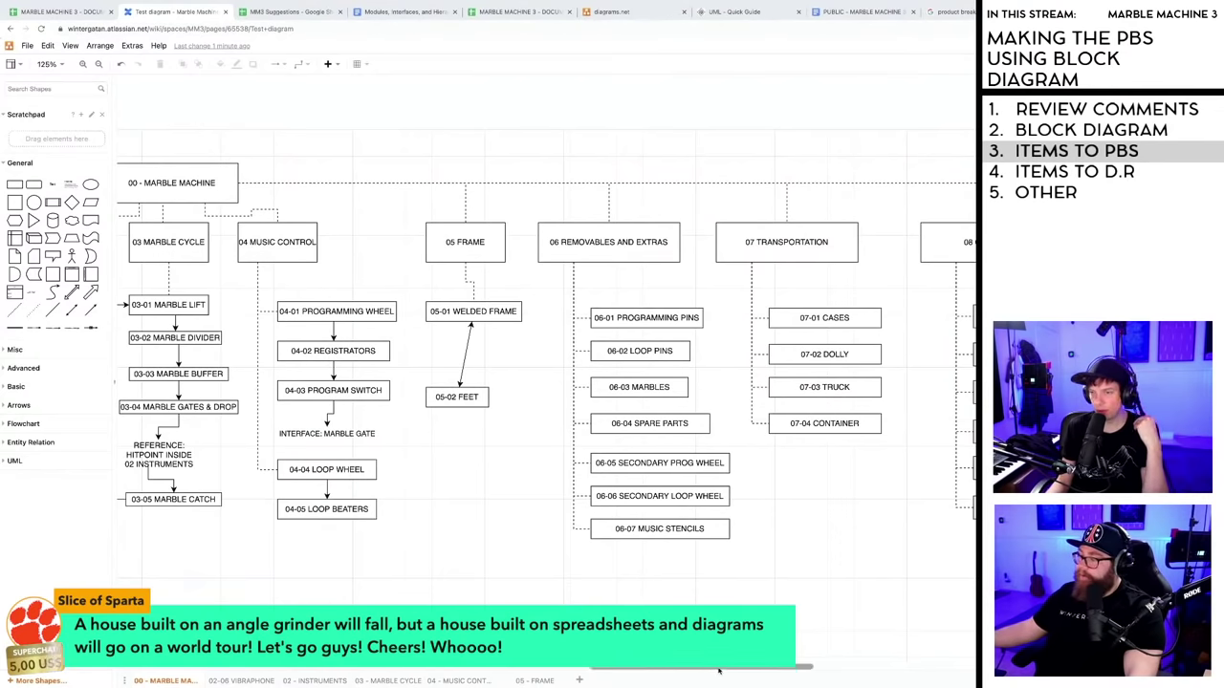
{"action": "left_click_drag", "start_coordinate": [720, 669], "coordinate": [723, 672]}
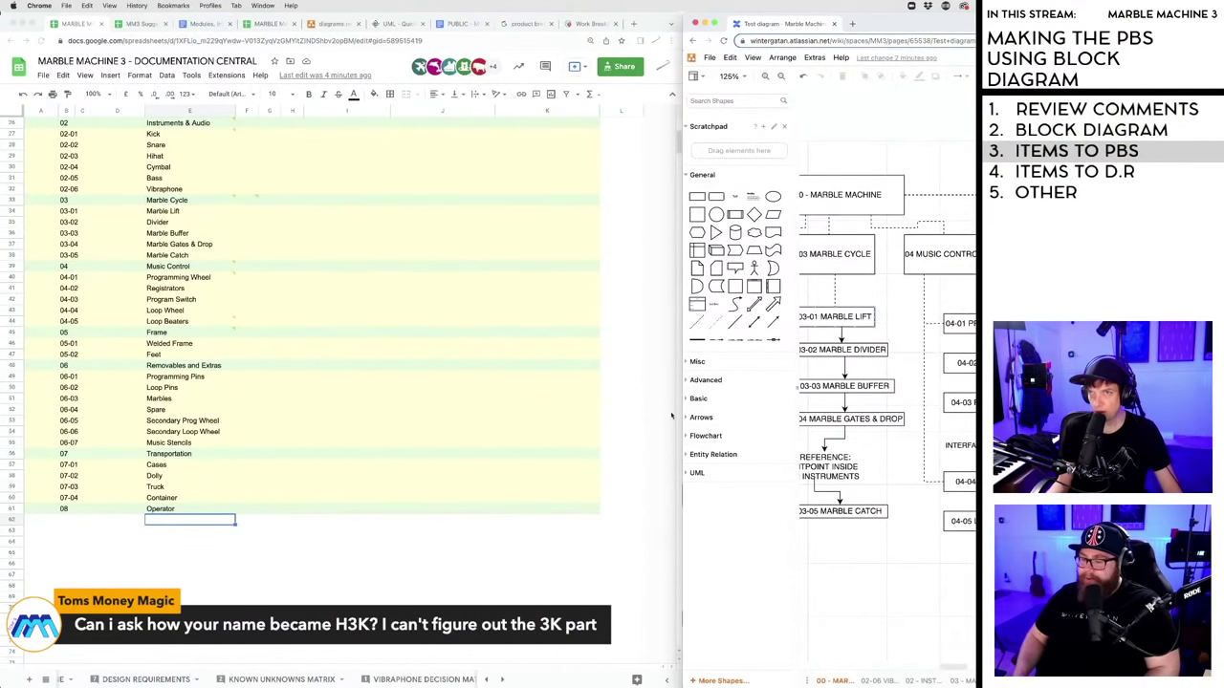
- Arrange the spreadsheet and diagram windows side by side and hide the diagram's format panel
{"action": "left_click", "coordinate": [45, 13]}
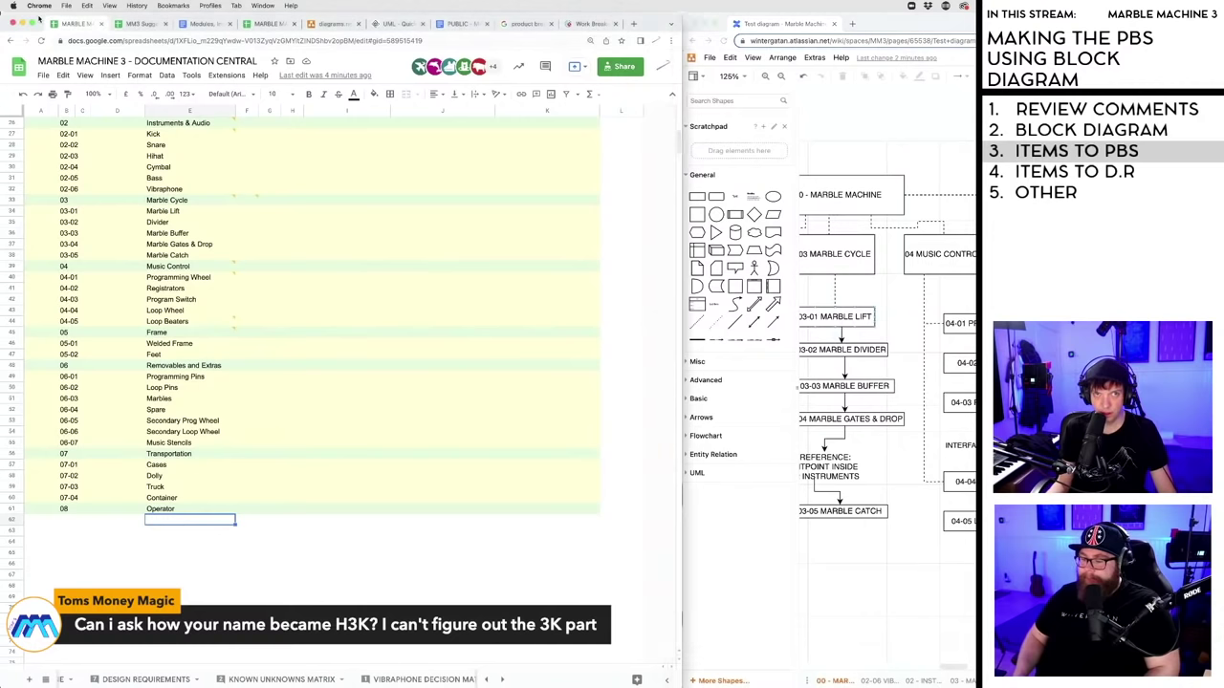
{"action": "left_click_drag", "start_coordinate": [680, 138], "coordinate": [547, 139]}
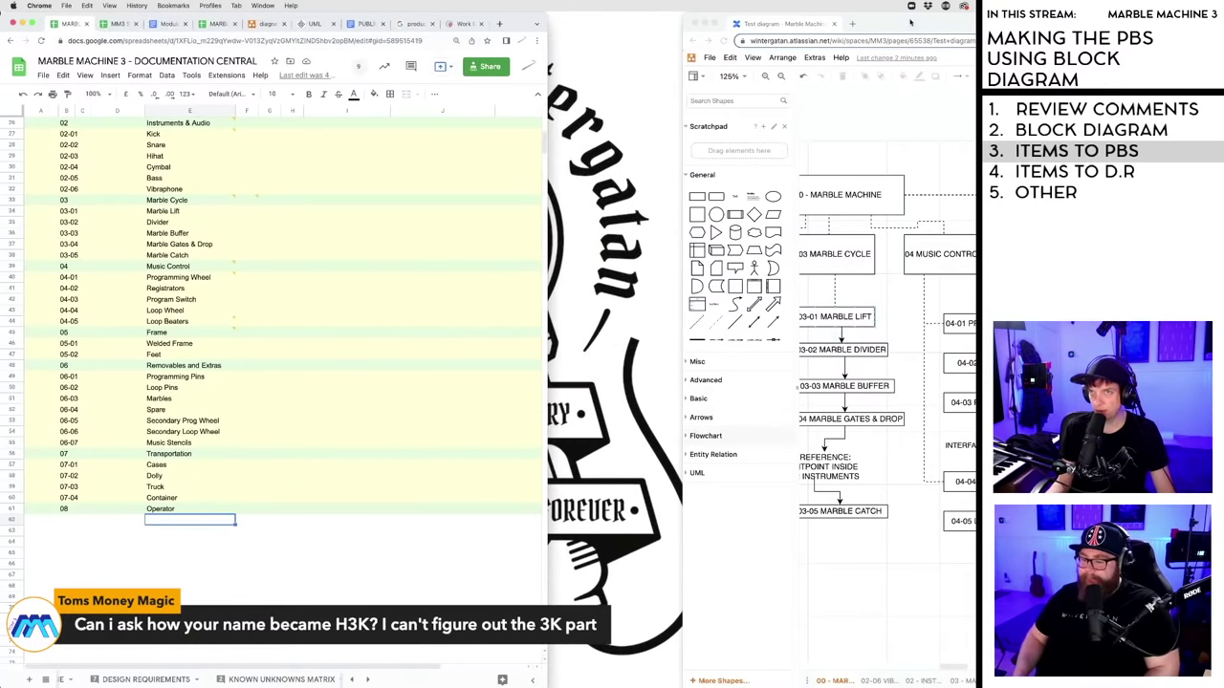
{"action": "left_click_drag", "start_coordinate": [909, 19], "coordinate": [776, 15]}
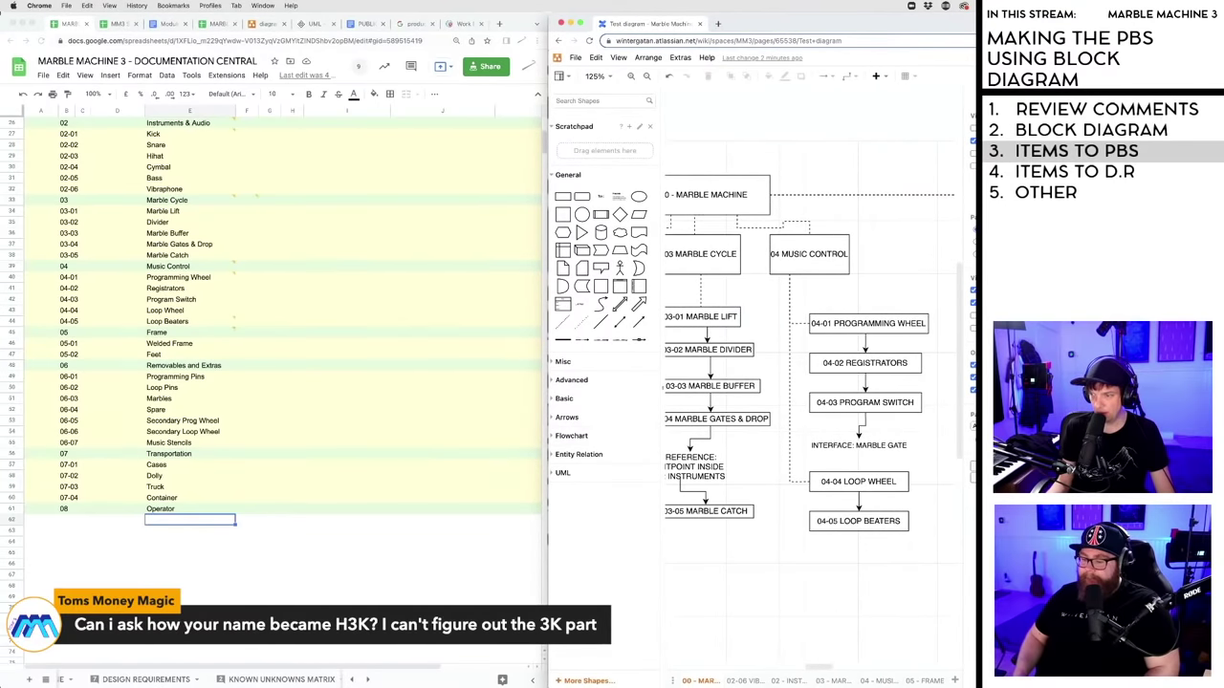
{"action": "key", "text": "ctrl+shift+p"}
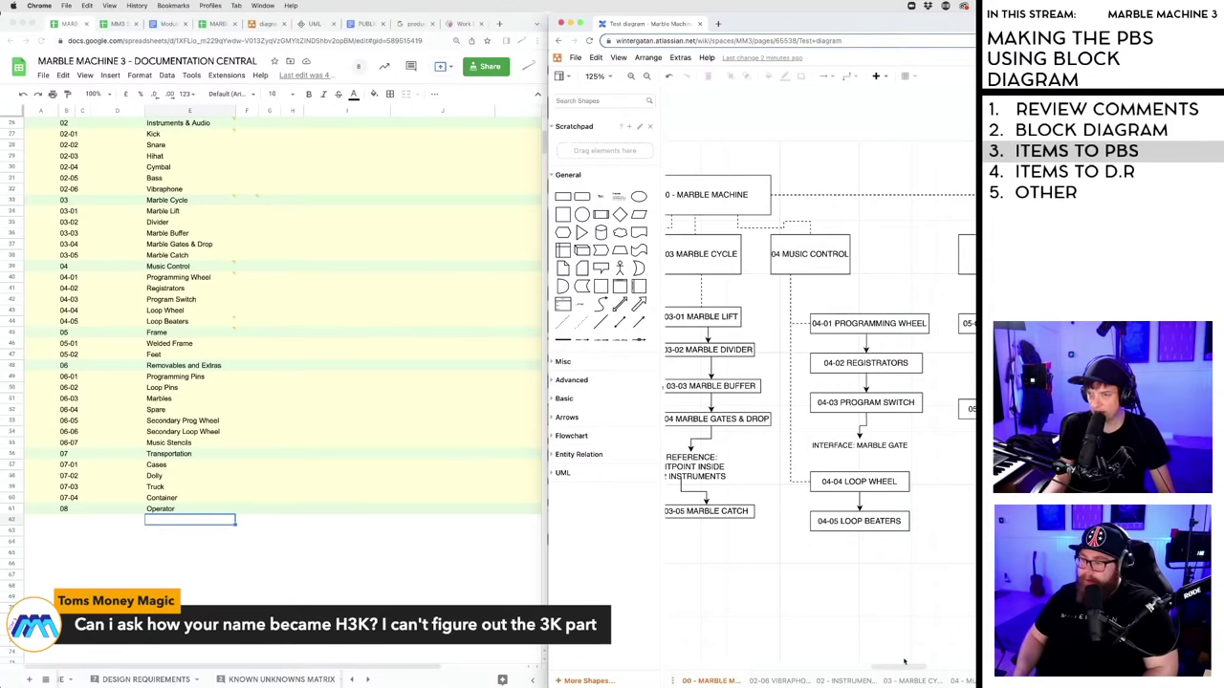
{"action": "left_click_drag", "start_coordinate": [903, 661], "coordinate": [945, 673]}
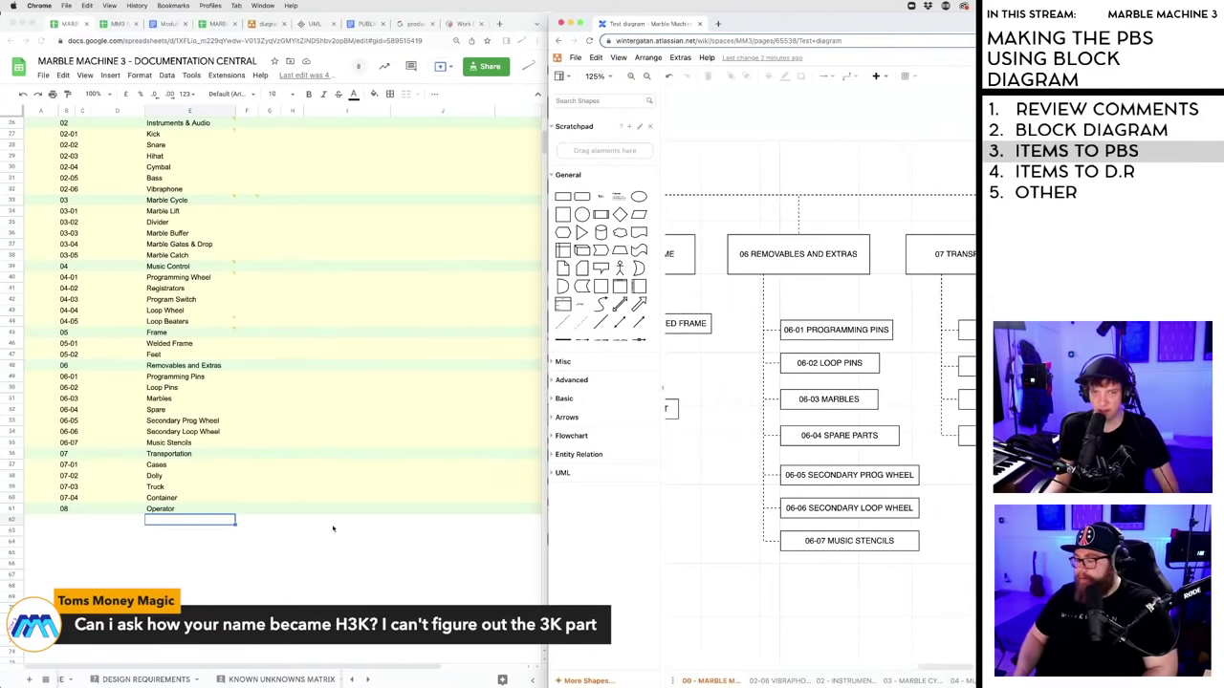
{"action": "left_click_drag", "start_coordinate": [949, 669], "coordinate": [974, 669]}
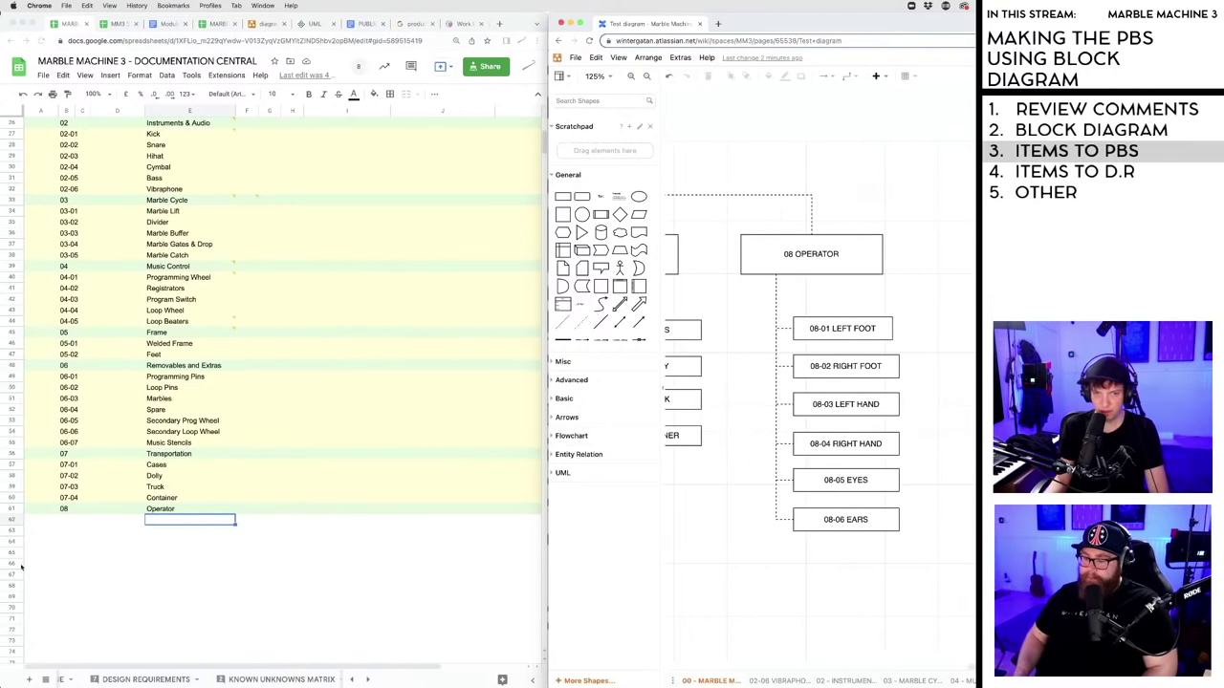
- Enter 08-01 and 08-02 in B62:B63 and fill the numbering down to 08-09
{"action": "left_click", "coordinate": [76, 548]}
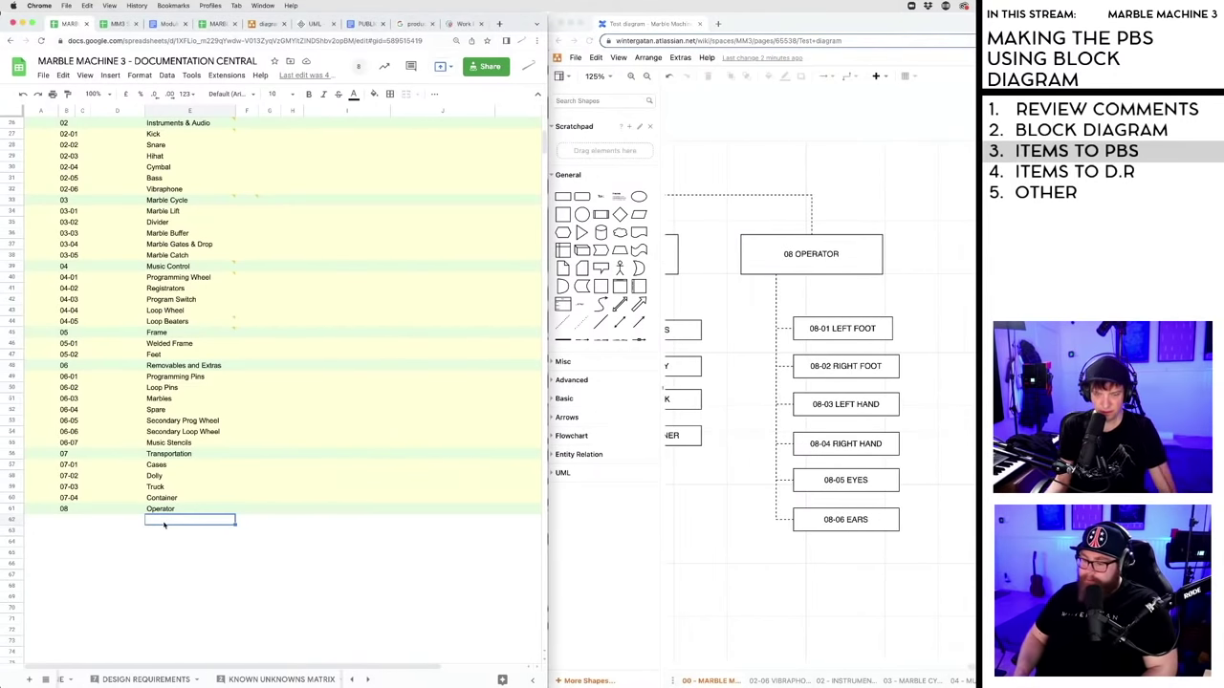
{"action": "left_click", "coordinate": [76, 521]}
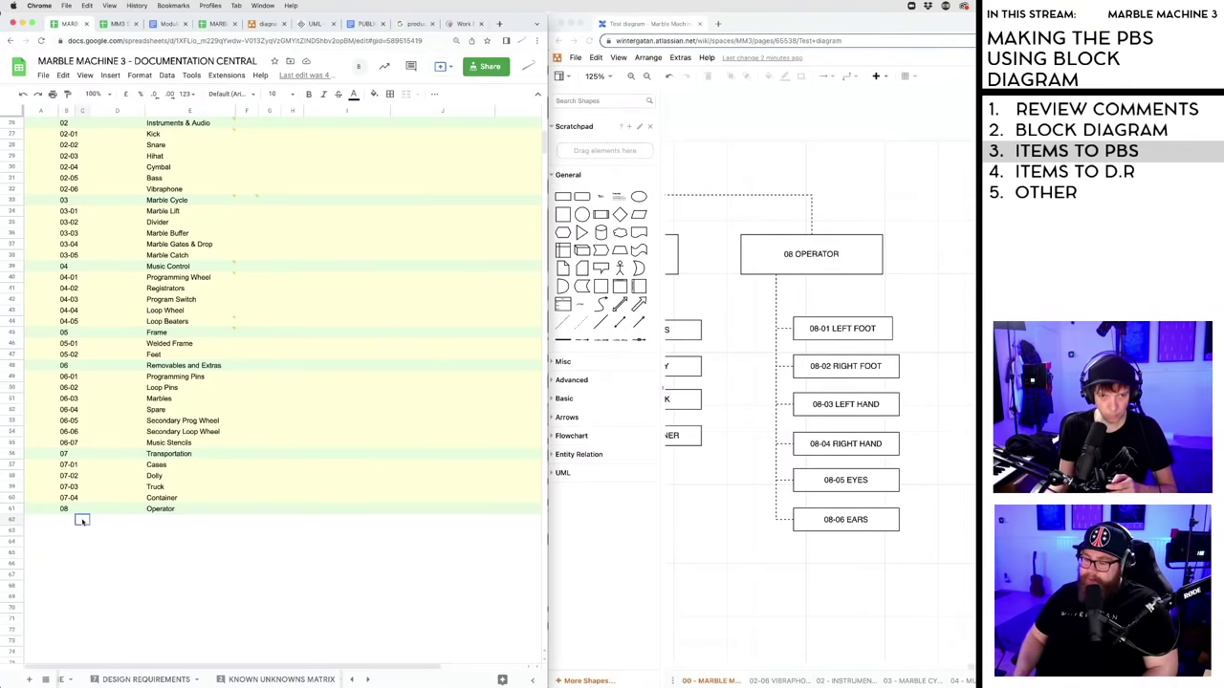
{"action": "left_click", "coordinate": [72, 522]}
{"action": "type", "text": "08"}
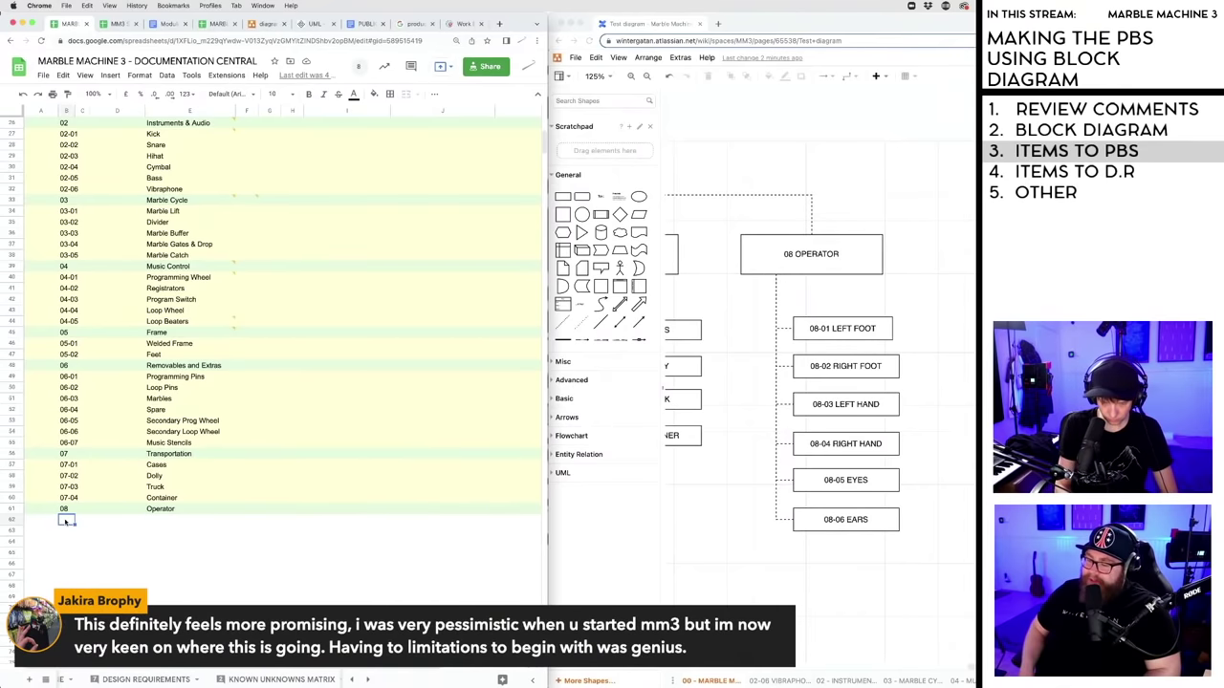
{"action": "type", "text": "-01"}
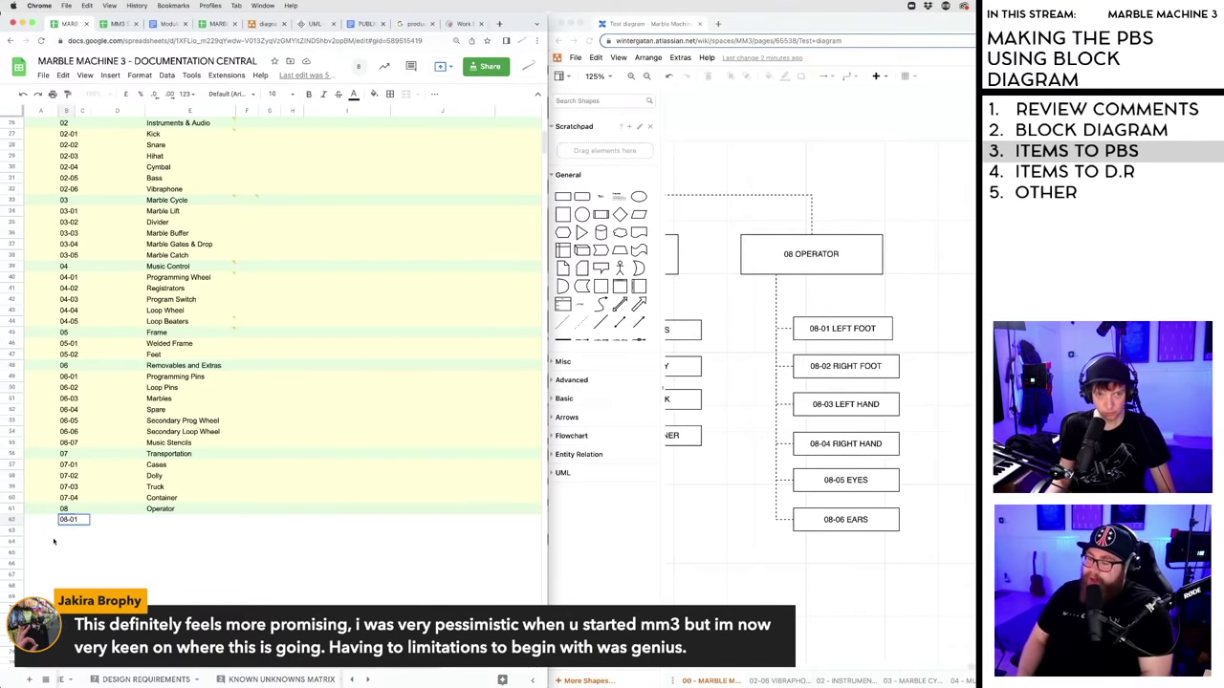
{"action": "key", "text": "Return"}
{"action": "left_click", "coordinate": [70, 531]}
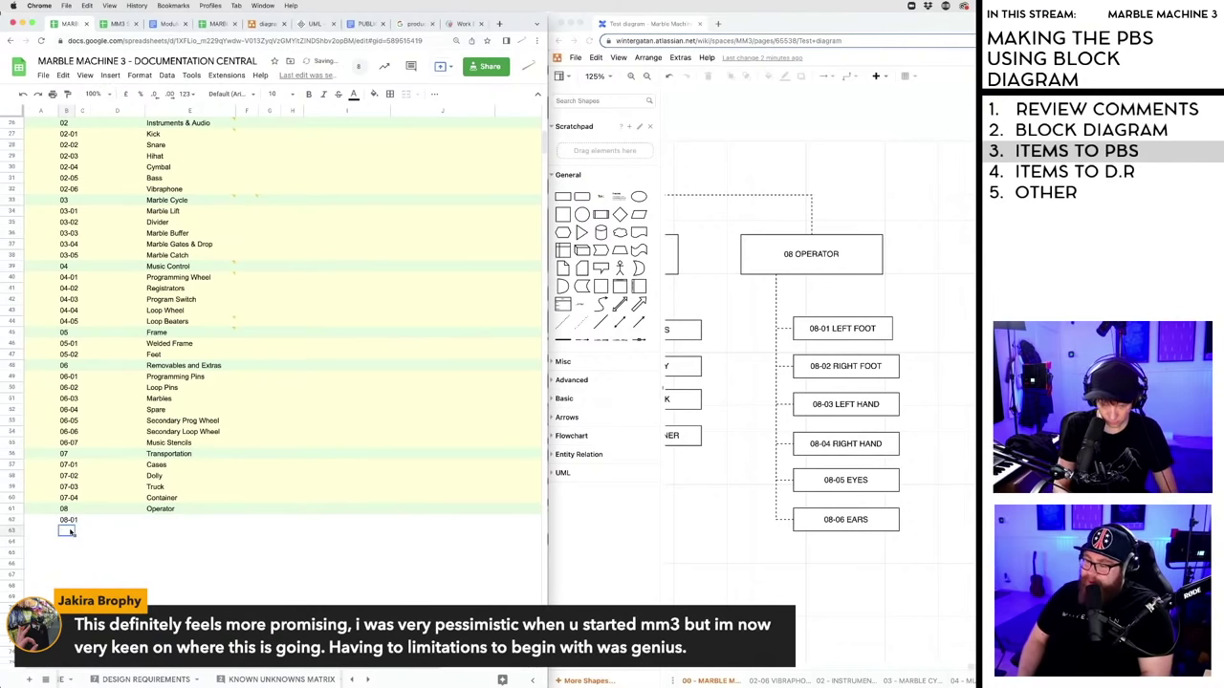
{"action": "type", "text": "08-02"}
{"action": "key", "text": "Return"}
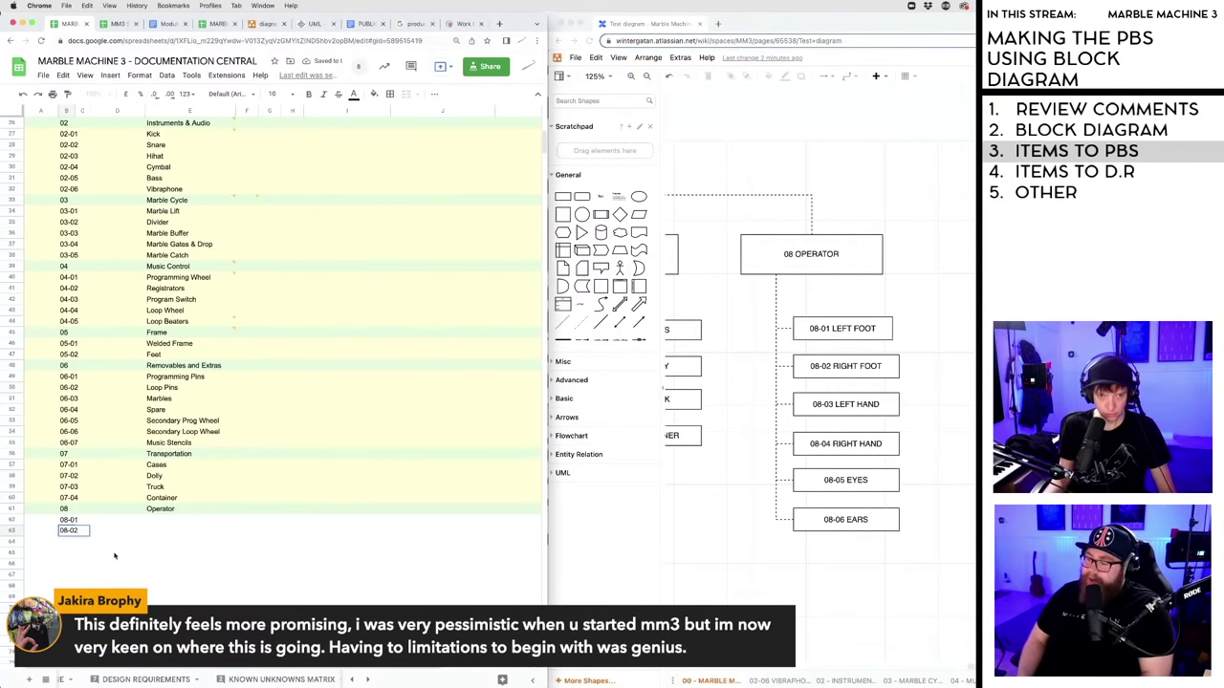
{"action": "left_click_drag", "start_coordinate": [67, 520], "coordinate": [72, 532]}
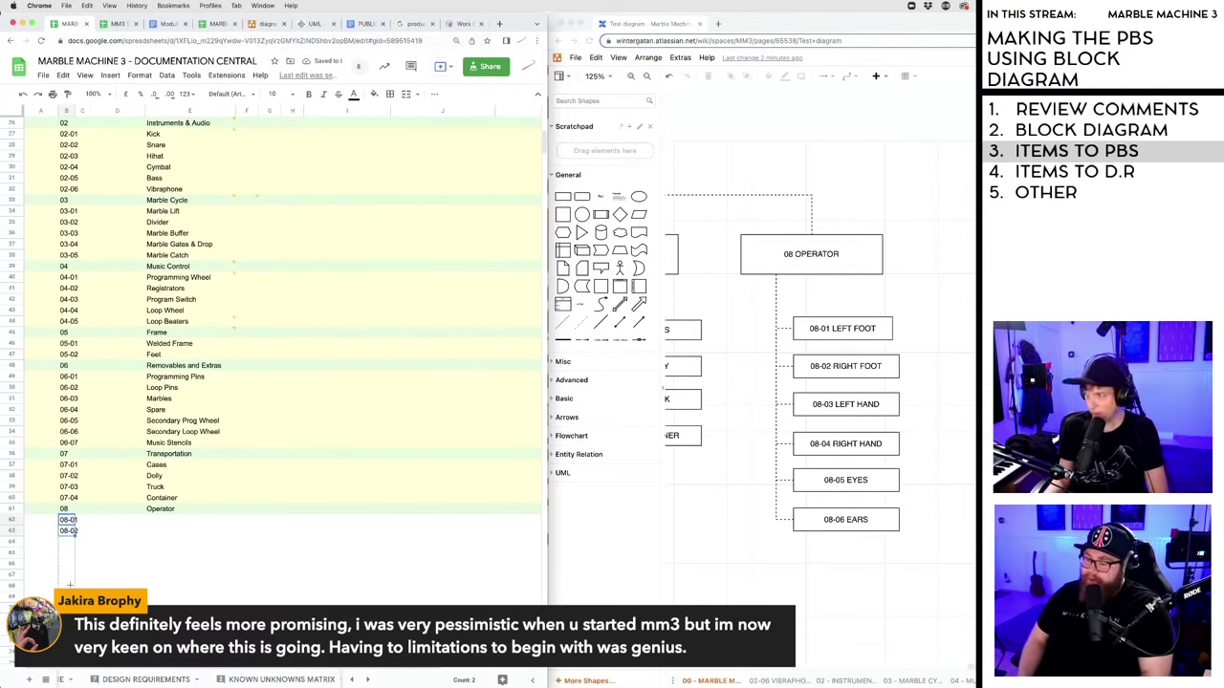
{"action": "left_click_drag", "start_coordinate": [76, 533], "coordinate": [69, 587]}
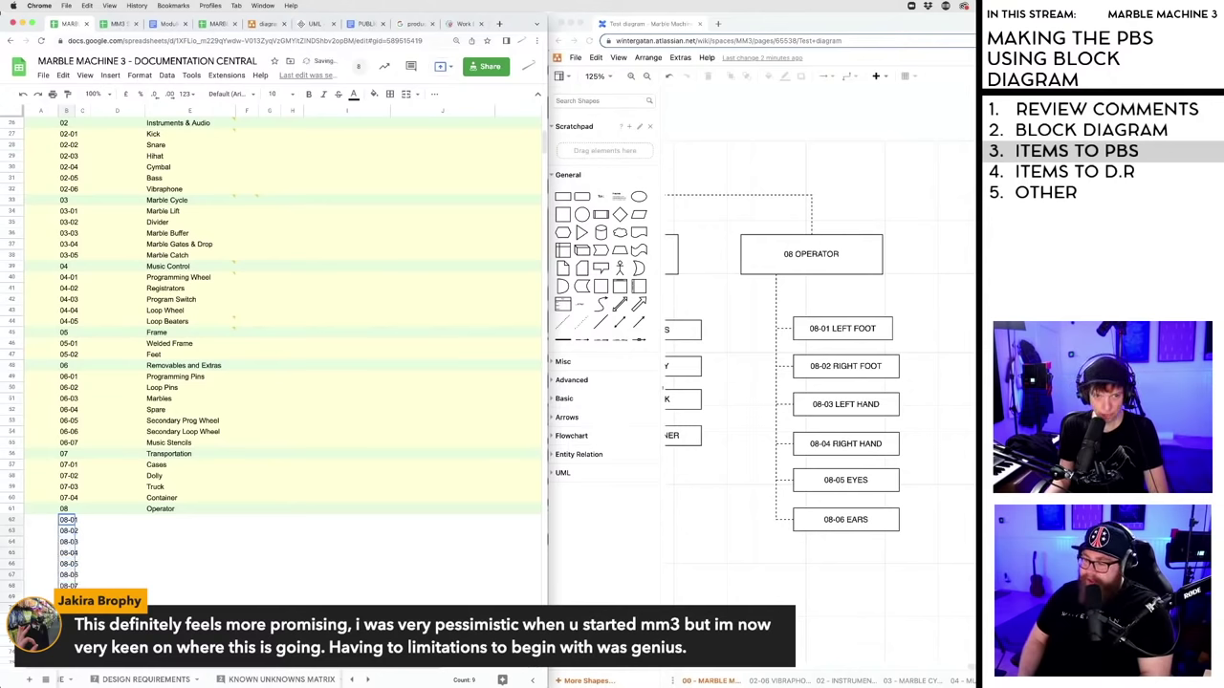
- Select the empty name cell E62 beside 08-01
{"action": "left_click", "coordinate": [159, 520]}
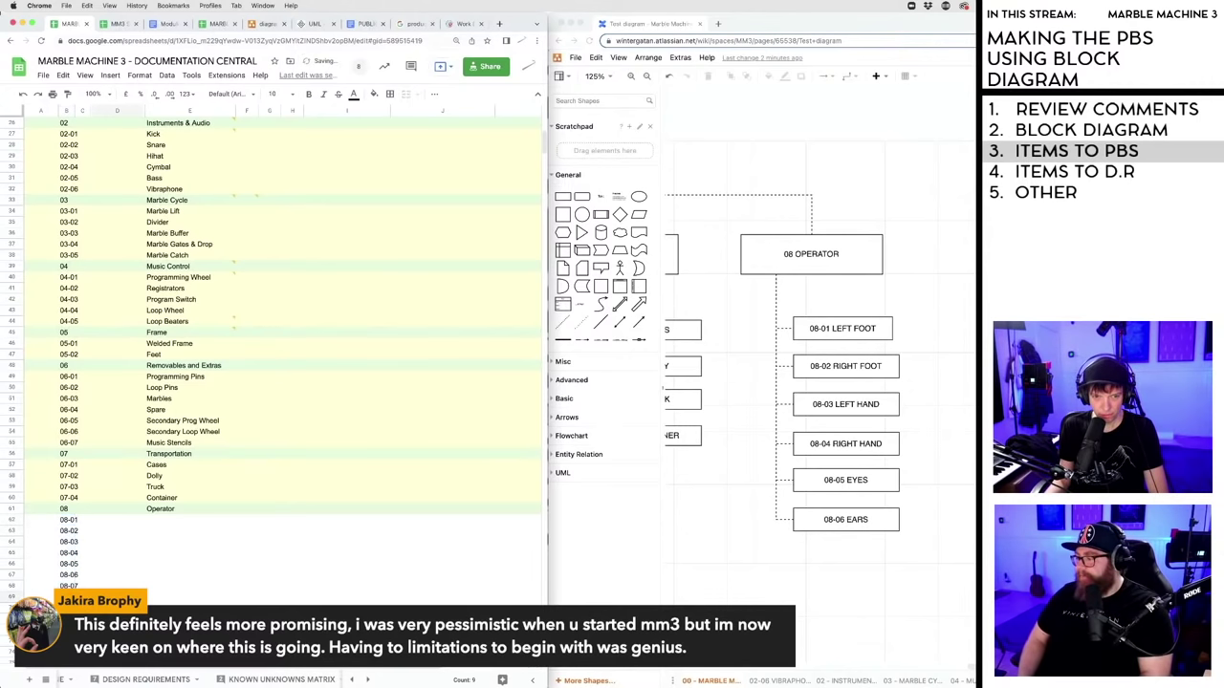
{"action": "left_click", "coordinate": [160, 519]}
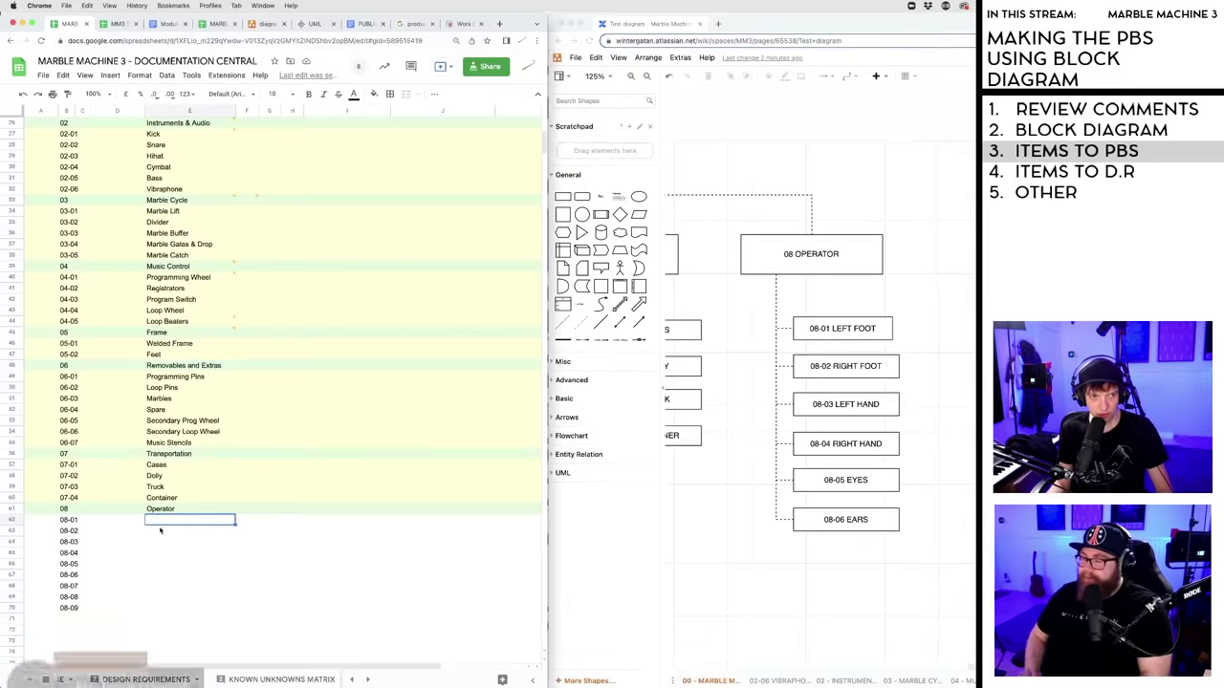
{"action": "left_click", "coordinate": [160, 529]}
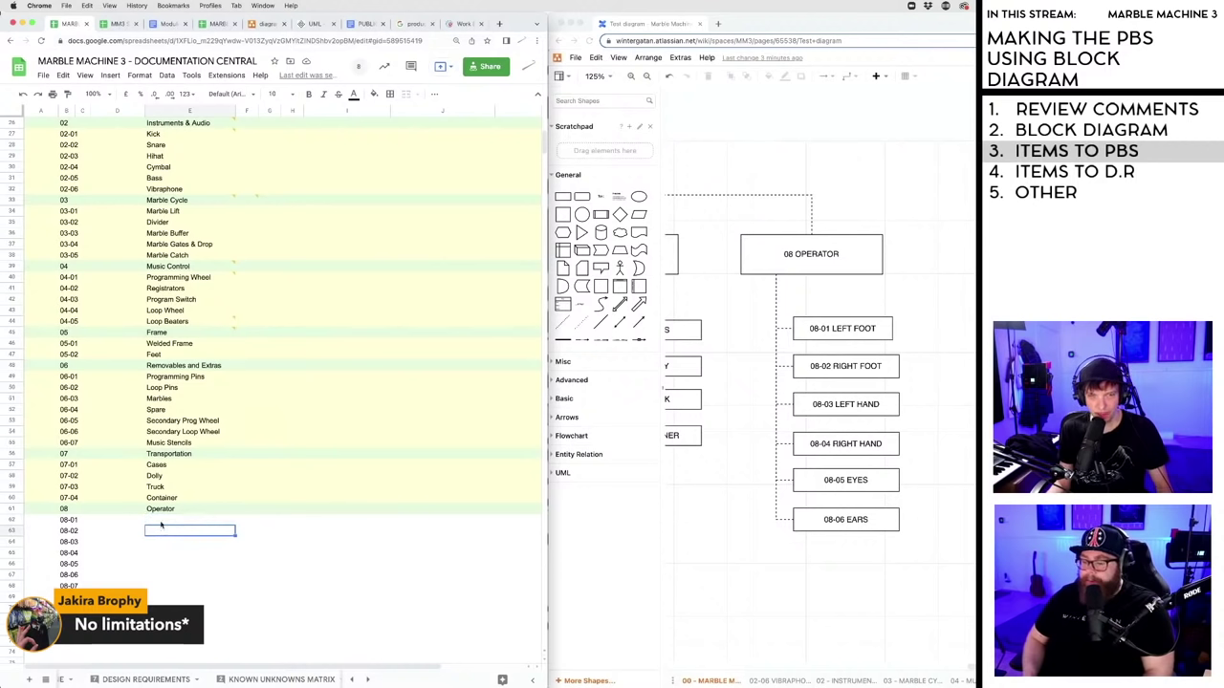
{"action": "key", "text": "Up"}
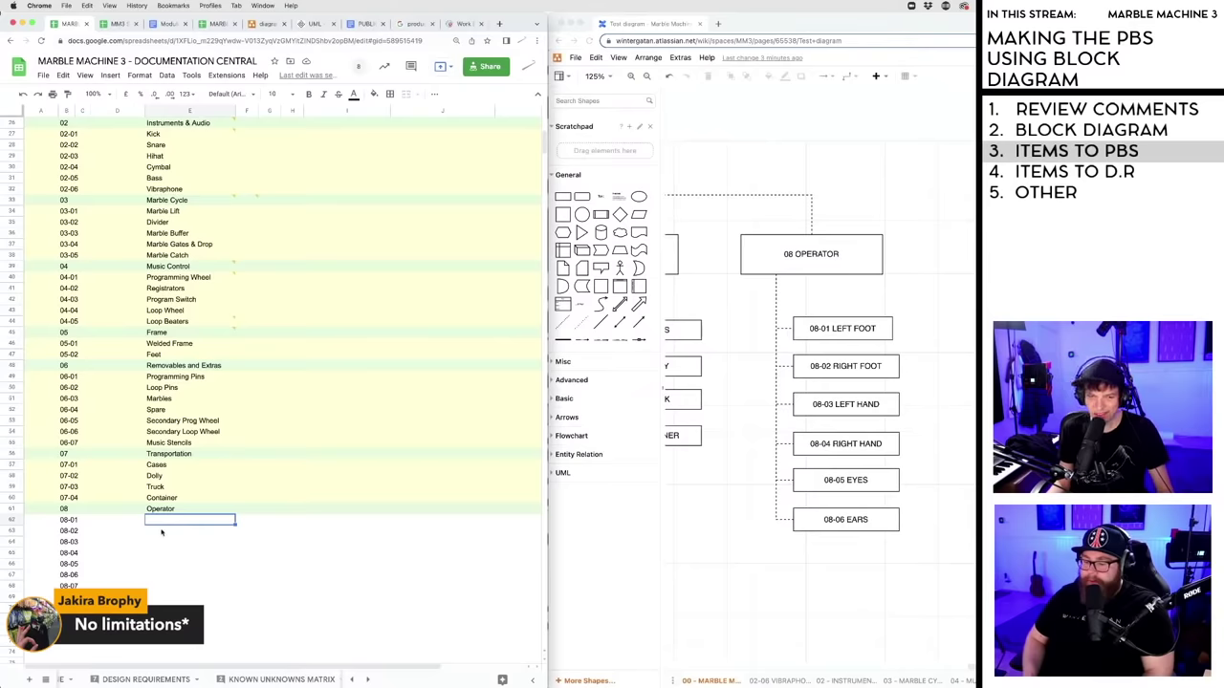
{"action": "left_click", "coordinate": [161, 534]}
- Name items 08-01 and 08-02 Left Foot and Right Foot
{"action": "left_click", "coordinate": [162, 523]}
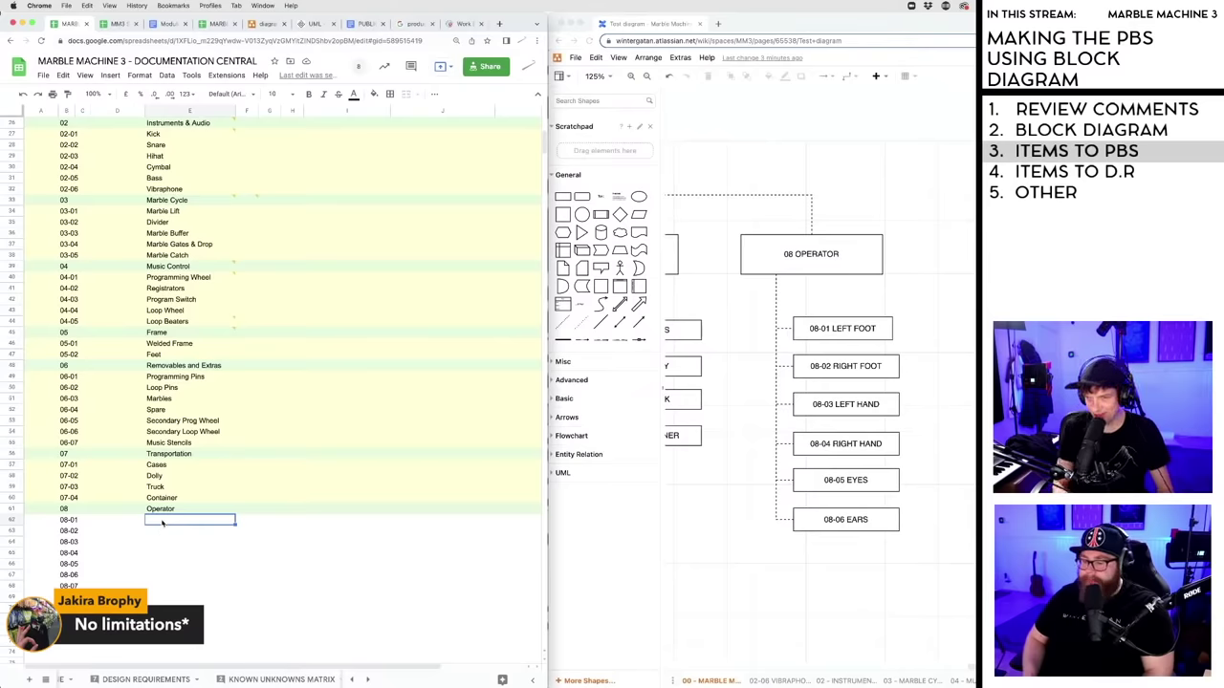
{"action": "type", "text": "Left "}
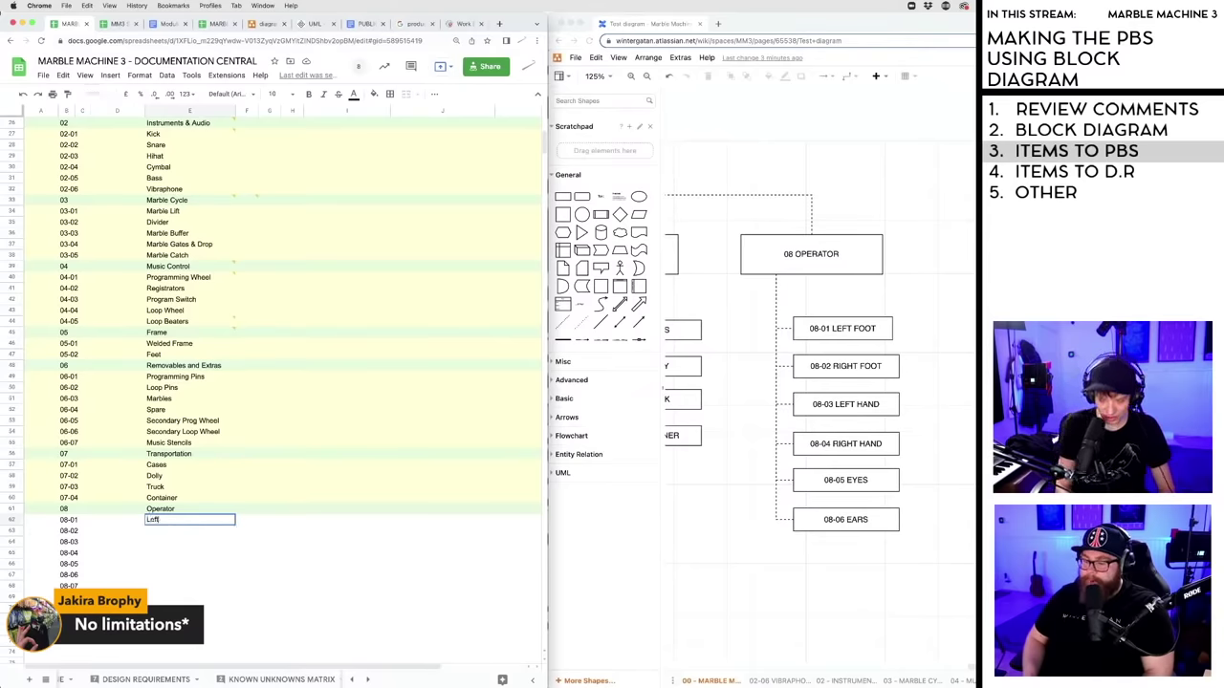
{"action": "type", "text": "Foot"}
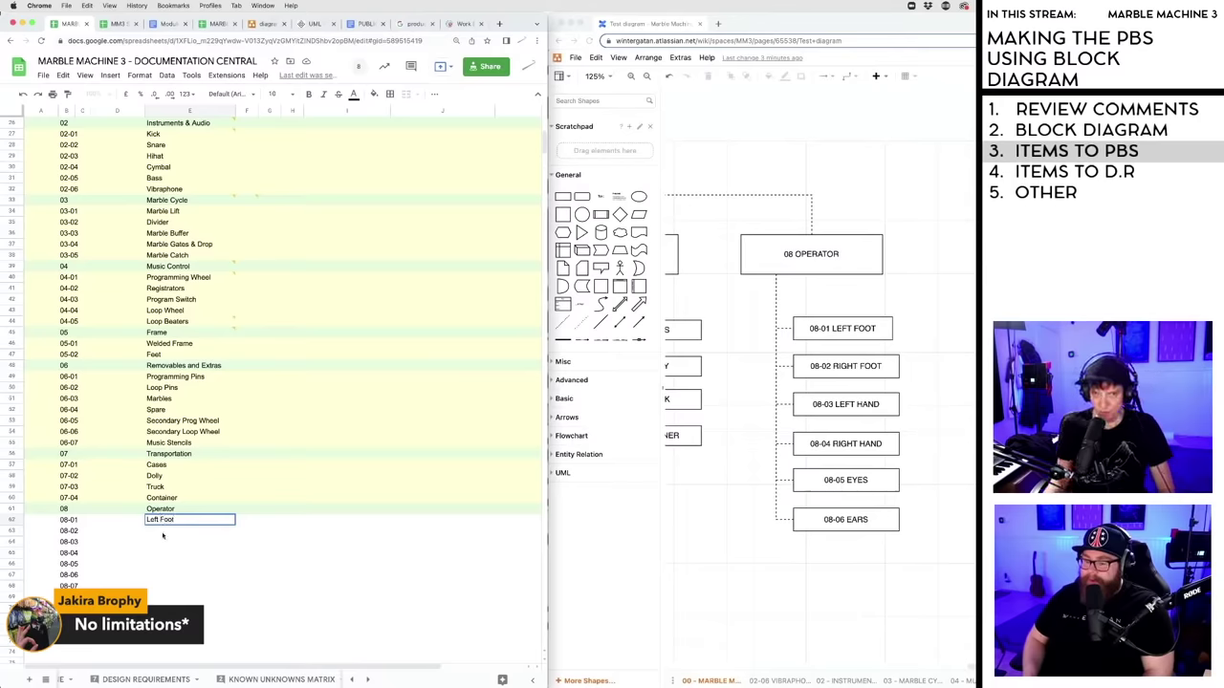
{"action": "key", "text": "Return"}
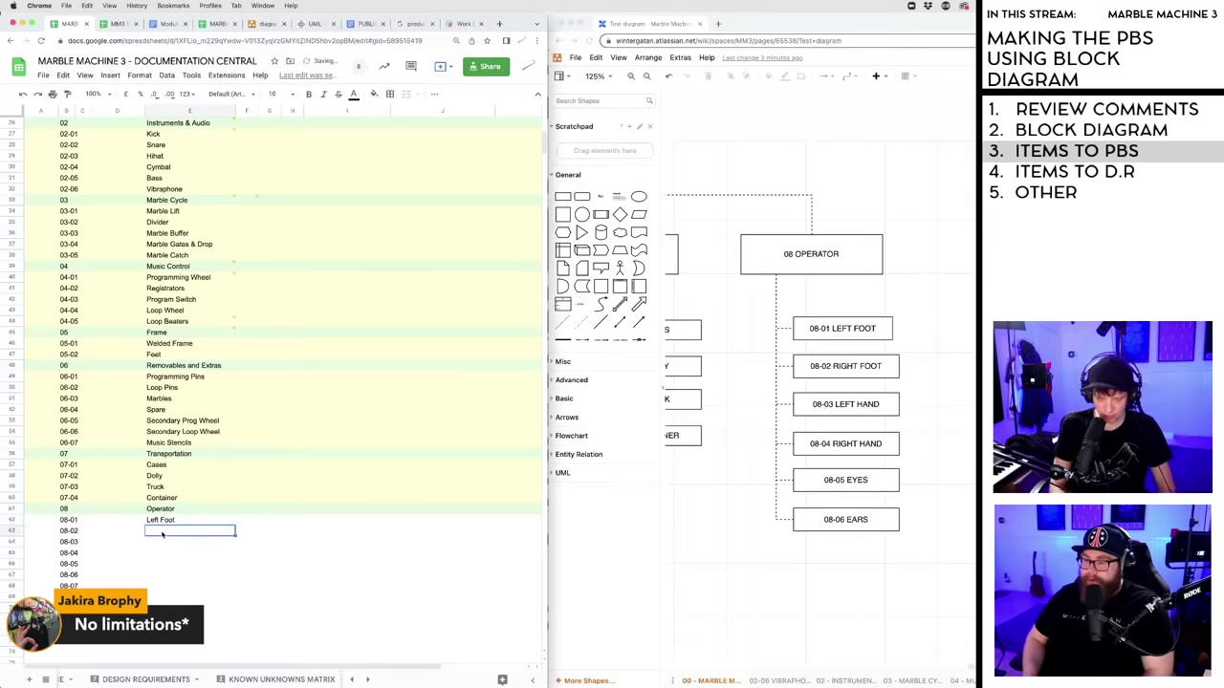
{"action": "type", "text": "Right "}
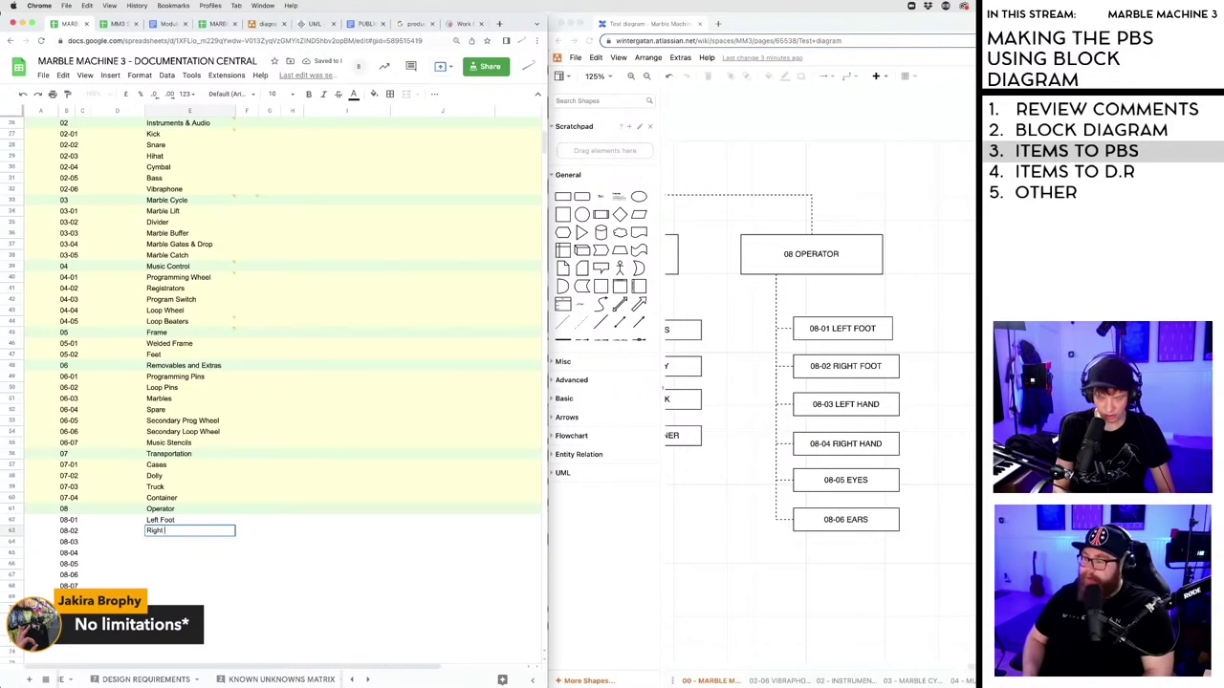
{"action": "type", "text": "Foot"}
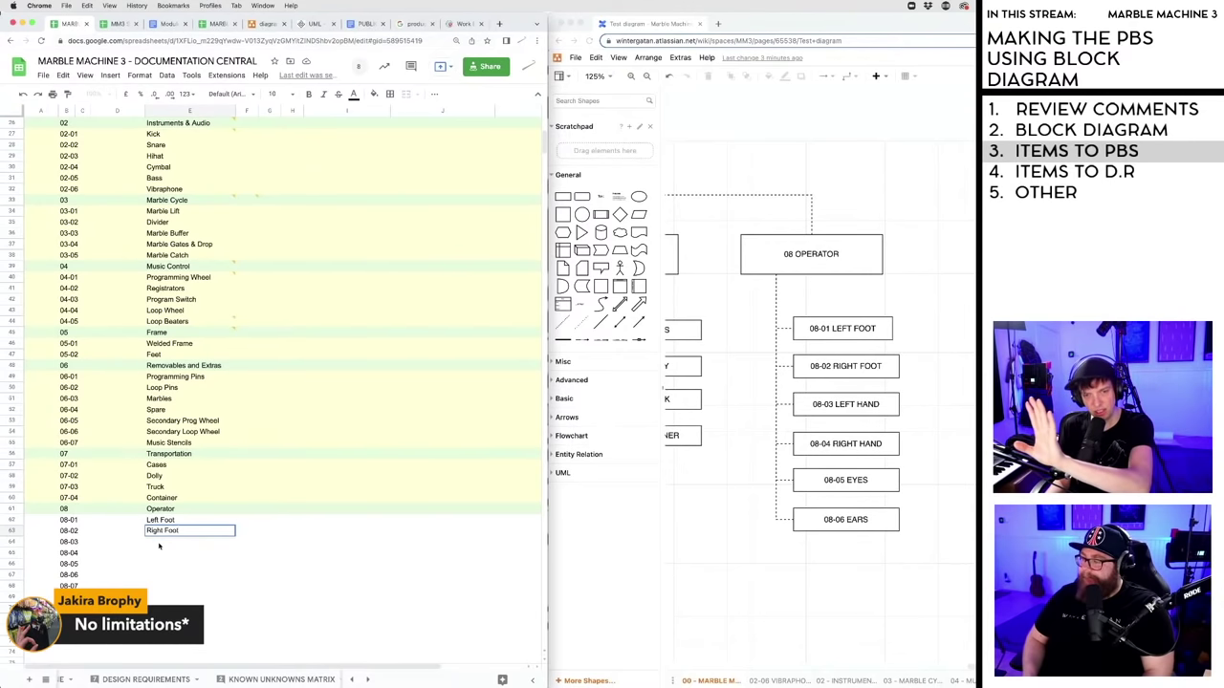
{"action": "key", "text": "Return"}
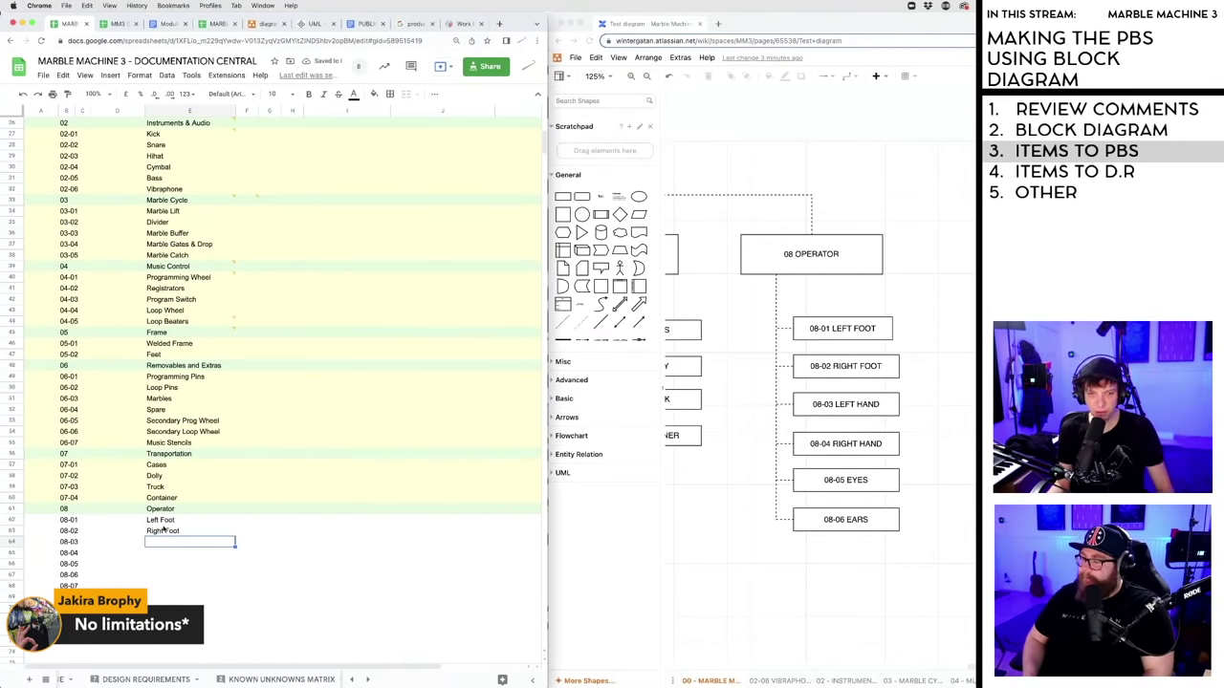
{"action": "left_click", "coordinate": [163, 535]}
{"action": "left_click", "coordinate": [163, 539]}
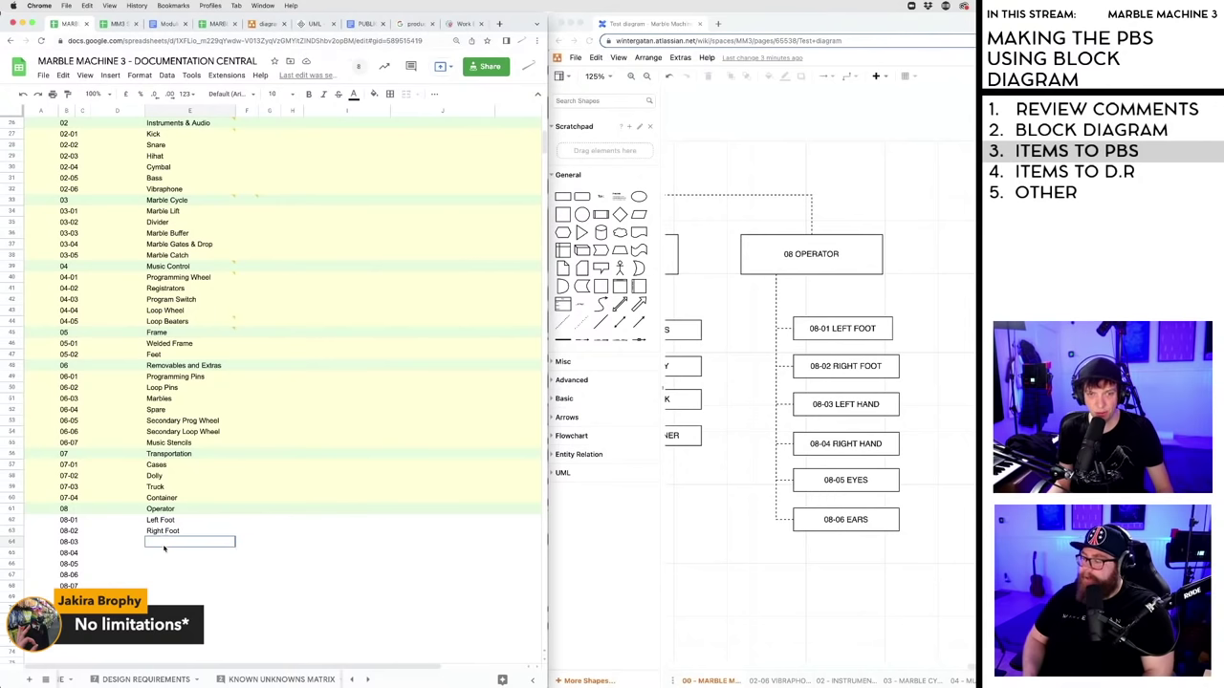
{"action": "left_click", "coordinate": [163, 534]}
- Name items 08-03 to 08-06 Left Hand, Right Hand, Eyes and Ears
{"action": "left_click", "coordinate": [165, 542]}
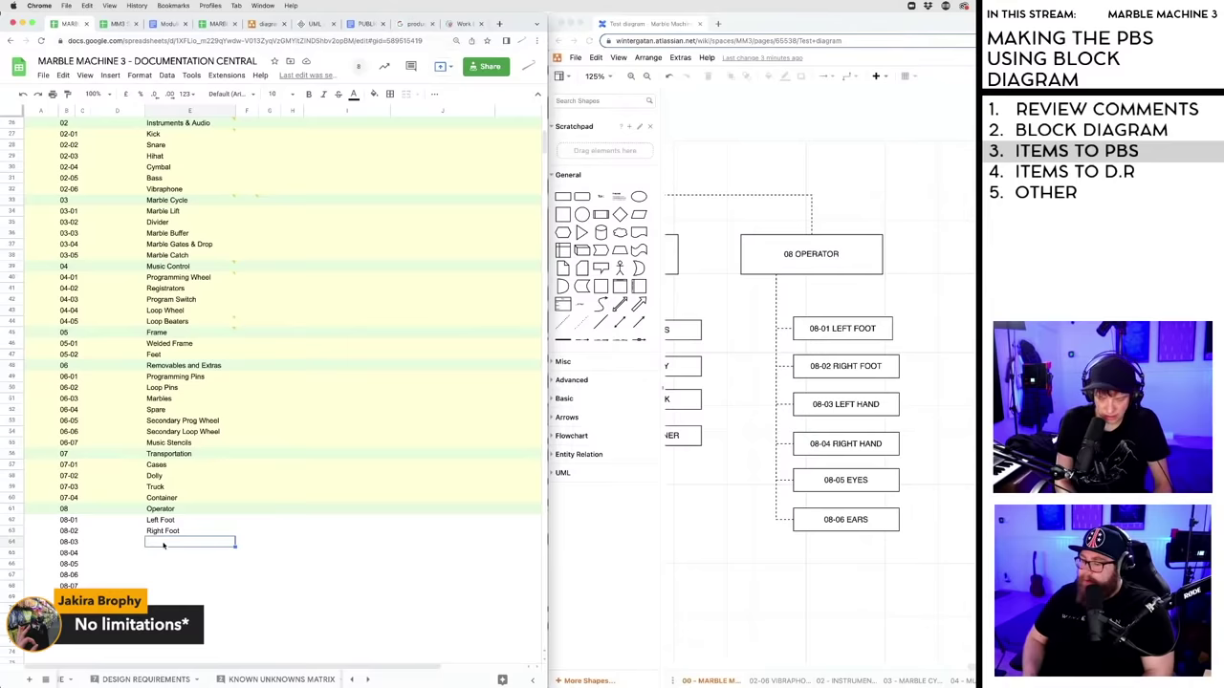
{"action": "type", "text": "Left Hand"}
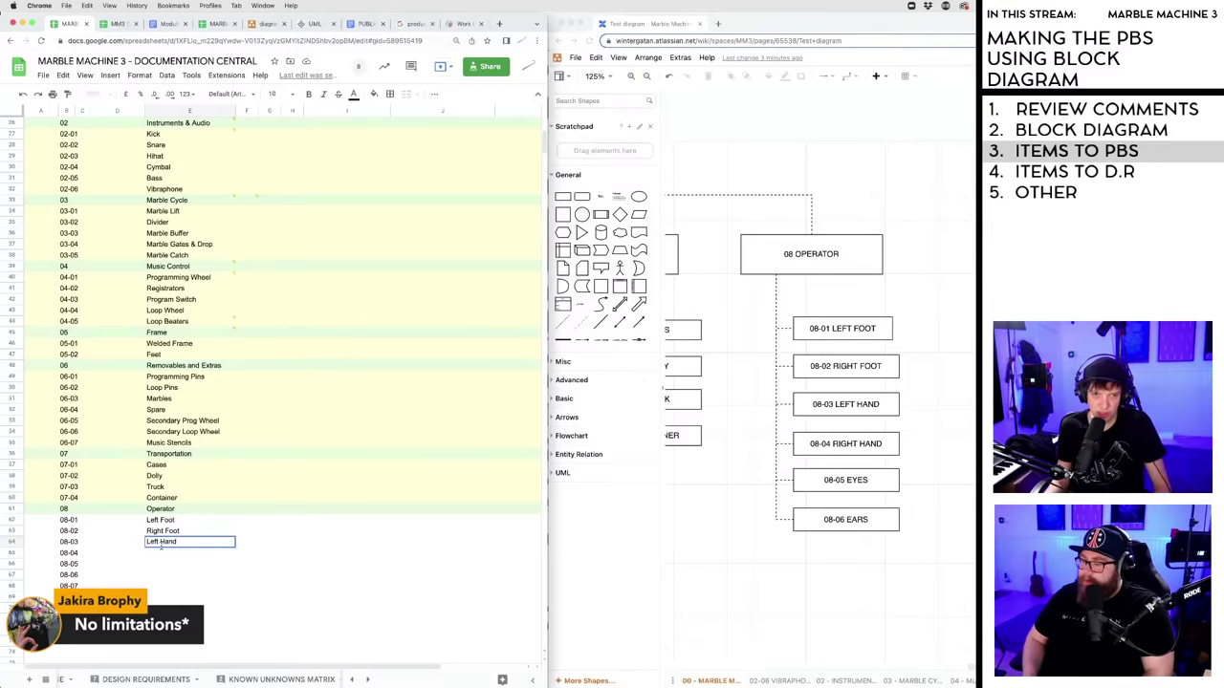
{"action": "left_click", "coordinate": [163, 555]}
{"action": "type", "text": "Right Foot"}
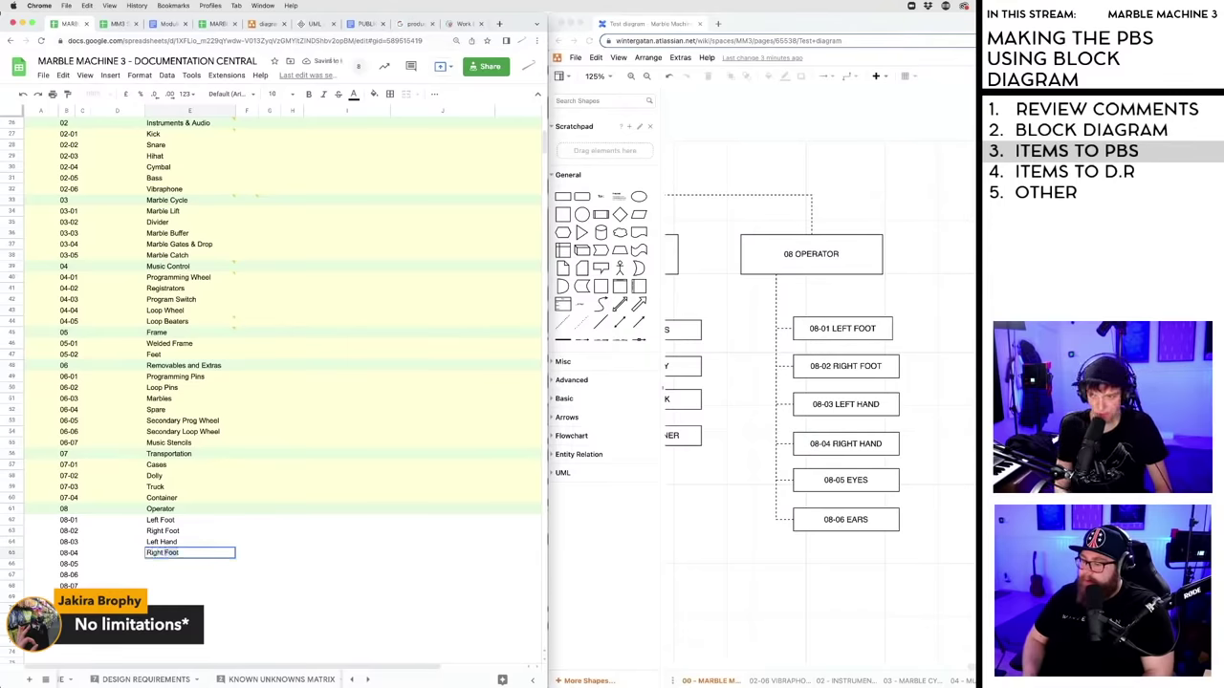
{"action": "key", "text": "BackSpace"}
{"action": "key", "text": "BackSpace"}
{"action": "key", "text": "BackSpace"}
{"action": "key", "text": "BackSpace"}
{"action": "type", "text": "Hand"}
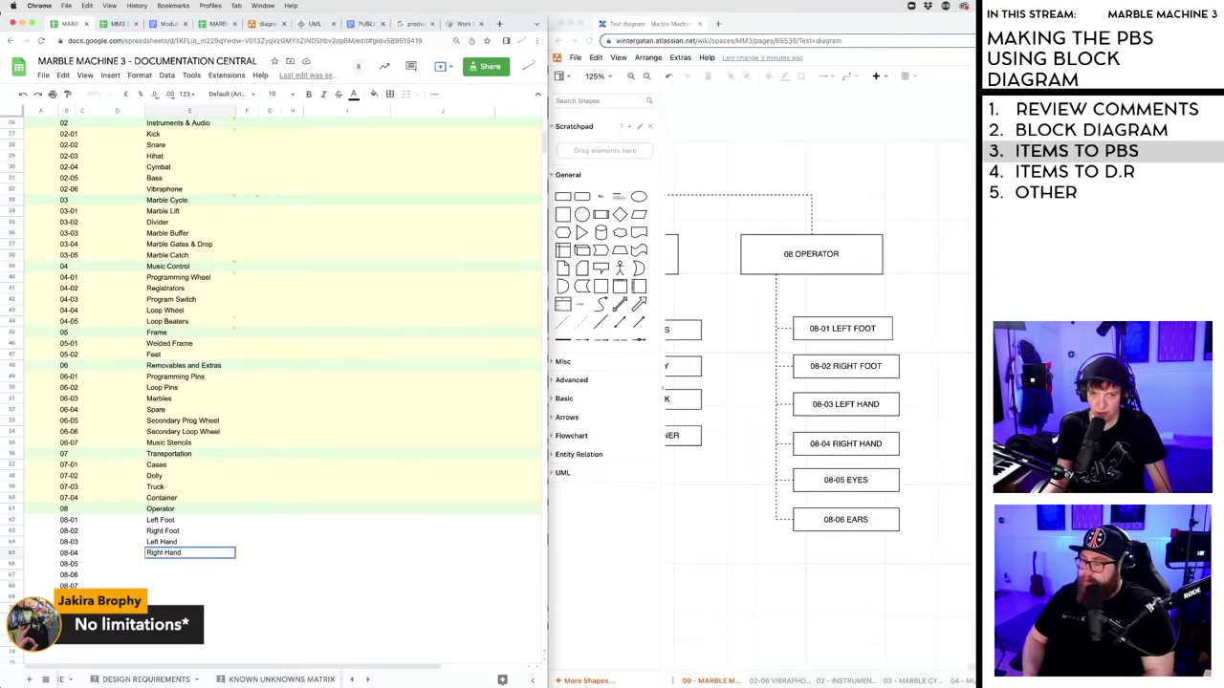
{"action": "left_click", "coordinate": [166, 567]}
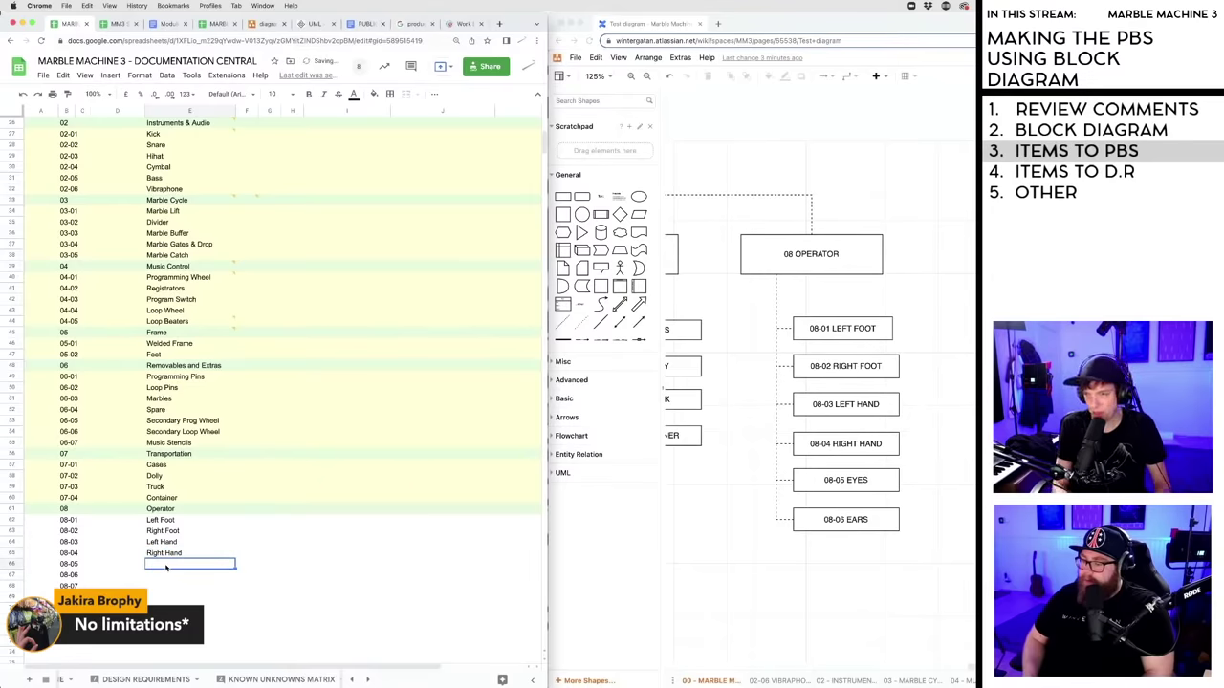
{"action": "type", "text": "Eyes"}
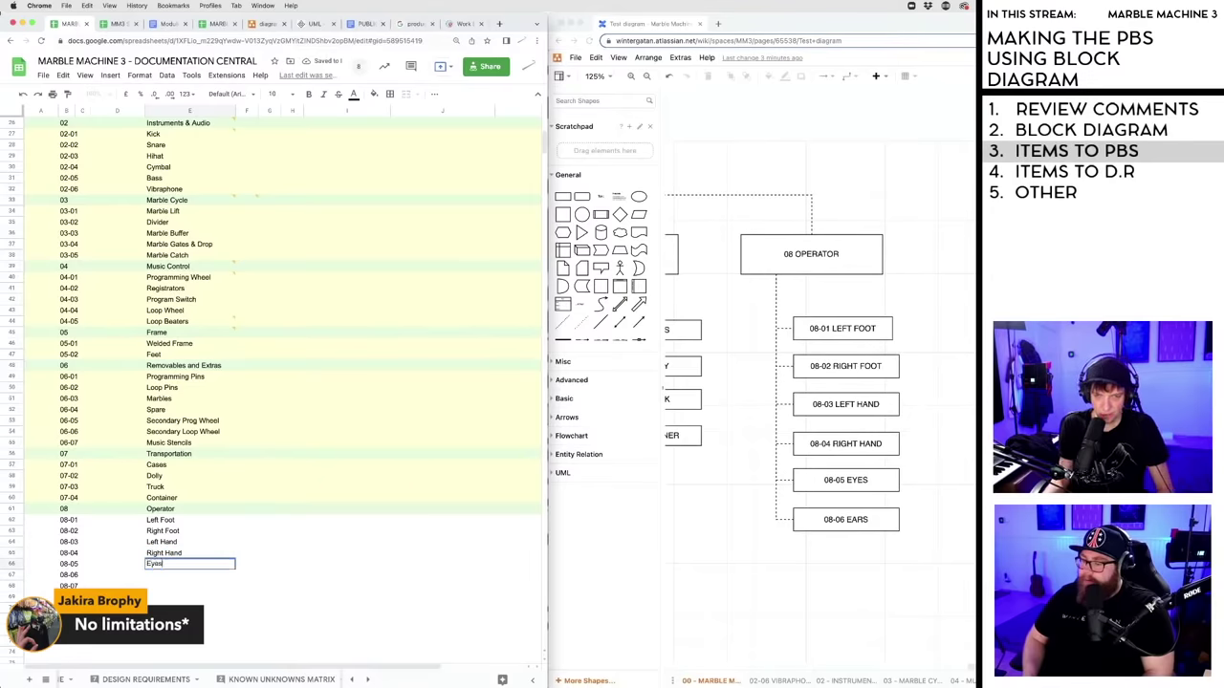
{"action": "left_click", "coordinate": [163, 576]}
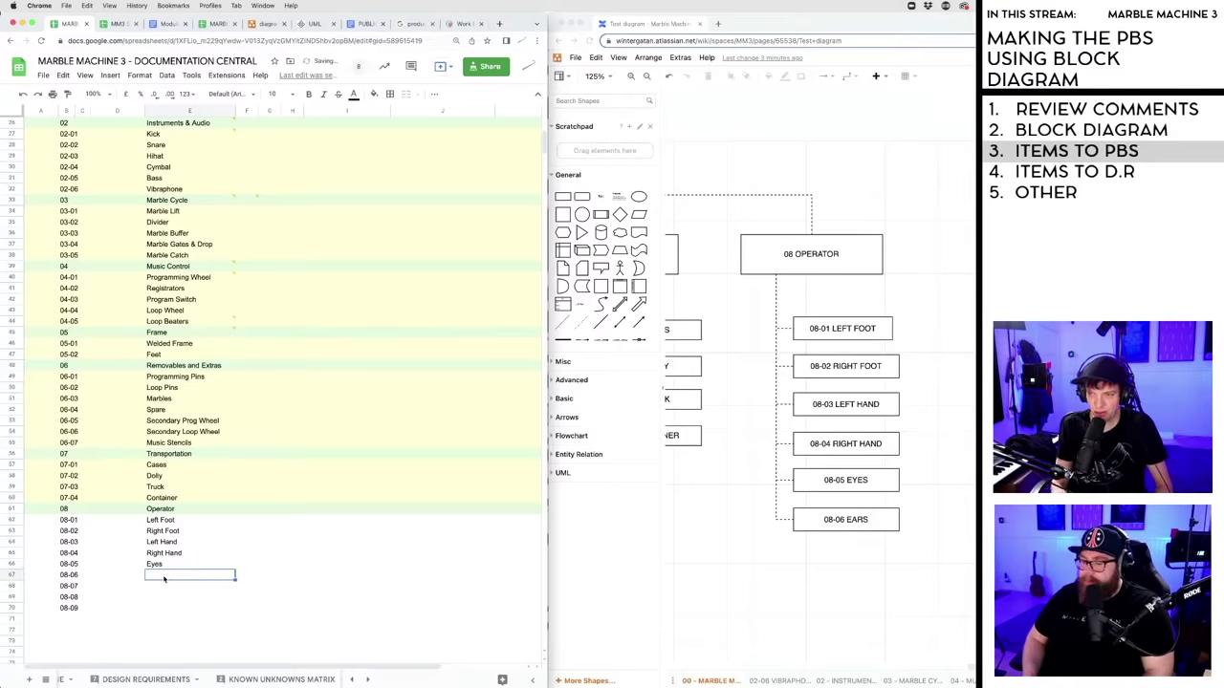
{"action": "type", "text": "Ear"}
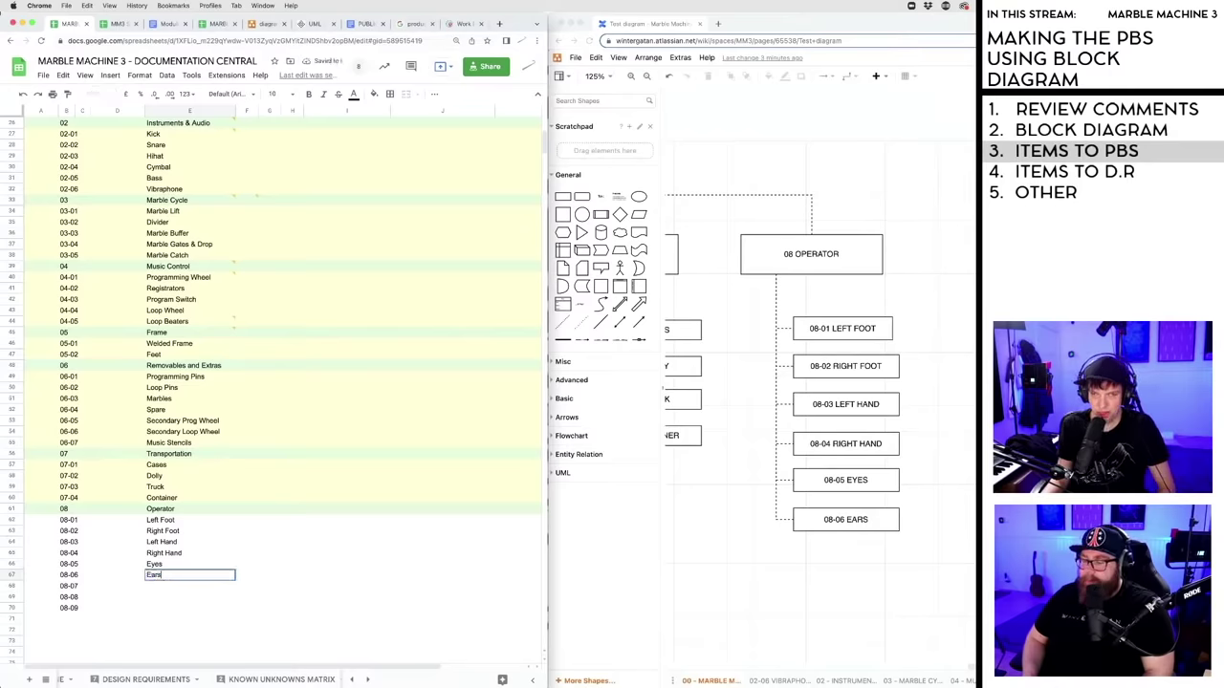
{"action": "type", "text": "s"}
{"action": "left_click", "coordinate": [161, 587]}
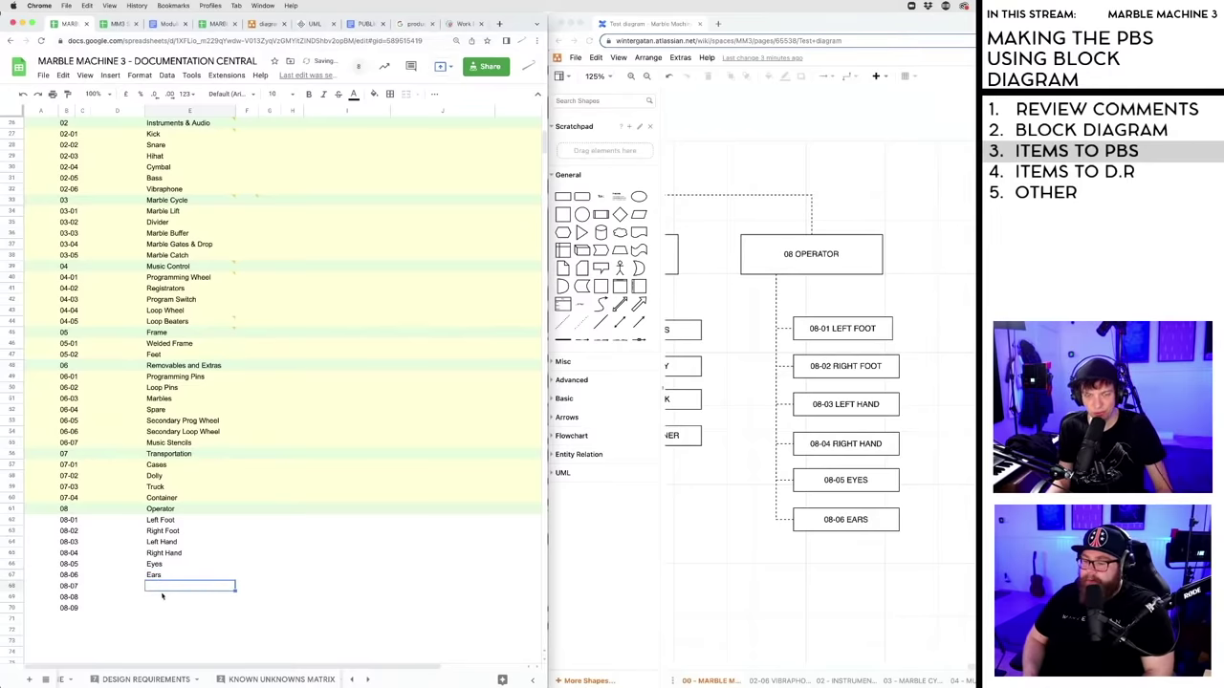
- Select the leftover unnamed codes 08-07 to 08-09
{"action": "left_click", "coordinate": [161, 596]}
{"action": "left_click", "coordinate": [158, 607]}
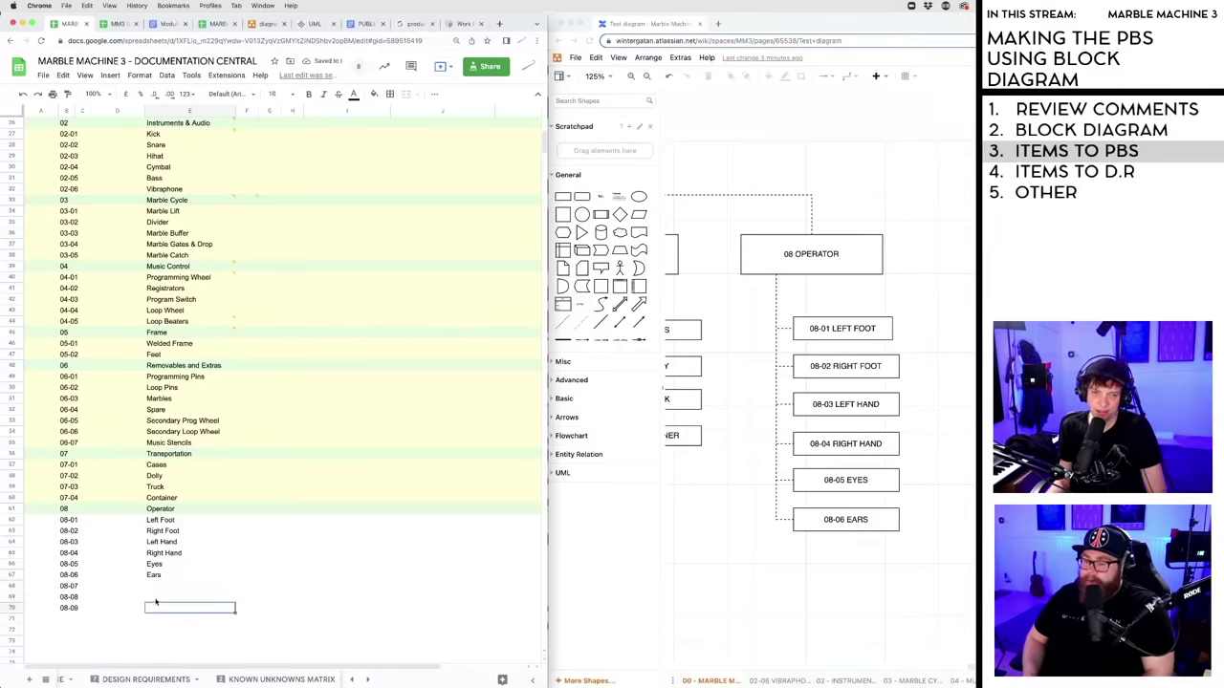
{"action": "left_click_drag", "start_coordinate": [68, 587], "coordinate": [75, 610]}
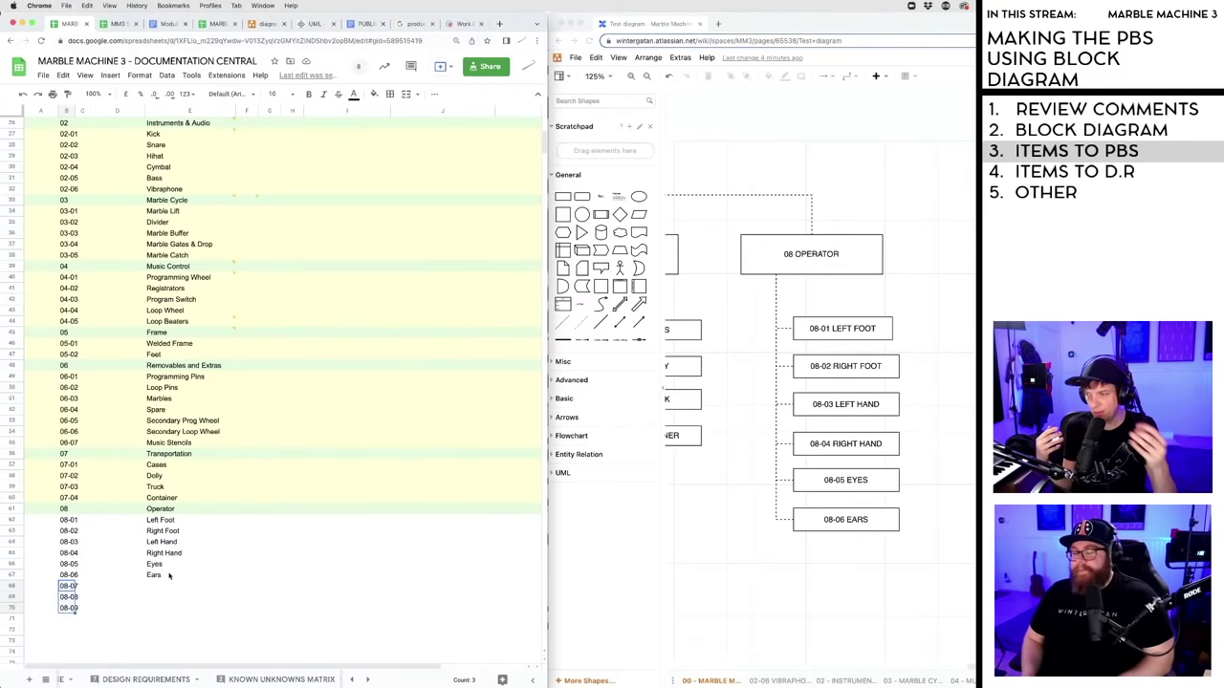
- Clear codes 08-07, 08-08 and 08-09 from the code column, leaving 08-06 Ears last
{"action": "left_click", "coordinate": [153, 597]}
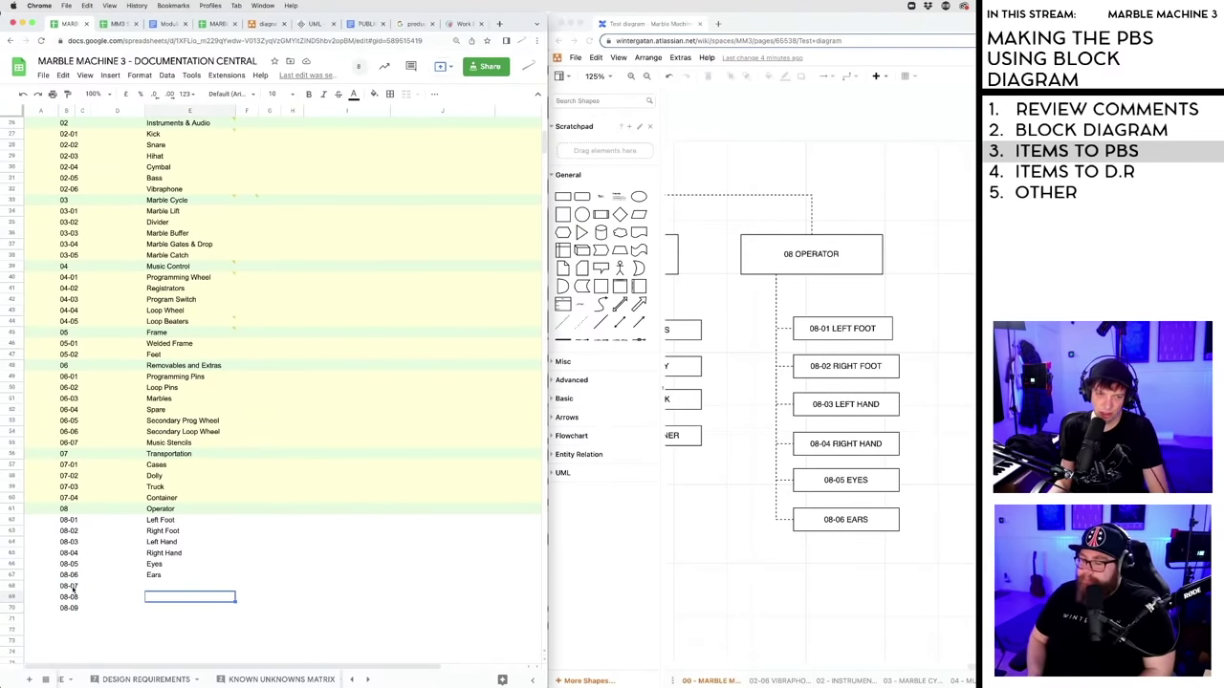
{"action": "left_click_drag", "start_coordinate": [69, 586], "coordinate": [89, 617]}
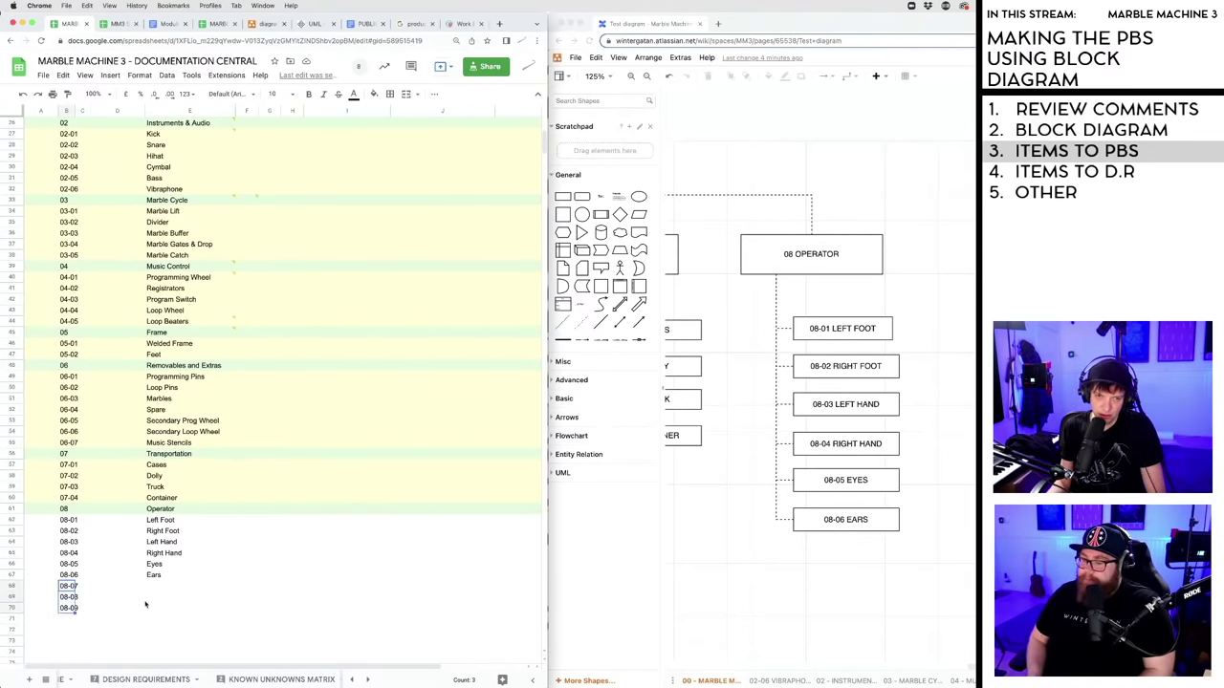
{"action": "key", "text": "Delete"}
{"action": "left_click", "coordinate": [178, 596]}
{"action": "left_click", "coordinate": [194, 620]}
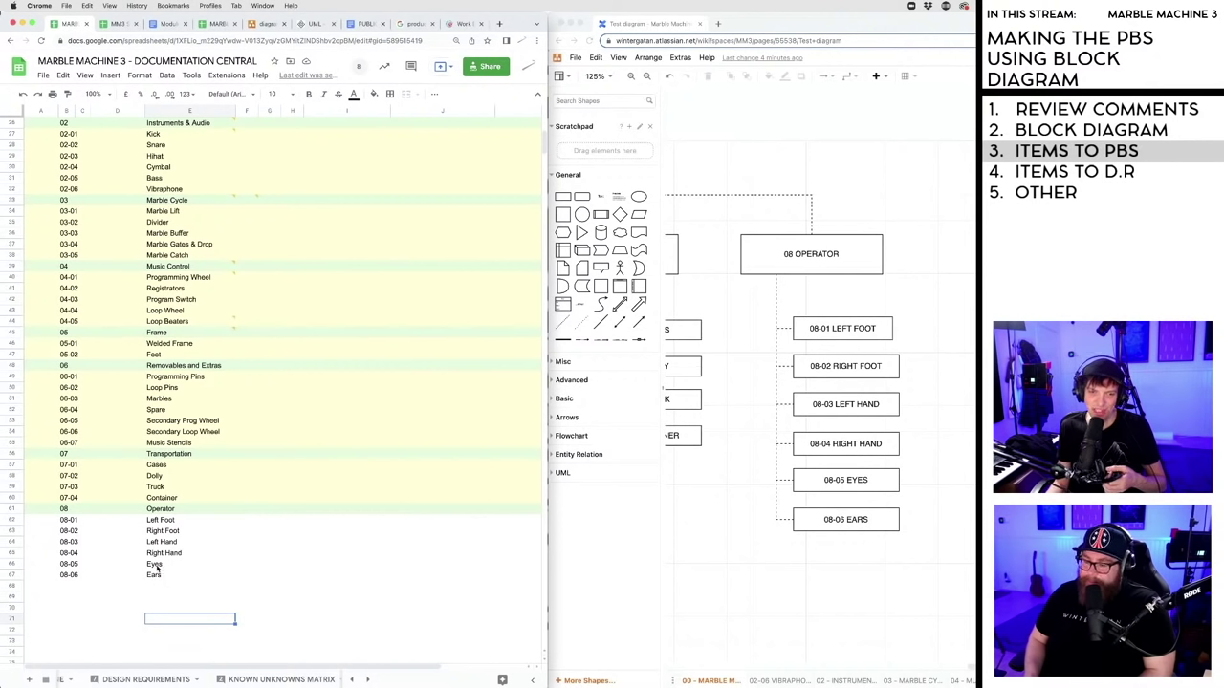
{"action": "left_click", "coordinate": [161, 565]}
{"action": "left_click", "coordinate": [158, 578]}
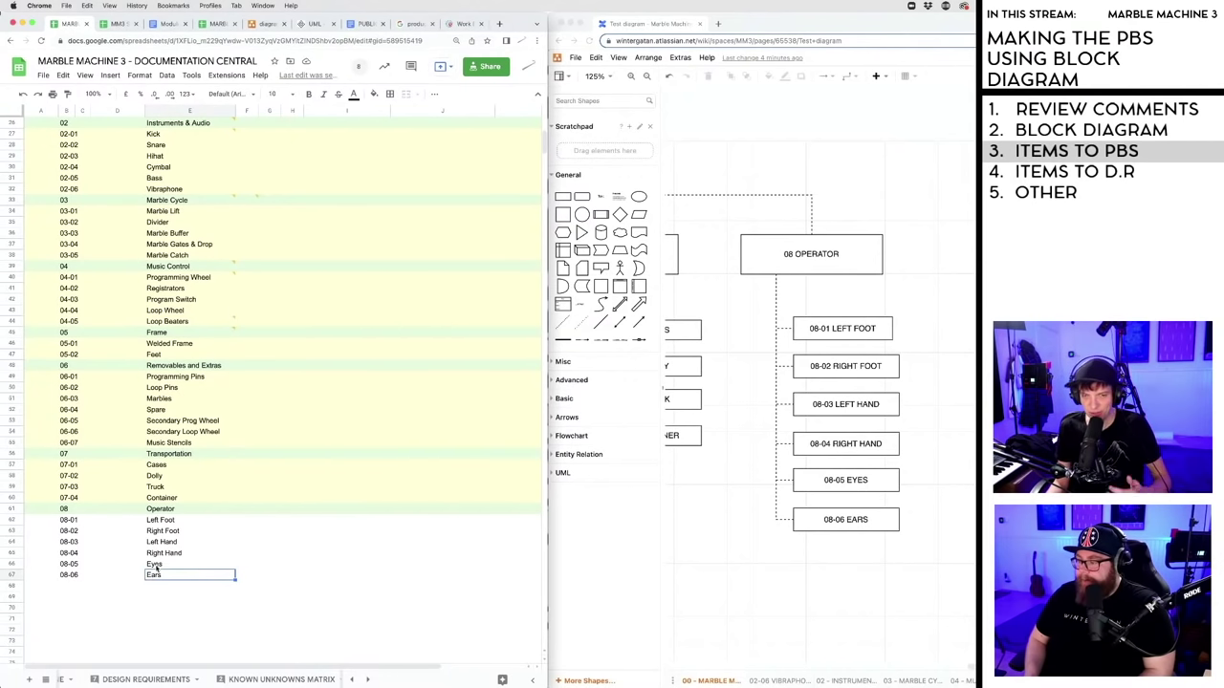
{"action": "left_click", "coordinate": [164, 585]}
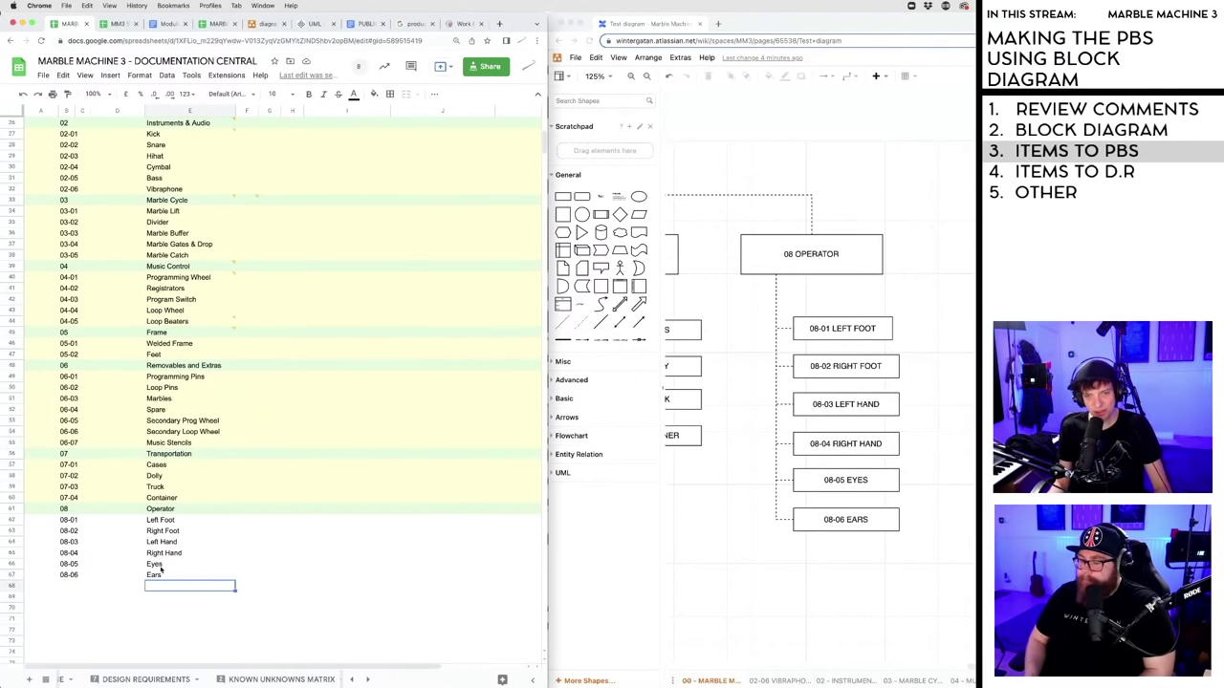
{"action": "left_click", "coordinate": [166, 597]}
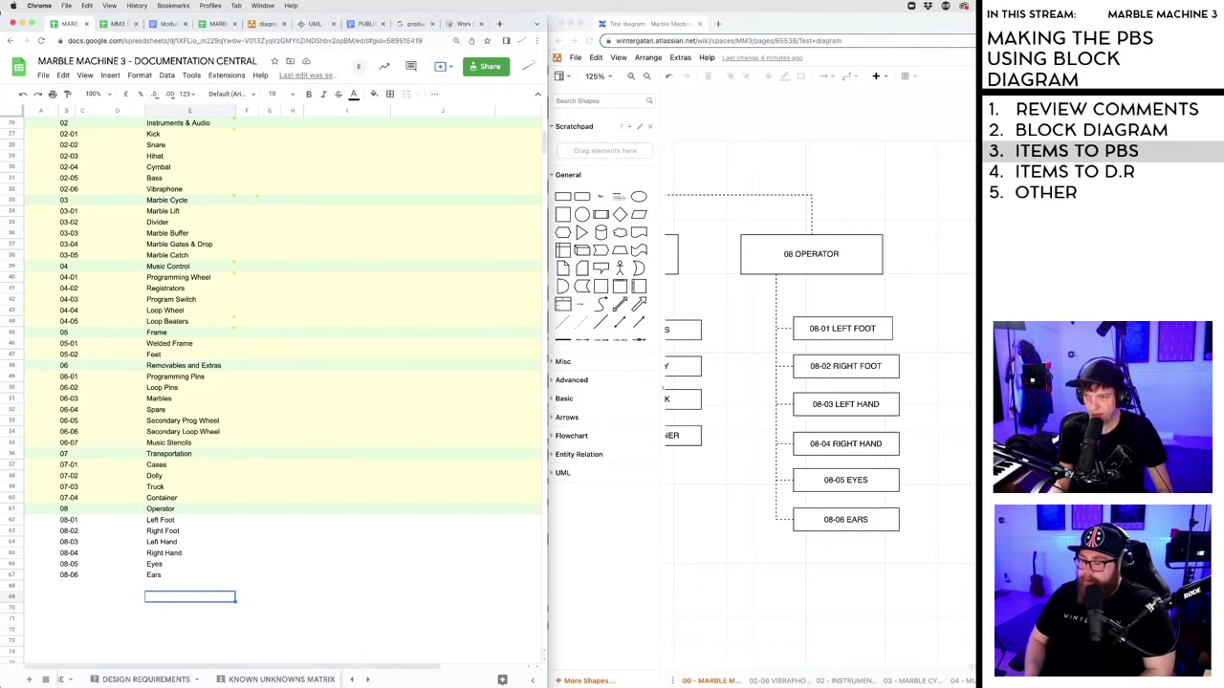
{"action": "left_click_drag", "start_coordinate": [970, 668], "coordinate": [913, 672]}
- On the 02-06 VIBRAPHONE page, shift the VIBRAPHONE box slightly left and discard a stray rectangle
{"action": "left_click", "coordinate": [779, 681]}
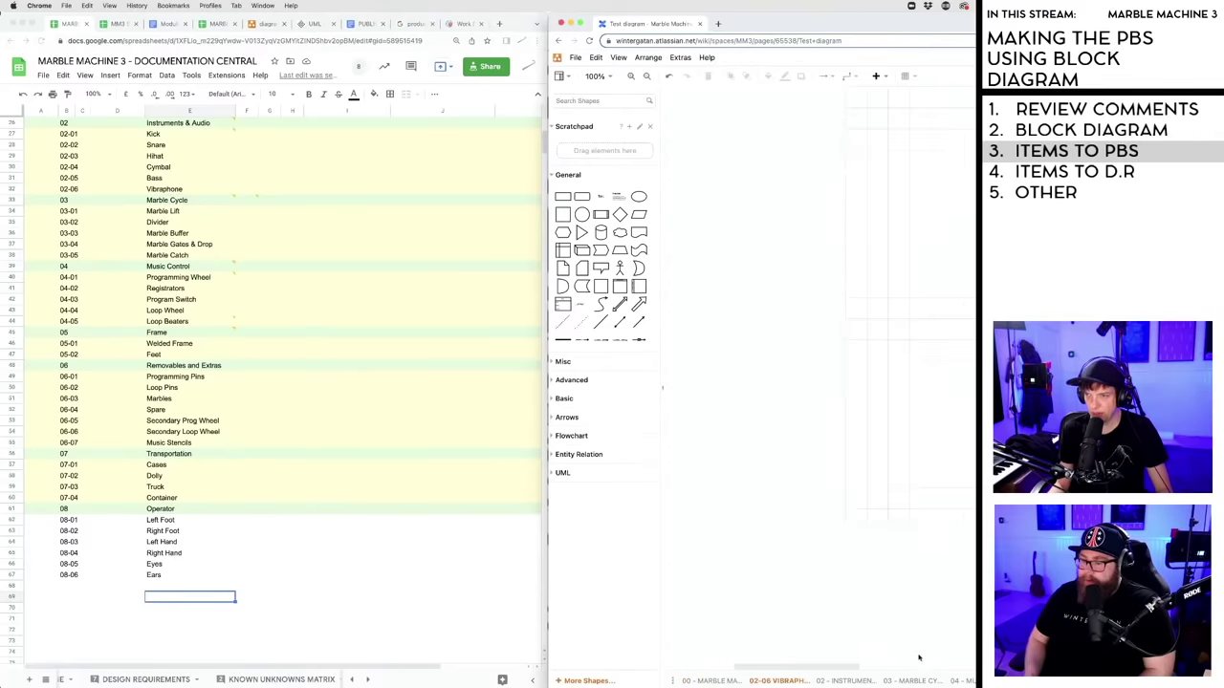
{"action": "left_click_drag", "start_coordinate": [811, 668], "coordinate": [899, 668]}
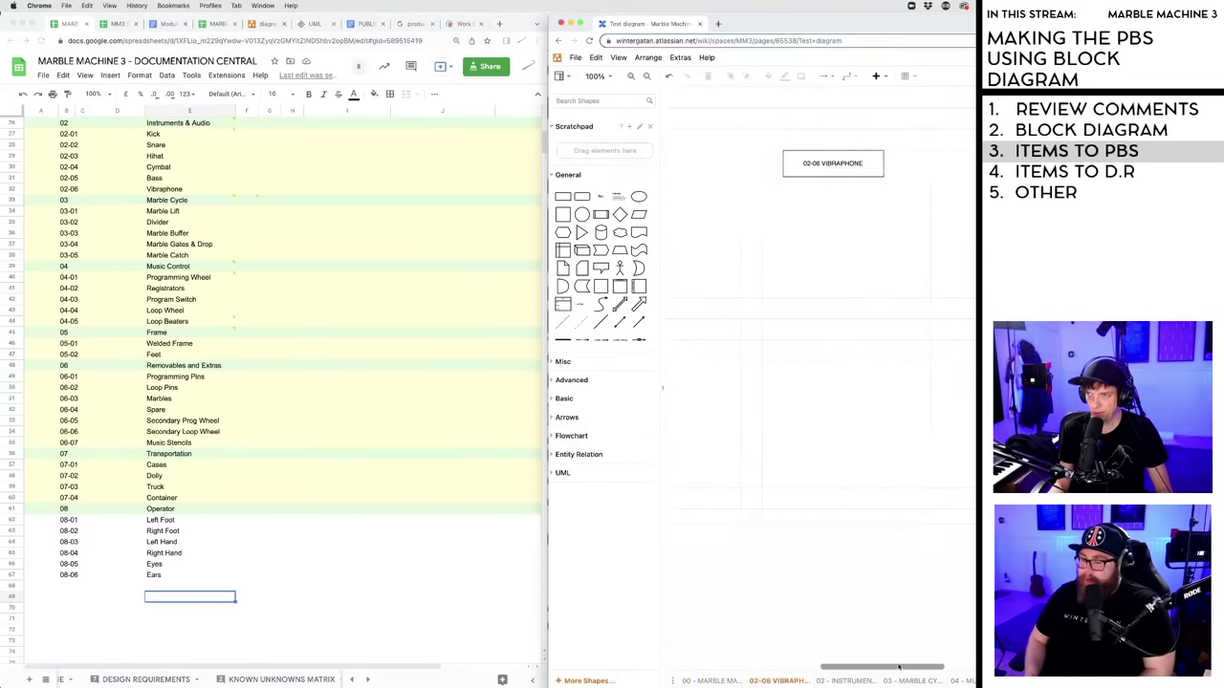
{"action": "scroll", "coordinate": [855, 408], "scroll_direction": "right", "scroll_amount": 2}
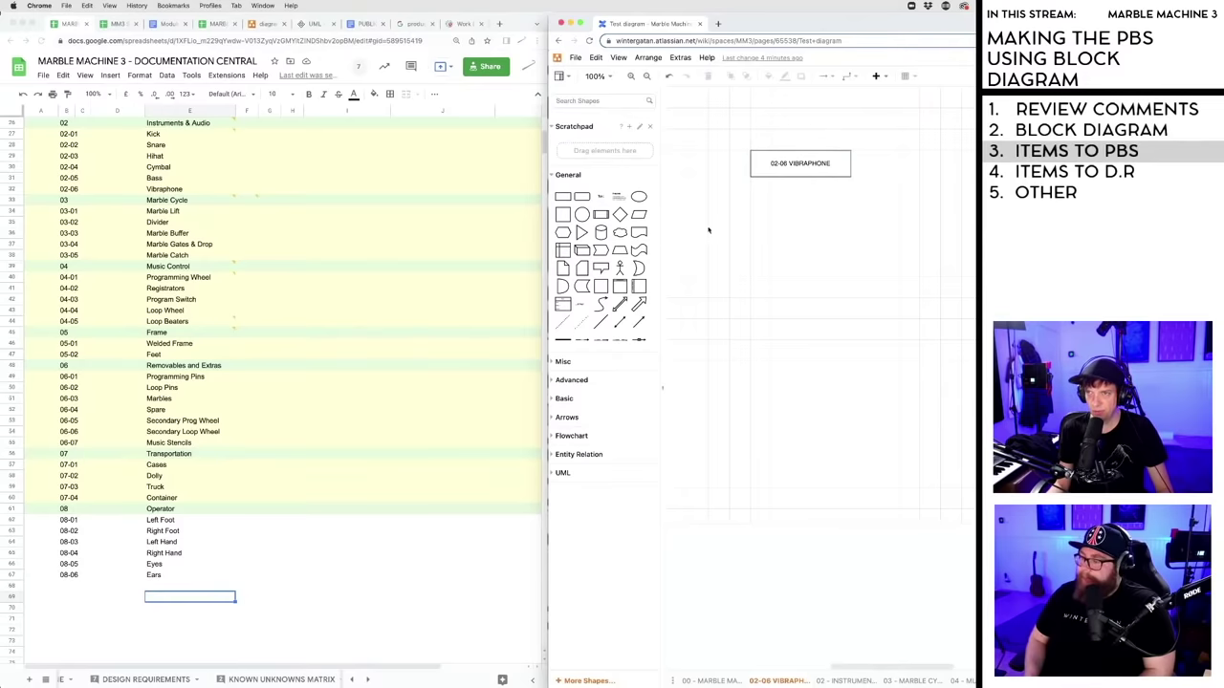
{"action": "left_click_drag", "start_coordinate": [783, 170], "coordinate": [795, 168]}
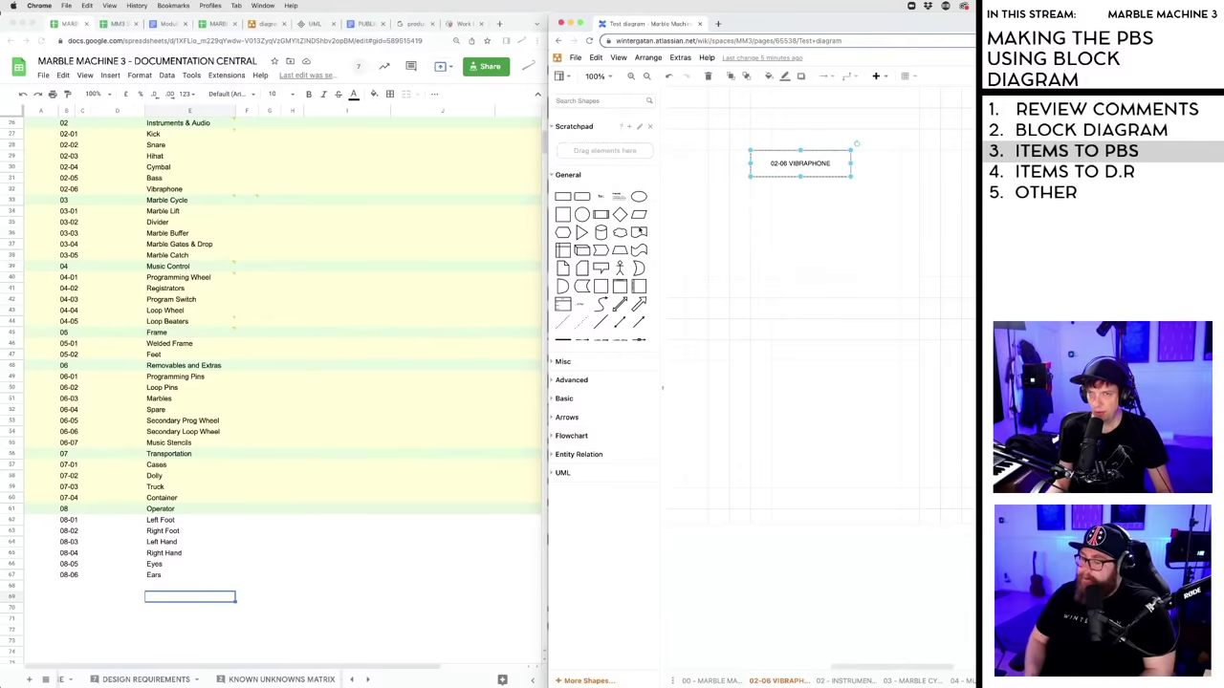
{"action": "mouse_move", "coordinate": [564, 198]}
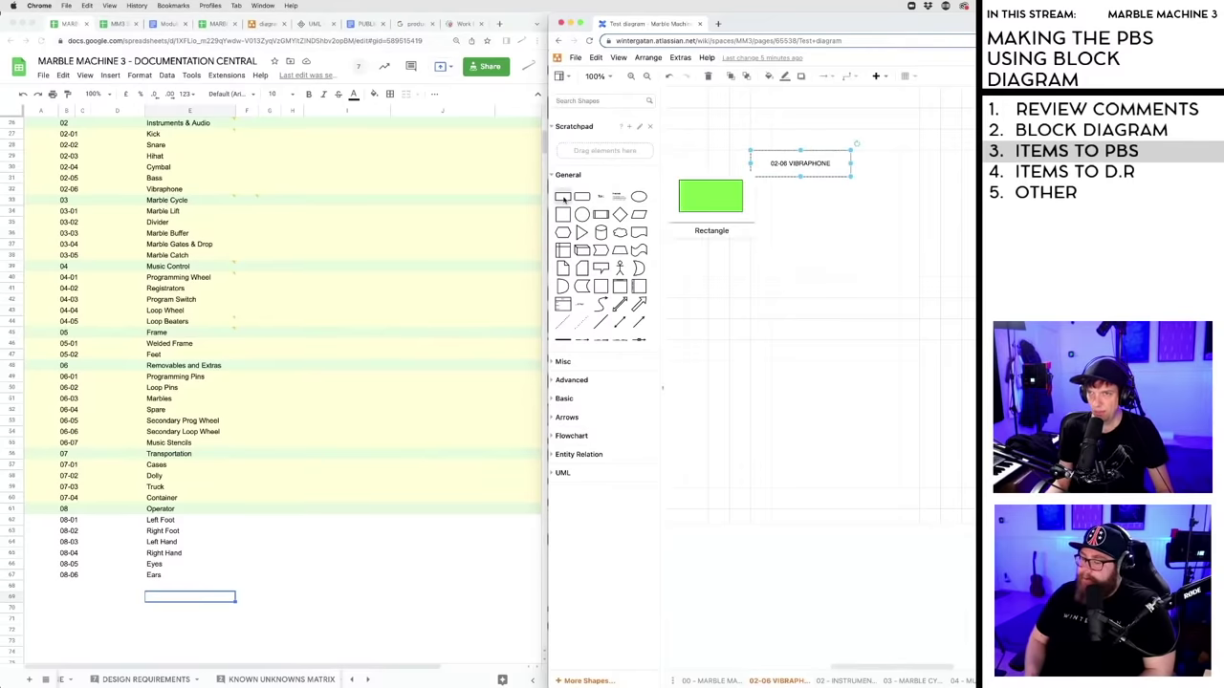
{"action": "left_click_drag", "start_coordinate": [564, 198], "coordinate": [819, 220]}
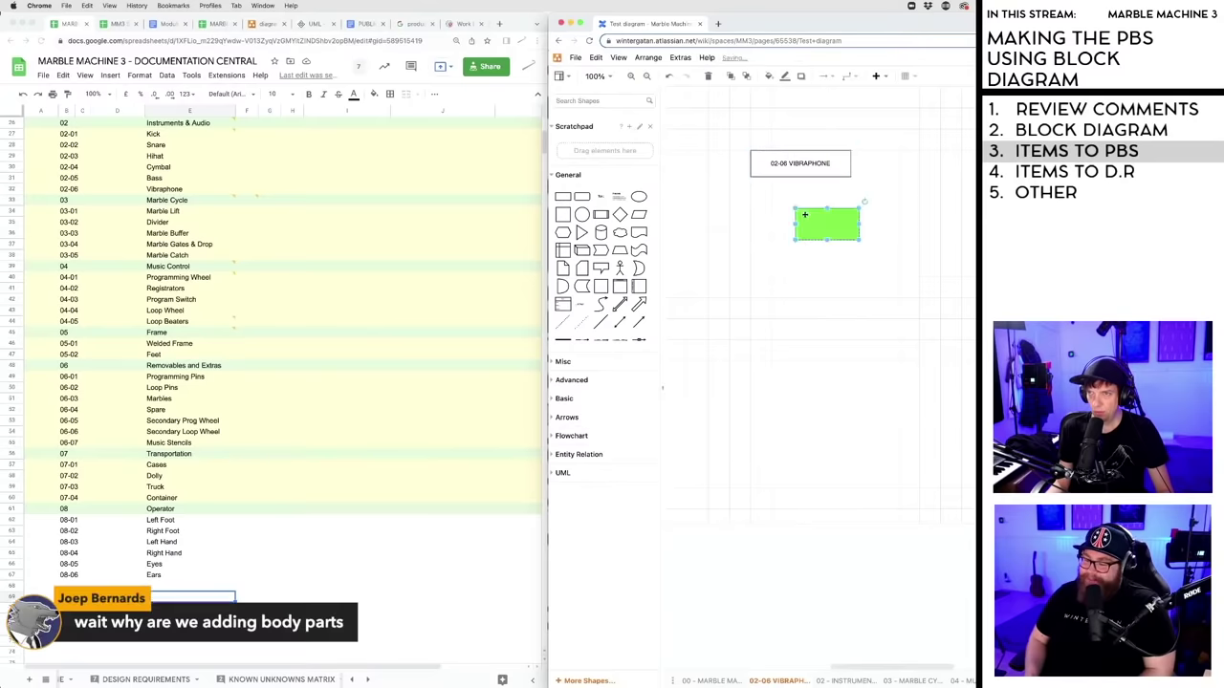
{"action": "key", "text": "Delete"}
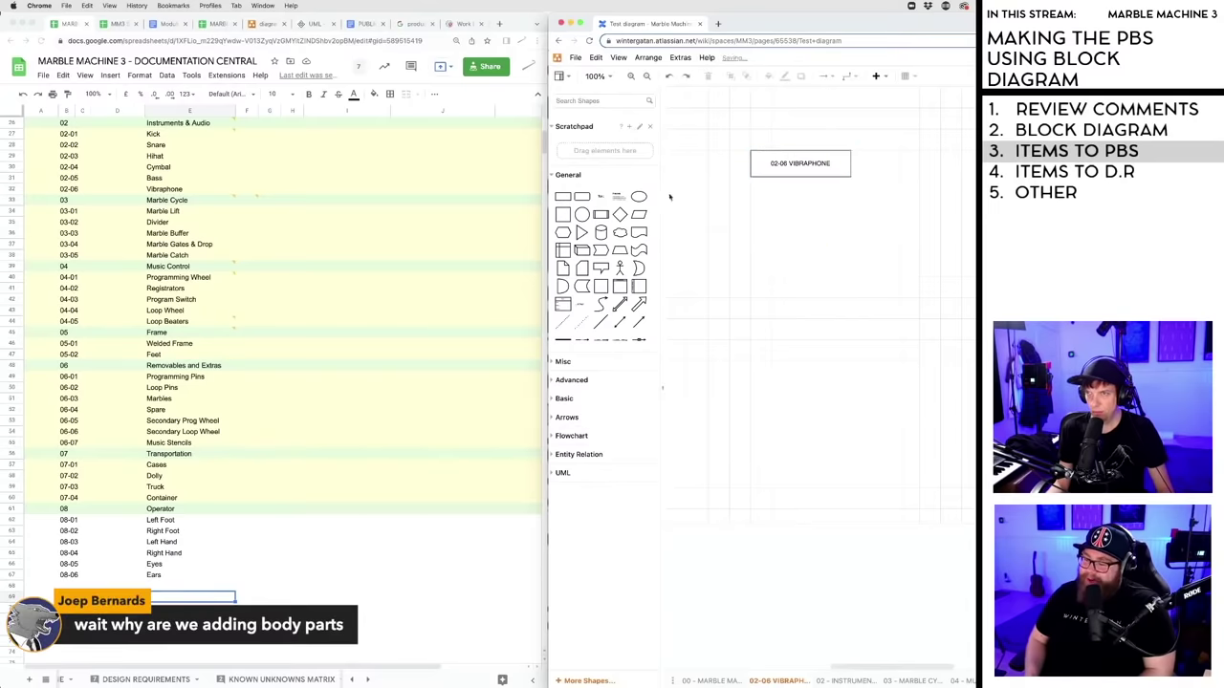
- Copy the VIBRAPHONE box below itself and renumber the copy 02-06-01
{"action": "left_click", "coordinate": [789, 163]}
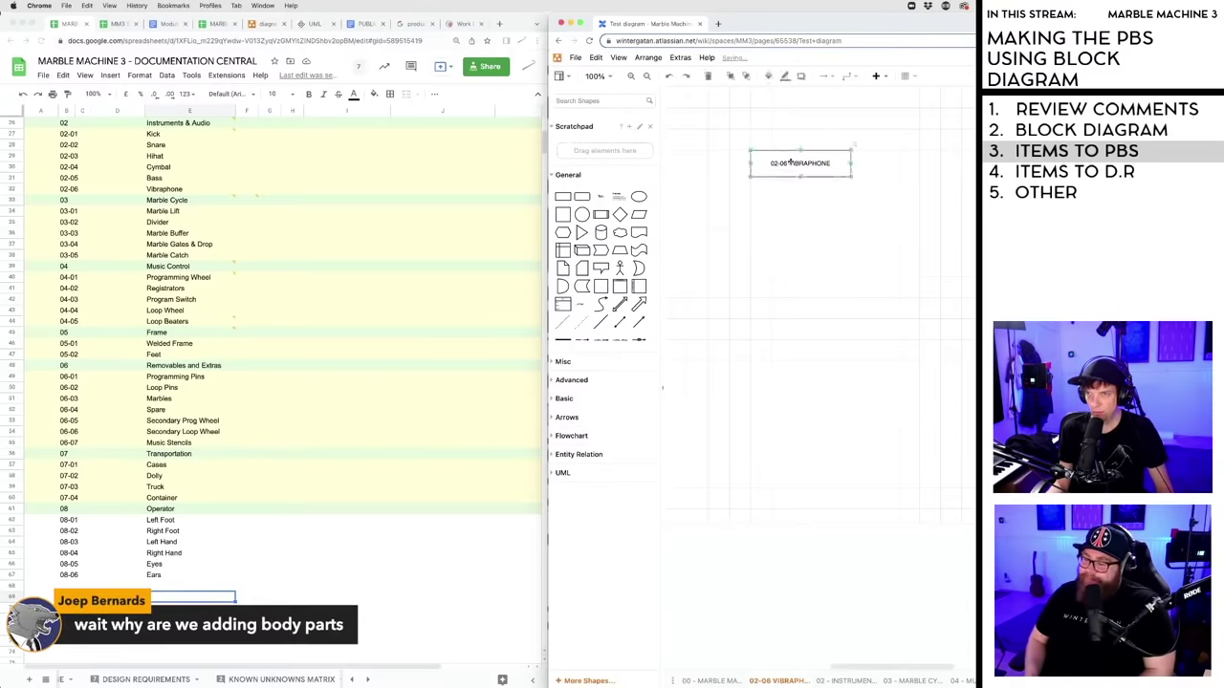
{"action": "left_click_drag", "start_coordinate": [803, 169], "coordinate": [800, 218]}
{"action": "double_click", "coordinate": [793, 216]}
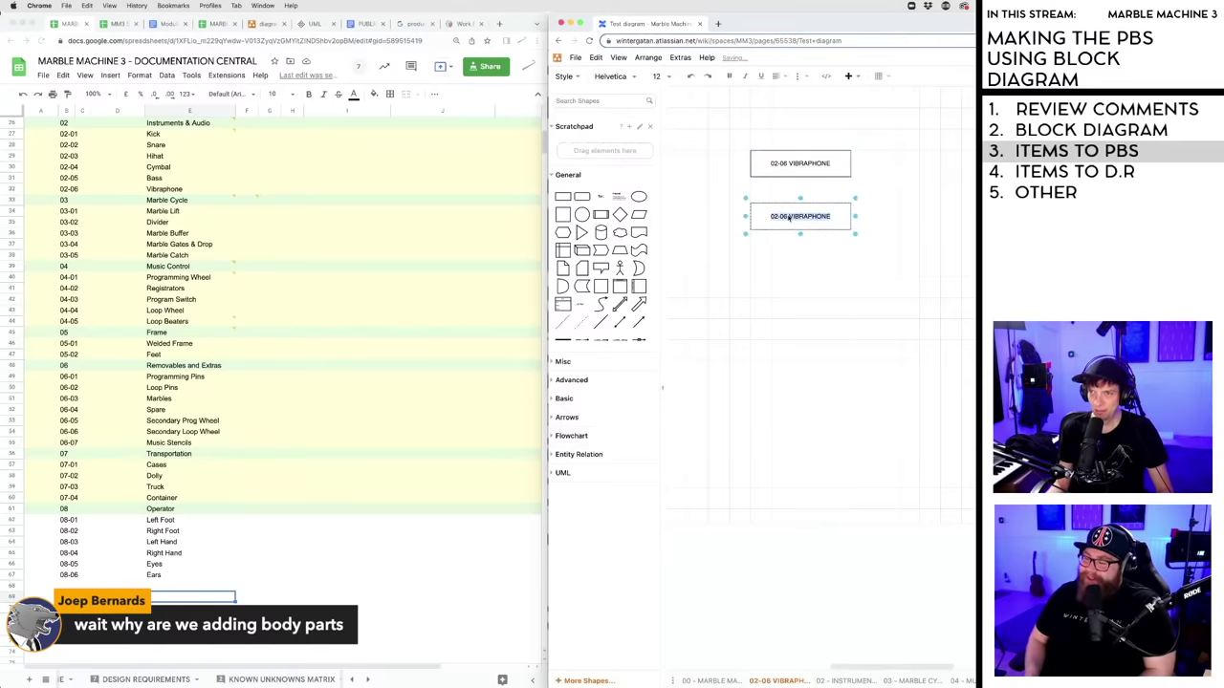
{"action": "left_click", "coordinate": [786, 218]}
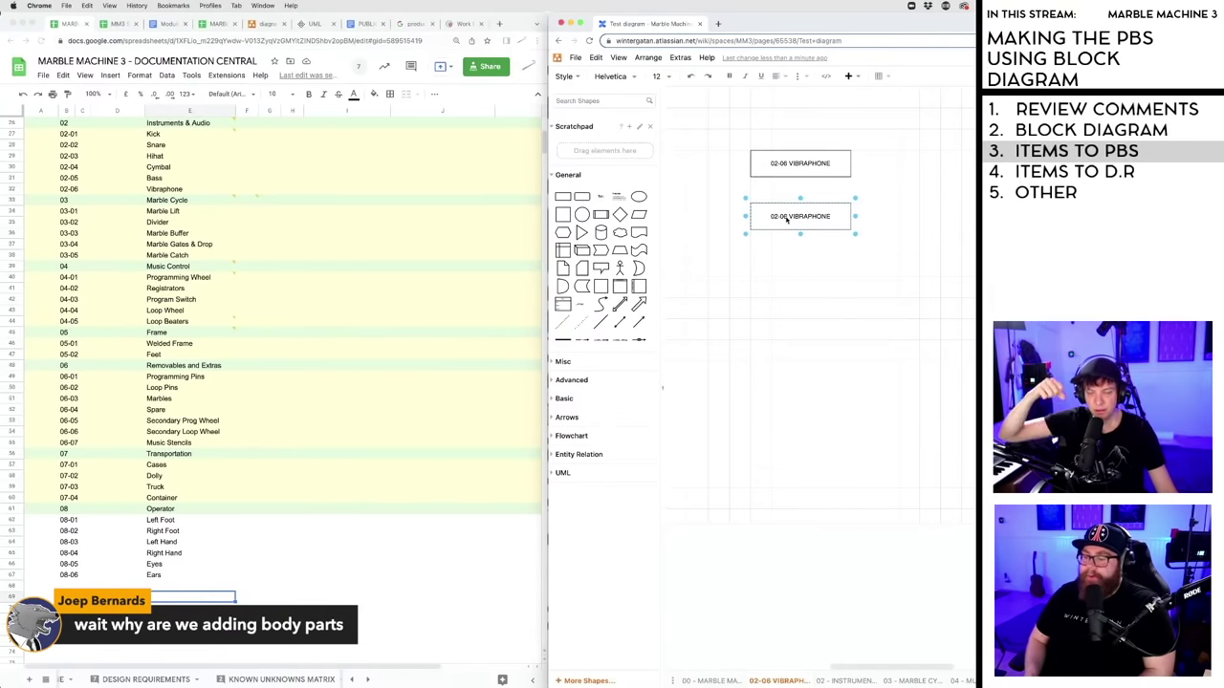
{"action": "left_click", "coordinate": [815, 282]}
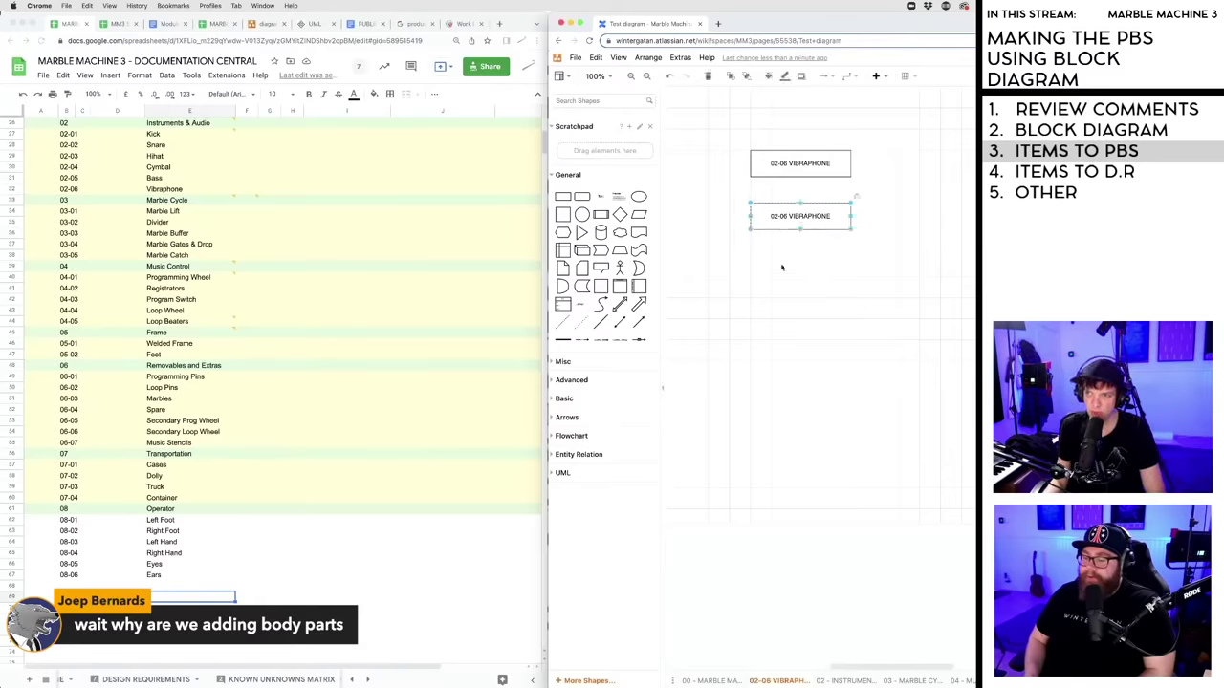
{"action": "left_click", "coordinate": [790, 215]}
{"action": "left_click", "coordinate": [798, 262]}
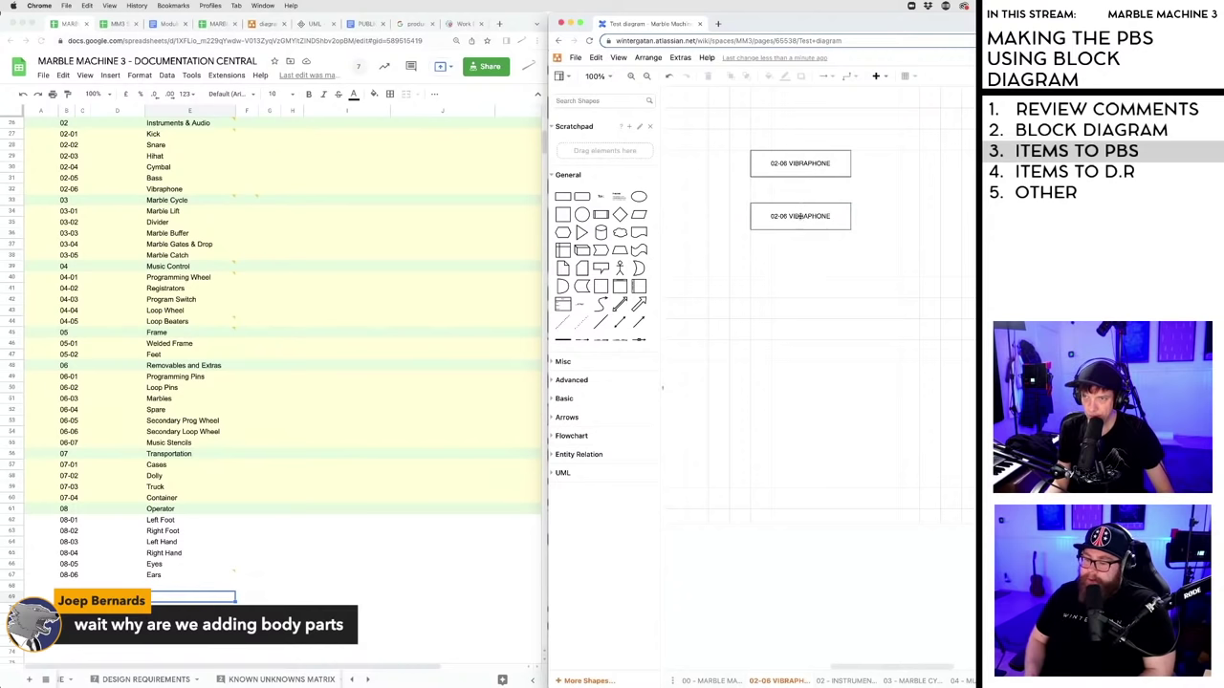
{"action": "left_click_drag", "start_coordinate": [800, 216], "coordinate": [798, 223]}
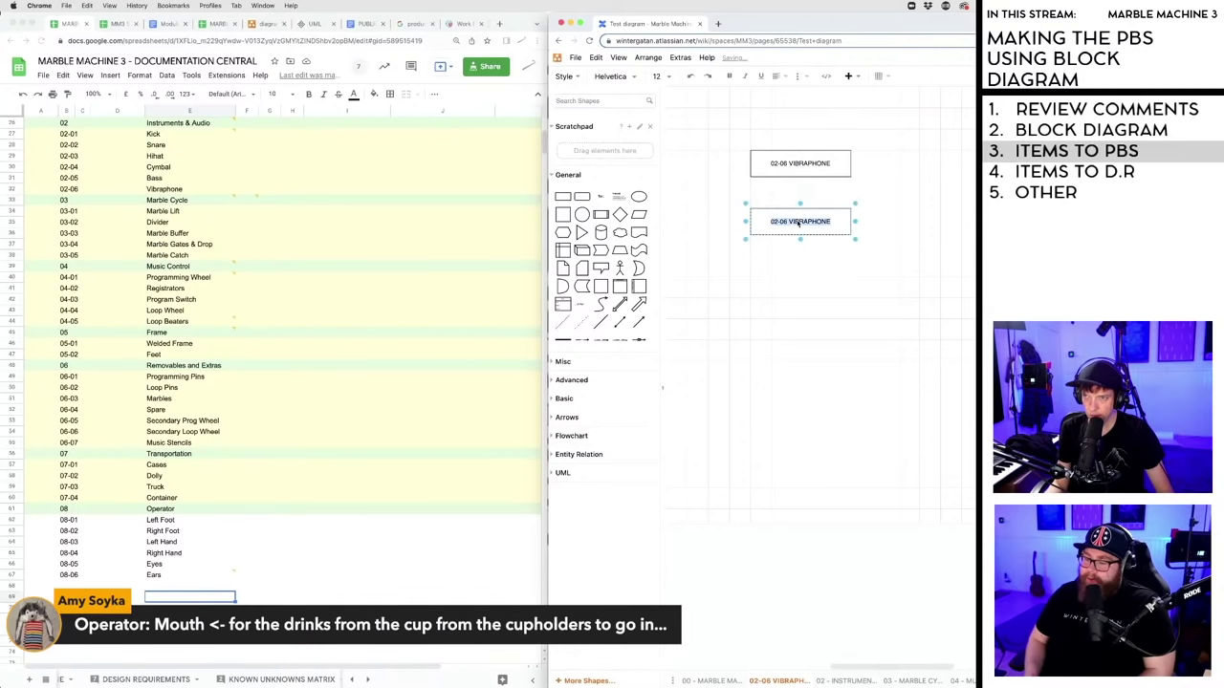
{"action": "left_click", "coordinate": [796, 222]}
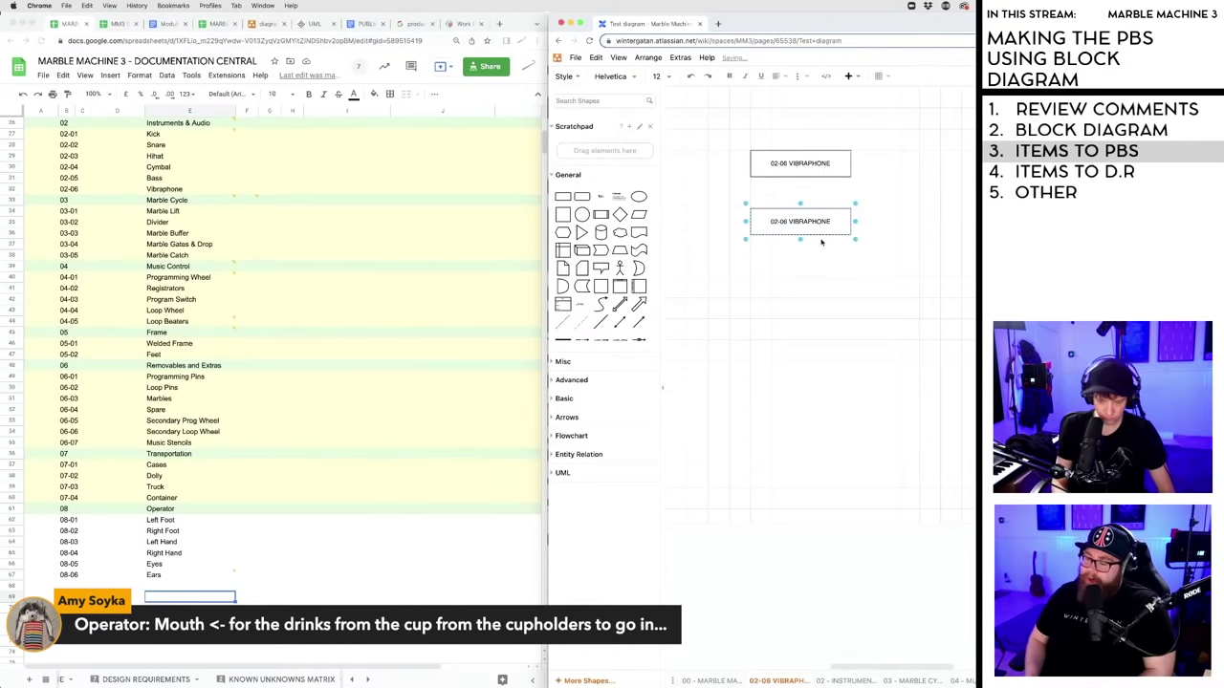
{"action": "type", "text": "-01"}
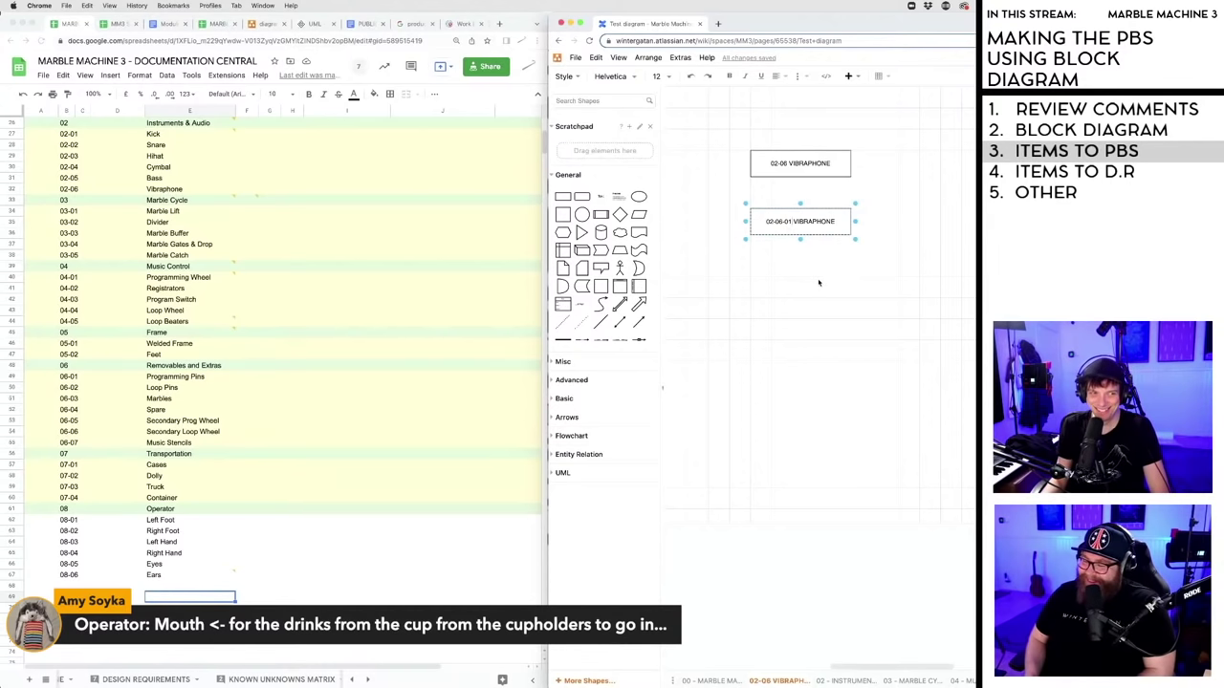
{"action": "left_click", "coordinate": [819, 202]}
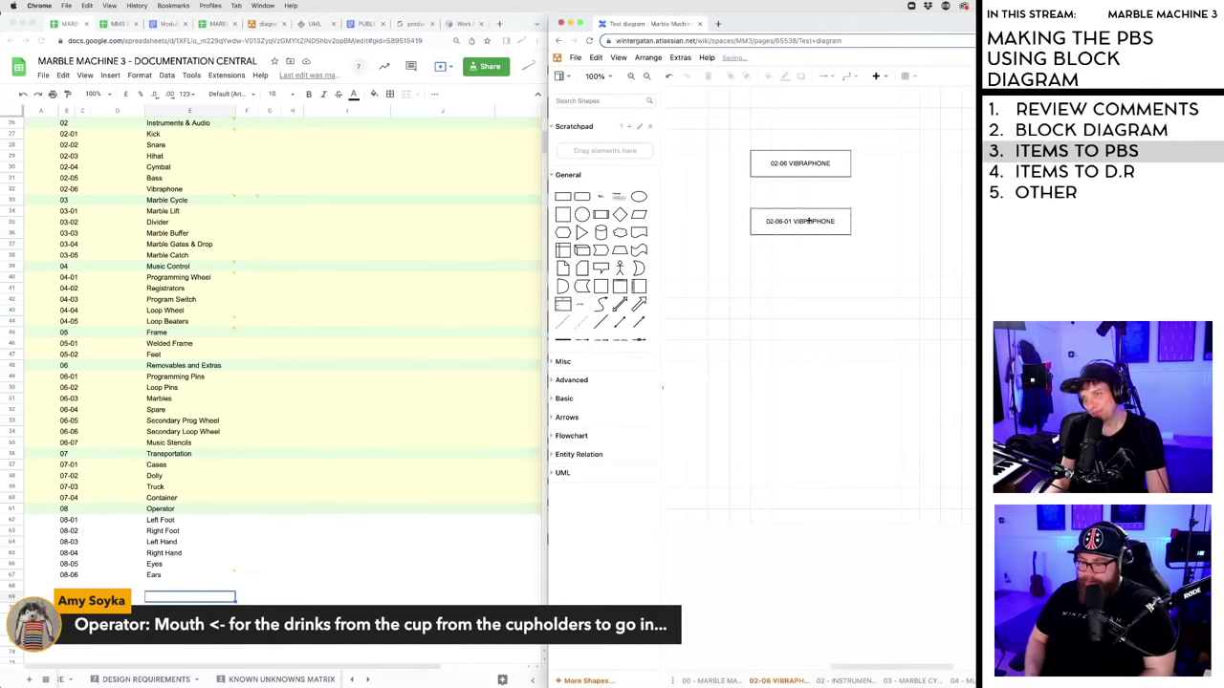
- Rename the copy 02-06-01 BARS, shrink it to 150 x 30 and align it under VIBRAPHONE
{"action": "left_click", "coordinate": [796, 221]}
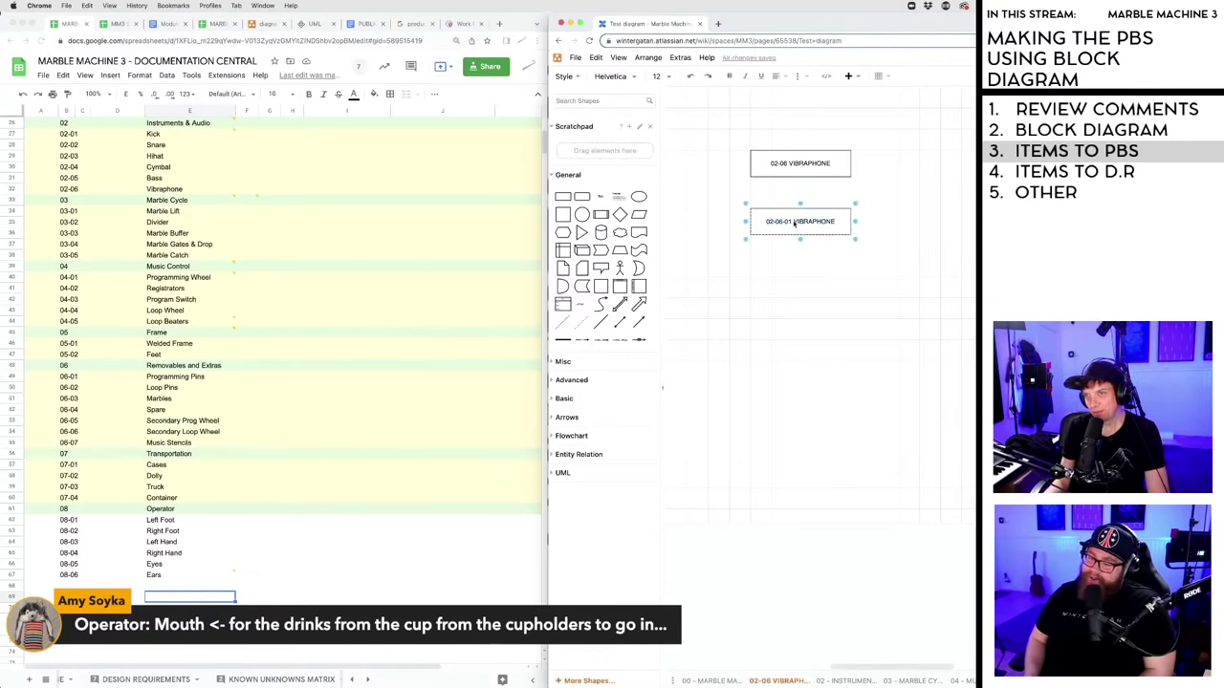
{"action": "left_click_drag", "start_coordinate": [795, 222], "coordinate": [835, 222]}
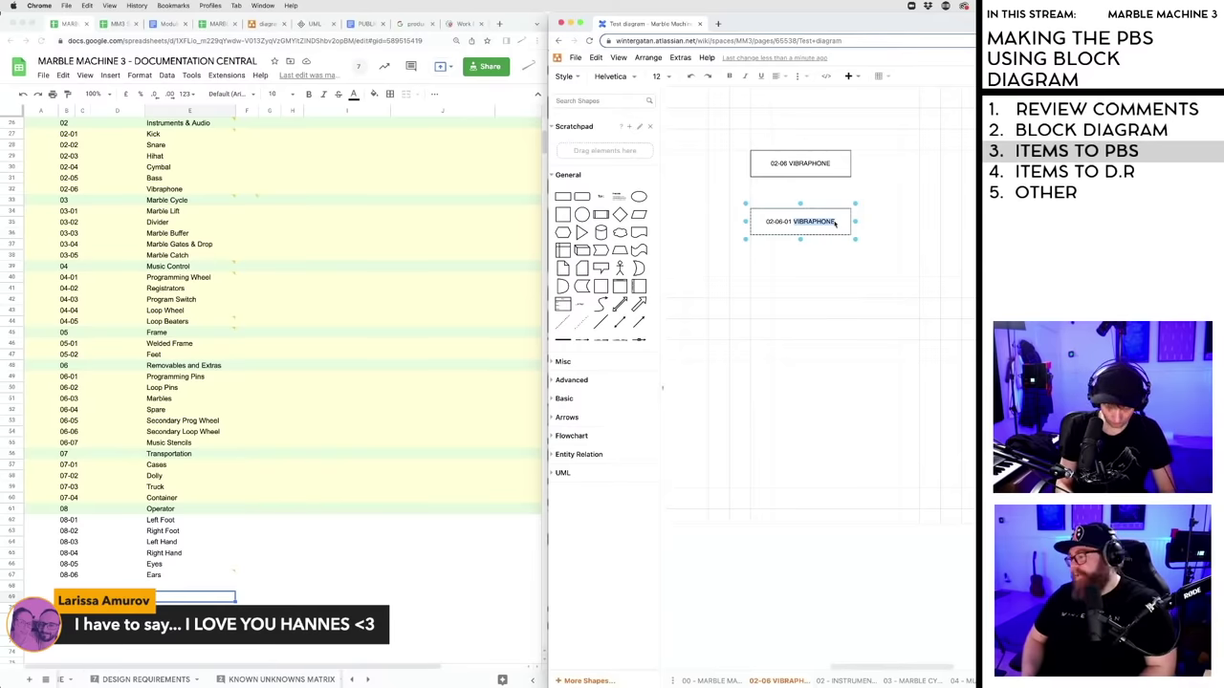
{"action": "type", "text": "BARS"}
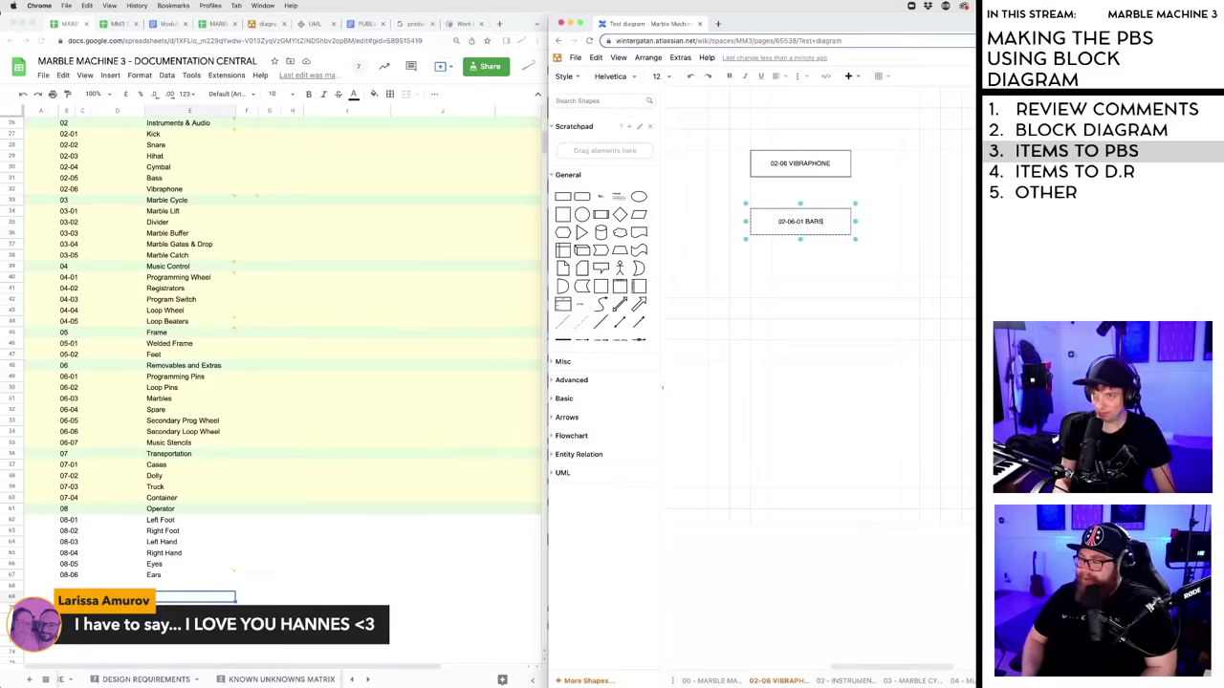
{"action": "key", "text": "Escape"}
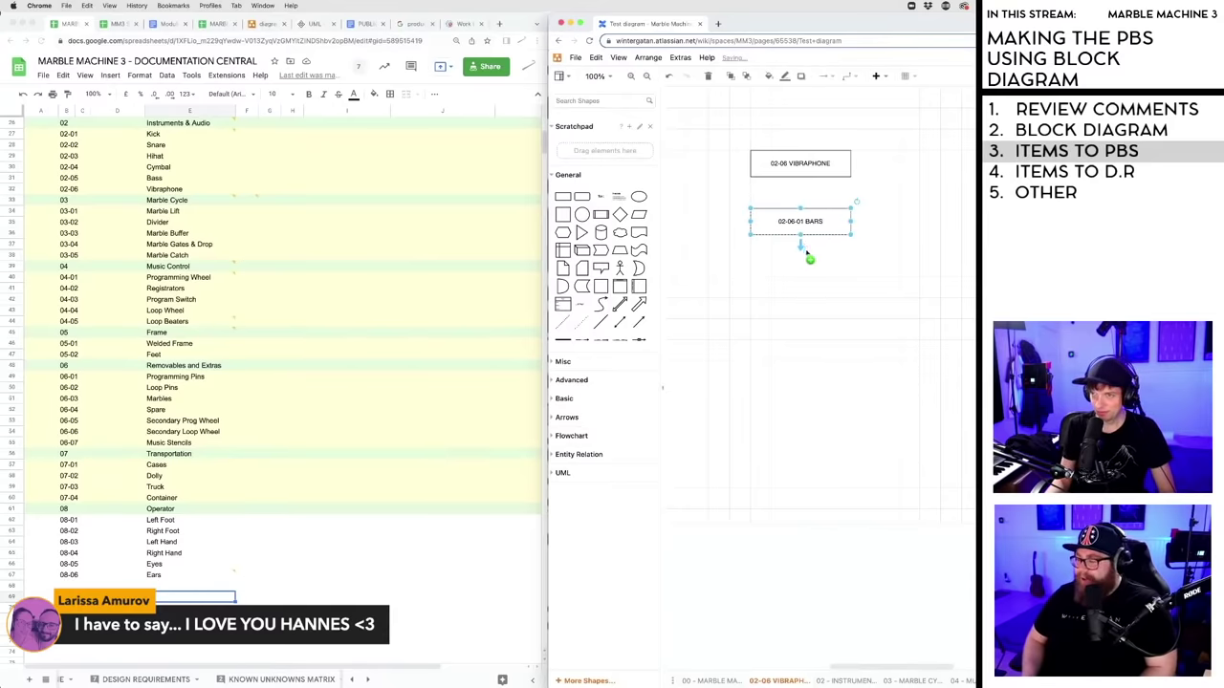
{"action": "left_click_drag", "start_coordinate": [800, 234], "coordinate": [800, 224]}
{"action": "key", "text": "Escape"}
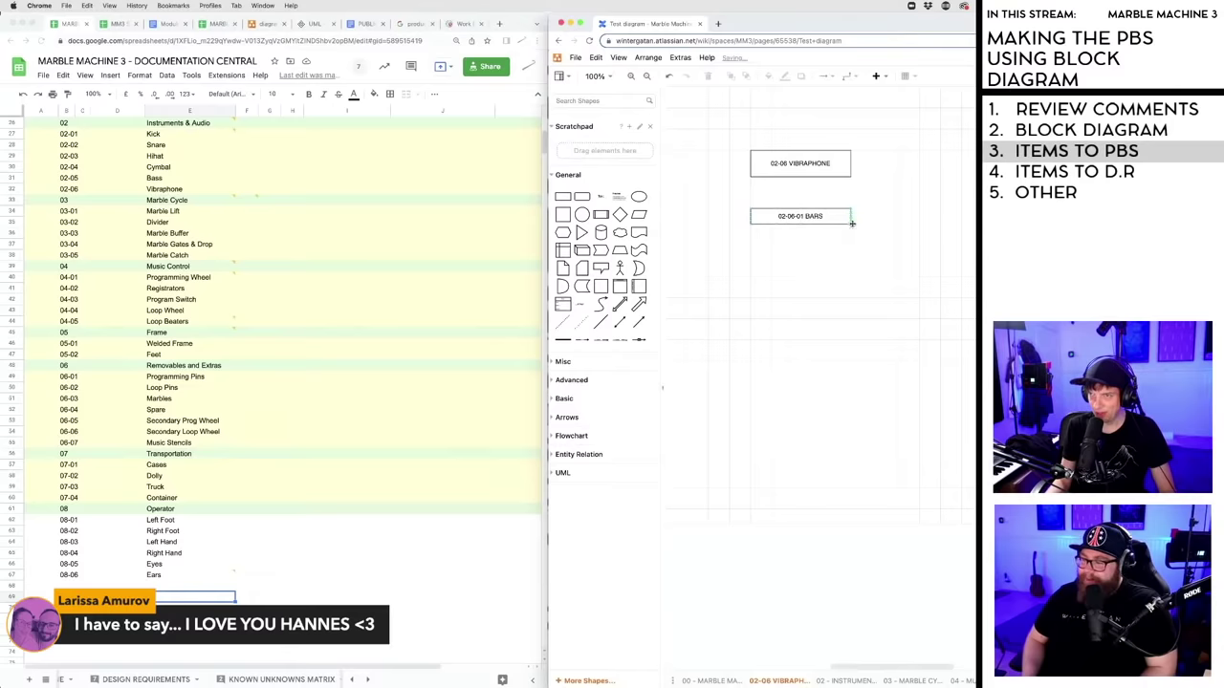
{"action": "left_click", "coordinate": [848, 213]}
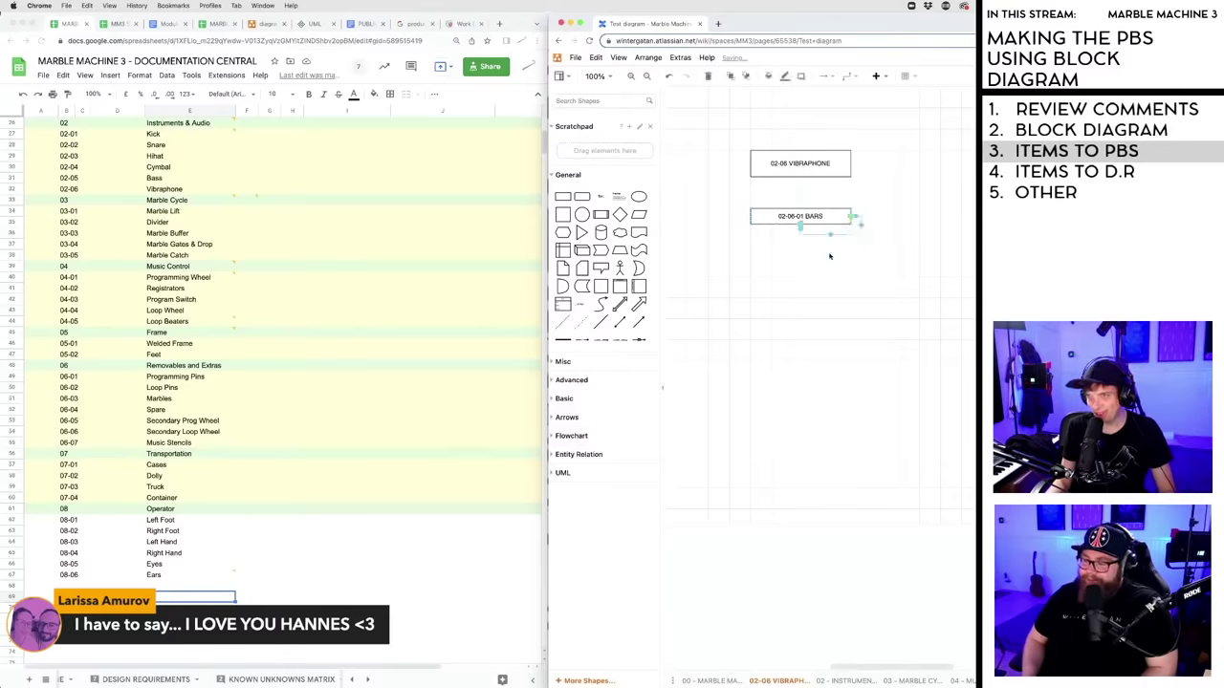
{"action": "left_click", "coordinate": [832, 241]}
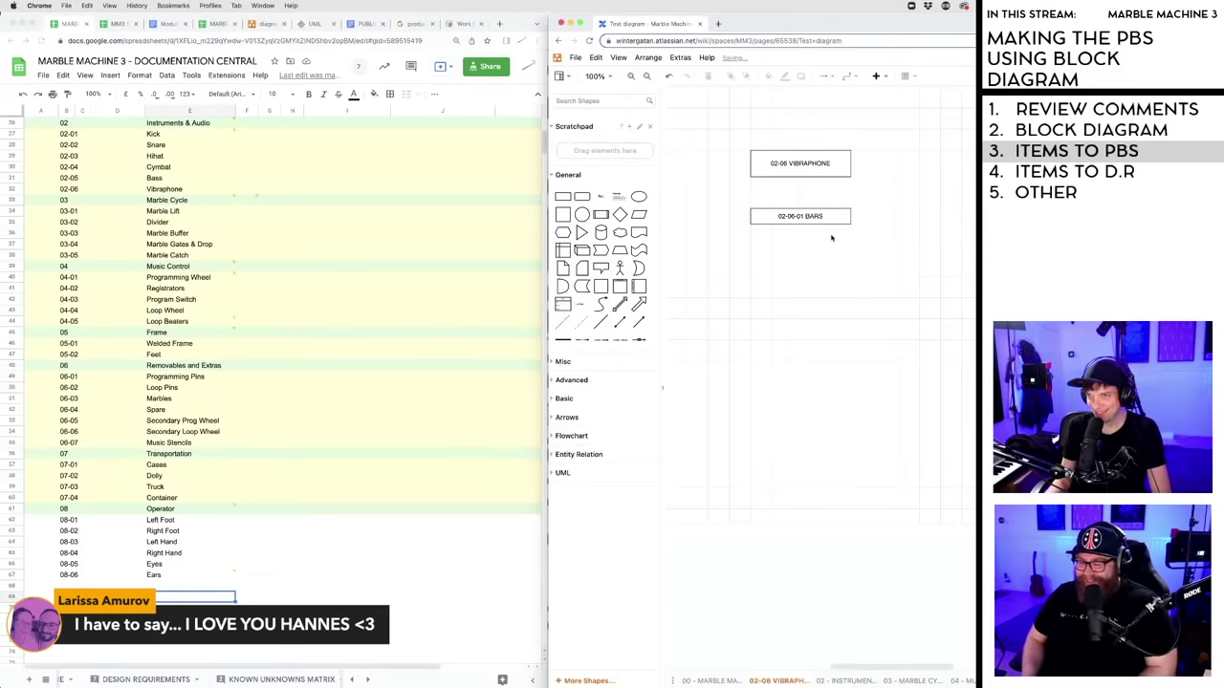
{"action": "left_click", "coordinate": [850, 226]}
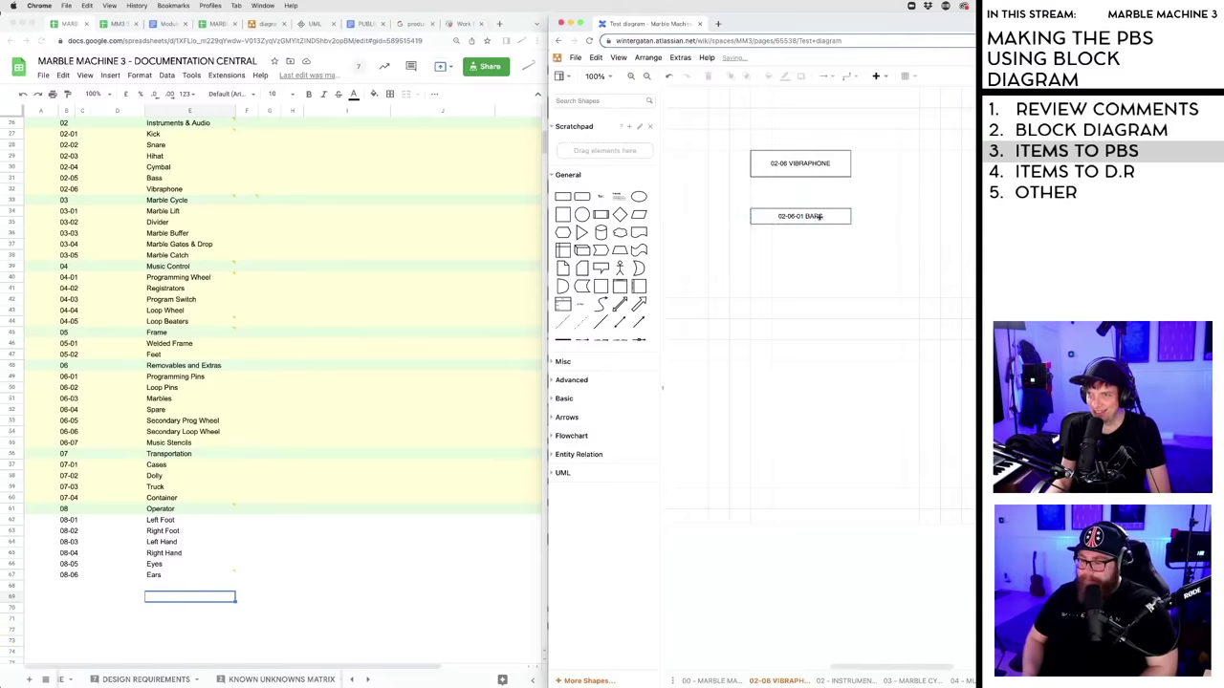
{"action": "left_click_drag", "start_coordinate": [820, 217], "coordinate": [843, 207]}
{"action": "left_click", "coordinate": [852, 206]}
{"action": "left_click", "coordinate": [850, 206]}
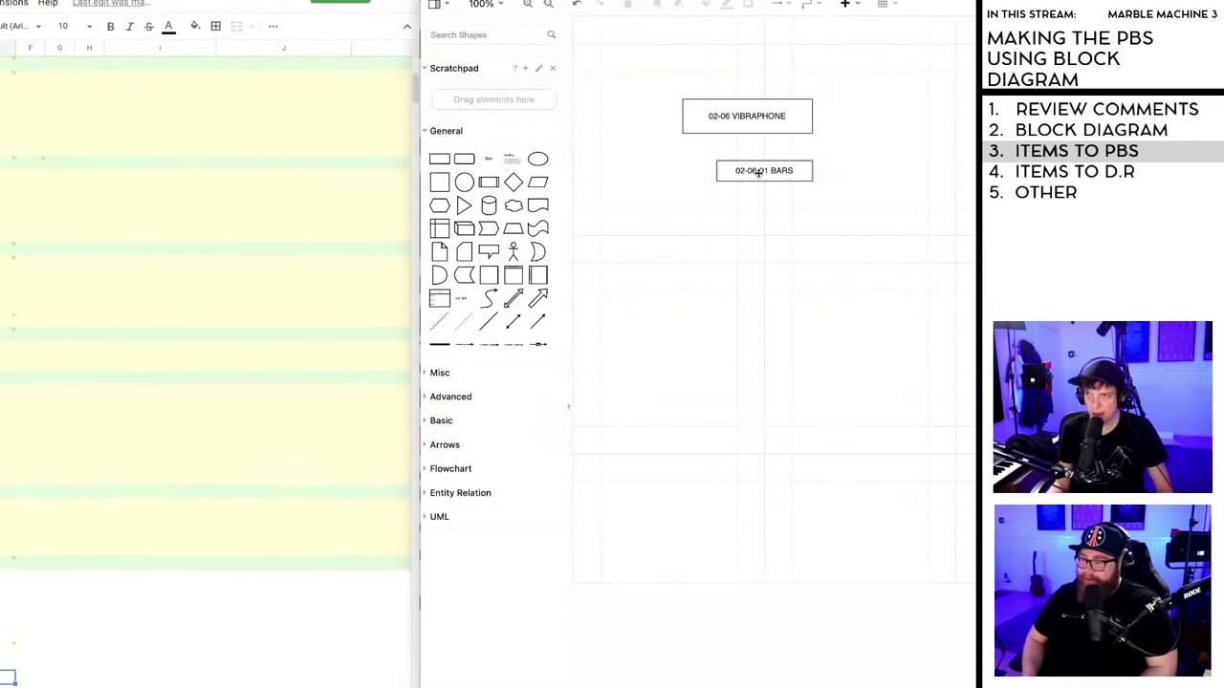
- Duplicate the BARS box as 02-06-02 RESONATORS and place it beneath BARS
{"action": "left_click_drag", "start_coordinate": [755, 172], "coordinate": [727, 278]}
{"action": "key", "text": "ctrl+d"}
{"action": "double_click", "coordinate": [728, 281]}
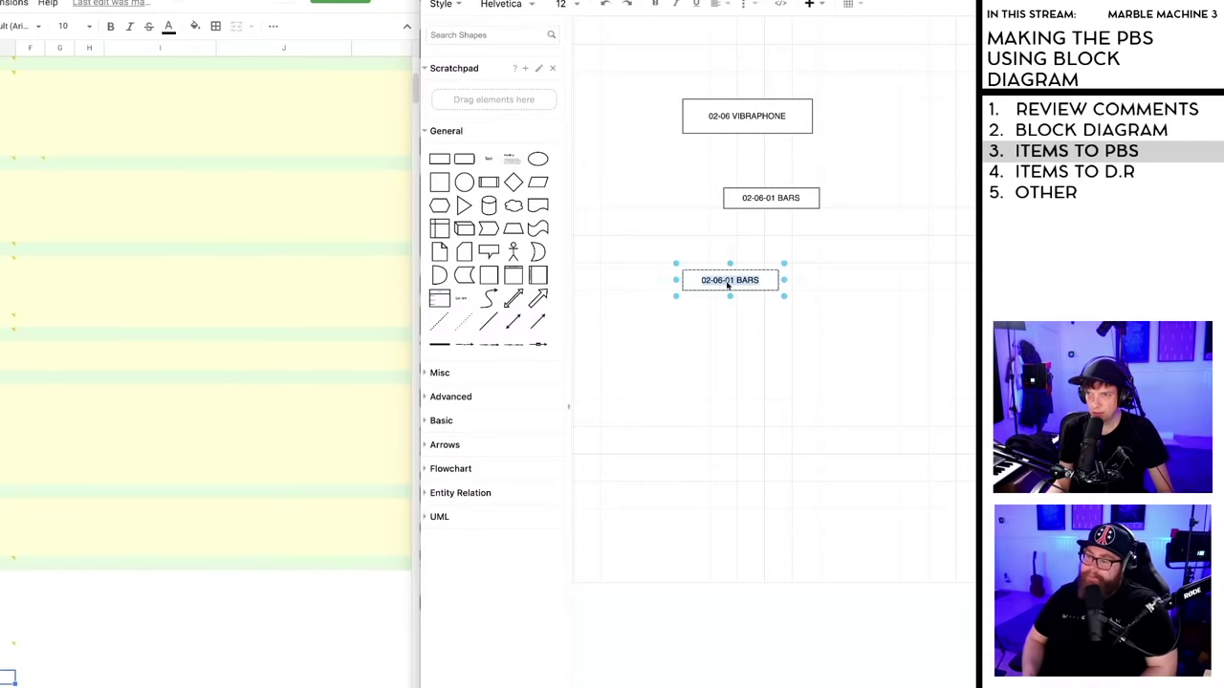
{"action": "left_click", "coordinate": [731, 283]}
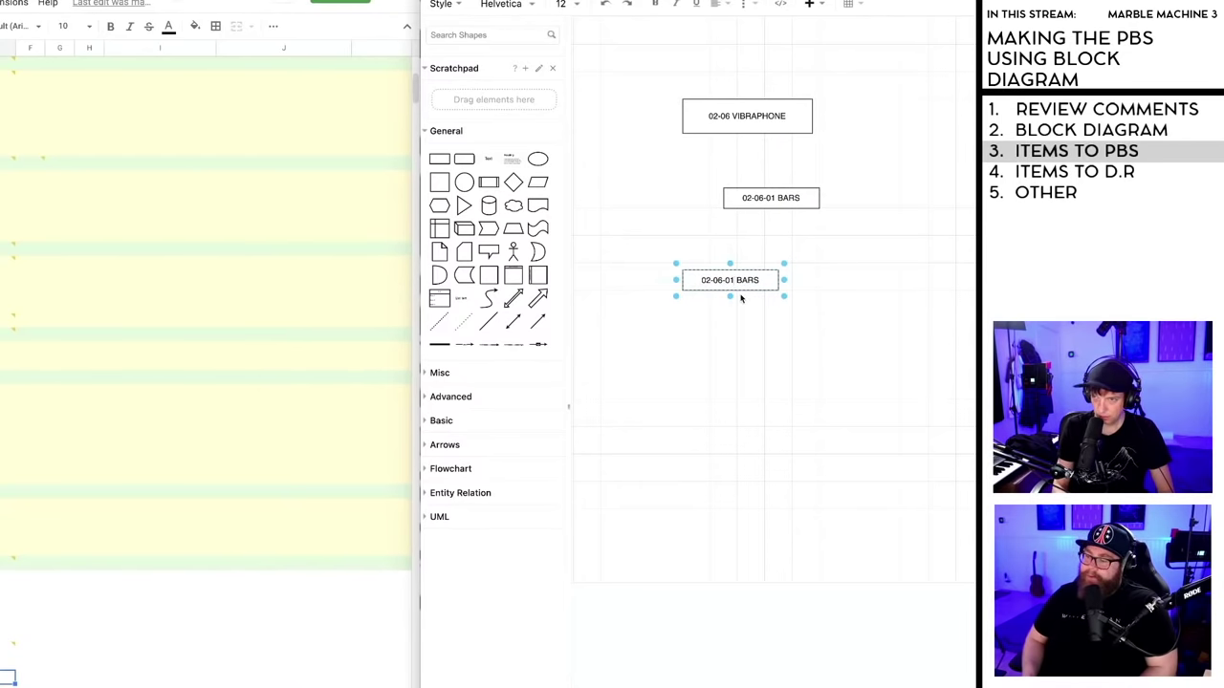
{"action": "key", "text": "BackSpace"}
{"action": "type", "text": "2"}
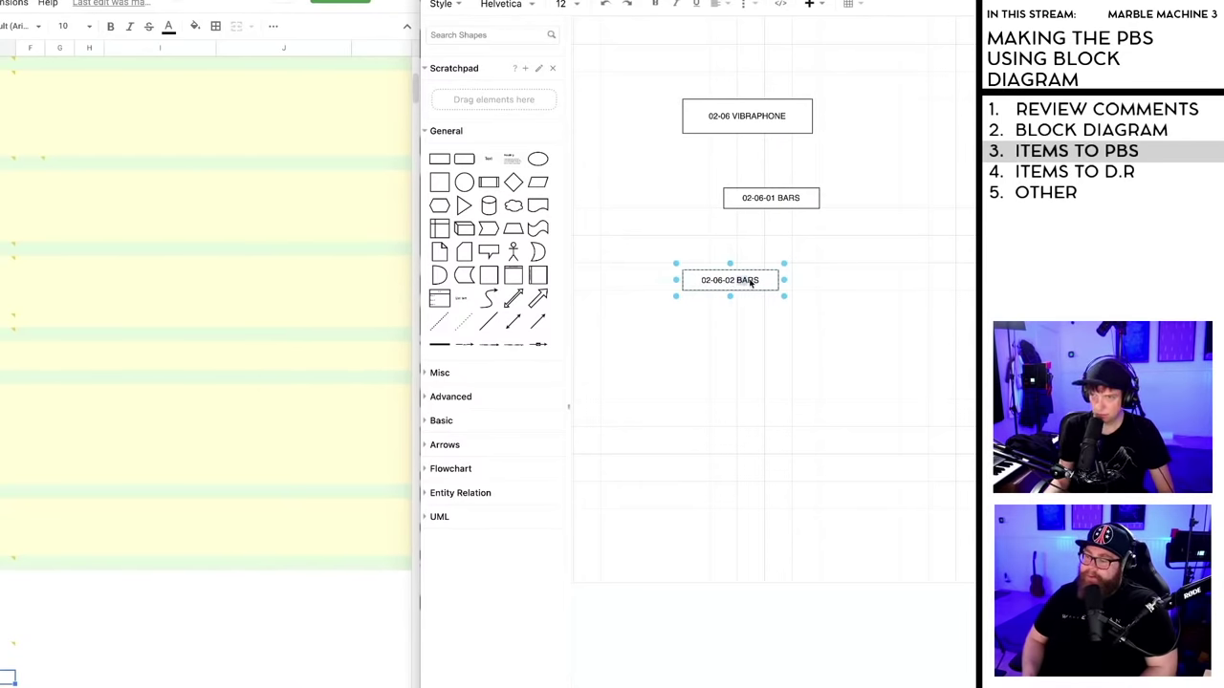
{"action": "left_click_drag", "start_coordinate": [751, 282], "coordinate": [703, 281]}
{"action": "left_click", "coordinate": [737, 282]}
{"action": "key", "text": "ctrl+a"}
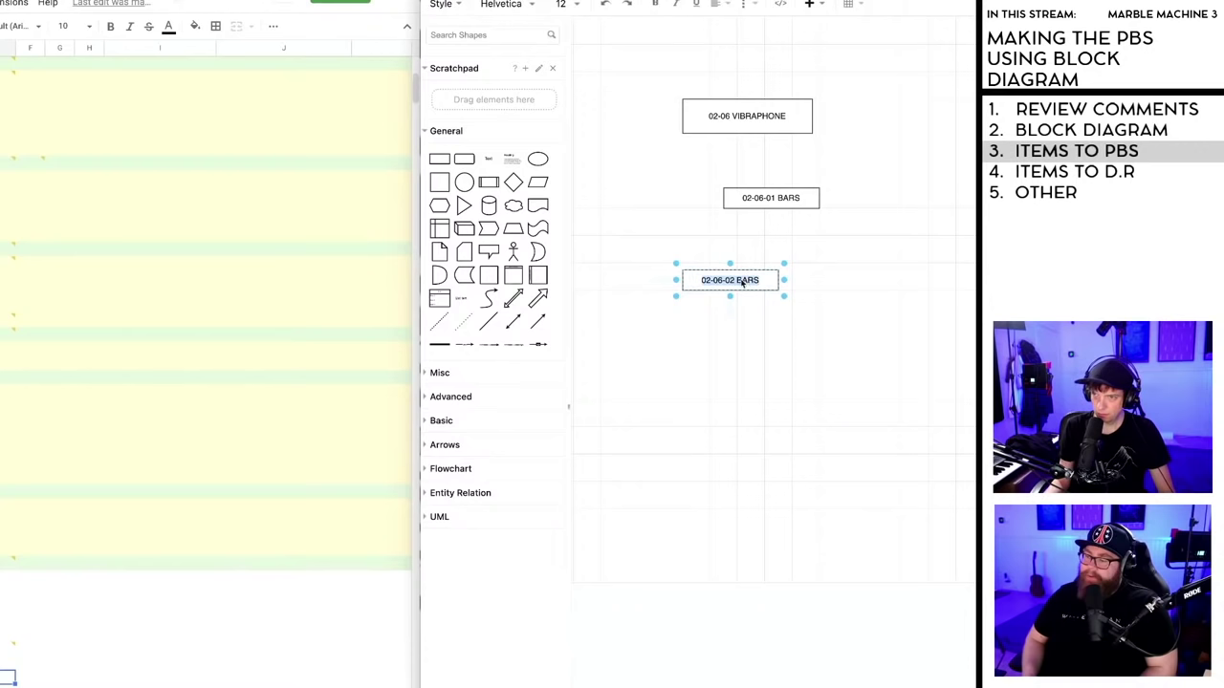
{"action": "left_click", "coordinate": [744, 282]}
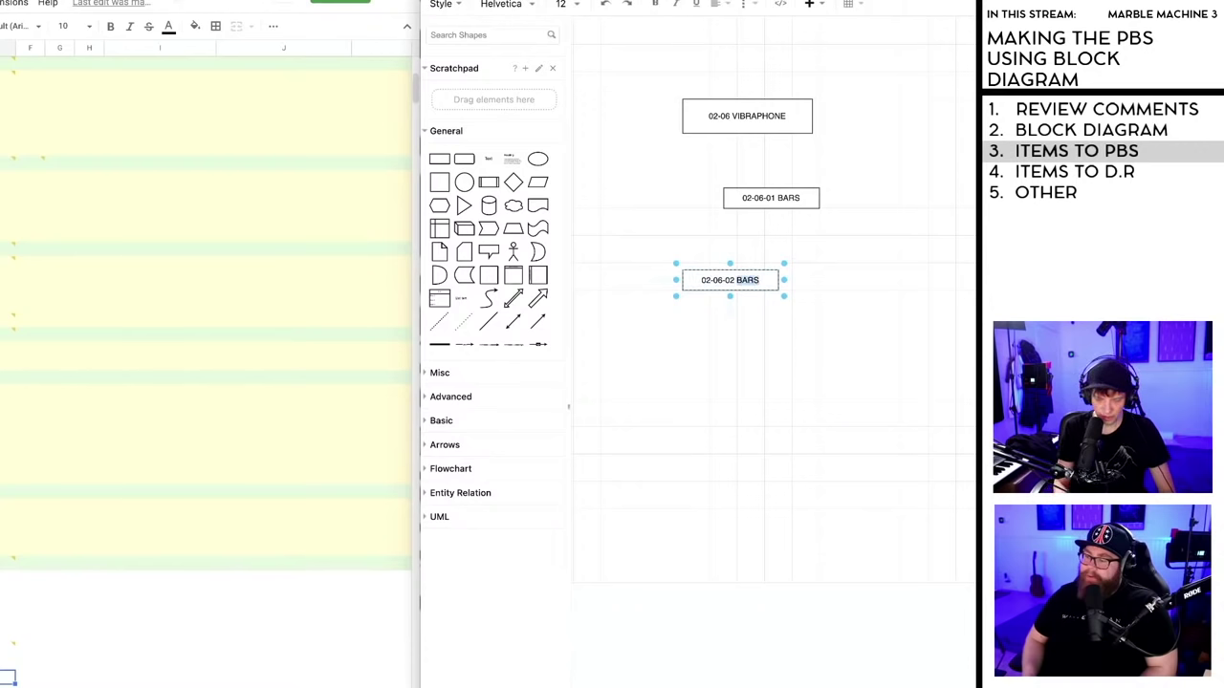
{"action": "type", "text": "RESON"}
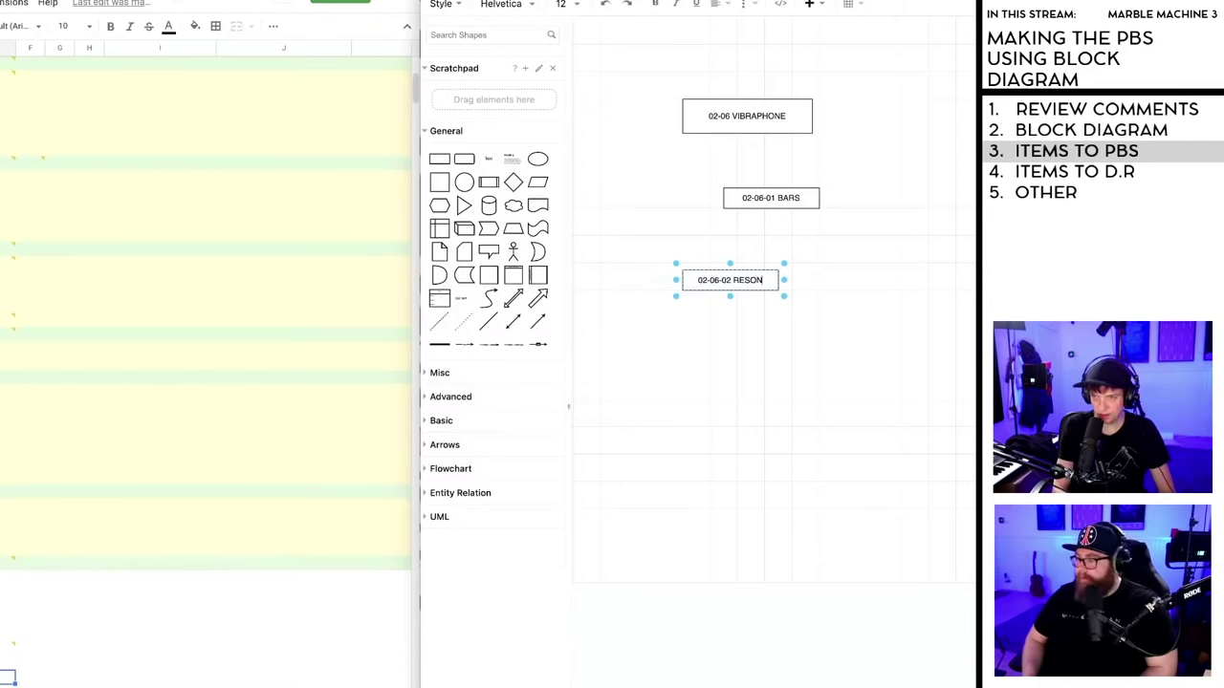
{"action": "type", "text": "ATORS"}
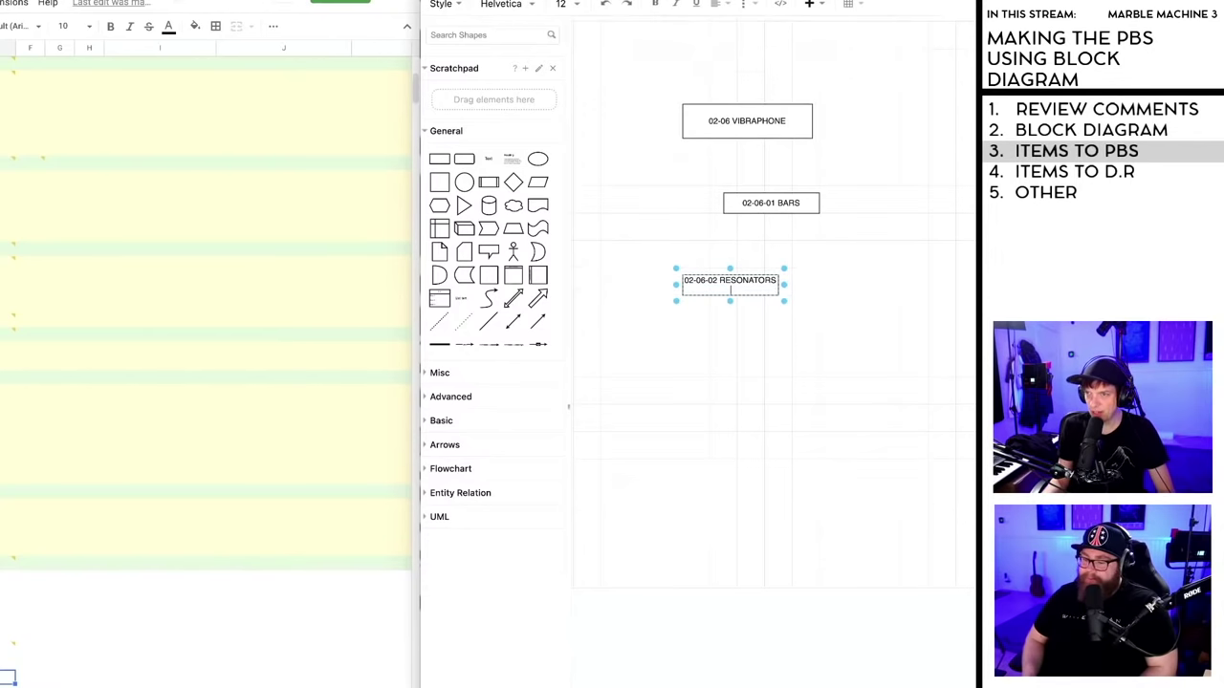
{"action": "left_click", "coordinate": [783, 337]}
{"action": "left_click", "coordinate": [773, 282]}
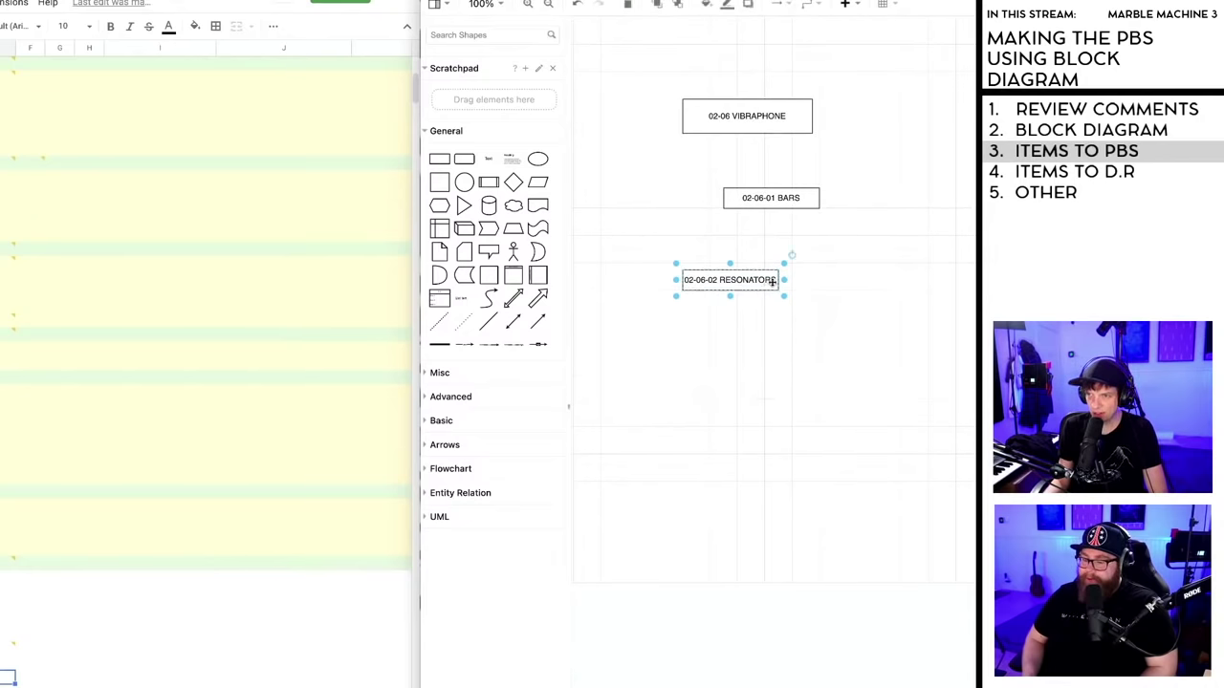
{"action": "left_click_drag", "start_coordinate": [783, 279], "coordinate": [808, 260]}
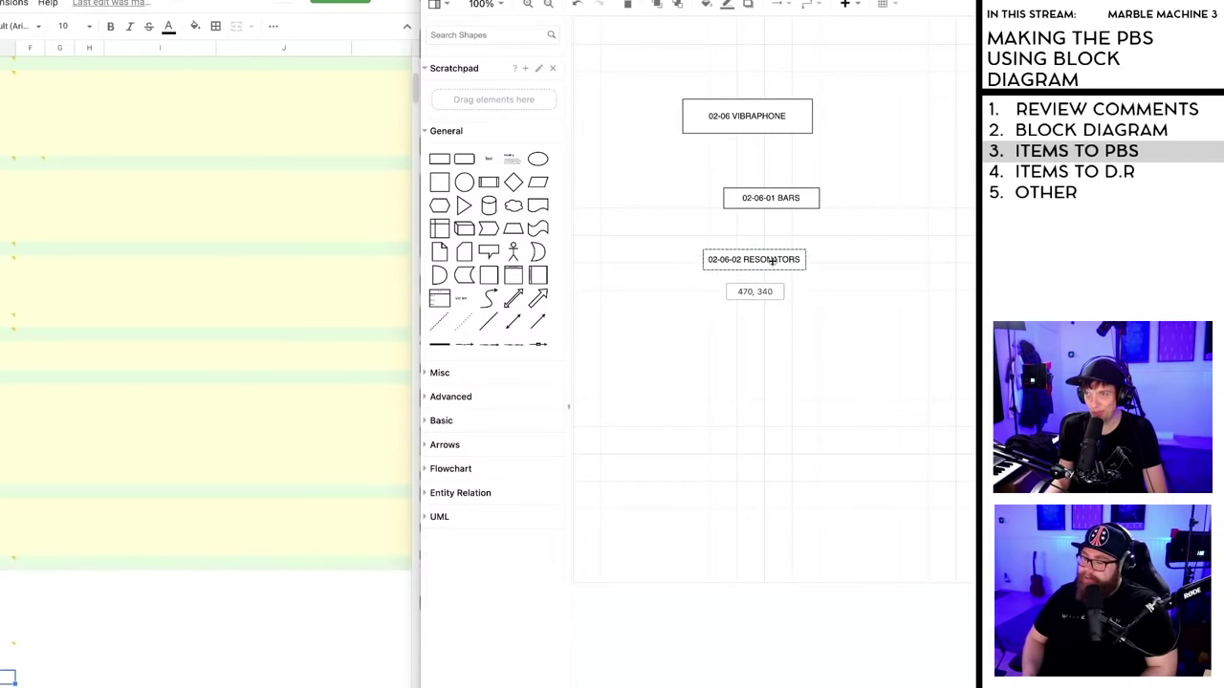
{"action": "left_click", "coordinate": [814, 342]}
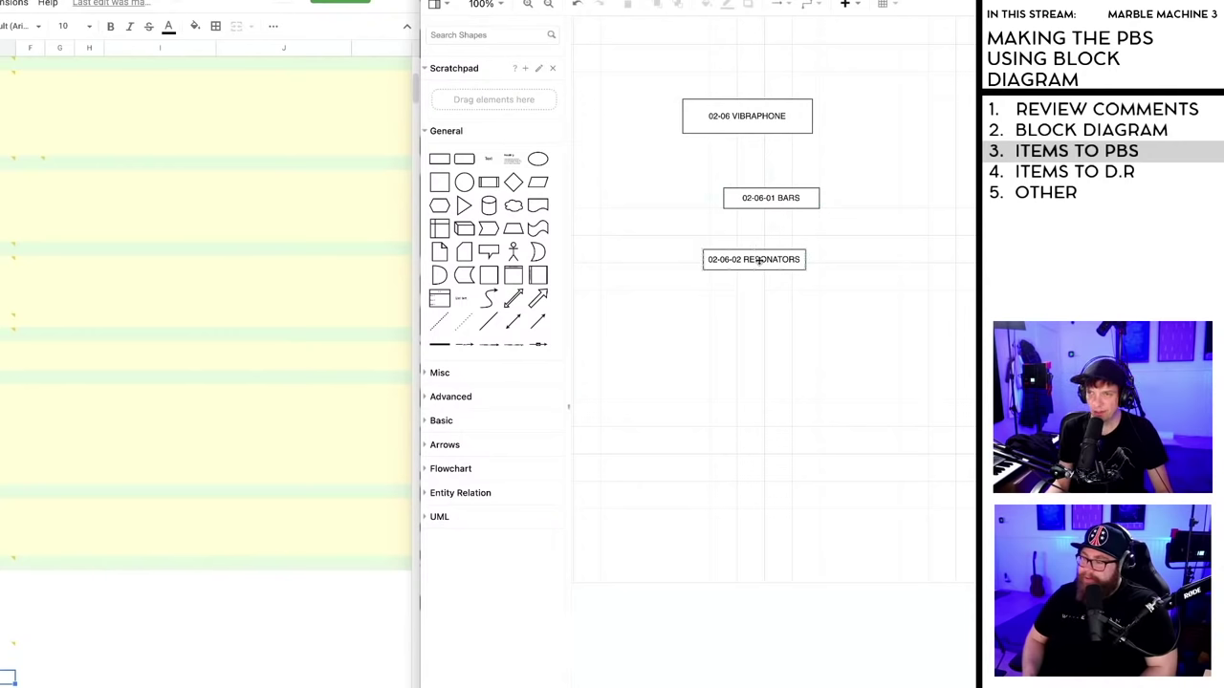
- Duplicate the RESONATORS box and rename the copy 02-06-03 FRAME
{"action": "left_click", "coordinate": [759, 260]}
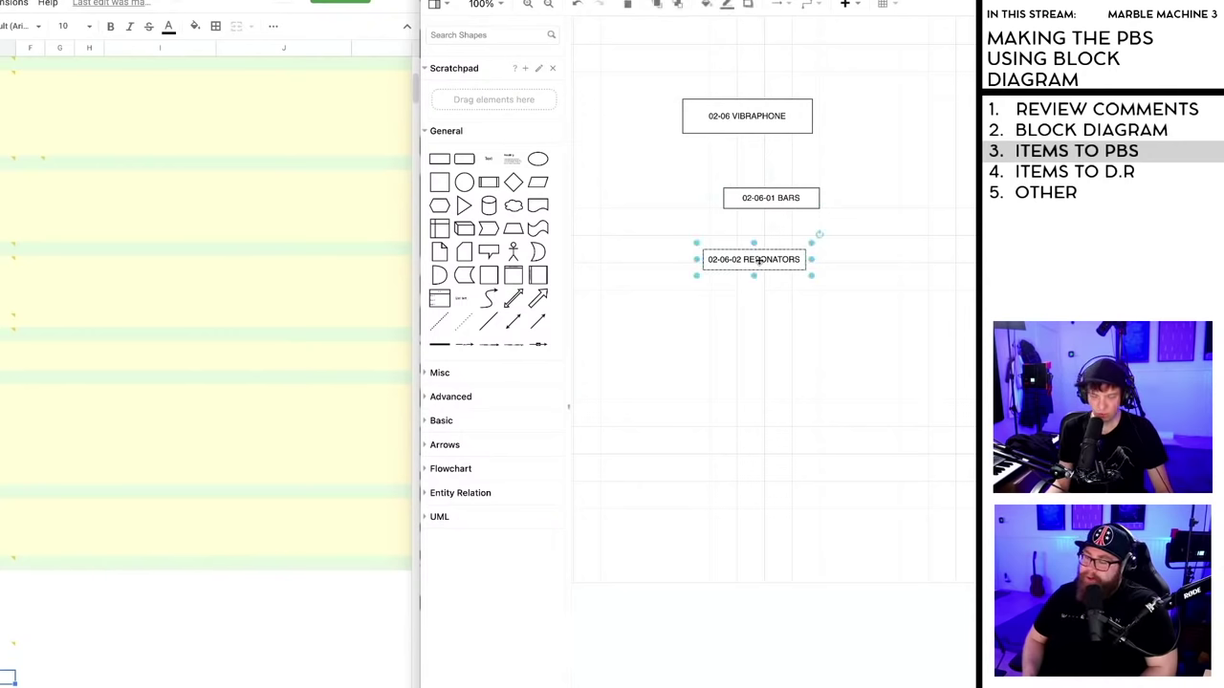
{"action": "left_click_drag", "start_coordinate": [760, 260], "coordinate": [688, 310]}
{"action": "double_click", "coordinate": [687, 310]}
{"action": "left_click", "coordinate": [672, 314]}
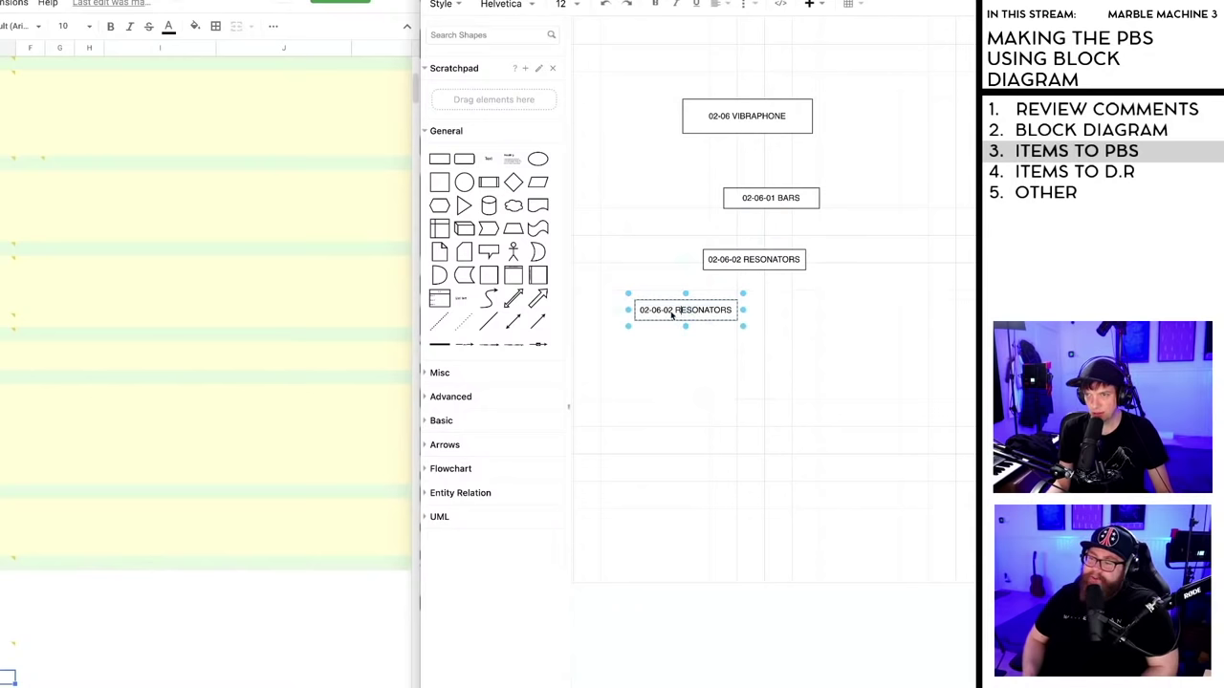
{"action": "key", "text": "BackSpace"}
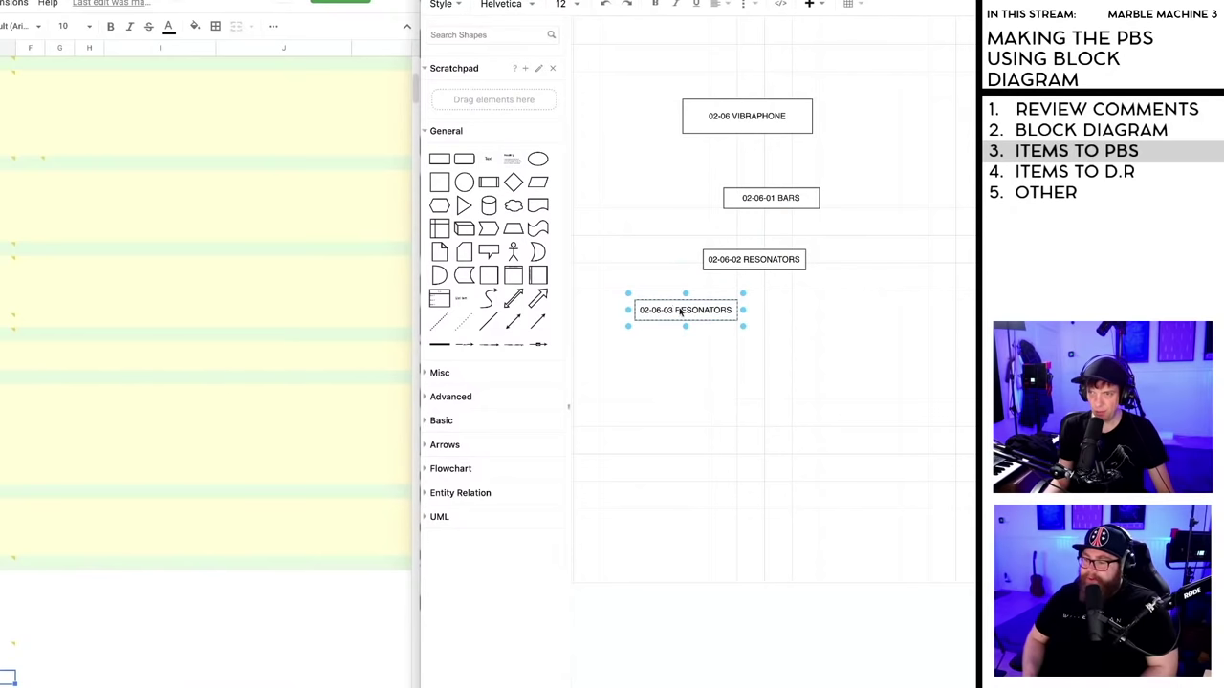
{"action": "type", "text": "3"}
{"action": "key", "text": "shift+Home"}
{"action": "key", "text": "shift+End"}
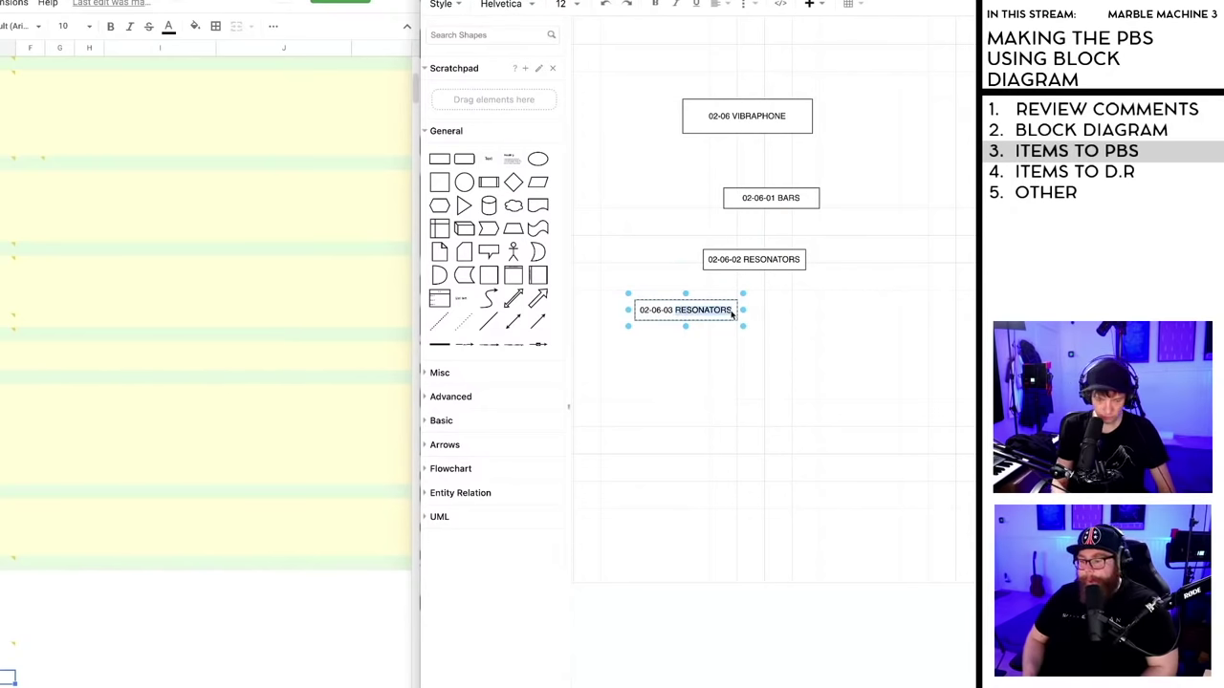
{"action": "key", "text": "BackSpace"}
{"action": "type", "text": "FRAME"}
{"action": "left_click", "coordinate": [746, 374]}
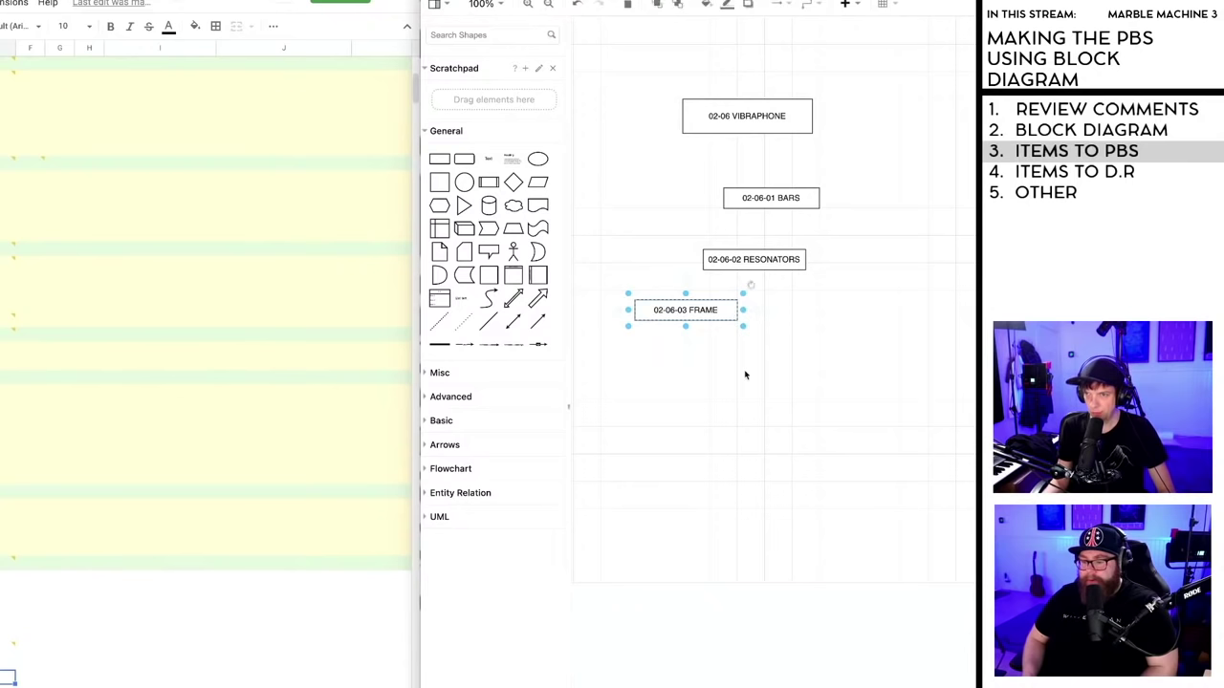
- Spread the BARS, RESONATORS and FRAME boxes side by side beneath VIBRAPHONE
{"action": "left_click_drag", "start_coordinate": [698, 313], "coordinate": [677, 331]}
{"action": "left_click_drag", "start_coordinate": [763, 201], "coordinate": [845, 201]}
{"action": "left_click_drag", "start_coordinate": [740, 260], "coordinate": [727, 206]}
{"action": "left_click_drag", "start_coordinate": [668, 322], "coordinate": [640, 234]}
{"action": "left_click_drag", "start_coordinate": [849, 200], "coordinate": [890, 200]}
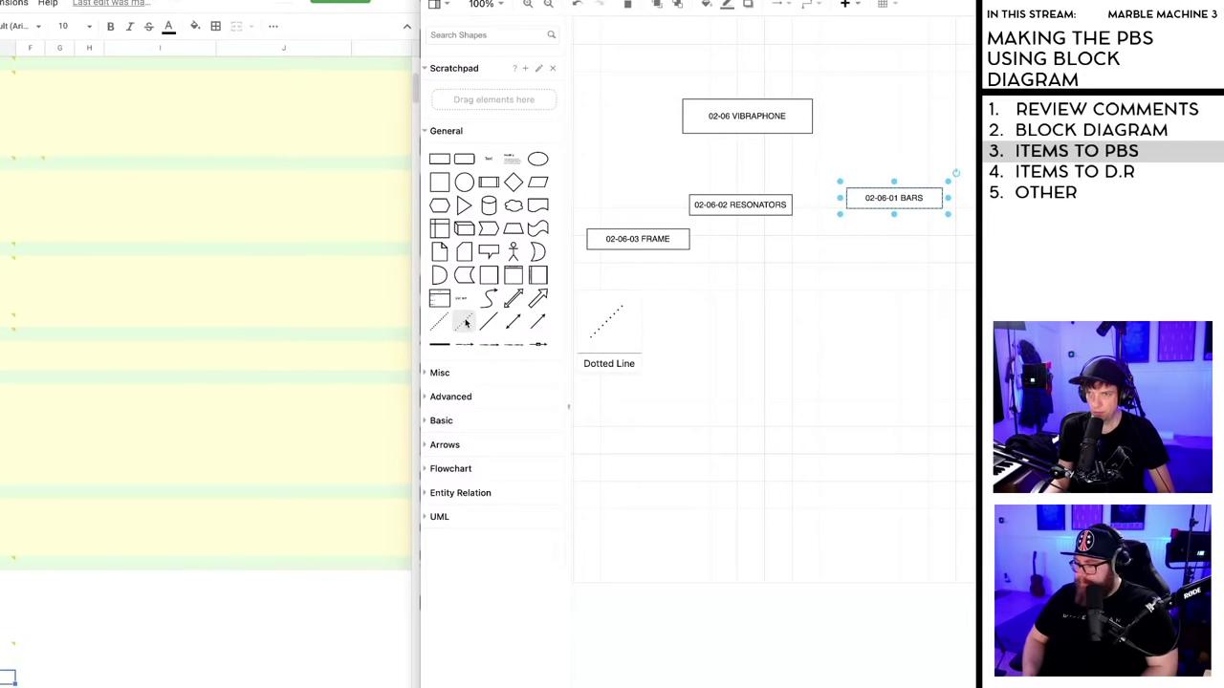
- Connect VIBRAPHONE to BARS with a dashed line and level BARS with RESONATORS
{"action": "left_click", "coordinate": [466, 324]}
{"action": "left_click_drag", "start_coordinate": [778, 133], "coordinate": [869, 188]}
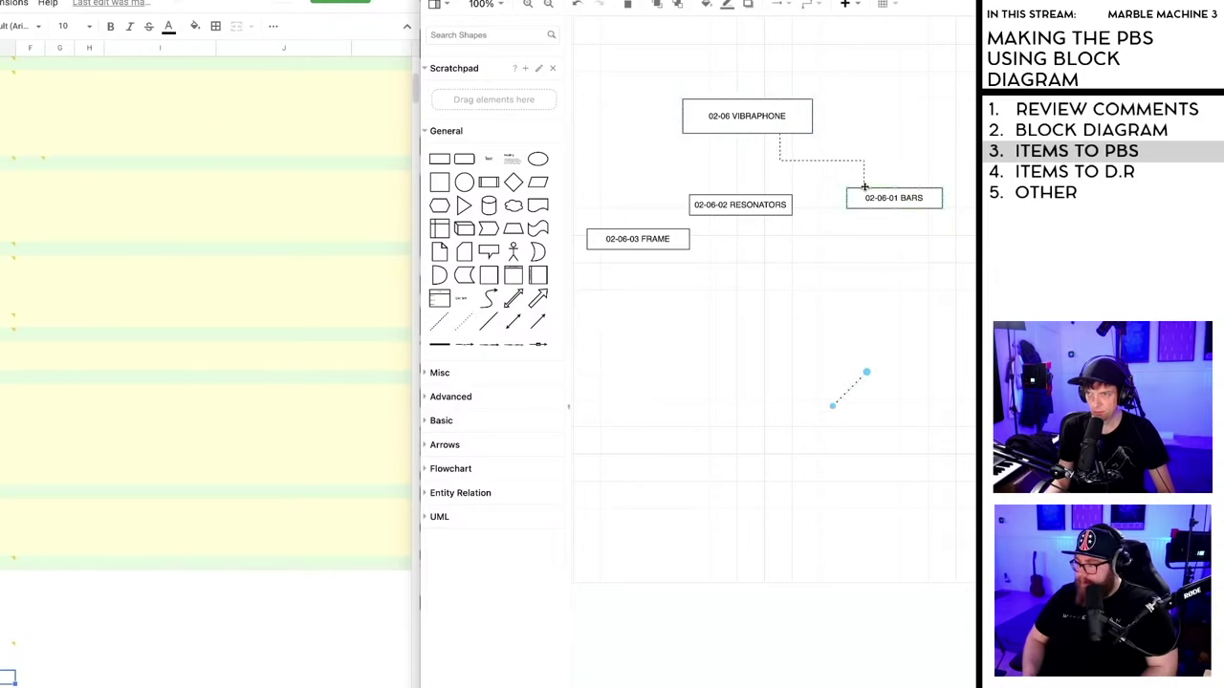
{"action": "left_click", "coordinate": [854, 387]}
{"action": "key", "text": "Delete"}
{"action": "left_click_drag", "start_coordinate": [892, 205], "coordinate": [878, 213]}
{"action": "left_click", "coordinate": [868, 265]}
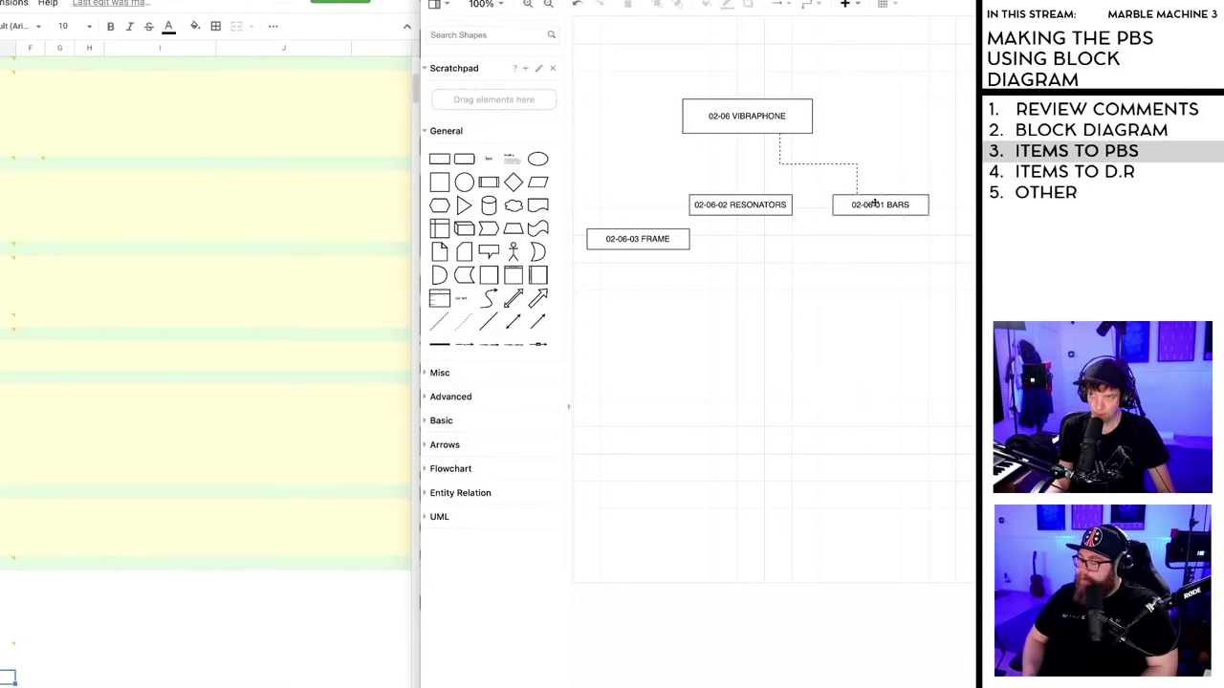
- Make a trial copy of the BARS box, edit its label, then delete it
{"action": "left_click", "coordinate": [875, 204]}
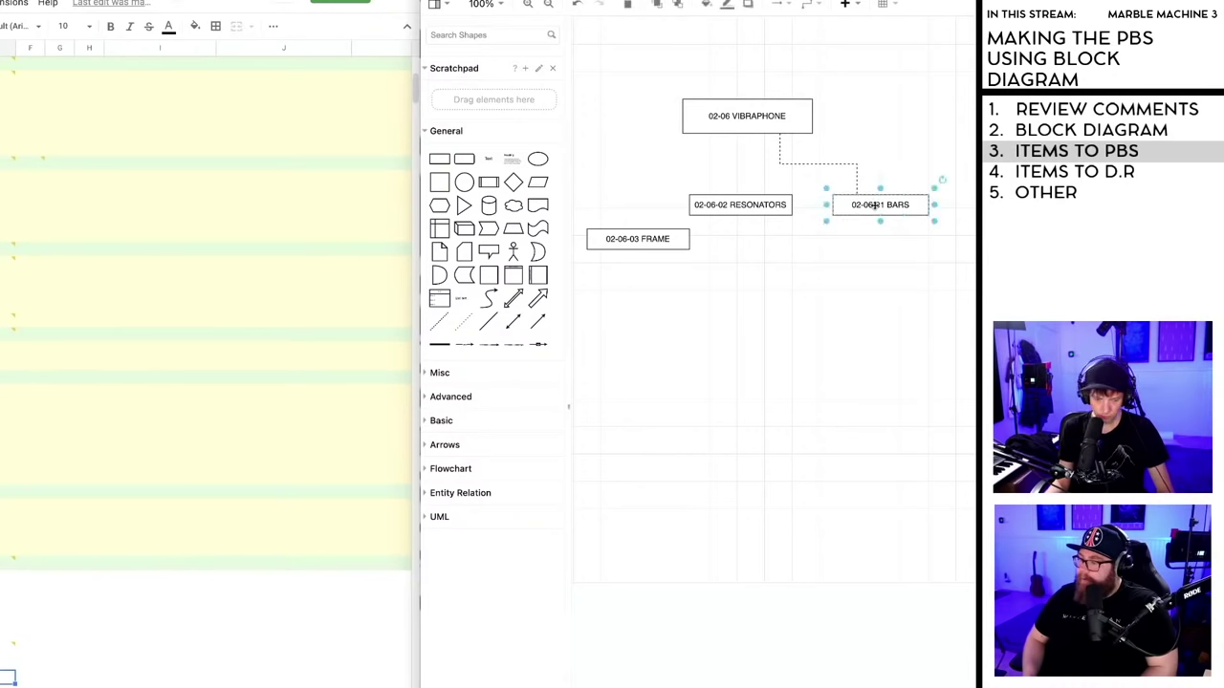
{"action": "left_click_drag", "start_coordinate": [874, 205], "coordinate": [850, 277]}
{"action": "double_click", "coordinate": [849, 277]}
{"action": "left_click", "coordinate": [853, 276]}
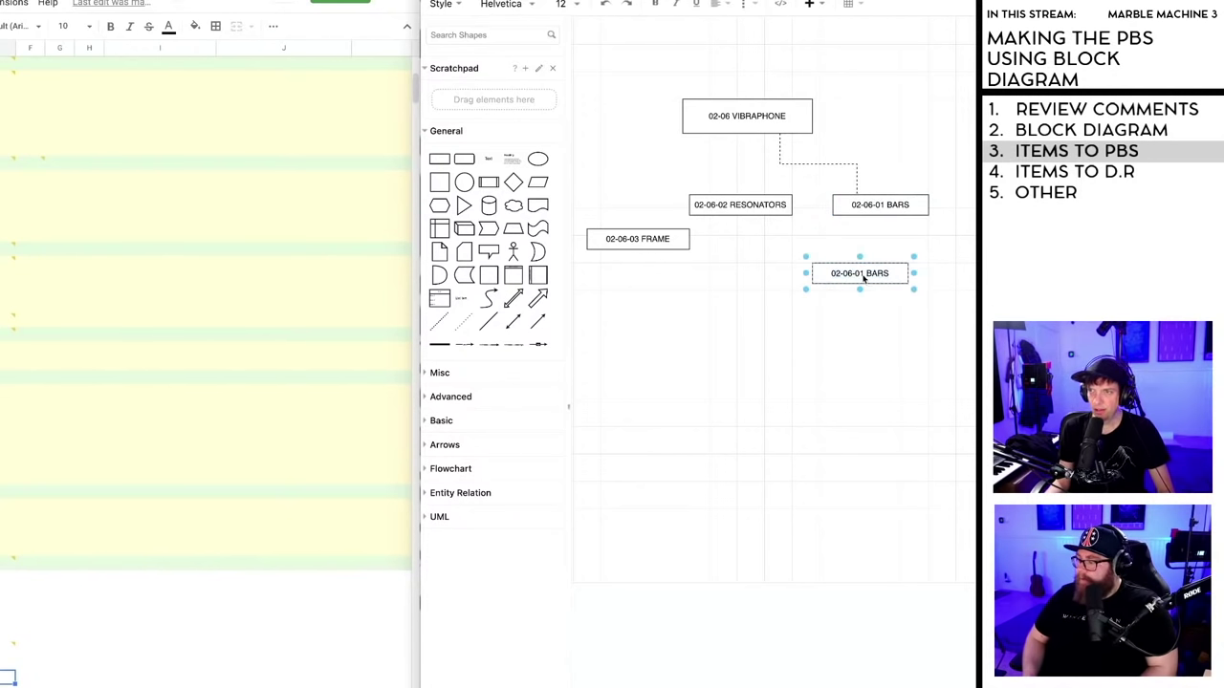
{"action": "type", "text": "."}
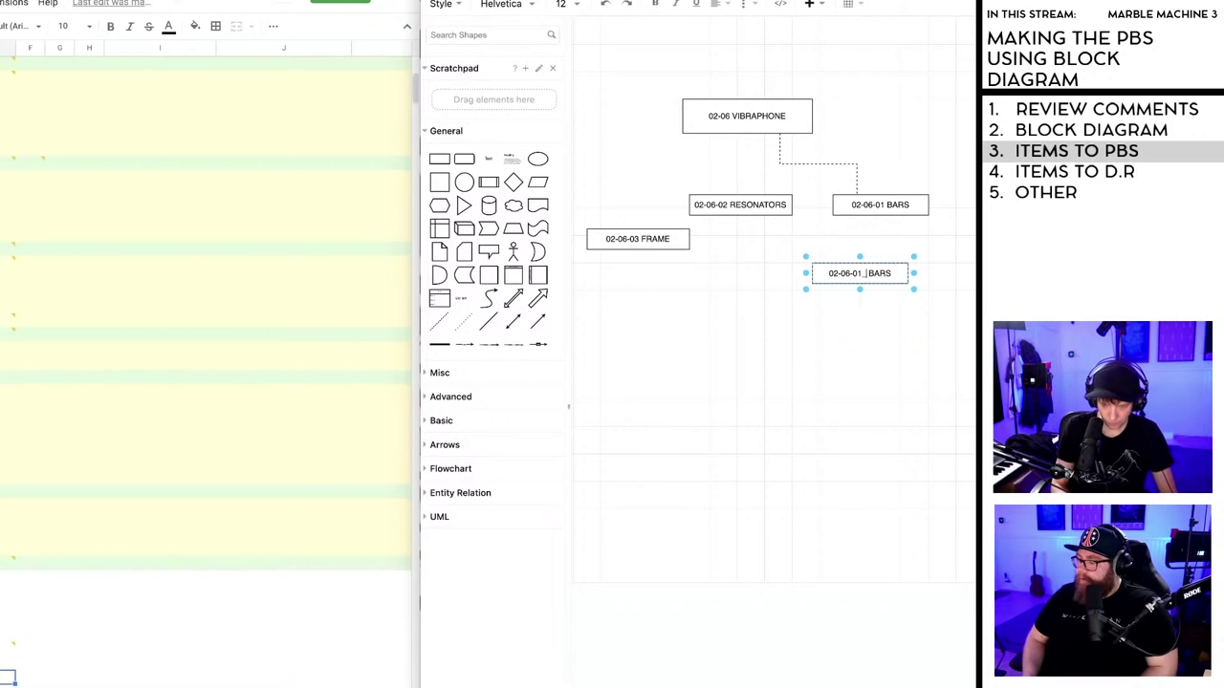
{"action": "key", "text": "BackSpace"}
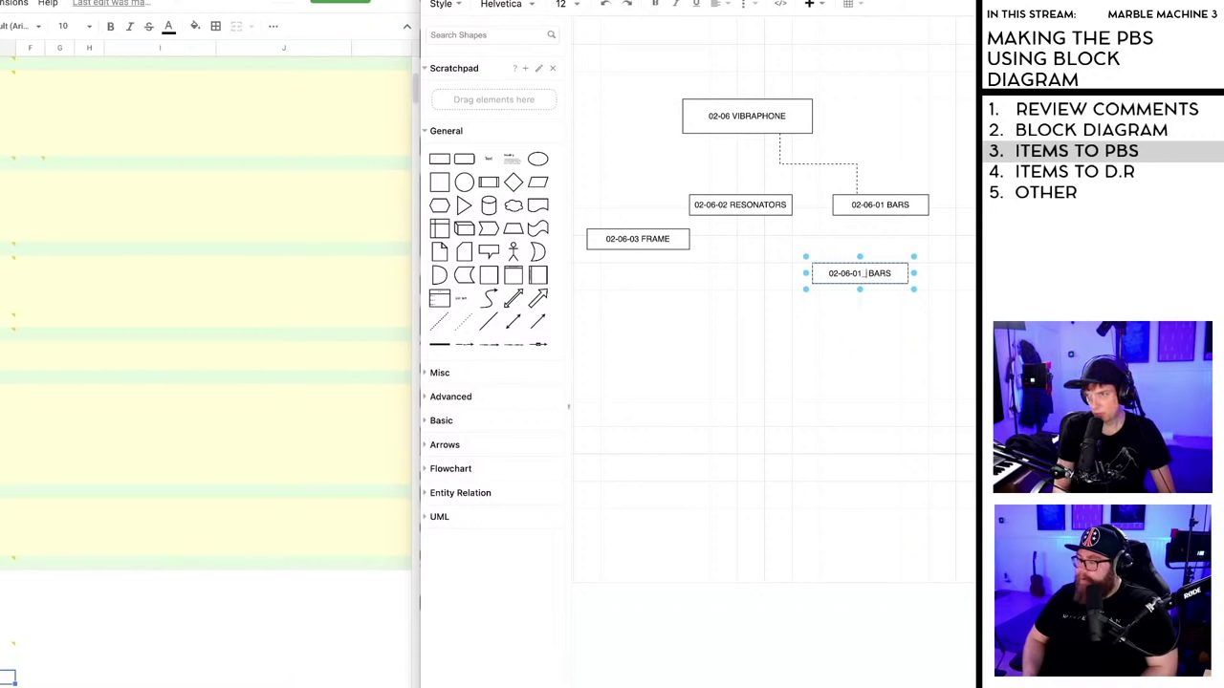
{"action": "key", "text": "BackSpace"}
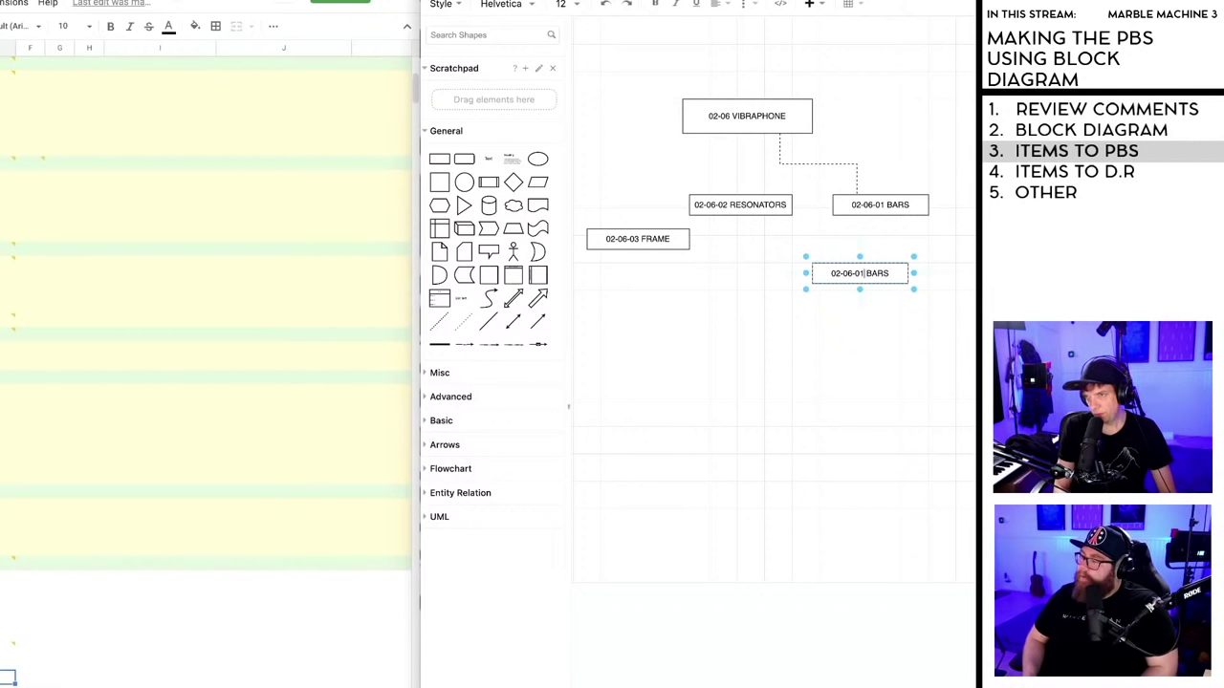
{"action": "type", "text": "-"}
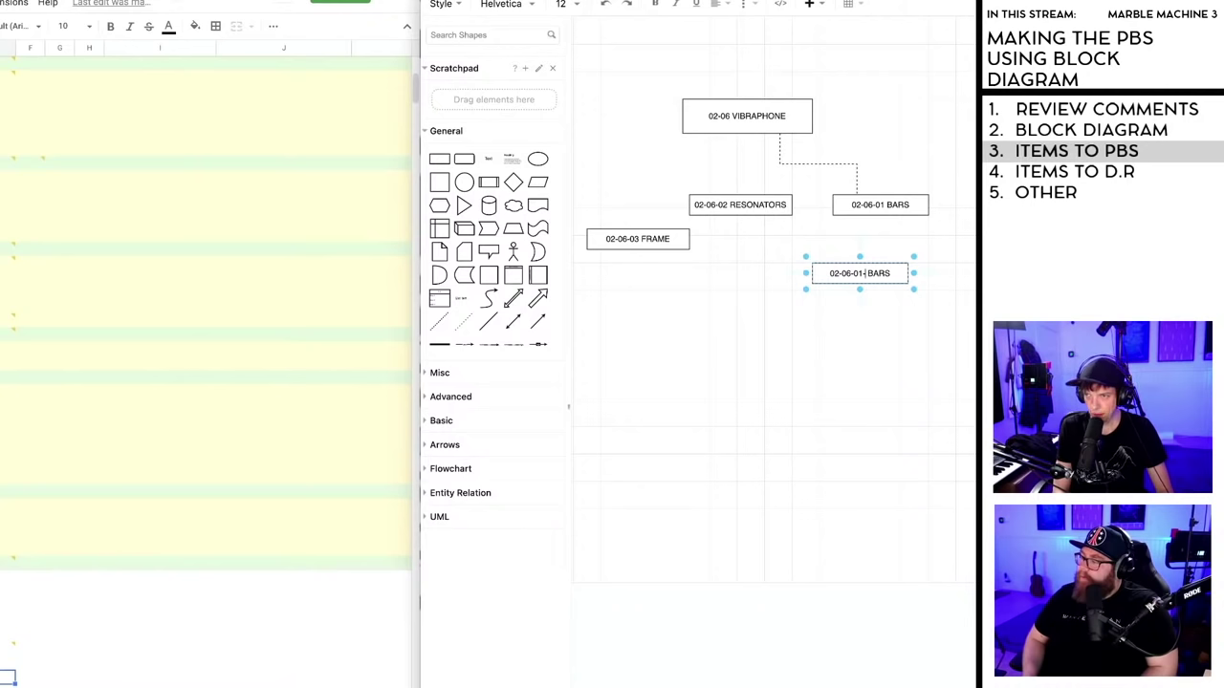
{"action": "left_click", "coordinate": [873, 302]}
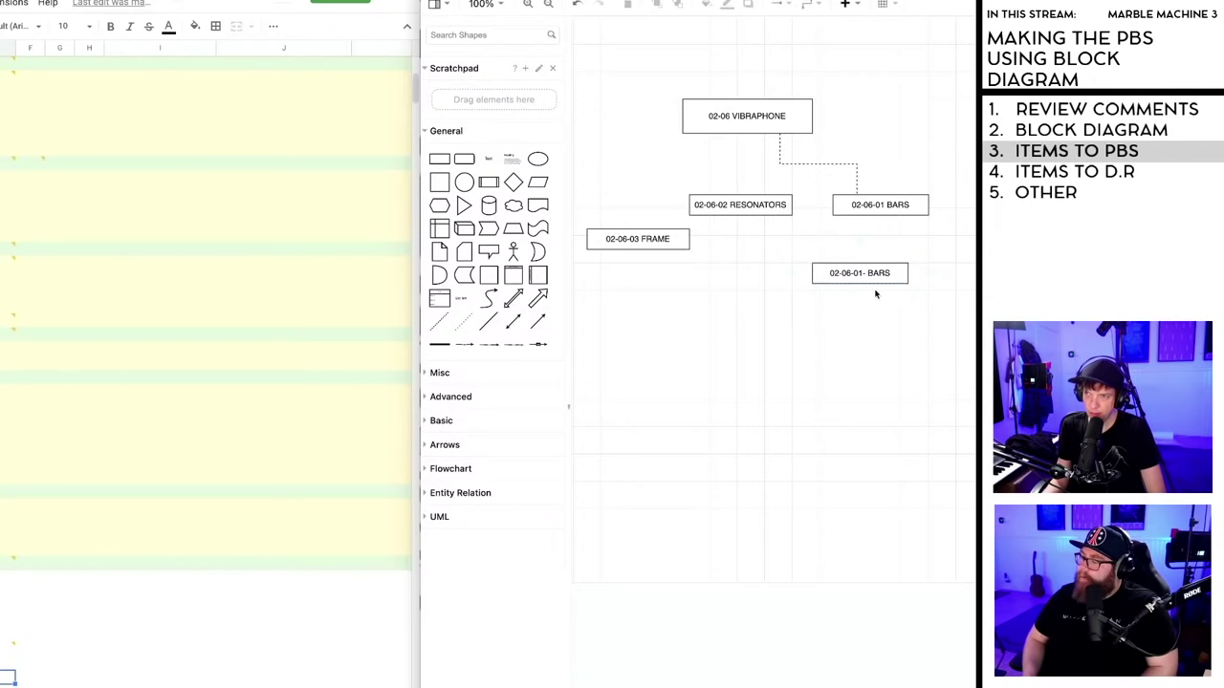
{"action": "left_click", "coordinate": [874, 275]}
{"action": "key", "text": "Delete"}
- Add a widened List shape headed 02-06-01 BARS beneath the BARS box, with no header fill
{"action": "mouse_move", "coordinate": [439, 300]}
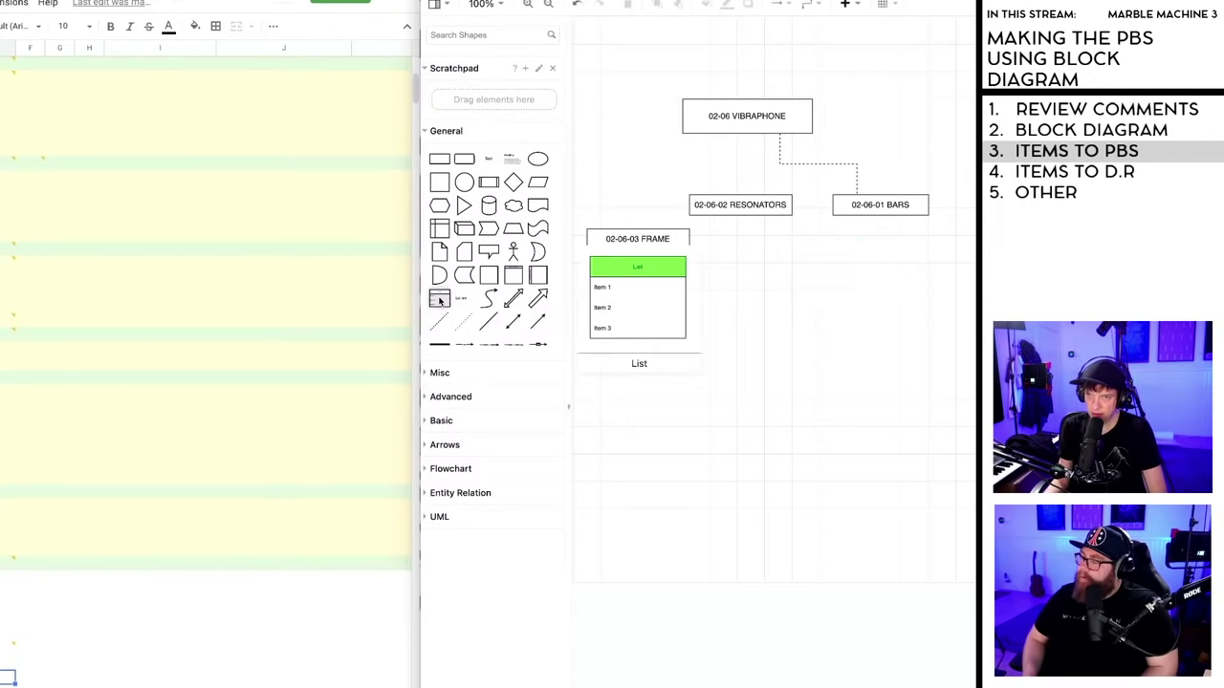
{"action": "left_click_drag", "start_coordinate": [438, 299], "coordinate": [906, 311]}
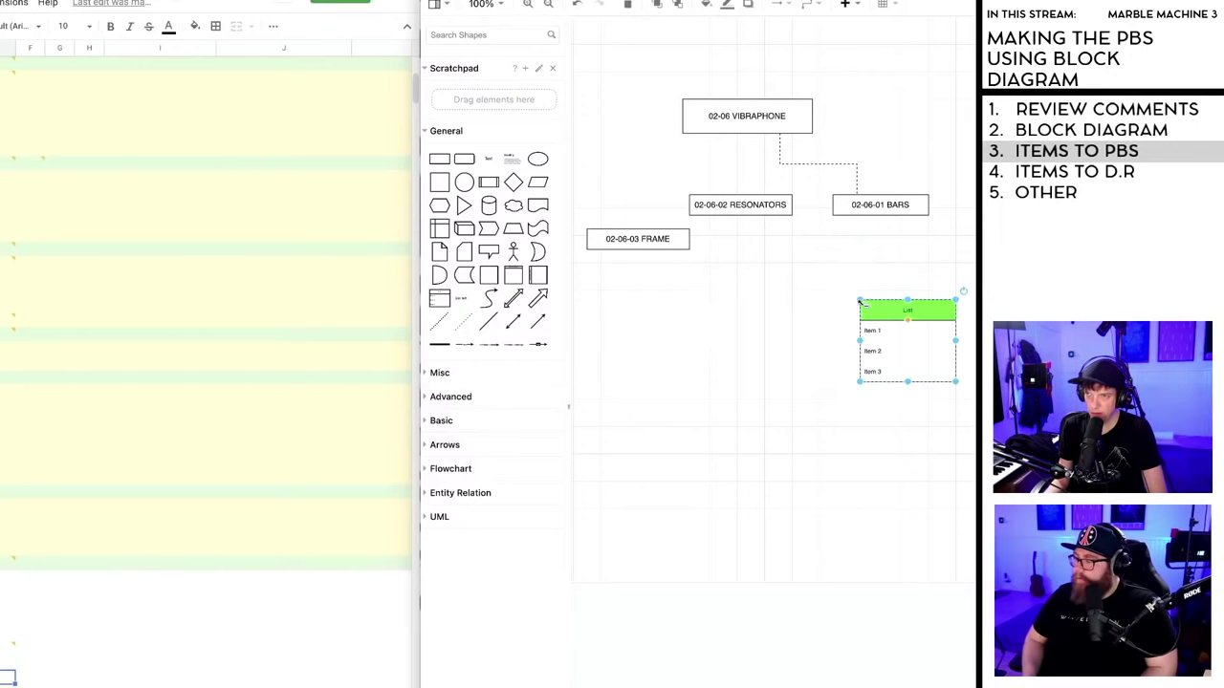
{"action": "double_click", "coordinate": [906, 310]}
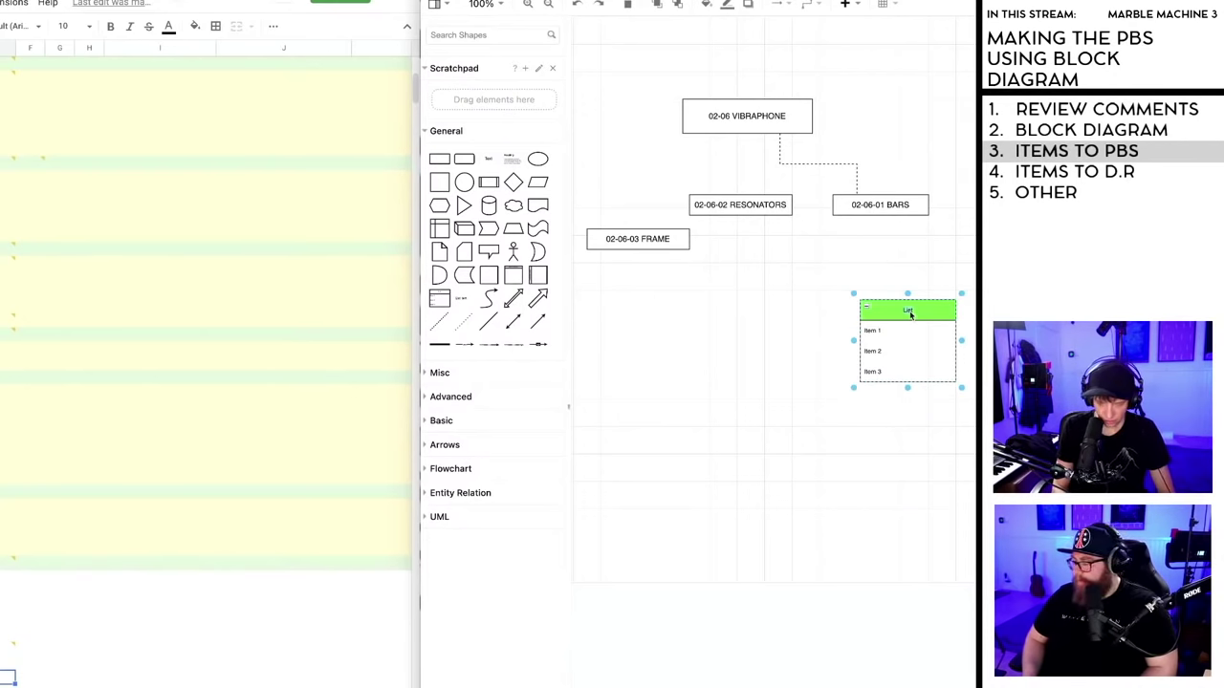
{"action": "type", "text": "02-06-01"}
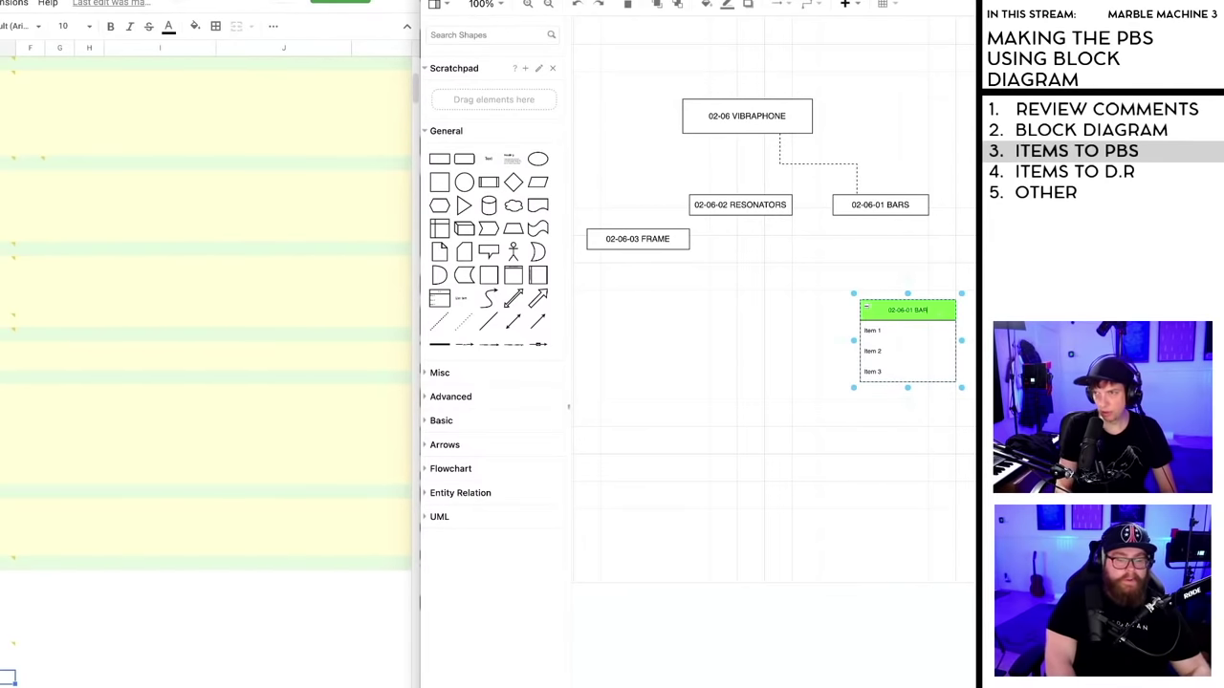
{"action": "type", "text": "BARS"}
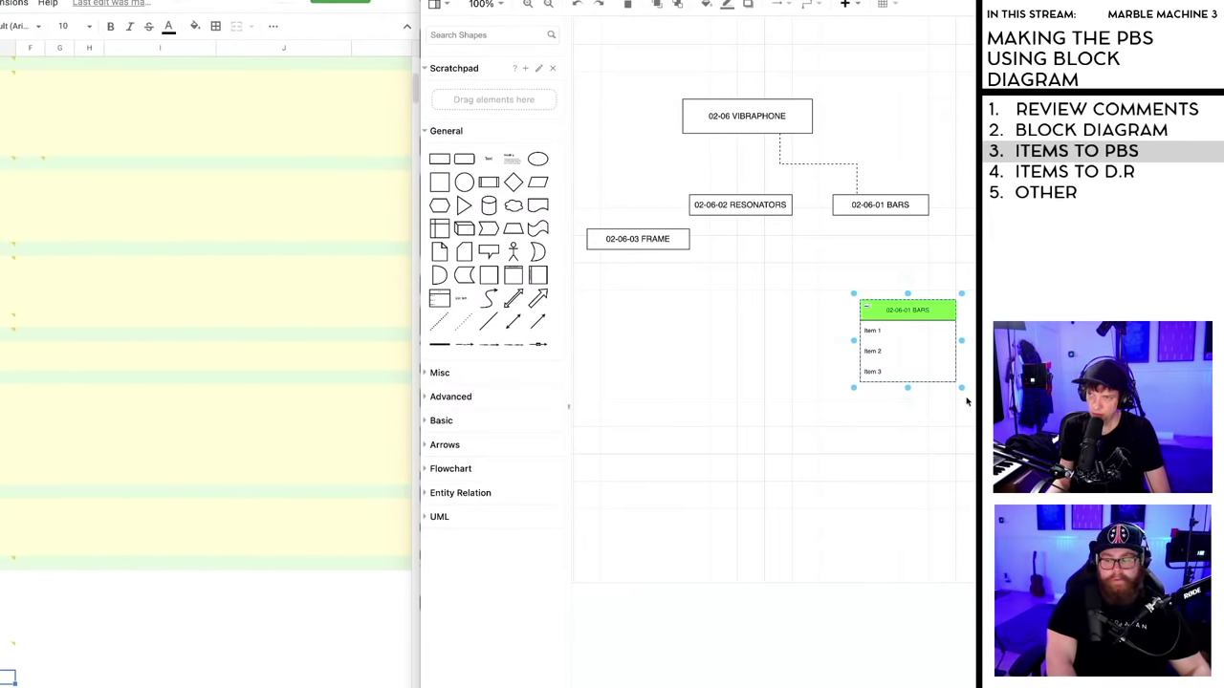
{"action": "left_click_drag", "start_coordinate": [962, 391], "coordinate": [996, 382]}
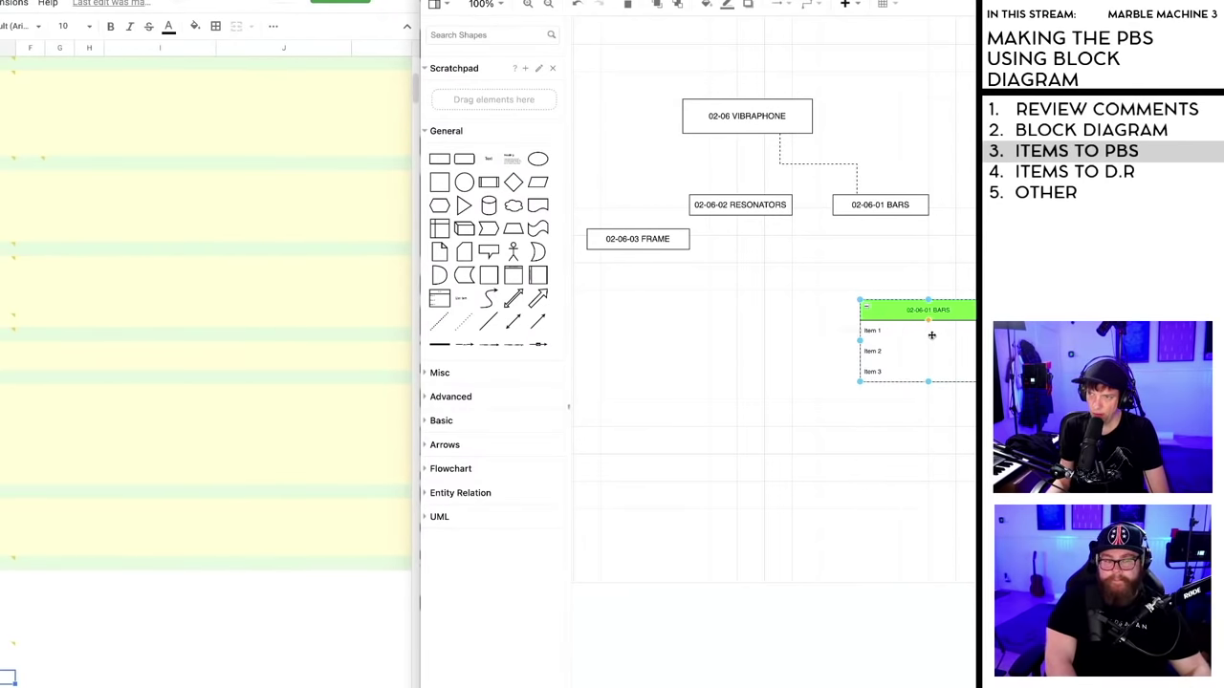
{"action": "left_click_drag", "start_coordinate": [899, 314], "coordinate": [873, 272]}
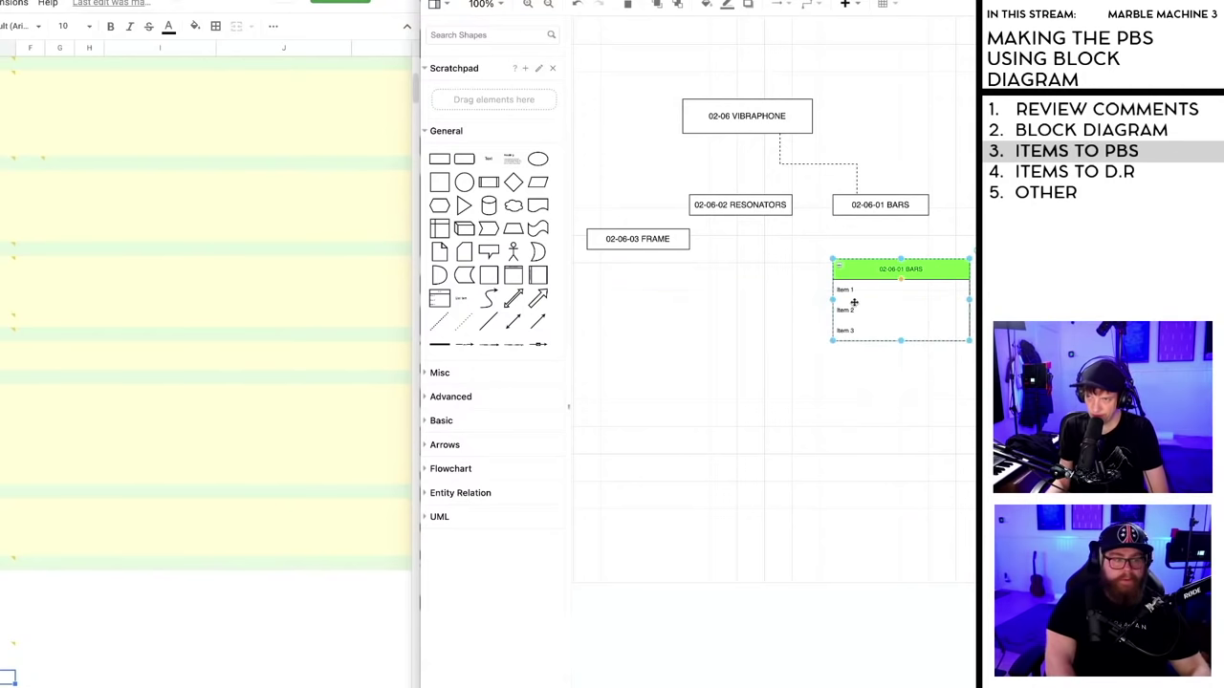
{"action": "left_click", "coordinate": [907, 268]}
{"action": "left_click", "coordinate": [905, 270]}
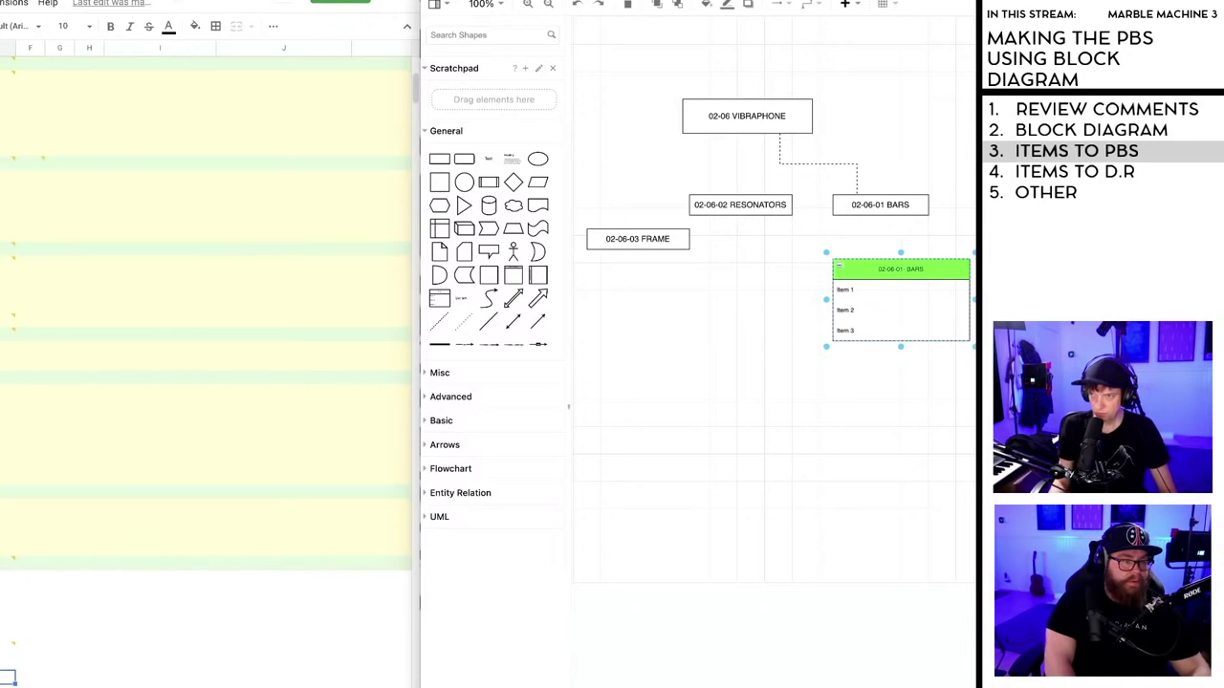
{"action": "left_click", "coordinate": [873, 269]}
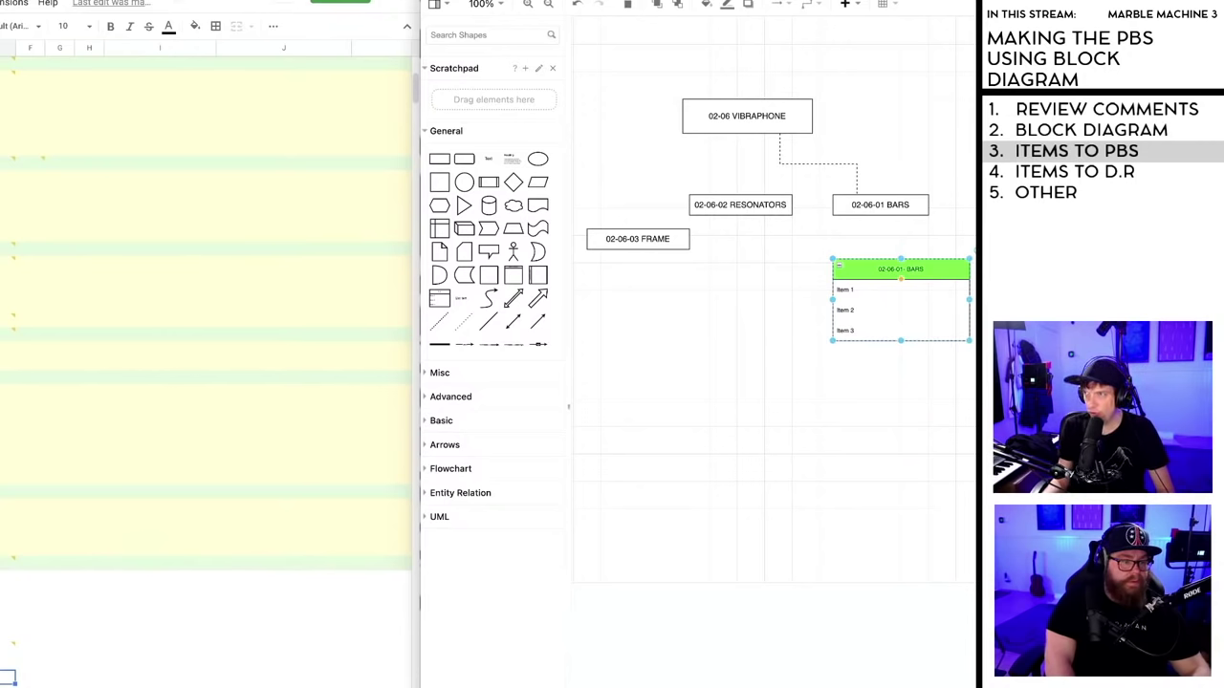
{"action": "key", "text": "ctrl+z"}
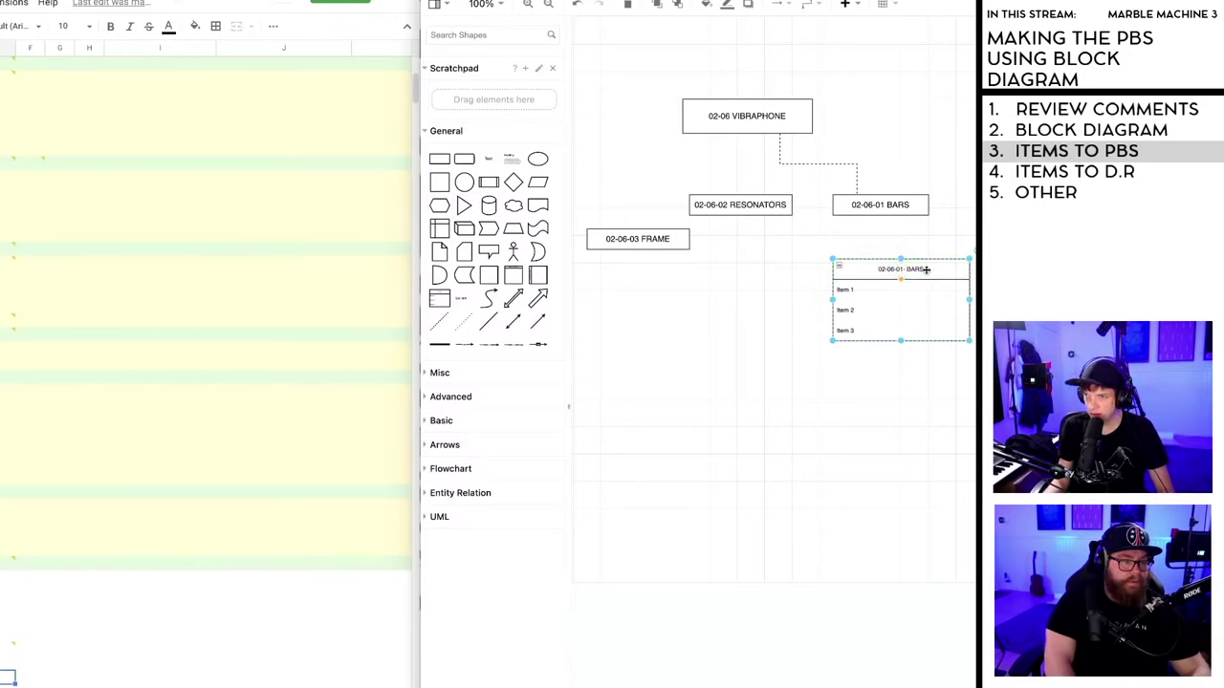
{"action": "left_click", "coordinate": [902, 272]}
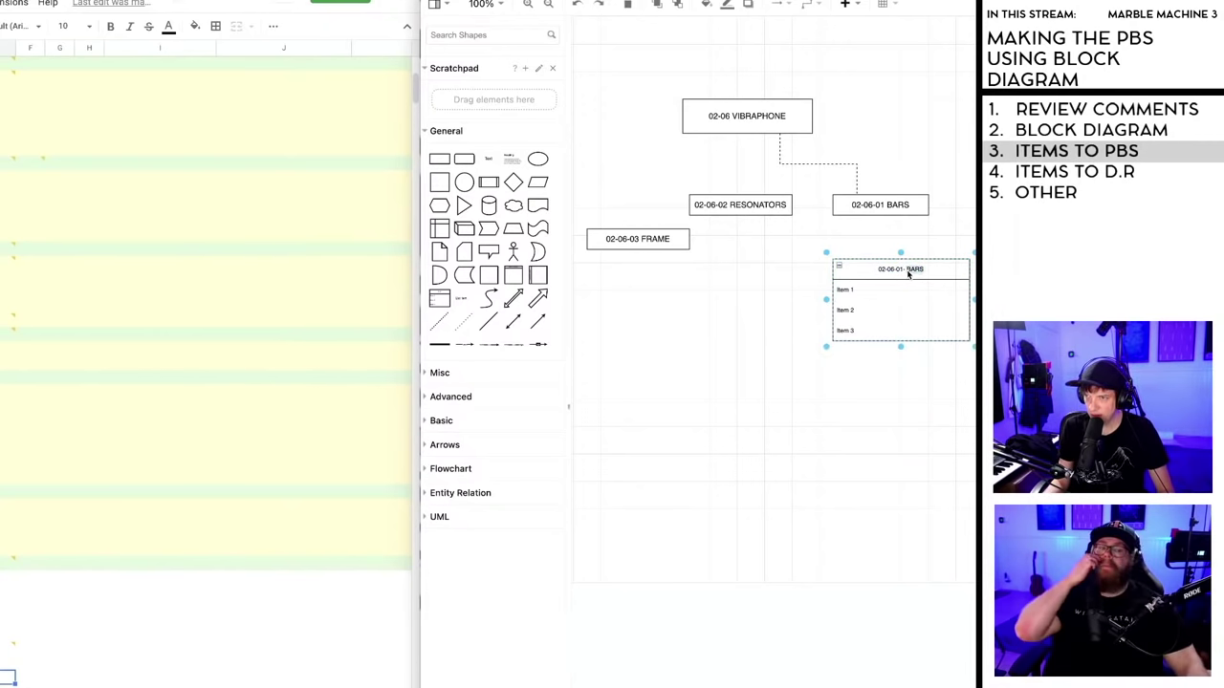
- Retitle the list header 02-06-01-01 WHITE KEYS, dropping the stray 'TO'
{"action": "double_click", "coordinate": [903, 271]}
{"action": "left_click", "coordinate": [898, 269]}
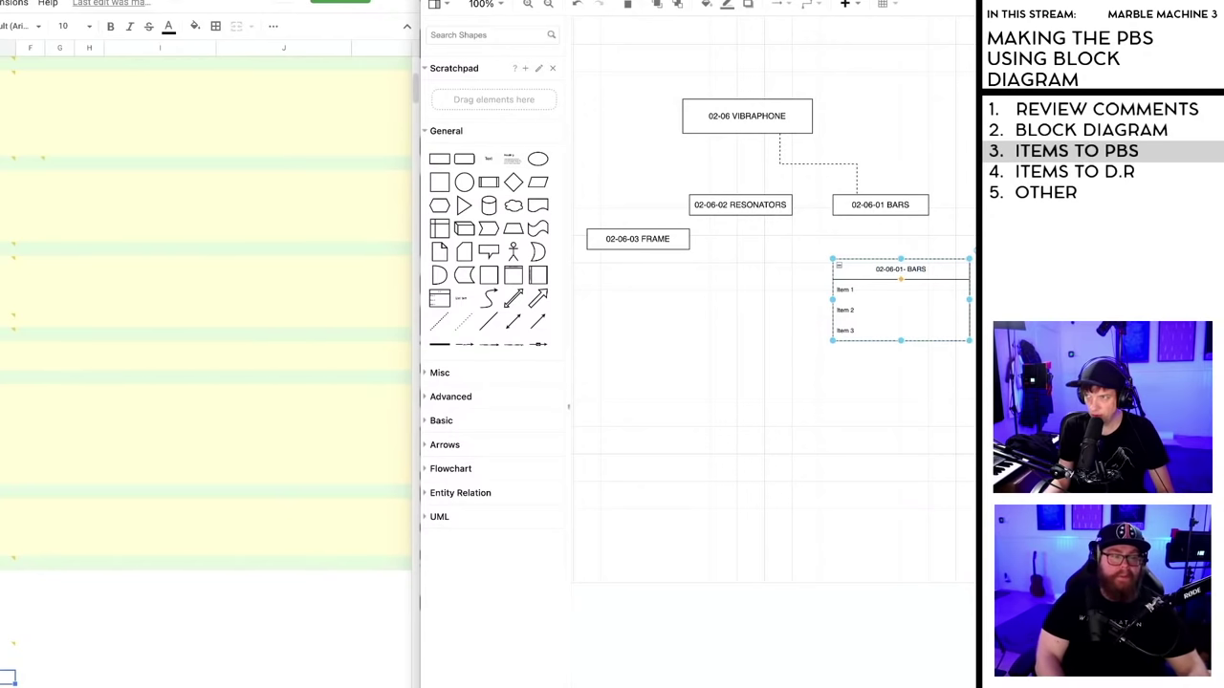
{"action": "type", "text": "-"}
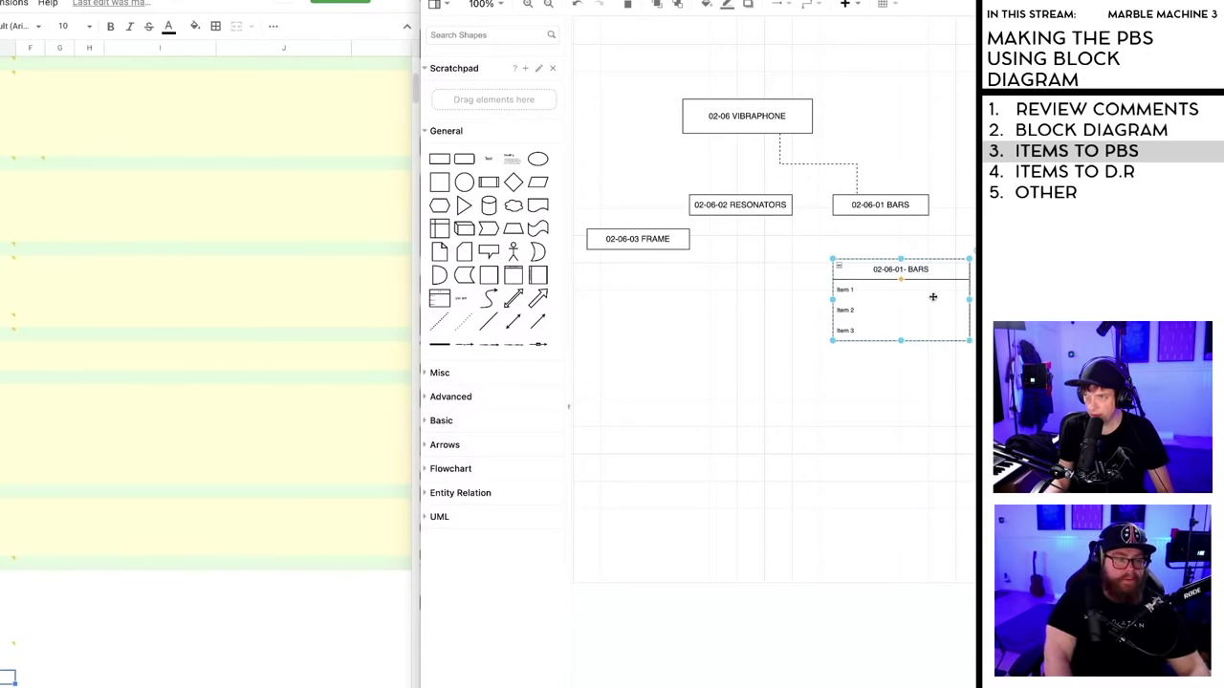
{"action": "double_click", "coordinate": [906, 272]}
{"action": "left_click", "coordinate": [906, 269]}
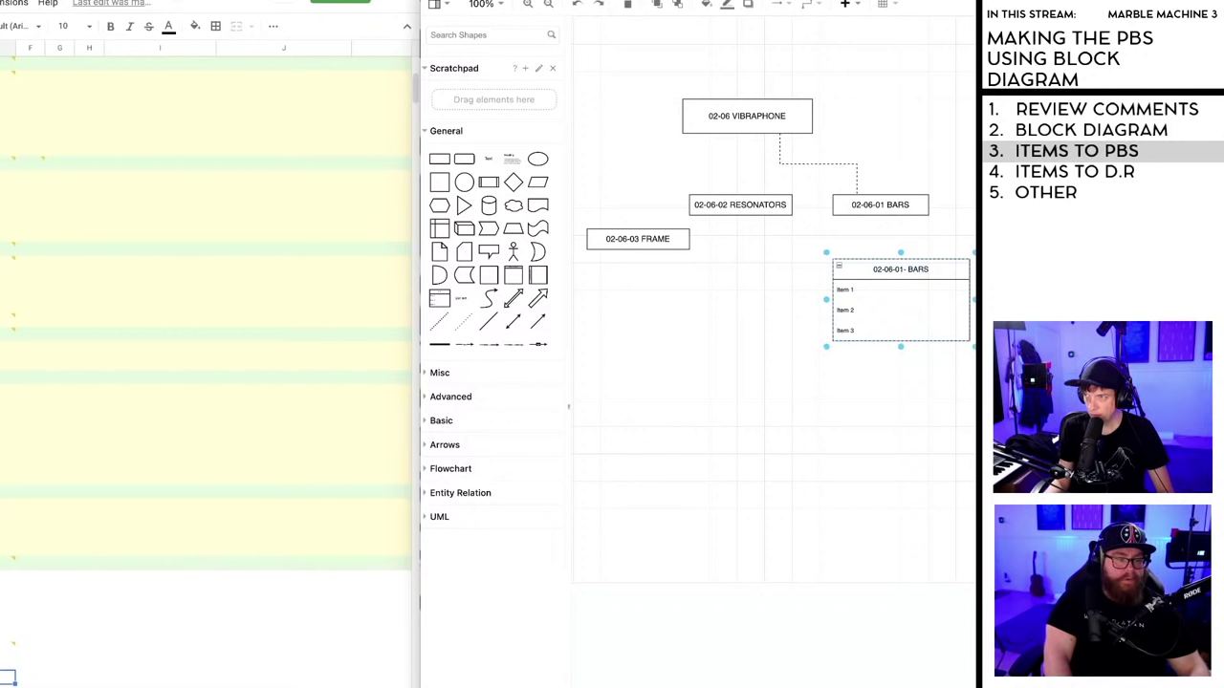
{"action": "key", "text": "ctrl+a"}
{"action": "key", "text": "BackSpace"}
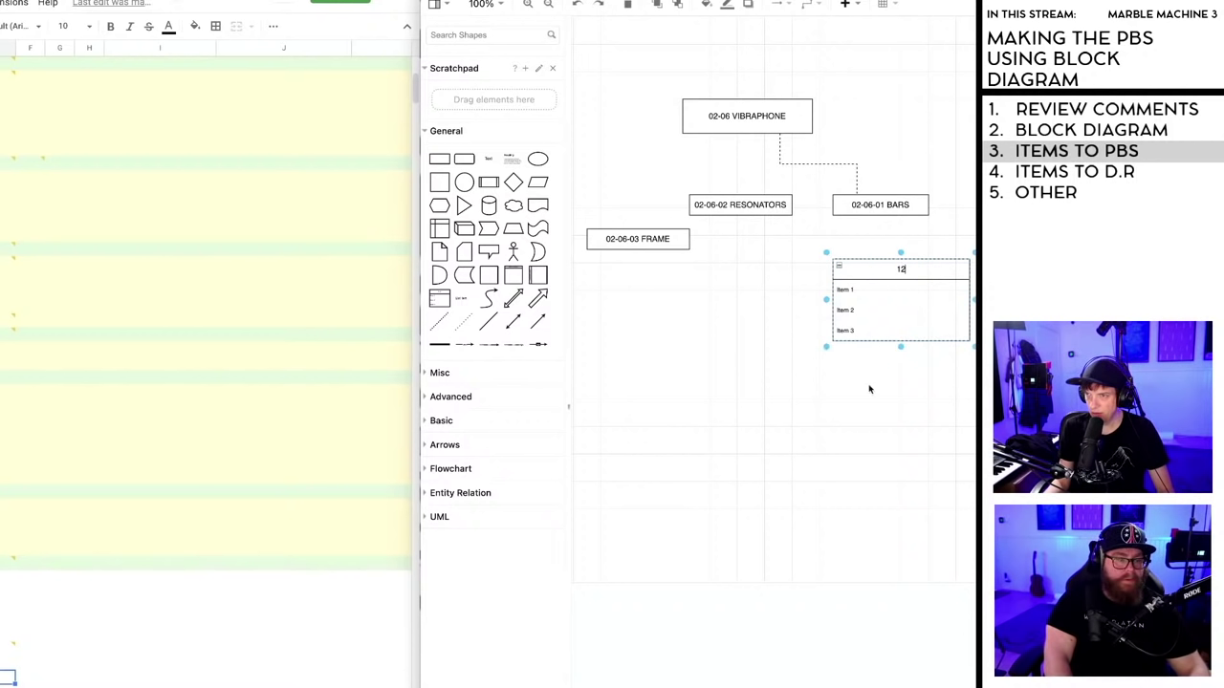
{"action": "type", "text": "12"}
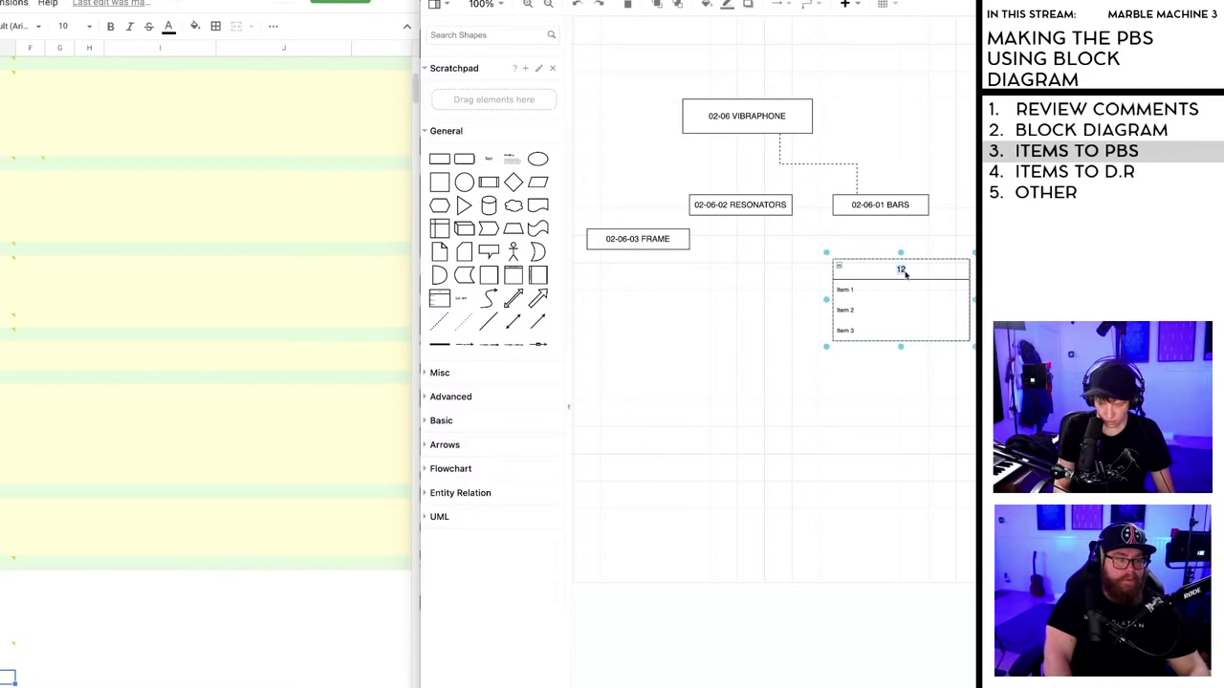
{"action": "type", "text": "-"}
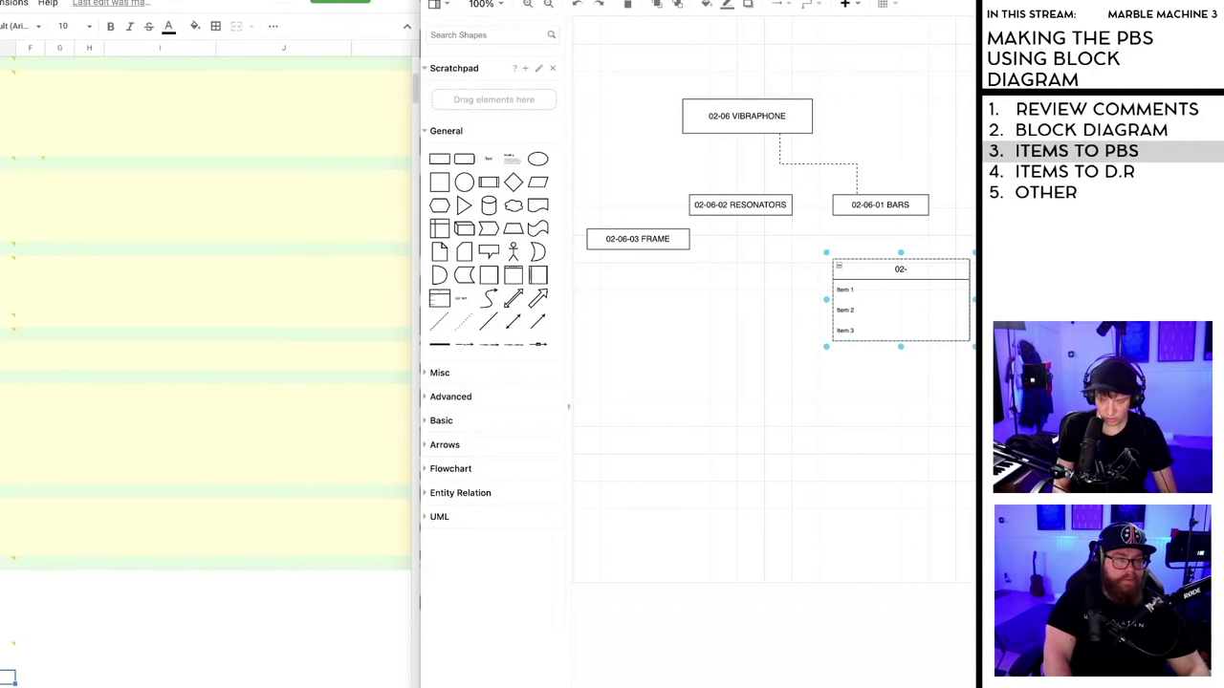
{"action": "type", "text": "06"}
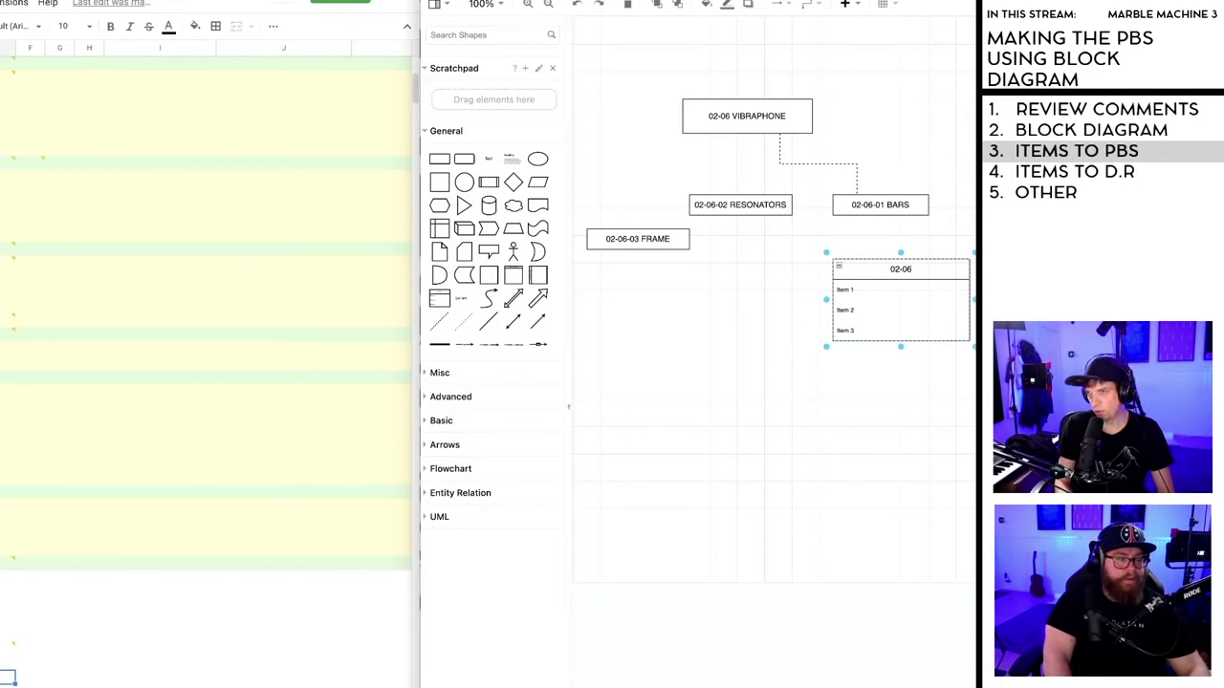
{"action": "type", "text": "-"}
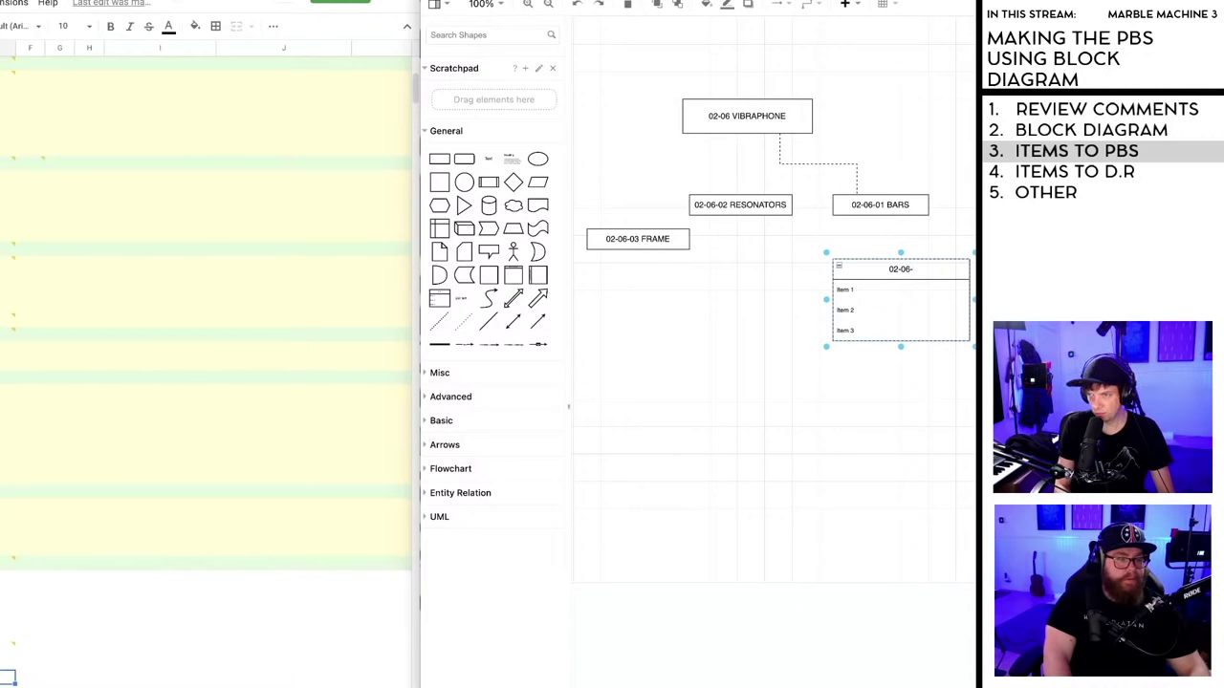
{"action": "type", "text": "01"}
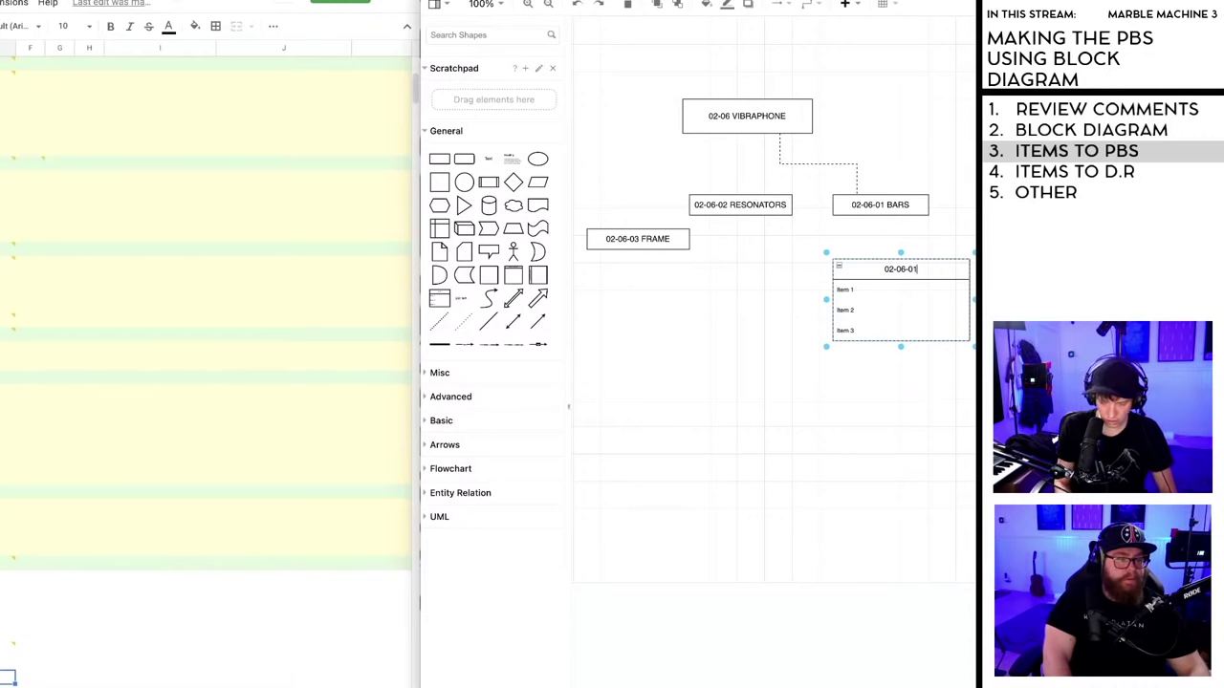
{"action": "type", "text": "-"}
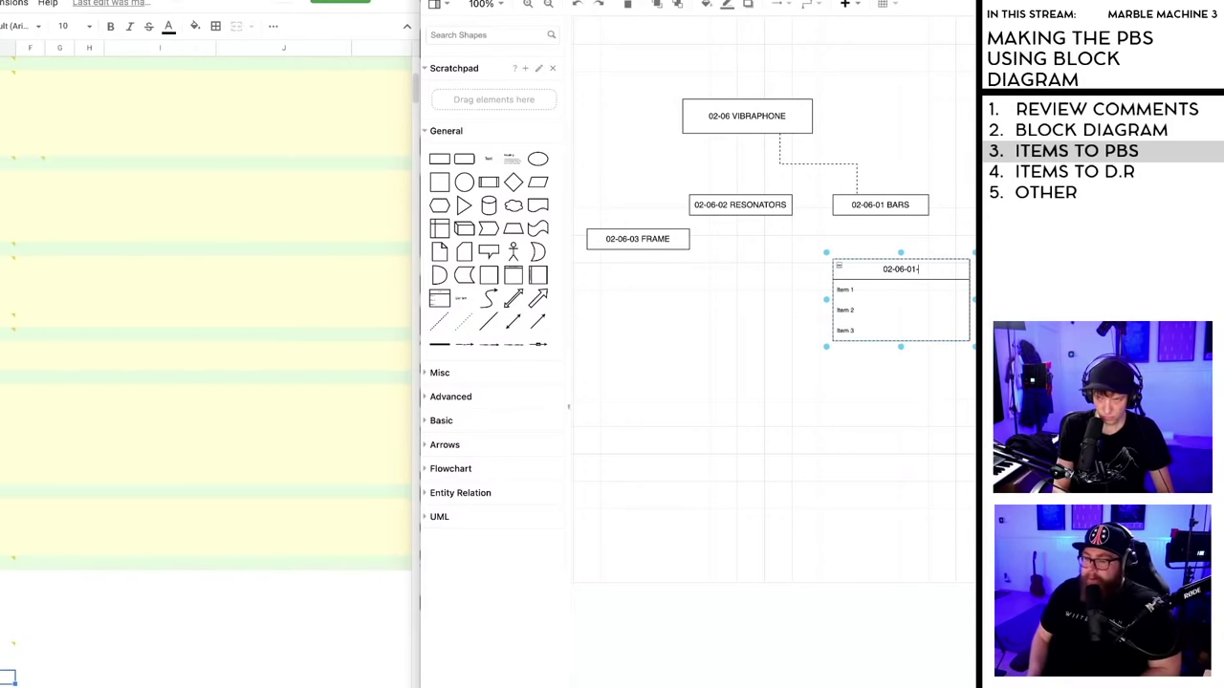
{"action": "type", "text": "01"}
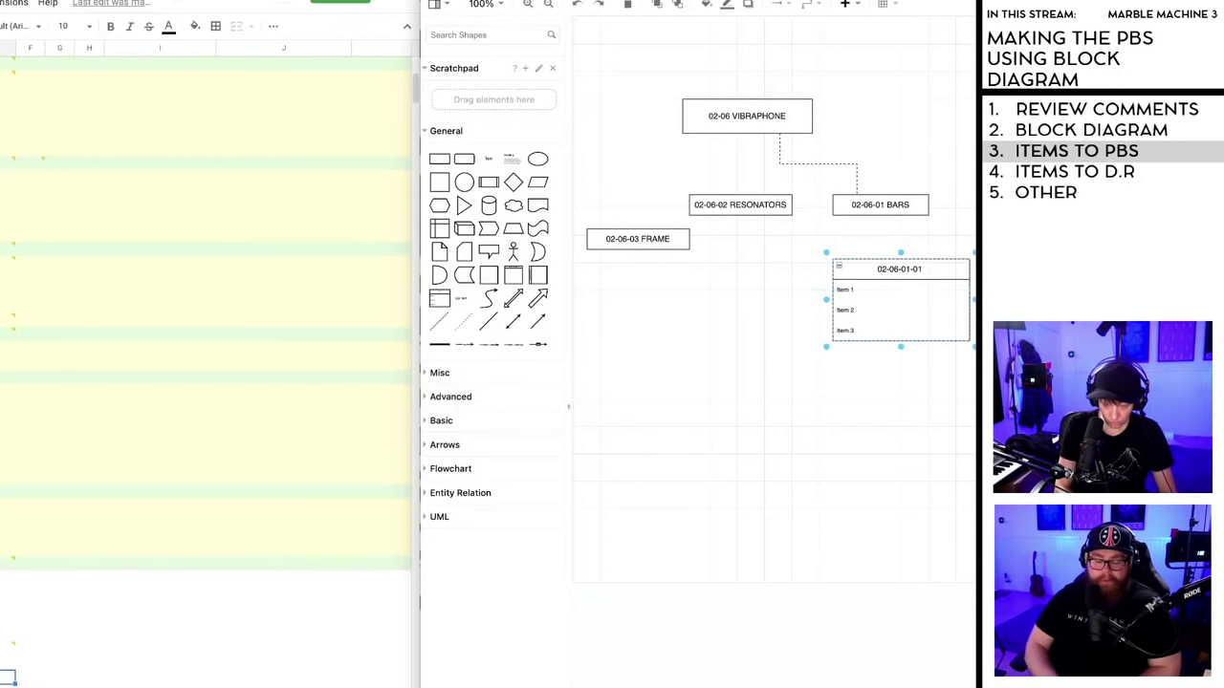
{"action": "type", "text": " TO"}
{"action": "key", "text": "BackSpace"}
{"action": "key", "text": "BackSpace"}
{"action": "key", "text": "BackSpace"}
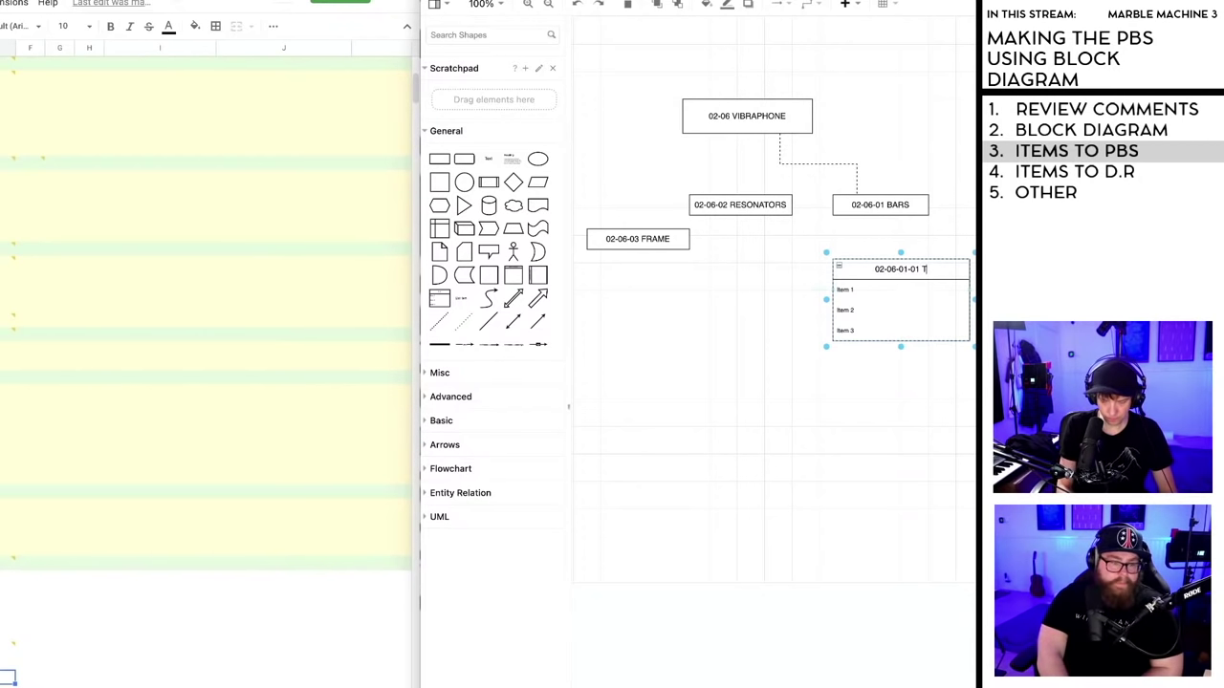
{"action": "type", "text": "WH"}
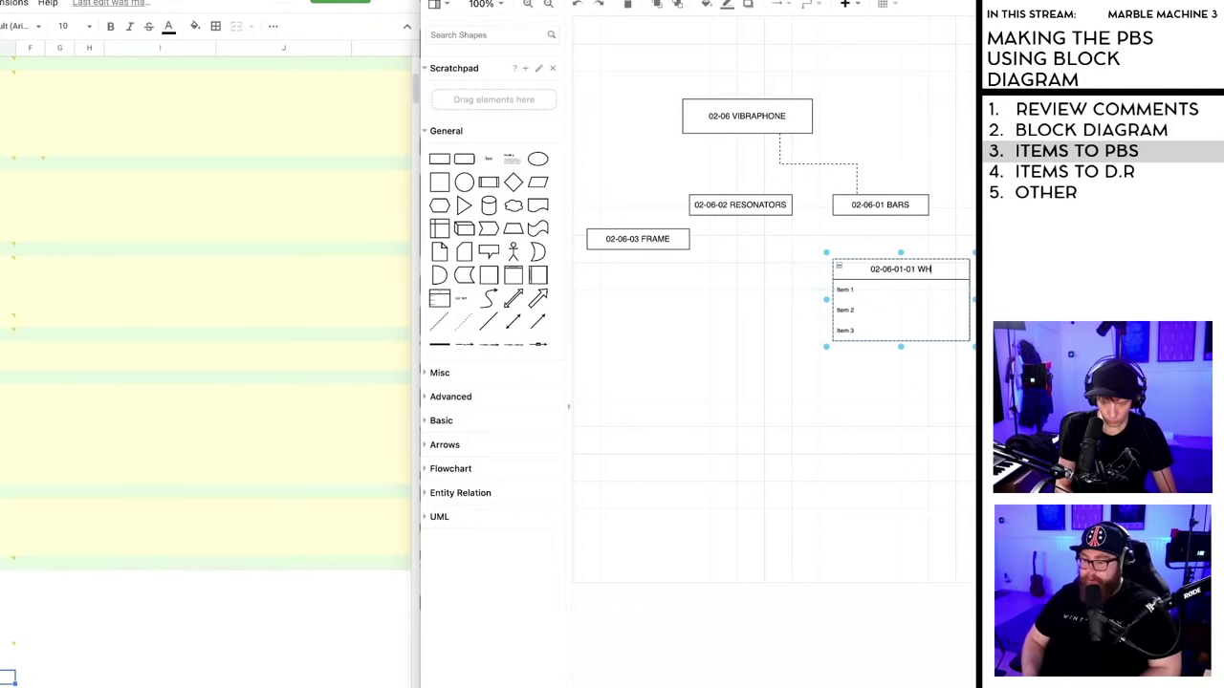
{"action": "type", "text": "ITE KEYS"}
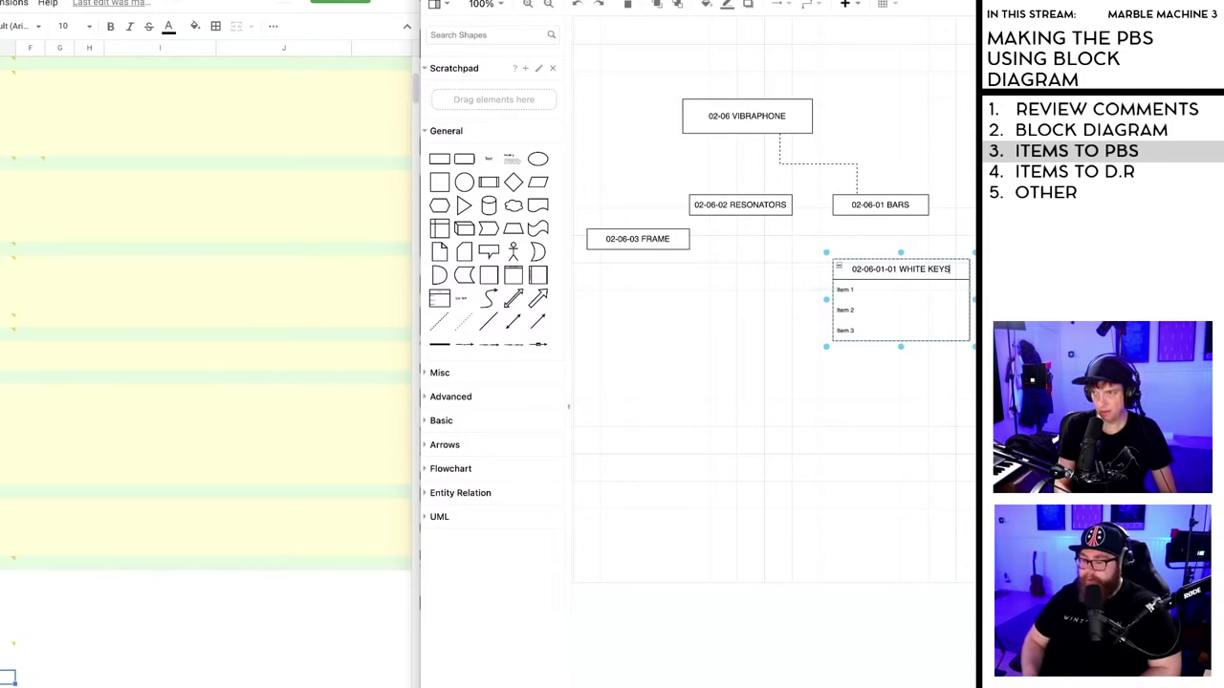
{"action": "left_click", "coordinate": [896, 424]}
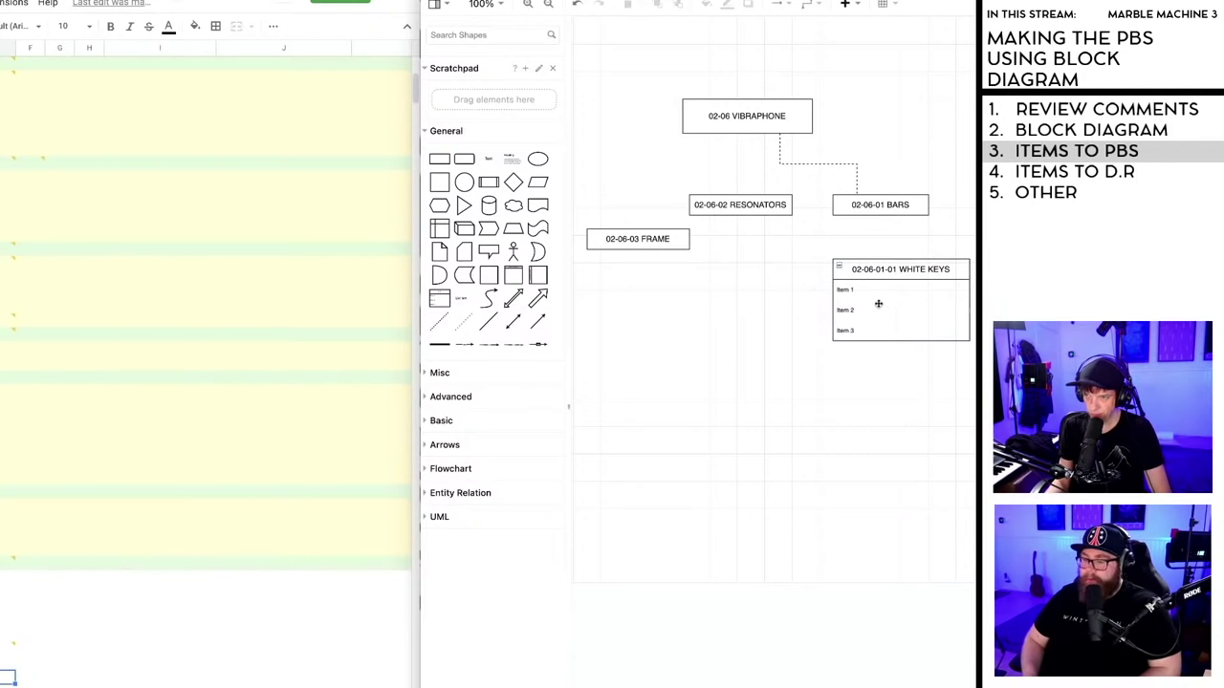
- Replace Item 1–3 with F4, G4 and A4, prefixing F4 with 02-06-01-01
{"action": "left_click_drag", "start_coordinate": [908, 340], "coordinate": [850, 295]}
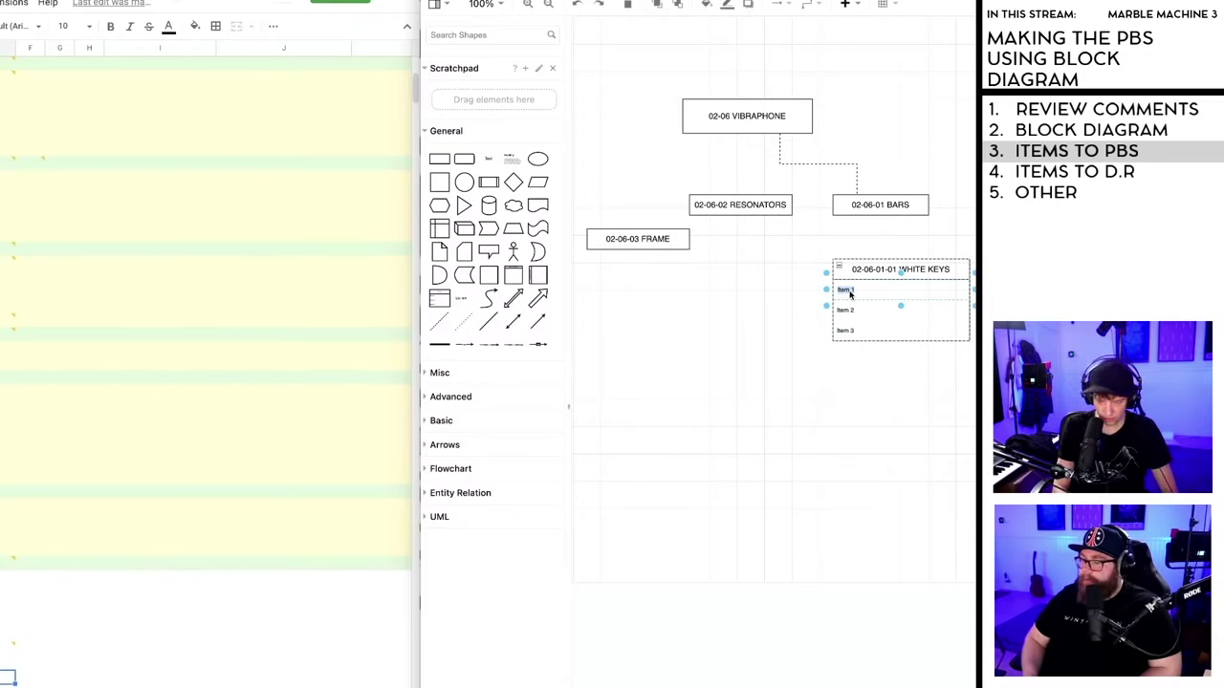
{"action": "type", "text": "0"}
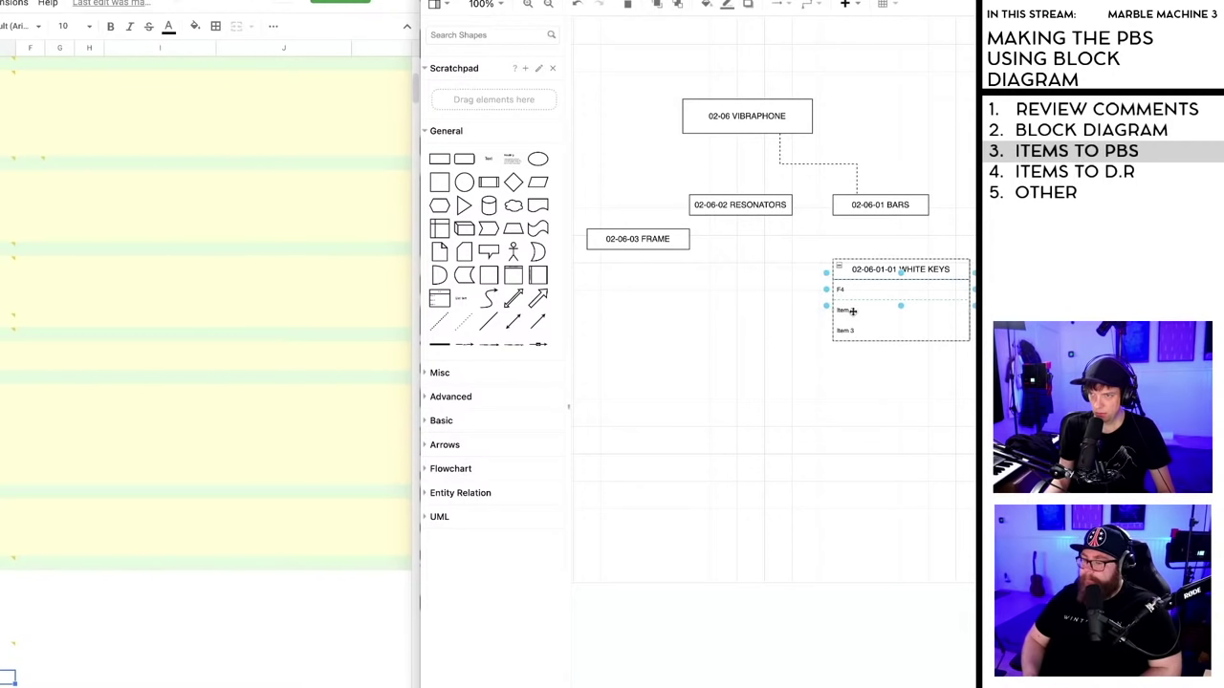
{"action": "left_click", "coordinate": [851, 311]}
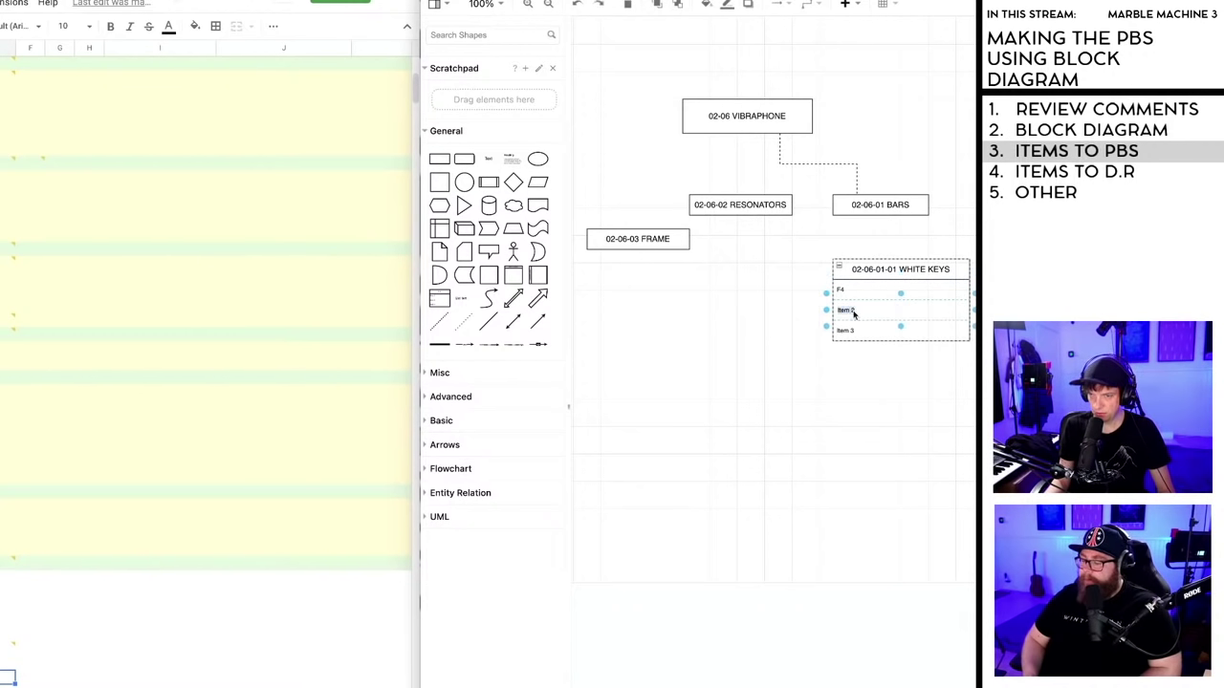
{"action": "type", "text": "G4"}
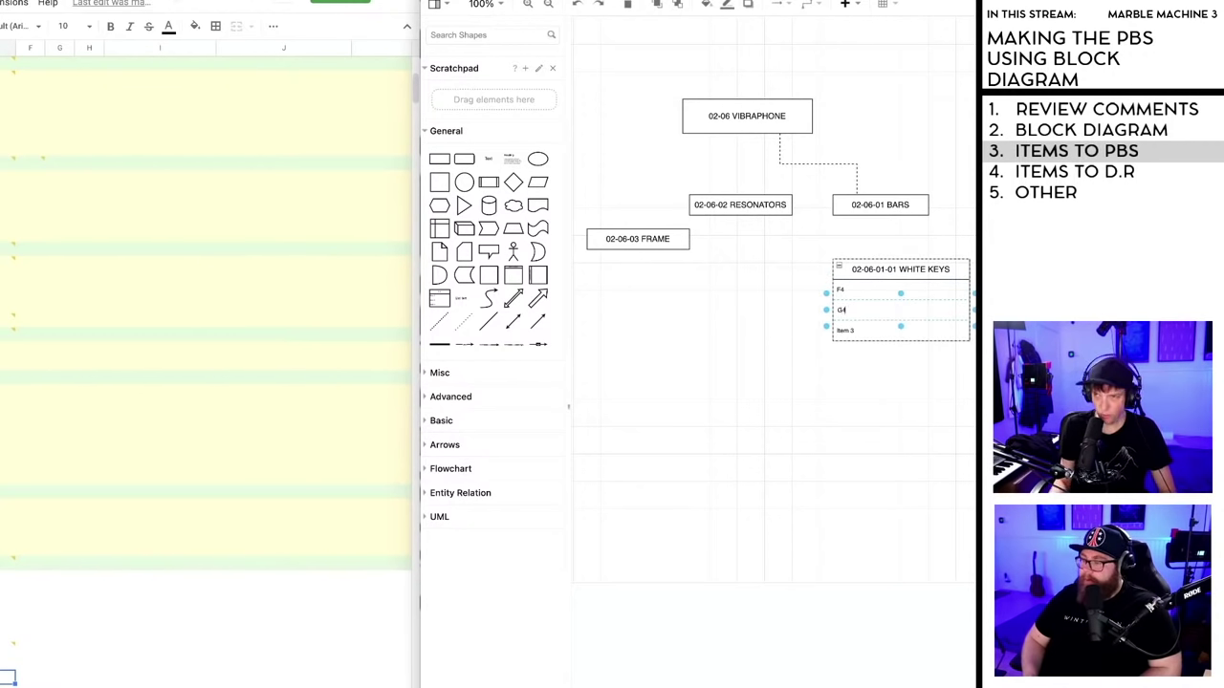
{"action": "left_click", "coordinate": [854, 331]}
{"action": "type", "text": "A4"}
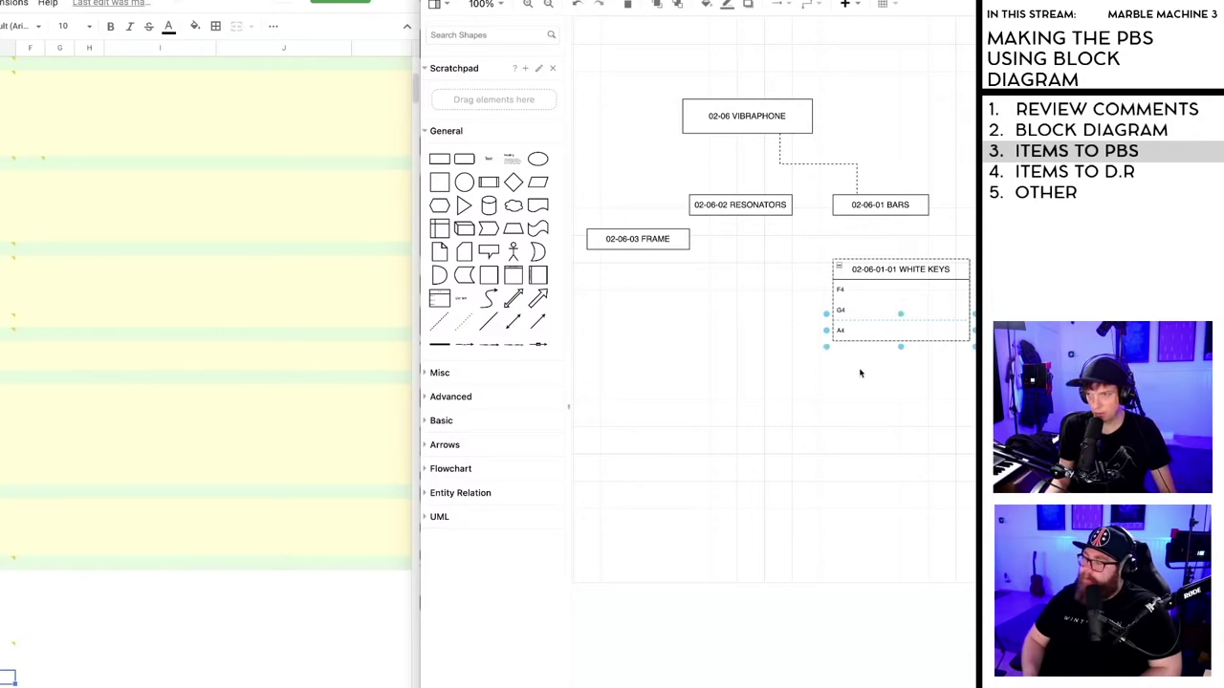
{"action": "left_click", "coordinate": [859, 373]}
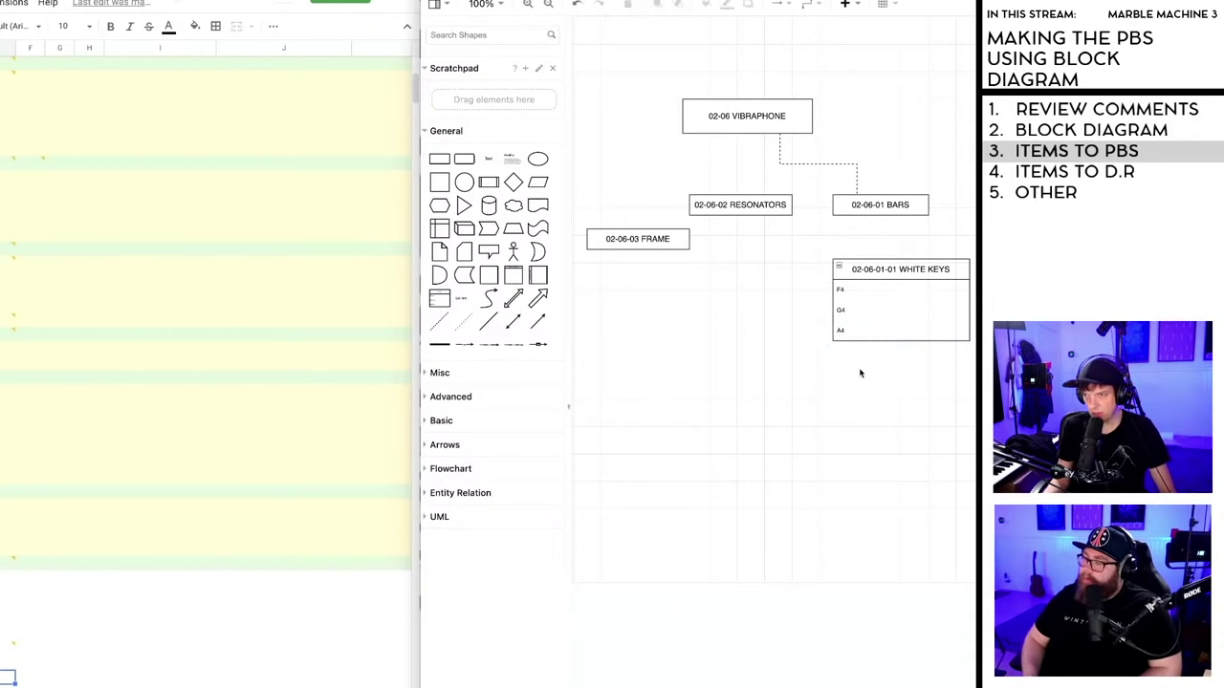
{"action": "left_click", "coordinate": [845, 290]}
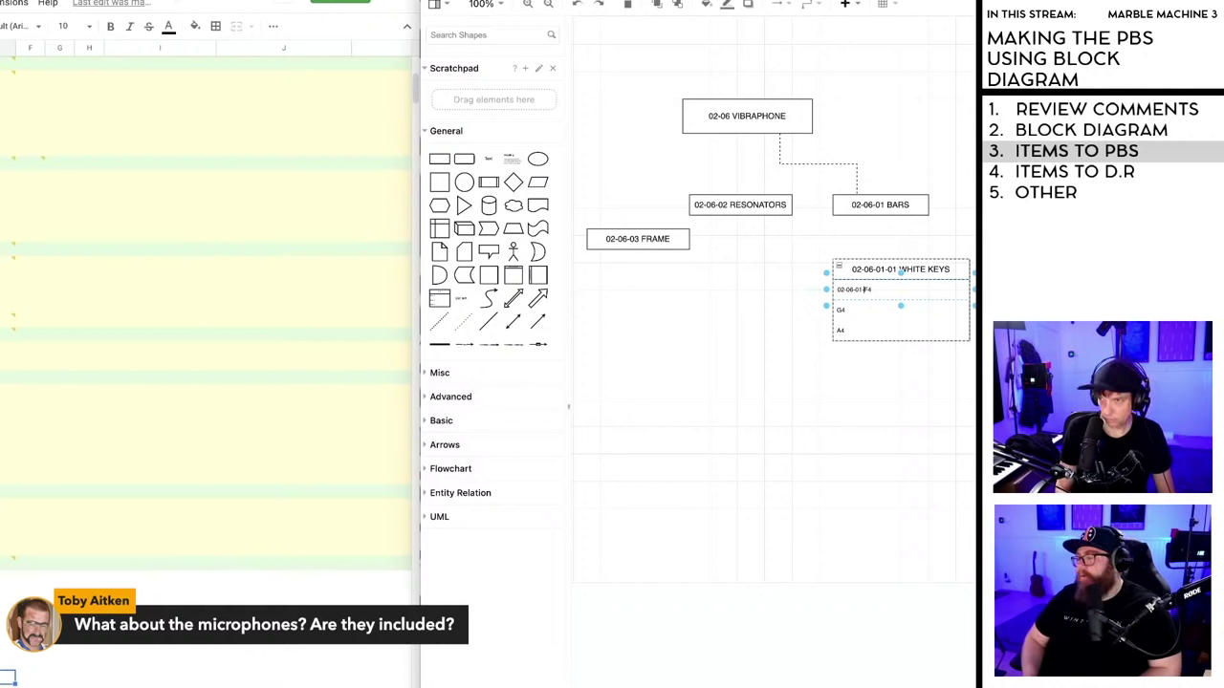
{"action": "type", "text": "01"}
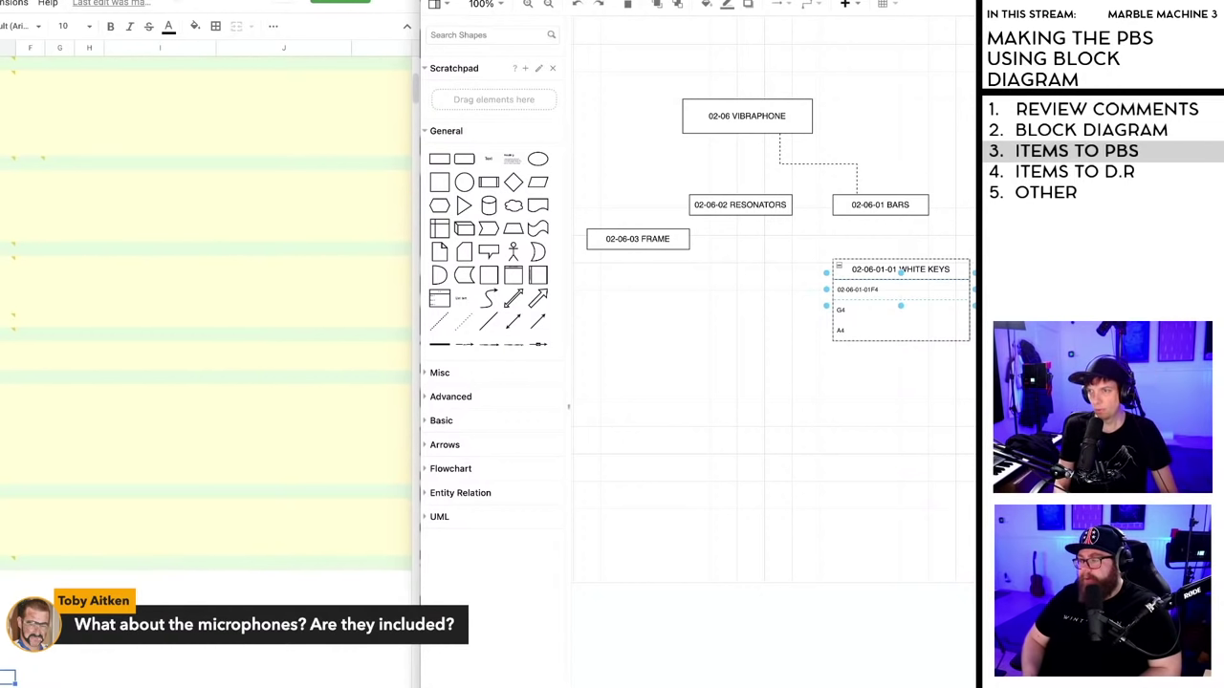
{"action": "left_click", "coordinate": [898, 375]}
- Copy the FRAME box and rename the copy 02-06-04 VIBRAPHONE MICROPHONES
{"action": "left_click", "coordinate": [643, 242]}
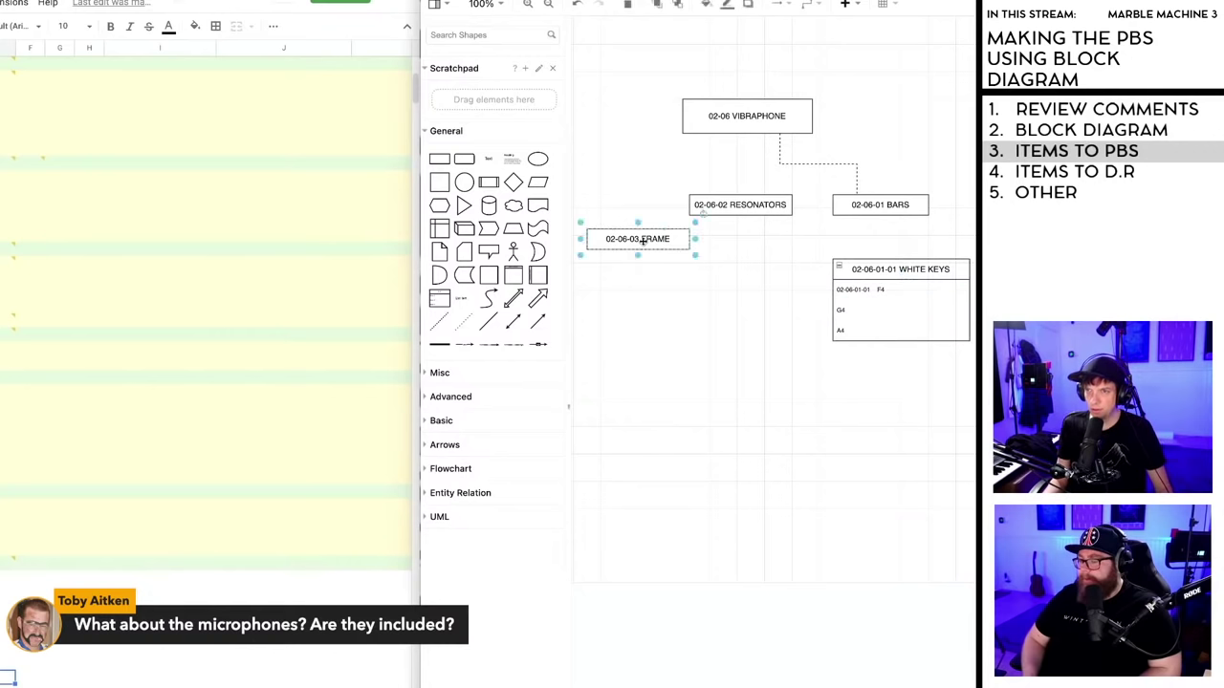
{"action": "left_click_drag", "start_coordinate": [642, 241], "coordinate": [626, 145]}
{"action": "double_click", "coordinate": [626, 150]}
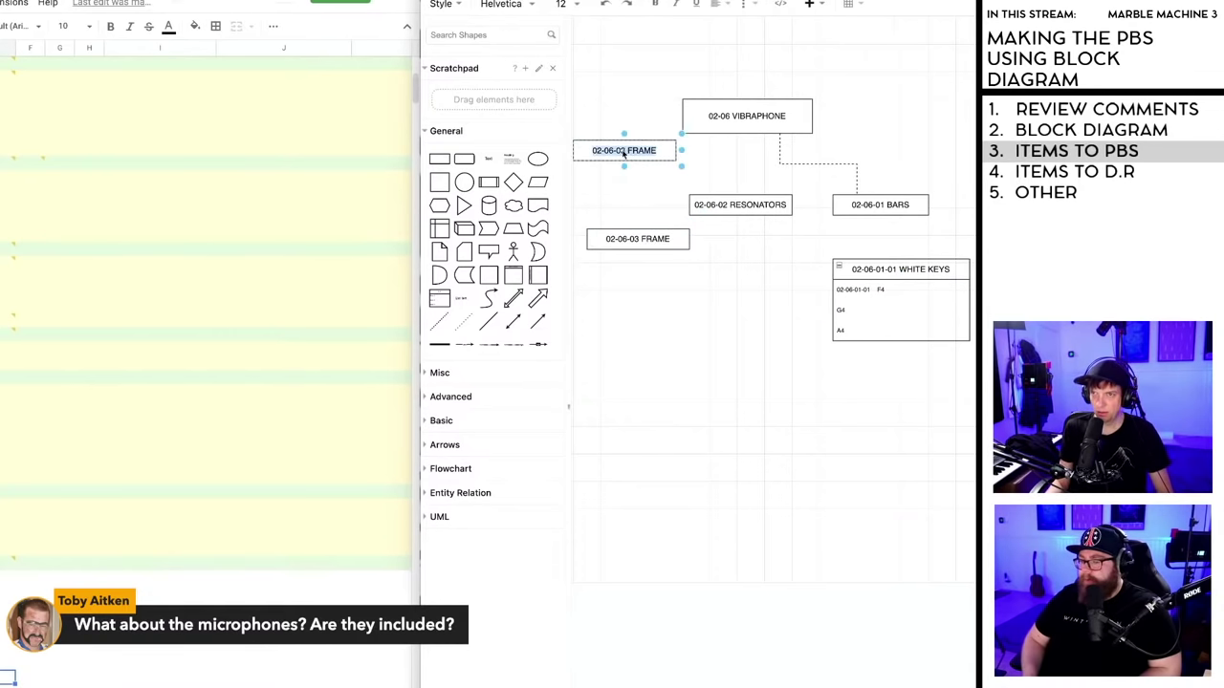
{"action": "left_click", "coordinate": [625, 153]}
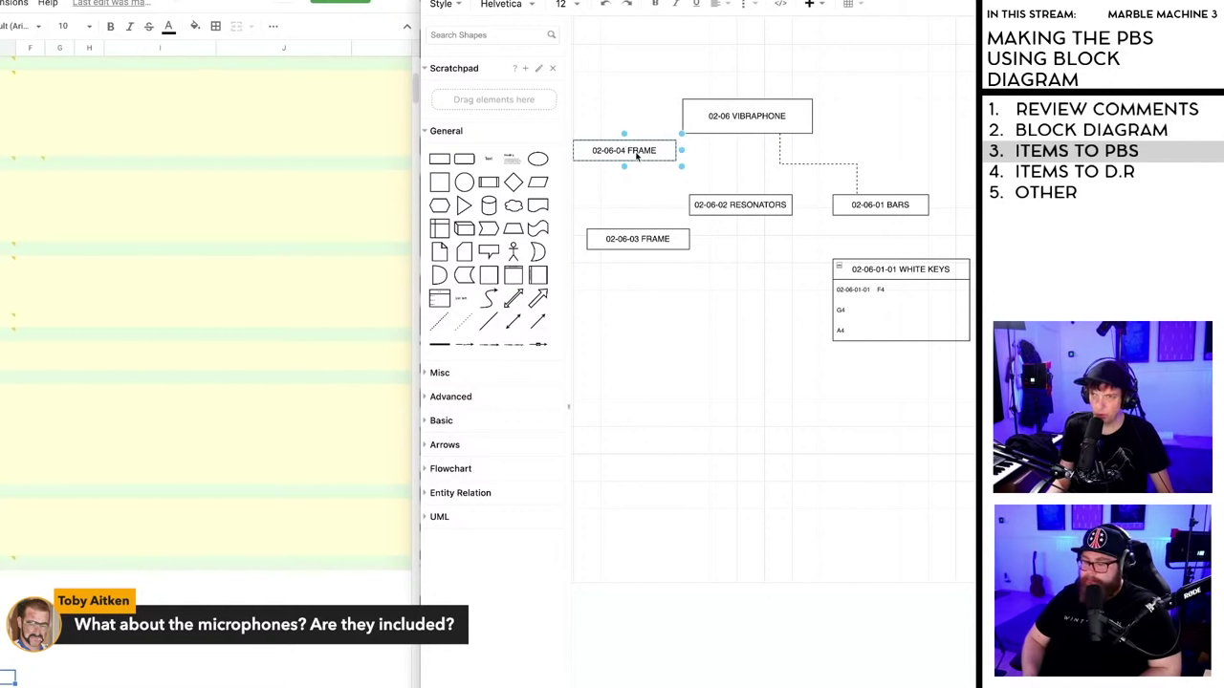
{"action": "double_click", "coordinate": [638, 153]}
{"action": "type", "text": "MICROPHONES"}
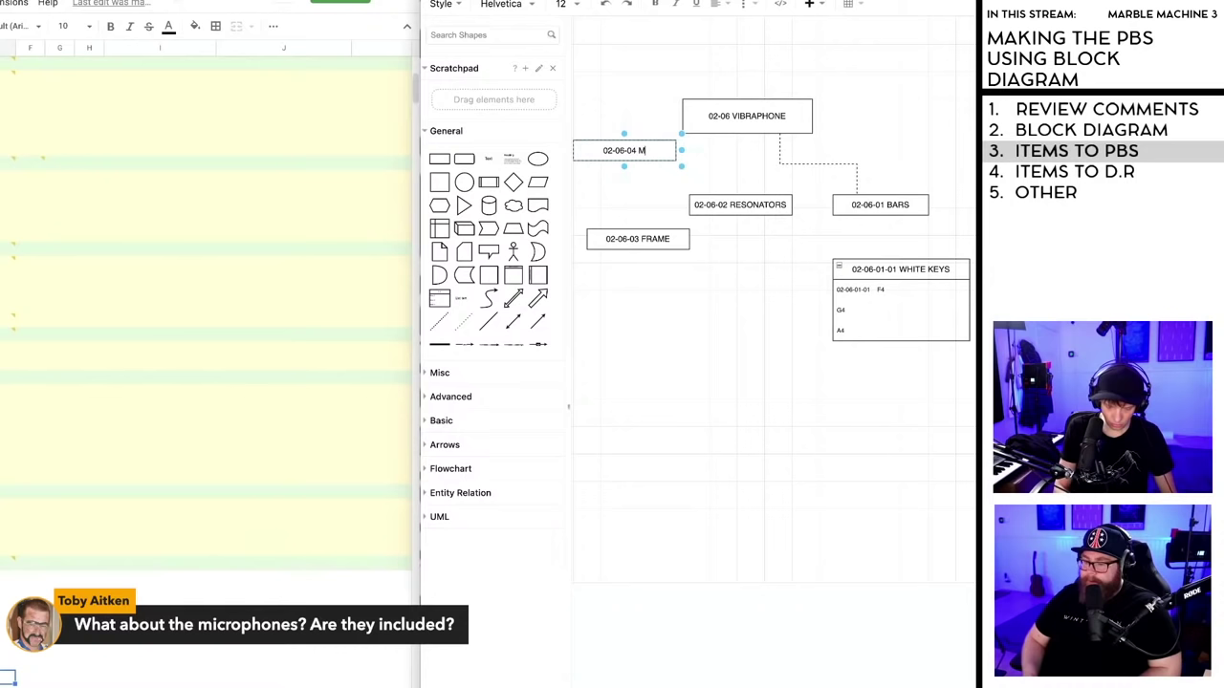
{"action": "left_click", "coordinate": [613, 153]}
{"action": "type", "text": "VIBRAPHONE"}
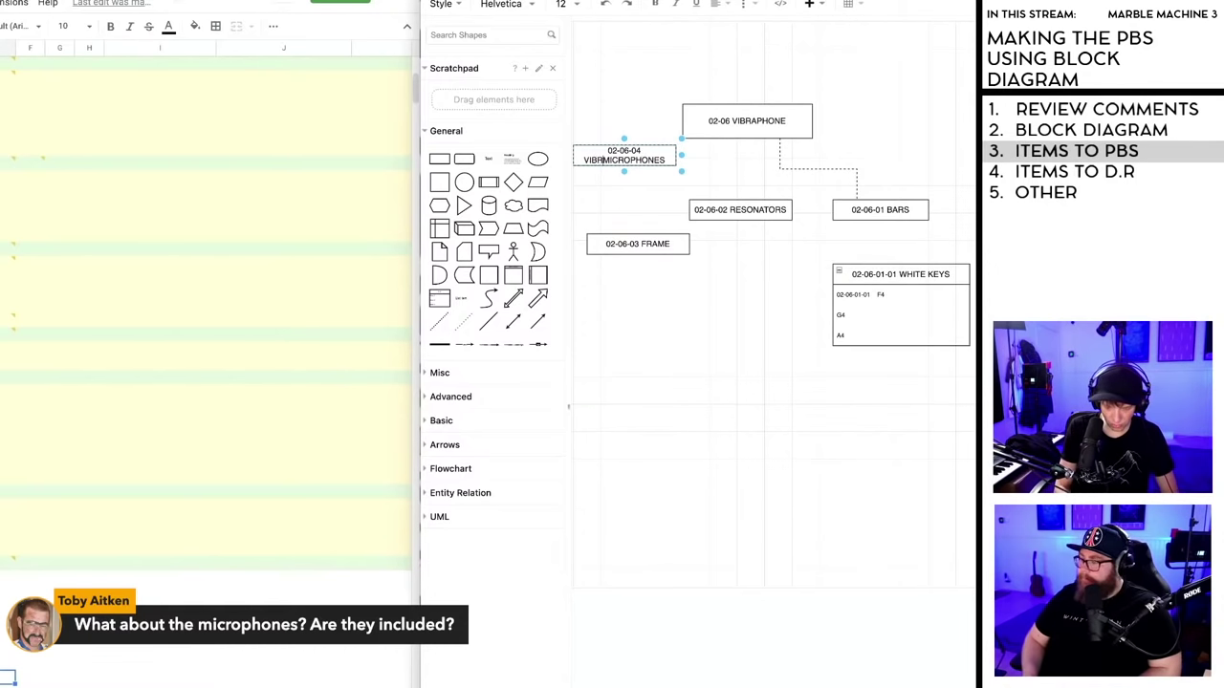
{"action": "left_click", "coordinate": [634, 402]}
- Stack BARS, RESONATORS, FRAME and VIBRAPHONE MICROPHONES in a column beneath VIBRAPHONE
{"action": "left_click_drag", "start_coordinate": [631, 164], "coordinate": [631, 176]}
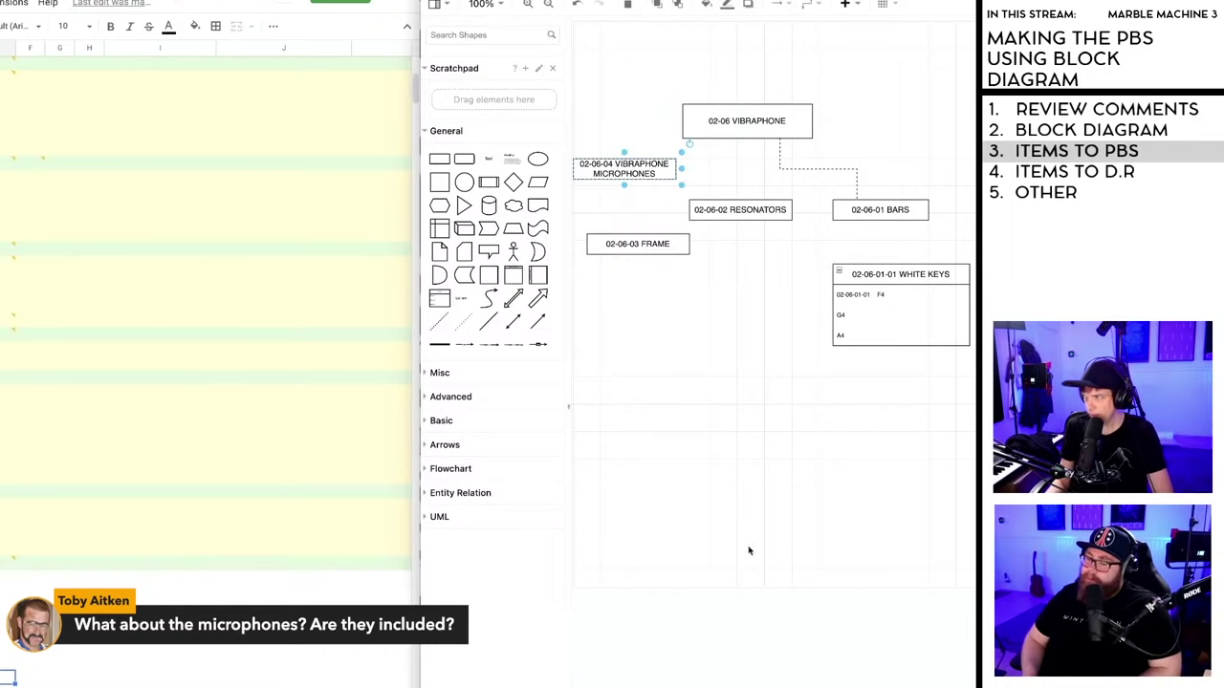
{"action": "left_click_drag", "start_coordinate": [873, 211], "coordinate": [868, 183]}
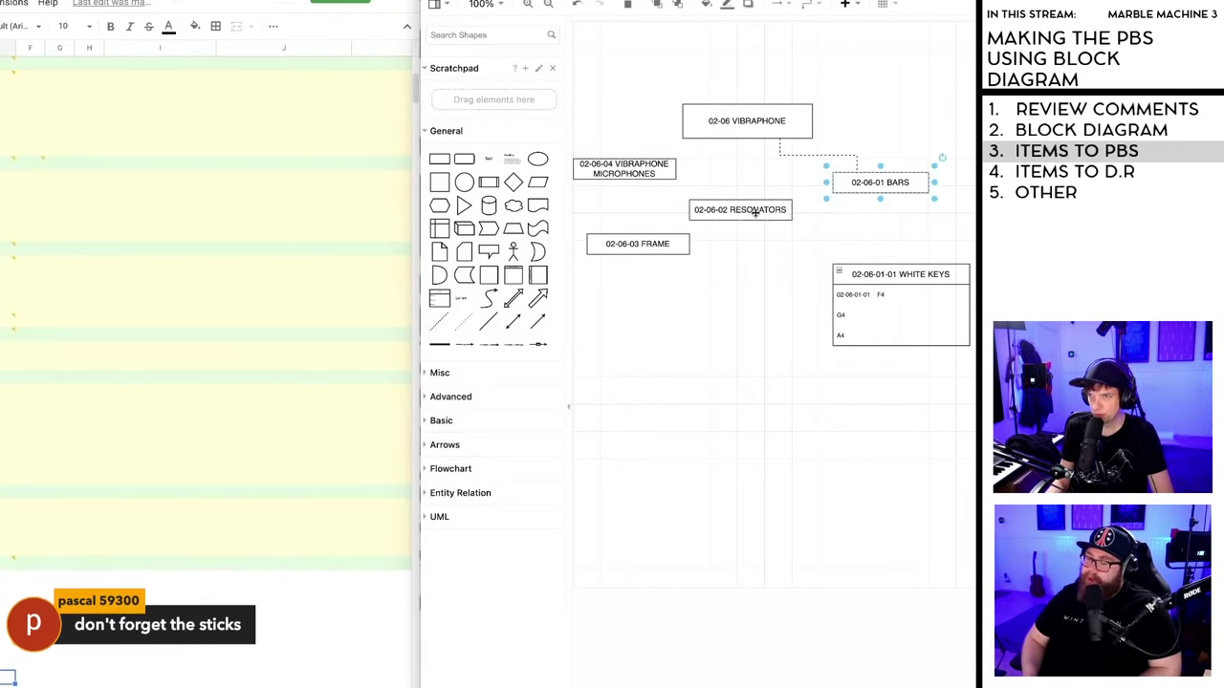
{"action": "left_click_drag", "start_coordinate": [754, 208], "coordinate": [776, 219]}
{"action": "left_click_drag", "start_coordinate": [642, 243], "coordinate": [746, 274]}
{"action": "left_click", "coordinate": [633, 173]}
{"action": "left_click_drag", "start_coordinate": [633, 173], "coordinate": [716, 319]}
{"action": "left_click_drag", "start_coordinate": [738, 274], "coordinate": [738, 265]}
{"action": "left_click", "coordinate": [656, 251]}
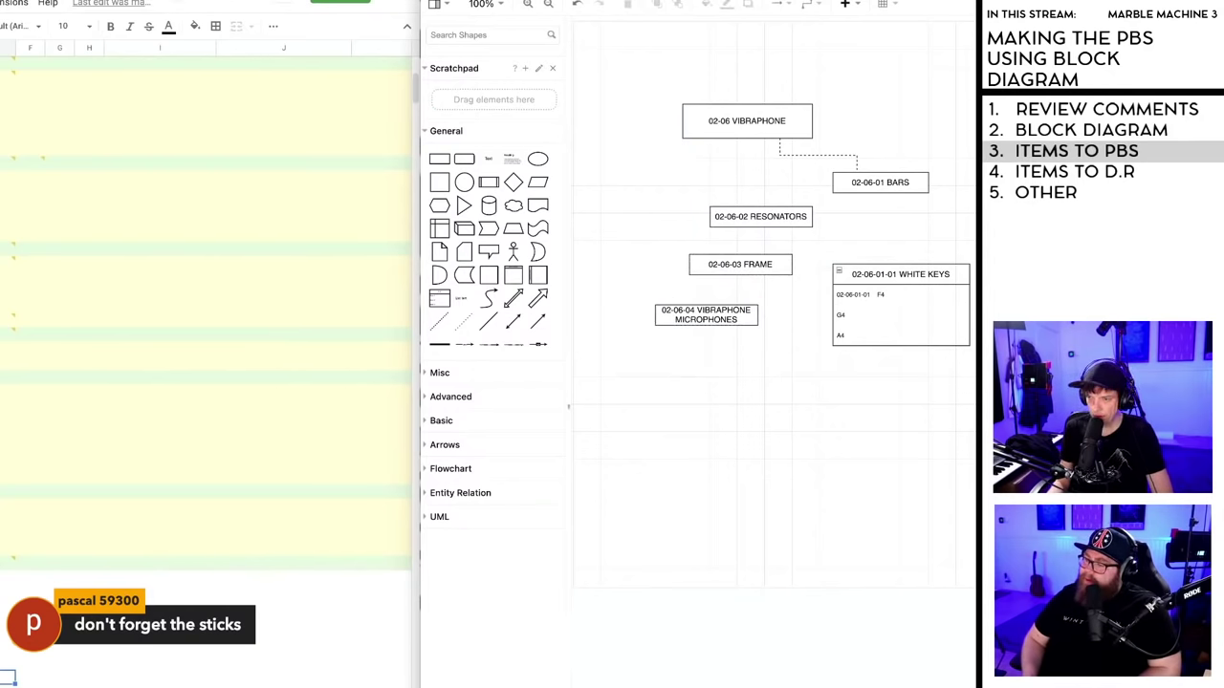
- Zoom to 125%, scroll over to the 06 REMOVABLES AND EXTRAS column, and check 06-04 SPARE PARTS
{"action": "scroll", "coordinate": [867, 653], "scroll_direction": "up", "scroll_amount": 1}
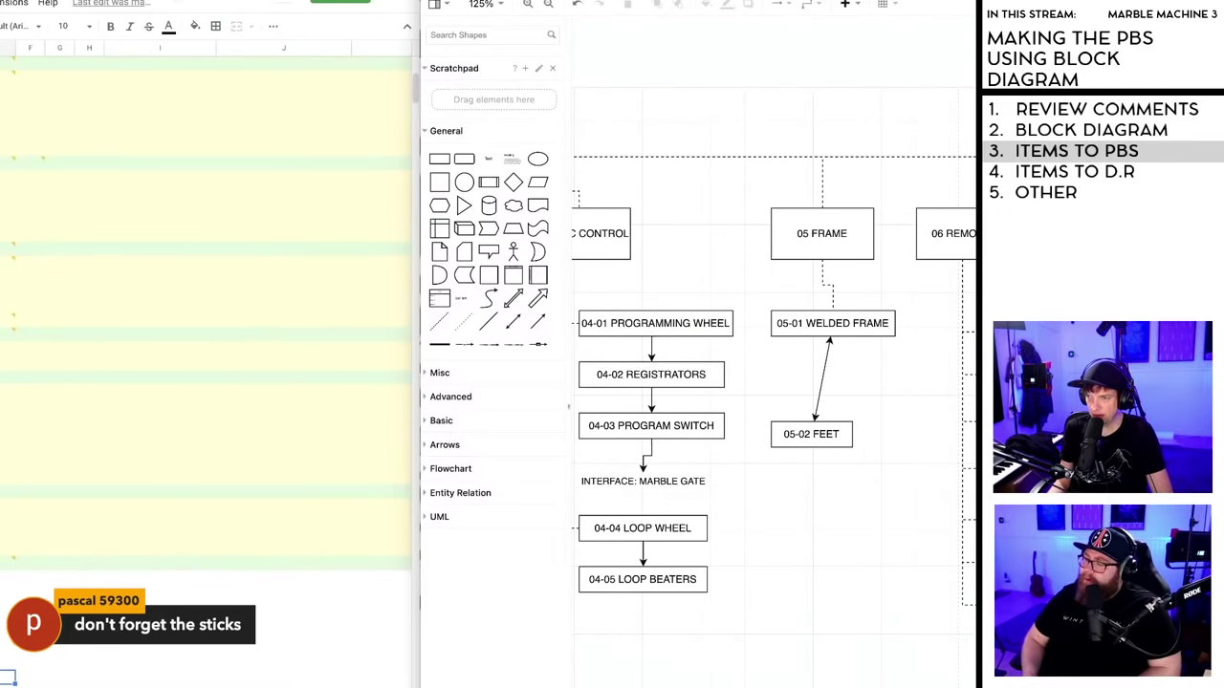
{"action": "scroll", "coordinate": [774, 383], "scroll_direction": "right", "scroll_amount": 5}
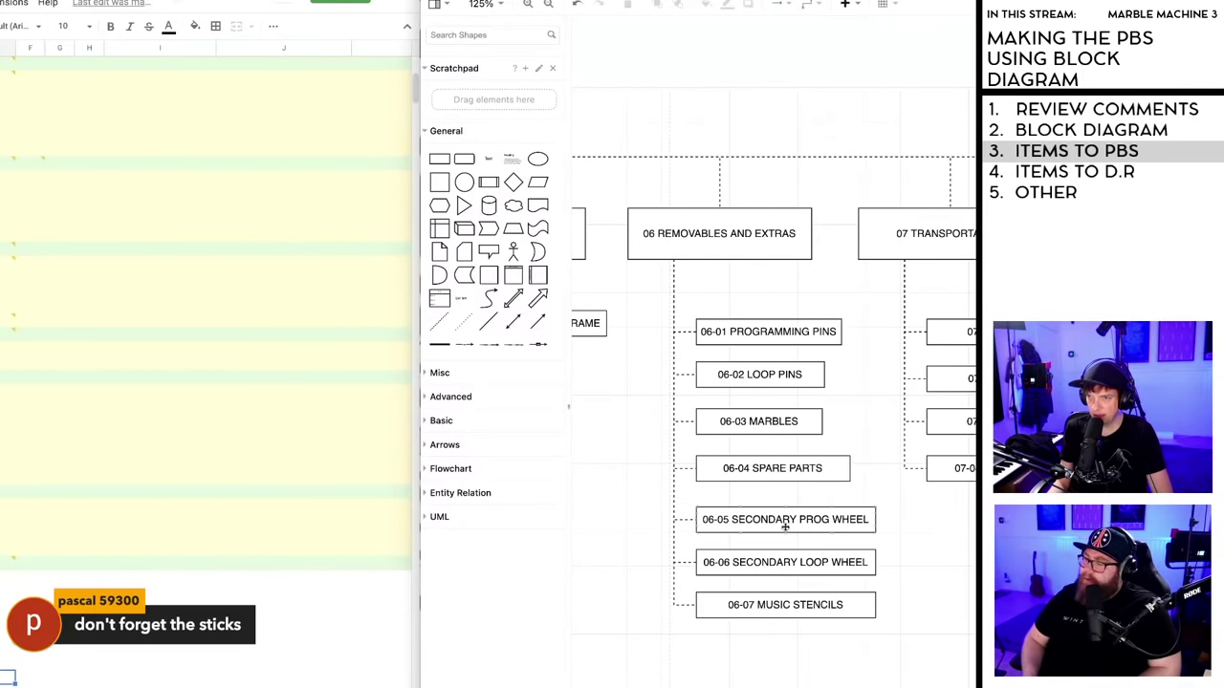
{"action": "left_click", "coordinate": [762, 468]}
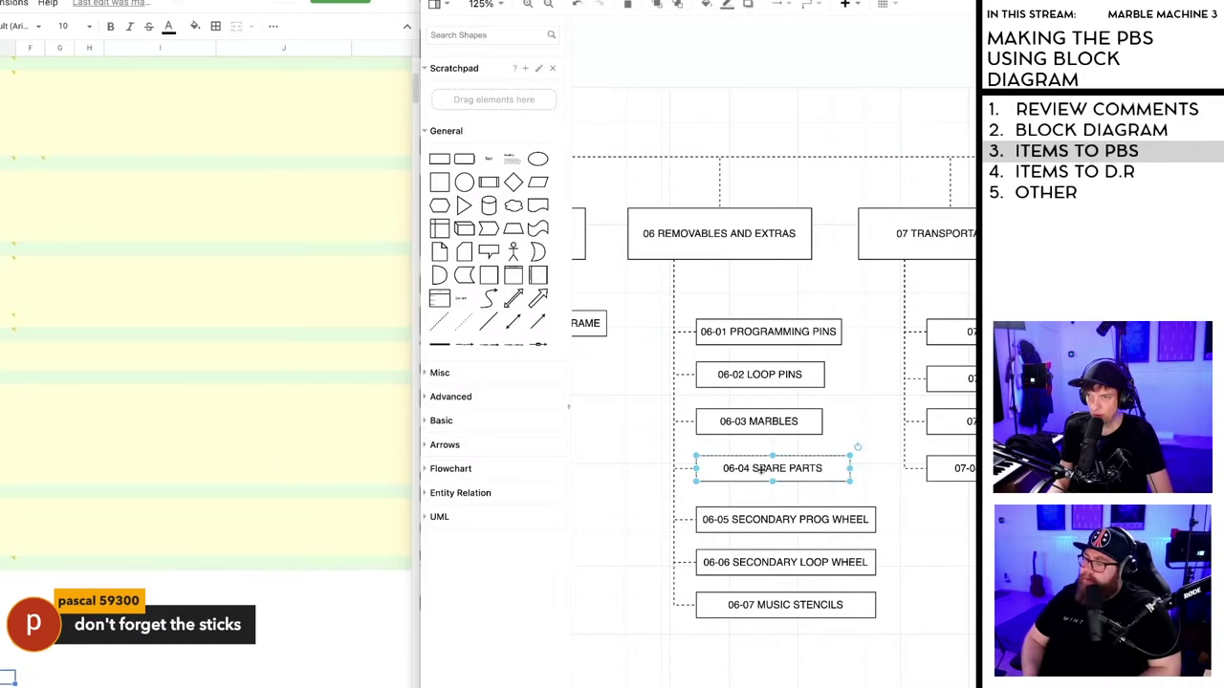
{"action": "left_click", "coordinate": [786, 650]}
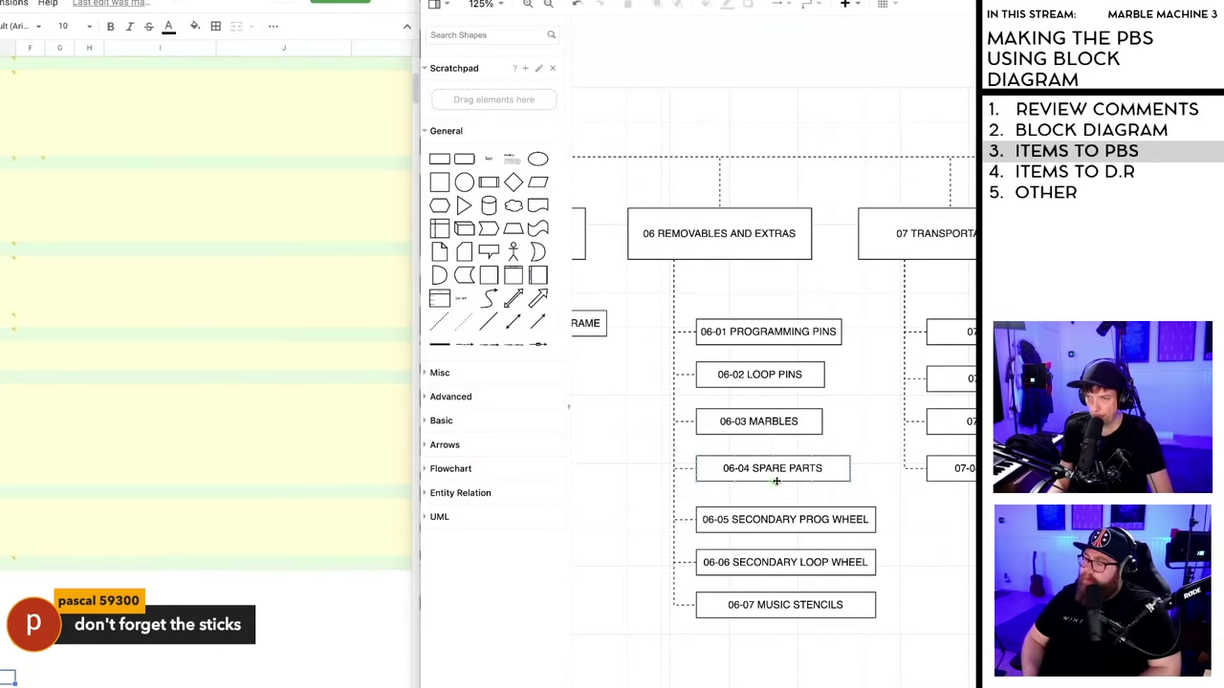
- Duplicate the 06-07 MUSIC STENCILS box just below the original
{"action": "scroll", "coordinate": [775, 481], "scroll_direction": "down", "scroll_amount": 2}
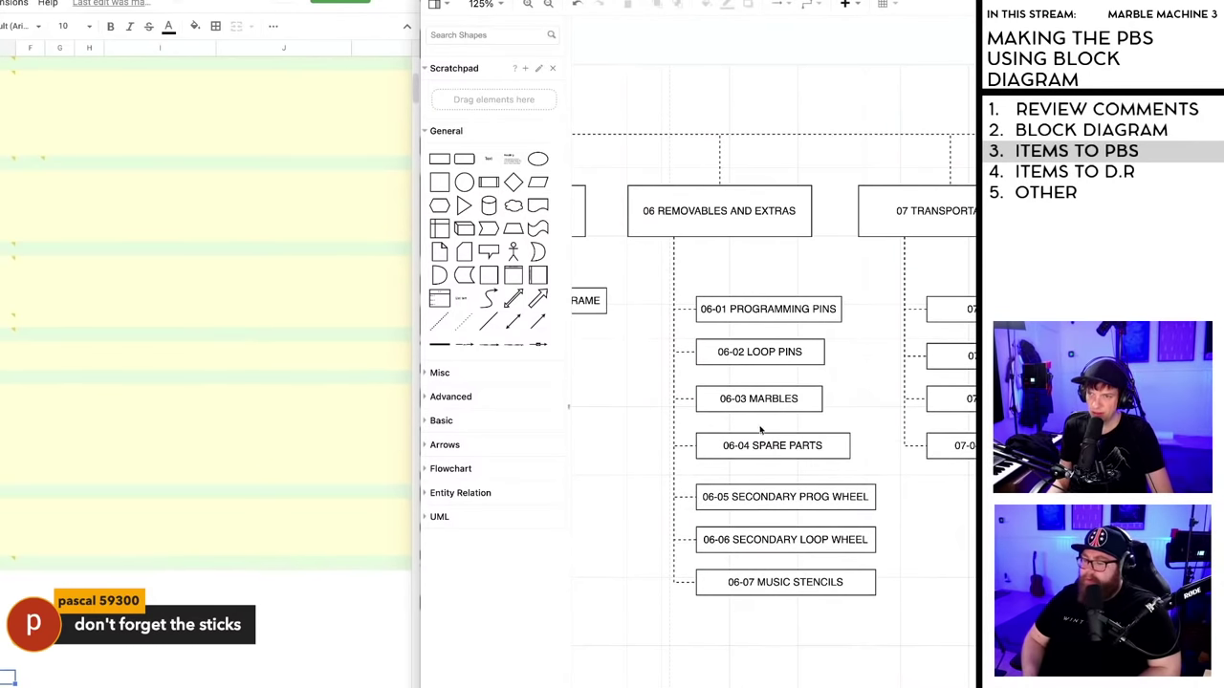
{"action": "scroll", "coordinate": [756, 478], "scroll_direction": "down", "scroll_amount": 3}
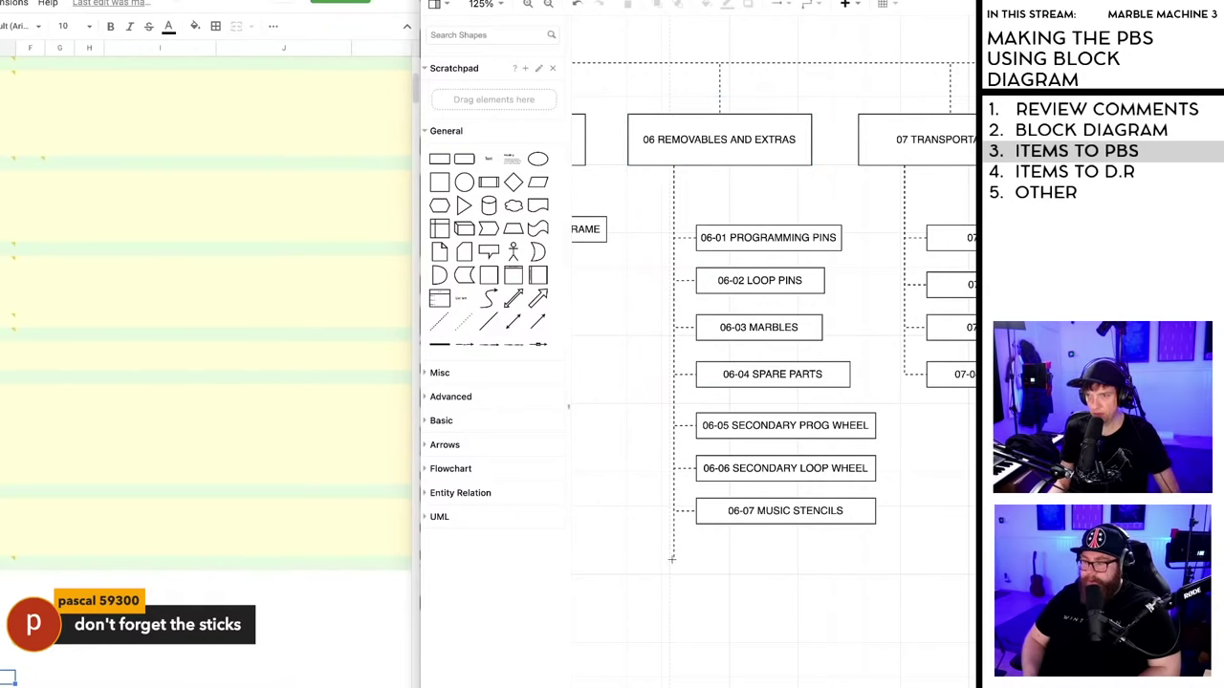
{"action": "left_click", "coordinate": [761, 511]}
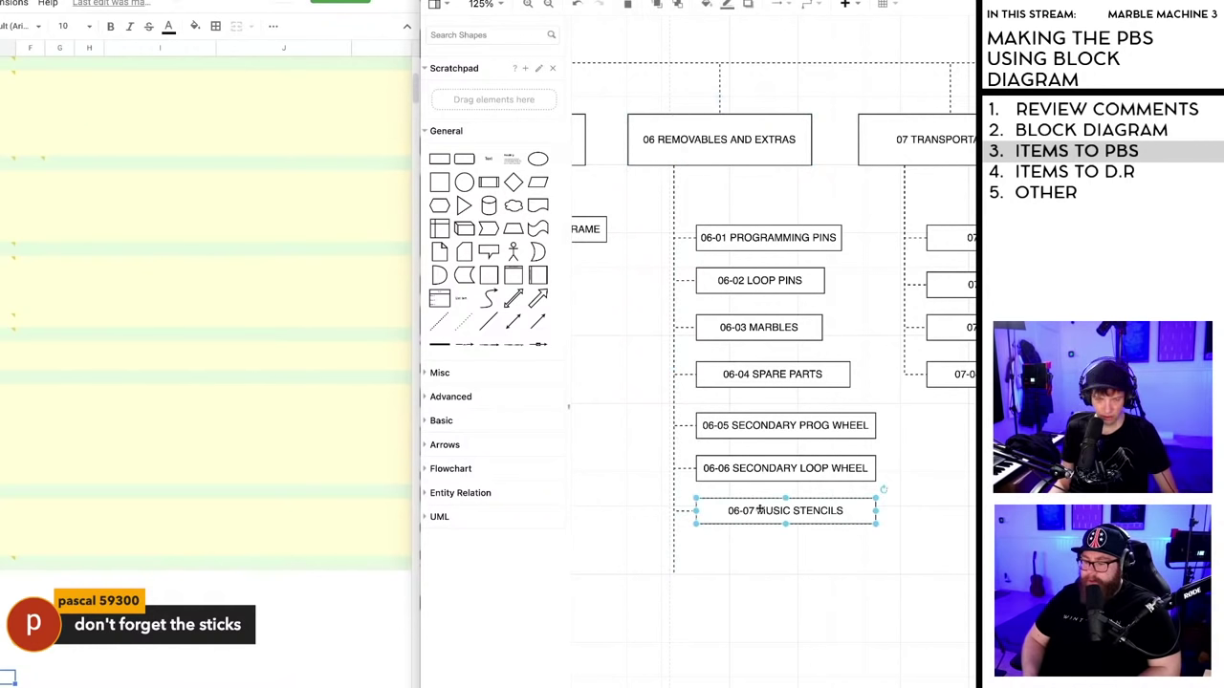
{"action": "left_click_drag", "start_coordinate": [761, 511], "coordinate": [770, 576]}
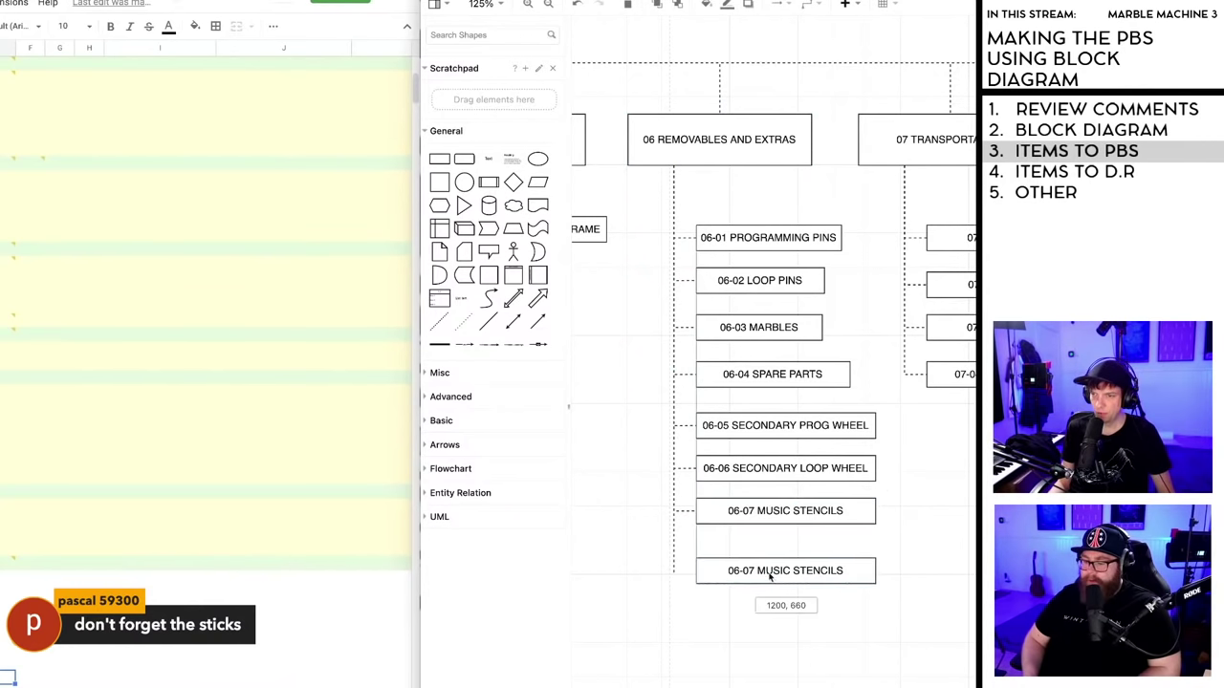
- Relabel the copy '06-08 MANUAL VIBRAPHONE MALLETS'
{"action": "double_click", "coordinate": [765, 575]}
{"action": "left_click", "coordinate": [751, 572]}
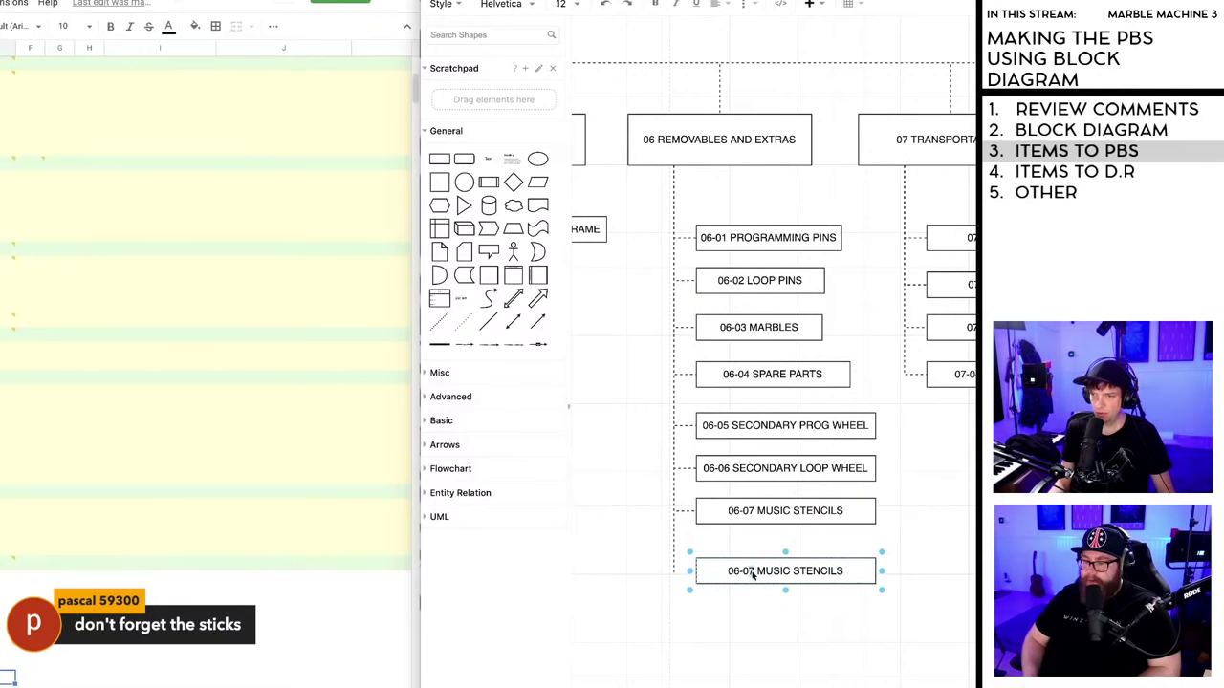
{"action": "key", "text": "BackSpace"}
{"action": "type", "text": "8"}
{"action": "left_click_drag", "start_coordinate": [760, 572], "coordinate": [843, 569]}
{"action": "key", "text": "shift+Home"}
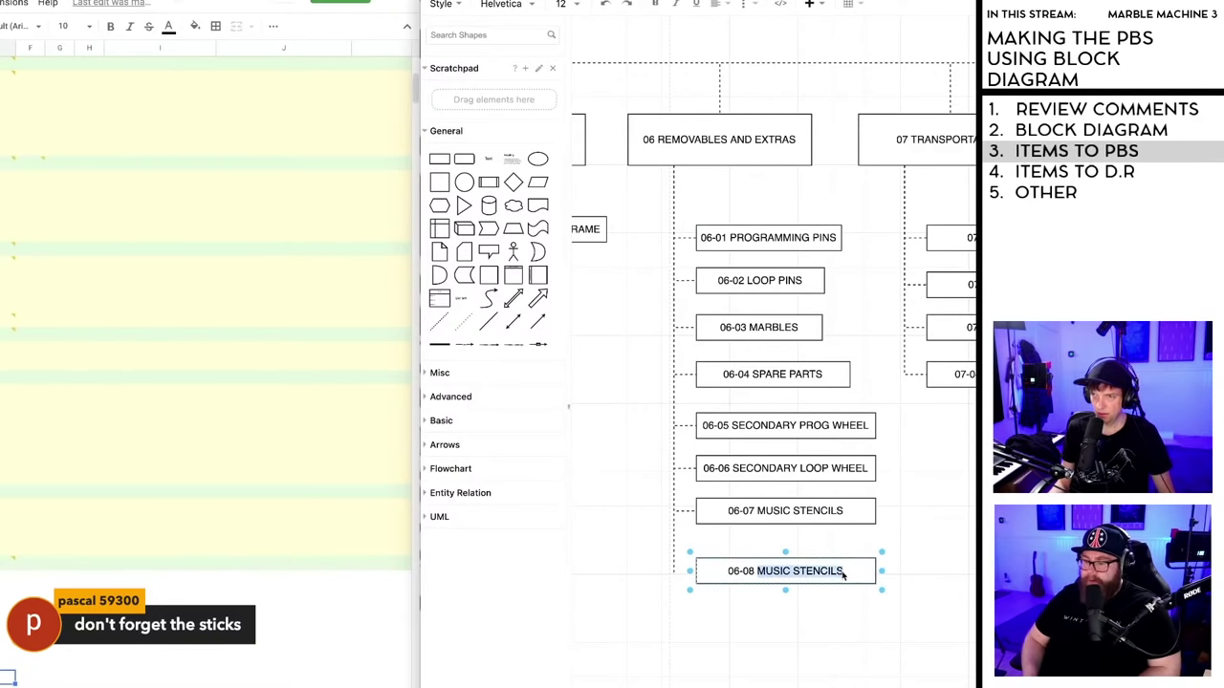
{"action": "type", "text": "MANUAL"}
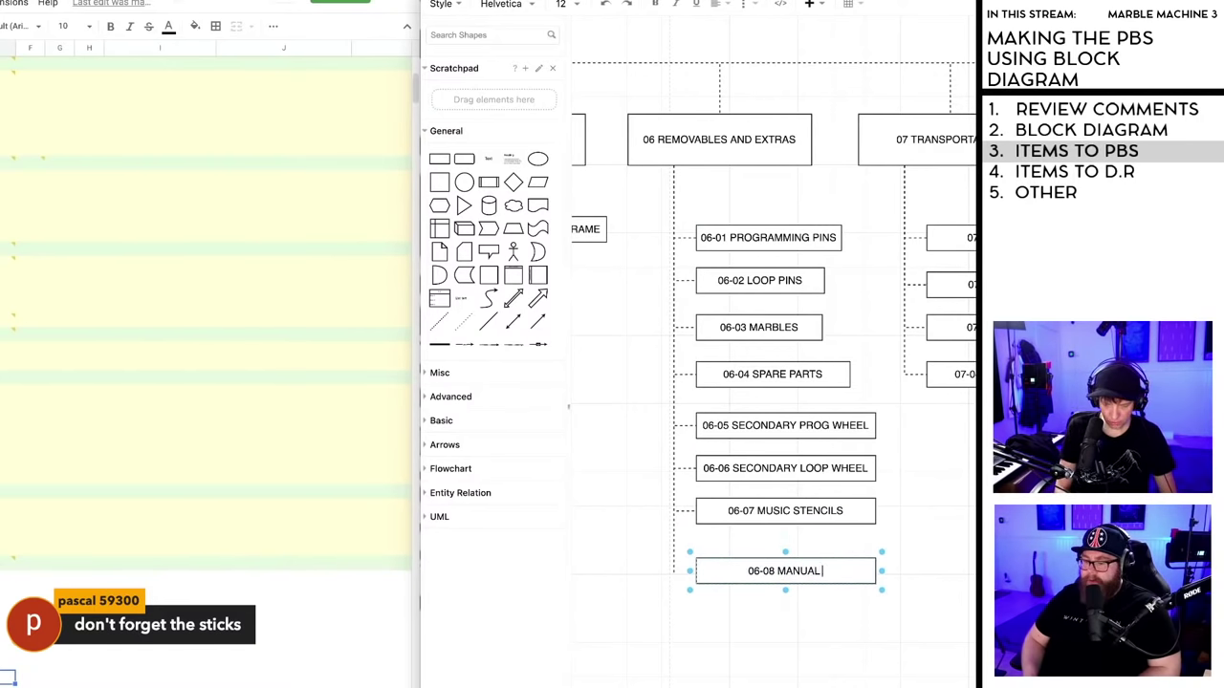
{"action": "type", "text": " MALLETS"}
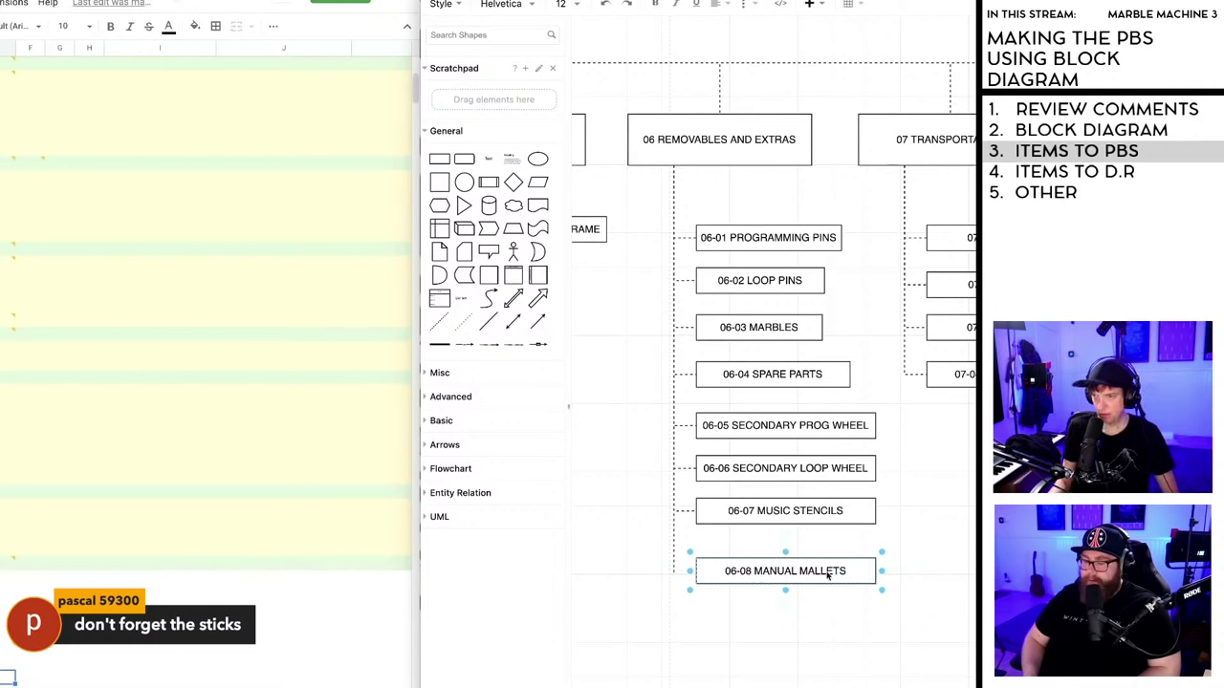
{"action": "double_click", "coordinate": [792, 572]}
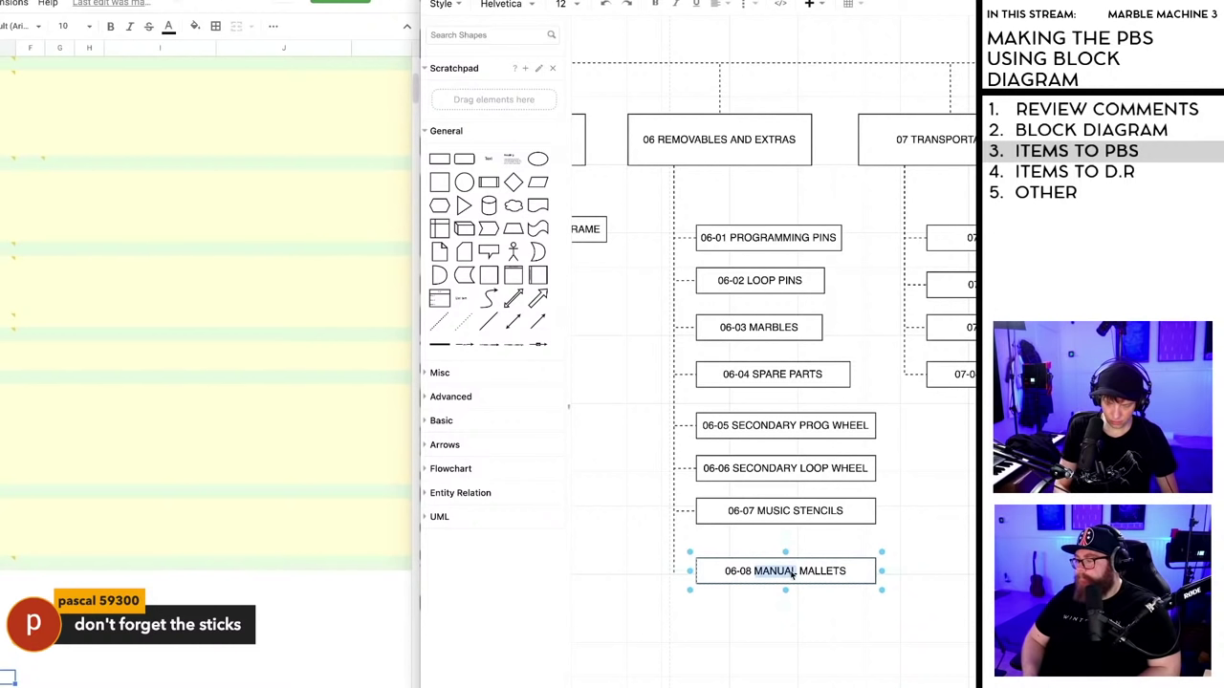
{"action": "type", "text": "BIBRAPH"}
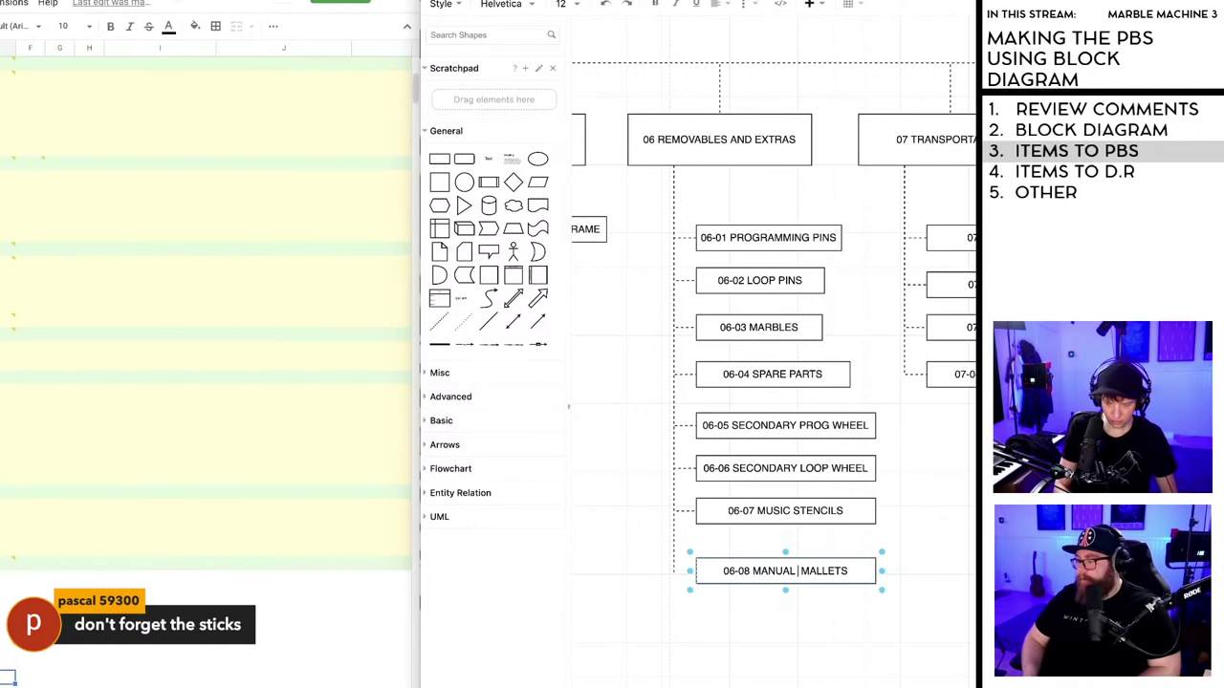
{"action": "type", "text": "ONE"}
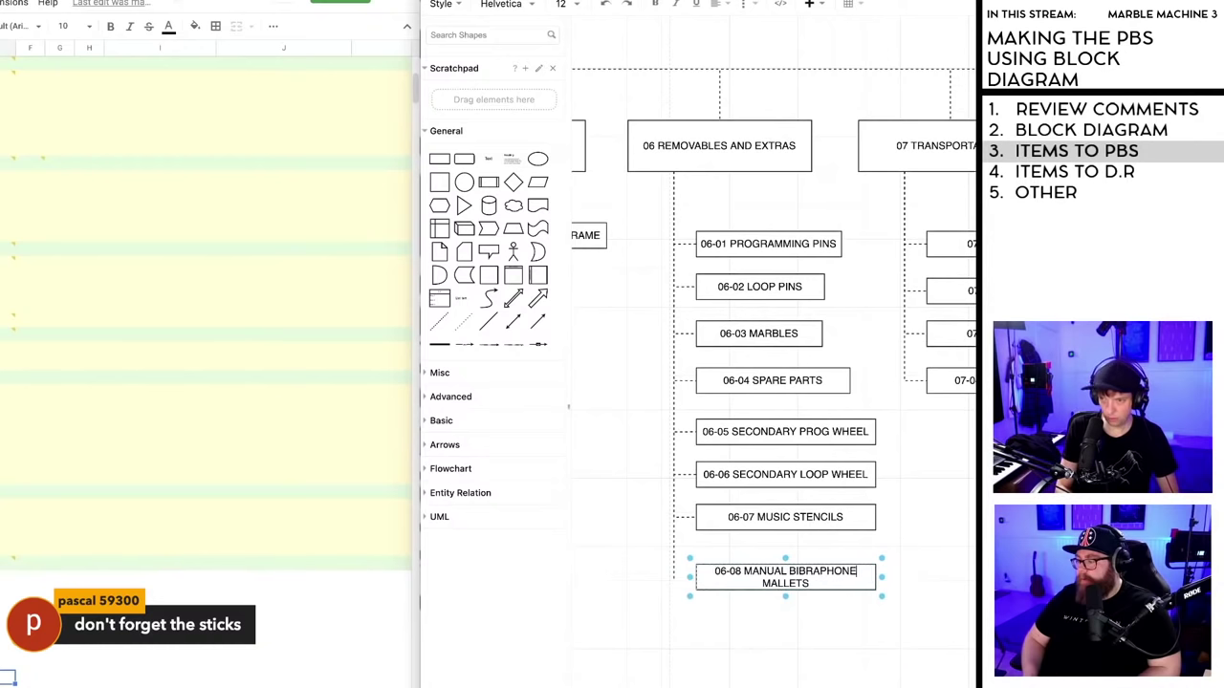
{"action": "double_click", "coordinate": [794, 572]}
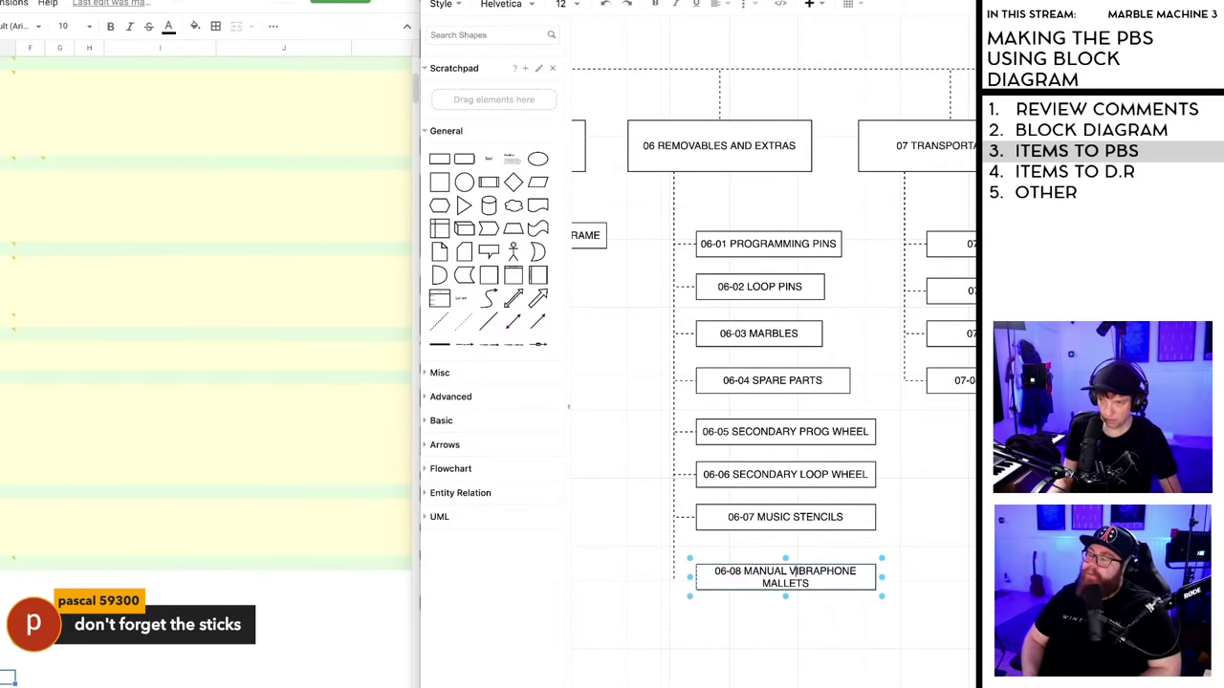
{"action": "type", "text": "VIBRAPHONE"}
{"action": "left_click", "coordinate": [879, 575]}
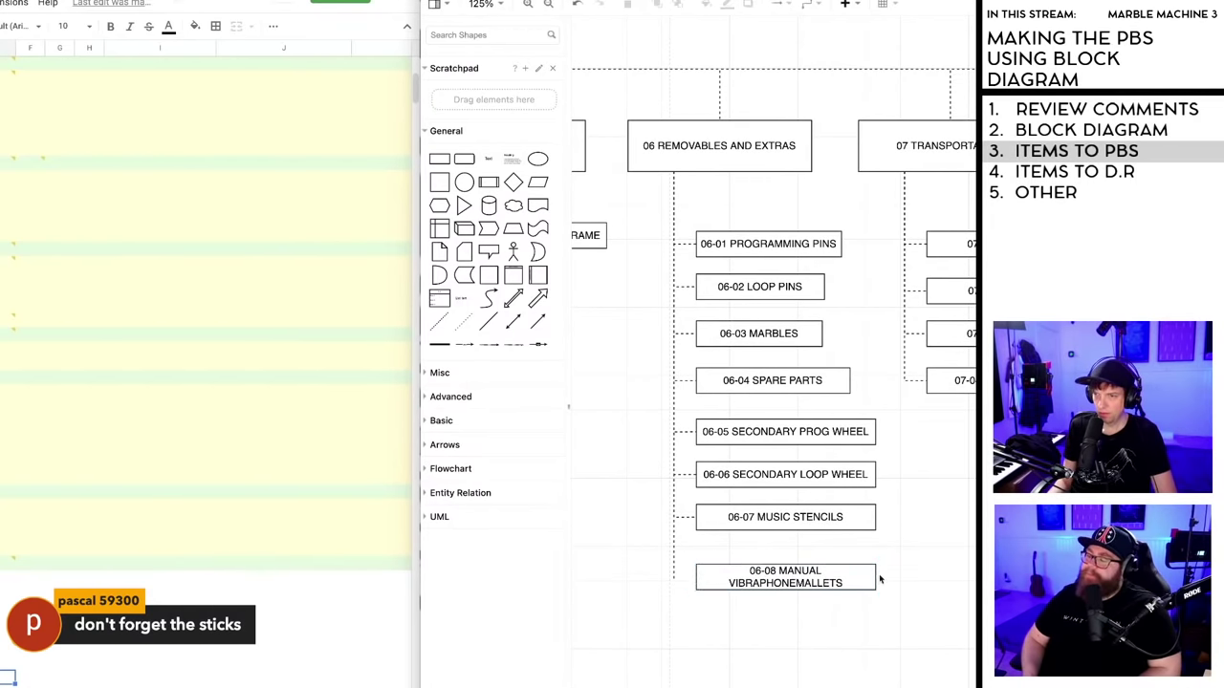
- Widen the 06-08 box and shorten its label to 'MAN. MALLETS'
{"action": "left_click_drag", "start_coordinate": [881, 577], "coordinate": [762, 581]}
{"action": "double_click", "coordinate": [811, 575]}
{"action": "left_click", "coordinate": [807, 576]}
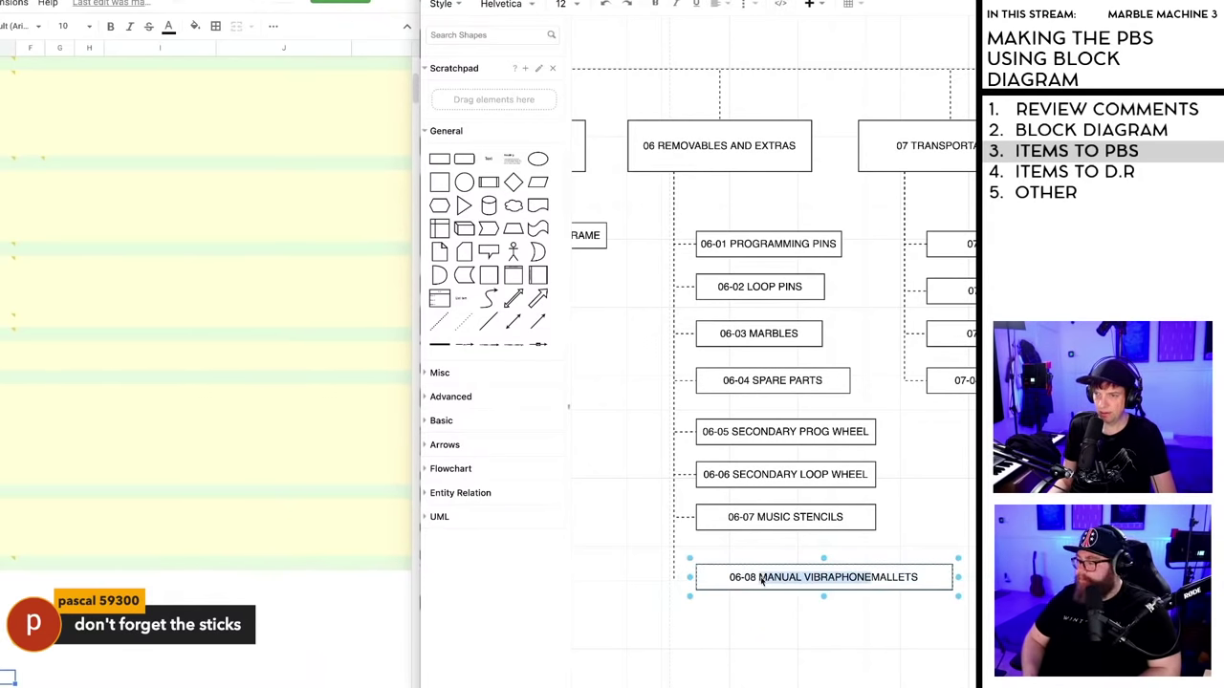
{"action": "key", "text": "BackSpace"}
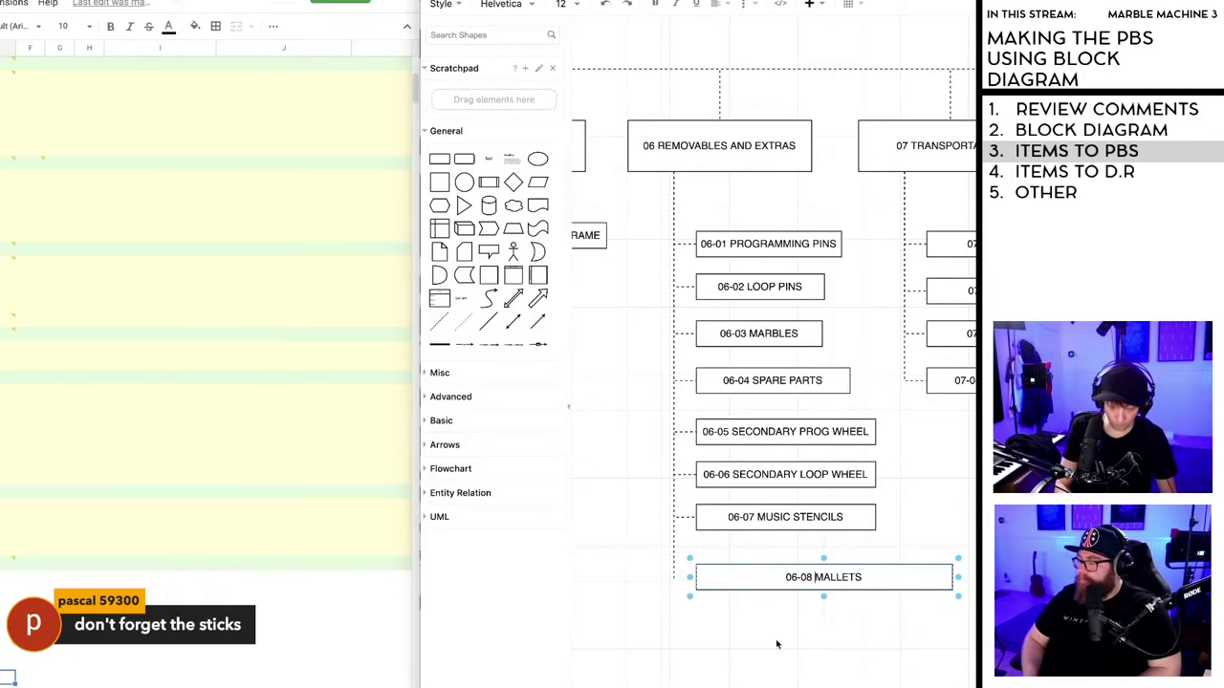
{"action": "type", "text": "MAN. MA"}
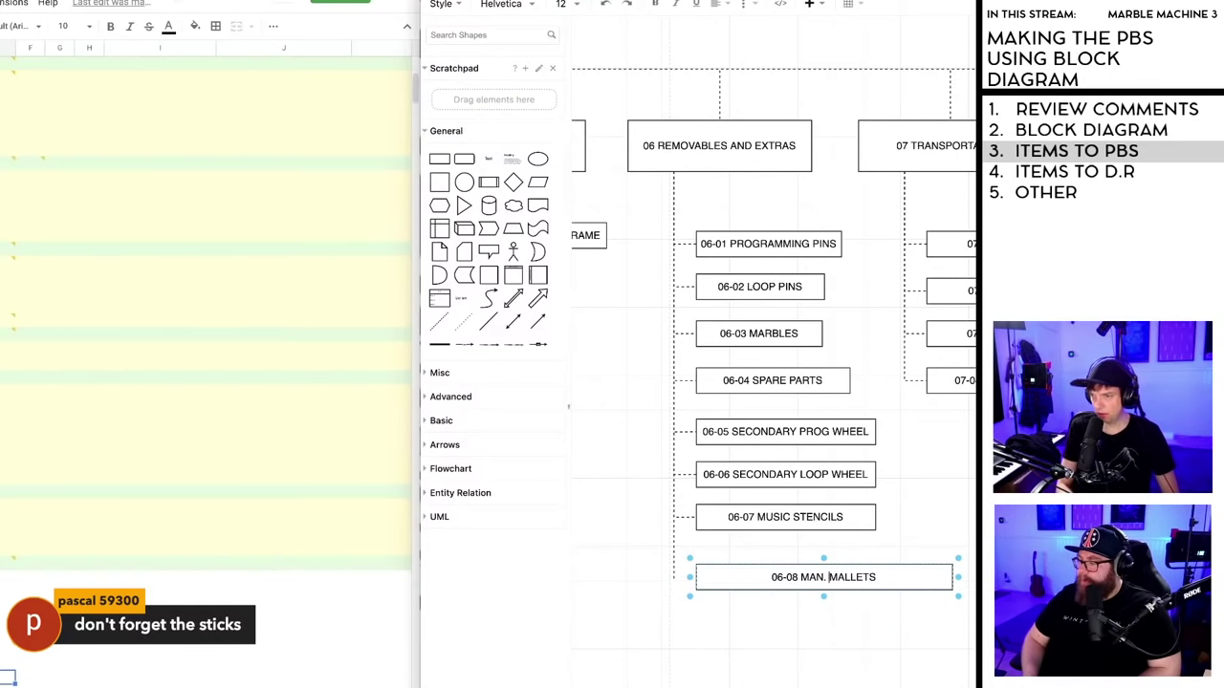
{"action": "key", "text": "Return"}
{"action": "key", "text": "BackSpace"}
{"action": "key", "text": "BackSpace"}
{"action": "left_click", "coordinate": [828, 631]}
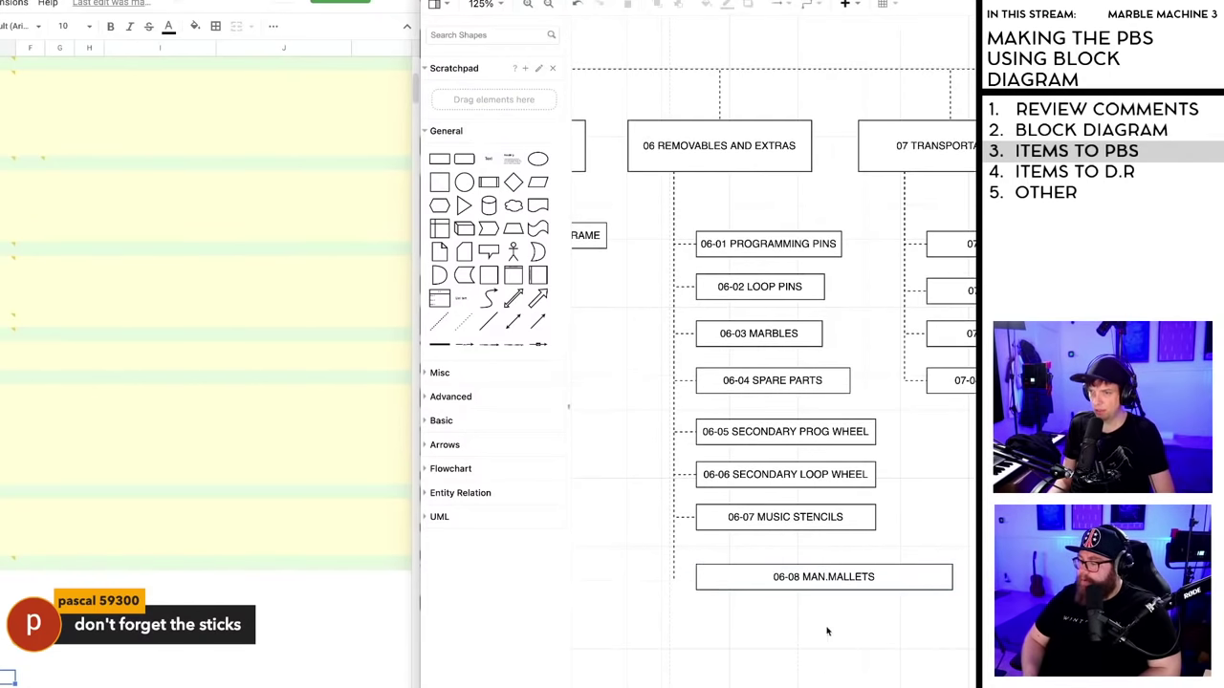
{"action": "left_click", "coordinate": [815, 578]}
{"action": "left_click", "coordinate": [828, 578]}
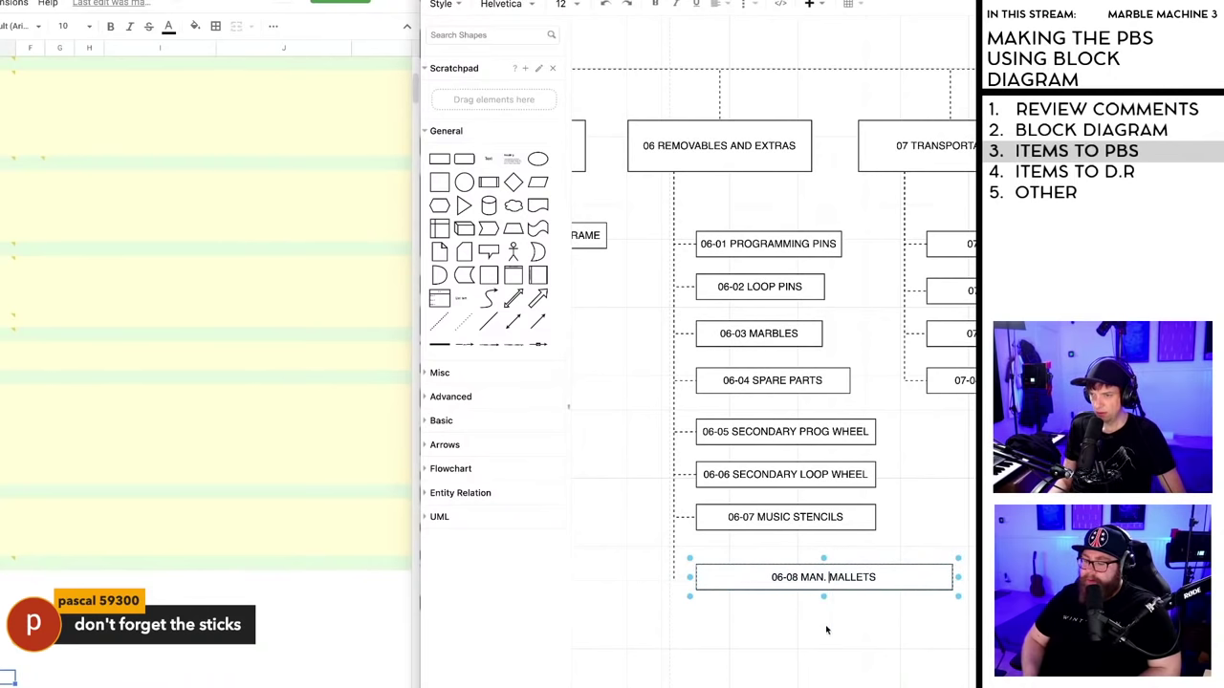
{"action": "key", "text": "Escape"}
- Narrow the 06-08 box to match its neighbours, connect it to the branch line, and align it
{"action": "left_click_drag", "start_coordinate": [954, 577], "coordinate": [875, 577]}
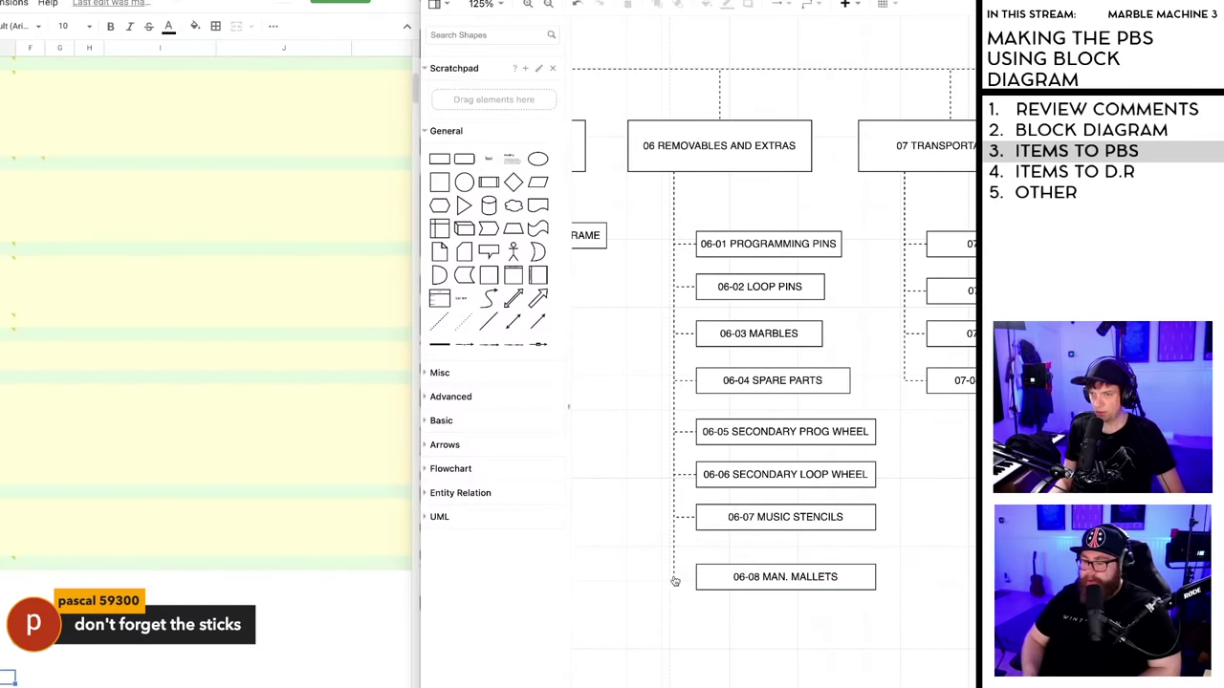
{"action": "left_click_drag", "start_coordinate": [674, 579], "coordinate": [703, 596]}
{"action": "left_click_drag", "start_coordinate": [793, 579], "coordinate": [791, 574]}
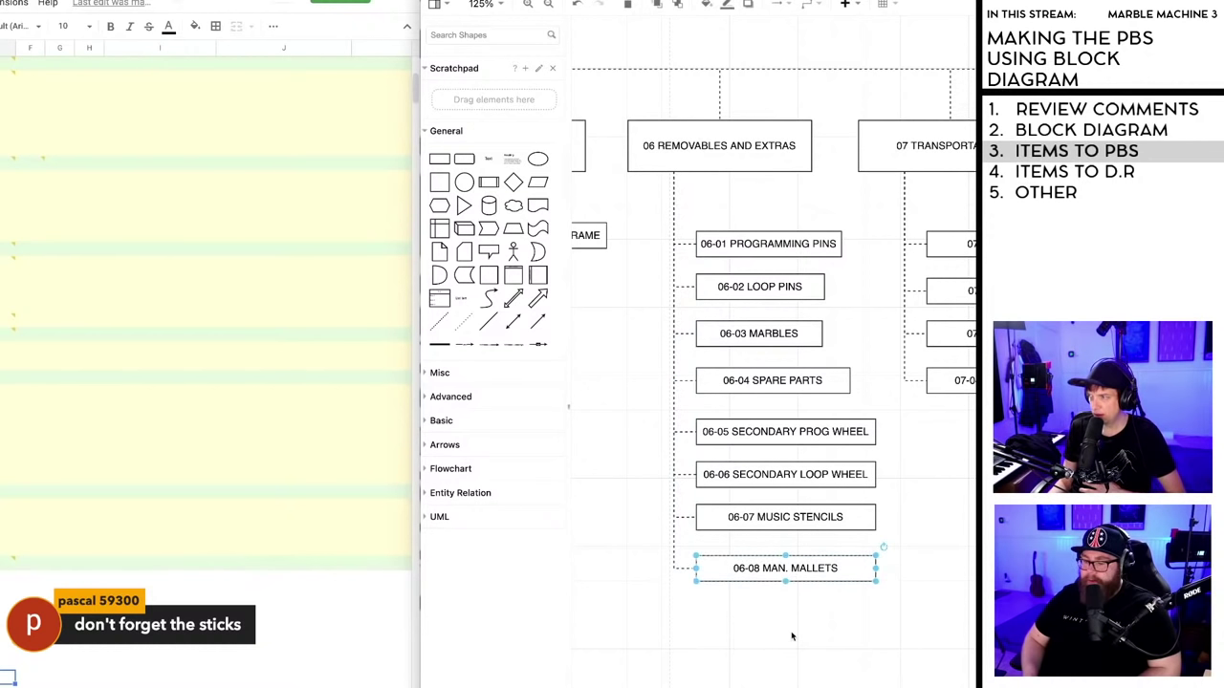
{"action": "left_click", "coordinate": [794, 638]}
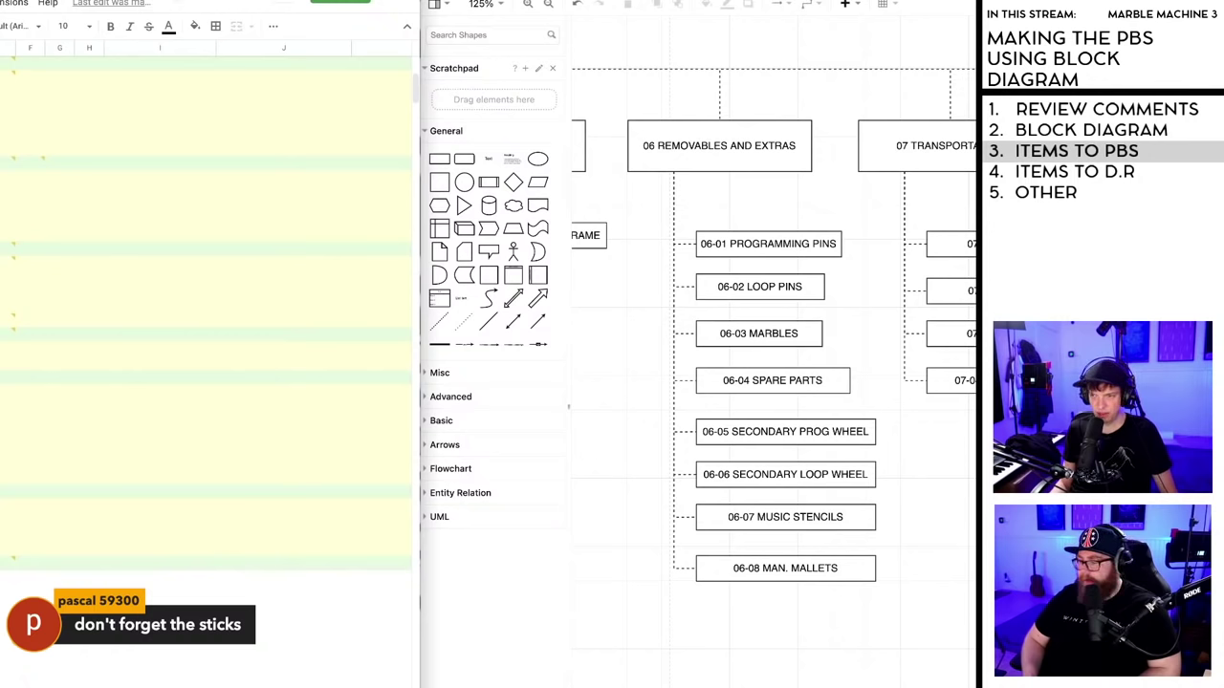
- Change the 06-08 name in the PBS spreadsheet's column E from Music Stencils to 'Man. Mallets'
{"action": "left_click", "coordinate": [206, 476]}
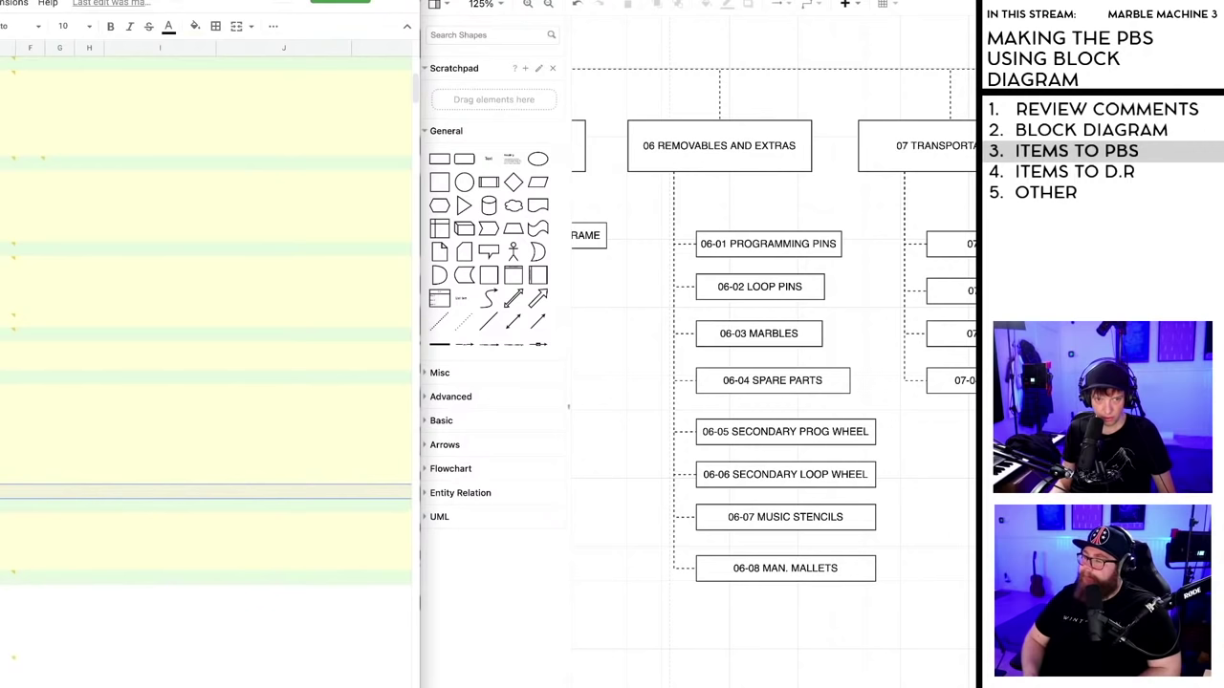
{"action": "key", "text": "ctrl+z"}
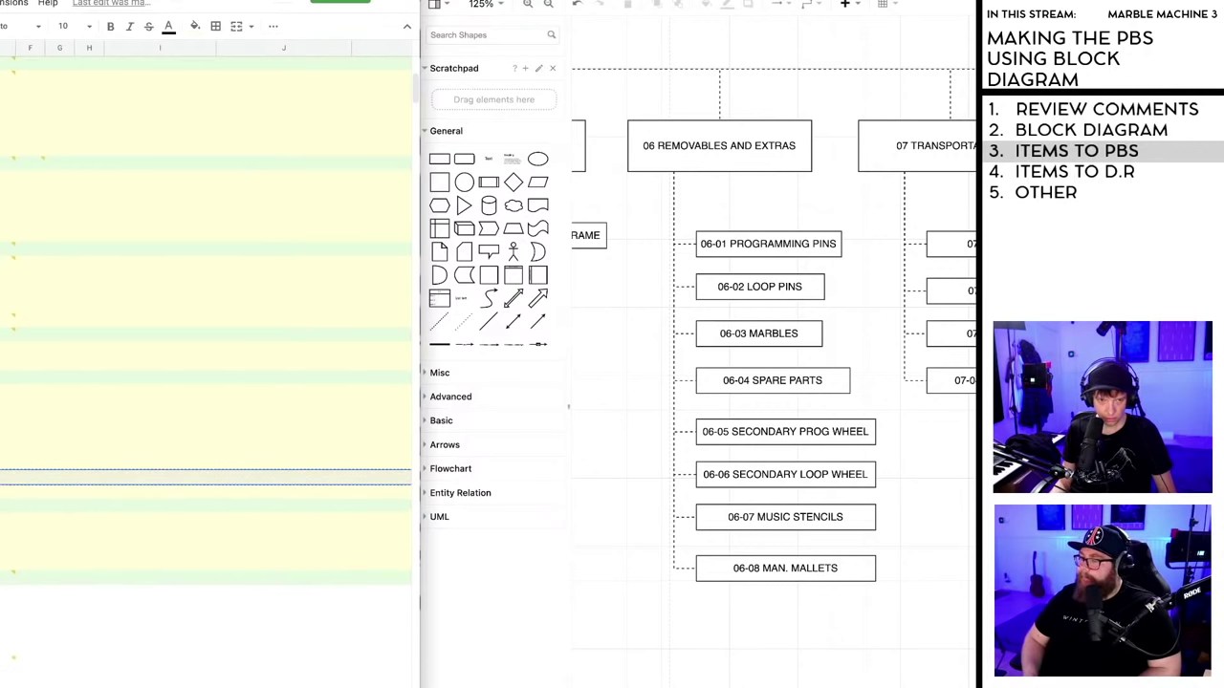
{"action": "key", "text": "ctrl+z"}
{"action": "key", "text": "ctrl+z"}
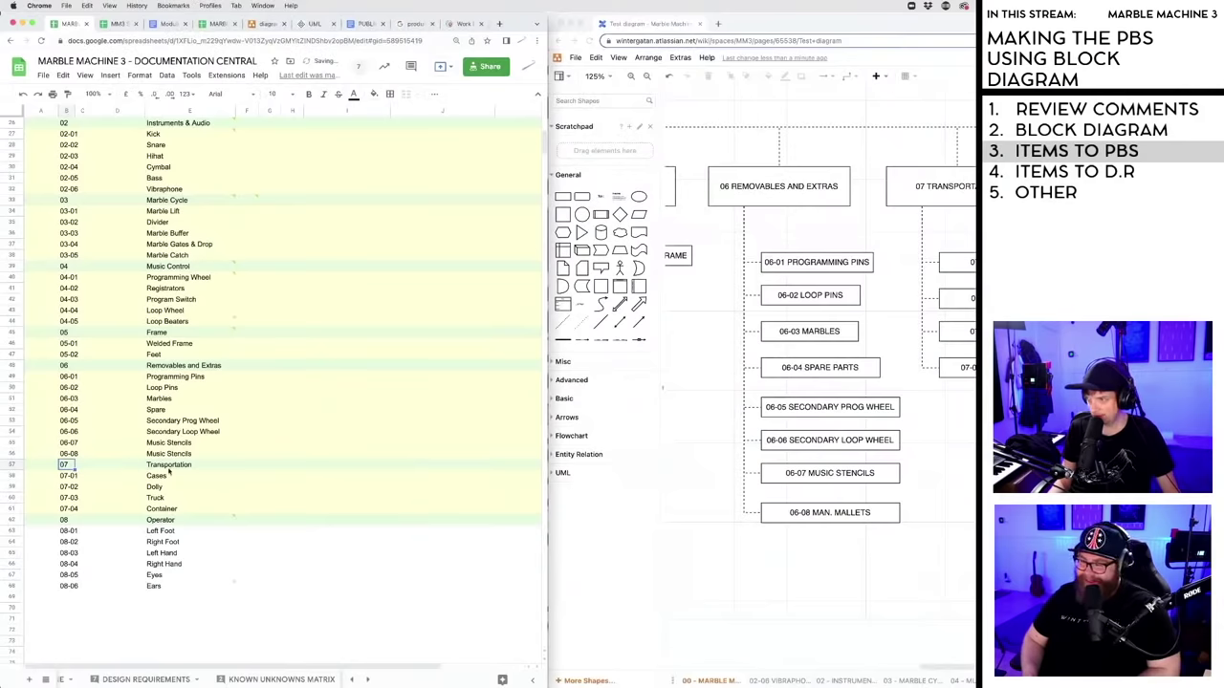
{"action": "left_click", "coordinate": [69, 519]}
{"action": "left_click", "coordinate": [82, 409]}
{"action": "left_click", "coordinate": [71, 454]}
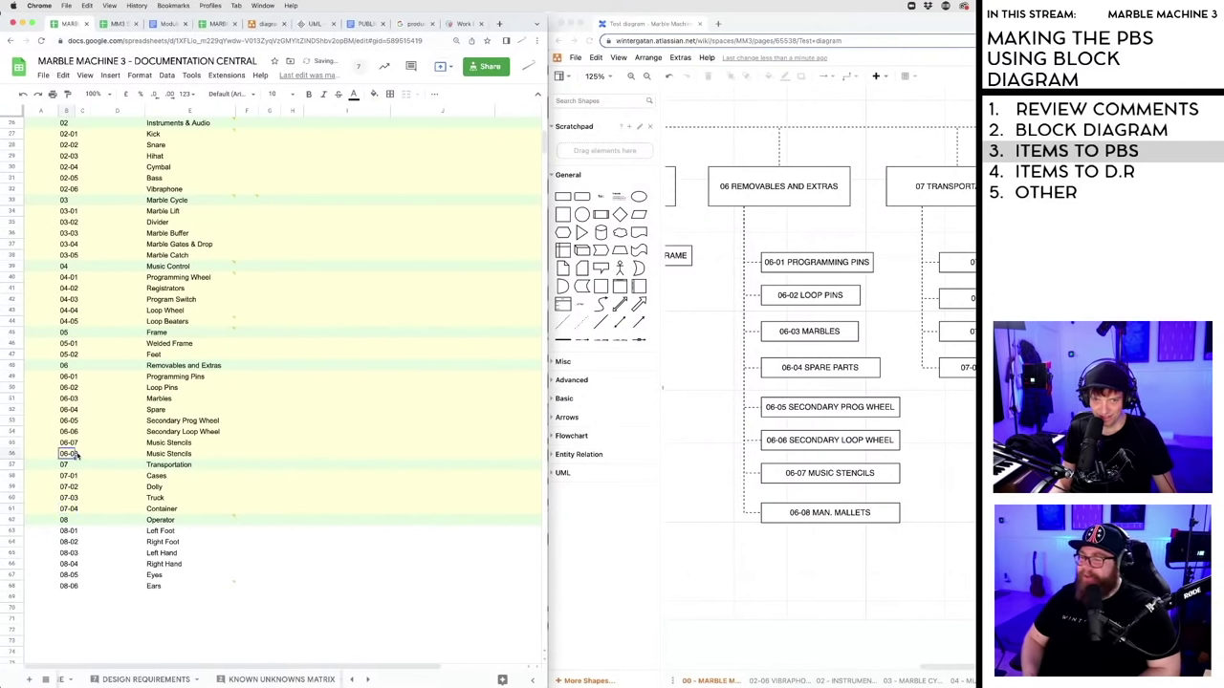
{"action": "left_click", "coordinate": [196, 453]}
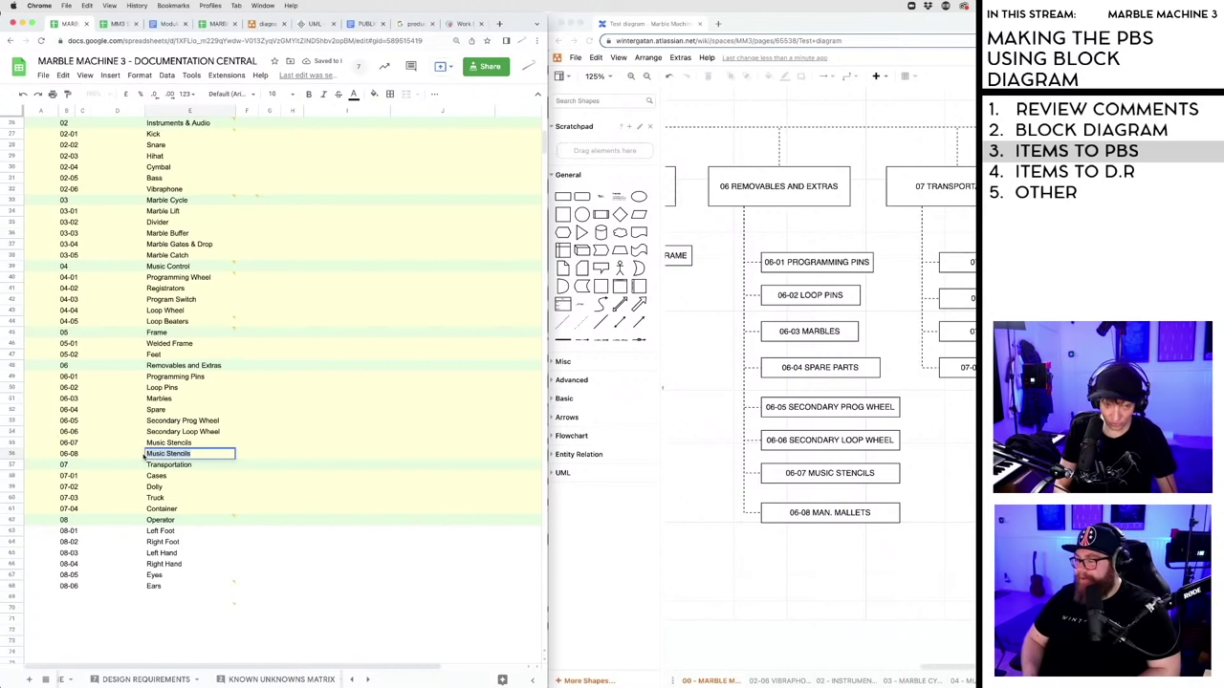
{"action": "type", "text": "Man "}
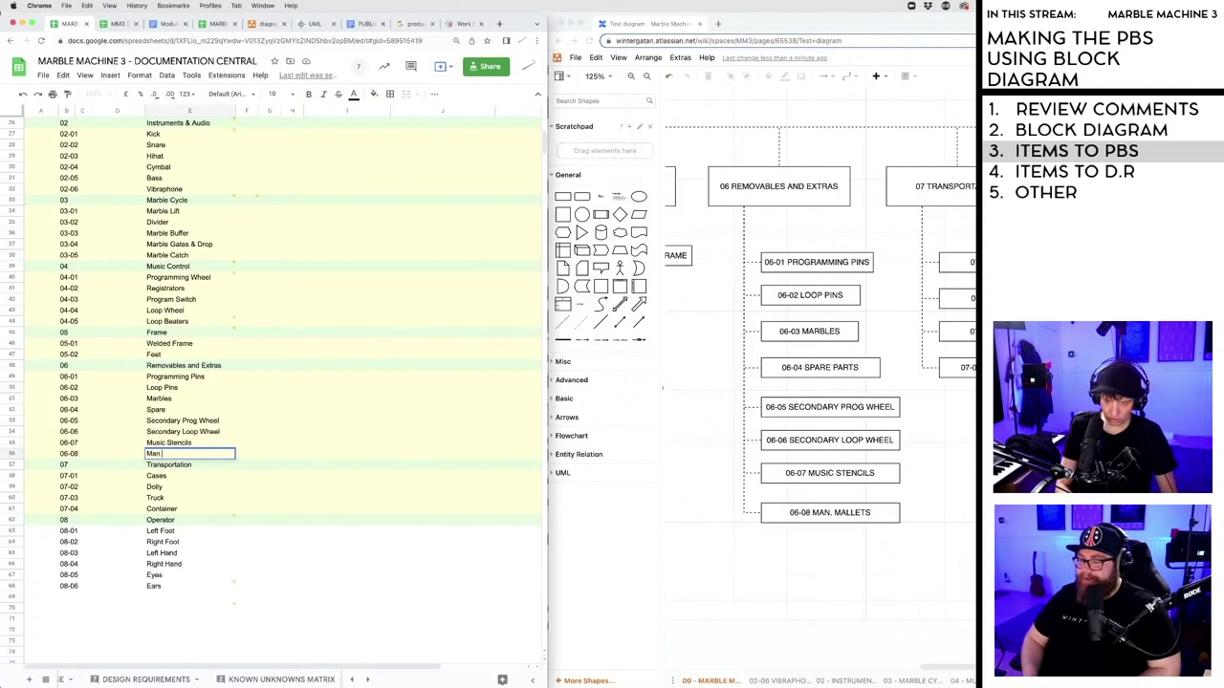
{"action": "type", "text": " Mallets"}
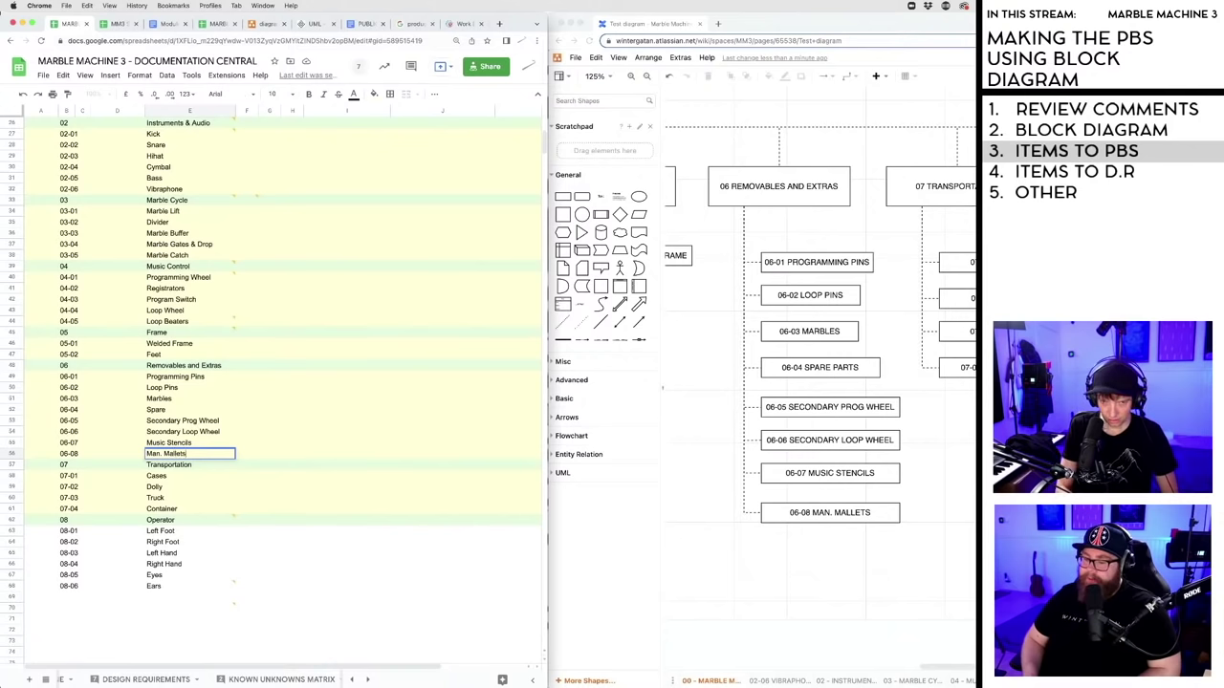
{"action": "left_click", "coordinate": [718, 542]}
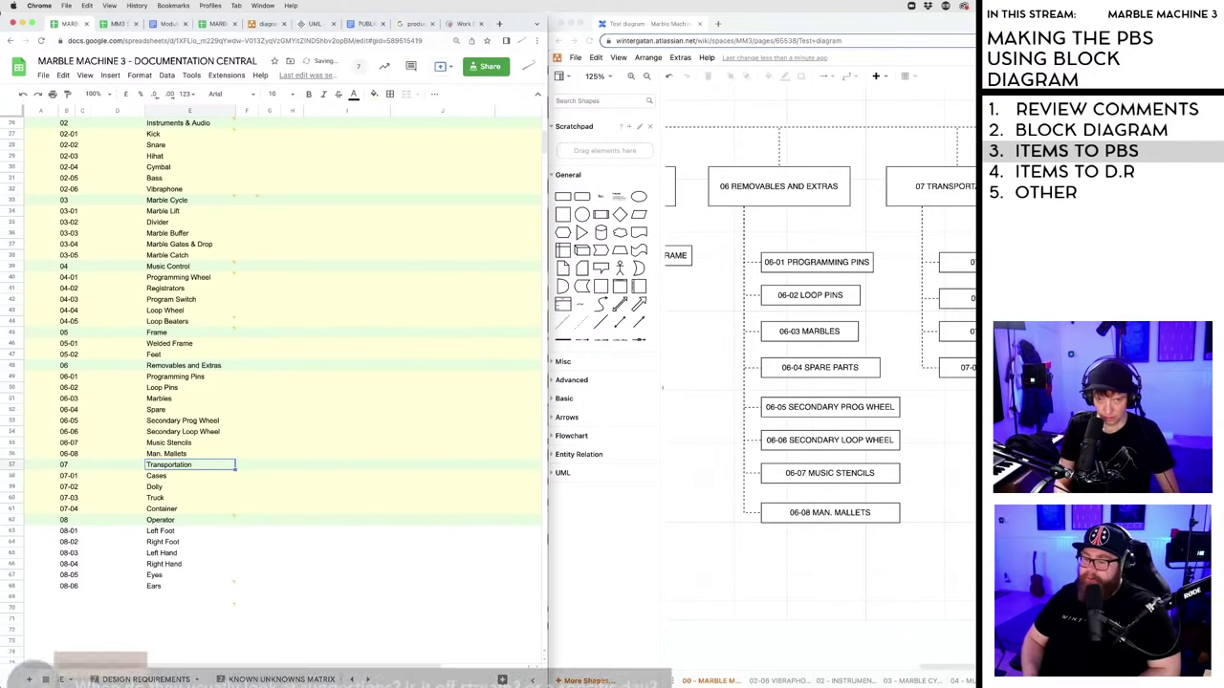
{"action": "left_click", "coordinate": [828, 513]}
- Nudge the 06-05, 06-08 and 06-03 boxes so the column is evenly spaced
{"action": "left_click", "coordinate": [821, 513]}
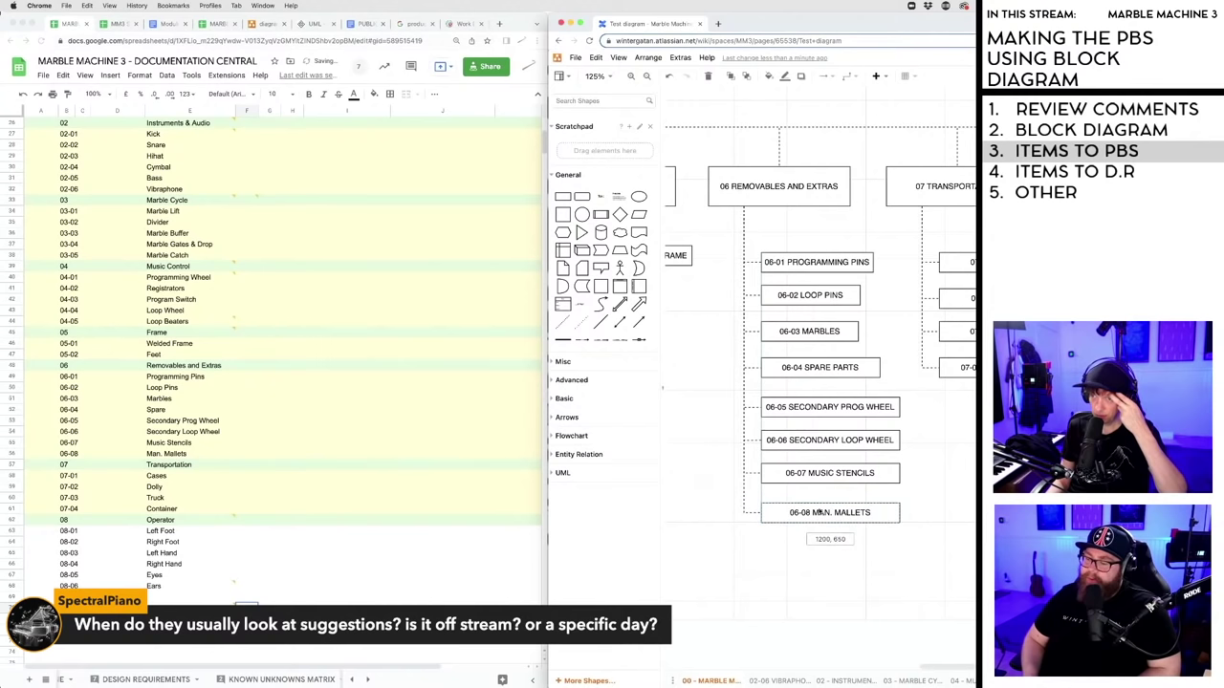
{"action": "left_click_drag", "start_coordinate": [799, 407], "coordinate": [798, 405]}
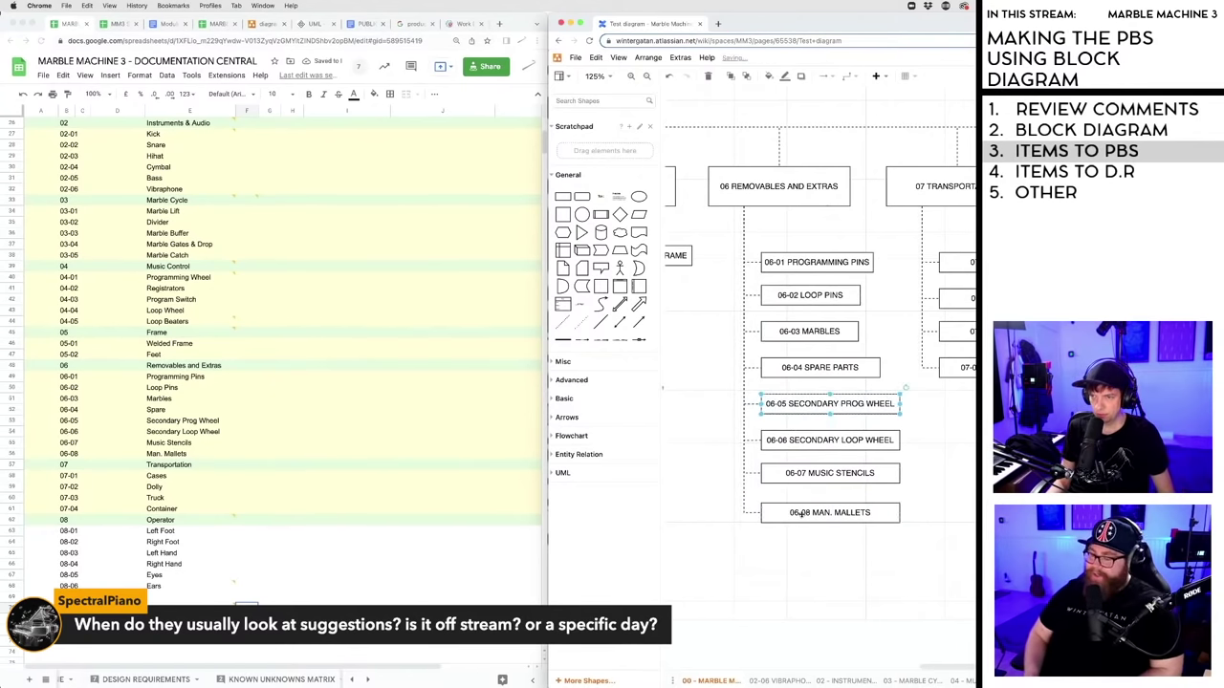
{"action": "left_click_drag", "start_coordinate": [804, 513], "coordinate": [803, 506]}
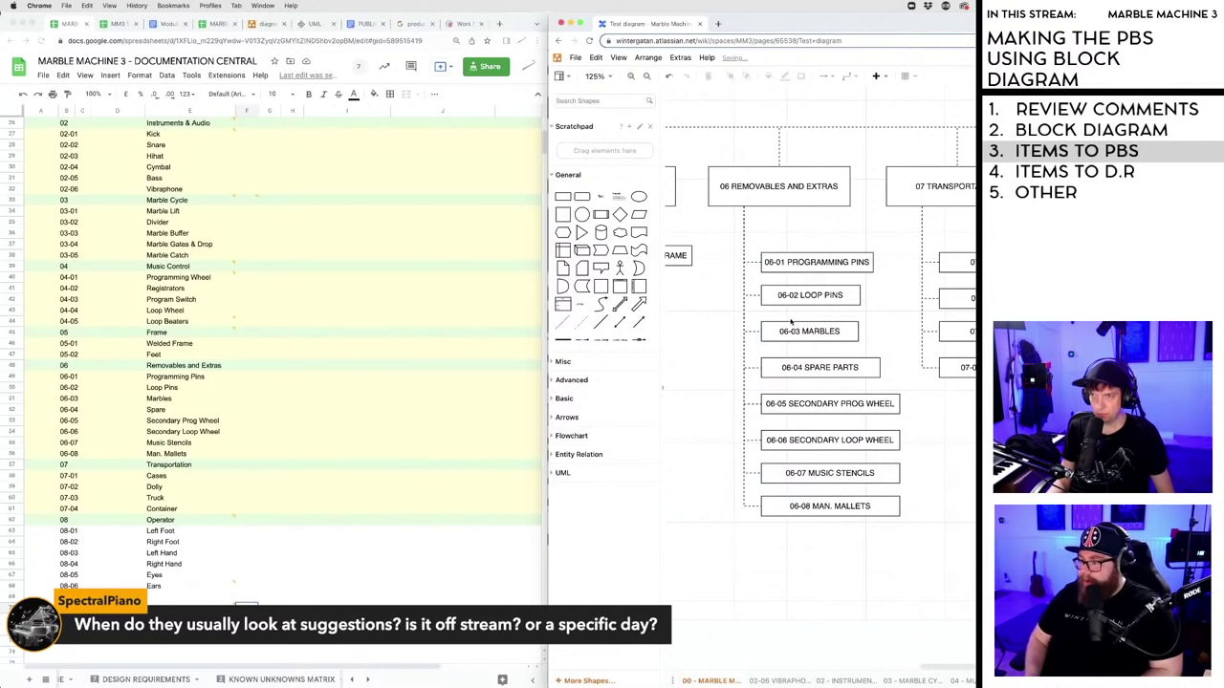
{"action": "left_click_drag", "start_coordinate": [786, 332], "coordinate": [786, 331]}
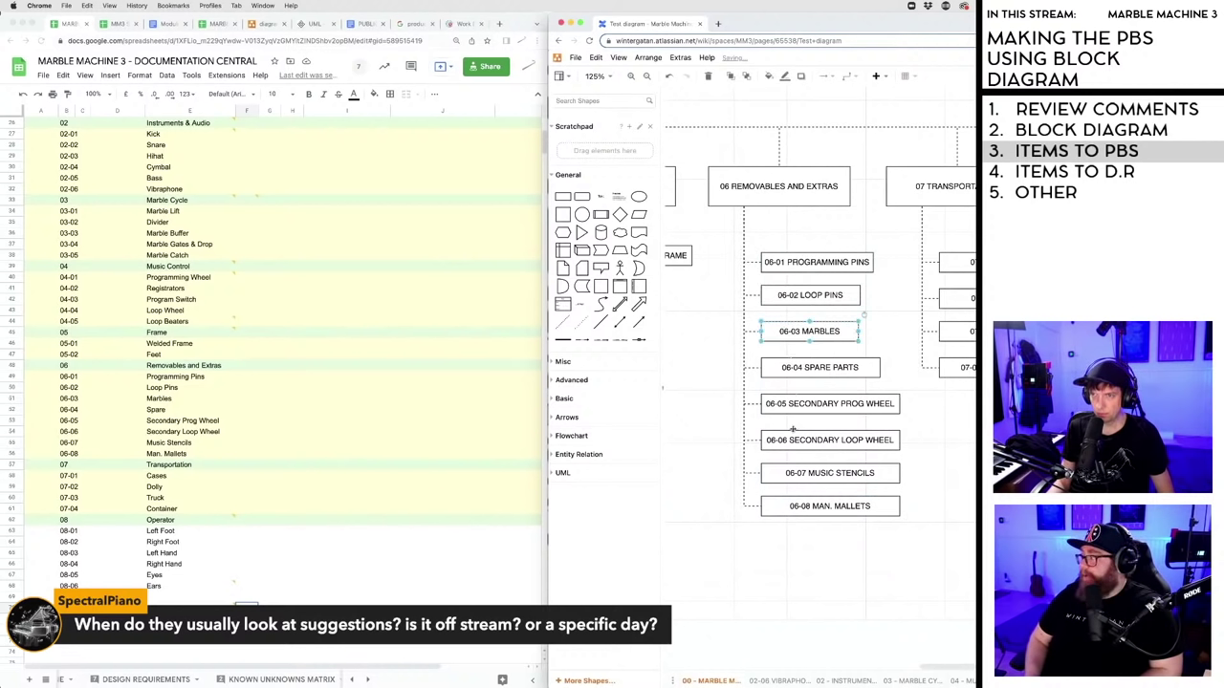
{"action": "left_click", "coordinate": [809, 544]}
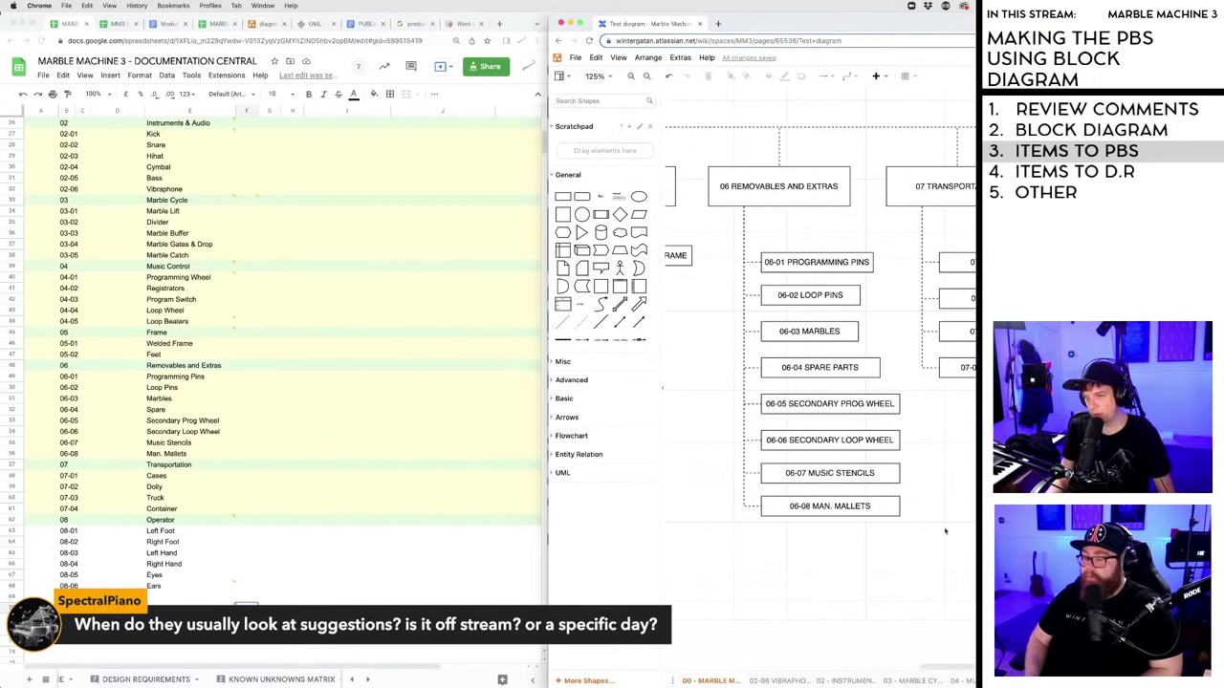
{"action": "scroll", "coordinate": [946, 671], "scroll_direction": "right", "scroll_amount": 2}
- Scroll past the 07 and 08 branches and switch to the 02-06 VIBRAPHONE page
{"action": "scroll", "coordinate": [946, 671], "scroll_direction": "left", "scroll_amount": 3}
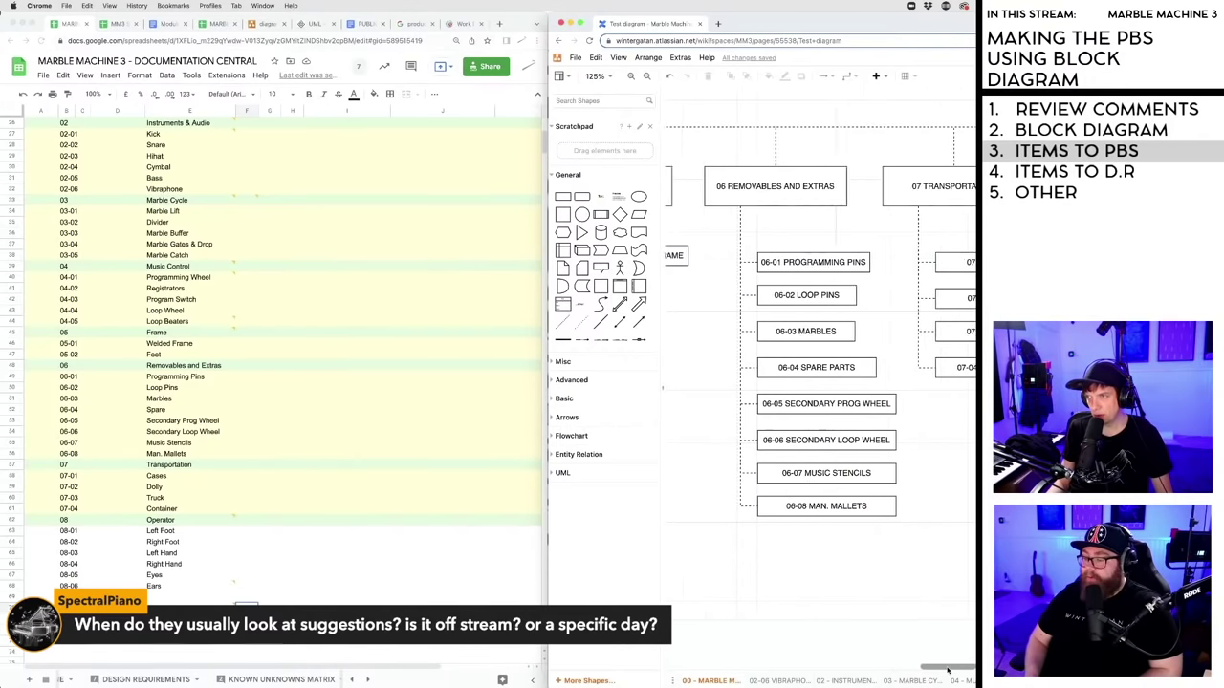
{"action": "scroll", "coordinate": [946, 671], "scroll_direction": "right", "scroll_amount": 1}
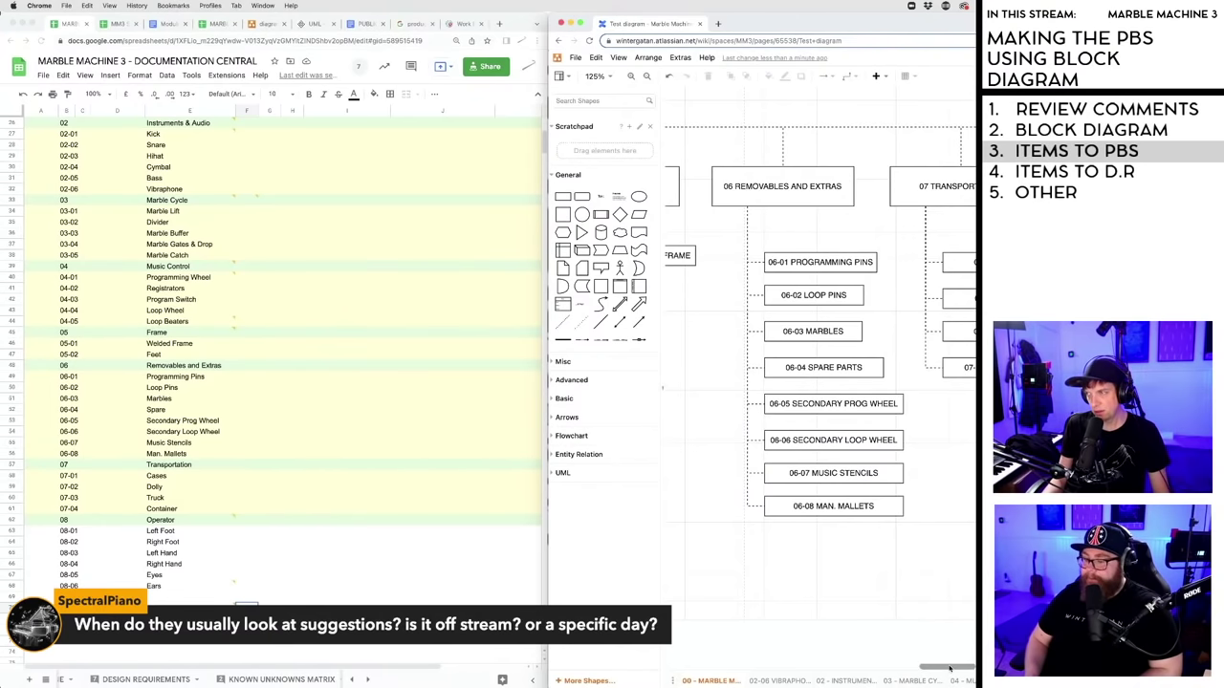
{"action": "left_click_drag", "start_coordinate": [949, 668], "coordinate": [952, 671]}
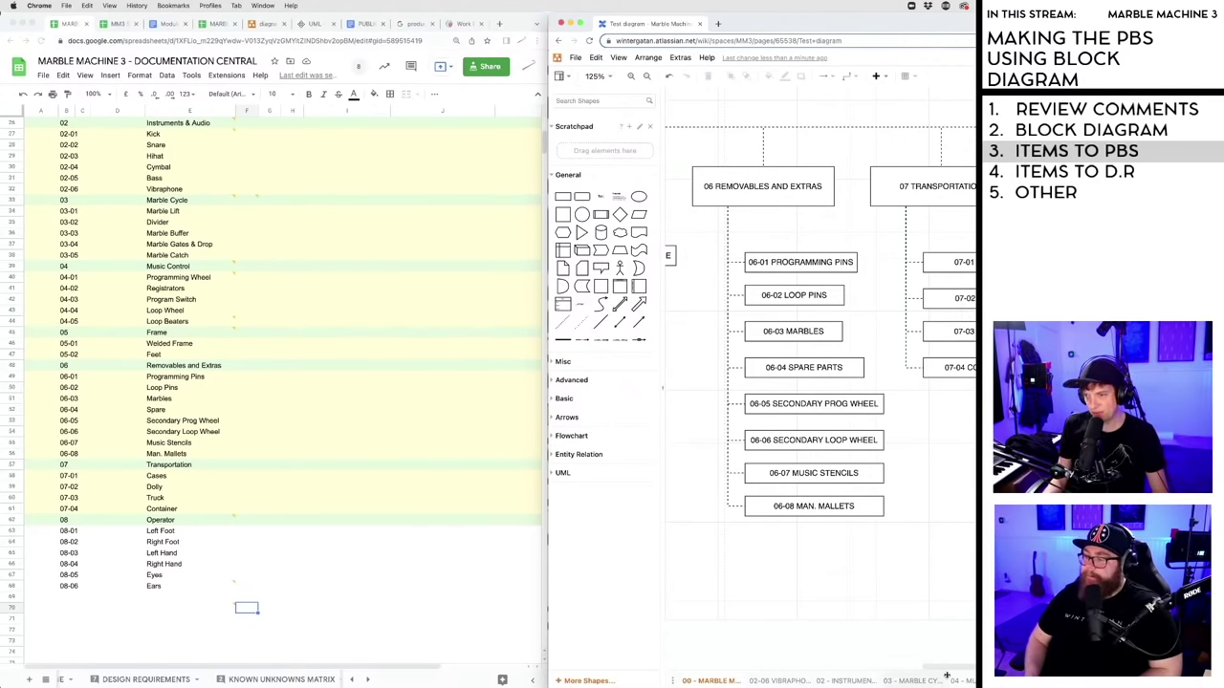
{"action": "mouse_move", "coordinate": [947, 675]}
{"action": "left_mouse_down"}
{"action": "mouse_move", "coordinate": [975, 671]}
{"action": "mouse_move", "coordinate": [956, 670]}
{"action": "left_mouse_up"}
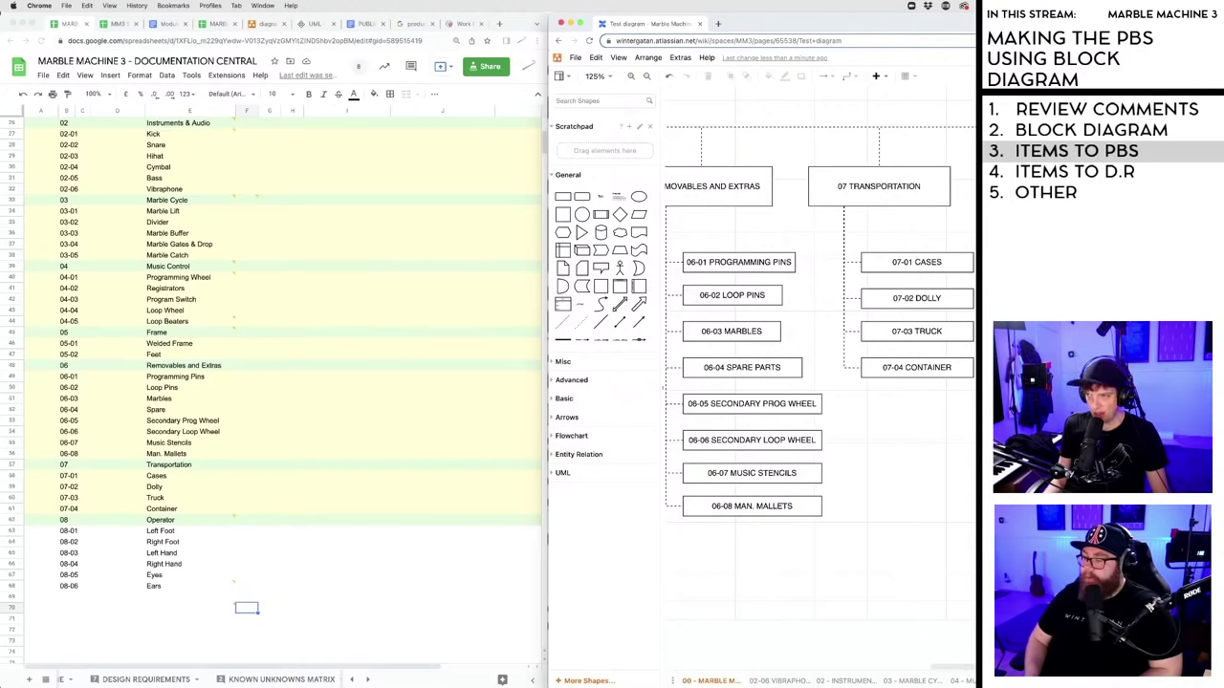
{"action": "scroll", "coordinate": [970, 671], "scroll_direction": "right", "scroll_amount": 3}
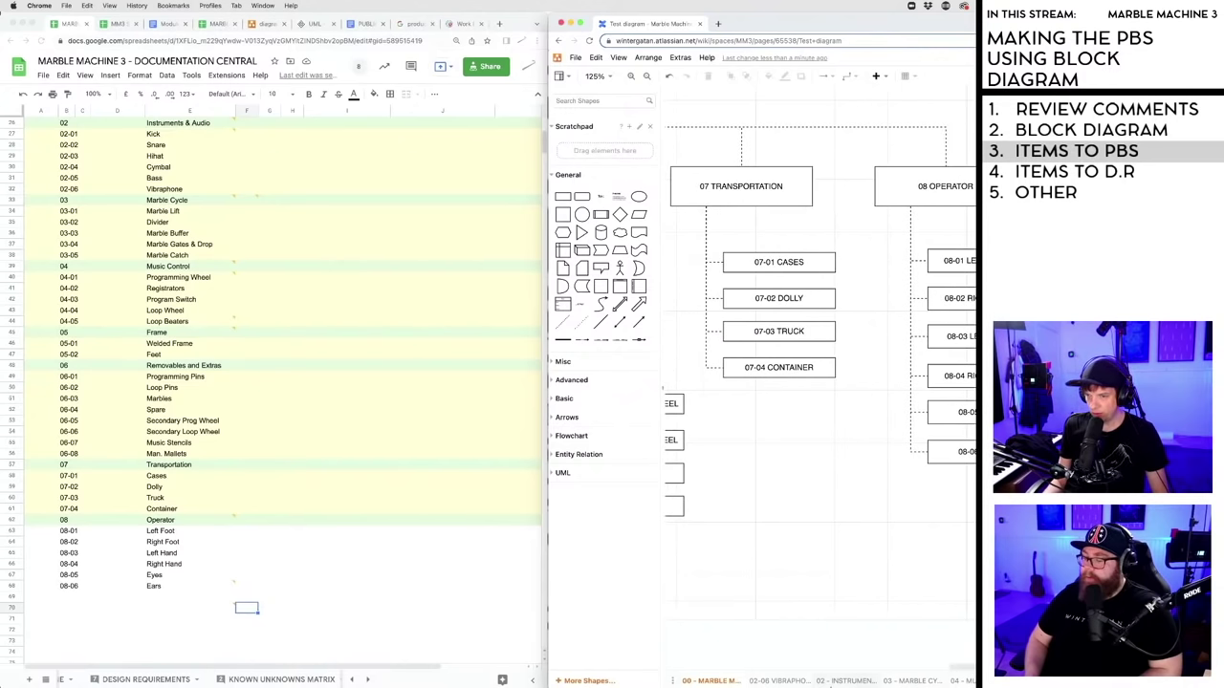
{"action": "left_click", "coordinate": [770, 681]}
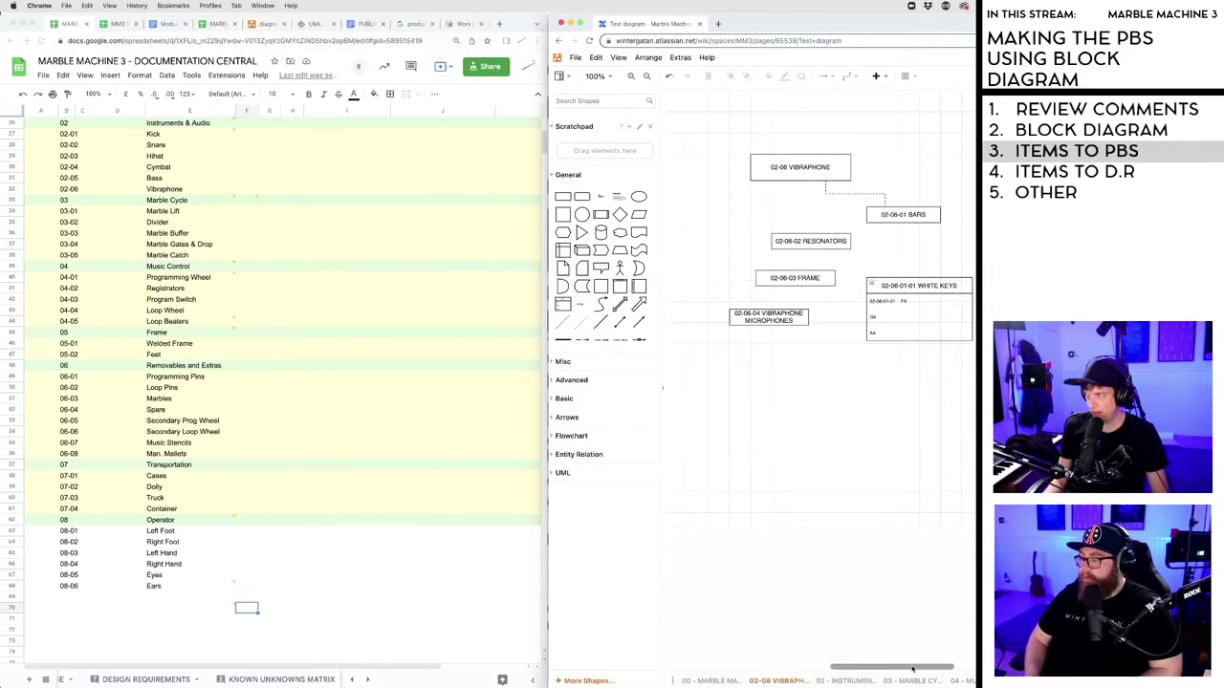
{"action": "scroll", "coordinate": [920, 668], "scroll_direction": "right", "scroll_amount": 2}
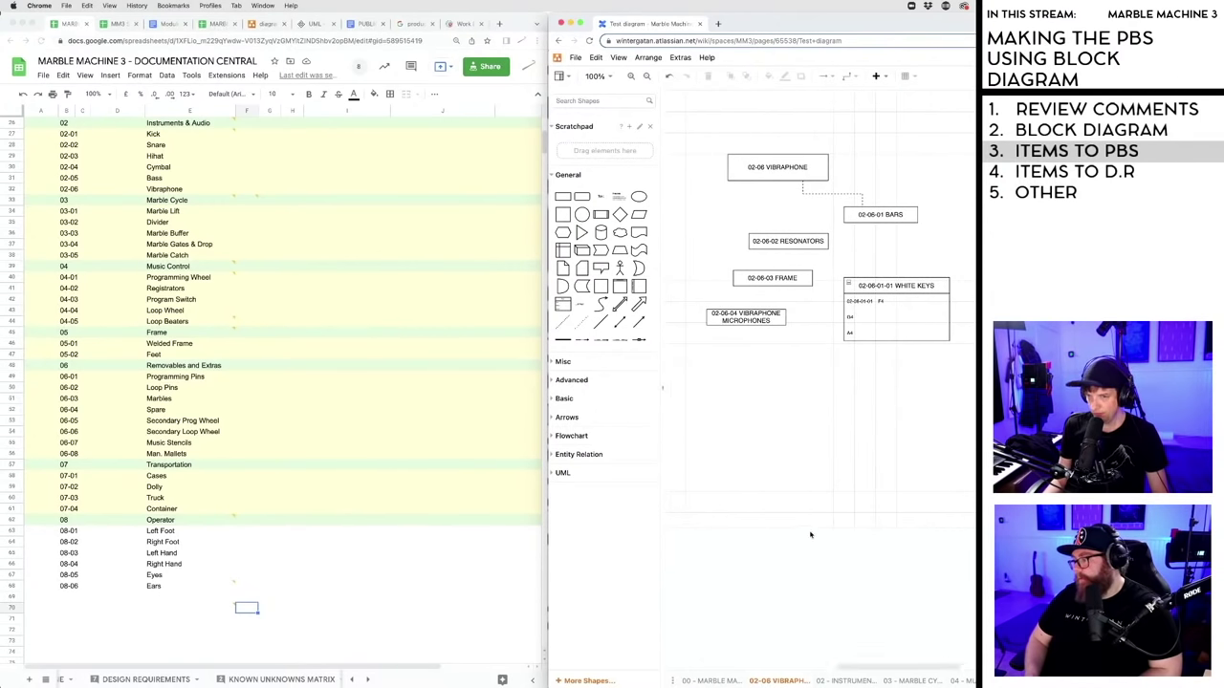
{"action": "left_click", "coordinate": [601, 77]}
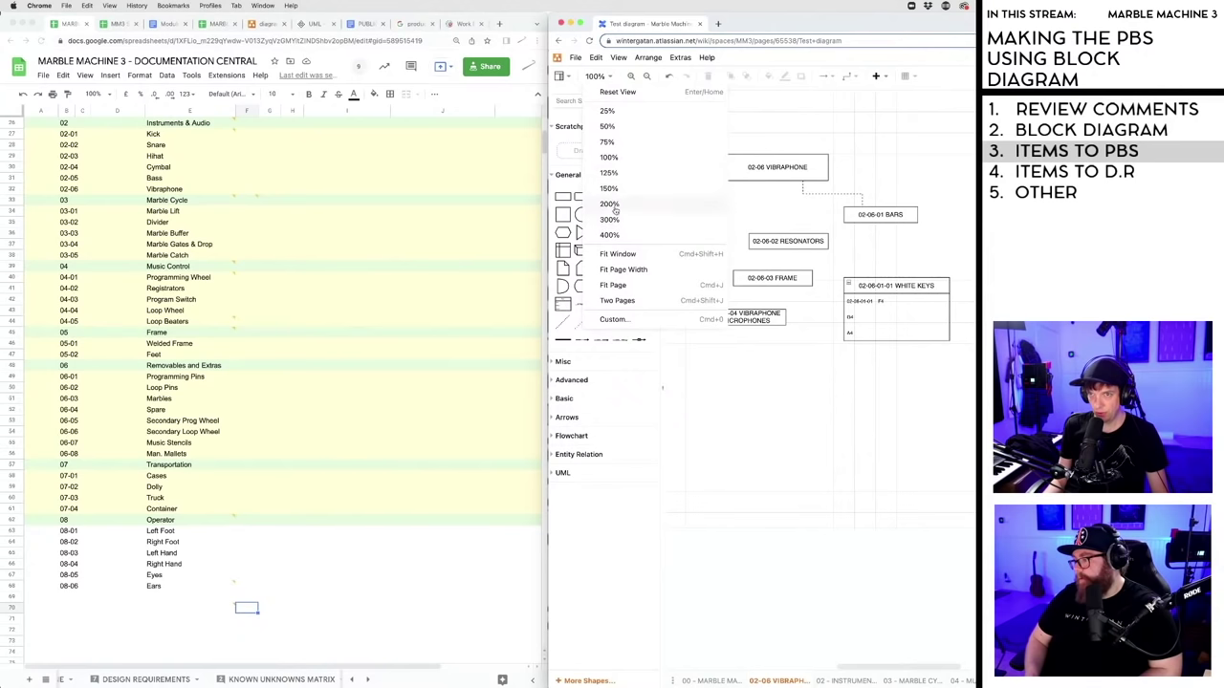
- Zoom to 200%, narrow the spreadsheet window, move draw.io beside it, and hide the format panel
{"action": "left_click", "coordinate": [619, 213]}
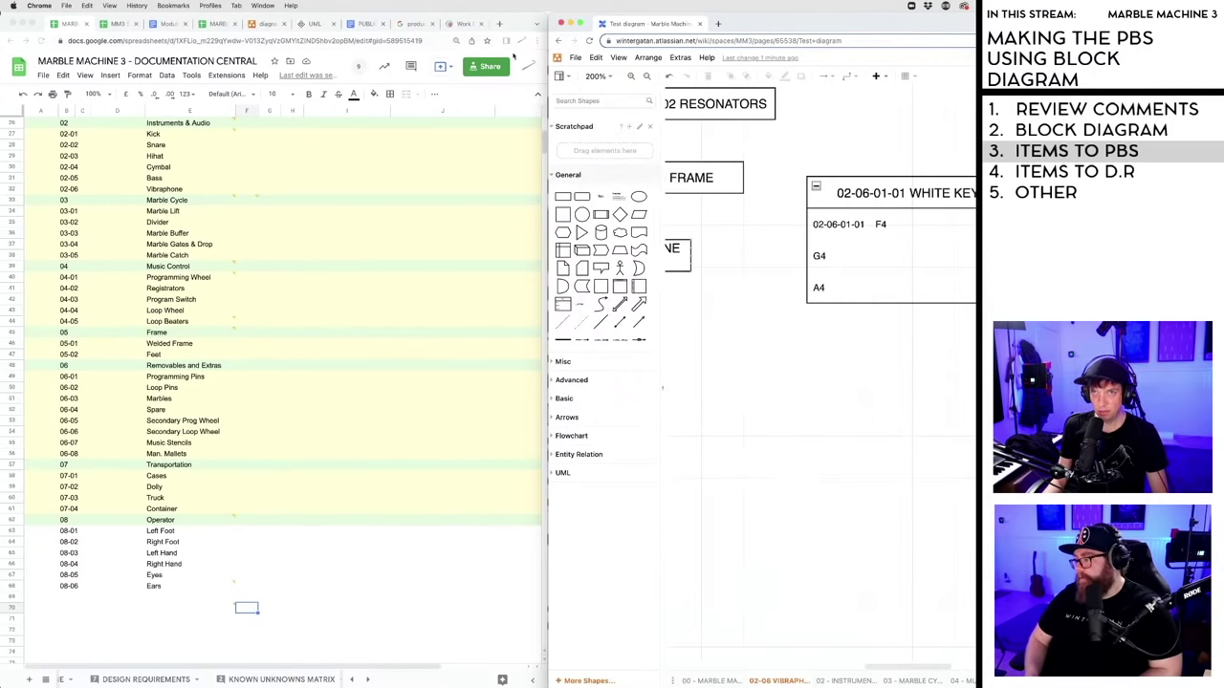
{"action": "left_click", "coordinate": [514, 59]}
{"action": "left_click_drag", "start_coordinate": [543, 682], "coordinate": [304, 683]}
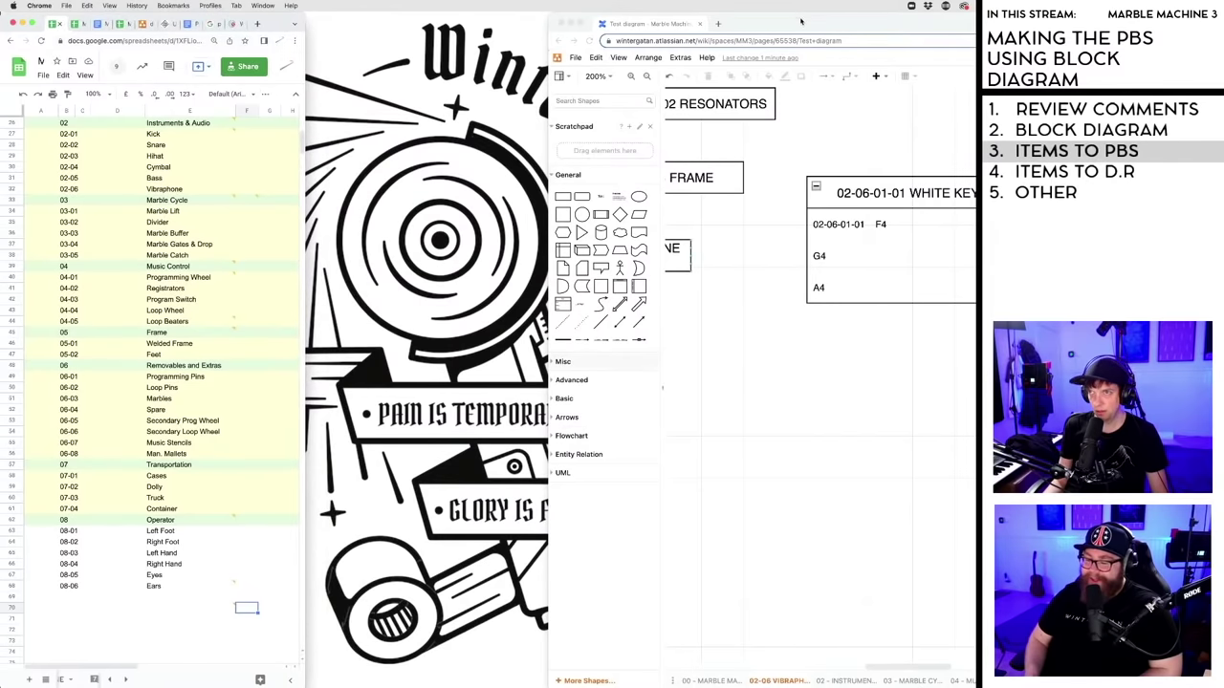
{"action": "left_click_drag", "start_coordinate": [802, 21], "coordinate": [560, 21]}
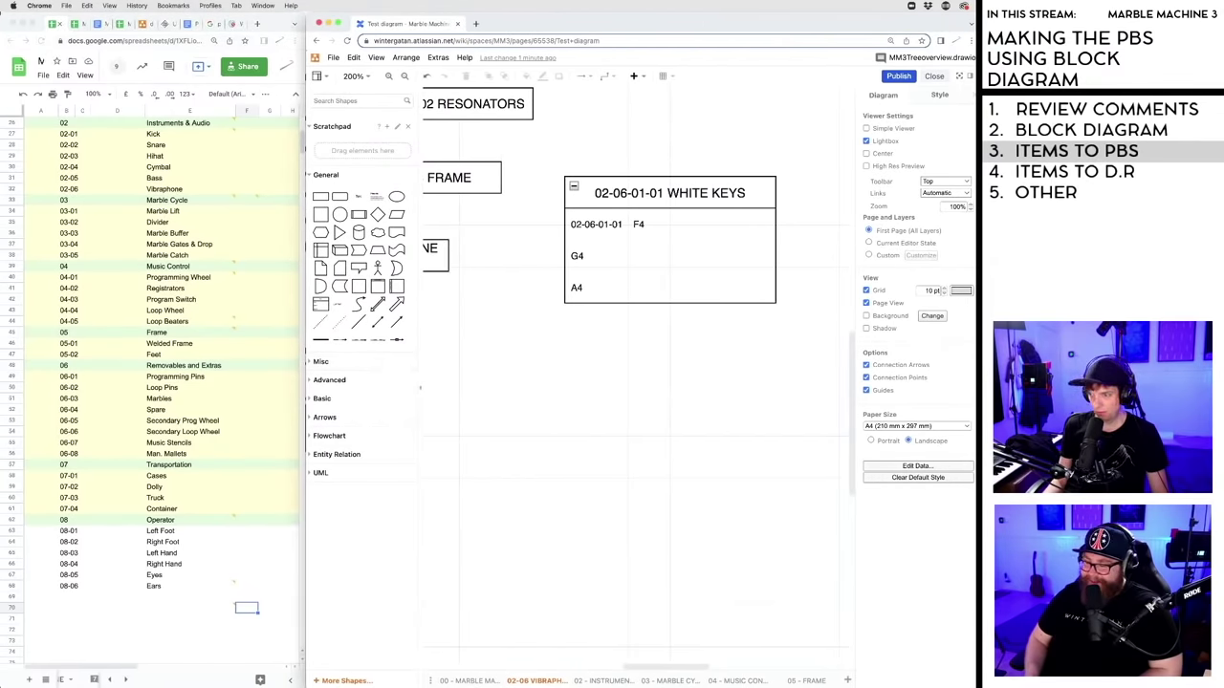
{"action": "key", "text": "super+shift+p"}
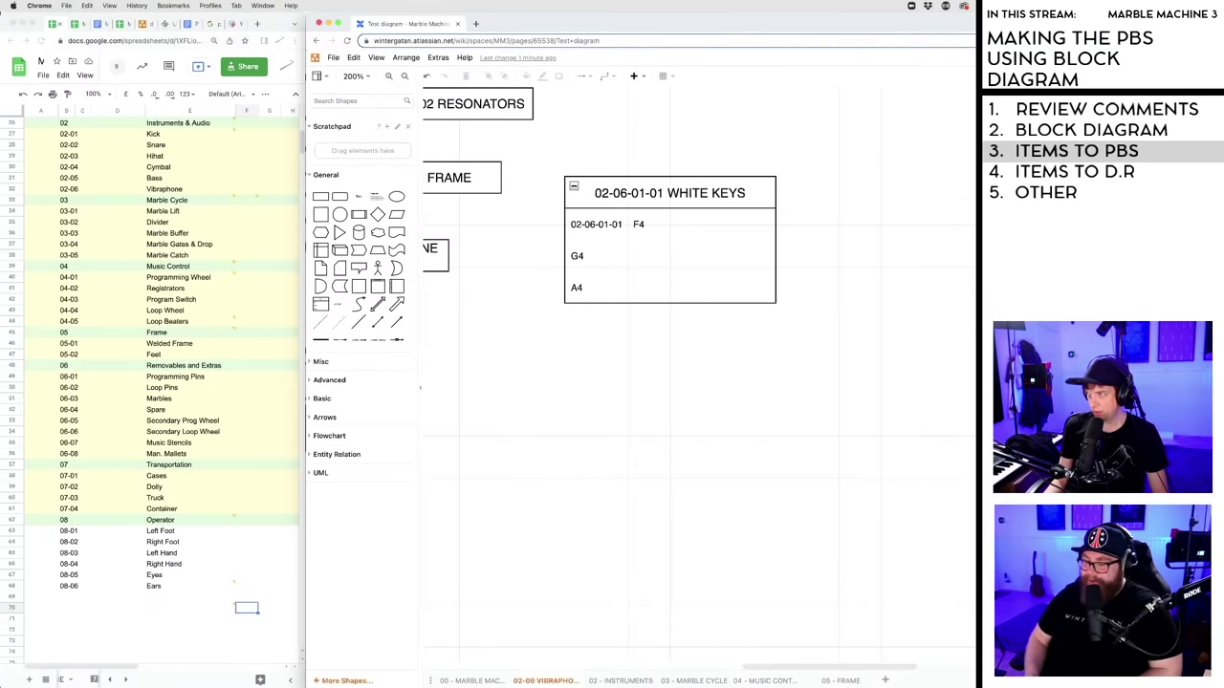
{"action": "scroll", "coordinate": [651, 481], "scroll_direction": "up", "scroll_amount": 5}
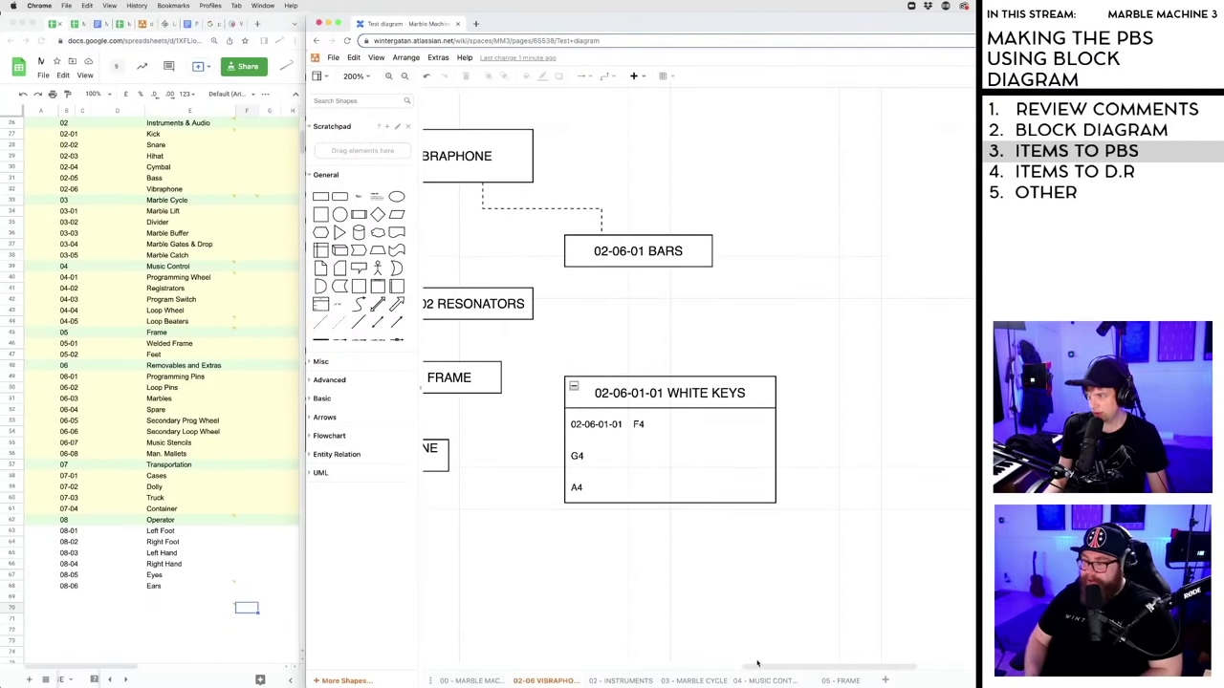
{"action": "scroll", "coordinate": [755, 663], "scroll_direction": "left", "scroll_amount": 5}
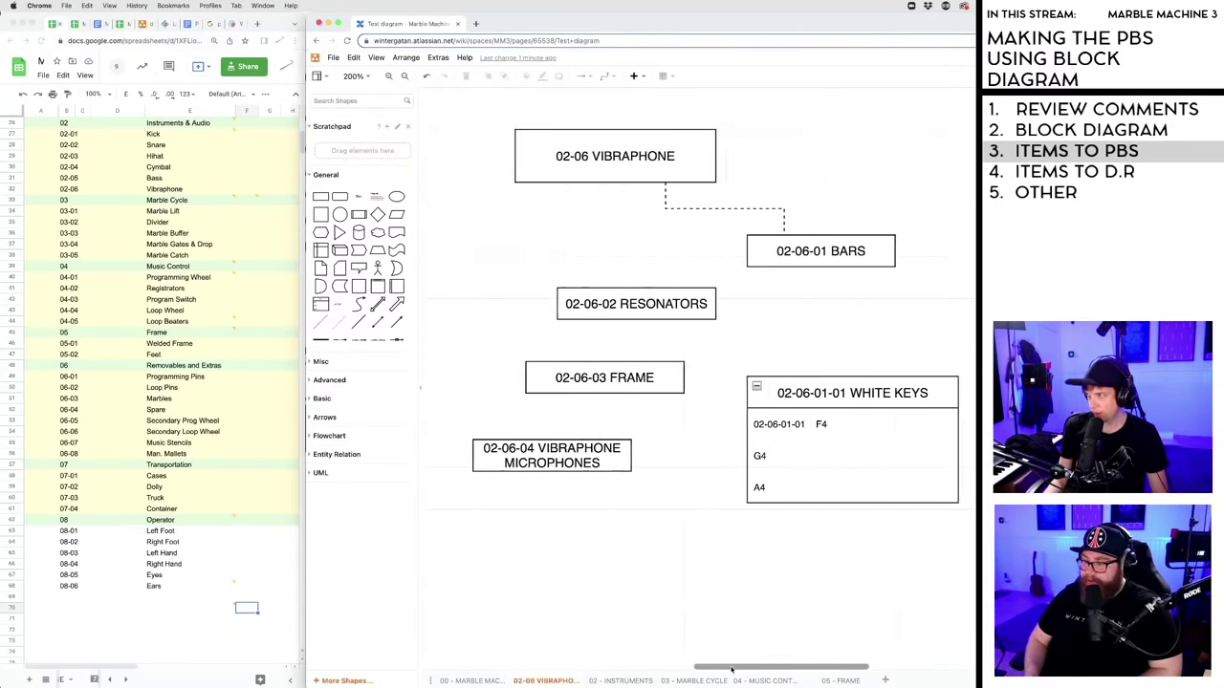
{"action": "scroll", "coordinate": [732, 669], "scroll_direction": "right", "scroll_amount": 1}
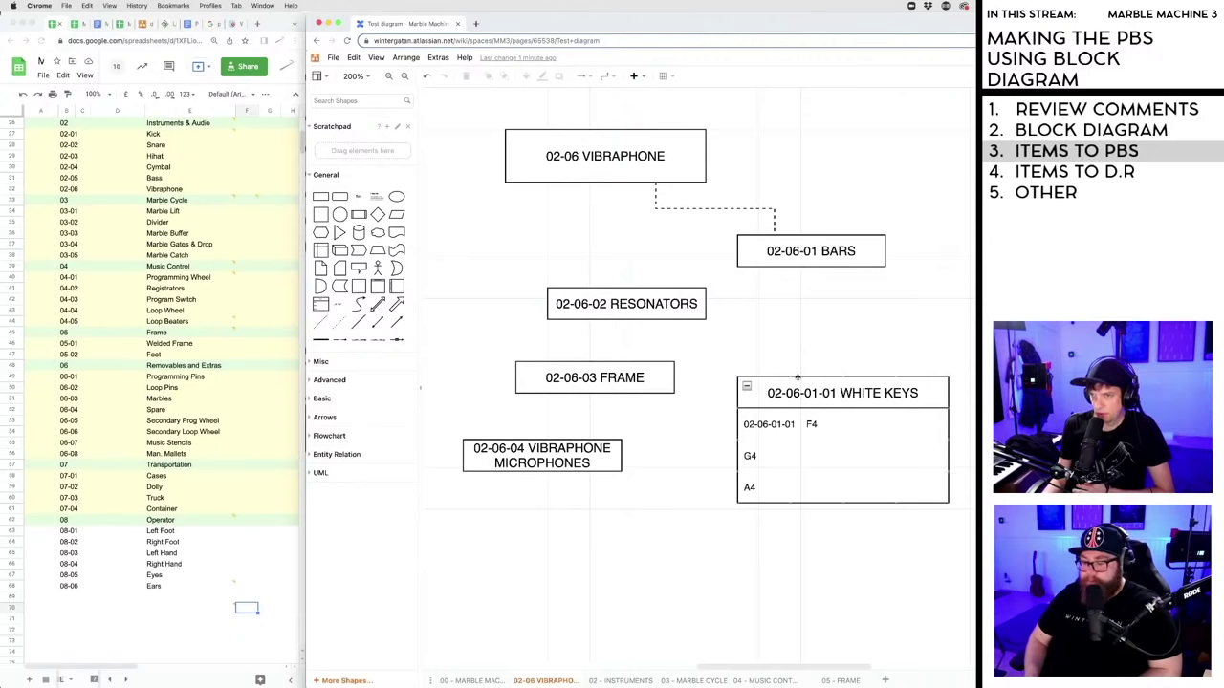
- Move WHITE KEYS under 02-06-01 BARS and attach the BARS connector to its top edge
{"action": "left_click_drag", "start_coordinate": [806, 397], "coordinate": [913, 384]}
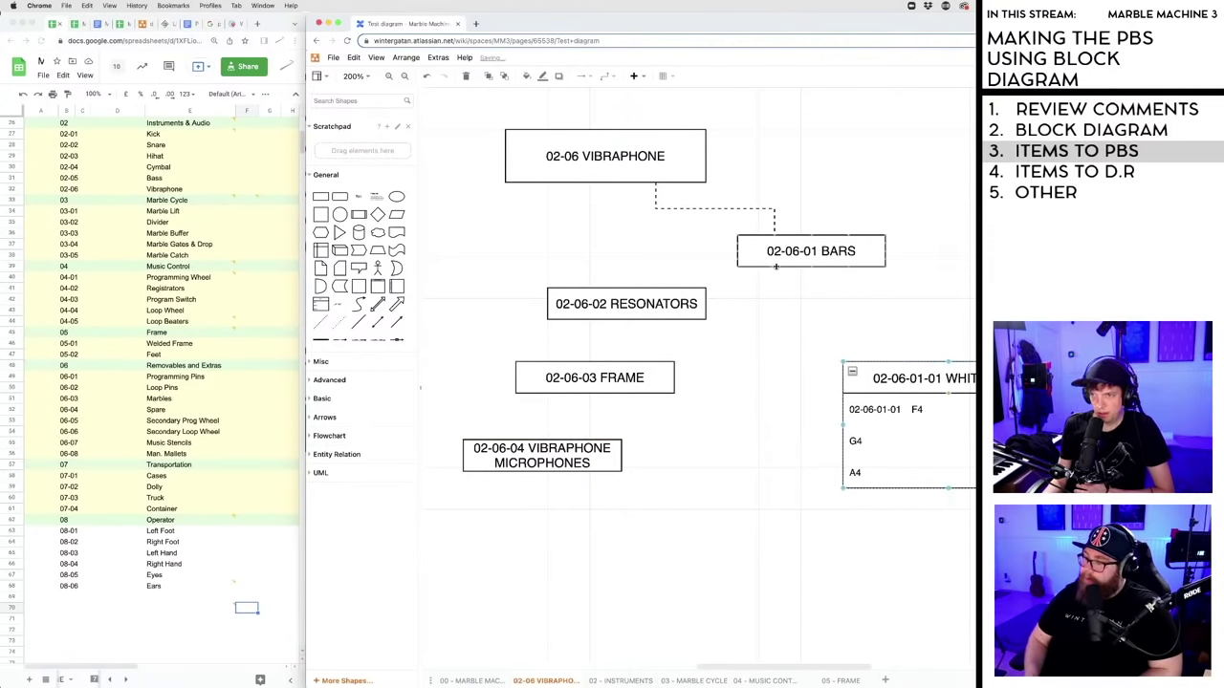
{"action": "left_click_drag", "start_coordinate": [837, 408], "coordinate": [894, 360]}
{"action": "left_click", "coordinate": [771, 405]}
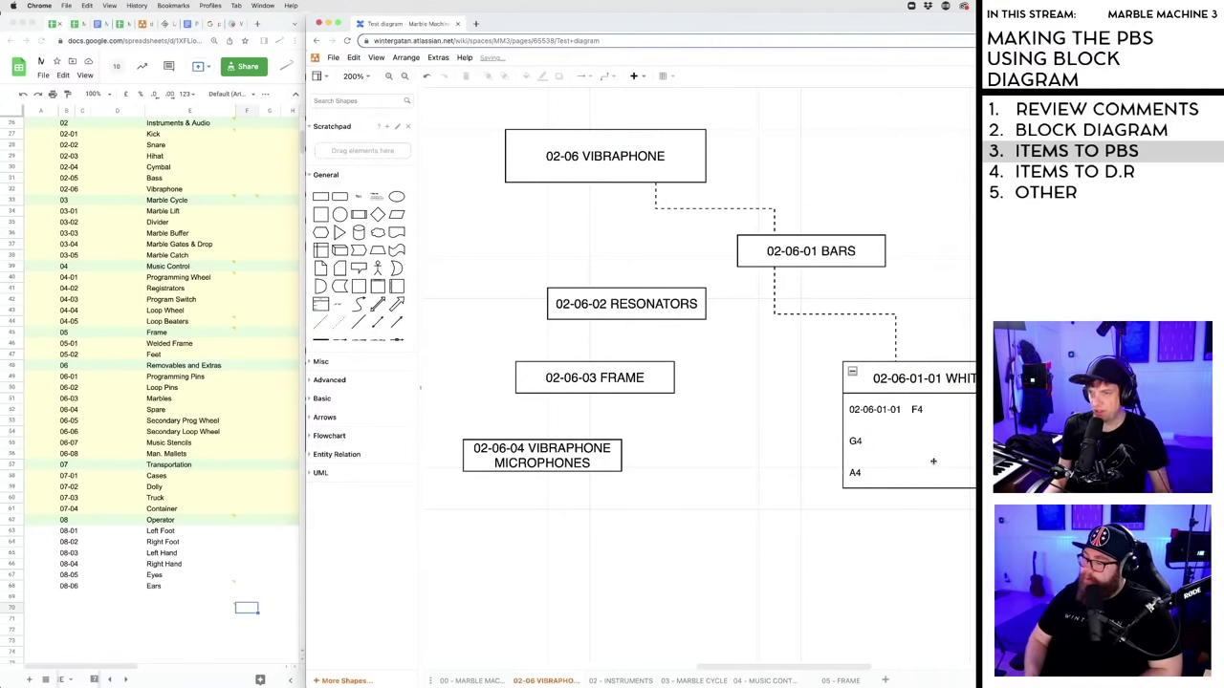
{"action": "left_click_drag", "start_coordinate": [975, 383], "coordinate": [925, 382]}
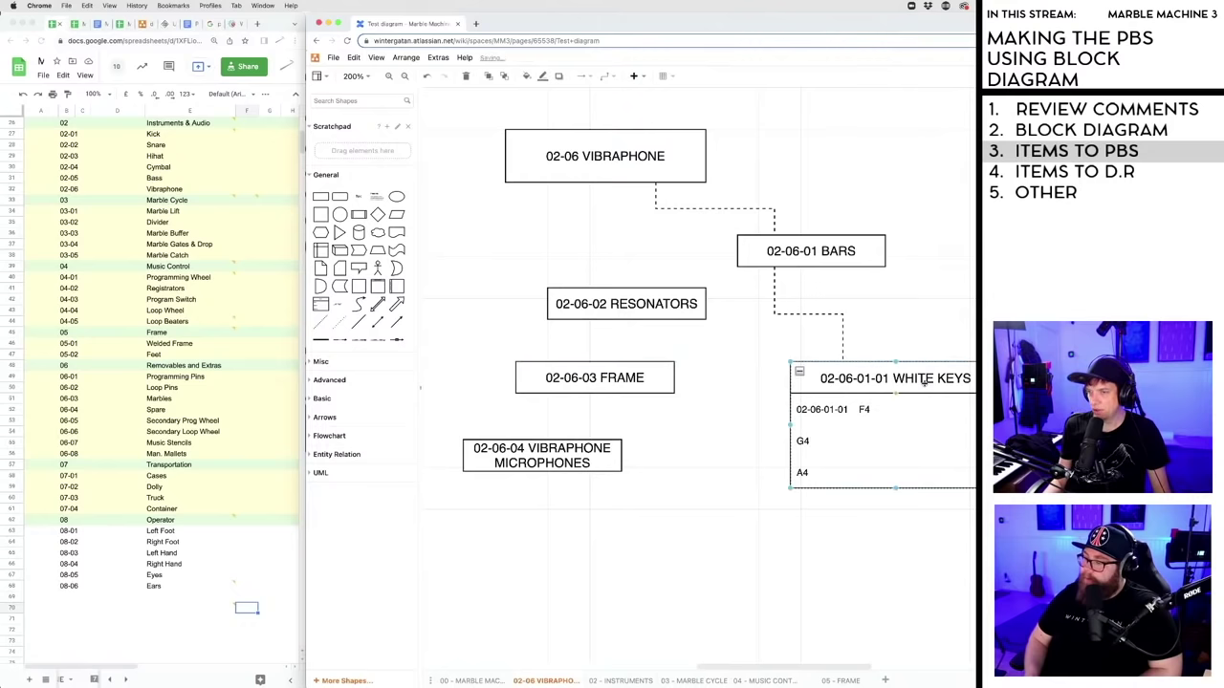
{"action": "left_click_drag", "start_coordinate": [825, 667], "coordinate": [838, 670]}
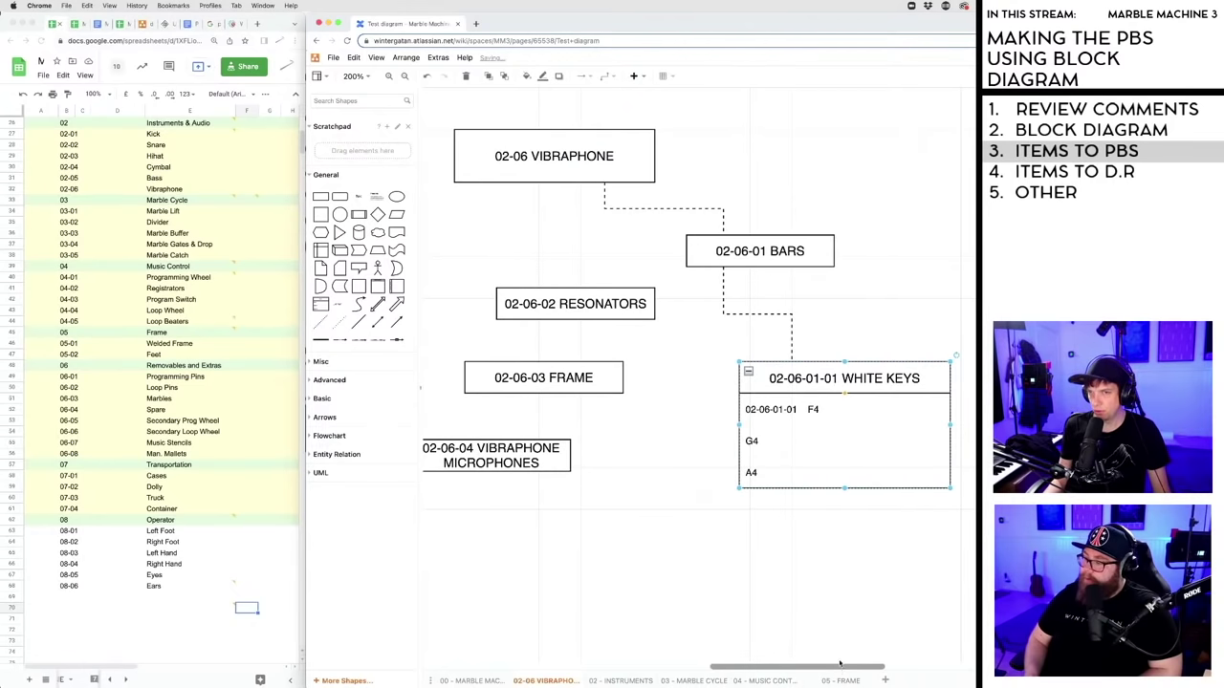
{"action": "scroll", "coordinate": [841, 564], "scroll_direction": "down", "scroll_amount": 4}
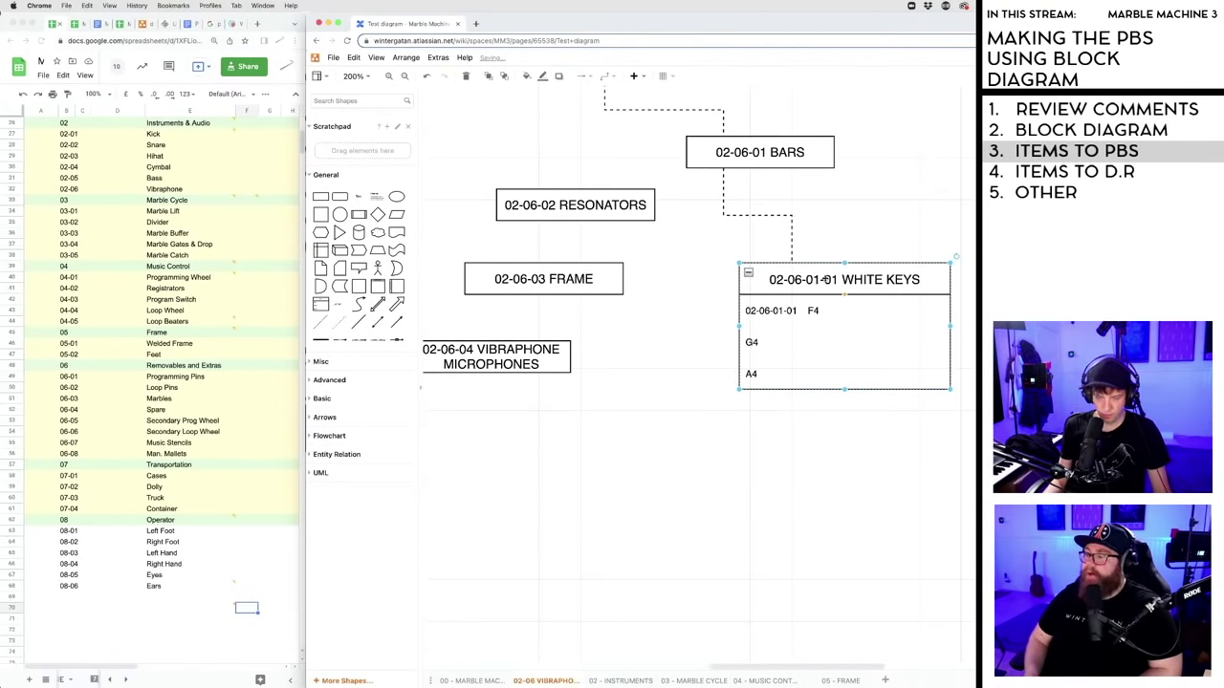
- Duplicate WHITE KEYS below itself and rename the copy 02-06-01-02 BLACK KEYS
{"action": "key", "text": "super+d"}
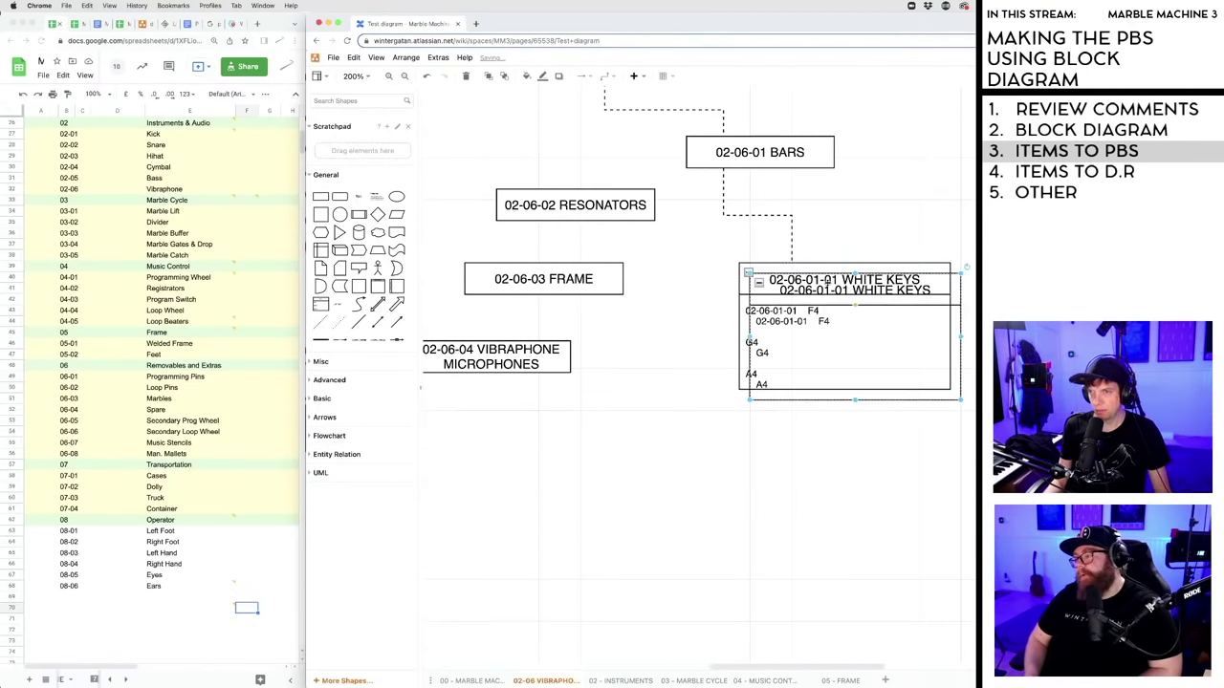
{"action": "left_click_drag", "start_coordinate": [826, 280], "coordinate": [773, 471]}
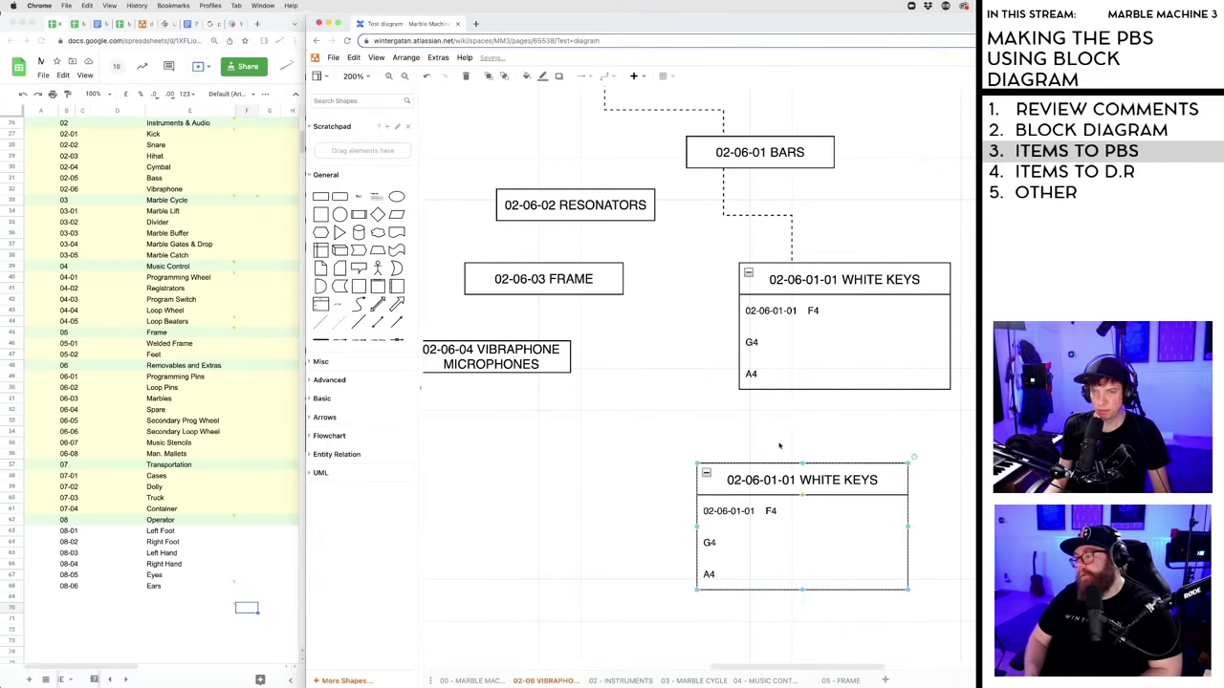
{"action": "double_click", "coordinate": [773, 481]}
{"action": "left_click", "coordinate": [793, 481]}
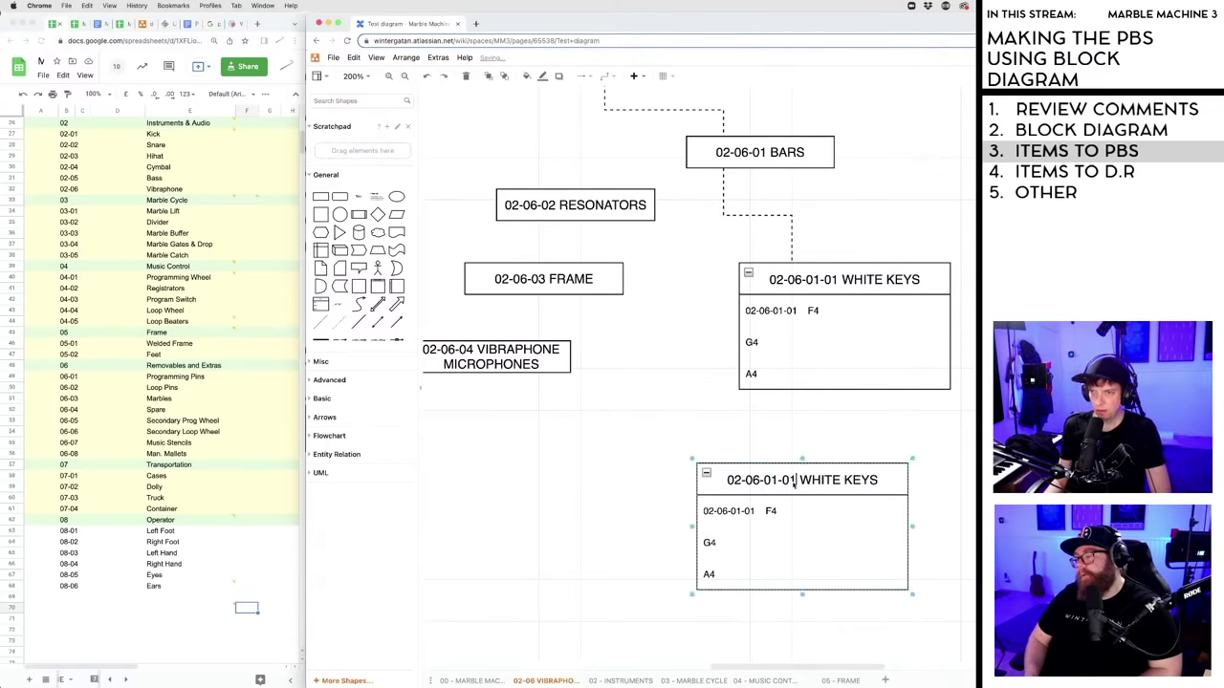
{"action": "key", "text": "BackSpace"}
{"action": "type", "text": "2"}
{"action": "double_click", "coordinate": [828, 480]}
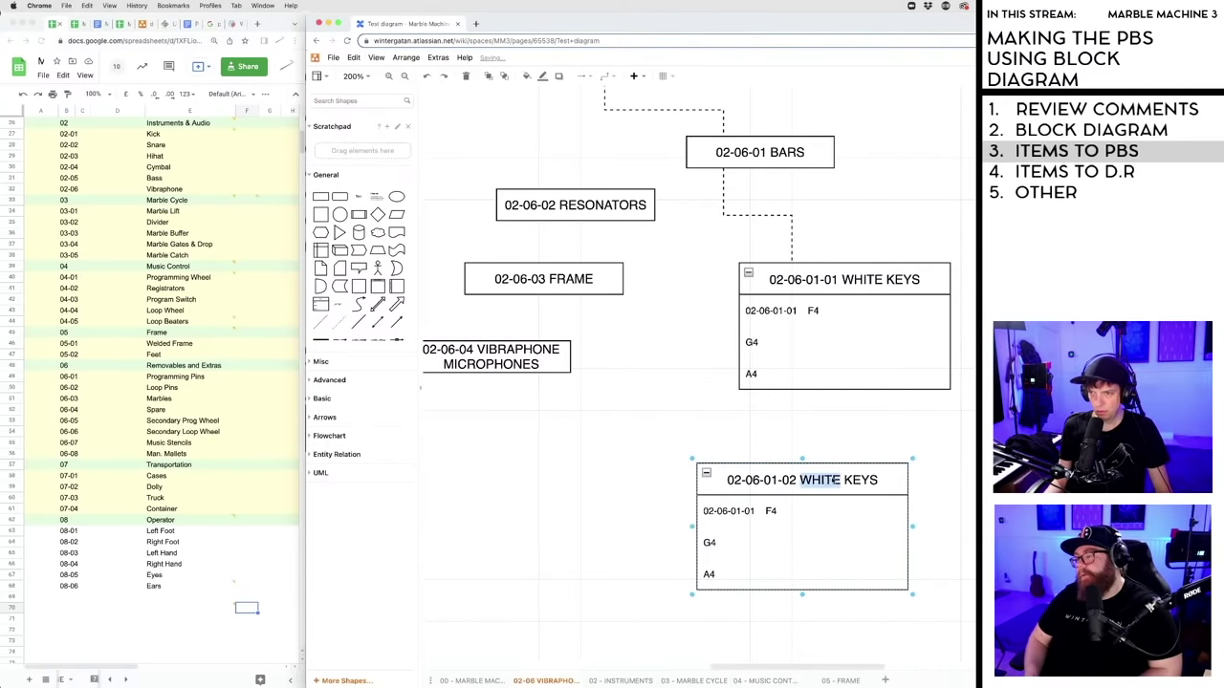
{"action": "type", "text": "BLACK"}
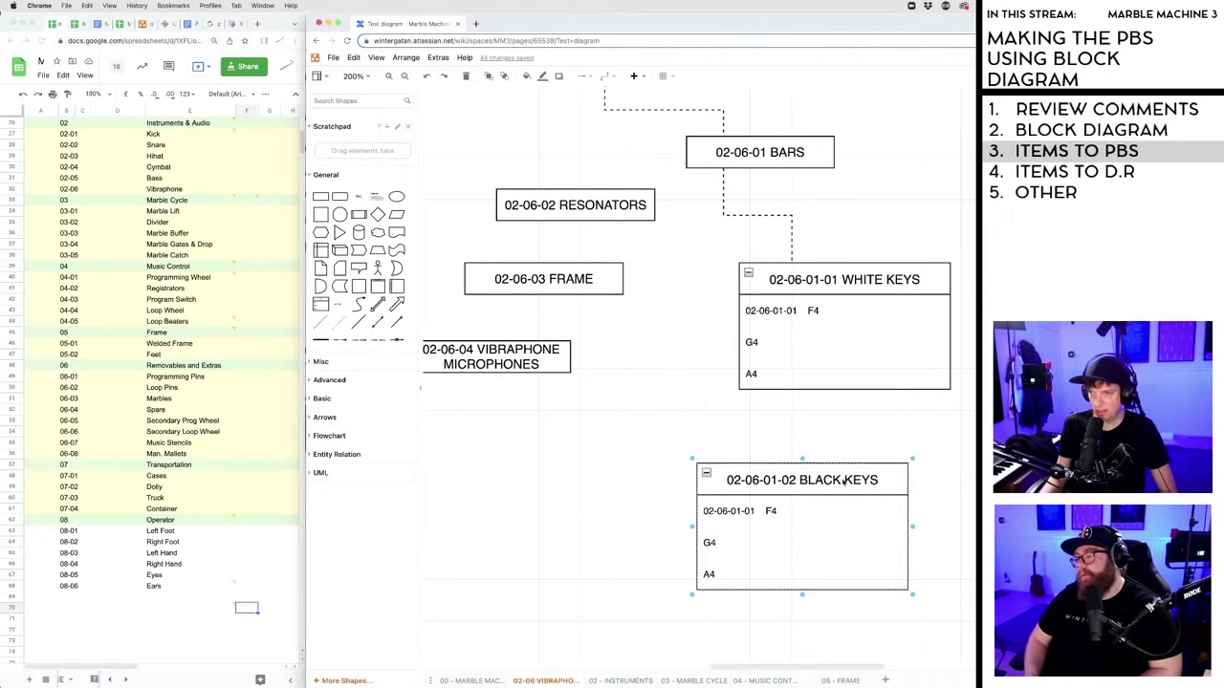
{"action": "left_click", "coordinate": [953, 487]}
{"action": "double_click", "coordinate": [740, 513]}
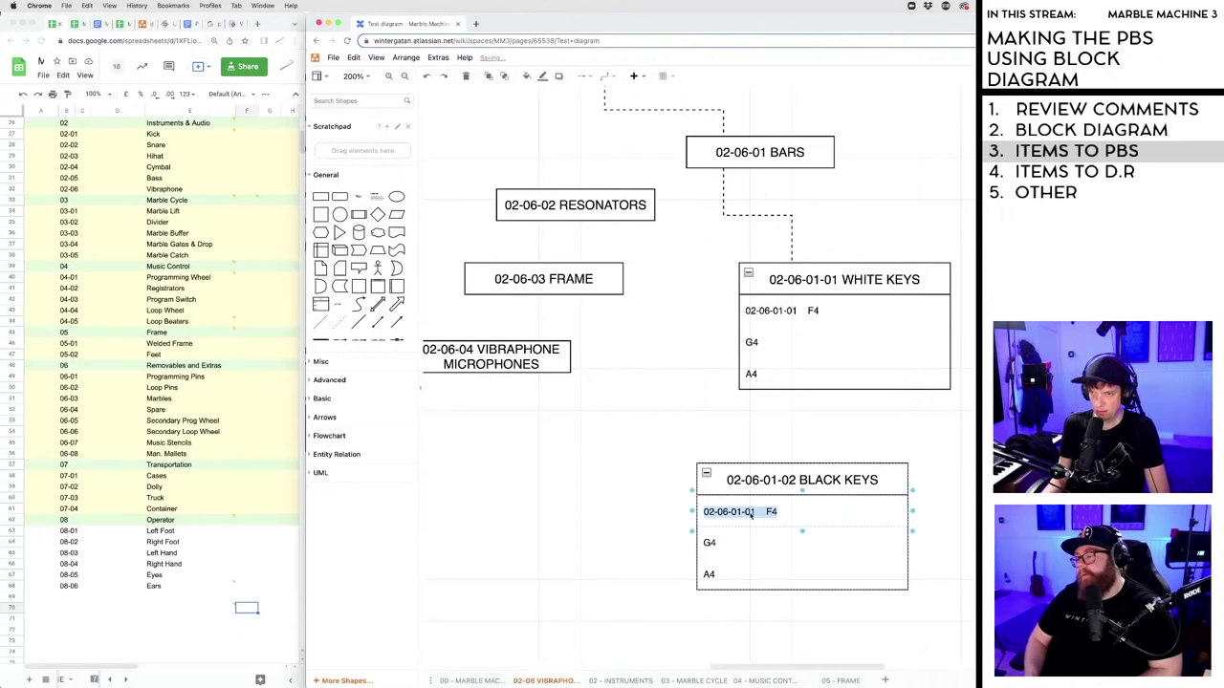
{"action": "left_click", "coordinate": [752, 514]}
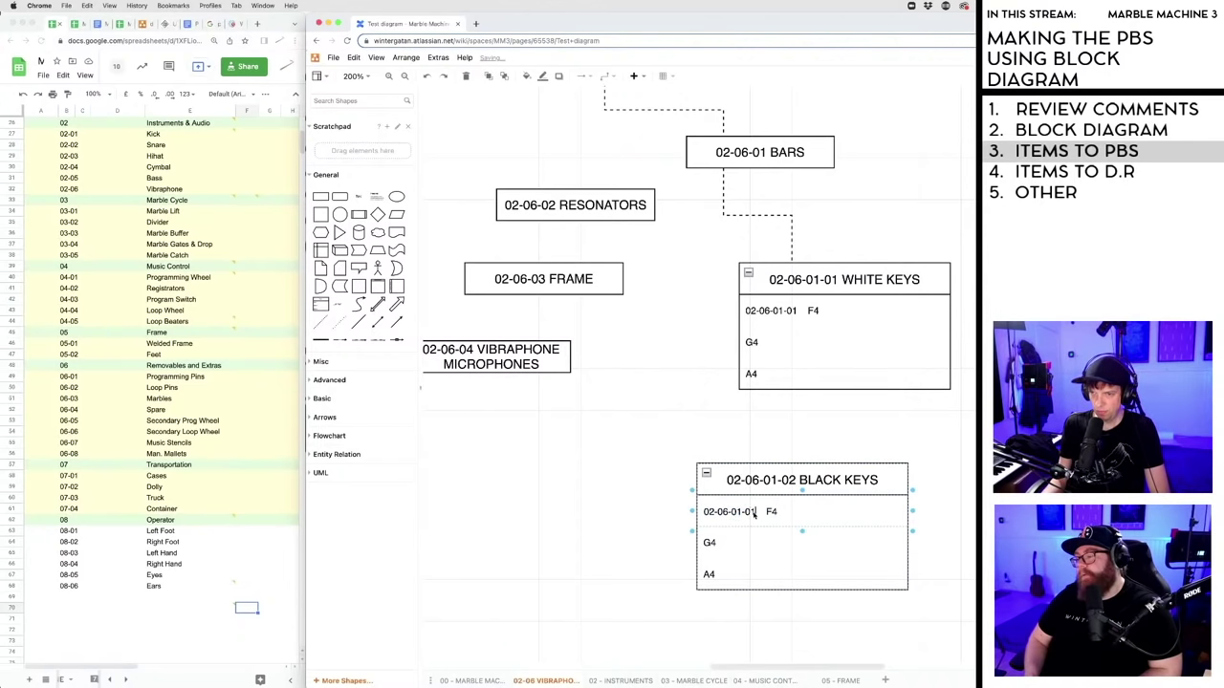
{"action": "double_click", "coordinate": [751, 514]}
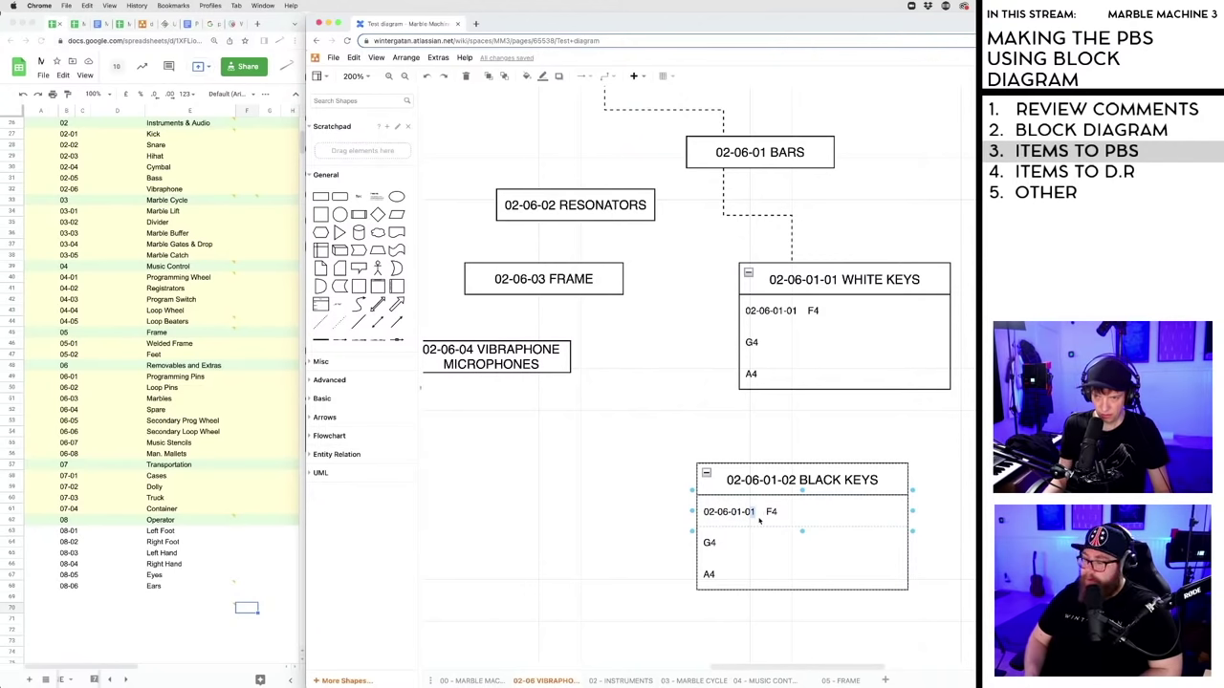
{"action": "type", "text": "02"}
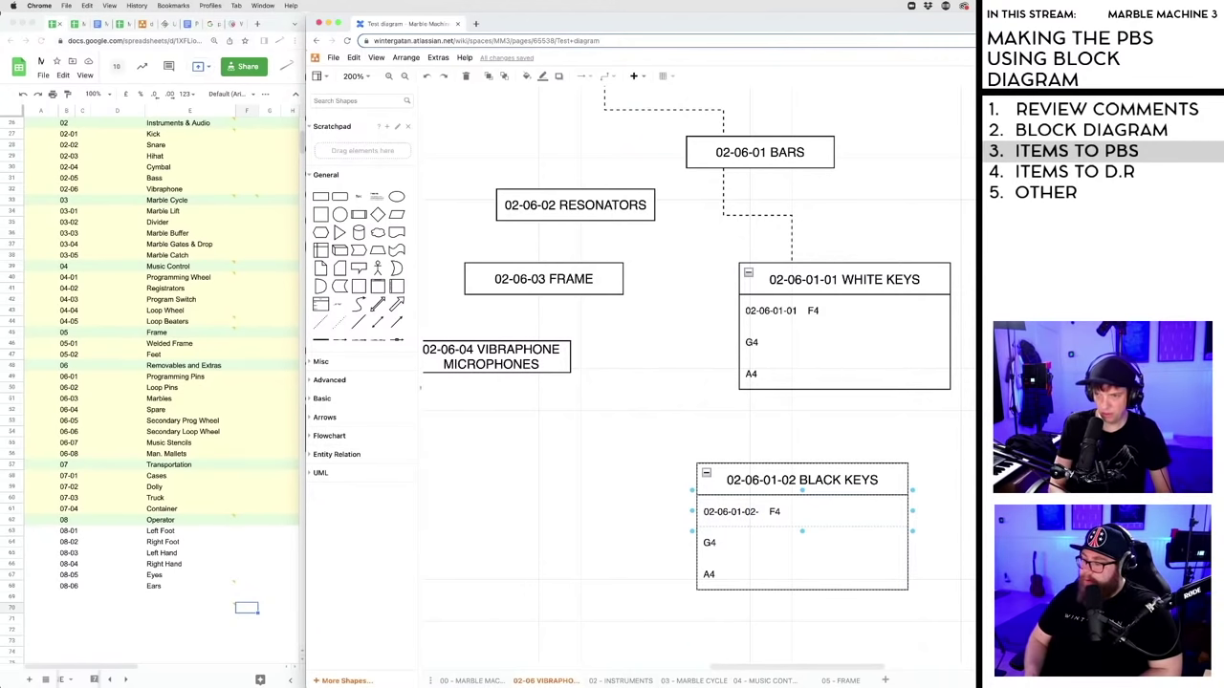
{"action": "type", "text": "-02"}
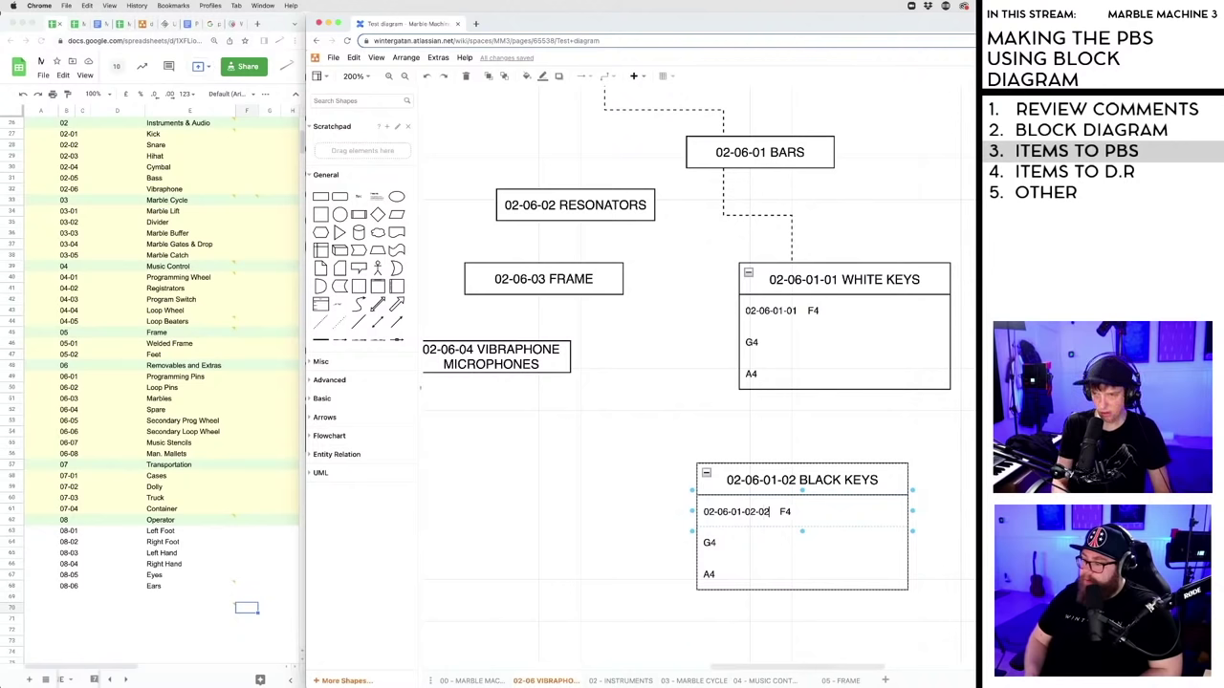
{"action": "left_click", "coordinate": [785, 512]}
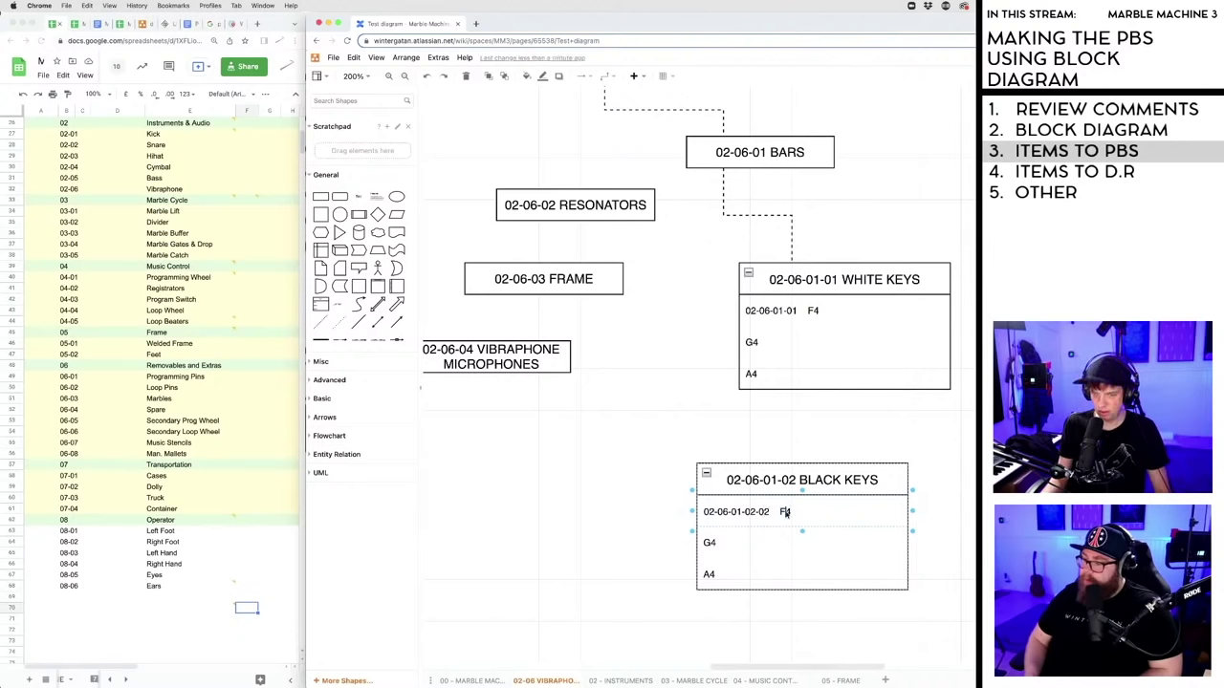
{"action": "type", "text": "#"}
{"action": "key", "text": "Escape"}
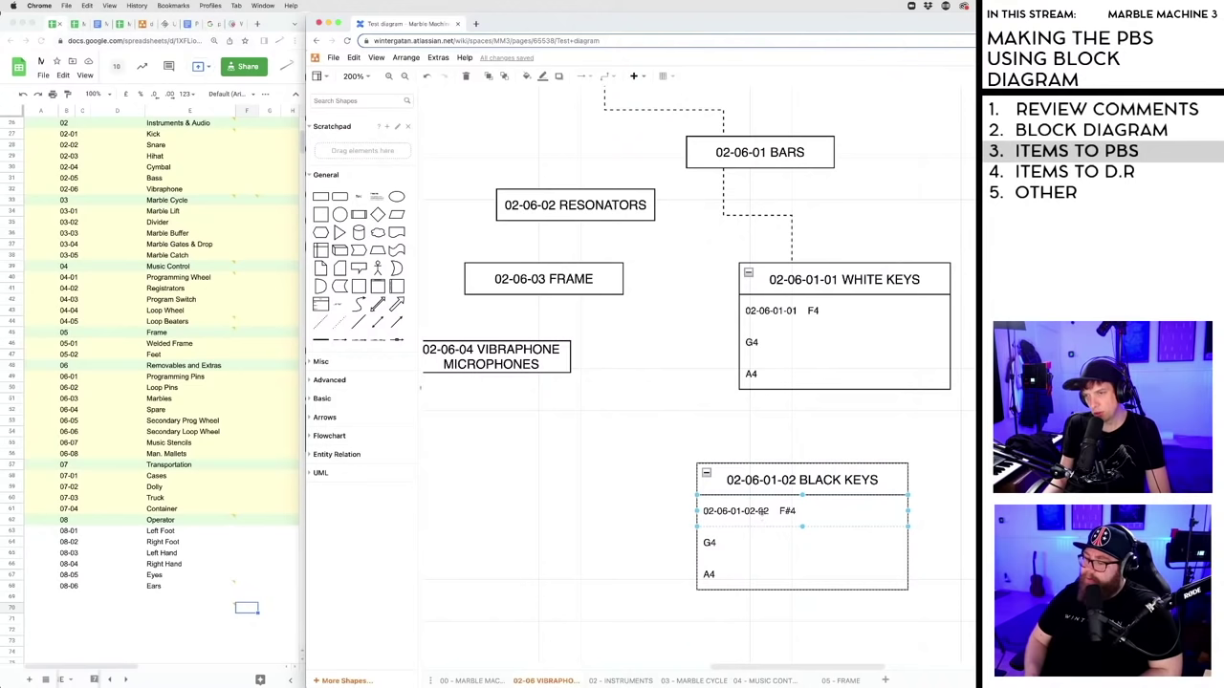
{"action": "left_click", "coordinate": [786, 312]}
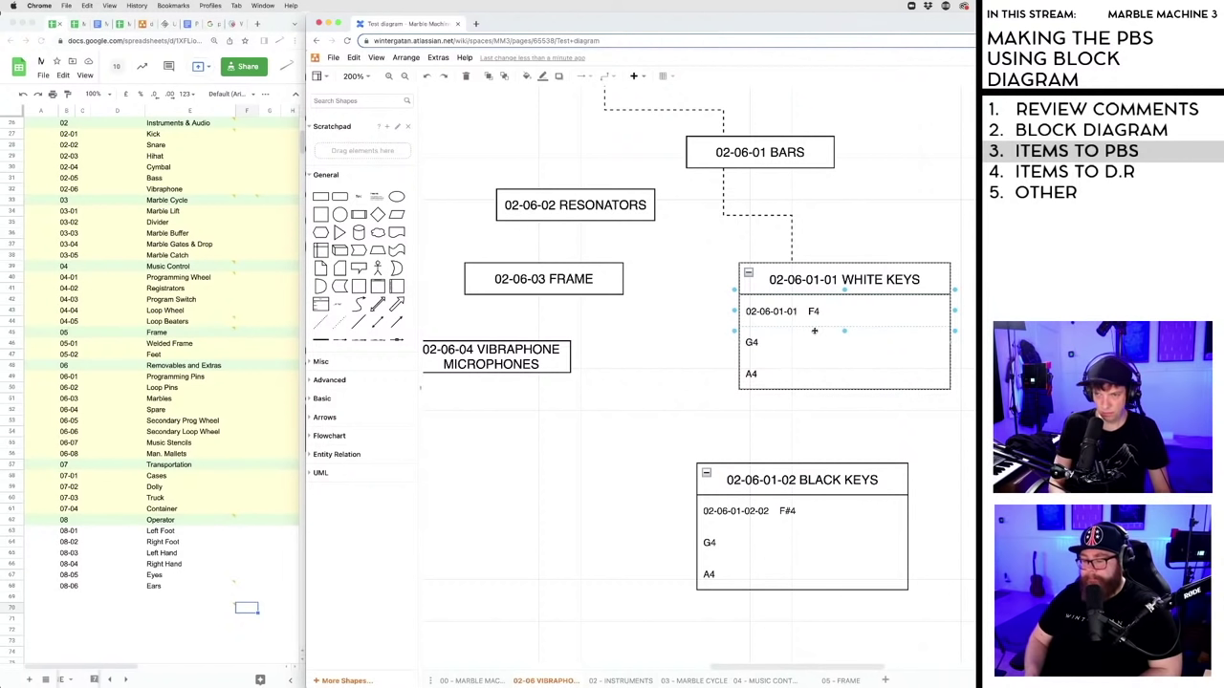
{"action": "key", "text": "Delete"}
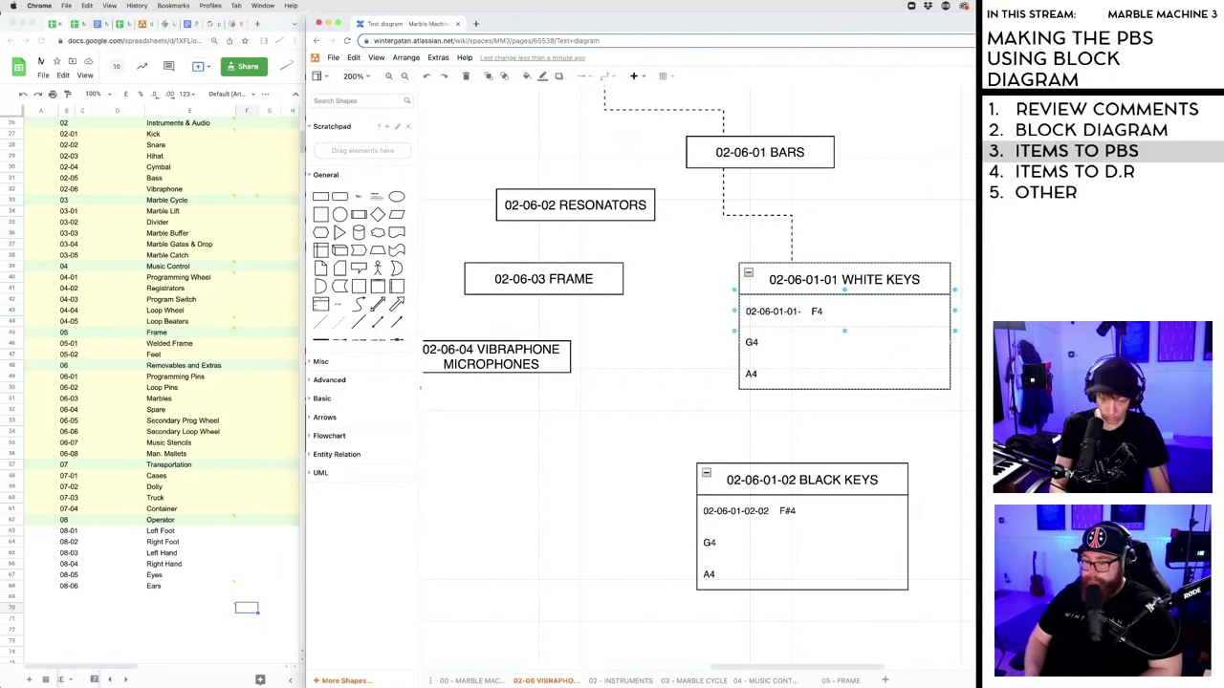
{"action": "type", "text": "-01"}
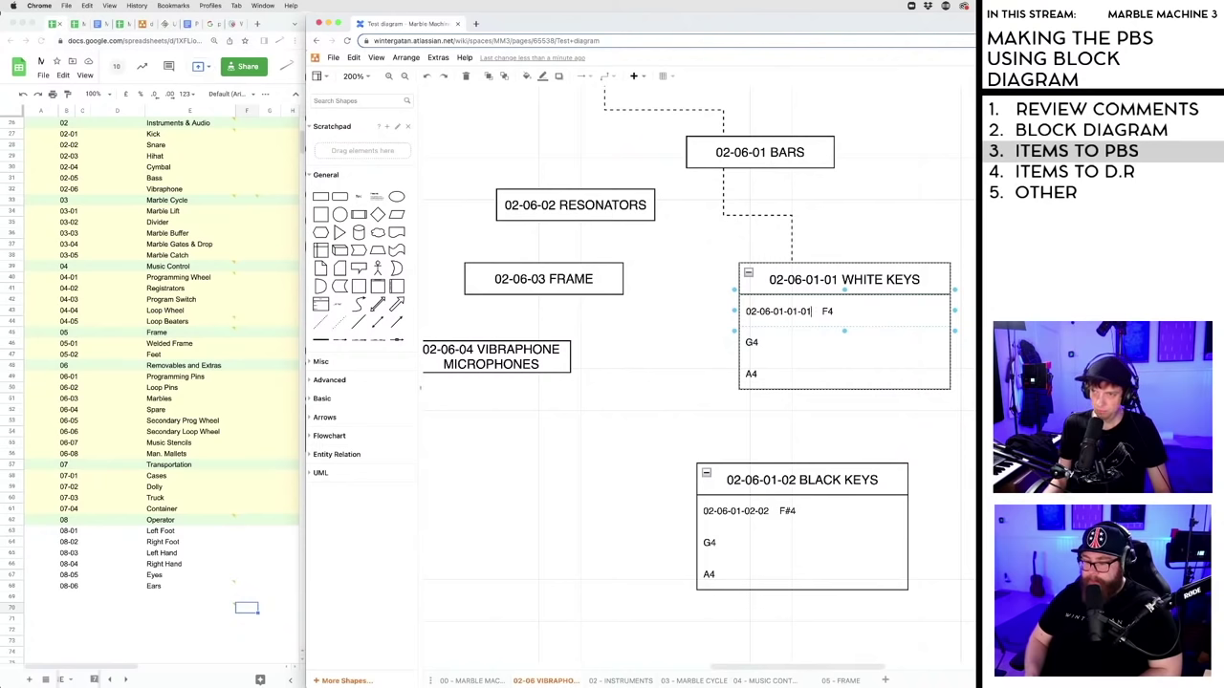
{"action": "key", "text": "Escape"}
{"action": "key", "text": "Escape"}
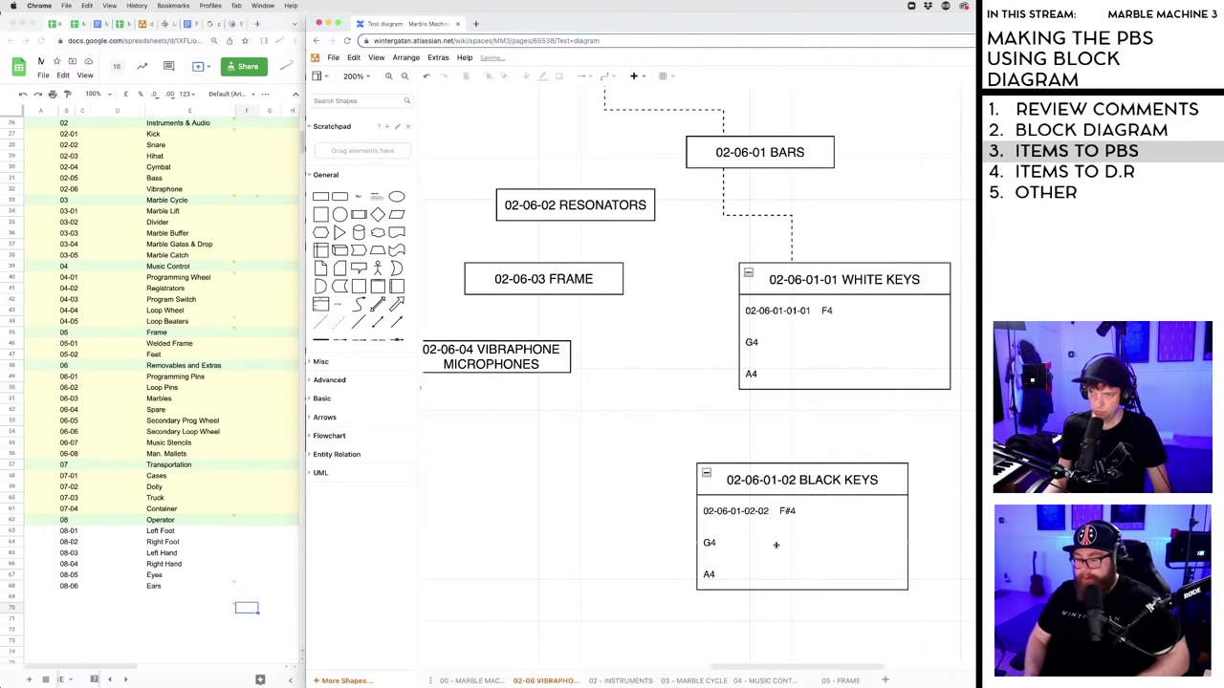
{"action": "left_click", "coordinate": [744, 507]}
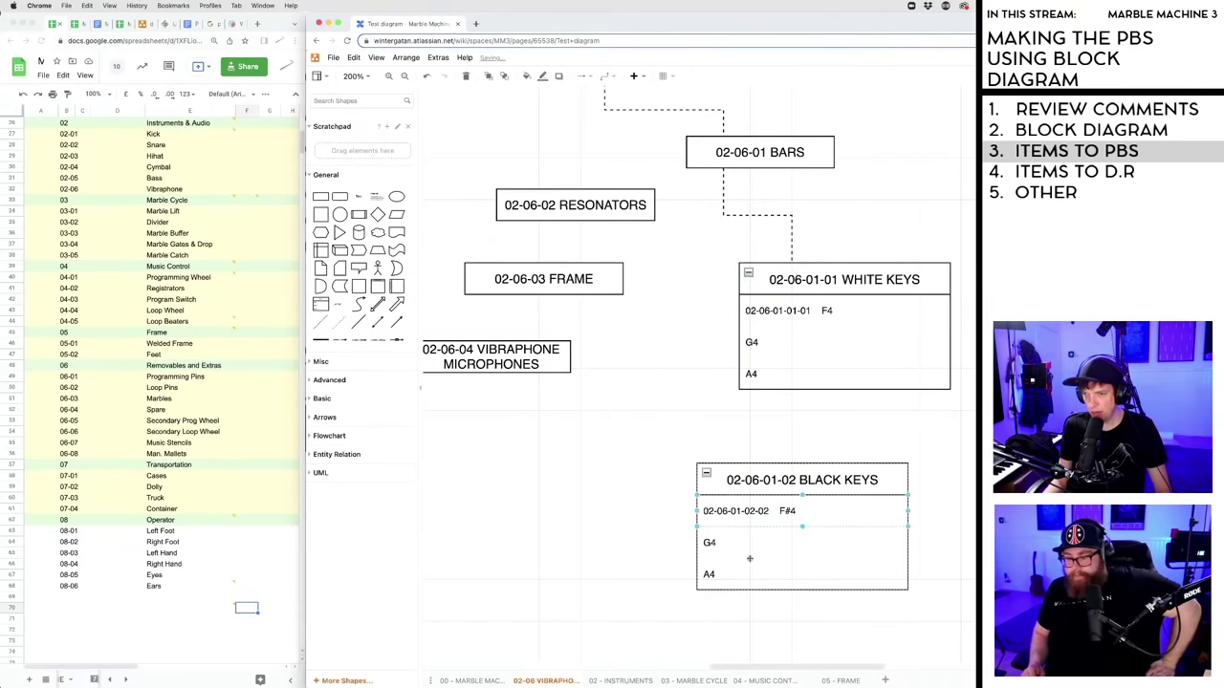
{"action": "left_click_drag", "start_coordinate": [787, 672], "coordinate": [771, 672]}
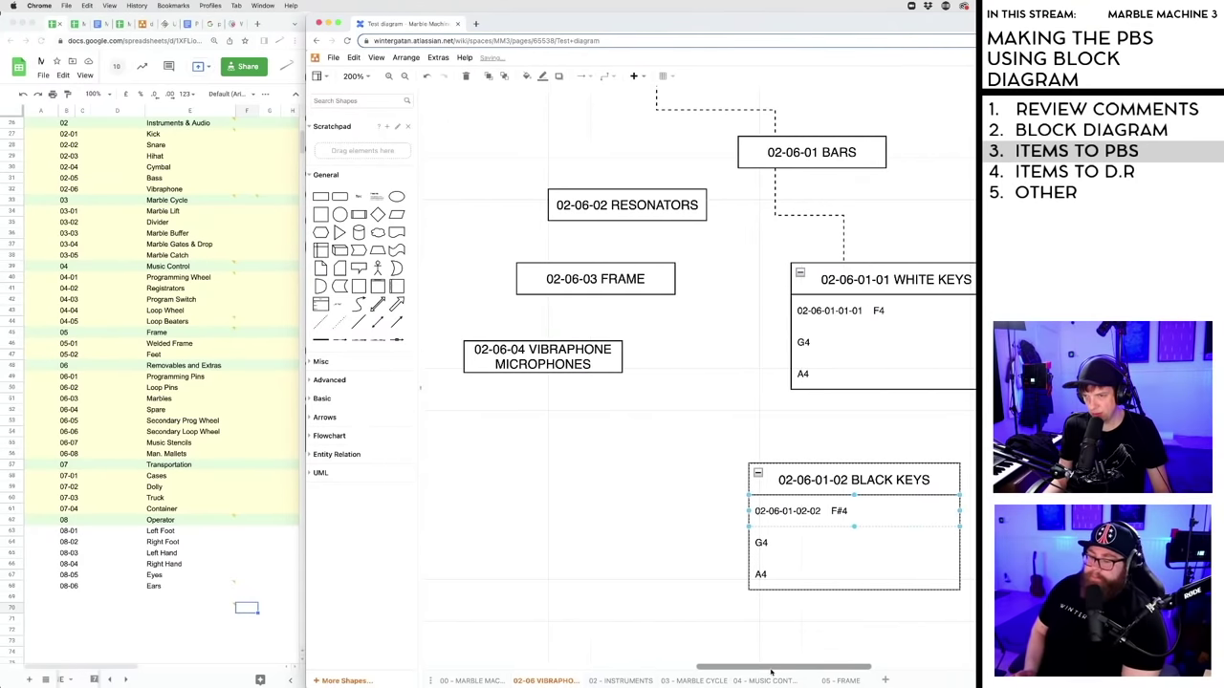
- Draw a dashed connector from 02-06-01 BARS down to the 02-06-01-02 BLACK KEYS list
{"action": "left_click", "coordinate": [714, 562]}
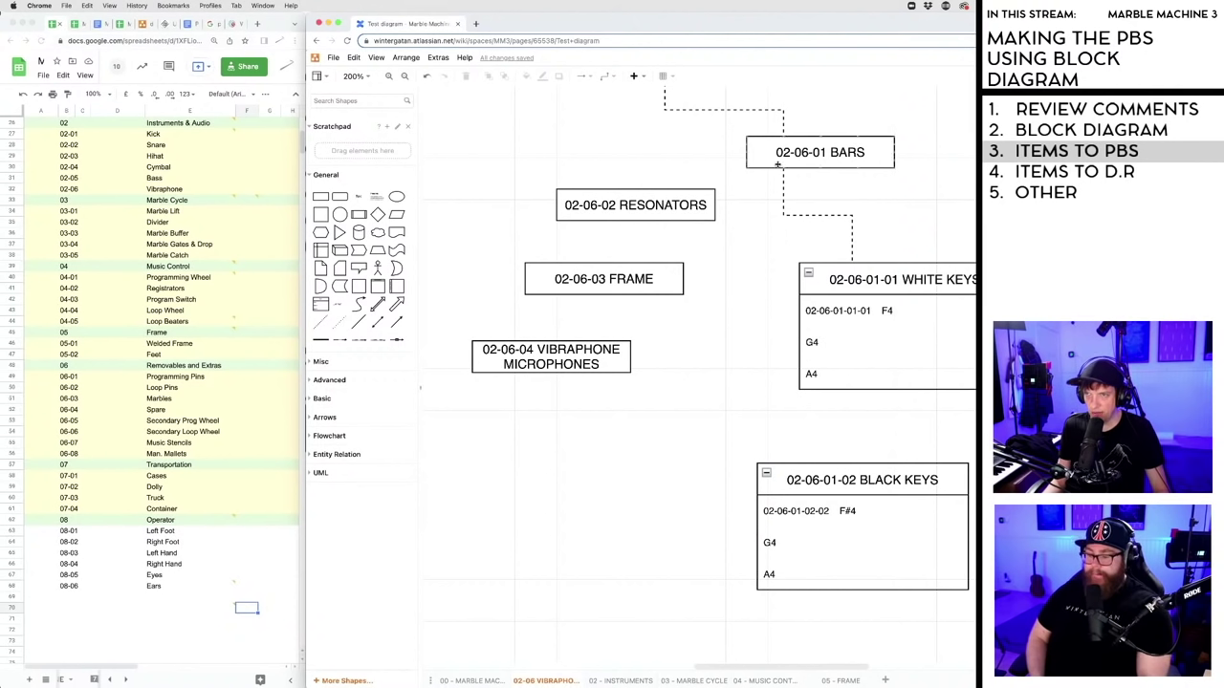
{"action": "left_click_drag", "start_coordinate": [780, 343], "coordinate": [783, 463]}
{"action": "left_click", "coordinate": [835, 313]}
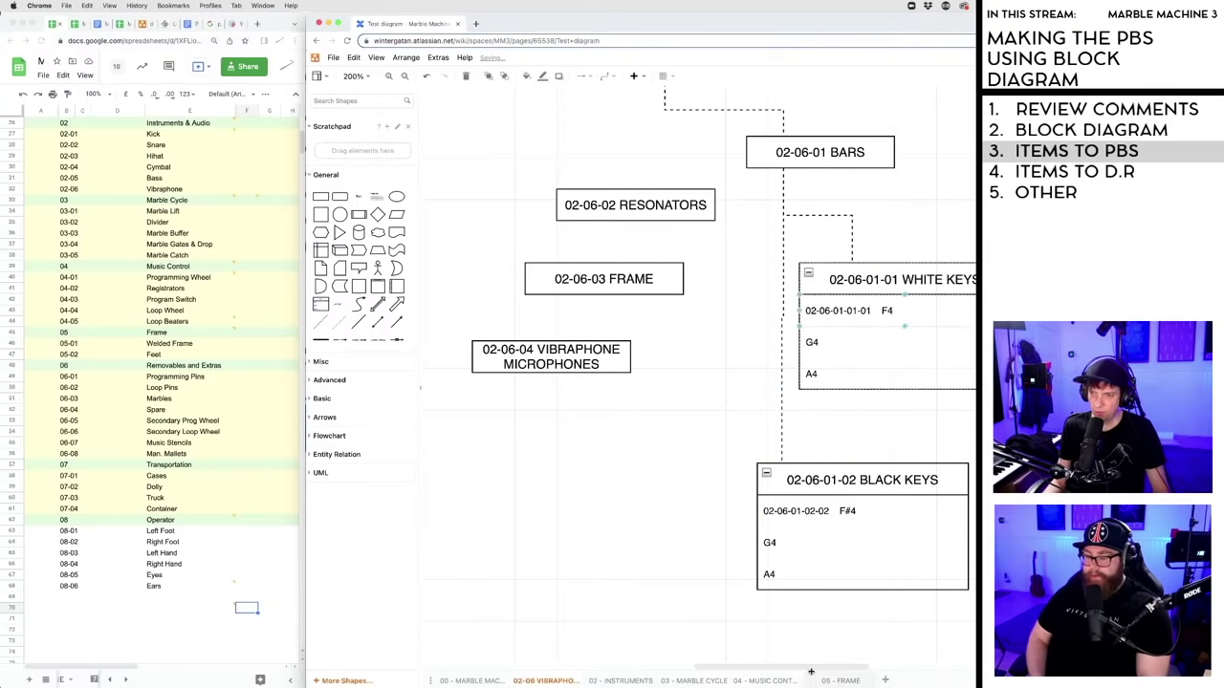
{"action": "mouse_move", "coordinate": [811, 672]}
{"action": "left_mouse_down"}
{"action": "mouse_move", "coordinate": [796, 669]}
{"action": "mouse_move", "coordinate": [832, 669]}
{"action": "left_mouse_up"}
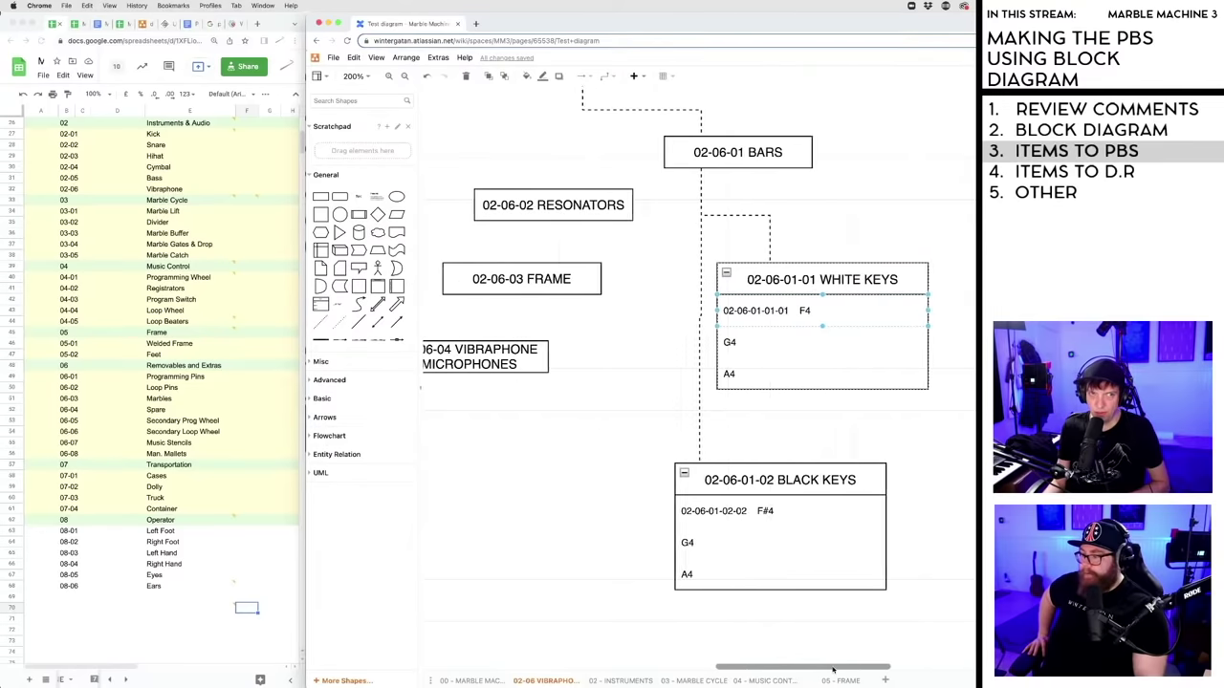
{"action": "left_click", "coordinate": [622, 399]}
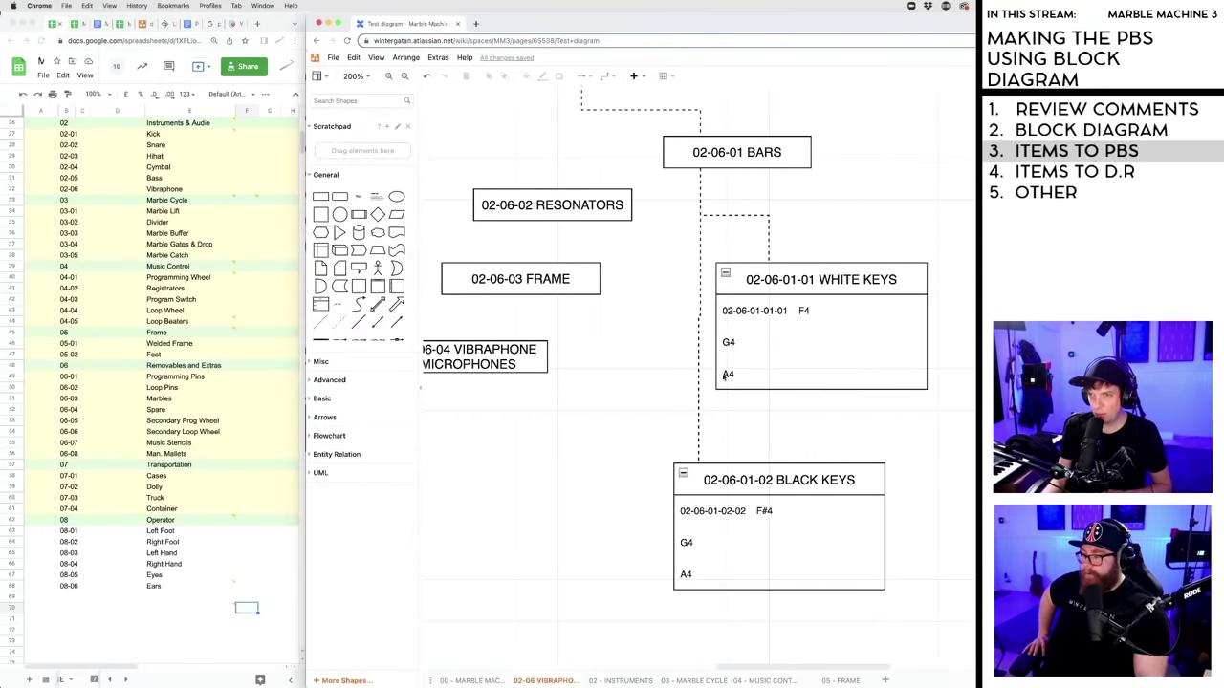
{"action": "left_click", "coordinate": [773, 311]}
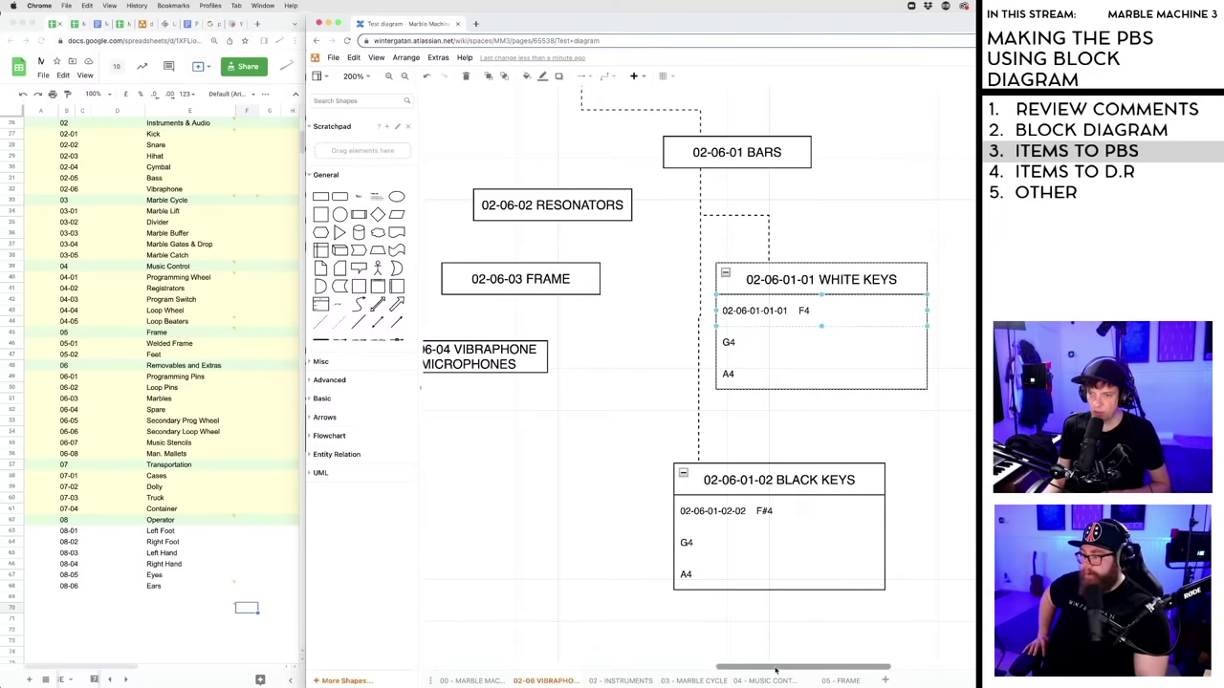
{"action": "left_click_drag", "start_coordinate": [777, 670], "coordinate": [766, 668]}
{"action": "key", "text": "Tab"}
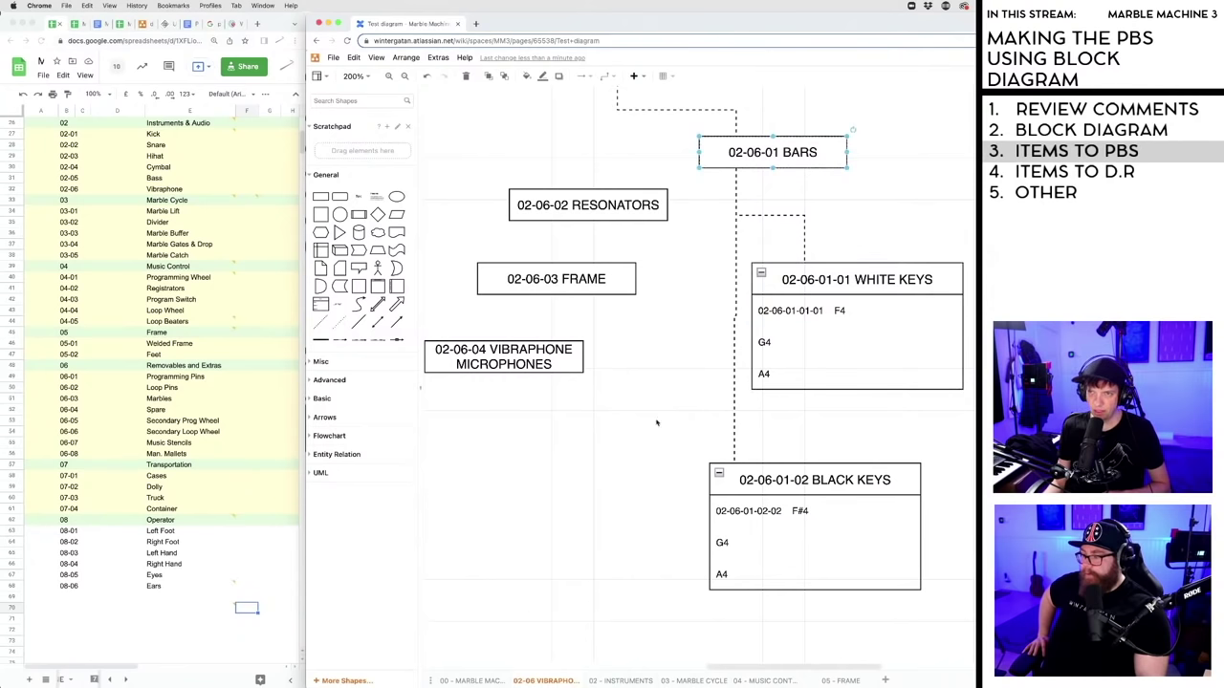
{"action": "scroll", "coordinate": [664, 410], "scroll_direction": "up", "scroll_amount": 1}
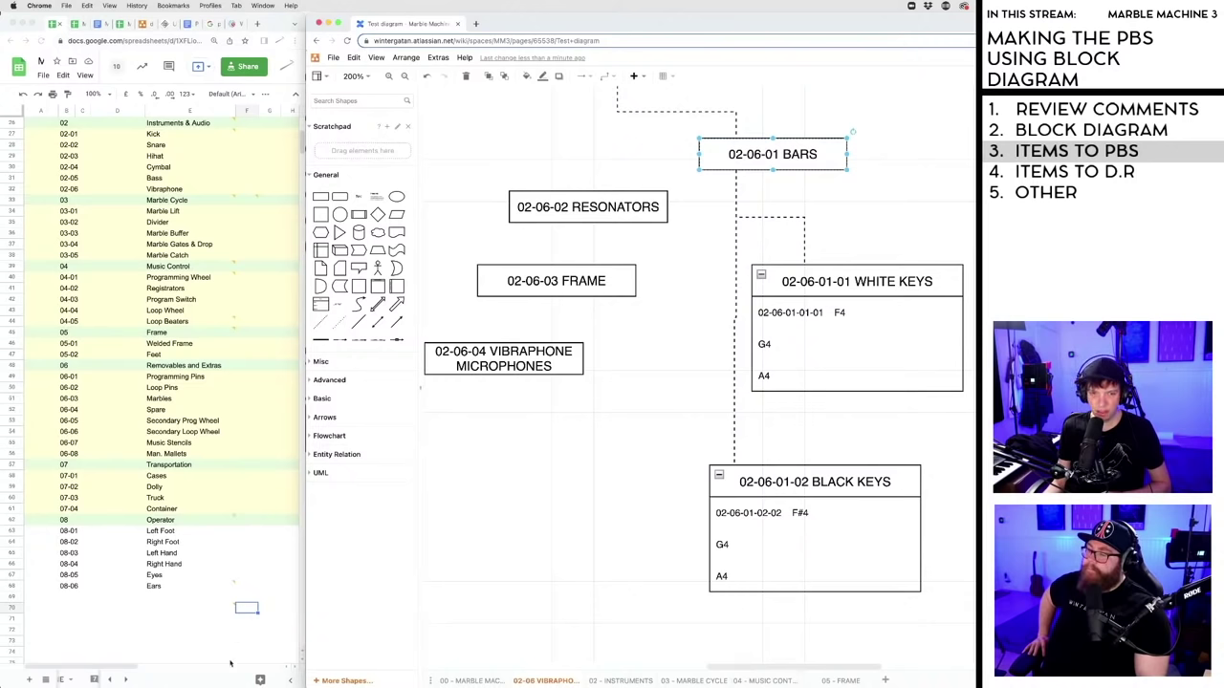
- Insert a blank row below row 32 (02-06 Vibraphone), above 03 Marble Cycle, in the PBS sheet
{"action": "left_click", "coordinate": [133, 648]}
{"action": "scroll", "coordinate": [124, 383], "scroll_direction": "up", "scroll_amount": 3}
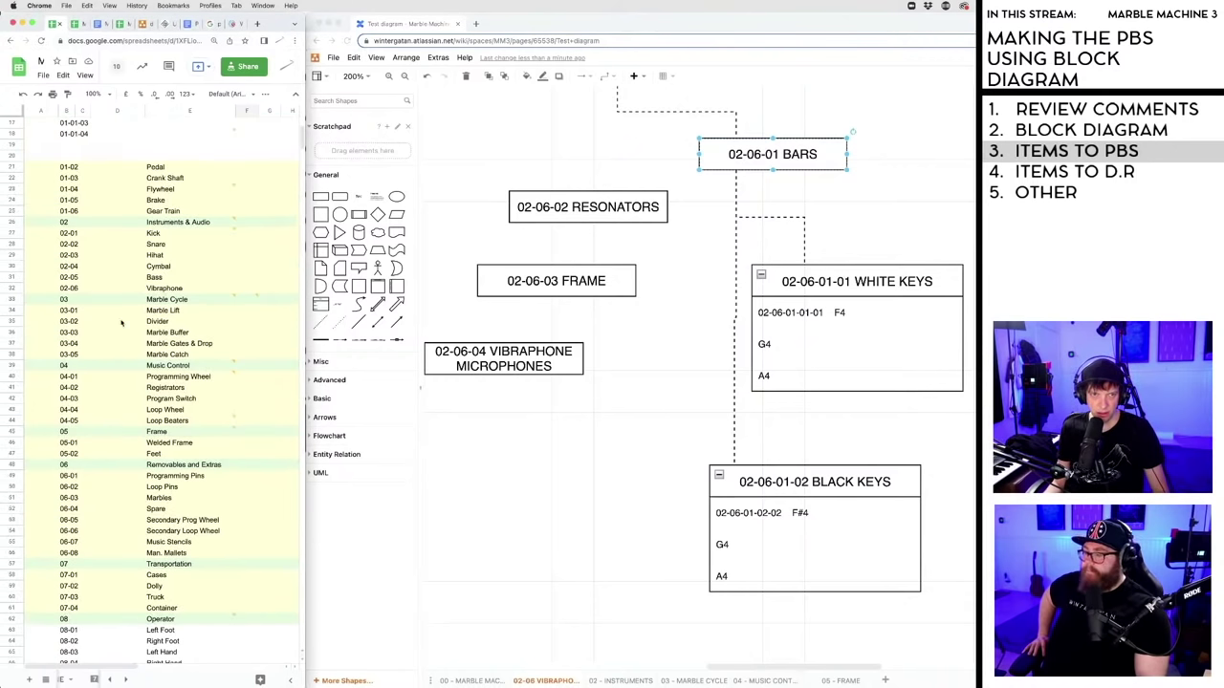
{"action": "left_click", "coordinate": [12, 289]}
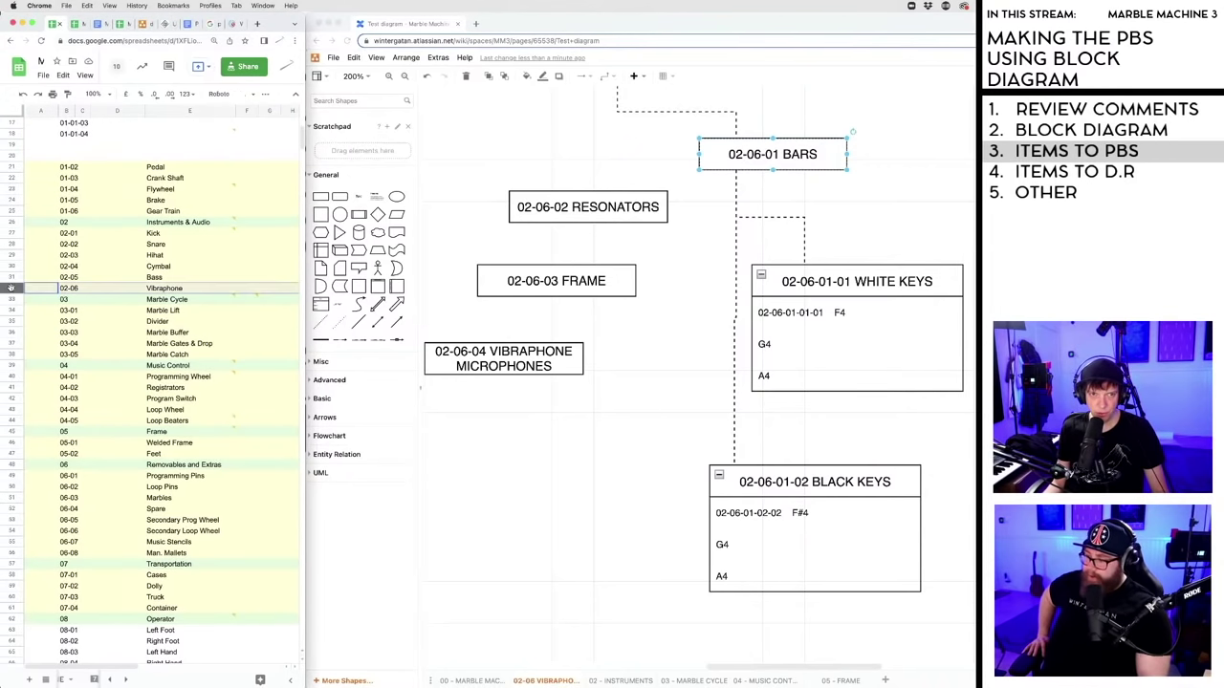
{"action": "right_click", "coordinate": [11, 288]}
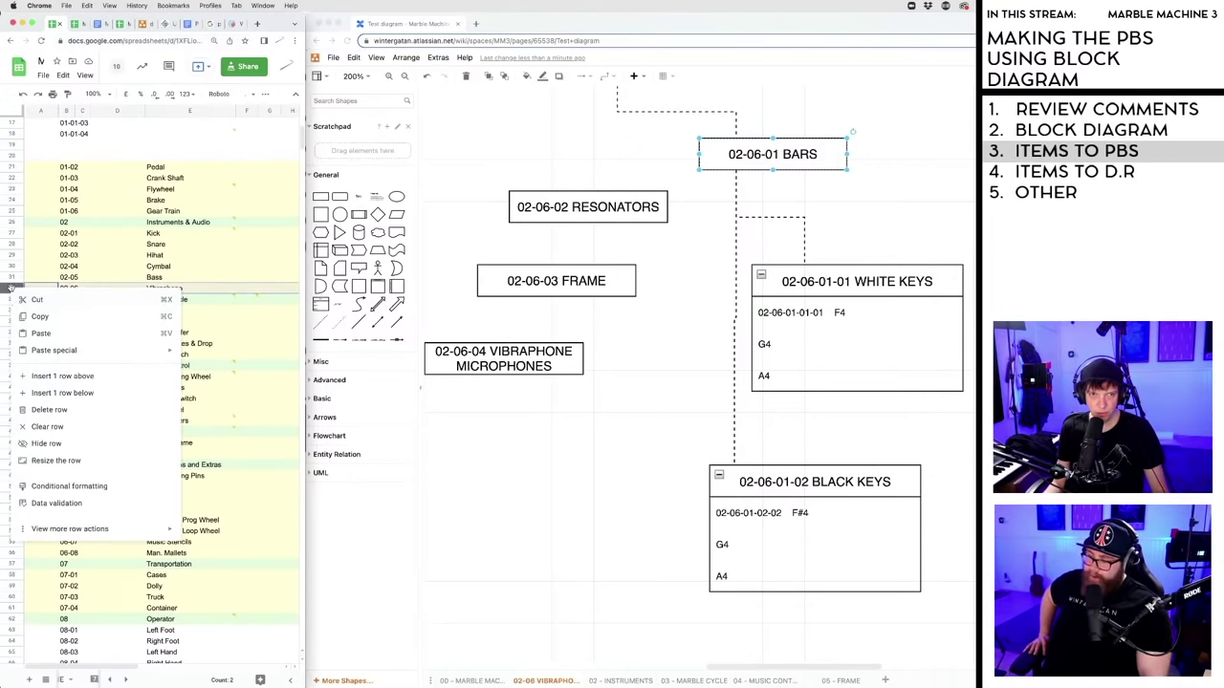
{"action": "left_click", "coordinate": [44, 393]}
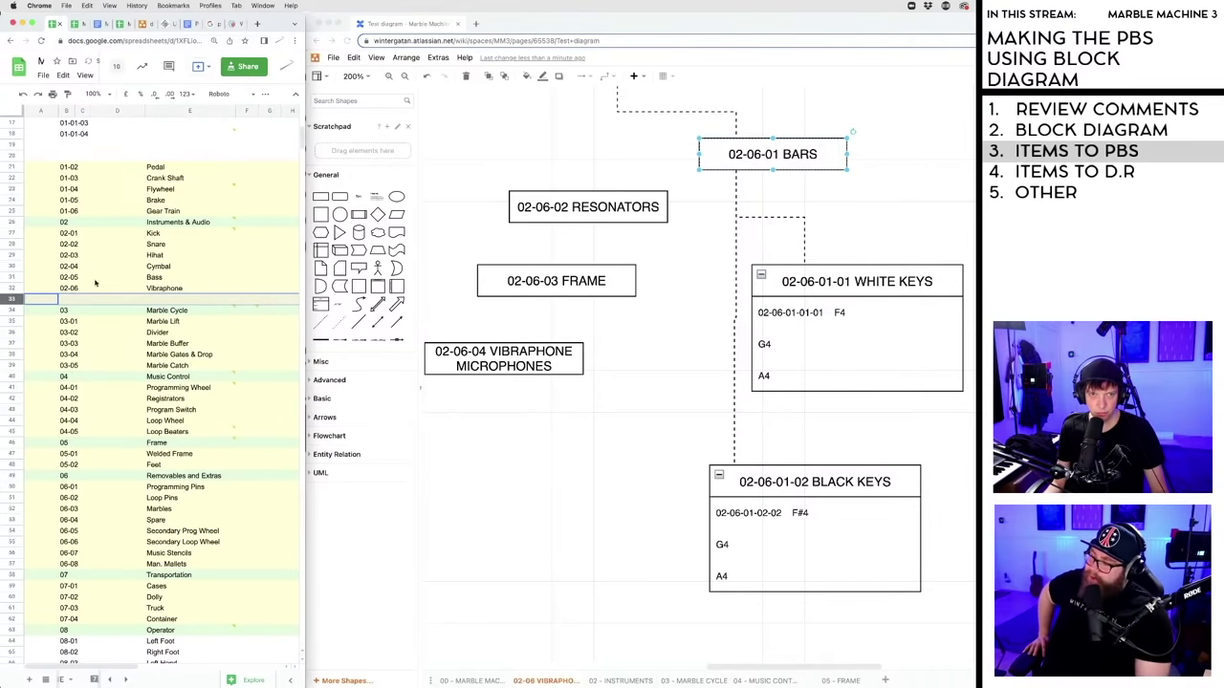
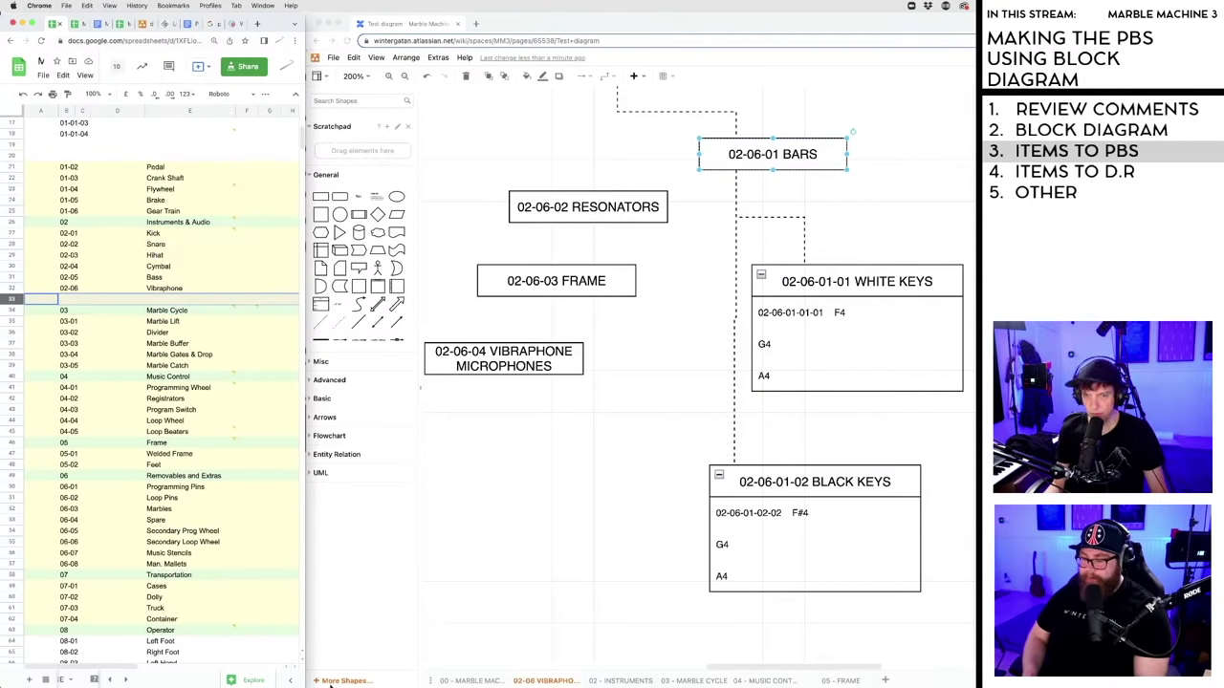
- Reset the fill colour of row 33 to none
{"action": "left_click_drag", "start_coordinate": [302, 684], "coordinate": [781, 682]}
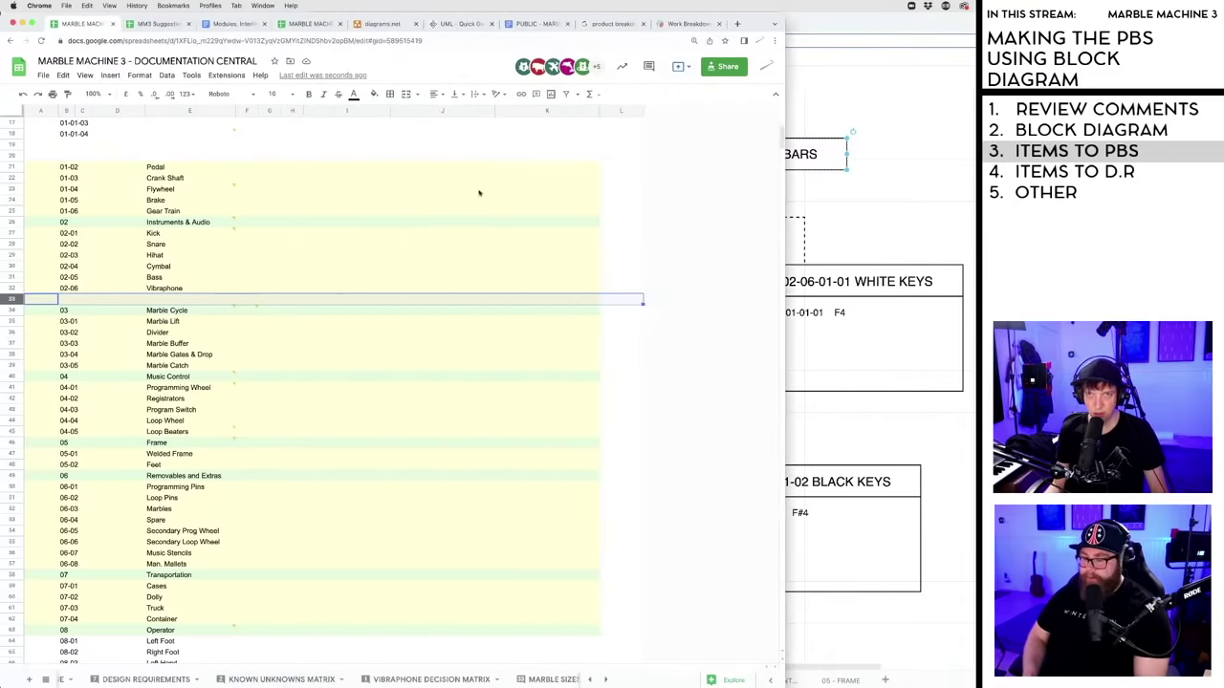
{"action": "left_click", "coordinate": [375, 95]}
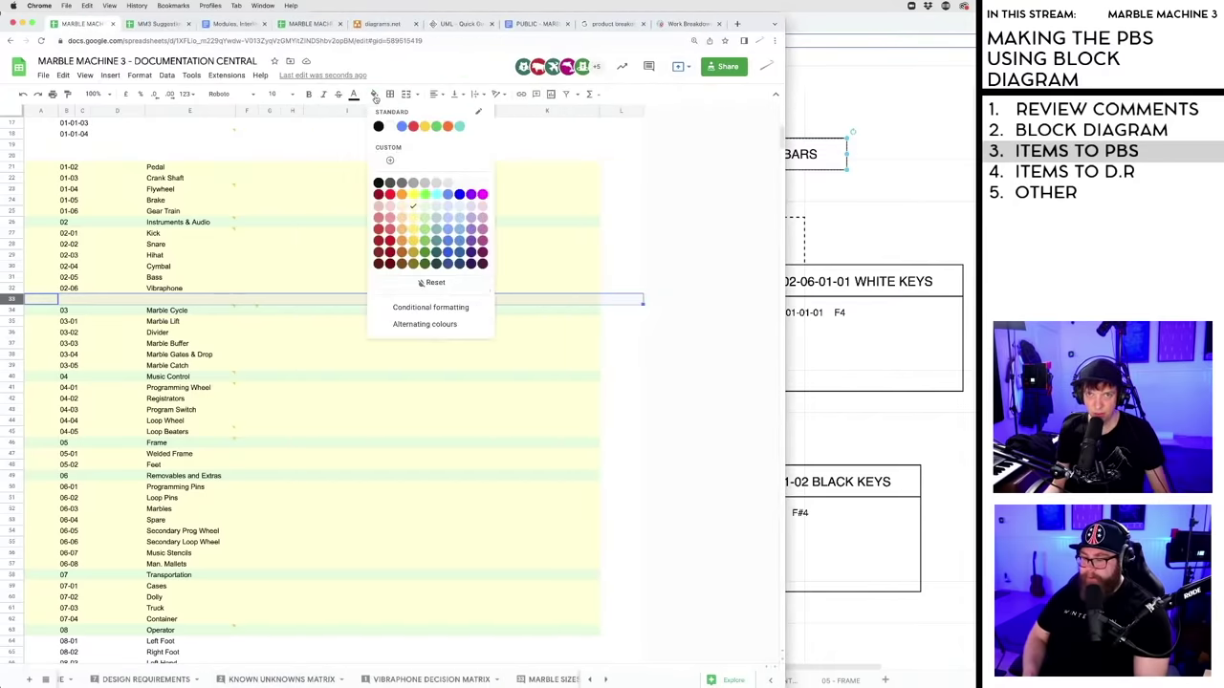
{"action": "left_click", "coordinate": [420, 283]}
{"action": "left_click", "coordinate": [612, 512]}
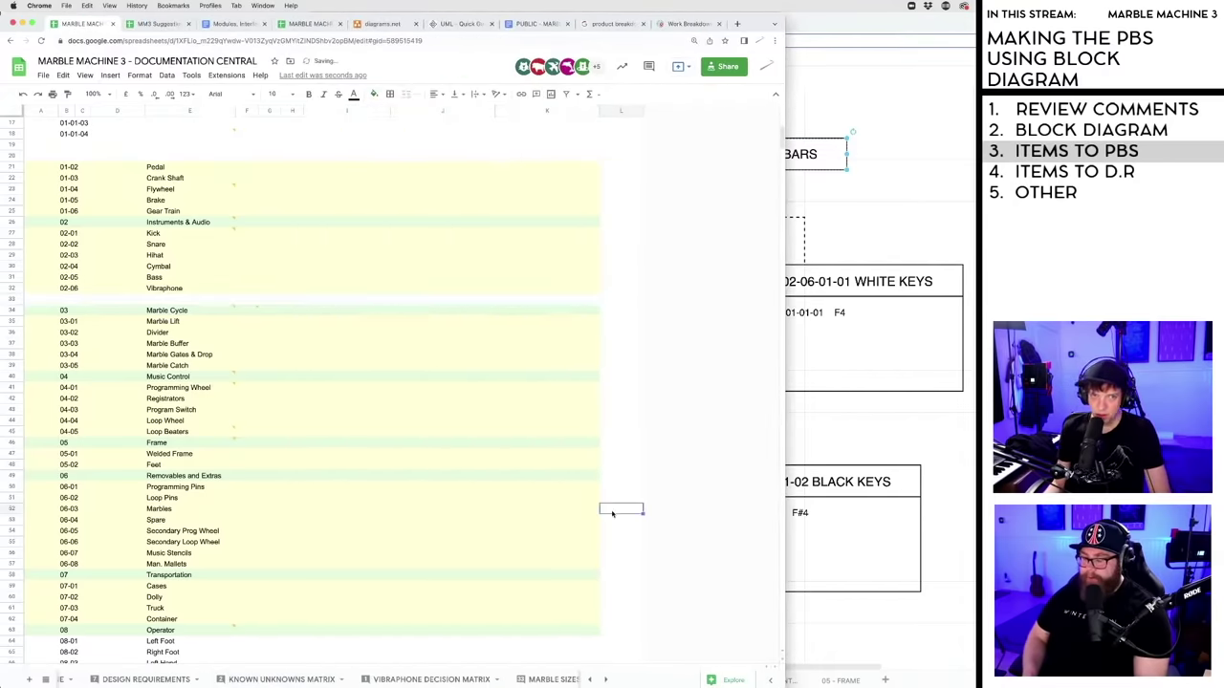
- Enter ID 02-06-01 and name Bars in row 33 under Vibraphone
{"action": "left_click", "coordinate": [73, 301]}
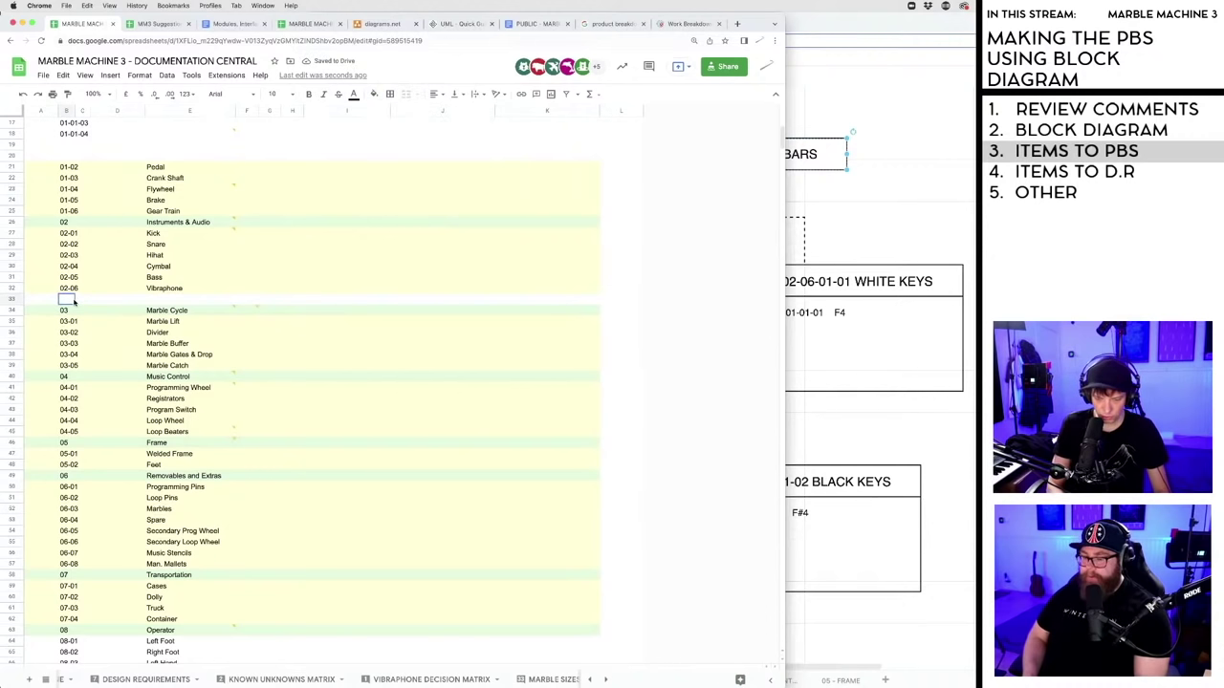
{"action": "type", "text": "02"}
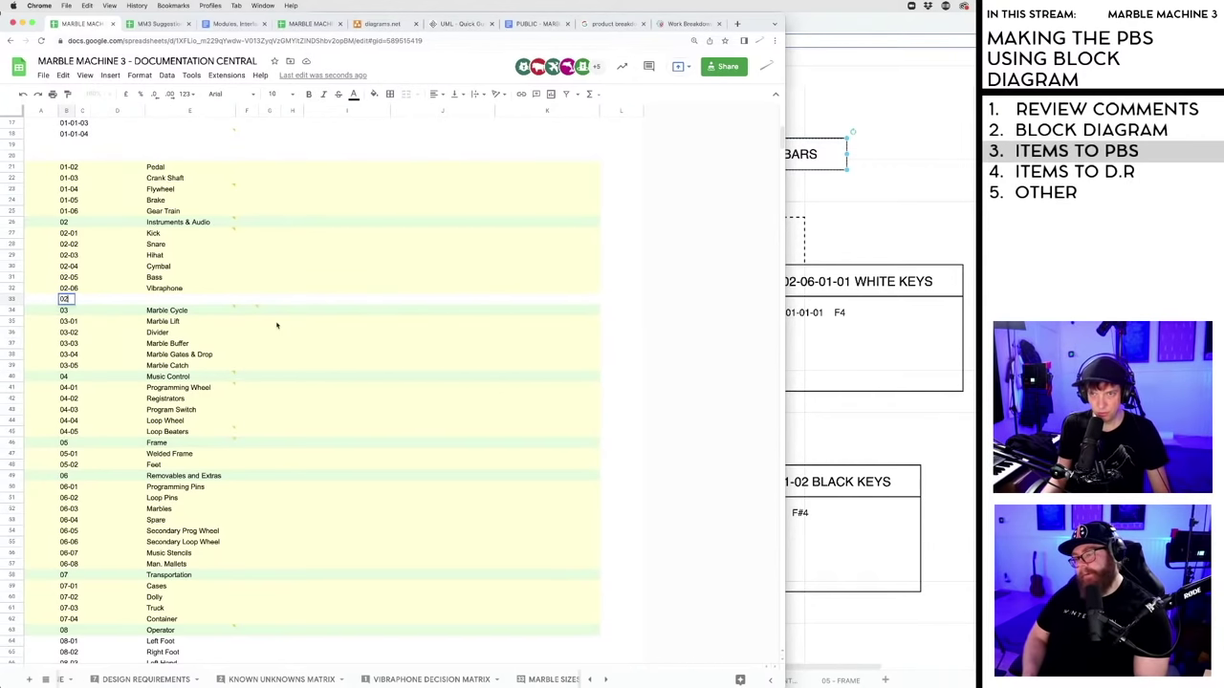
{"action": "left_click_drag", "start_coordinate": [784, 660], "coordinate": [574, 685]}
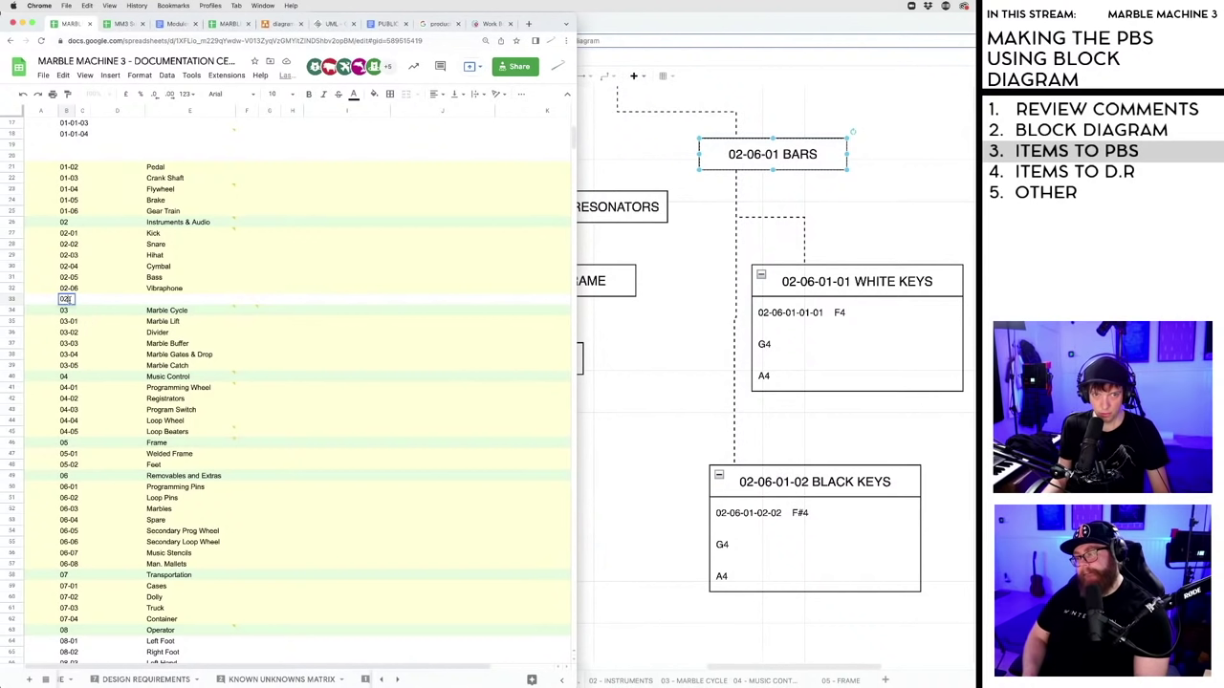
{"action": "type", "text": "06"}
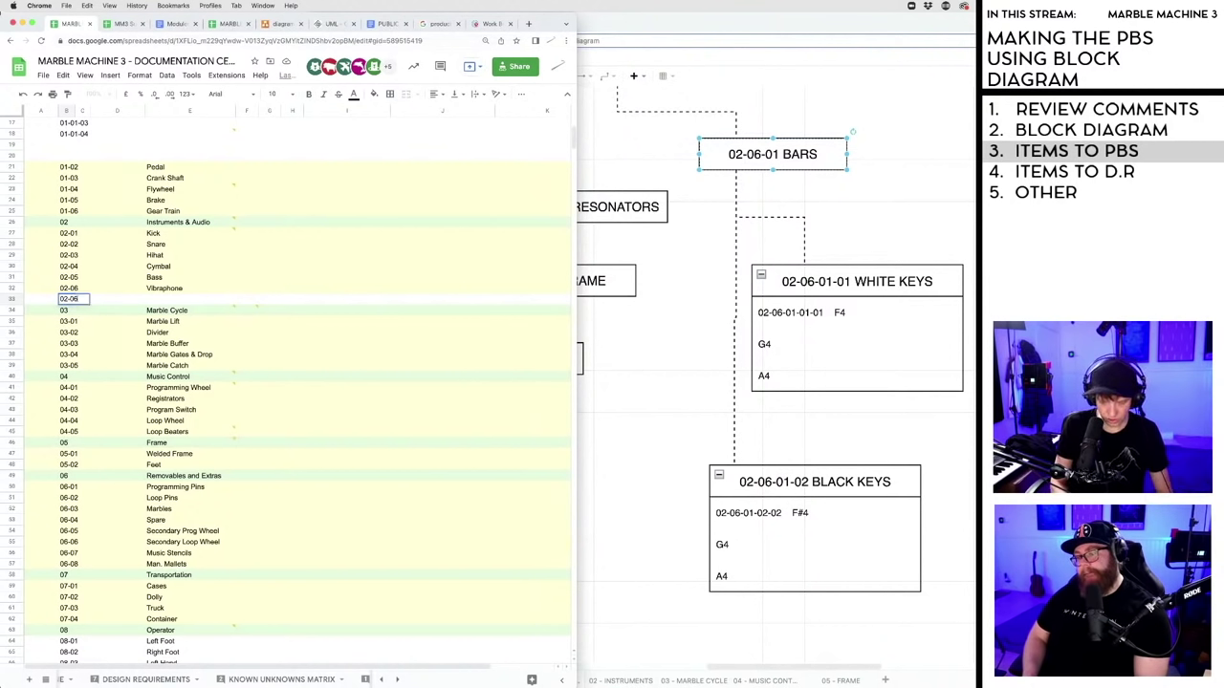
{"action": "type", "text": "-01"}
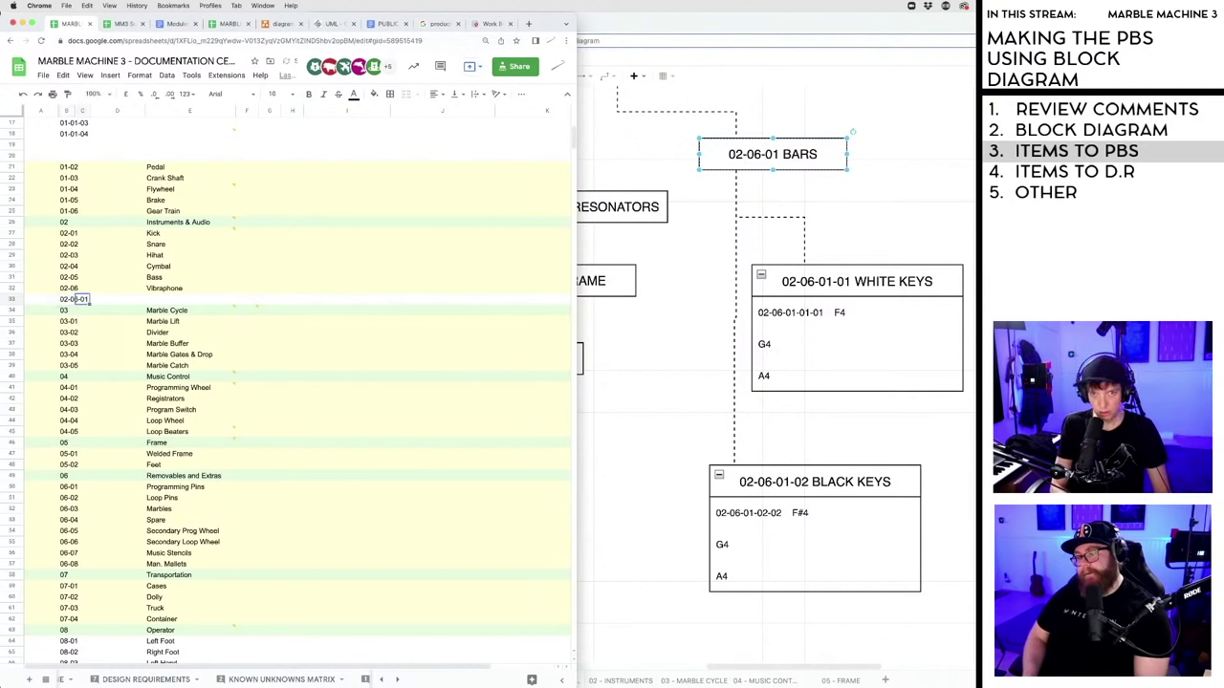
{"action": "key", "text": "Tab"}
{"action": "key", "text": "Tab"}
{"action": "type", "text": "B"}
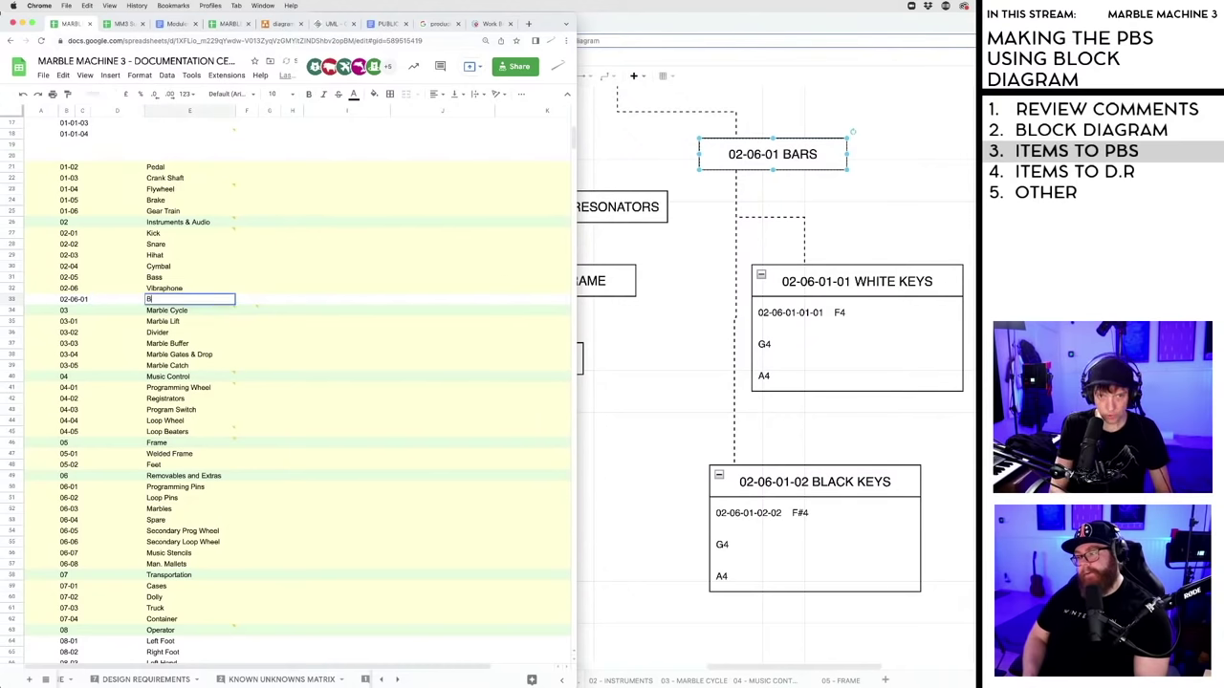
{"action": "type", "text": "ars"}
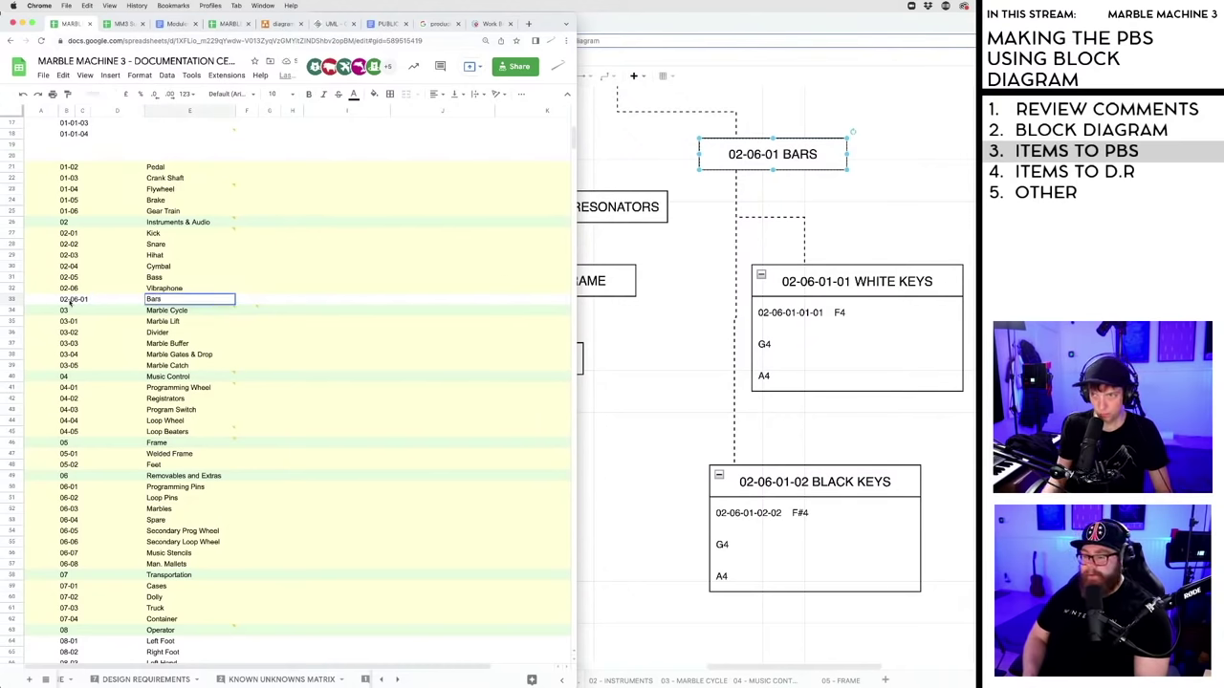
{"action": "key", "text": "Return"}
{"action": "left_click", "coordinate": [164, 301]}
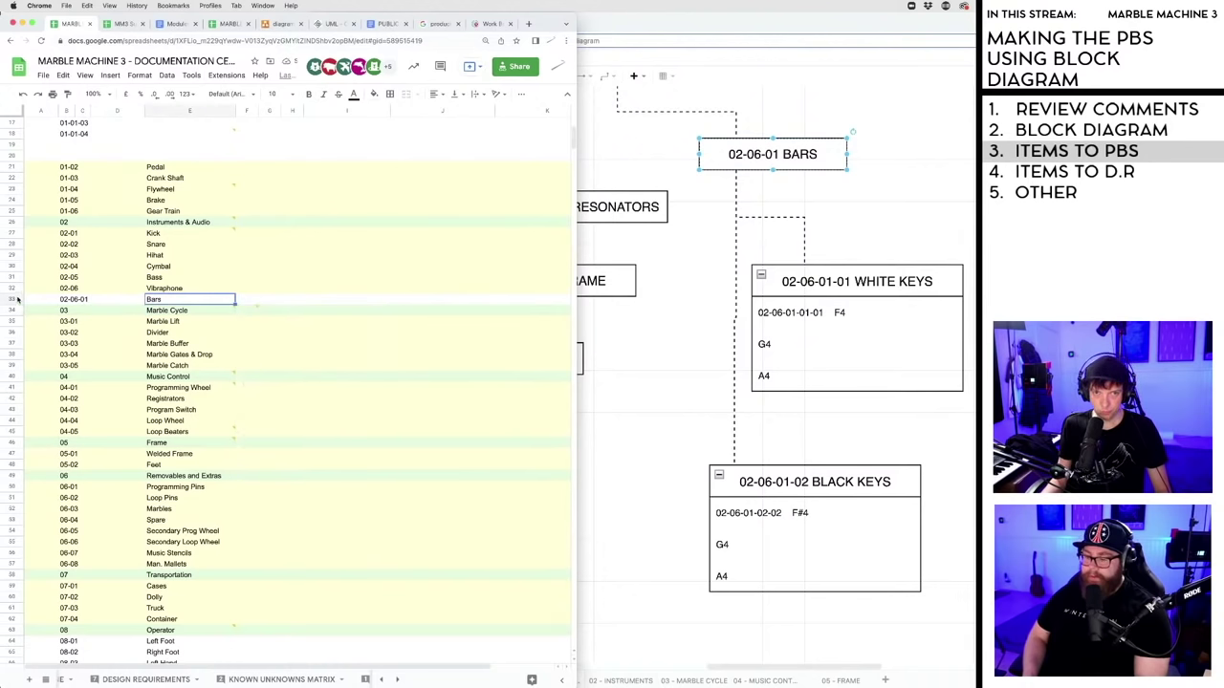
{"action": "left_click", "coordinate": [13, 299]}
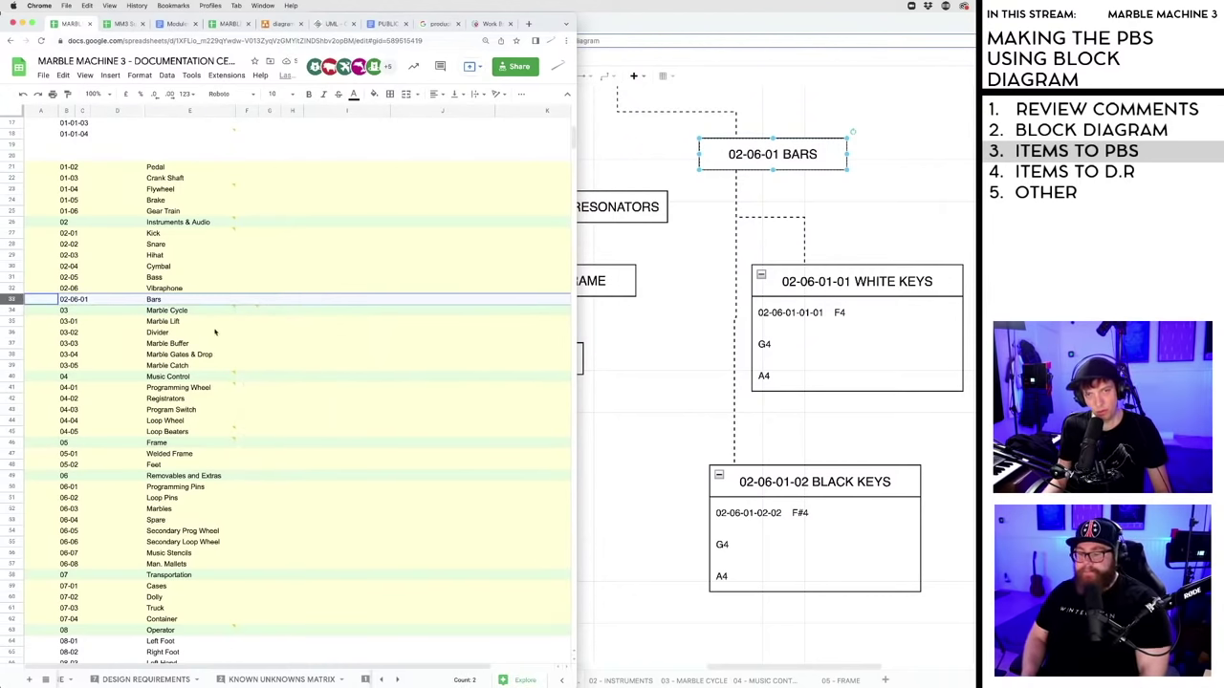
{"action": "left_click", "coordinate": [170, 331]}
- Move an empty row up between 06-03 Marbles and 06-04 Spare
{"action": "scroll", "coordinate": [173, 350], "scroll_direction": "up", "scroll_amount": 1}
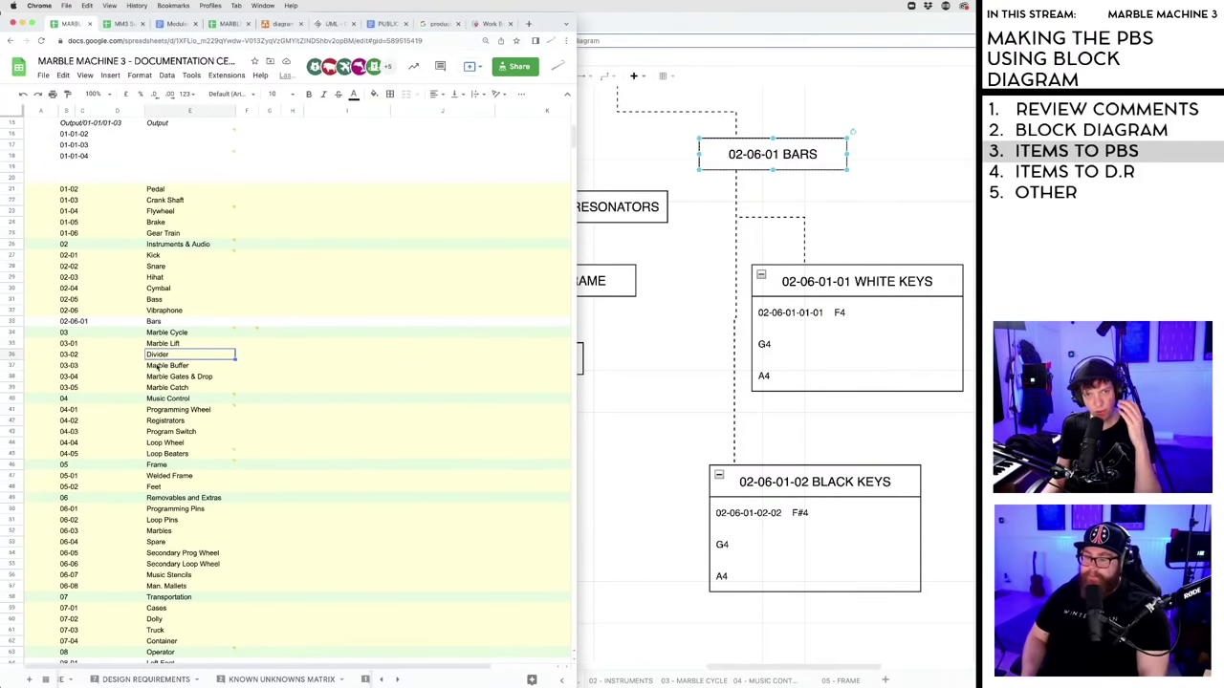
{"action": "scroll", "coordinate": [163, 364], "scroll_direction": "up", "scroll_amount": 1}
{"action": "scroll", "coordinate": [159, 375], "scroll_direction": "down", "scroll_amount": 4}
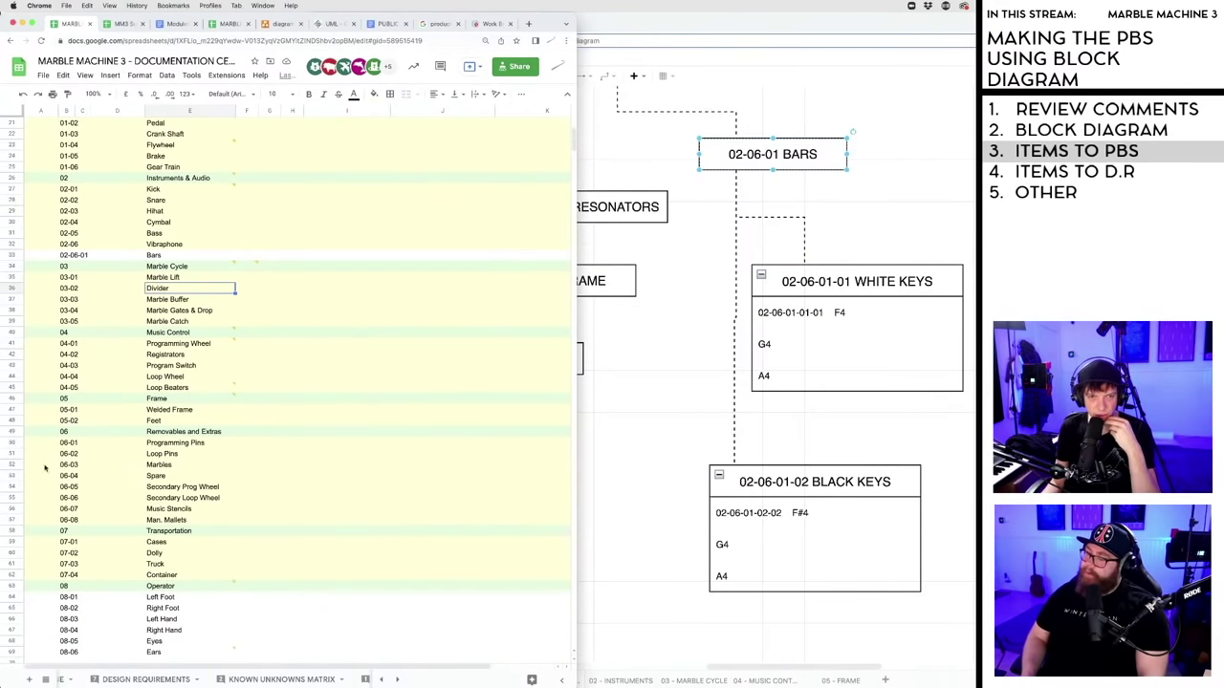
{"action": "left_click", "coordinate": [13, 467]}
{"action": "scroll", "coordinate": [108, 462], "scroll_direction": "down", "scroll_amount": 1}
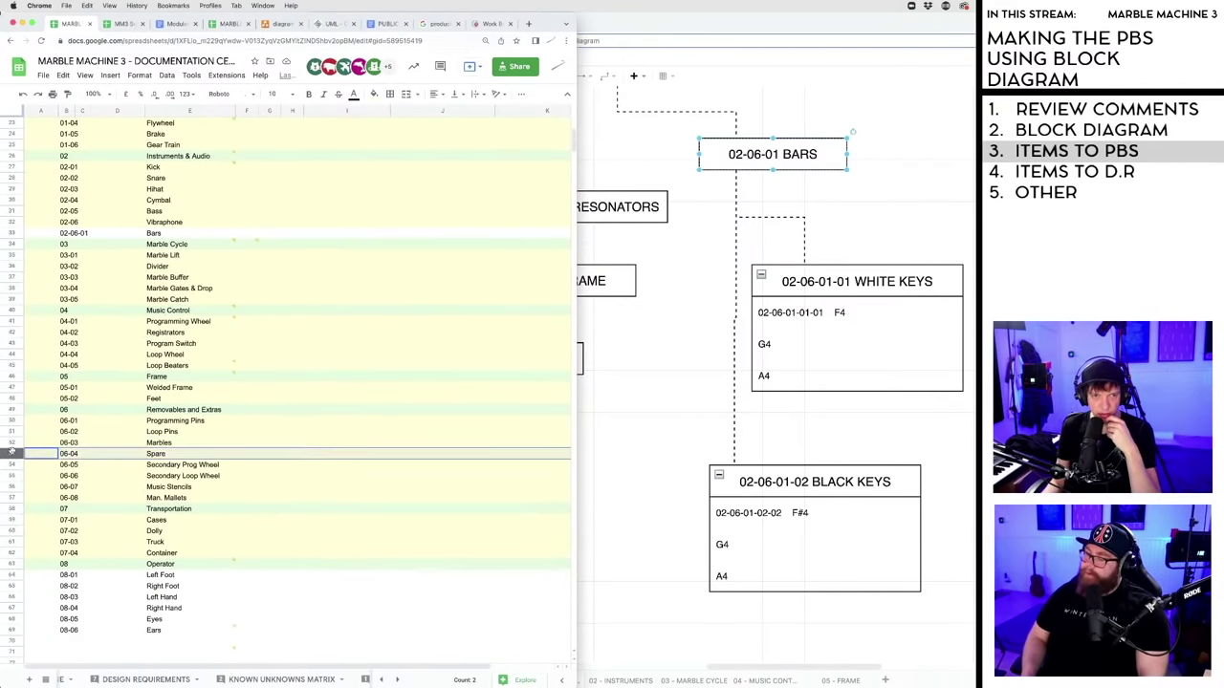
{"action": "scroll", "coordinate": [48, 627], "scroll_direction": "down", "scroll_amount": 3}
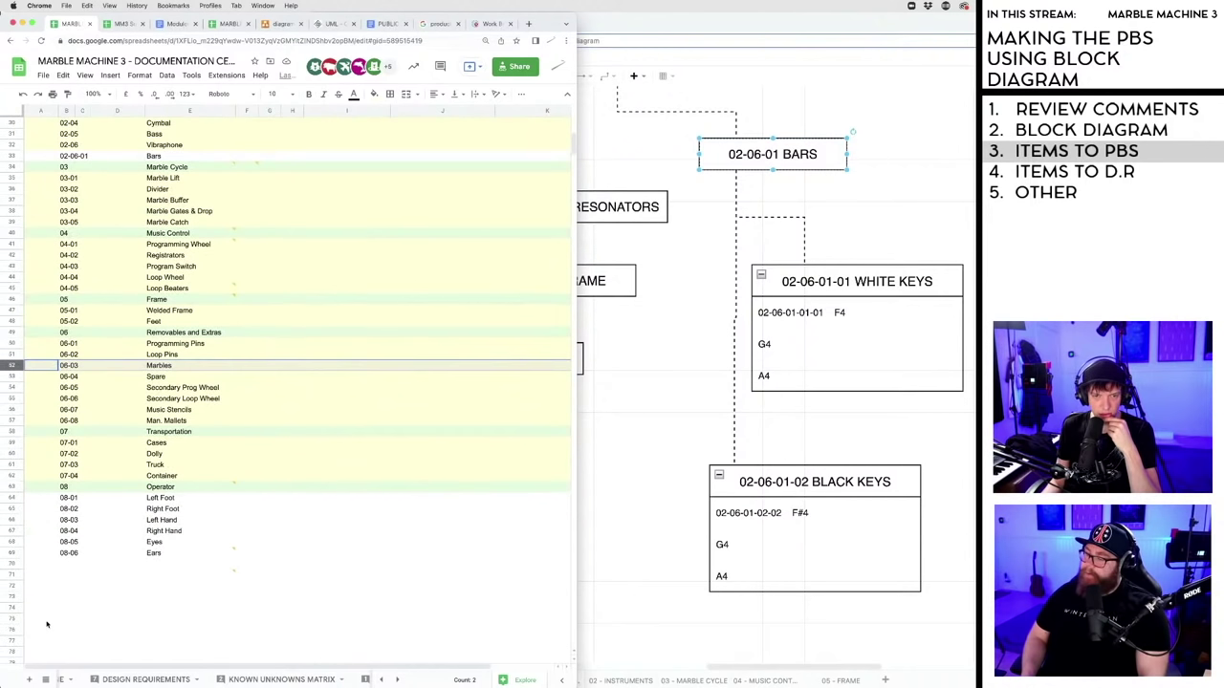
{"action": "left_click", "coordinate": [26, 597]}
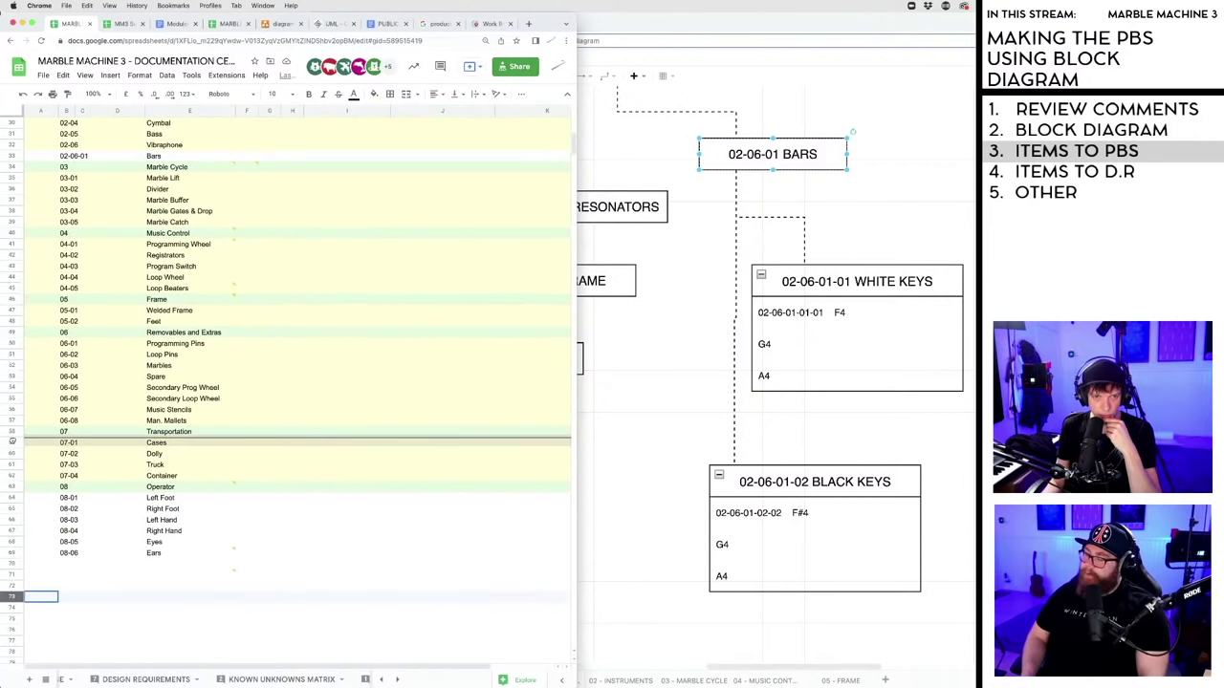
{"action": "left_click_drag", "start_coordinate": [5, 383], "coordinate": [107, 371]}
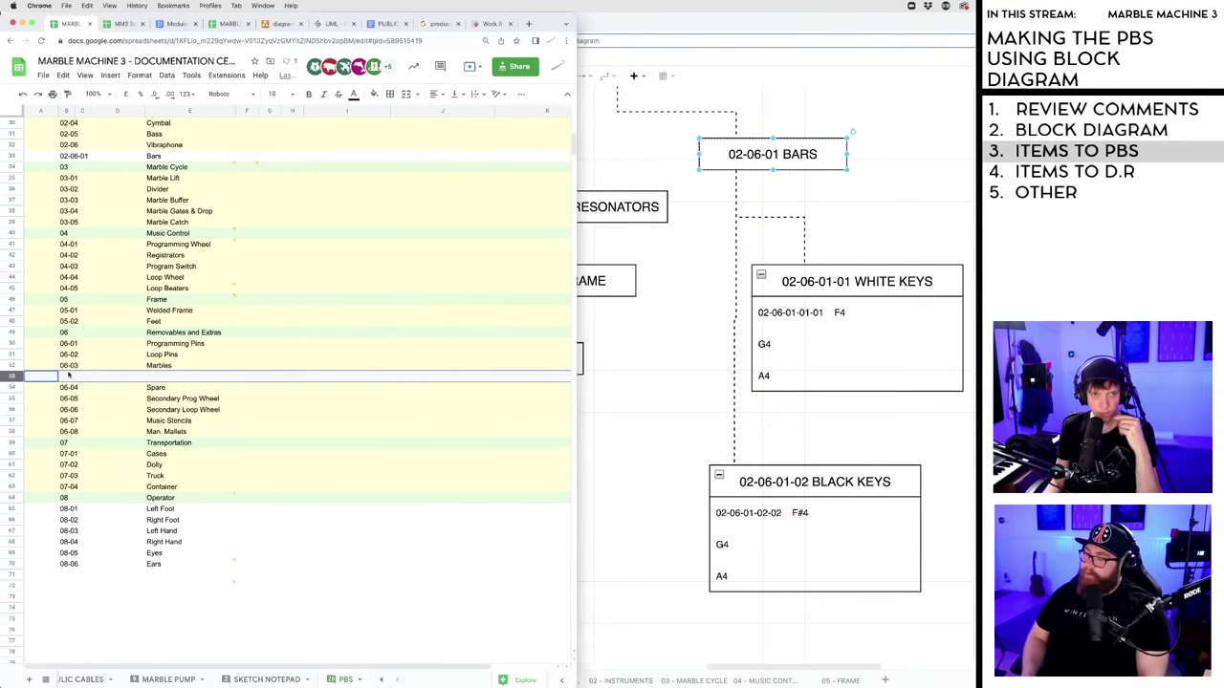
- Fill the new row with ID 06-03-01 and name Vibraphone Marbles
{"action": "left_click", "coordinate": [69, 376]}
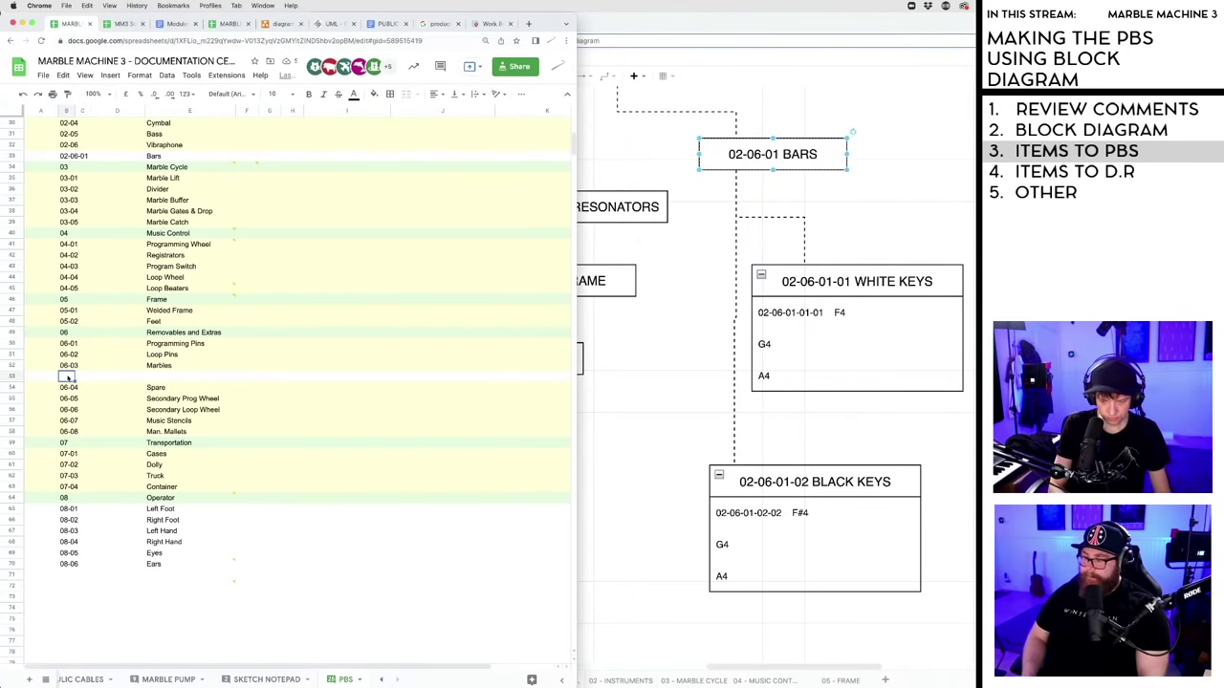
{"action": "type", "text": "06"}
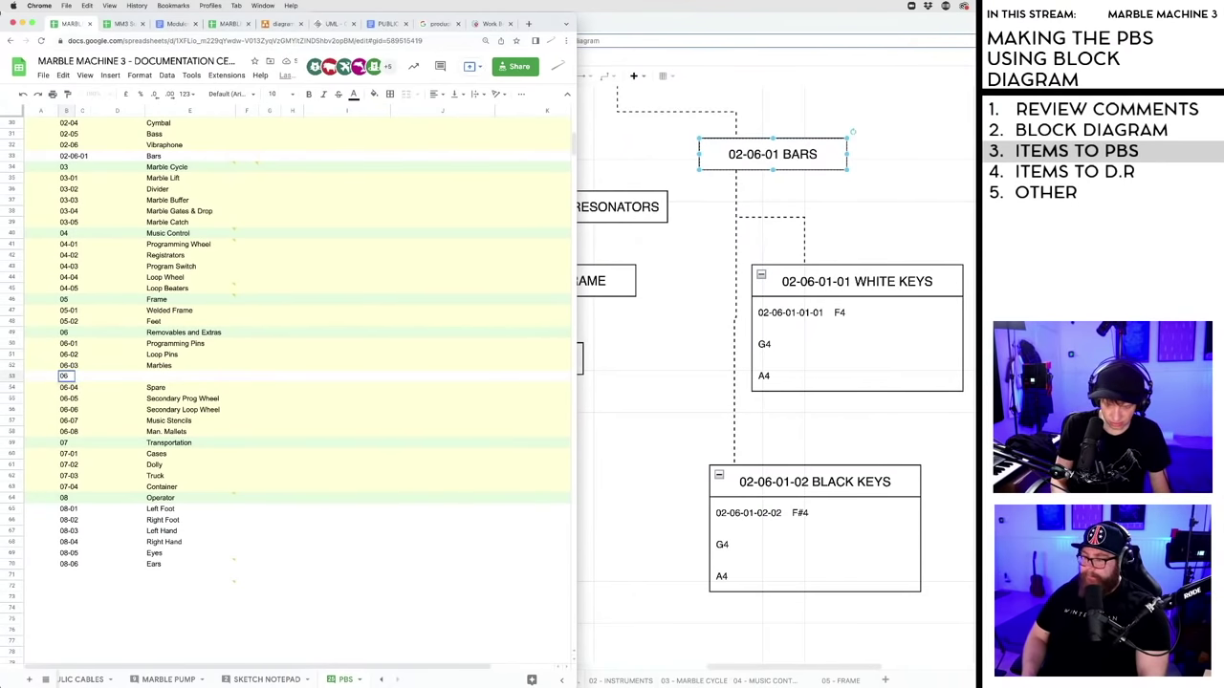
{"action": "type", "text": "-03-01"}
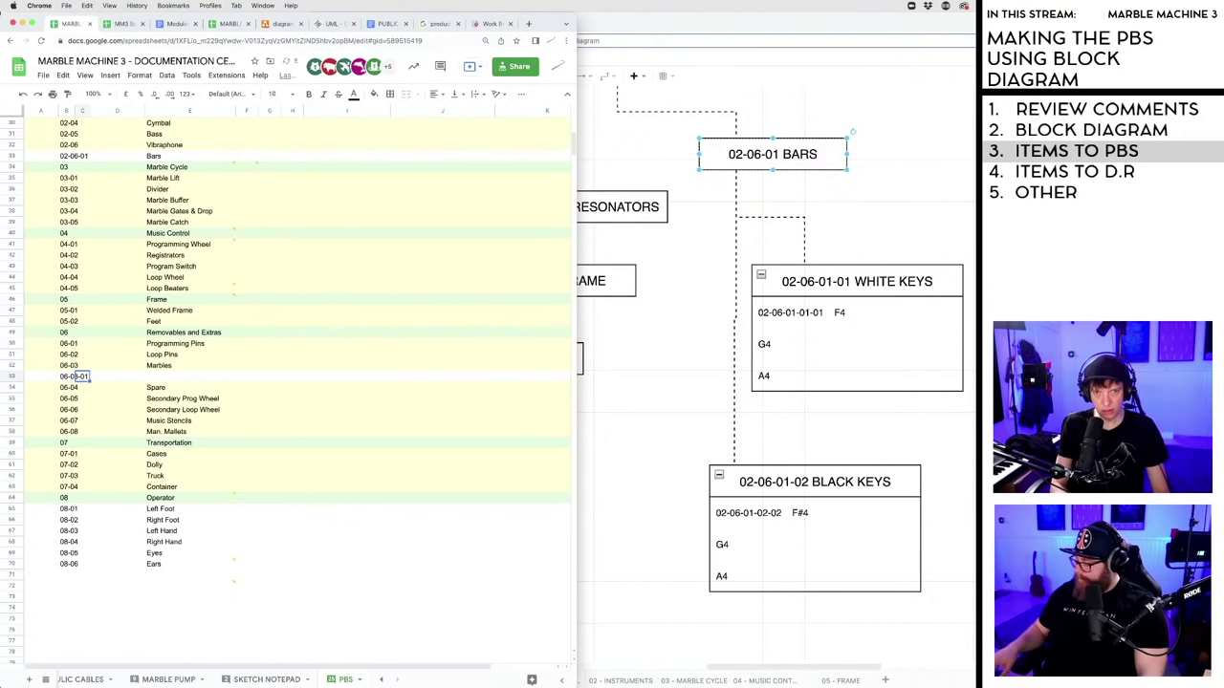
{"action": "key", "text": "Tab"}
{"action": "key", "text": "Tab"}
{"action": "key", "text": "Tab"}
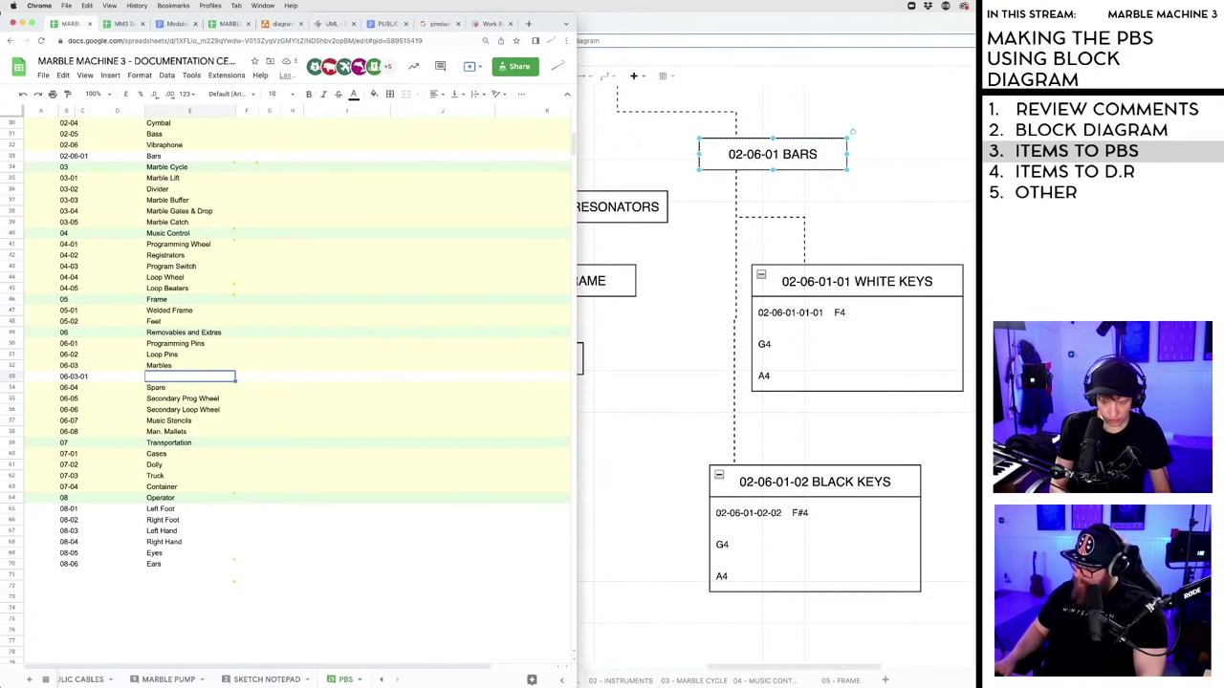
{"action": "type", "text": "Marbles"}
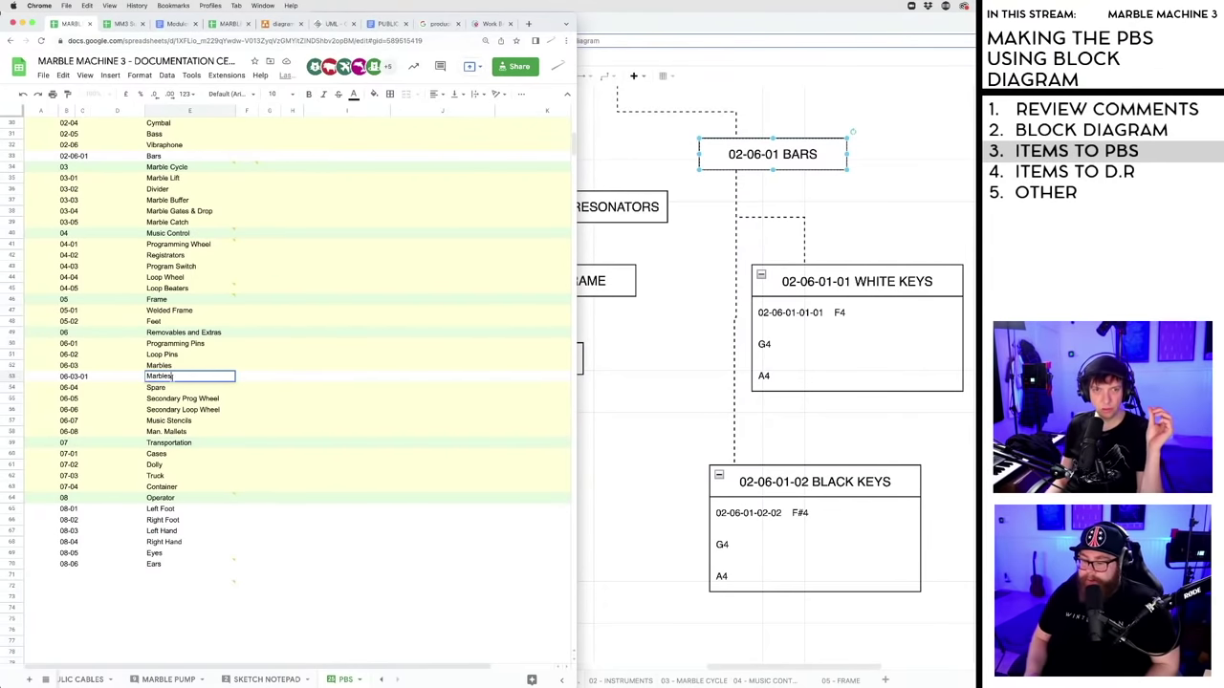
{"action": "left_click", "coordinate": [147, 376]}
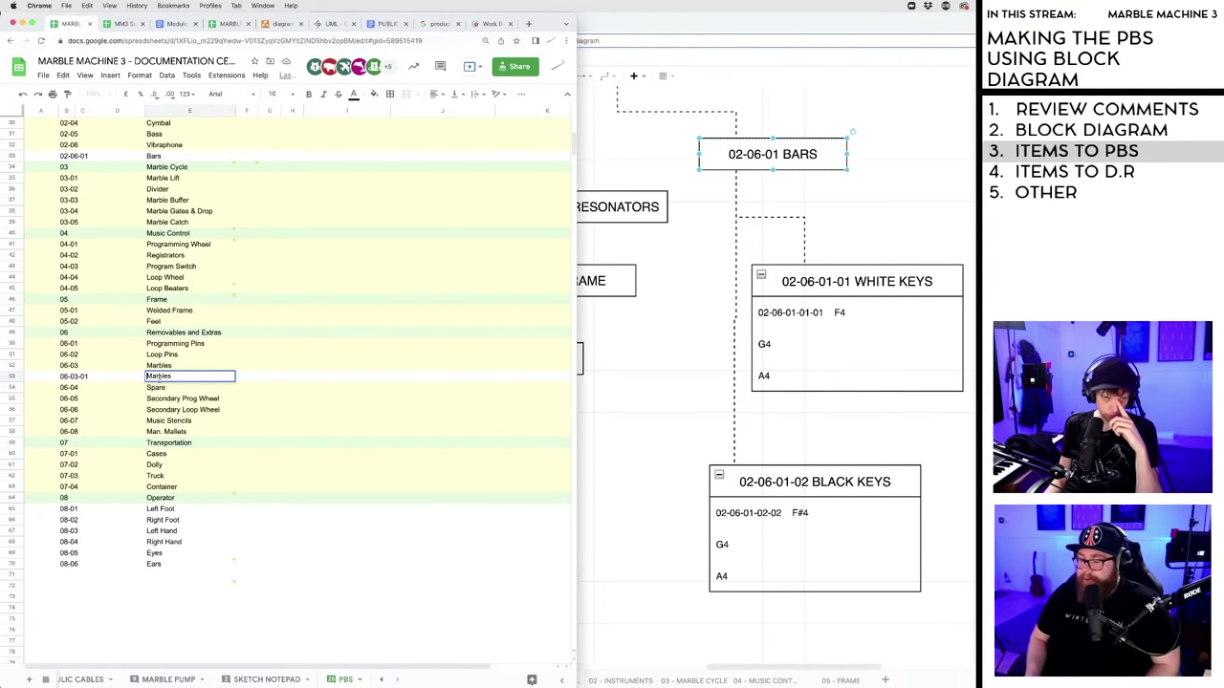
{"action": "type", "text": "Vibraphone"}
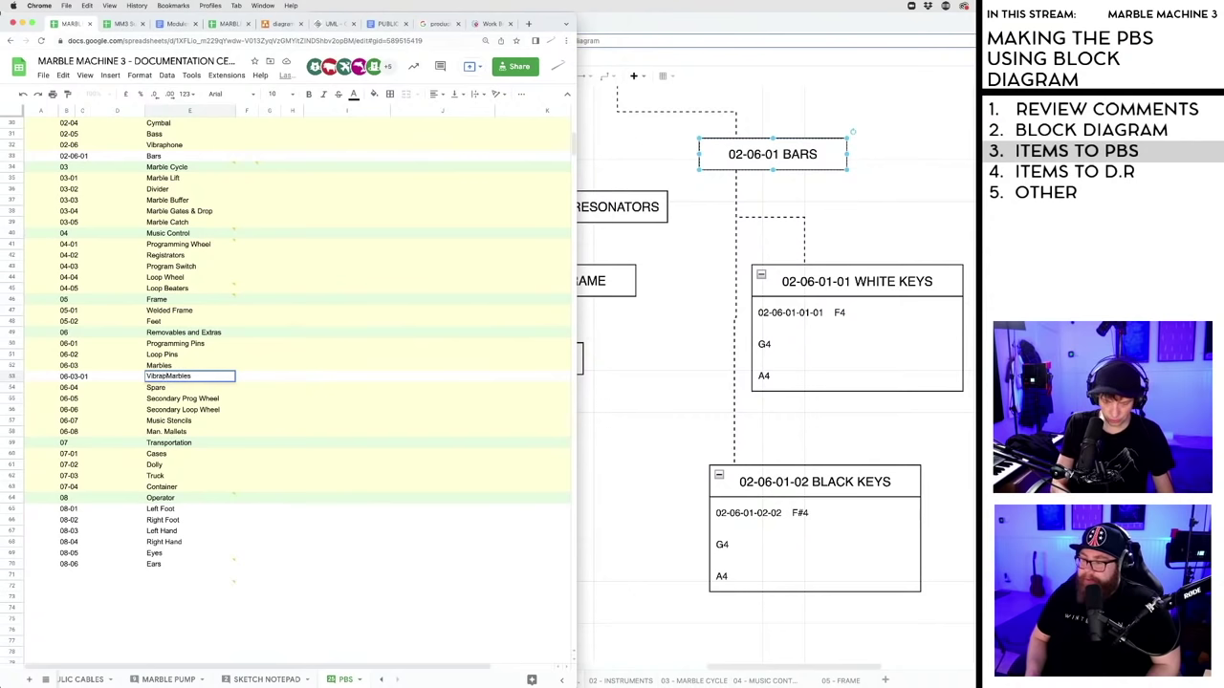
{"action": "left_click", "coordinate": [190, 389]}
{"action": "left_click", "coordinate": [194, 377]}
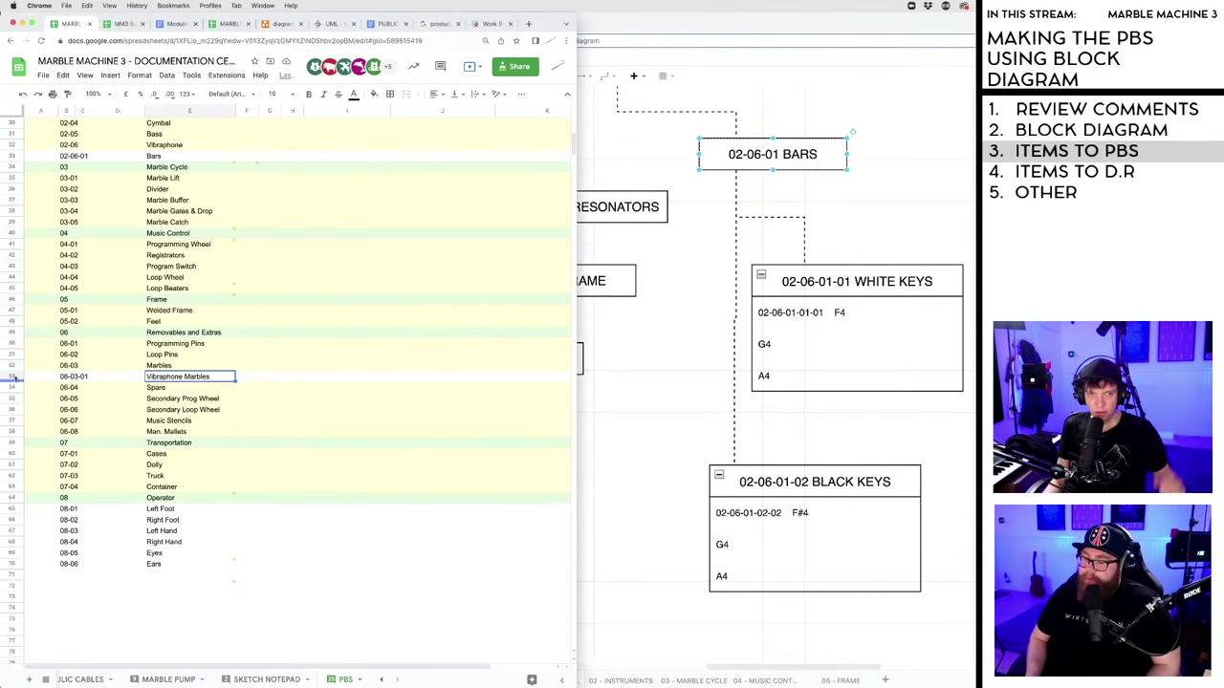
{"action": "left_click", "coordinate": [13, 377]}
{"action": "left_click", "coordinate": [13, 609]}
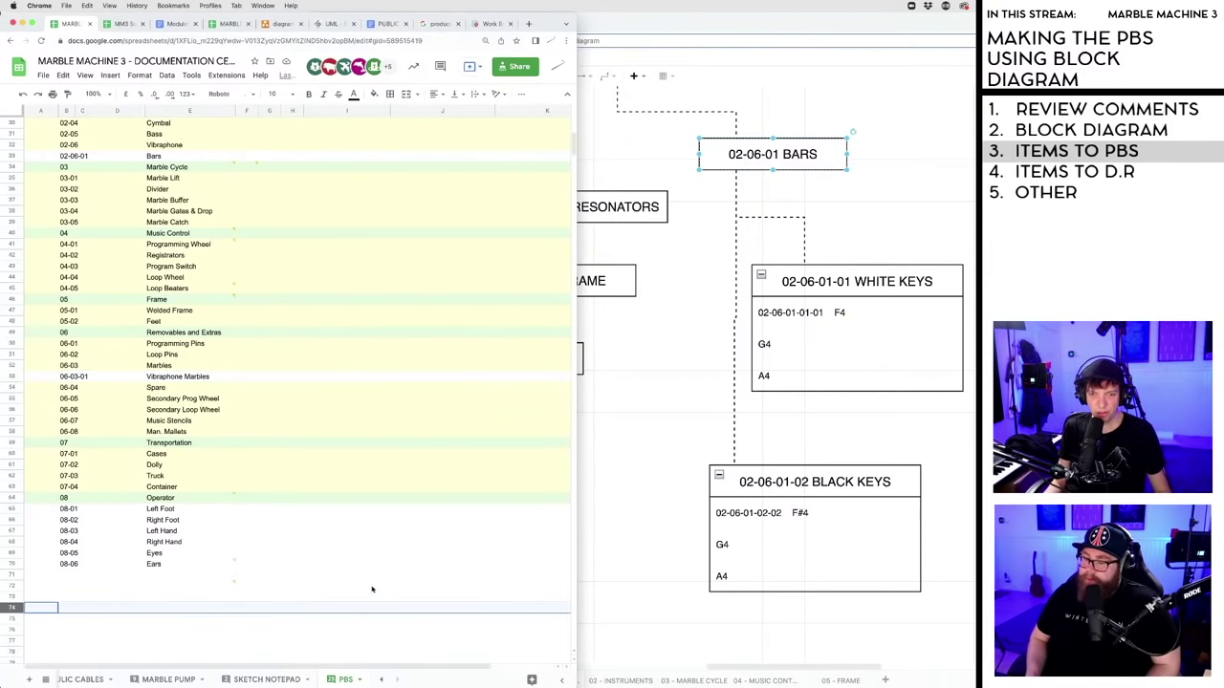
- Type the headers Material, OD and ID into F5, G5 and H5
{"action": "scroll", "coordinate": [308, 526], "scroll_direction": "up", "scroll_amount": 6}
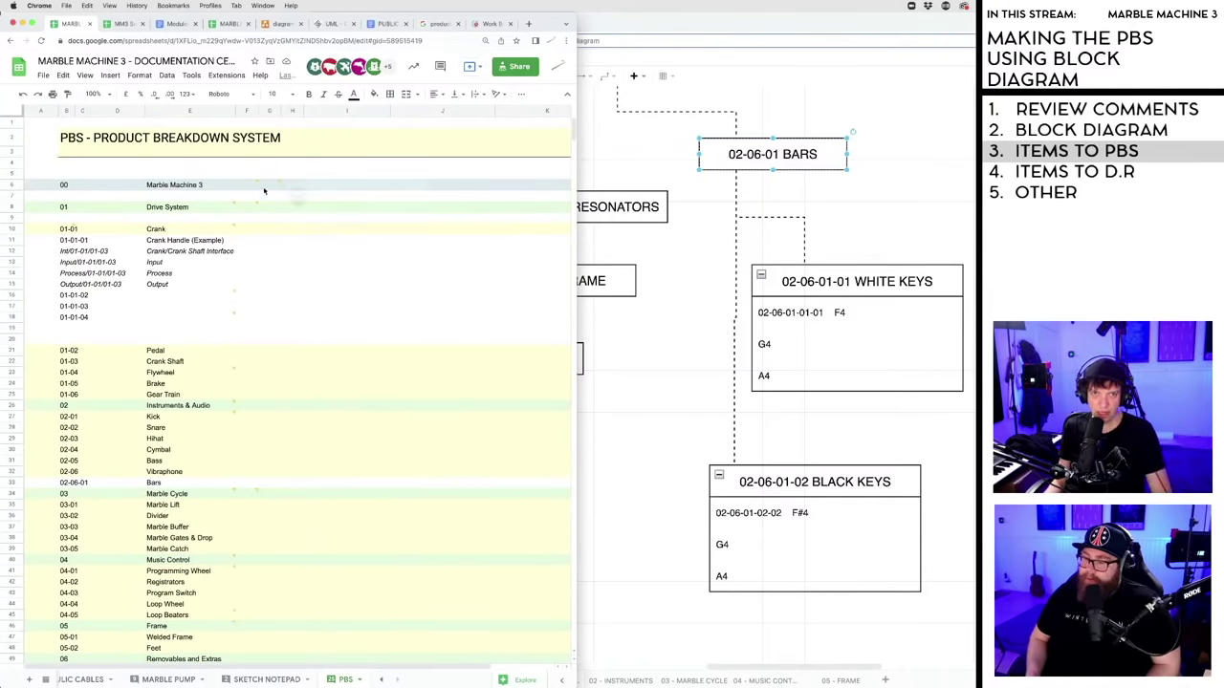
{"action": "left_click_drag", "start_coordinate": [272, 112], "coordinate": [302, 111]}
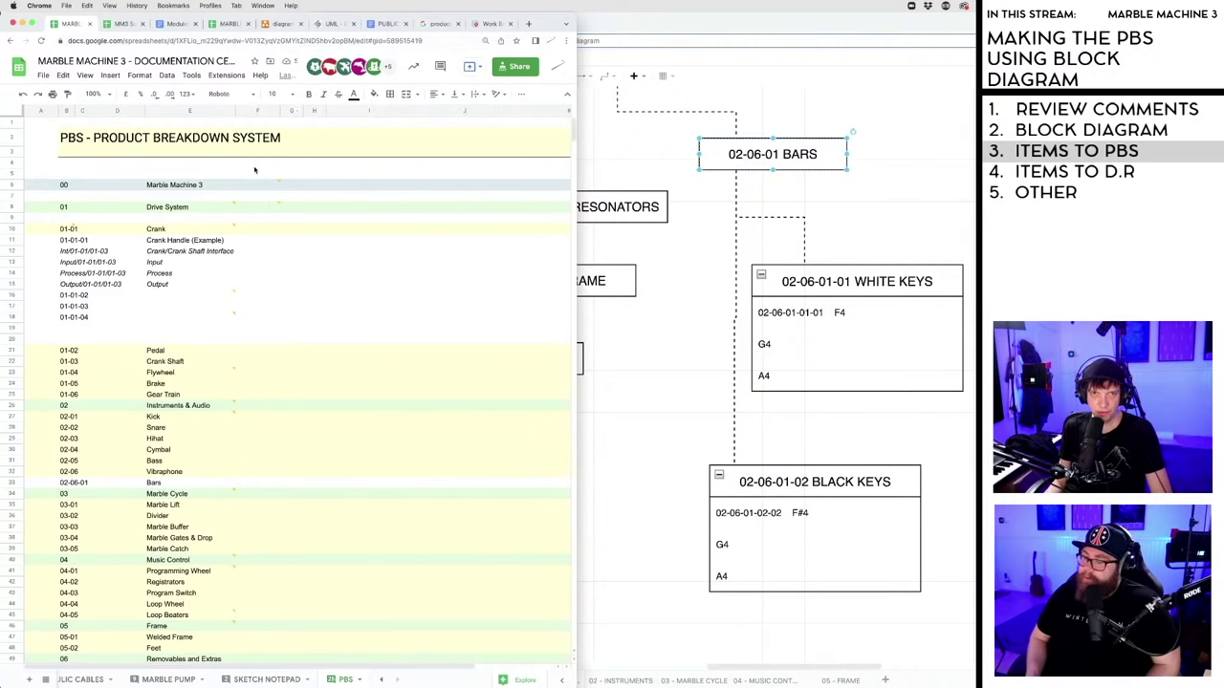
{"action": "left_click", "coordinate": [253, 173]}
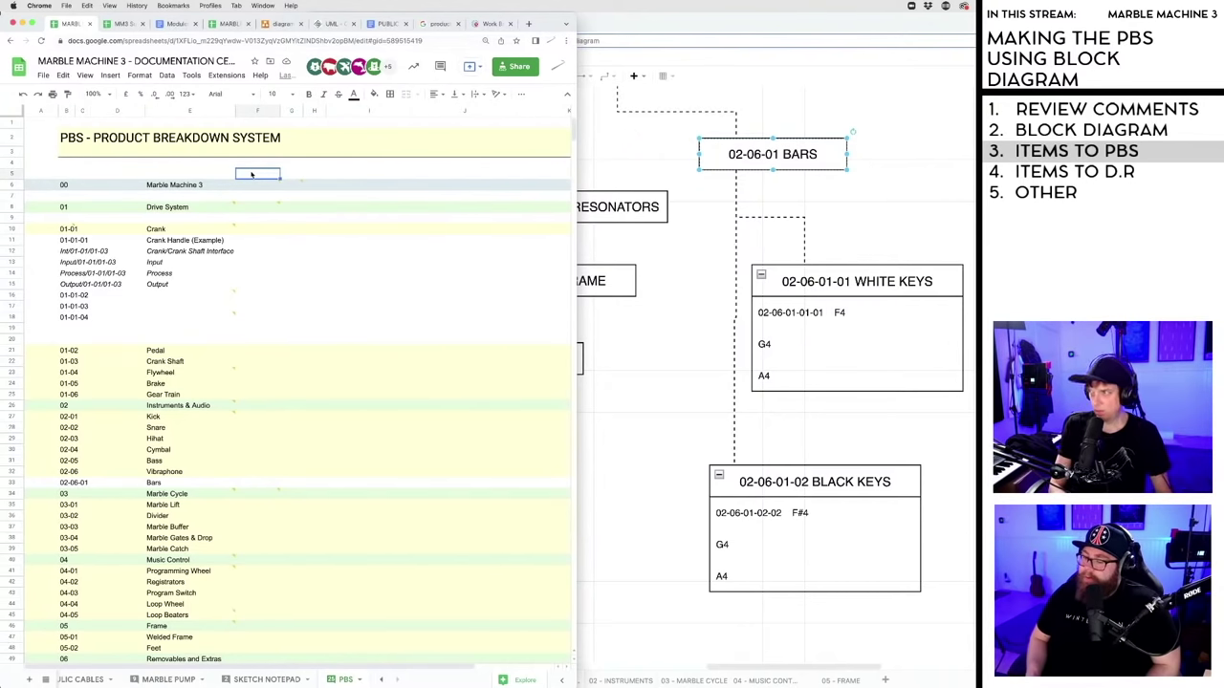
{"action": "type", "text": "Material"}
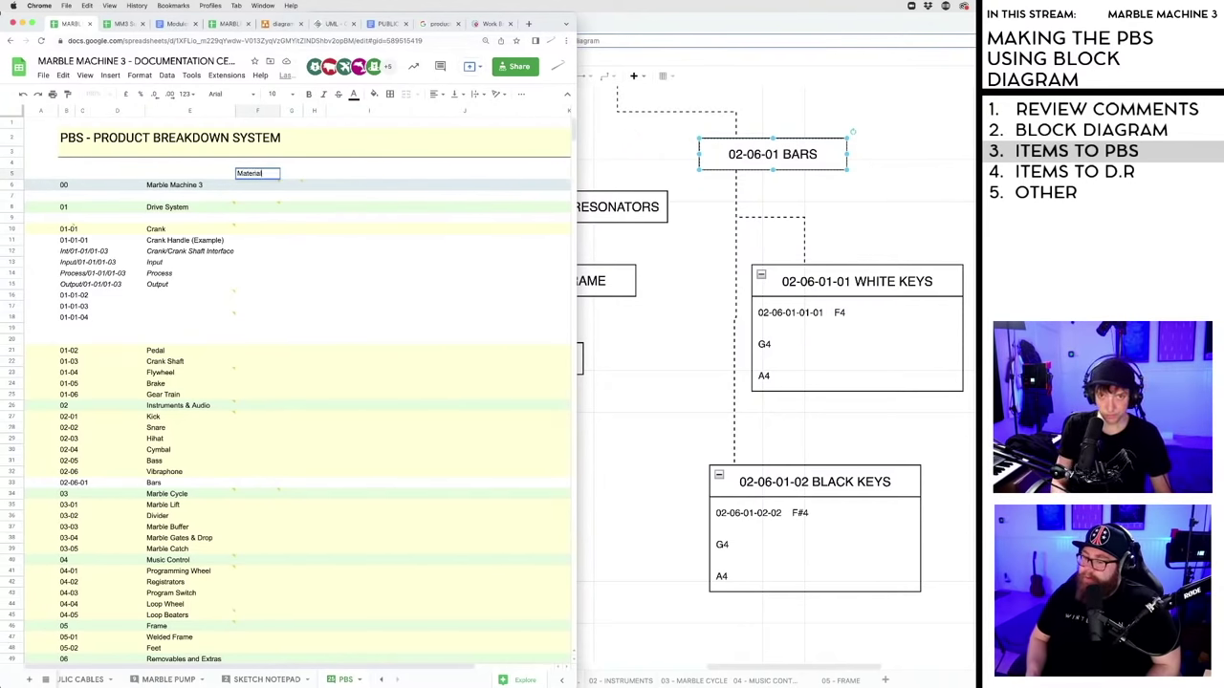
{"action": "left_click", "coordinate": [291, 174]}
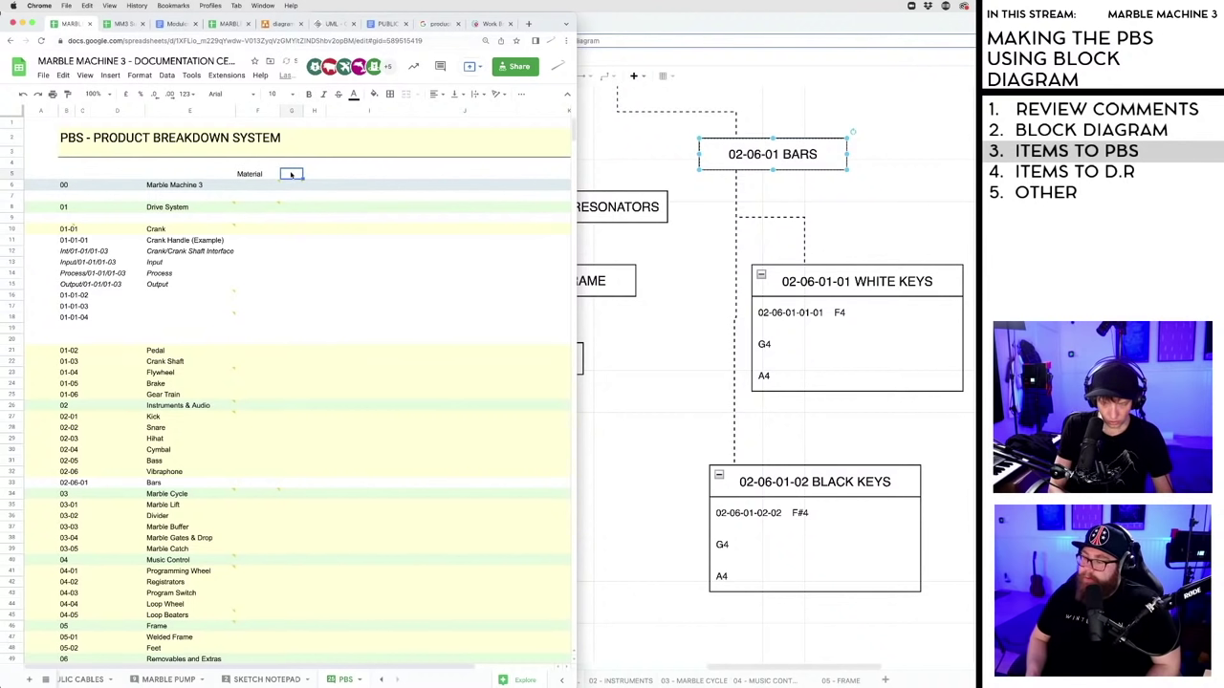
{"action": "type", "text": "OD"}
{"action": "left_click", "coordinate": [312, 174]}
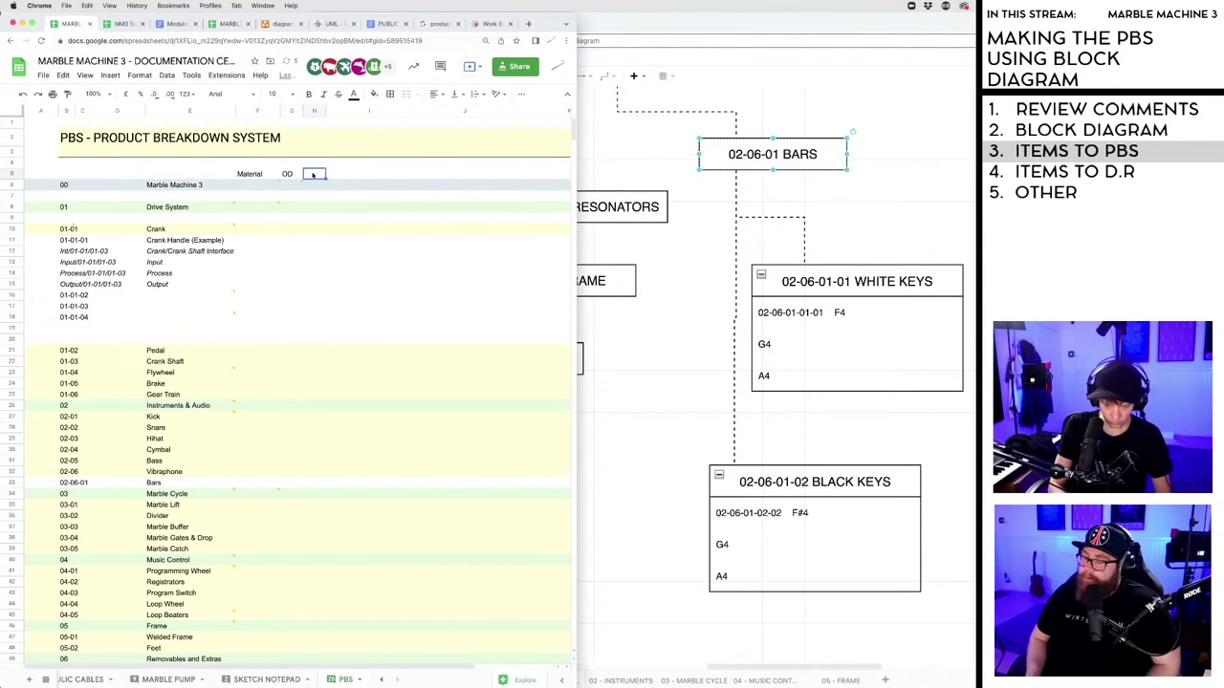
{"action": "type", "text": "ID"}
{"action": "left_click", "coordinate": [369, 274]}
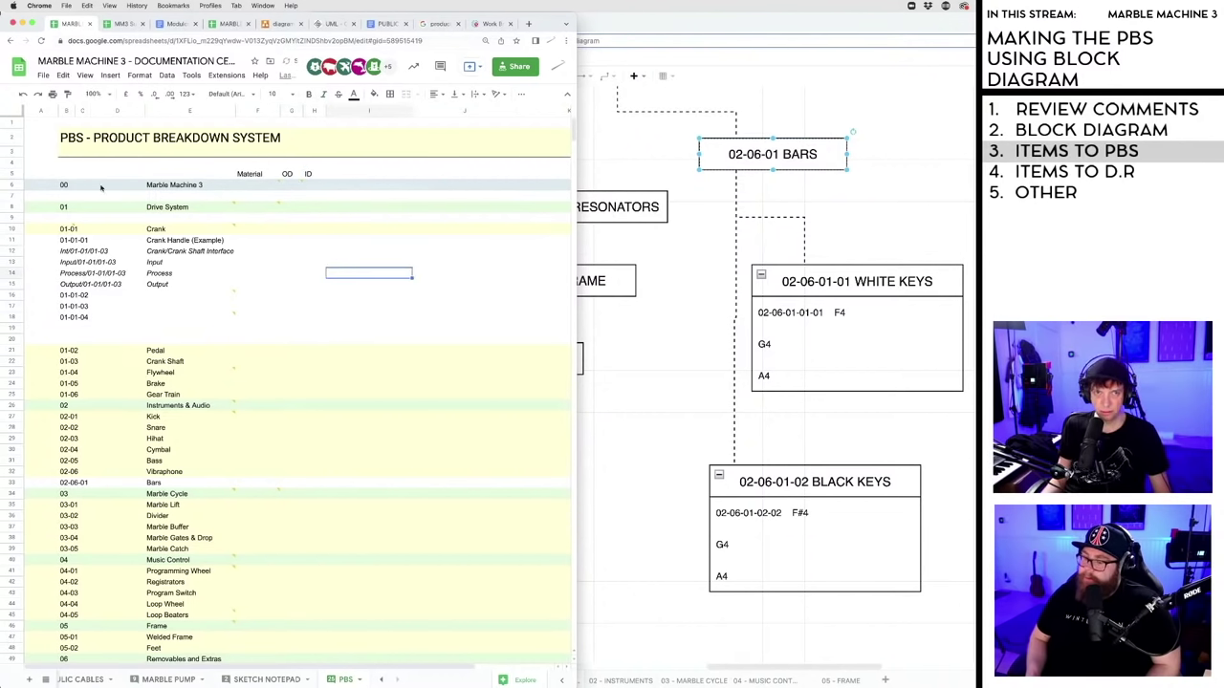
- Make header row 5 bold
{"action": "left_click", "coordinate": [16, 174]}
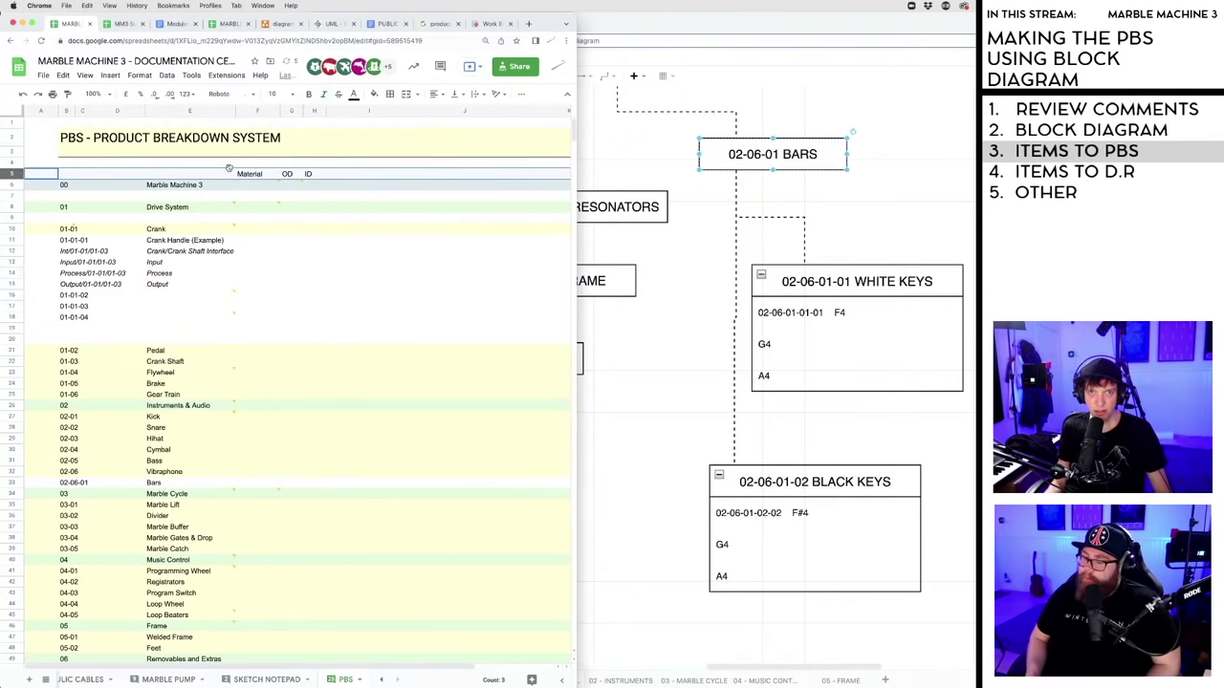
{"action": "left_click", "coordinate": [308, 93]}
{"action": "left_click", "coordinate": [369, 250]}
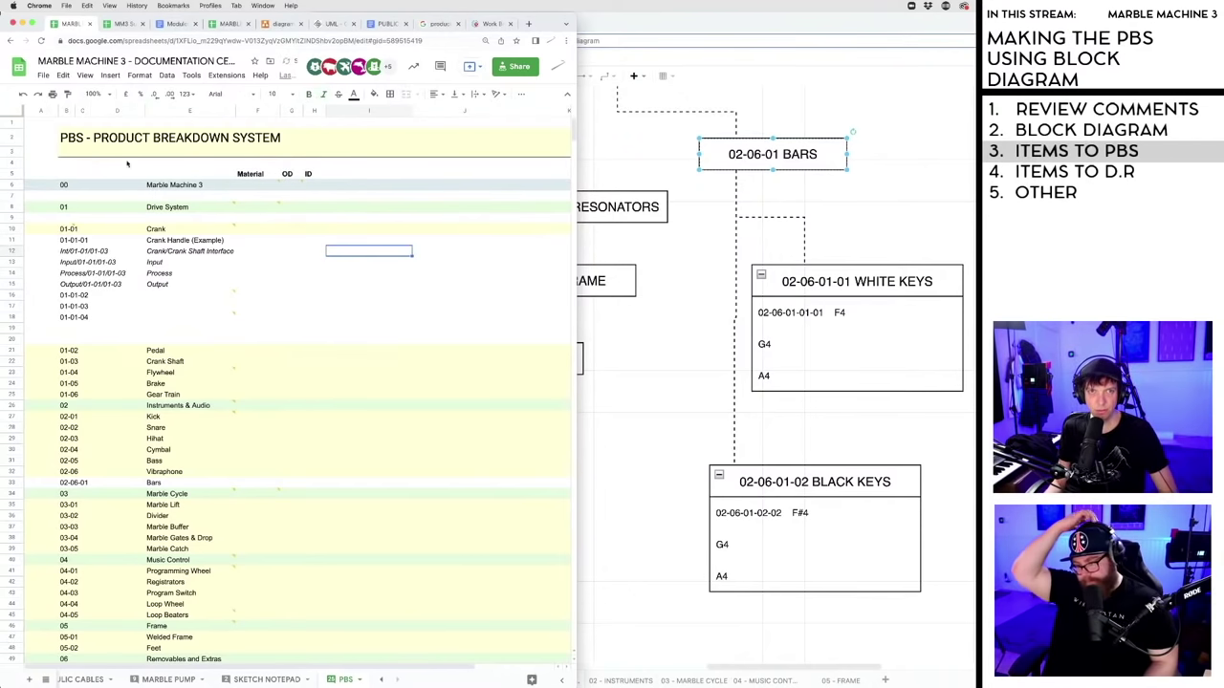
{"action": "left_click", "coordinate": [16, 173]}
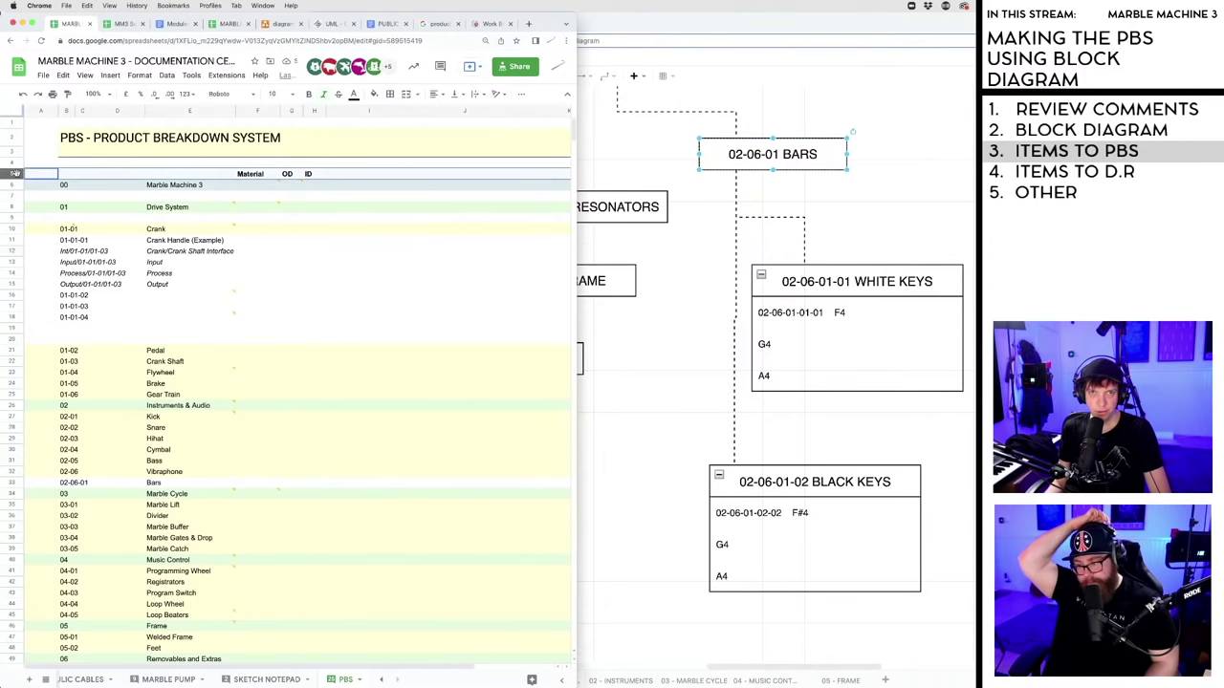
- Freeze the top row, try moving the header row up, and dismiss the frozen-rows error
{"action": "left_click", "coordinate": [85, 75]}
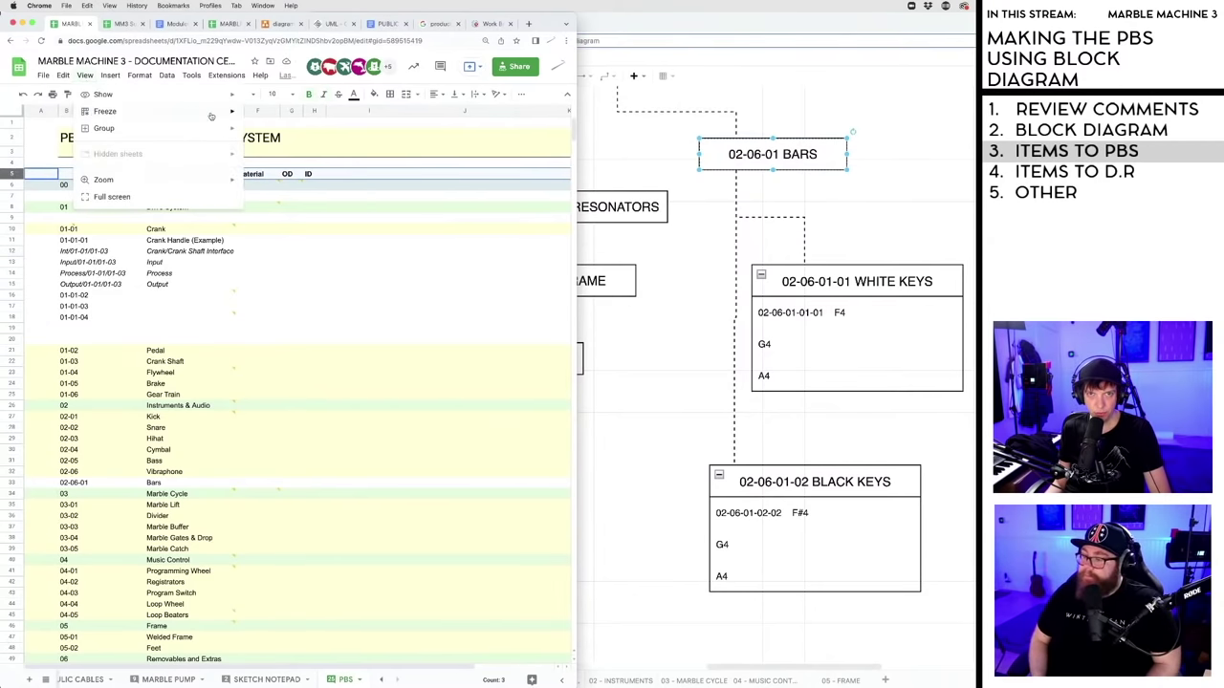
{"action": "mouse_move", "coordinate": [235, 111]}
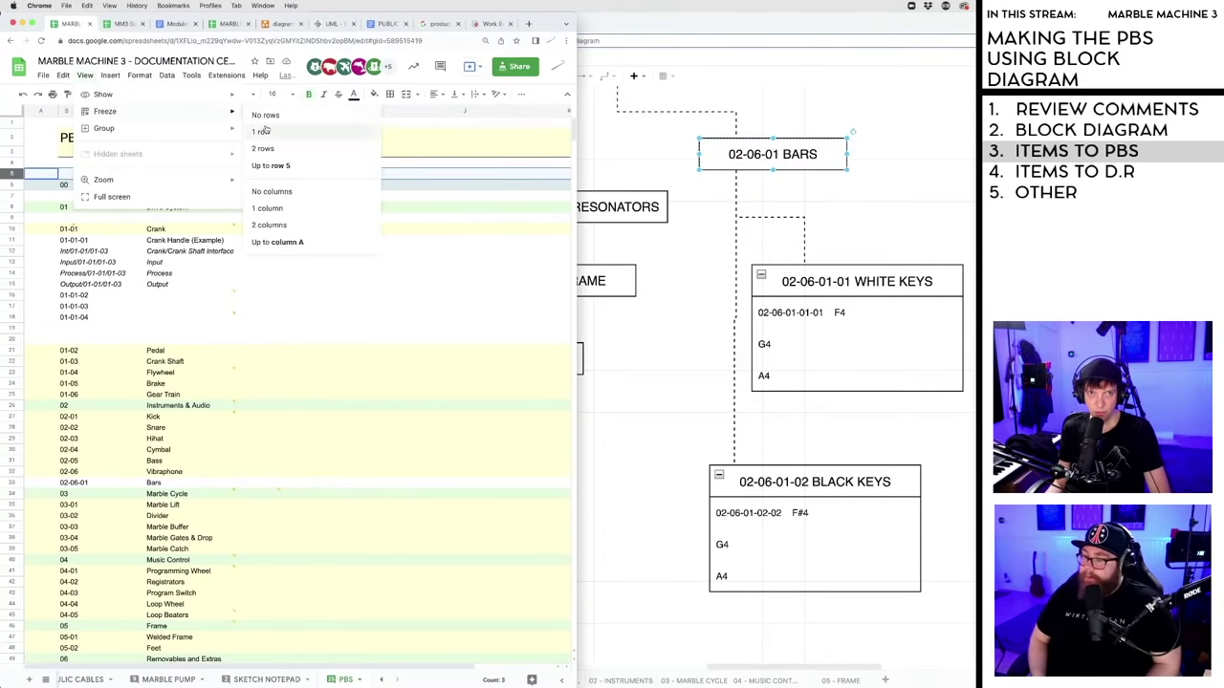
{"action": "left_click", "coordinate": [262, 131]}
{"action": "scroll", "coordinate": [204, 275], "scroll_direction": "down", "scroll_amount": 10}
{"action": "scroll", "coordinate": [204, 275], "scroll_direction": "up", "scroll_amount": 10}
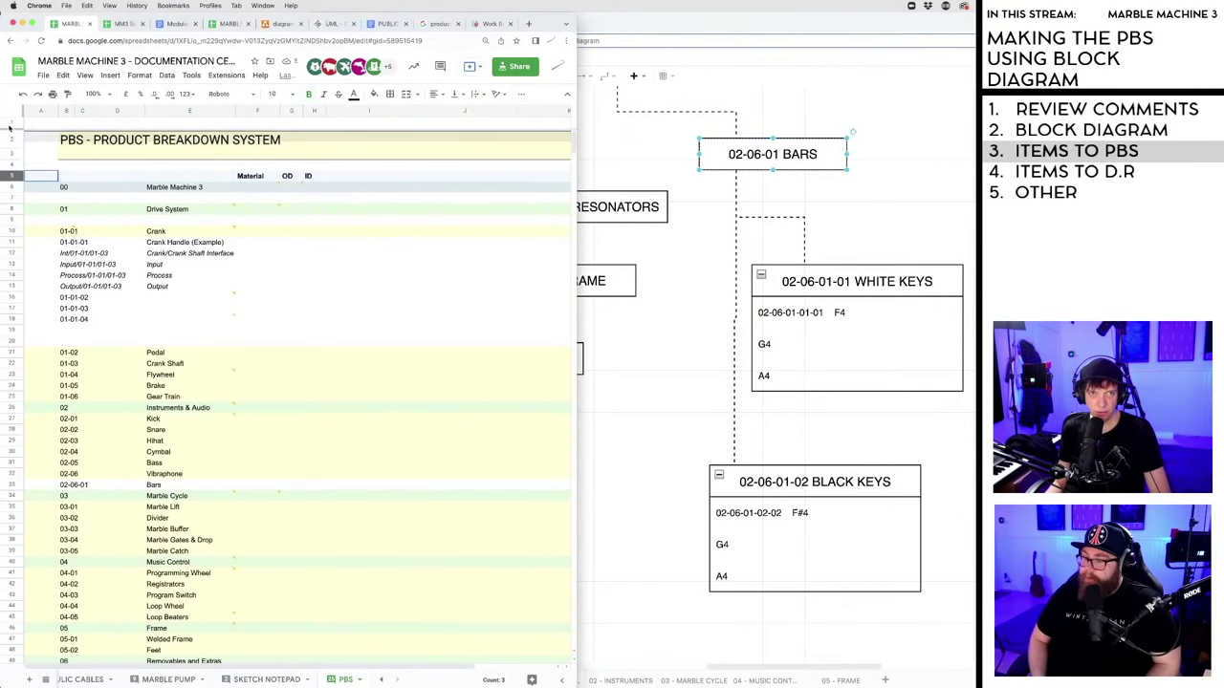
{"action": "left_click_drag", "start_coordinate": [12, 127], "coordinate": [13, 133]}
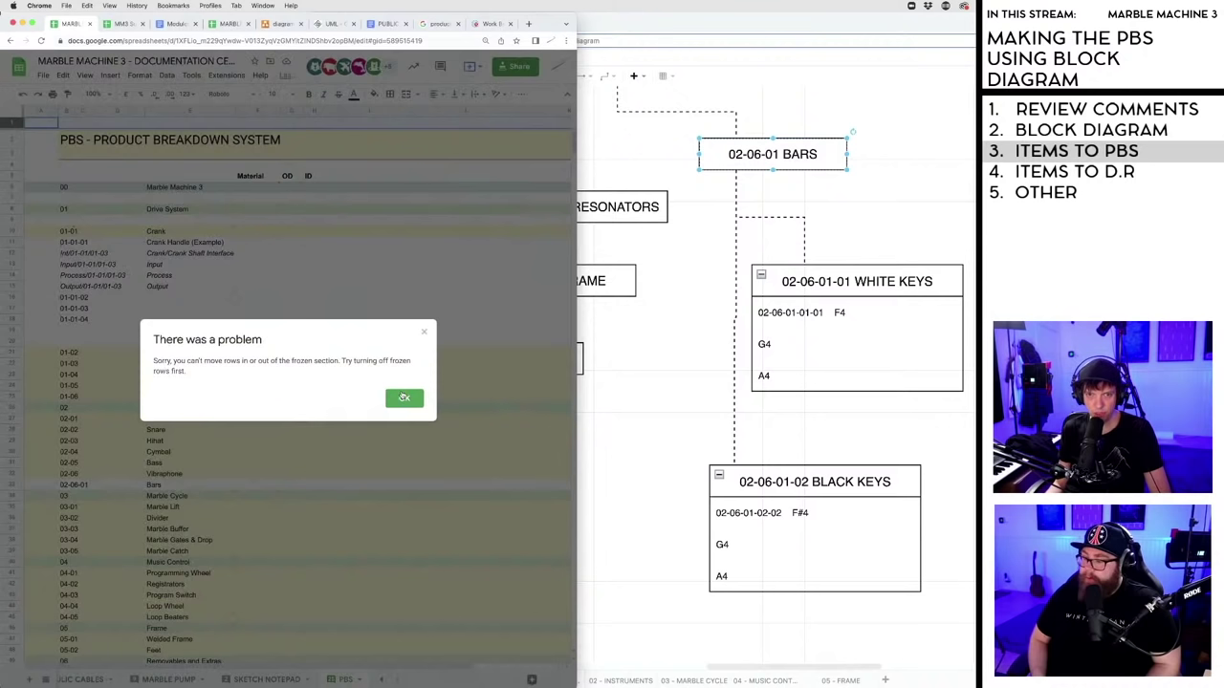
{"action": "left_click", "coordinate": [405, 399]}
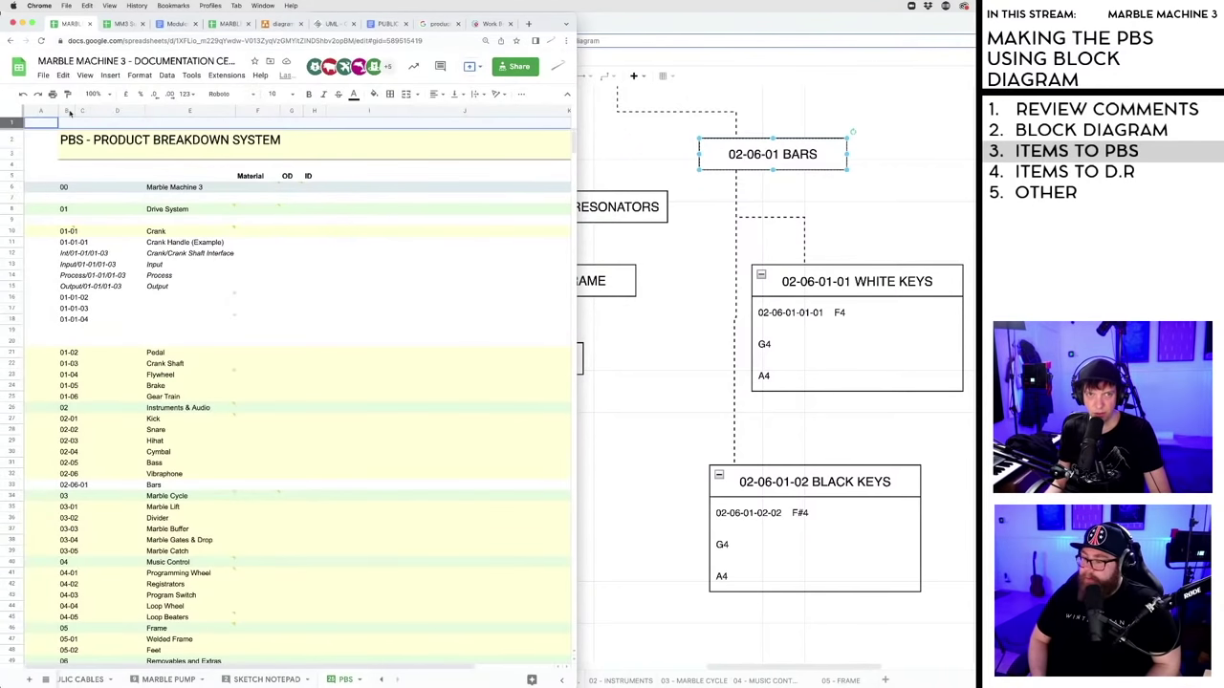
- Unfreeze all rows and centre-align the Material, OD and ID headers
{"action": "left_click", "coordinate": [84, 76]}
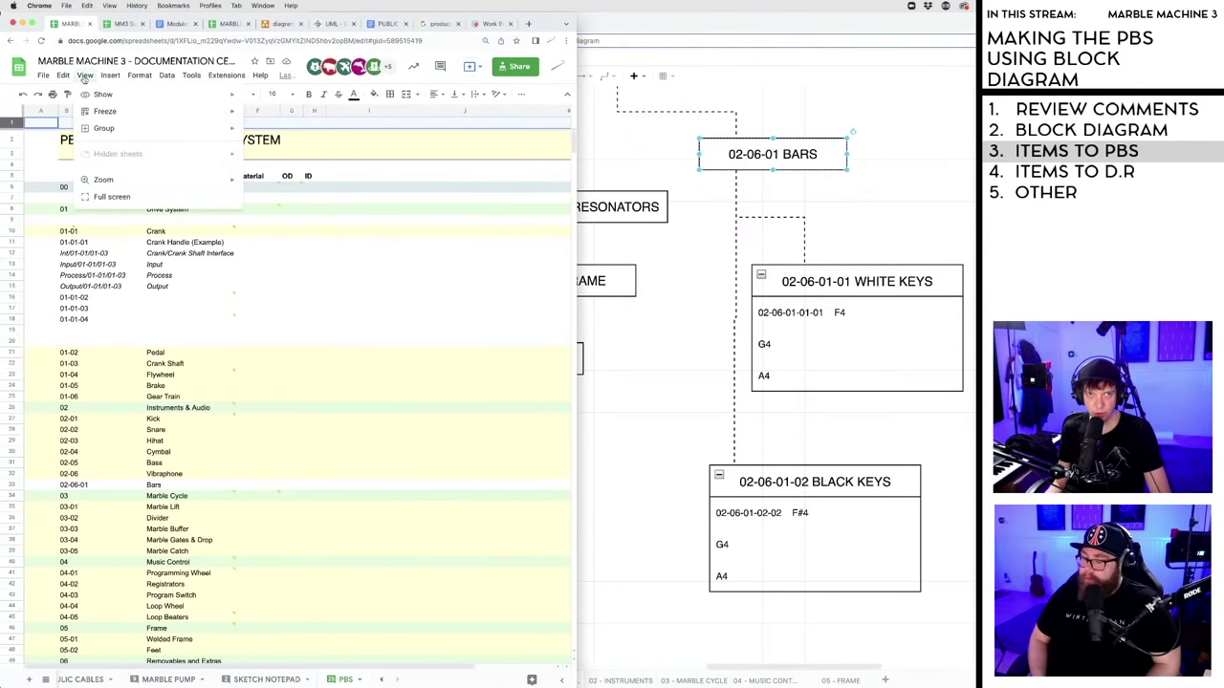
{"action": "mouse_move", "coordinate": [101, 119]}
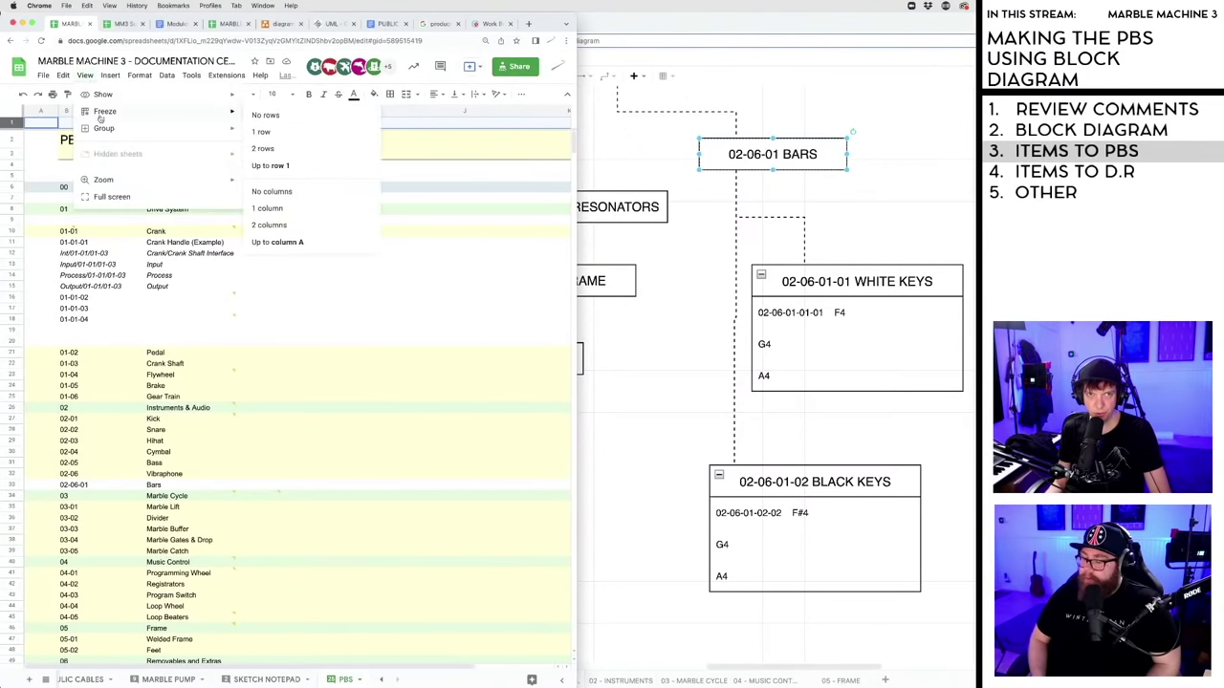
{"action": "left_click", "coordinate": [277, 118]}
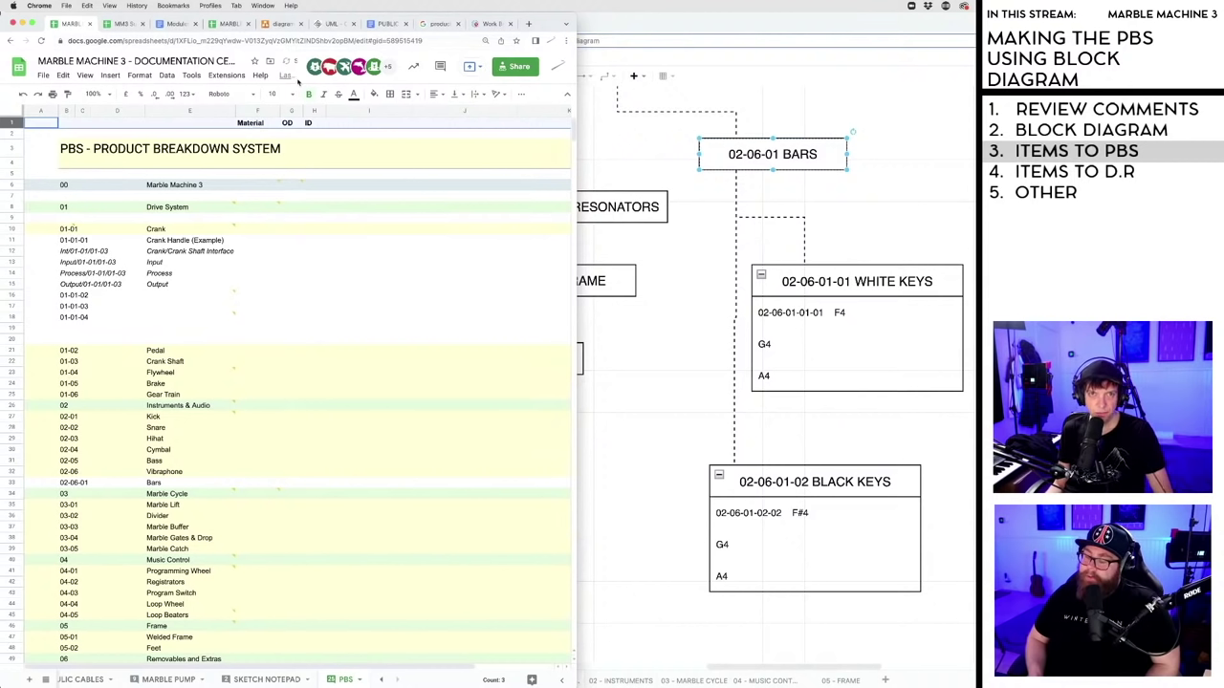
{"action": "left_click", "coordinate": [435, 95]}
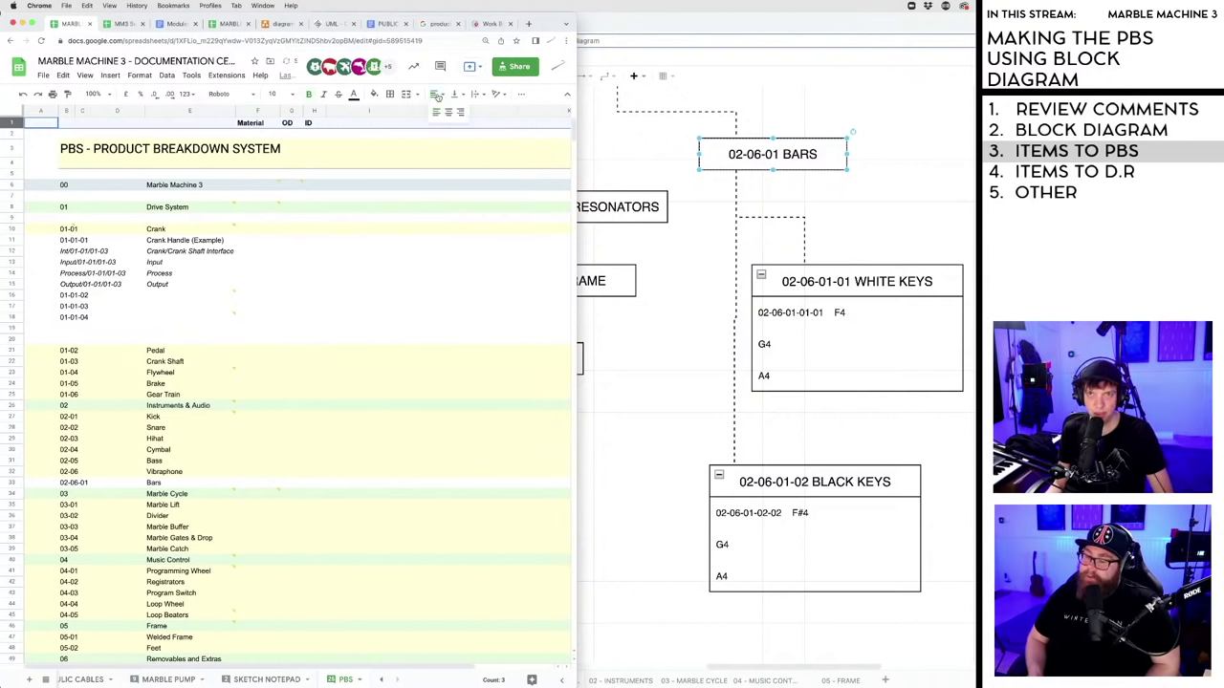
{"action": "left_click", "coordinate": [448, 112]}
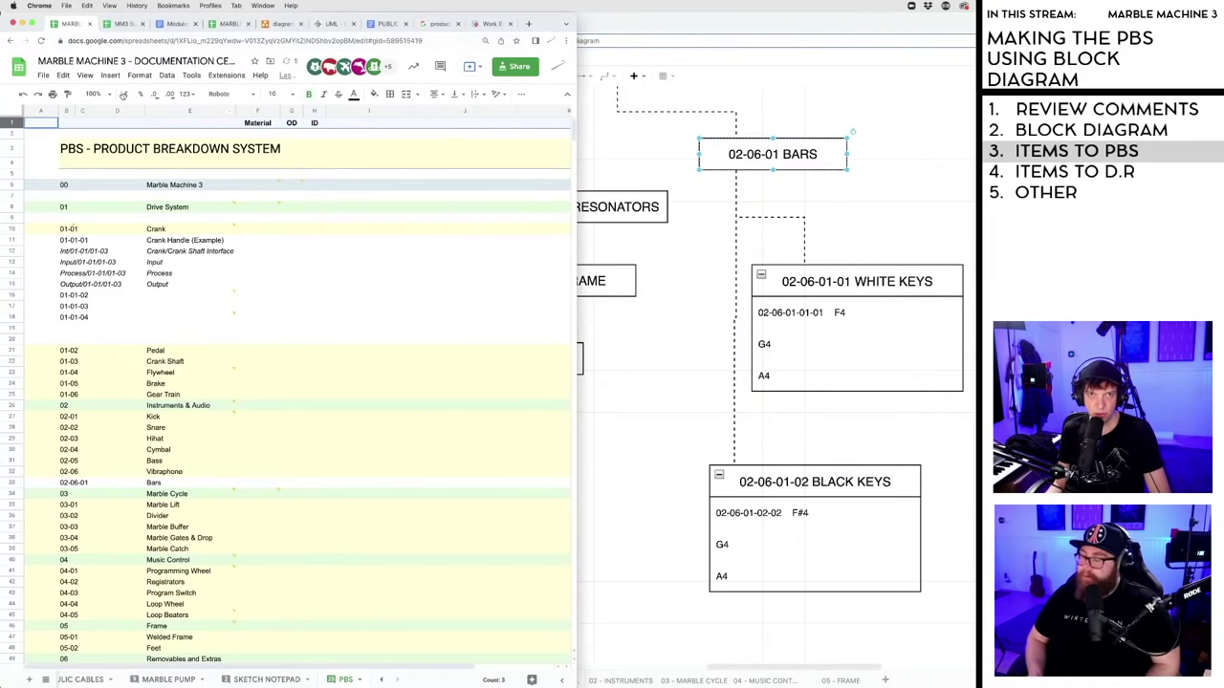
- Freeze row 1 so the headers stay visible while scrolling
{"action": "left_click", "coordinate": [85, 75]}
{"action": "mouse_move", "coordinate": [202, 111]}
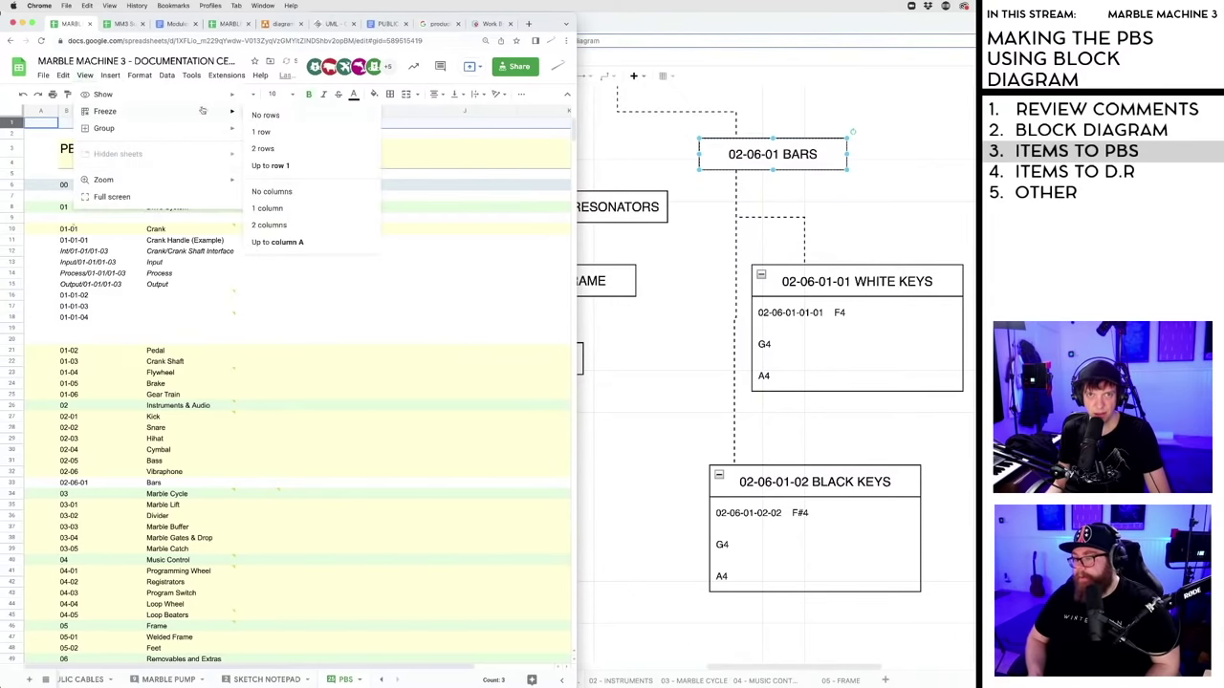
{"action": "left_click", "coordinate": [264, 132]}
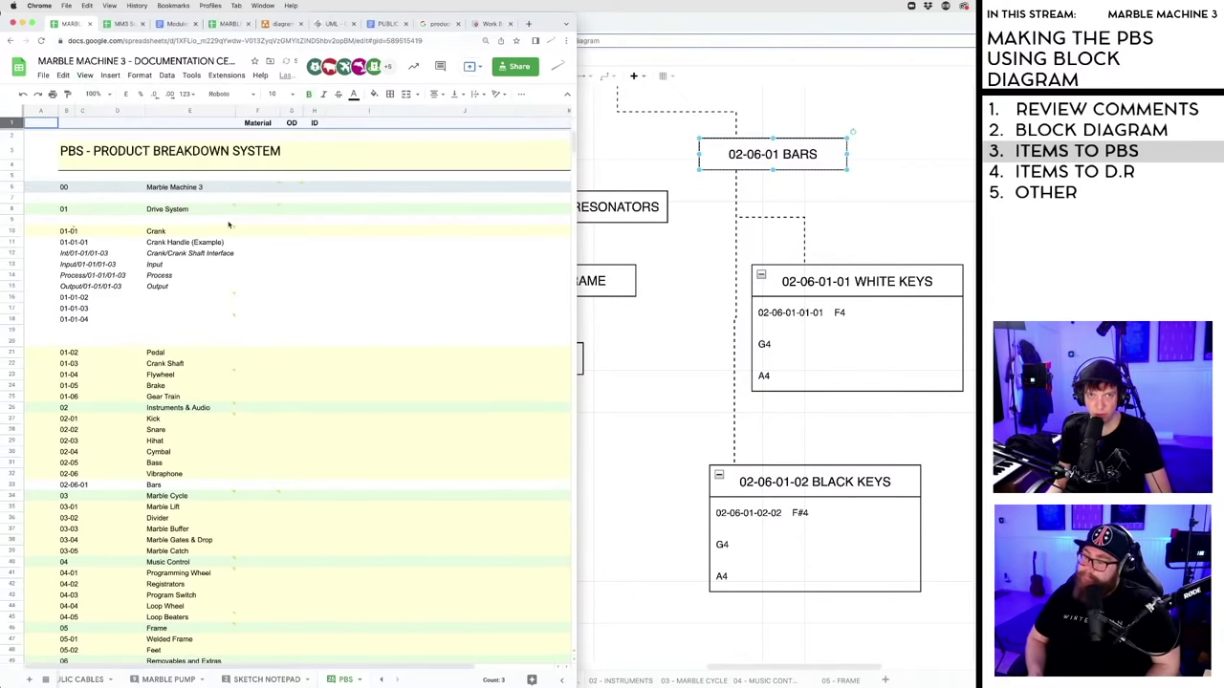
{"action": "scroll", "coordinate": [277, 252], "scroll_direction": "down", "scroll_amount": 10}
{"action": "scroll", "coordinate": [277, 251], "scroll_direction": "down", "scroll_amount": 7}
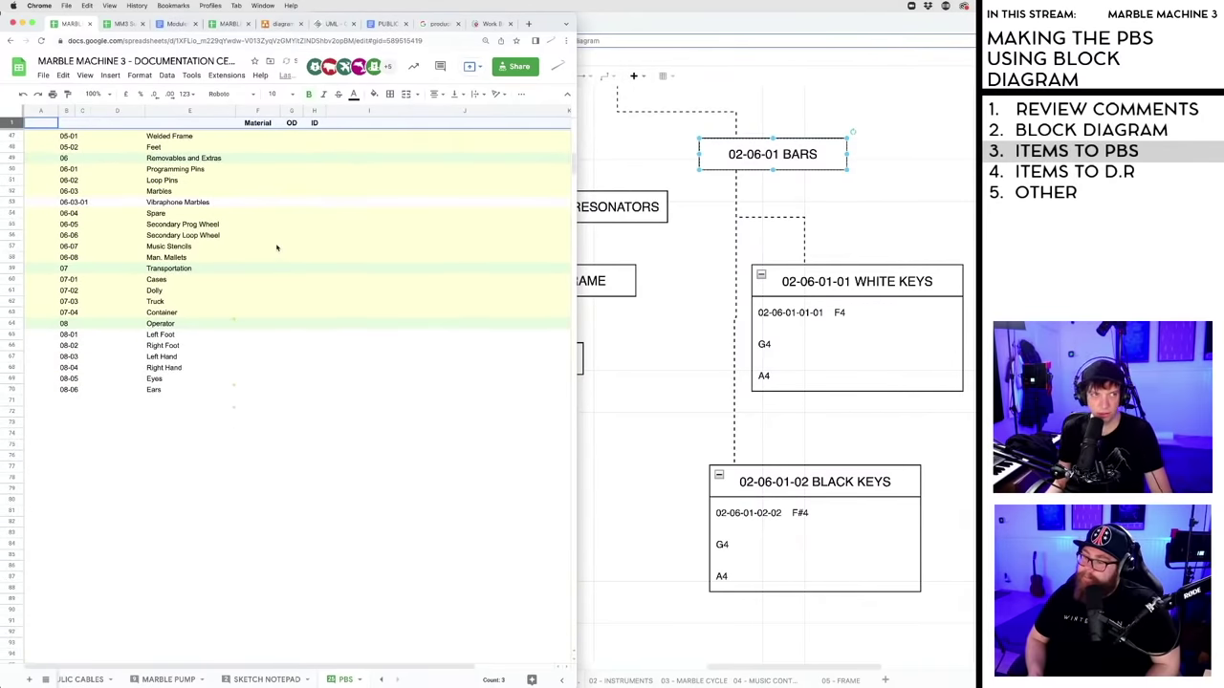
{"action": "scroll", "coordinate": [309, 397], "scroll_direction": "up", "scroll_amount": 5}
{"action": "scroll", "coordinate": [308, 392], "scroll_direction": "down", "scroll_amount": 5}
{"action": "scroll", "coordinate": [307, 387], "scroll_direction": "up", "scroll_amount": 12}
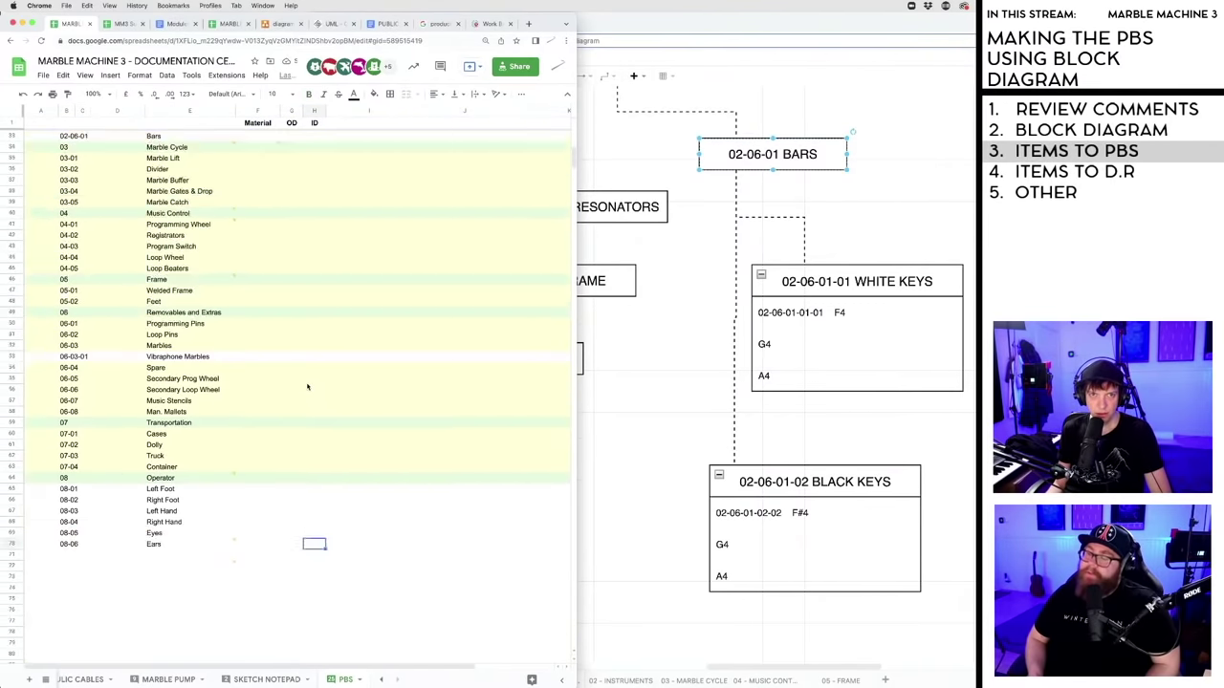
{"action": "scroll", "coordinate": [307, 383], "scroll_direction": "down", "scroll_amount": 9}
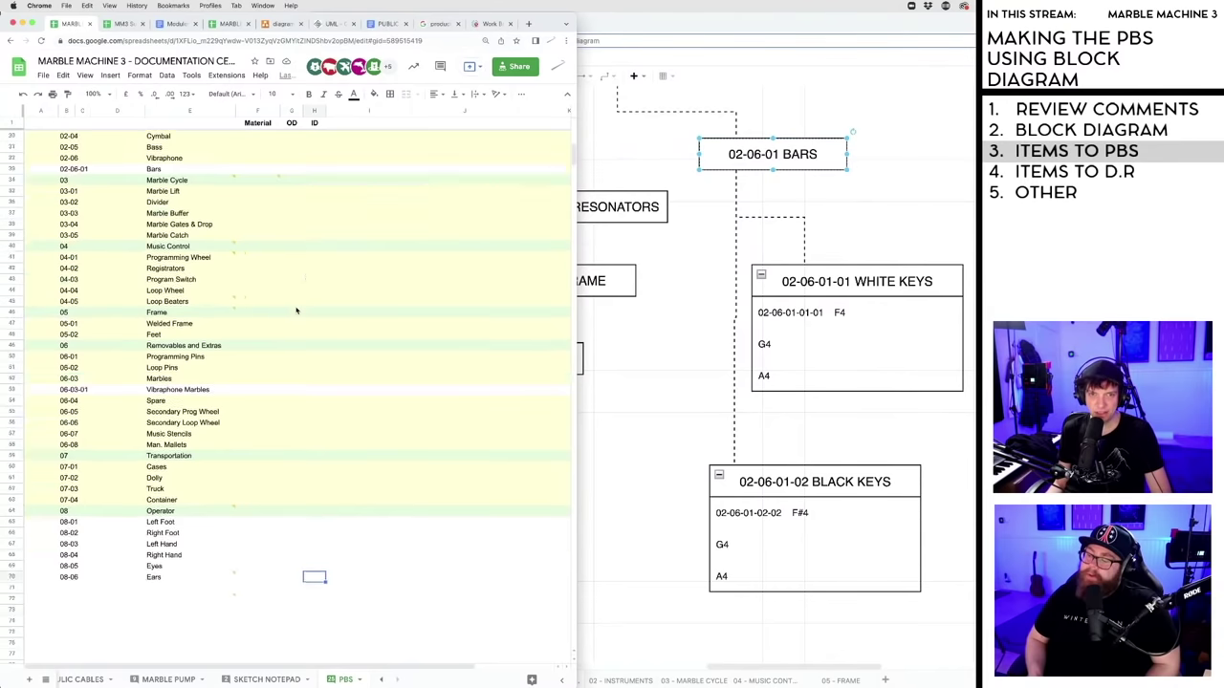
{"action": "scroll", "coordinate": [296, 310], "scroll_direction": "down", "scroll_amount": 1}
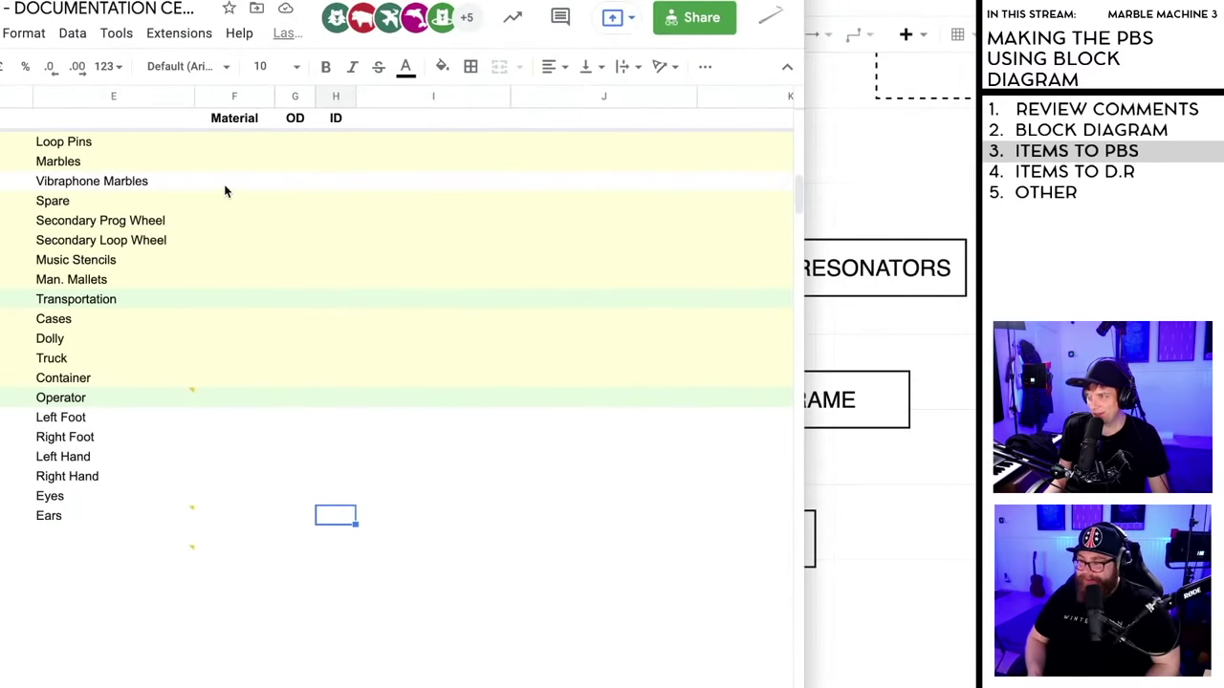
- Enter TBD as the Vibraphone Marbles Material and OD
{"action": "left_click", "coordinate": [225, 185]}
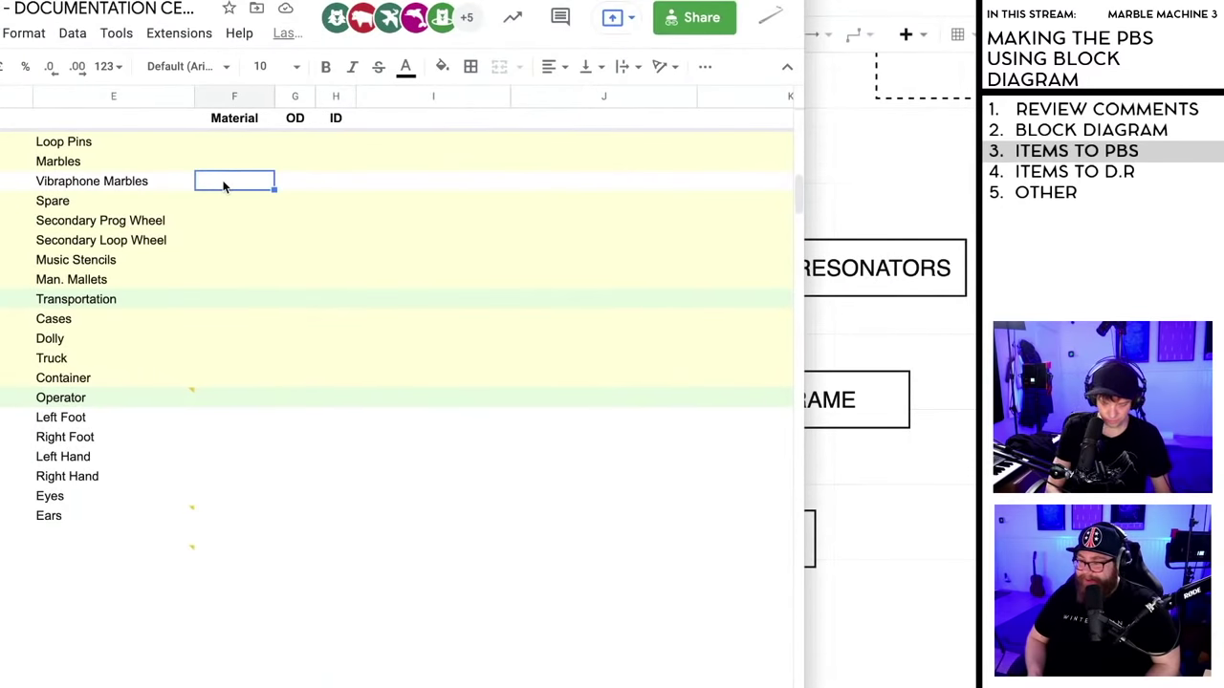
{"action": "type", "text": "TB"}
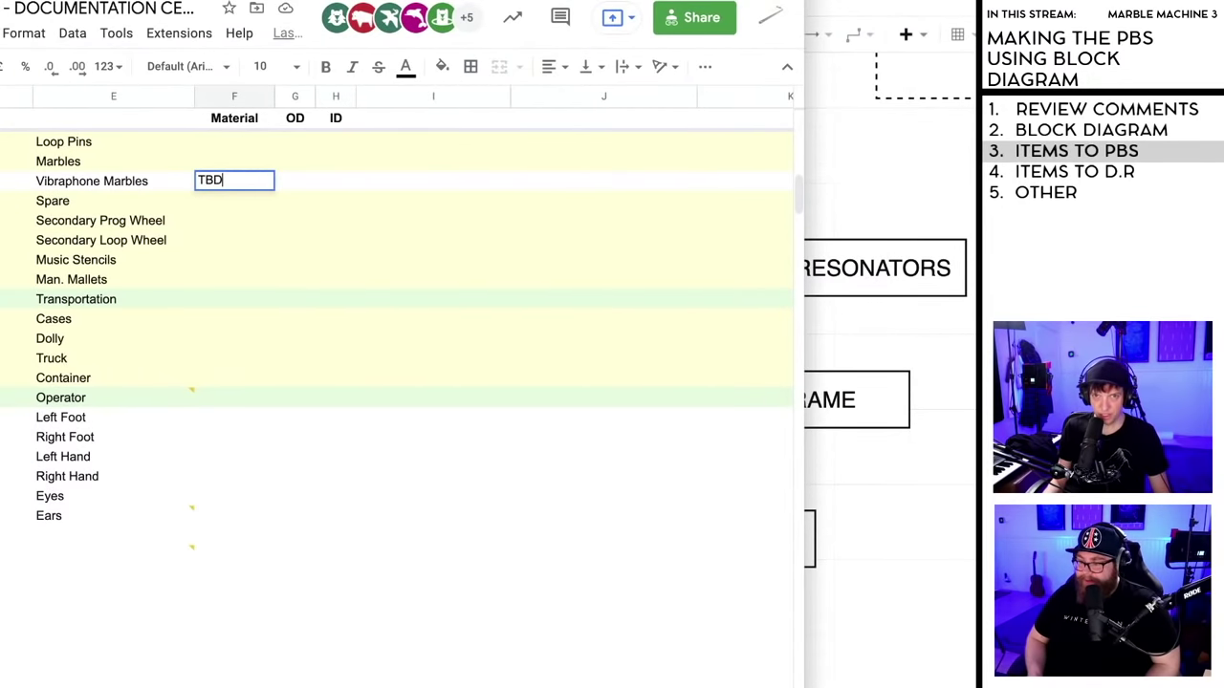
{"action": "type", "text": "D"}
{"action": "left_click", "coordinate": [287, 185]}
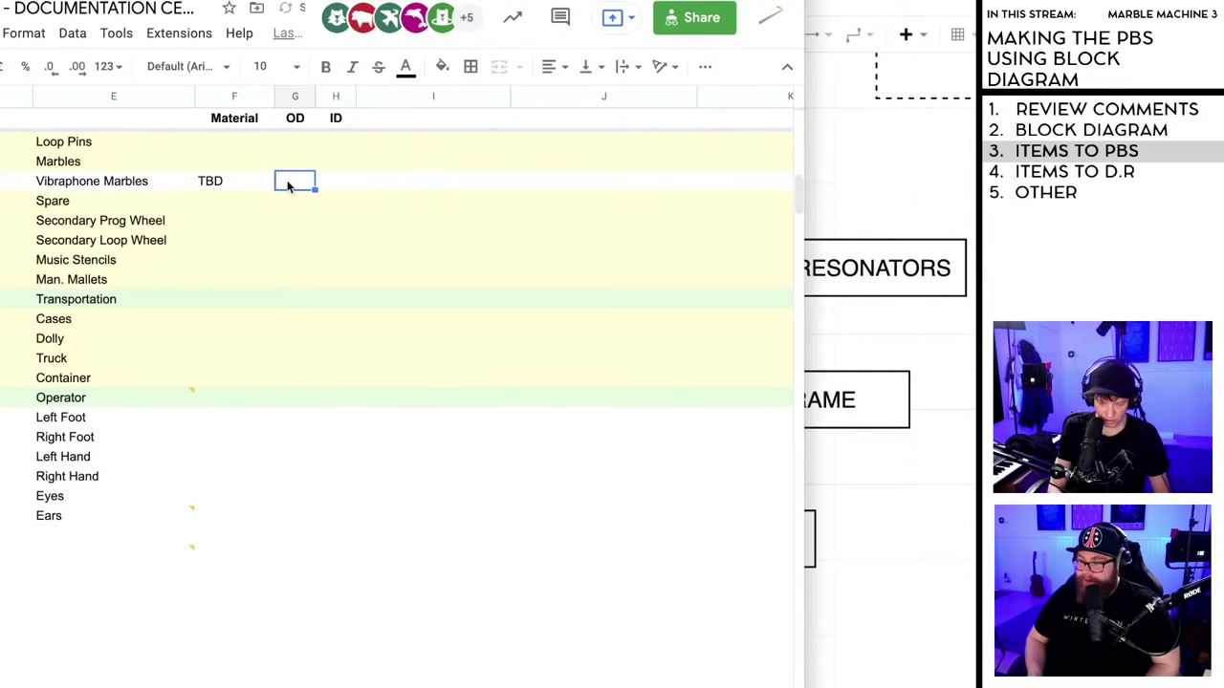
{"action": "type", "text": "TBD"}
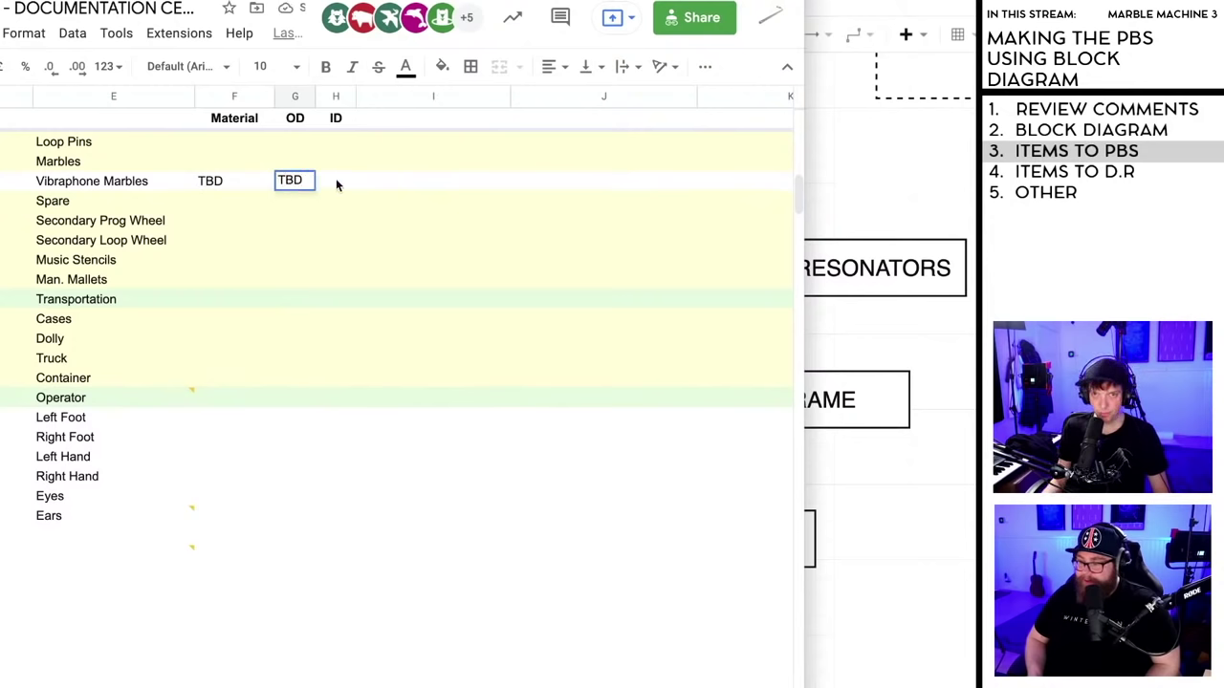
{"action": "left_click", "coordinate": [336, 183]}
- Set the Vibraphone Marbles ID cell to n/a, replacing the dash
{"action": "type", "text": "N/A"}
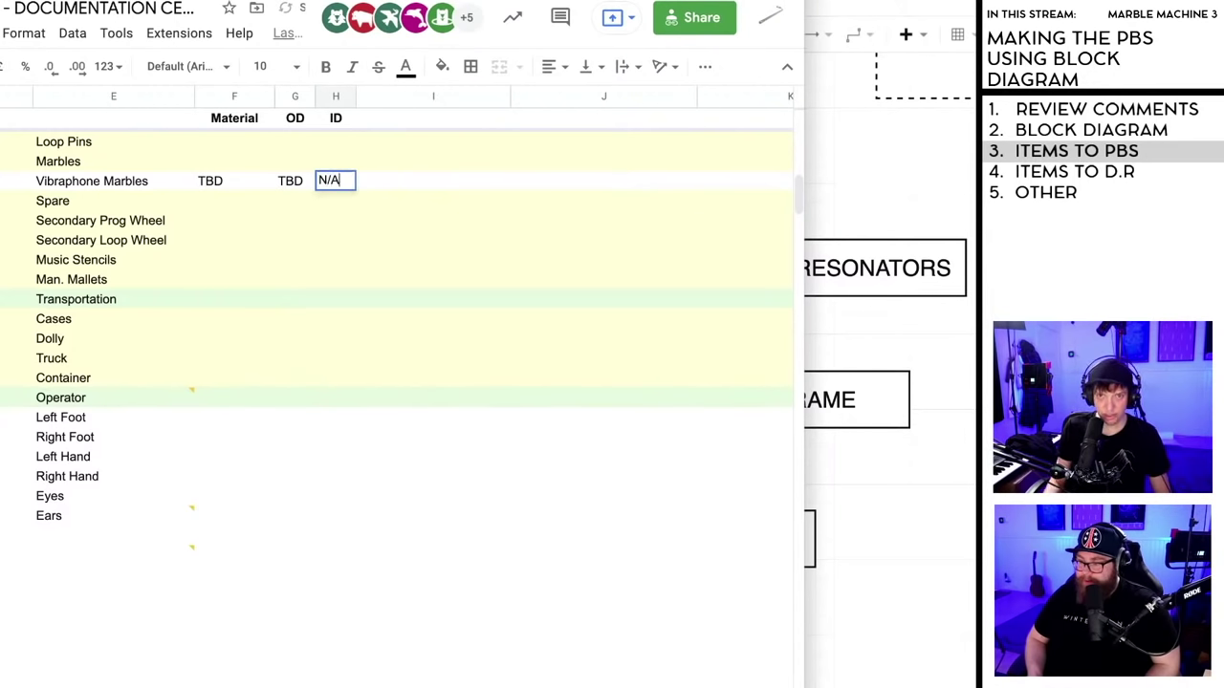
{"action": "left_click", "coordinate": [386, 618]}
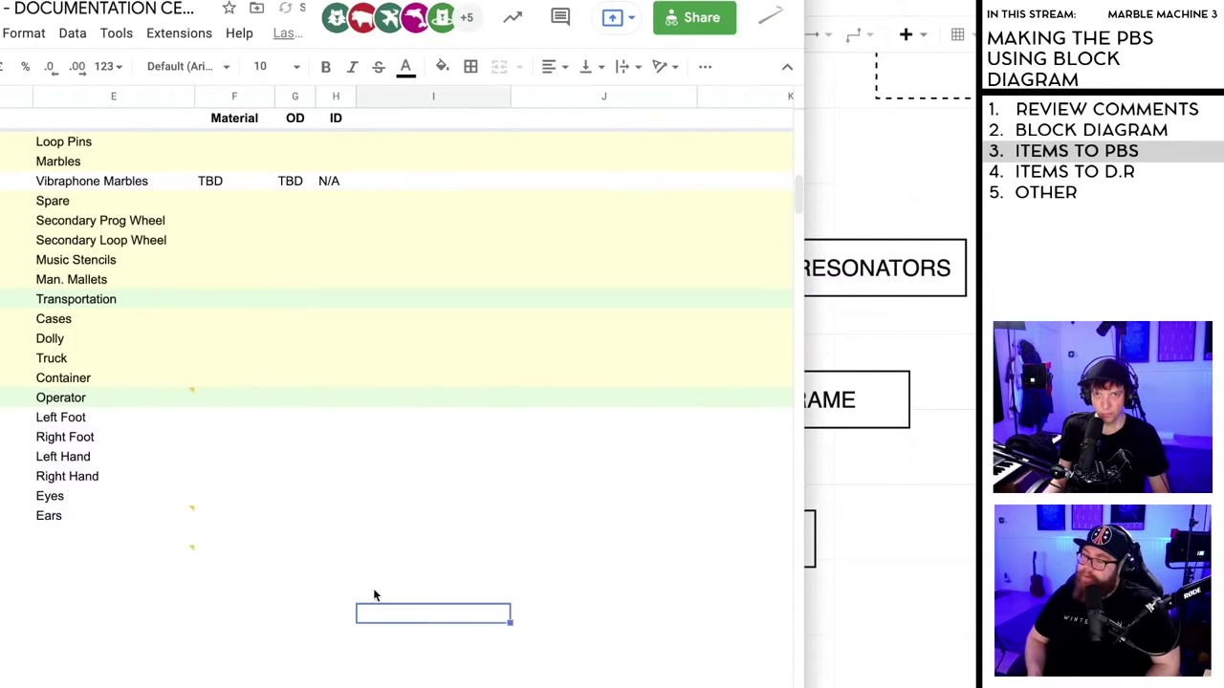
{"action": "double_click", "coordinate": [334, 182]}
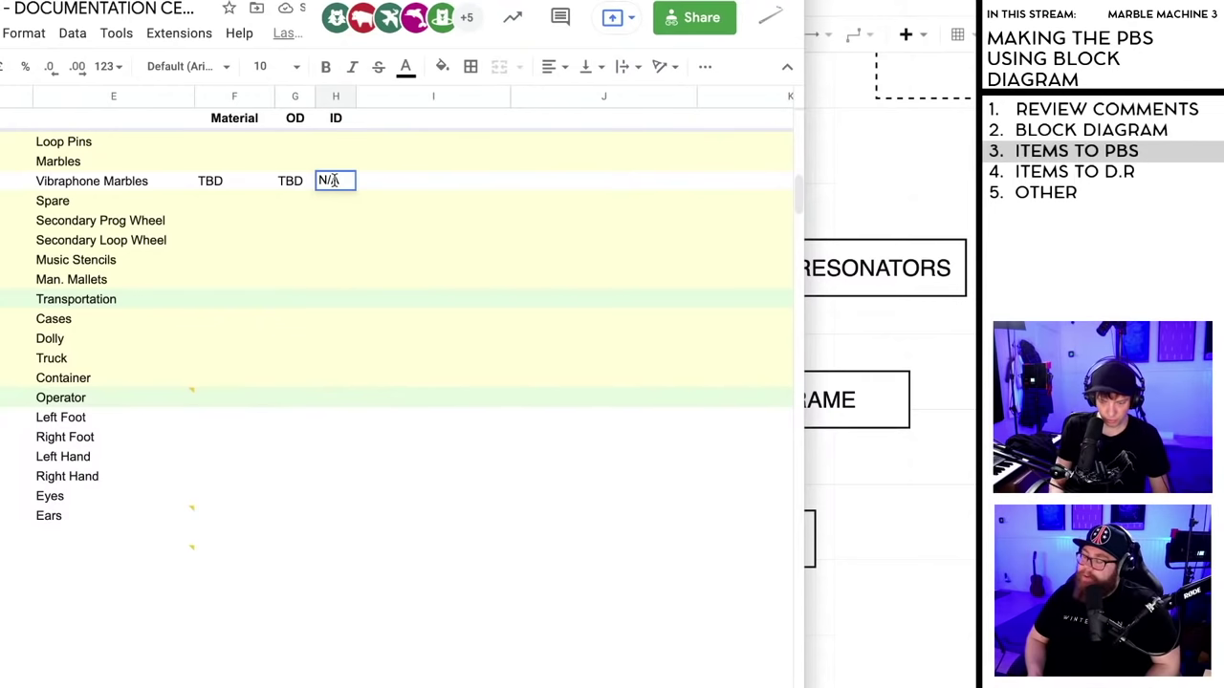
{"action": "key", "text": "BackSpace"}
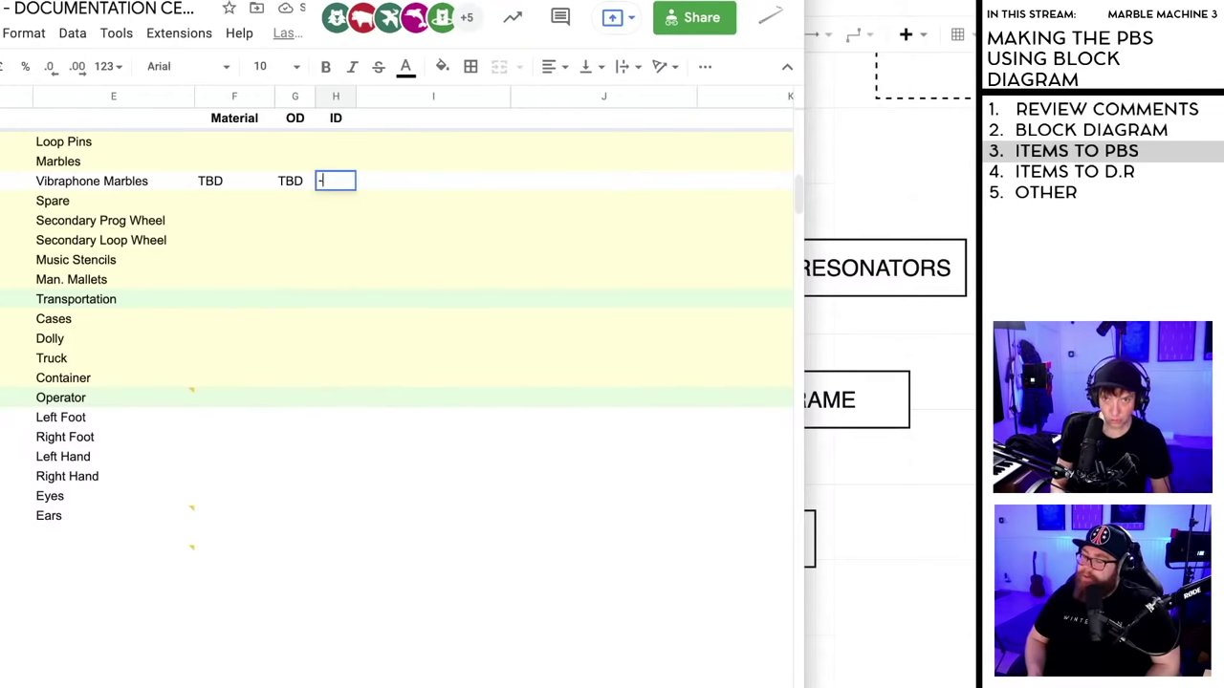
{"action": "type", "text": "-"}
{"action": "left_click", "coordinate": [360, 521]}
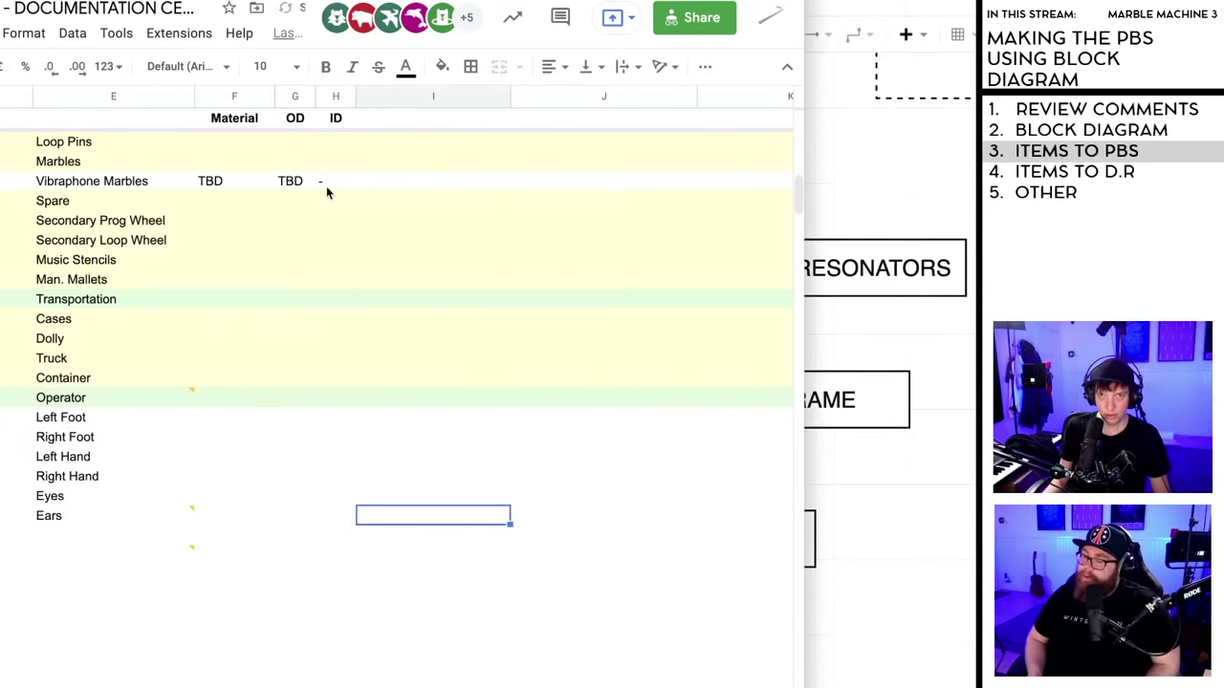
{"action": "left_click", "coordinate": [326, 186]}
{"action": "type", "text": "n"}
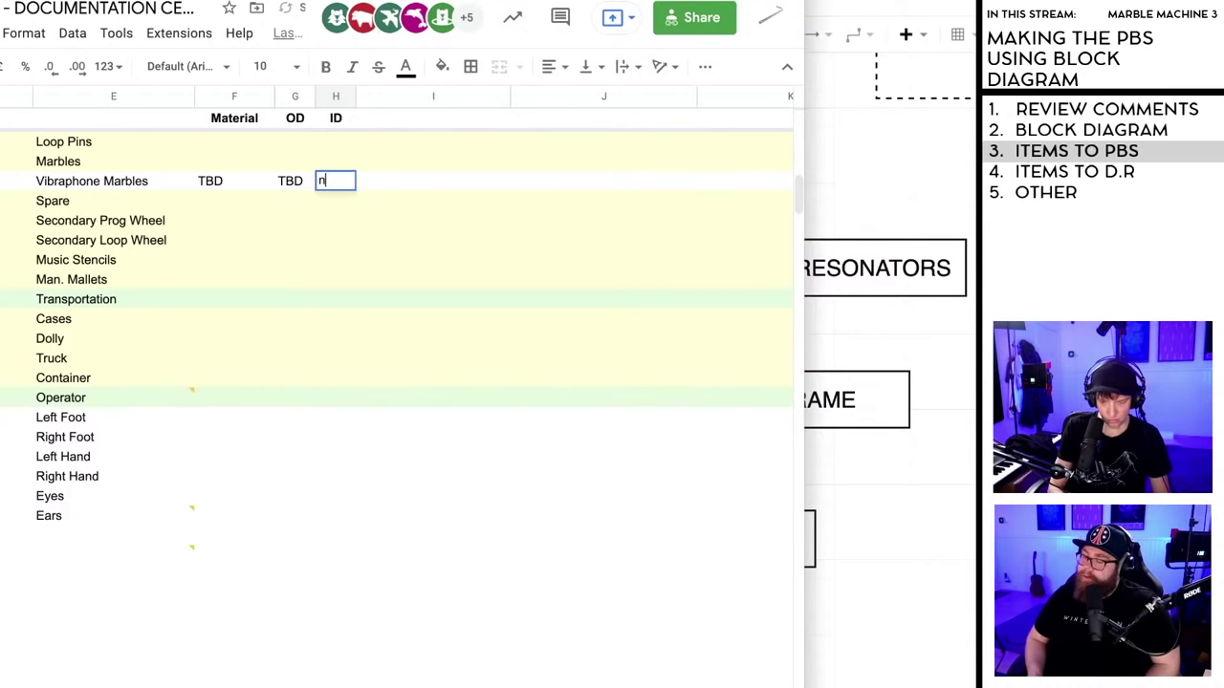
{"action": "type", "text": "/a"}
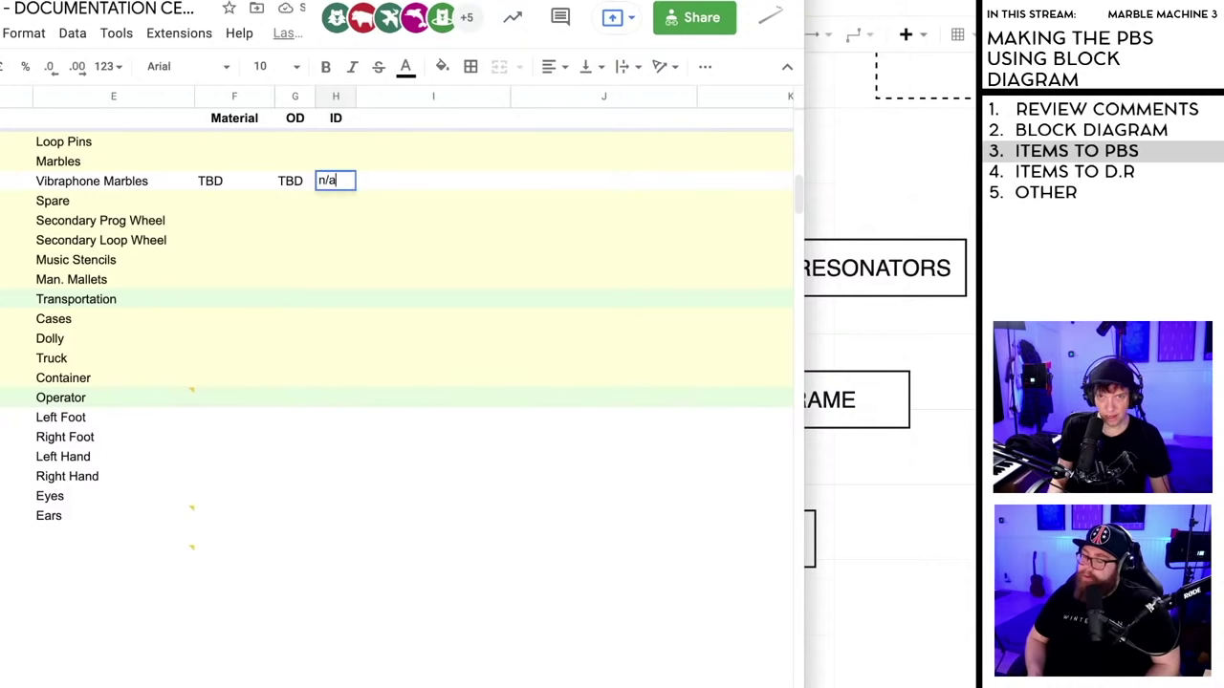
{"action": "left_click", "coordinate": [383, 478]}
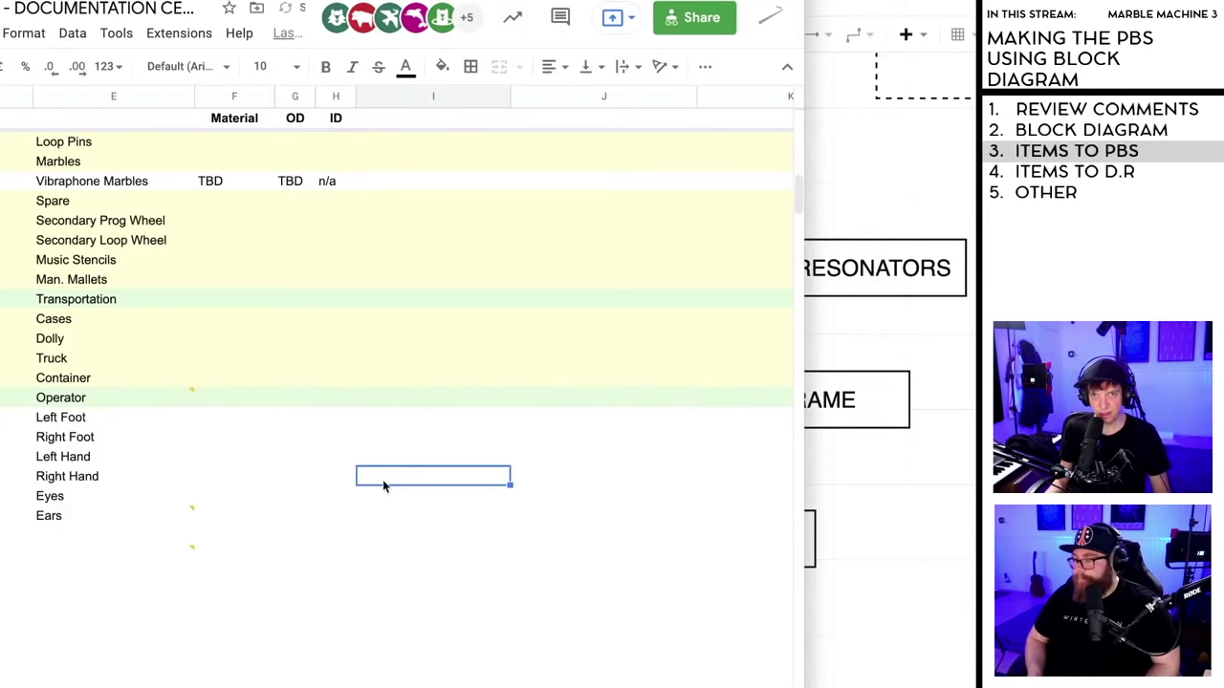
{"action": "left_click", "coordinate": [218, 182]}
- Centre the F:J entries from Vibraphone Marbles down to Ears
{"action": "left_click", "coordinate": [624, 524], "text": "shift"}
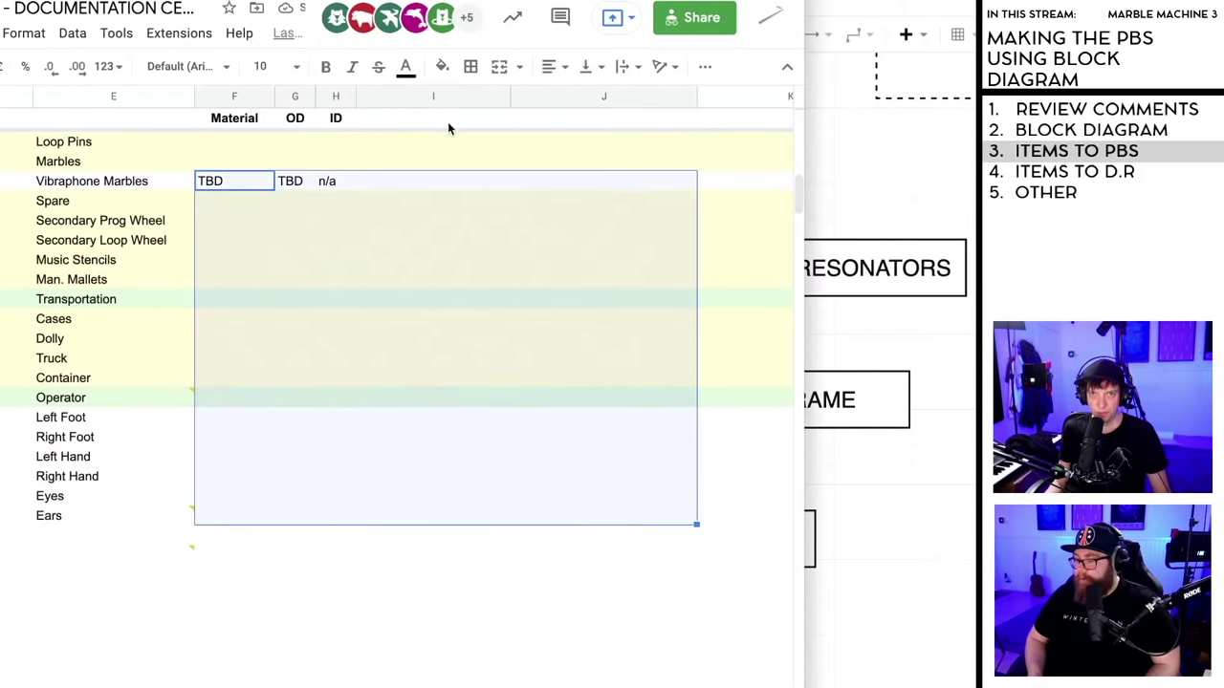
{"action": "left_click", "coordinate": [552, 66]}
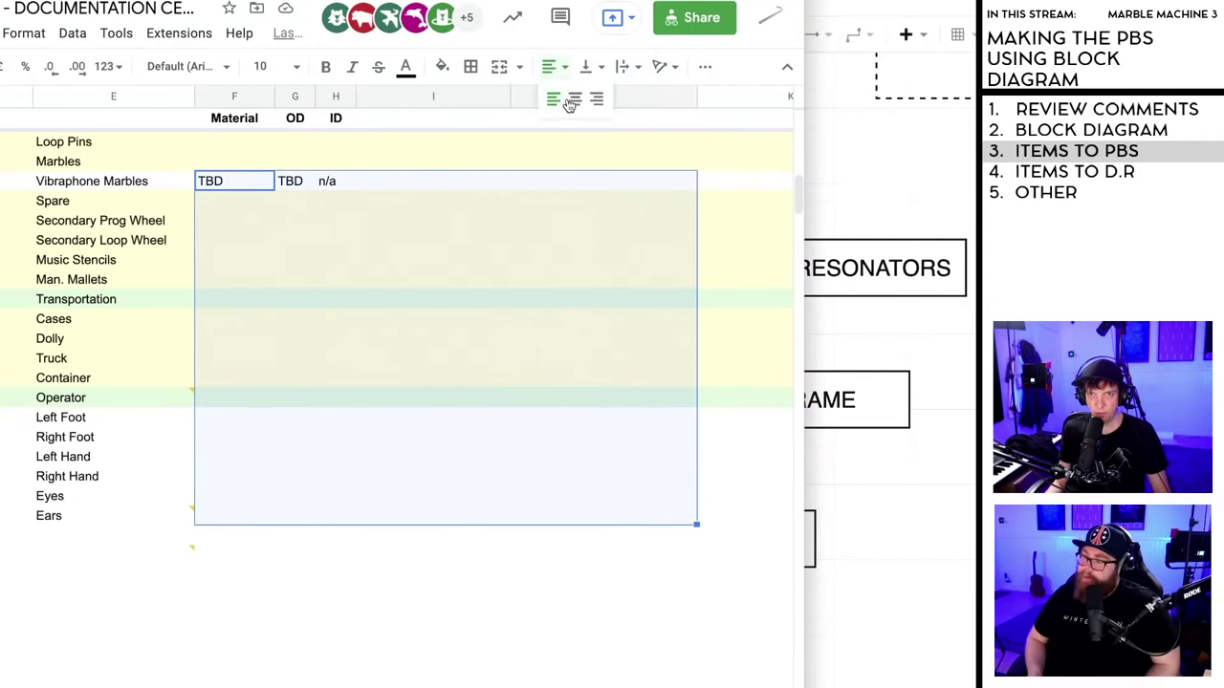
{"action": "left_click", "coordinate": [575, 103]}
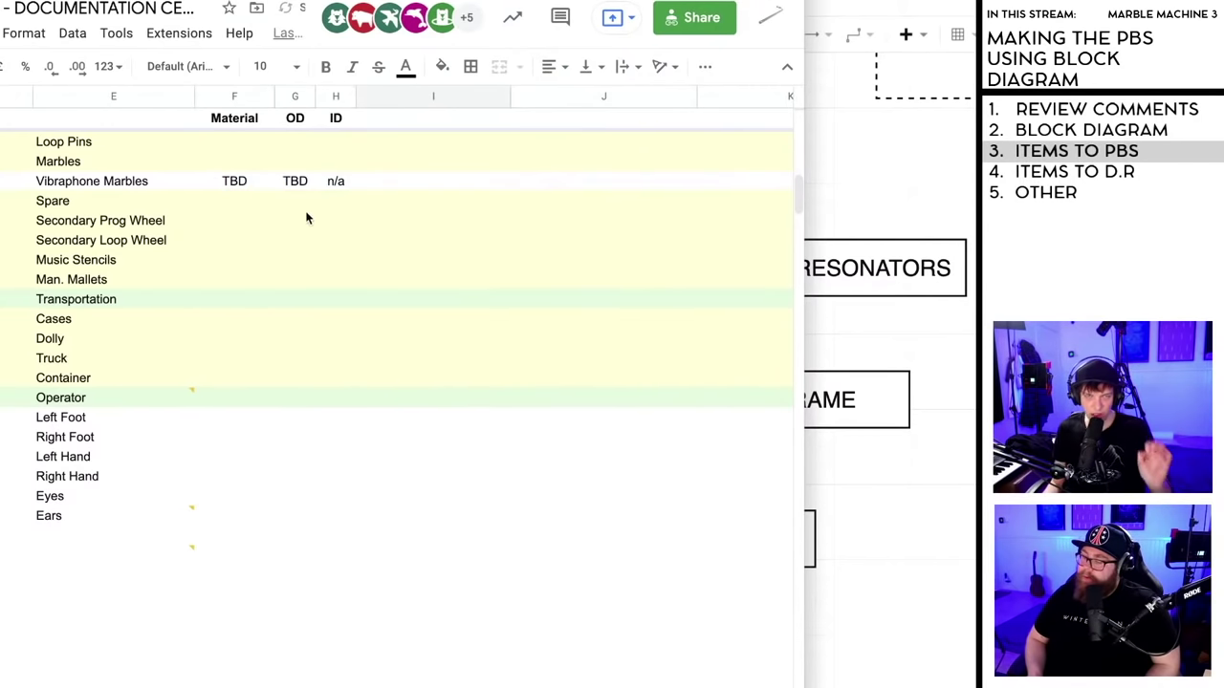
{"action": "left_click", "coordinate": [234, 182]}
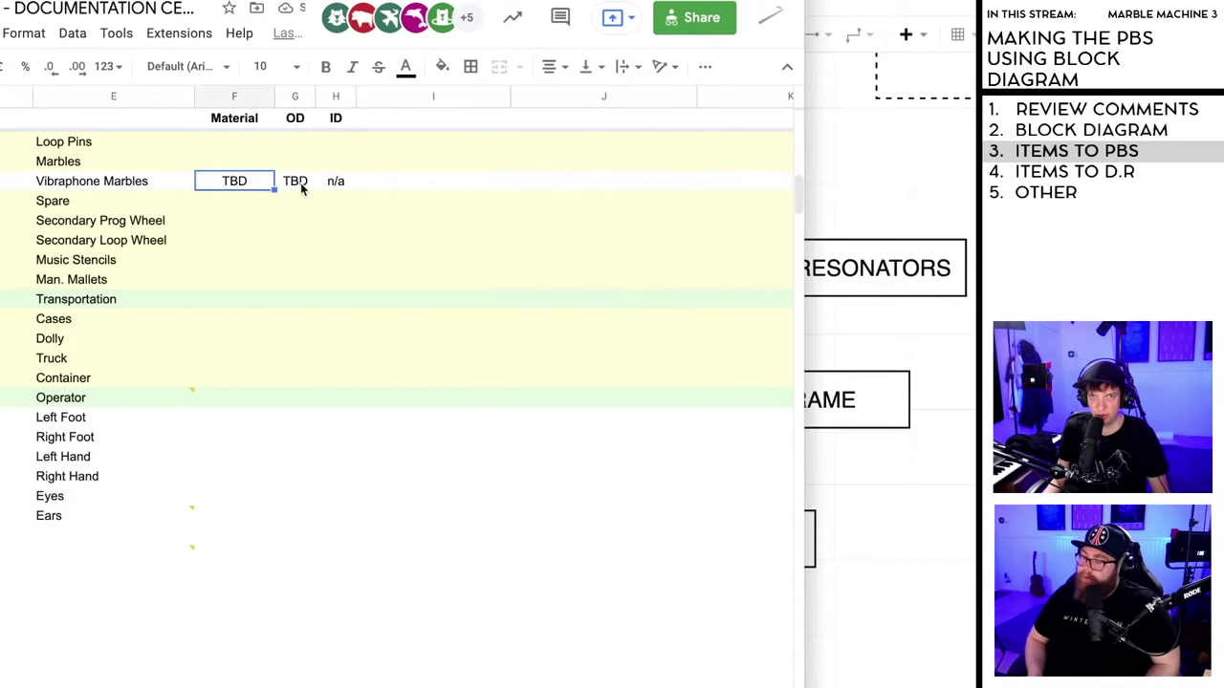
{"action": "left_click", "coordinate": [296, 184], "text": "shift"}
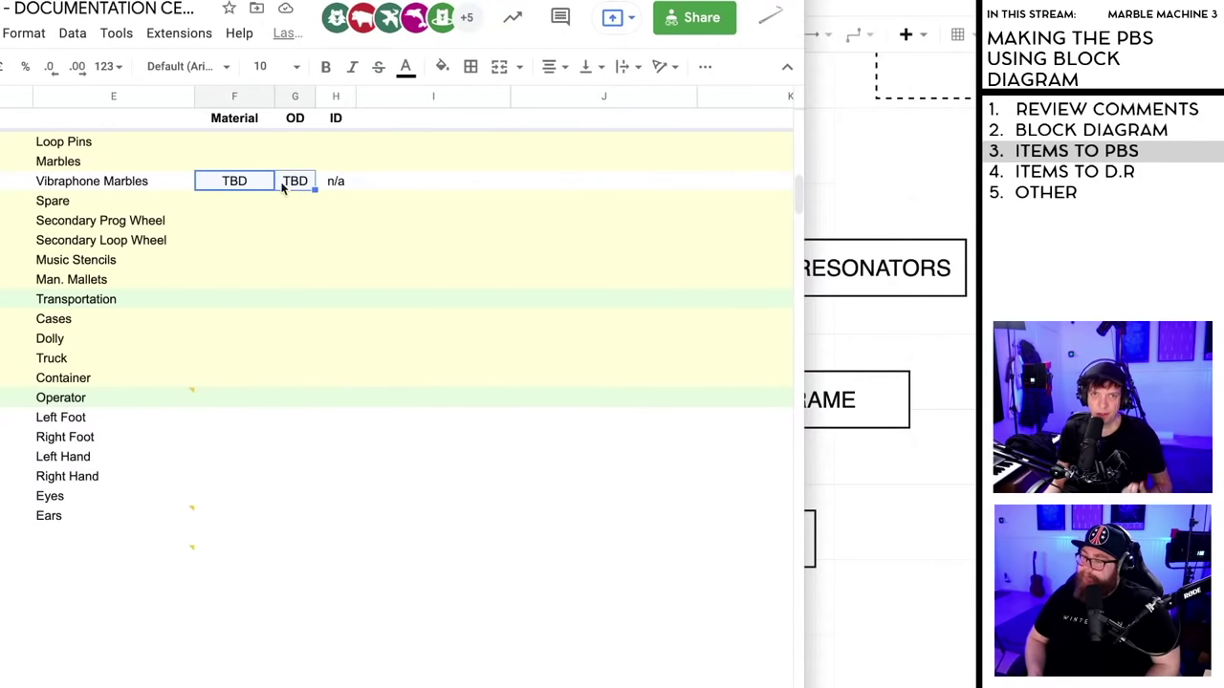
{"action": "left_click", "coordinate": [369, 536]}
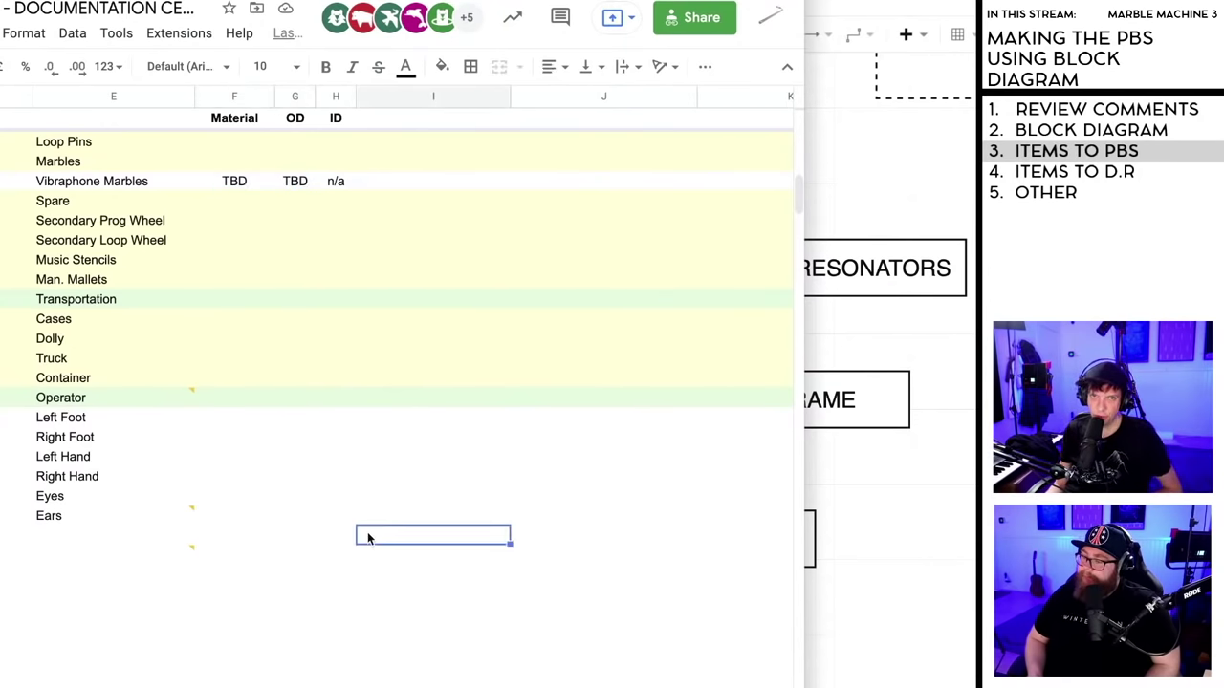
{"action": "left_click", "coordinate": [237, 182]}
{"action": "left_click", "coordinate": [302, 183], "text": "shift"}
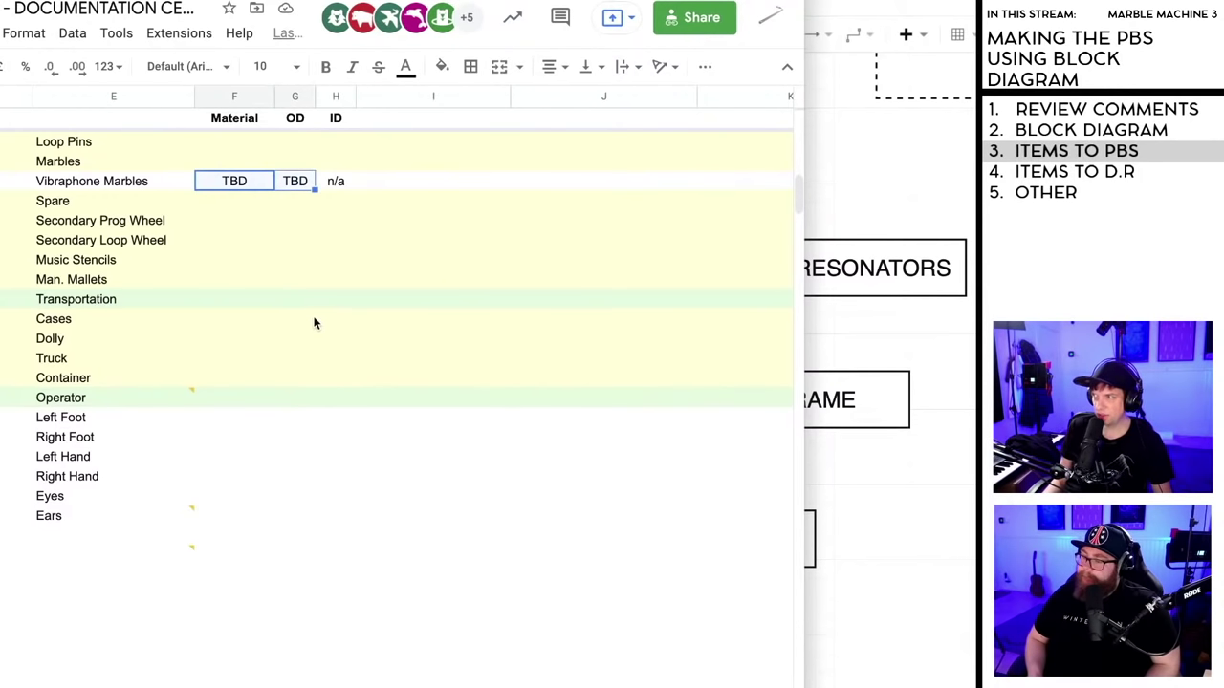
{"action": "left_click", "coordinate": [318, 534]}
- Select the range F19:J70
{"action": "scroll", "coordinate": [318, 534], "scroll_direction": "up", "scroll_amount": 5}
{"action": "scroll", "coordinate": [318, 534], "scroll_direction": "down", "scroll_amount": 2}
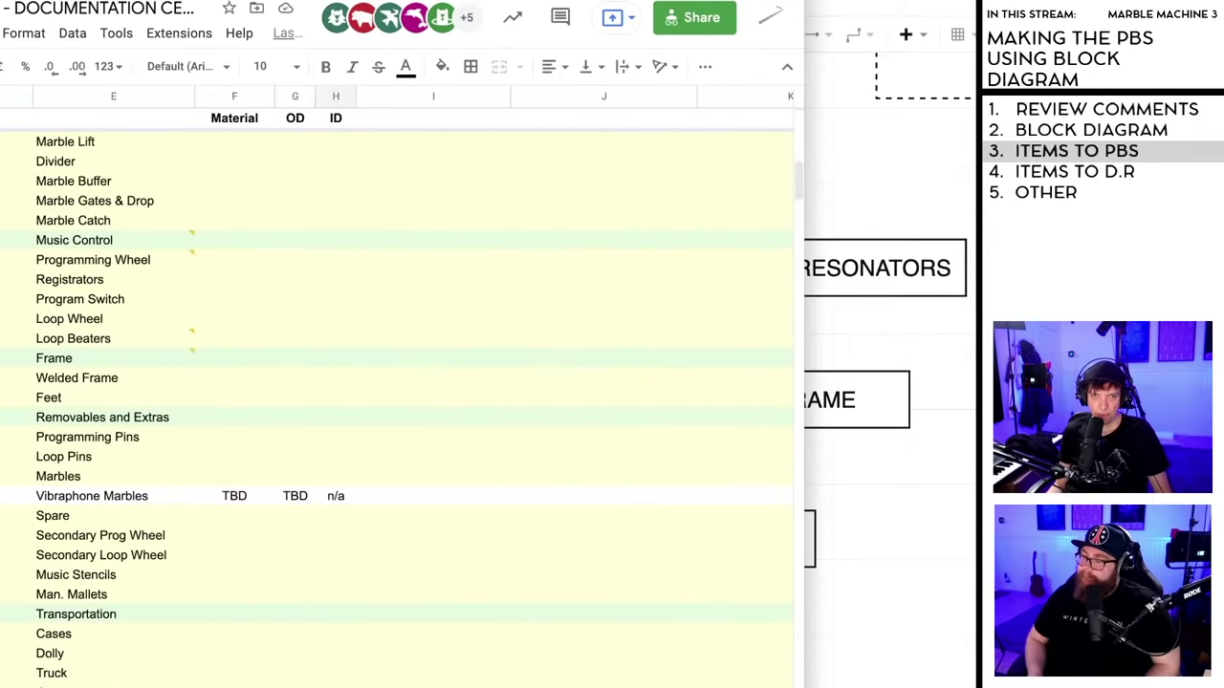
{"action": "scroll", "coordinate": [397, 401], "scroll_direction": "up", "scroll_amount": 5}
{"action": "scroll", "coordinate": [268, 419], "scroll_direction": "down", "scroll_amount": 3}
{"action": "left_click", "coordinate": [242, 326]}
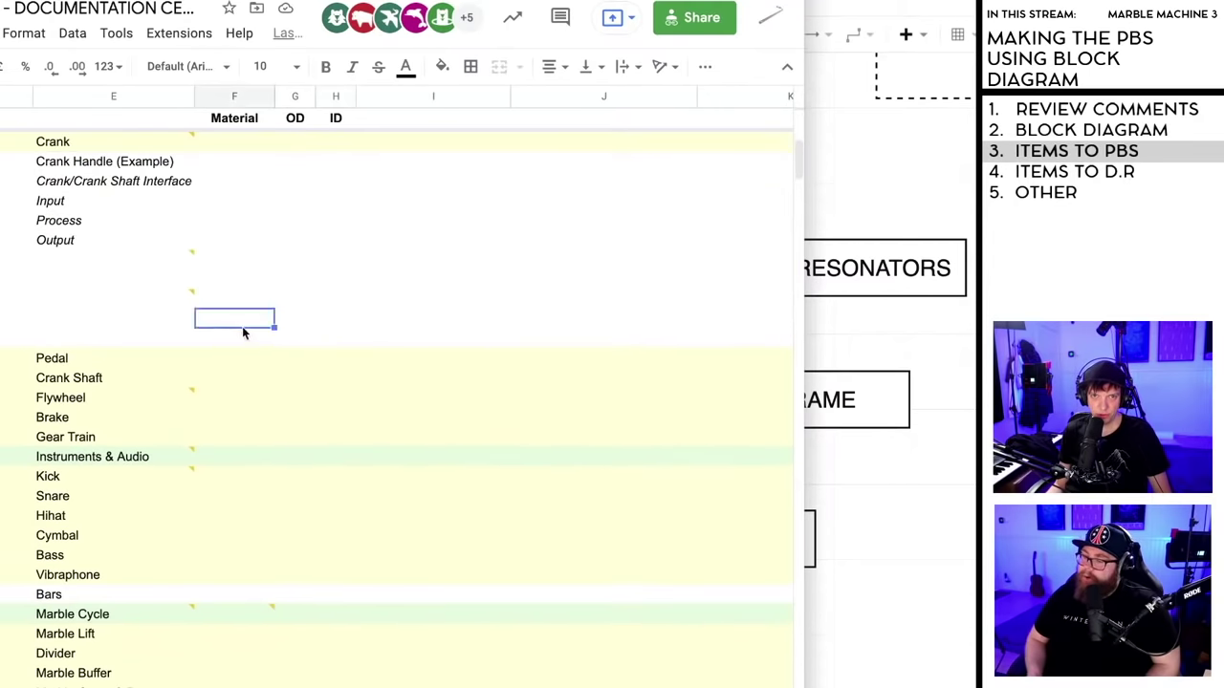
{"action": "scroll", "coordinate": [242, 326], "scroll_direction": "down", "scroll_amount": 10}
{"action": "left_click", "coordinate": [693, 677], "text": "shift"}
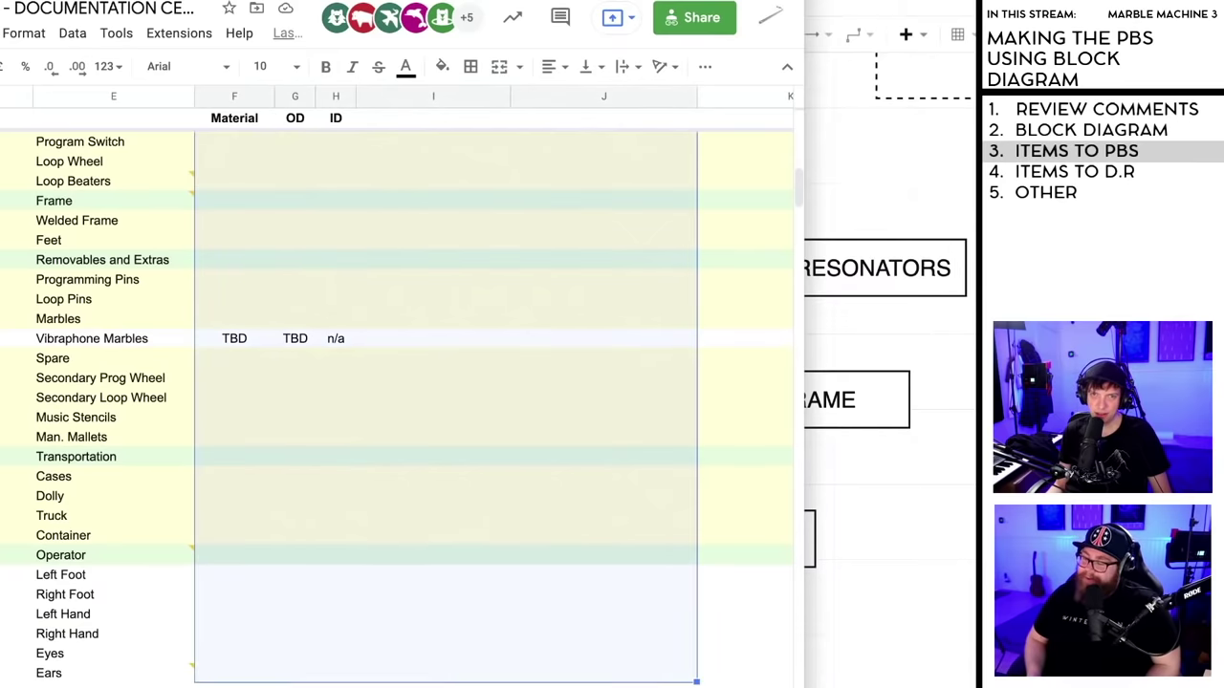
{"action": "scroll", "coordinate": [574, 573], "scroll_direction": "up", "scroll_amount": 10}
{"action": "scroll", "coordinate": [548, 682], "scroll_direction": "down", "scroll_amount": 5}
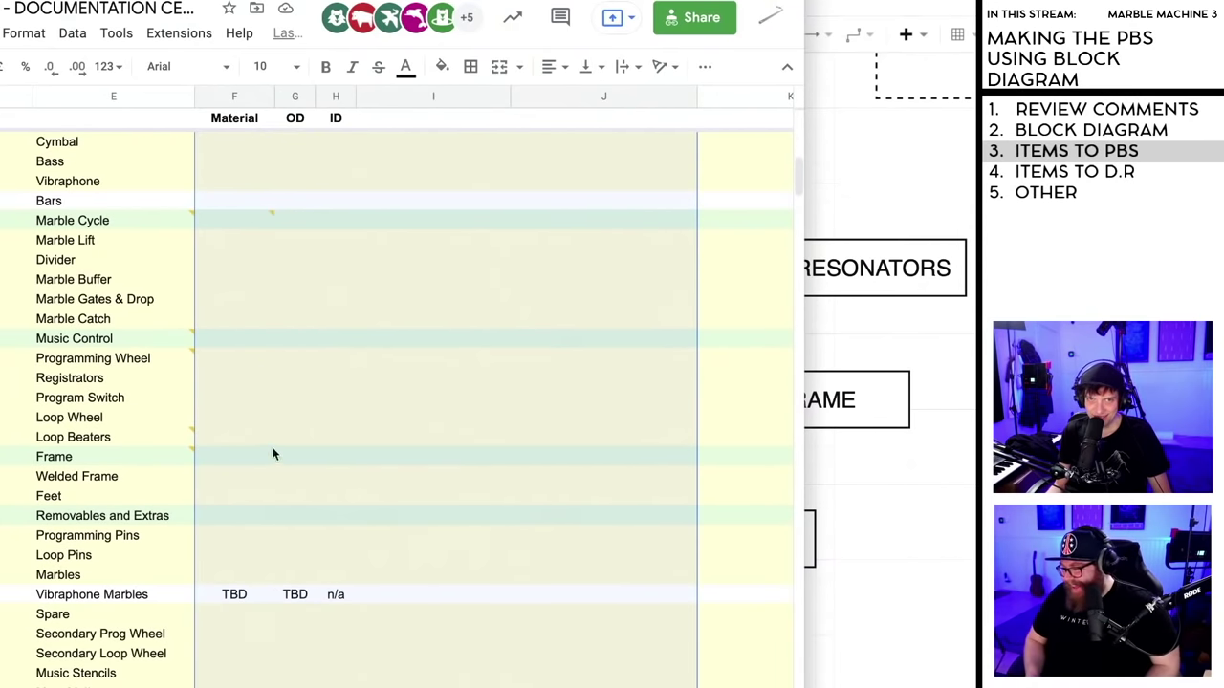
- Add a conditional formatting rule filling cells with text exactly TBD in pink
{"action": "left_click", "coordinate": [24, 33]}
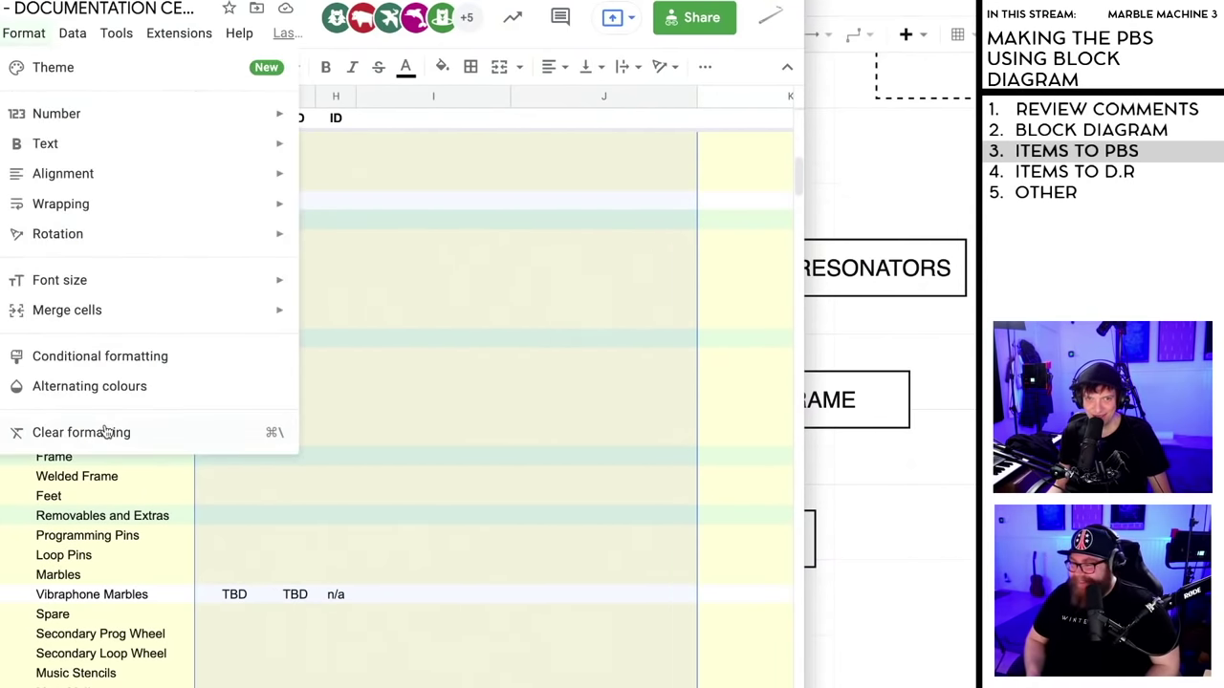
{"action": "left_click", "coordinate": [90, 355]}
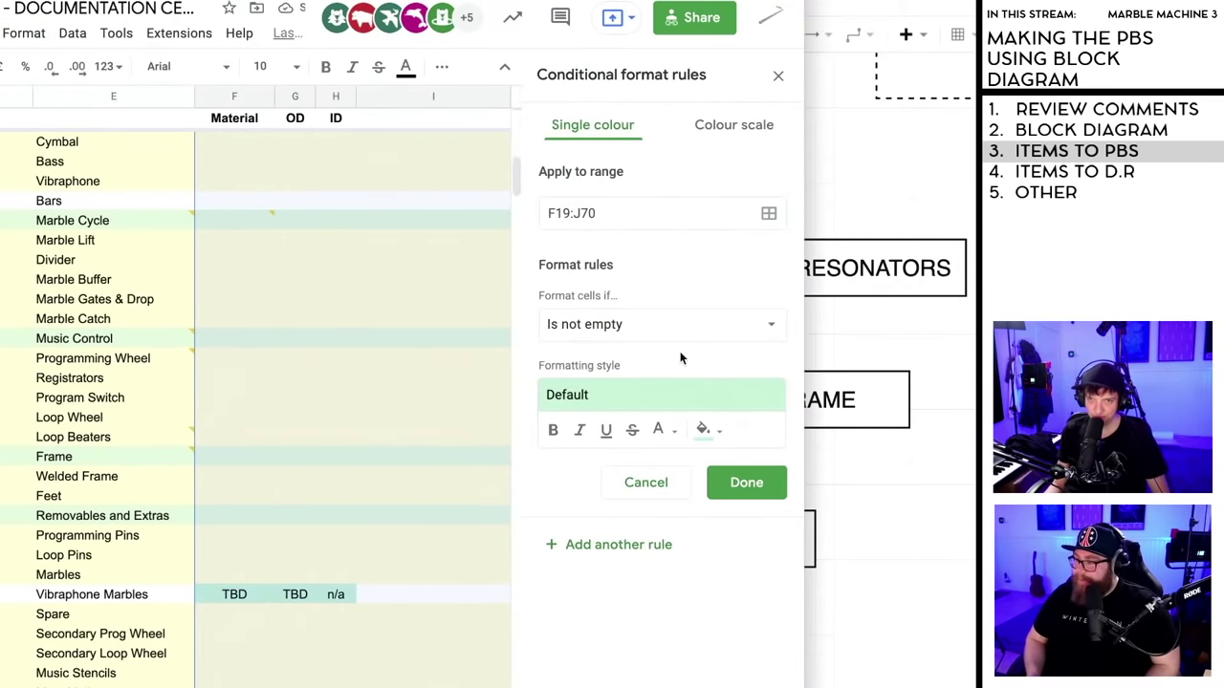
{"action": "left_click", "coordinate": [663, 328]}
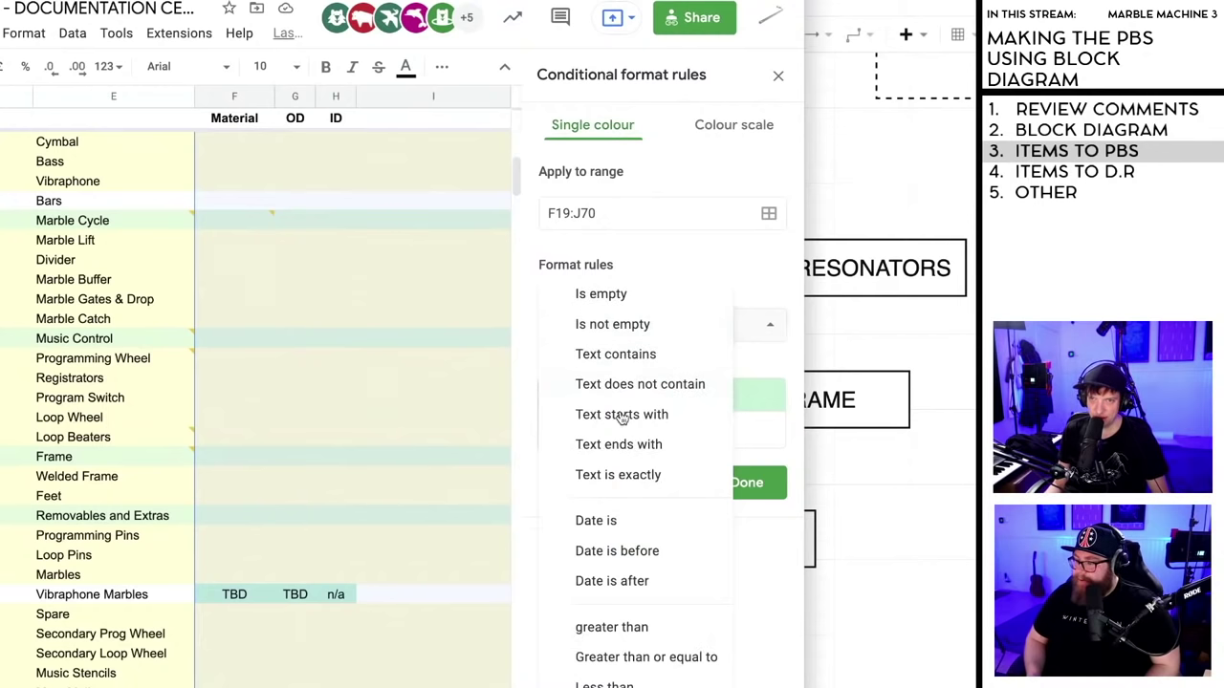
{"action": "left_click", "coordinate": [612, 476]}
{"action": "left_click", "coordinate": [629, 366]}
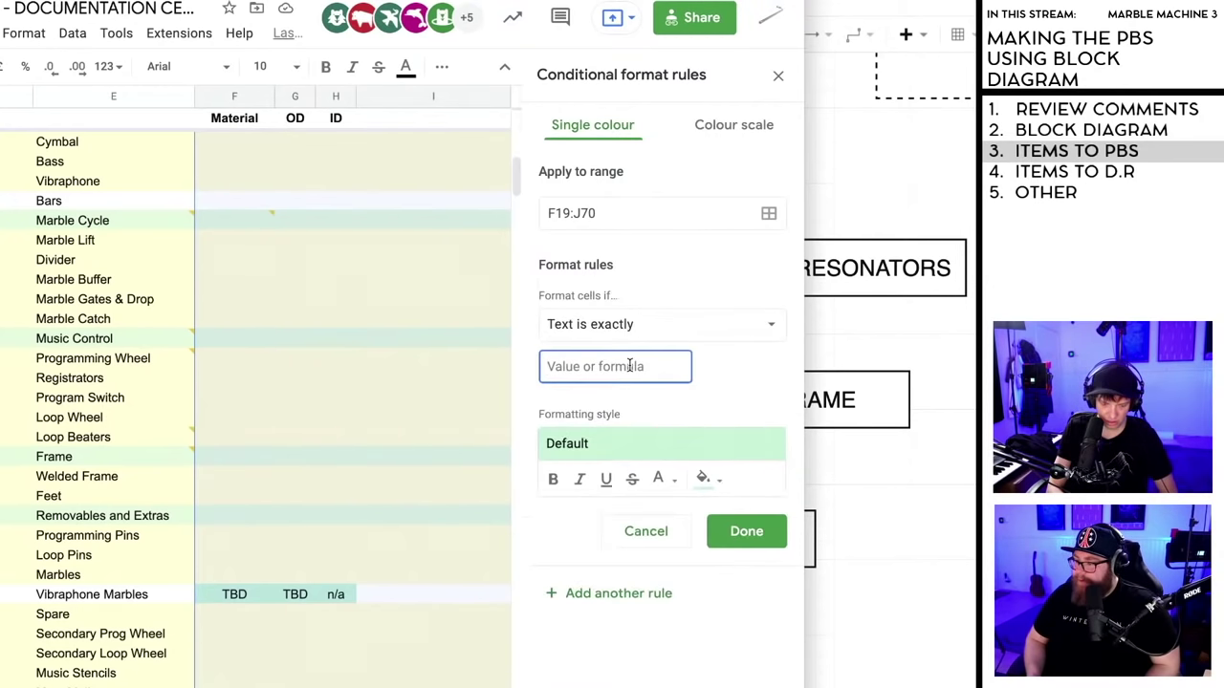
{"action": "type", "text": "TBD"}
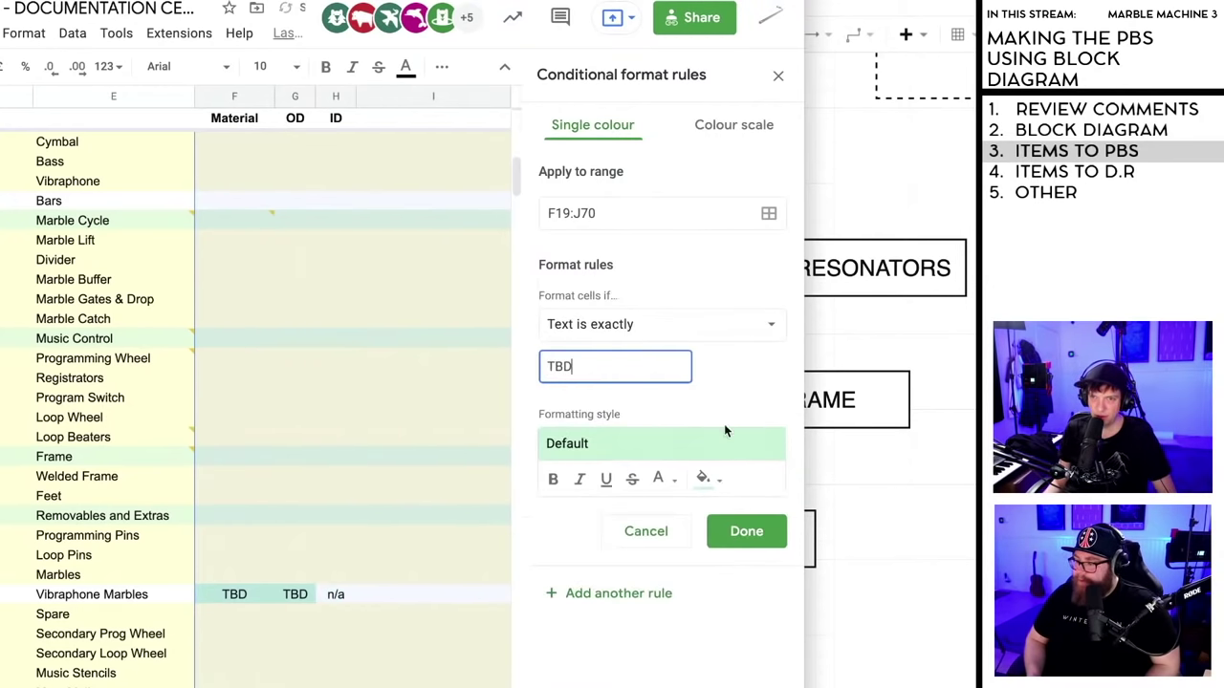
{"action": "left_click", "coordinate": [704, 480]}
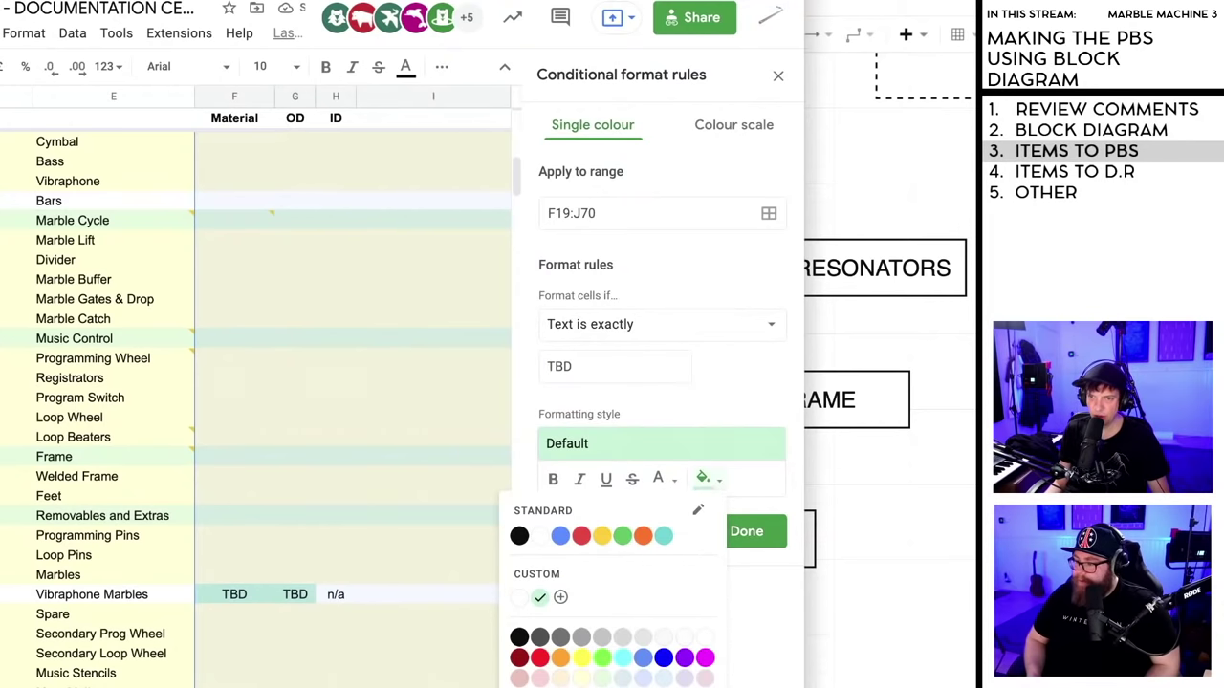
{"action": "left_click", "coordinate": [540, 679]}
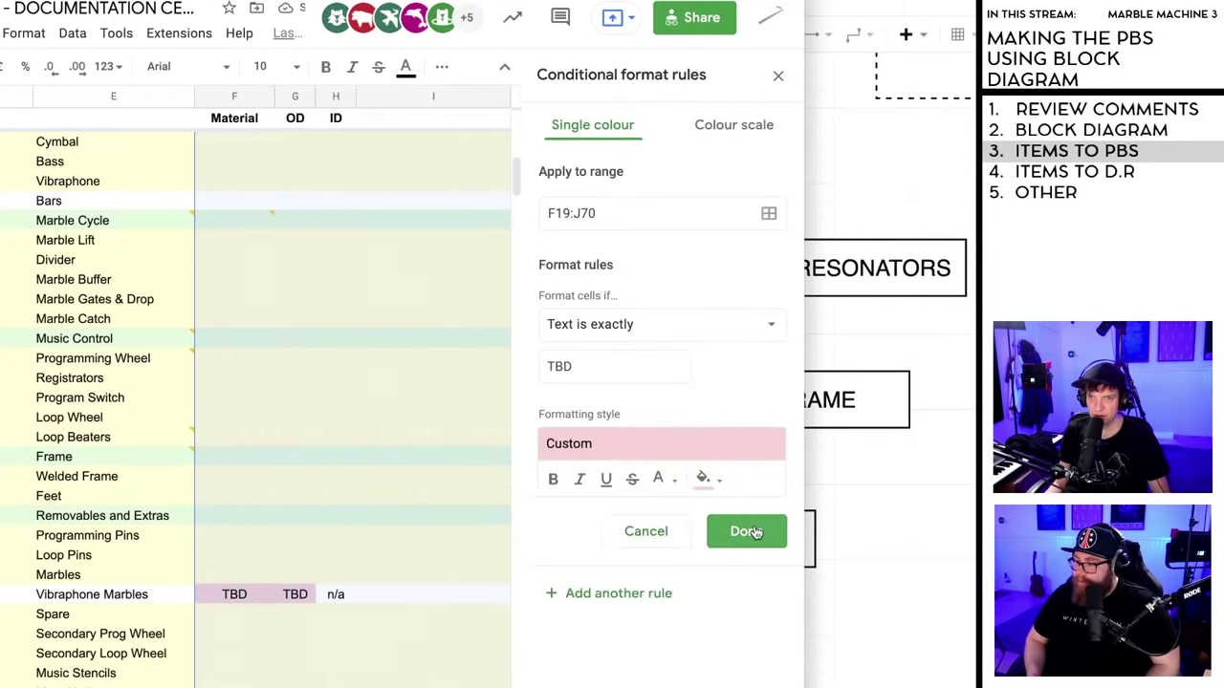
{"action": "left_click", "coordinate": [749, 528]}
- Test the TBD rule with a temporary TBD entry in the Loop Wheel OD cell, then undo
{"action": "left_click", "coordinate": [295, 416]}
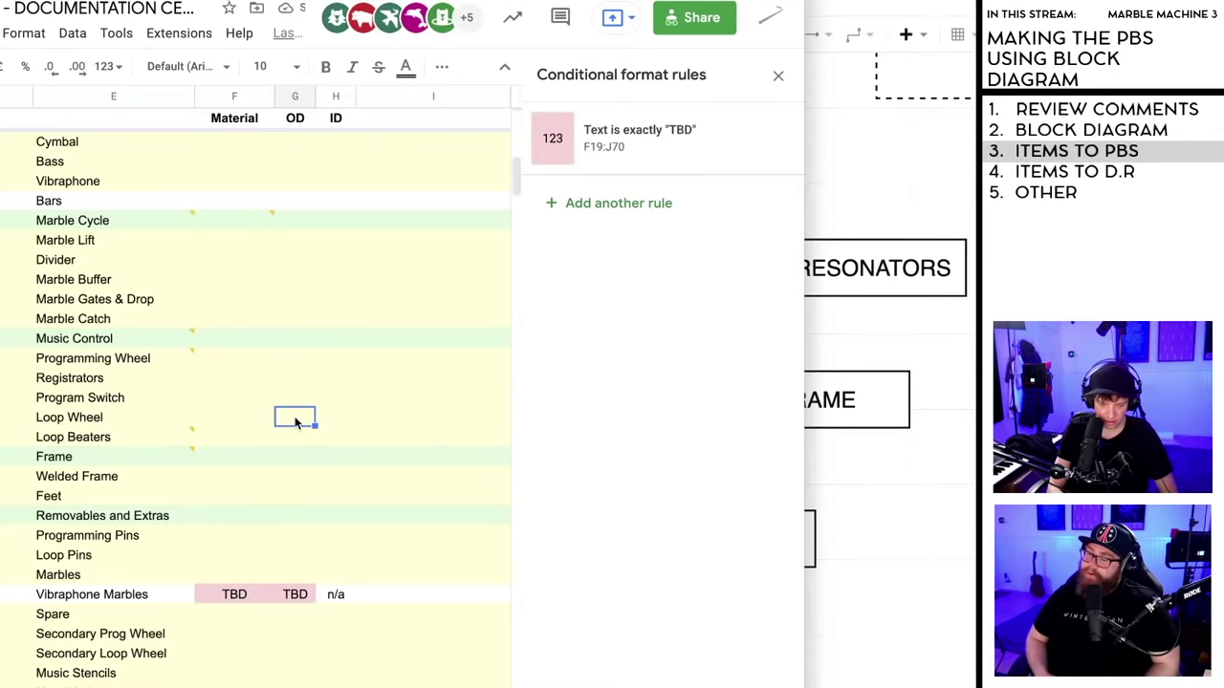
{"action": "type", "text": "TBD"}
{"action": "left_click", "coordinate": [387, 510]}
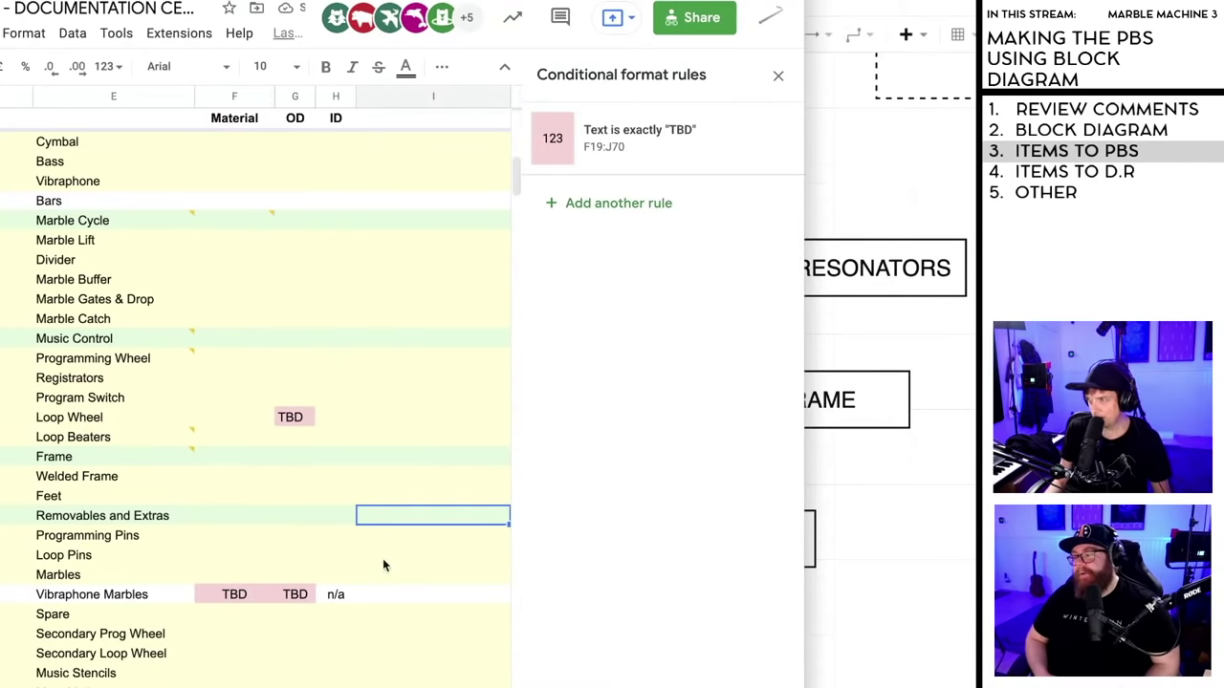
{"action": "key", "text": "ctrl+z"}
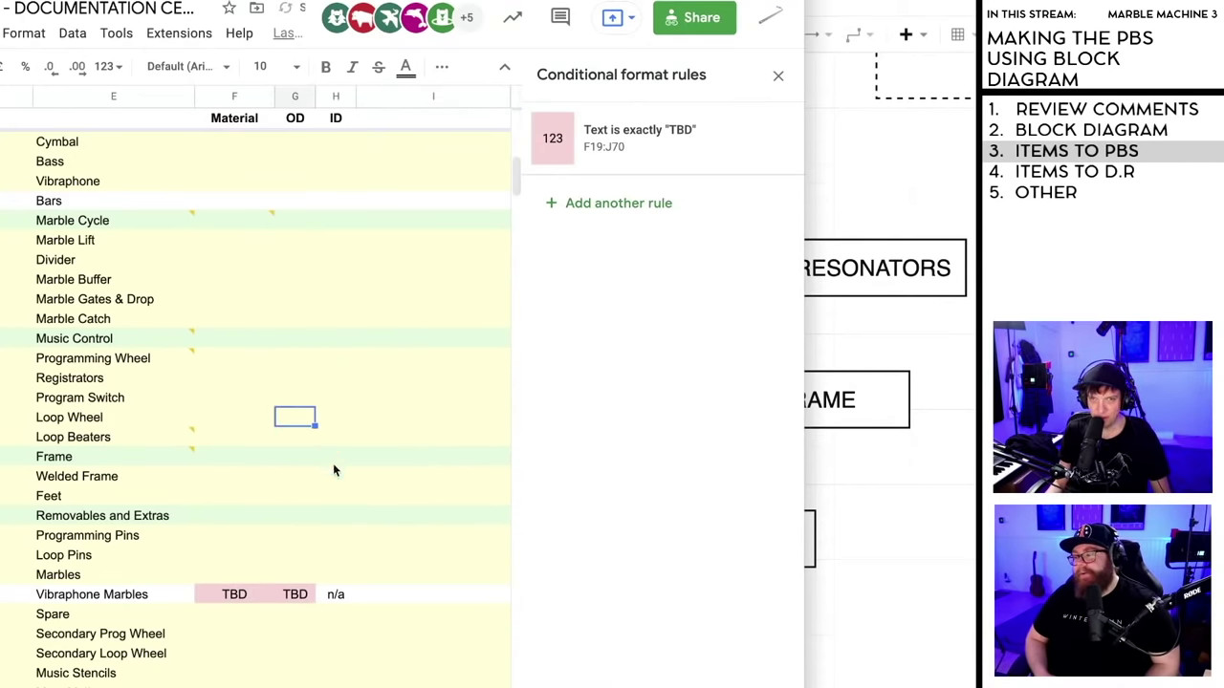
- Add a green-fill rule for text exactly n/a on the Vibraphone Marbles ID cell
{"action": "left_click", "coordinate": [338, 597]}
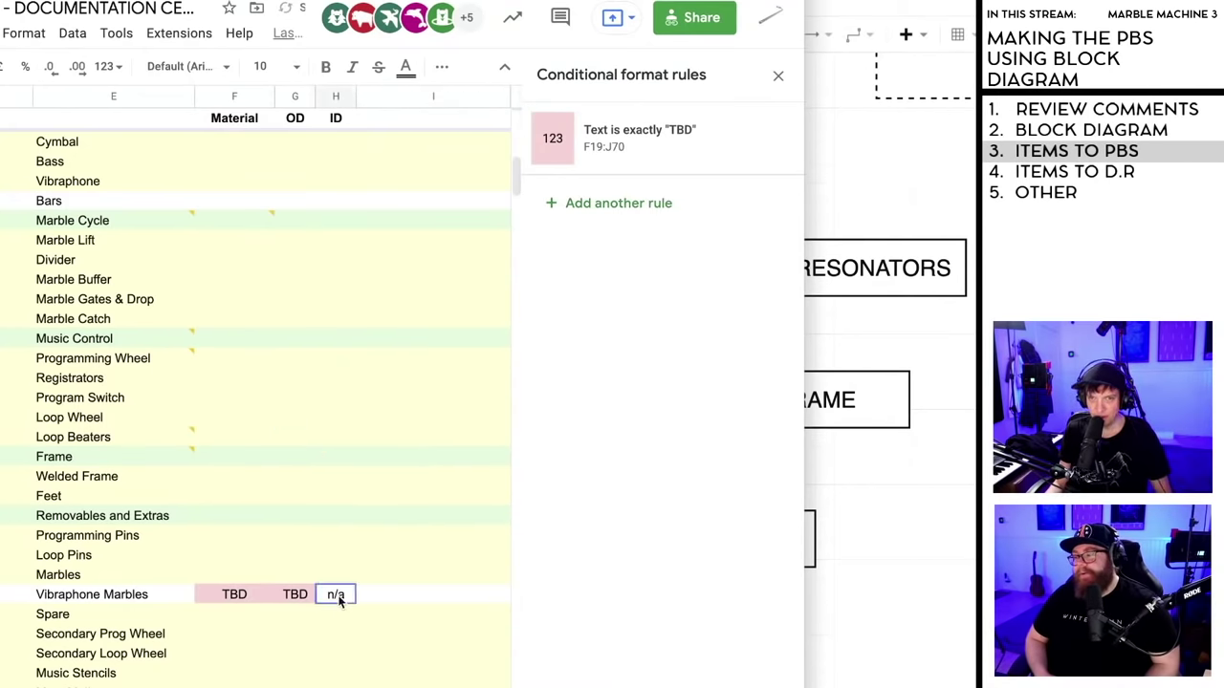
{"action": "left_click", "coordinate": [624, 204]}
{"action": "left_click", "coordinate": [627, 325]}
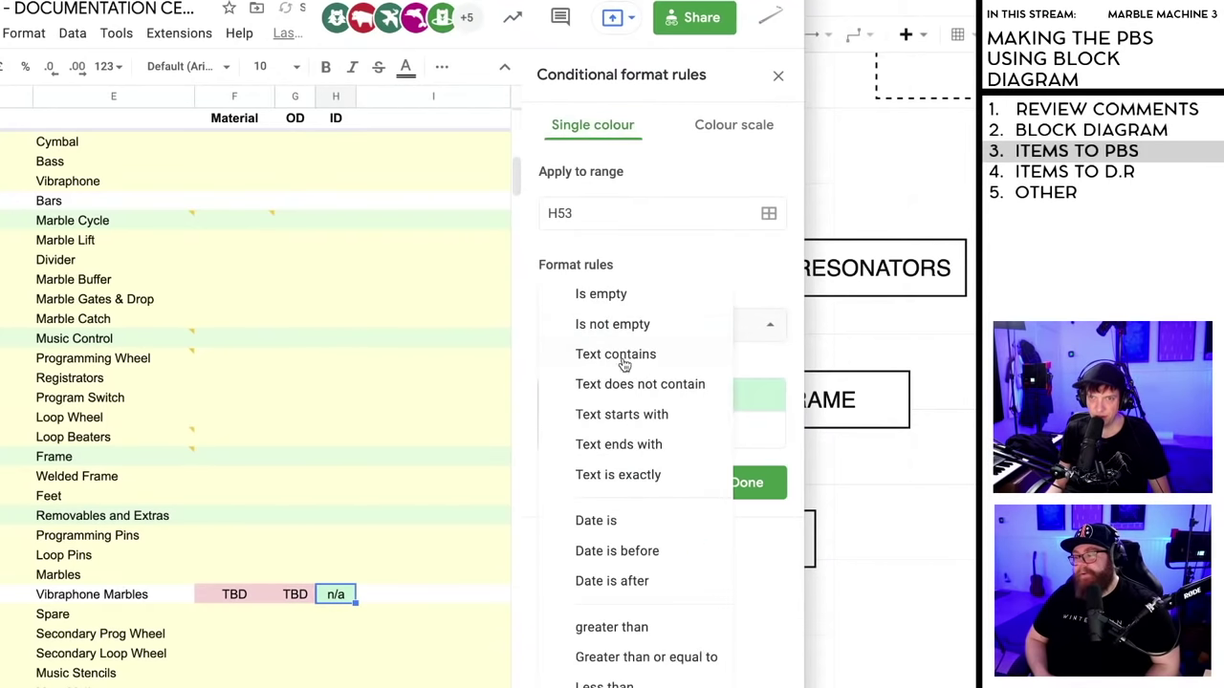
{"action": "left_click", "coordinate": [631, 401]}
{"action": "left_click", "coordinate": [595, 363]}
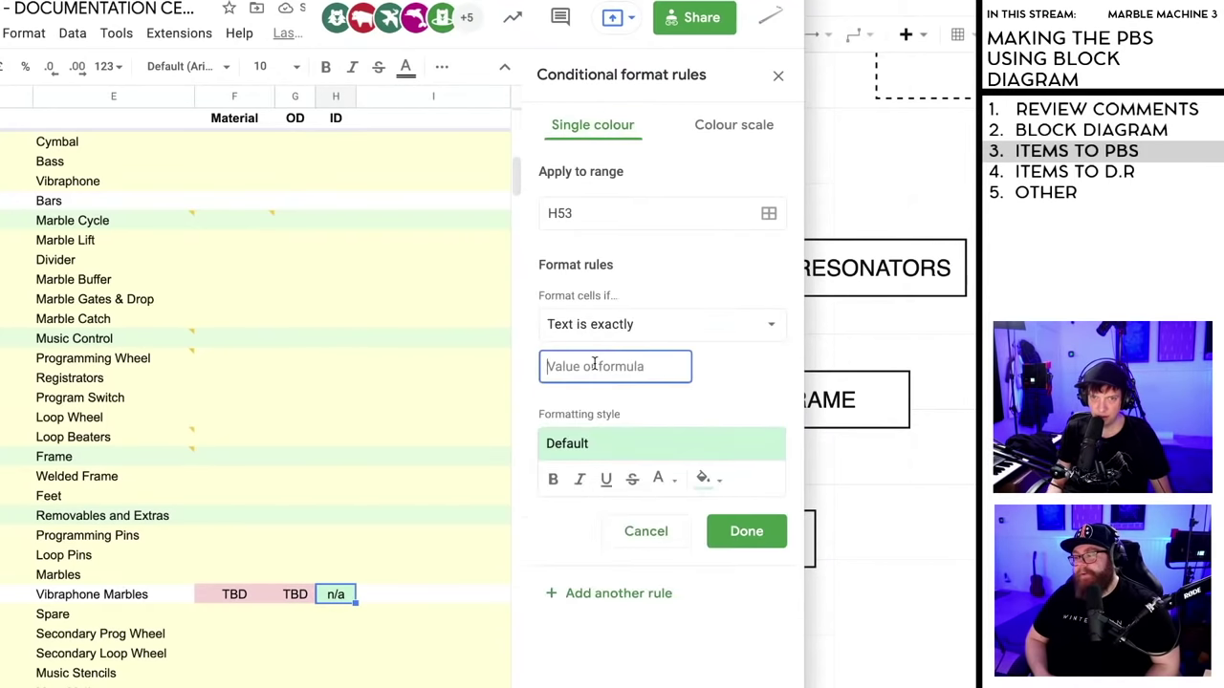
{"action": "type", "text": "n/a"}
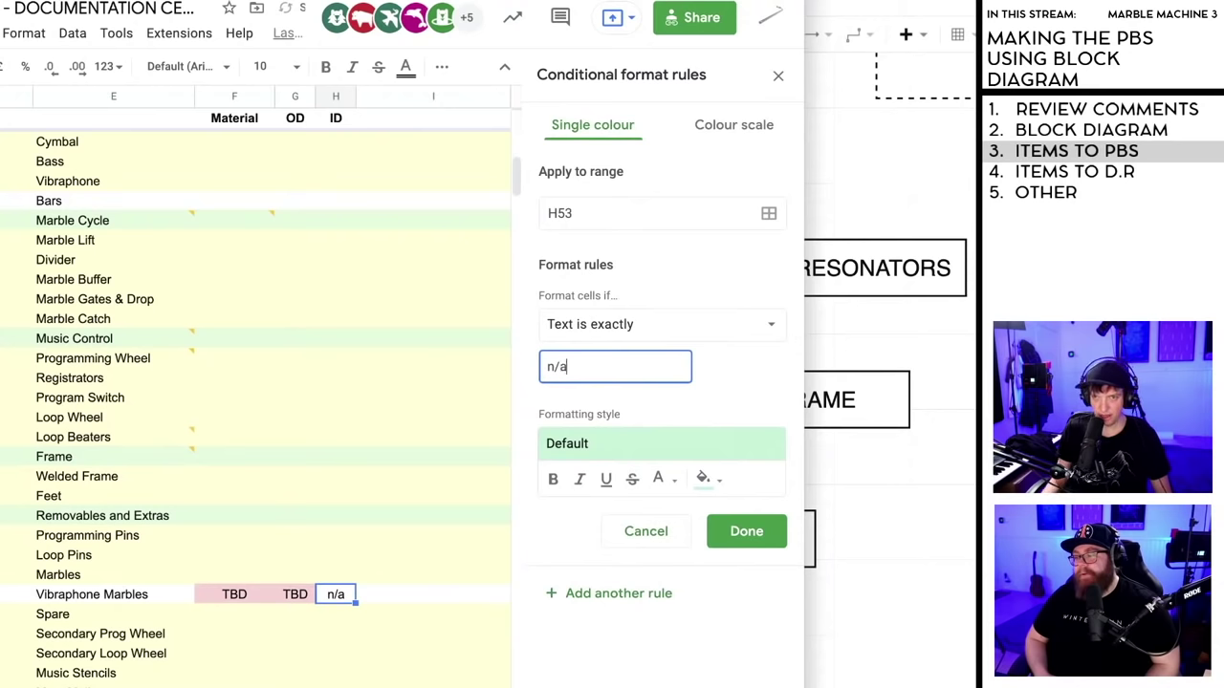
{"action": "left_click", "coordinate": [747, 533]}
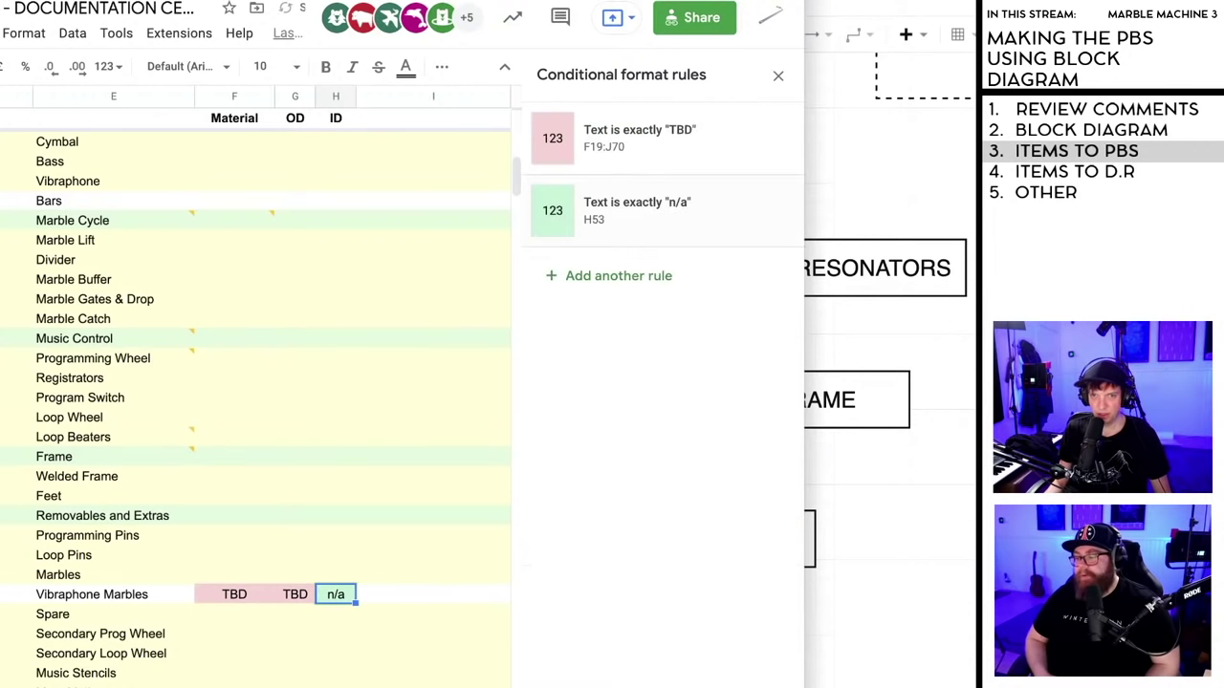
- Delete the 'Text is exactly n/a' rule for the n/a cell
{"action": "left_click", "coordinate": [252, 451]}
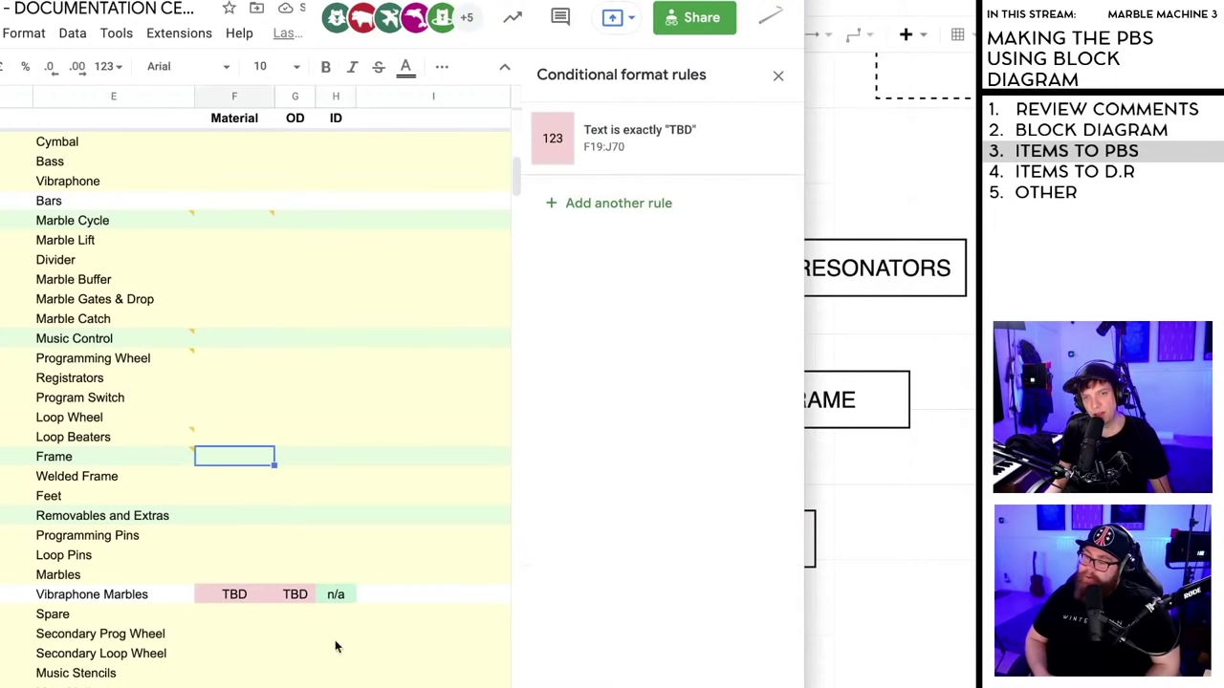
{"action": "left_click", "coordinate": [333, 593]}
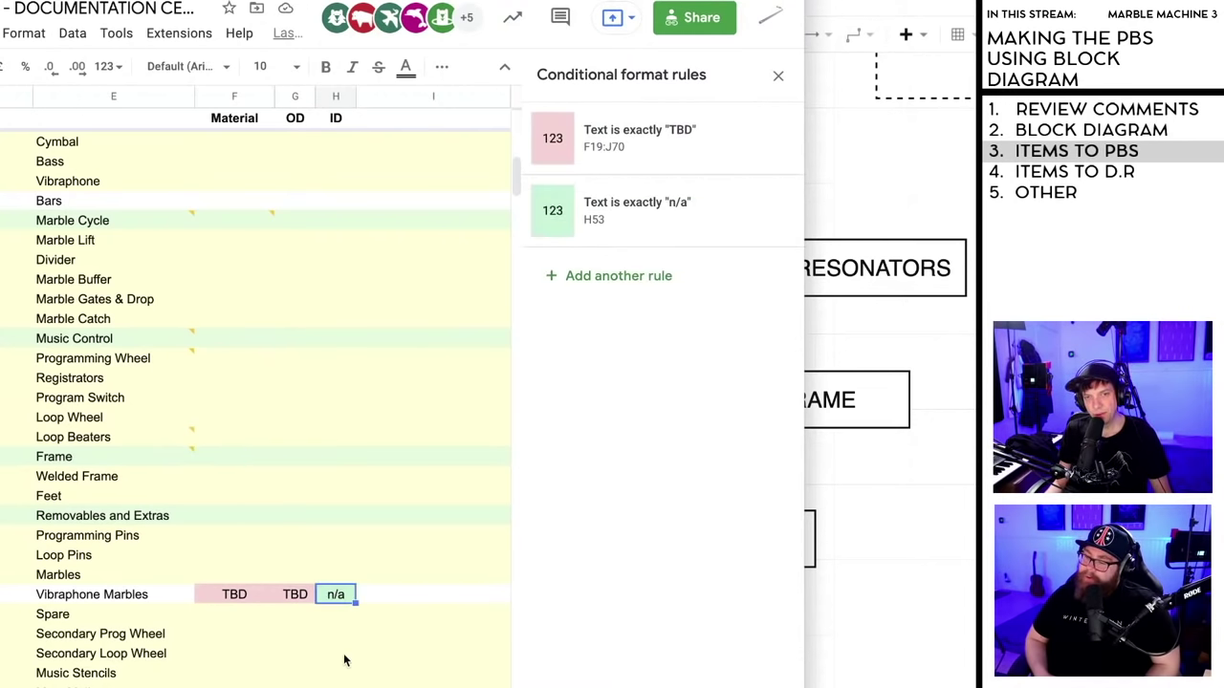
{"action": "scroll", "coordinate": [344, 658], "scroll_direction": "up", "scroll_amount": 5}
{"action": "scroll", "coordinate": [344, 663], "scroll_direction": "down", "scroll_amount": 3}
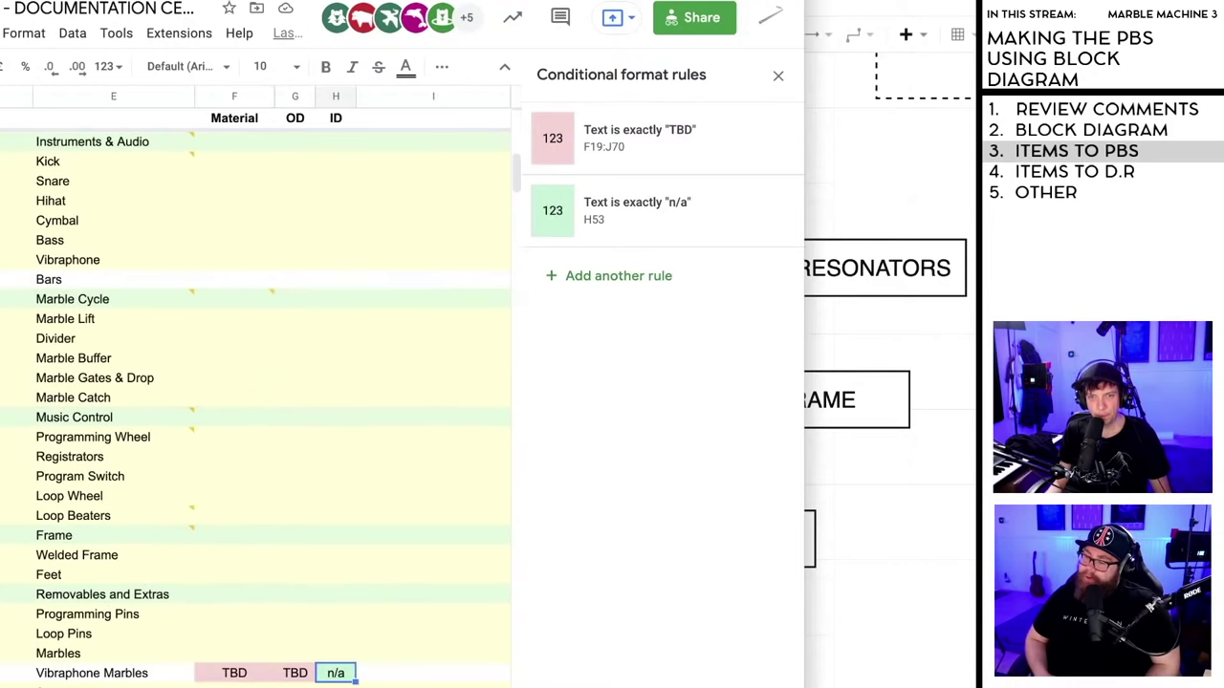
{"action": "key", "text": "Left"}
{"action": "left_click", "coordinate": [334, 675]}
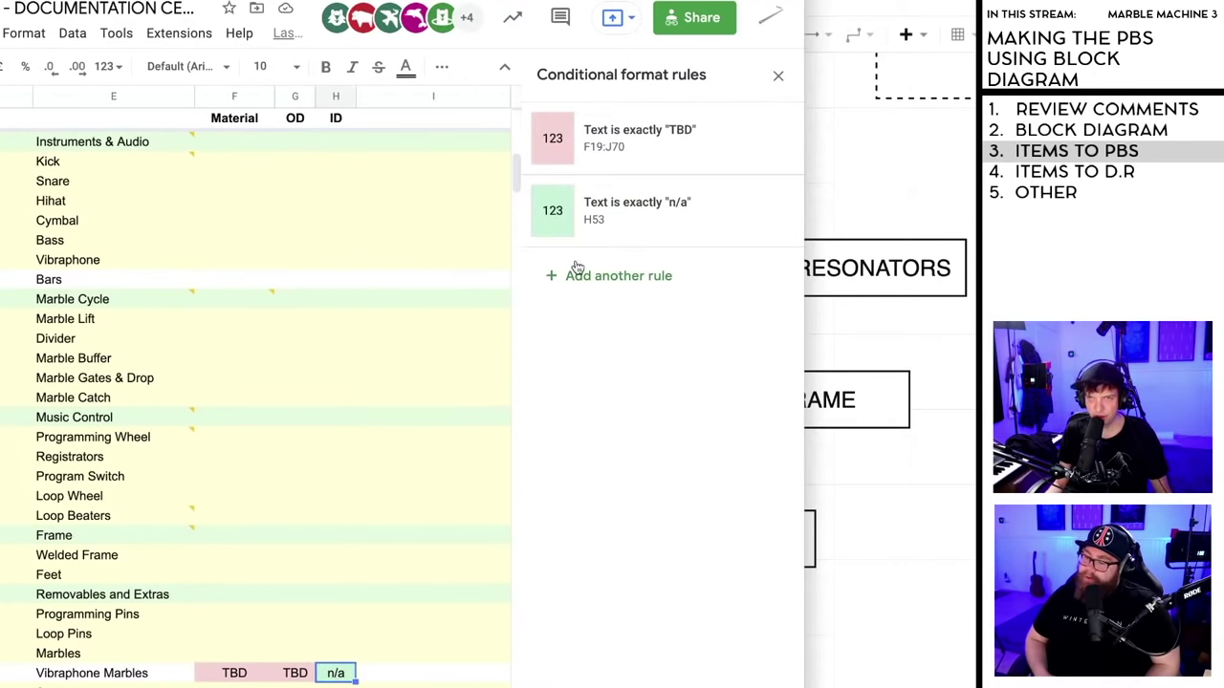
{"action": "left_click", "coordinate": [771, 210]}
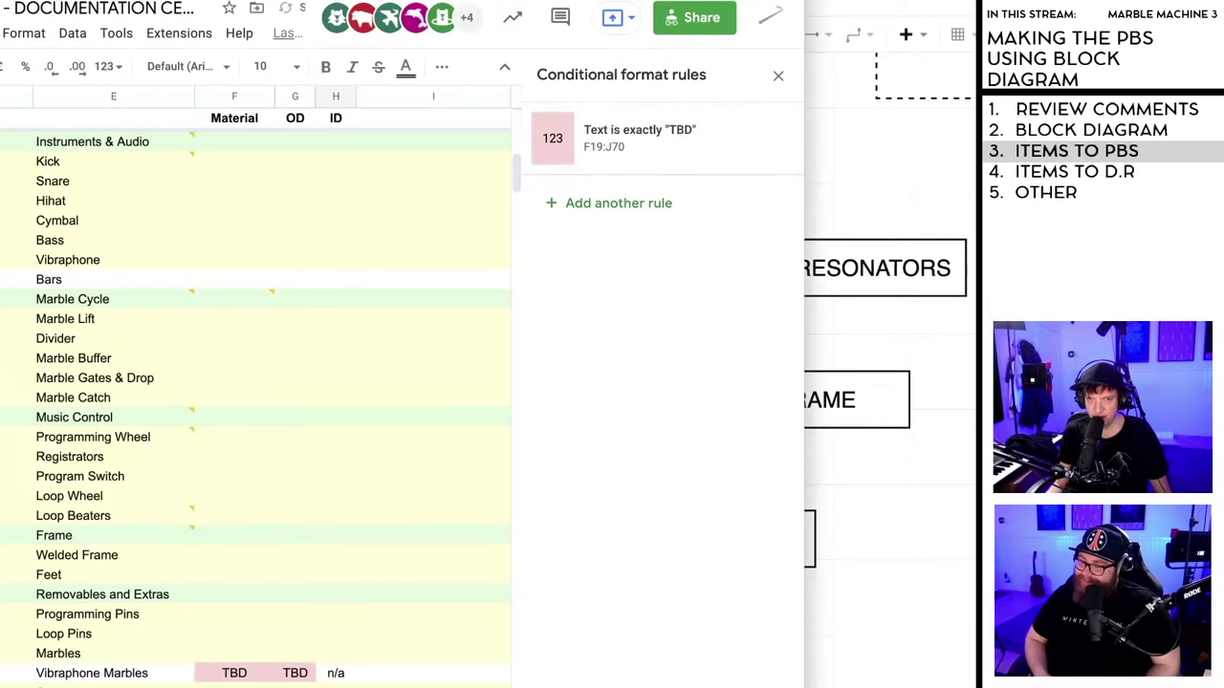
- Check the pink highlighting on the Vibraphone Marbles TBD Material and OD cells
{"action": "left_click", "coordinate": [271, 678]}
{"action": "left_click", "coordinate": [289, 675]}
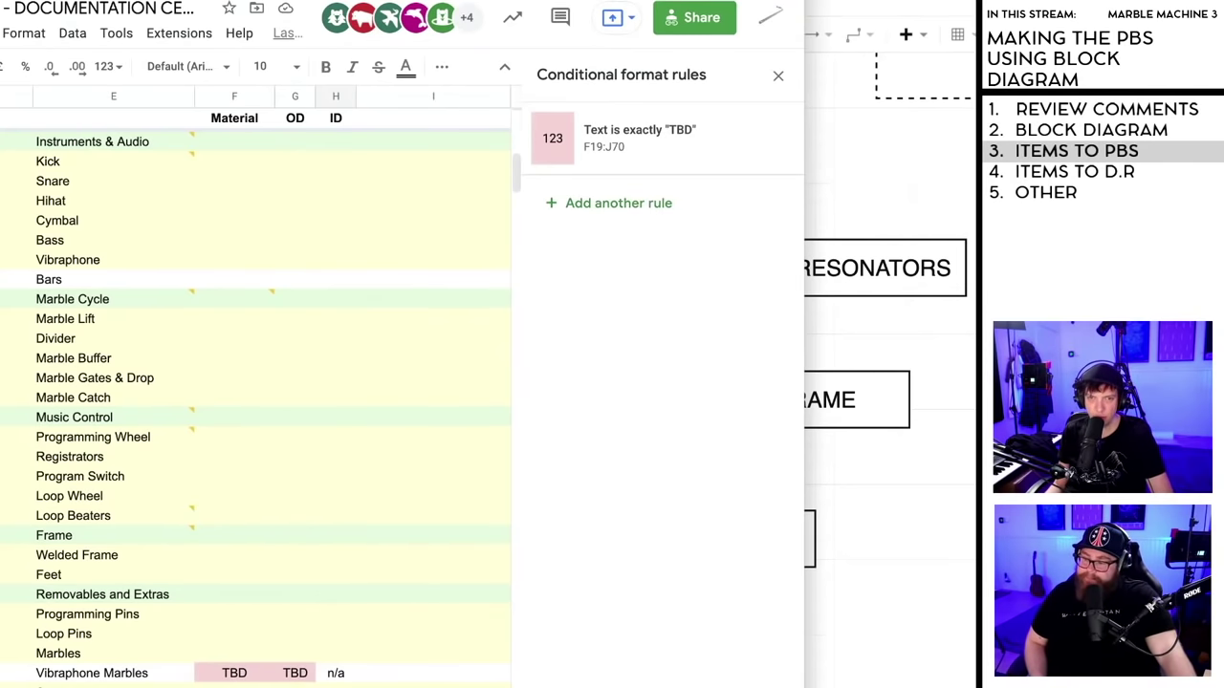
{"action": "scroll", "coordinate": [295, 681], "scroll_direction": "down", "scroll_amount": 1}
{"action": "left_click", "coordinate": [243, 636]}
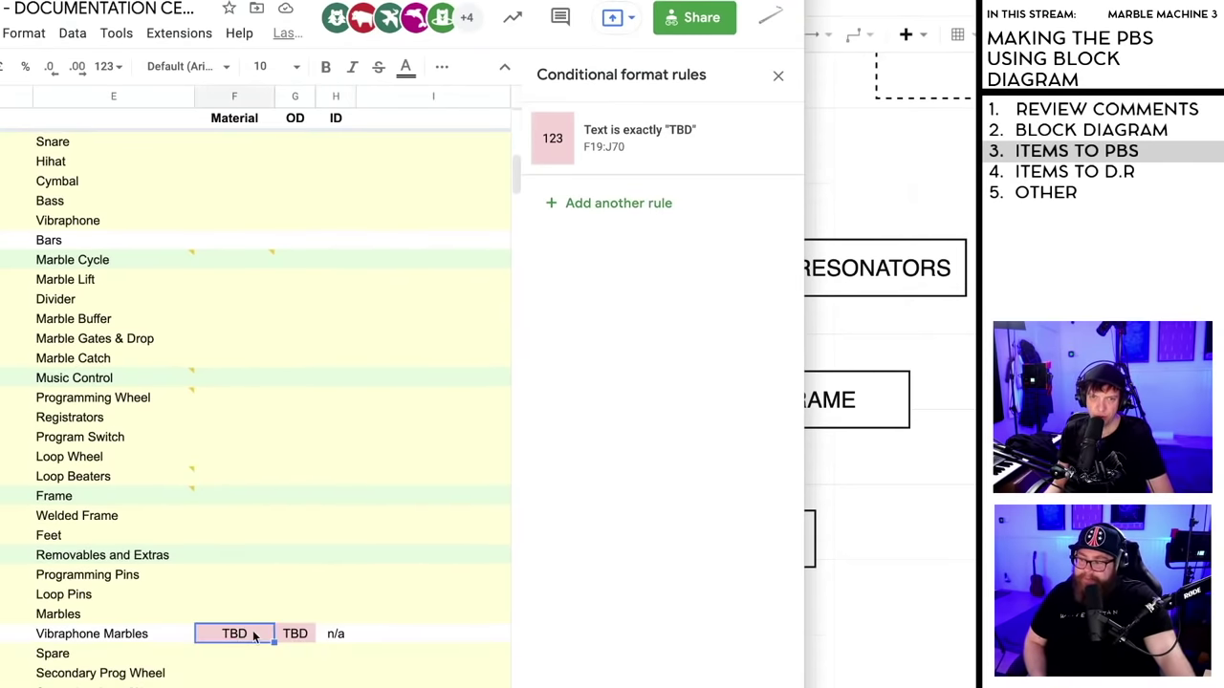
{"action": "left_click", "coordinate": [294, 637]}
{"action": "scroll", "coordinate": [292, 650], "scroll_direction": "down", "scroll_amount": 3}
{"action": "scroll", "coordinate": [254, 407], "scroll_direction": "down", "scroll_amount": 1}
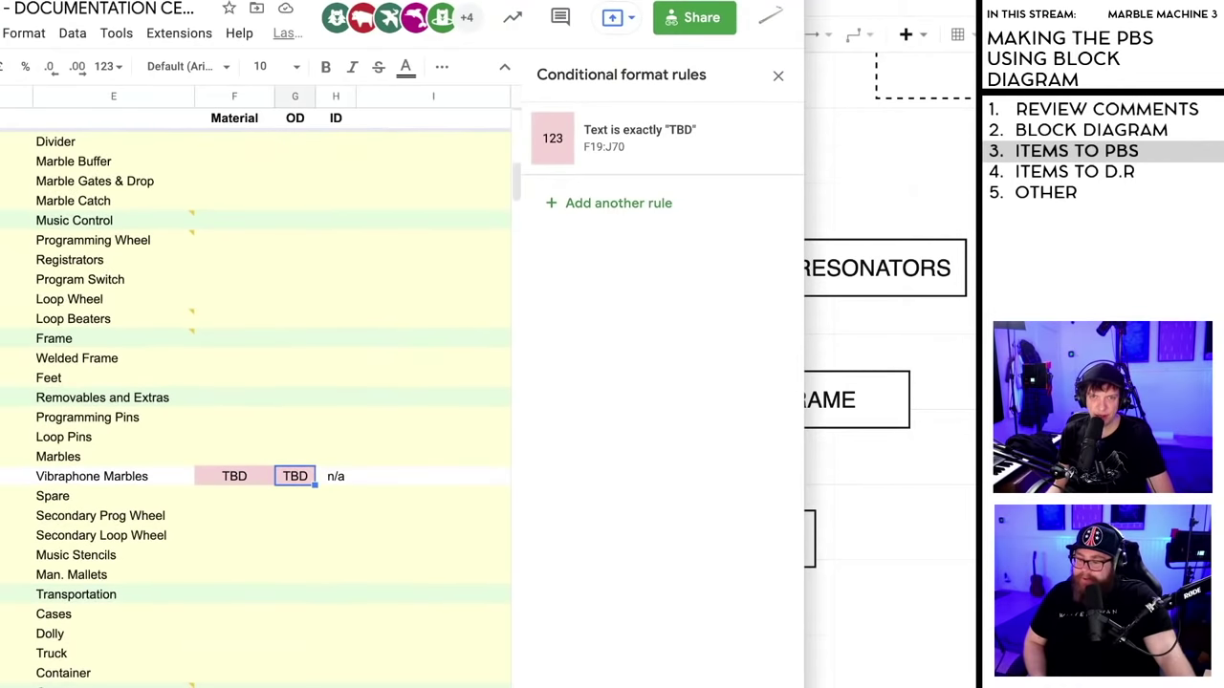
{"action": "scroll", "coordinate": [255, 402], "scroll_direction": "up", "scroll_amount": 10}
{"action": "scroll", "coordinate": [254, 411], "scroll_direction": "down", "scroll_amount": 10}
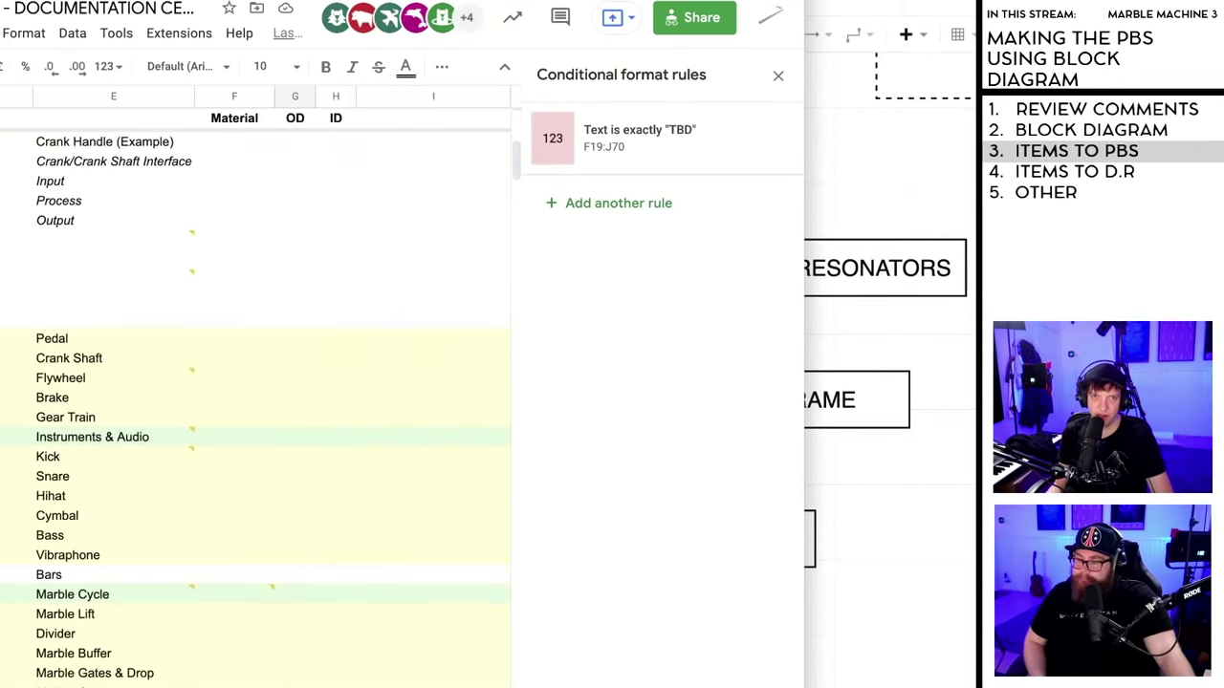
{"action": "scroll", "coordinate": [254, 408], "scroll_direction": "down", "scroll_amount": 1}
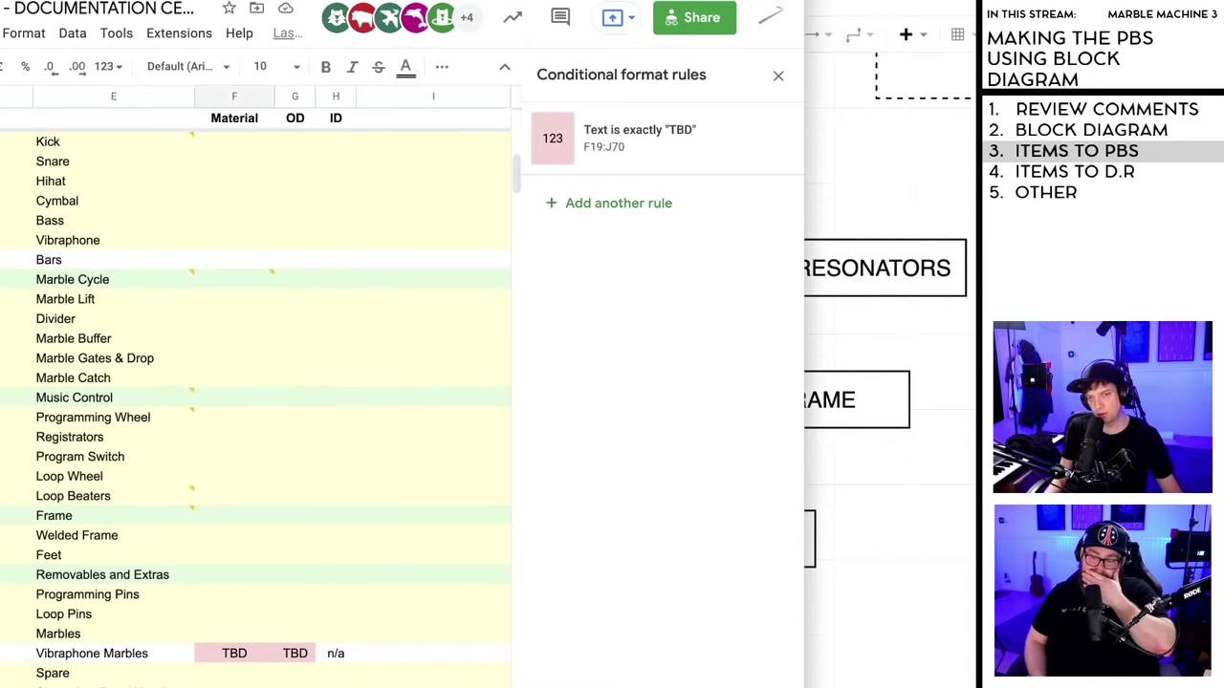
{"action": "scroll", "coordinate": [262, 539], "scroll_direction": "down", "scroll_amount": 7}
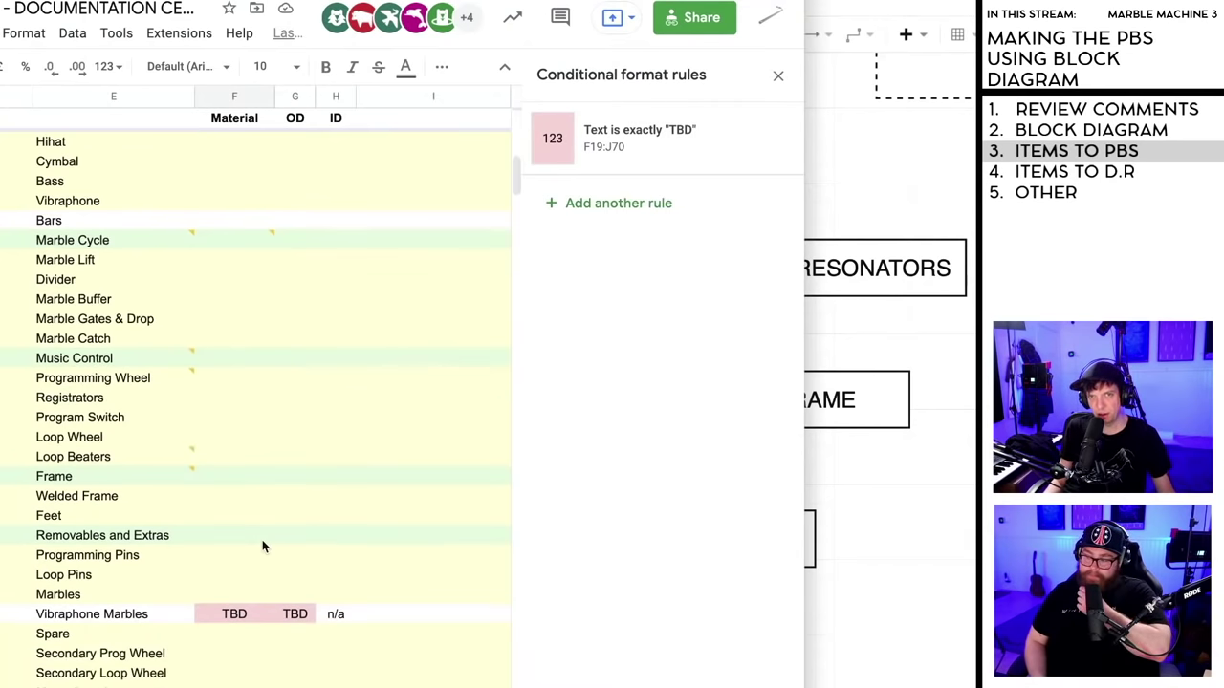
{"action": "scroll", "coordinate": [282, 553], "scroll_direction": "down", "scroll_amount": 1}
{"action": "scroll", "coordinate": [281, 553], "scroll_direction": "up", "scroll_amount": 8}
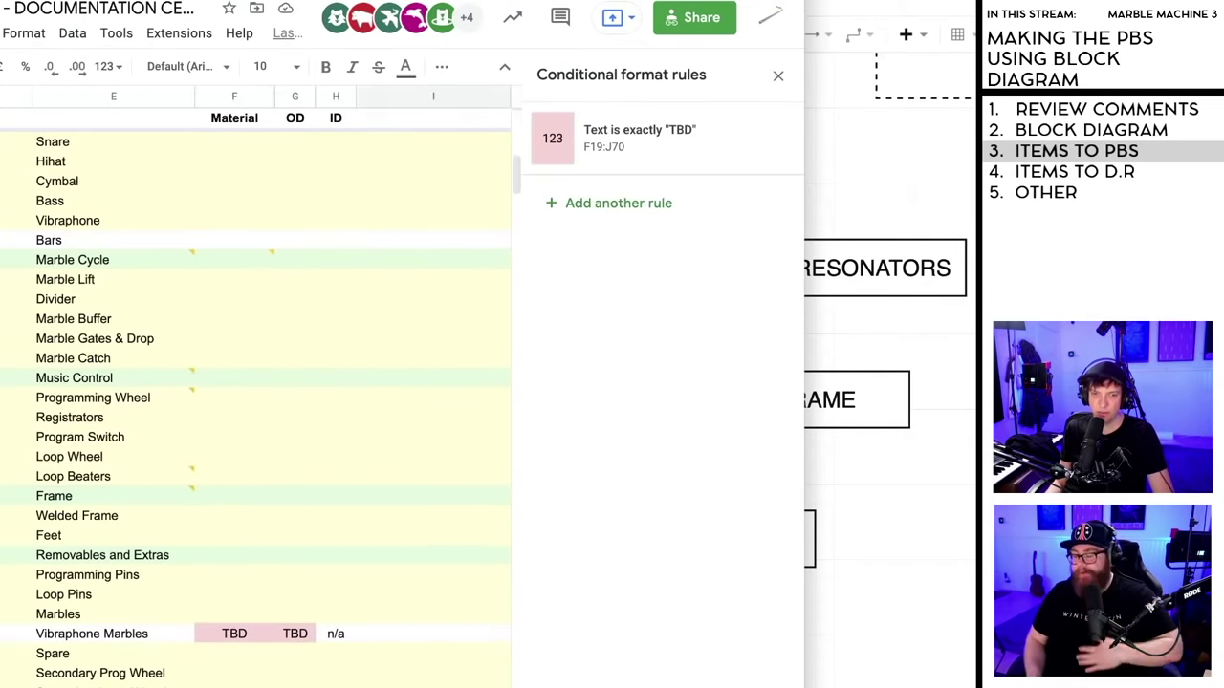
- Enter 'Supplier' in header cell I2 and 'Progress' in J2
{"action": "left_click", "coordinate": [406, 115]}
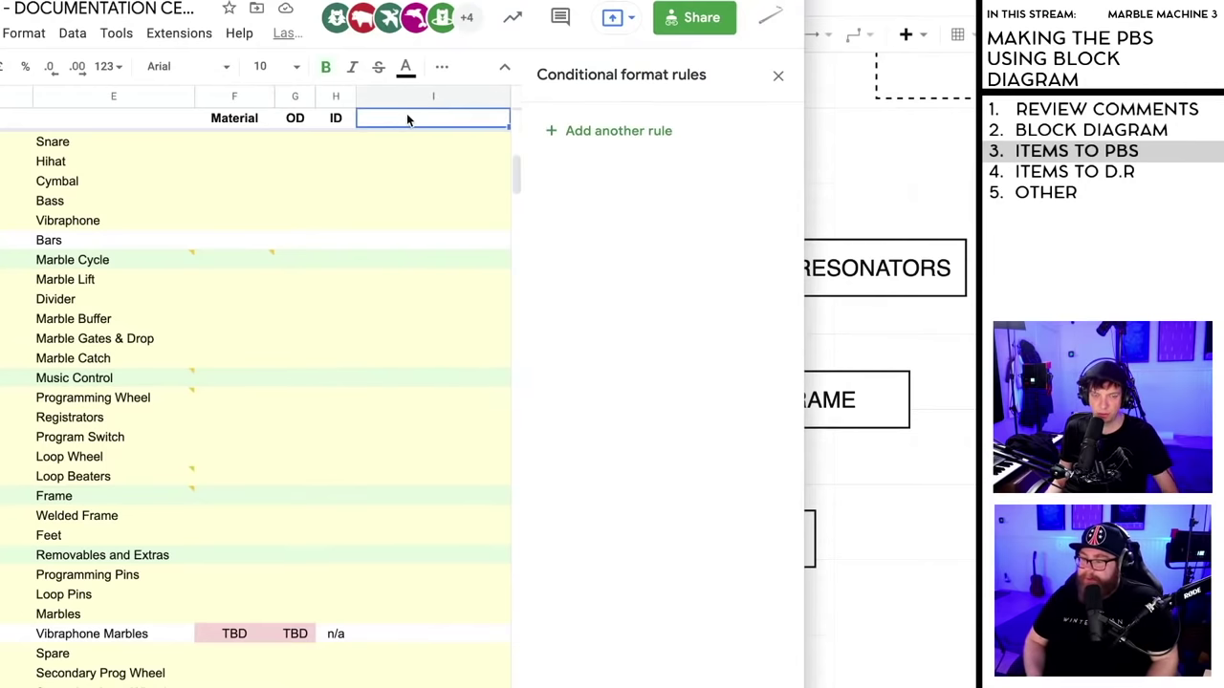
{"action": "type", "text": "Supplier"}
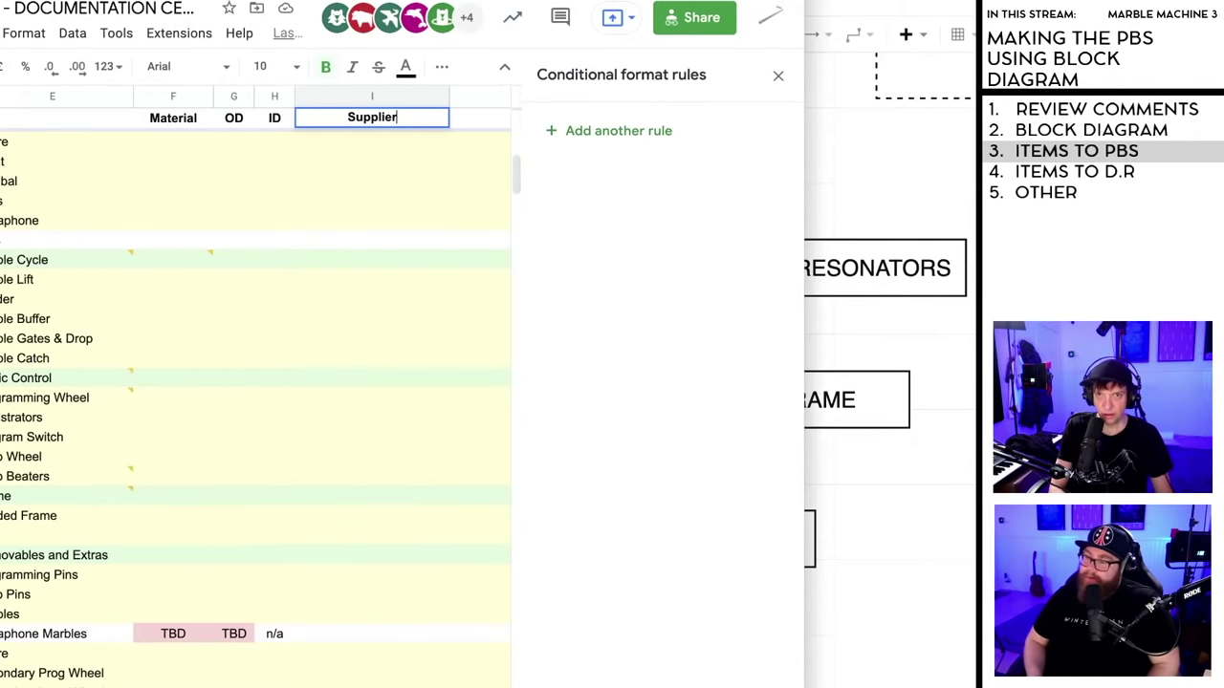
{"action": "left_click", "coordinate": [439, 181]}
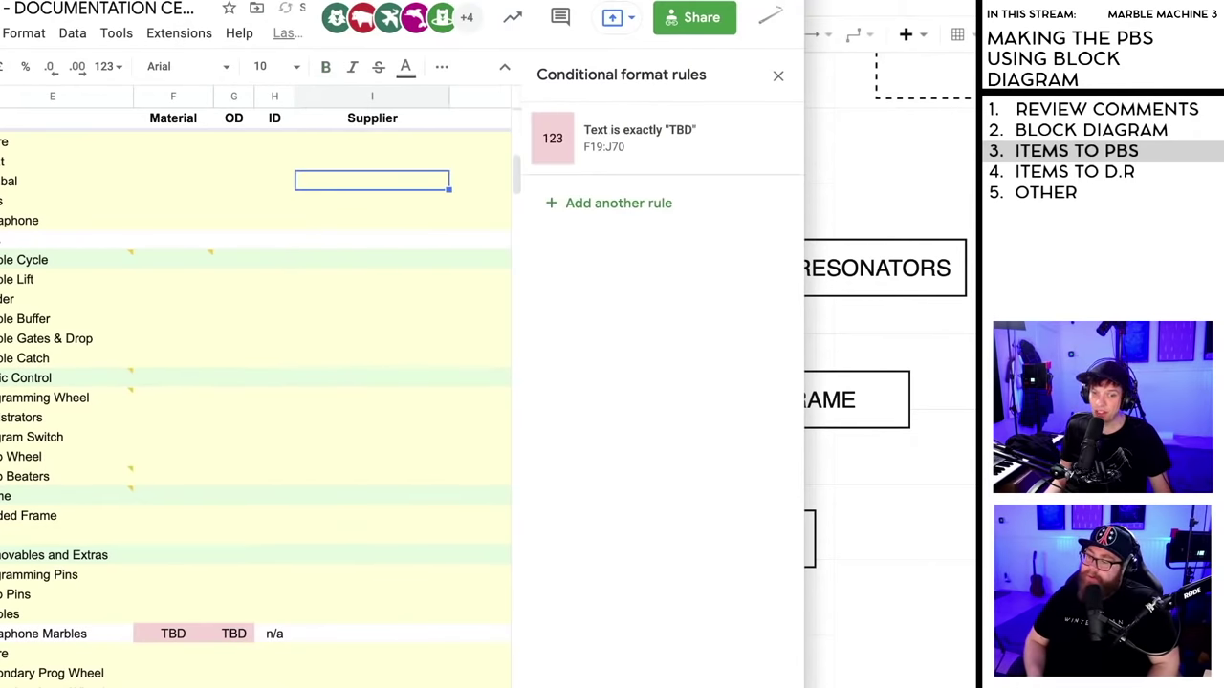
{"action": "scroll", "coordinate": [255, 383], "scroll_direction": "right", "scroll_amount": 3}
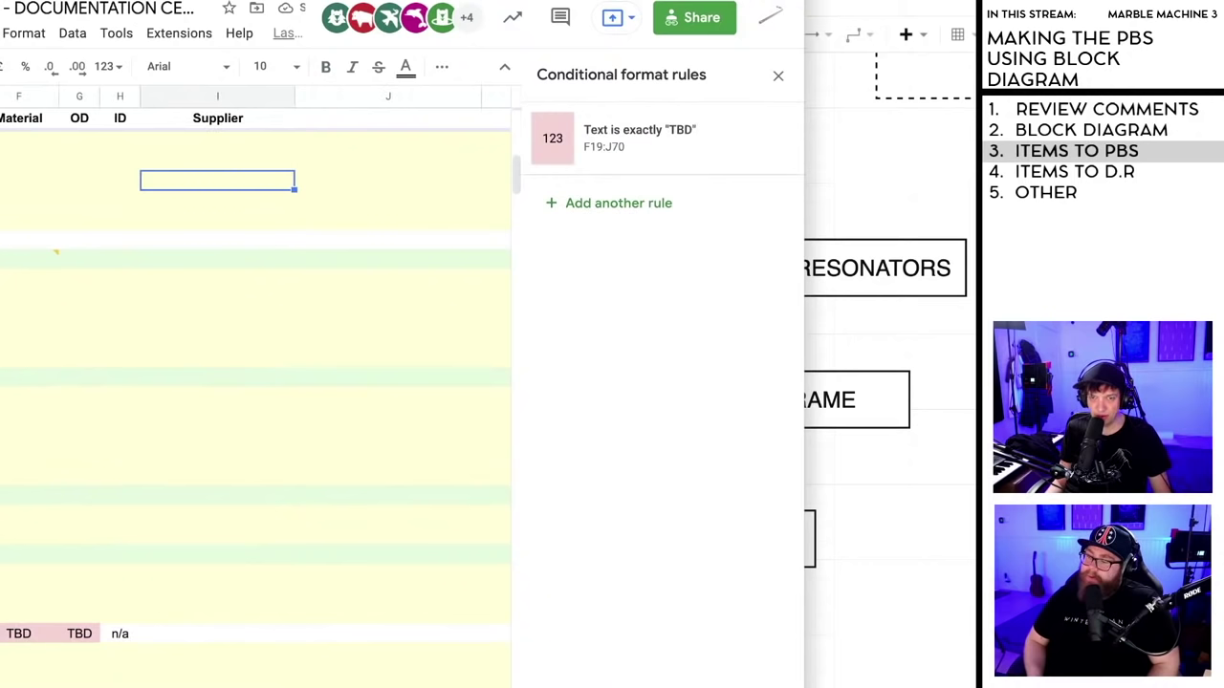
{"action": "left_click", "coordinate": [361, 122]}
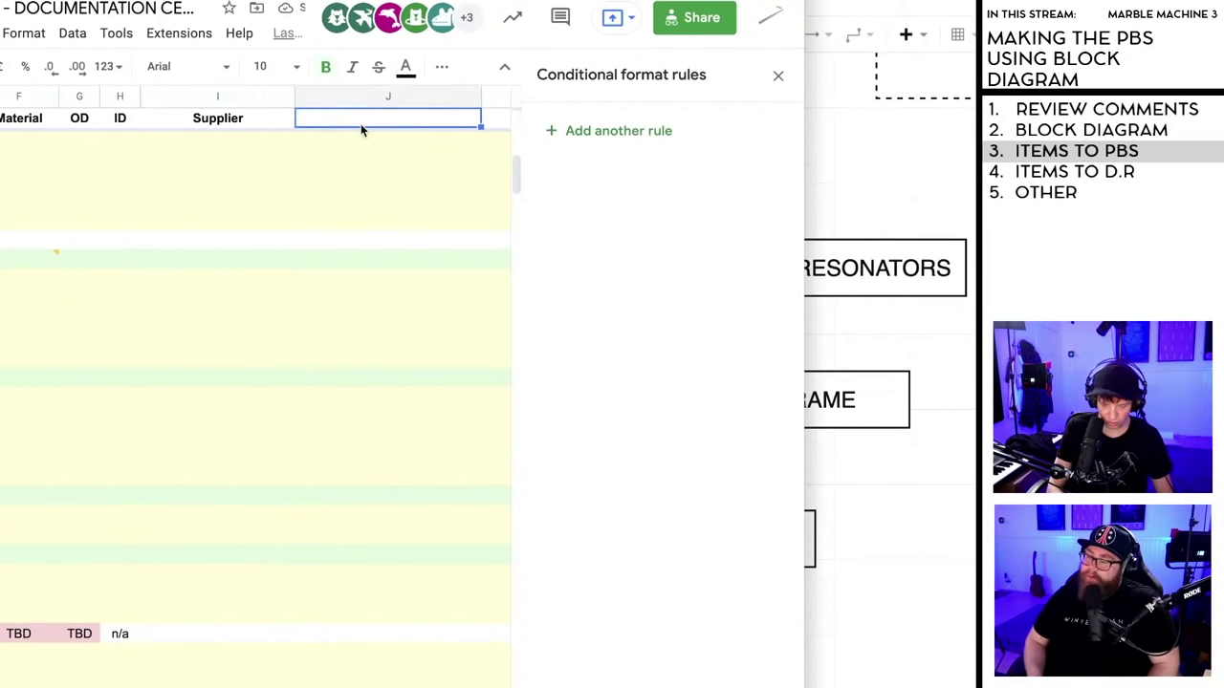
{"action": "type", "text": "Progress"}
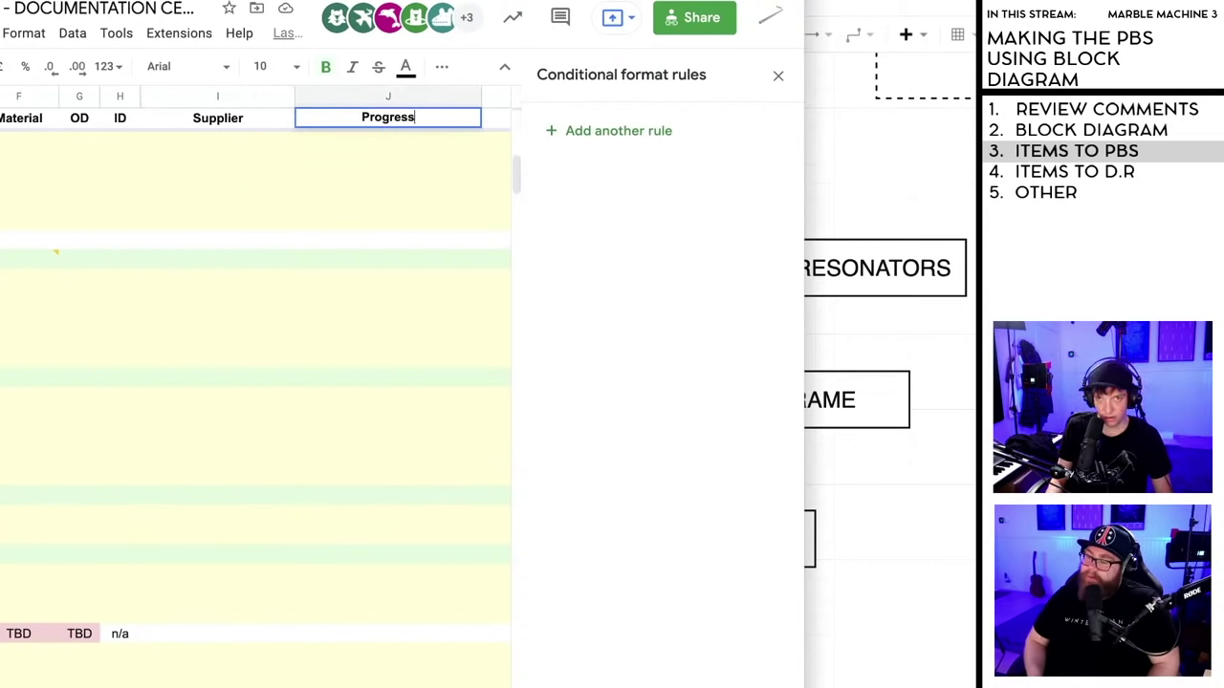
{"action": "key", "text": "Return"}
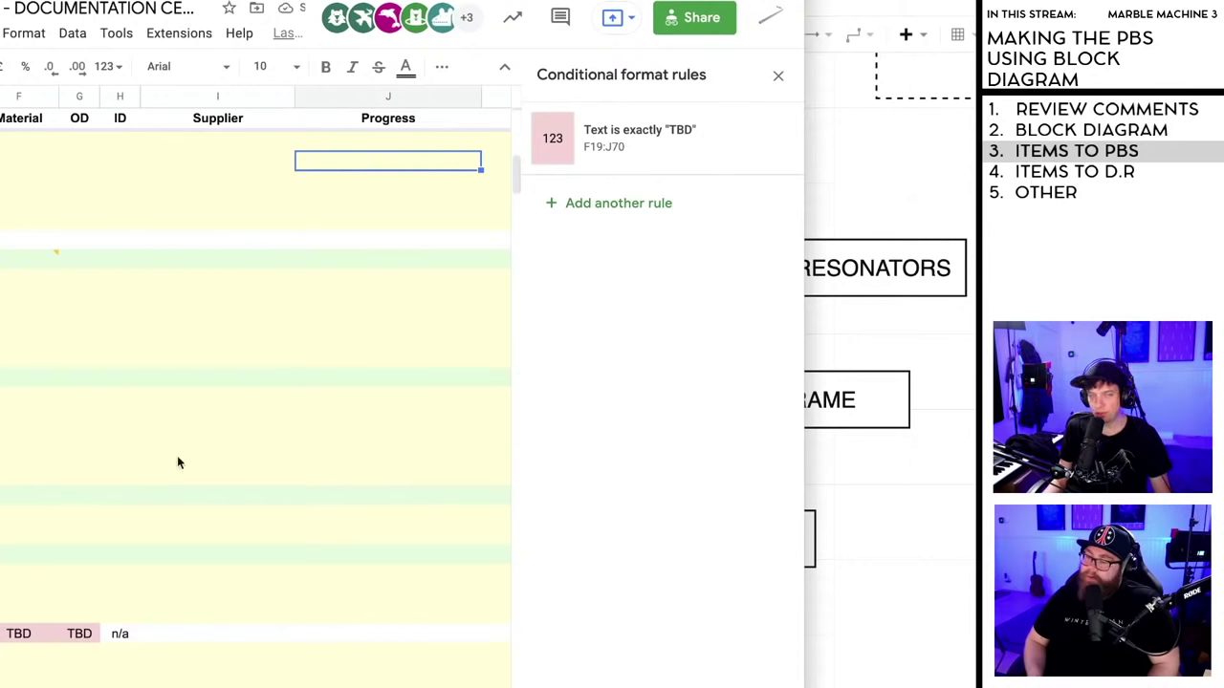
- Scroll around the sheet and undo the last change
{"action": "scroll", "coordinate": [255, 383], "scroll_direction": "left", "scroll_amount": 2}
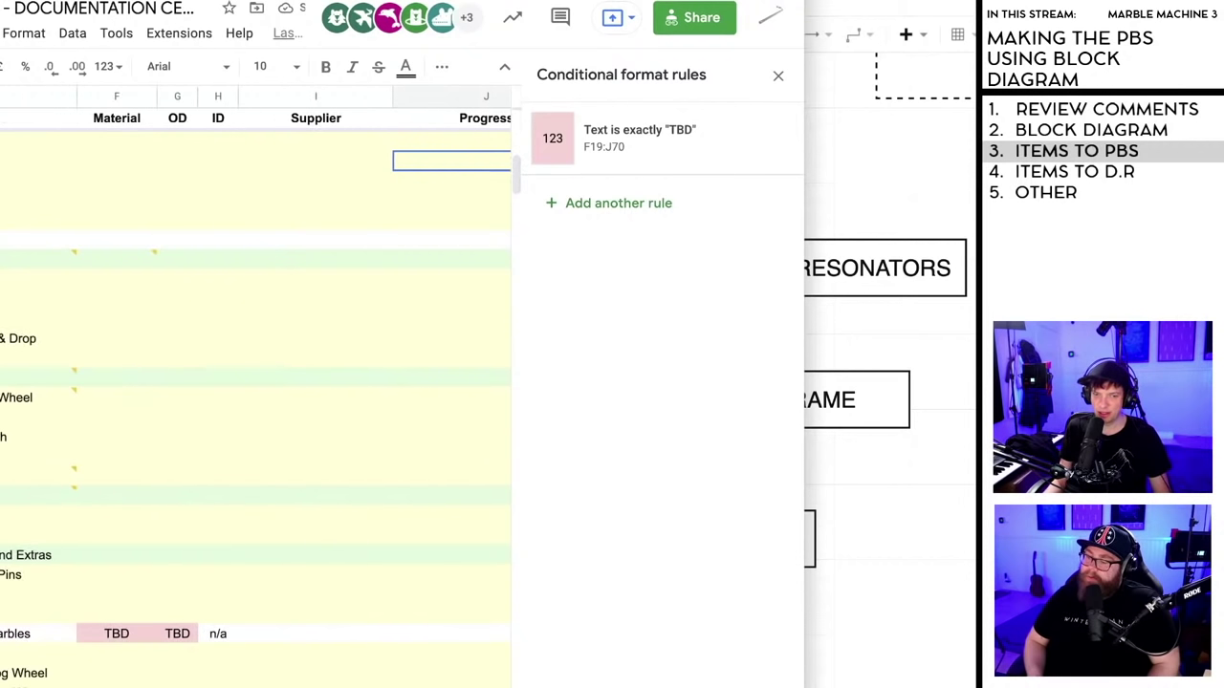
{"action": "scroll", "coordinate": [255, 382], "scroll_direction": "left", "scroll_amount": 1}
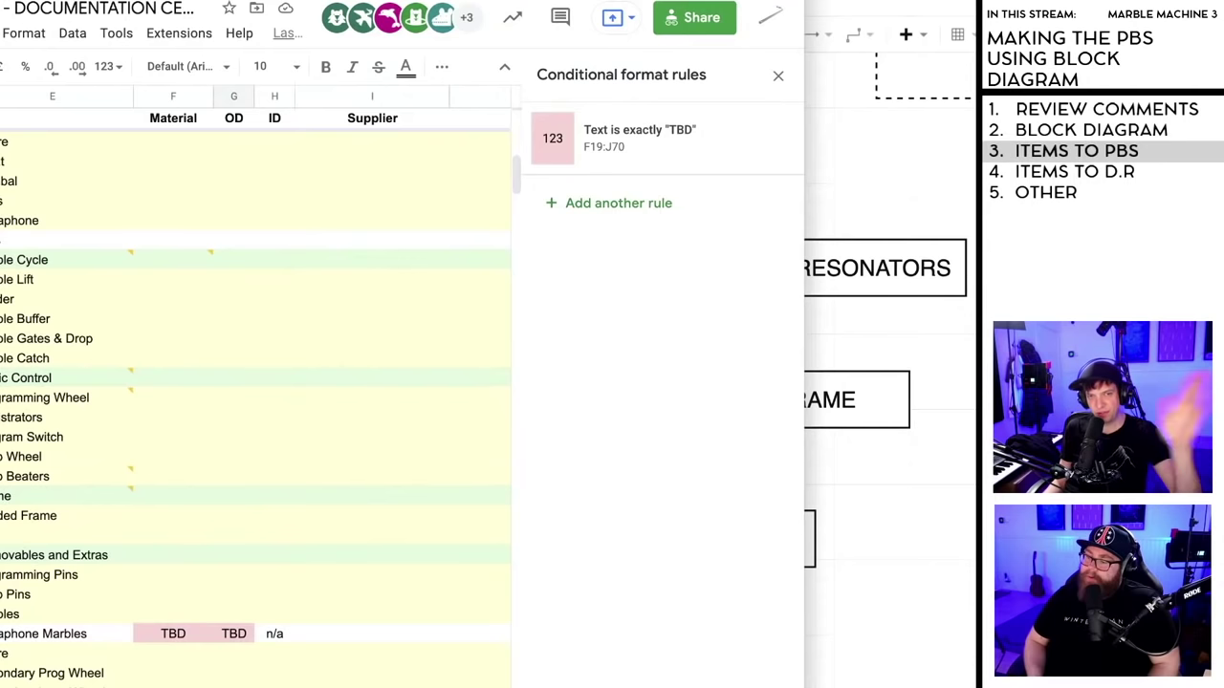
{"action": "scroll", "coordinate": [255, 383], "scroll_direction": "up", "scroll_amount": 10}
{"action": "scroll", "coordinate": [255, 383], "scroll_direction": "left", "scroll_amount": 2}
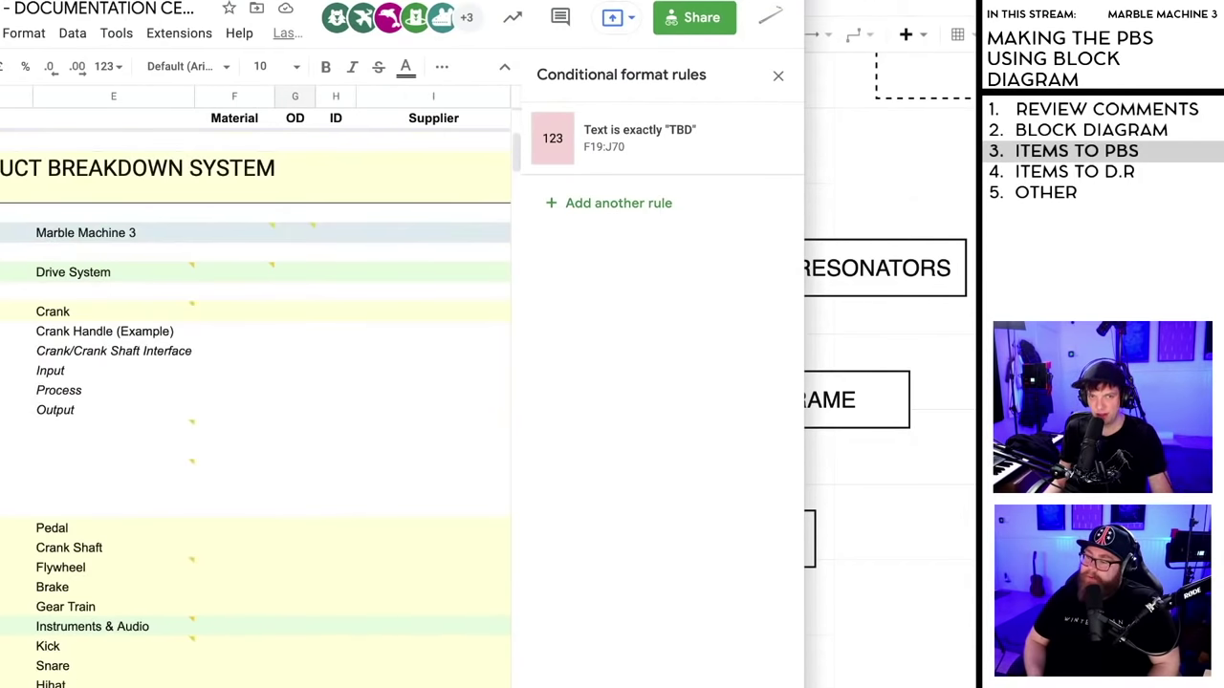
{"action": "scroll", "coordinate": [256, 382], "scroll_direction": "down", "scroll_amount": 5}
{"action": "scroll", "coordinate": [255, 402], "scroll_direction": "down", "scroll_amount": 5}
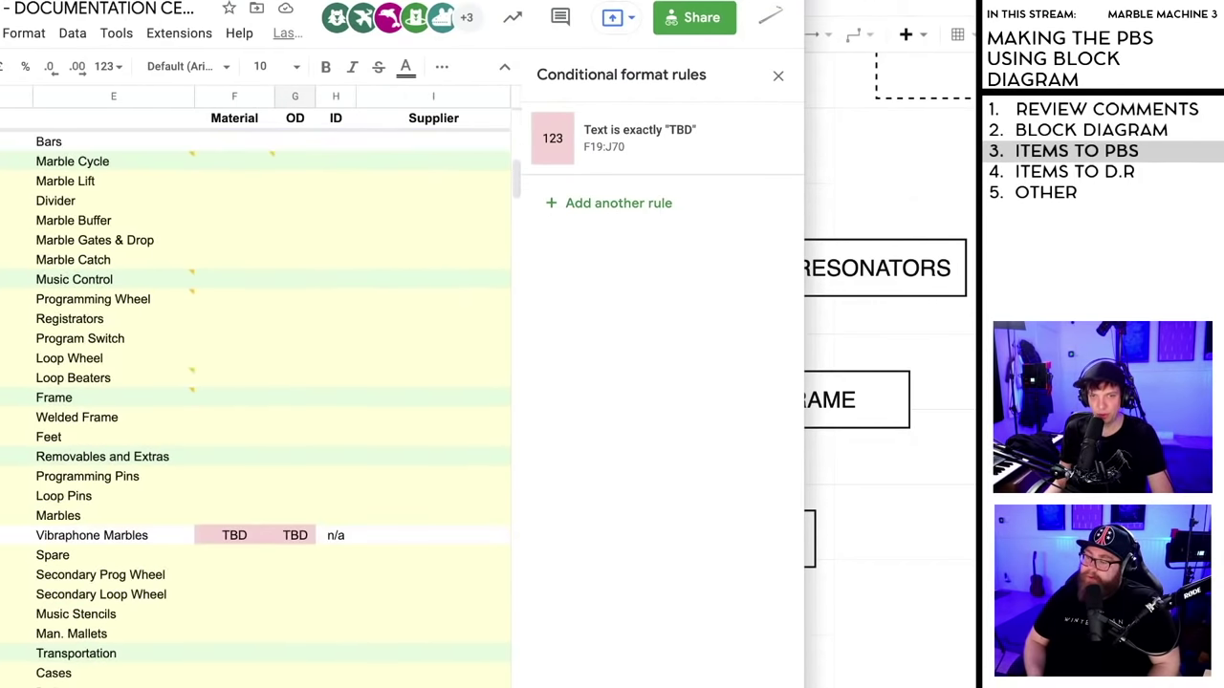
{"action": "key", "text": "ctrl+z"}
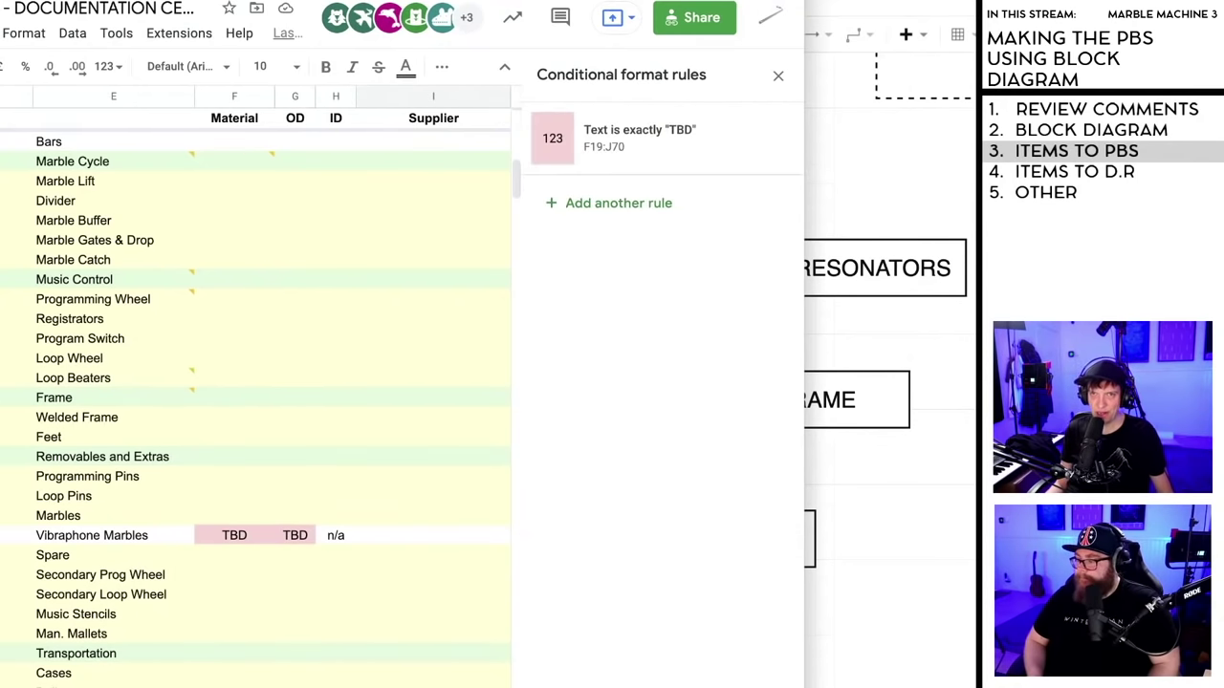
{"action": "left_click", "coordinate": [404, 539]}
{"action": "left_click", "coordinate": [394, 635]}
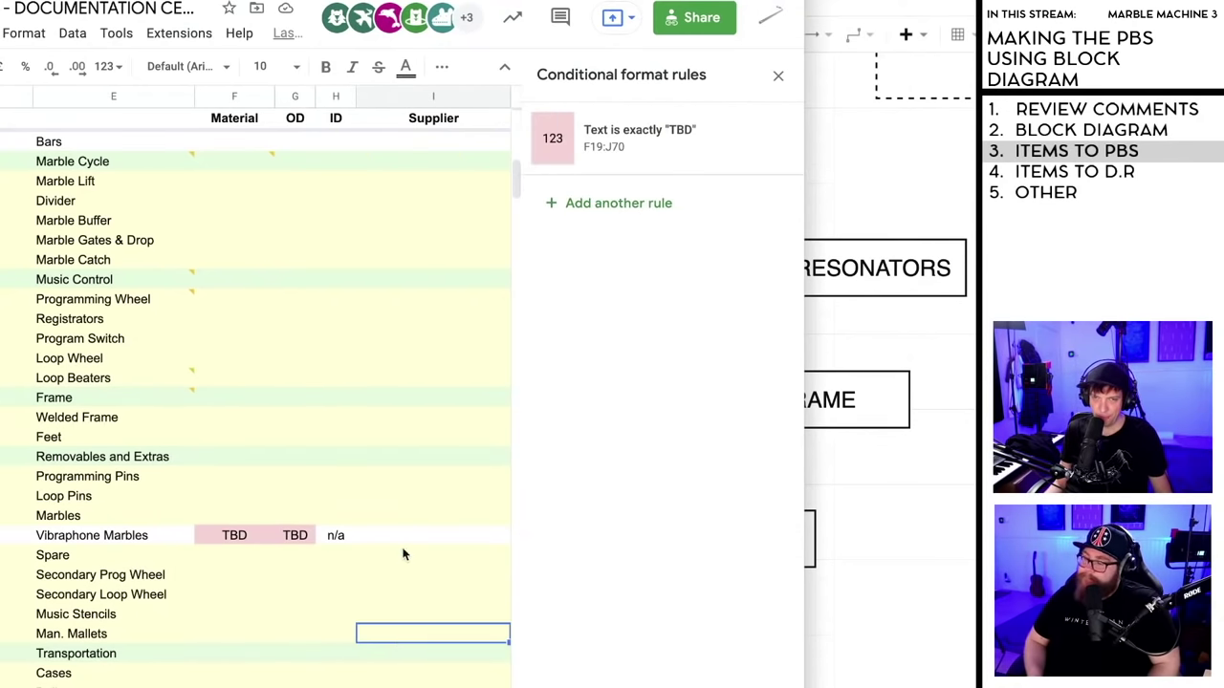
{"action": "left_click", "coordinate": [404, 555]}
{"action": "left_click", "coordinate": [398, 577]}
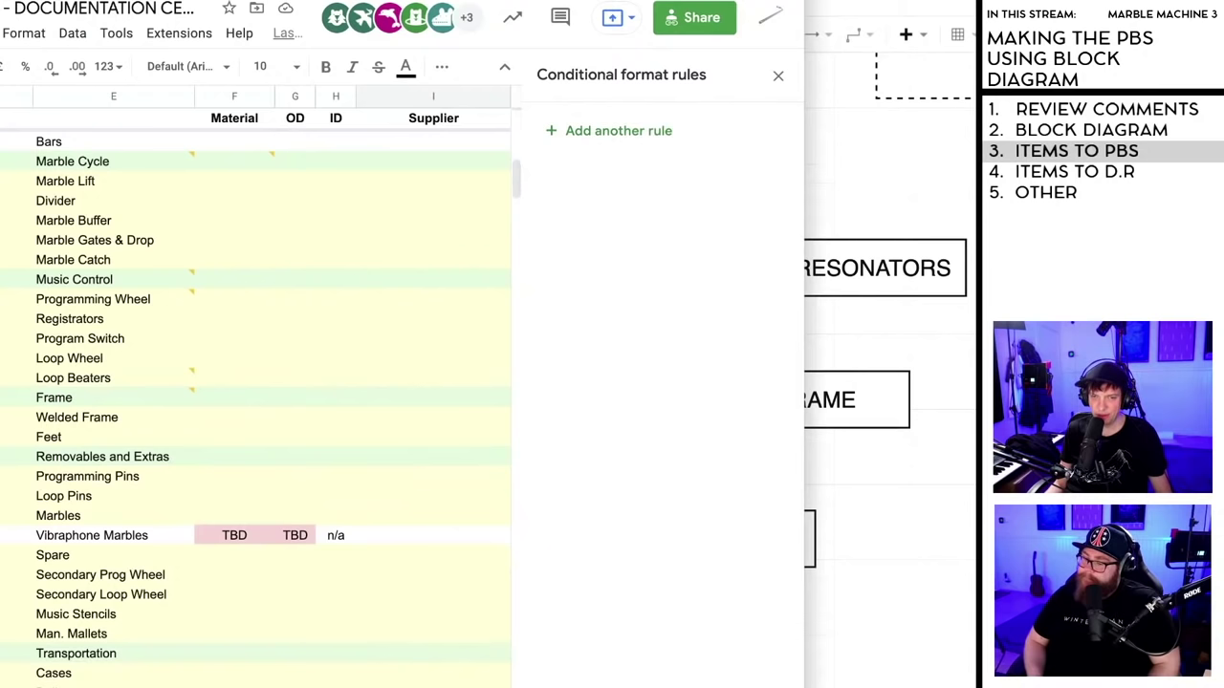
{"action": "left_click", "coordinate": [343, 594]}
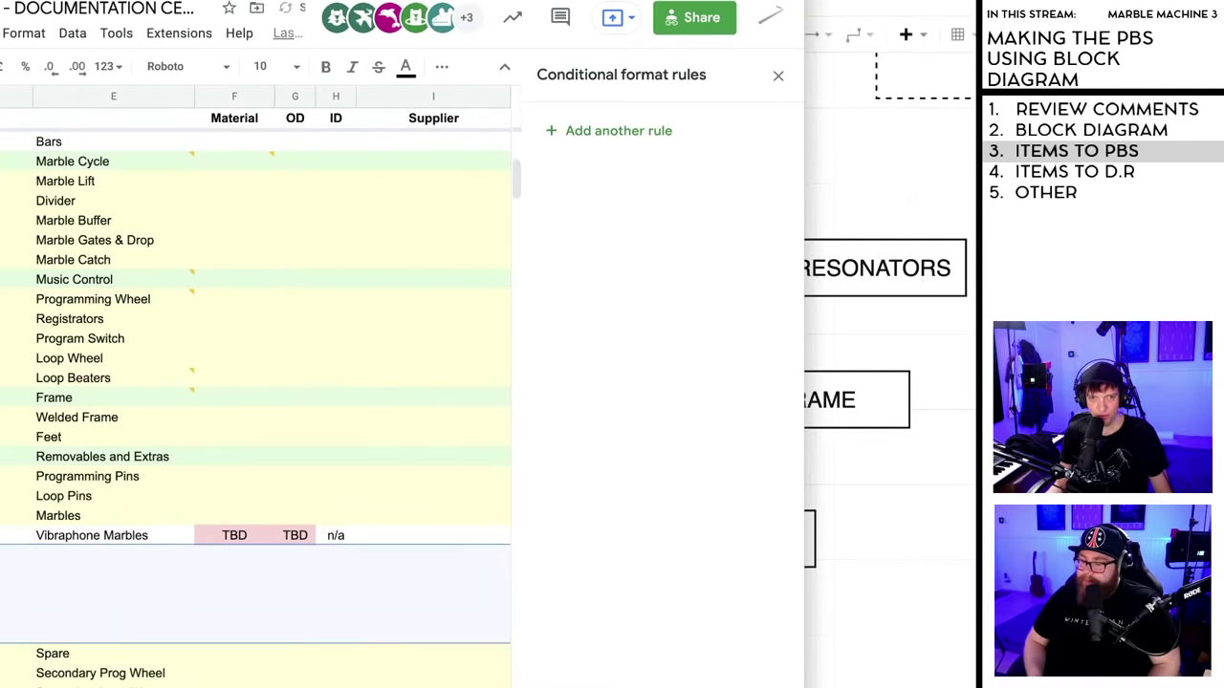
{"action": "key", "text": "ctrl+Home"}
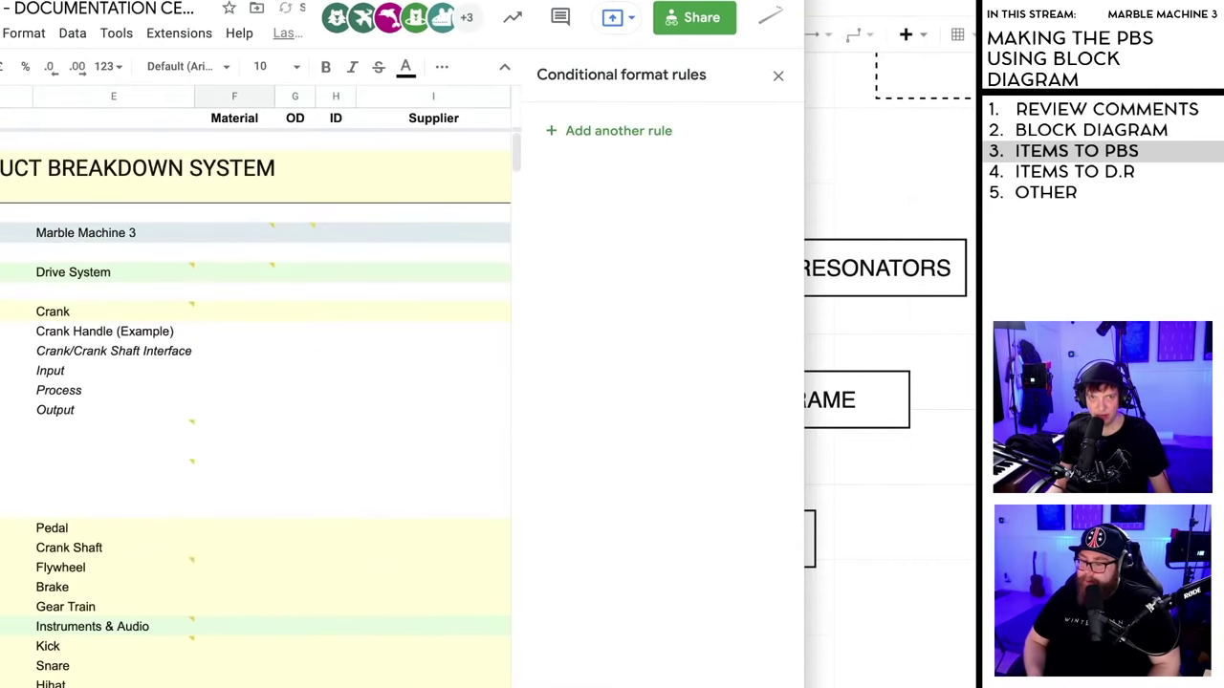
{"action": "scroll", "coordinate": [40, 385], "scroll_direction": "down", "scroll_amount": 2}
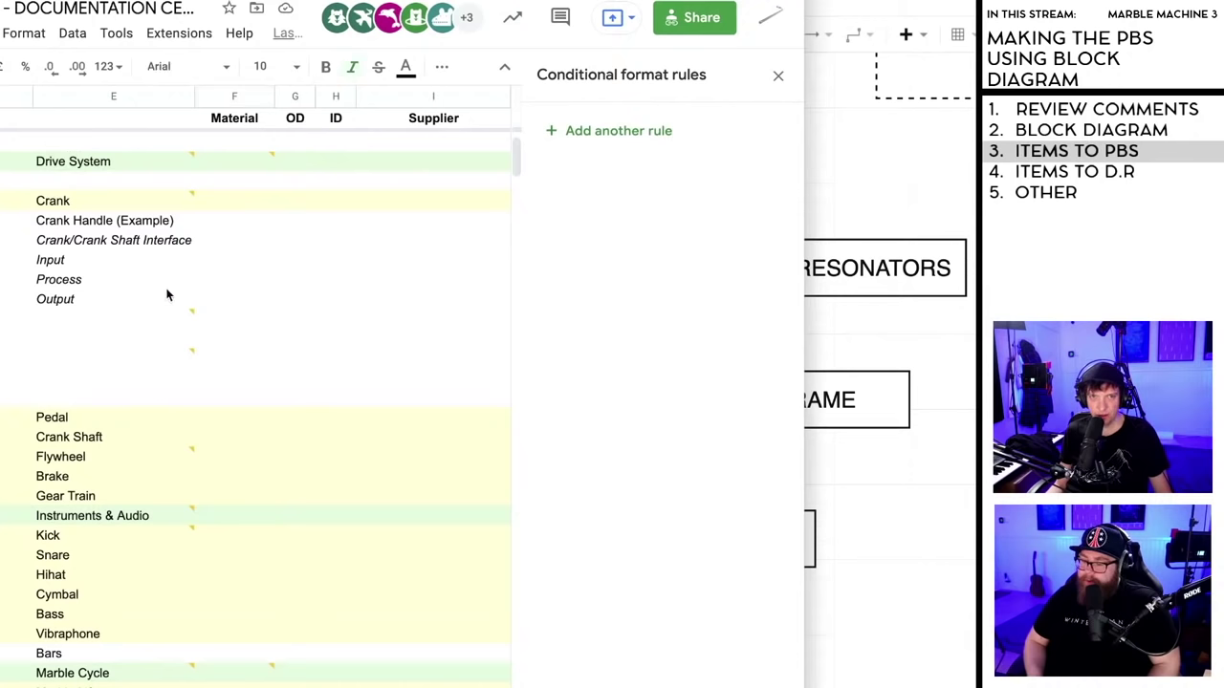
{"action": "left_click_drag", "start_coordinate": [167, 247], "coordinate": [183, 298]}
{"action": "key", "text": "ctrl+c"}
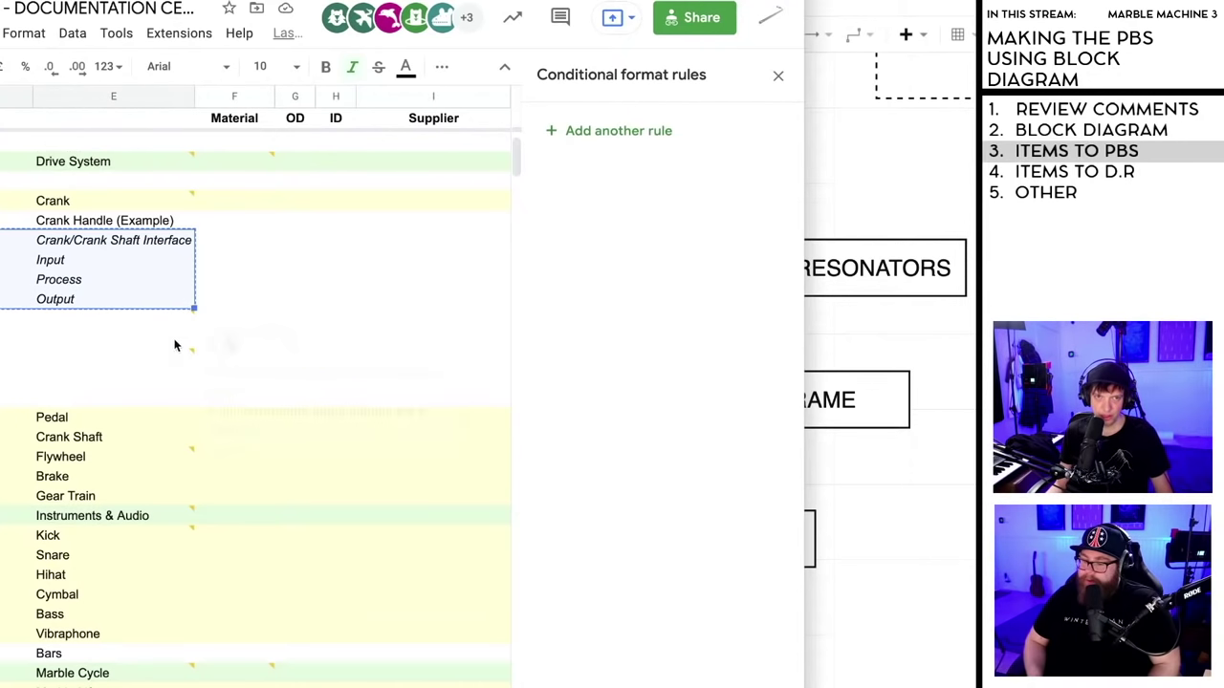
{"action": "scroll", "coordinate": [170, 344], "scroll_direction": "down", "scroll_amount": 10}
{"action": "left_click", "coordinate": [58, 437]}
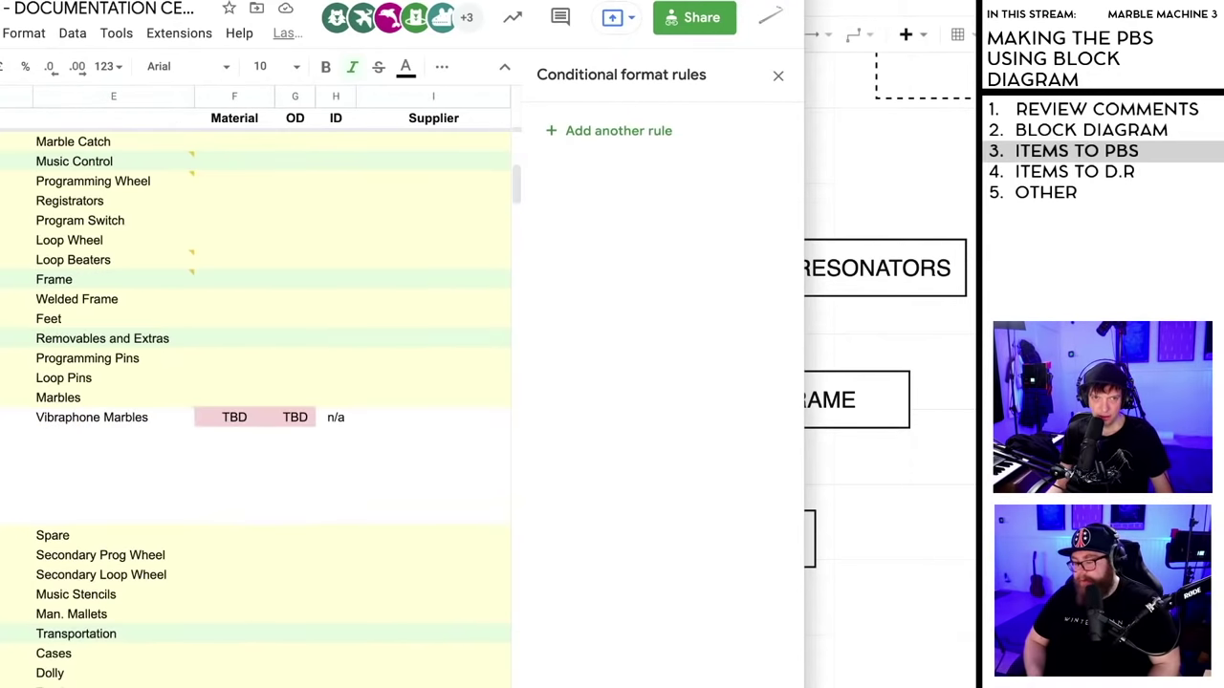
{"action": "key", "text": "ctrl+v"}
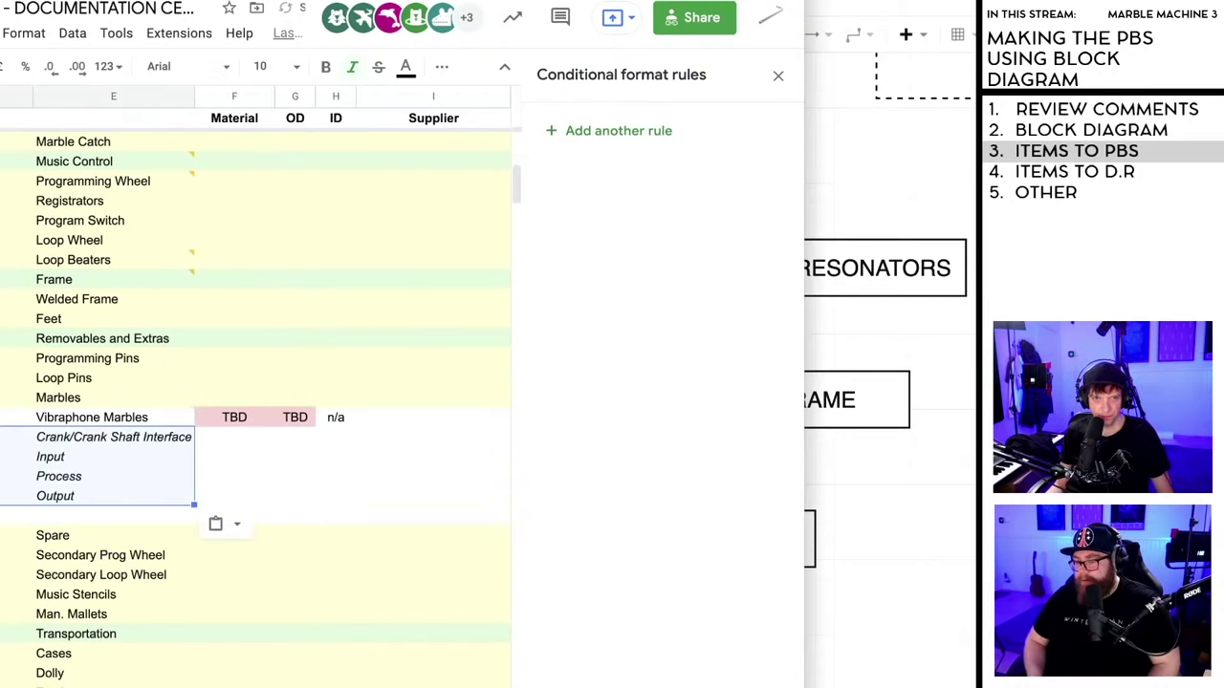
{"action": "left_click", "coordinate": [0, 478]}
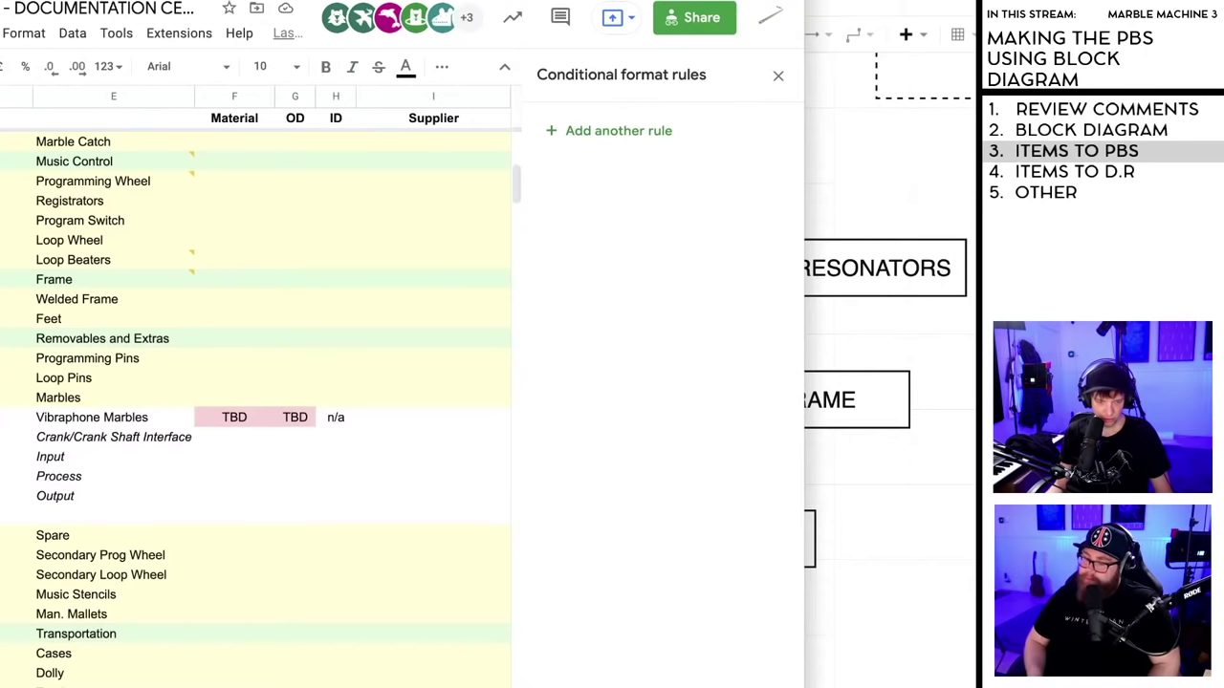
- Change the 03-05 name cell from 'Marble Catch' to 'Marble Collection'
{"action": "left_click", "coordinate": [16, 437]}
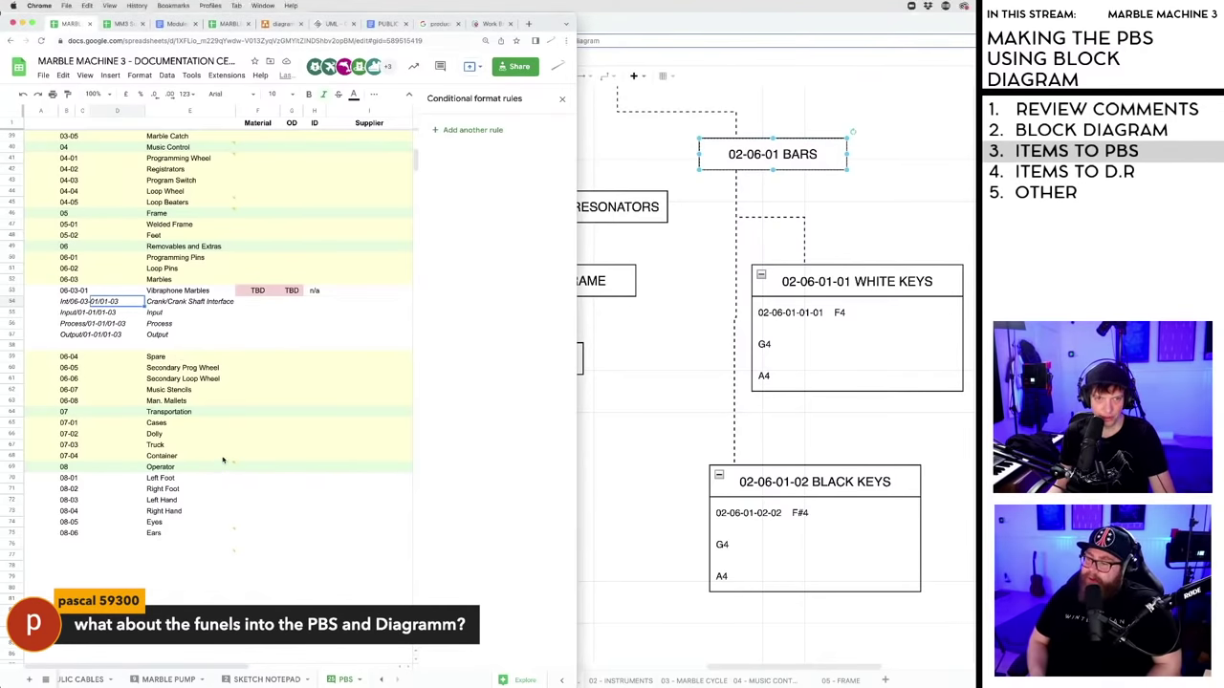
{"action": "scroll", "coordinate": [220, 457], "scroll_direction": "up", "scroll_amount": 5}
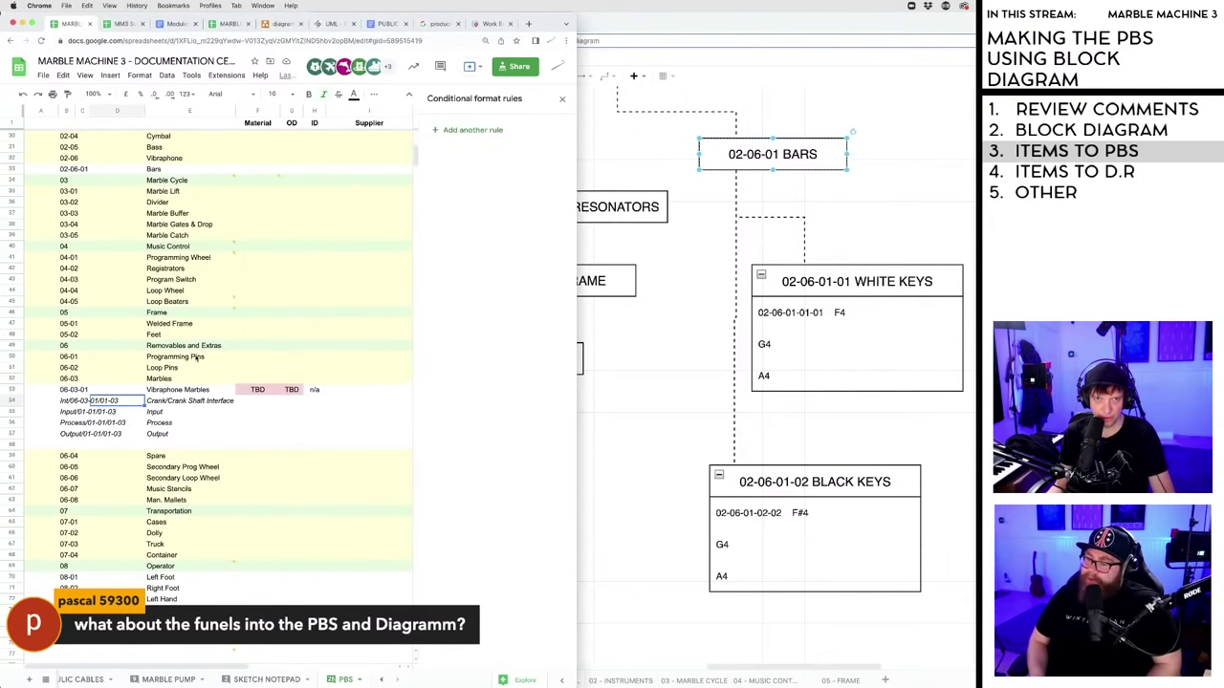
{"action": "left_click", "coordinate": [187, 235]}
{"action": "mouse_move", "coordinate": [11, 236]}
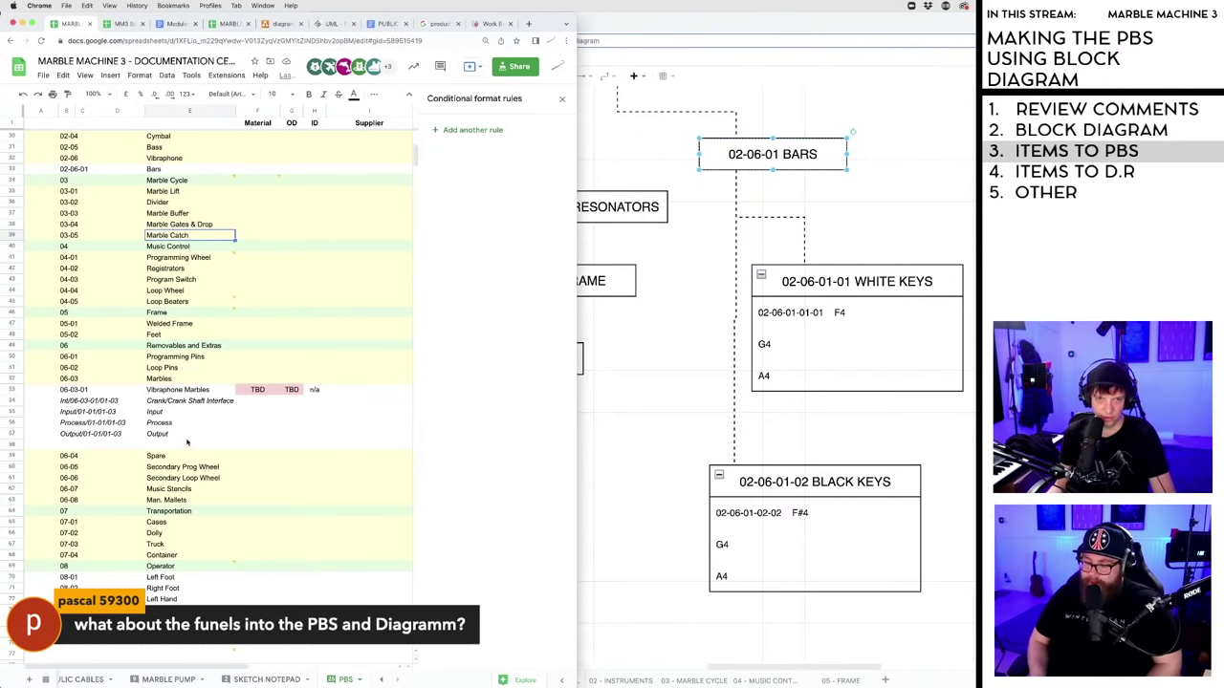
{"action": "double_click", "coordinate": [178, 234]}
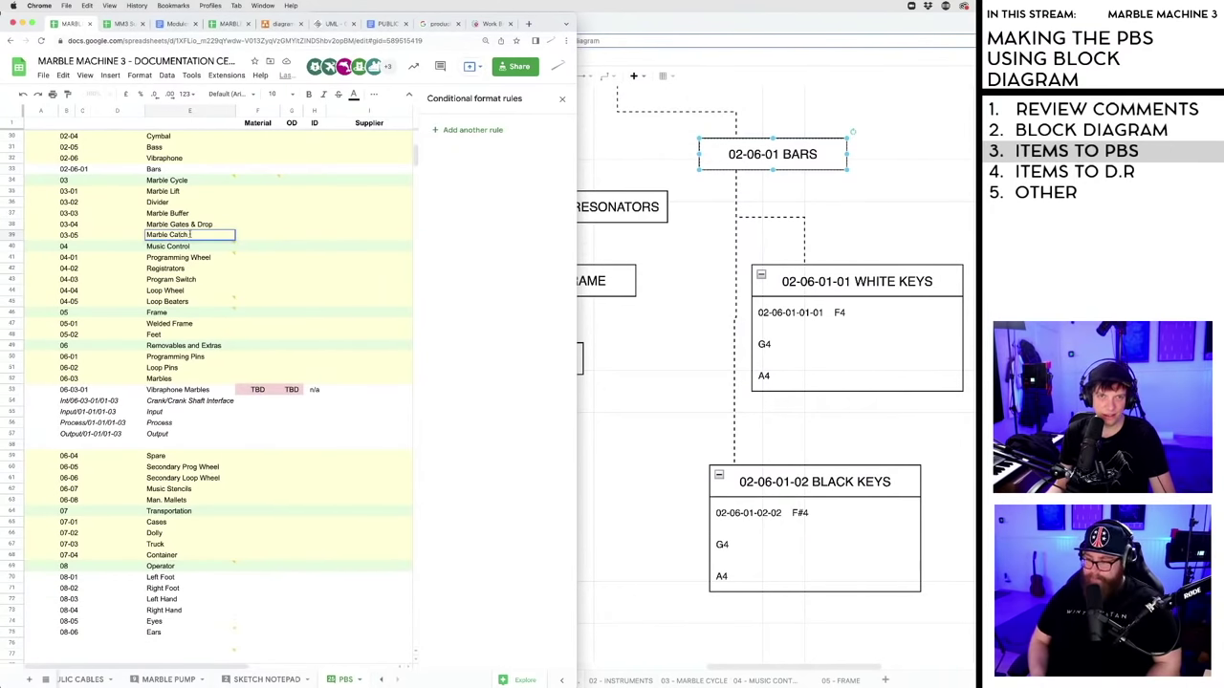
{"action": "key", "text": "BackSpace"}
{"action": "key", "text": "BackSpace"}
{"action": "key", "text": "BackSpace"}
{"action": "key", "text": "BackSpace"}
{"action": "key", "text": "BackSpace"}
{"action": "type", "text": "Coll"}
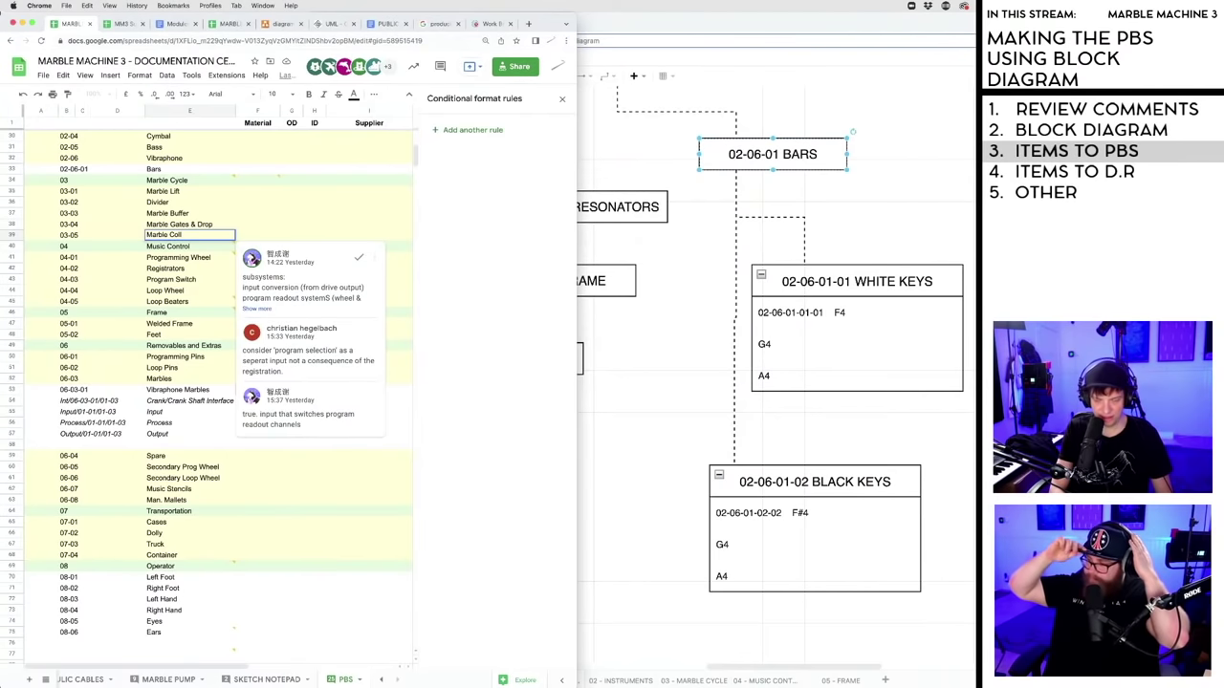
{"action": "type", "text": "ection"}
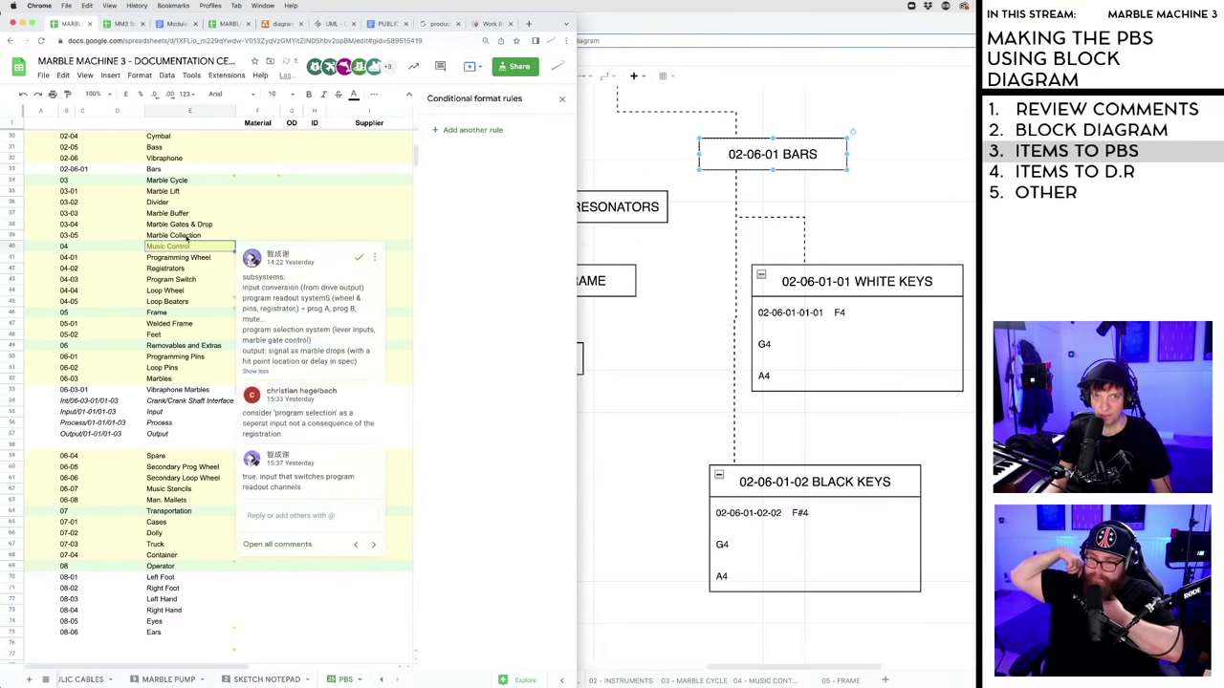
{"action": "left_click", "coordinate": [682, 271]}
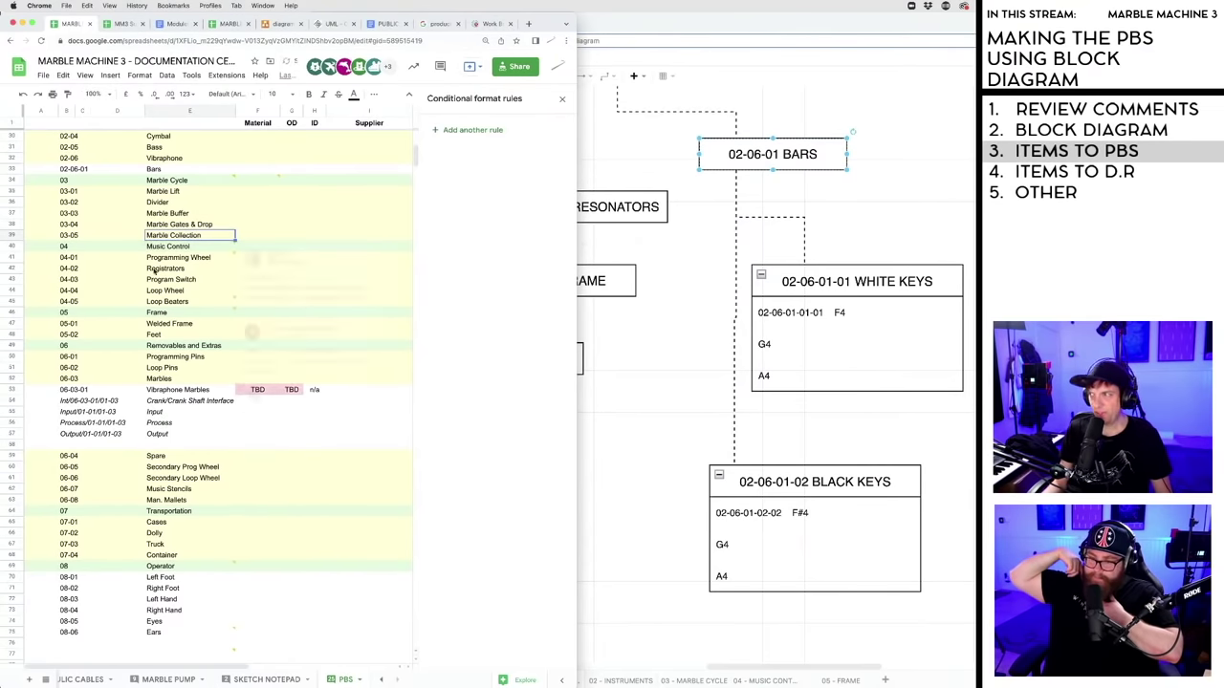
- Bring up the draw.io diagram on the machine overview page
{"action": "left_click", "coordinate": [969, 173]}
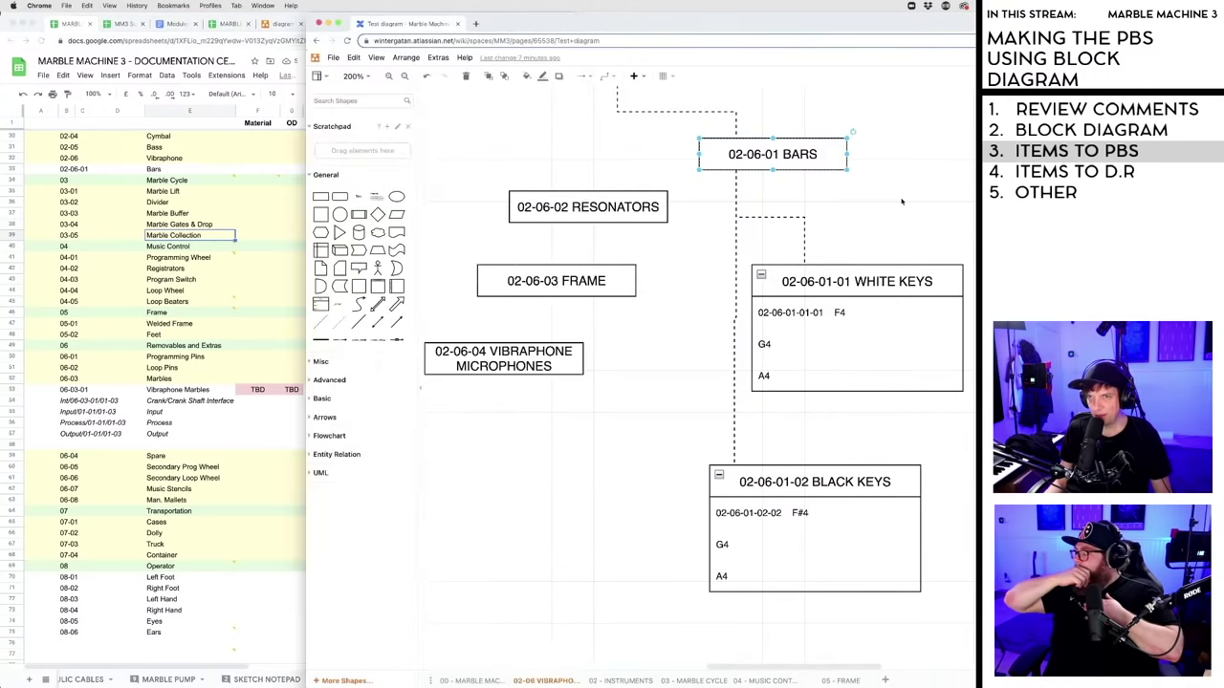
{"action": "left_click", "coordinate": [469, 681]}
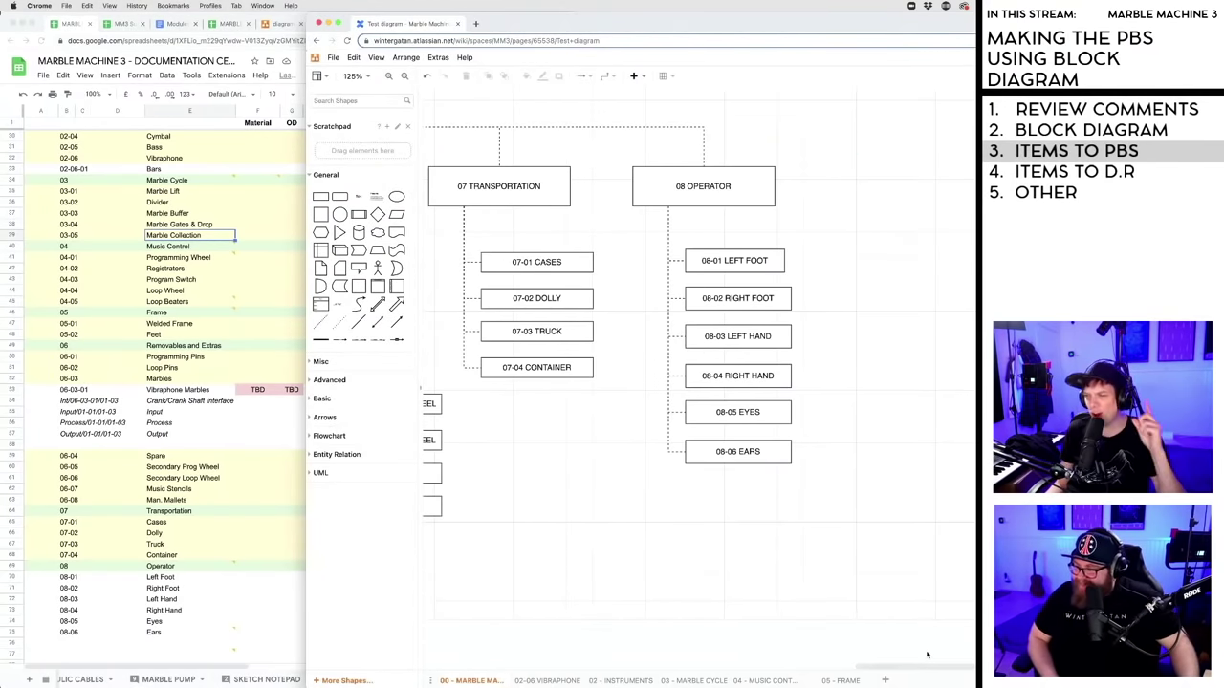
{"action": "left_click_drag", "start_coordinate": [919, 669], "coordinate": [775, 685]}
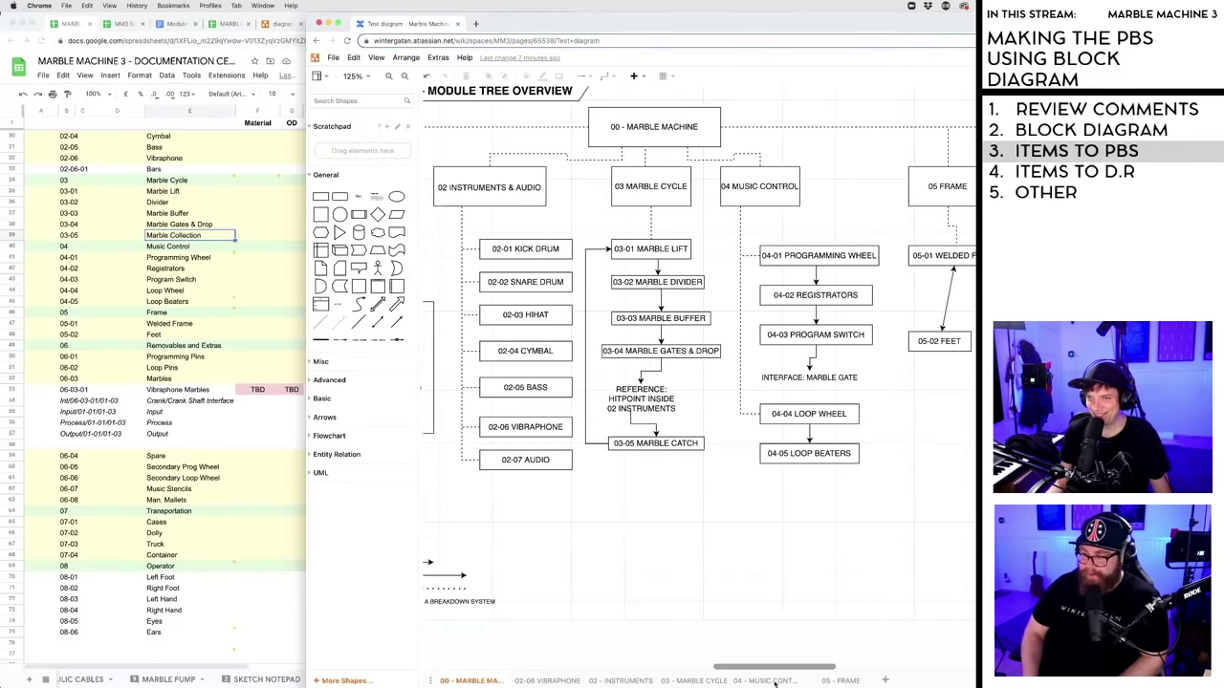
- Retype the 03-05 block as MARBLE COLLECTION and widen it to a single line
{"action": "double_click", "coordinate": [675, 445]}
{"action": "left_click", "coordinate": [679, 445]}
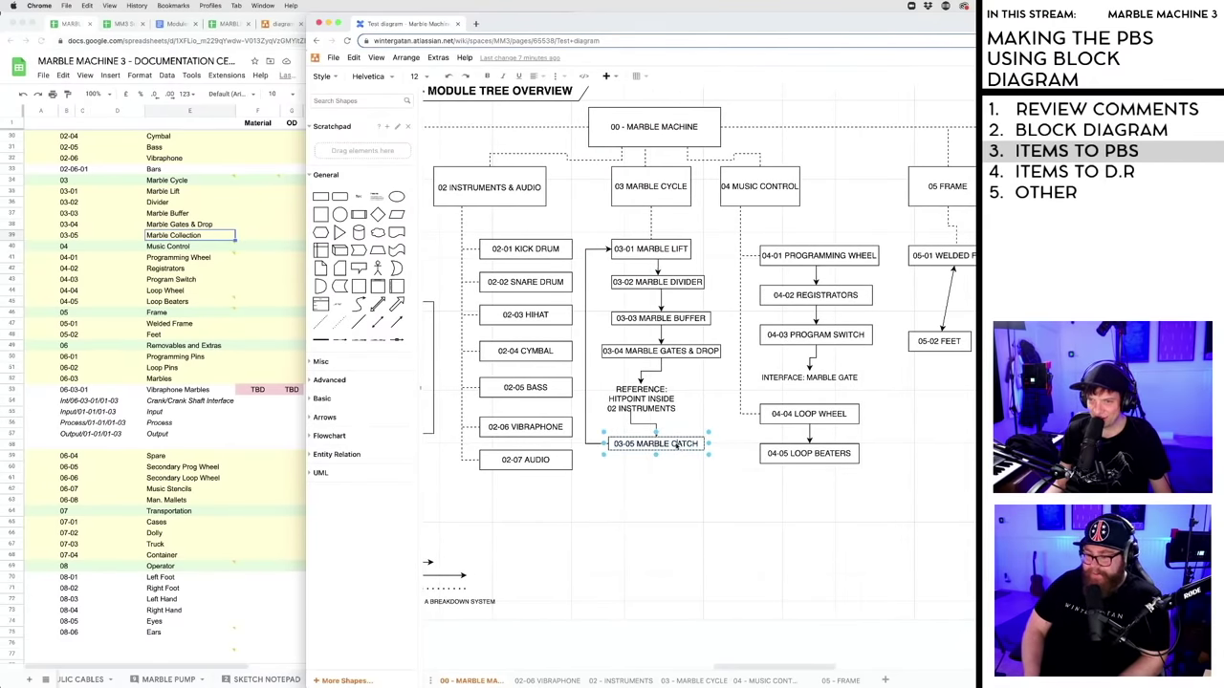
{"action": "type", "text": "COLLECTION"}
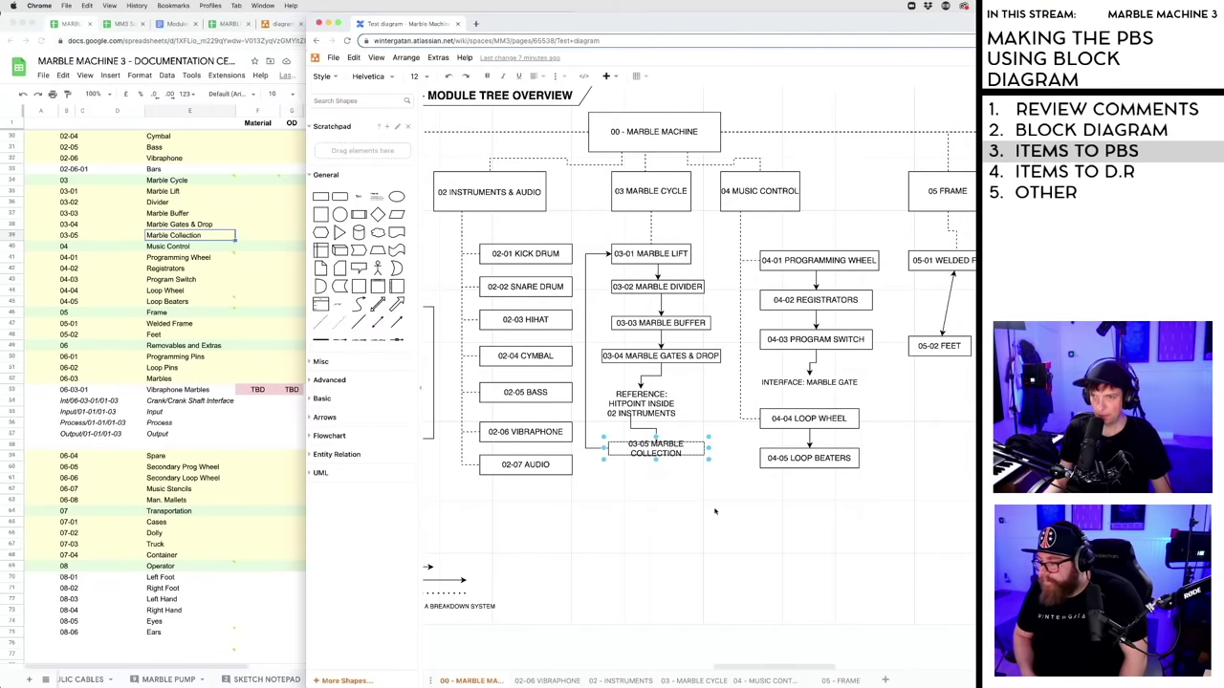
{"action": "key", "text": "Escape"}
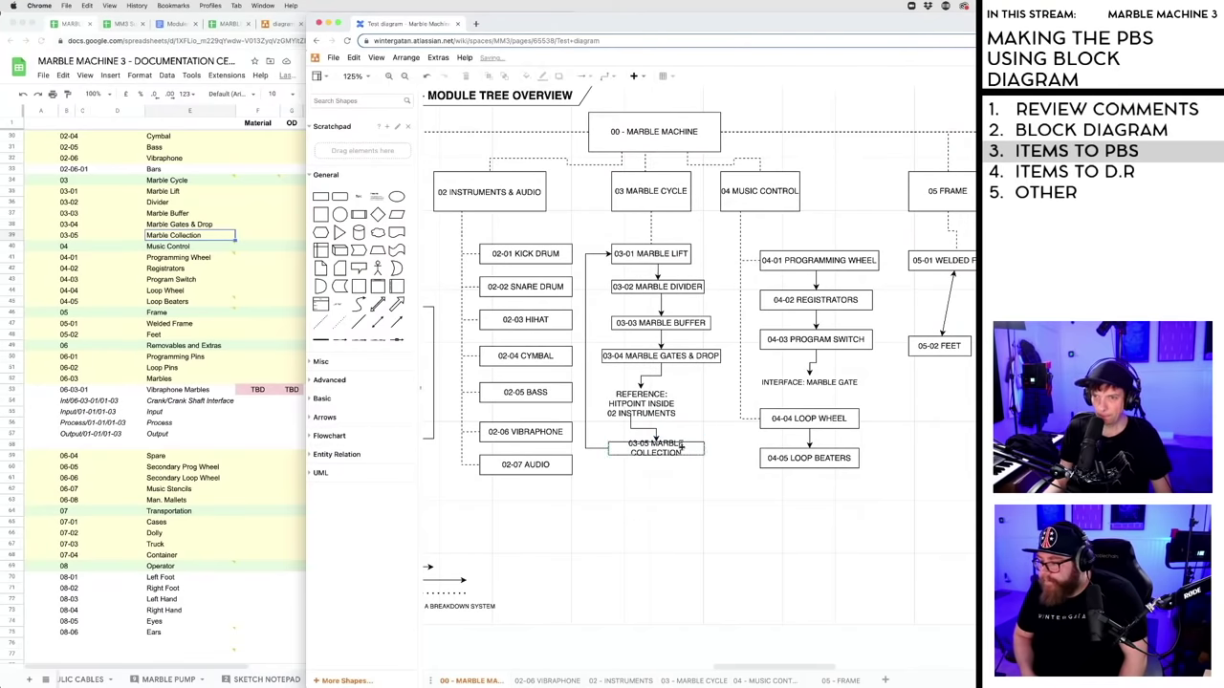
{"action": "left_click_drag", "start_coordinate": [710, 449], "coordinate": [731, 448]}
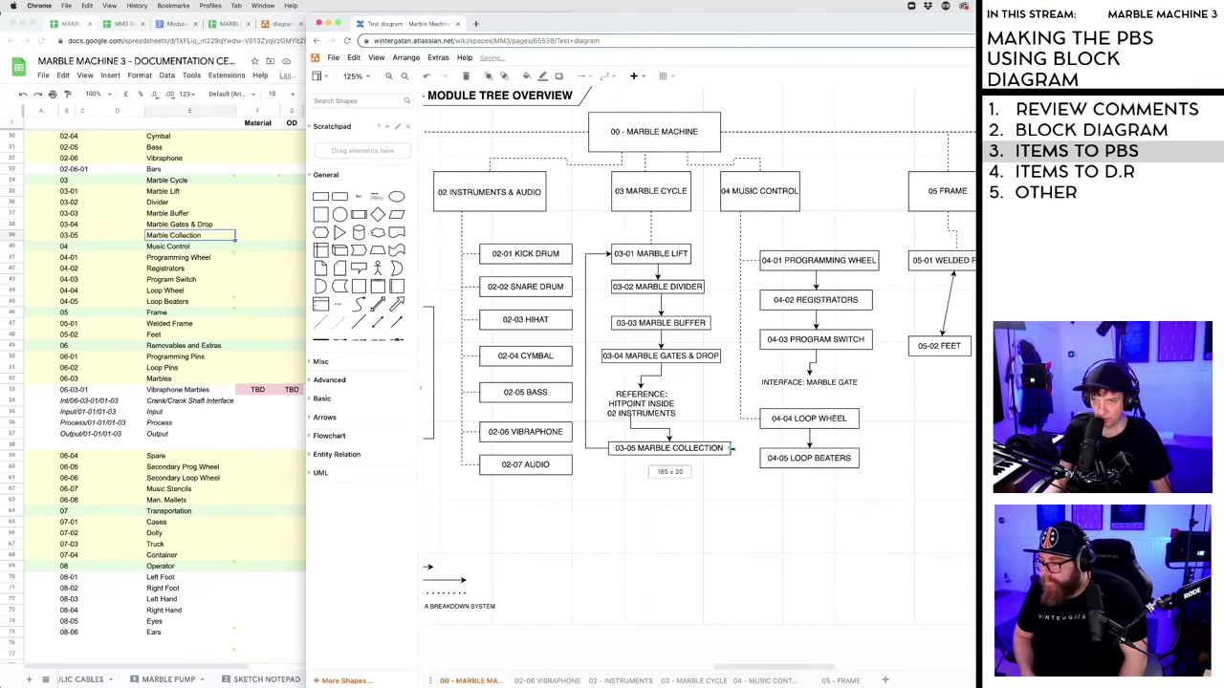
- Return to the spreadsheet and step through the Crank/Crank Shaft Interface, Input, Process and Output cells
{"action": "left_click", "coordinate": [699, 533]}
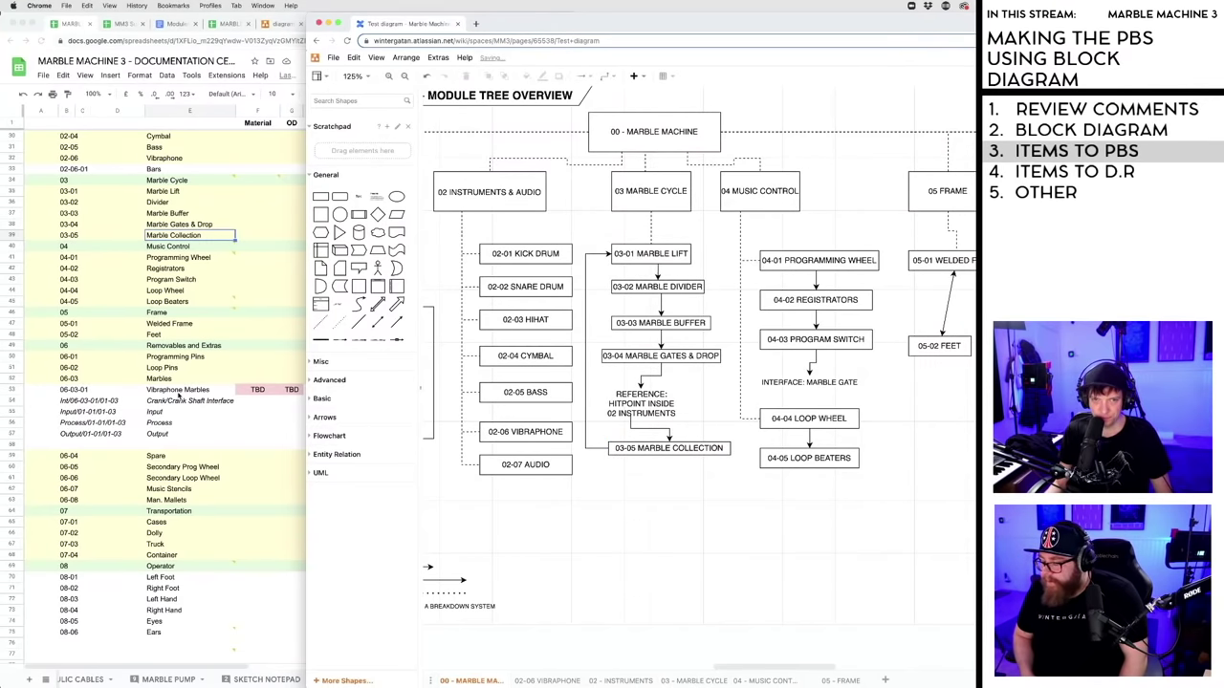
{"action": "key", "text": "super+grave"}
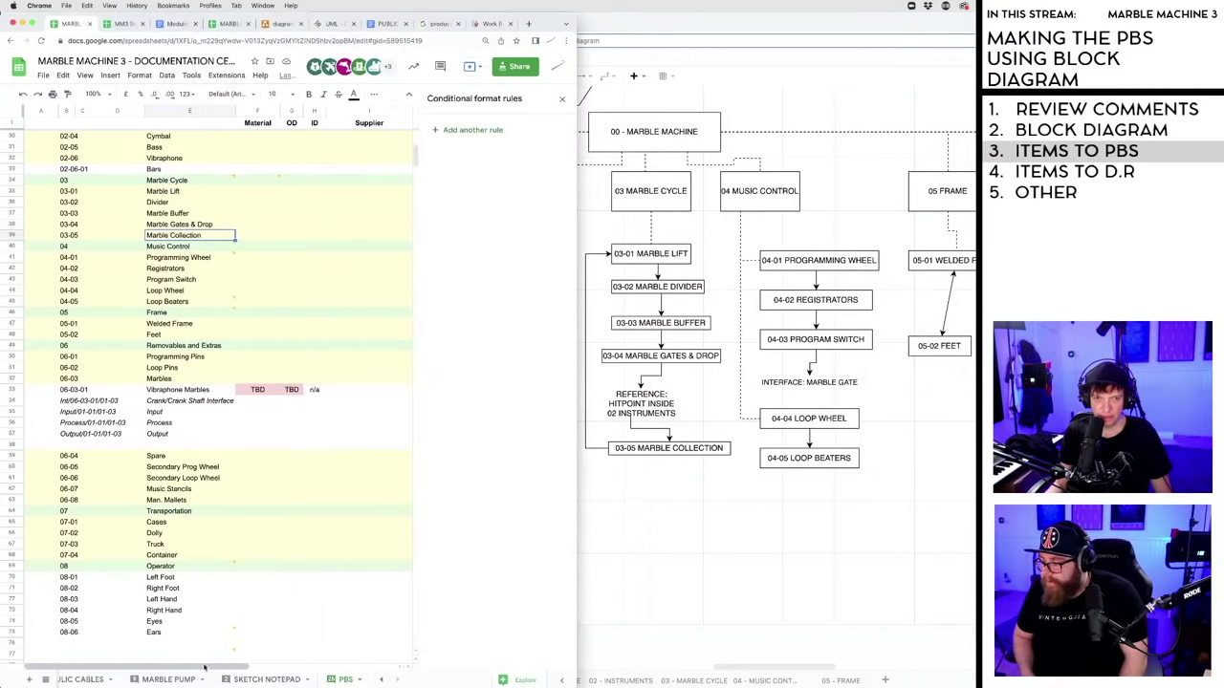
{"action": "left_click", "coordinate": [165, 422]}
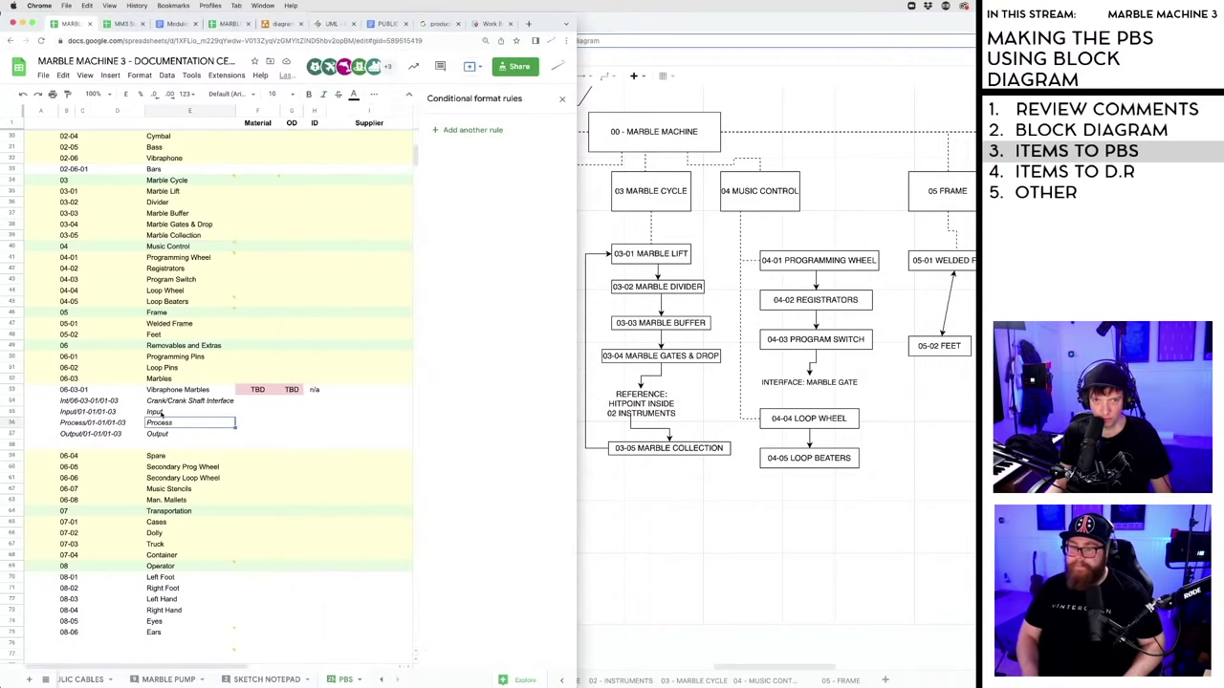
{"action": "left_click", "coordinate": [164, 411]}
{"action": "left_click", "coordinate": [164, 401]}
{"action": "left_click", "coordinate": [157, 412]}
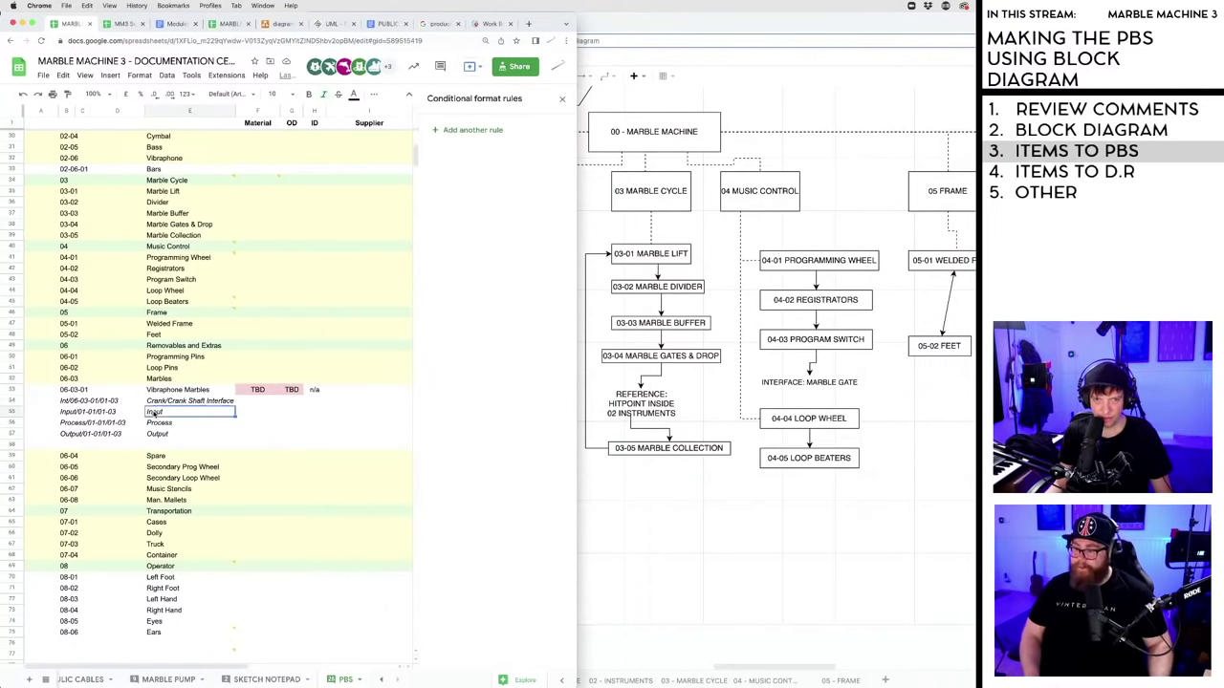
{"action": "left_click", "coordinate": [159, 423]}
{"action": "left_click", "coordinate": [159, 434]}
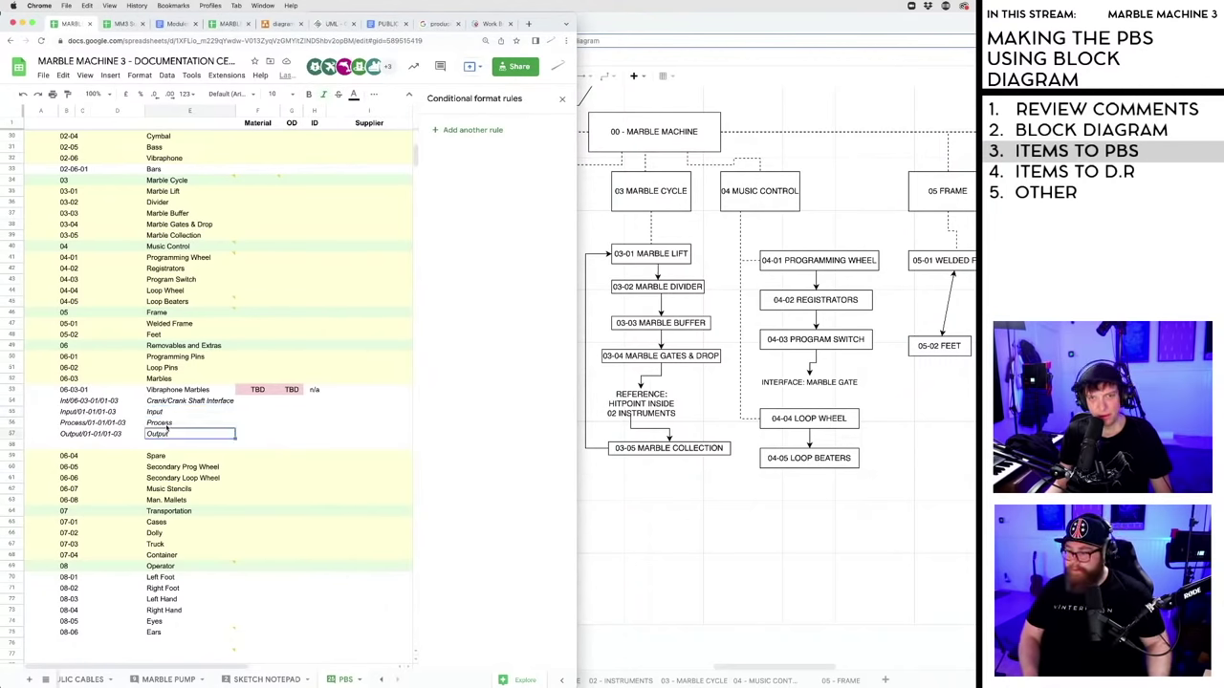
- Expand the Chrome window so the PBS sheet fills the screen
{"action": "key", "text": "Up"}
{"action": "key", "text": "Up"}
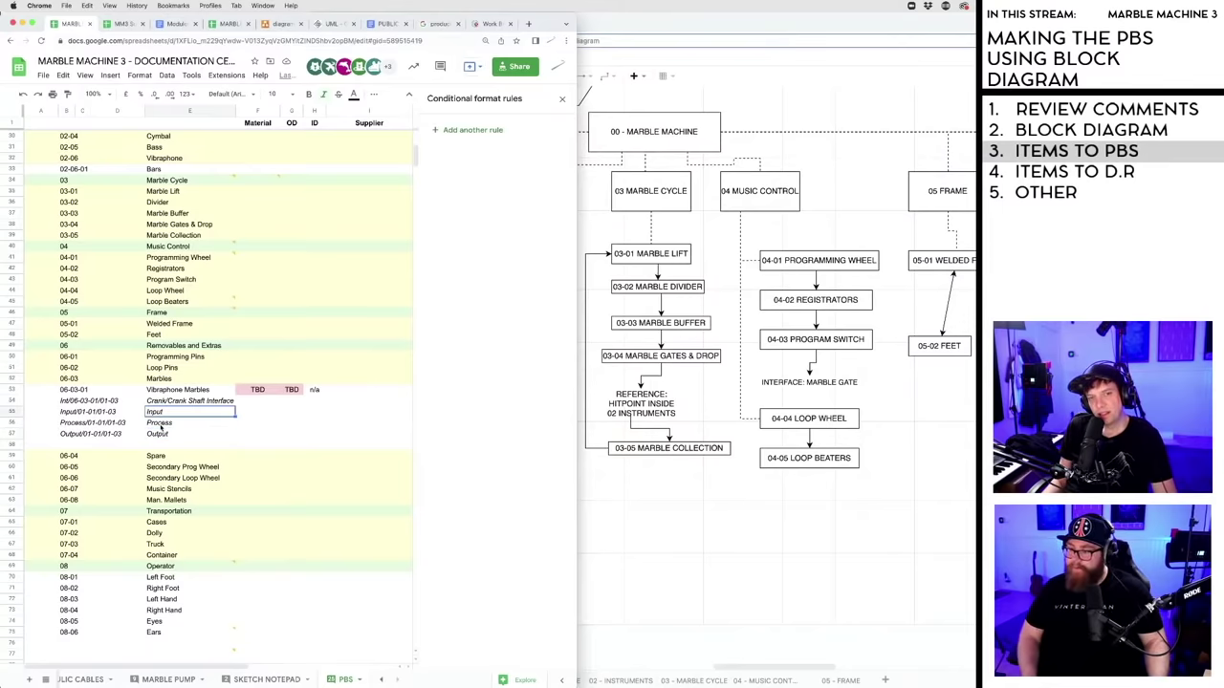
{"action": "key", "text": "Down"}
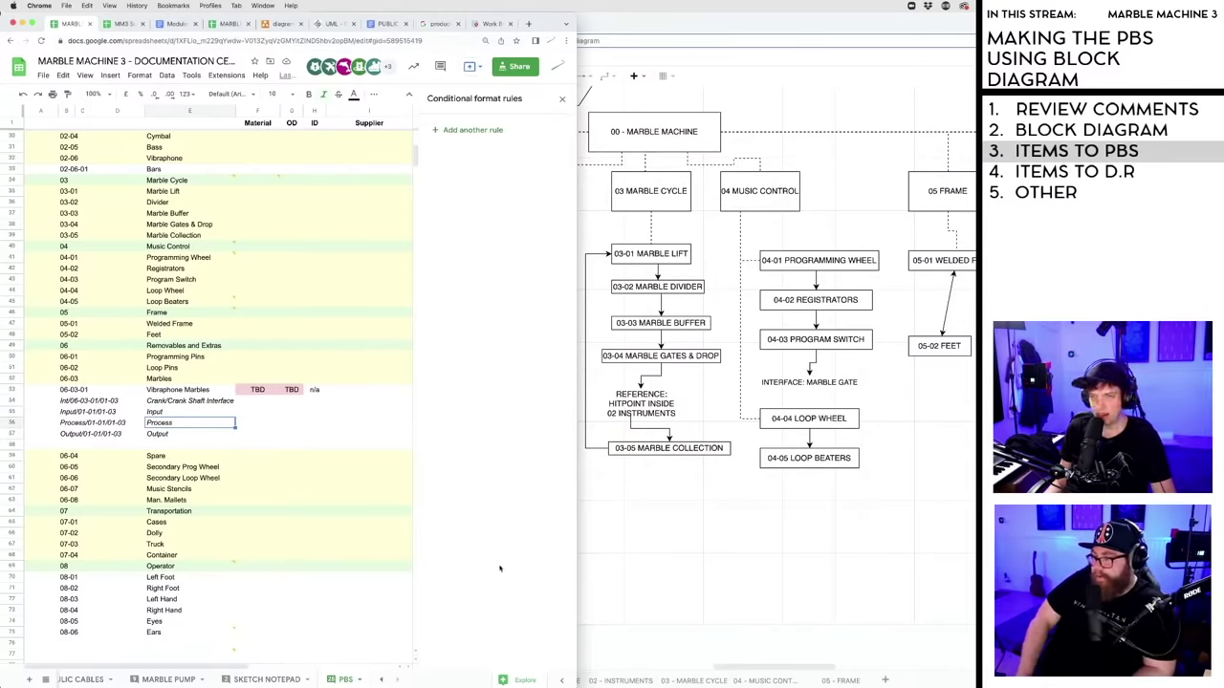
{"action": "key", "text": "ctrl+alt+Return"}
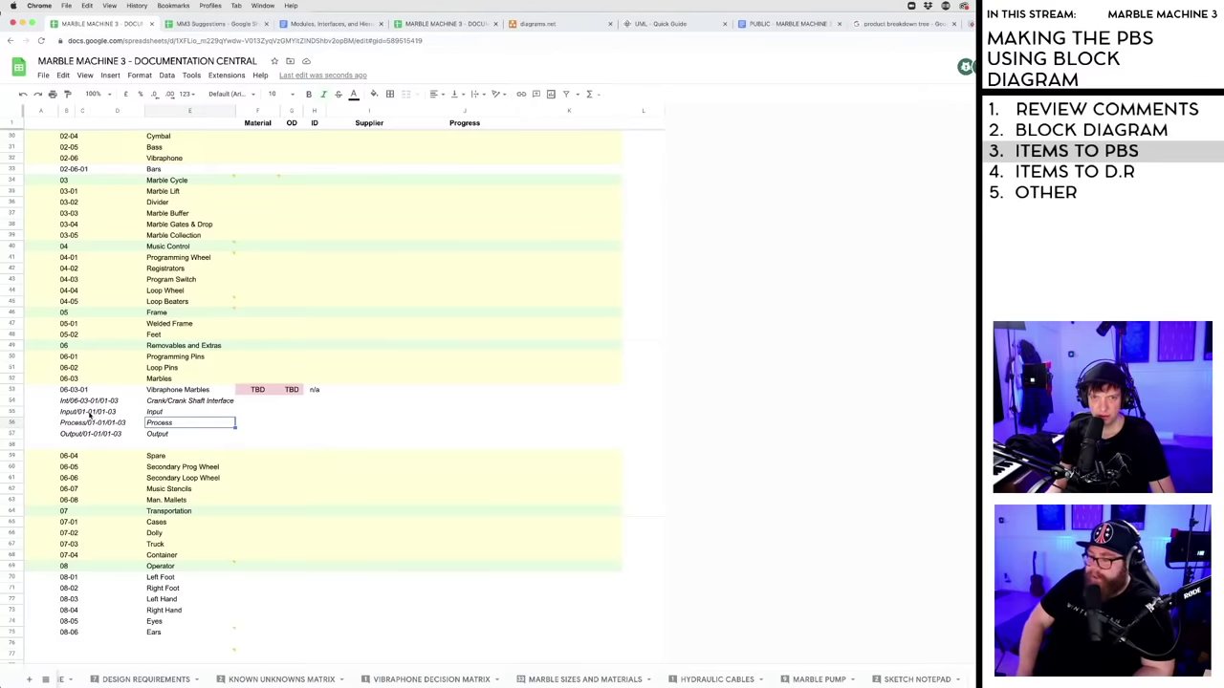
{"action": "left_click", "coordinate": [79, 413]}
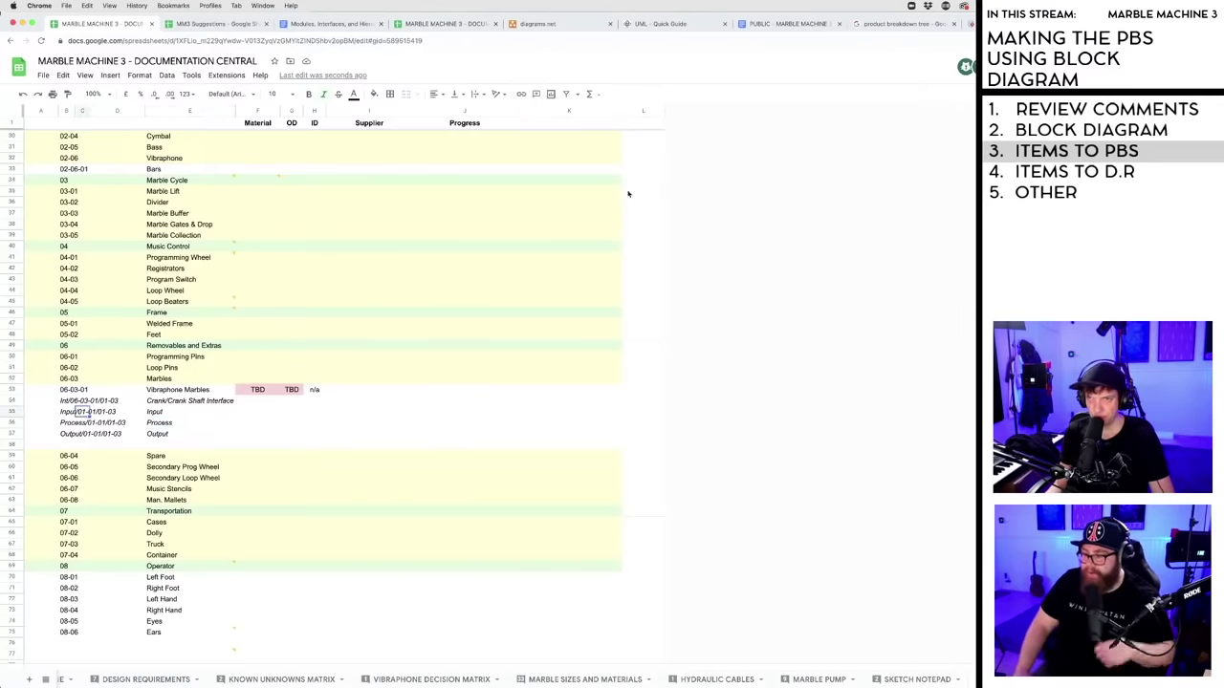
- Add an empty column at the right and select the Input, Process and Output interface rows
{"action": "right_click", "coordinate": [647, 112]}
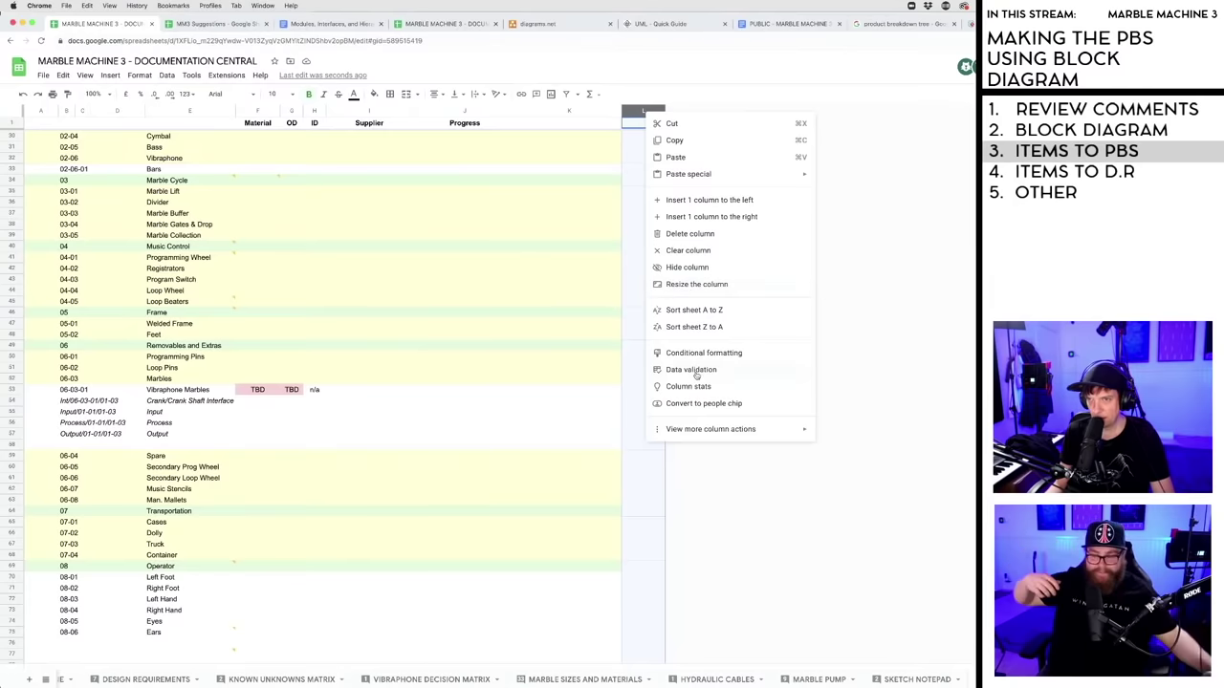
{"action": "left_click", "coordinate": [702, 216]}
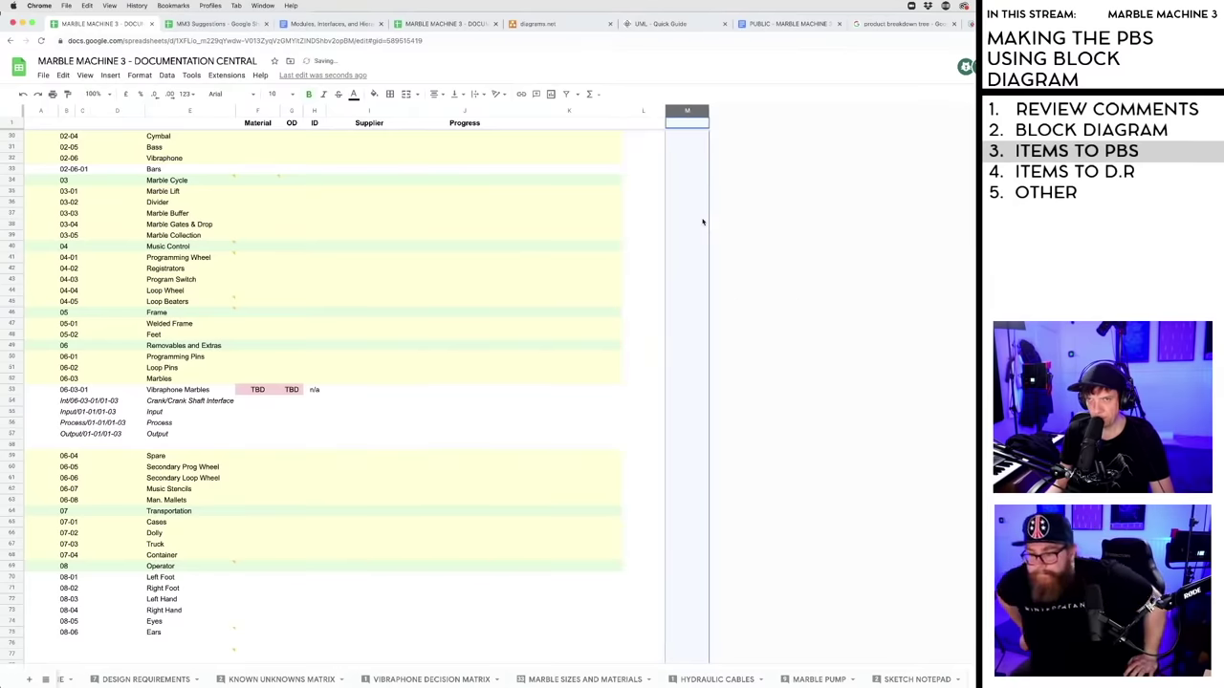
{"action": "left_click", "coordinate": [433, 434]}
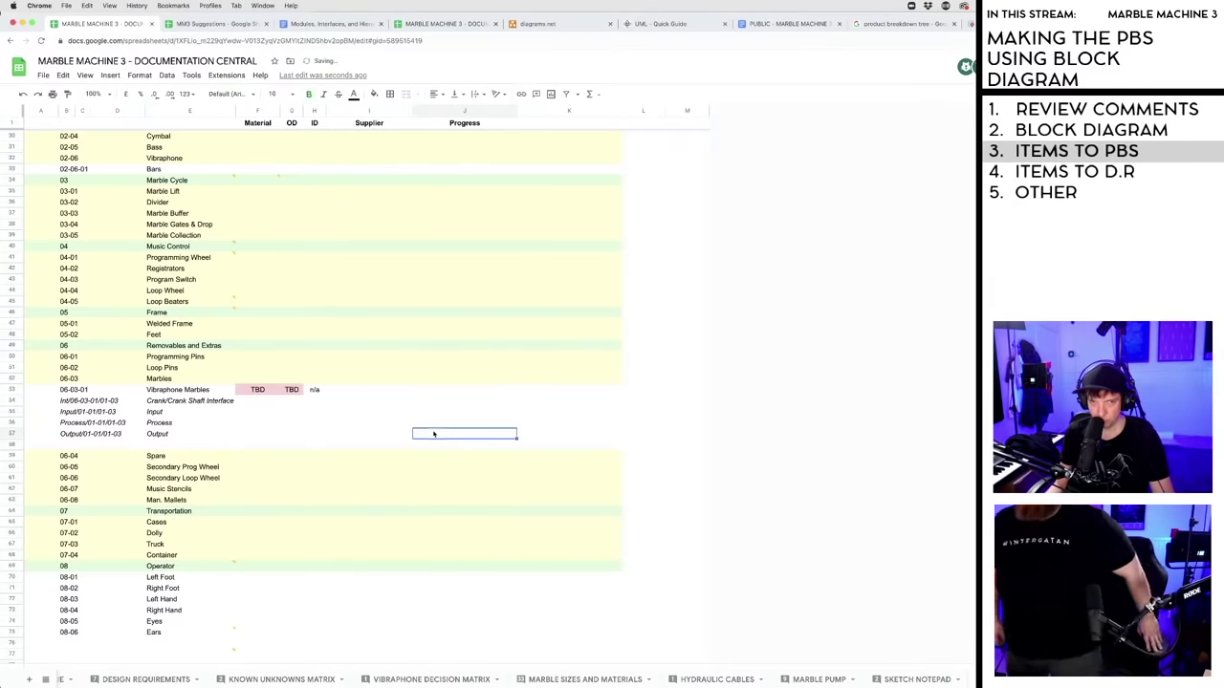
{"action": "left_click", "coordinate": [76, 413]}
{"action": "left_click", "coordinate": [69, 401]}
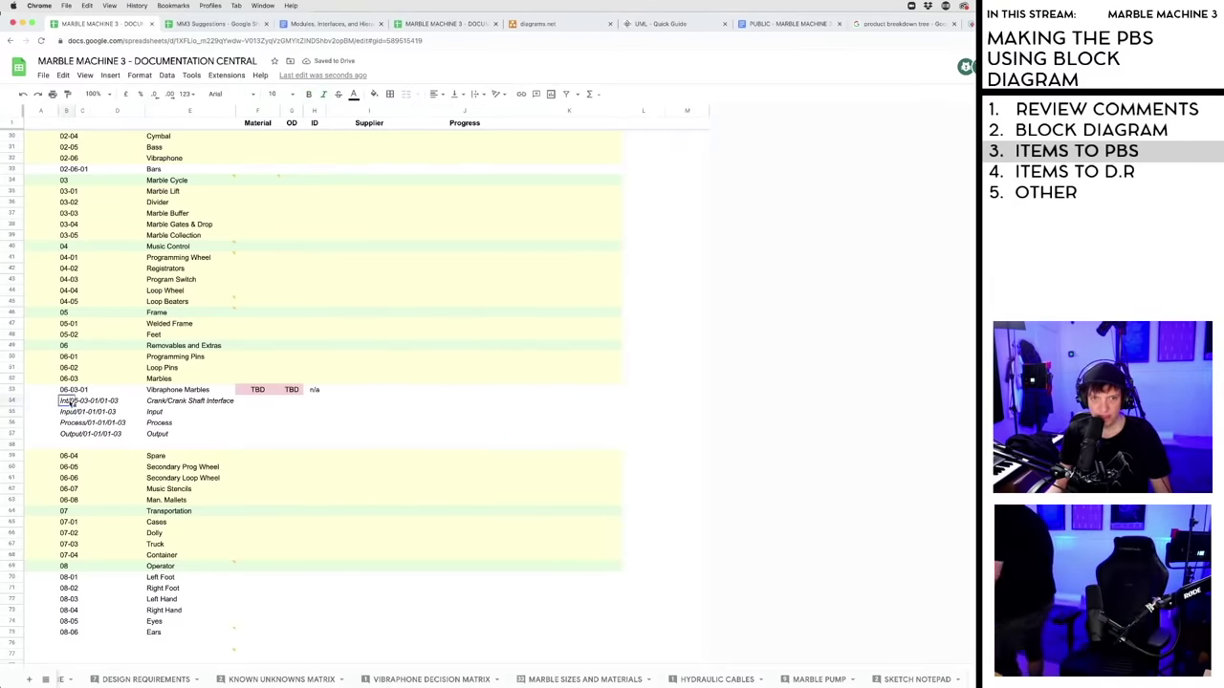
{"action": "left_click", "coordinate": [193, 439], "text": "shift"}
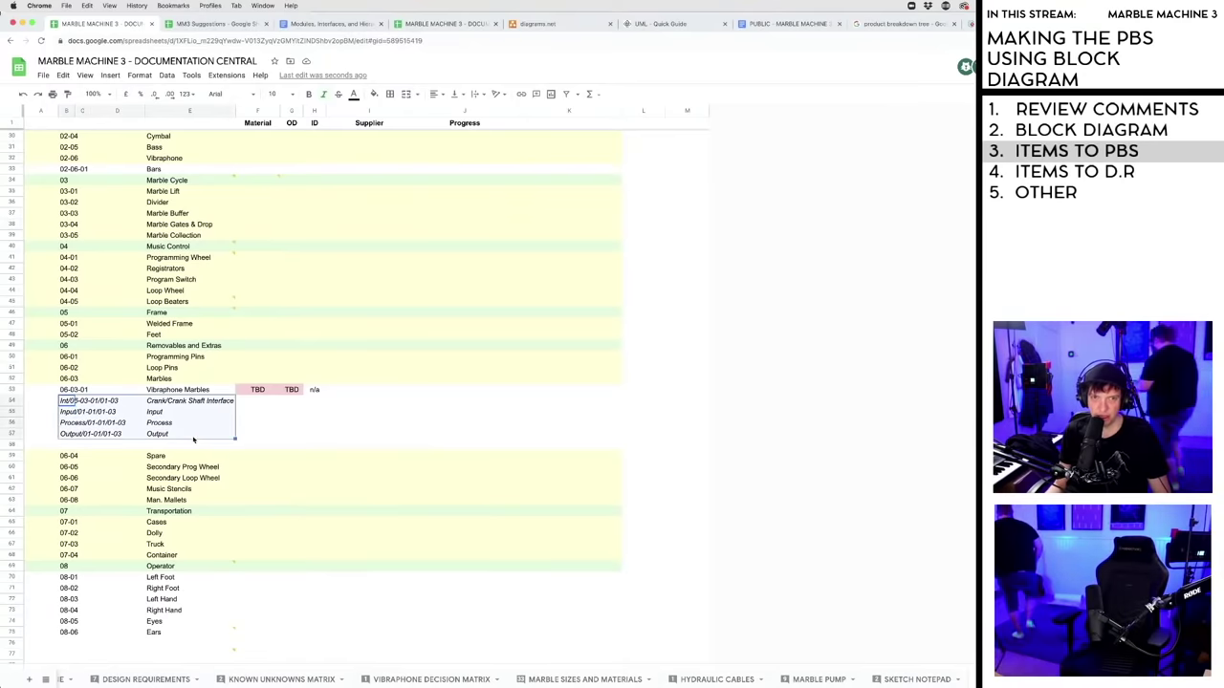
{"action": "left_click", "coordinate": [291, 423]}
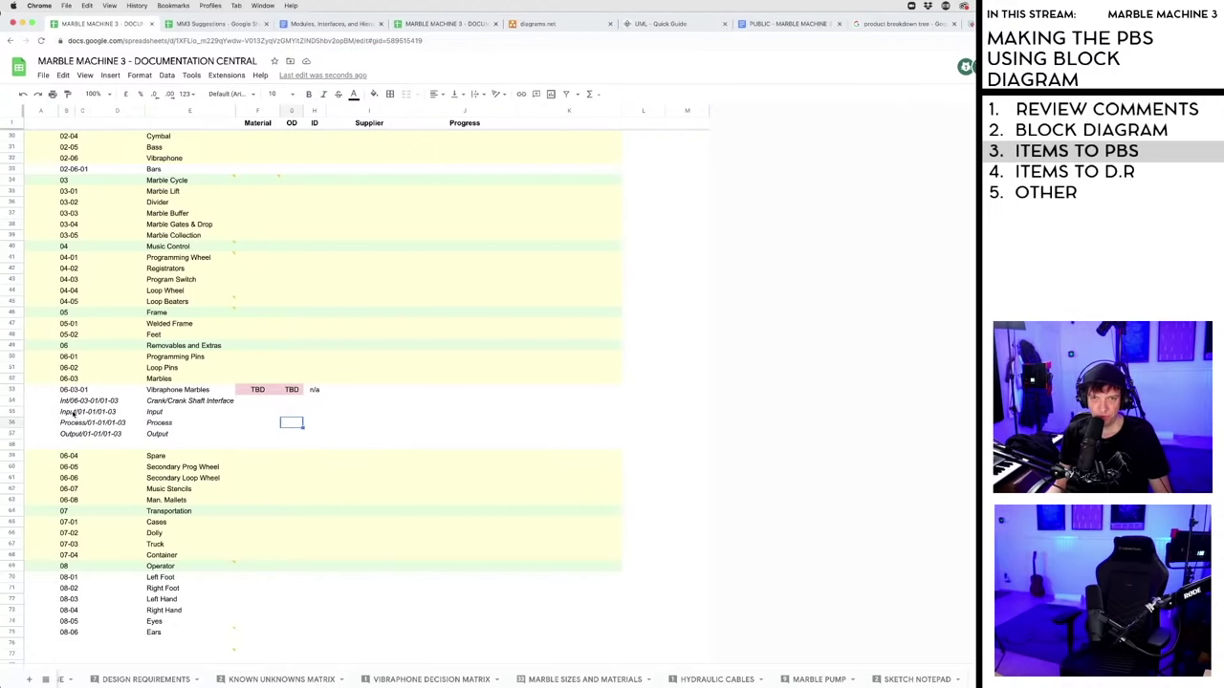
{"action": "left_click", "coordinate": [72, 413]}
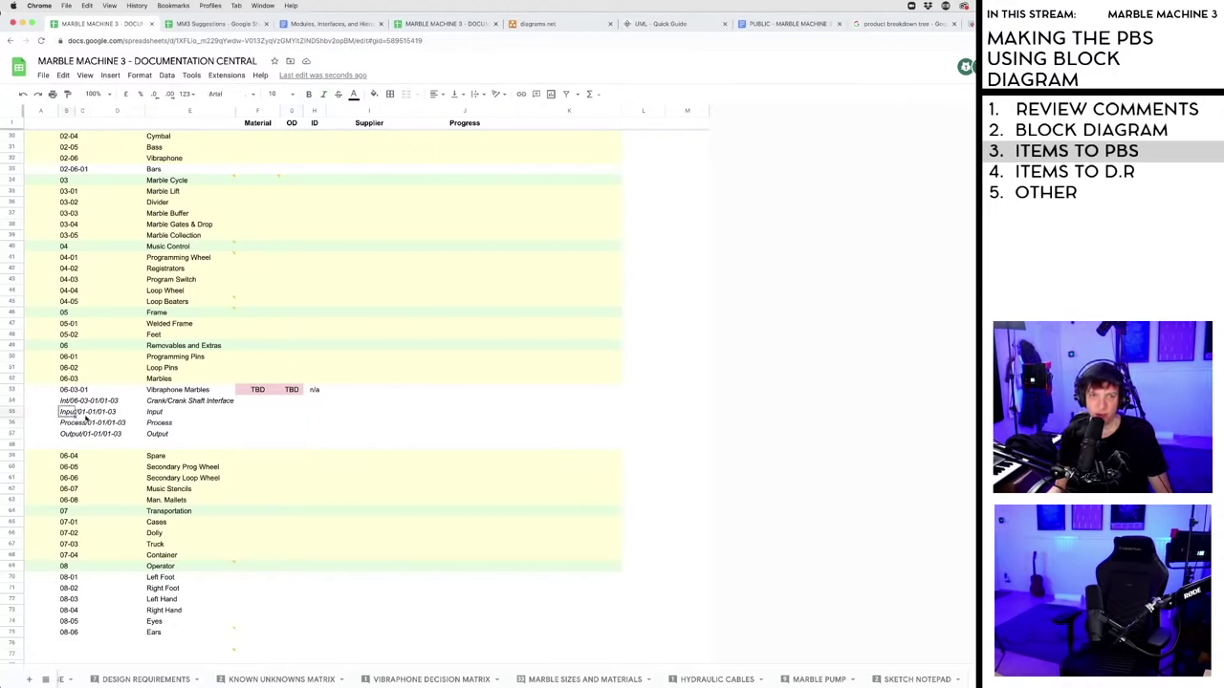
{"action": "left_click", "coordinate": [193, 436], "text": "shift"}
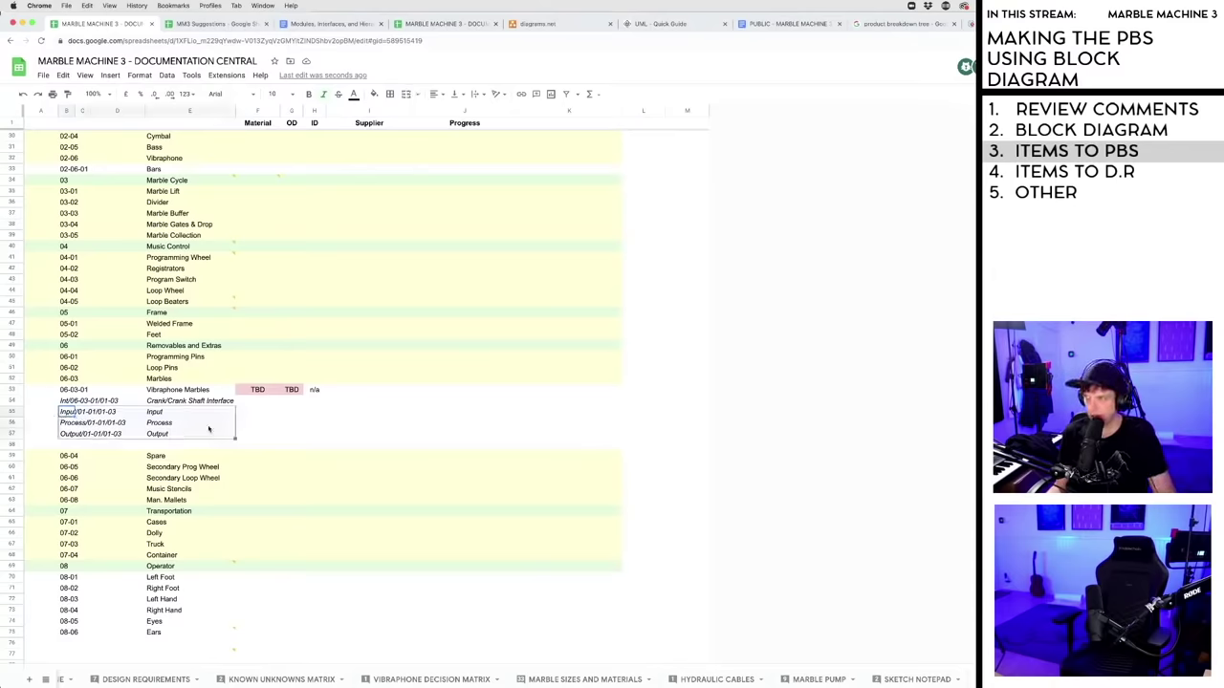
- Narrow the Progress column and column K, with a temporary 'Interface' heading in K1
{"action": "left_click_drag", "start_coordinate": [516, 111], "coordinate": [485, 111]}
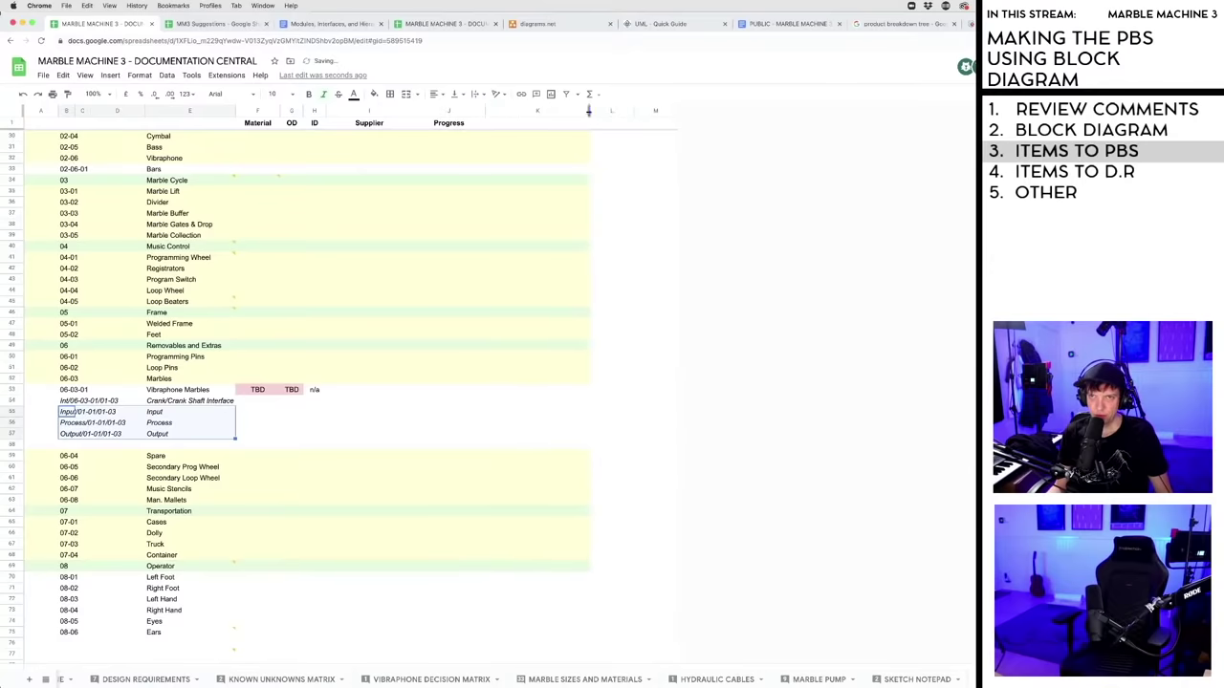
{"action": "left_click_drag", "start_coordinate": [588, 111], "coordinate": [555, 111]}
{"action": "left_click", "coordinate": [517, 124]}
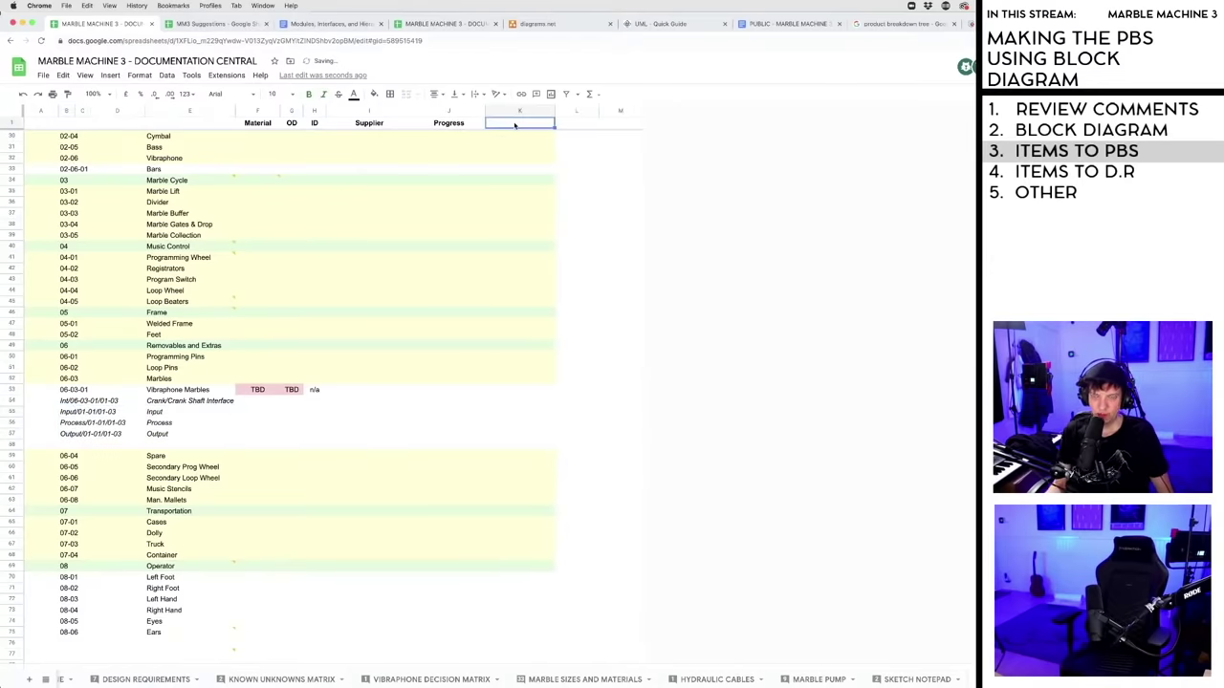
{"action": "type", "text": "Interfac"}
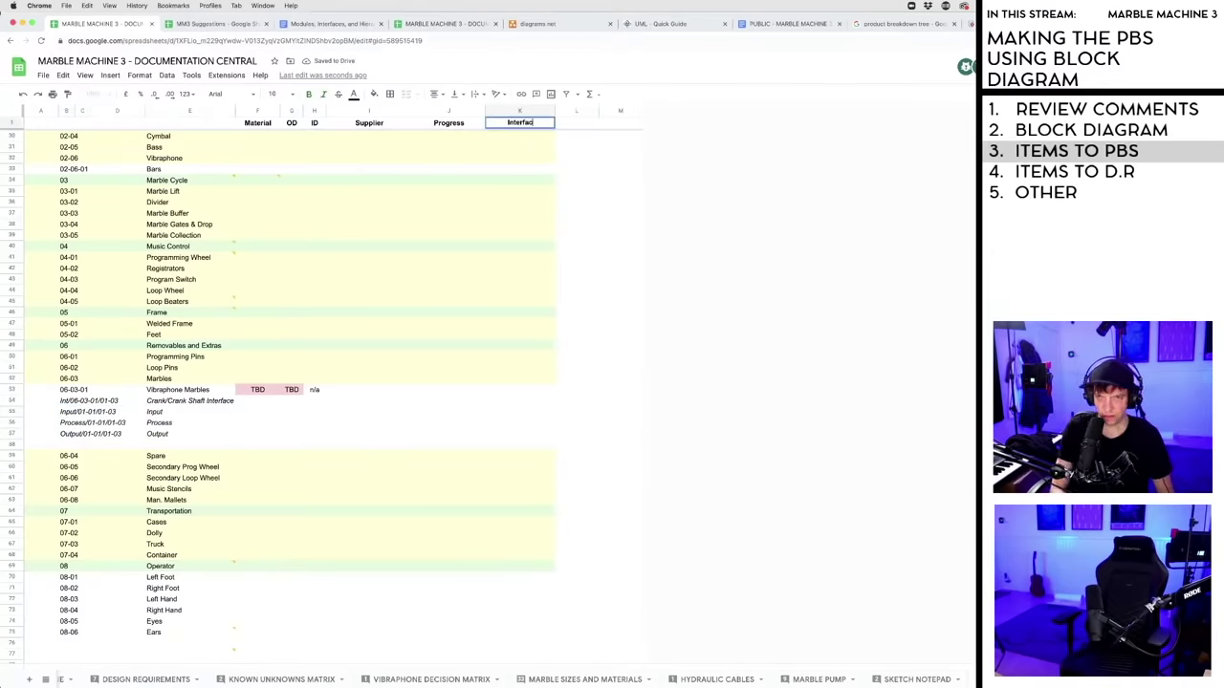
{"action": "type", "text": "e"}
{"action": "left_click", "coordinate": [535, 213]}
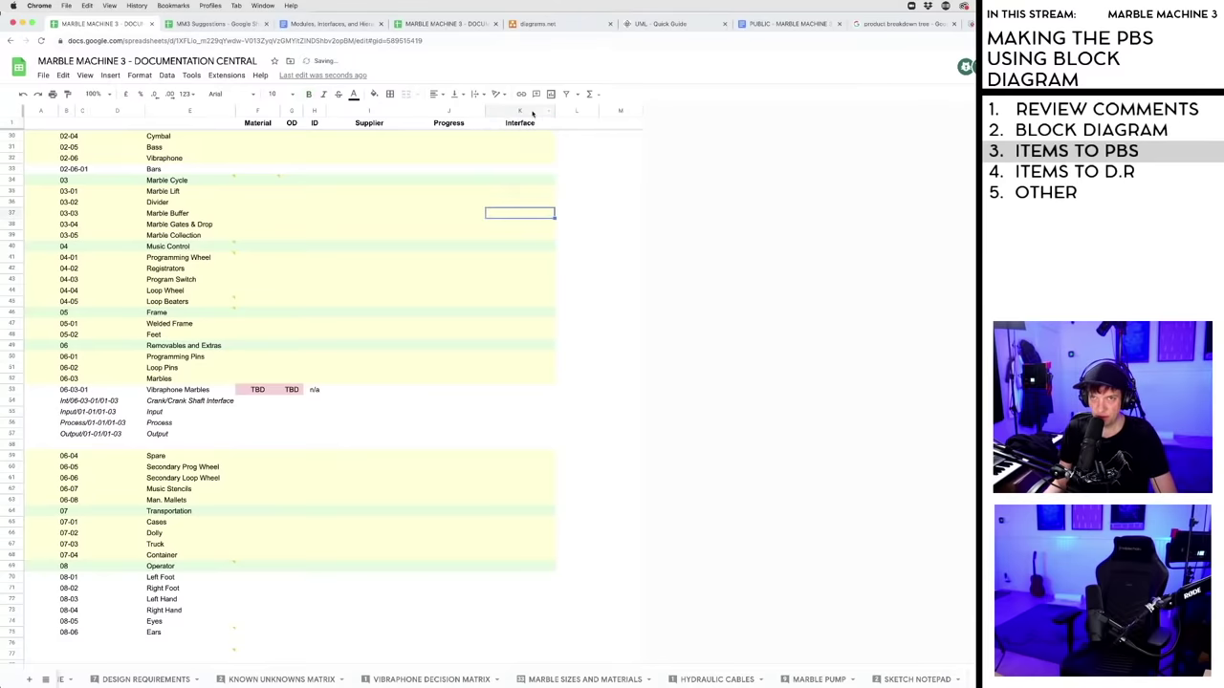
{"action": "left_click", "coordinate": [526, 111]}
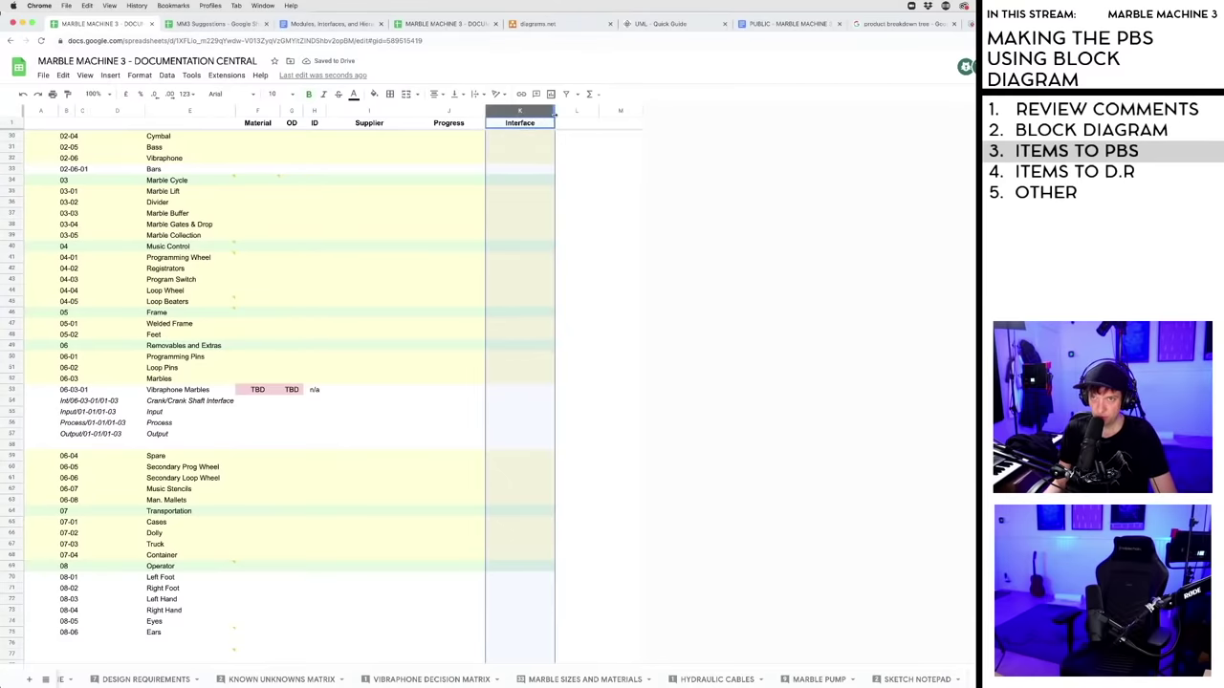
{"action": "left_click_drag", "start_coordinate": [555, 111], "coordinate": [525, 112]}
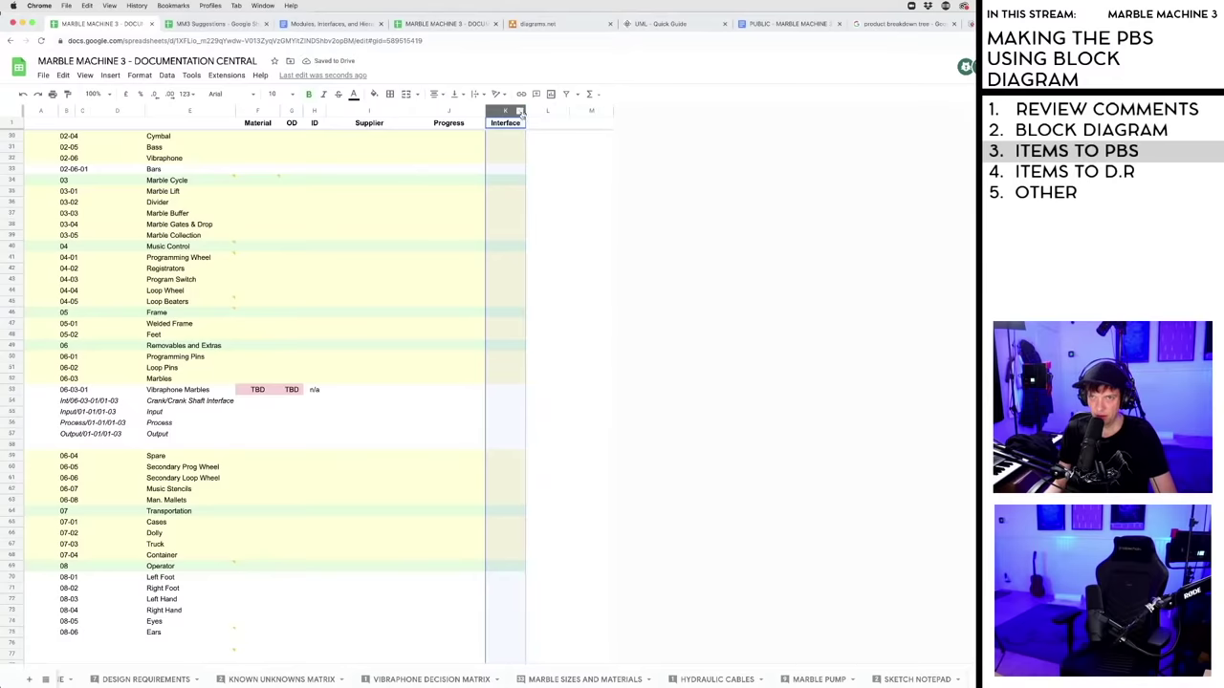
{"action": "left_click_drag", "start_coordinate": [525, 111], "coordinate": [538, 111]}
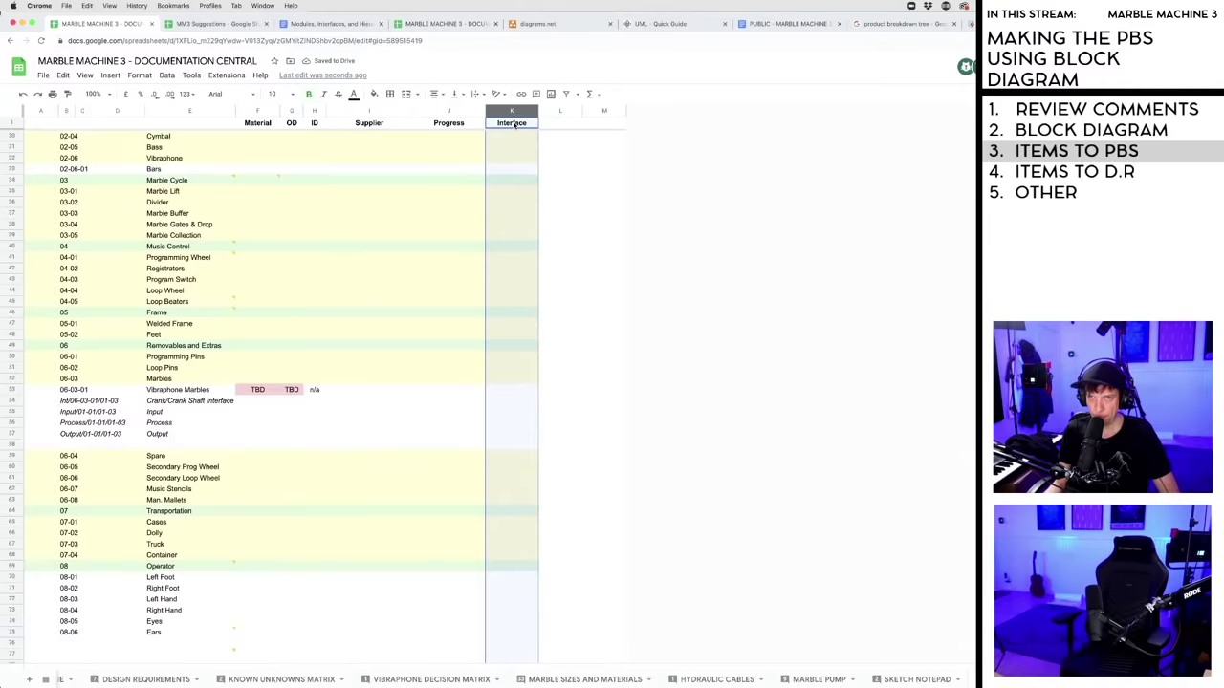
- Label header cells K1, L1 and M1 as Input, Process and Output
{"action": "left_click", "coordinate": [513, 124]}
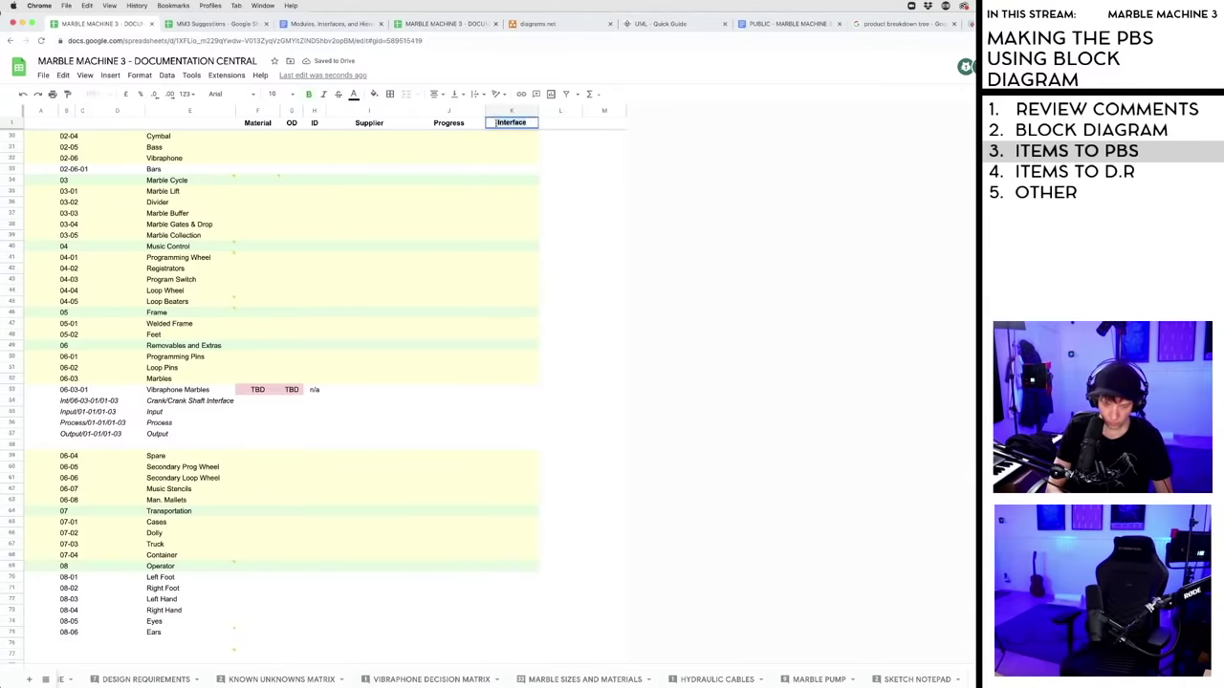
{"action": "type", "text": "Input"}
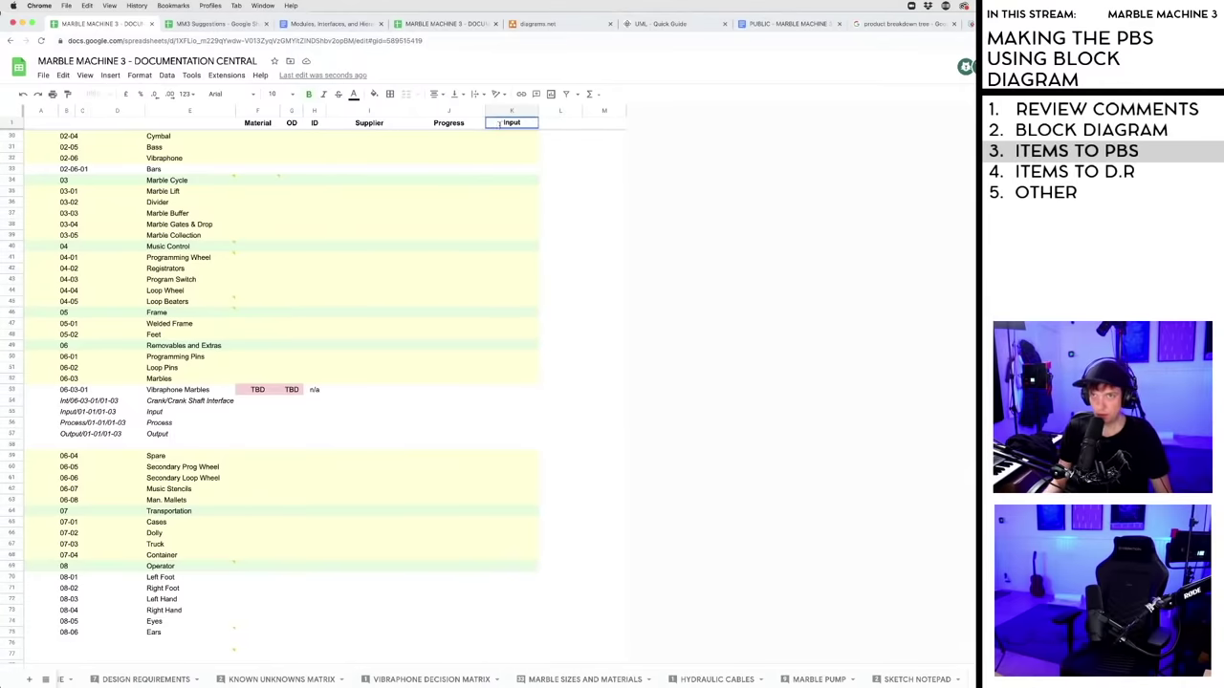
{"action": "left_click", "coordinate": [556, 125]}
{"action": "type", "text": "Process"}
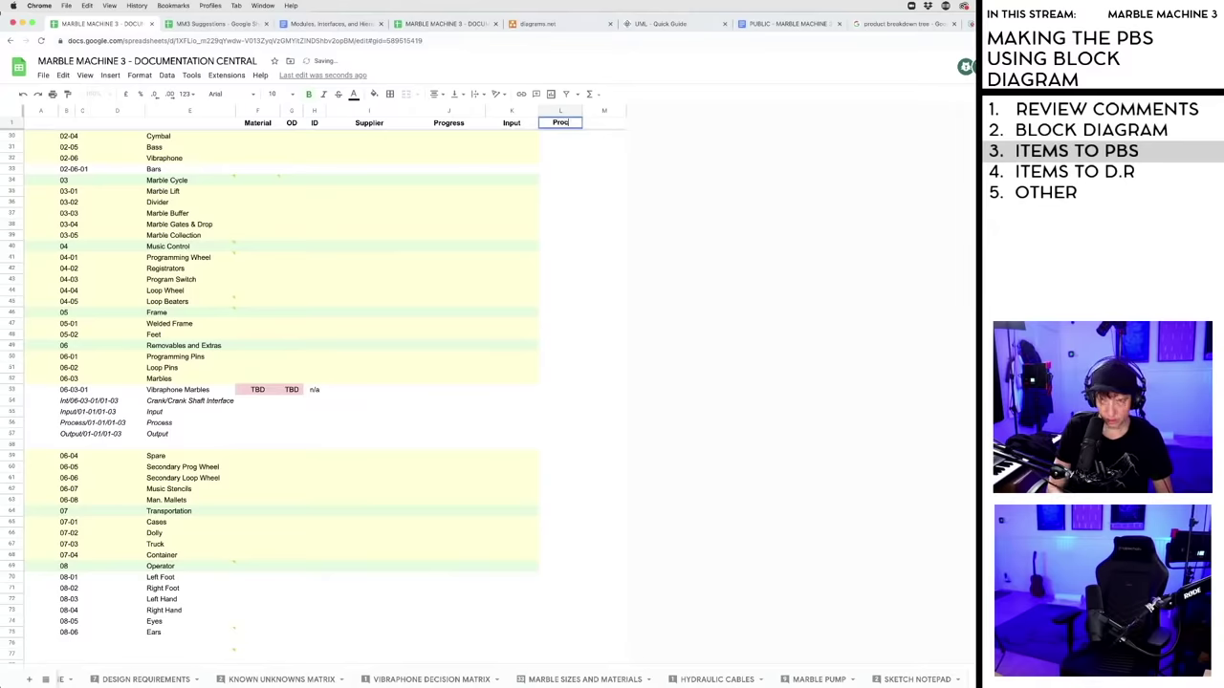
{"action": "left_click", "coordinate": [597, 128]}
{"action": "type", "text": "Output"}
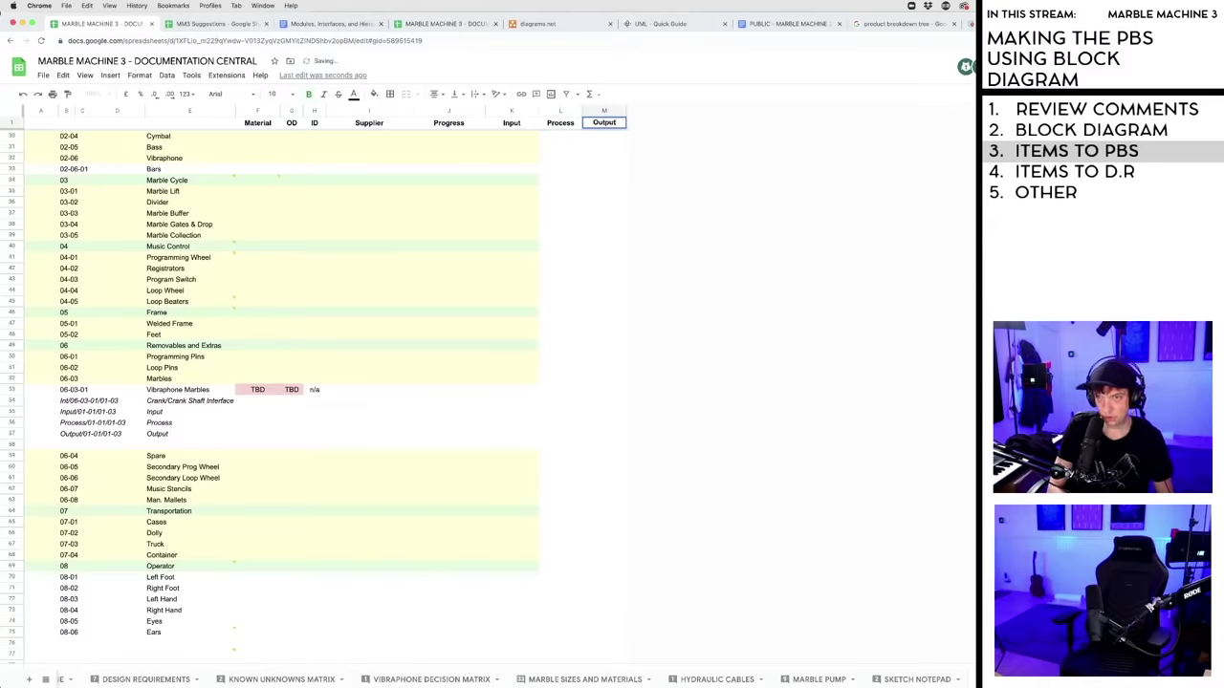
{"action": "key", "text": "Return"}
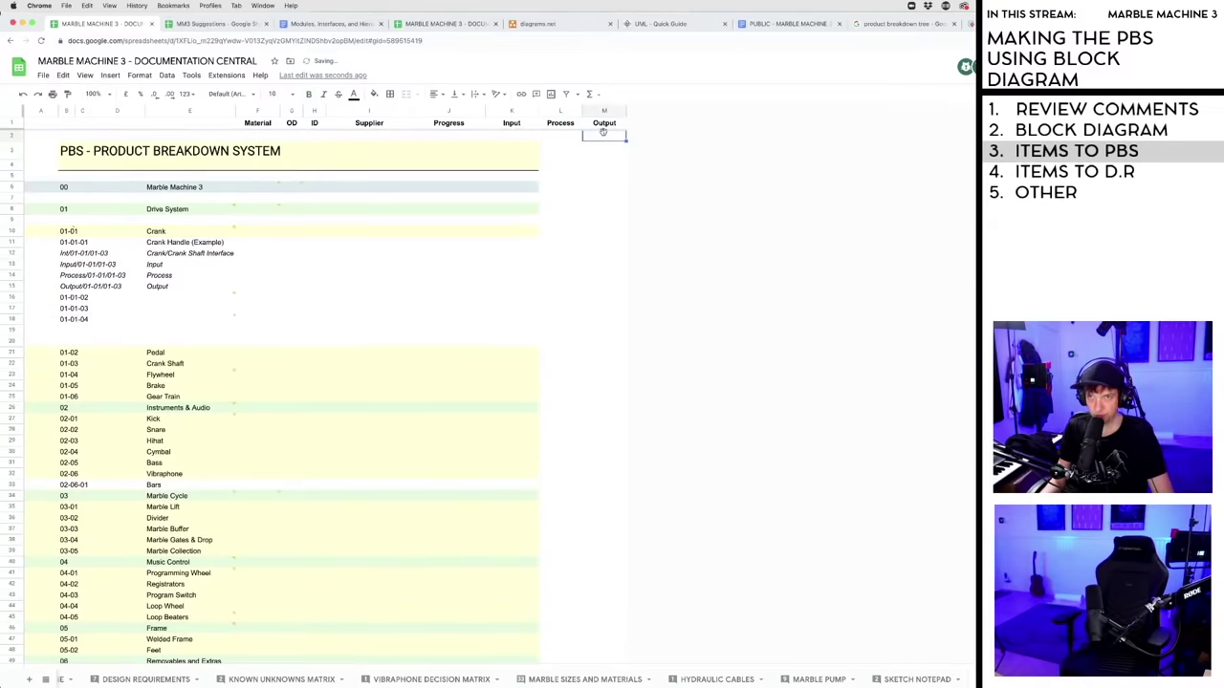
- Enter the headings 'Name' in E1 and 'Number' in B1
{"action": "scroll", "coordinate": [590, 254], "scroll_direction": "down", "scroll_amount": 10}
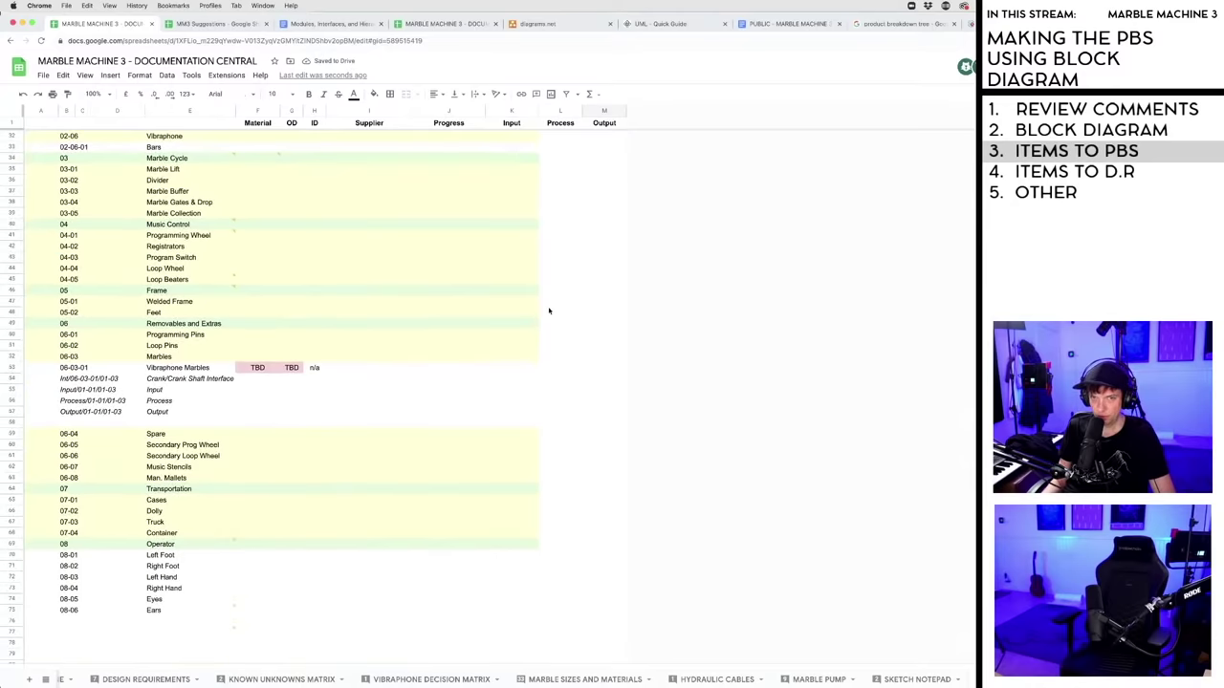
{"action": "scroll", "coordinate": [545, 315], "scroll_direction": "down", "scroll_amount": 2}
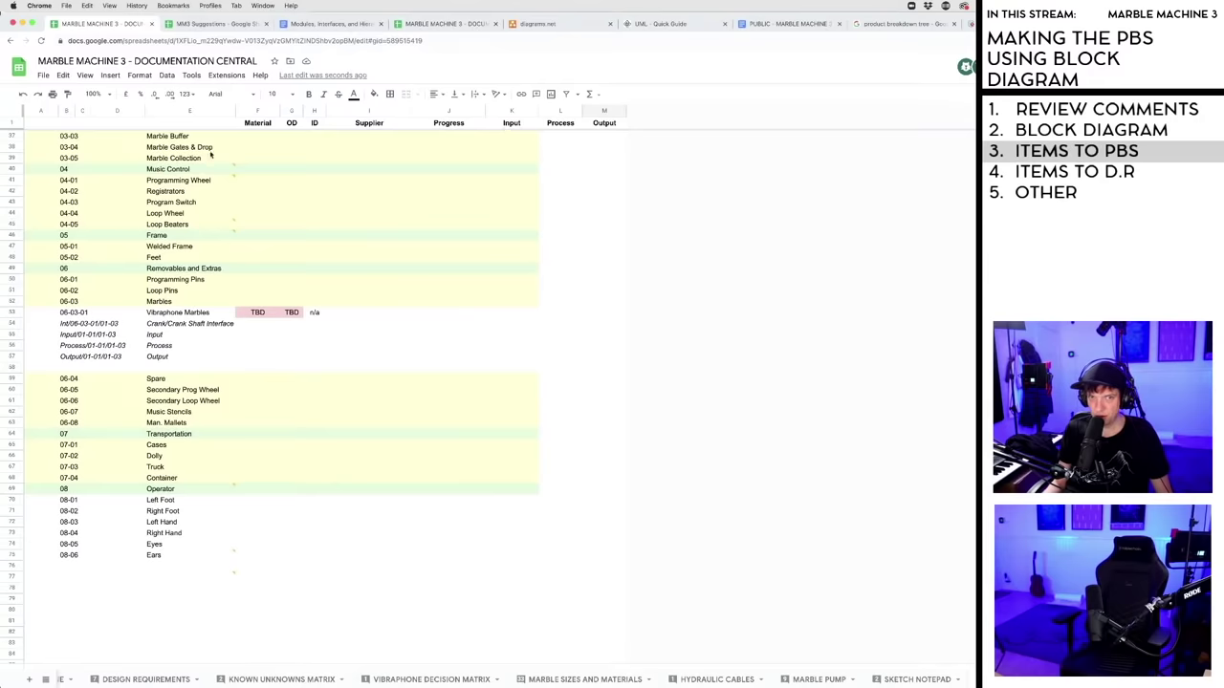
{"action": "scroll", "coordinate": [211, 155], "scroll_direction": "up", "scroll_amount": 4}
{"action": "left_click", "coordinate": [190, 122]}
{"action": "type", "text": "N"}
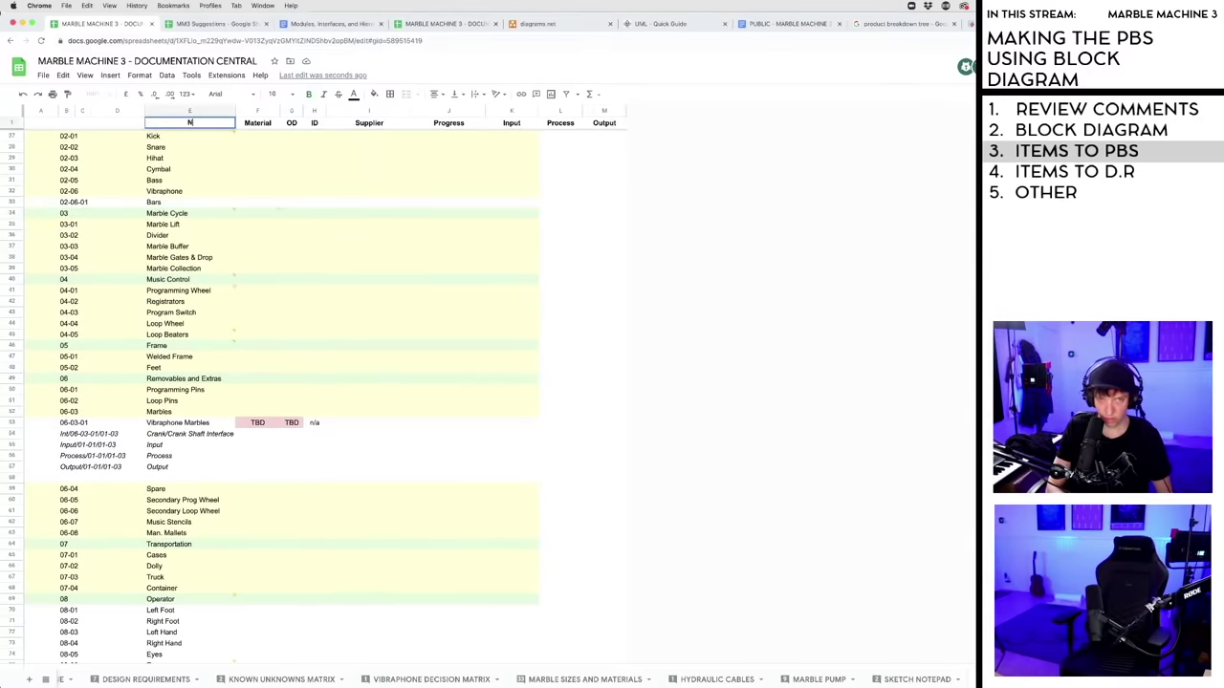
{"action": "type", "text": "ame"}
{"action": "key", "text": "Return"}
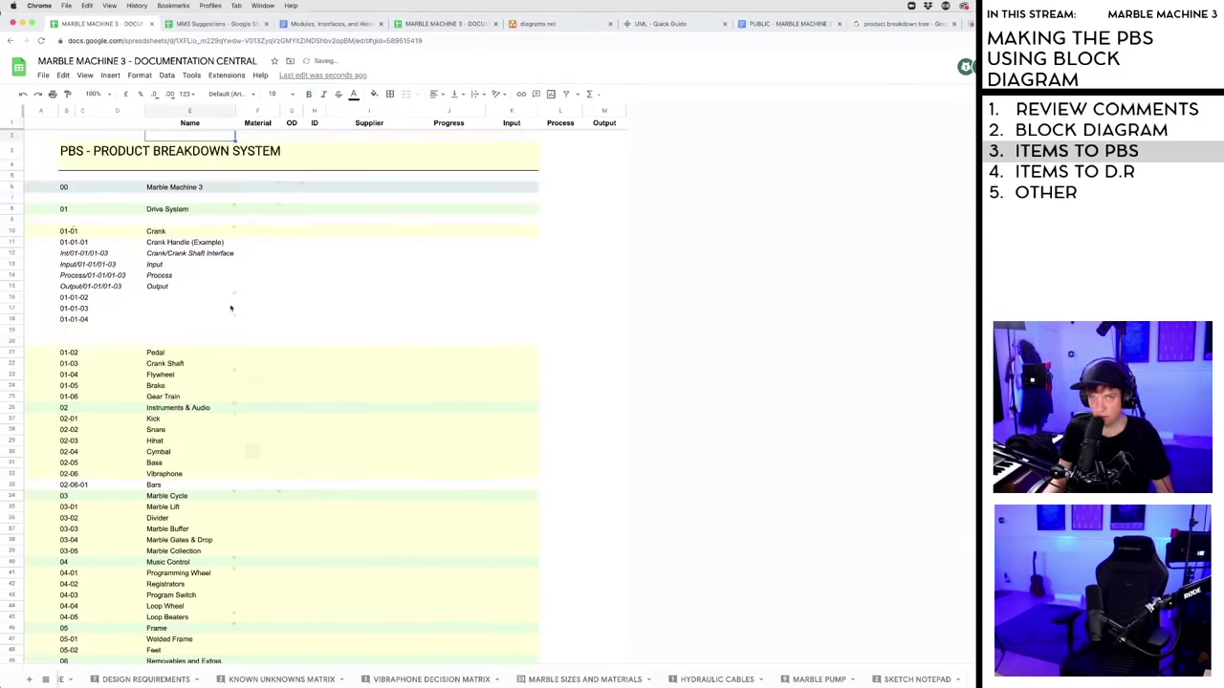
{"action": "left_click", "coordinate": [473, 312]}
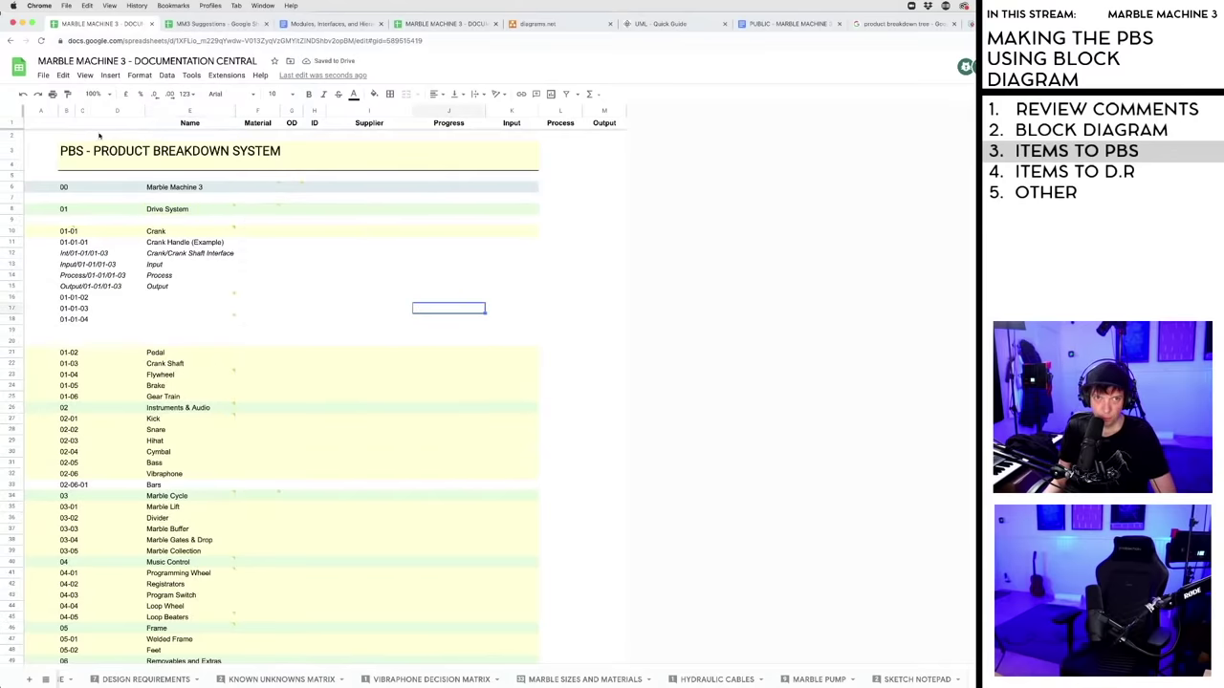
{"action": "left_click", "coordinate": [65, 125]}
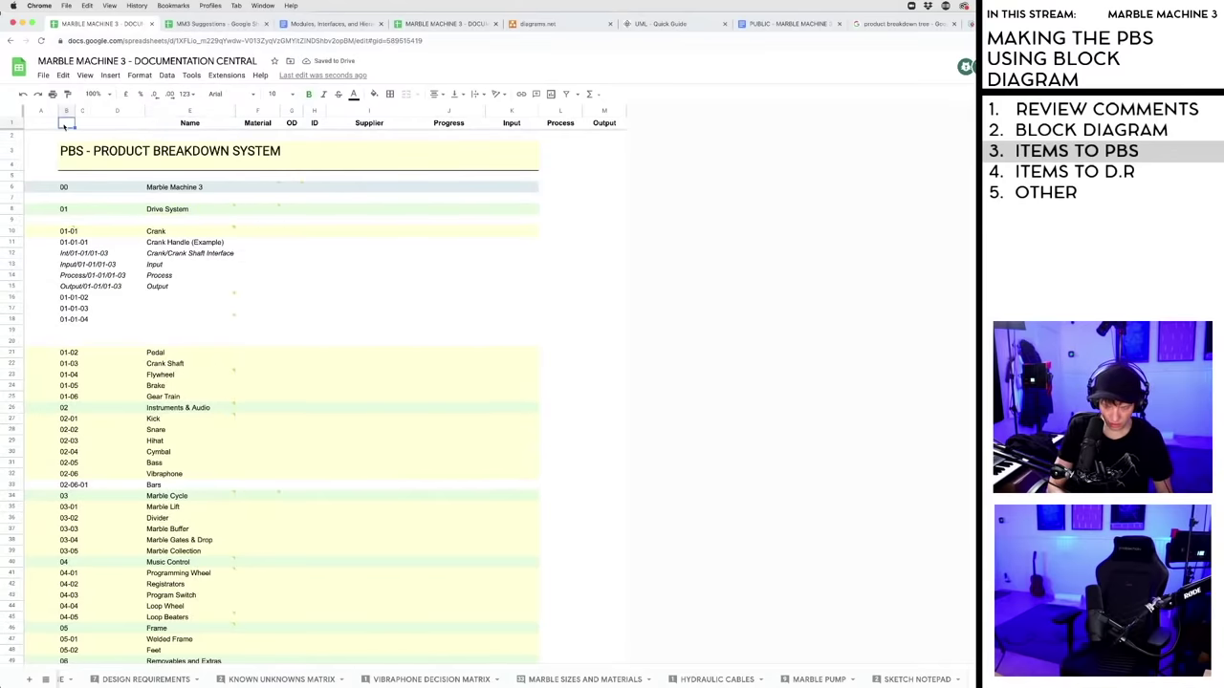
{"action": "type", "text": "Number"}
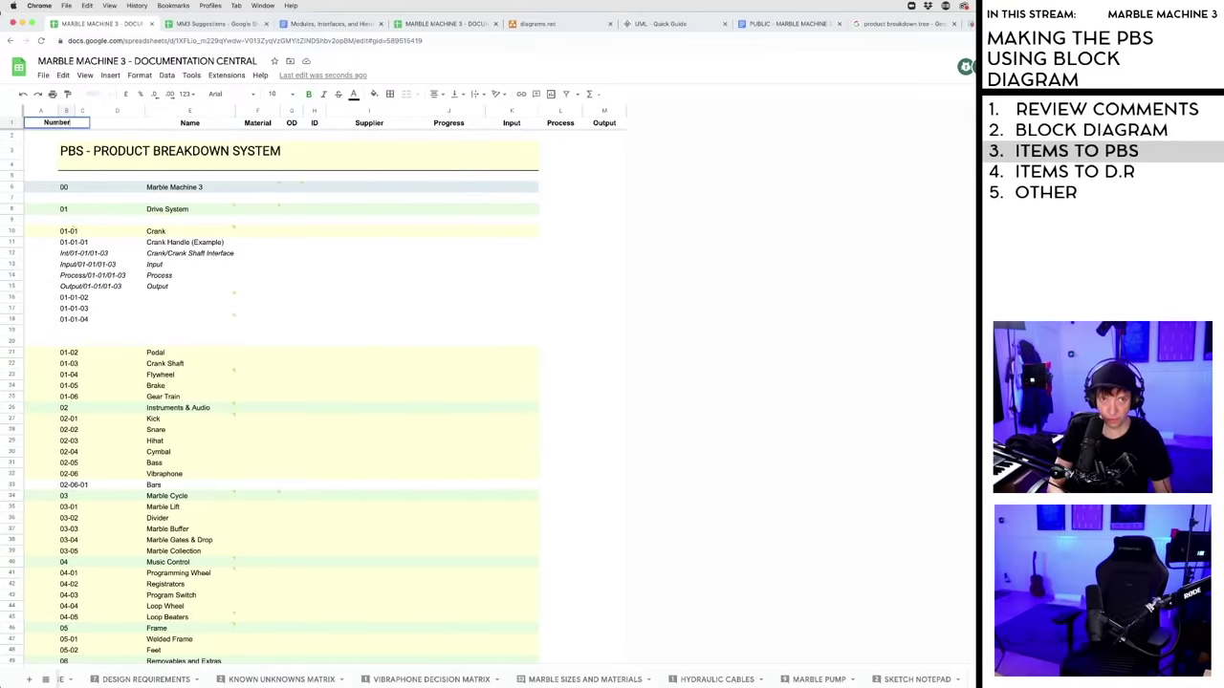
{"action": "key", "text": "Return"}
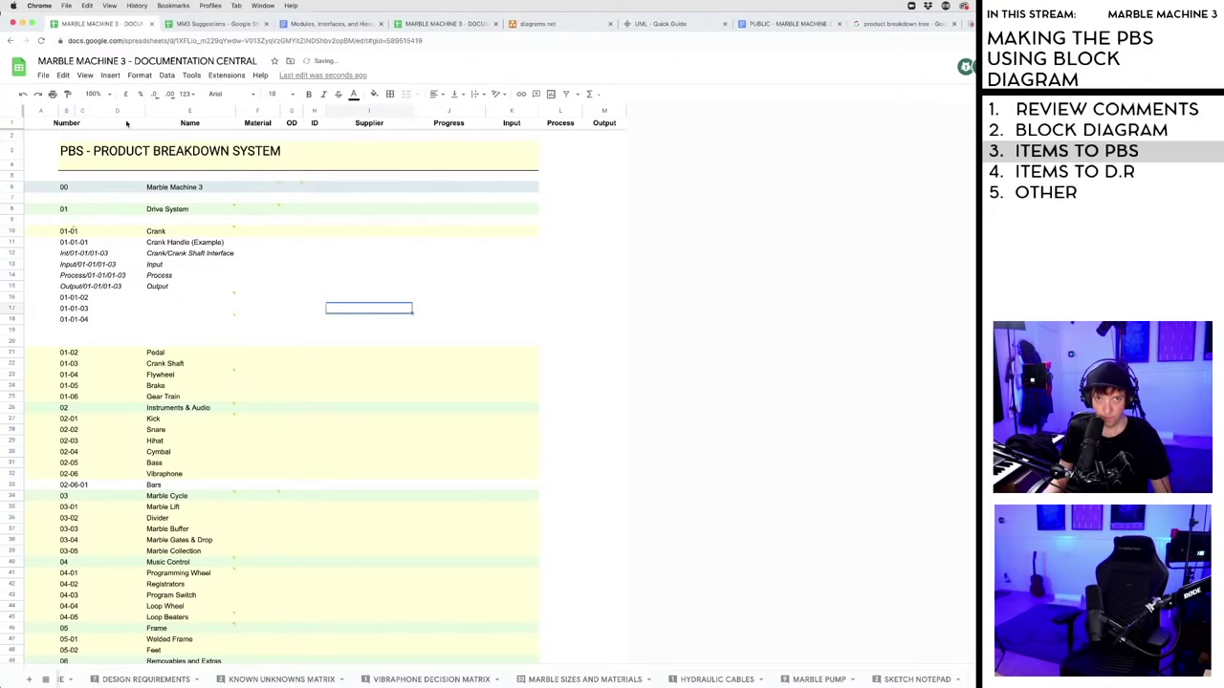
- Widen column C slightly
{"action": "left_click", "coordinate": [82, 113]}
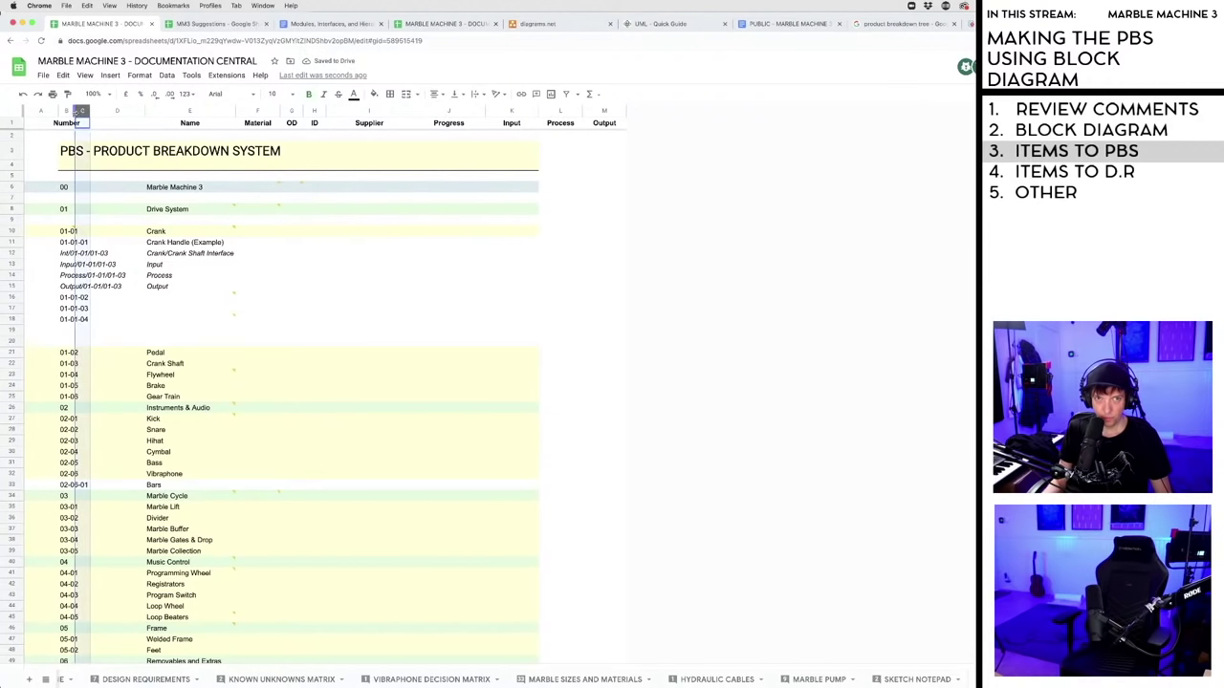
{"action": "left_click_drag", "start_coordinate": [93, 113], "coordinate": [111, 112]}
{"action": "left_click", "coordinate": [209, 307]}
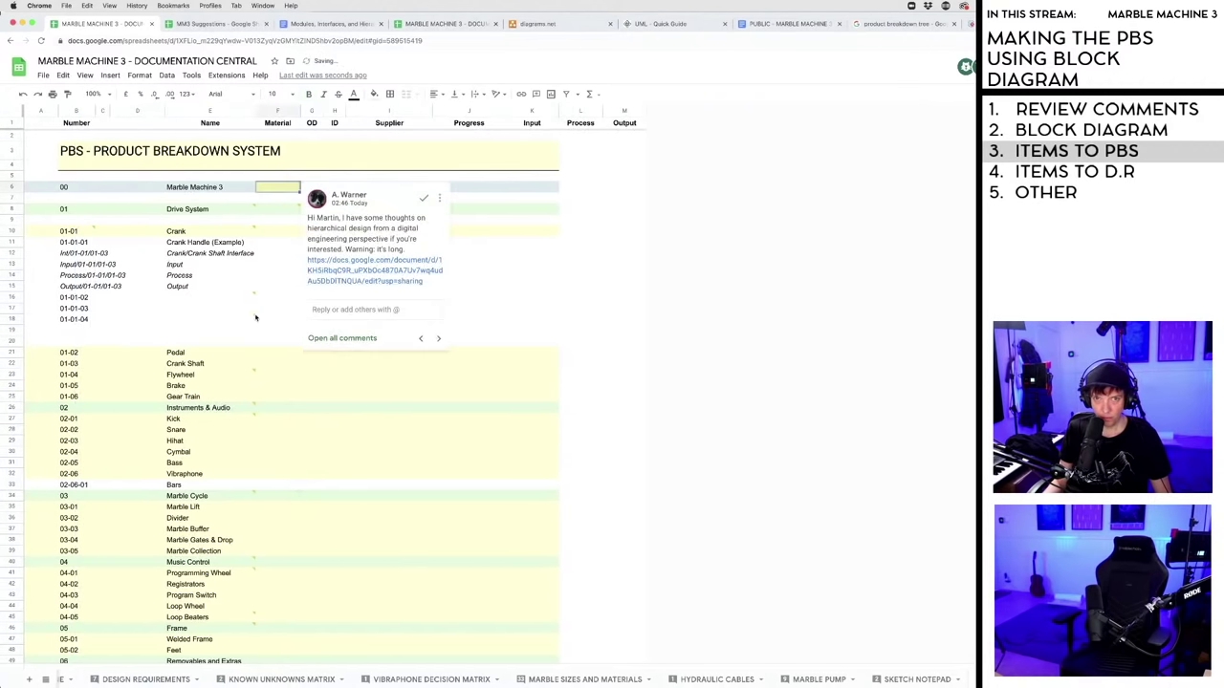
- Scroll down and check the Input, Process and Output cells near row 55
{"action": "scroll", "coordinate": [368, 280], "scroll_direction": "down", "scroll_amount": 10}
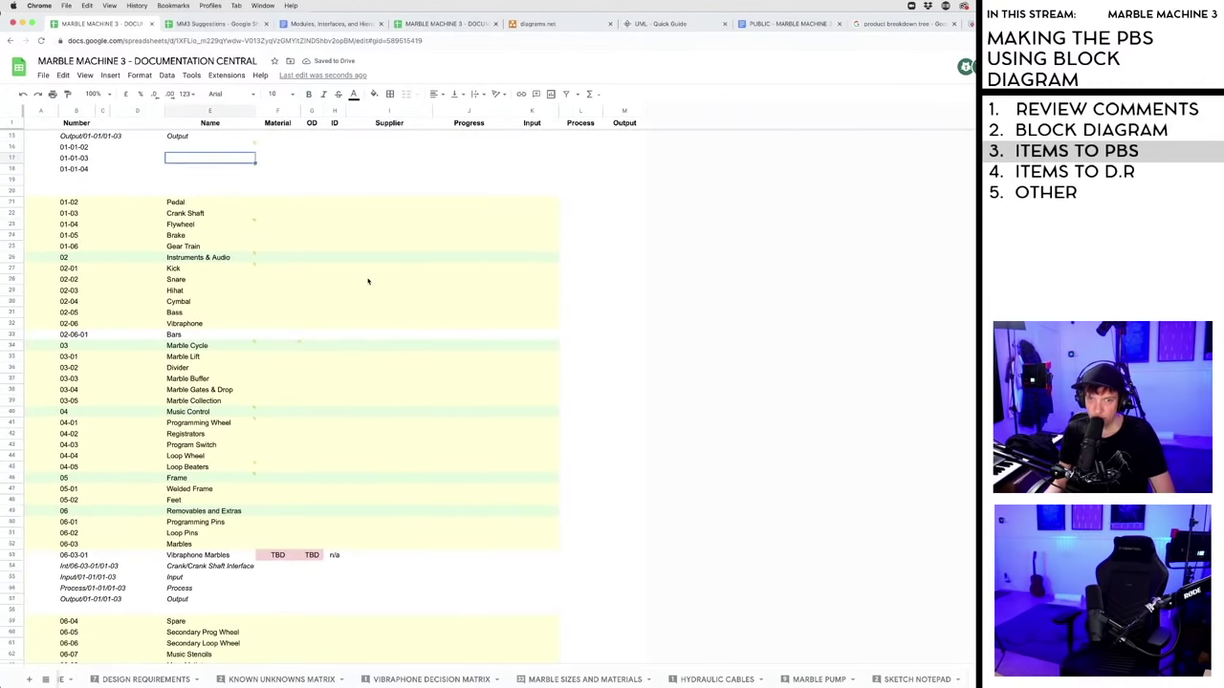
{"action": "scroll", "coordinate": [249, 468], "scroll_direction": "down", "scroll_amount": 2}
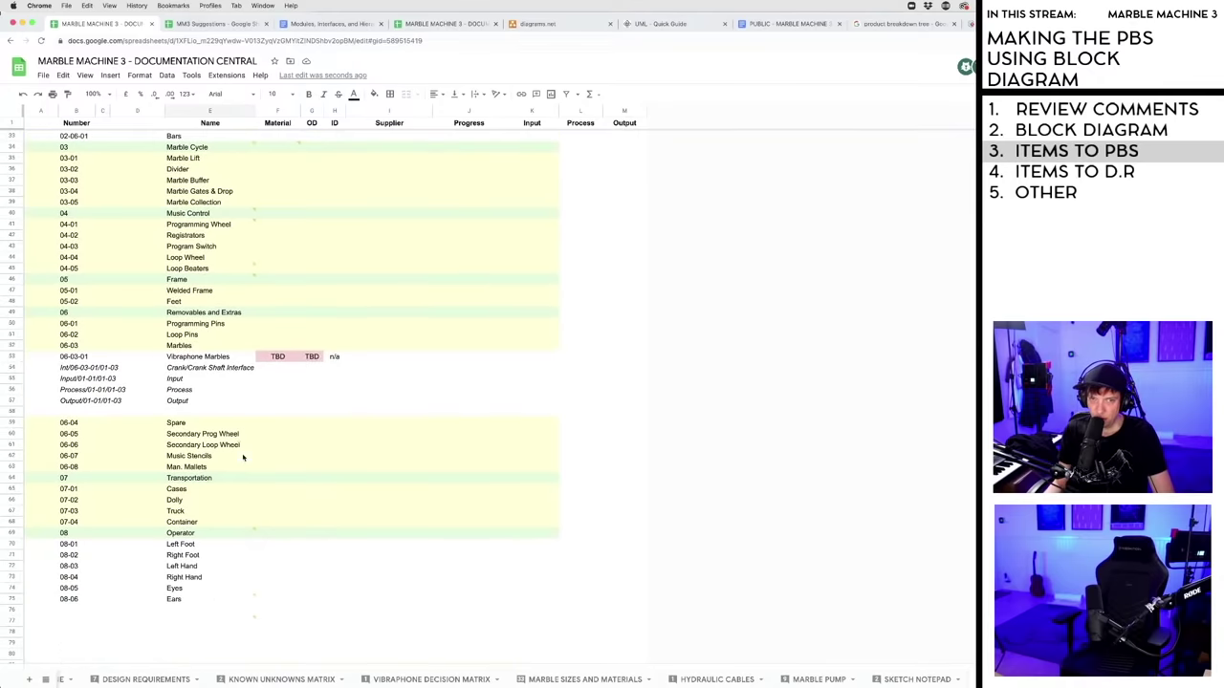
{"action": "left_click", "coordinate": [172, 380]}
{"action": "scroll", "coordinate": [174, 379], "scroll_direction": "down", "scroll_amount": 1}
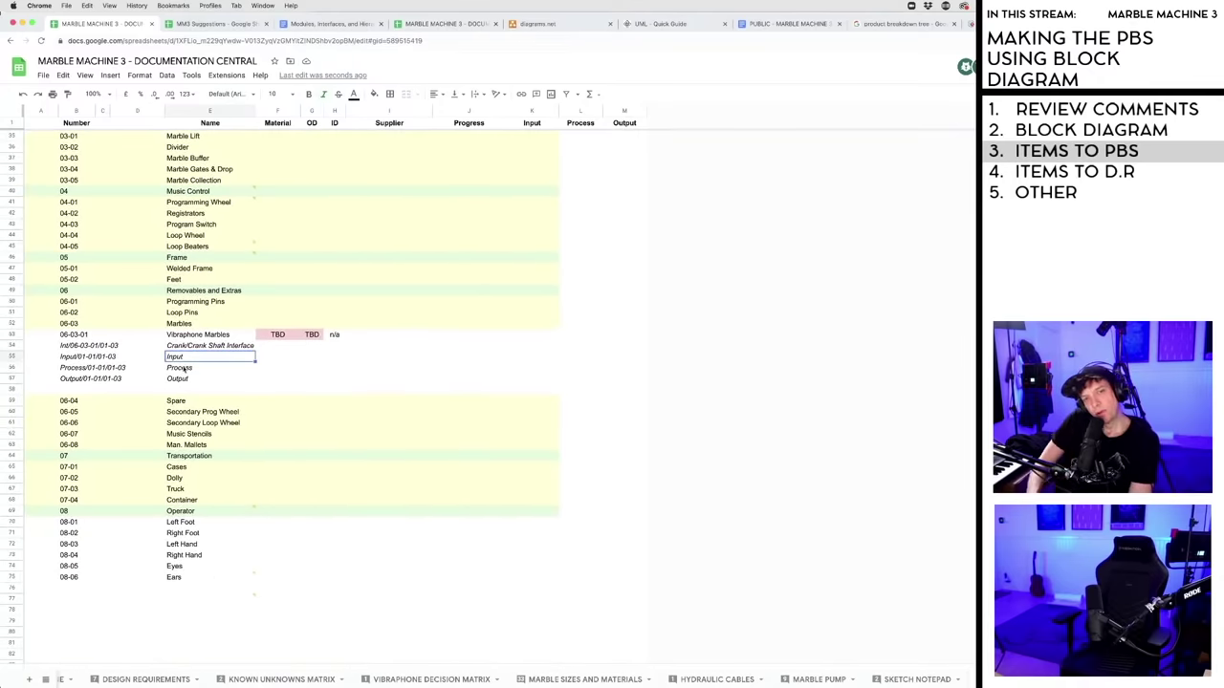
{"action": "left_click", "coordinate": [182, 369]}
{"action": "left_click", "coordinate": [182, 380]}
{"action": "left_click", "coordinate": [182, 369]}
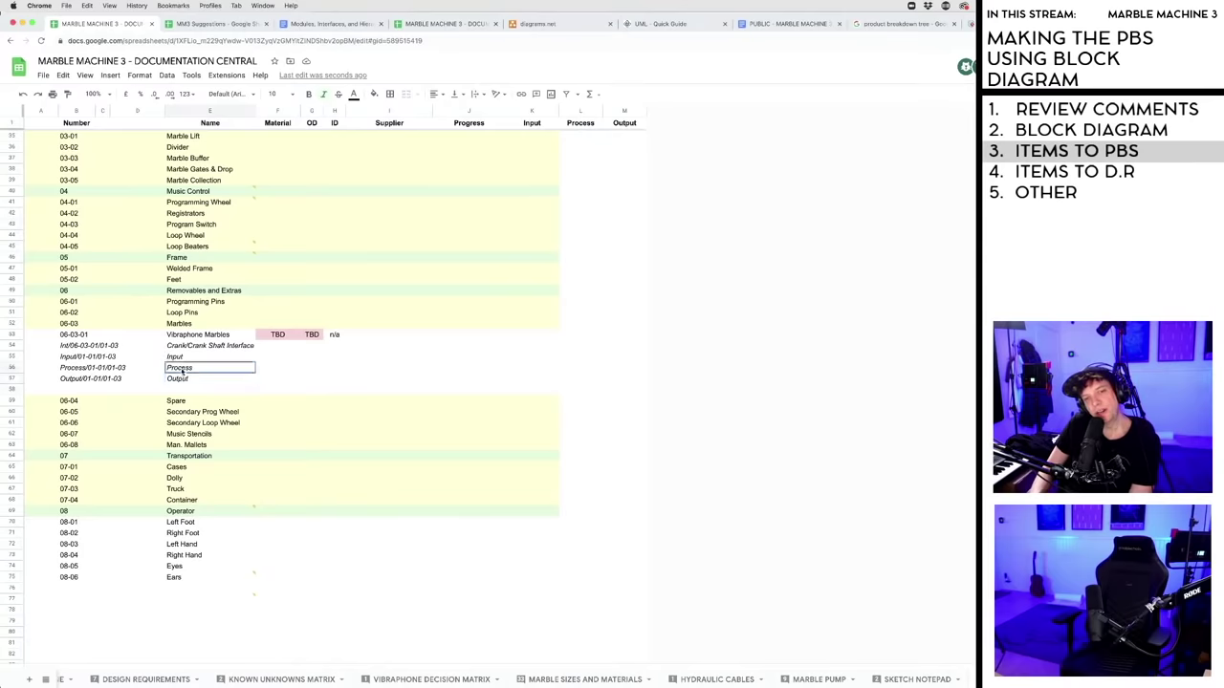
{"action": "left_click", "coordinate": [182, 358]}
{"action": "left_click", "coordinate": [182, 369]}
{"action": "left_click", "coordinate": [182, 380]}
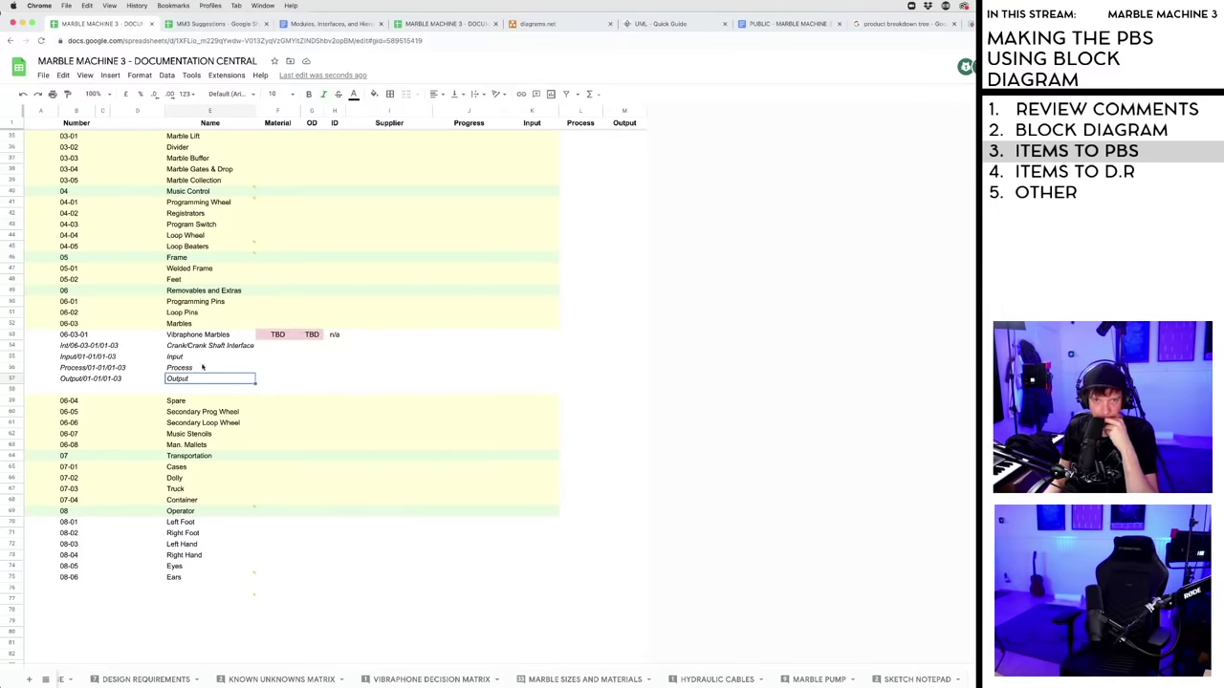
- Clear the Input heading from header cell K1
{"action": "left_click", "coordinate": [173, 358]}
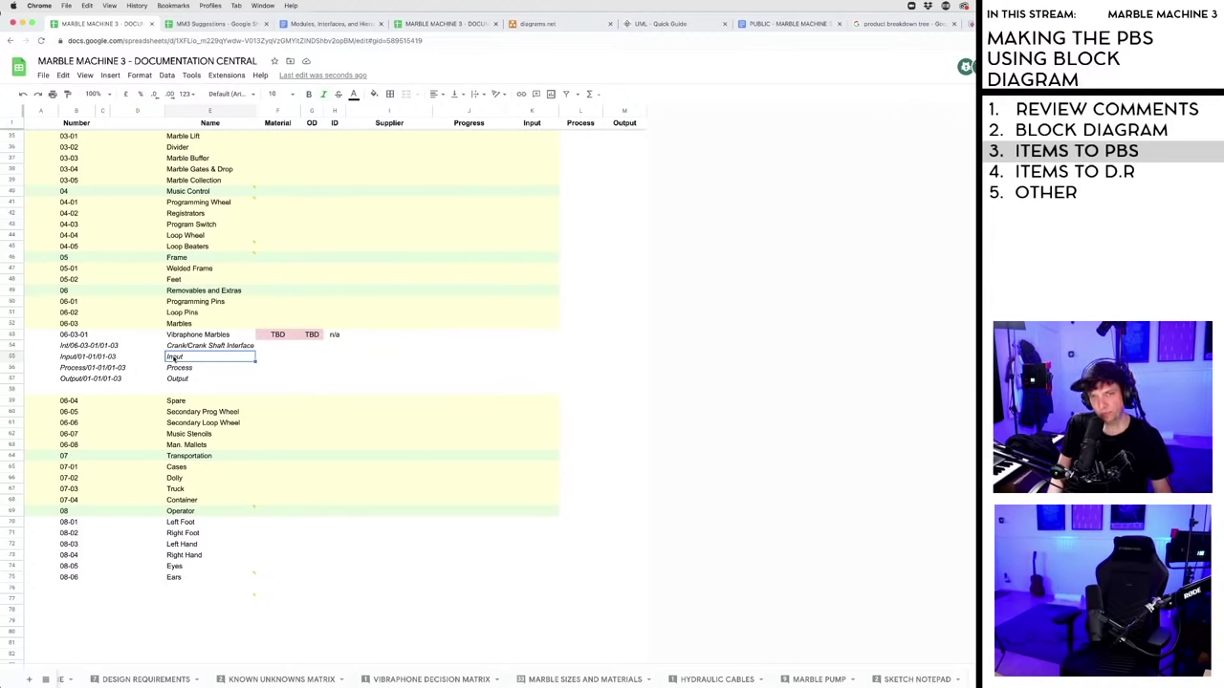
{"action": "left_click", "coordinate": [532, 123]}
{"action": "key", "text": "Delete"}
- Clear the Process and Output headings from L1 and M1
{"action": "left_click", "coordinate": [579, 122]}
{"action": "key", "text": "Delete"}
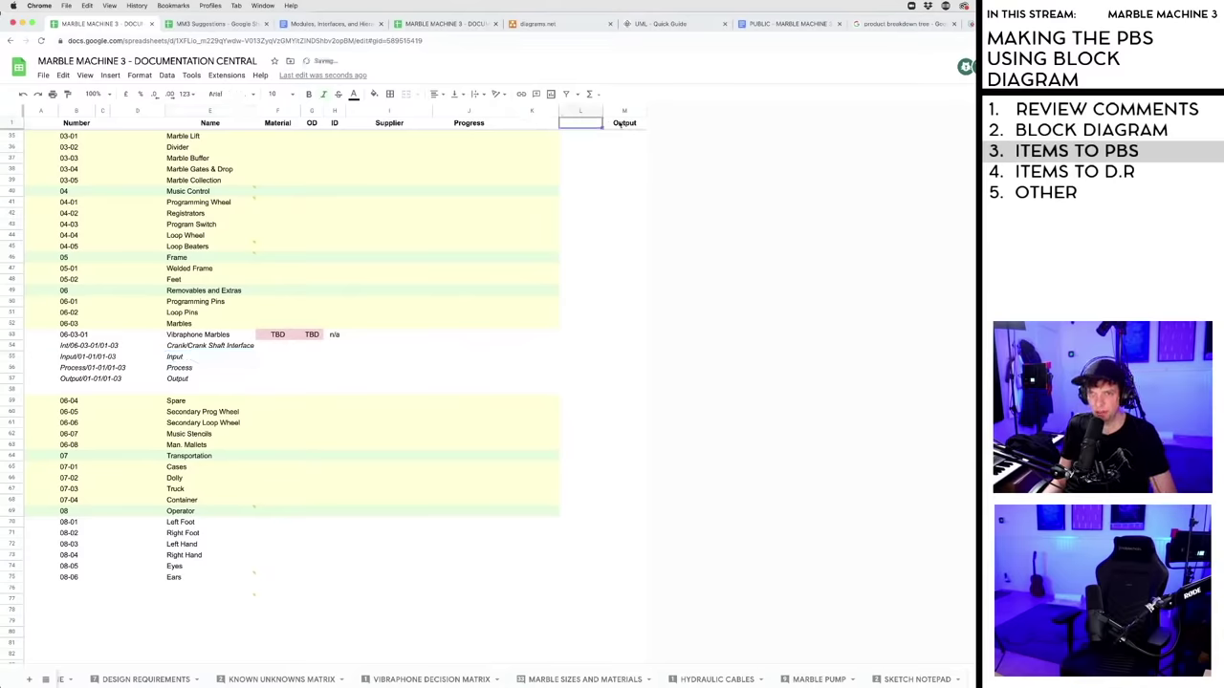
{"action": "left_click", "coordinate": [620, 122]}
{"action": "key", "text": "Delete"}
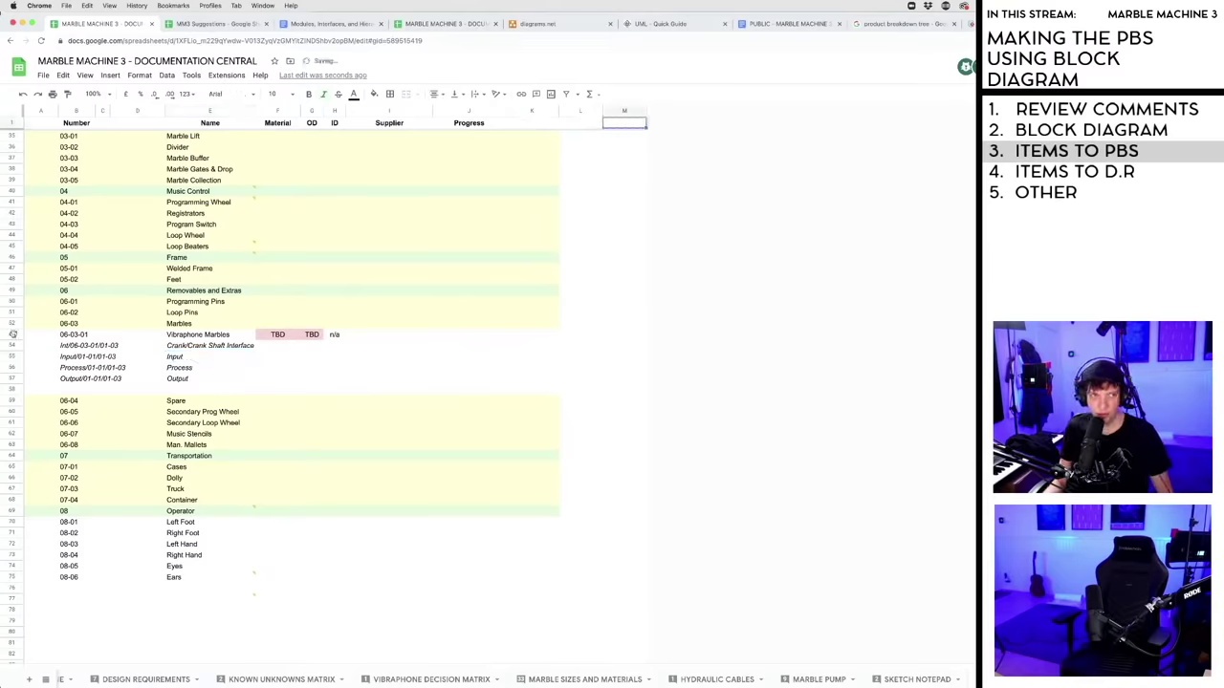
{"action": "left_click", "coordinate": [12, 334]}
{"action": "left_click", "coordinate": [12, 379], "text": "shift"}
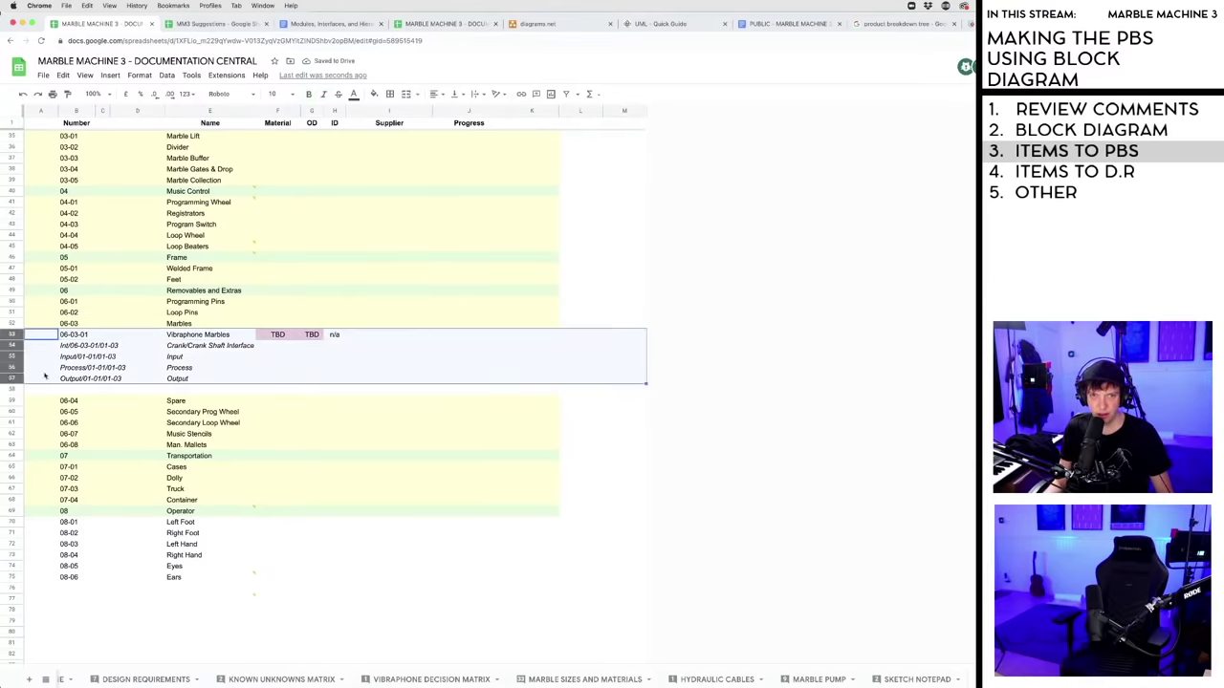
{"action": "left_click", "coordinate": [258, 389]}
{"action": "scroll", "coordinate": [105, 373], "scroll_direction": "down", "scroll_amount": 1}
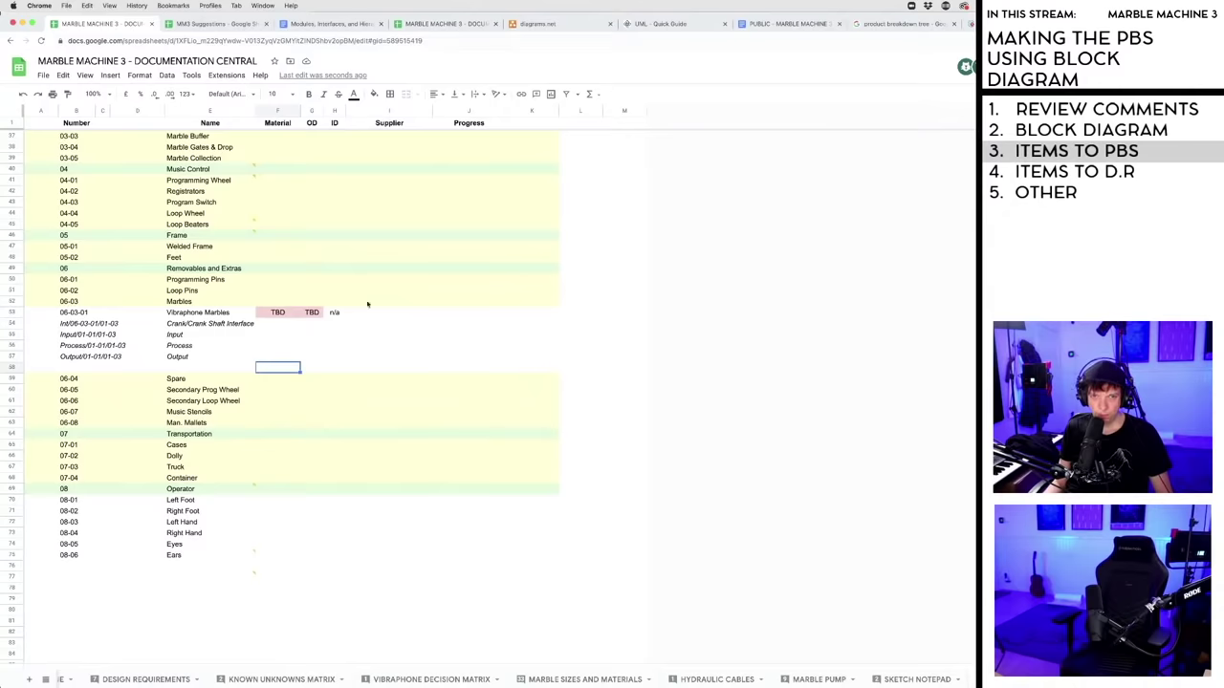
- Add a 'Description' column and move it between Name and Material
{"action": "left_click", "coordinate": [524, 125]}
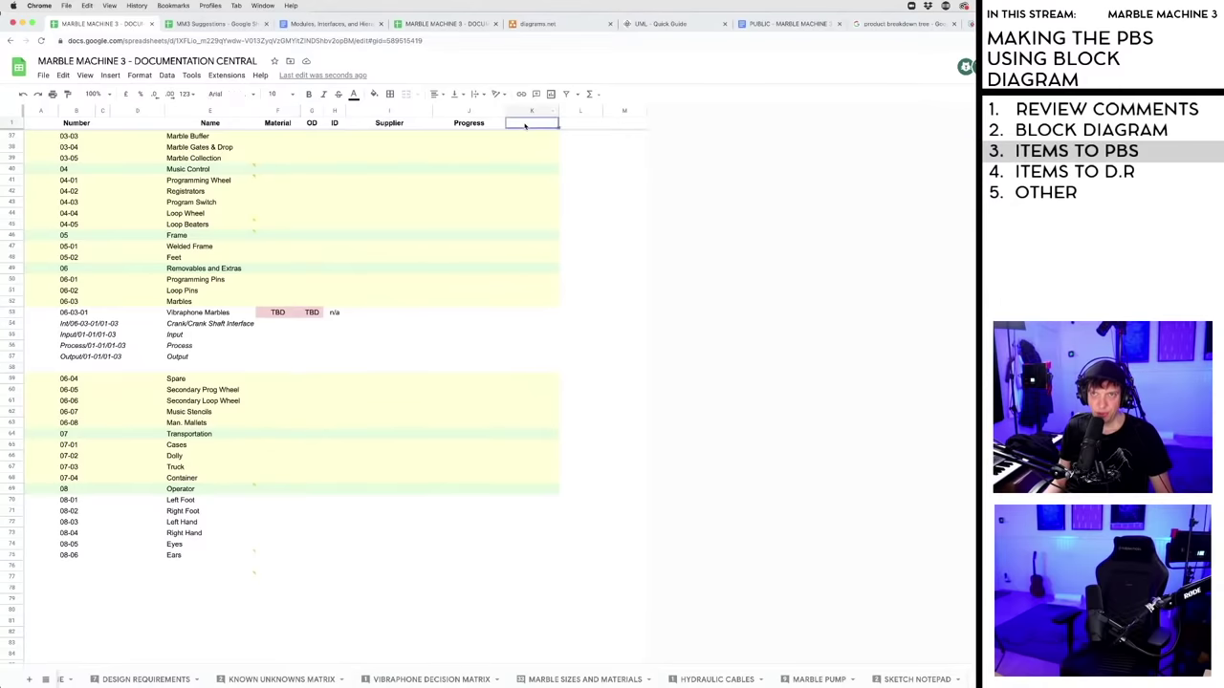
{"action": "type", "text": "Desc"}
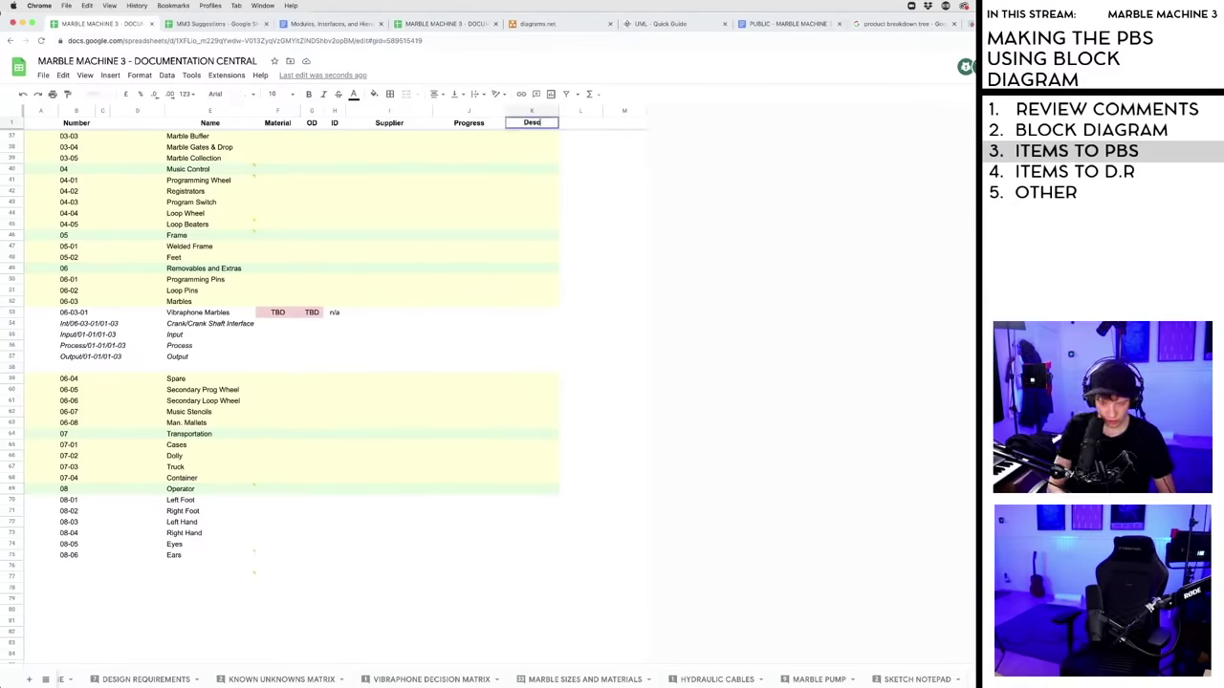
{"action": "type", "text": "ription"}
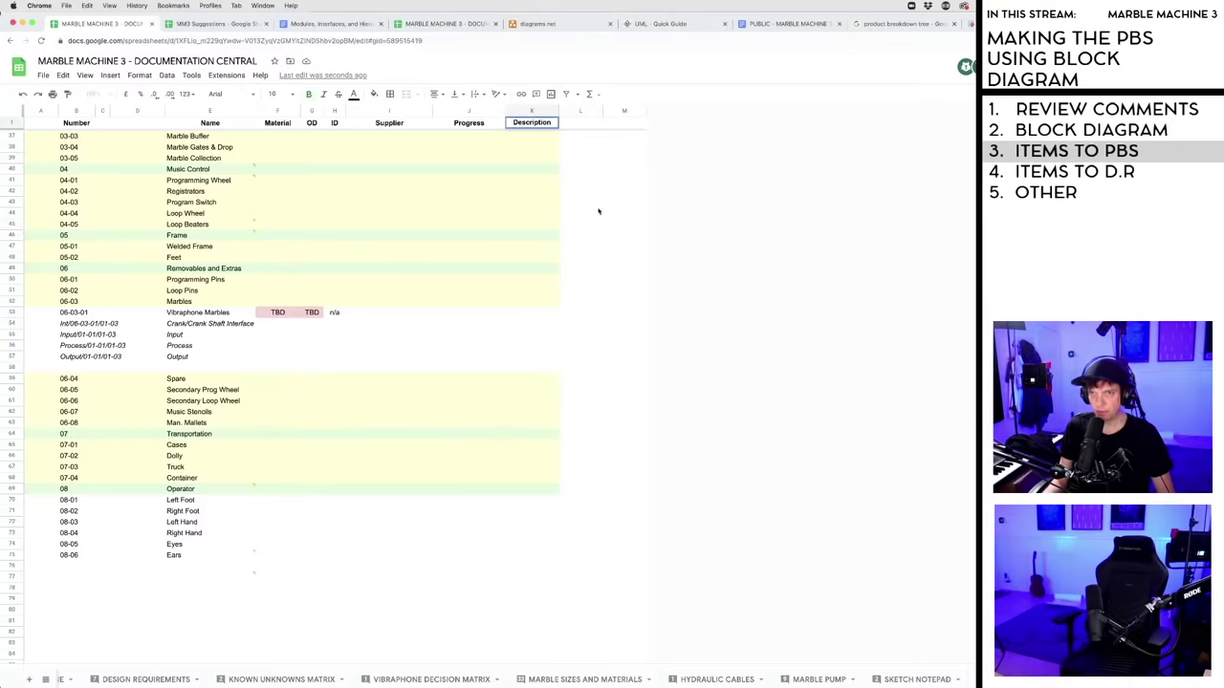
{"action": "left_click", "coordinate": [595, 210]}
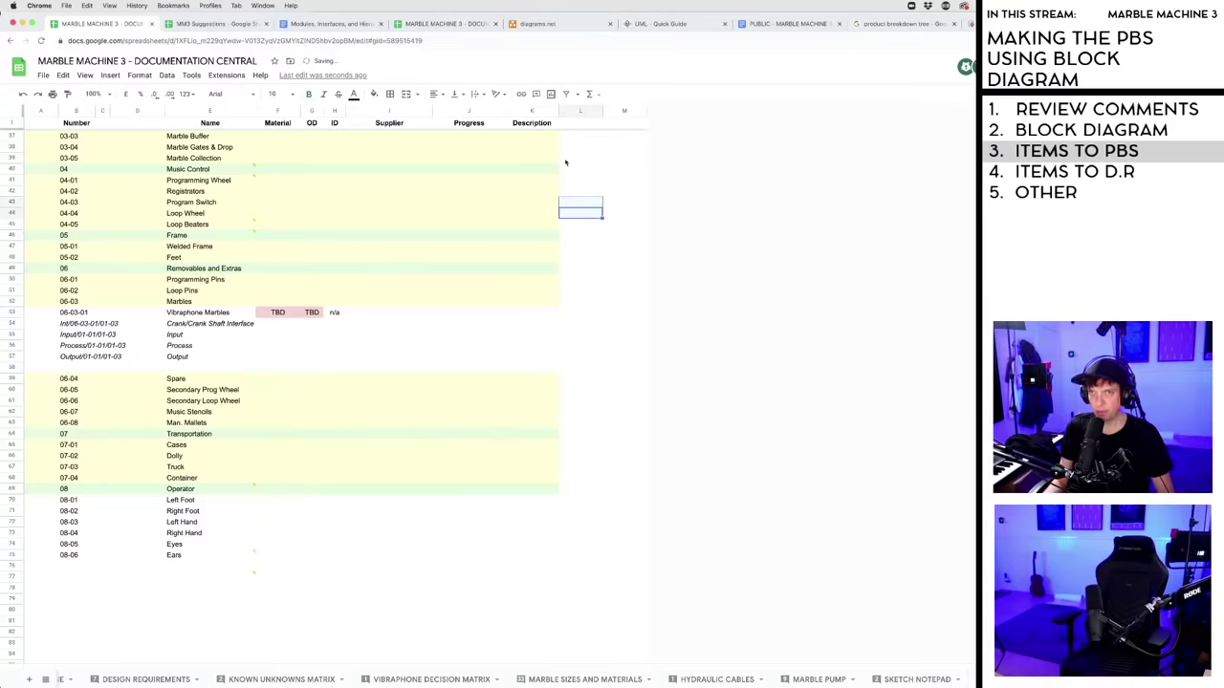
{"action": "left_click", "coordinate": [533, 112]}
{"action": "left_click_drag", "start_coordinate": [533, 112], "coordinate": [283, 117]}
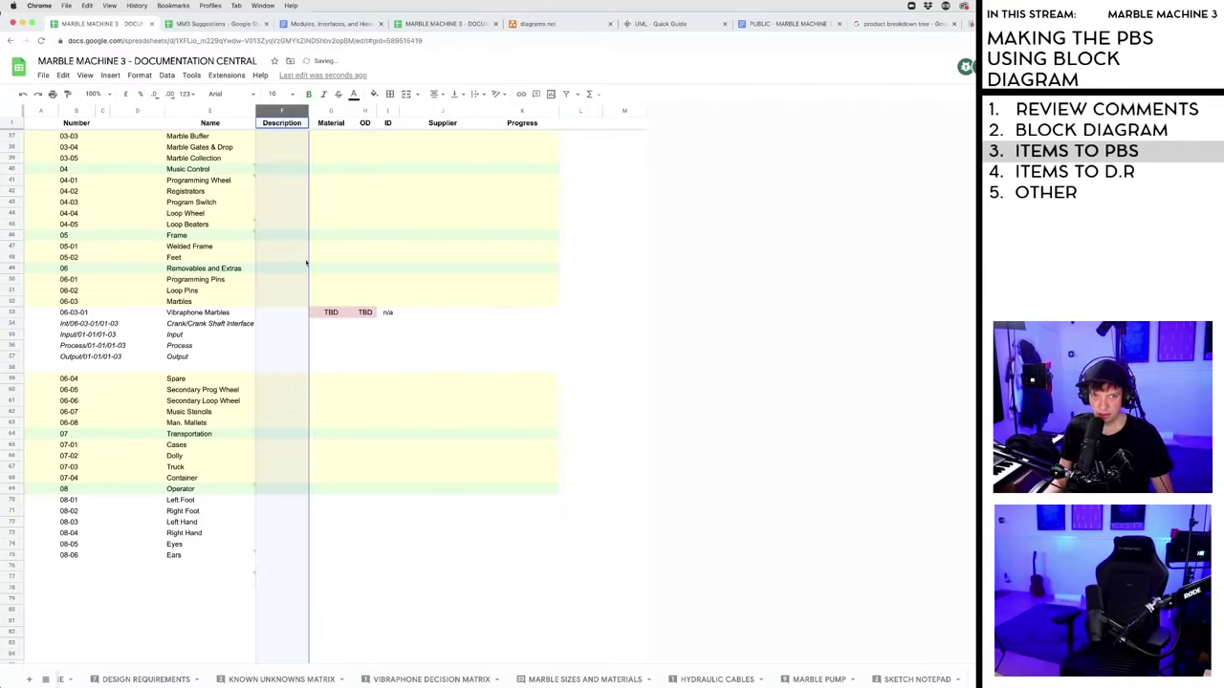
{"action": "left_click", "coordinate": [87, 337]}
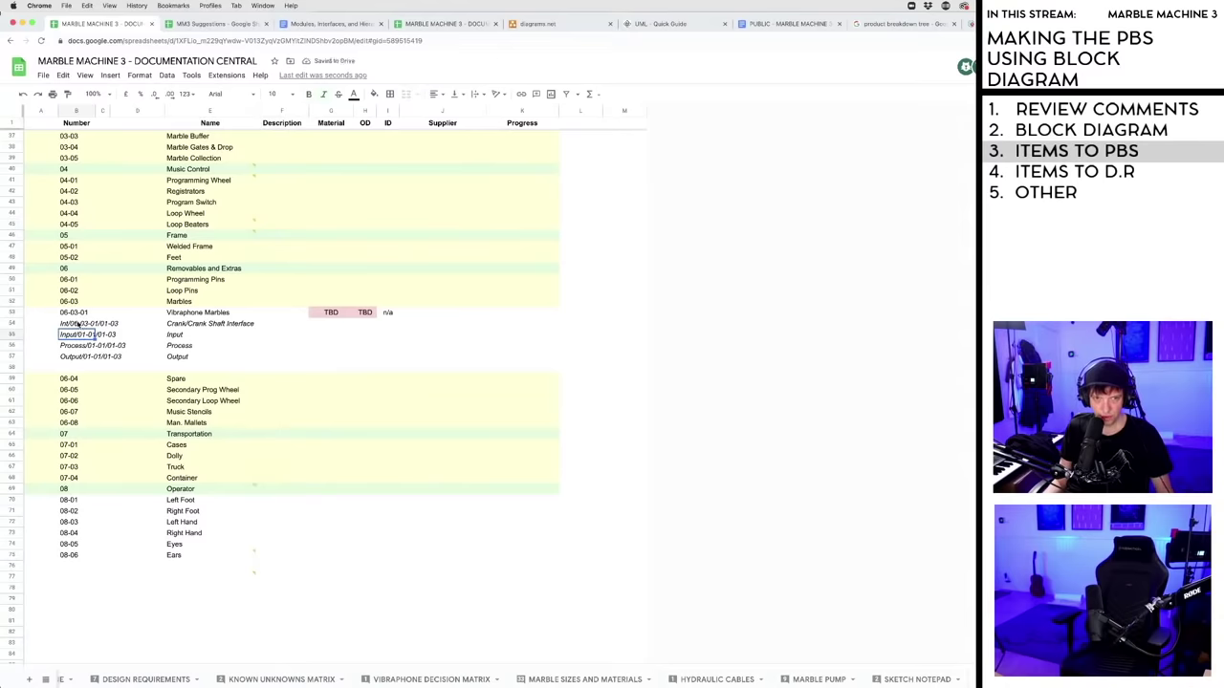
- Change the interface number from Int/06-03-01/01-03 to Interface/06-03-01/01-03
{"action": "double_click", "coordinate": [67, 323]}
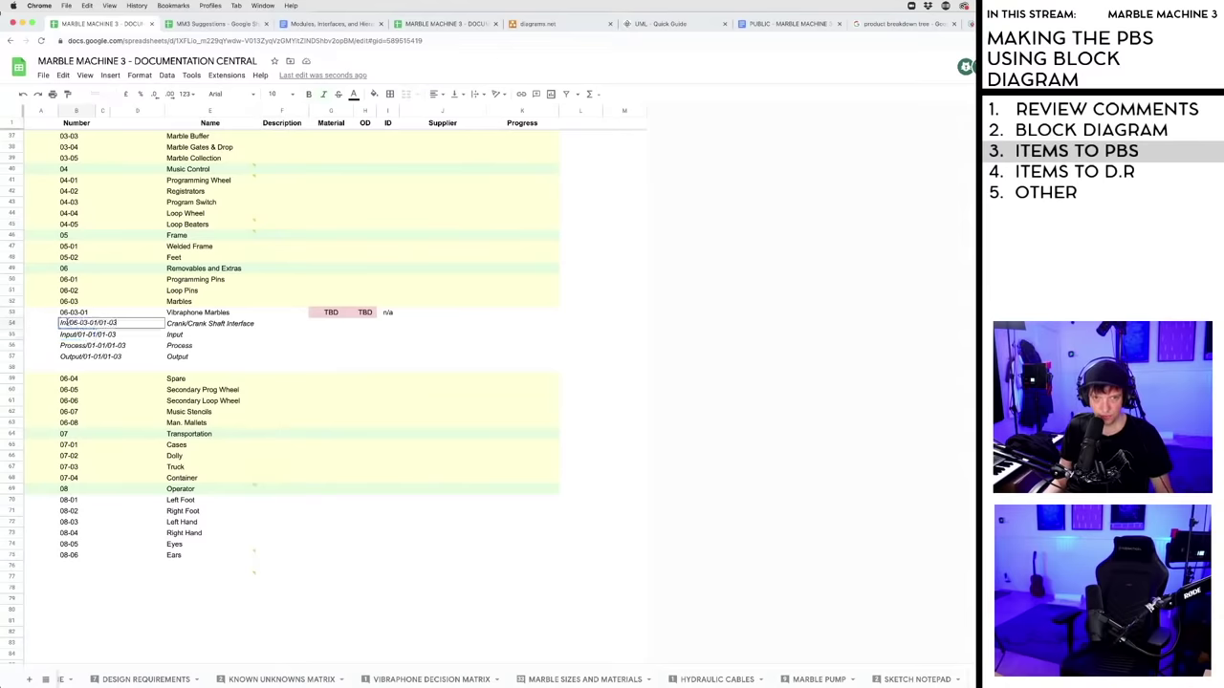
{"action": "type", "text": "erface"}
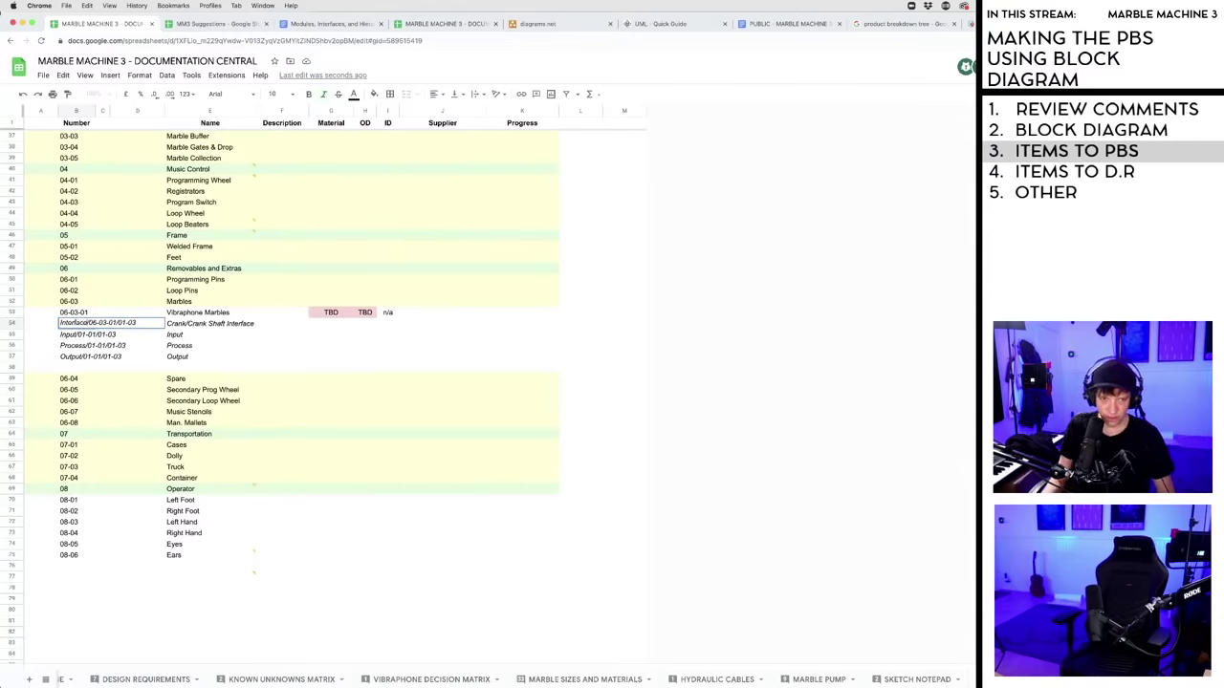
{"action": "left_click", "coordinate": [108, 346]}
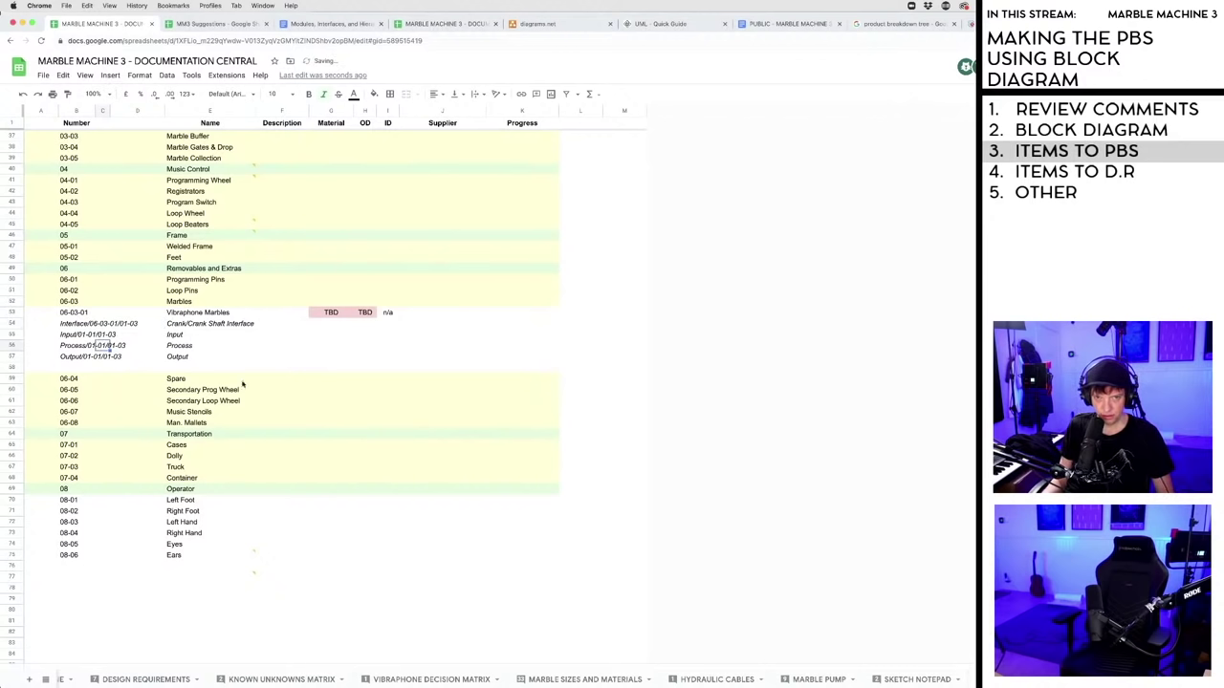
- Widen the Name column and check the Input, Process and Output description cells
{"action": "left_click", "coordinate": [281, 356]}
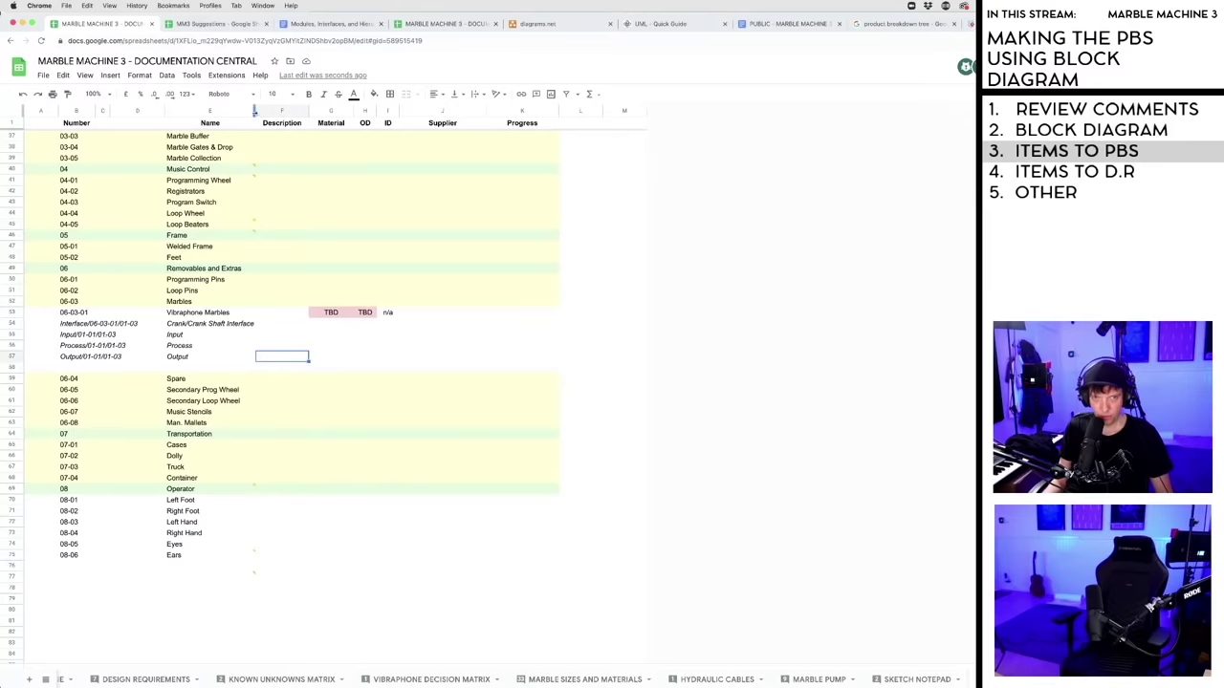
{"action": "left_click_drag", "start_coordinate": [255, 111], "coordinate": [371, 111]}
{"action": "left_click", "coordinate": [305, 325]}
{"action": "left_click", "coordinate": [303, 334]}
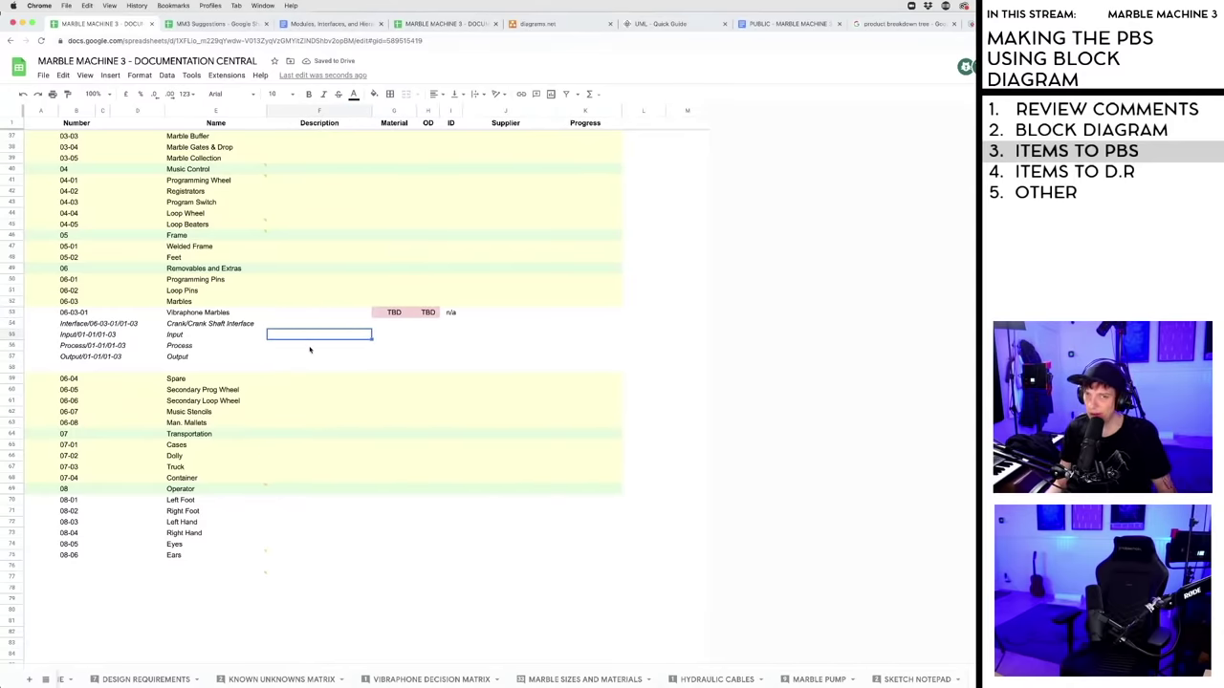
{"action": "left_click", "coordinate": [309, 346]}
{"action": "left_click", "coordinate": [305, 358]}
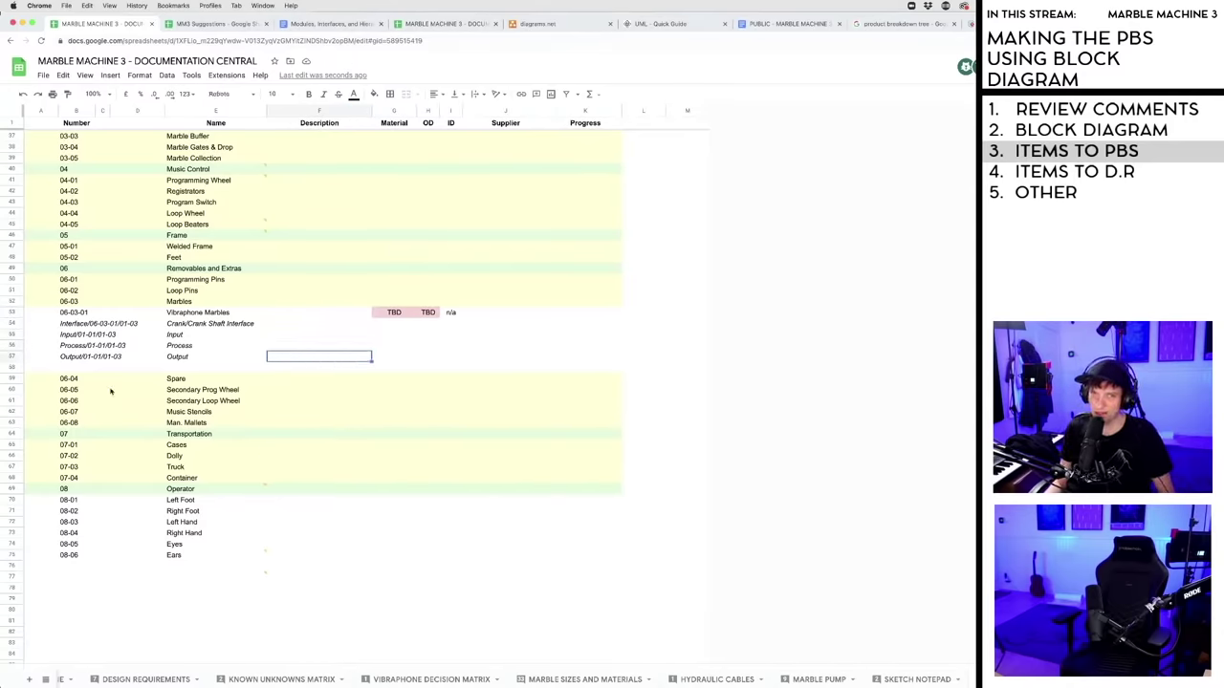
{"action": "left_click", "coordinate": [13, 369]}
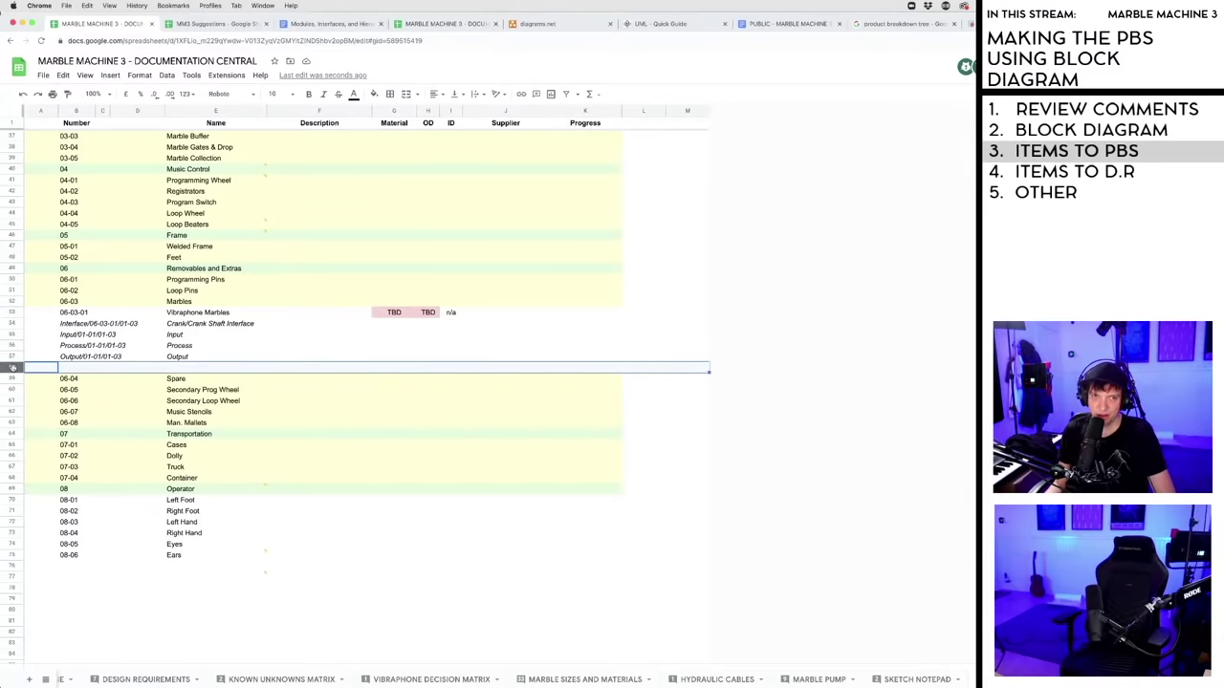
{"action": "left_click", "coordinate": [126, 612]}
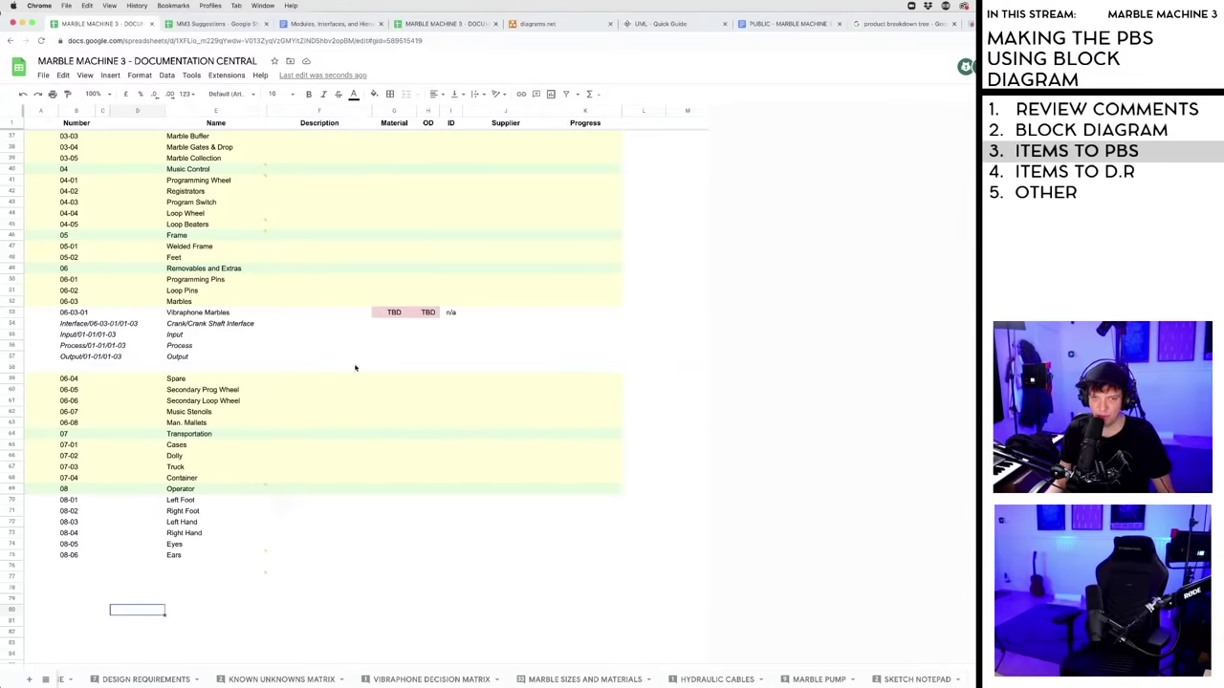
- Step through the empty Description cells of the Vibraphone Marbles interface rows
{"action": "left_click", "coordinate": [300, 317]}
{"action": "left_click", "coordinate": [299, 327]}
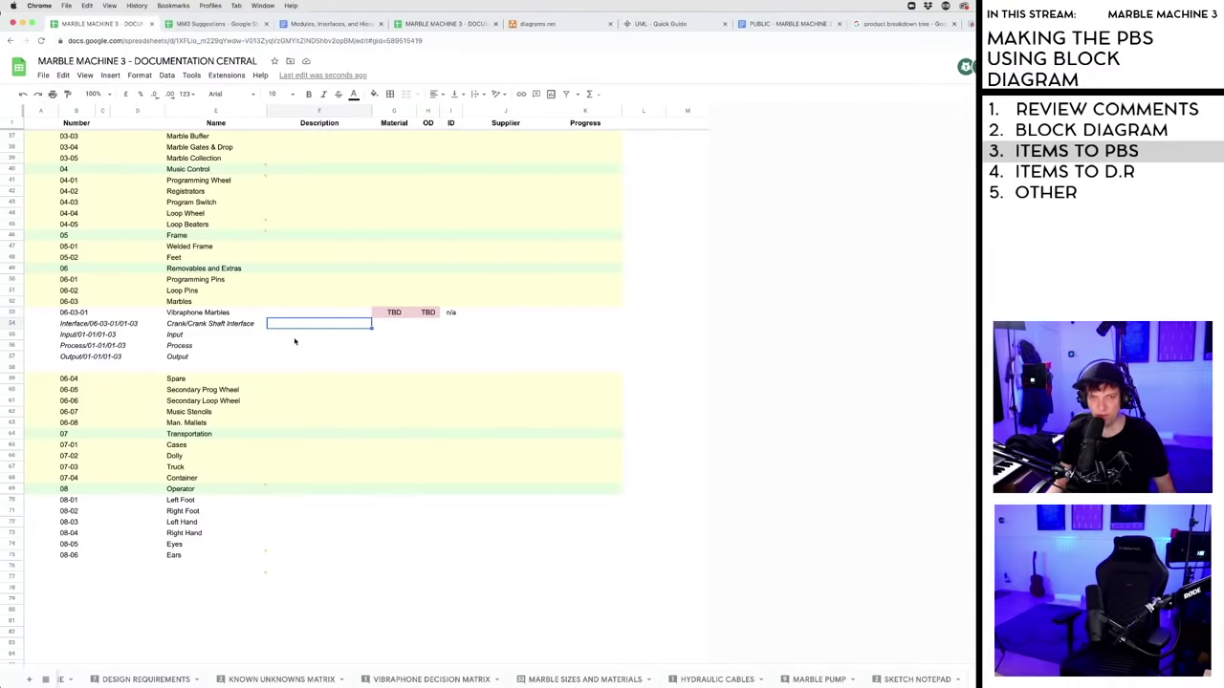
{"action": "left_click", "coordinate": [296, 334]}
{"action": "left_click", "coordinate": [296, 324]}
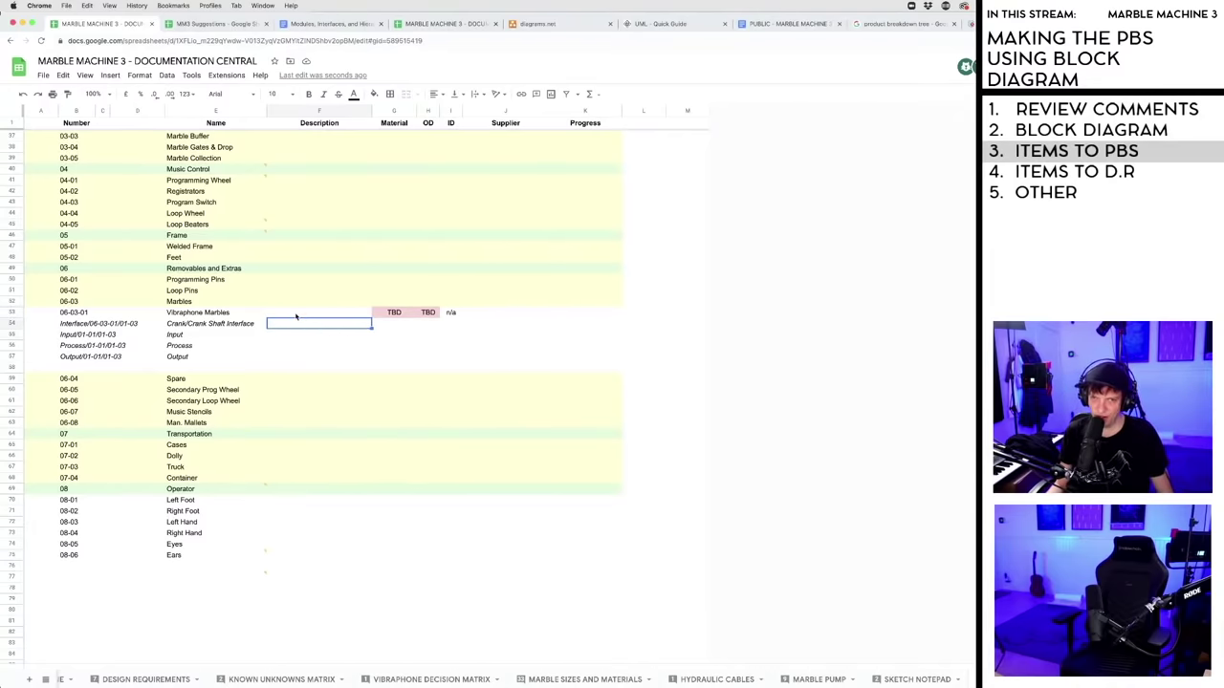
{"action": "left_click", "coordinate": [300, 315]}
{"action": "left_click", "coordinate": [295, 325]}
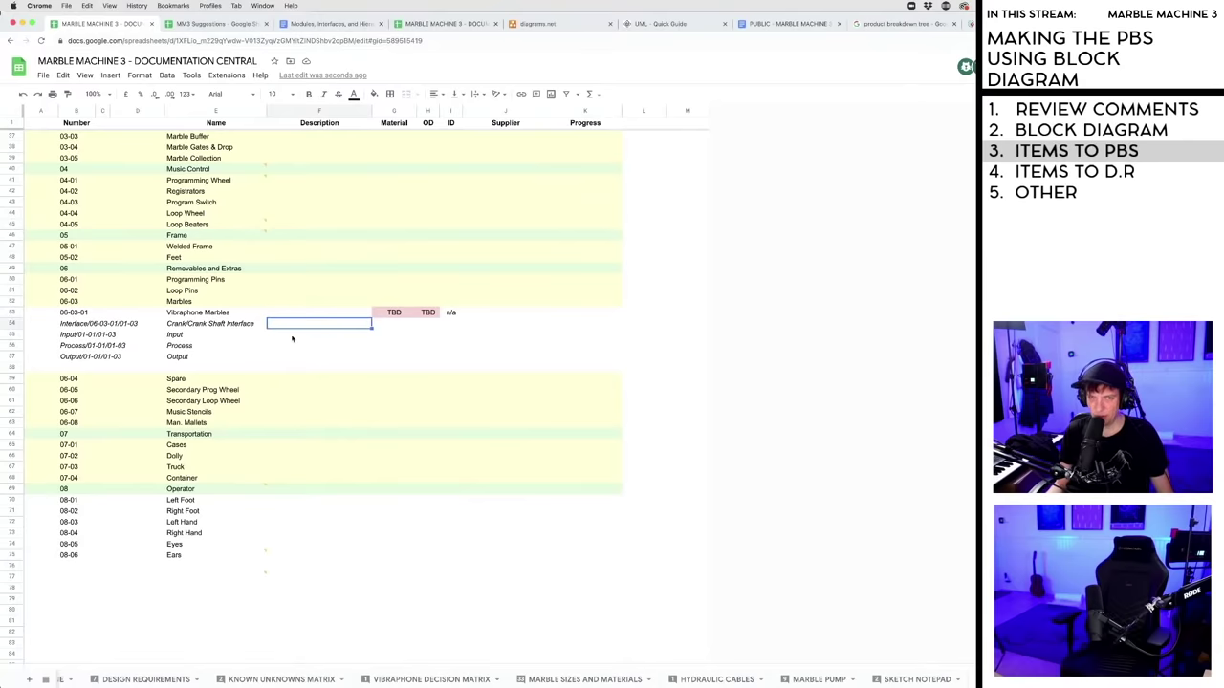
{"action": "left_click", "coordinate": [293, 336]}
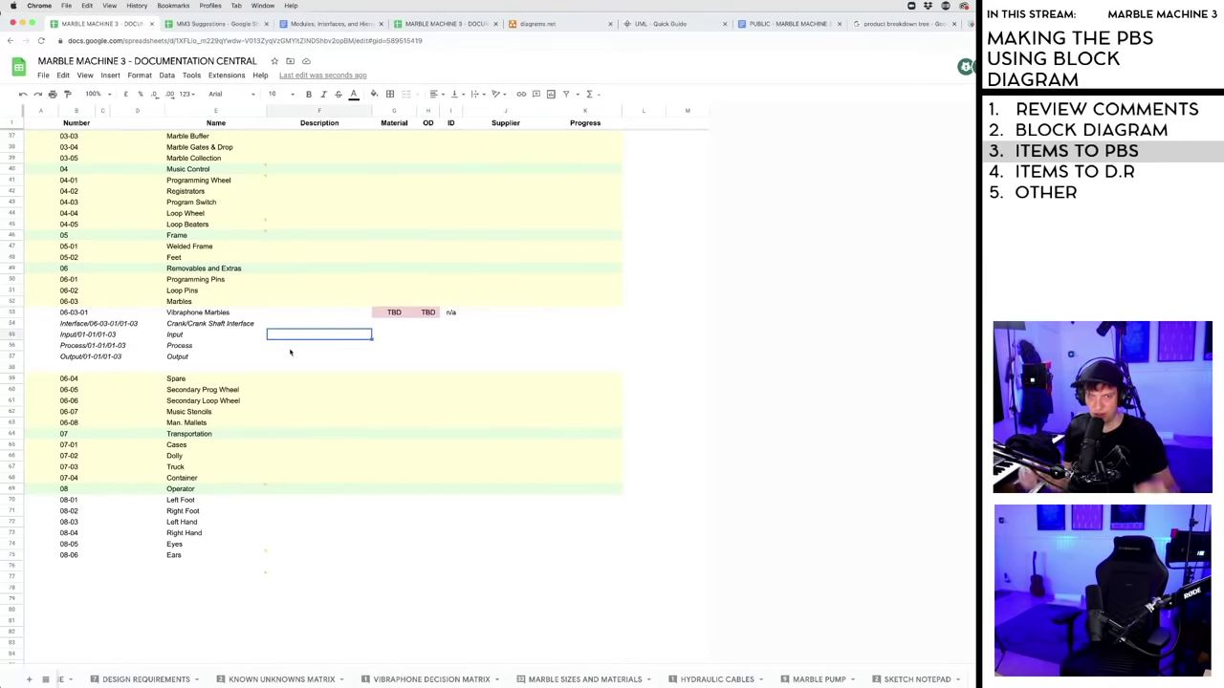
{"action": "left_click", "coordinate": [291, 347]}
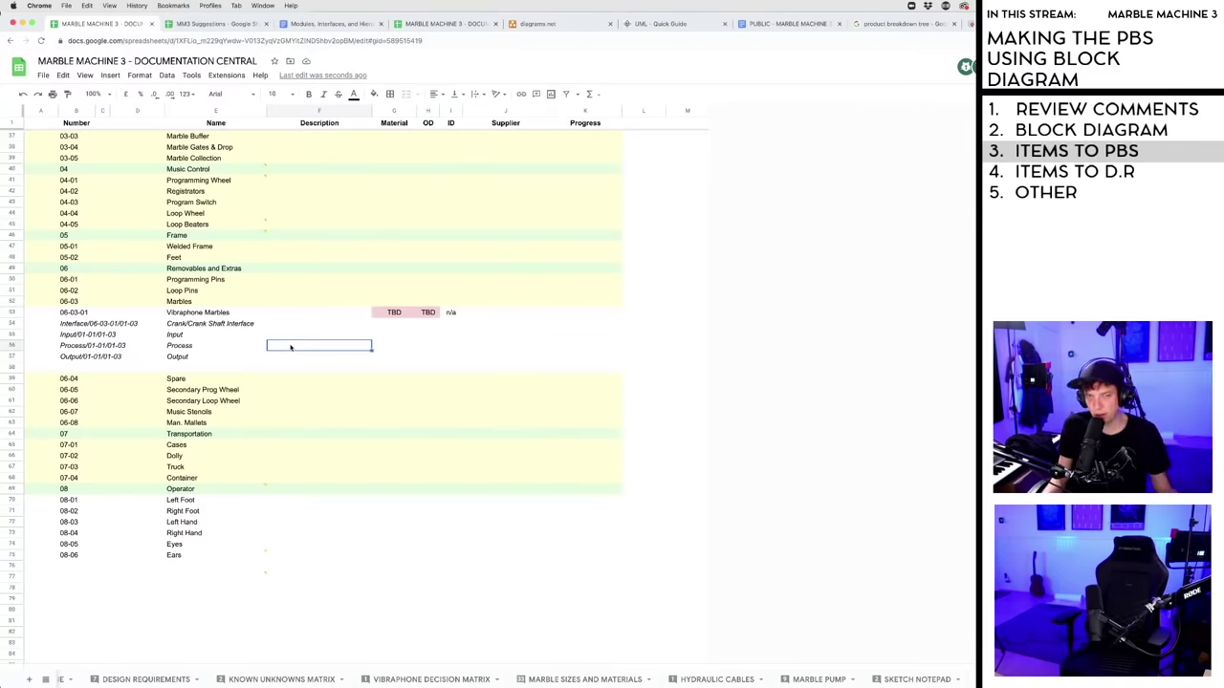
{"action": "left_click", "coordinate": [291, 334]}
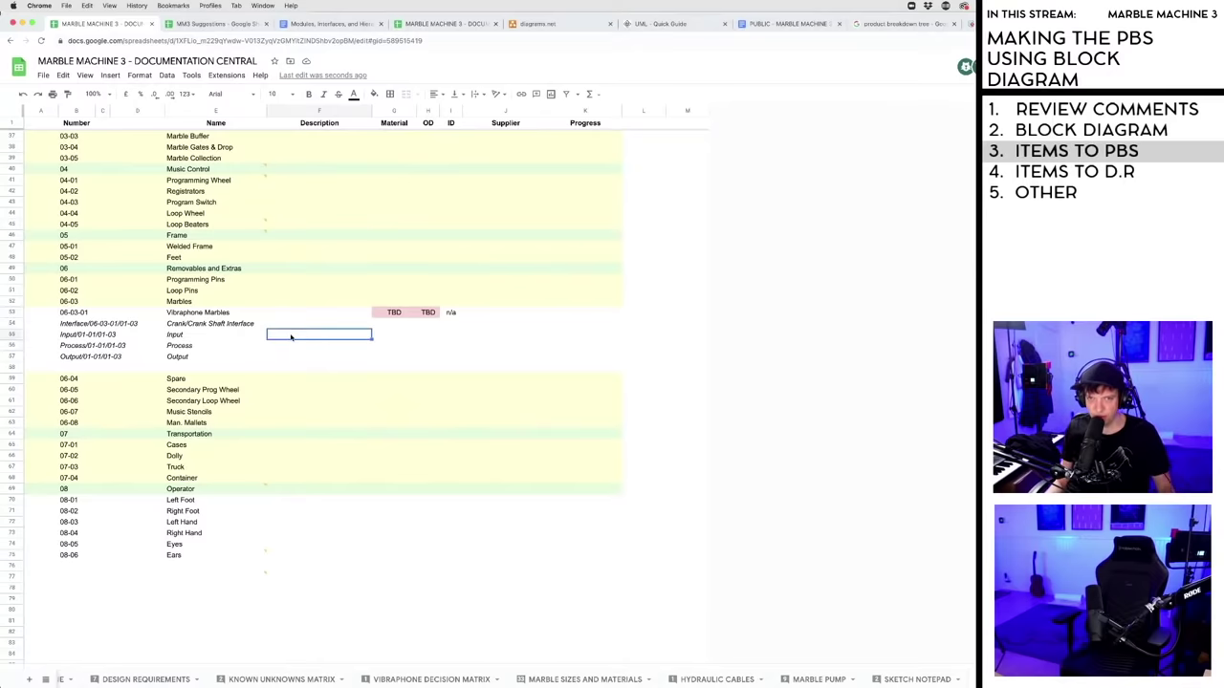
{"action": "left_click", "coordinate": [294, 345]}
{"action": "left_click", "coordinate": [293, 335]}
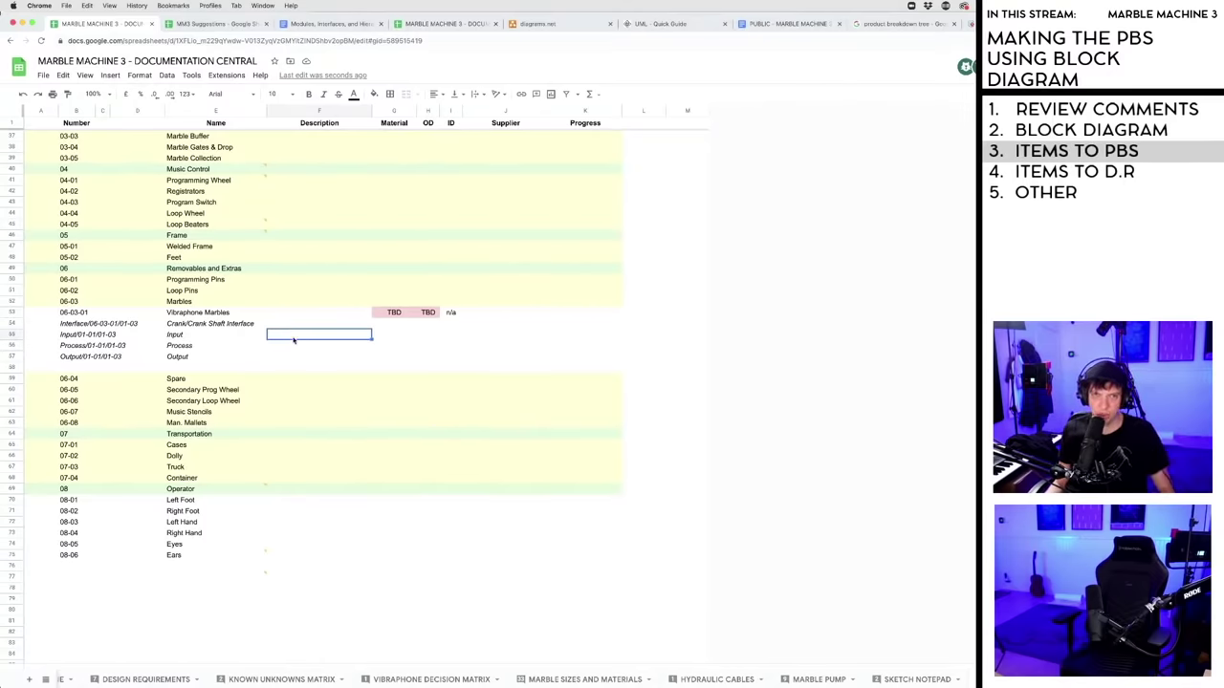
- Select the interface row's Interface/06-03-01/01-03 number and highlight its trailing 03
{"action": "left_click", "coordinate": [106, 328]}
{"action": "left_click", "coordinate": [112, 326]}
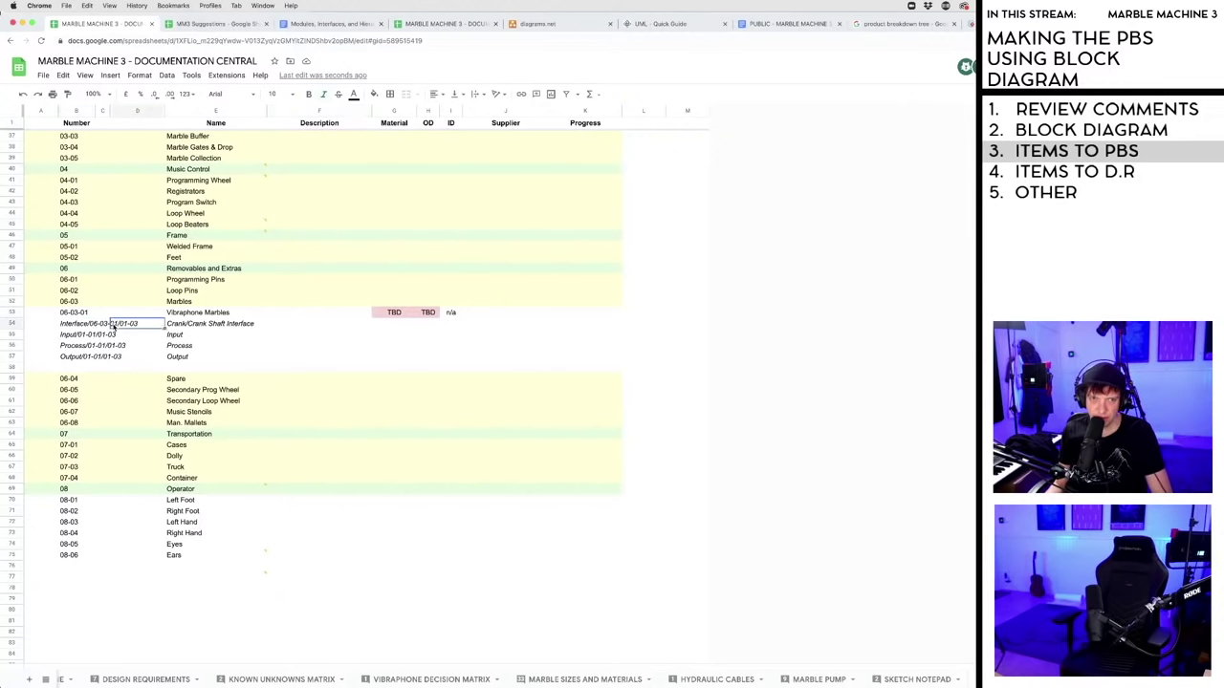
{"action": "left_click", "coordinate": [92, 326]}
{"action": "left_click", "coordinate": [103, 326]}
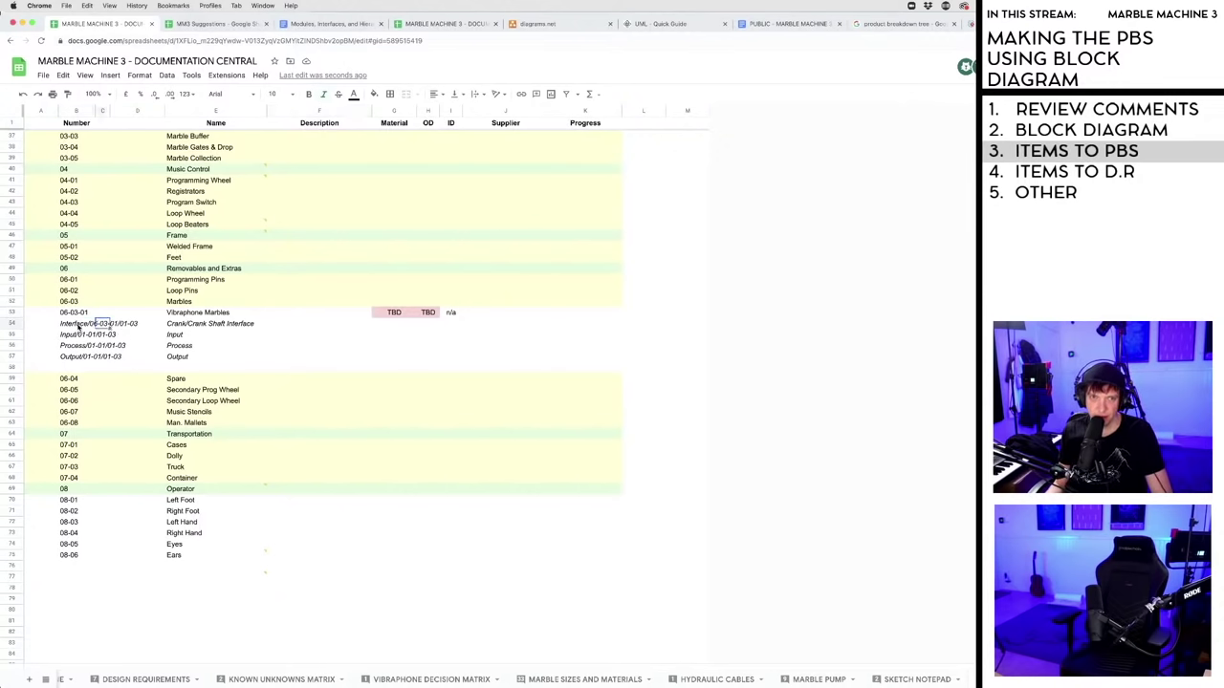
{"action": "double_click", "coordinate": [106, 323]}
{"action": "double_click", "coordinate": [133, 323]}
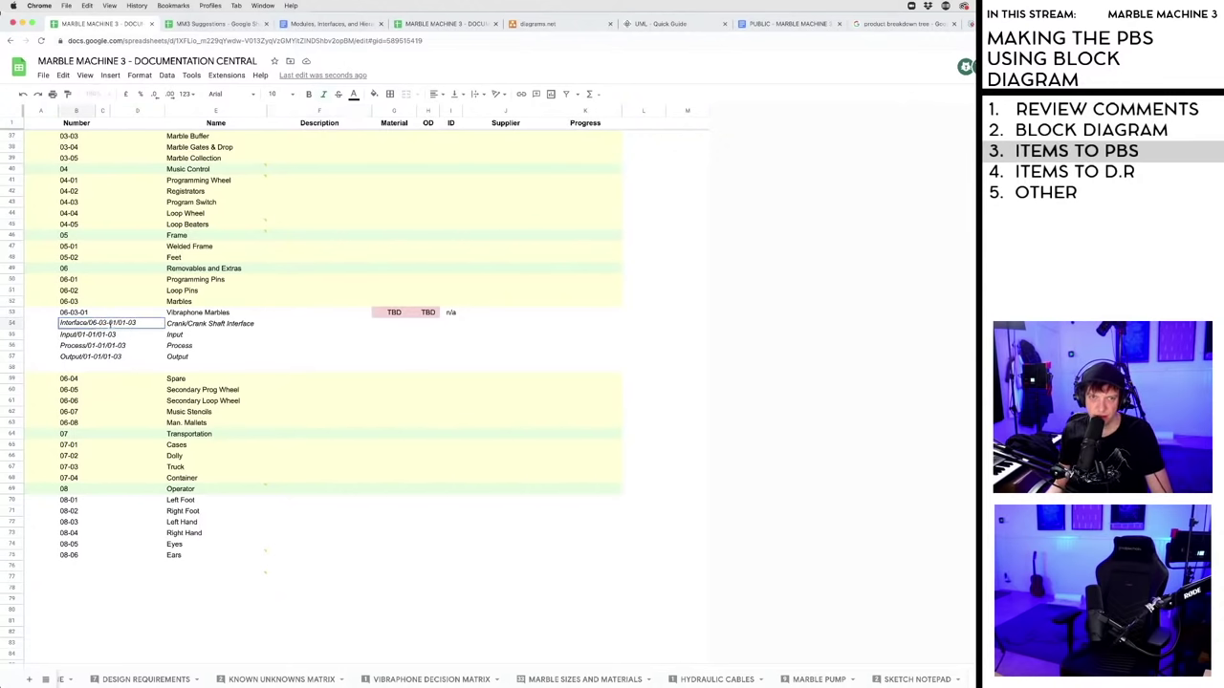
- Rename the Crank/Crank Shaft Interface entry to Marbles/Vibraphone Bar
{"action": "left_click", "coordinate": [203, 325]}
{"action": "double_click", "coordinate": [182, 325]}
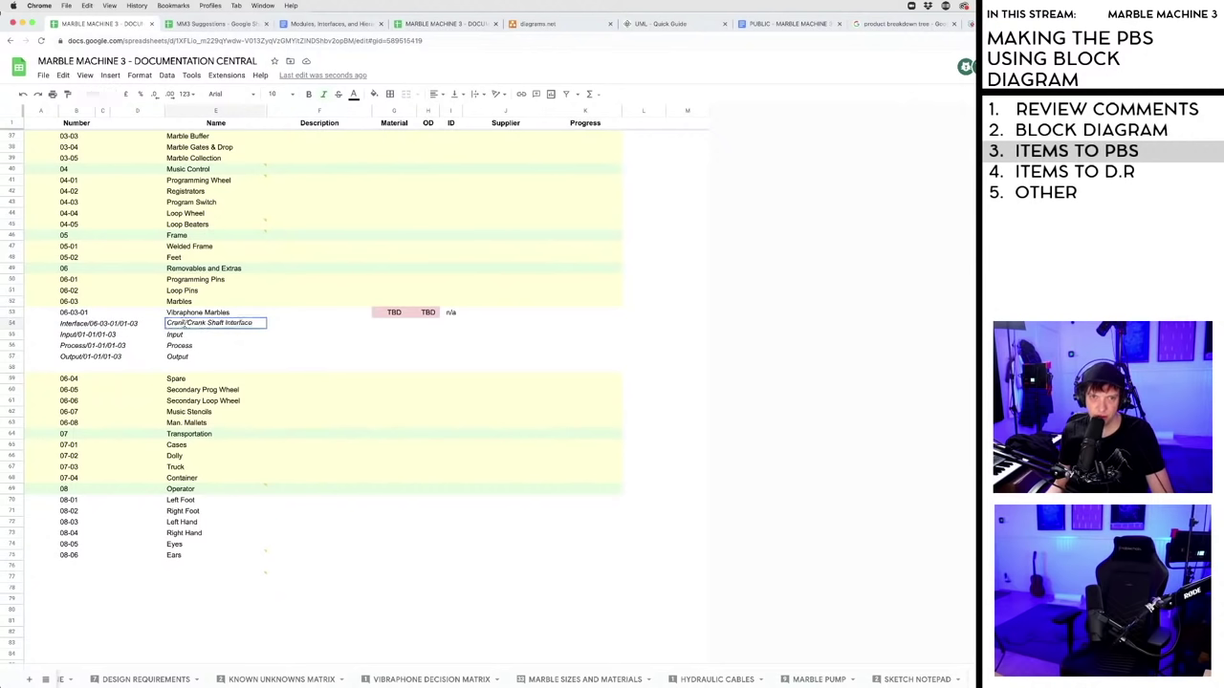
{"action": "type", "text": "Marble"}
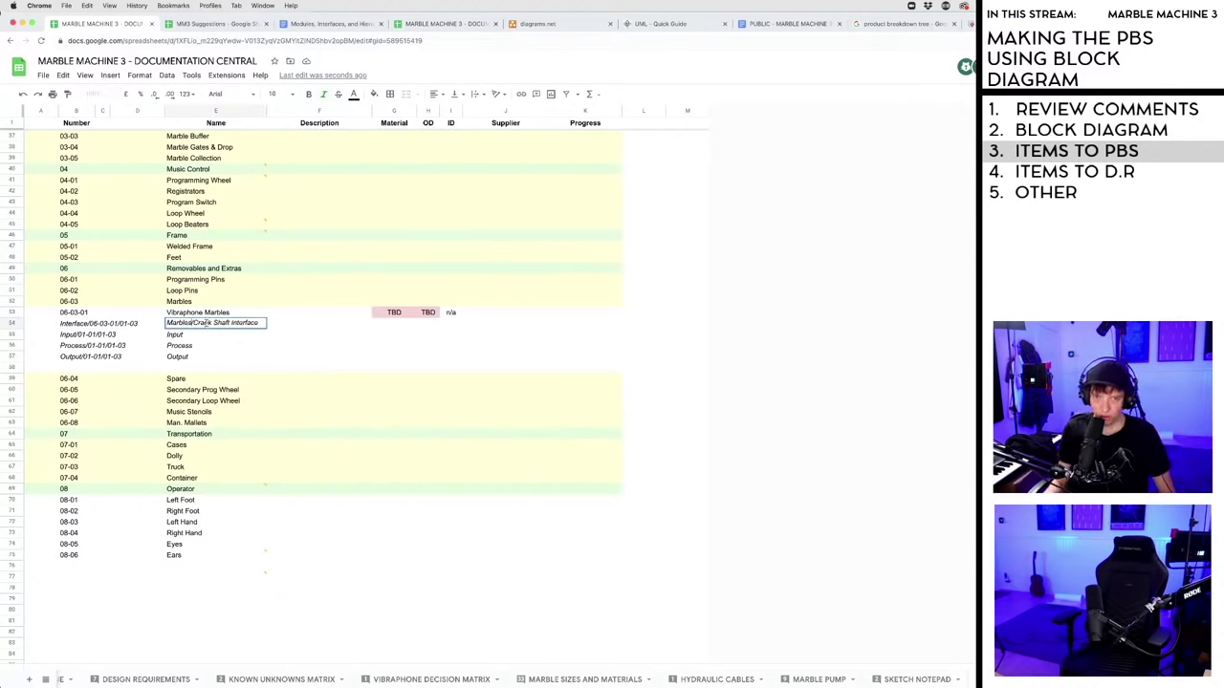
{"action": "left_click_drag", "start_coordinate": [193, 323], "coordinate": [261, 323]}
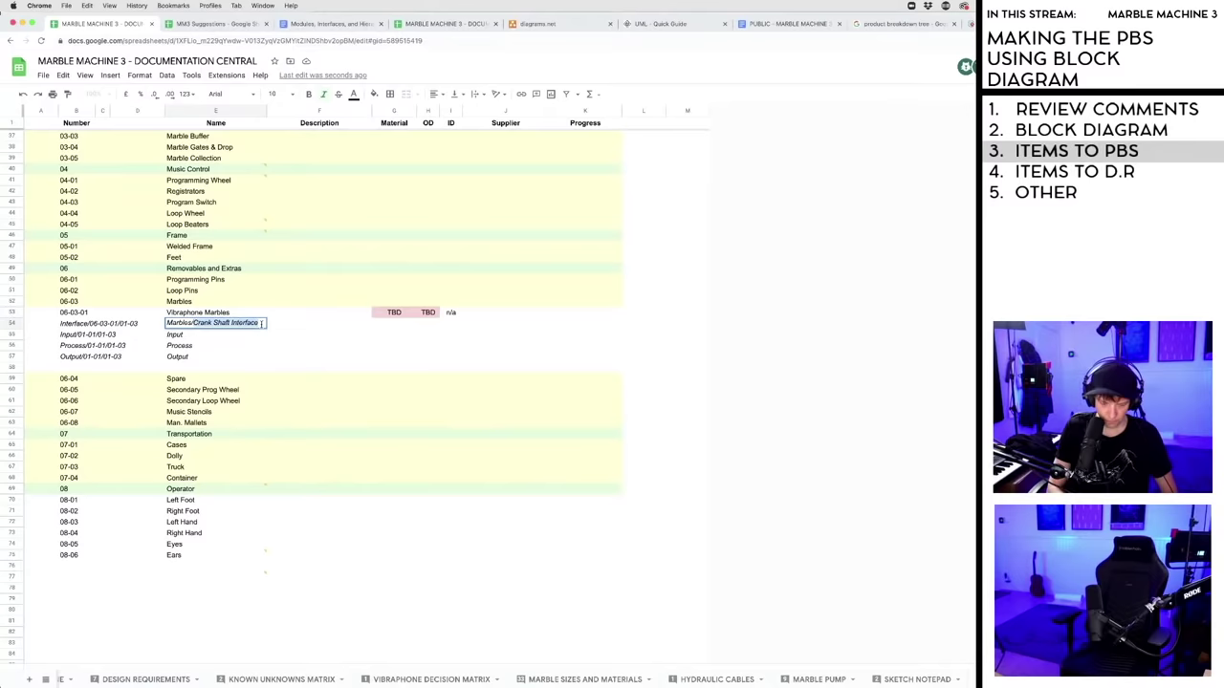
{"action": "type", "text": "Vibraphi"}
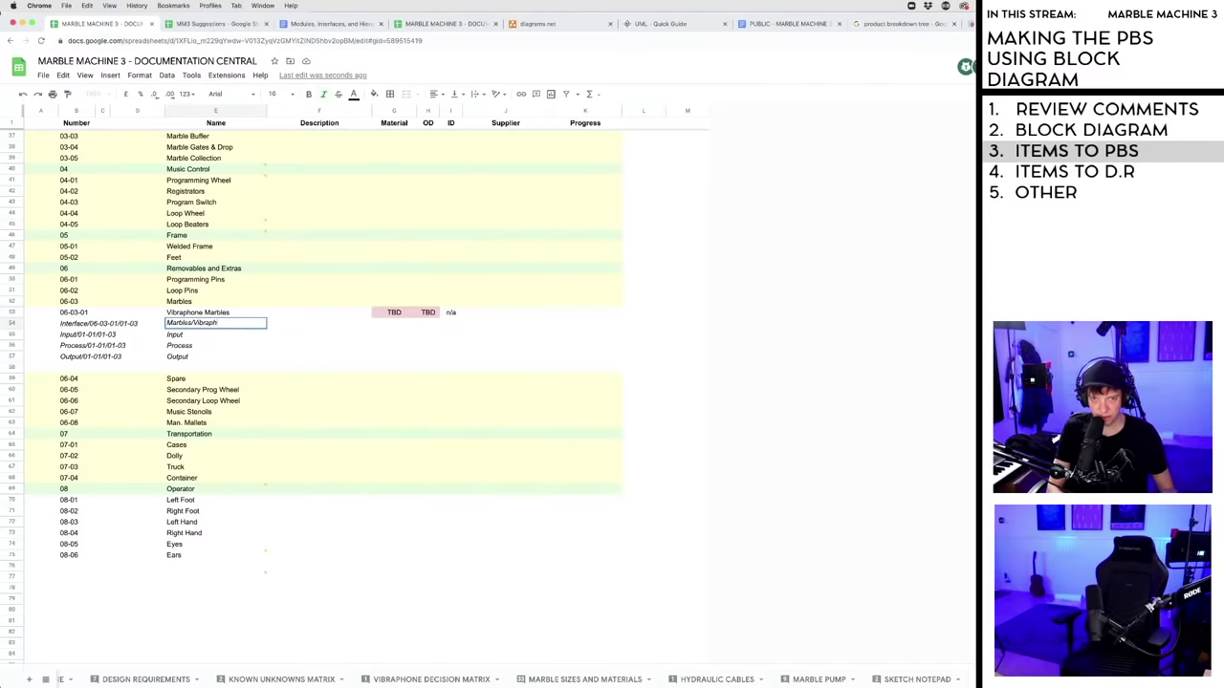
{"action": "type", "text": "ne"}
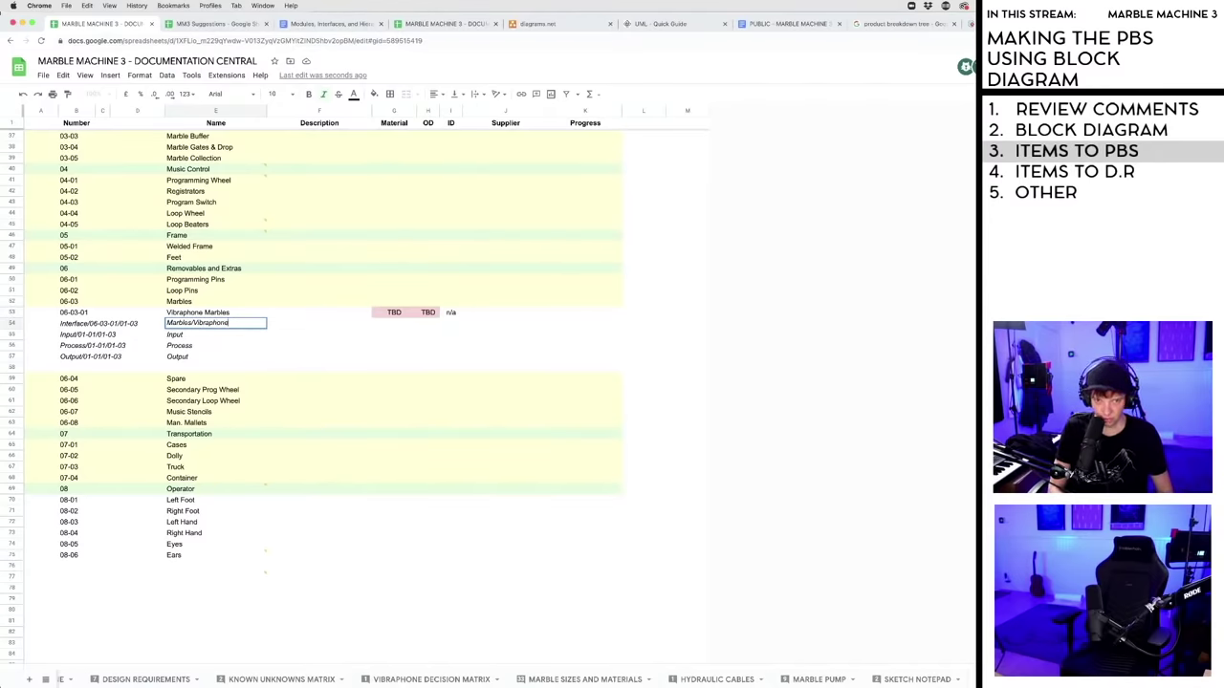
{"action": "type", "text": " Bar"}
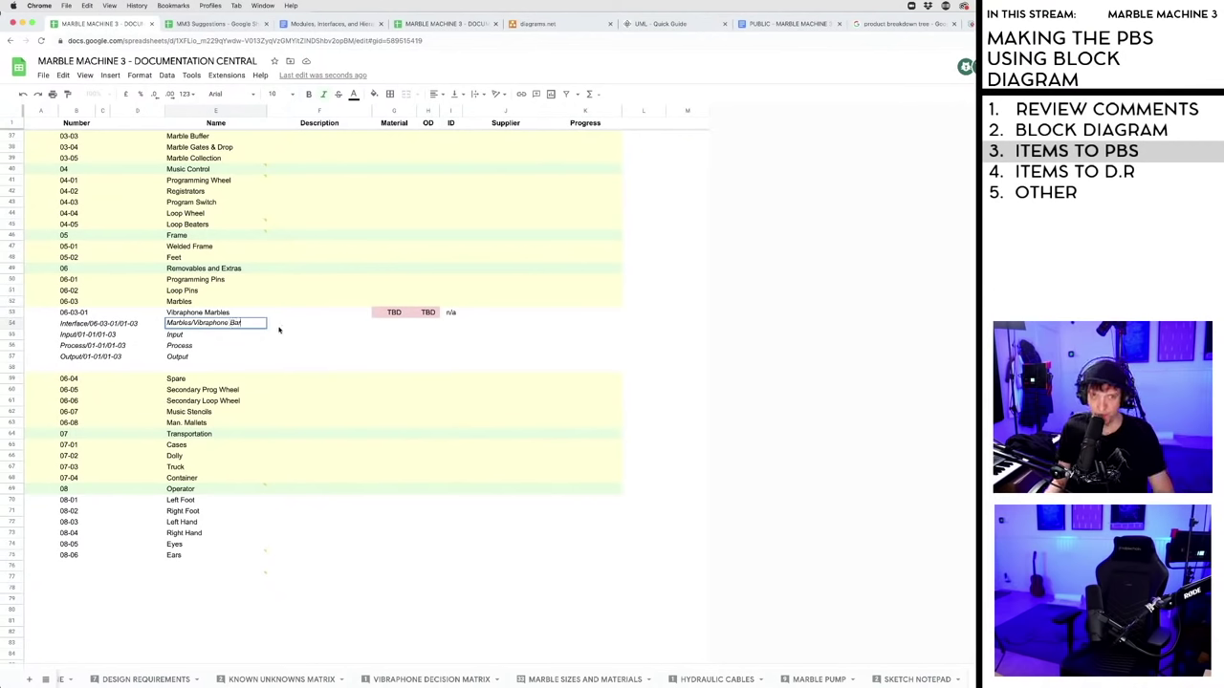
{"action": "left_click", "coordinate": [212, 338]}
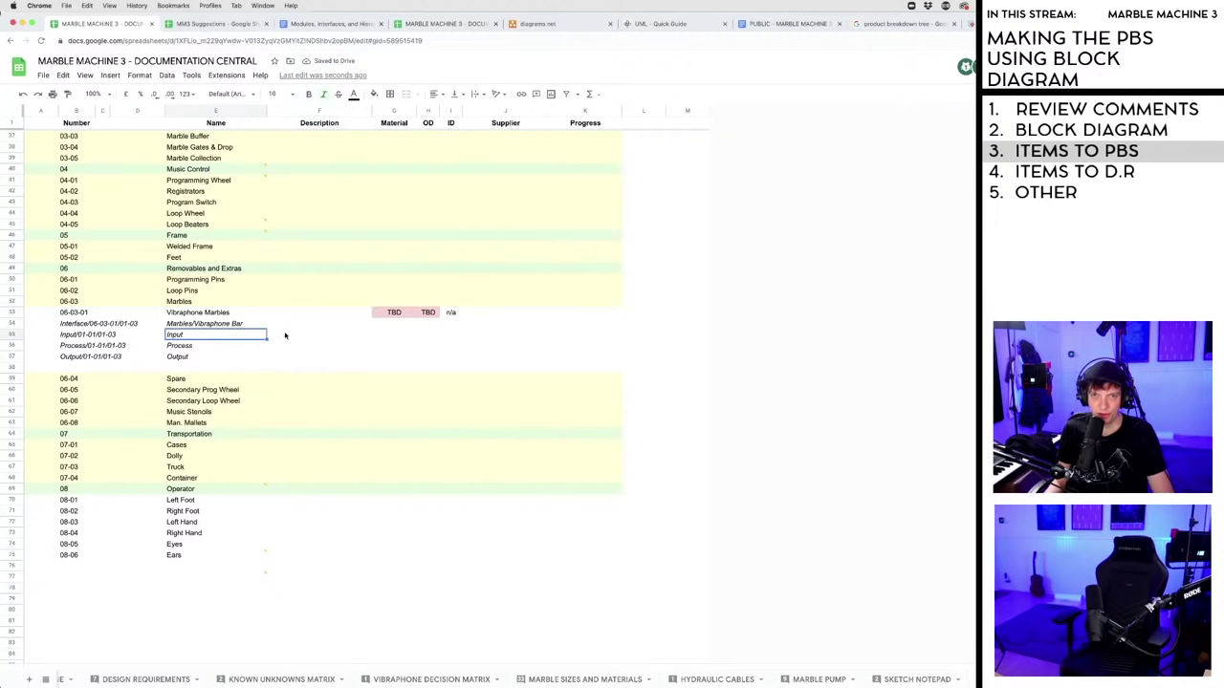
- Leave the Input description empty and shrink the sheet window to reveal the draw.io block diagram
{"action": "left_click", "coordinate": [285, 336]}
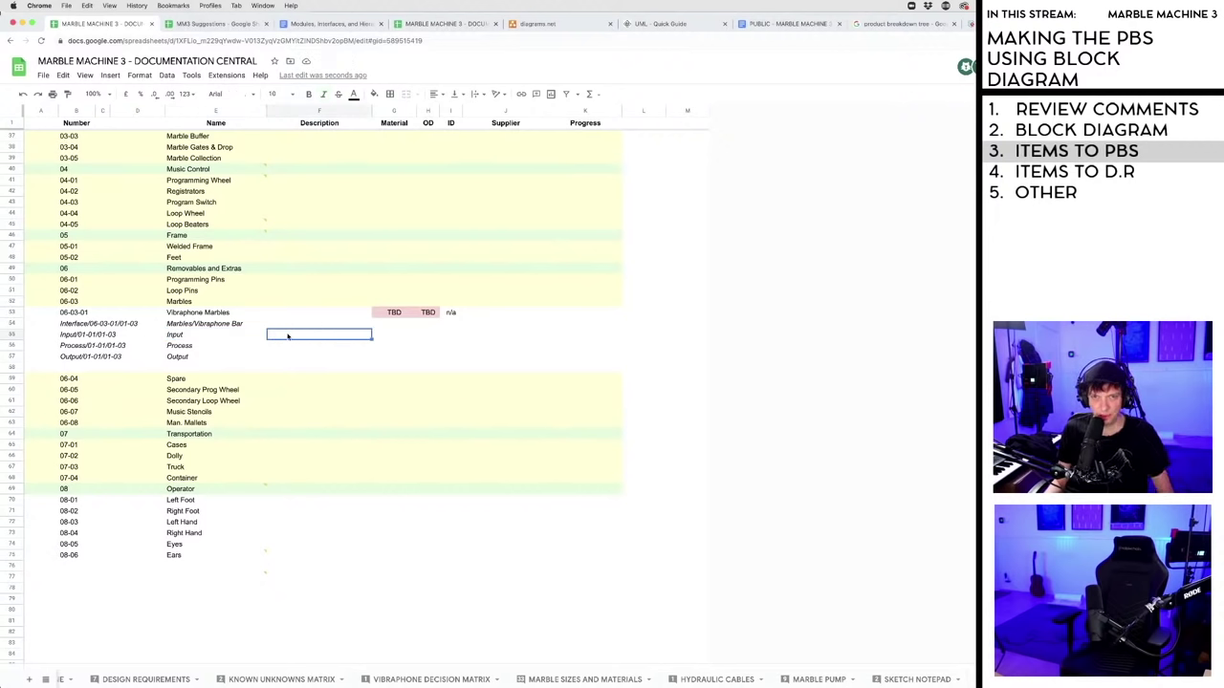
{"action": "double_click", "coordinate": [126, 324]}
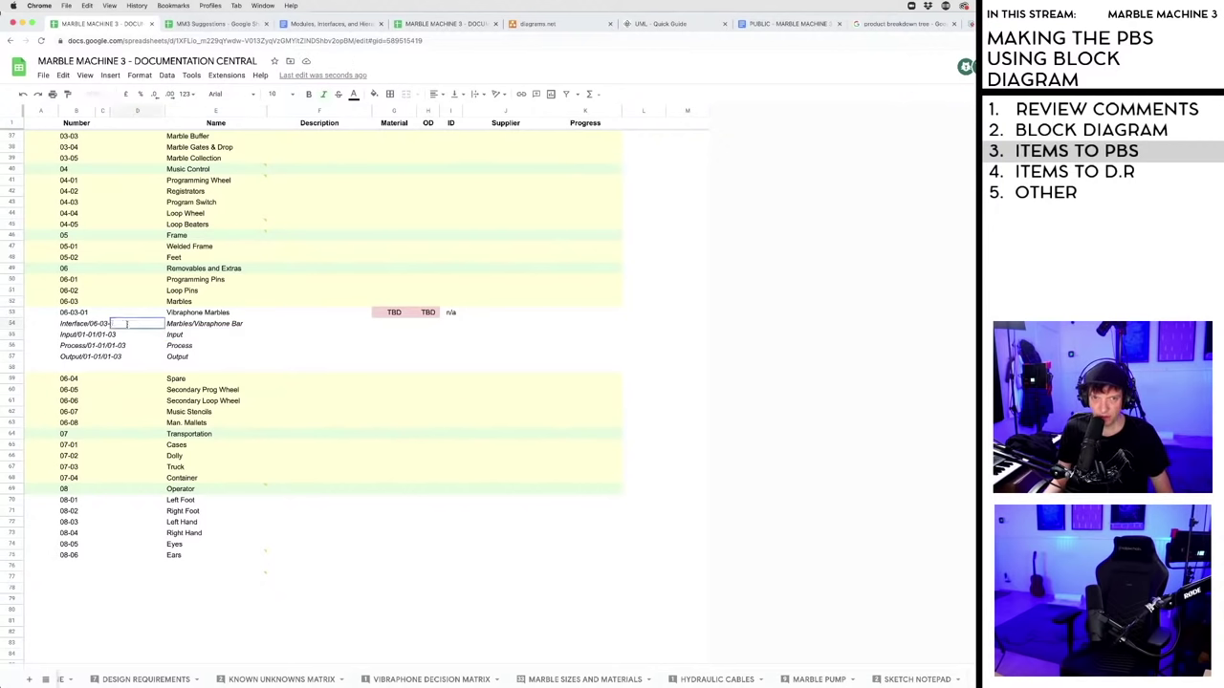
{"action": "left_click", "coordinate": [292, 371]}
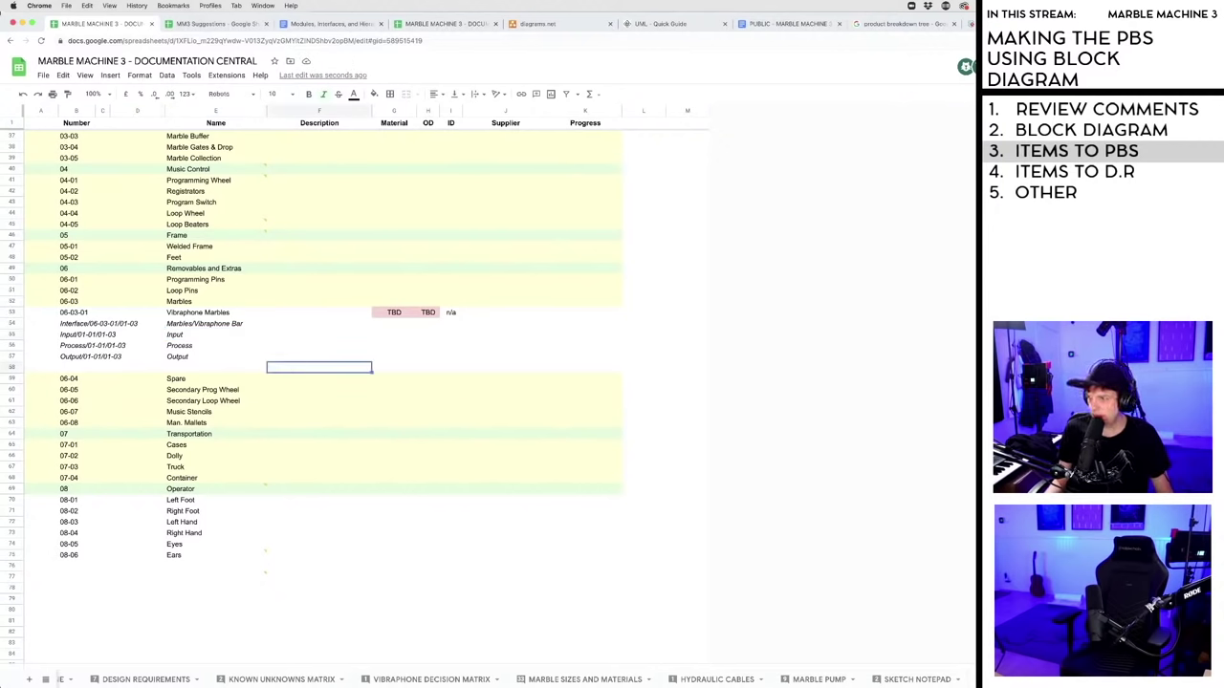
{"action": "left_click_drag", "start_coordinate": [975, 383], "coordinate": [655, 383]}
{"action": "left_click_drag", "start_coordinate": [655, 604], "coordinate": [493, 604]}
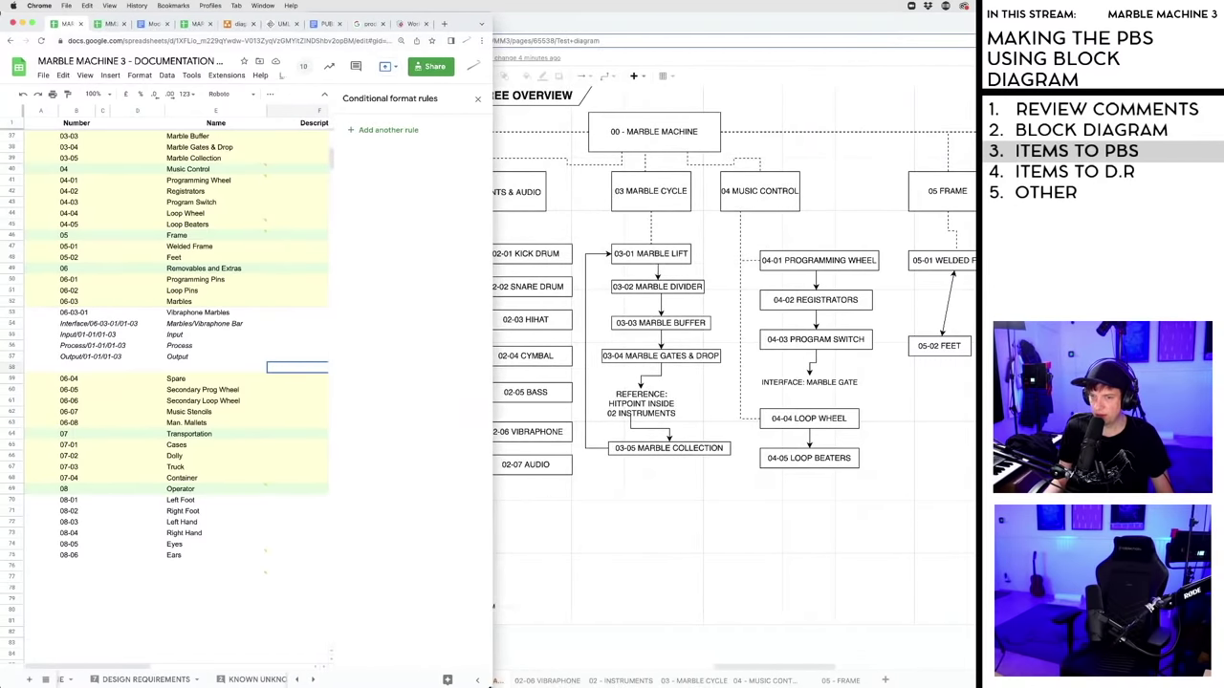
{"action": "left_click", "coordinate": [547, 680]}
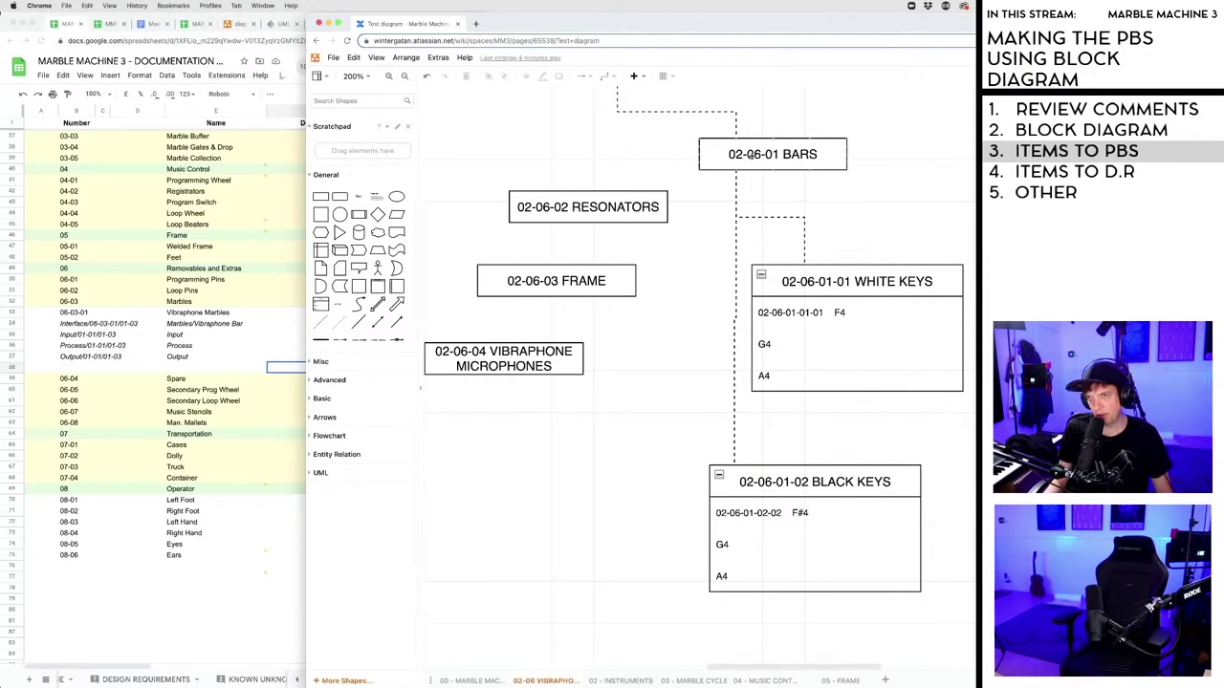
{"action": "left_click", "coordinate": [227, 442]}
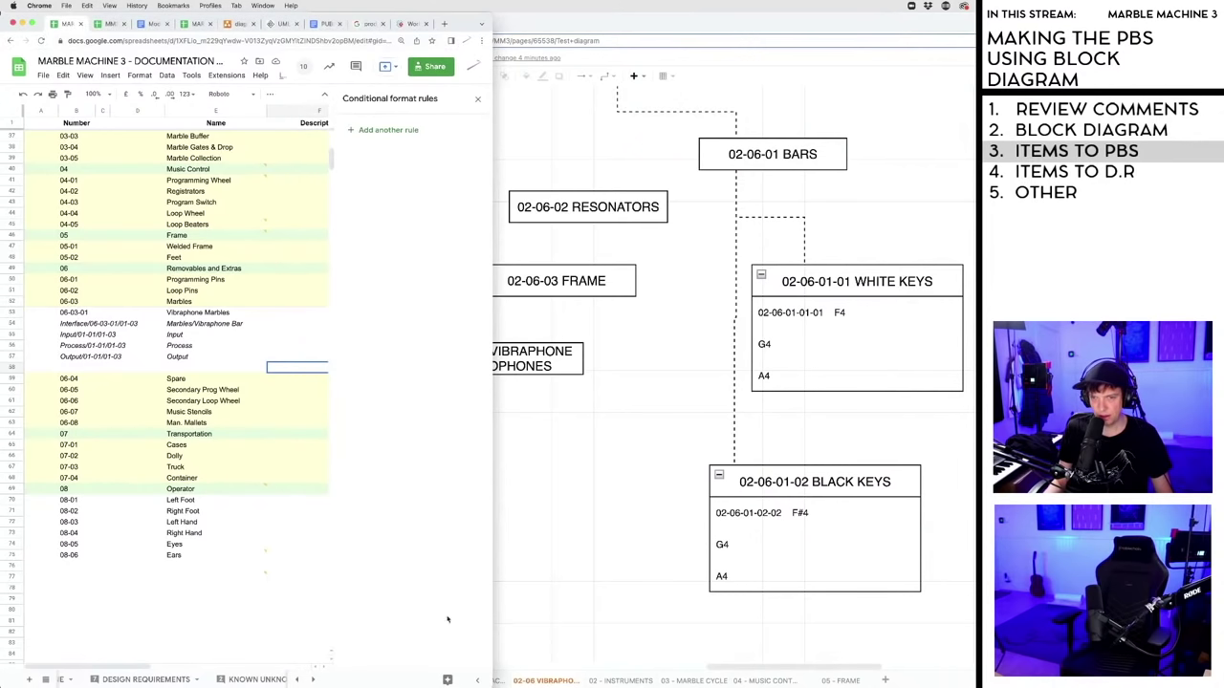
{"action": "left_click_drag", "start_coordinate": [488, 682], "coordinate": [975, 684]}
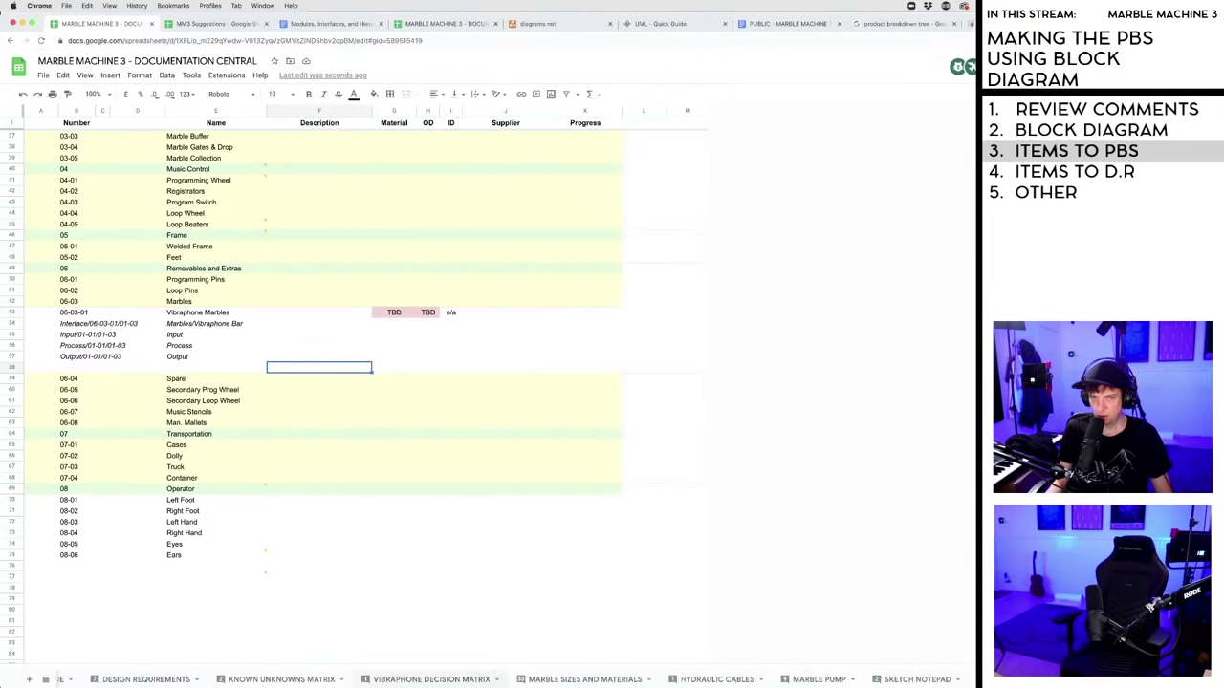
- Change the interface number ending from 01-03 to 02-06-01
{"action": "left_click", "coordinate": [119, 325]}
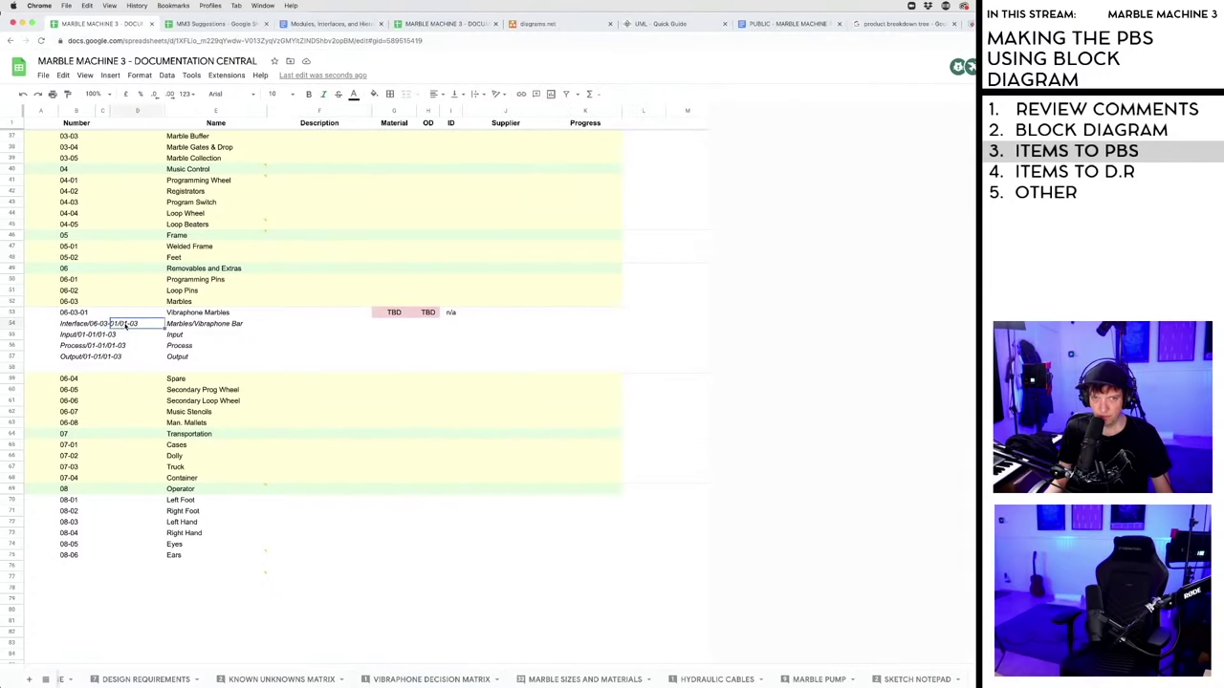
{"action": "left_click", "coordinate": [83, 324]}
{"action": "double_click", "coordinate": [76, 325]}
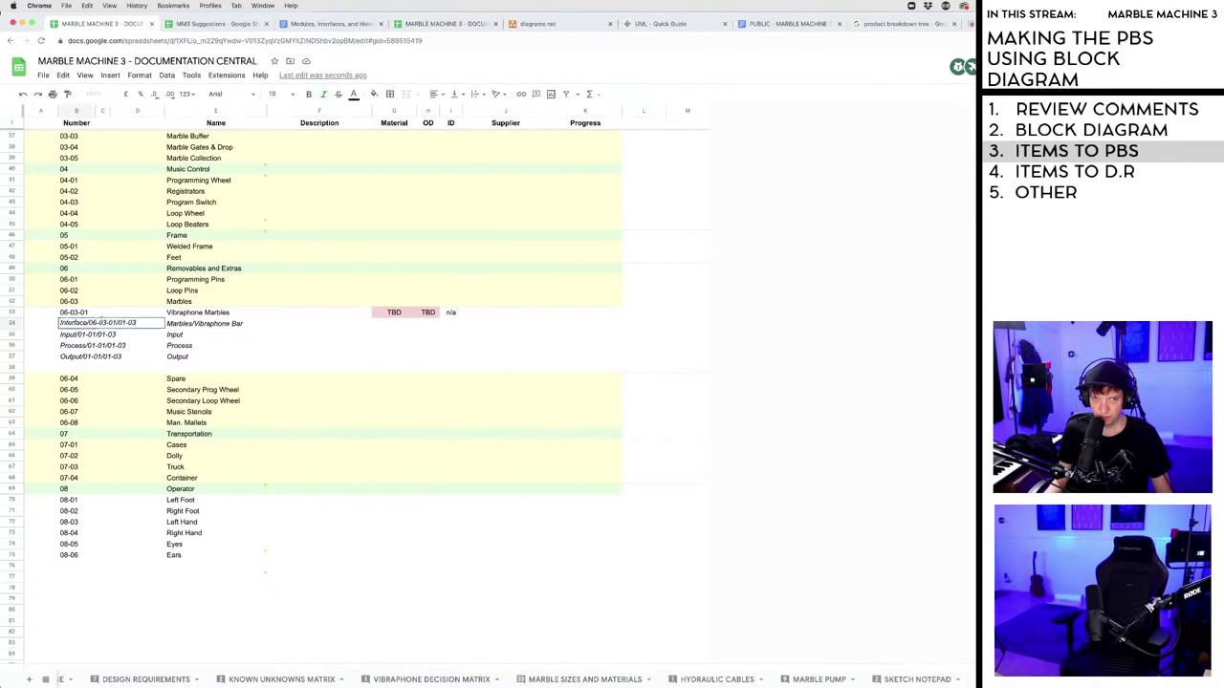
{"action": "key", "text": "BackSpace"}
{"action": "key", "text": "BackSpace"}
{"action": "key", "text": "BackSpace"}
{"action": "key", "text": "BackSpace"}
{"action": "key", "text": "BackSpace"}
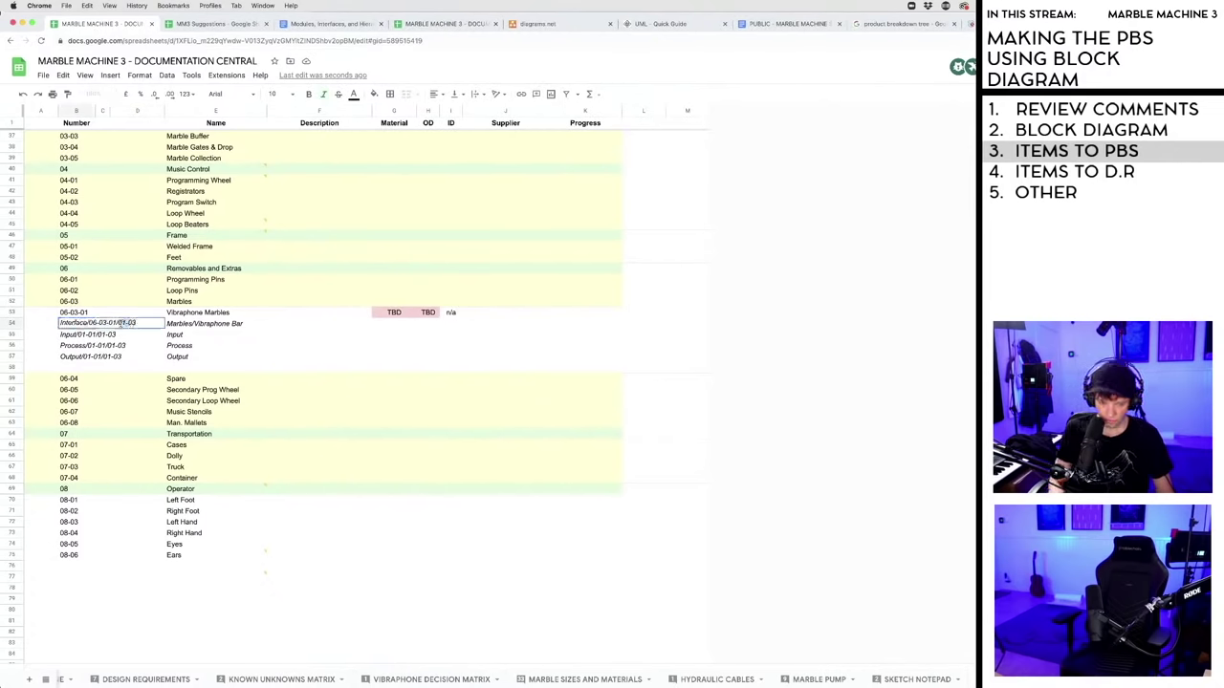
{"action": "type", "text": "02-06-01"}
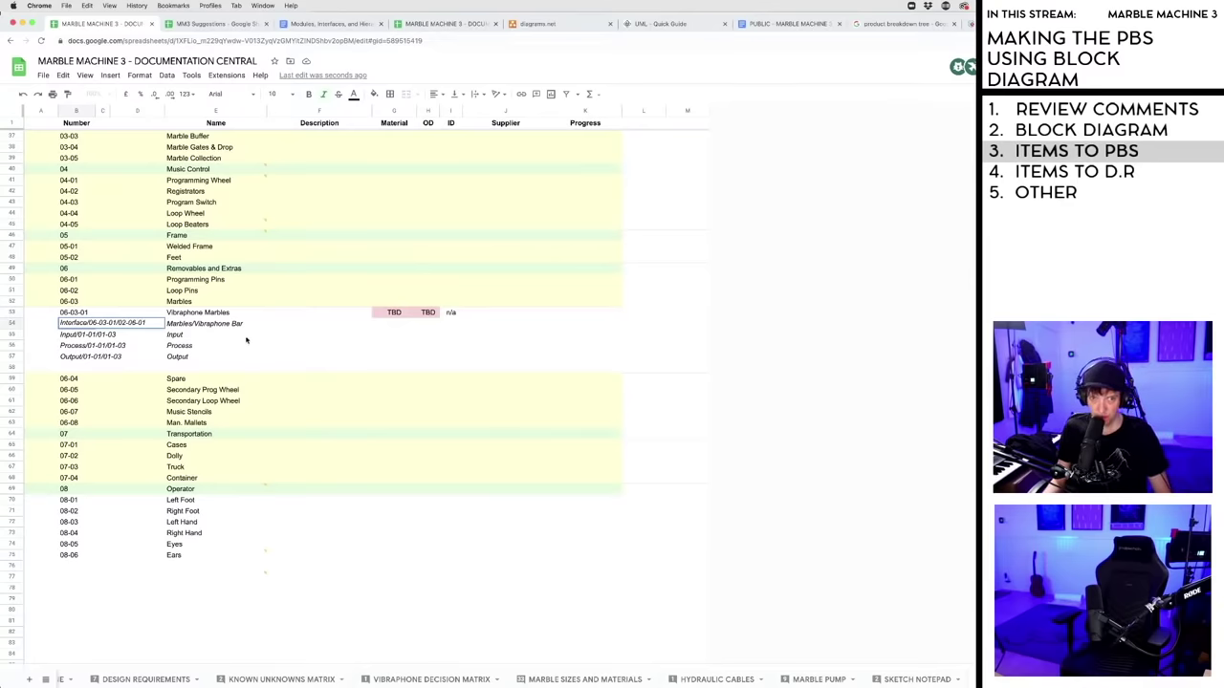
{"action": "left_click", "coordinate": [246, 337]}
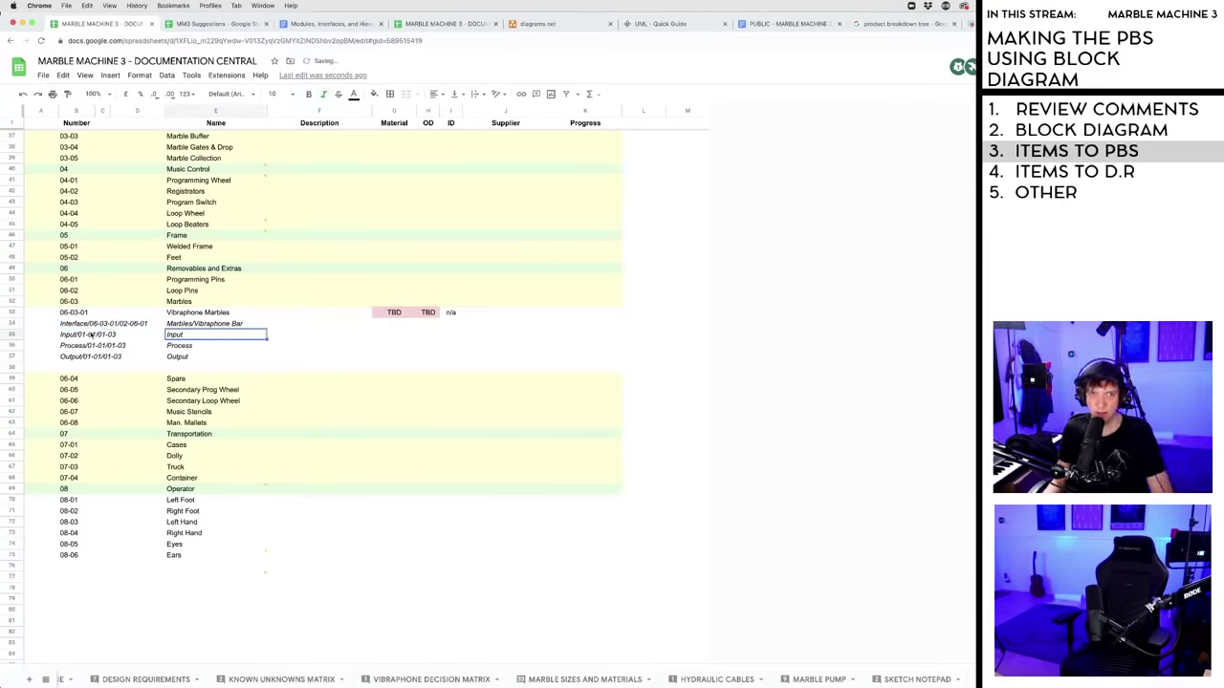
- Clear the Number entries of the Input, Process and Output rows
{"action": "left_click", "coordinate": [93, 335]}
{"action": "double_click", "coordinate": [93, 335]}
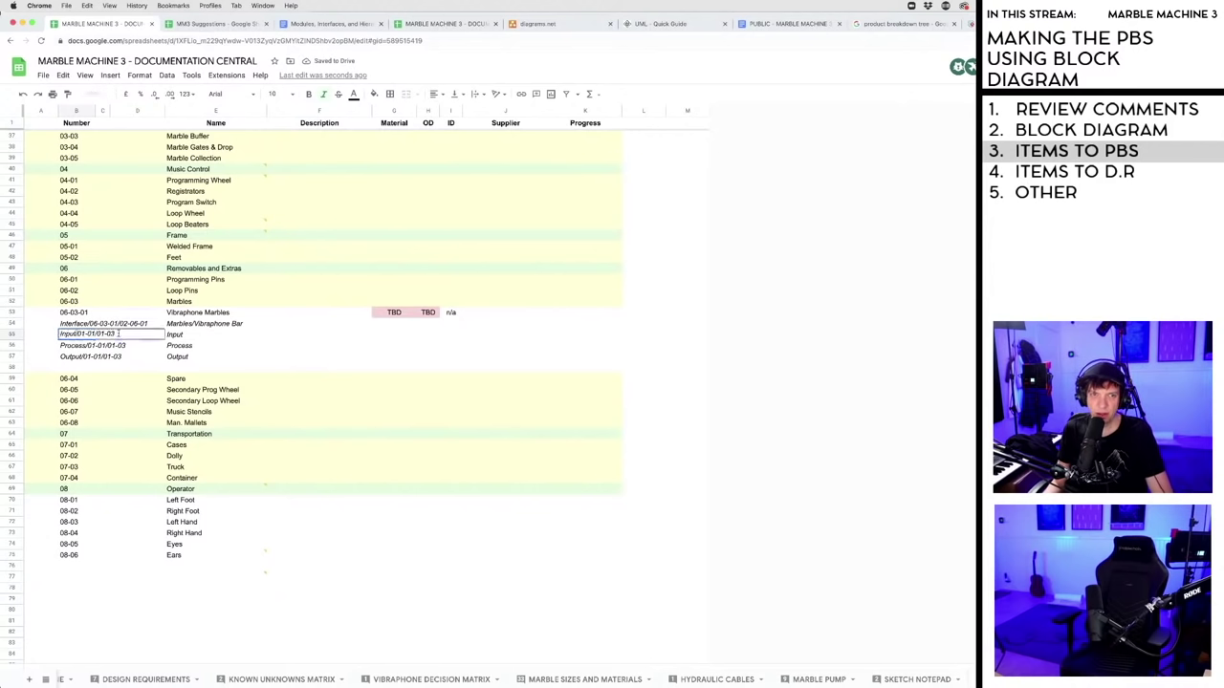
{"action": "left_click_drag", "start_coordinate": [115, 334], "coordinate": [77, 334]}
{"action": "key", "text": "BackSpace"}
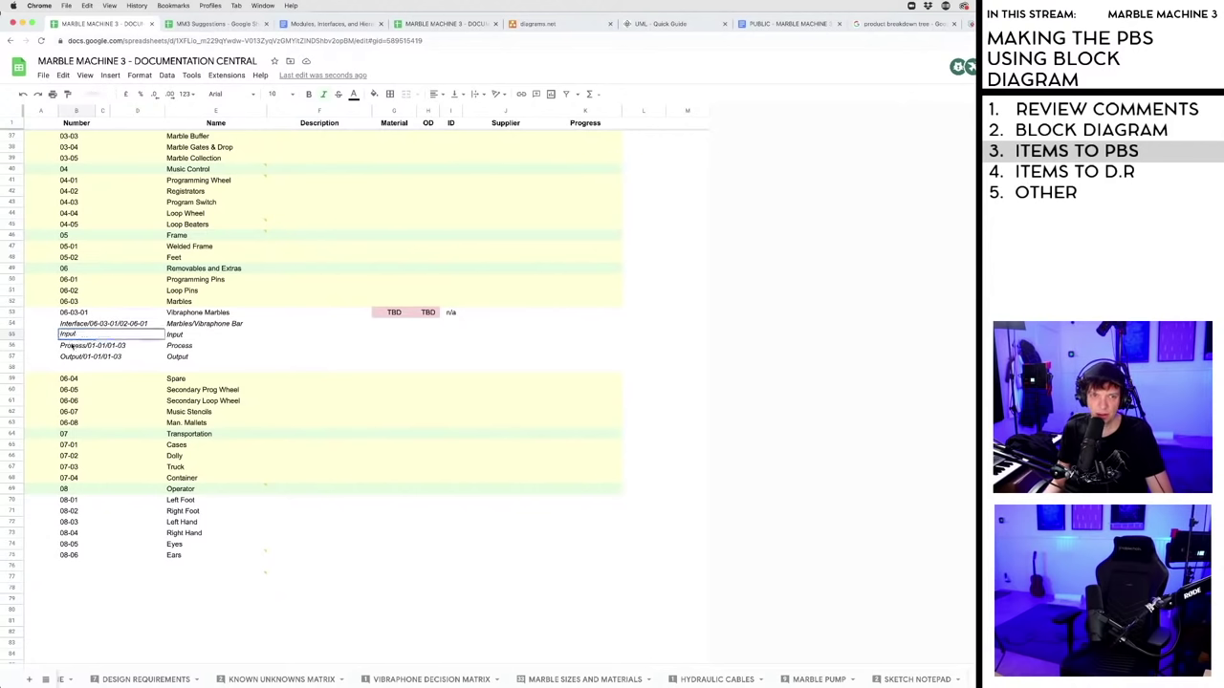
{"action": "key", "text": "Return"}
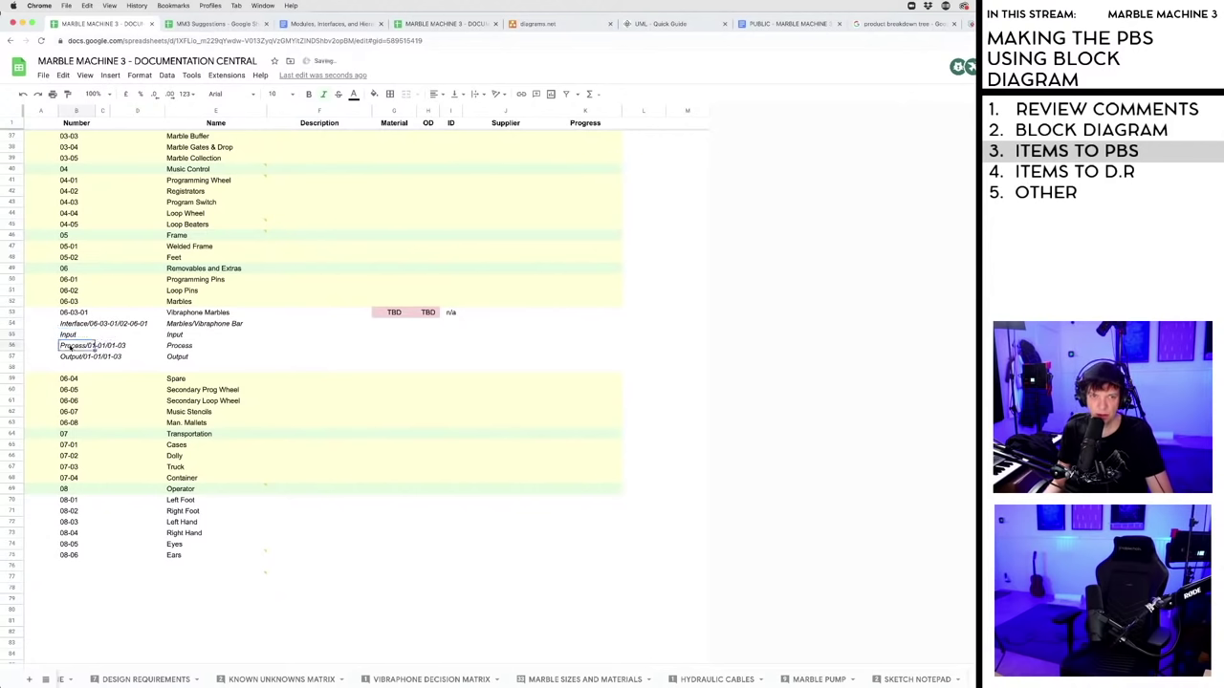
{"action": "left_click", "coordinate": [69, 336]}
{"action": "key", "text": "Delete"}
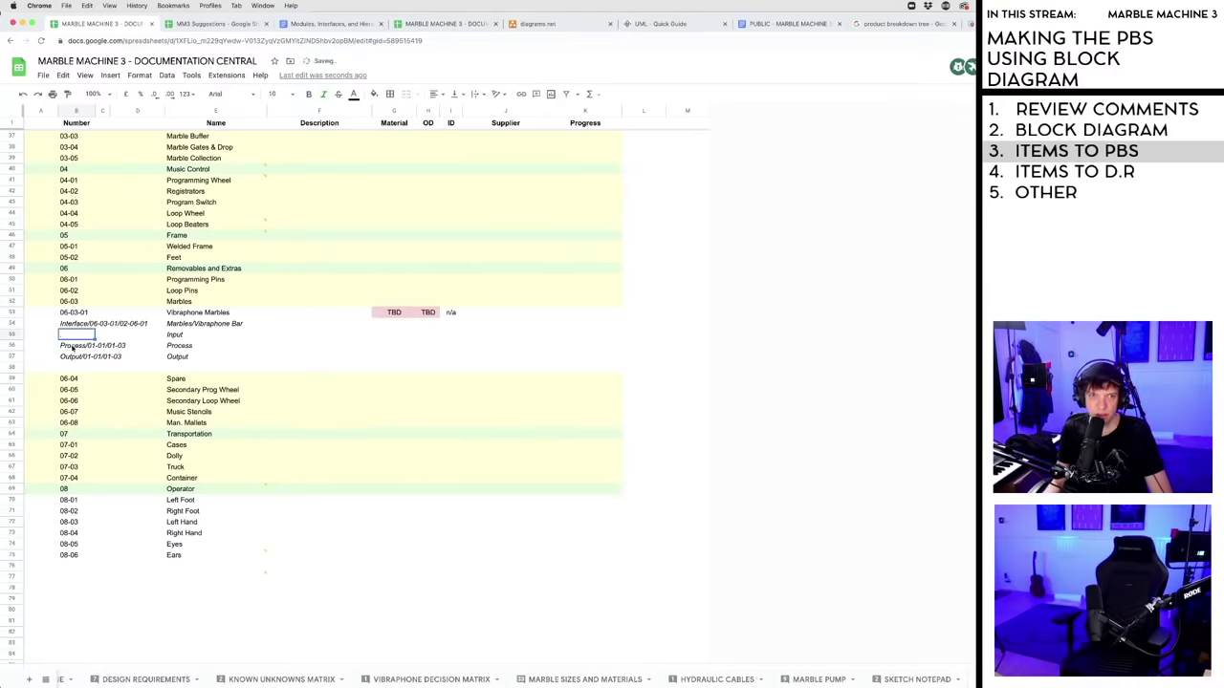
{"action": "left_click", "coordinate": [73, 347]}
{"action": "key", "text": "Delete"}
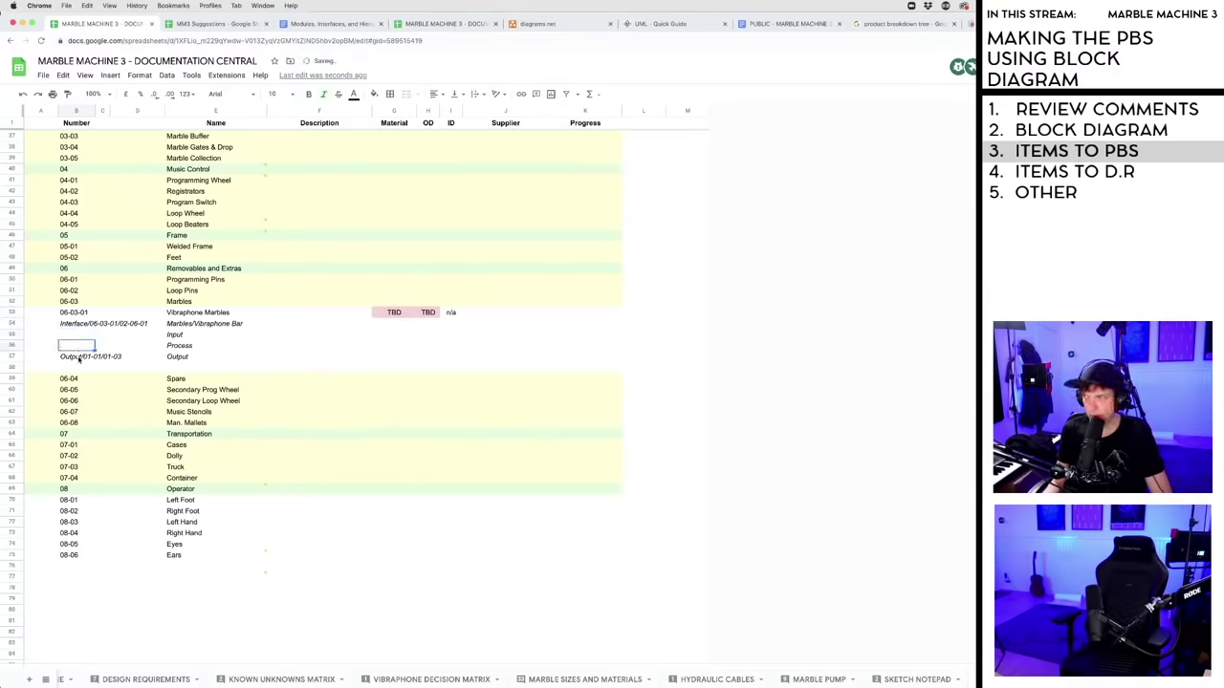
{"action": "left_click", "coordinate": [79, 357]}
{"action": "key", "text": "Delete"}
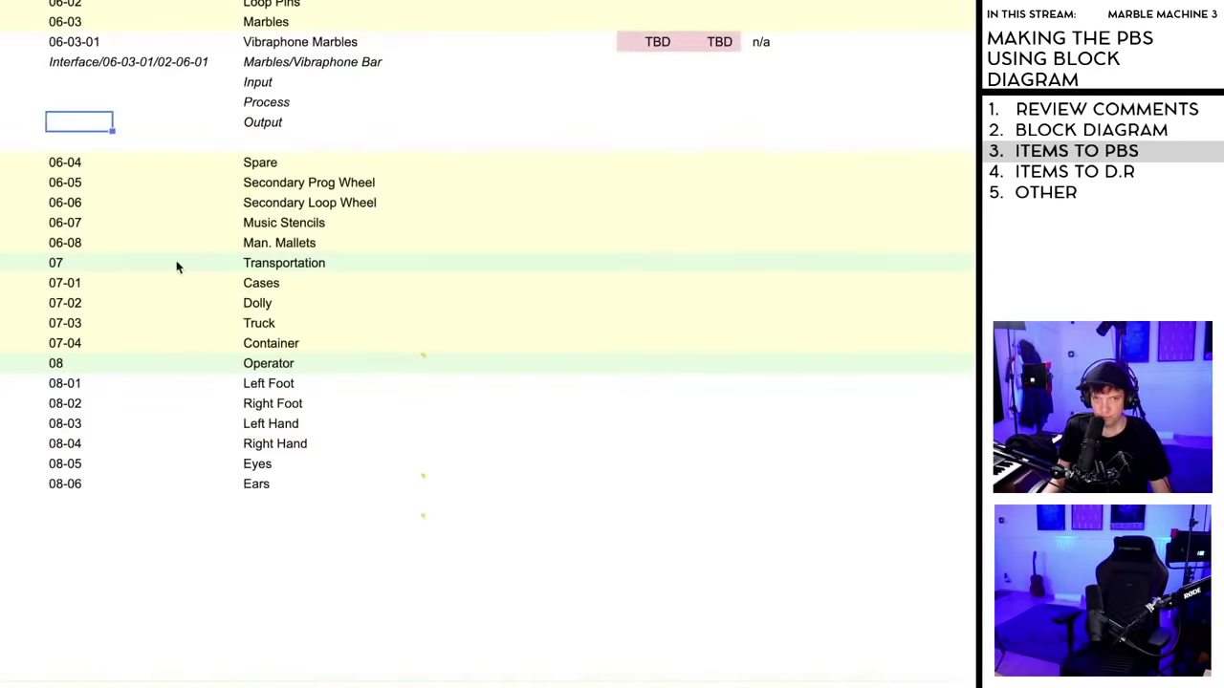
{"action": "scroll", "coordinate": [273, 228], "scroll_direction": "up", "scroll_amount": 5}
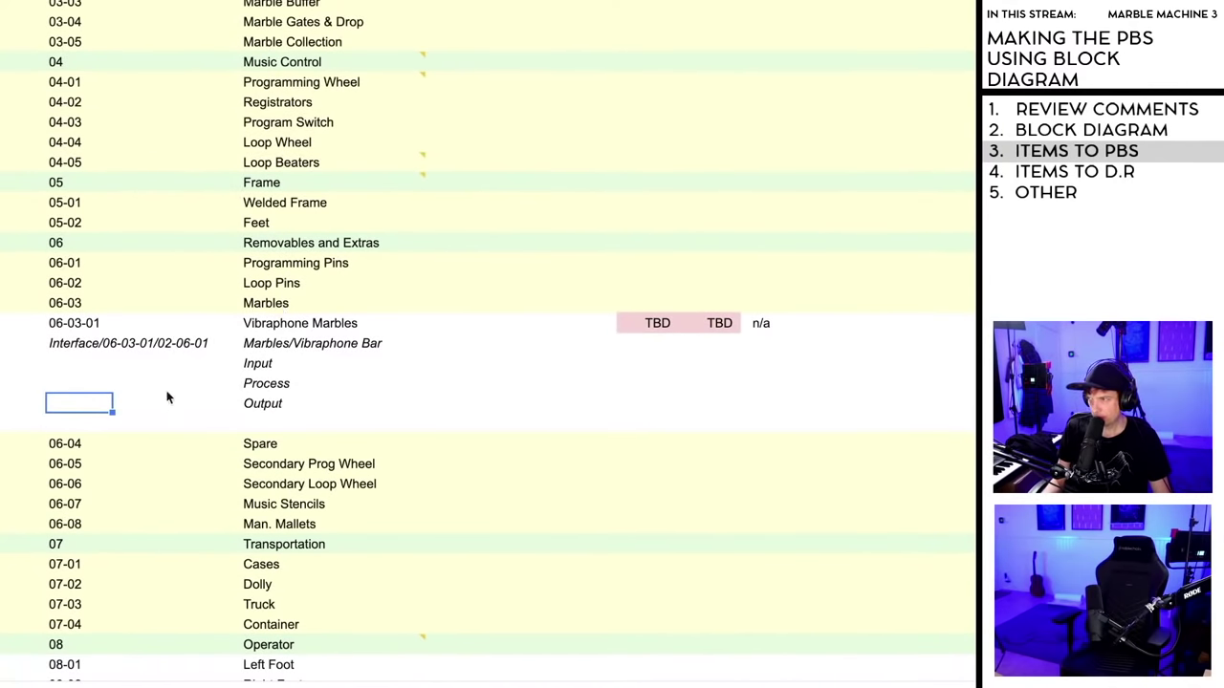
{"action": "left_click", "coordinate": [110, 348]}
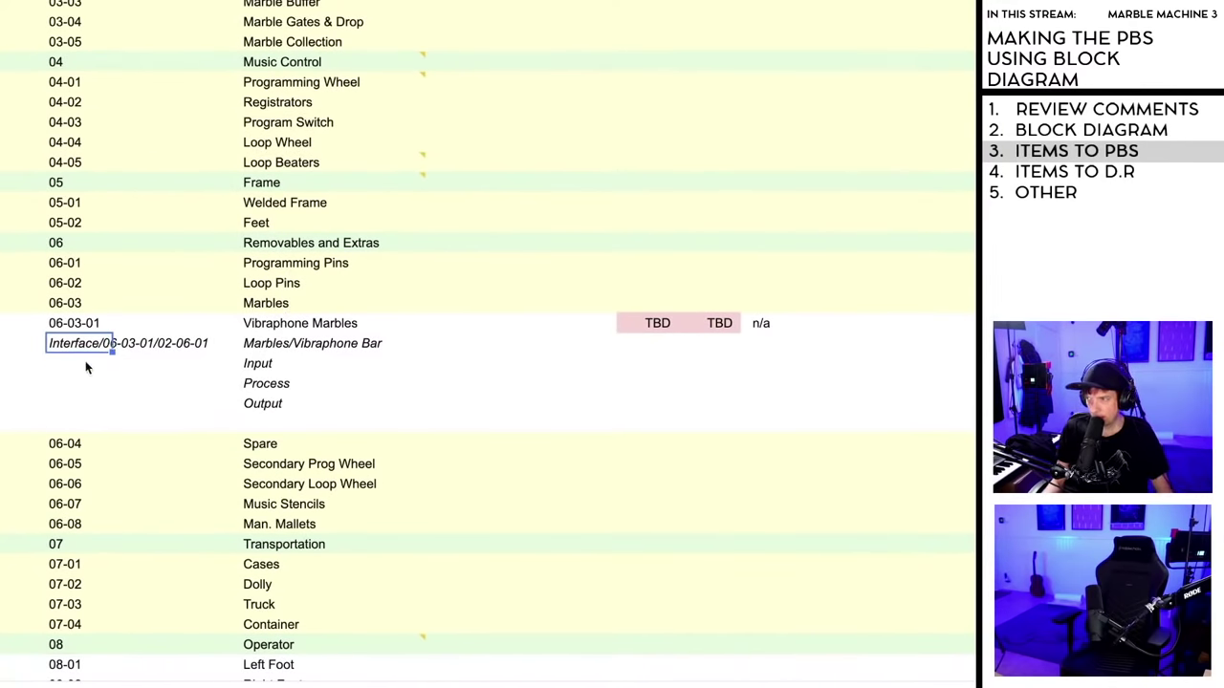
{"action": "left_click", "coordinate": [85, 365]}
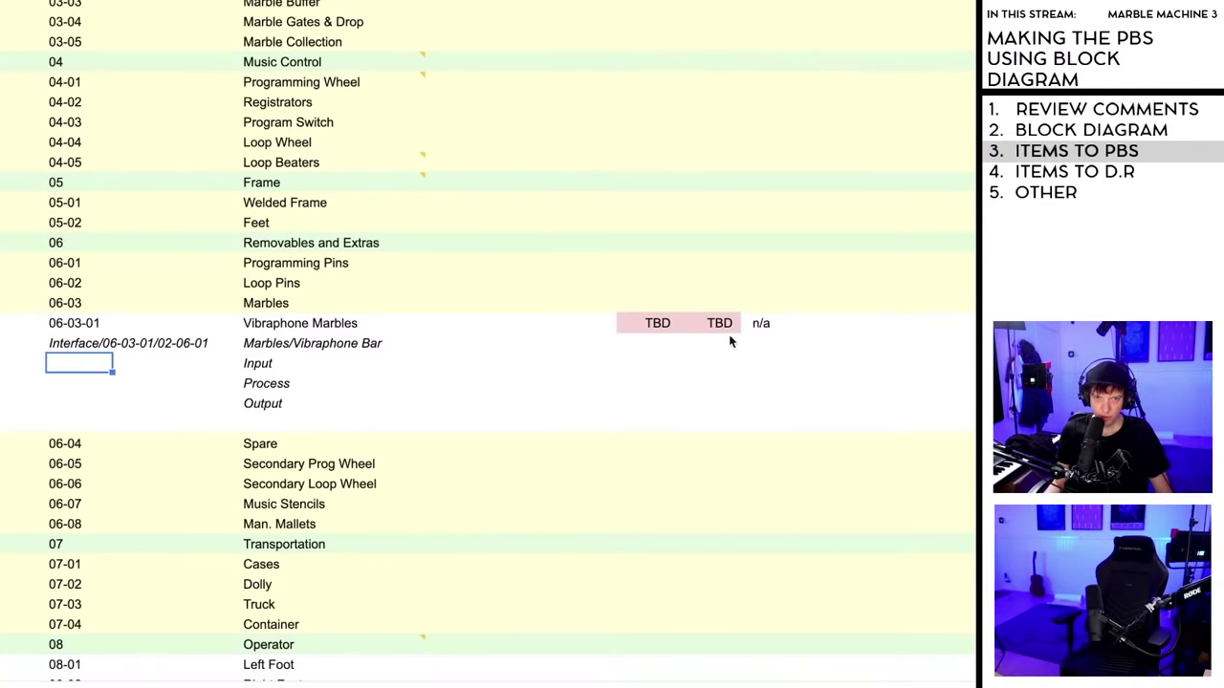
{"action": "left_click", "coordinate": [87, 404], "text": "shift"}
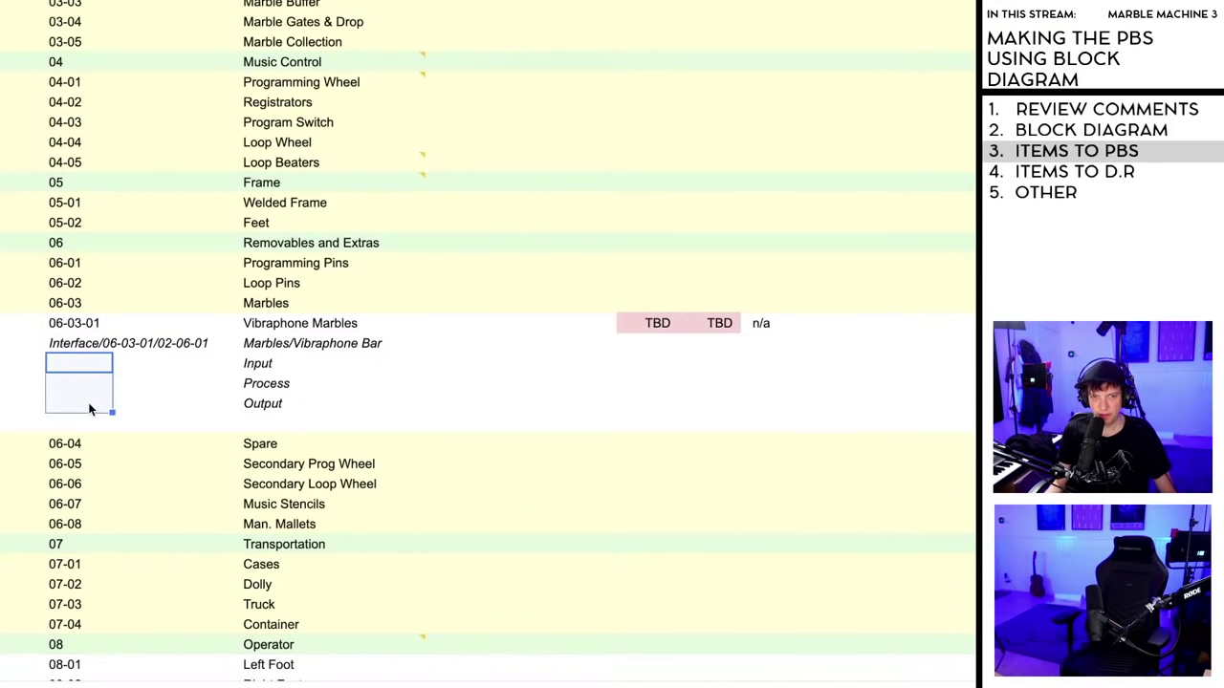
{"action": "left_click", "coordinate": [191, 402]}
{"action": "left_click", "coordinate": [332, 388]}
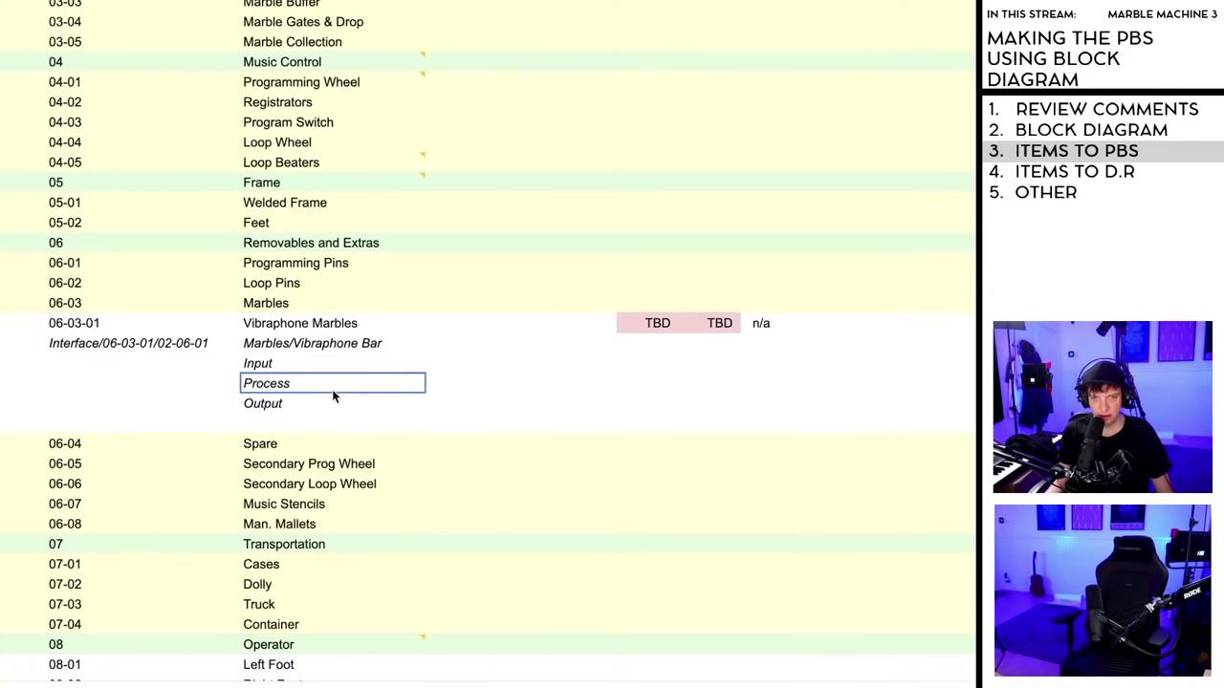
{"action": "left_click", "coordinate": [323, 363]}
{"action": "left_click", "coordinate": [130, 349]}
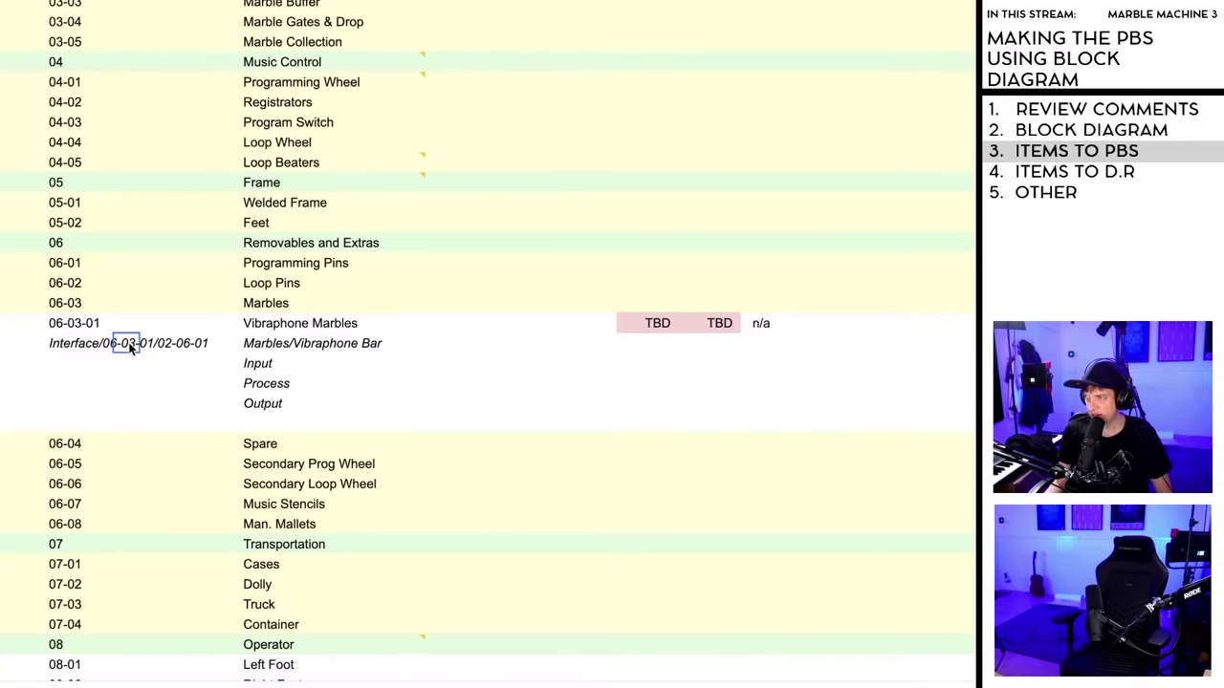
{"action": "left_click", "coordinate": [81, 347]}
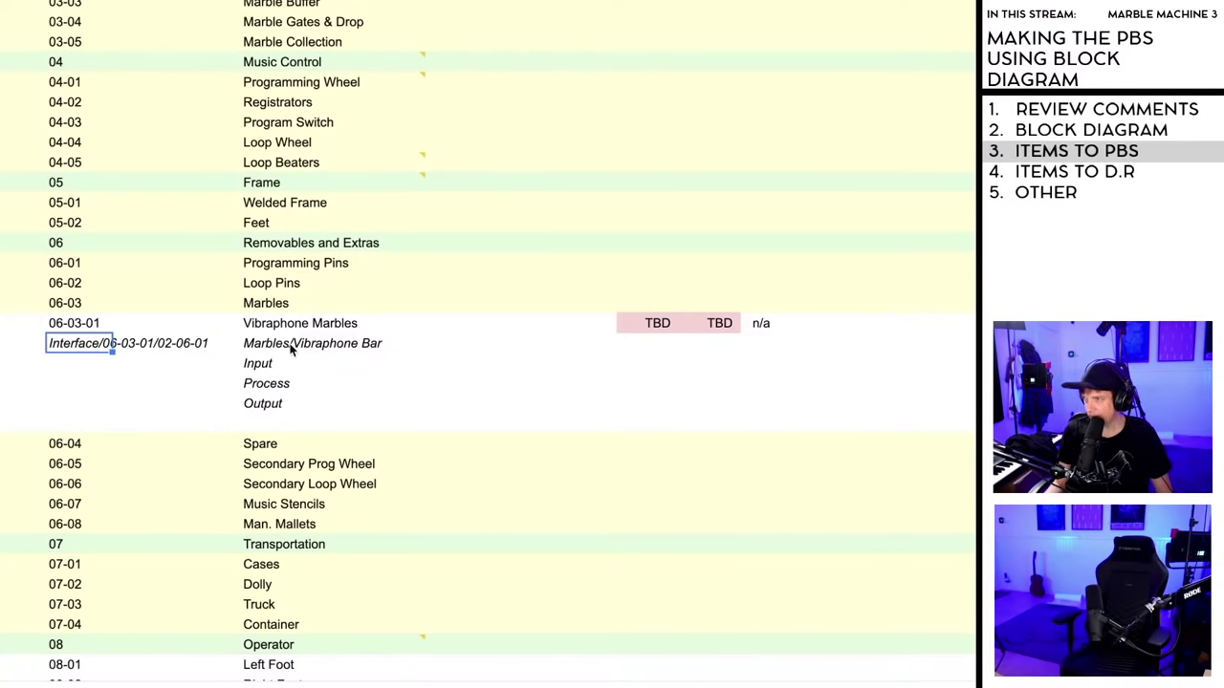
{"action": "left_click", "coordinate": [340, 350]}
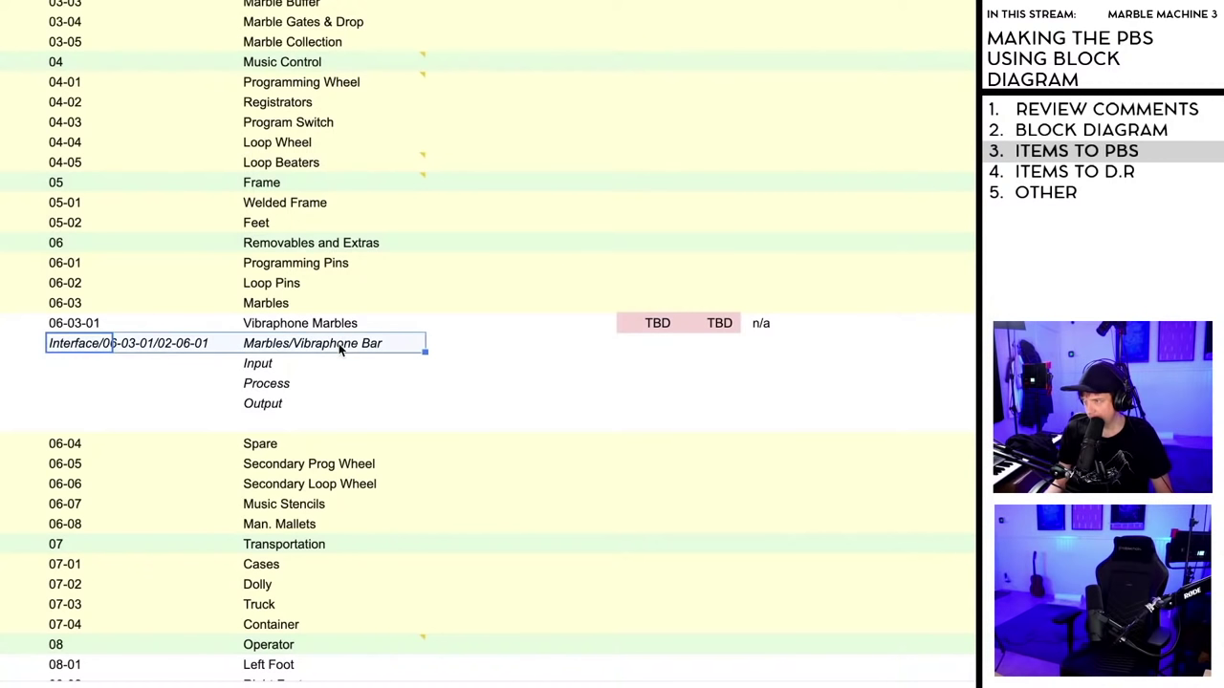
{"action": "left_click", "coordinate": [363, 403]}
{"action": "left_click", "coordinate": [81, 344]}
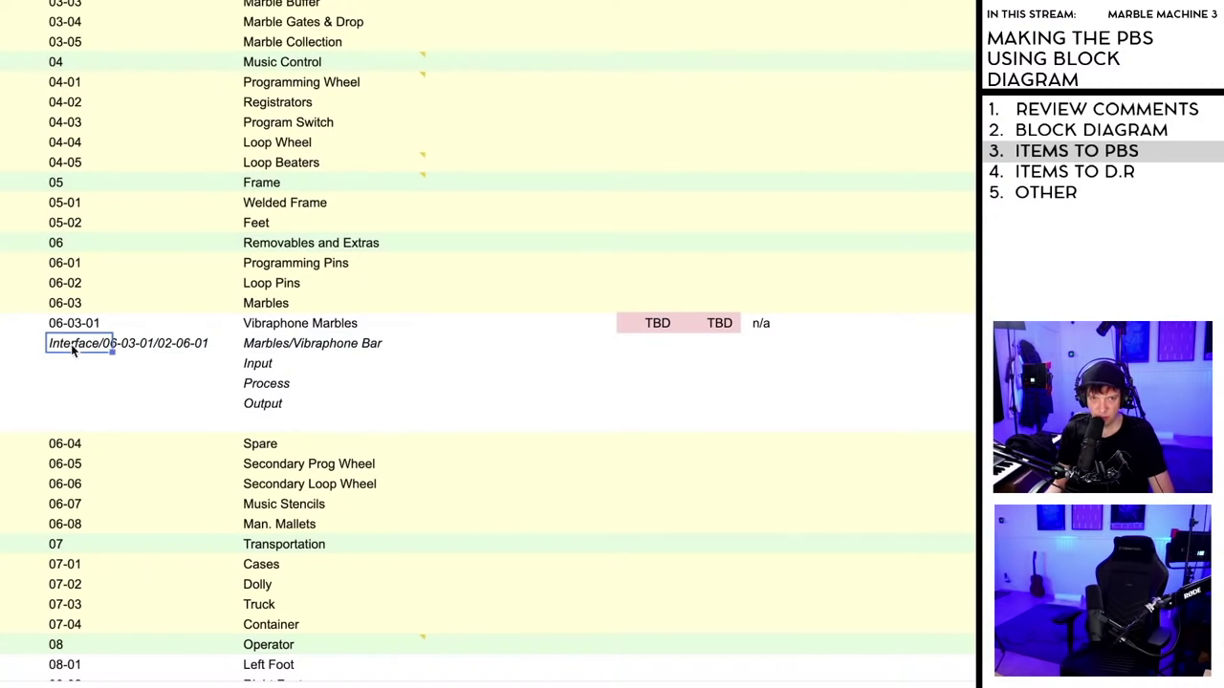
{"action": "left_click", "coordinate": [91, 343]}
{"action": "key", "text": "shift+Left"}
{"action": "key", "text": "shift+Left"}
{"action": "key", "text": "shift+Left"}
{"action": "key", "text": "shift+Left"}
{"action": "key", "text": "shift+Left"}
{"action": "key", "text": "shift+Left"}
{"action": "key", "text": "shift+Left"}
{"action": "key", "text": "shift+Left"}
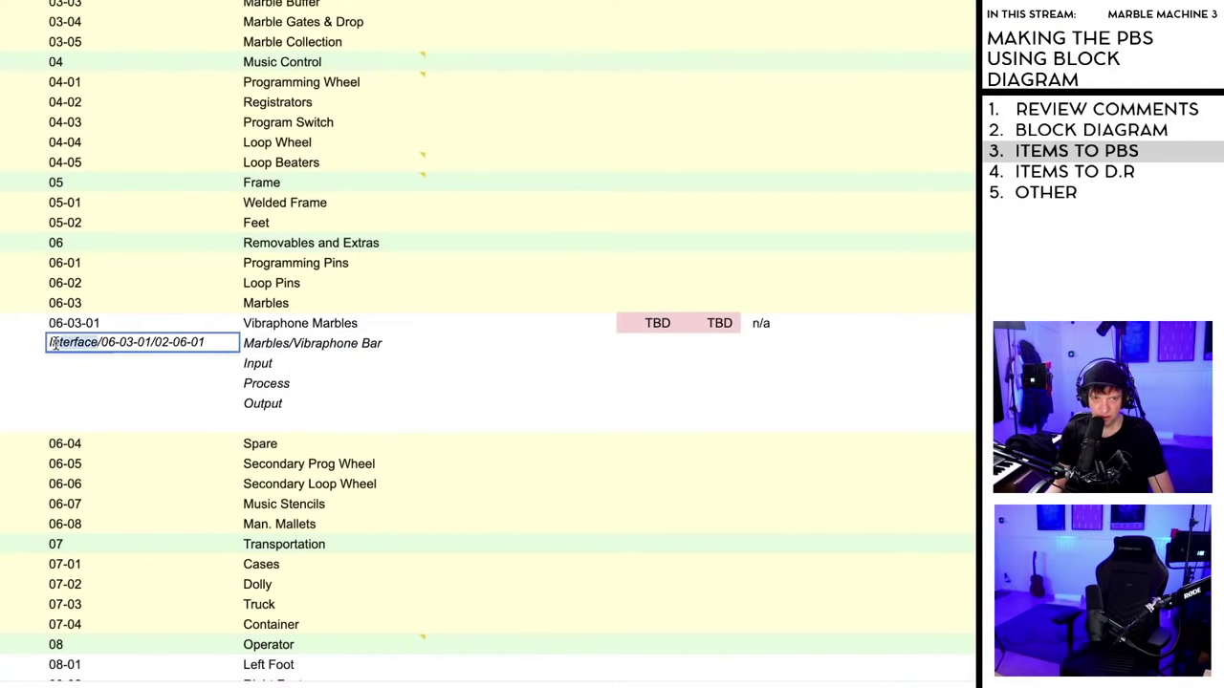
{"action": "key", "text": "BackSpace"}
{"action": "left_click", "coordinate": [112, 379]}
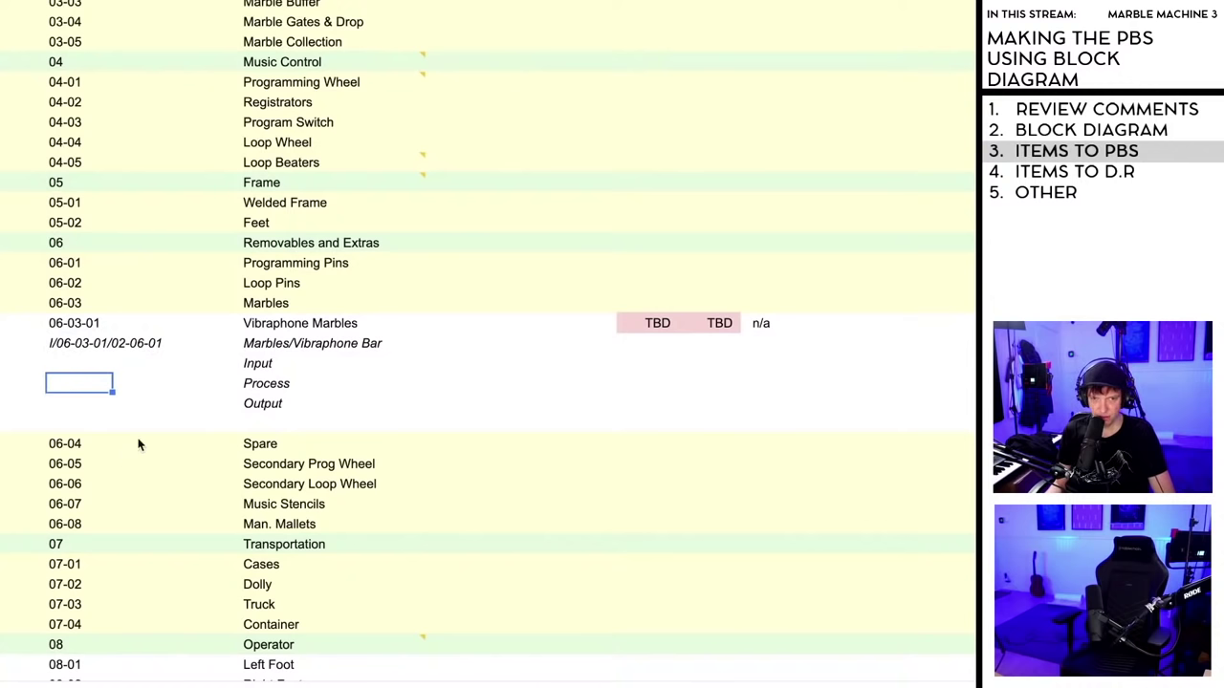
{"action": "left_click", "coordinate": [170, 401]}
{"action": "left_click", "coordinate": [110, 346]}
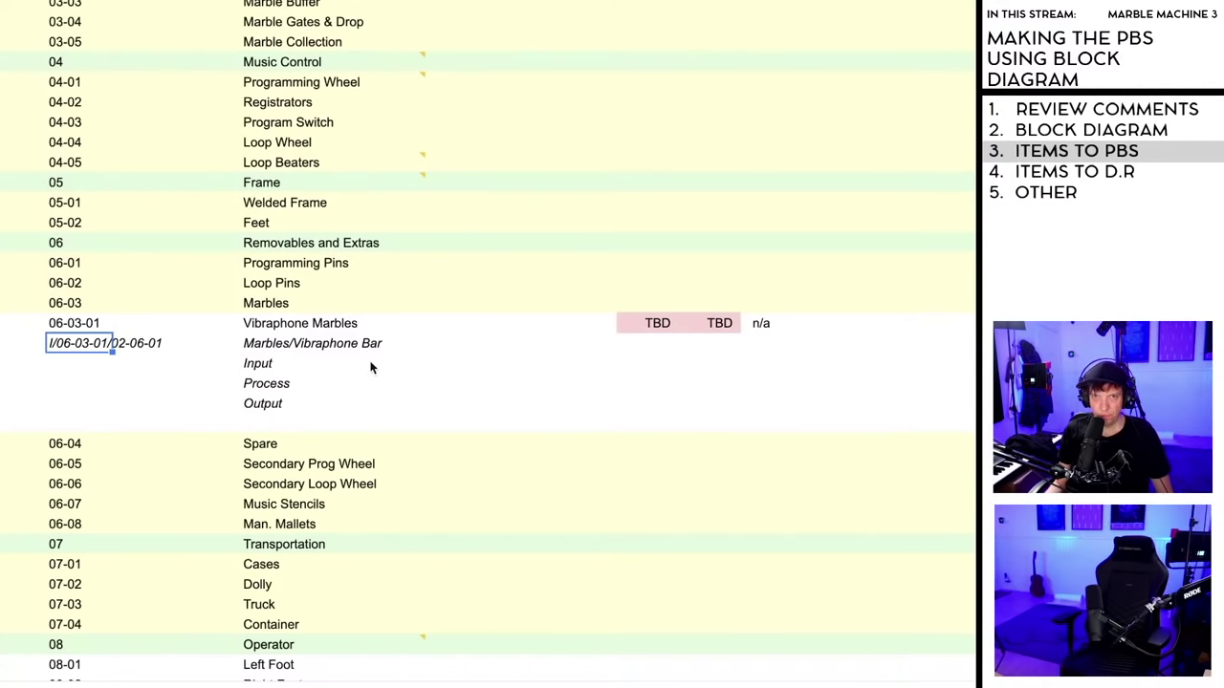
{"action": "scroll", "coordinate": [373, 371], "scroll_direction": "down", "scroll_amount": 1}
{"action": "scroll", "coordinate": [373, 368], "scroll_direction": "up", "scroll_amount": 5}
{"action": "scroll", "coordinate": [373, 366], "scroll_direction": "down", "scroll_amount": 10}
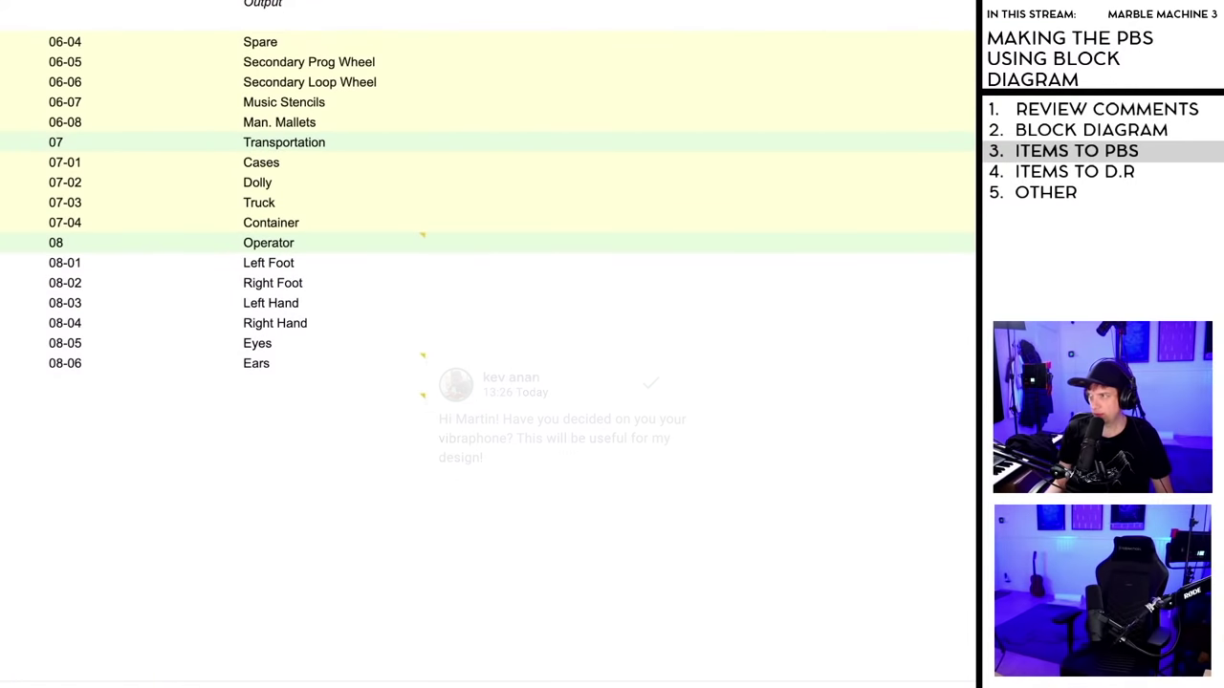
{"action": "scroll", "coordinate": [487, 344], "scroll_direction": "up", "scroll_amount": 8}
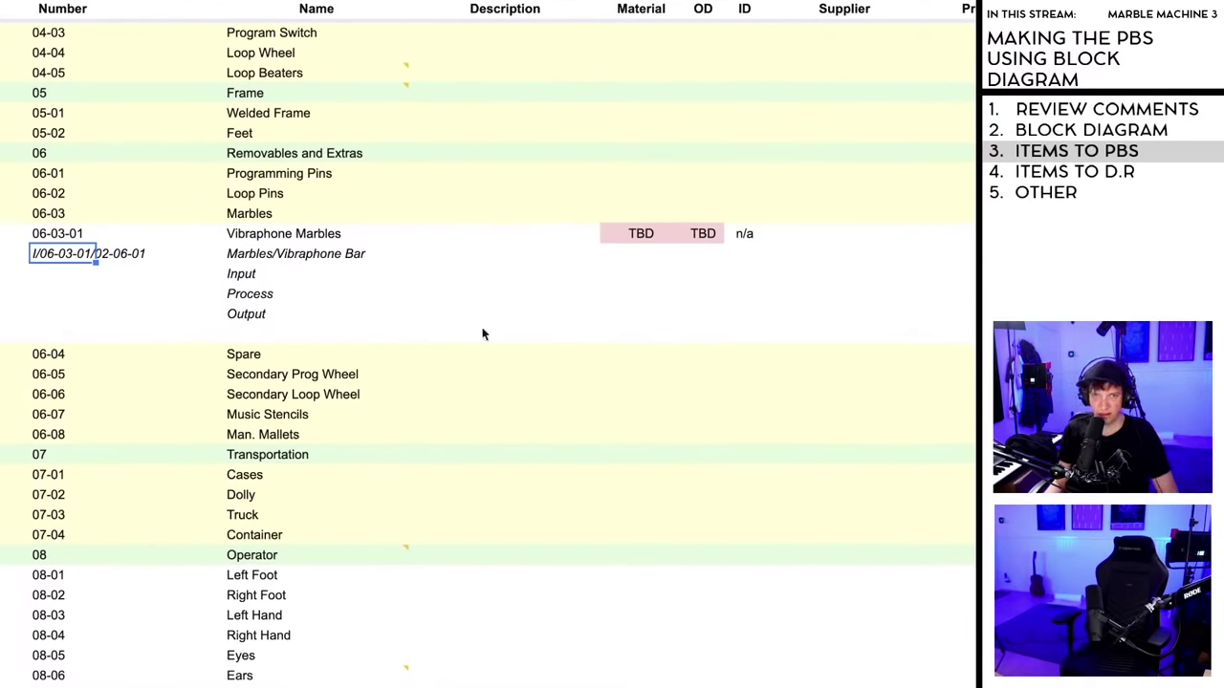
- Enter 'Marble Impacts the Bar' beside Input and 'Marble Transfer Energy Into Bar' beside Process
{"action": "left_click", "coordinate": [450, 256]}
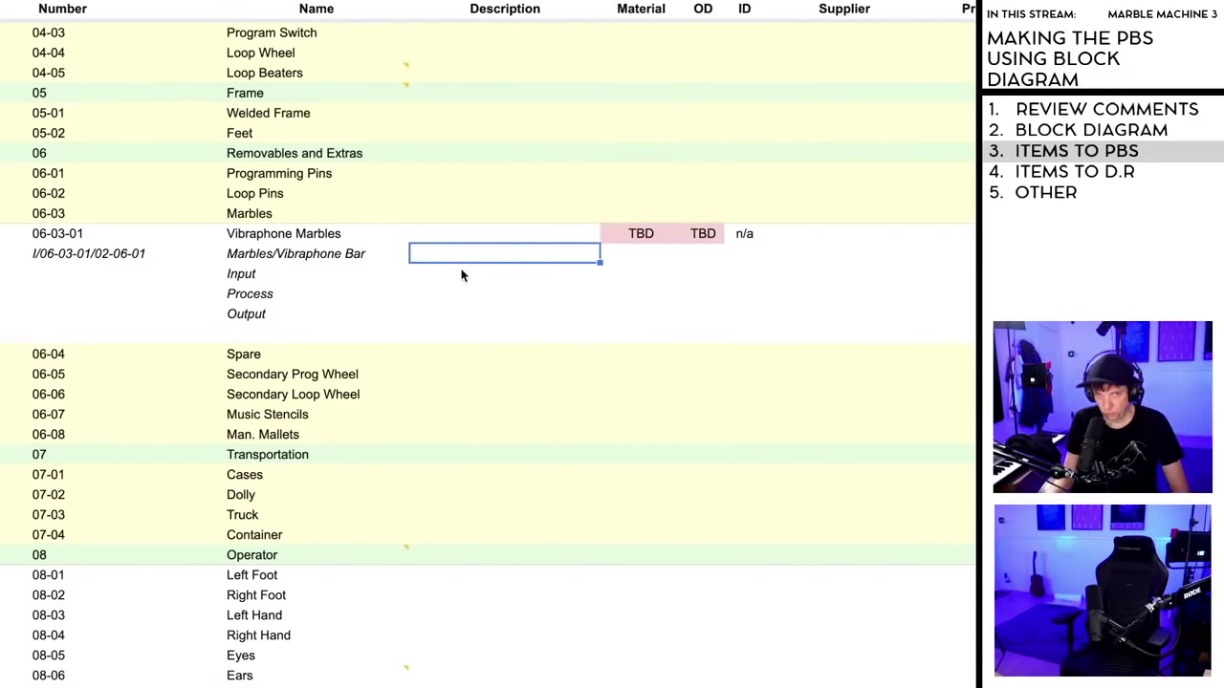
{"action": "left_click", "coordinate": [461, 276]}
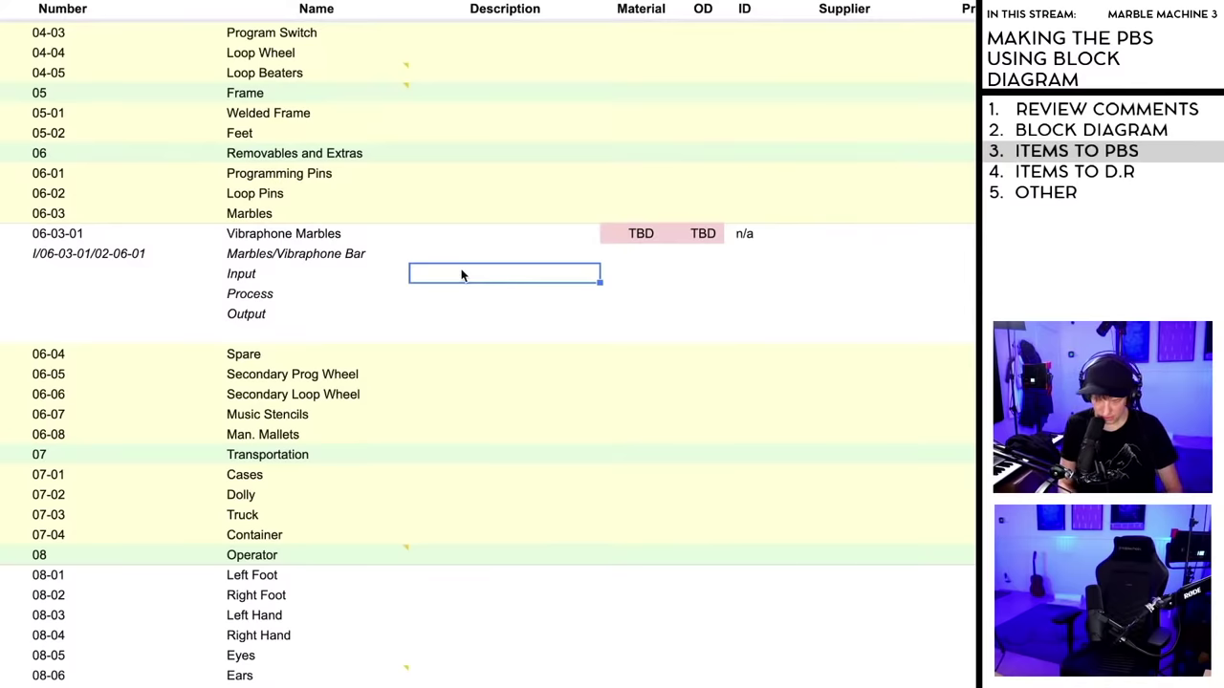
{"action": "type", "text": "Marb"}
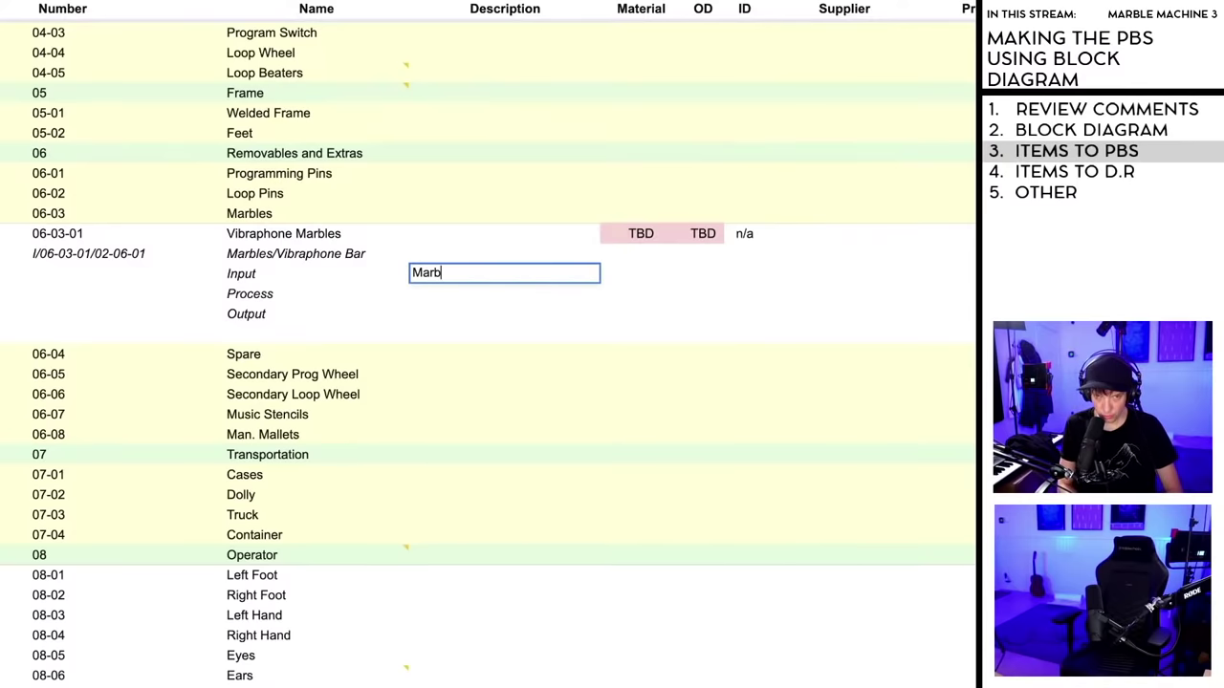
{"action": "type", "text": "le Imp"}
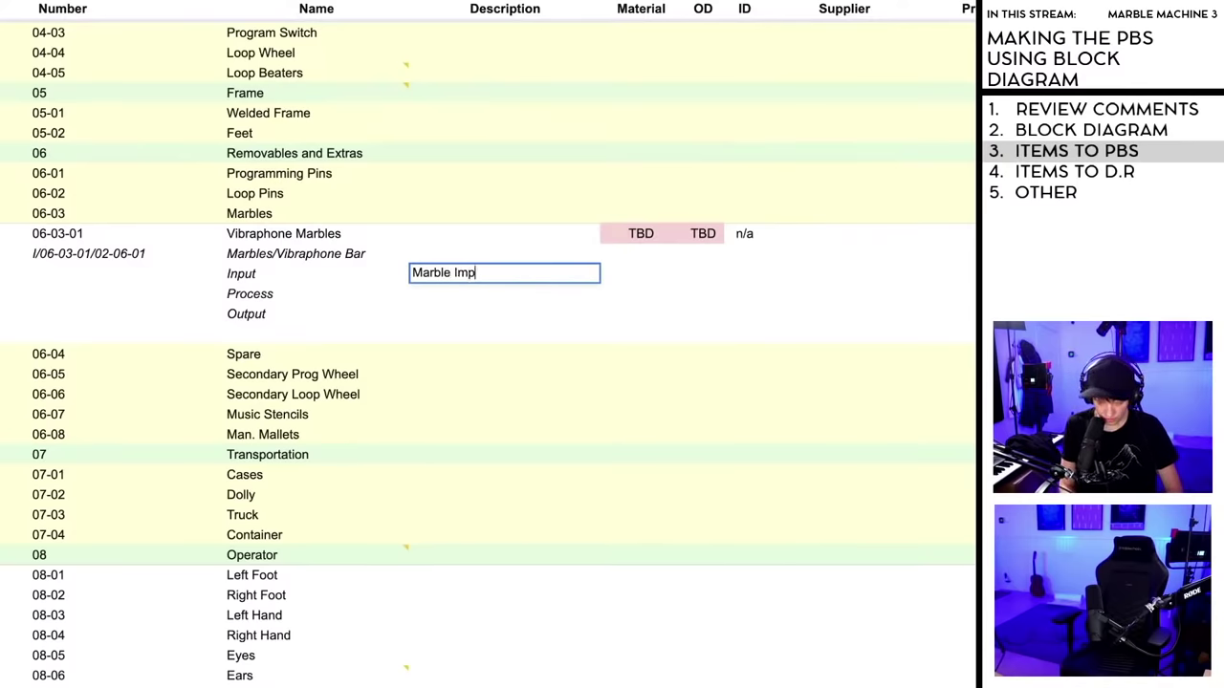
{"action": "type", "text": "acts the "}
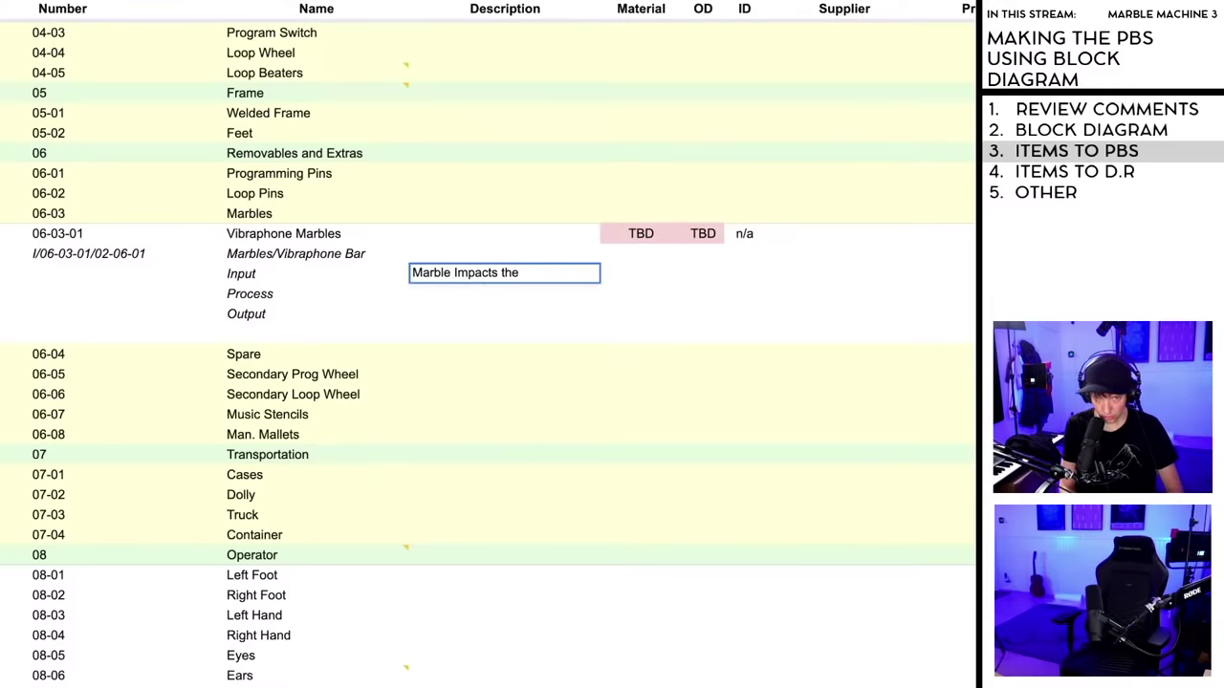
{"action": "type", "text": "Bar"}
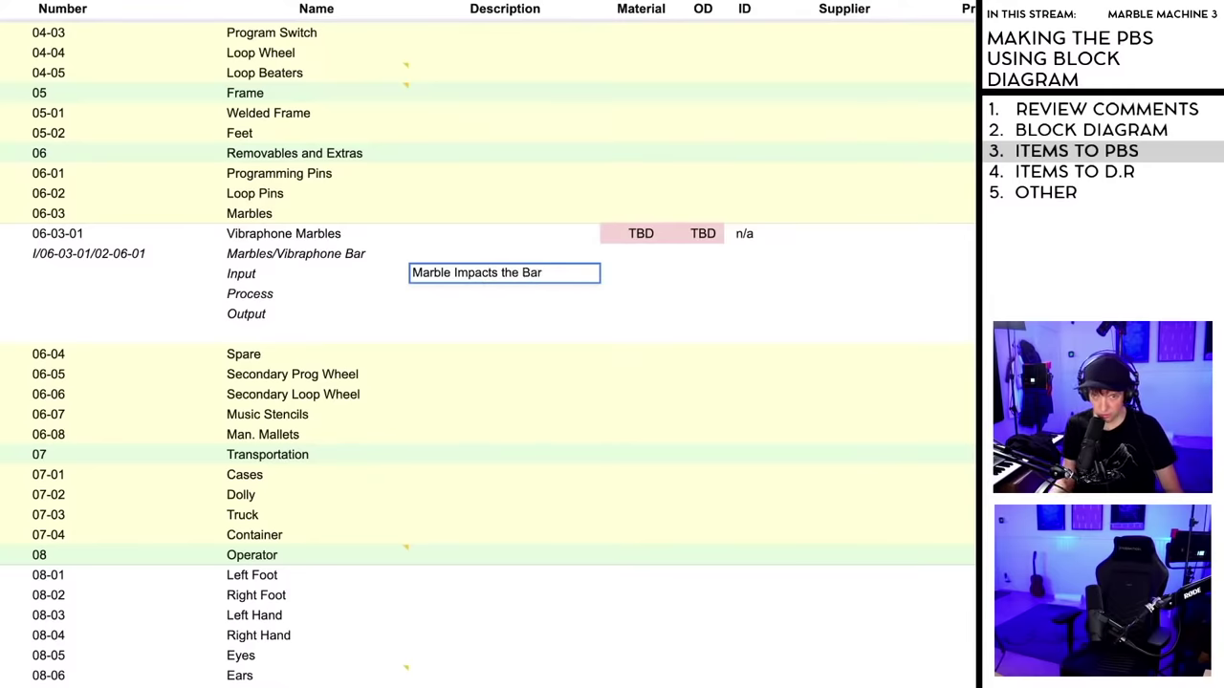
{"action": "left_click", "coordinate": [452, 298]}
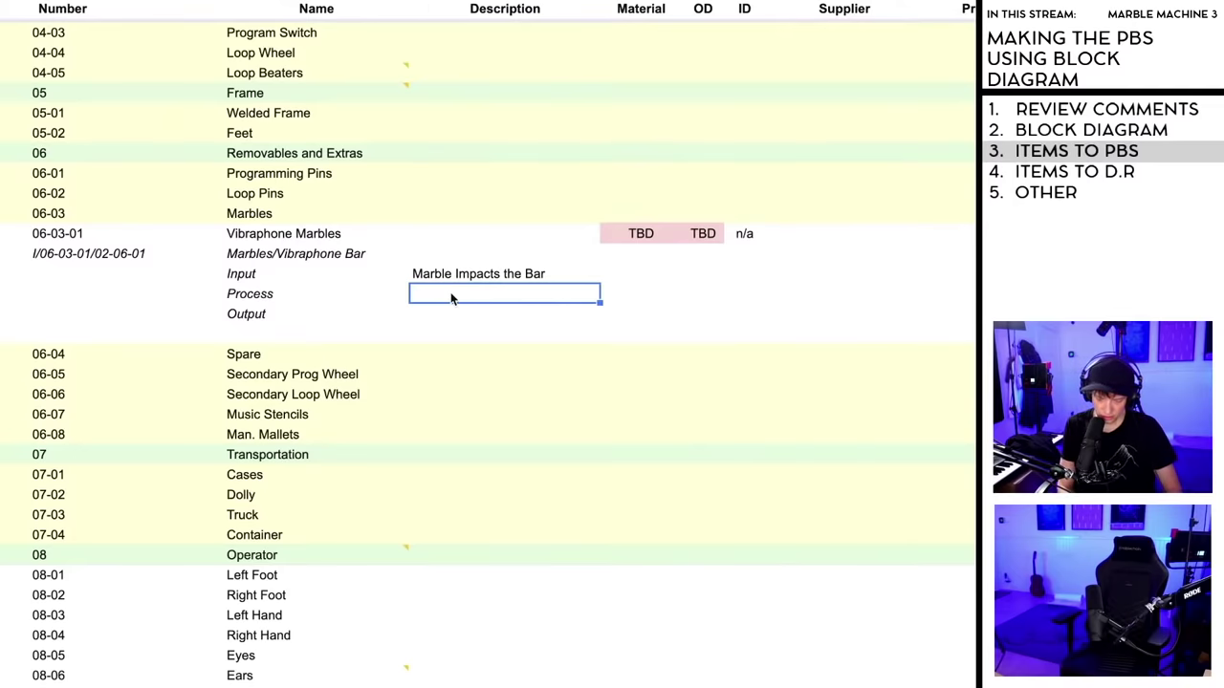
{"action": "type", "text": "Marb"}
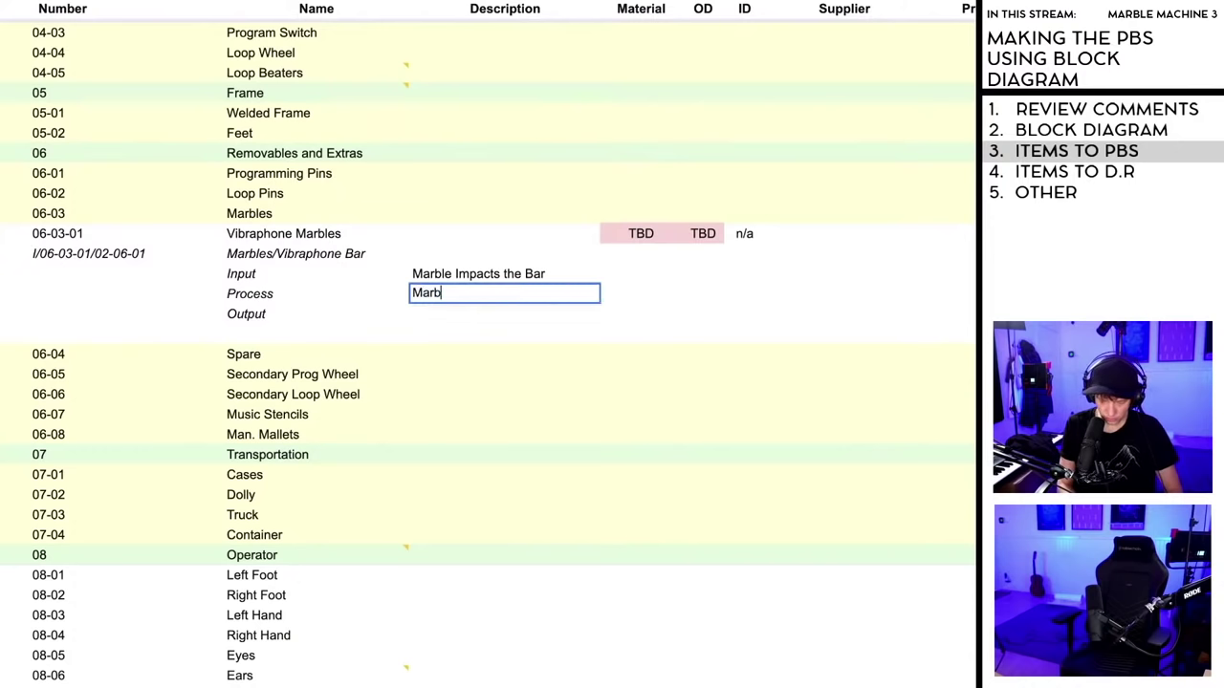
{"action": "type", "text": "le Transfer E"}
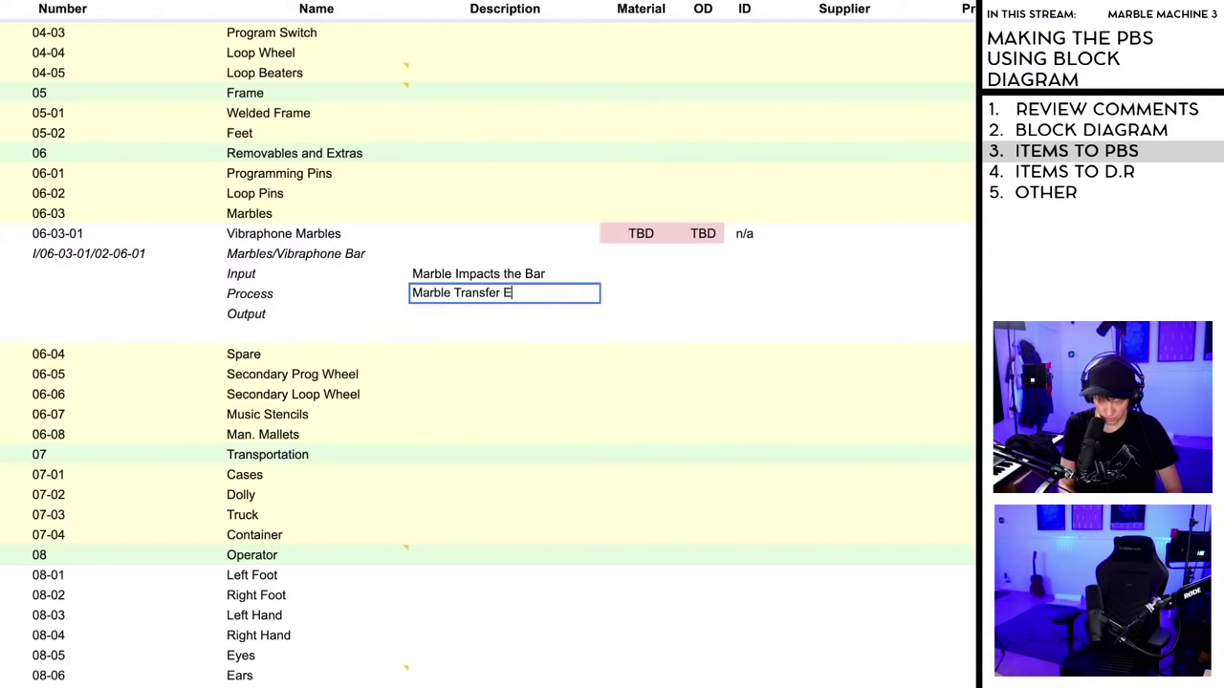
{"action": "type", "text": "nergy Into Bar"}
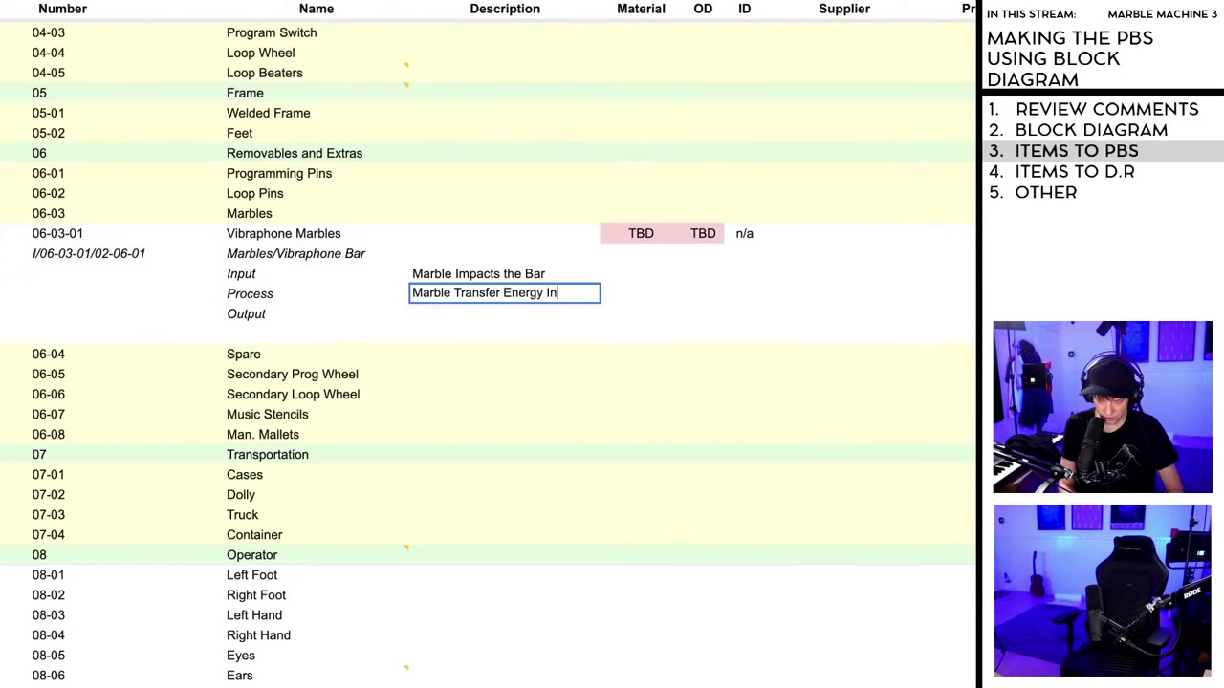
{"action": "left_click", "coordinate": [450, 315]}
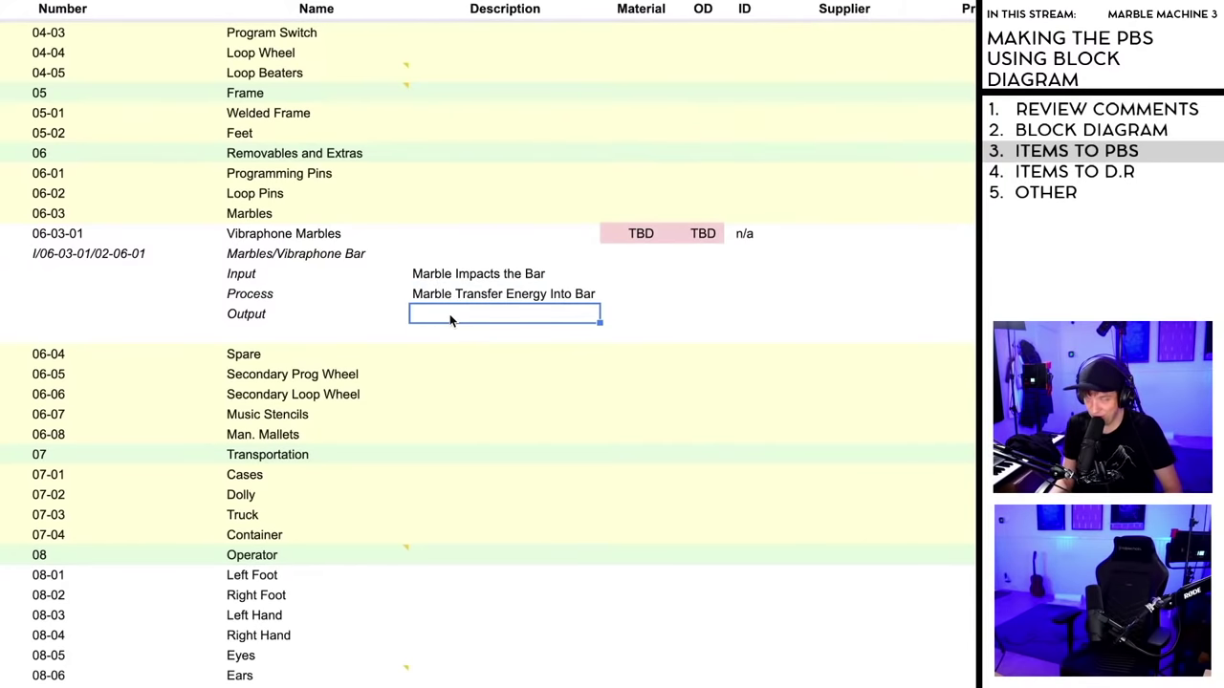
- Enter 'Soundwaves of Bar + Marble Bounces in new direction' beside Output and widen the Description column
{"action": "left_click_drag", "start_coordinate": [601, 143], "coordinate": [629, 144]}
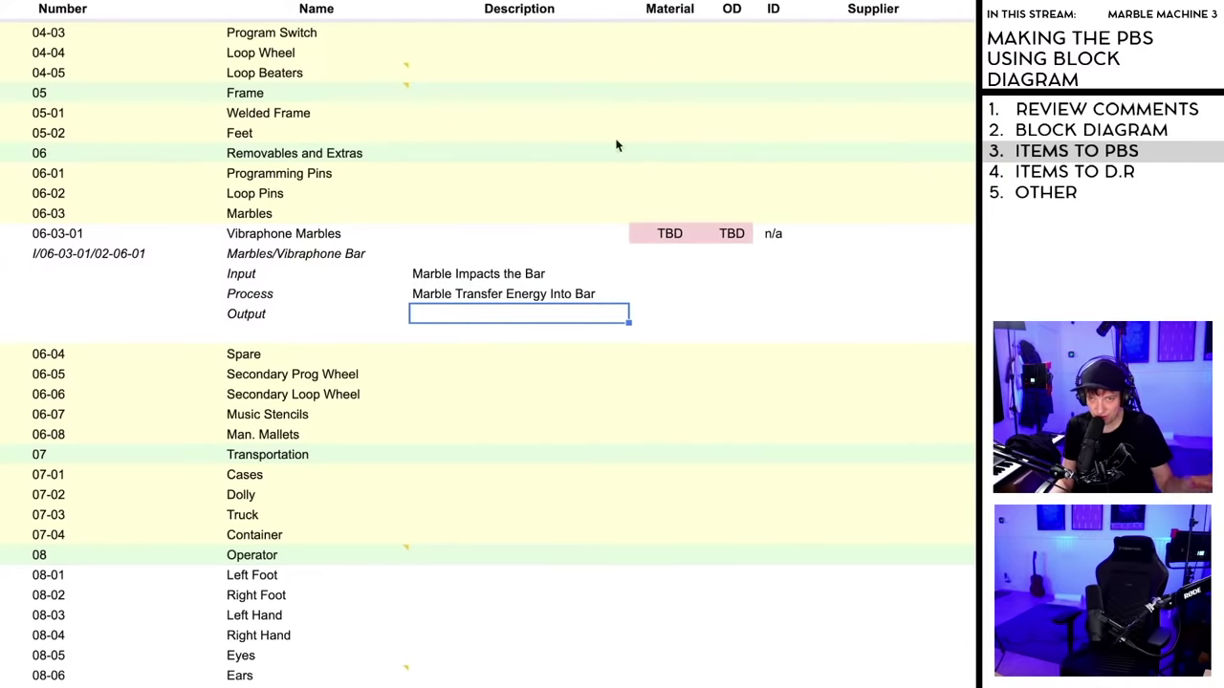
{"action": "double_click", "coordinate": [439, 315]}
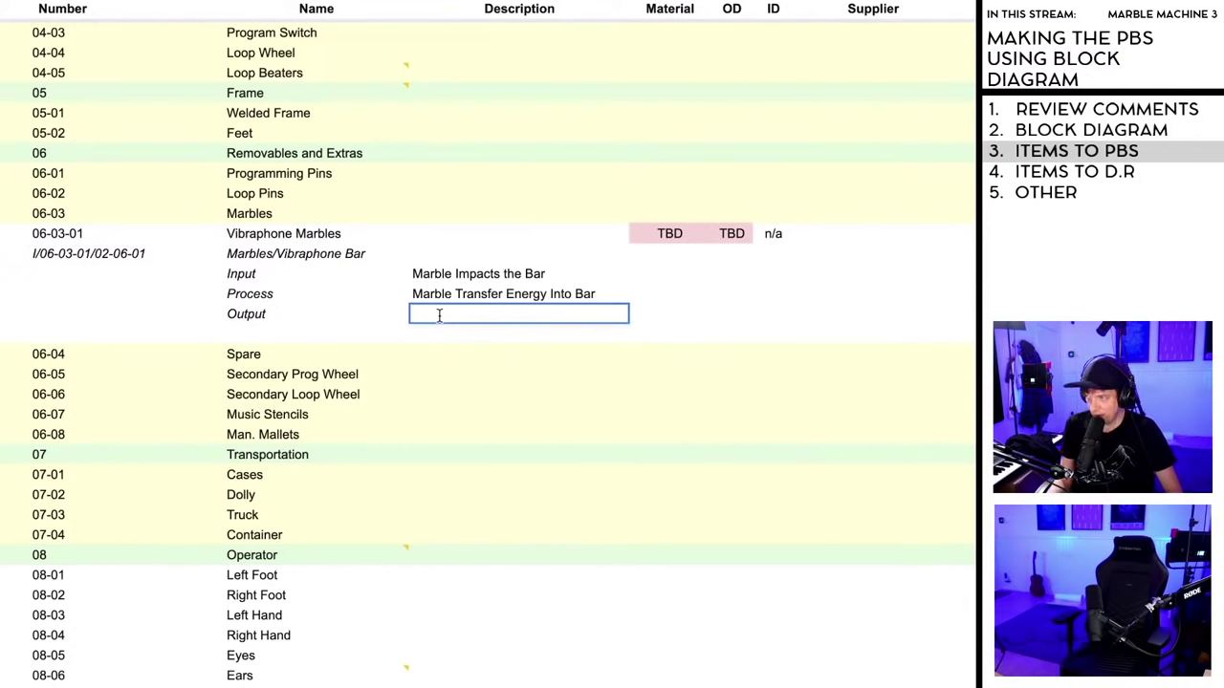
{"action": "type", "text": "Marble"}
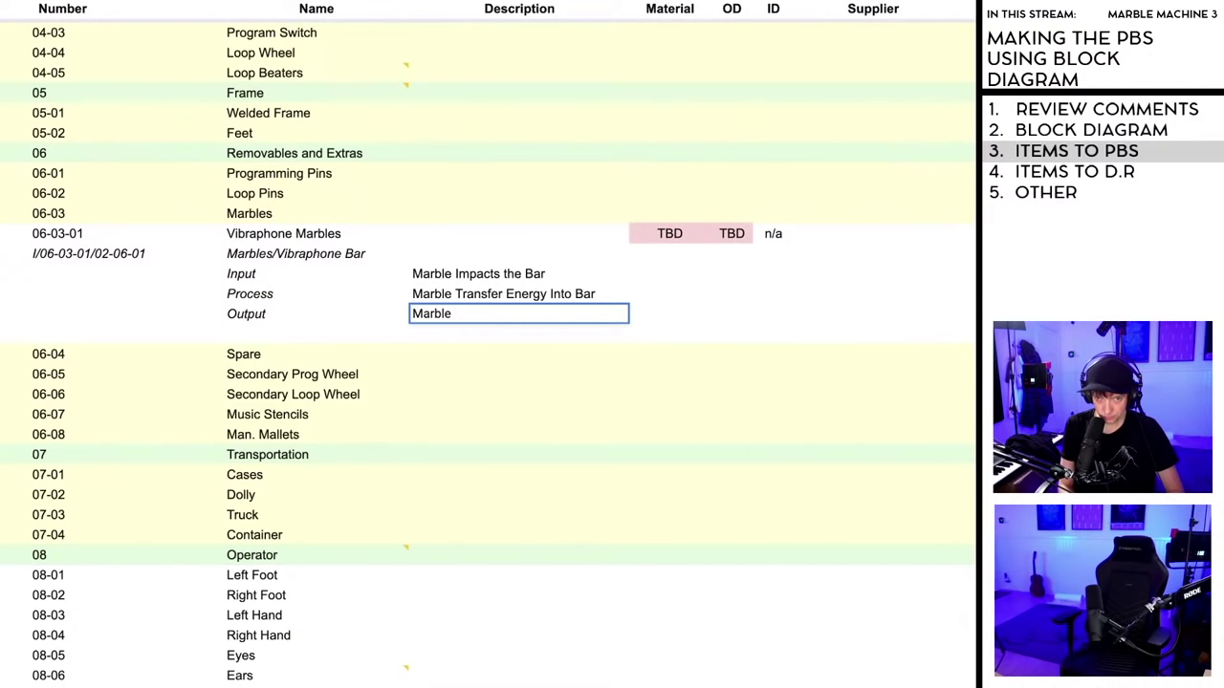
{"action": "key", "text": "BackSpace"}
{"action": "key", "text": "BackSpace"}
{"action": "key", "text": "BackSpace"}
{"action": "key", "text": "BackSpace"}
{"action": "key", "text": "BackSpace"}
{"action": "key", "text": "BackSpace"}
{"action": "key", "text": "BackSpace"}
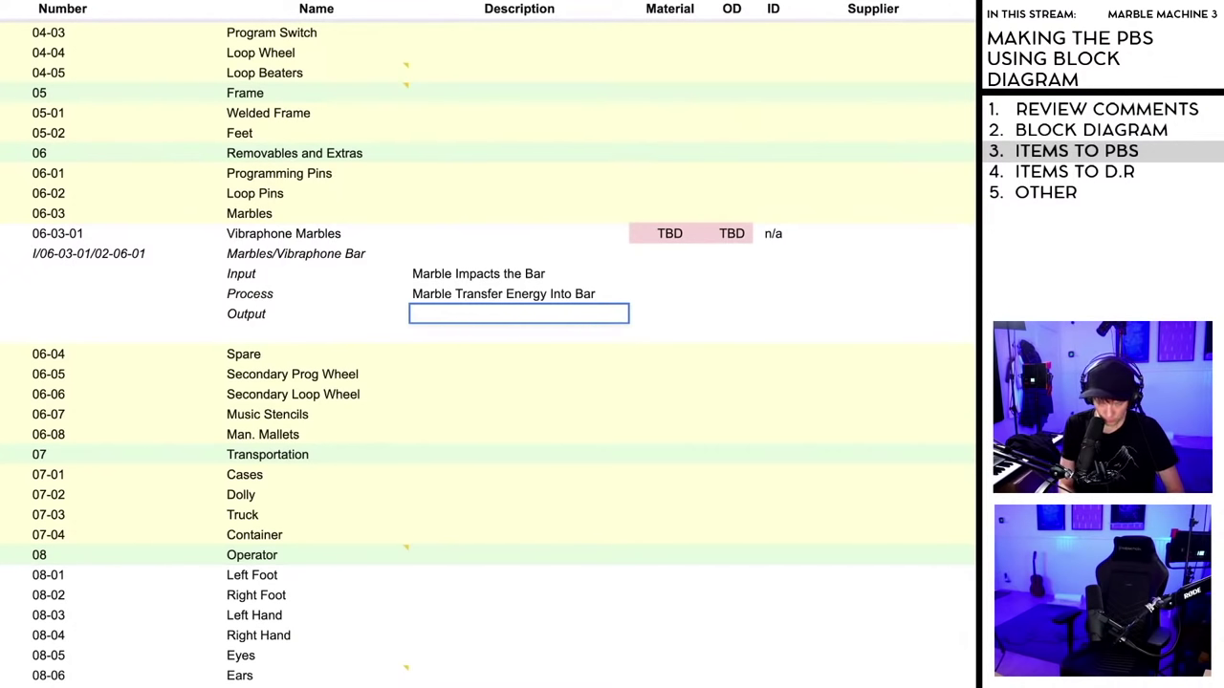
{"action": "type", "text": "Soundwaves "}
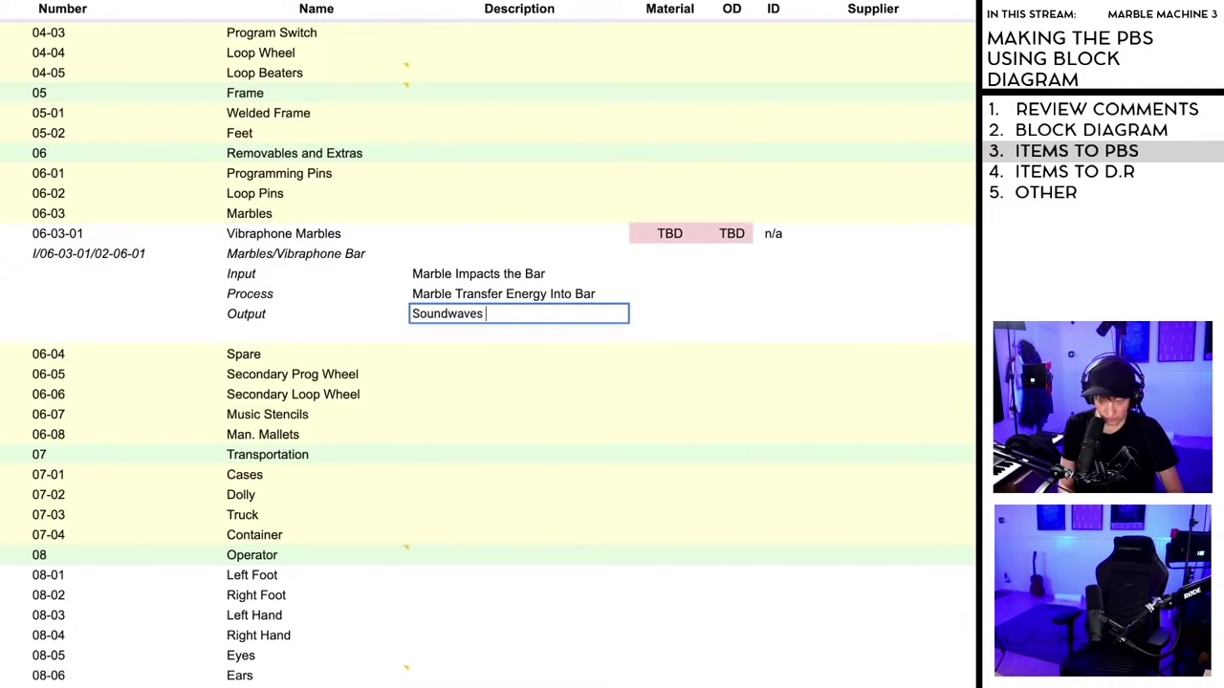
{"action": "type", "text": "of Bar"}
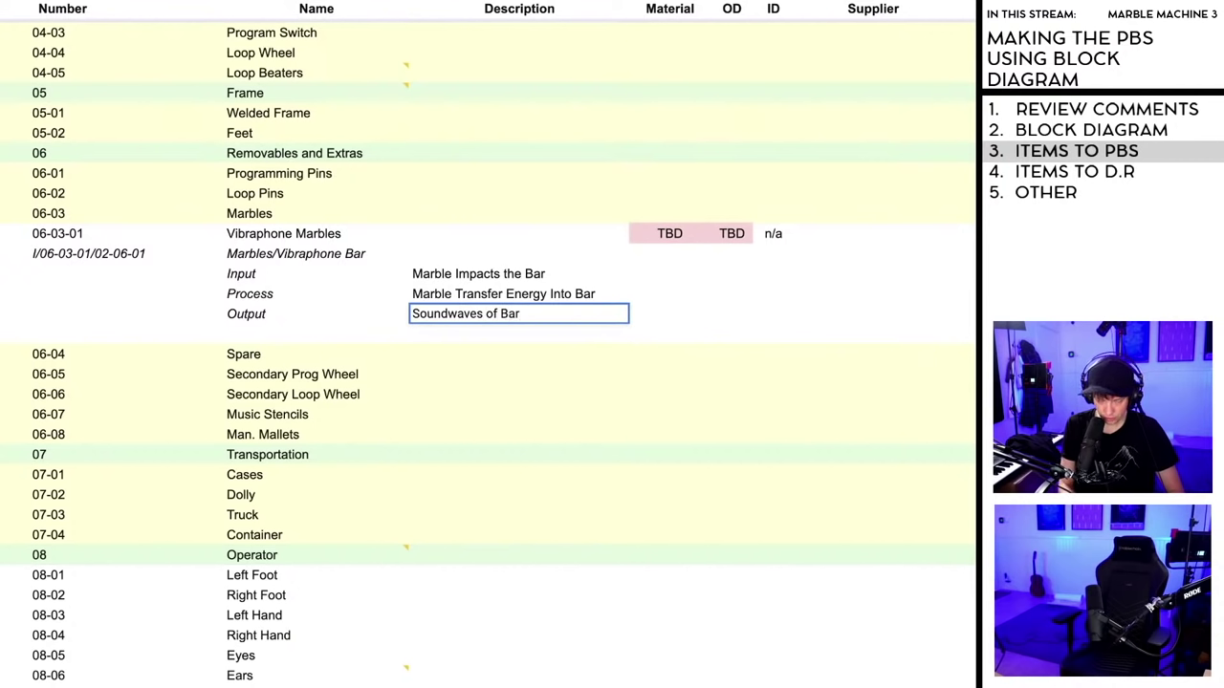
{"action": "type", "text": " + Marble "}
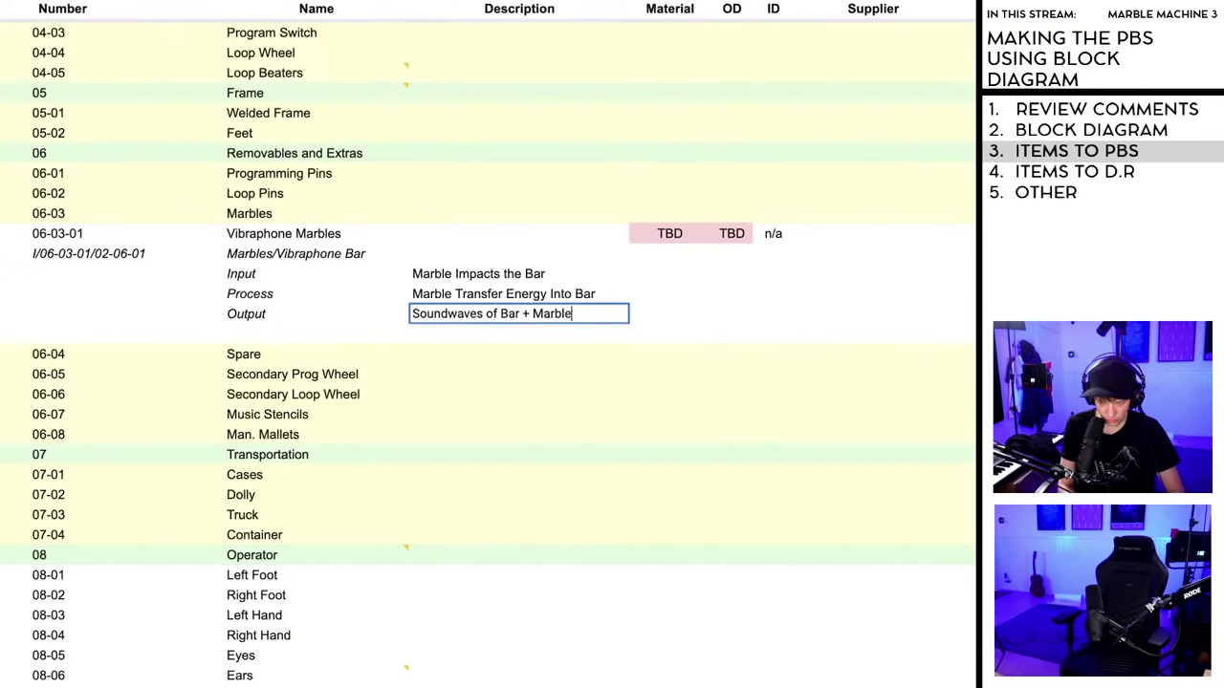
{"action": "type", "text": "Bounces in"}
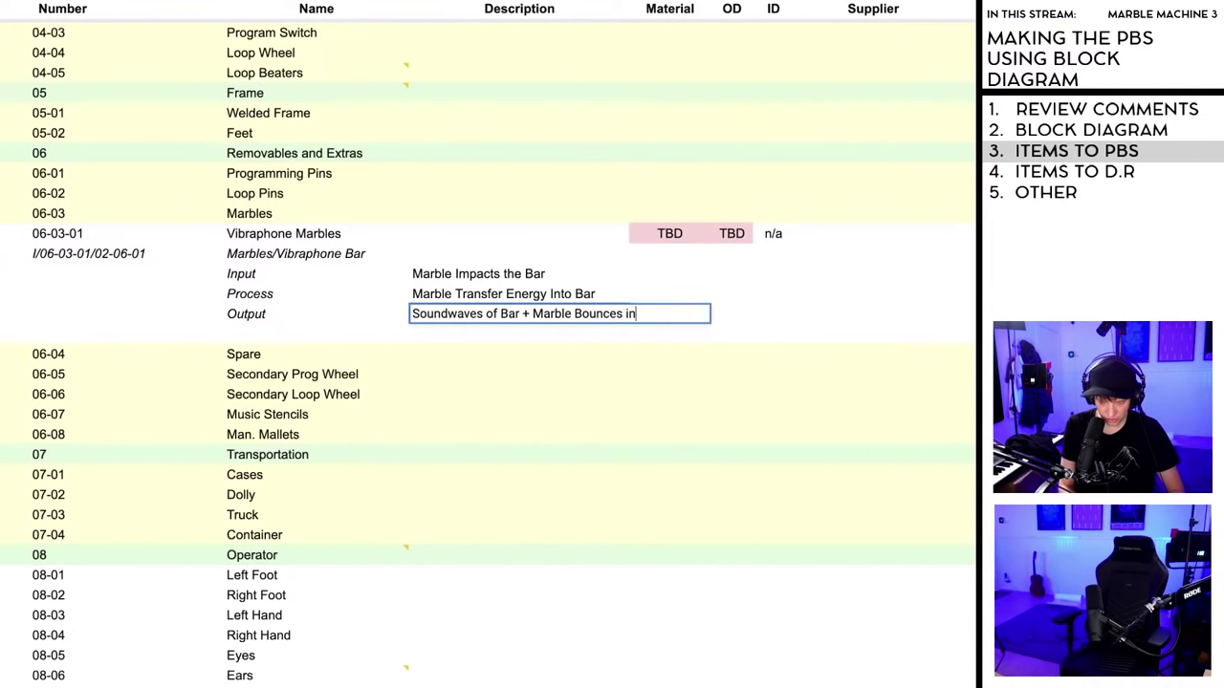
{"action": "type", "text": " new direction"}
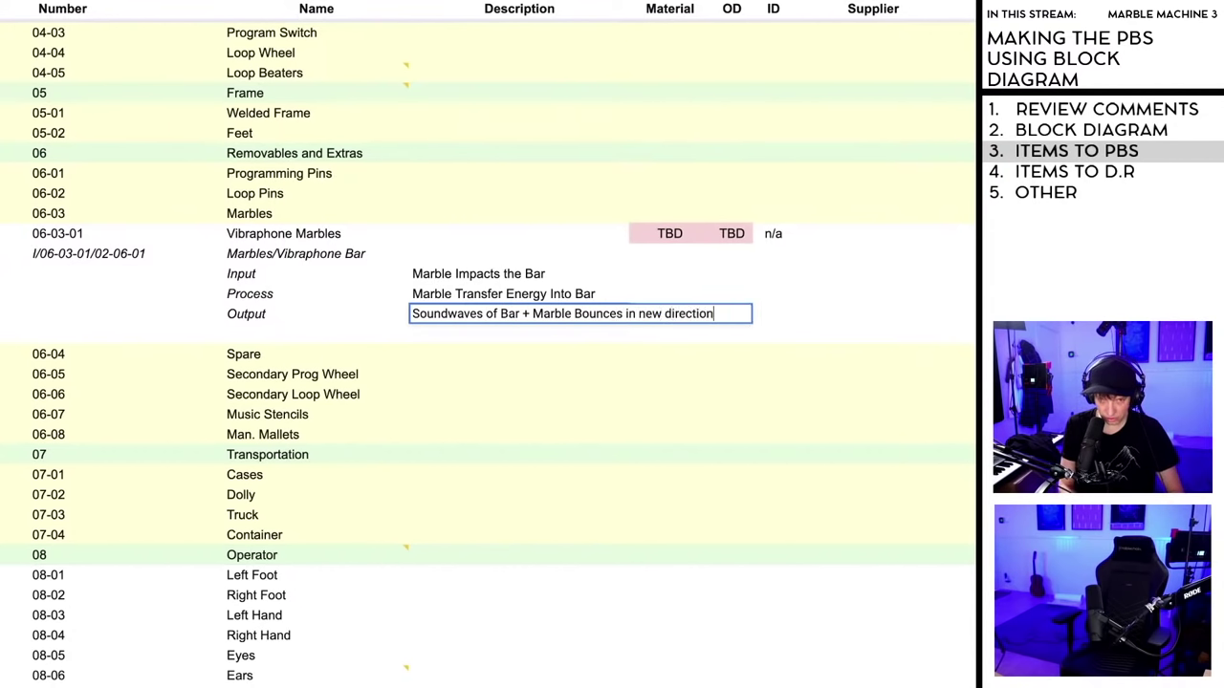
{"action": "left_click", "coordinate": [921, 318]}
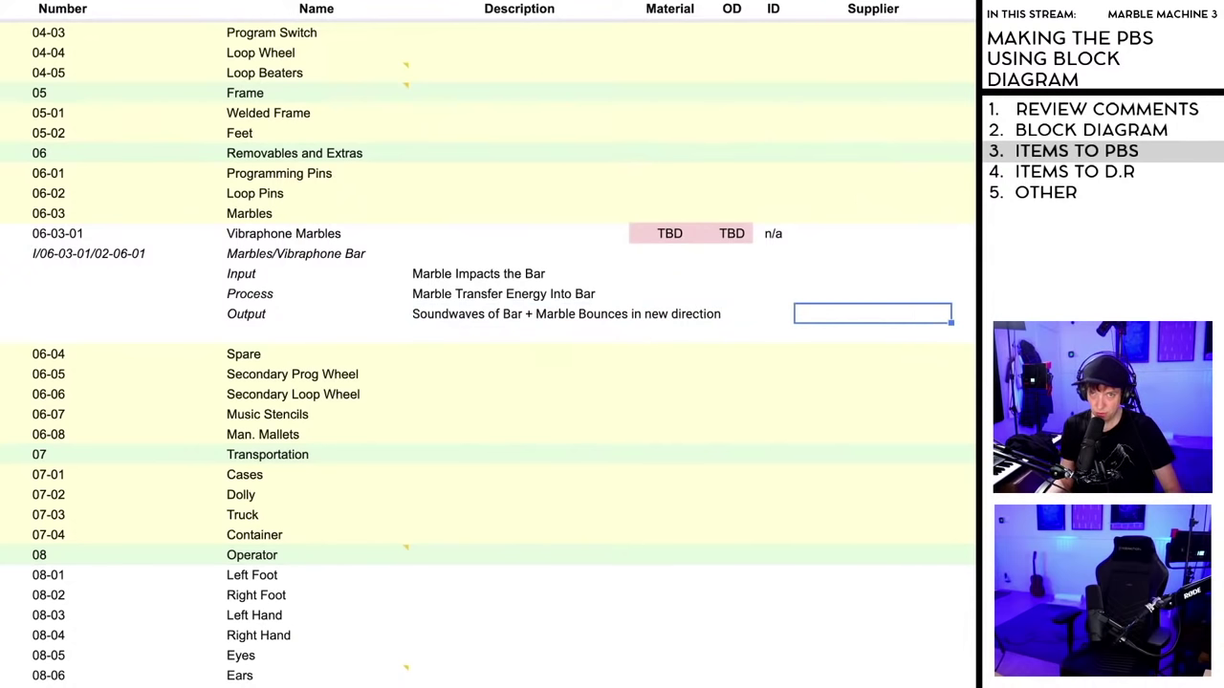
{"action": "left_click_drag", "start_coordinate": [628, 5], "coordinate": [747, 5]}
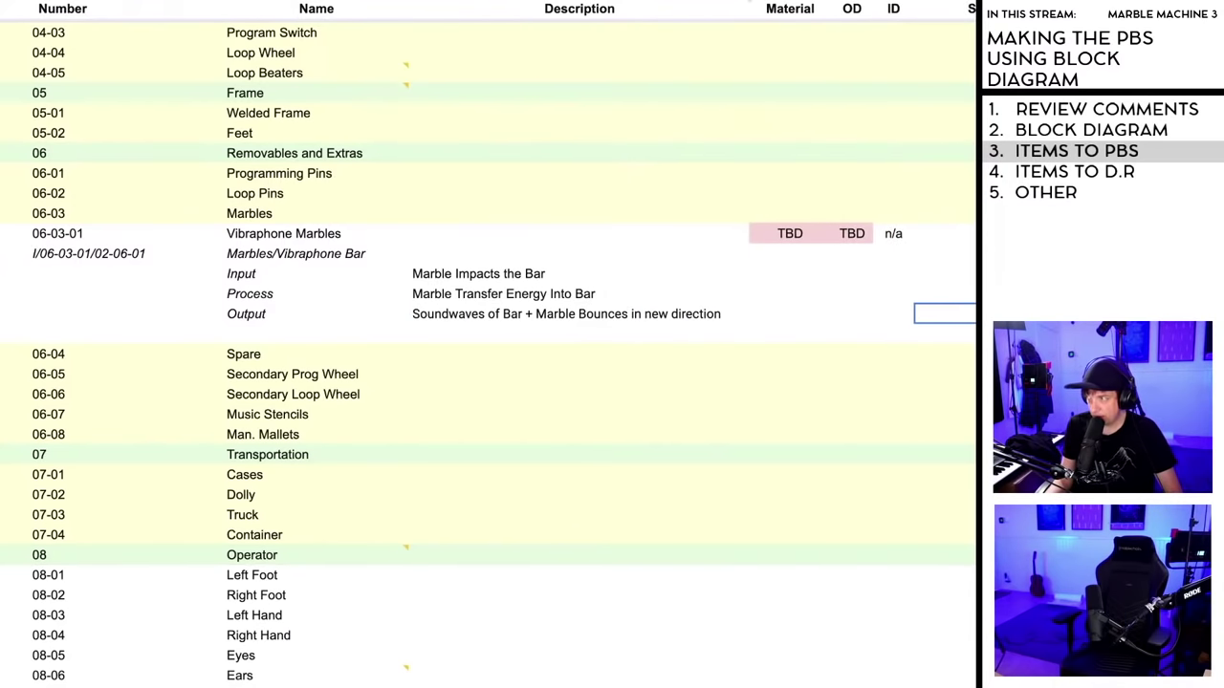
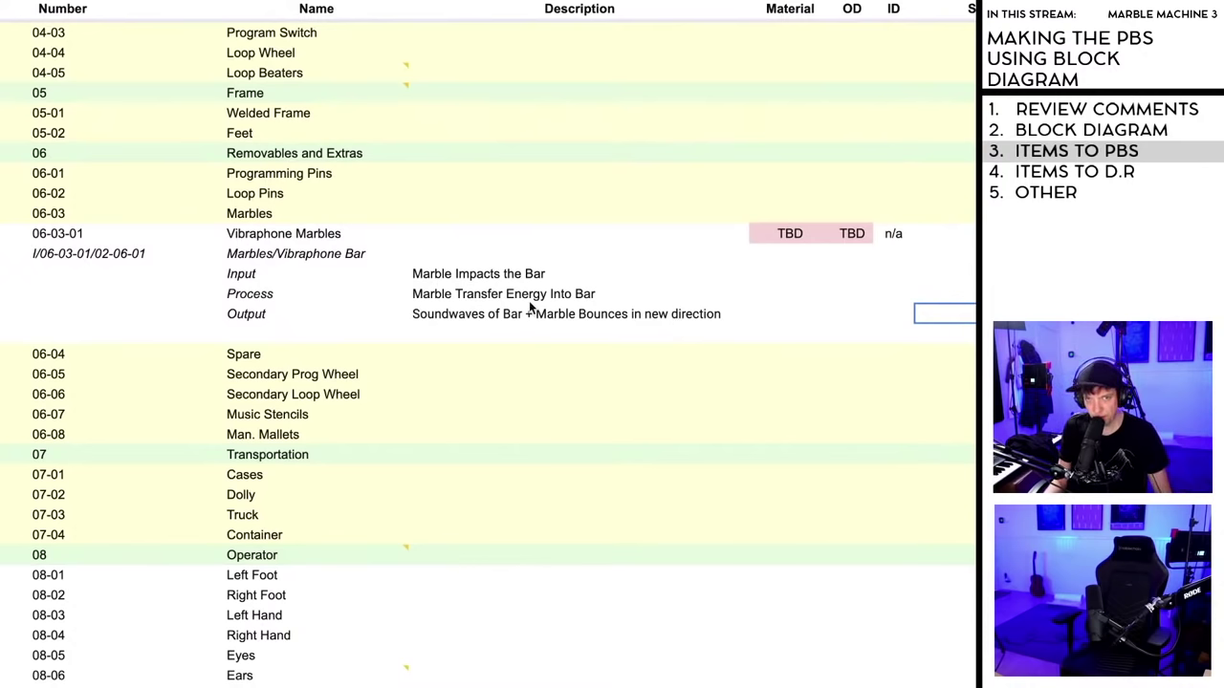
- Italicize the Input, Process and Output description cells
{"action": "left_click", "coordinate": [459, 277]}
{"action": "left_click", "coordinate": [687, 325], "text": "shift"}
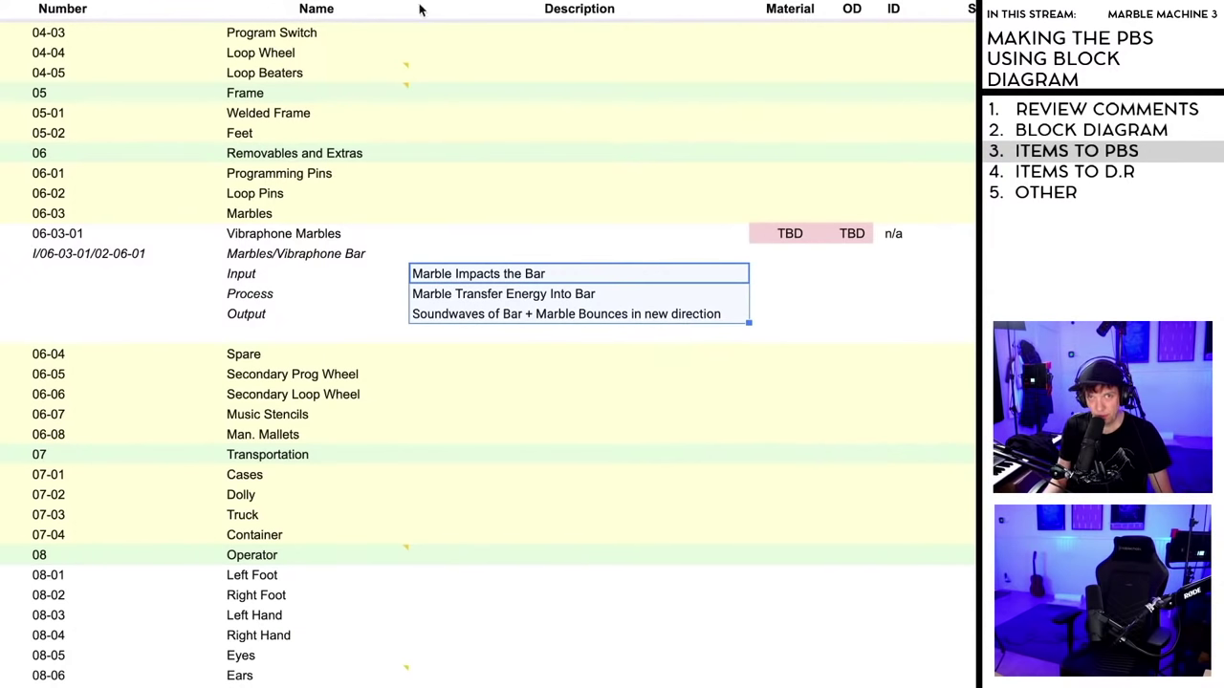
{"action": "key", "text": "ctrl+i"}
- Insert a 'Requirements' column left of Material and widen it
{"action": "left_click", "coordinate": [822, 294]}
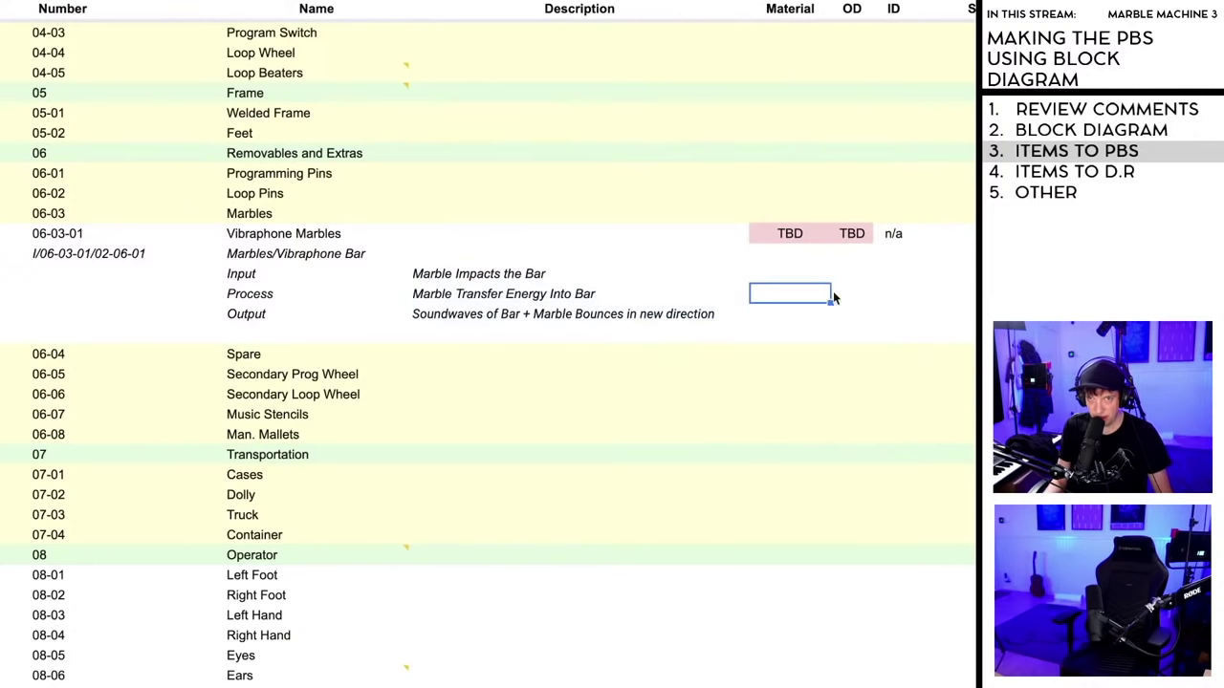
{"action": "left_click", "coordinate": [793, 9]}
{"action": "right_click", "coordinate": [790, 9]}
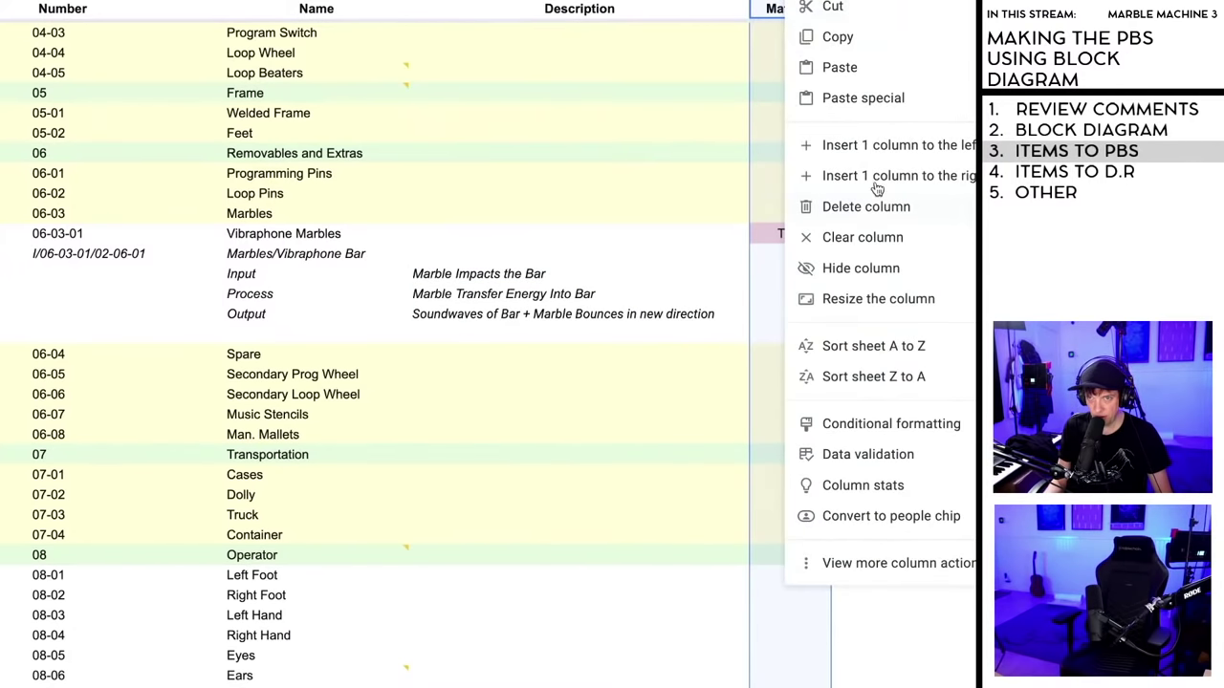
{"action": "left_click", "coordinate": [873, 145]}
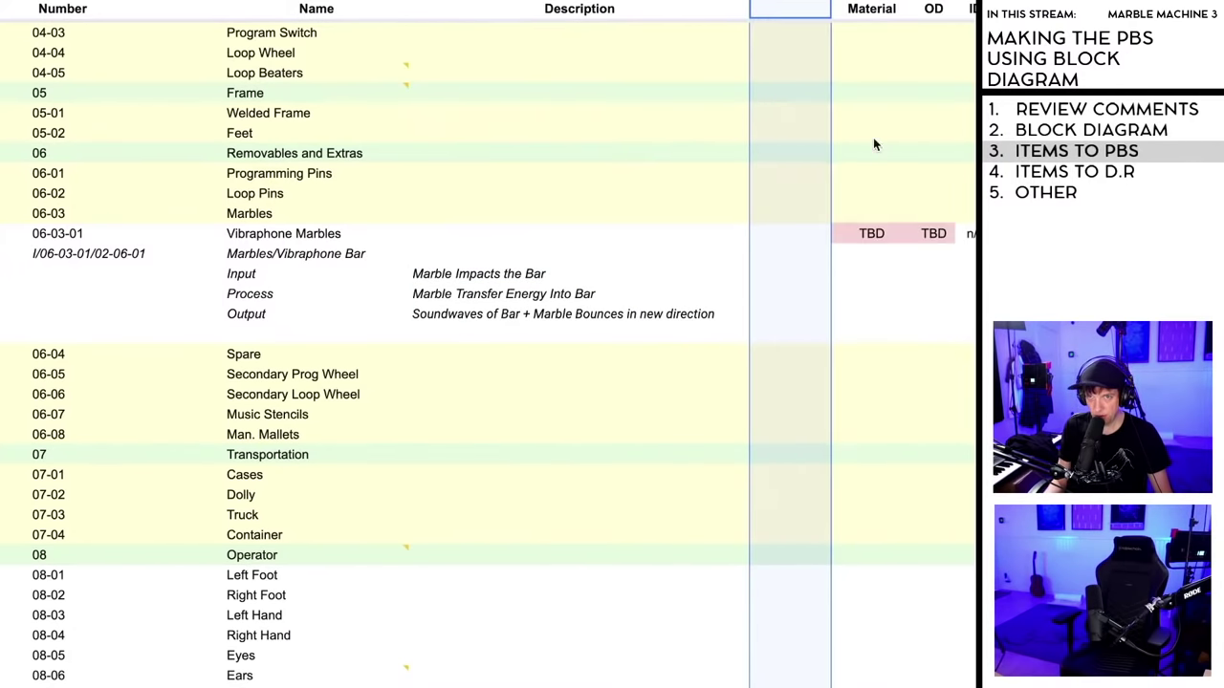
{"action": "left_click", "coordinate": [929, 258]}
{"action": "left_click", "coordinate": [784, 11]}
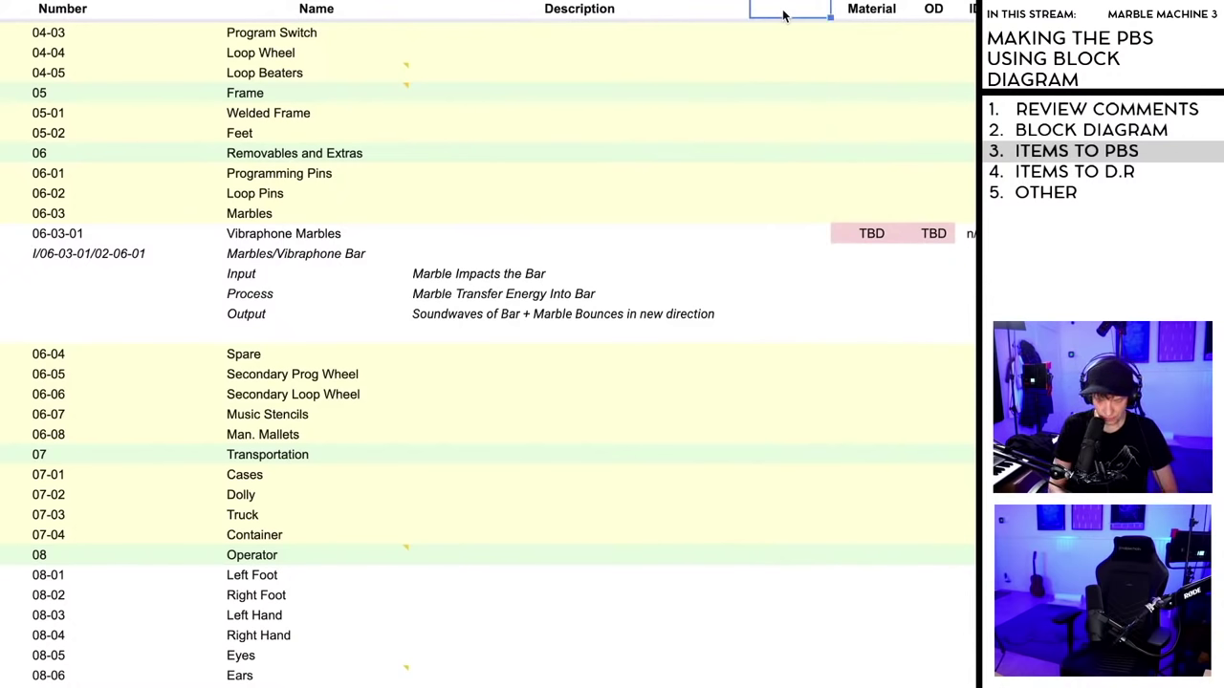
{"action": "type", "text": "Requirements"}
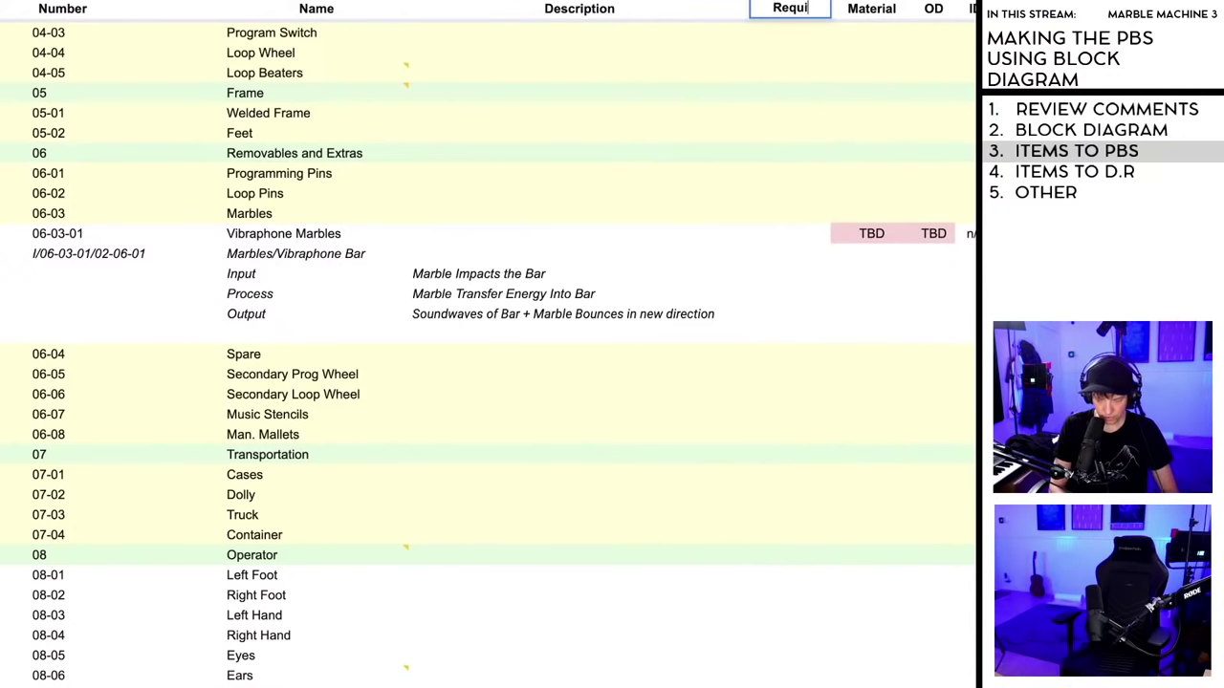
{"action": "left_click", "coordinate": [885, 279]}
{"action": "left_click_drag", "start_coordinate": [830, 7], "coordinate": [935, 8]}
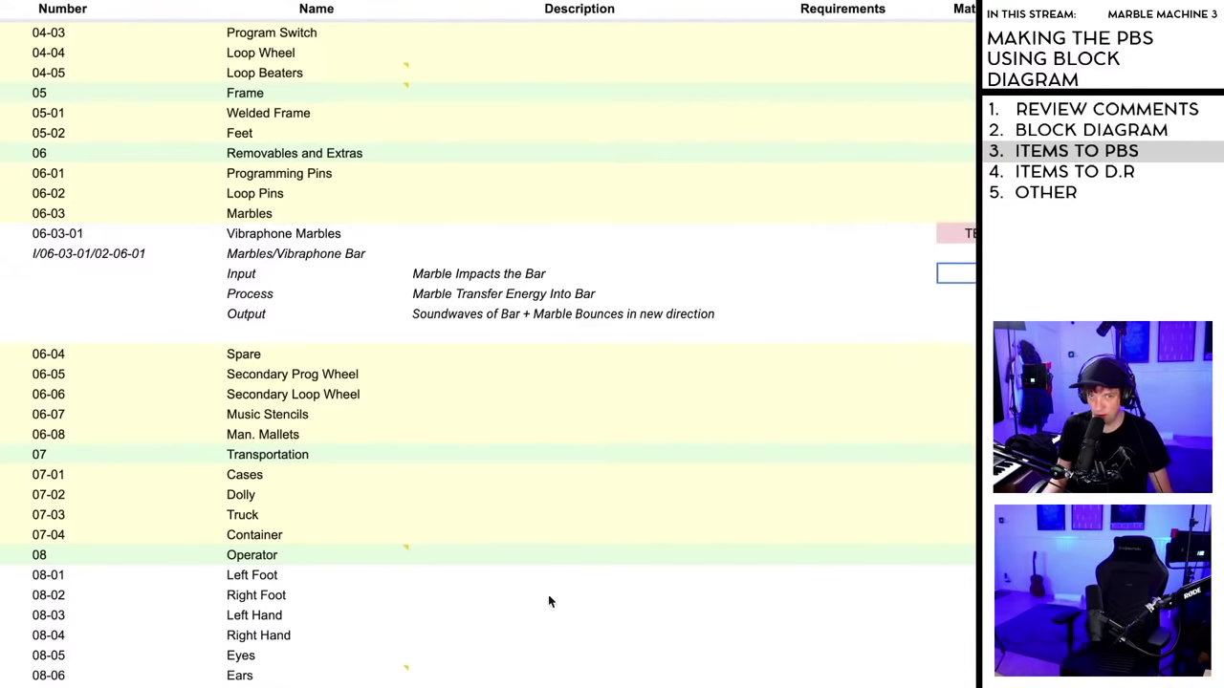
- Enter 'Marble Shall Bounce and Clear TBD' in the Output row's Requirements cell
{"action": "left_click", "coordinate": [829, 317]}
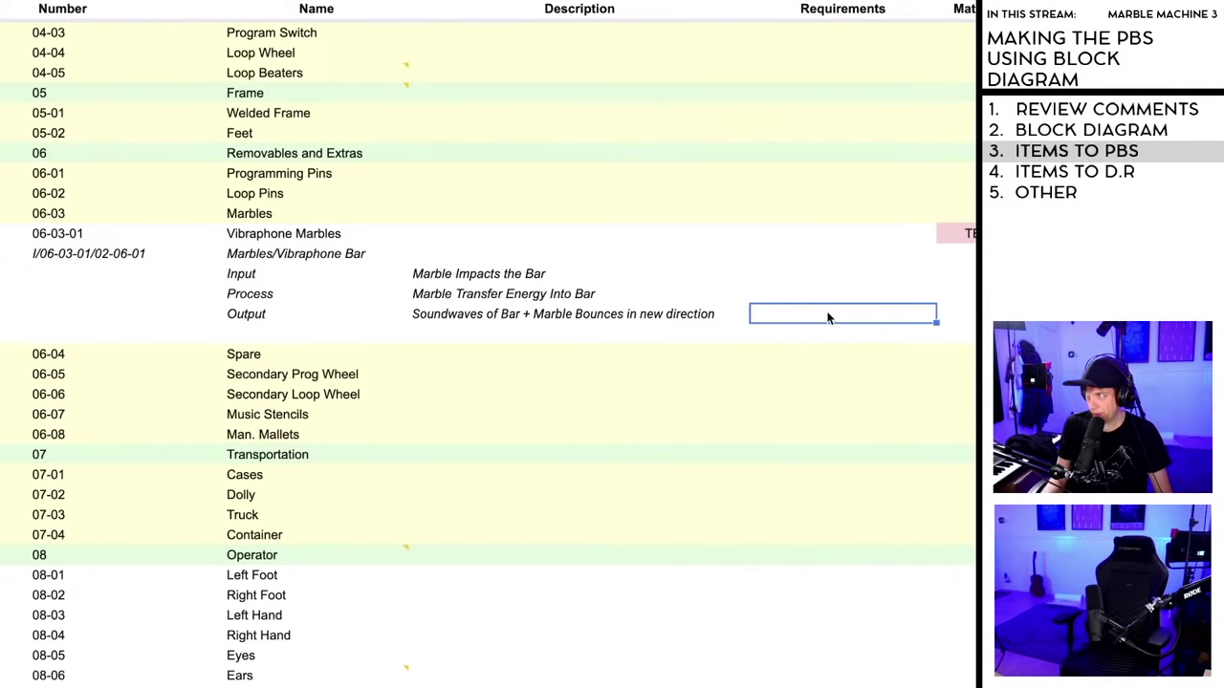
{"action": "type", "text": "M"}
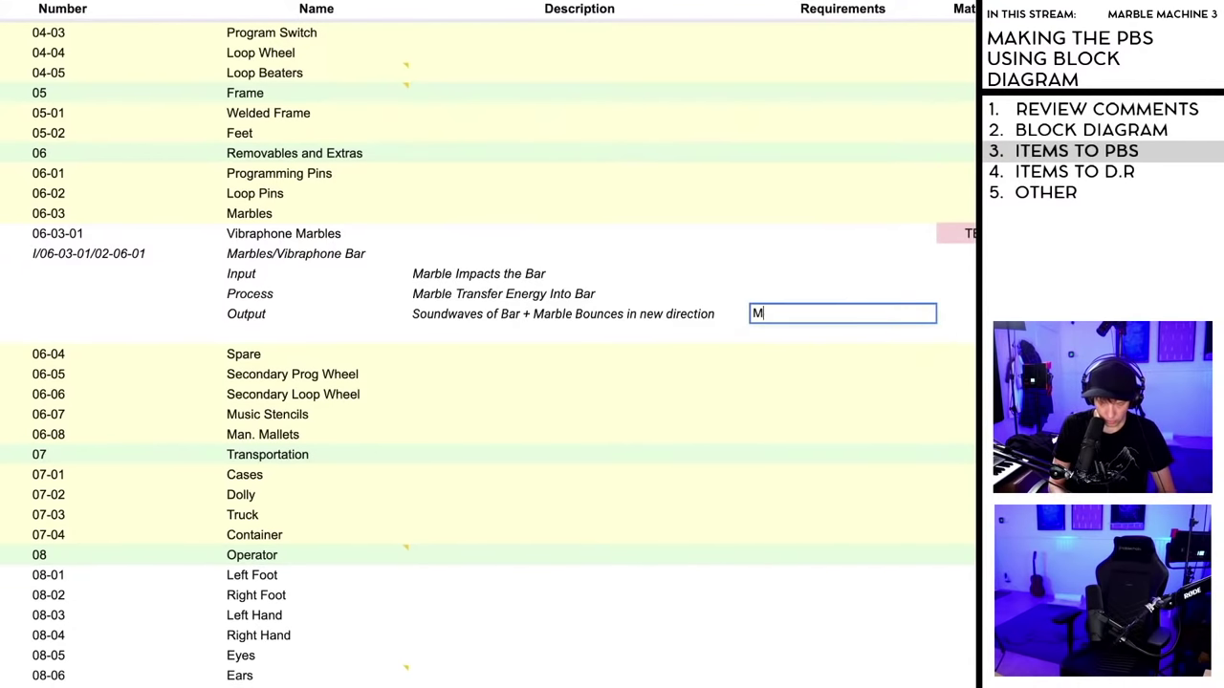
{"action": "type", "text": "arble Shall"}
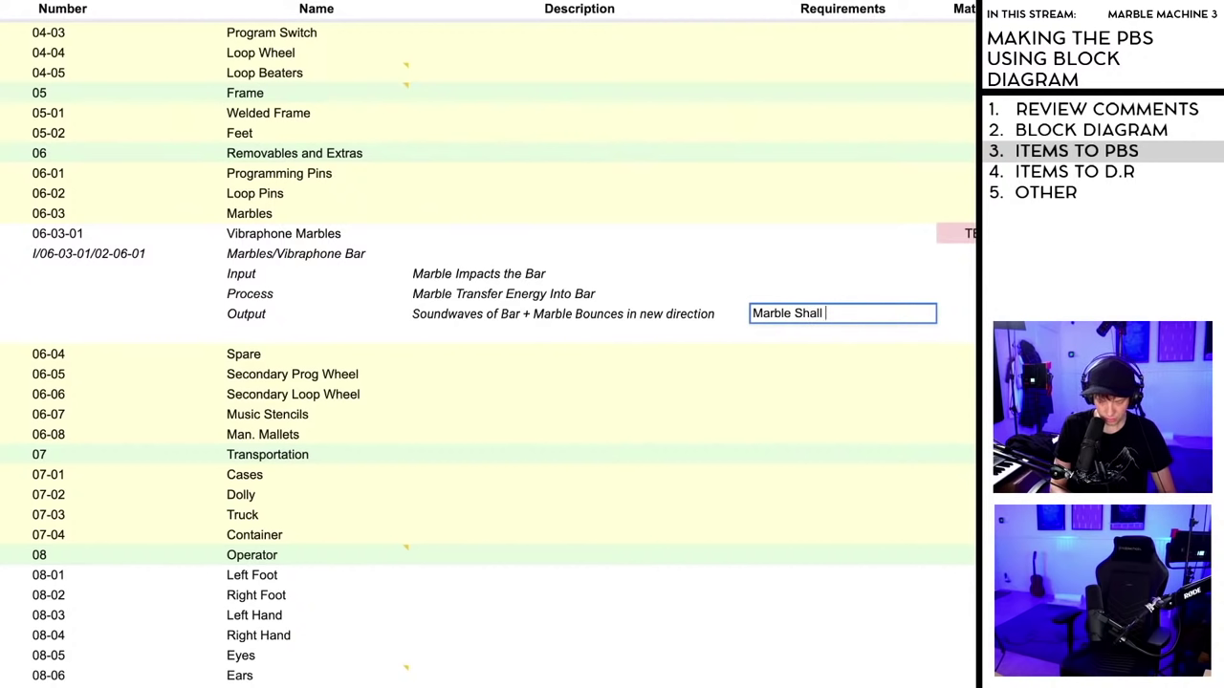
{"action": "type", "text": "nce and Clear TBD"}
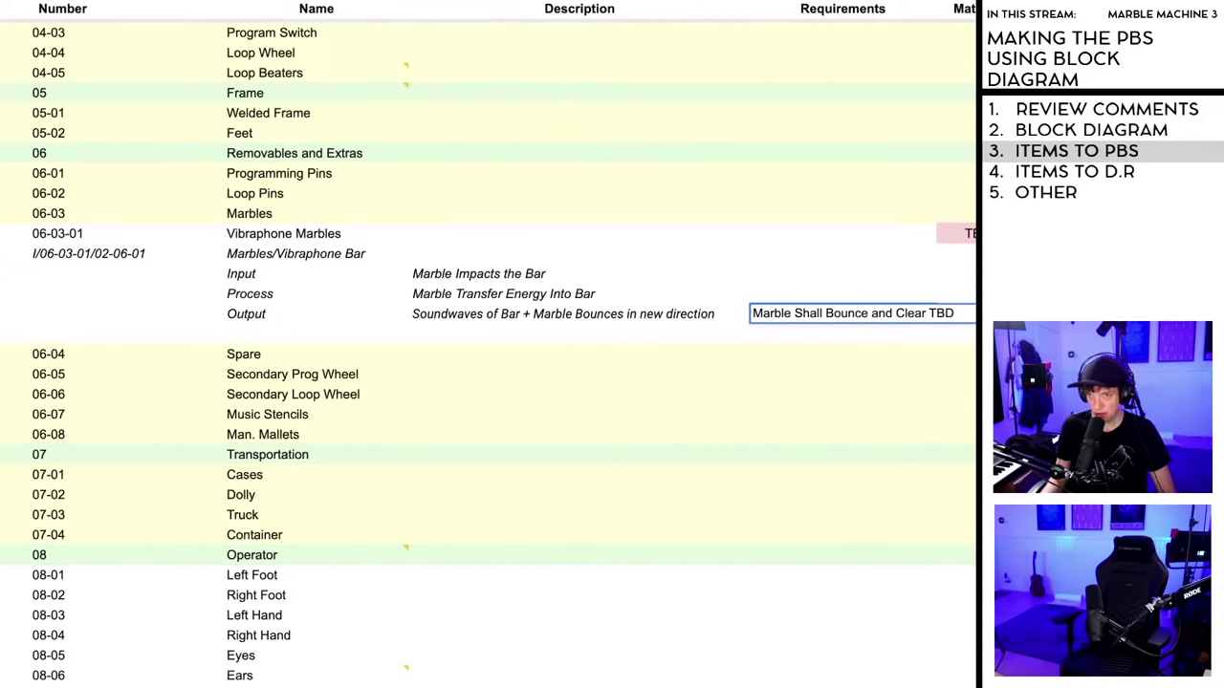
{"action": "key", "text": "Return"}
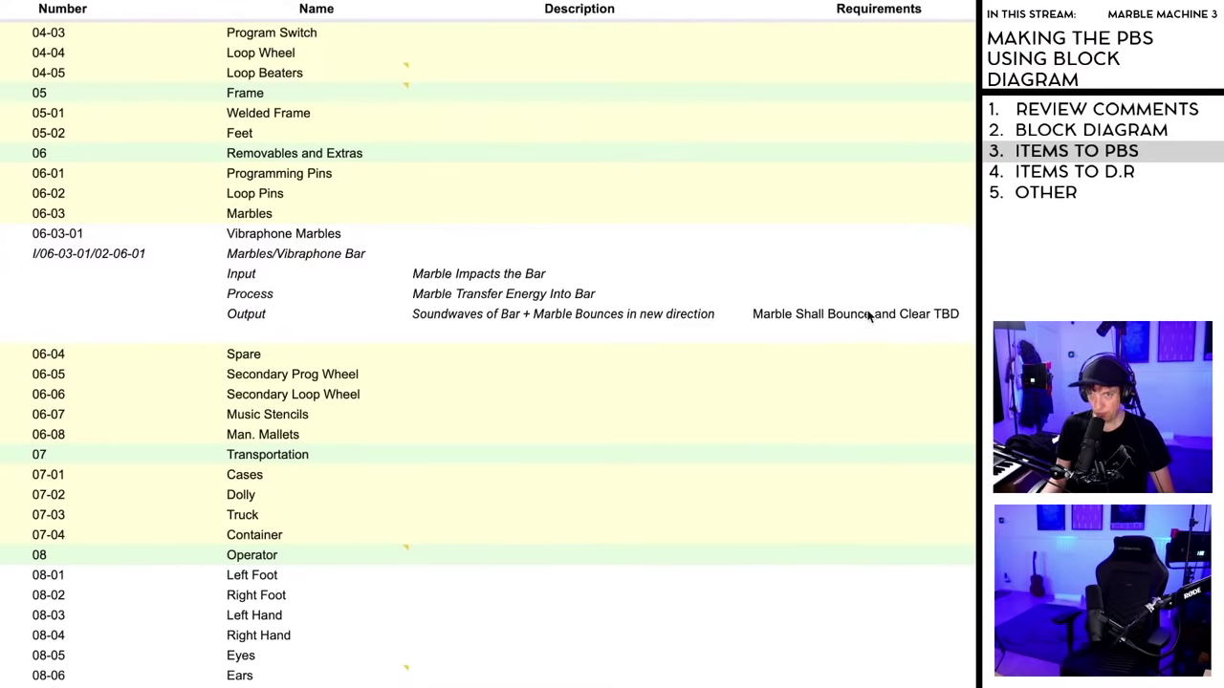
- Add a second line 'Marble Shall bounce precise enough to…' in the same cell
{"action": "double_click", "coordinate": [969, 308]}
{"action": "key", "text": "alt+Return"}
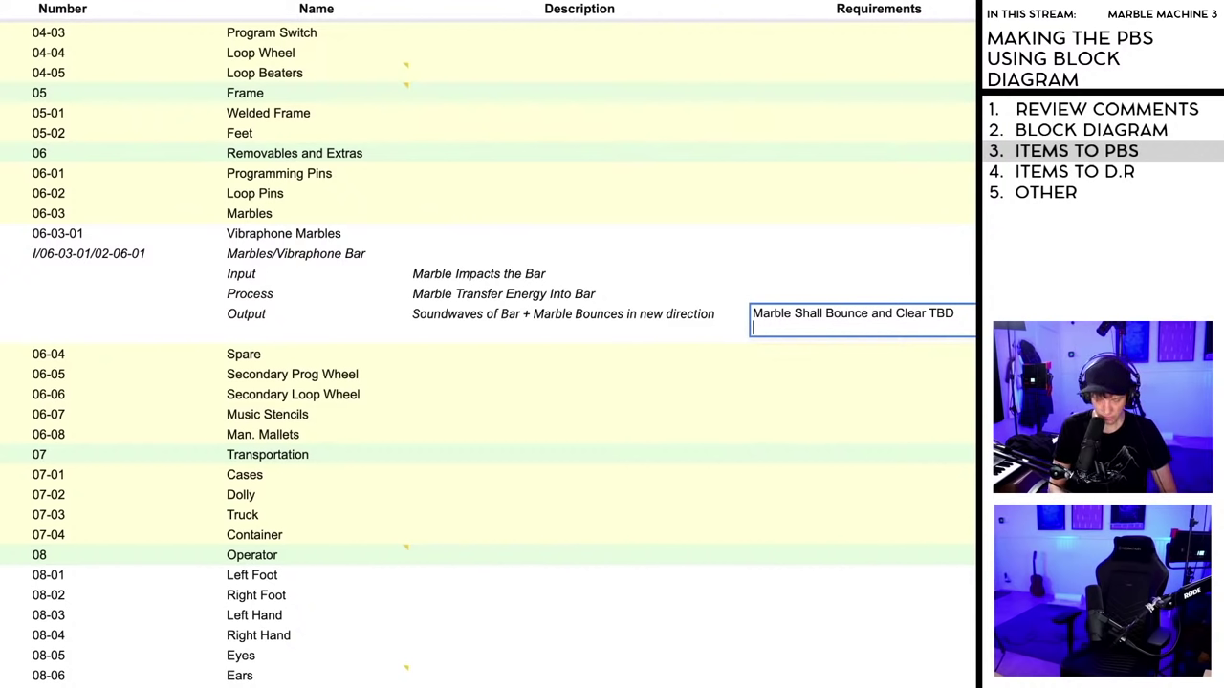
{"action": "type", "text": "Marble Sha"}
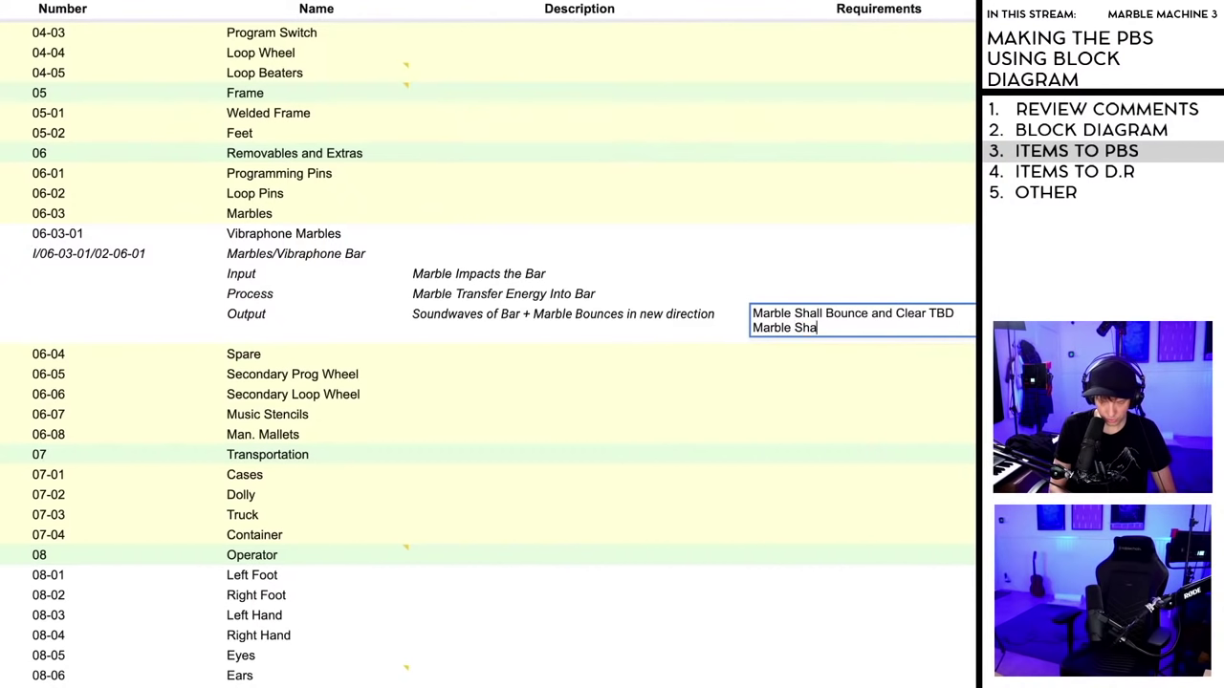
{"action": "type", "text": "ll bounc"}
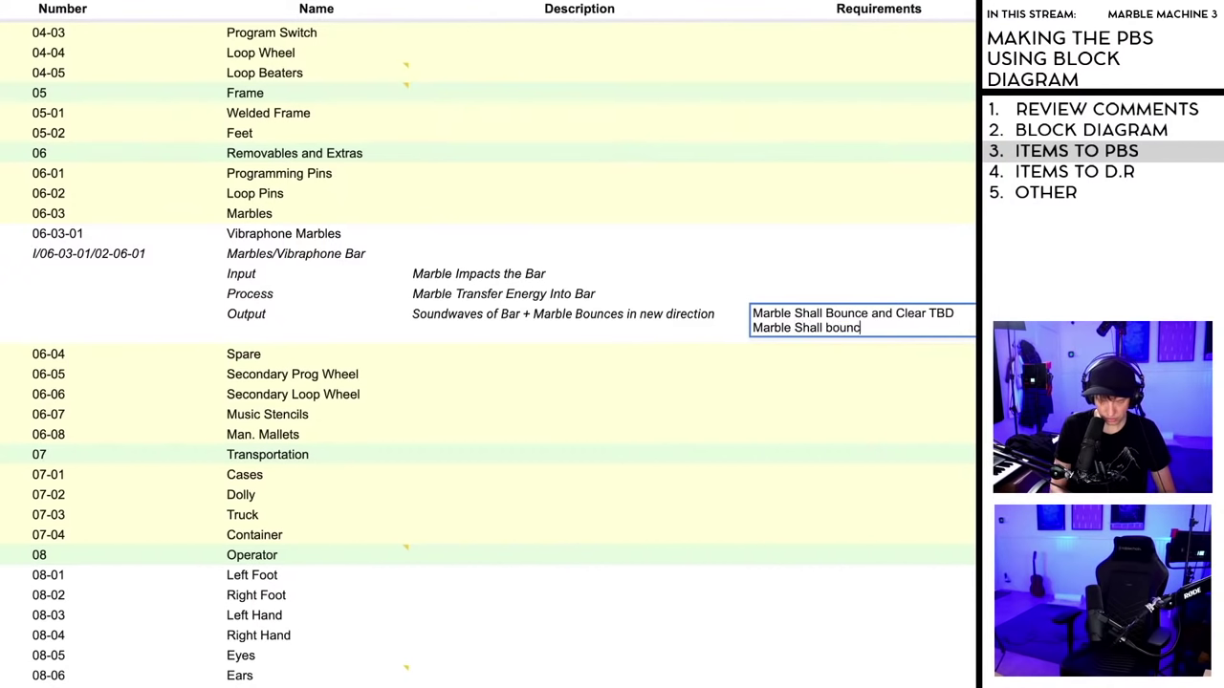
{"action": "type", "text": "e precise enough to"}
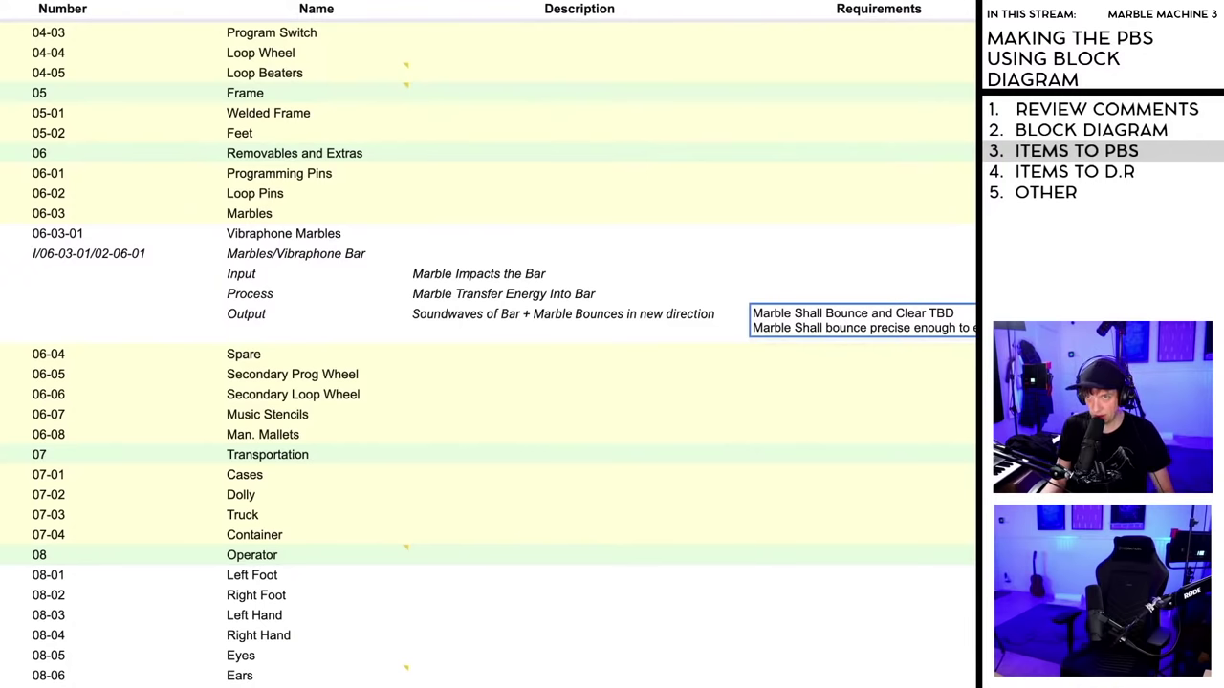
{"action": "key", "text": "Return"}
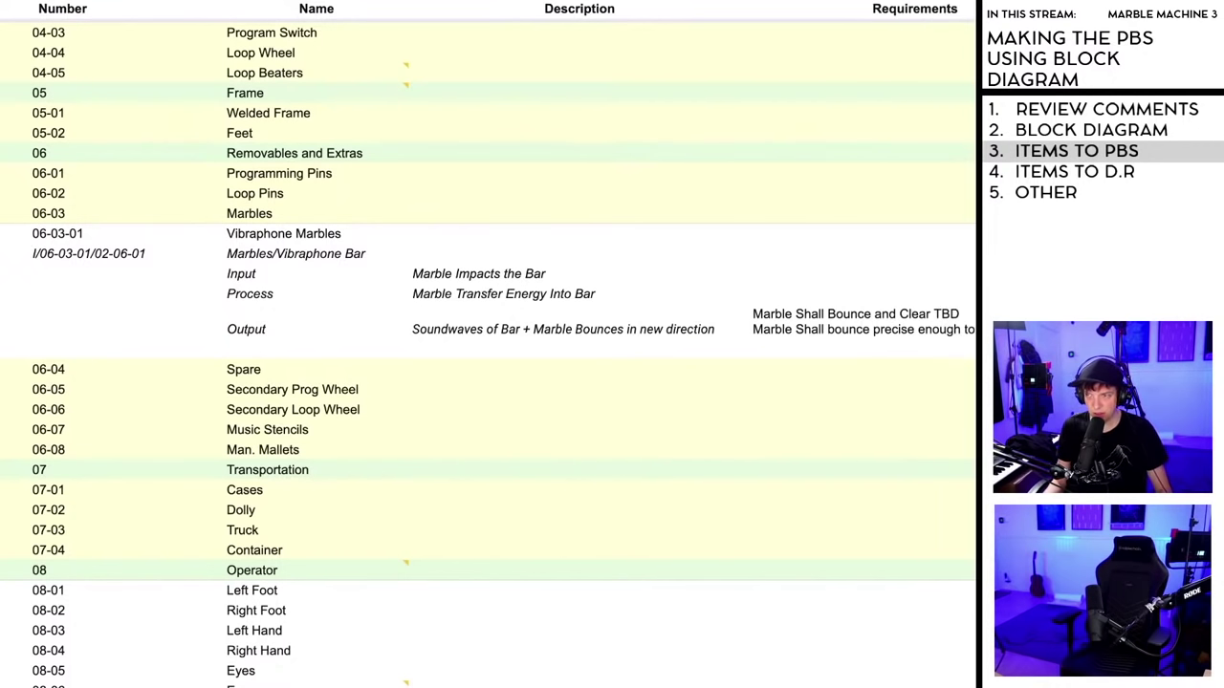
{"action": "left_click", "coordinate": [373, 497]}
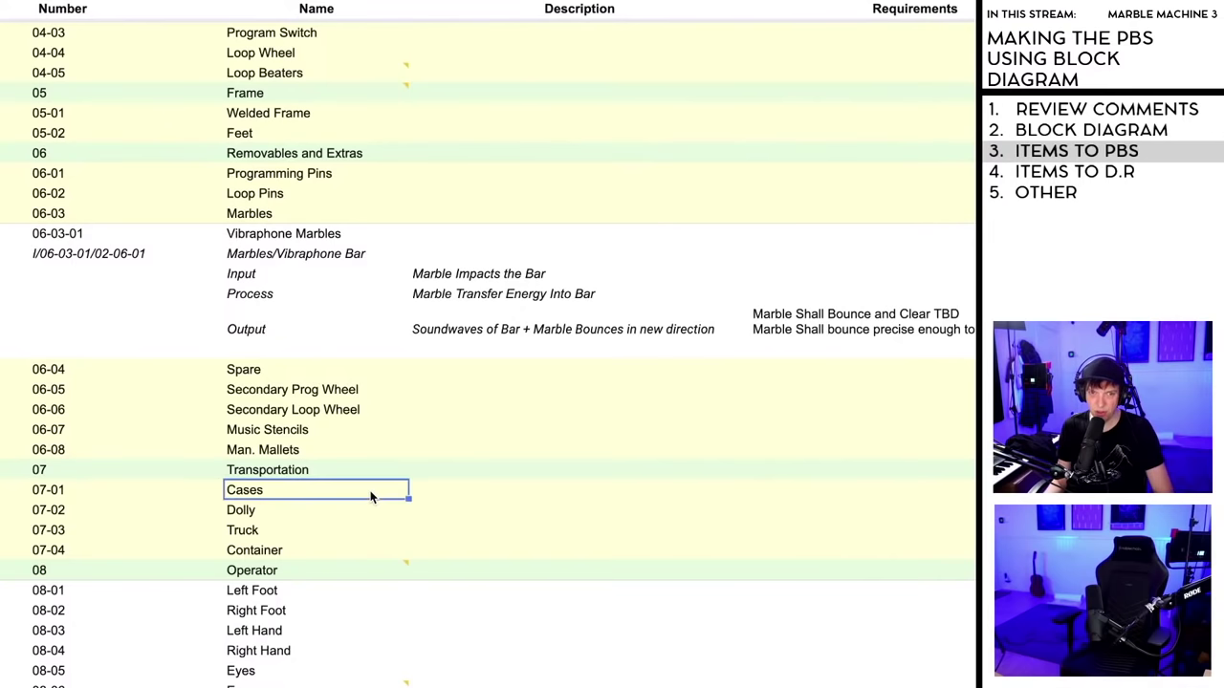
{"action": "left_click", "coordinate": [349, 531]}
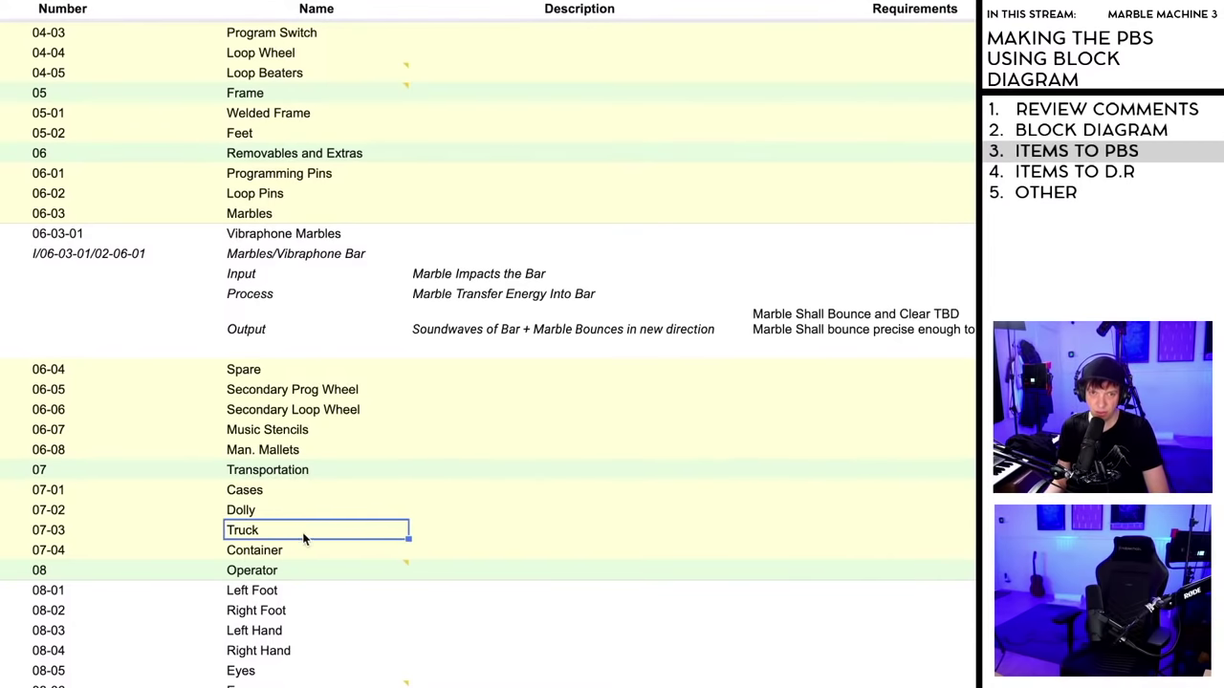
{"action": "left_click", "coordinate": [276, 432]}
{"action": "scroll", "coordinate": [306, 383], "scroll_direction": "up", "scroll_amount": 5}
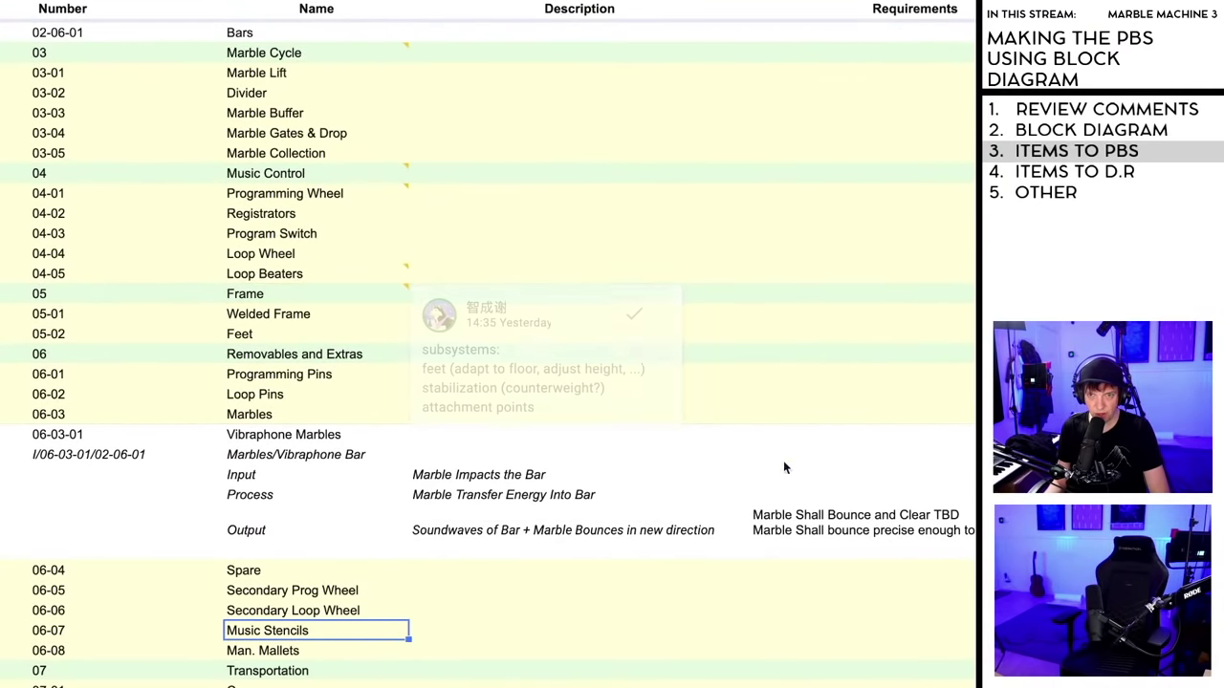
{"action": "scroll", "coordinate": [783, 466], "scroll_direction": "down", "scroll_amount": 3}
{"action": "left_click", "coordinate": [894, 394]}
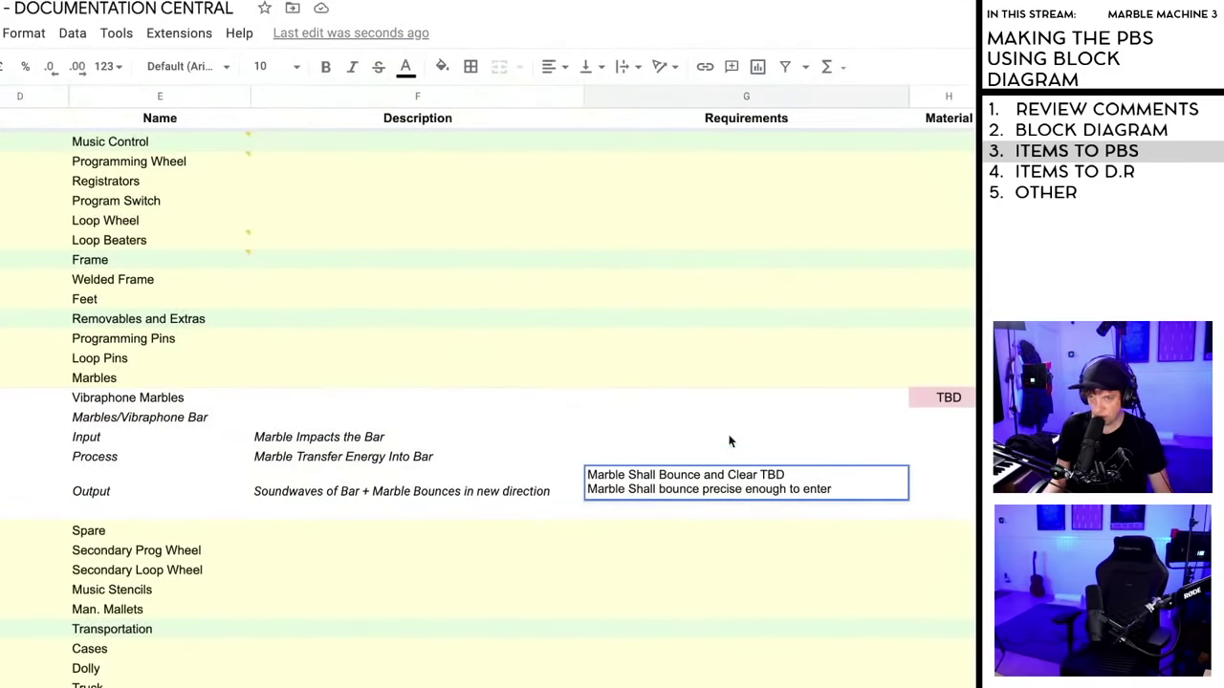
{"action": "double_click", "coordinate": [848, 492]}
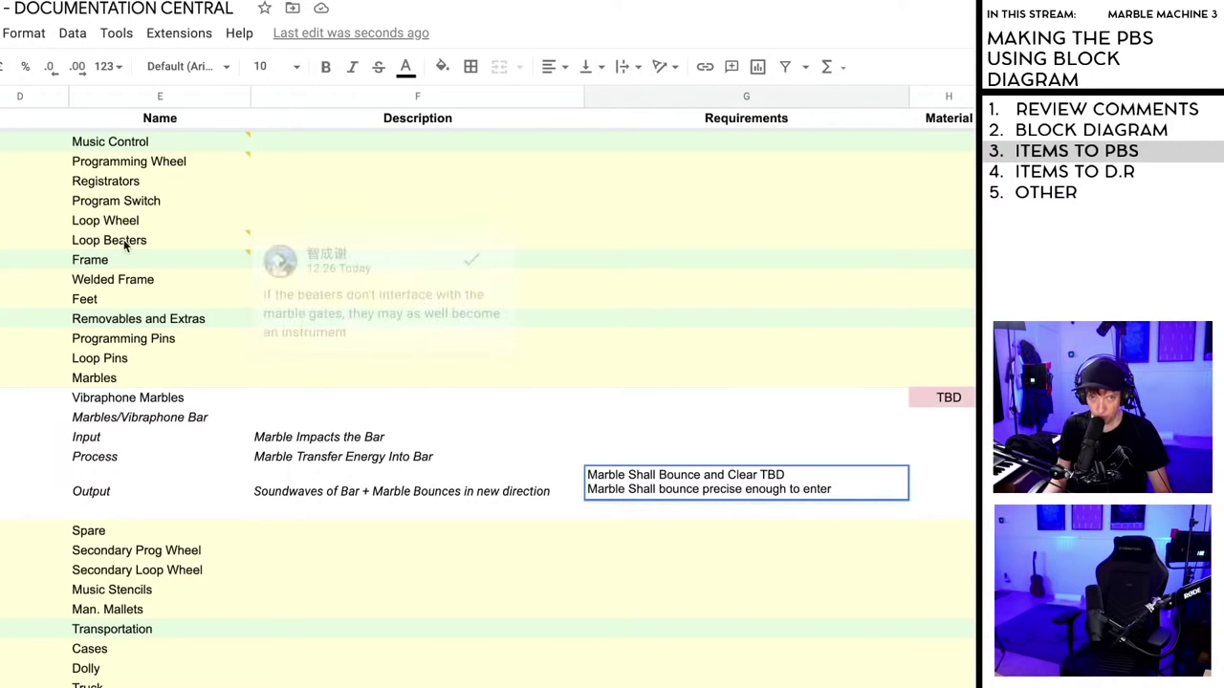
{"action": "scroll", "coordinate": [133, 356], "scroll_direction": "up", "scroll_amount": 4}
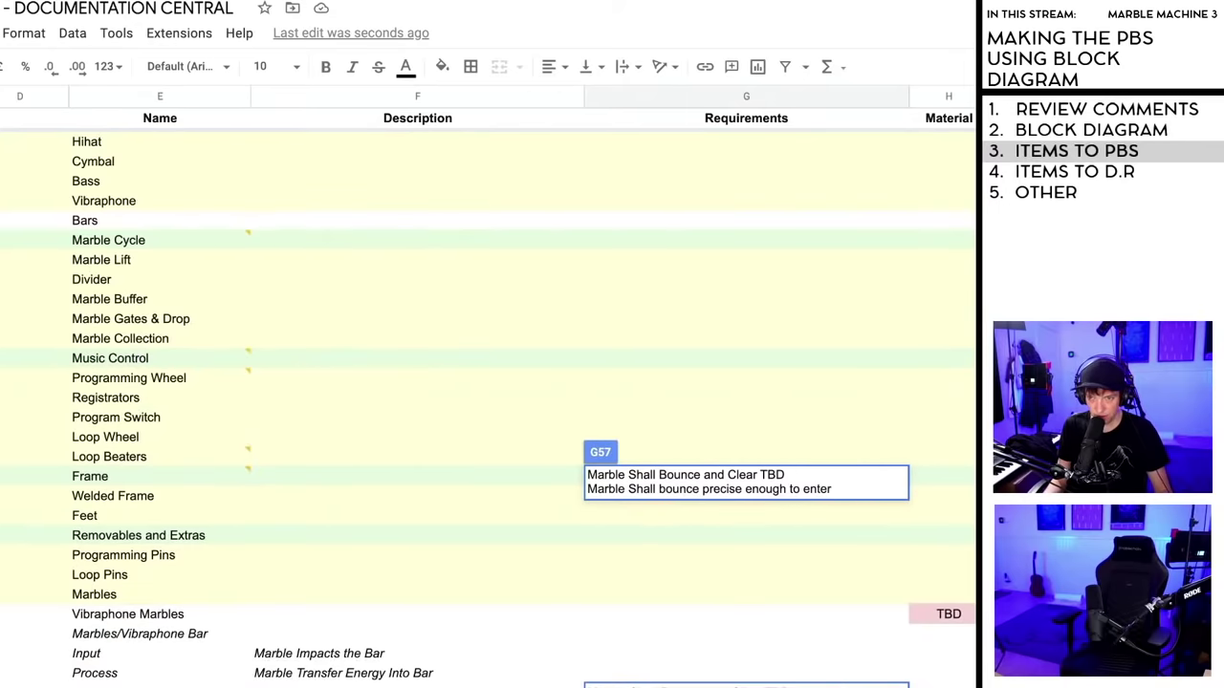
{"action": "scroll", "coordinate": [478, 383], "scroll_direction": "down", "scroll_amount": 1}
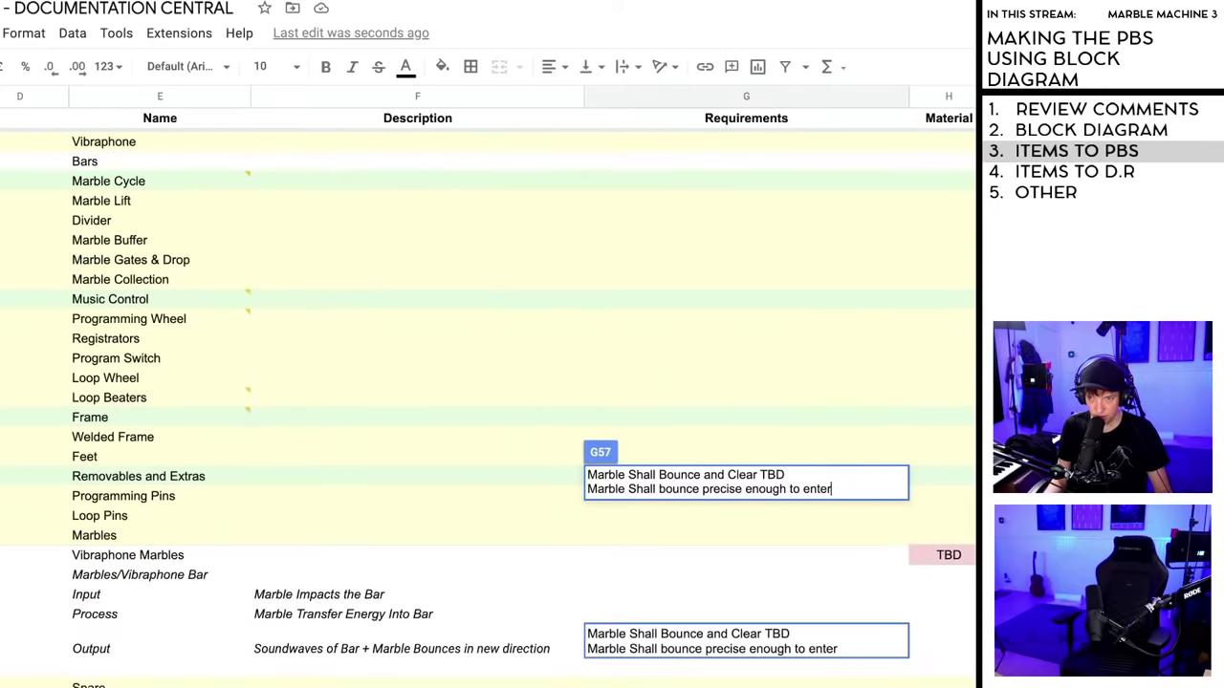
{"action": "left_click", "coordinate": [843, 647]}
{"action": "type", "text": "Marbl"}
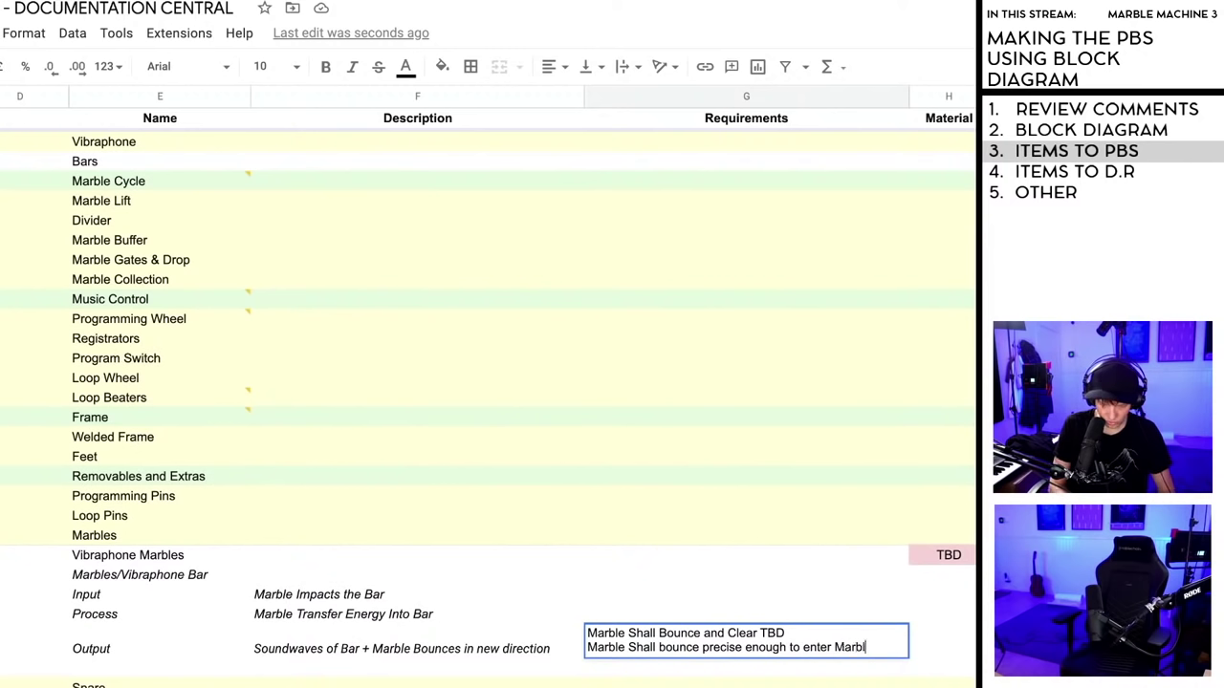
{"action": "type", "text": "e Collection"}
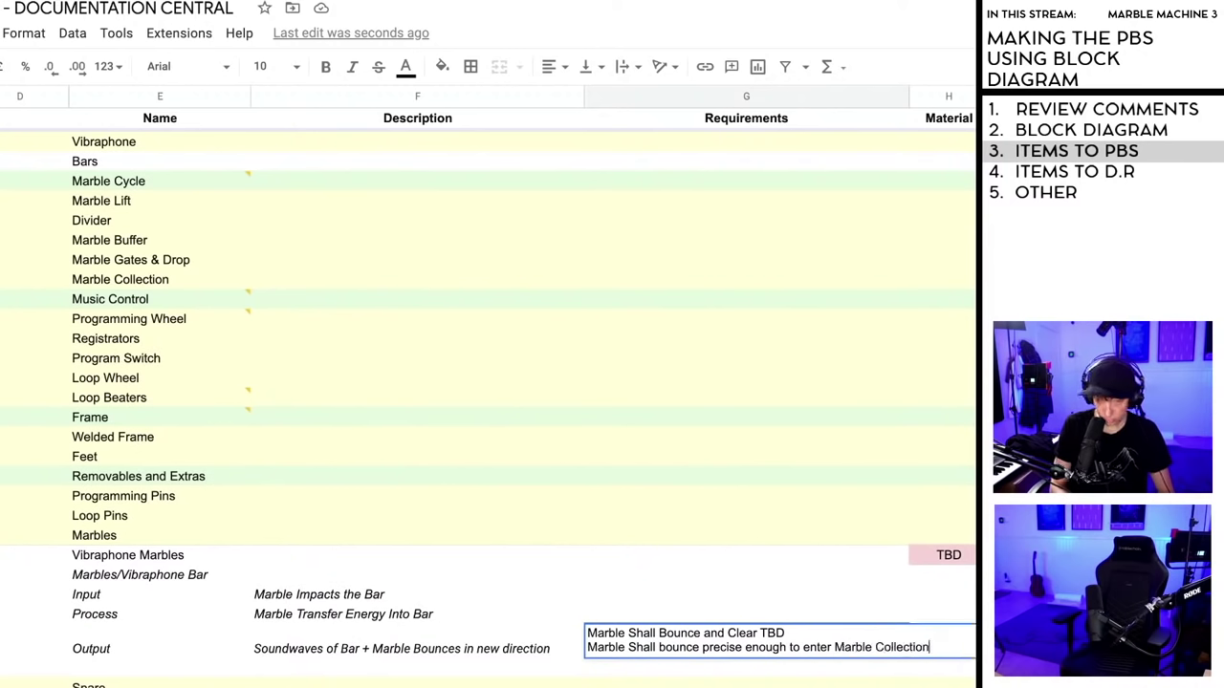
{"action": "left_click", "coordinate": [834, 649]}
{"action": "type", "text": "03-"}
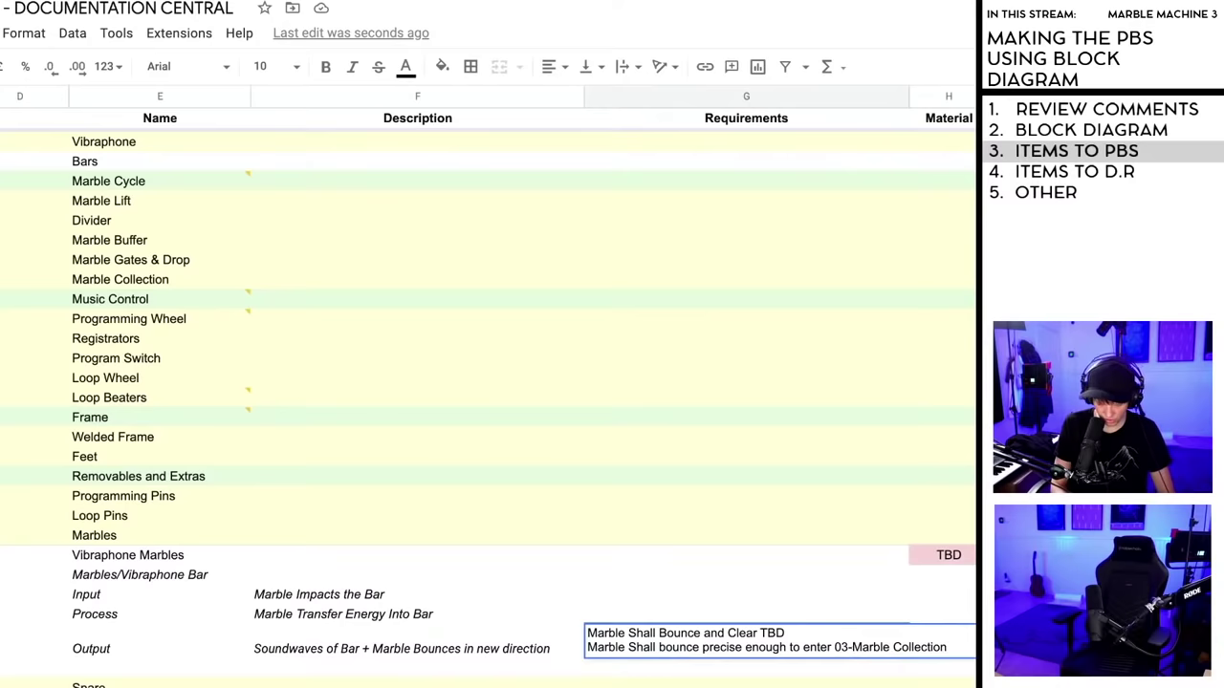
{"action": "type", "text": "05"}
{"action": "key", "text": "Return"}
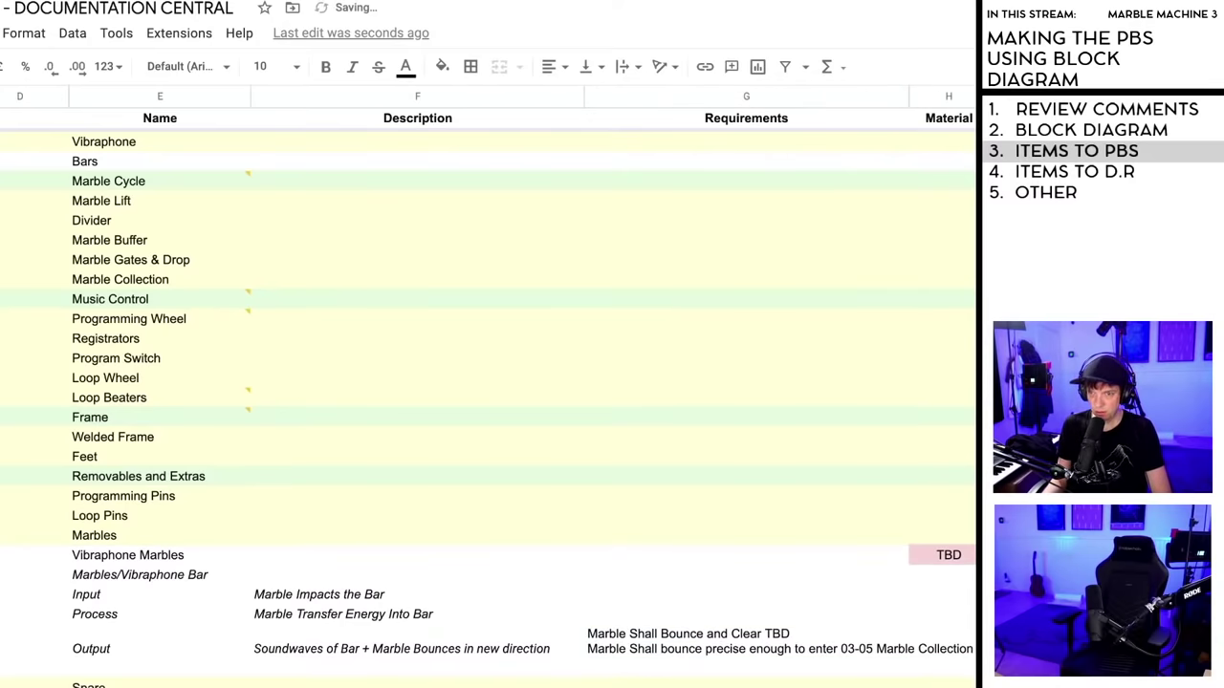
{"action": "double_click", "coordinate": [909, 95]}
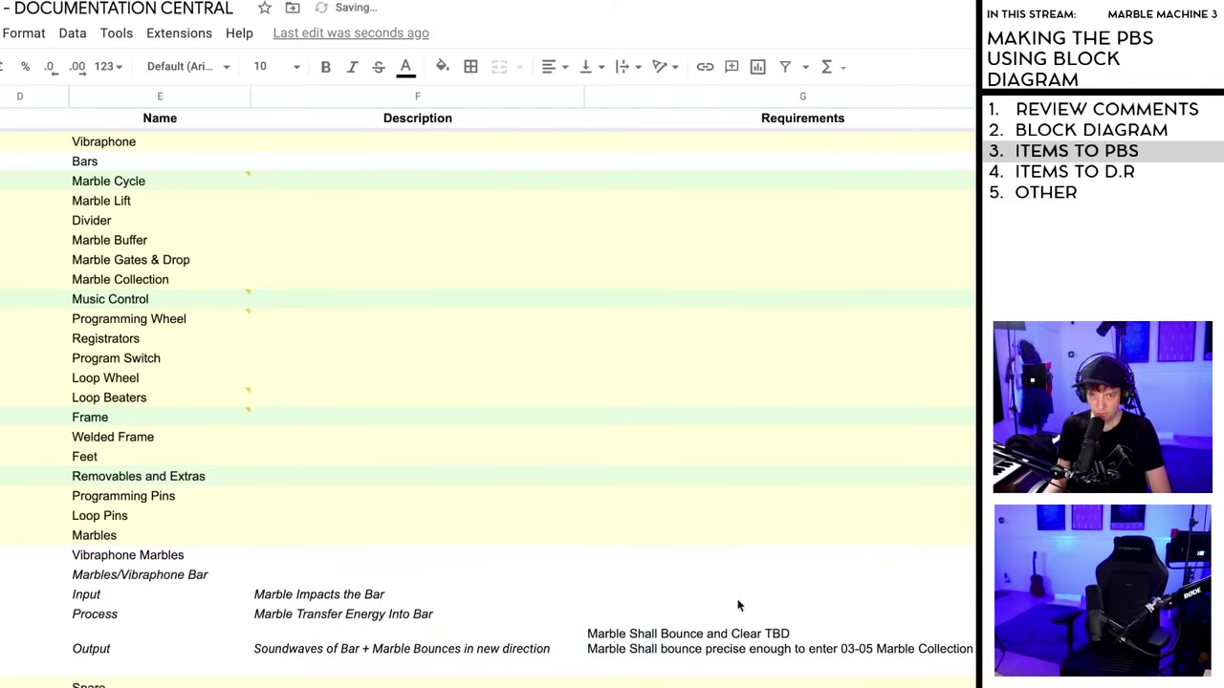
{"action": "scroll", "coordinate": [737, 604], "scroll_direction": "down", "scroll_amount": 5}
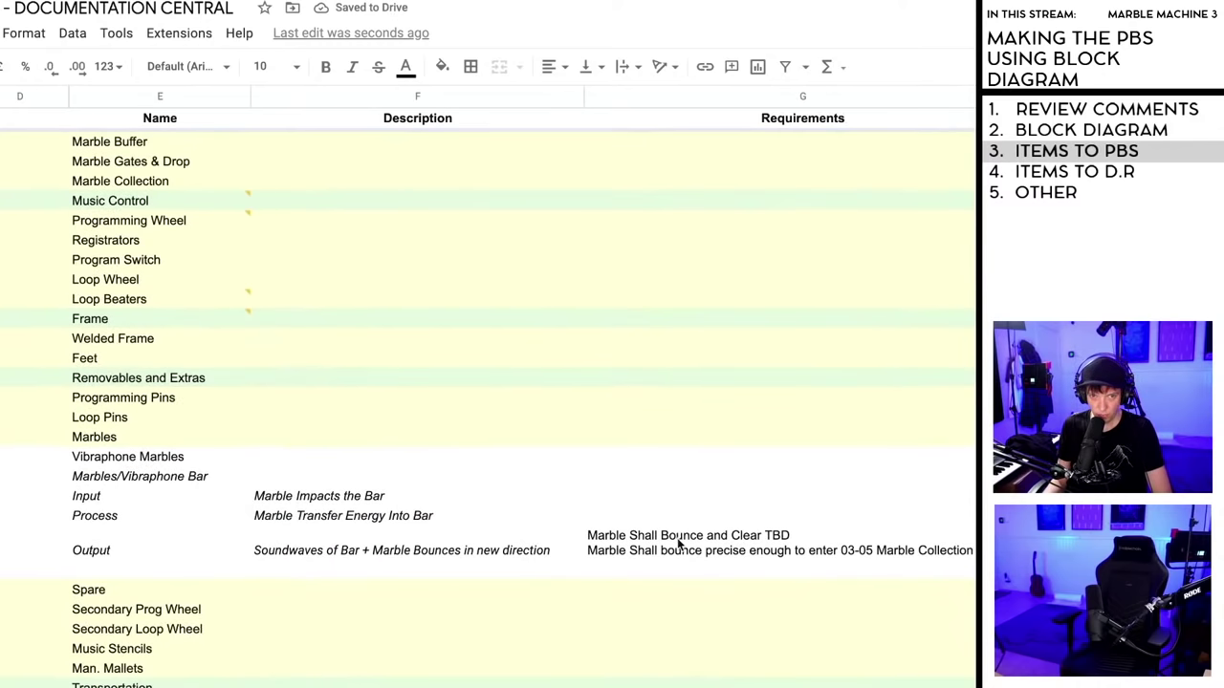
{"action": "left_click", "coordinate": [612, 542]}
{"action": "scroll", "coordinate": [686, 551], "scroll_direction": "down", "scroll_amount": 3}
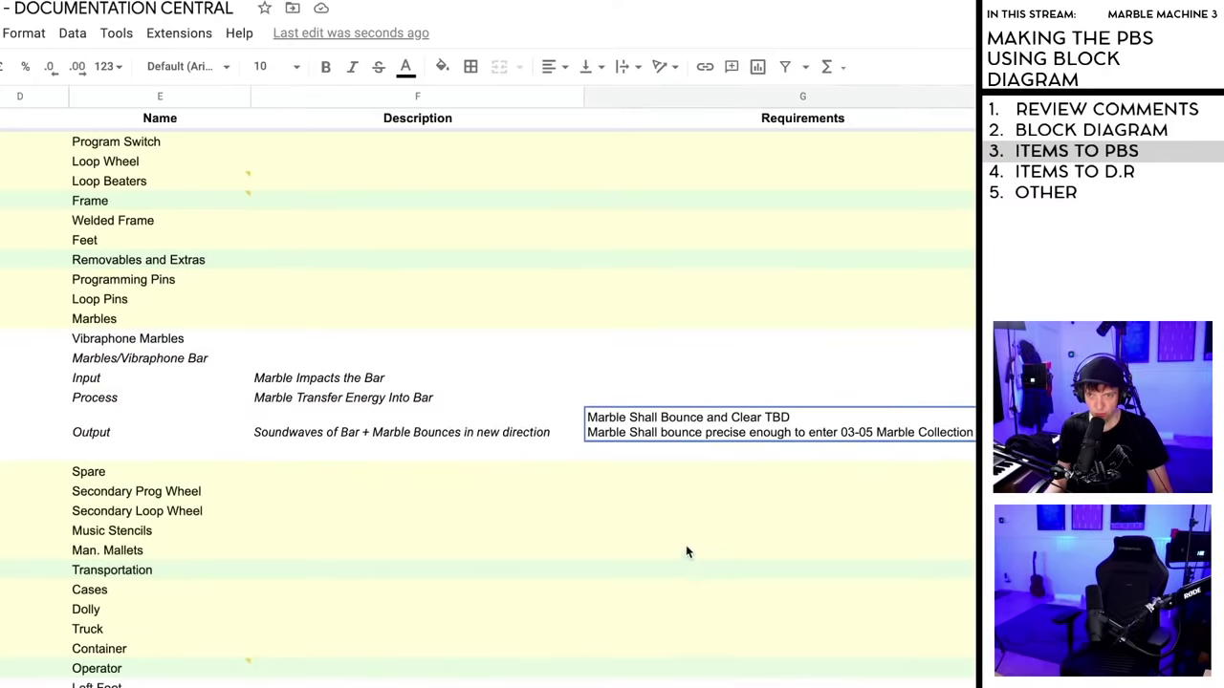
{"action": "left_click", "coordinate": [606, 385]}
{"action": "left_click", "coordinate": [606, 416]}
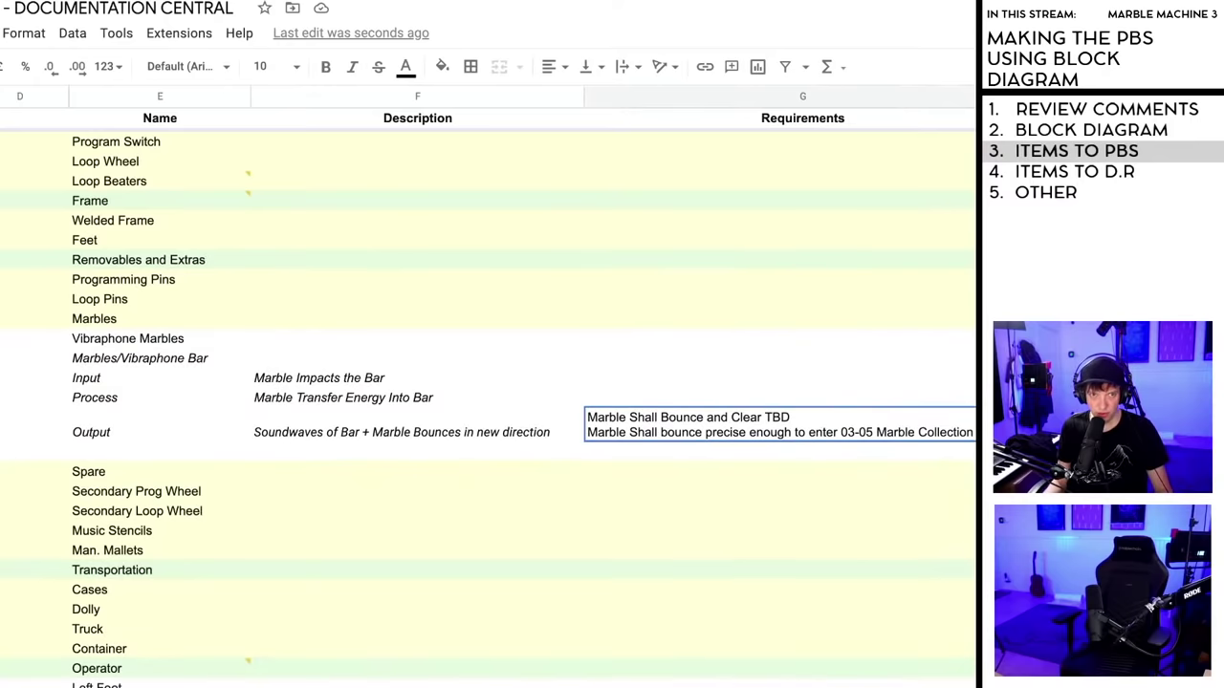
{"action": "scroll", "coordinate": [669, 402], "scroll_direction": "down", "scroll_amount": 1}
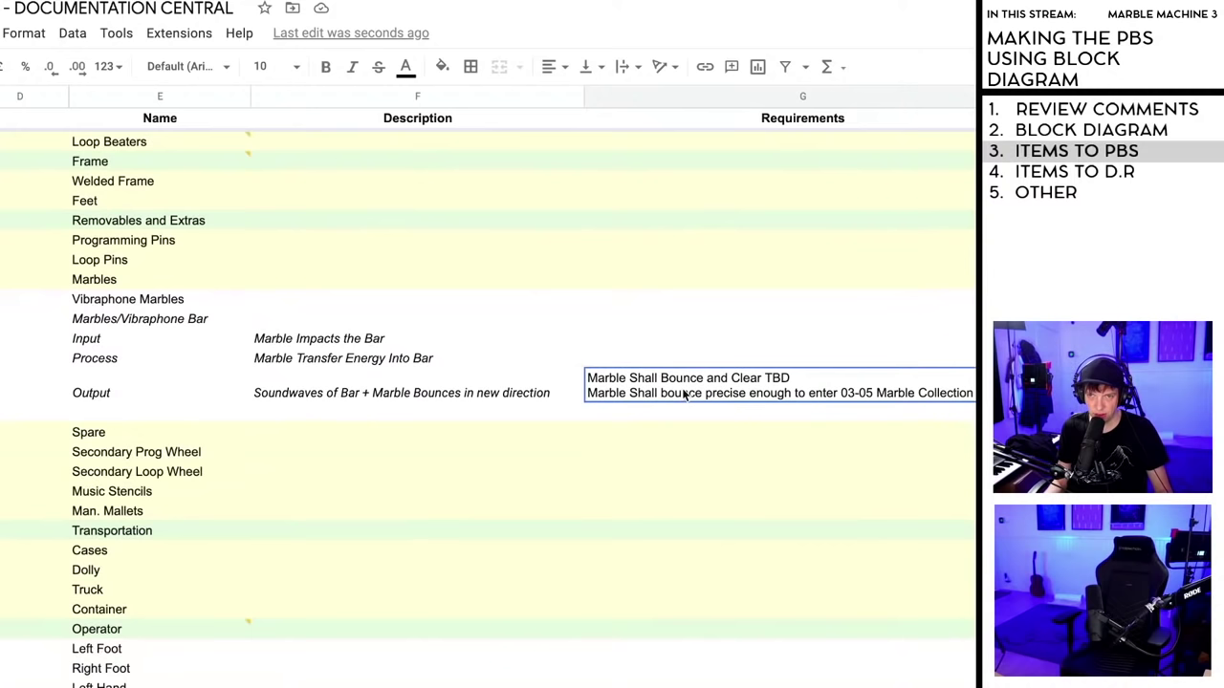
- Make 'bounce' lowercase on the Output requirement's second line
{"action": "key", "text": "BackSpace"}
{"action": "type", "text": "b"}
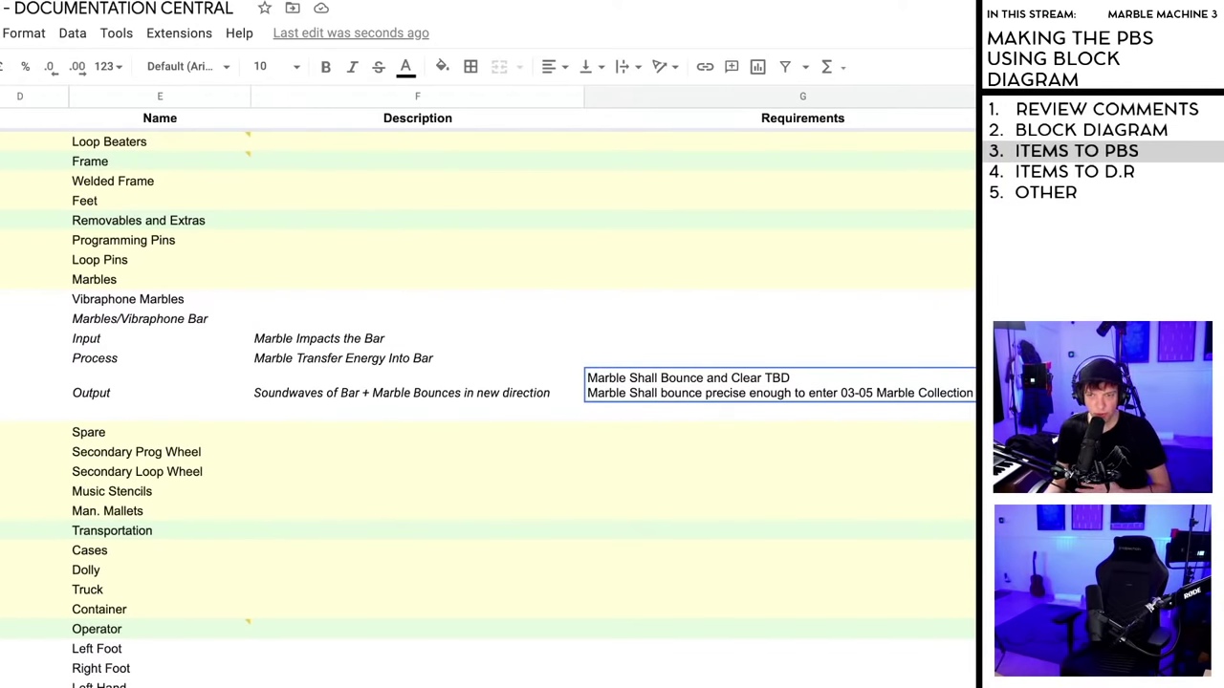
{"action": "left_click", "coordinate": [507, 361]}
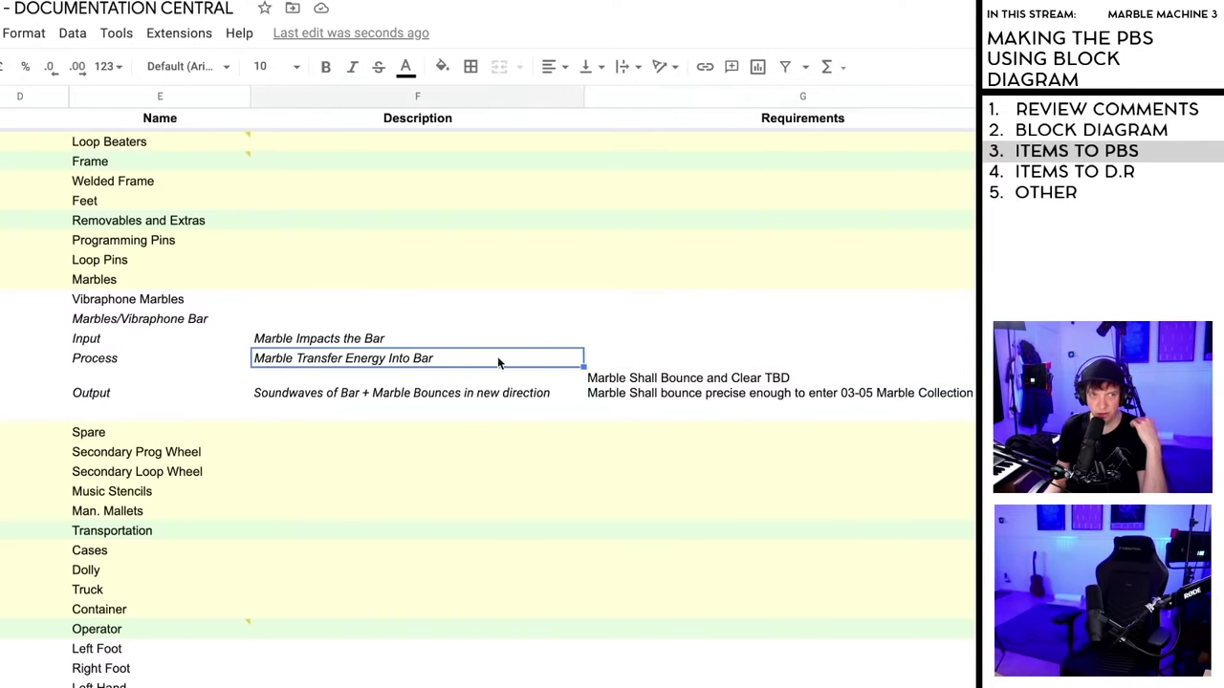
{"action": "left_click", "coordinate": [714, 384]}
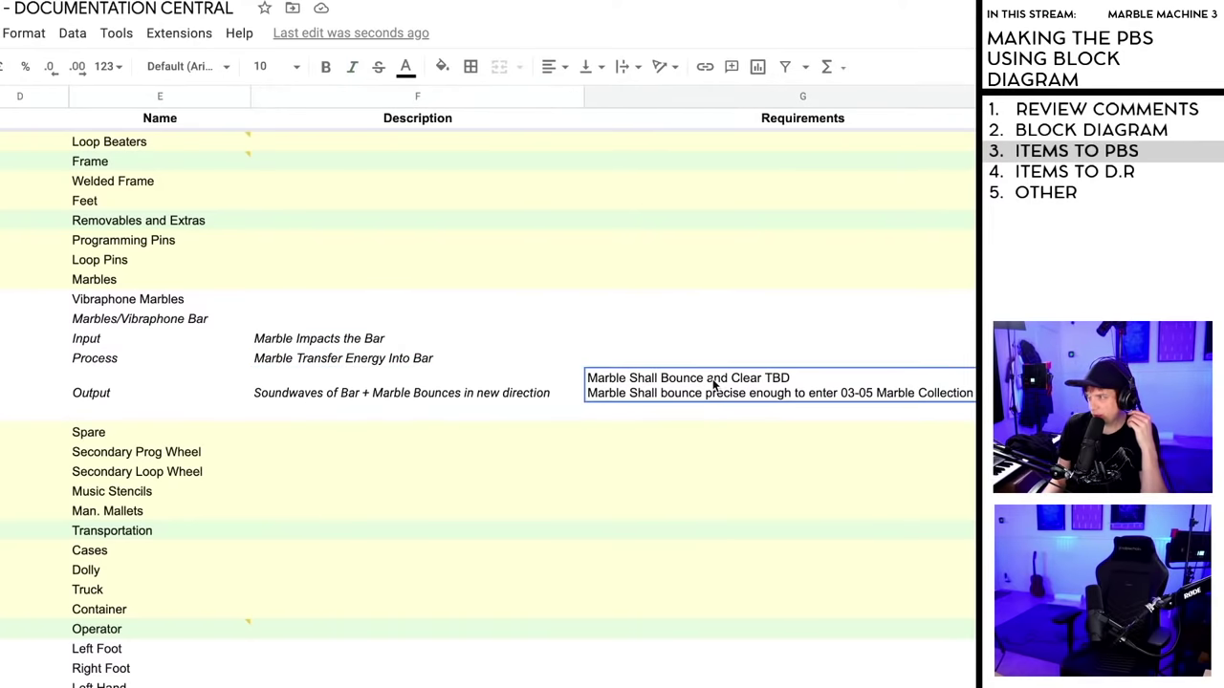
- Replace TBD with 'The Vibraphone Plate and other Vibraphone plates' in the Output requirement
{"action": "double_click", "coordinate": [768, 381]}
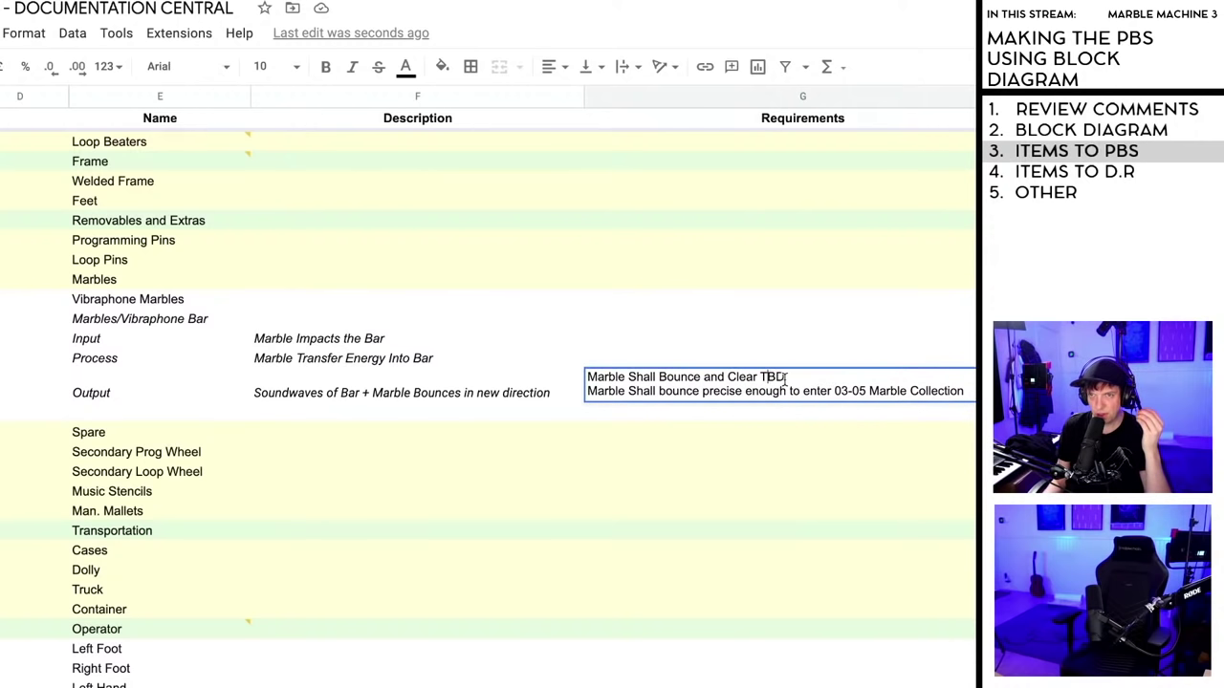
{"action": "key", "text": "BackSpace"}
{"action": "key", "text": "BackSpace"}
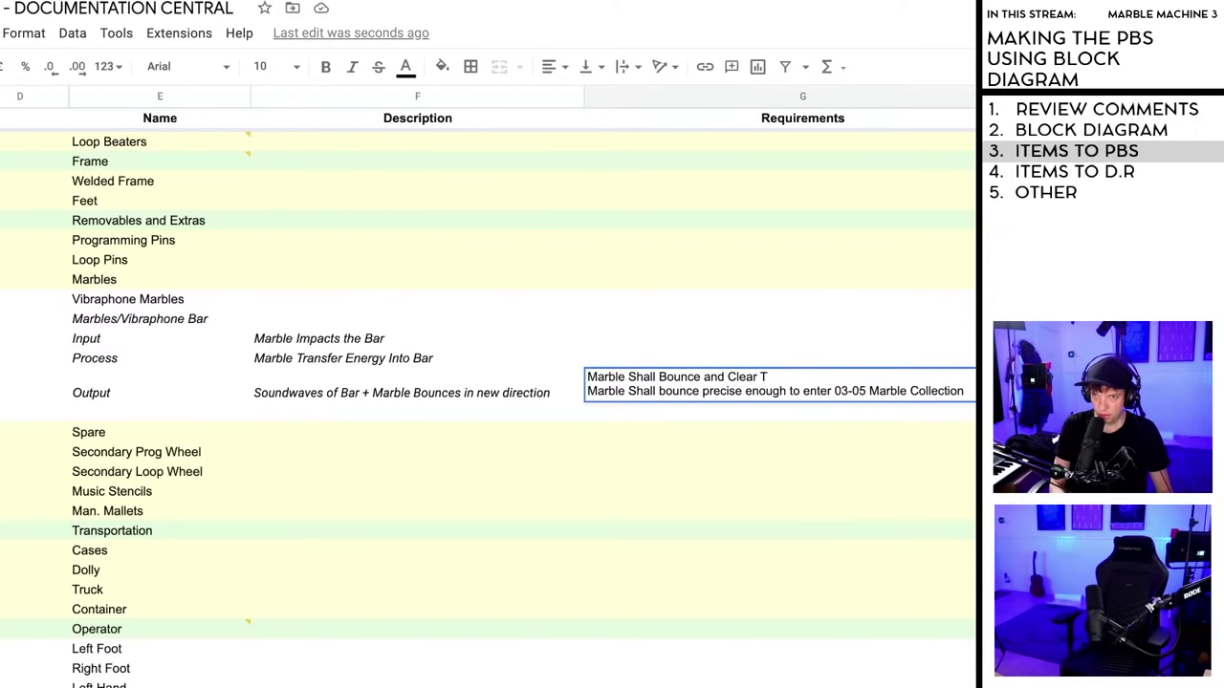
{"action": "type", "text": "he Vibraphone Plate"}
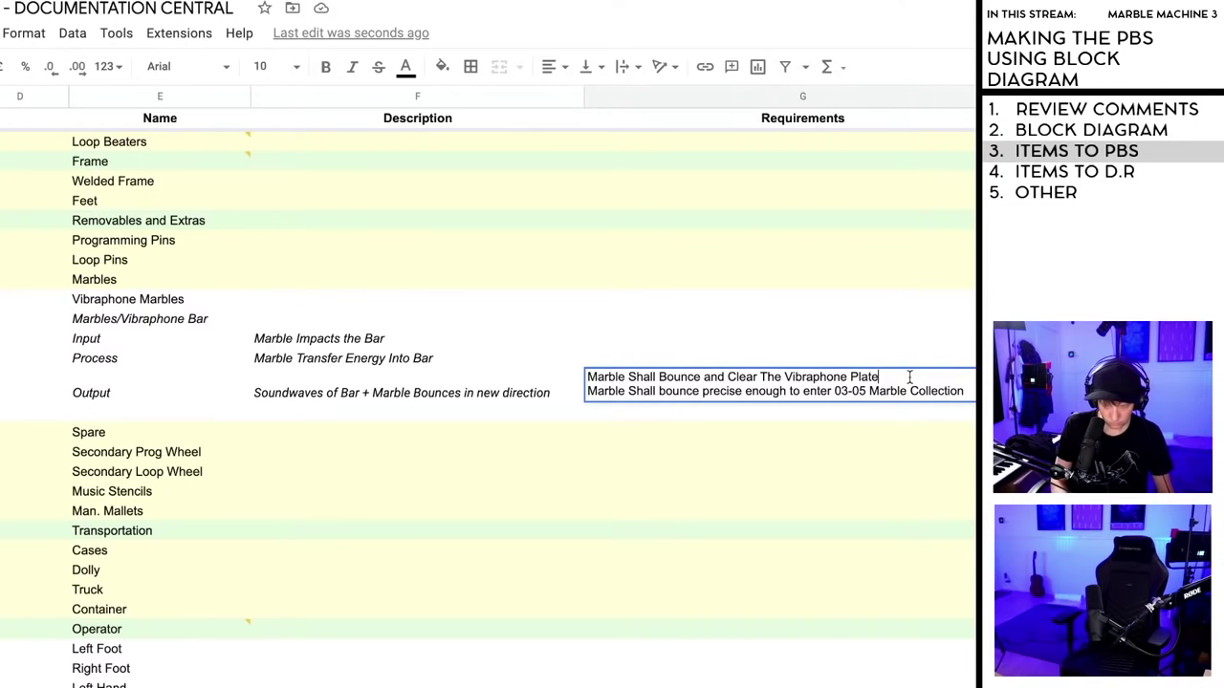
{"action": "type", "text": "."}
{"action": "key", "text": "ctrl+Return"}
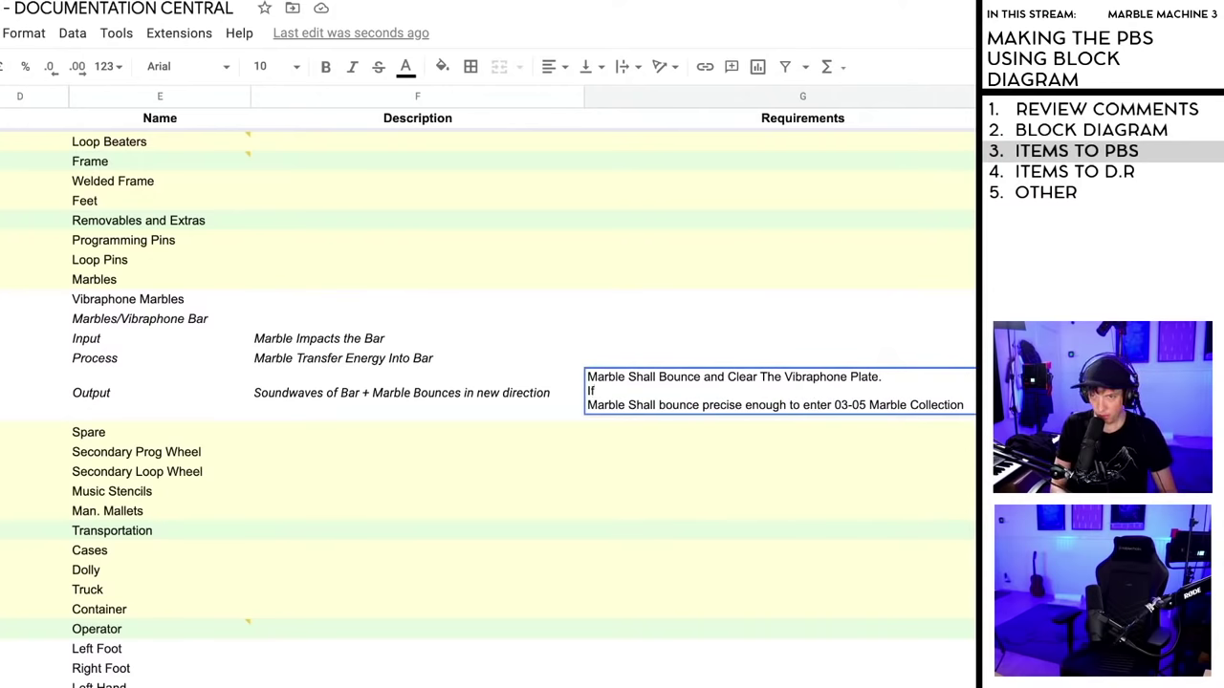
{"action": "key", "text": "BackSpace"}
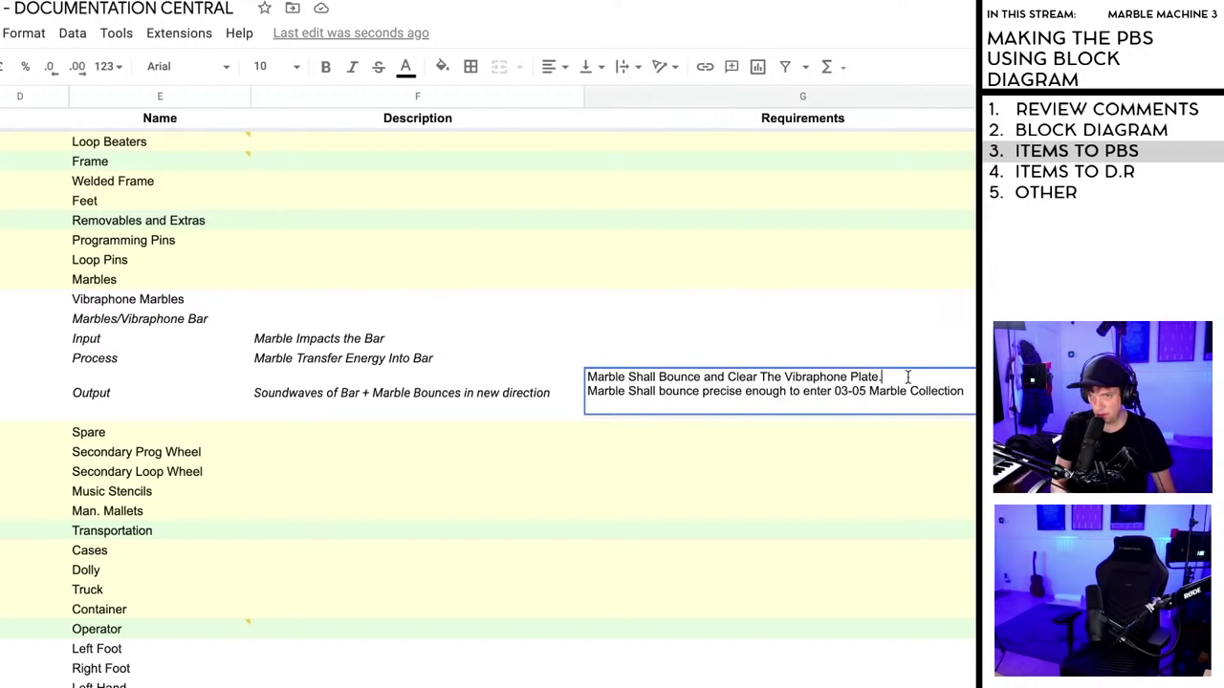
{"action": "key", "text": "BackSpace"}
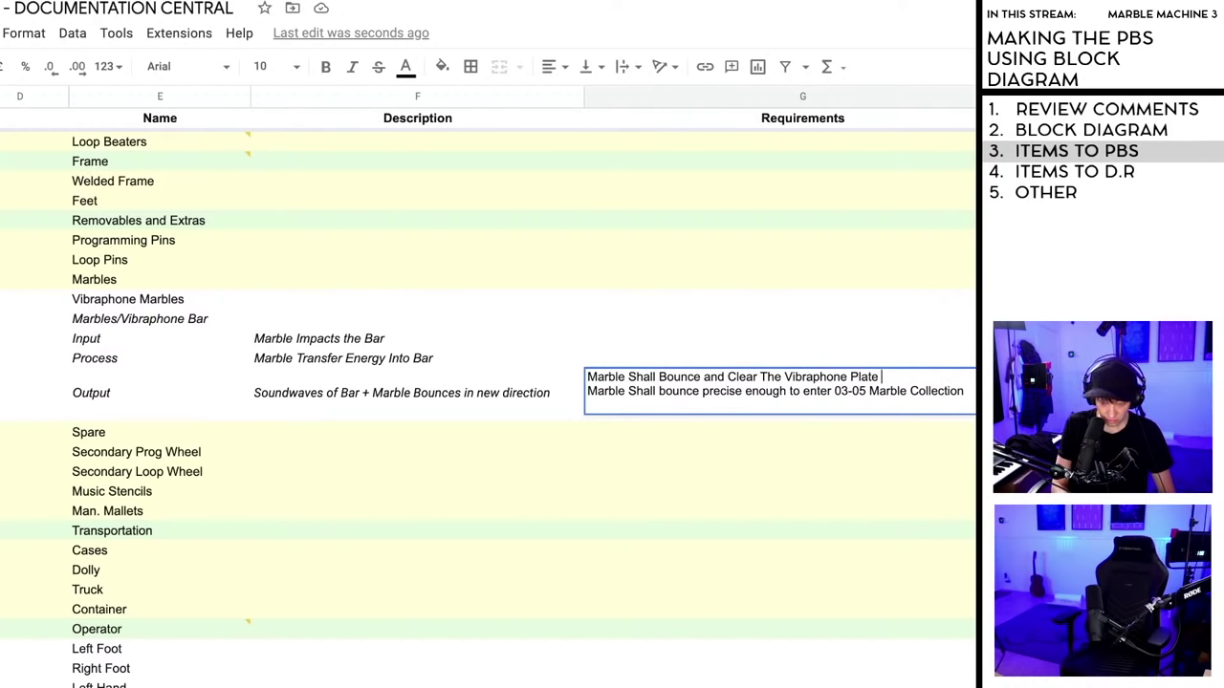
{"action": "type", "text": "and other "}
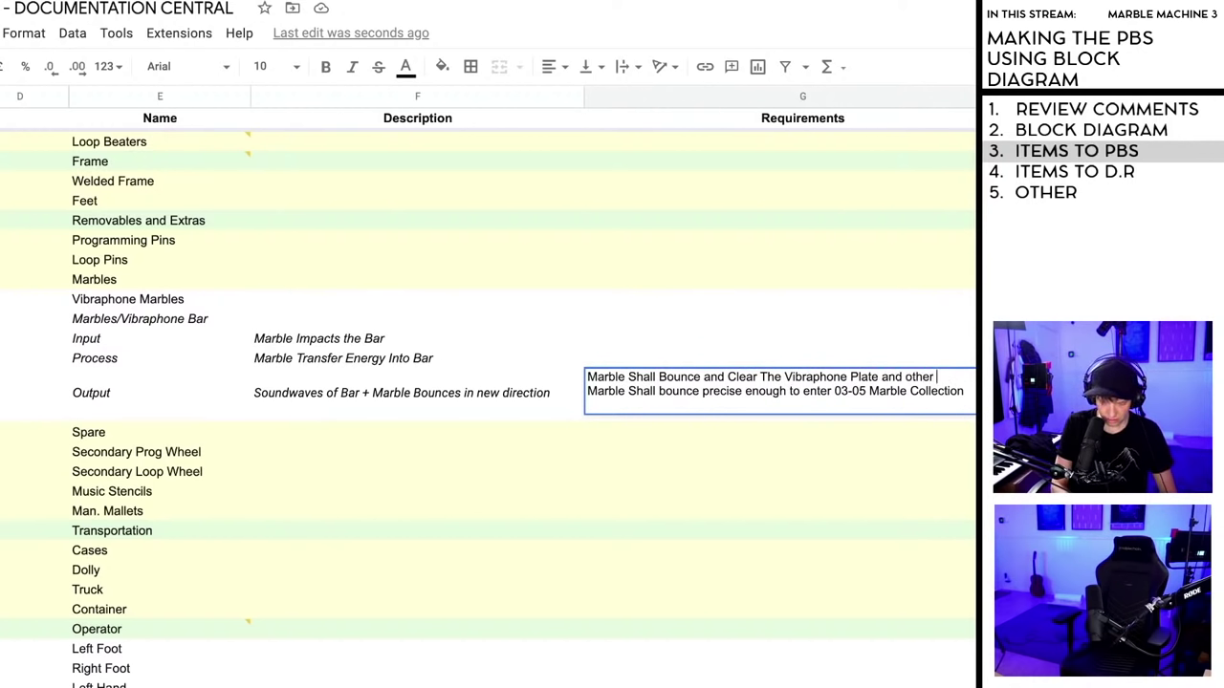
{"action": "type", "text": "Vibraph"}
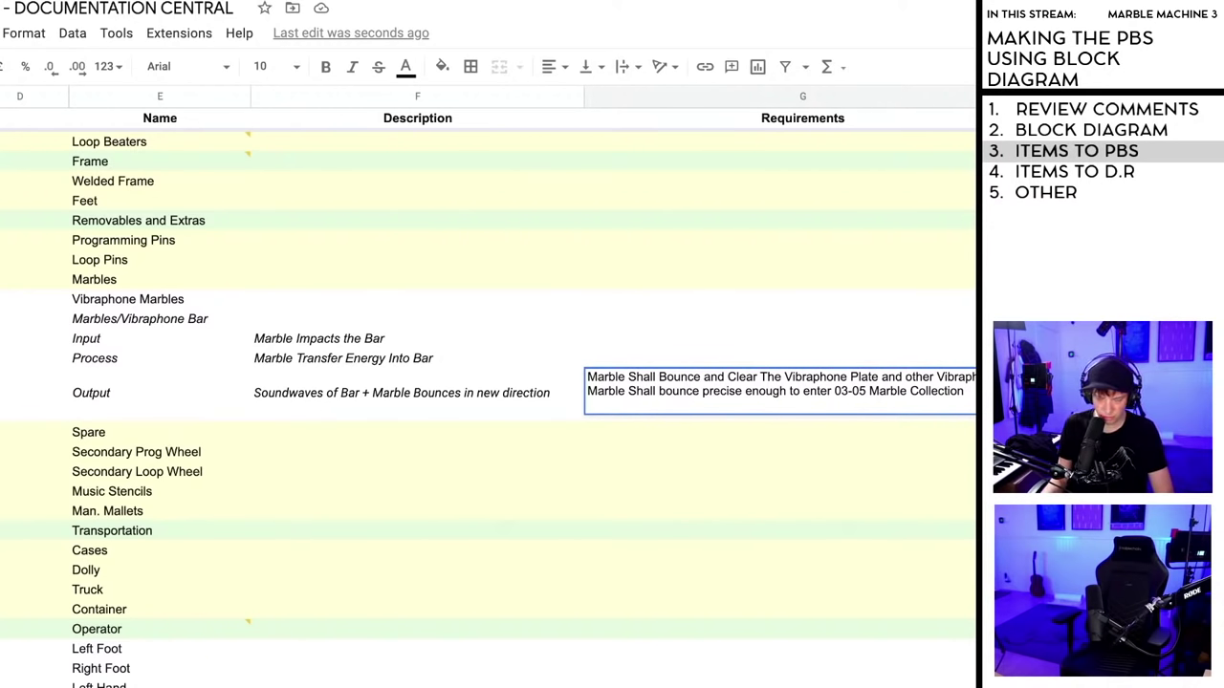
{"action": "key", "text": "Tab"}
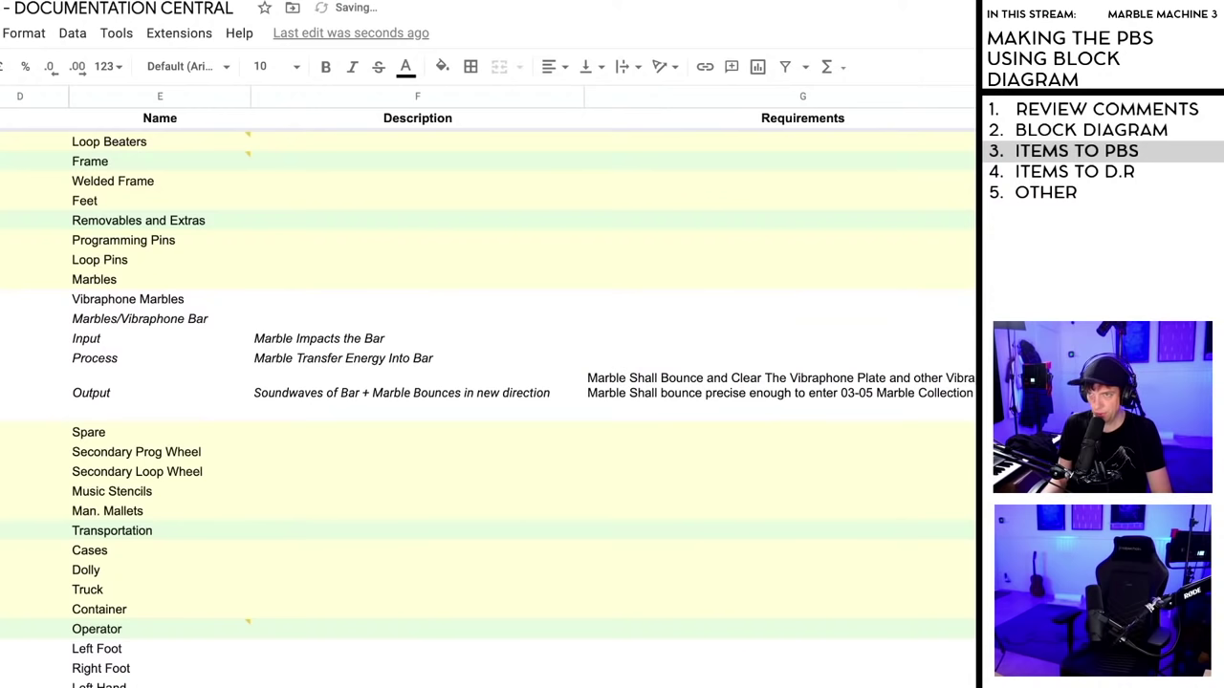
- Italicize the Output requirements cell
{"action": "left_click", "coordinate": [696, 384]}
{"action": "left_click", "coordinate": [352, 67]}
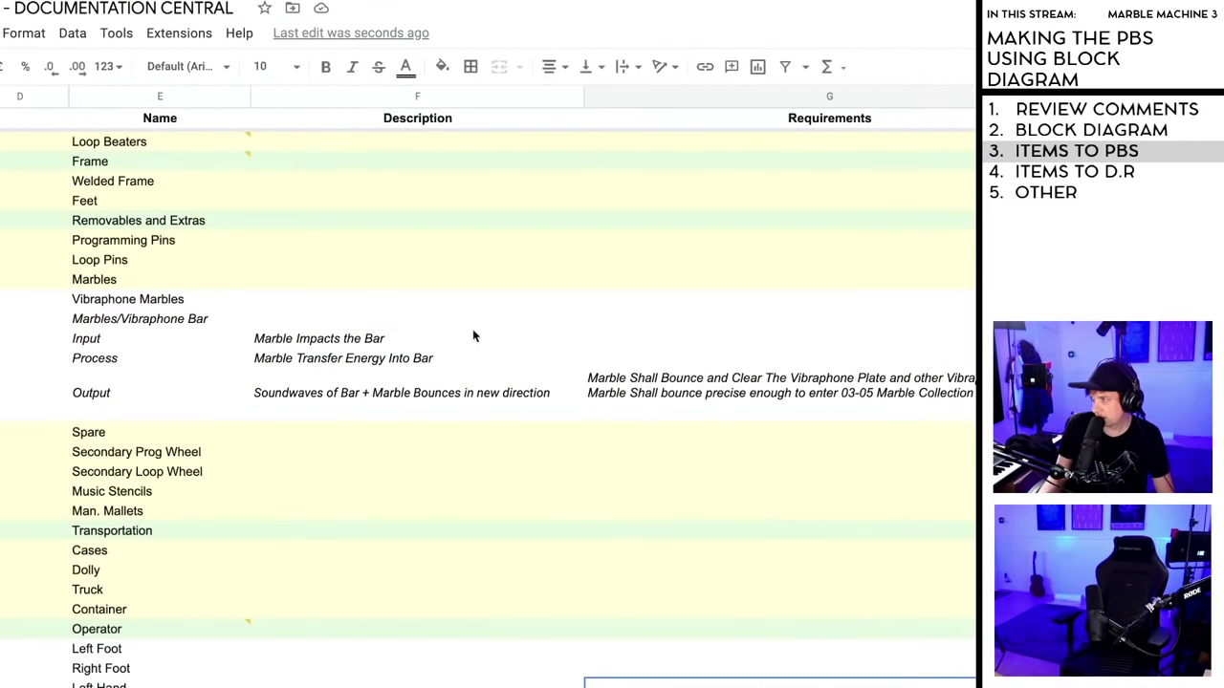
{"action": "left_click", "coordinate": [472, 320]}
{"action": "left_click_drag", "start_coordinate": [372, 230], "coordinate": [472, 312]}
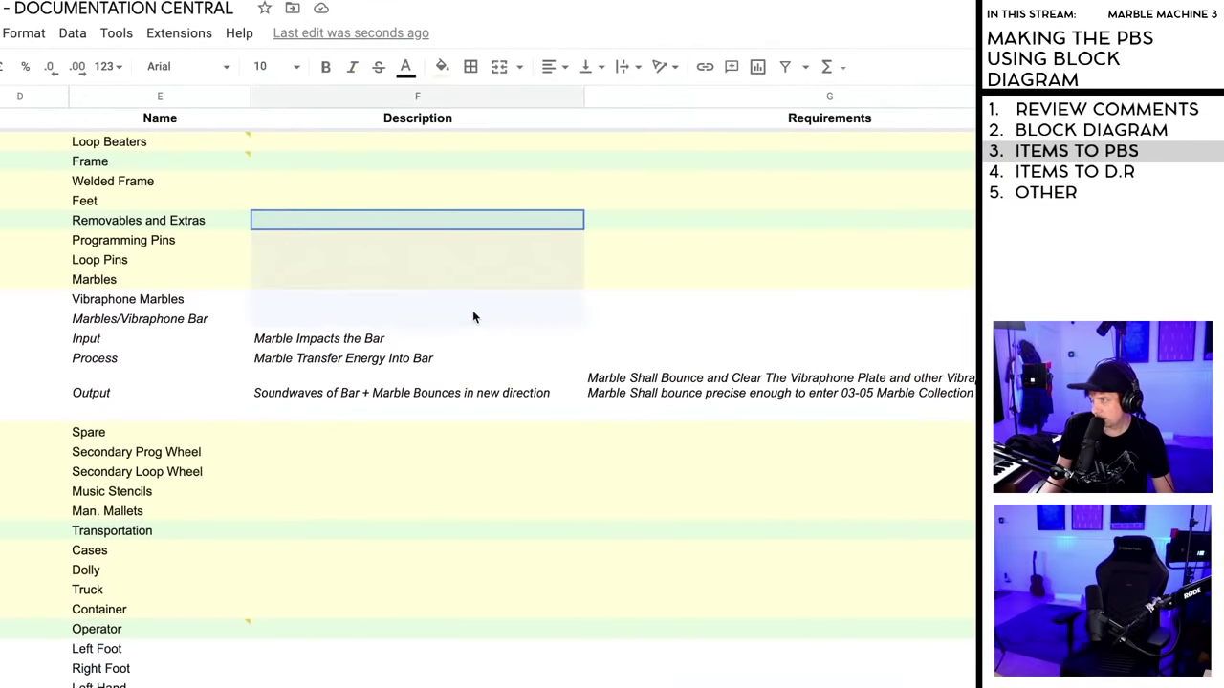
{"action": "left_click", "coordinate": [662, 236]}
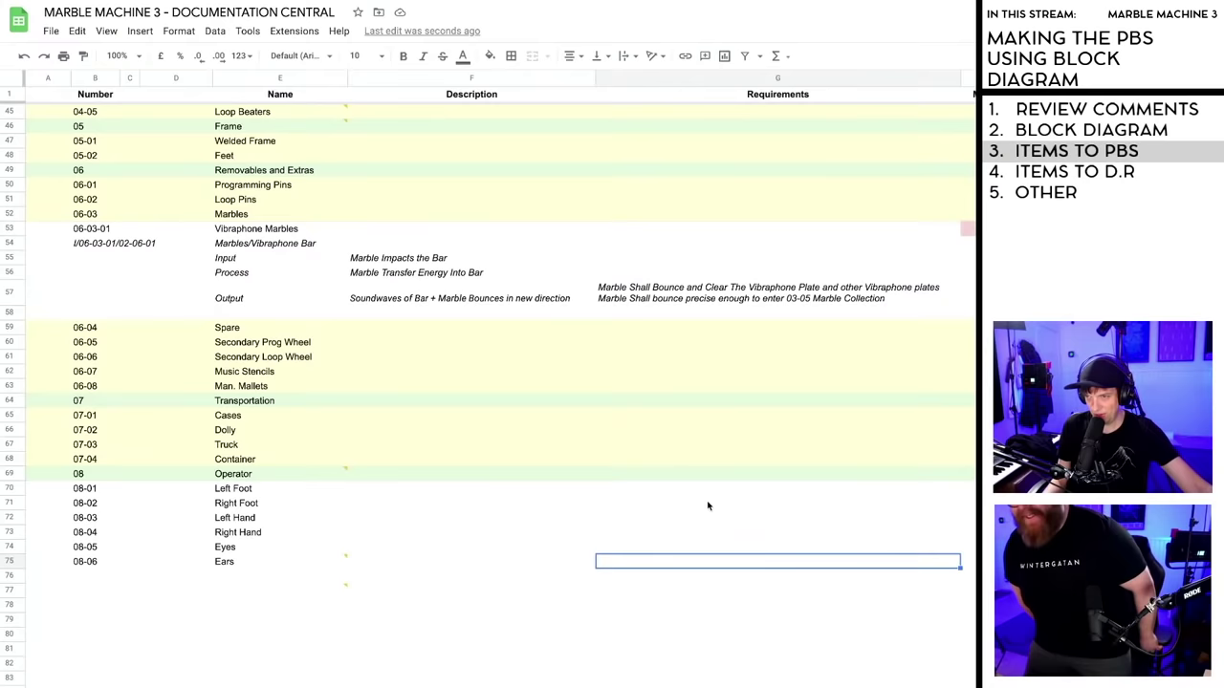
- Review the Process row cells and start an entry in requirement cell G56
{"action": "left_click", "coordinate": [935, 506]}
{"action": "left_click", "coordinate": [648, 298]}
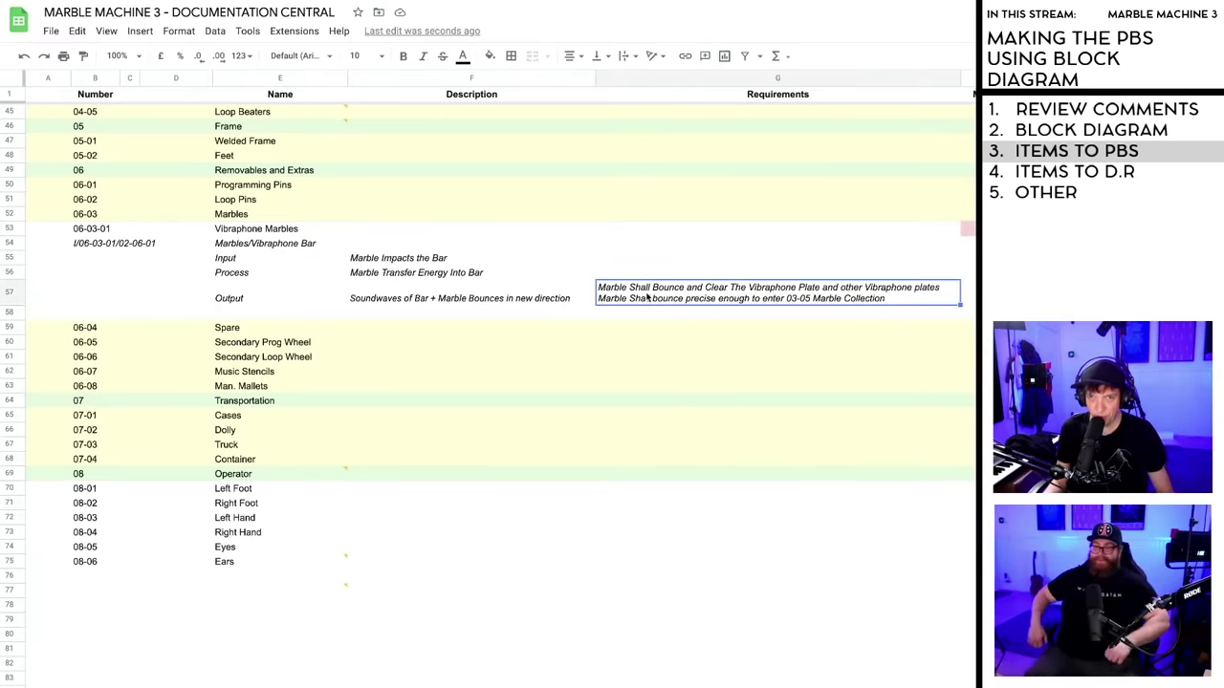
{"action": "left_click", "coordinate": [235, 275]}
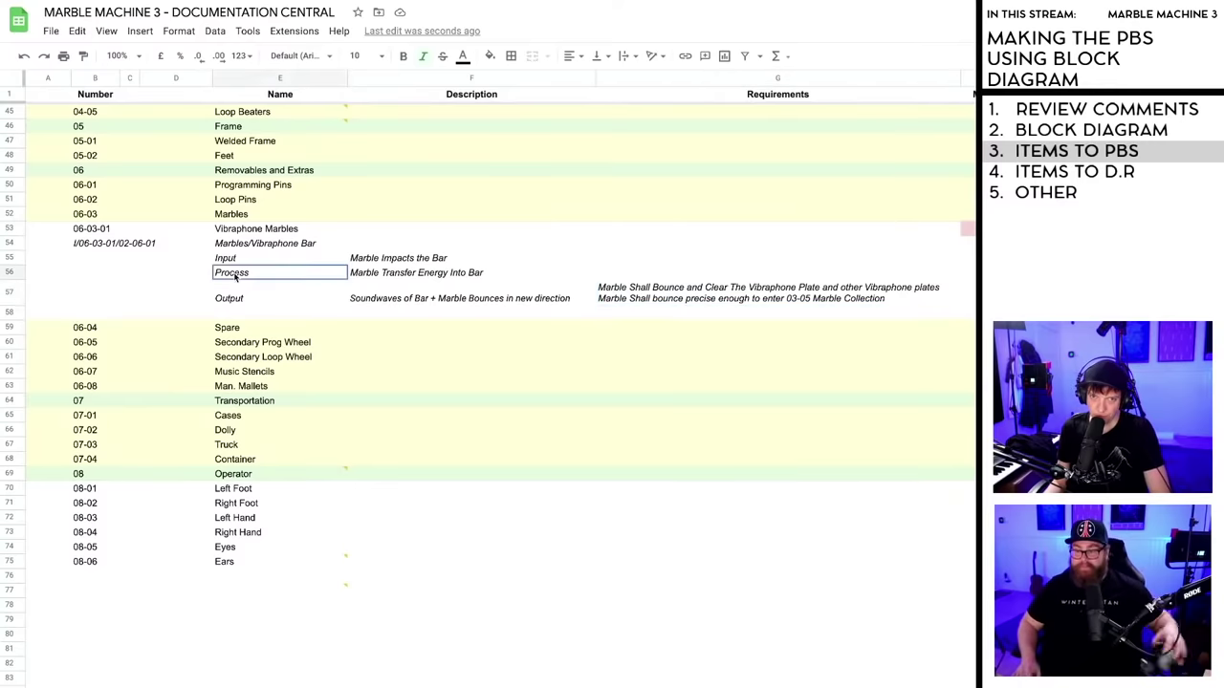
{"action": "left_click", "coordinate": [457, 276]}
{"action": "left_click", "coordinate": [632, 275]}
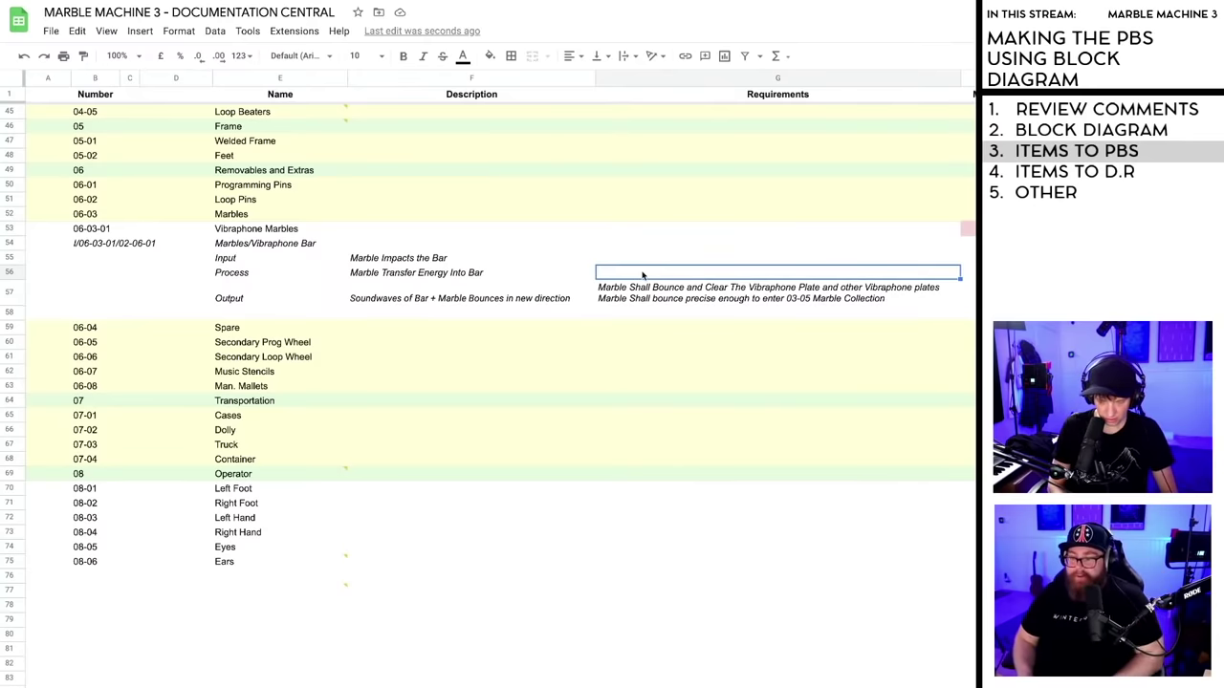
{"action": "type", "text": "Marble Shall Bounce and Clear The Vibraphone Plate and other Vibraphone plates Marble Shall bounce precise enough to enter 03-05 Marble Collection"}
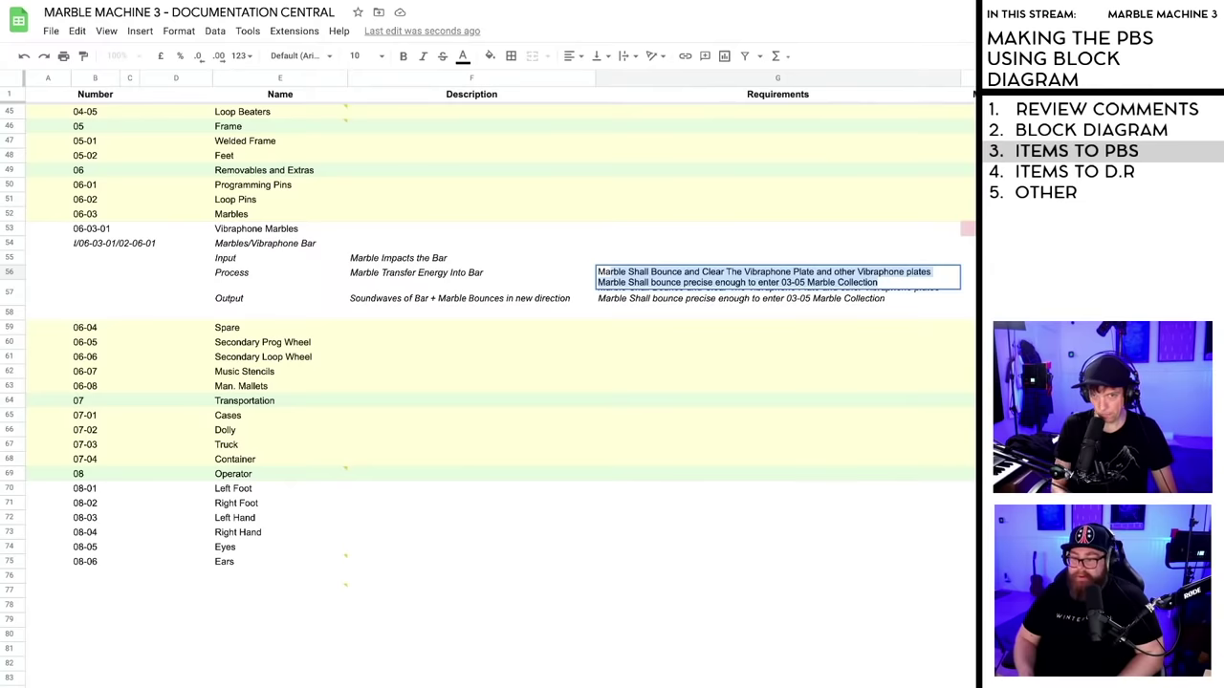
{"action": "type", "text": "M"}
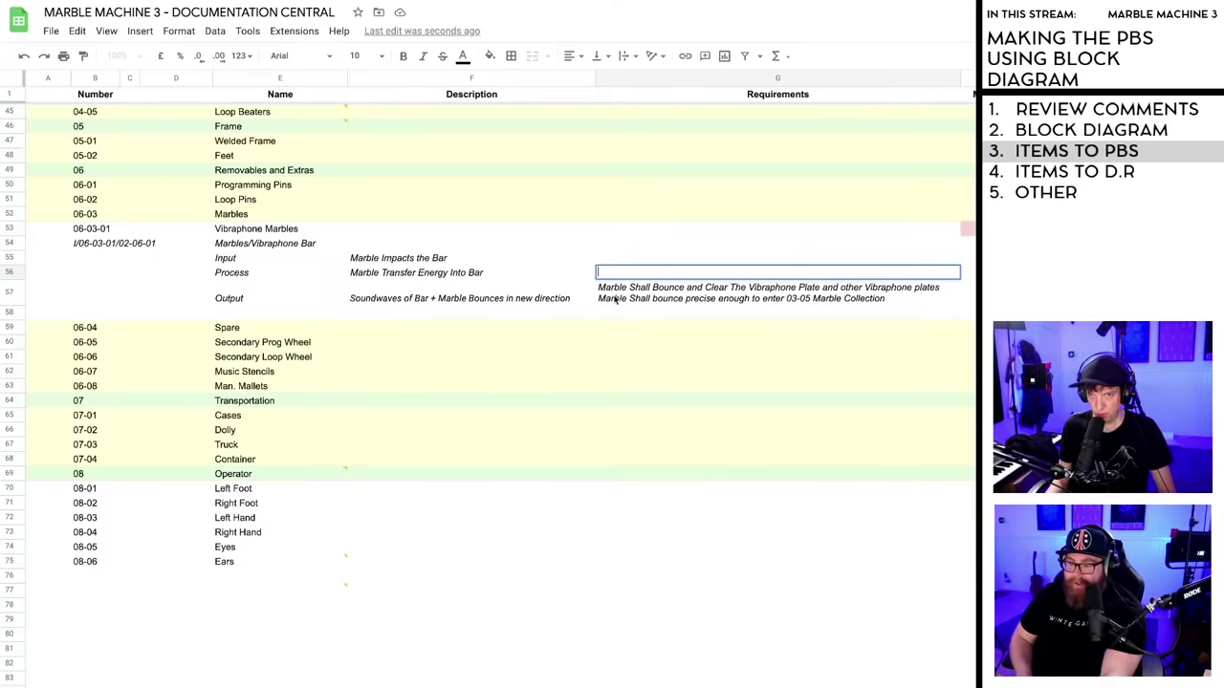
- Add an extra blank line to the Output requirements in G57
{"action": "double_click", "coordinate": [616, 299]}
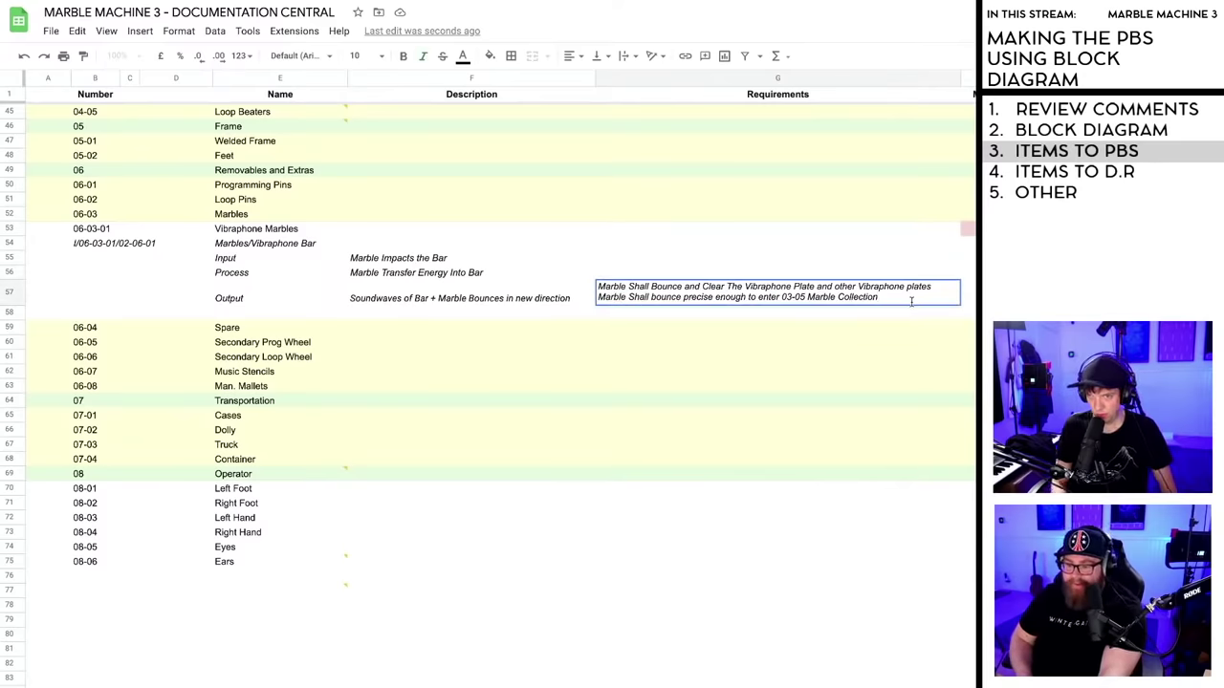
{"action": "key", "text": "alt+Return"}
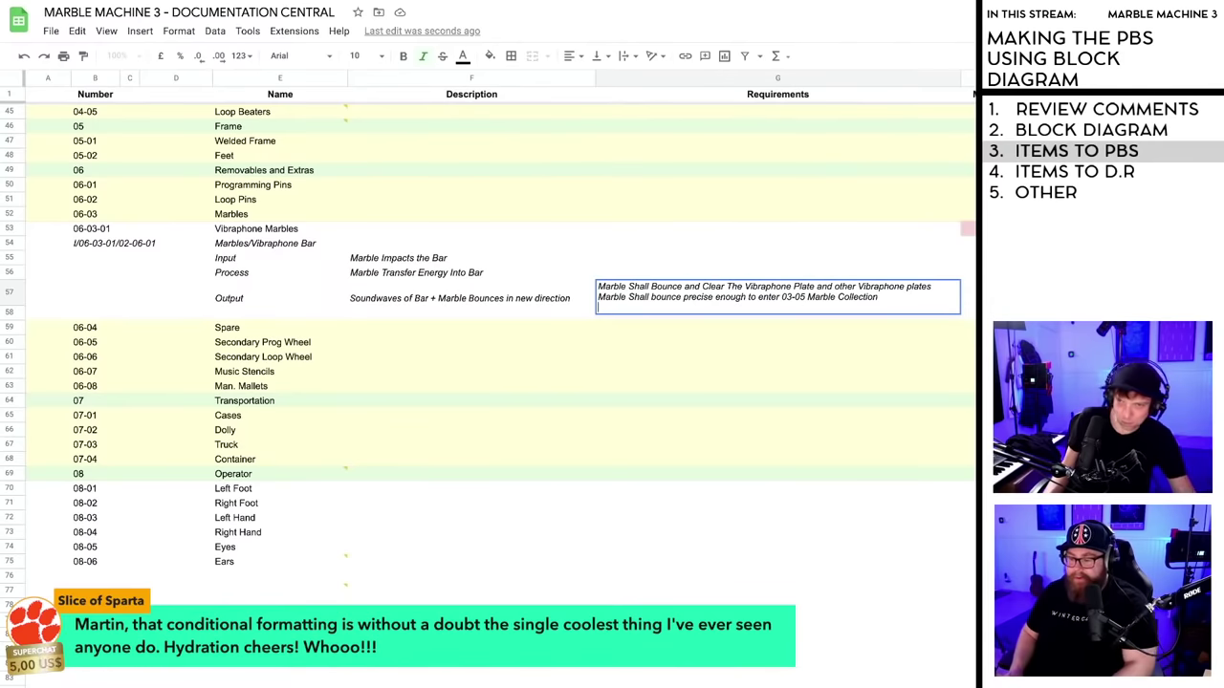
{"action": "left_click", "coordinate": [658, 356]}
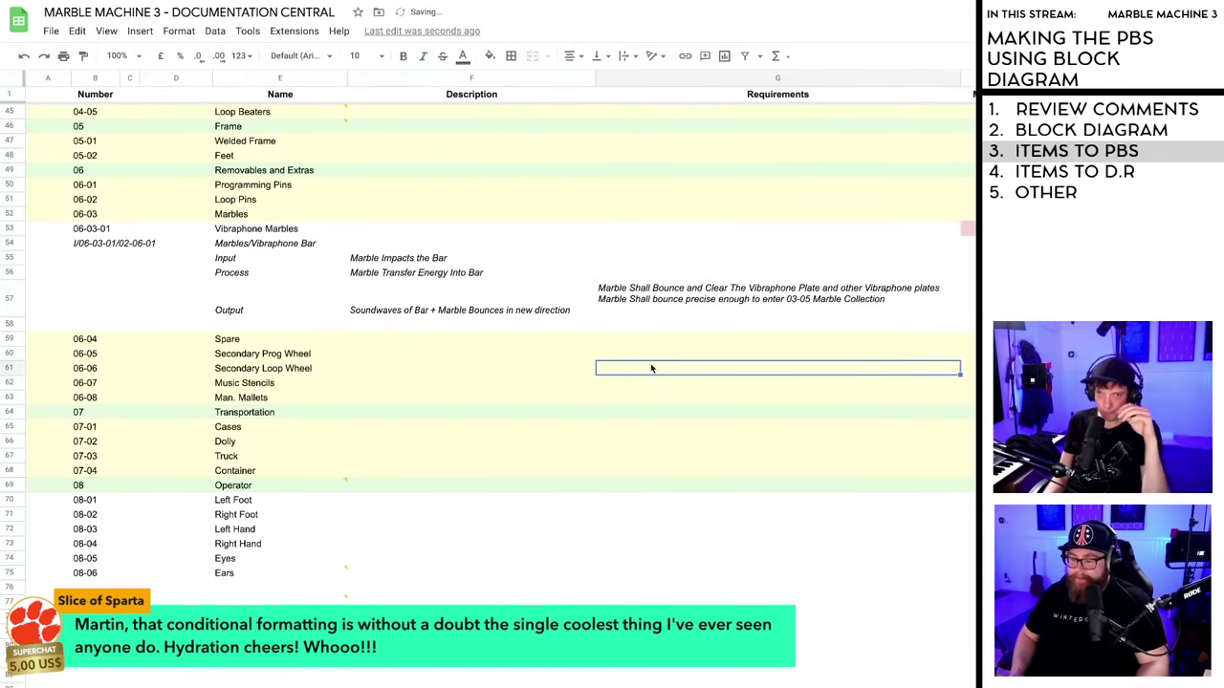
{"action": "left_click", "coordinate": [656, 302]}
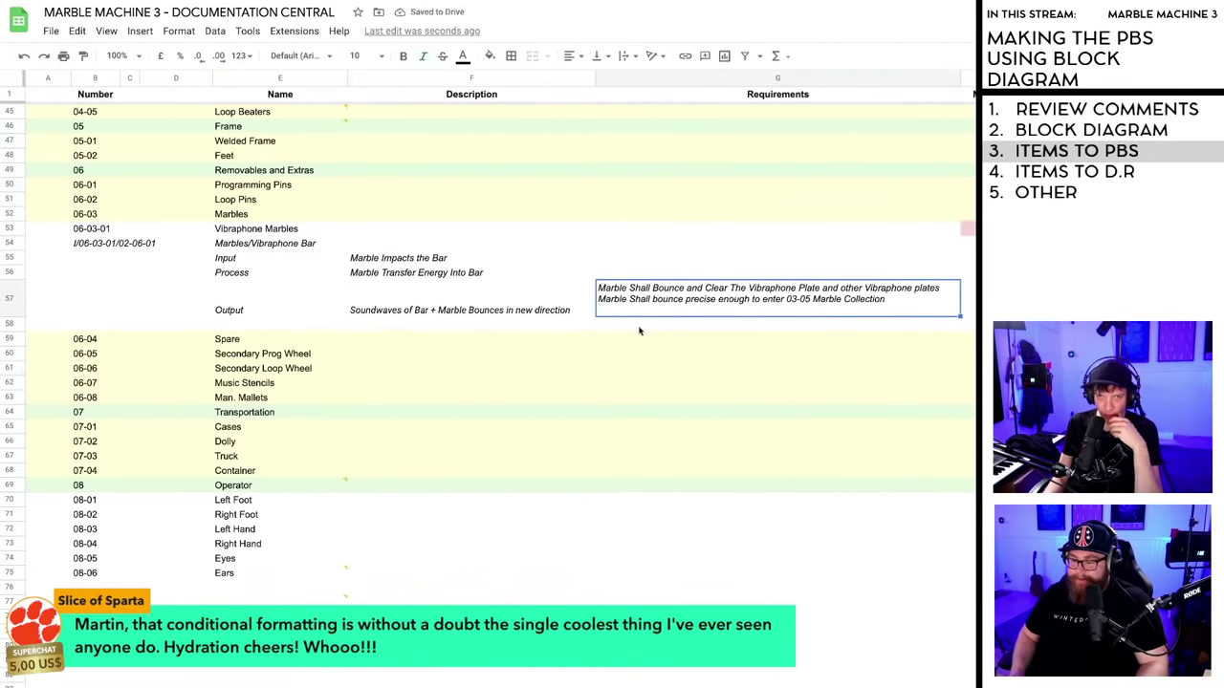
{"action": "left_click", "coordinate": [638, 272]}
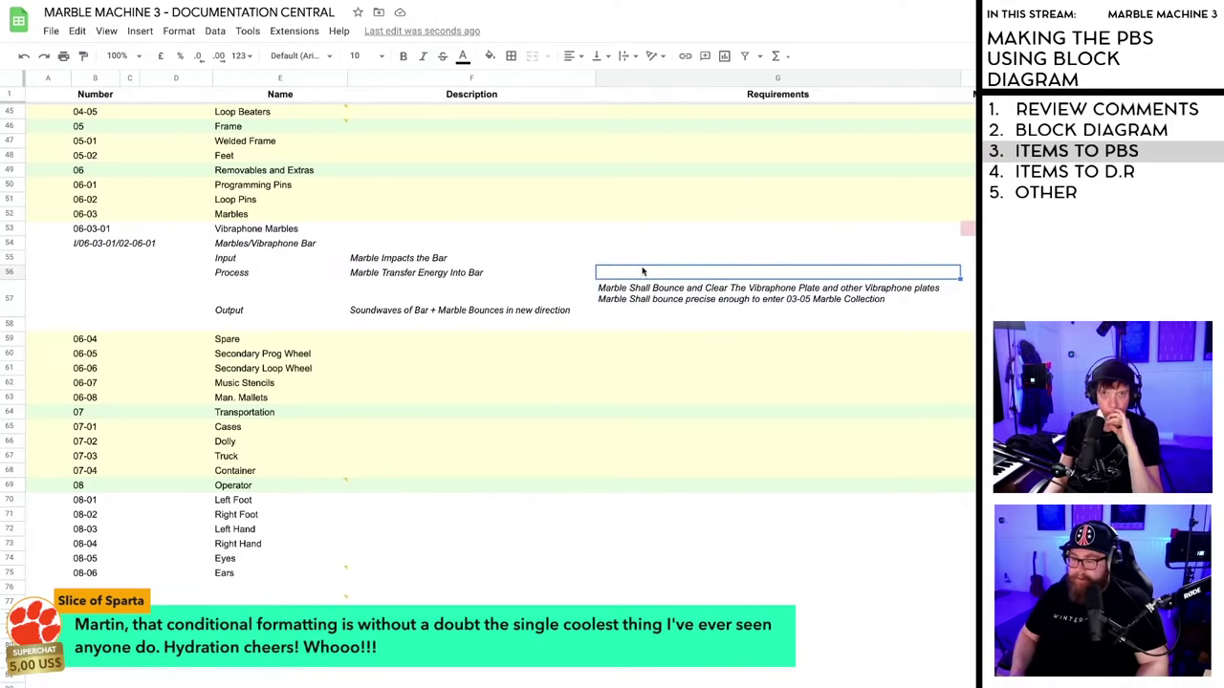
{"action": "left_click", "coordinate": [632, 314]}
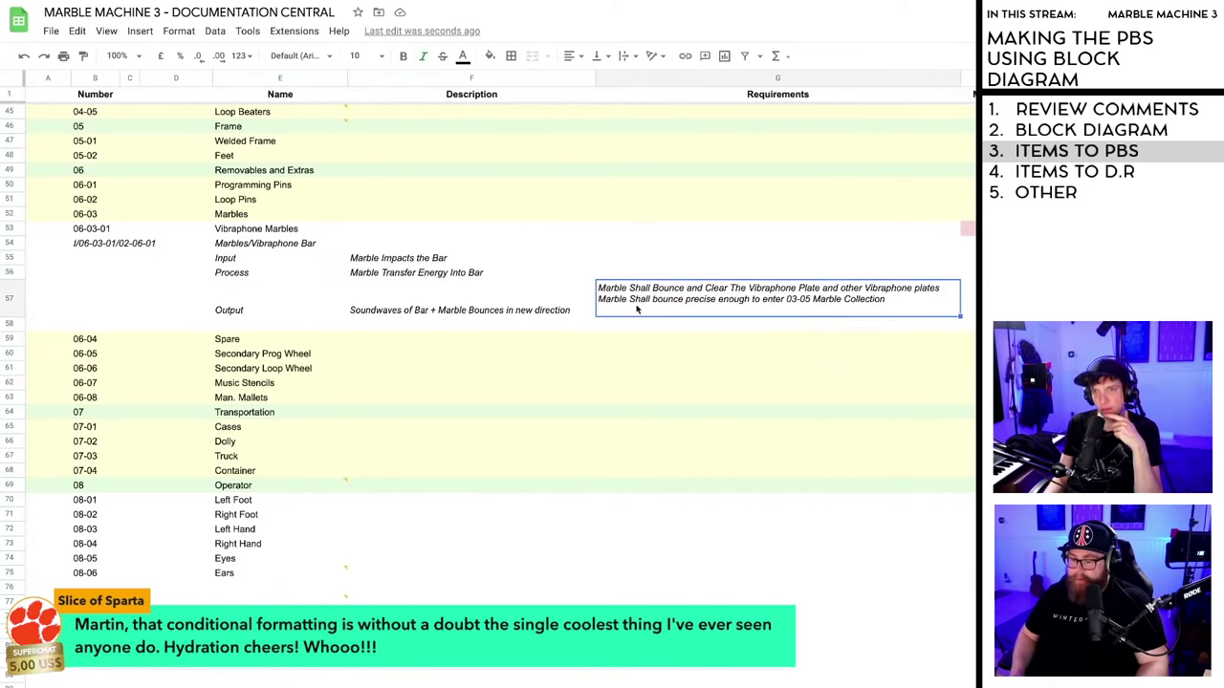
- Enter 'Marble shall consistently hit bar at a point +-10mm' as the Input requirement in G55
{"action": "left_click", "coordinate": [694, 259]}
{"action": "double_click", "coordinate": [688, 259]}
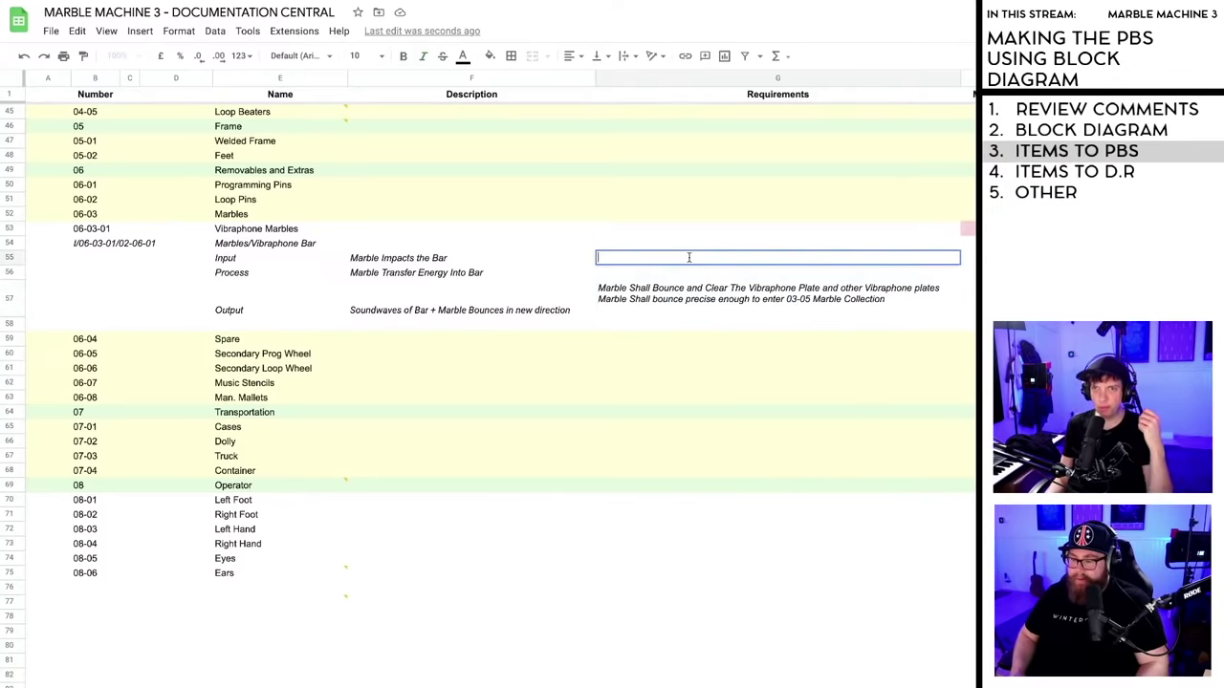
{"action": "type", "text": "Mar"}
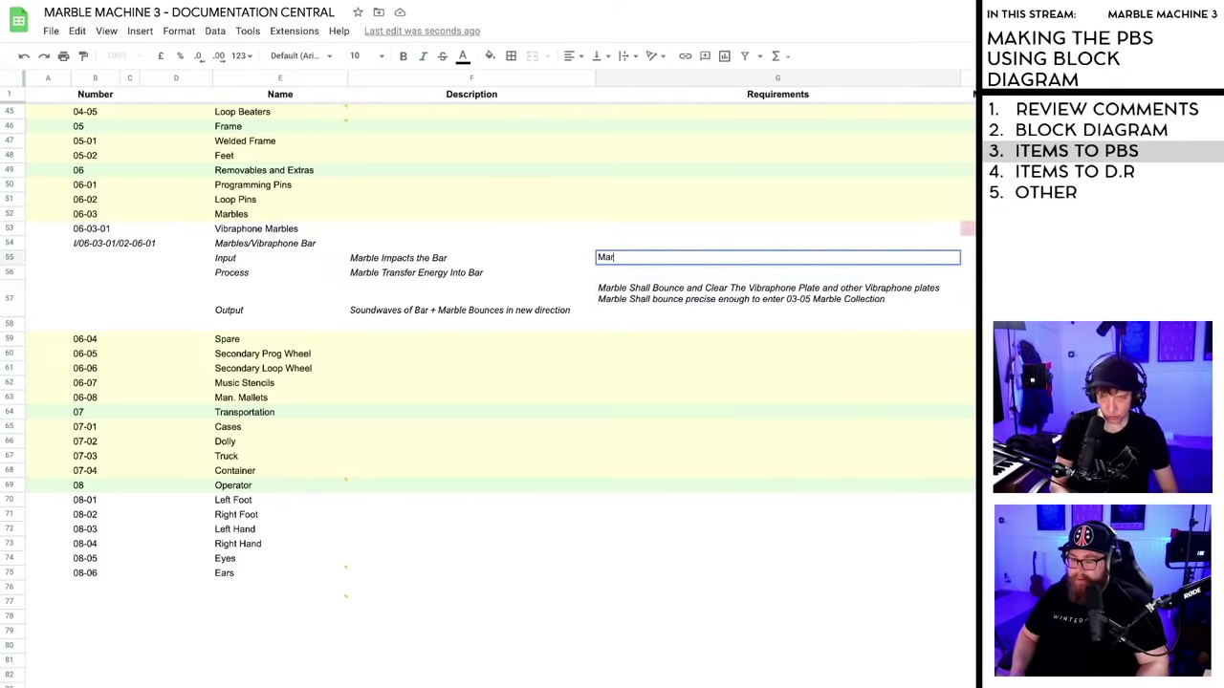
{"action": "type", "text": "ble shall hit bar a"}
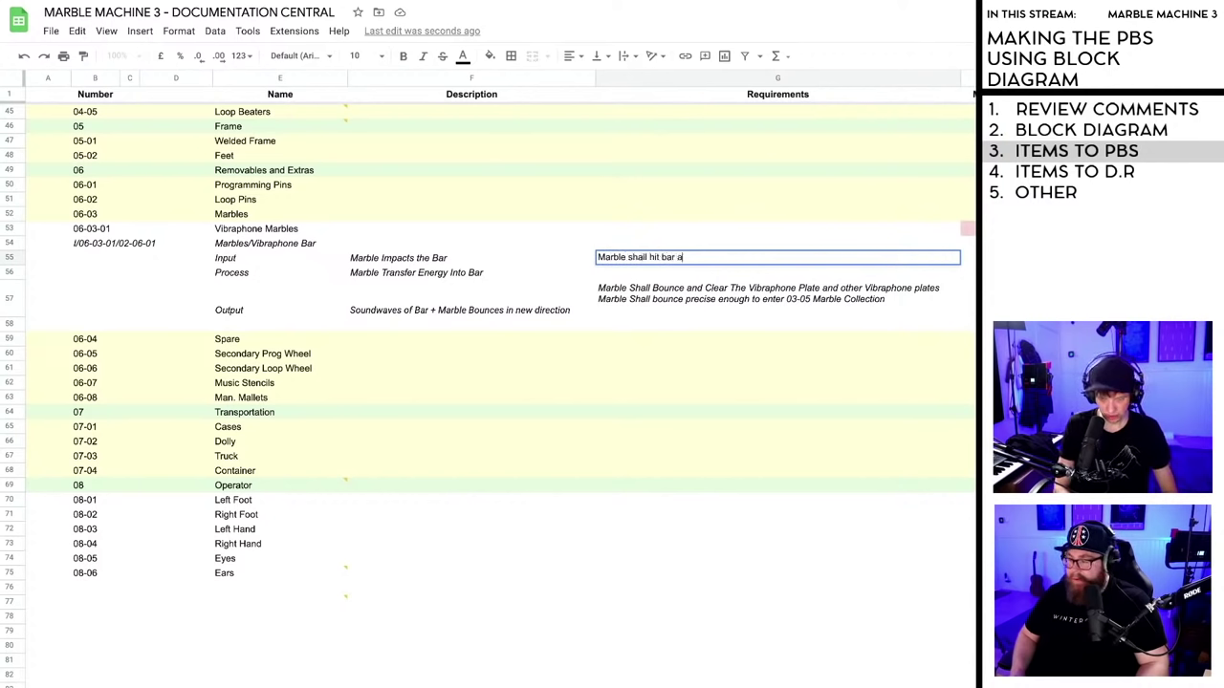
{"action": "type", "text": "t a "}
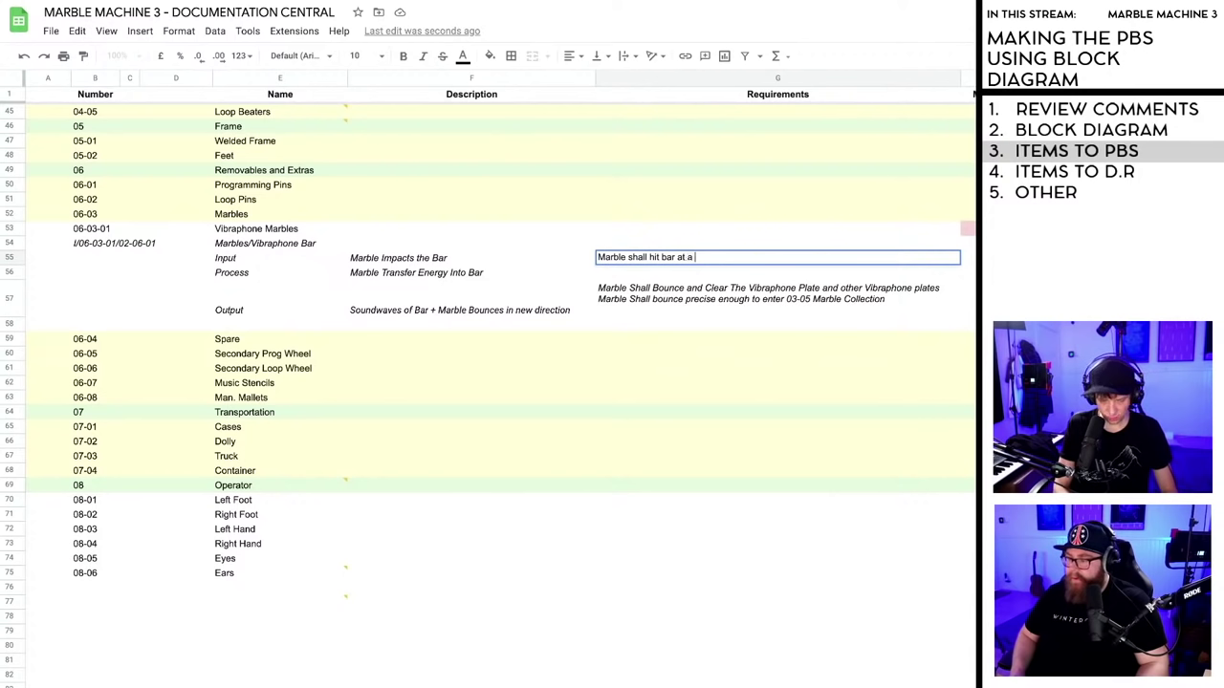
{"action": "type", "text": "point wi"}
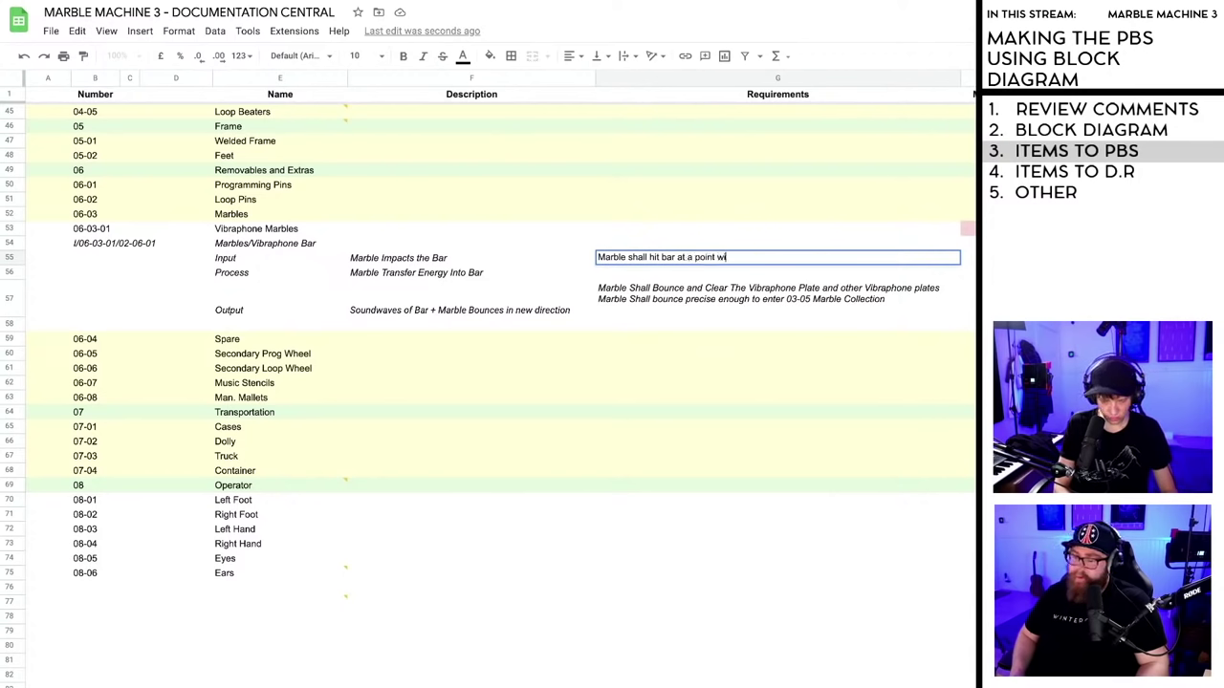
{"action": "type", "text": "thin"}
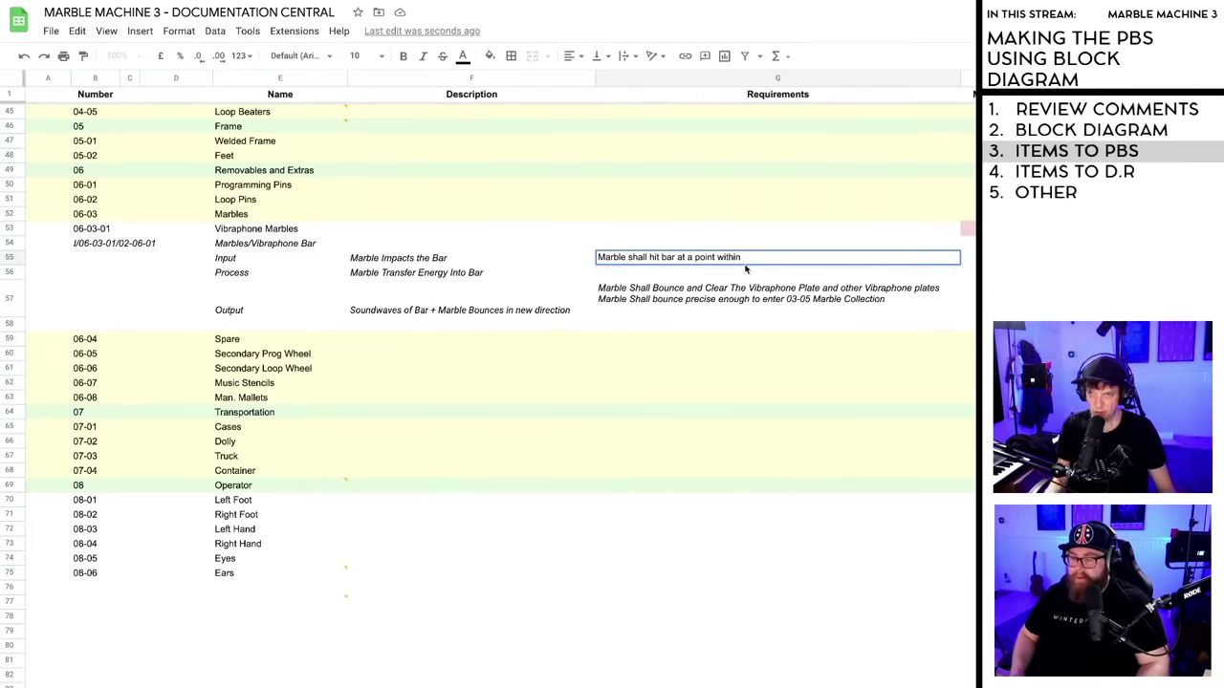
{"action": "left_click_drag", "start_coordinate": [749, 258], "coordinate": [718, 258]}
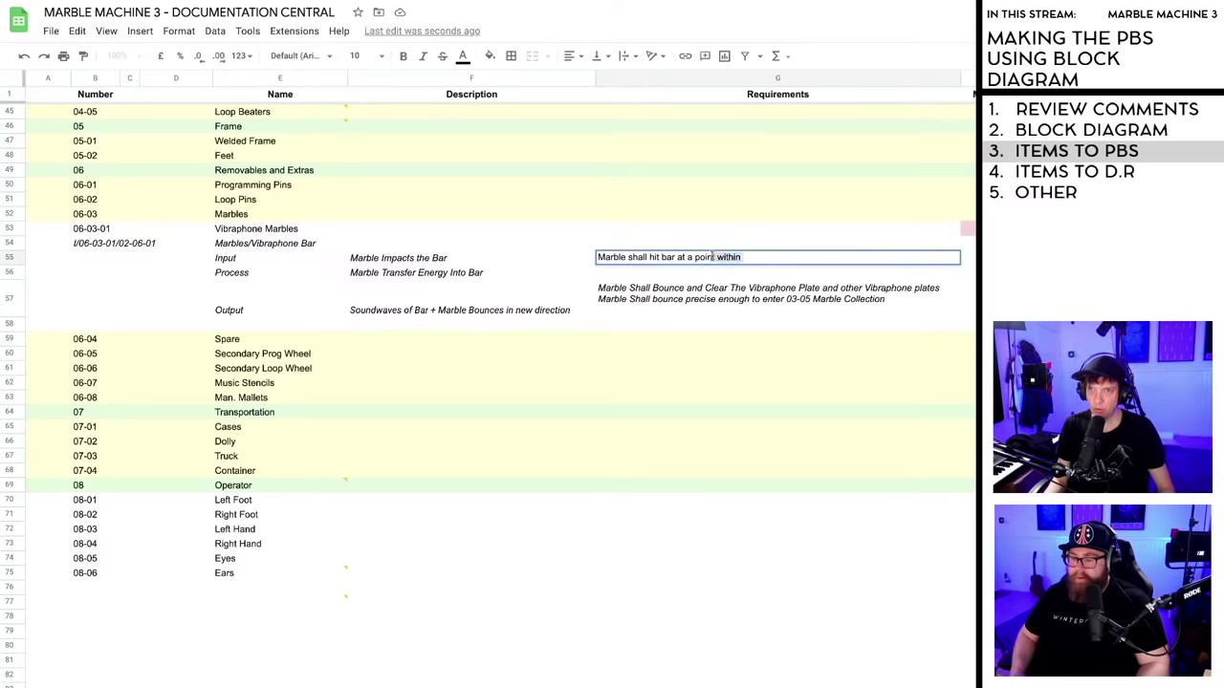
{"action": "type", "text": "+"}
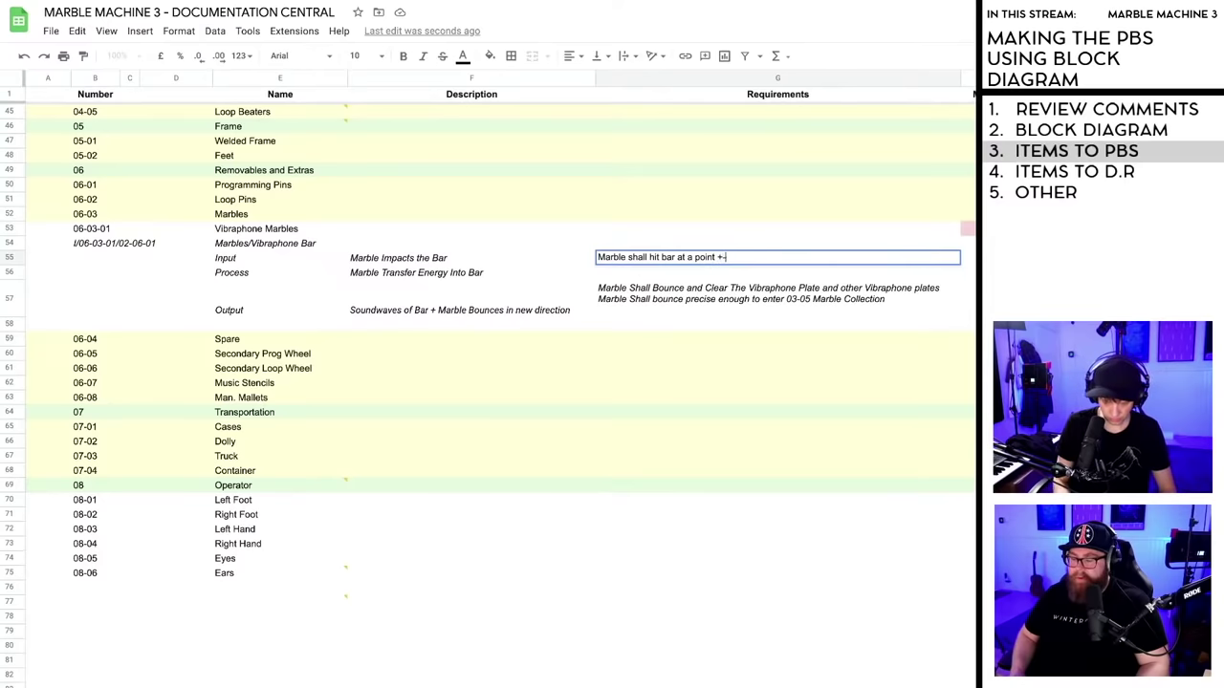
{"action": "type", "text": "-10mm"}
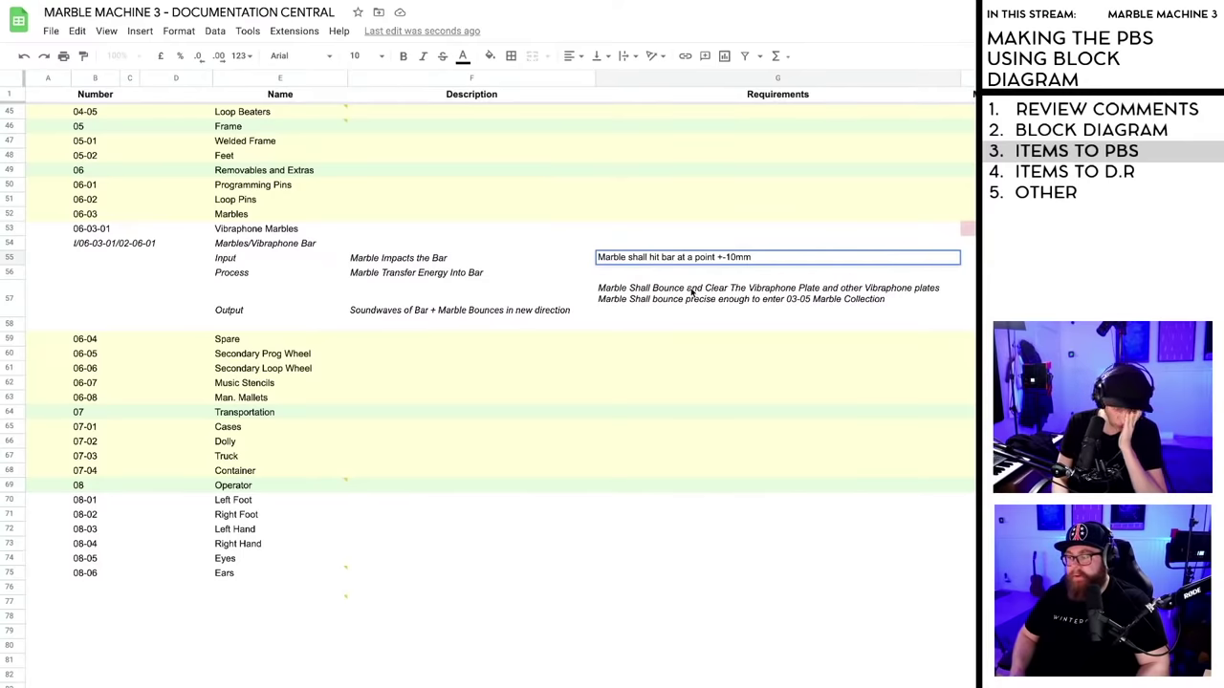
{"action": "key", "text": "Right"}
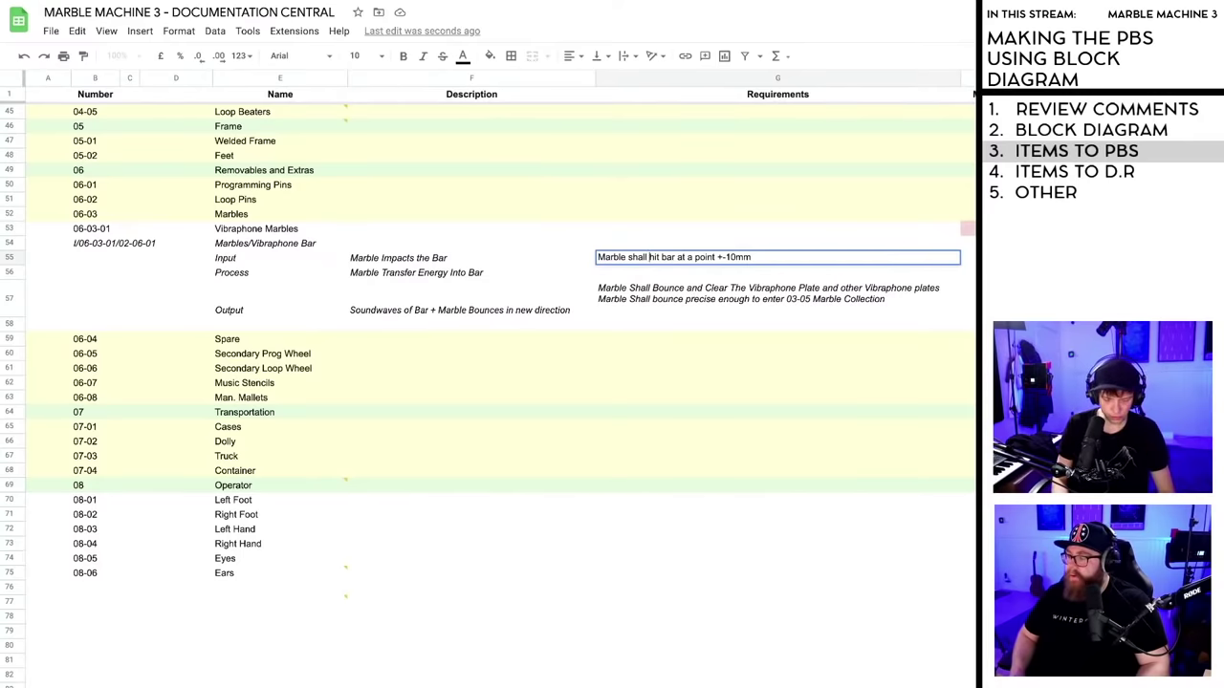
{"action": "type", "text": "consist"}
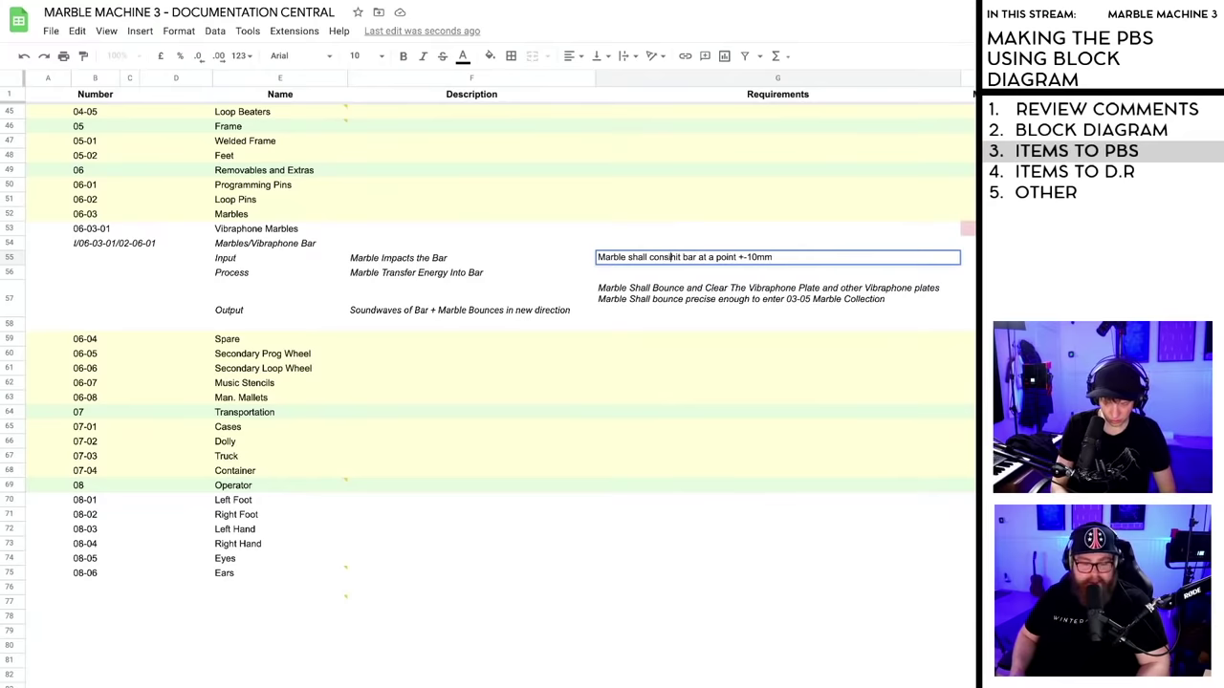
{"action": "type", "text": "ently hi"}
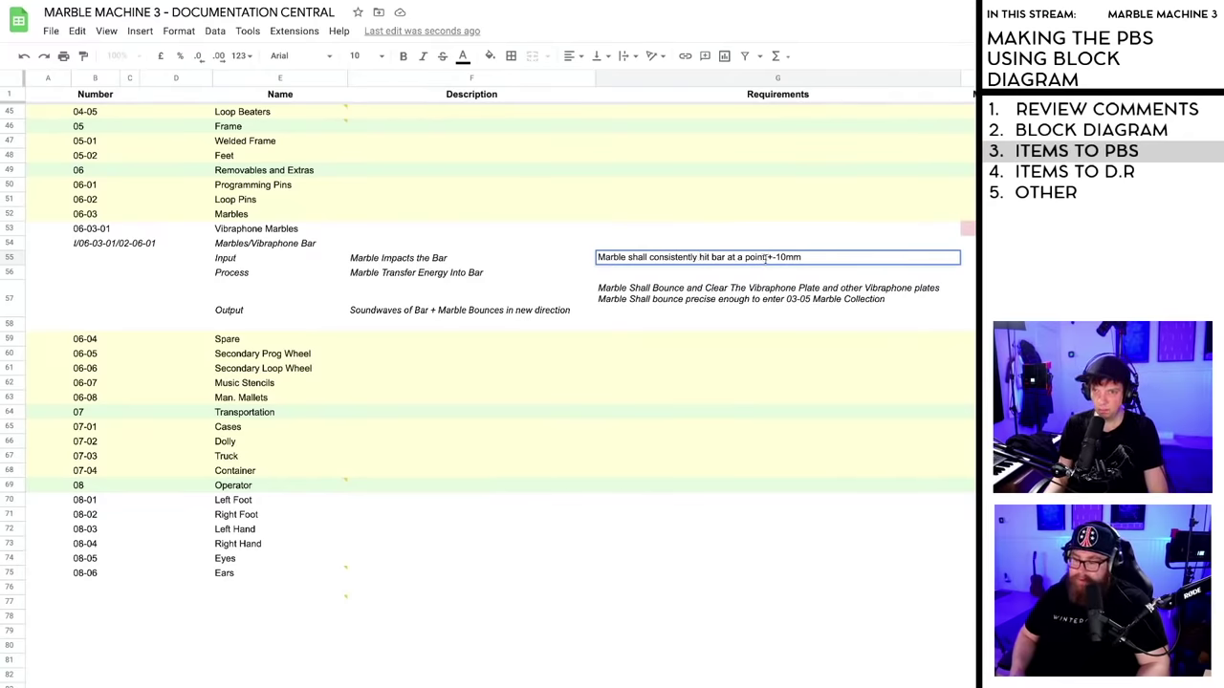
{"action": "key", "text": "Return"}
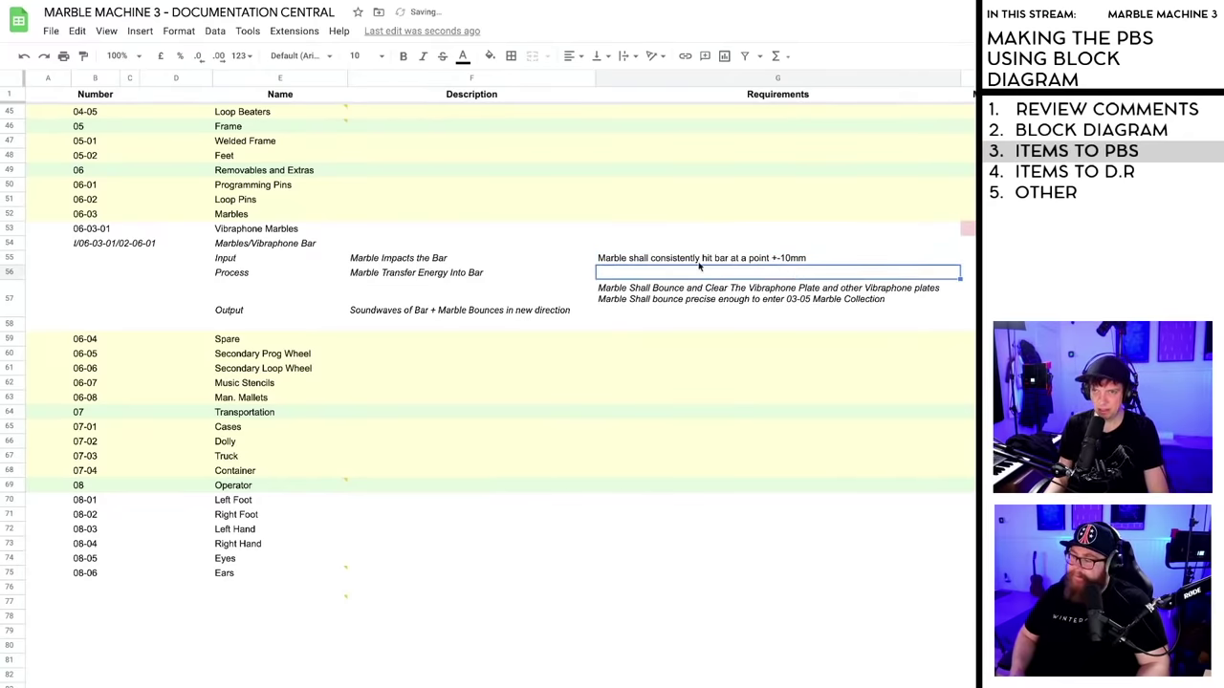
- Italicize the Input requirement to match the others
{"action": "left_click", "coordinate": [719, 258]}
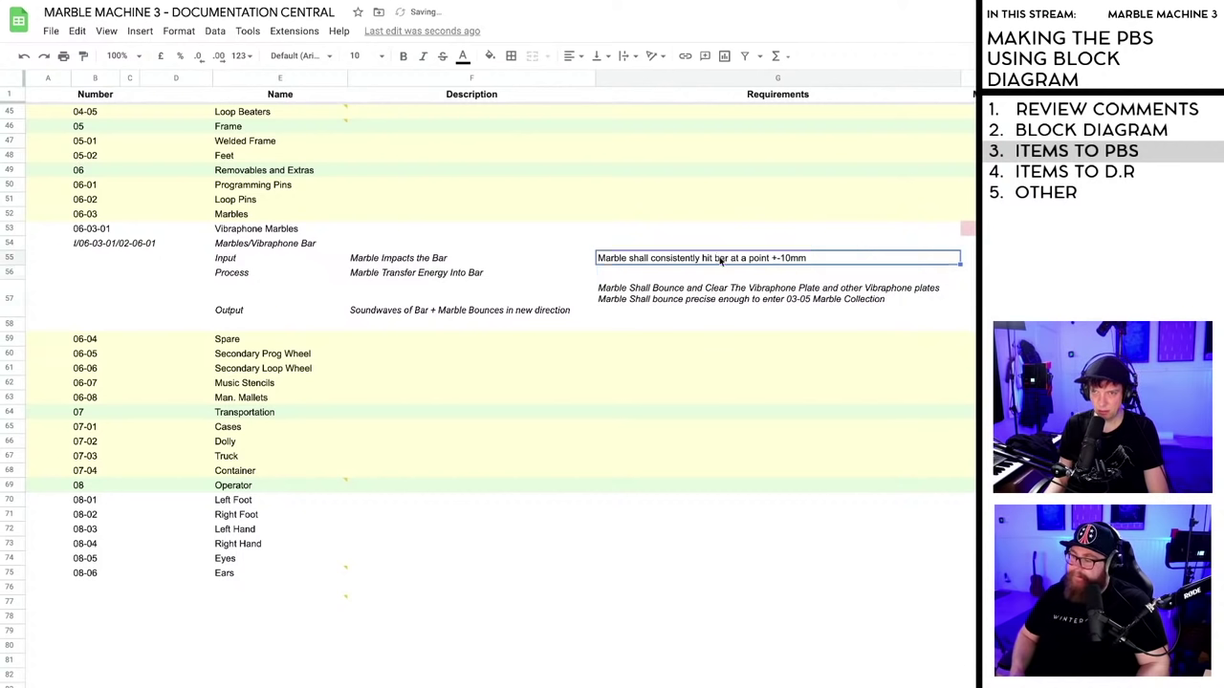
{"action": "left_click", "coordinate": [423, 56]}
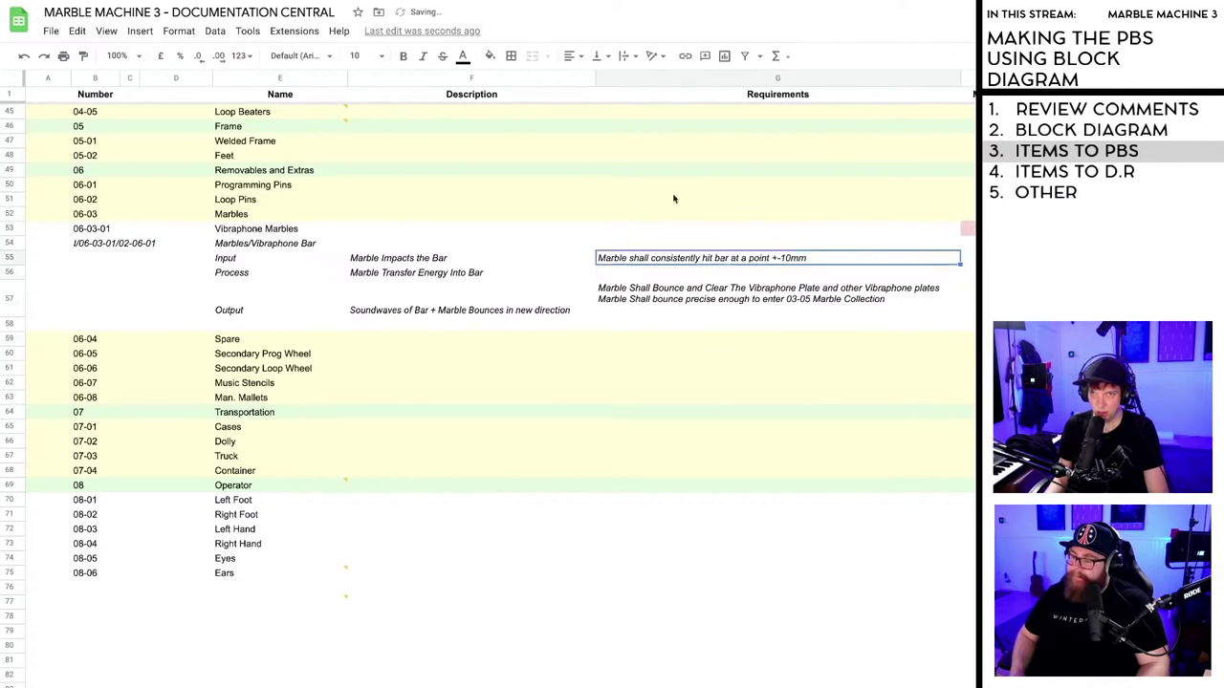
{"action": "left_click", "coordinate": [731, 275]}
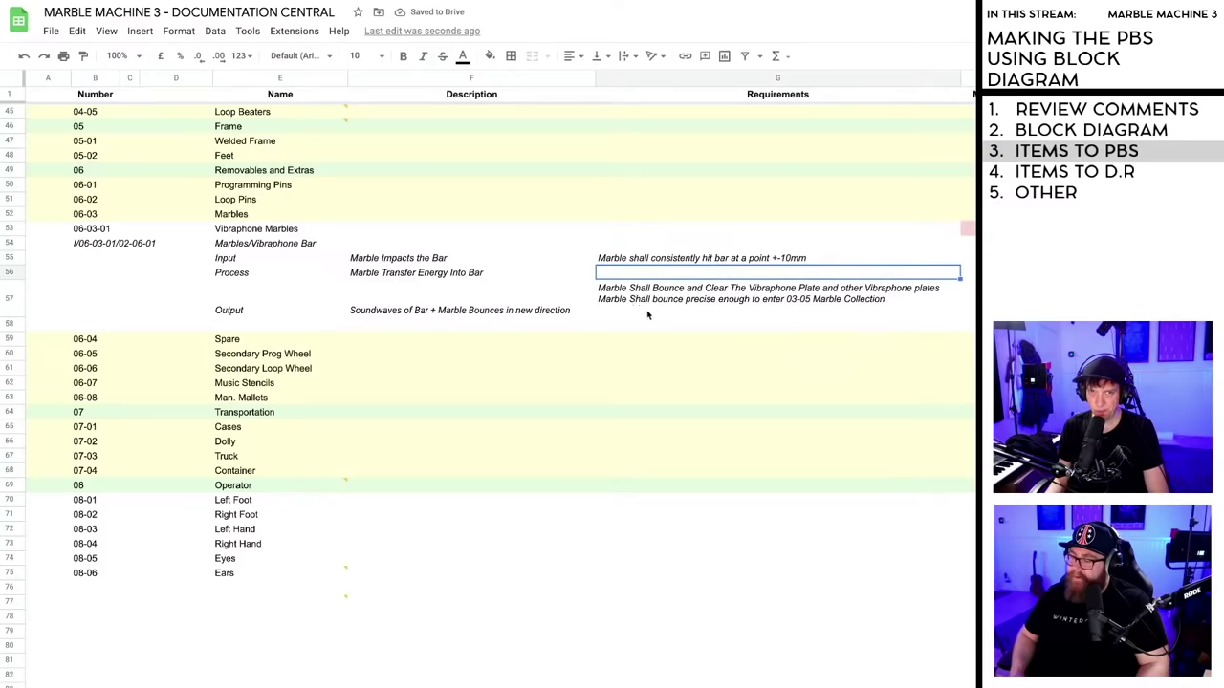
{"action": "left_click", "coordinate": [615, 309]}
- Add a third Output line: marble produces a Soundwave strong enough for valid signal-to-noise ratio
{"action": "double_click", "coordinate": [891, 300]}
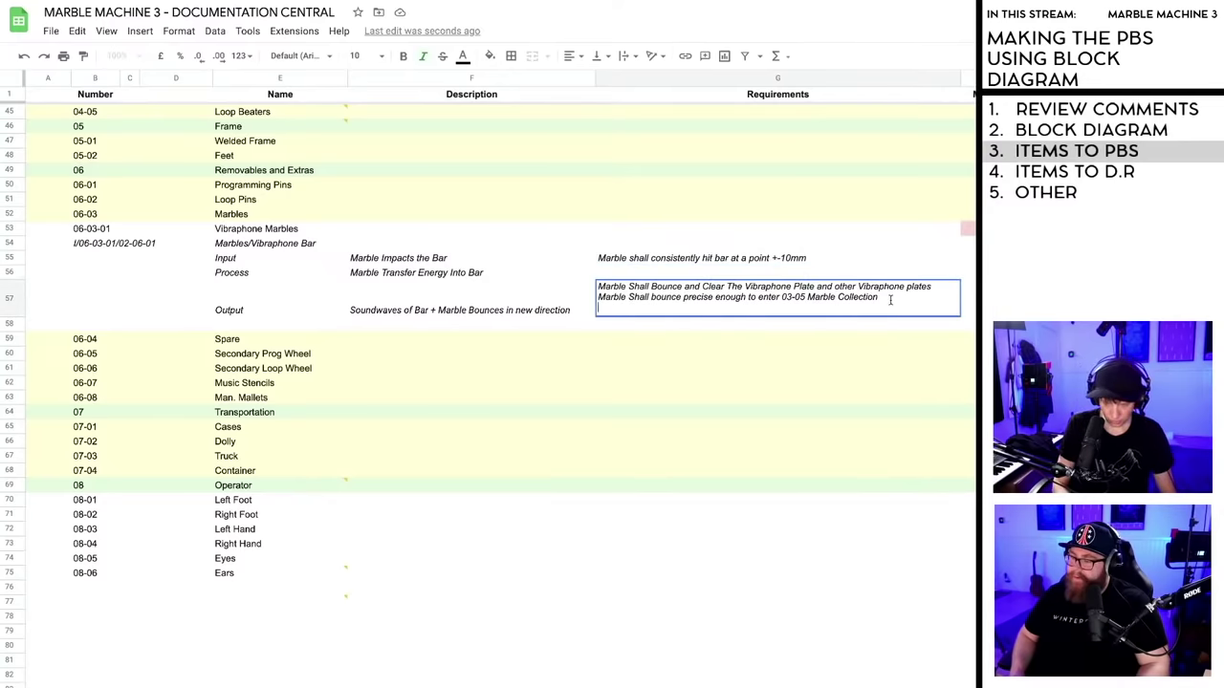
{"action": "type", "text": "Marb"}
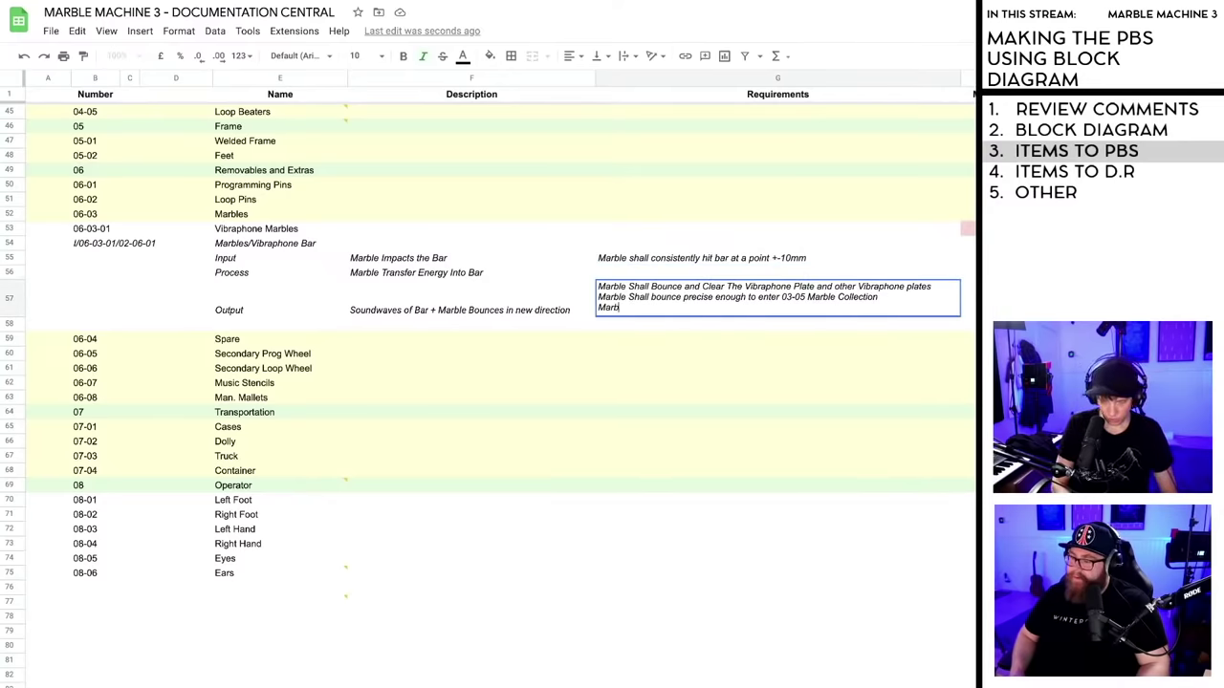
{"action": "type", "text": "le shall produc"}
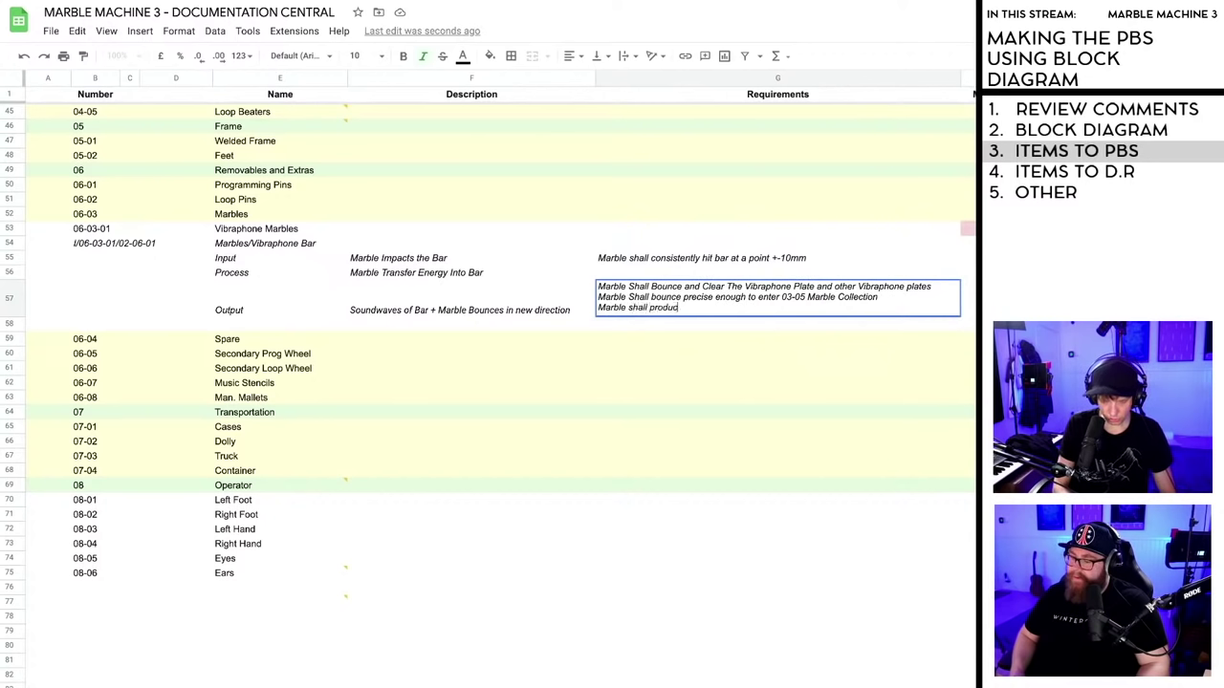
{"action": "type", "text": "e a g"}
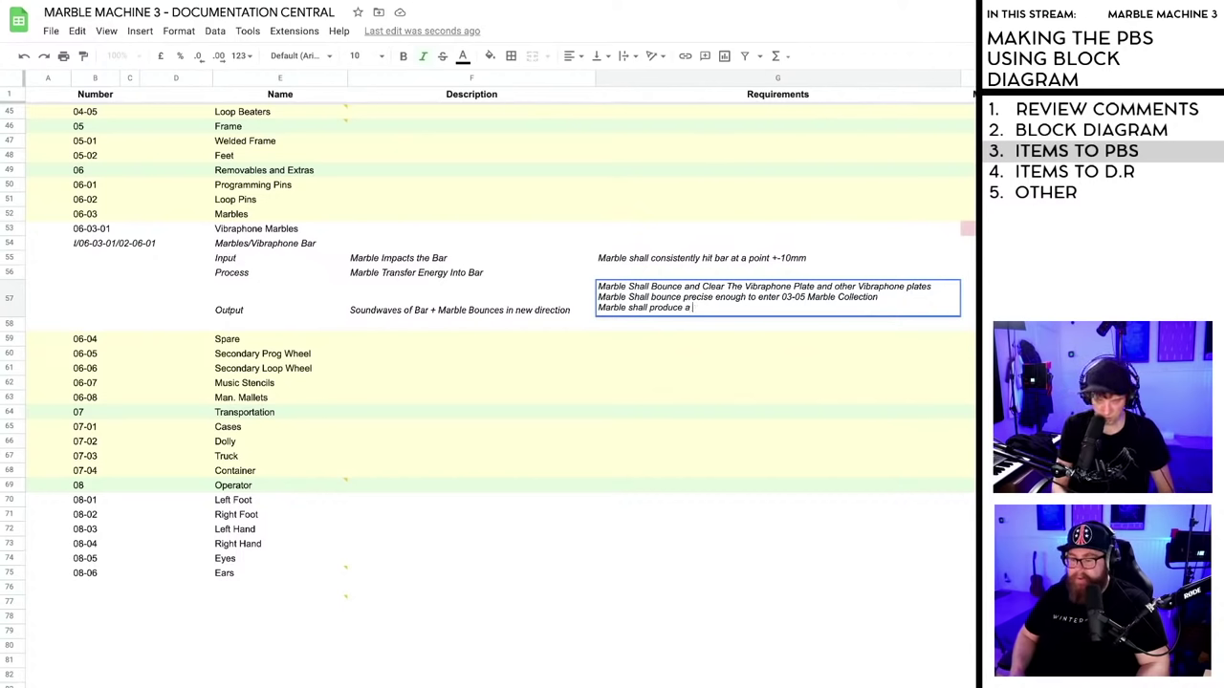
{"action": "type", "text": "Soundwave of at"}
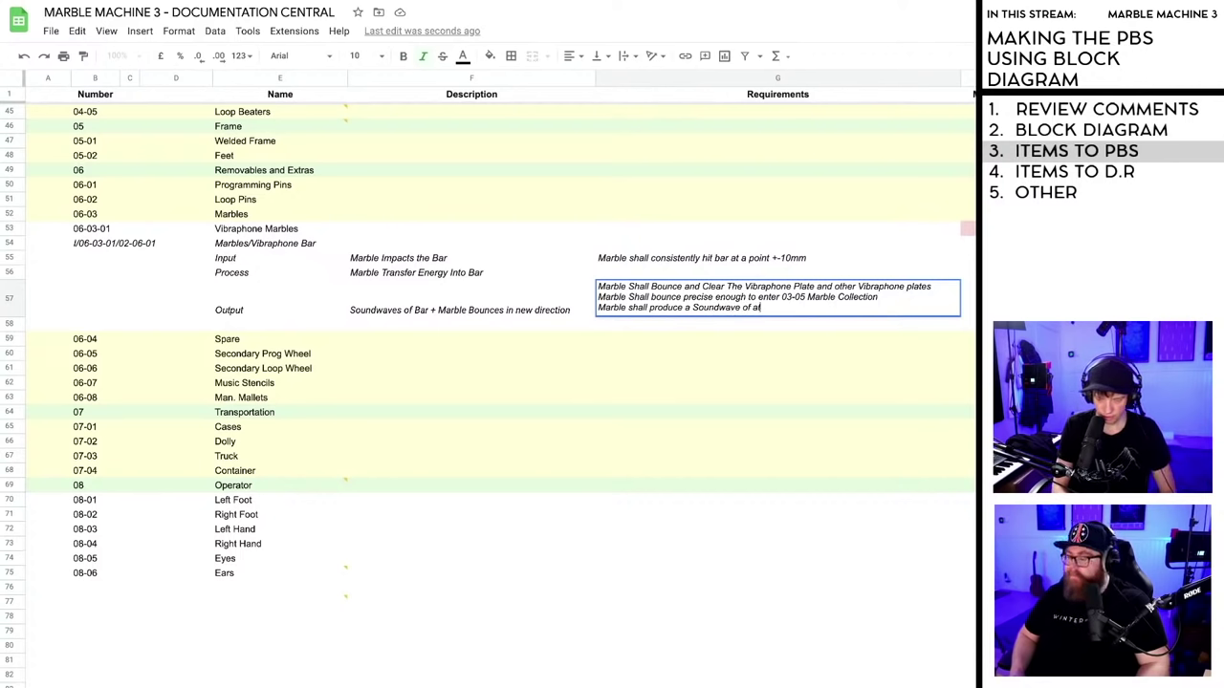
{"action": "type", "text": " least TBD"}
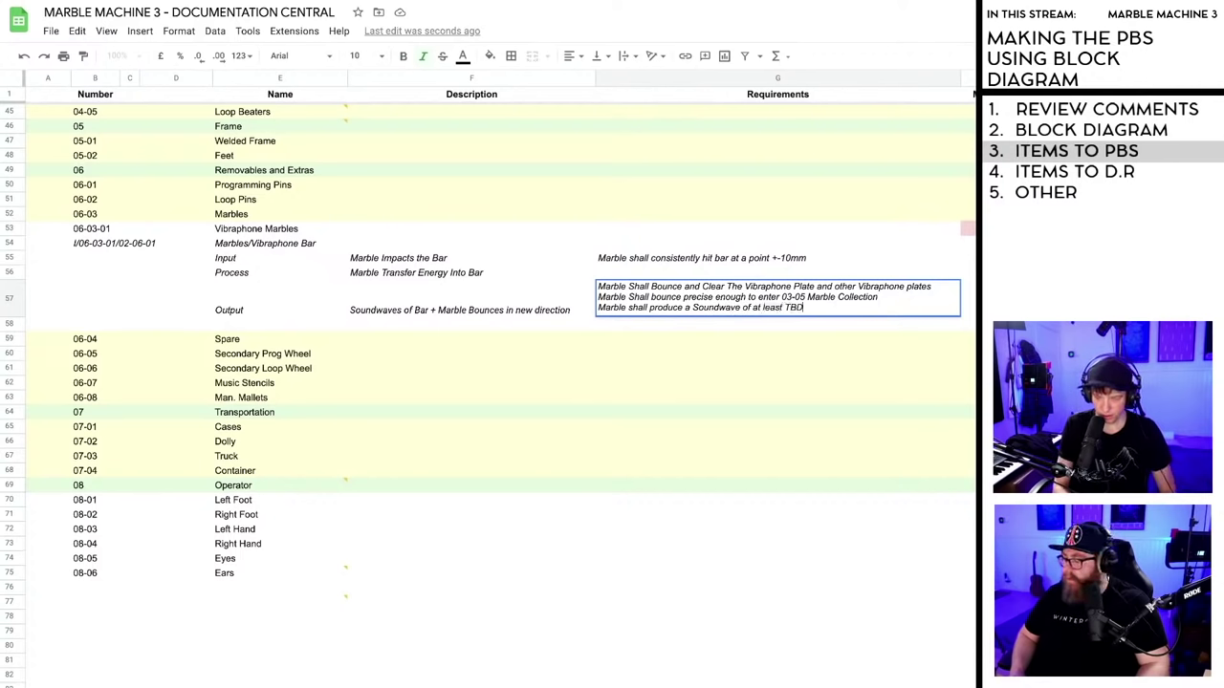
{"action": "type", "text": " db"}
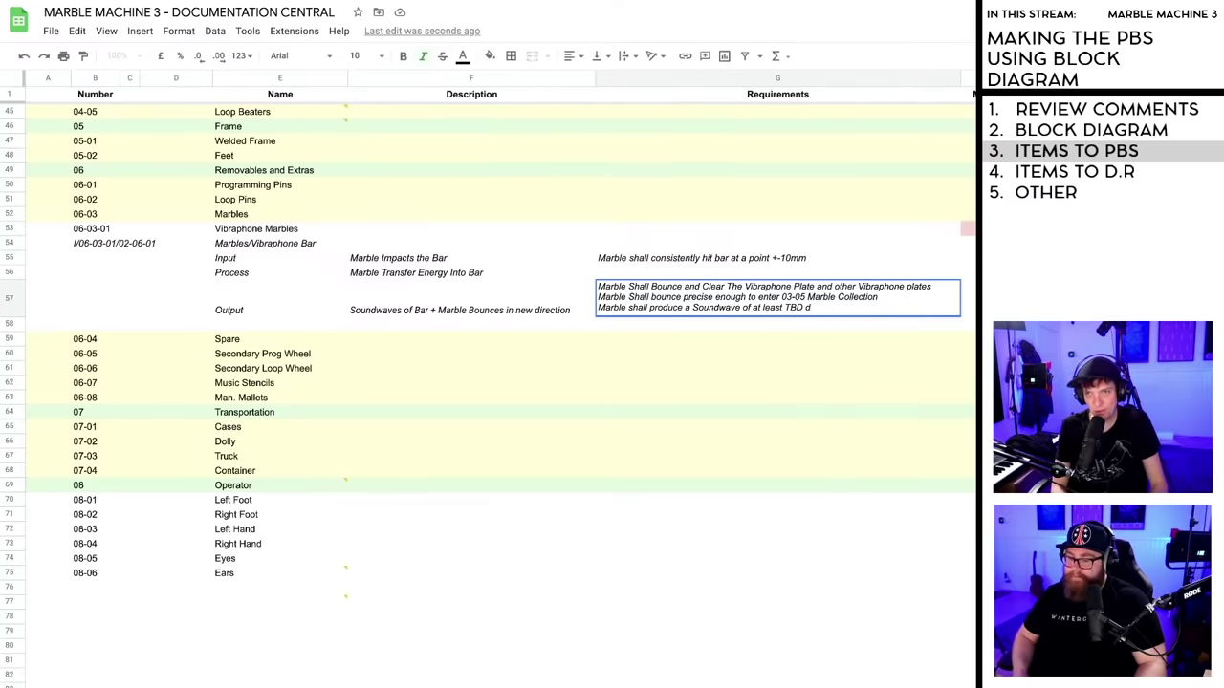
{"action": "key", "text": "BackSpace"}
{"action": "key", "text": "BackSpace"}
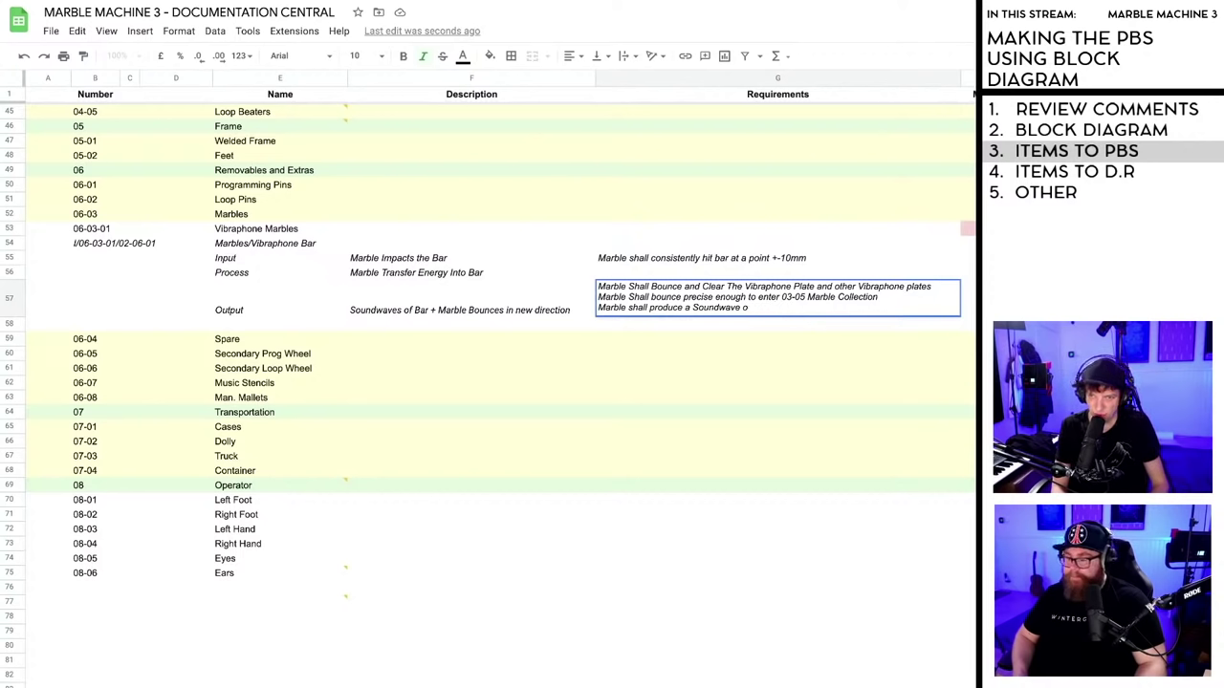
{"action": "type", "text": "strong enou"}
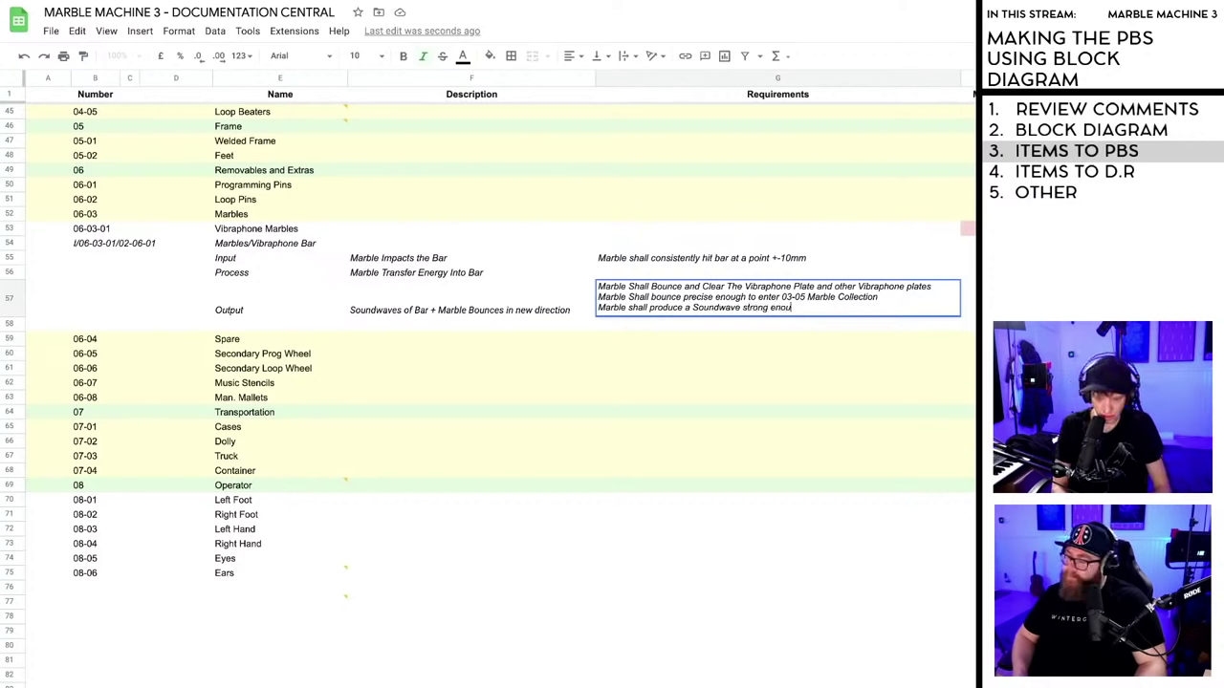
{"action": "type", "text": "gh to produ"}
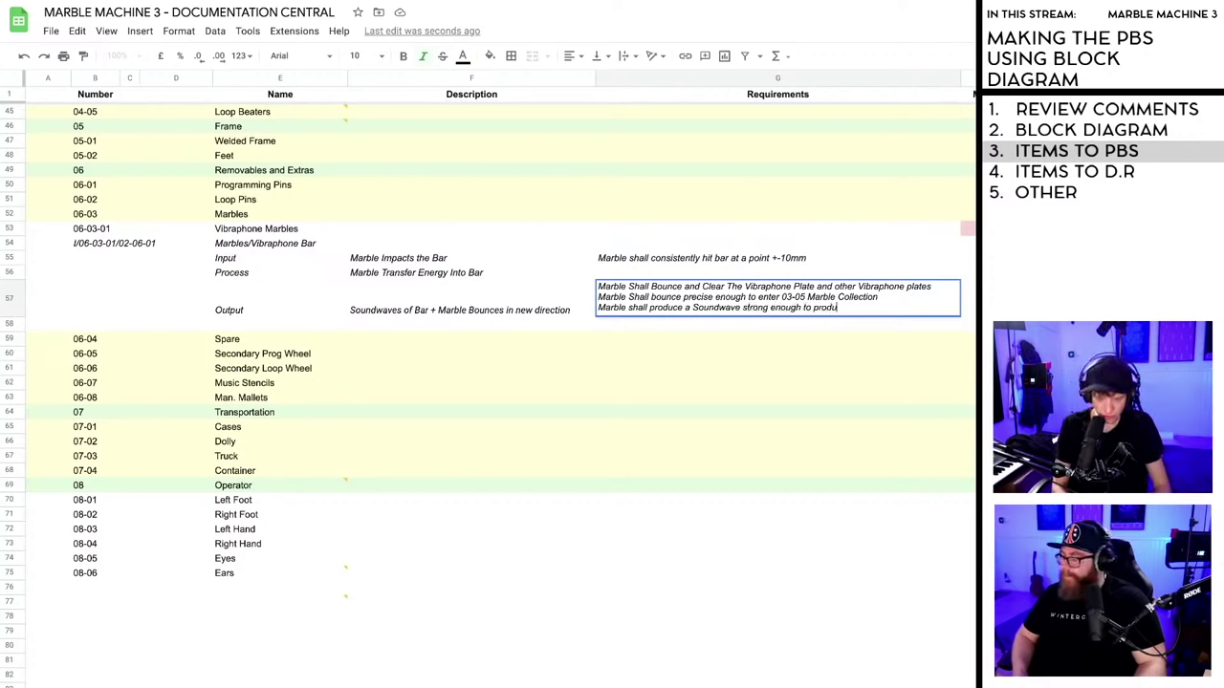
{"action": "type", "text": "ce valid sig"}
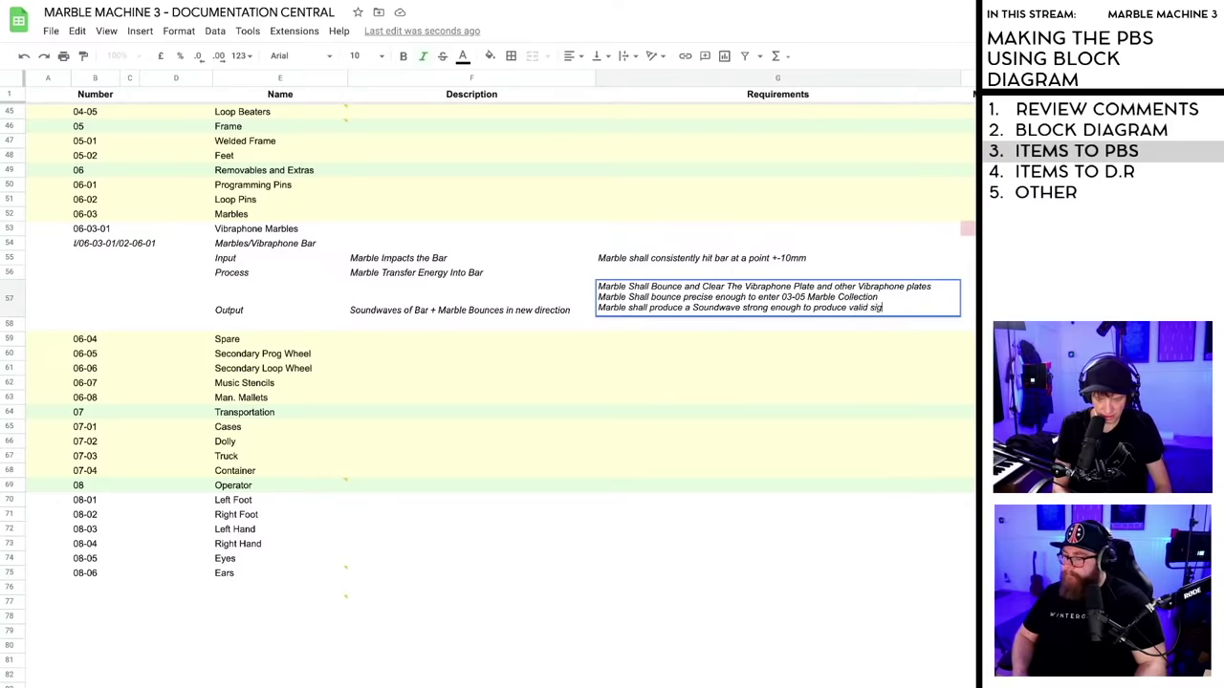
{"action": "type", "text": "nal to noise ratio"}
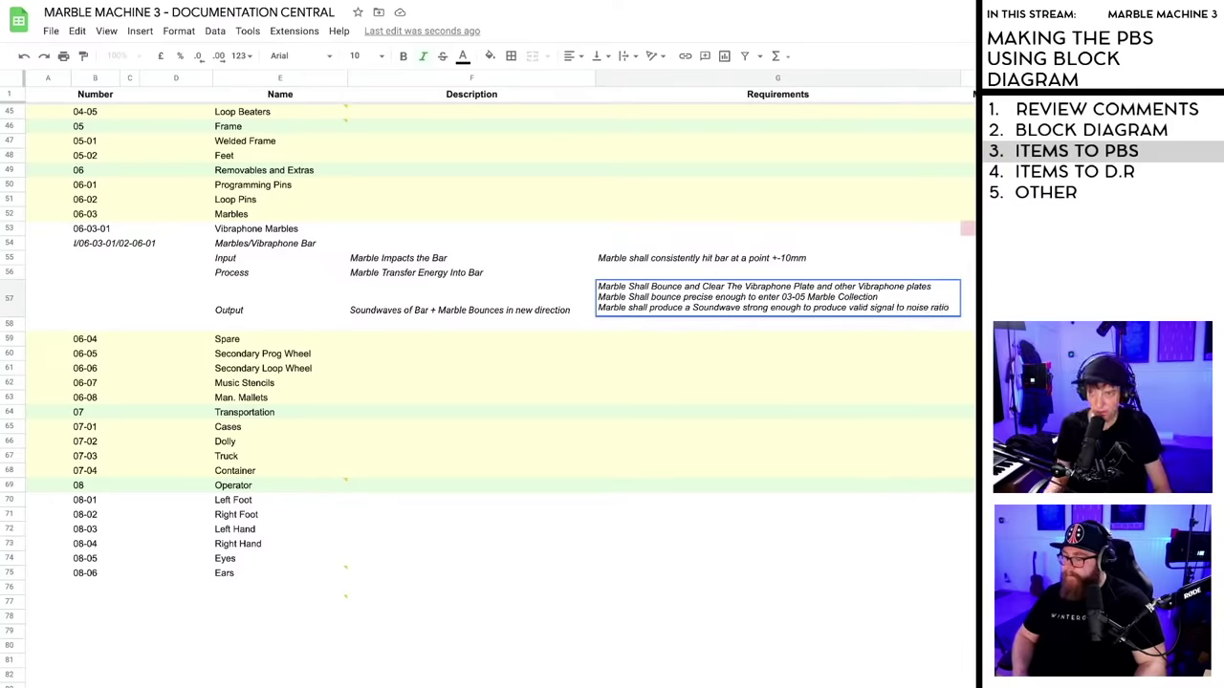
{"action": "key", "text": "Return"}
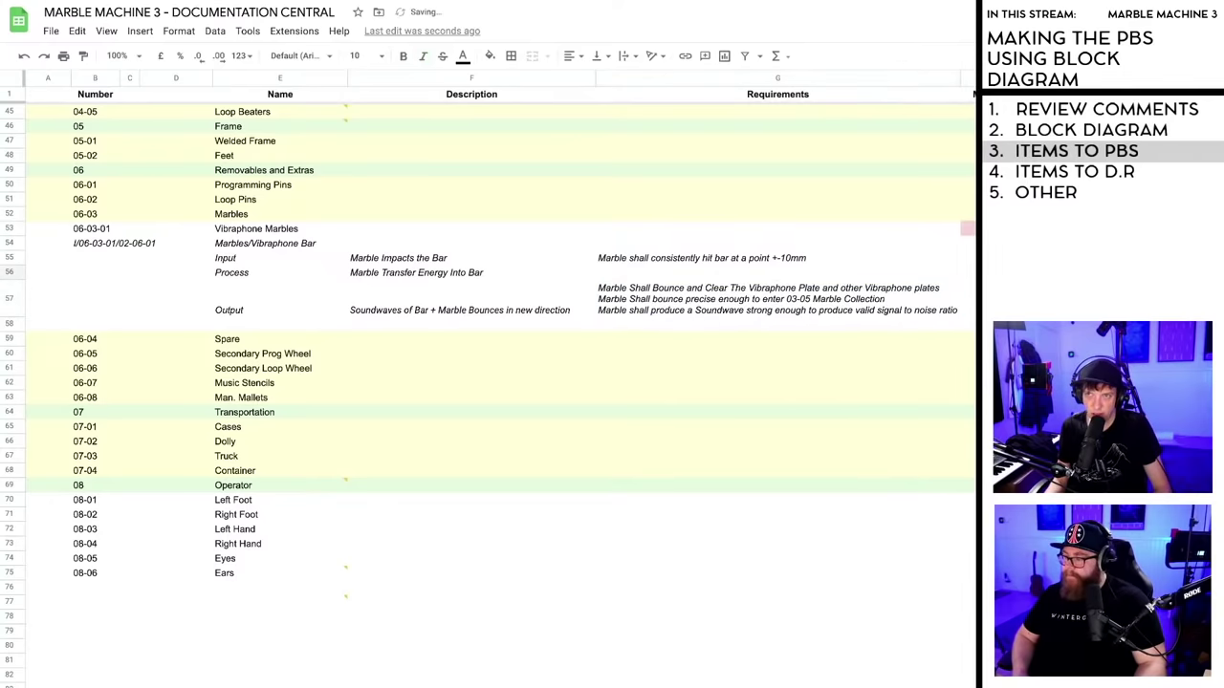
- Auto-fit the Requirements column width and review the interface's cells
{"action": "double_click", "coordinate": [961, 77]}
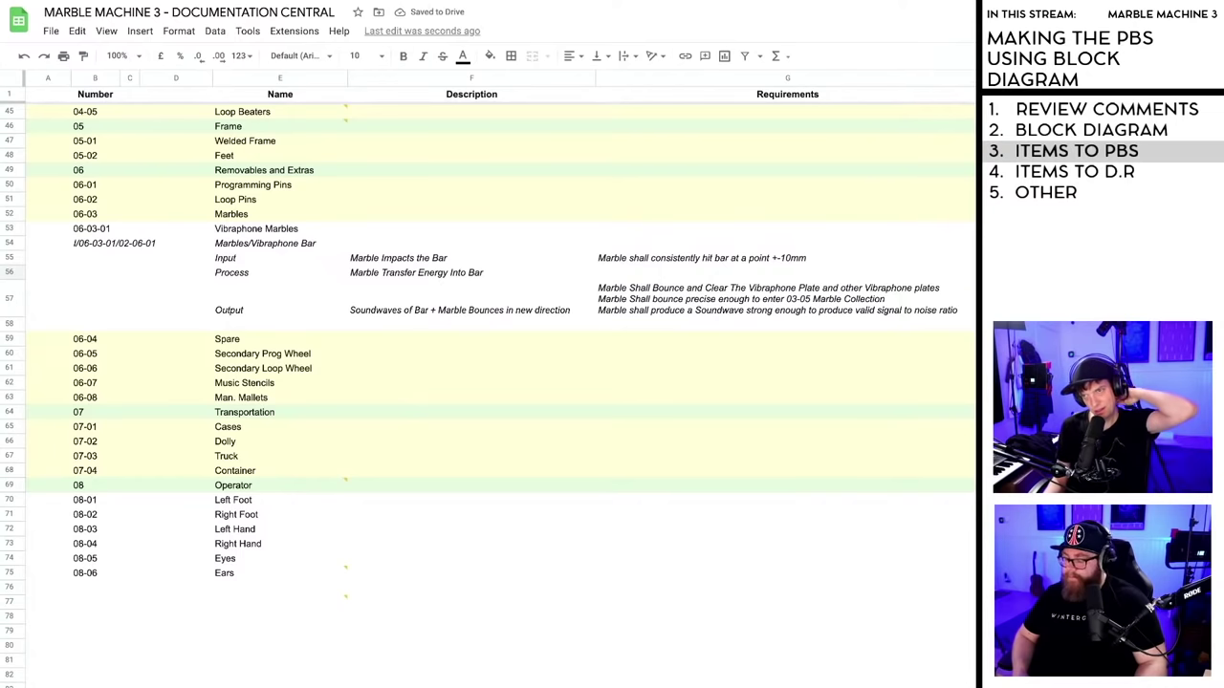
{"action": "left_click", "coordinate": [784, 299]}
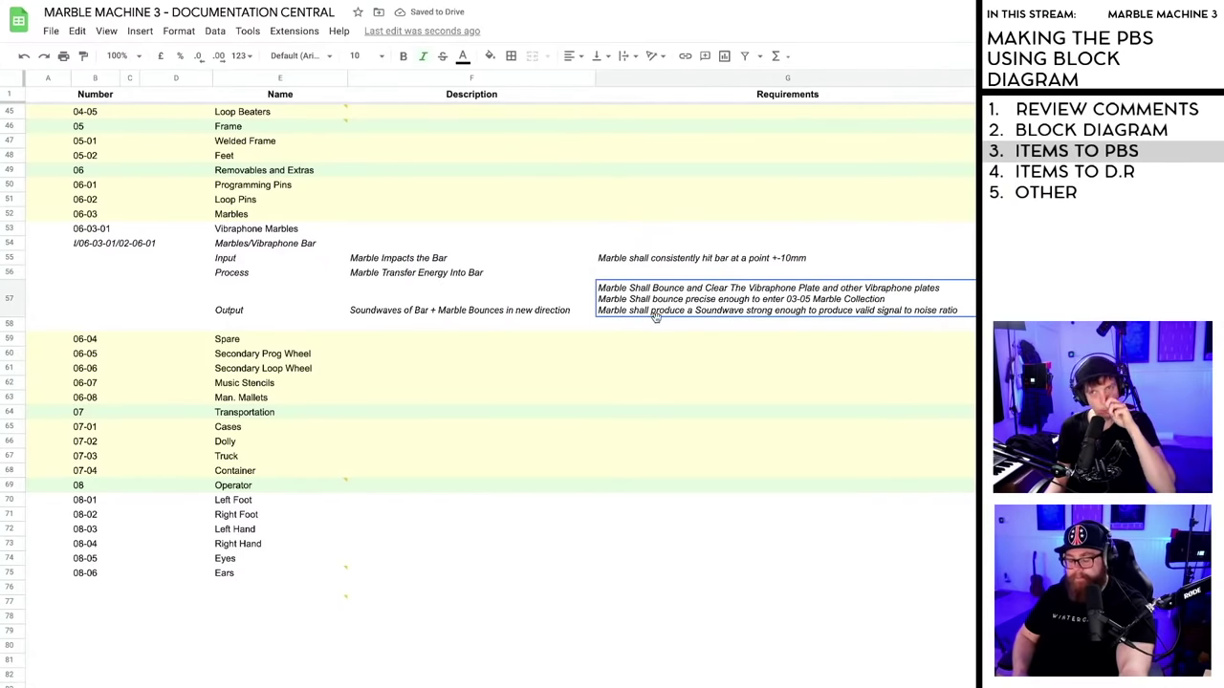
{"action": "left_click", "coordinate": [630, 276]}
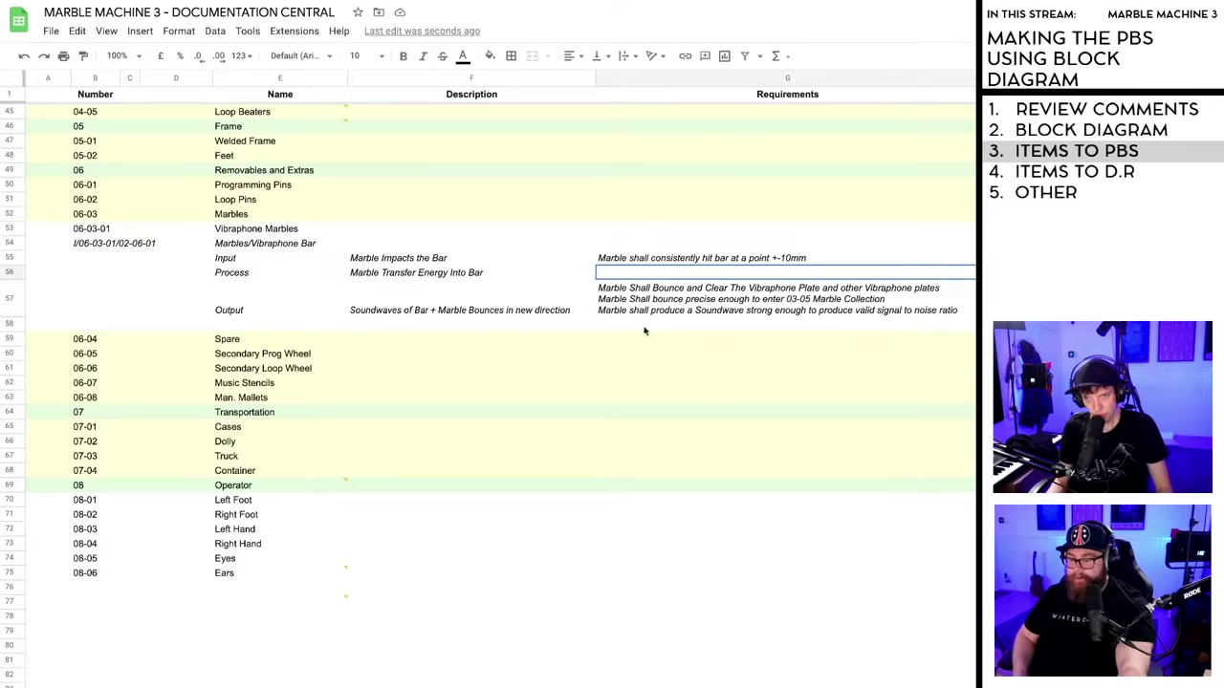
{"action": "left_click", "coordinate": [275, 304]}
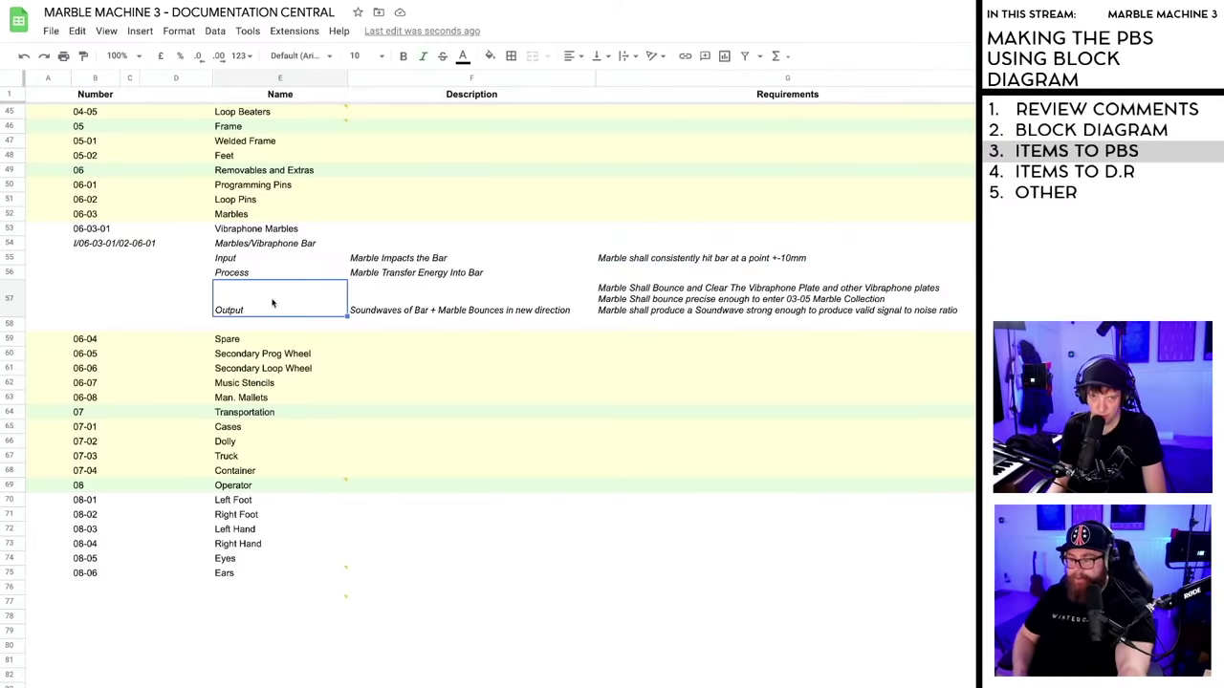
{"action": "left_click", "coordinate": [452, 296]}
{"action": "left_click", "coordinate": [678, 272]}
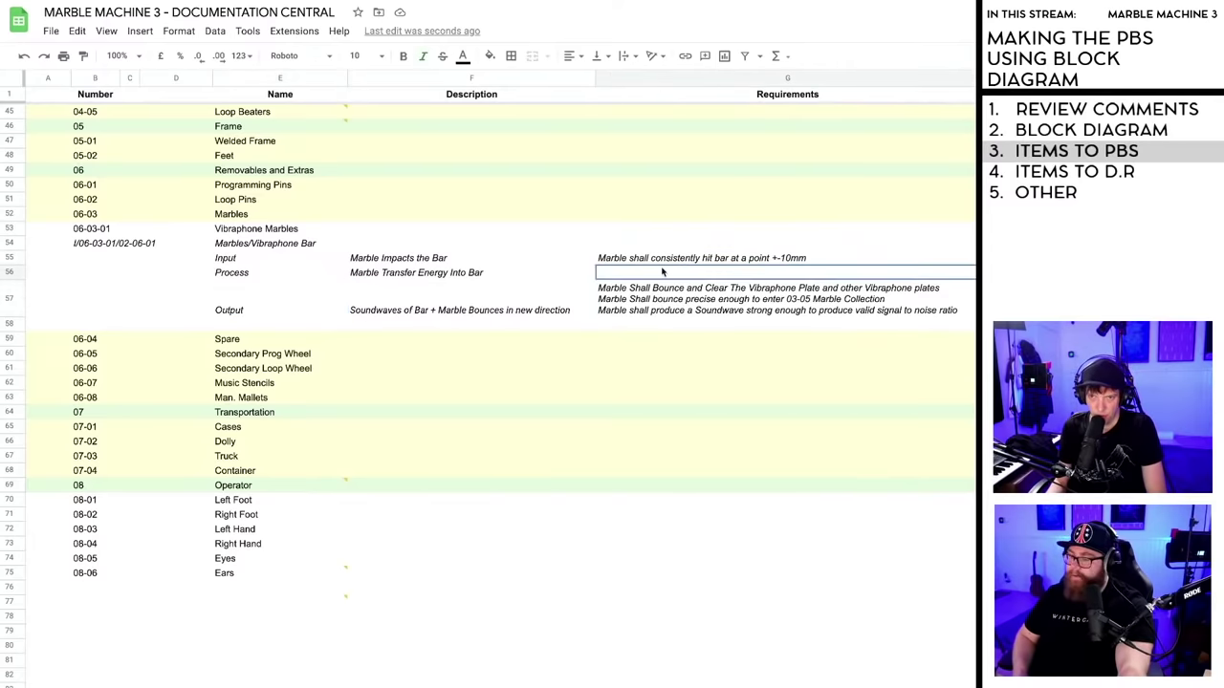
{"action": "left_click", "coordinate": [264, 246]}
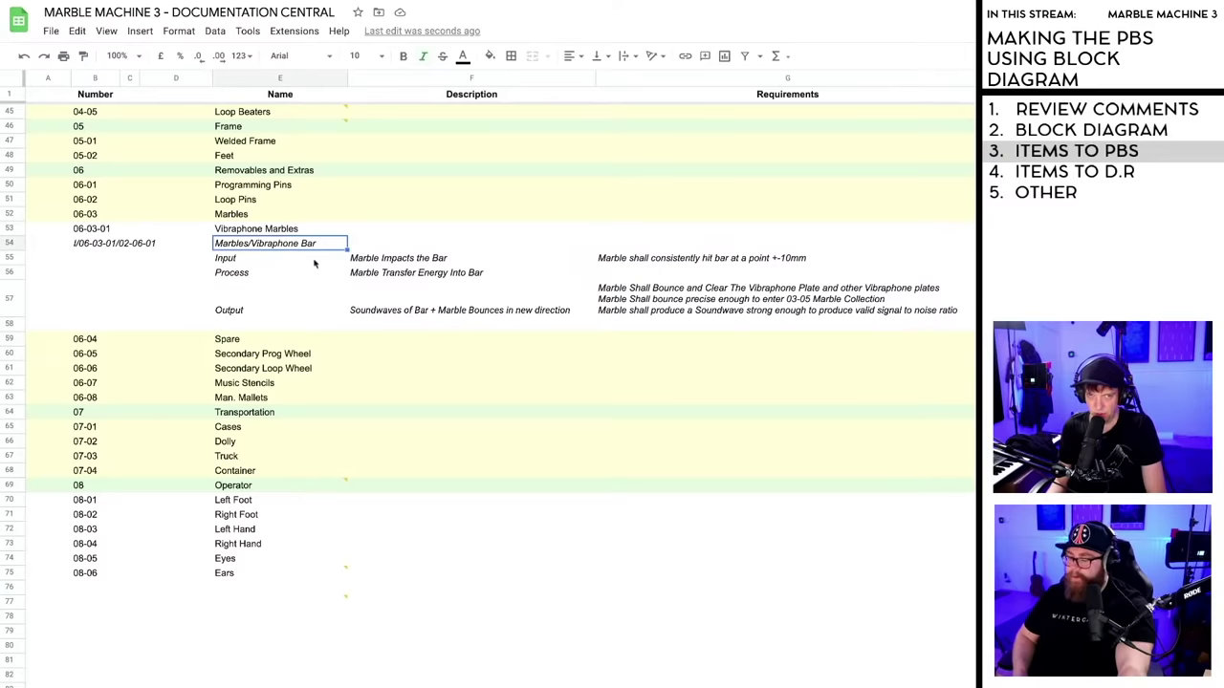
{"action": "left_click", "coordinate": [420, 256]}
{"action": "left_click", "coordinate": [641, 264]}
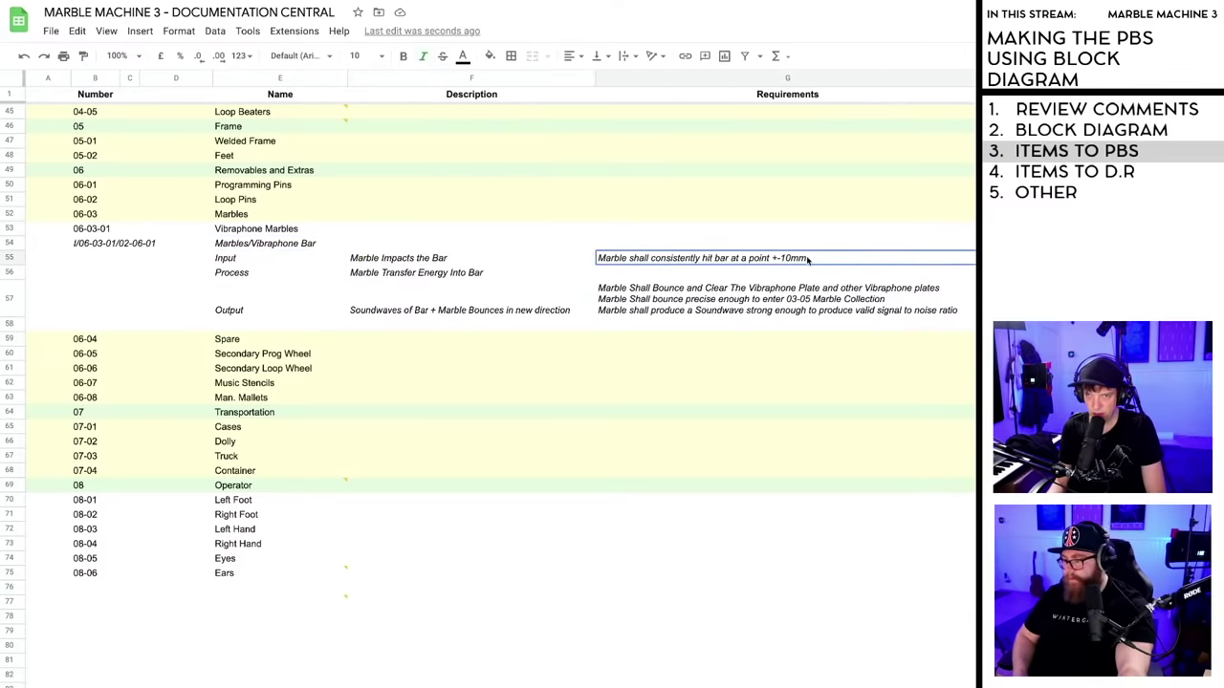
{"action": "left_click", "coordinate": [234, 277]}
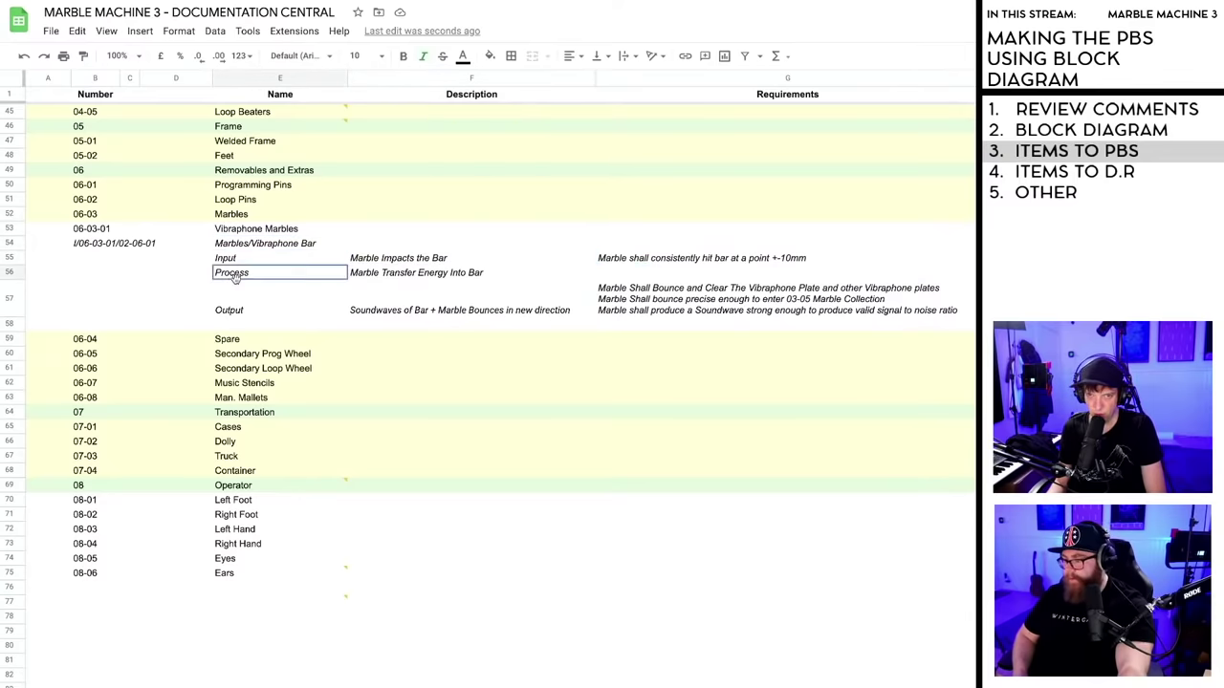
{"action": "left_click", "coordinate": [390, 278]}
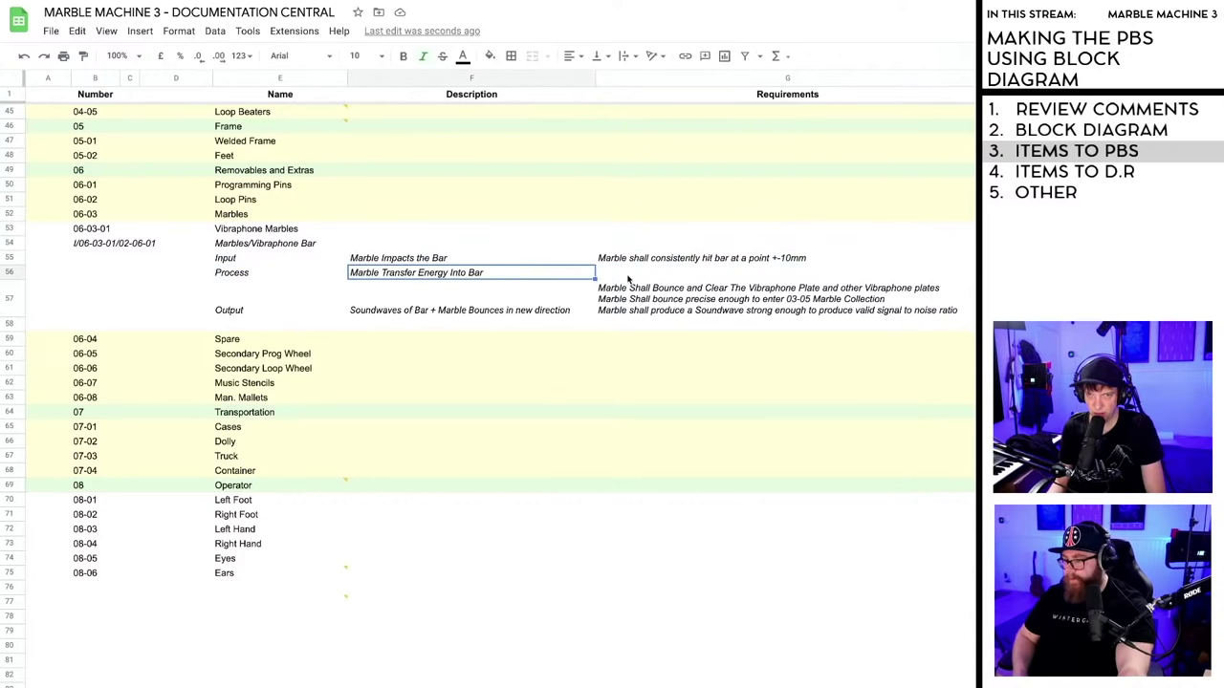
{"action": "left_click", "coordinate": [628, 274]}
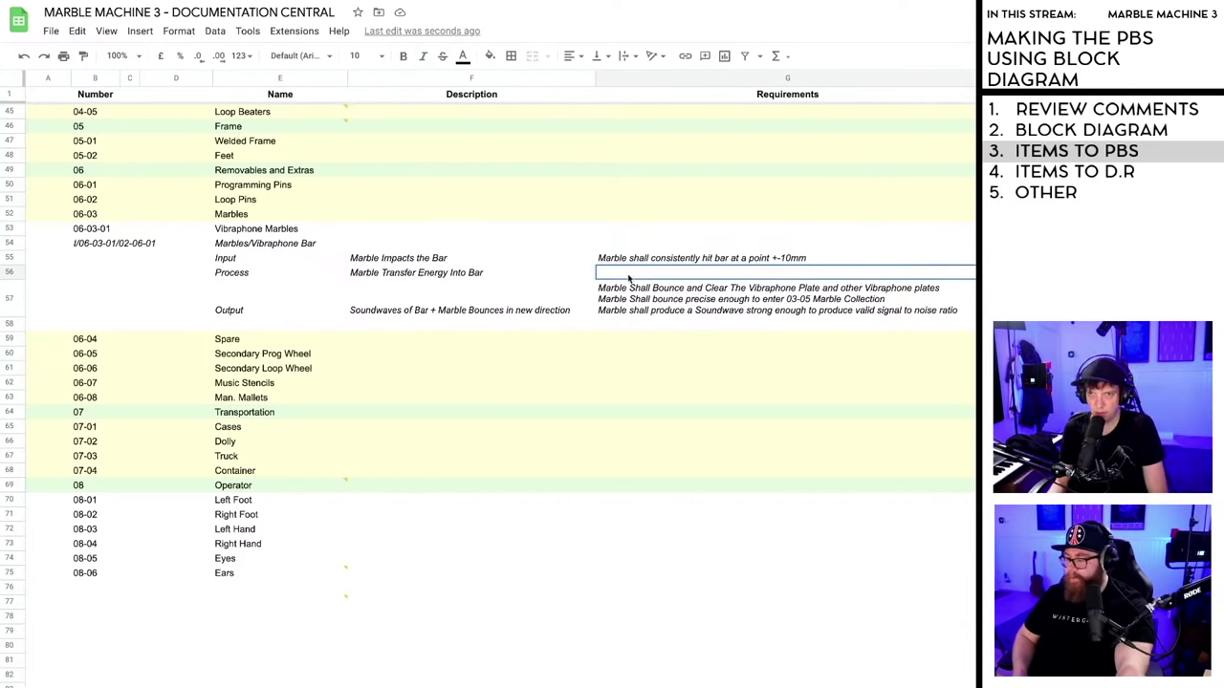
- Append a fourth G57 line: well balanced soundwave frequency wise, not too Sharp, not too mellow
{"action": "double_click", "coordinate": [649, 311]}
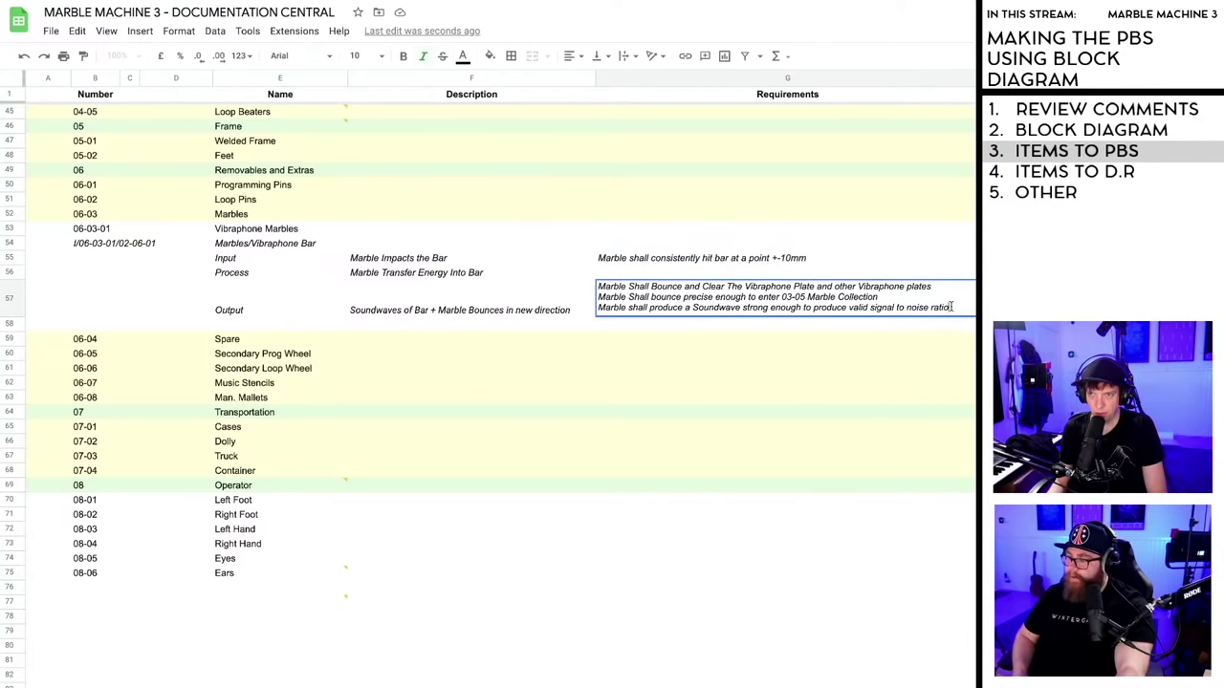
{"action": "key", "text": "Return"}
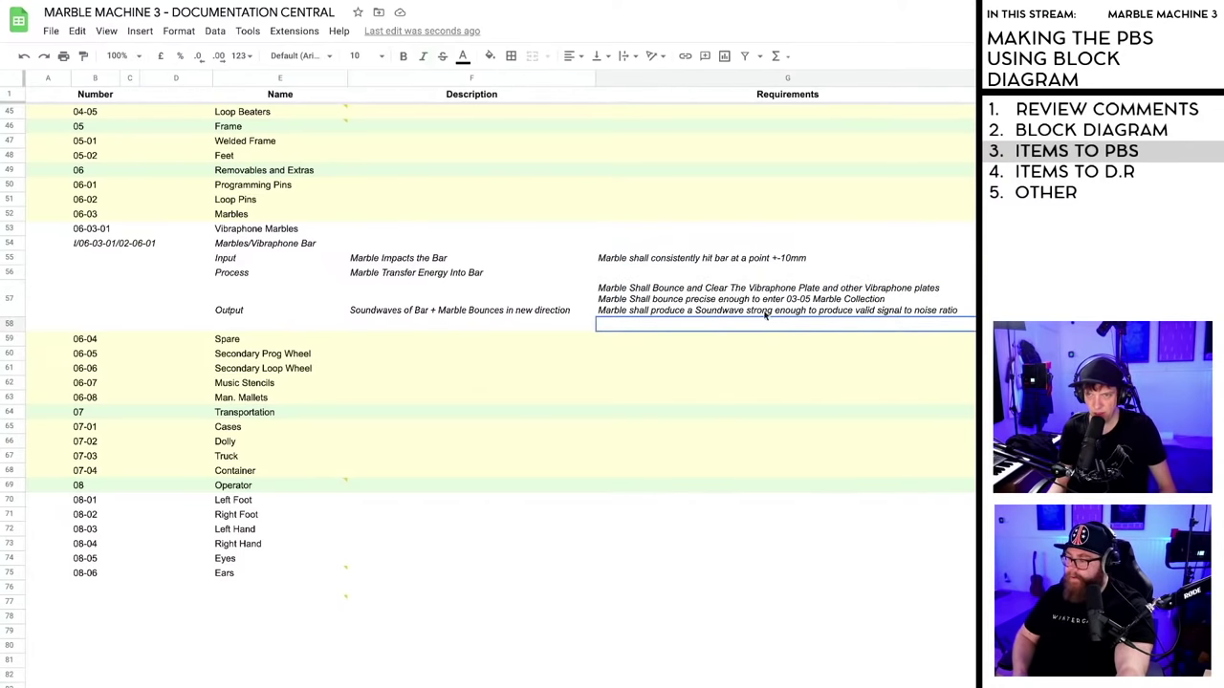
{"action": "double_click", "coordinate": [765, 314]}
{"action": "key", "text": "alt+Return"}
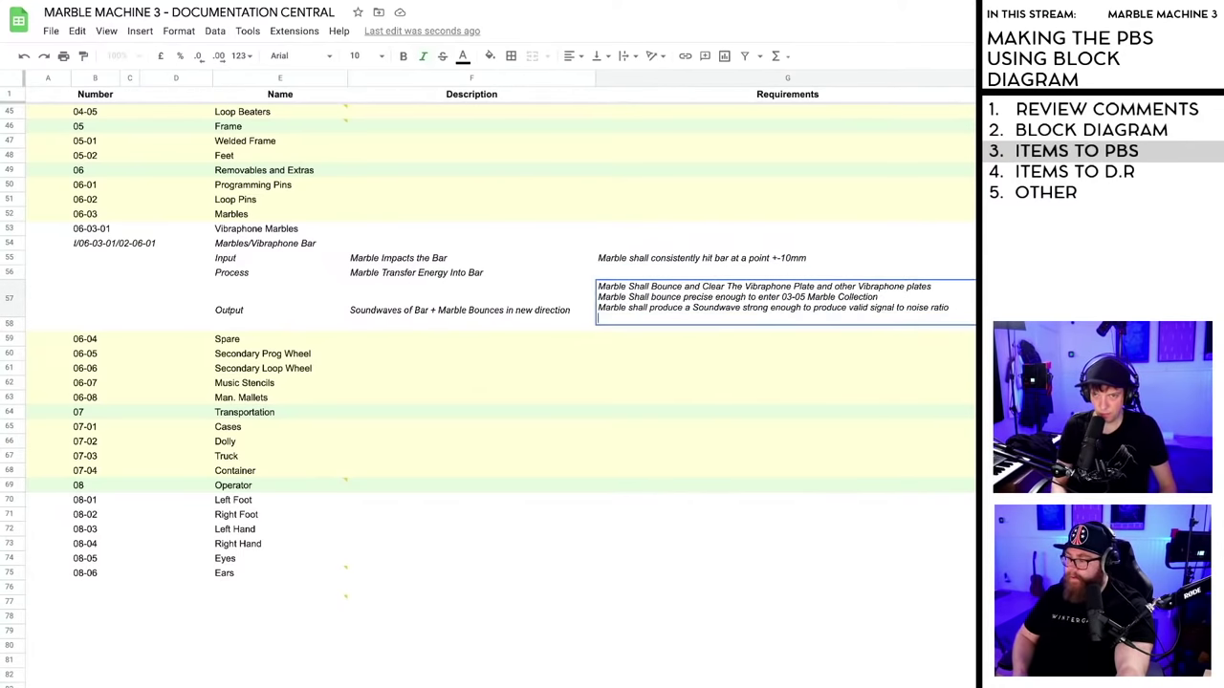
{"action": "type", "text": "Marble shall produce a"}
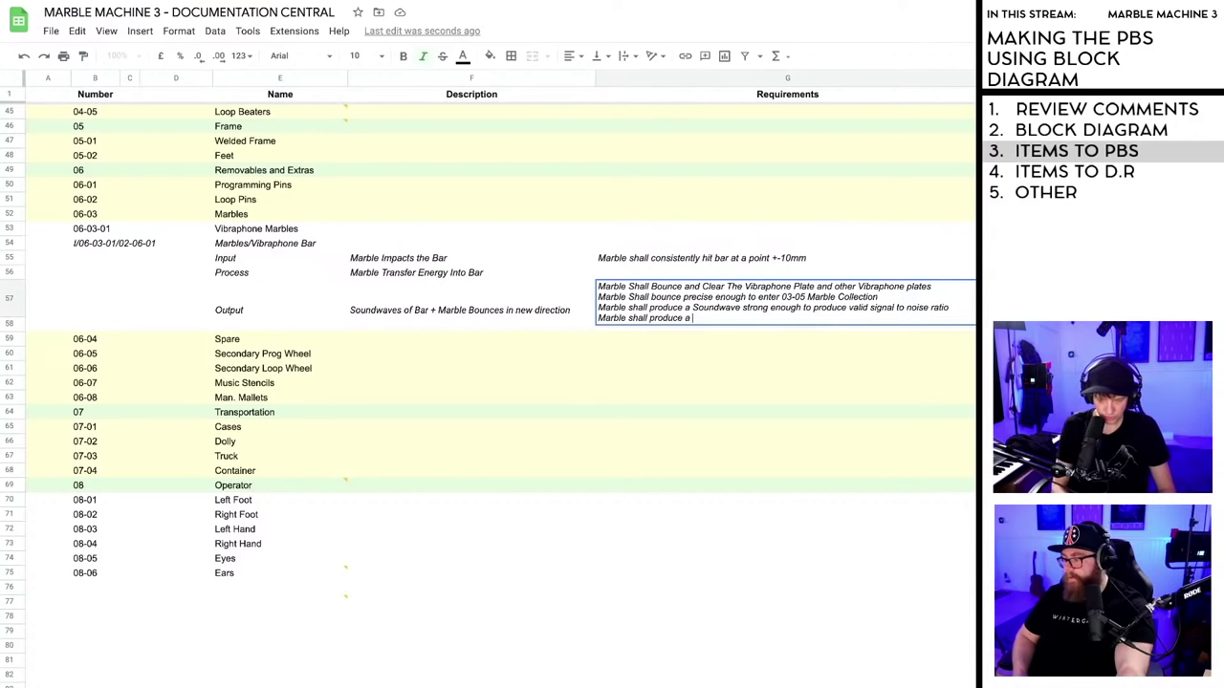
{"action": "type", "text": "well balance soundwave frequen"}
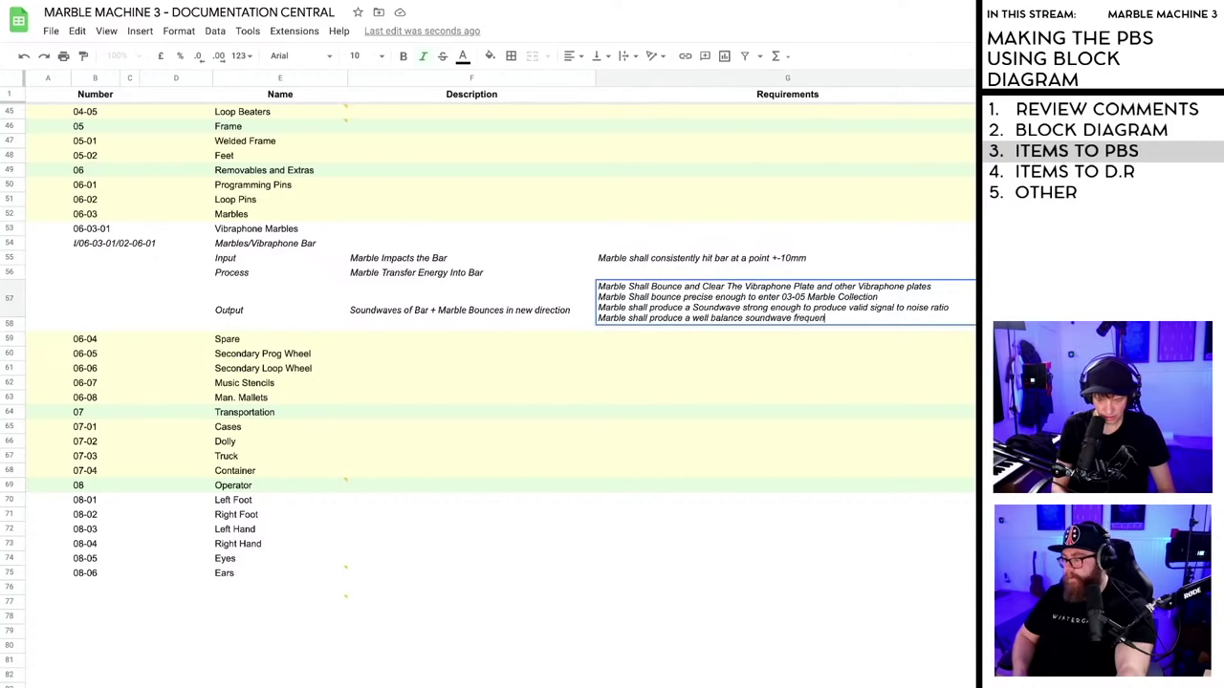
{"action": "type", "text": "cy wise, n"}
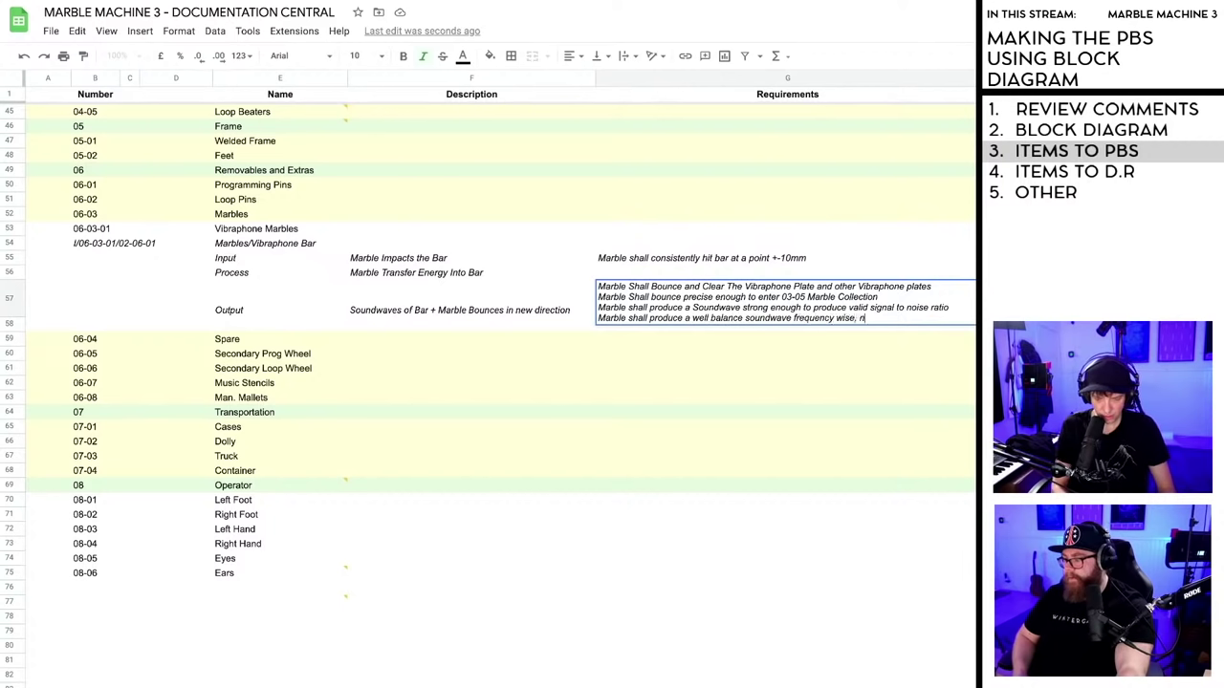
{"action": "type", "text": "ot too"}
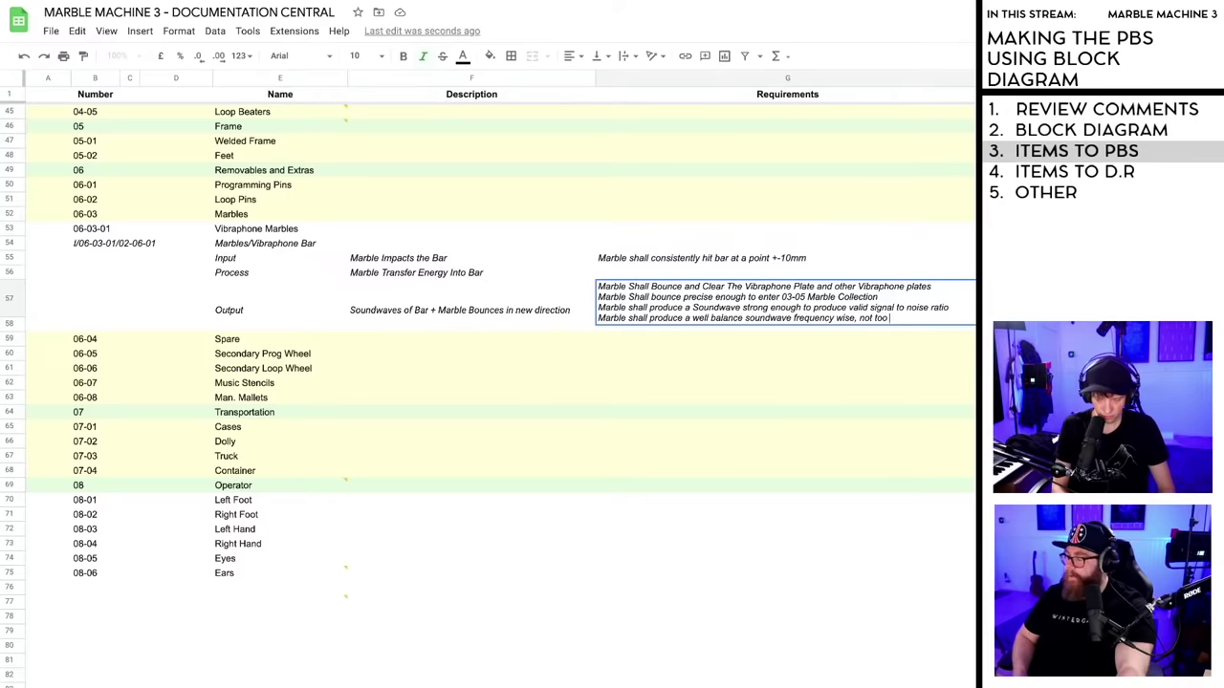
{"action": "type", "text": " Sharp"}
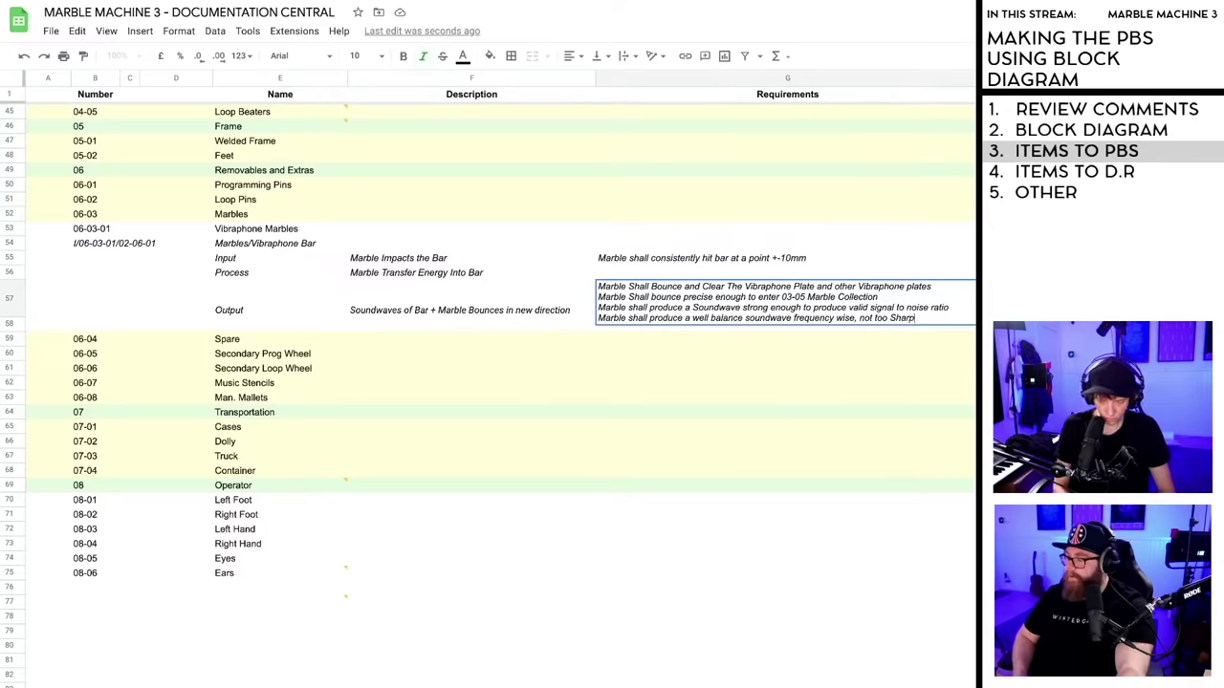
{"action": "type", "text": ", not too mellow"}
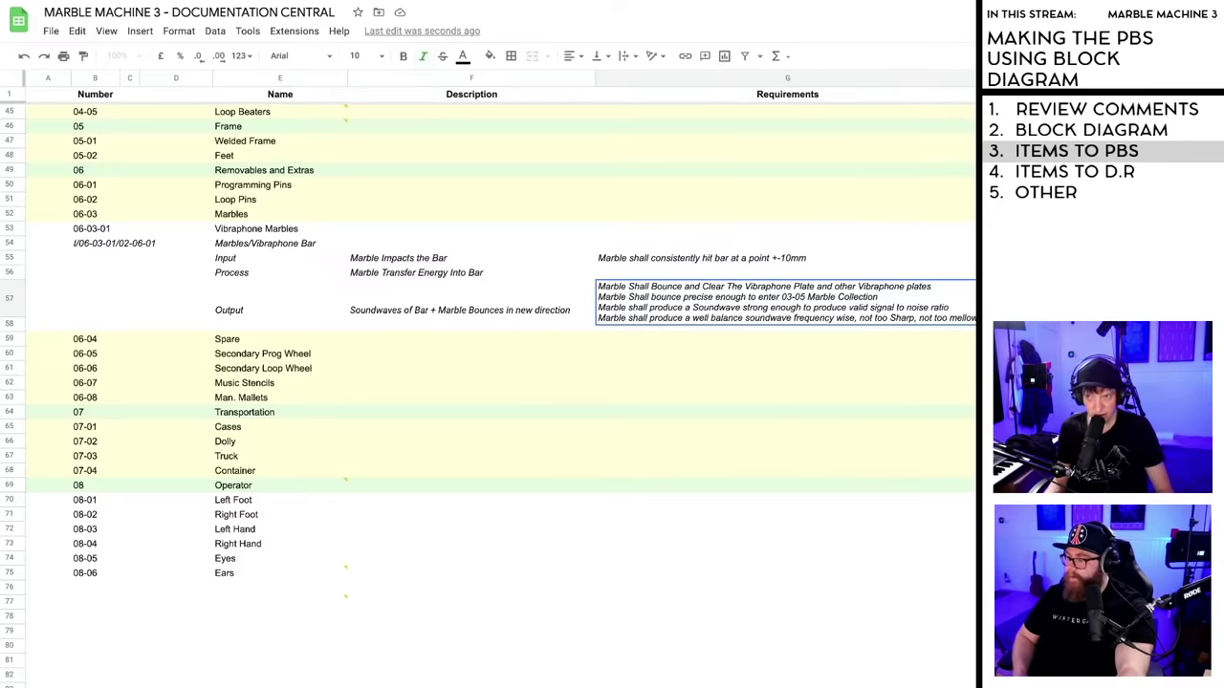
{"action": "key", "text": "Return"}
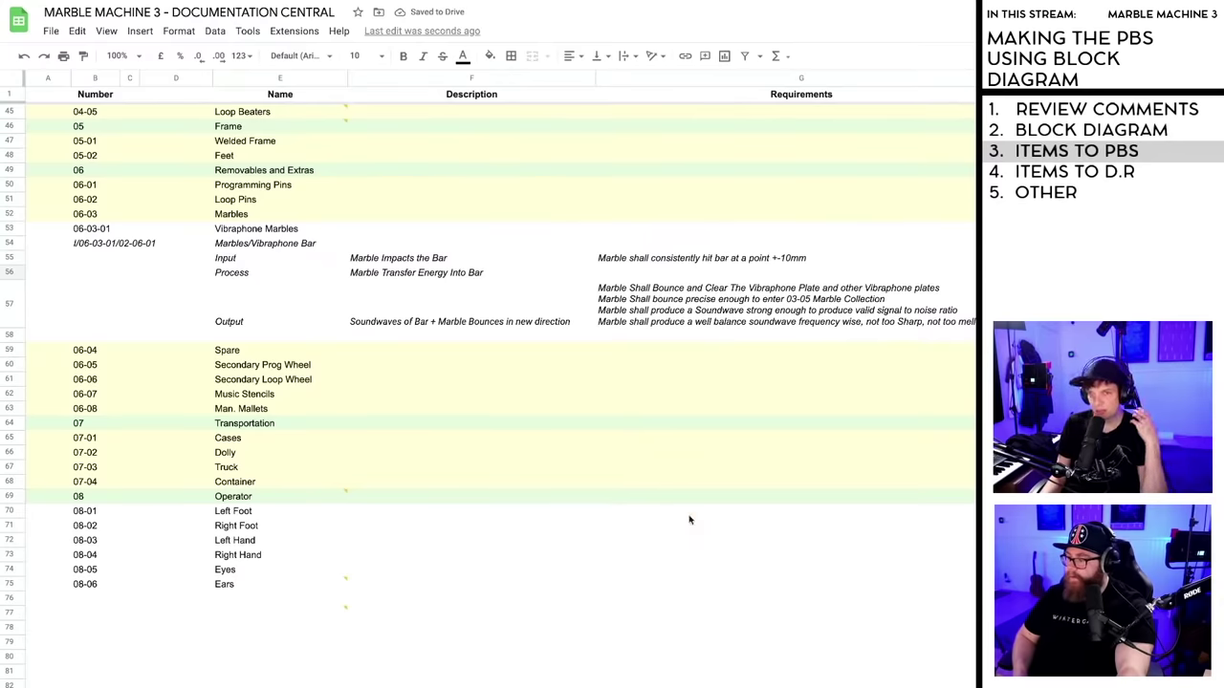
{"action": "scroll", "coordinate": [974, 272], "scroll_direction": "right", "scroll_amount": 2}
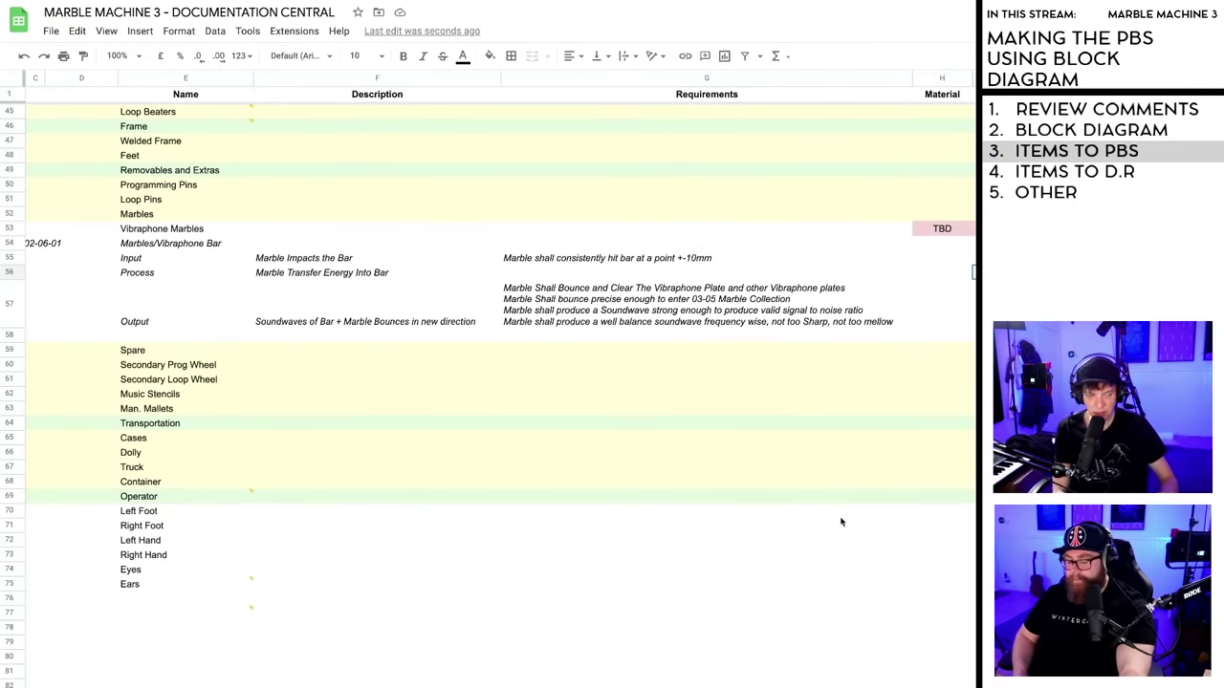
{"action": "left_click", "coordinate": [802, 560]}
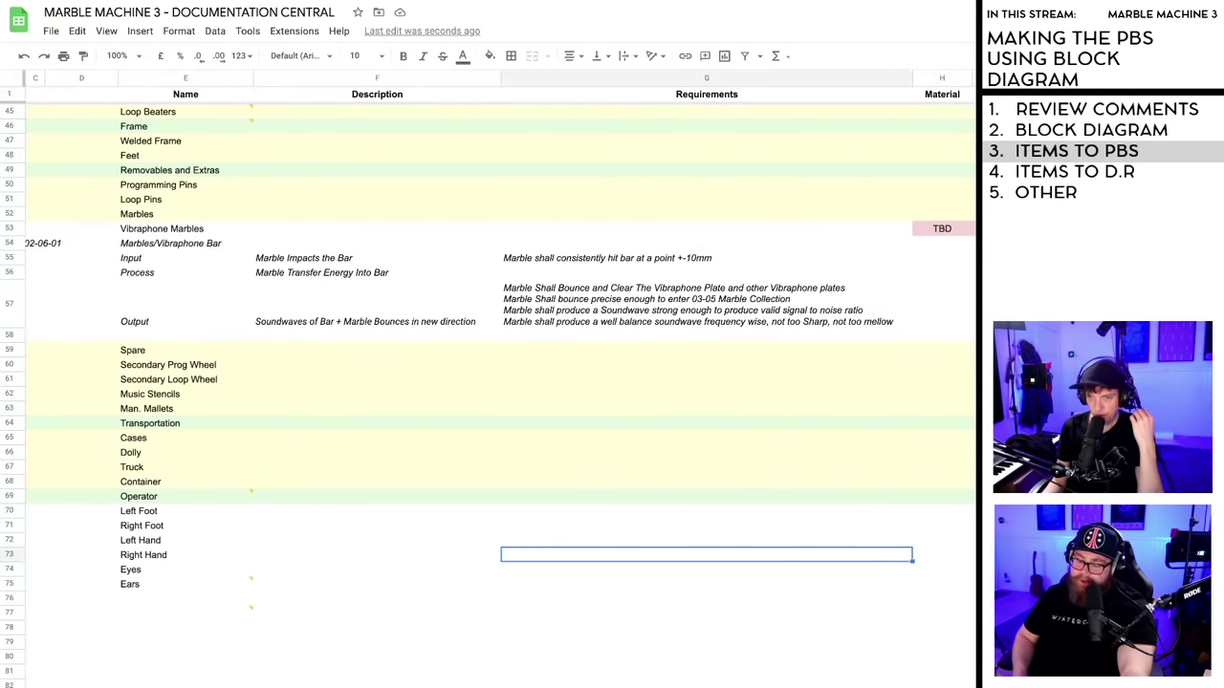
{"action": "scroll", "coordinate": [497, 383], "scroll_direction": "left", "scroll_amount": 2}
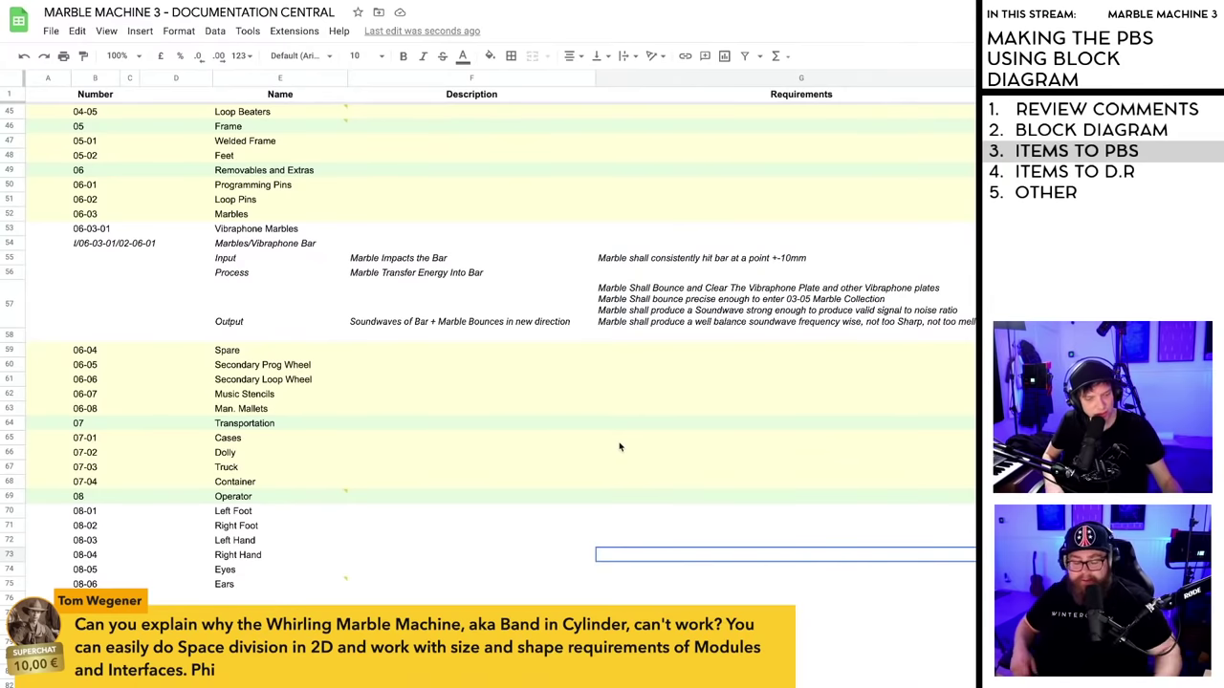
{"action": "left_click", "coordinate": [723, 583]}
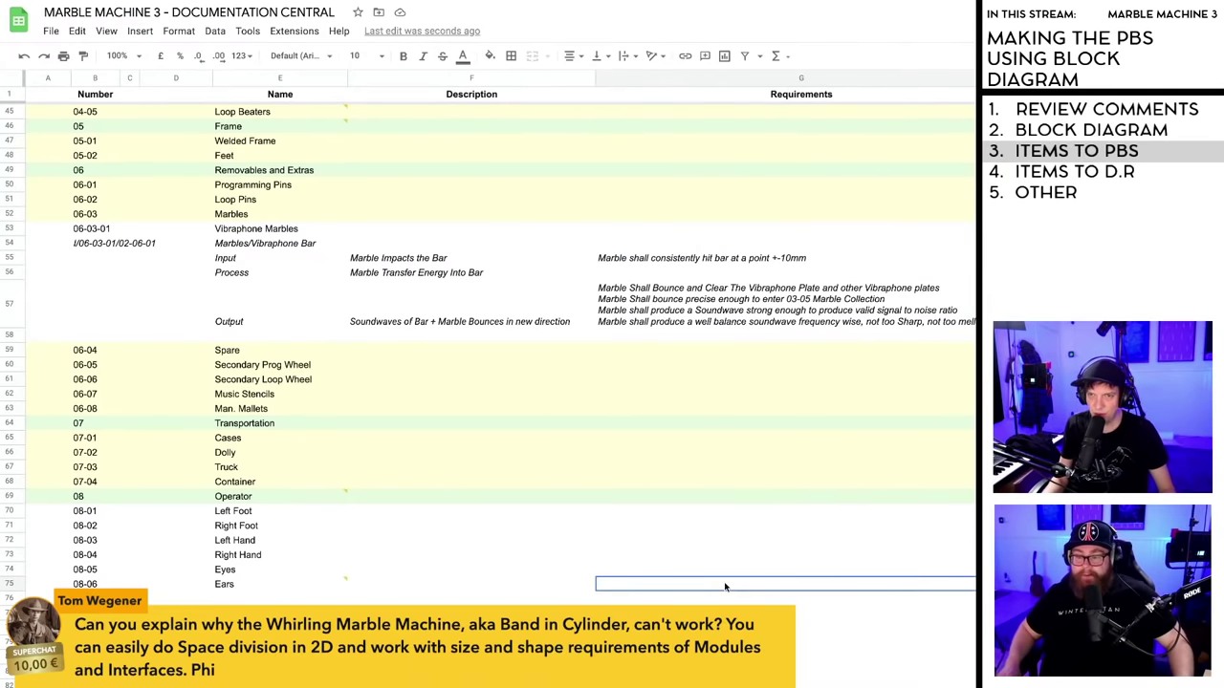
{"action": "left_click", "coordinate": [718, 543]}
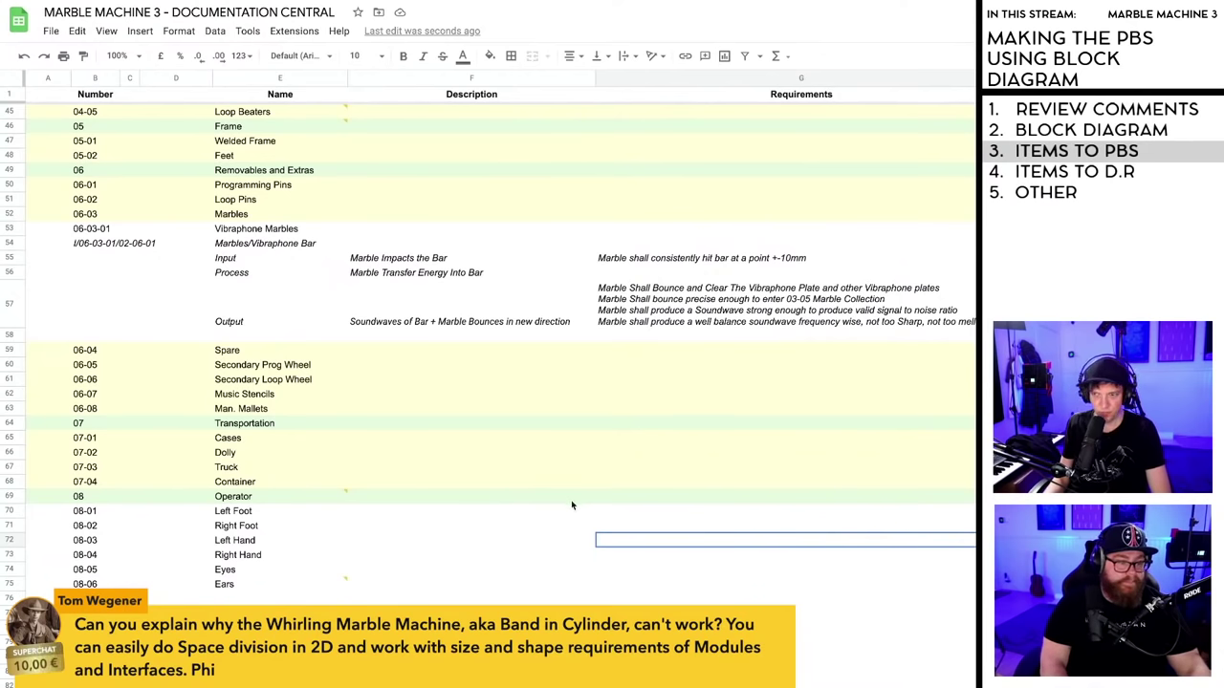
{"action": "key", "text": "Left"}
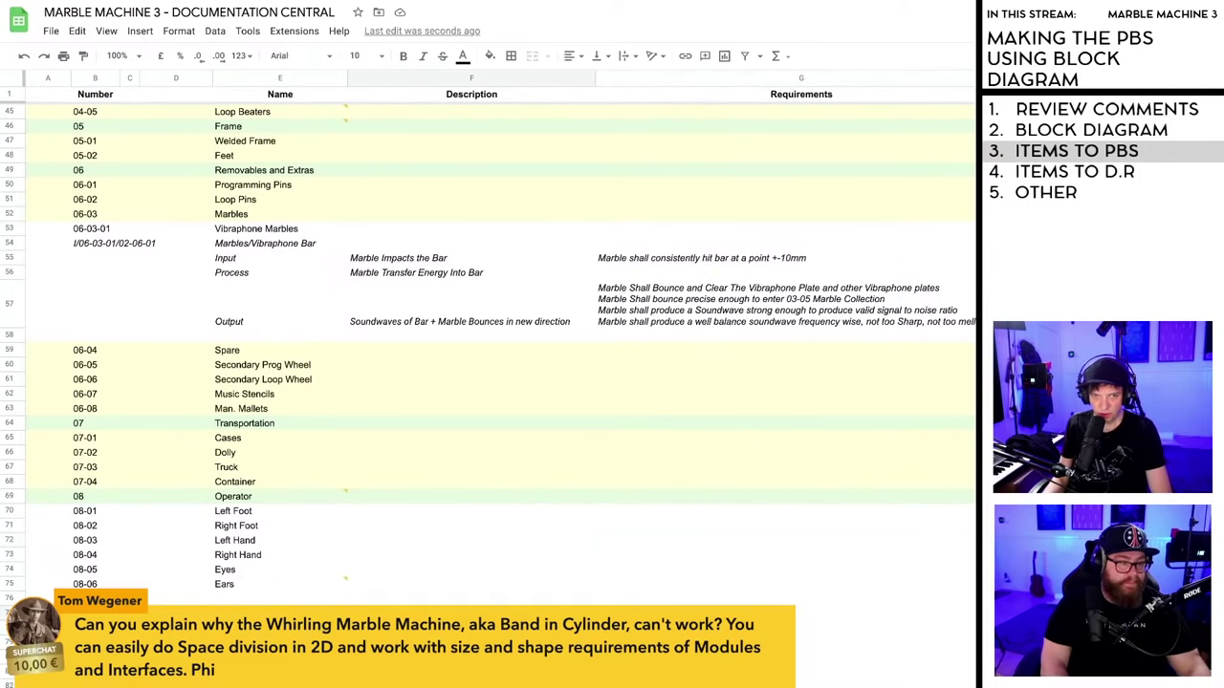
{"action": "mouse_move", "coordinate": [345, 498]}
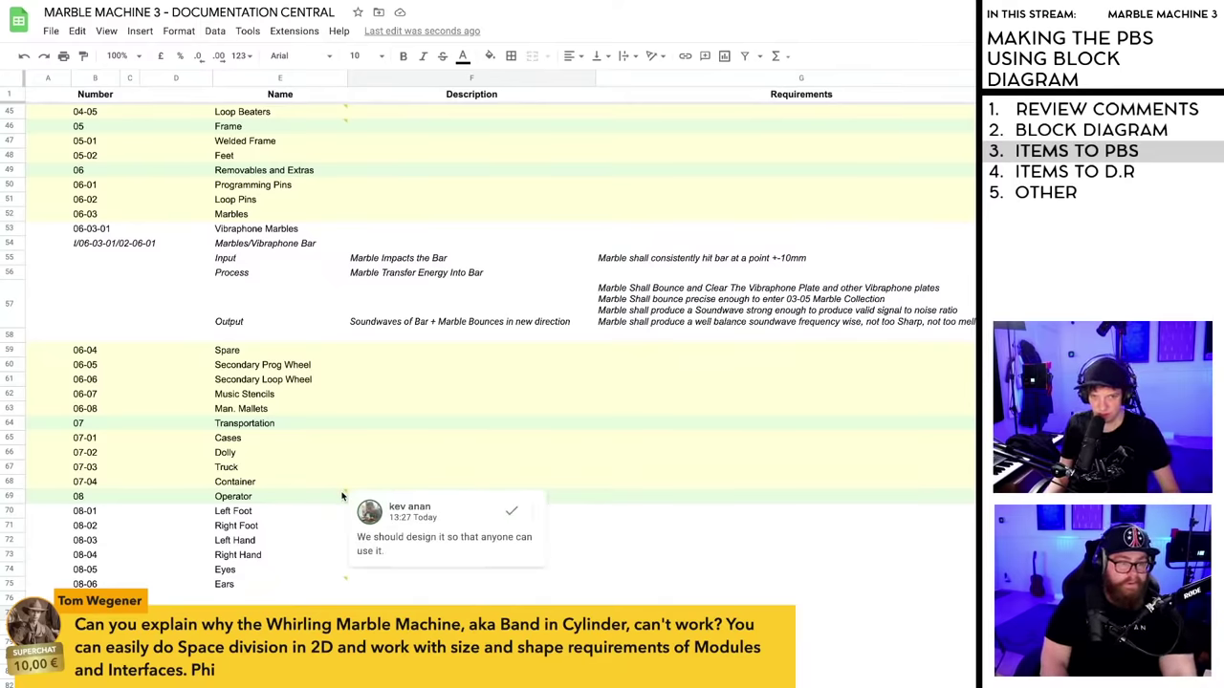
{"action": "mouse_move", "coordinate": [347, 582]}
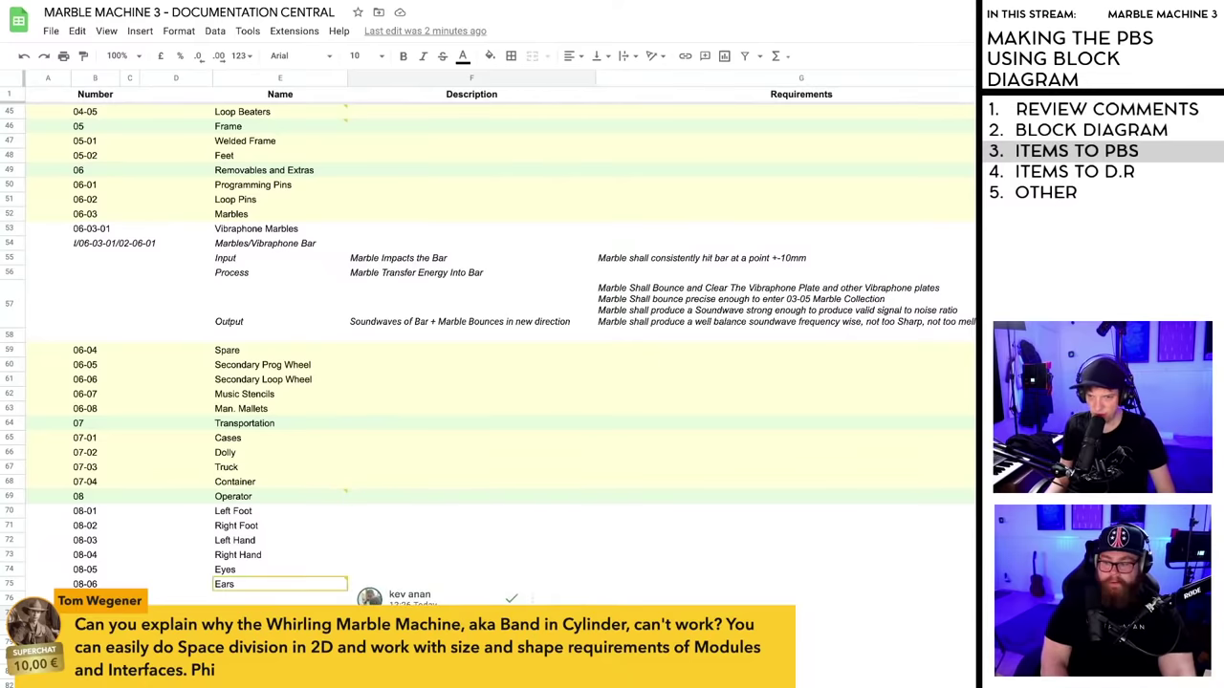
{"action": "left_click", "coordinate": [353, 462]}
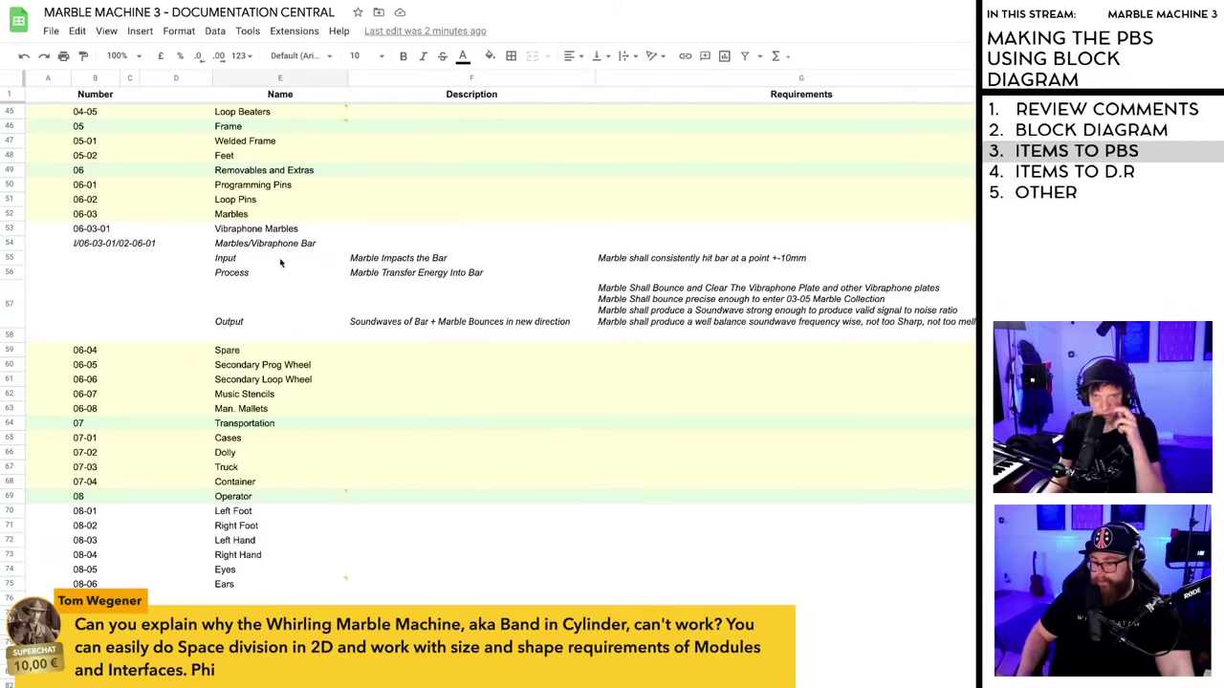
{"action": "left_click", "coordinate": [655, 263]}
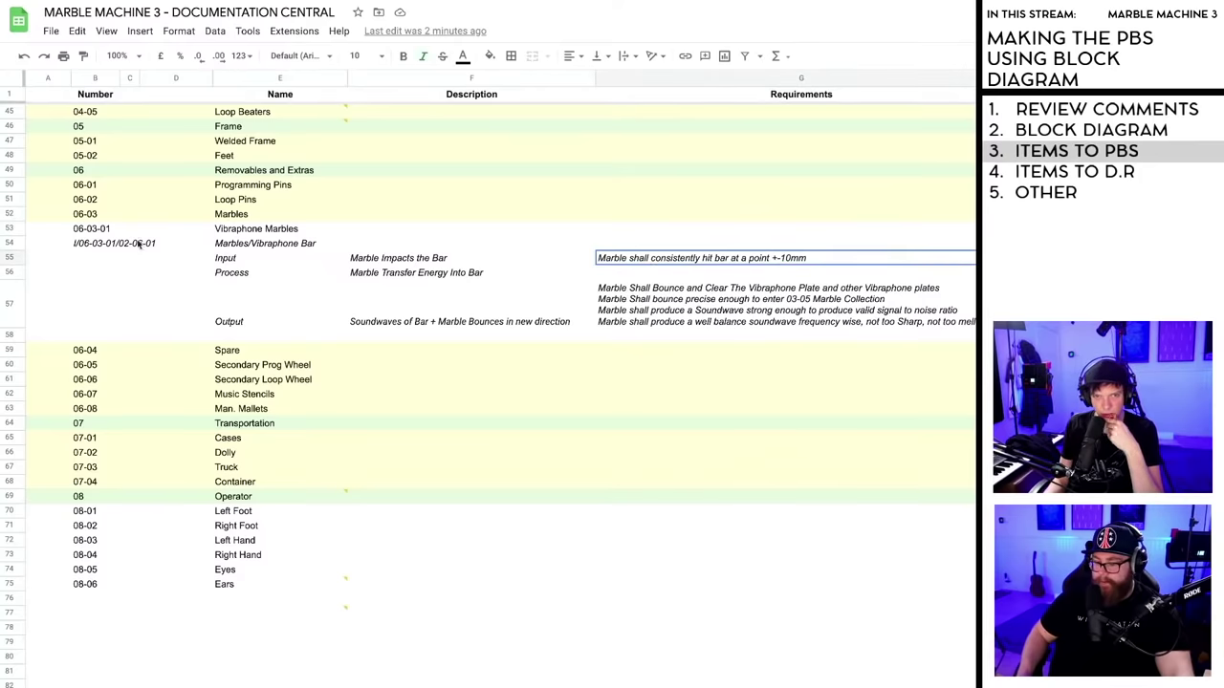
{"action": "double_click", "coordinate": [248, 244]}
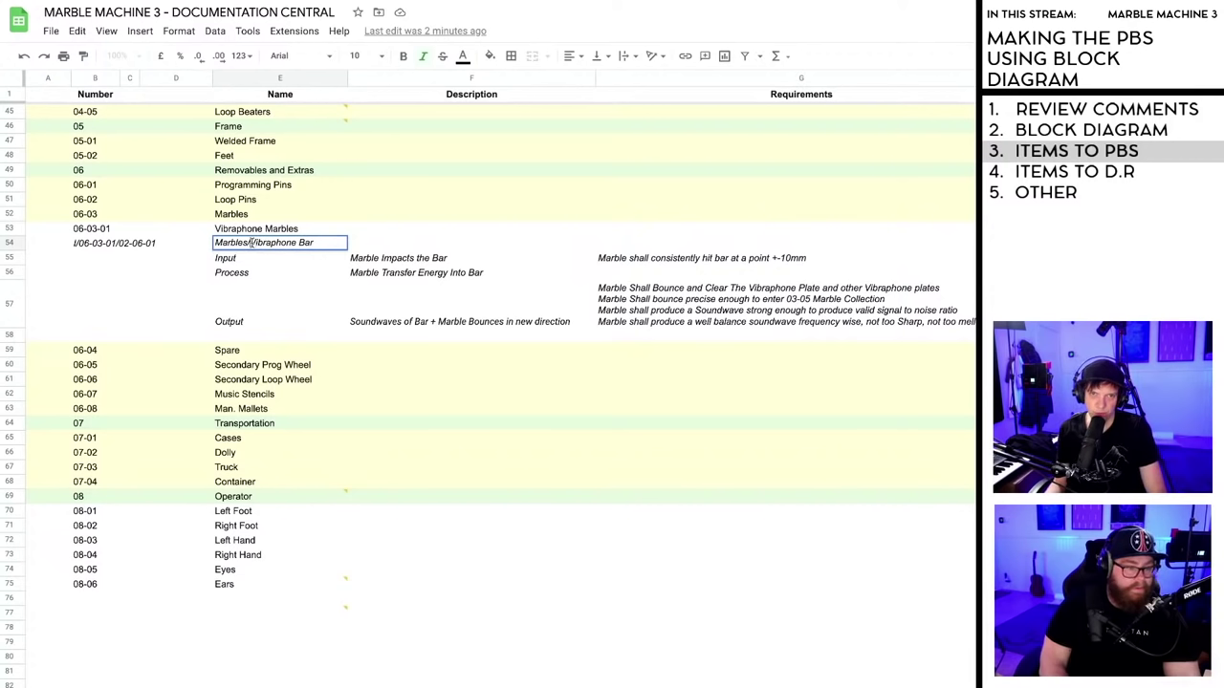
{"action": "left_click", "coordinate": [251, 243]}
{"action": "key", "text": "BackSpace"}
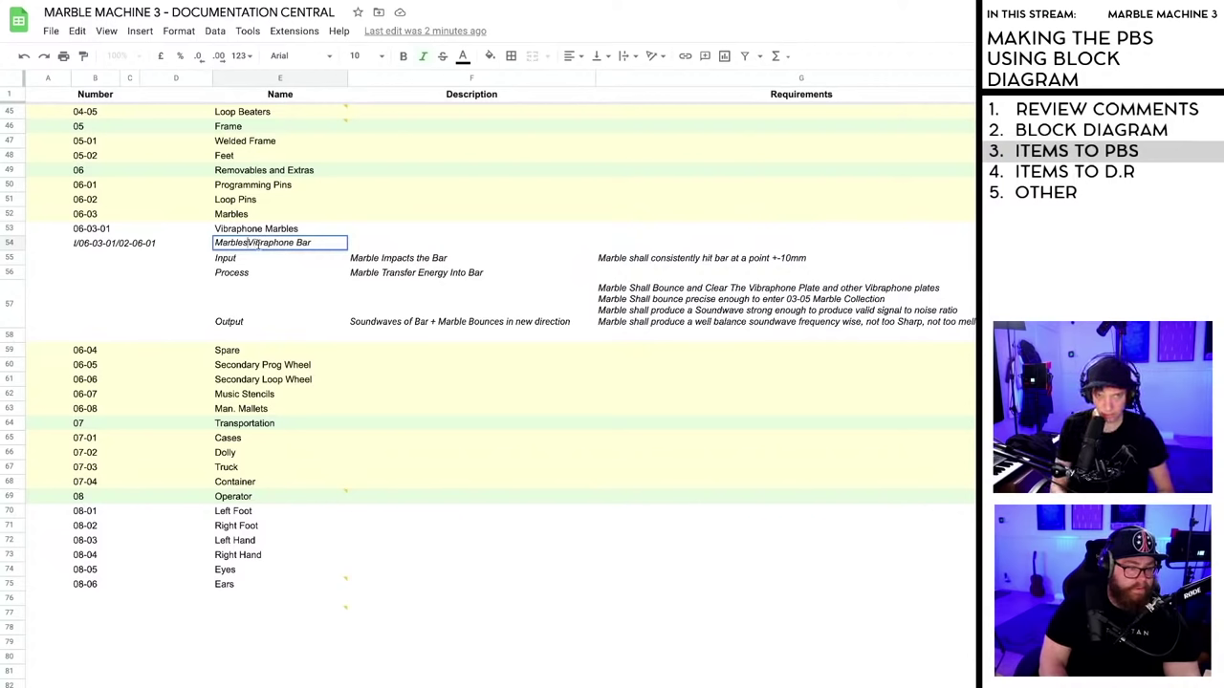
{"action": "type", "text": "/"}
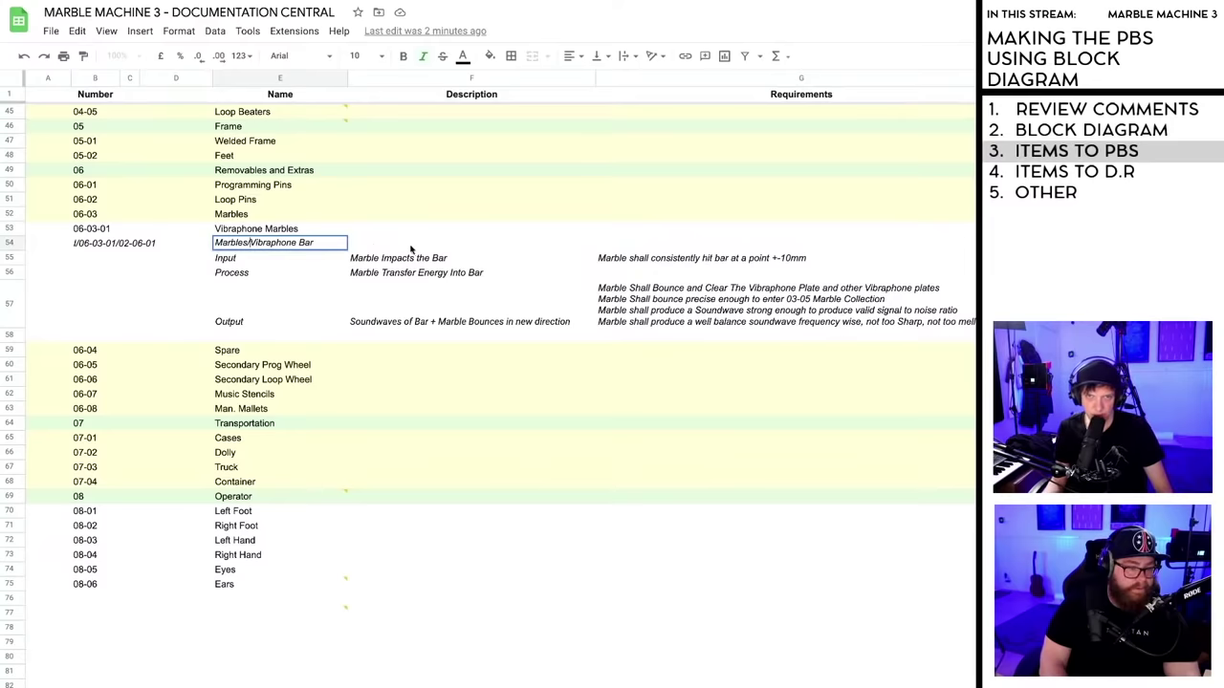
- Enter 'Marbles Hits Vibraphone Bar and bounces away' as the F54 description
{"action": "left_click", "coordinate": [405, 248]}
{"action": "type", "text": "Ma"}
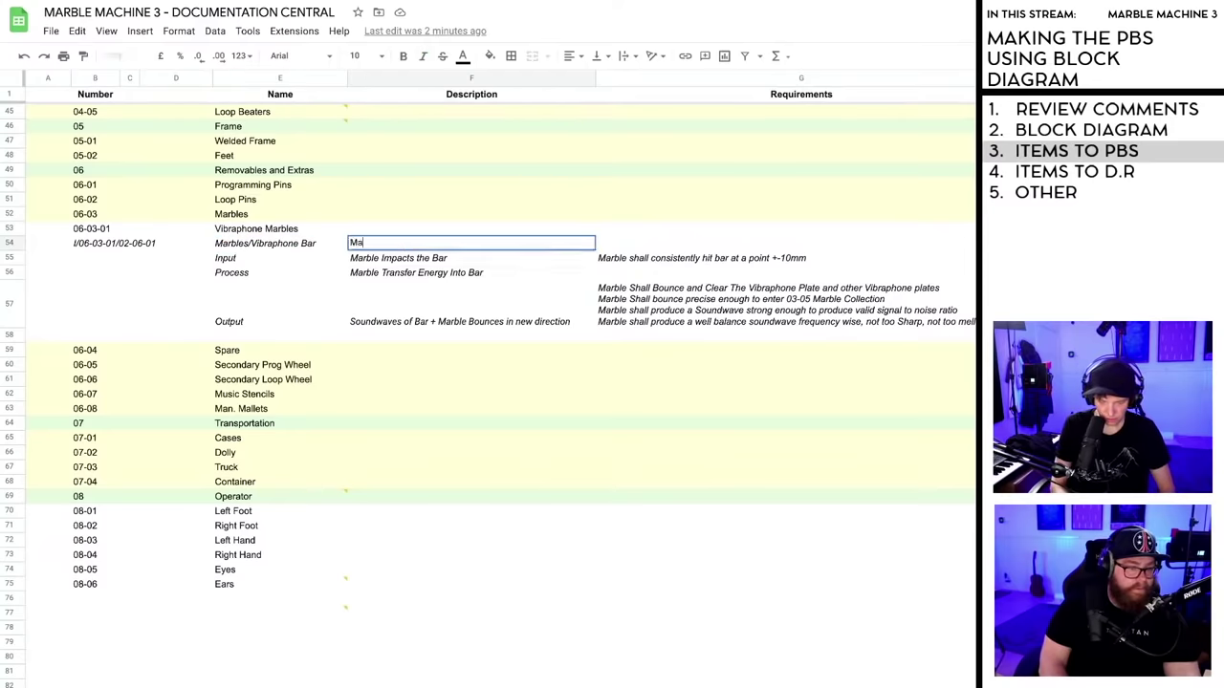
{"action": "type", "text": "rbles Hi"}
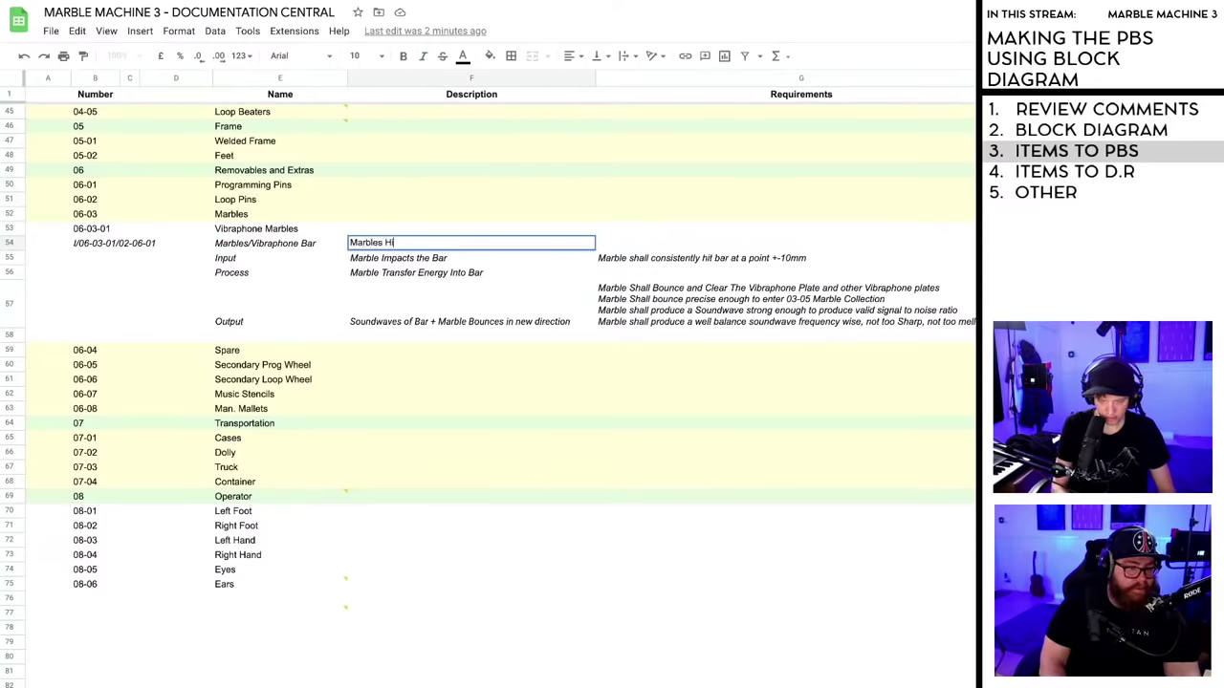
{"action": "type", "text": "ts Vibraphon"}
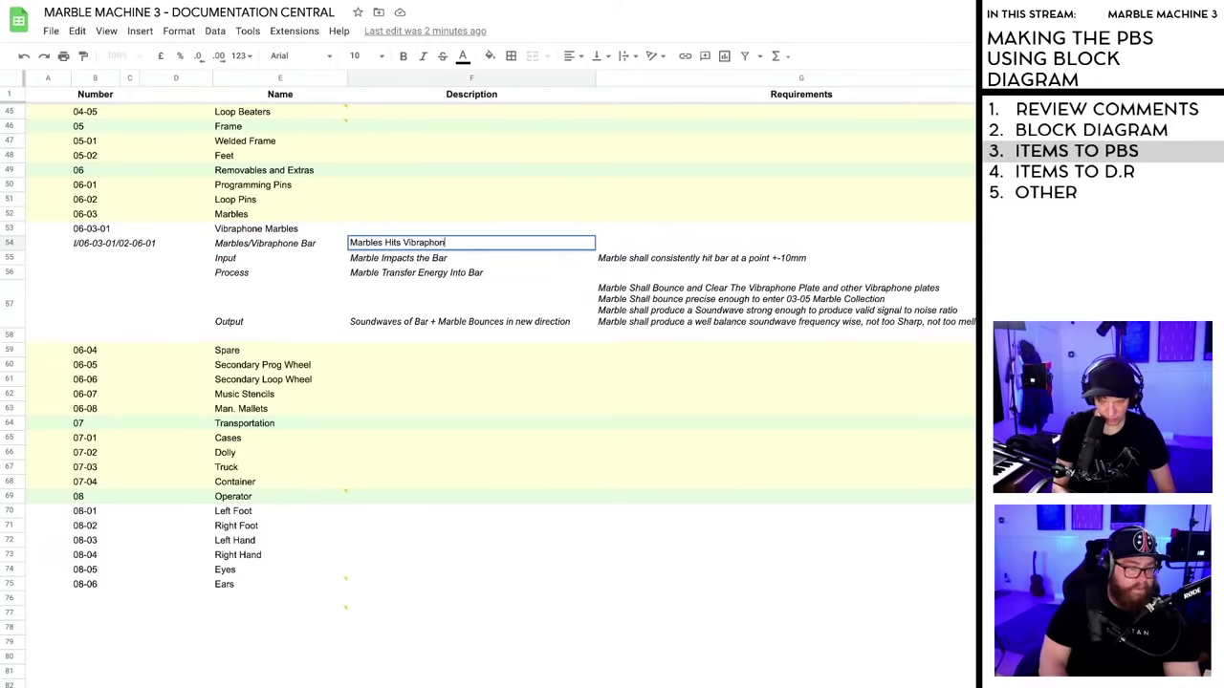
{"action": "type", "text": "e Bar "}
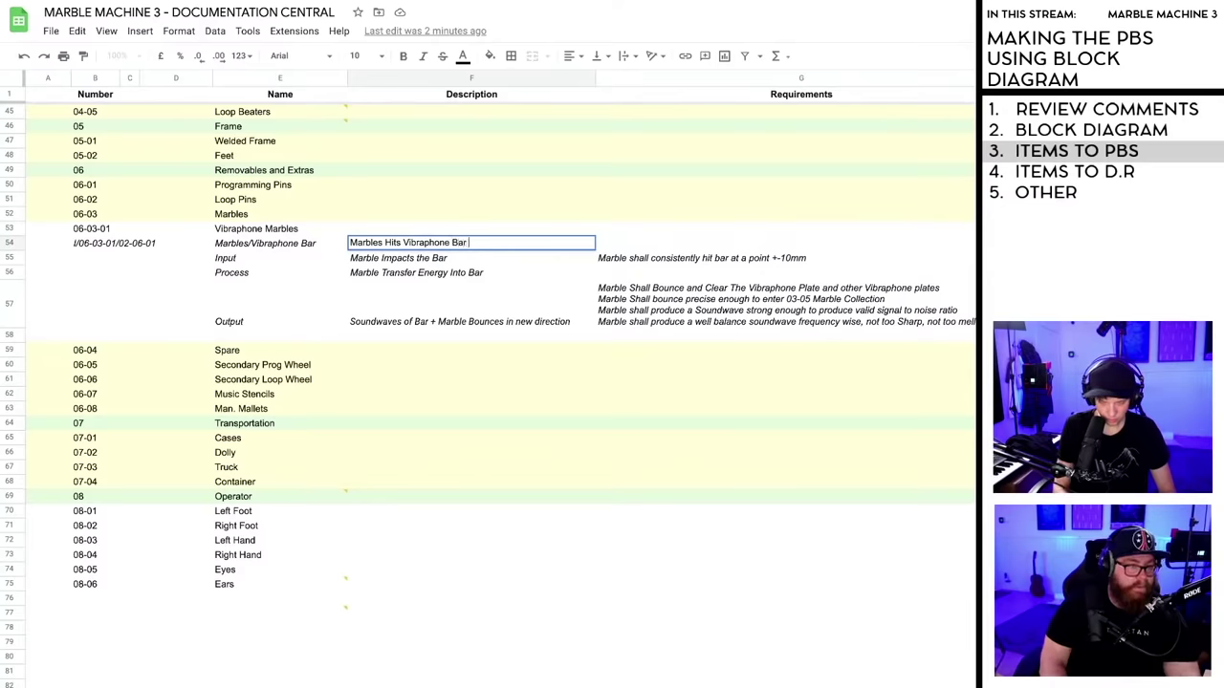
{"action": "type", "text": "and bounces away"}
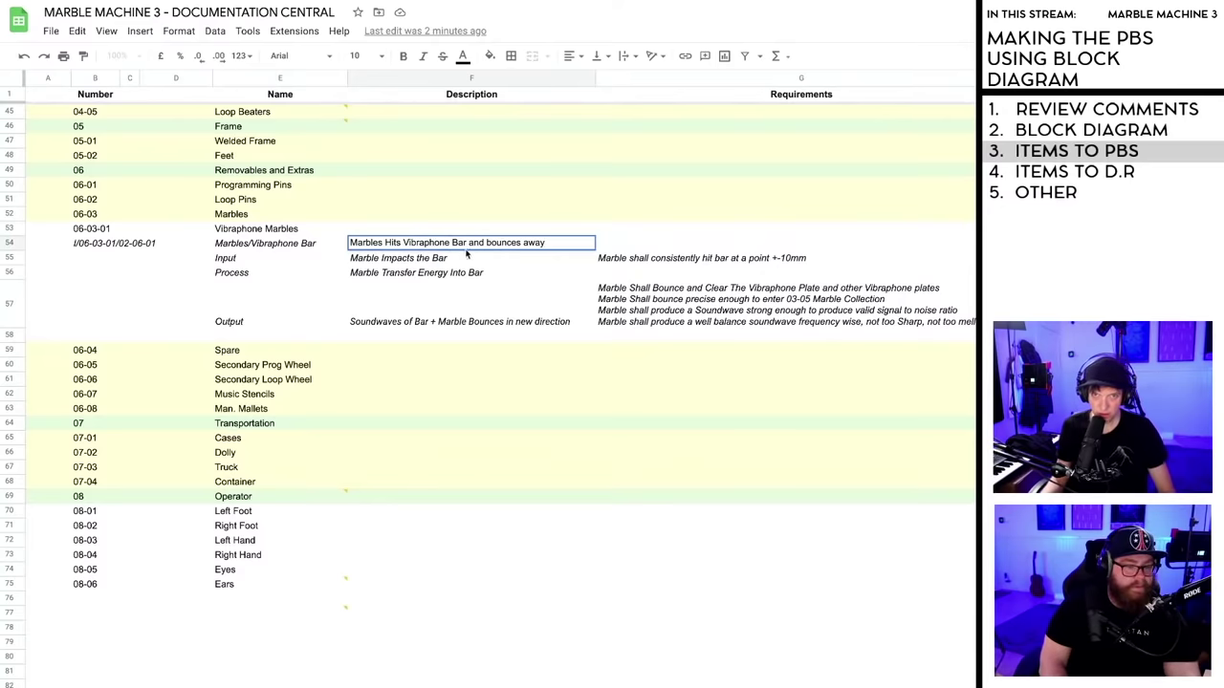
{"action": "key", "text": "Return"}
- Select the whole interface block, rows 54 to 57, then clear the selection
{"action": "left_click", "coordinate": [412, 246]}
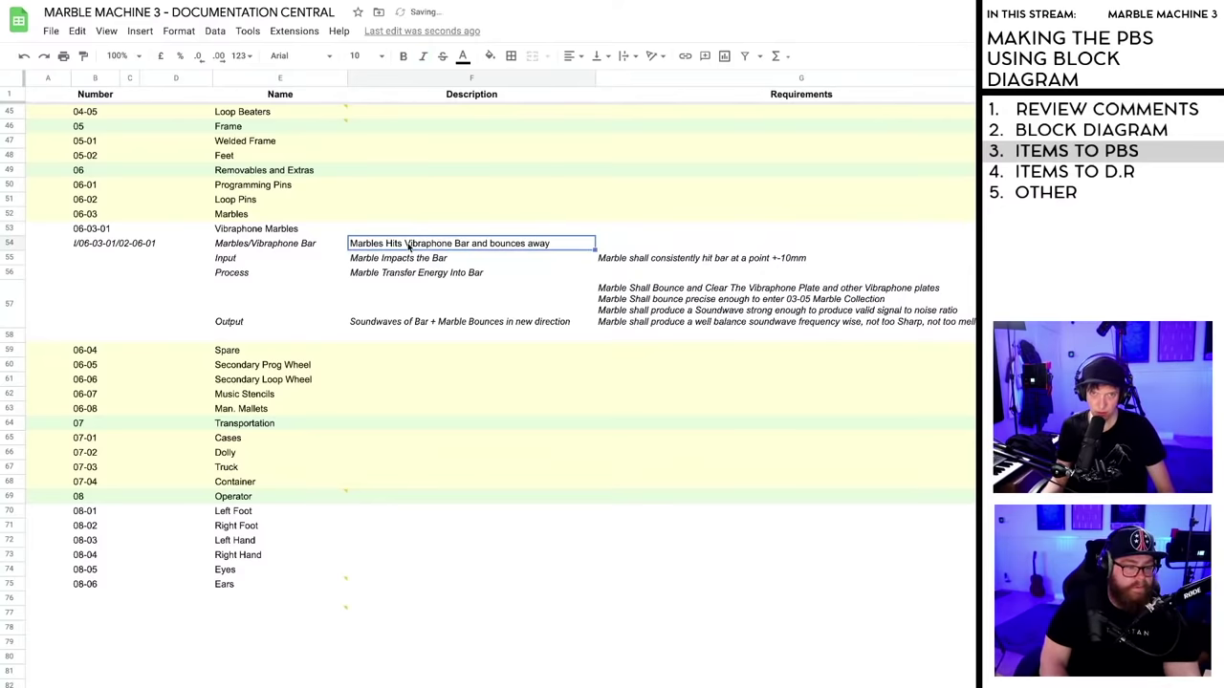
{"action": "left_click", "coordinate": [501, 301]}
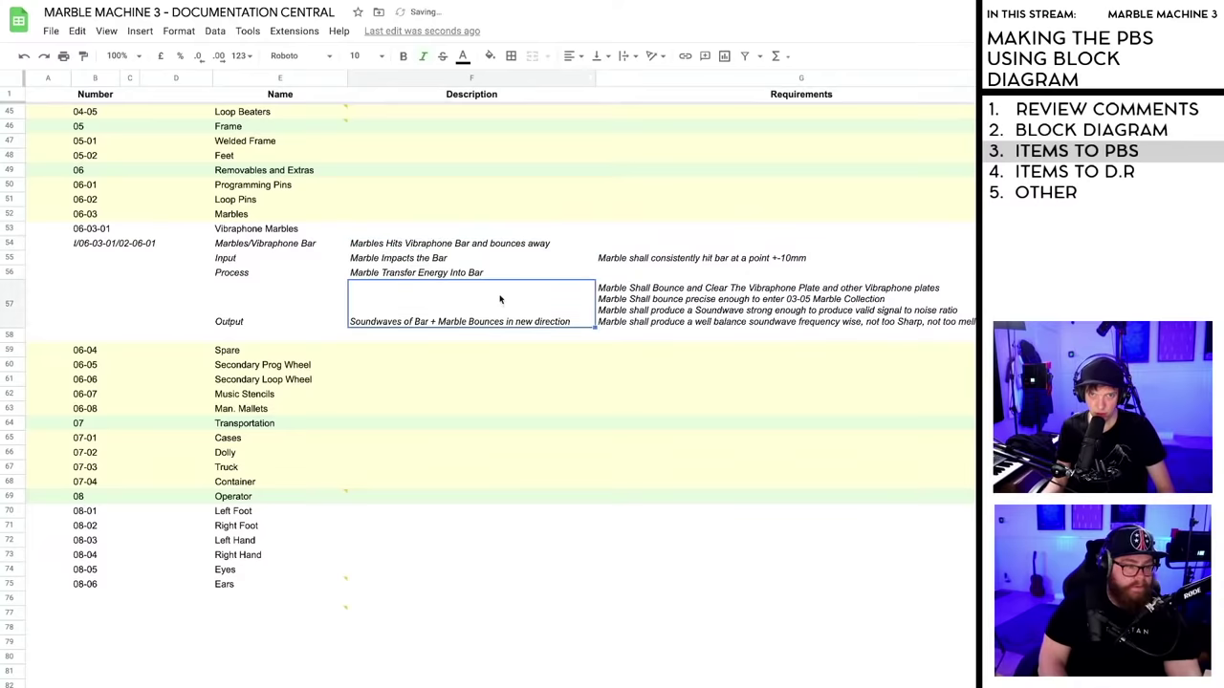
{"action": "left_click", "coordinate": [791, 428]}
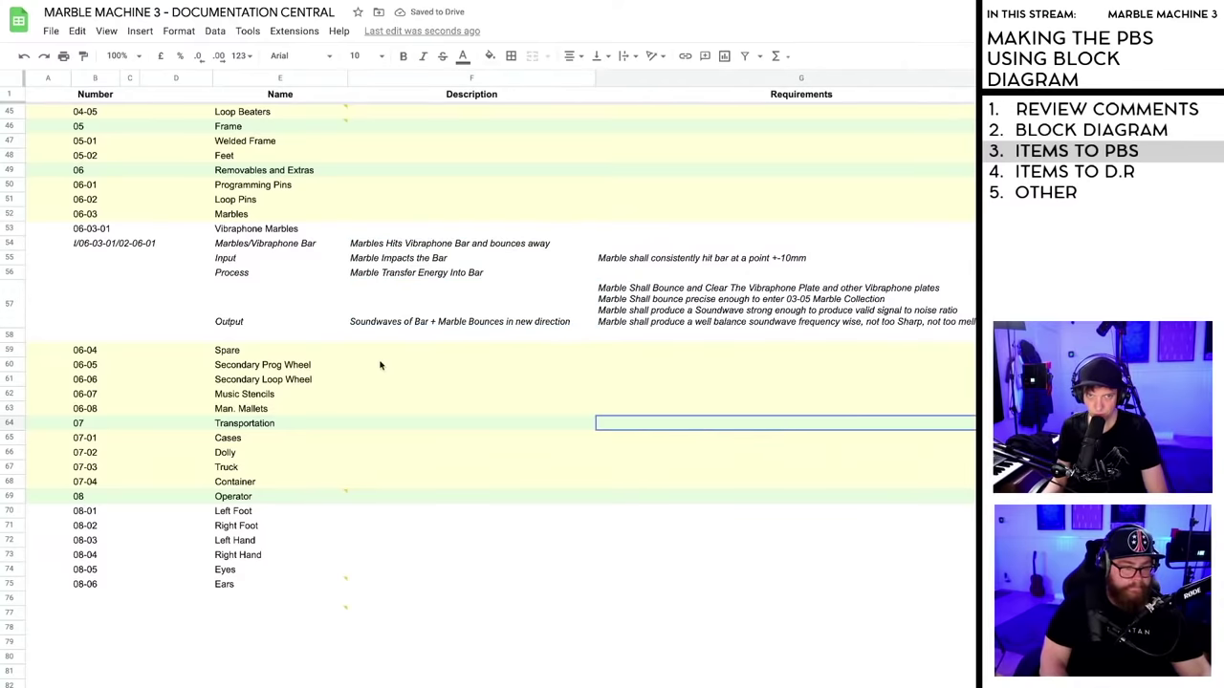
{"action": "left_click", "coordinate": [89, 246]}
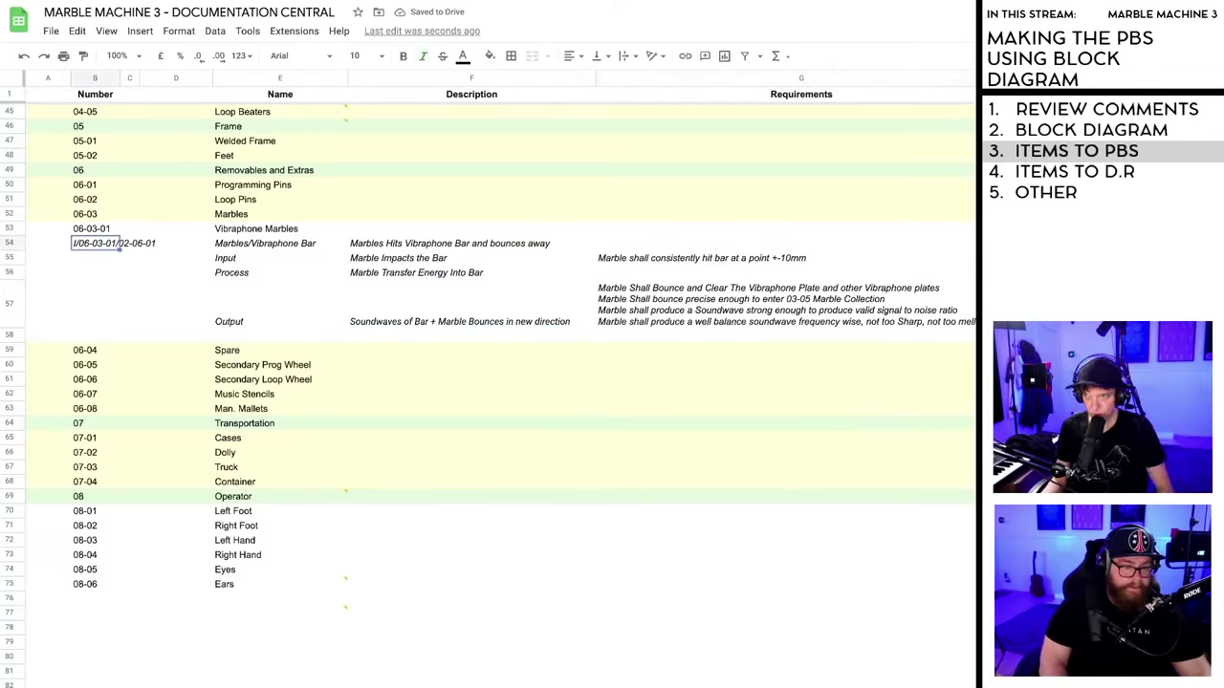
{"action": "left_click", "coordinate": [9, 303]}
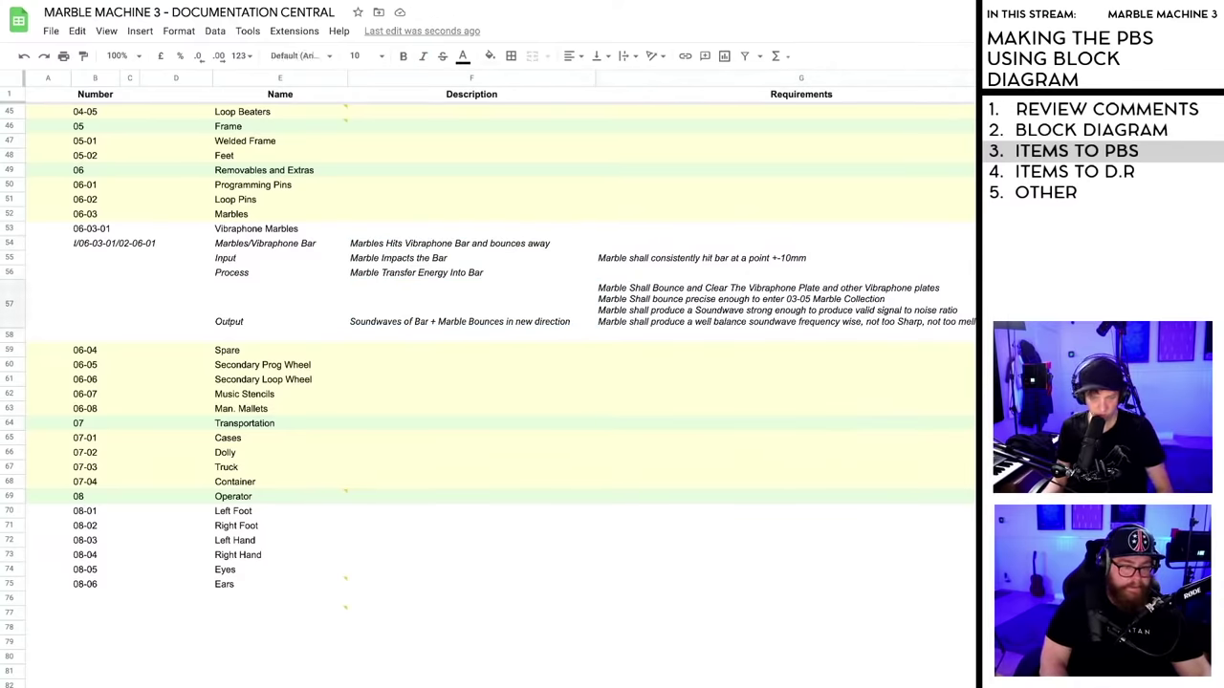
{"action": "left_click", "coordinate": [512, 379]}
{"action": "left_click", "coordinate": [264, 302]}
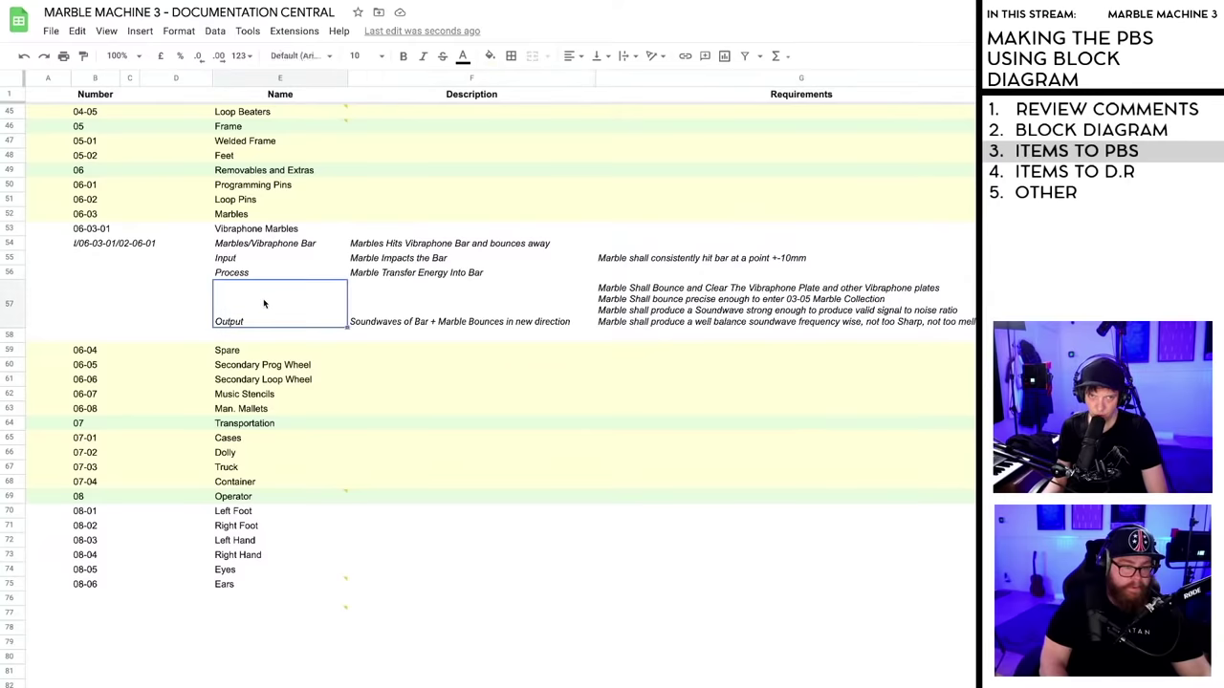
{"action": "left_click", "coordinate": [89, 247]}
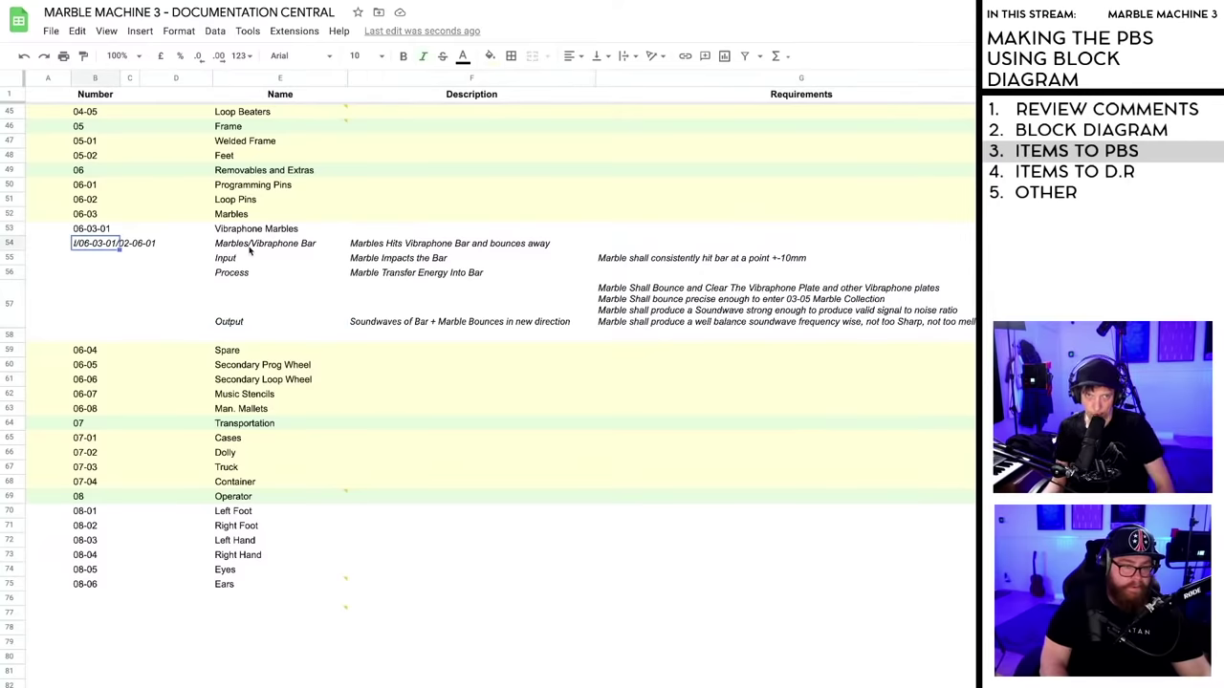
{"action": "left_click", "coordinate": [965, 325], "text": "shift"}
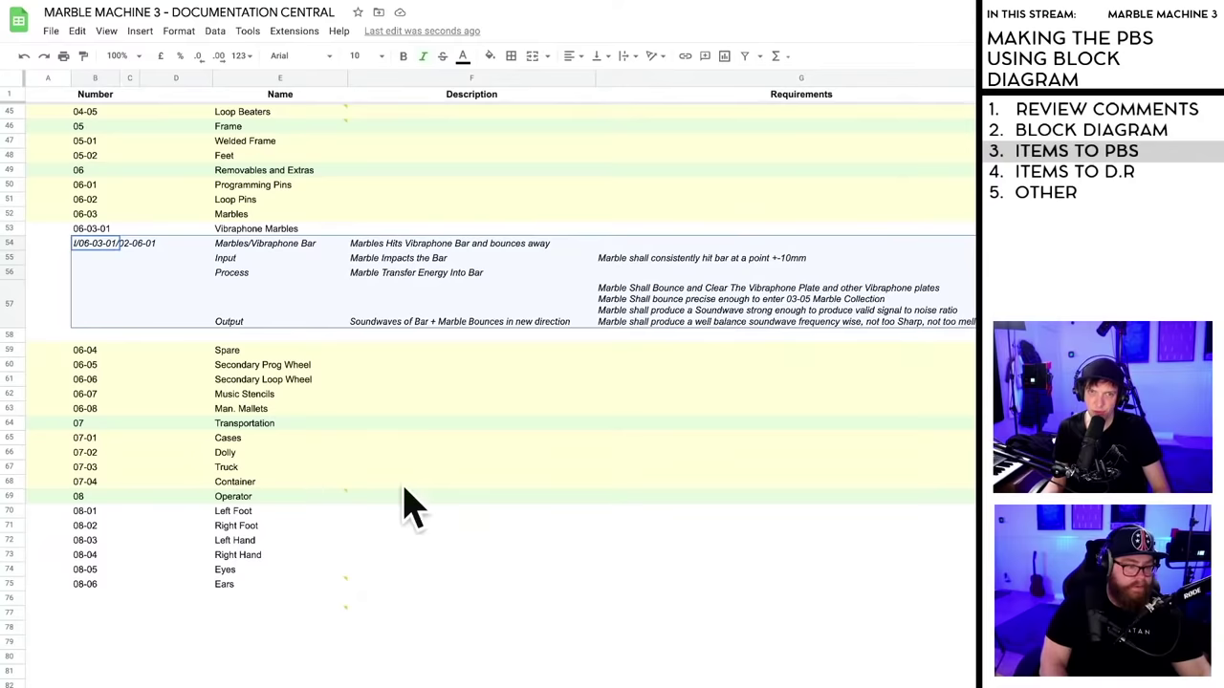
{"action": "left_click", "coordinate": [408, 332]}
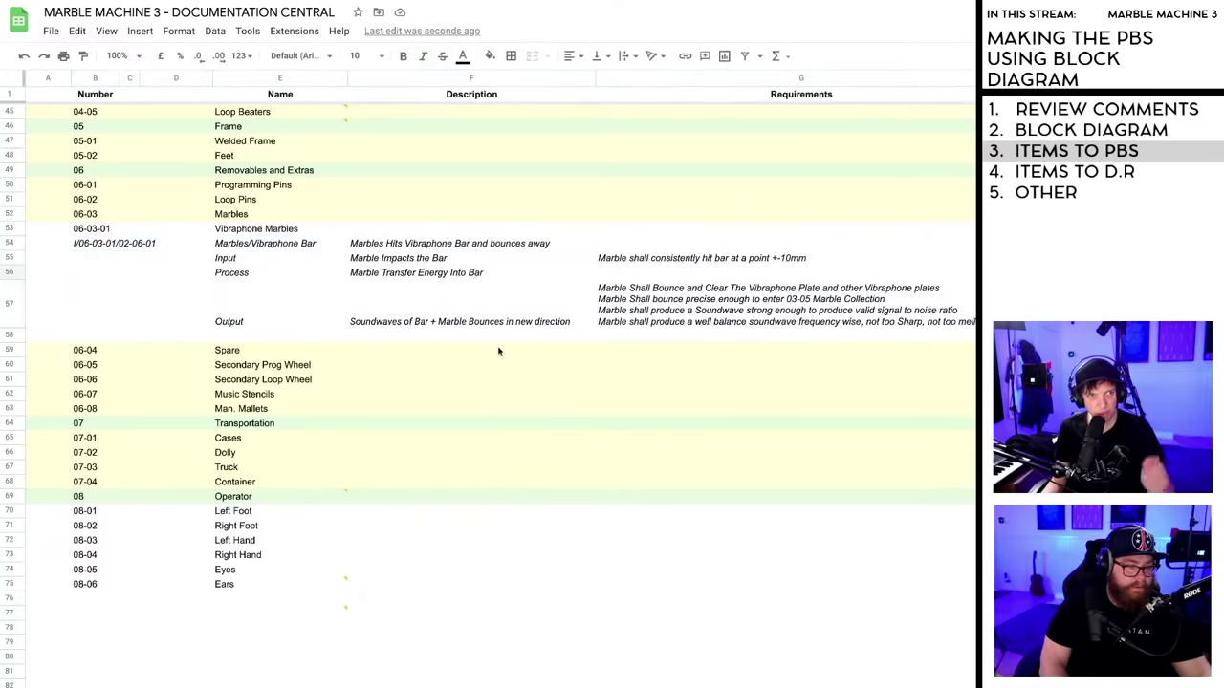
{"action": "scroll", "coordinate": [501, 352], "scroll_direction": "up", "scroll_amount": 1}
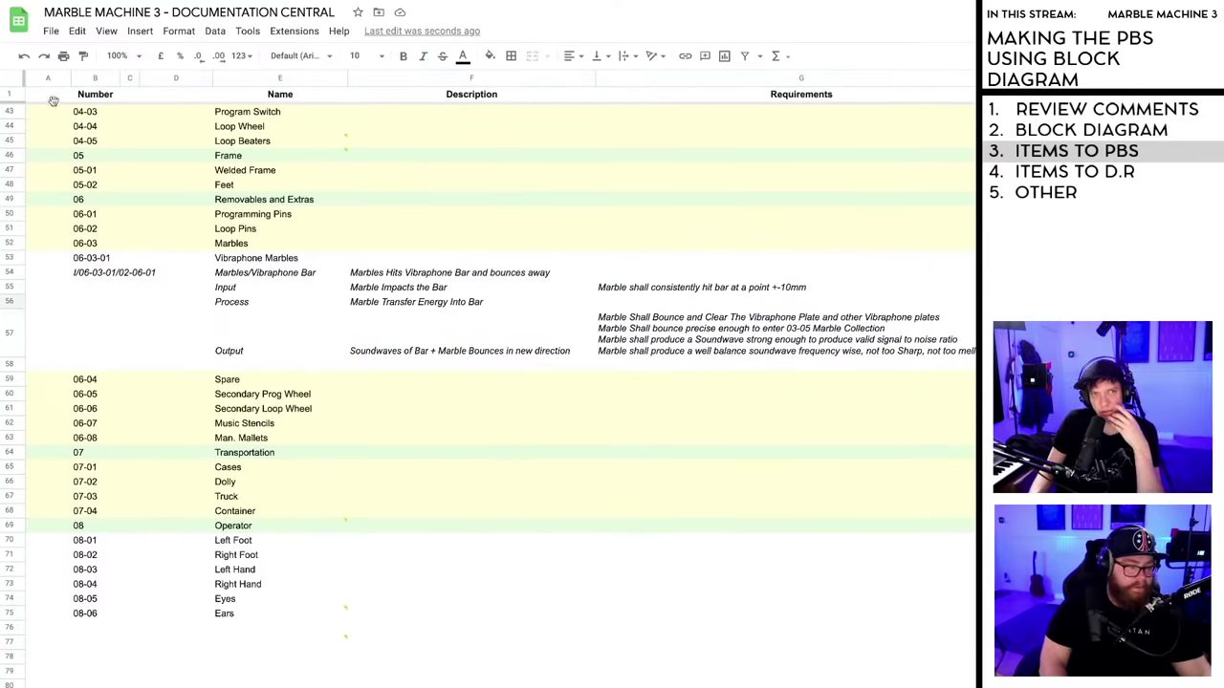
- Narrow column A and return to the Output requirements cell in row 57
{"action": "left_click_drag", "start_coordinate": [70, 80], "coordinate": [52, 81]}
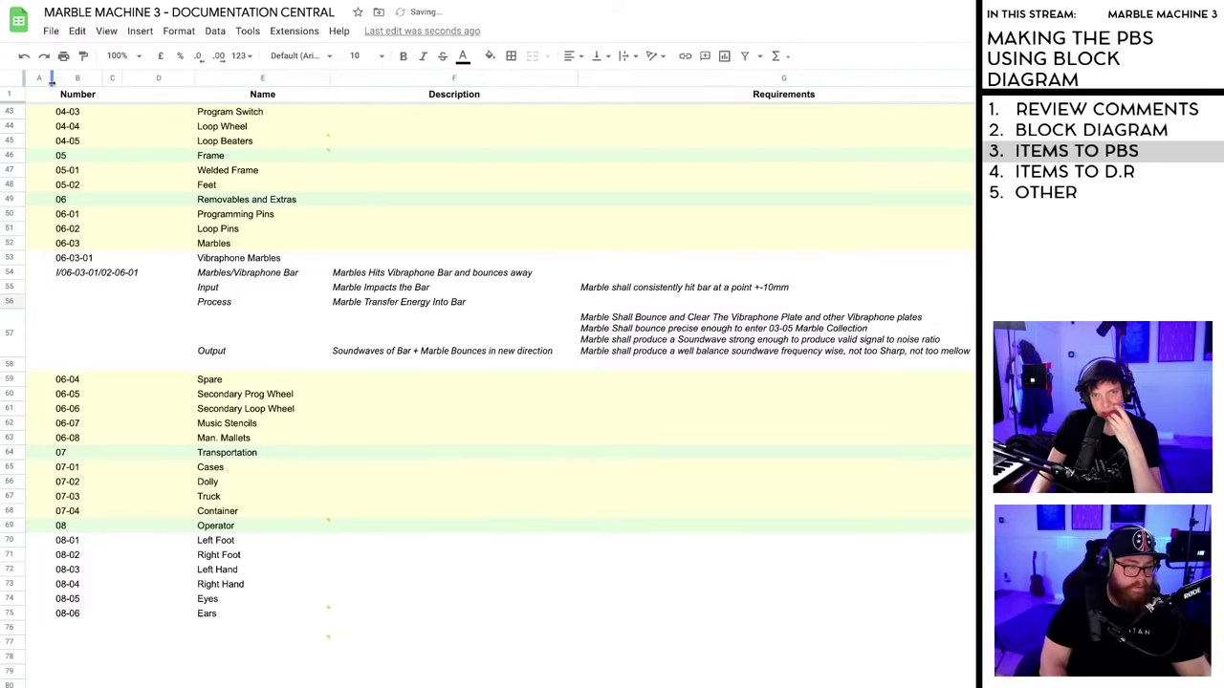
{"action": "left_click", "coordinate": [654, 599]}
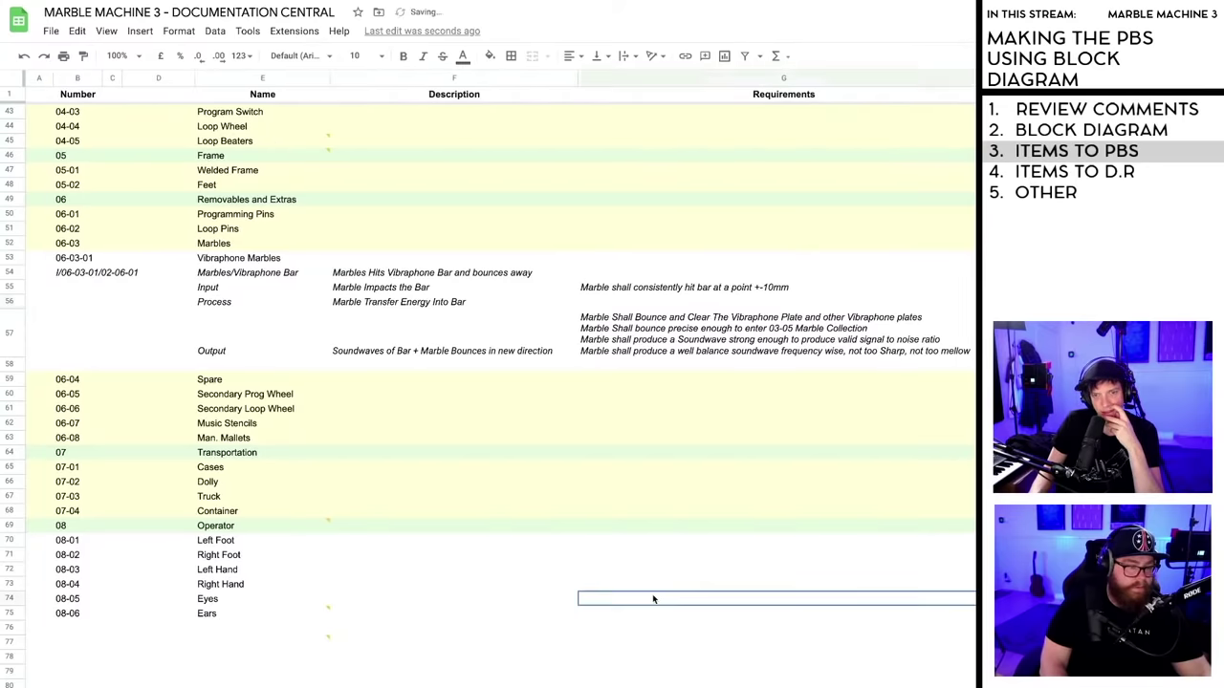
{"action": "left_click", "coordinate": [514, 557]}
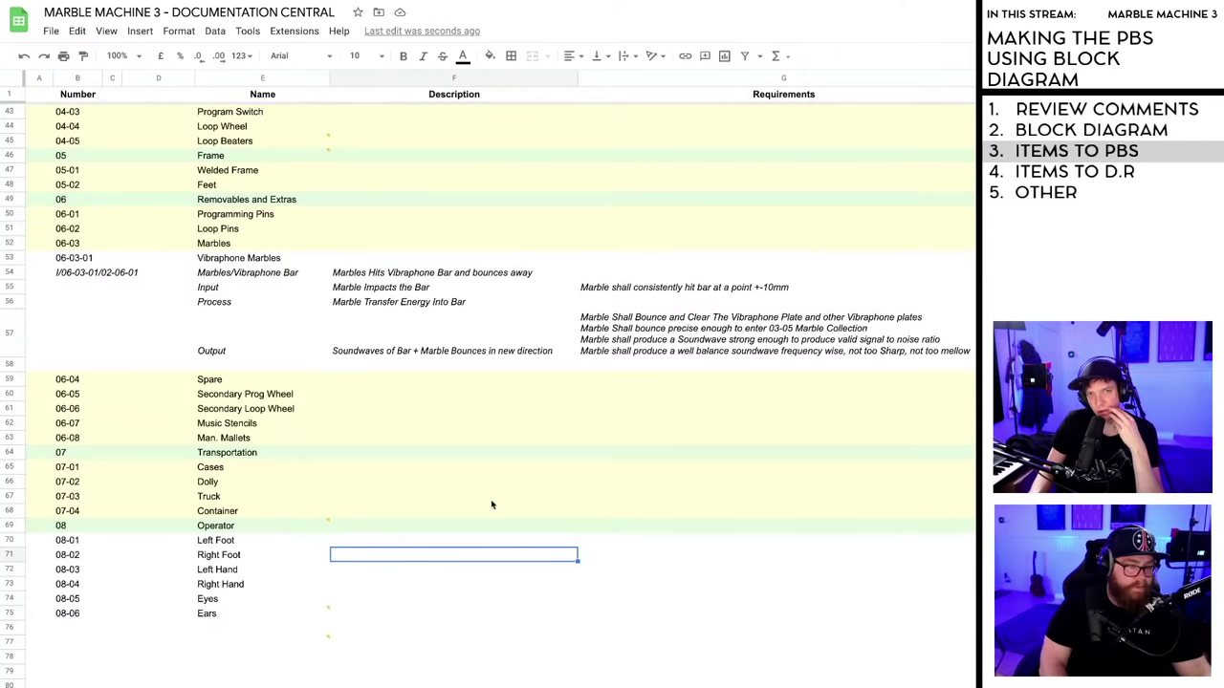
{"action": "scroll", "coordinate": [493, 503], "scroll_direction": "up", "scroll_amount": 3}
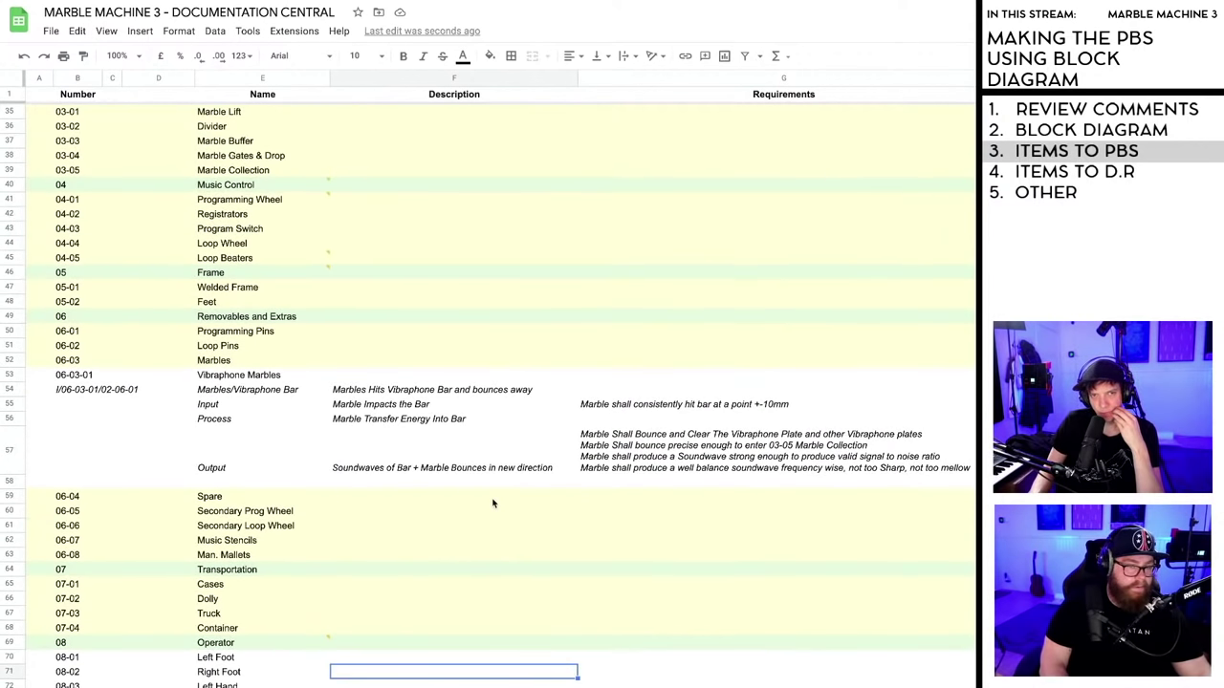
{"action": "scroll", "coordinate": [488, 504], "scroll_direction": "up", "scroll_amount": 3}
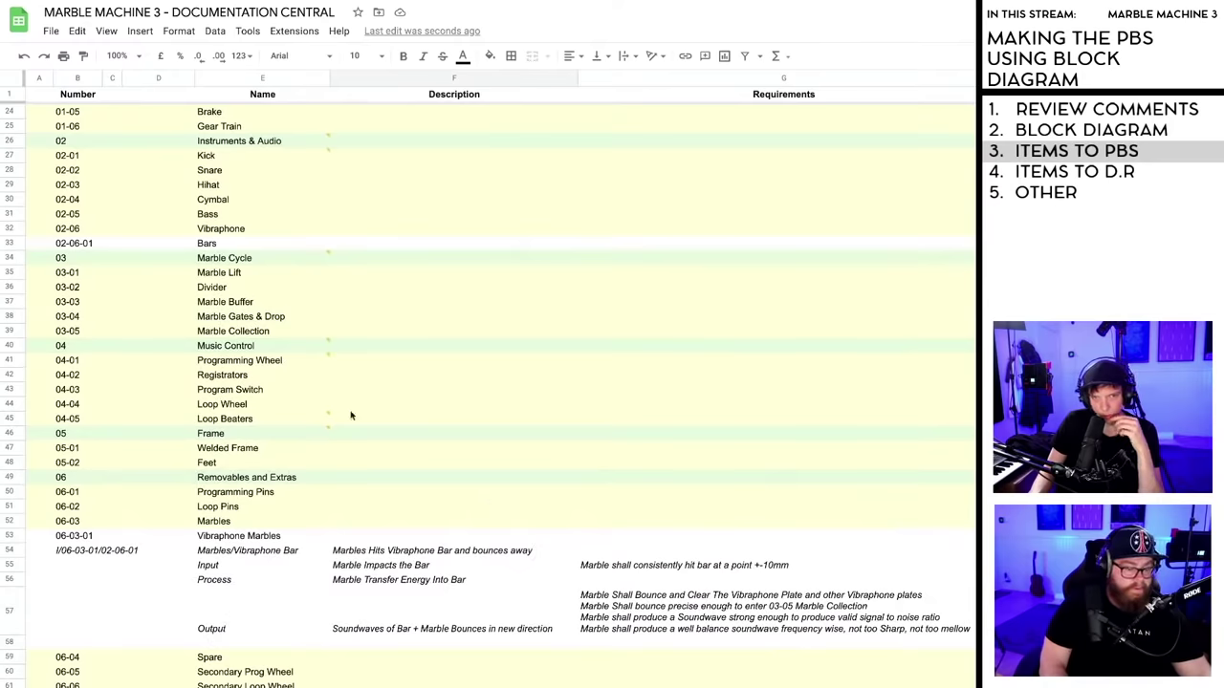
{"action": "left_click", "coordinate": [139, 246]}
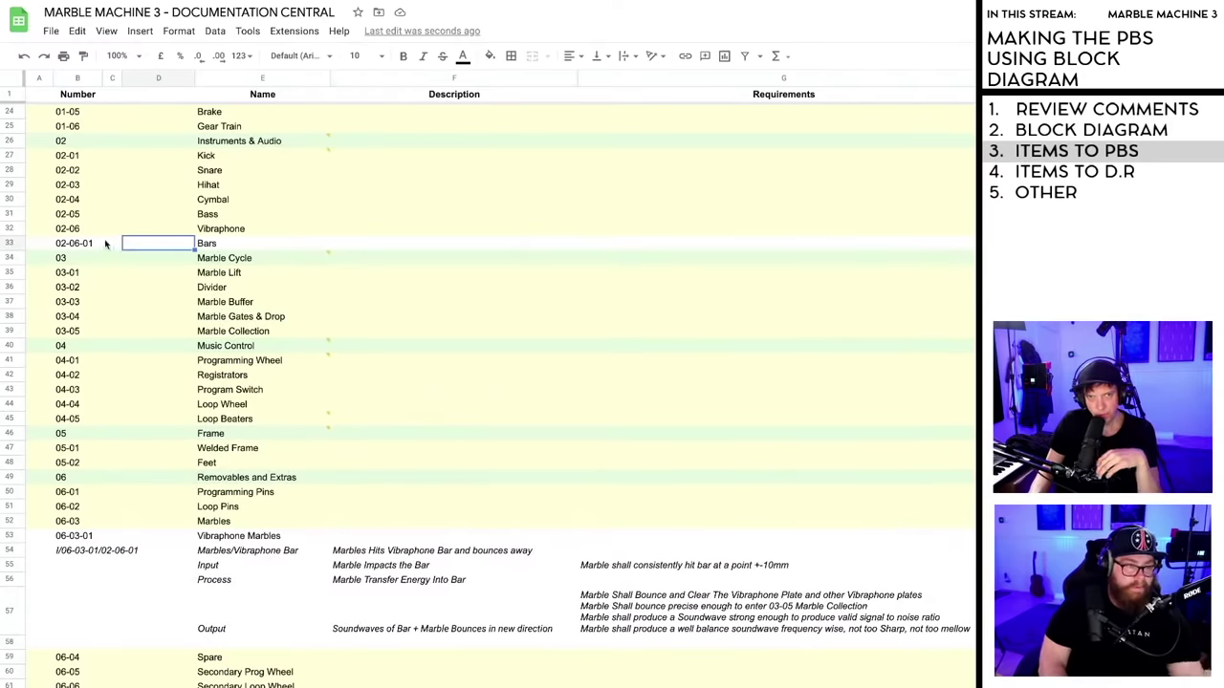
{"action": "left_click", "coordinate": [96, 244]}
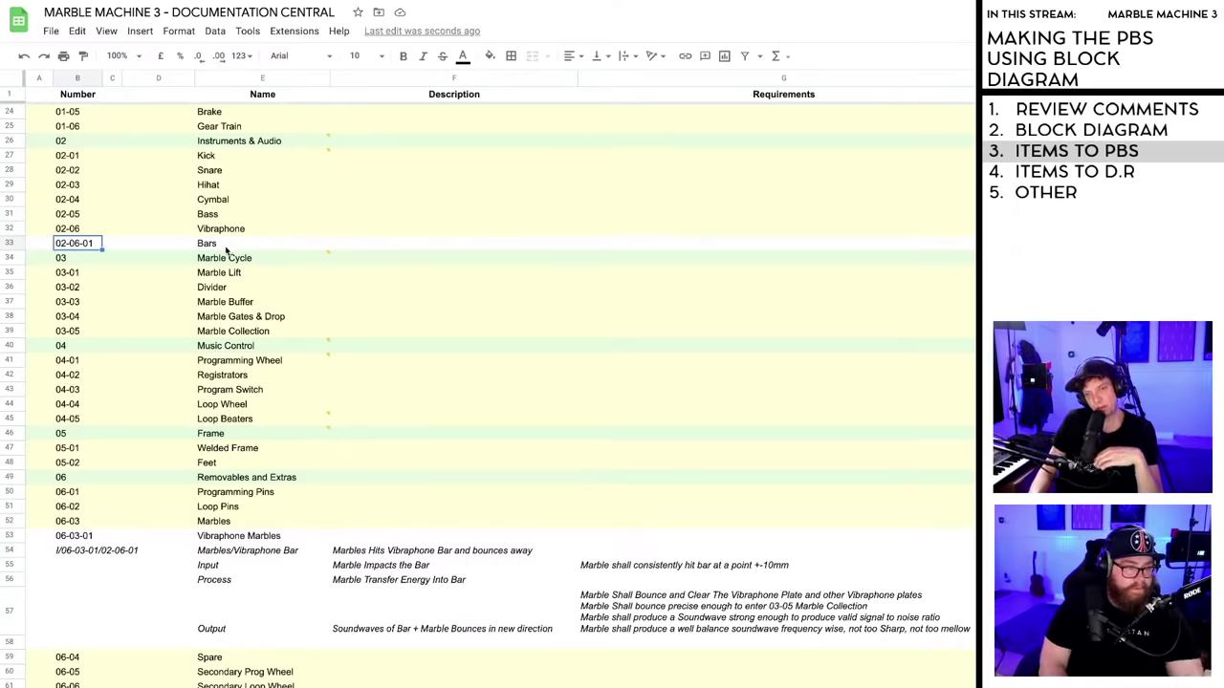
{"action": "scroll", "coordinate": [549, 500], "scroll_direction": "down", "scroll_amount": 1}
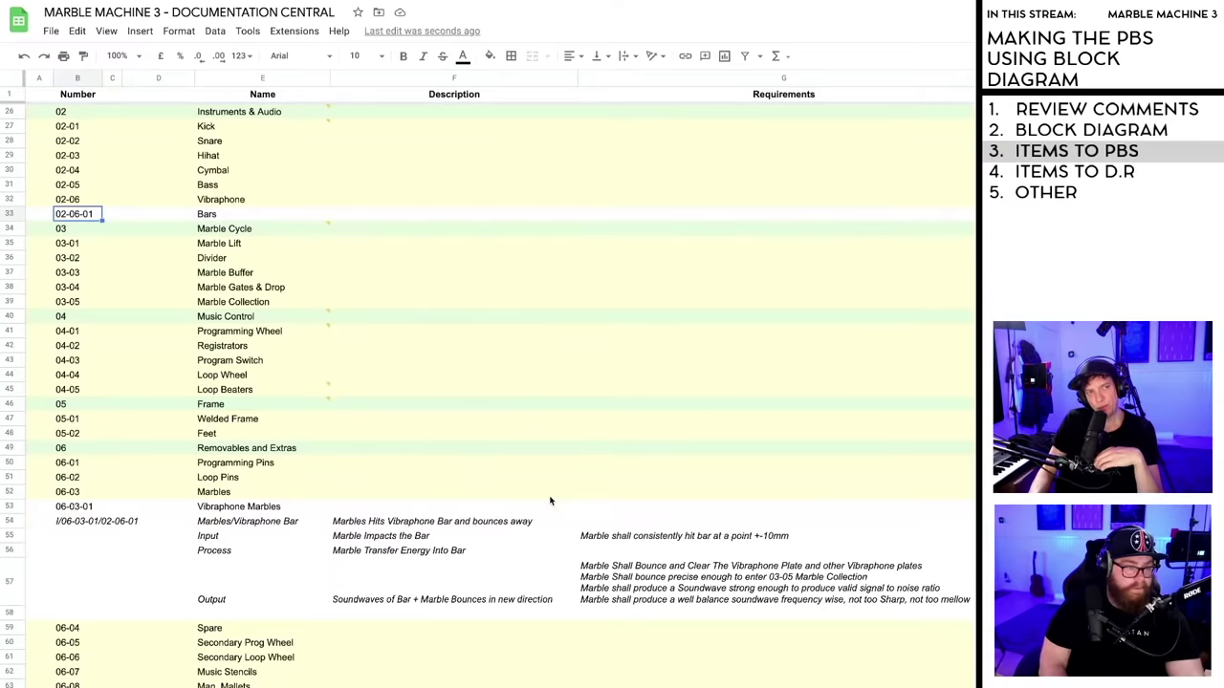
{"action": "left_click", "coordinate": [654, 592]}
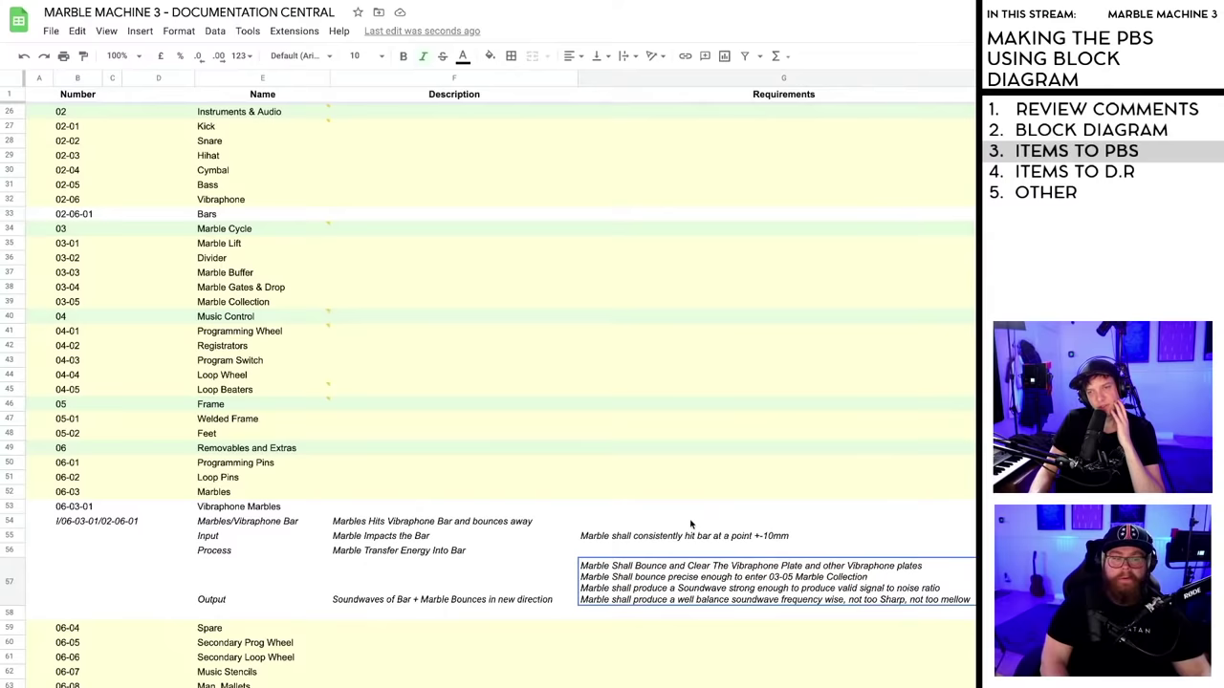
- Narrow the Description and Name columns slightly to give Requirements more room
{"action": "left_click", "coordinate": [628, 525]}
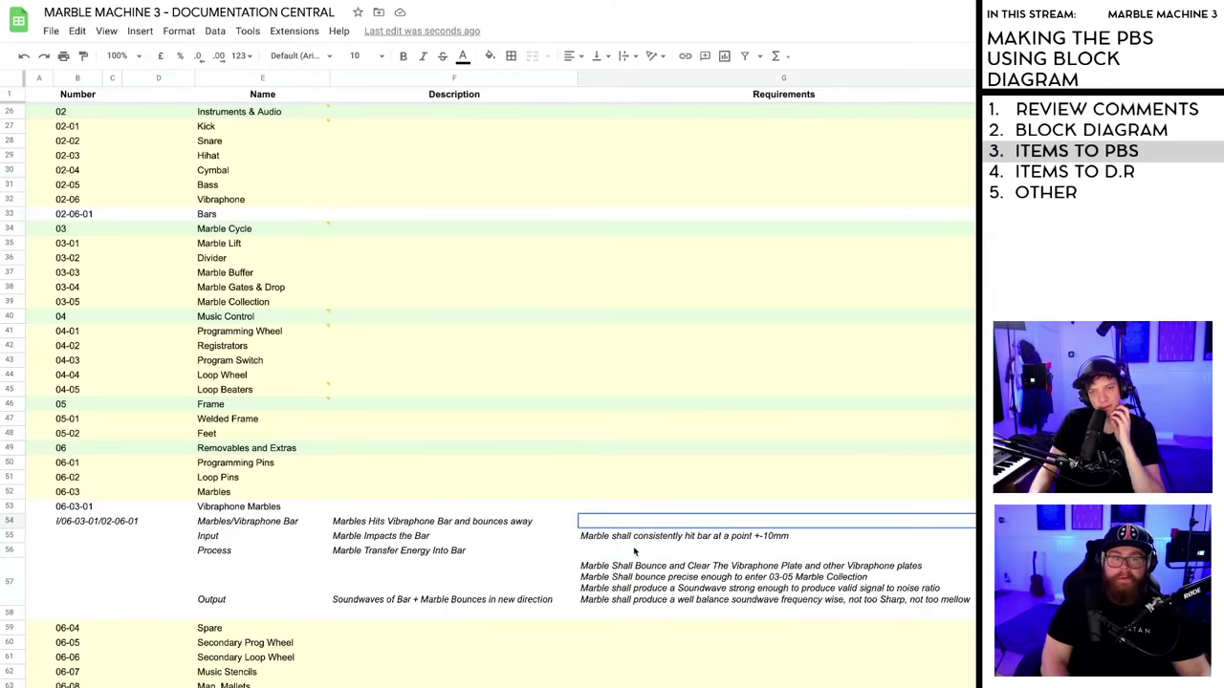
{"action": "left_click", "coordinate": [632, 539]}
{"action": "left_click", "coordinate": [642, 582]}
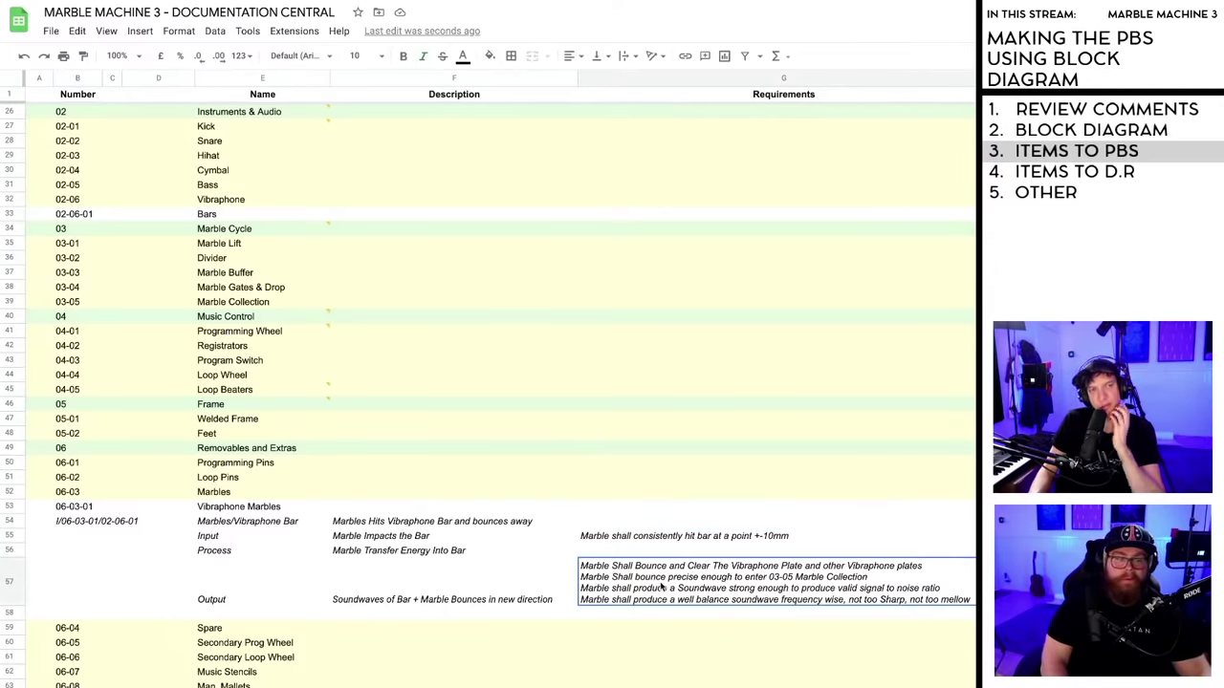
{"action": "scroll", "coordinate": [661, 587], "scroll_direction": "down", "scroll_amount": 1}
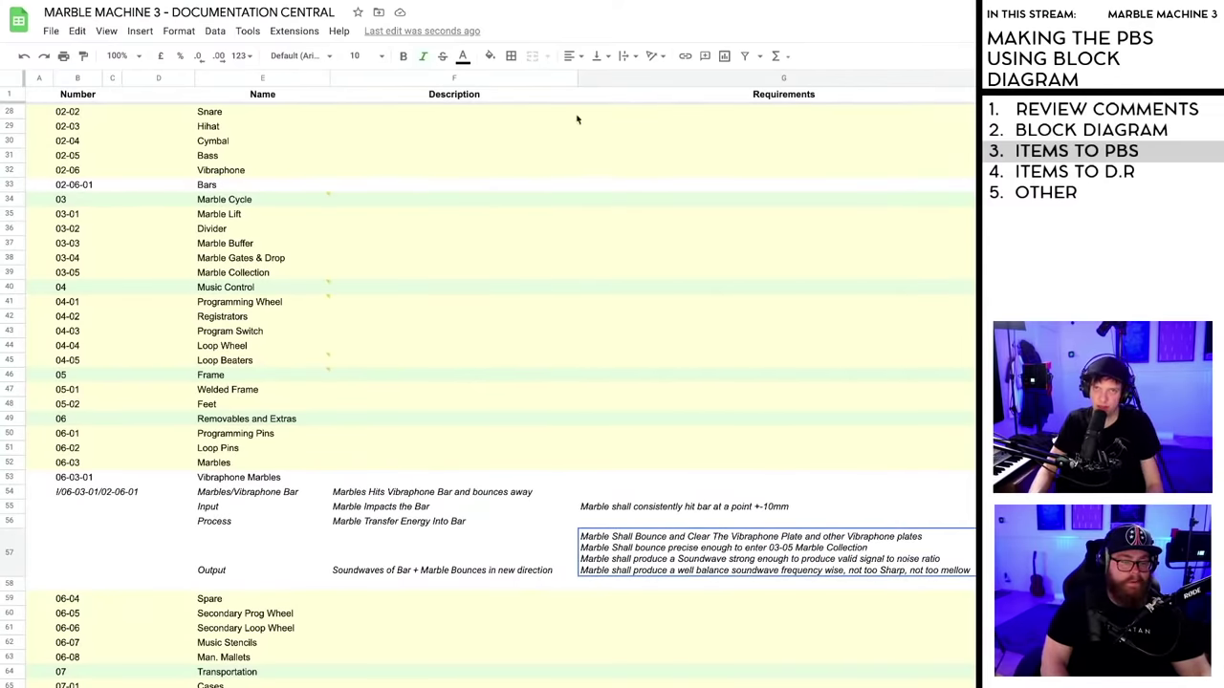
{"action": "left_click_drag", "start_coordinate": [577, 77], "coordinate": [568, 77]}
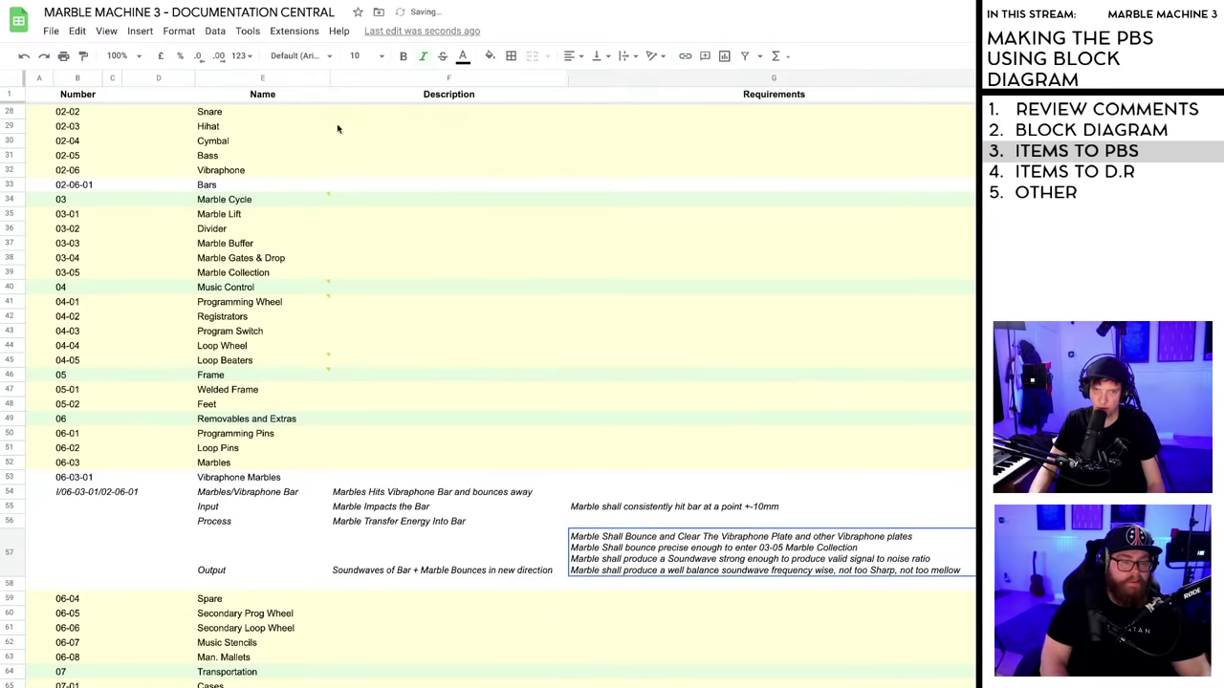
{"action": "left_click_drag", "start_coordinate": [330, 77], "coordinate": [322, 77]}
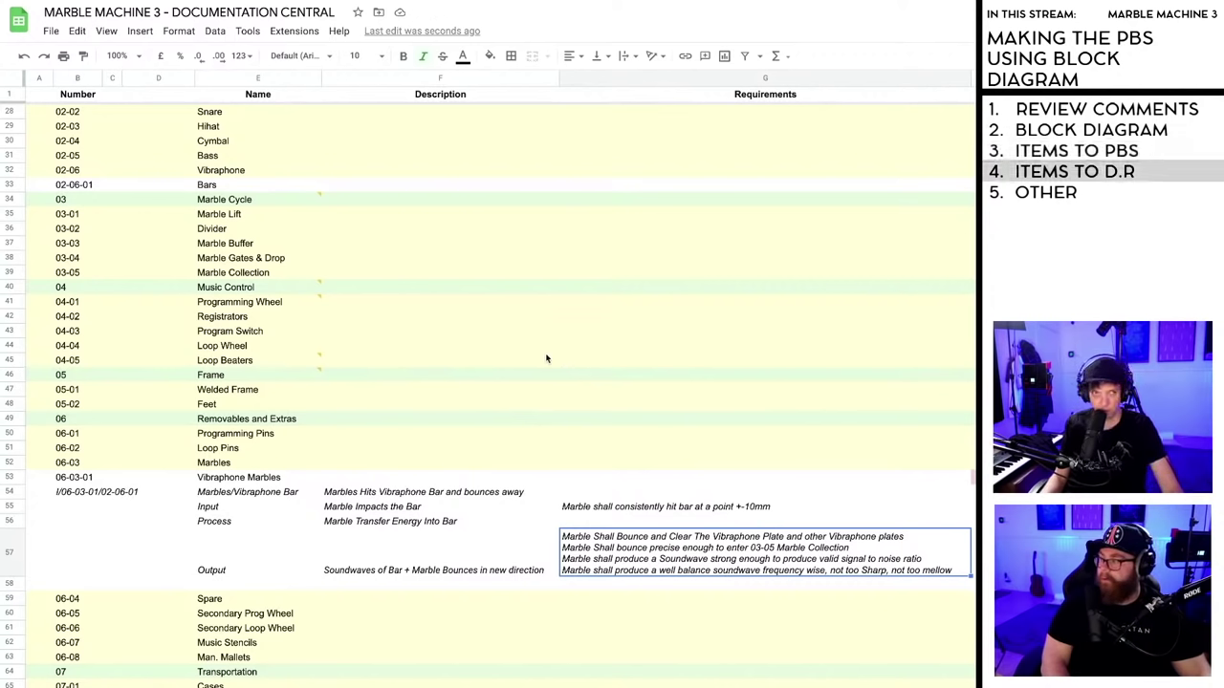
{"action": "scroll", "coordinate": [543, 460], "scroll_direction": "down", "scroll_amount": 3}
{"action": "scroll", "coordinate": [541, 460], "scroll_direction": "down", "scroll_amount": 4}
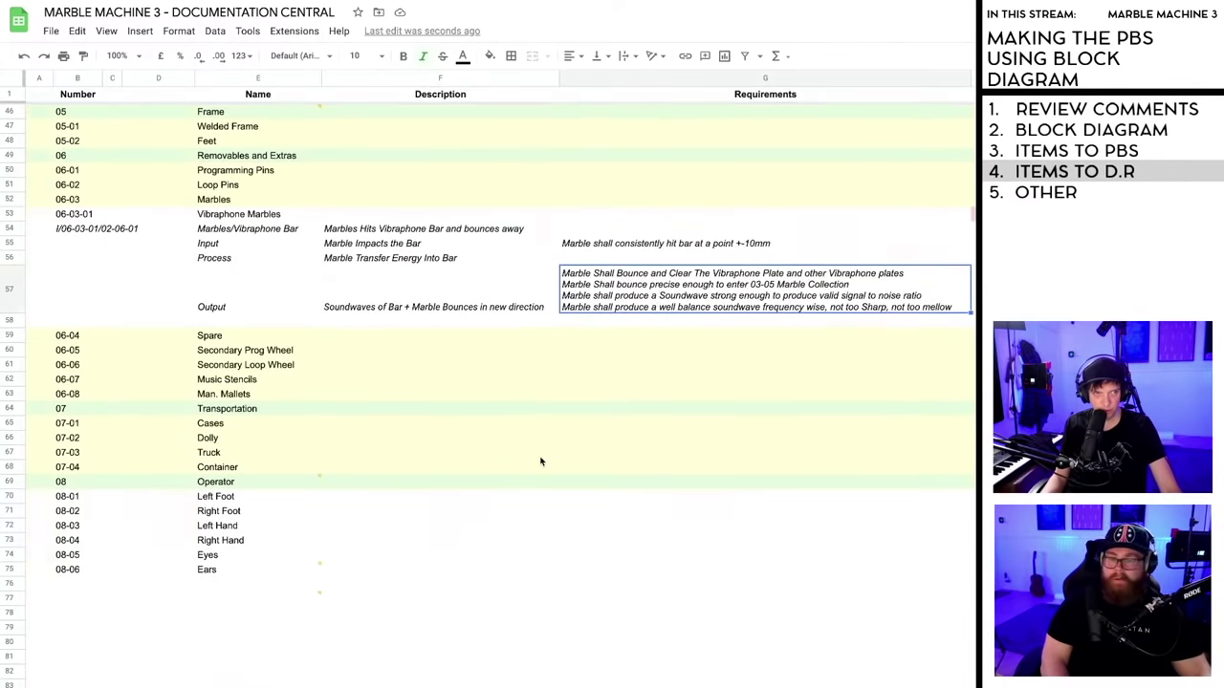
{"action": "mouse_move", "coordinate": [320, 453]}
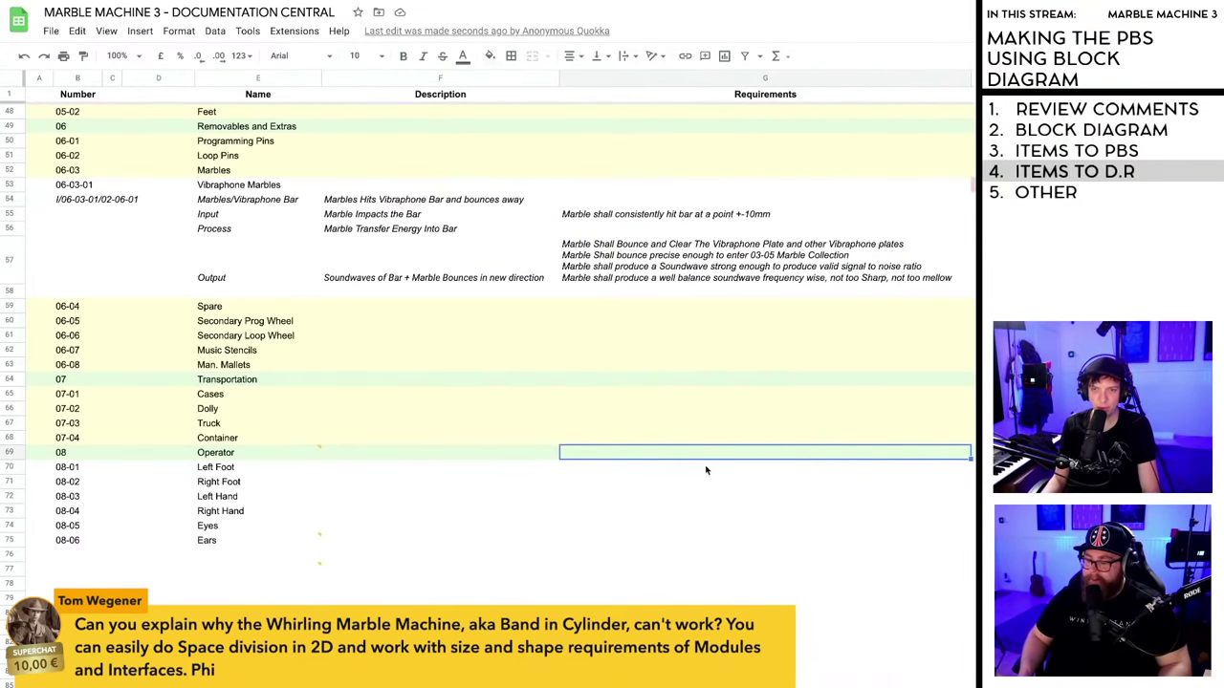
{"action": "left_click", "coordinate": [700, 466]}
{"action": "left_click", "coordinate": [700, 457]}
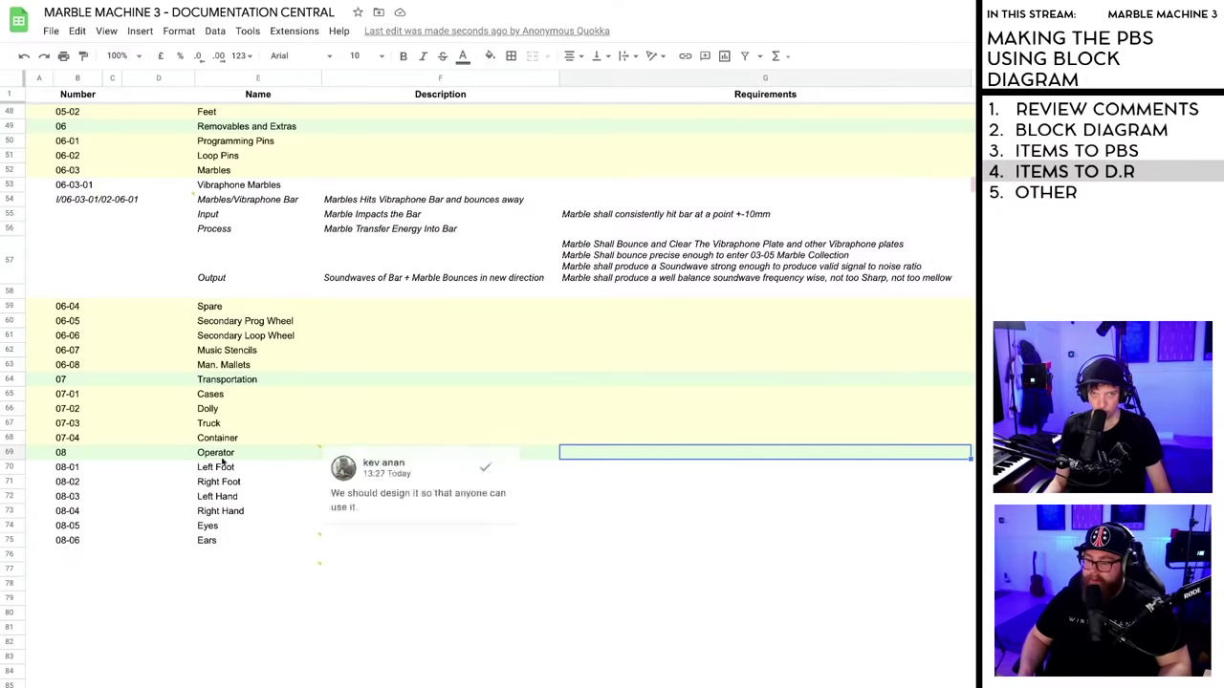
- Insert an empty row 70 below the 08 Operator row and remove its fill colour
{"action": "left_click", "coordinate": [11, 452]}
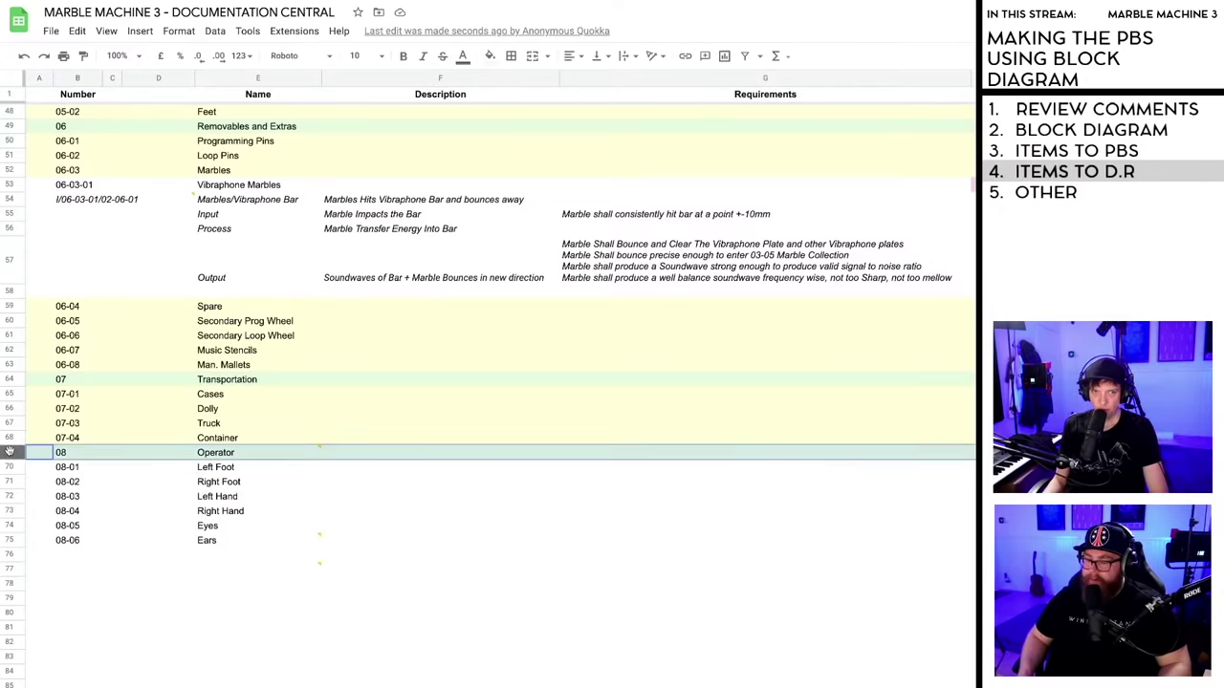
{"action": "right_click", "coordinate": [12, 453]}
{"action": "left_click", "coordinate": [552, 528]}
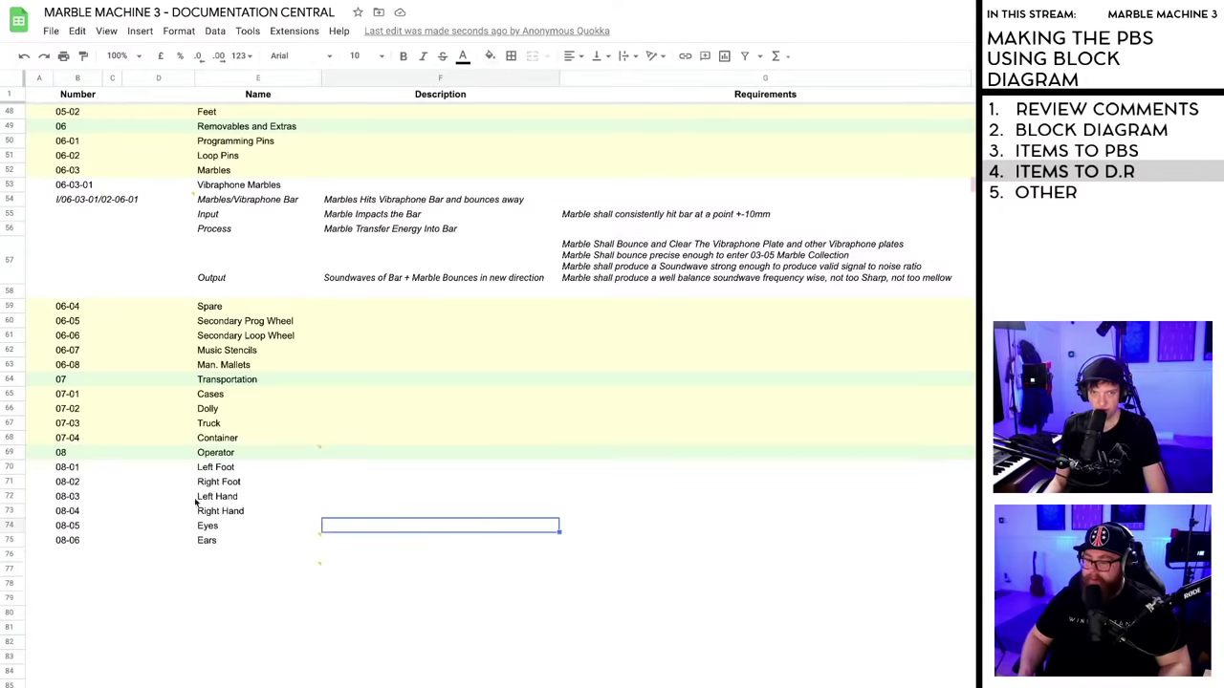
{"action": "right_click", "coordinate": [11, 456]}
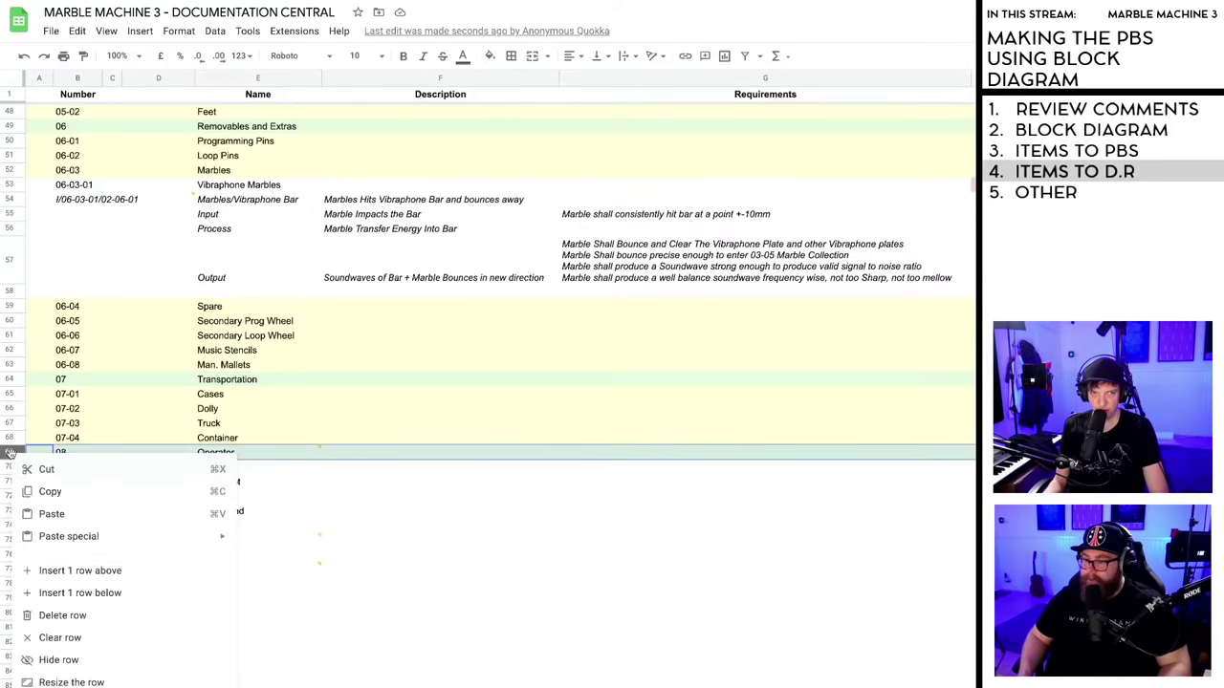
{"action": "left_click", "coordinate": [52, 592]}
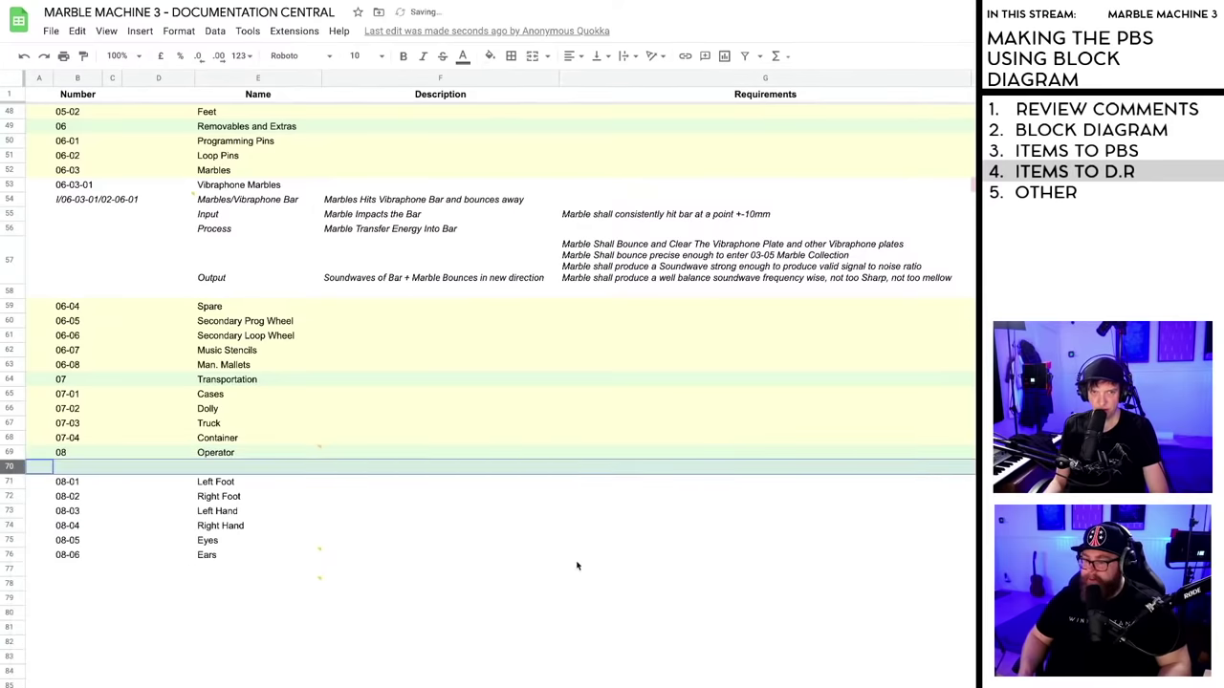
{"action": "left_click", "coordinate": [574, 559]}
{"action": "left_click", "coordinate": [11, 467]}
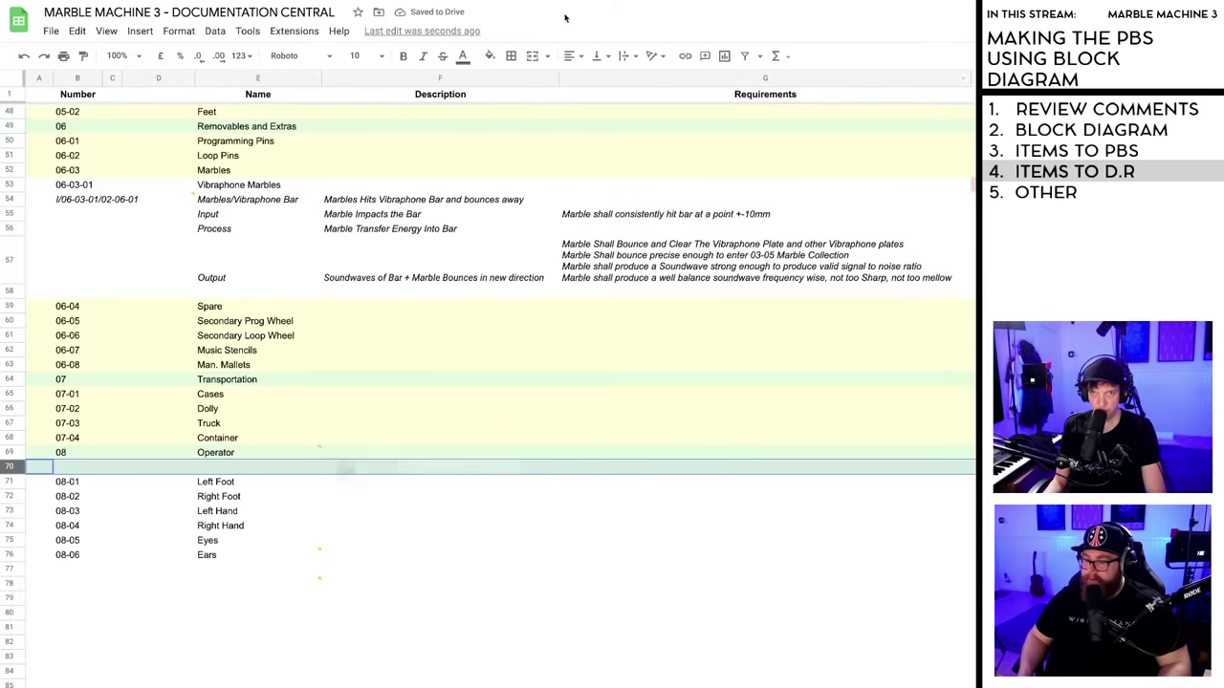
{"action": "left_click", "coordinate": [489, 56]}
{"action": "left_click", "coordinate": [569, 306]}
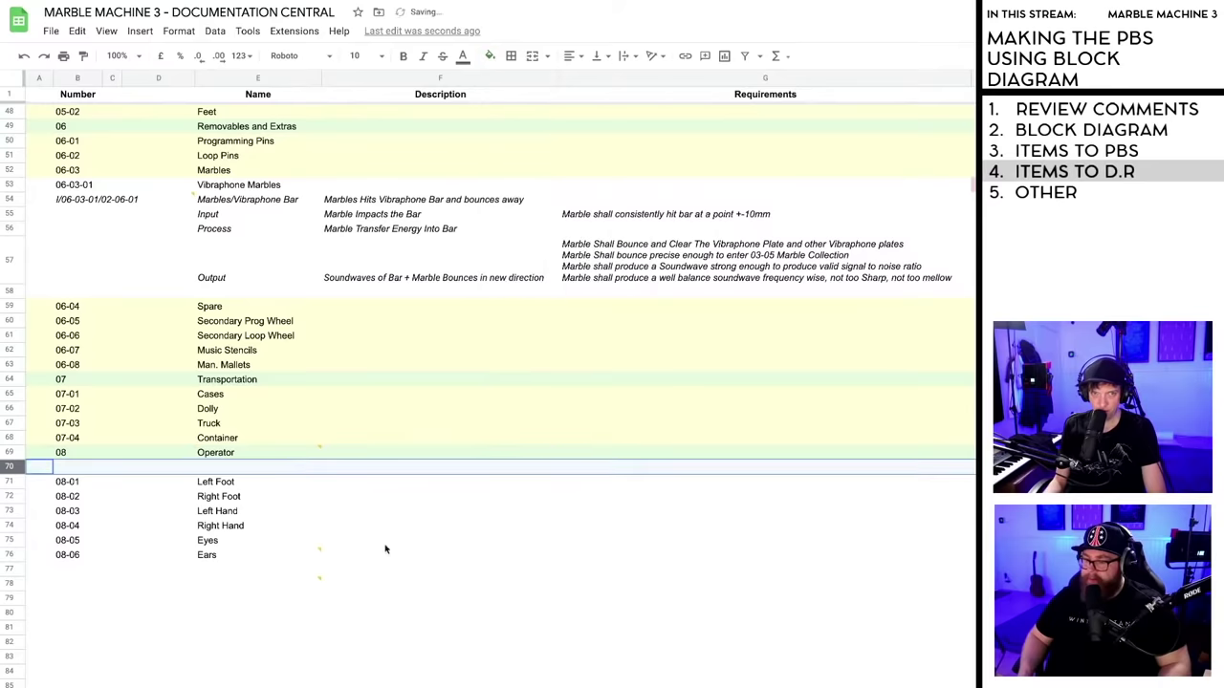
- Enter D.R/08 in the Number cell B70
{"action": "left_click", "coordinate": [382, 540]}
{"action": "left_click", "coordinate": [73, 469]}
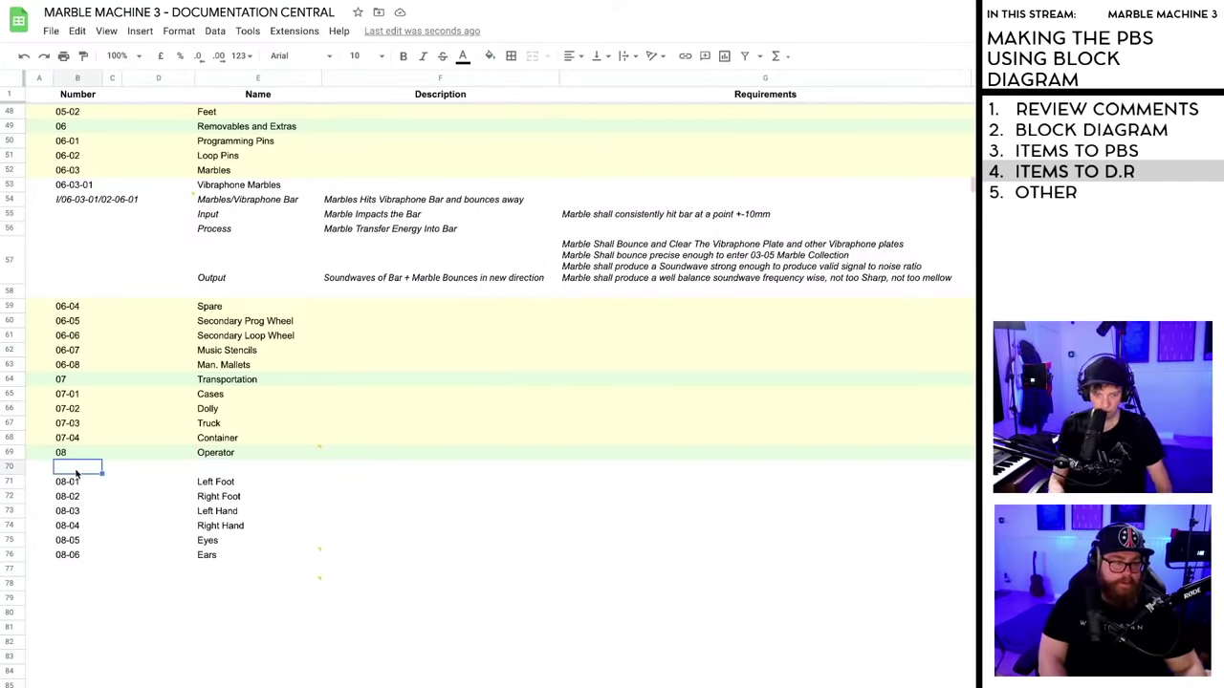
{"action": "type", "text": "D.R"}
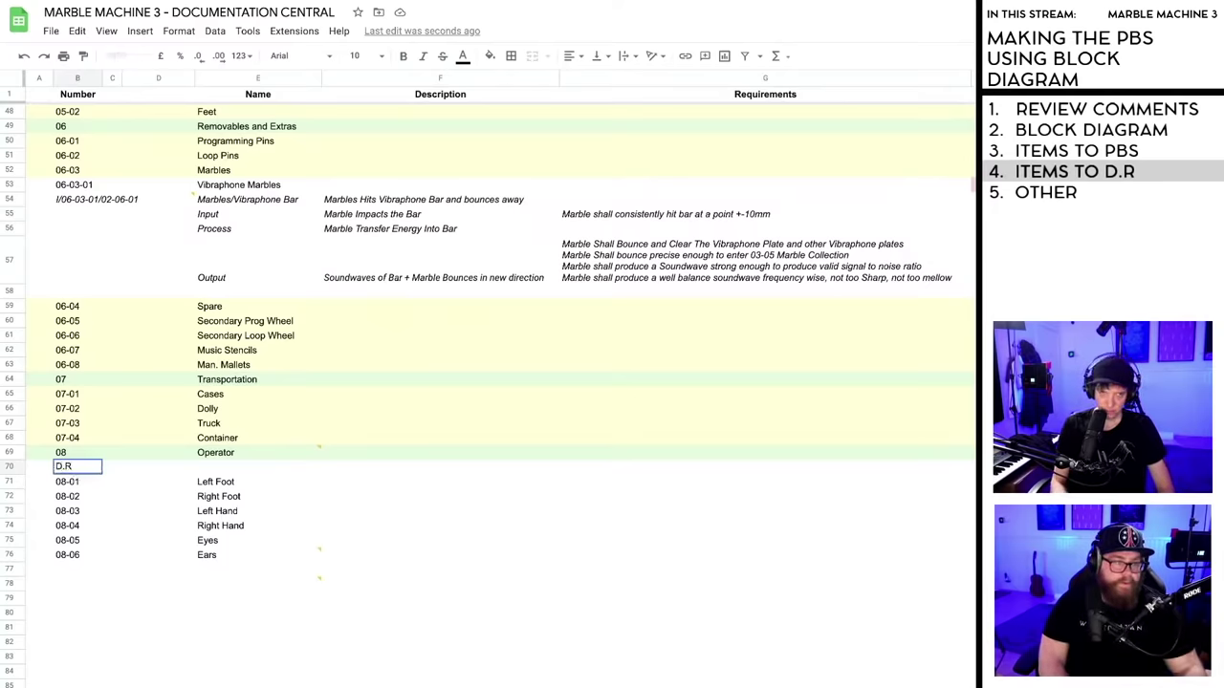
{"action": "key", "text": "Return"}
{"action": "left_click", "coordinate": [67, 466]}
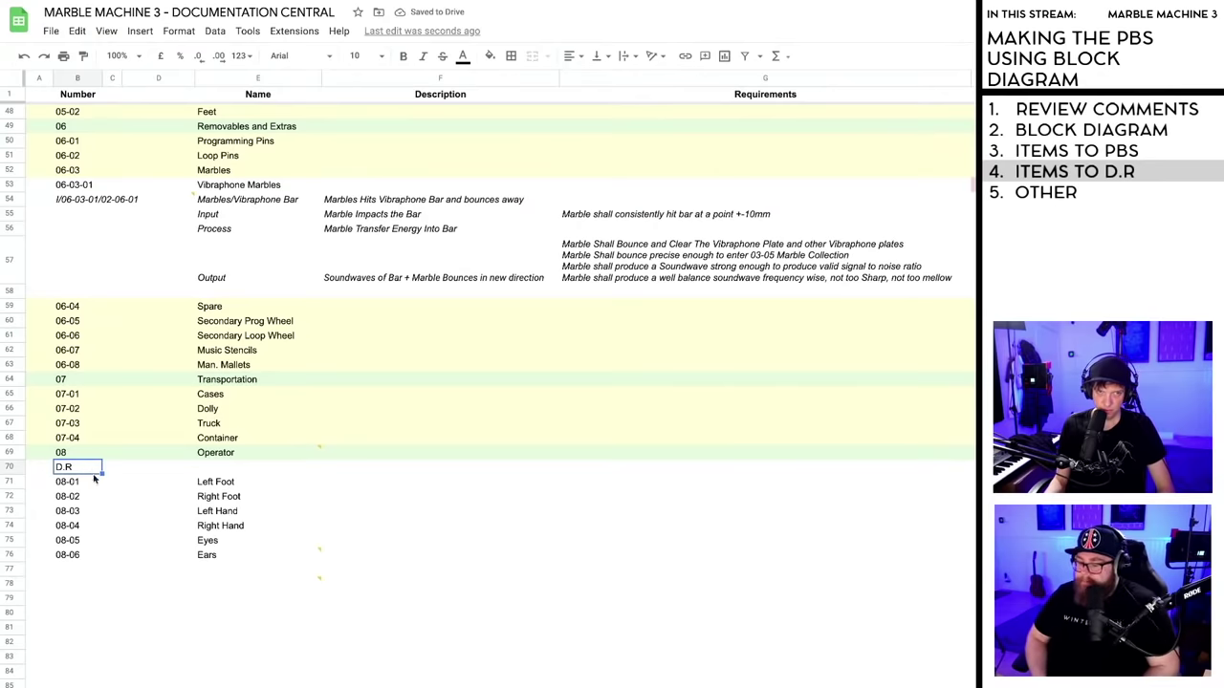
{"action": "double_click", "coordinate": [77, 473]}
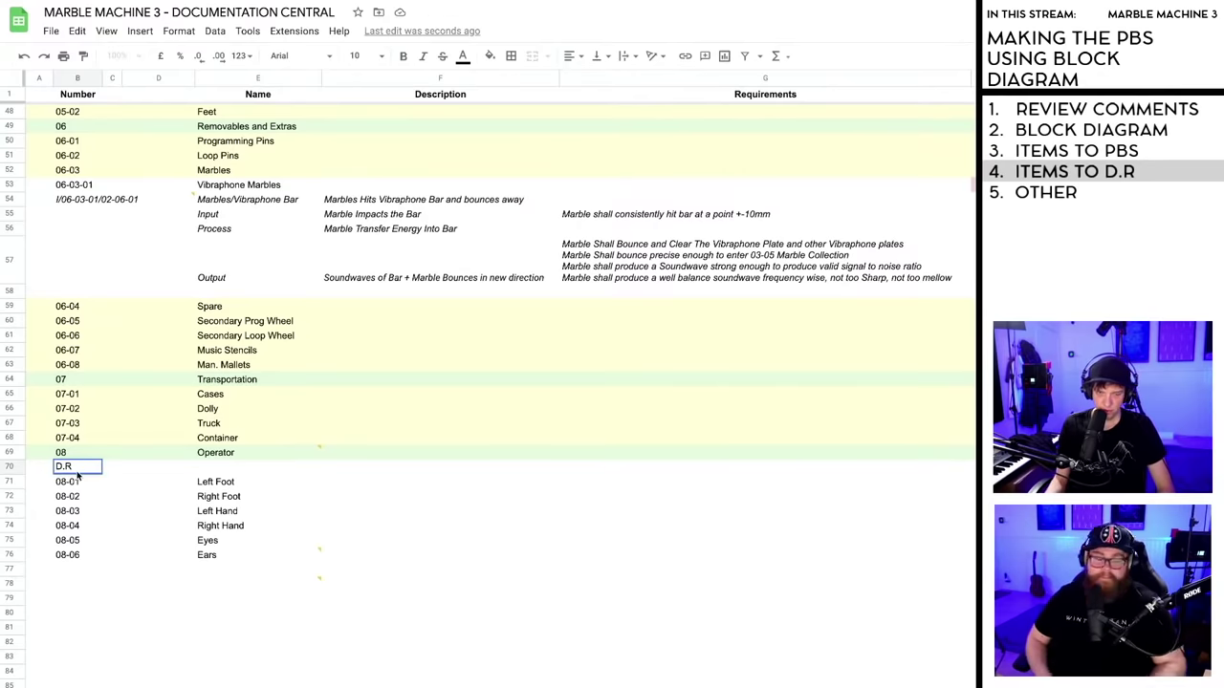
{"action": "type", "text": "/08"}
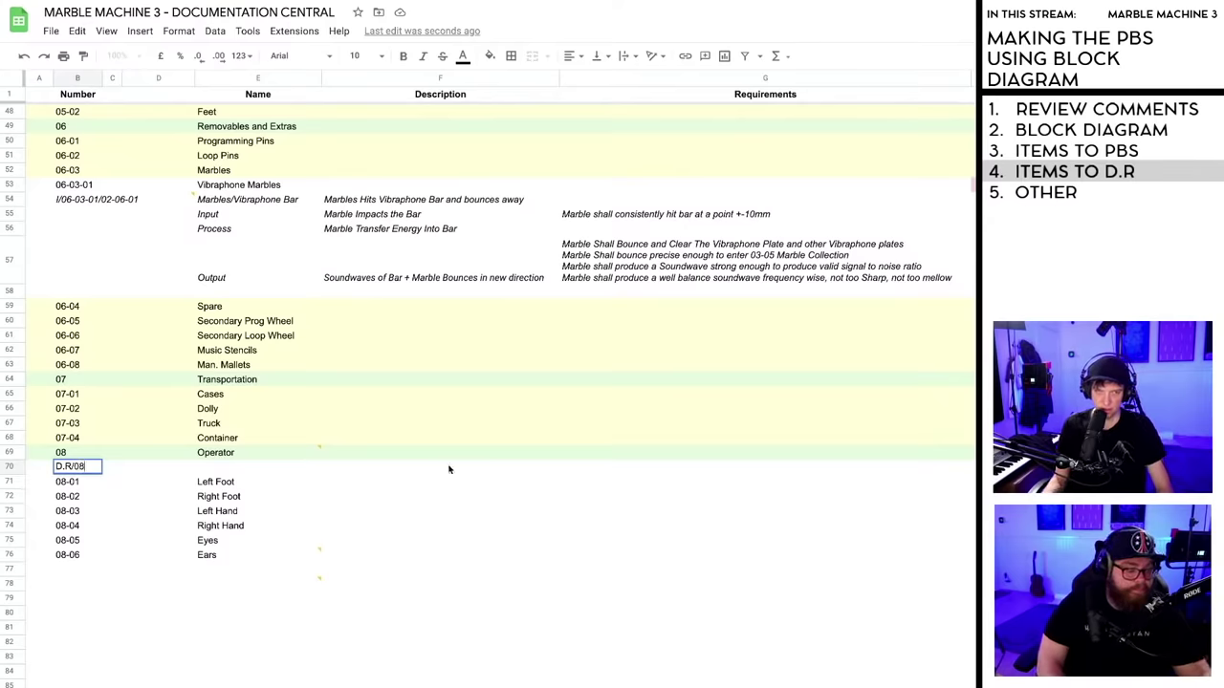
{"action": "left_click", "coordinate": [642, 483]}
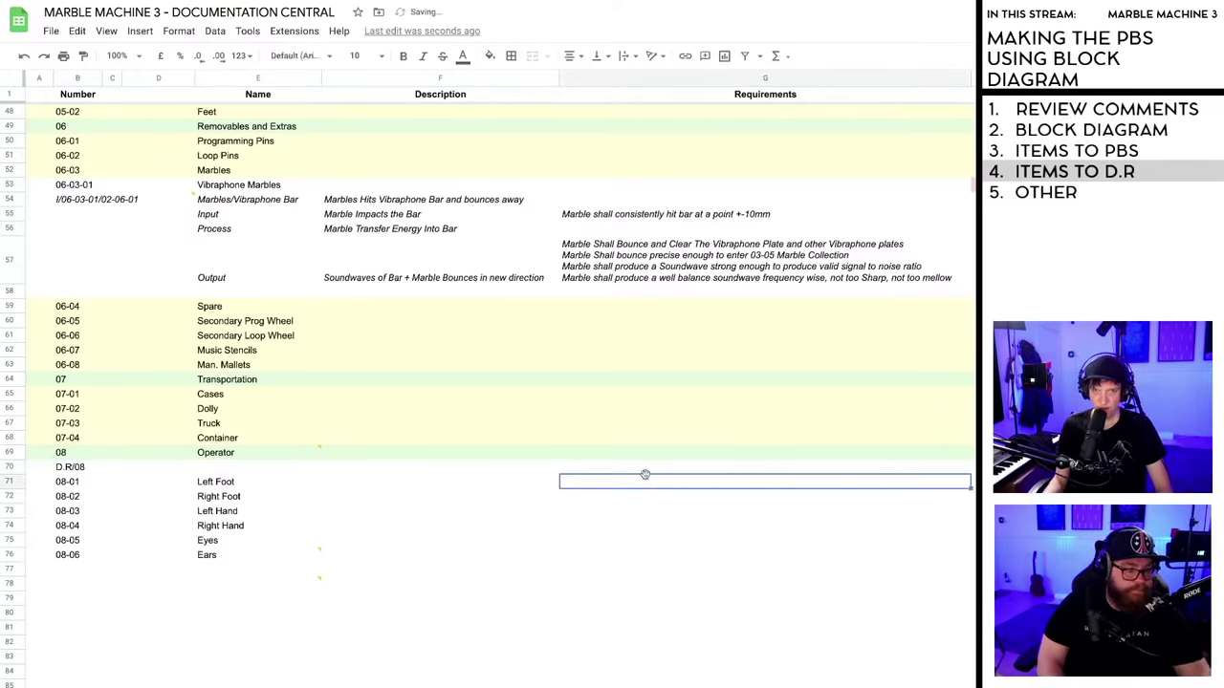
- Type 'Marble Machine Shall be operatable by anyone' into the Requirements cell G70
{"action": "left_click", "coordinate": [649, 472]}
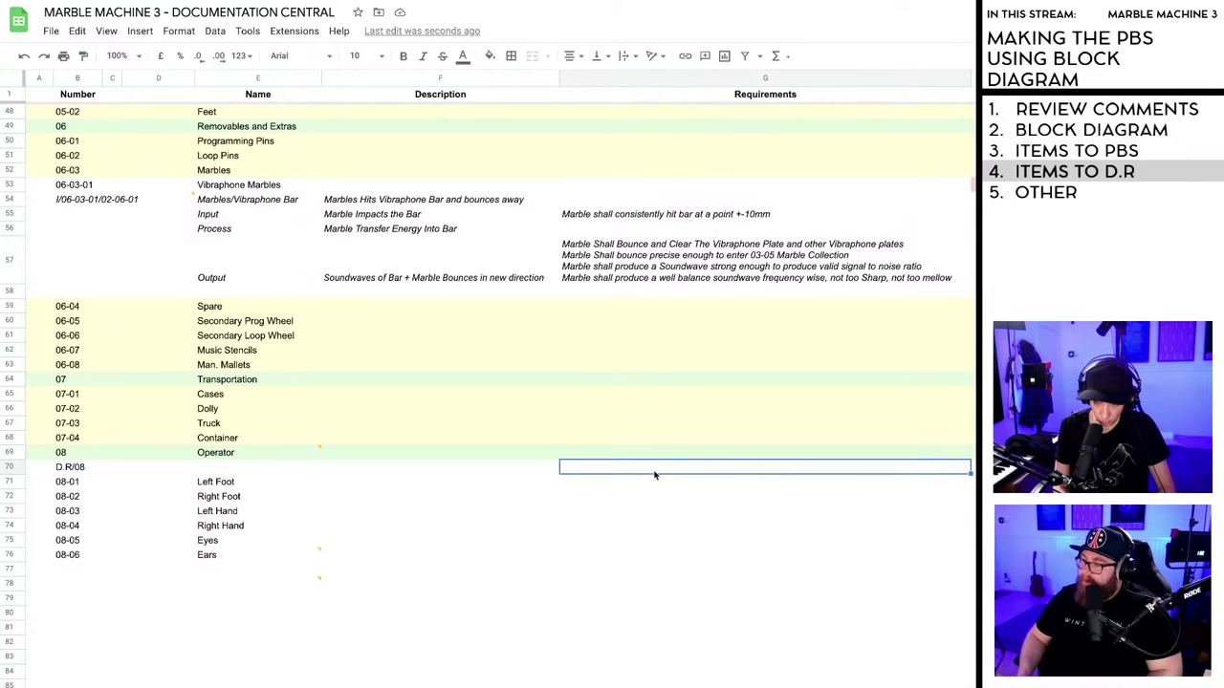
{"action": "type", "text": "Marble "}
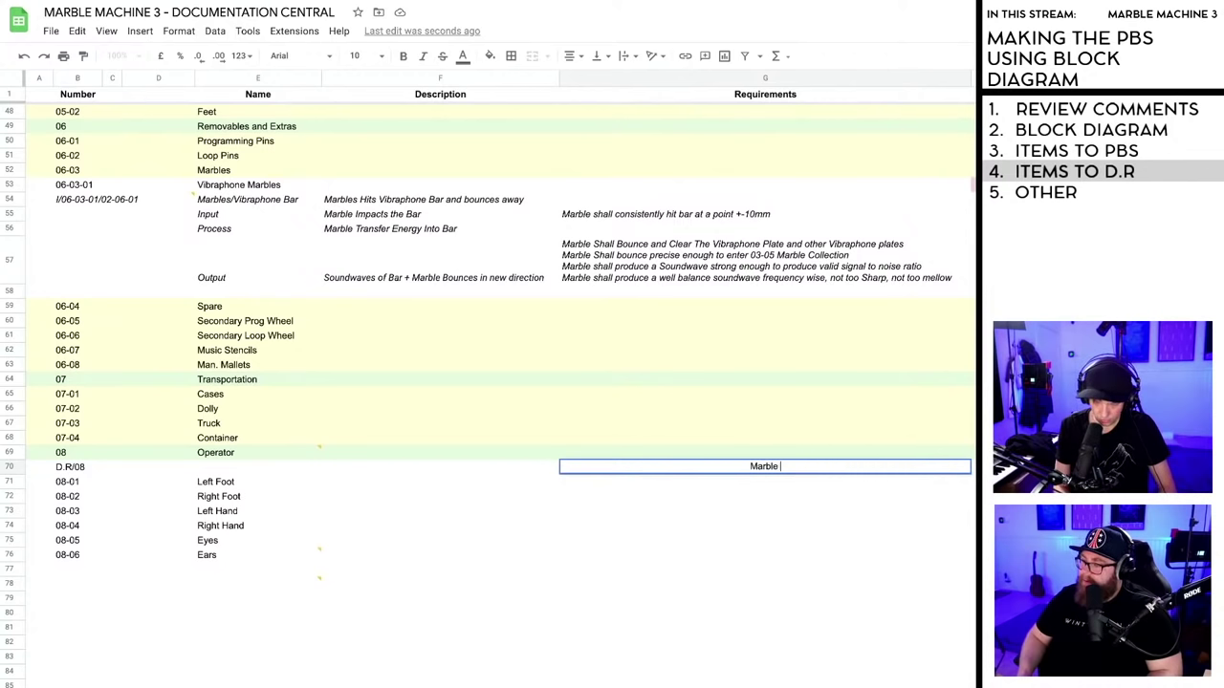
{"action": "type", "text": "Machine Sha"}
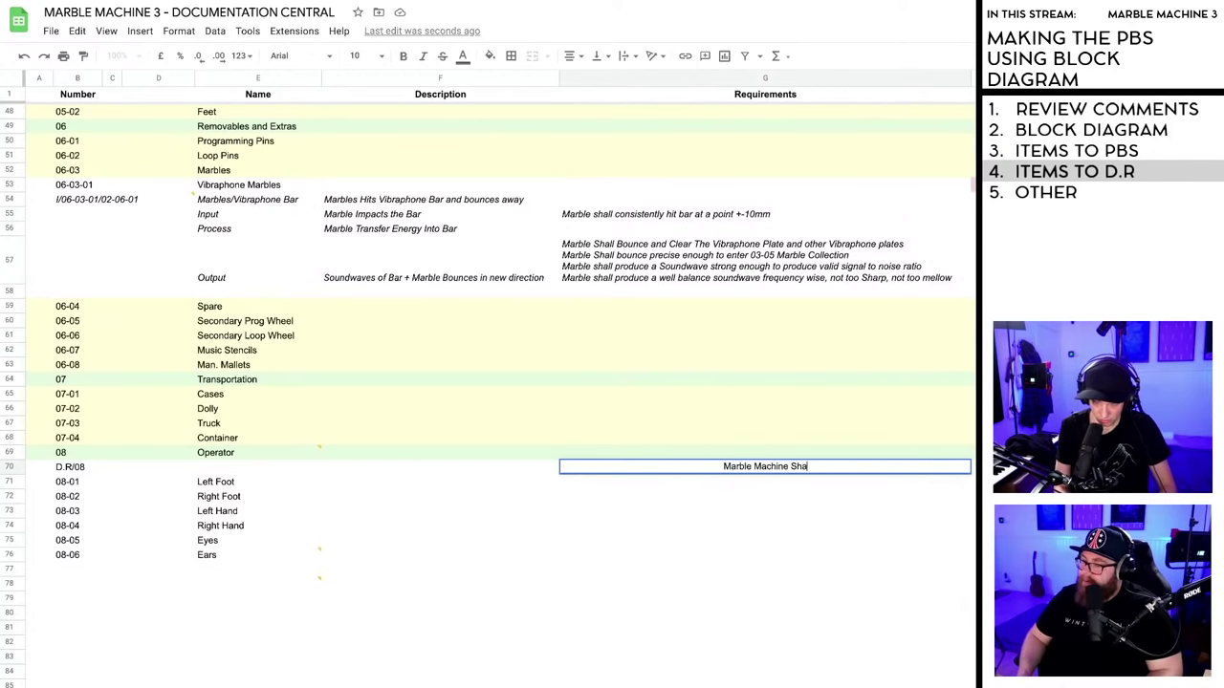
{"action": "type", "text": "ll be opera"}
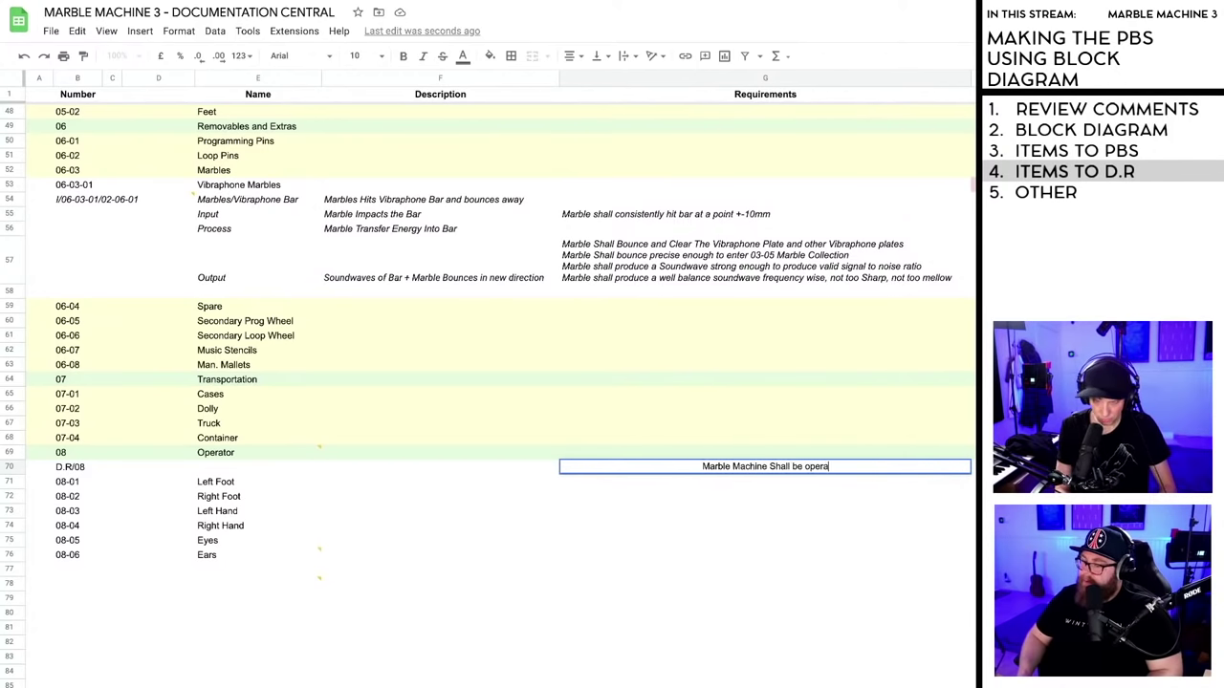
{"action": "type", "text": "table by anyone"}
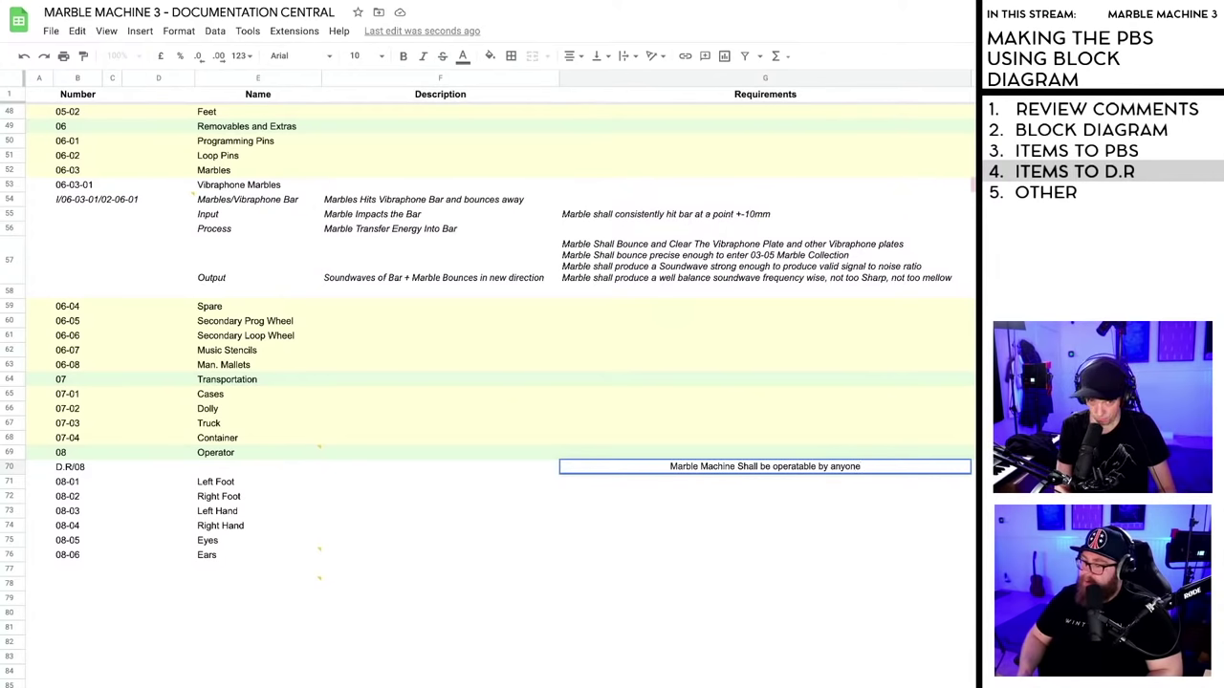
{"action": "type", "text": "with"}
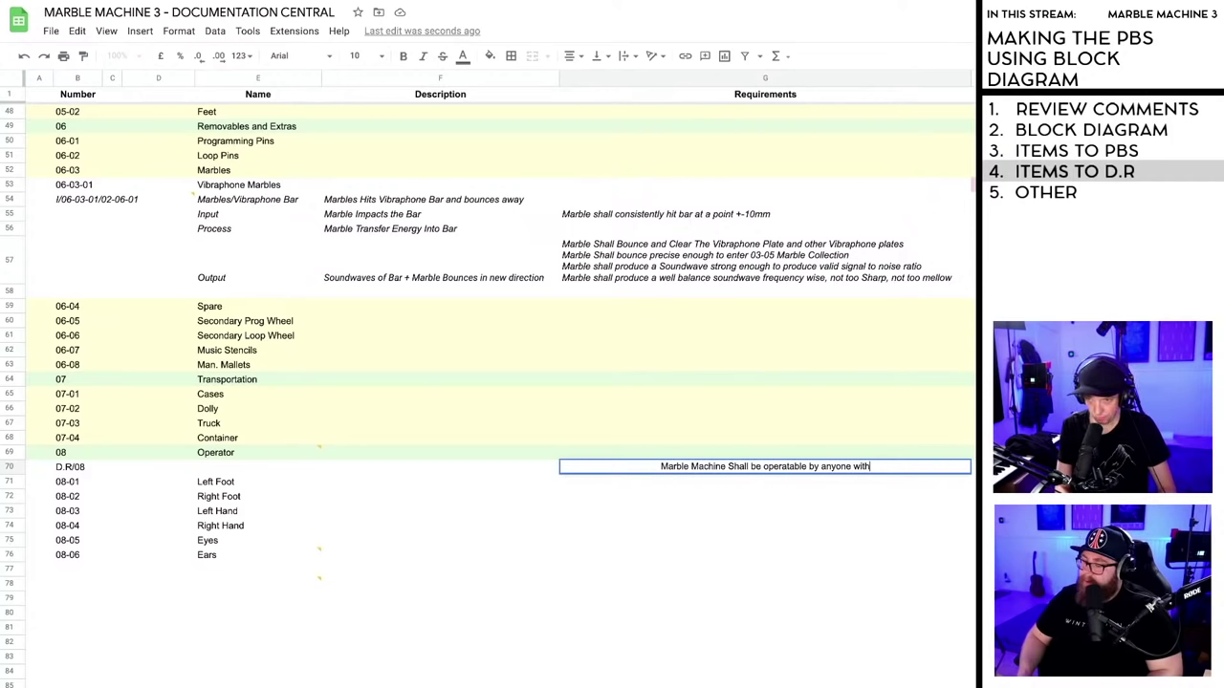
{"action": "key", "text": "BackSpace"}
{"action": "key", "text": "BackSpace"}
{"action": "key", "text": "BackSpace"}
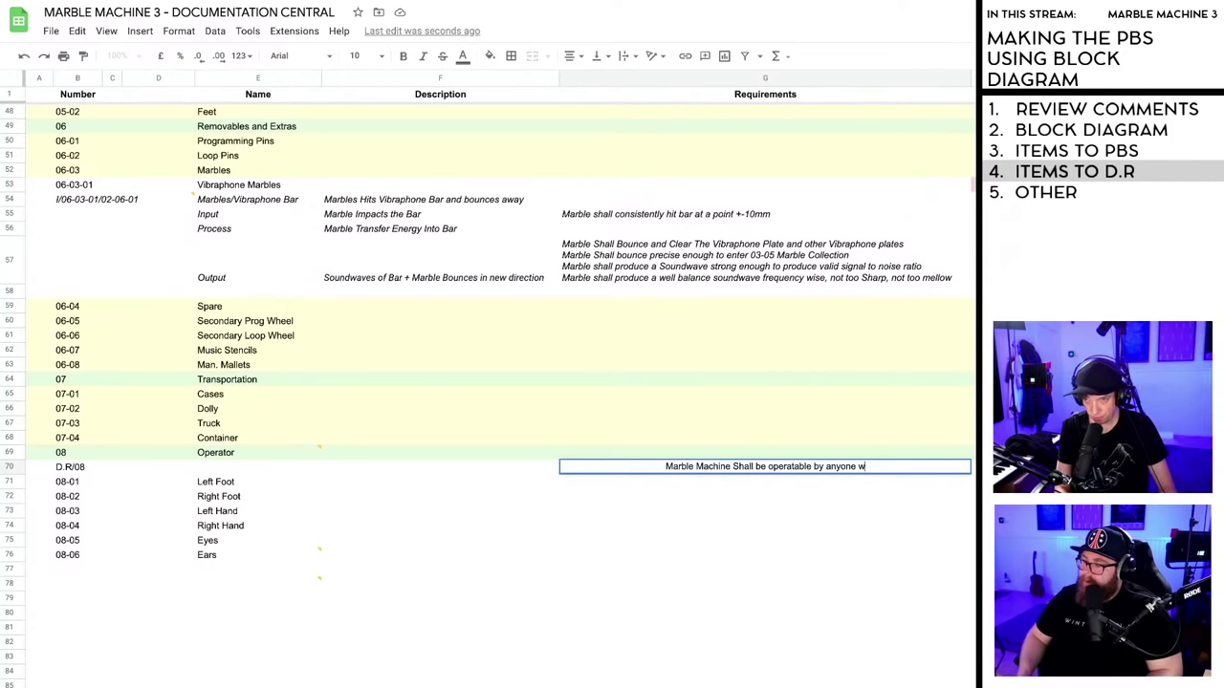
{"action": "key", "text": "BackSpace"}
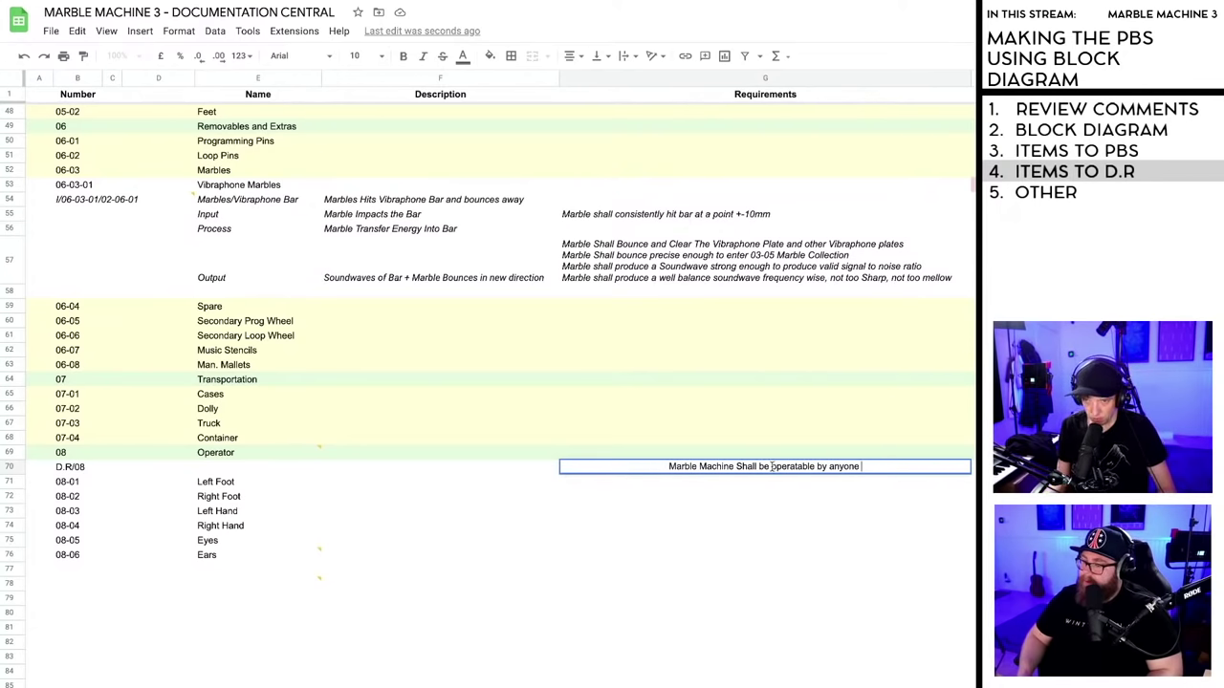
- Reword G70 to 'Marble Machine Shall be designed to be operable by anyone'
{"action": "left_click", "coordinate": [772, 467]}
{"action": "type", "text": "designed "}
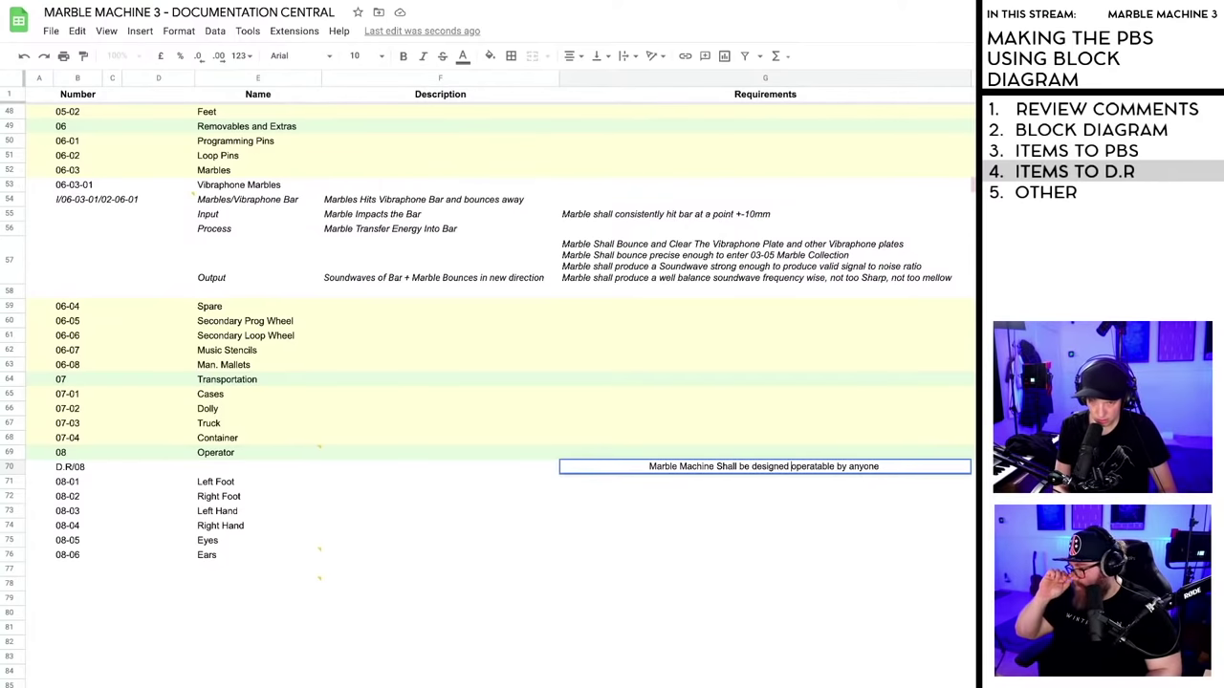
{"action": "type", "text": "to "}
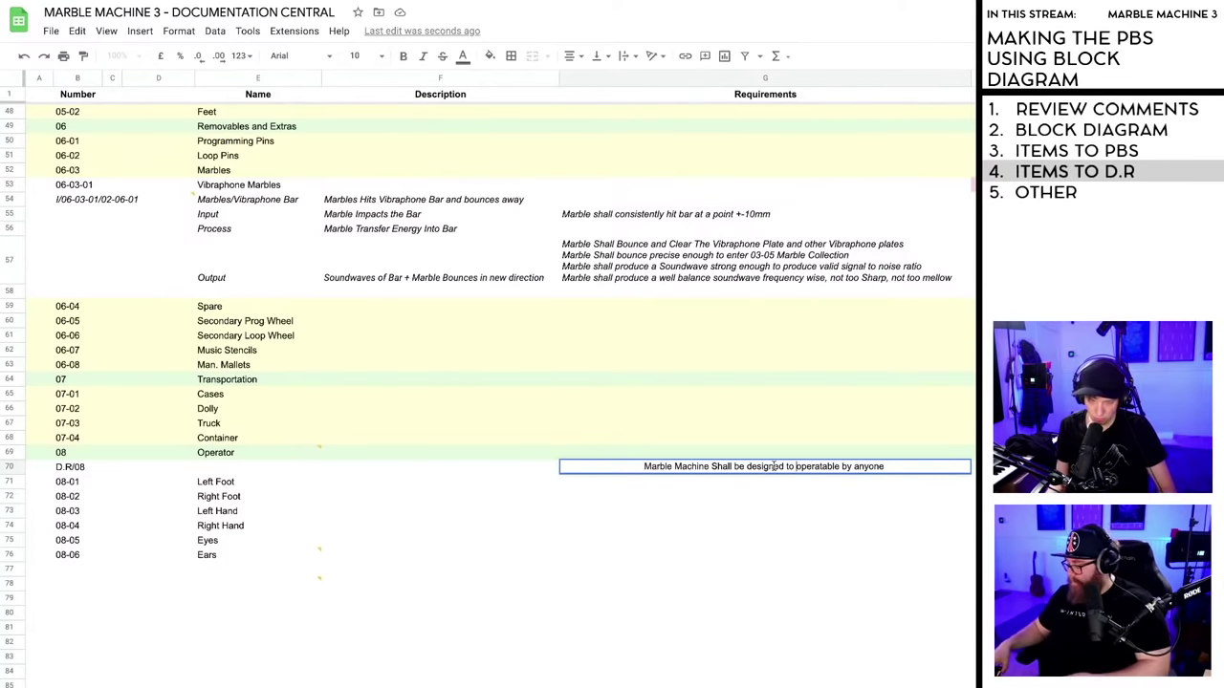
{"action": "type", "text": "be"}
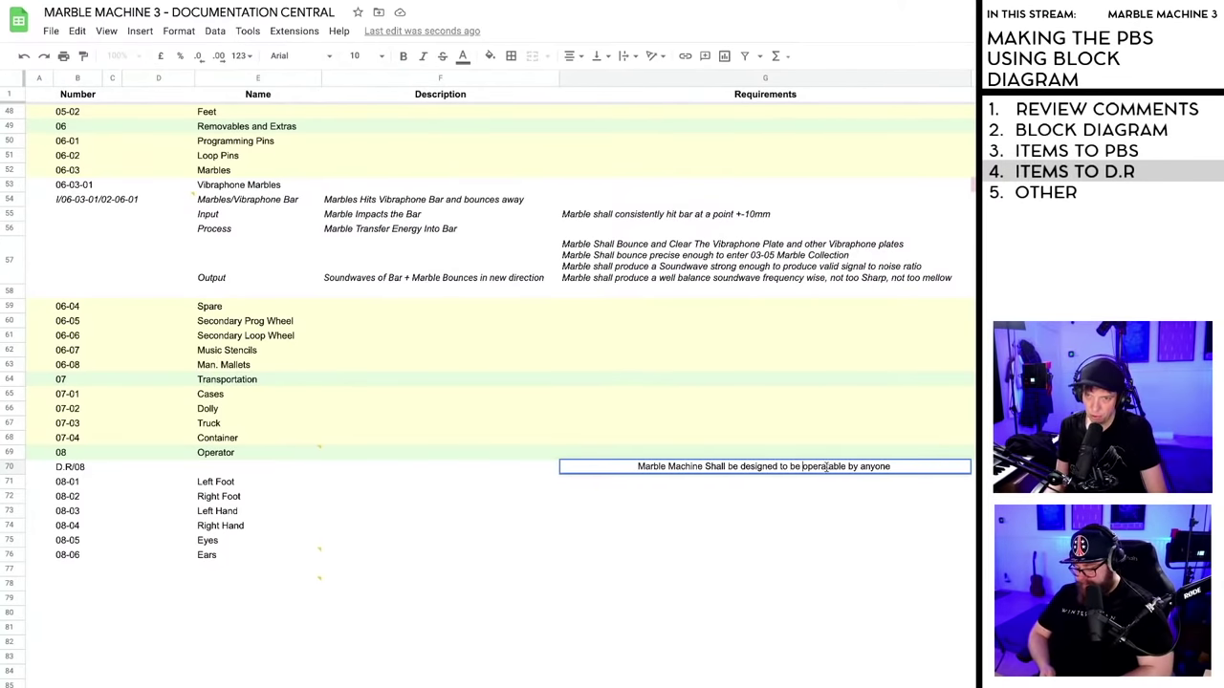
{"action": "left_click", "coordinate": [826, 466]}
{"action": "key", "text": "BackSpace"}
{"action": "key", "text": "BackSpace"}
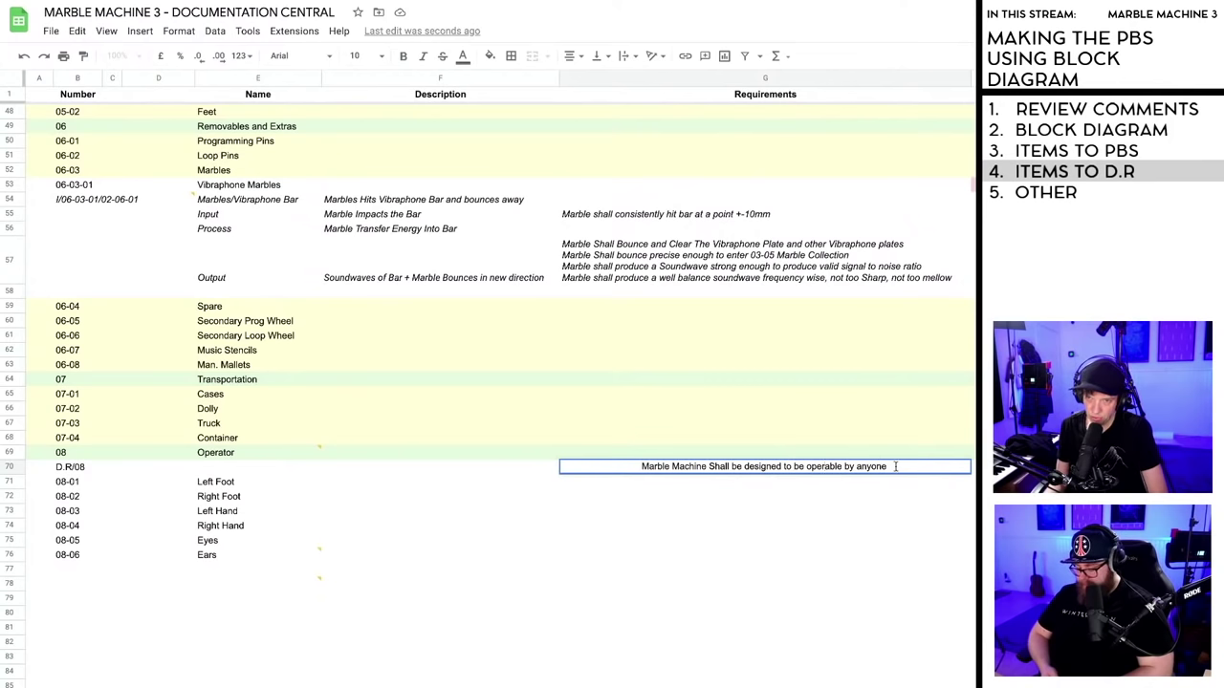
{"action": "key", "text": "BackSpace"}
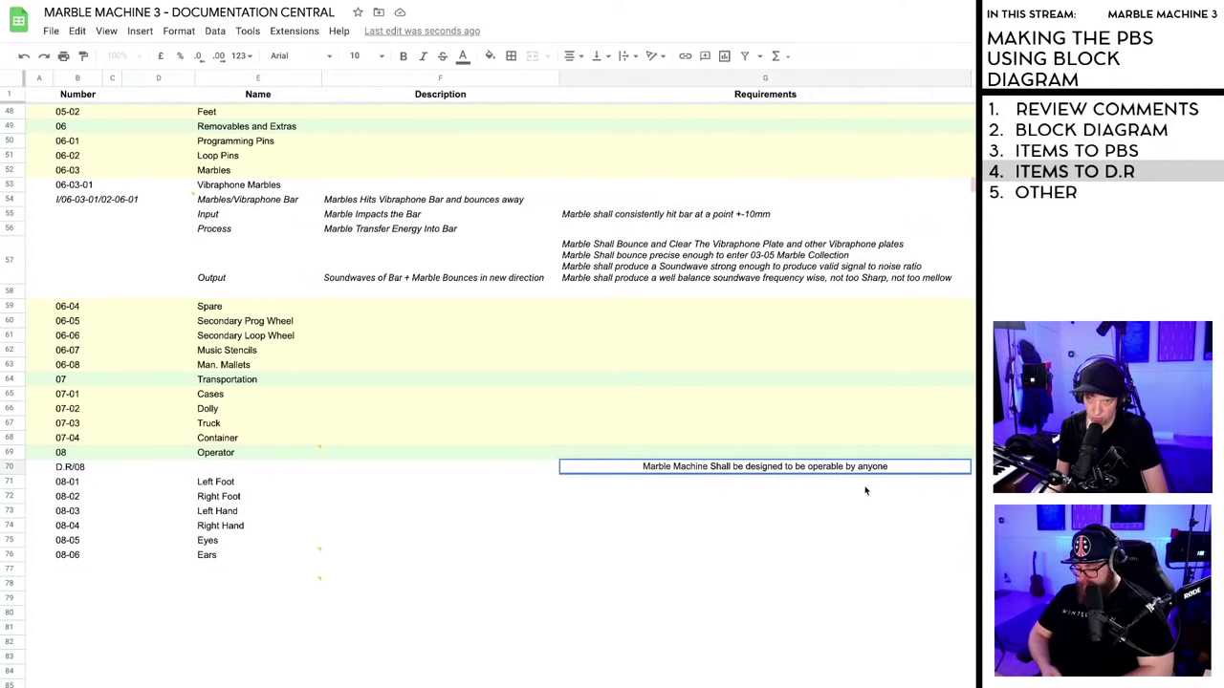
{"action": "key", "text": "Return"}
{"action": "left_click", "coordinate": [695, 472]}
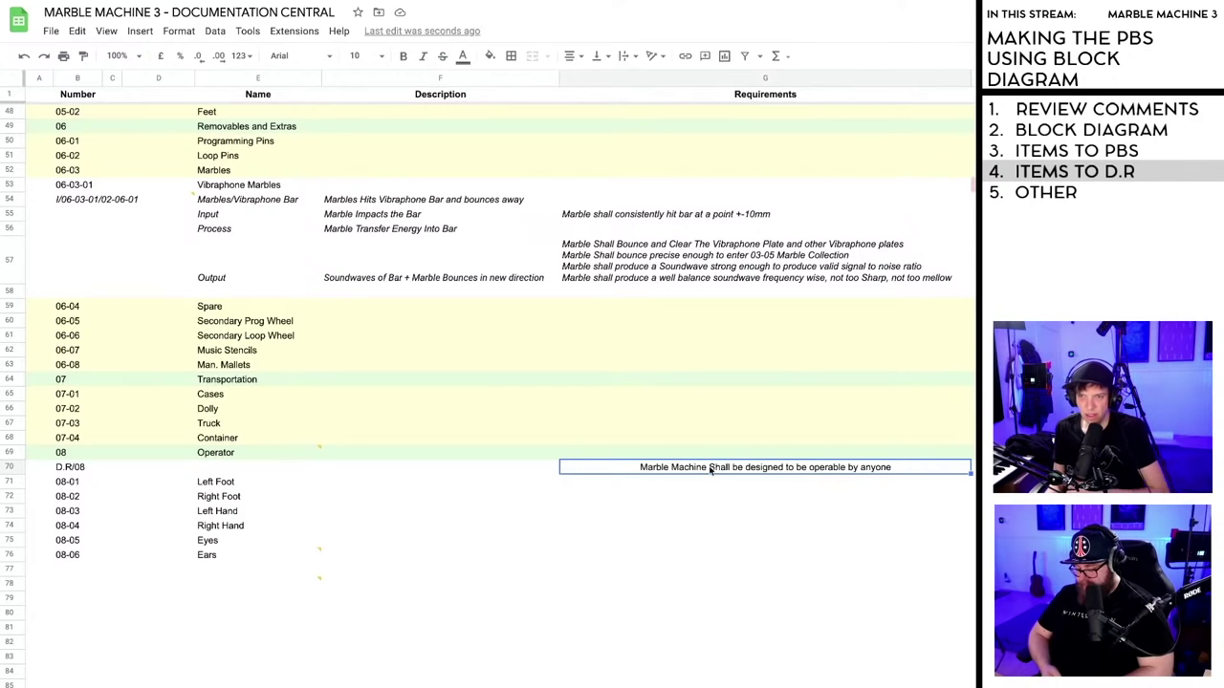
{"action": "double_click", "coordinate": [710, 469]}
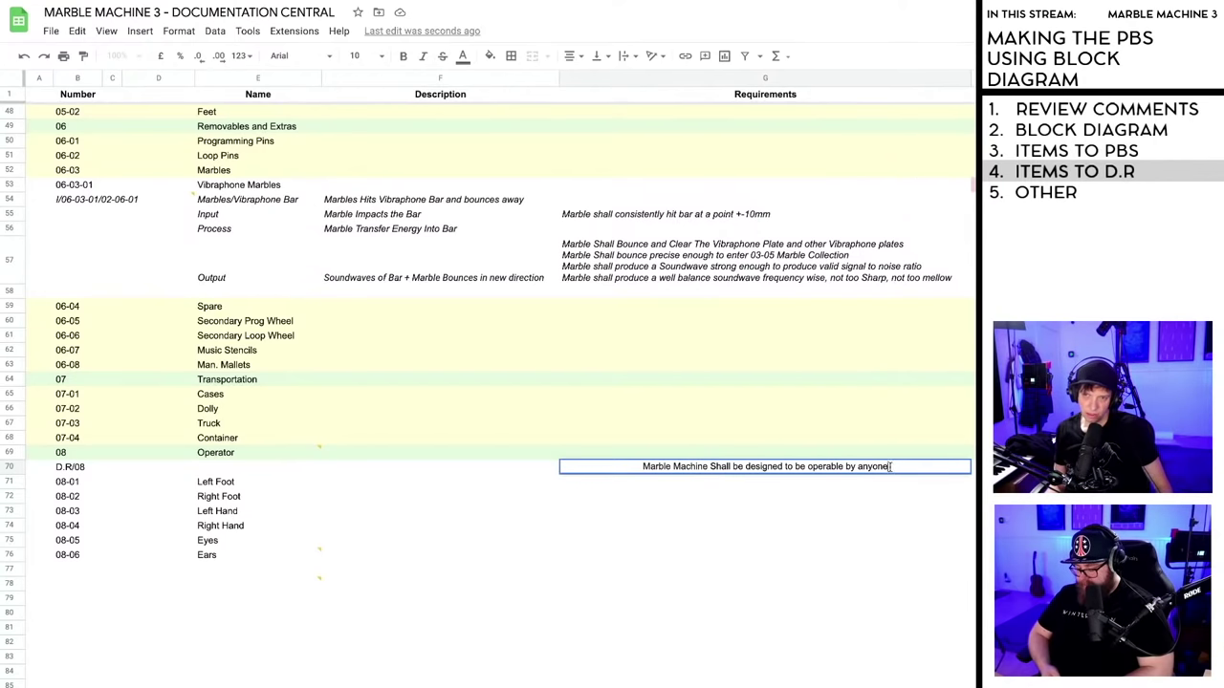
{"action": "left_click", "coordinate": [834, 499]}
{"action": "double_click", "coordinate": [765, 466]}
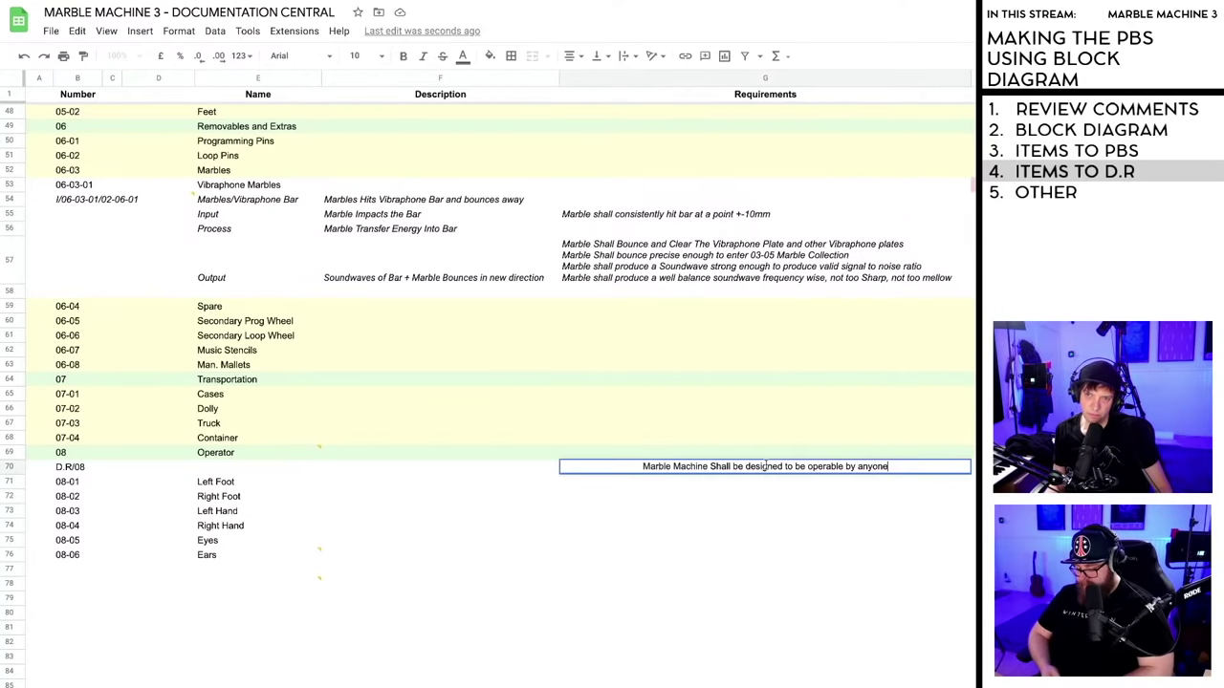
{"action": "left_click", "coordinate": [765, 487]}
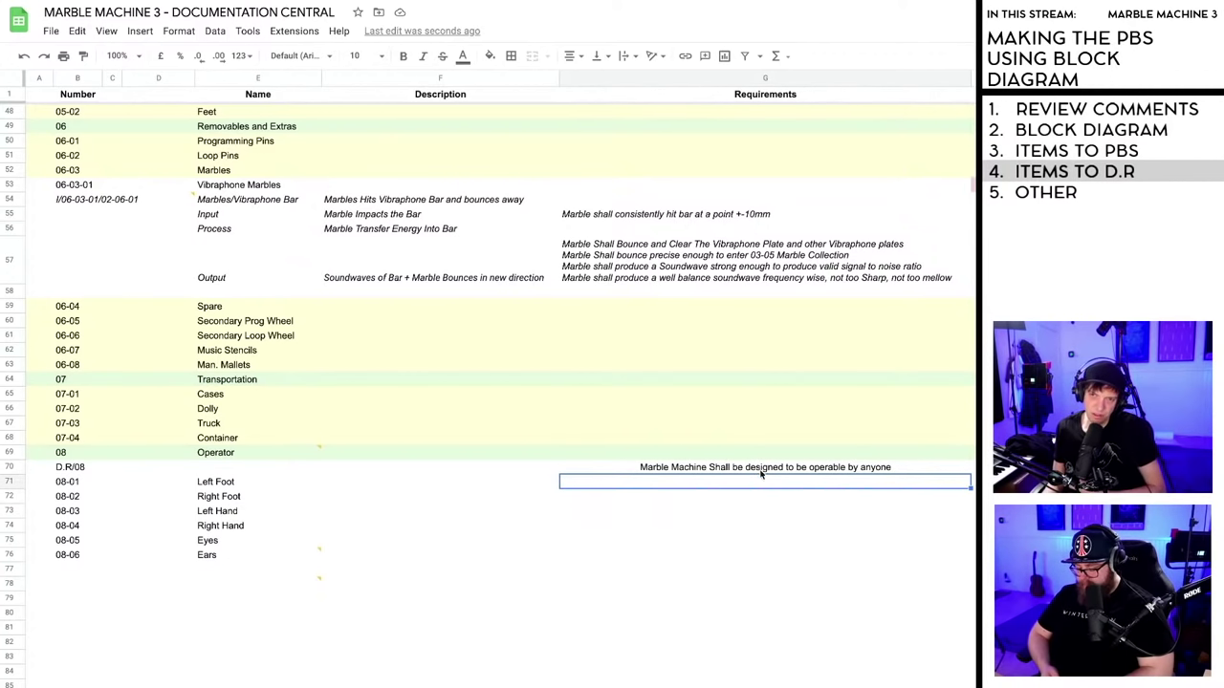
{"action": "double_click", "coordinate": [756, 469]}
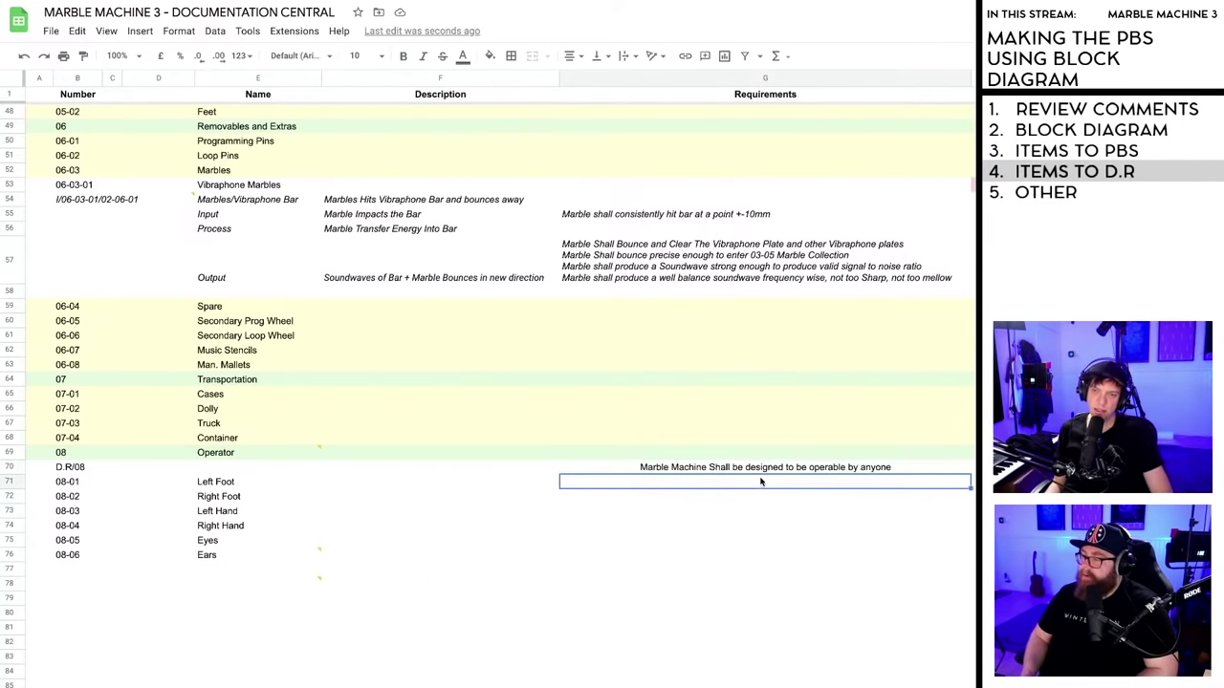
{"action": "key", "text": "Escape"}
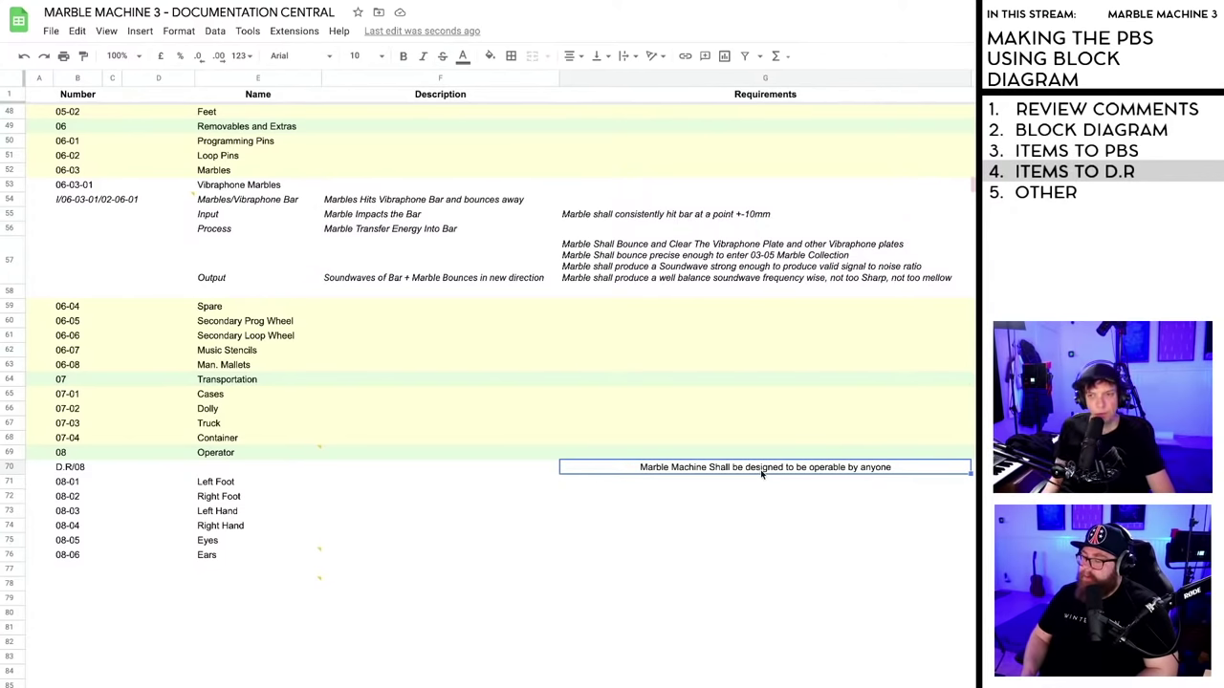
- Change G70 to 'Marble Machine Shall be designed to be easy to operate by as many differnt'
{"action": "double_click", "coordinate": [762, 469]}
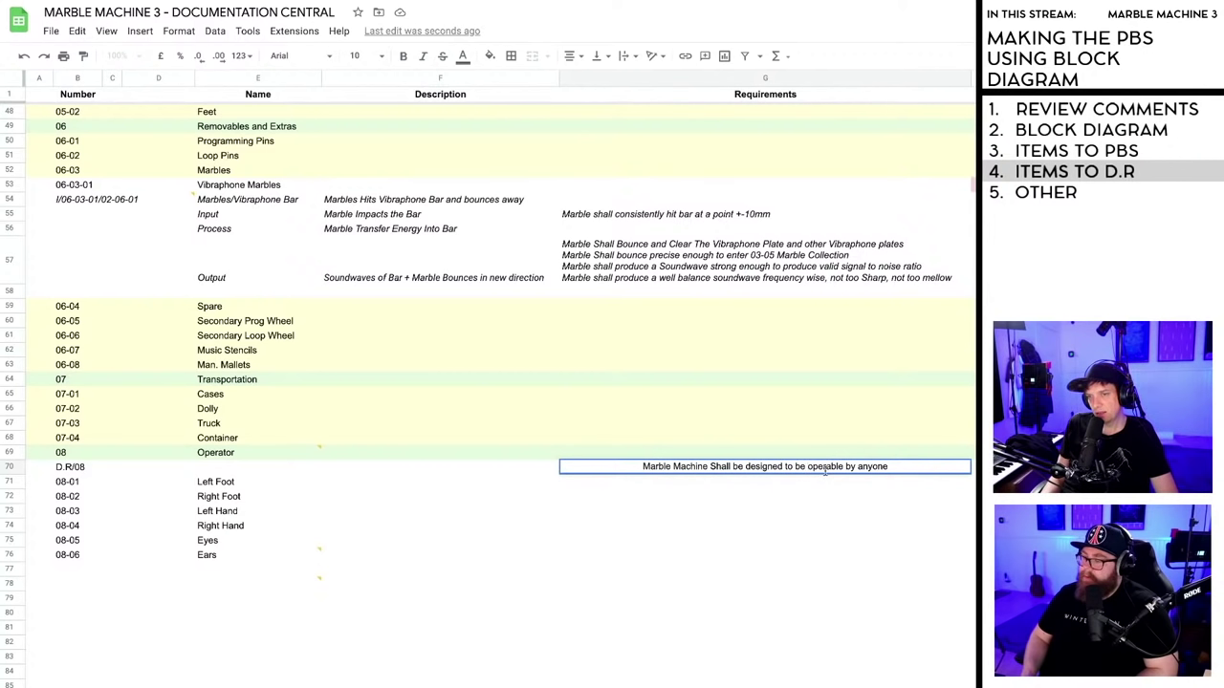
{"action": "type", "text": "easy "}
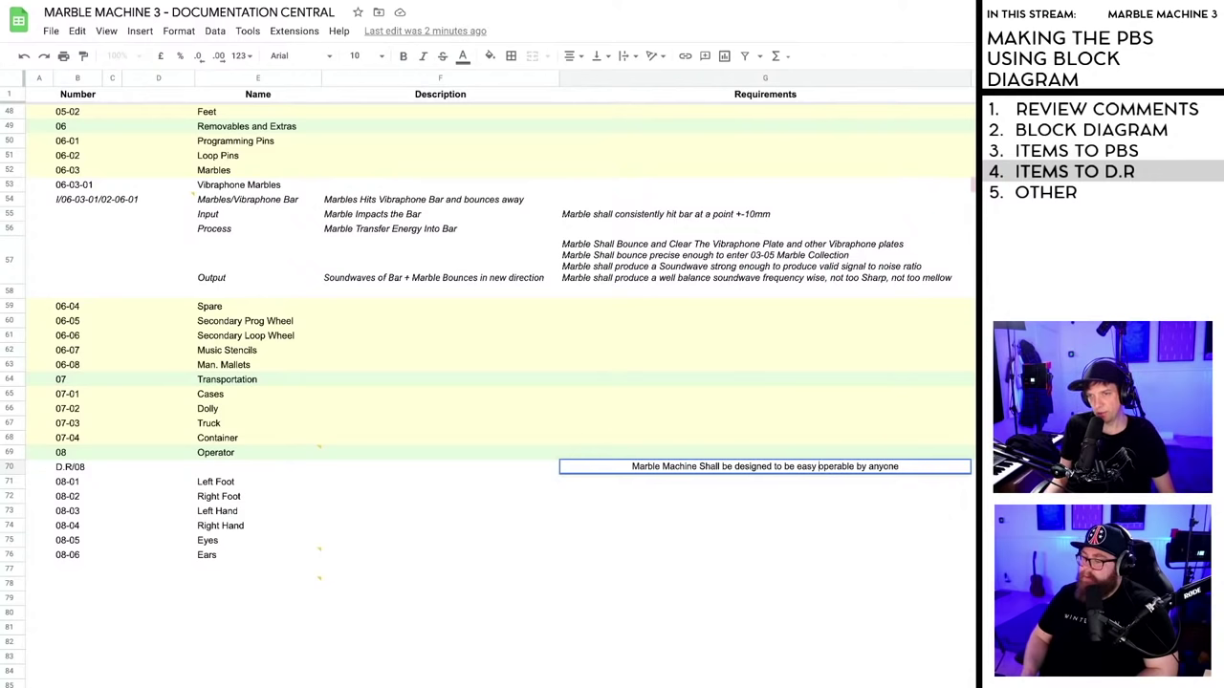
{"action": "type", "text": "to"}
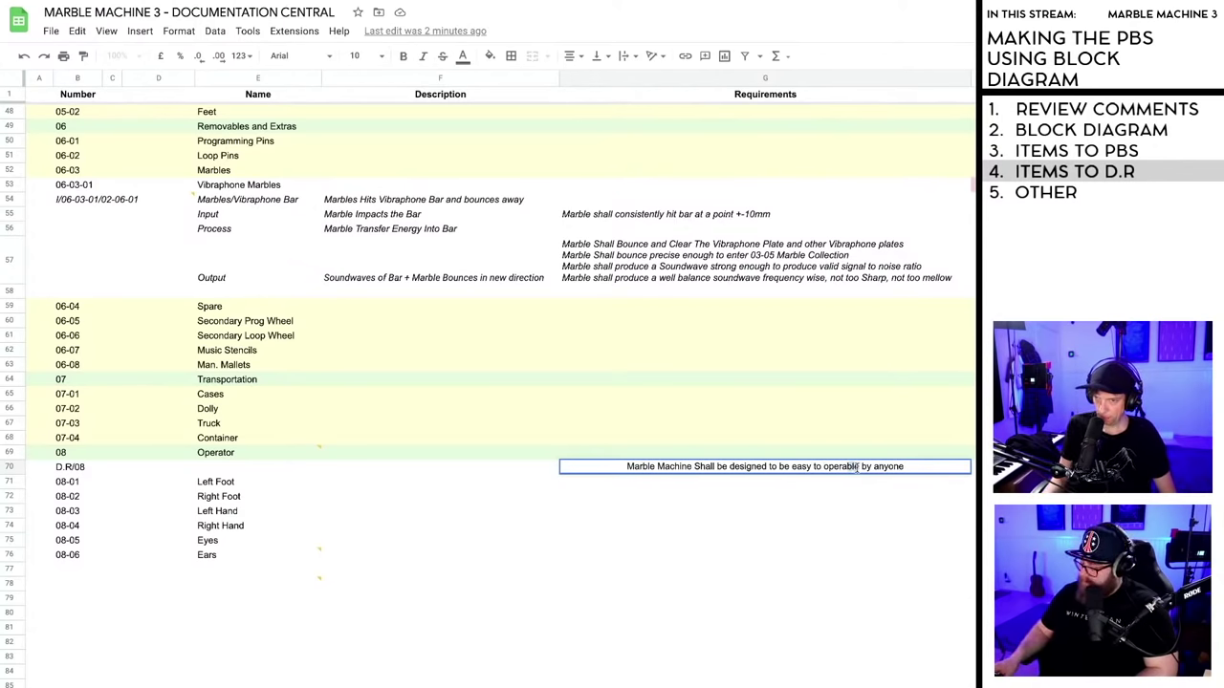
{"action": "key", "text": "BackSpace"}
{"action": "key", "text": "BackSpace"}
{"action": "key", "text": "BackSpace"}
{"action": "type", "text": "te"}
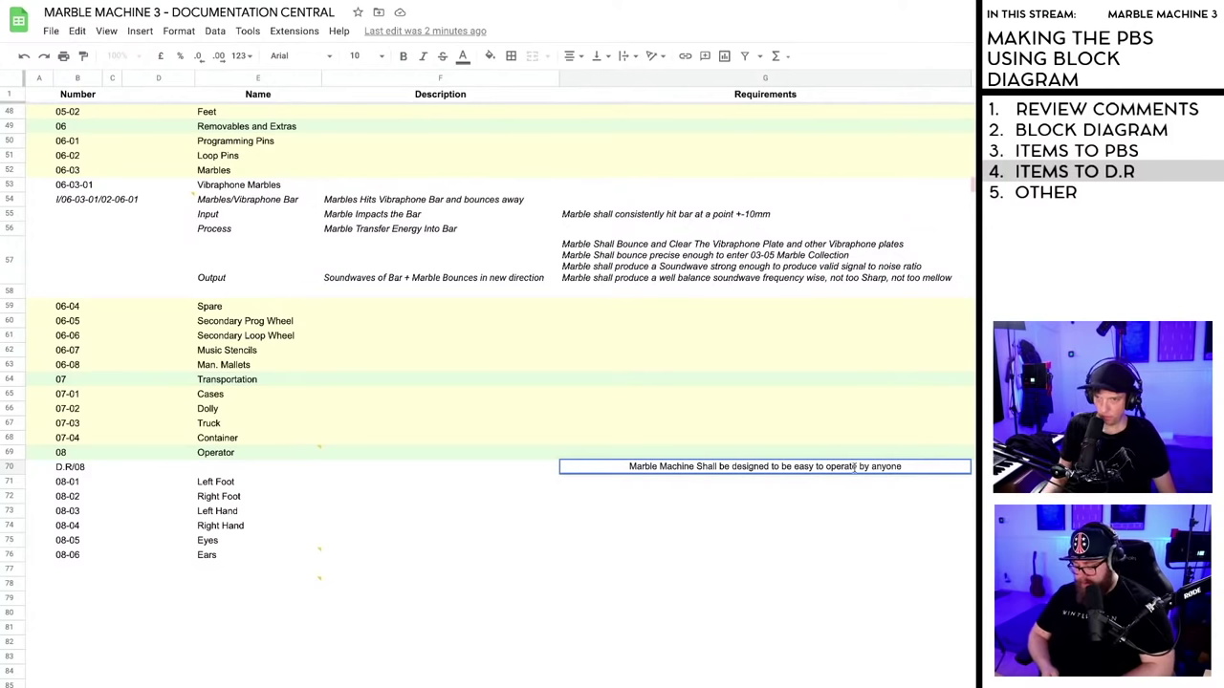
{"action": "left_click_drag", "start_coordinate": [870, 467], "coordinate": [900, 468]}
{"action": "type", "text": "a"}
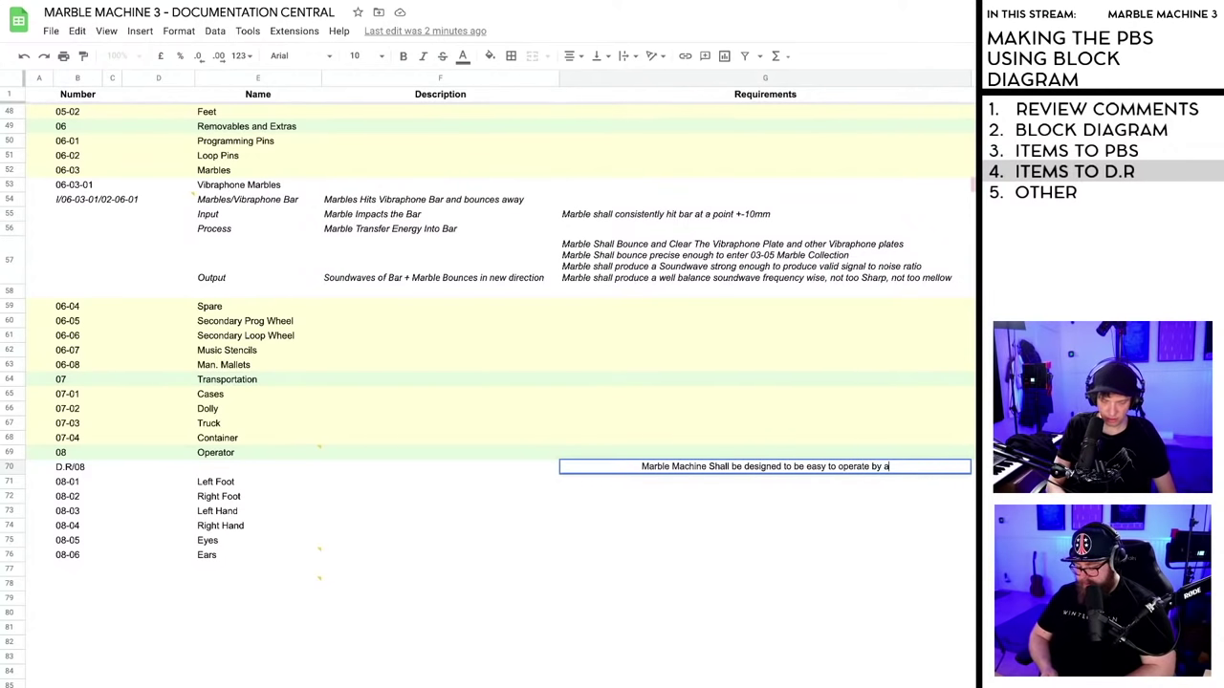
{"action": "type", "text": "s many differnt"}
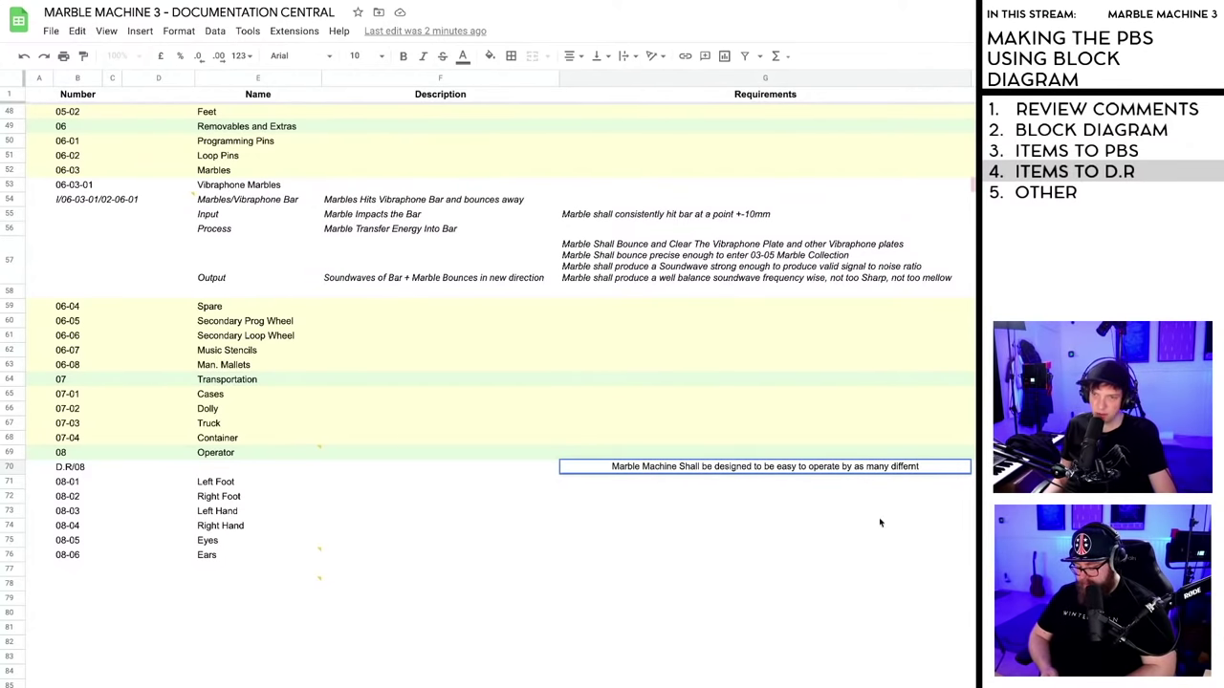
{"action": "key", "text": "Return"}
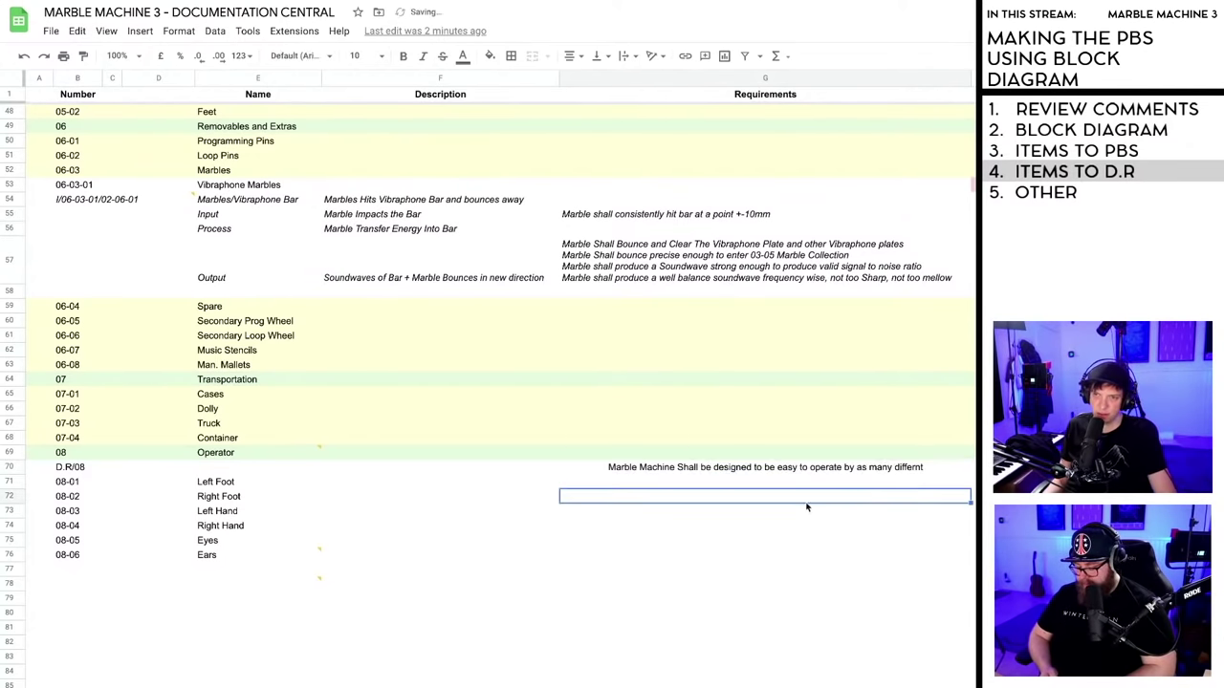
- Clear the requirement text from cell G70 and check the review comment on Operator
{"action": "left_click", "coordinate": [793, 468]}
{"action": "key", "text": "Delete"}
{"action": "left_click", "coordinate": [318, 452]}
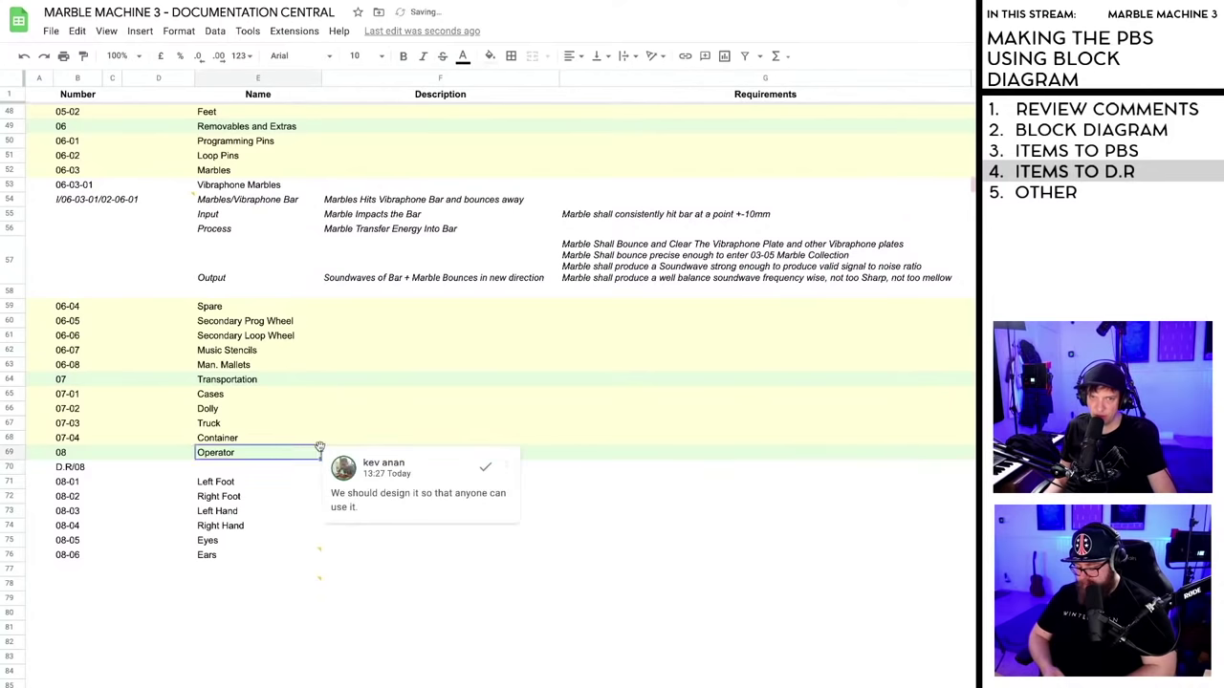
{"action": "left_click", "coordinate": [617, 485]}
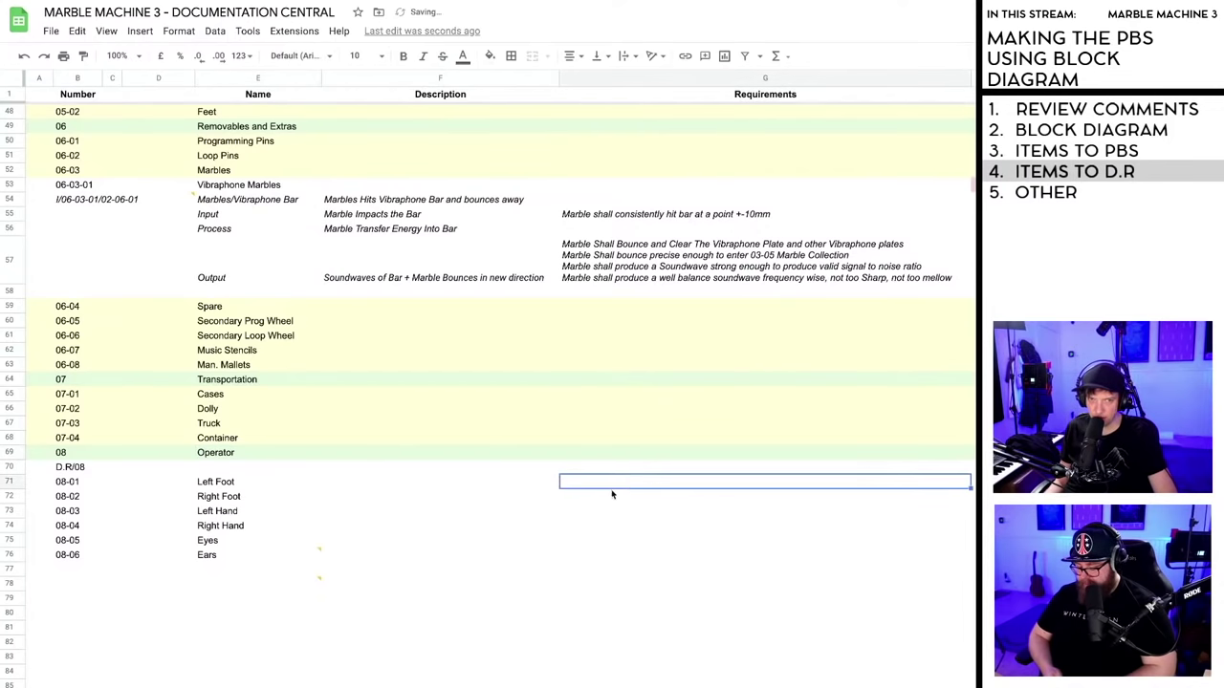
- Reply 'Yes! 37 notes off the shelf vibraphone!' to the vibraphone comment on Ears
{"action": "left_click", "coordinate": [319, 544]}
{"action": "left_click", "coordinate": [321, 555]}
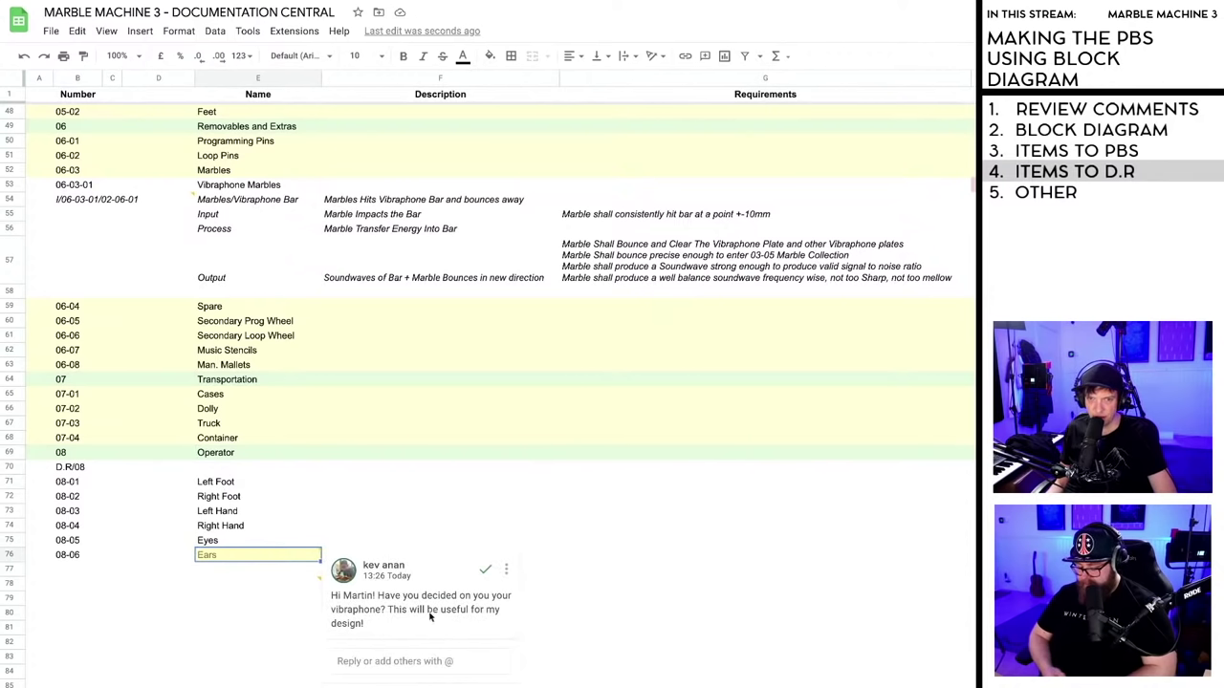
{"action": "left_click", "coordinate": [365, 662]}
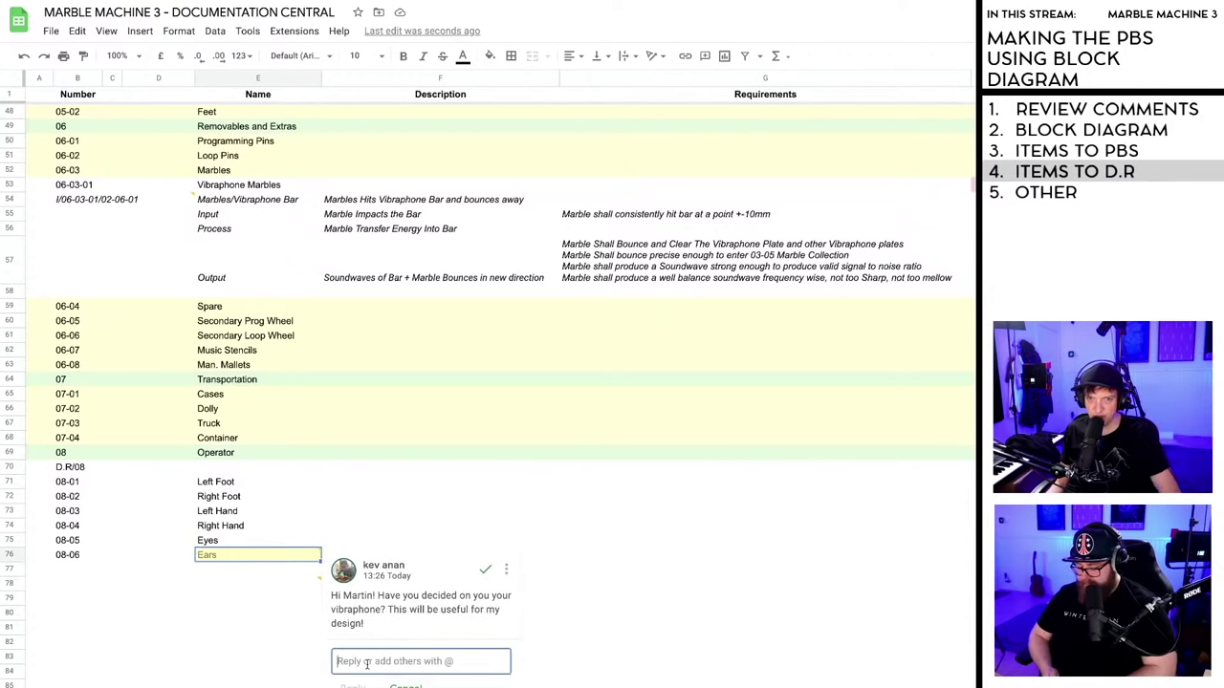
{"action": "type", "text": "Yes!"}
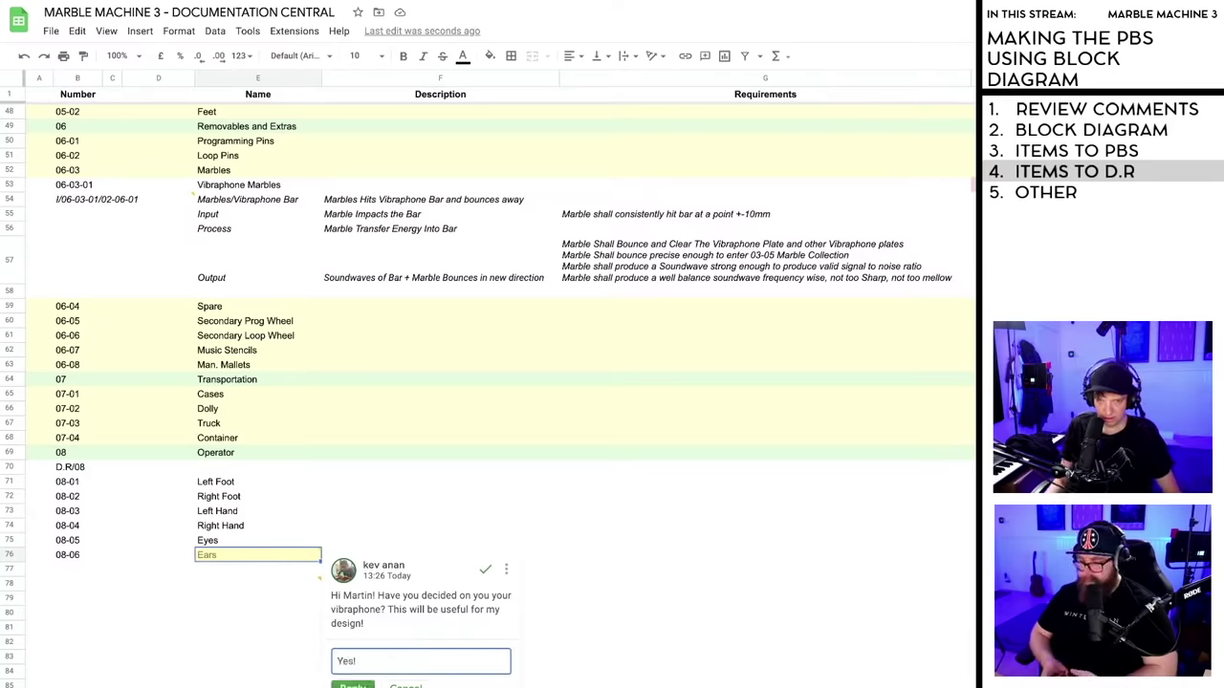
{"action": "type", "text": " 37 note"}
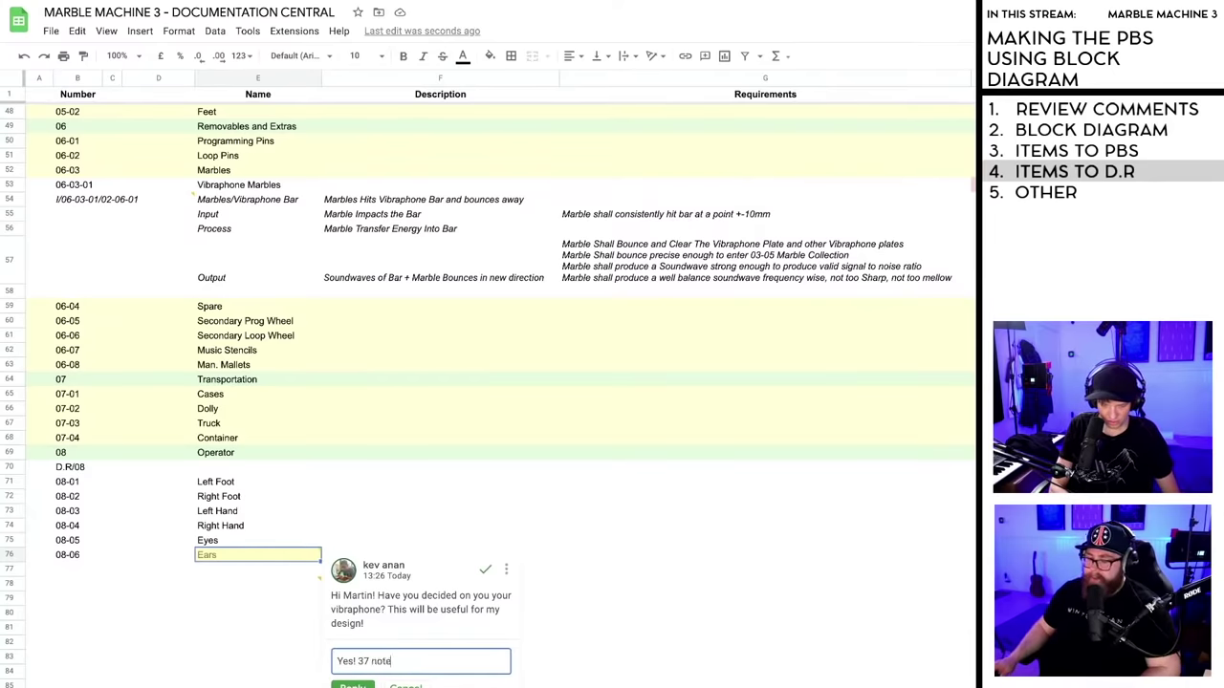
{"action": "type", "text": "s off the shelf "}
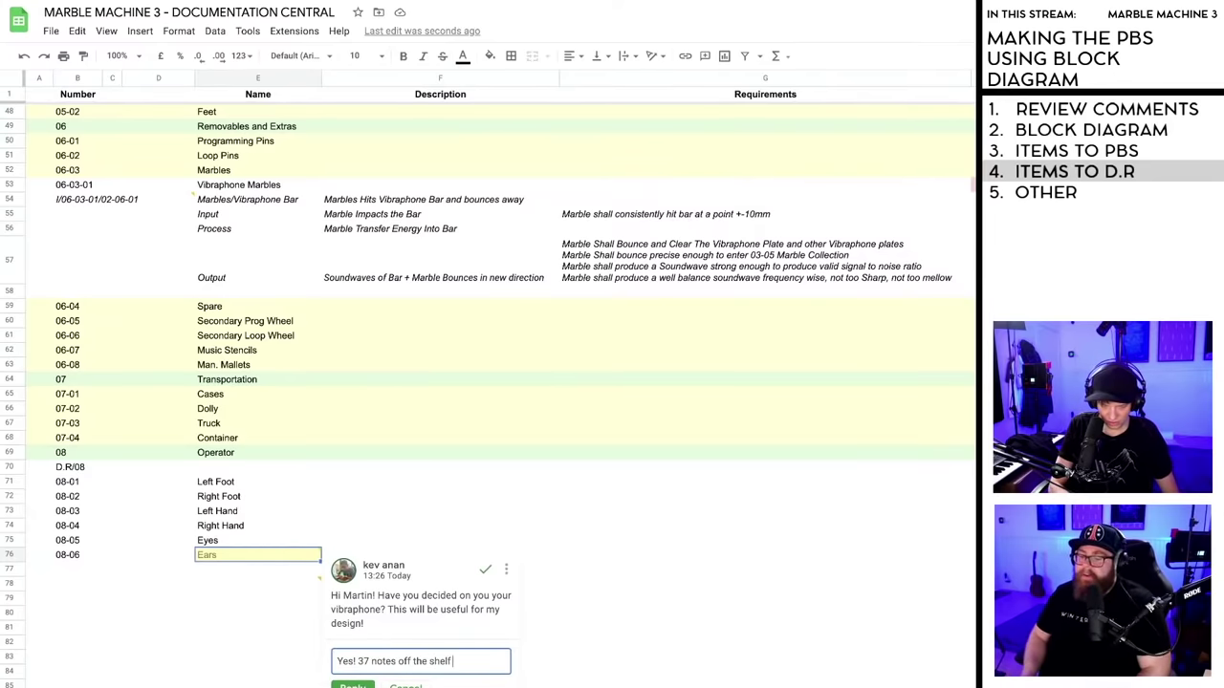
{"action": "type", "text": "vibraphone!"}
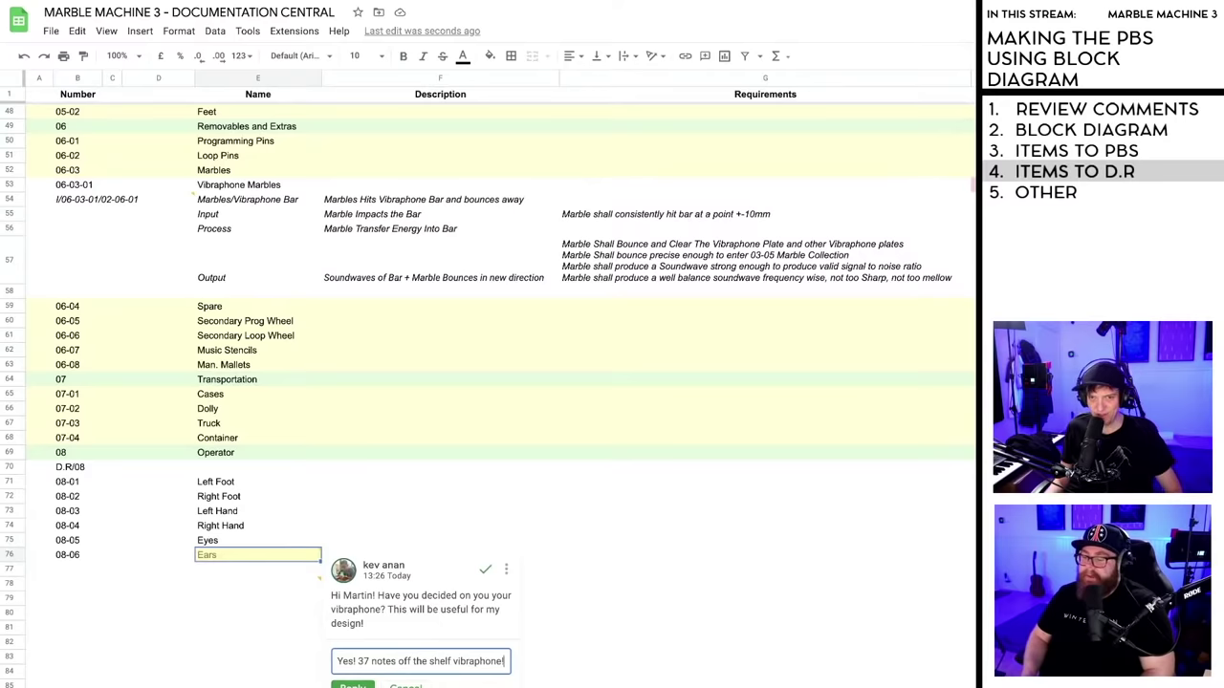
{"action": "key", "text": "ctrl+Return"}
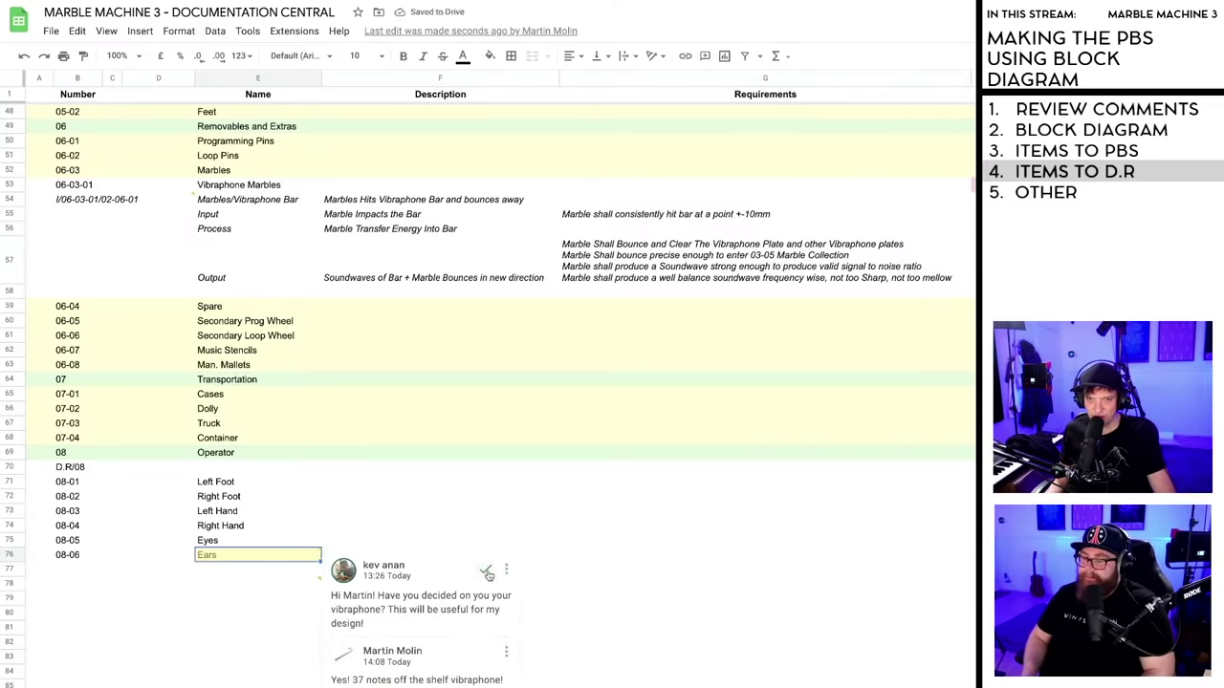
{"action": "left_click", "coordinate": [320, 583]}
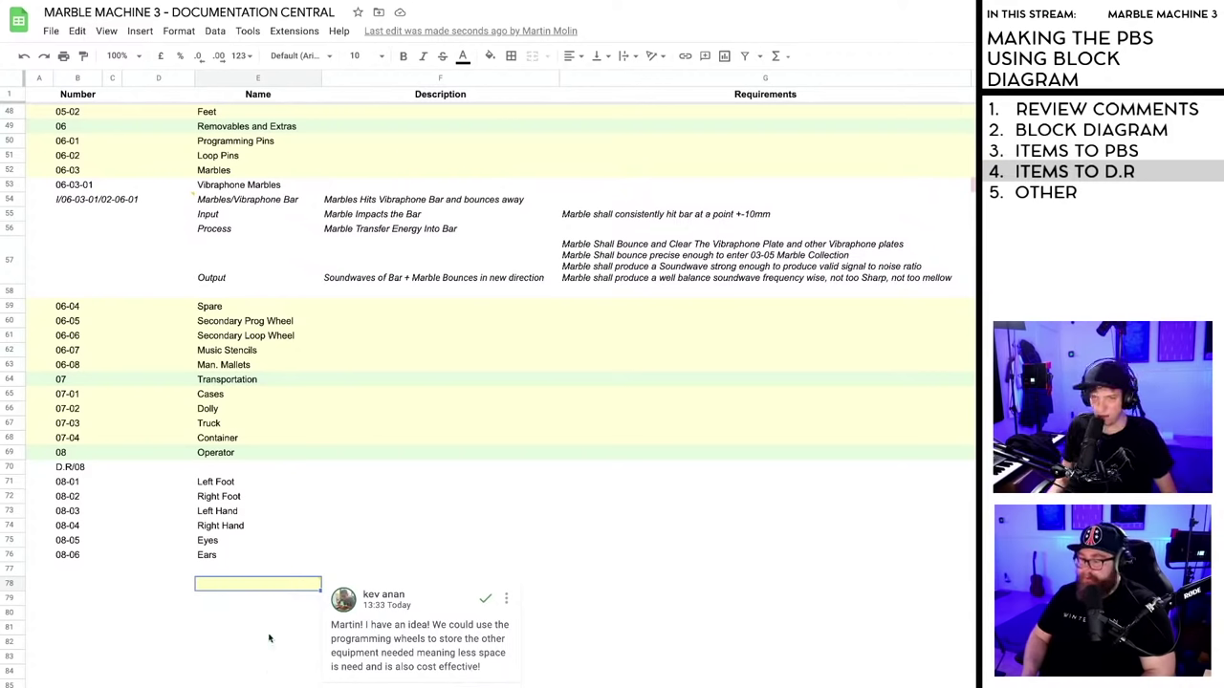
- Post the reply 'TY! but the added complexity would not make up for the gains' to the storage comment
{"action": "scroll", "coordinate": [269, 638], "scroll_direction": "down", "scroll_amount": 5}
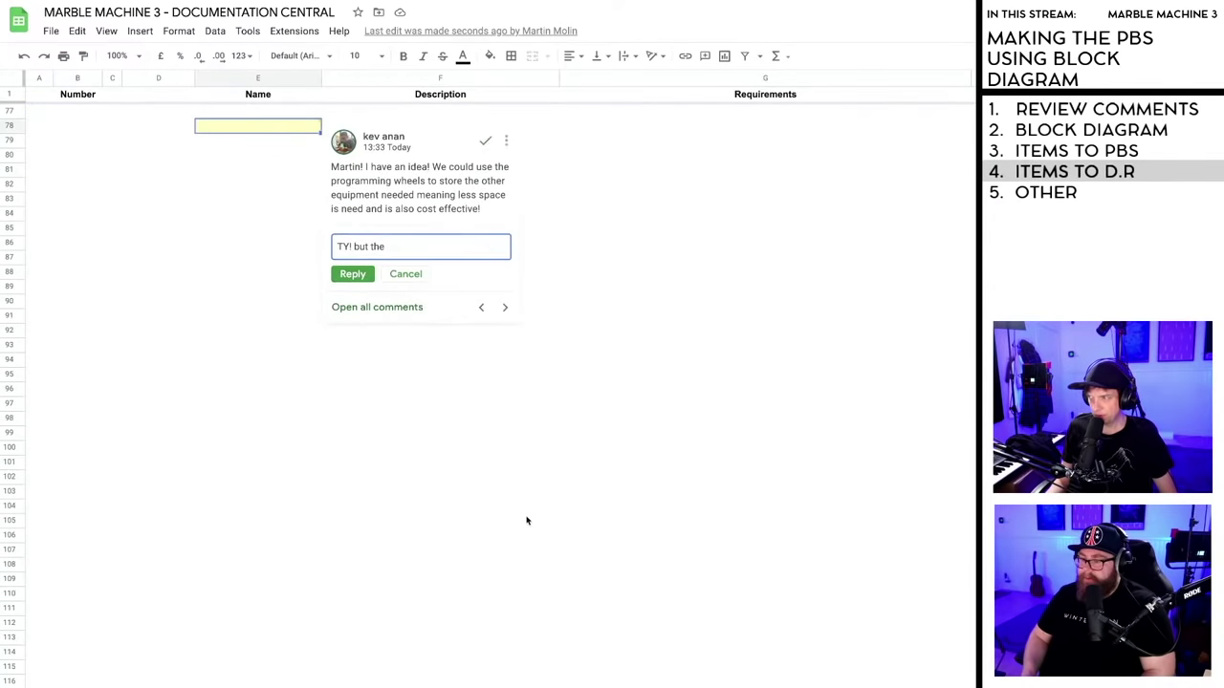
{"action": "scroll", "coordinate": [526, 521], "scroll_direction": "up", "scroll_amount": 3}
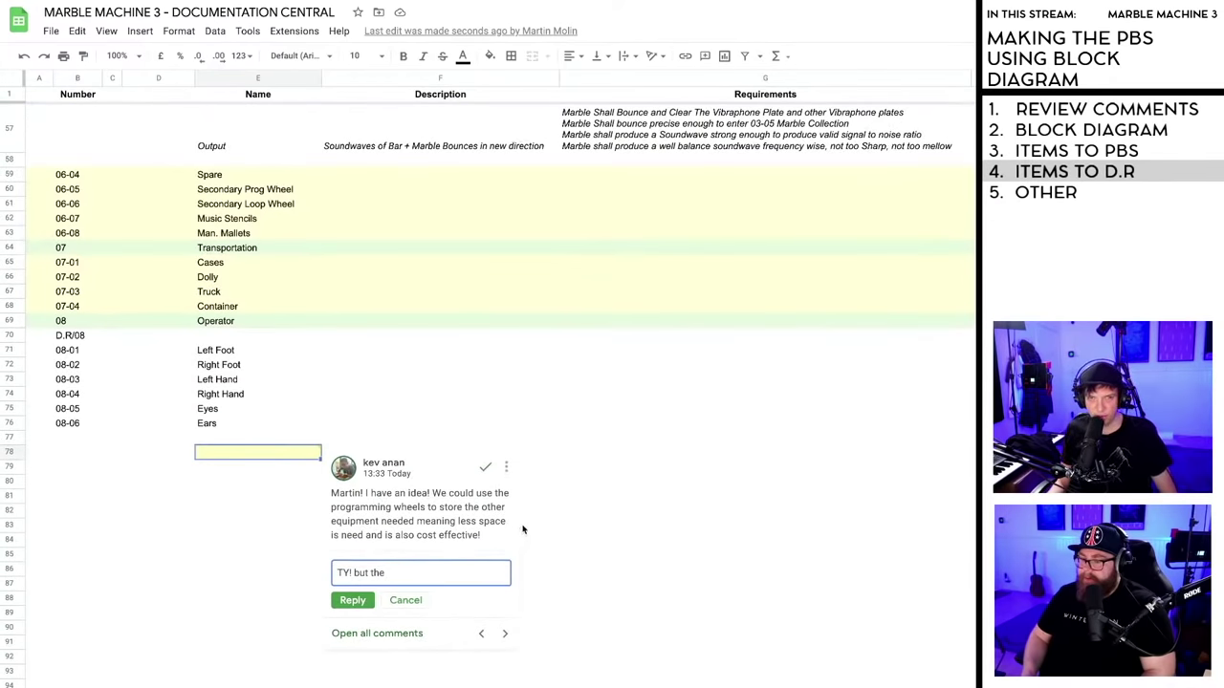
{"action": "scroll", "coordinate": [523, 529], "scroll_direction": "down", "scroll_amount": 1}
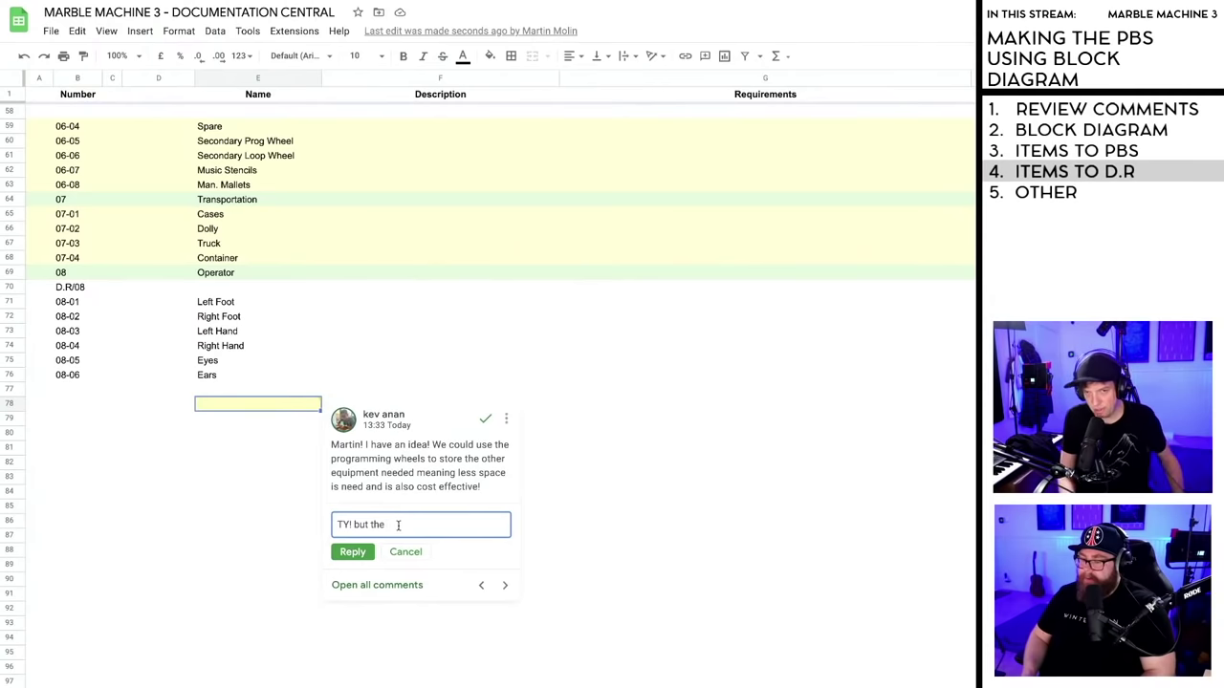
{"action": "type", "text": "added"}
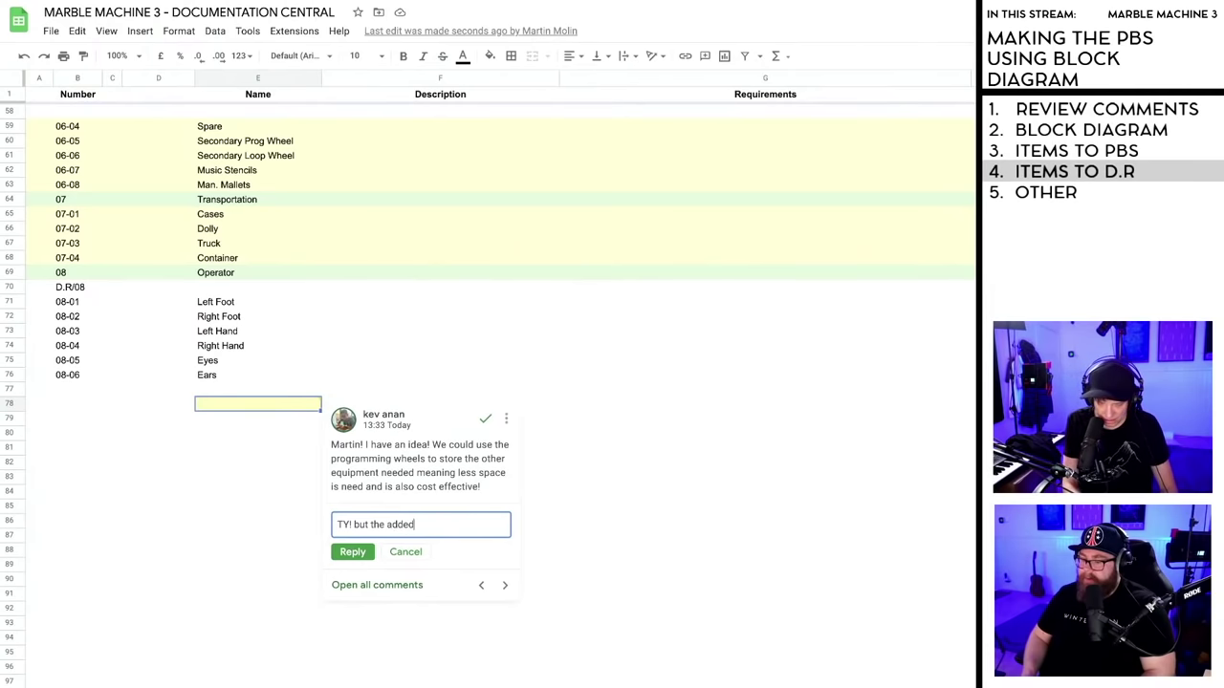
{"action": "type", "text": " complexity"}
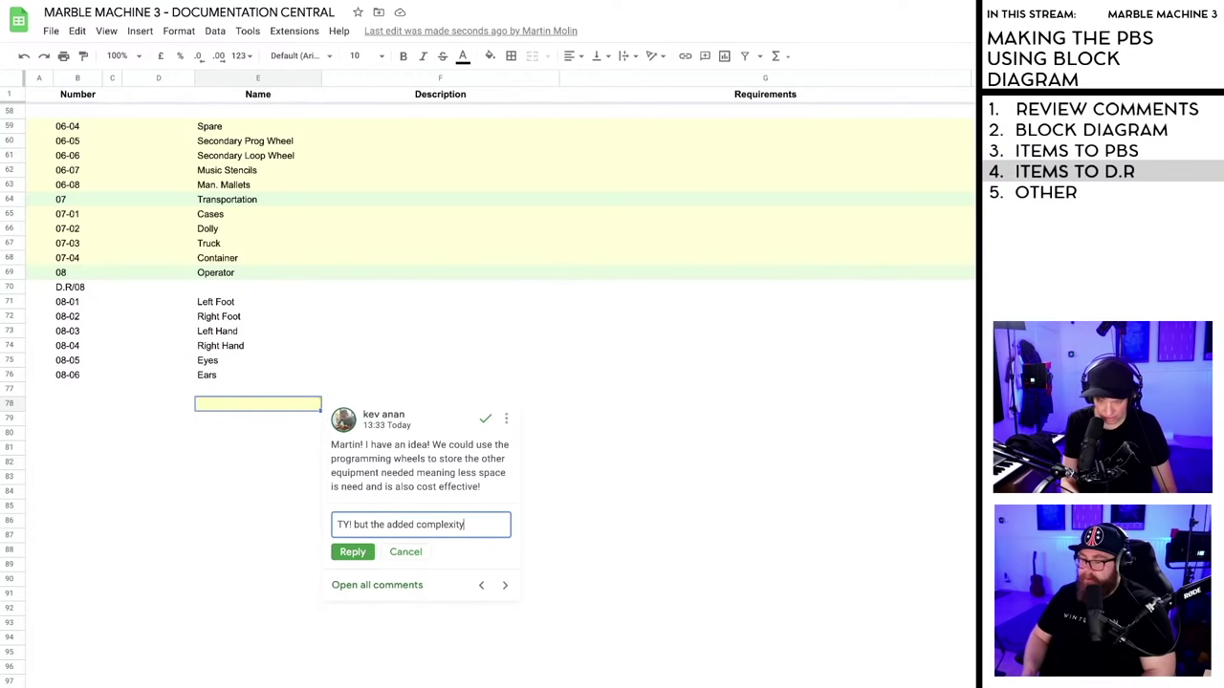
{"action": "type", "text": " is no"}
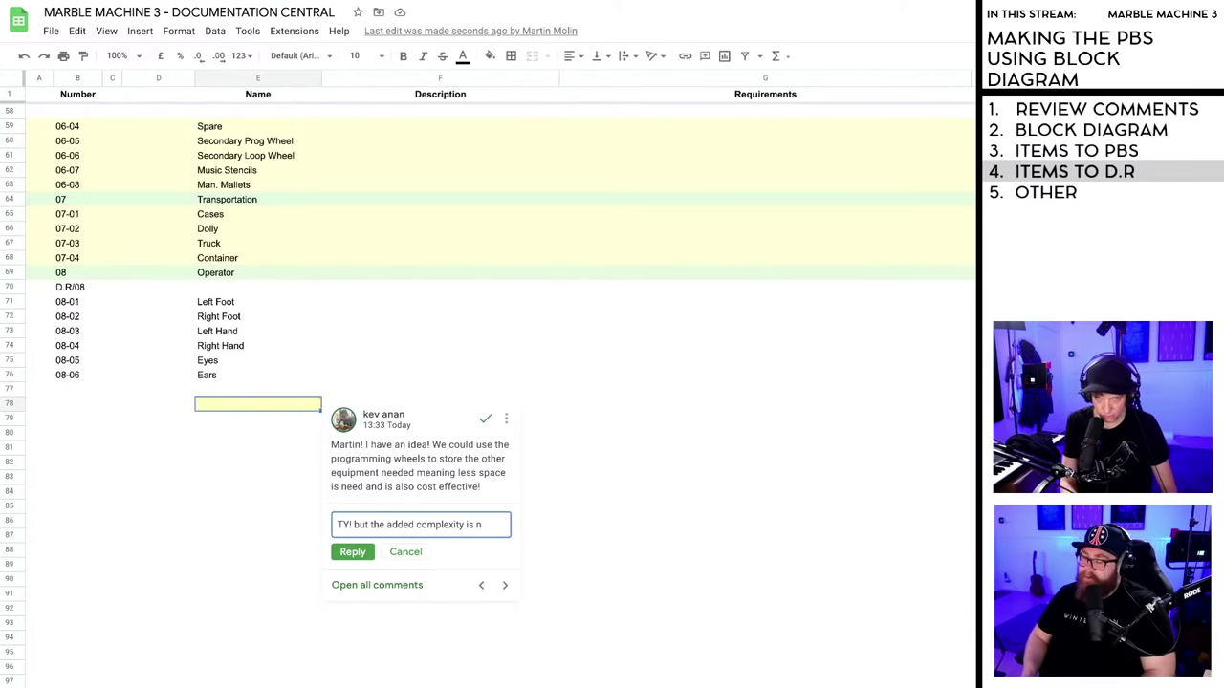
{"action": "type", "text": "uld"}
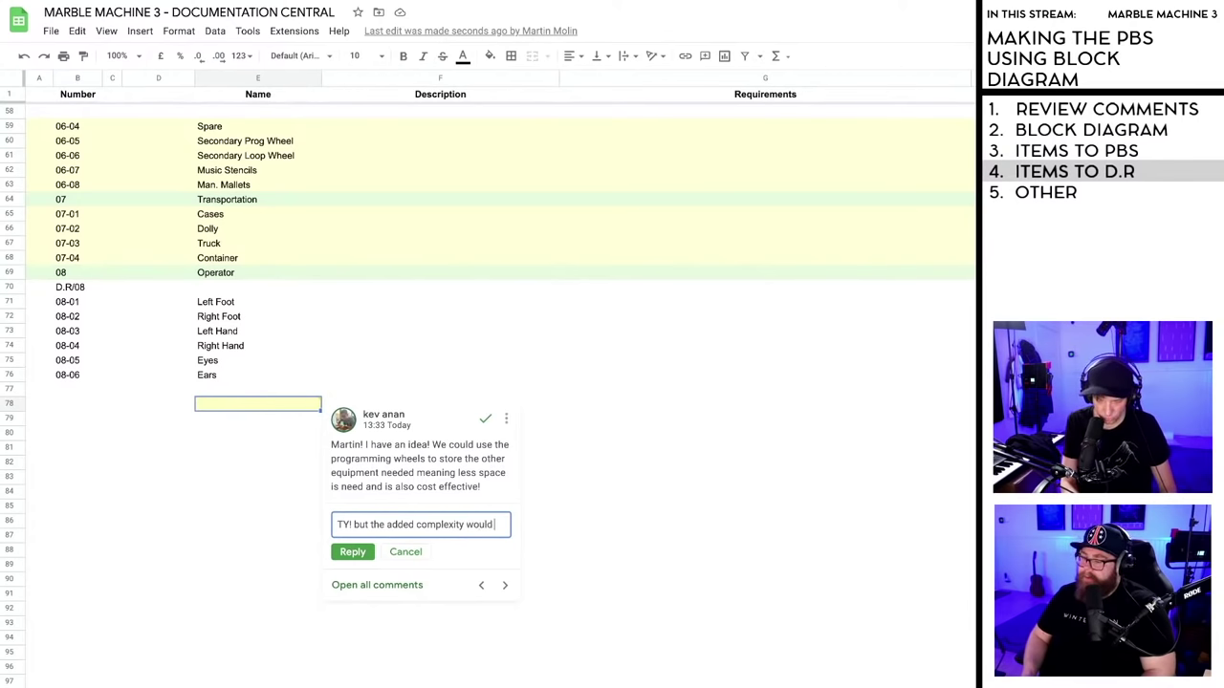
{"action": "type", "text": " not make up "}
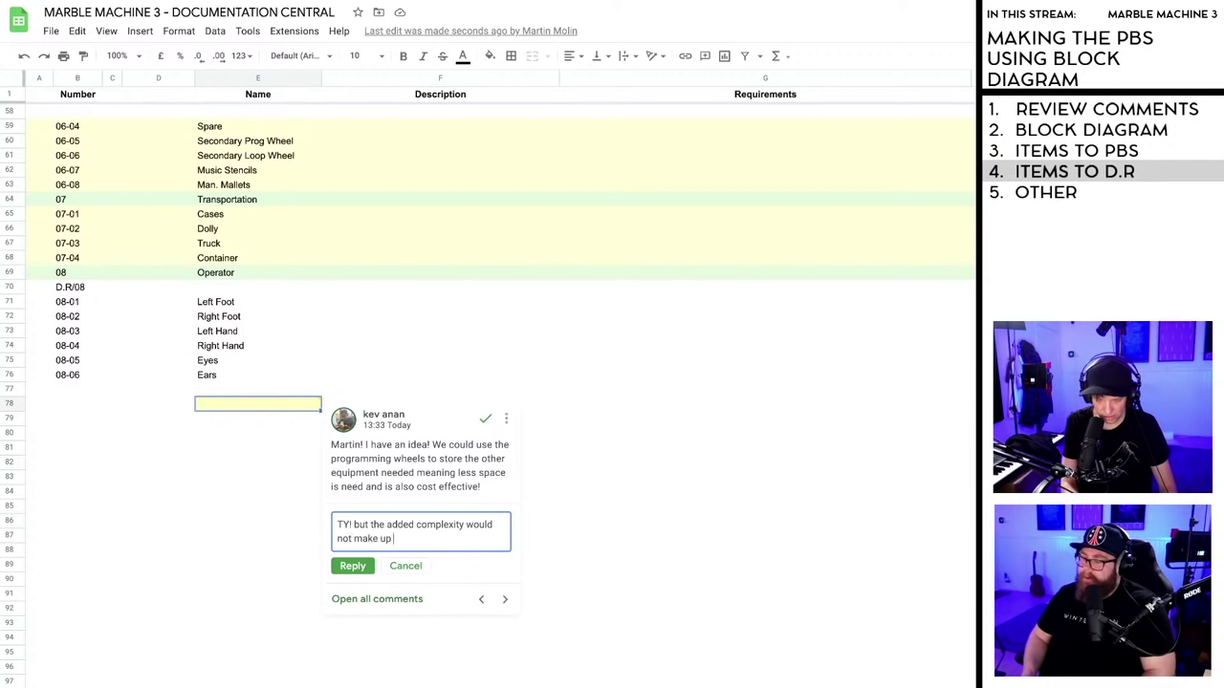
{"action": "type", "text": "for the gains"}
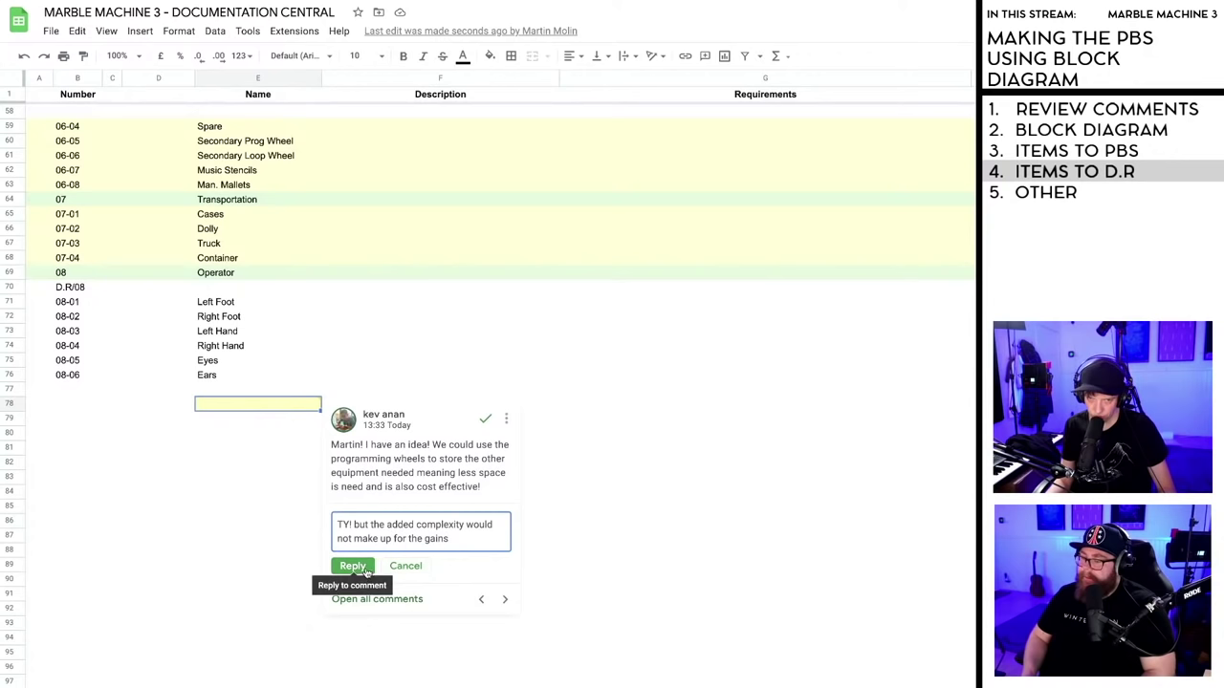
{"action": "type", "text": " it hink"}
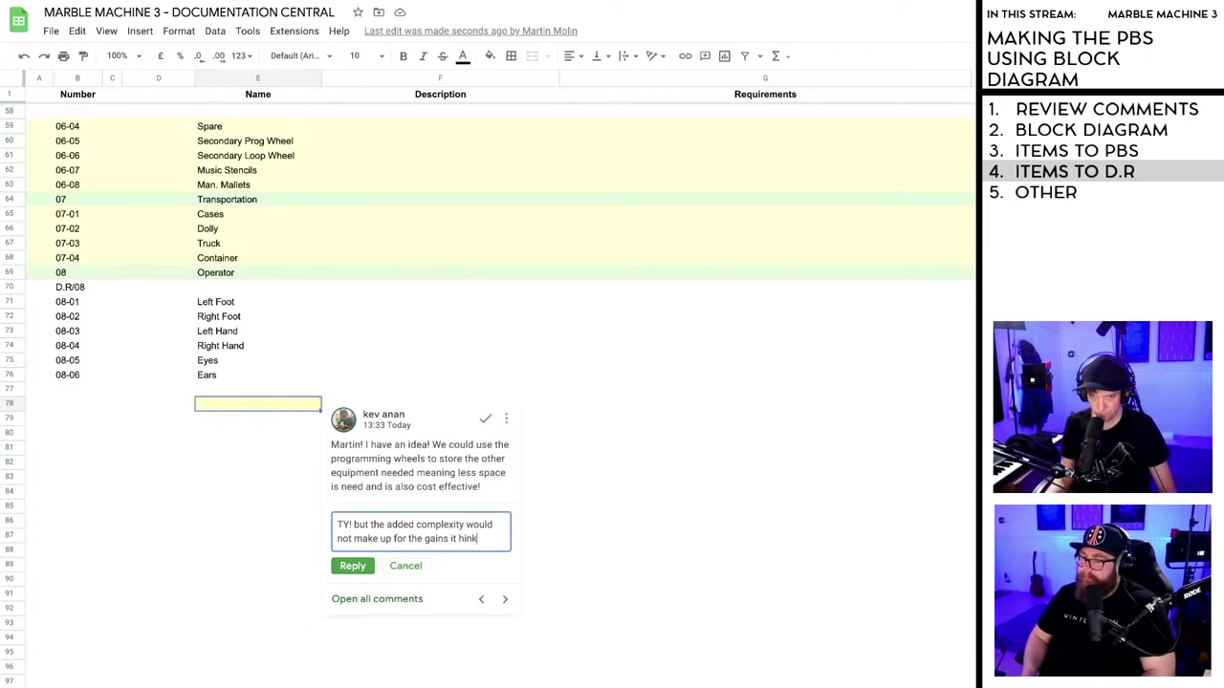
{"action": "left_click", "coordinate": [352, 566]}
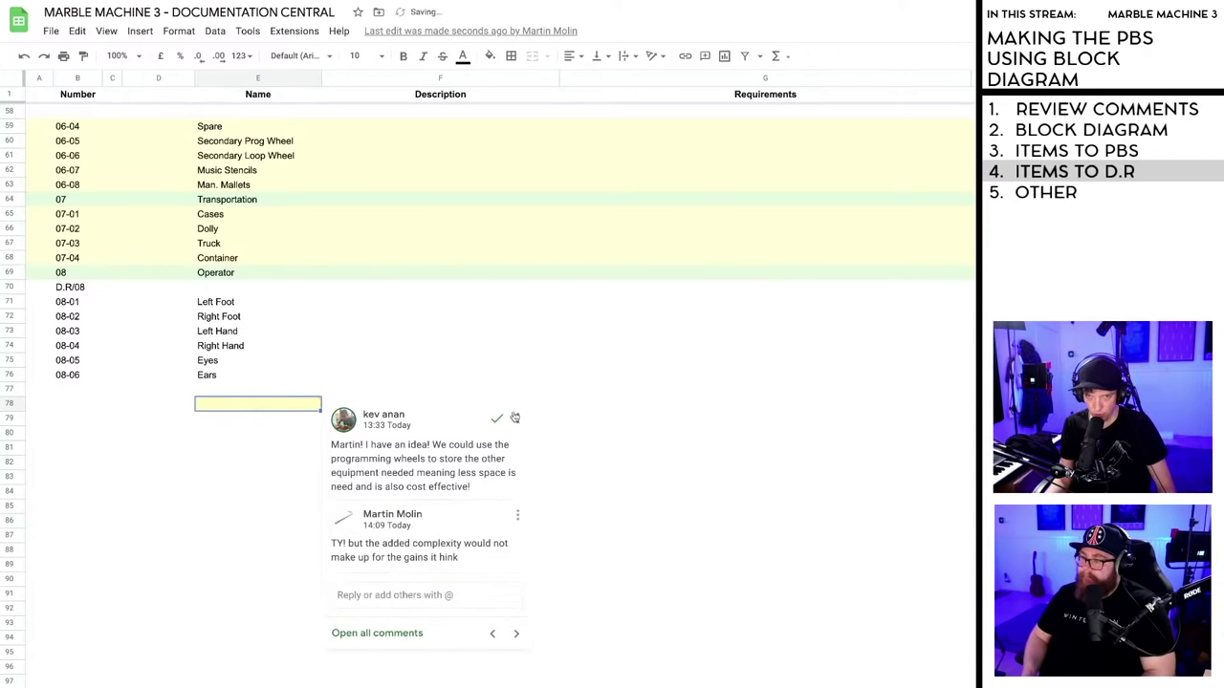
{"action": "key", "text": "Escape"}
- Mark the collapsible-interface-rows comment on cell B54 as resolved
{"action": "scroll", "coordinate": [525, 469], "scroll_direction": "up", "scroll_amount": 8}
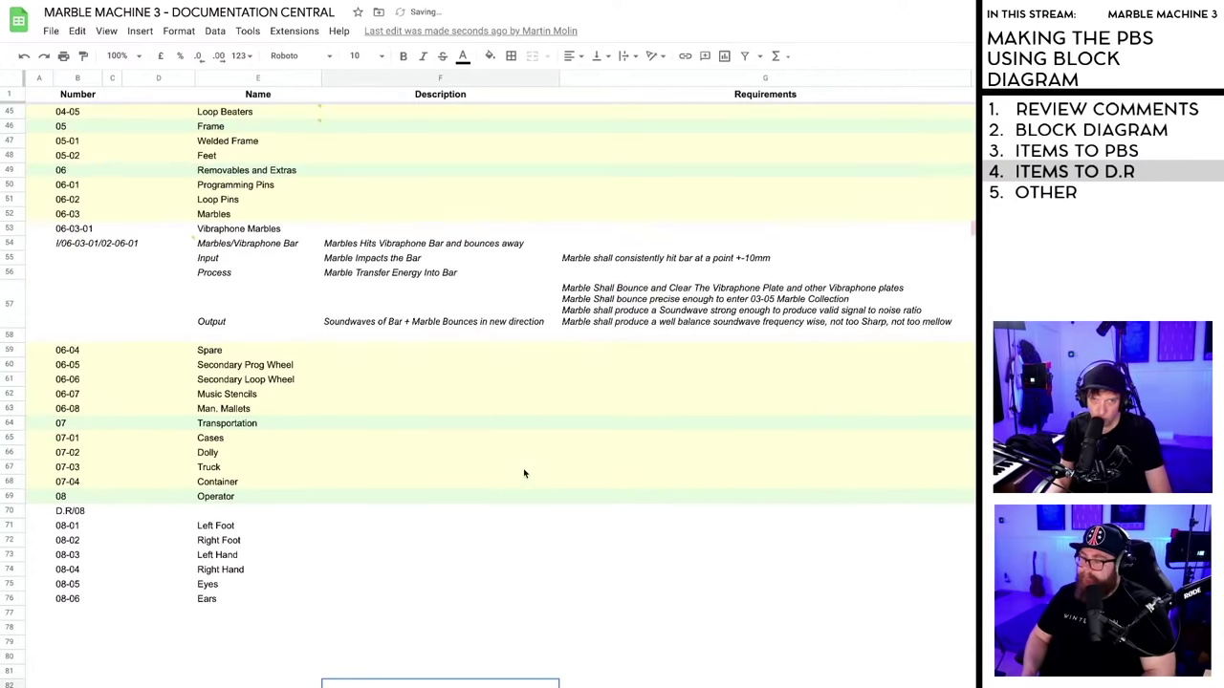
{"action": "mouse_move", "coordinate": [193, 389]}
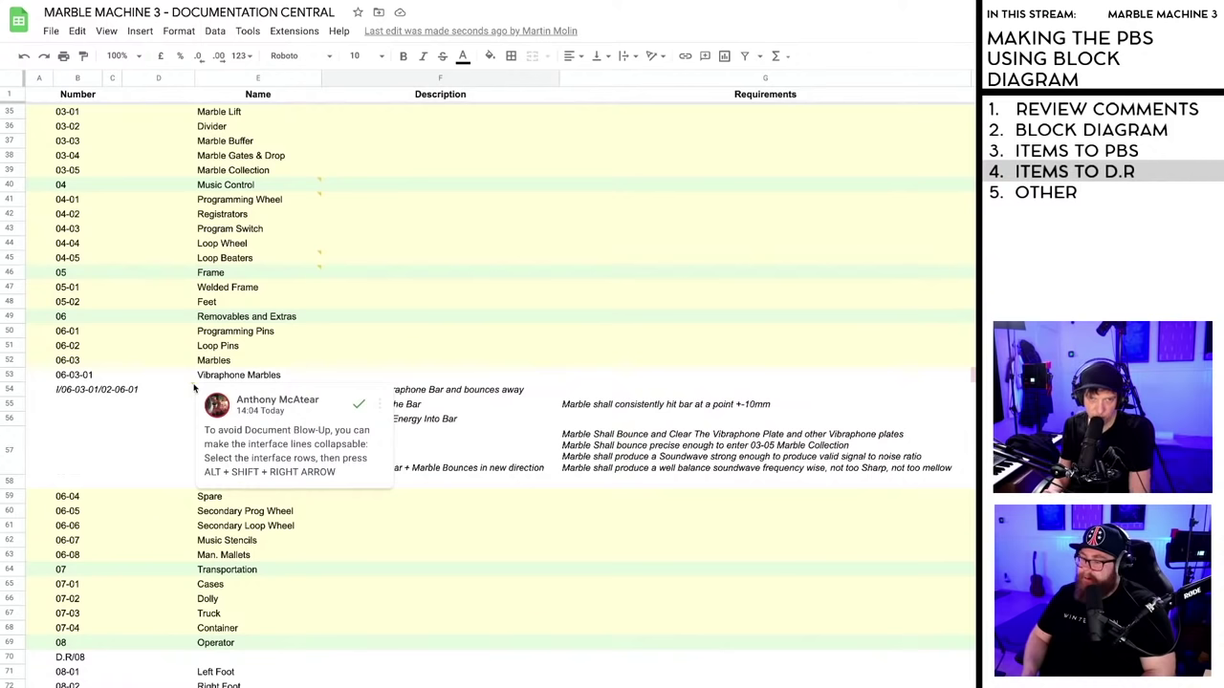
{"action": "left_click", "coordinate": [193, 389]}
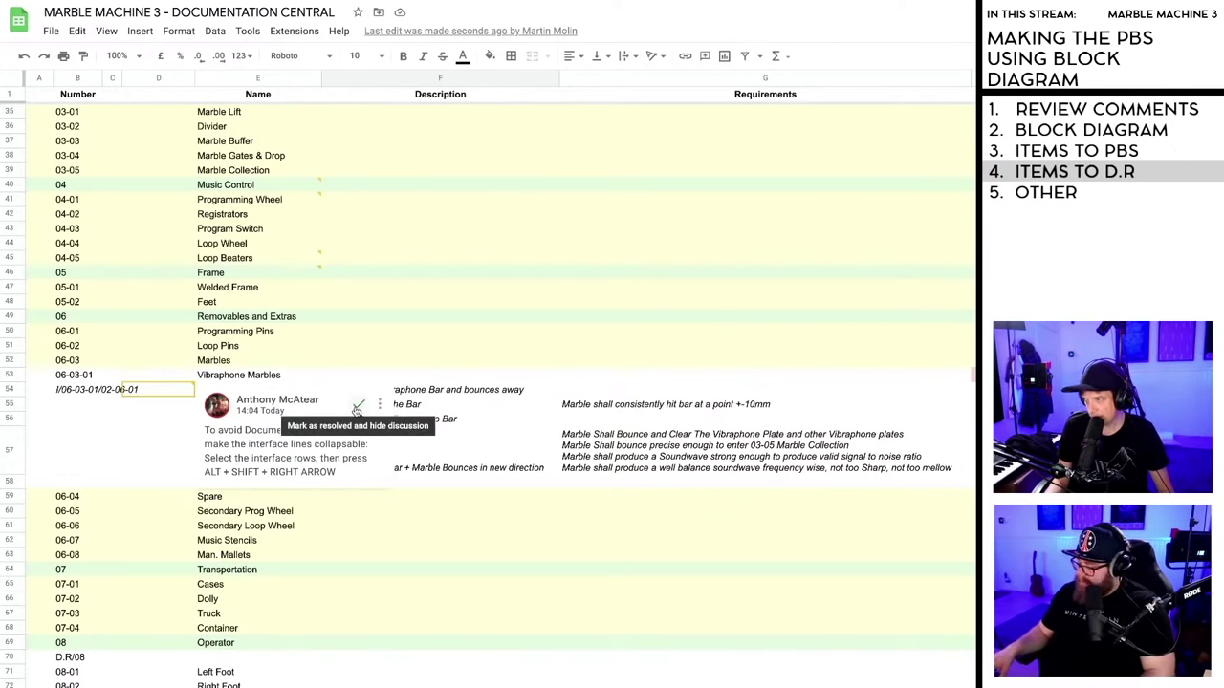
{"action": "left_click", "coordinate": [356, 409]}
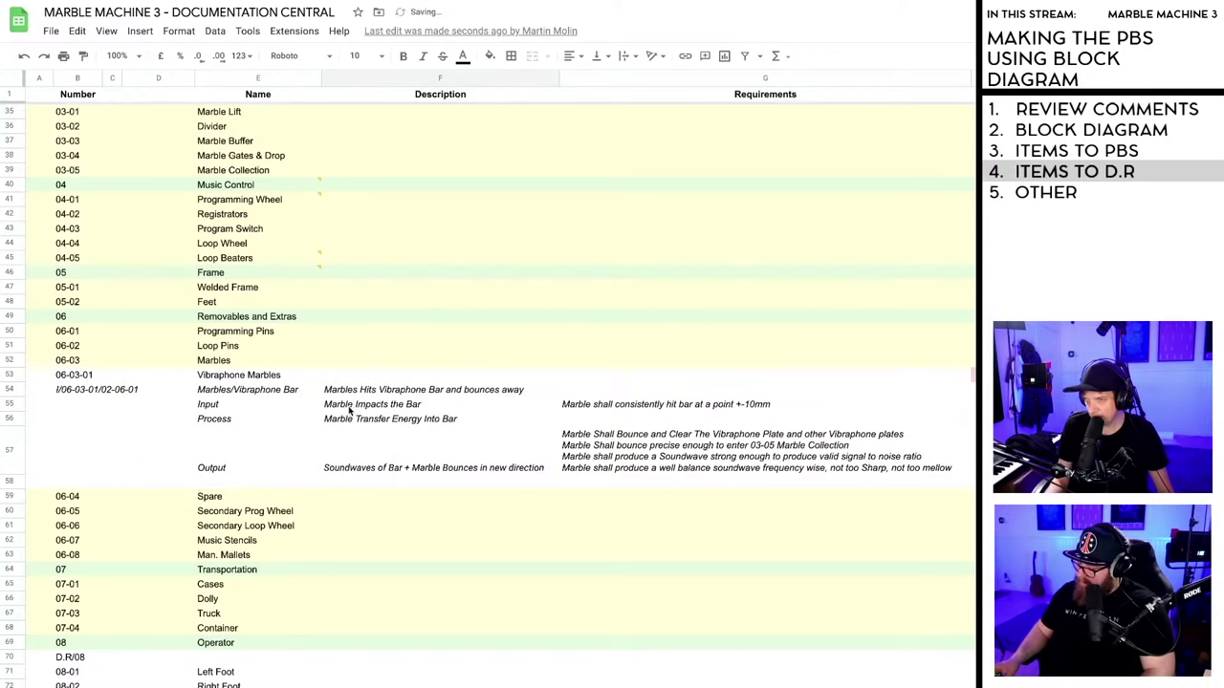
- Group interface rows 55–58 with Alt+Shift+Right Arrow
{"action": "left_click", "coordinate": [9, 404]}
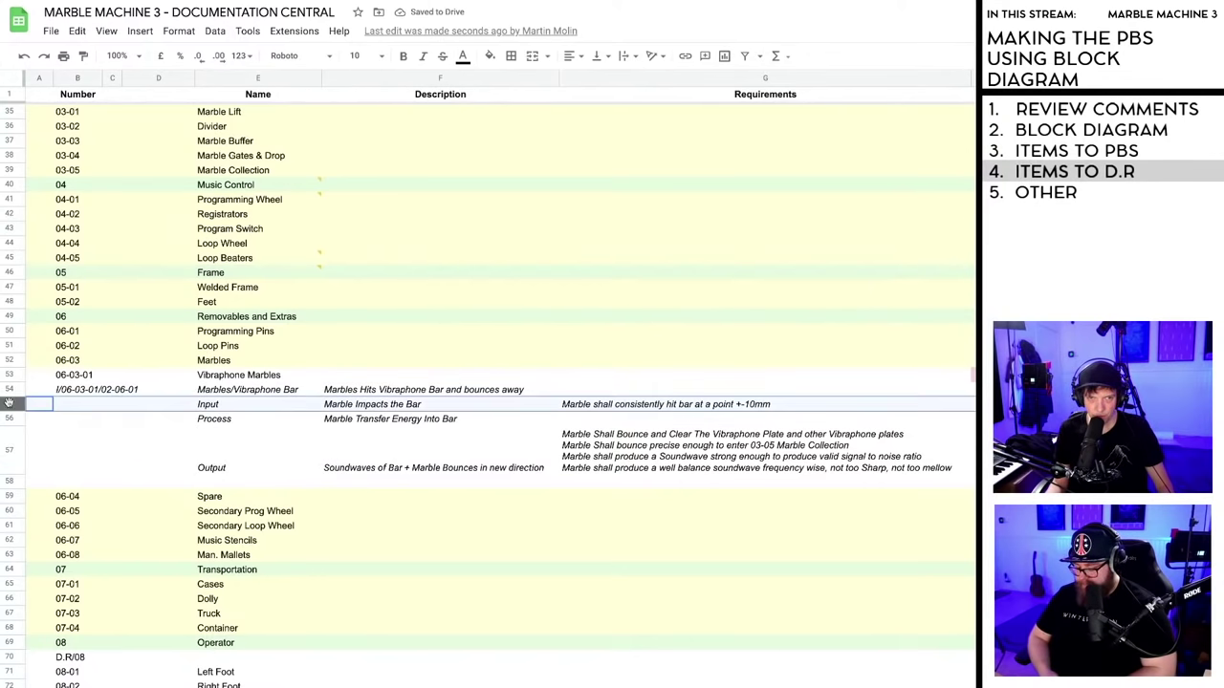
{"action": "left_click", "coordinate": [7, 480], "text": "shift"}
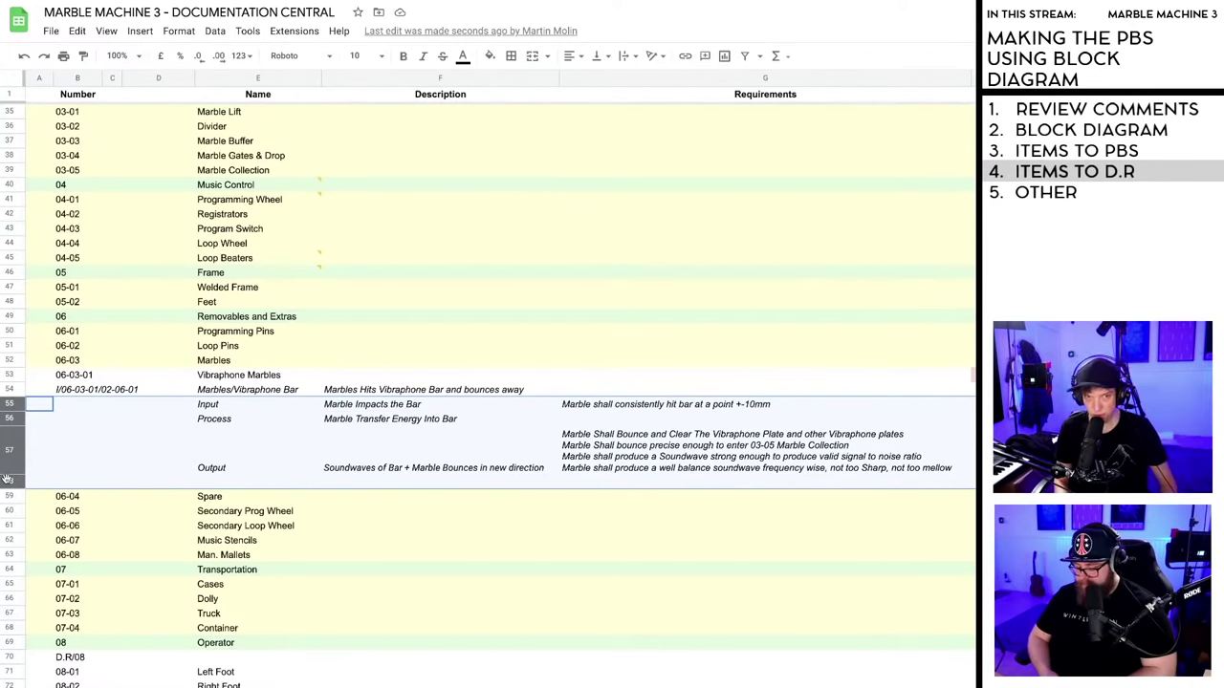
{"action": "key", "text": "alt+shift+Right"}
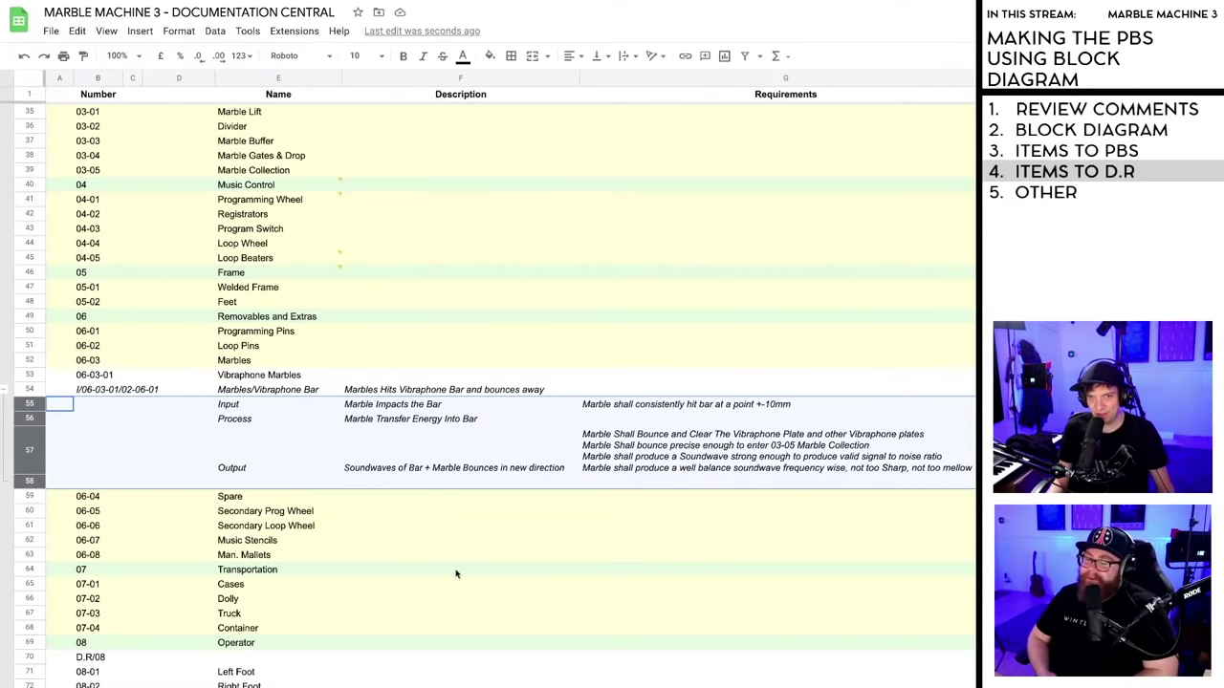
{"action": "left_click", "coordinate": [374, 377]}
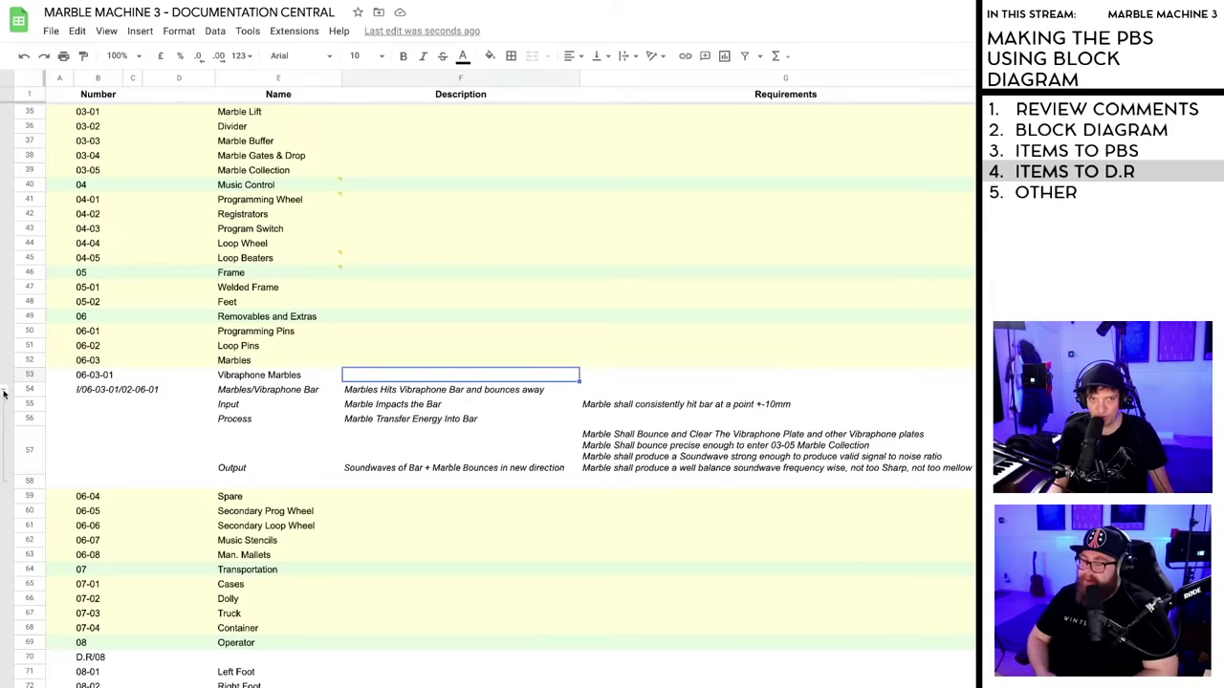
- Collapse and re-expand the new row group to test its toggle
{"action": "left_click", "coordinate": [4, 393]}
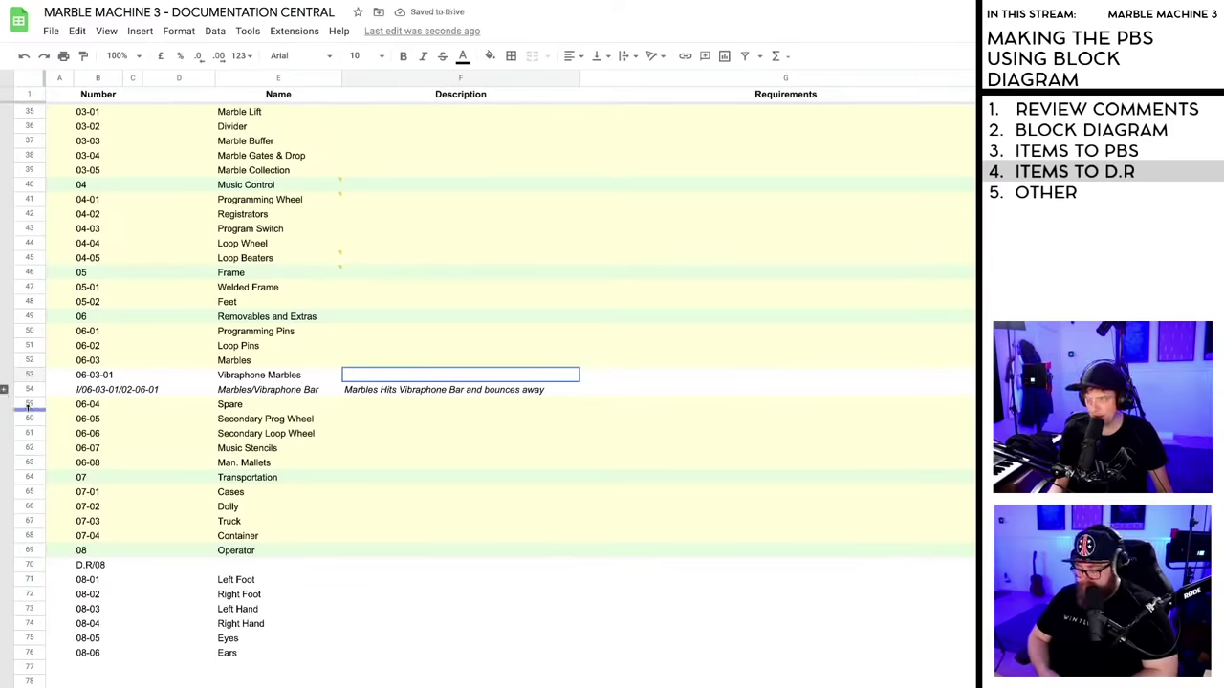
{"action": "left_click", "coordinate": [4, 391]}
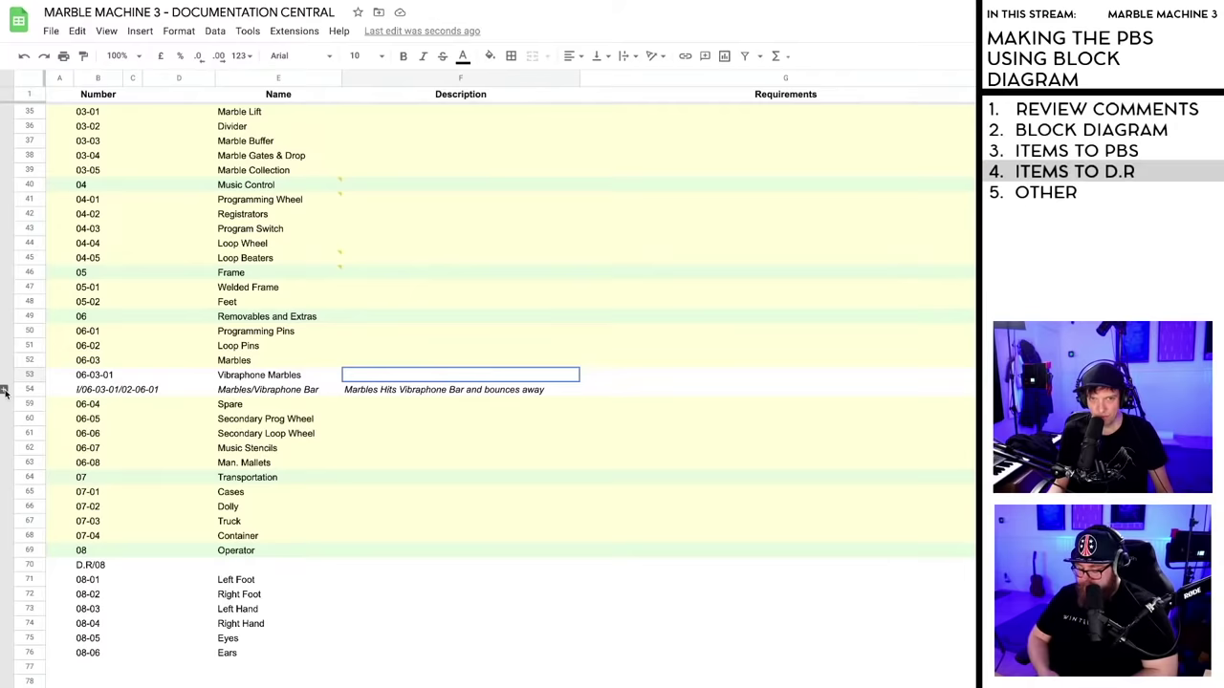
{"action": "left_click", "coordinate": [4, 392]}
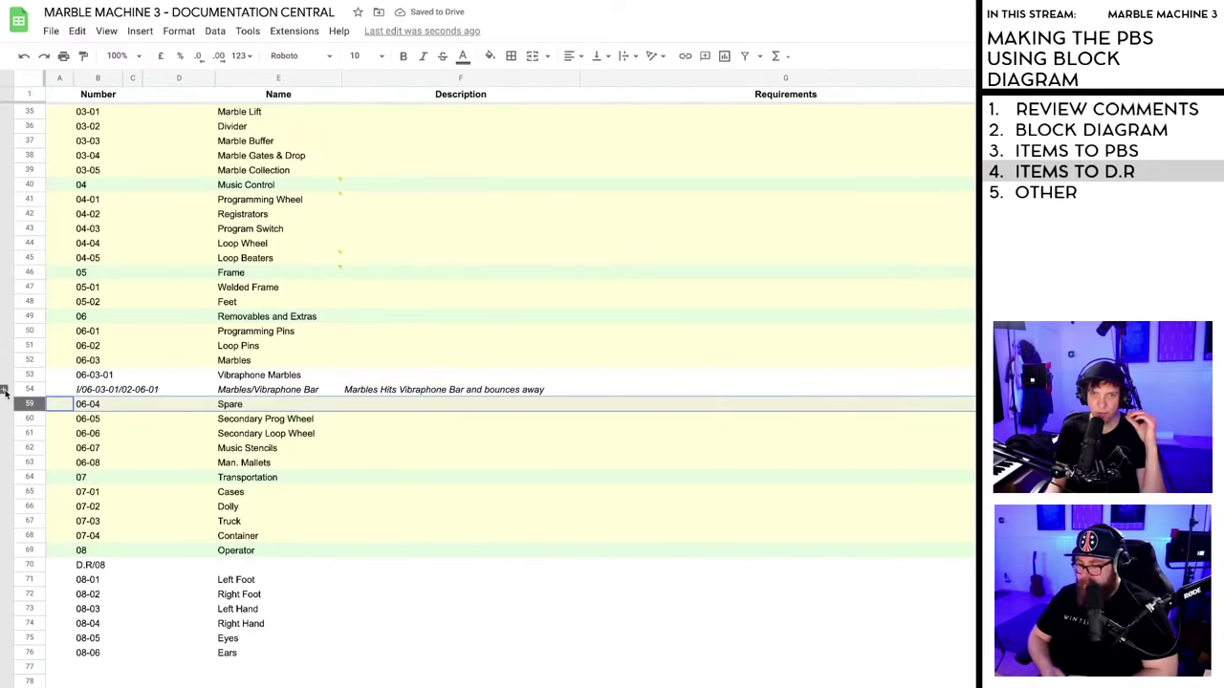
{"action": "left_click", "coordinate": [141, 392]}
{"action": "left_click", "coordinate": [118, 391]}
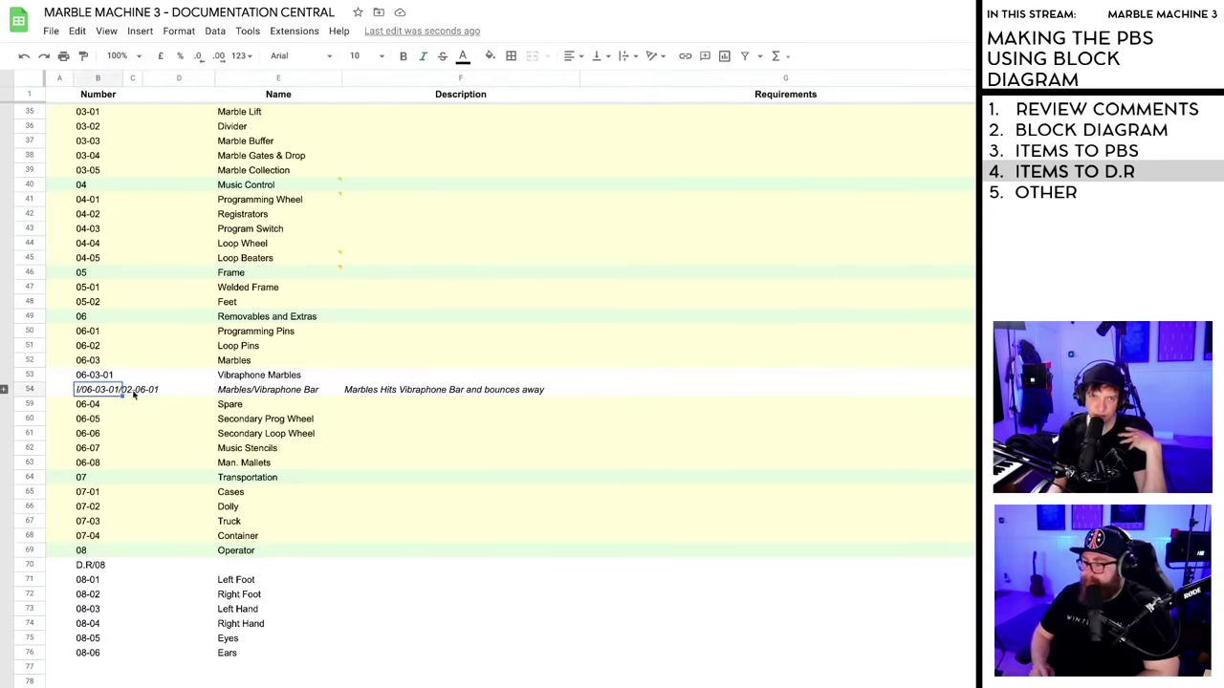
{"action": "left_click", "coordinate": [4, 390]}
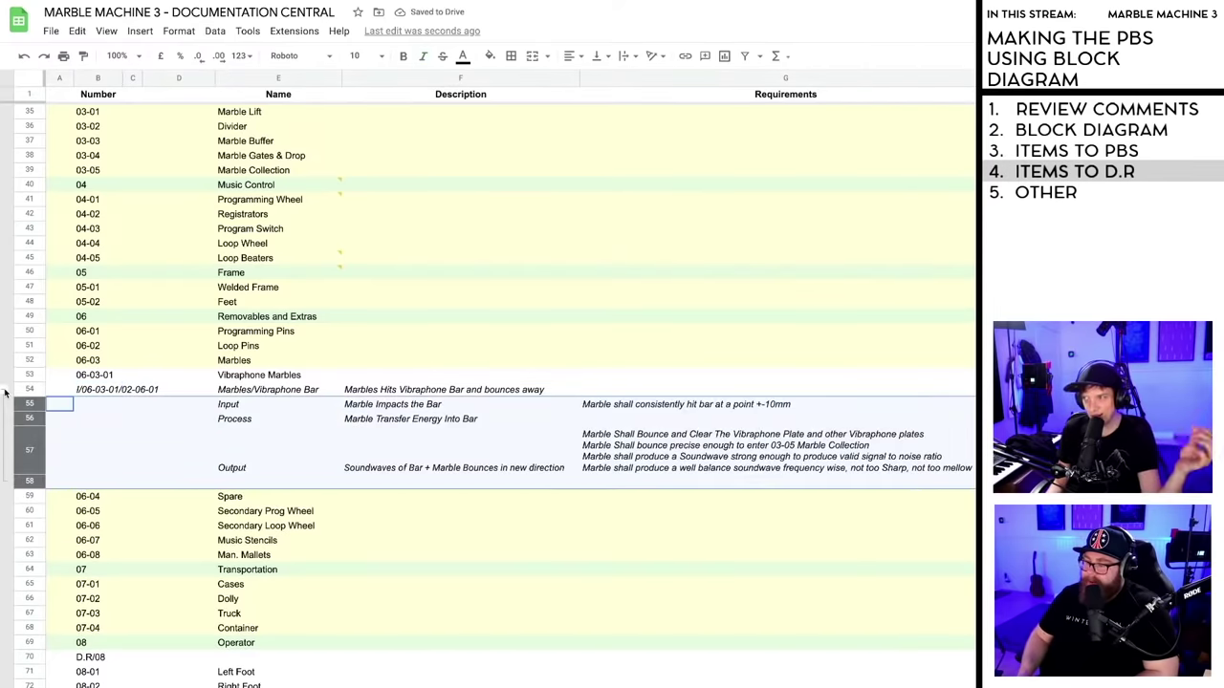
{"action": "left_click", "coordinate": [403, 590]}
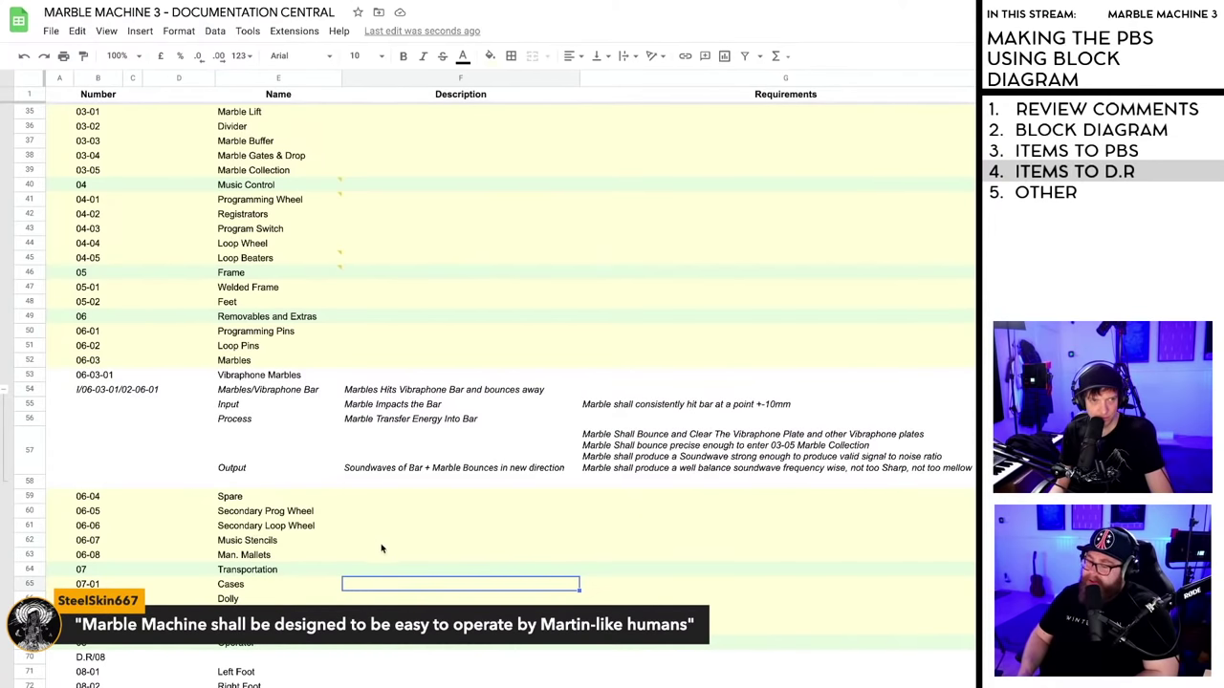
- Type the draft requirement 'SHall be easy to operate by Martin-Like humans' into G70
{"action": "left_click", "coordinate": [380, 659]}
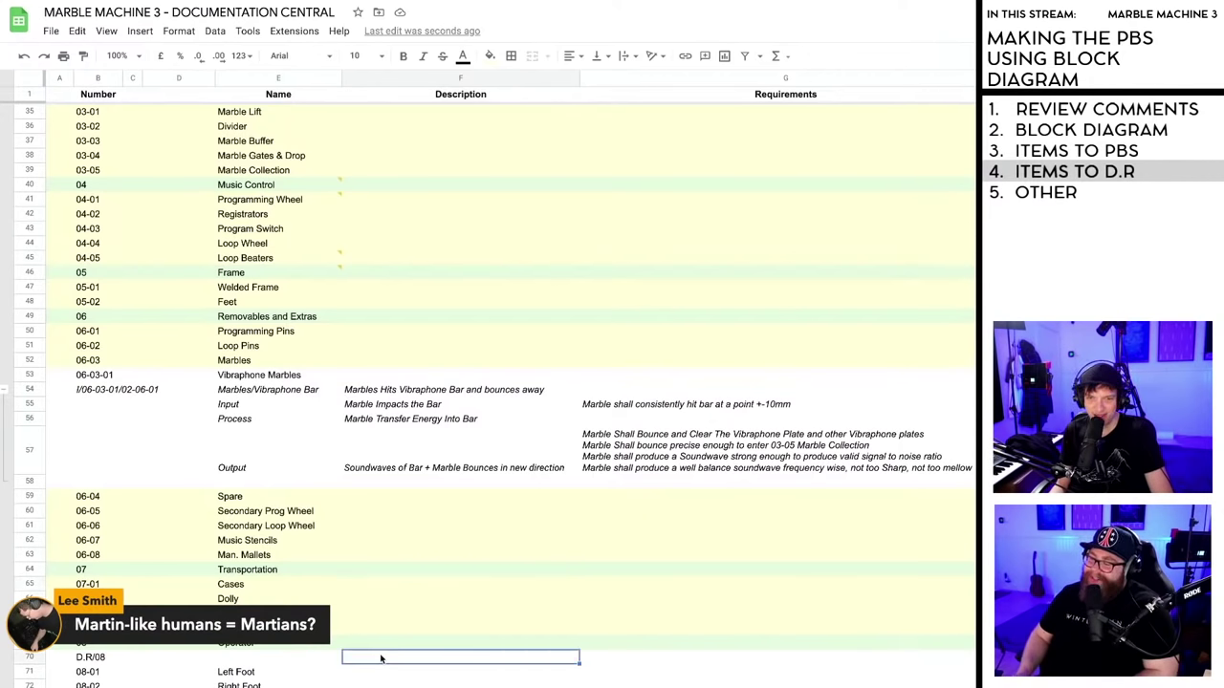
{"action": "left_click", "coordinate": [633, 659]}
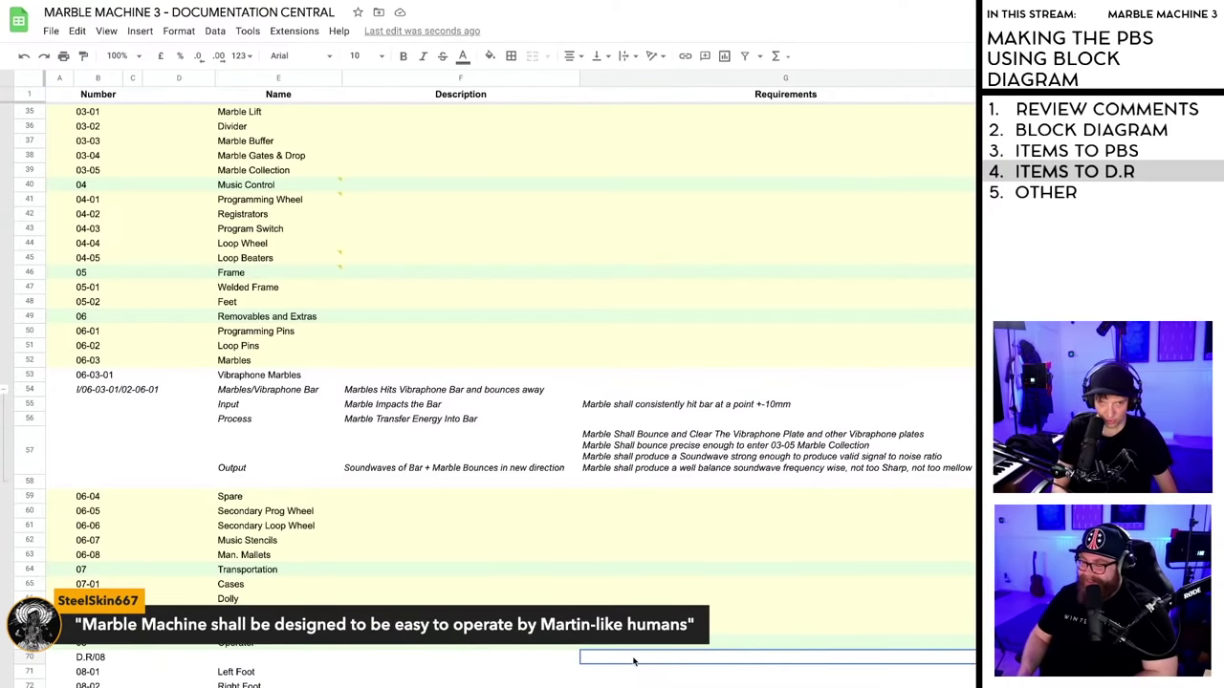
{"action": "type", "text": "Marb"}
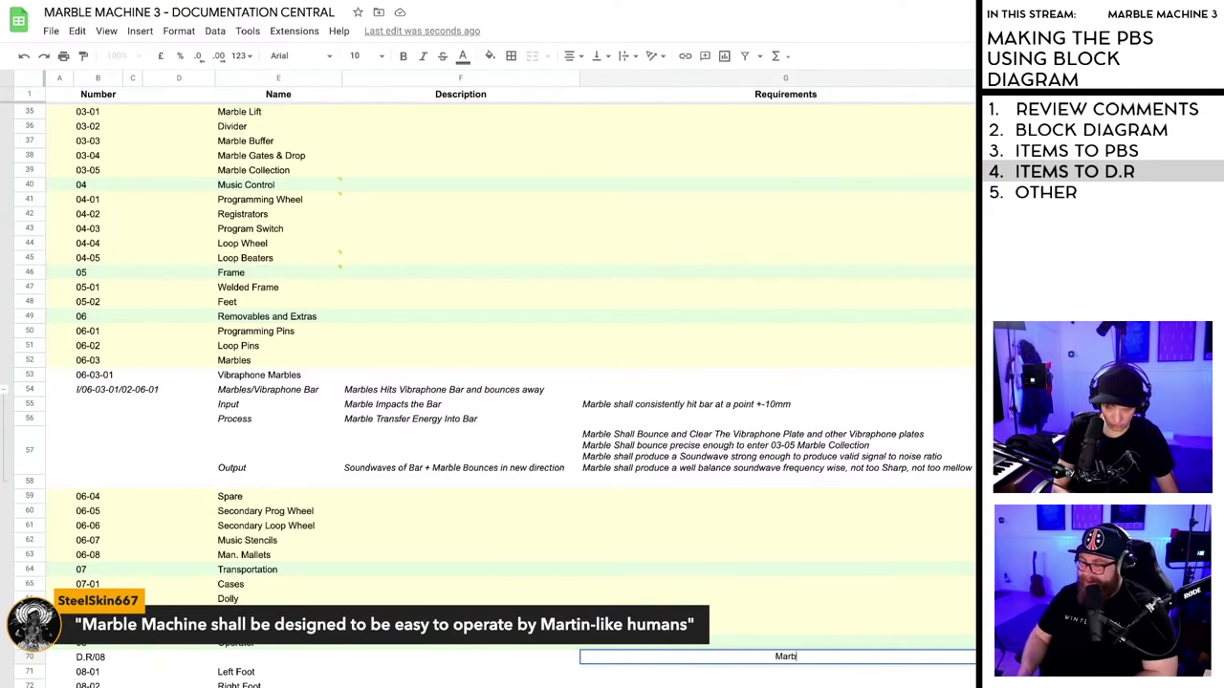
{"action": "type", "text": "le"}
{"action": "key", "text": "BackSpace"}
{"action": "key", "text": "BackSpace"}
{"action": "key", "text": "BackSpace"}
{"action": "key", "text": "BackSpace"}
{"action": "key", "text": "BackSpace"}
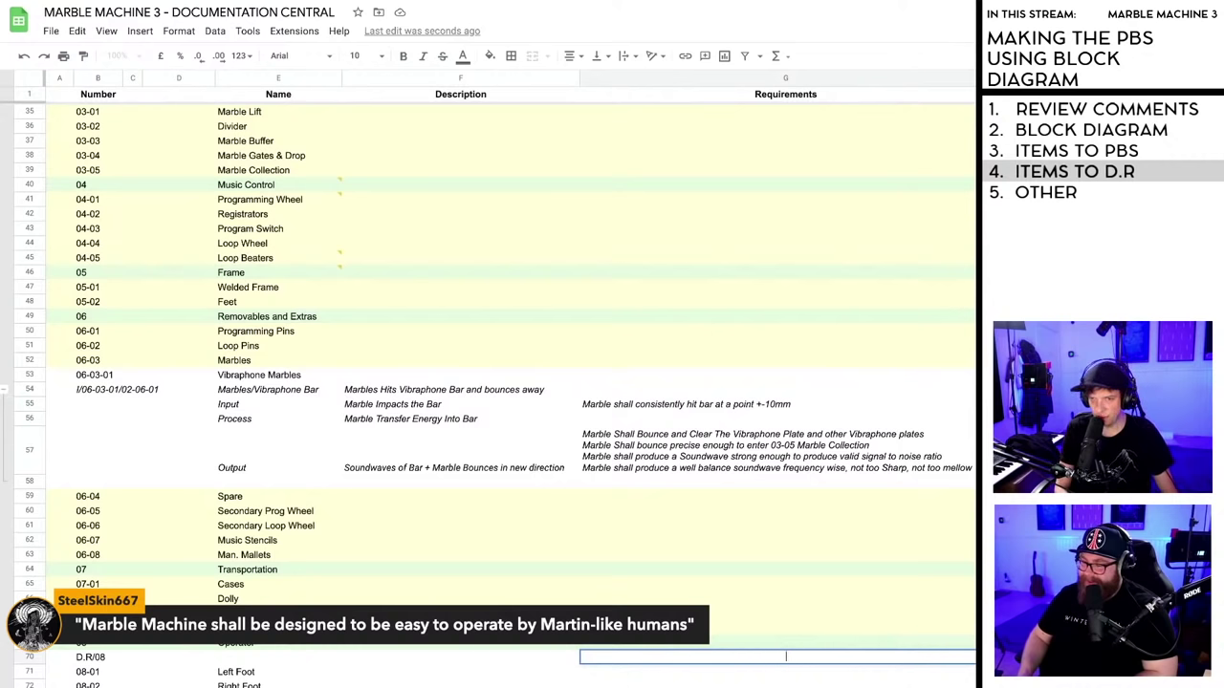
{"action": "type", "text": "Shall"}
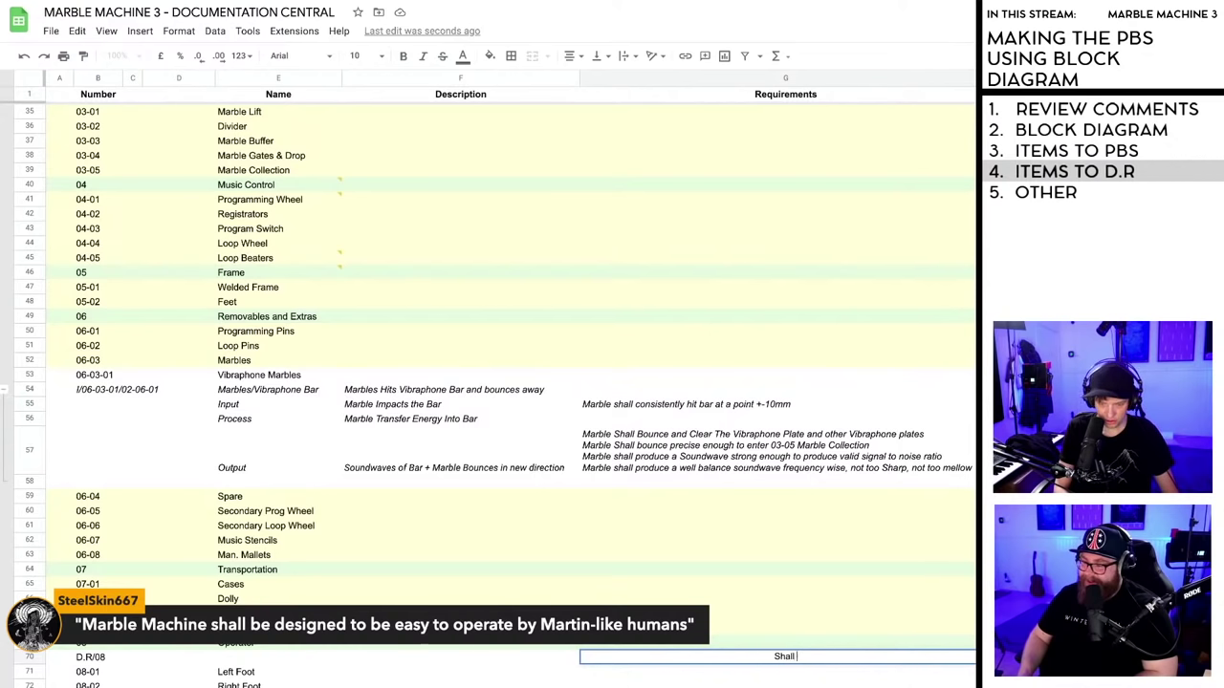
{"action": "key", "text": "BackSpace"}
{"action": "key", "text": "BackSpace"}
{"action": "key", "text": "BackSpace"}
{"action": "key", "text": "BackSpace"}
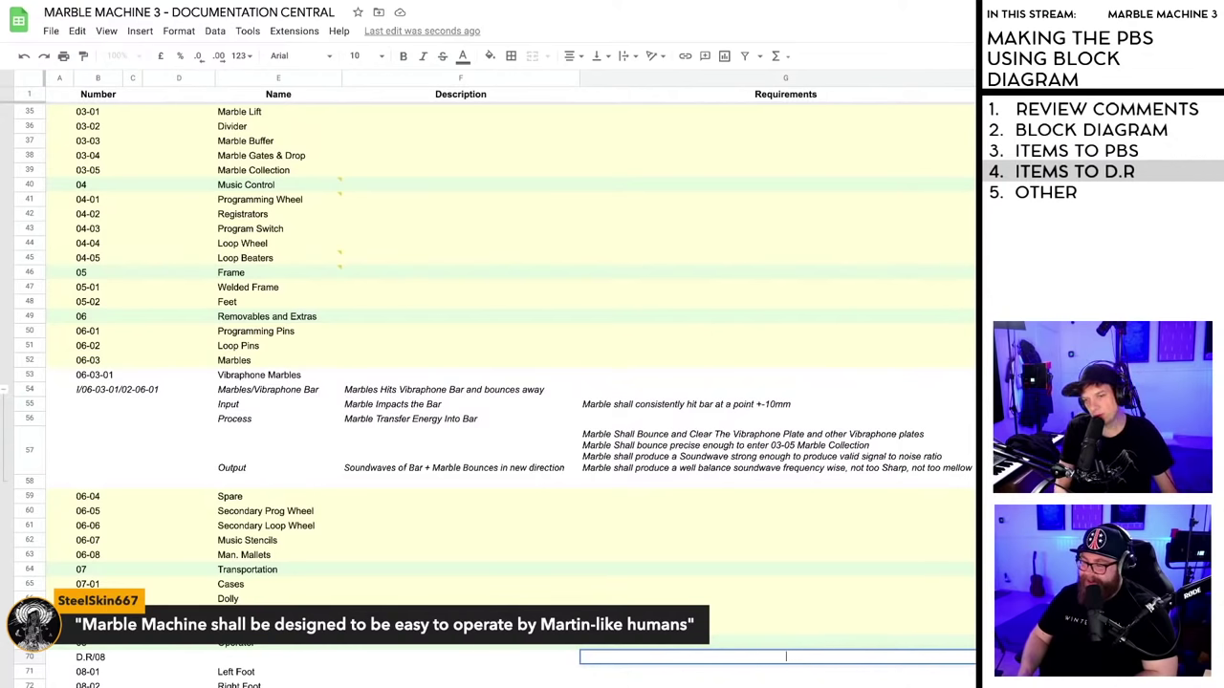
{"action": "type", "text": "Marble"}
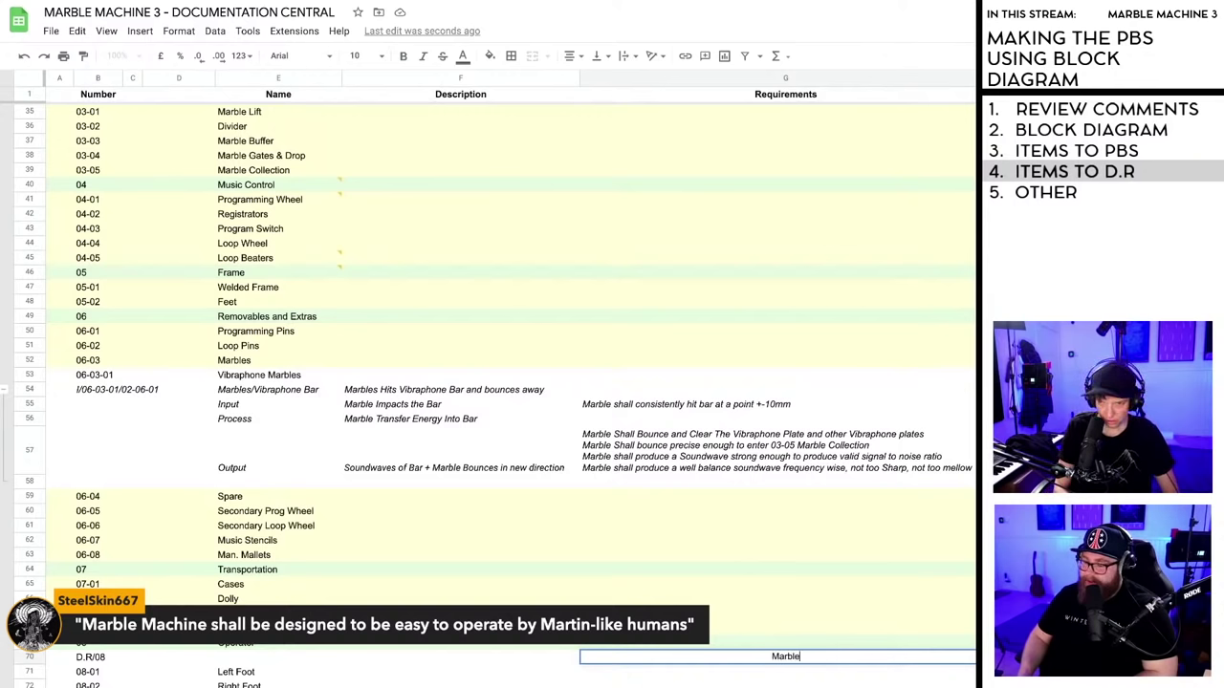
{"action": "key", "text": "BackSpace"}
{"action": "key", "text": "BackSpace"}
{"action": "key", "text": "BackSpace"}
{"action": "key", "text": "BackSpace"}
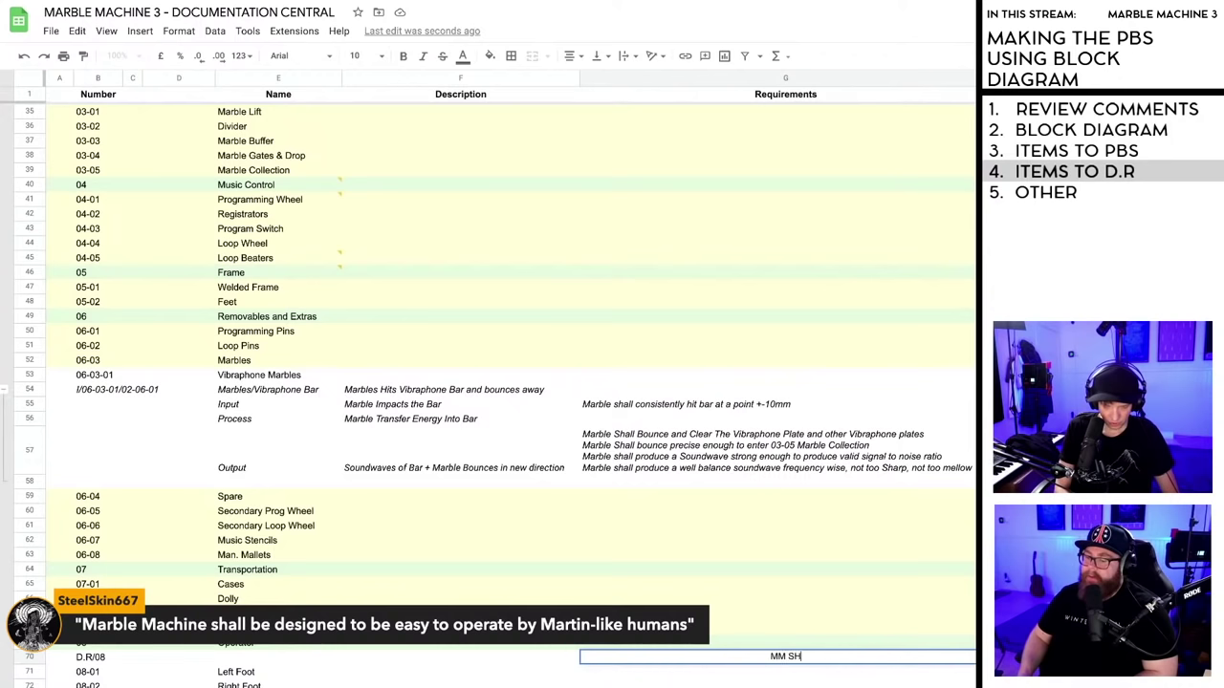
{"action": "type", "text": "SHall be"}
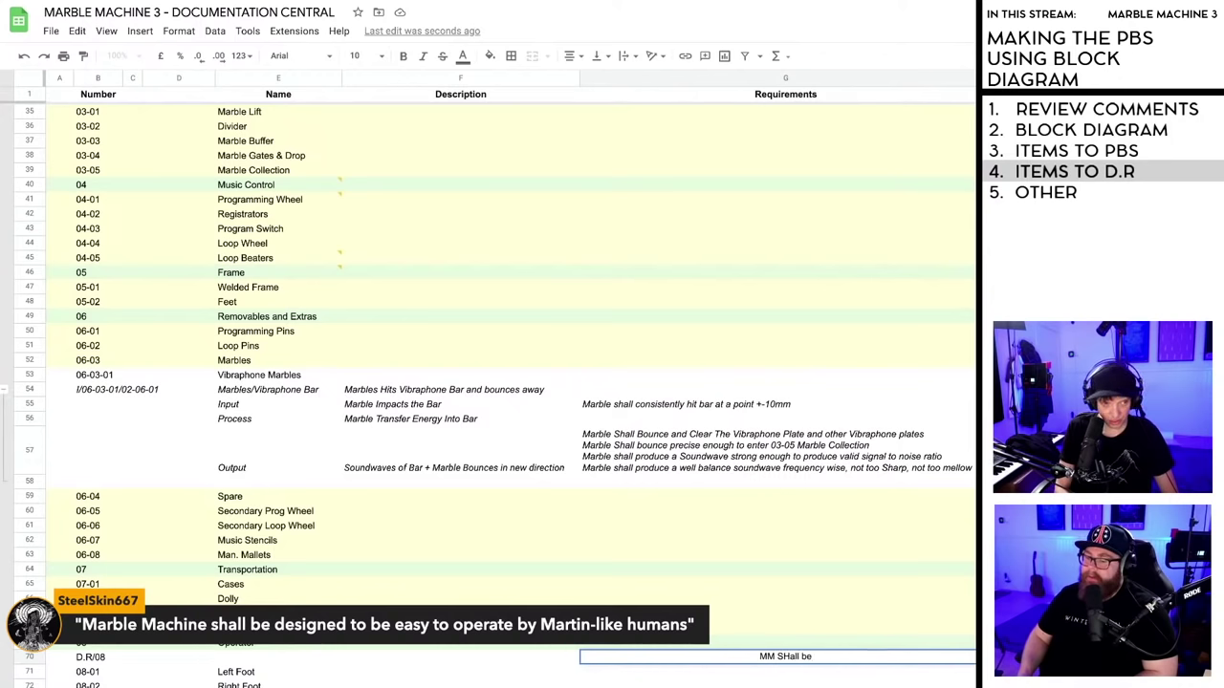
{"action": "type", "text": " easy to"}
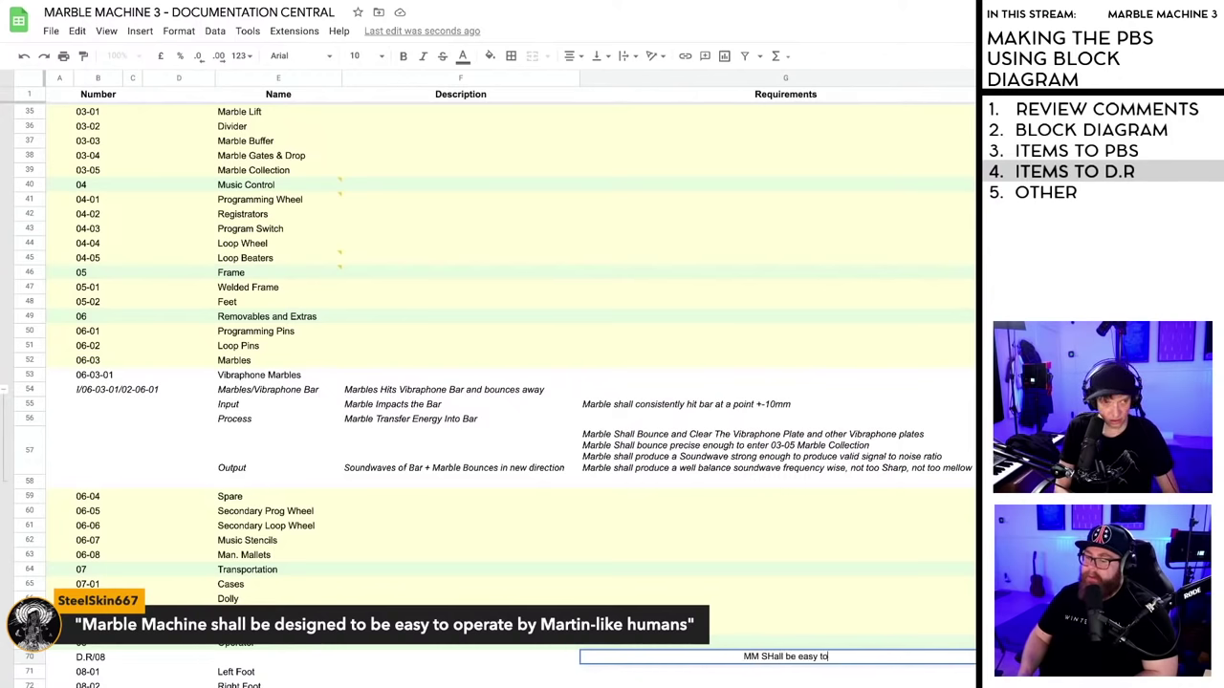
{"action": "type", "text": " oper"}
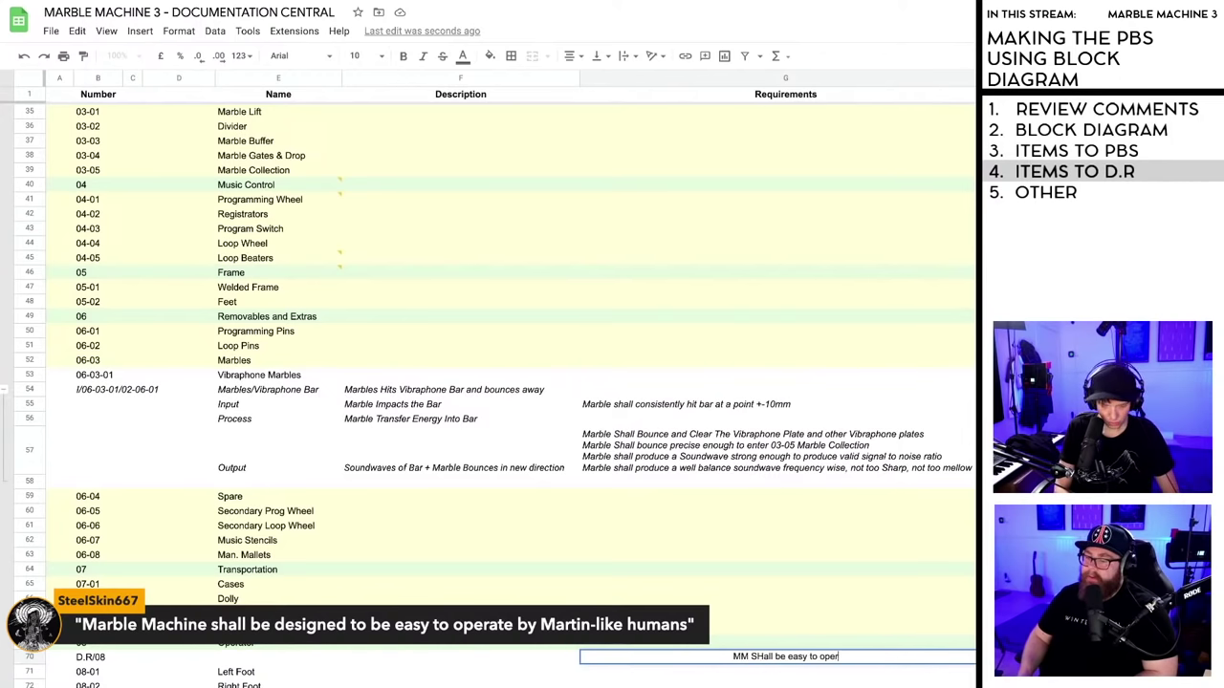
{"action": "type", "text": "ate by Mar"}
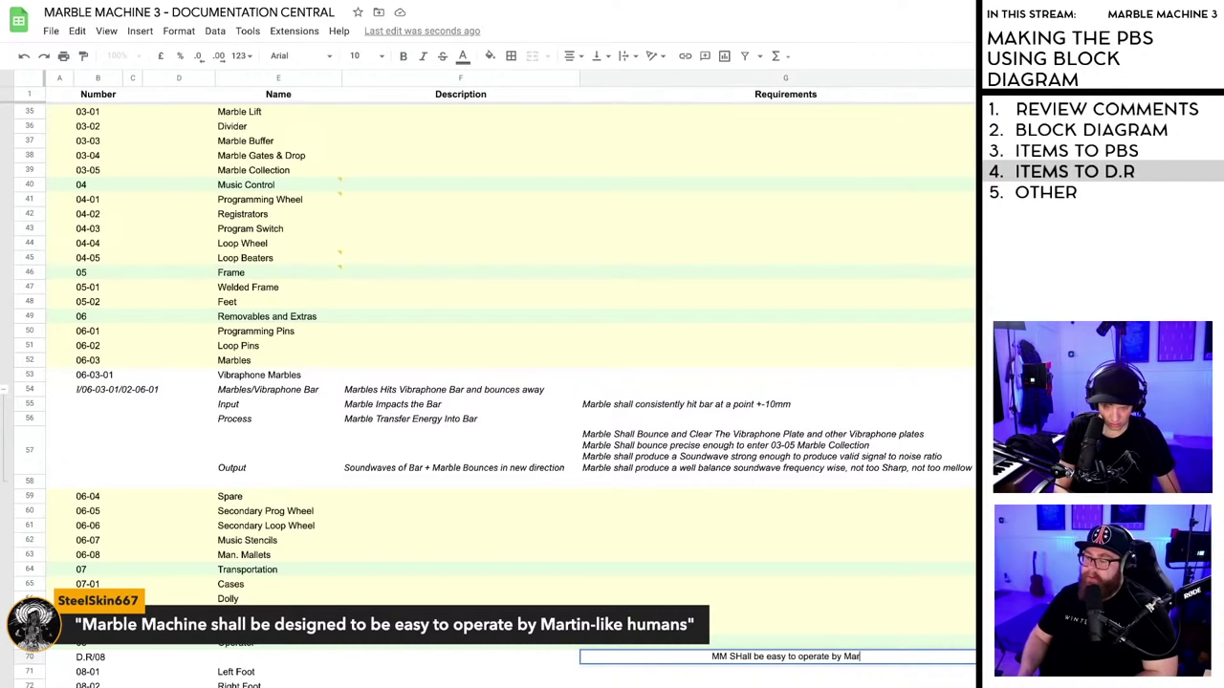
{"action": "type", "text": "tin-Li"}
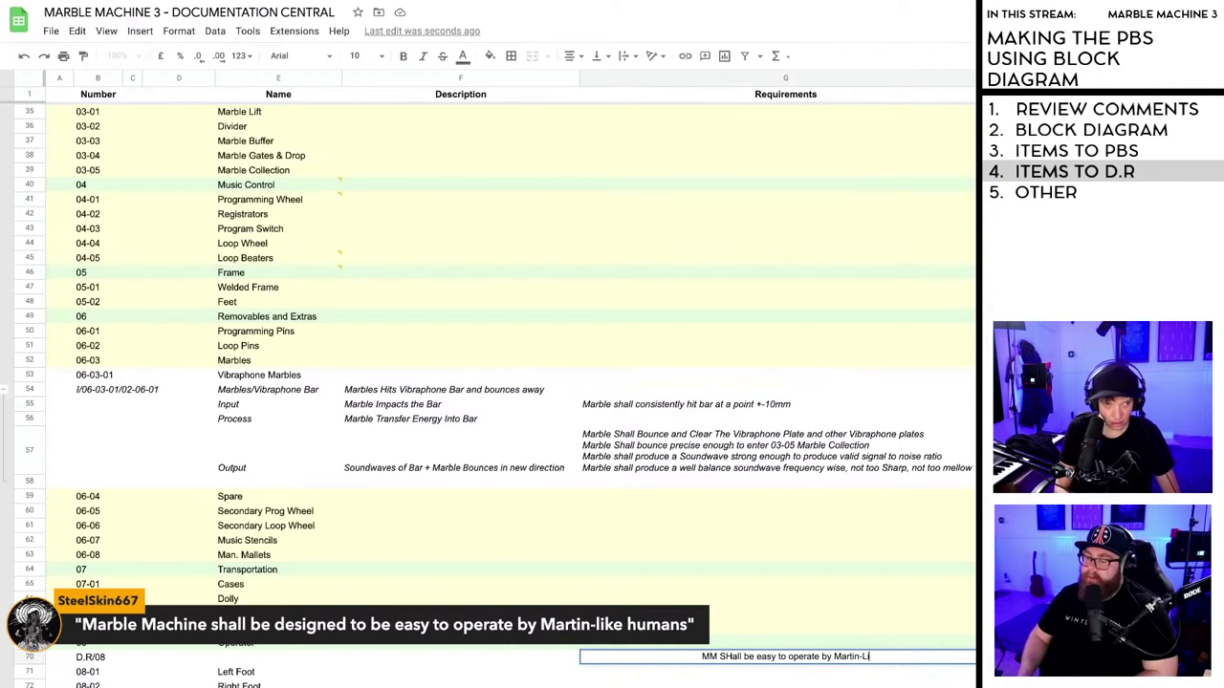
{"action": "type", "text": "ke humans"}
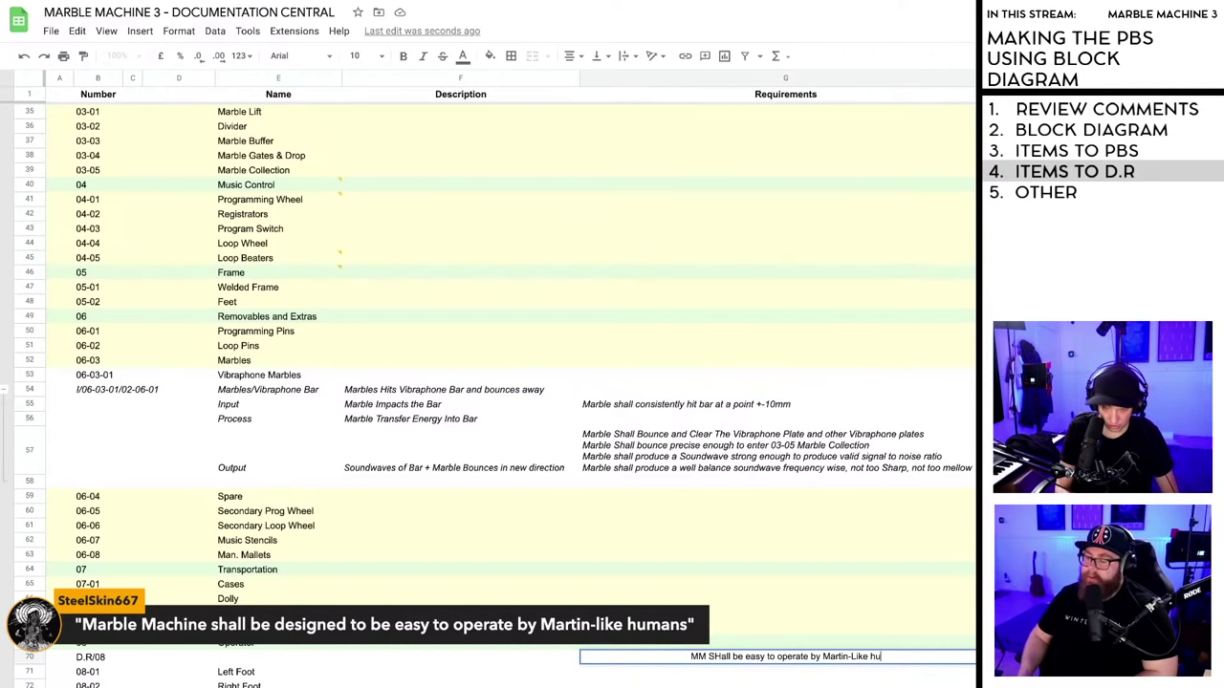
- Correct the requirement to 'MM Shall be operatable by Martin-Like humans' and commit it
{"action": "left_click", "coordinate": [713, 656]}
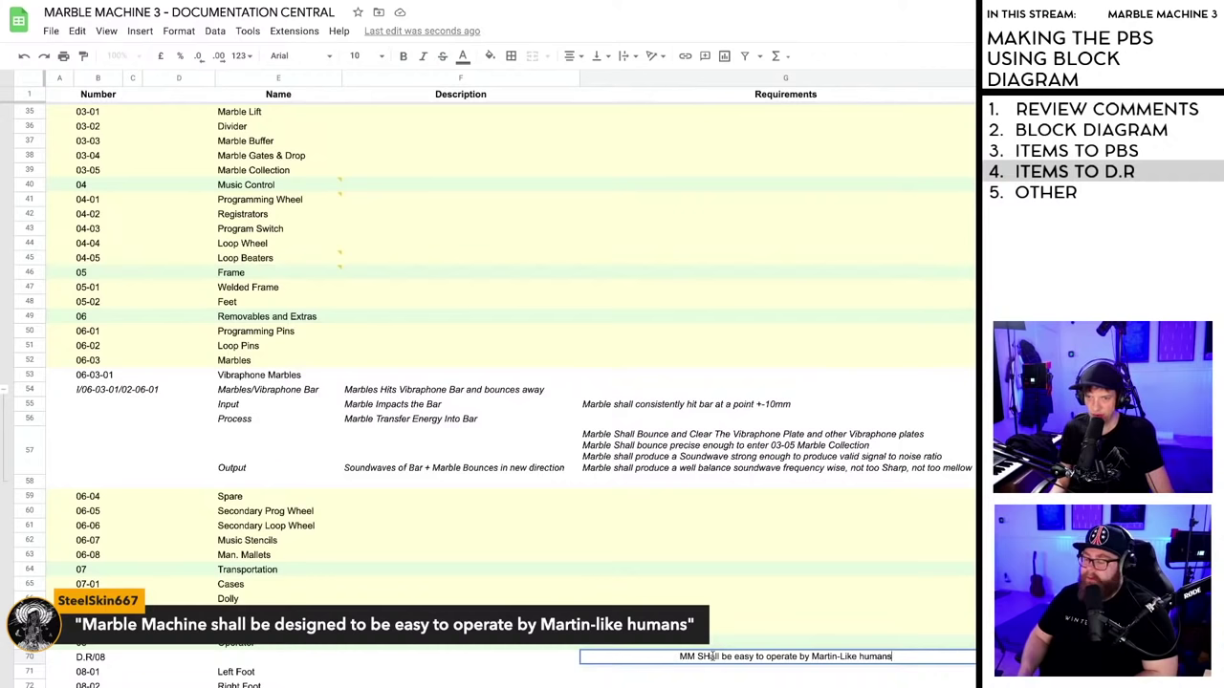
{"action": "key", "text": "BackSpace"}
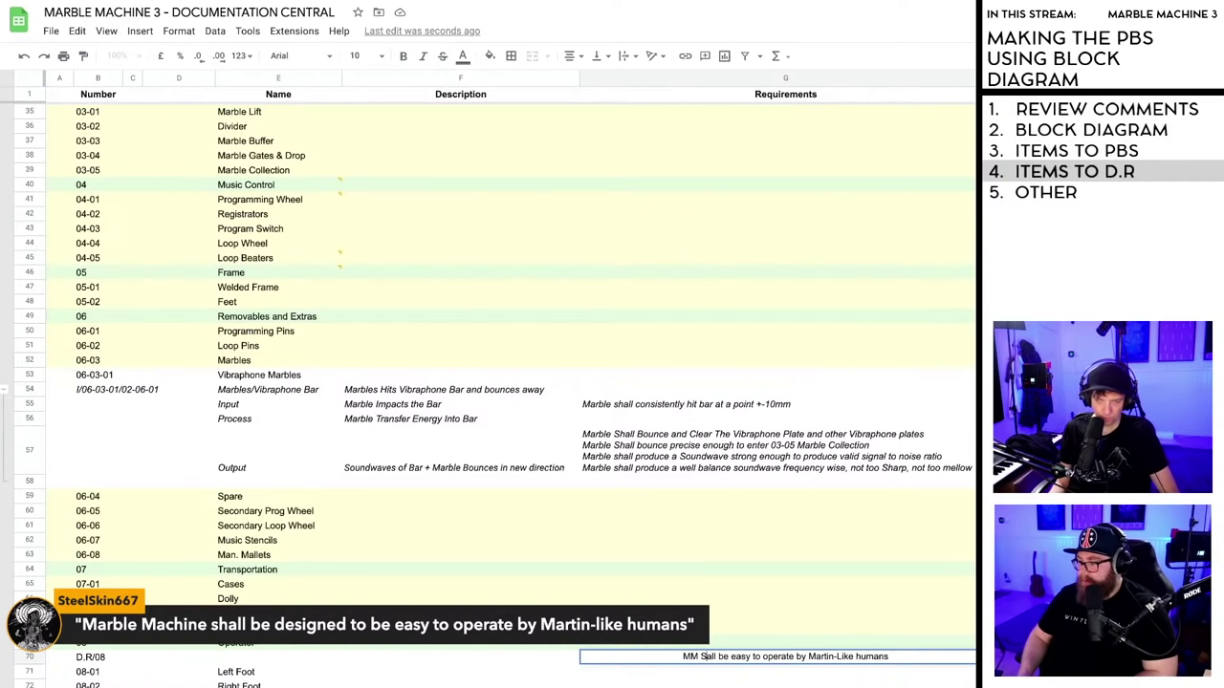
{"action": "type", "text": "h"}
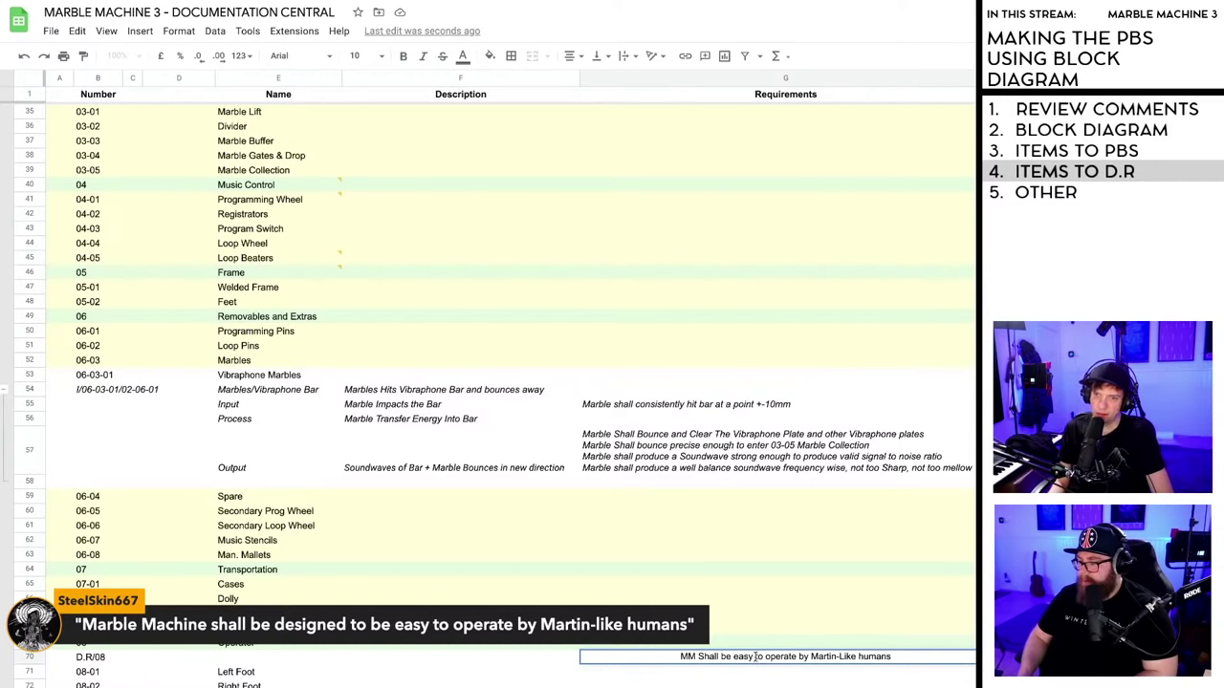
{"action": "left_click_drag", "start_coordinate": [765, 657], "coordinate": [737, 657]}
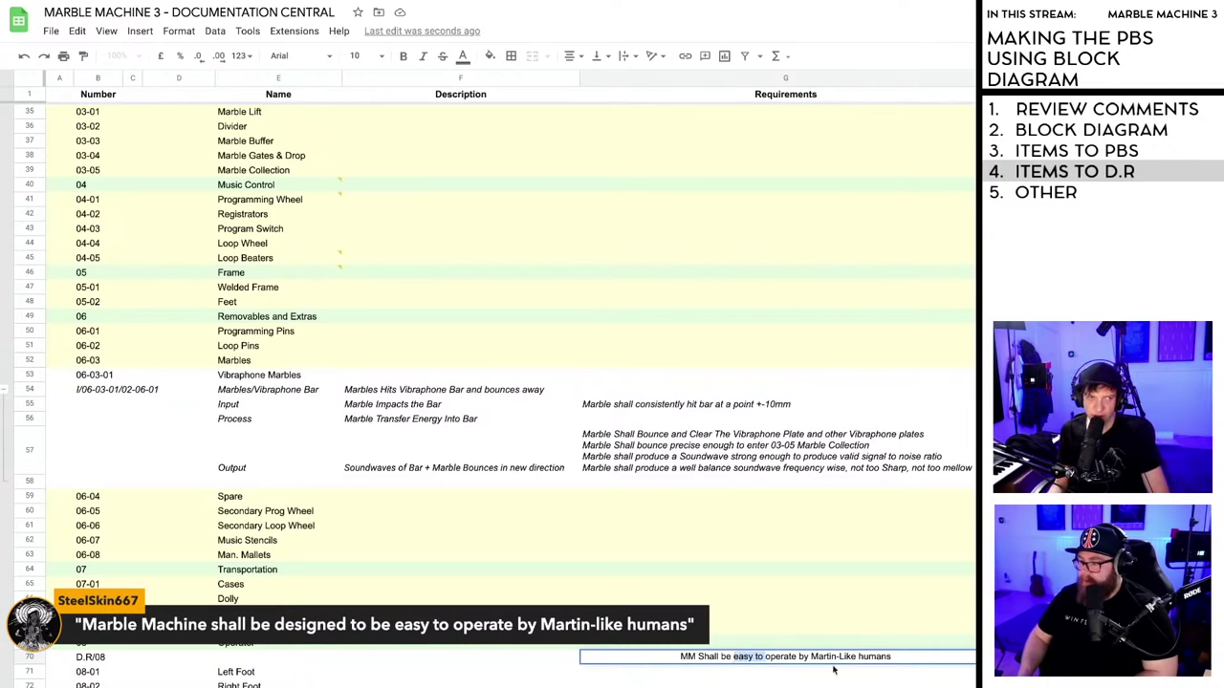
{"action": "scroll", "coordinate": [761, 631], "scroll_direction": "down", "scroll_amount": 1}
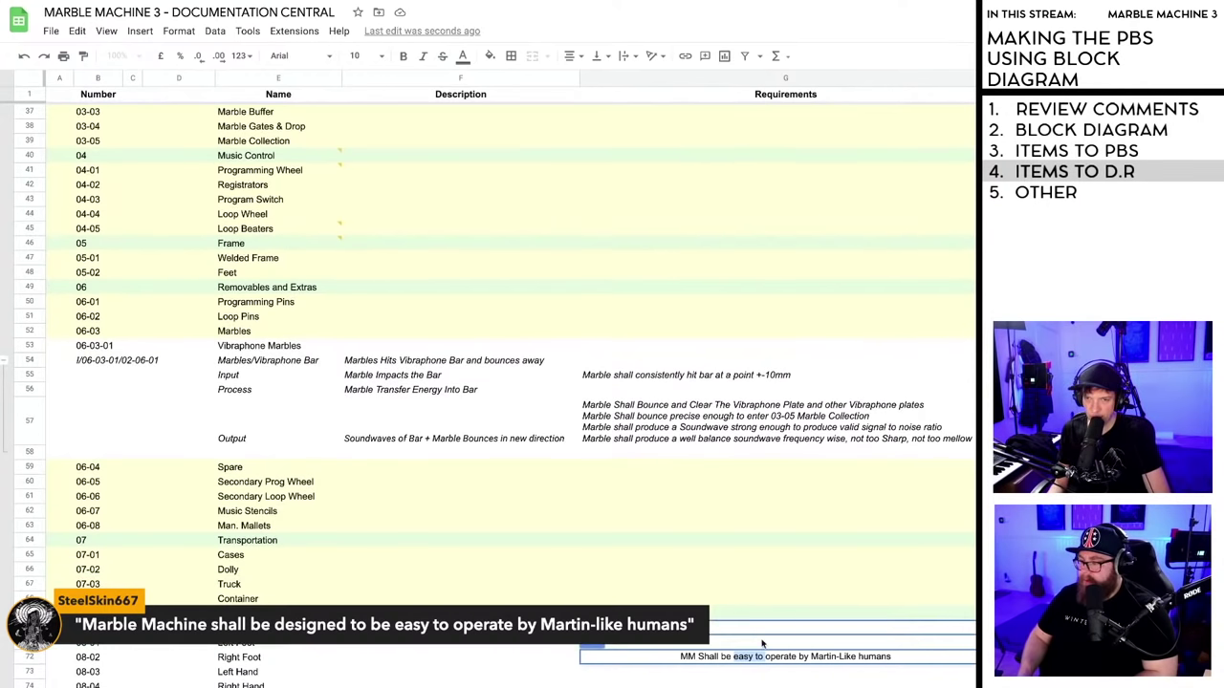
{"action": "scroll", "coordinate": [762, 643], "scroll_direction": "up", "scroll_amount": 1}
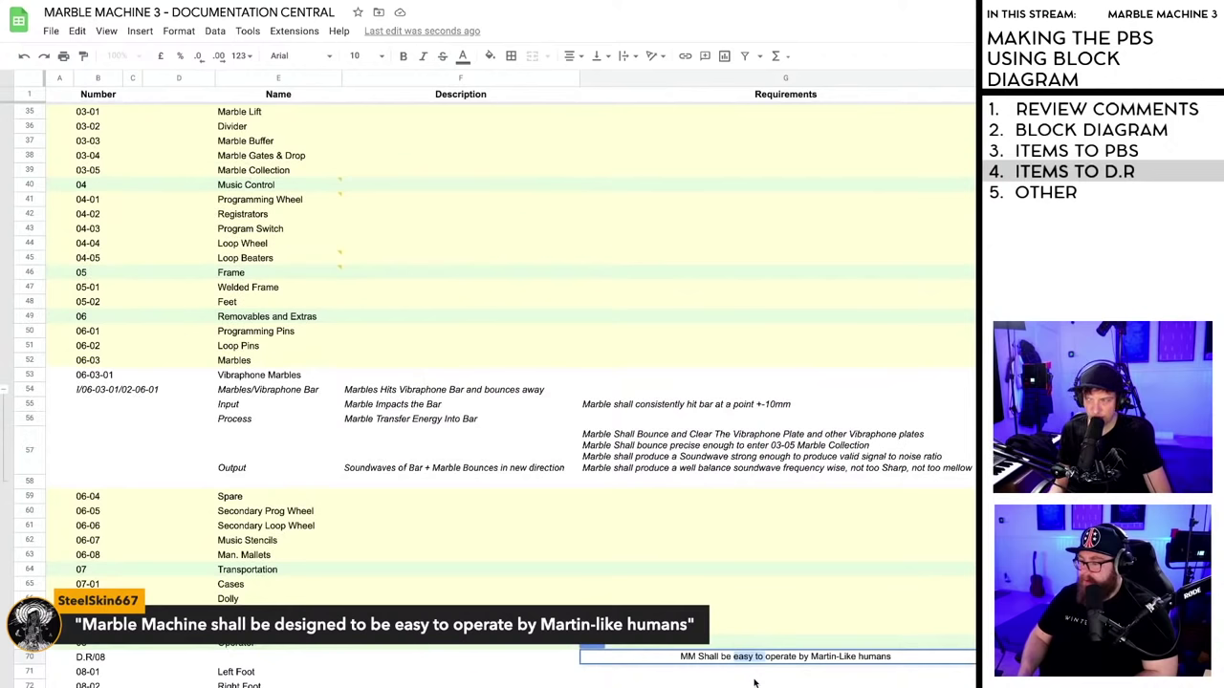
{"action": "key", "text": "BackSpace"}
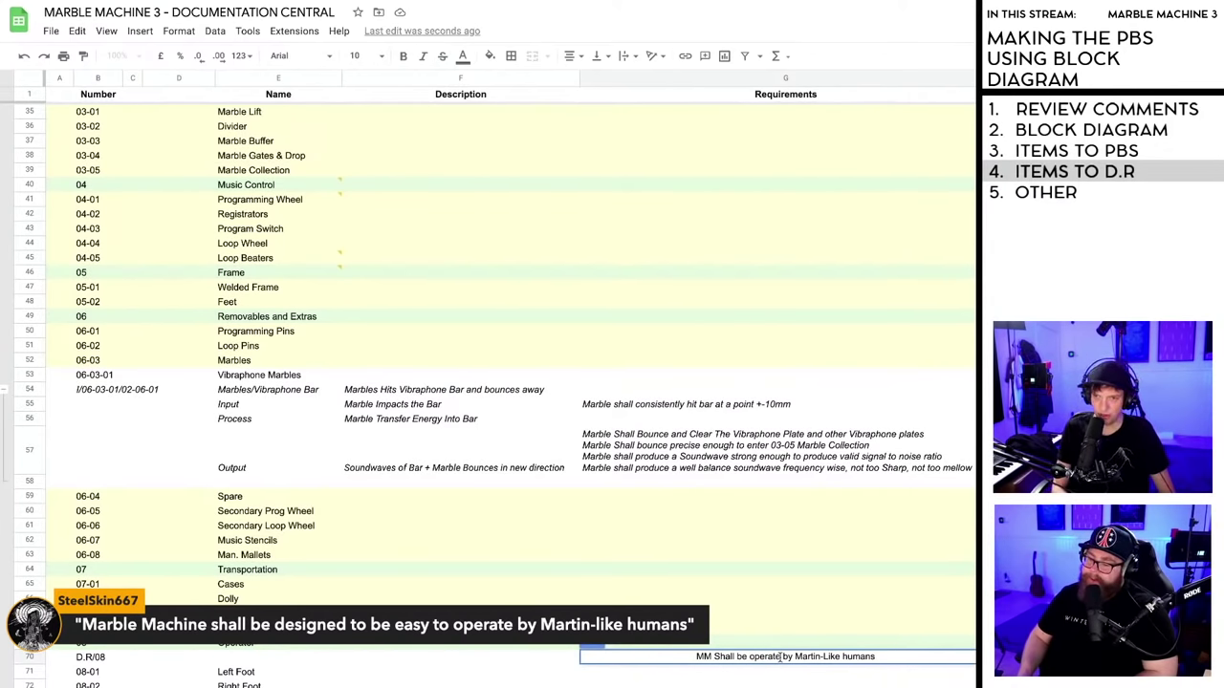
{"action": "key", "text": "BackSpace"}
{"action": "key", "text": "BackSpace"}
{"action": "type", "text": "able"}
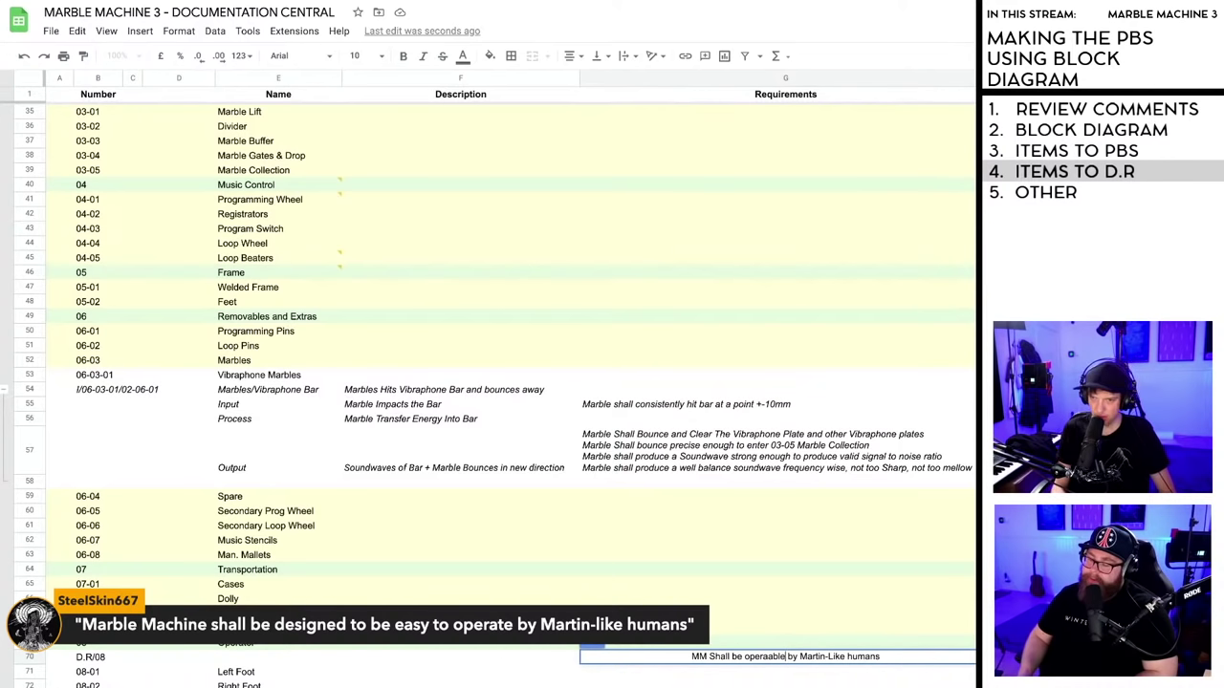
{"action": "key", "text": "BackSpace"}
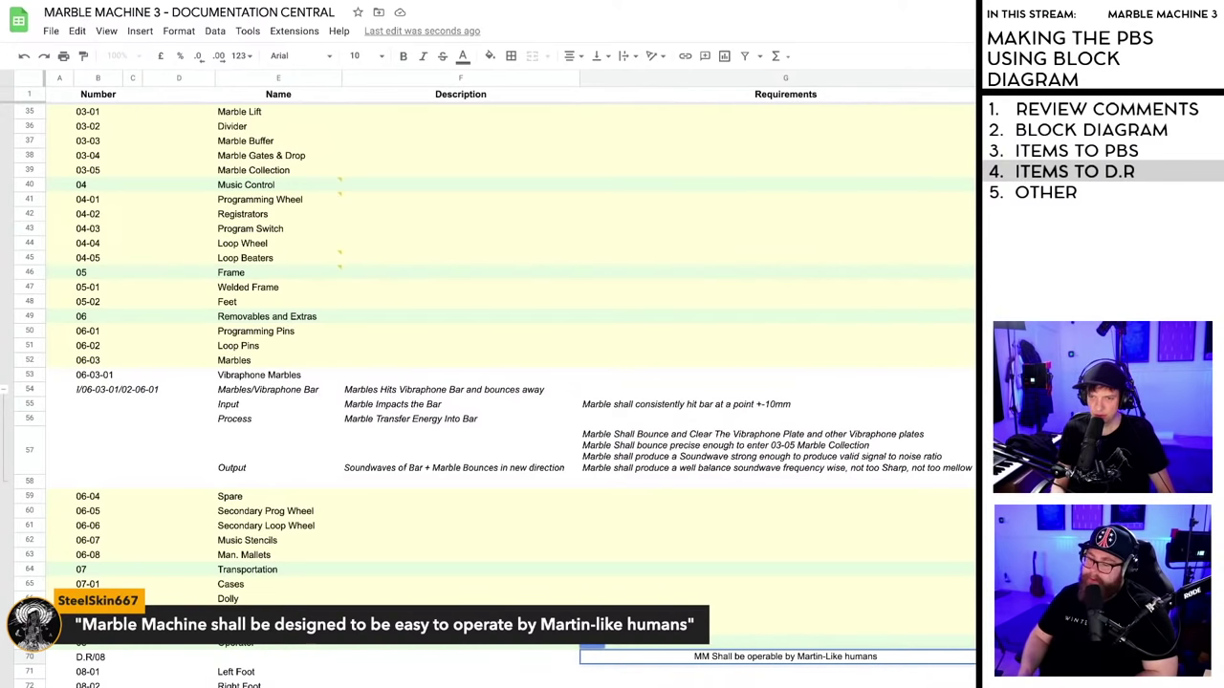
{"action": "type", "text": "ta"}
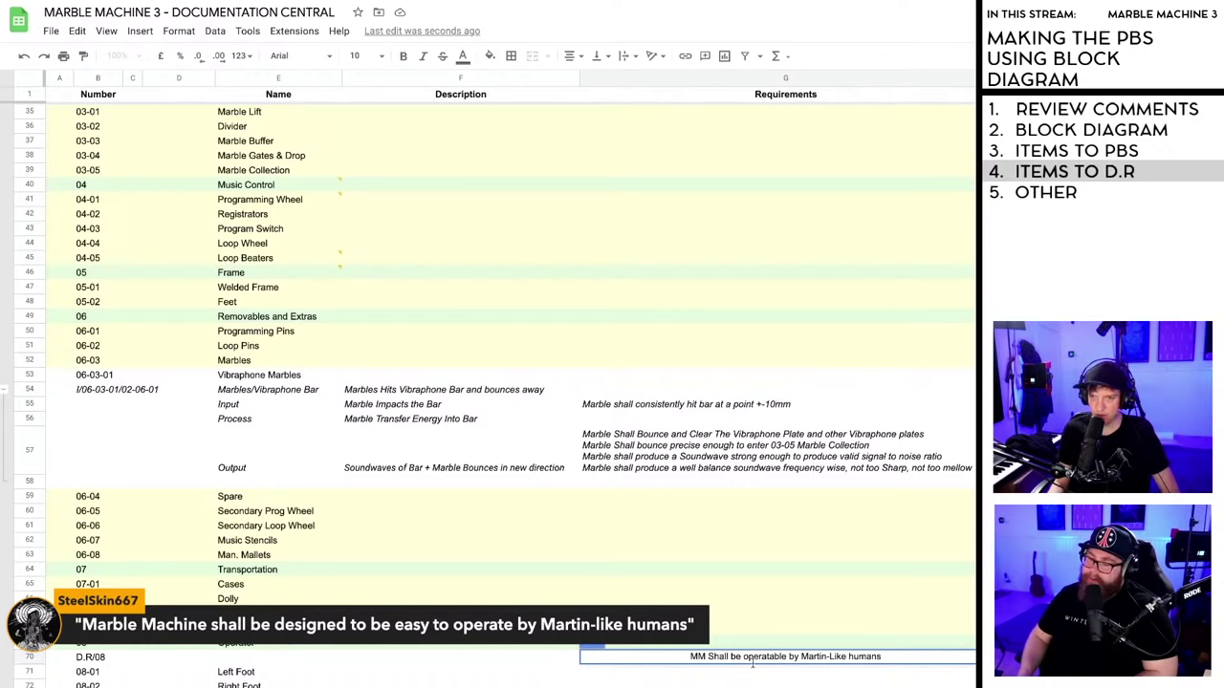
{"action": "key", "text": "Return"}
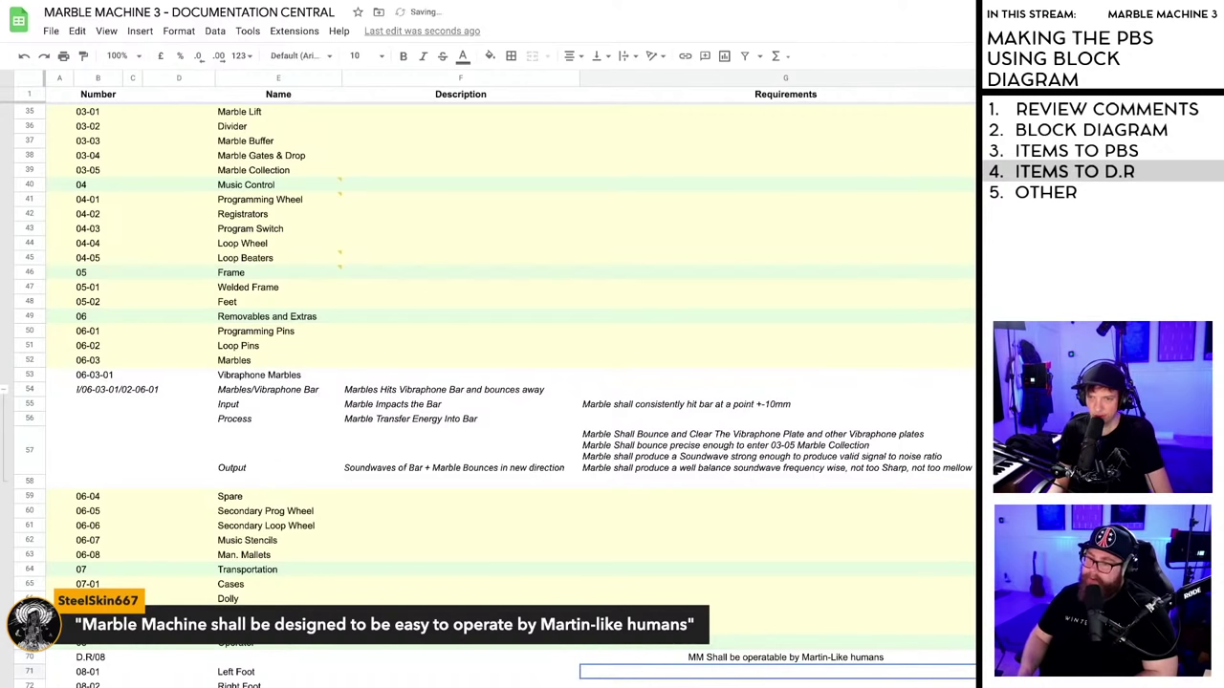
{"action": "left_click", "coordinate": [758, 659]}
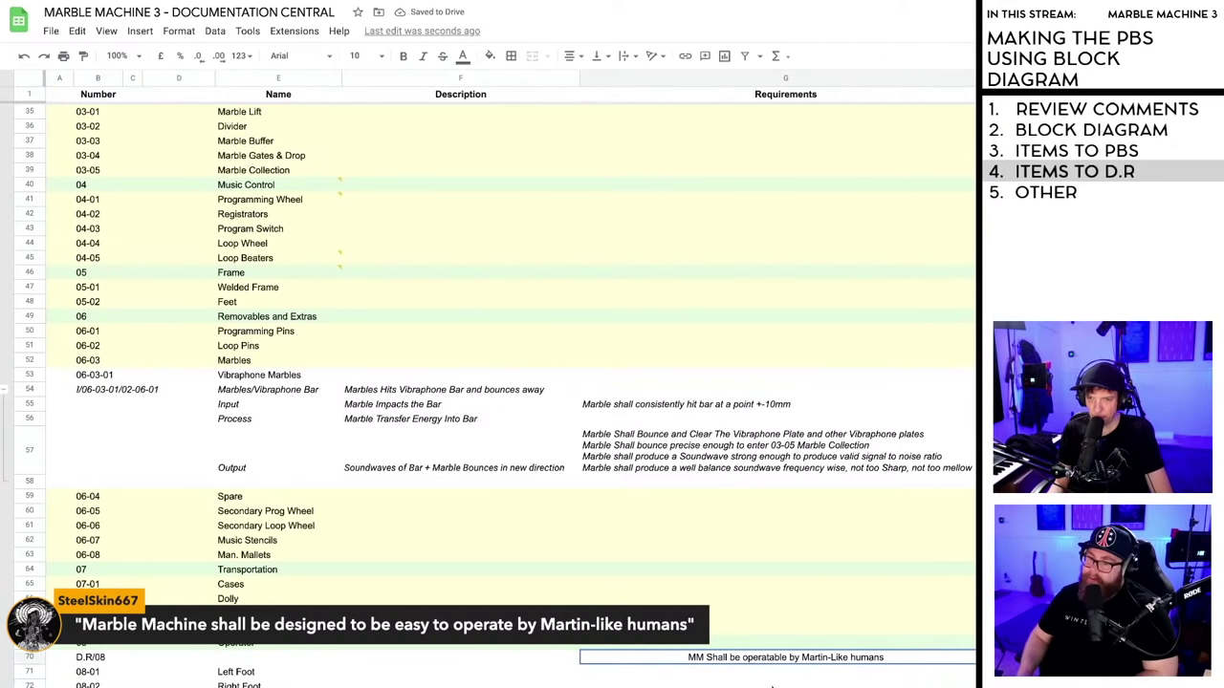
- Resolve the feet, stabilization and attachment-points comment on the Frame cell E46
{"action": "left_click", "coordinate": [769, 675]}
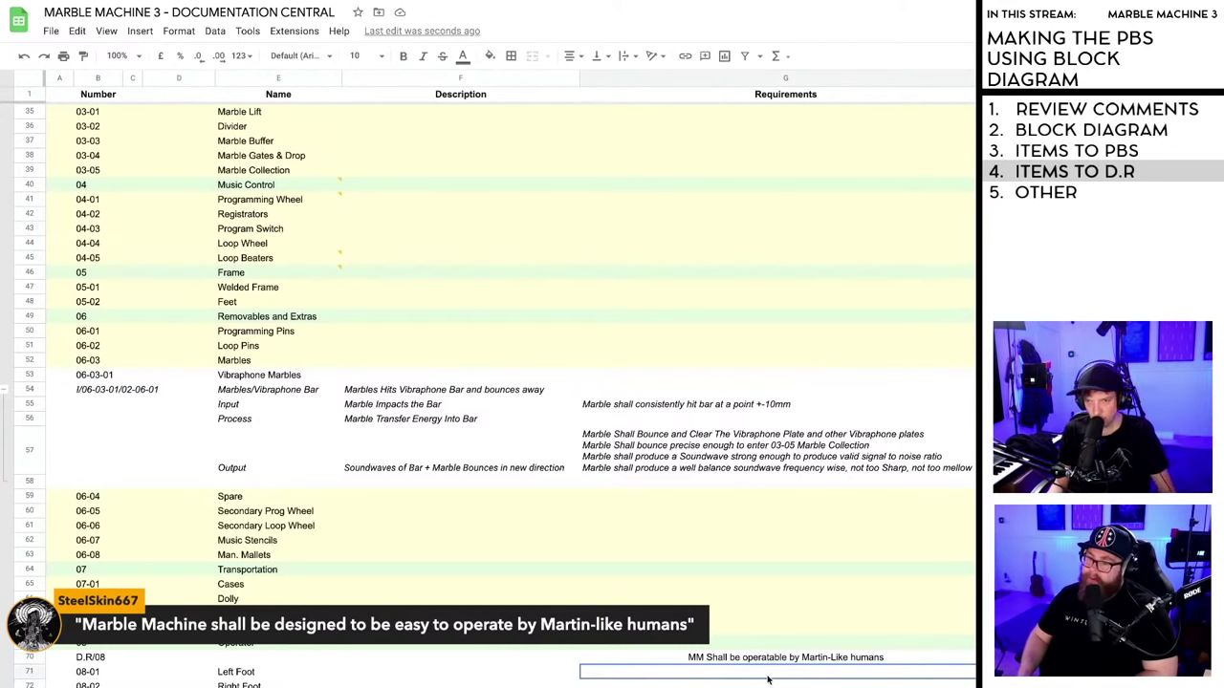
{"action": "scroll", "coordinate": [705, 589], "scroll_direction": "up", "scroll_amount": 3}
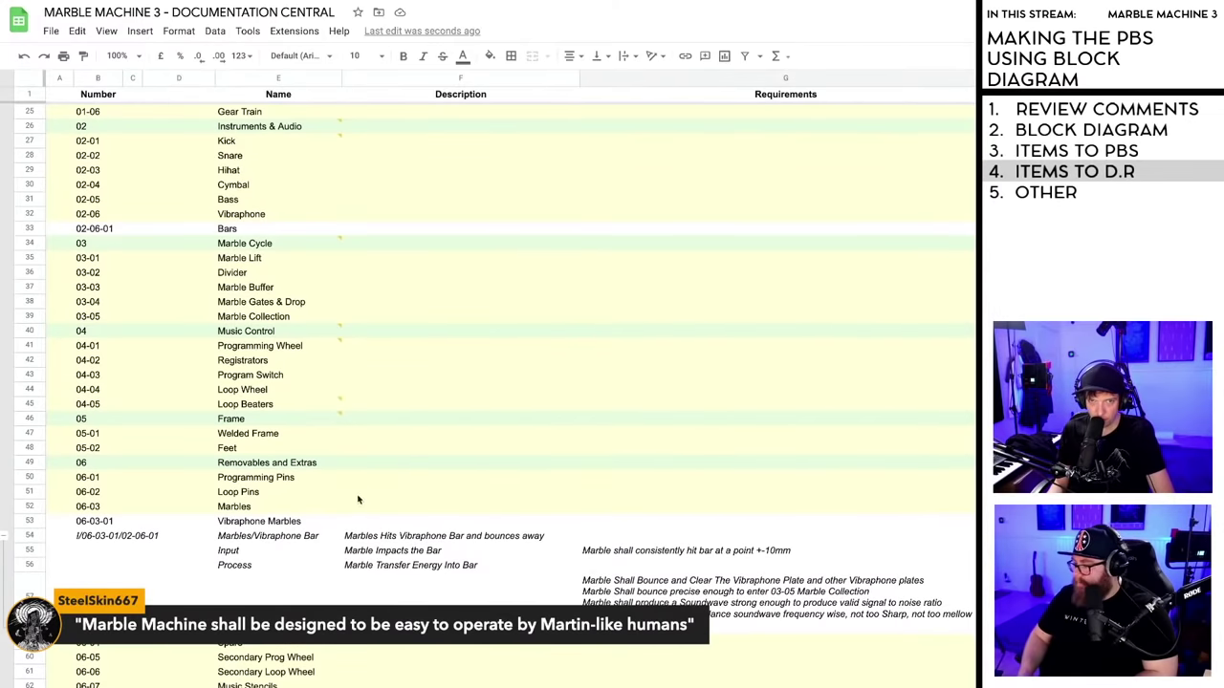
{"action": "mouse_move", "coordinate": [337, 416]}
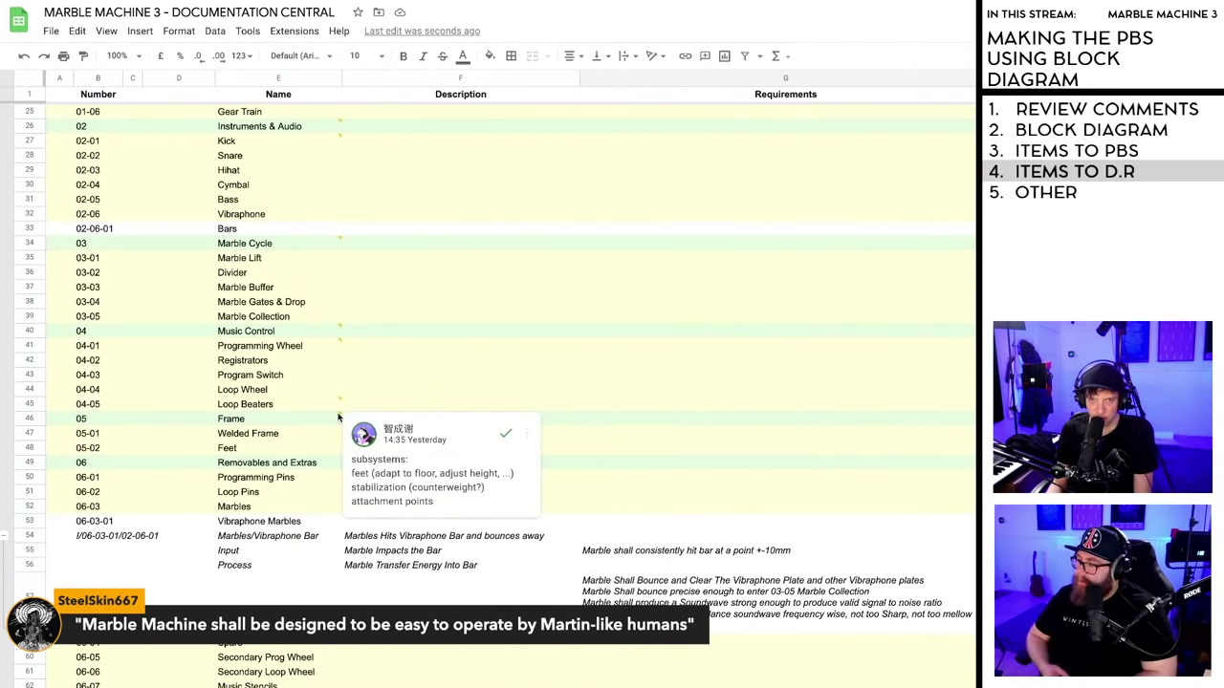
{"action": "left_click", "coordinate": [337, 418]}
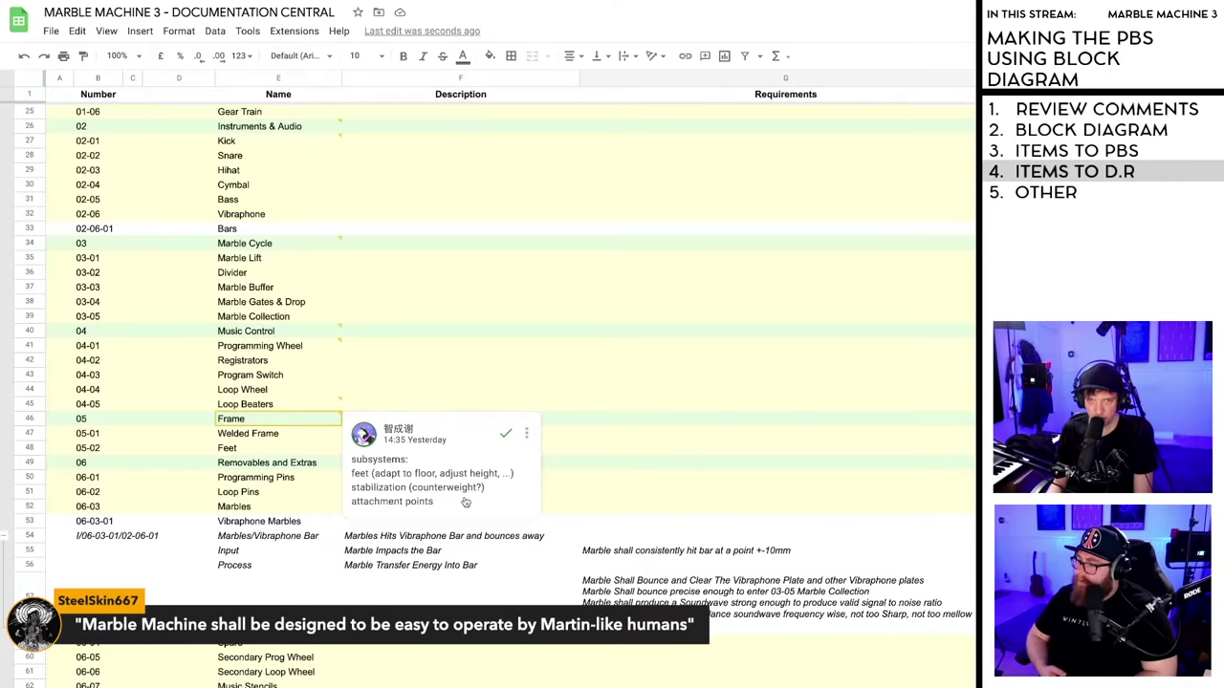
{"action": "left_click", "coordinate": [506, 433]}
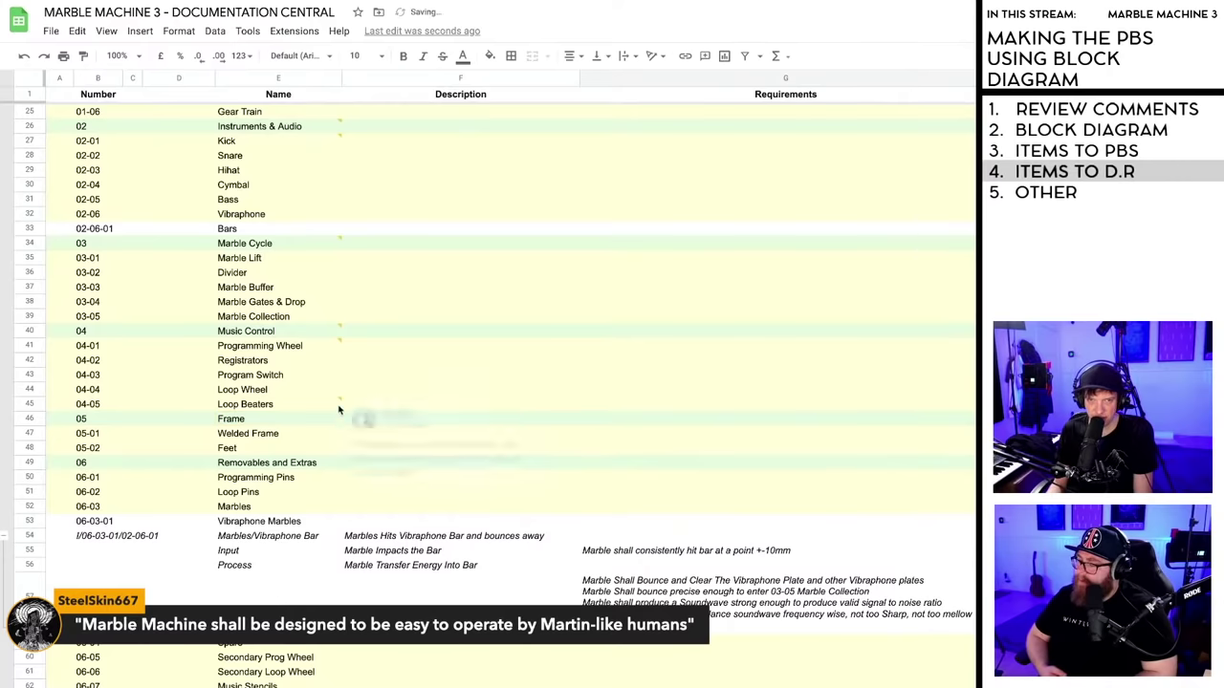
{"action": "mouse_move", "coordinate": [342, 405]}
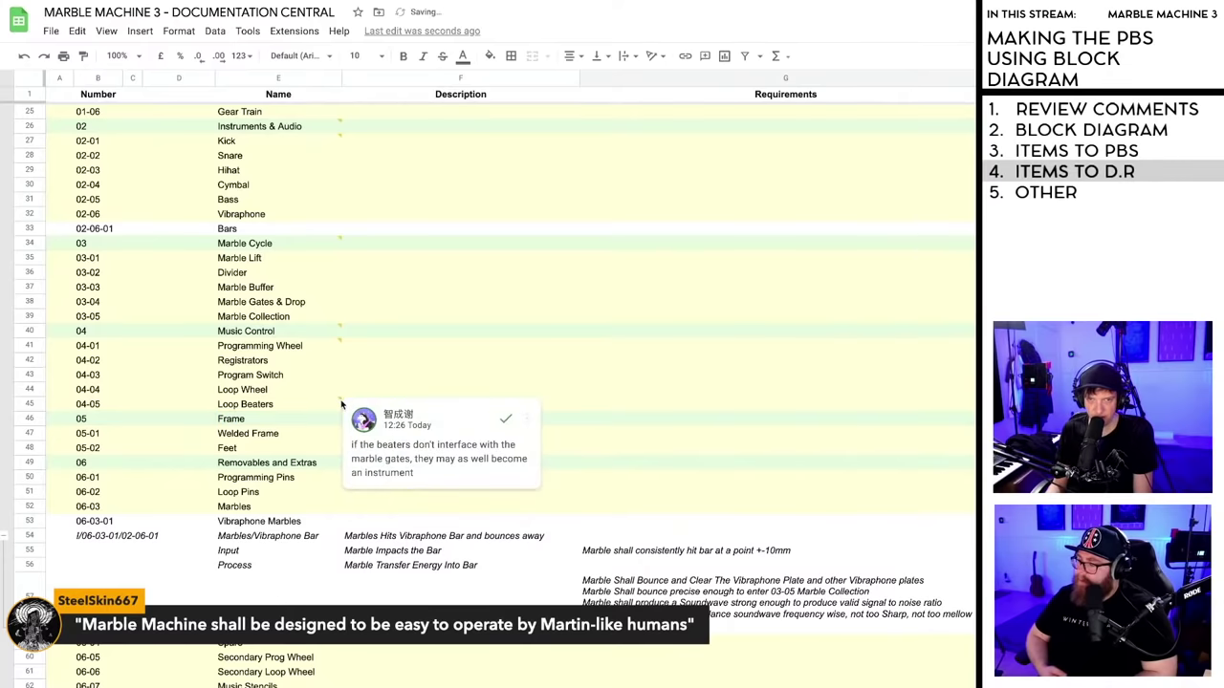
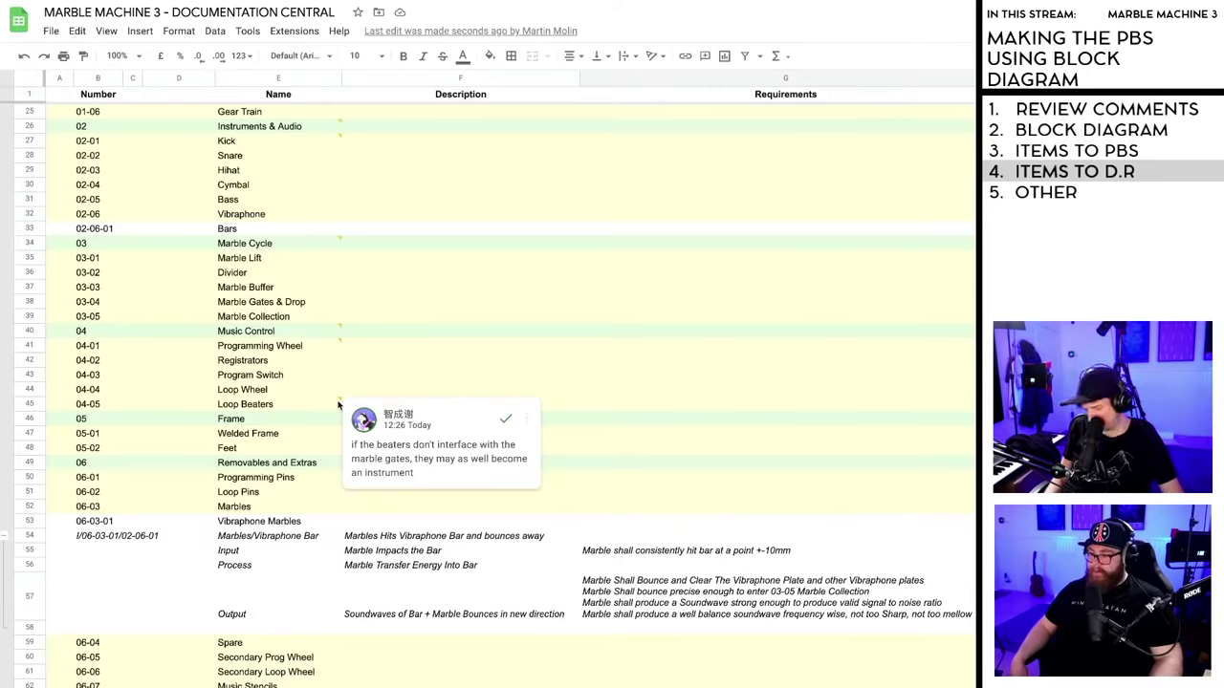
- Resolve the Loop Beaters comment, then the subsystems comment thread on the Music Control row
{"action": "left_click", "coordinate": [469, 426]}
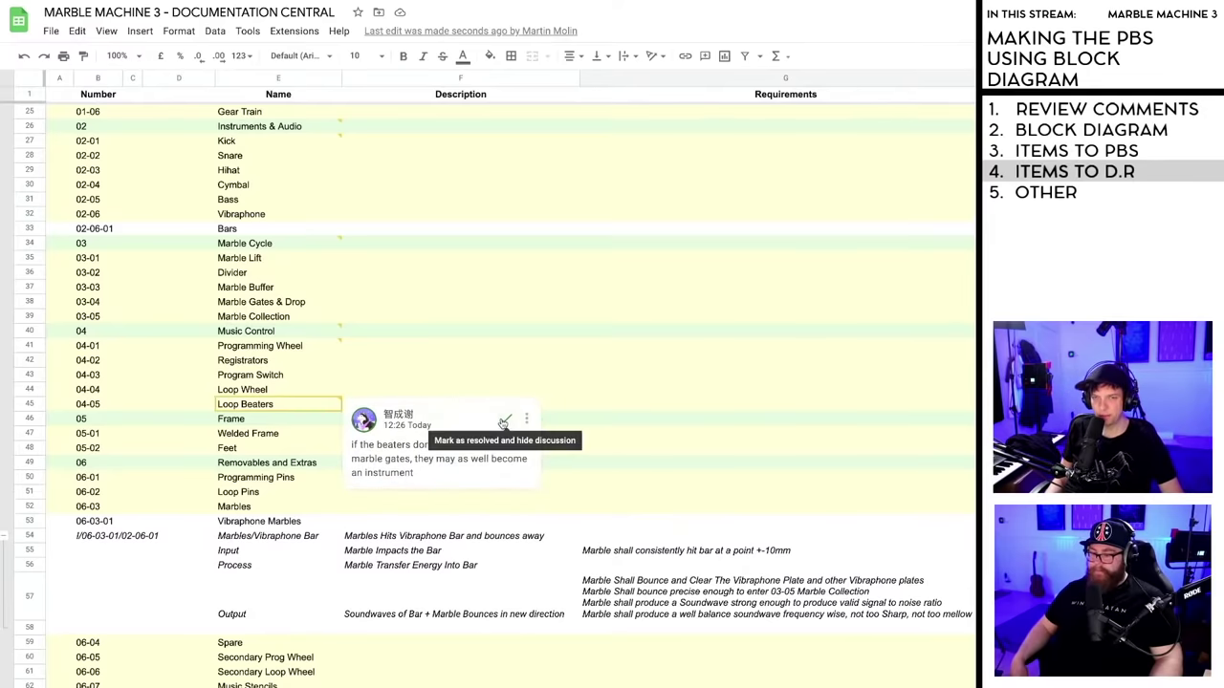
{"action": "left_click", "coordinate": [504, 422]}
{"action": "mouse_move", "coordinate": [339, 344]}
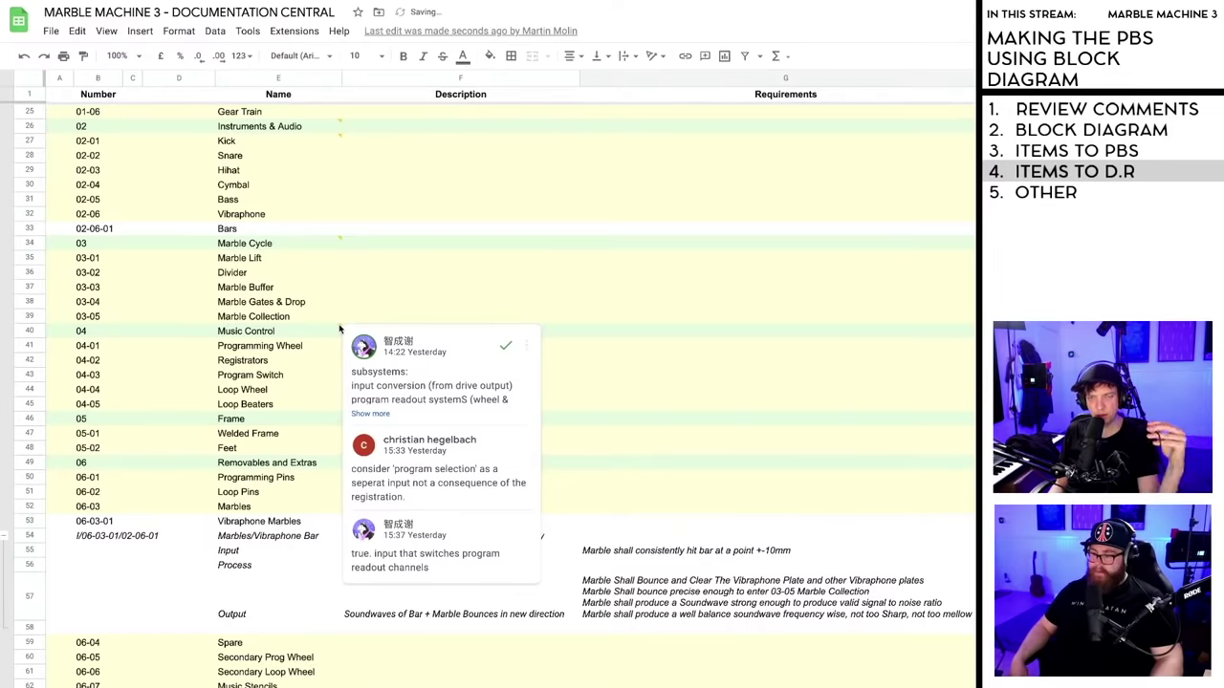
{"action": "left_click", "coordinate": [340, 329]}
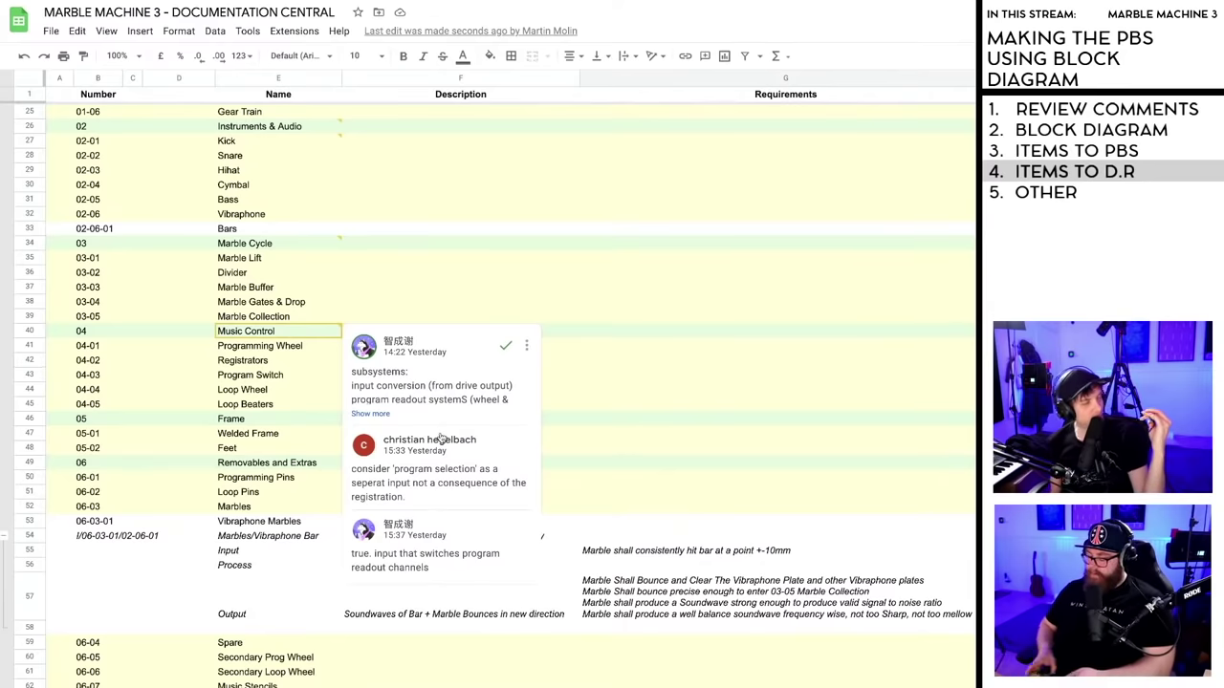
{"action": "mouse_move", "coordinate": [440, 437]}
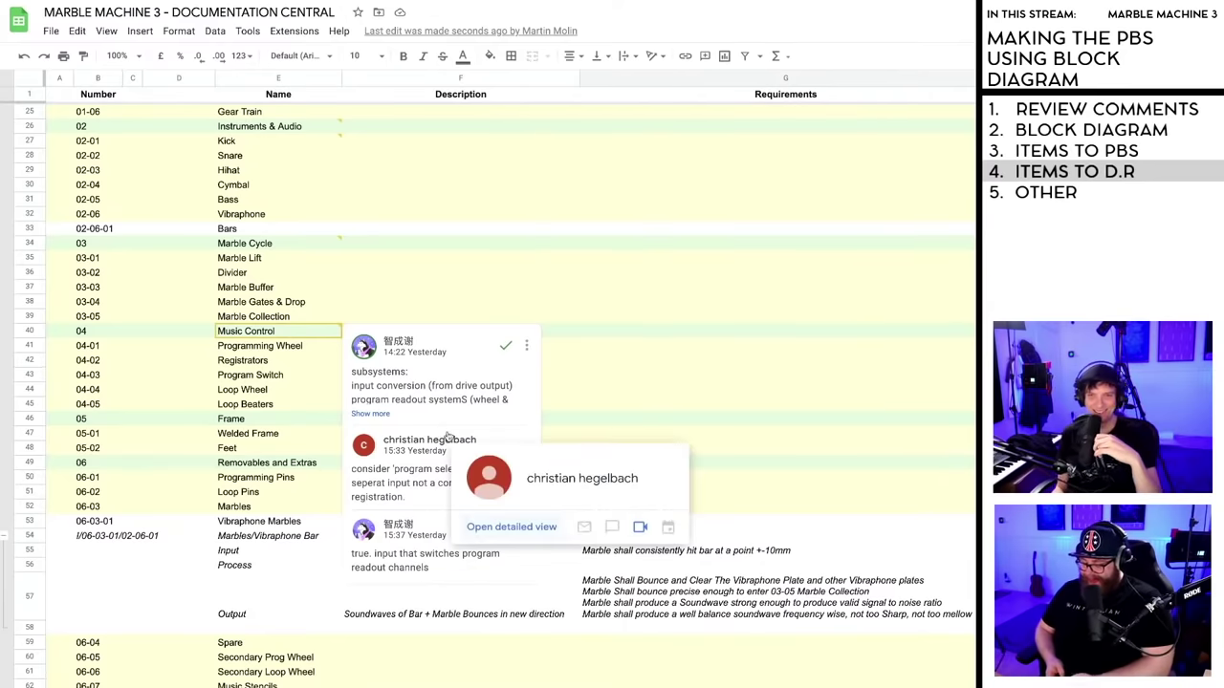
{"action": "left_click", "coordinate": [507, 348]}
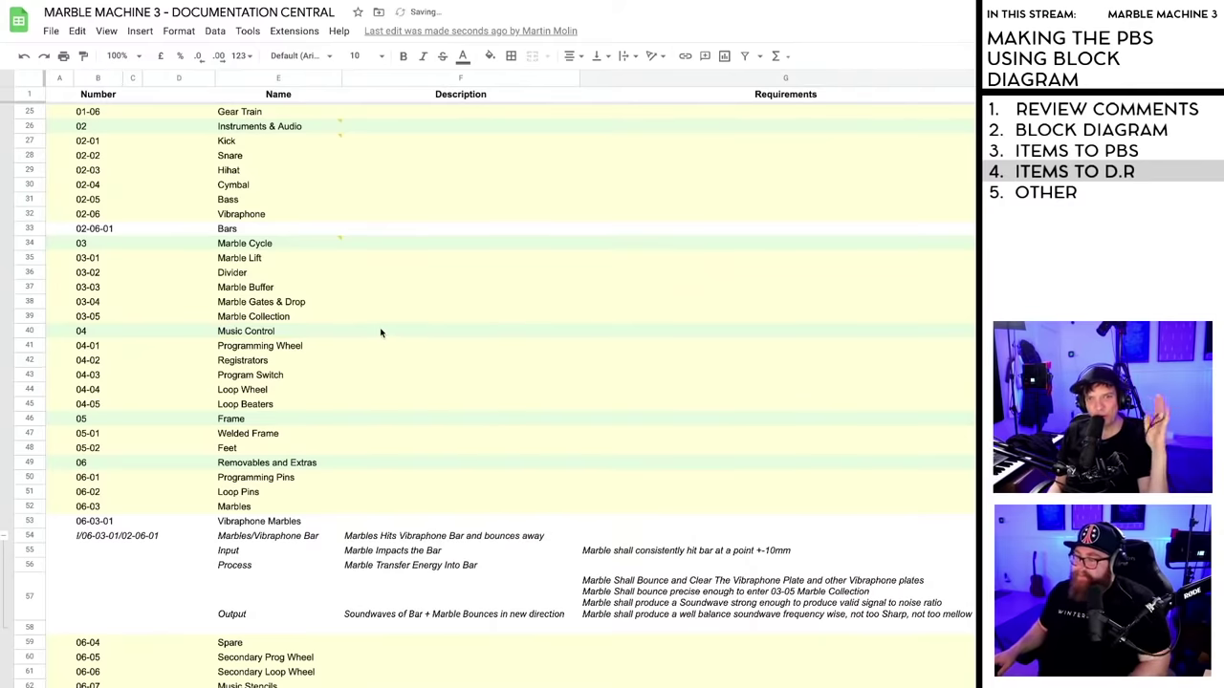
{"action": "scroll", "coordinate": [368, 323], "scroll_direction": "up", "scroll_amount": 1}
{"action": "scroll", "coordinate": [347, 335], "scroll_direction": "up", "scroll_amount": 1}
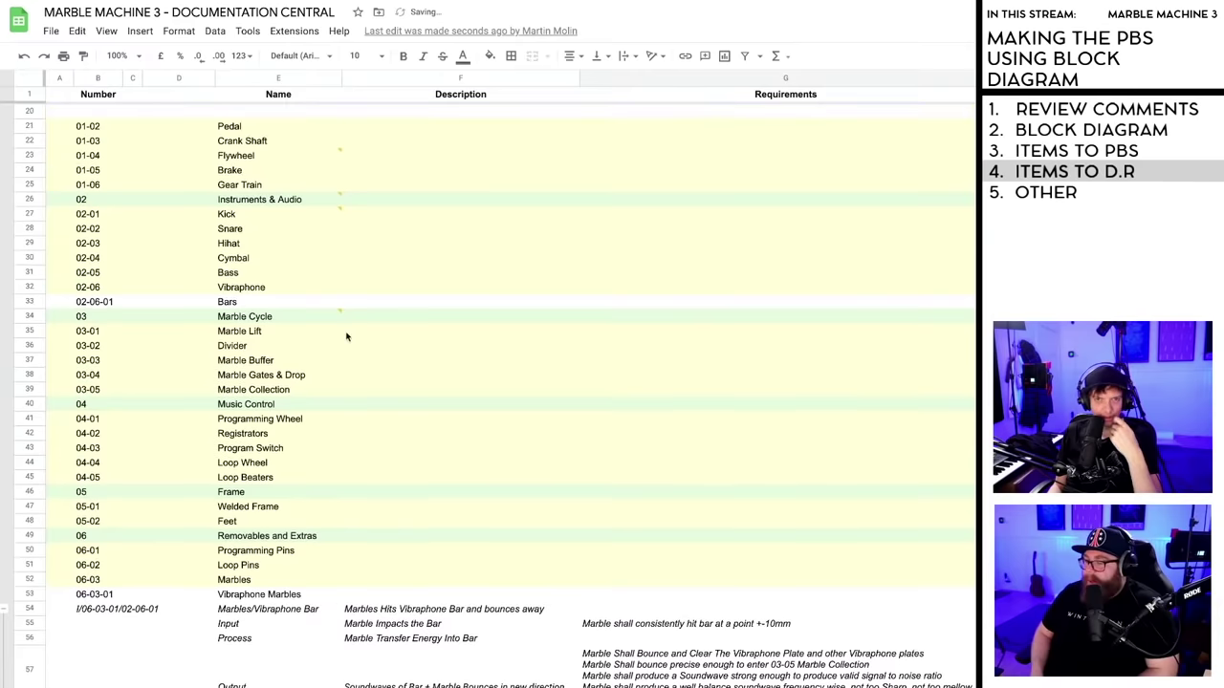
{"action": "mouse_move", "coordinate": [347, 319]}
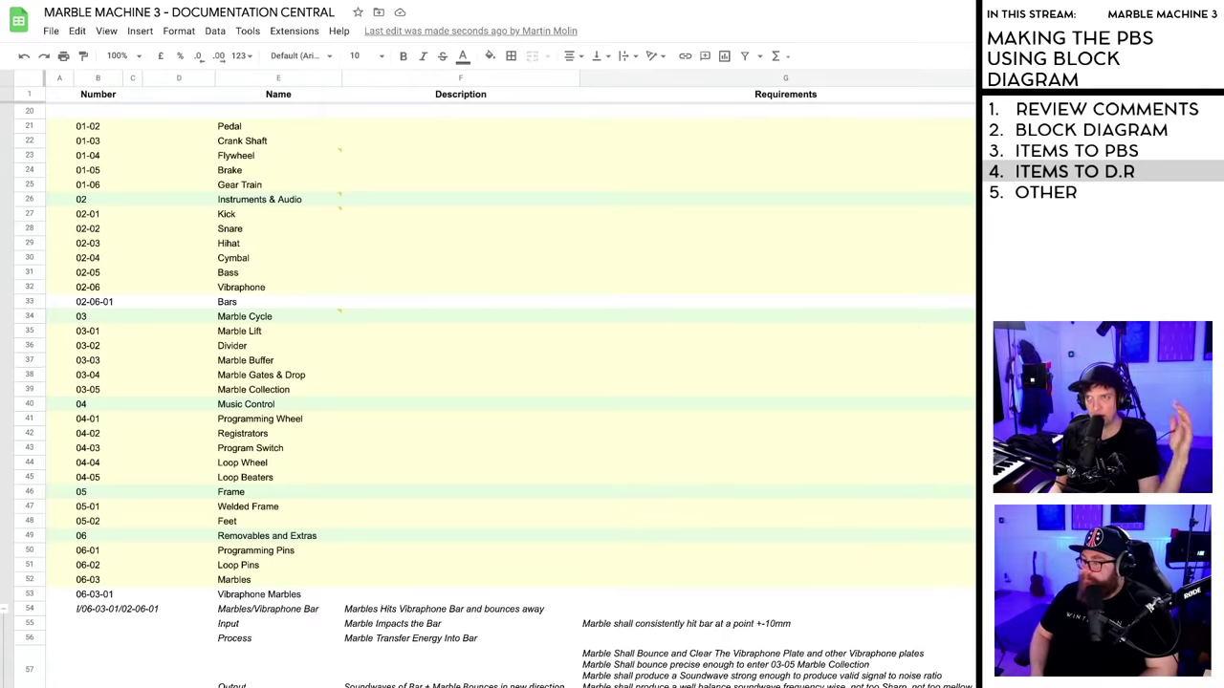
{"action": "key", "text": "ctrl+Tab"}
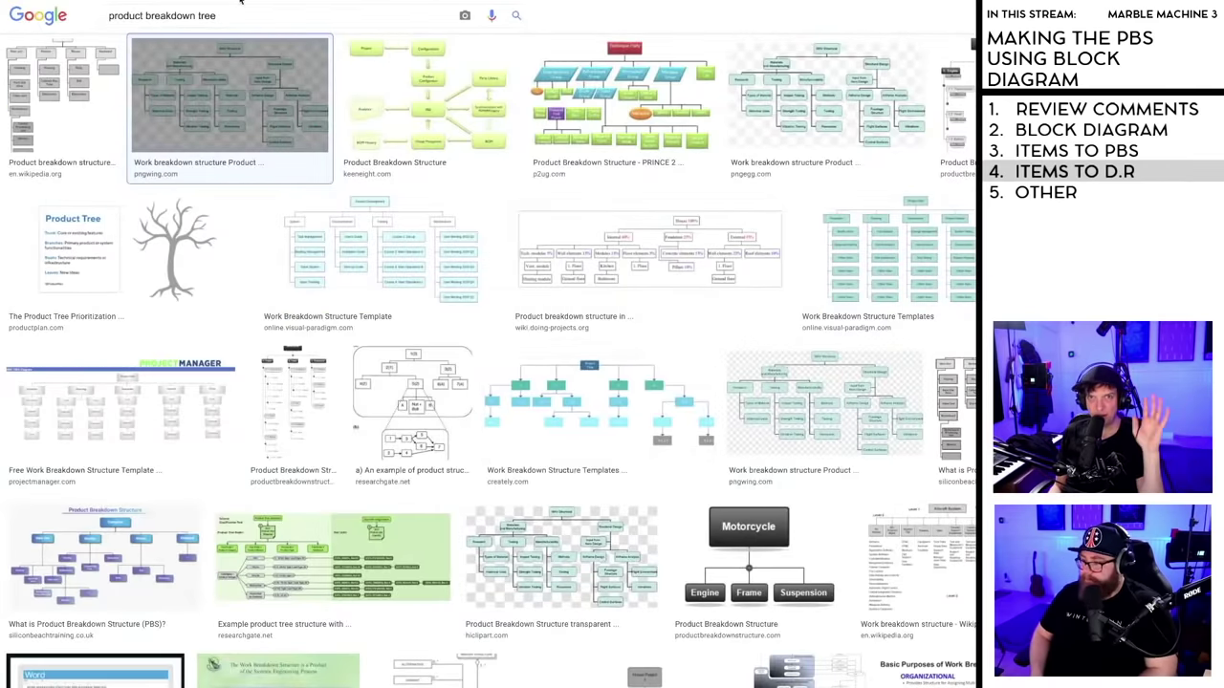
{"action": "key", "text": "ctrl+shift+Tab"}
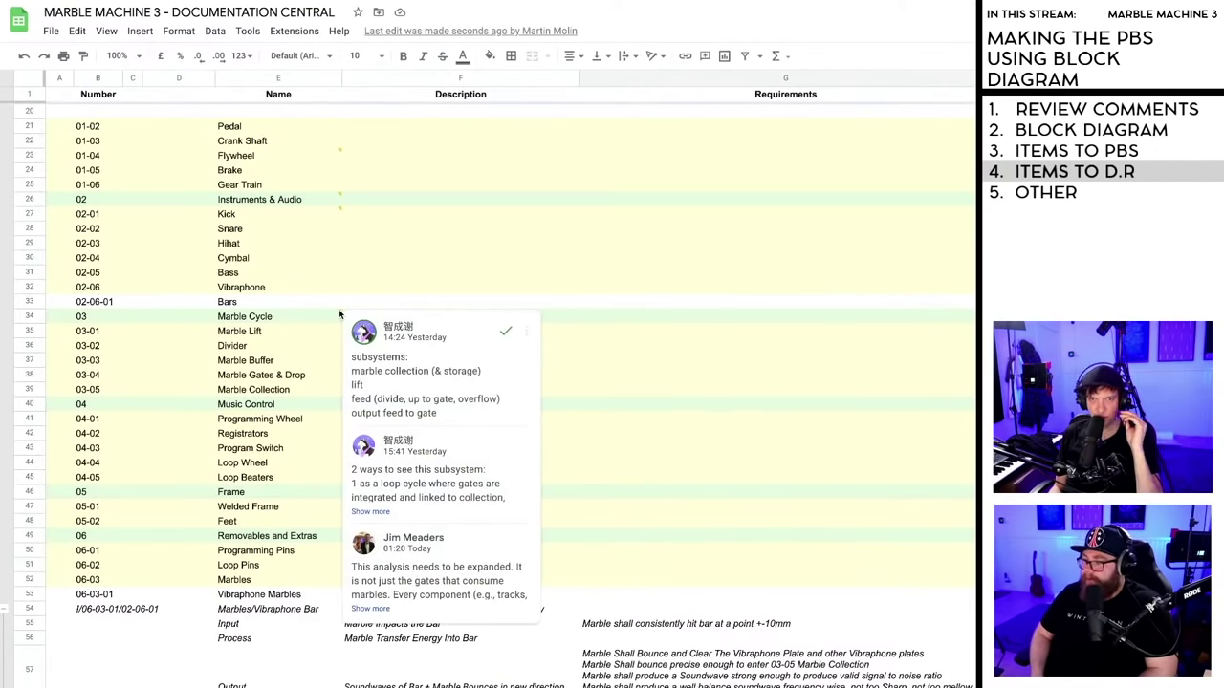
- Expand and read the full Marble Cycle comment discussion, selecting the phrase 'max and min consumption rate'
{"action": "left_click", "coordinate": [383, 513]}
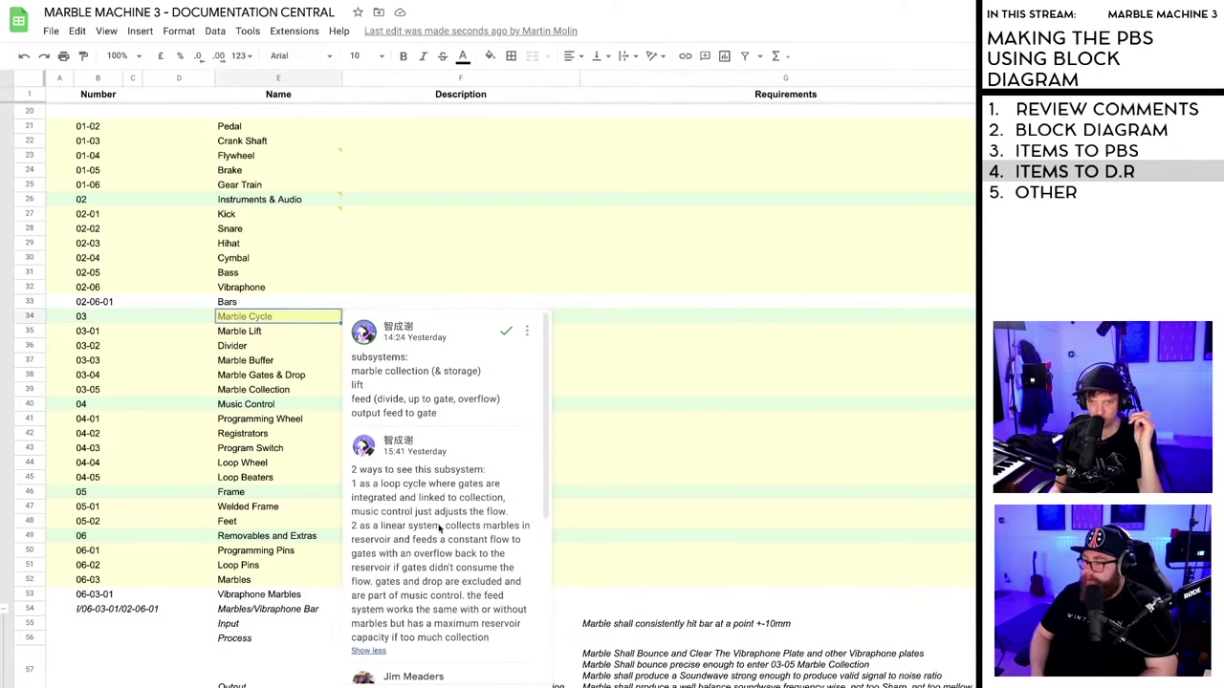
{"action": "scroll", "coordinate": [435, 526], "scroll_direction": "down", "scroll_amount": 1}
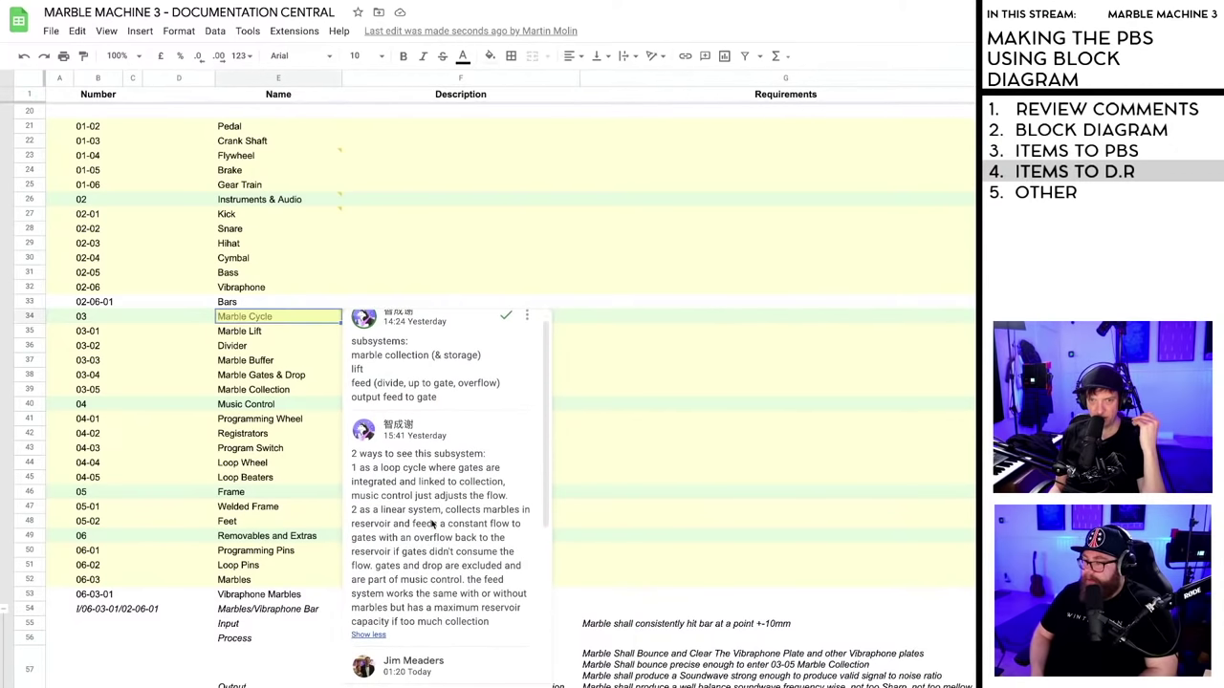
{"action": "scroll", "coordinate": [432, 524], "scroll_direction": "down", "scroll_amount": 4}
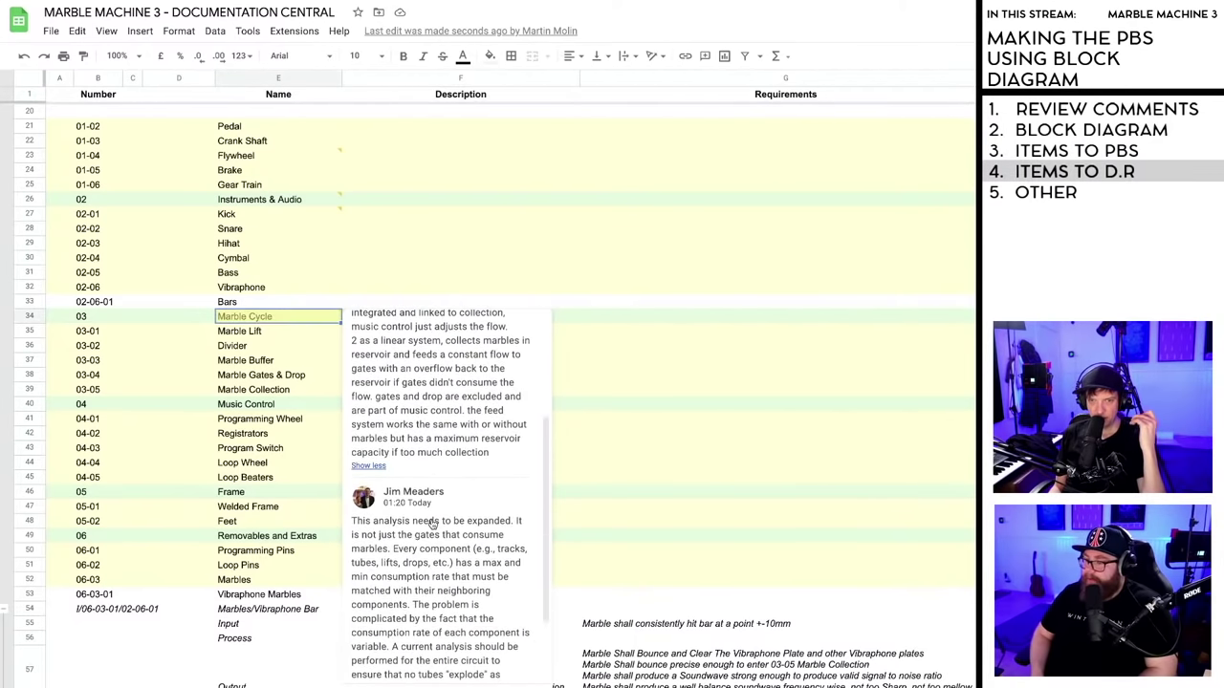
{"action": "scroll", "coordinate": [432, 524], "scroll_direction": "down", "scroll_amount": 3}
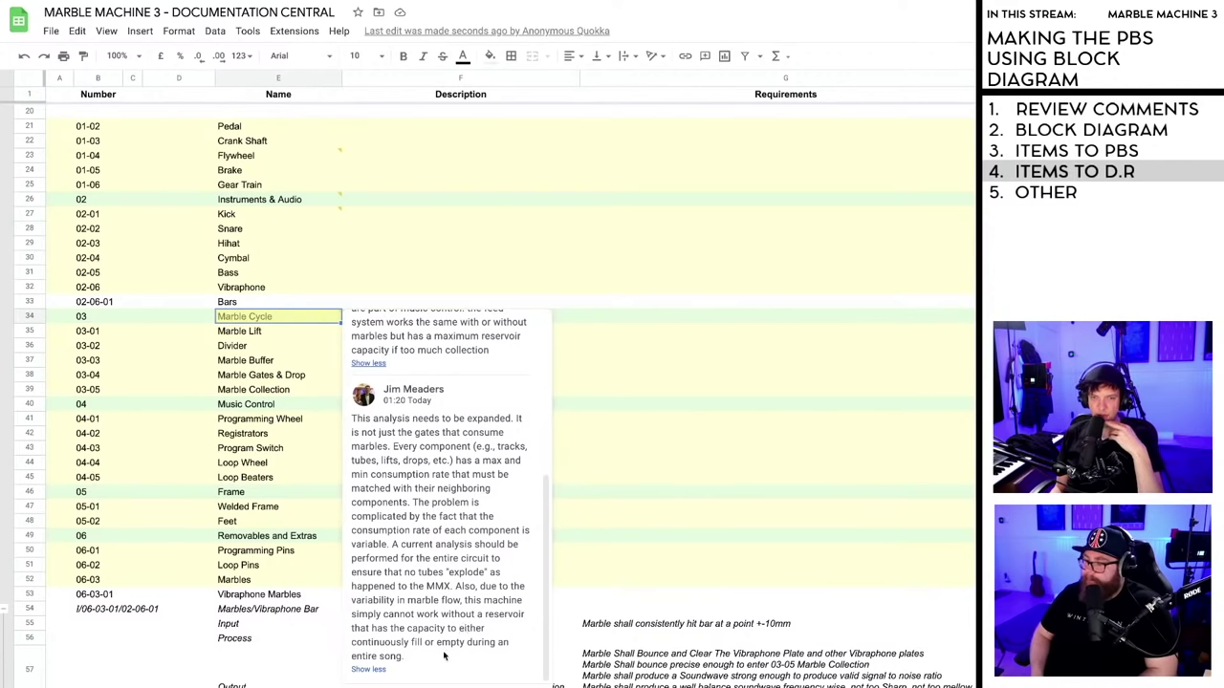
{"action": "scroll", "coordinate": [432, 585], "scroll_direction": "up", "scroll_amount": 3}
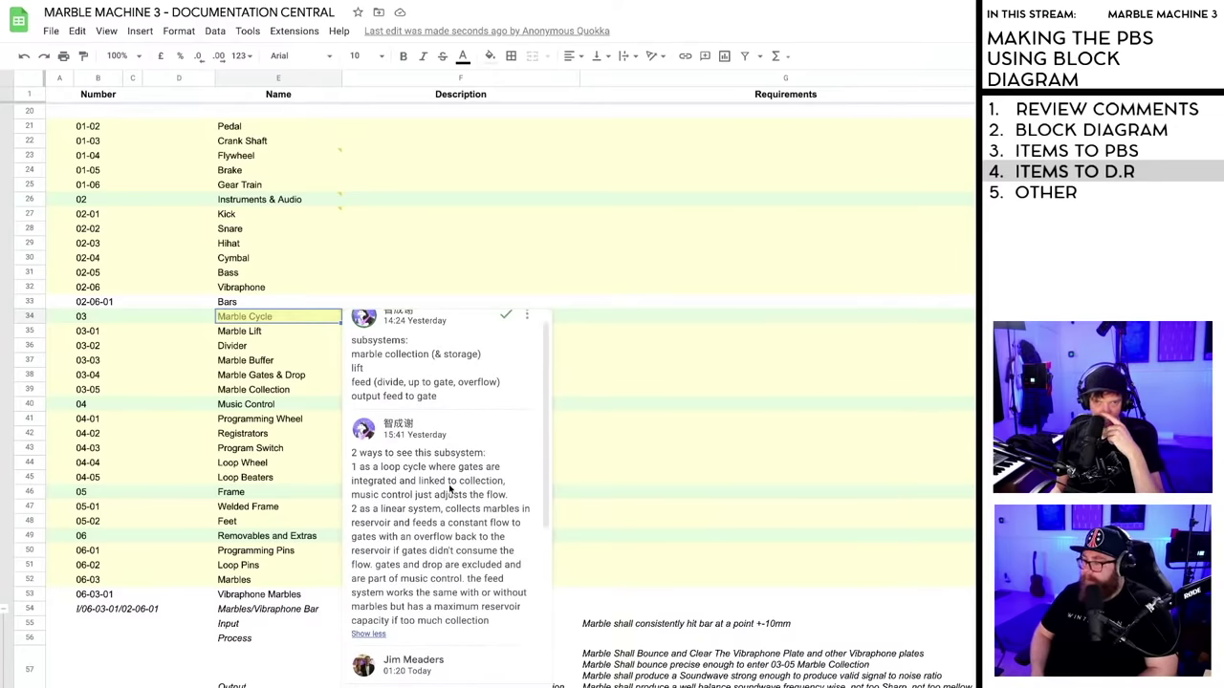
{"action": "scroll", "coordinate": [448, 518], "scroll_direction": "down", "scroll_amount": 3}
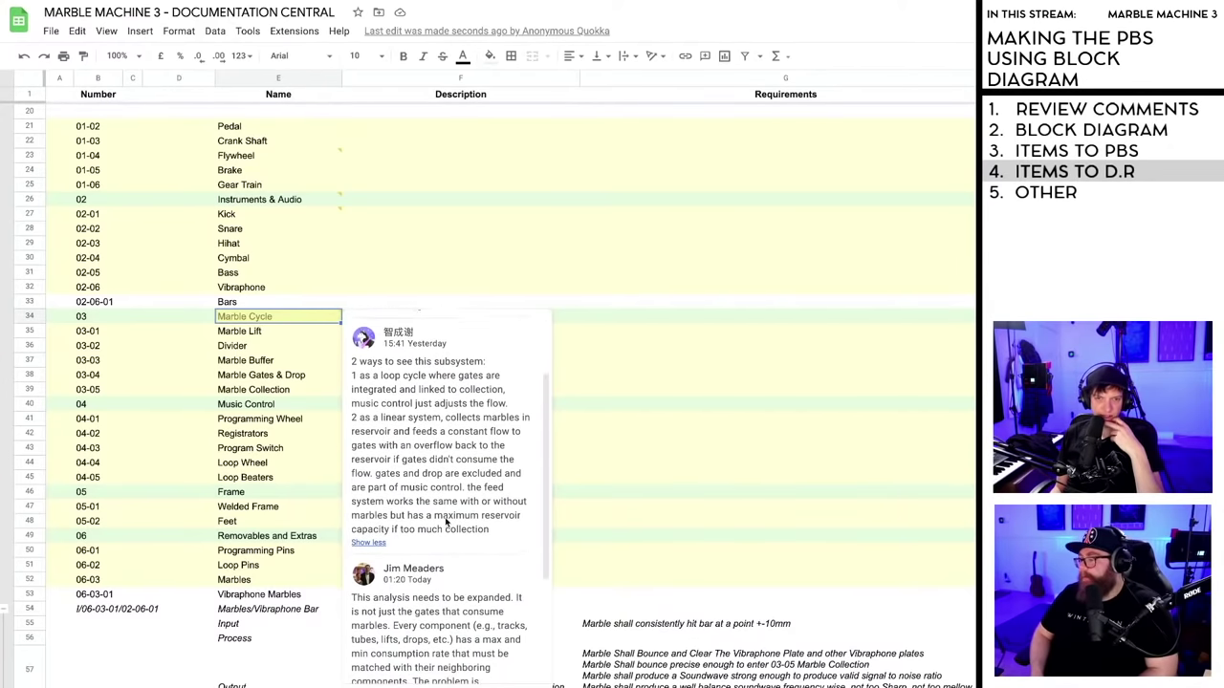
{"action": "scroll", "coordinate": [446, 530], "scroll_direction": "down", "scroll_amount": 1}
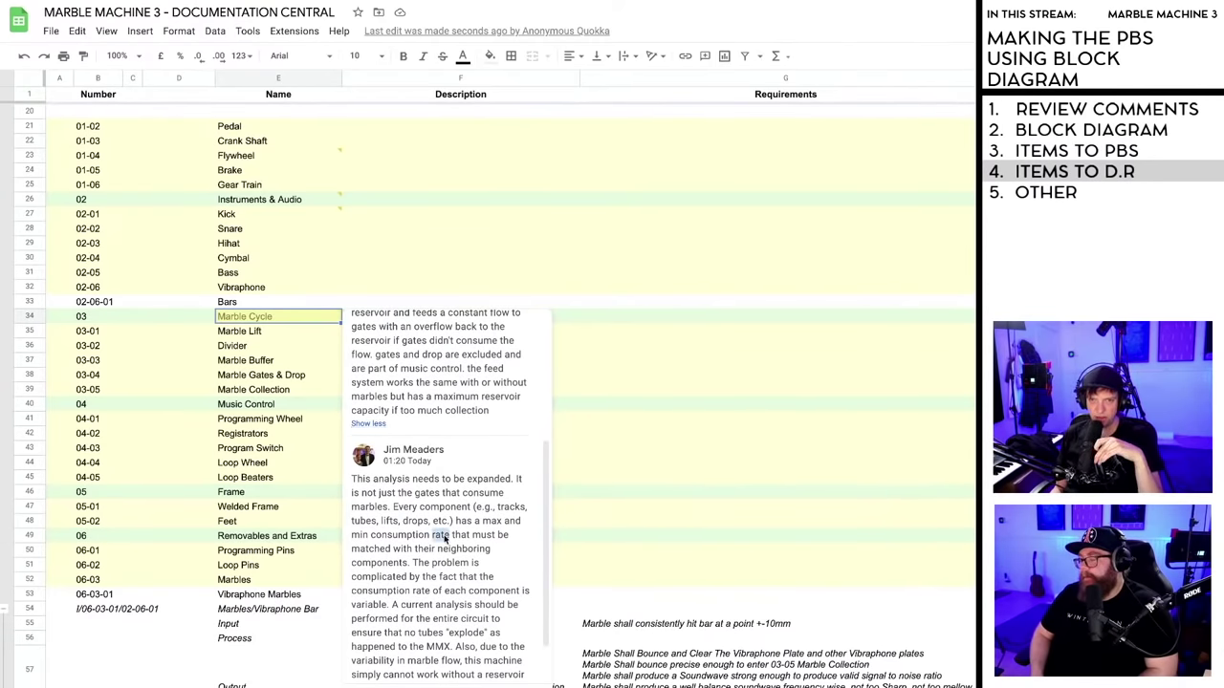
{"action": "left_click_drag", "start_coordinate": [450, 538], "coordinate": [487, 524]}
{"action": "key", "text": "ctrl+c"}
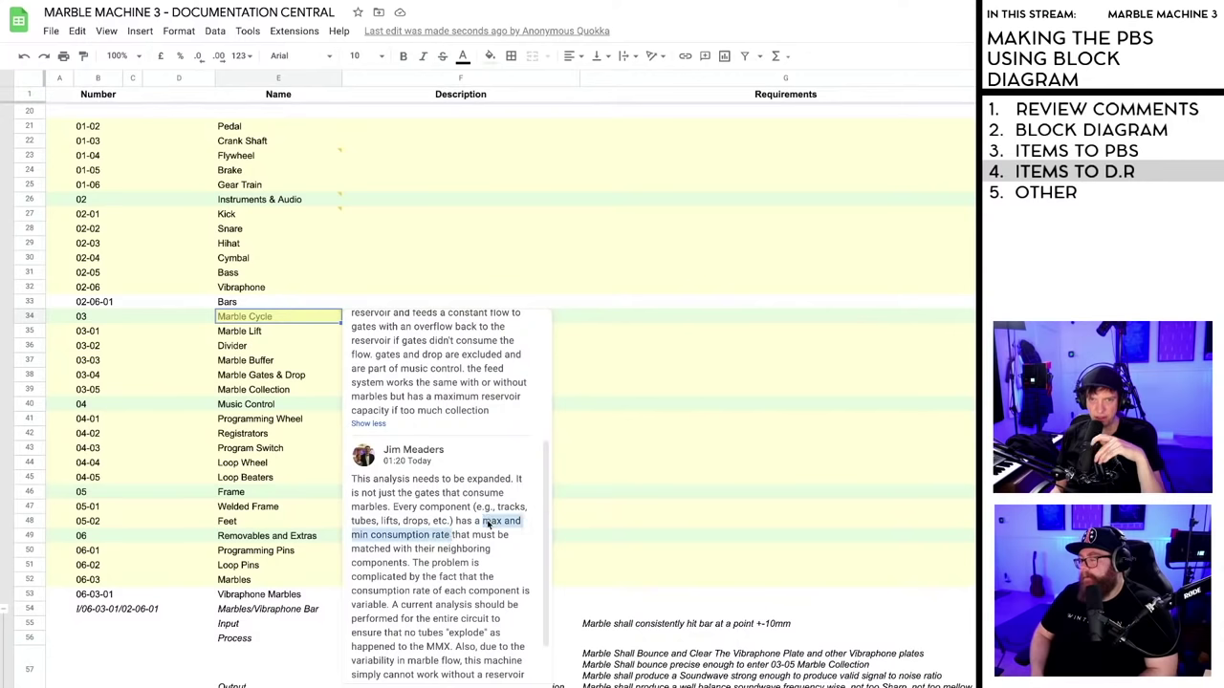
- Post the reply 'TY both!' on the Marble Cycle thread and close it
{"action": "left_click", "coordinate": [493, 524]}
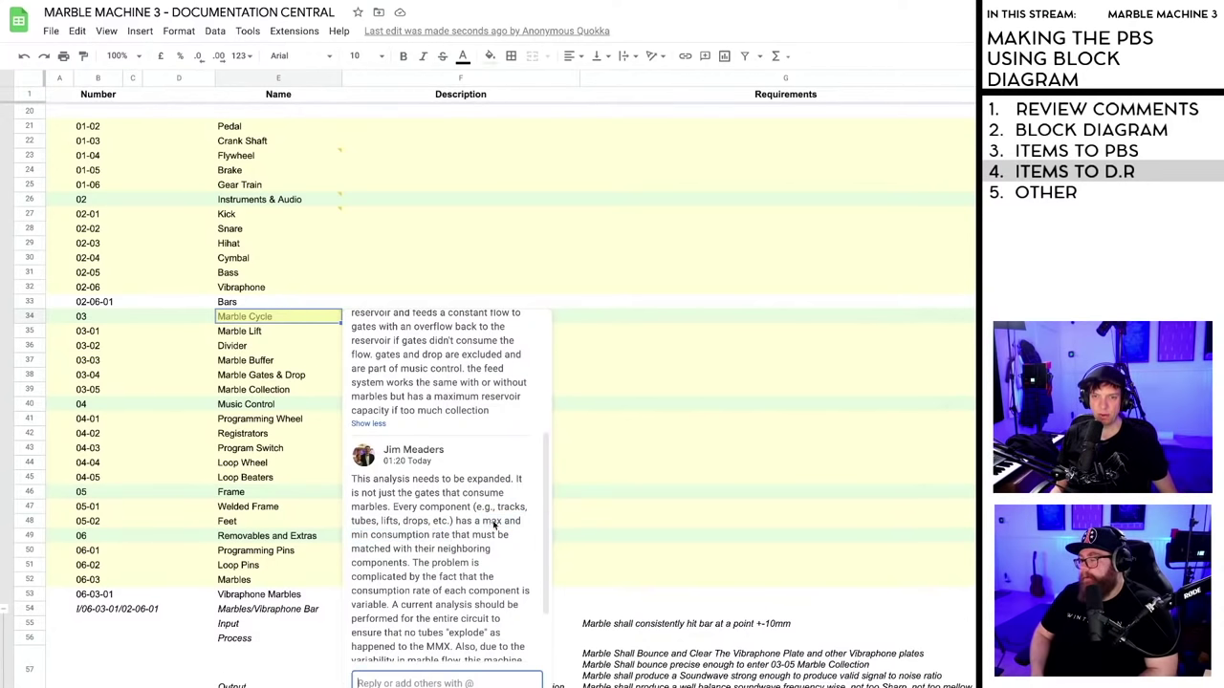
{"action": "left_click", "coordinate": [396, 683]}
{"action": "type", "text": "TY both!"}
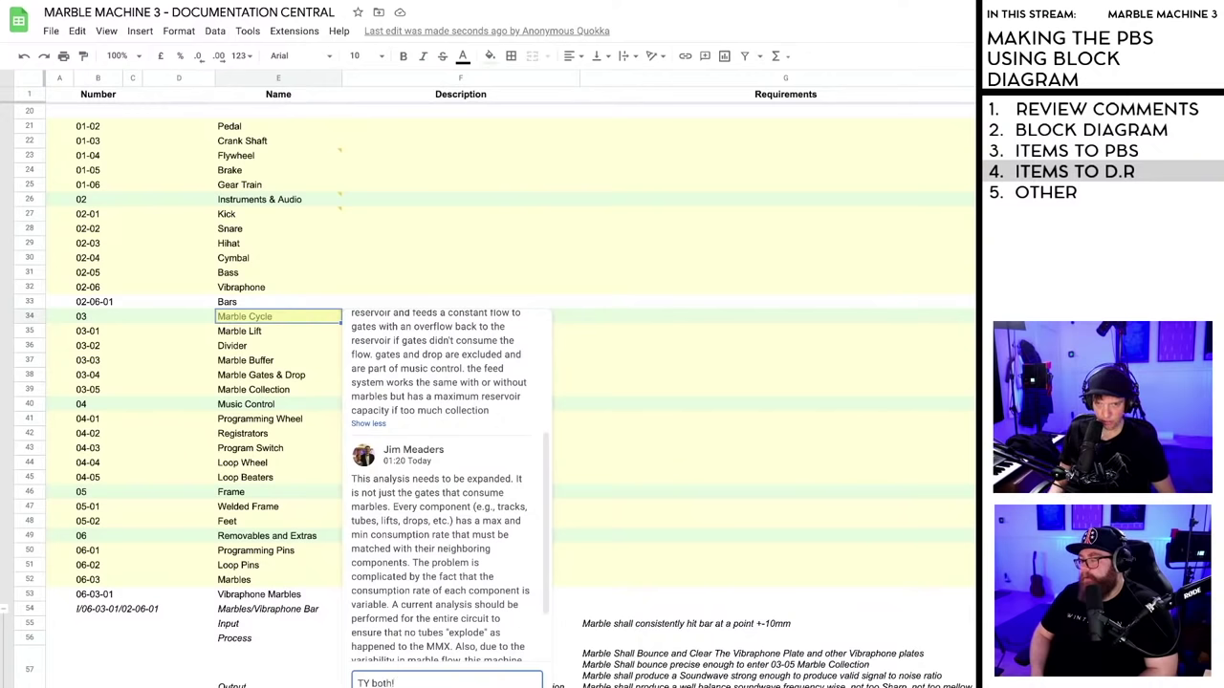
{"action": "key", "text": "ctrl+Return"}
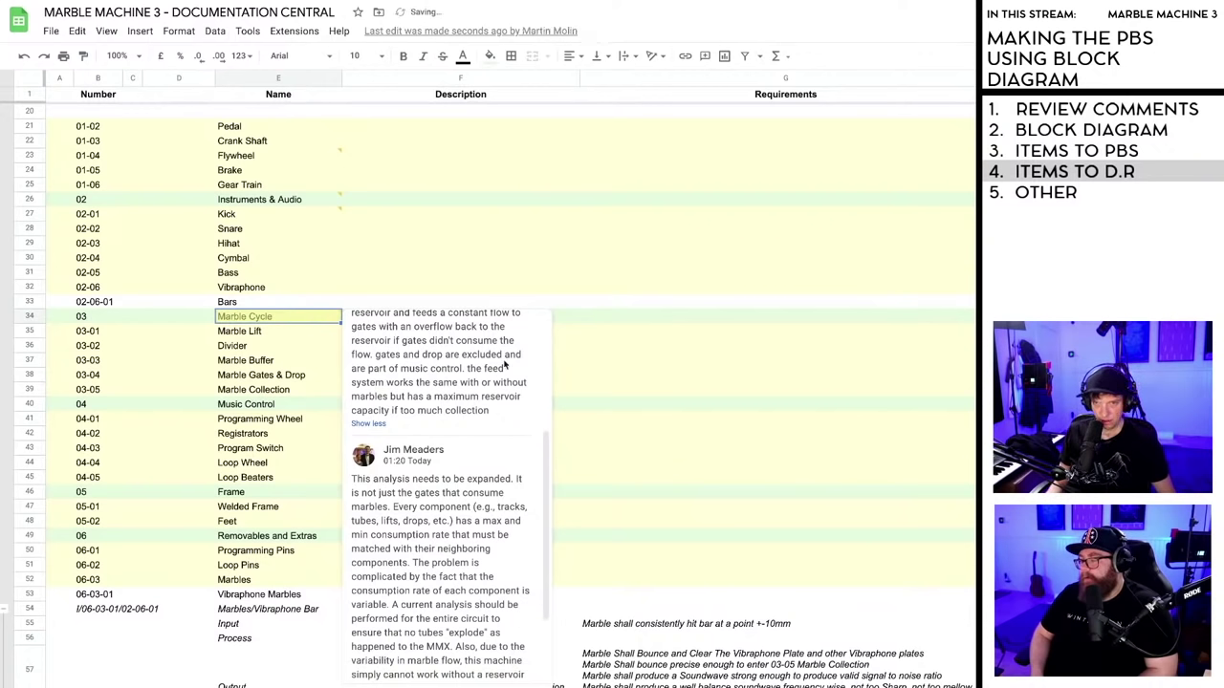
{"action": "scroll", "coordinate": [531, 368], "scroll_direction": "up", "scroll_amount": 5}
{"action": "key", "text": "Escape"}
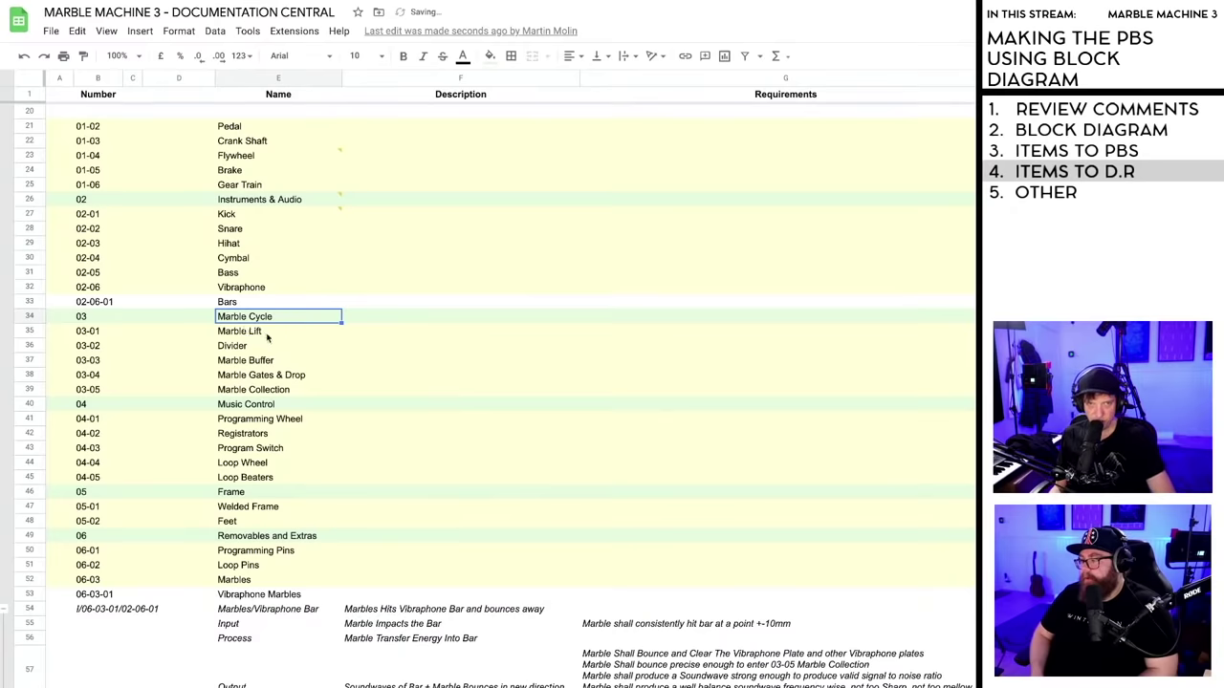
- Insert an unfilled row below Marble Lift and paste 'max and min consumption rate' as its requirement
{"action": "left_click", "coordinate": [31, 331]}
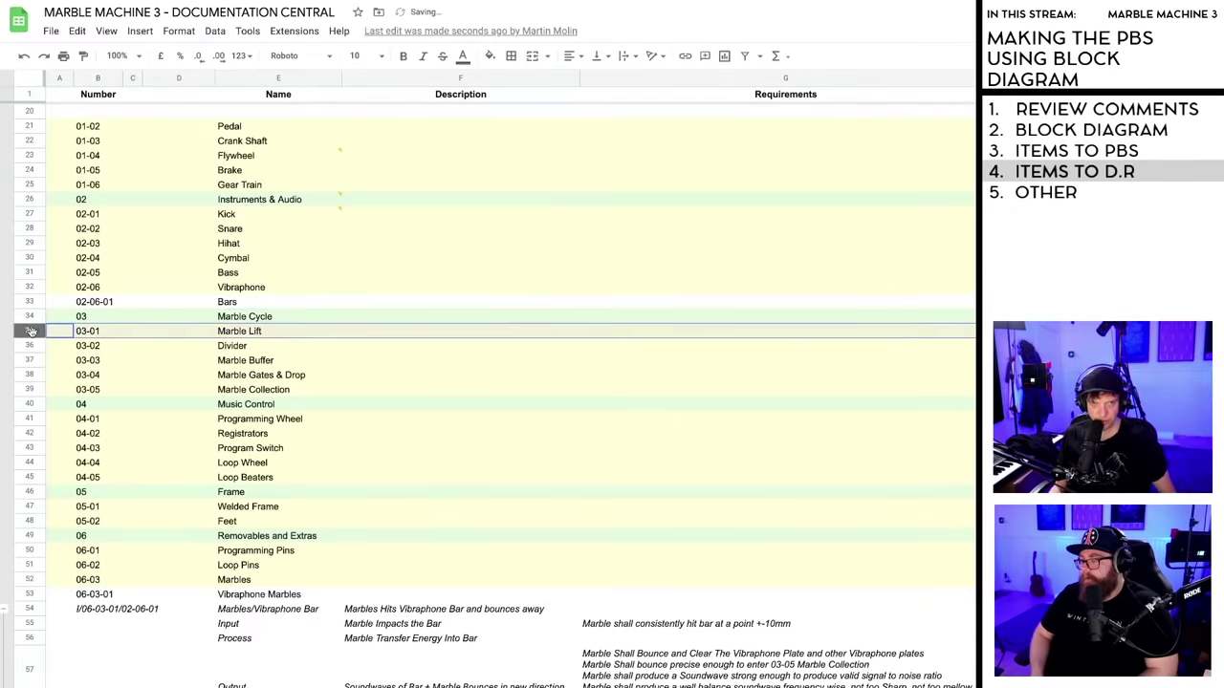
{"action": "right_click", "coordinate": [32, 331]}
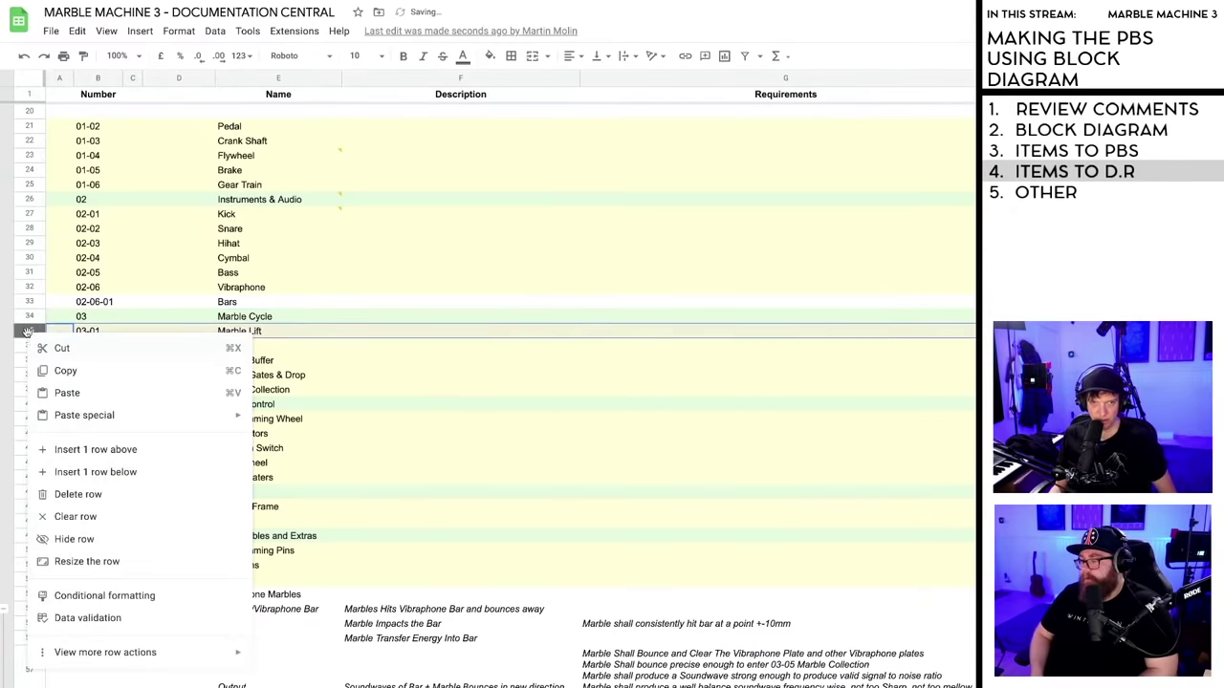
{"action": "left_click", "coordinate": [59, 472]}
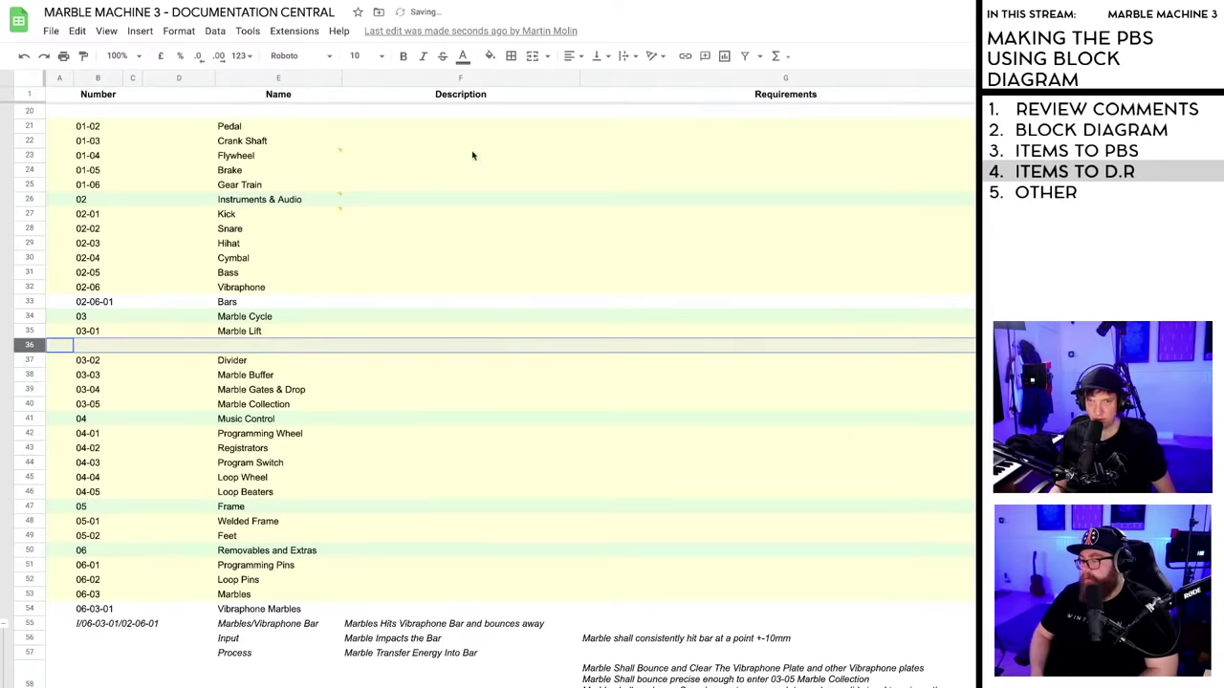
{"action": "left_click", "coordinate": [491, 58]}
{"action": "left_click", "coordinate": [560, 308]}
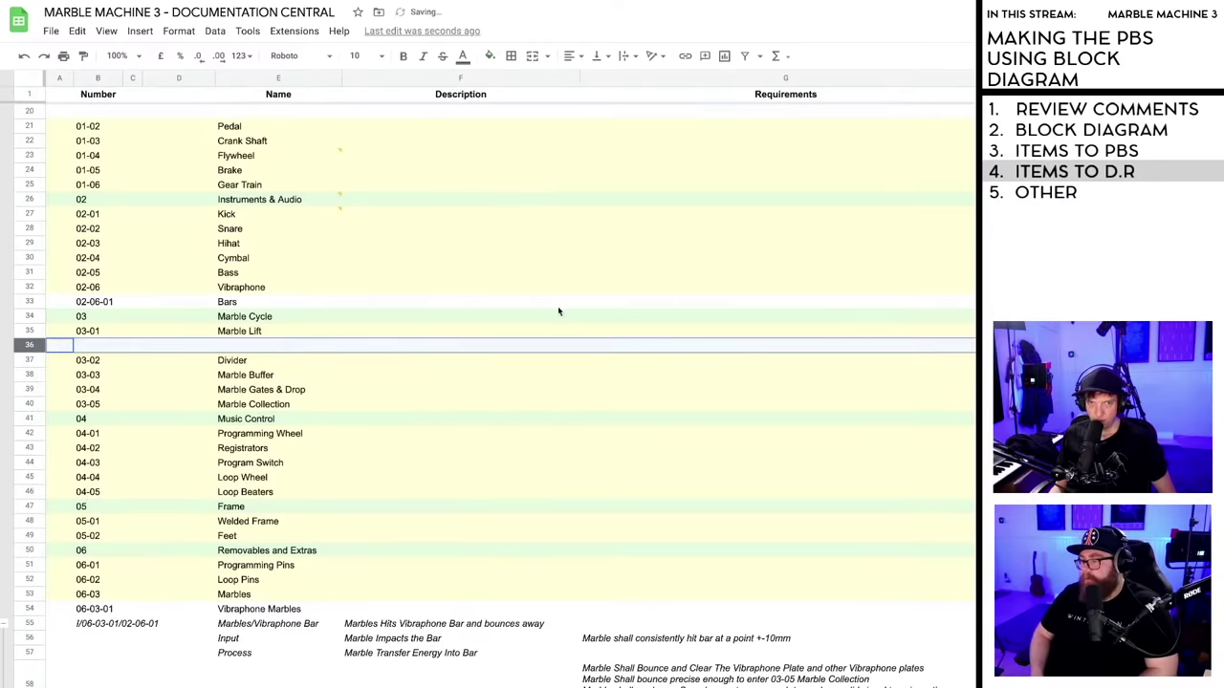
{"action": "left_click", "coordinate": [423, 347]}
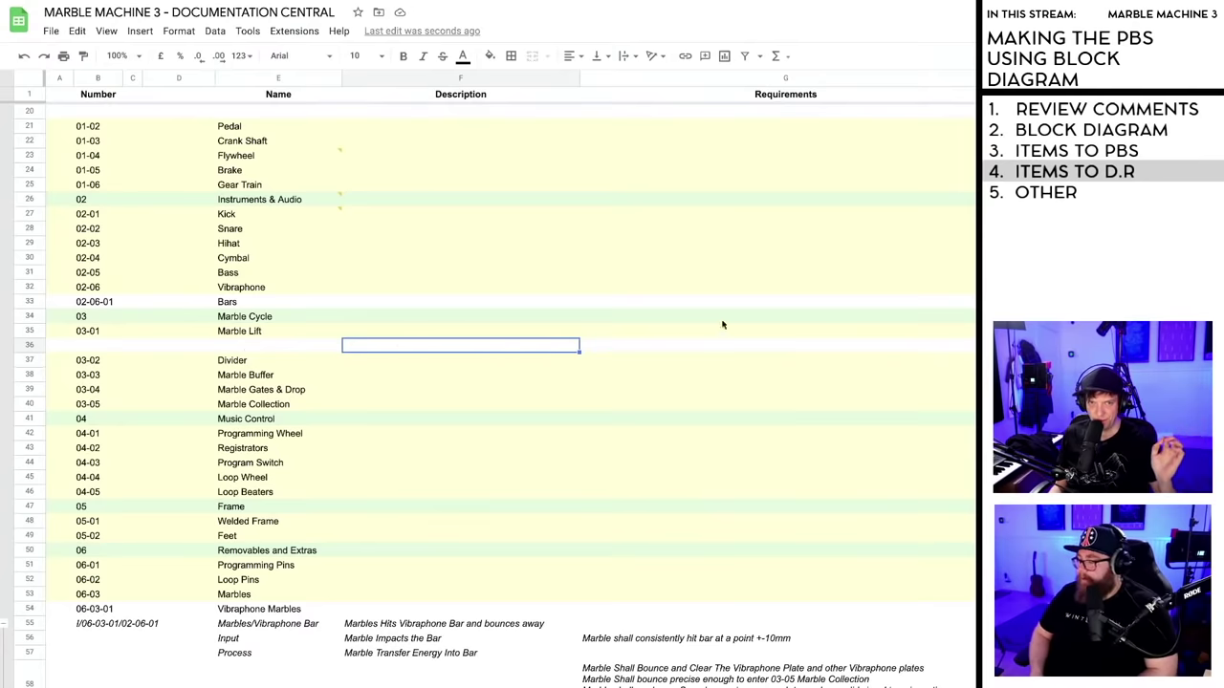
{"action": "left_click", "coordinate": [763, 348]}
{"action": "key", "text": "ctrl+v"}
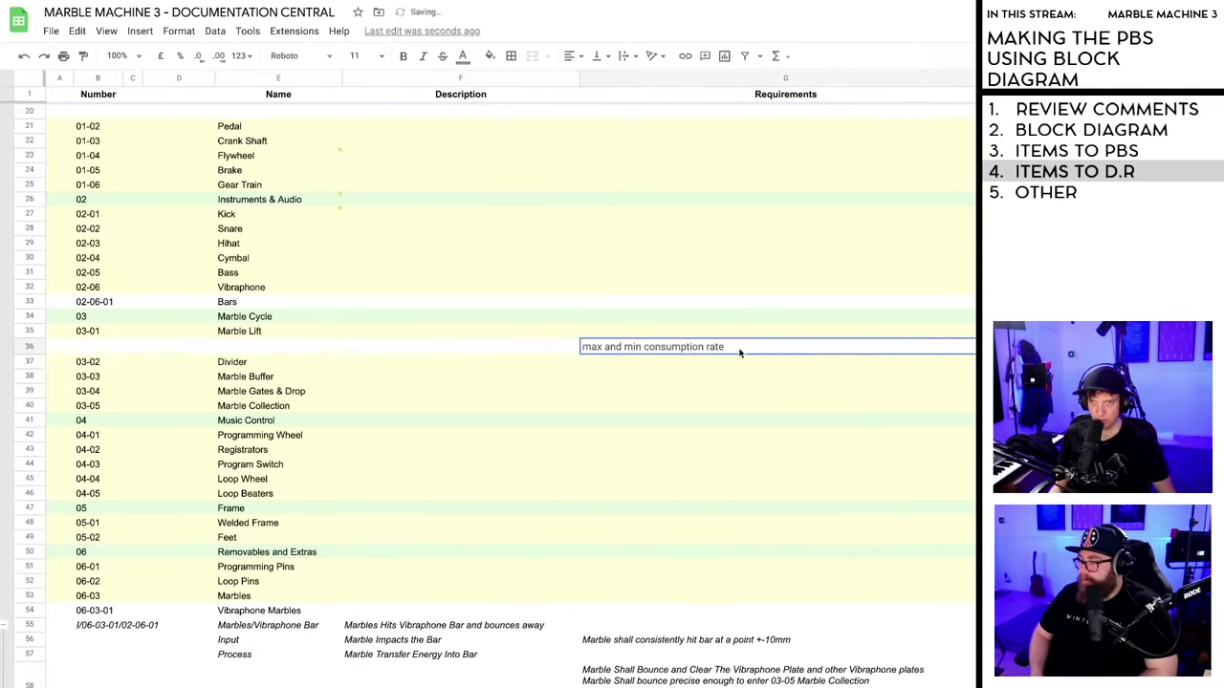
- Append ', Include everywhere in marble loop' to the row 36 requirement
{"action": "double_click", "coordinate": [733, 350]}
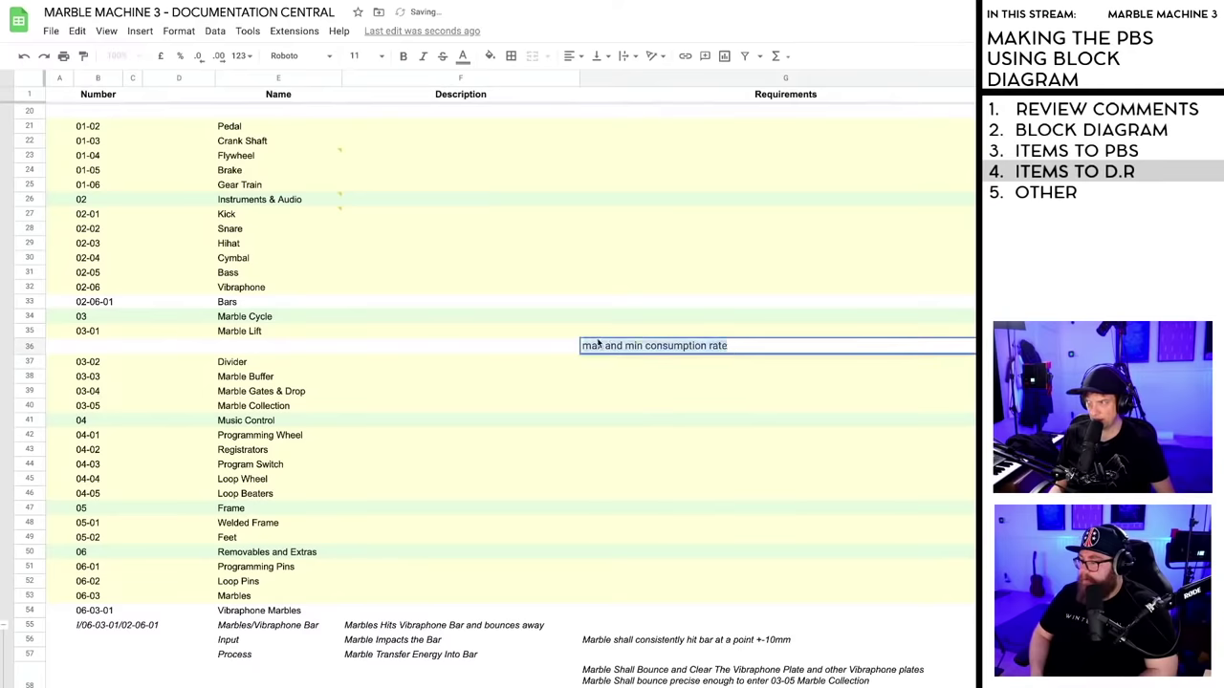
{"action": "left_click", "coordinate": [517, 352]}
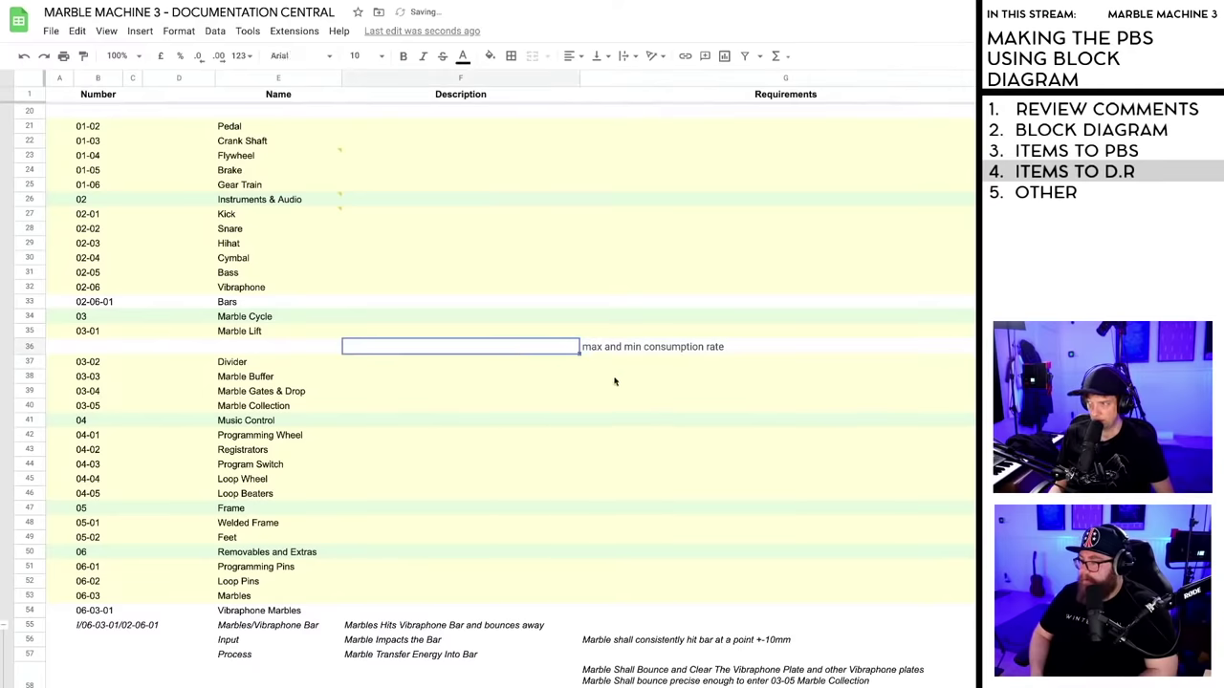
{"action": "double_click", "coordinate": [680, 347]}
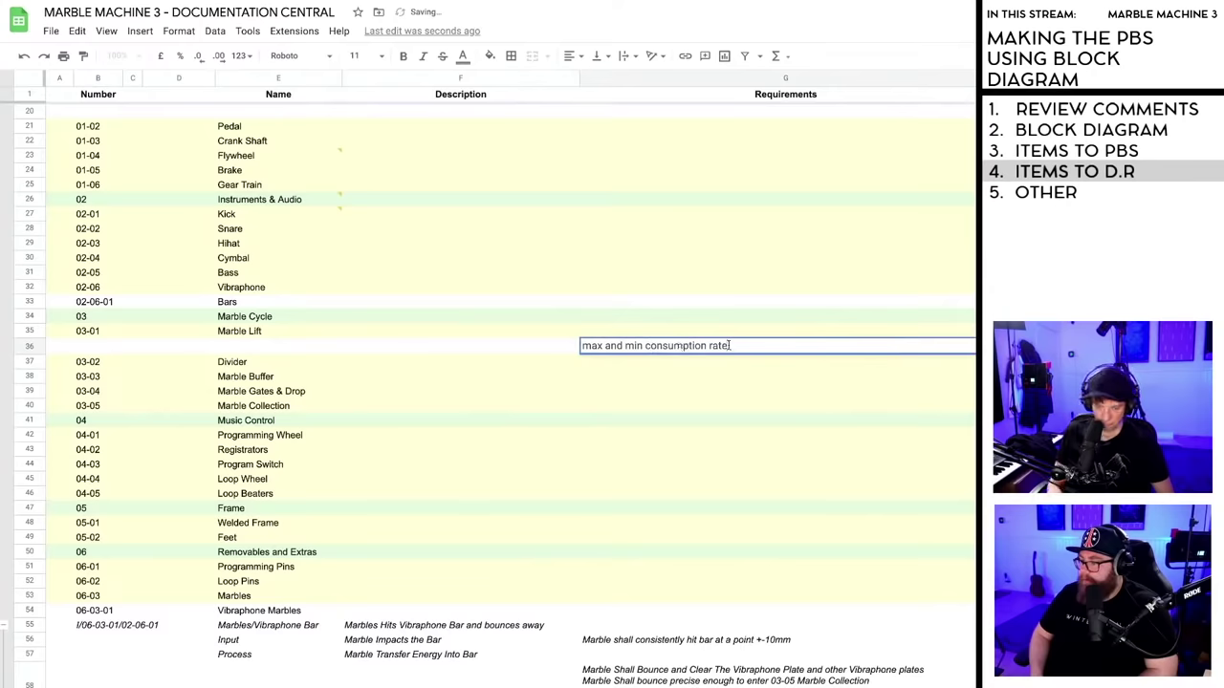
{"action": "type", "text": ", Include ev"}
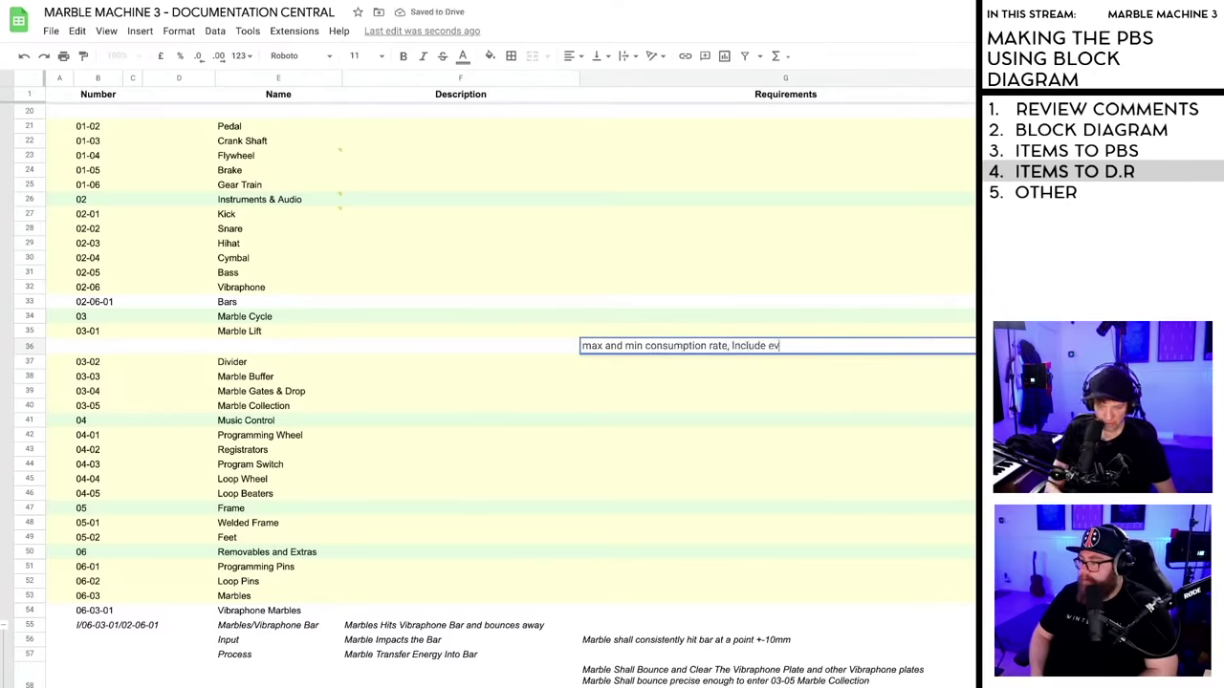
{"action": "type", "text": "erywhere"}
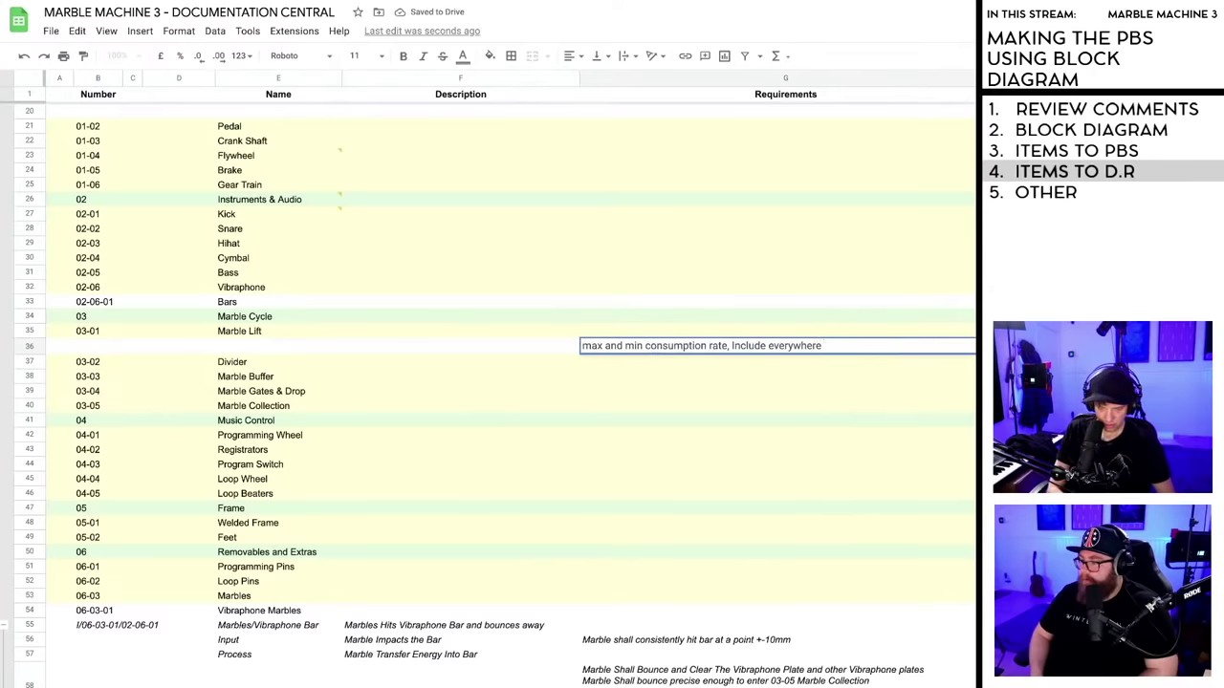
{"action": "type", "text": " in marble loop"}
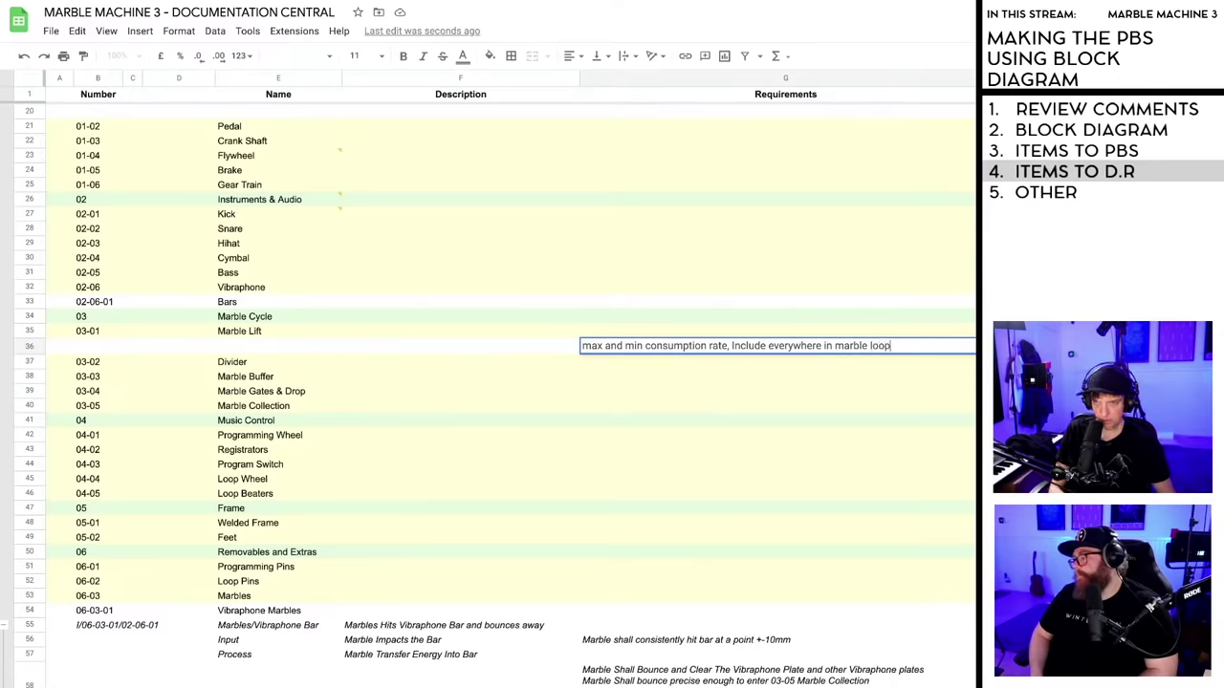
{"action": "left_click", "coordinate": [758, 379]}
{"action": "left_click", "coordinate": [861, 348]}
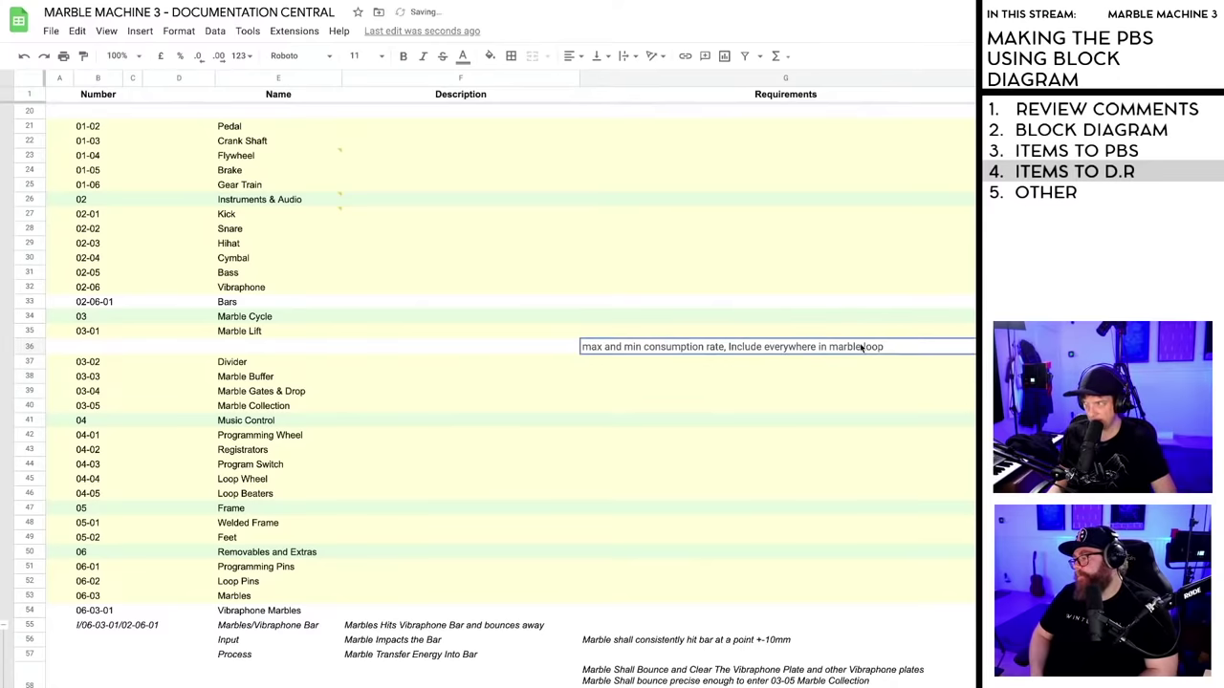
{"action": "left_click", "coordinate": [794, 369]}
{"action": "scroll", "coordinate": [633, 373], "scroll_direction": "up", "scroll_amount": 4}
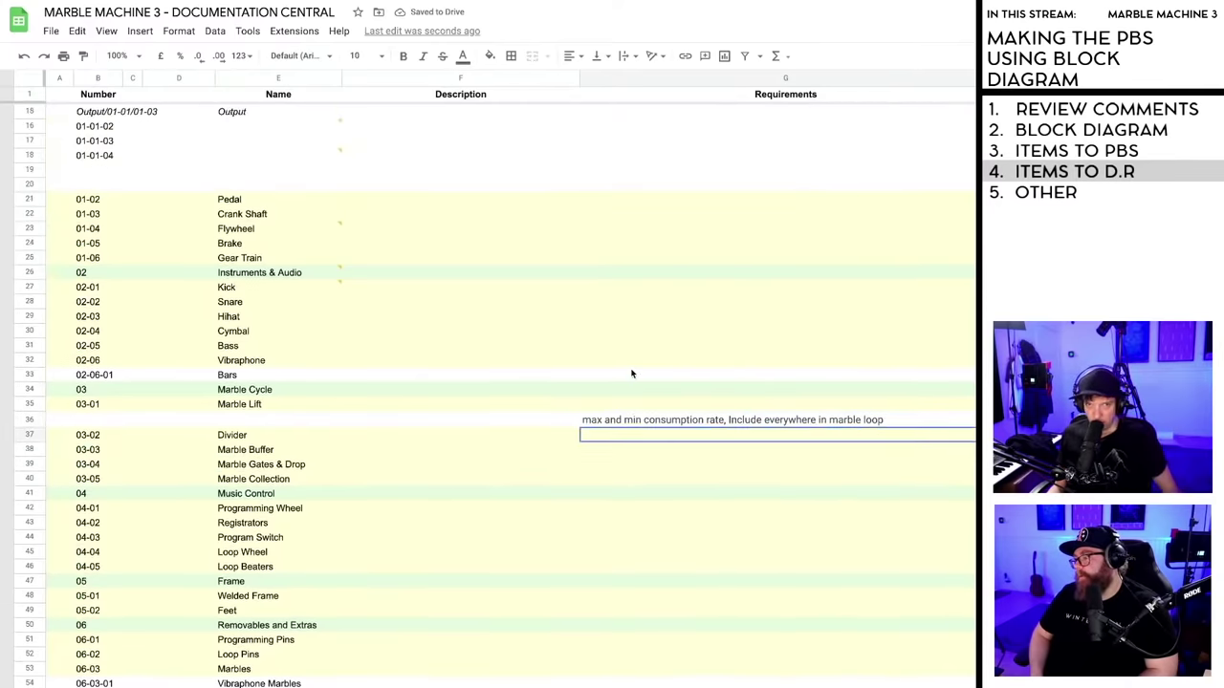
{"action": "scroll", "coordinate": [631, 375], "scroll_direction": "down", "scroll_amount": 5}
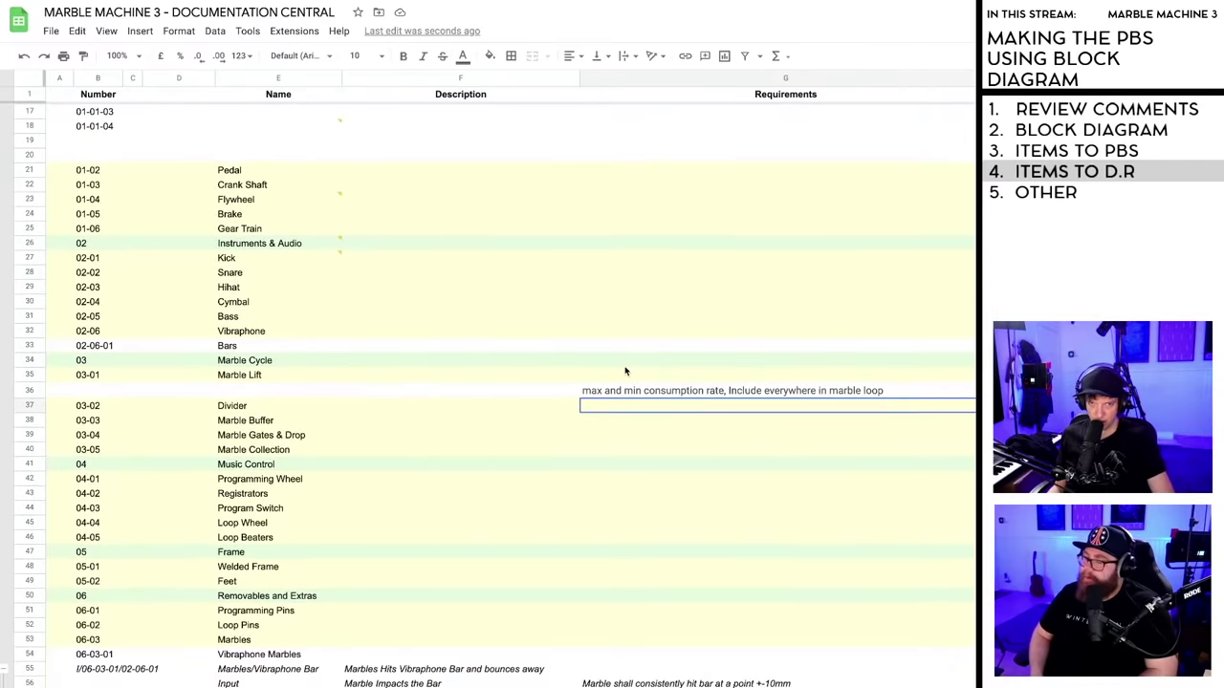
{"action": "scroll", "coordinate": [626, 370], "scroll_direction": "down", "scroll_amount": 7}
{"action": "scroll", "coordinate": [626, 370], "scroll_direction": "up", "scroll_amount": 7}
{"action": "scroll", "coordinate": [640, 392], "scroll_direction": "down", "scroll_amount": 6}
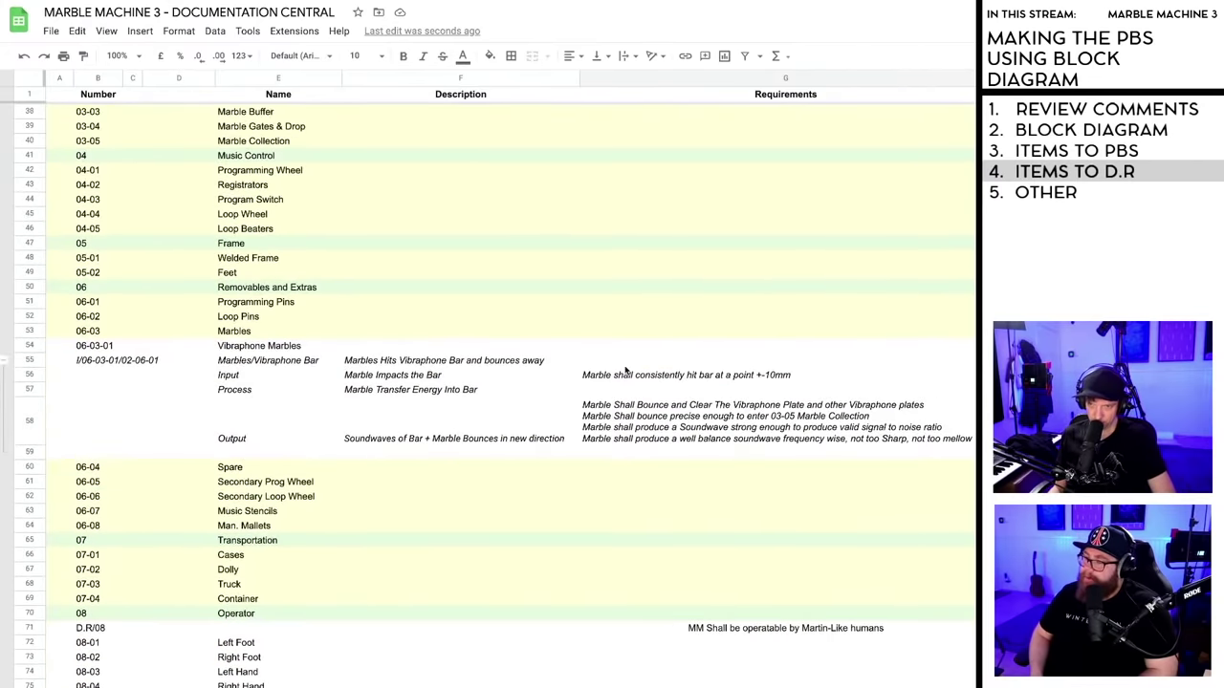
{"action": "scroll", "coordinate": [669, 467], "scroll_direction": "down", "scroll_amount": 1}
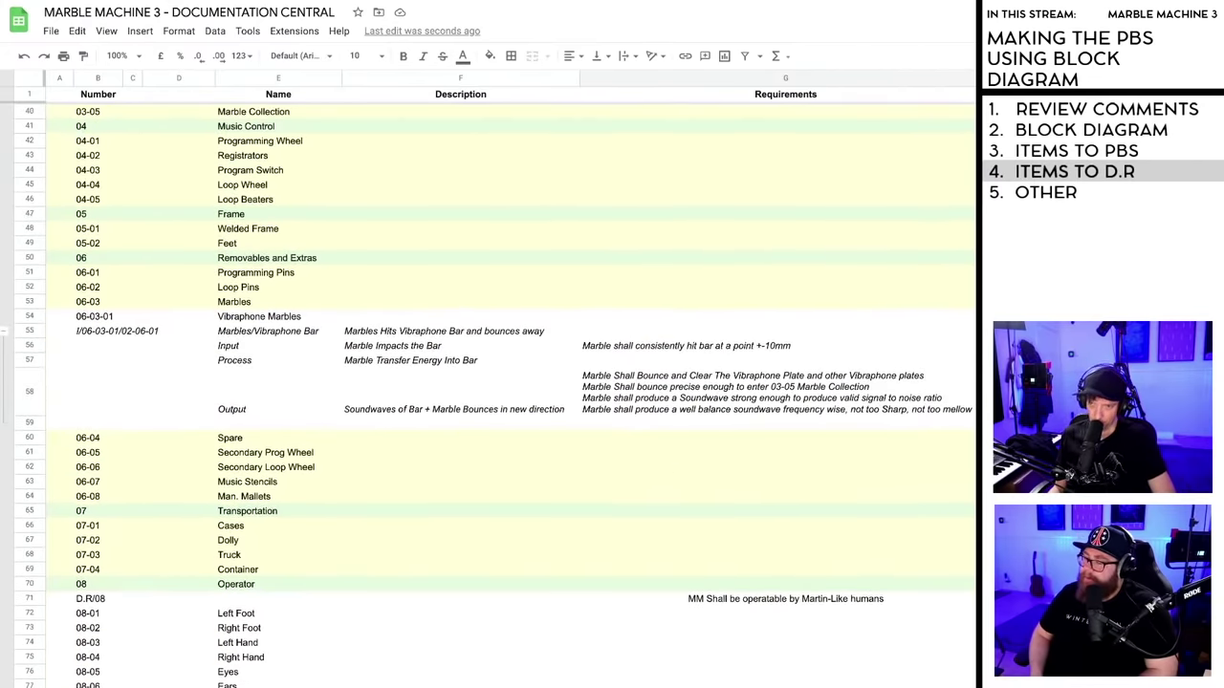
{"action": "scroll", "coordinate": [974, 535], "scroll_direction": "down", "scroll_amount": 3}
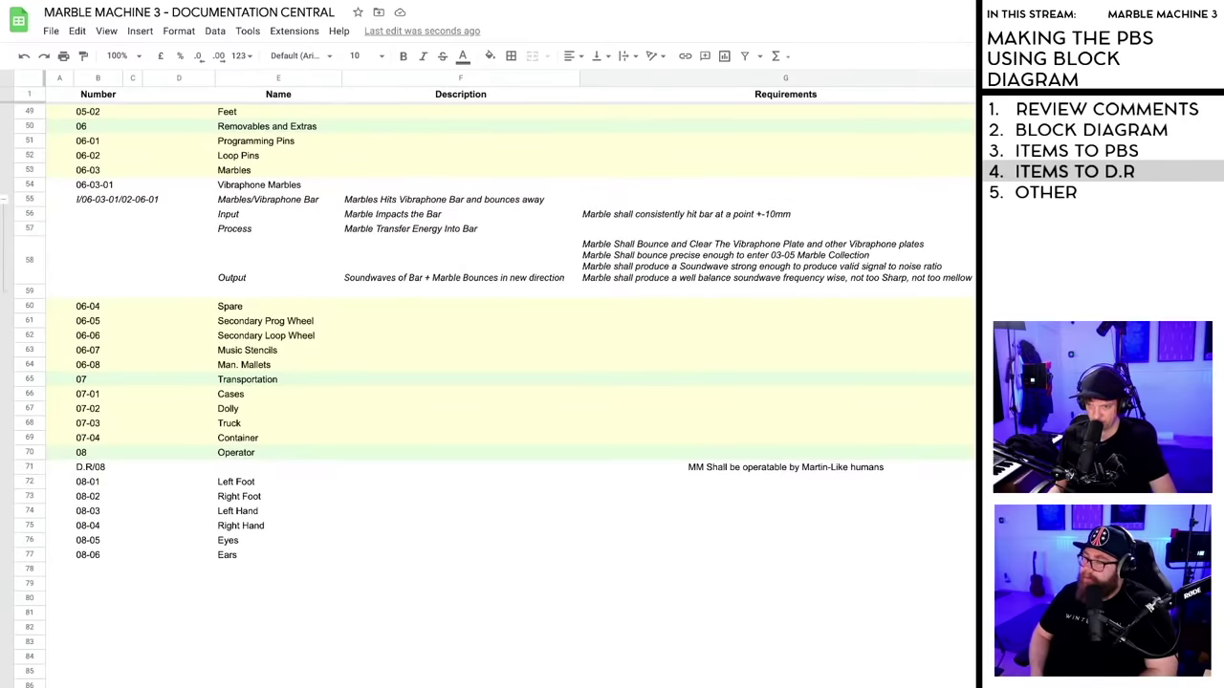
{"action": "scroll", "coordinate": [912, 475], "scroll_direction": "right", "scroll_amount": 2}
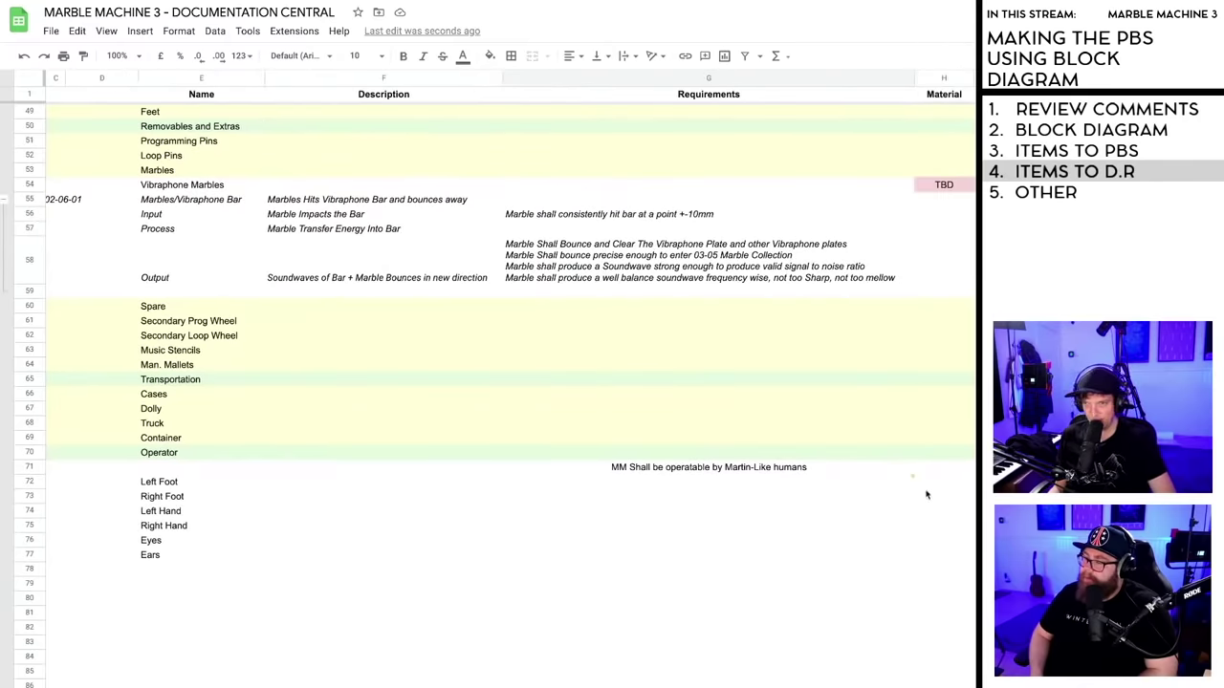
{"action": "mouse_move", "coordinate": [913, 481]}
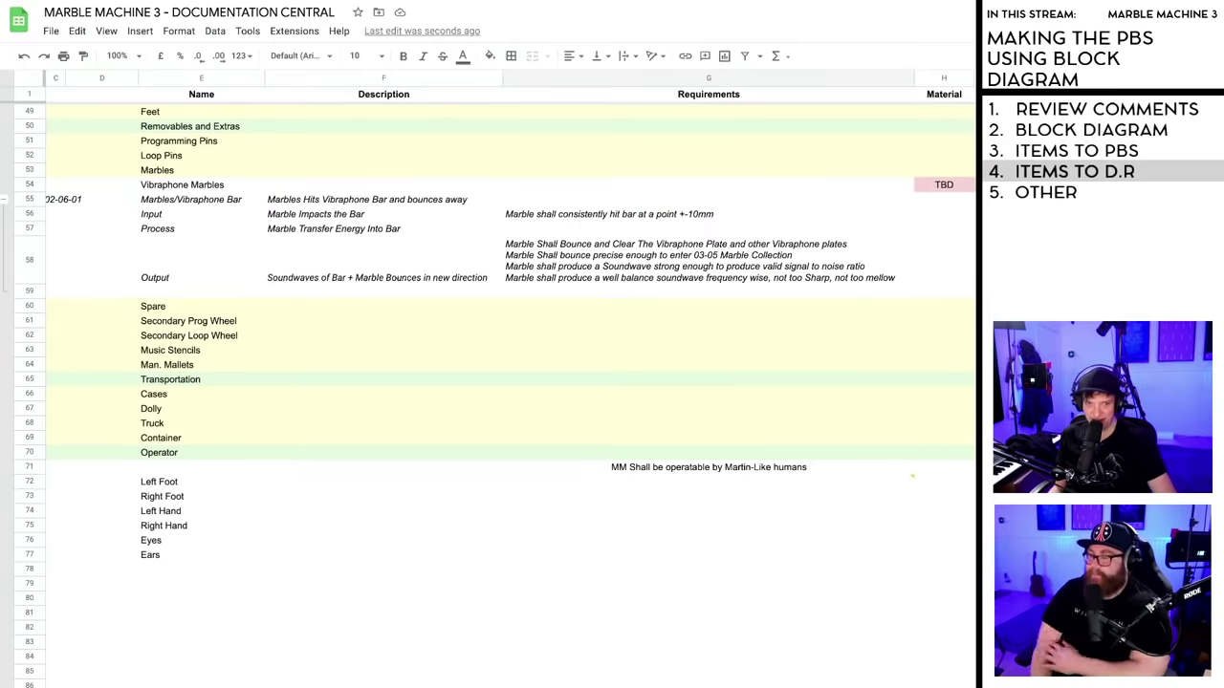
{"action": "mouse_move", "coordinate": [912, 479]}
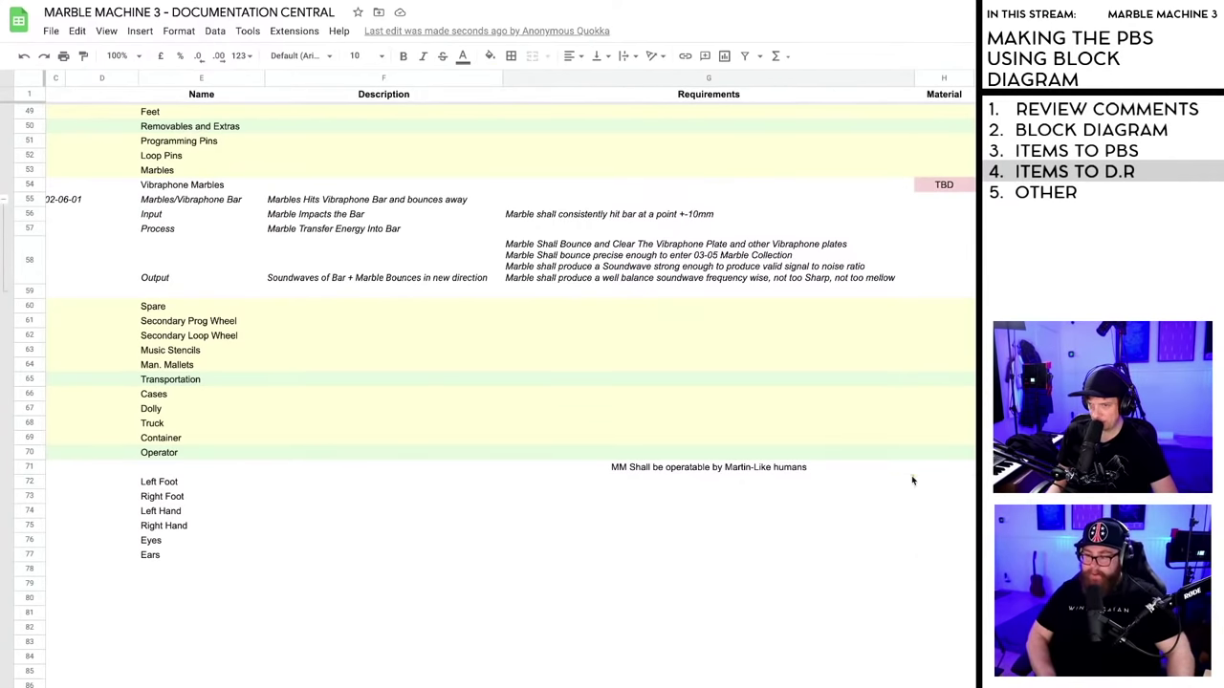
{"action": "left_click", "coordinate": [912, 474]}
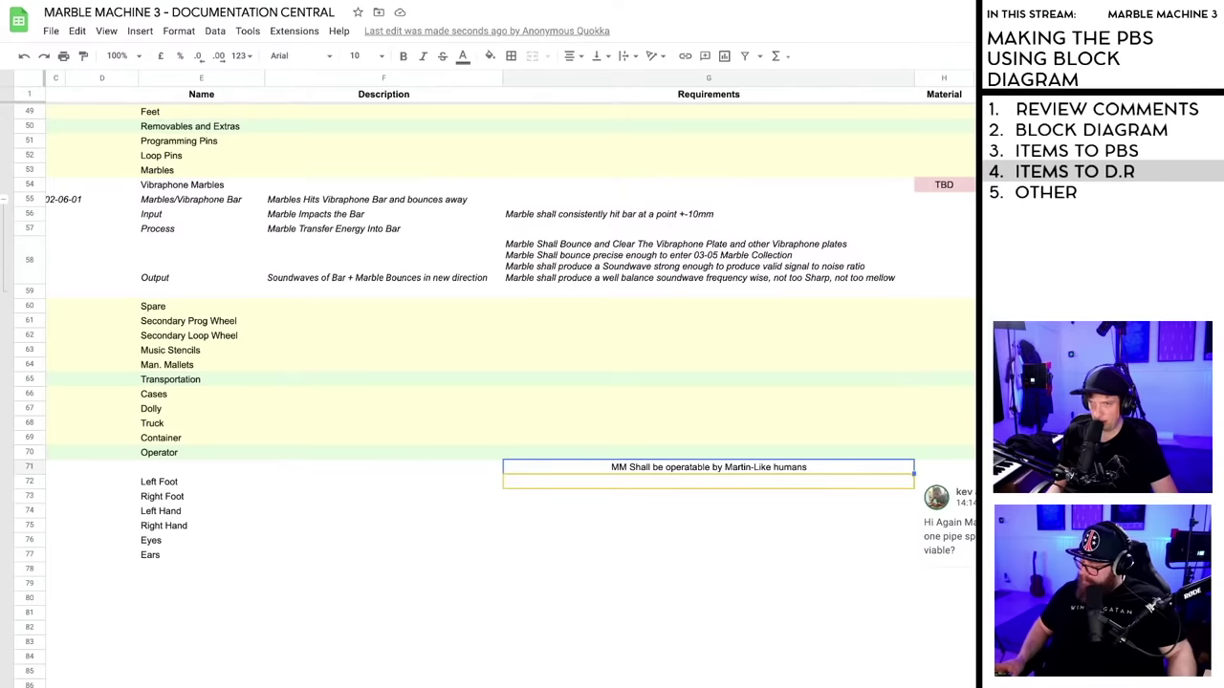
{"action": "left_click", "coordinate": [750, 525]}
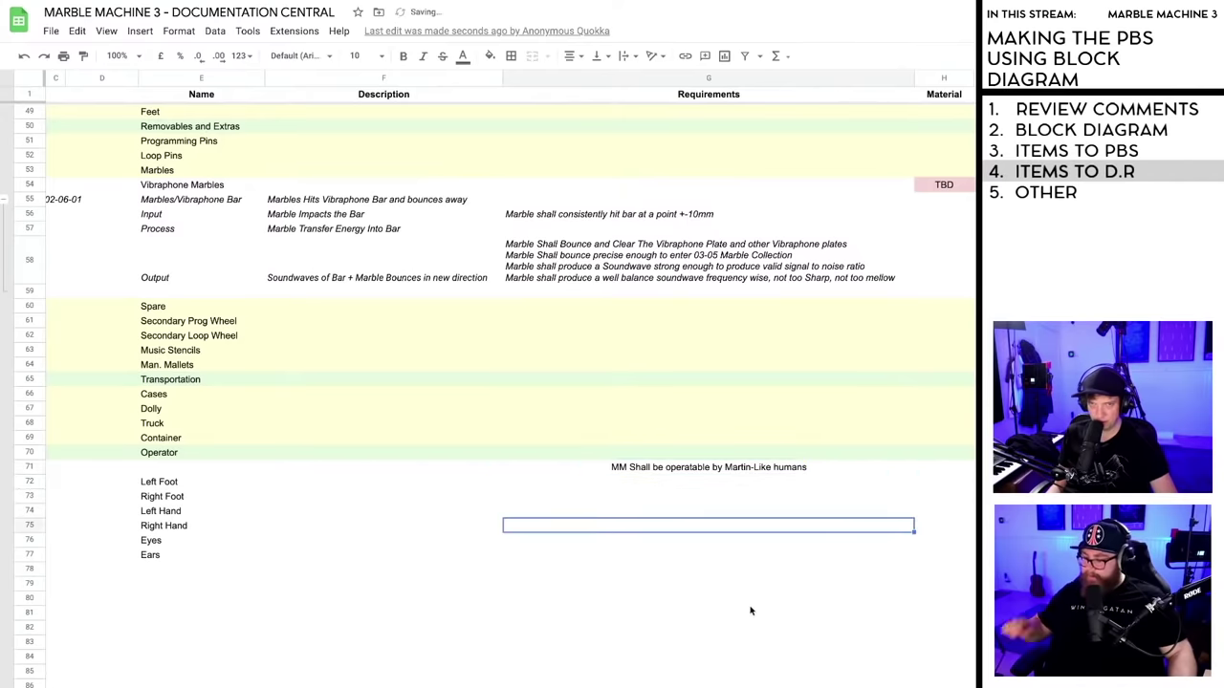
{"action": "scroll", "coordinate": [751, 611], "scroll_direction": "up", "scroll_amount": 10}
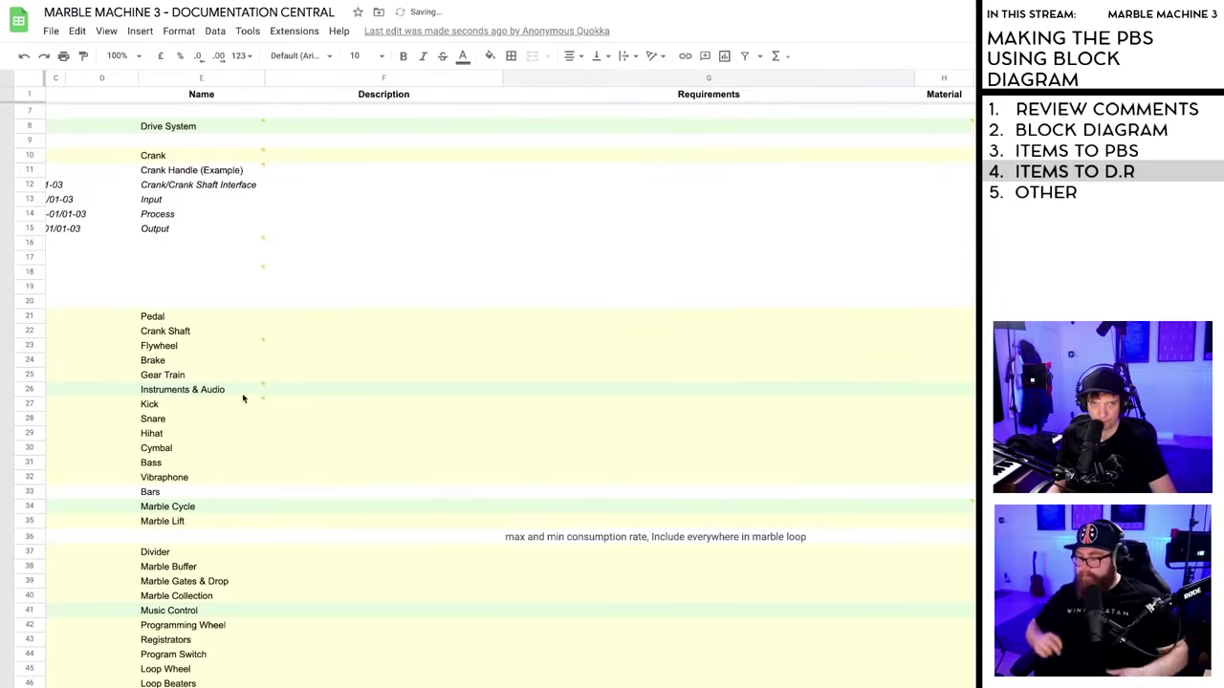
{"action": "mouse_move", "coordinate": [261, 405]}
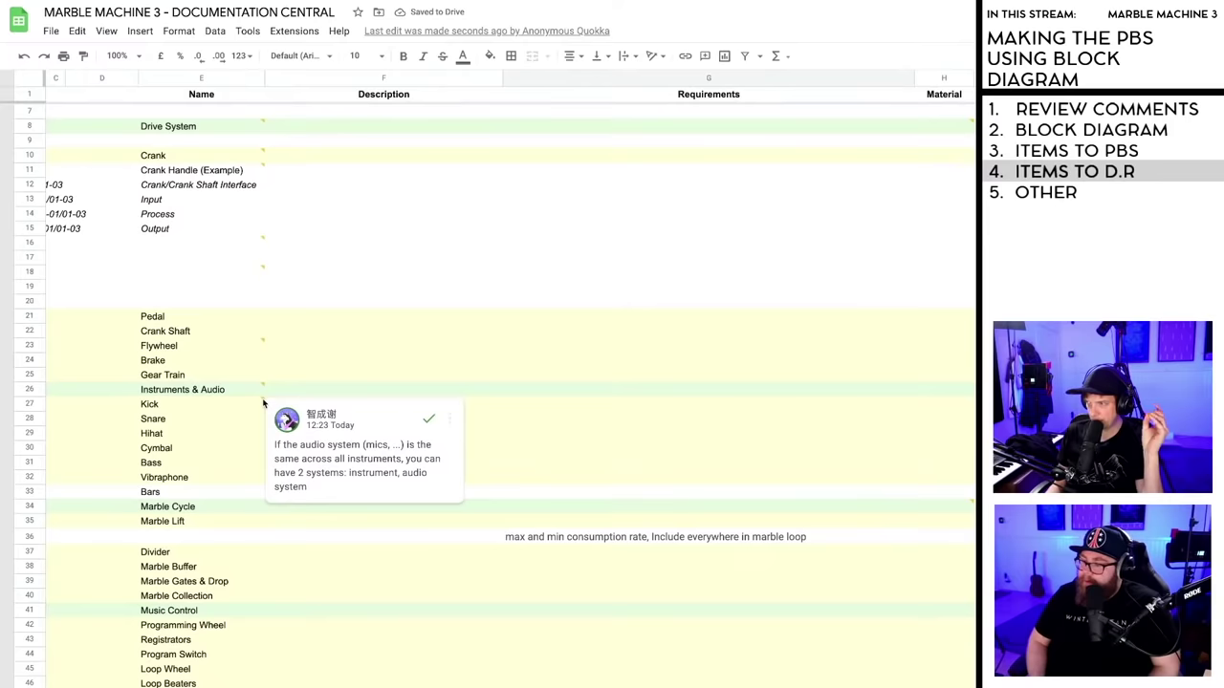
- Resolve both audio-system comments on Instruments & Audio and close the Flywheel comment unresolved
{"action": "left_click", "coordinate": [429, 419]}
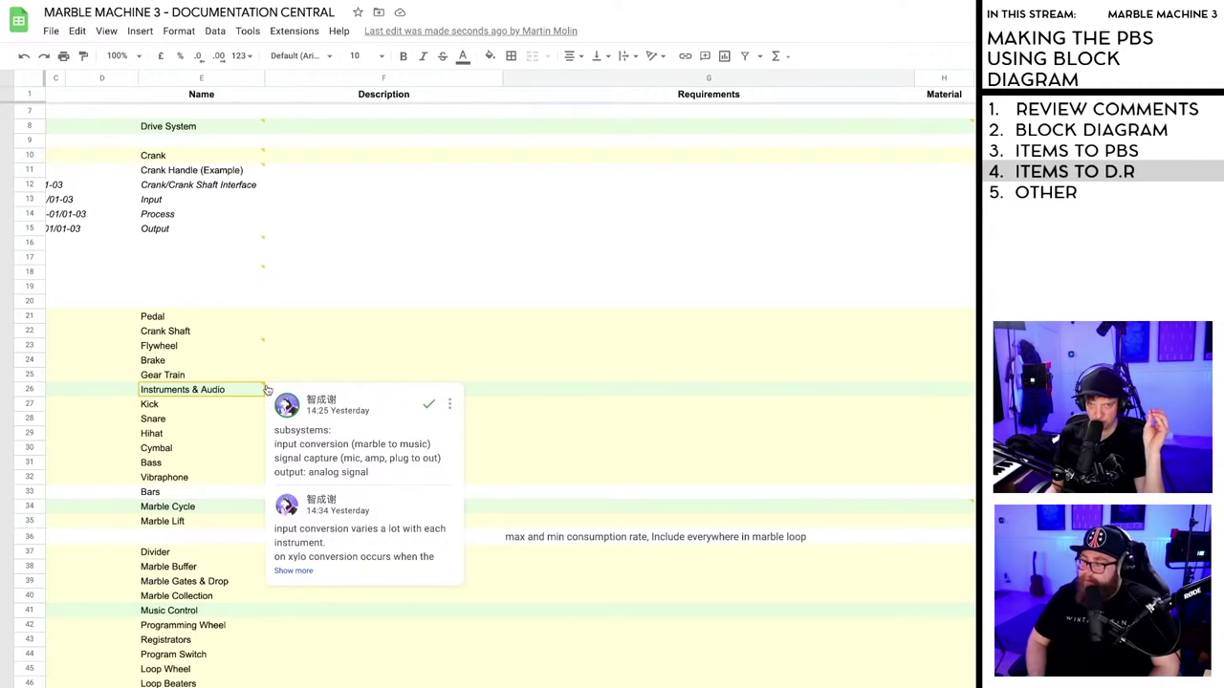
{"action": "left_click", "coordinate": [293, 571]}
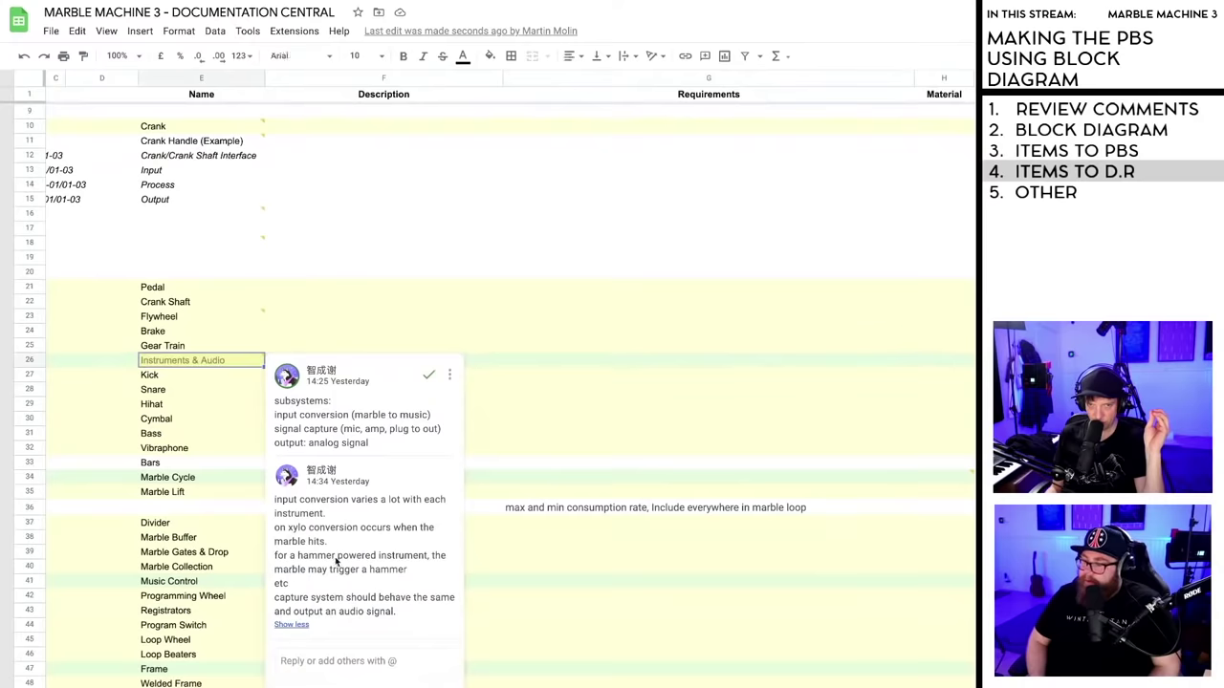
{"action": "left_click", "coordinate": [429, 375]}
{"action": "left_click", "coordinate": [262, 316]}
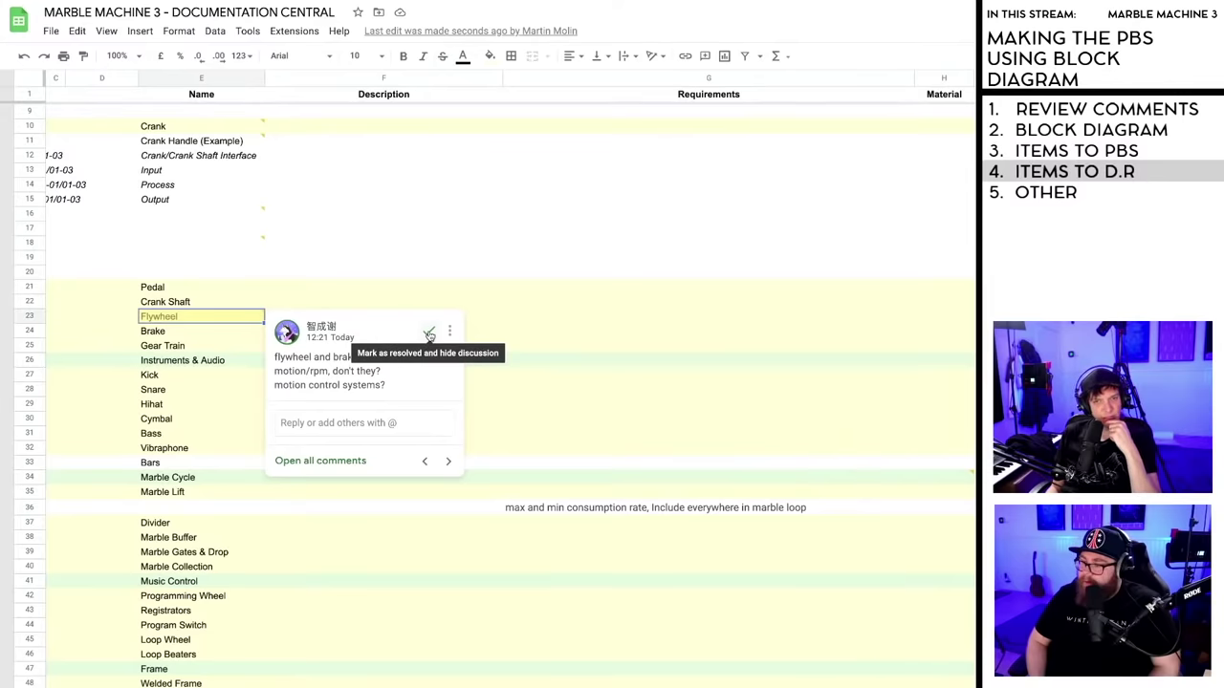
{"action": "left_click", "coordinate": [533, 334]}
{"action": "key", "text": "ctrl+Tab"}
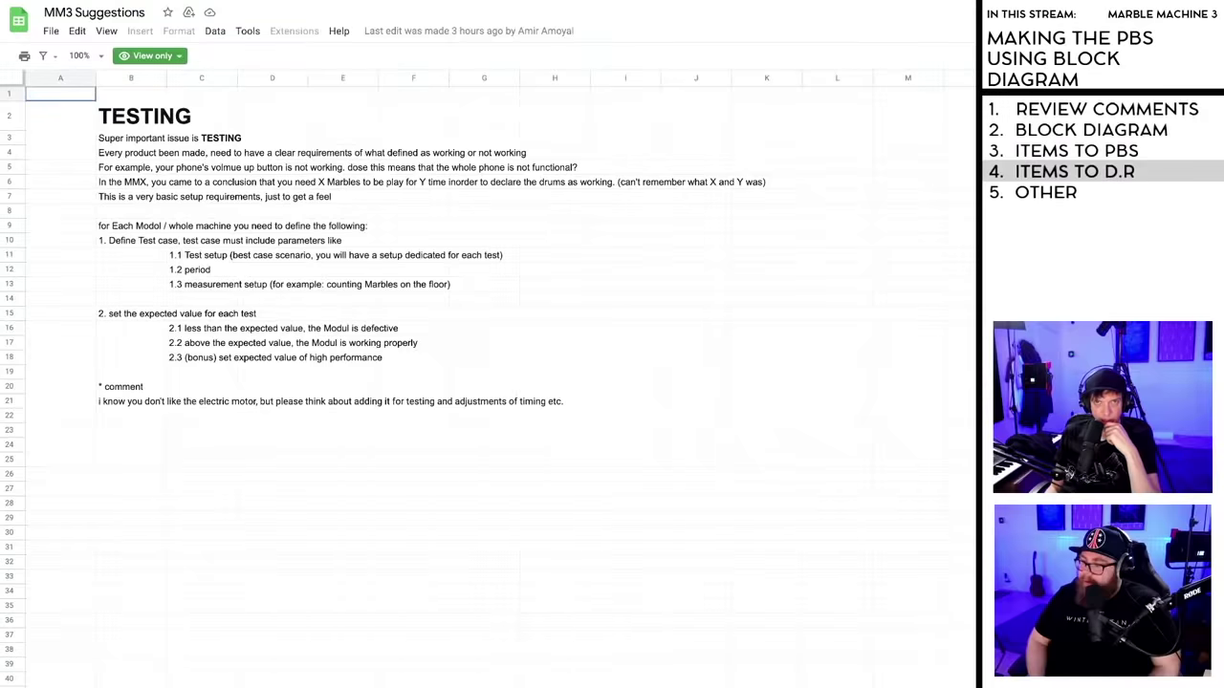
{"action": "key", "text": "ctrl+Tab"}
{"action": "key", "text": "ctrl+Tab"}
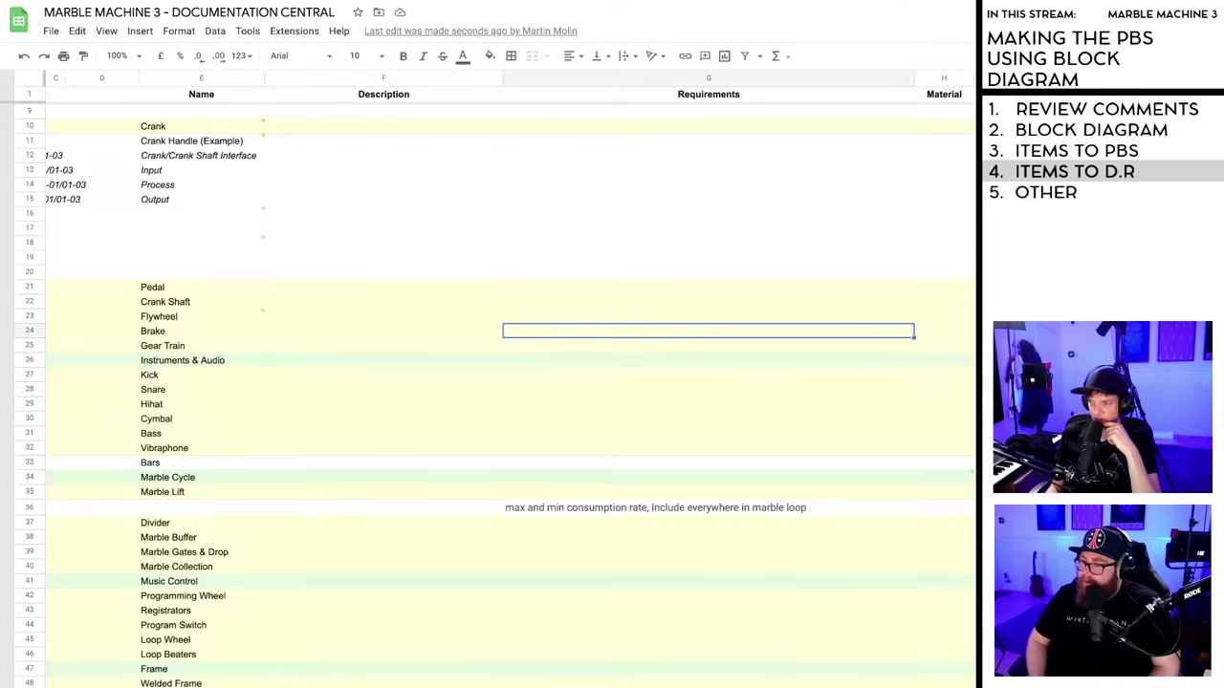
{"action": "key", "text": "super+Left"}
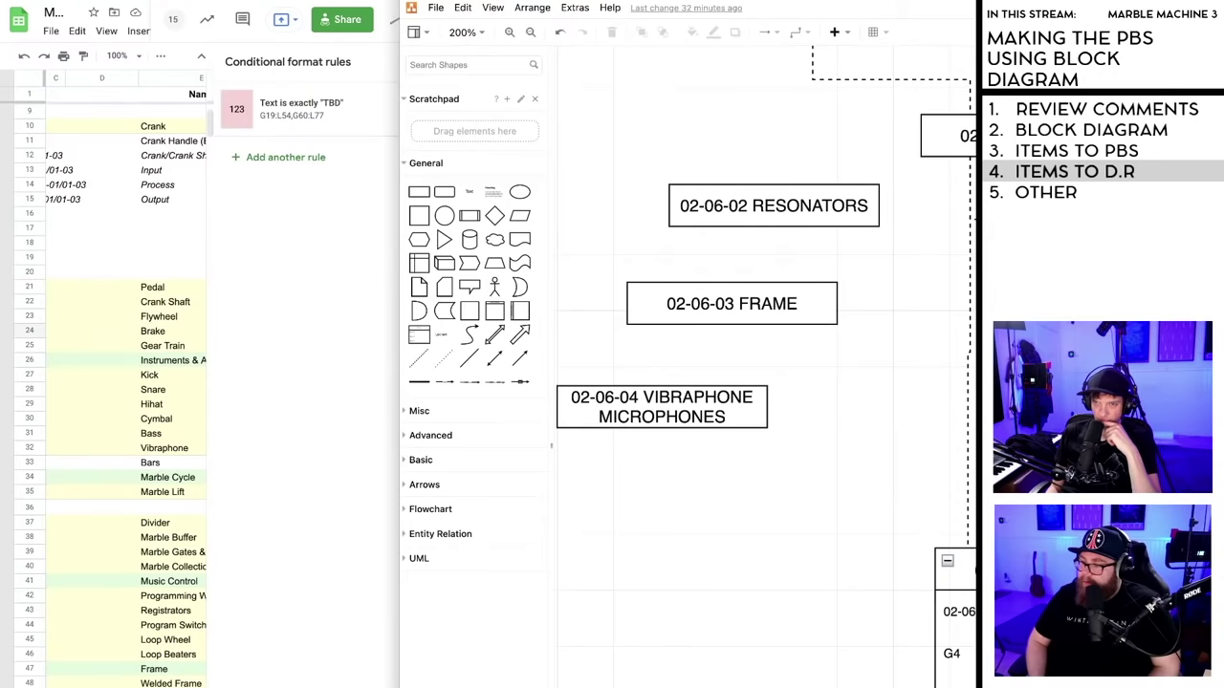
{"action": "scroll", "coordinate": [561, 682], "scroll_direction": "down", "scroll_amount": 3}
{"action": "scroll", "coordinate": [561, 682], "scroll_direction": "left", "scroll_amount": 4}
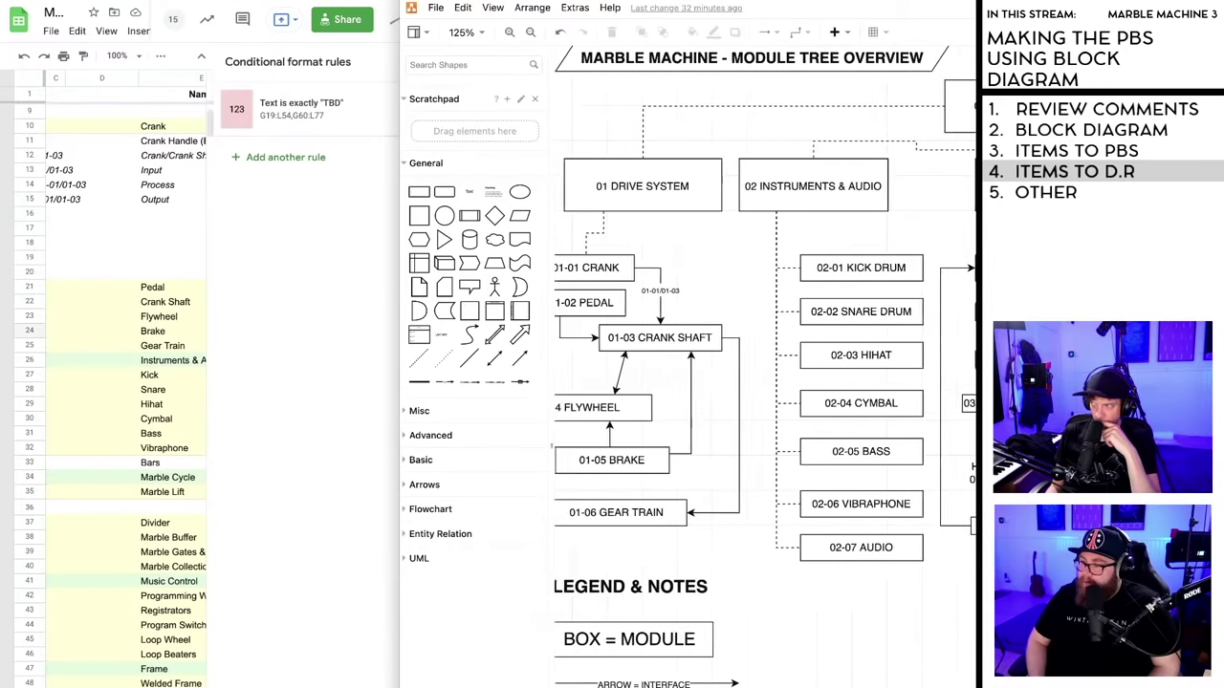
{"action": "scroll", "coordinate": [562, 683], "scroll_direction": "right", "scroll_amount": 5}
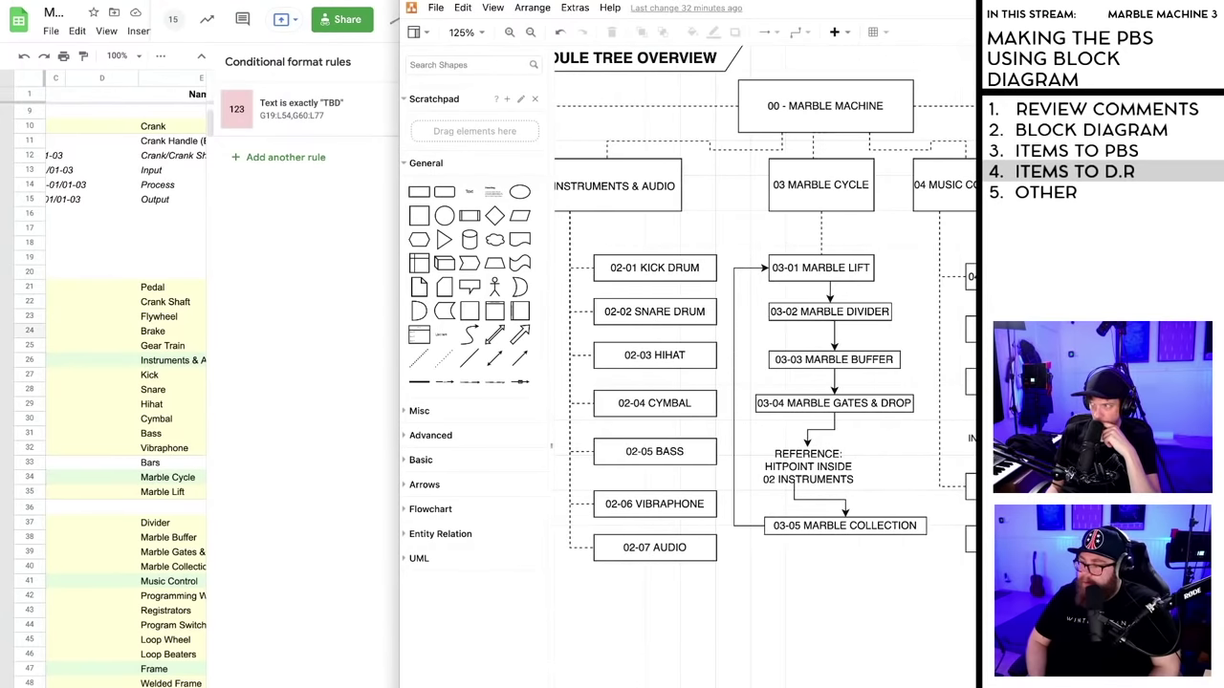
{"action": "scroll", "coordinate": [561, 683], "scroll_direction": "left", "scroll_amount": 5}
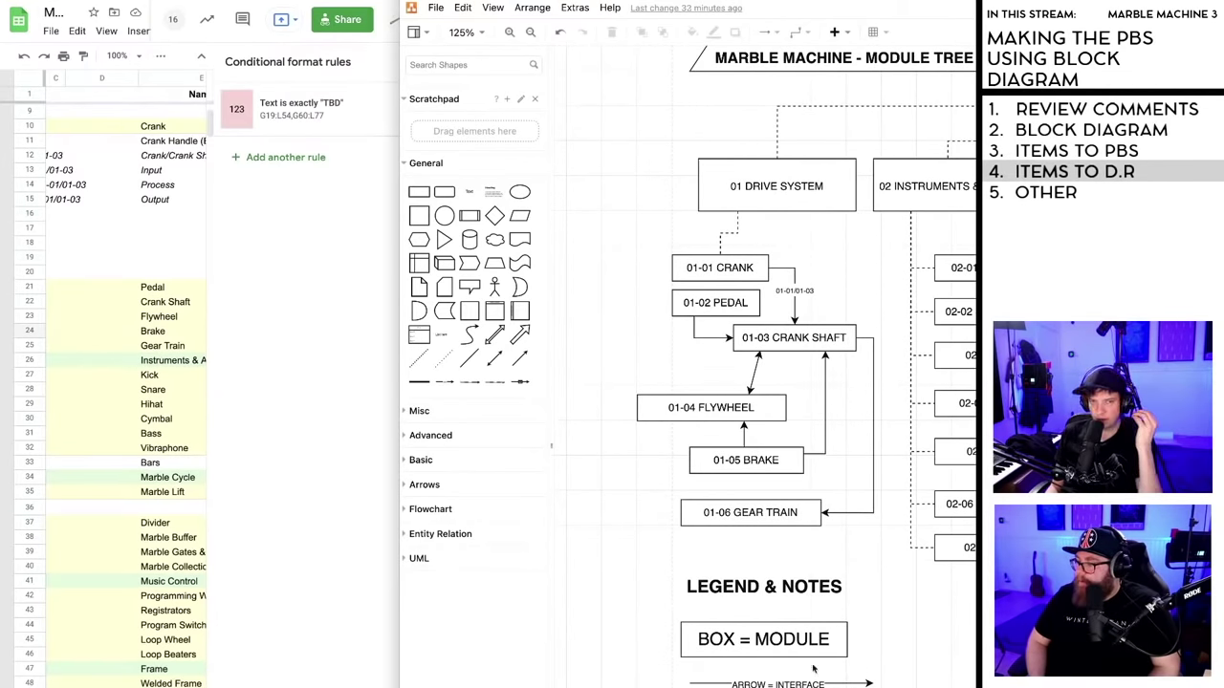
{"action": "left_click", "coordinate": [392, 581]}
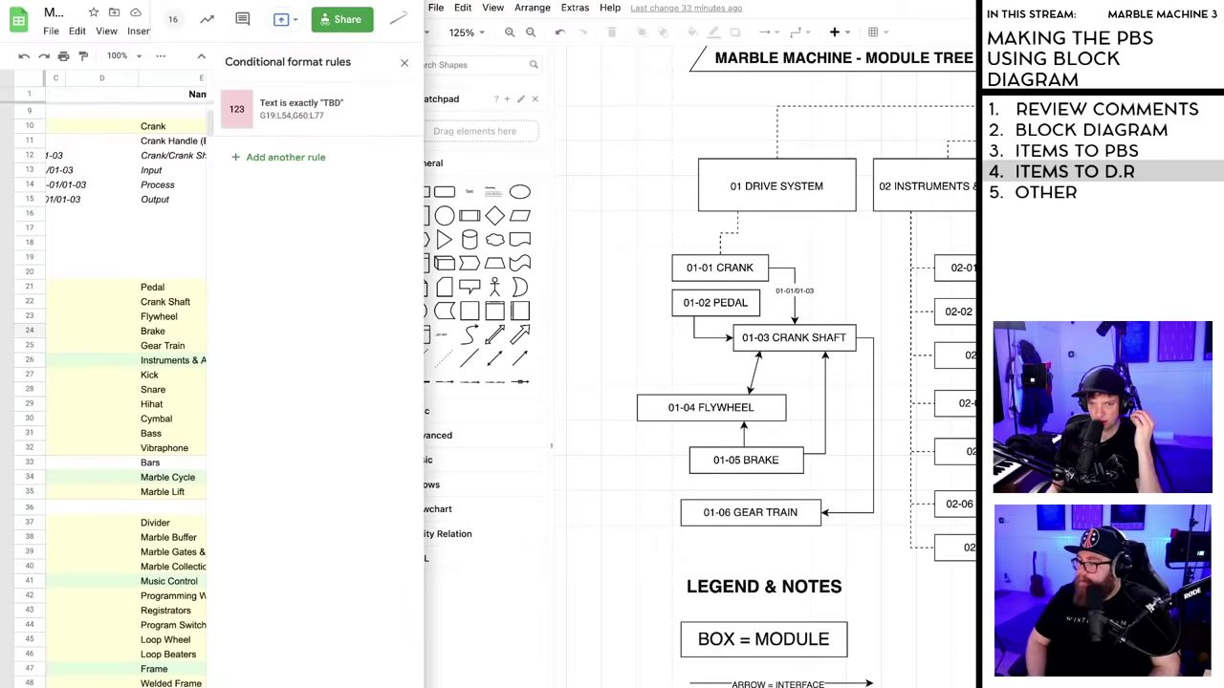
{"action": "key", "text": "super+Up"}
{"action": "key", "text": "Escape"}
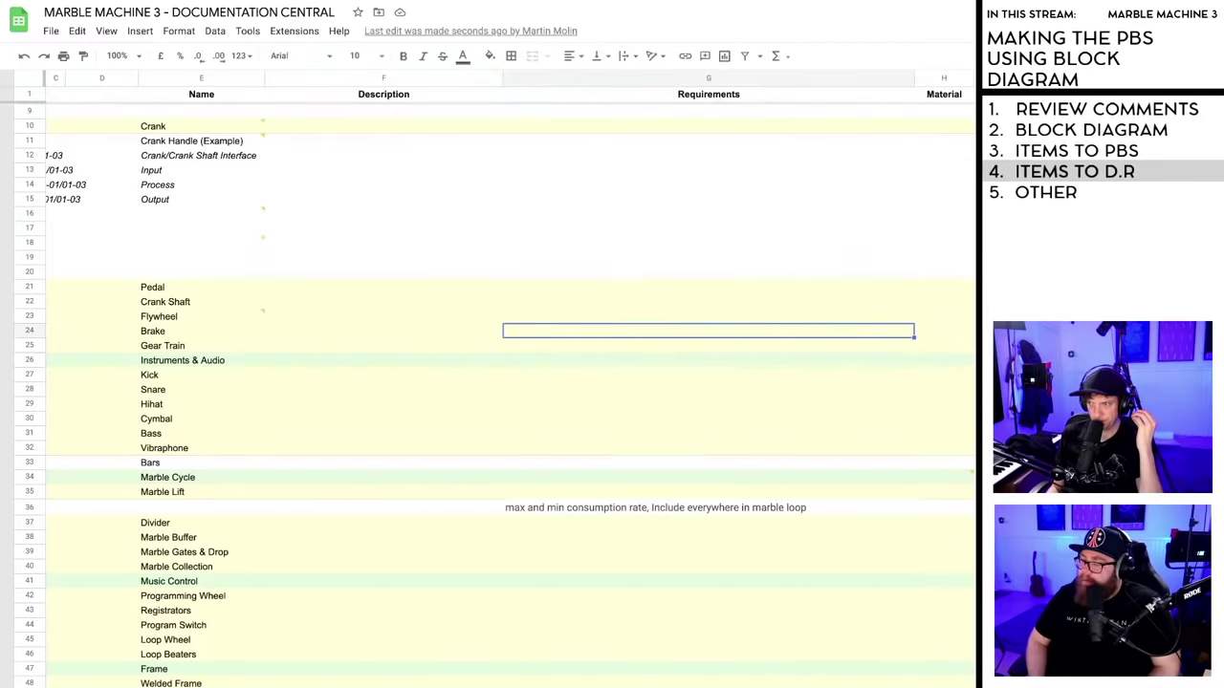
- Check the Flywheel comment, resolve the Audio/Video interface comment, and bring the Number column into view
{"action": "left_click", "coordinate": [258, 317]}
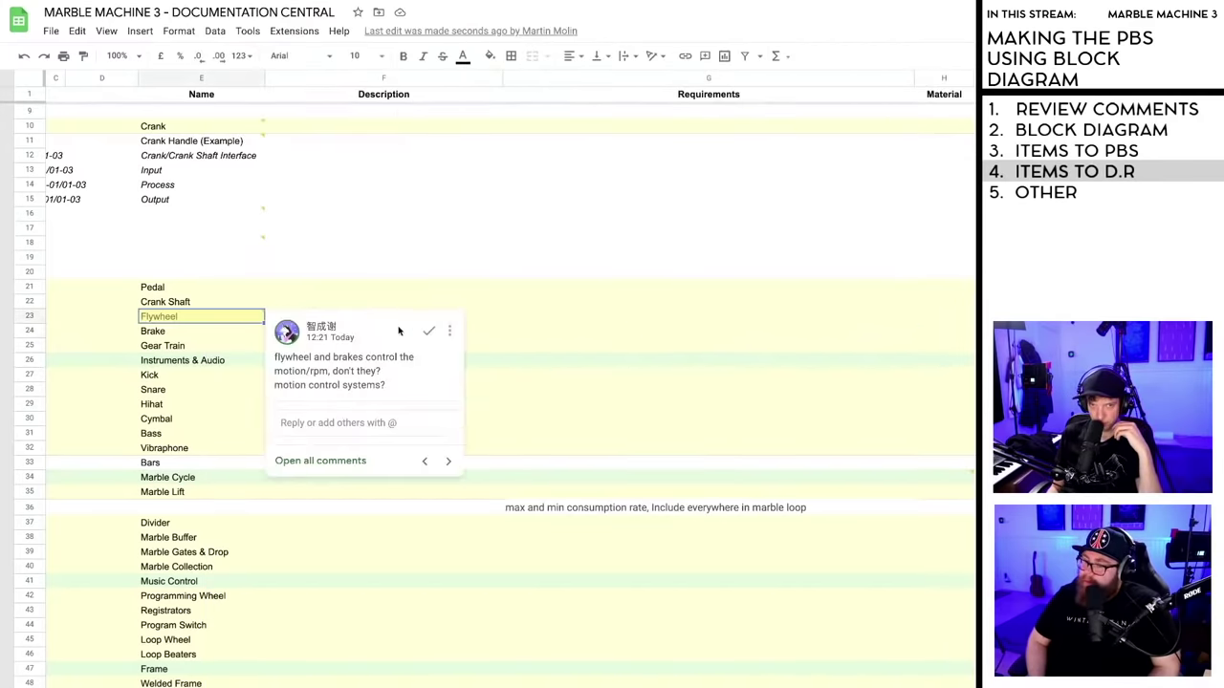
{"action": "left_click", "coordinate": [261, 239]}
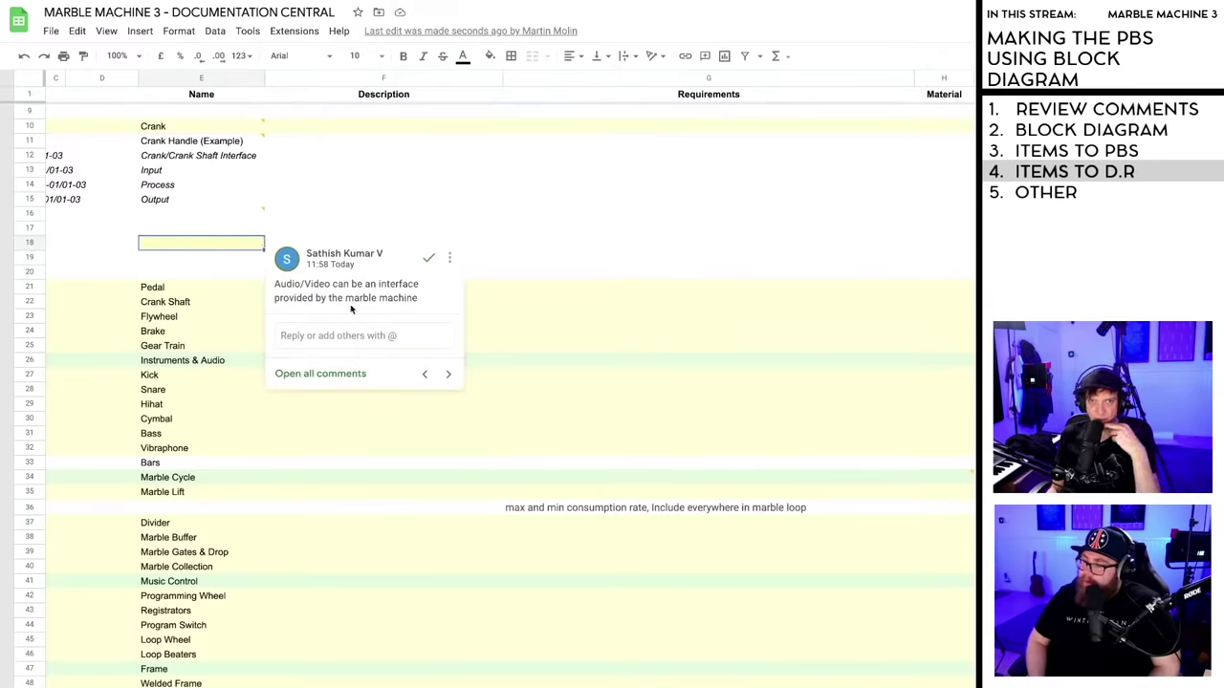
{"action": "left_click", "coordinate": [428, 257]}
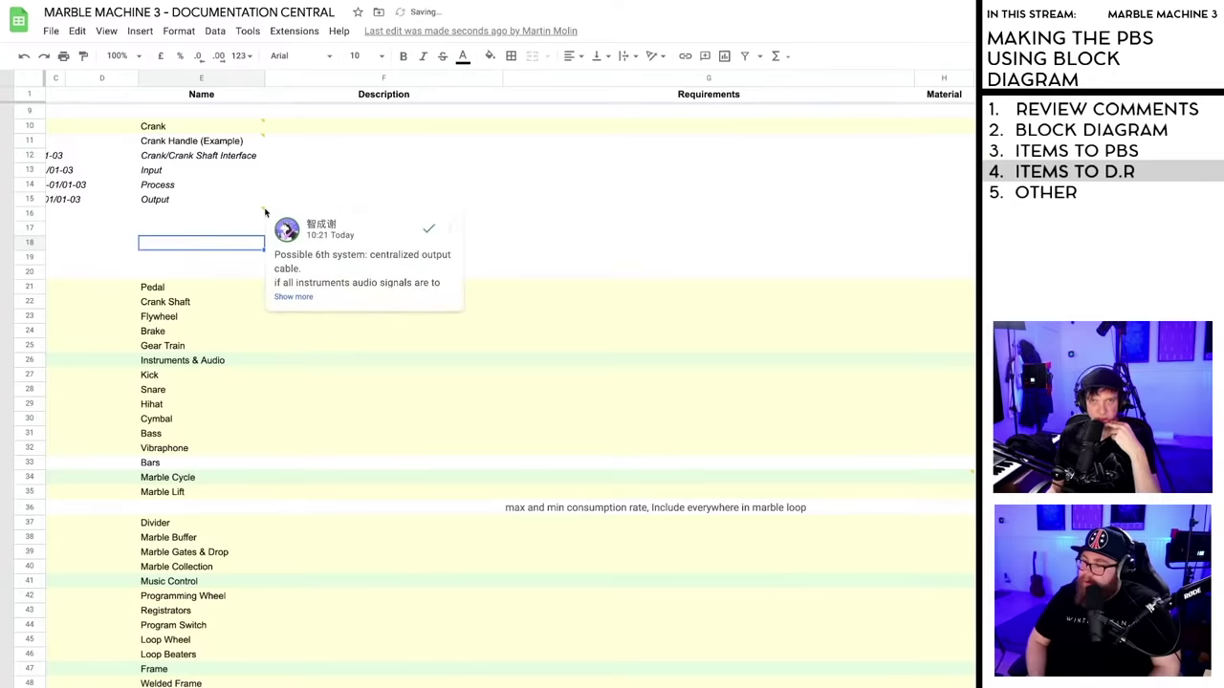
{"action": "scroll", "coordinate": [263, 211], "scroll_direction": "up", "scroll_amount": 3}
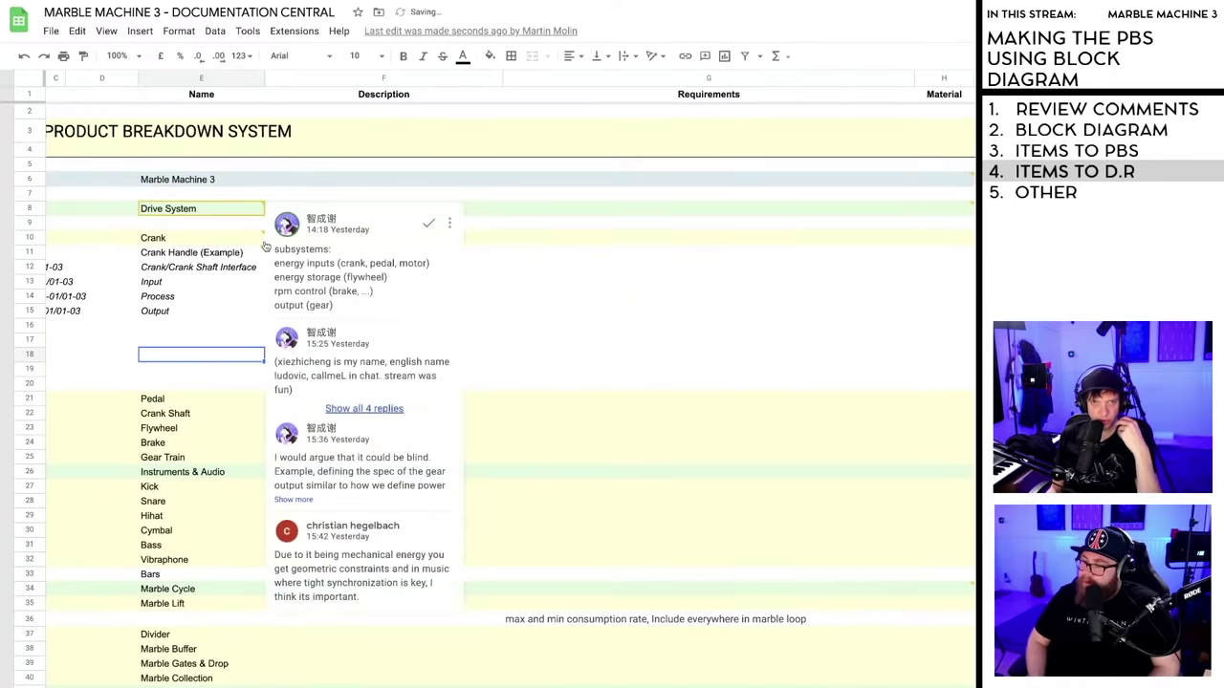
{"action": "mouse_move", "coordinate": [265, 254]}
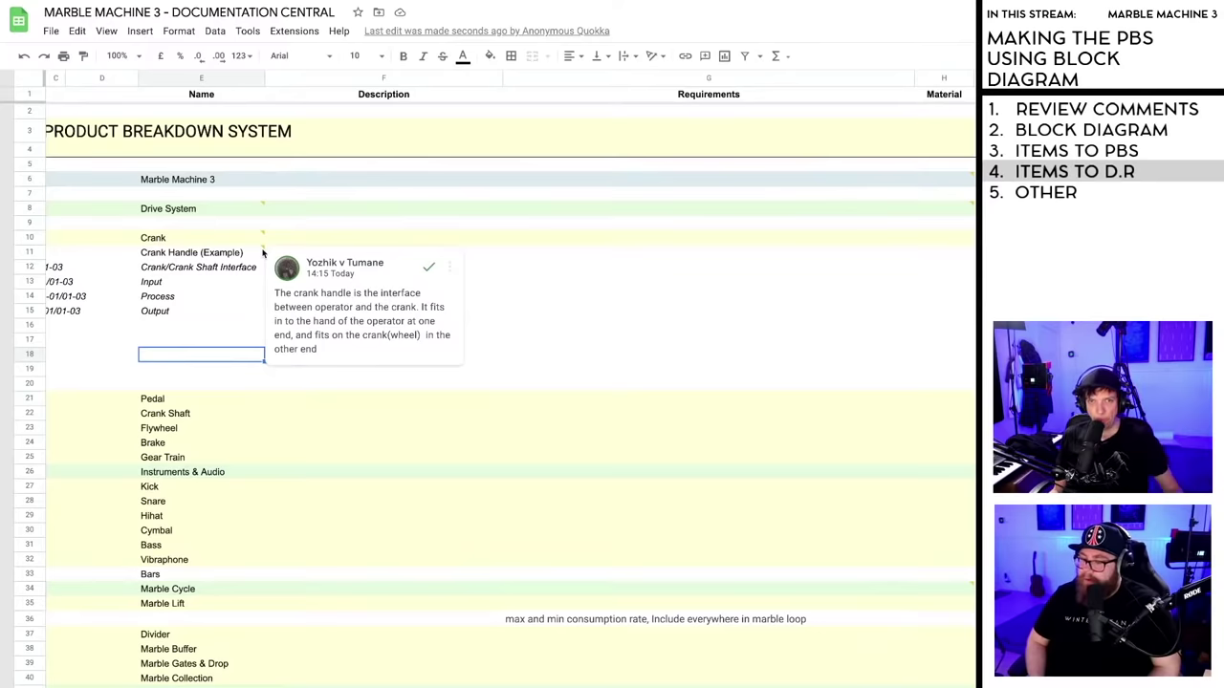
{"action": "scroll", "coordinate": [479, 382], "scroll_direction": "left", "scroll_amount": 2}
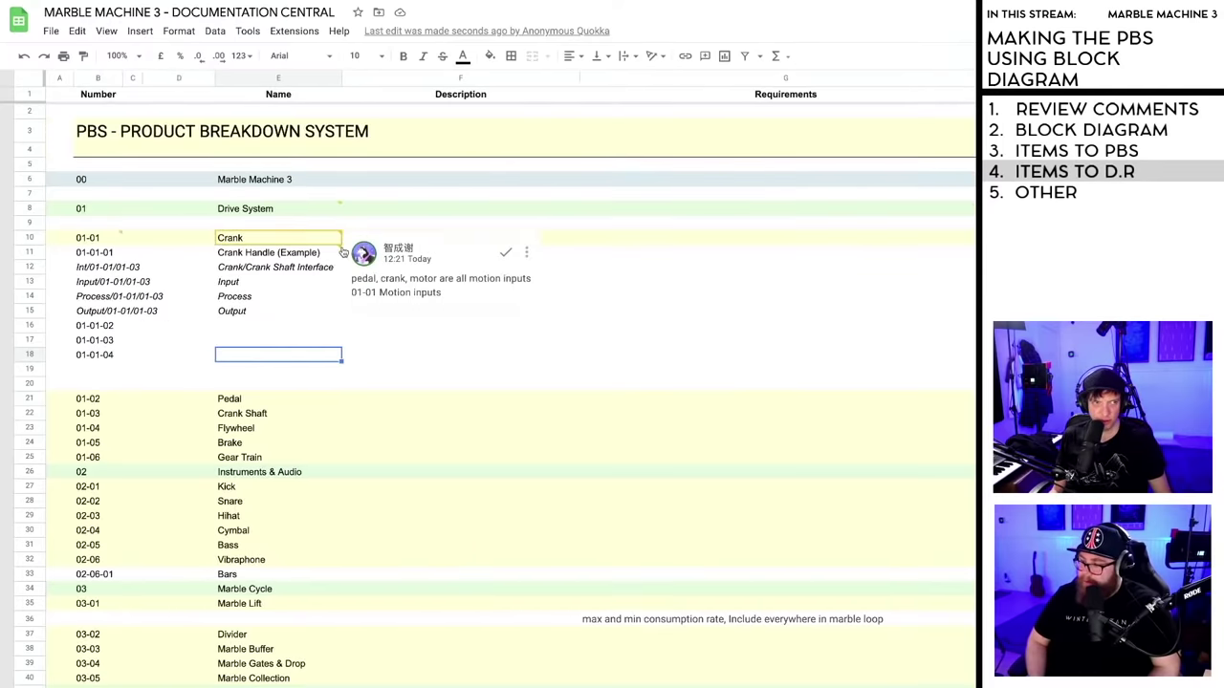
- Copy the Int/01-01/01-03 interface block with its Input, Process and Output rows
{"action": "mouse_move", "coordinate": [343, 254]}
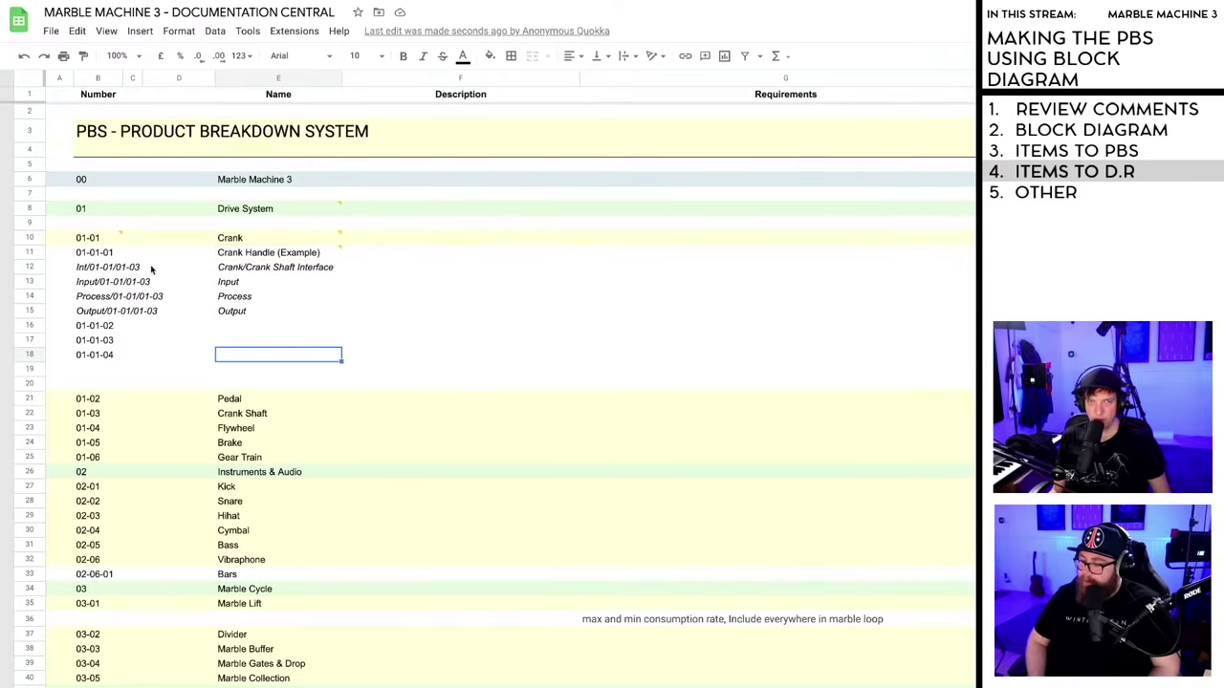
{"action": "left_click", "coordinate": [86, 269]}
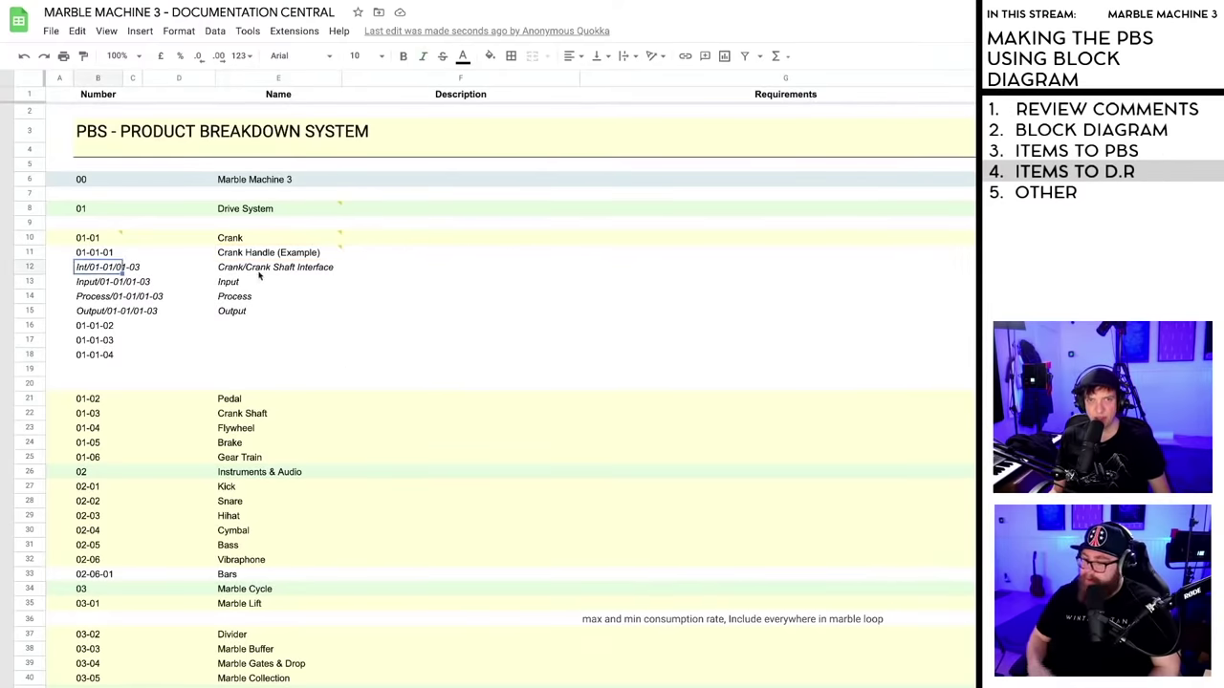
{"action": "left_click", "coordinate": [335, 316], "text": "shift"}
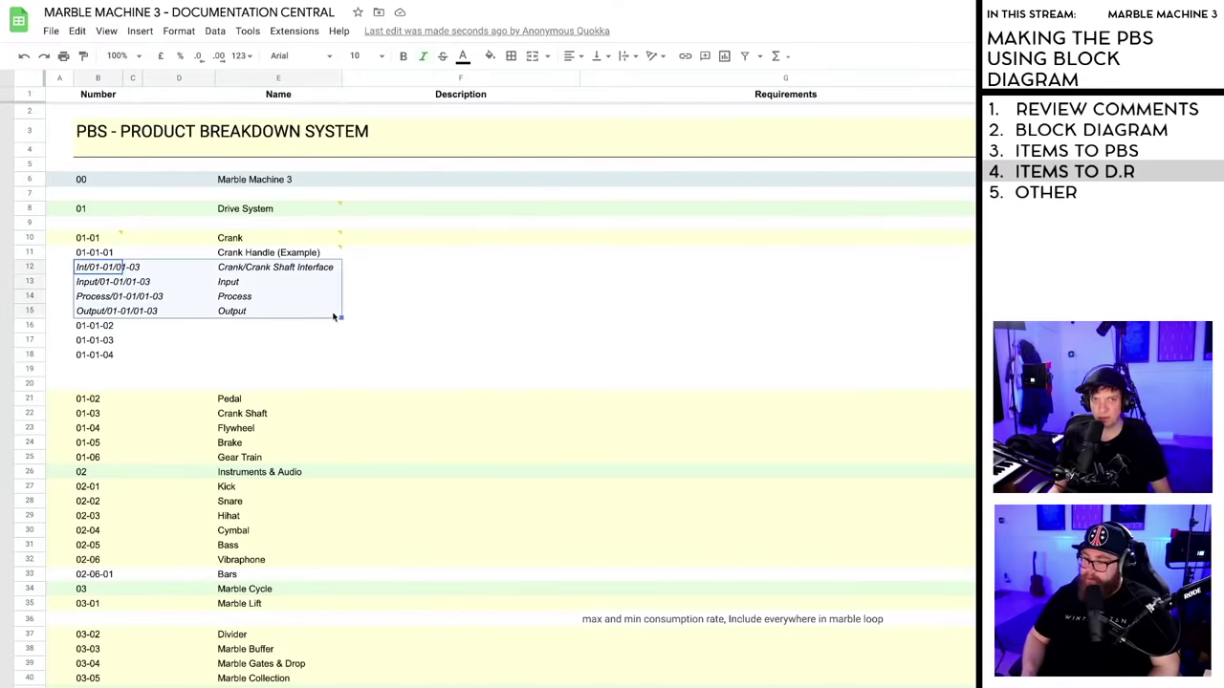
{"action": "key", "text": "ctrl+c"}
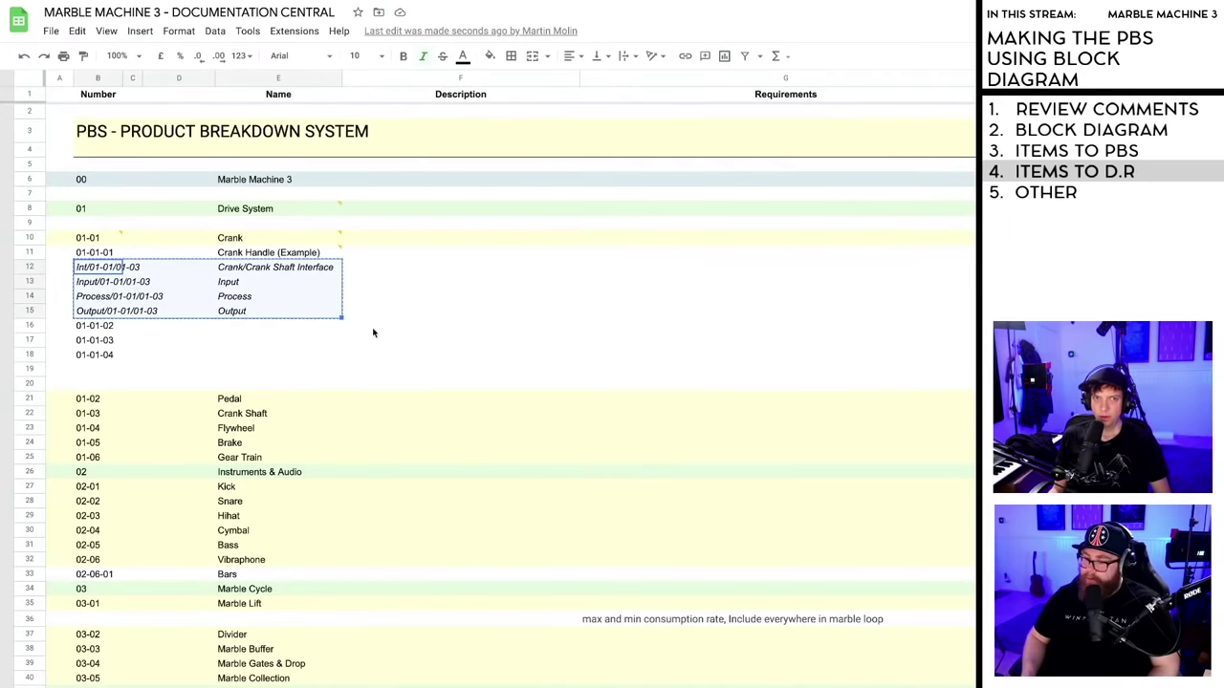
- Select rows 13–15 and unhide the hidden Input, Process and Output rows
{"action": "left_click", "coordinate": [429, 330]}
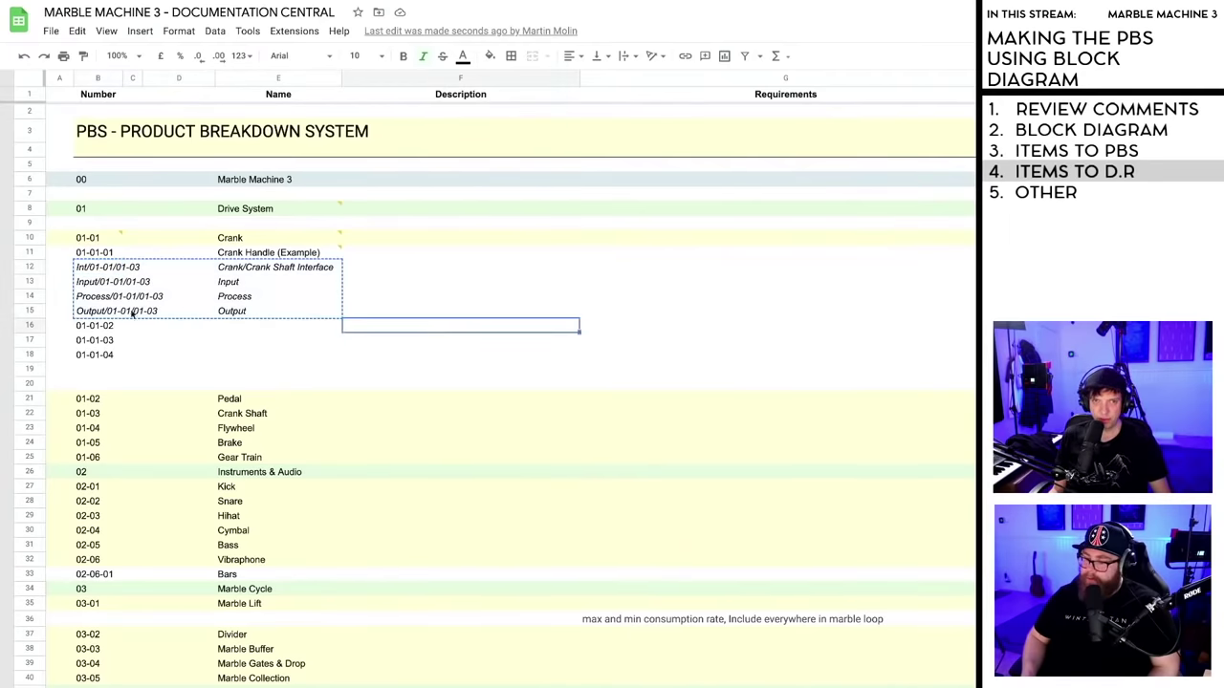
{"action": "left_click", "coordinate": [459, 309]}
{"action": "left_click", "coordinate": [374, 283]}
{"action": "left_click", "coordinate": [295, 338]}
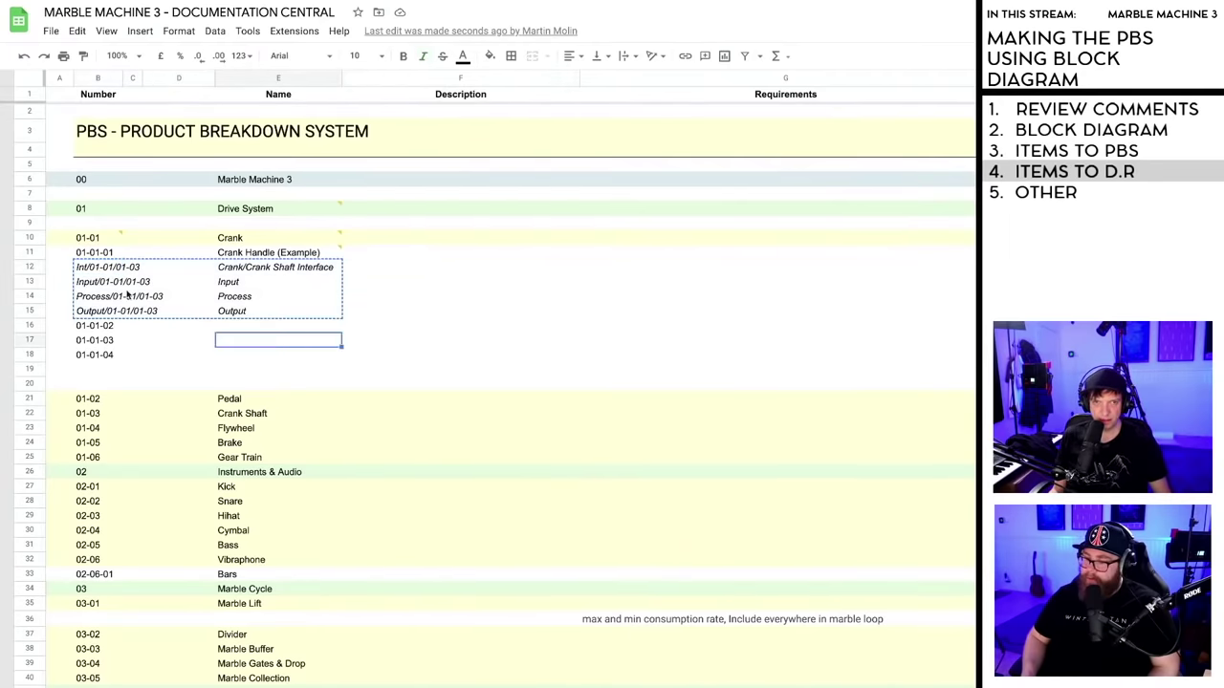
{"action": "left_click", "coordinate": [107, 269]}
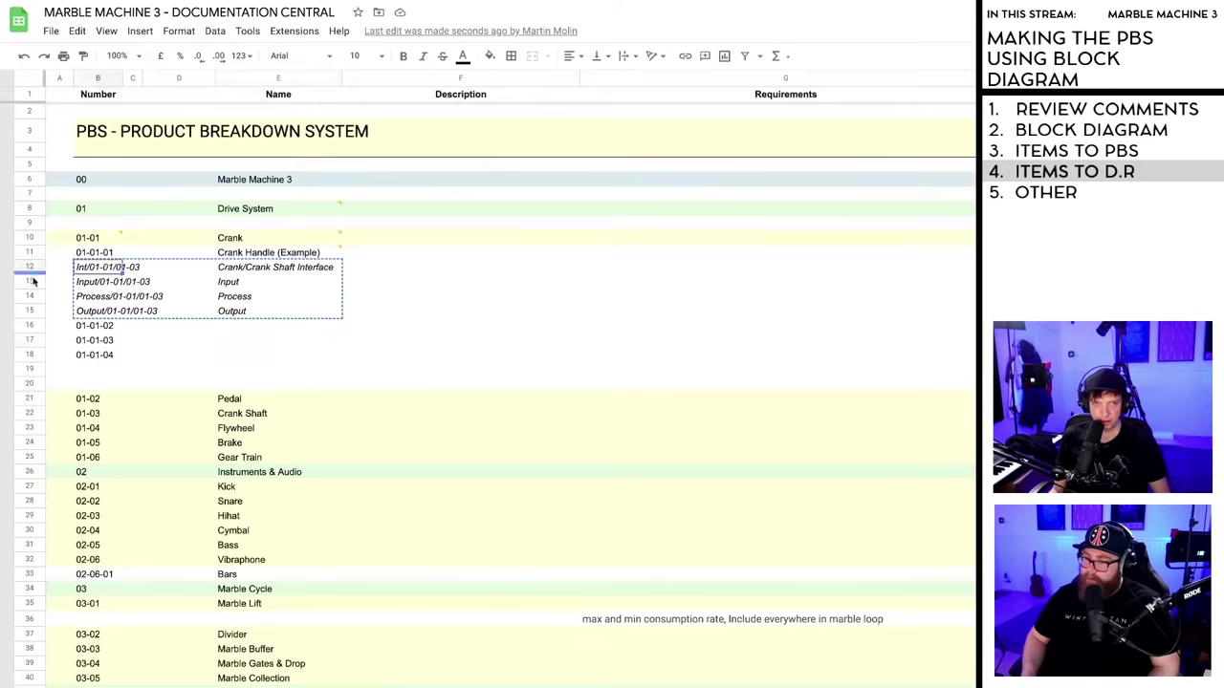
{"action": "left_click_drag", "start_coordinate": [34, 282], "coordinate": [32, 311]}
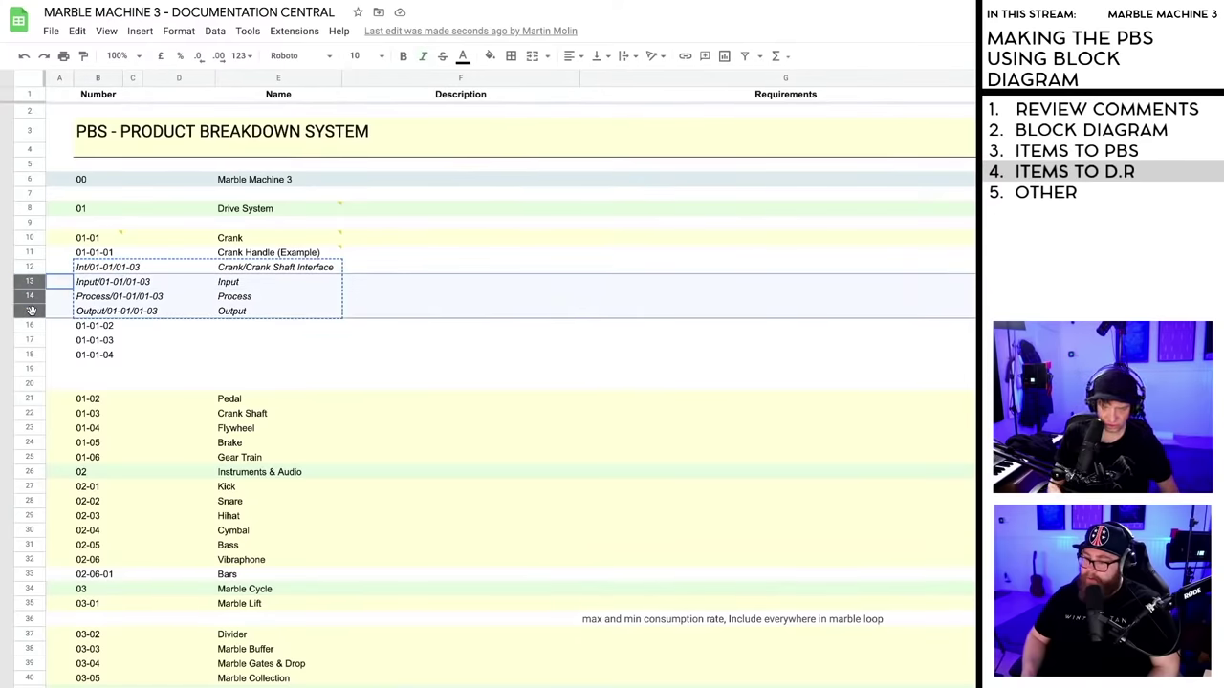
{"action": "key", "text": "ctrl+i"}
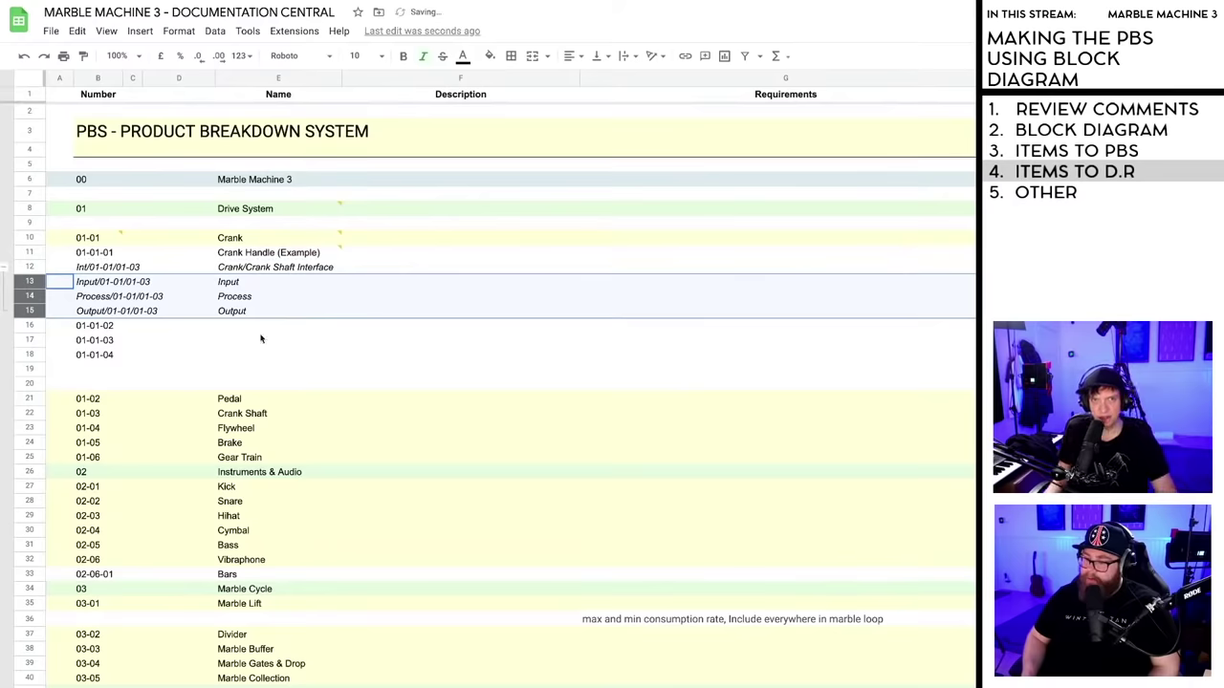
{"action": "left_click", "coordinate": [260, 339]}
{"action": "left_click", "coordinate": [3, 268]}
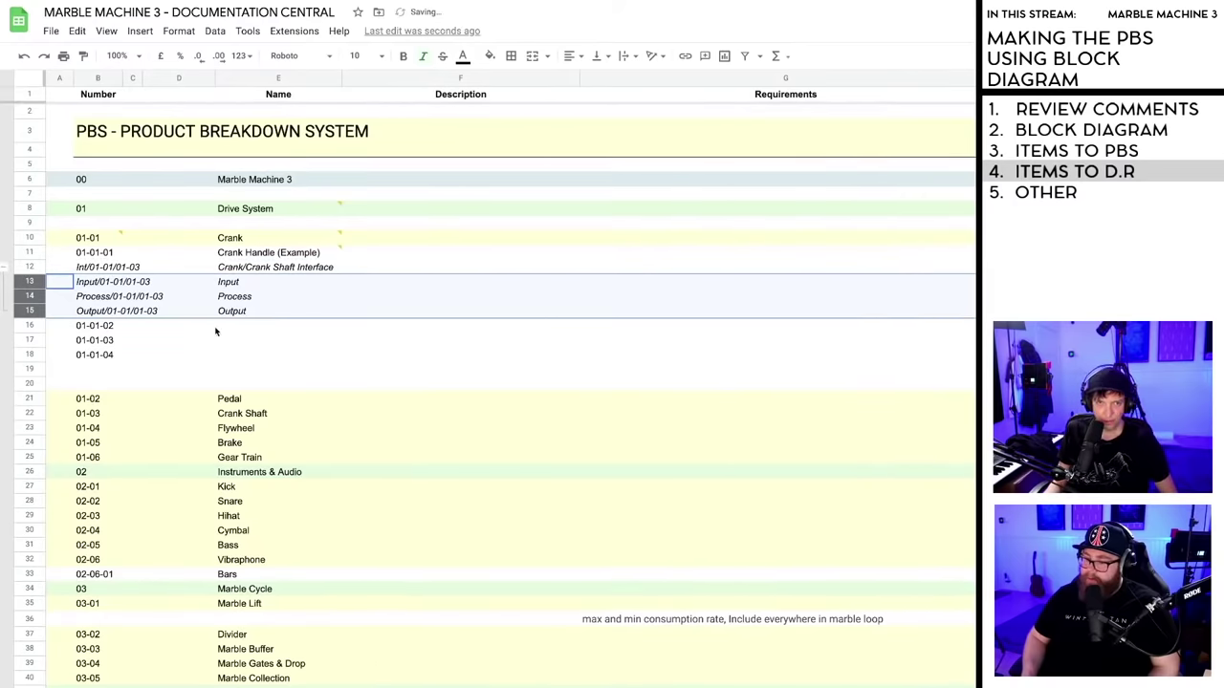
{"action": "scroll", "coordinate": [265, 355], "scroll_direction": "down", "scroll_amount": 10}
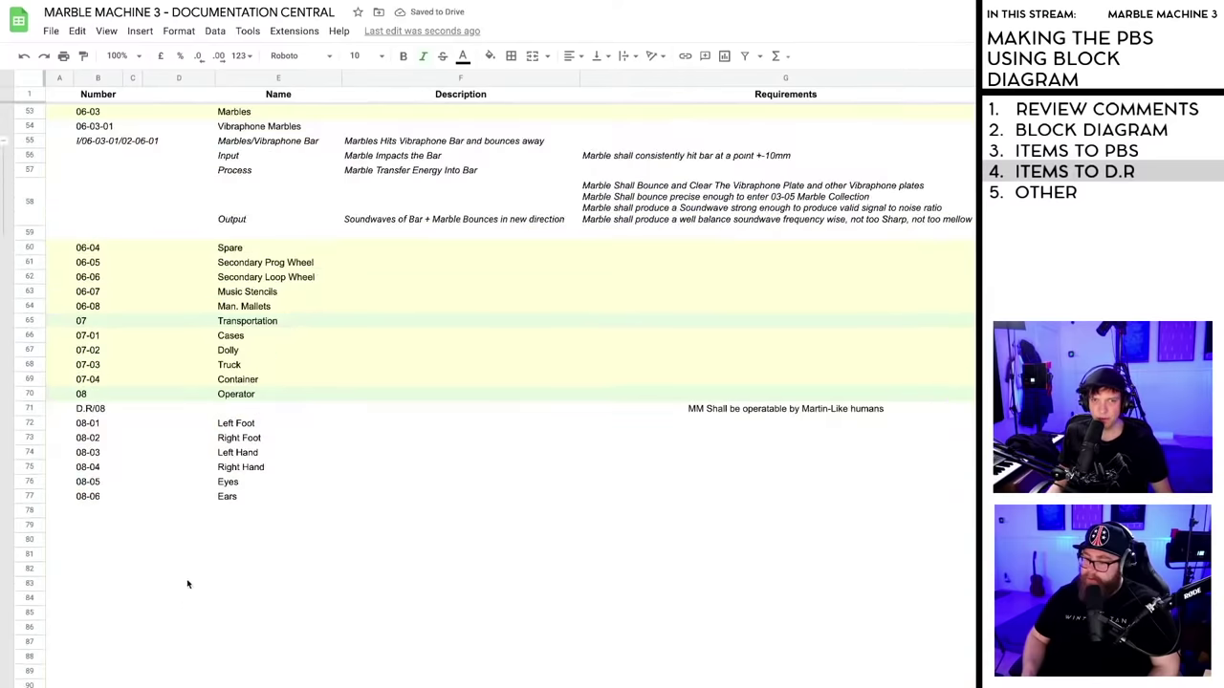
- Make room below Right Hand and attempt pasting the copied rows at row 76, then undo it
{"action": "left_click", "coordinate": [30, 439]}
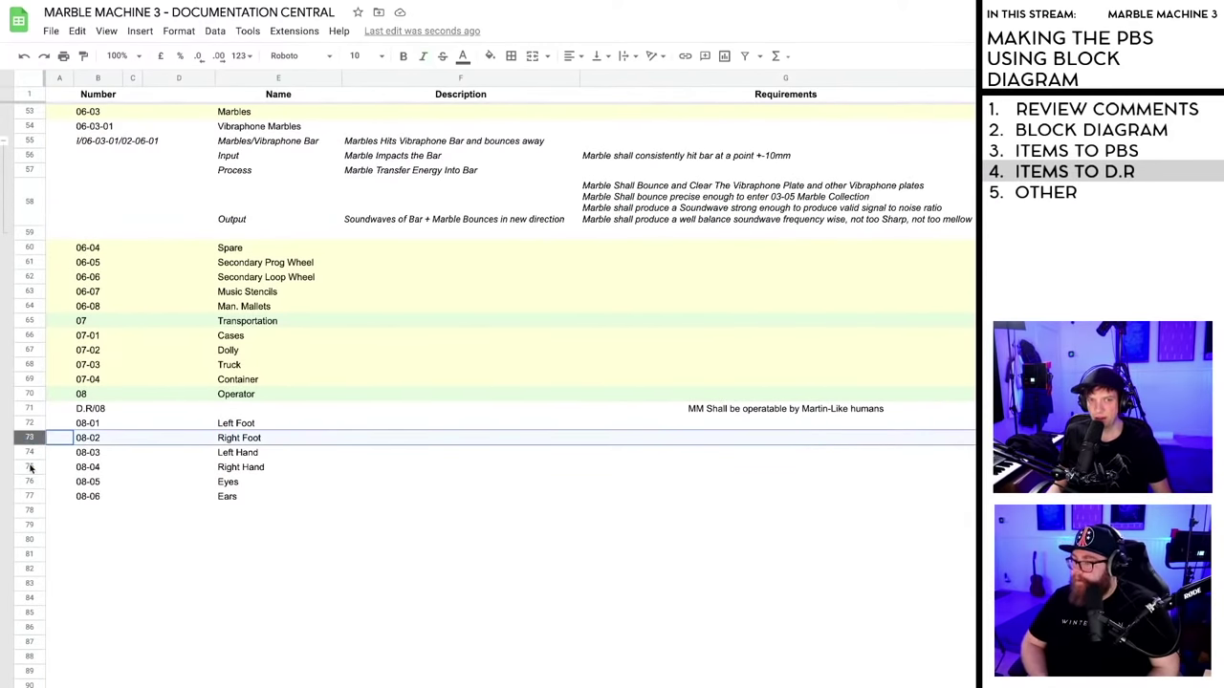
{"action": "left_click", "coordinate": [29, 467]}
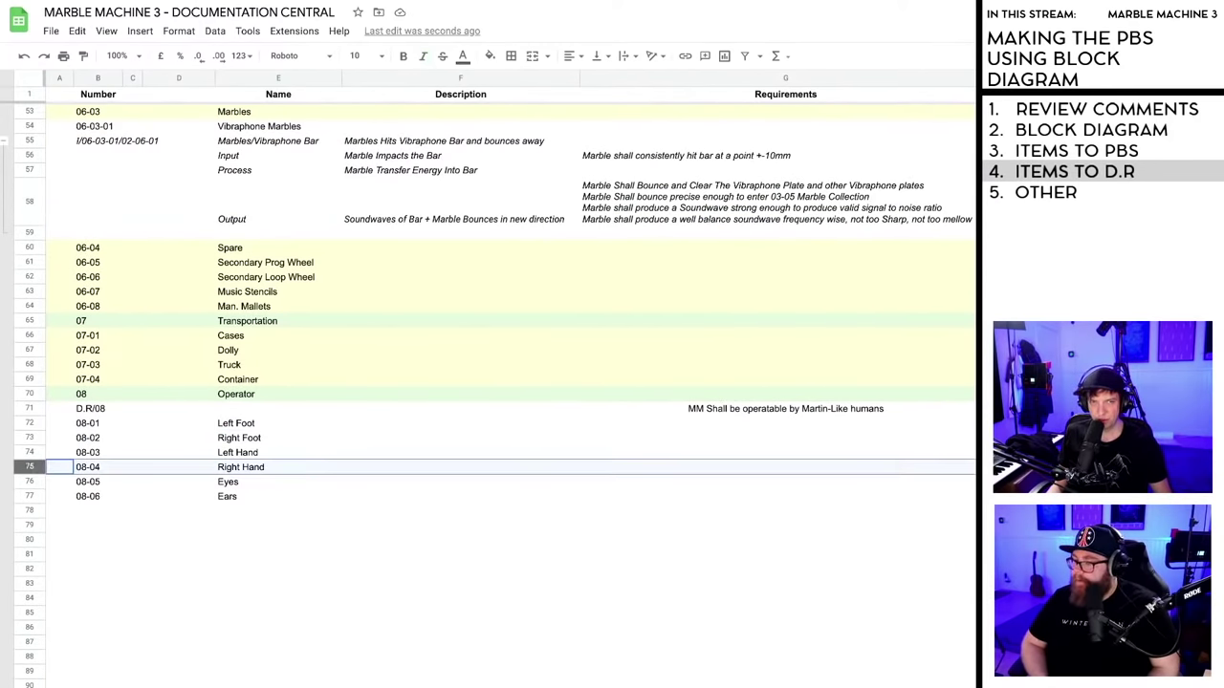
{"action": "left_click_drag", "start_coordinate": [30, 628], "coordinate": [26, 483]}
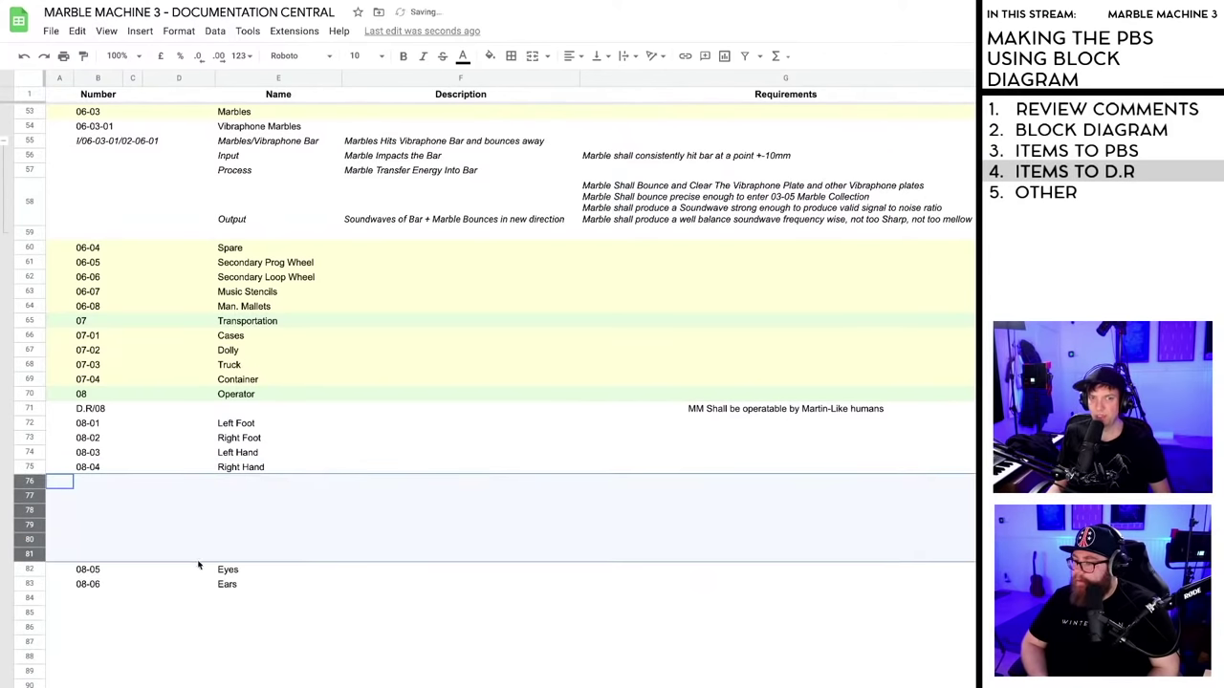
{"action": "left_click", "coordinate": [84, 483]}
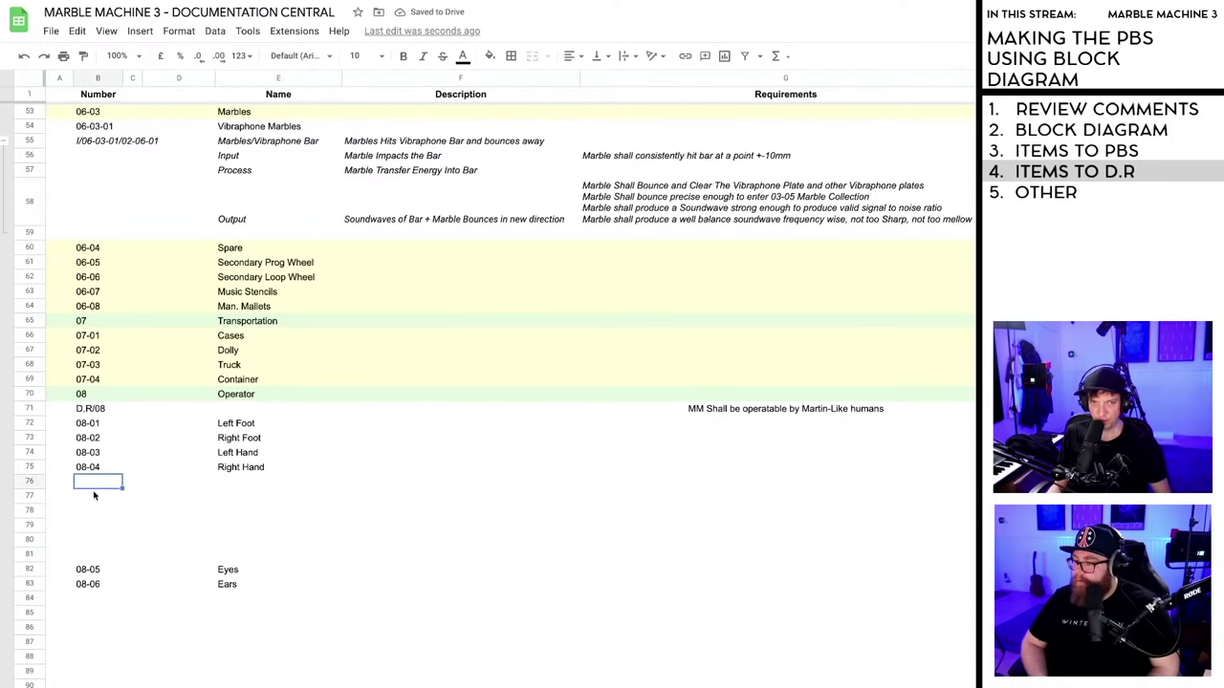
{"action": "key", "text": "ctrl+v"}
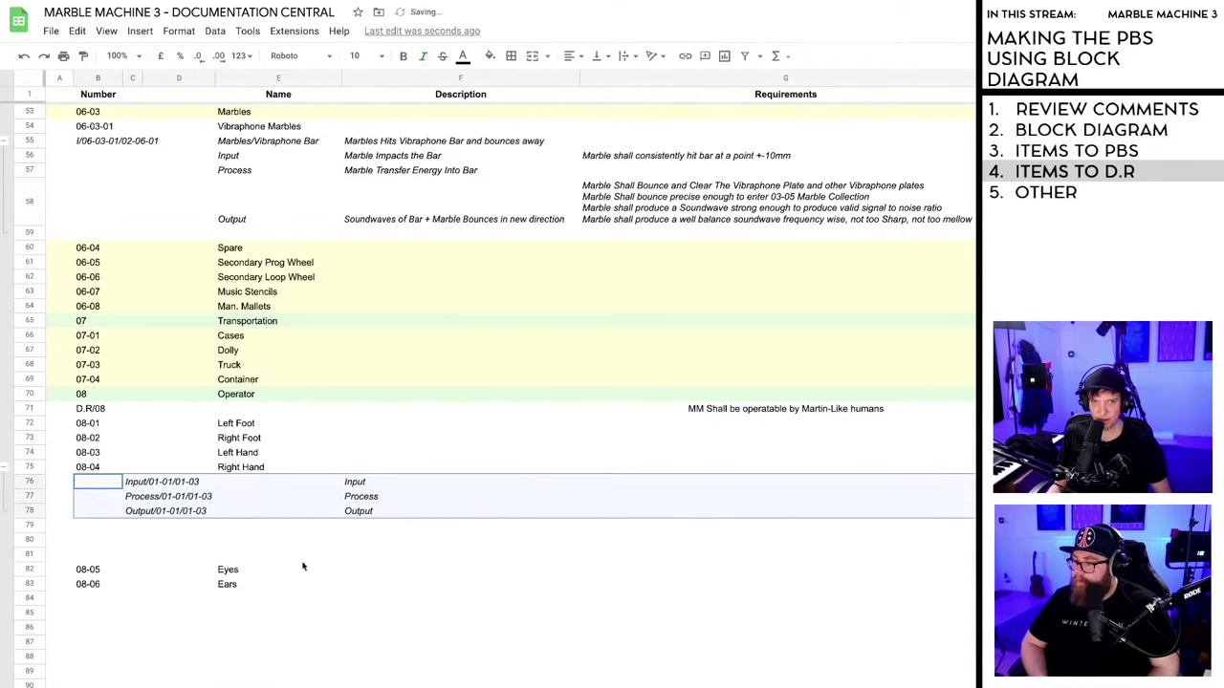
{"action": "key", "text": "ctrl+z"}
{"action": "left_click", "coordinate": [59, 483]}
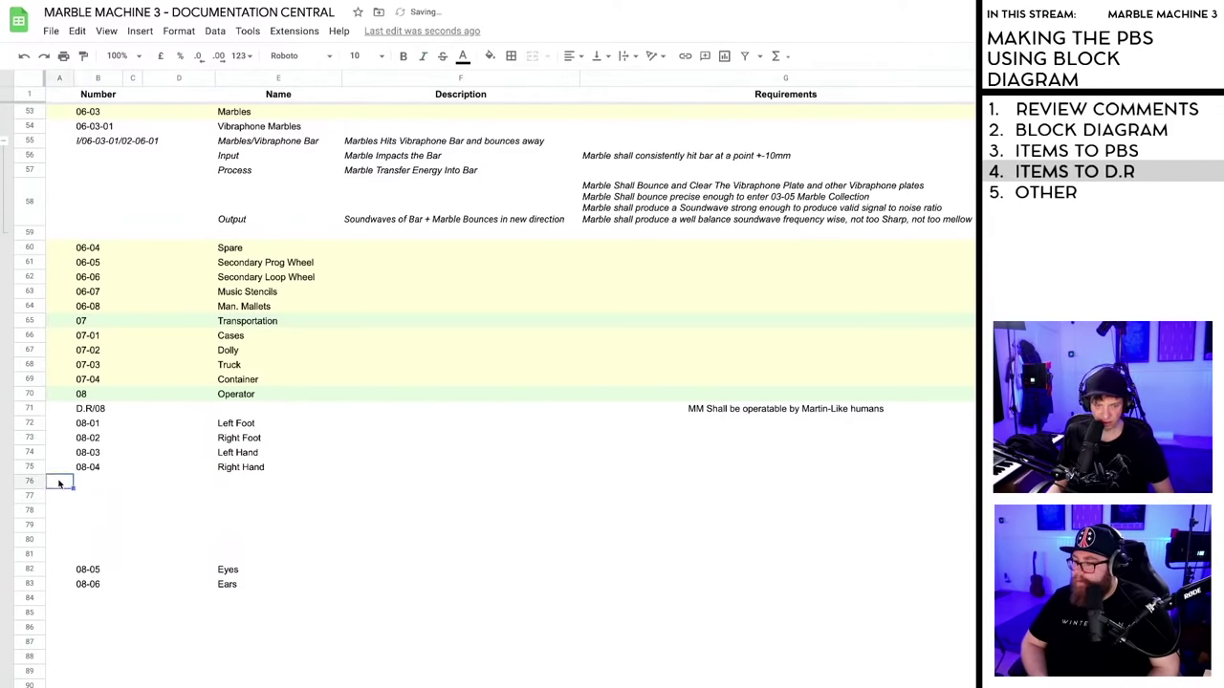
{"action": "key", "text": "ctrl+y"}
{"action": "left_click", "coordinate": [95, 485]}
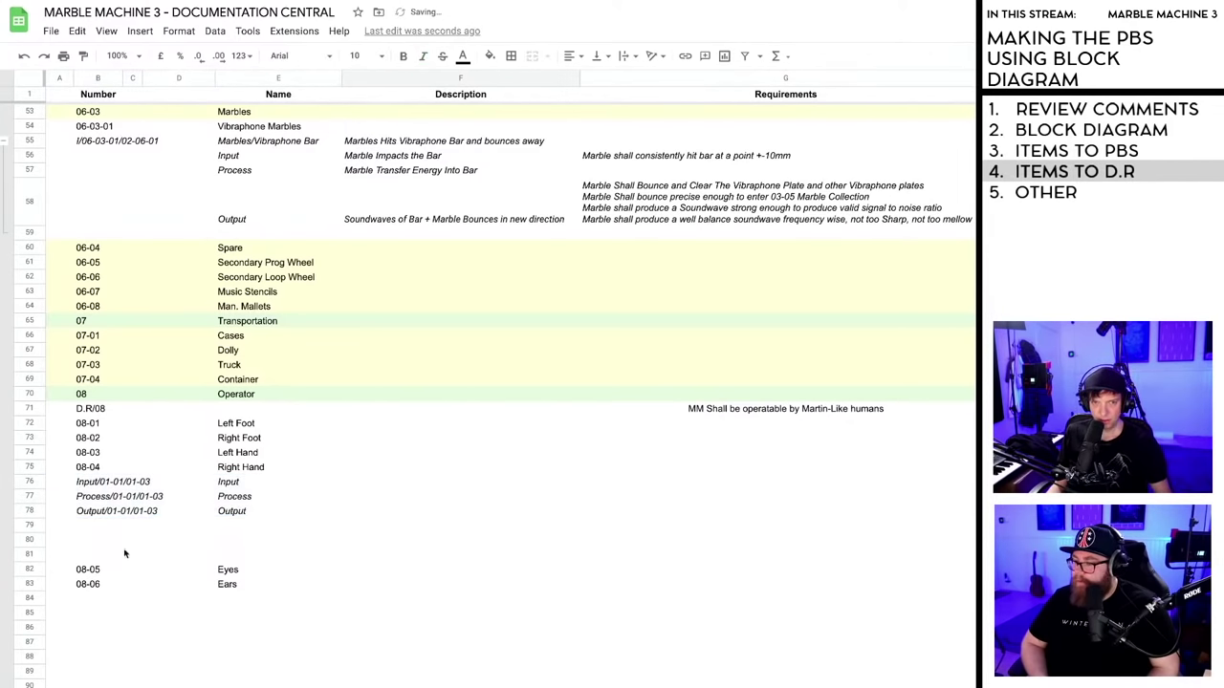
{"action": "double_click", "coordinate": [114, 484]}
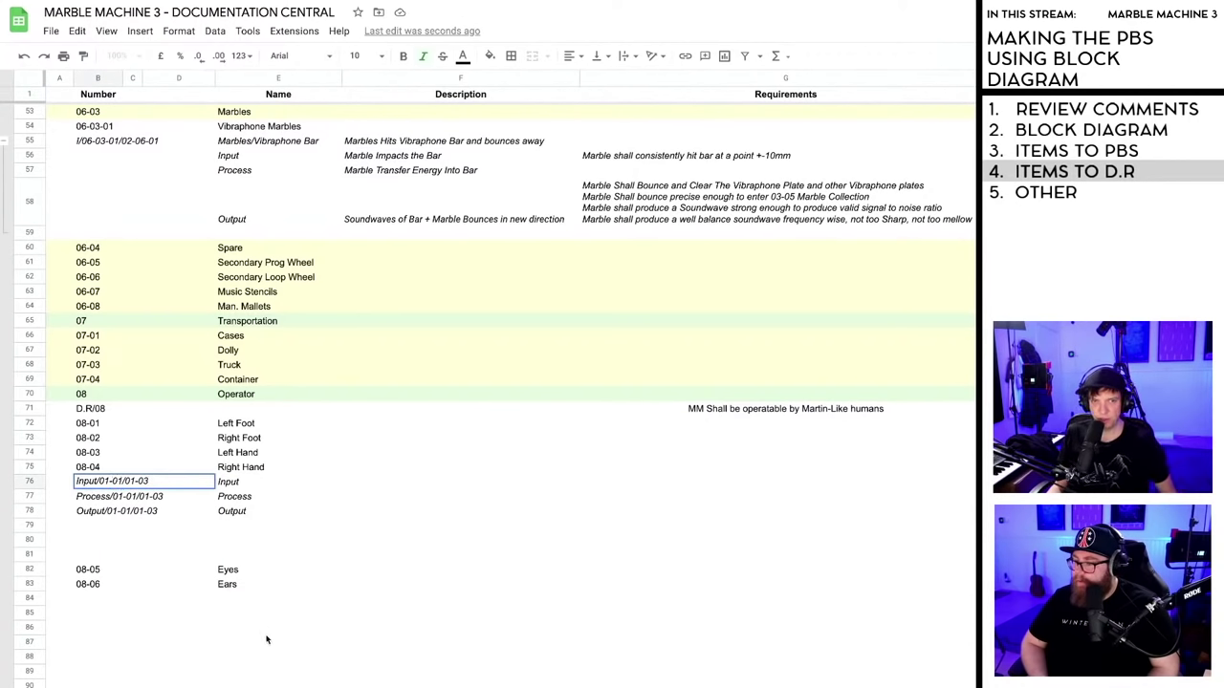
{"action": "left_click", "coordinate": [200, 660]}
{"action": "key", "text": "ctrl+z"}
- Copy the four Int/Input/Process/Output rows again and paste them into B76 under Right Hand
{"action": "scroll", "coordinate": [220, 655], "scroll_direction": "up", "scroll_amount": 10}
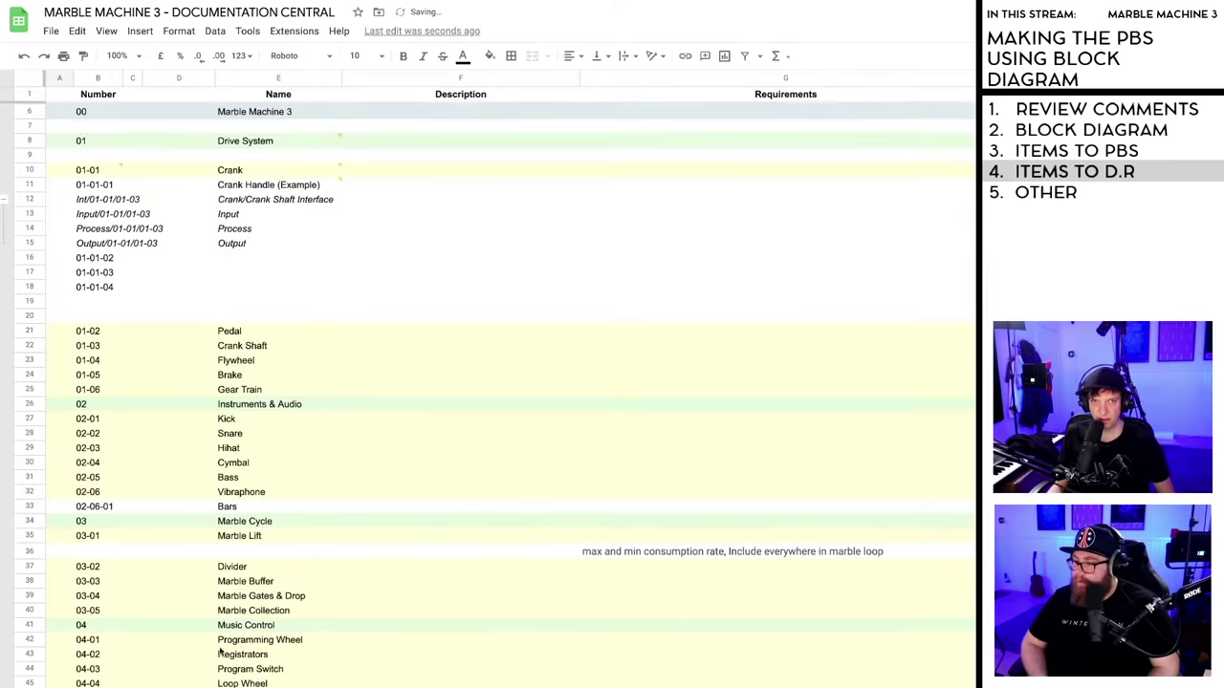
{"action": "scroll", "coordinate": [153, 382], "scroll_direction": "up", "scroll_amount": 1}
{"action": "scroll", "coordinate": [144, 366], "scroll_direction": "up", "scroll_amount": 1}
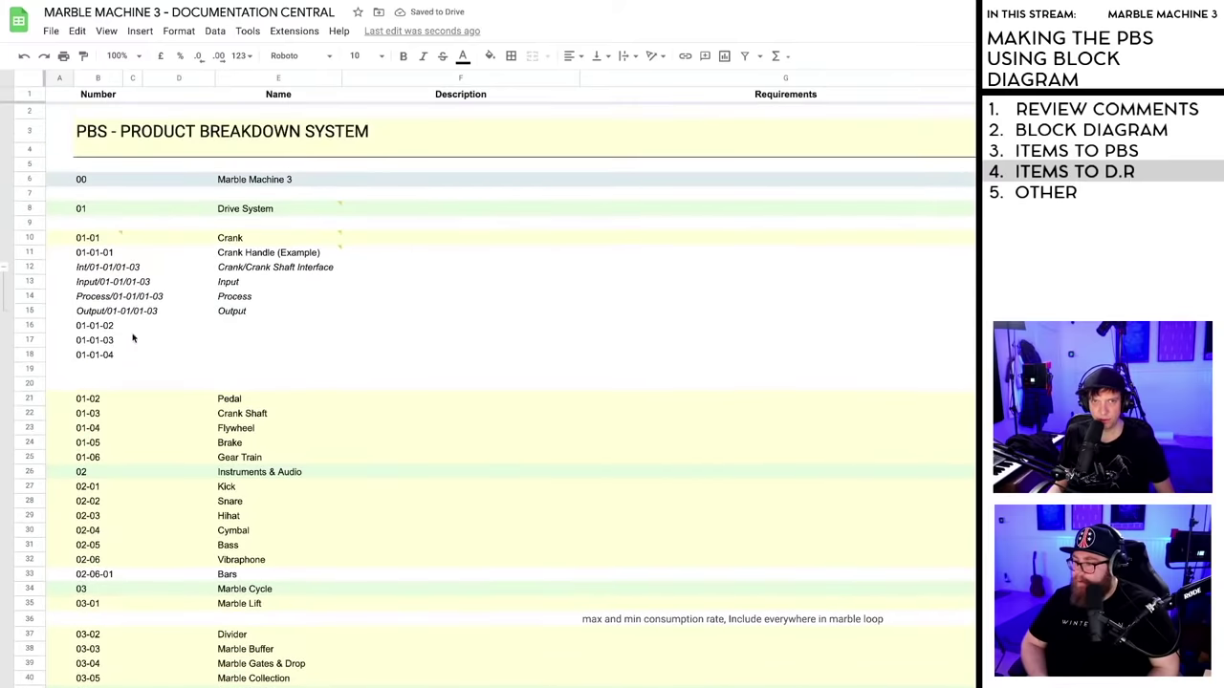
{"action": "left_click", "coordinate": [55, 270]}
{"action": "left_click", "coordinate": [78, 271]}
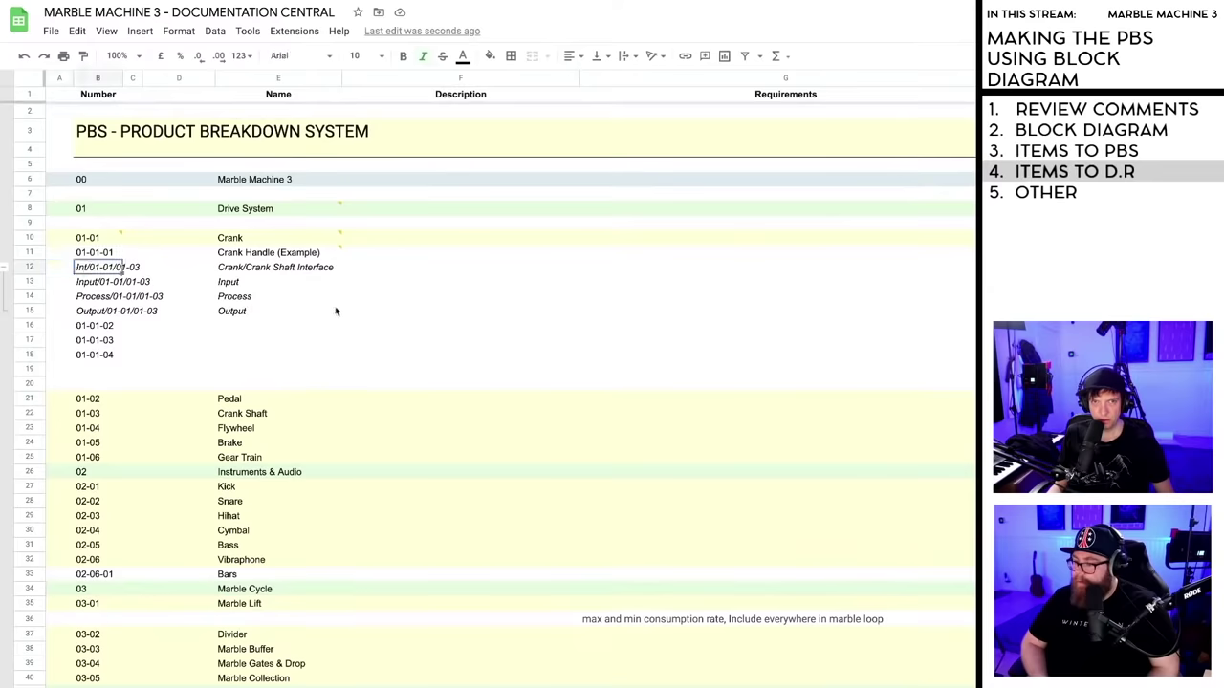
{"action": "left_click", "coordinate": [315, 326], "text": "shift"}
{"action": "left_click", "coordinate": [316, 314], "text": "shift"}
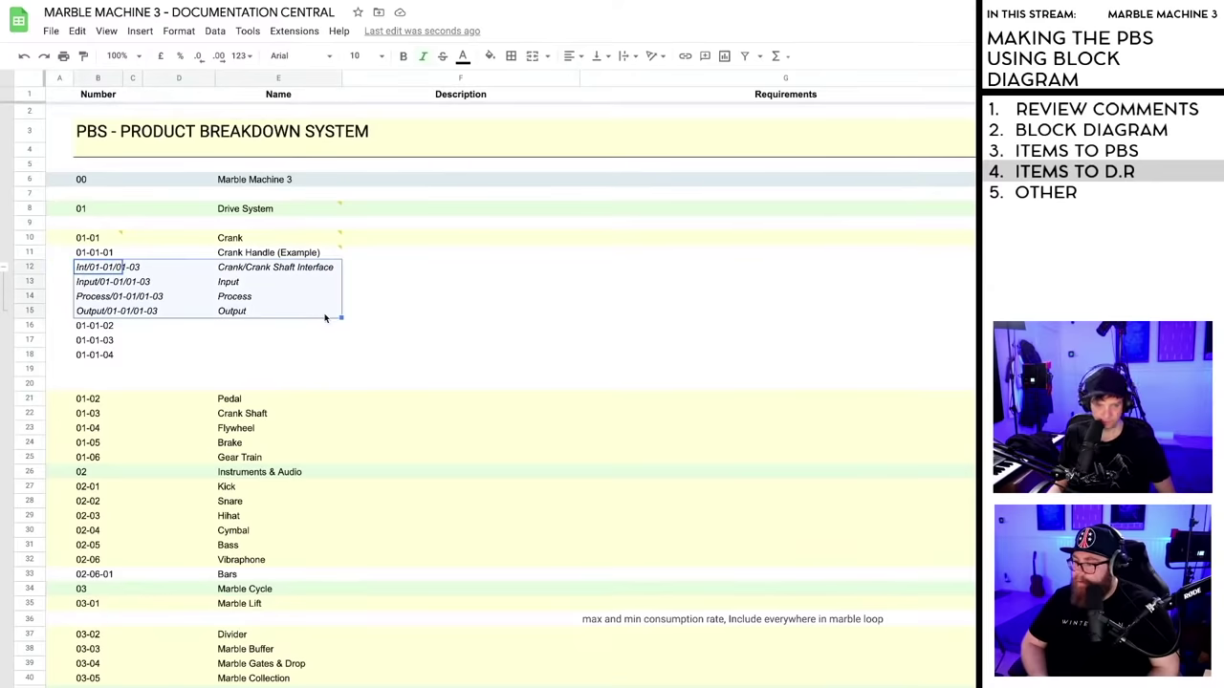
{"action": "key", "text": "ctrl+c"}
{"action": "scroll", "coordinate": [351, 400], "scroll_direction": "down", "scroll_amount": 15}
{"action": "scroll", "coordinate": [351, 400], "scroll_direction": "up", "scroll_amount": 6}
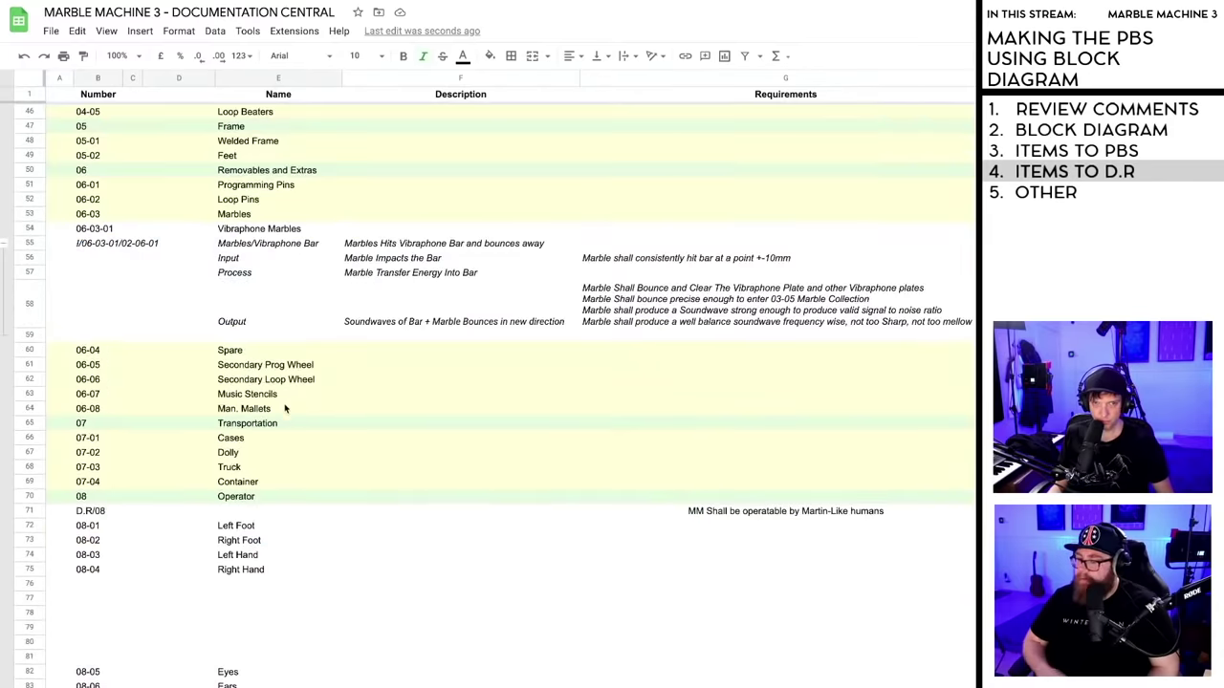
{"action": "left_click", "coordinate": [84, 587]}
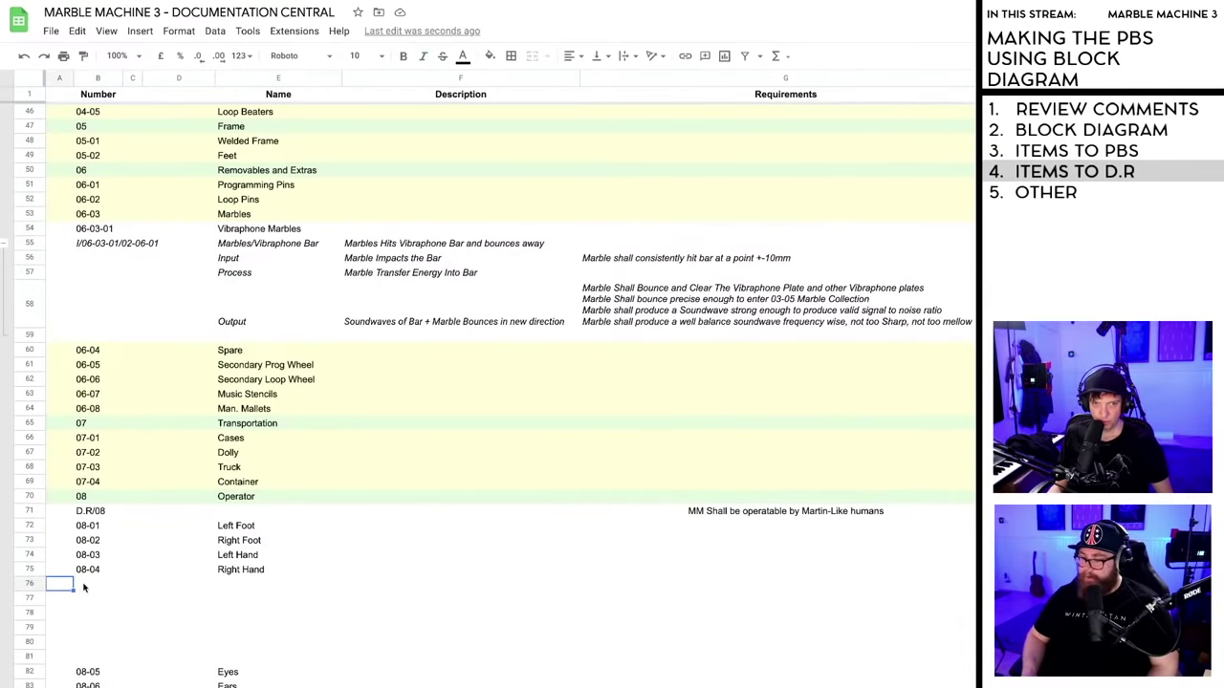
{"action": "key", "text": "ctrl+v"}
{"action": "left_click", "coordinate": [426, 615]}
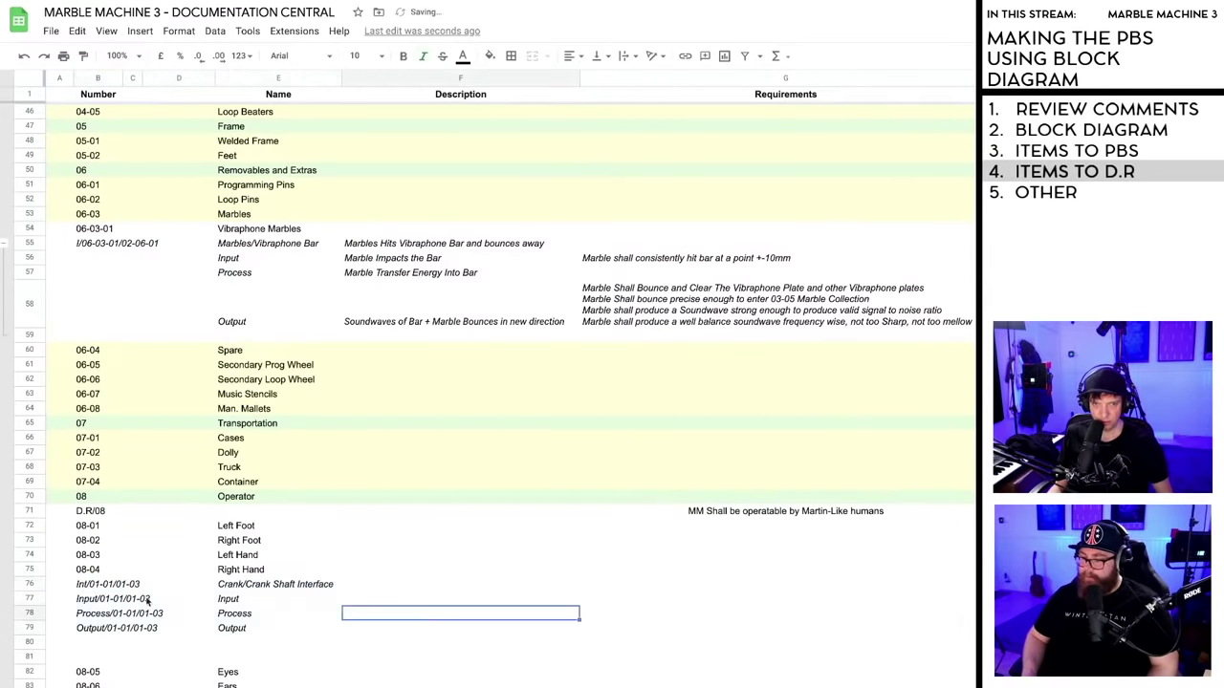
{"action": "left_click", "coordinate": [88, 586]}
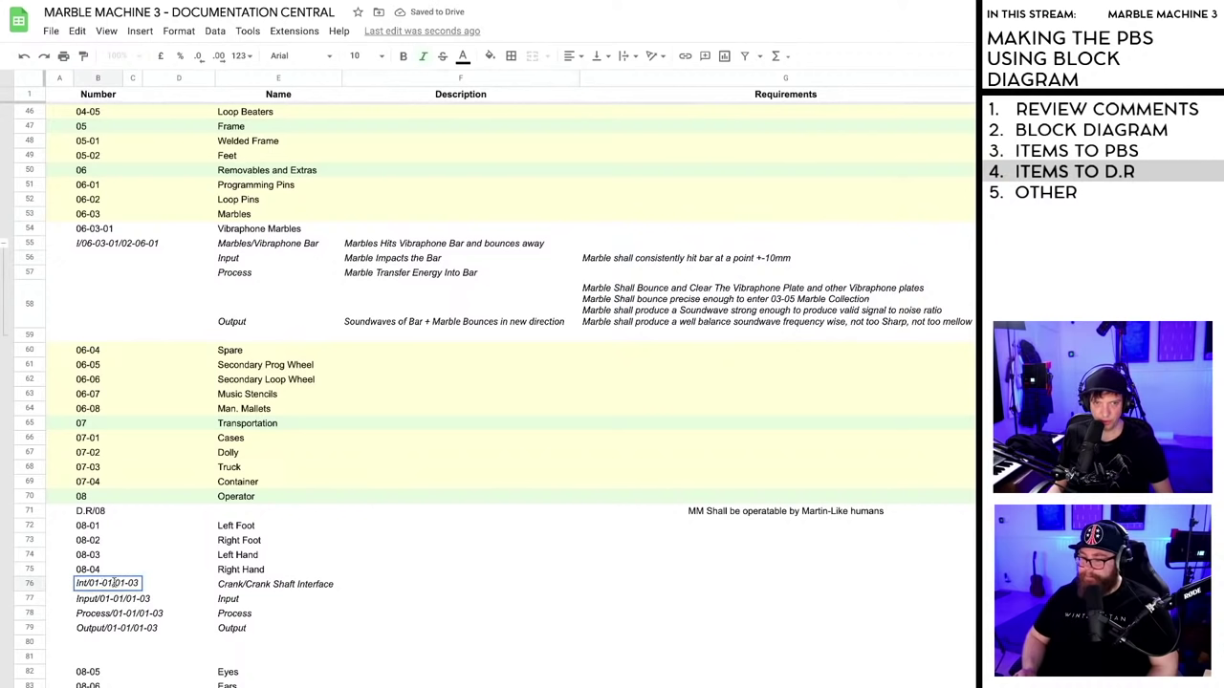
- Renumber the row 76 interface to Int/08-04/01-01
{"action": "left_click_drag", "start_coordinate": [113, 583], "coordinate": [91, 582]}
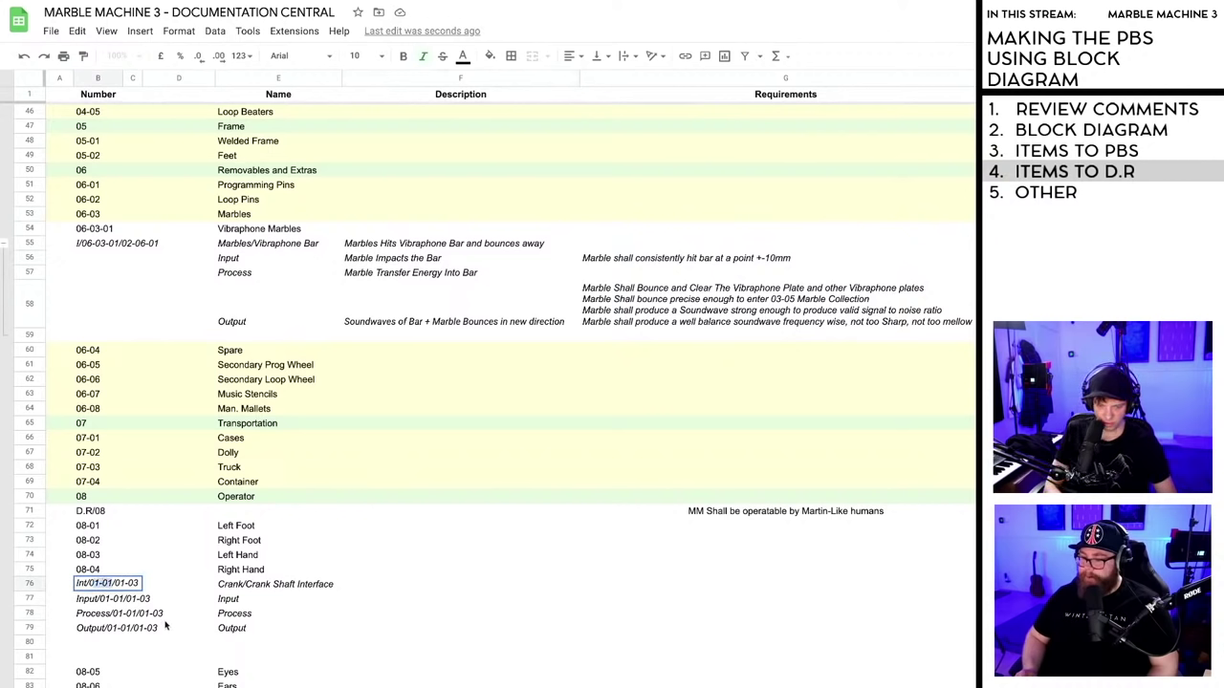
{"action": "type", "text": "08-04"}
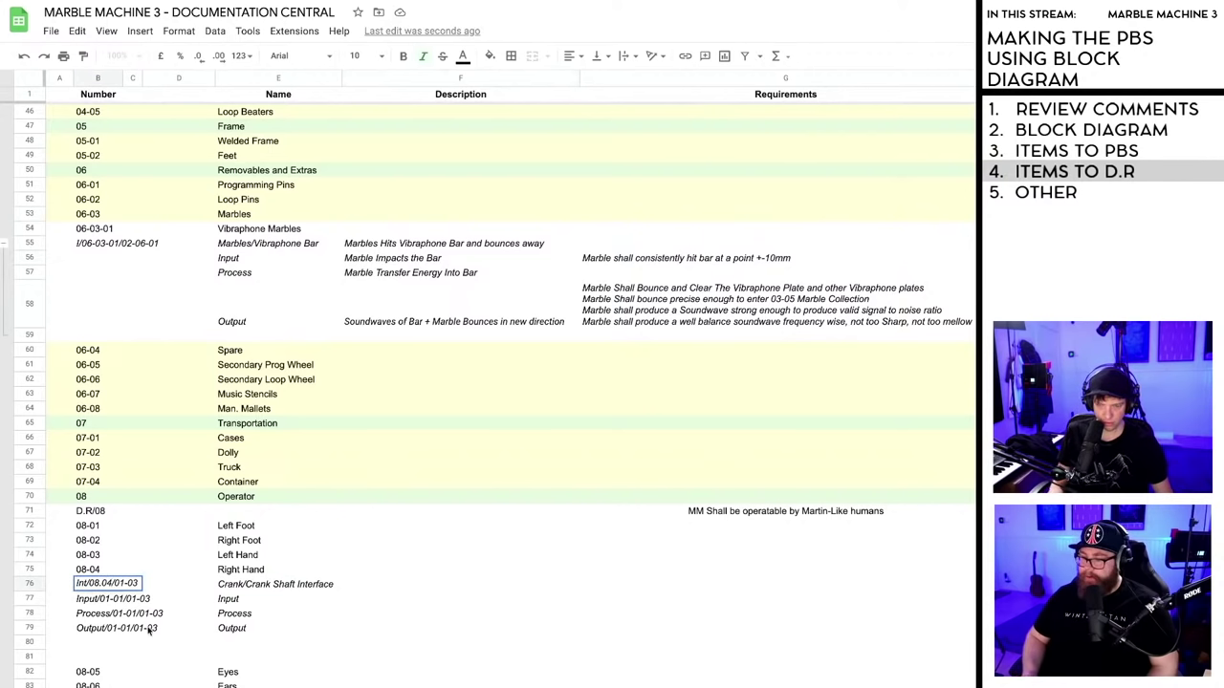
{"action": "key", "text": "BackSpace"}
{"action": "key", "text": "BackSpace"}
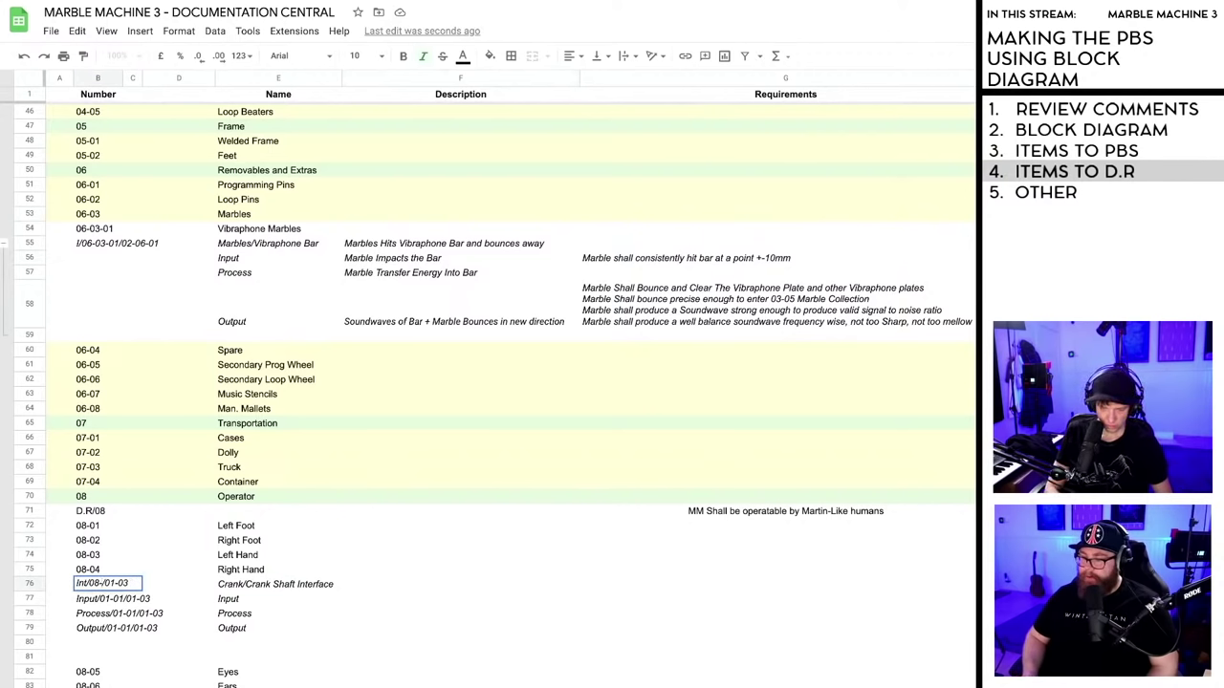
{"action": "type", "text": "04"}
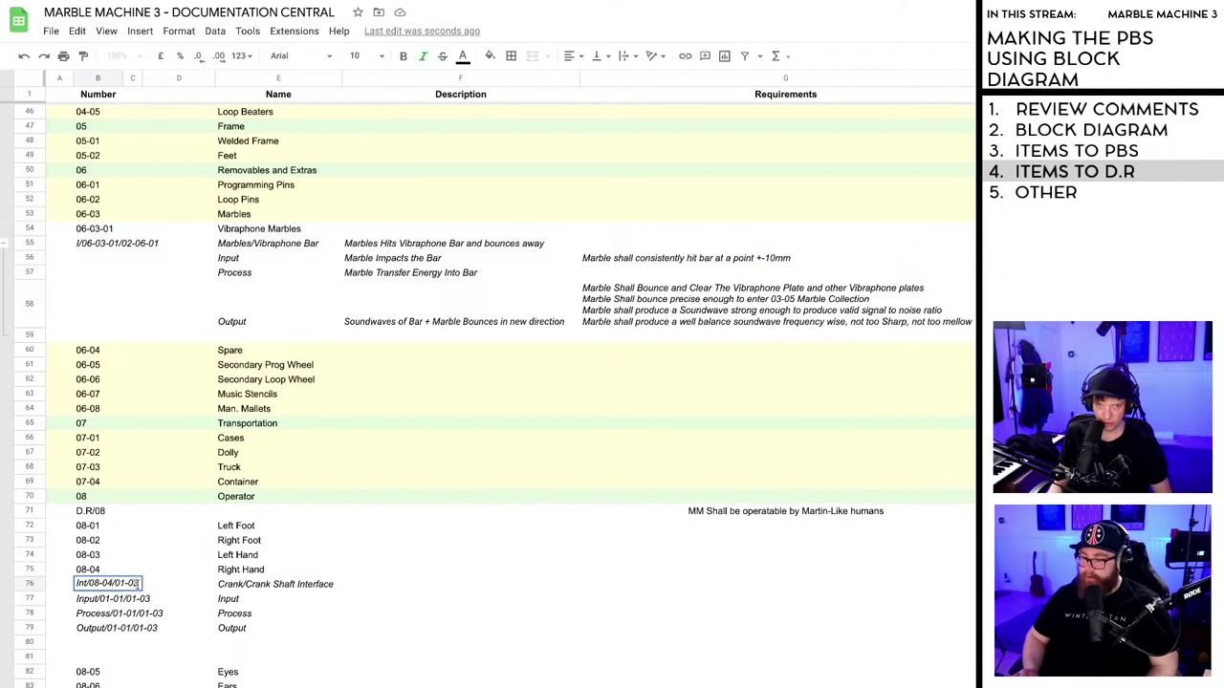
{"action": "key", "text": "BackSpace"}
{"action": "type", "text": "1"}
- Rename the row 76 interface to 'Right Hand/ Crank Handle Interface'
{"action": "double_click", "coordinate": [232, 586]}
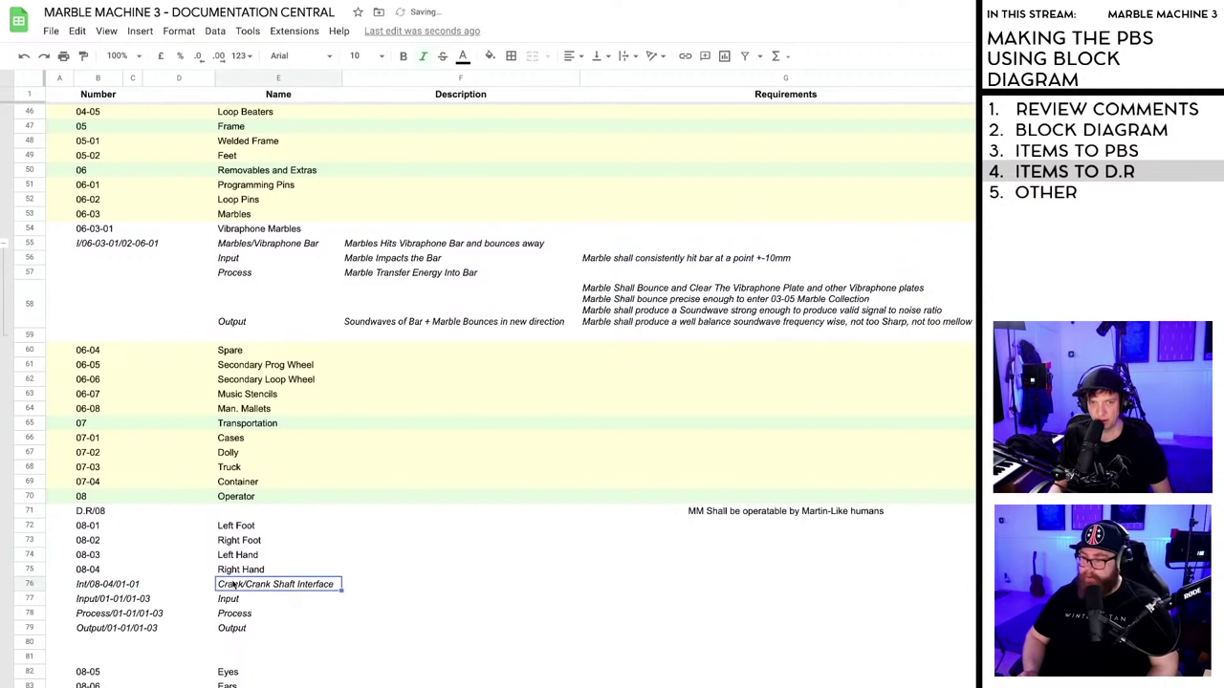
{"action": "left_click_drag", "start_coordinate": [294, 583], "coordinate": [217, 583]}
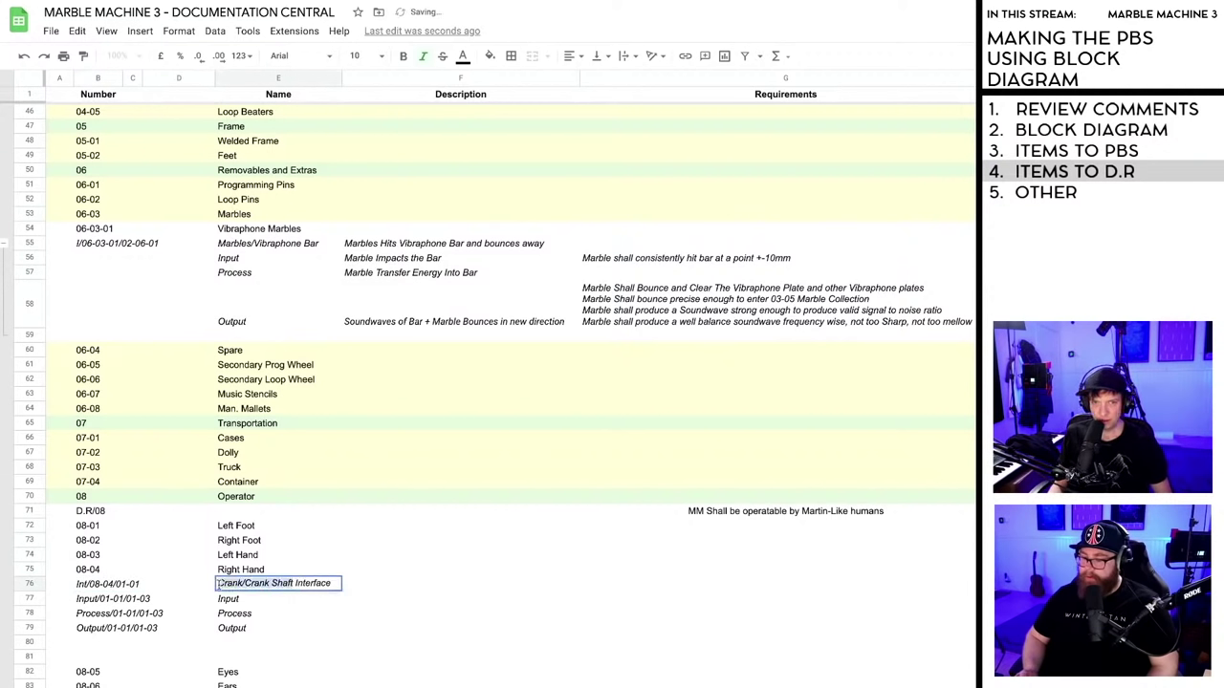
{"action": "type", "text": "Right H"}
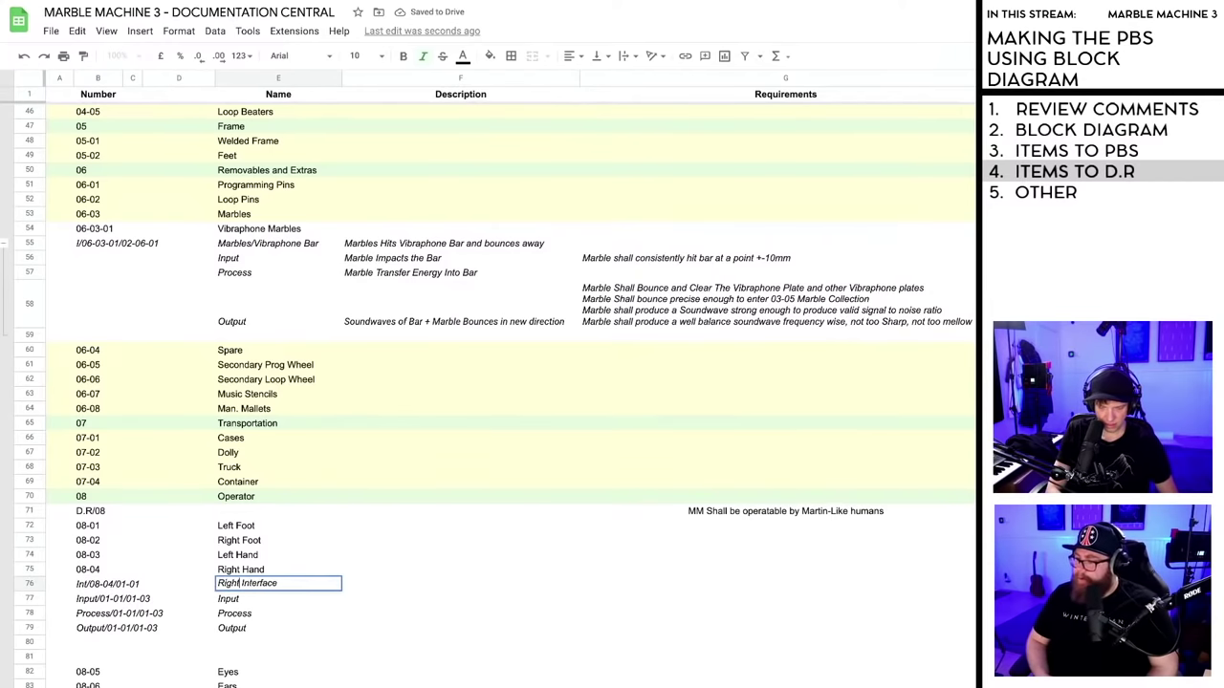
{"action": "type", "text": "and"}
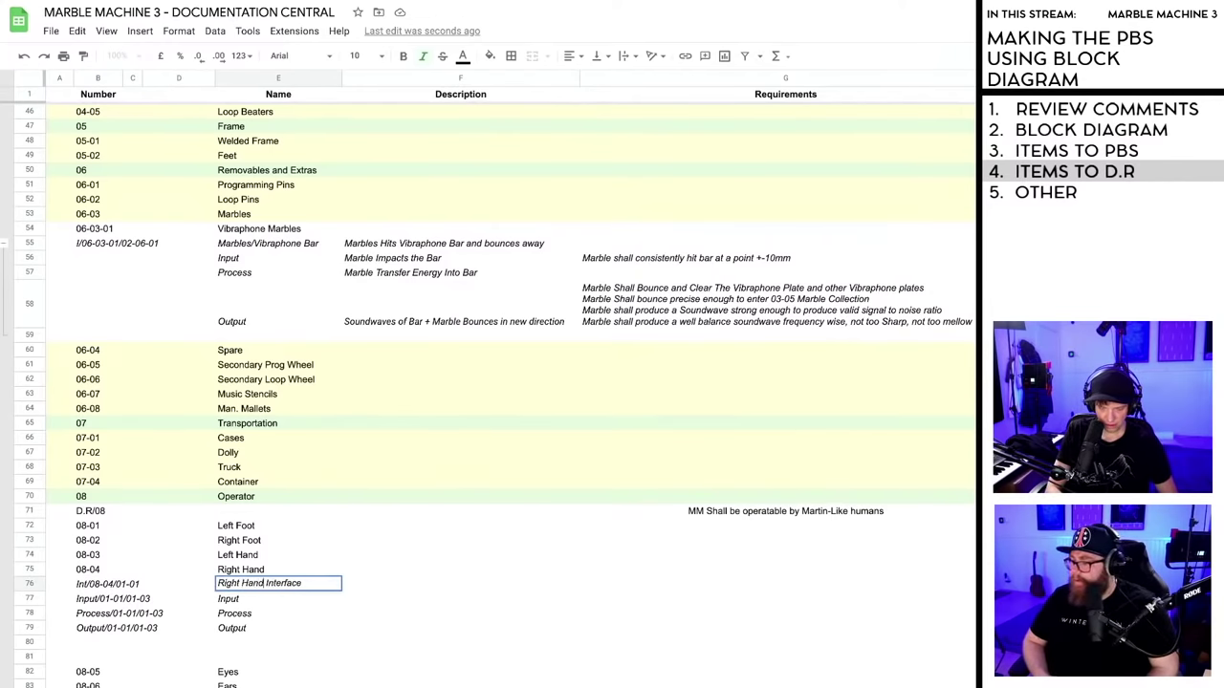
{"action": "type", "text": "/"}
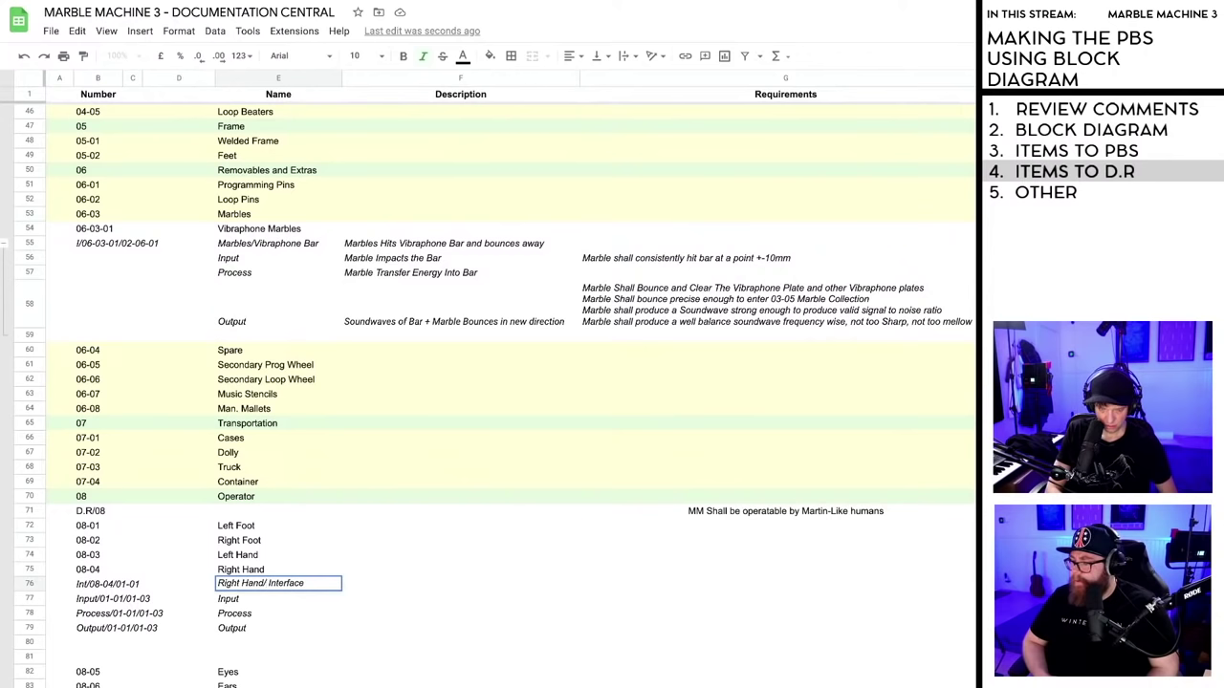
{"action": "type", "text": " Crank Han "}
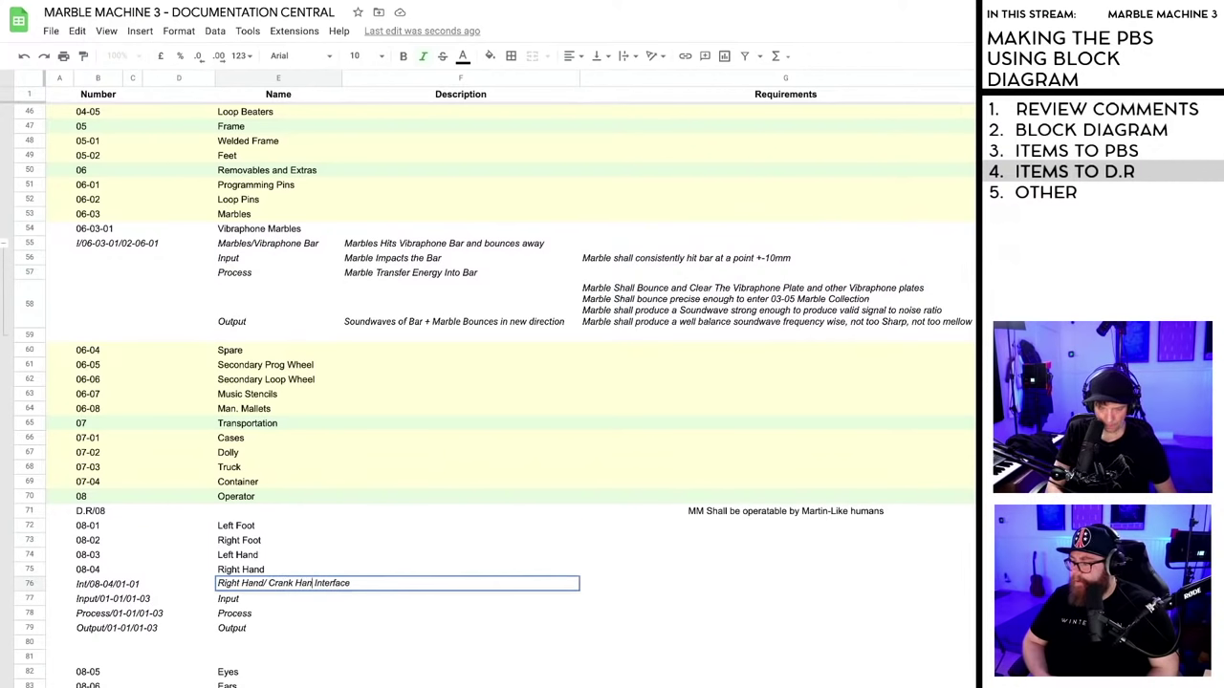
{"action": "type", "text": "dle"}
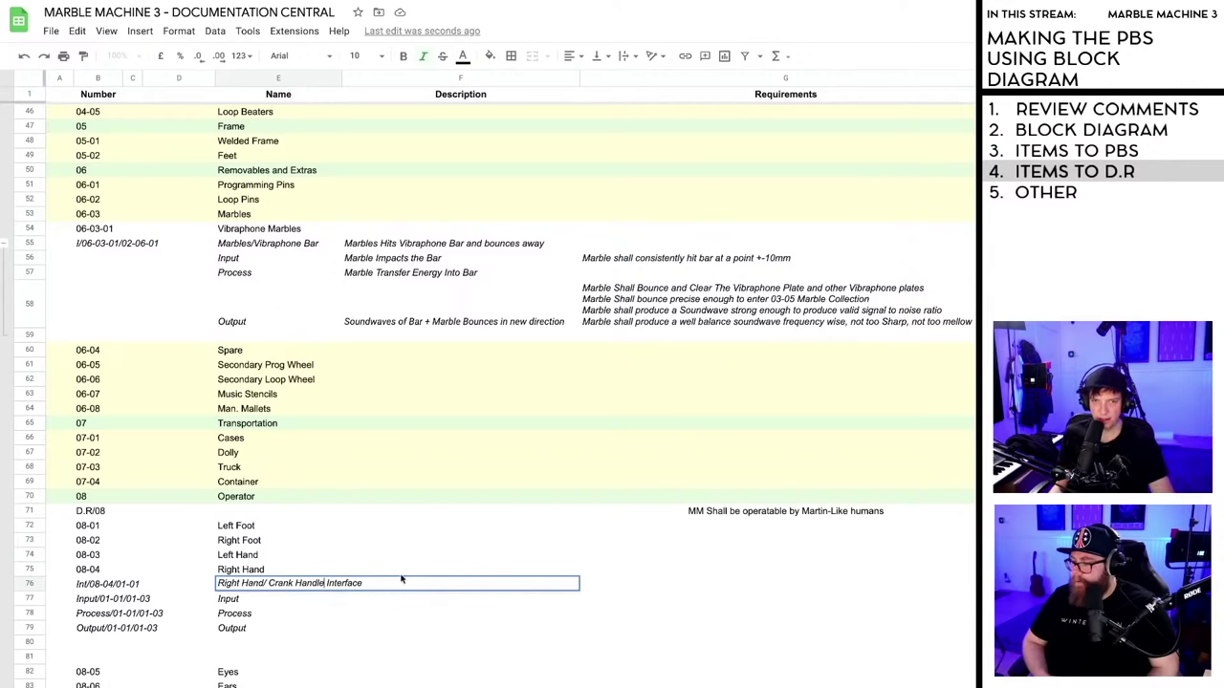
{"action": "left_click", "coordinate": [337, 613]}
{"action": "scroll", "coordinate": [335, 620], "scroll_direction": "up", "scroll_amount": 15}
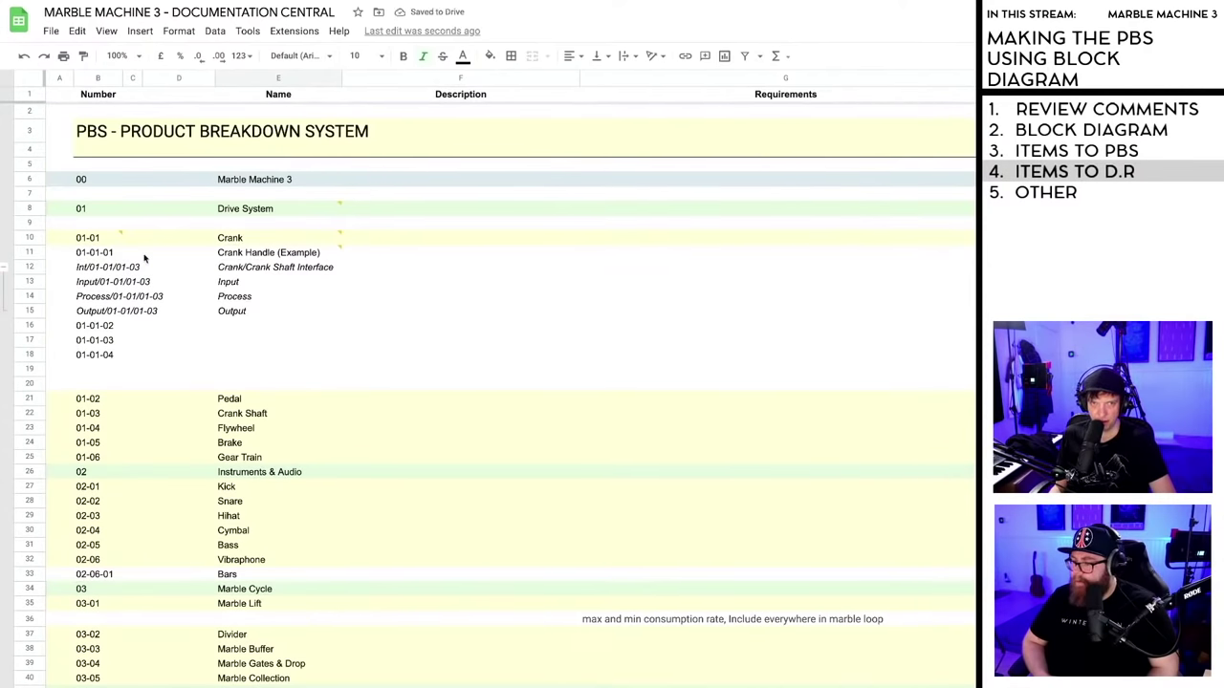
- Extend the row 76 interface number to Int/08-04/01-01-01
{"action": "scroll", "coordinate": [258, 423], "scroll_direction": "down", "scroll_amount": 12}
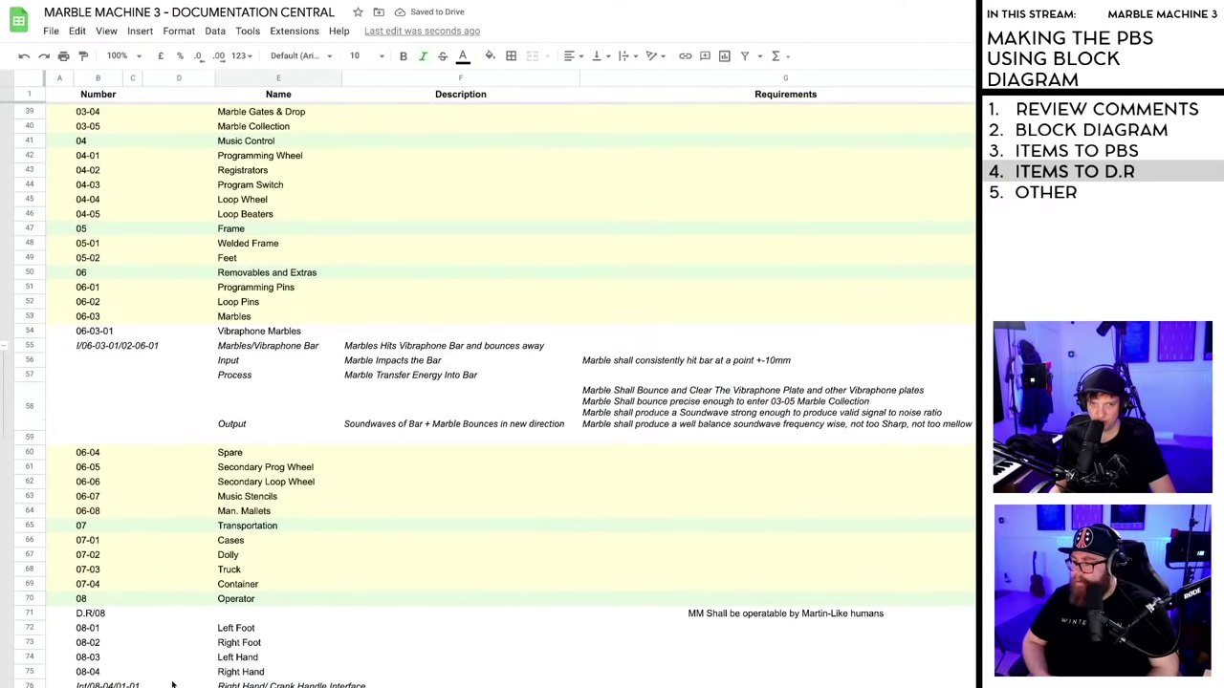
{"action": "scroll", "coordinate": [161, 670], "scroll_direction": "down", "scroll_amount": 2}
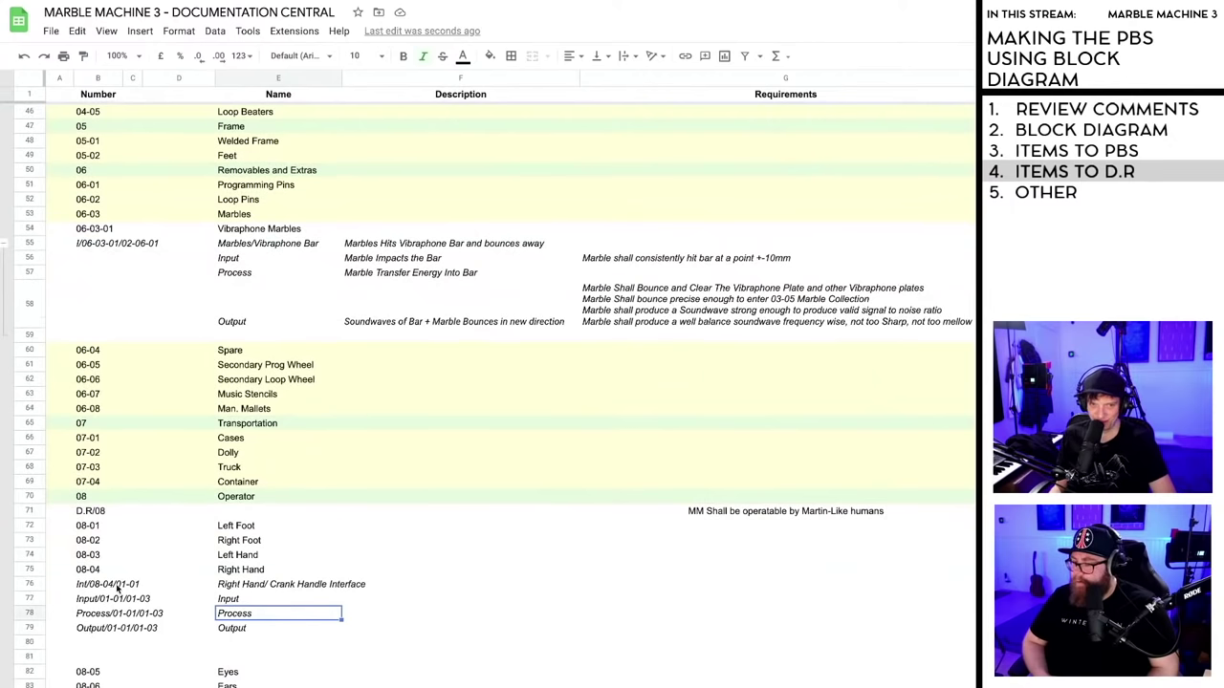
{"action": "left_click", "coordinate": [117, 586]}
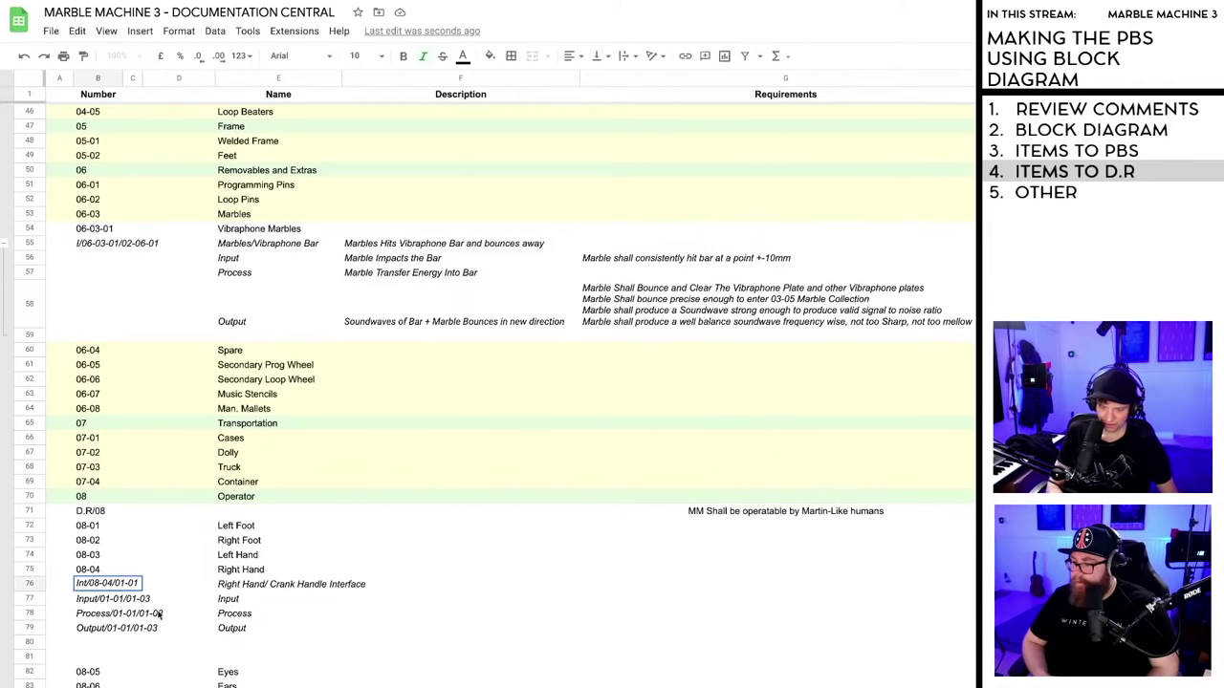
{"action": "type", "text": "-01"}
{"action": "left_click", "coordinate": [350, 631]}
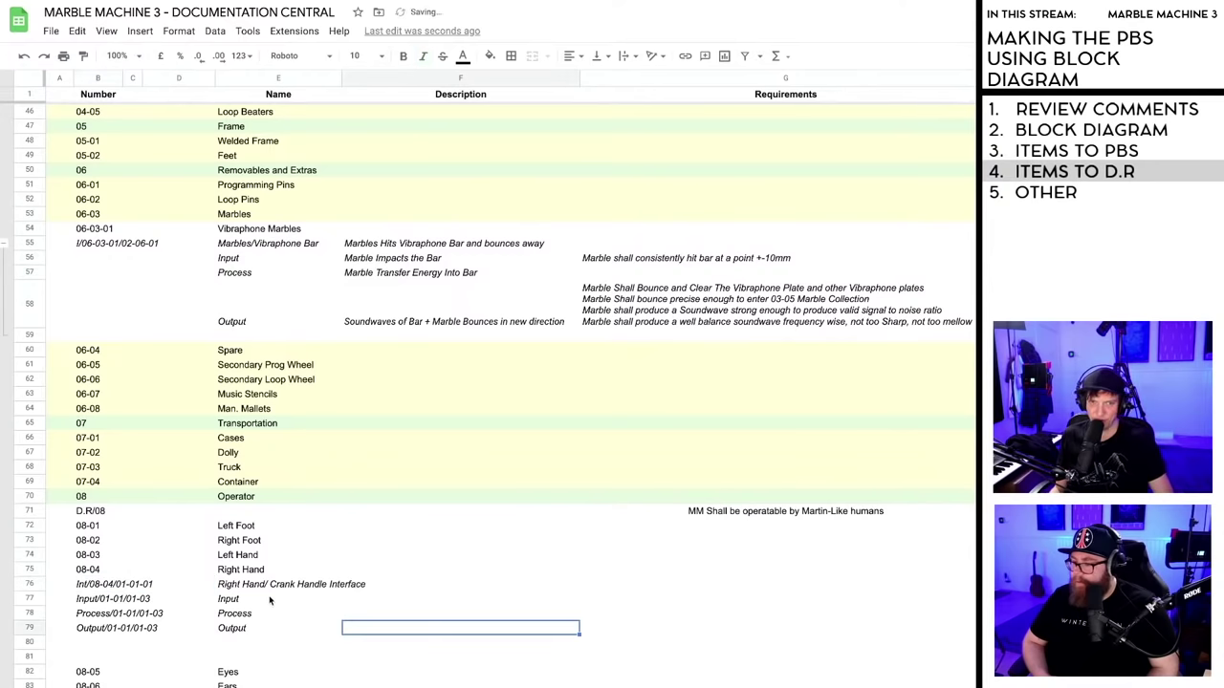
- Clear the Input, Process and Output numbers in rows 77–79
{"action": "left_click", "coordinate": [106, 600]}
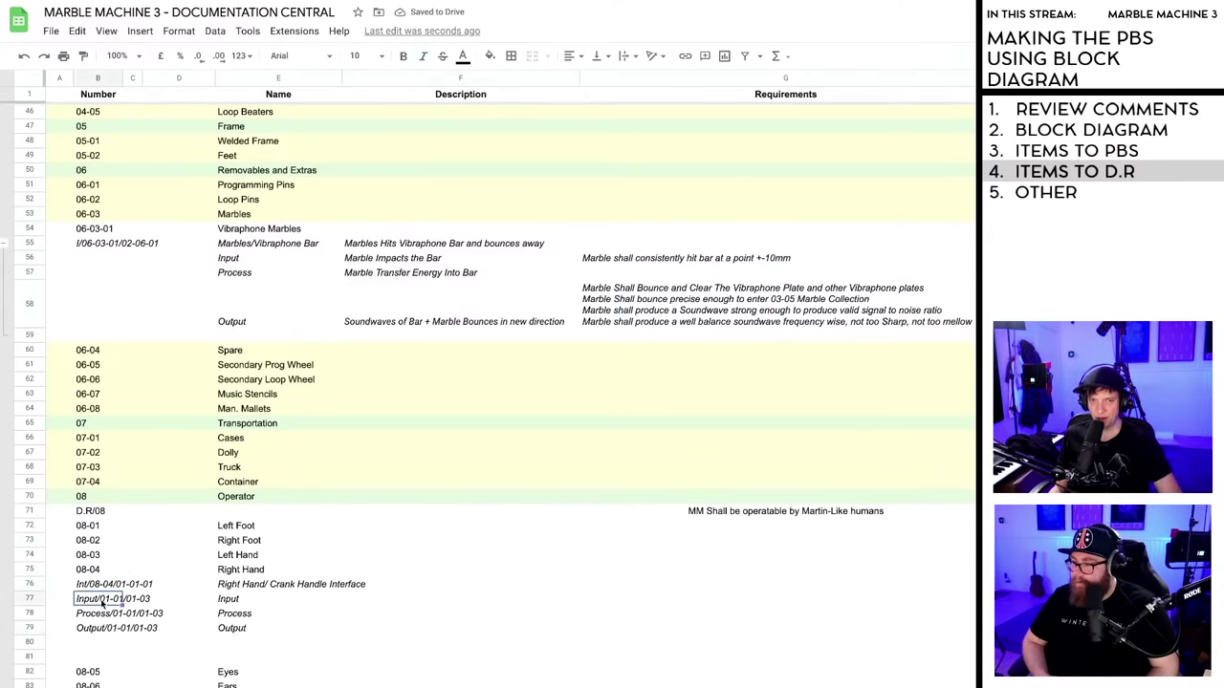
{"action": "key", "text": "Delete"}
{"action": "left_click", "coordinate": [107, 613]}
{"action": "key", "text": "Delete"}
{"action": "left_click", "coordinate": [110, 632]}
{"action": "key", "text": "Delete"}
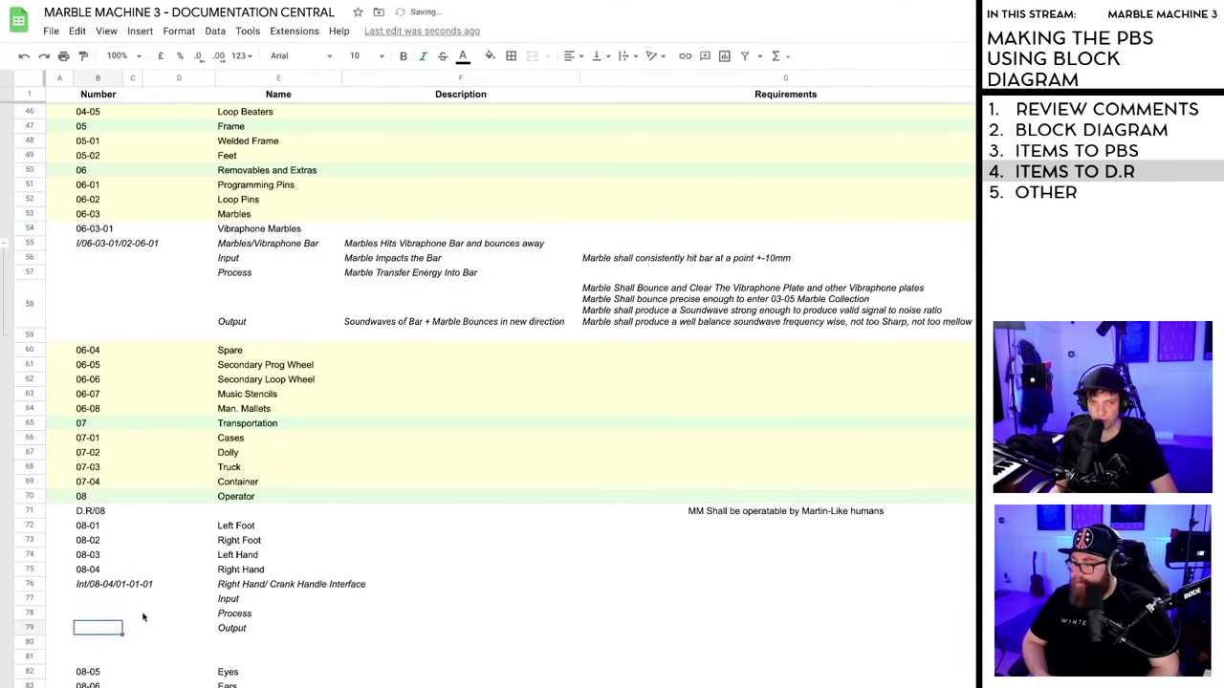
{"action": "left_click", "coordinate": [152, 628]}
- Clear the Input, Process and Output numbers in rows 13–15
{"action": "scroll", "coordinate": [152, 628], "scroll_direction": "up", "scroll_amount": 15}
{"action": "left_click", "coordinate": [88, 282]}
{"action": "key", "text": "Delete"}
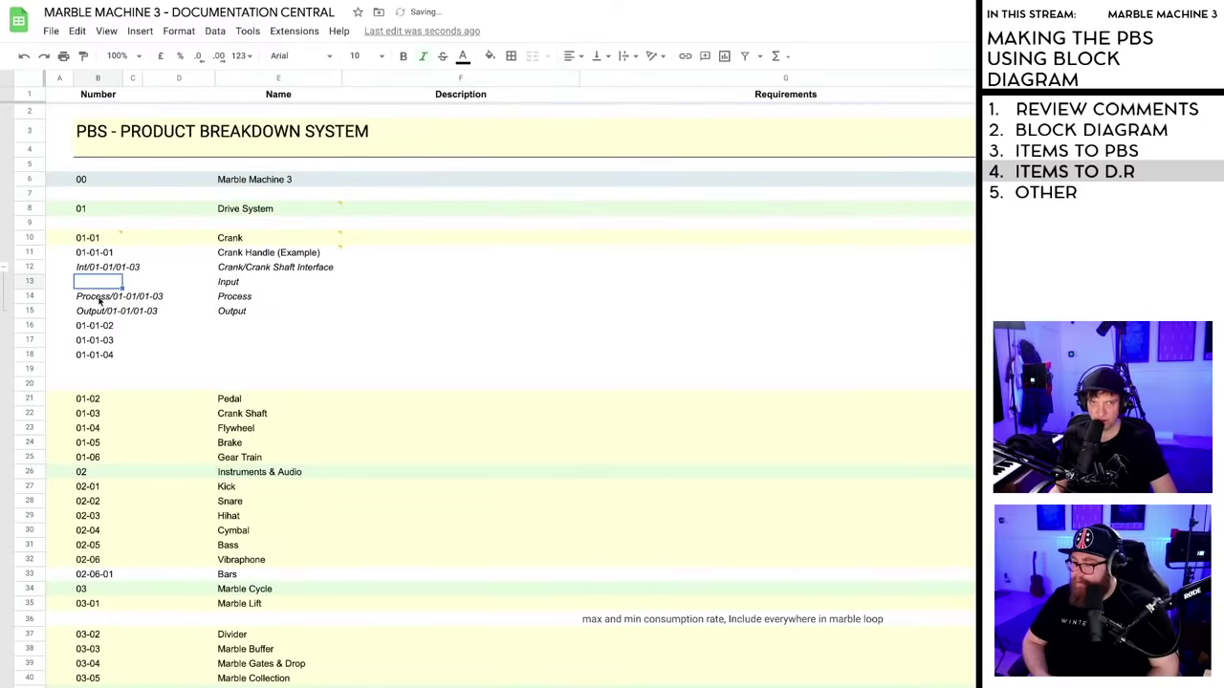
{"action": "left_click", "coordinate": [96, 300]}
{"action": "key", "text": "Delete"}
{"action": "left_click", "coordinate": [102, 312]}
{"action": "key", "text": "Delete"}
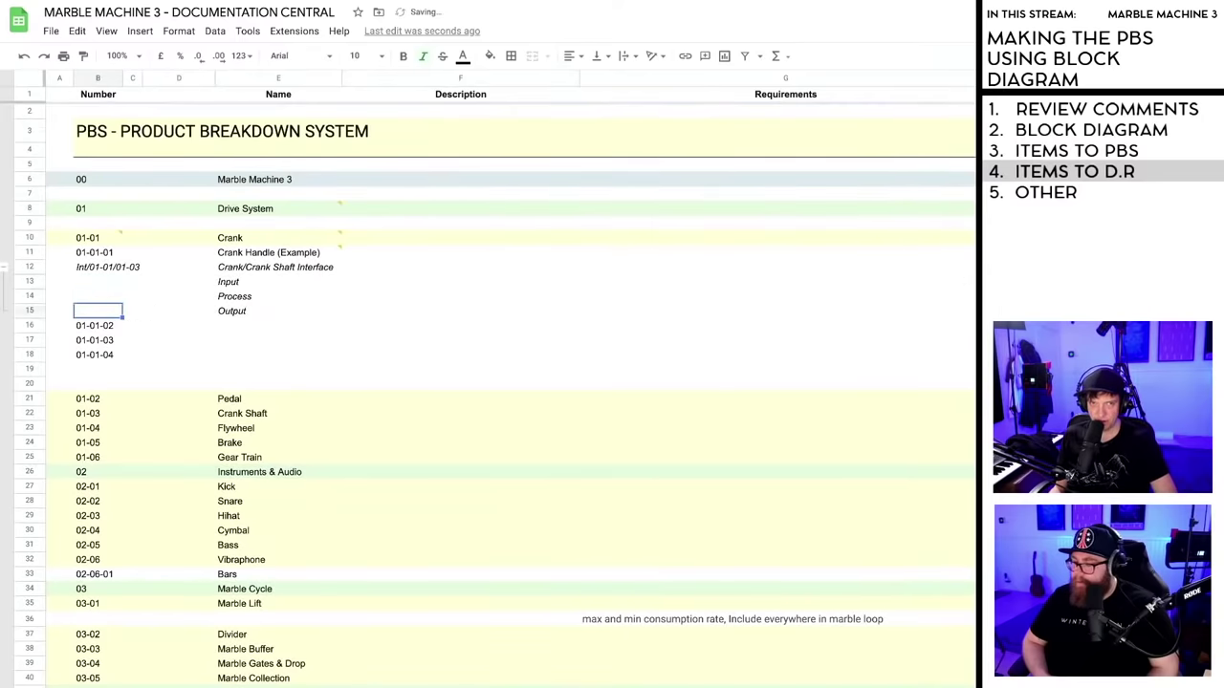
{"action": "scroll", "coordinate": [190, 640], "scroll_direction": "down", "scroll_amount": 15}
{"action": "scroll", "coordinate": [190, 632], "scroll_direction": "up", "scroll_amount": 8}
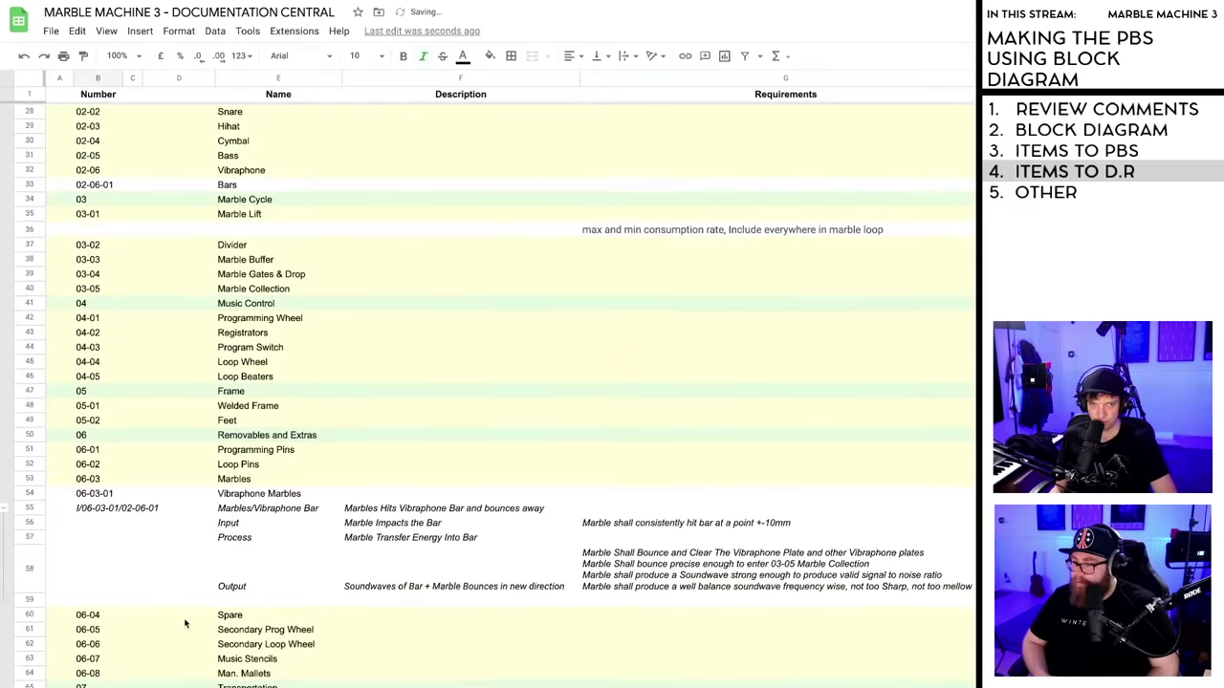
{"action": "scroll", "coordinate": [96, 521], "scroll_direction": "up", "scroll_amount": 9}
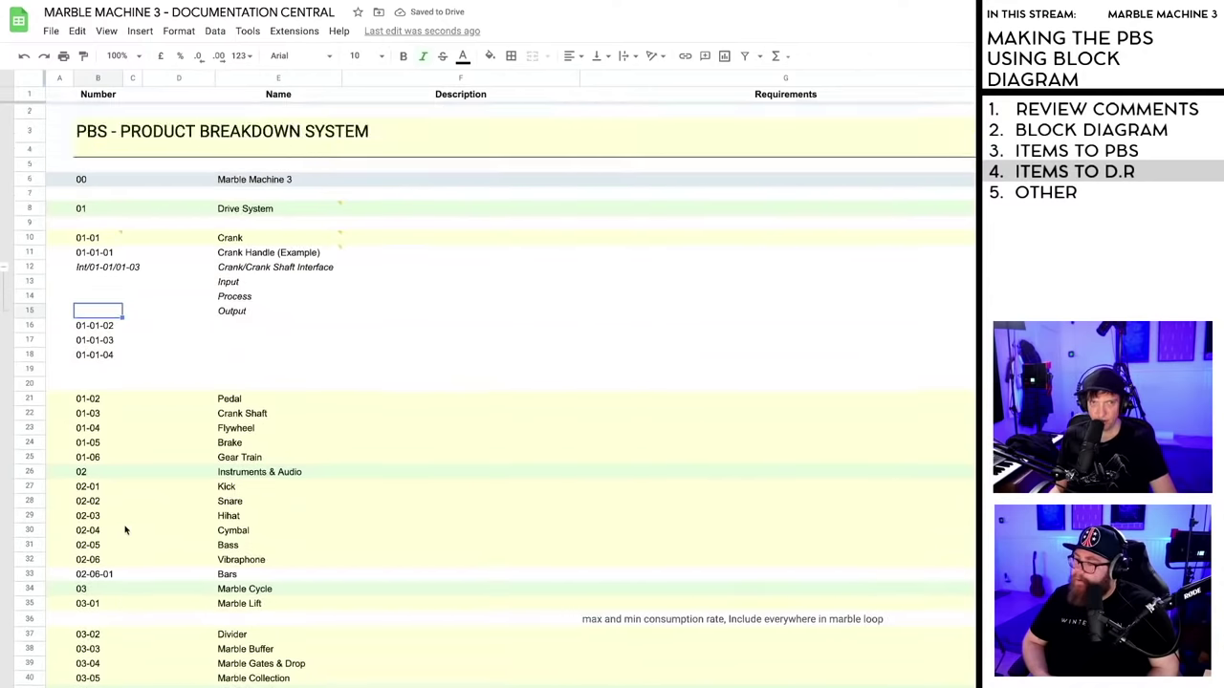
- Shorten the prefixes to read I/01-01/01-03 in row 12 and I/08-04/01-01-01 in row 76
{"action": "left_click", "coordinate": [82, 269]}
{"action": "double_click", "coordinate": [82, 269]}
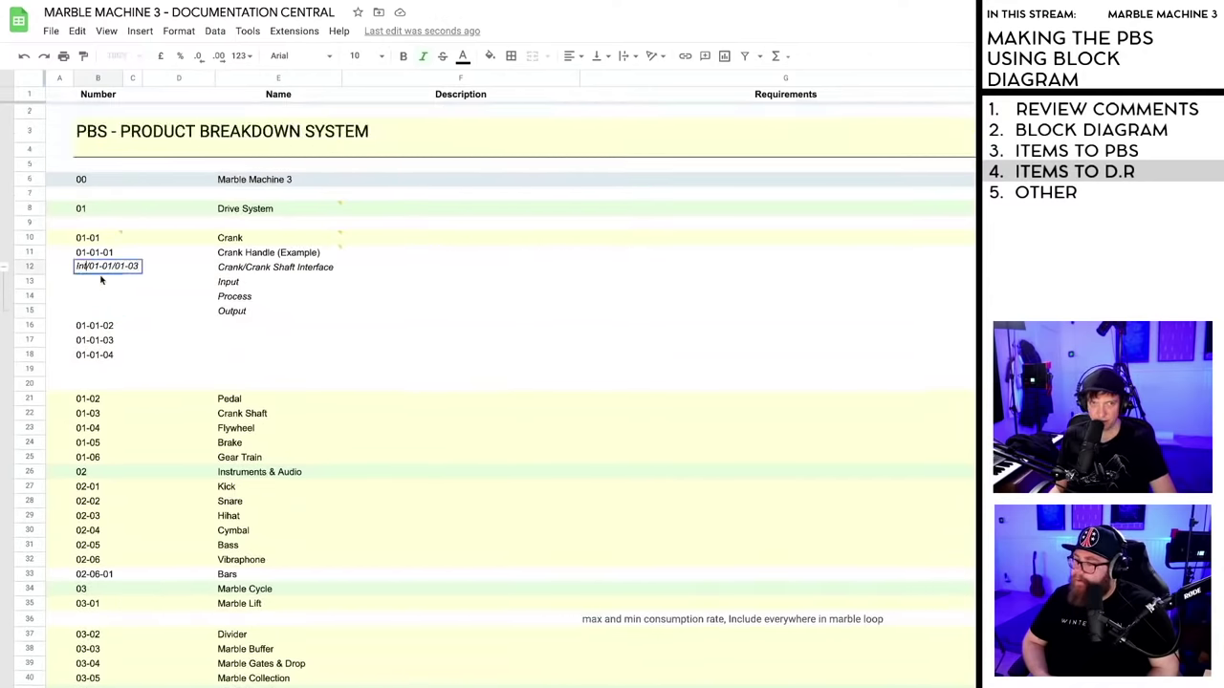
{"action": "key", "text": "BackSpace"}
{"action": "left_click", "coordinate": [382, 330]}
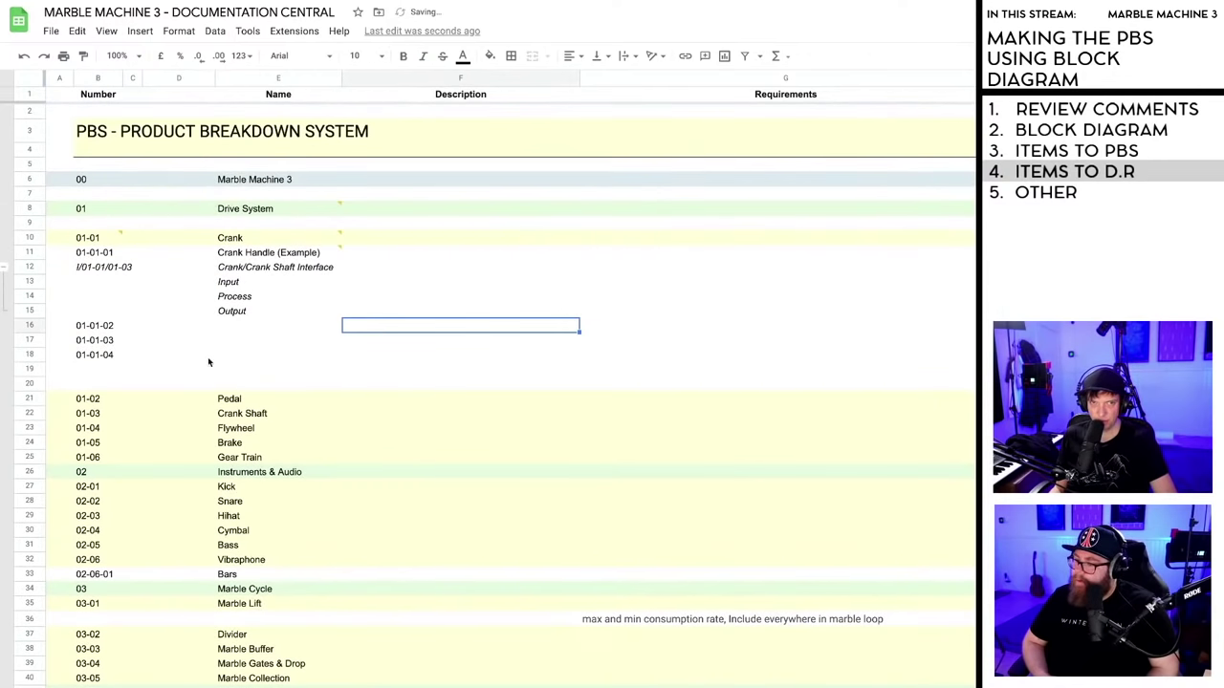
{"action": "scroll", "coordinate": [202, 361], "scroll_direction": "down", "scroll_amount": 16}
{"action": "left_click", "coordinate": [81, 541]}
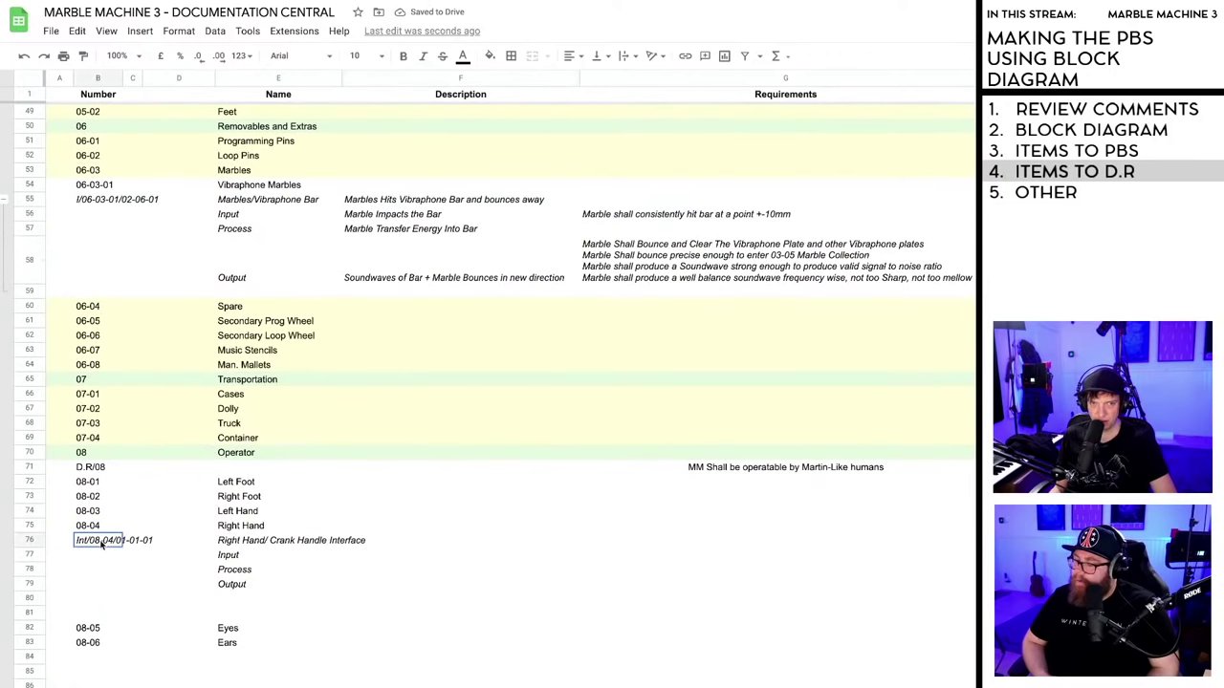
{"action": "double_click", "coordinate": [81, 540]}
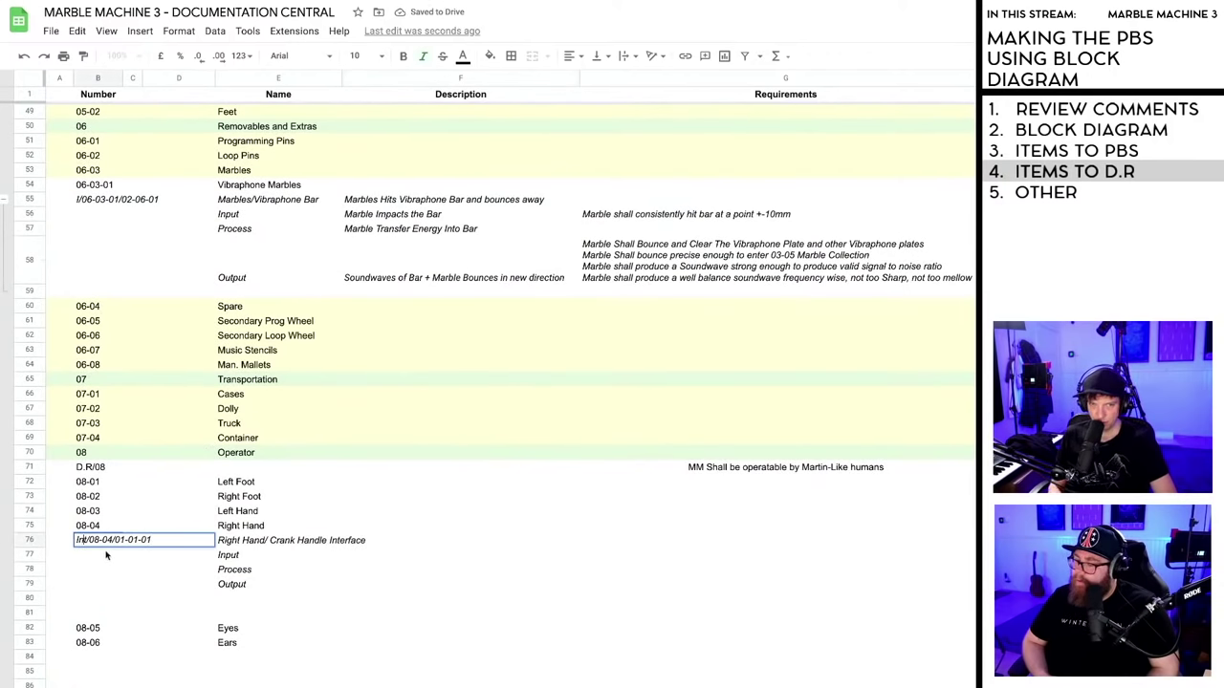
{"action": "key", "text": "BackSpace"}
{"action": "key", "text": "BackSpace"}
{"action": "left_click", "coordinate": [318, 585]}
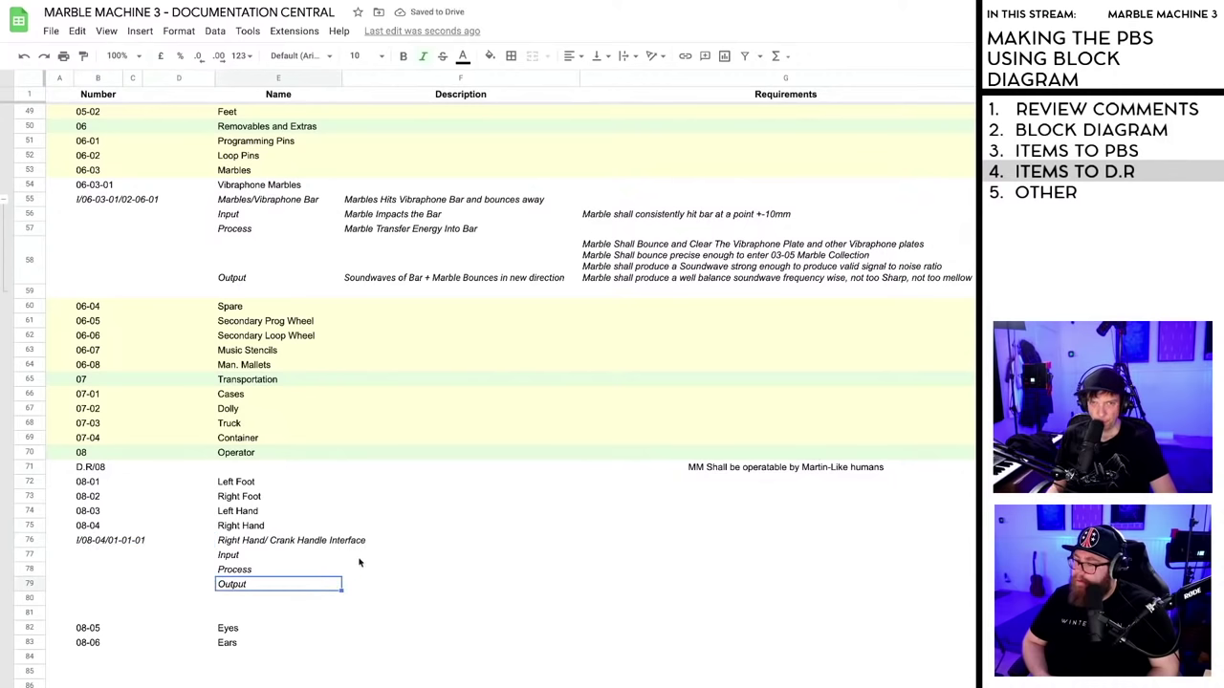
- Enter draft Input and Process descriptions in F77 and F78
{"action": "left_click", "coordinate": [239, 559]}
{"action": "left_click", "coordinate": [396, 561]}
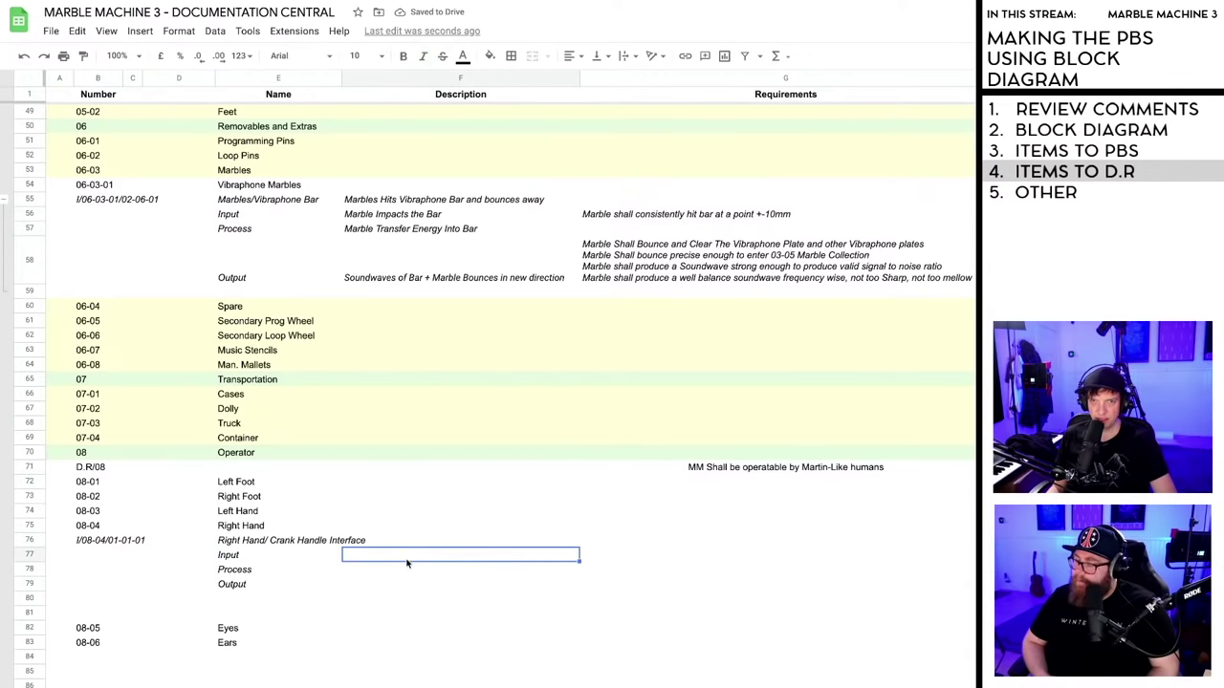
{"action": "type", "text": "Marti"}
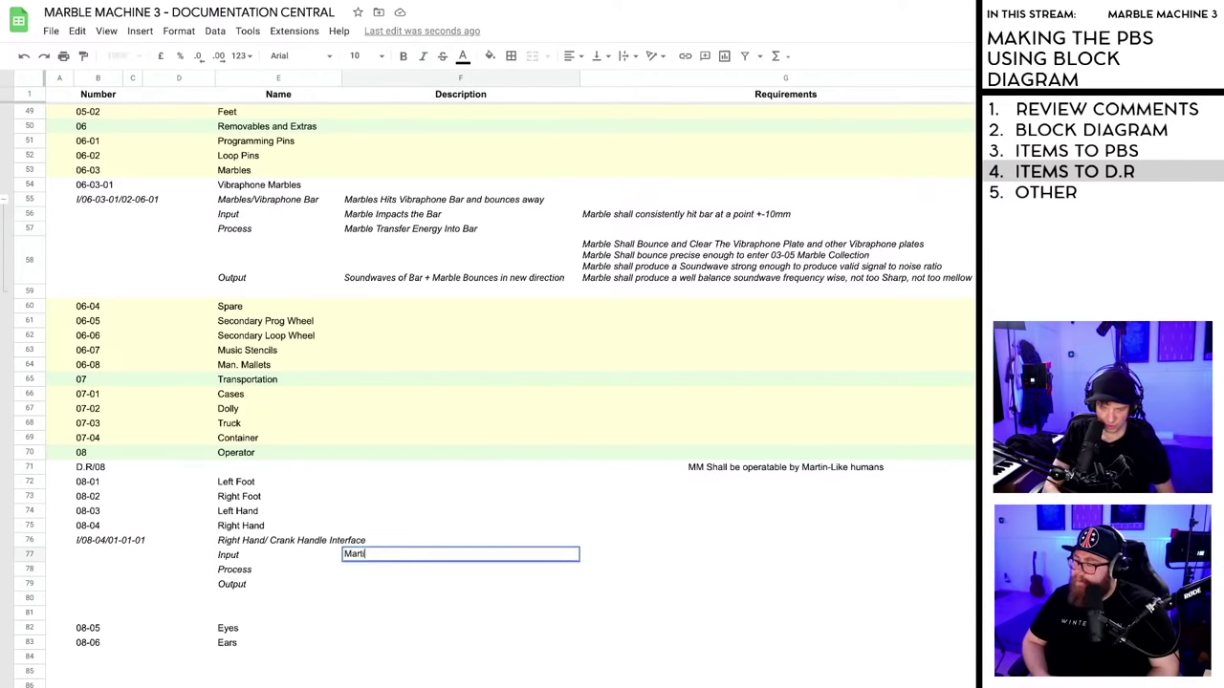
{"action": "type", "text": "ns Muscles"}
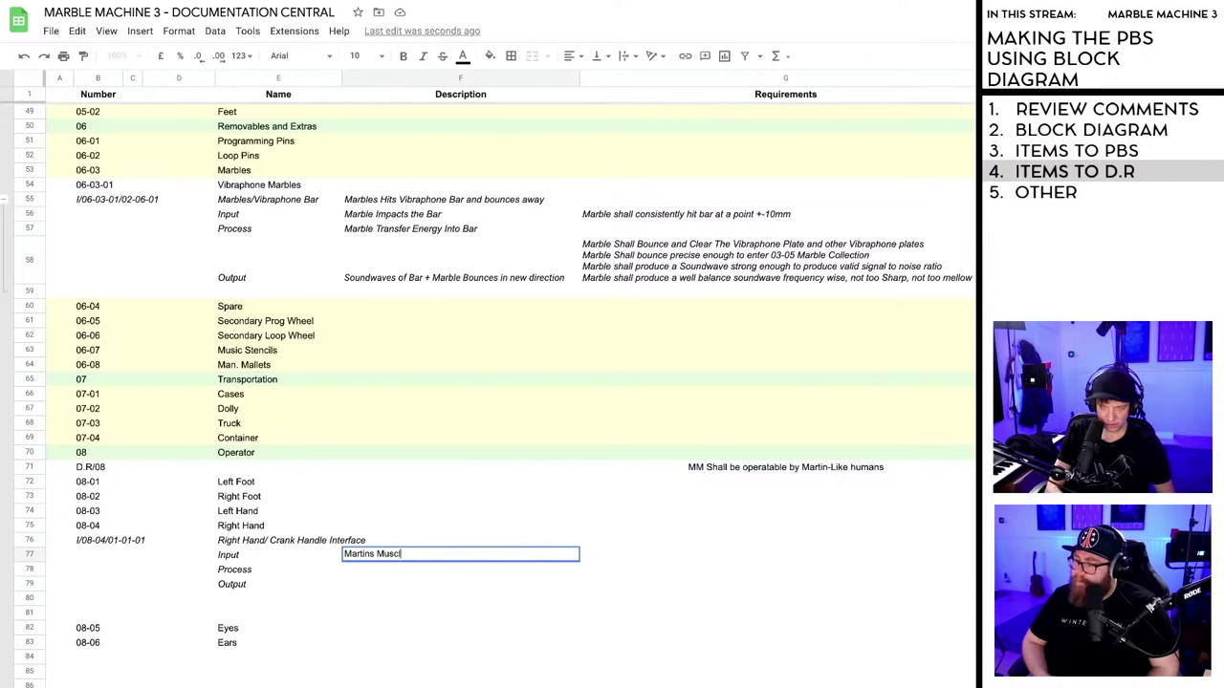
{"action": "left_click", "coordinate": [403, 572]}
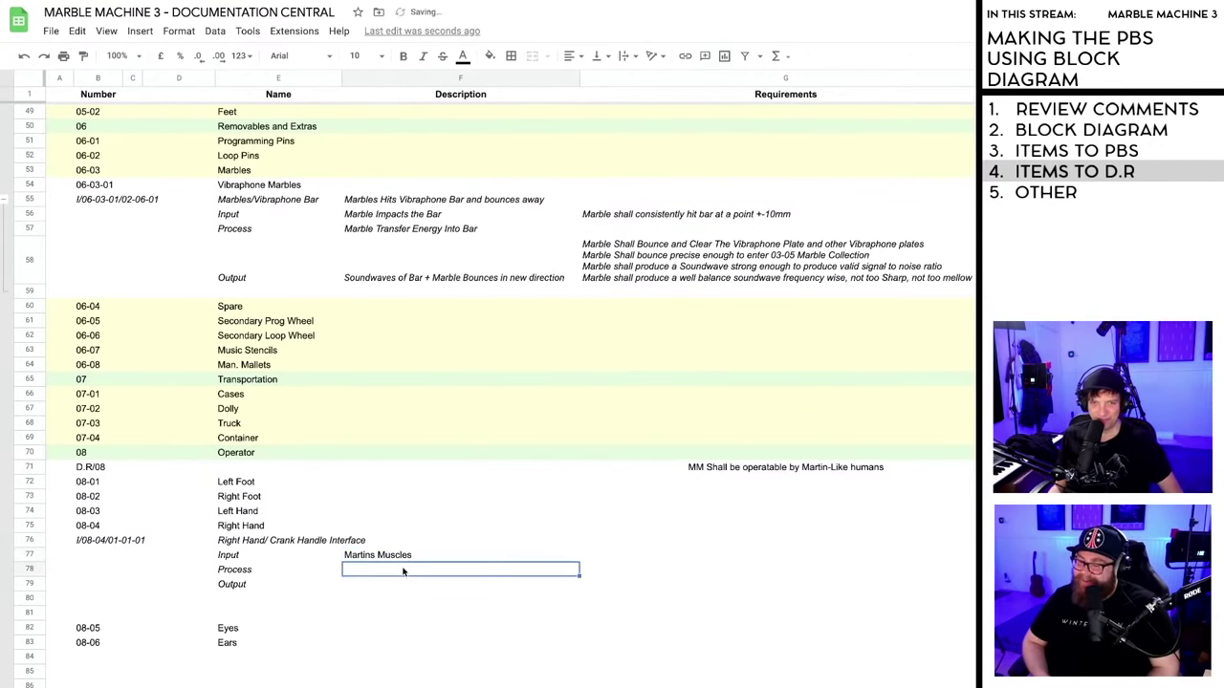
{"action": "type", "text": "TRansfer "}
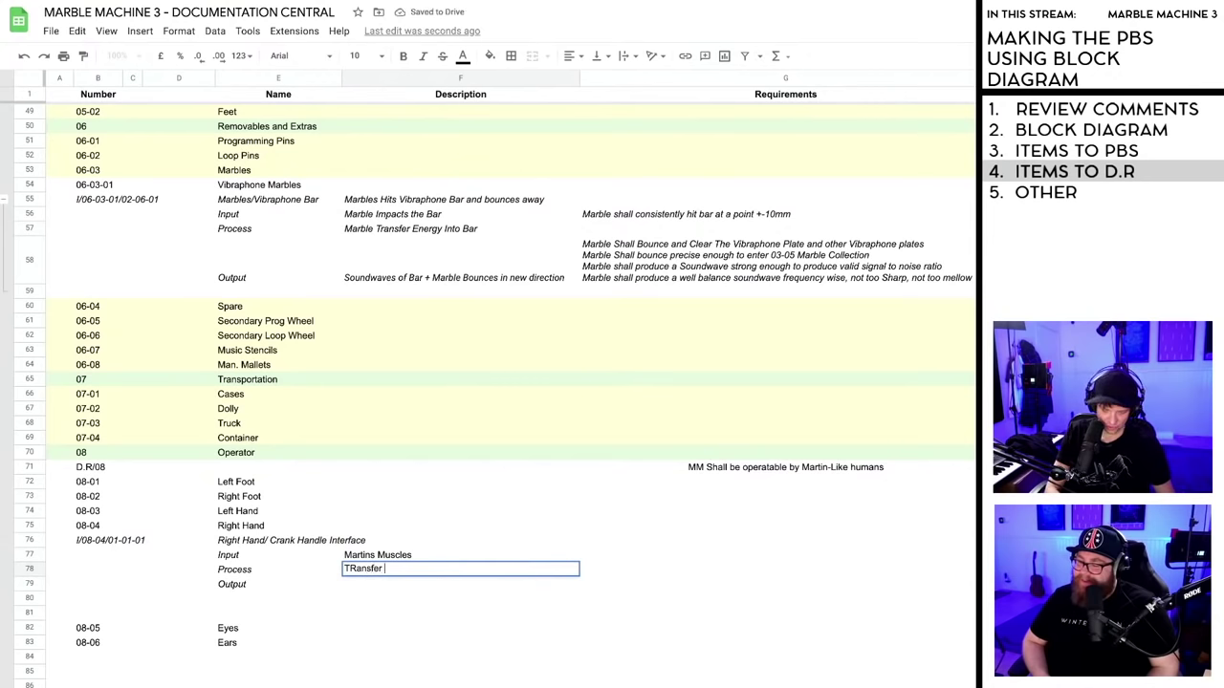
{"action": "type", "text": "of extreme po"}
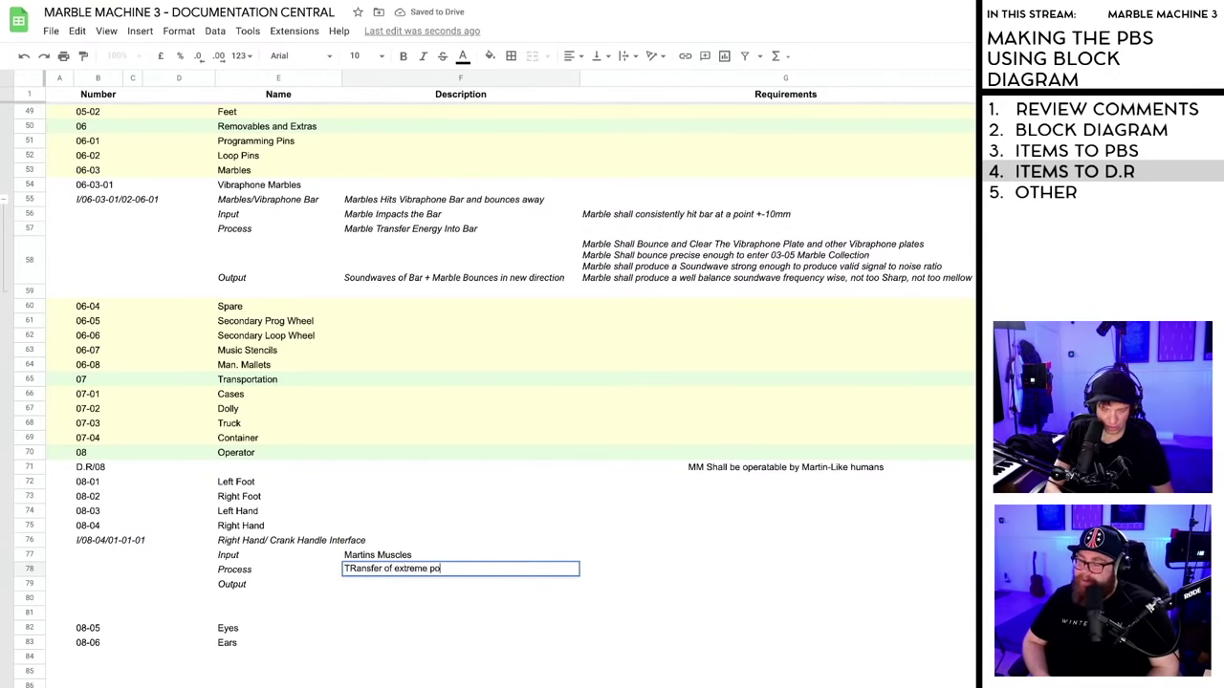
{"action": "type", "text": "wer"}
- Replace the Input description in F77 with 'Movement From Hand'
{"action": "double_click", "coordinate": [400, 568]}
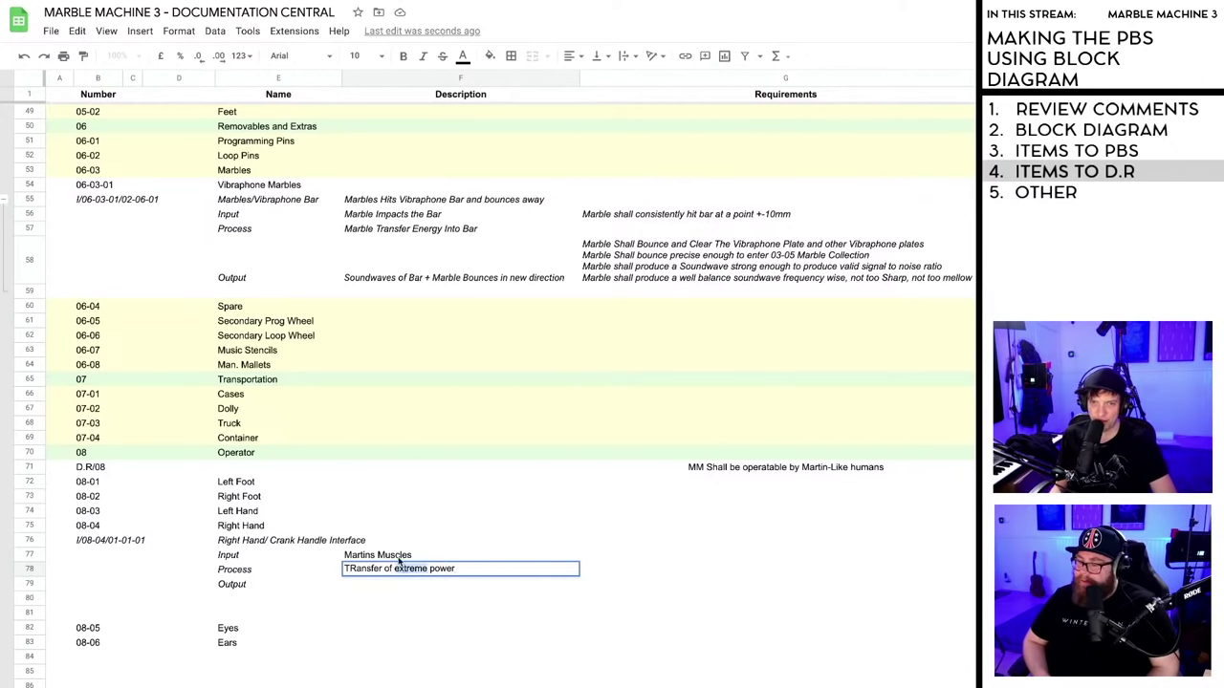
{"action": "left_click", "coordinate": [399, 556]}
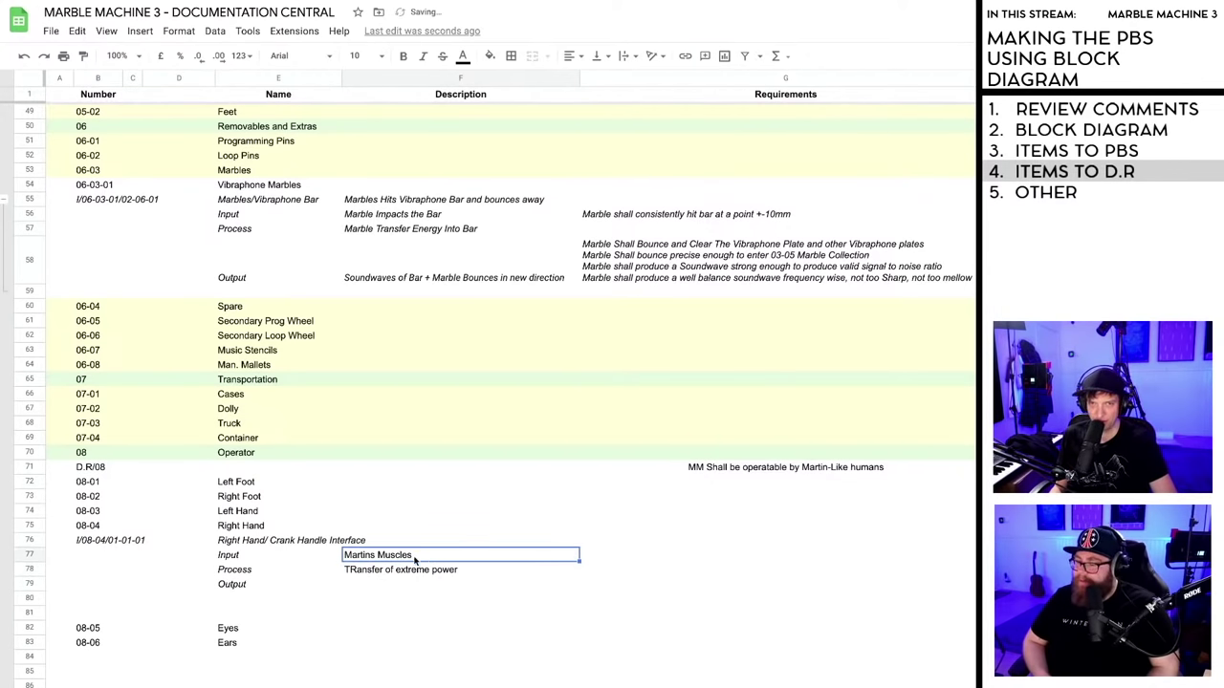
{"action": "double_click", "coordinate": [417, 555]}
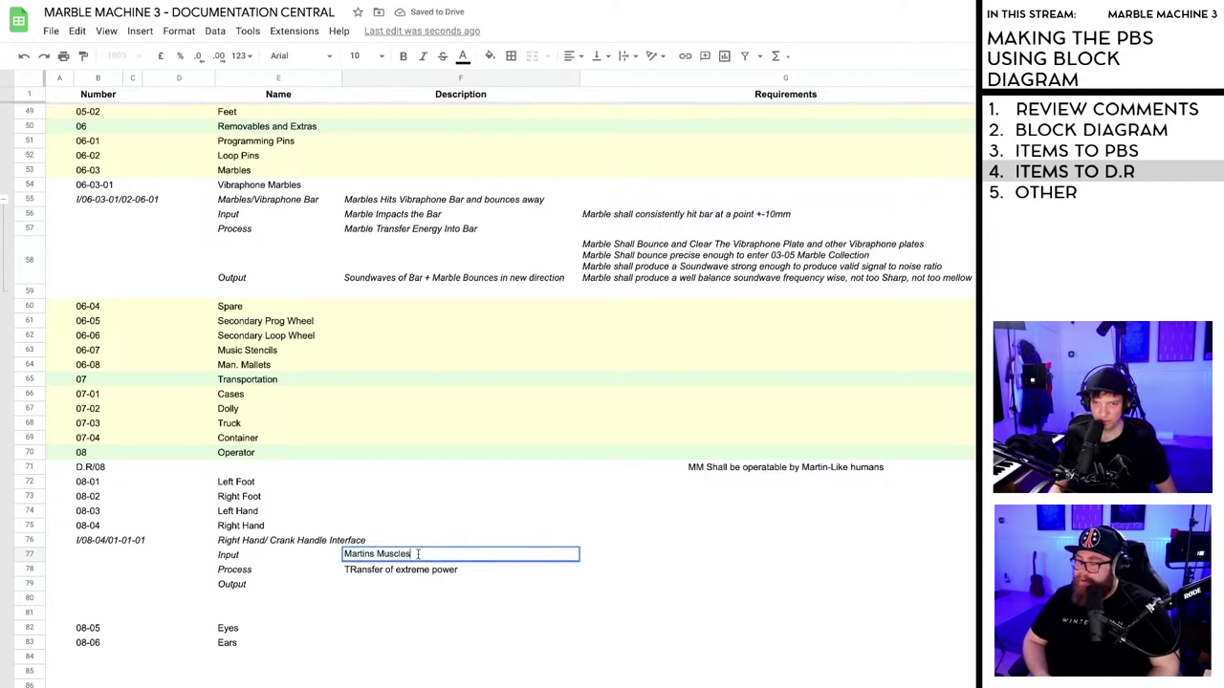
{"action": "left_click_drag", "start_coordinate": [418, 554], "coordinate": [343, 555]}
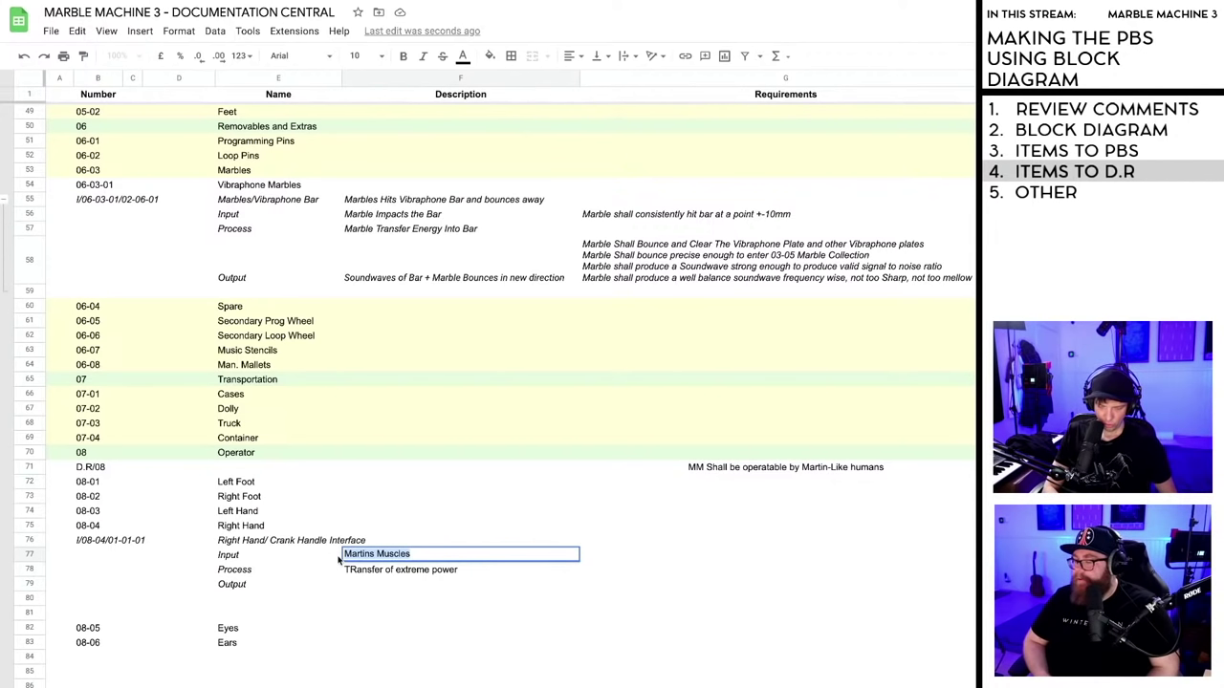
{"action": "type", "text": "Movement F"}
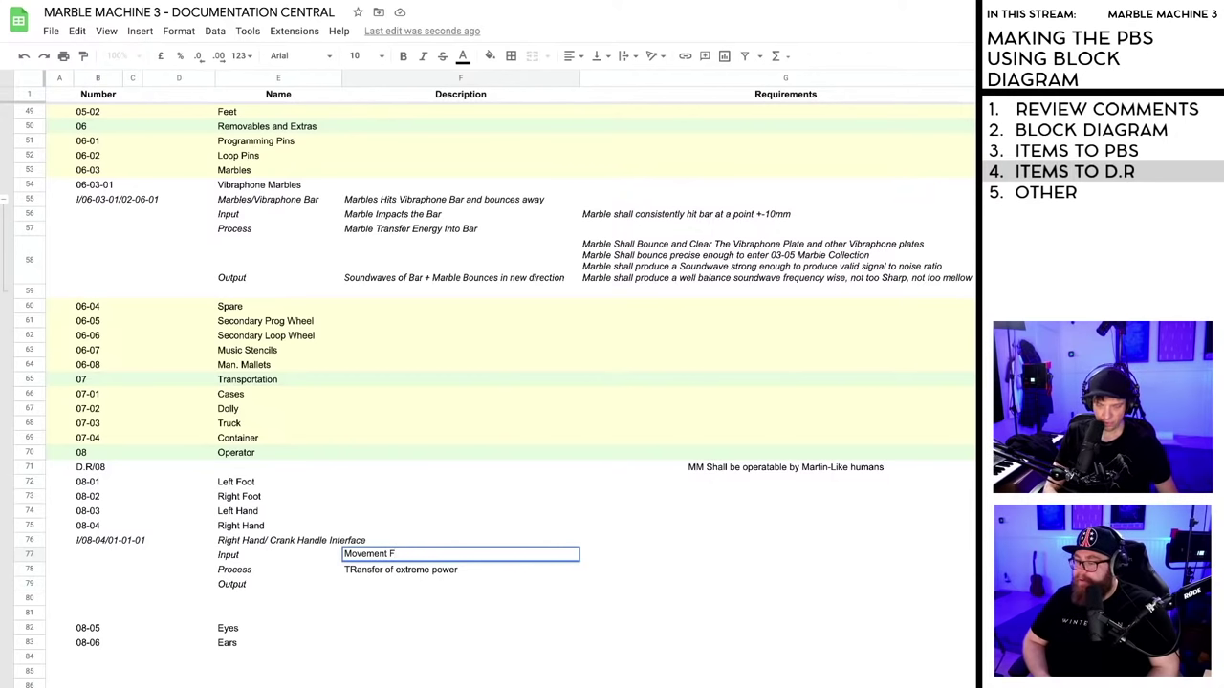
{"action": "type", "text": "rom Han"}
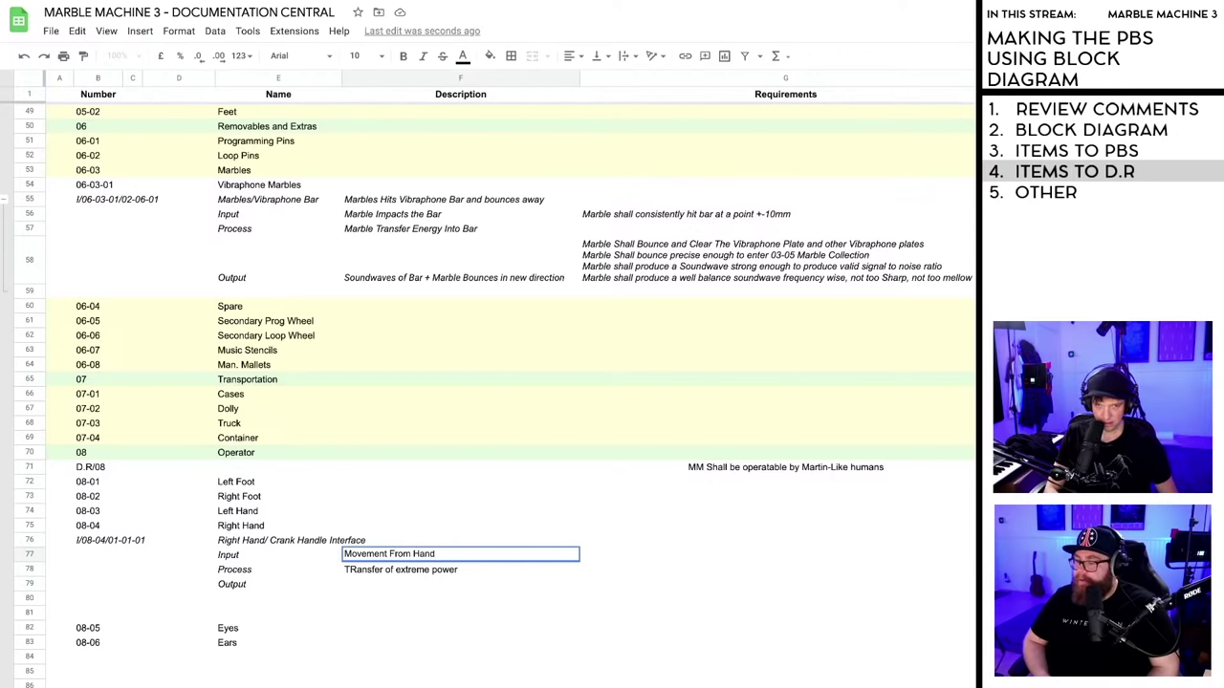
{"action": "type", "text": "d"}
{"action": "key", "text": "Return"}
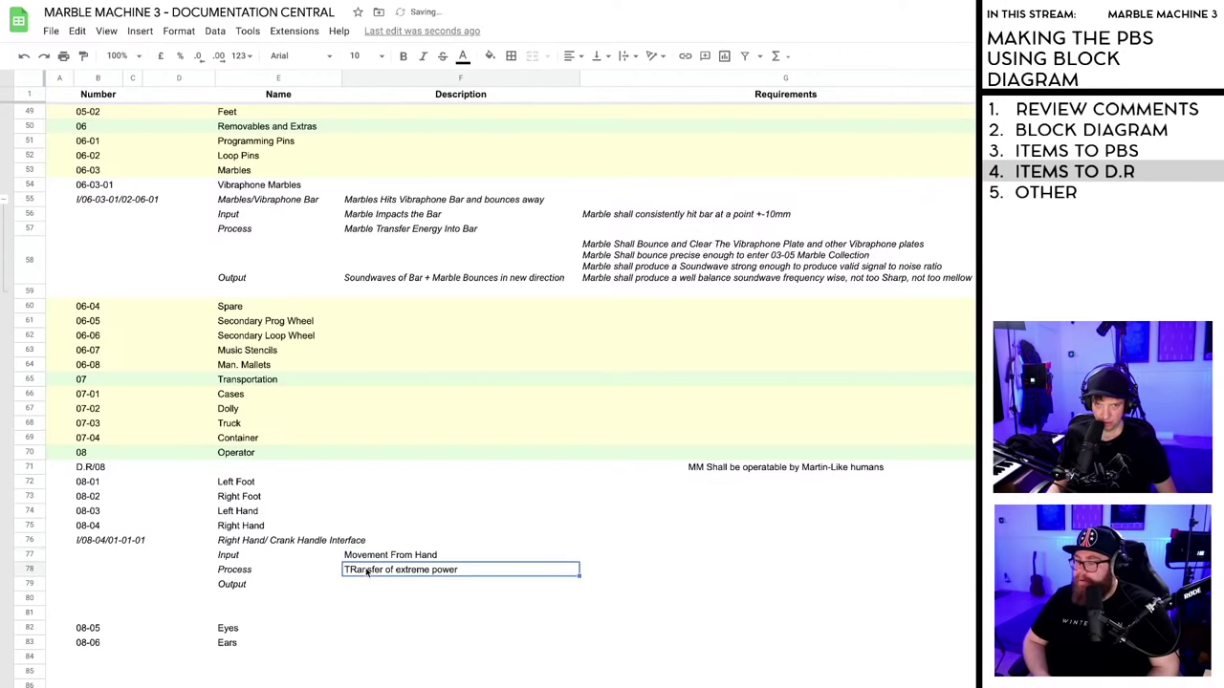
- Set the Process to 'Transfer of energy' and the Output to 'Rotation of Crank'
{"action": "double_click", "coordinate": [461, 569]}
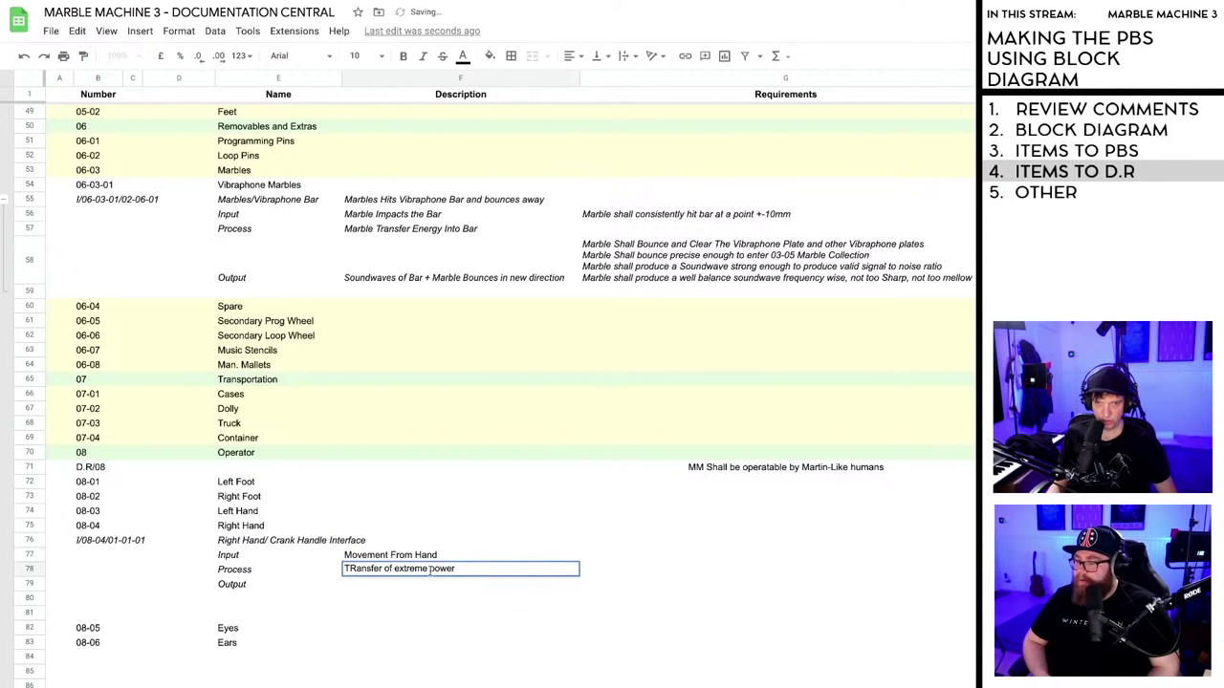
{"action": "left_click_drag", "start_coordinate": [458, 570], "coordinate": [340, 573]}
{"action": "type", "text": "Tr"}
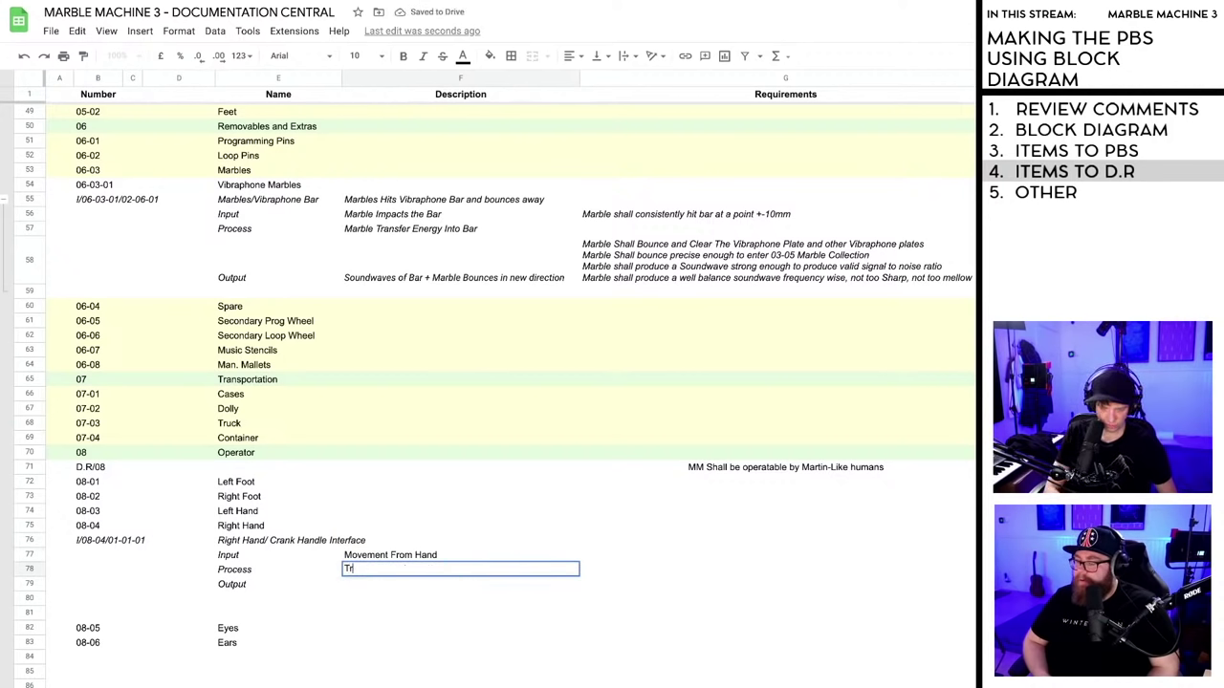
{"action": "type", "text": "ansfer o"}
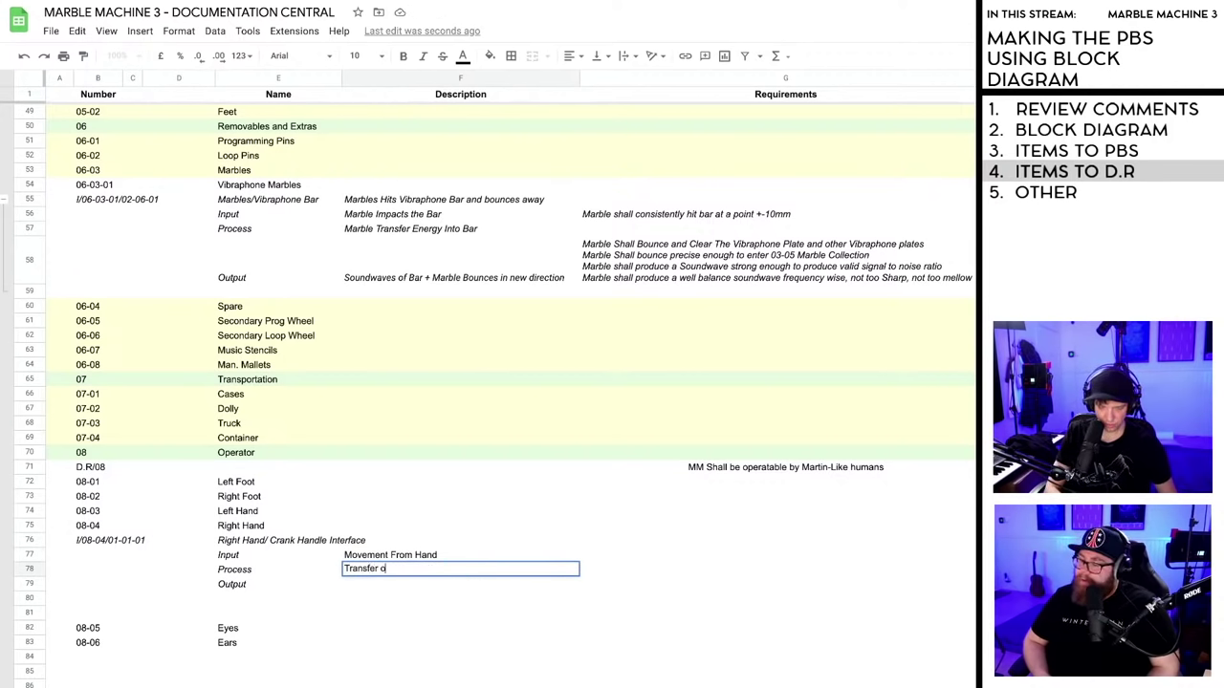
{"action": "type", "text": "f energy"}
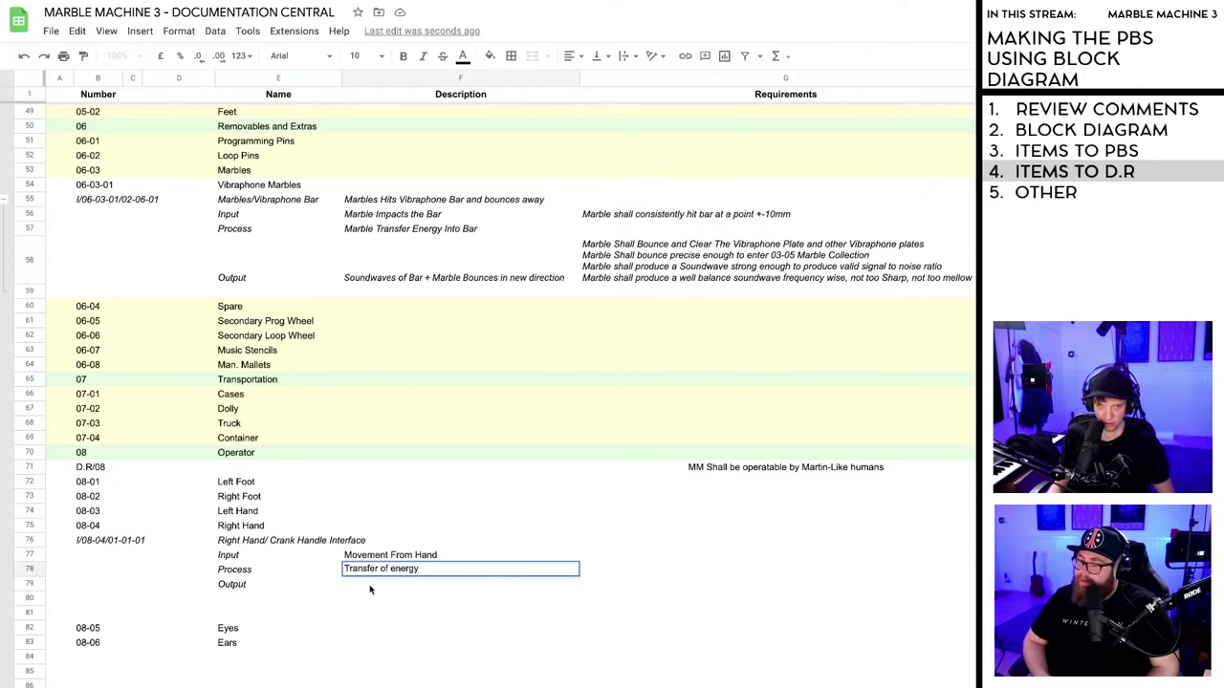
{"action": "key", "text": "Return"}
{"action": "type", "text": "Rotation"}
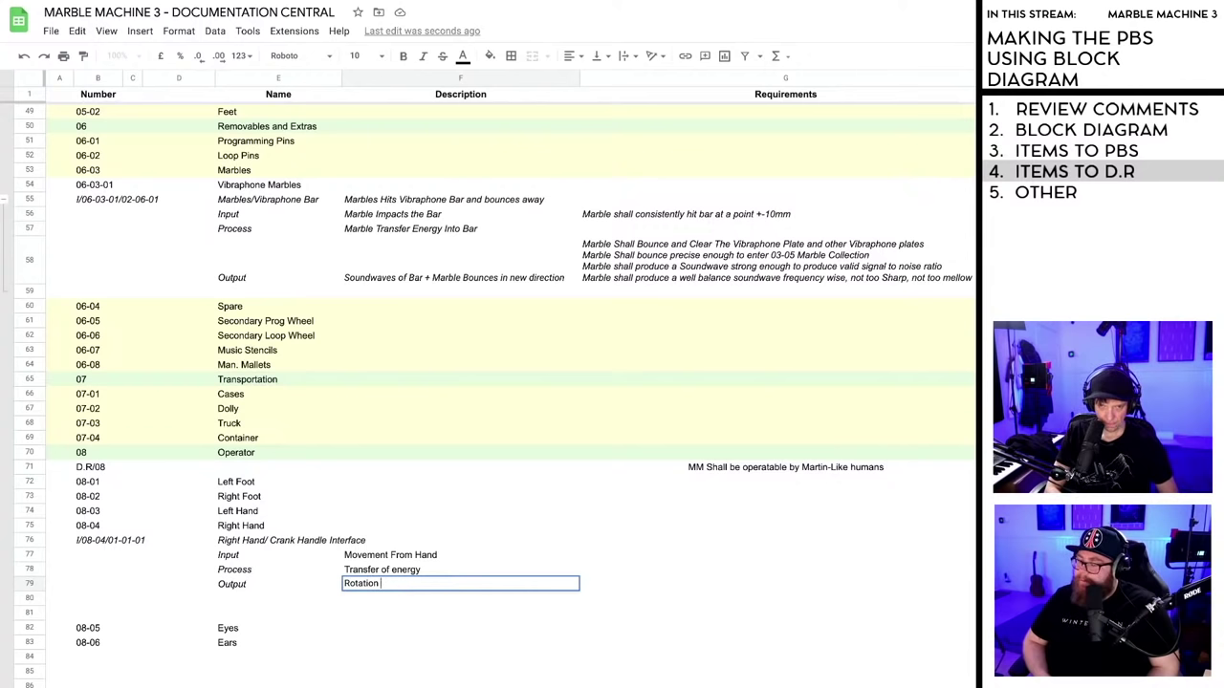
{"action": "type", "text": " Of"}
{"action": "key", "text": "BackSpace"}
{"action": "key", "text": "BackSpace"}
{"action": "type", "text": "of "}
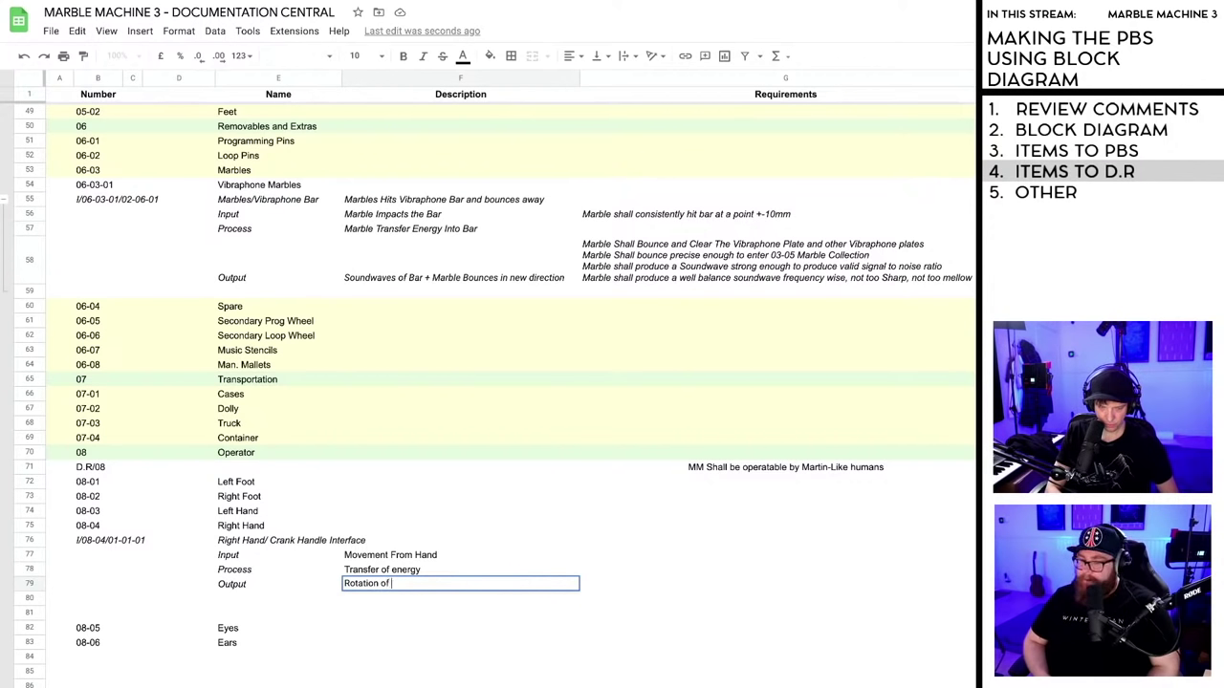
{"action": "type", "text": "Crank"}
{"action": "left_click", "coordinate": [417, 630]}
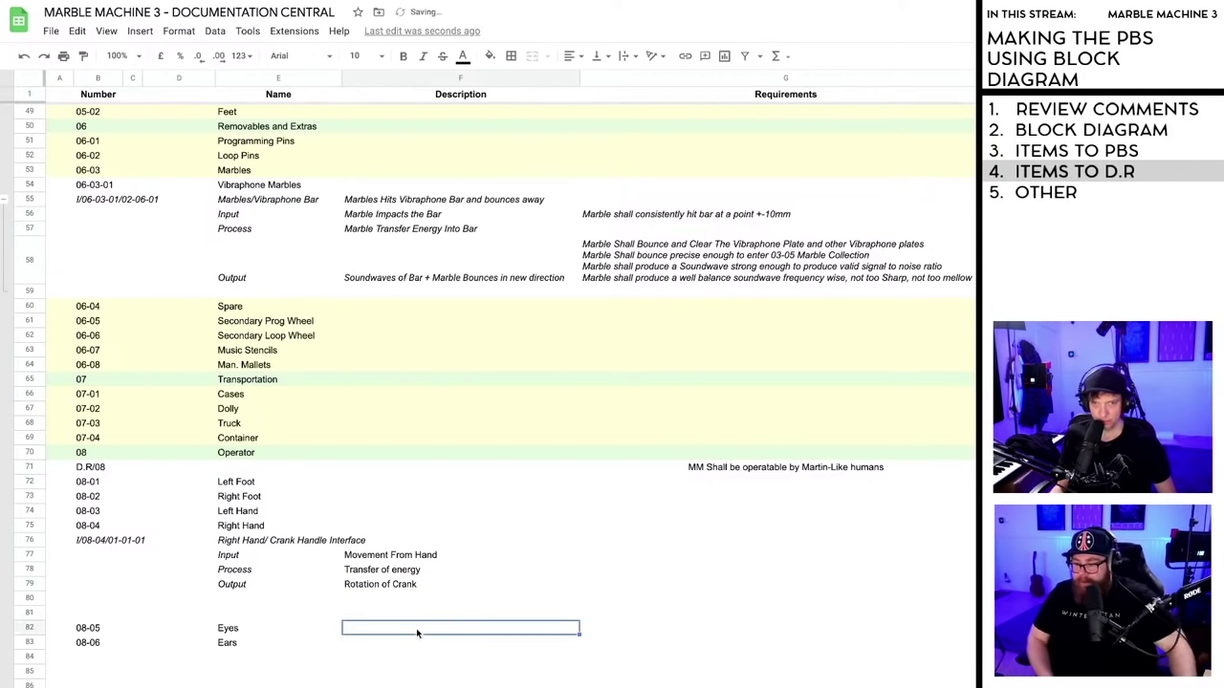
{"action": "left_click_drag", "start_coordinate": [408, 555], "coordinate": [411, 584]}
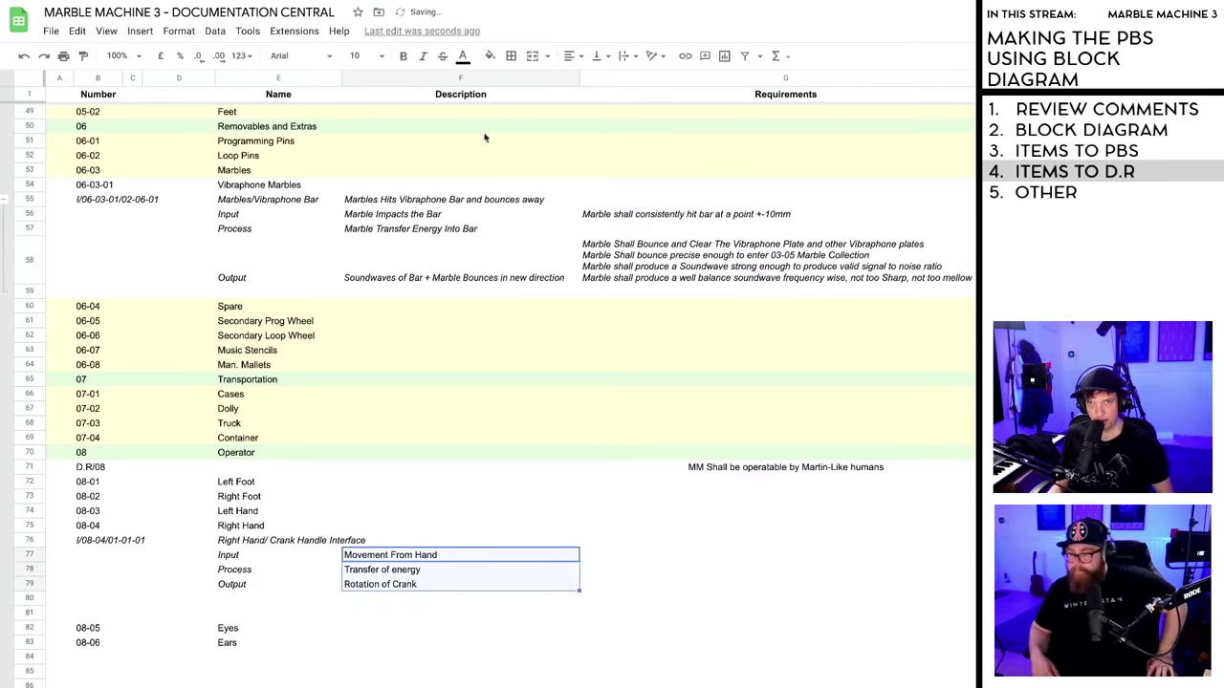
- Italicise the three descriptions in F77:F79
{"action": "left_click", "coordinate": [422, 56]}
{"action": "left_click", "coordinate": [453, 659]}
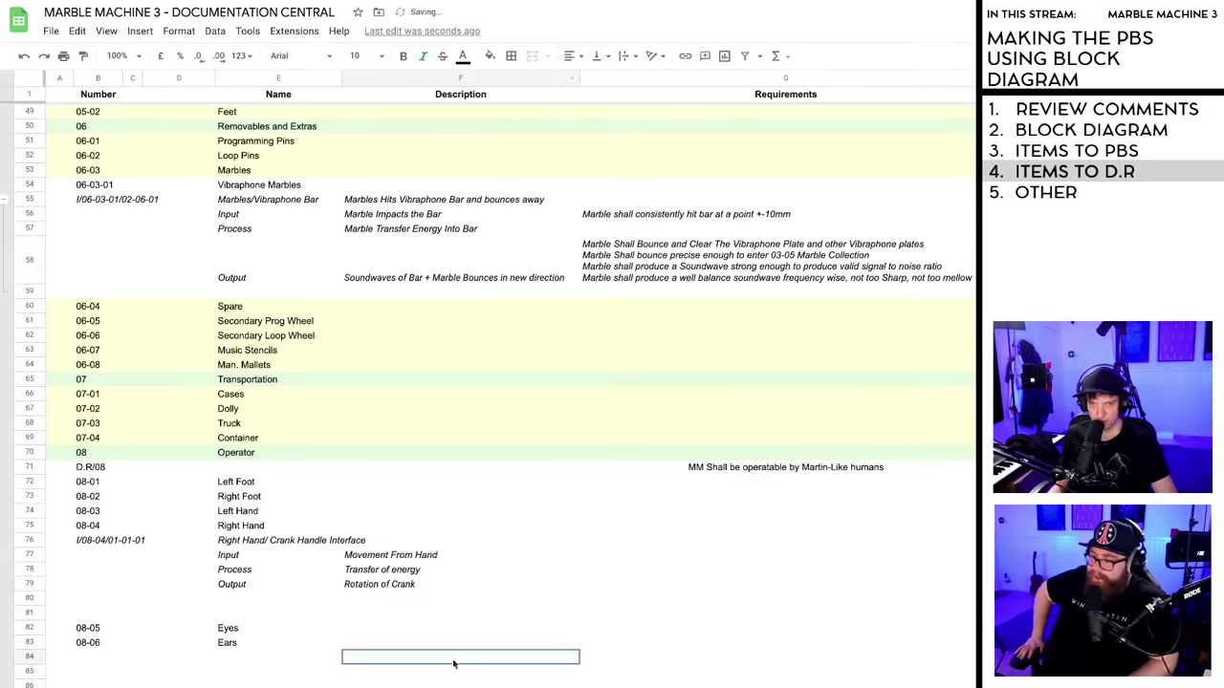
{"action": "left_click", "coordinate": [358, 584]}
{"action": "left_click", "coordinate": [343, 615]}
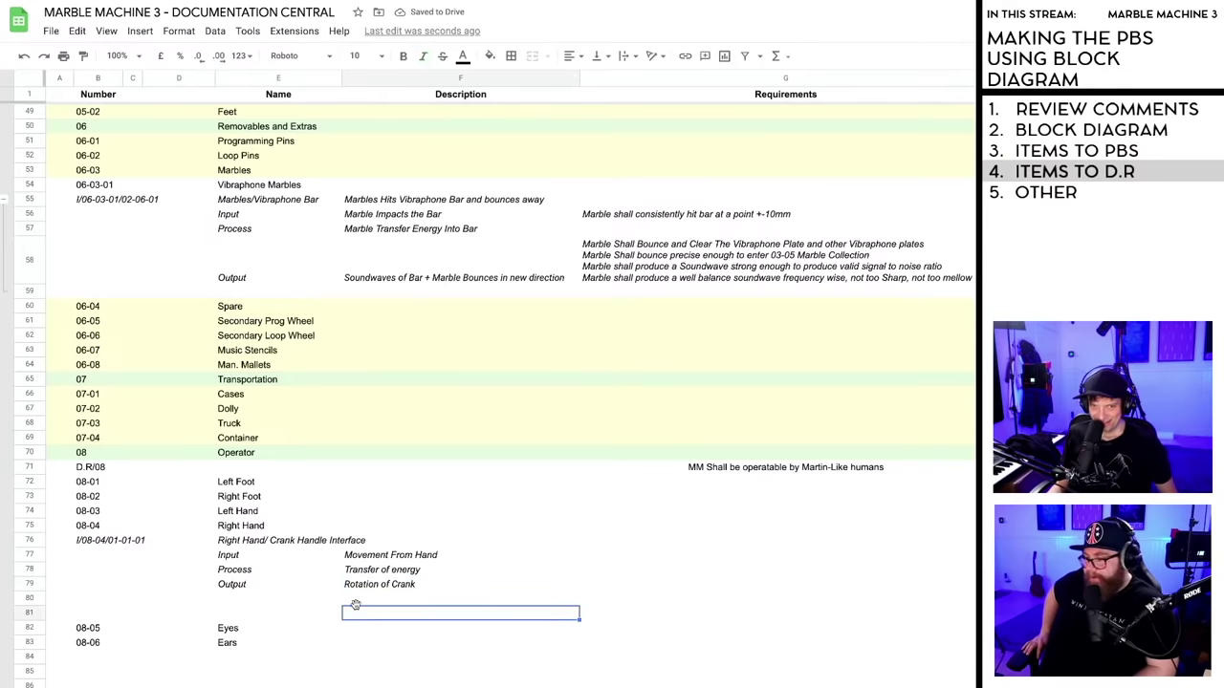
- Group rows 77–79 and test collapsing and expanding the group
{"action": "left_click_drag", "start_coordinate": [36, 556], "coordinate": [31, 583]}
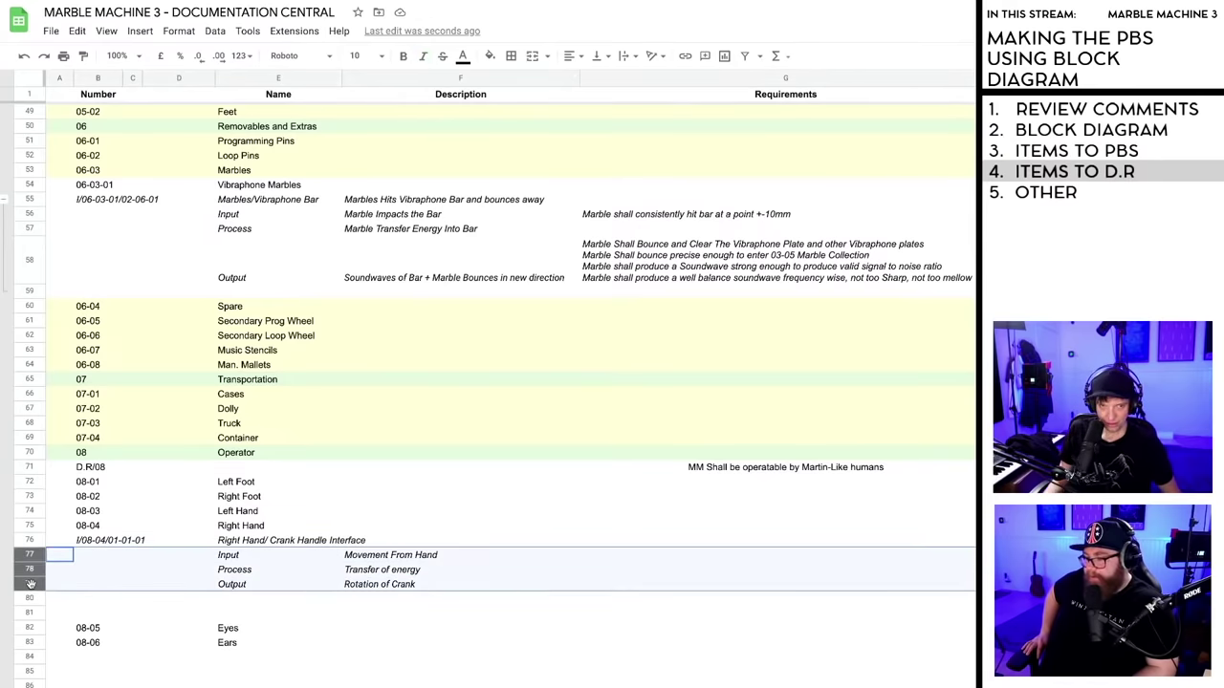
{"action": "key", "text": "alt+shift+Right"}
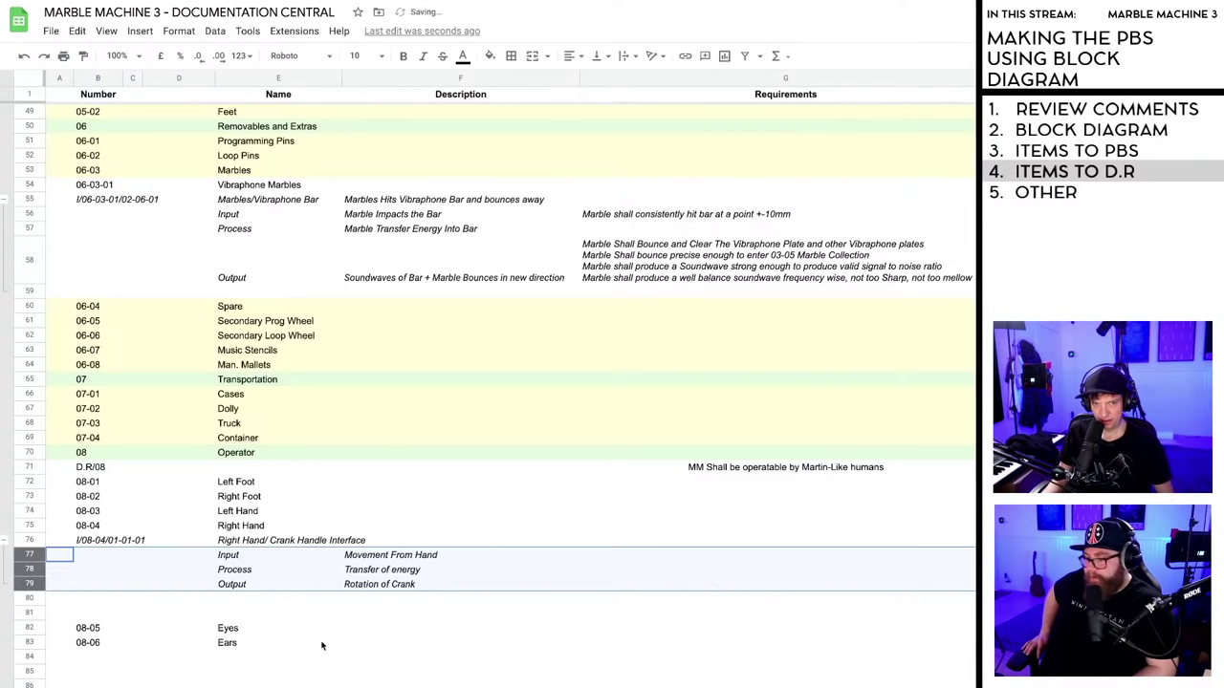
{"action": "left_click", "coordinate": [324, 645]}
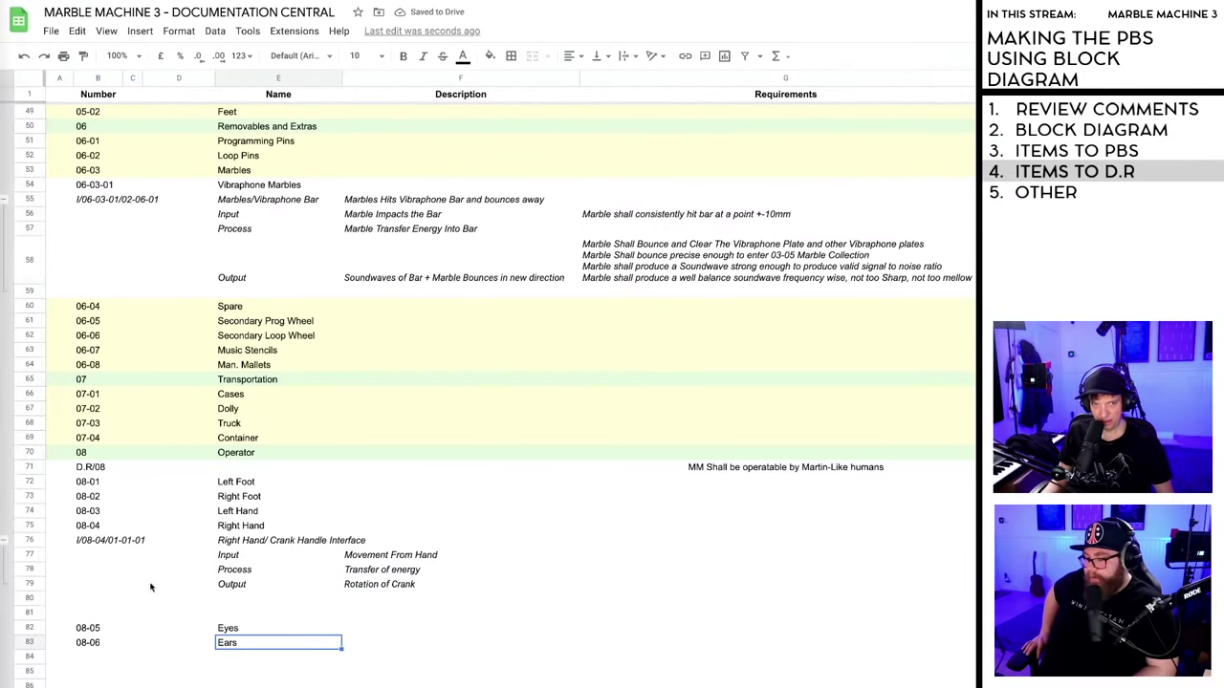
{"action": "left_click", "coordinate": [3, 541]}
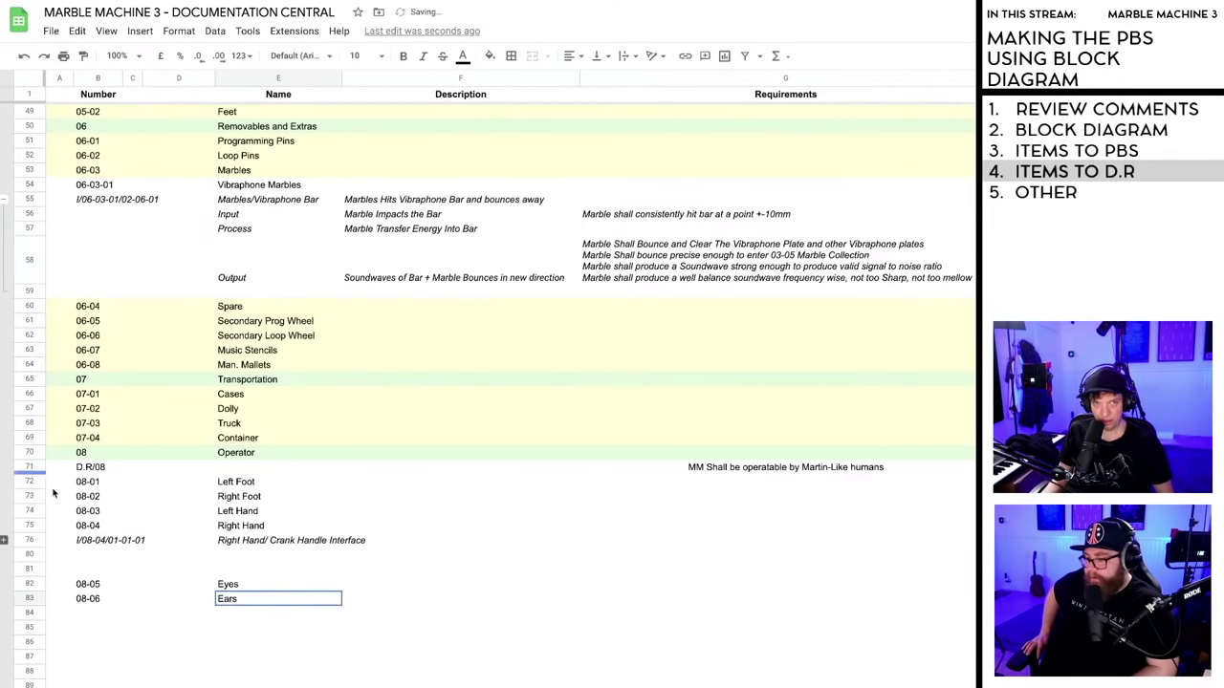
{"action": "left_click", "coordinate": [4, 541]}
- Resolve the crank handle comment on E11 and the motion inputs comment on Crank
{"action": "key", "text": "ctrl+Home"}
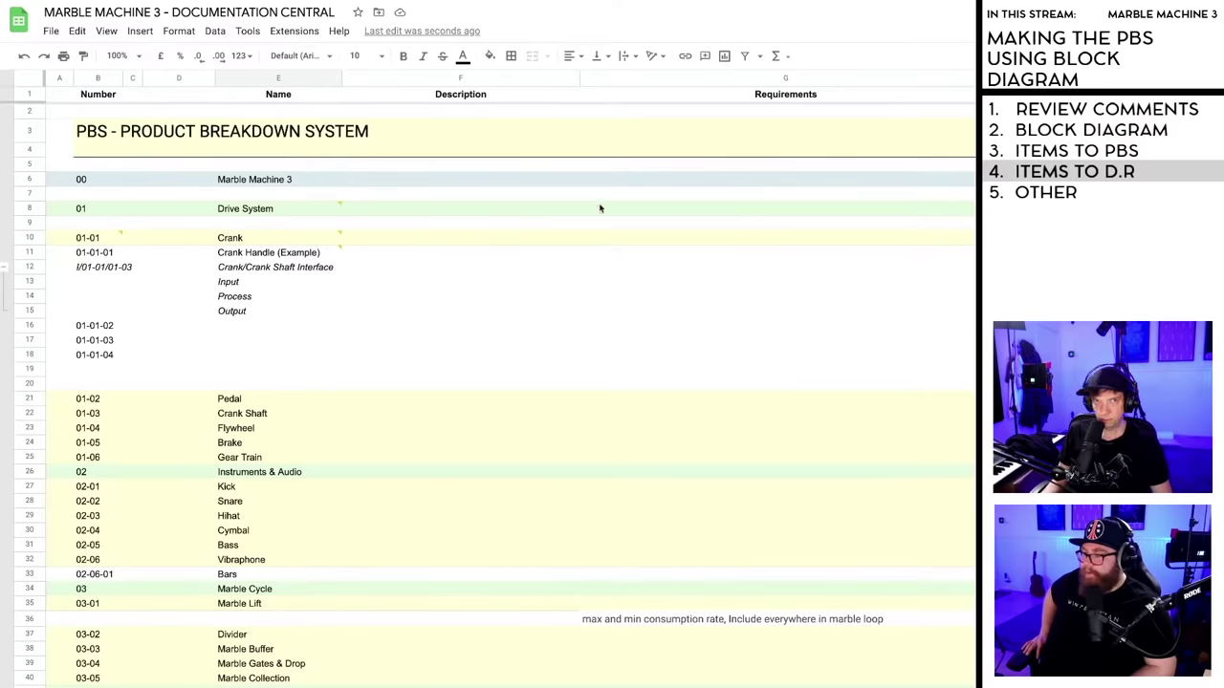
{"action": "left_click", "coordinate": [601, 357]}
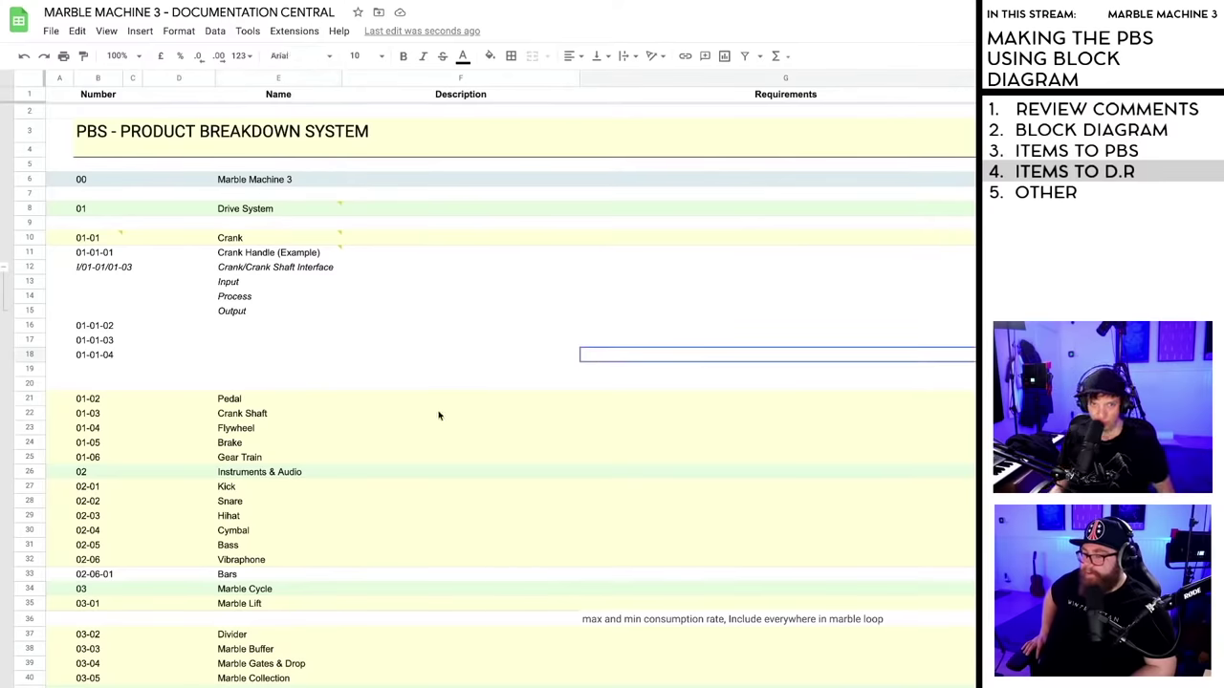
{"action": "scroll", "coordinate": [409, 411], "scroll_direction": "down", "scroll_amount": 3}
{"action": "scroll", "coordinate": [410, 391], "scroll_direction": "up", "scroll_amount": 3}
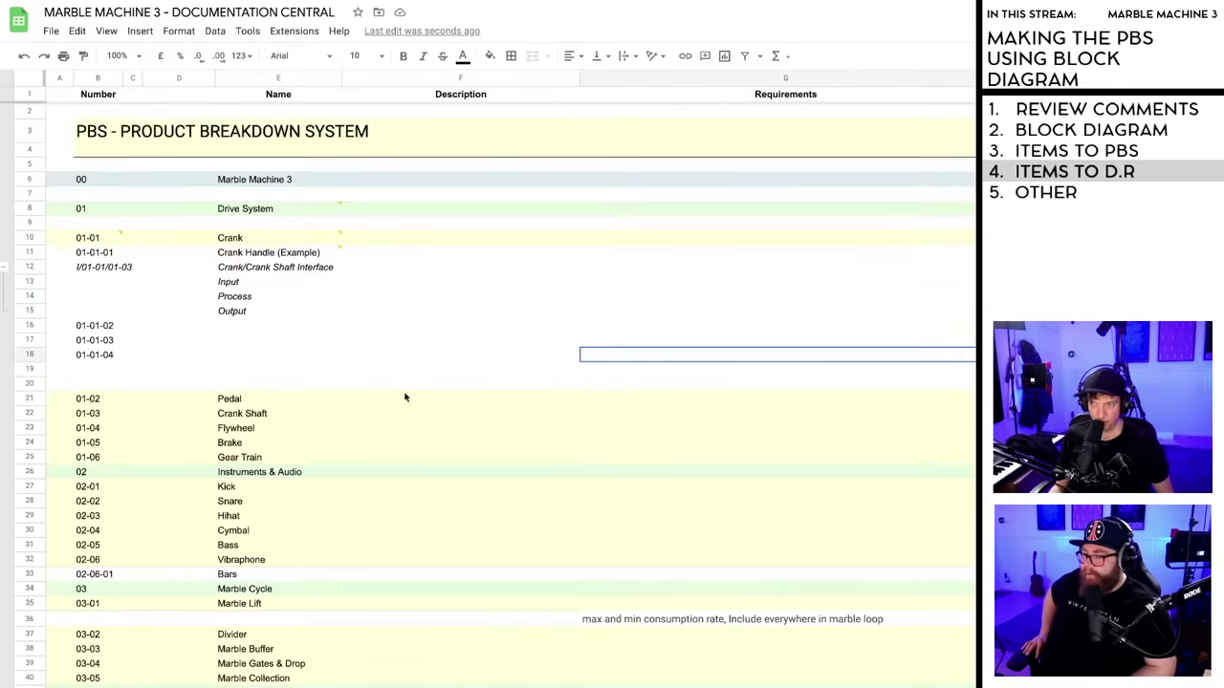
{"action": "mouse_move", "coordinate": [338, 250]}
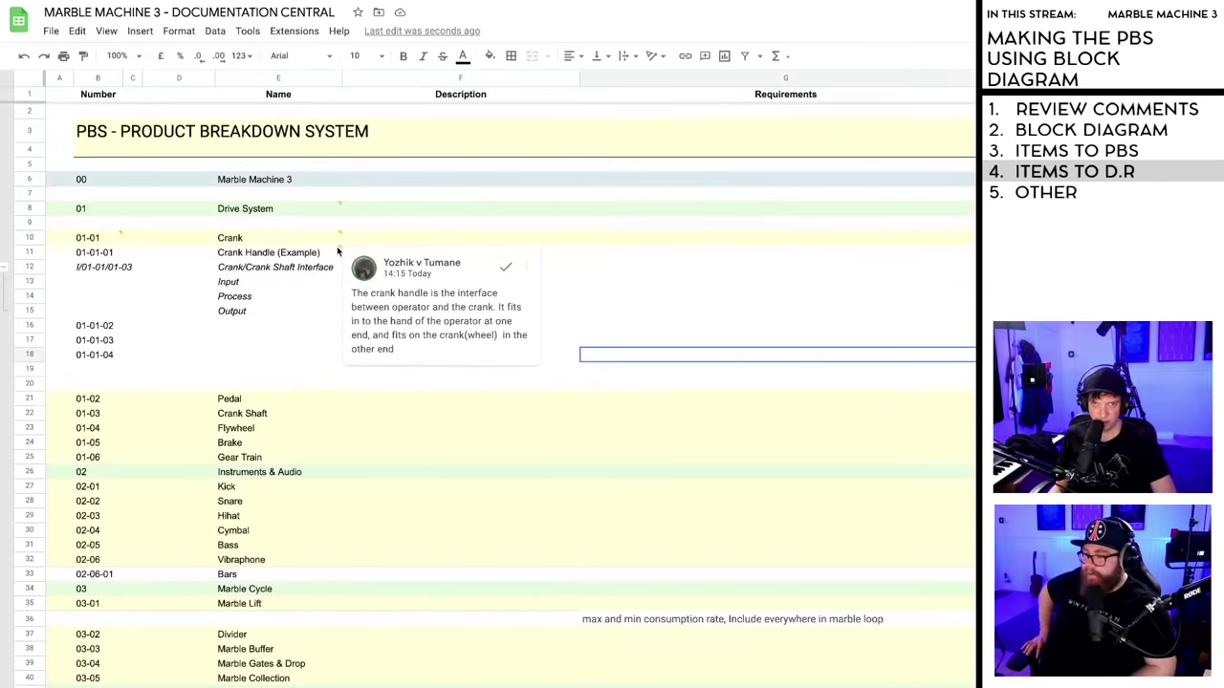
{"action": "left_click", "coordinate": [505, 268]}
{"action": "mouse_move", "coordinate": [338, 236]}
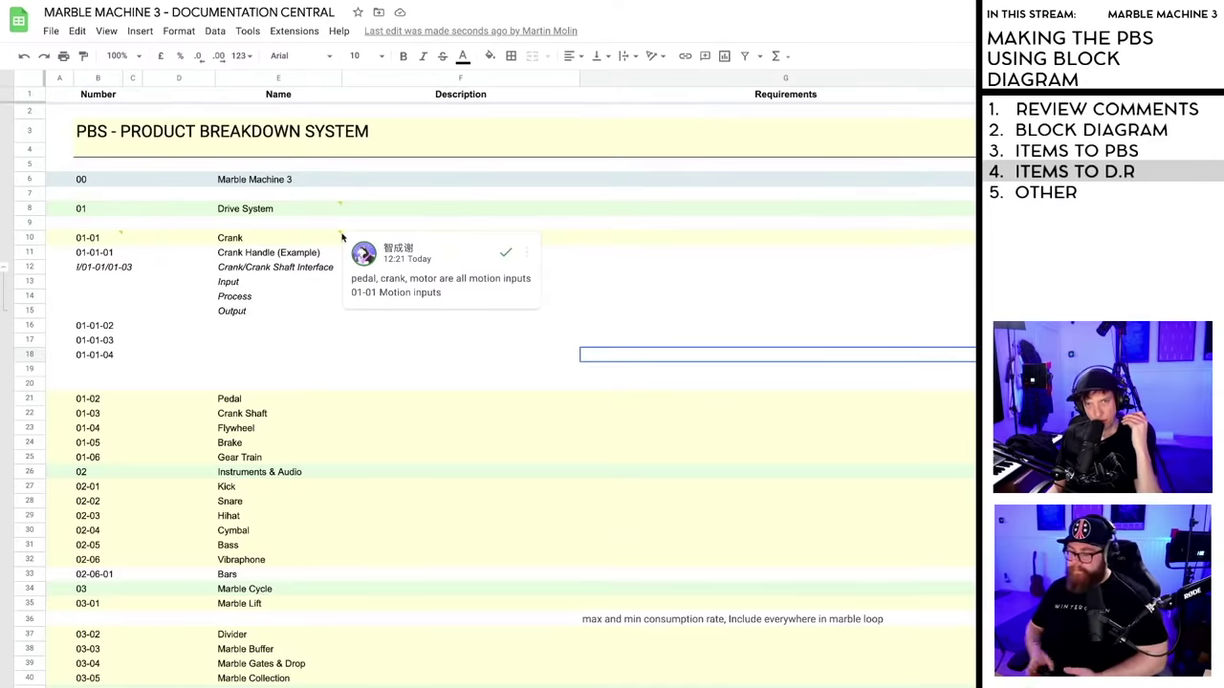
{"action": "left_click", "coordinate": [507, 256]}
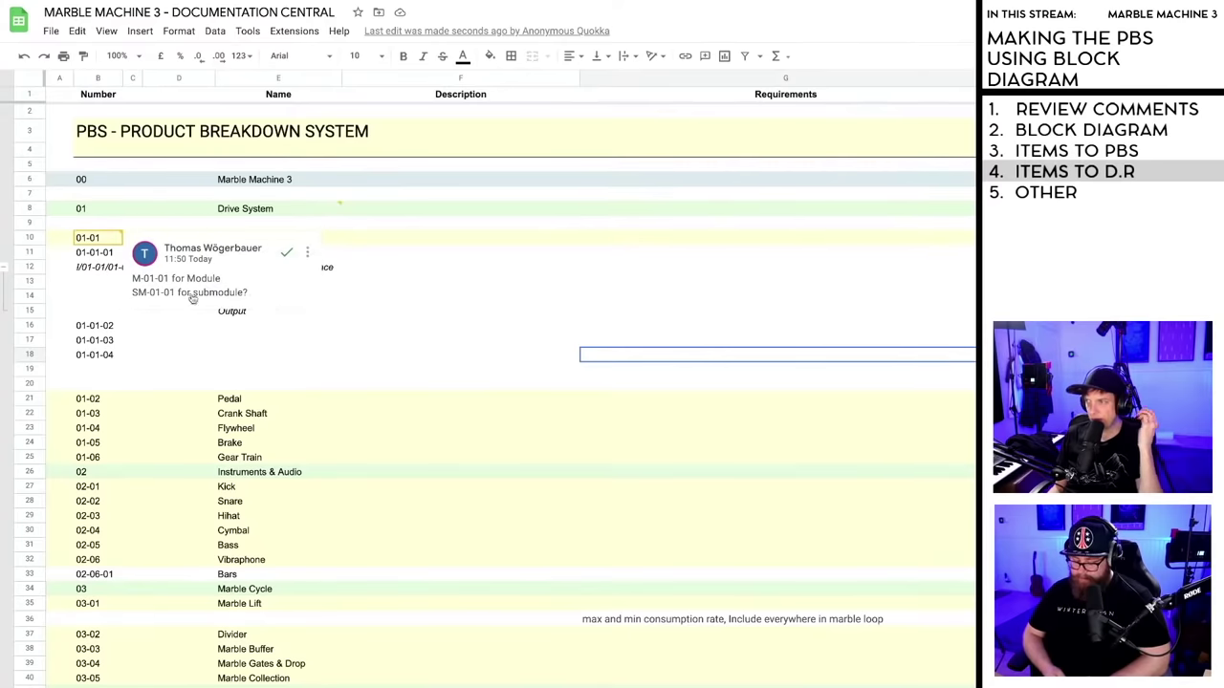
- Resolve the M-/SM- module-numbering comment on cell 01-01
{"action": "left_click", "coordinate": [102, 255]}
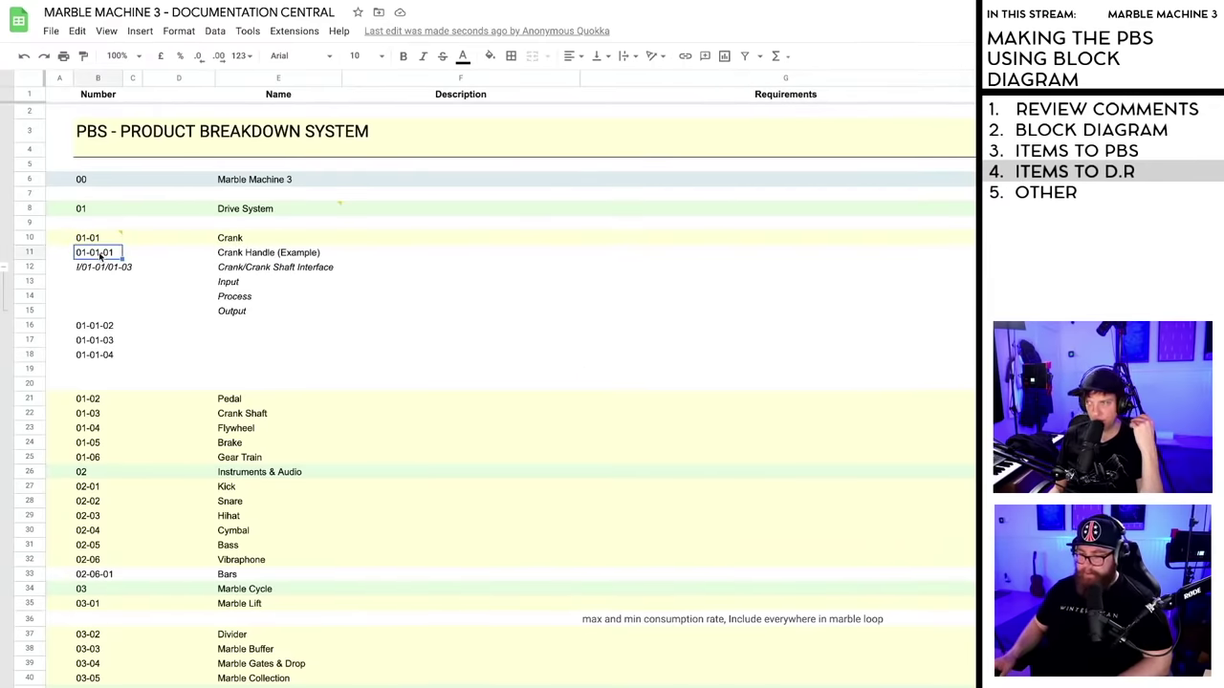
{"action": "mouse_move", "coordinate": [93, 247]}
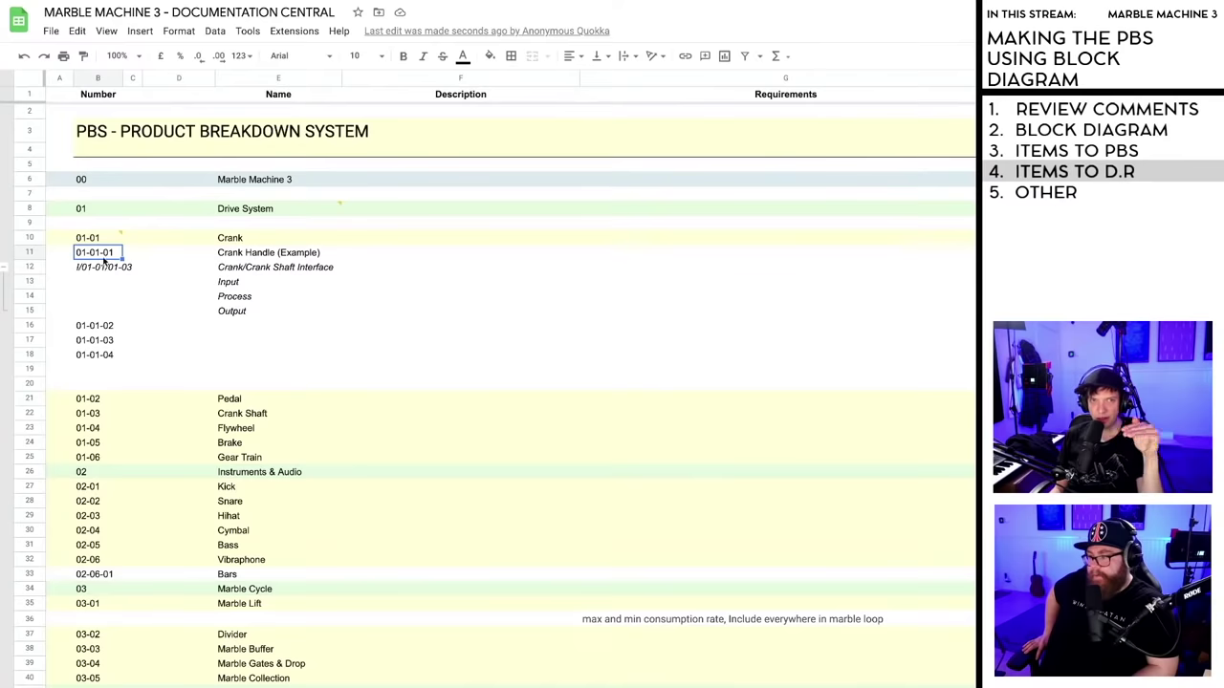
{"action": "left_click", "coordinate": [93, 242]}
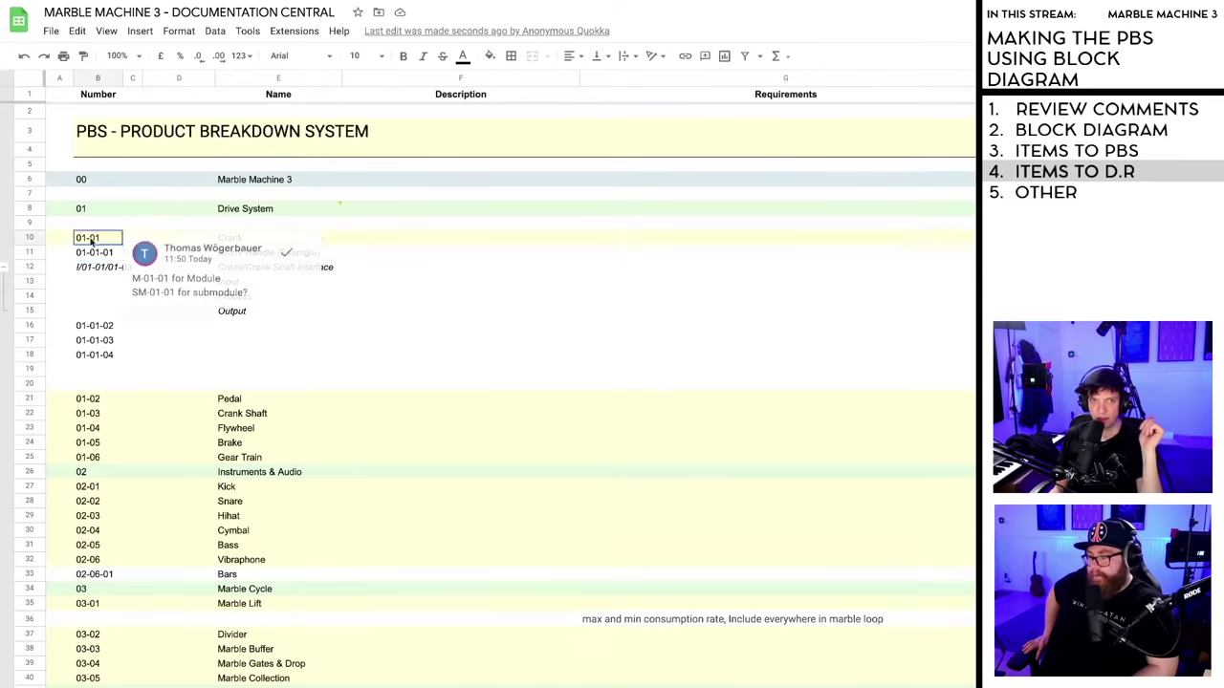
{"action": "left_click", "coordinate": [285, 257]}
{"action": "mouse_move", "coordinate": [337, 208]}
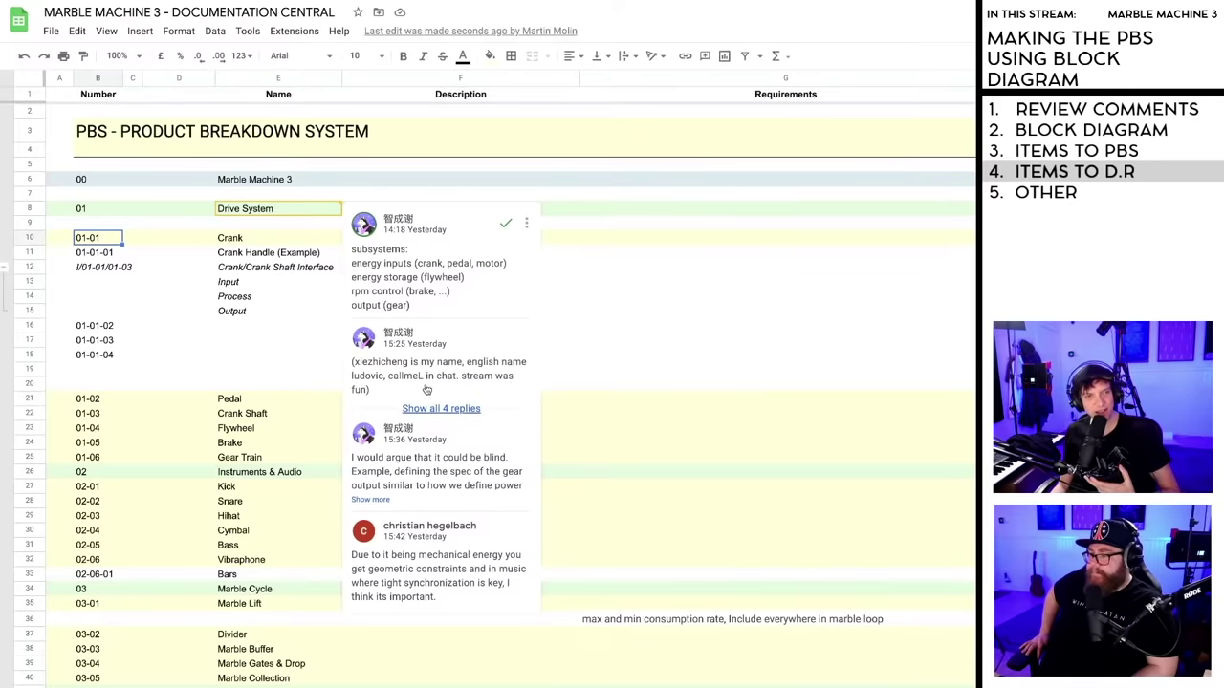
- Read the full Drive System subsystems thread, including its expanded reply, and resolve it
{"action": "key", "text": "Escape"}
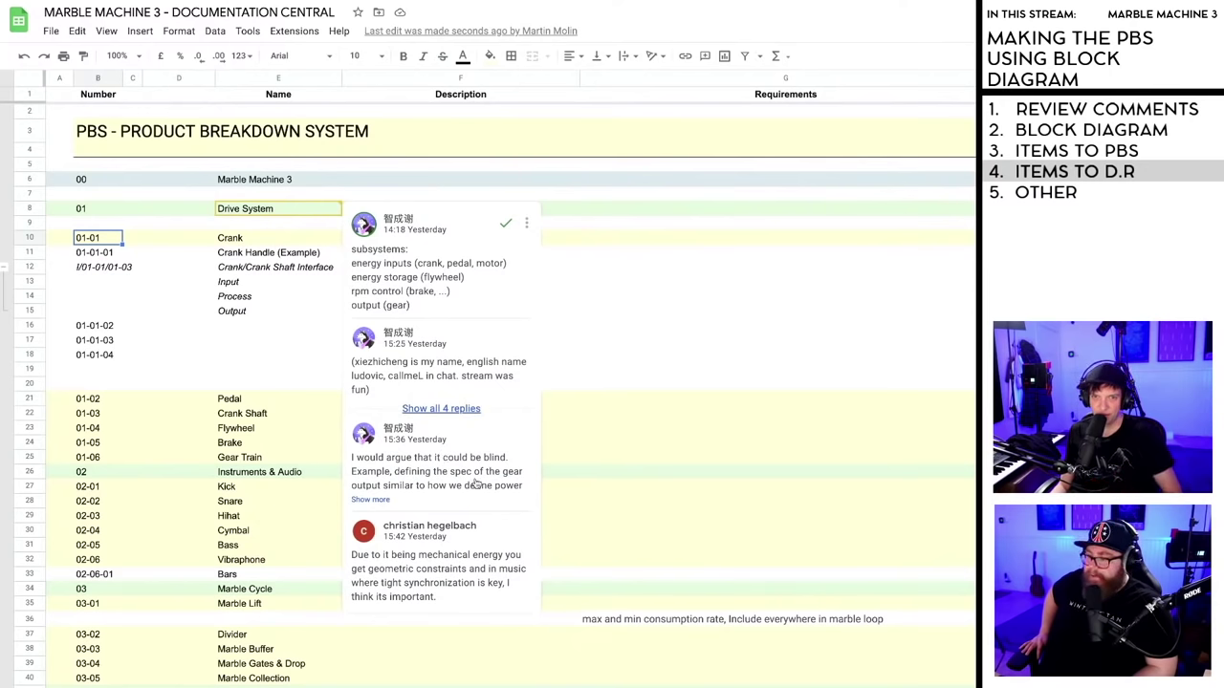
{"action": "left_click", "coordinate": [367, 500]}
{"action": "scroll", "coordinate": [450, 396], "scroll_direction": "down", "scroll_amount": 1}
{"action": "scroll", "coordinate": [447, 395], "scroll_direction": "up", "scroll_amount": 1}
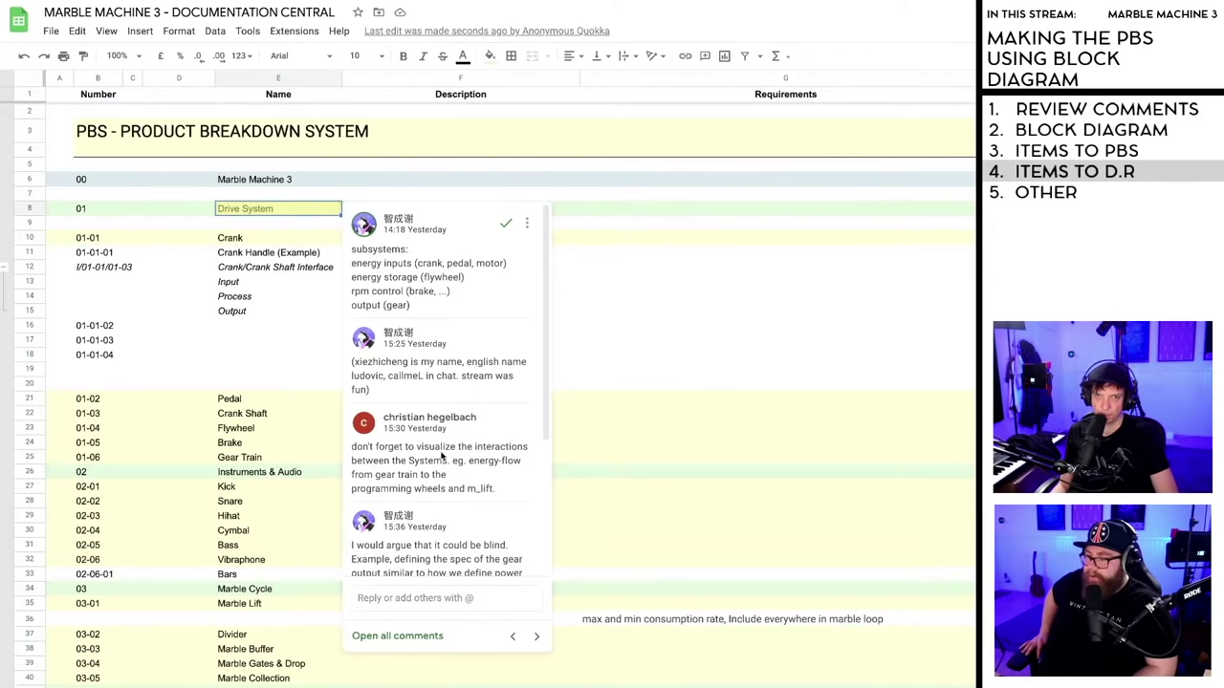
{"action": "scroll", "coordinate": [411, 467], "scroll_direction": "down", "scroll_amount": 1}
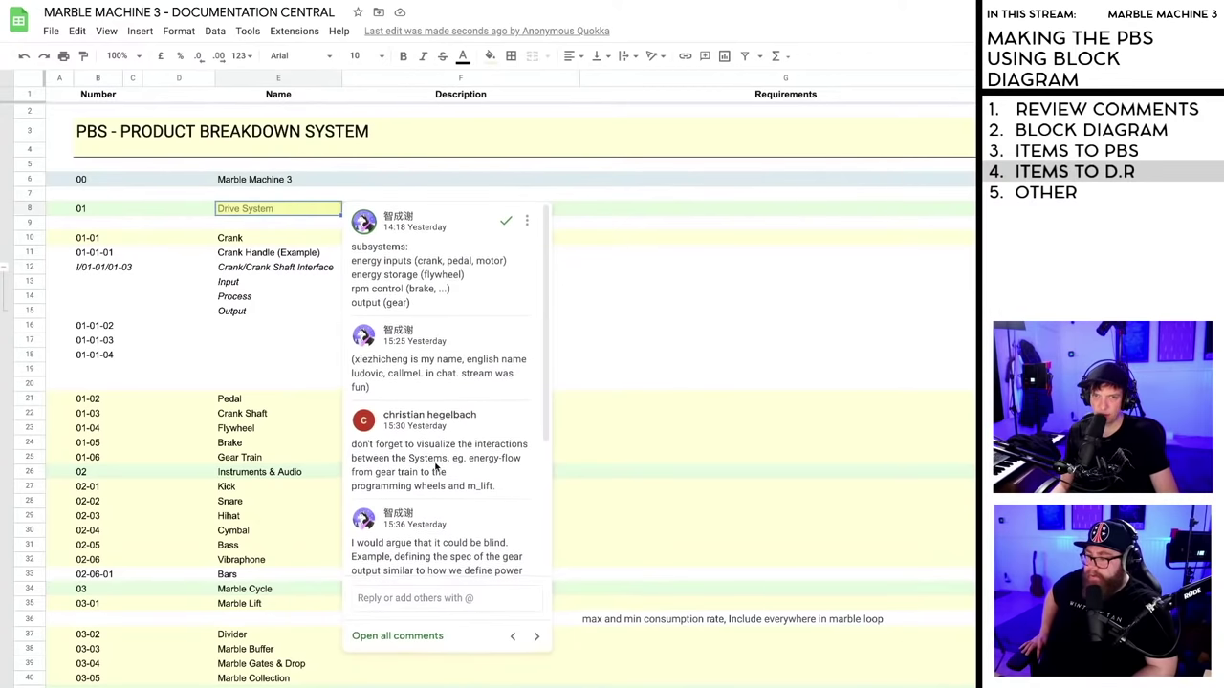
{"action": "scroll", "coordinate": [483, 455], "scroll_direction": "down", "scroll_amount": 1}
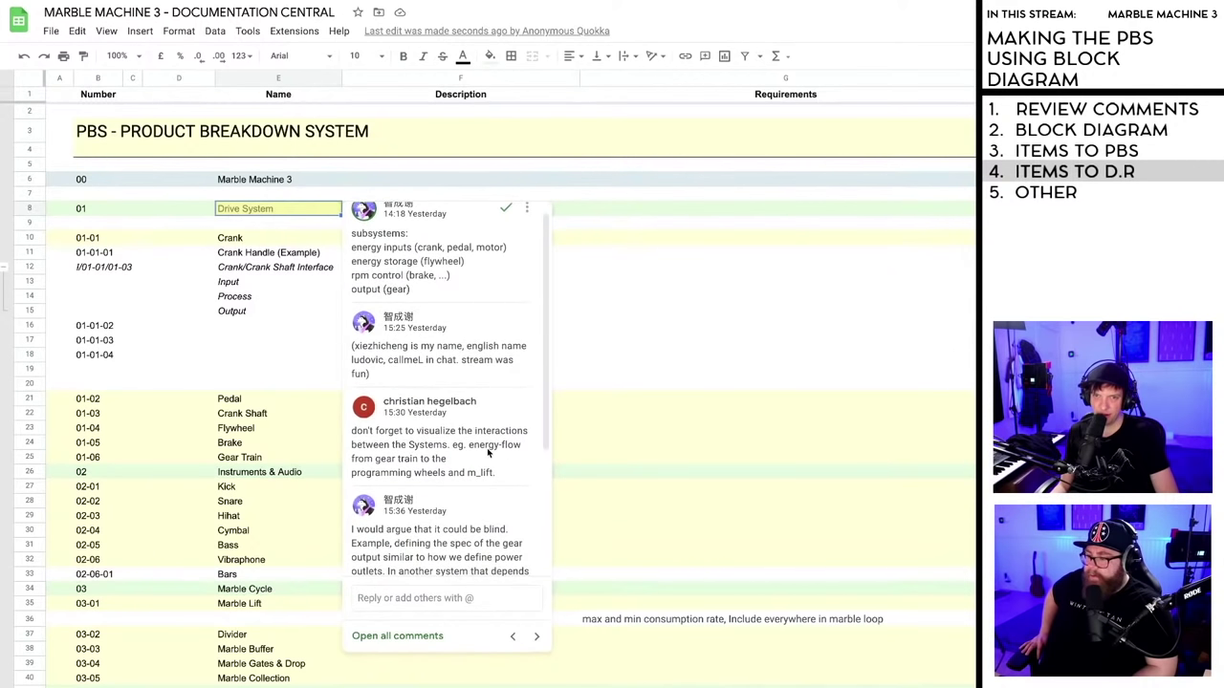
{"action": "scroll", "coordinate": [437, 461], "scroll_direction": "down", "scroll_amount": 1}
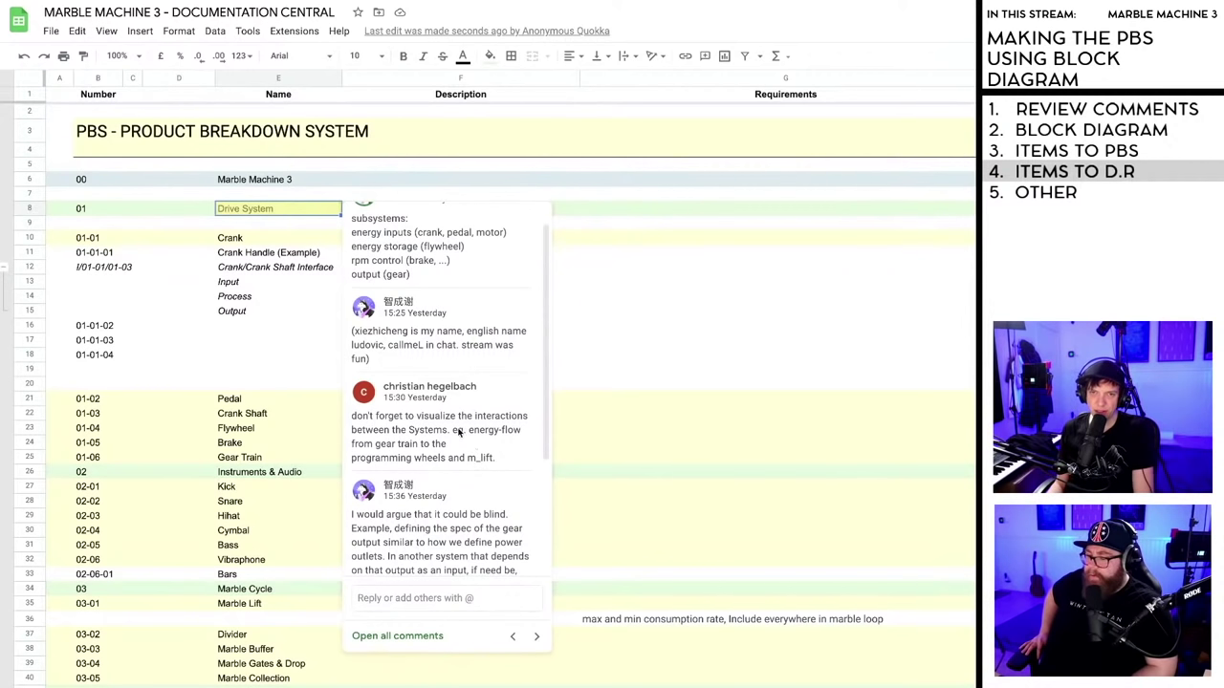
{"action": "scroll", "coordinate": [458, 432], "scroll_direction": "down", "scroll_amount": 1}
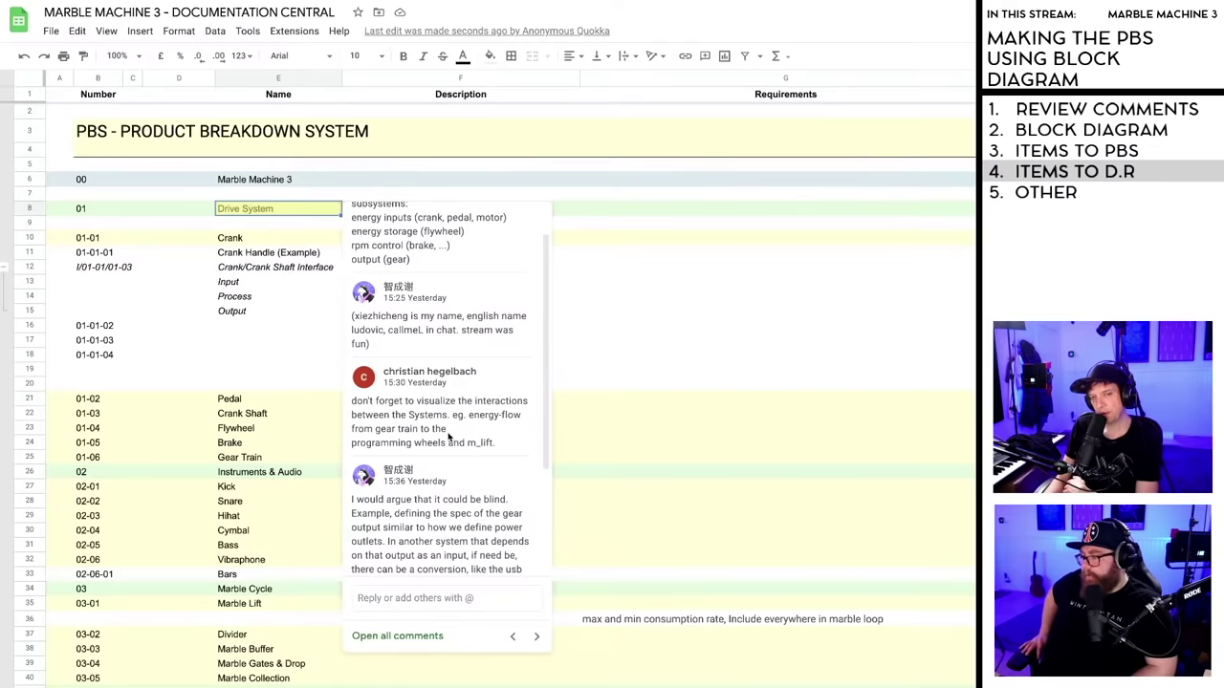
{"action": "scroll", "coordinate": [447, 436], "scroll_direction": "down", "scroll_amount": 1}
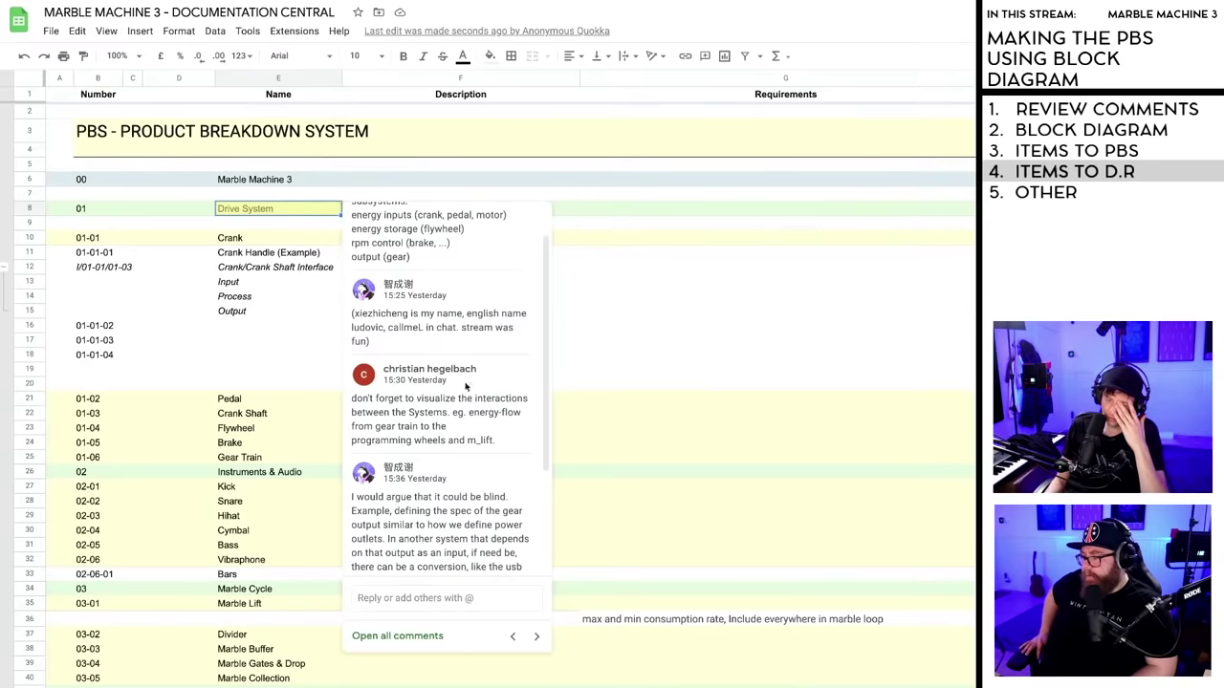
{"action": "left_click_drag", "start_coordinate": [547, 423], "coordinate": [546, 516]}
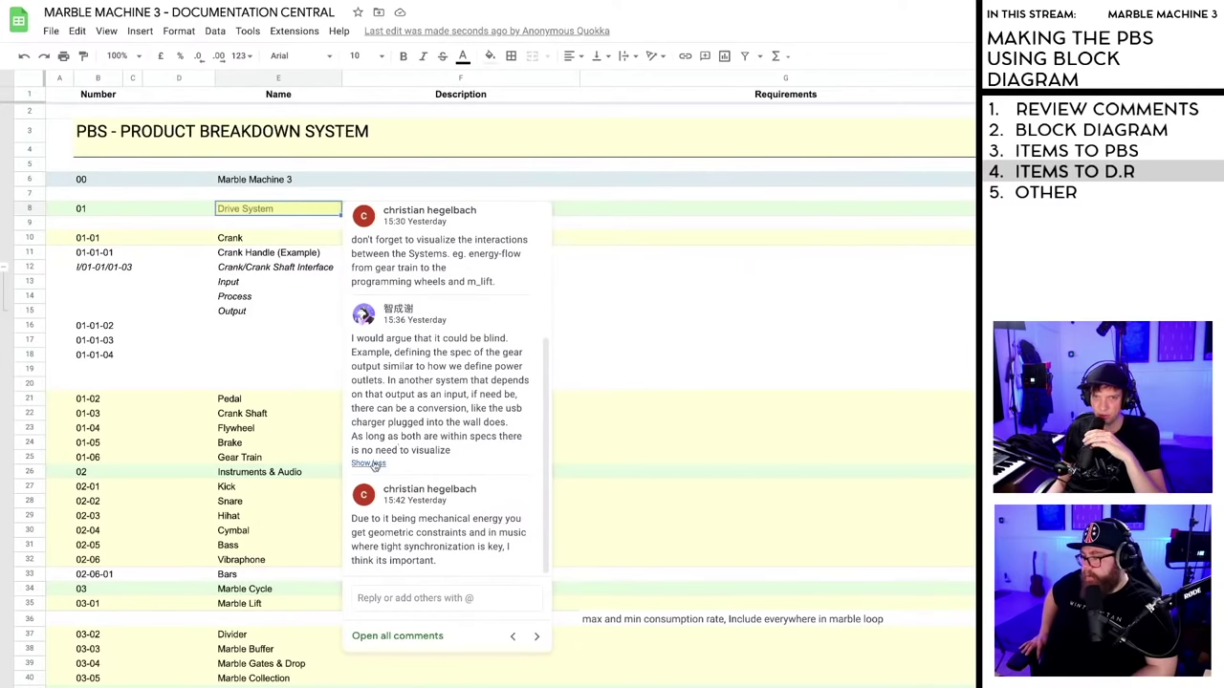
{"action": "scroll", "coordinate": [369, 466], "scroll_direction": "up", "scroll_amount": 2}
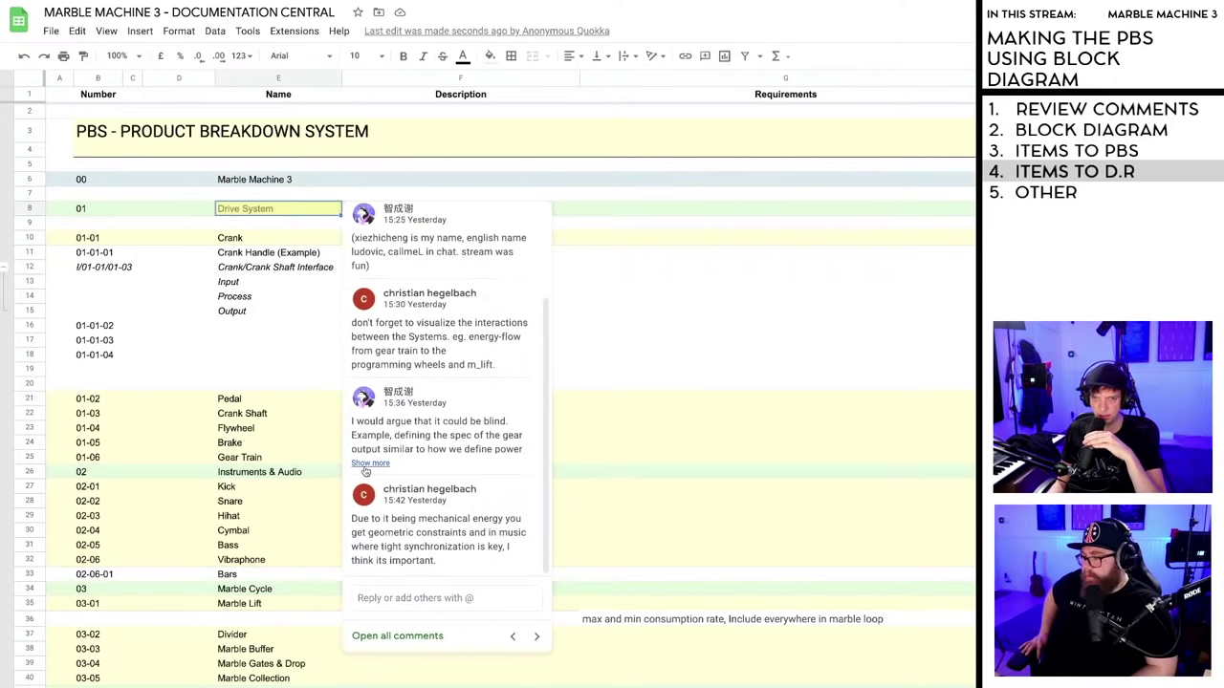
{"action": "scroll", "coordinate": [475, 462], "scroll_direction": "down", "scroll_amount": 3}
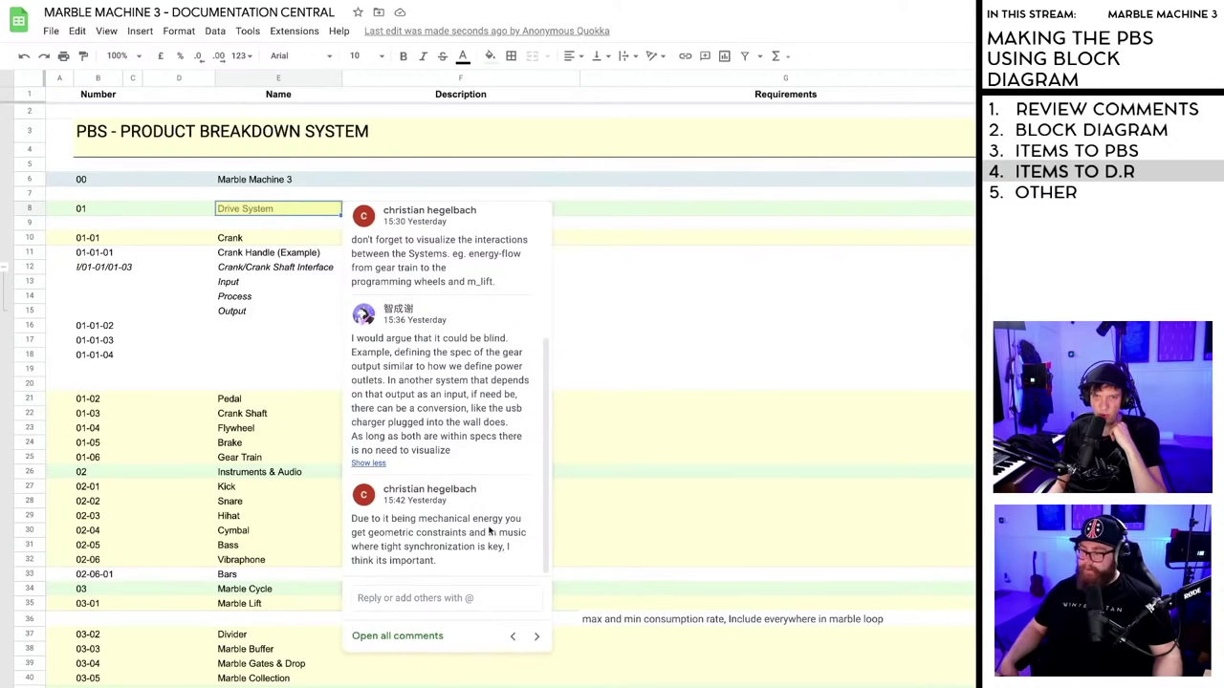
{"action": "scroll", "coordinate": [464, 482], "scroll_direction": "up", "scroll_amount": 5}
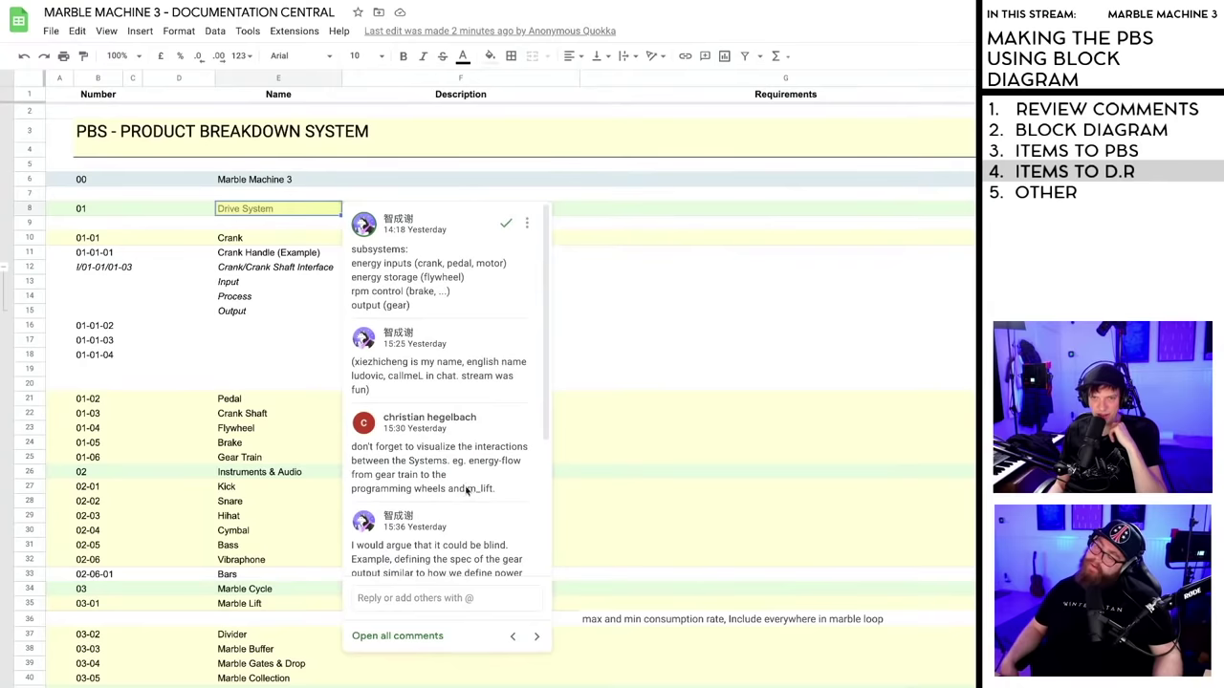
{"action": "left_click", "coordinate": [505, 222]}
- Take the browser out of full screen and close the Premiere window
{"action": "left_click", "coordinate": [469, 295]}
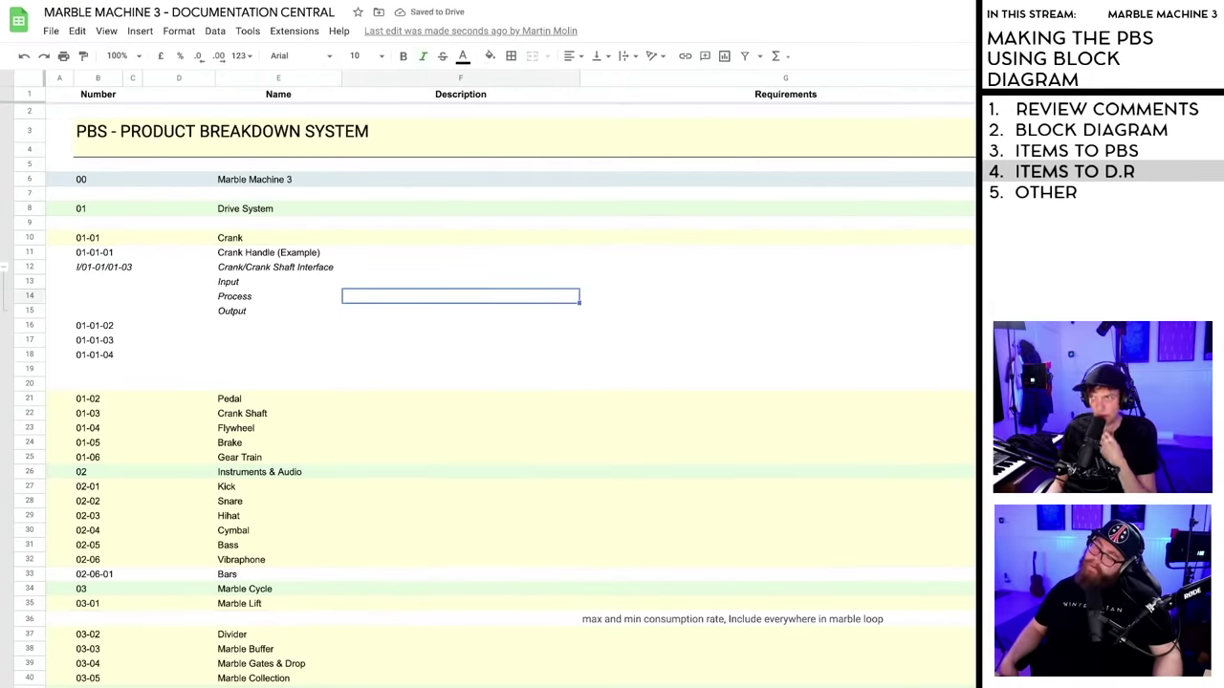
{"action": "key", "text": "ctrl+super+f"}
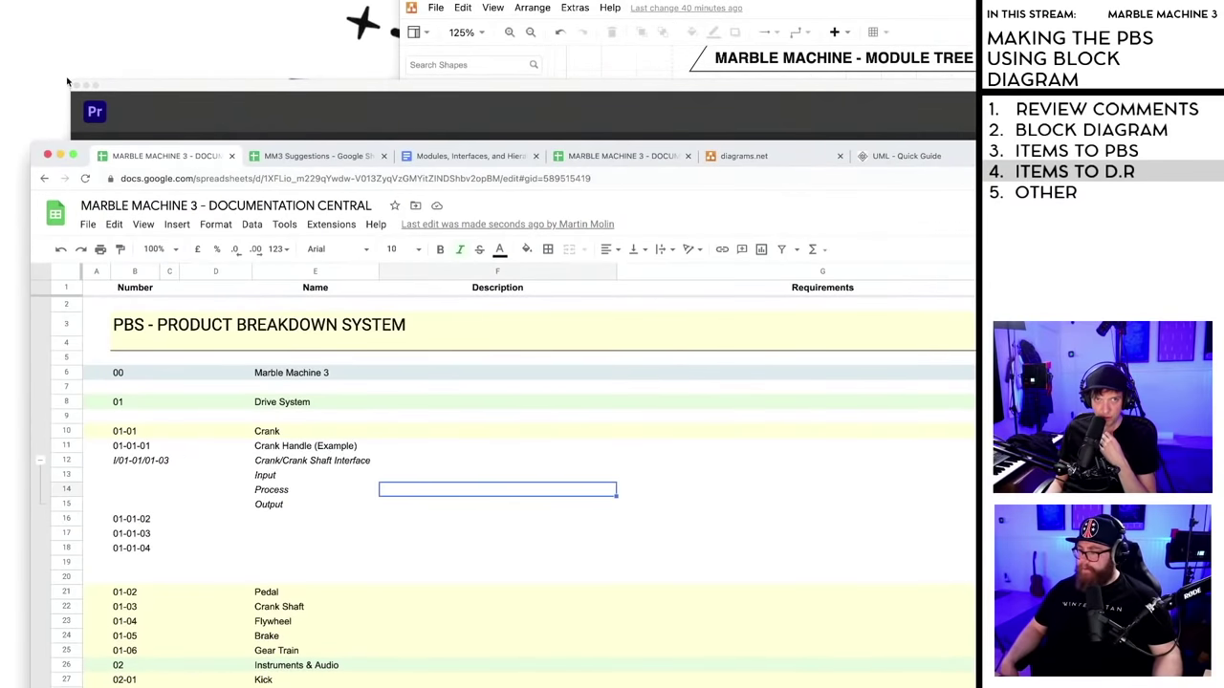
{"action": "left_click", "coordinate": [76, 86]}
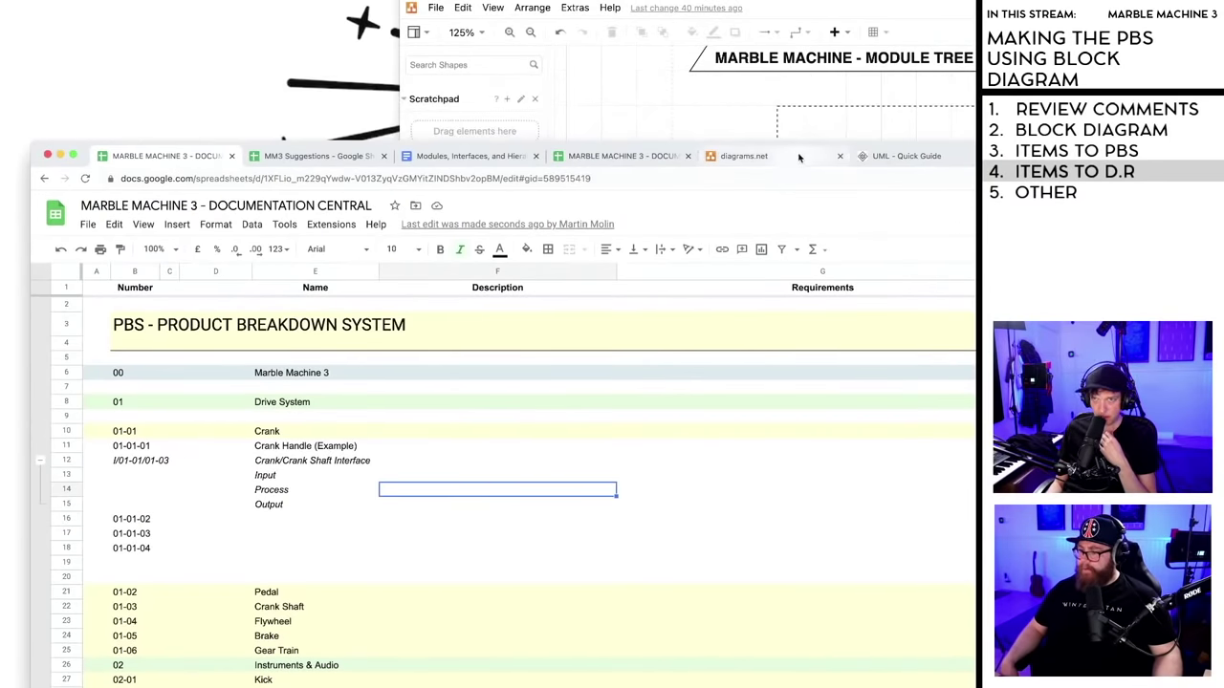
- Return to full screen and bring the Operator requirement's 37-pipes comment thread into view
{"action": "key", "text": "ctrl+super+f"}
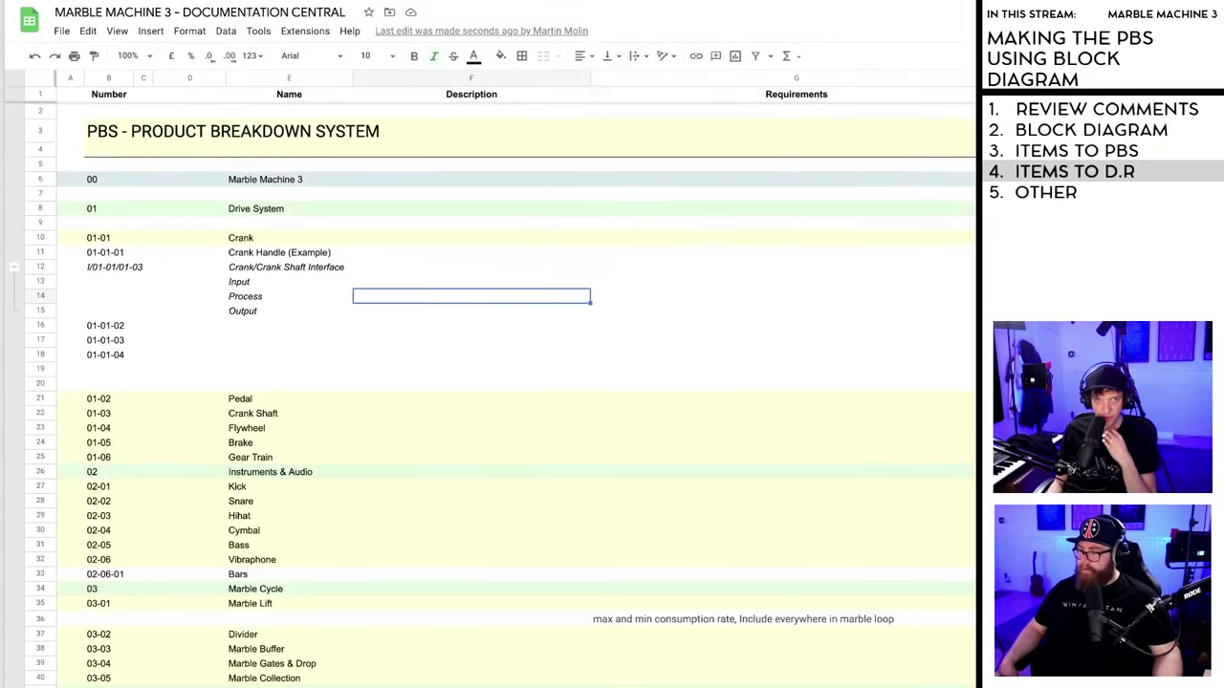
{"action": "left_click", "coordinate": [372, 361]}
{"action": "scroll", "coordinate": [374, 363], "scroll_direction": "down", "scroll_amount": 6}
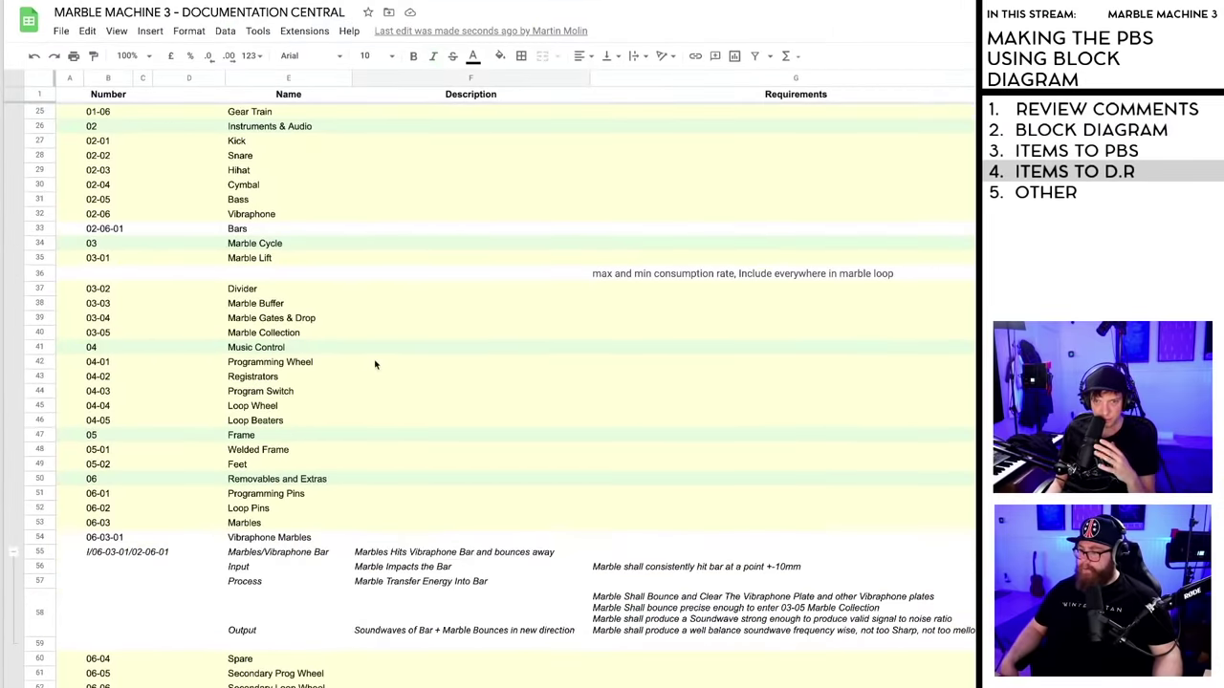
{"action": "scroll", "coordinate": [376, 363], "scroll_direction": "down", "scroll_amount": 2}
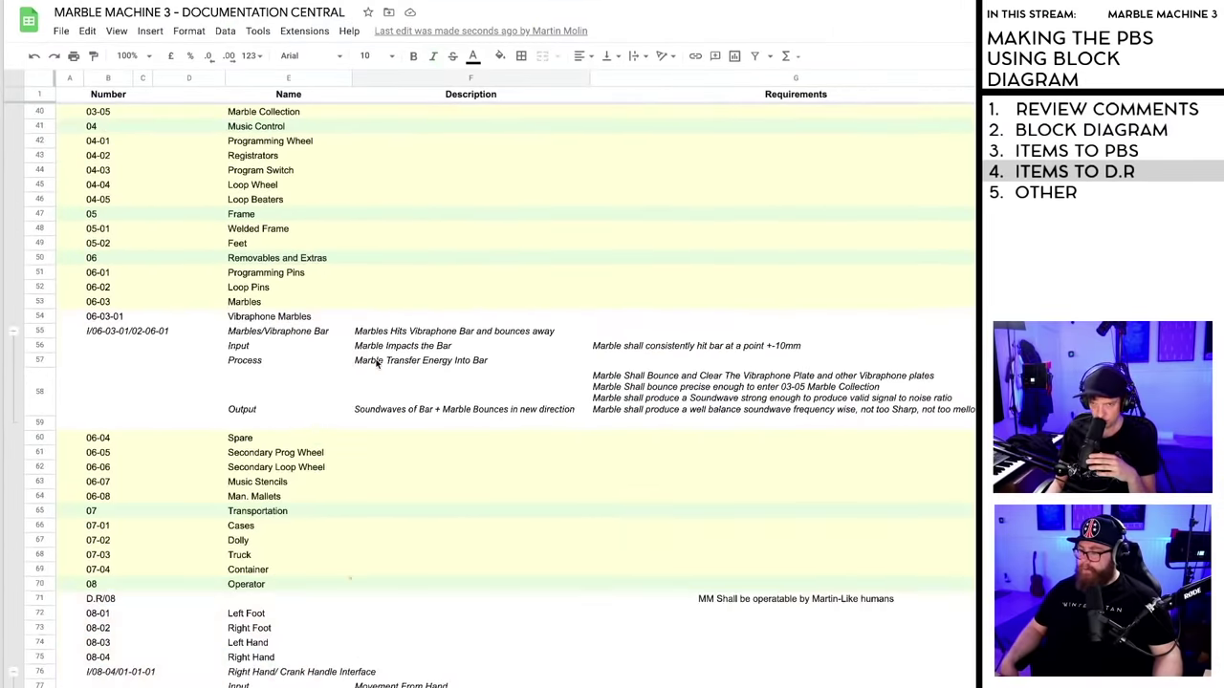
{"action": "scroll", "coordinate": [376, 364], "scroll_direction": "down", "scroll_amount": 4}
{"action": "scroll", "coordinate": [481, 377], "scroll_direction": "up", "scroll_amount": 2}
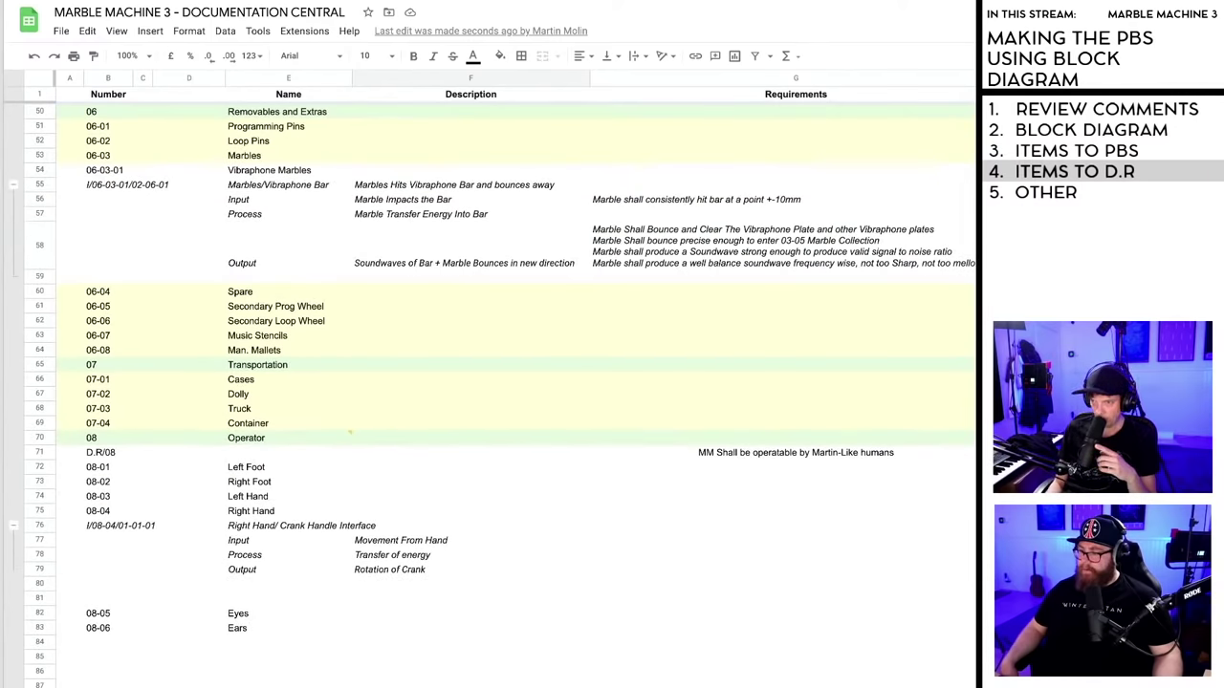
{"action": "scroll", "coordinate": [481, 377], "scroll_direction": "right", "scroll_amount": 2}
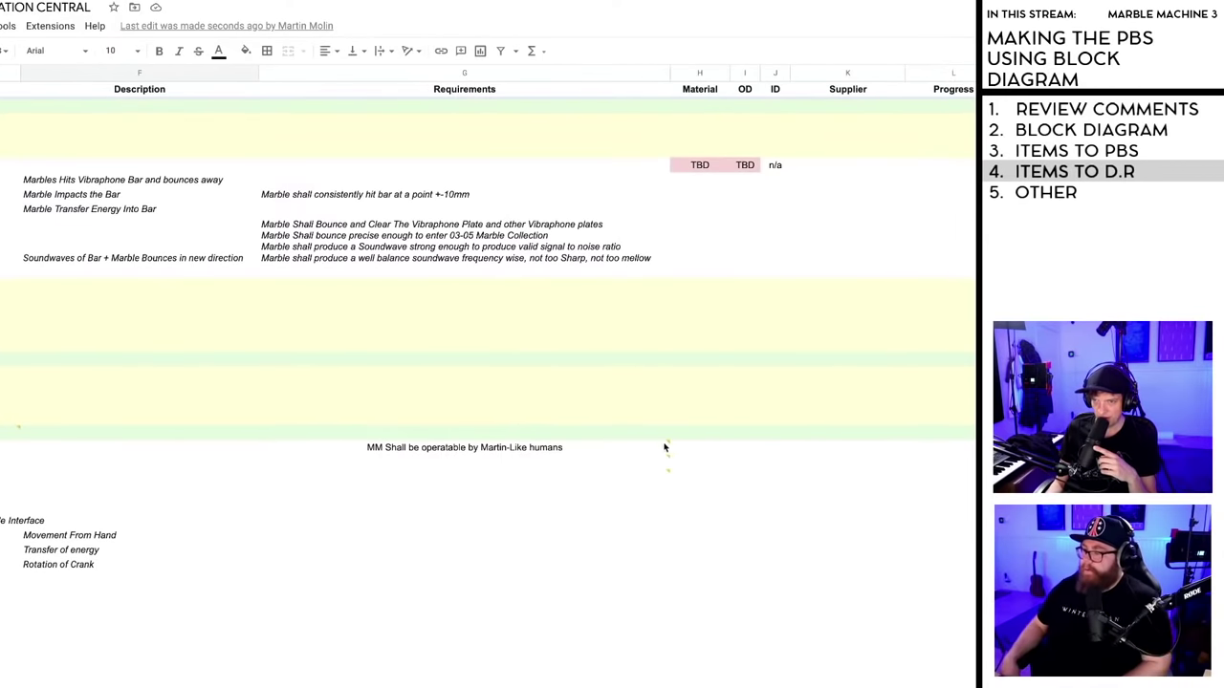
{"action": "mouse_move", "coordinate": [669, 446]}
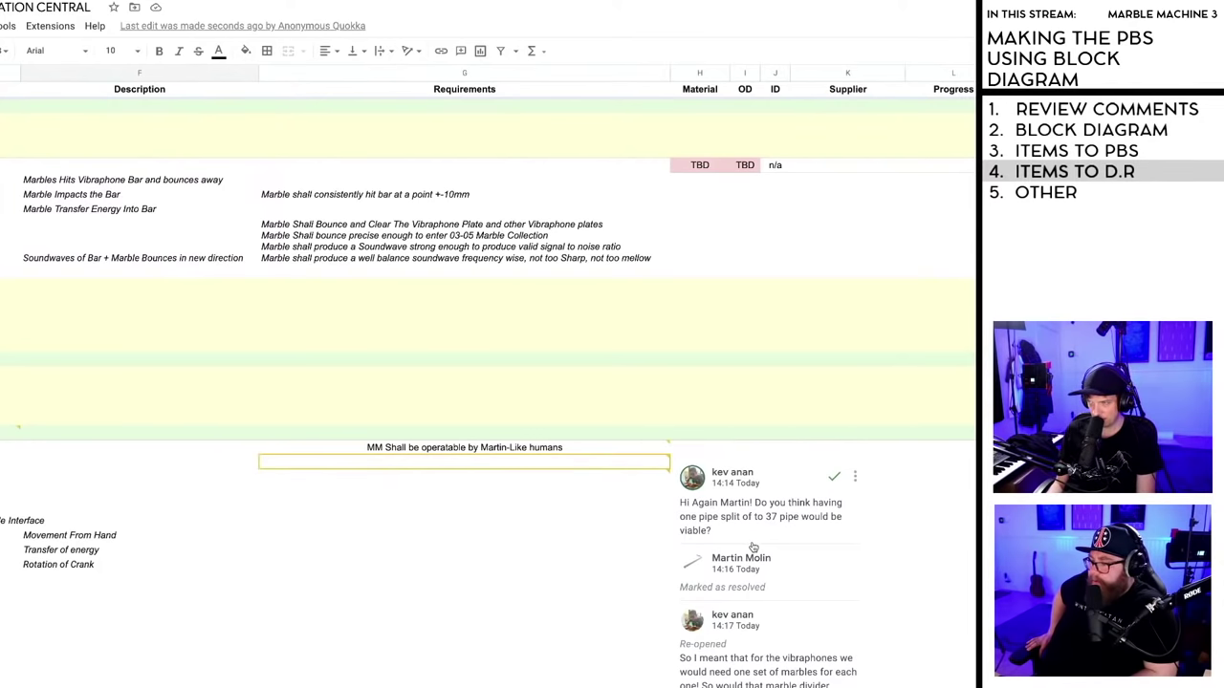
- Scroll down to read the Operator comment threads, reaching the music-box crank question
{"action": "scroll", "coordinate": [663, 459], "scroll_direction": "down", "scroll_amount": 1}
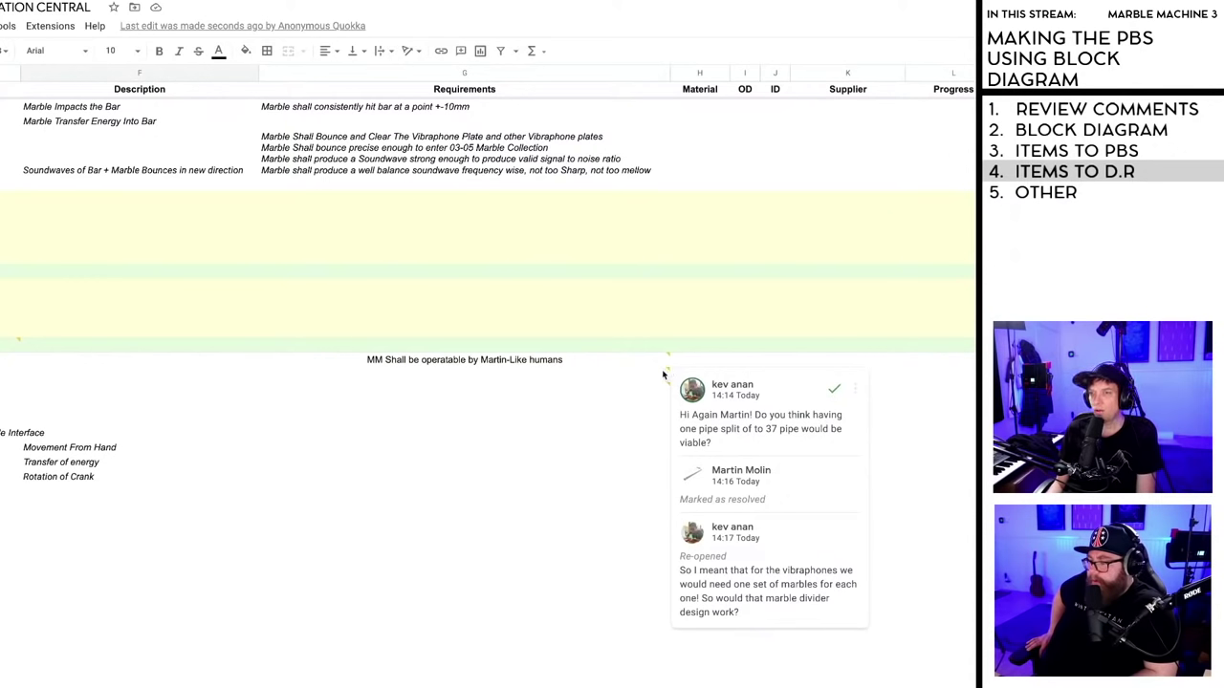
{"action": "mouse_move", "coordinate": [668, 384]}
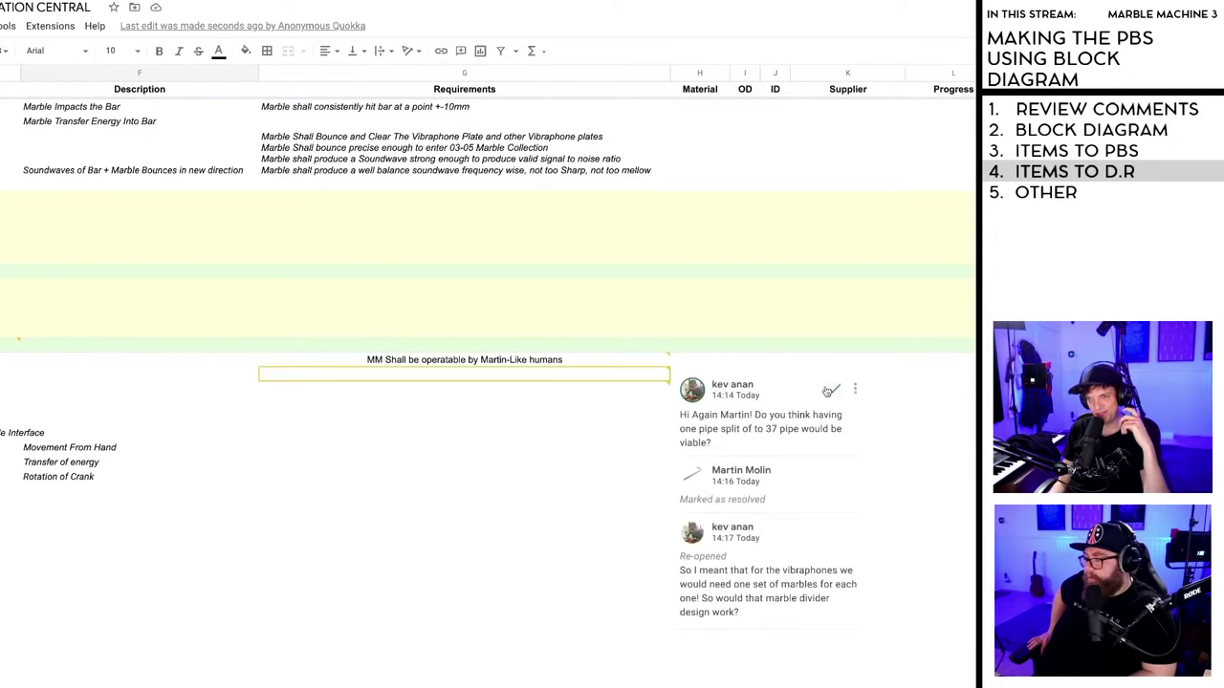
{"action": "left_click", "coordinate": [834, 392]}
{"action": "left_click", "coordinate": [828, 401]}
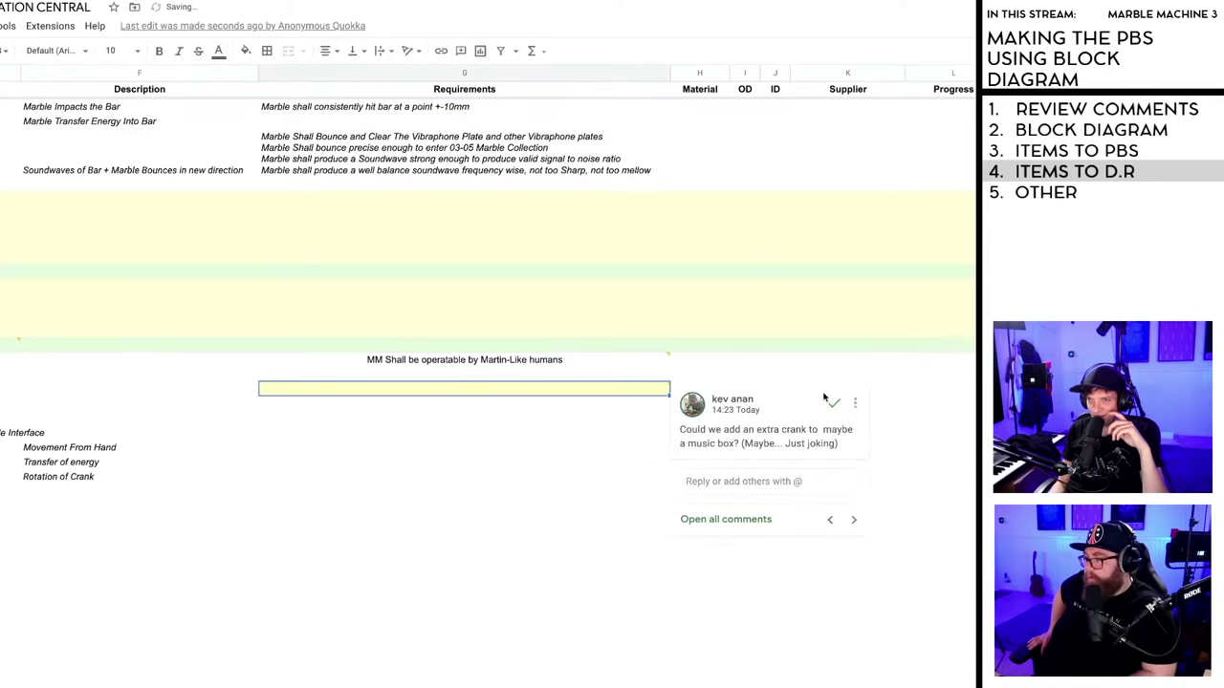
{"action": "left_click", "coordinate": [834, 405]}
{"action": "left_click", "coordinate": [667, 360]}
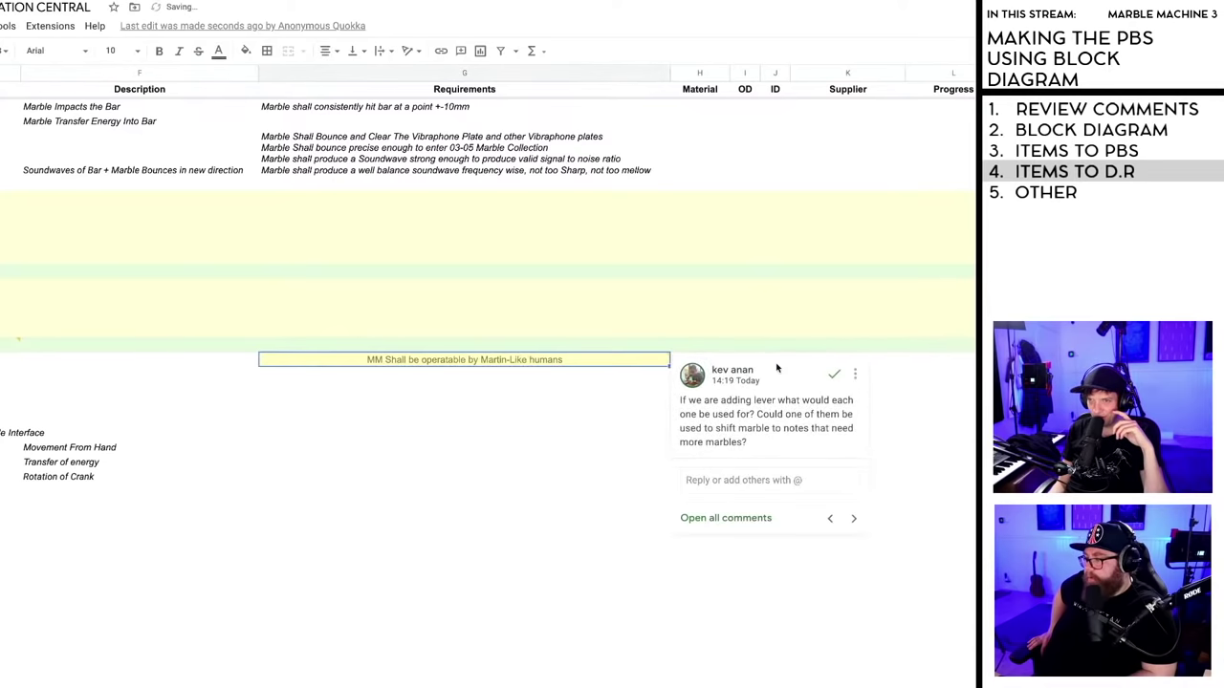
{"action": "left_click", "coordinate": [836, 376]}
{"action": "left_click", "coordinate": [557, 432]}
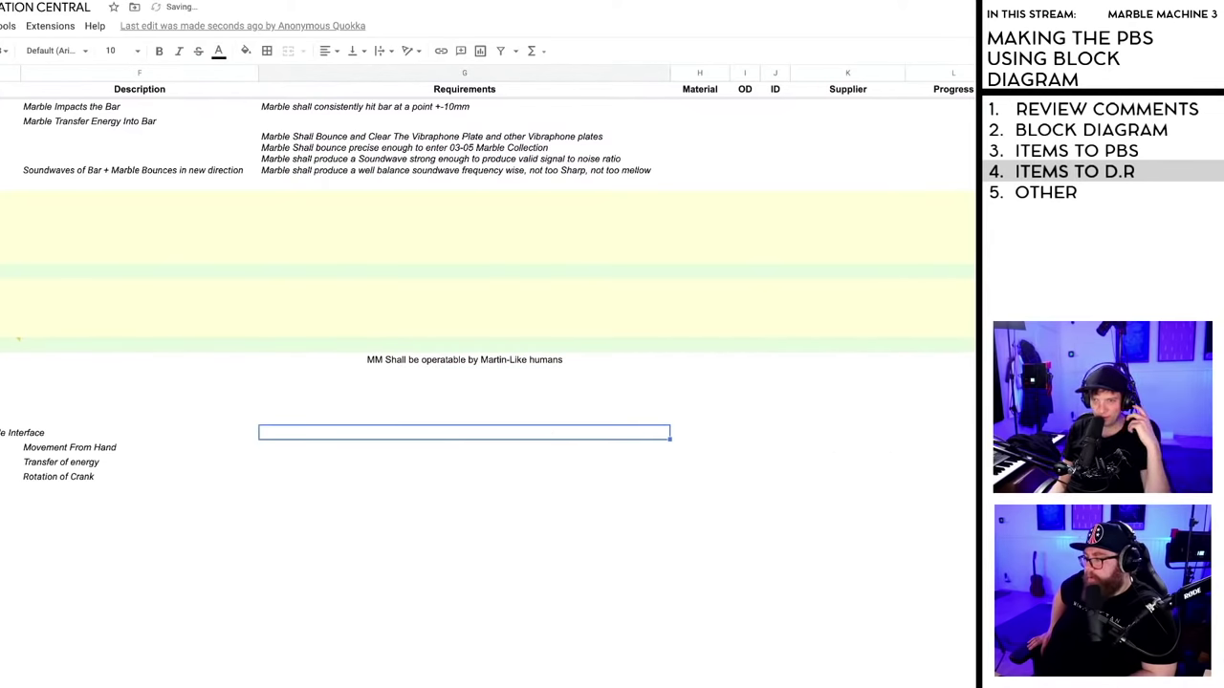
{"action": "scroll", "coordinate": [476, 578], "scroll_direction": "left", "scroll_amount": 2}
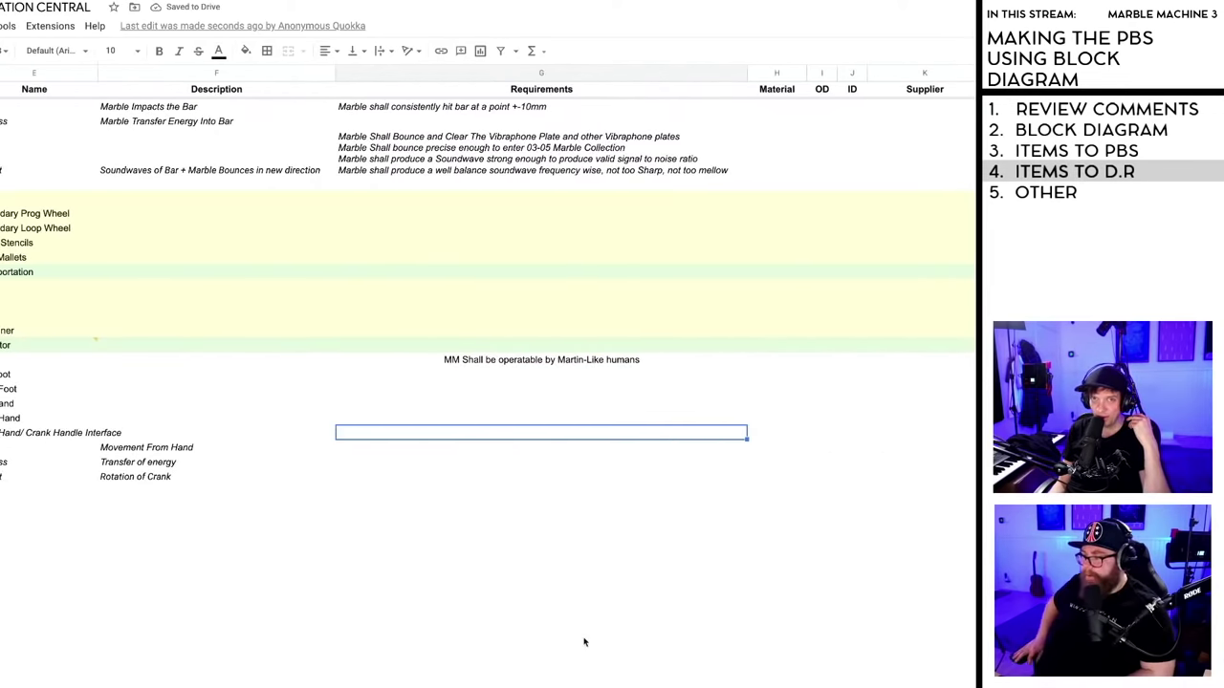
{"action": "scroll", "coordinate": [476, 578], "scroll_direction": "up", "scroll_amount": 5}
{"action": "scroll", "coordinate": [476, 578], "scroll_direction": "up", "scroll_amount": 3}
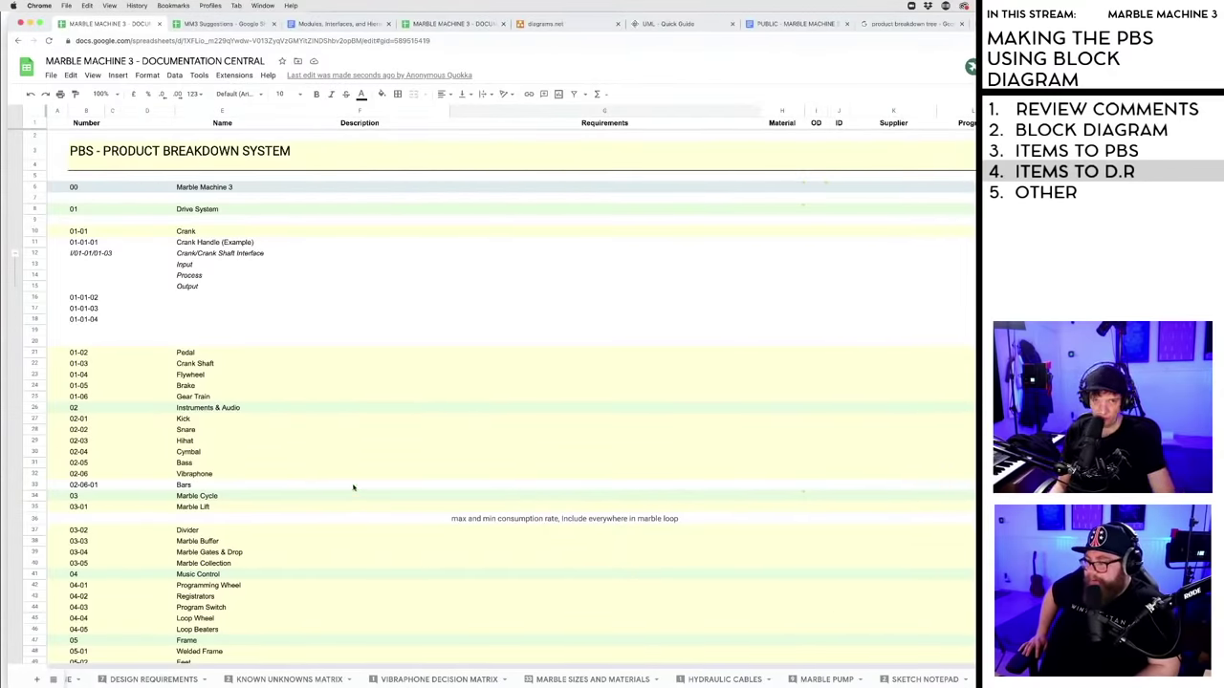
{"action": "scroll", "coordinate": [353, 487], "scroll_direction": "down", "scroll_amount": 5}
{"action": "scroll", "coordinate": [353, 488], "scroll_direction": "down", "scroll_amount": 2}
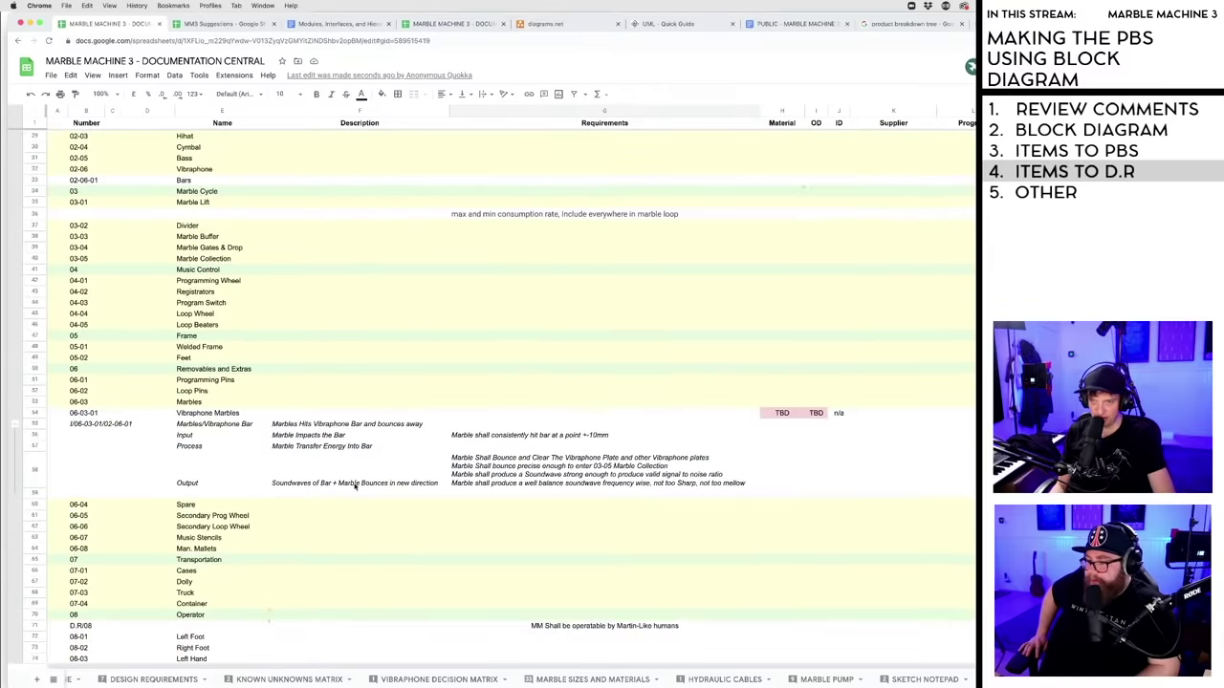
{"action": "scroll", "coordinate": [624, 476], "scroll_direction": "up", "scroll_amount": 8}
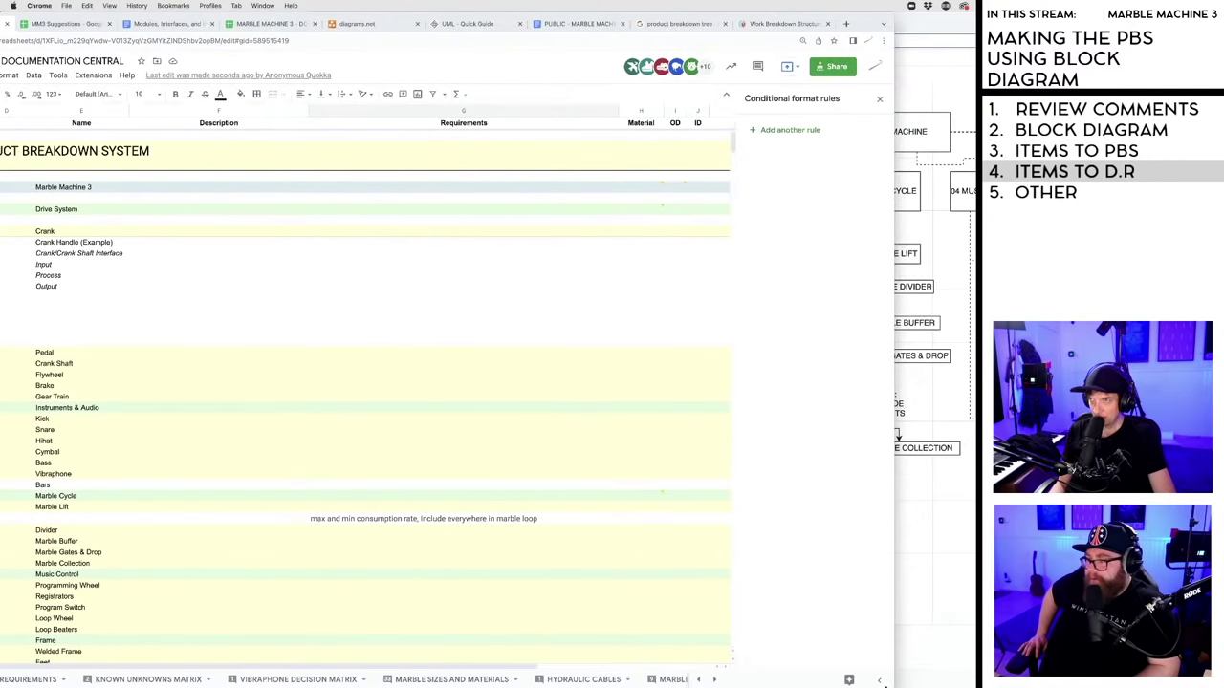
- Move the draw.io window forward and left, widened to show modules 00 to 05
{"action": "left_click_drag", "start_coordinate": [942, 26], "coordinate": [637, 3]}
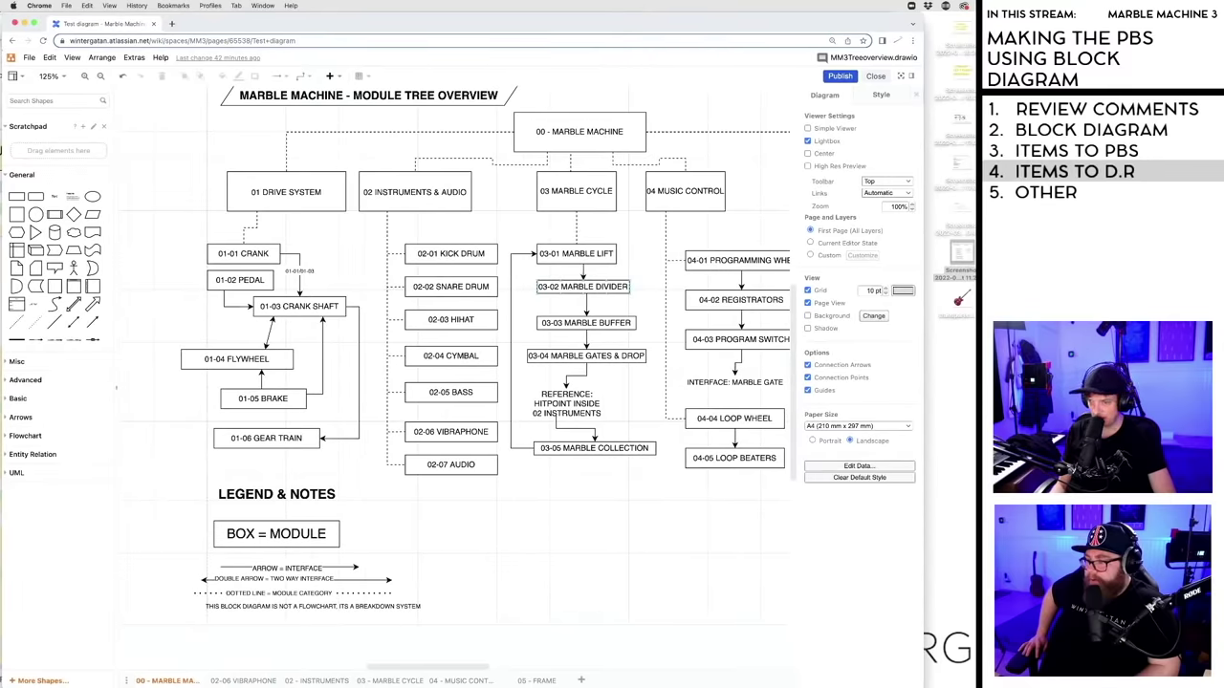
{"action": "left_click_drag", "start_coordinate": [916, 686], "coordinate": [975, 685]}
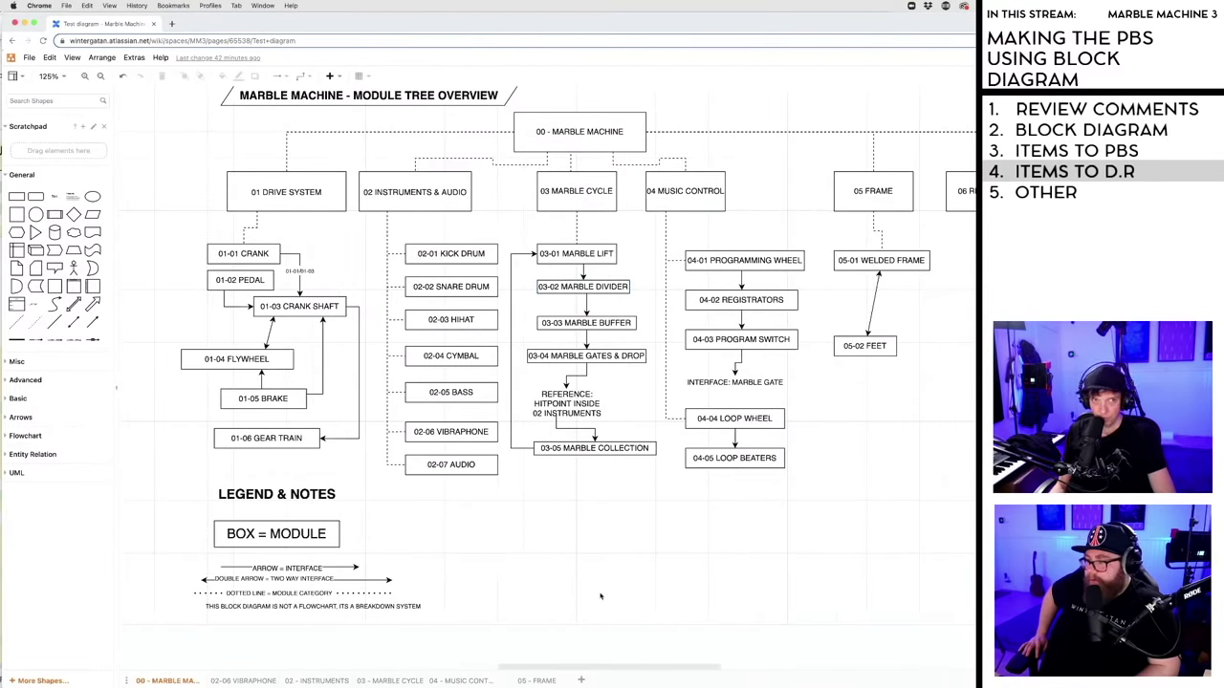
{"action": "mouse_move", "coordinate": [593, 666]}
{"action": "left_mouse_down"}
{"action": "mouse_move", "coordinate": [625, 669]}
{"action": "mouse_move", "coordinate": [598, 667]}
{"action": "left_mouse_up"}
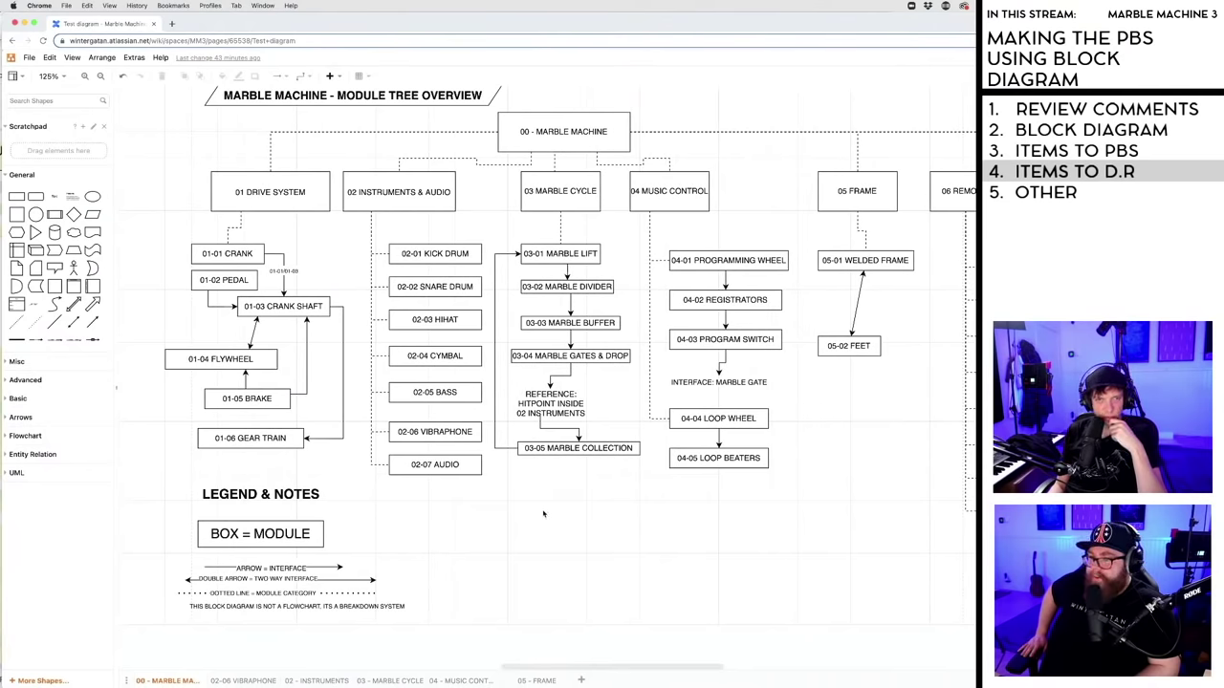
{"action": "scroll", "coordinate": [547, 514], "scroll_direction": "up", "scroll_amount": 1}
{"action": "scroll", "coordinate": [544, 513], "scroll_direction": "up", "scroll_amount": 2}
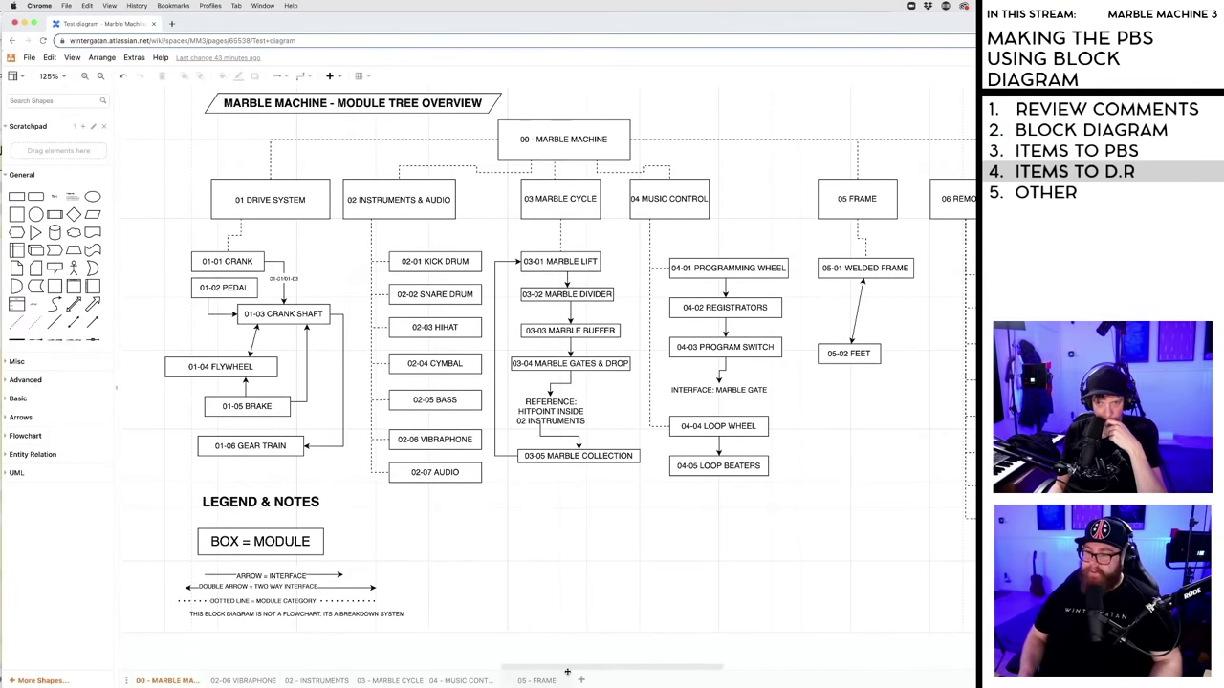
- On the 02-06 VIBRAPHONE page, place BLACK KEYS under BARS with WHITE KEYS upper right
{"action": "left_click", "coordinate": [241, 682]}
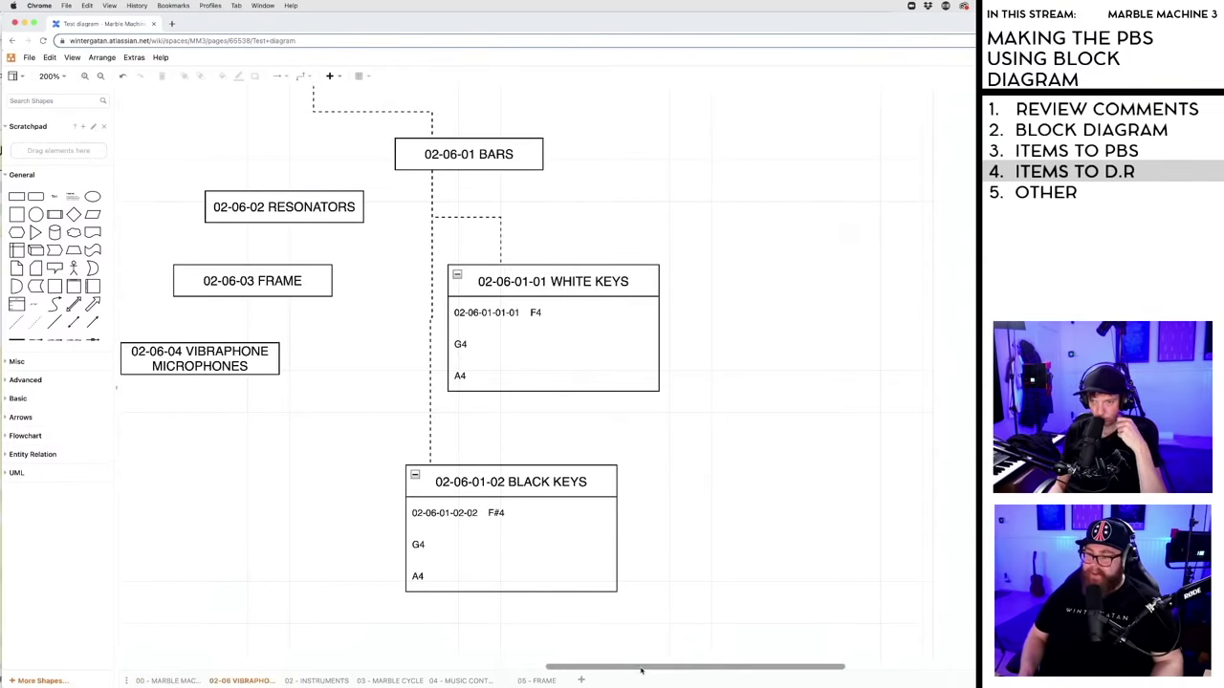
{"action": "scroll", "coordinate": [642, 670], "scroll_direction": "left", "scroll_amount": 5}
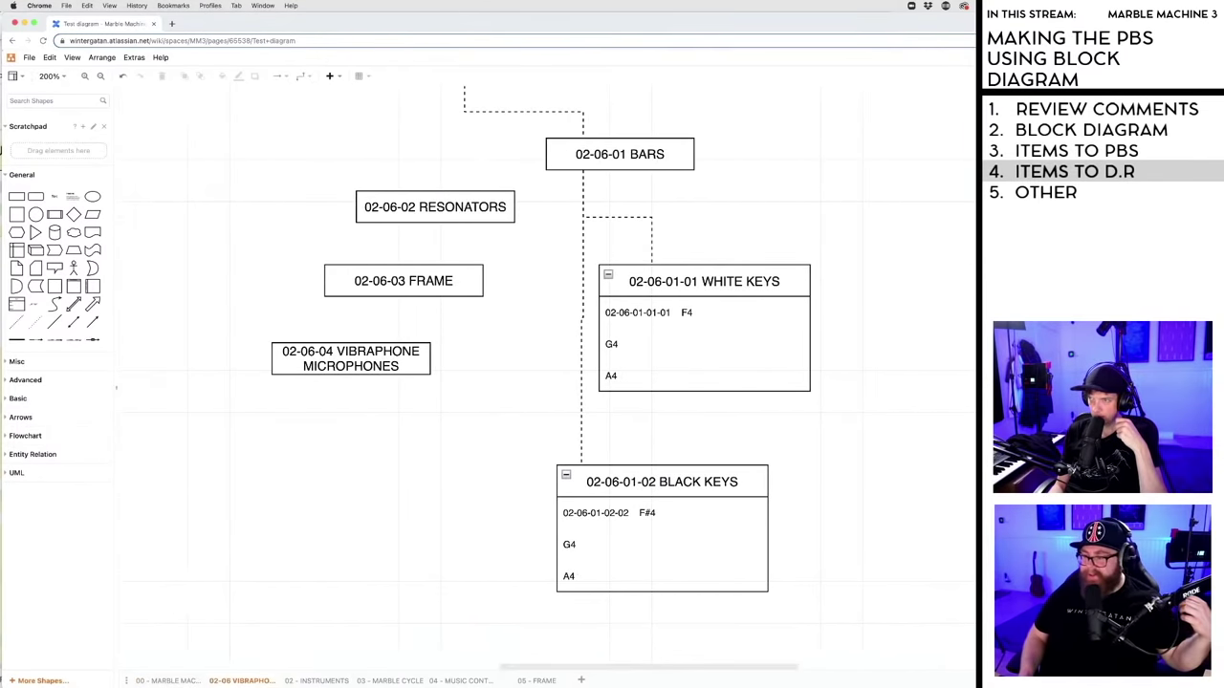
{"action": "scroll", "coordinate": [545, 373], "scroll_direction": "up", "scroll_amount": 4}
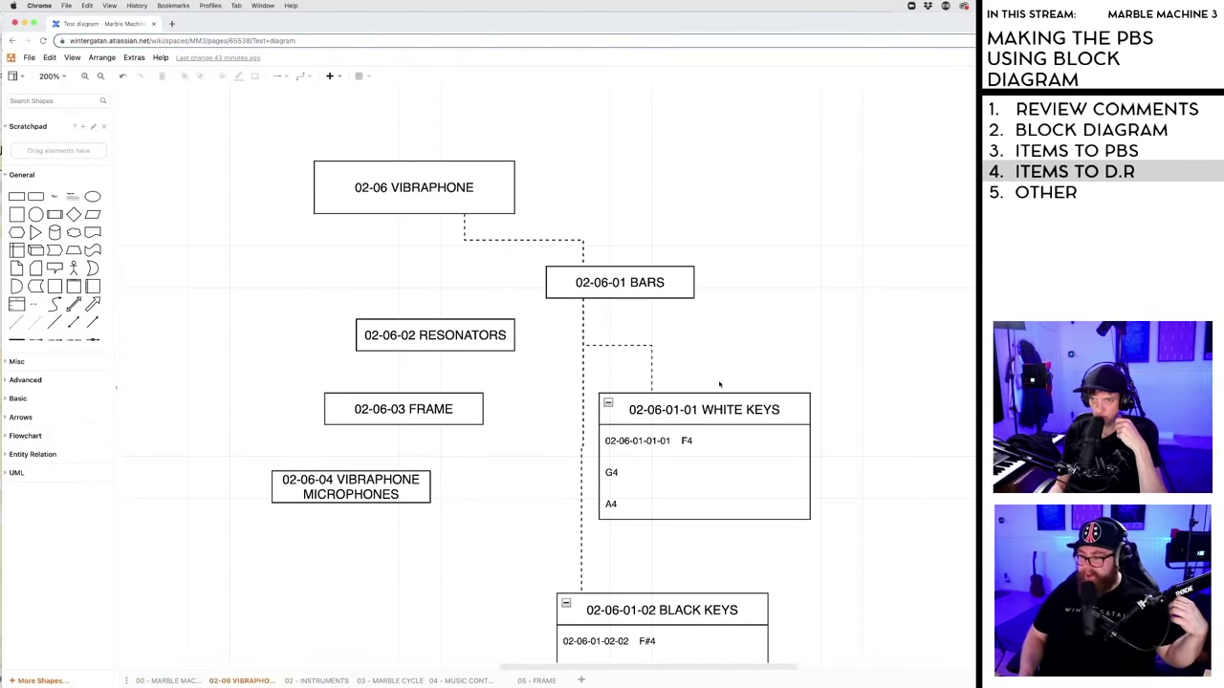
{"action": "left_click_drag", "start_coordinate": [693, 410], "coordinate": [746, 390]}
{"action": "left_click_drag", "start_coordinate": [638, 604], "coordinate": [664, 527]}
{"action": "left_click_drag", "start_coordinate": [615, 282], "coordinate": [574, 285]}
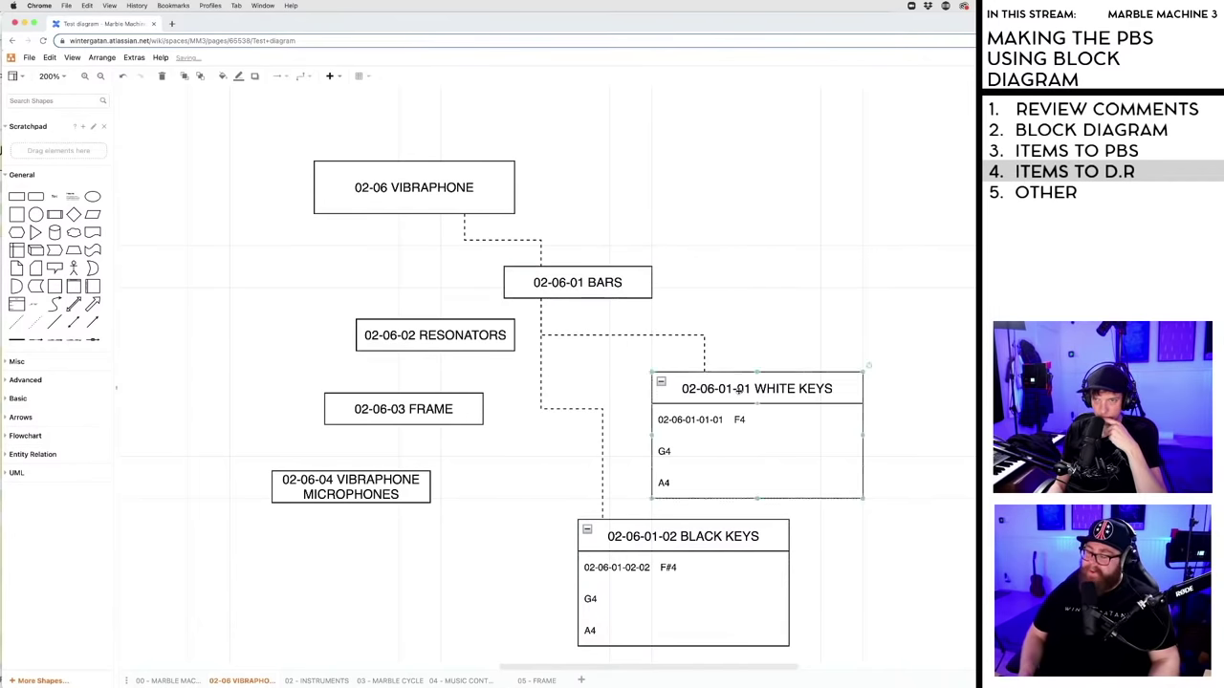
{"action": "left_click_drag", "start_coordinate": [732, 402], "coordinate": [873, 334]}
{"action": "left_click_drag", "start_coordinate": [706, 527], "coordinate": [694, 367]}
{"action": "left_click", "coordinate": [705, 554]}
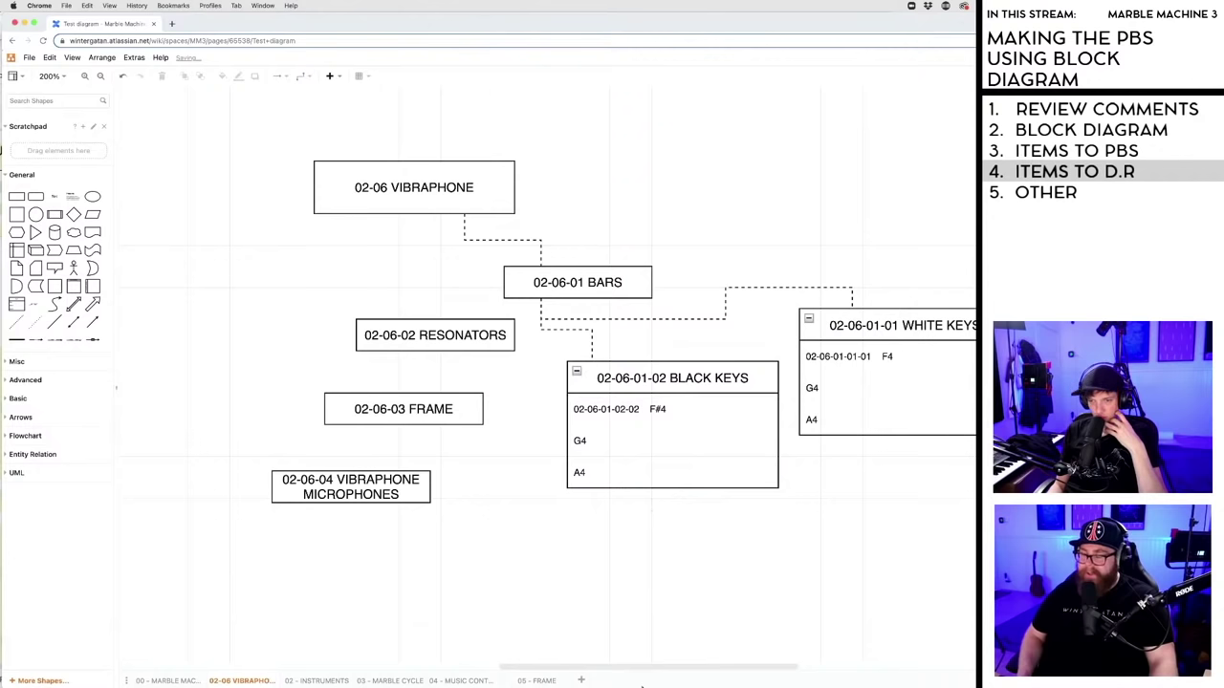
- Rearrange the FRAME, RESONATORS and MICROPHONES boxes beneath the other blocks
{"action": "scroll", "coordinate": [650, 667], "scroll_direction": "left", "scroll_amount": 2}
{"action": "scroll", "coordinate": [650, 668], "scroll_direction": "right", "scroll_amount": 3}
{"action": "scroll", "coordinate": [655, 666], "scroll_direction": "left", "scroll_amount": 1}
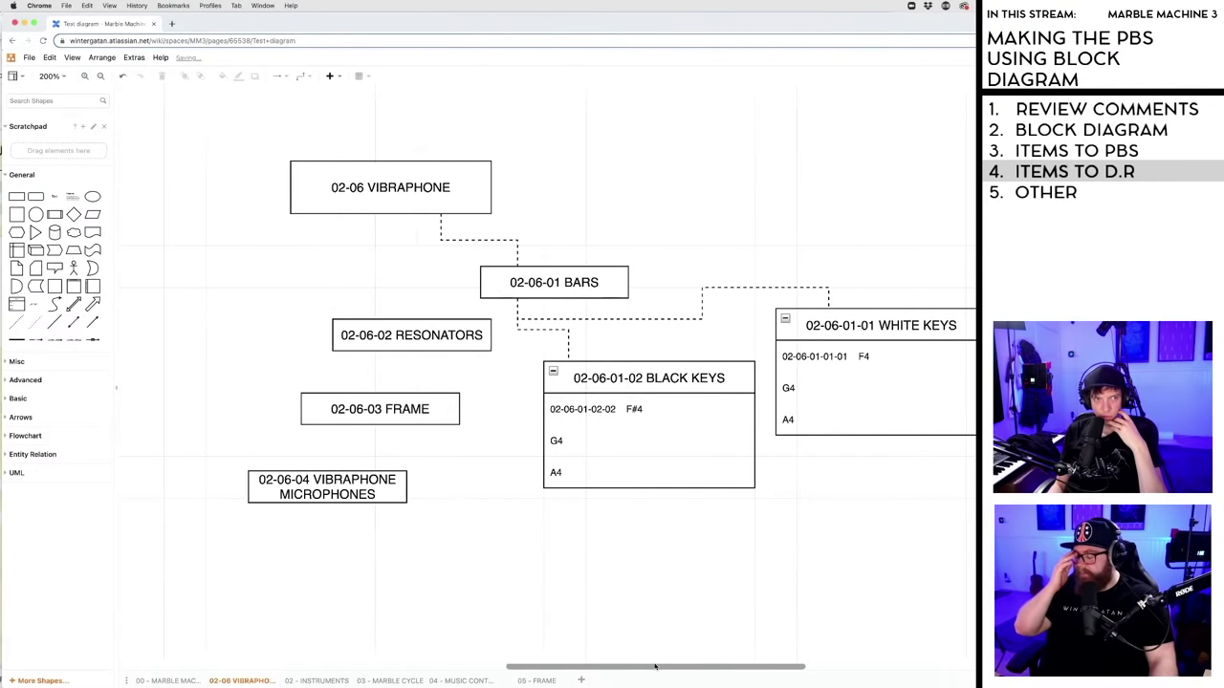
{"action": "left_click_drag", "start_coordinate": [655, 666], "coordinate": [673, 666]}
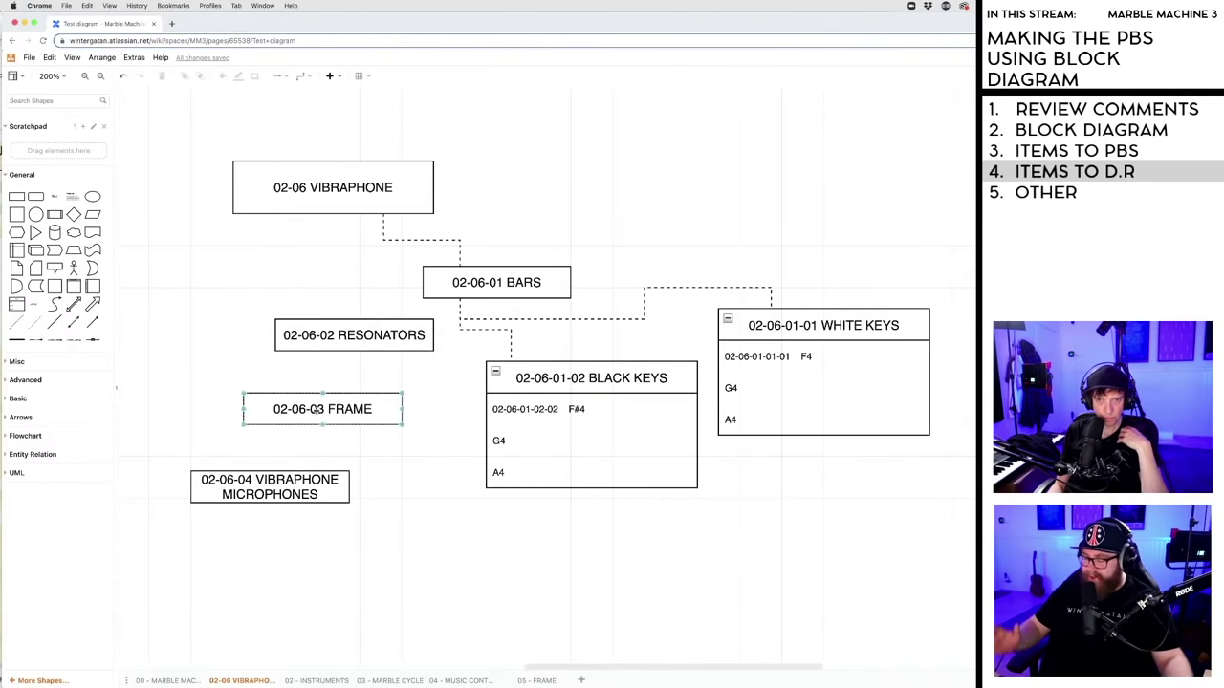
{"action": "left_click_drag", "start_coordinate": [323, 409], "coordinate": [354, 426]}
{"action": "mouse_move", "coordinate": [279, 496]}
{"action": "left_mouse_down"}
{"action": "mouse_move", "coordinate": [207, 497]}
{"action": "mouse_move", "coordinate": [270, 512]}
{"action": "left_mouse_up"}
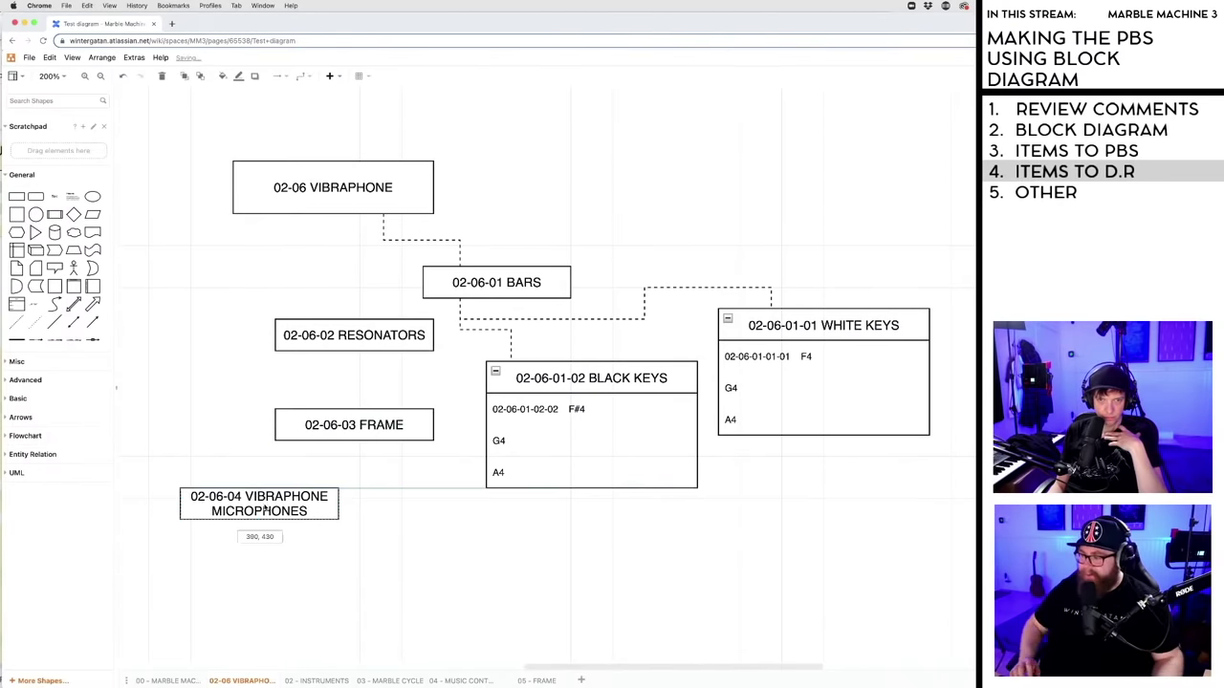
{"action": "left_click_drag", "start_coordinate": [345, 426], "coordinate": [298, 421]}
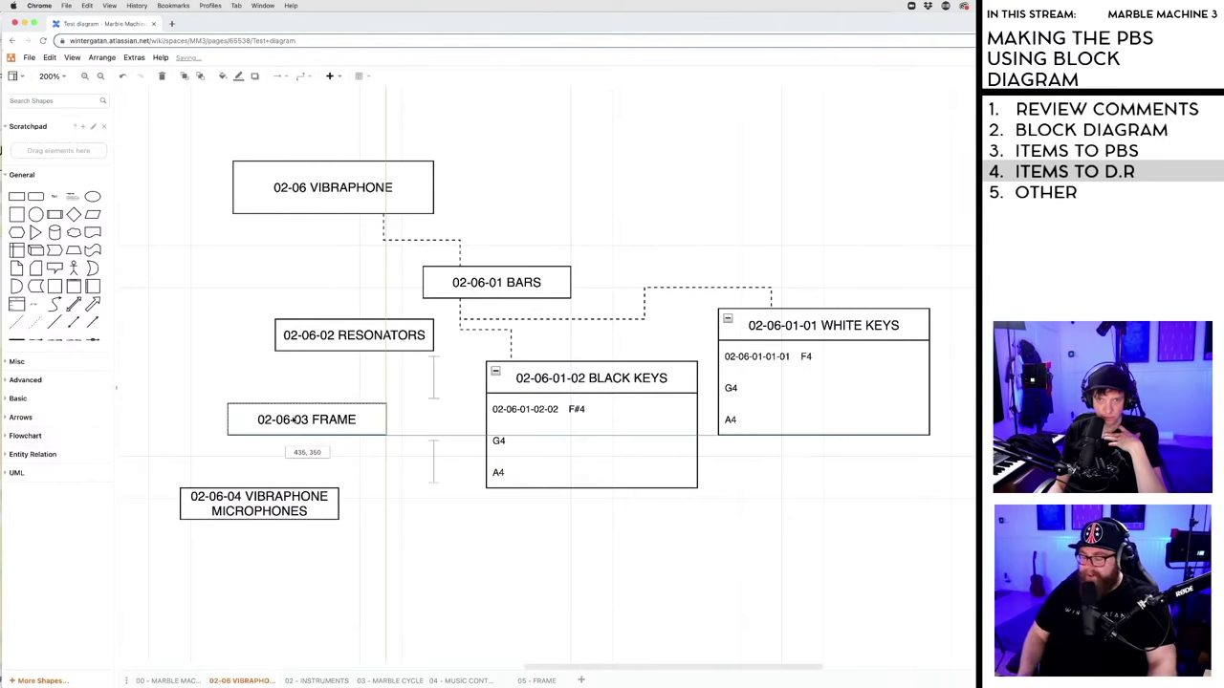
{"action": "left_click_drag", "start_coordinate": [337, 335], "coordinate": [337, 356]}
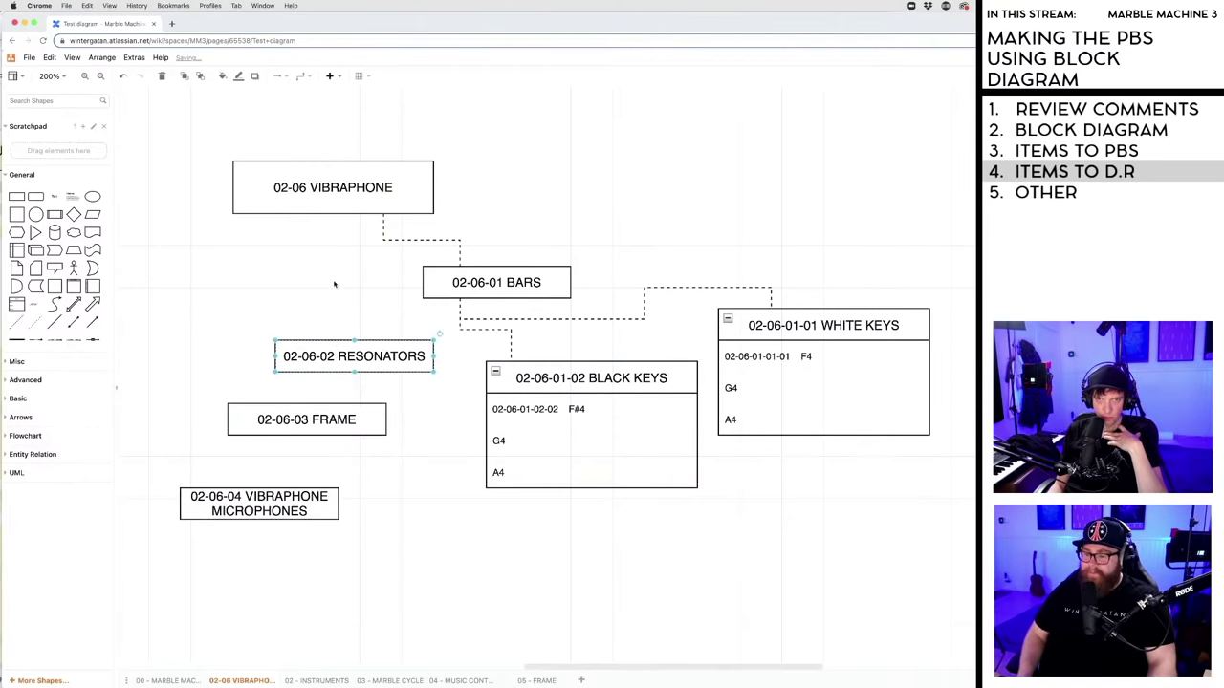
{"action": "left_click_drag", "start_coordinate": [342, 426], "coordinate": [315, 426]}
{"action": "left_click_drag", "start_coordinate": [268, 507], "coordinate": [350, 491]}
{"action": "left_click_drag", "start_coordinate": [662, 670], "coordinate": [630, 670]}
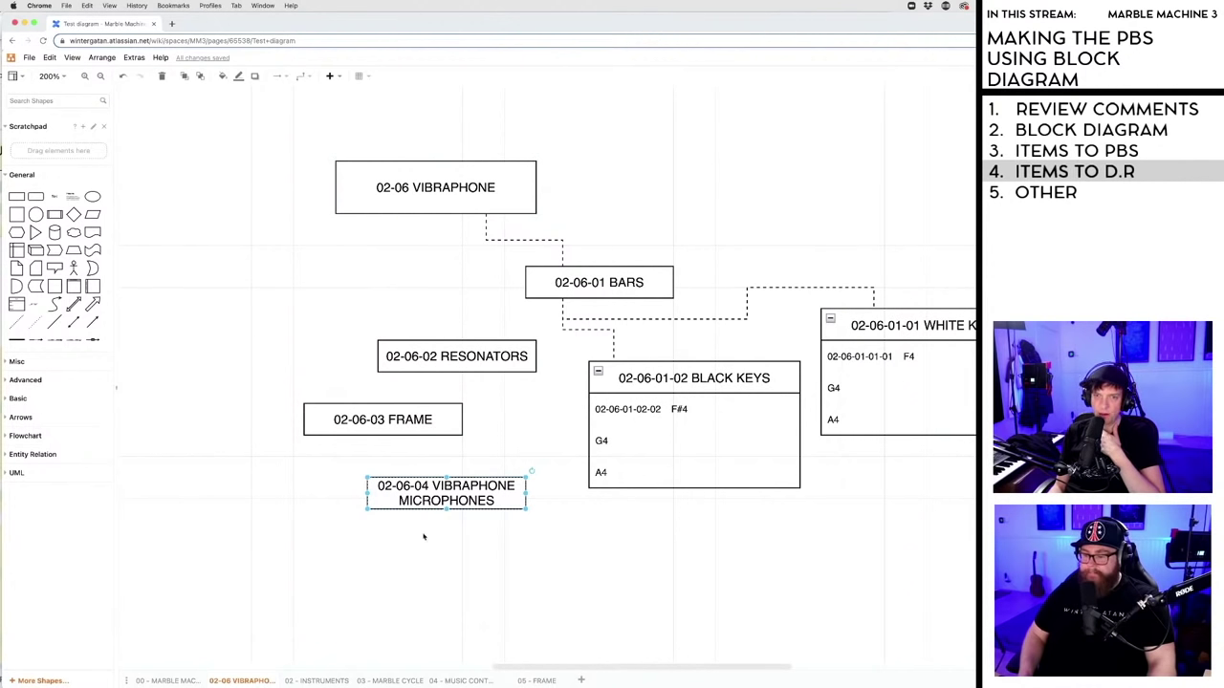
- Move MICROPHONES, FRAME and RESONATORS to the bottom and connect BARS under VIBRAPHONE
{"action": "left_click_drag", "start_coordinate": [438, 509], "coordinate": [872, 570]}
{"action": "left_click_drag", "start_coordinate": [398, 424], "coordinate": [641, 543]}
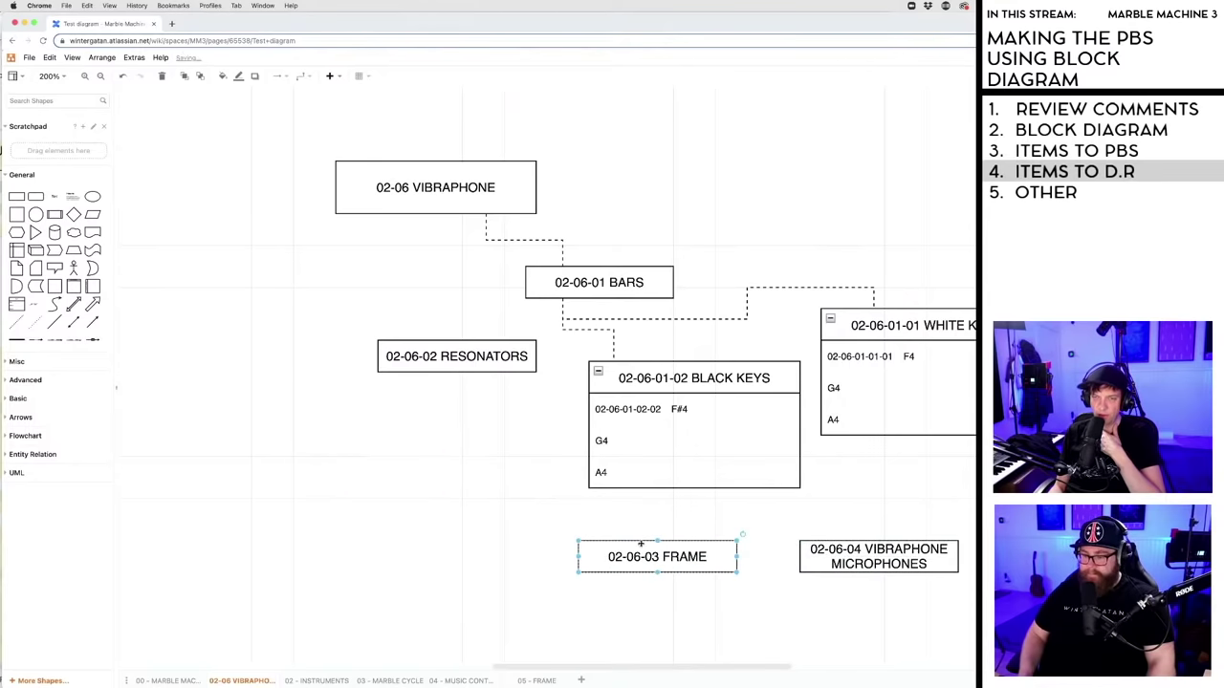
{"action": "left_click_drag", "start_coordinate": [468, 356], "coordinate": [467, 567]}
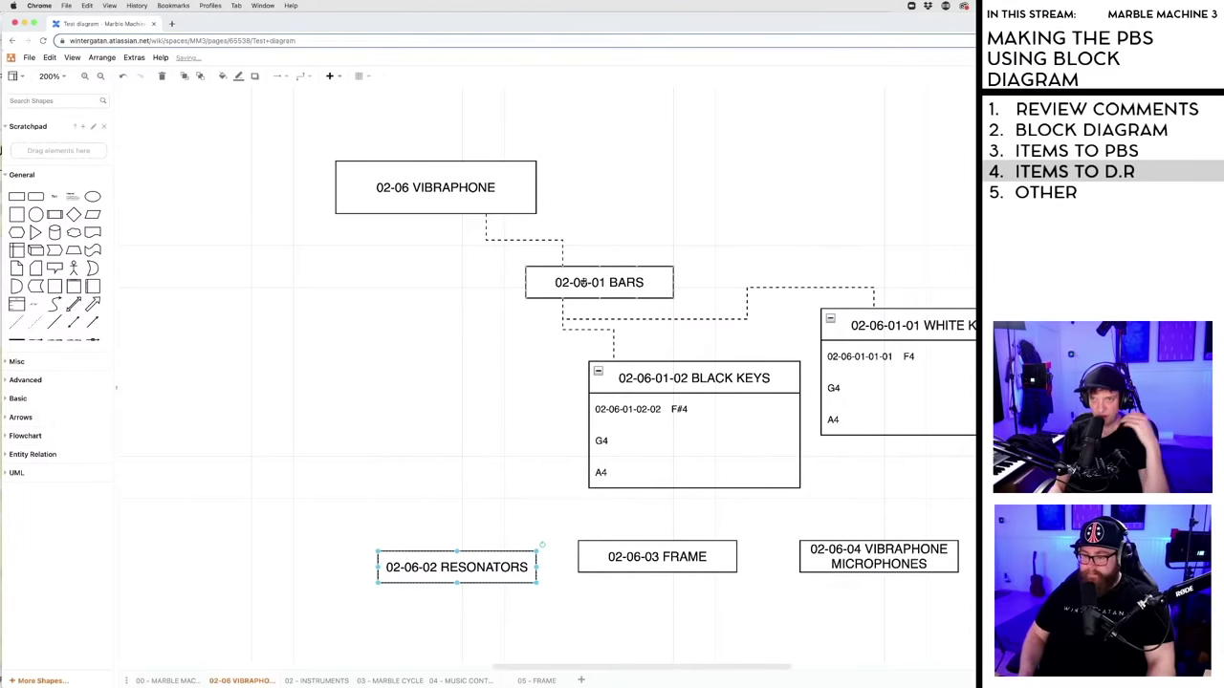
{"action": "left_click_drag", "start_coordinate": [580, 283], "coordinate": [370, 284]}
{"action": "left_click", "coordinate": [356, 254]}
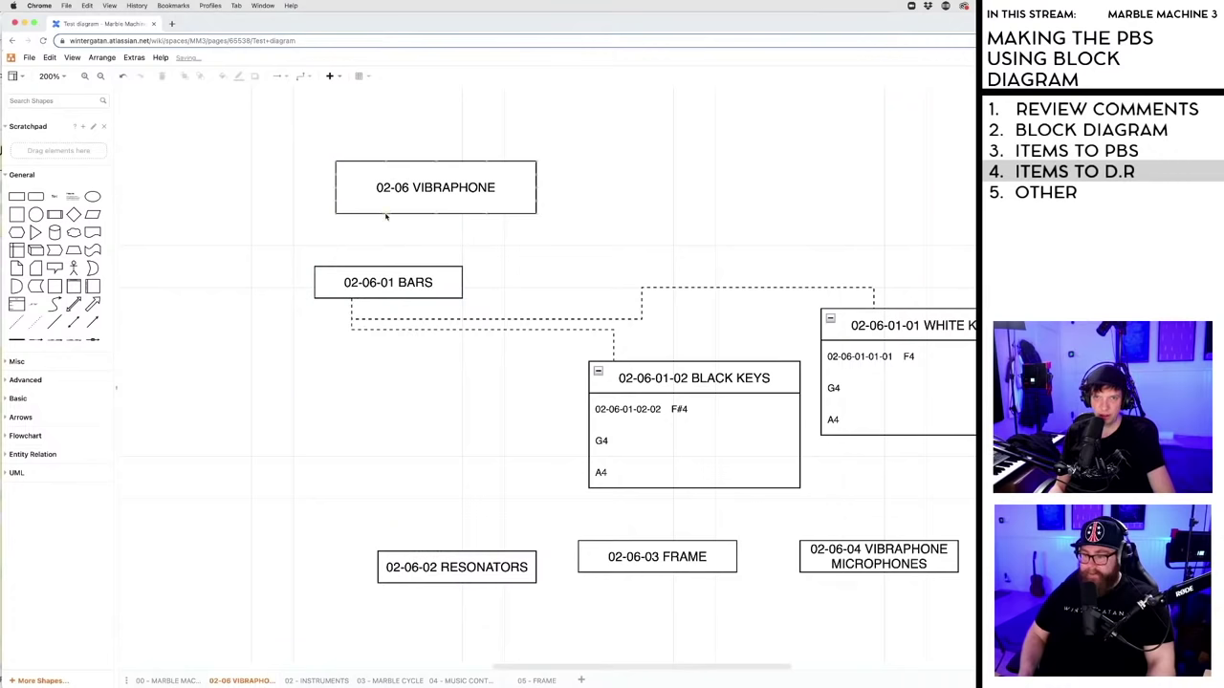
{"action": "left_click_drag", "start_coordinate": [386, 216], "coordinate": [388, 267]}
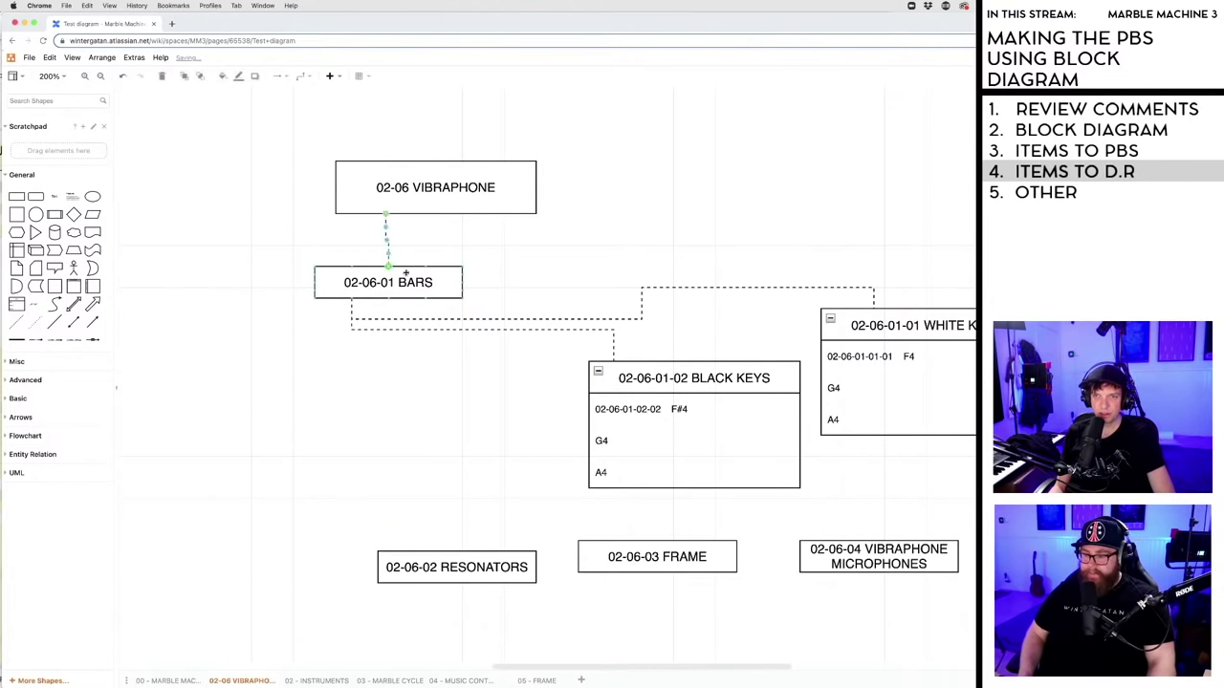
- Lay out the keys, RESONATORS, FRAME and MICROPHONES with VIBRAPHONE connectors, then drag the window aside
{"action": "left_click_drag", "start_coordinate": [618, 370], "coordinate": [197, 379]}
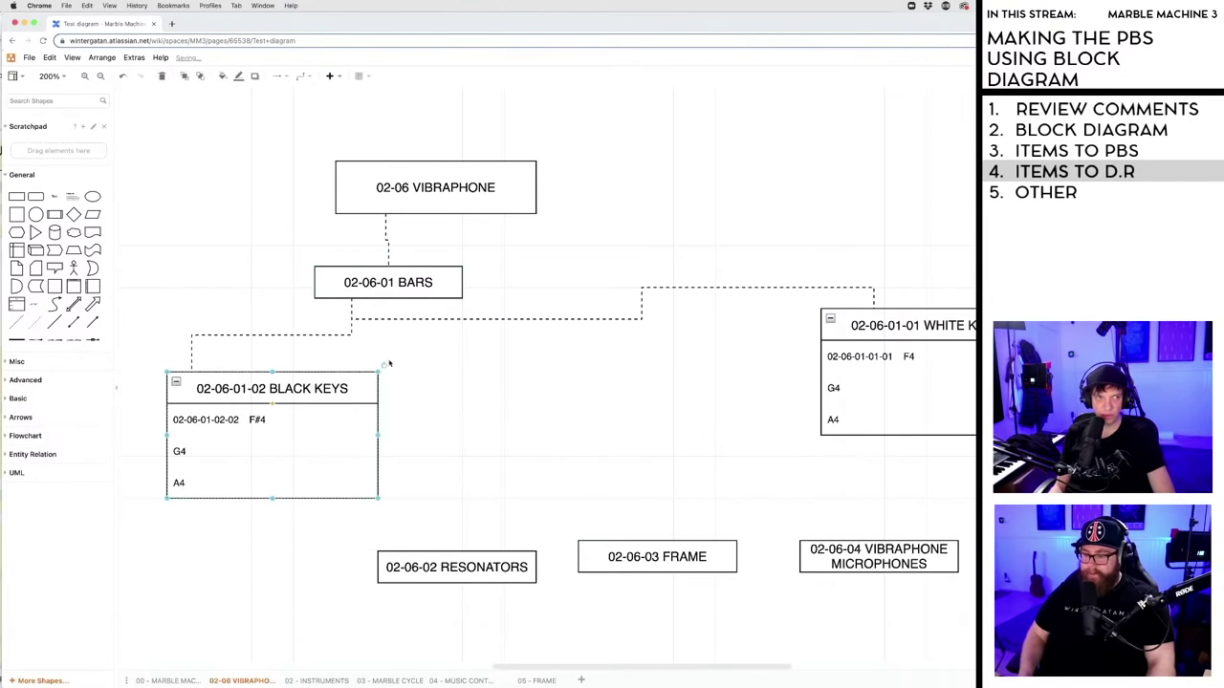
{"action": "left_click_drag", "start_coordinate": [901, 325], "coordinate": [502, 389]}
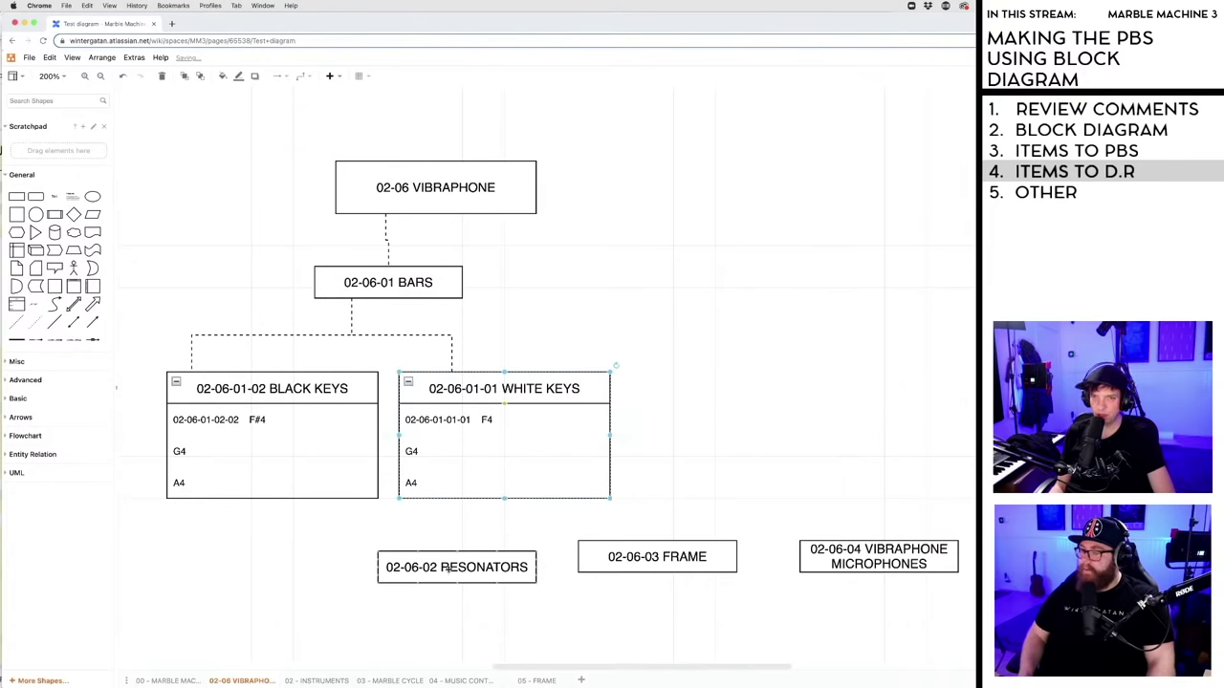
{"action": "left_click_drag", "start_coordinate": [450, 568], "coordinate": [597, 294]}
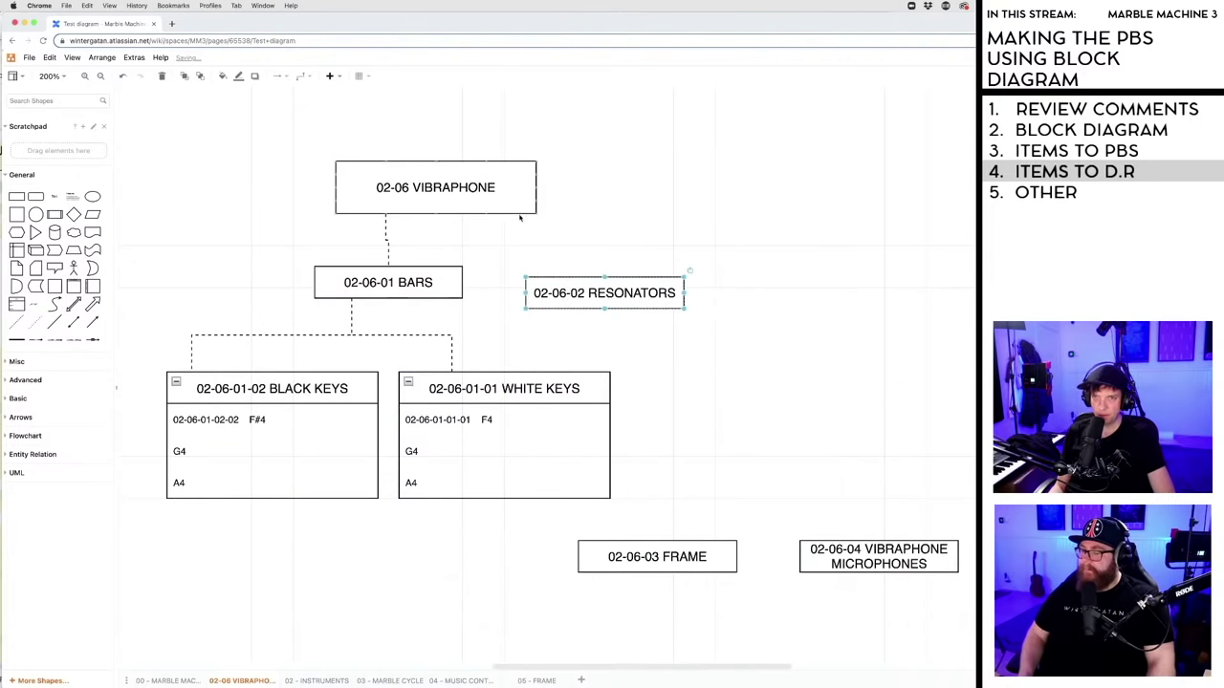
{"action": "left_click_drag", "start_coordinate": [536, 203], "coordinate": [605, 277]}
{"action": "left_click_drag", "start_coordinate": [647, 557], "coordinate": [721, 345]}
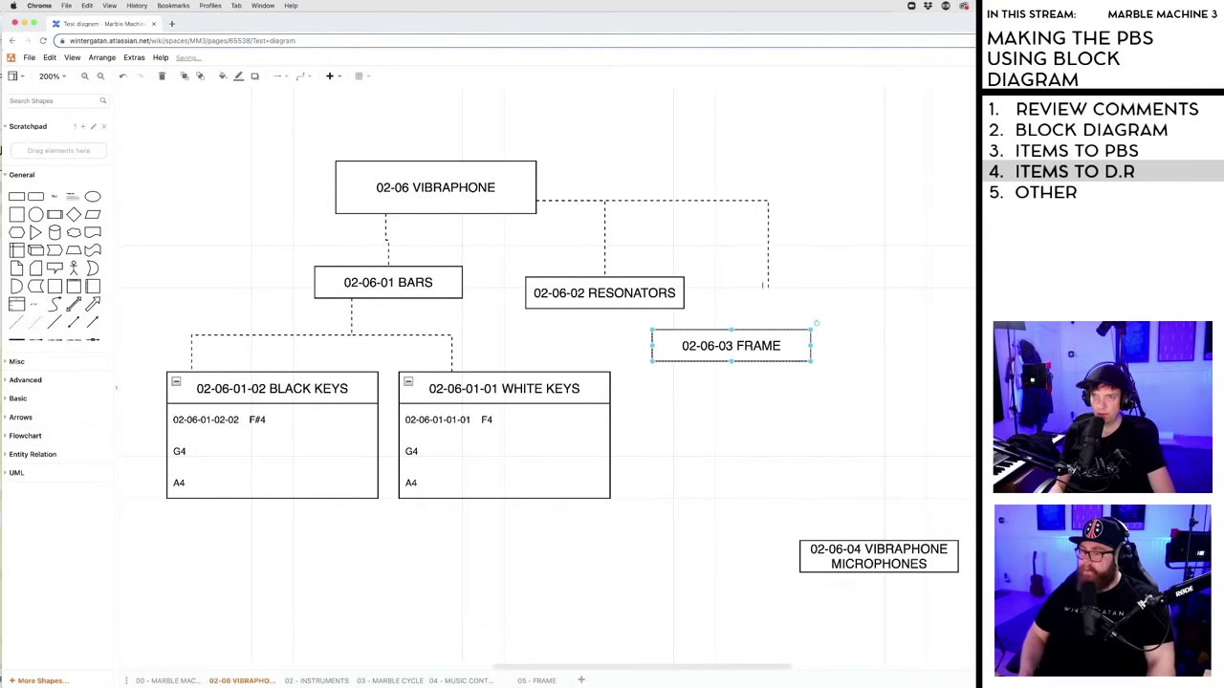
{"action": "left_click_drag", "start_coordinate": [763, 284], "coordinate": [732, 333]}
{"action": "left_click_drag", "start_coordinate": [848, 552], "coordinate": [806, 403]}
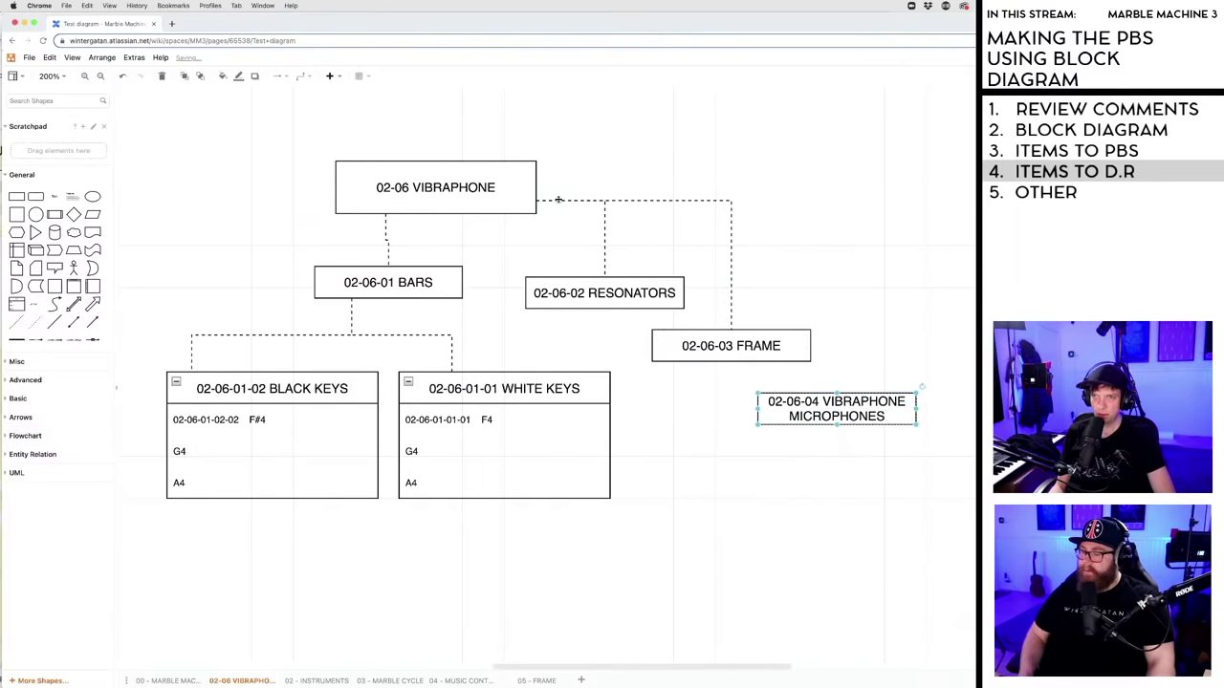
{"action": "left_click_drag", "start_coordinate": [842, 329], "coordinate": [837, 392]}
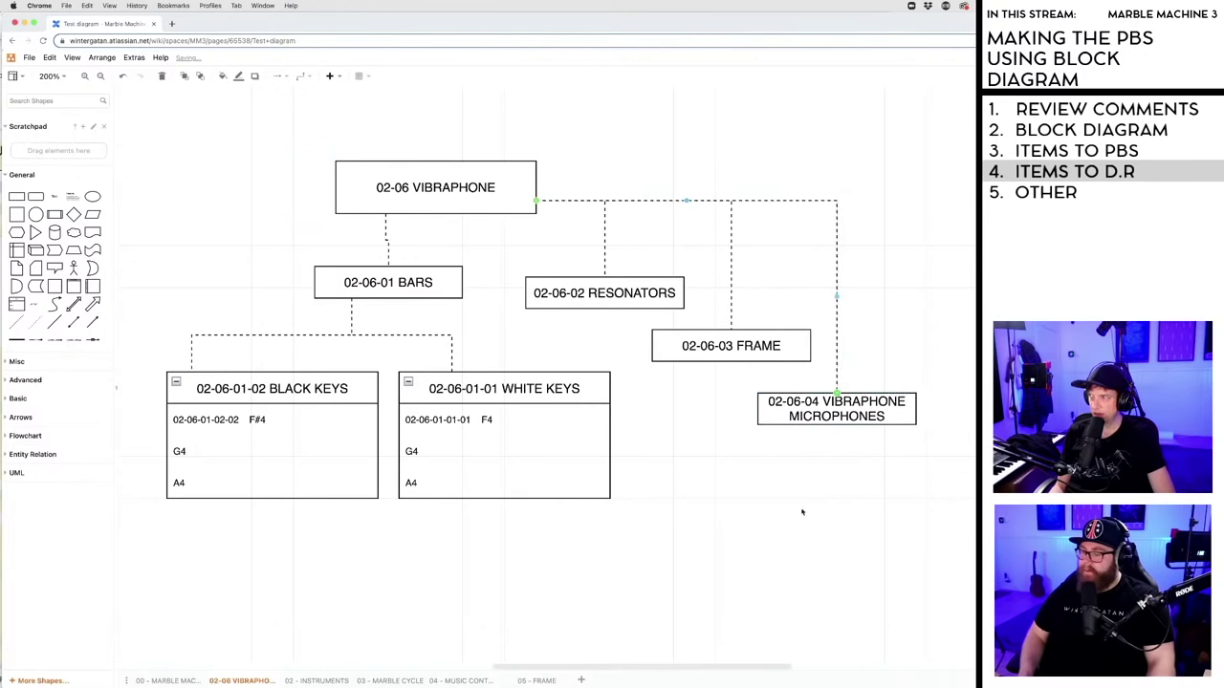
{"action": "left_click", "coordinate": [803, 513]}
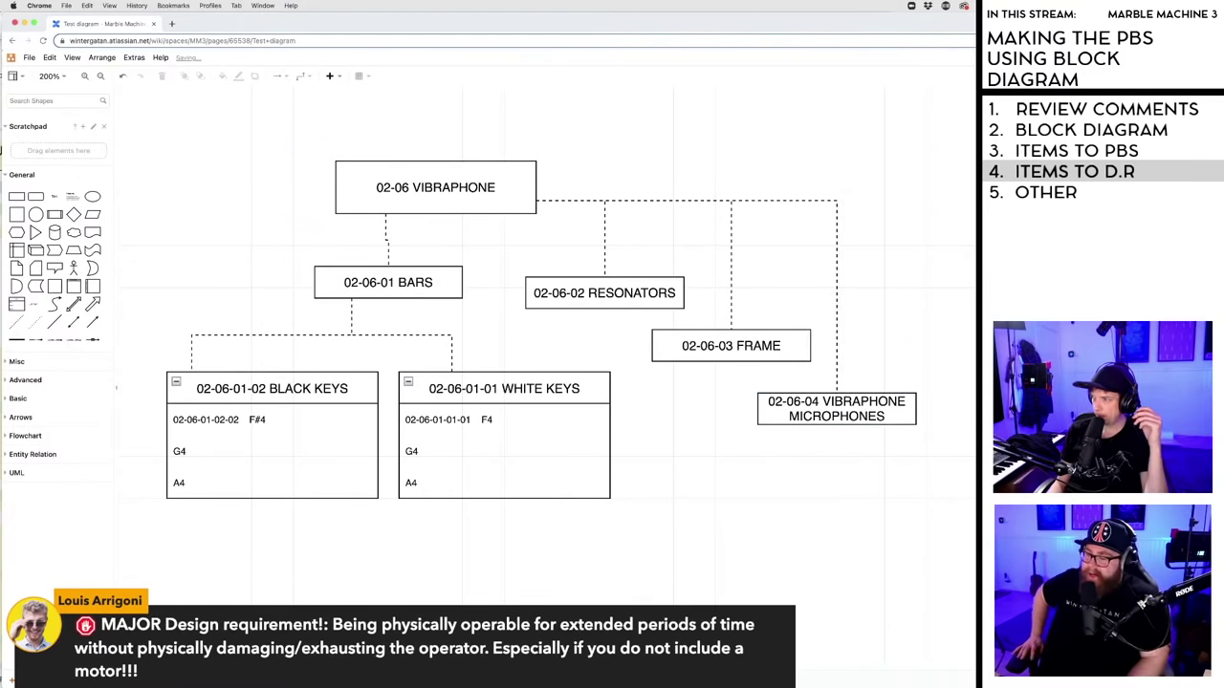
{"action": "scroll", "coordinate": [545, 382], "scroll_direction": "left", "scroll_amount": 2}
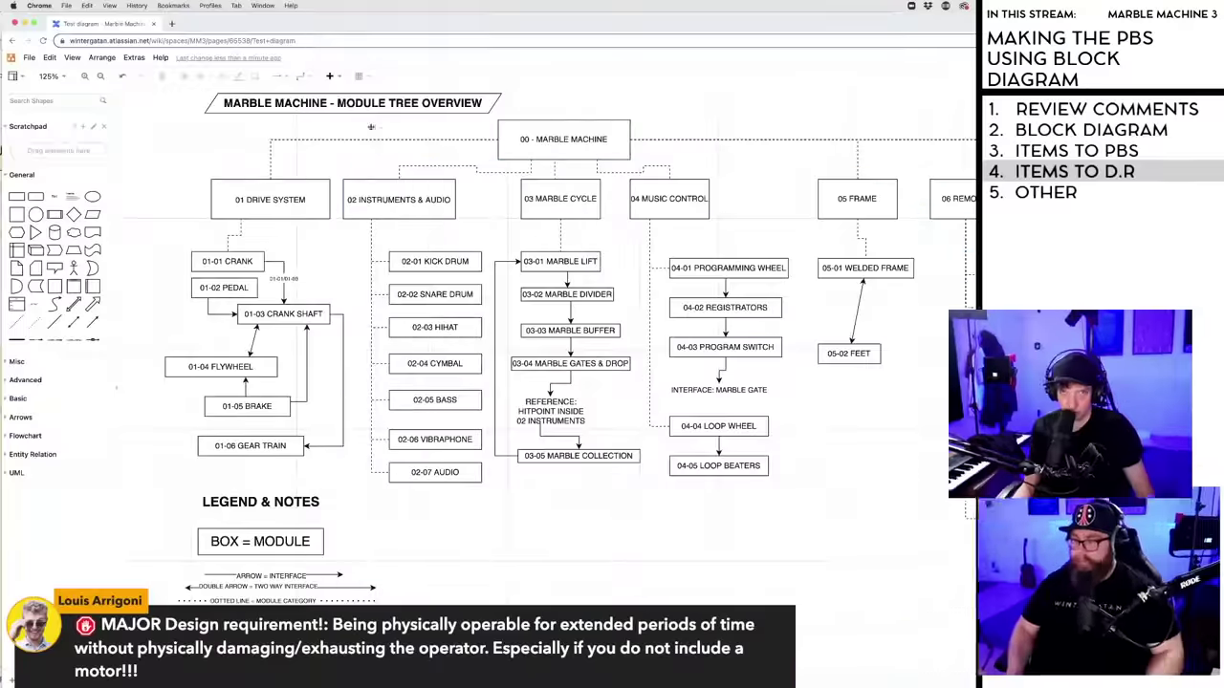
{"action": "left_click_drag", "start_coordinate": [267, 23], "coordinate": [275, 63]}
- Make the PBS window full screen and select the D.R/08 Operator cell in row 71
{"action": "left_click", "coordinate": [267, 23]}
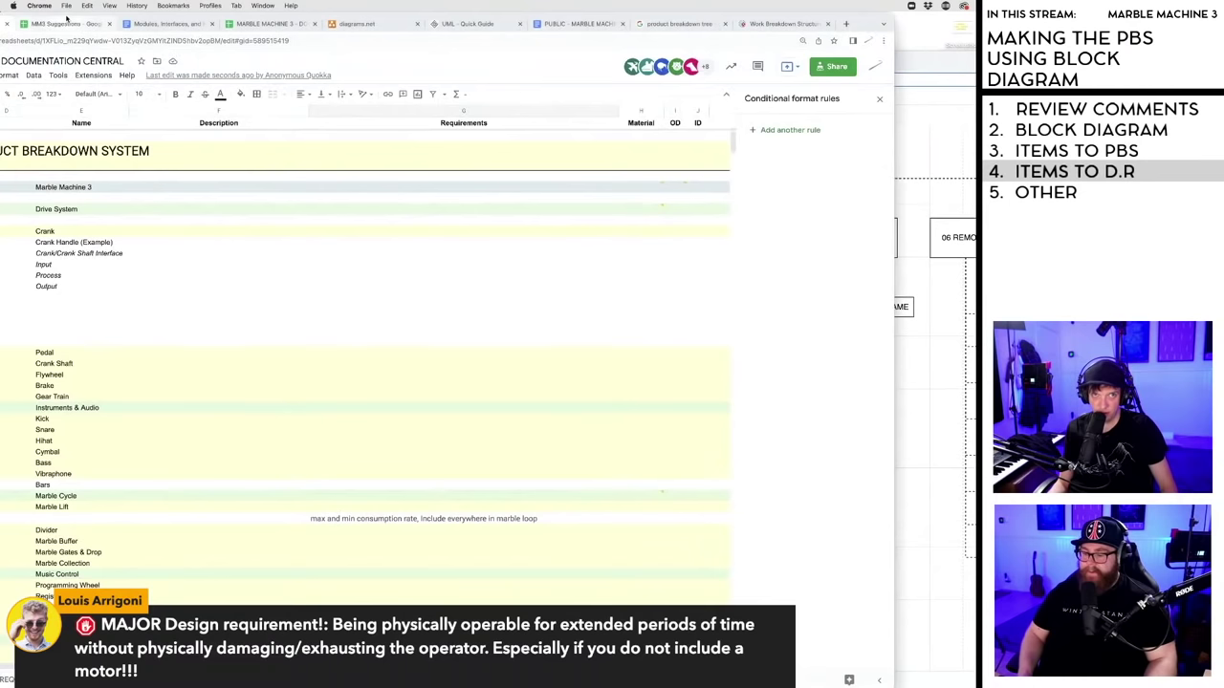
{"action": "left_click_drag", "start_coordinate": [872, 681], "coordinate": [984, 681]}
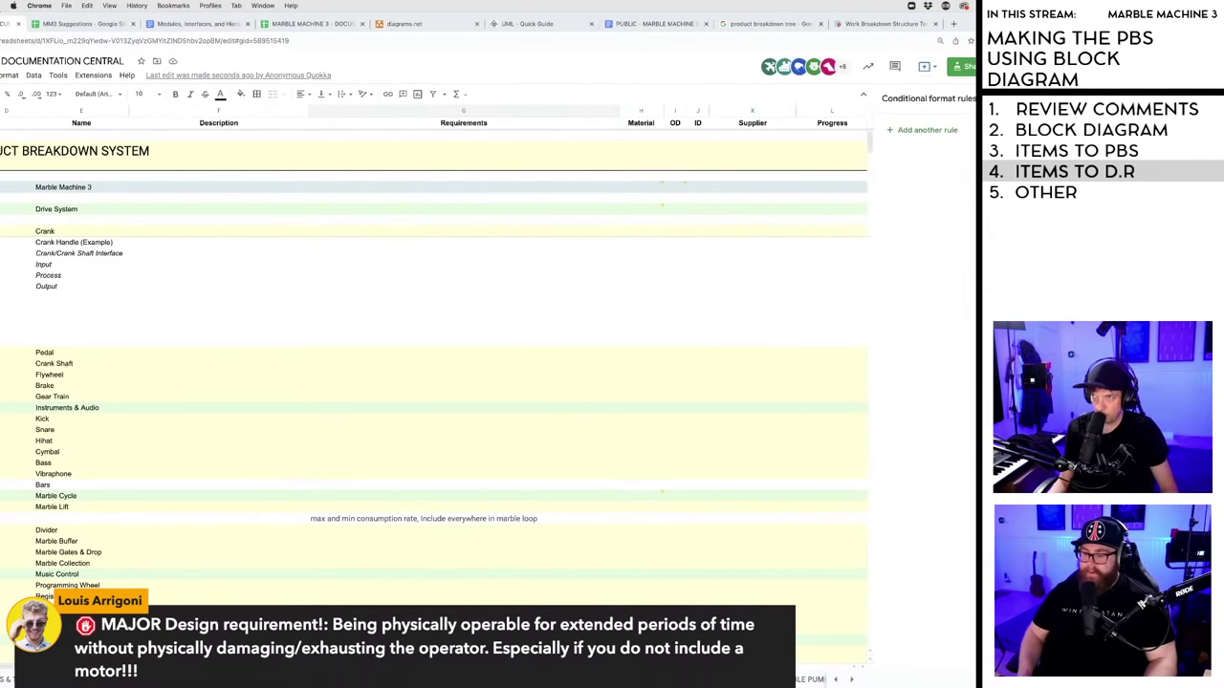
{"action": "key", "text": "ctrl+alt+Return"}
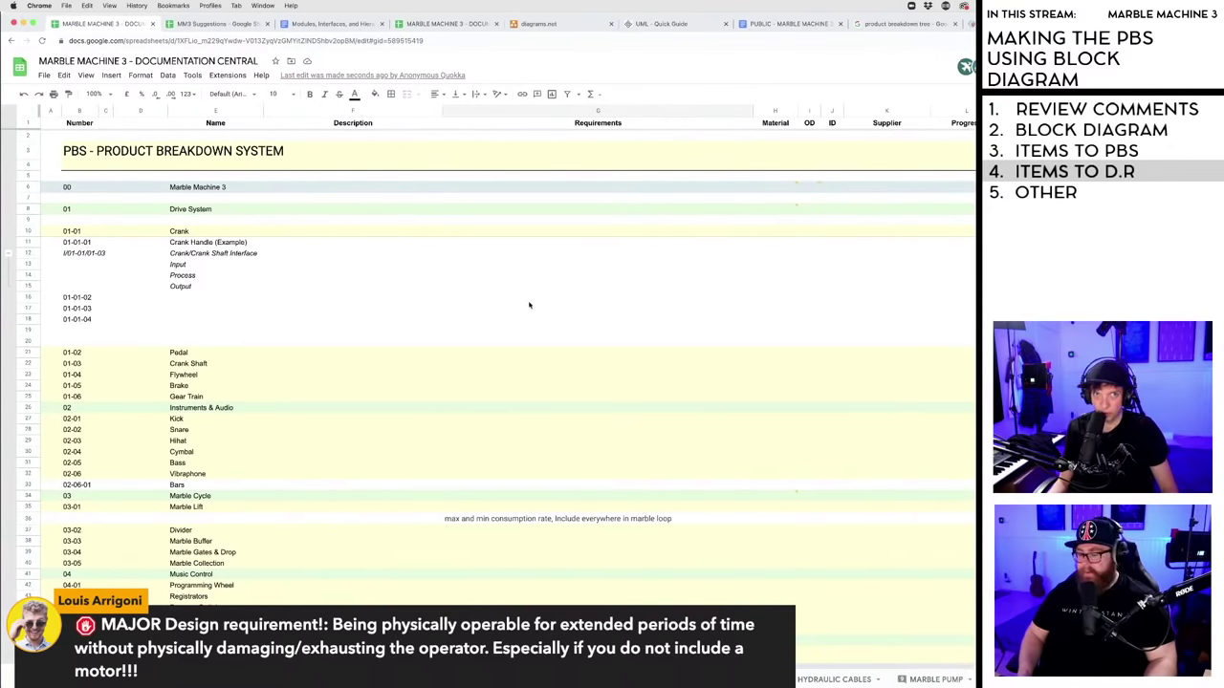
{"action": "left_click", "coordinate": [32, 22]}
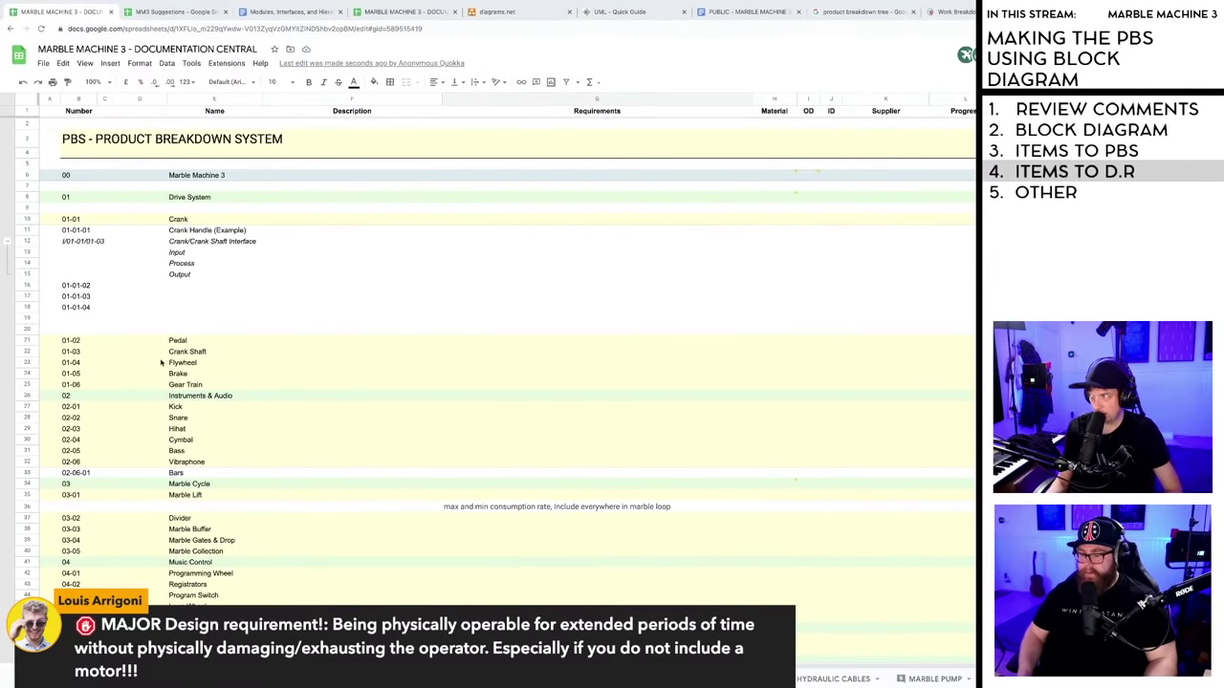
{"action": "scroll", "coordinate": [294, 305], "scroll_direction": "down", "scroll_amount": 15}
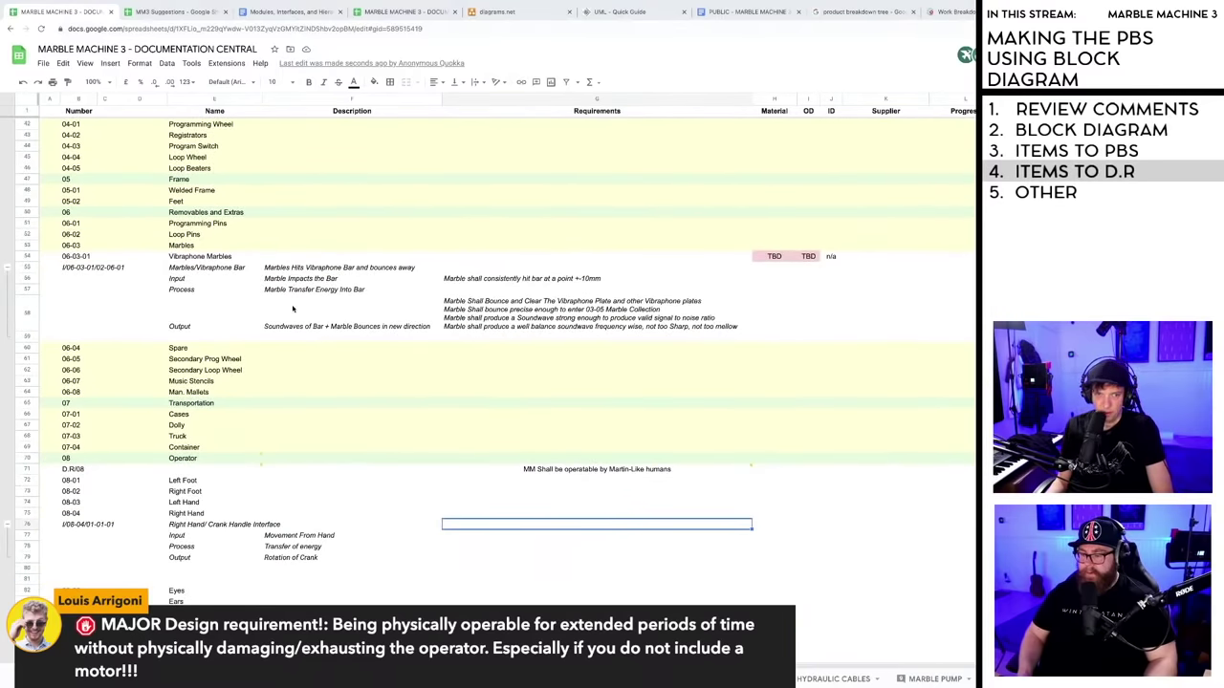
{"action": "left_click", "coordinate": [71, 470]}
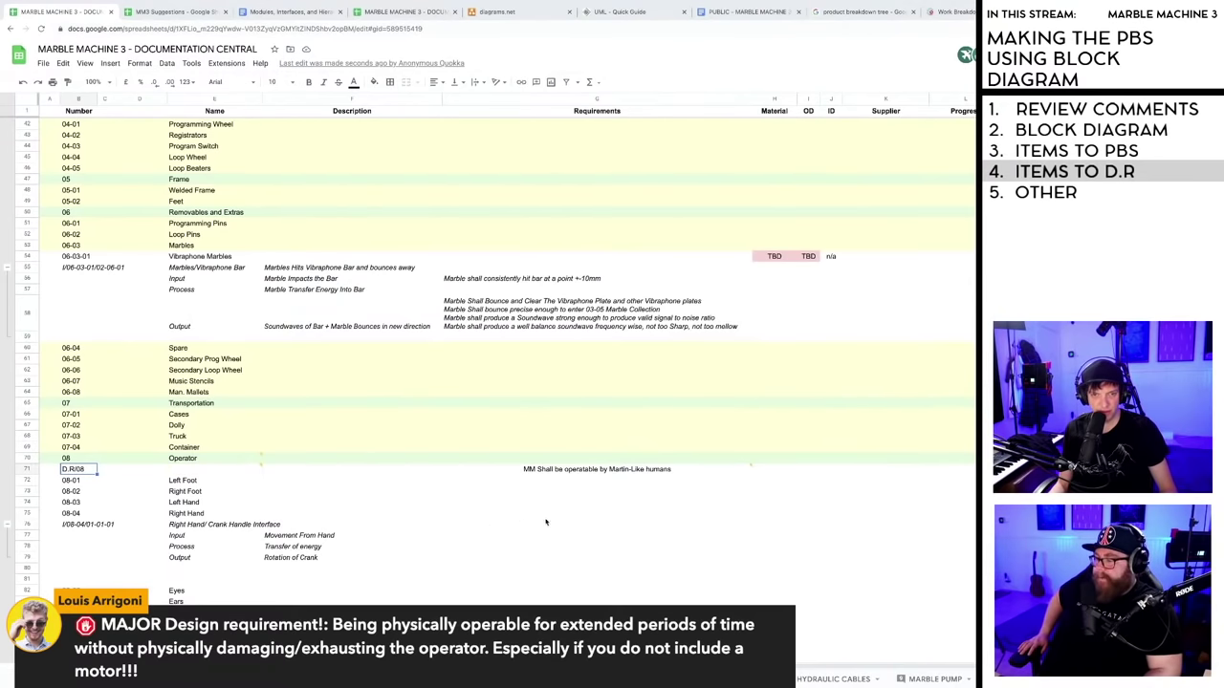
- Add 'operable for extended periods of time, e.g. a full 2 hour concert, without damaging/exhausting the operator' to row 71
{"action": "double_click", "coordinate": [535, 469]}
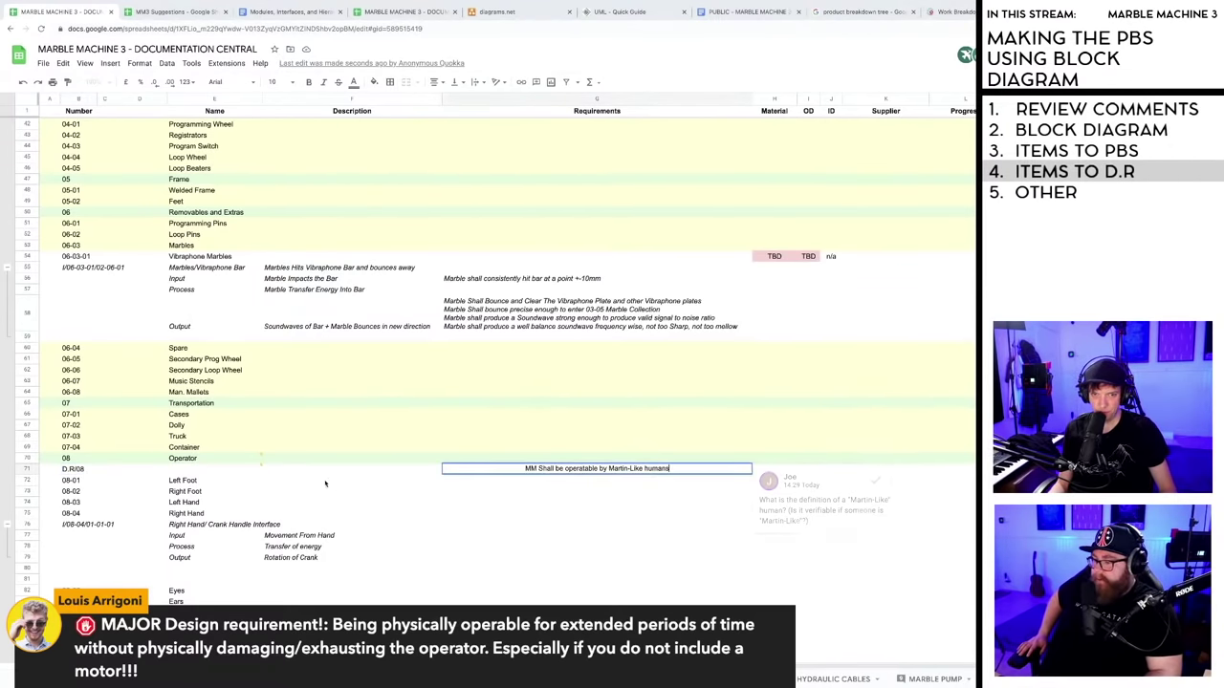
{"action": "mouse_move", "coordinate": [262, 468]}
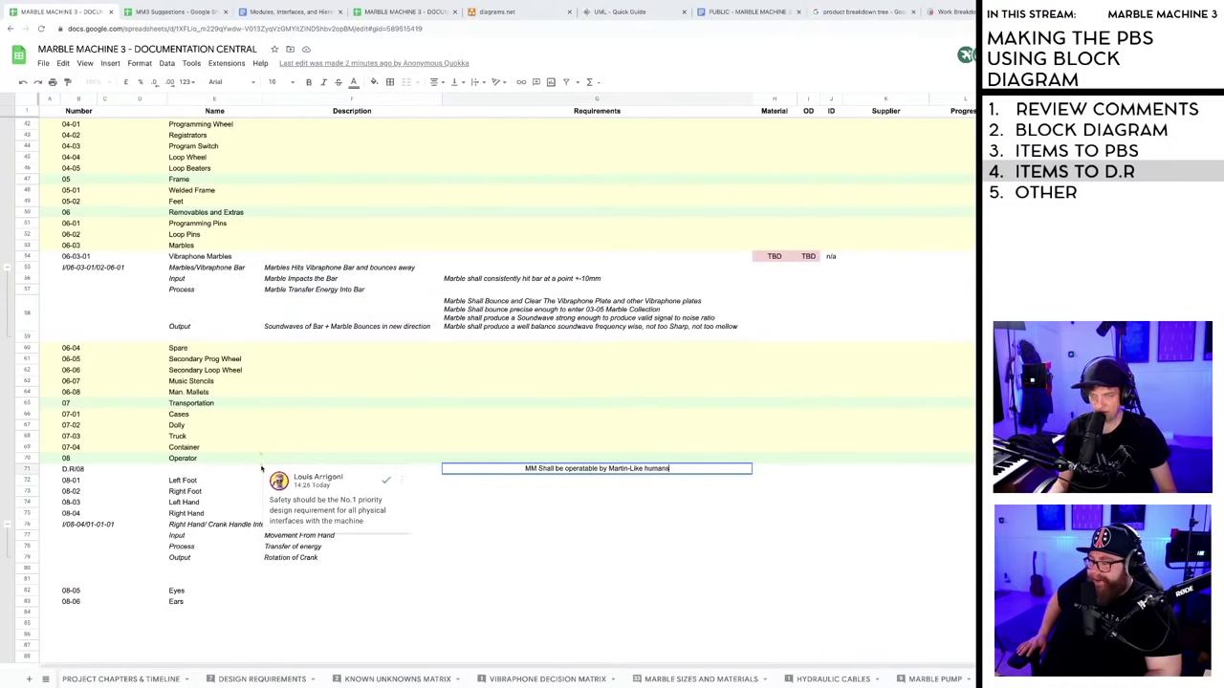
{"action": "mouse_move", "coordinate": [674, 469]}
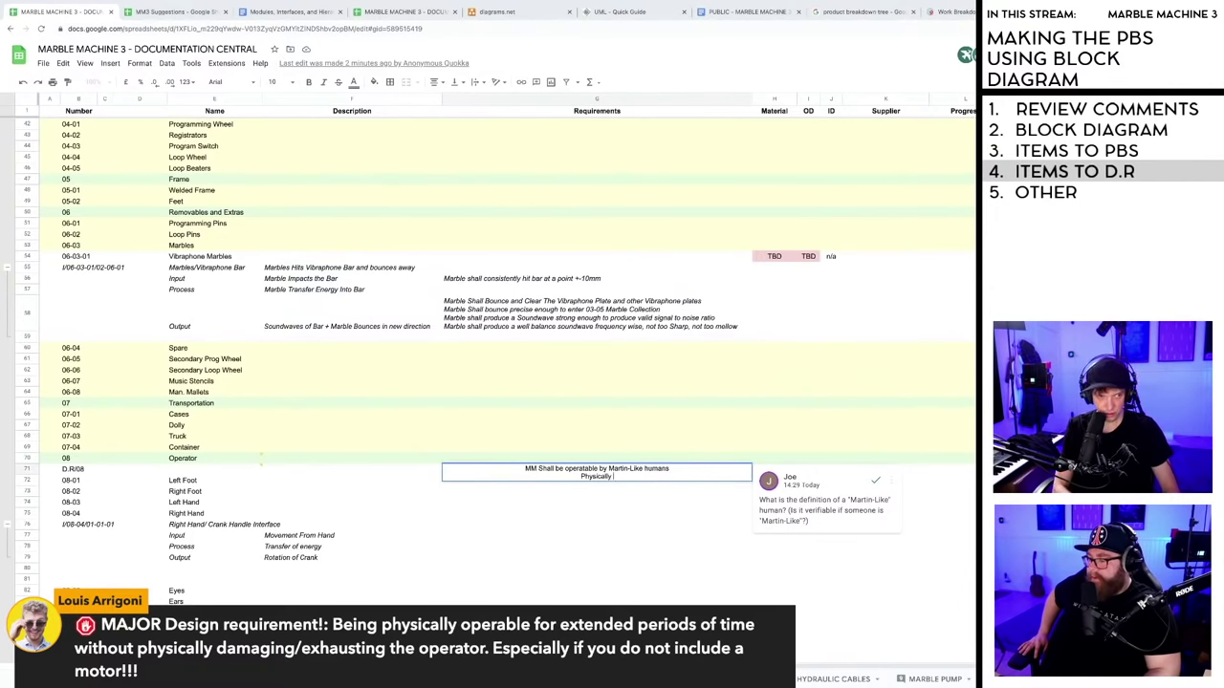
{"action": "type", "text": "operable"}
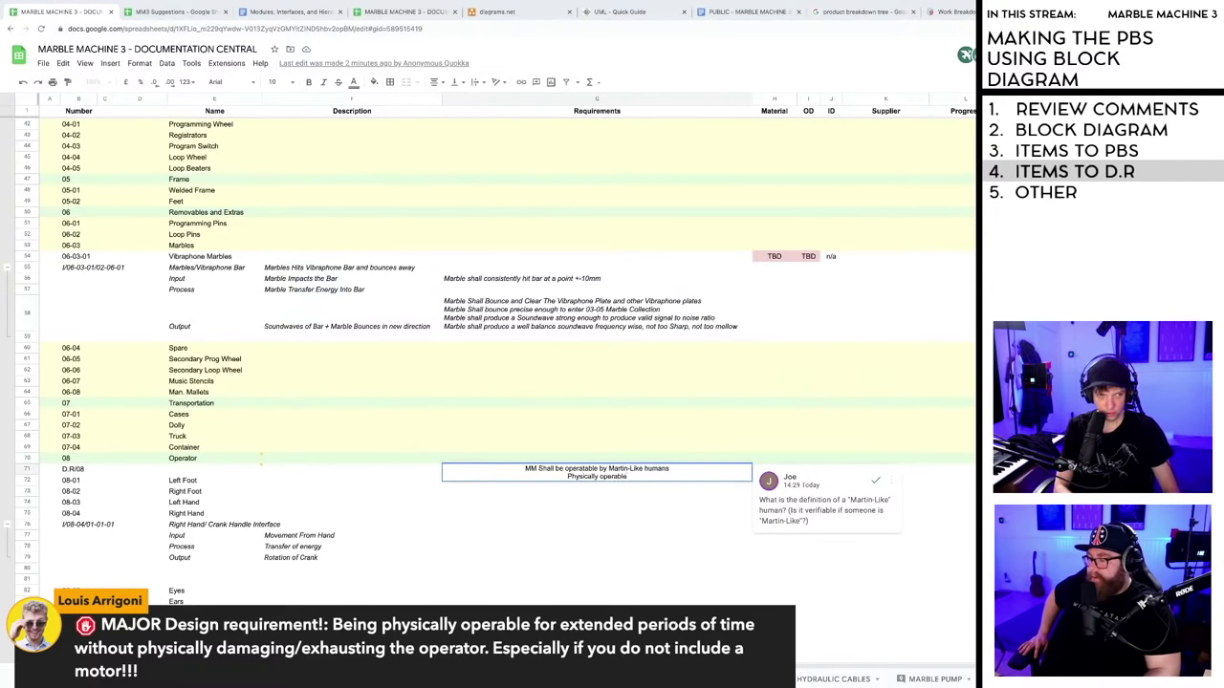
{"action": "type", "text": " for exten"}
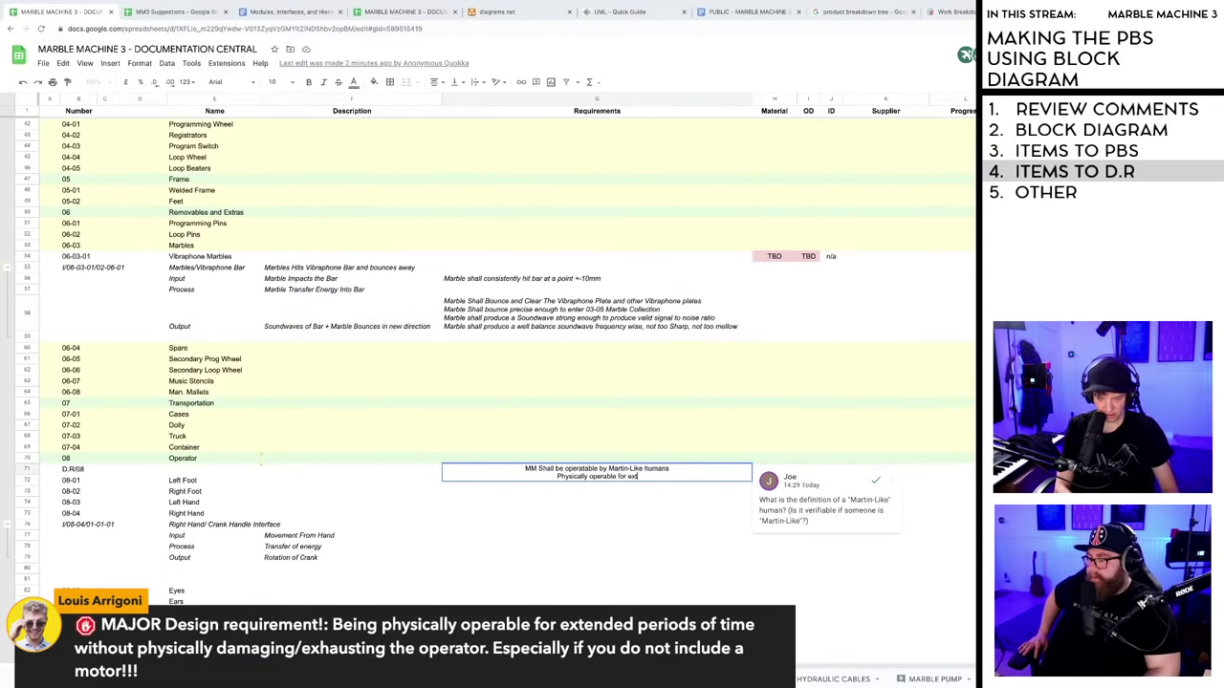
{"action": "type", "text": "ded perio"}
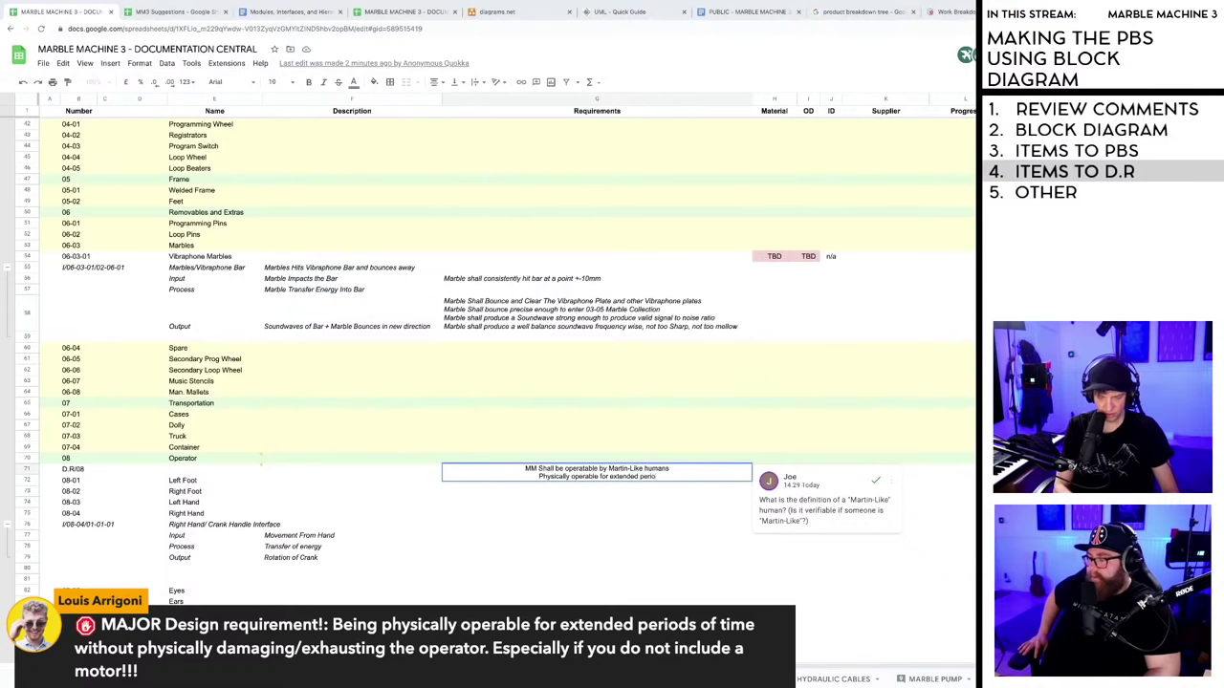
{"action": "type", "text": "ds of time,"}
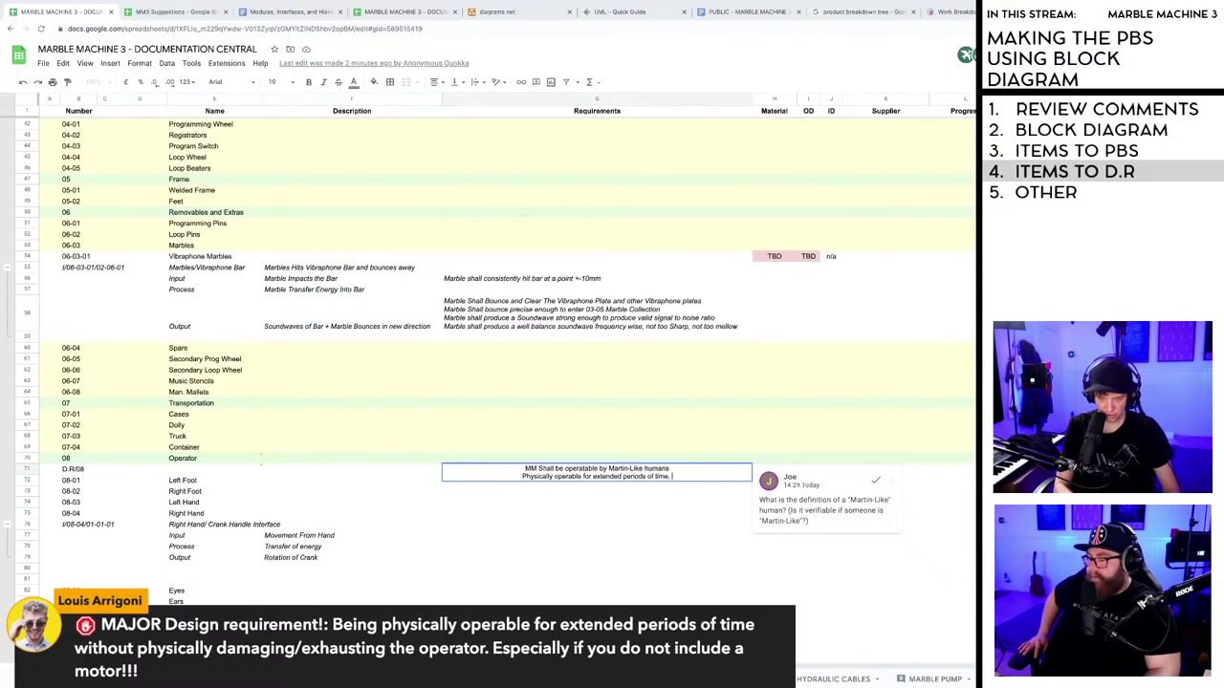
{"action": "type", "text": " e"}
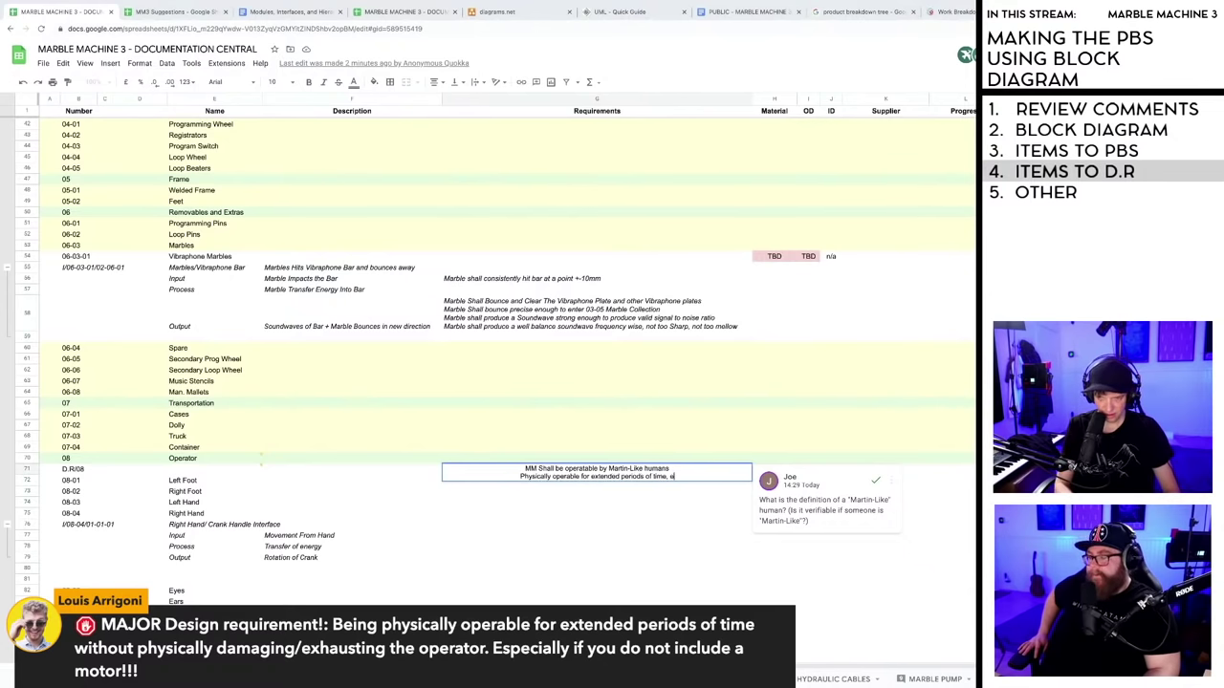
{"action": "type", "text": ".g"}
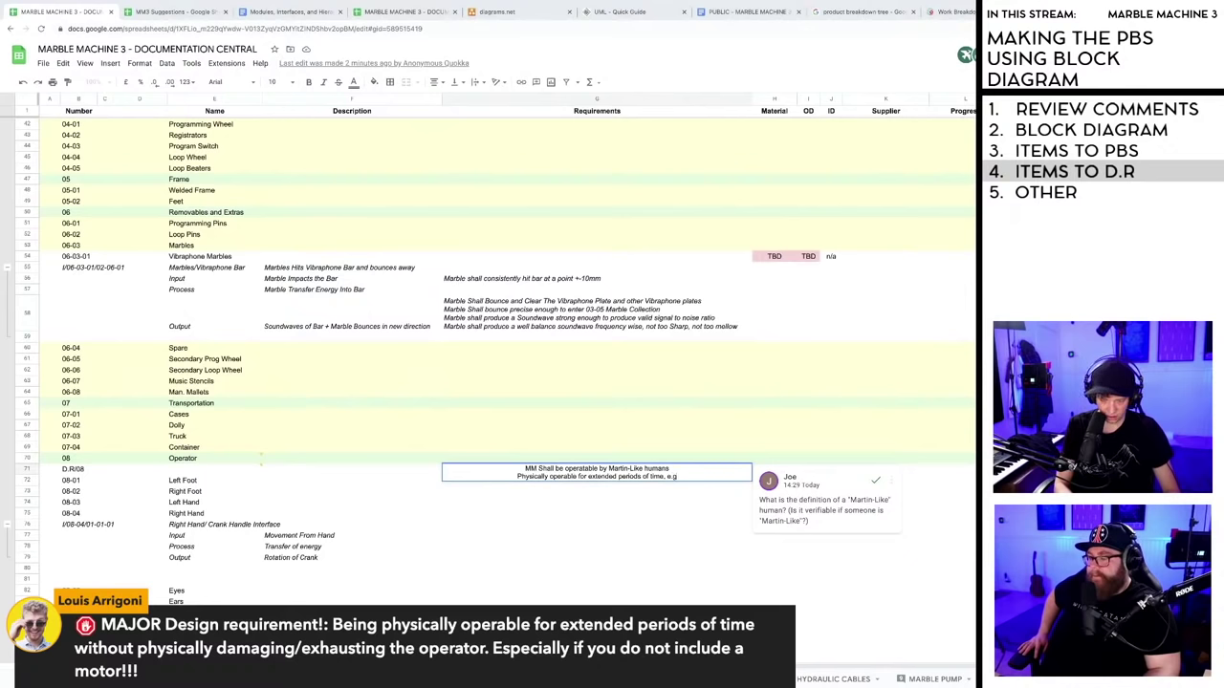
{"action": "type", "text": ", a full"}
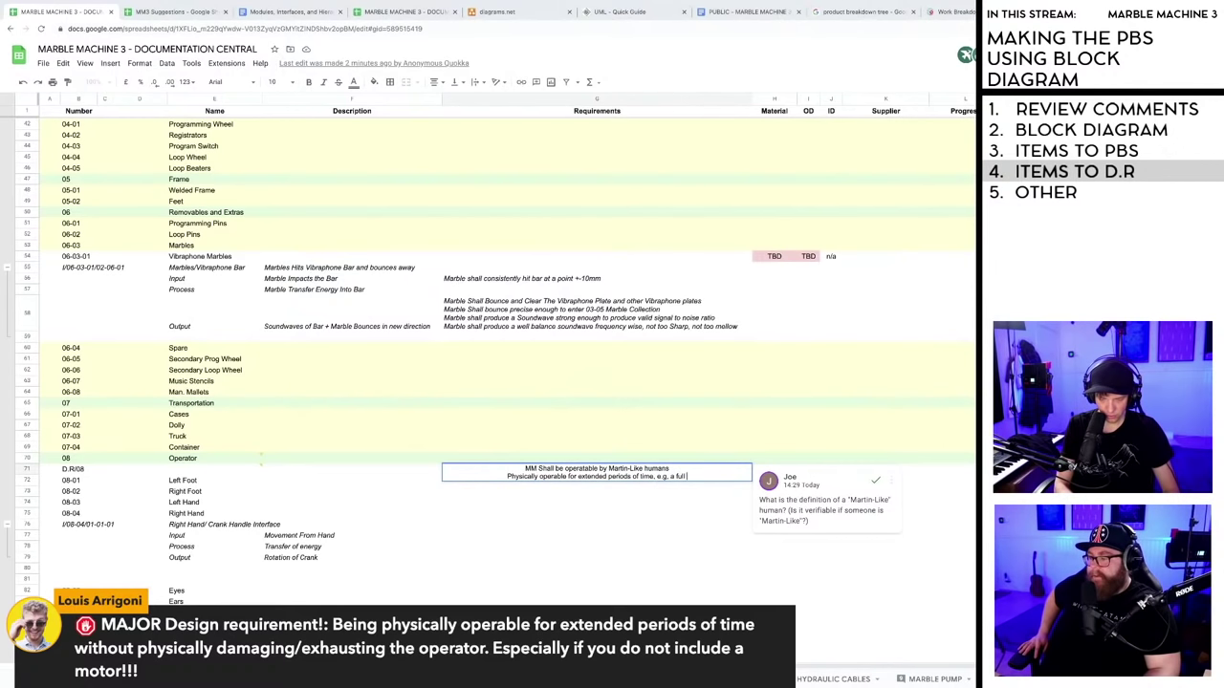
{"action": "type", "text": " 2 hour concert"}
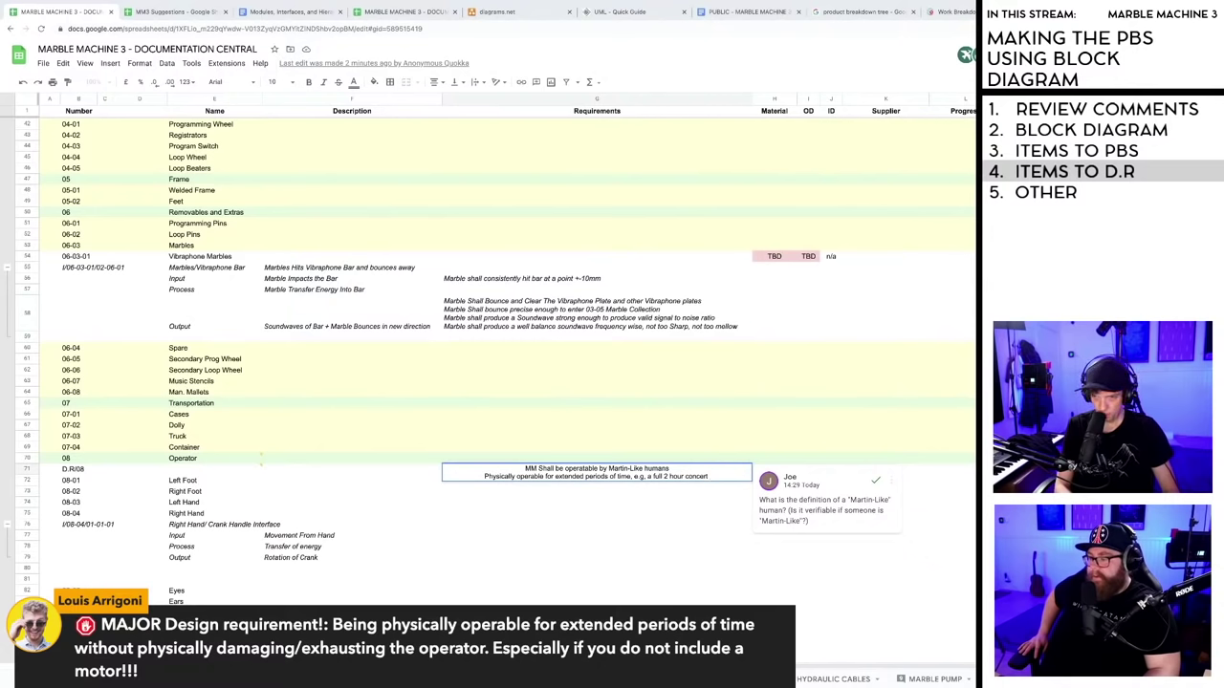
{"action": "type", "text": ","}
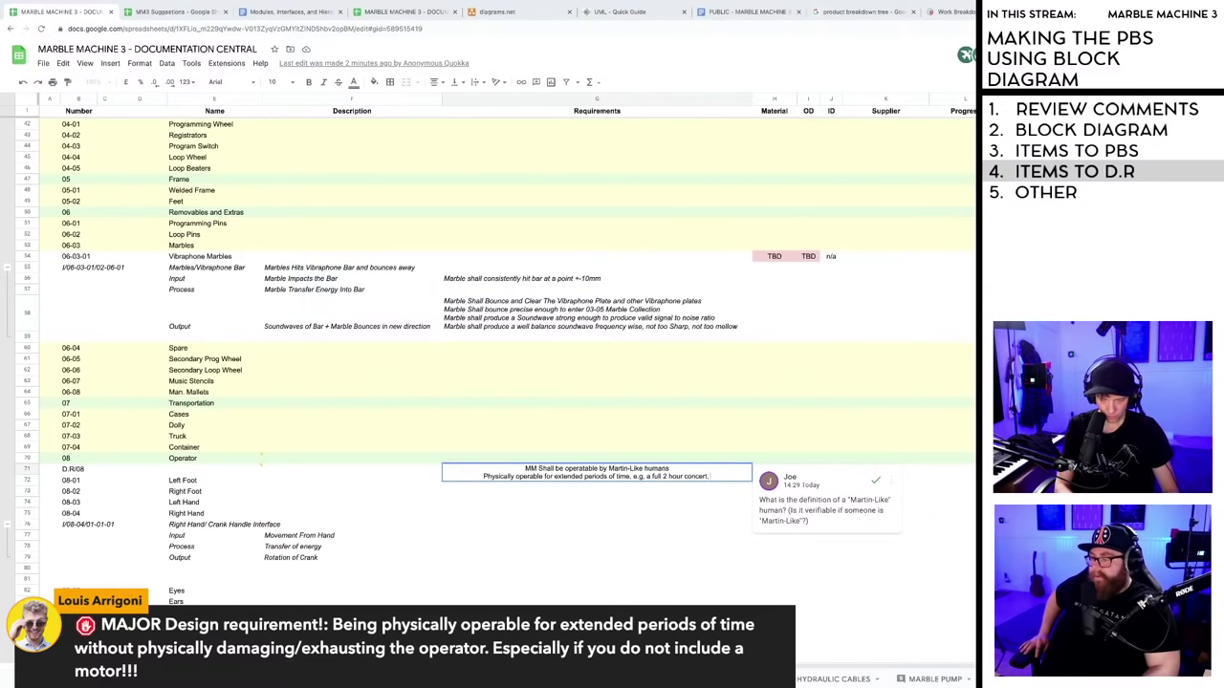
{"action": "type", "text": " wilhout"}
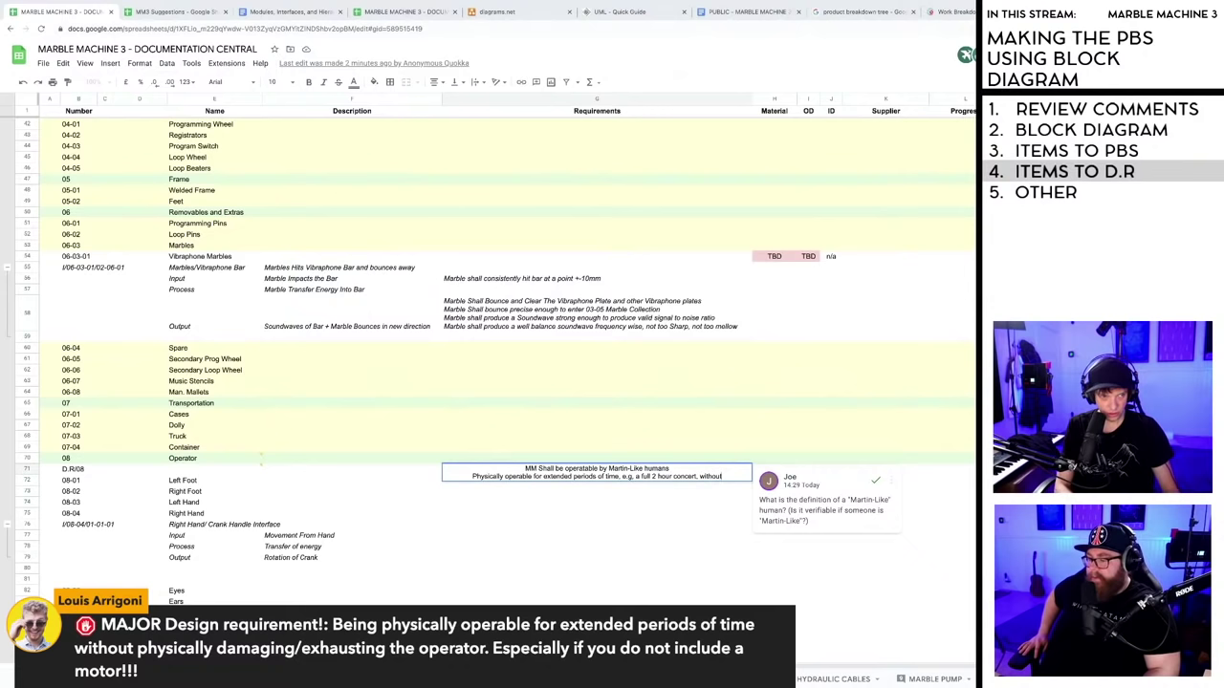
{"action": "type", "text": " damaging"}
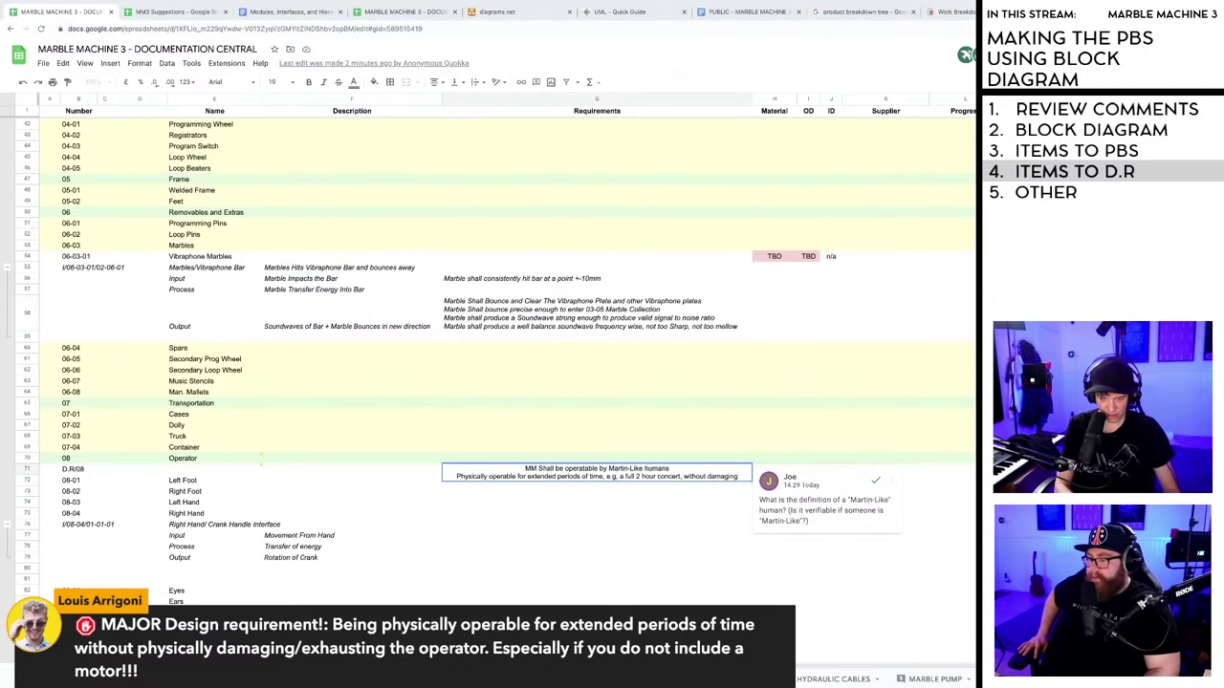
{"action": "type", "text": "/exh"}
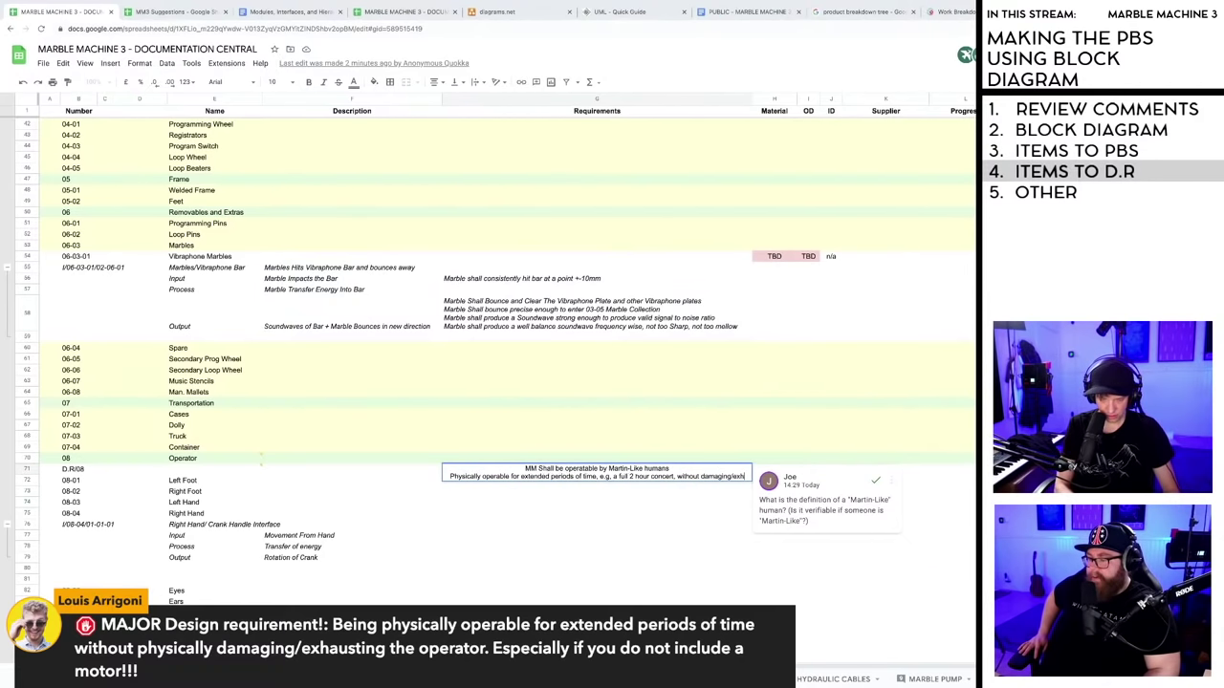
{"action": "type", "text": "austing"}
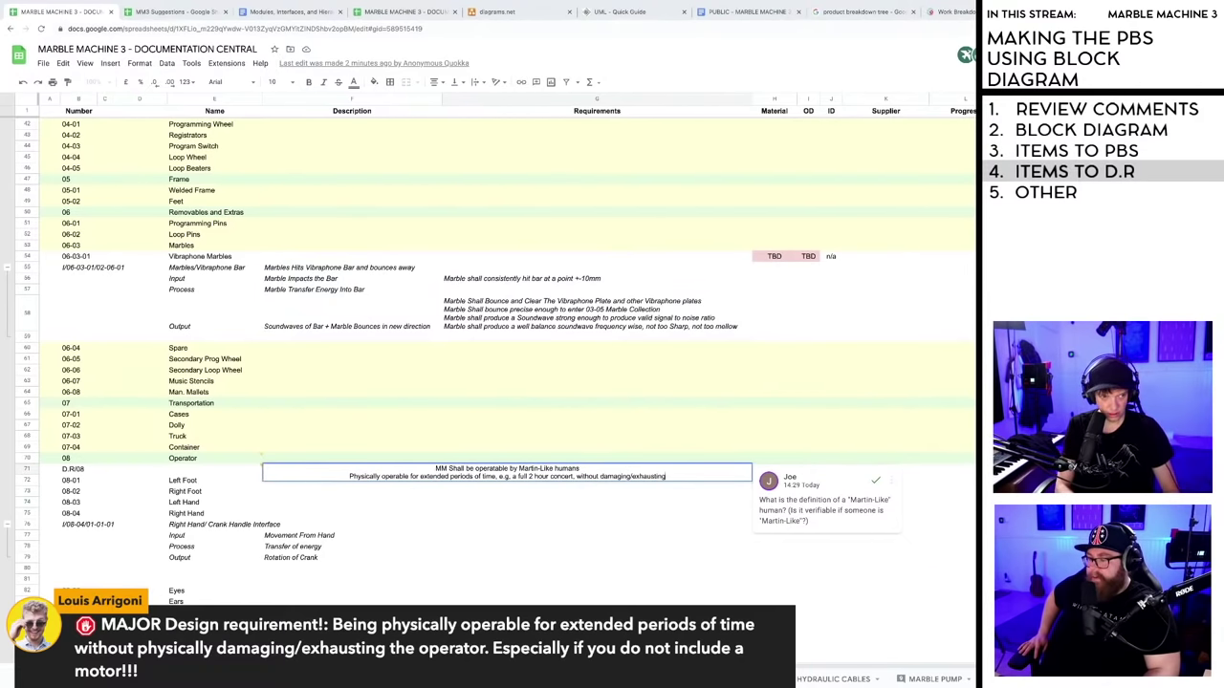
{"action": "type", "text": " the oper"}
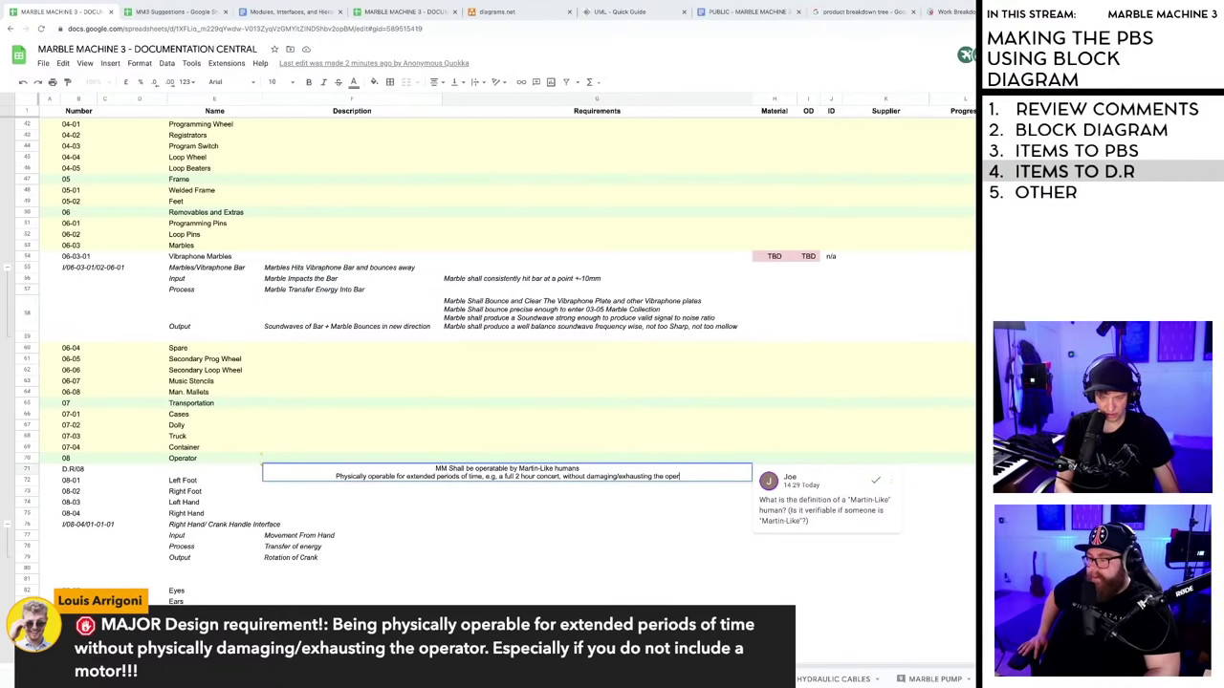
{"action": "type", "text": "ator"}
- Commit the extended-operation text in the row 71 requirement cell
{"action": "left_click", "coordinate": [600, 529]}
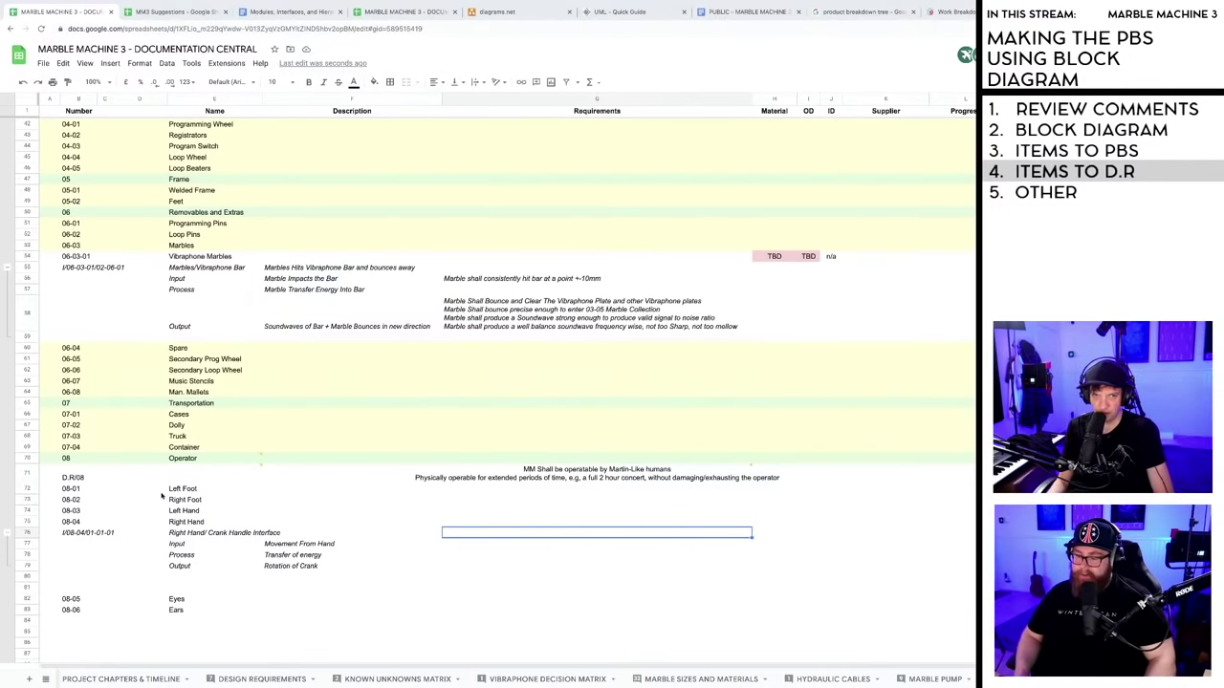
{"action": "mouse_move", "coordinate": [258, 468]}
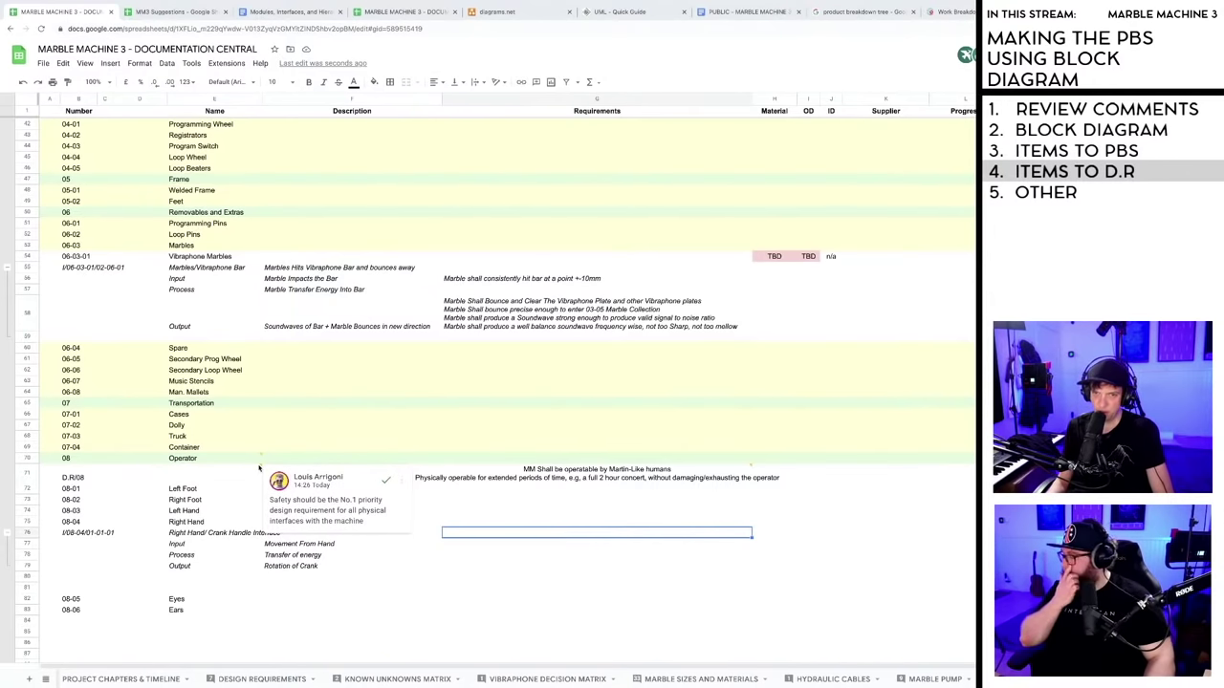
{"action": "double_click", "coordinate": [602, 482]}
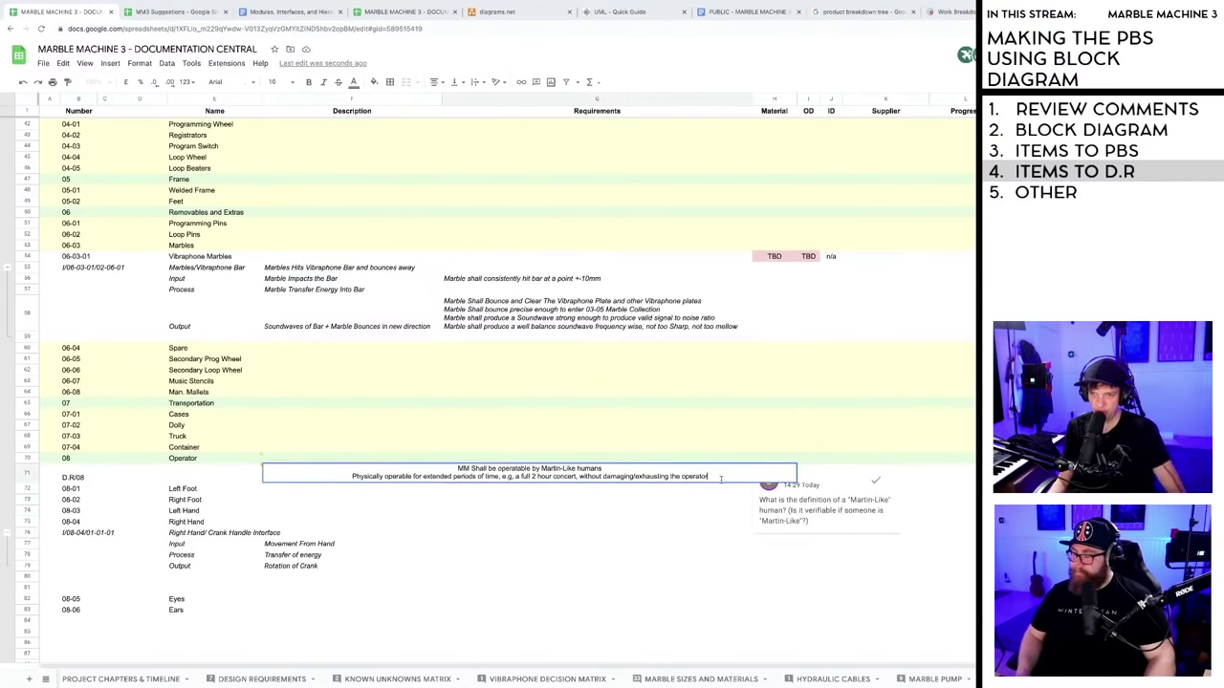
{"action": "key", "text": "Escape"}
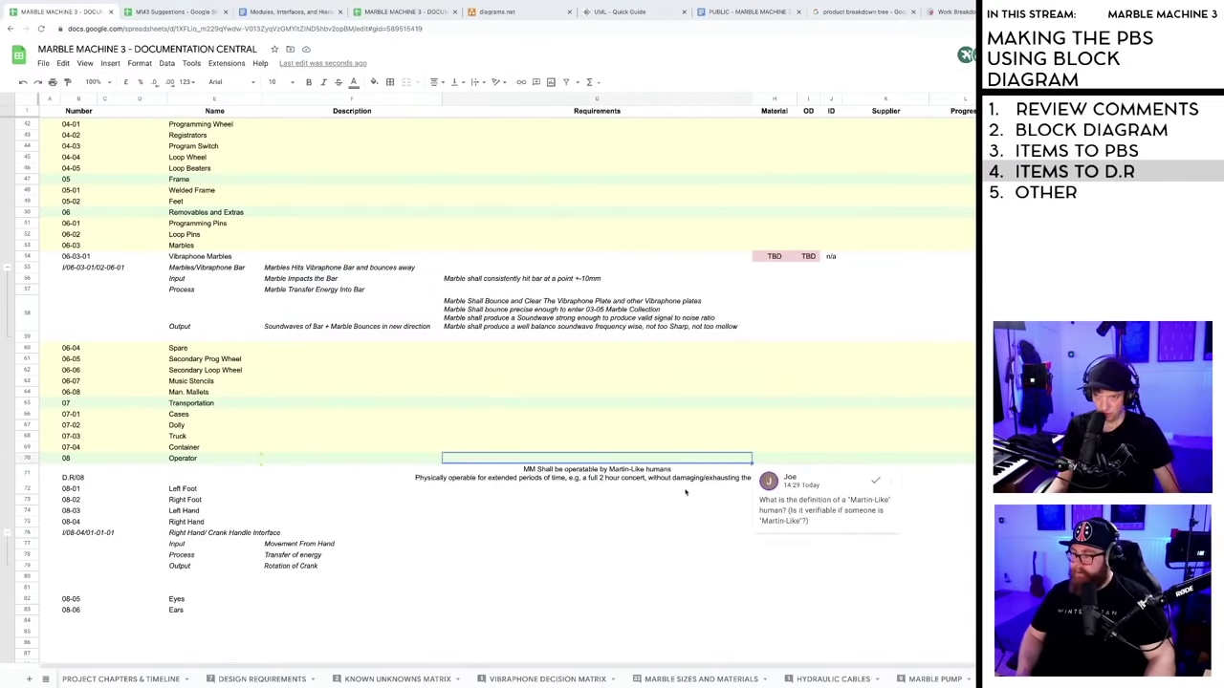
- Insert 'Safety at all physical interfaces between human and machine' as the first line of row 71's requirement
{"action": "double_click", "coordinate": [657, 481]}
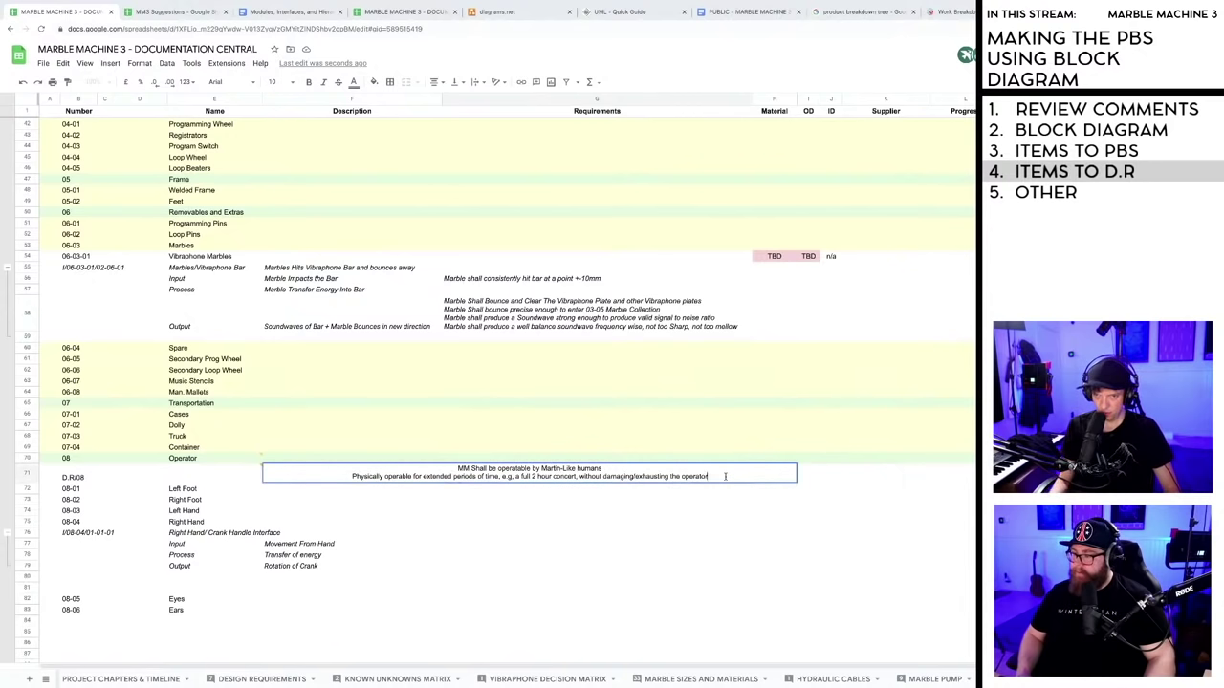
{"action": "left_click", "coordinate": [455, 469]}
{"action": "key", "text": "ctrl+Return"}
{"action": "key", "text": "Up"}
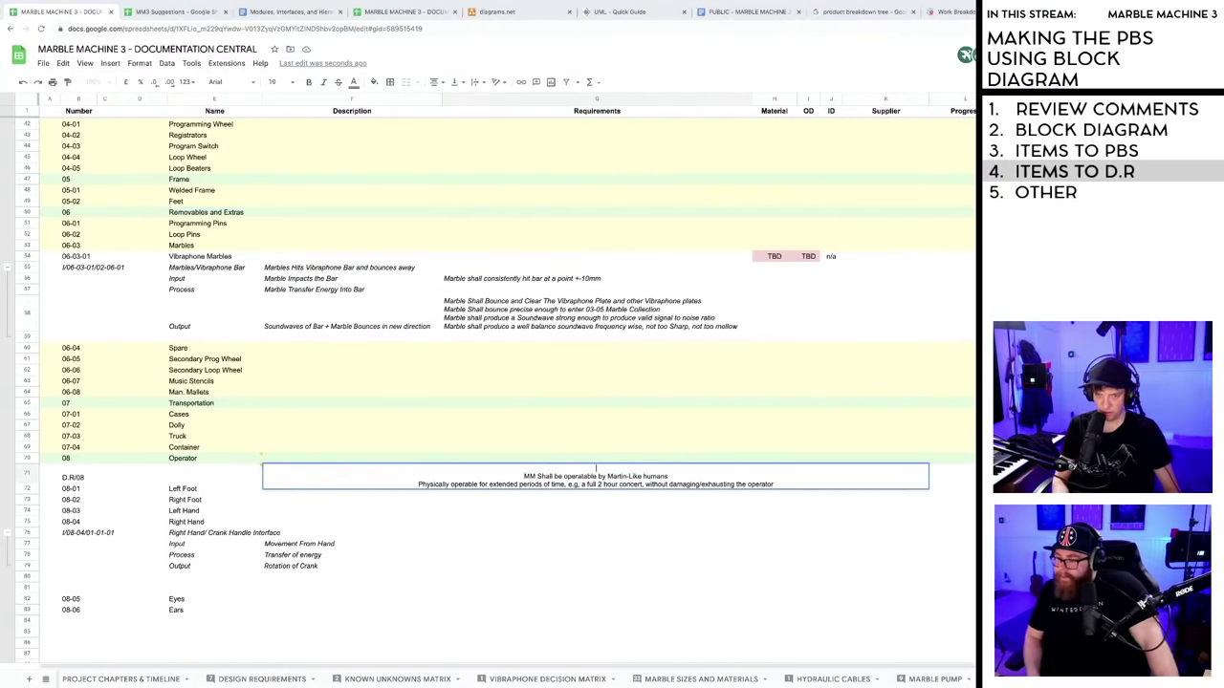
{"action": "type", "text": "Safety"}
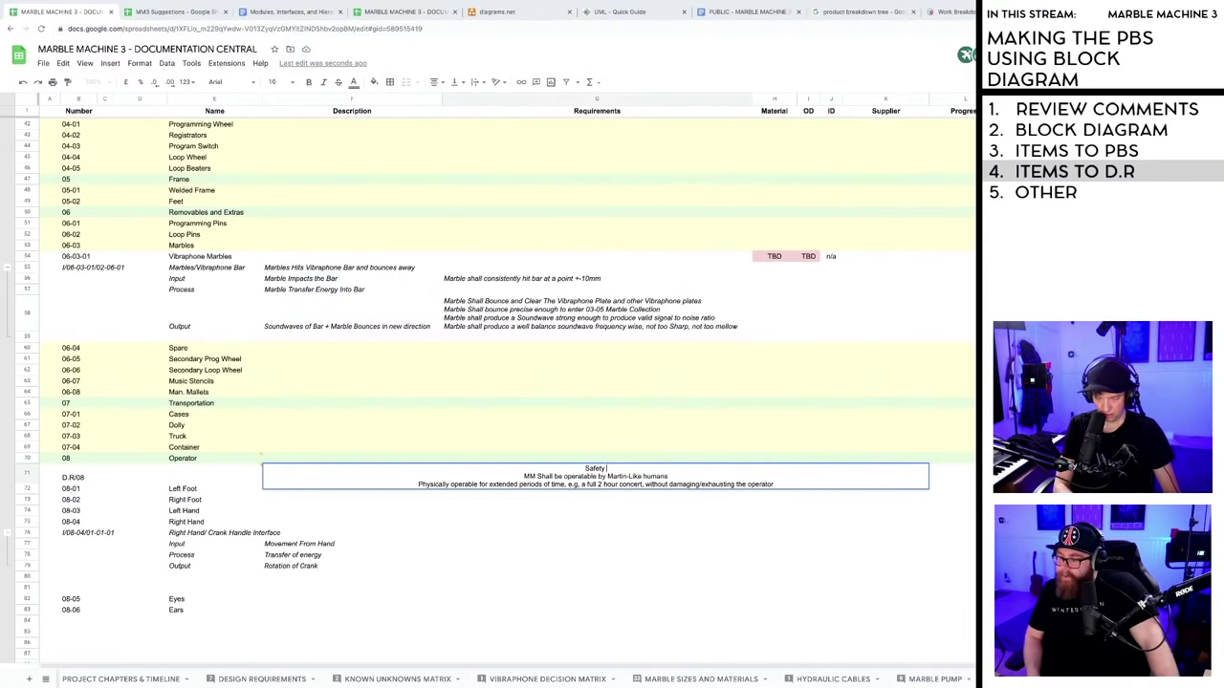
{"action": "type", "text": " a"}
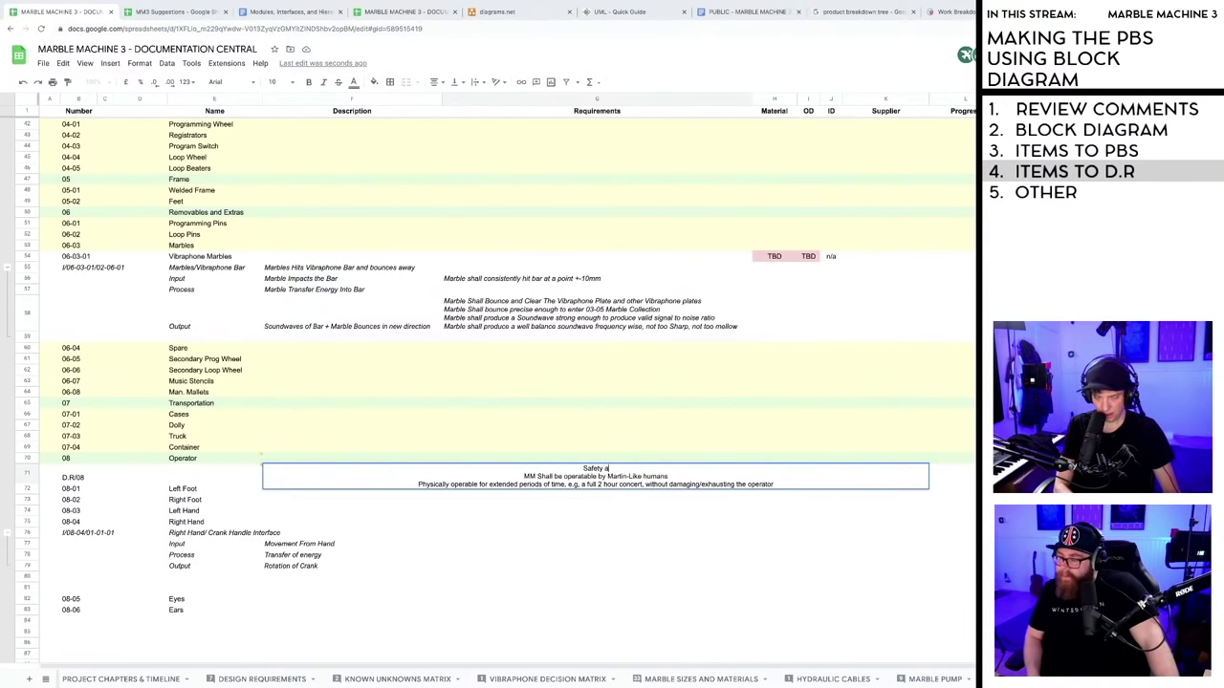
{"action": "type", "text": "t all ph"}
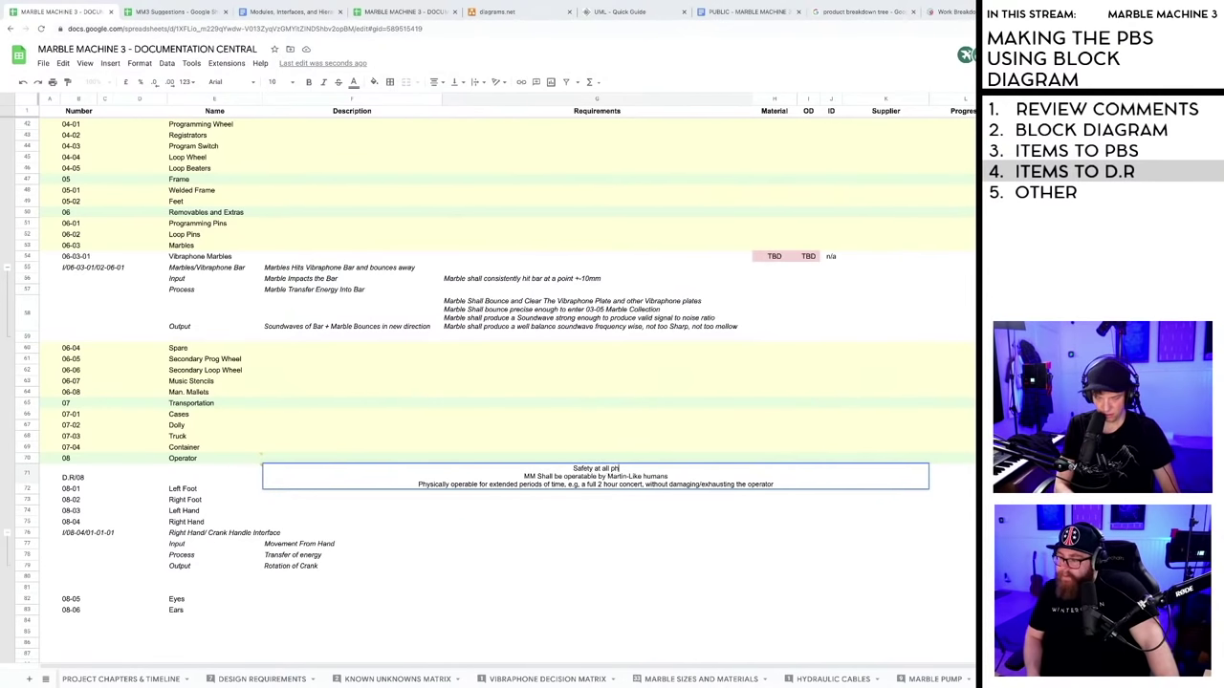
{"action": "type", "text": "ysical int"}
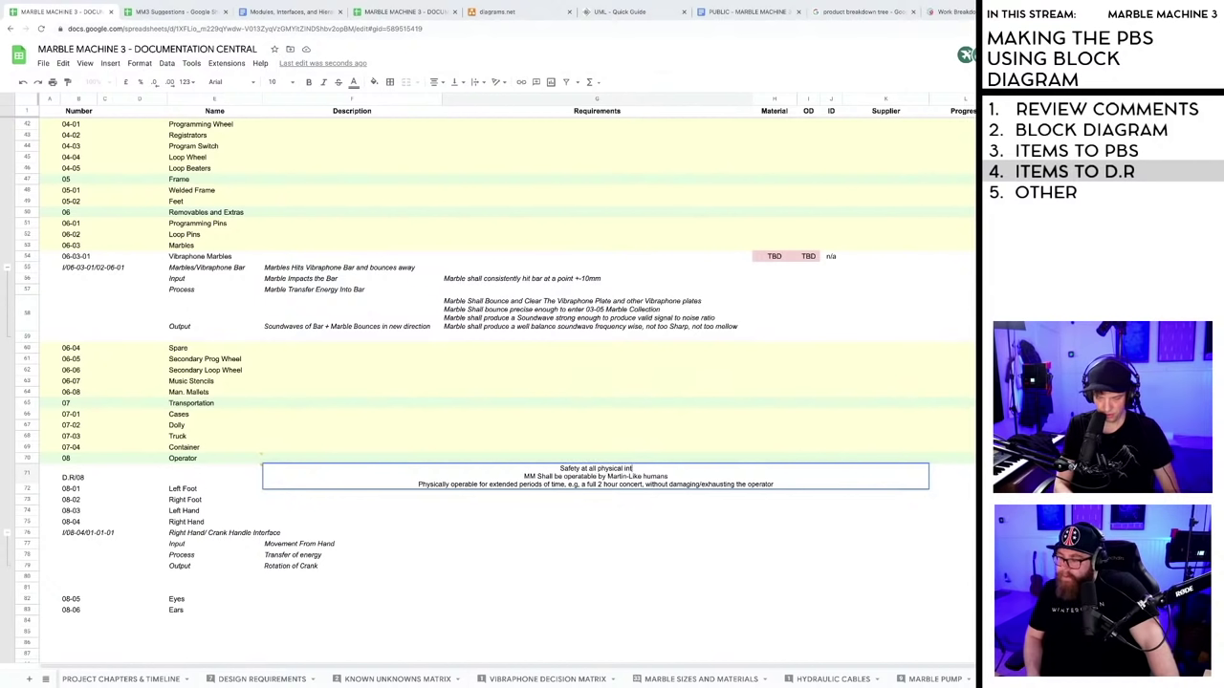
{"action": "type", "text": "erfaces betwee"}
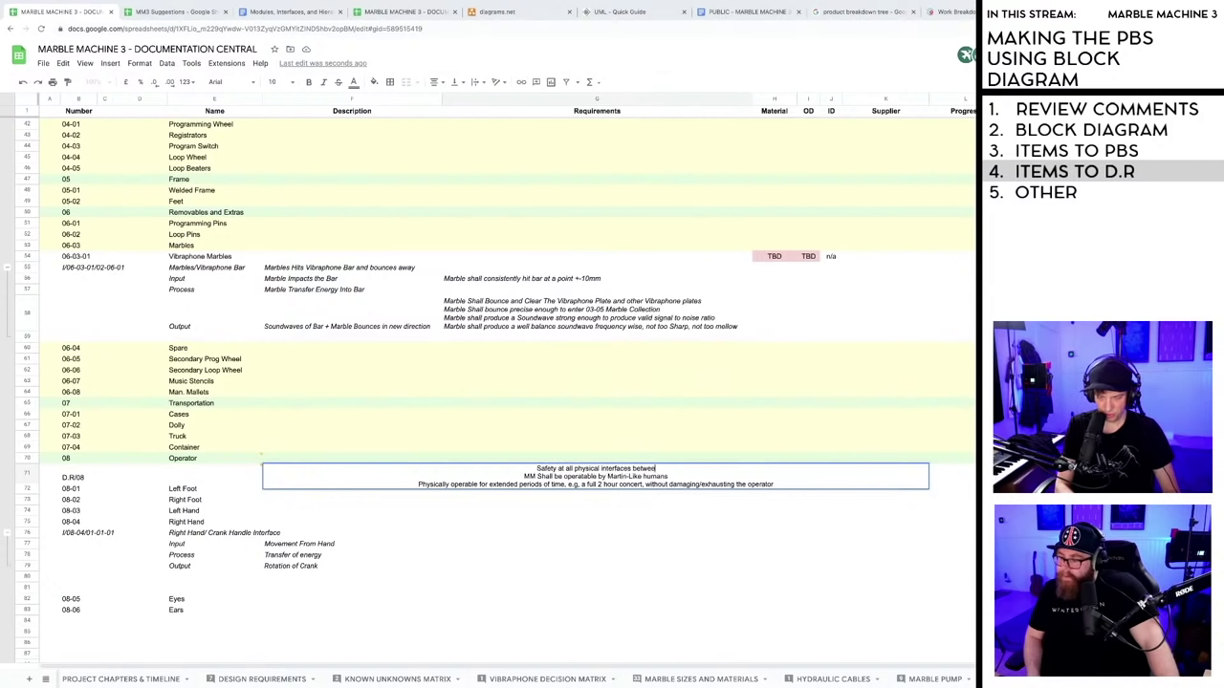
{"action": "type", "text": "n human and machine"}
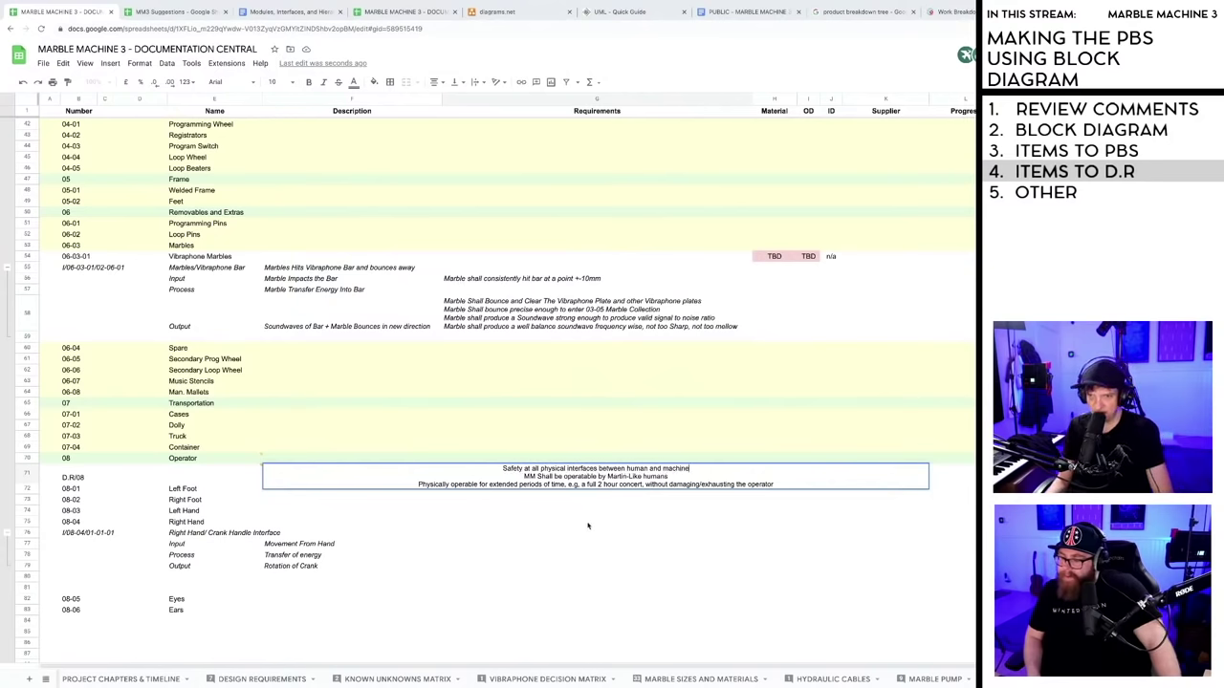
{"action": "left_click_drag", "start_coordinate": [592, 521], "coordinate": [592, 533]}
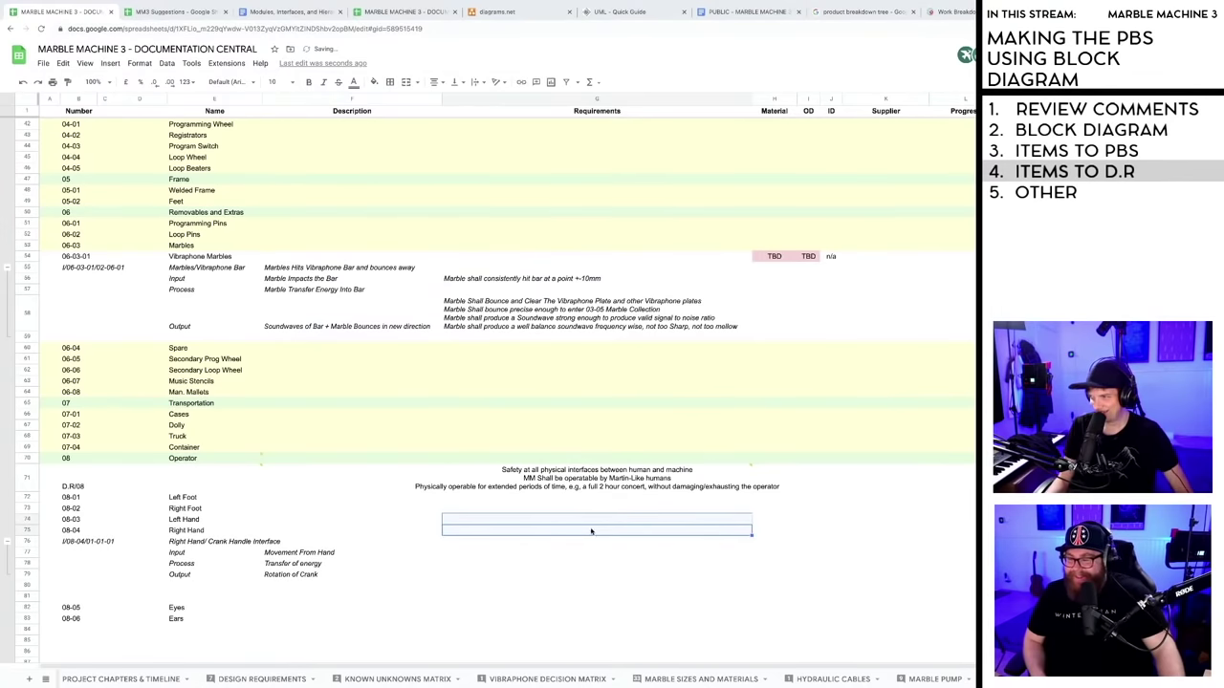
- Resolve the three reviewer comments on the Operator requirements
{"action": "left_click", "coordinate": [478, 507]}
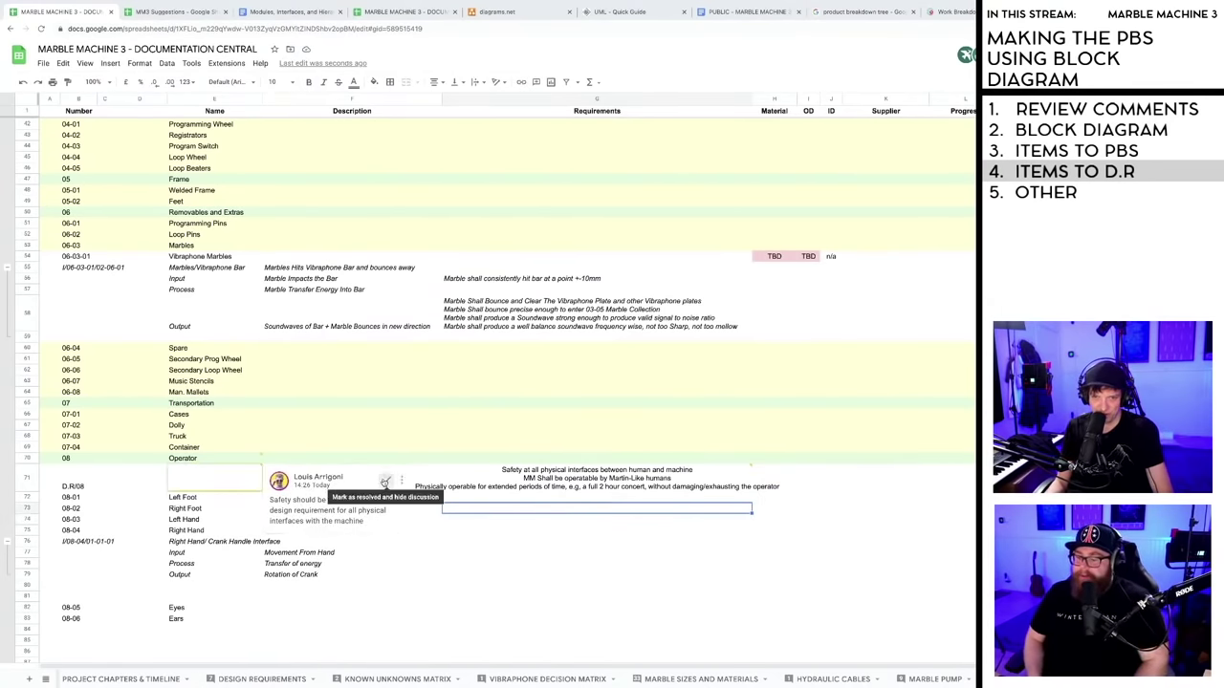
{"action": "left_click", "coordinate": [383, 479]}
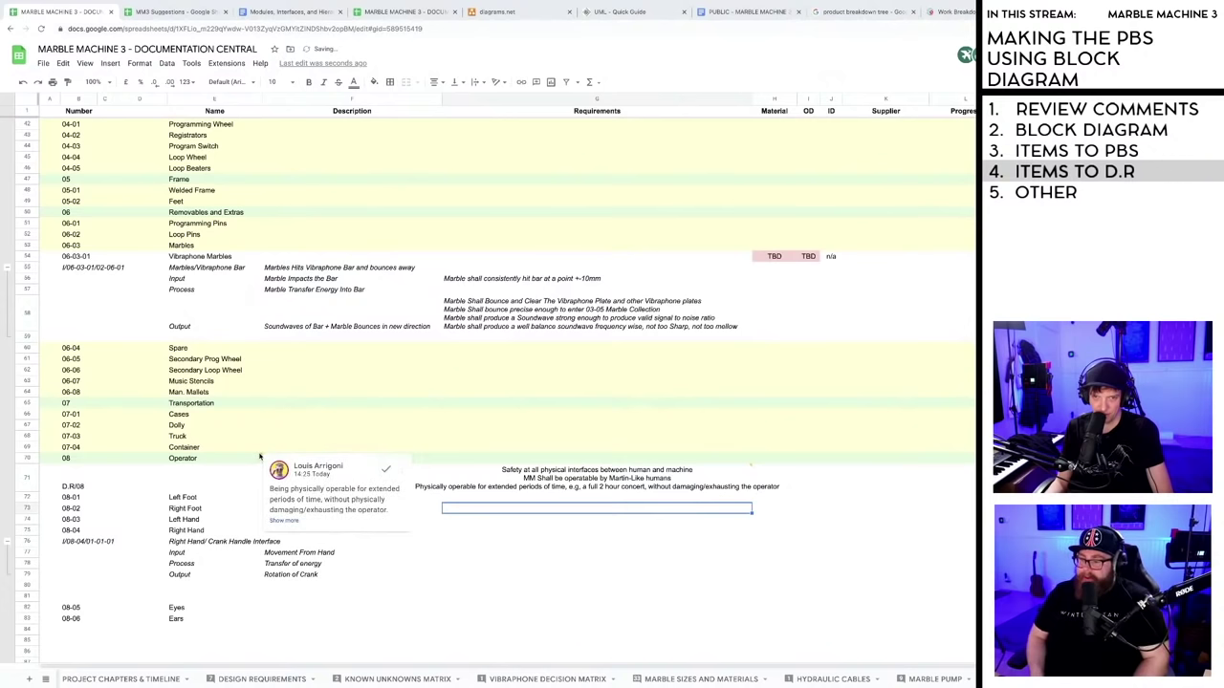
{"action": "left_click", "coordinate": [386, 468]}
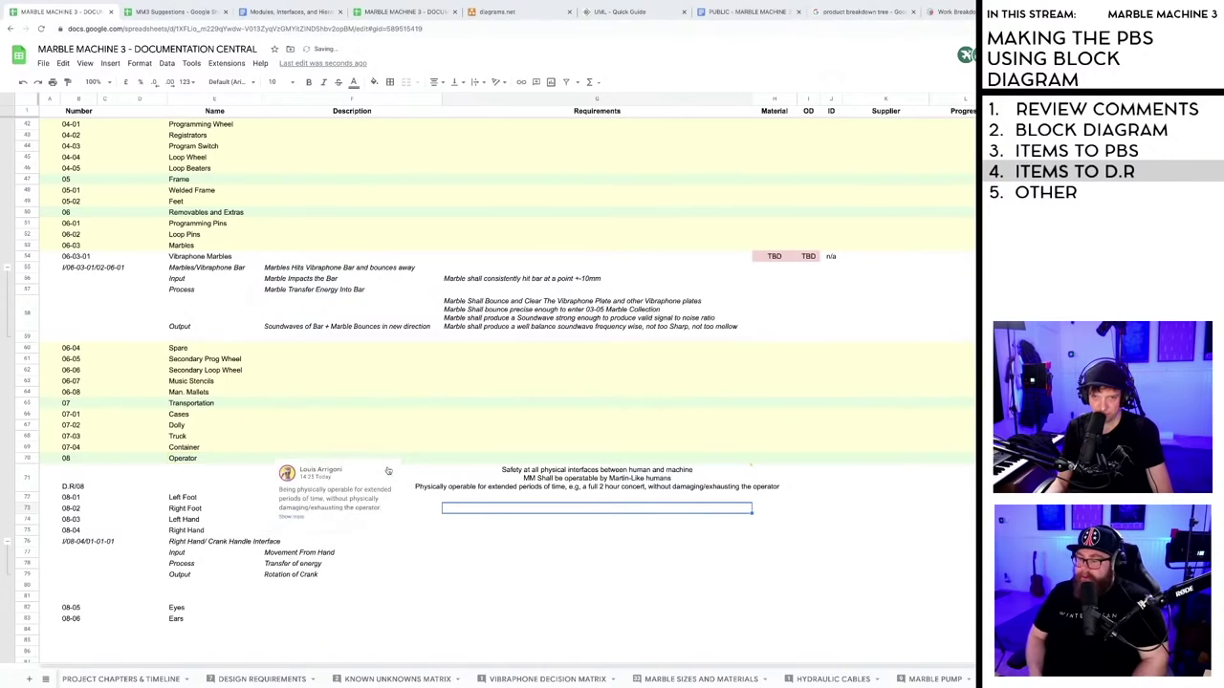
{"action": "left_click", "coordinate": [346, 486]}
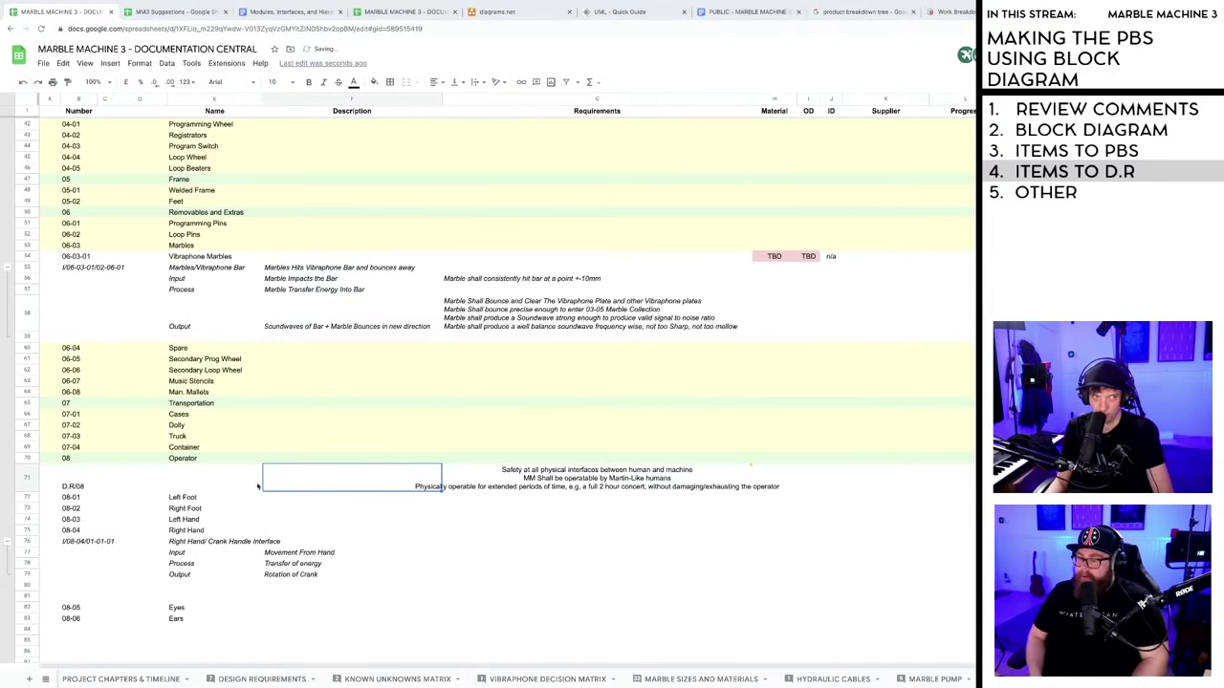
{"action": "scroll", "coordinate": [345, 489], "scroll_direction": "down", "scroll_amount": 2}
{"action": "scroll", "coordinate": [347, 492], "scroll_direction": "up", "scroll_amount": 10}
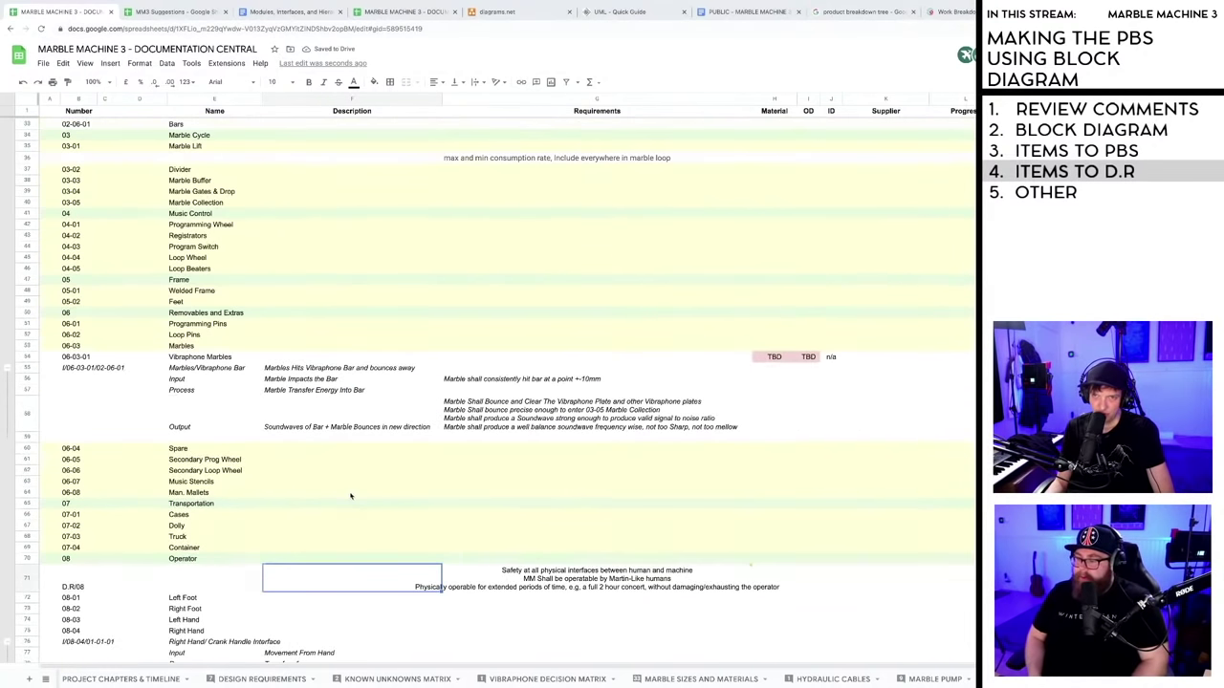
{"action": "scroll", "coordinate": [352, 486], "scroll_direction": "down", "scroll_amount": 3}
{"action": "scroll", "coordinate": [355, 480], "scroll_direction": "up", "scroll_amount": 3}
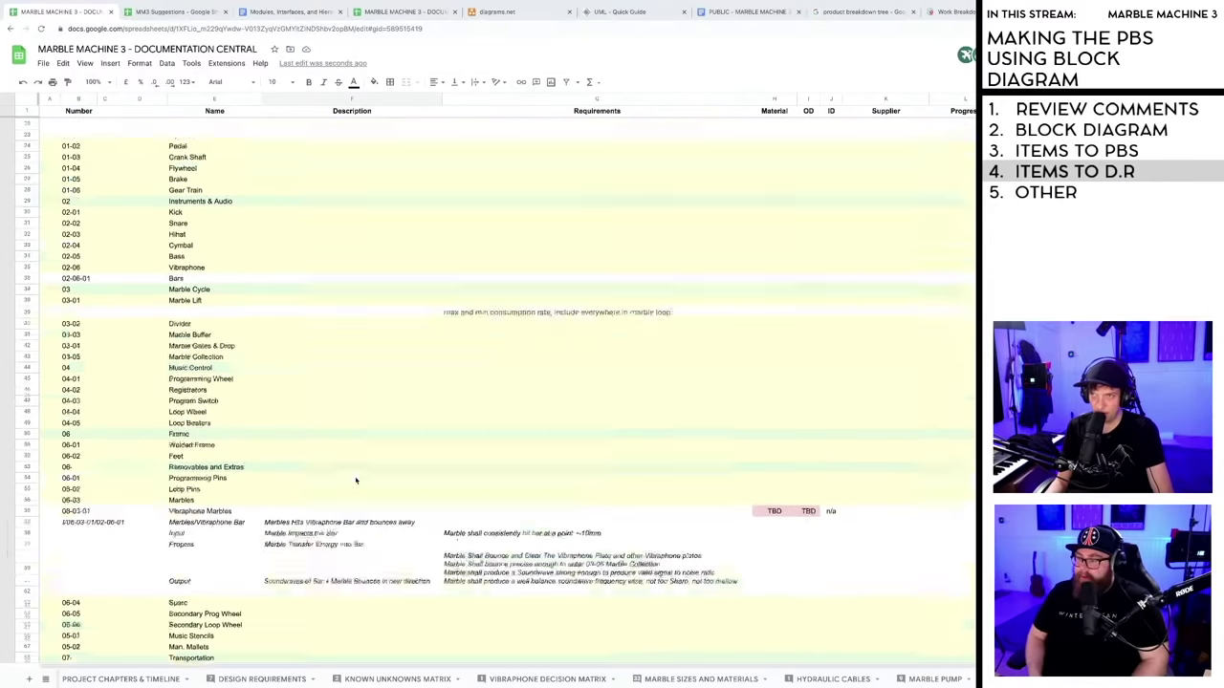
- Resolve the Drive System subsystem-diagrams thread and bring up the hierarchical design comment's link
{"action": "mouse_move", "coordinate": [794, 196]}
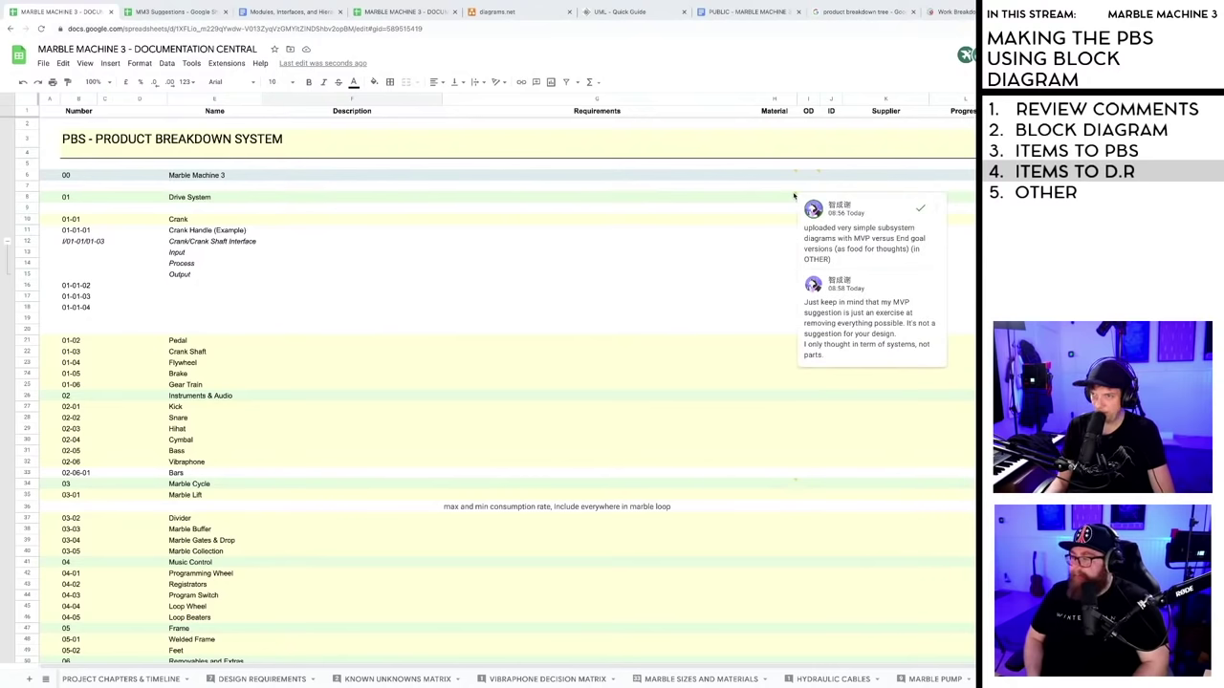
{"action": "left_click", "coordinate": [794, 196]}
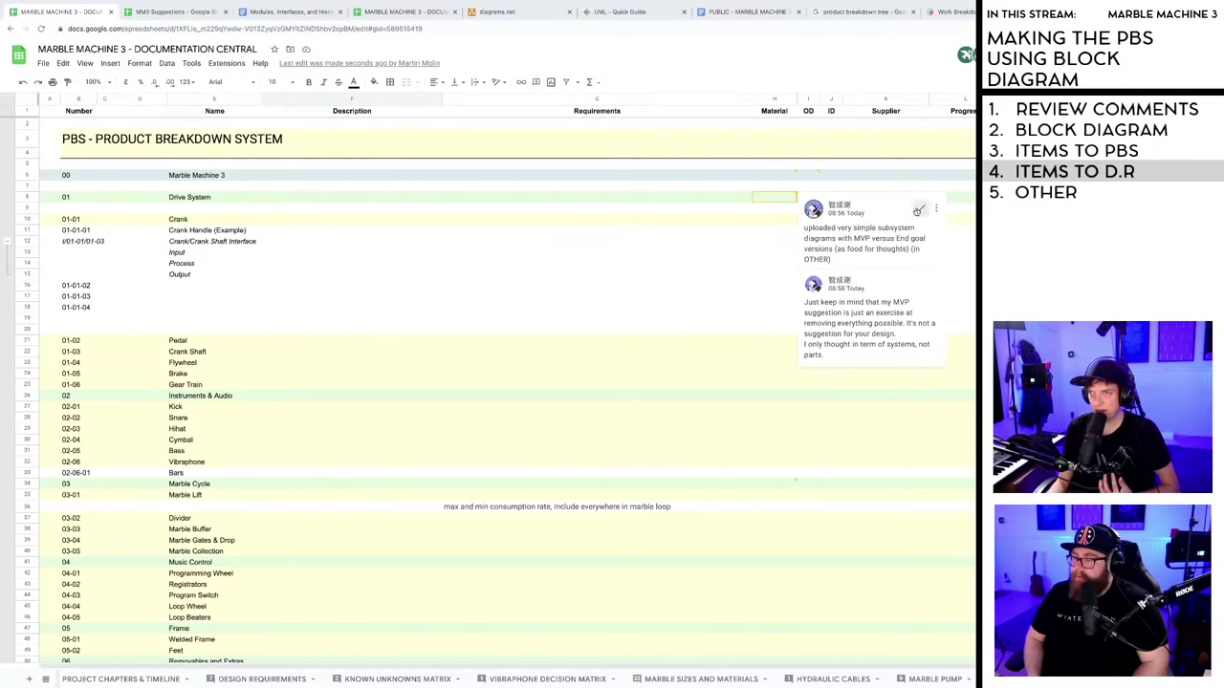
{"action": "left_click", "coordinate": [918, 210]}
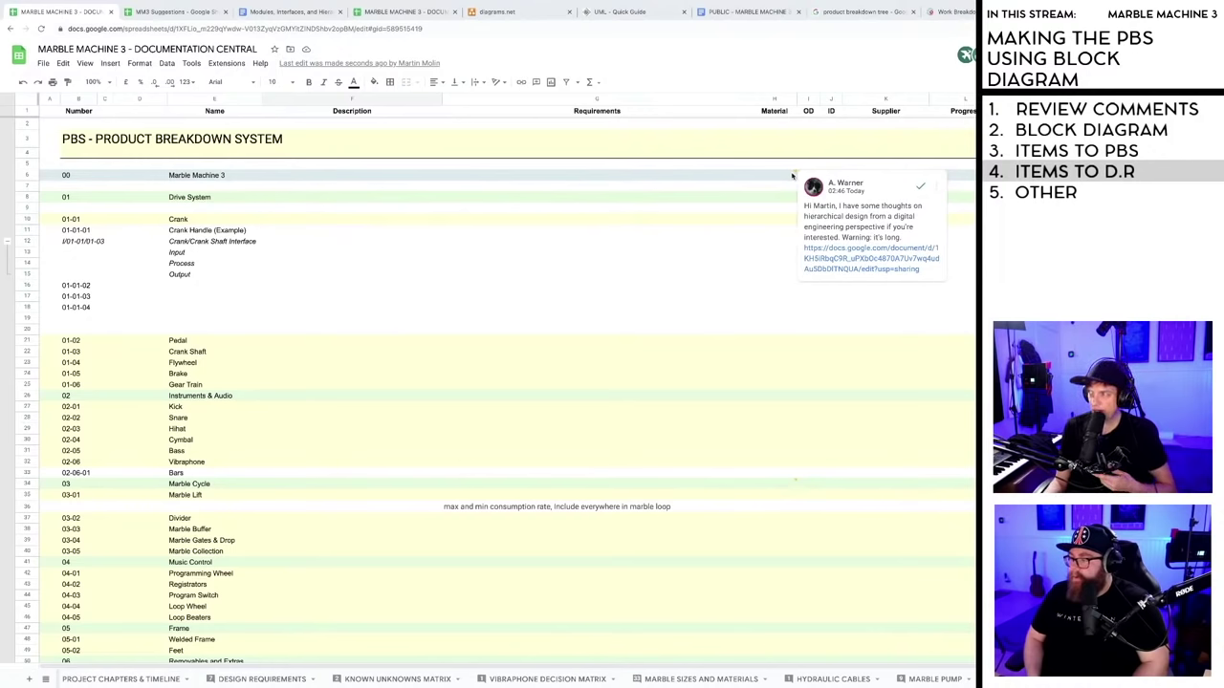
{"action": "mouse_move", "coordinate": [819, 175]}
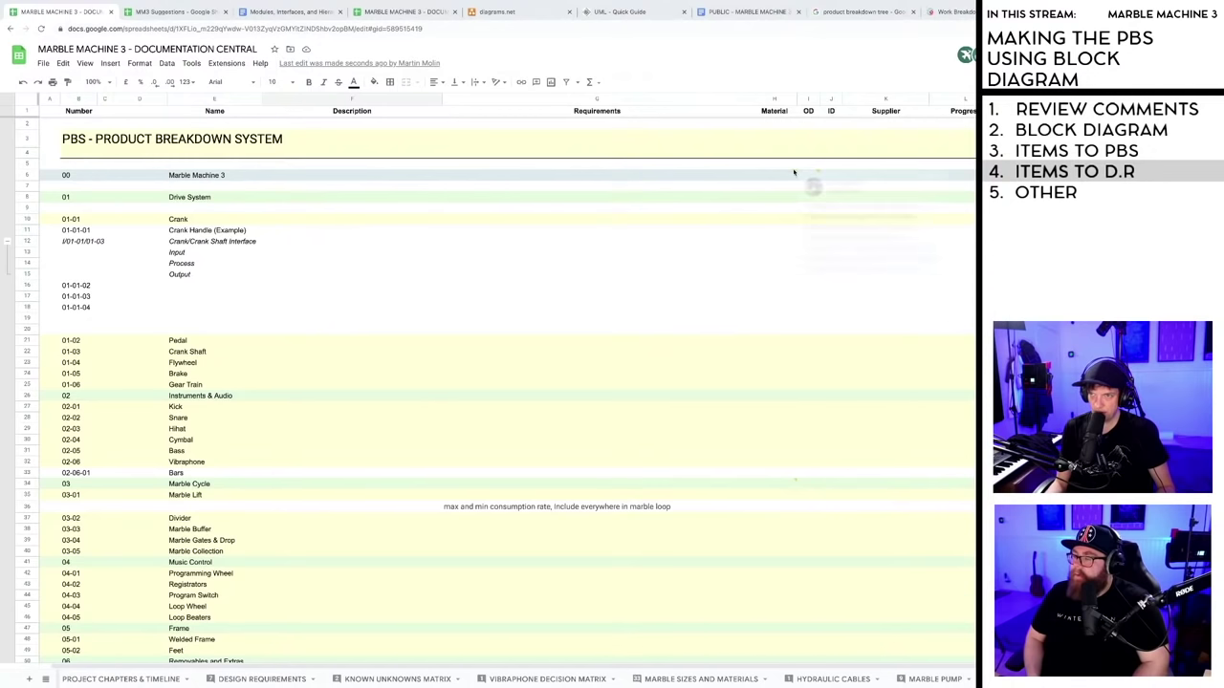
{"action": "mouse_move", "coordinate": [839, 260]}
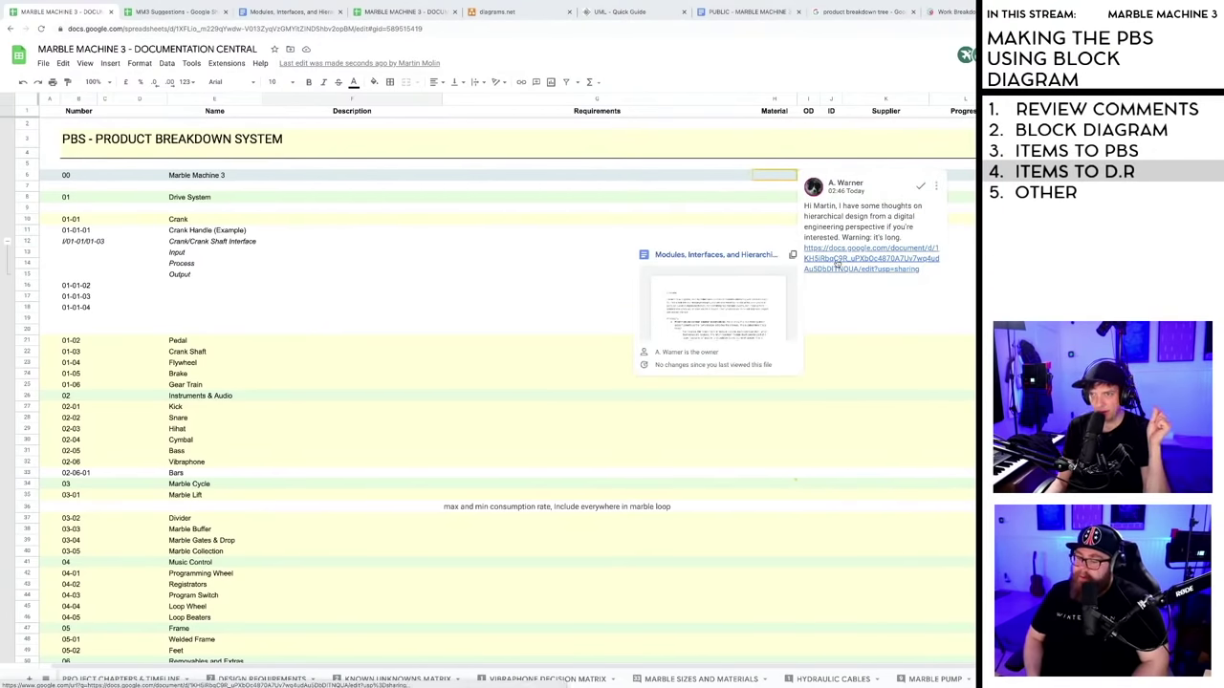
- Open the linked 'Modules, Interfaces, and Hierarchical Design' doc and zoom in twice for reading
{"action": "left_click", "coordinate": [261, 11]}
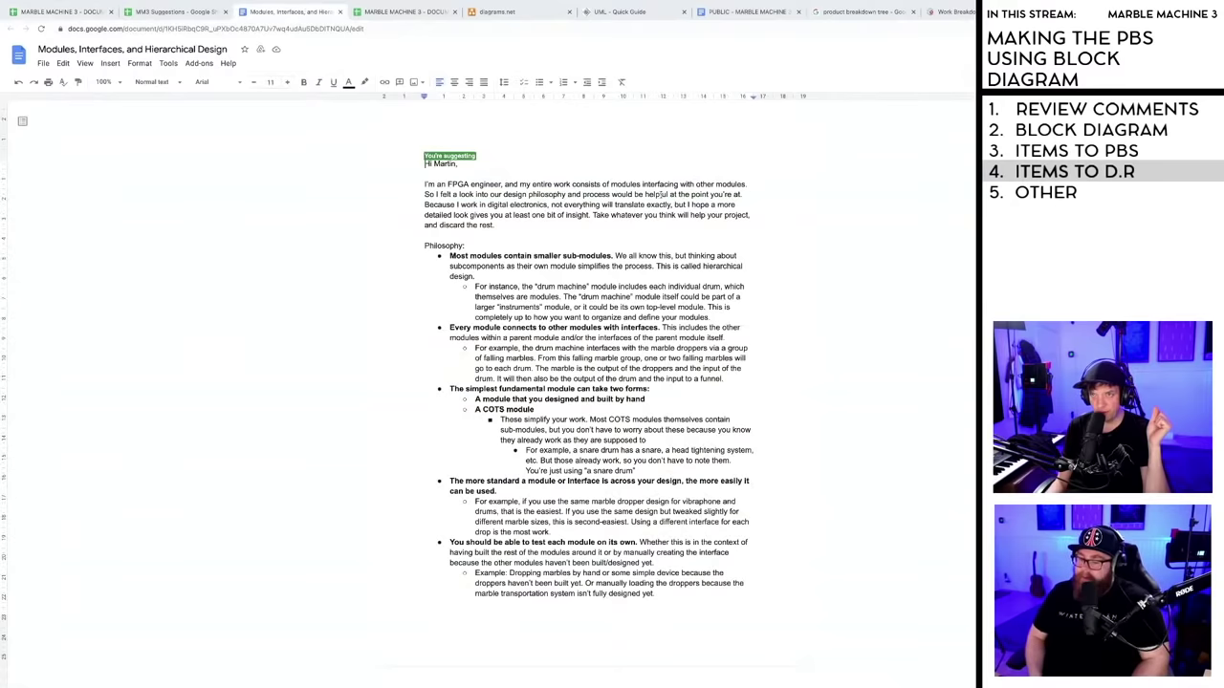
{"action": "left_click", "coordinate": [525, 265]}
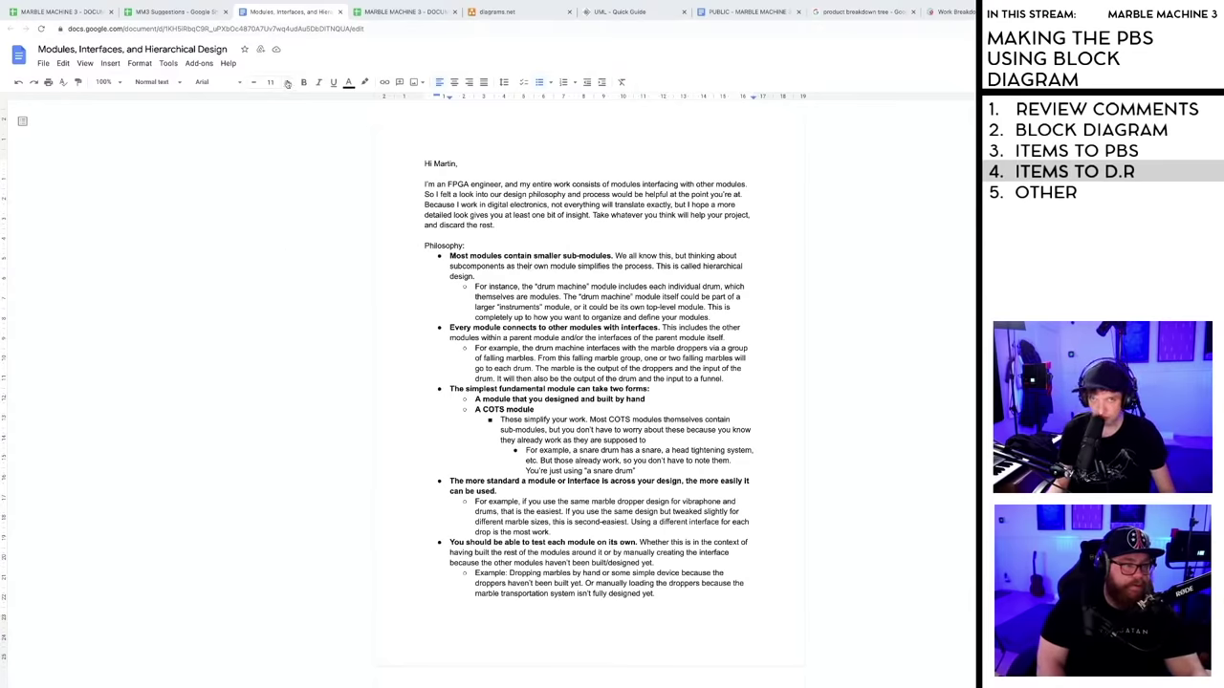
{"action": "left_click", "coordinate": [563, 275]}
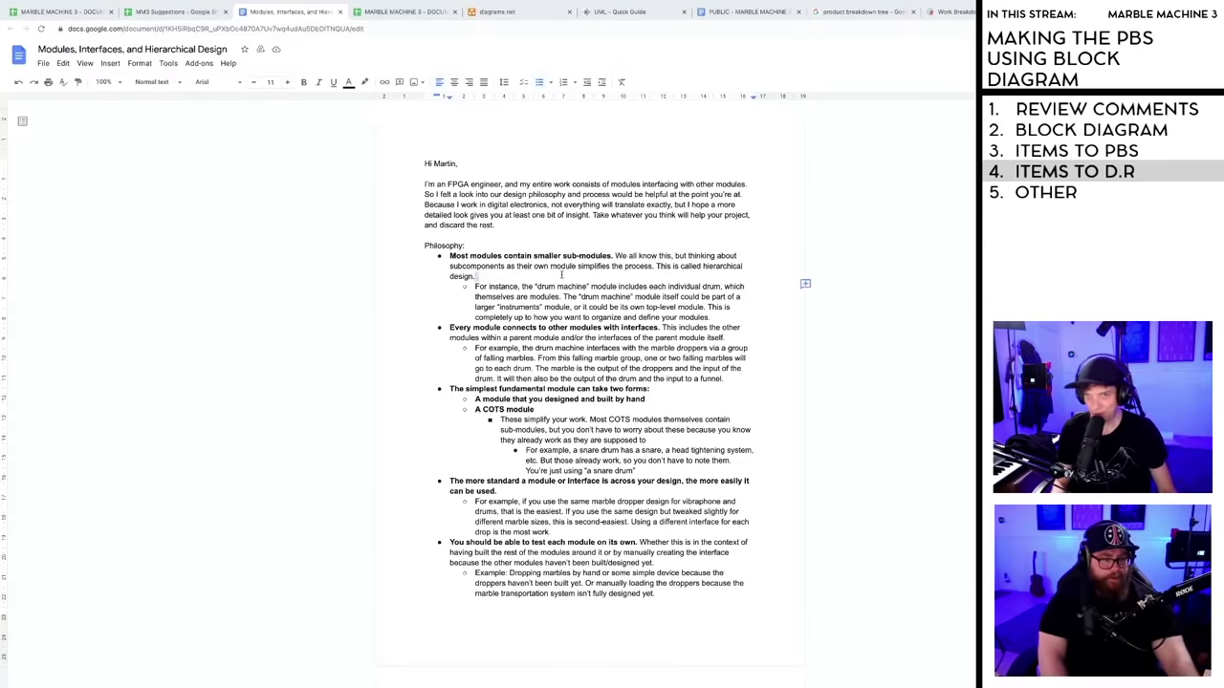
{"action": "key", "text": "ctrl+plus"}
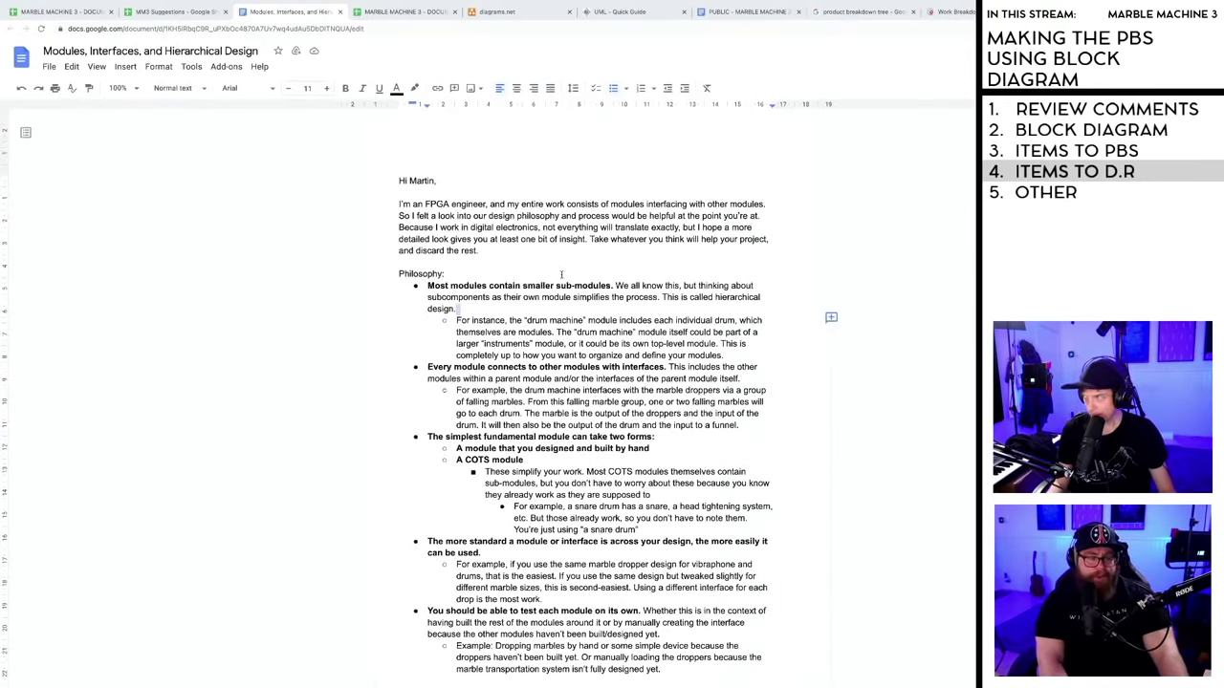
{"action": "key", "text": "ctrl+plus"}
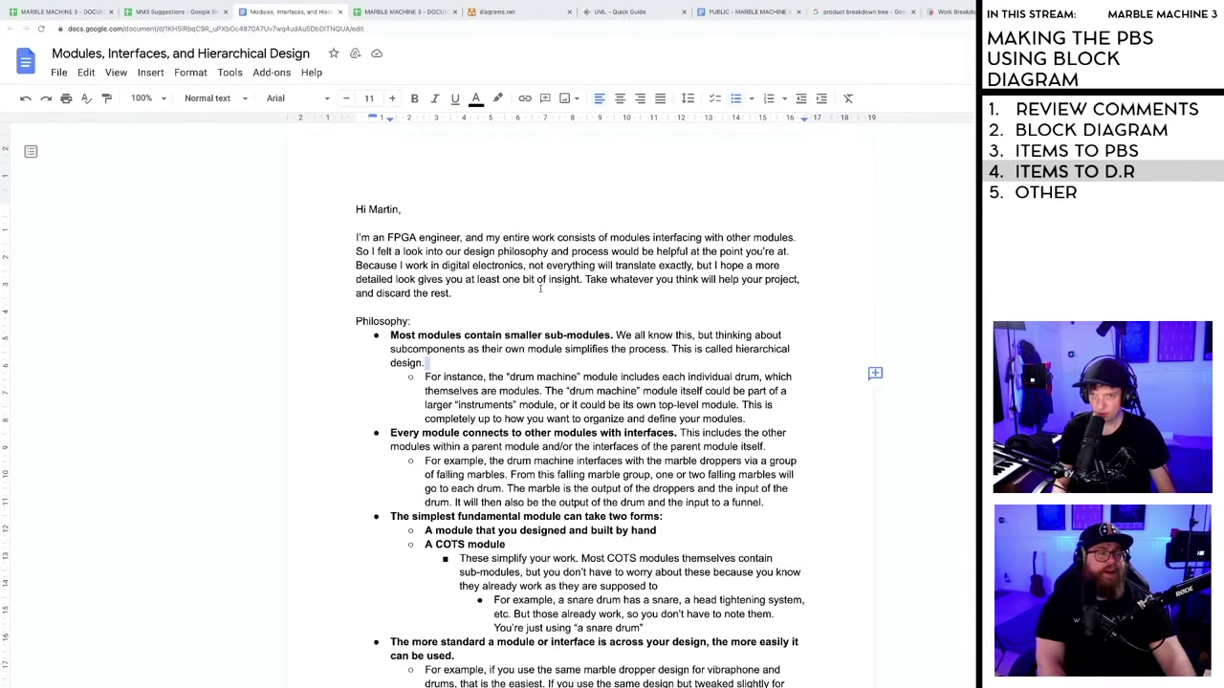
{"action": "scroll", "coordinate": [477, 279], "scroll_direction": "down", "scroll_amount": 1}
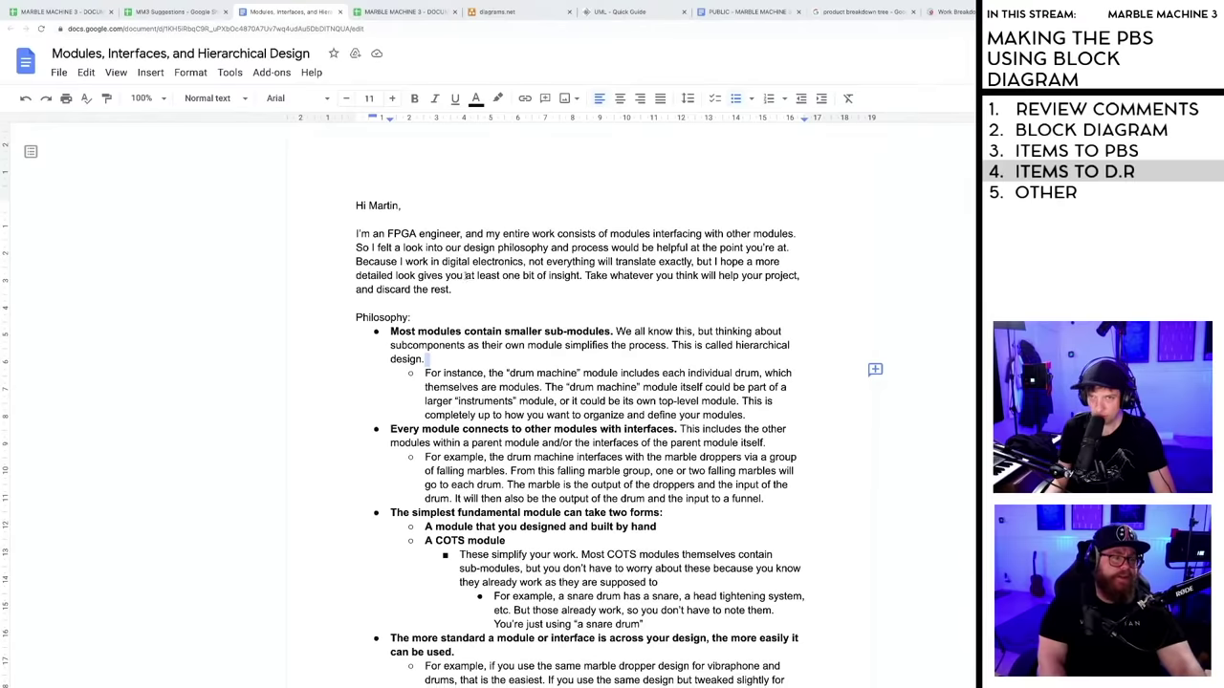
{"action": "scroll", "coordinate": [474, 276], "scroll_direction": "down", "scroll_amount": 15}
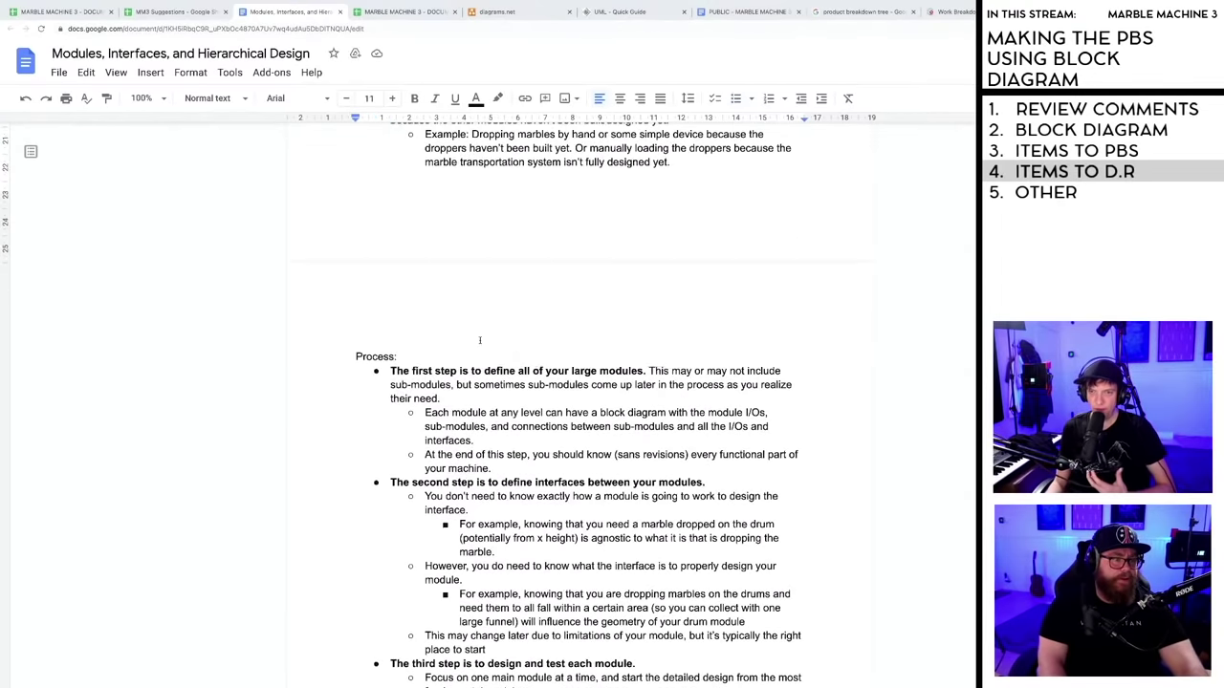
{"action": "scroll", "coordinate": [481, 342], "scroll_direction": "up", "scroll_amount": 15}
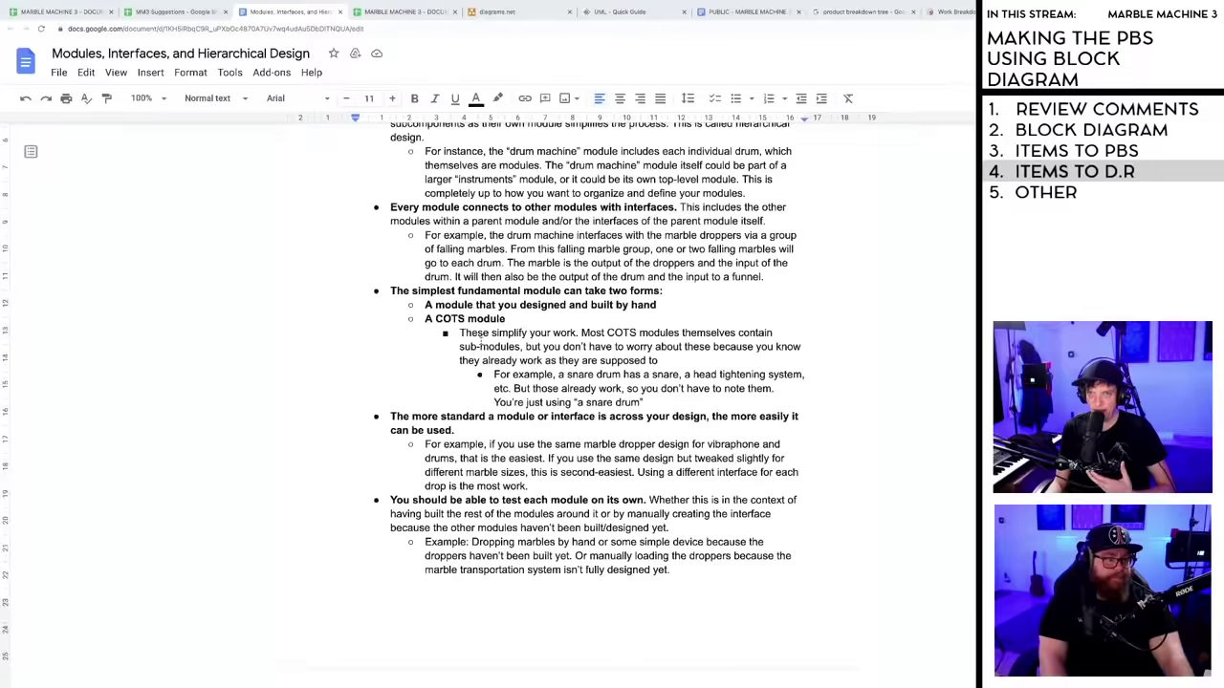
{"action": "scroll", "coordinate": [481, 343], "scroll_direction": "up", "scroll_amount": 1}
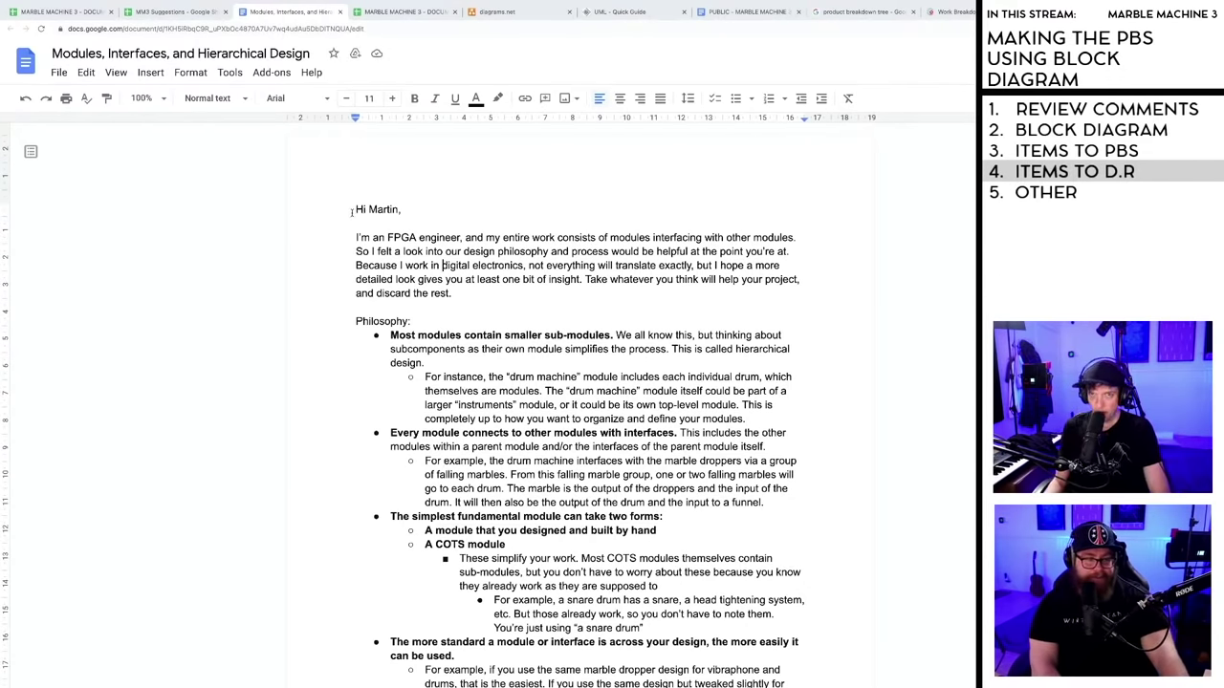
- Highlight and review the introduction, first bullet heading and drum machine example, then return to the spreadsheet
{"action": "left_click_drag", "start_coordinate": [352, 212], "coordinate": [629, 303]}
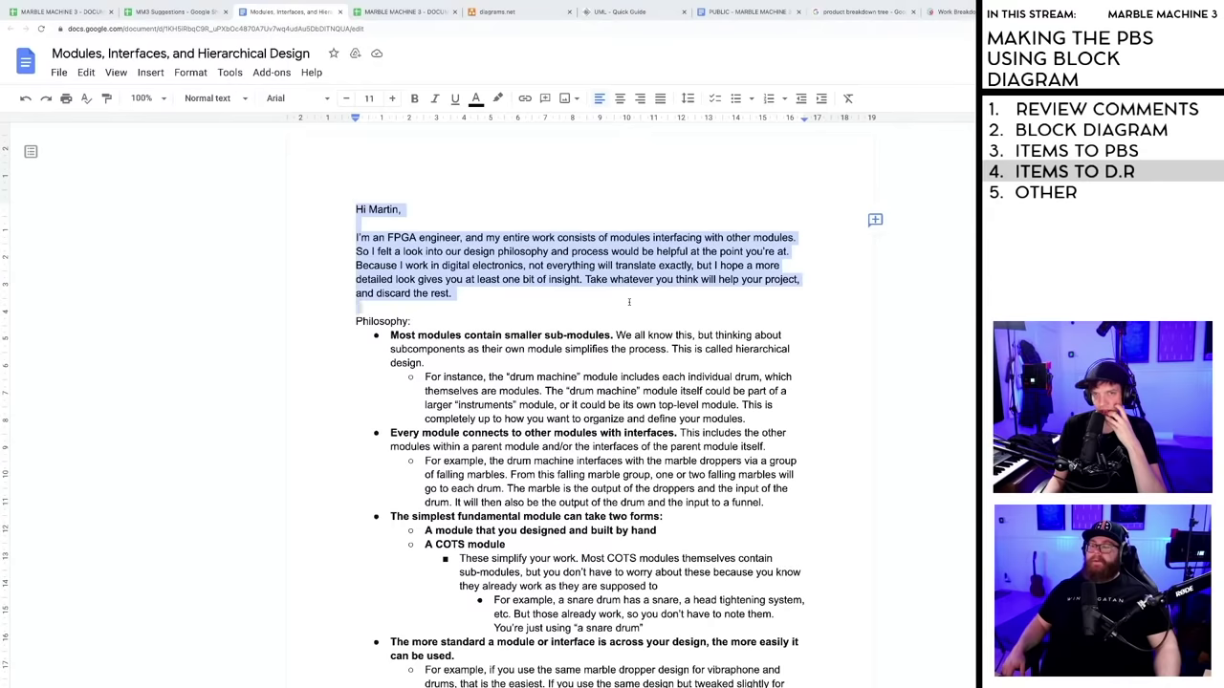
{"action": "left_click", "coordinate": [502, 296]}
{"action": "scroll", "coordinate": [501, 297], "scroll_direction": "down", "scroll_amount": 1}
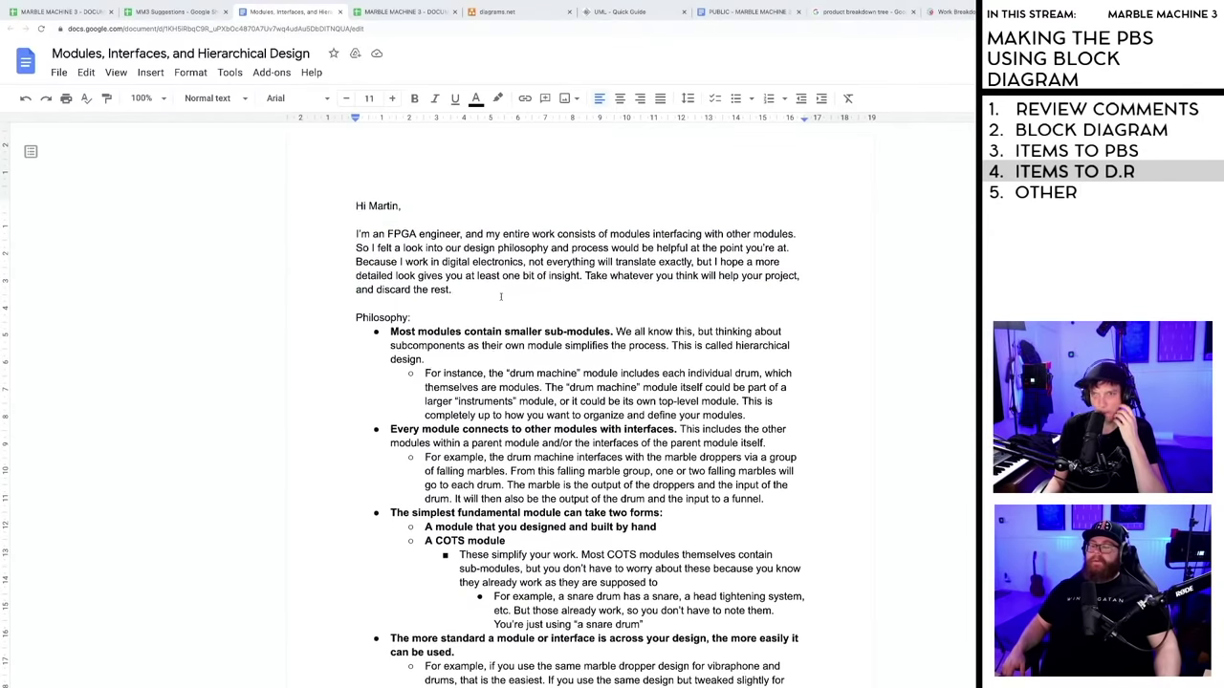
{"action": "scroll", "coordinate": [501, 296], "scroll_direction": "down", "scroll_amount": 3}
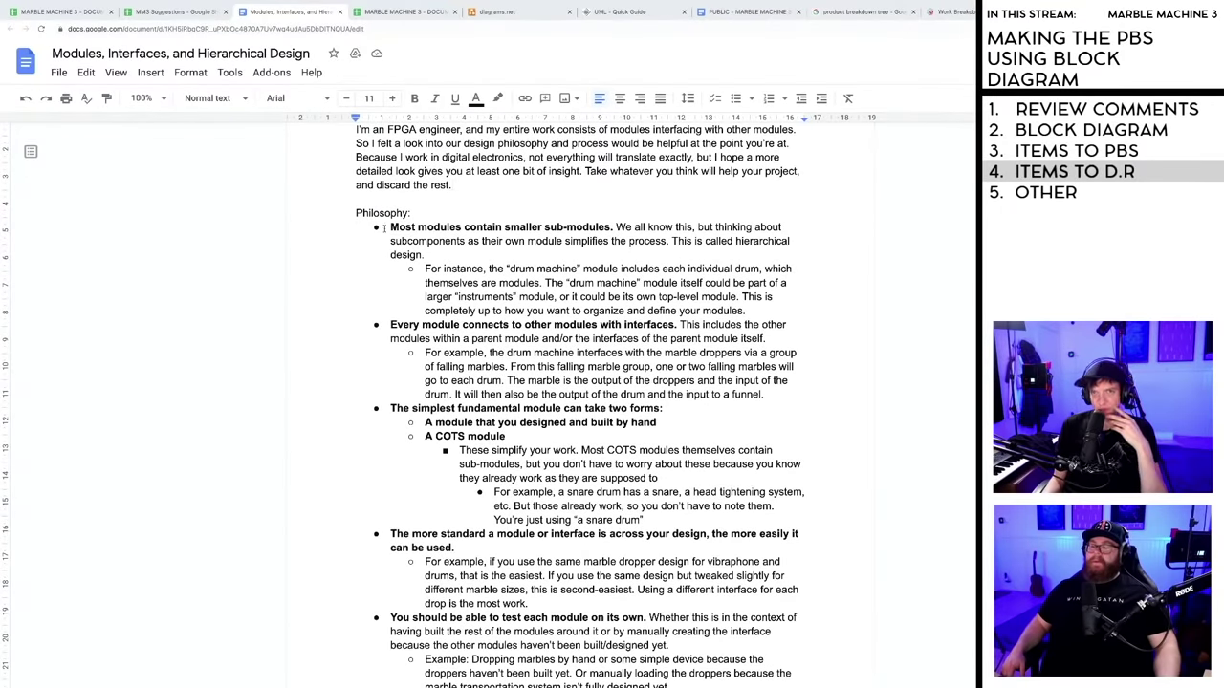
{"action": "left_click_drag", "start_coordinate": [391, 227], "coordinate": [784, 228]}
{"action": "left_click", "coordinate": [800, 222]}
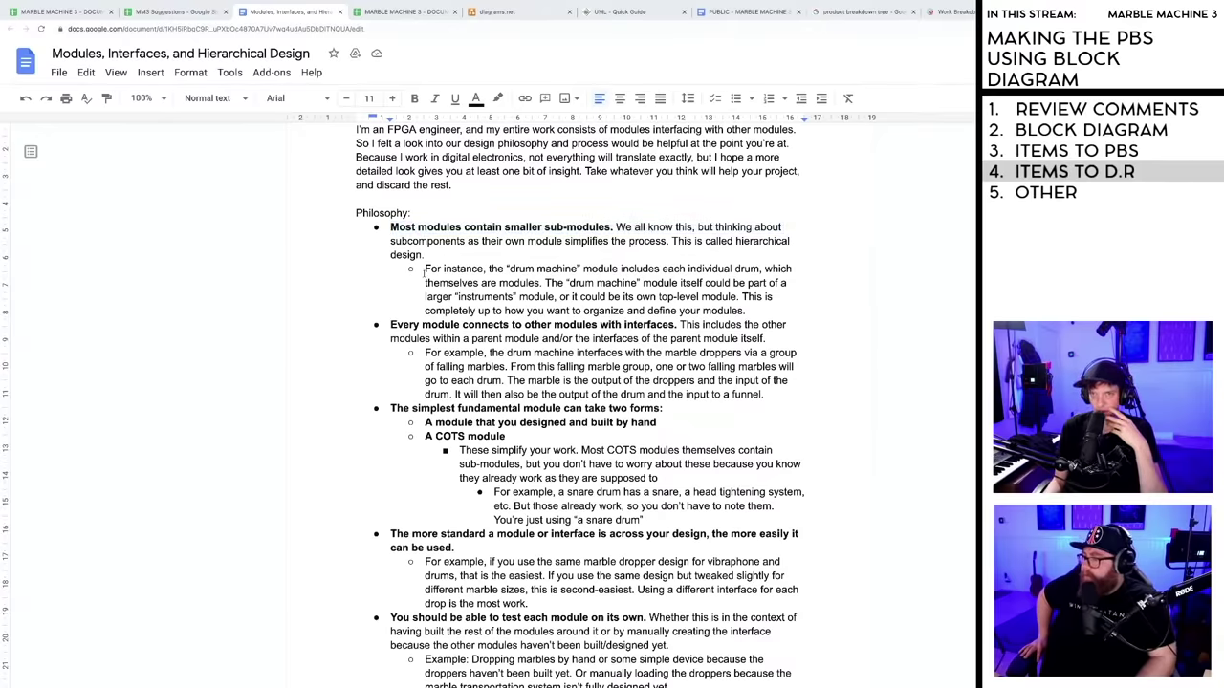
{"action": "left_click_drag", "start_coordinate": [422, 269], "coordinate": [757, 308]}
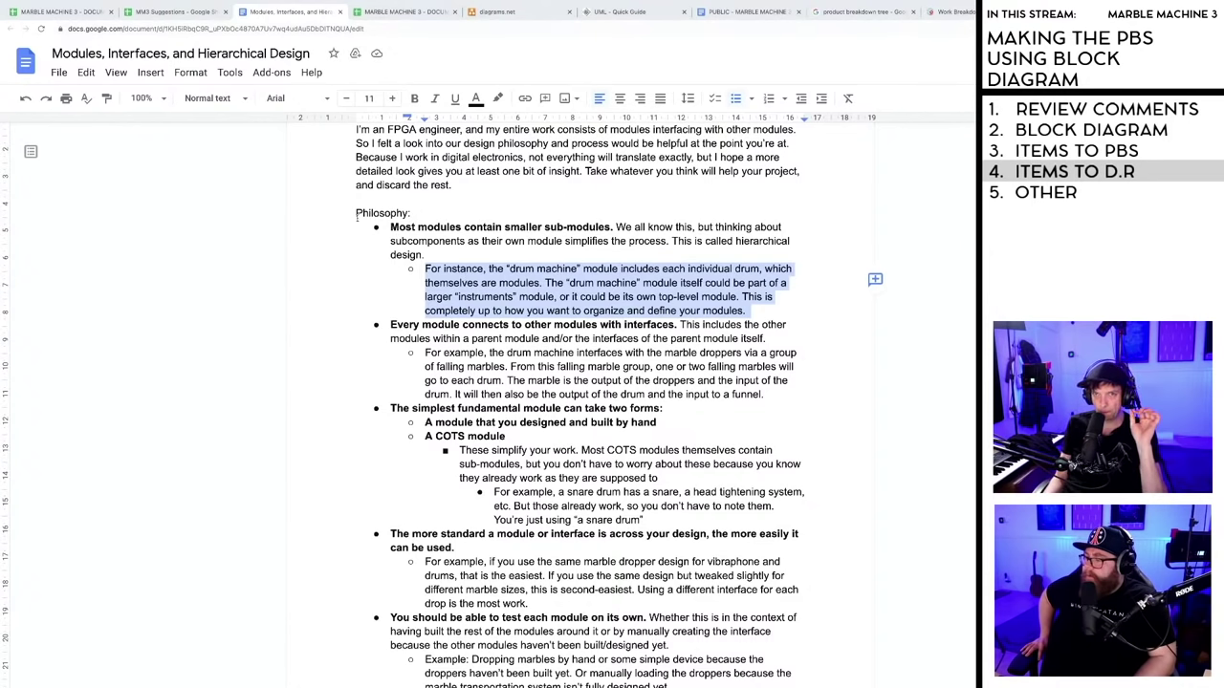
{"action": "left_click", "coordinate": [743, 311]}
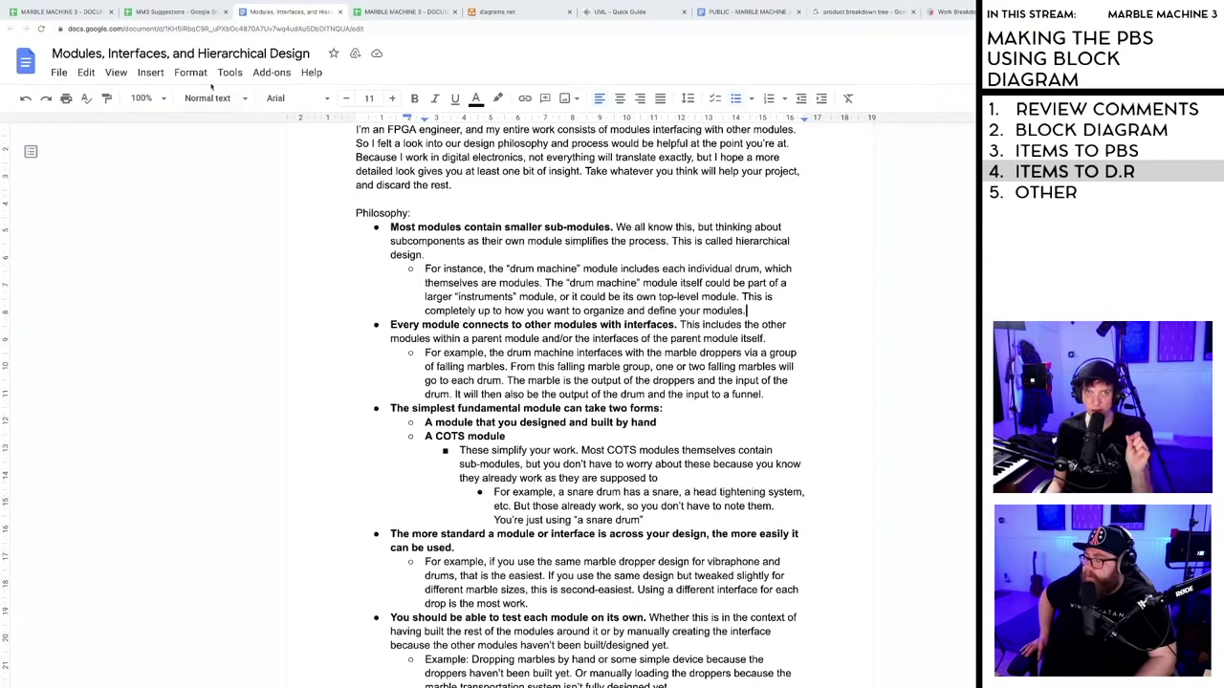
{"action": "left_click", "coordinate": [65, 12]}
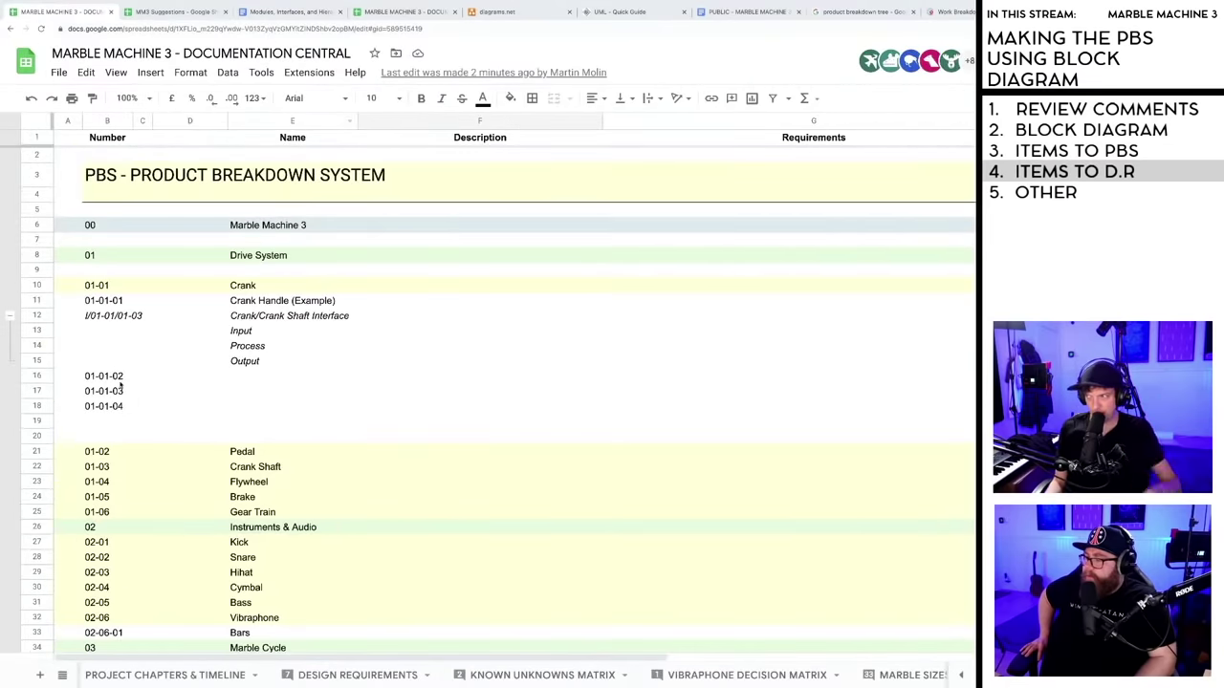
- Select the 01-01 Crank and 01-01-01 Crank Handle numbers and their rows
{"action": "scroll", "coordinate": [121, 384], "scroll_direction": "down", "scroll_amount": 1}
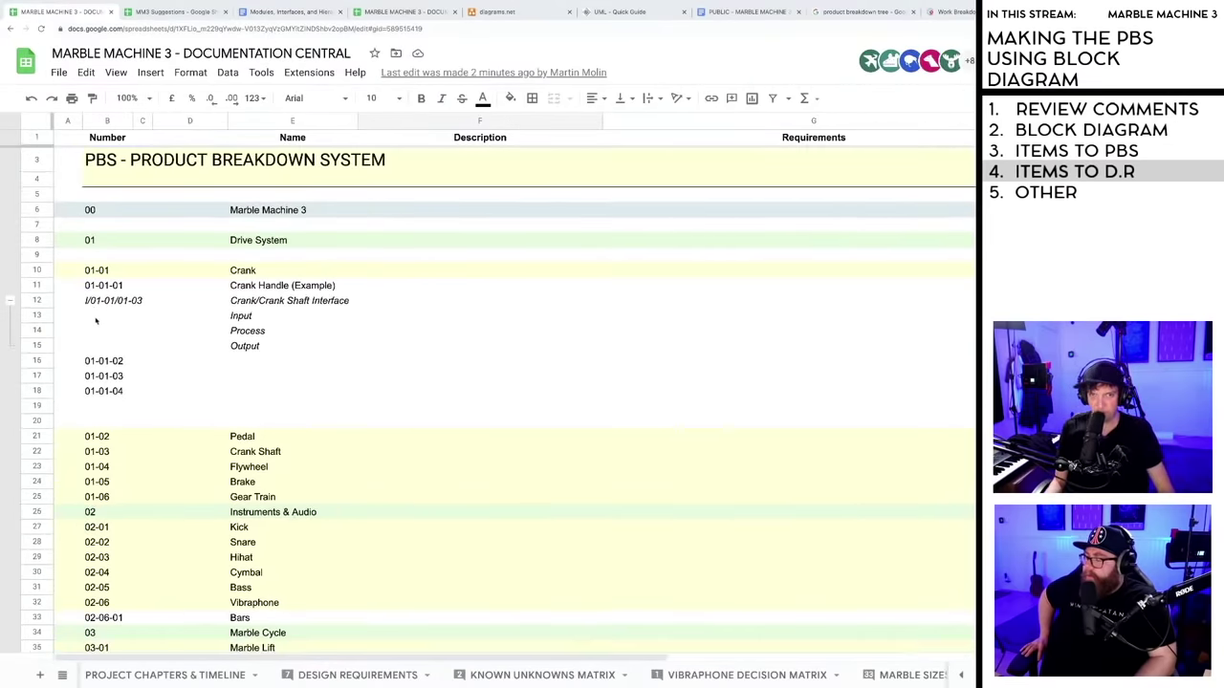
{"action": "left_click", "coordinate": [97, 270]}
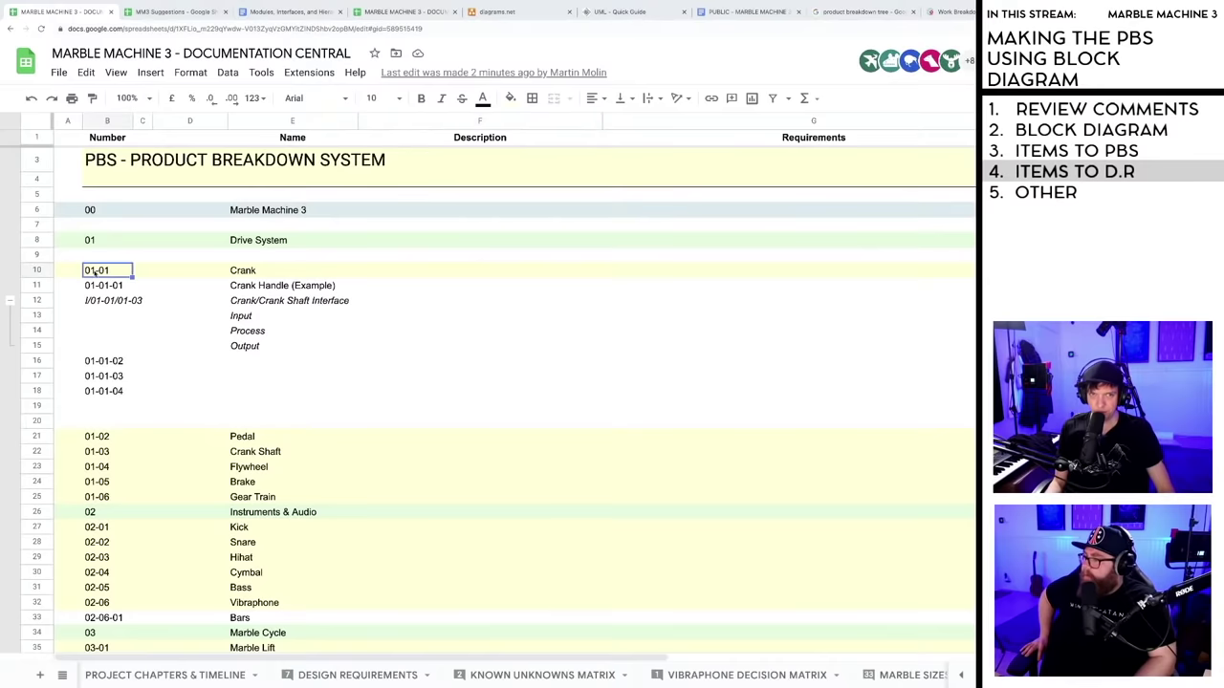
{"action": "left_click", "coordinate": [268, 274], "text": "shift"}
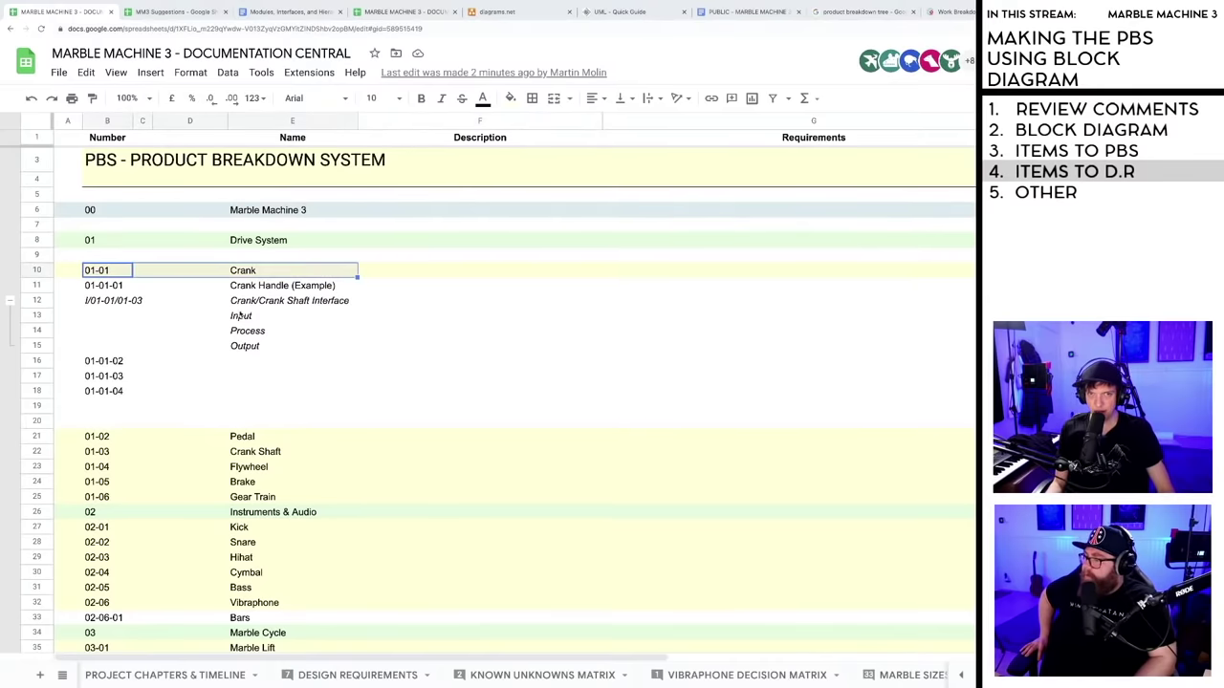
{"action": "left_click", "coordinate": [93, 286]}
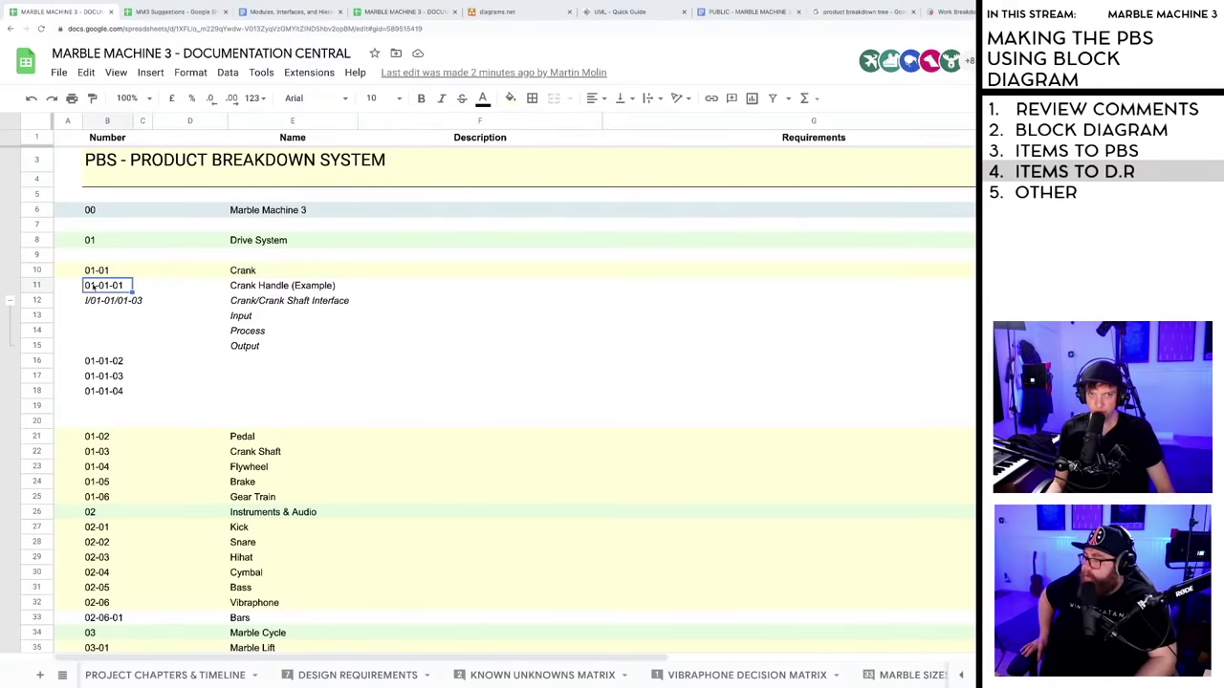
{"action": "left_click", "coordinate": [331, 286], "text": "shift"}
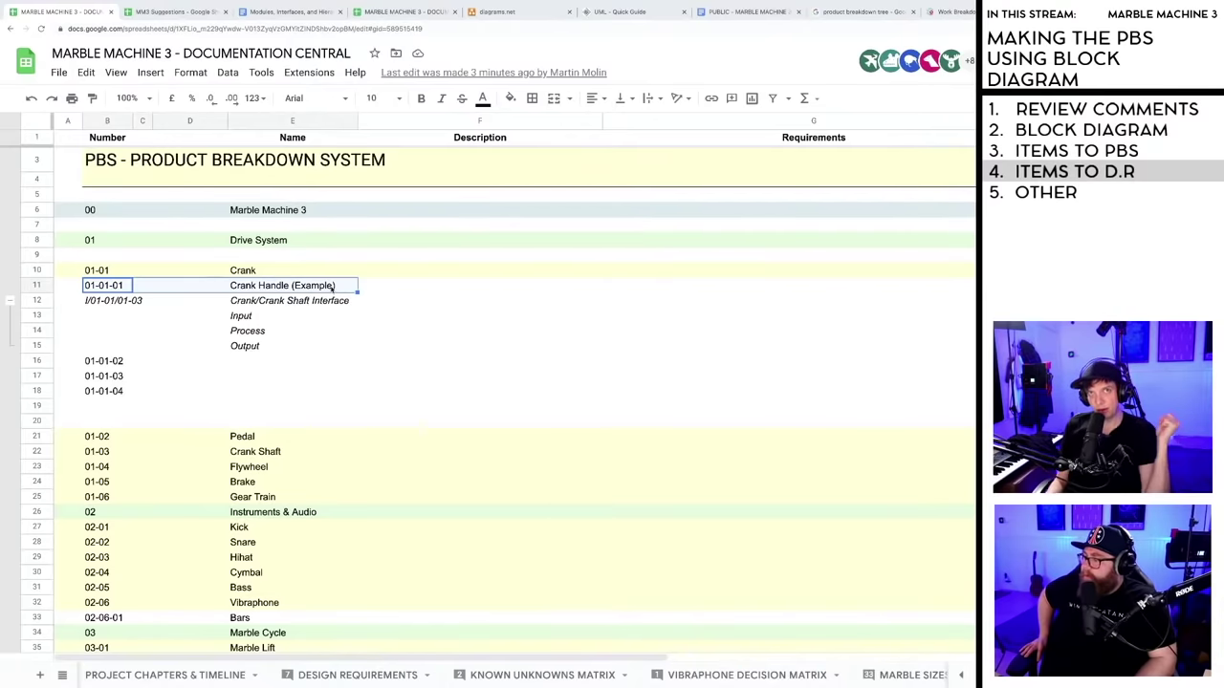
{"action": "left_click", "coordinate": [122, 286]}
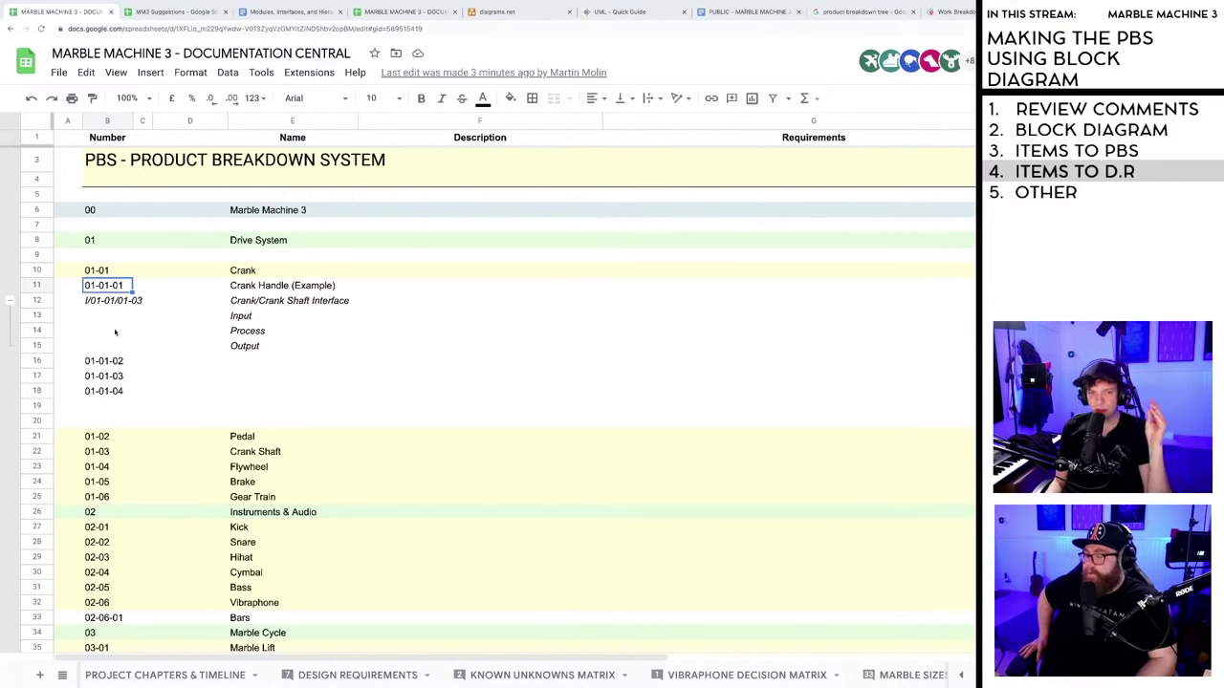
- Step through the 01, 01-01 and 01-01-01 PBS numbers, then return to the design doc
{"action": "left_click", "coordinate": [114, 270]}
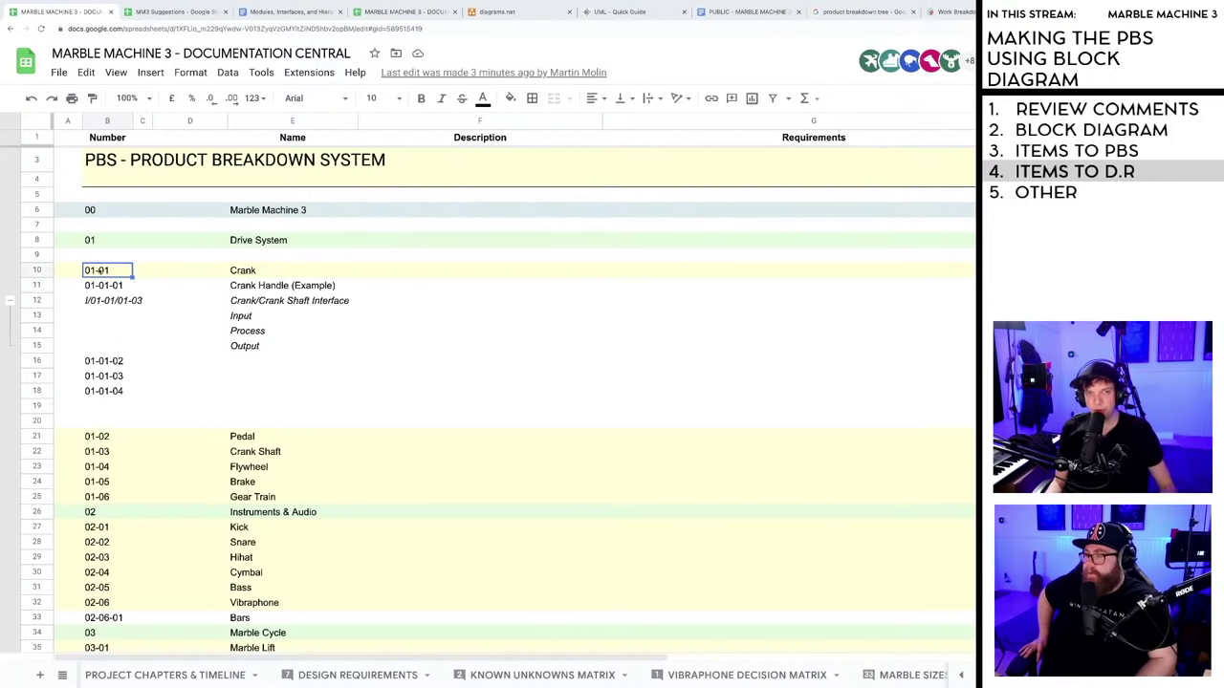
{"action": "left_click", "coordinate": [93, 240]}
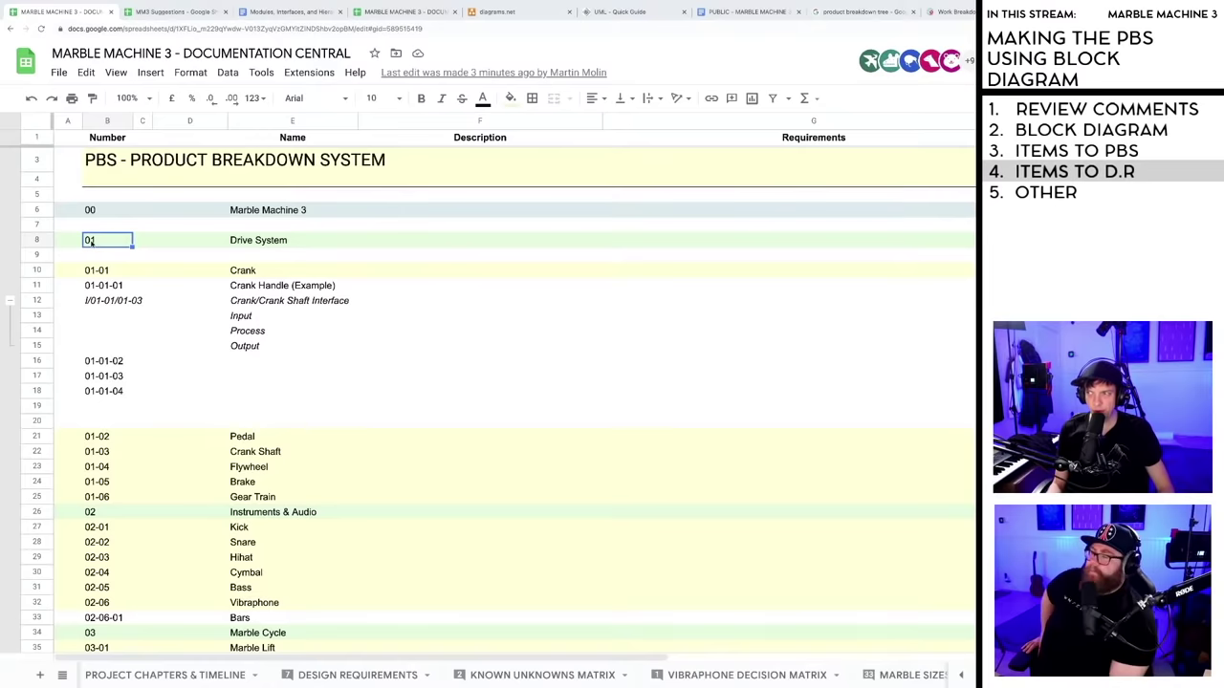
{"action": "left_click", "coordinate": [94, 273]}
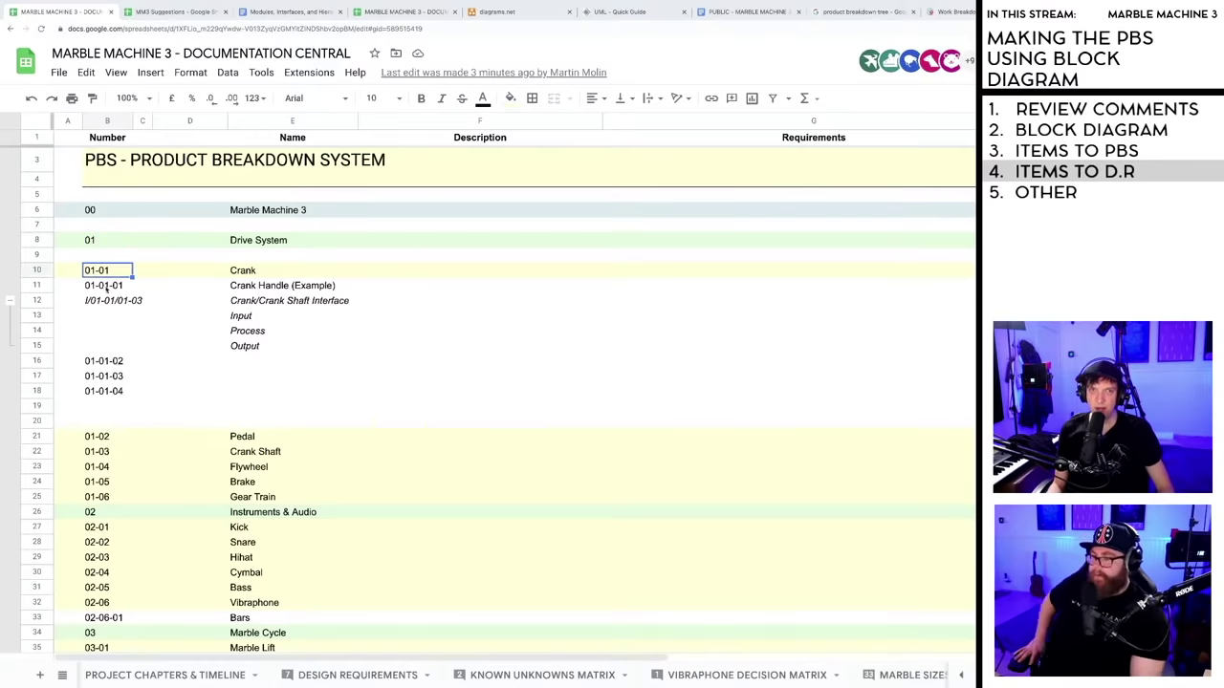
{"action": "left_click", "coordinate": [106, 287]}
{"action": "scroll", "coordinate": [167, 399], "scroll_direction": "down", "scroll_amount": 15}
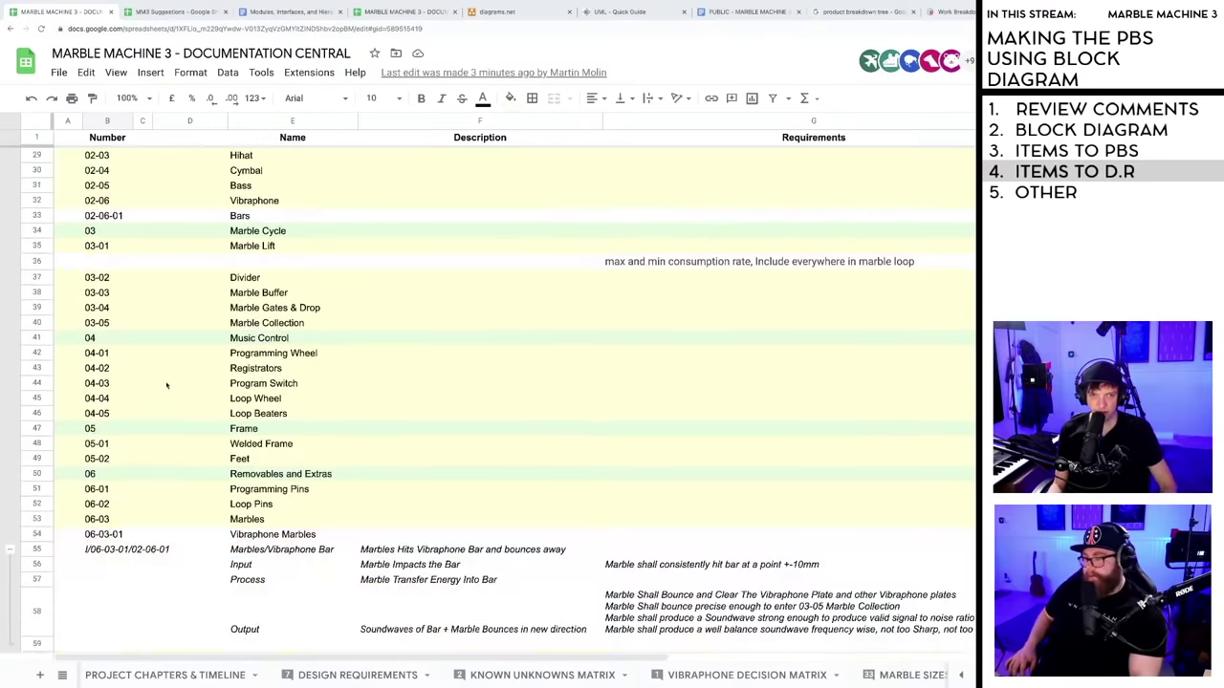
{"action": "scroll", "coordinate": [166, 386], "scroll_direction": "down", "scroll_amount": 6}
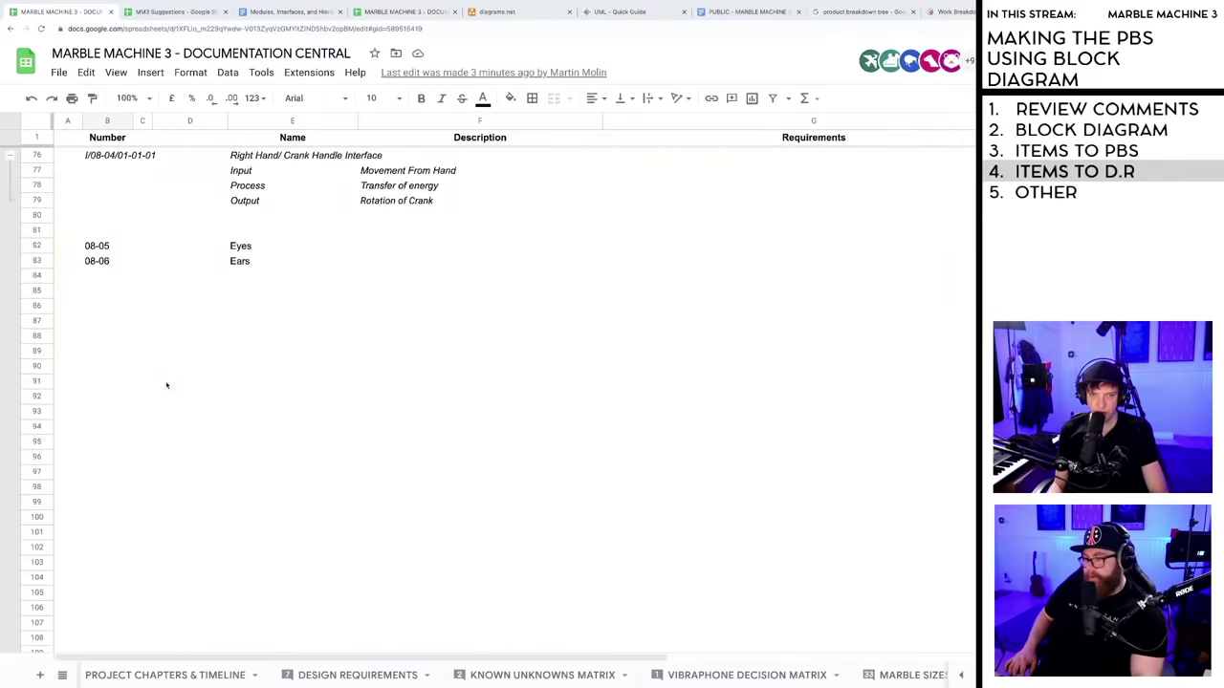
{"action": "scroll", "coordinate": [166, 384], "scroll_direction": "up", "scroll_amount": 9}
{"action": "scroll", "coordinate": [165, 383], "scroll_direction": "up", "scroll_amount": 13}
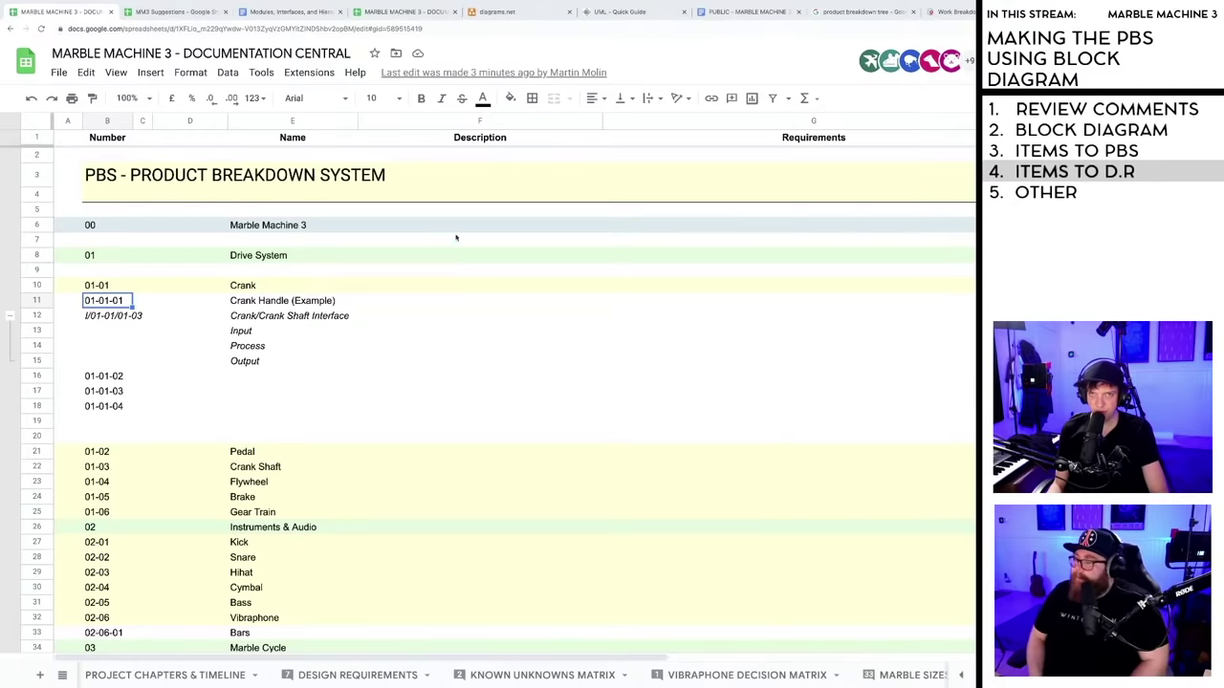
{"action": "left_click", "coordinate": [286, 11]}
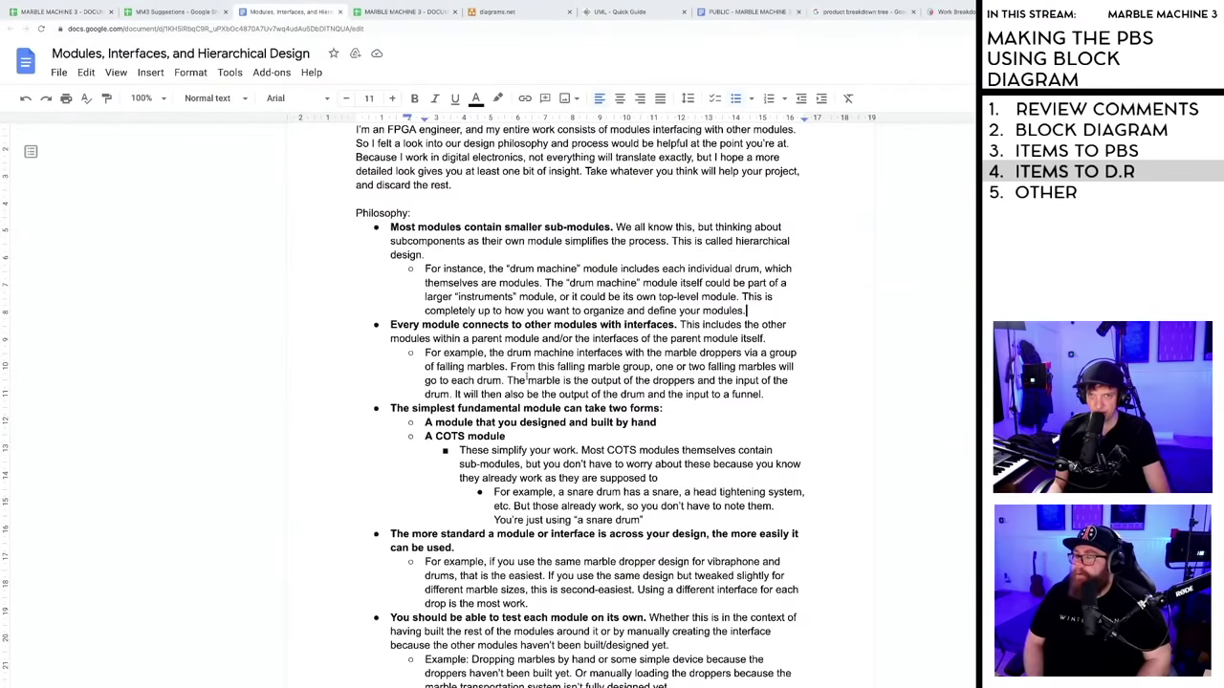
{"action": "left_click", "coordinate": [524, 310]}
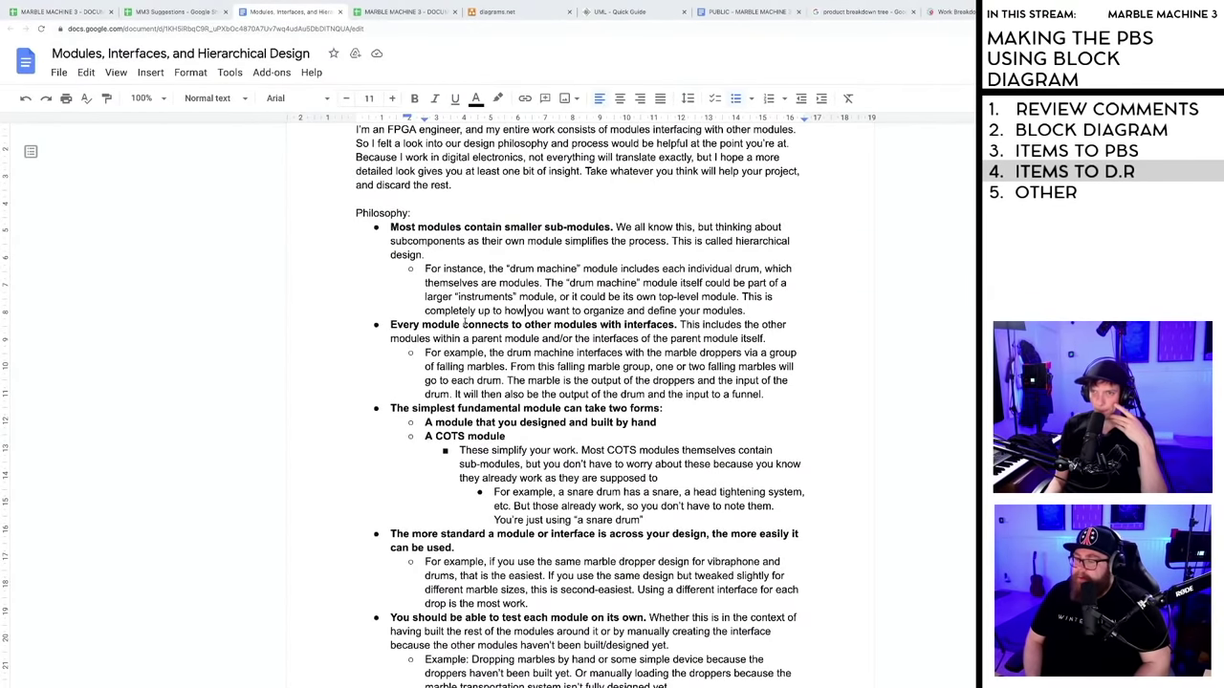
{"action": "left_click_drag", "start_coordinate": [390, 325], "coordinate": [680, 326]}
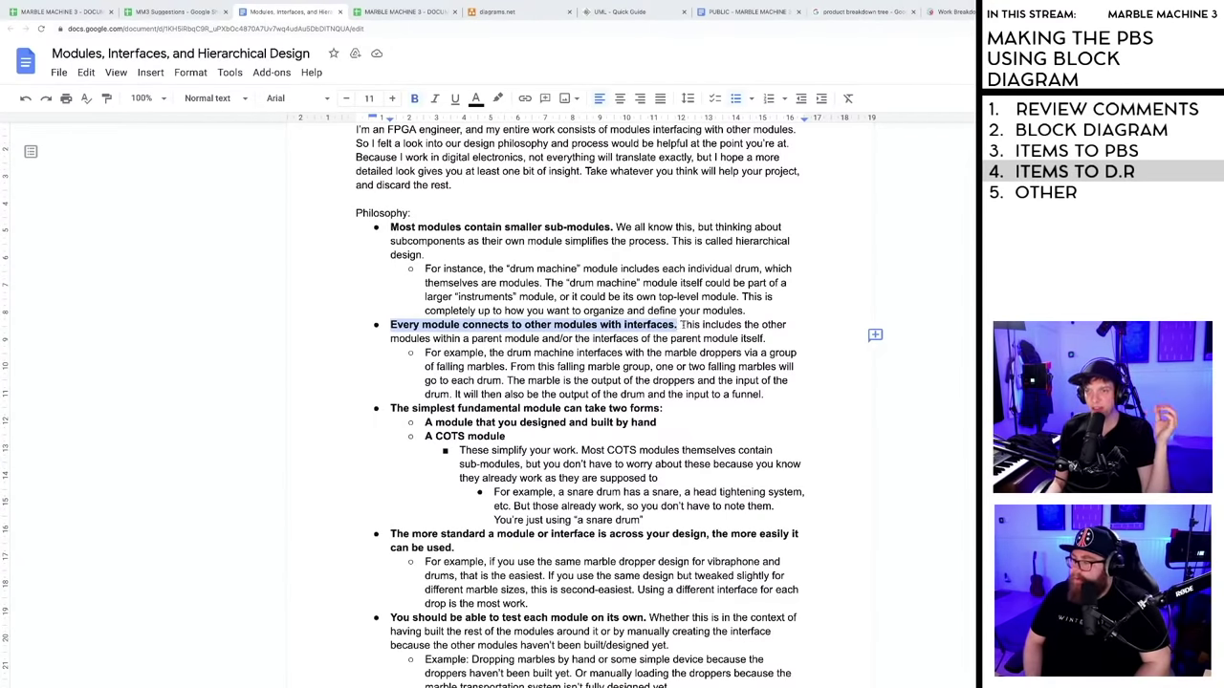
{"action": "left_click", "coordinate": [681, 326]}
{"action": "left_click_drag", "start_coordinate": [683, 325], "coordinate": [768, 339]}
{"action": "left_click", "coordinate": [768, 341]}
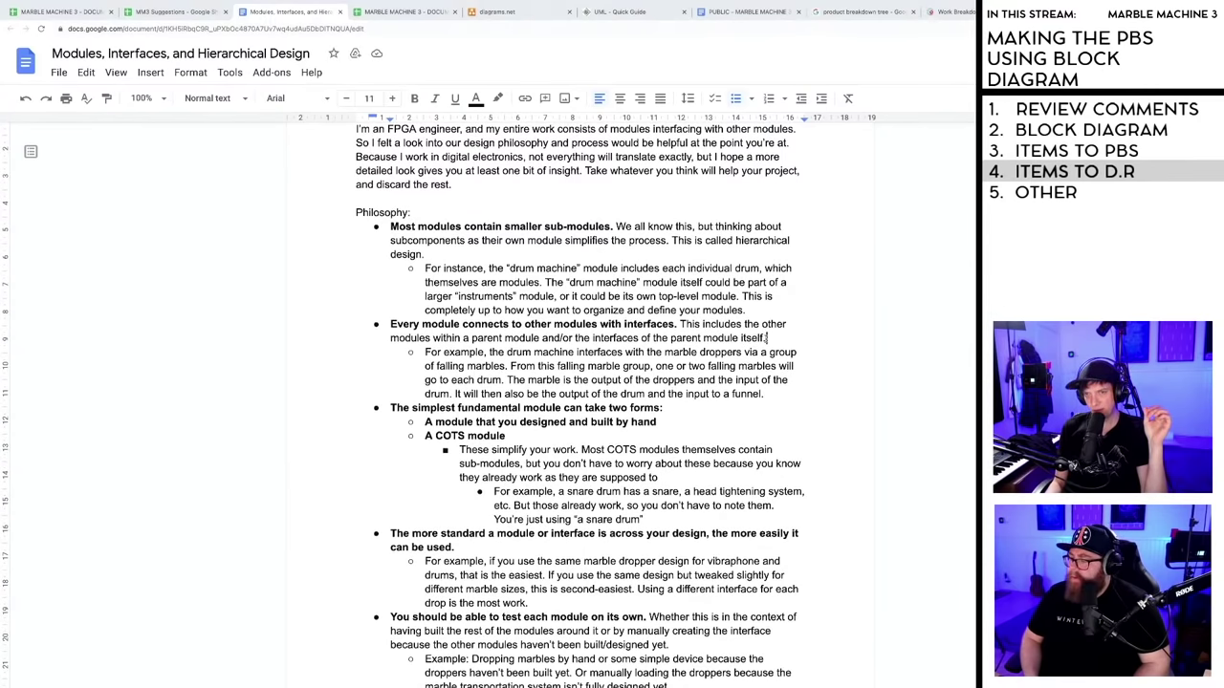
{"action": "scroll", "coordinate": [756, 339], "scroll_direction": "down", "scroll_amount": 1}
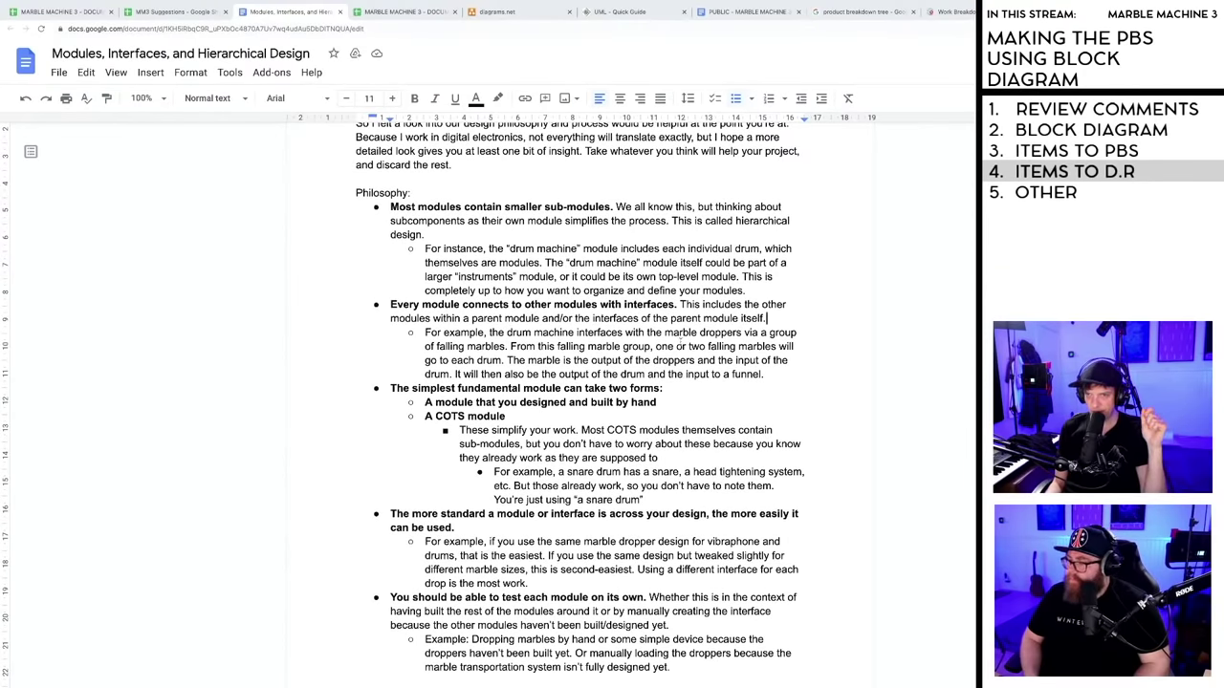
{"action": "scroll", "coordinate": [701, 347], "scroll_direction": "down", "scroll_amount": 1}
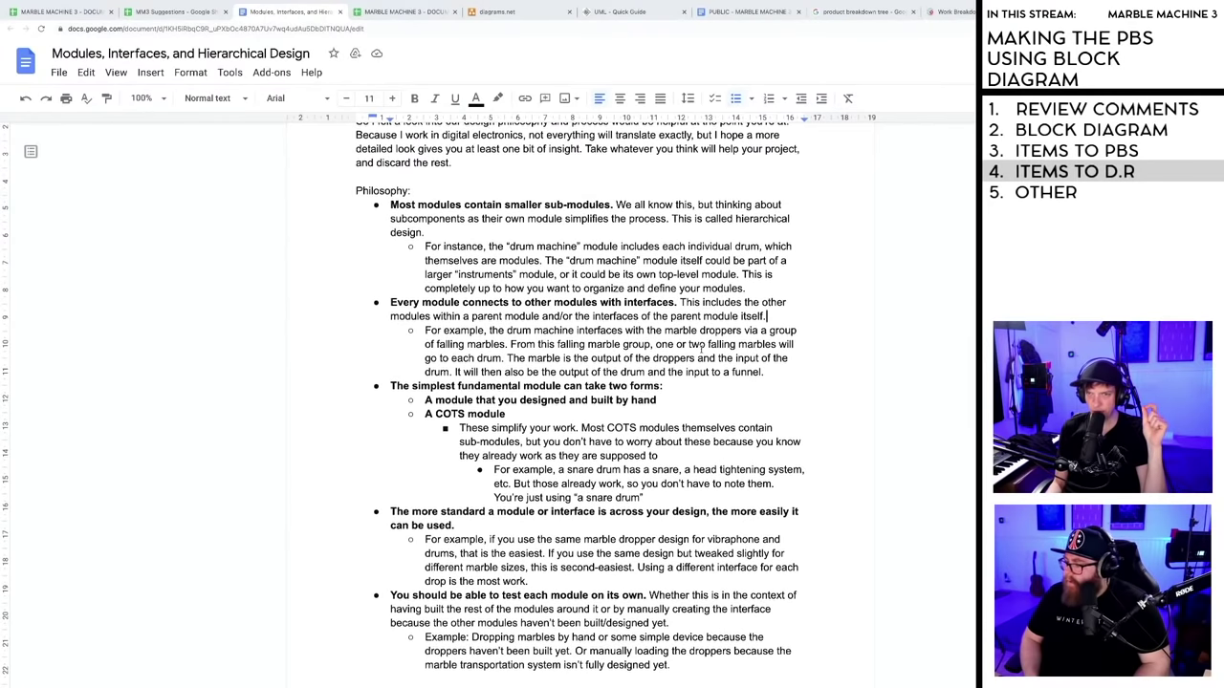
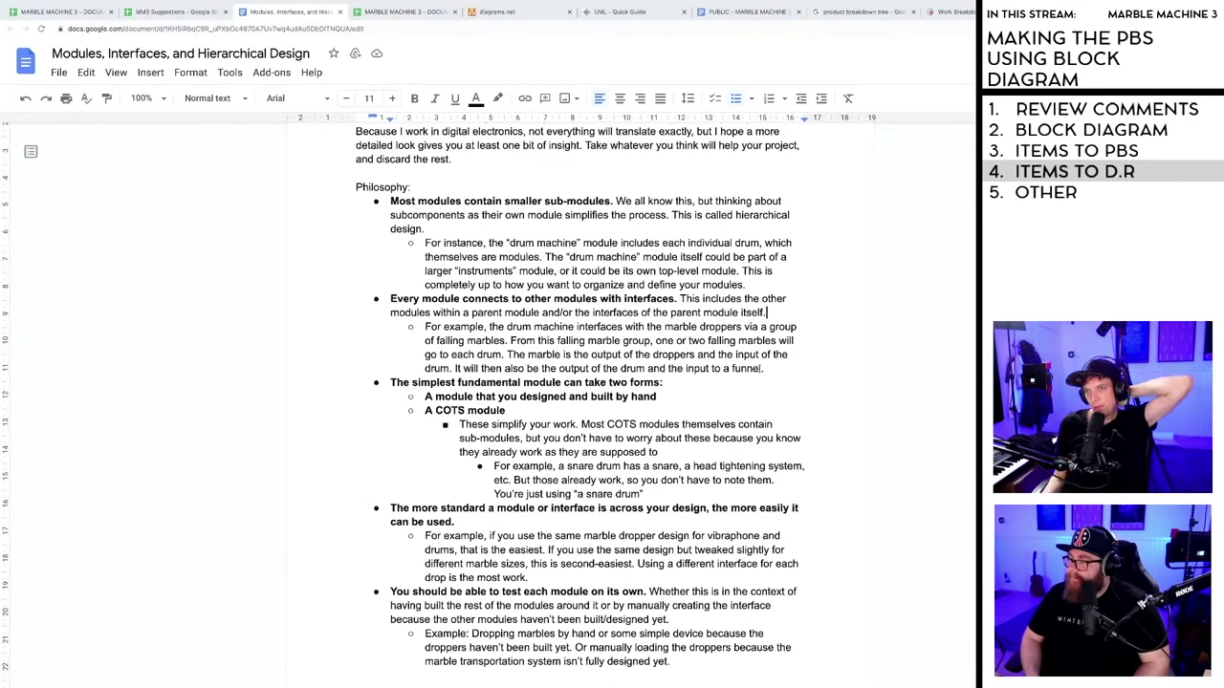
- Highlight the drum-machine example sentence, then switch to the Documentation Central spreadsheet
{"action": "left_click_drag", "start_coordinate": [763, 368], "coordinate": [442, 326]}
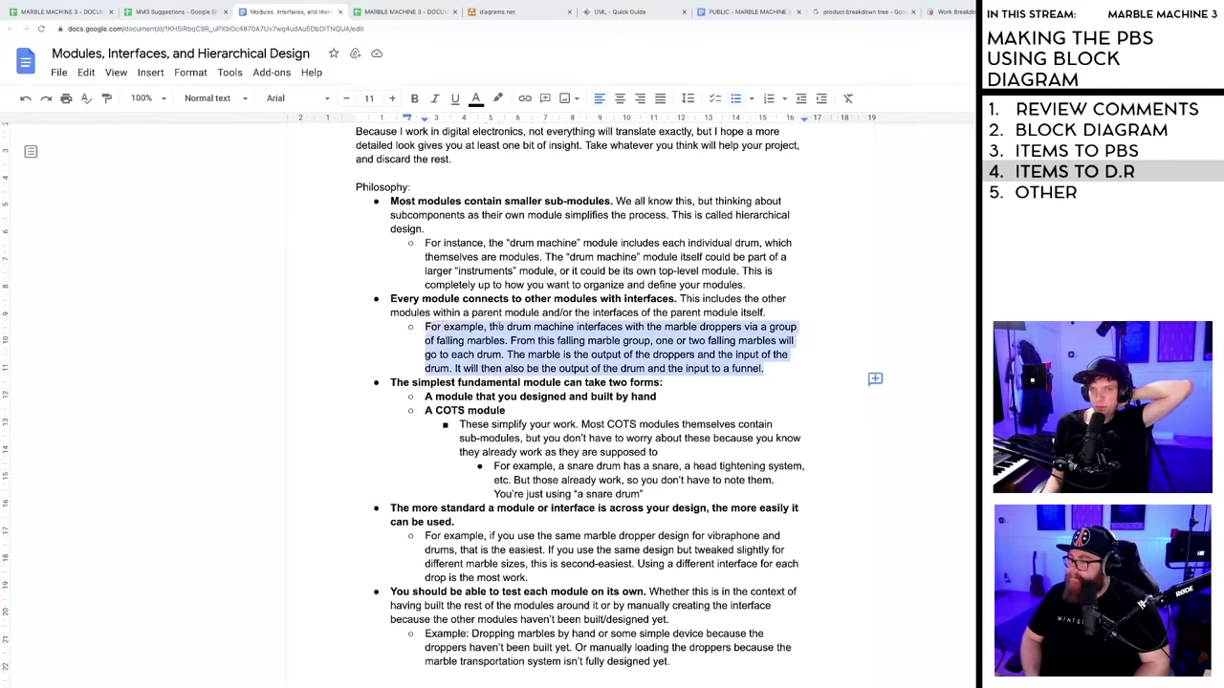
{"action": "left_click", "coordinate": [517, 326]}
{"action": "left_click", "coordinate": [58, 12]}
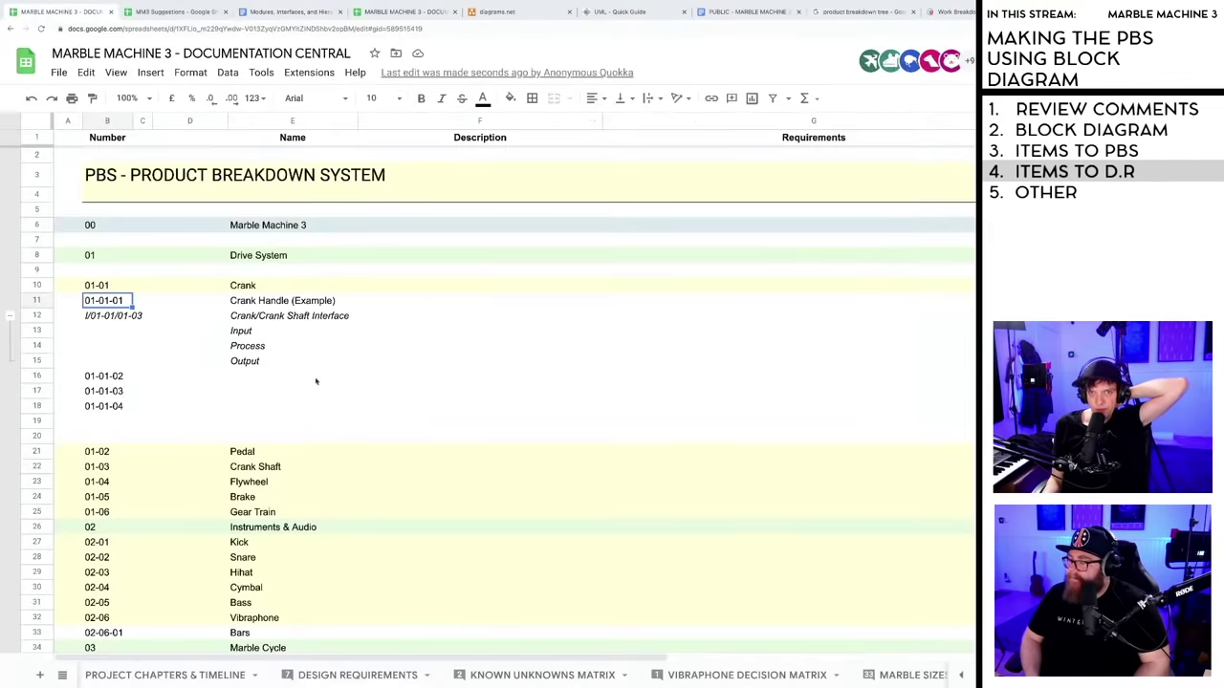
- Scroll to the Vibraphone Bar rows and inspect the Process and Output descriptions in F57 and F58
{"action": "scroll", "coordinate": [321, 377], "scroll_direction": "down", "scroll_amount": 5}
{"action": "scroll", "coordinate": [315, 364], "scroll_direction": "up", "scroll_amount": 5}
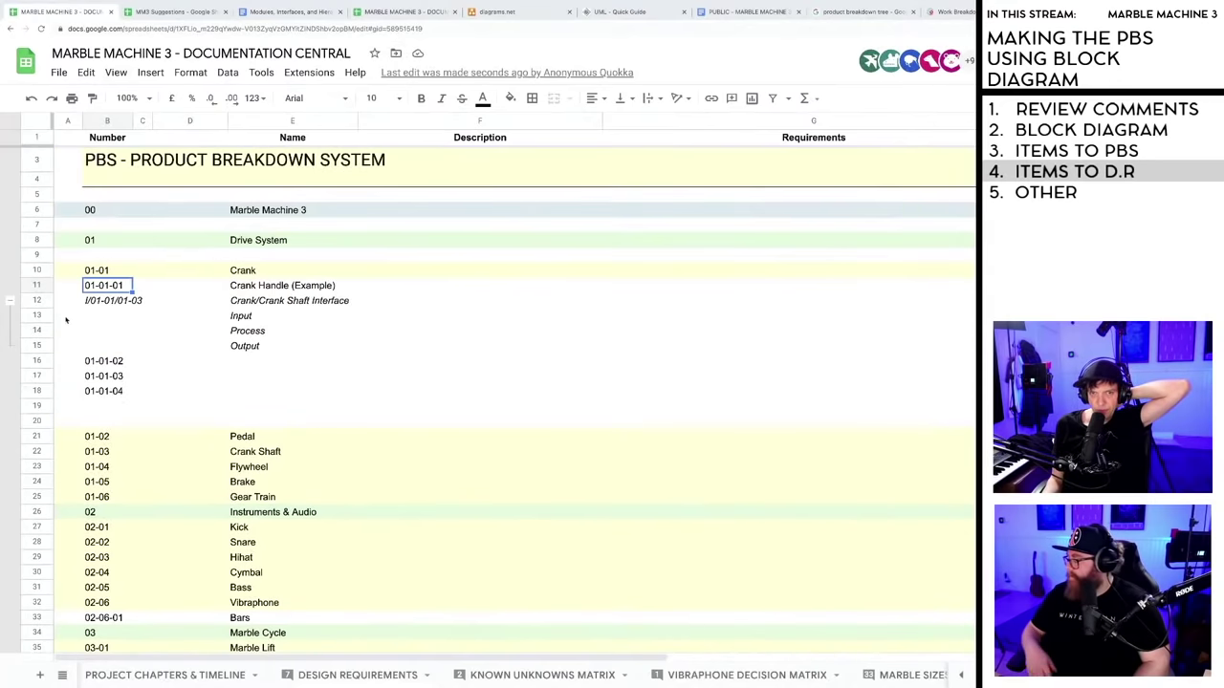
{"action": "scroll", "coordinate": [304, 327], "scroll_direction": "down", "scroll_amount": 10}
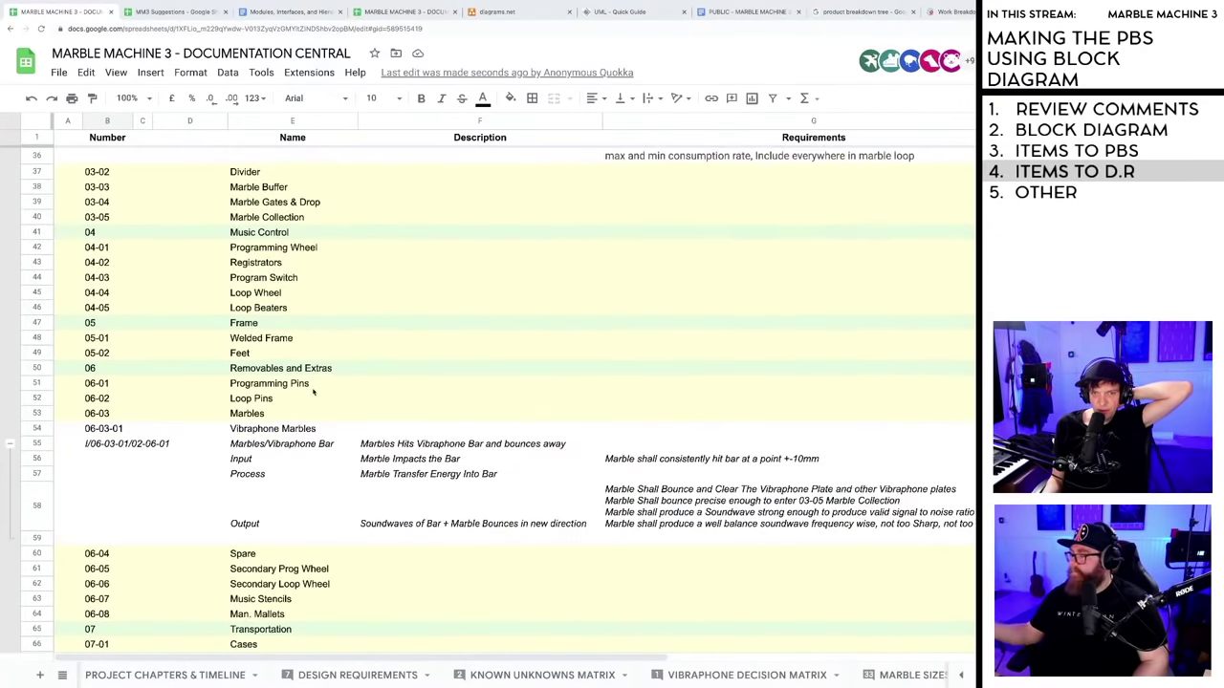
{"action": "scroll", "coordinate": [401, 430], "scroll_direction": "down", "scroll_amount": 1}
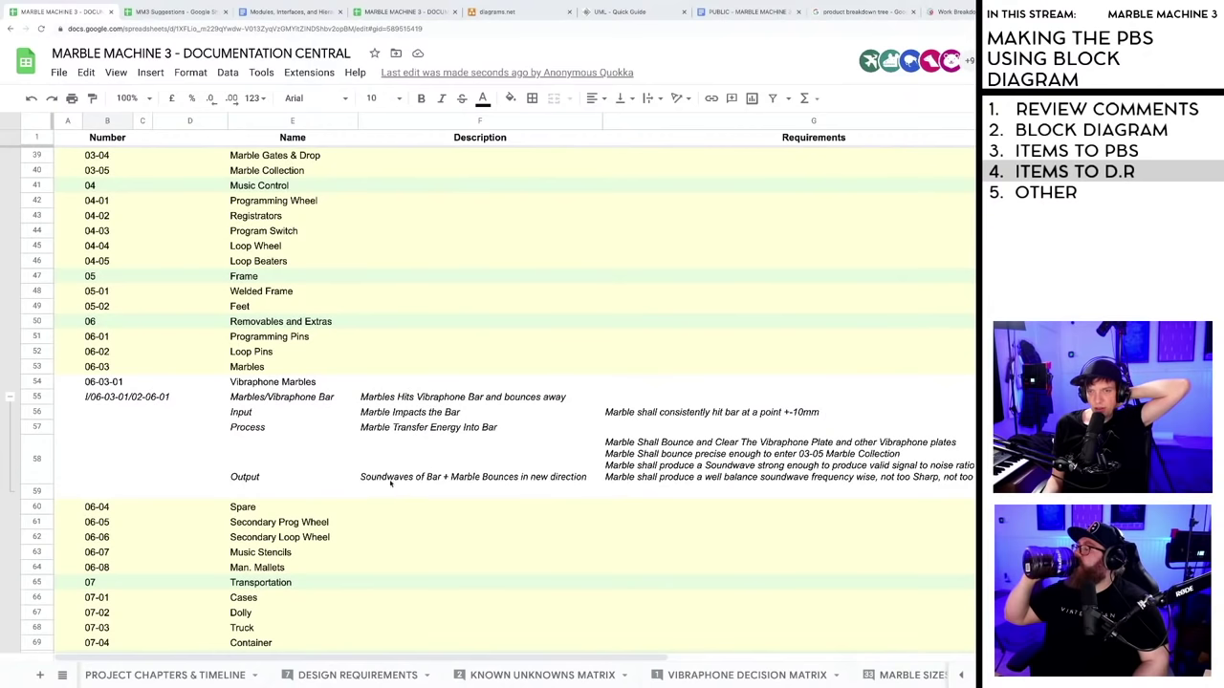
{"action": "left_click", "coordinate": [451, 482]}
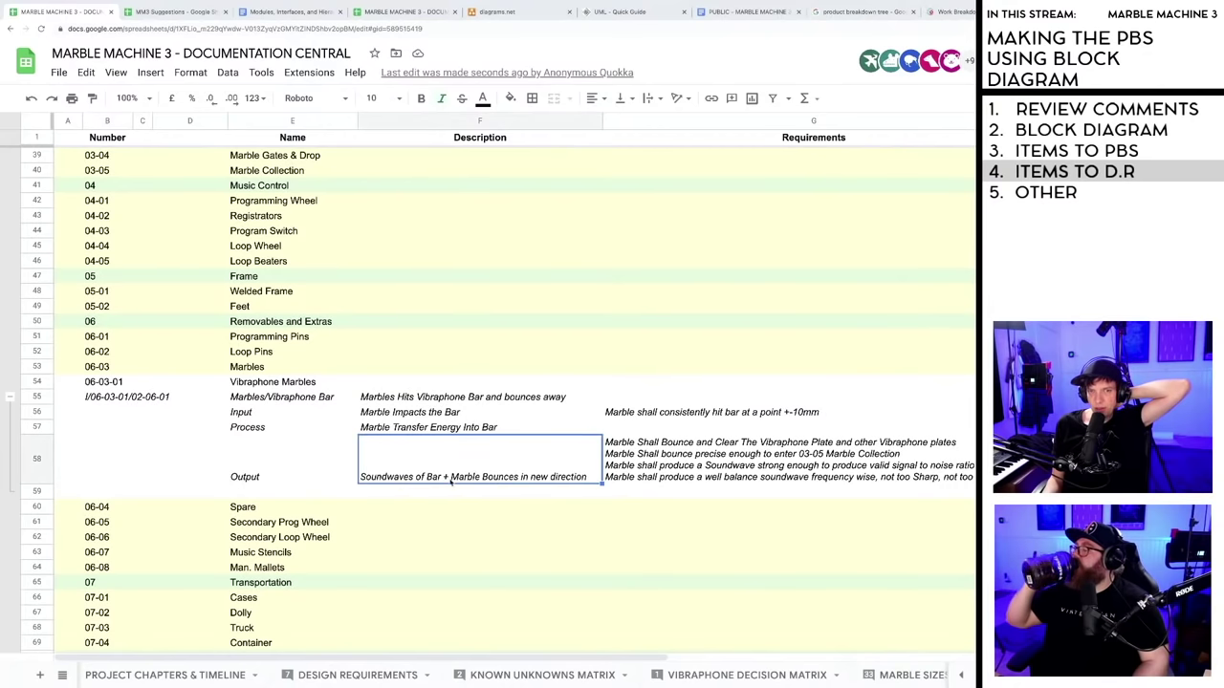
{"action": "left_click", "coordinate": [413, 432]}
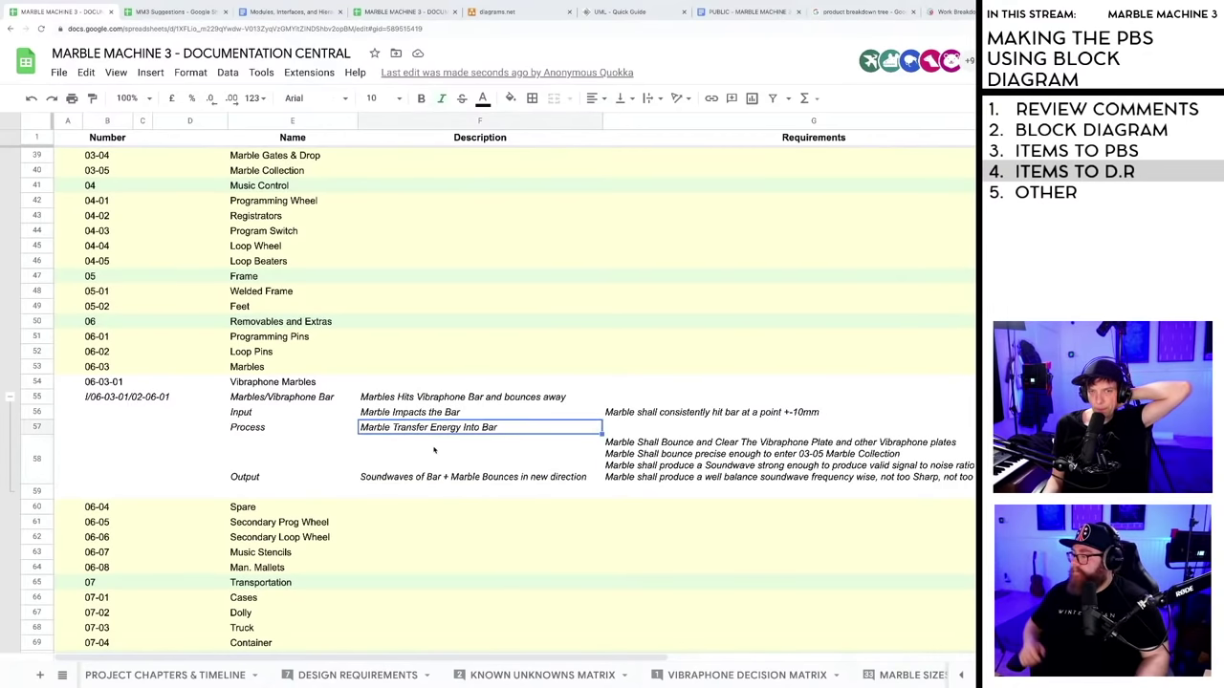
{"action": "scroll", "coordinate": [432, 447], "scroll_direction": "down", "scroll_amount": 1}
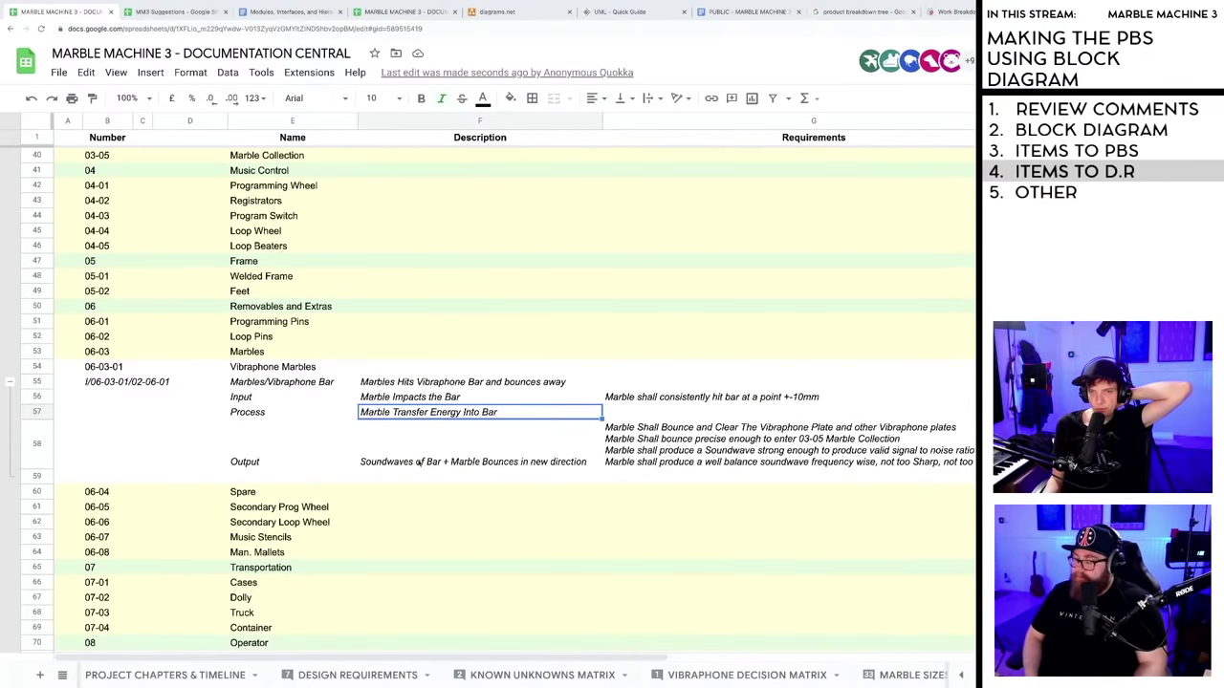
{"action": "left_click", "coordinate": [371, 463]}
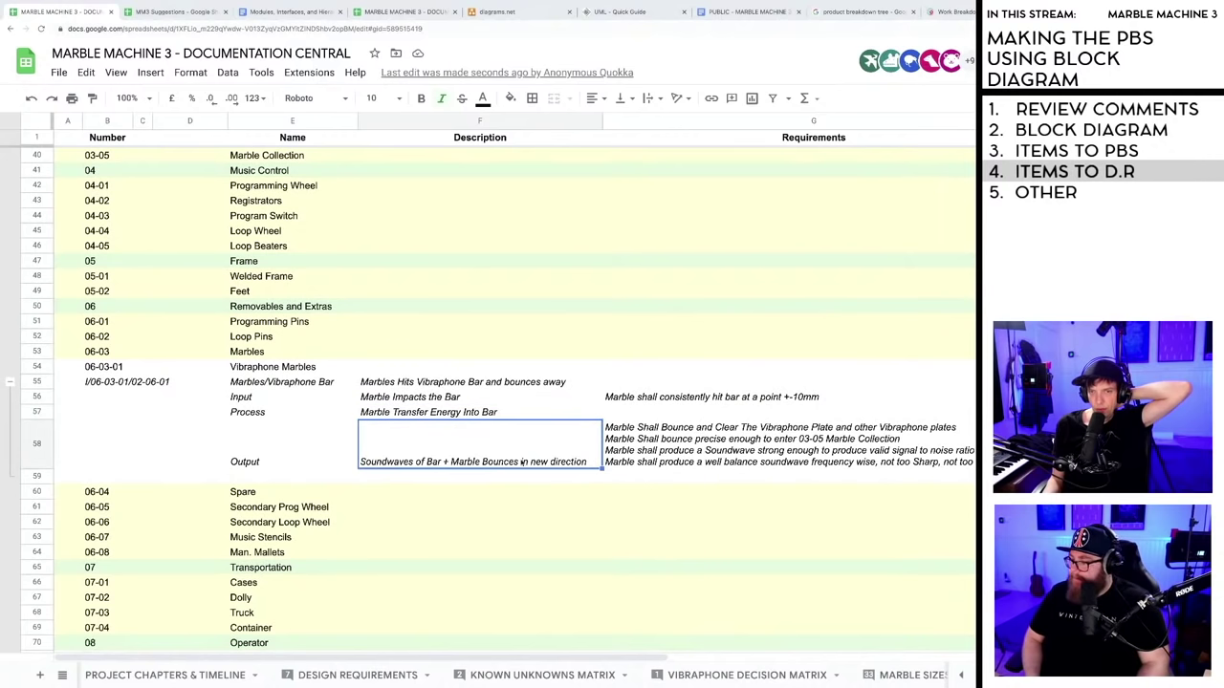
- Check the Output requirements in G58, select block E56:G58, and return to the Modules document
{"action": "left_click", "coordinate": [654, 463]}
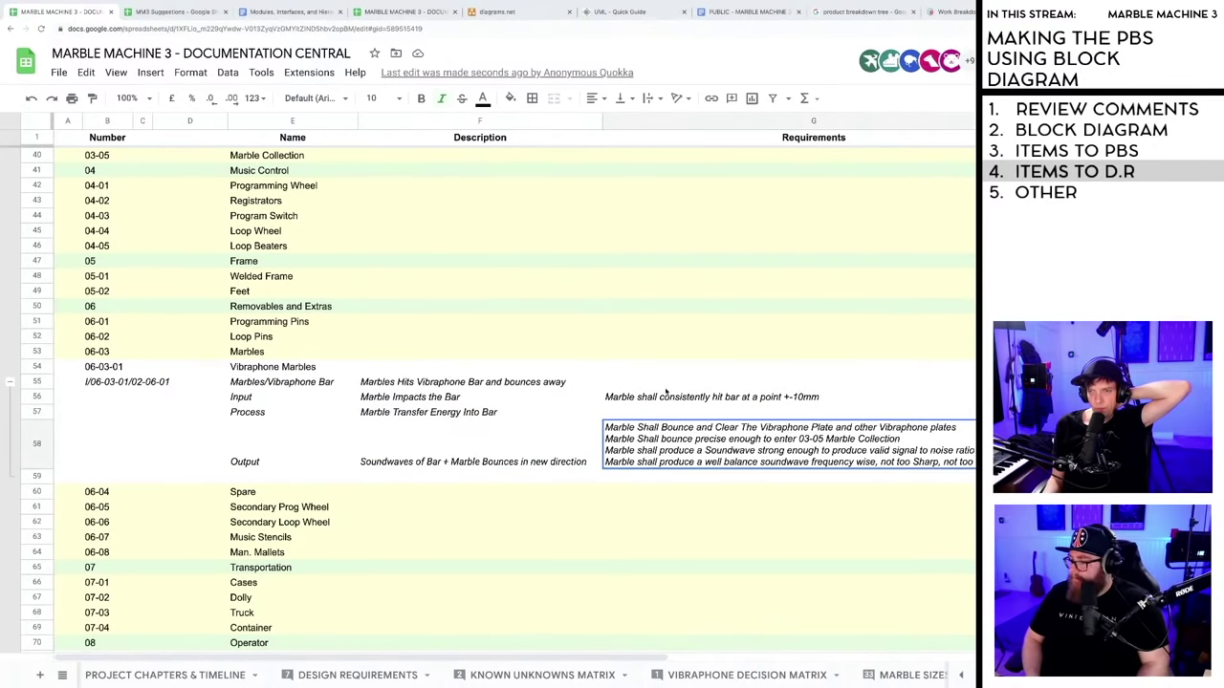
{"action": "left_click", "coordinate": [430, 440]}
{"action": "left_click", "coordinate": [279, 466]}
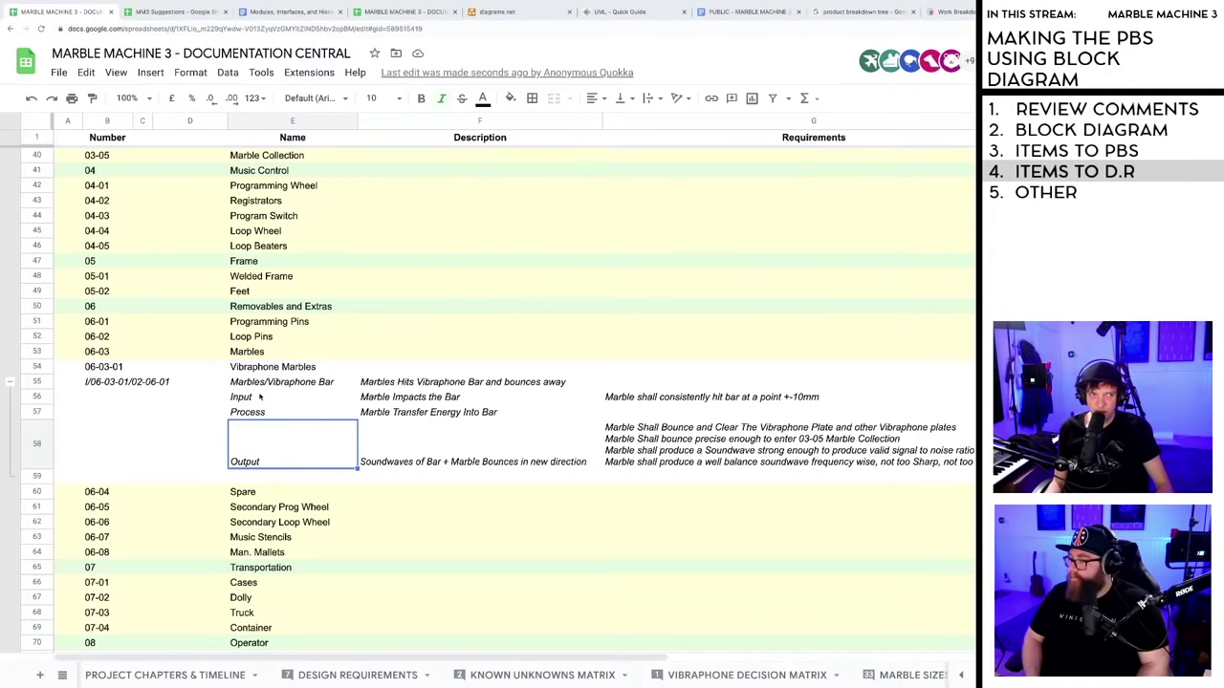
{"action": "left_click", "coordinate": [304, 399]}
{"action": "left_click", "coordinate": [714, 464], "text": "shift"}
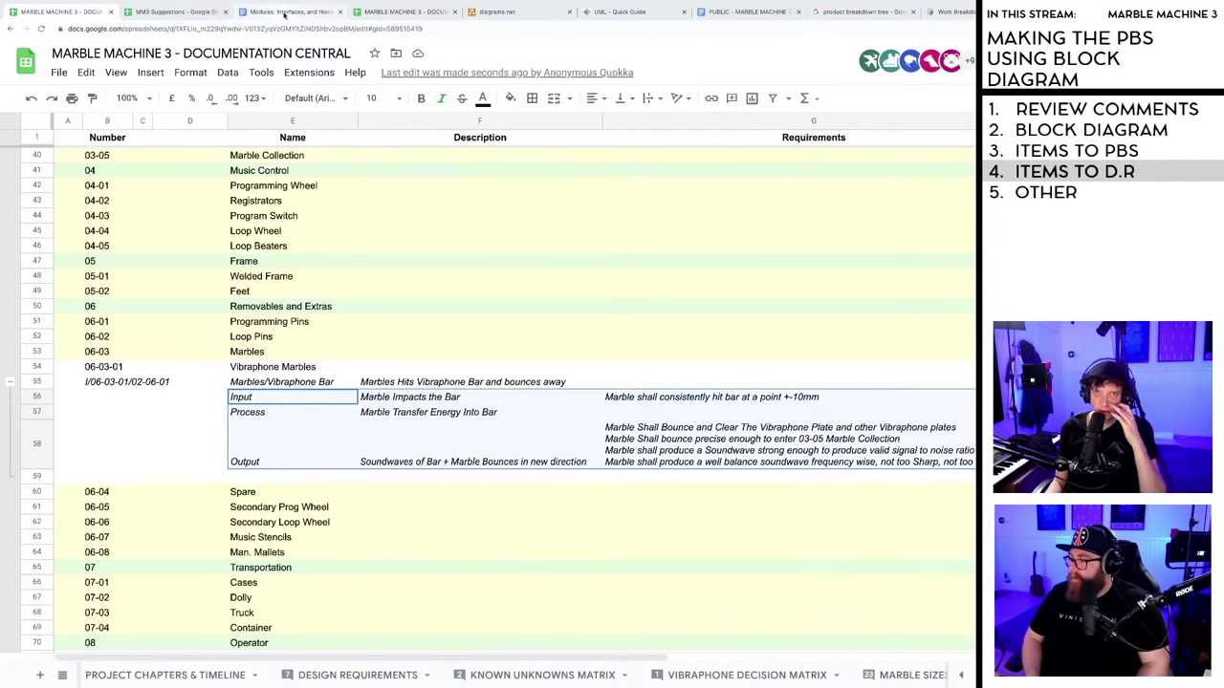
{"action": "left_click", "coordinate": [284, 12]}
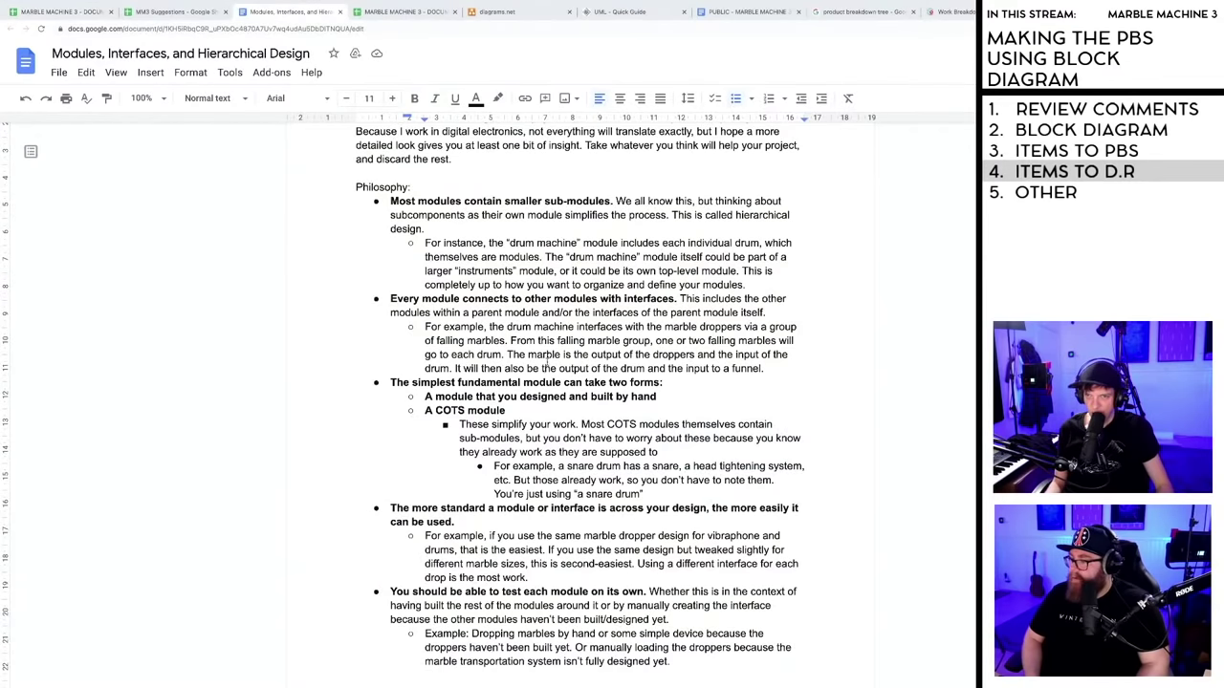
- Scroll down the Modules document and highlight the hand-built module bullet
{"action": "scroll", "coordinate": [546, 361], "scroll_direction": "down", "scroll_amount": 1}
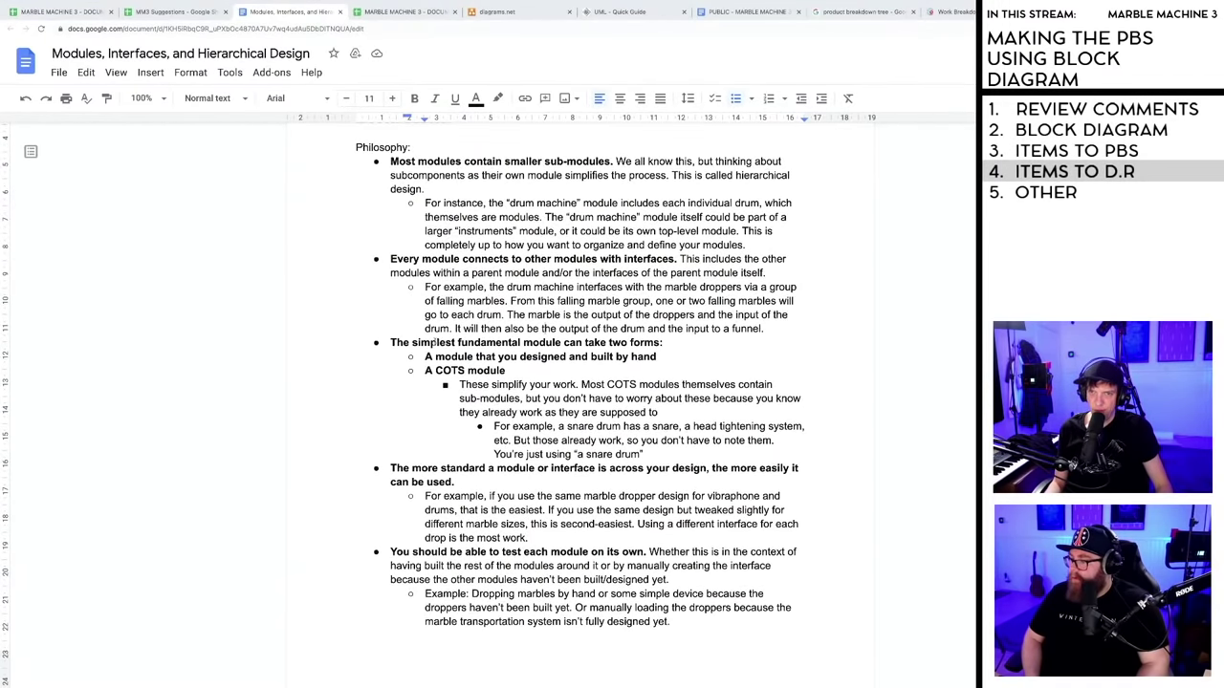
{"action": "scroll", "coordinate": [435, 343], "scroll_direction": "down", "scroll_amount": 1}
{"action": "scroll", "coordinate": [609, 325], "scroll_direction": "down", "scroll_amount": 1}
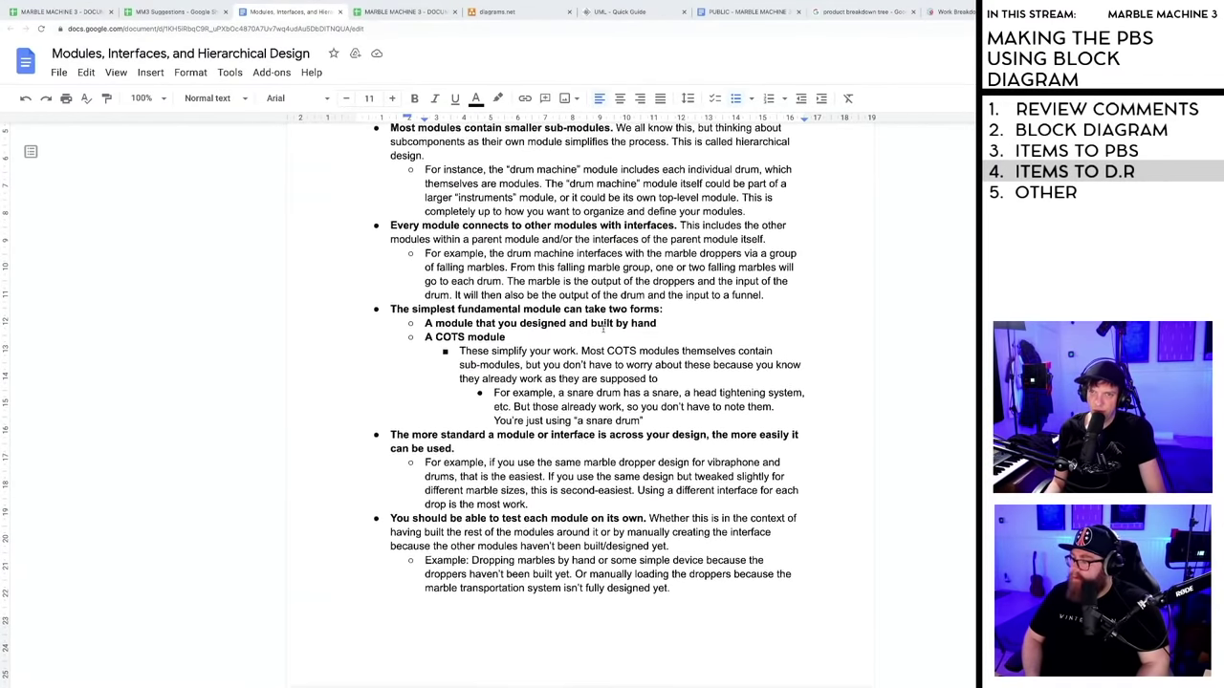
{"action": "left_click_drag", "start_coordinate": [423, 322], "coordinate": [664, 322]}
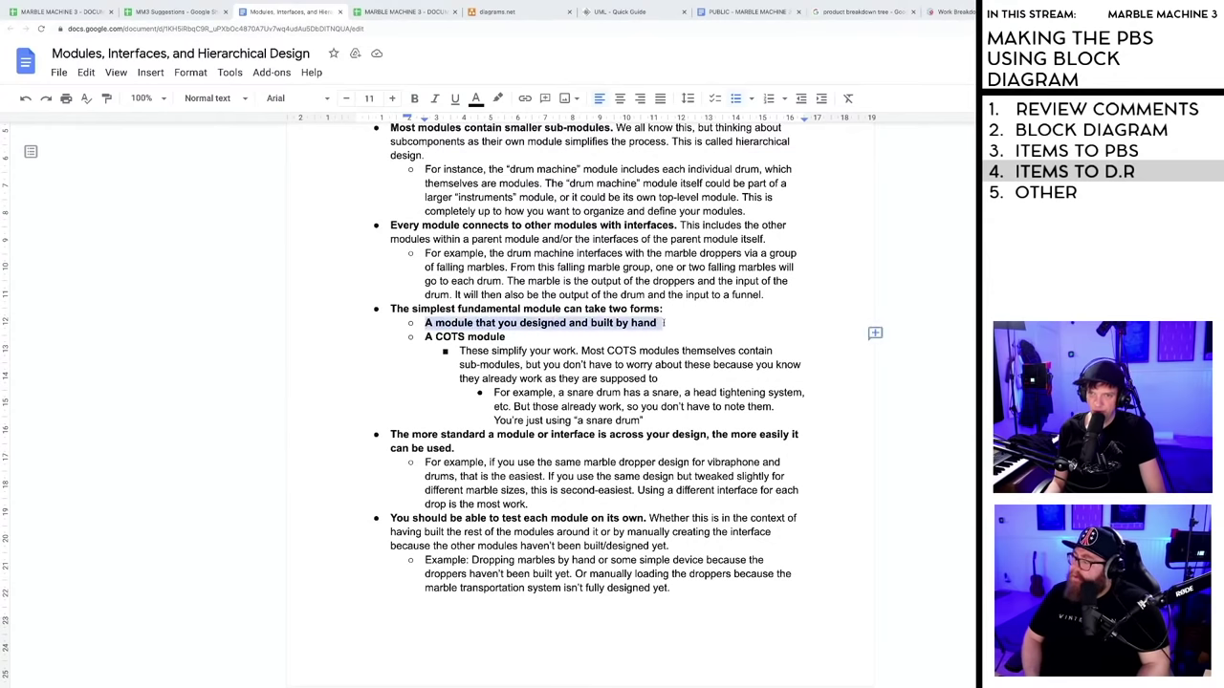
{"action": "left_click", "coordinate": [421, 330]}
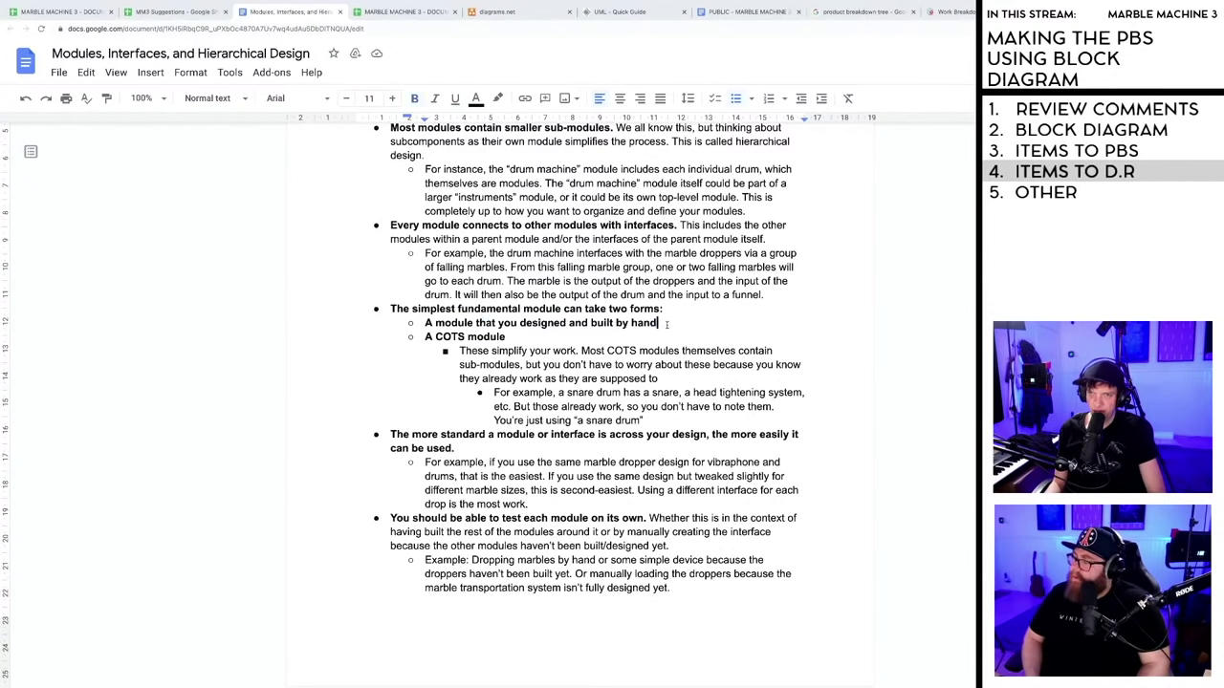
- Read the COTS module bullet and its COTS sub-modules sentence, then jump back to the spreadsheet
{"action": "scroll", "coordinate": [419, 326], "scroll_direction": "down", "scroll_amount": 1}
{"action": "left_click_drag", "start_coordinate": [421, 313], "coordinate": [509, 314]}
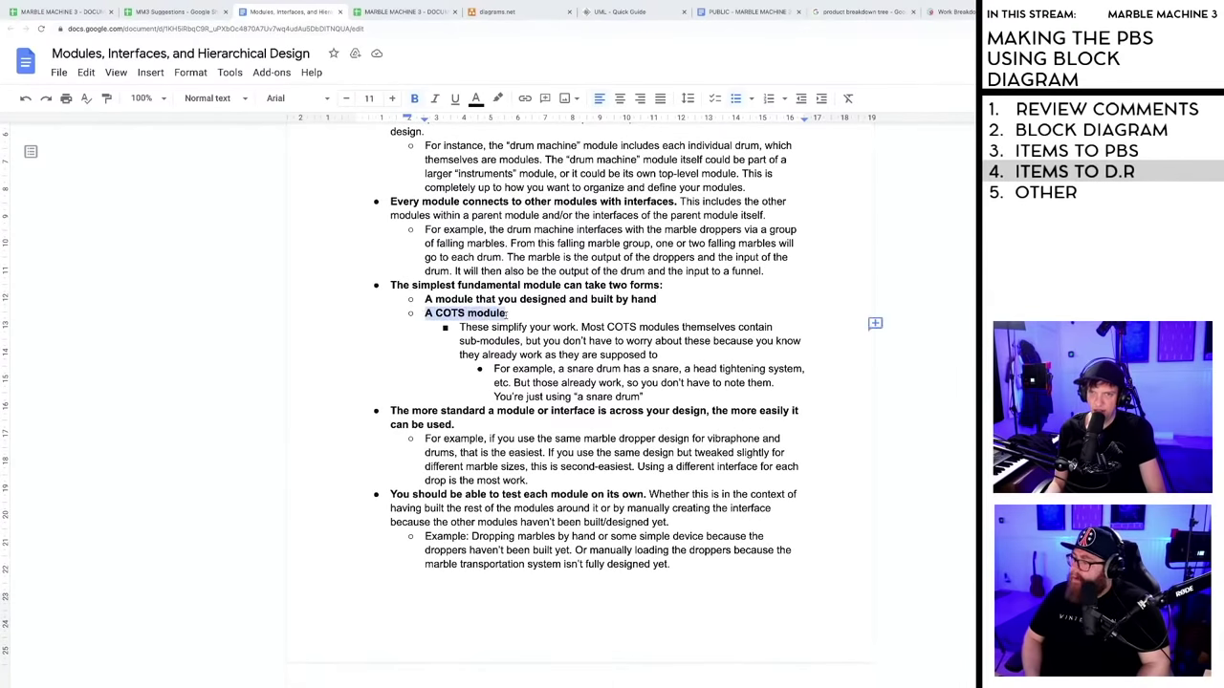
{"action": "left_click", "coordinate": [516, 314]}
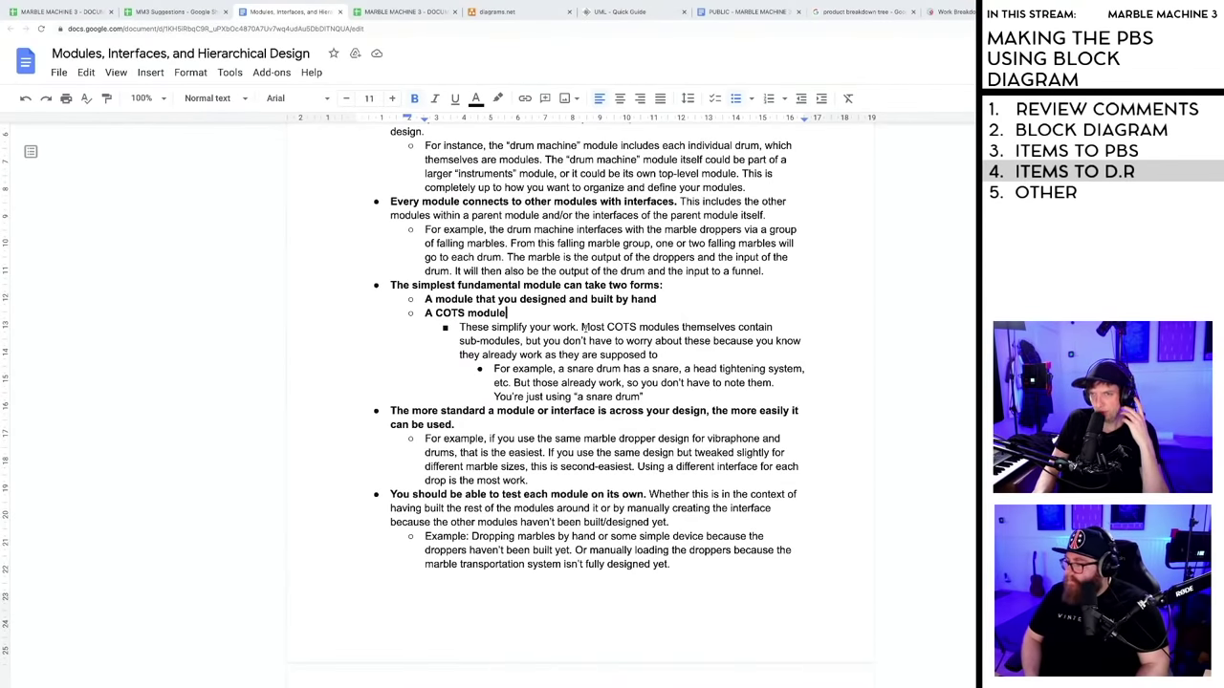
{"action": "left_click_drag", "start_coordinate": [582, 327], "coordinate": [607, 328]}
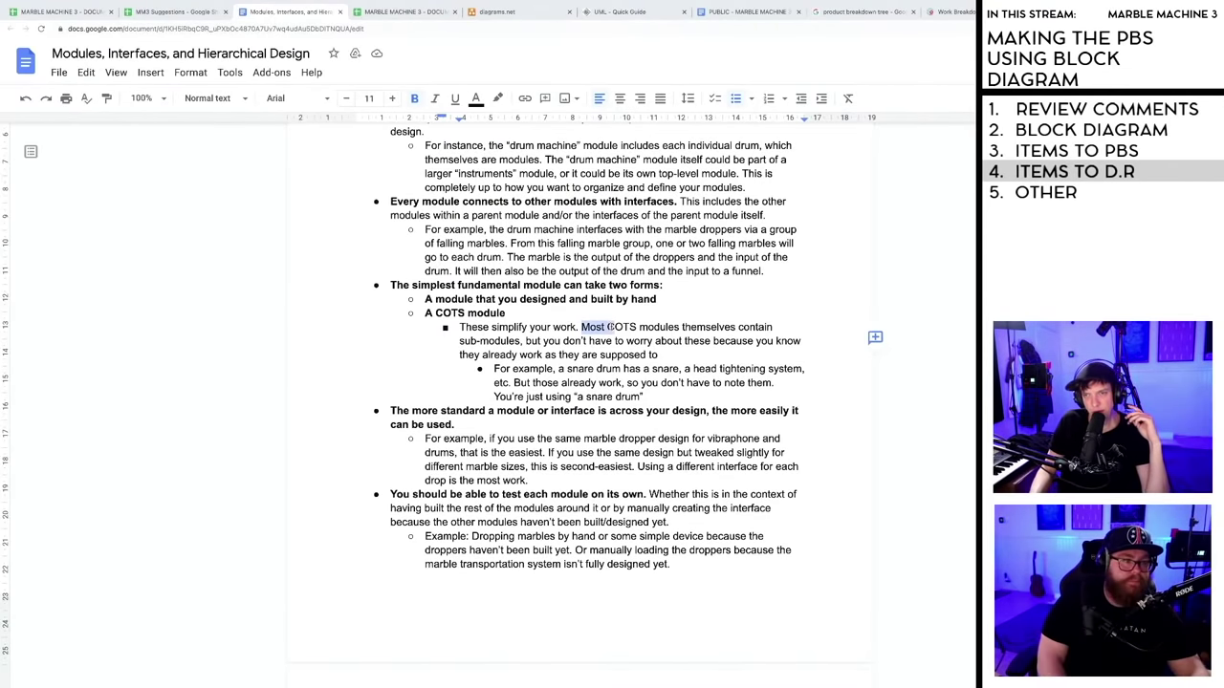
{"action": "left_click", "coordinate": [610, 328]}
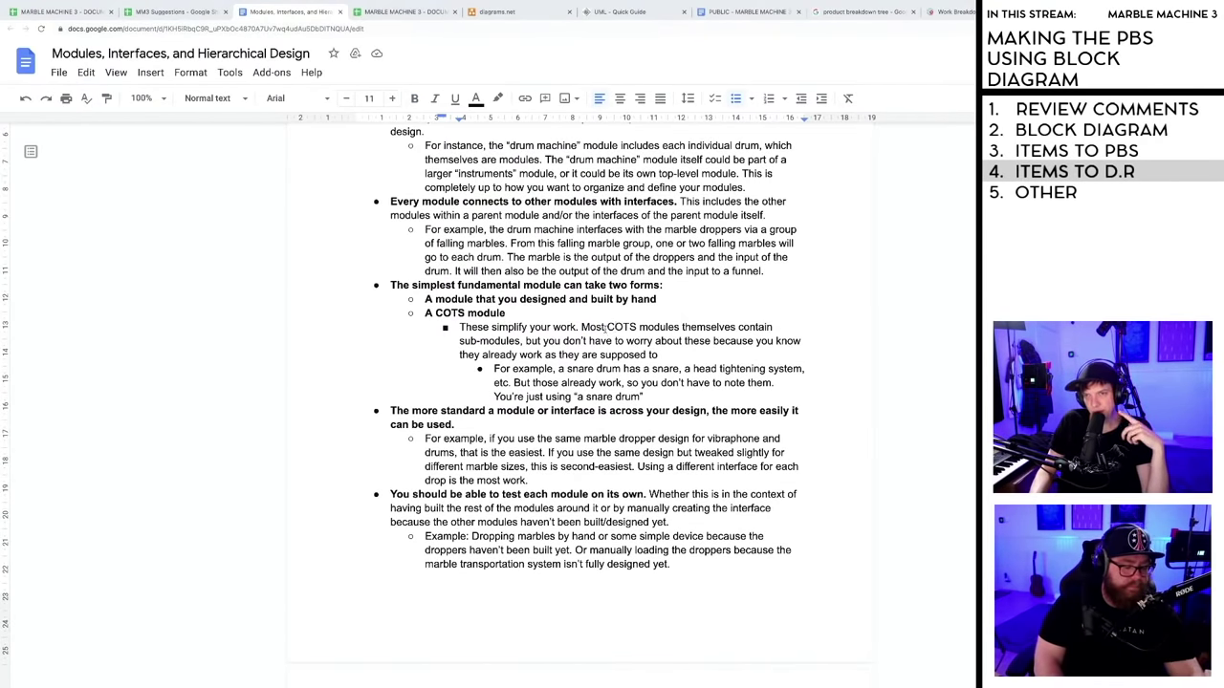
{"action": "left_click_drag", "start_coordinate": [580, 327], "coordinate": [718, 353]}
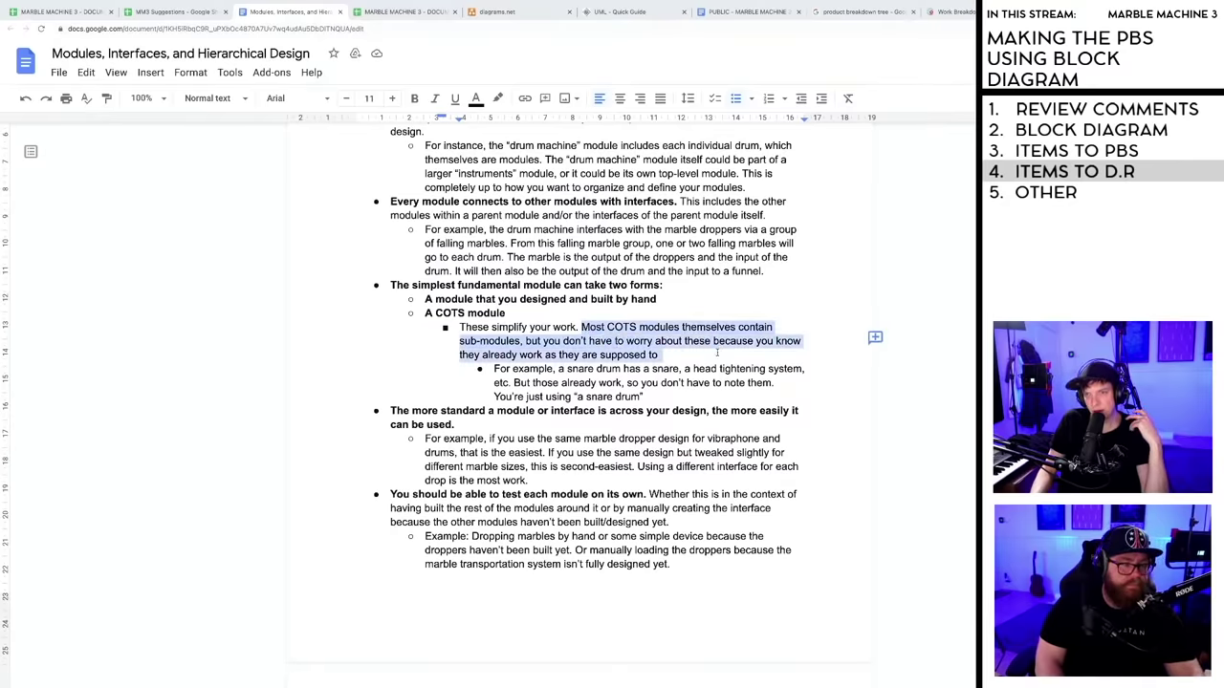
{"action": "left_click", "coordinate": [671, 354]}
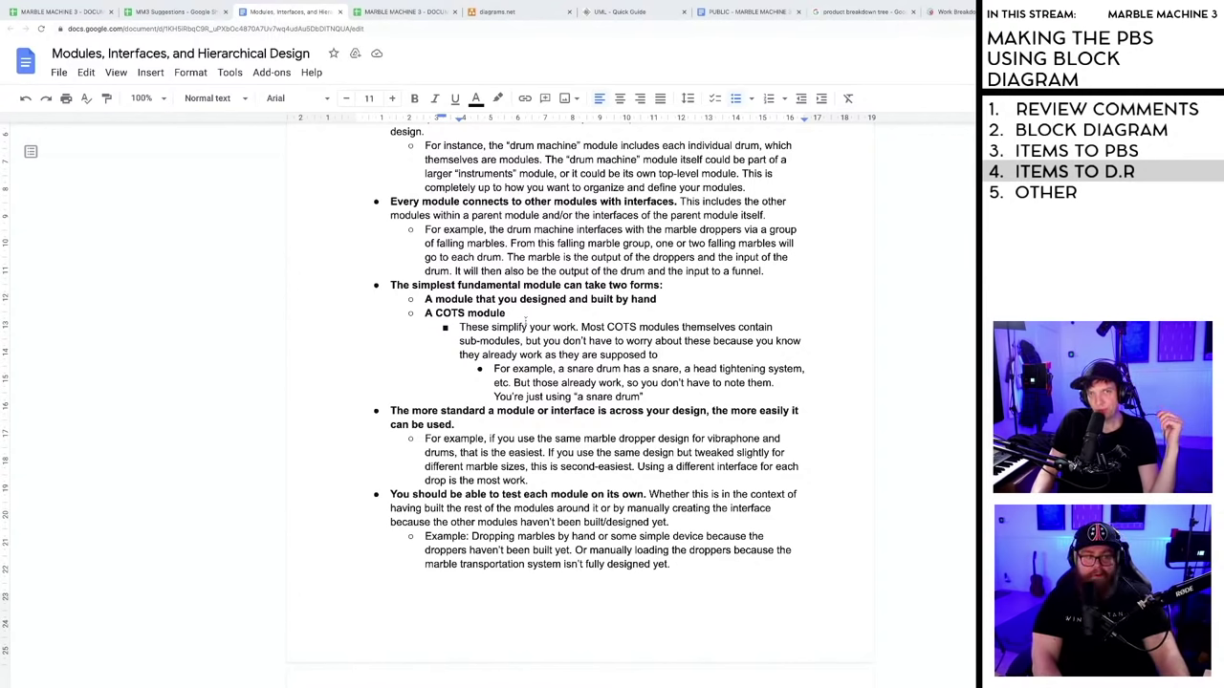
{"action": "key", "text": "ctrl+1"}
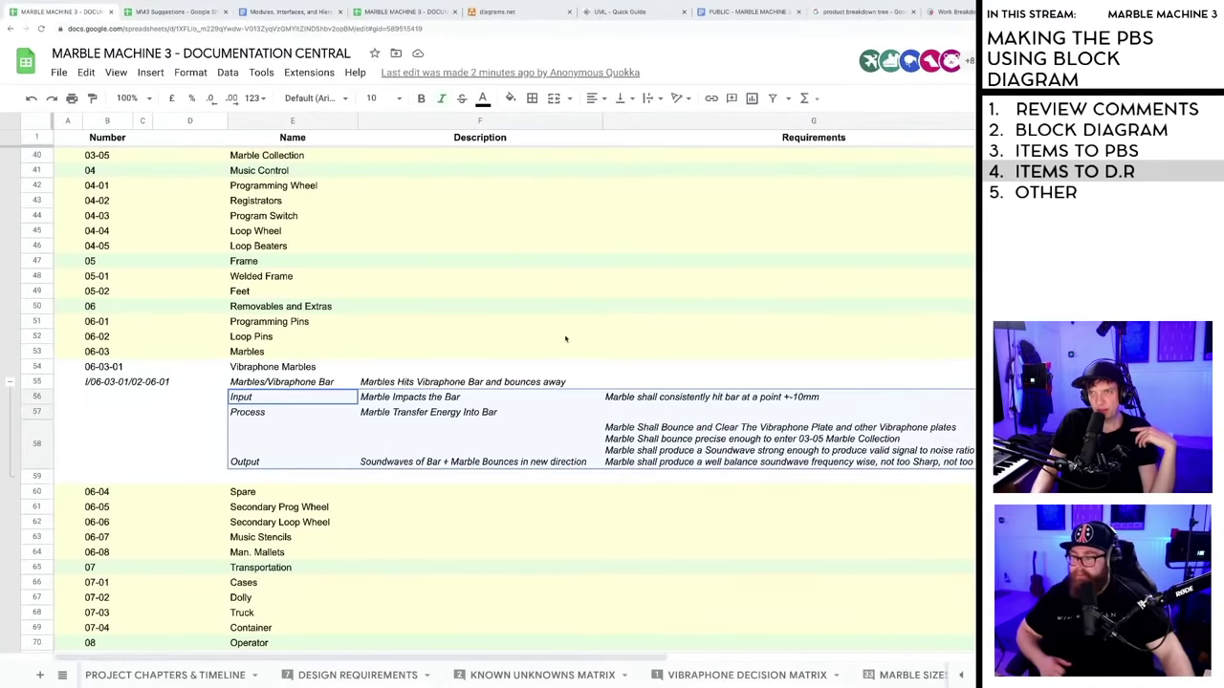
- Insert a column to the right of Description and give it the header 'Type' in G1
{"action": "right_click", "coordinate": [532, 126]}
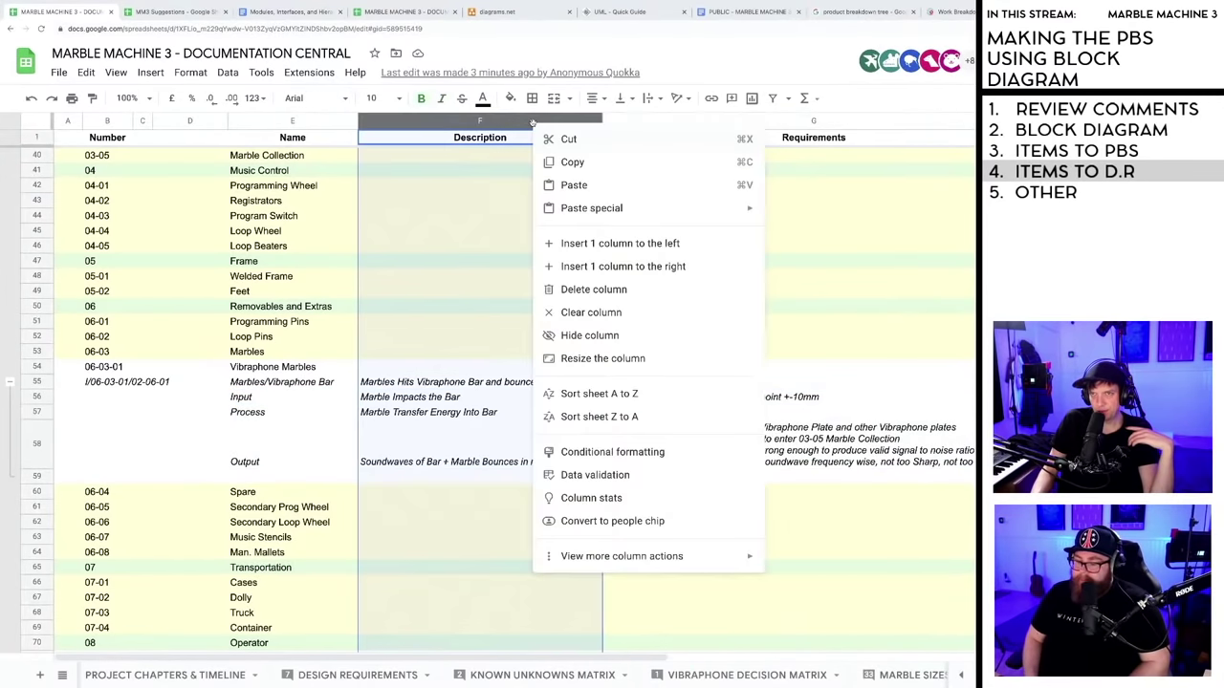
{"action": "left_click", "coordinate": [603, 270]}
{"action": "left_click", "coordinate": [638, 144]}
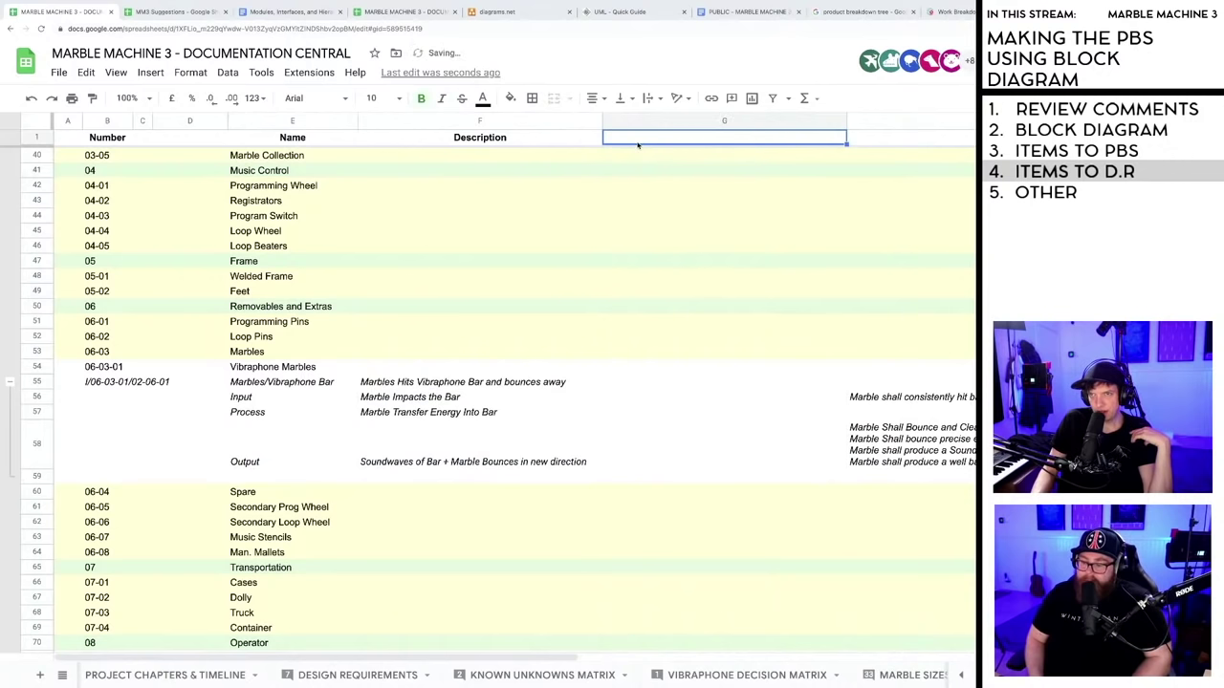
{"action": "double_click", "coordinate": [637, 140]}
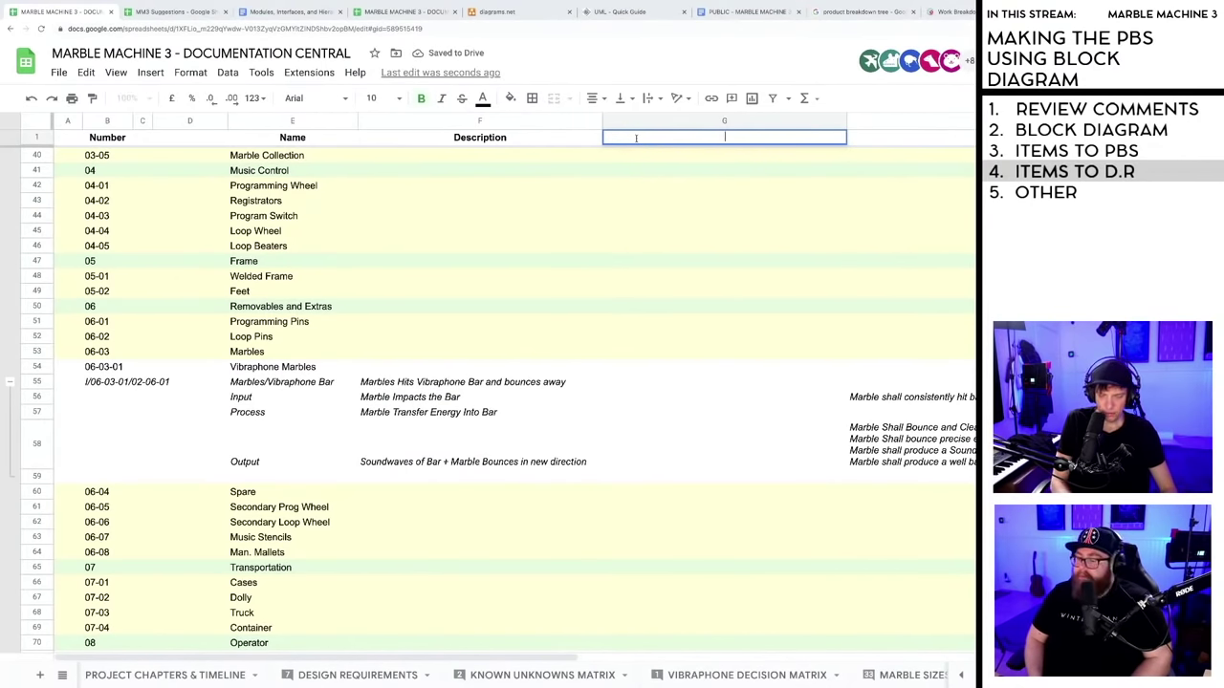
{"action": "type", "text": "Type"}
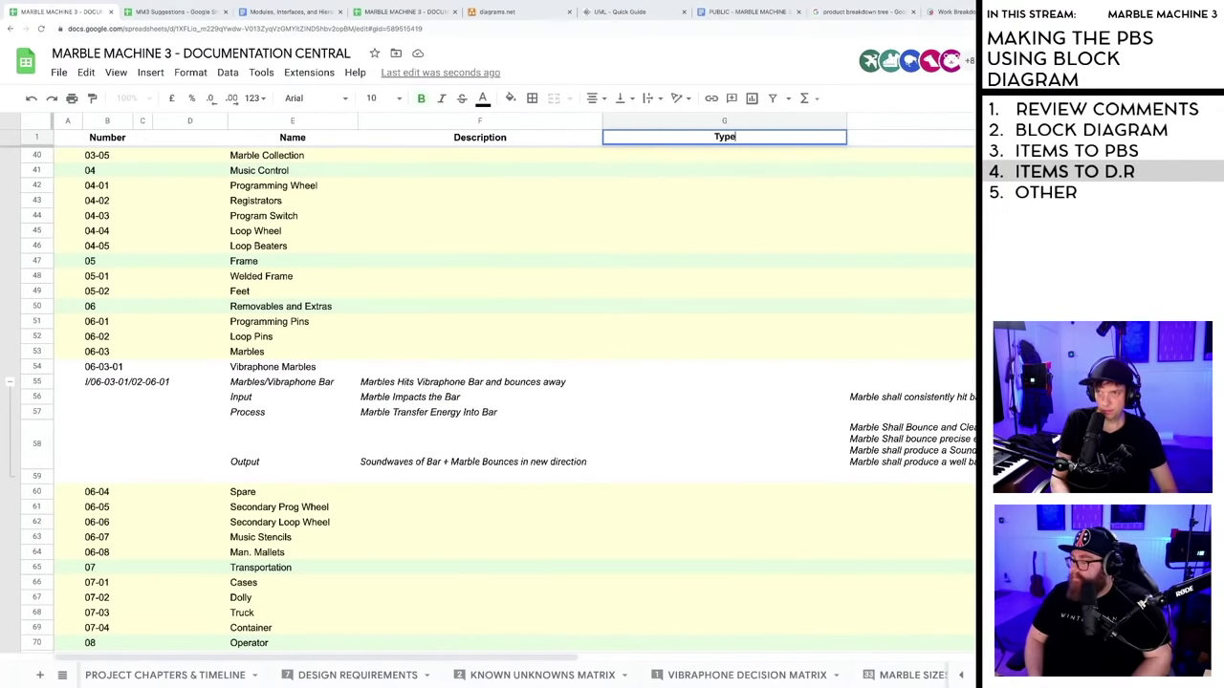
{"action": "key", "text": "Return"}
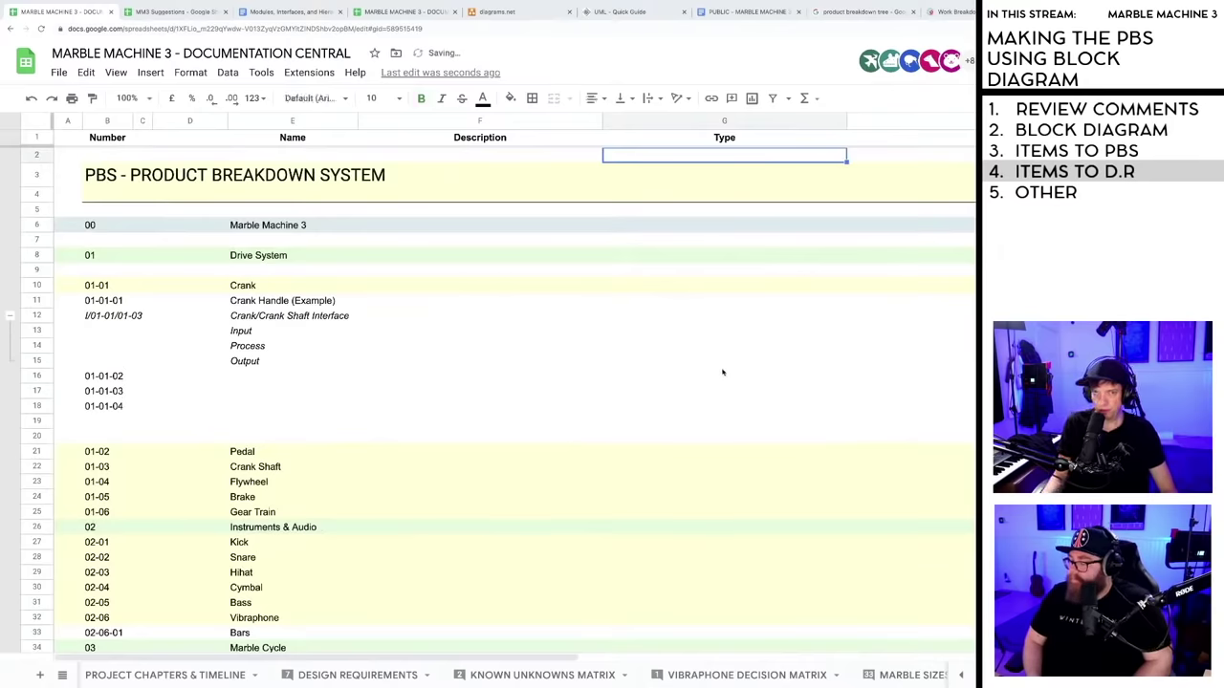
- Scroll through the parts list, selecting the Loop Pins cell and an empty column D cell
{"action": "scroll", "coordinate": [692, 352], "scroll_direction": "down", "scroll_amount": 3}
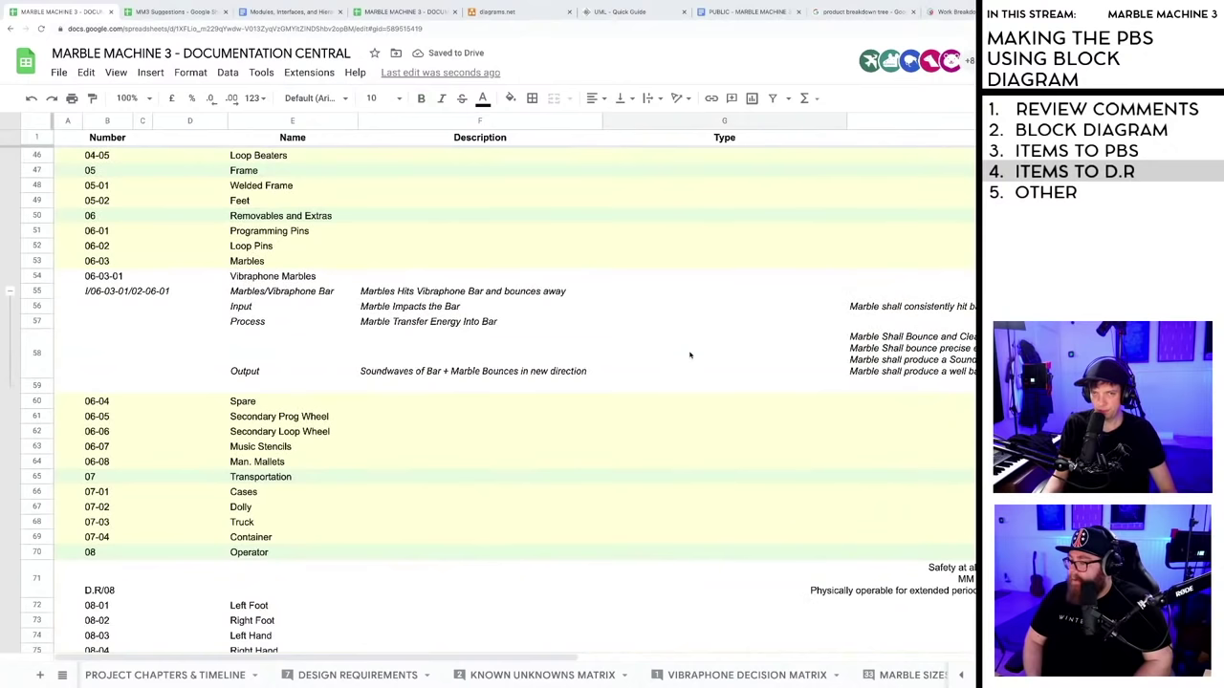
{"action": "scroll", "coordinate": [689, 355], "scroll_direction": "down", "scroll_amount": 3}
{"action": "scroll", "coordinate": [687, 355], "scroll_direction": "up", "scroll_amount": 3}
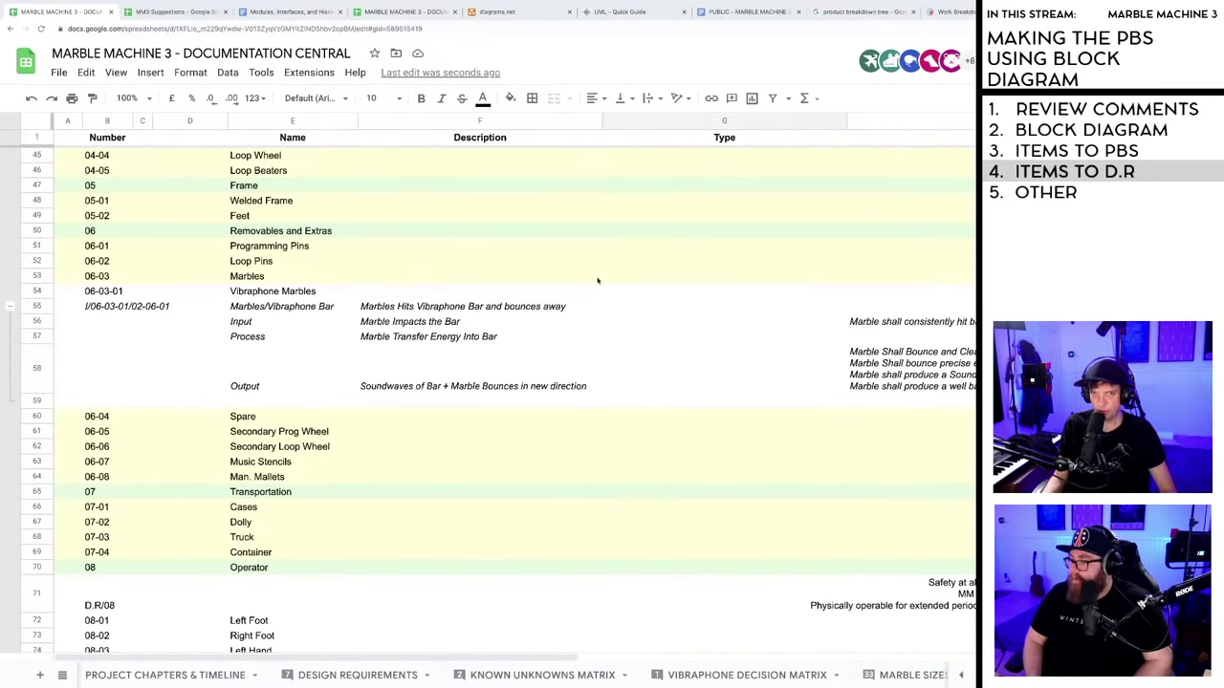
{"action": "scroll", "coordinate": [349, 507], "scroll_direction": "down", "scroll_amount": 4}
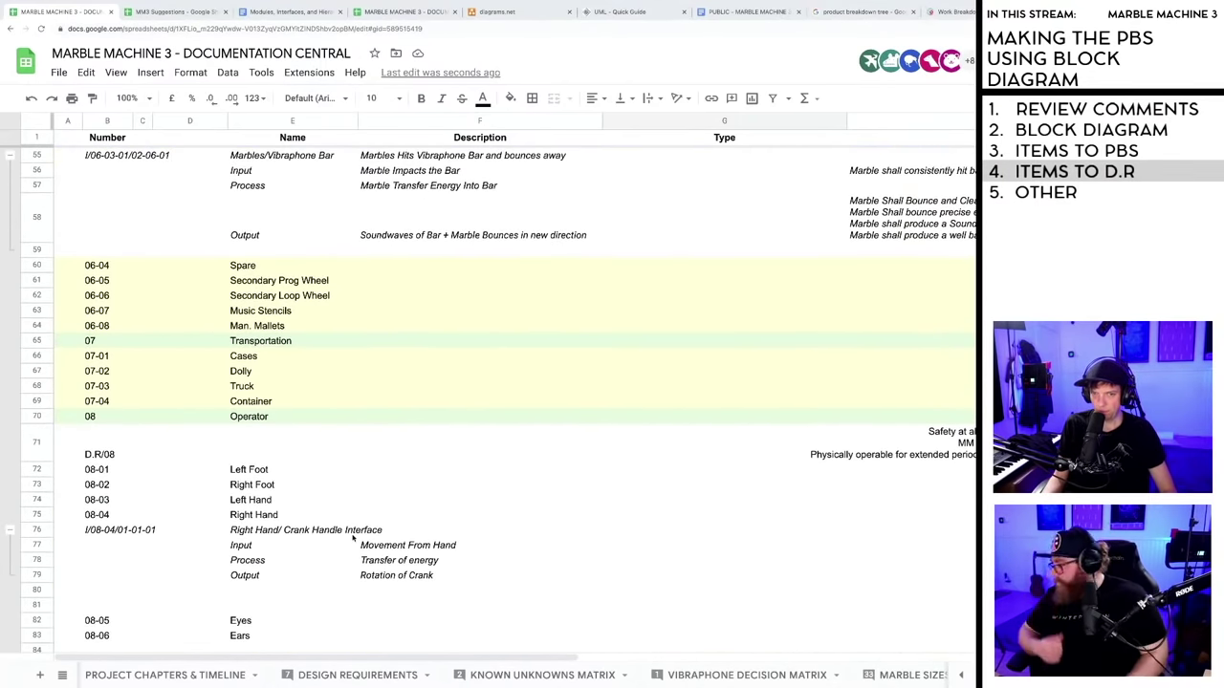
{"action": "scroll", "coordinate": [283, 411], "scroll_direction": "up", "scroll_amount": 6}
{"action": "scroll", "coordinate": [283, 412], "scroll_direction": "up", "scroll_amount": 1}
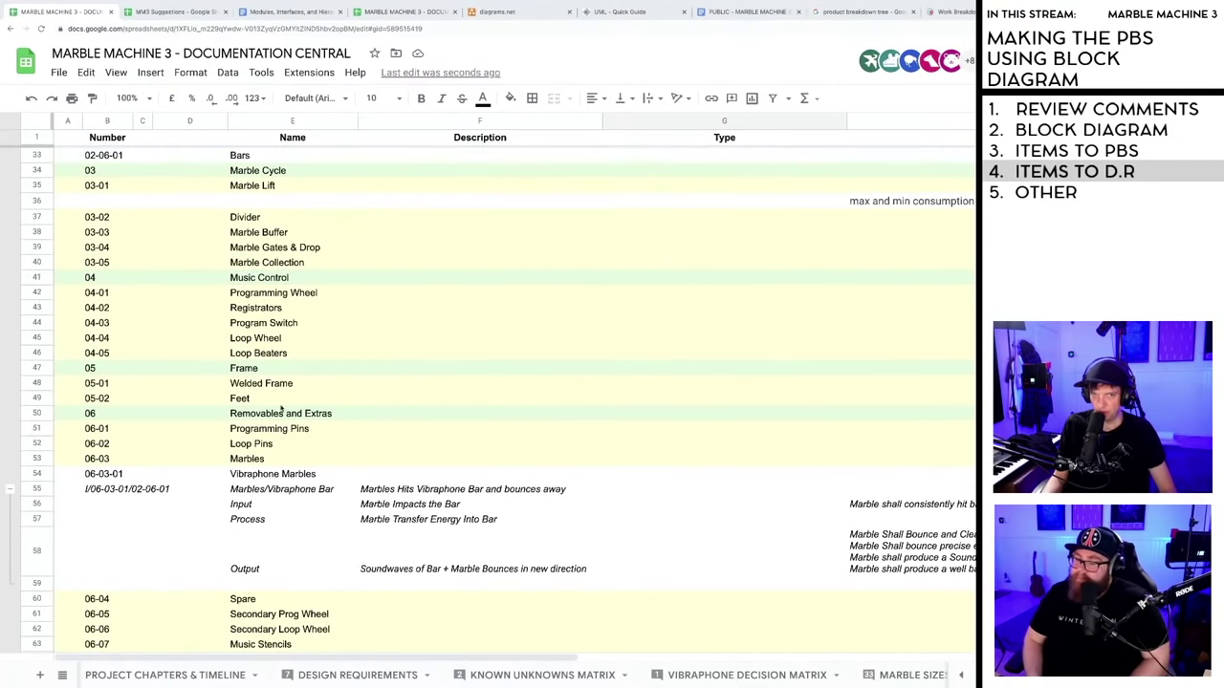
{"action": "scroll", "coordinate": [335, 380], "scroll_direction": "down", "scroll_amount": 12}
{"action": "scroll", "coordinate": [350, 380], "scroll_direction": "down", "scroll_amount": 3}
{"action": "scroll", "coordinate": [350, 380], "scroll_direction": "up", "scroll_amount": 12}
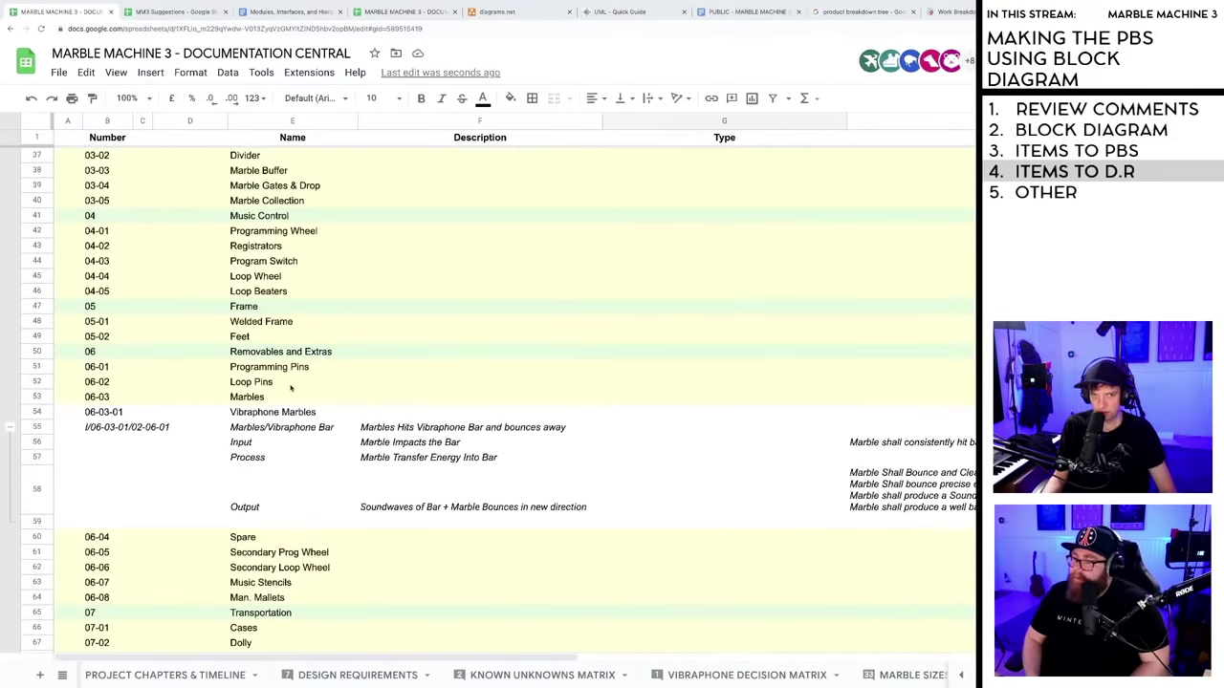
{"action": "left_click", "coordinate": [275, 383]}
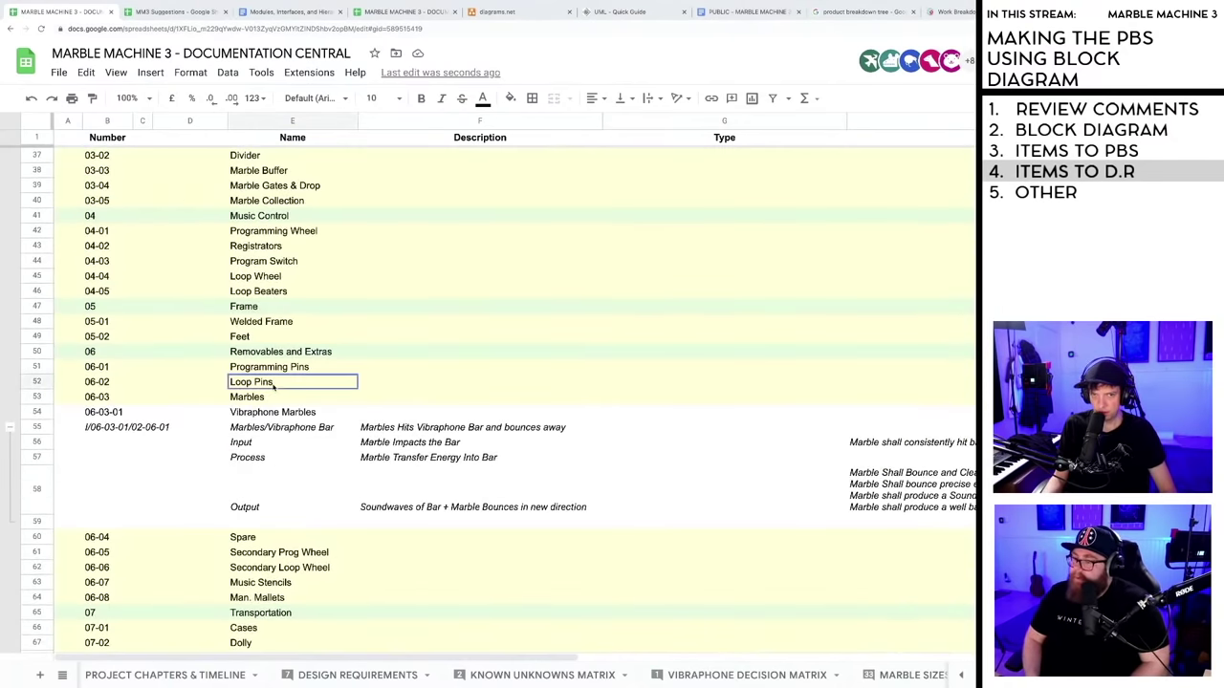
{"action": "left_click", "coordinate": [222, 456]}
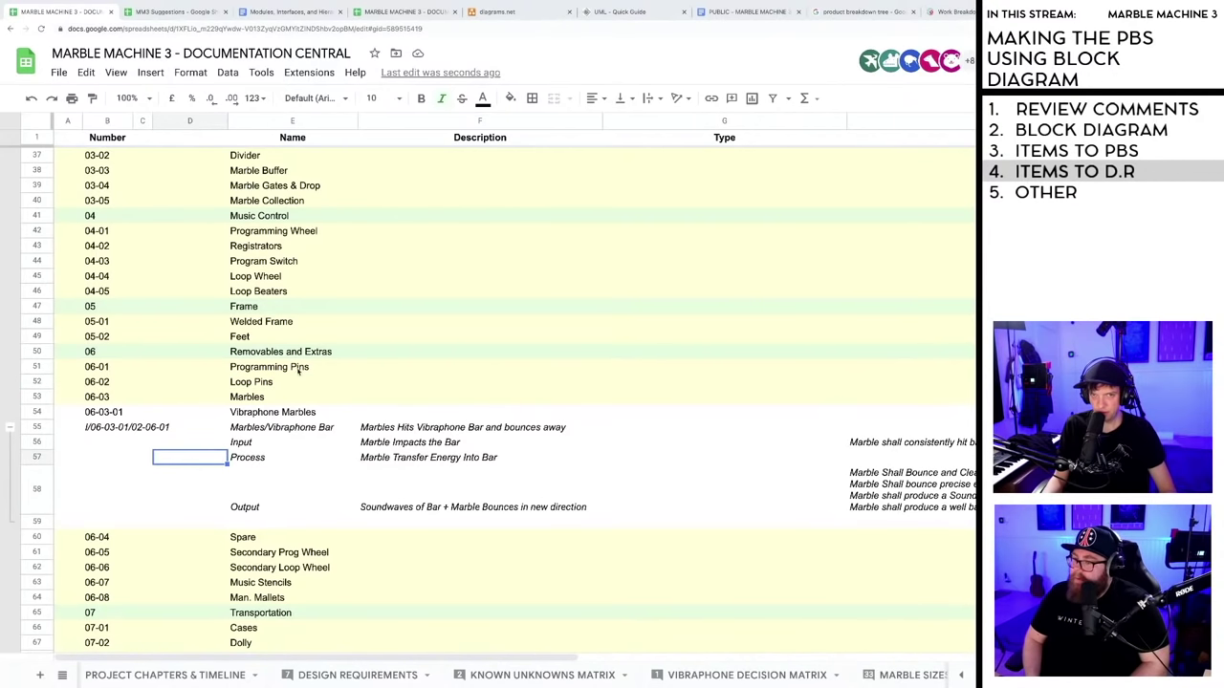
- Select the Vibraphone row's Type cell G32 and open the Format menu
{"action": "scroll", "coordinate": [298, 373], "scroll_direction": "up", "scroll_amount": 8}
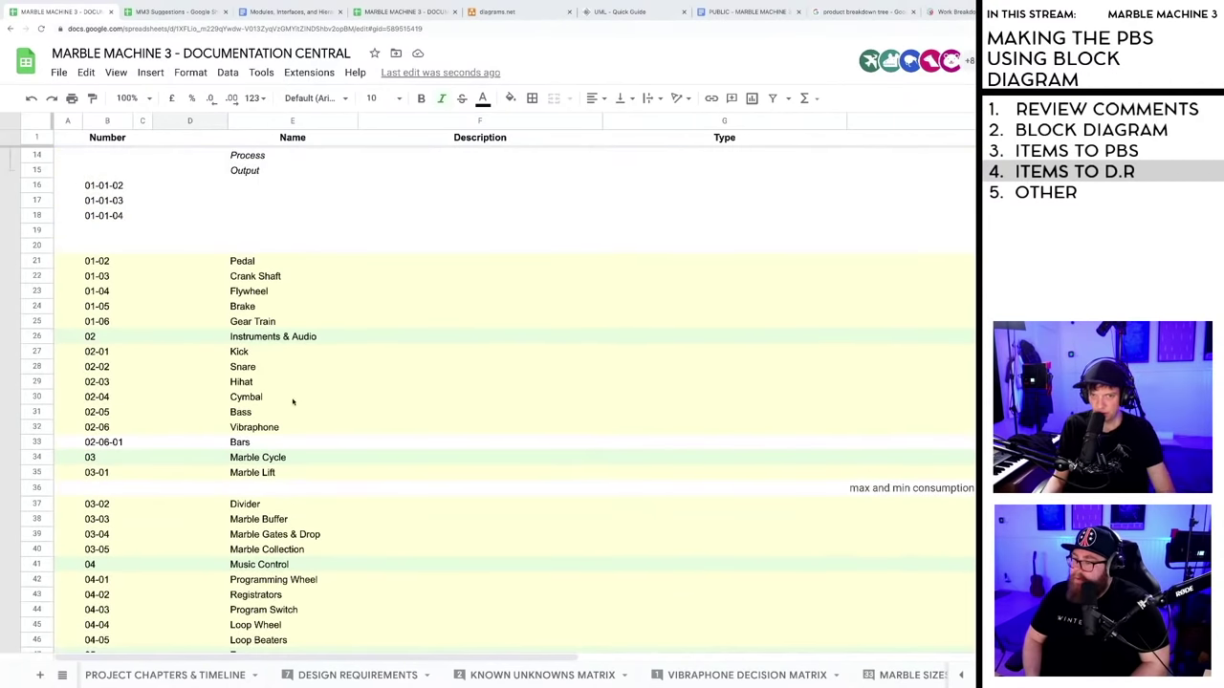
{"action": "left_click", "coordinate": [287, 427]}
{"action": "left_click", "coordinate": [128, 427]}
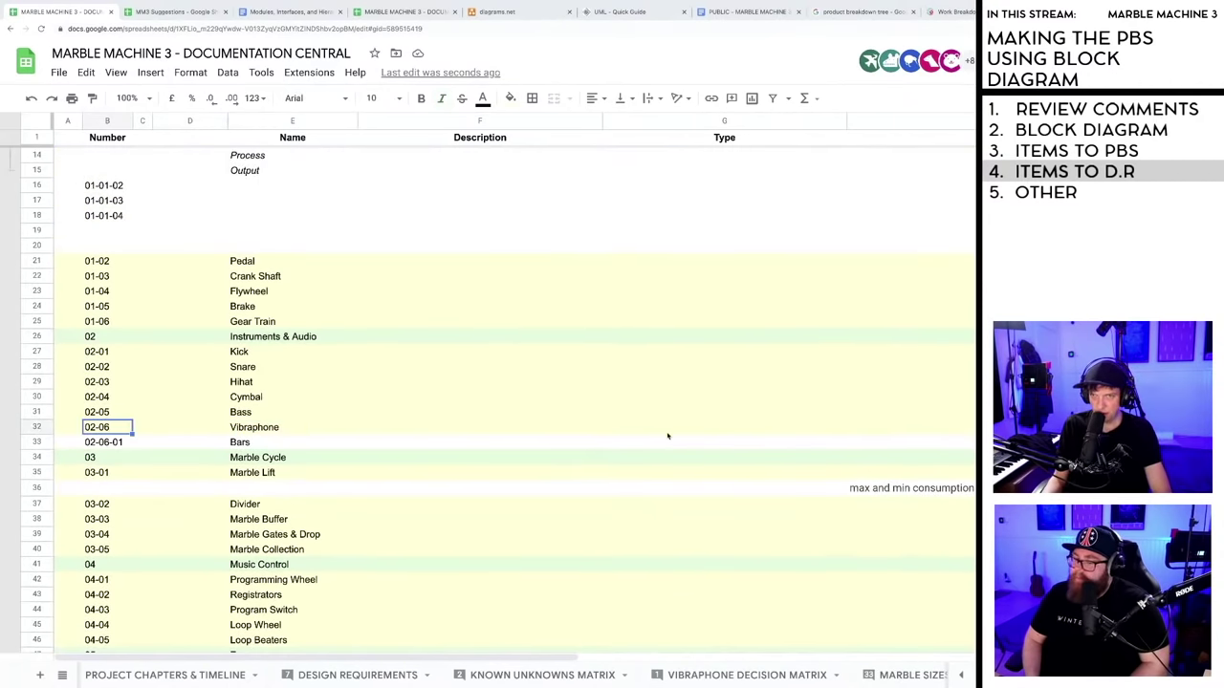
{"action": "left_click", "coordinate": [716, 430]}
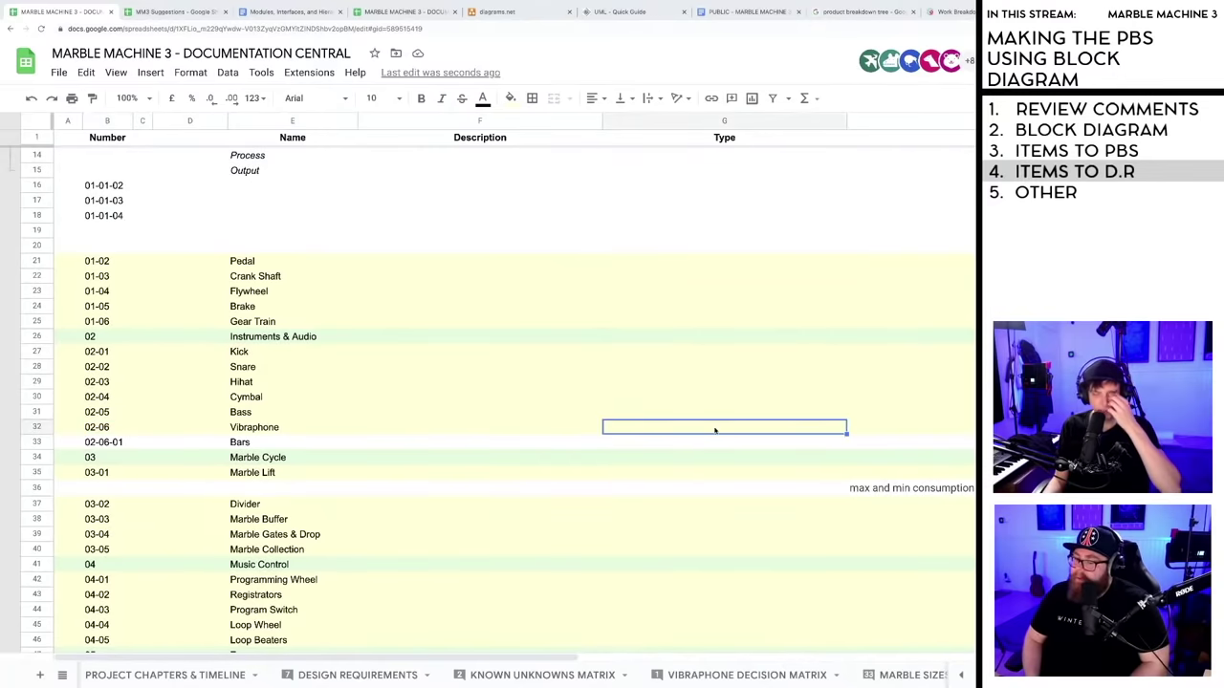
{"action": "left_click", "coordinate": [194, 74]}
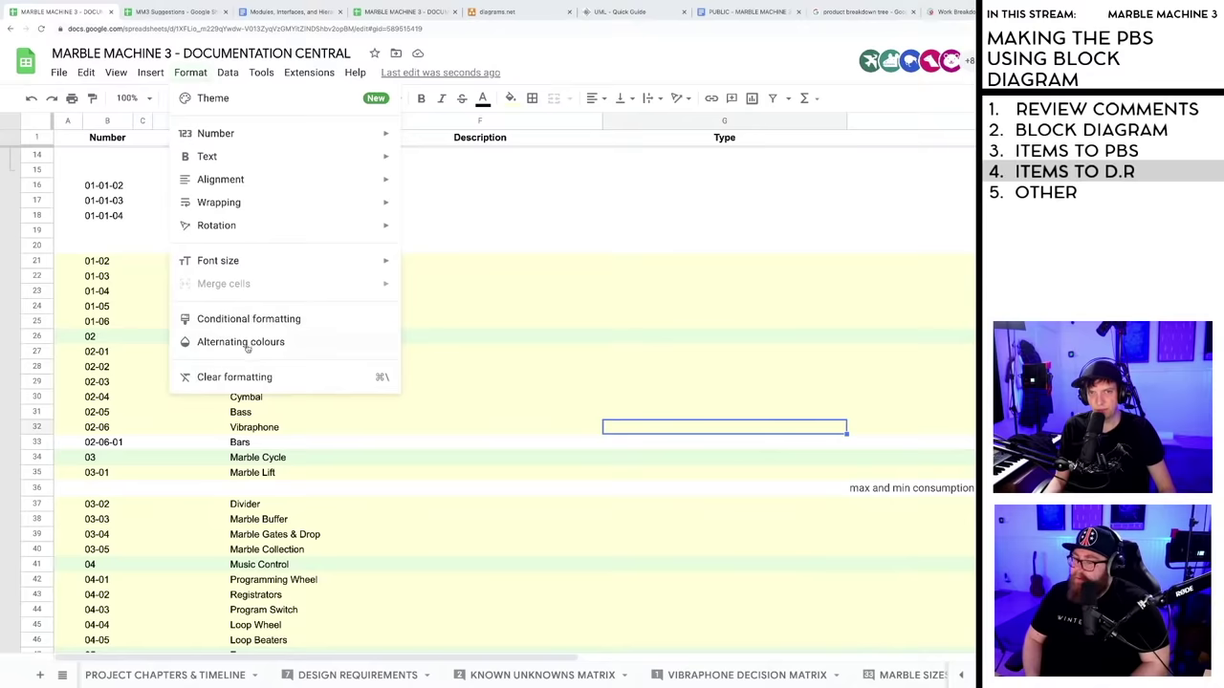
{"action": "mouse_move", "coordinate": [154, 80]}
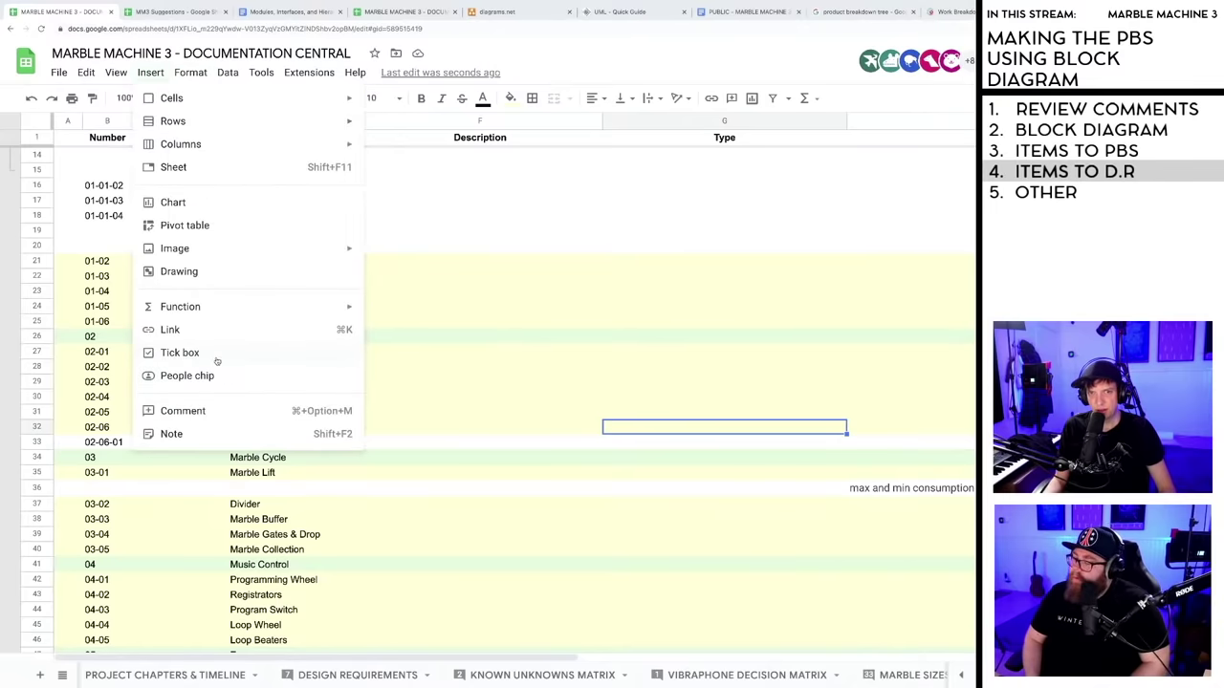
- Give cell G32 a data validation 'List of items' rule with Custom, COTS, and save it
{"action": "mouse_move", "coordinate": [226, 77]}
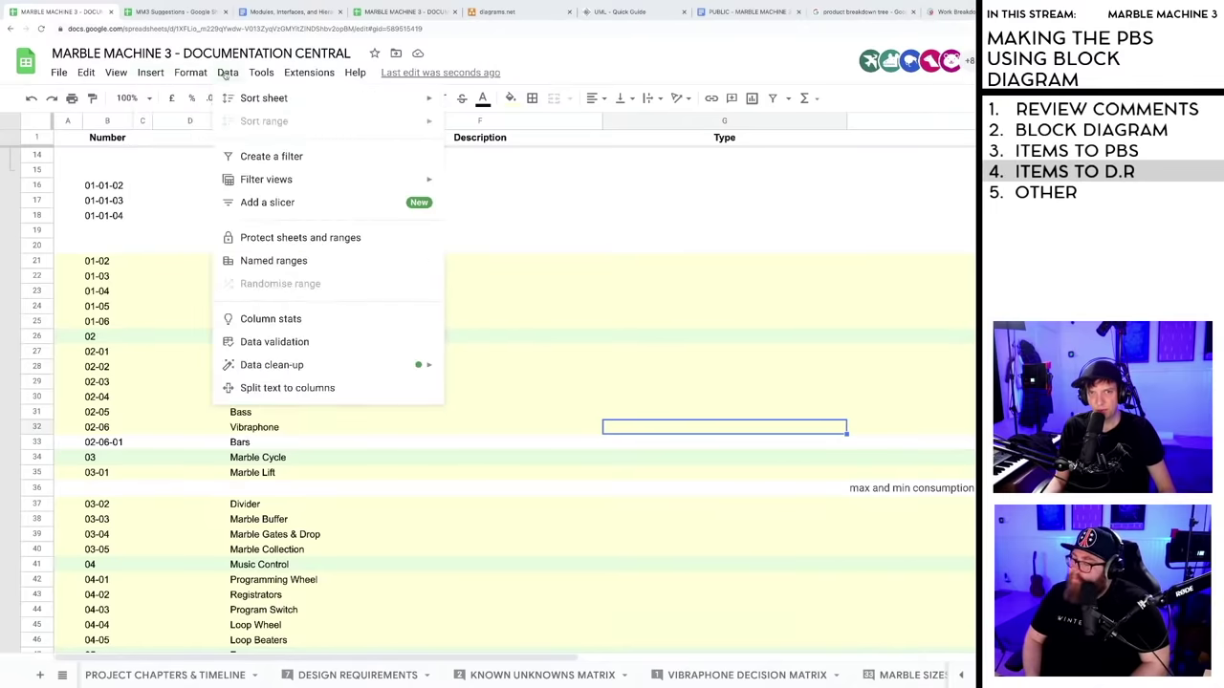
{"action": "left_click", "coordinate": [266, 342]}
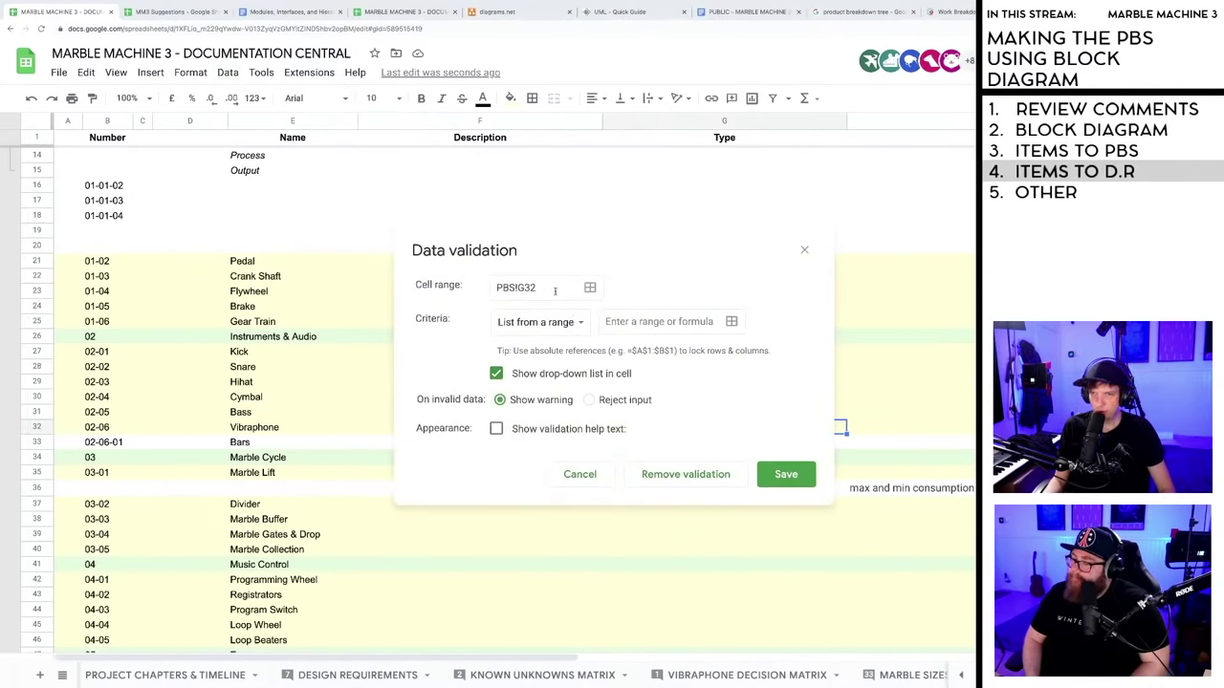
{"action": "left_click", "coordinate": [576, 324]}
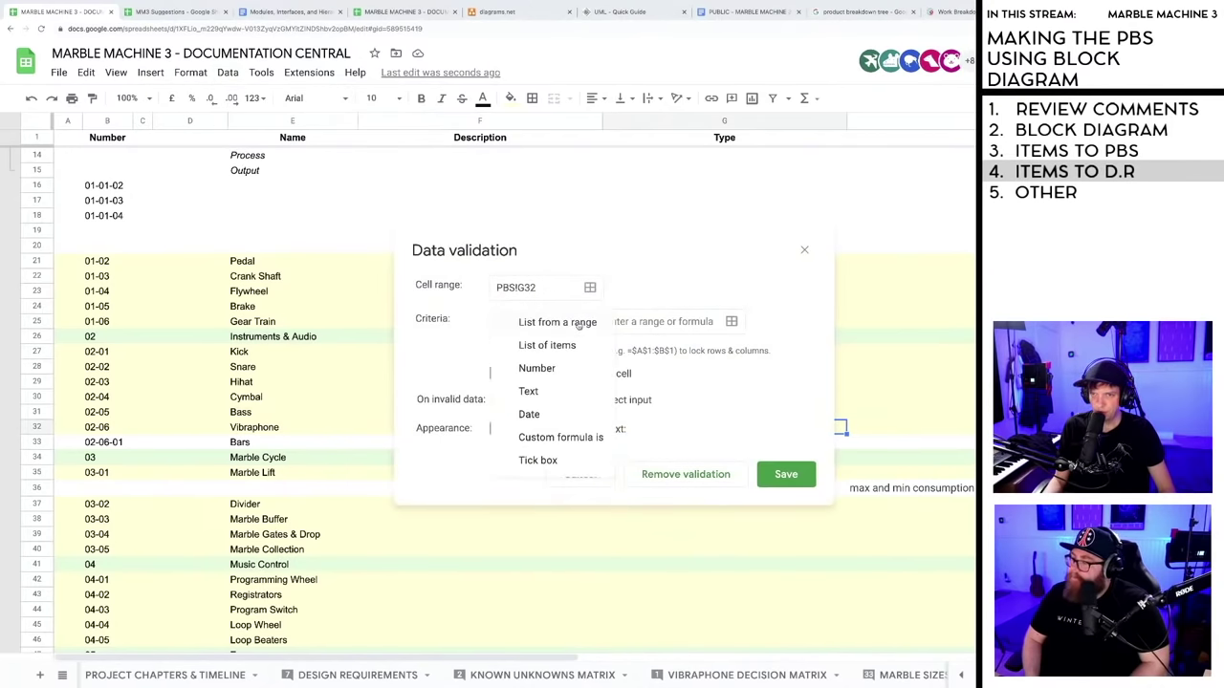
{"action": "left_click", "coordinate": [564, 349]}
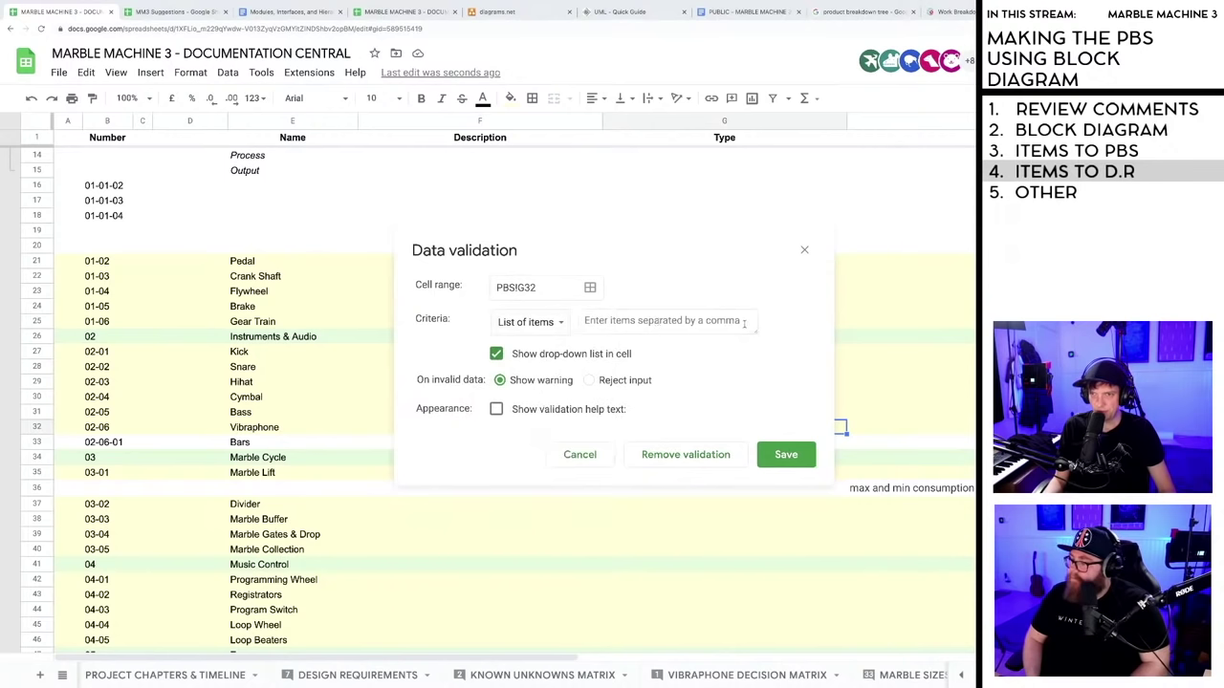
{"action": "left_click", "coordinate": [657, 320]}
{"action": "type", "text": "Cust"}
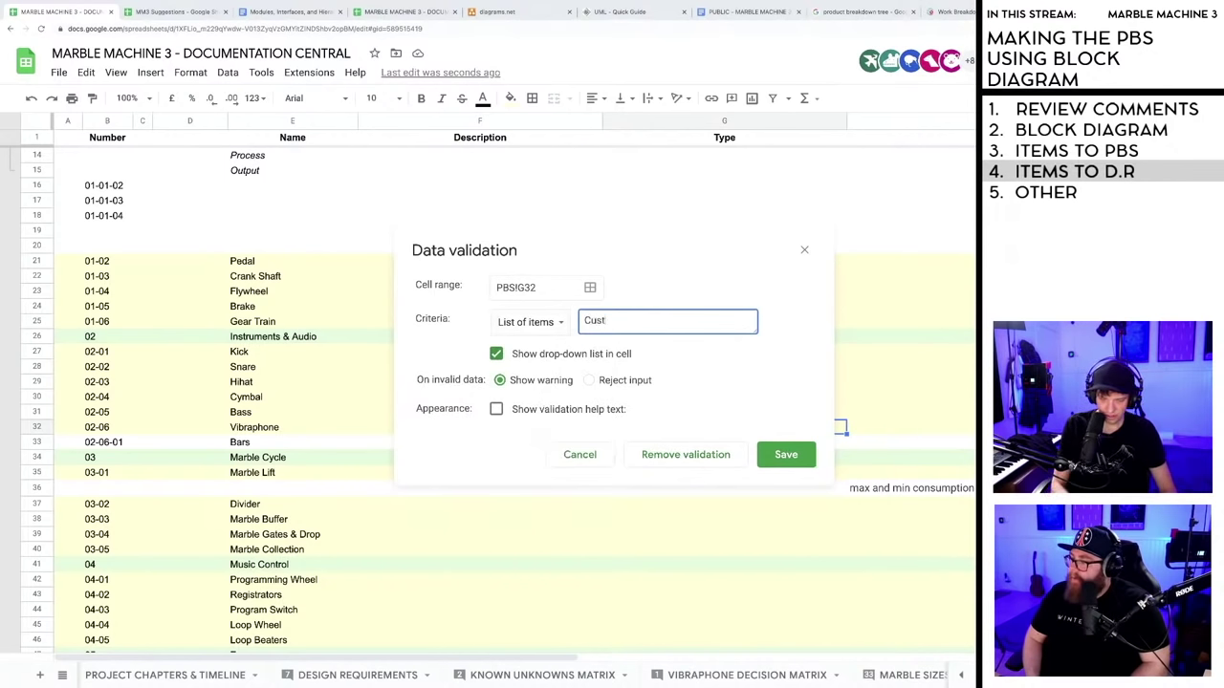
{"action": "type", "text": "om, COTS"}
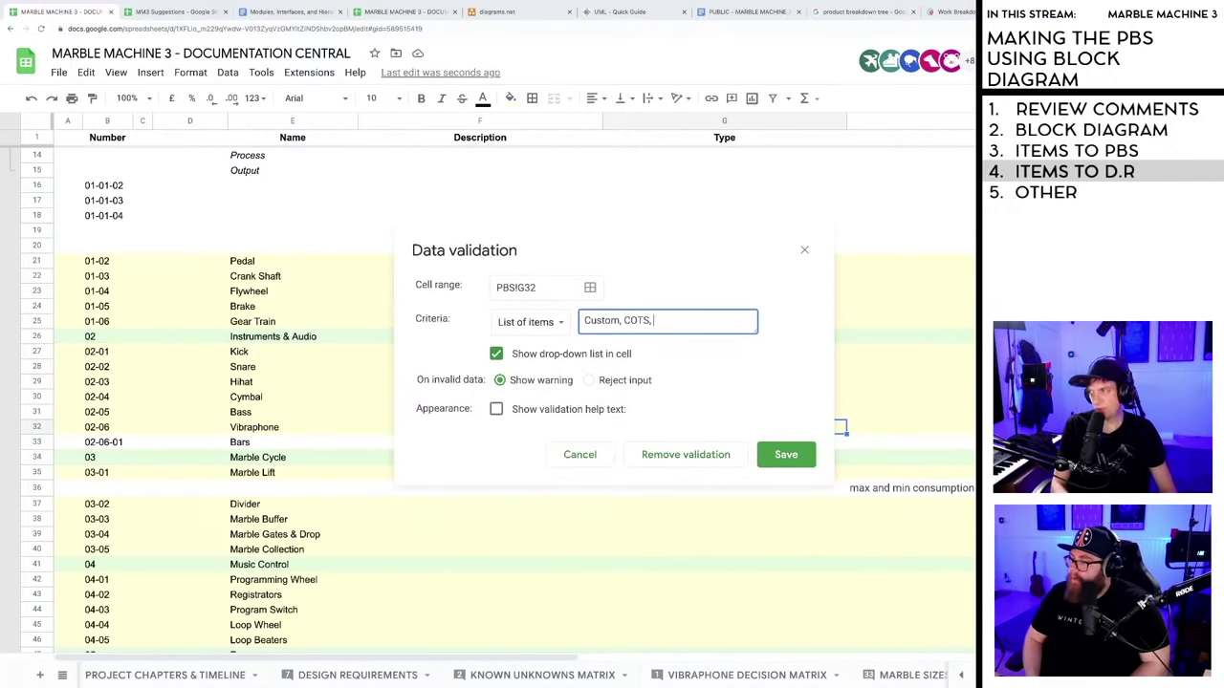
{"action": "type", "text": ","}
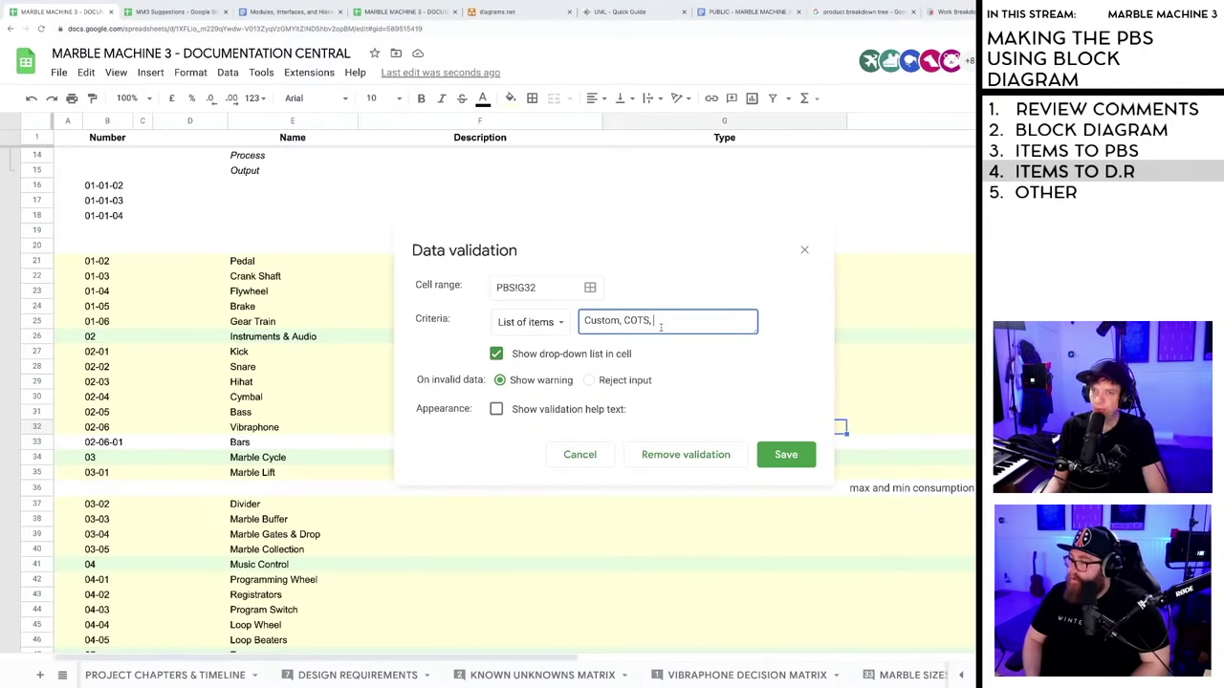
{"action": "key", "text": "BackSpace"}
{"action": "key", "text": "BackSpace"}
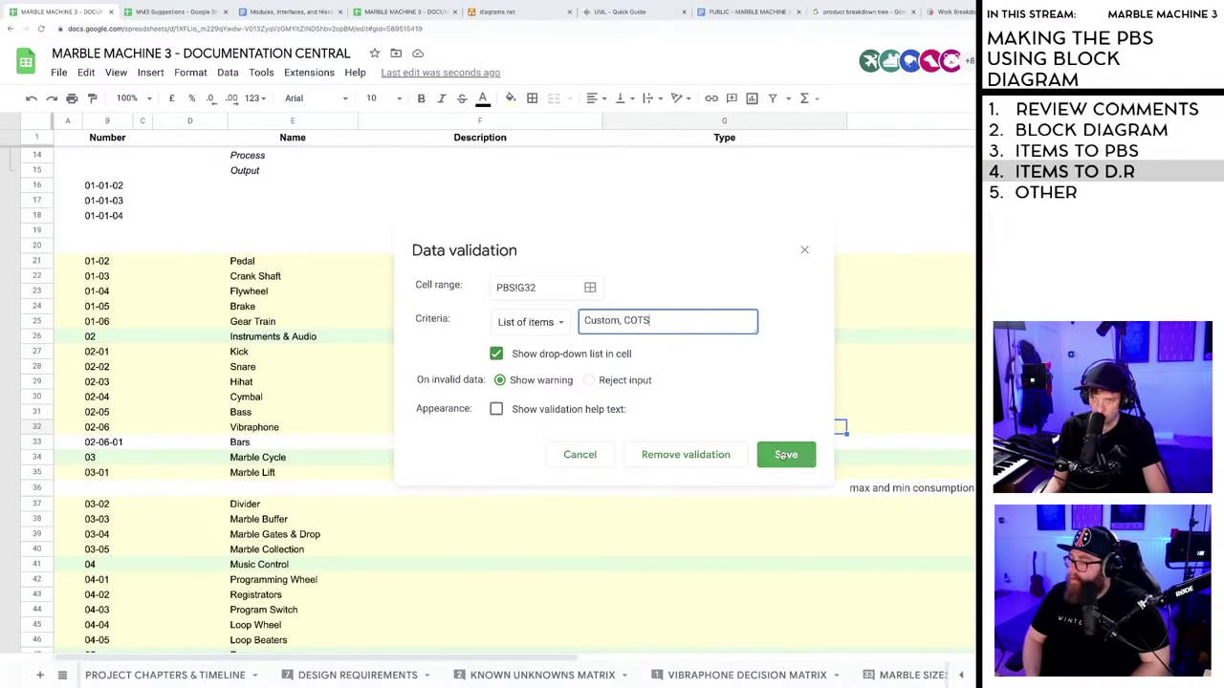
{"action": "left_click", "coordinate": [785, 456]}
- Set the Vibraphone Type cell G32 to COTS from its dropdown
{"action": "left_click", "coordinate": [838, 428]}
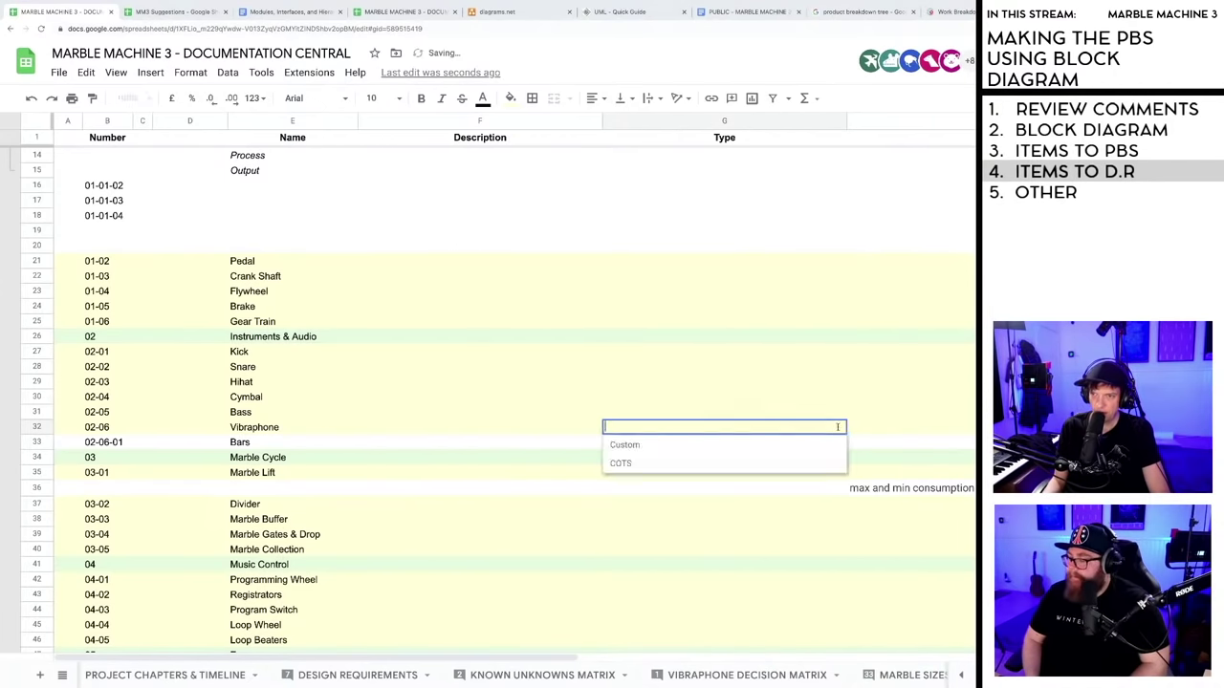
{"action": "left_click", "coordinate": [663, 464]}
{"action": "left_click", "coordinate": [654, 443]}
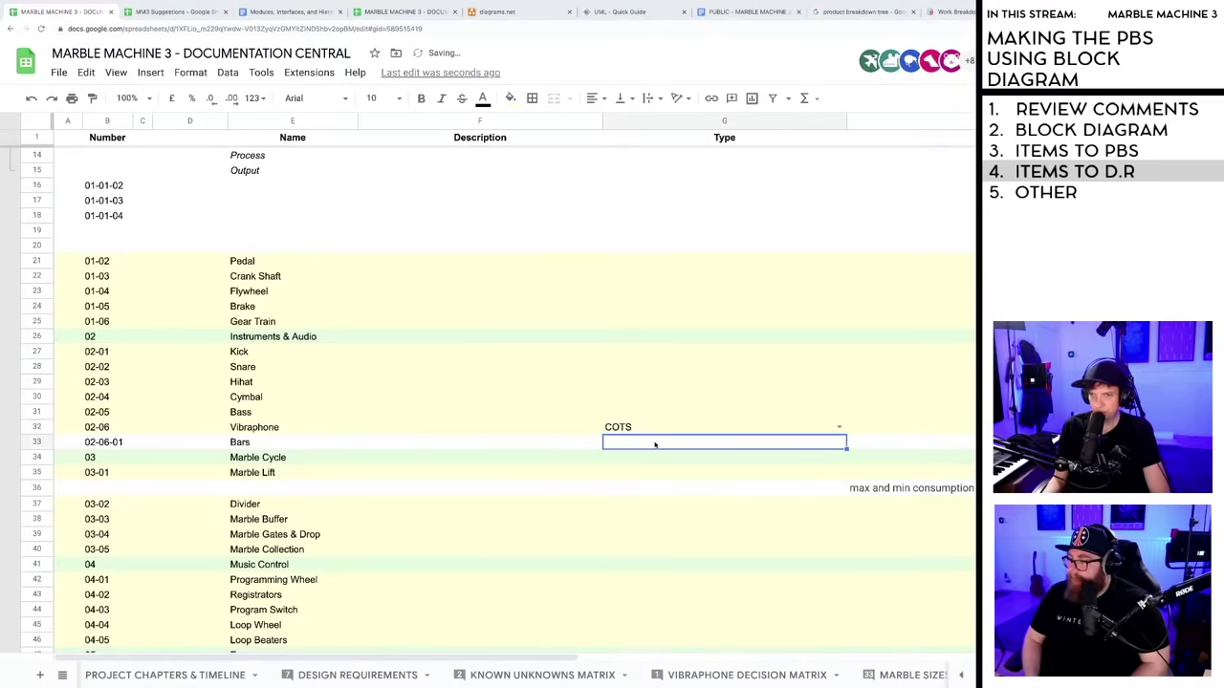
{"action": "left_click", "coordinate": [655, 430]}
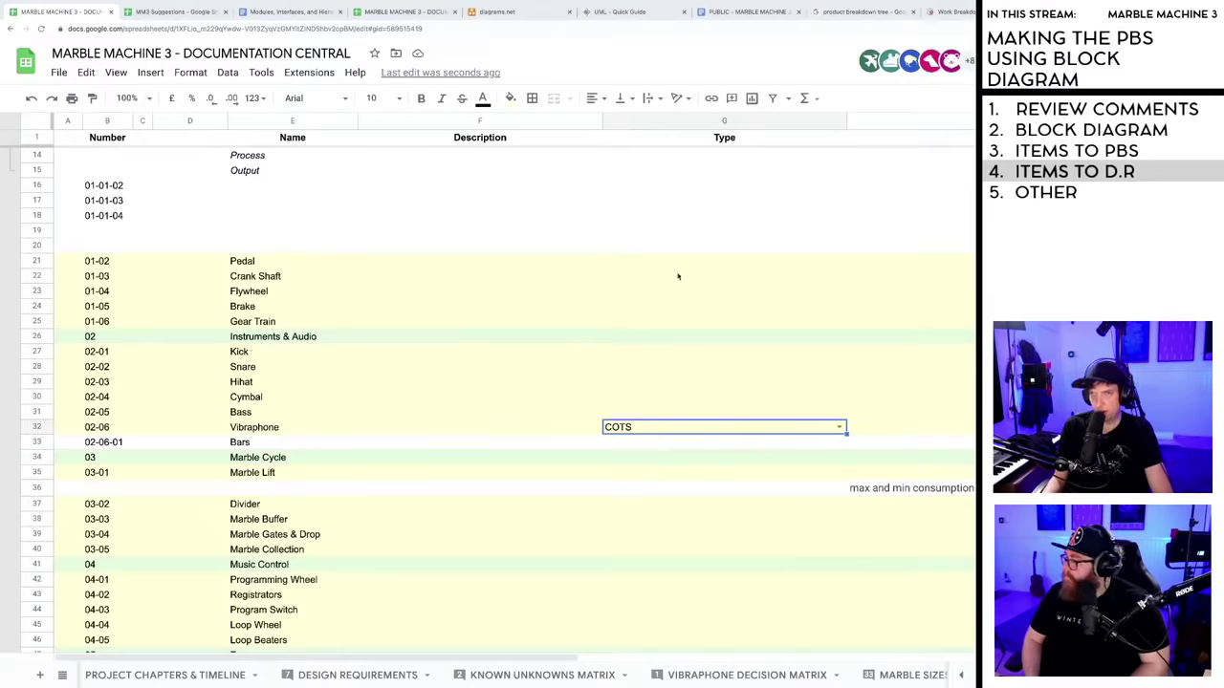
- Centre-align COTS in its cell and narrow the Type column
{"action": "left_click", "coordinate": [597, 100]}
{"action": "left_click", "coordinate": [612, 125]}
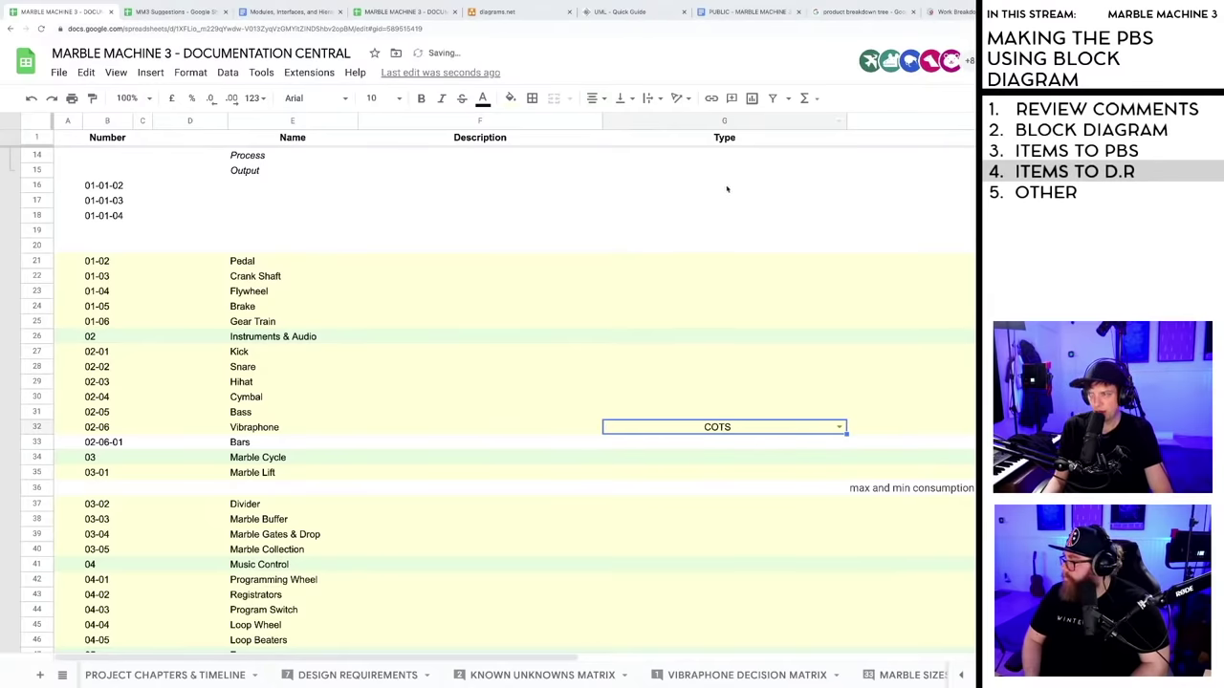
{"action": "left_click_drag", "start_coordinate": [848, 122], "coordinate": [675, 142]}
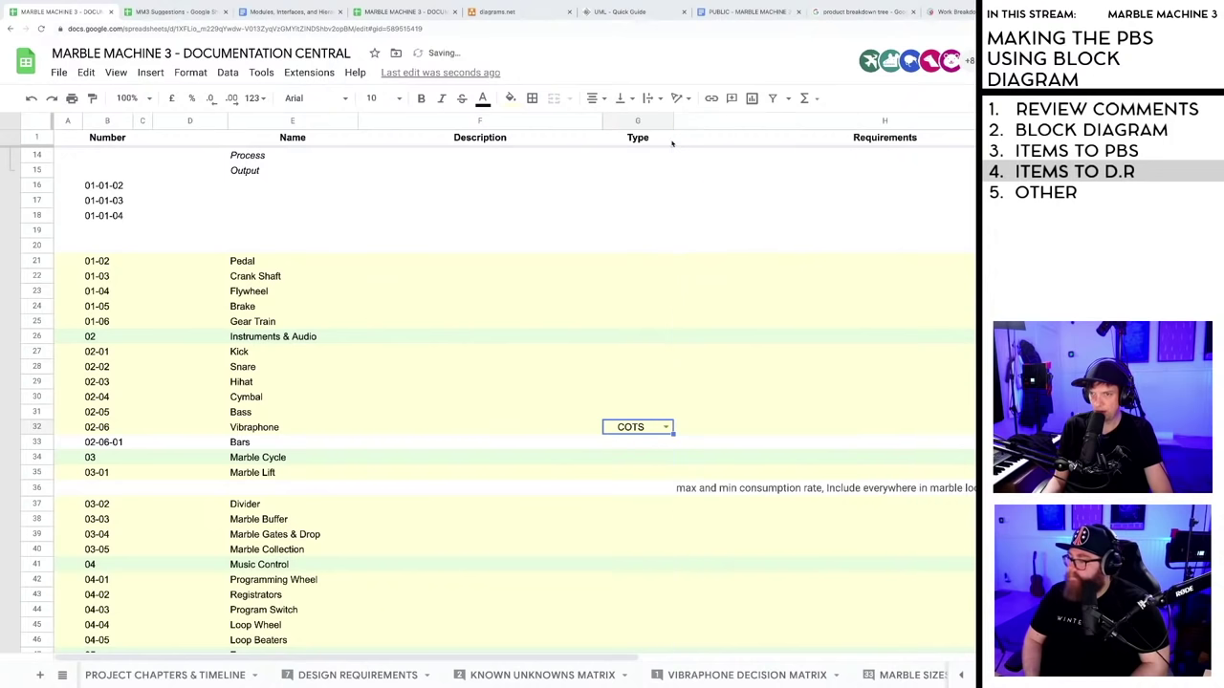
{"action": "left_click", "coordinate": [650, 397]}
{"action": "left_click", "coordinate": [643, 429]}
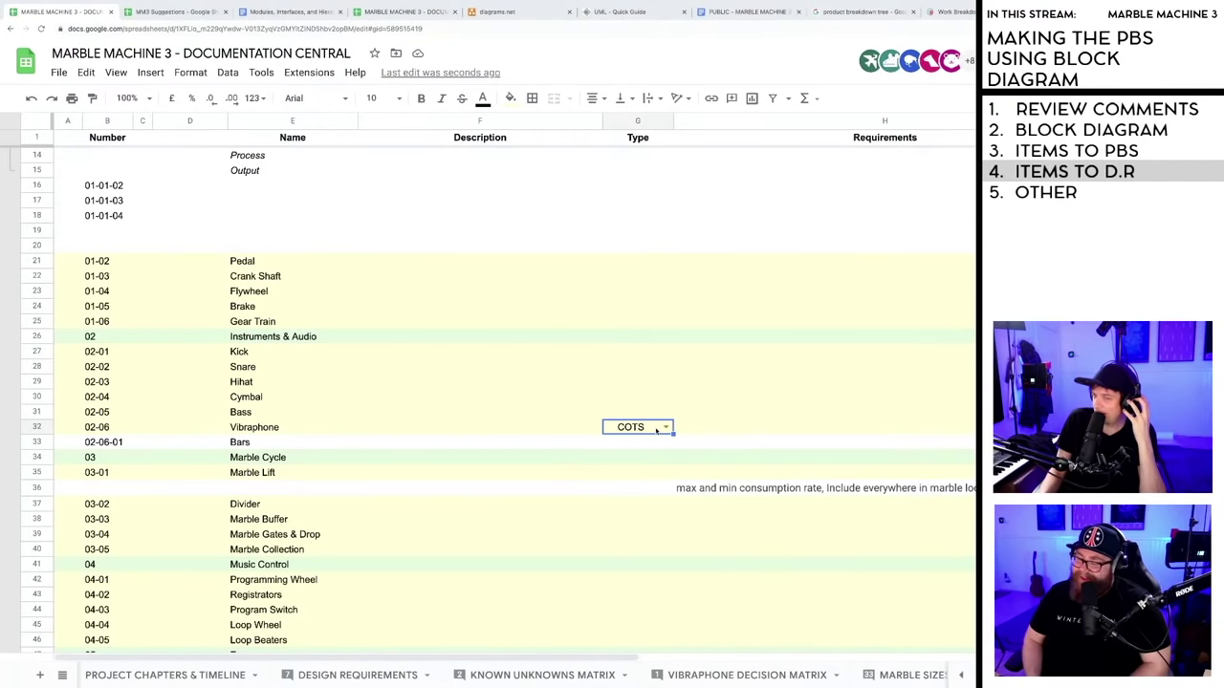
- Switch the Vibraphone Type to Custom and back to COTS, then check other Type cells like Pedal
{"action": "left_click", "coordinate": [665, 428]}
{"action": "left_click", "coordinate": [651, 445]}
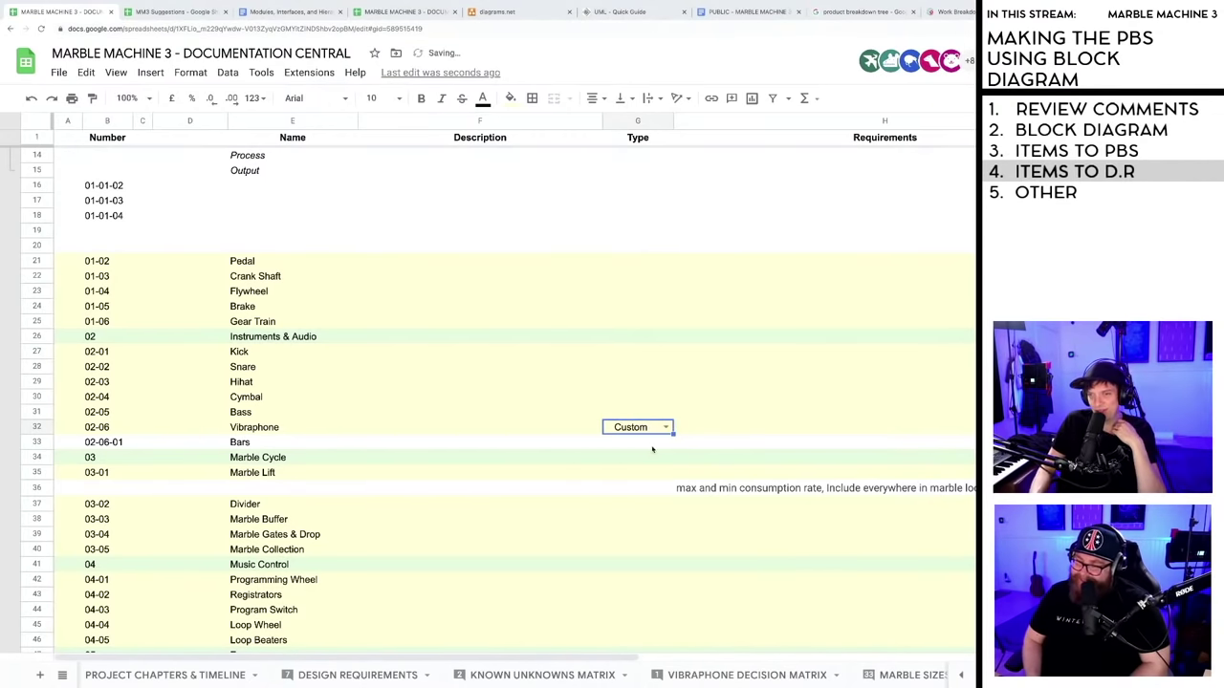
{"action": "left_click", "coordinate": [654, 430]}
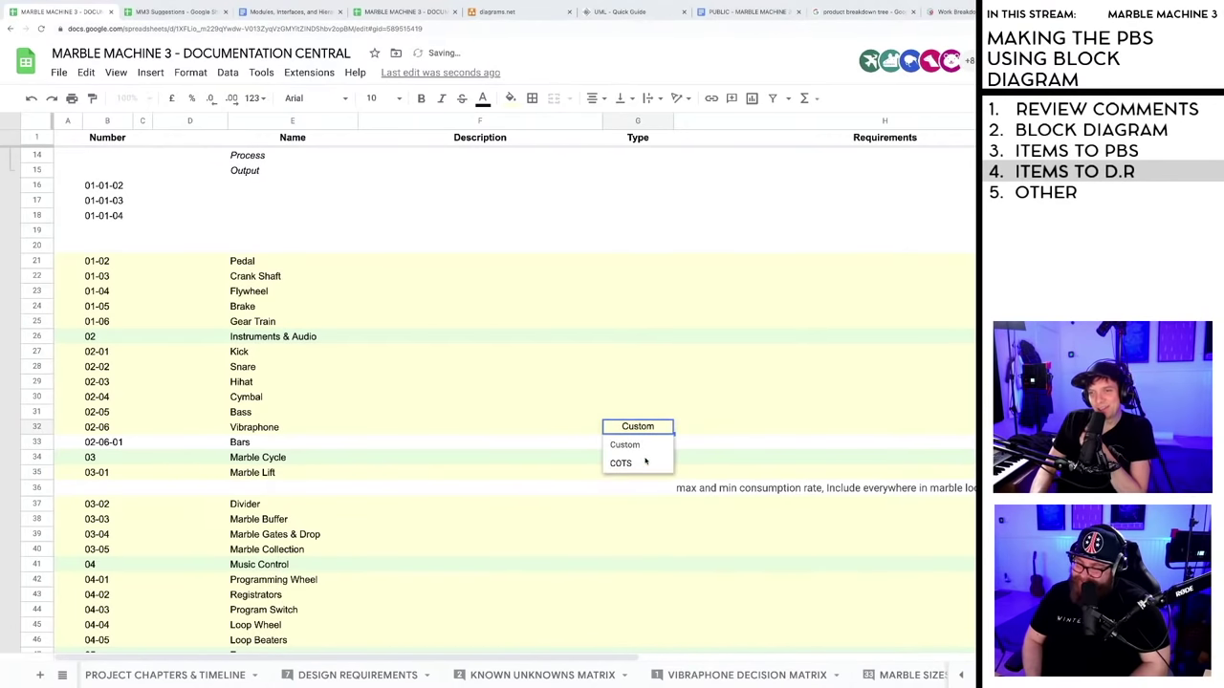
{"action": "left_click", "coordinate": [648, 463]}
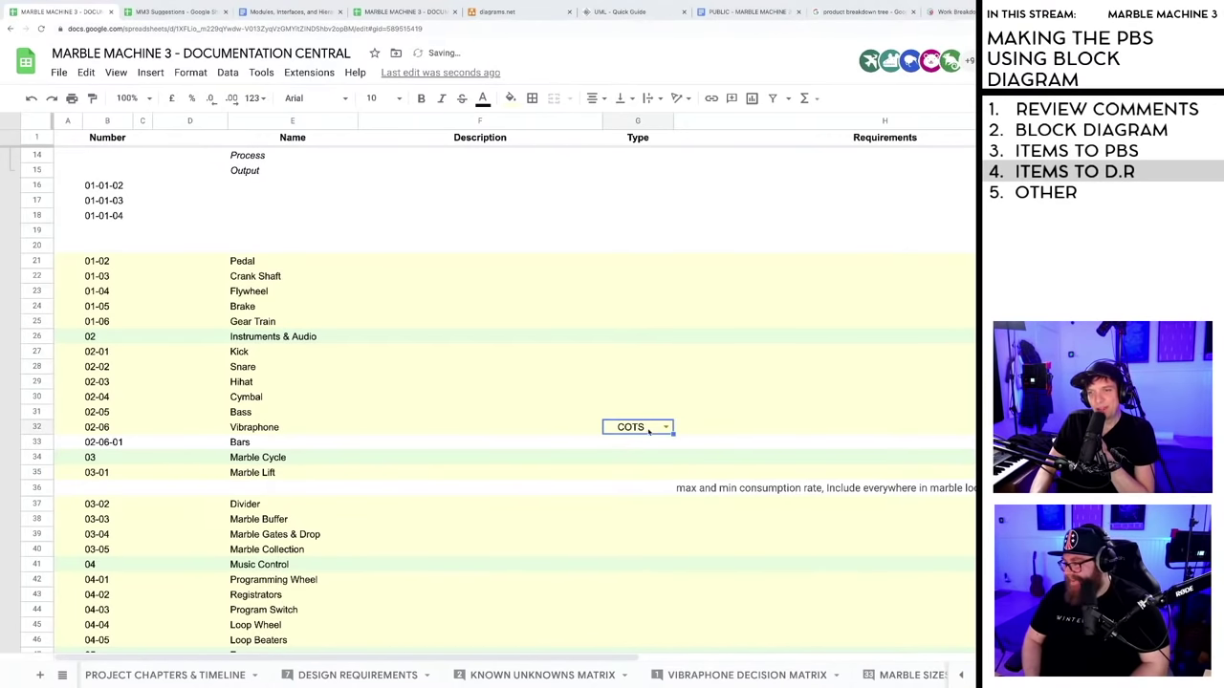
{"action": "left_click", "coordinate": [646, 415]}
{"action": "left_click", "coordinate": [646, 275]}
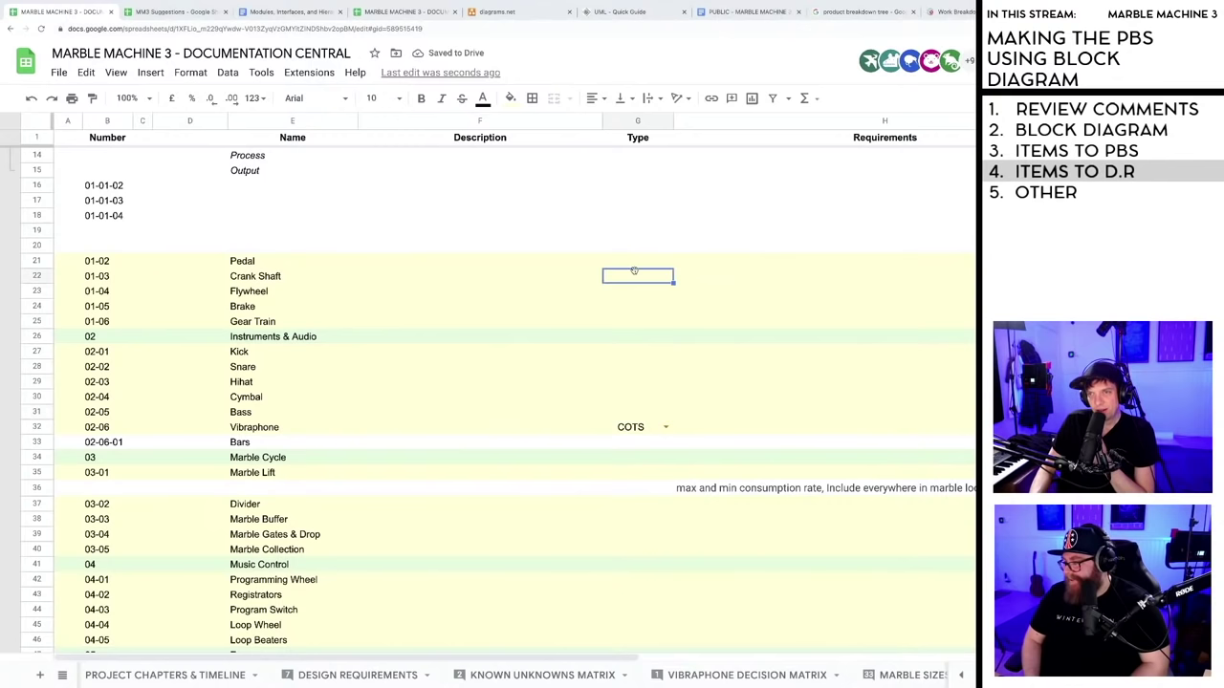
{"action": "left_click", "coordinate": [635, 261]}
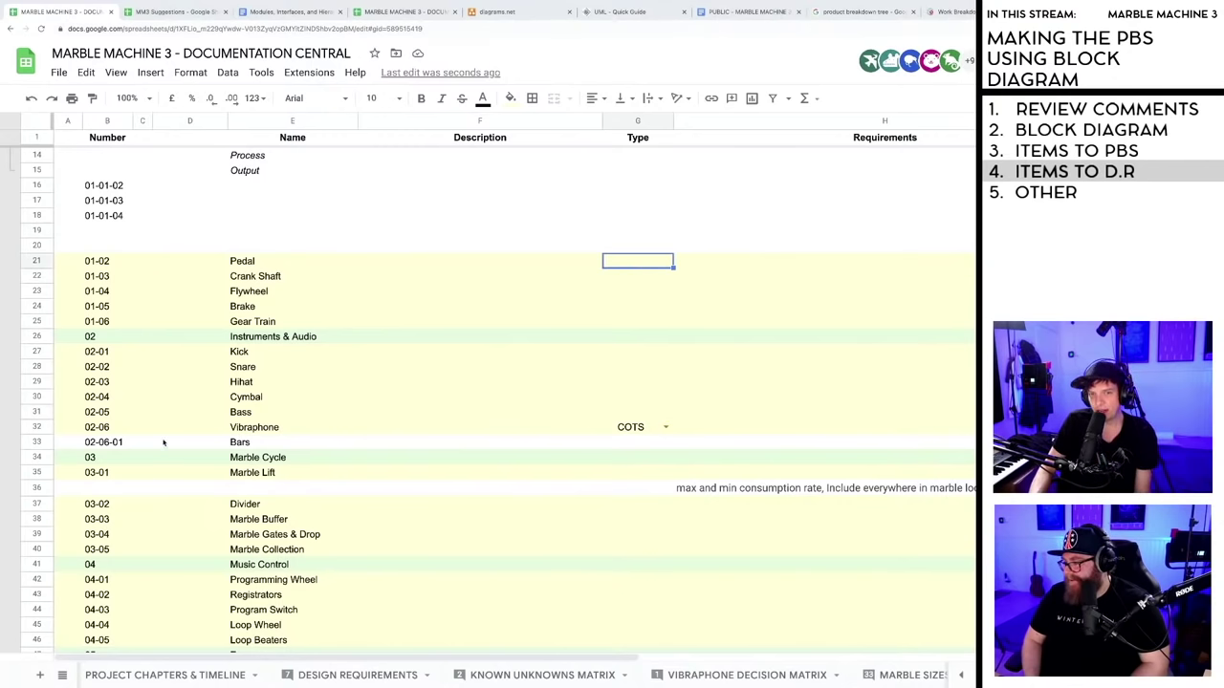
- Try Custom once more, leaving the Vibraphone Type set to COTS
{"action": "left_click", "coordinate": [665, 428]}
{"action": "left_click", "coordinate": [649, 448]}
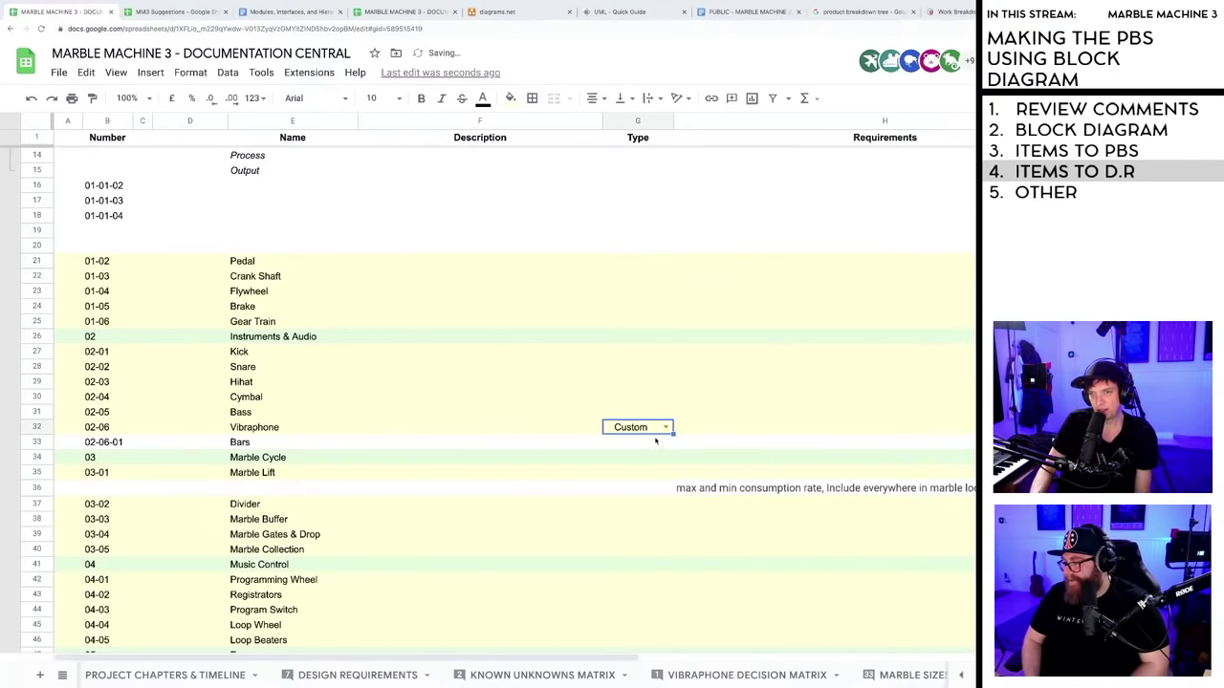
{"action": "left_click", "coordinate": [663, 428]}
{"action": "left_click", "coordinate": [635, 463]}
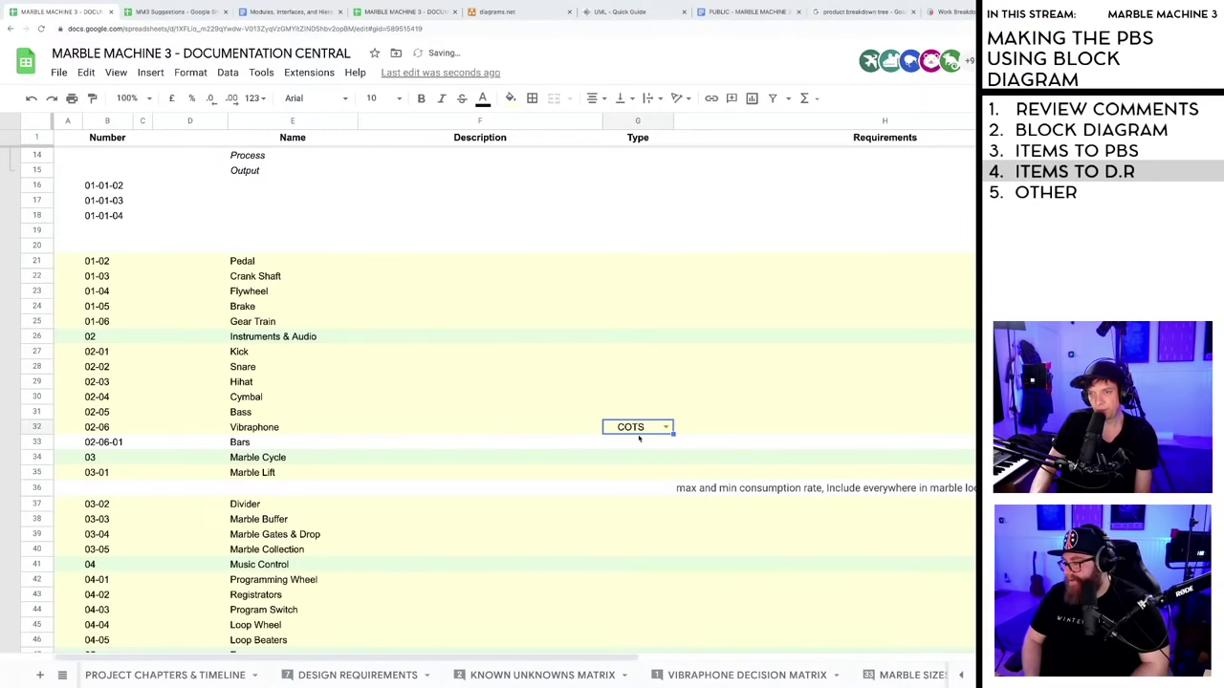
{"action": "left_click", "coordinate": [639, 437]}
{"action": "left_click", "coordinate": [640, 430]}
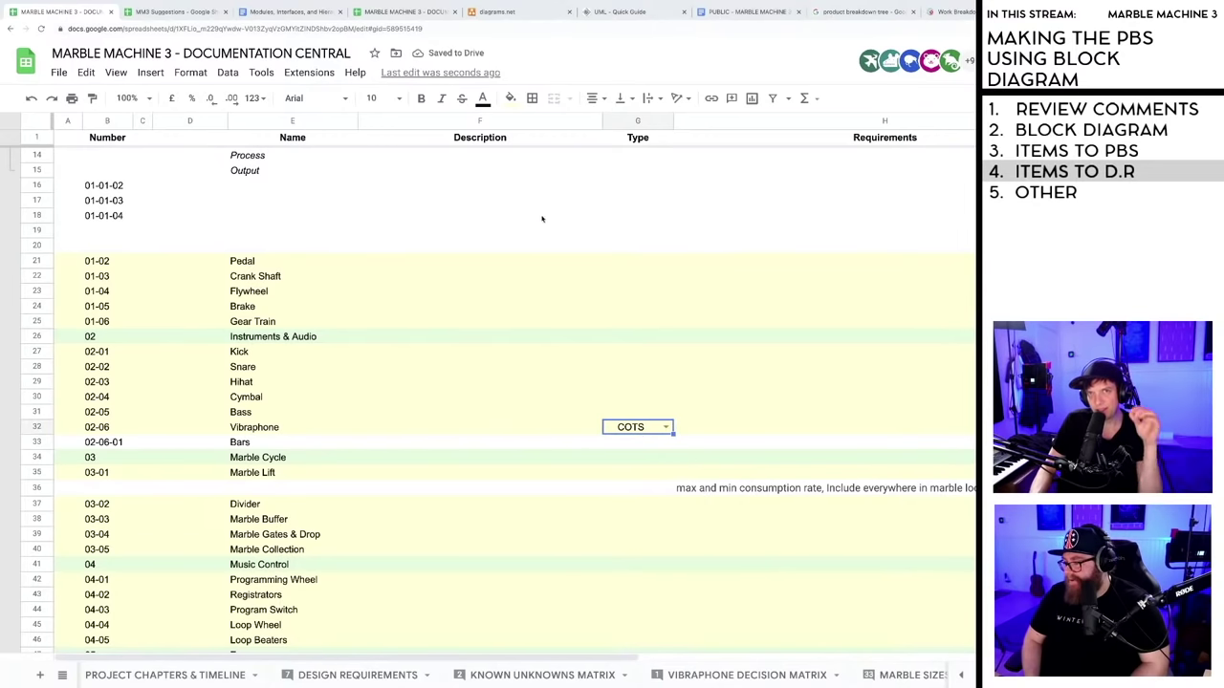
- Switch to the hierarchical design document and scroll through it
{"action": "left_click", "coordinate": [287, 12]}
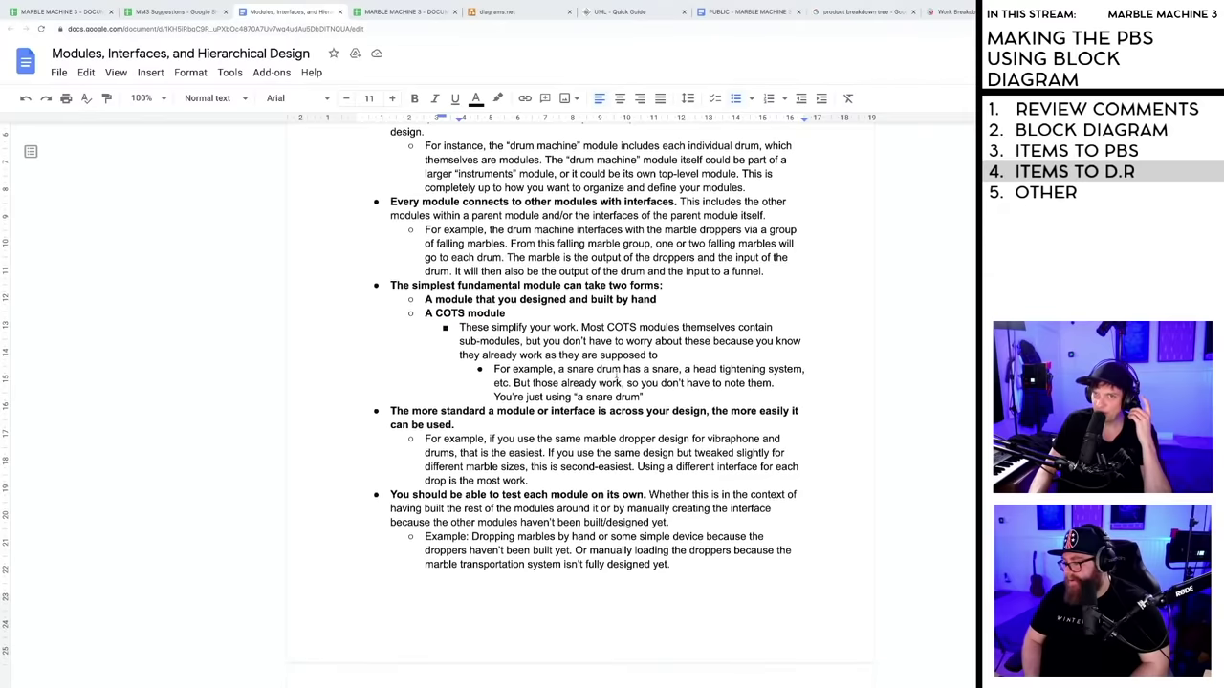
{"action": "scroll", "coordinate": [610, 387], "scroll_direction": "down", "scroll_amount": 9}
{"action": "scroll", "coordinate": [611, 387], "scroll_direction": "up", "scroll_amount": 6}
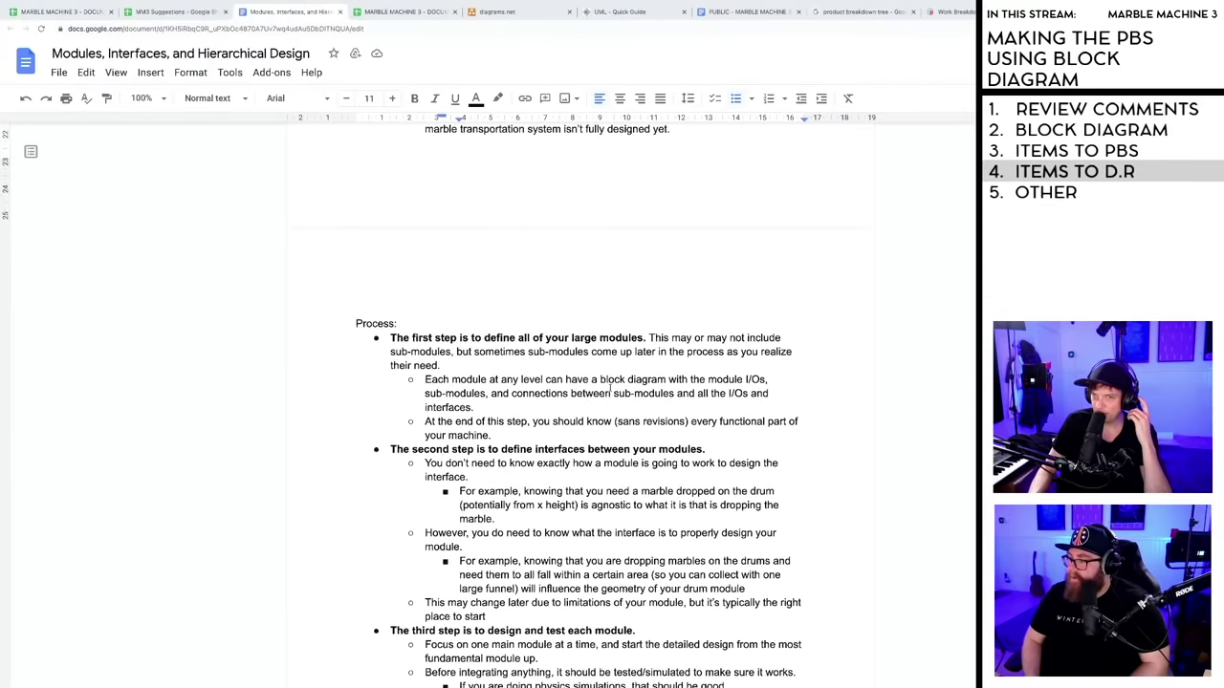
{"action": "scroll", "coordinate": [609, 387], "scroll_direction": "up", "scroll_amount": 5}
- Return to the spreadsheet to view the row 6 comment, then reopen the design document
{"action": "left_click", "coordinate": [62, 12]}
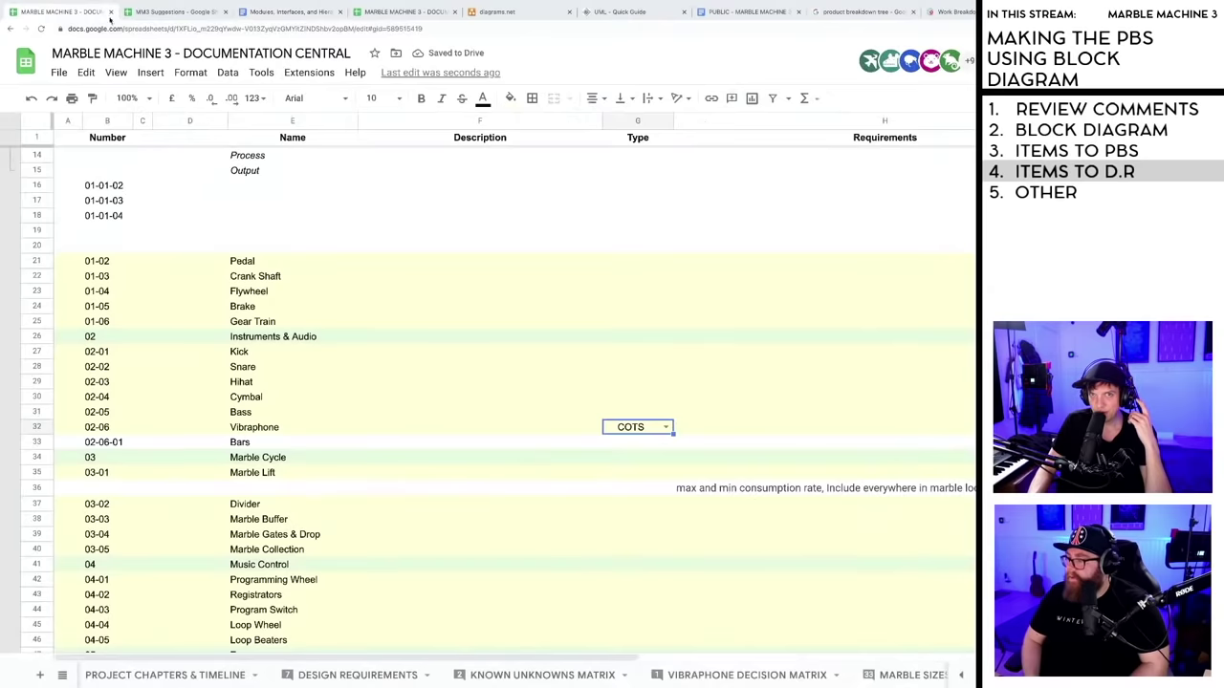
{"action": "scroll", "coordinate": [675, 435], "scroll_direction": "up", "scroll_amount": 1}
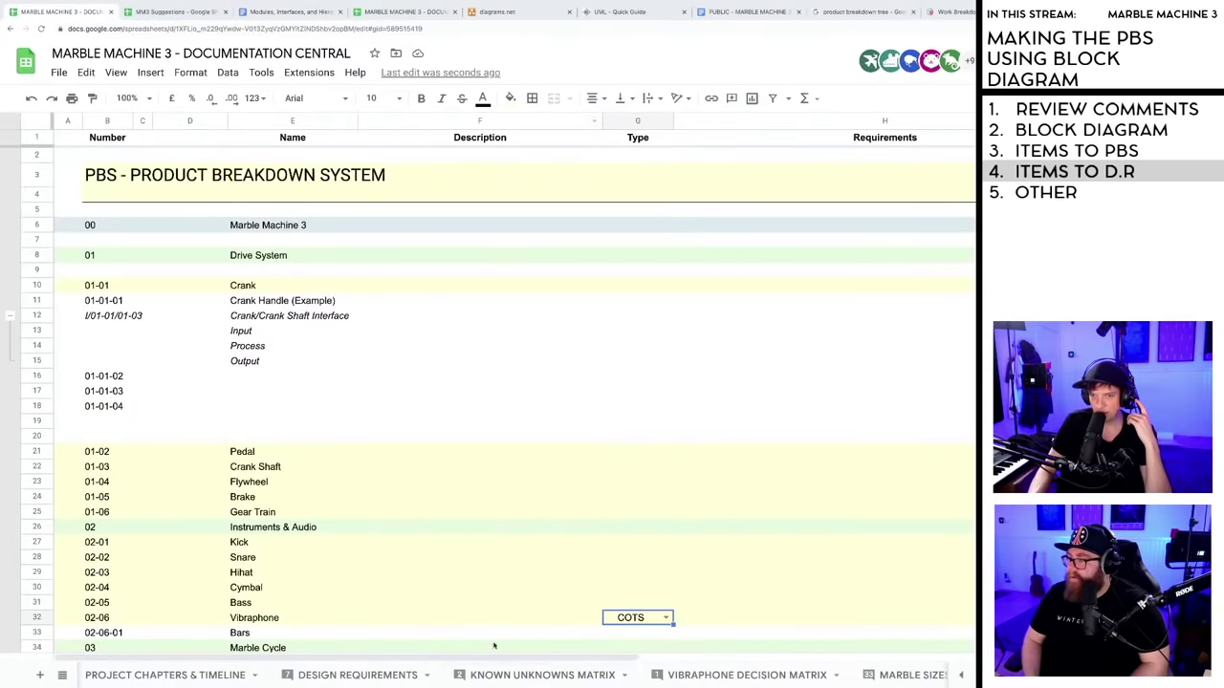
{"action": "left_click_drag", "start_coordinate": [494, 659], "coordinate": [743, 659]}
{"action": "mouse_move", "coordinate": [851, 223]}
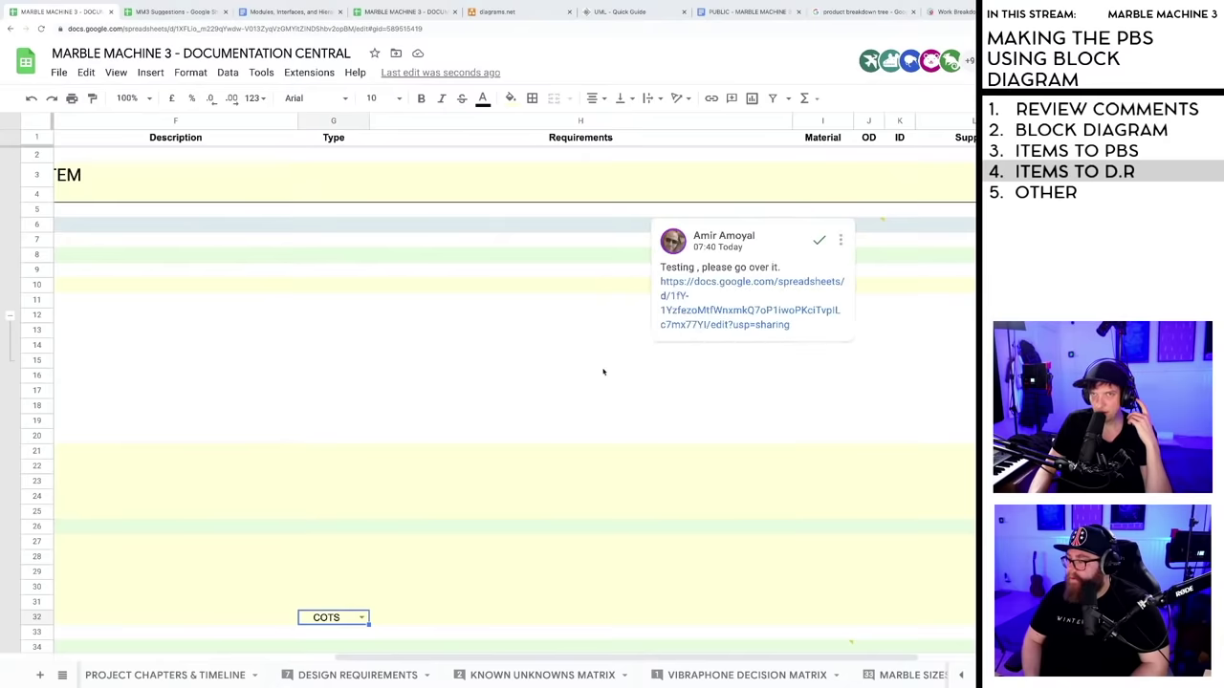
{"action": "left_click", "coordinate": [292, 11]}
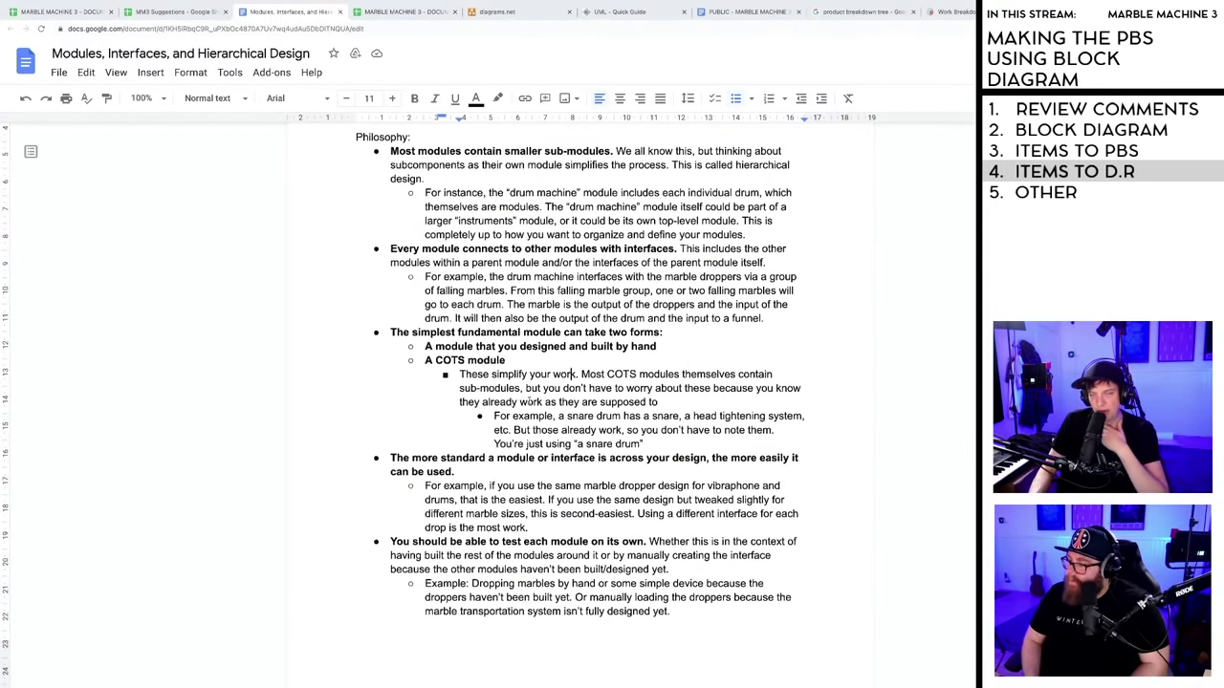
{"action": "scroll", "coordinate": [529, 402], "scroll_direction": "down", "scroll_amount": 1}
{"action": "left_click_drag", "start_coordinate": [644, 427], "coordinate": [484, 404]}
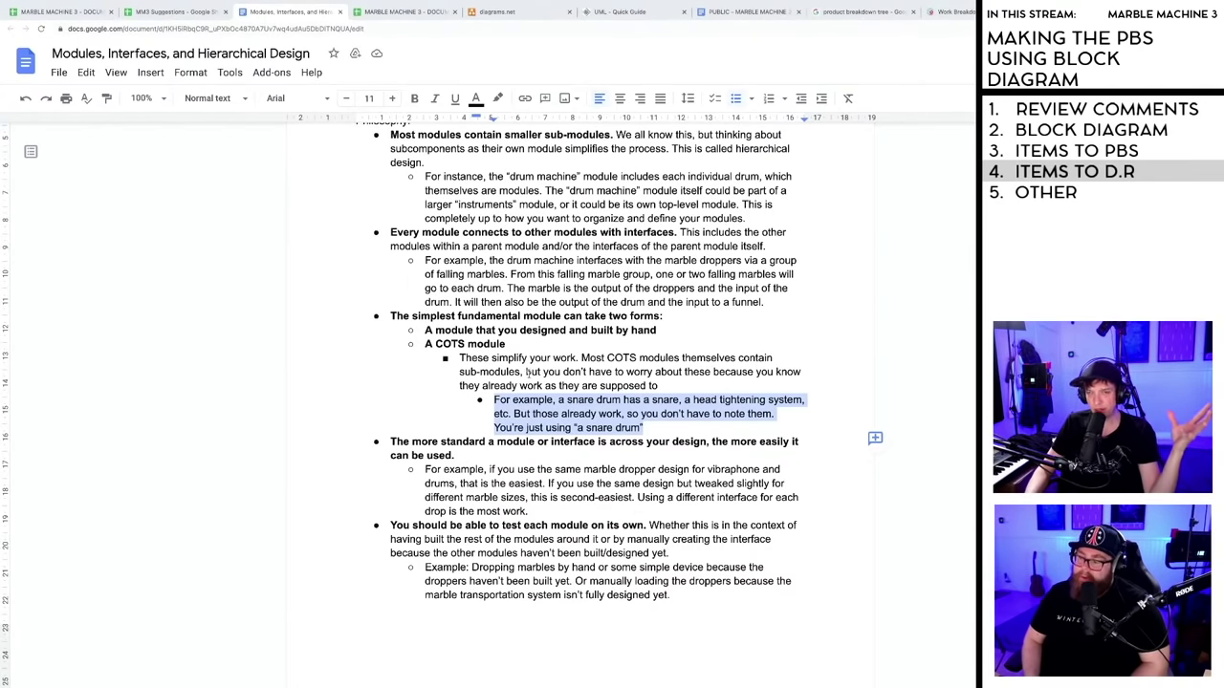
{"action": "left_click", "coordinate": [528, 371]}
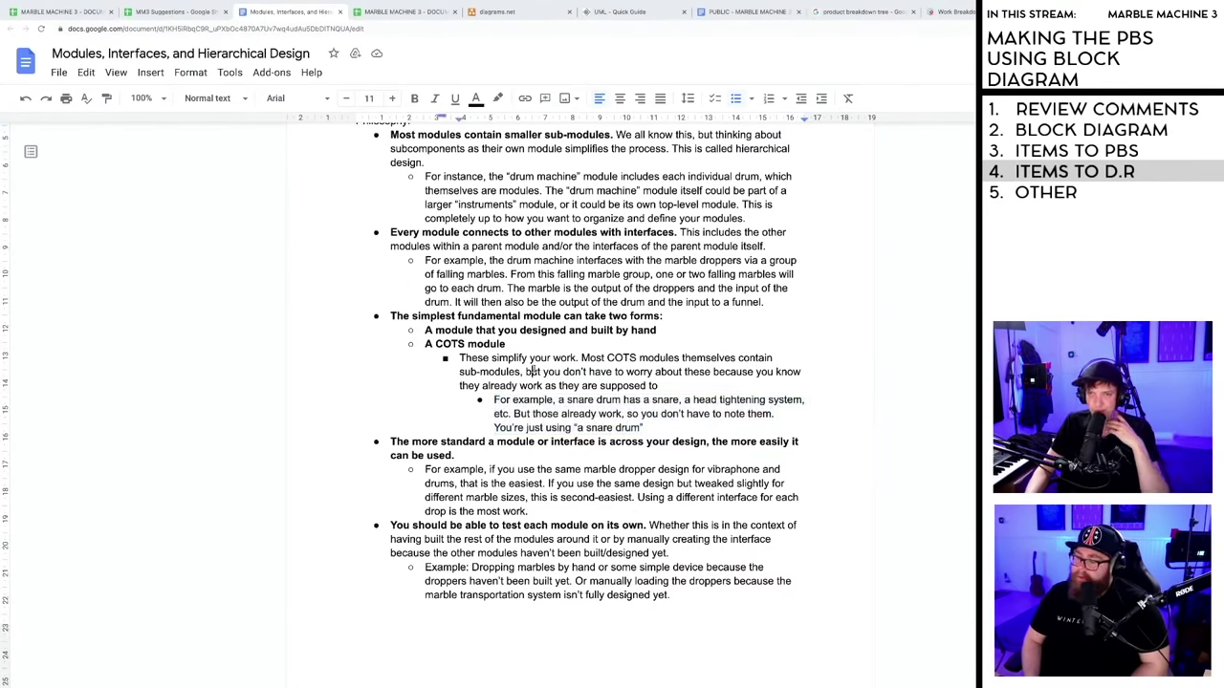
{"action": "scroll", "coordinate": [528, 372], "scroll_direction": "down", "scroll_amount": 2}
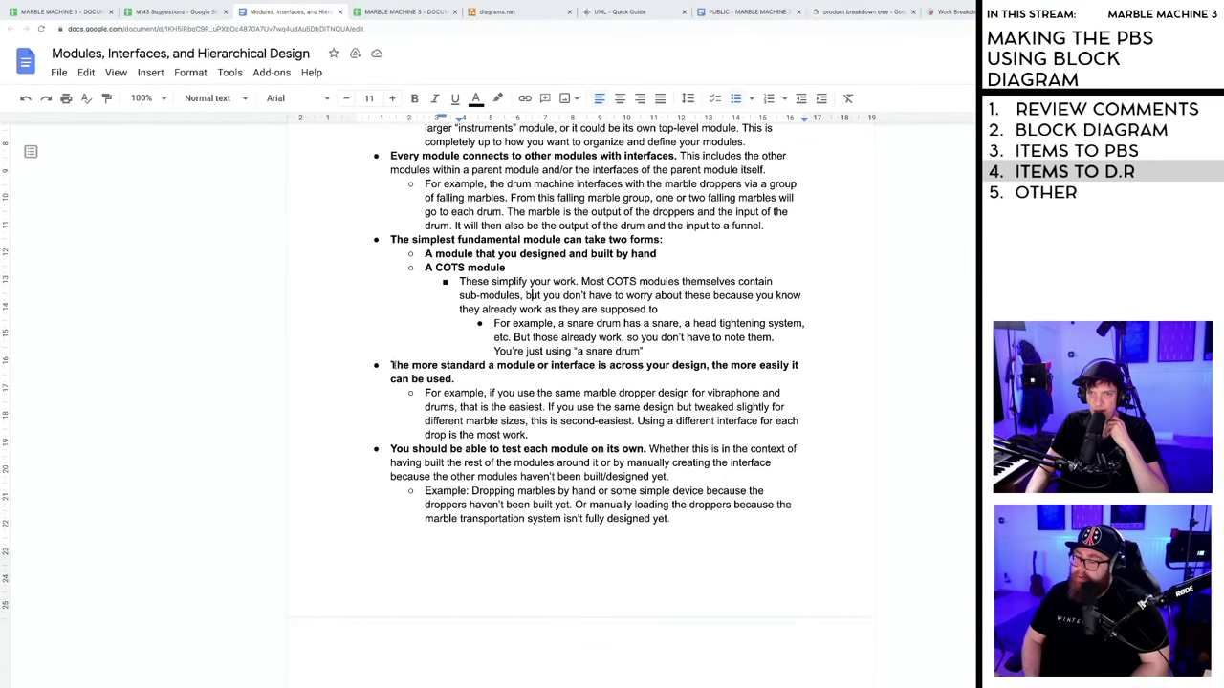
{"action": "left_click_drag", "start_coordinate": [391, 365], "coordinate": [542, 376]}
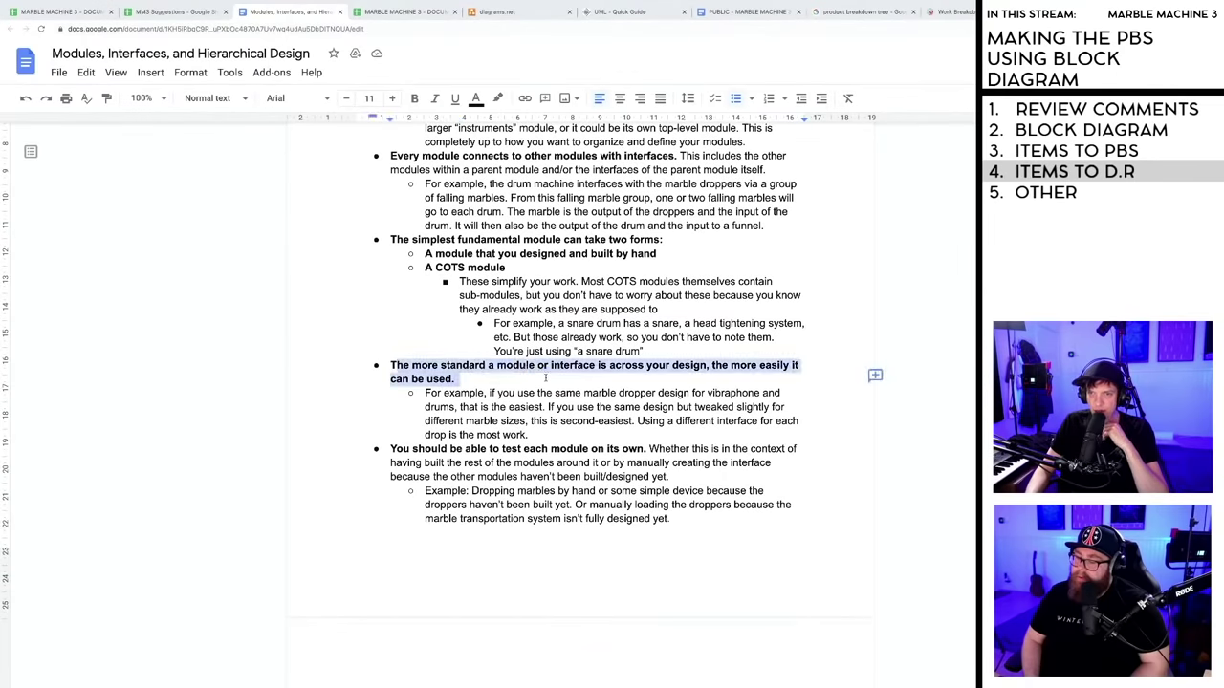
{"action": "key", "text": "ctrl+b"}
{"action": "scroll", "coordinate": [540, 379], "scroll_direction": "down", "scroll_amount": 1}
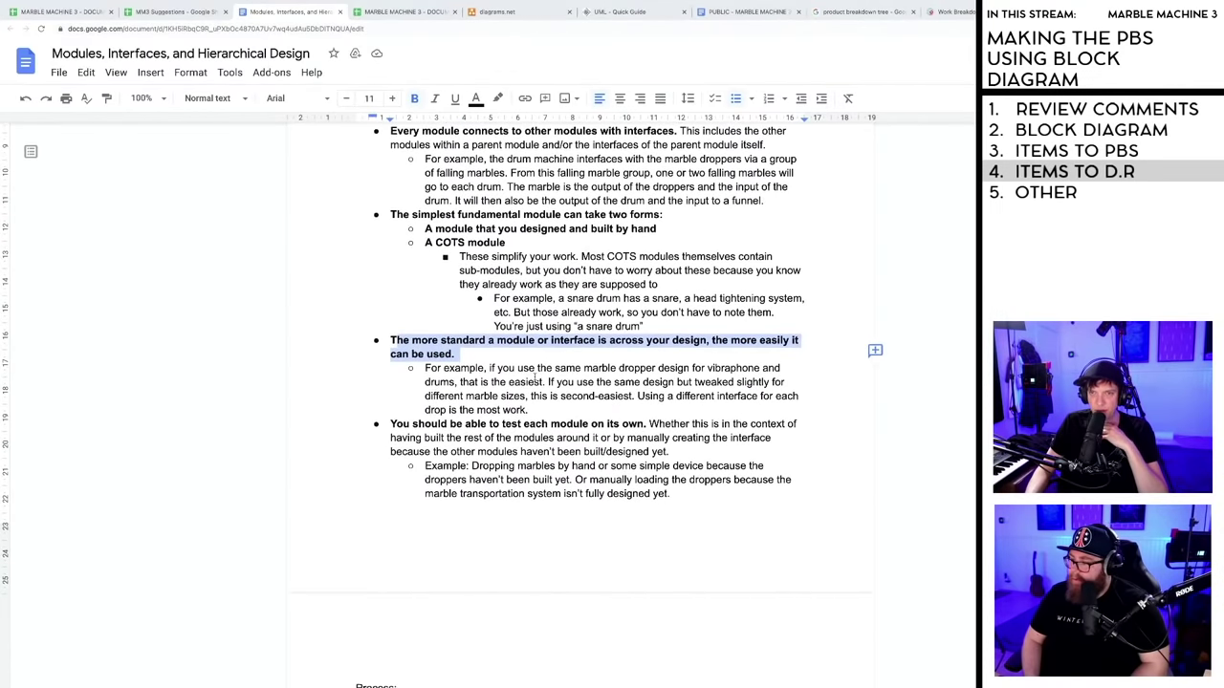
{"action": "scroll", "coordinate": [531, 369], "scroll_direction": "down", "scroll_amount": 1}
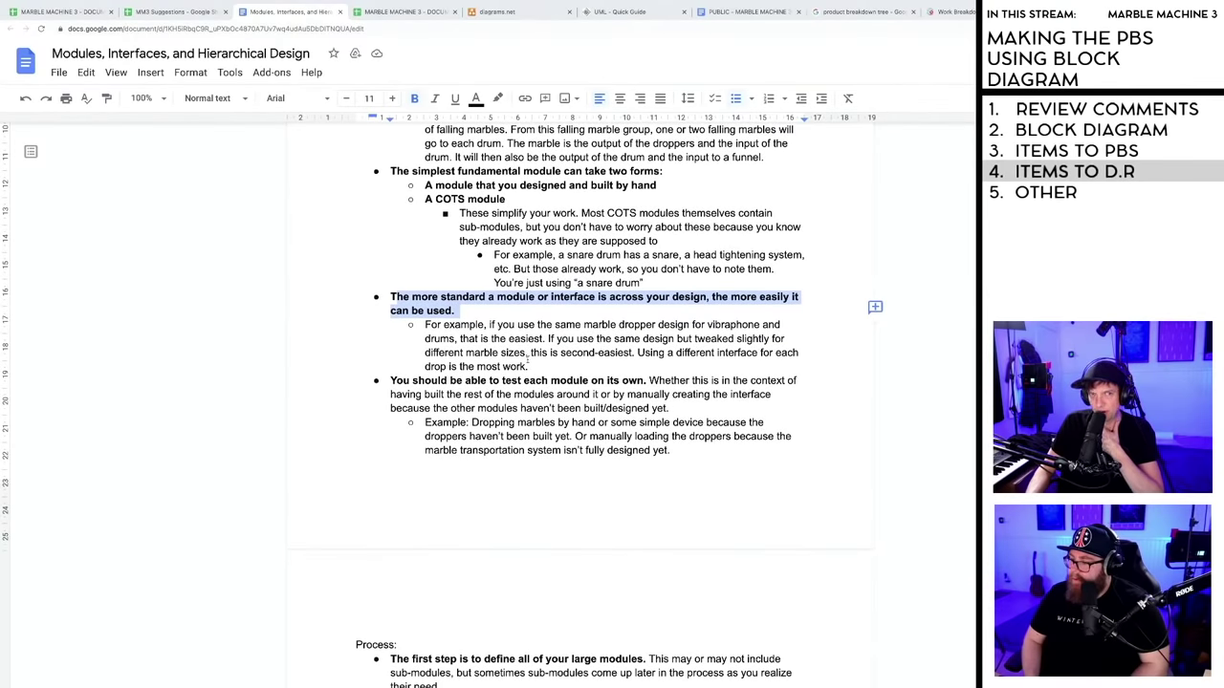
{"action": "scroll", "coordinate": [528, 358], "scroll_direction": "down", "scroll_amount": 1}
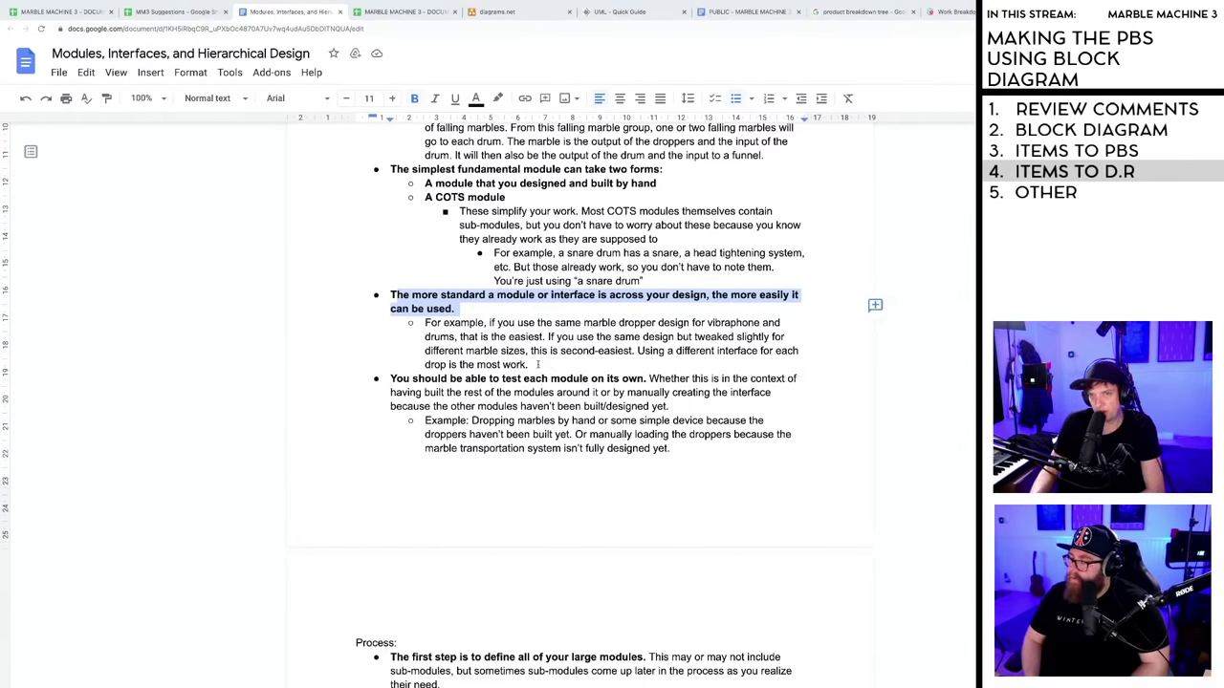
{"action": "scroll", "coordinate": [539, 364], "scroll_direction": "down", "scroll_amount": 1}
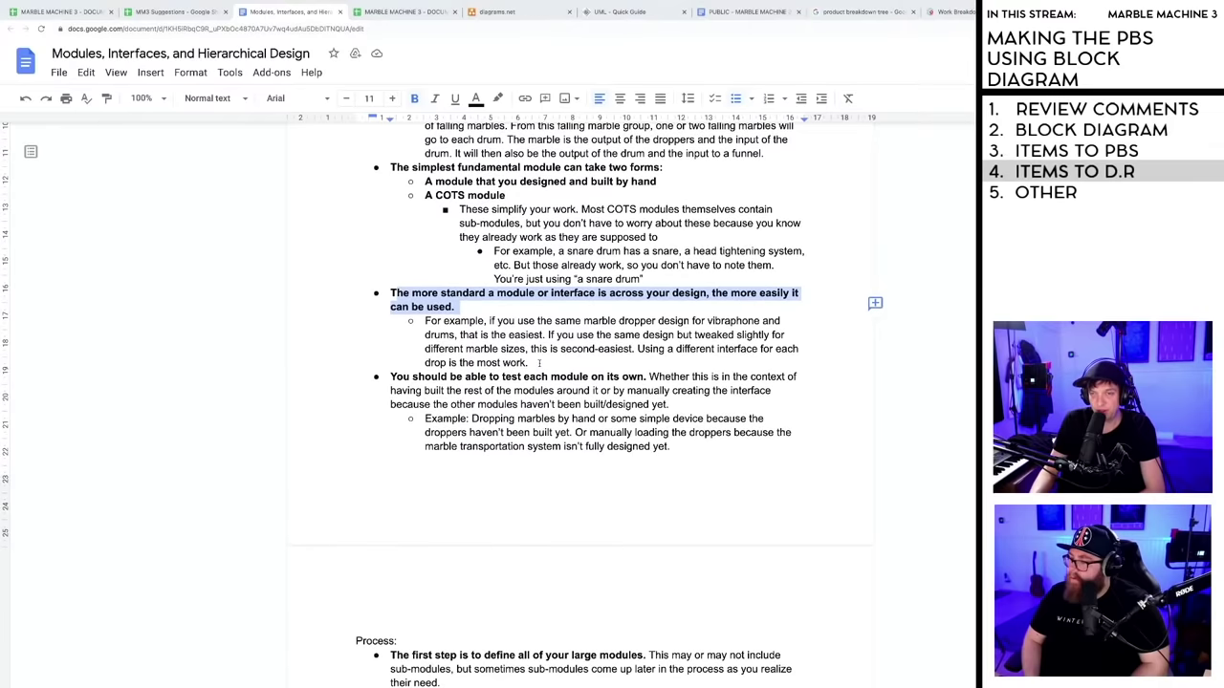
{"action": "left_click", "coordinate": [538, 364]}
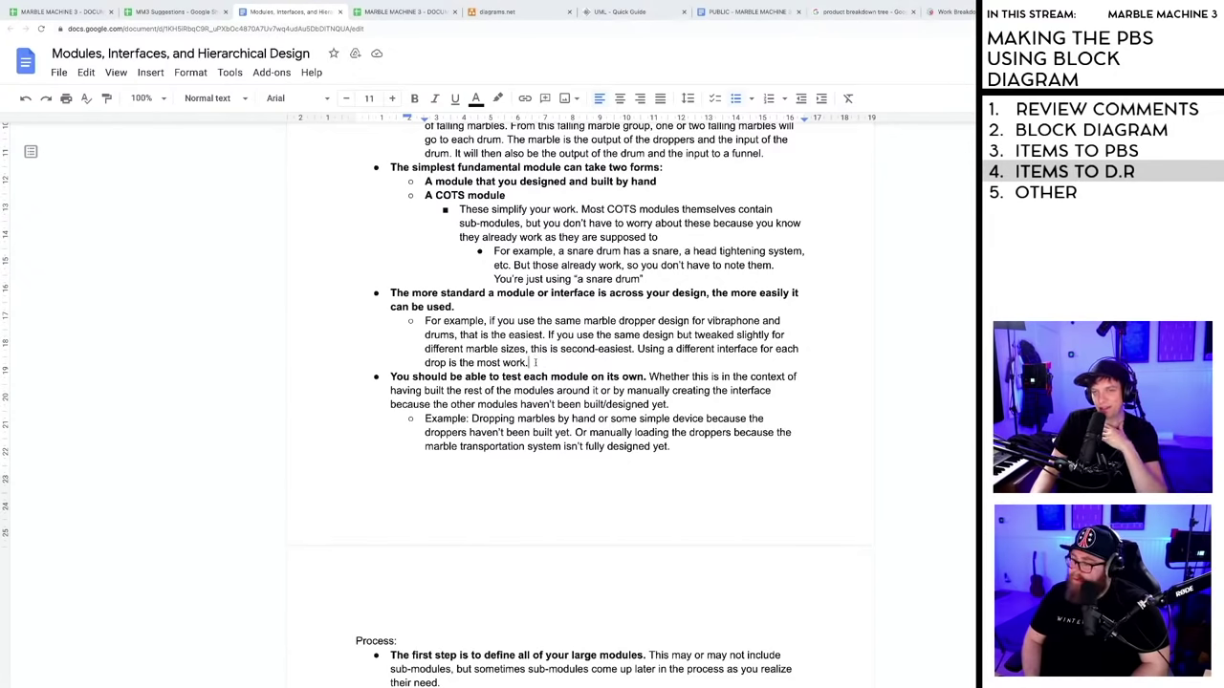
{"action": "scroll", "coordinate": [541, 363], "scroll_direction": "down", "scroll_amount": 1}
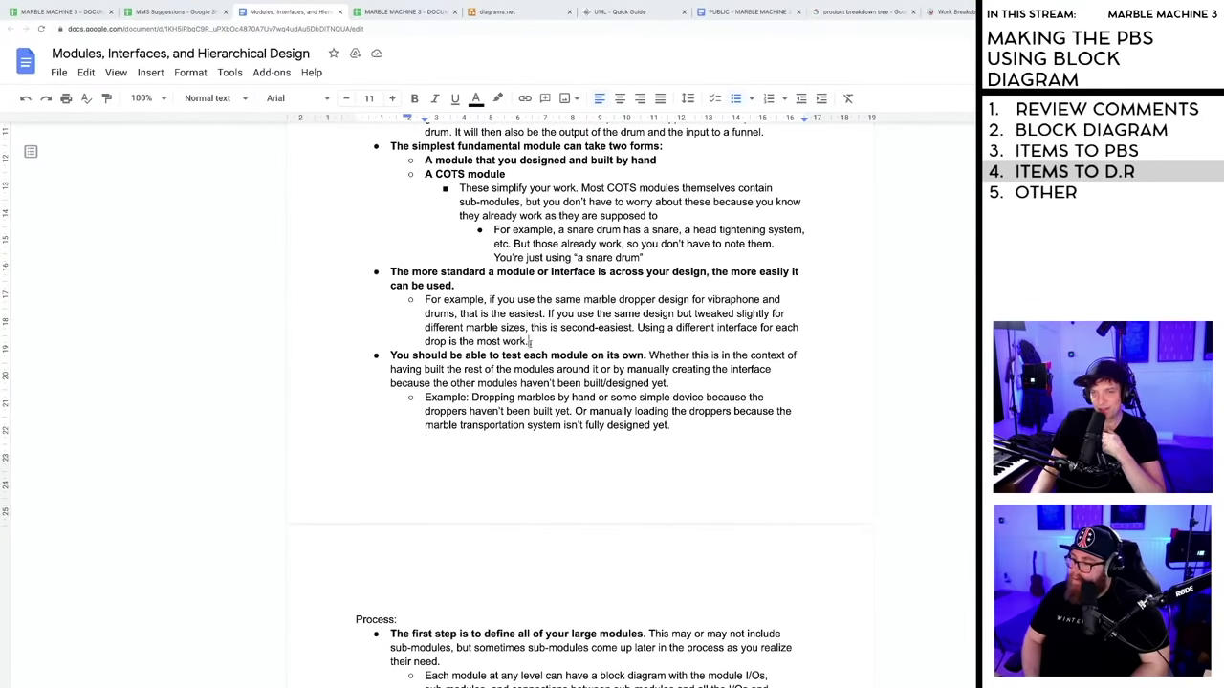
{"action": "scroll", "coordinate": [459, 306], "scroll_direction": "down", "scroll_amount": 1}
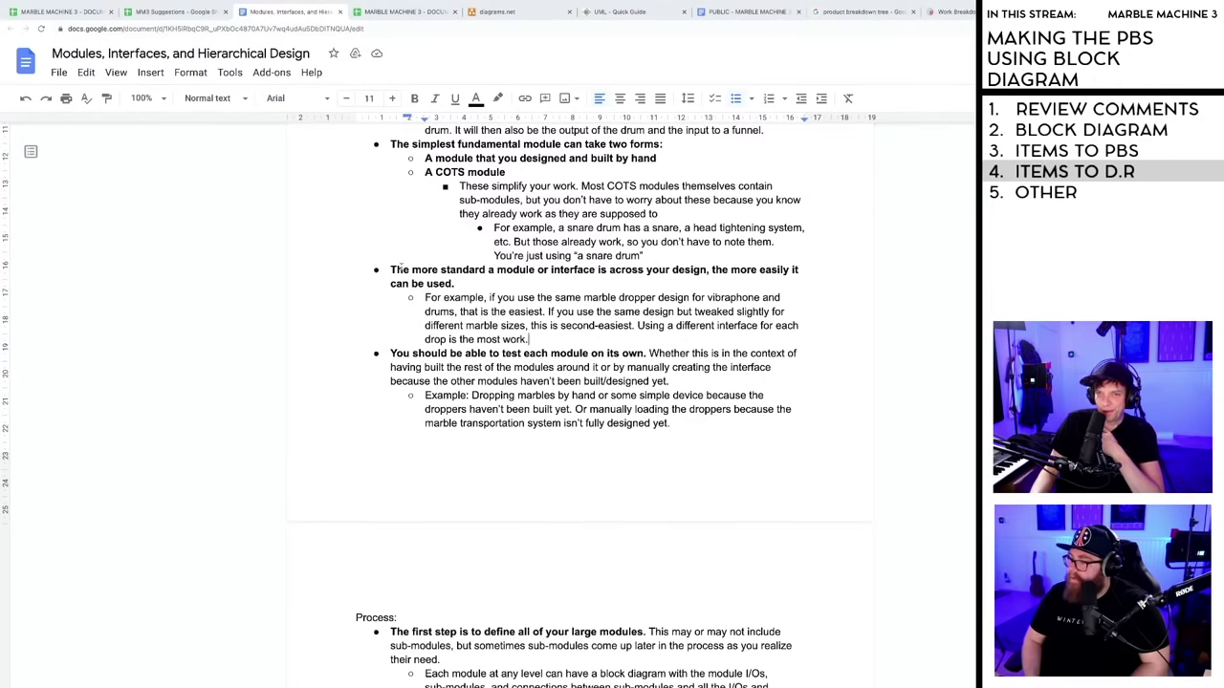
{"action": "left_click_drag", "start_coordinate": [391, 270], "coordinate": [606, 311]}
{"action": "left_click", "coordinate": [606, 312]}
{"action": "scroll", "coordinate": [406, 292], "scroll_direction": "down", "scroll_amount": 3}
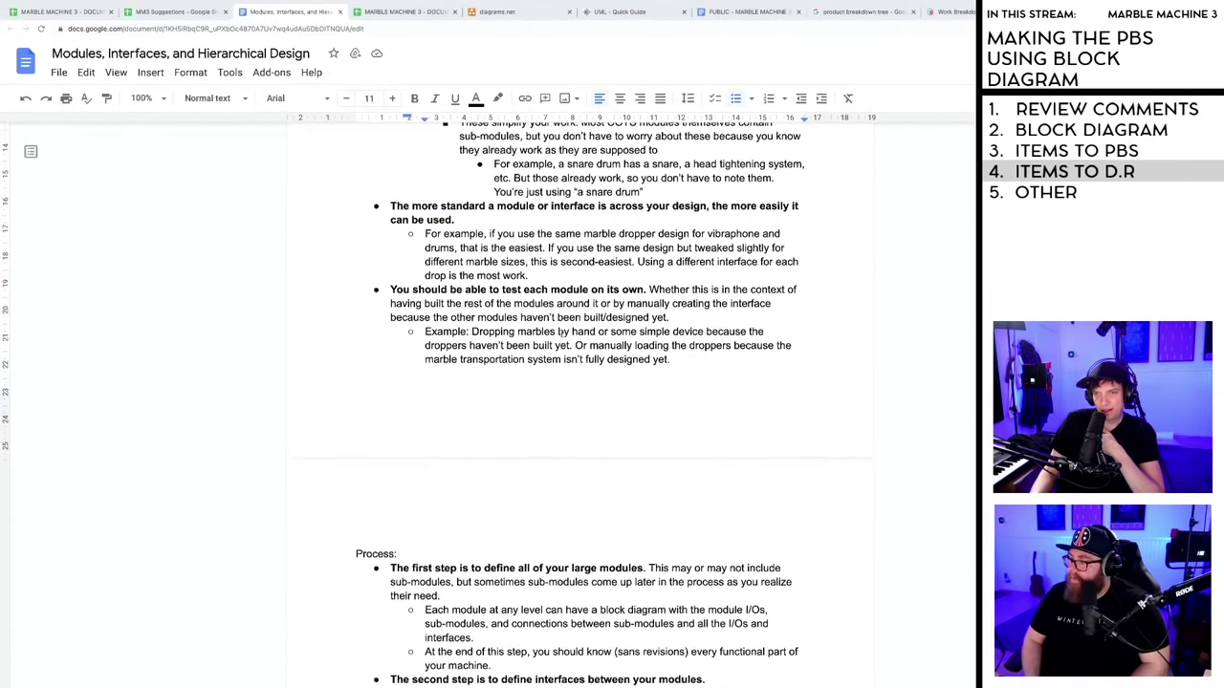
{"action": "left_click_drag", "start_coordinate": [391, 285], "coordinate": [647, 285]}
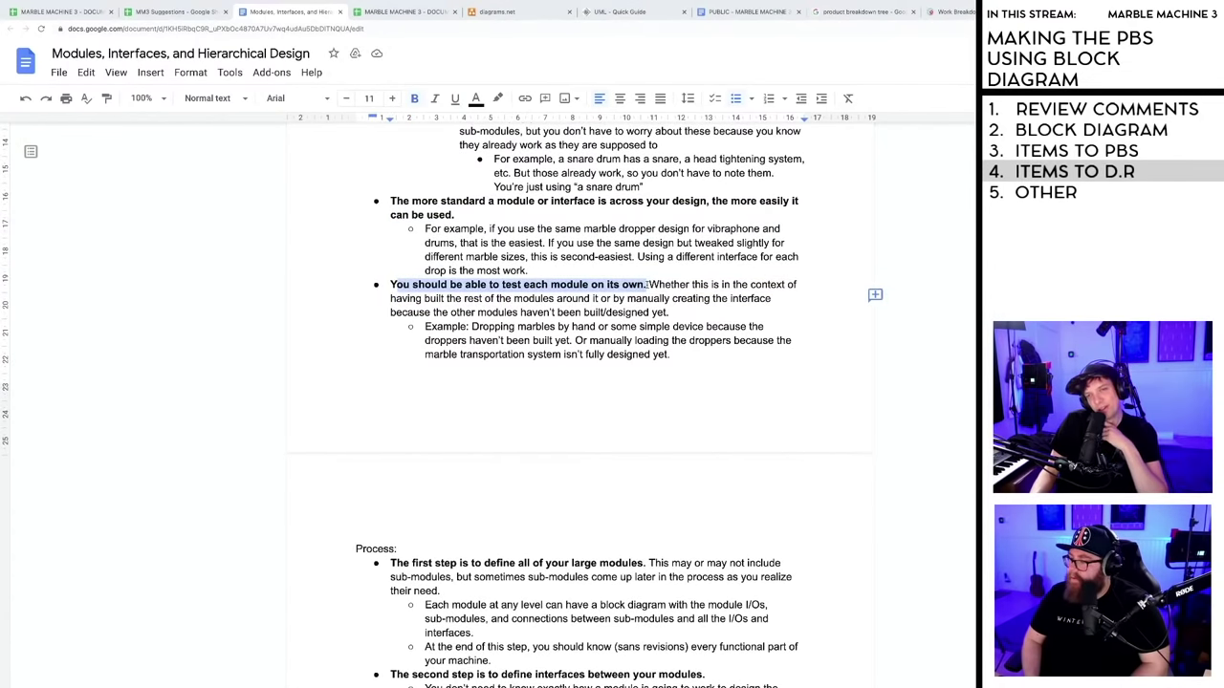
{"action": "left_click", "coordinate": [648, 284]}
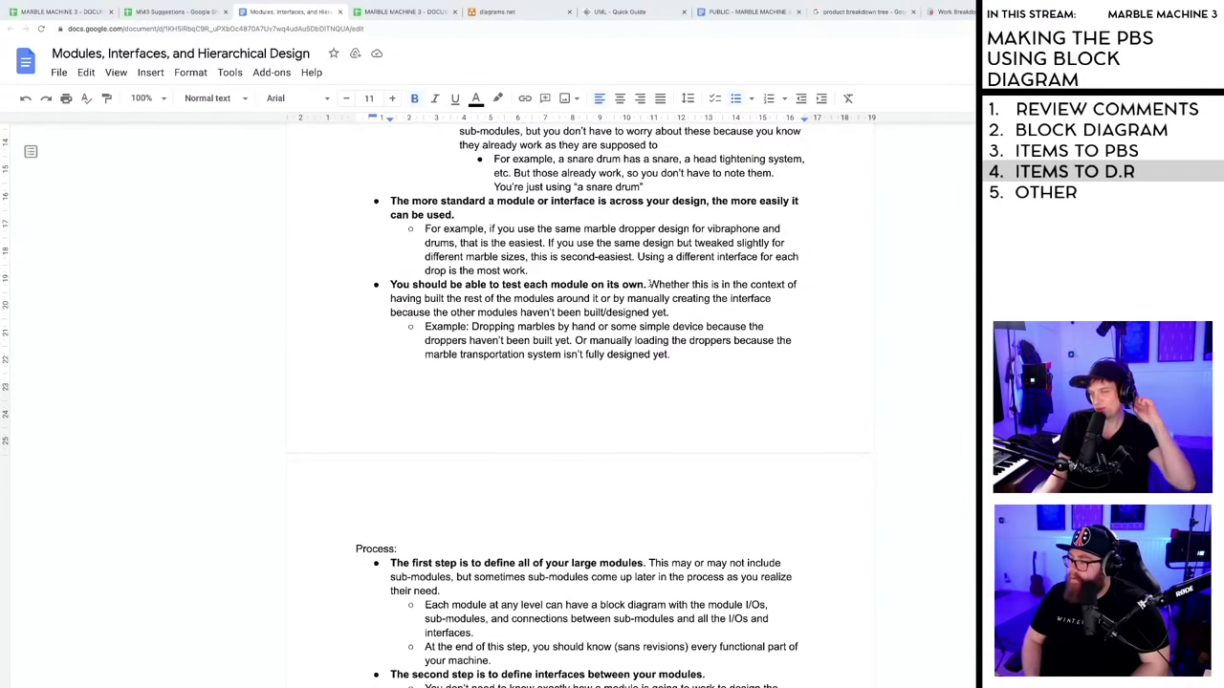
{"action": "left_click_drag", "start_coordinate": [649, 284], "coordinate": [731, 284]}
{"action": "left_click_drag", "start_coordinate": [784, 284], "coordinate": [540, 284]}
{"action": "left_click", "coordinate": [540, 284]}
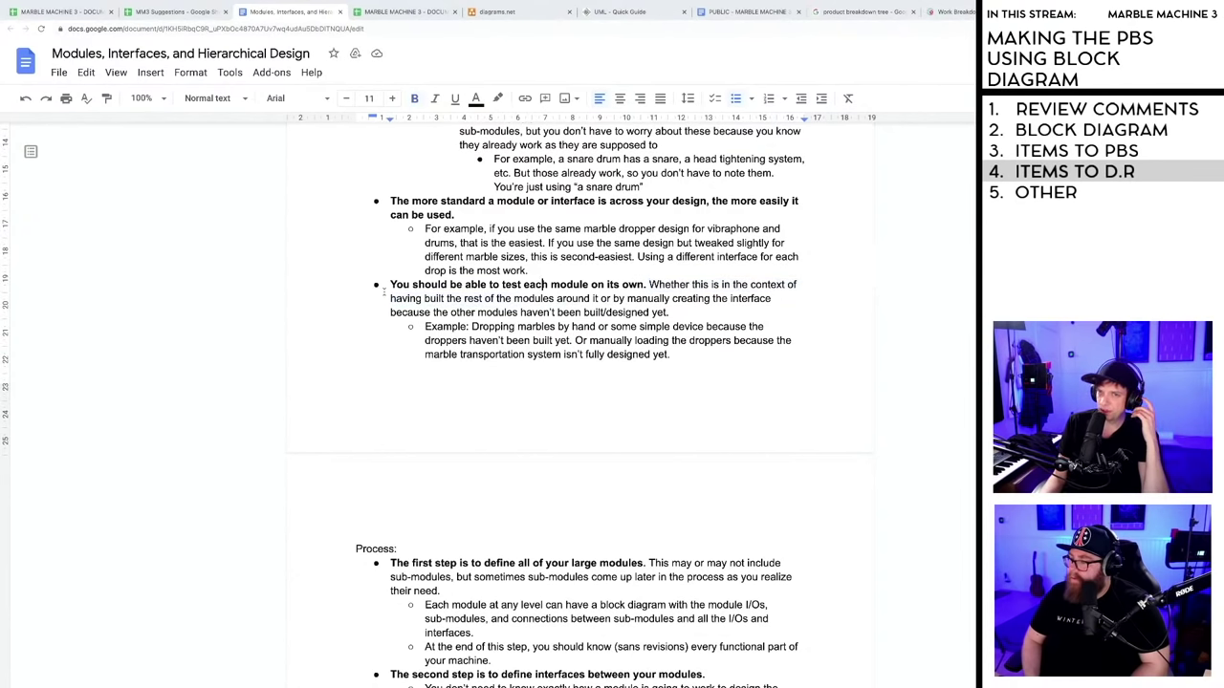
{"action": "left_click_drag", "start_coordinate": [390, 284], "coordinate": [691, 355]}
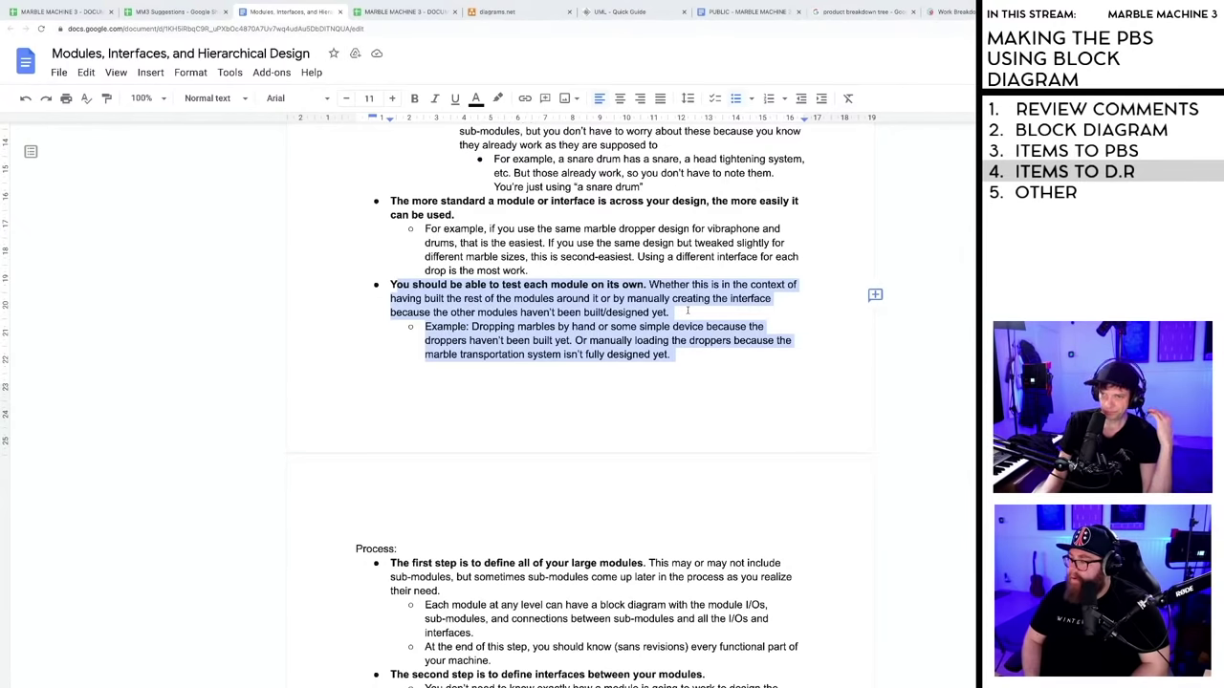
{"action": "left_click", "coordinate": [687, 311]}
{"action": "scroll", "coordinate": [685, 311], "scroll_direction": "down", "scroll_amount": 5}
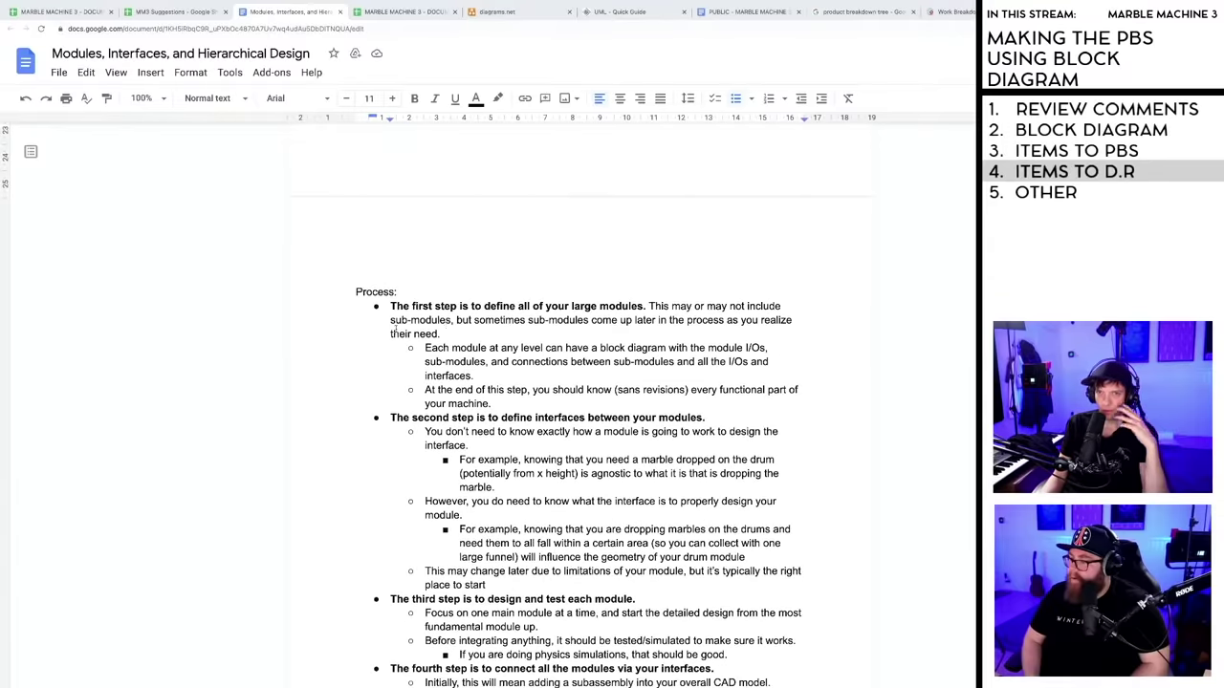
{"action": "scroll", "coordinate": [394, 329], "scroll_direction": "up", "scroll_amount": 8}
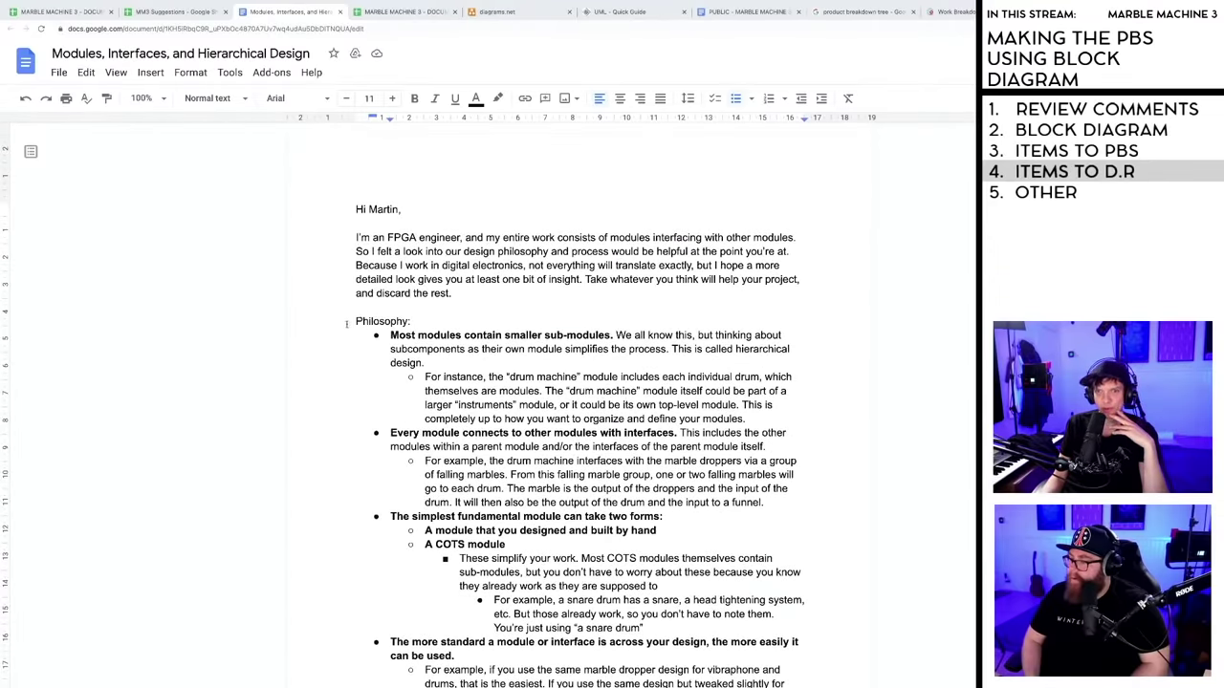
{"action": "left_click_drag", "start_coordinate": [354, 321], "coordinate": [444, 328]}
{"action": "left_click", "coordinate": [467, 359]}
{"action": "scroll", "coordinate": [471, 353], "scroll_direction": "down", "scroll_amount": 10}
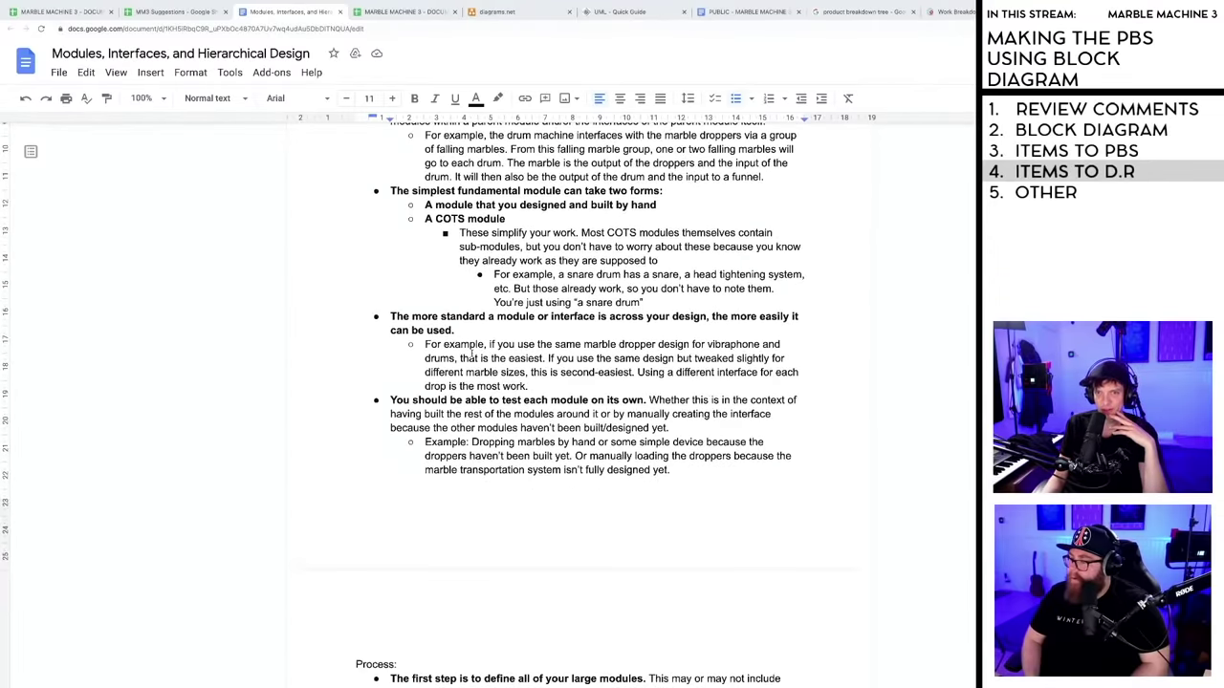
{"action": "scroll", "coordinate": [471, 352], "scroll_direction": "down", "scroll_amount": 5}
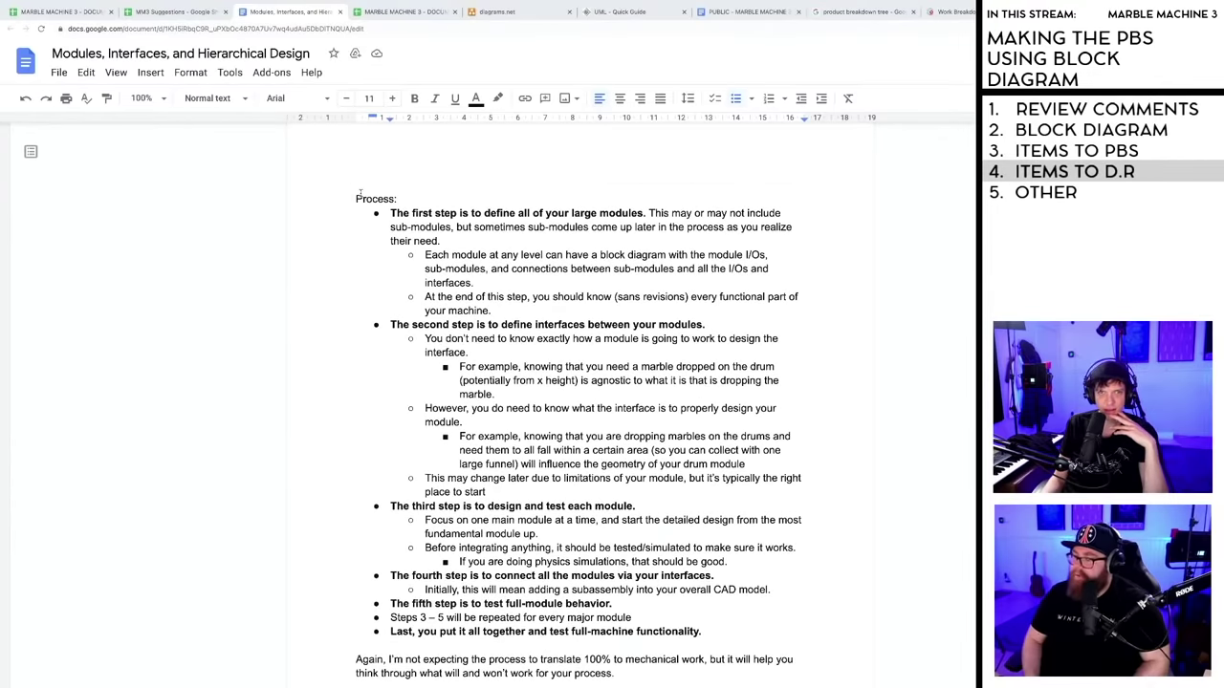
{"action": "left_click_drag", "start_coordinate": [347, 198], "coordinate": [398, 199]}
{"action": "left_click", "coordinate": [412, 202]}
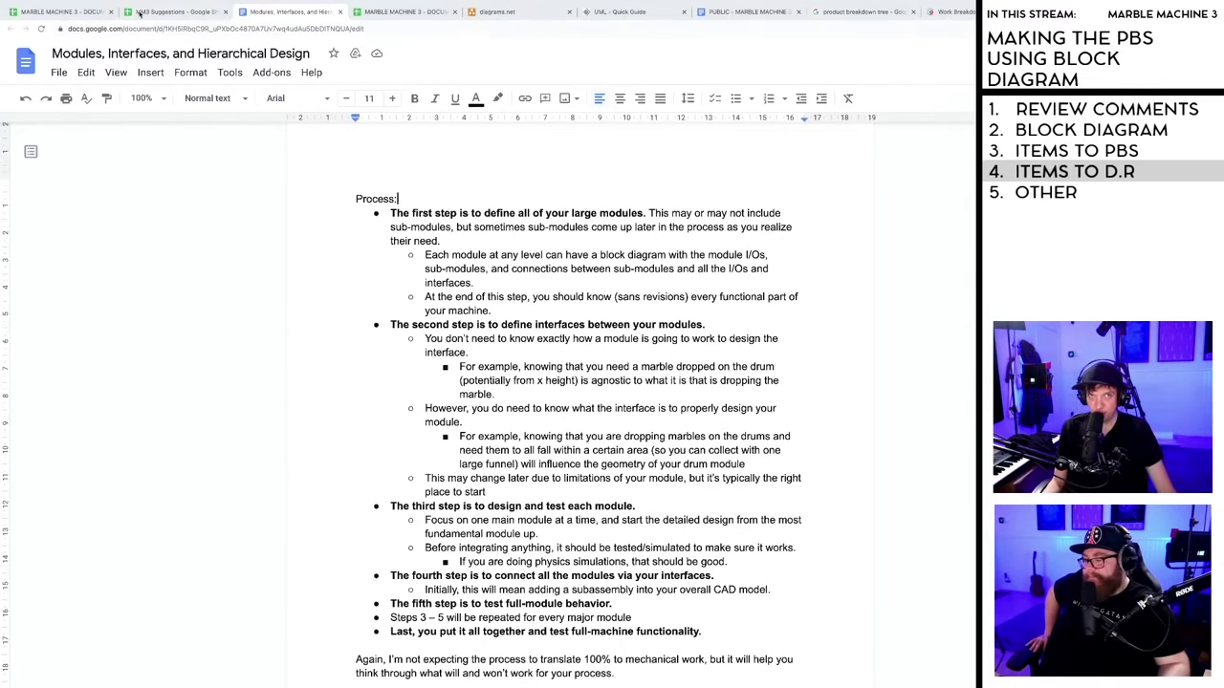
{"action": "left_click", "coordinate": [91, 12]}
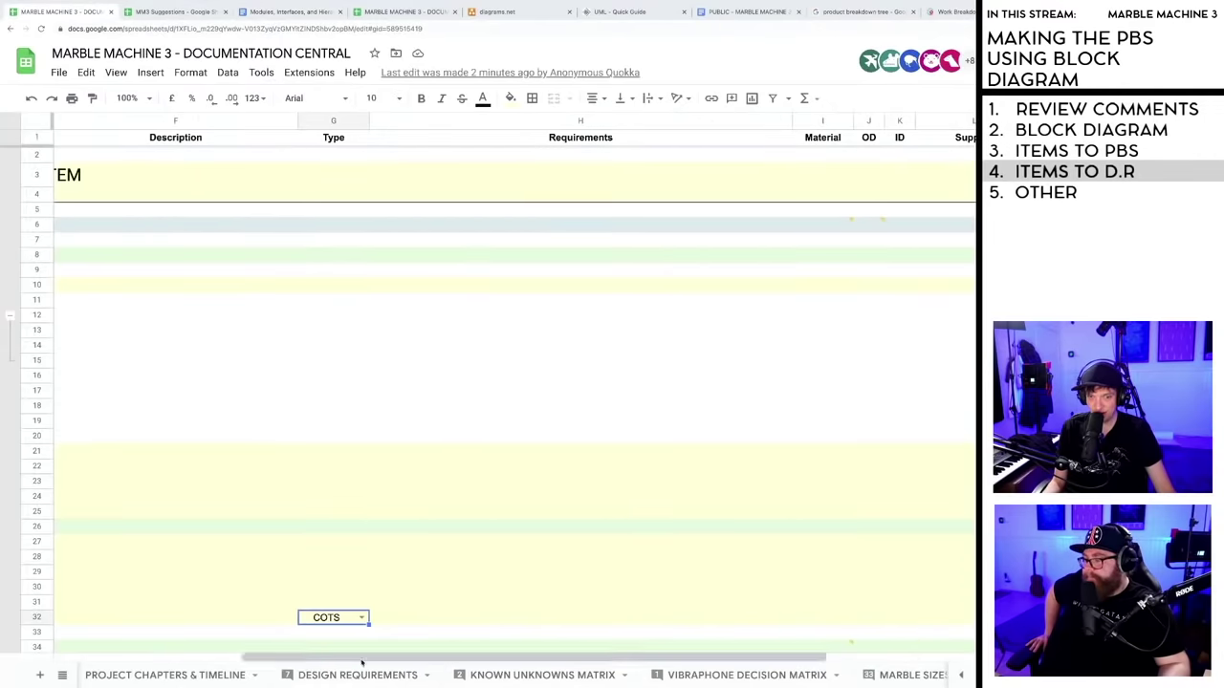
{"action": "scroll", "coordinate": [362, 663], "scroll_direction": "left", "scroll_amount": 5}
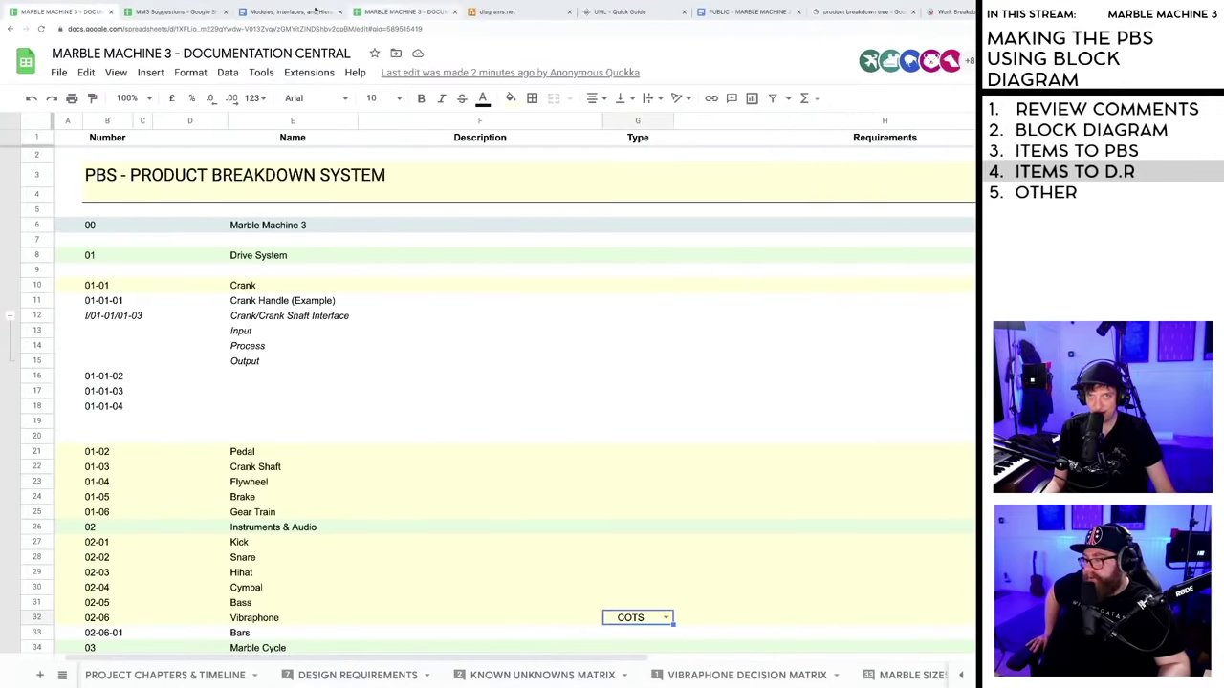
{"action": "left_click", "coordinate": [287, 12]}
{"action": "left_click", "coordinate": [664, 214]}
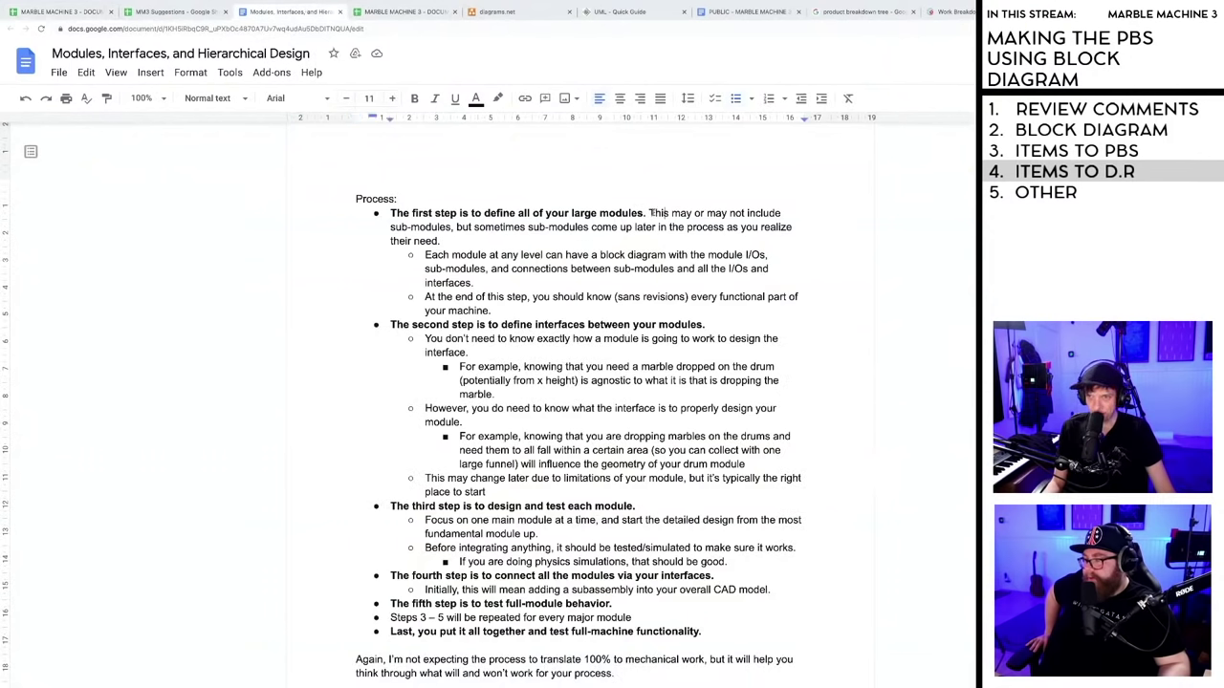
{"action": "left_click_drag", "start_coordinate": [649, 213], "coordinate": [567, 242]}
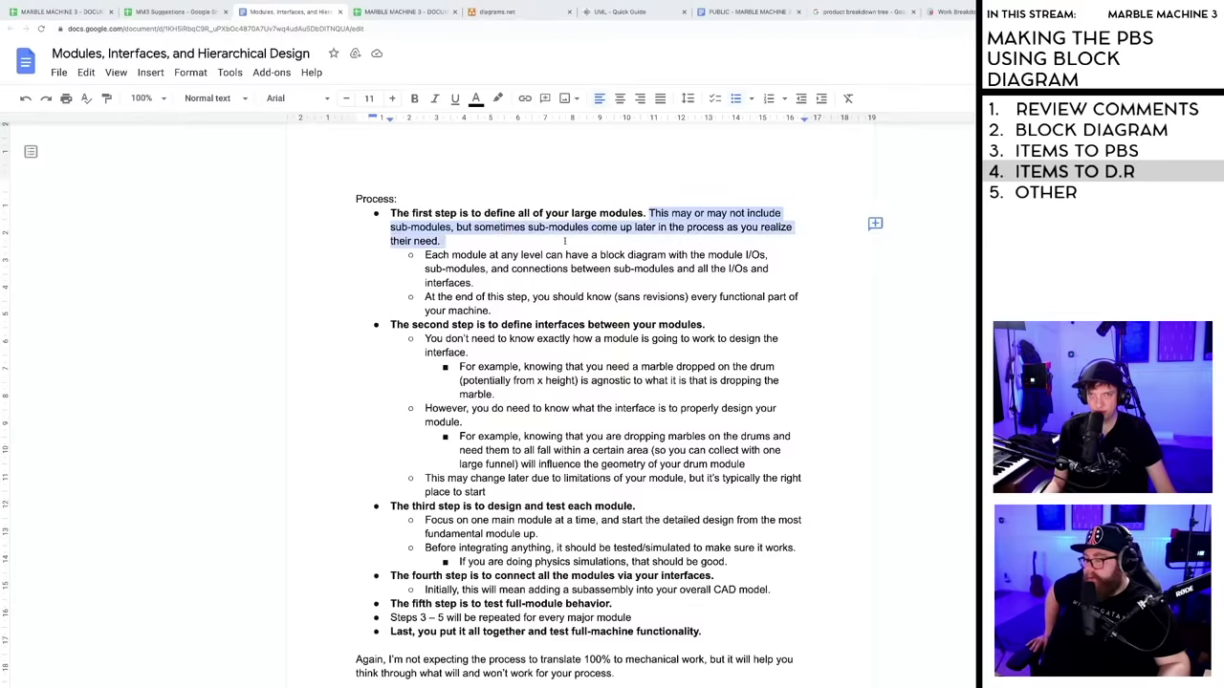
{"action": "left_click", "coordinate": [565, 242]}
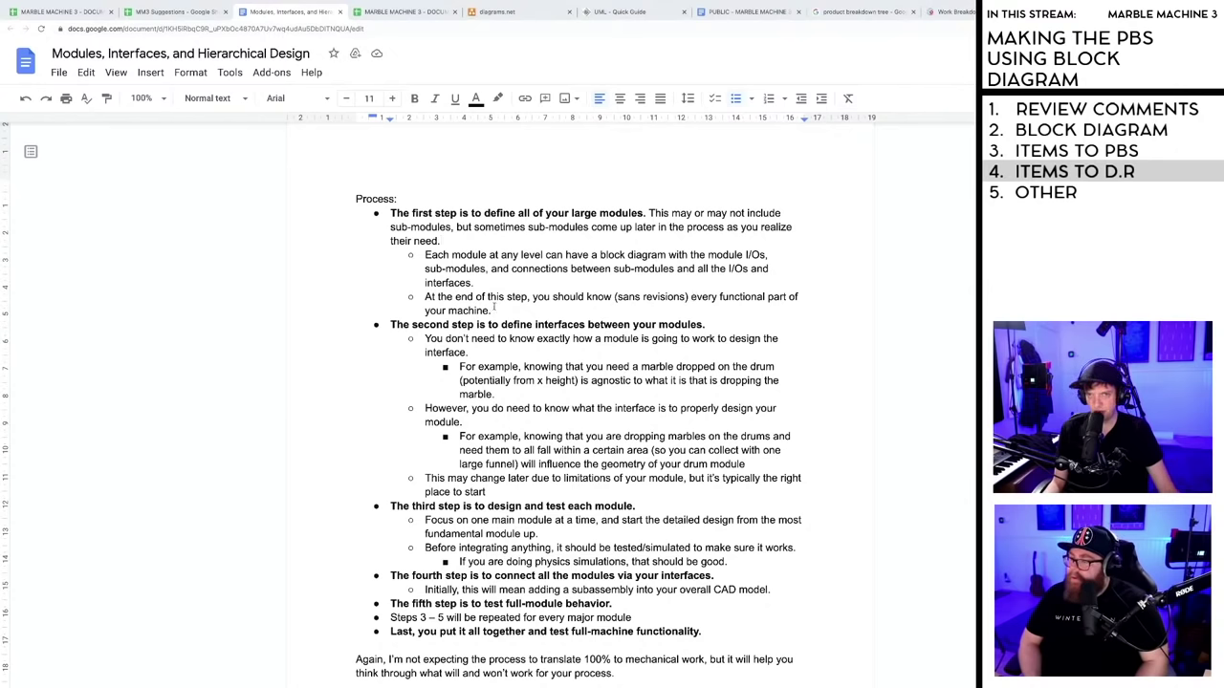
{"action": "scroll", "coordinate": [497, 306], "scroll_direction": "down", "scroll_amount": 1}
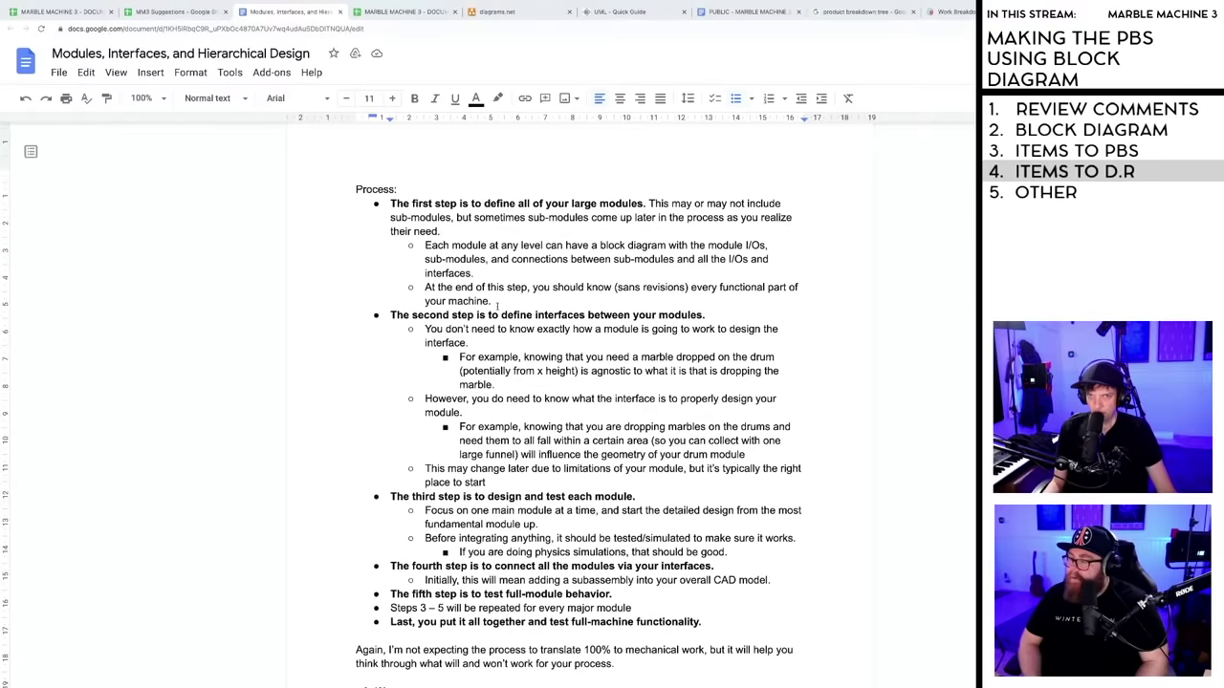
{"action": "scroll", "coordinate": [470, 277], "scroll_direction": "down", "scroll_amount": 2}
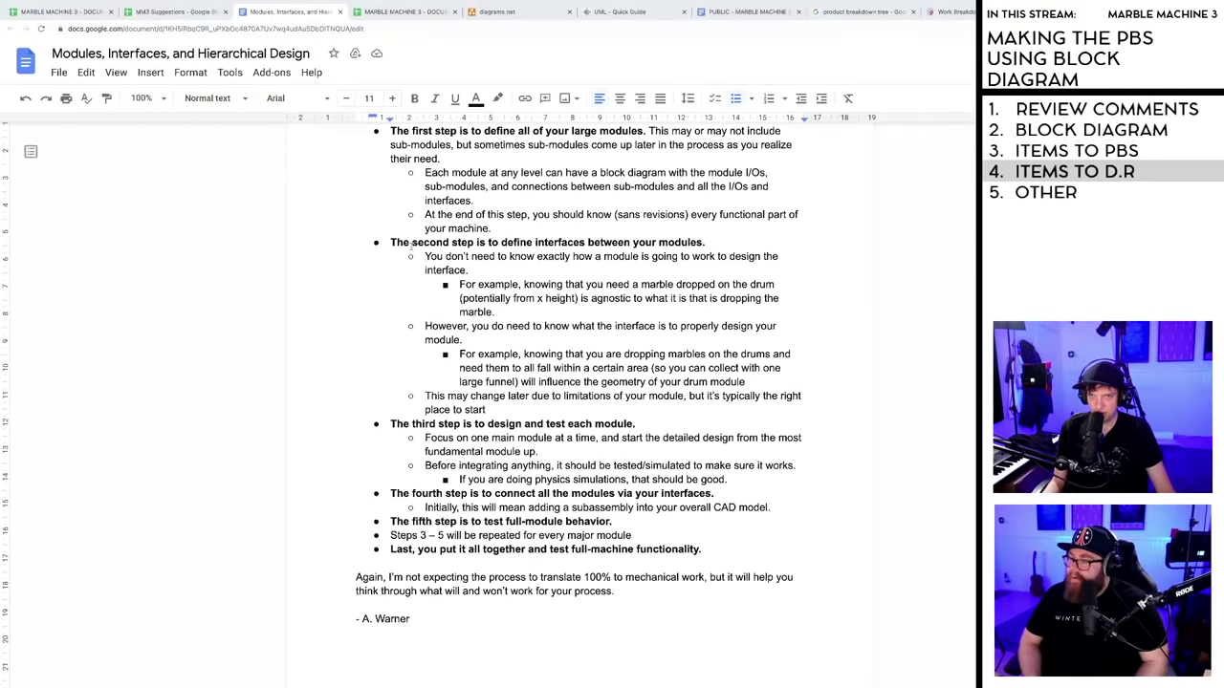
{"action": "scroll", "coordinate": [408, 243], "scroll_direction": "up", "scroll_amount": 1}
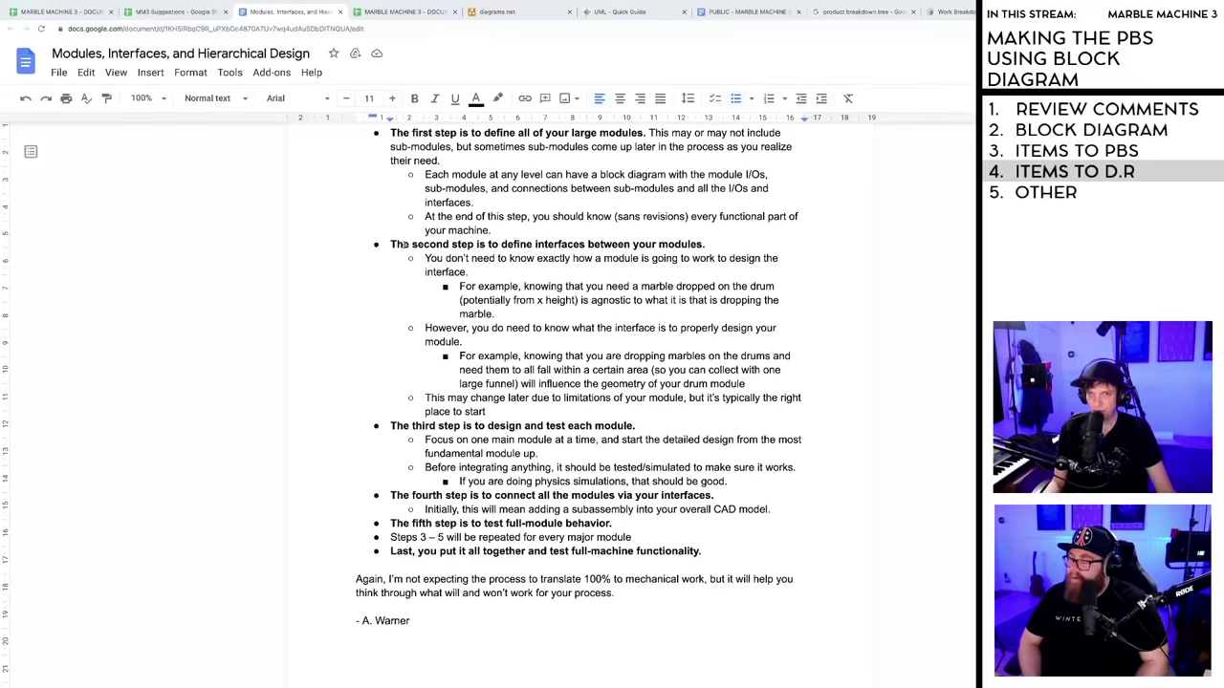
{"action": "left_click_drag", "start_coordinate": [391, 244], "coordinate": [715, 245]}
{"action": "left_click", "coordinate": [715, 244]}
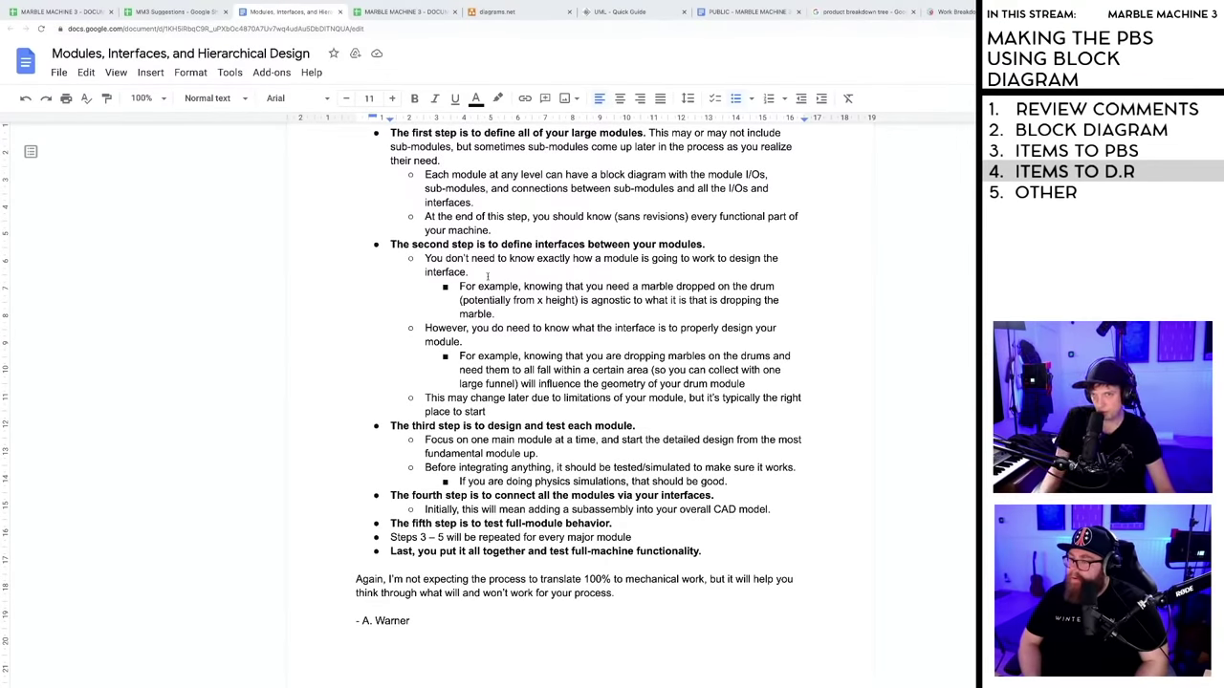
{"action": "left_click_drag", "start_coordinate": [425, 258], "coordinate": [776, 311]}
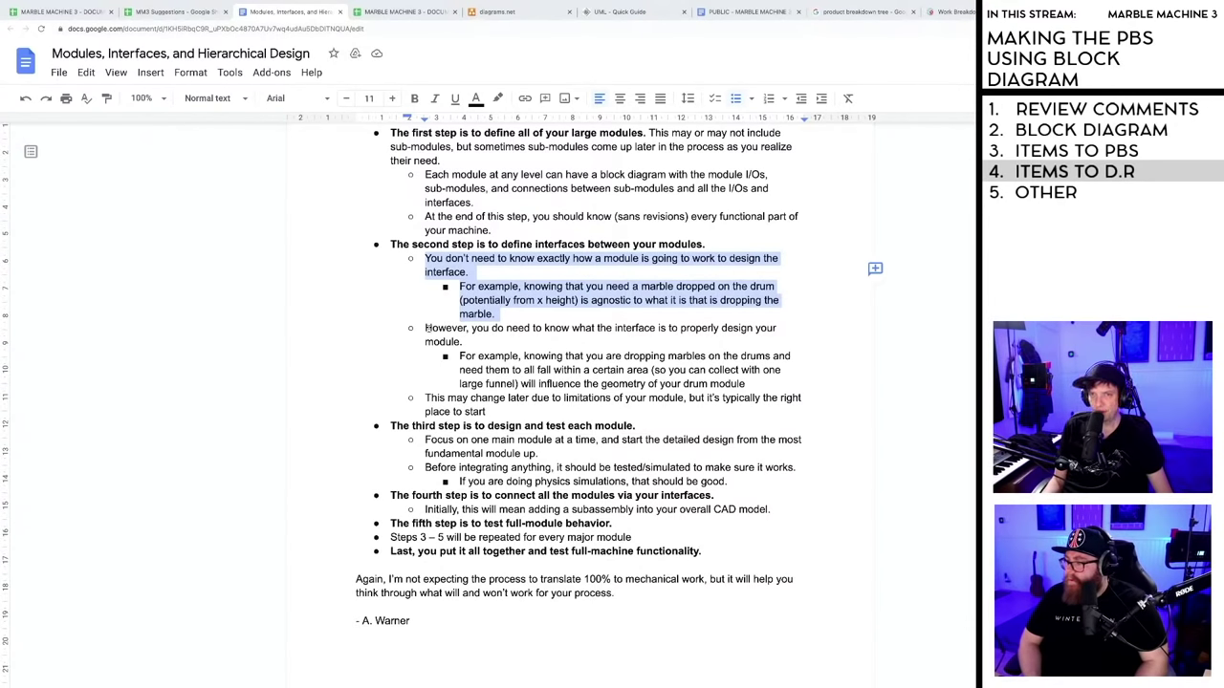
{"action": "left_click_drag", "start_coordinate": [425, 328], "coordinate": [794, 379]}
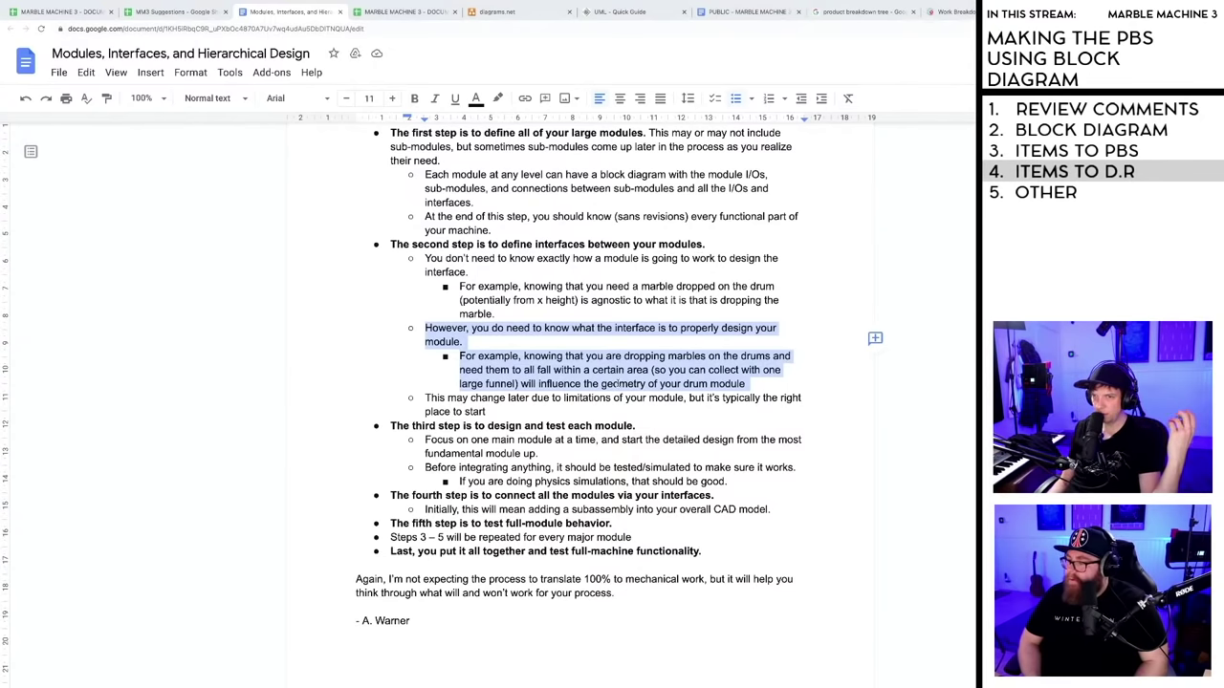
{"action": "left_click", "coordinate": [618, 383]}
{"action": "scroll", "coordinate": [535, 380], "scroll_direction": "down", "scroll_amount": 1}
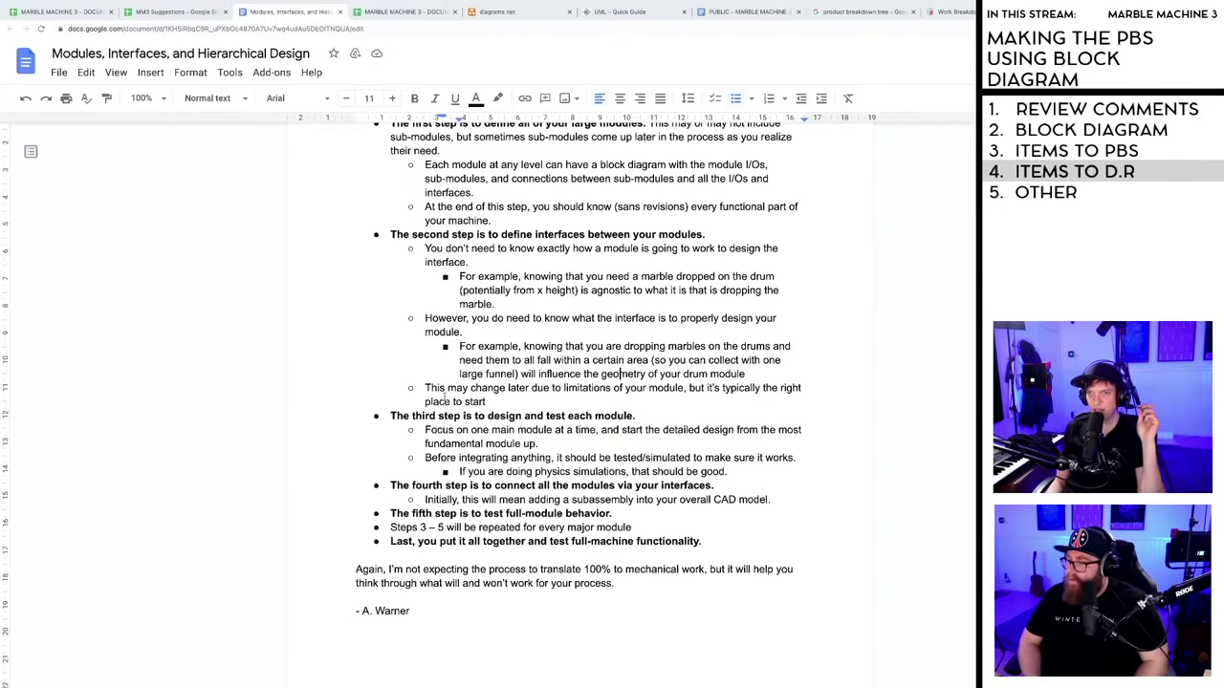
{"action": "scroll", "coordinate": [550, 406], "scroll_direction": "down", "scroll_amount": 1}
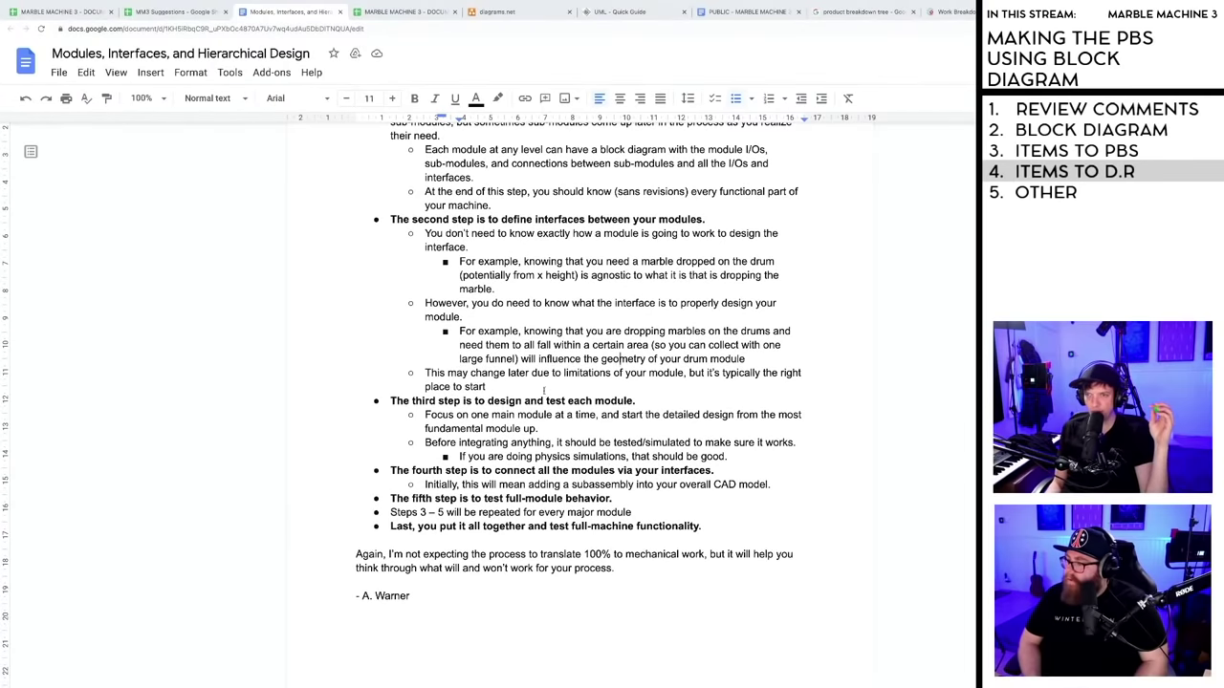
{"action": "triple_click", "coordinate": [432, 374]}
{"action": "left_click", "coordinate": [496, 387]}
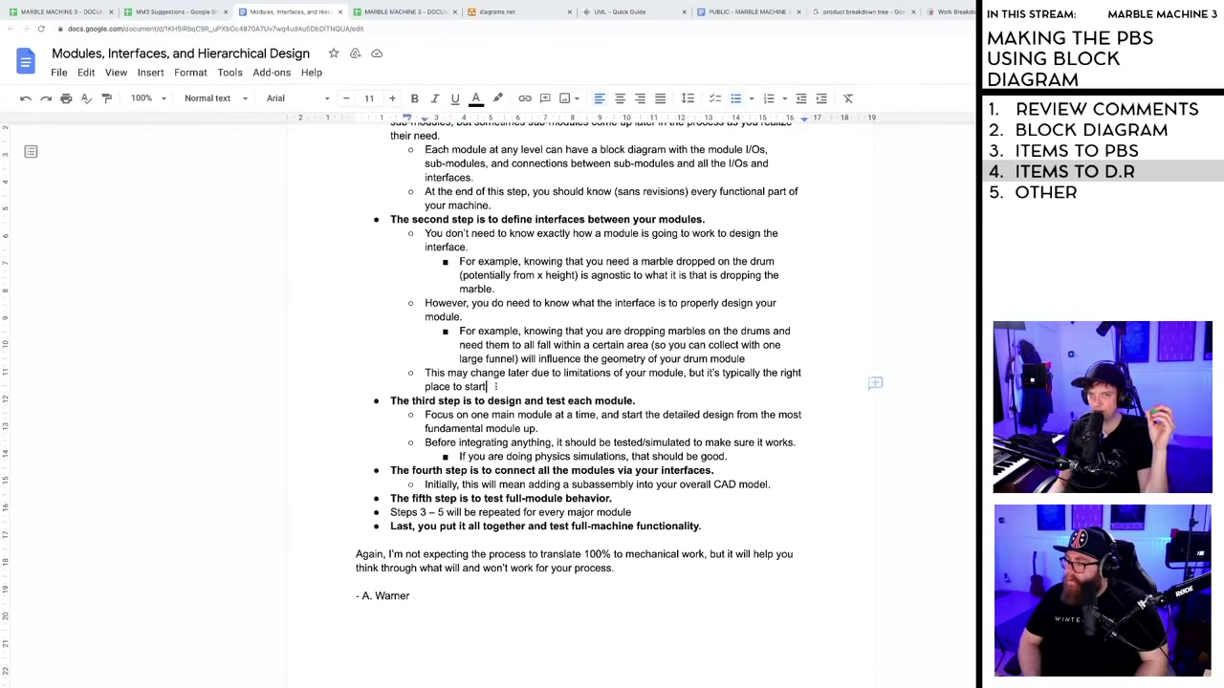
{"action": "scroll", "coordinate": [390, 325], "scroll_direction": "down", "scroll_amount": 2}
{"action": "left_click_drag", "start_coordinate": [391, 320], "coordinate": [780, 348]}
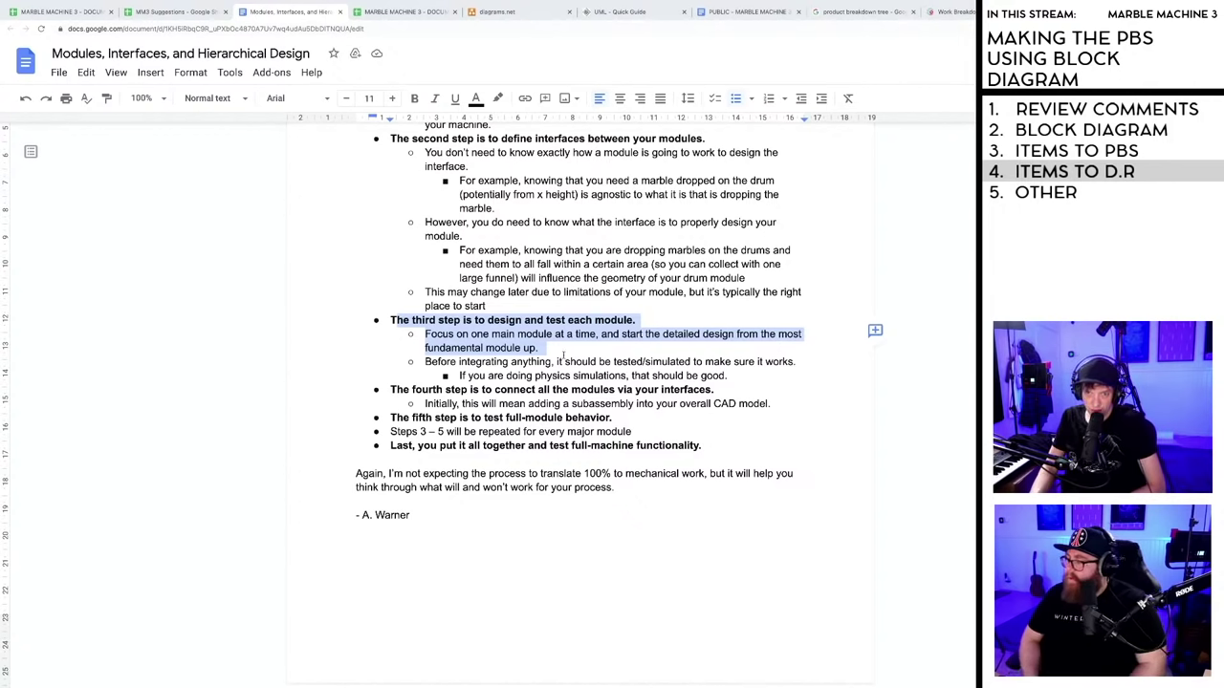
{"action": "left_click", "coordinate": [366, 514]}
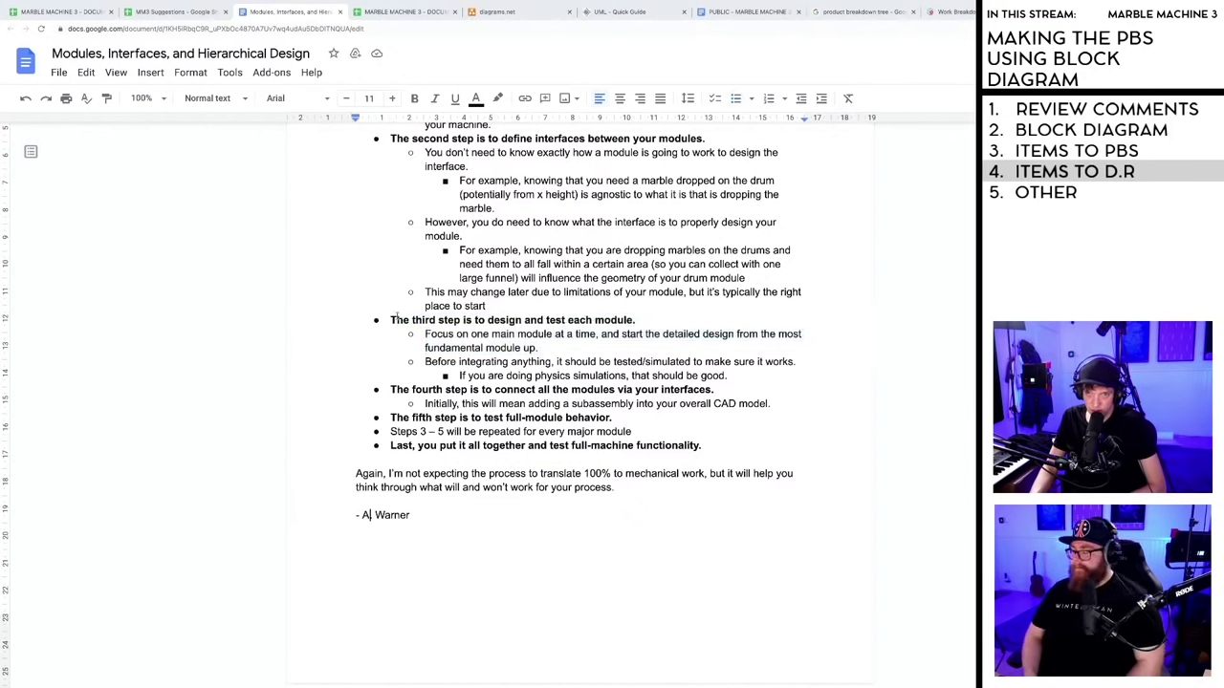
{"action": "left_click_drag", "start_coordinate": [389, 321], "coordinate": [537, 348]}
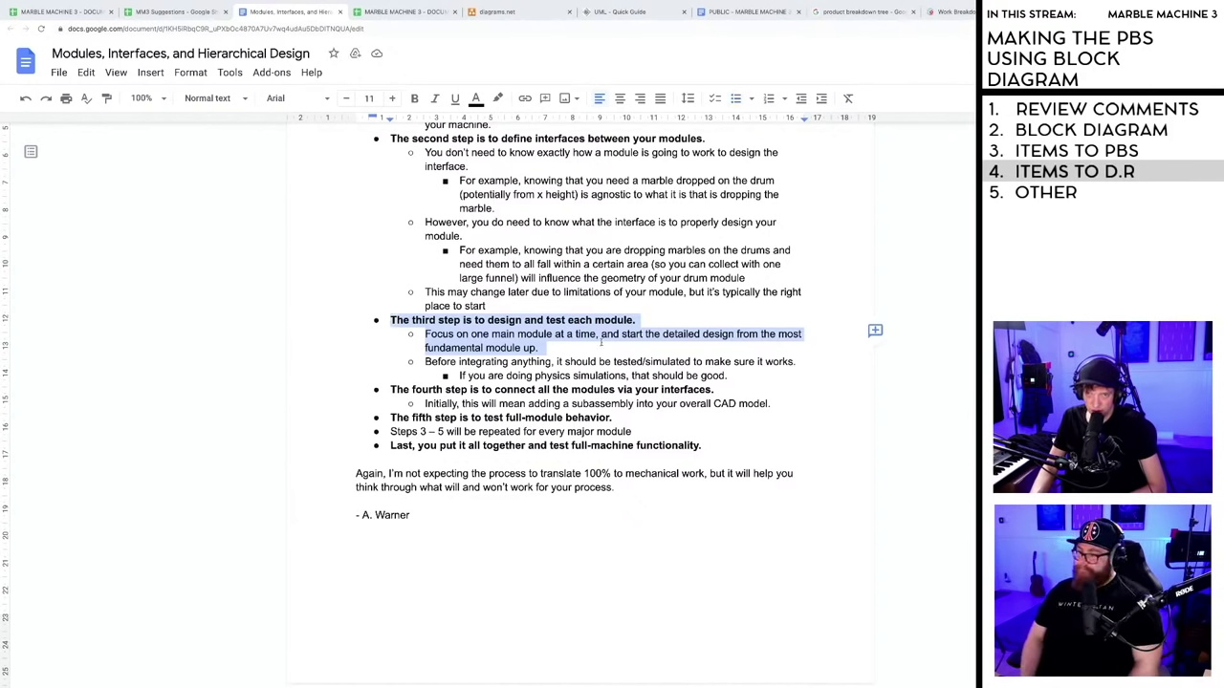
{"action": "left_click", "coordinate": [538, 348]}
- Follow the PBS comment's link to the MM3 Suggestions sheet, then settle back on the Modules document
{"action": "left_click", "coordinate": [62, 12]}
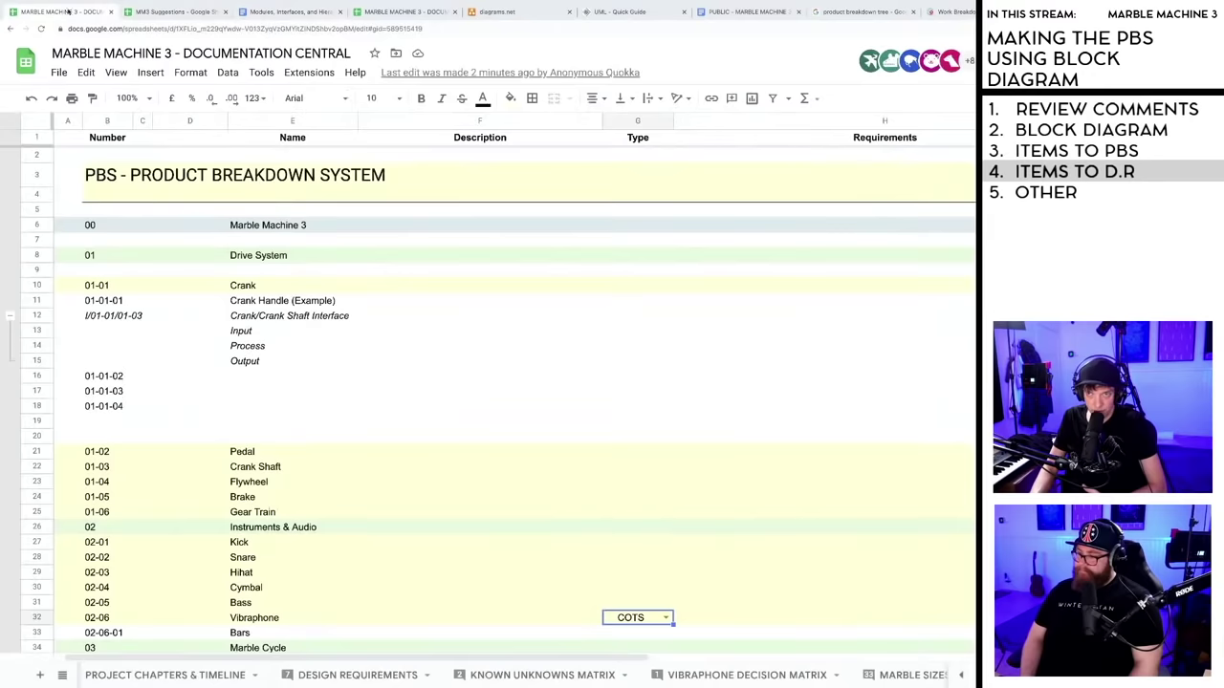
{"action": "left_click_drag", "start_coordinate": [534, 662], "coordinate": [789, 661]}
{"action": "mouse_move", "coordinate": [883, 223]}
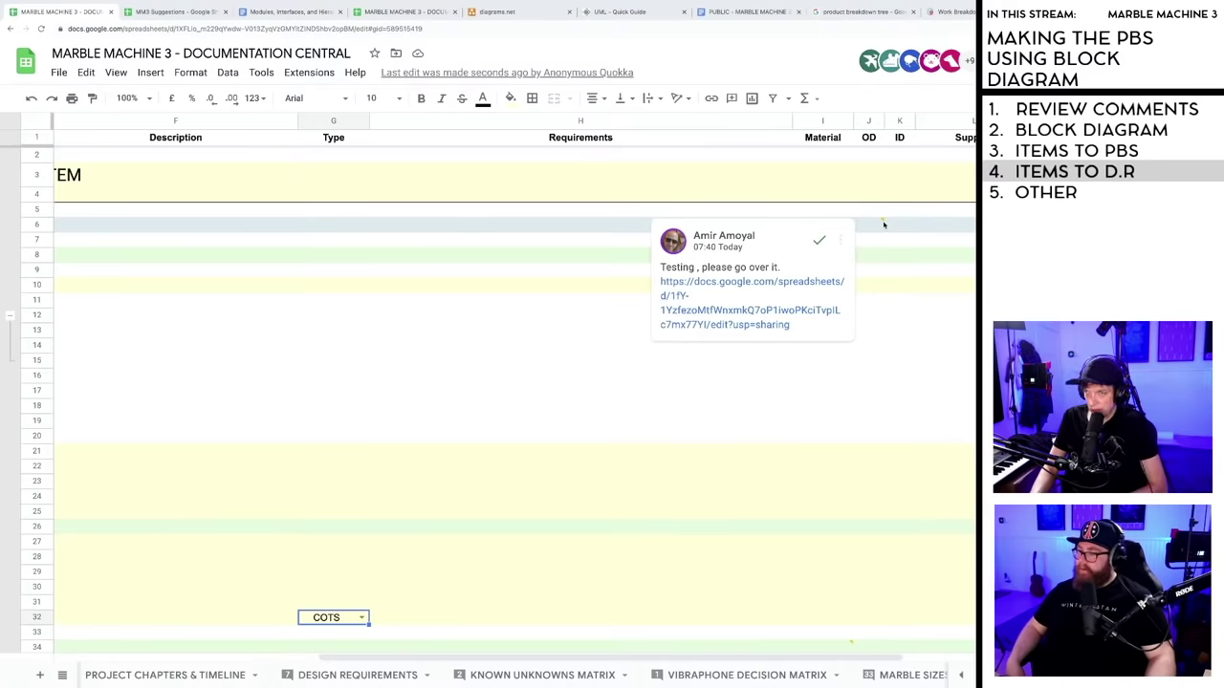
{"action": "left_click", "coordinate": [776, 283]}
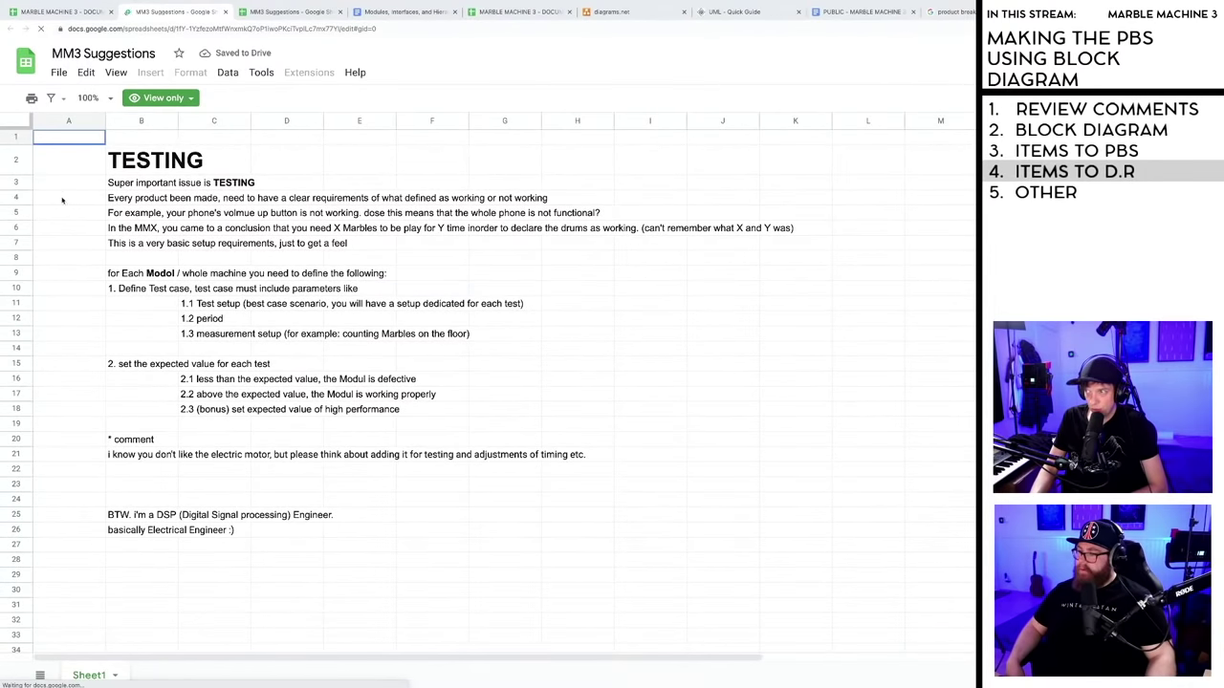
{"action": "left_click", "coordinate": [379, 16]}
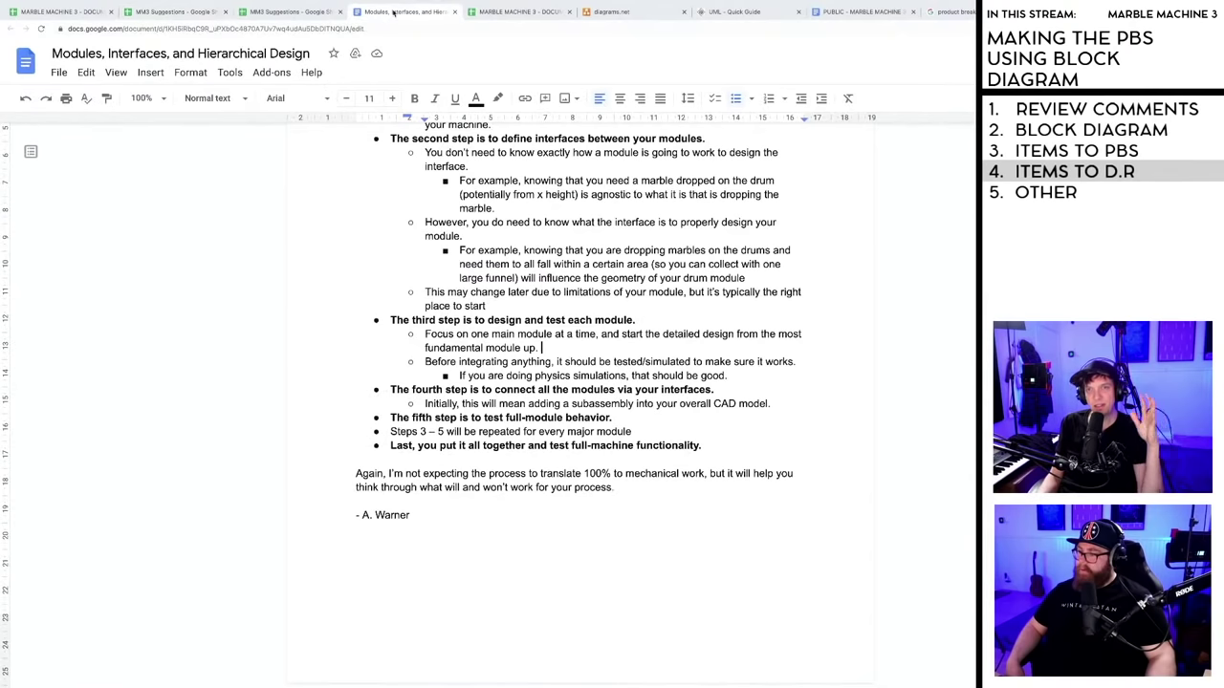
{"action": "left_click", "coordinate": [190, 14]}
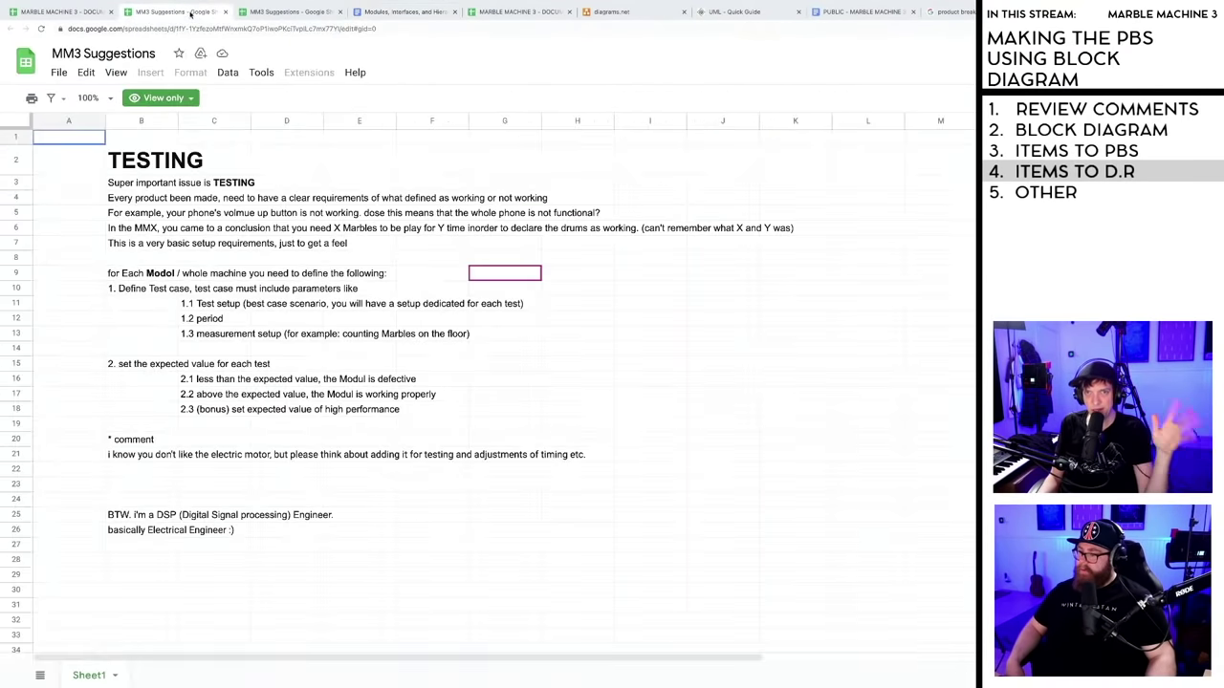
{"action": "left_click", "coordinate": [408, 14]}
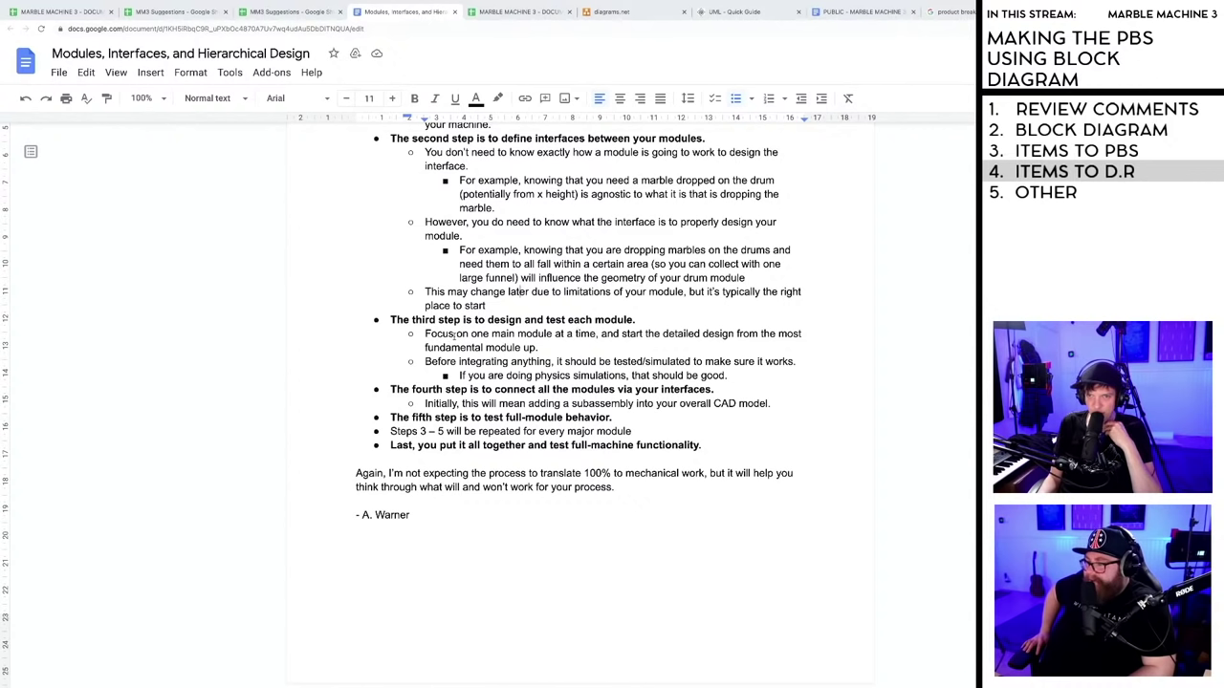
- Read the 'Before integrating anything' point and physics simulations sub-point, then switch to the spreadsheet
{"action": "left_click_drag", "start_coordinate": [423, 361], "coordinate": [810, 361]}
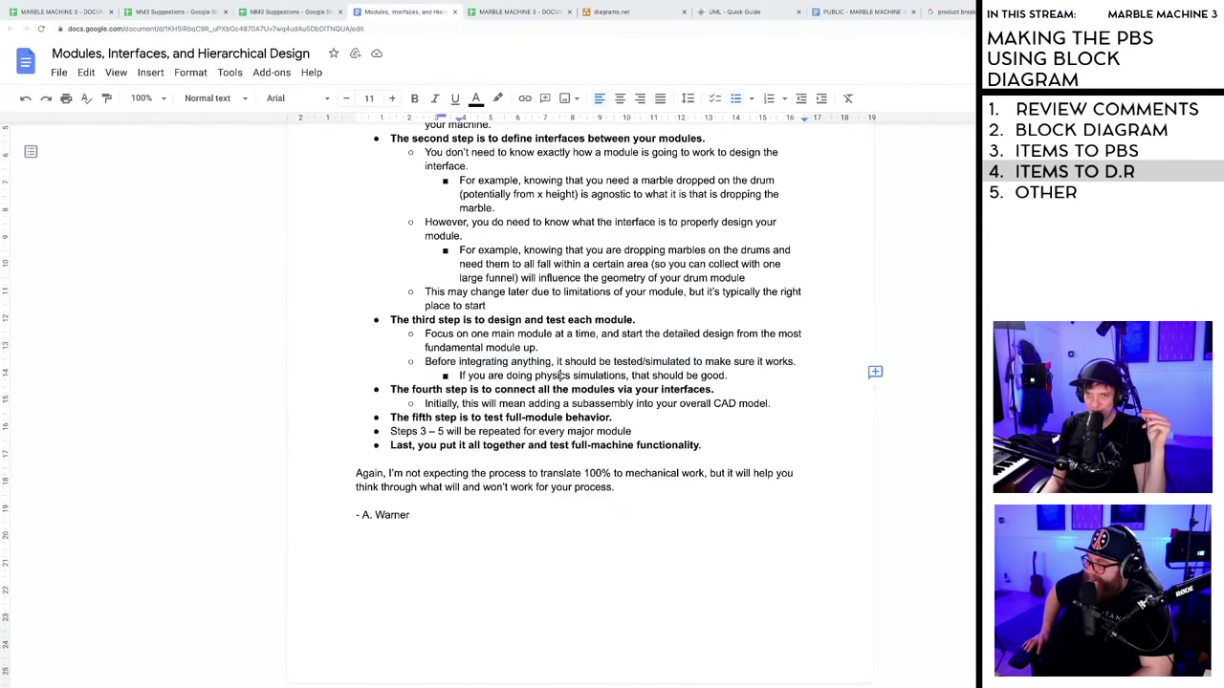
{"action": "left_click_drag", "start_coordinate": [459, 375], "coordinate": [725, 387]}
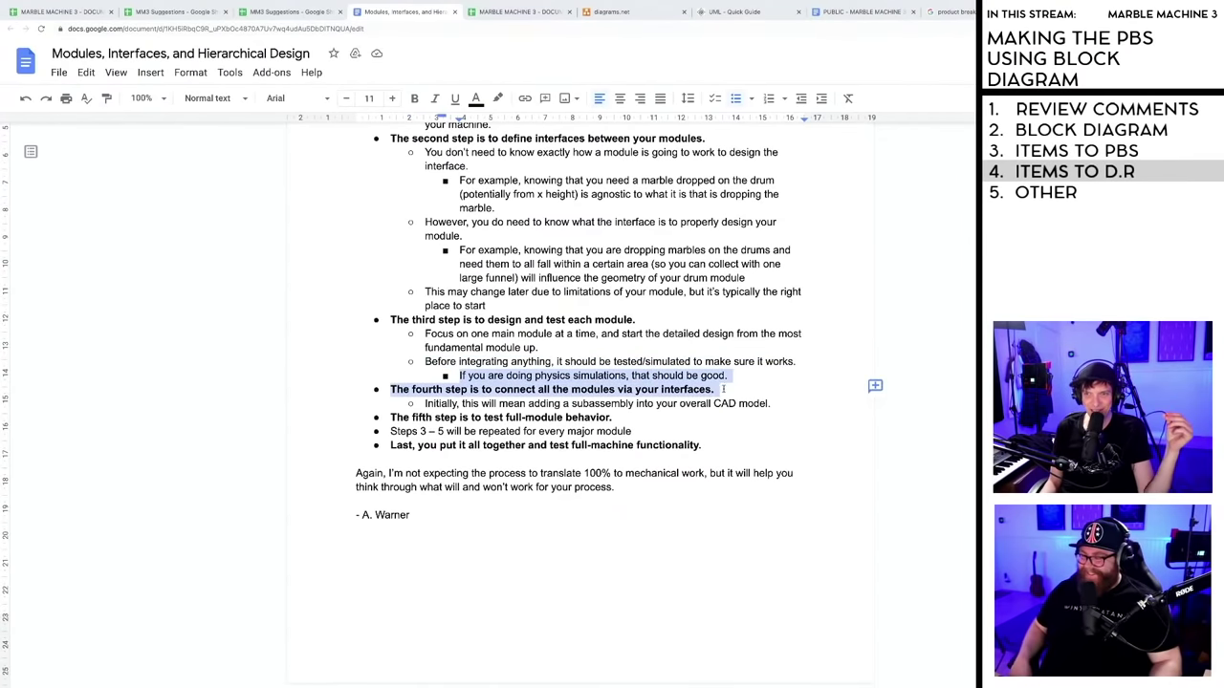
{"action": "left_click", "coordinate": [734, 380]}
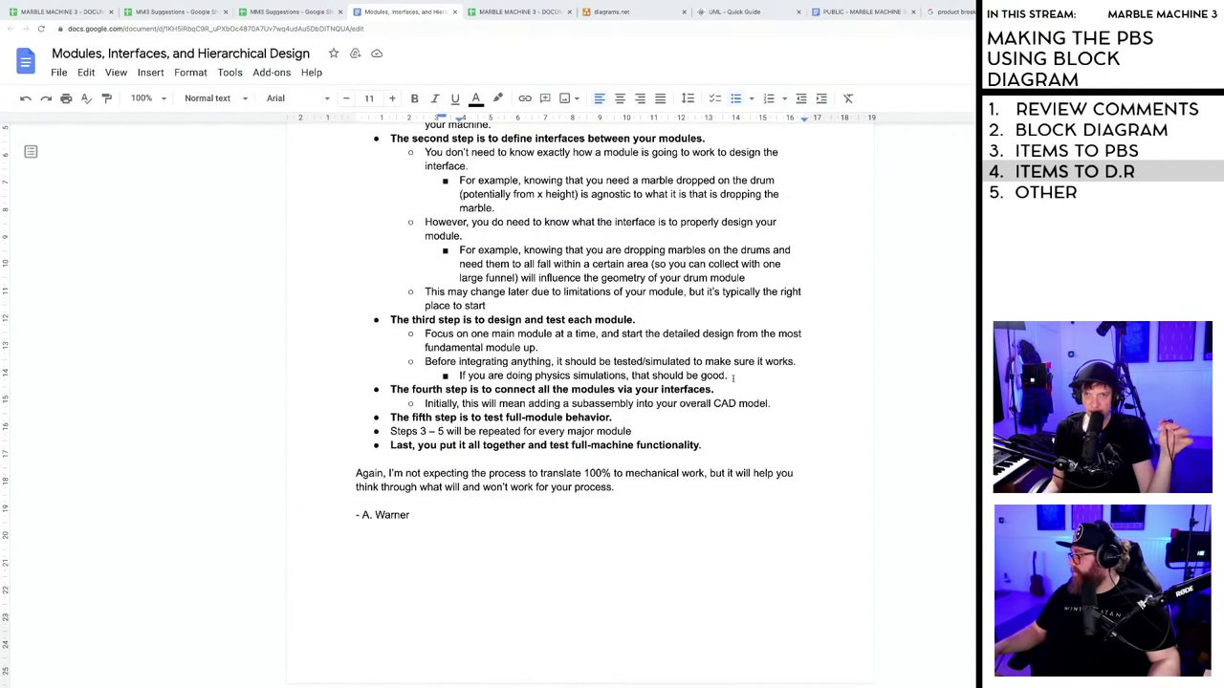
{"action": "left_click", "coordinate": [43, 12]}
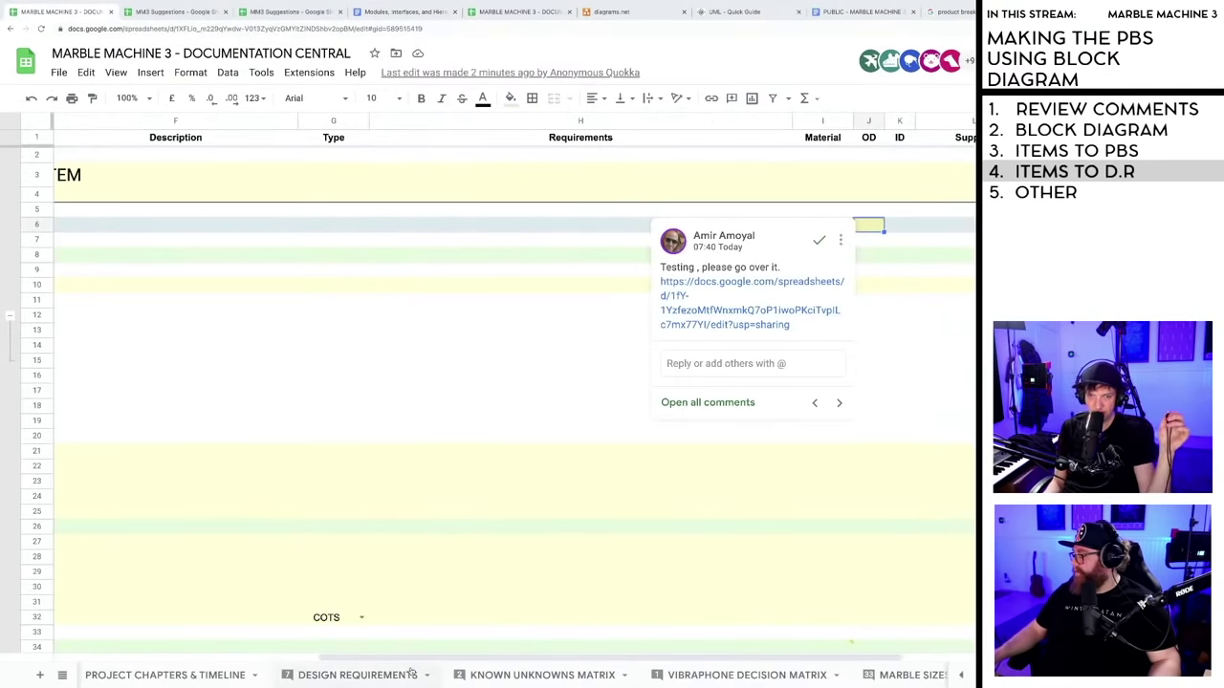
- Open the PROJECT CHAPTERS & TIMELINE sheet and scroll through its chapter list
{"action": "left_click_drag", "start_coordinate": [335, 658], "coordinate": [165, 662]}
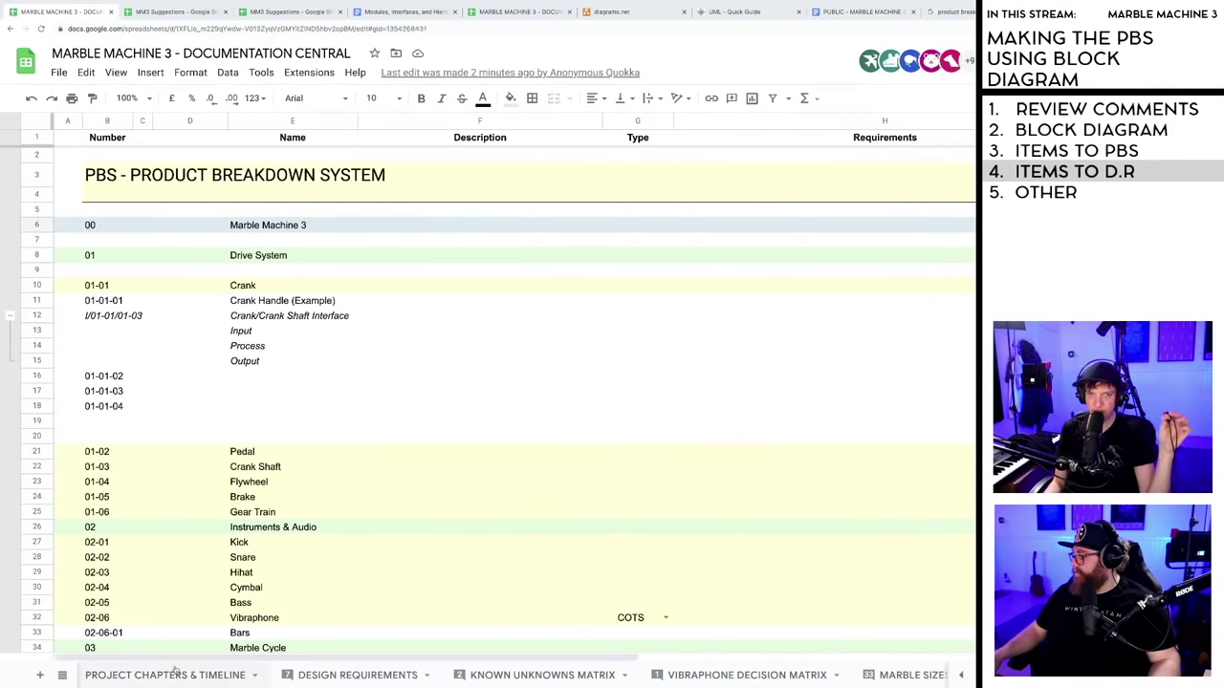
{"action": "left_click", "coordinate": [164, 674]}
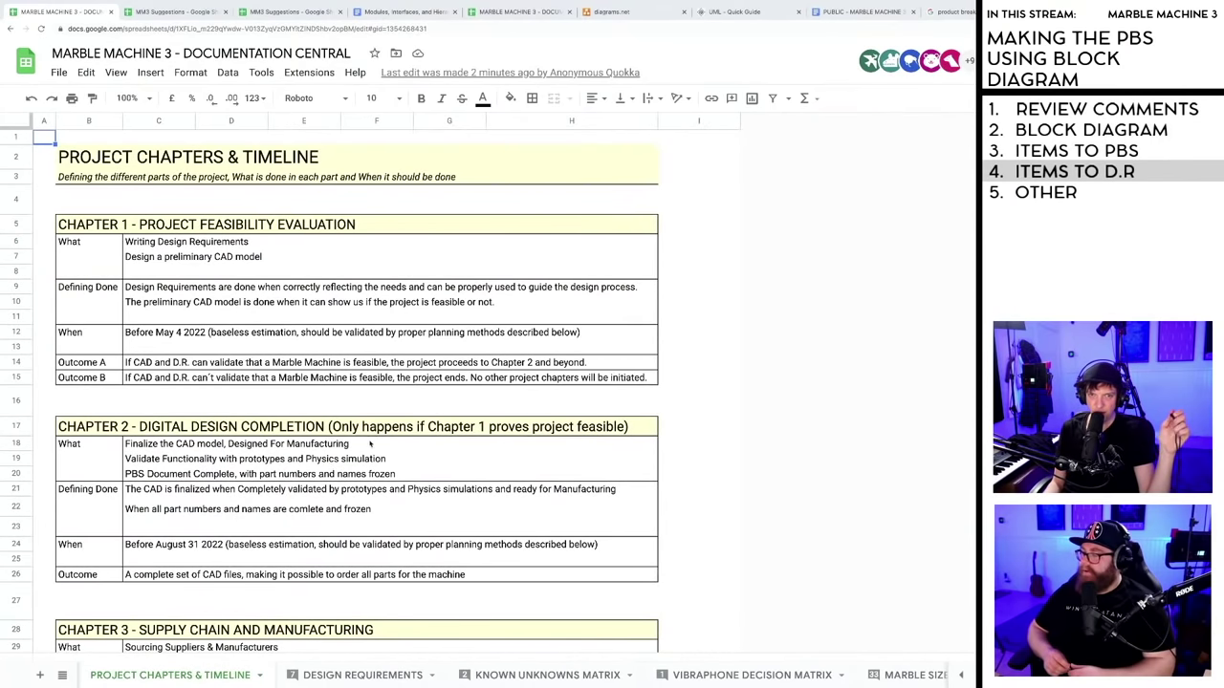
{"action": "scroll", "coordinate": [329, 465], "scroll_direction": "down", "scroll_amount": 5}
{"action": "scroll", "coordinate": [368, 407], "scroll_direction": "down", "scroll_amount": 2}
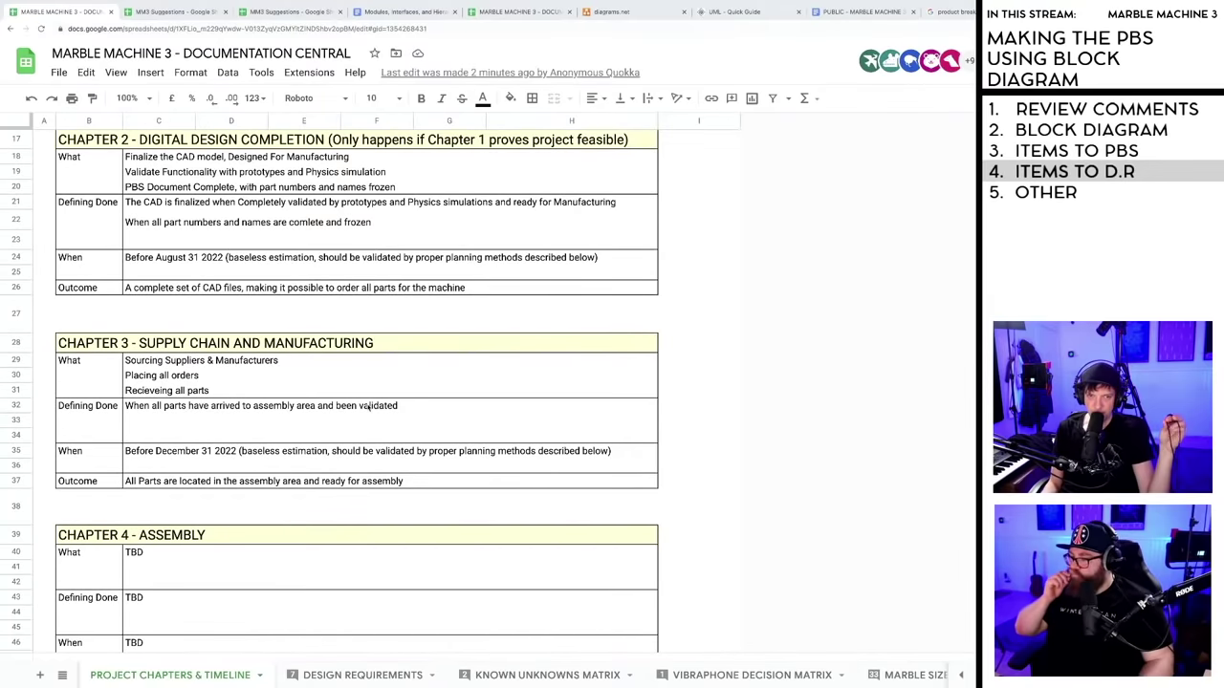
{"action": "scroll", "coordinate": [371, 421], "scroll_direction": "up", "scroll_amount": 5}
{"action": "scroll", "coordinate": [371, 434], "scroll_direction": "up", "scroll_amount": 1}
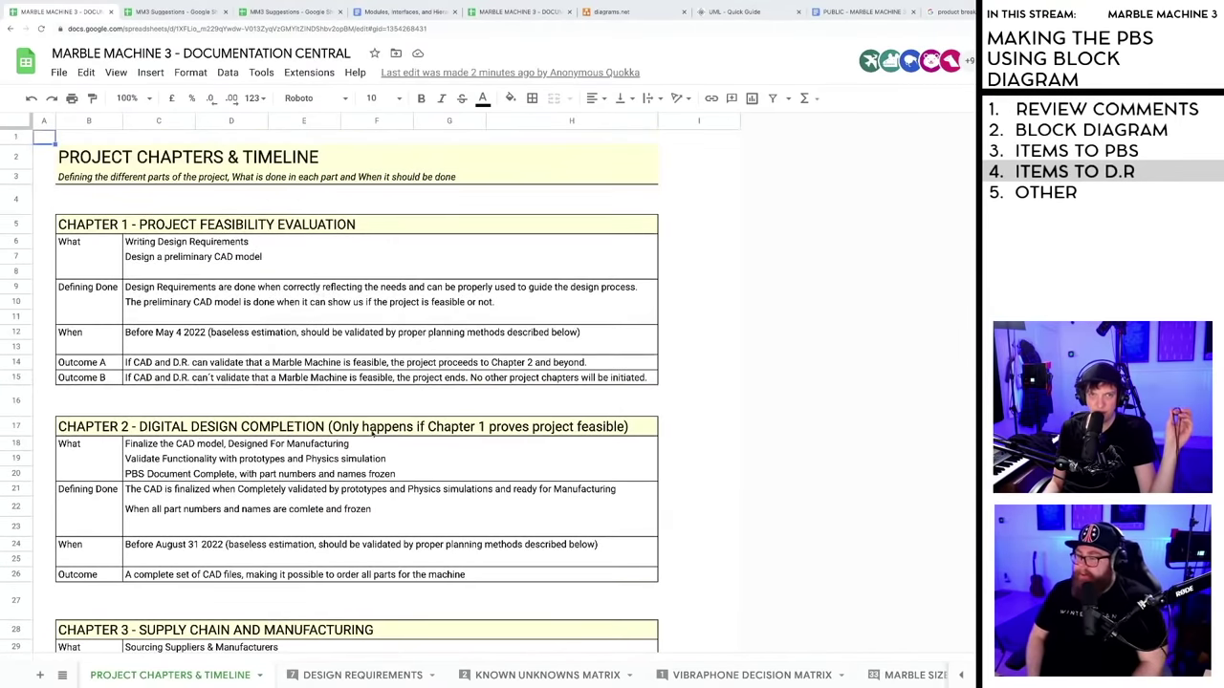
{"action": "scroll", "coordinate": [367, 436], "scroll_direction": "down", "scroll_amount": 4}
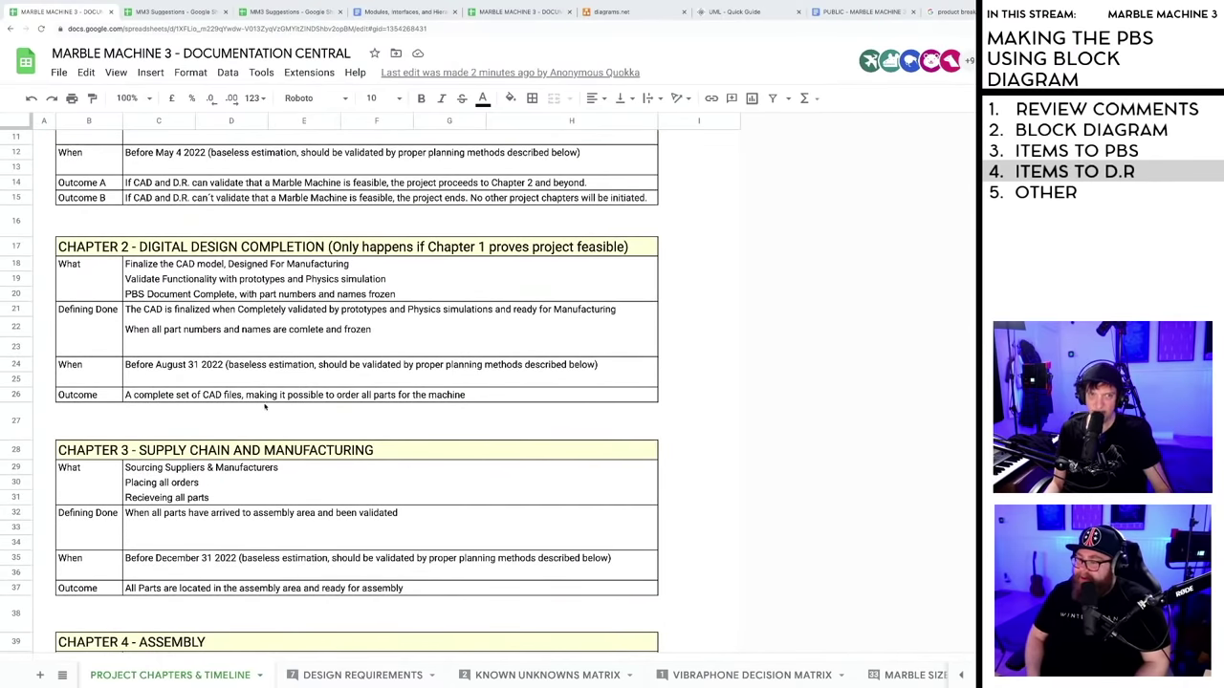
{"action": "scroll", "coordinate": [263, 409], "scroll_direction": "down", "scroll_amount": 12}
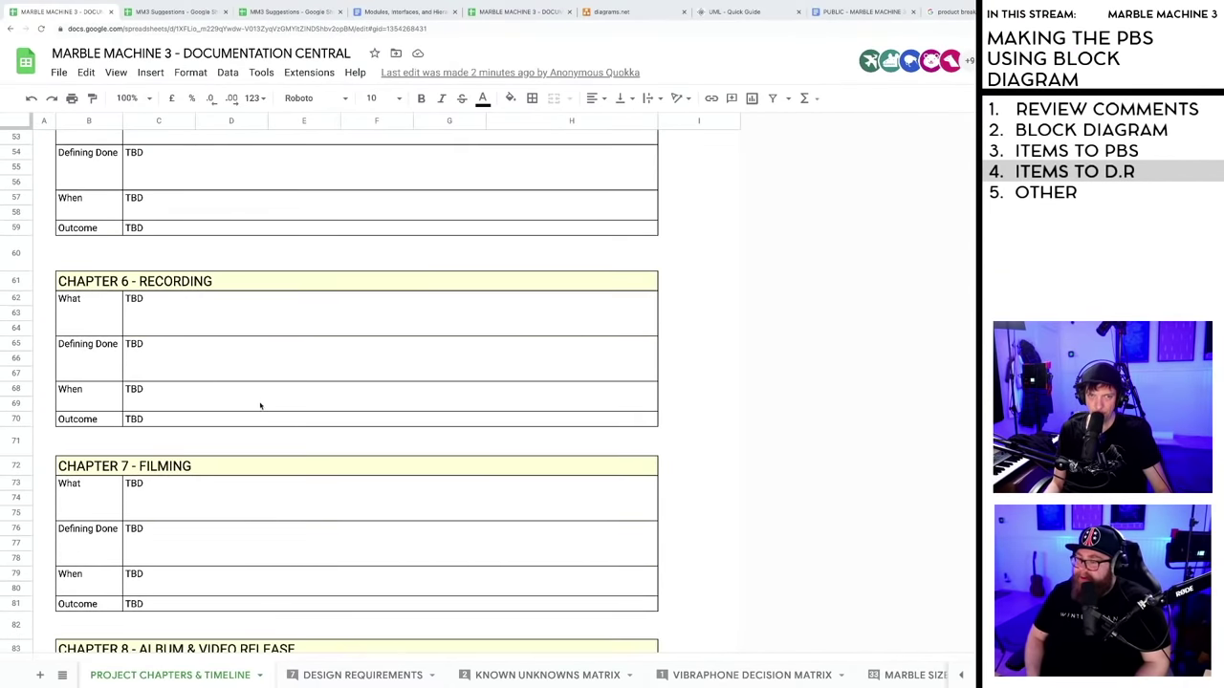
- Insert ten blank rows below the Chapter 2 rows 17–26
{"action": "scroll", "coordinate": [260, 407], "scroll_direction": "up", "scroll_amount": 1}
{"action": "scroll", "coordinate": [260, 406], "scroll_direction": "up", "scroll_amount": 13}
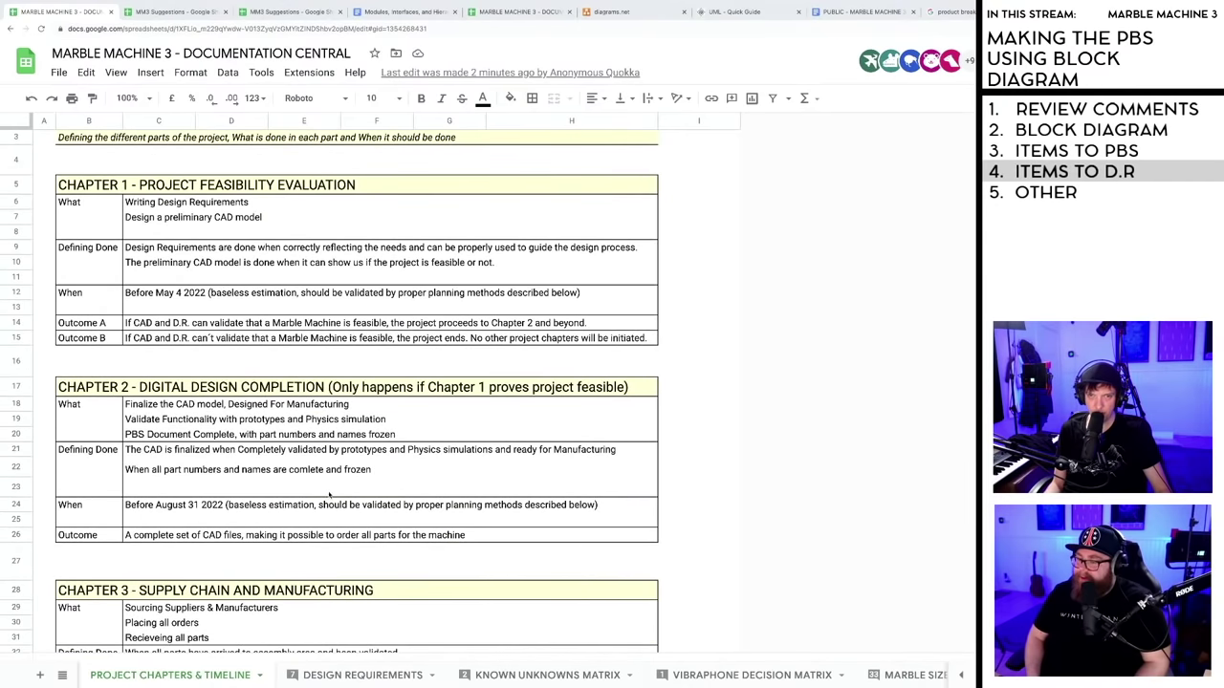
{"action": "scroll", "coordinate": [329, 495], "scroll_direction": "down", "scroll_amount": 3}
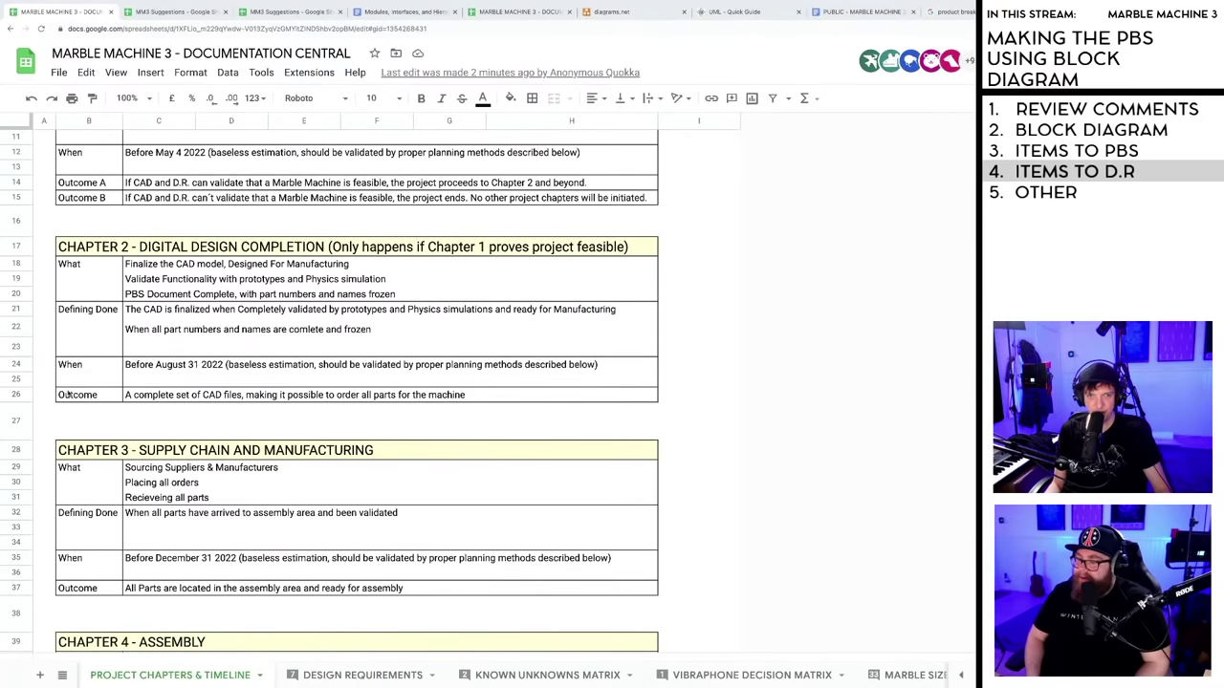
{"action": "left_click", "coordinate": [17, 395]}
{"action": "left_click", "coordinate": [17, 247], "text": "shift"}
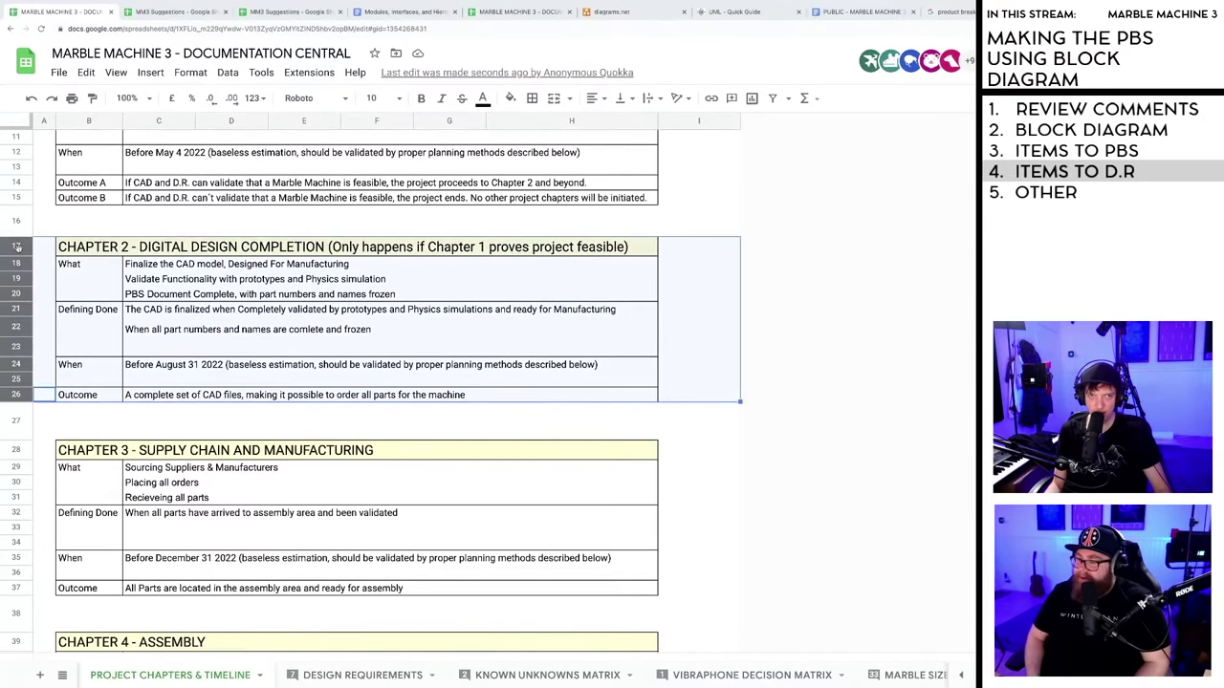
{"action": "right_click", "coordinate": [17, 248]}
{"action": "left_click", "coordinate": [79, 393]}
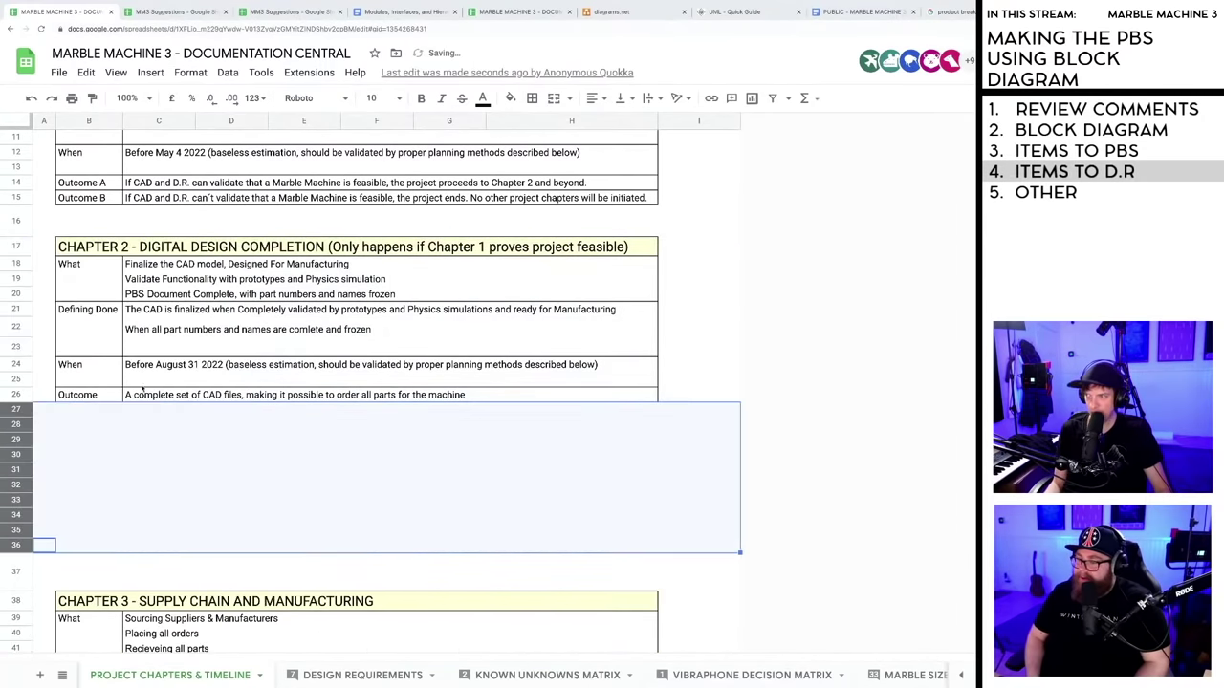
{"action": "scroll", "coordinate": [233, 417], "scroll_direction": "down", "scroll_amount": 1}
- Copy the Chapter 2 block, undo a trial paste at B28, and bring up row 37's options
{"action": "left_click", "coordinate": [158, 424]}
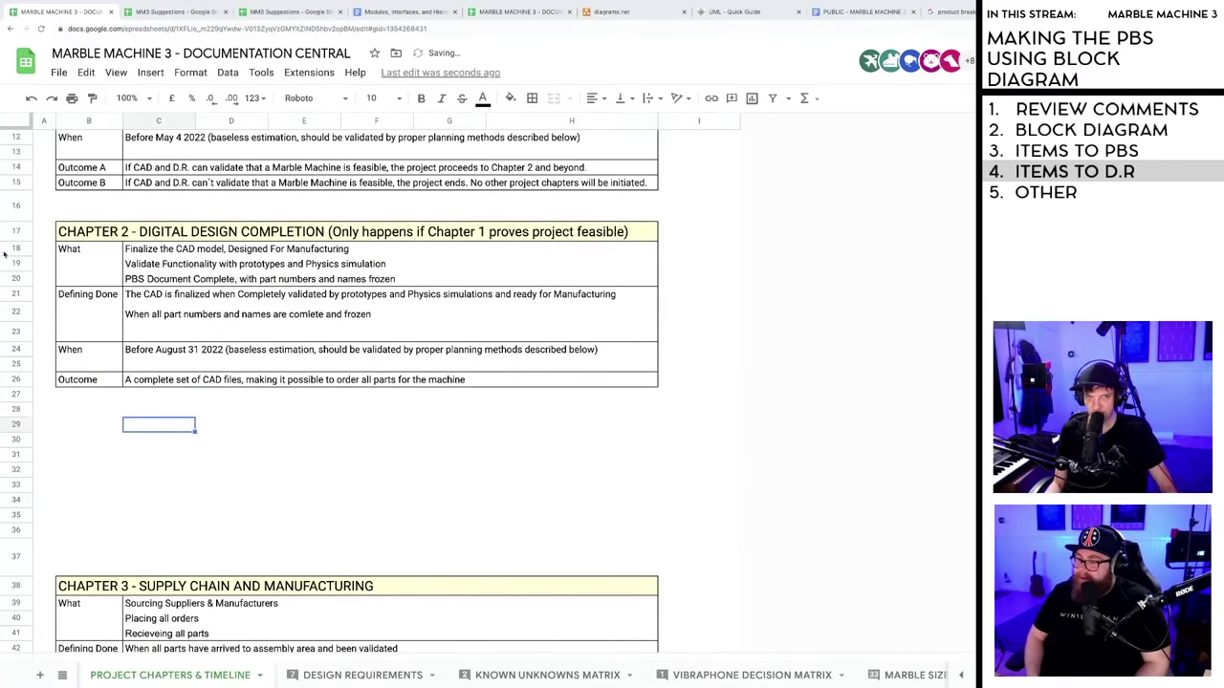
{"action": "left_click", "coordinate": [69, 232]}
{"action": "left_click", "coordinate": [645, 379], "text": "shift"}
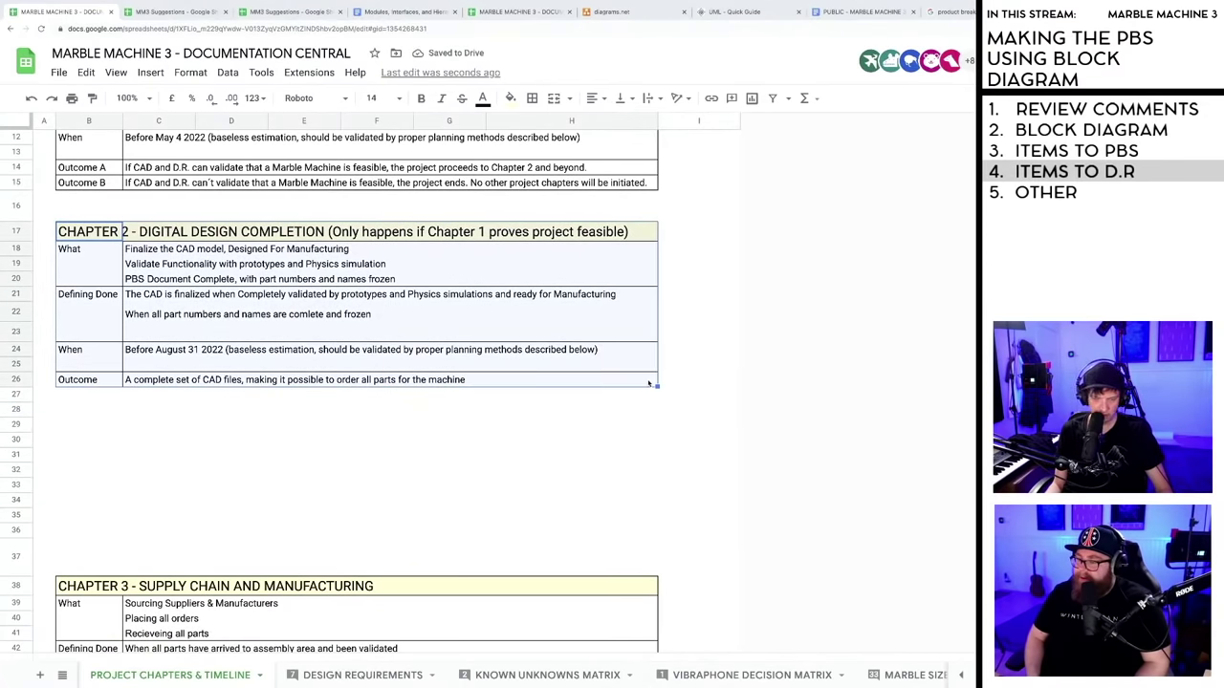
{"action": "key", "text": "ctrl+c"}
{"action": "left_click", "coordinate": [84, 409]}
{"action": "key", "text": "ctrl+v"}
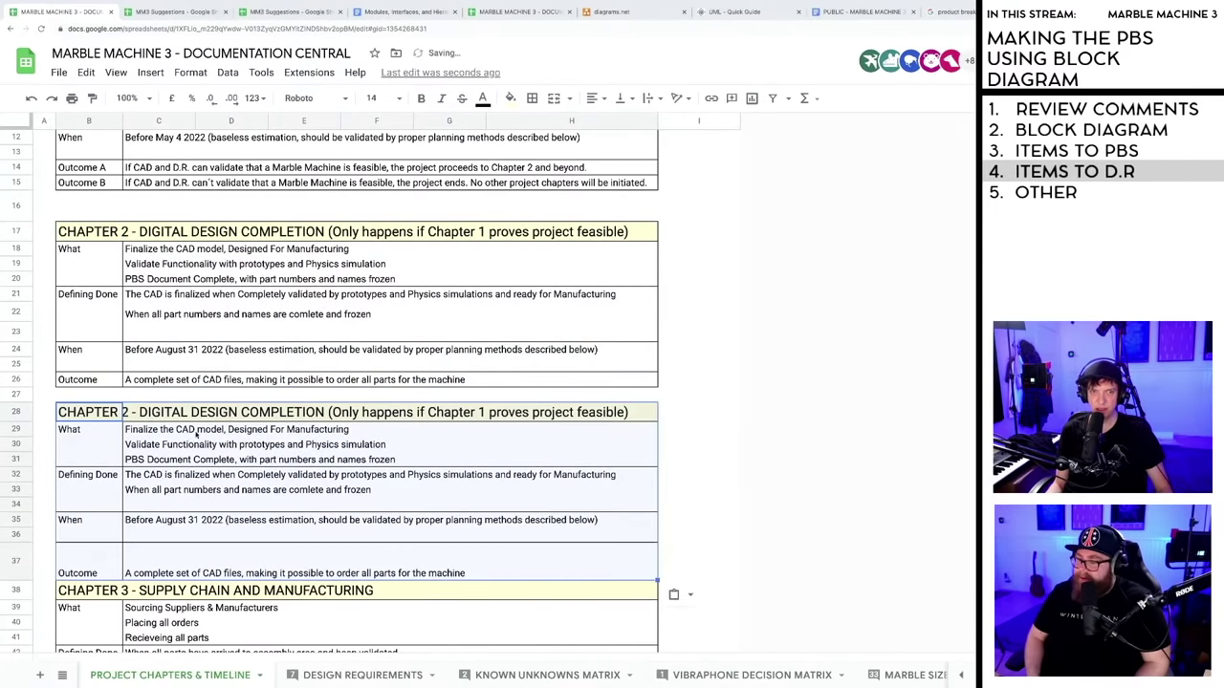
{"action": "key", "text": "ctrl+z"}
{"action": "right_click", "coordinate": [15, 566]}
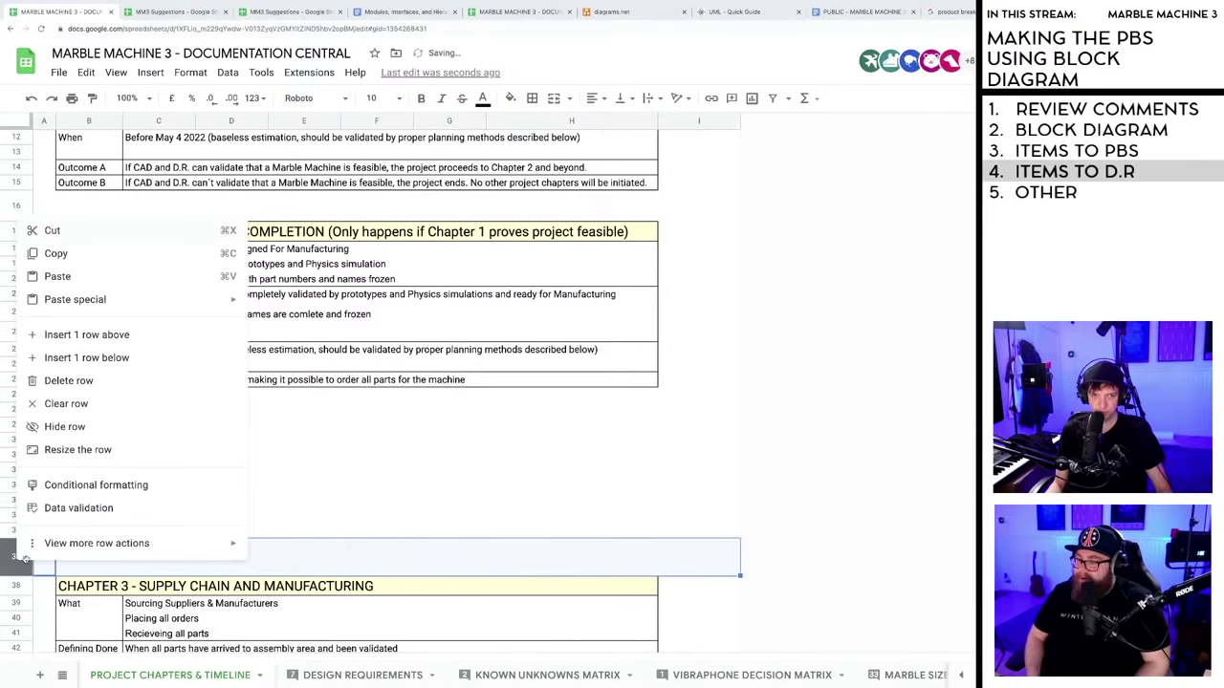
- Add a row below row 37, paste the Chapter 2 block at B28, and relabel the headings 2a and 2b
{"action": "left_click", "coordinate": [86, 358]}
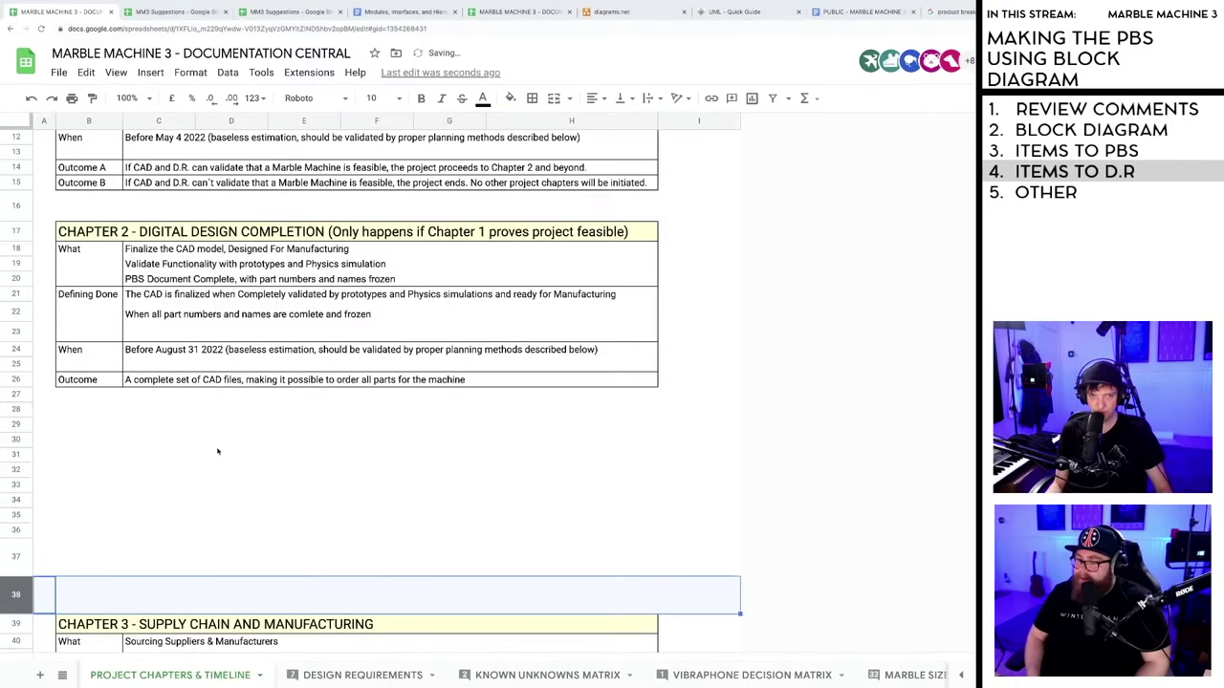
{"action": "left_click", "coordinate": [75, 412]}
{"action": "key", "text": "ctrl+v"}
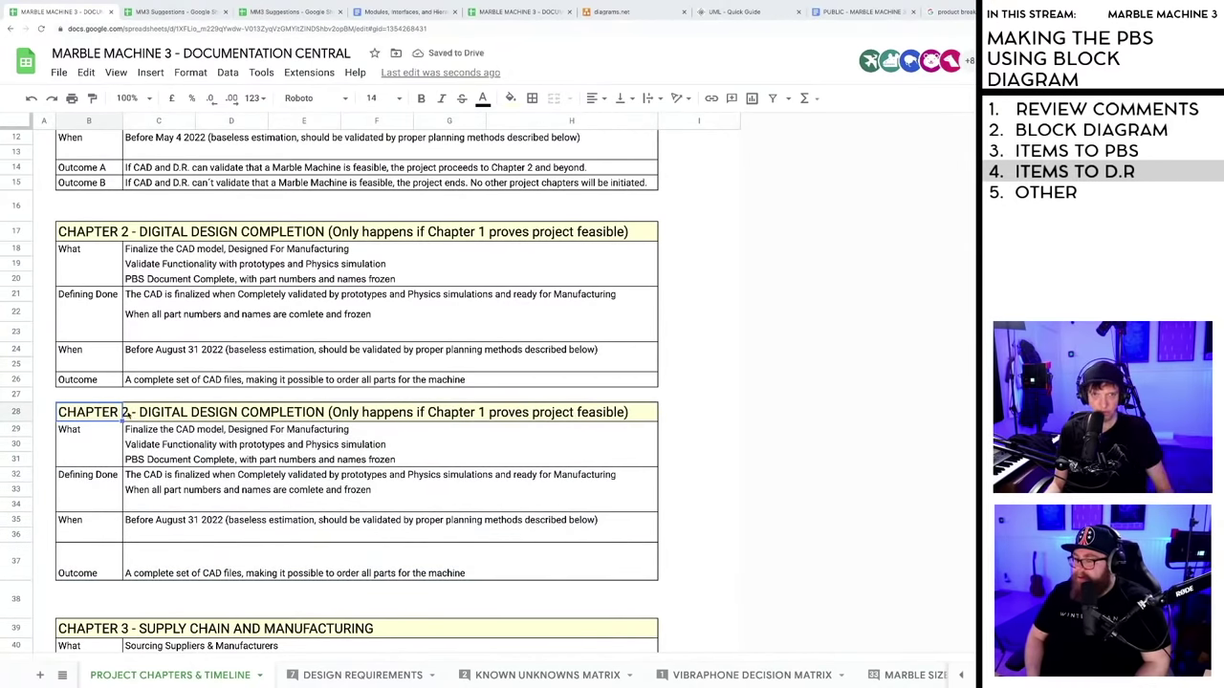
{"action": "key", "text": "Return"}
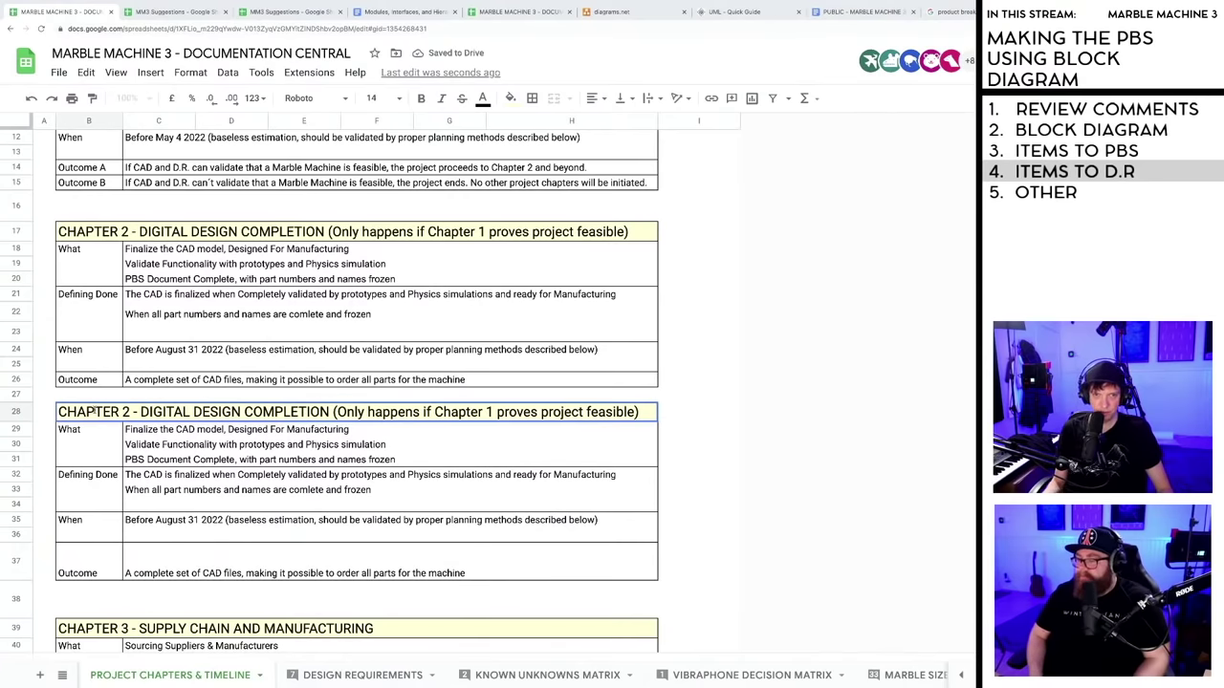
{"action": "left_click", "coordinate": [125, 412]}
{"action": "type", "text": "b"}
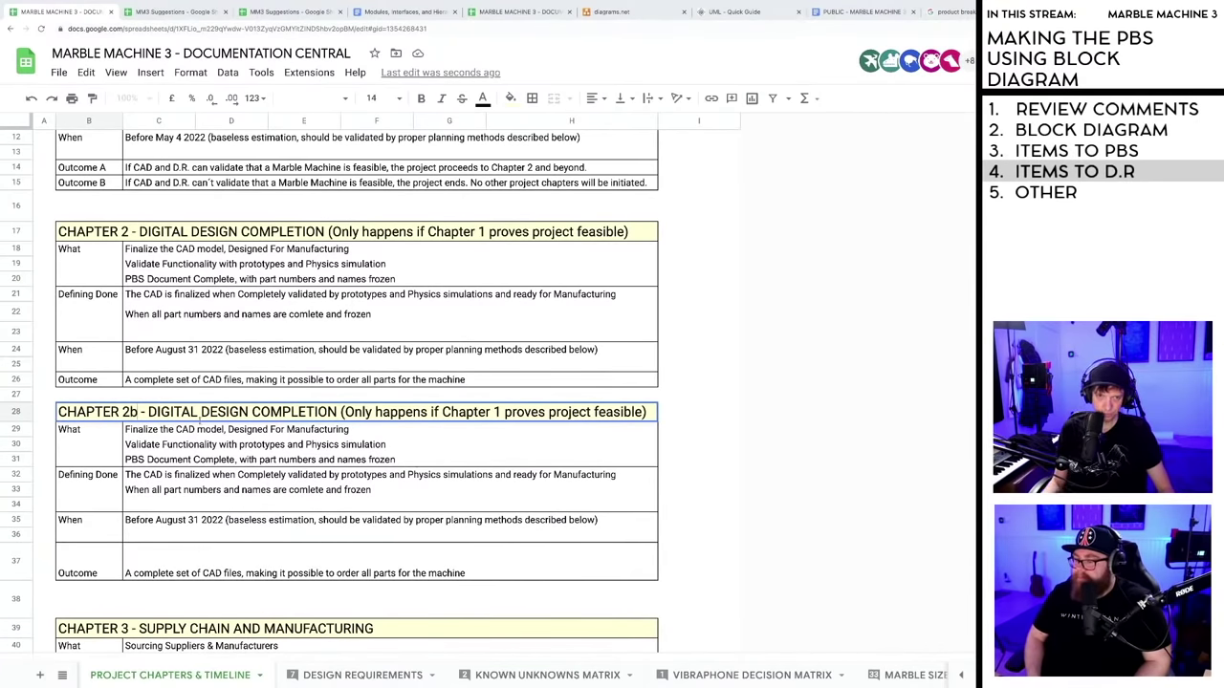
{"action": "double_click", "coordinate": [131, 231]}
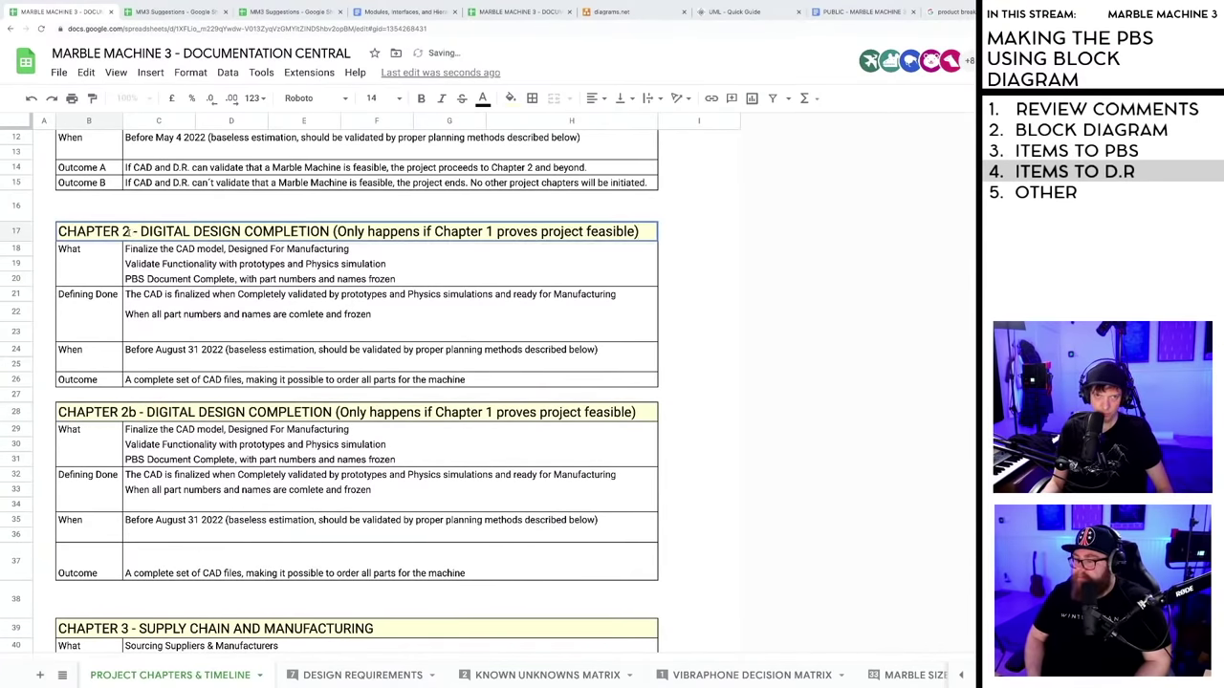
{"action": "type", "text": "a"}
{"action": "left_click", "coordinate": [158, 429]}
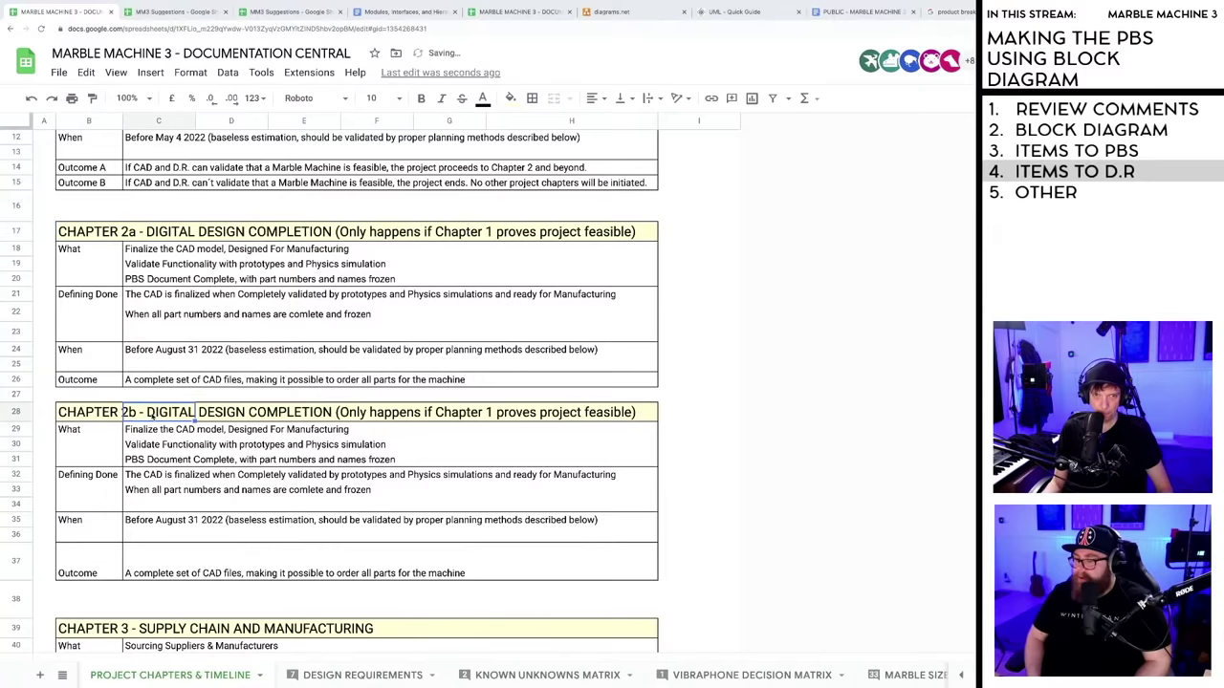
- Retitle the pasted heading to CHAPTER 2b - TESTING
{"action": "double_click", "coordinate": [145, 412]}
{"action": "left_click_drag", "start_coordinate": [145, 412], "coordinate": [645, 418]}
{"action": "type", "text": "TESTING"}
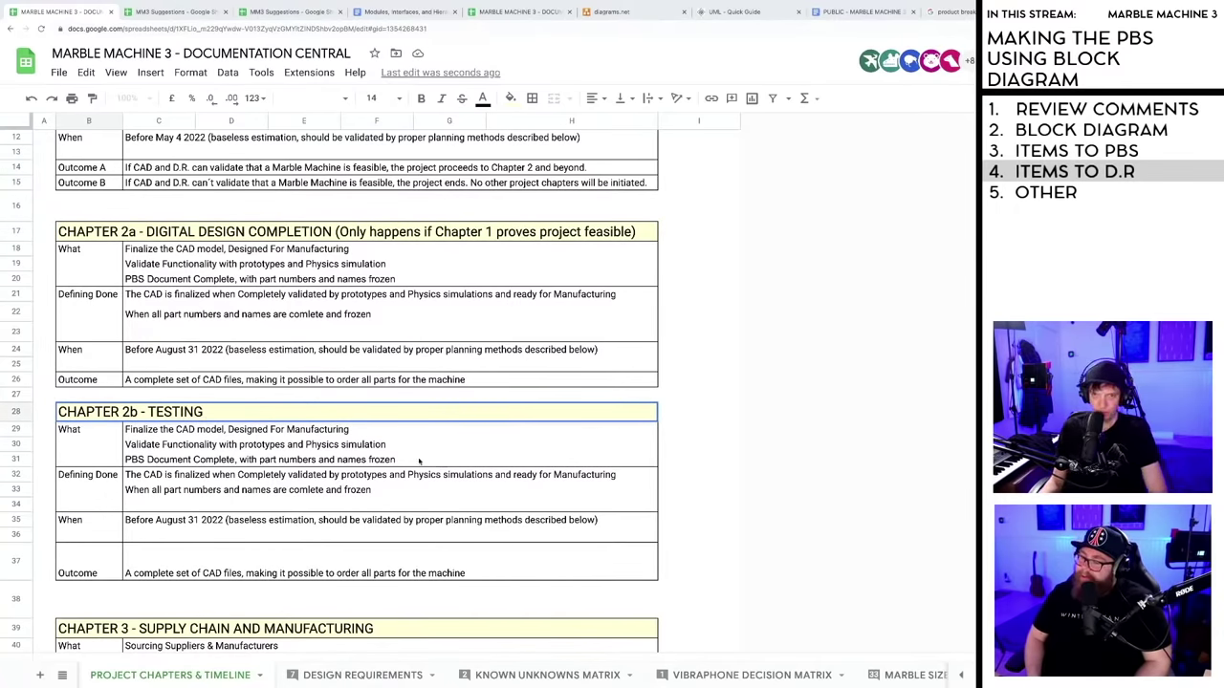
{"action": "left_click", "coordinate": [378, 462]}
- Replace the copied What entries with 'Testing all modules independently'
{"action": "left_click_drag", "start_coordinate": [145, 462], "coordinate": [144, 445]}
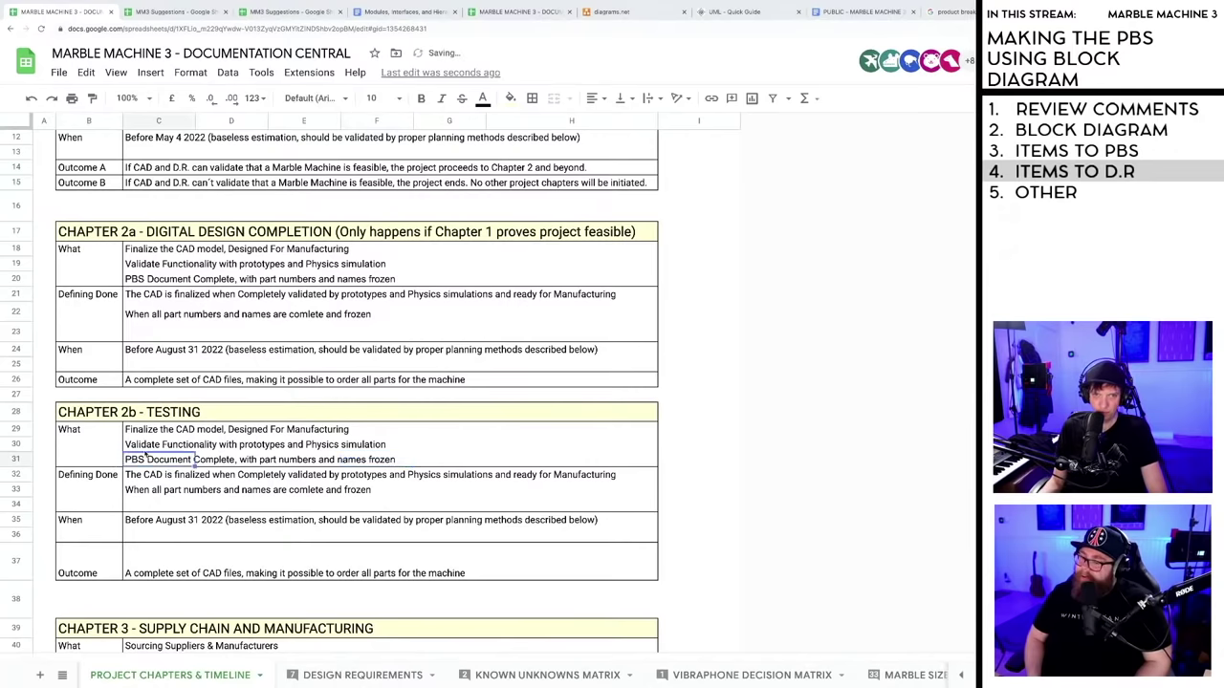
{"action": "key", "text": "Delete"}
{"action": "left_click", "coordinate": [140, 432]}
{"action": "key", "text": "Delete"}
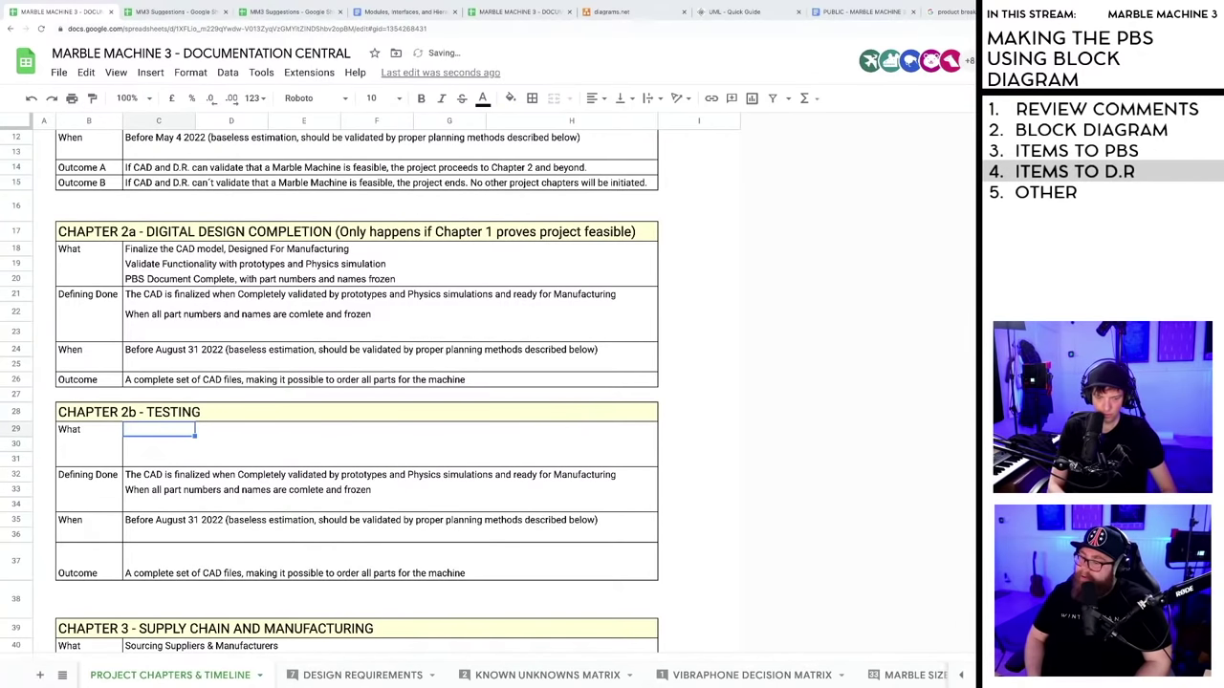
{"action": "type", "text": "Testing all mod"}
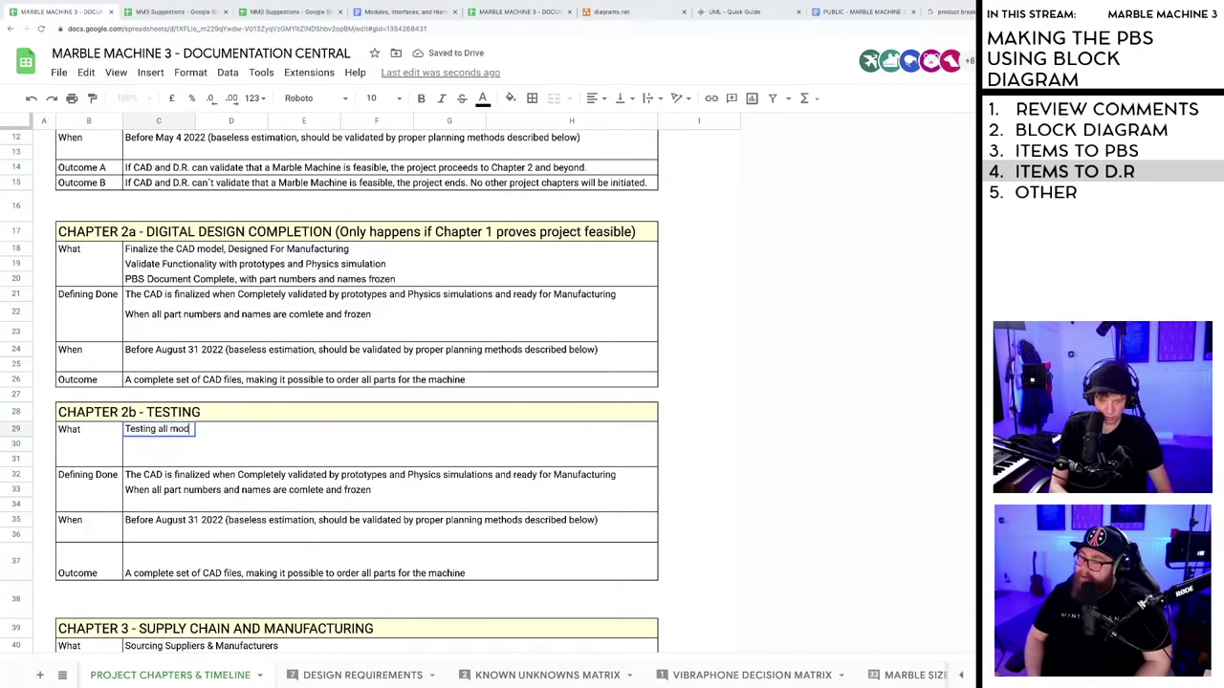
{"action": "type", "text": "ules independently"}
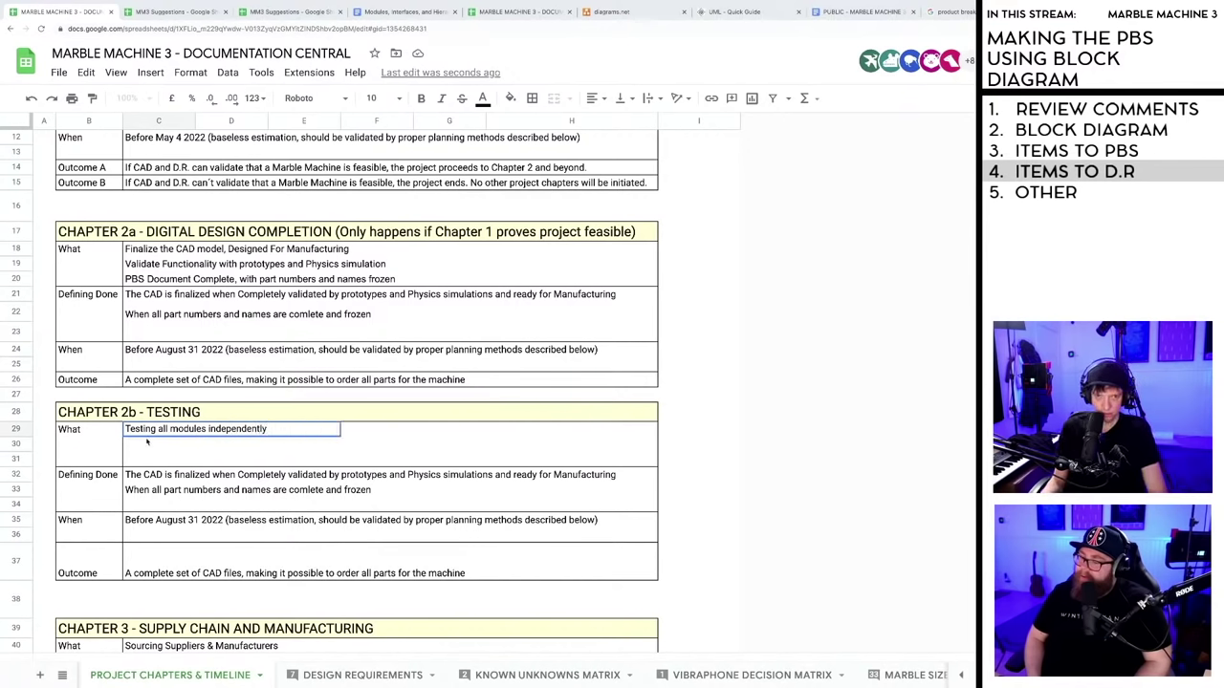
{"action": "key", "text": "Return"}
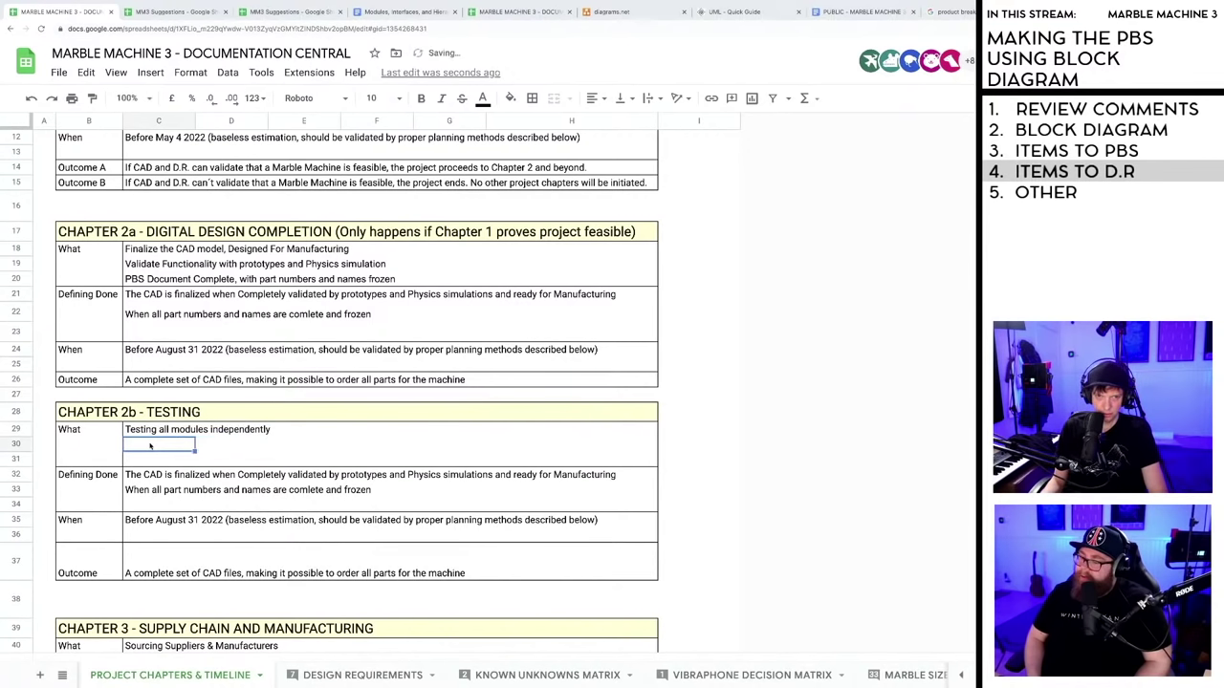
{"action": "left_click", "coordinate": [172, 456]}
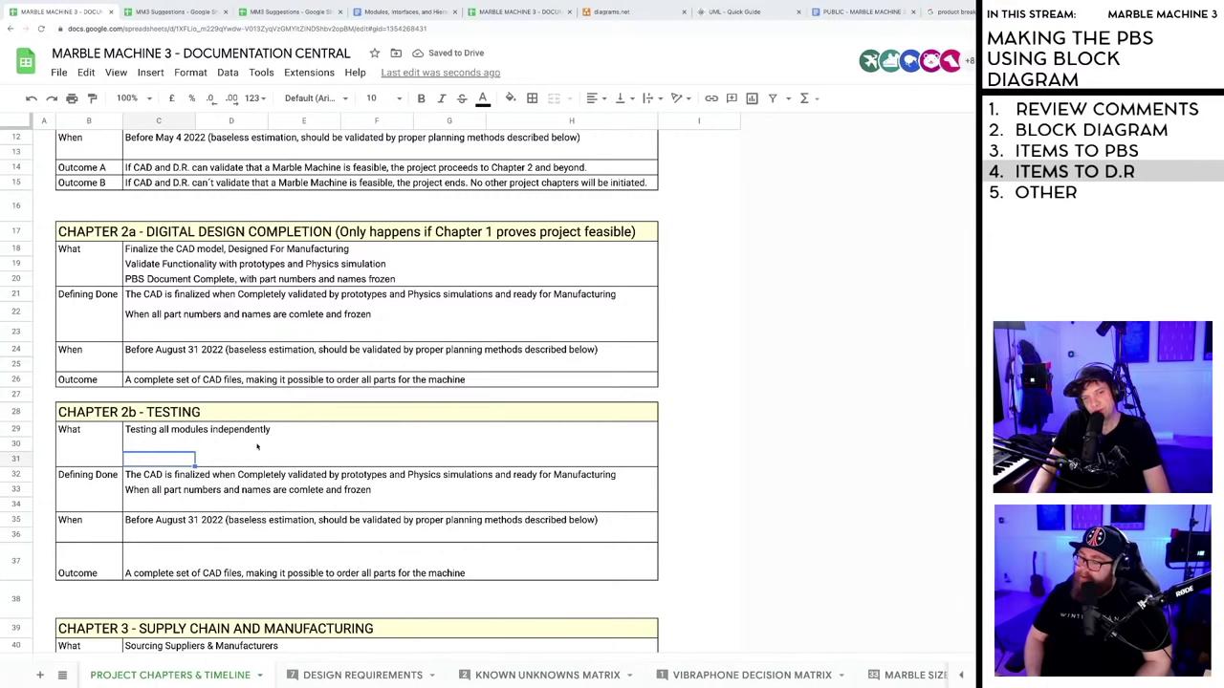
- Clear the copied Defining Done lines (C32, C33), When date (C35) and Outcome text (C37)
{"action": "scroll", "coordinate": [168, 475], "scroll_direction": "down", "scroll_amount": 1}
{"action": "left_click", "coordinate": [164, 430]}
{"action": "key", "text": "Delete"}
{"action": "left_click", "coordinate": [162, 444]}
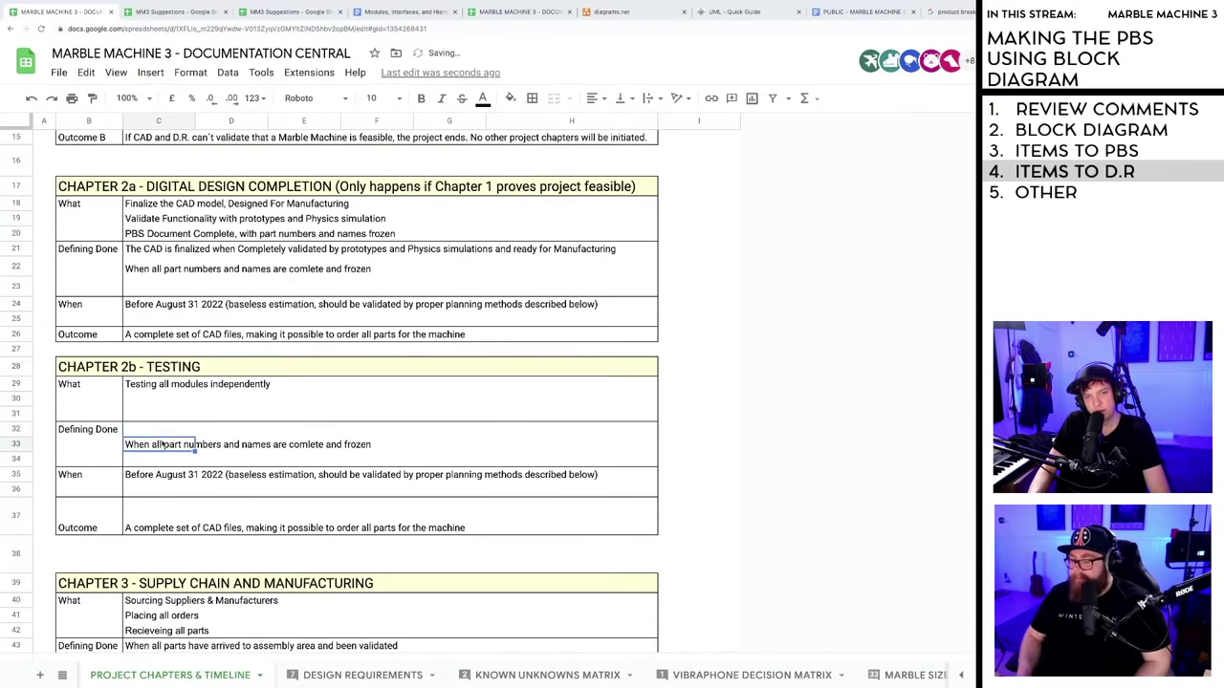
{"action": "key", "text": "Delete"}
{"action": "left_click", "coordinate": [162, 474]}
{"action": "key", "text": "Delete"}
{"action": "left_click", "coordinate": [164, 512]}
{"action": "key", "text": "Delete"}
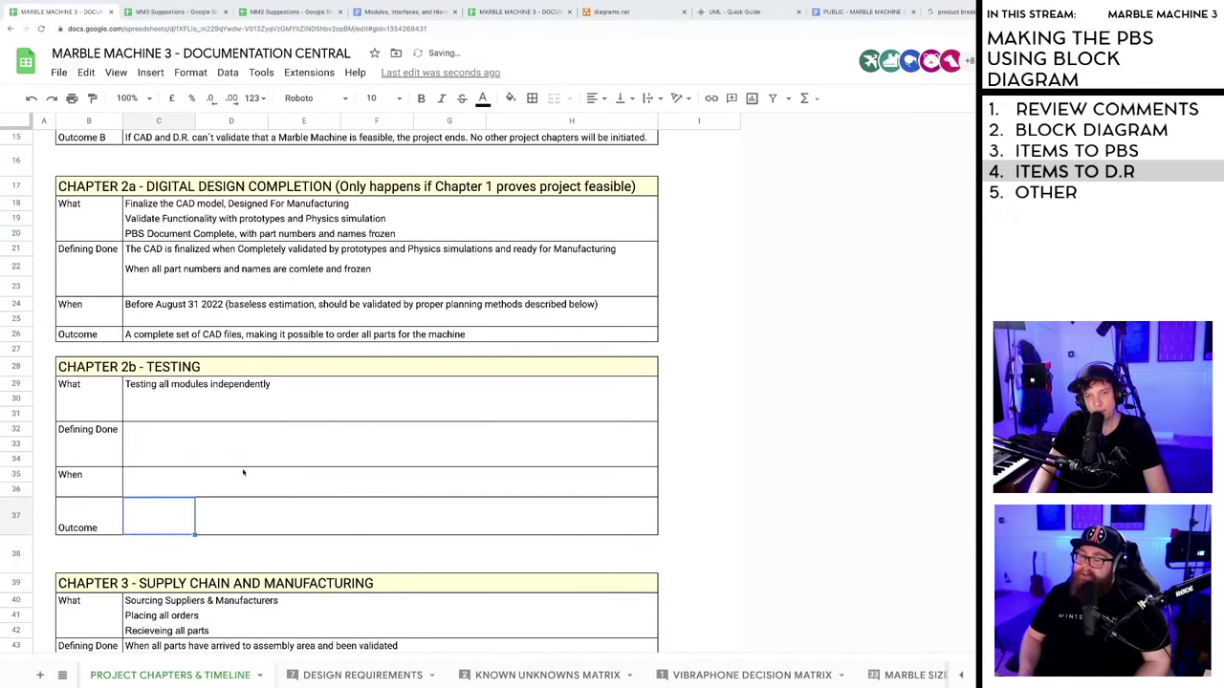
{"action": "left_click", "coordinate": [243, 473]}
{"action": "left_click", "coordinate": [321, 541]}
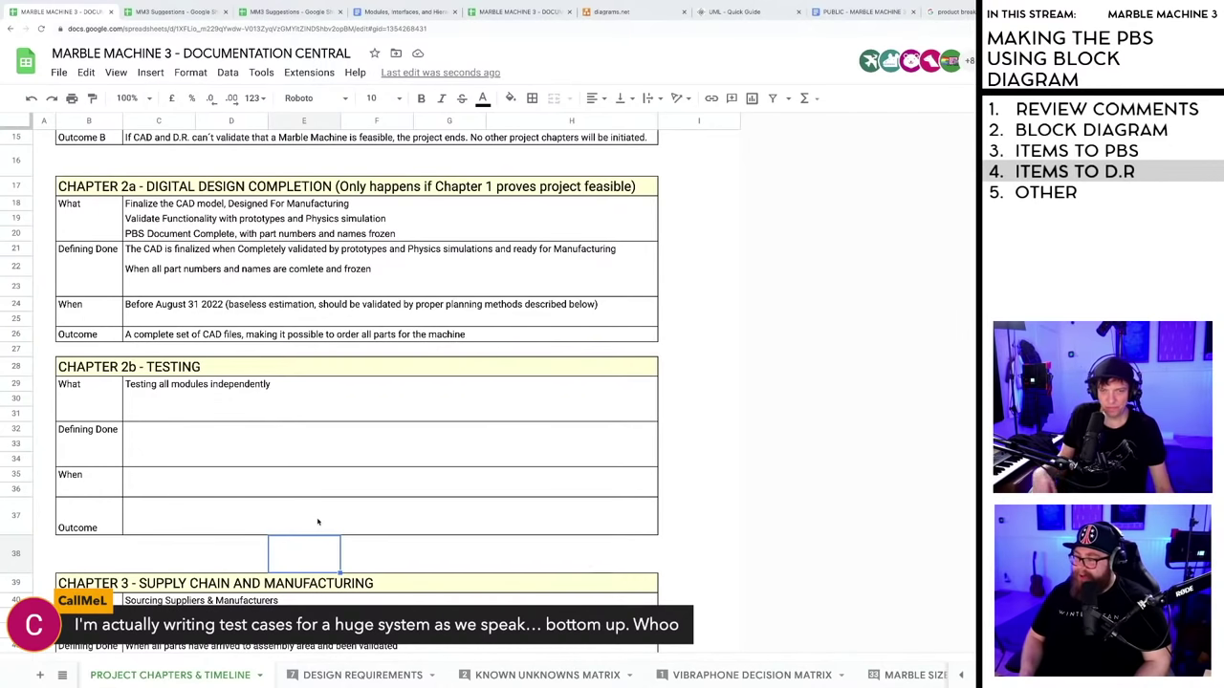
{"action": "left_click", "coordinate": [311, 507]}
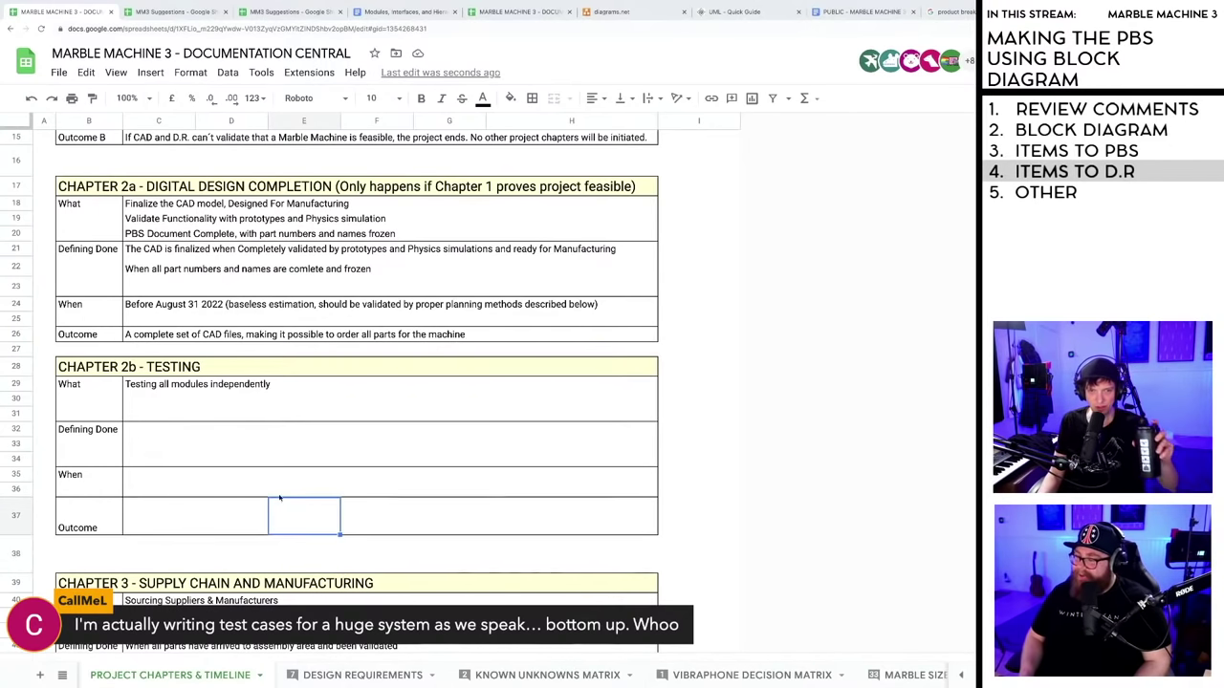
{"action": "scroll", "coordinate": [279, 498], "scroll_direction": "down", "scroll_amount": 3}
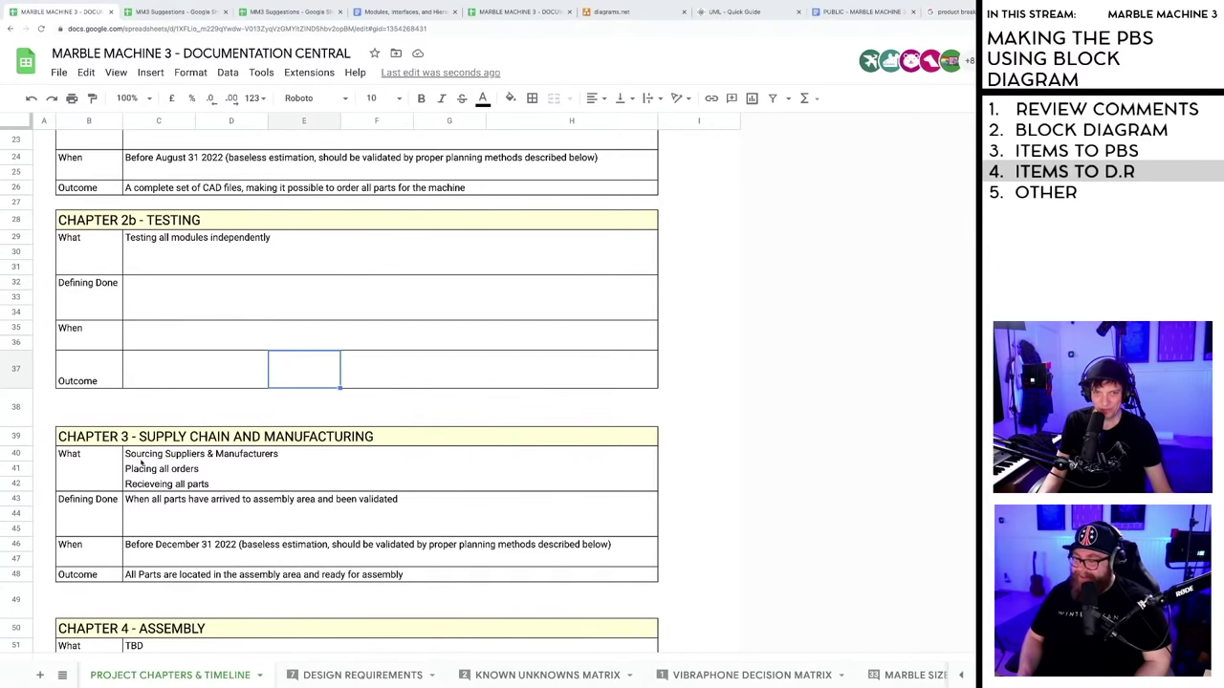
{"action": "scroll", "coordinate": [254, 397], "scroll_direction": "up", "scroll_amount": 1}
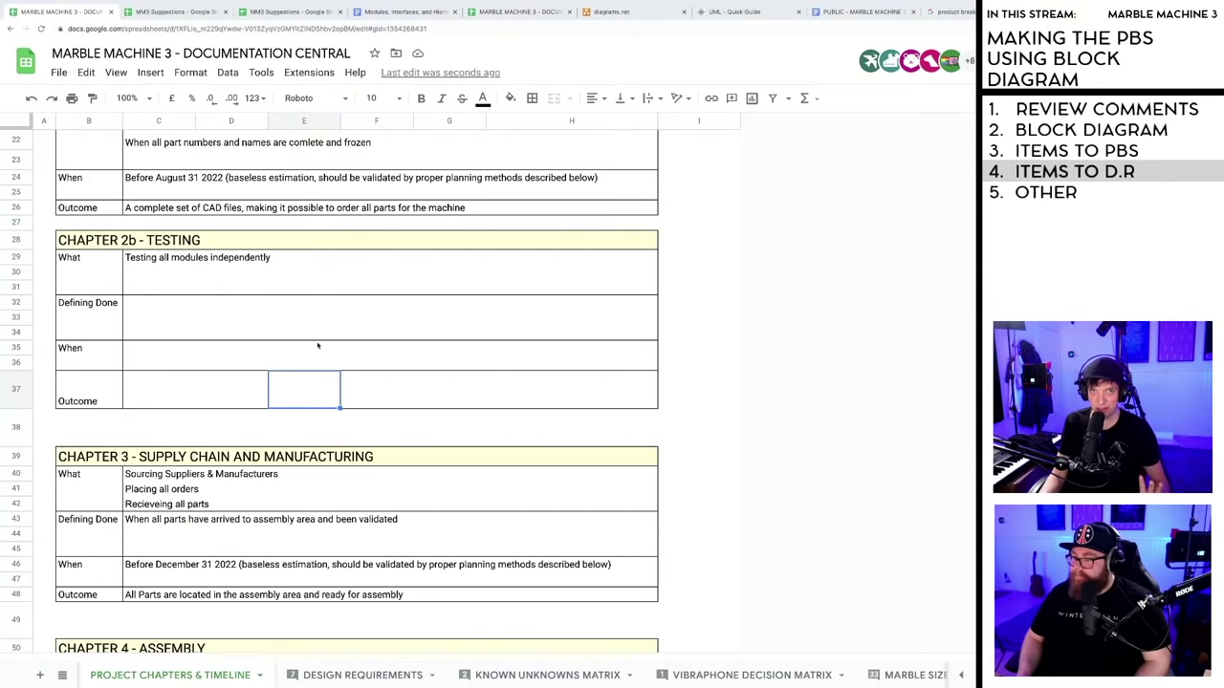
{"action": "scroll", "coordinate": [320, 346], "scroll_direction": "up", "scroll_amount": 7}
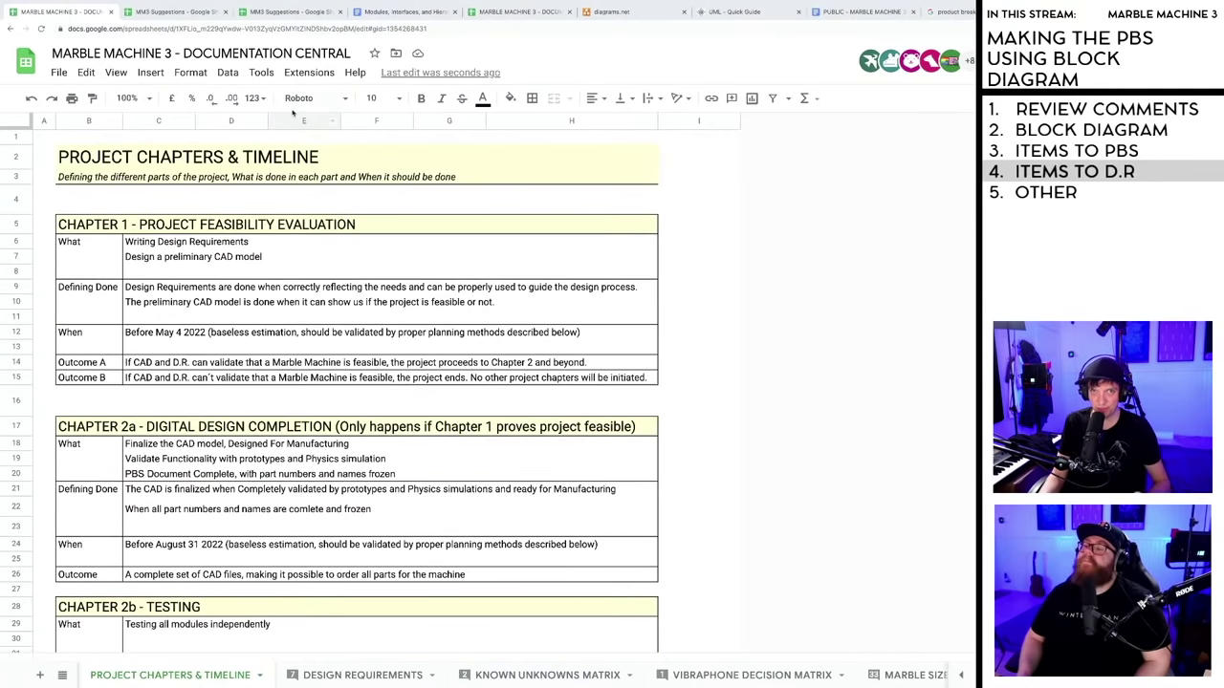
{"action": "left_click", "coordinate": [288, 6]}
{"action": "left_click", "coordinate": [307, 339]}
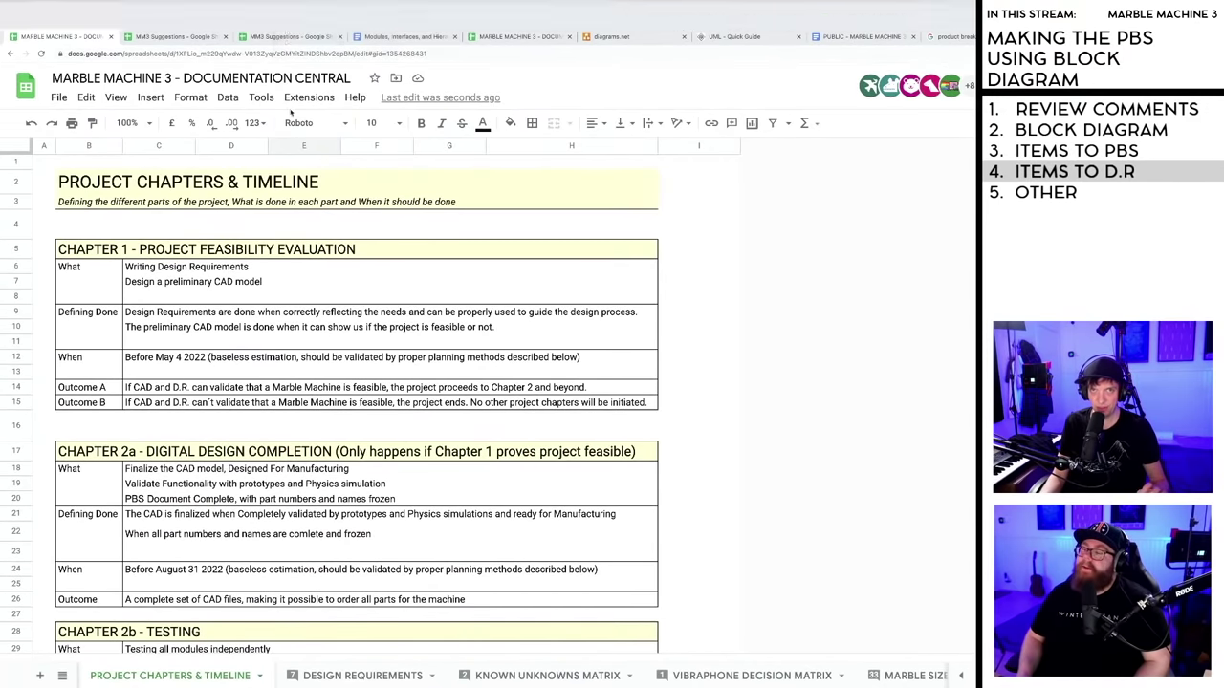
- In the Modules, Interfaces, and Hierarchical Design doc, highlight the third through fifth steps while reading
{"action": "left_click", "coordinate": [381, 12]}
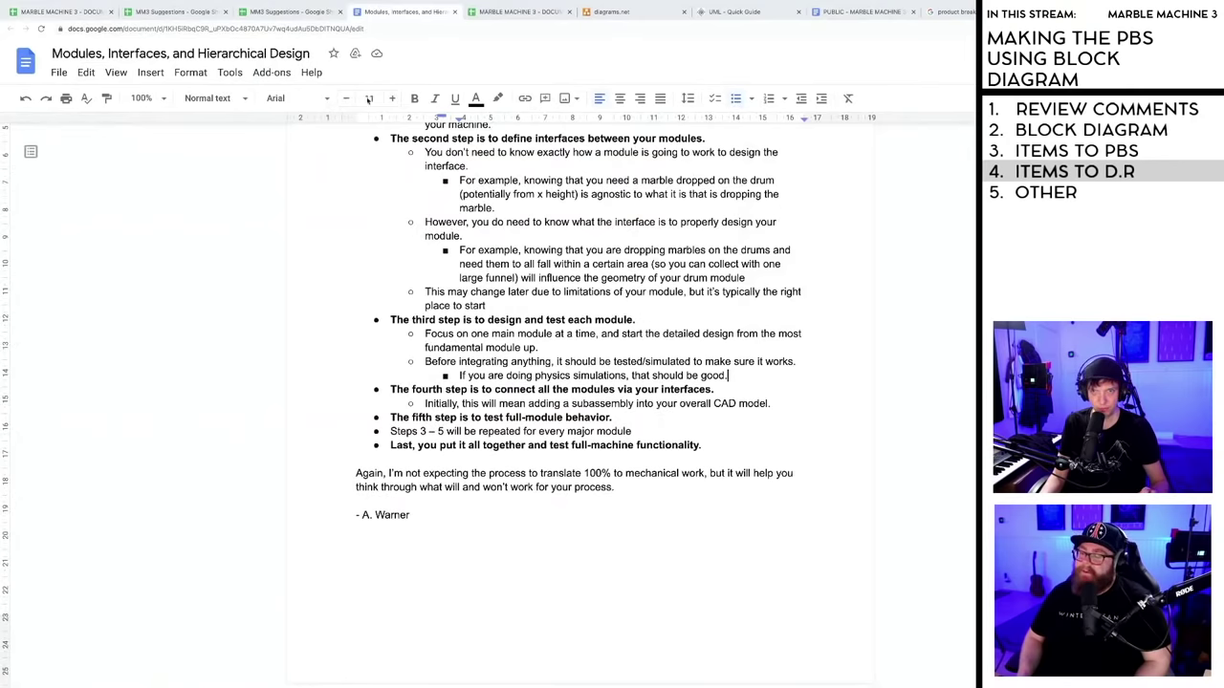
{"action": "left_click", "coordinate": [496, 362]}
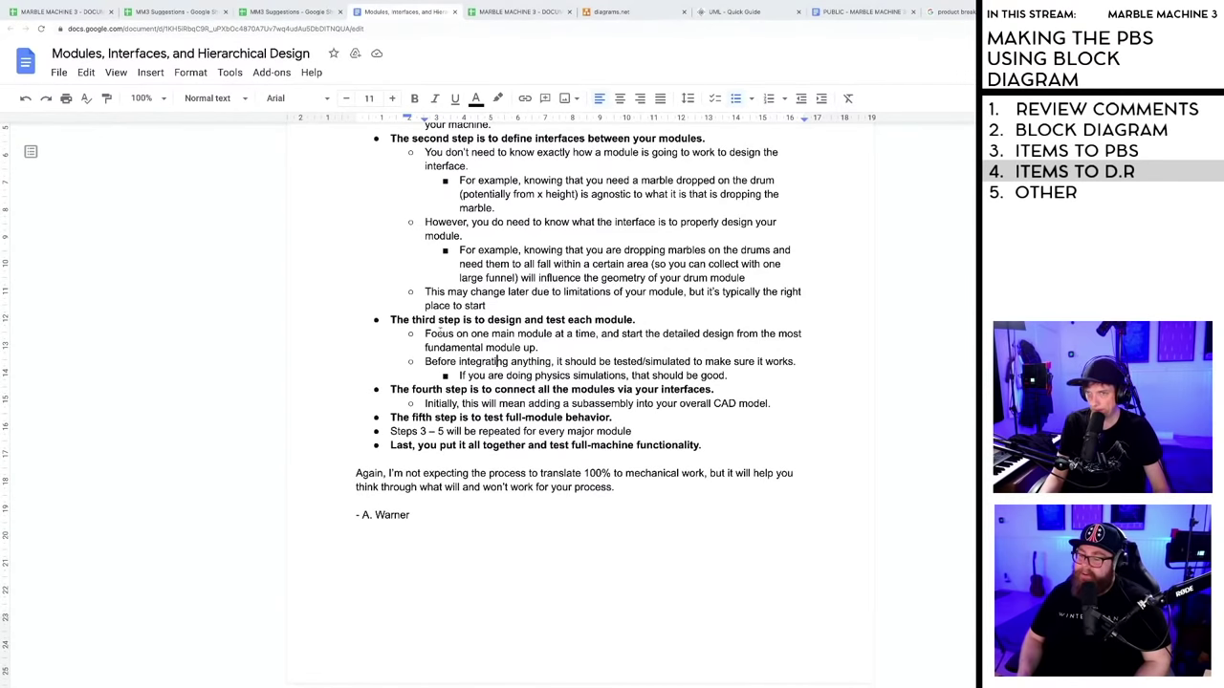
{"action": "left_click_drag", "start_coordinate": [426, 361], "coordinate": [637, 376]}
{"action": "left_click", "coordinate": [616, 376]}
{"action": "triple_click", "coordinate": [451, 375]}
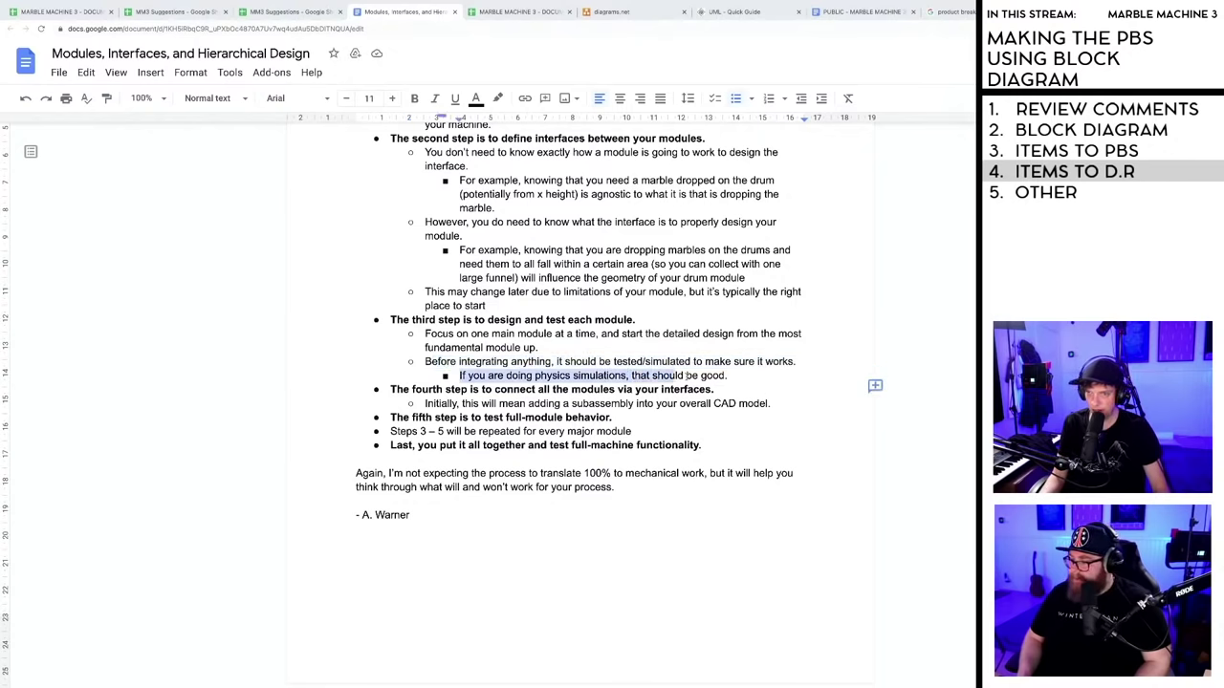
{"action": "key", "text": "Right"}
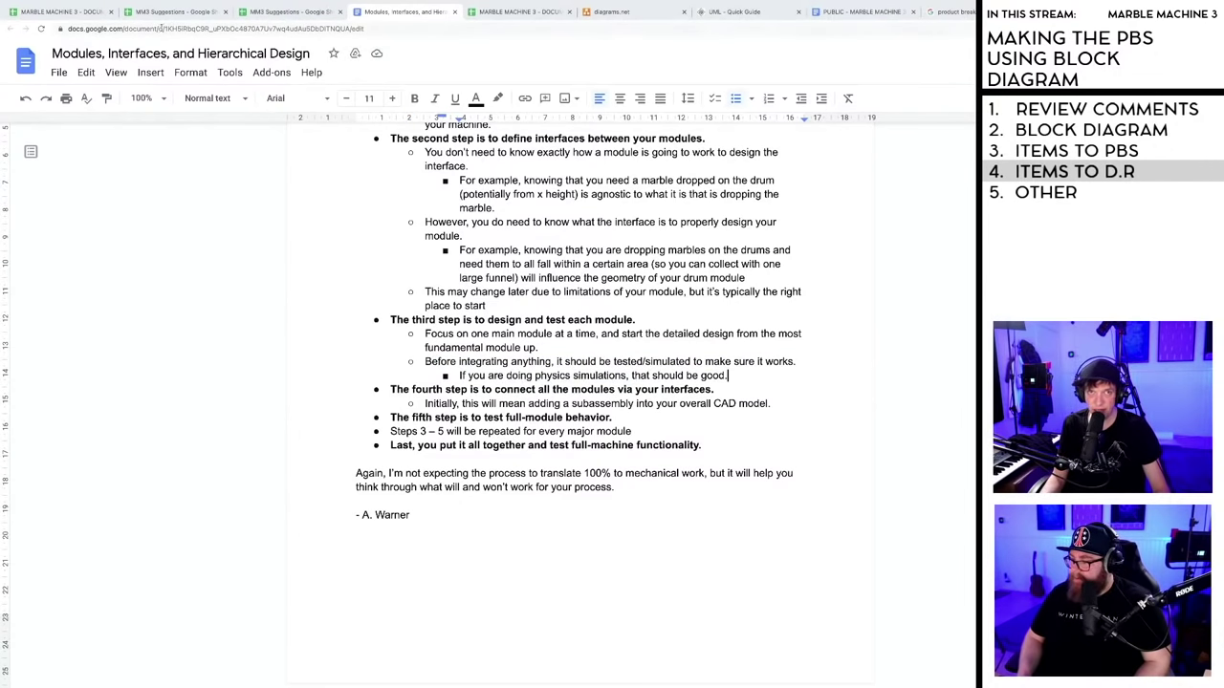
{"action": "left_click_drag", "start_coordinate": [391, 390], "coordinate": [790, 405]}
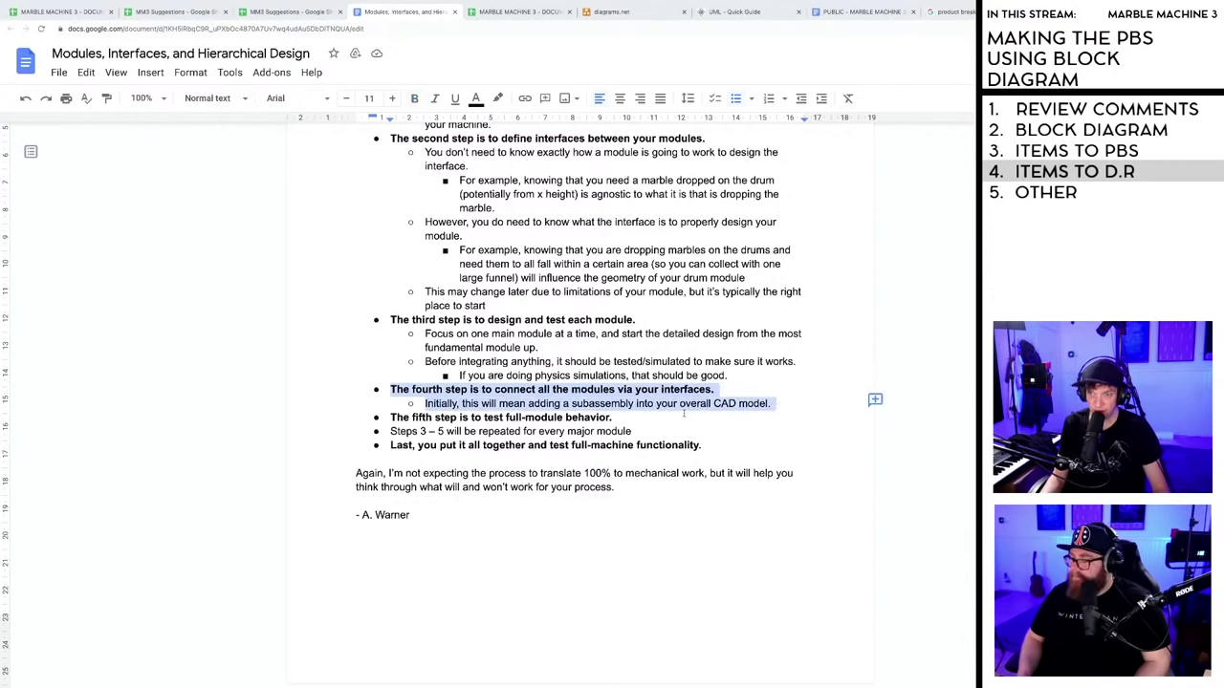
{"action": "left_click_drag", "start_coordinate": [613, 418], "coordinate": [367, 418]}
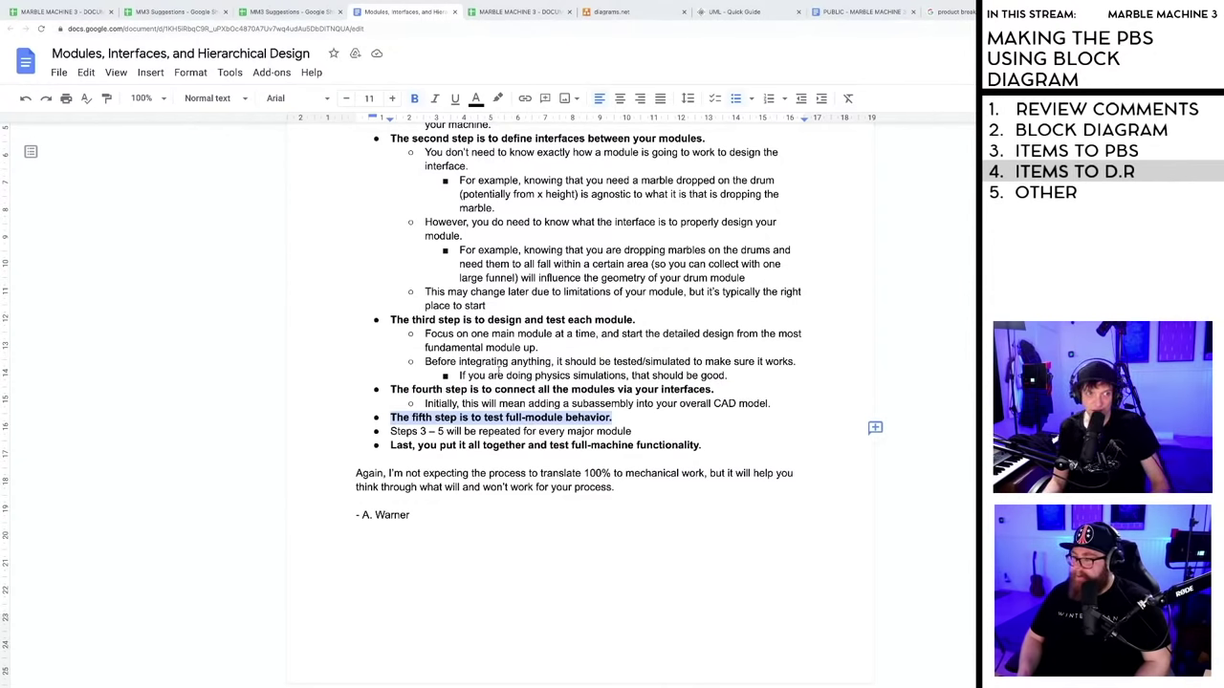
- Highlight the physics sub-bullet, Steps 3–5 line, final full-machine step and closing paragraph, then scroll back up
{"action": "left_click", "coordinate": [510, 363]}
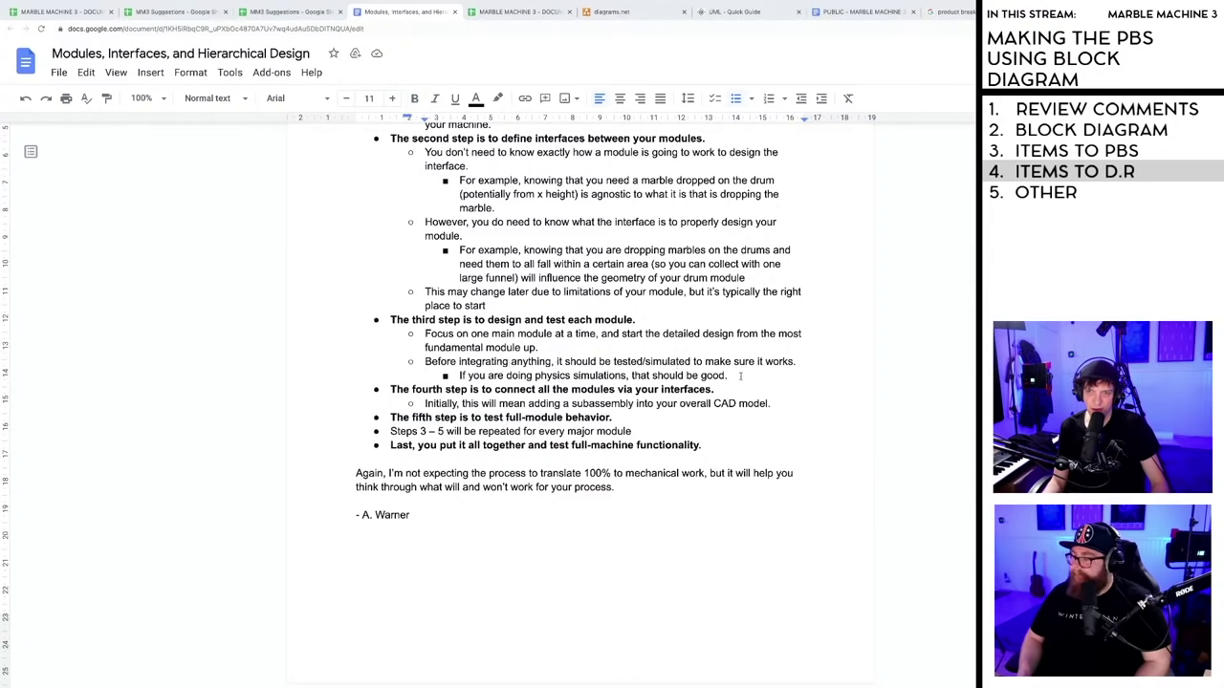
{"action": "left_click_drag", "start_coordinate": [740, 376], "coordinate": [443, 376]}
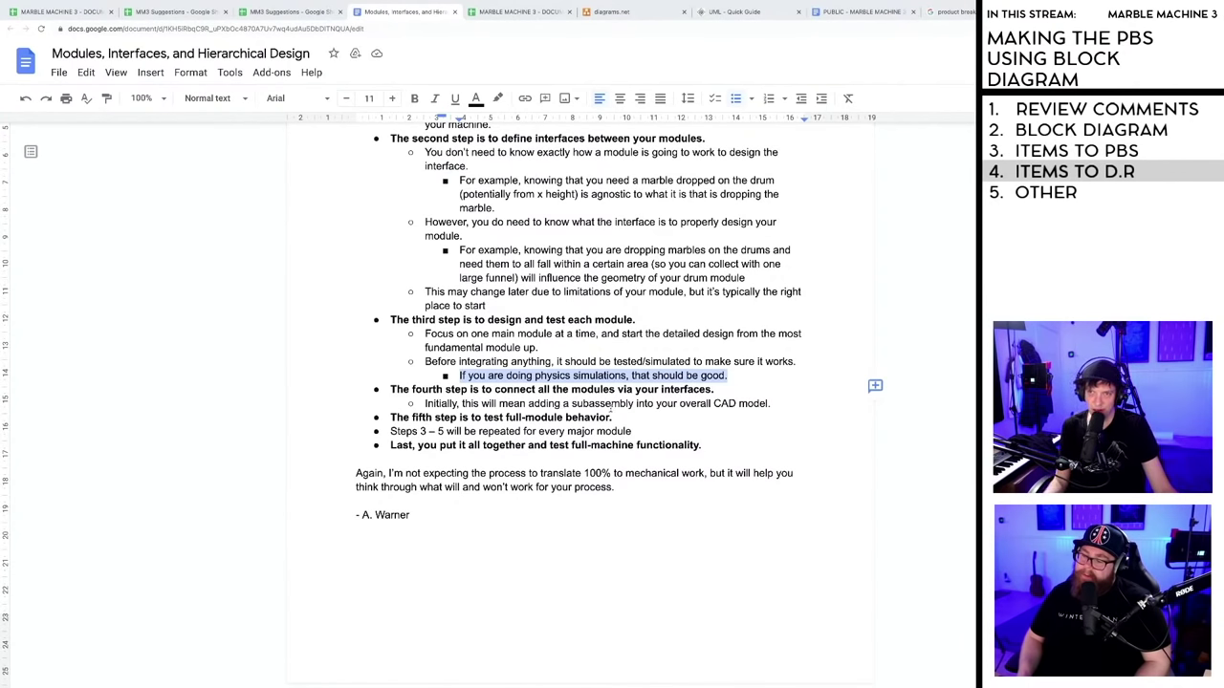
{"action": "left_click", "coordinate": [606, 403]}
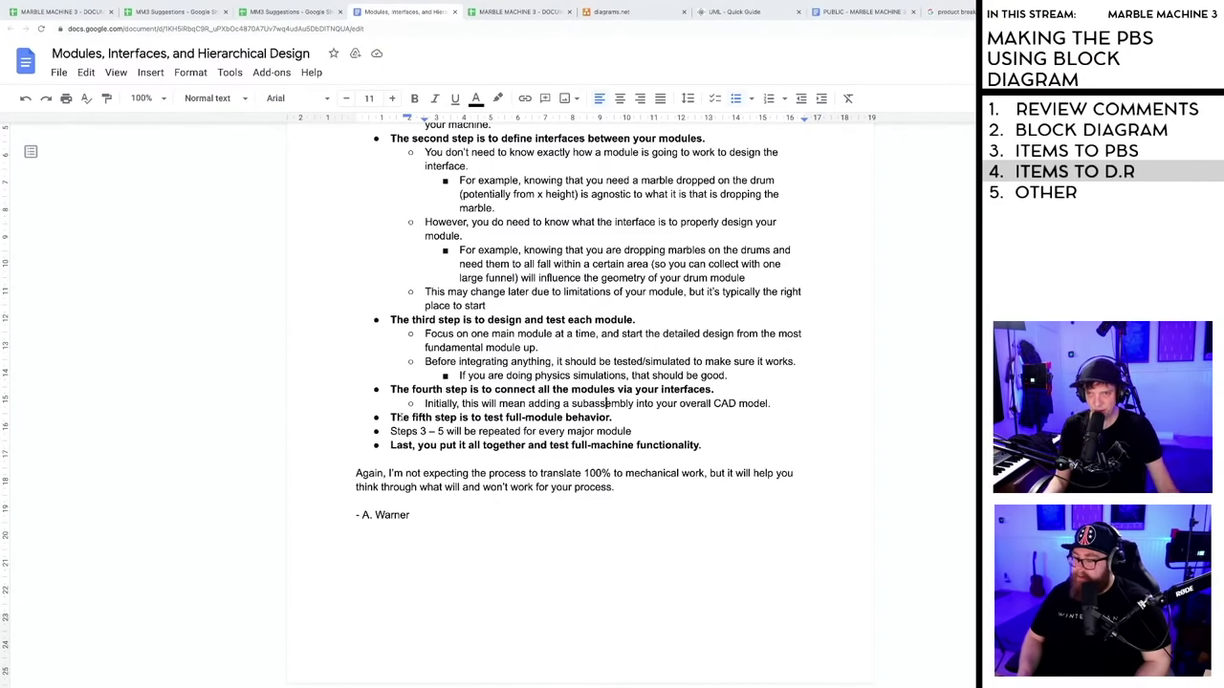
{"action": "left_click_drag", "start_coordinate": [395, 421], "coordinate": [617, 421]}
{"action": "left_click", "coordinate": [388, 433]}
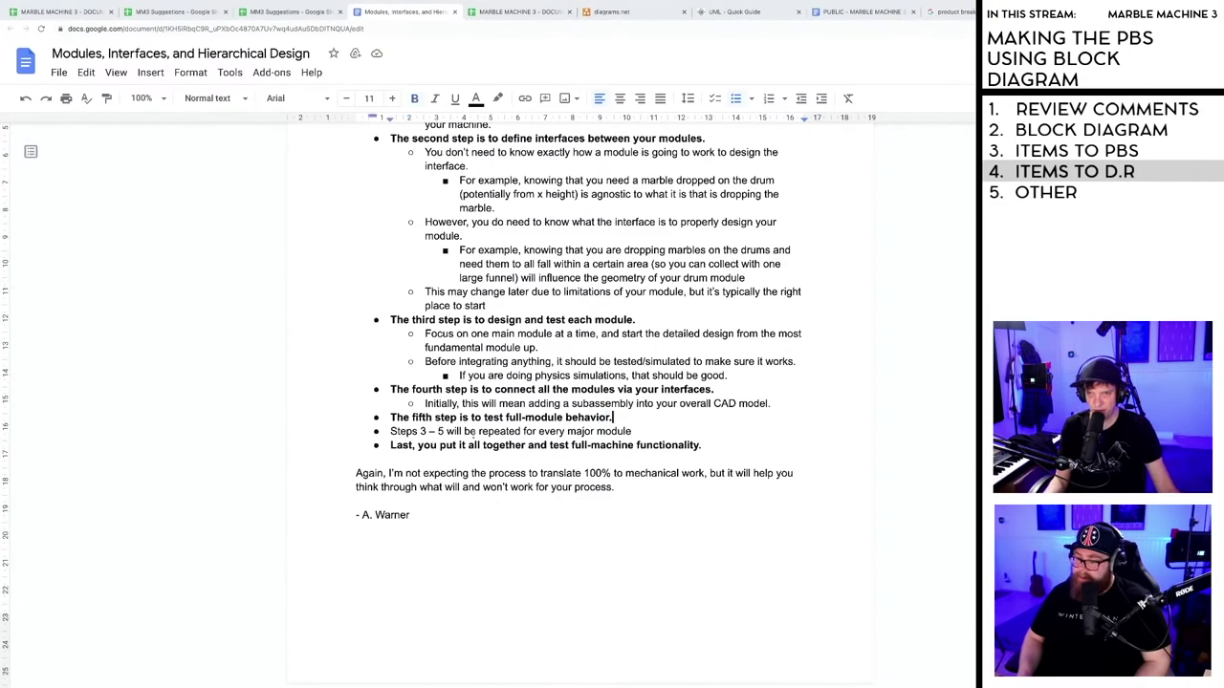
{"action": "left_click_drag", "start_coordinate": [391, 432], "coordinate": [642, 428]}
{"action": "left_click", "coordinate": [641, 430]}
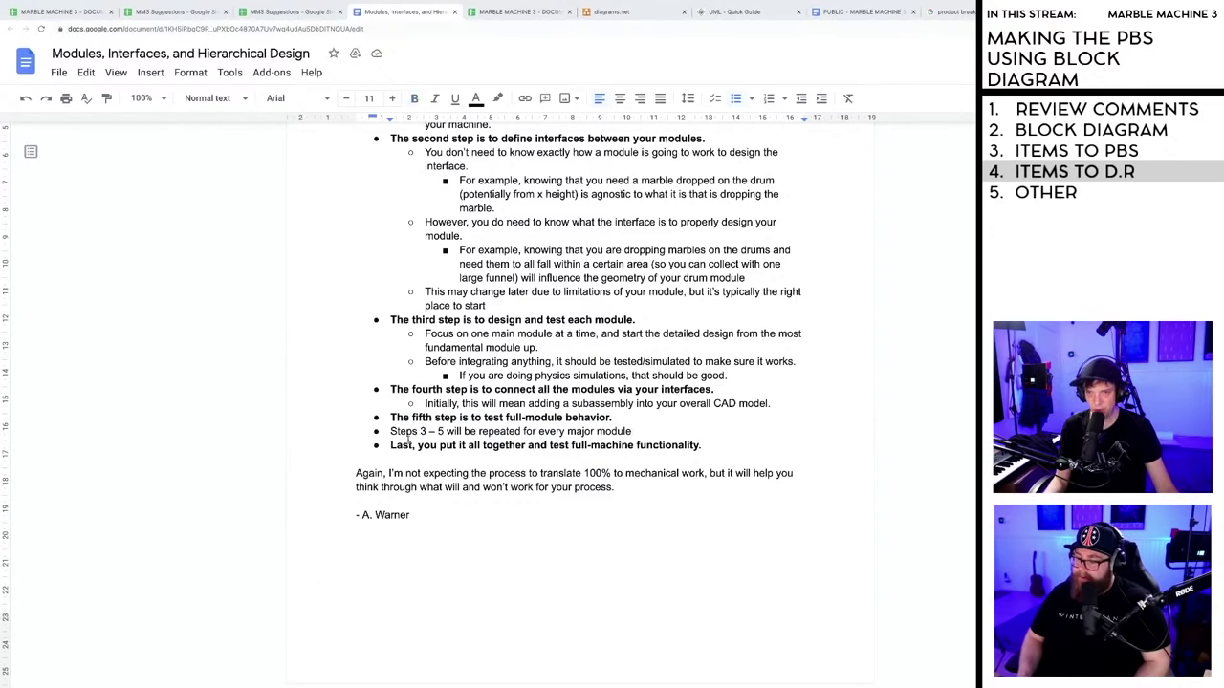
{"action": "left_click_drag", "start_coordinate": [390, 446], "coordinate": [725, 445]}
{"action": "left_click", "coordinate": [678, 446]}
{"action": "left_click_drag", "start_coordinate": [350, 475], "coordinate": [623, 488]}
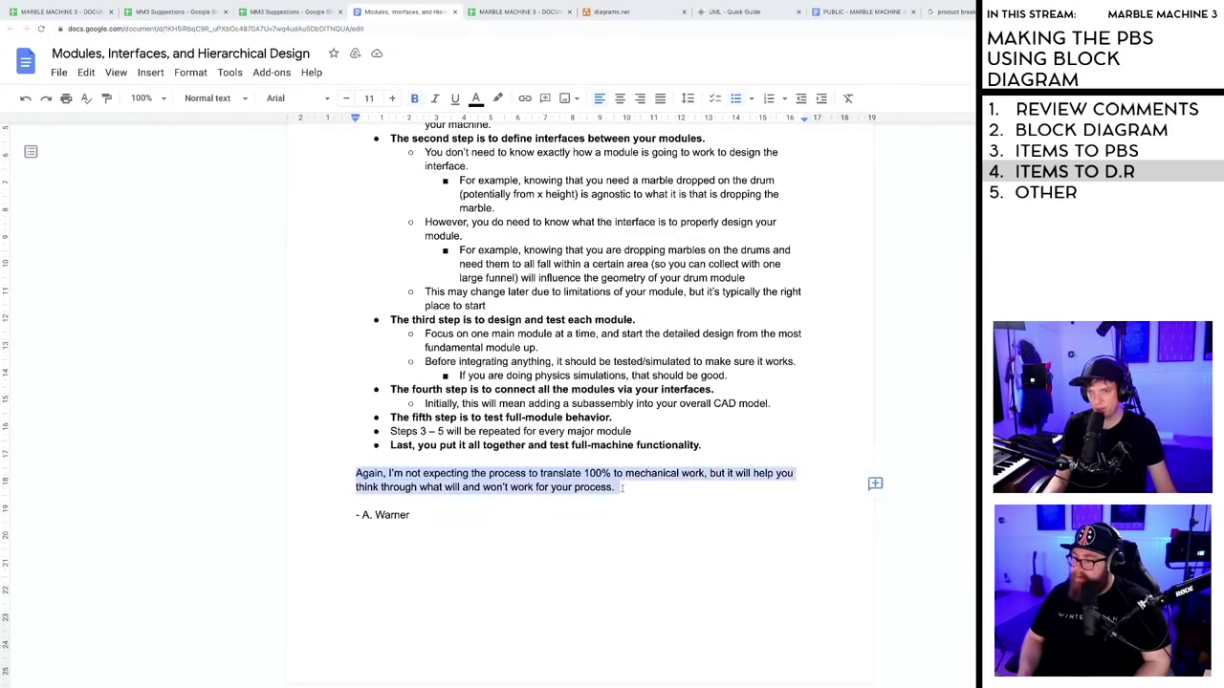
{"action": "left_click", "coordinate": [527, 513]}
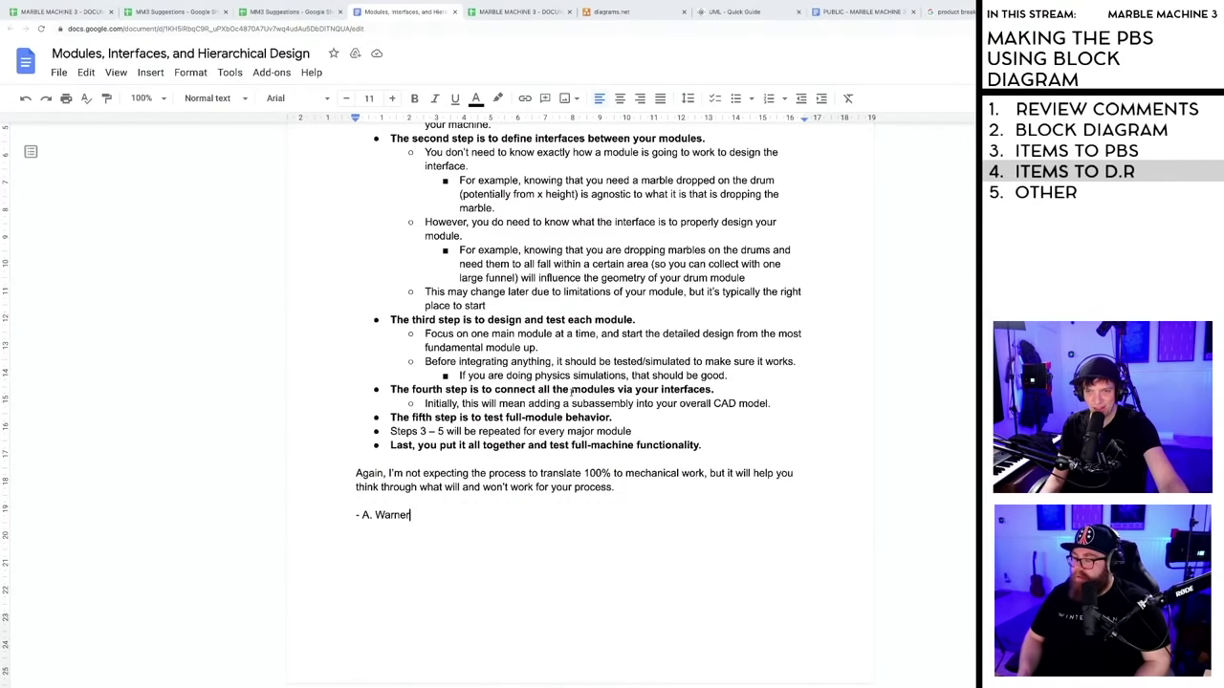
{"action": "scroll", "coordinate": [572, 406], "scroll_direction": "up", "scroll_amount": 3}
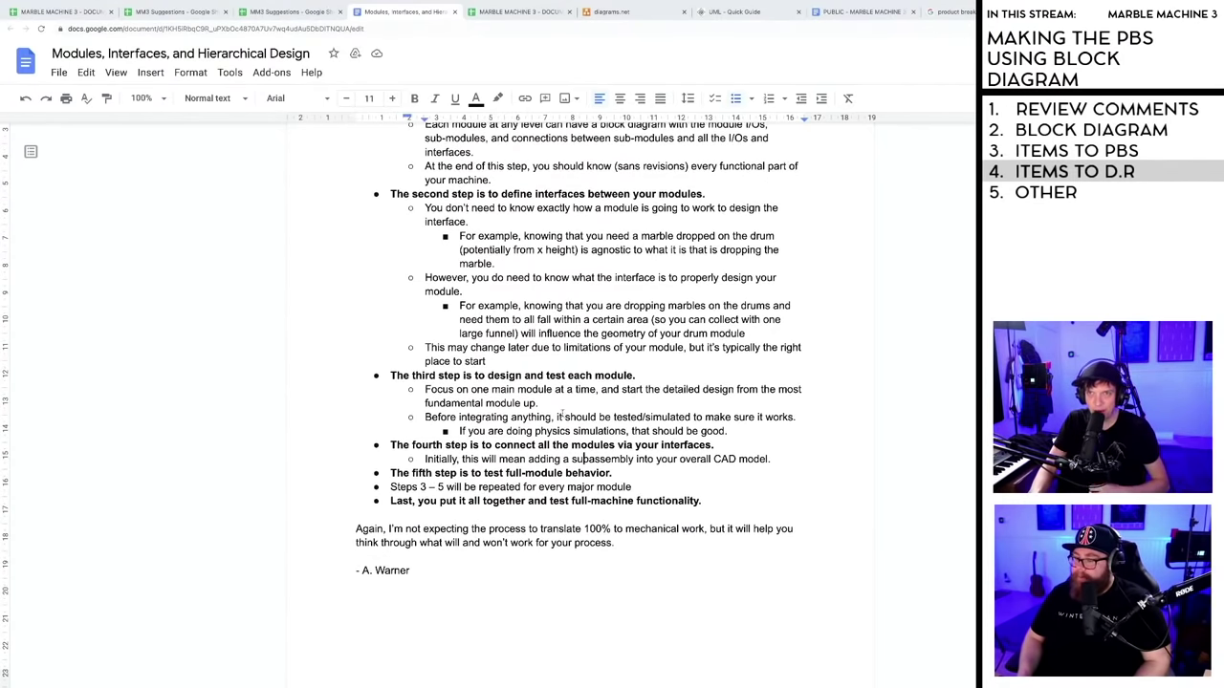
{"action": "scroll", "coordinate": [560, 410], "scroll_direction": "up", "scroll_amount": 1}
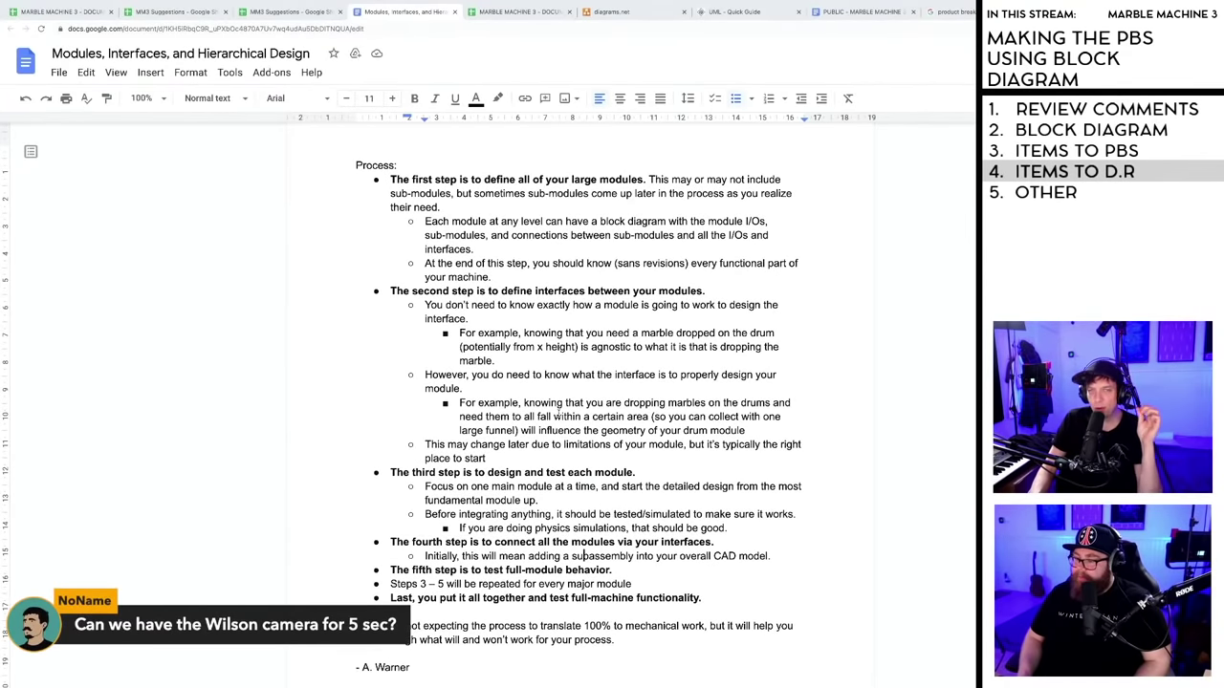
{"action": "scroll", "coordinate": [550, 397], "scroll_direction": "up", "scroll_amount": 1}
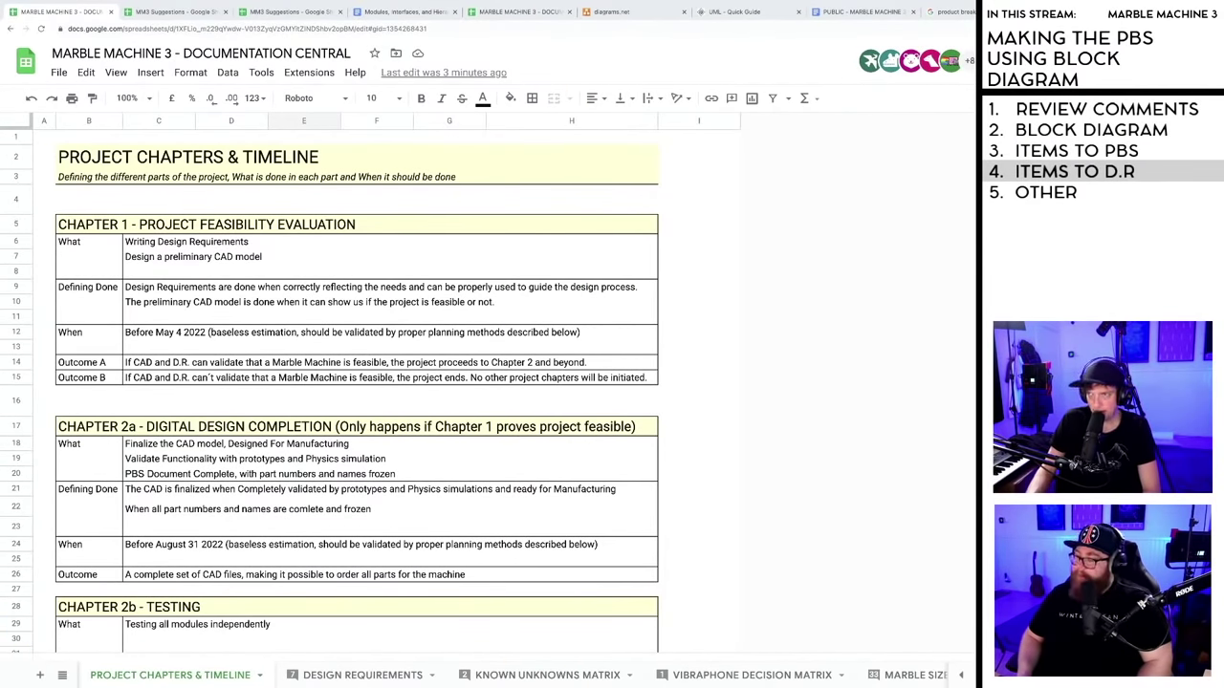
- Switch to the FRONT PAGE sheet, check empty rows 27–28 below the links, and select the DOCUMENTATION header
{"action": "scroll", "coordinate": [356, 401], "scroll_direction": "down", "scroll_amount": 5}
{"action": "scroll", "coordinate": [356, 402], "scroll_direction": "up", "scroll_amount": 5}
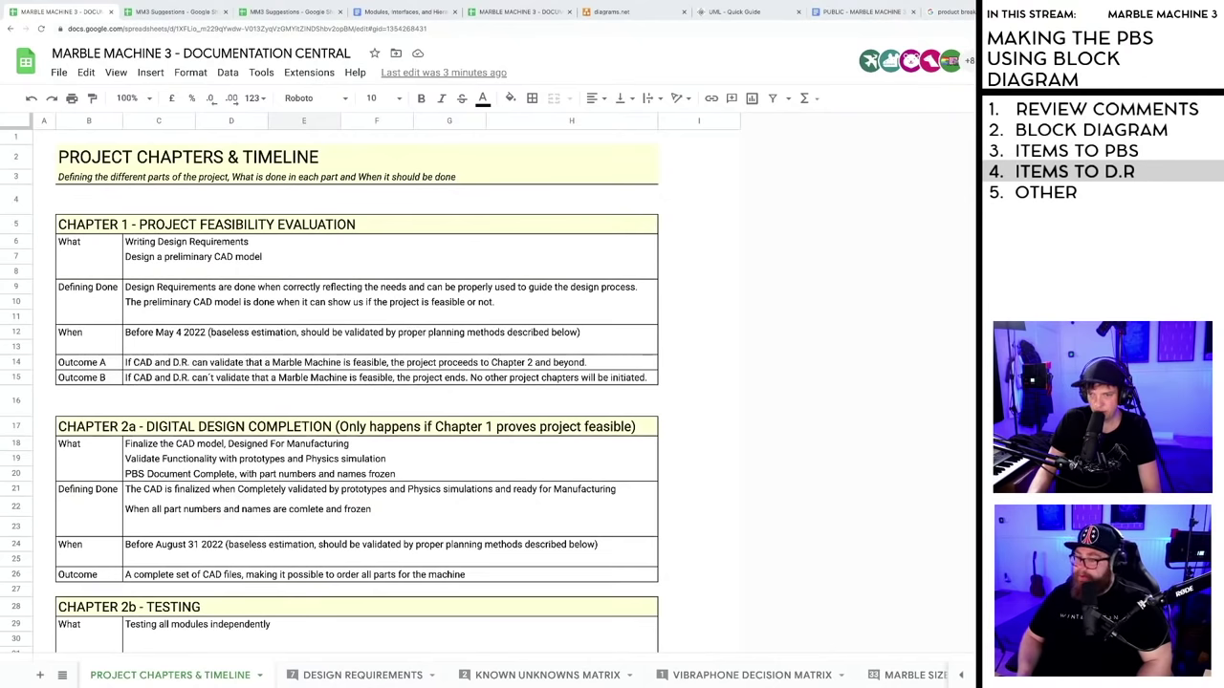
{"action": "left_click", "coordinate": [961, 675]}
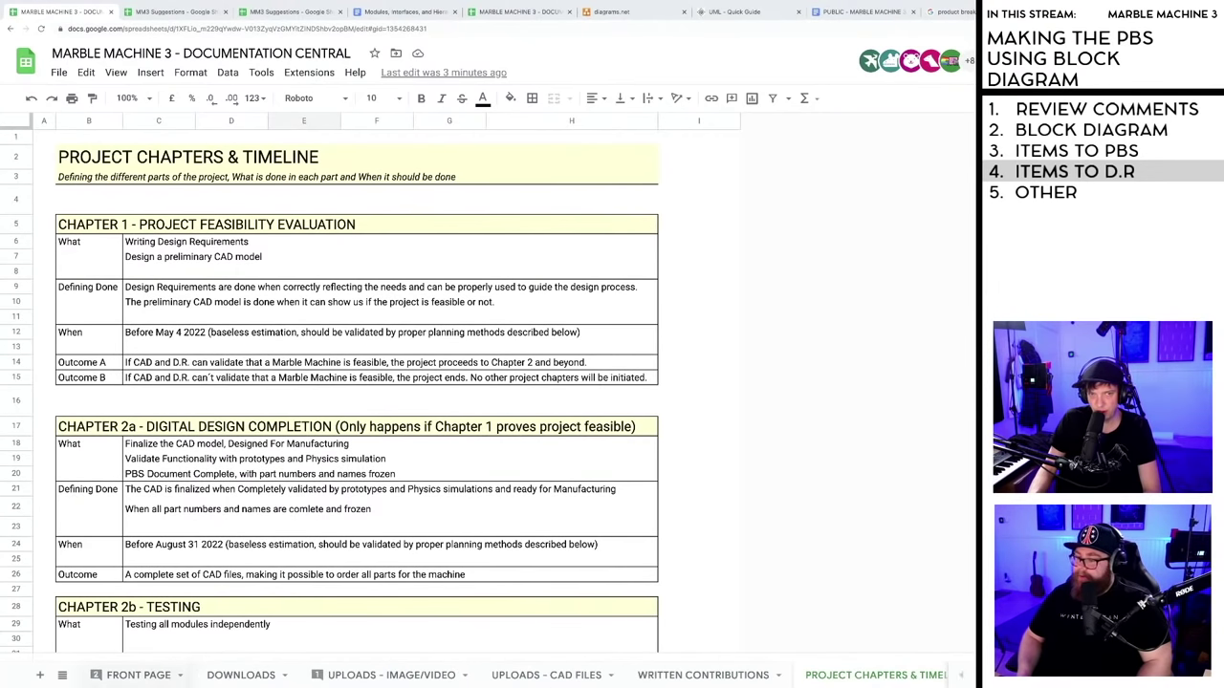
{"action": "left_click", "coordinate": [117, 676]}
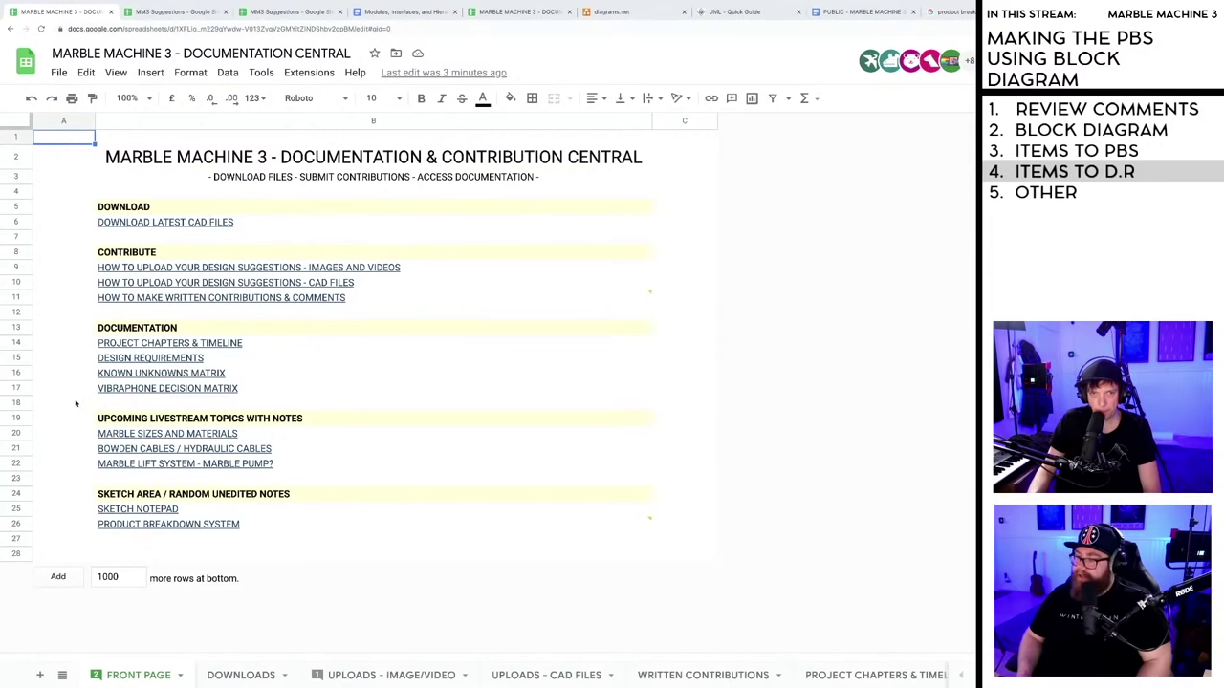
{"action": "left_click", "coordinate": [76, 524]}
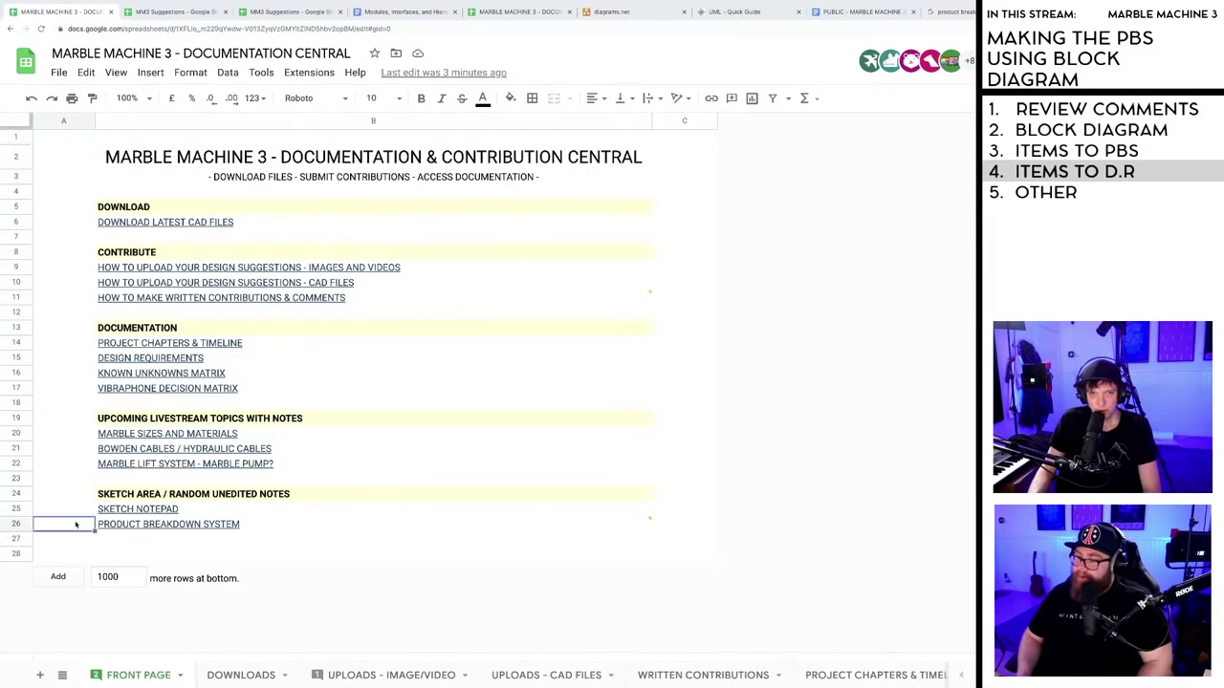
{"action": "left_click", "coordinate": [107, 542]}
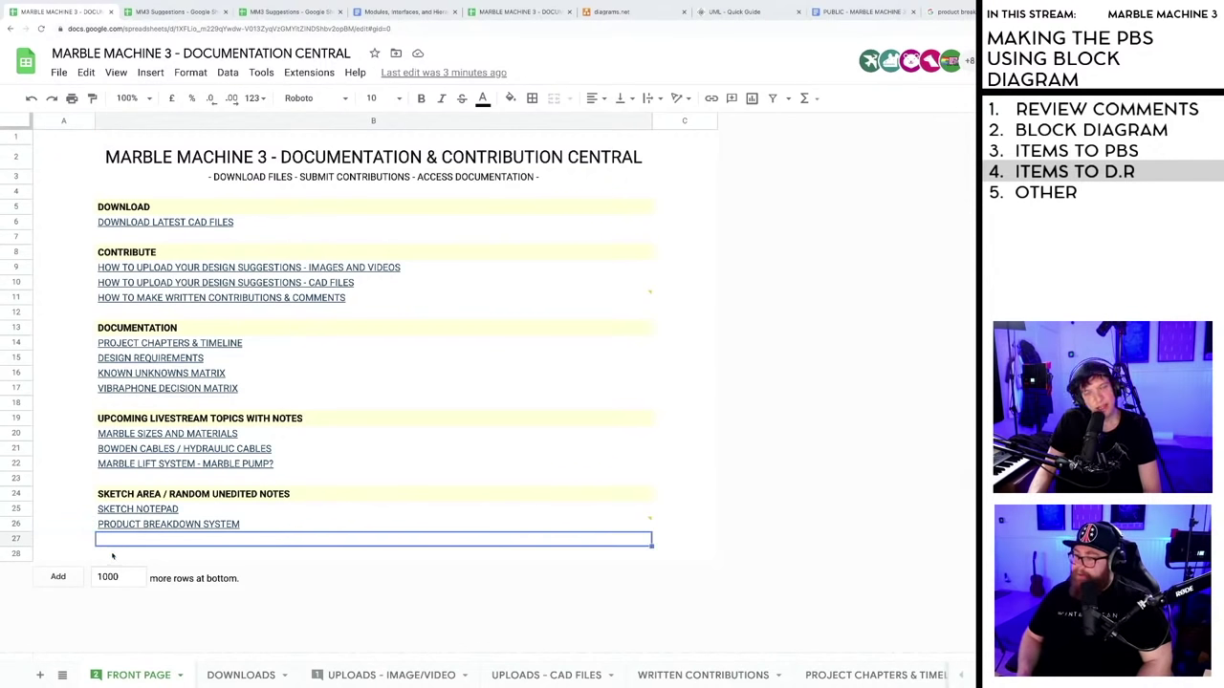
{"action": "left_click", "coordinate": [112, 556]}
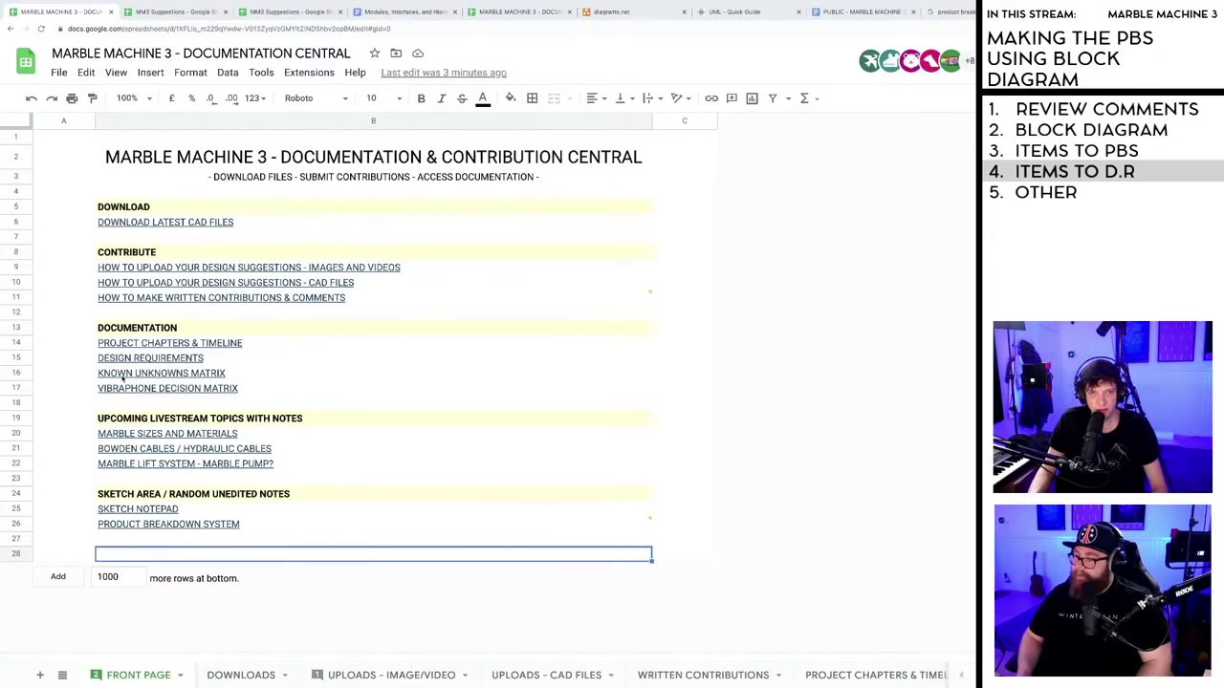
{"action": "left_click", "coordinate": [141, 329]}
- Copy the DOCUMENTATION header into row 28 and retitle it DESIGN BEST PRACTICES FROM CONTRIBUTORS
{"action": "key", "text": "ctrl+c"}
{"action": "left_click", "coordinate": [113, 541]}
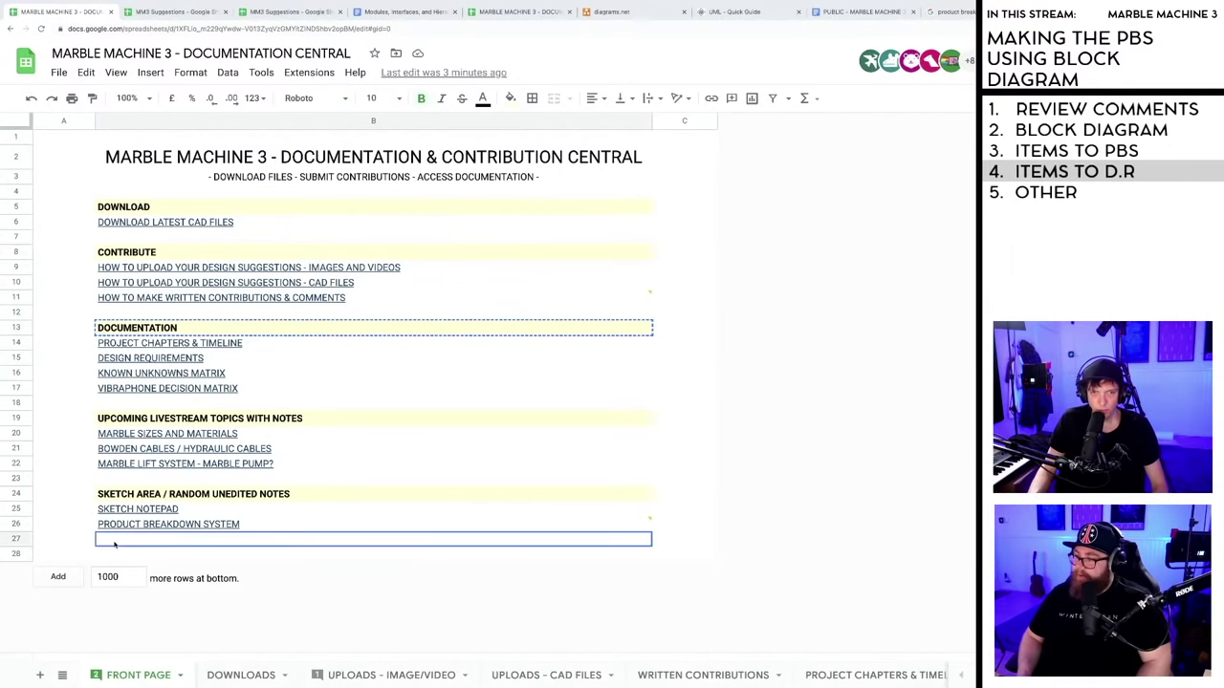
{"action": "left_click", "coordinate": [124, 557]}
{"action": "key", "text": "ctrl+v"}
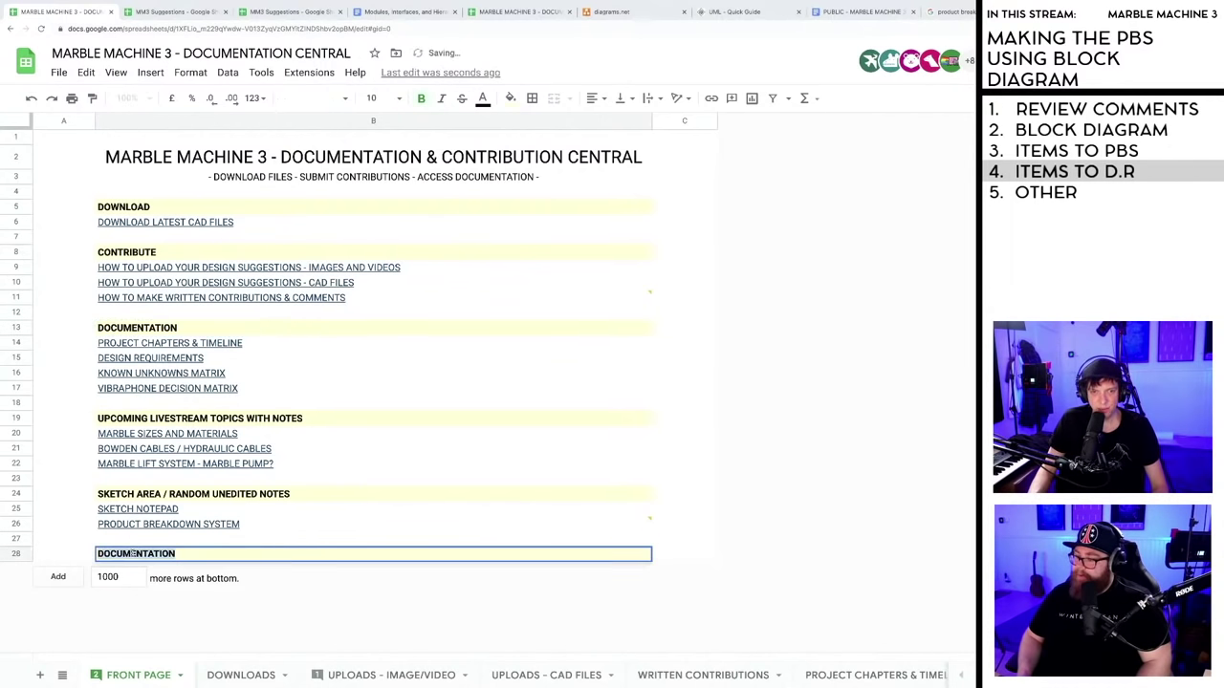
{"action": "type", "text": "DESIG"}
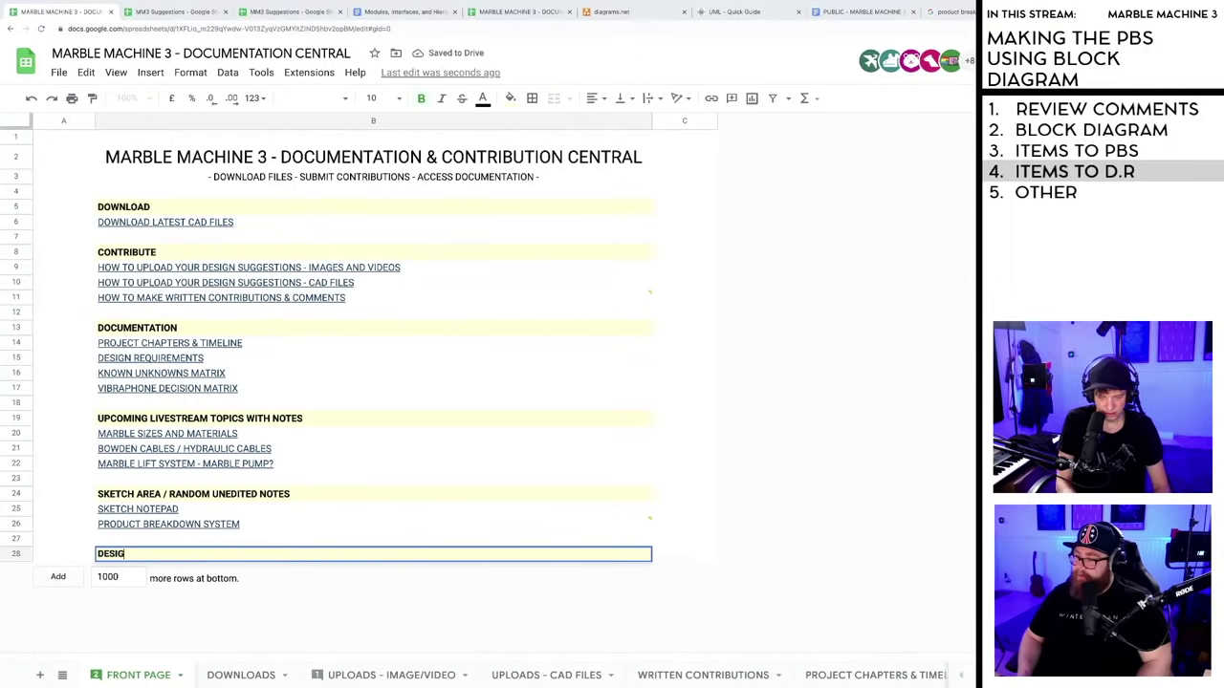
{"action": "type", "text": "N BEST PRACTICES"}
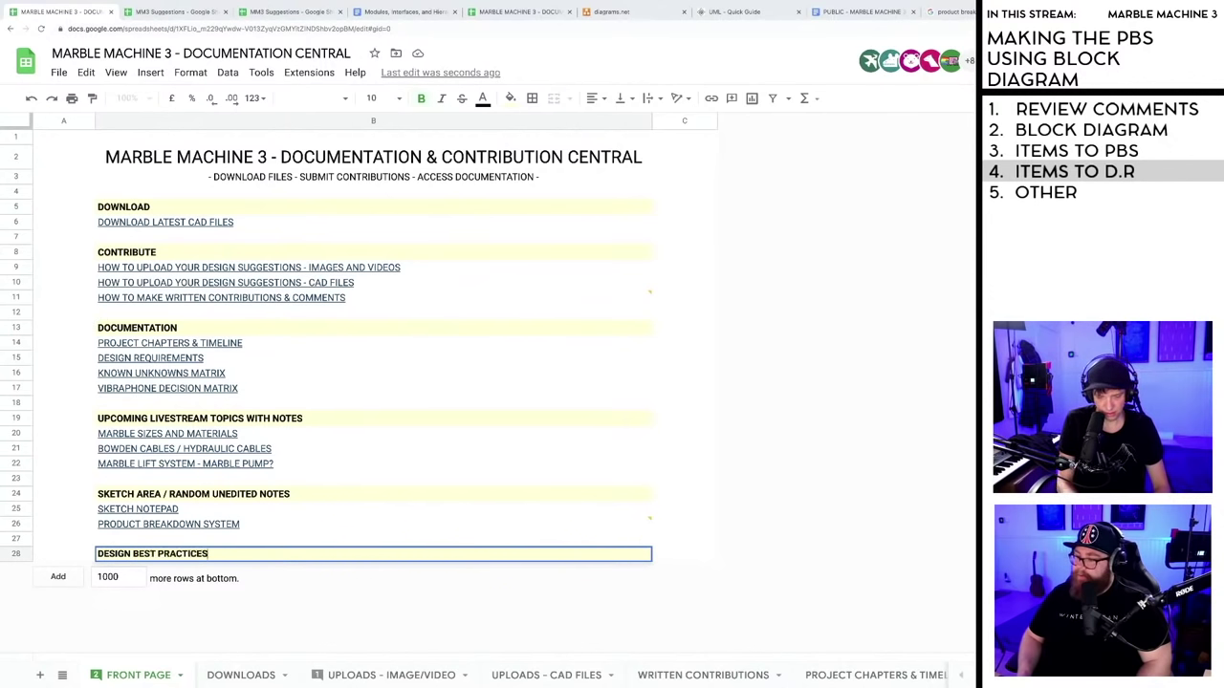
{"action": "type", "text": " FROM CON"}
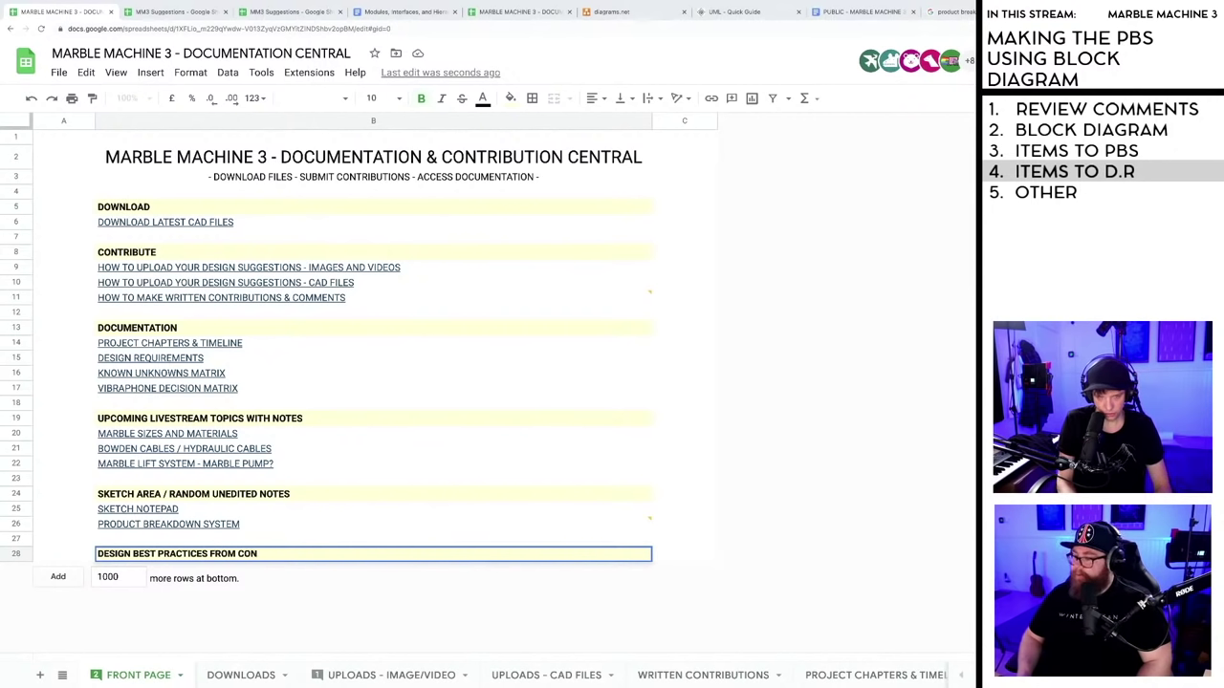
{"action": "type", "text": "TRIBUTOR"}
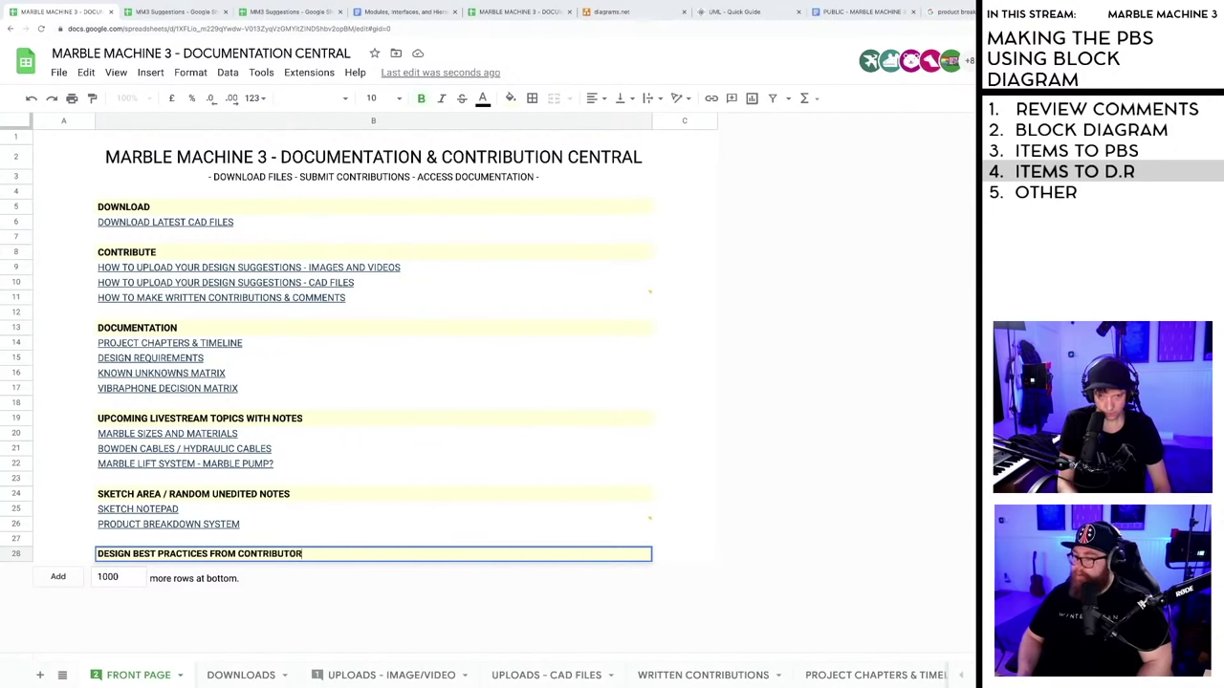
{"action": "type", "text": "S"}
{"action": "left_click", "coordinate": [287, 525]}
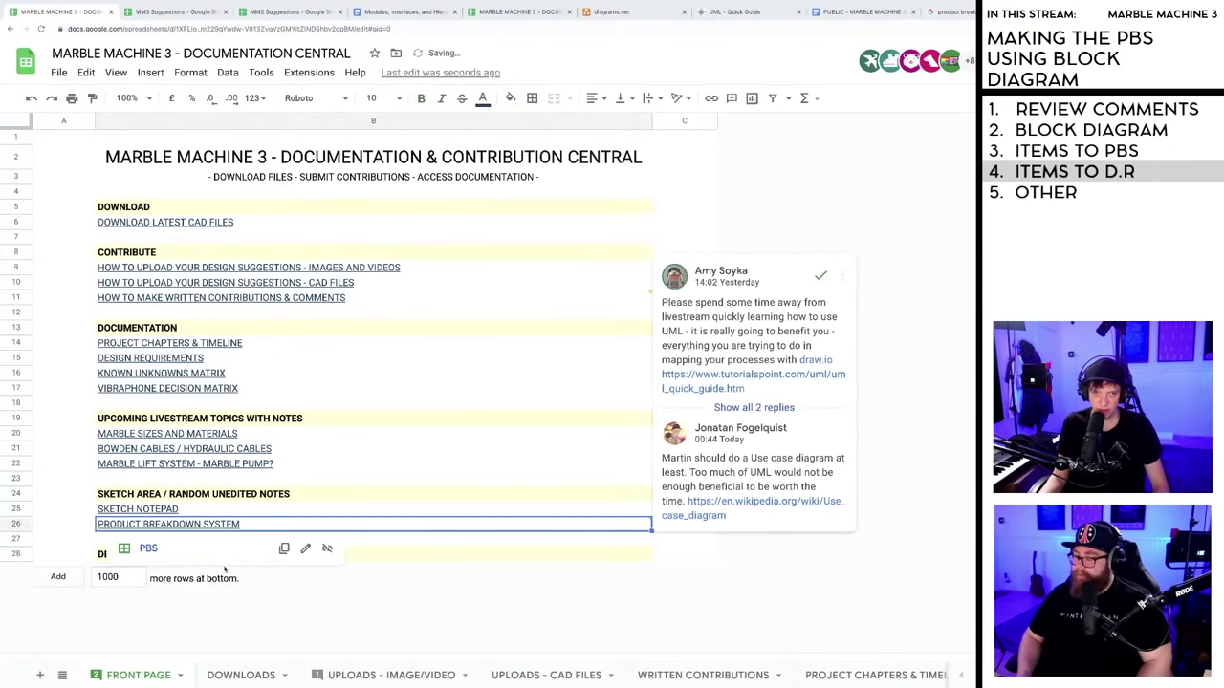
{"action": "left_click", "coordinate": [57, 540]}
{"action": "left_click", "coordinate": [16, 538]}
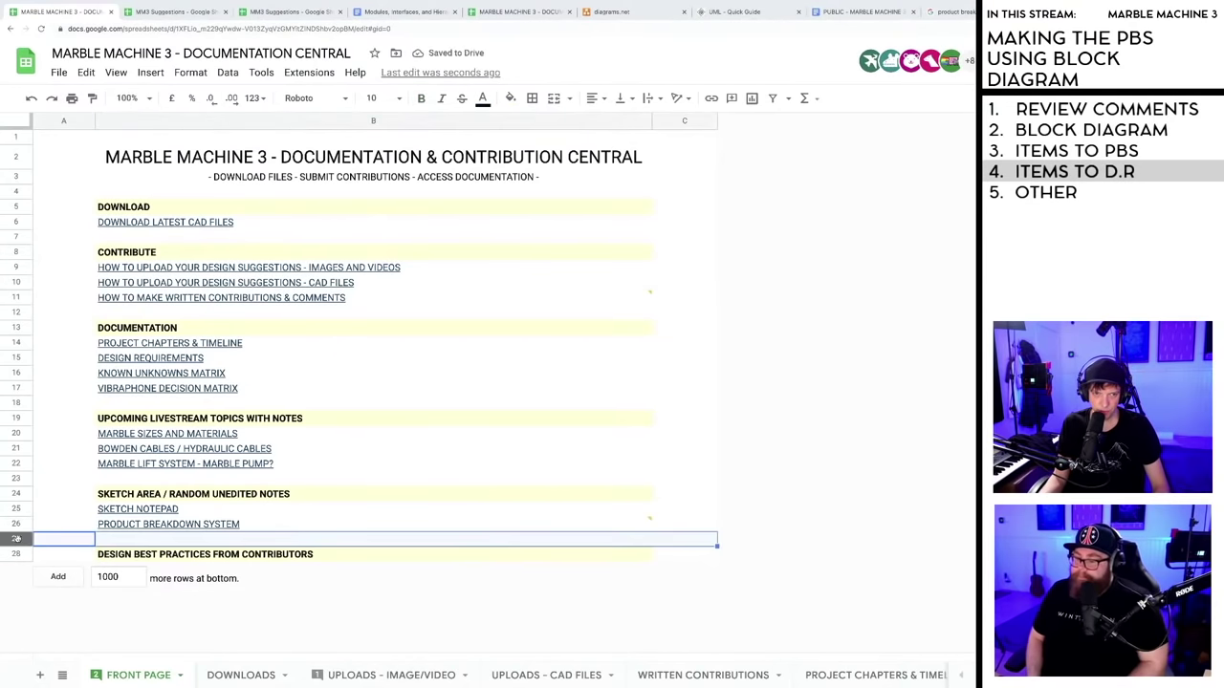
{"action": "left_click", "coordinate": [16, 553]}
- Insert seven blank rows below rows 22–28 under the new heading
{"action": "left_click", "coordinate": [15, 463], "text": "shift"}
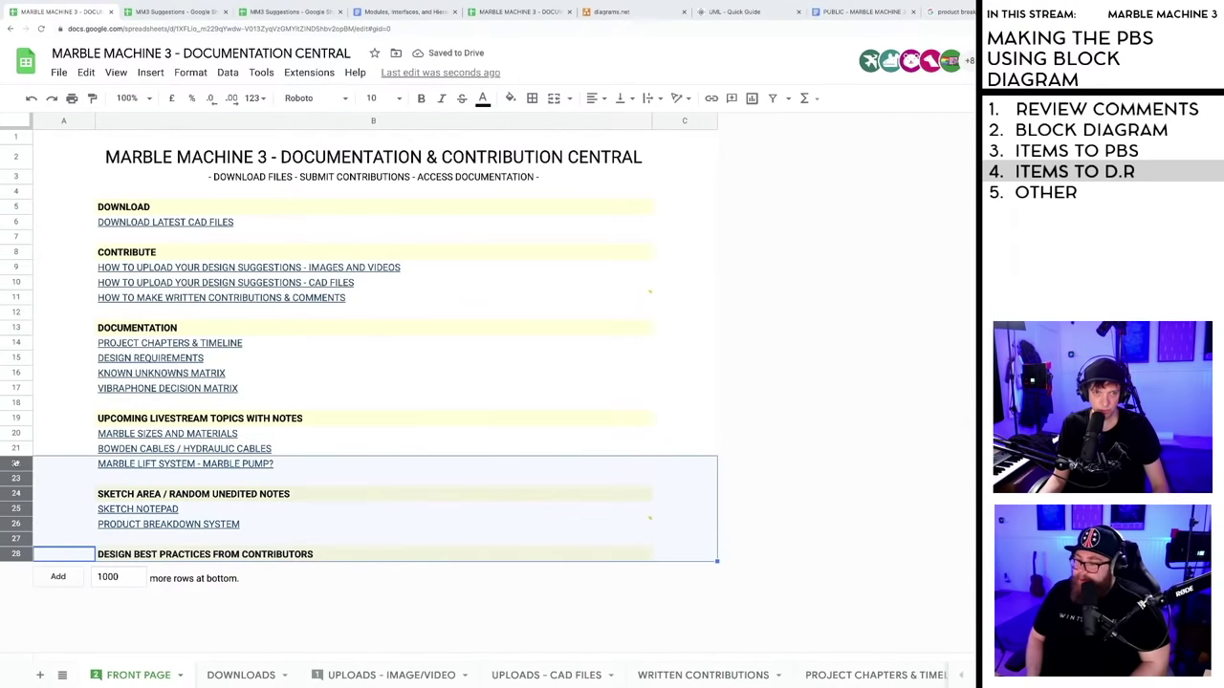
{"action": "right_click", "coordinate": [15, 463]}
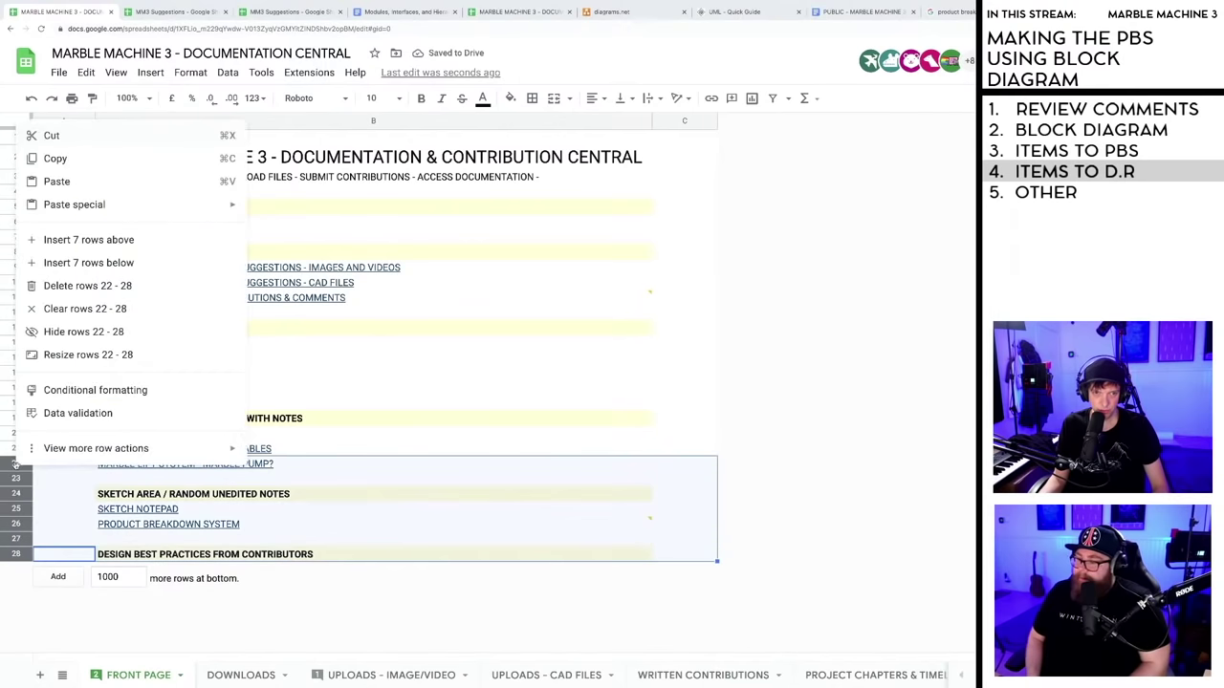
{"action": "left_click", "coordinate": [86, 264]}
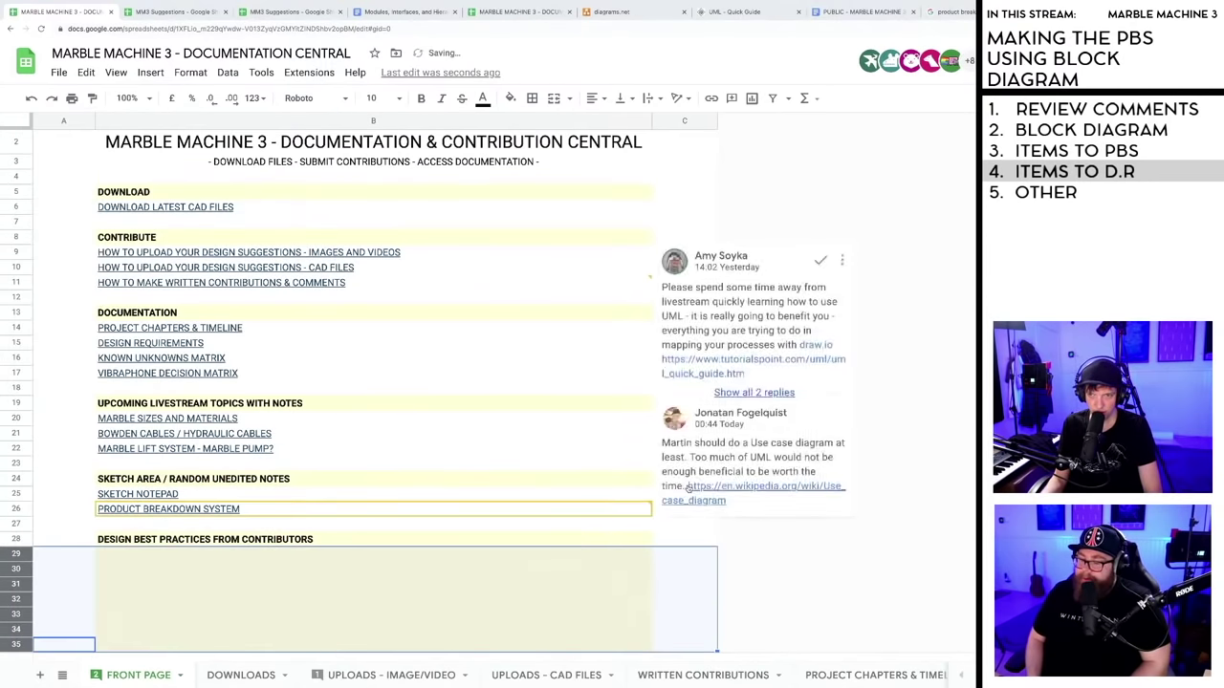
{"action": "left_click", "coordinate": [685, 539]}
{"action": "scroll", "coordinate": [523, 528], "scroll_direction": "down", "scroll_amount": 1}
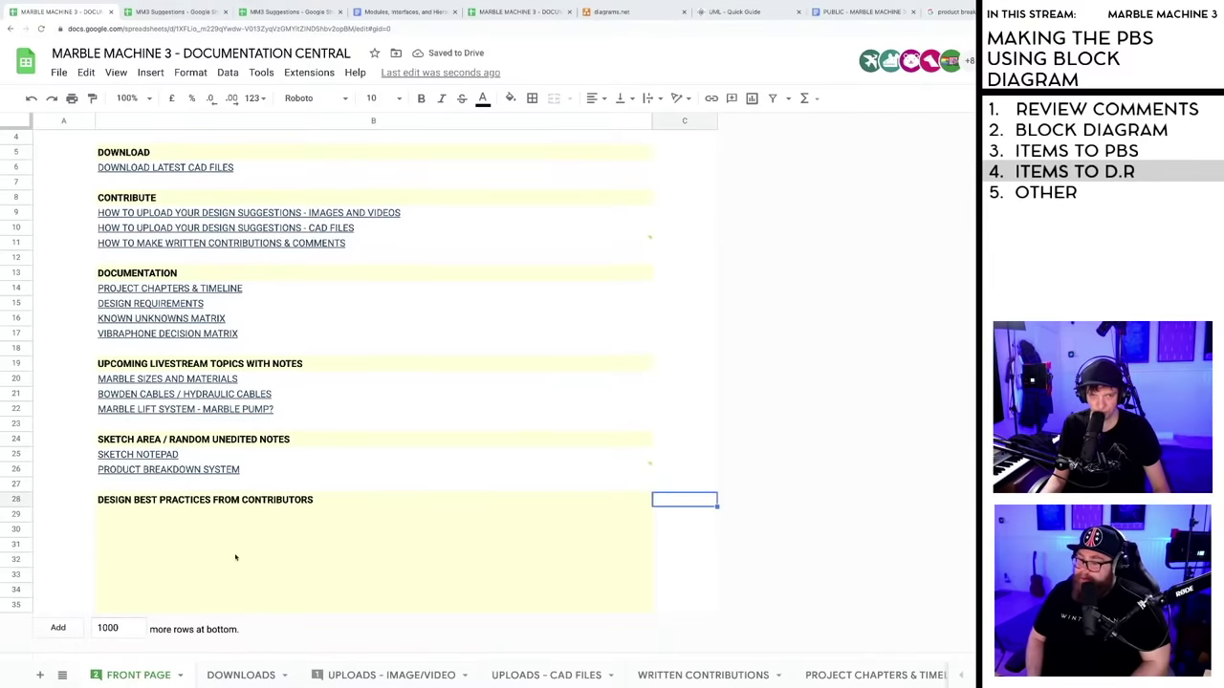
- Reset the yellow fill colour on B29:B35
{"action": "left_click", "coordinate": [107, 514]}
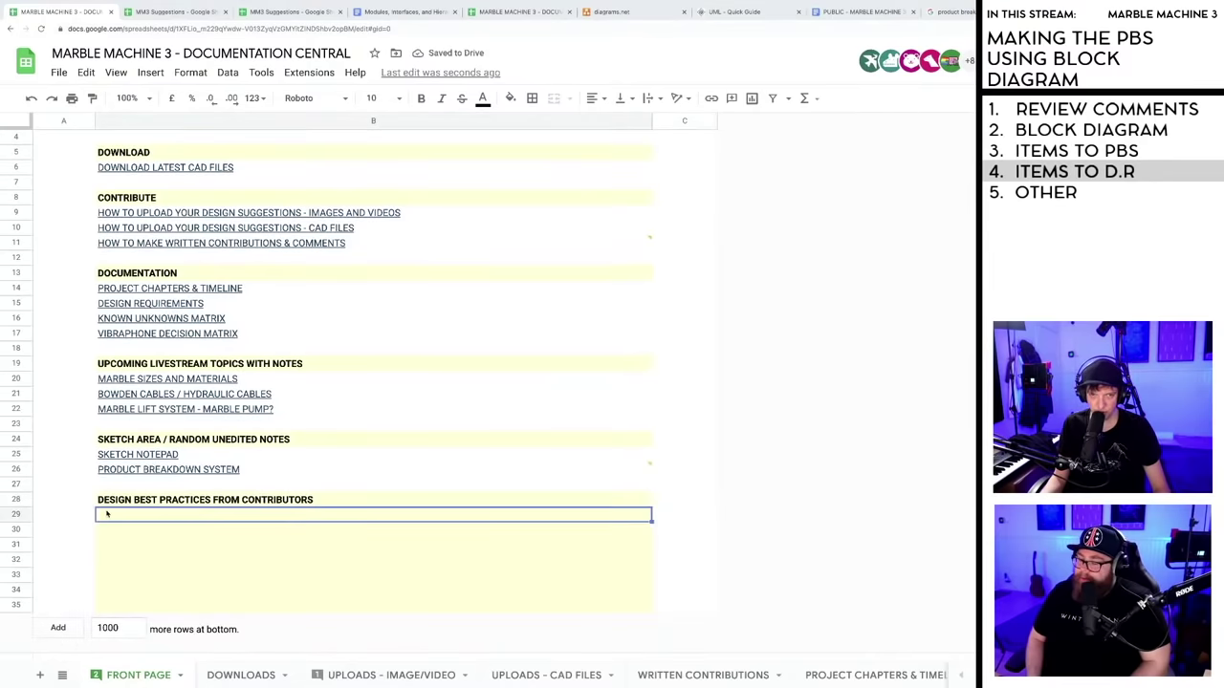
{"action": "left_click", "coordinate": [649, 609], "text": "shift"}
{"action": "left_click", "coordinate": [511, 98]}
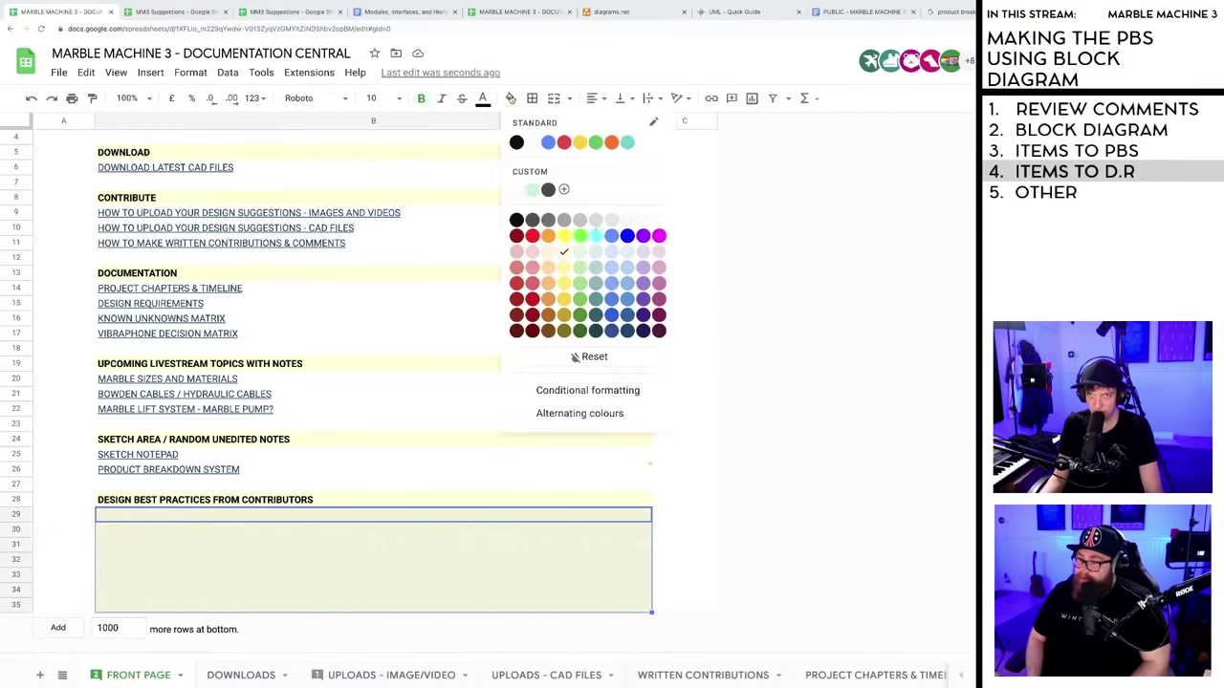
{"action": "left_click", "coordinate": [591, 357]}
{"action": "left_click", "coordinate": [666, 547]}
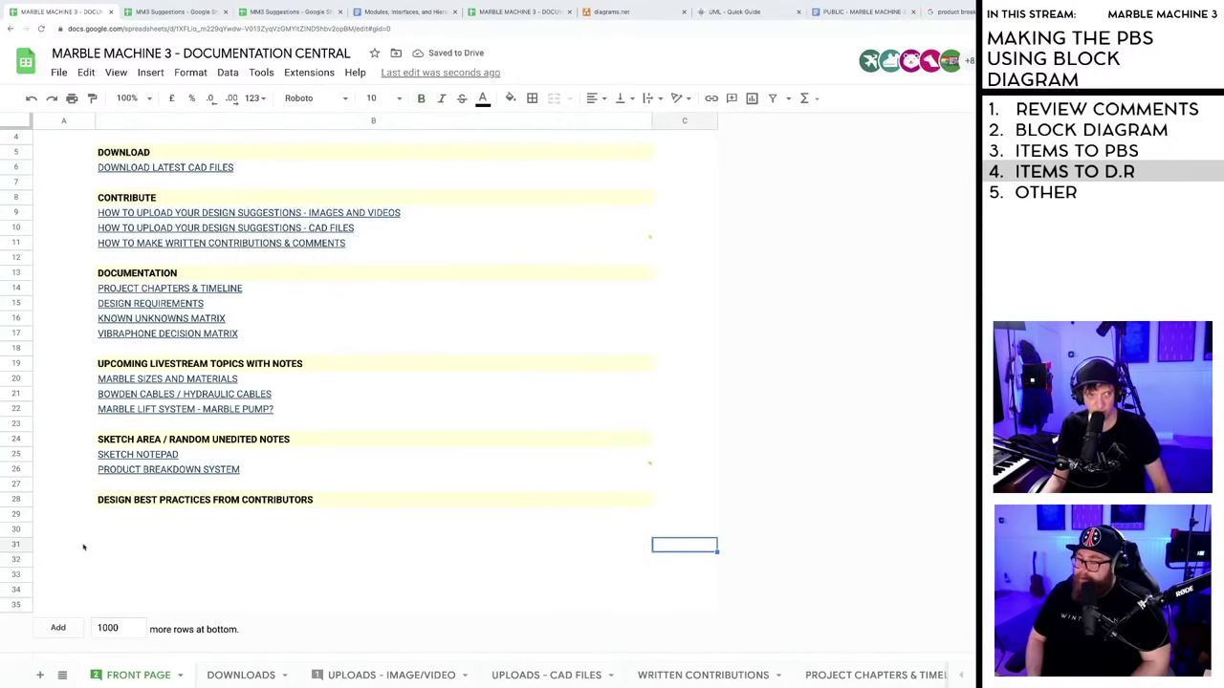
- Insert seven more empty rows below rows 29–35
{"action": "left_click", "coordinate": [15, 514]}
{"action": "left_click", "coordinate": [17, 604], "text": "shift"}
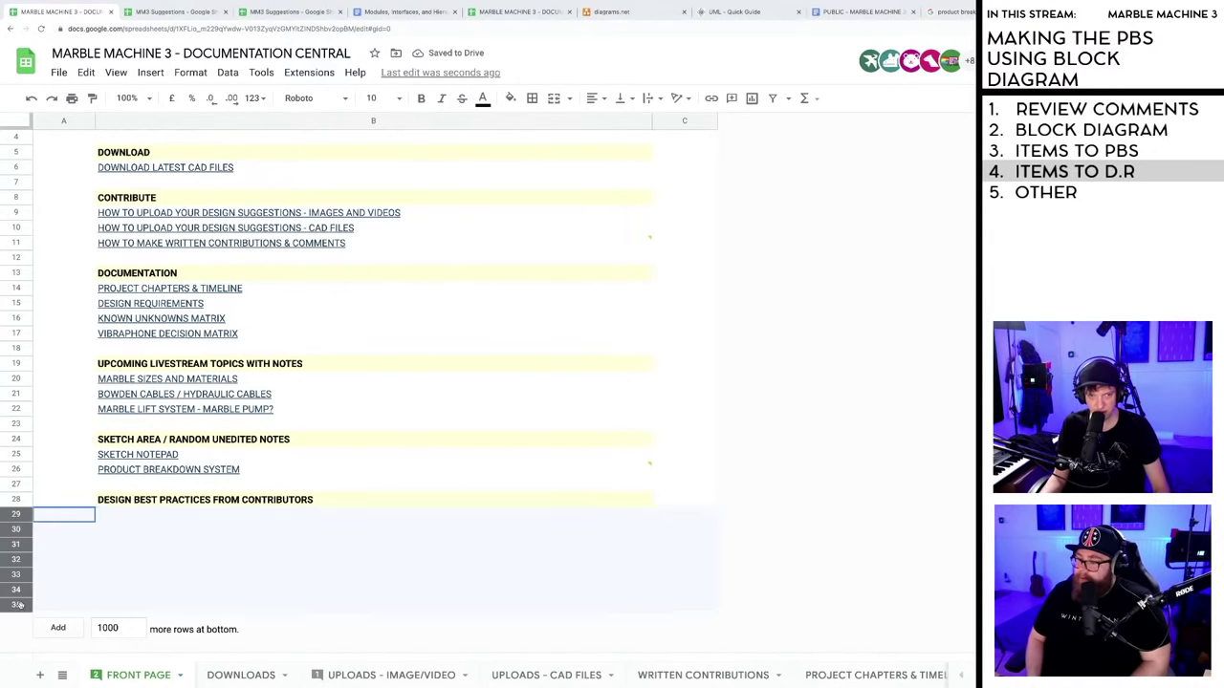
{"action": "right_click", "coordinate": [18, 604]}
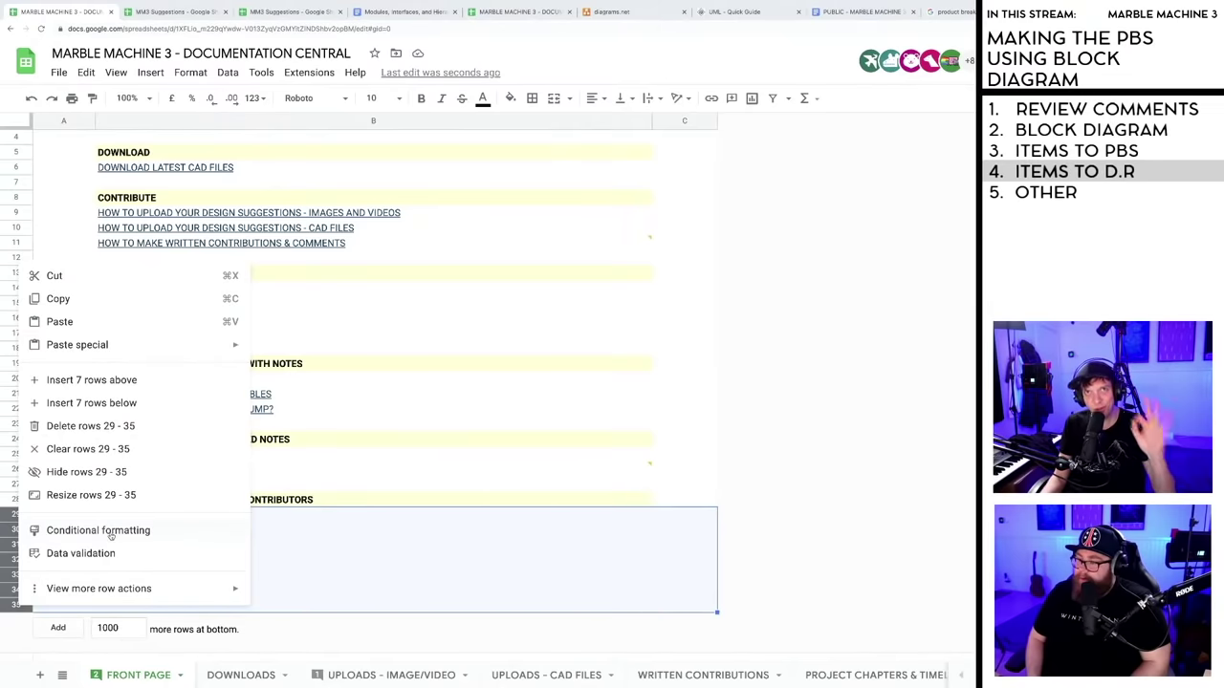
{"action": "mouse_move", "coordinate": [131, 593]}
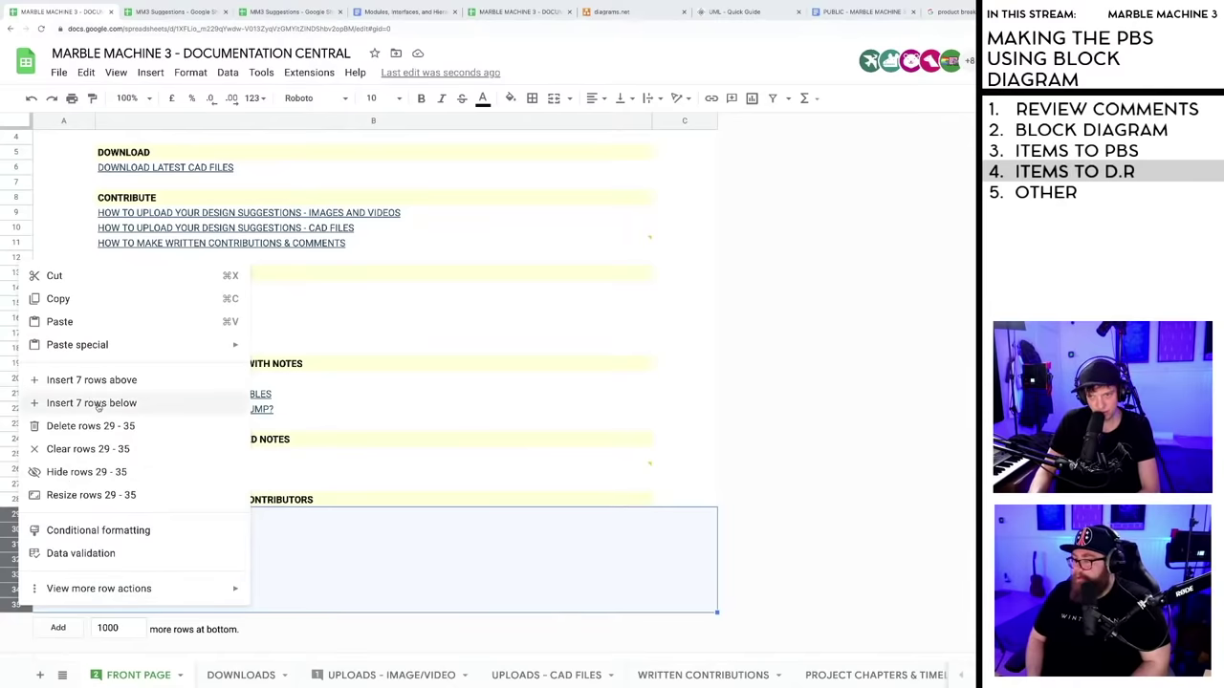
{"action": "left_click", "coordinate": [99, 406]}
{"action": "left_click", "coordinate": [366, 574]}
{"action": "scroll", "coordinate": [347, 565], "scroll_direction": "down", "scroll_amount": 2}
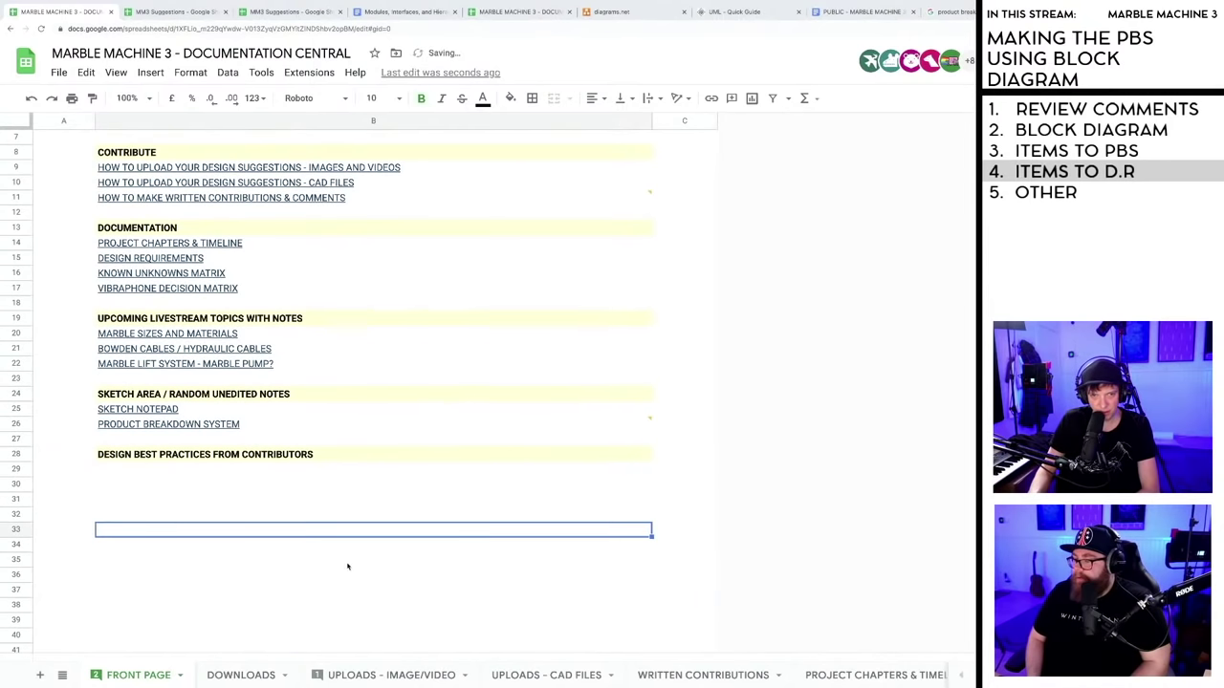
{"action": "left_click", "coordinate": [126, 457]}
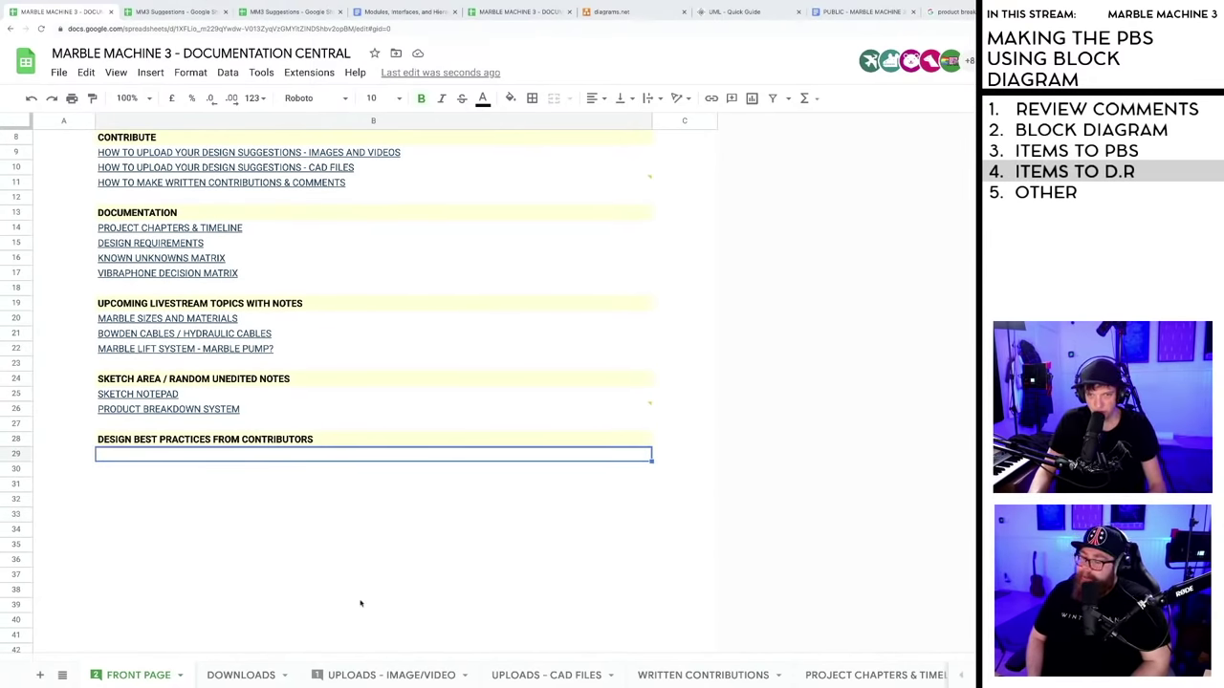
{"action": "scroll", "coordinate": [363, 574], "scroll_direction": "up", "scroll_amount": 3}
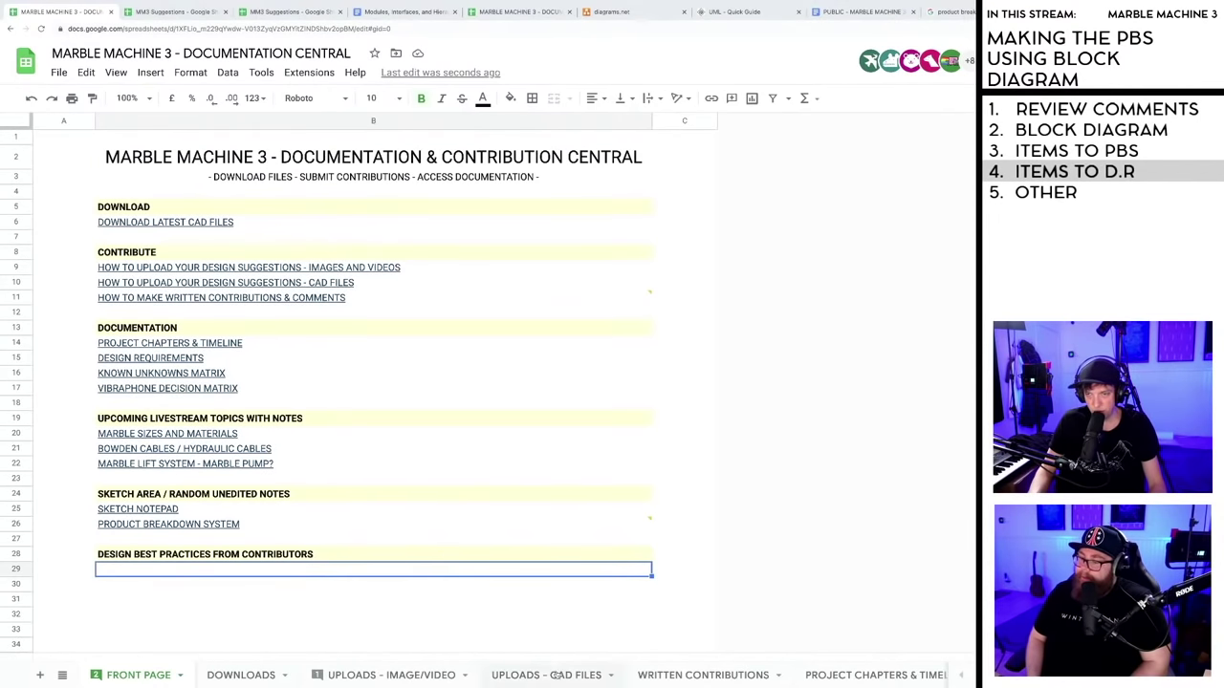
- Flip between the DOWNLOADS and FRONT PAGE sheets and scroll the sheet tabs to find PBS
{"action": "left_click", "coordinate": [253, 677]}
{"action": "left_click", "coordinate": [160, 675]}
{"action": "left_click", "coordinate": [241, 677]}
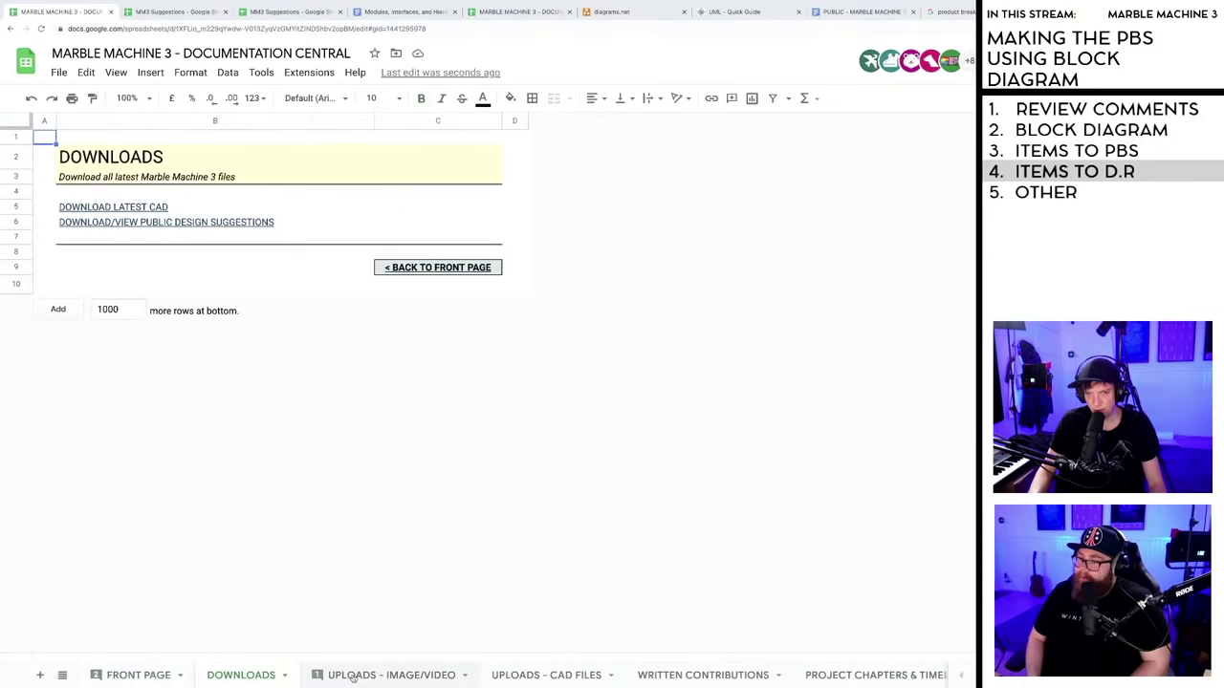
{"action": "left_click", "coordinate": [146, 676]}
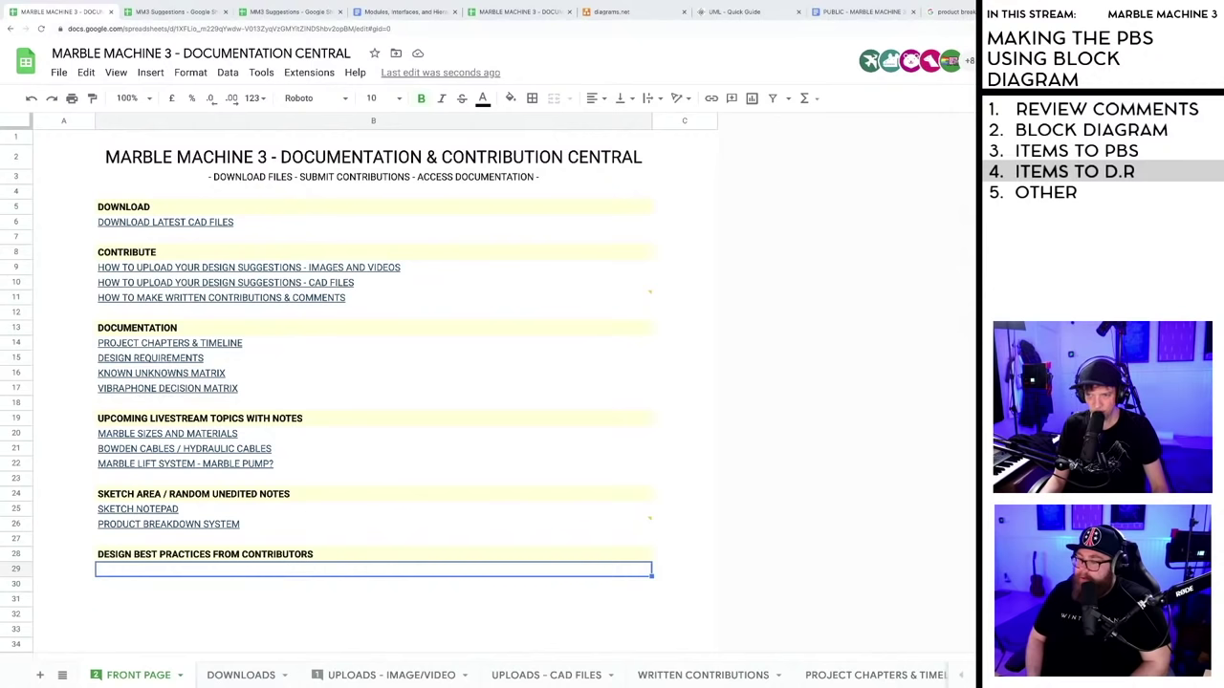
{"action": "left_click", "coordinate": [973, 682]}
{"action": "left_click", "coordinate": [972, 681]}
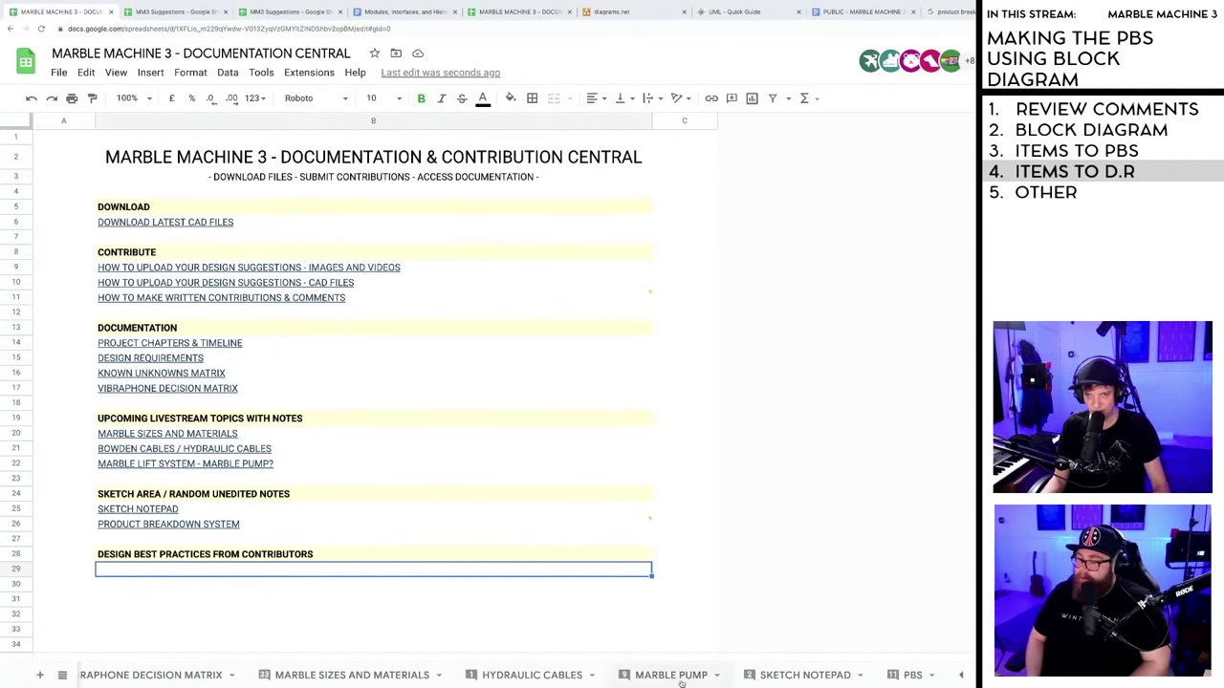
{"action": "left_click", "coordinate": [961, 677]}
{"action": "left_click", "coordinate": [961, 677]}
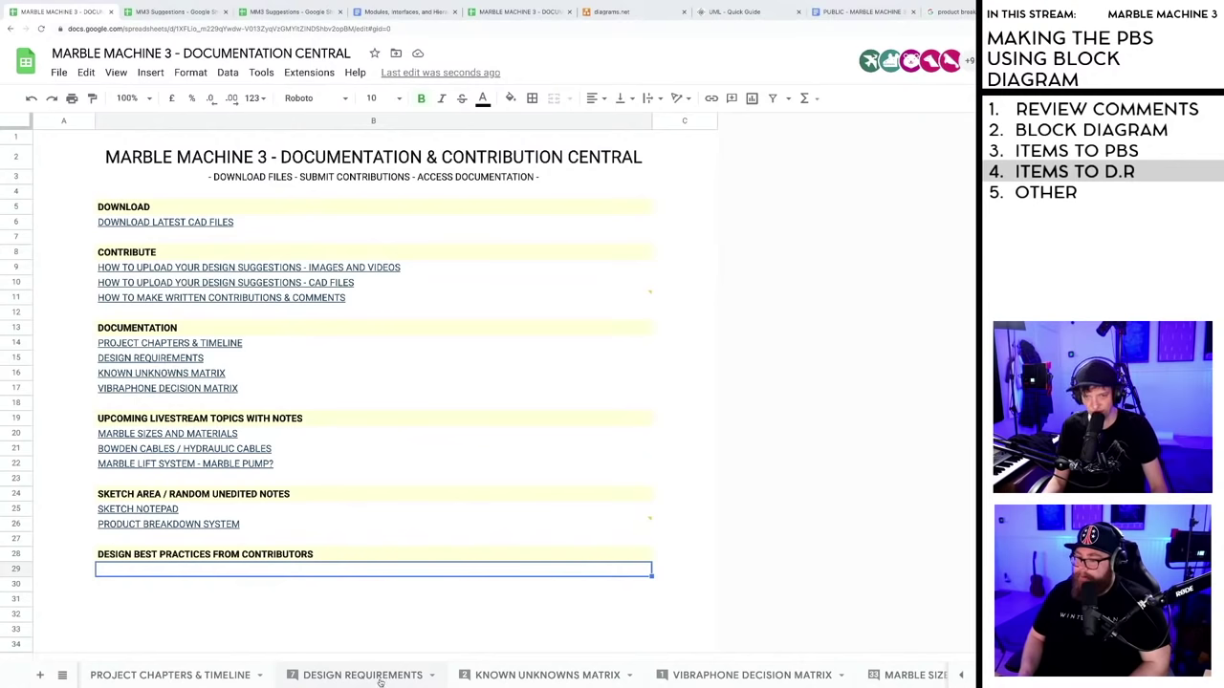
{"action": "left_click", "coordinate": [973, 682]}
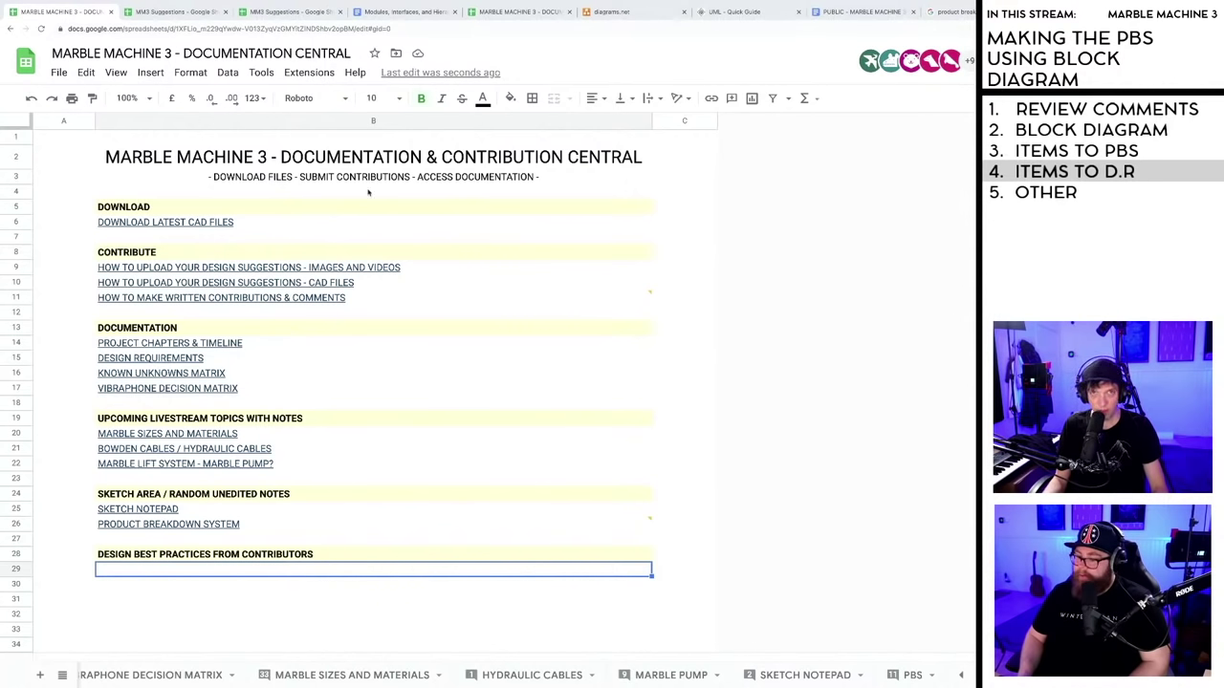
- Open the PBS sheet and bring up the hierarchical design comment on cell J6
{"action": "left_click", "coordinate": [168, 11]}
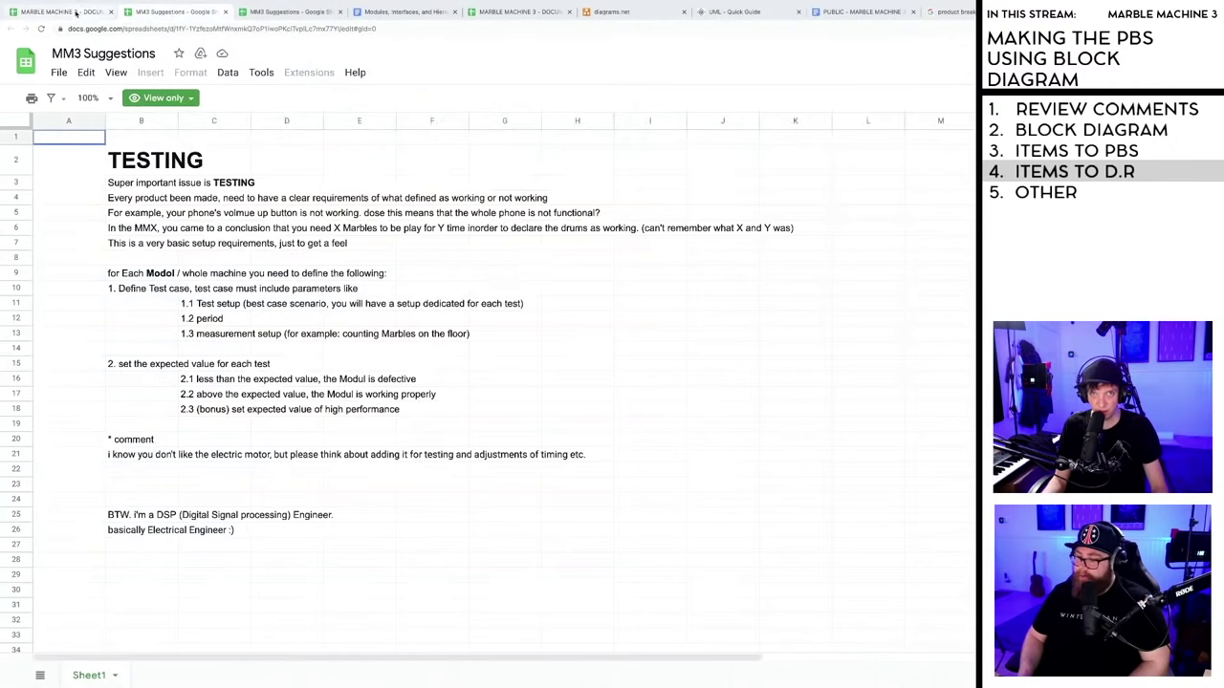
{"action": "left_click", "coordinate": [75, 11]}
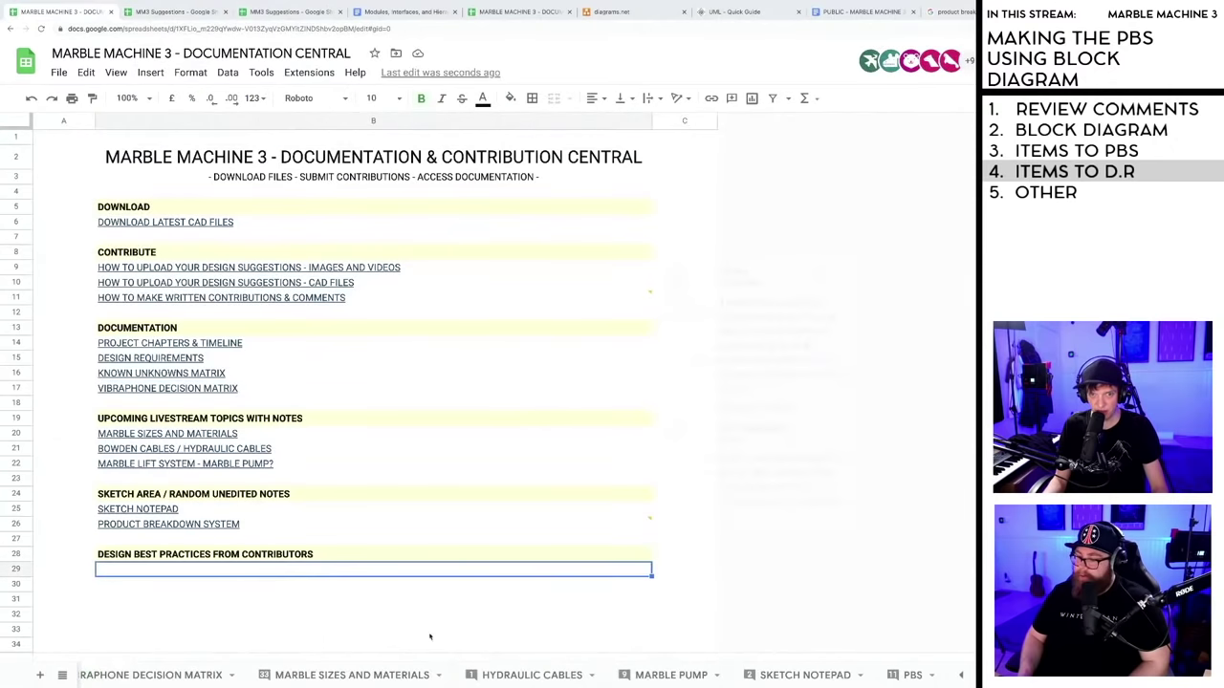
{"action": "left_click", "coordinate": [904, 676]}
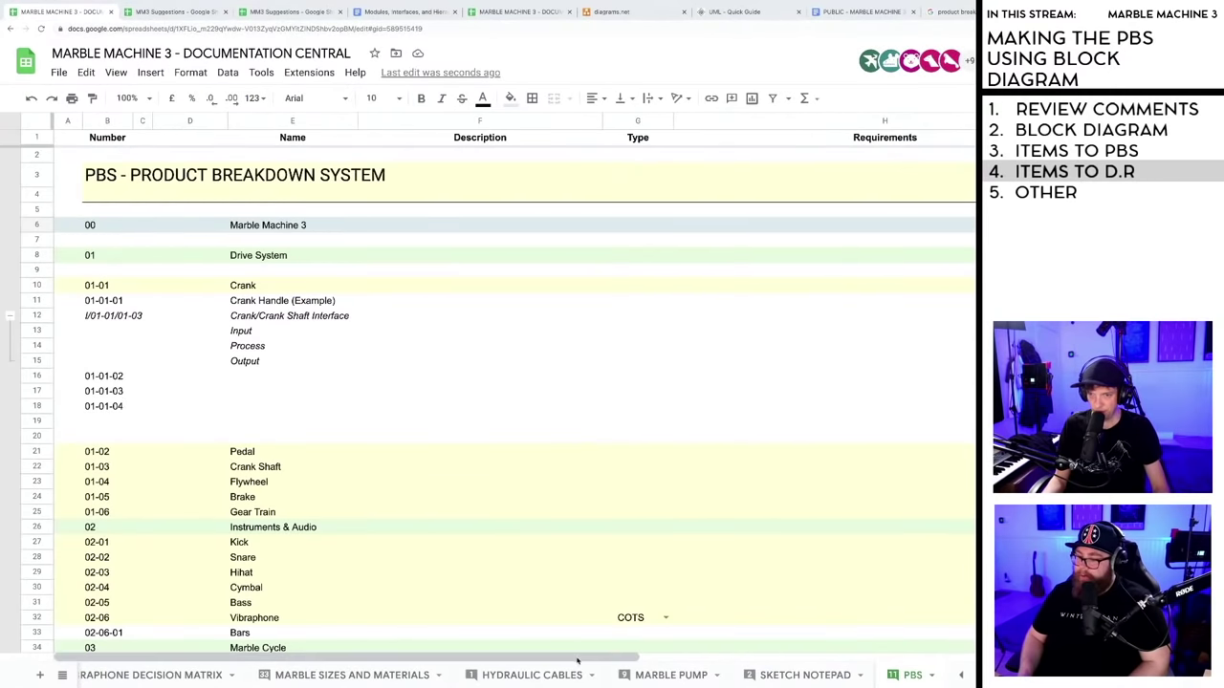
{"action": "scroll", "coordinate": [574, 651], "scroll_direction": "right", "scroll_amount": 5}
{"action": "mouse_move", "coordinate": [876, 225]}
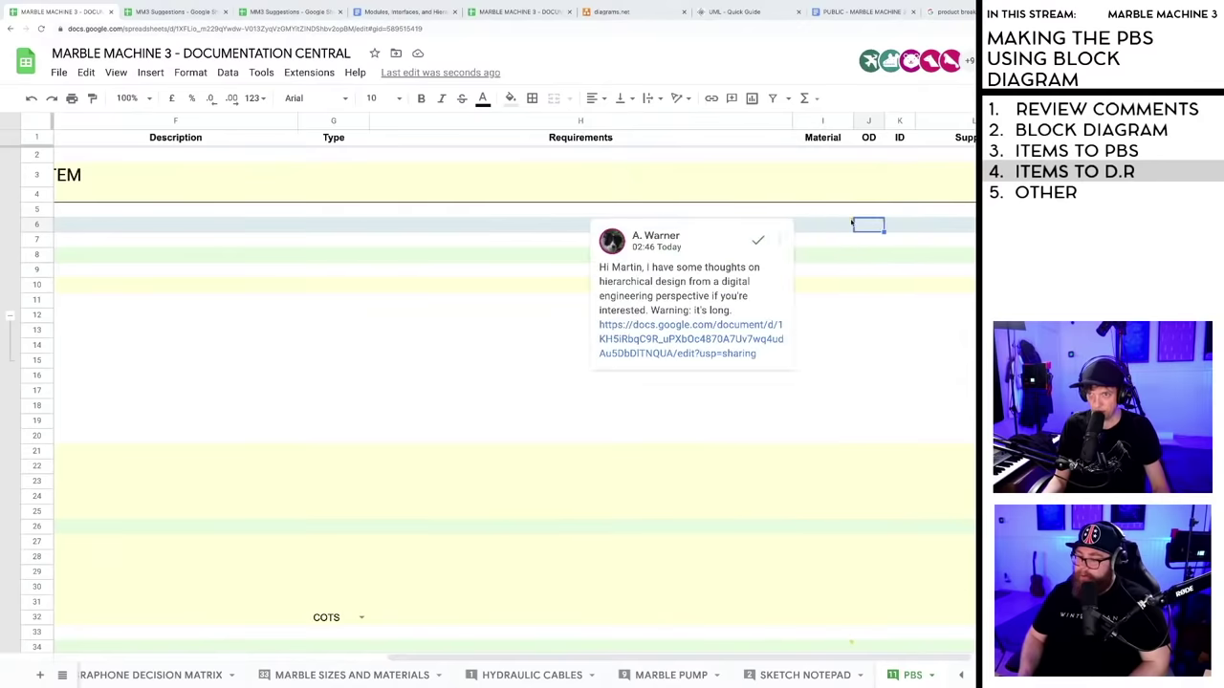
- Post a reply thanking the contributor and saying it was added to the new "best practices" section
{"action": "left_click_drag", "start_coordinate": [758, 355], "coordinate": [704, 354]}
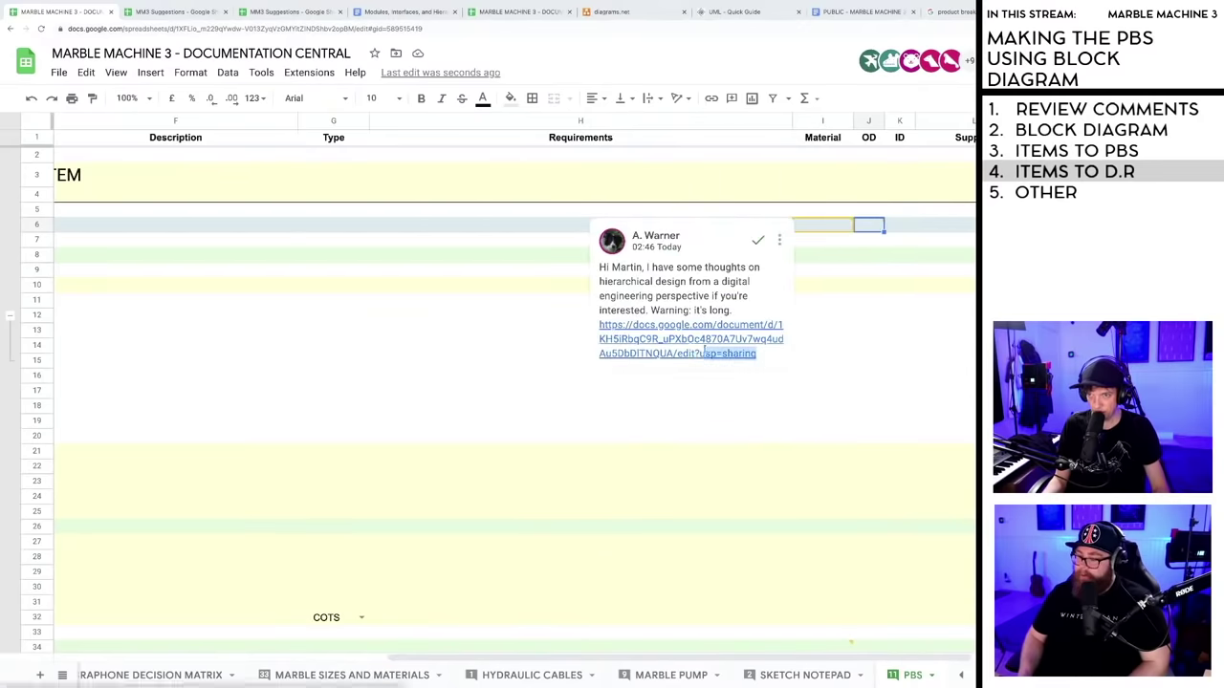
{"action": "left_click", "coordinate": [729, 279]}
{"action": "left_click", "coordinate": [658, 393]}
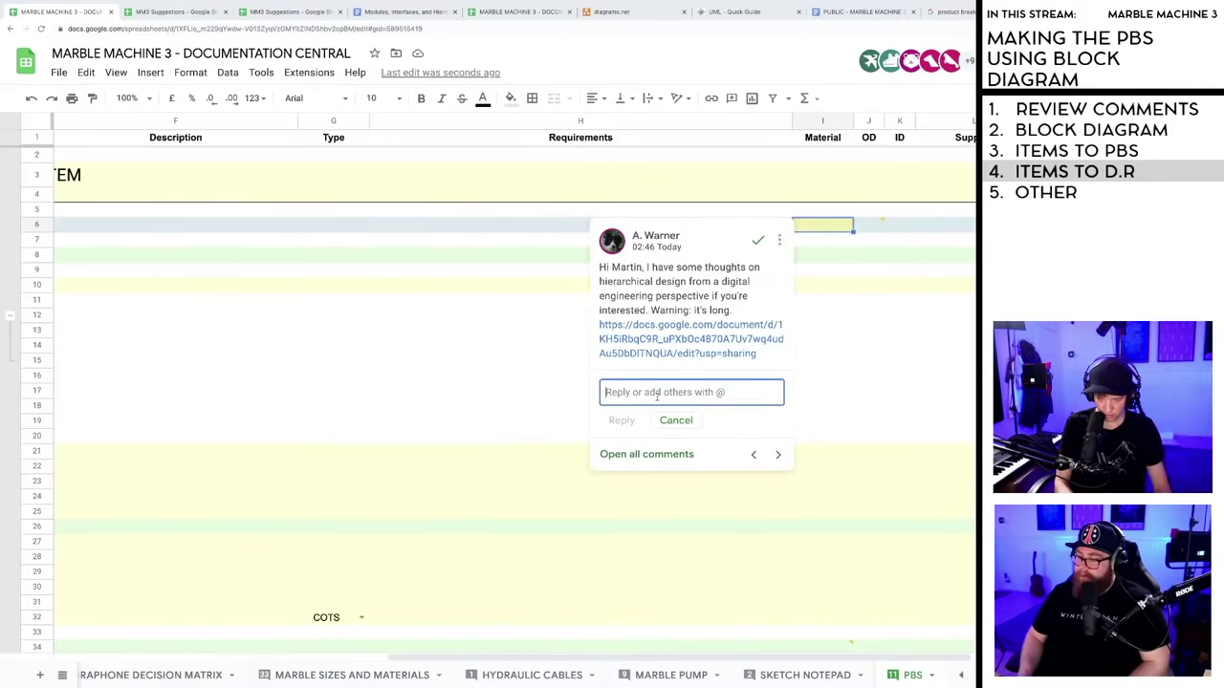
{"action": "type", "text": "This was so helpful"}
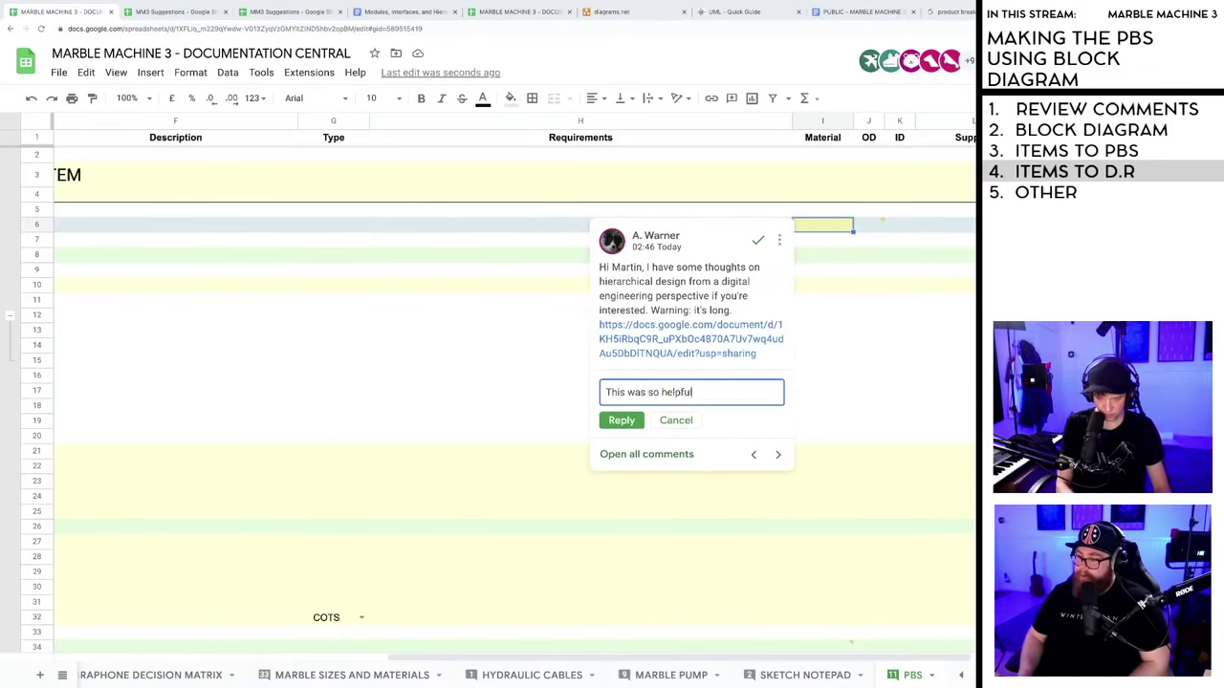
{"action": "type", "text": ", ive added"}
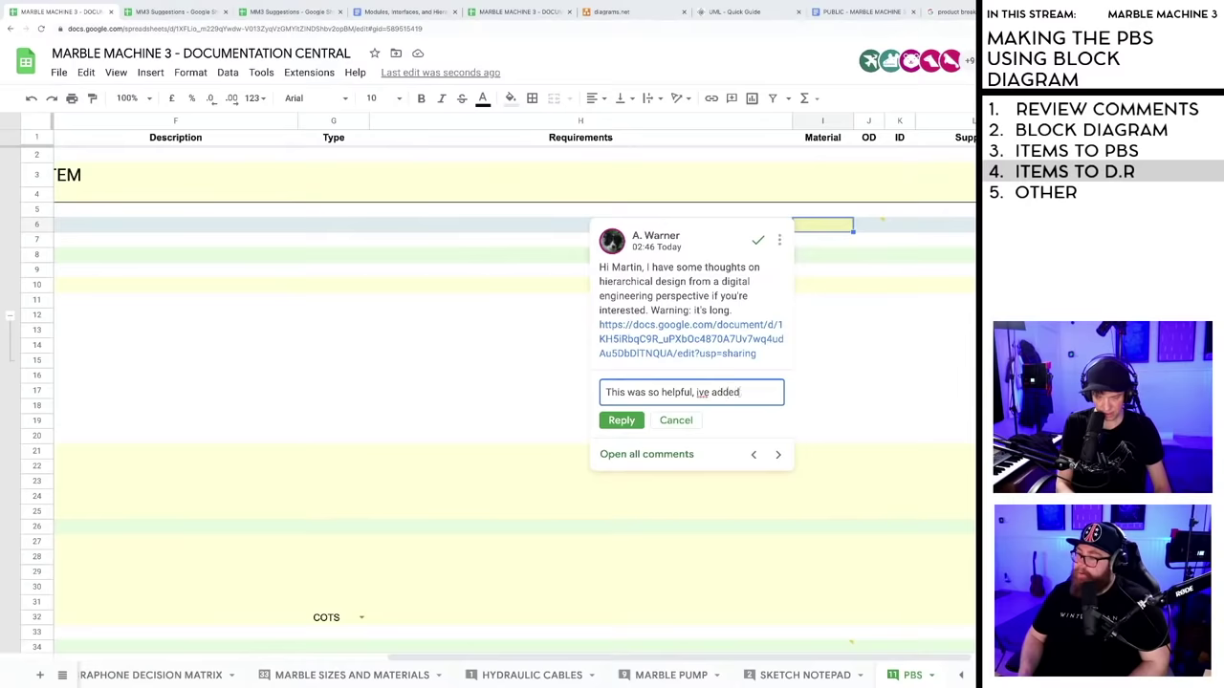
{"action": "type", "text": " it to the"}
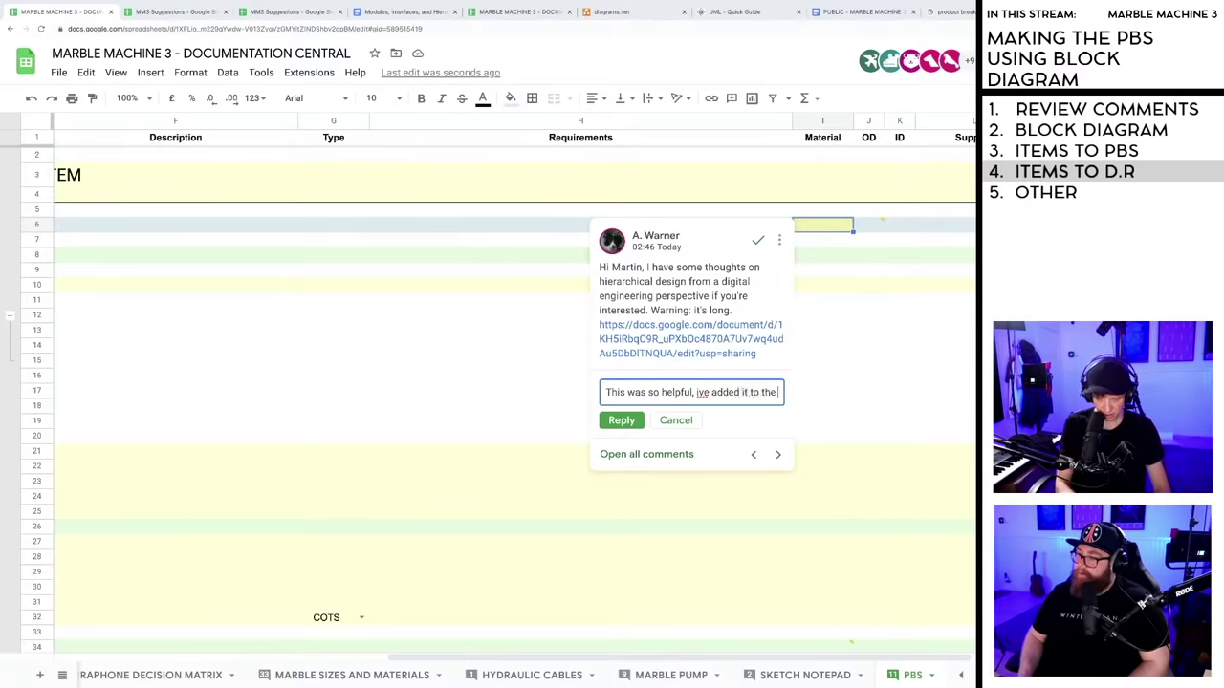
{"action": "type", "text": " newly created"}
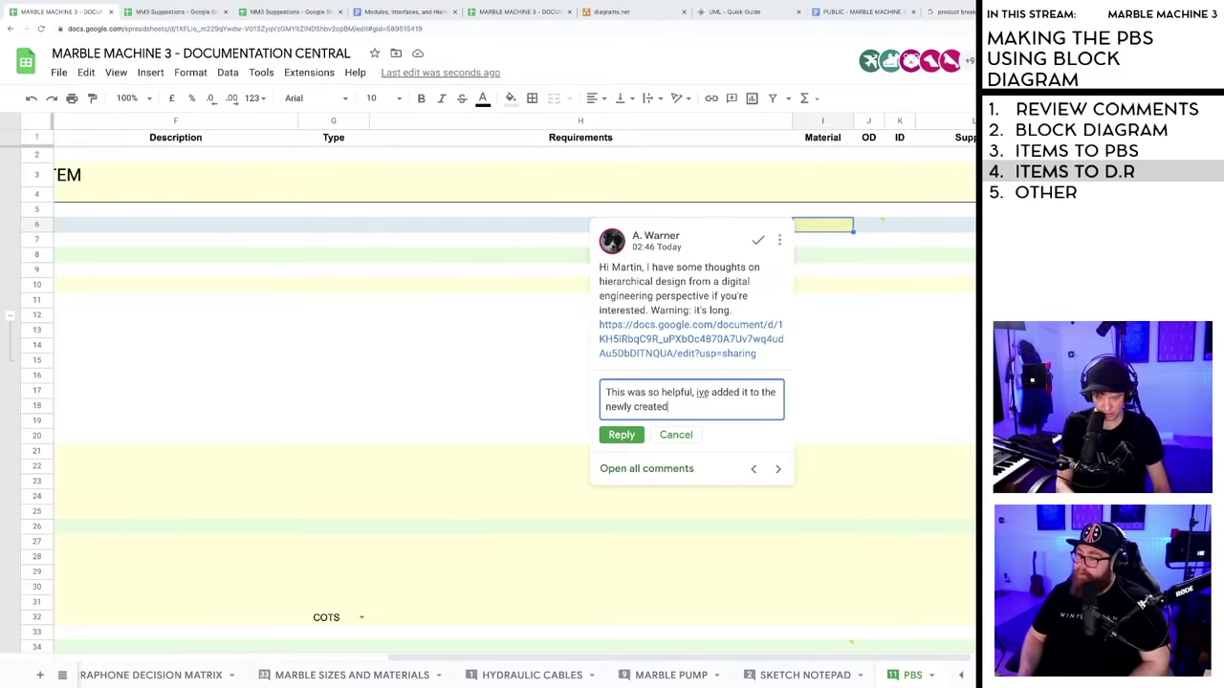
{"action": "type", "text": " \"best practices \" s"}
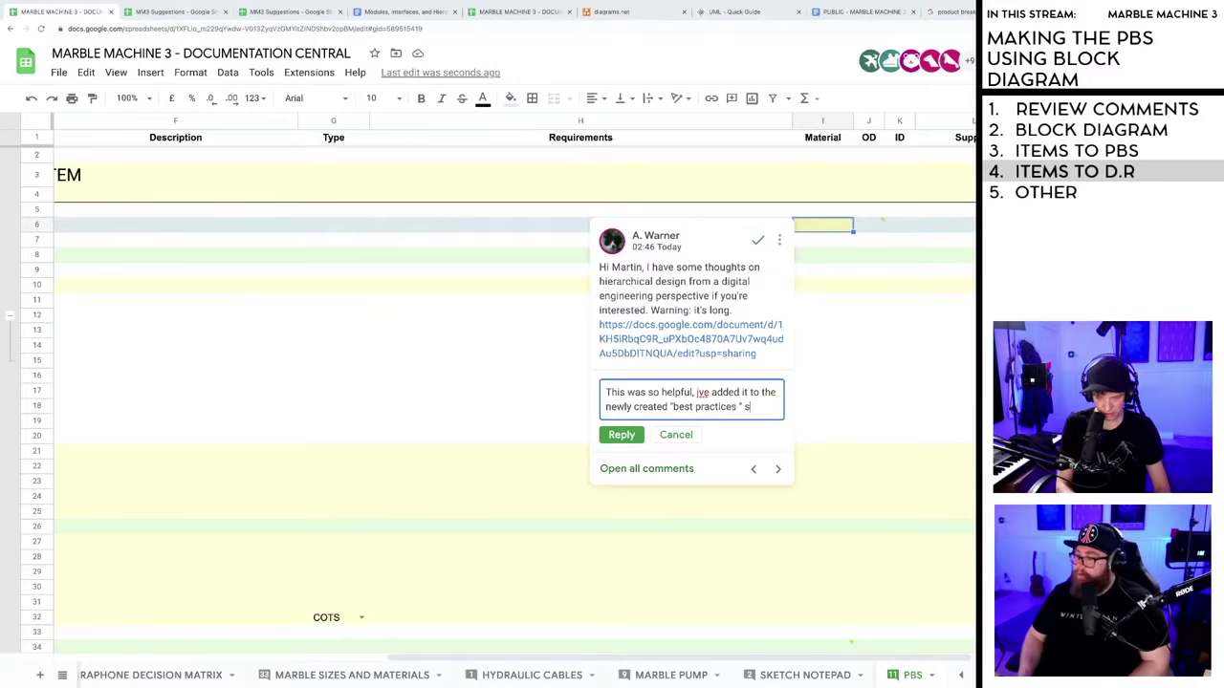
{"action": "type", "text": "ection thanks fo"}
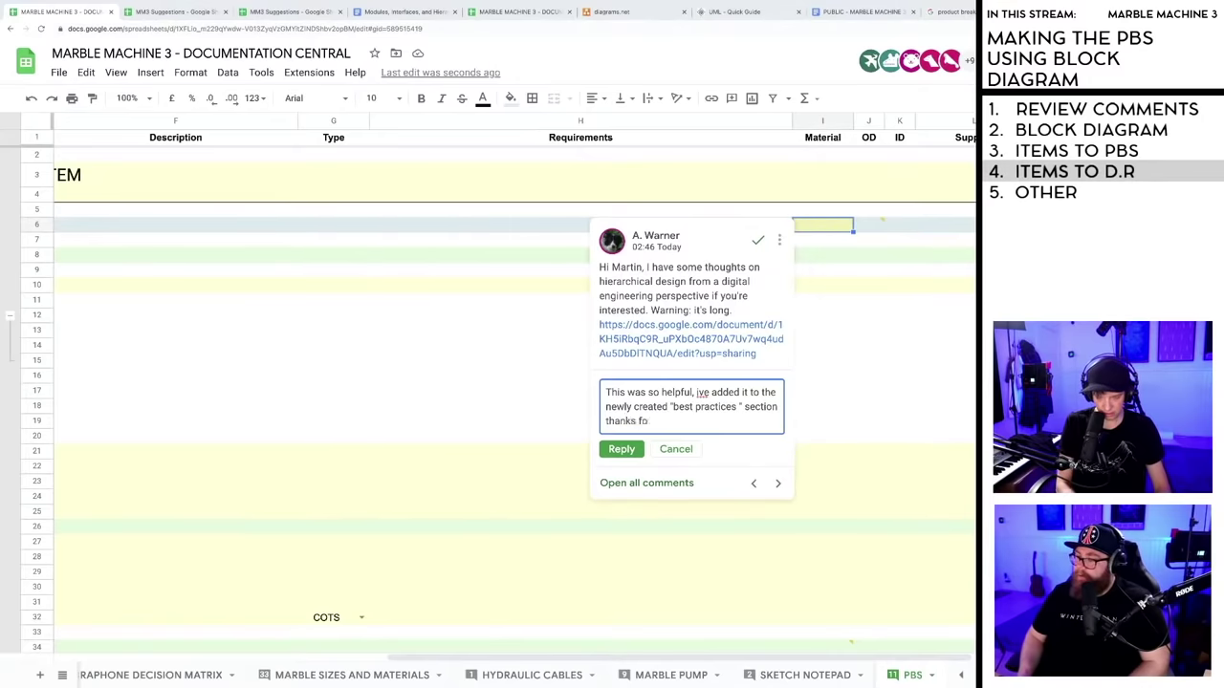
{"action": "type", "text": "r tking the time"}
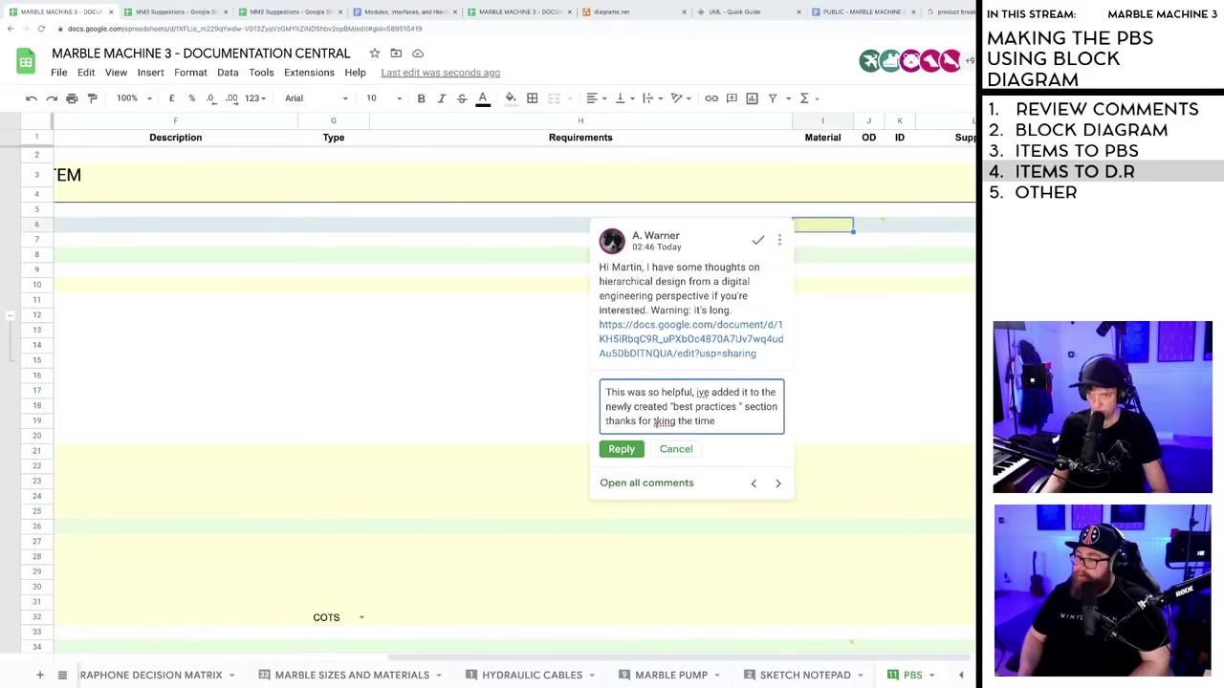
{"action": "left_click", "coordinate": [658, 421]}
{"action": "type", "text": "a"}
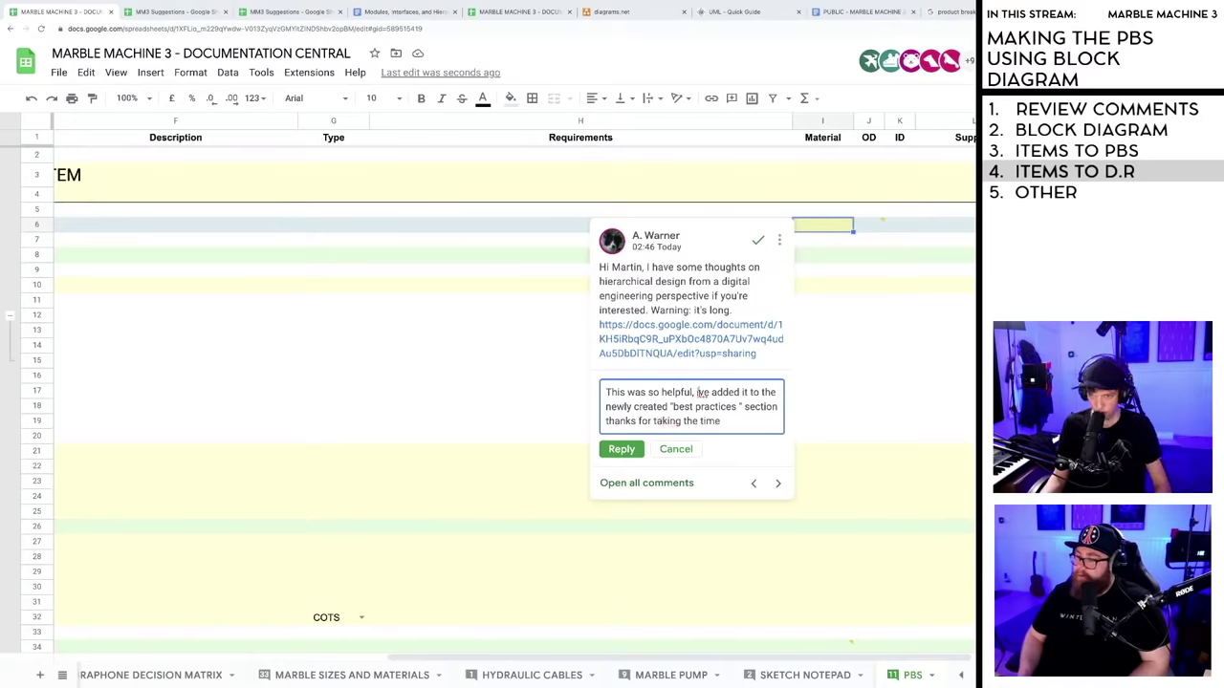
{"action": "left_click", "coordinate": [621, 448]}
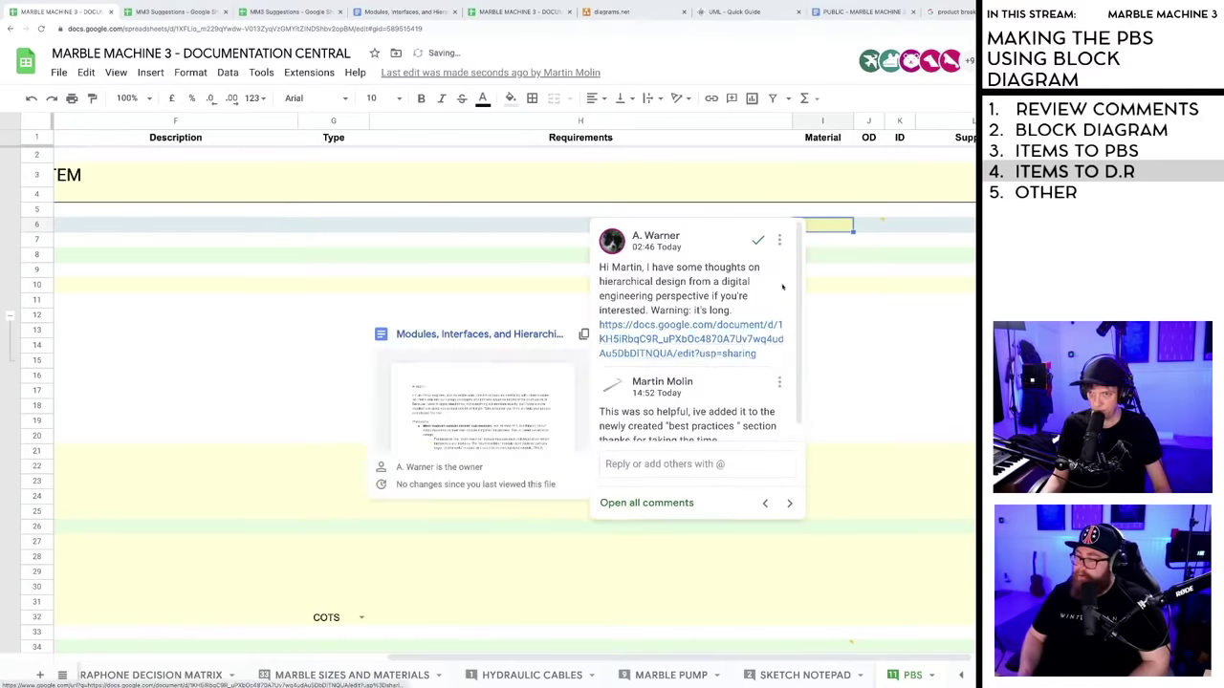
- Resolve the hierarchical design comment thread on the PBS sheet
{"action": "left_click_drag", "start_coordinate": [765, 354], "coordinate": [601, 325]}
{"action": "key", "text": "ctrl+c"}
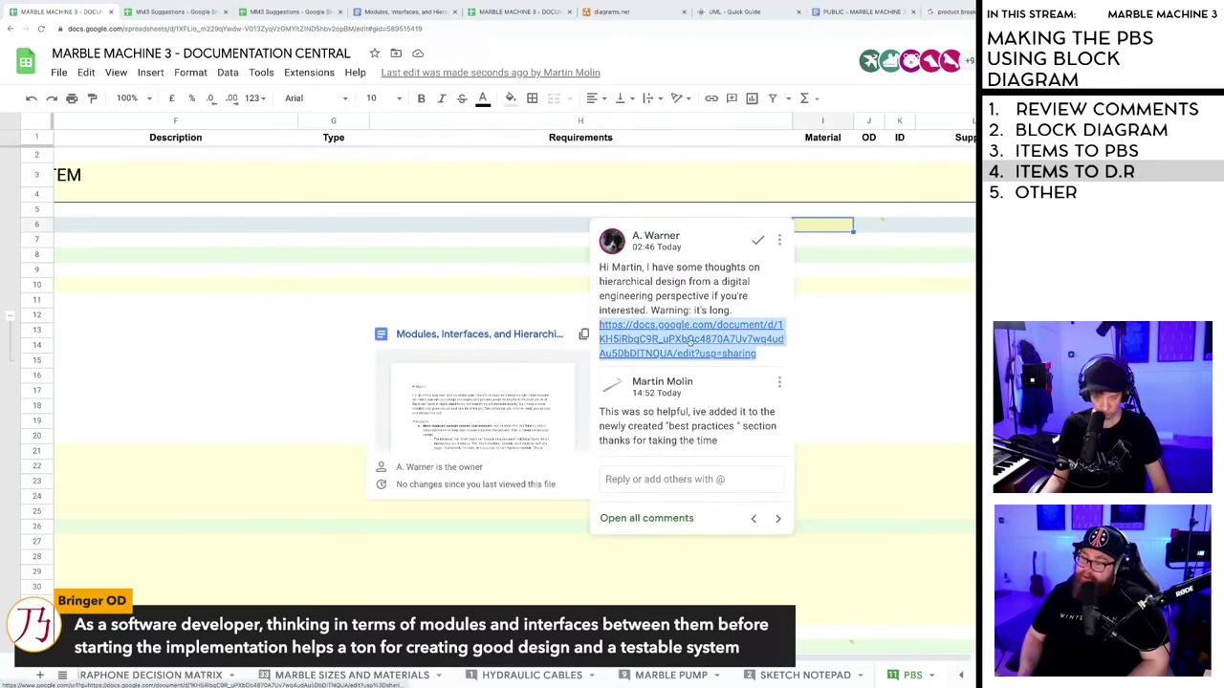
{"action": "left_click", "coordinate": [690, 341]}
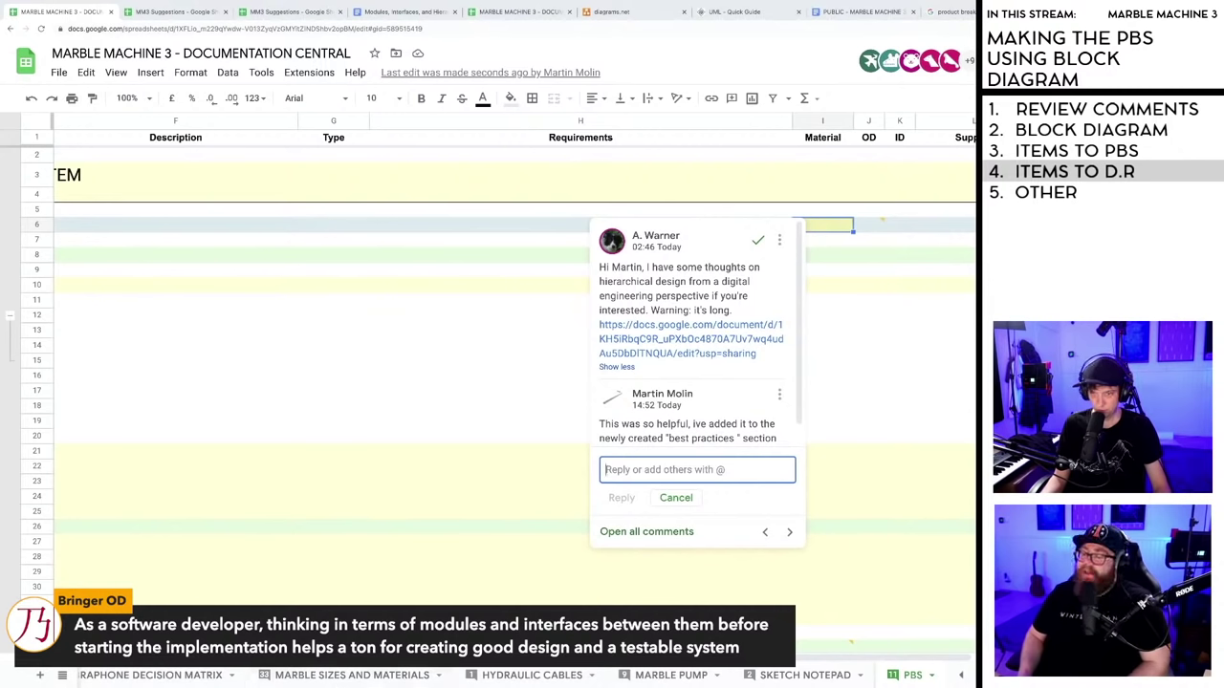
{"action": "scroll", "coordinate": [497, 382], "scroll_direction": "left", "scroll_amount": 3}
{"action": "scroll", "coordinate": [497, 382], "scroll_direction": "left", "scroll_amount": 3}
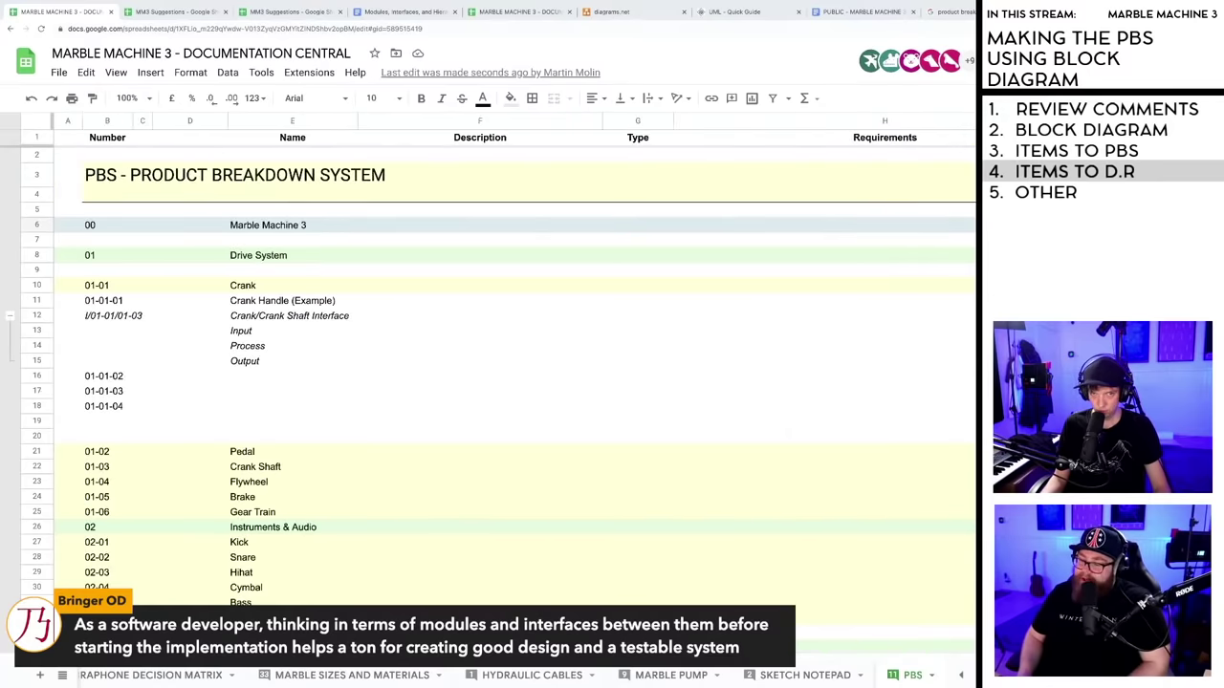
{"action": "scroll", "coordinate": [497, 382], "scroll_direction": "right", "scroll_amount": 6}
{"action": "left_click", "coordinate": [709, 240]}
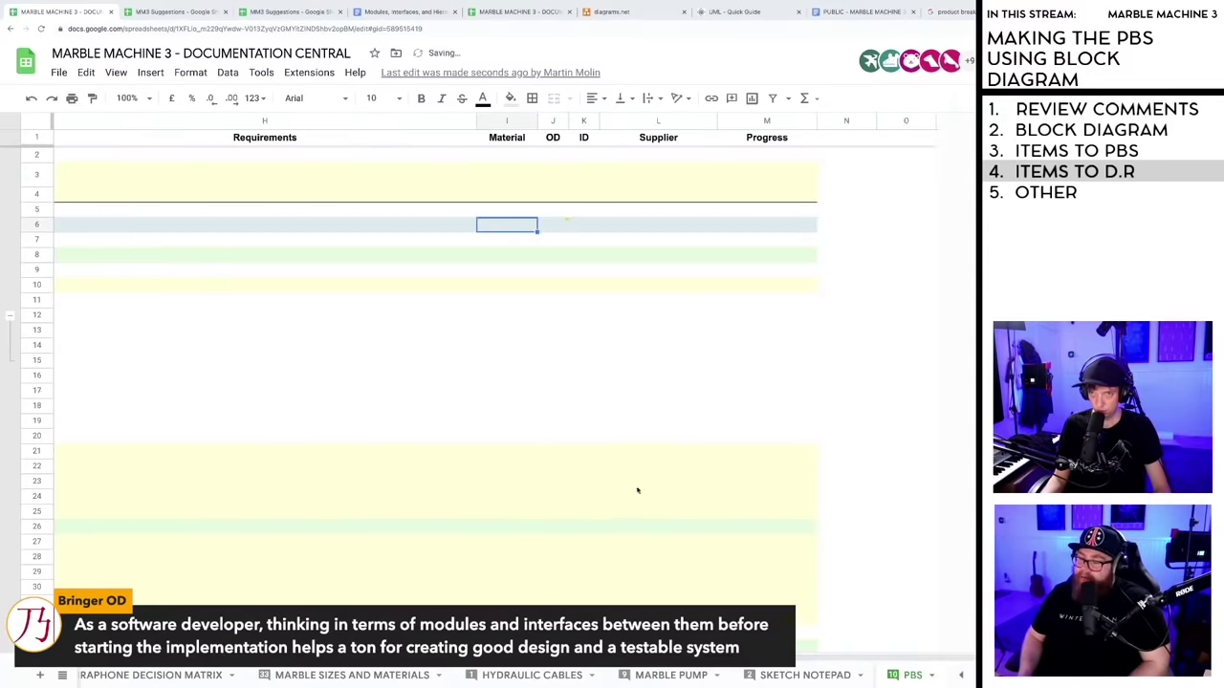
- Scroll the sheet tabs back and switch to the FRONT PAGE sheet
{"action": "scroll", "coordinate": [638, 491], "scroll_direction": "left", "scroll_amount": 6}
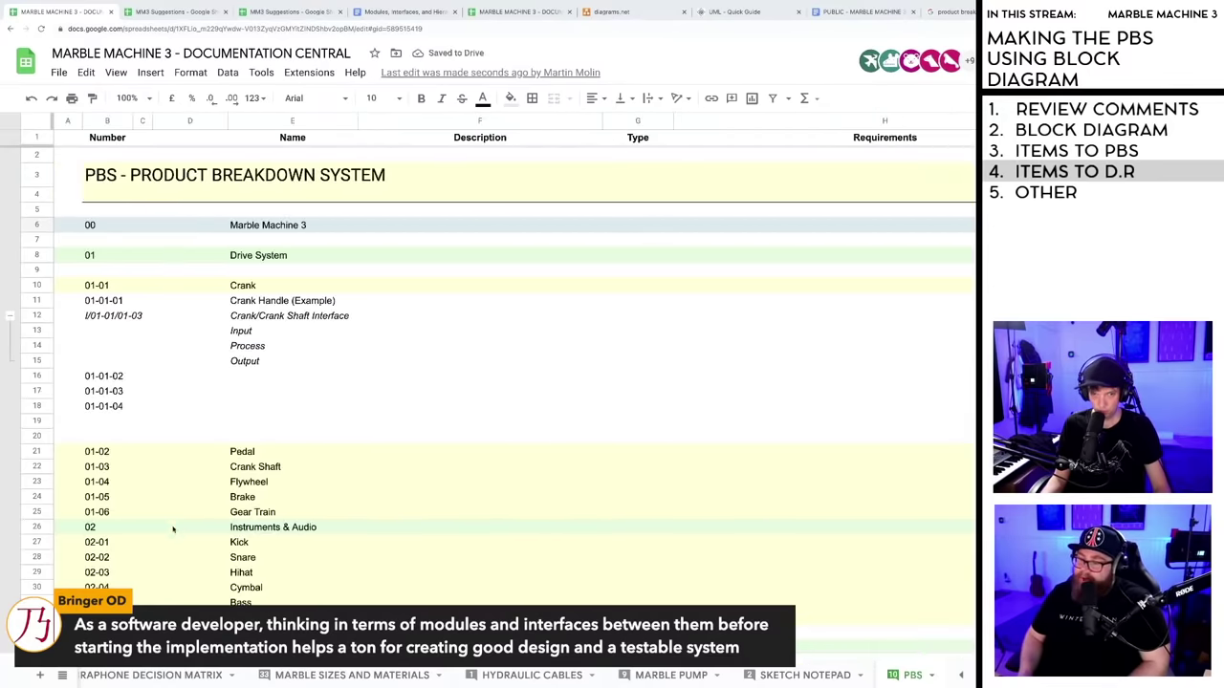
{"action": "scroll", "coordinate": [173, 529], "scroll_direction": "down", "scroll_amount": 5}
{"action": "left_click", "coordinate": [146, 674]}
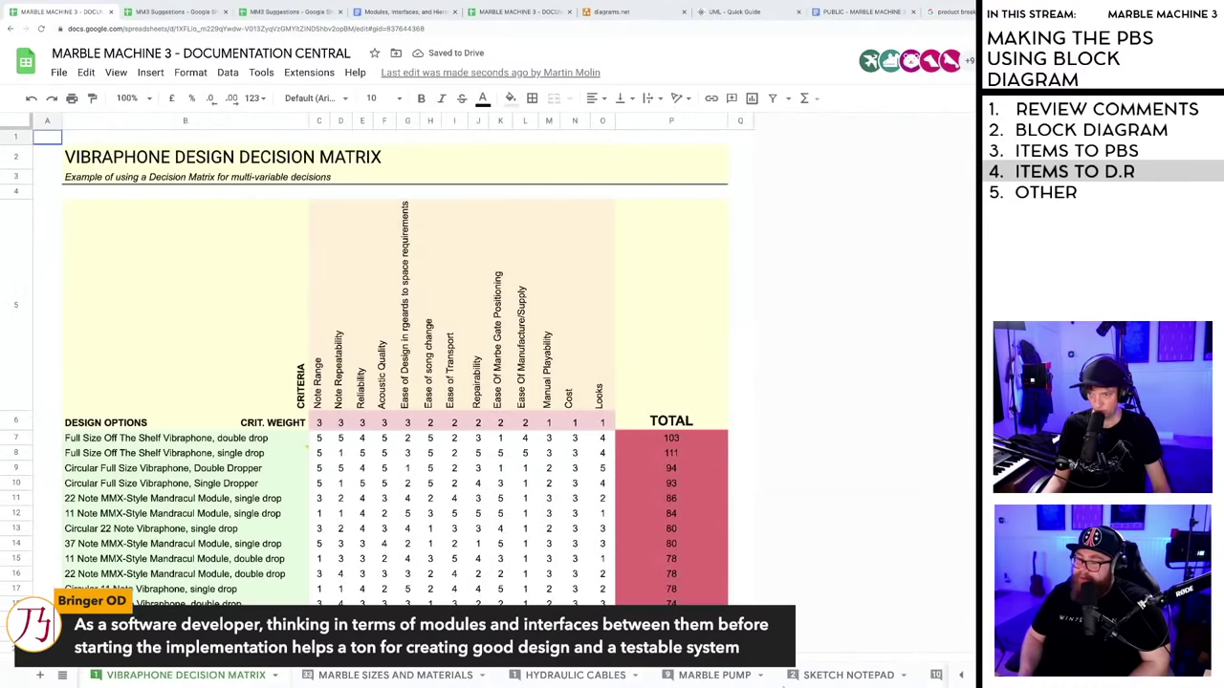
{"action": "left_click", "coordinate": [957, 677]}
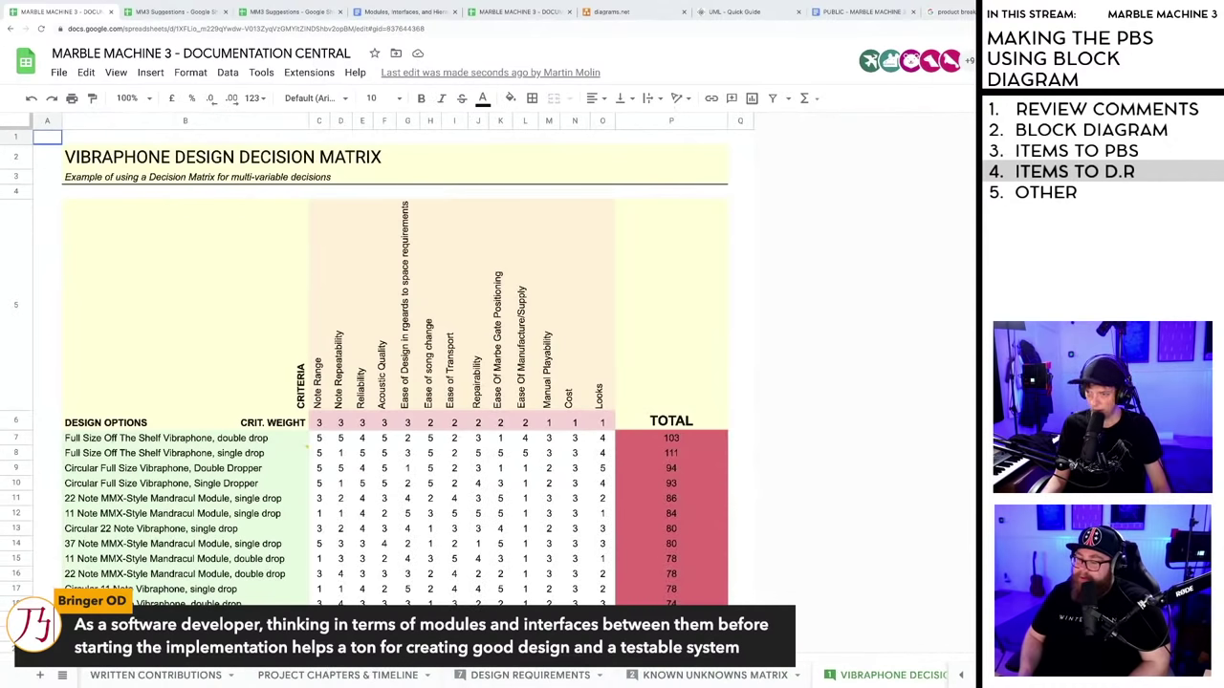
{"action": "left_click", "coordinate": [960, 677]}
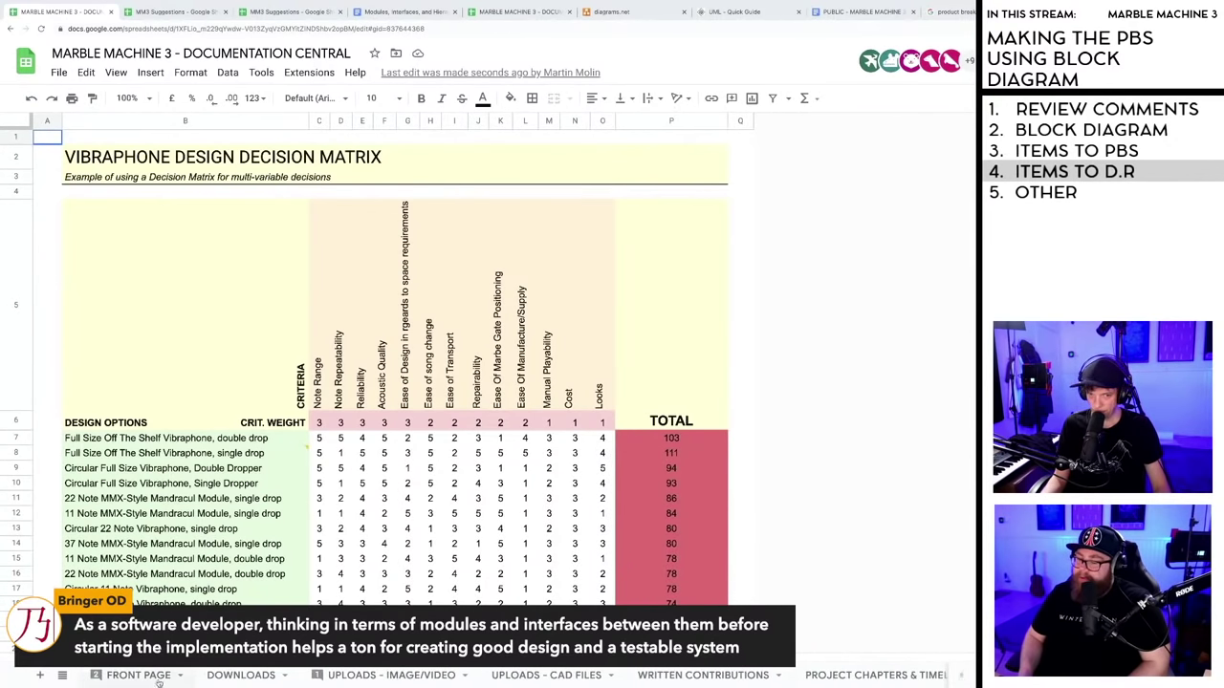
{"action": "left_click", "coordinate": [129, 677]}
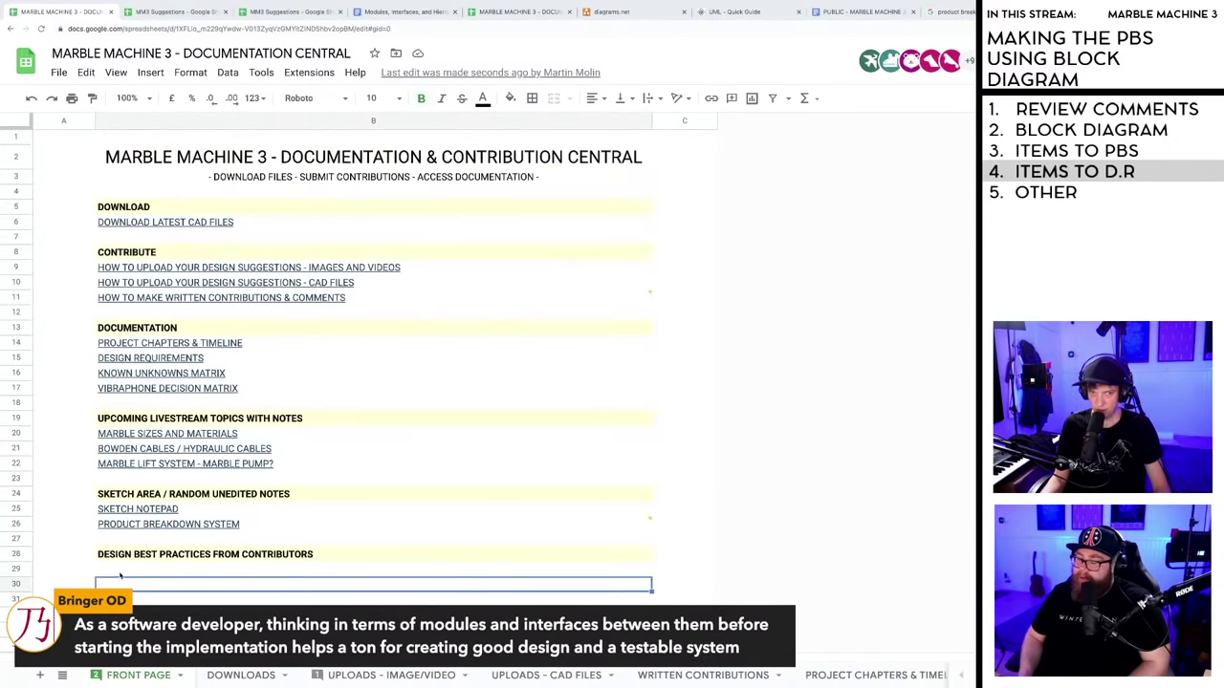
- Paste the shared document's URL into cell B29
{"action": "key", "text": "ctrl+v"}
{"action": "left_click", "coordinate": [373, 585]}
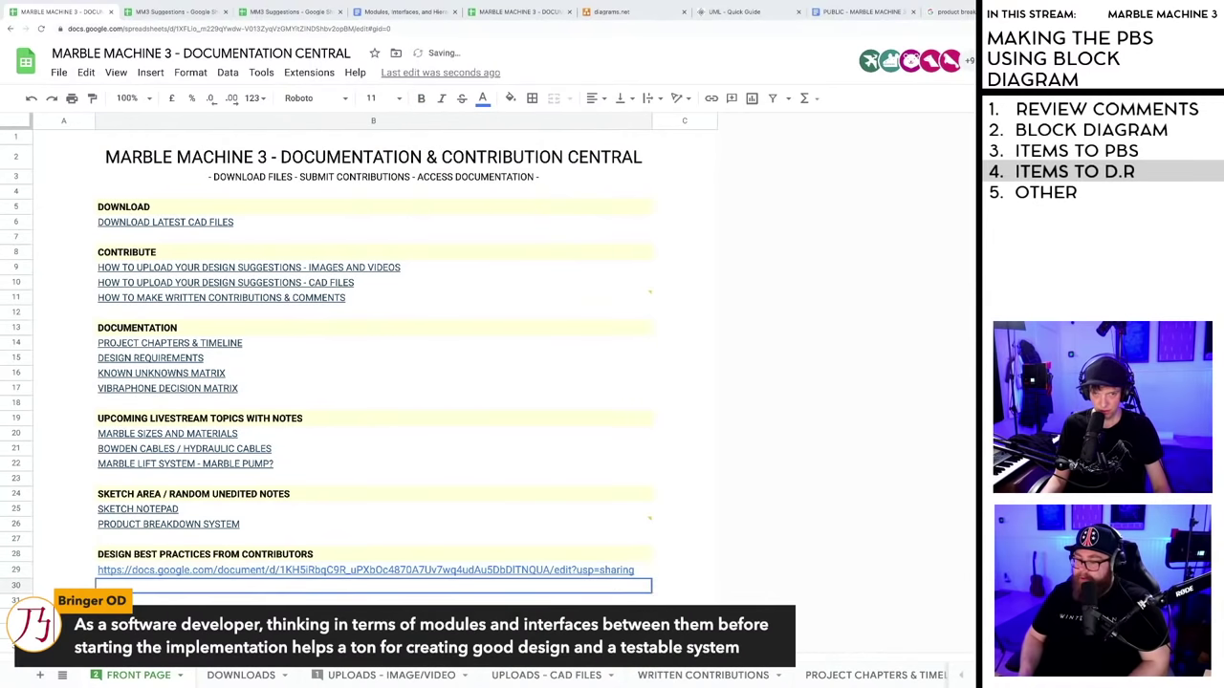
{"action": "left_click", "coordinate": [373, 601]}
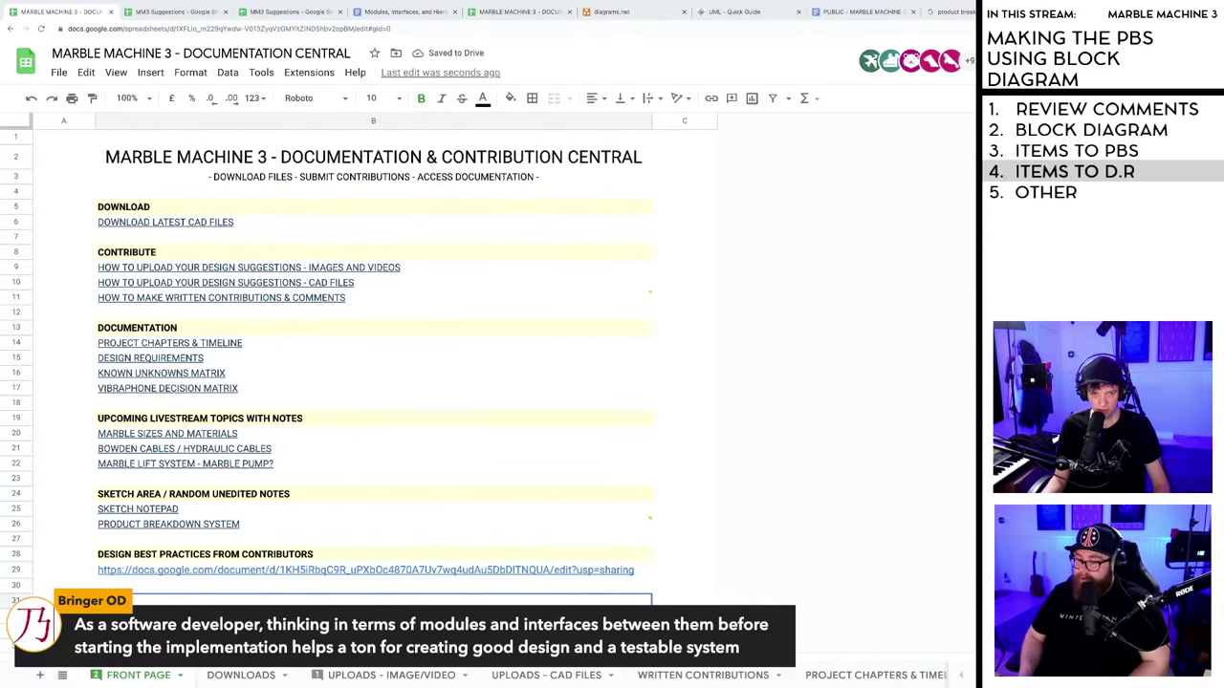
{"action": "left_click", "coordinate": [139, 572]}
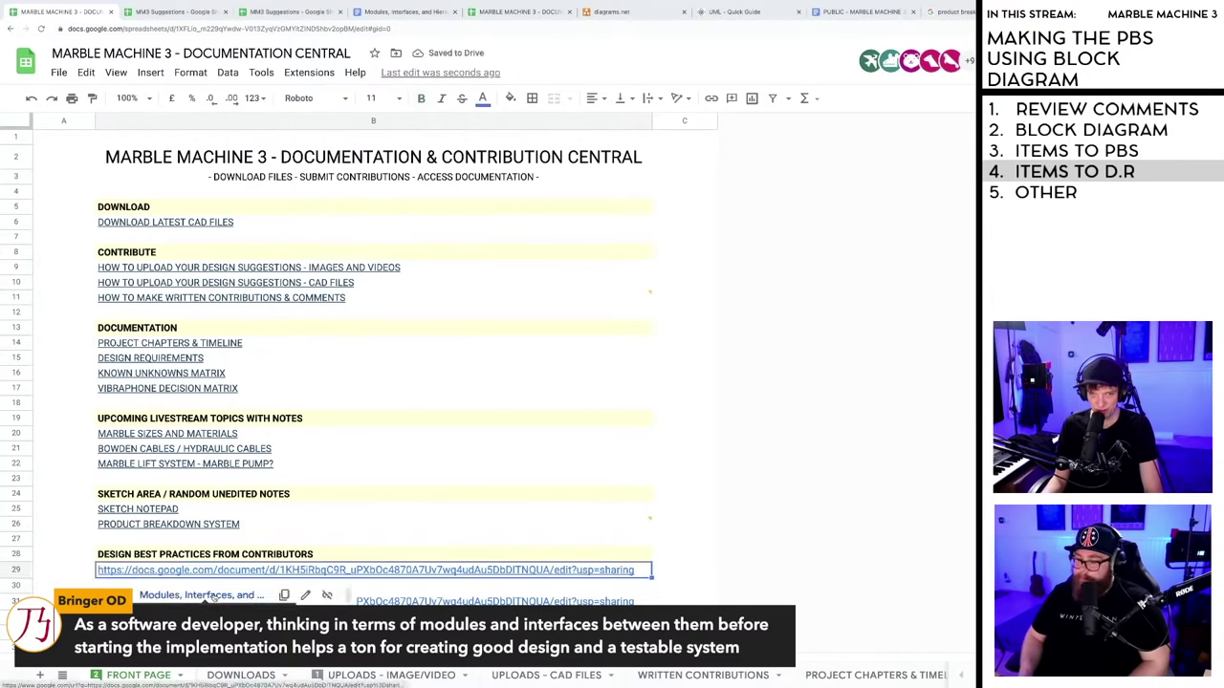
{"action": "left_click", "coordinate": [306, 596]}
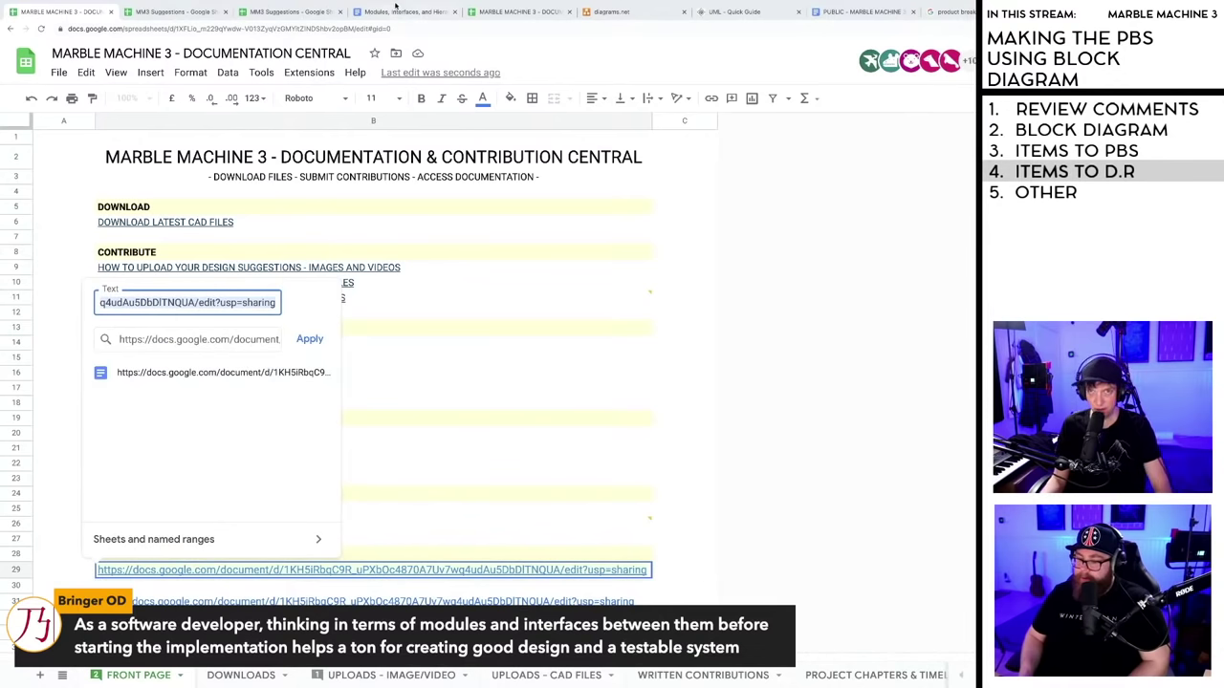
- Change the B29 link text to the document title 'Modules, Interfaces, and Hierarchical Design'
{"action": "mouse_move", "coordinate": [382, 21]}
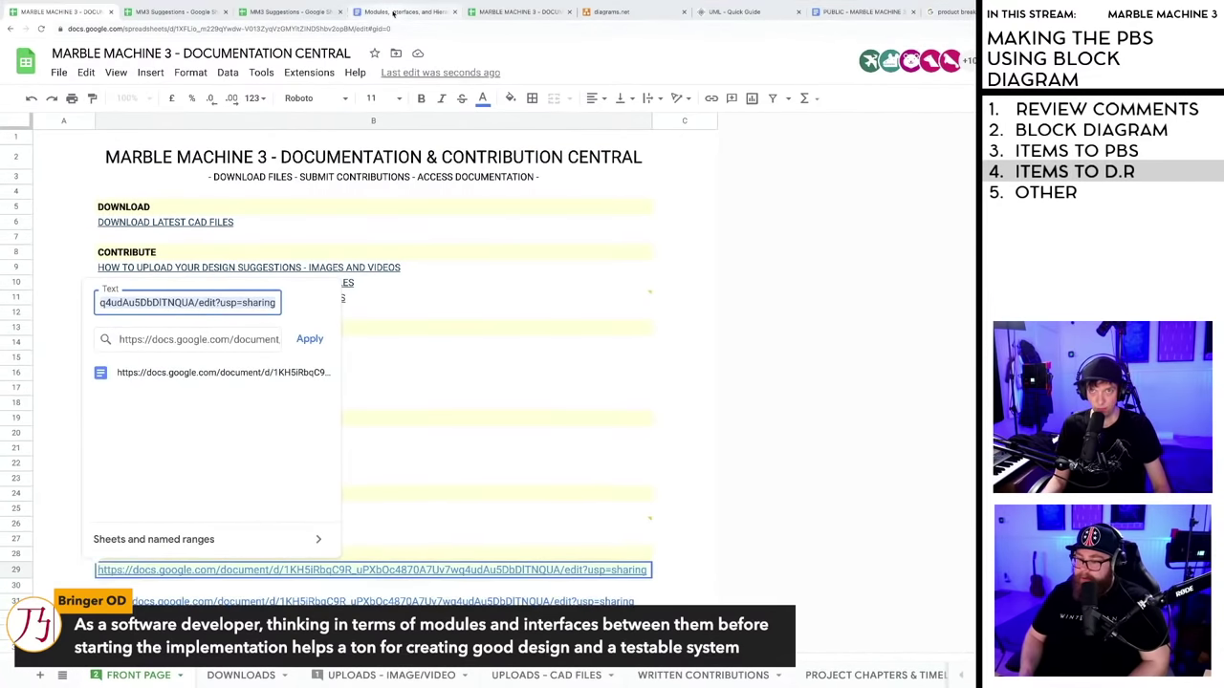
{"action": "left_click", "coordinate": [392, 13]}
{"action": "left_click", "coordinate": [208, 54]}
{"action": "key", "text": "ctrl+c"}
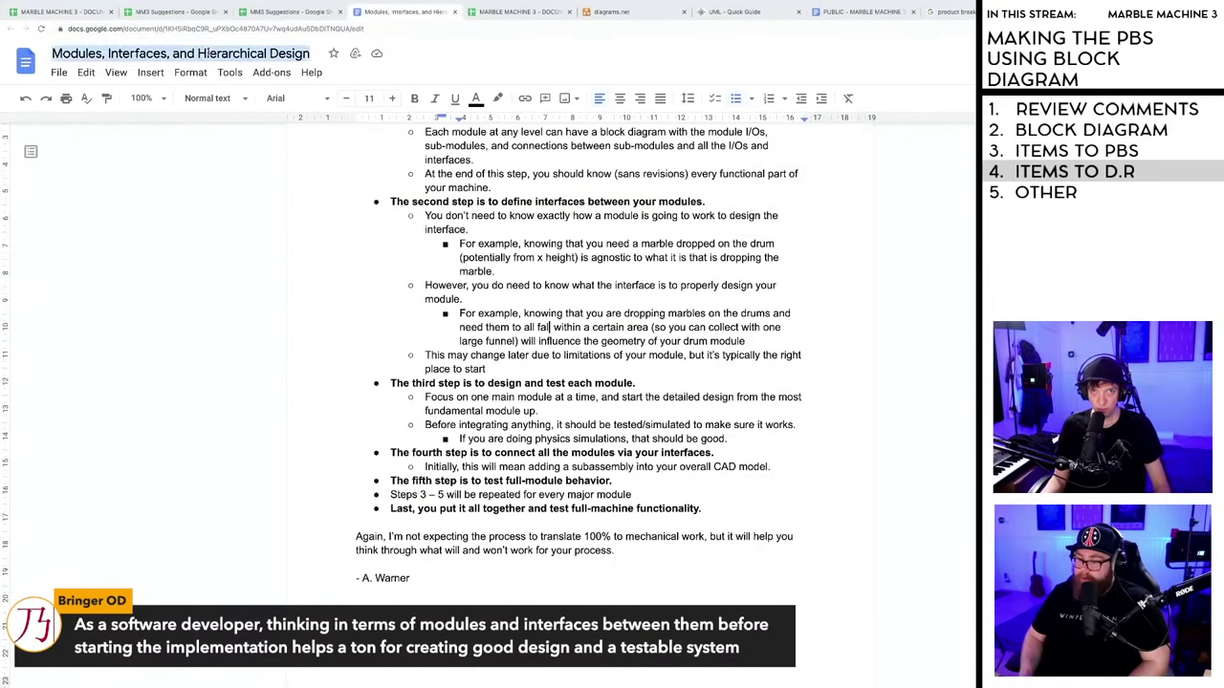
{"action": "key", "text": "super+1"}
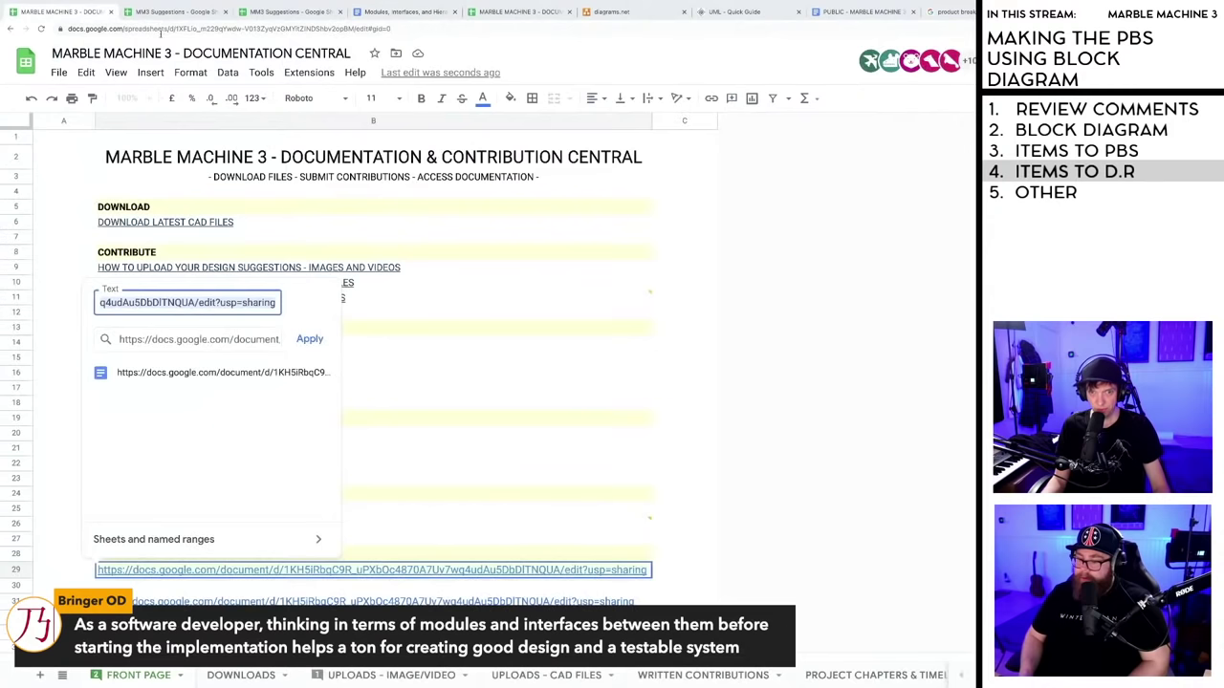
{"action": "left_click", "coordinate": [272, 571]}
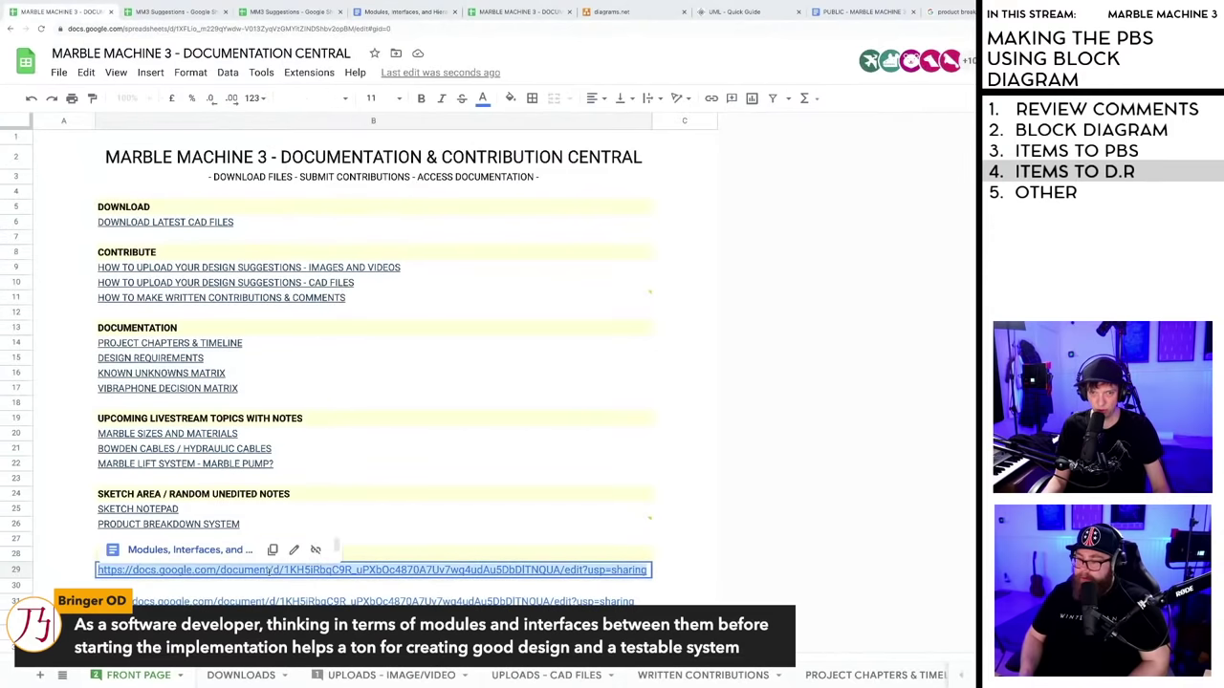
{"action": "left_click", "coordinate": [294, 549]}
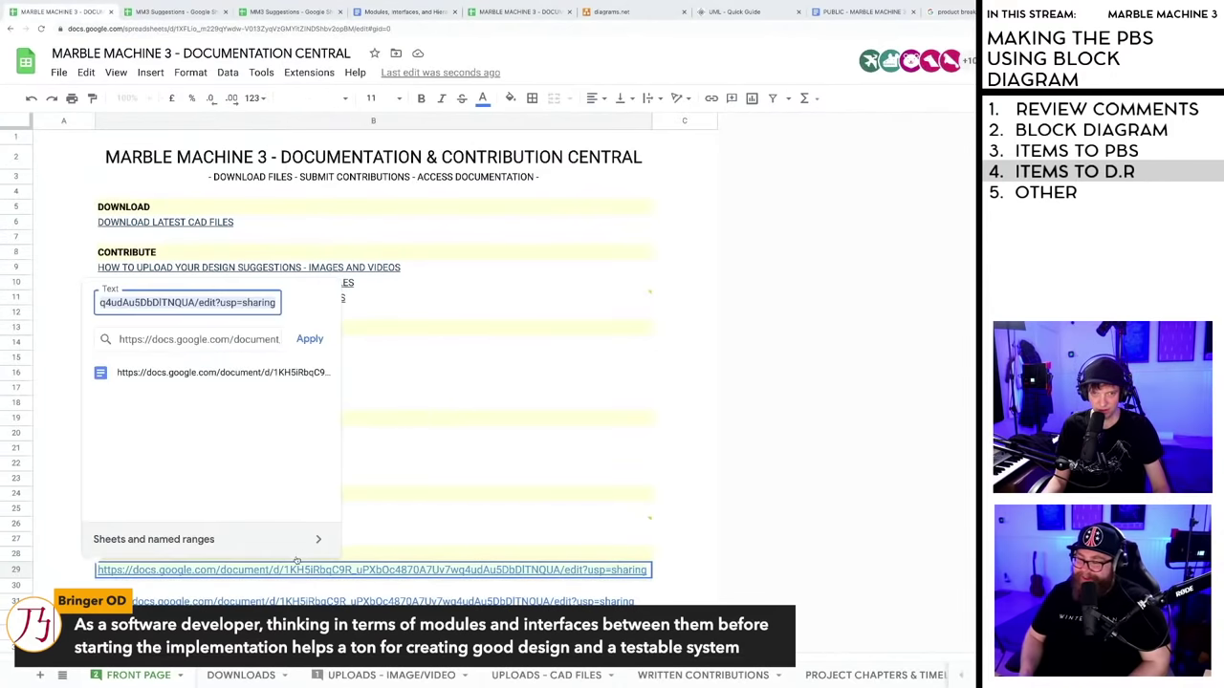
{"action": "key", "text": "ctrl+v"}
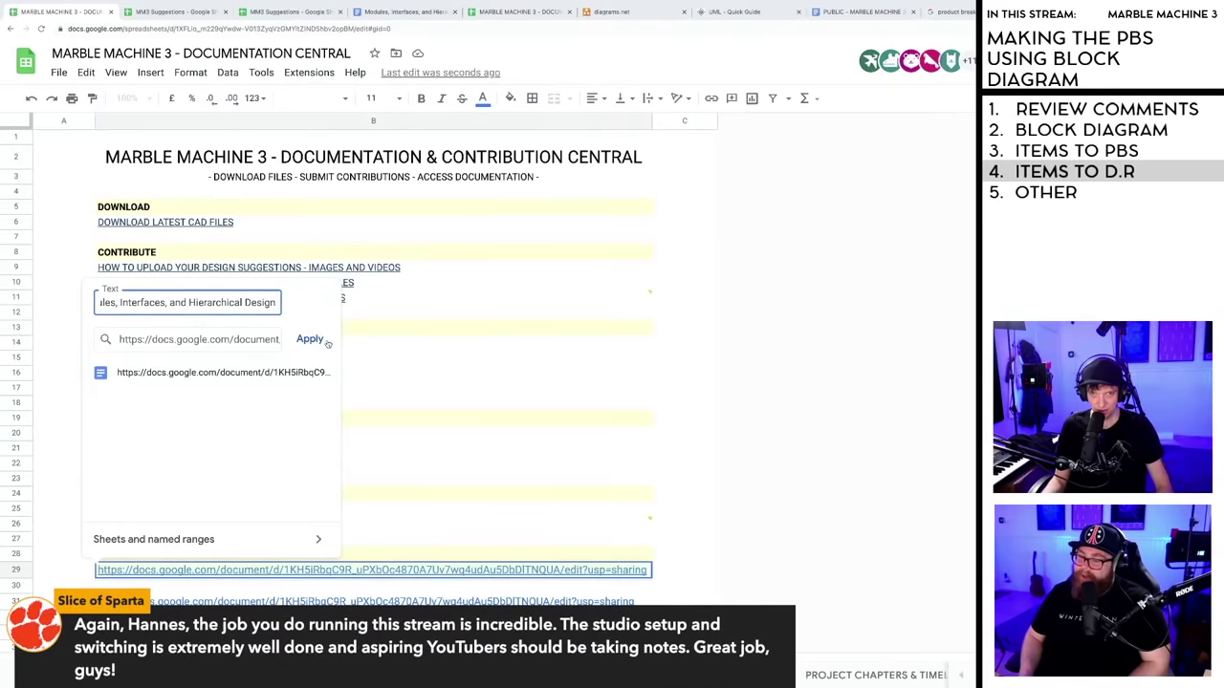
{"action": "key", "text": "Return"}
{"action": "key", "text": "Return"}
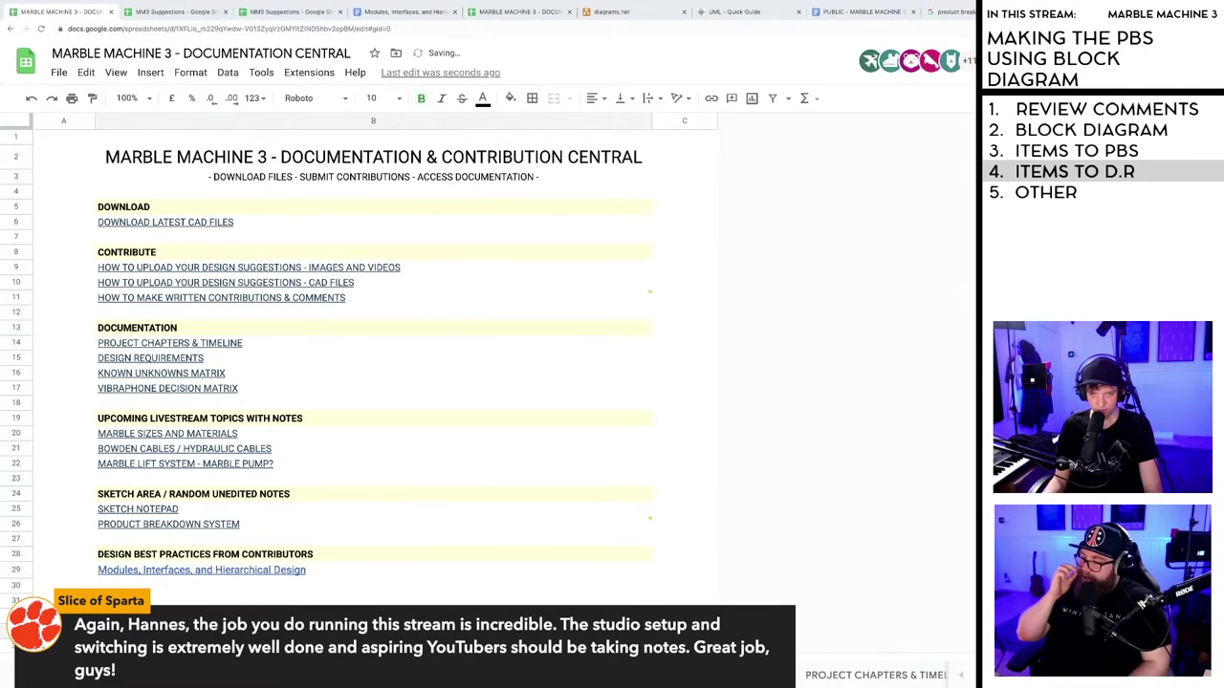
- Colour the B29 link text dark blue to match the other front-page links
{"action": "left_click", "coordinate": [211, 599]}
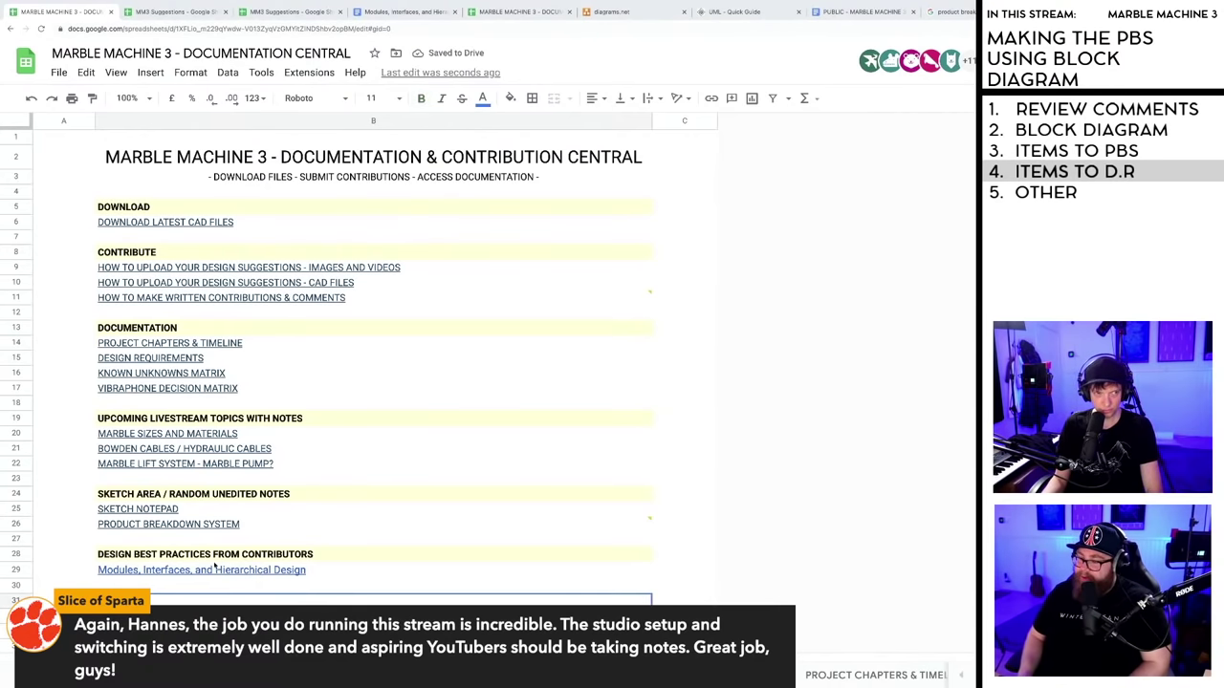
{"action": "mouse_move", "coordinate": [205, 574]}
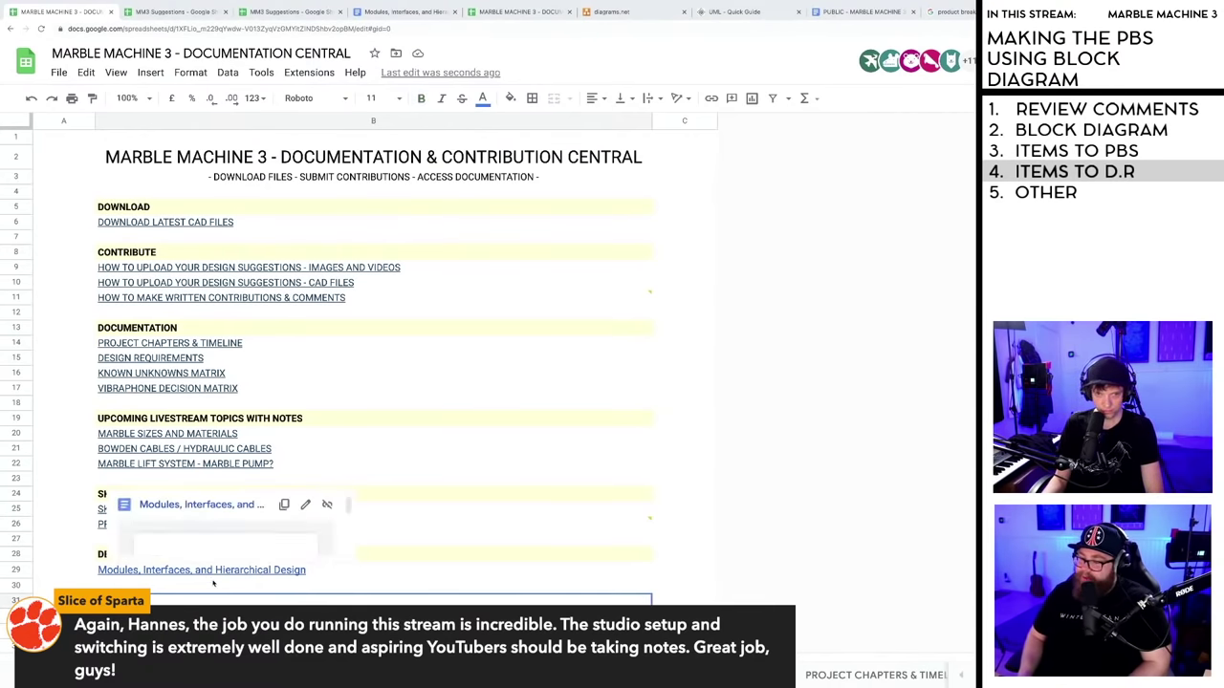
{"action": "key", "text": "Down"}
{"action": "left_click", "coordinate": [234, 575]}
{"action": "left_click", "coordinate": [246, 586]}
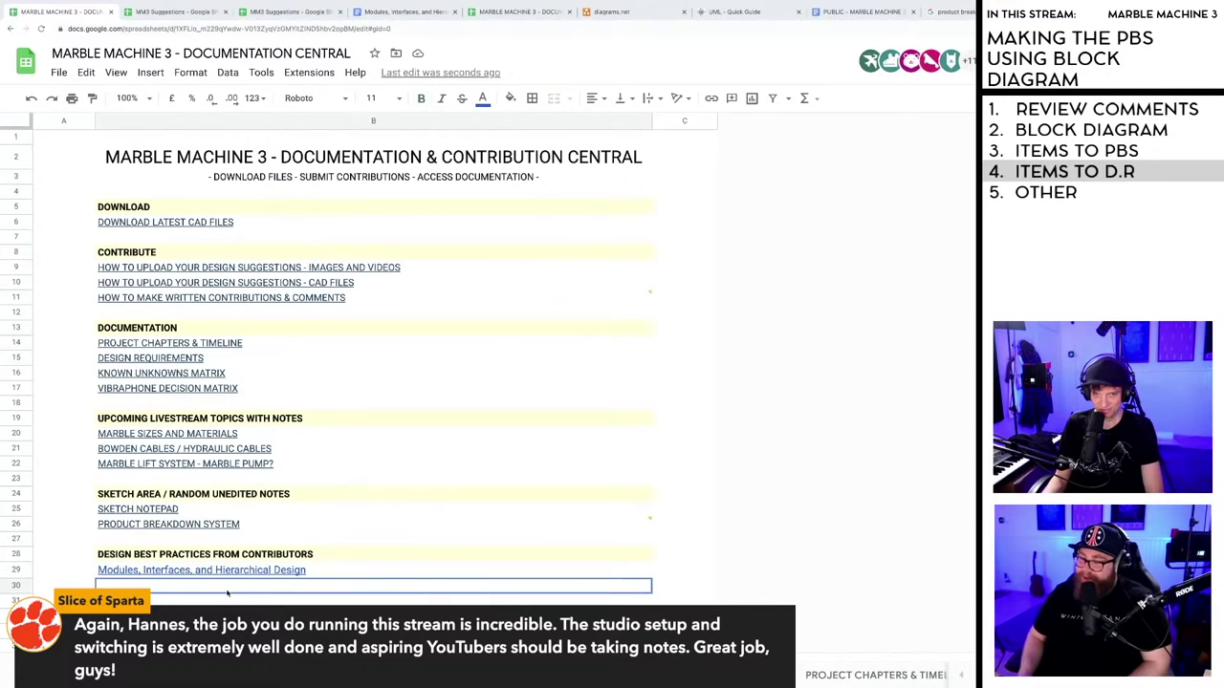
{"action": "left_click", "coordinate": [245, 570]}
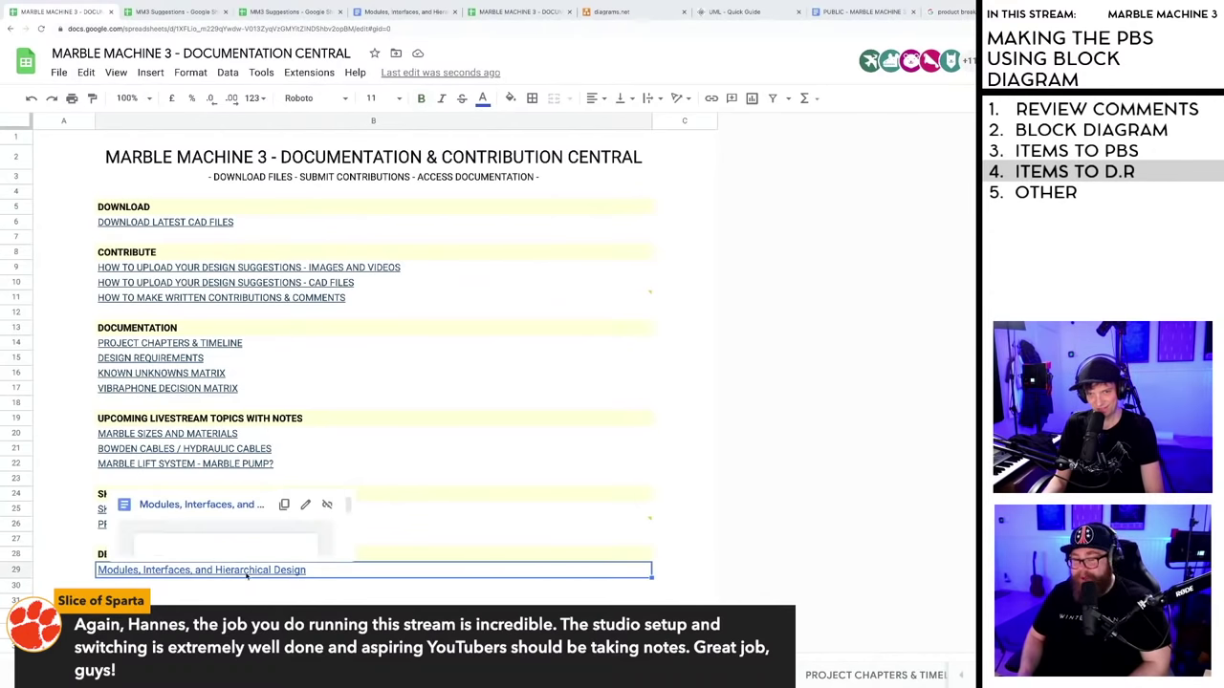
{"action": "left_click", "coordinate": [483, 98]}
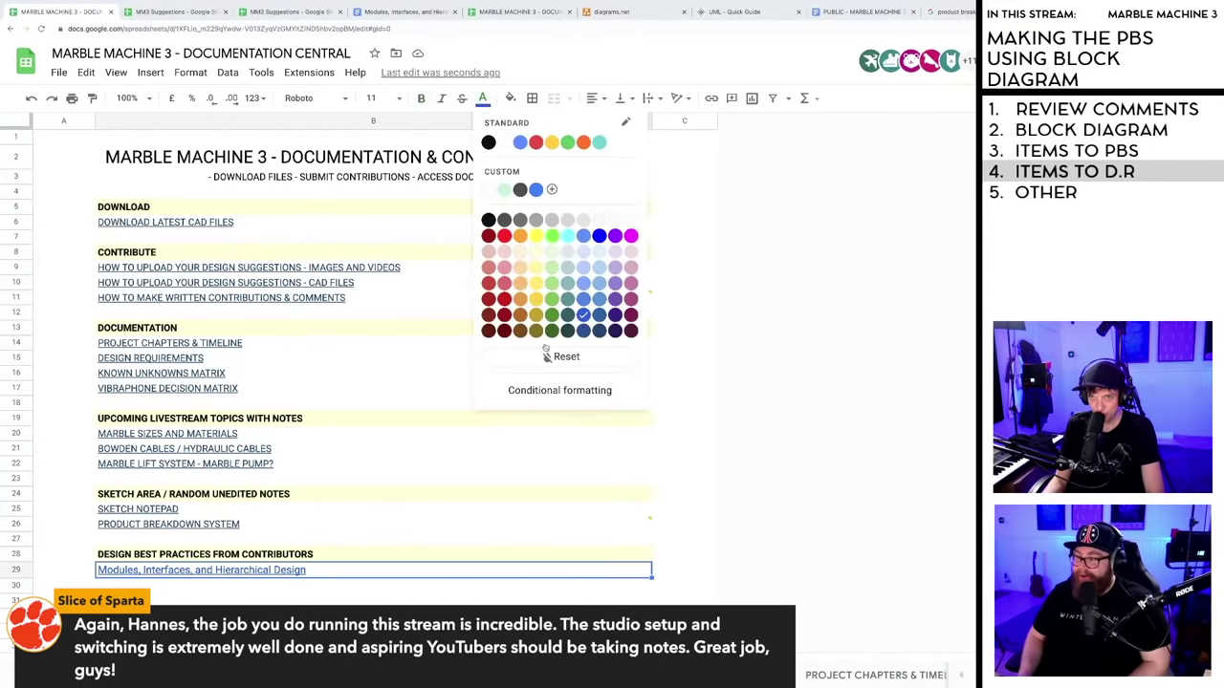
{"action": "left_click", "coordinate": [599, 330]}
{"action": "left_click", "coordinate": [247, 586]}
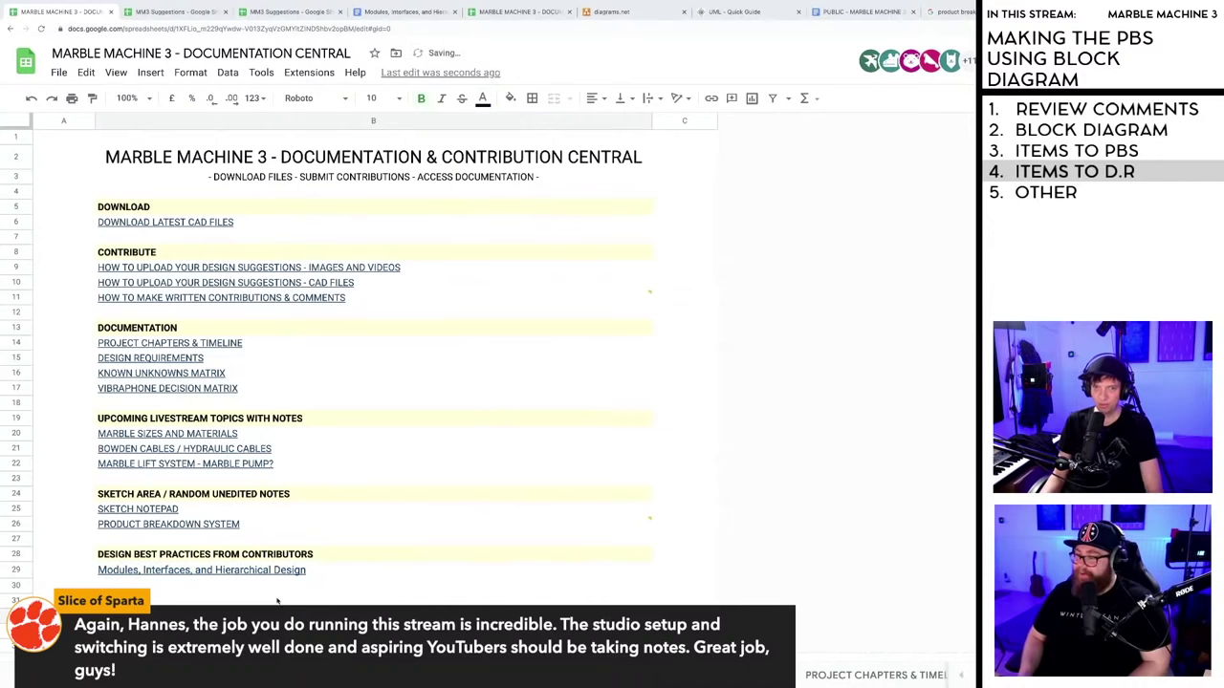
{"action": "left_click", "coordinate": [189, 581]}
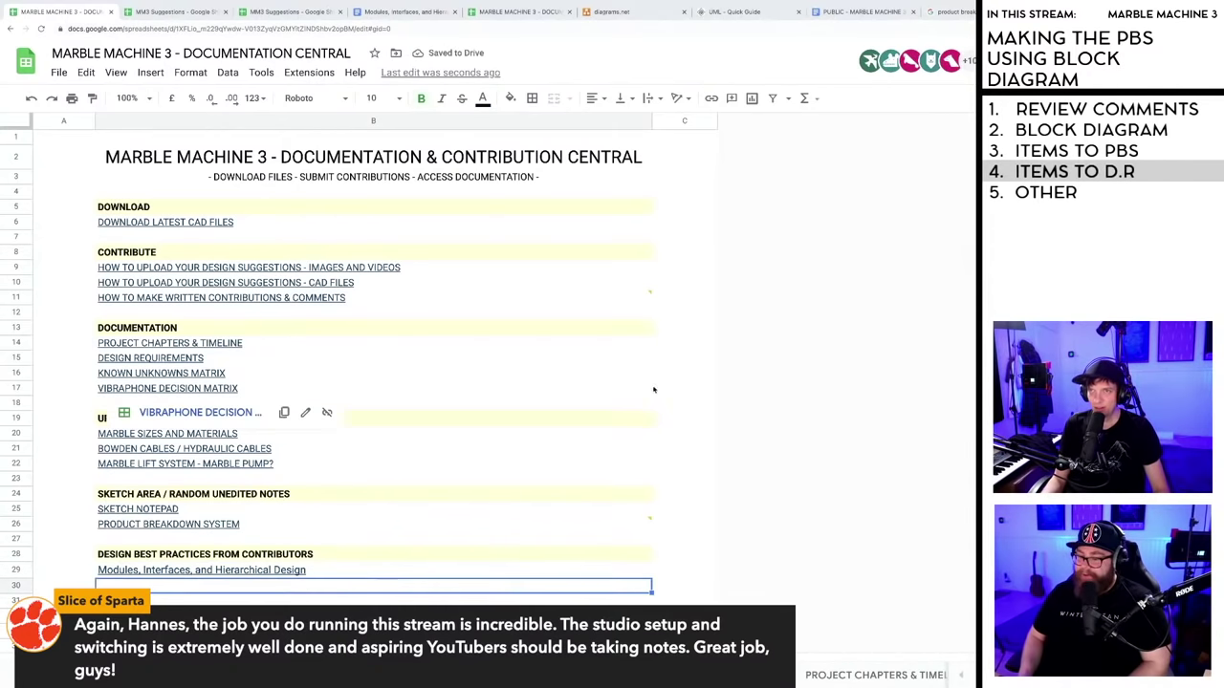
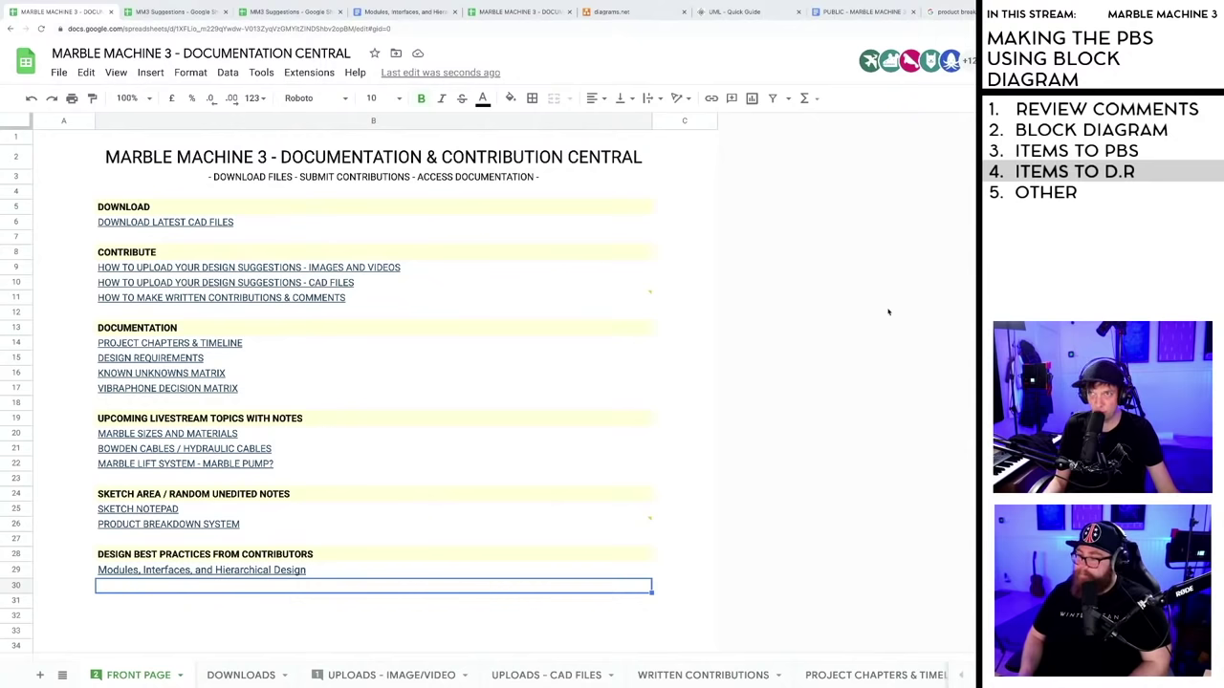
- Look through the Design Requirements, Known Unknowns Matrix and MM3 Suggestions documents, ending on Documentation Central
{"action": "left_click", "coordinate": [860, 12]}
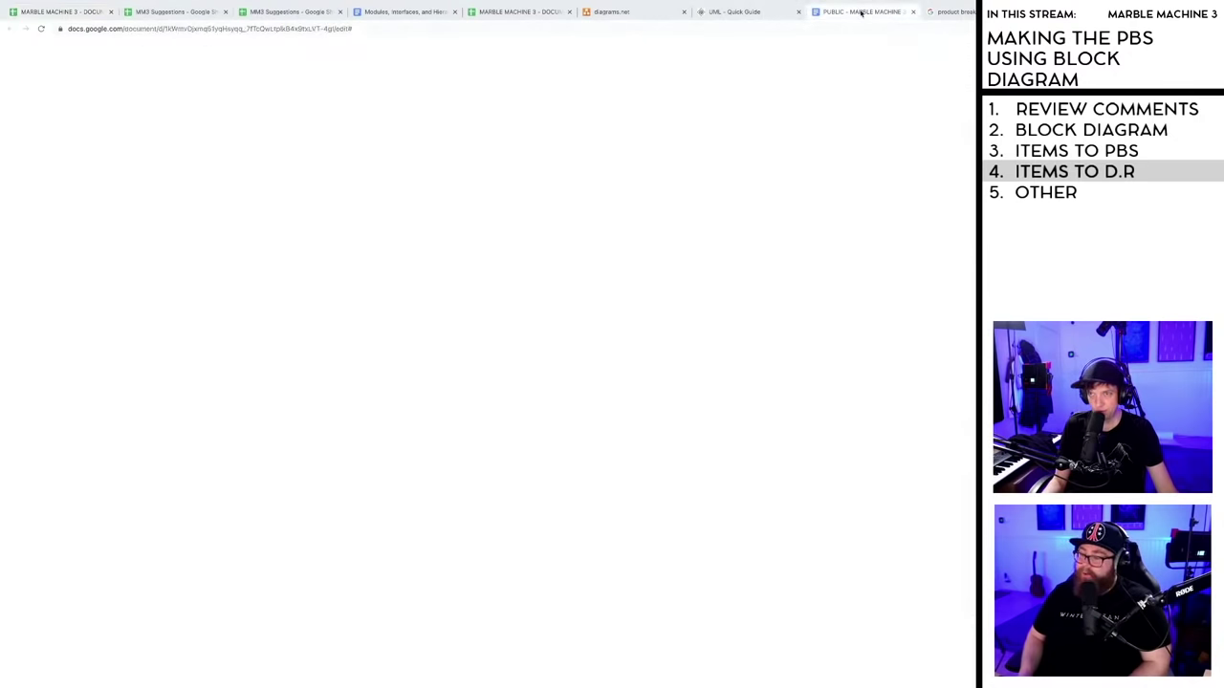
{"action": "left_click", "coordinate": [72, 12]}
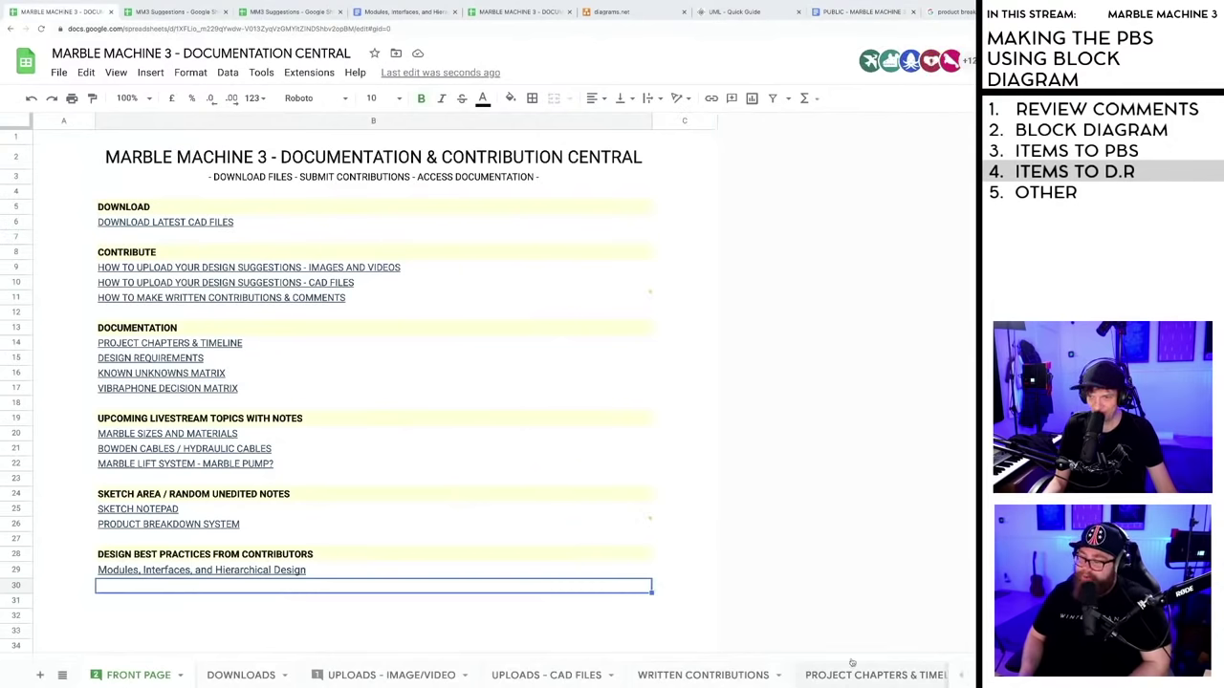
{"action": "scroll", "coordinate": [566, 678], "scroll_direction": "right", "scroll_amount": 5}
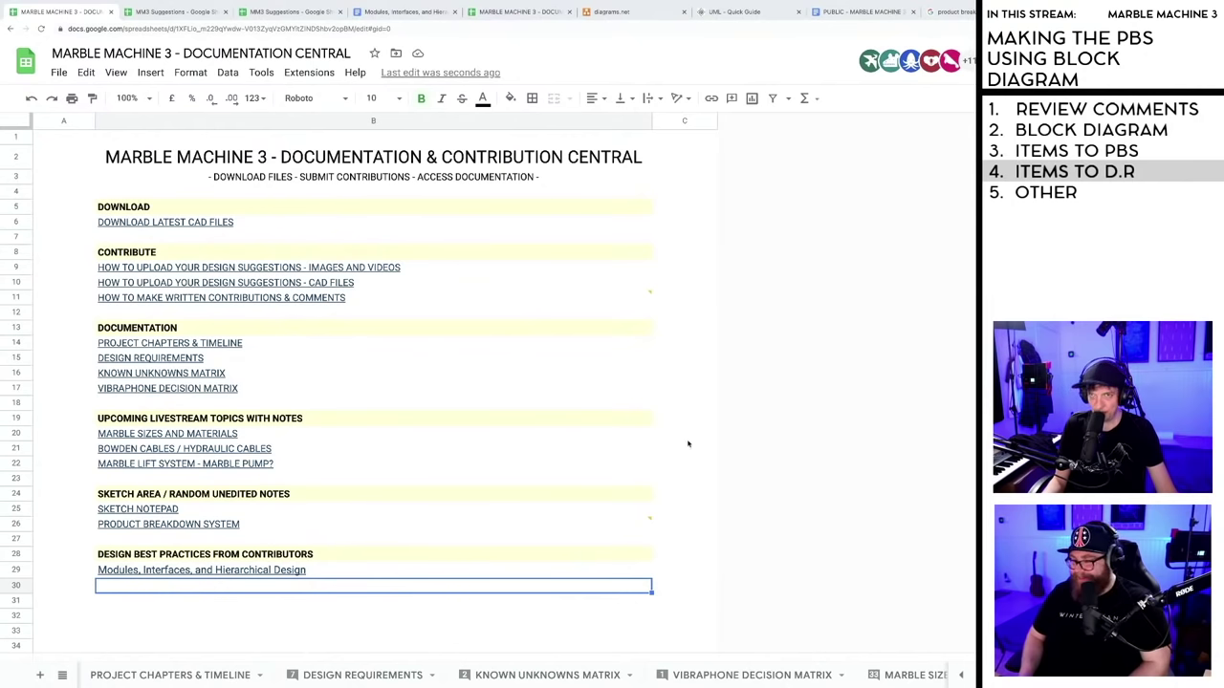
{"action": "left_click", "coordinate": [510, 13]}
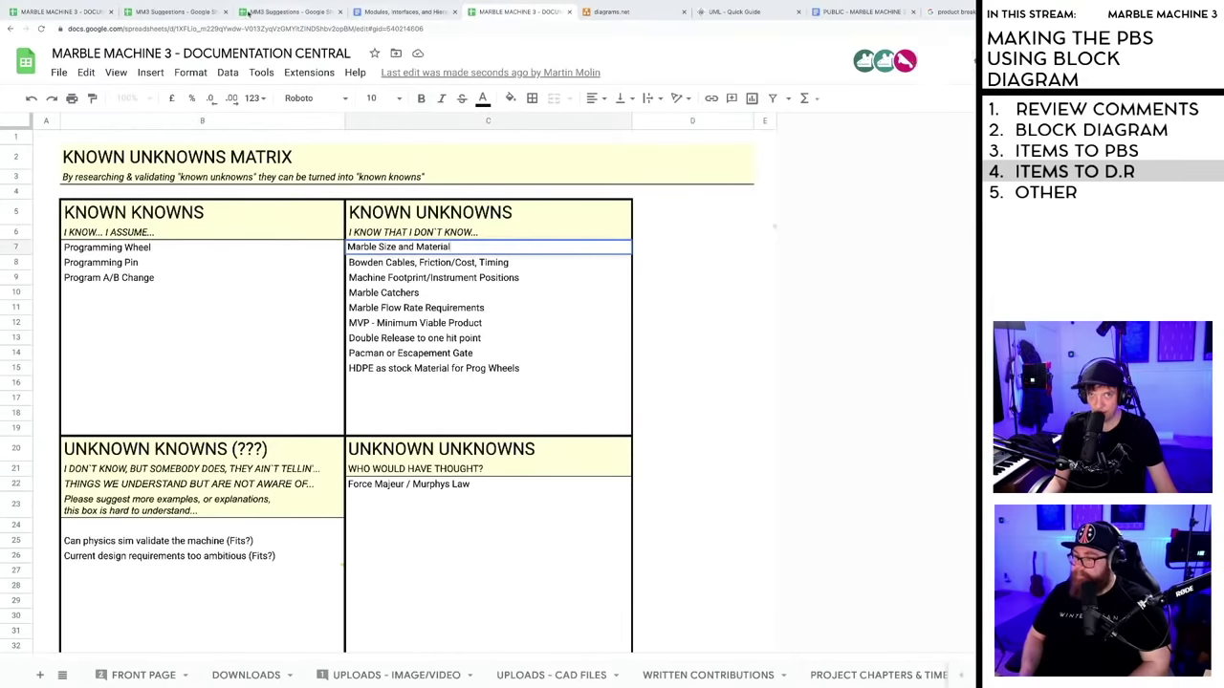
{"action": "left_click", "coordinate": [172, 11]}
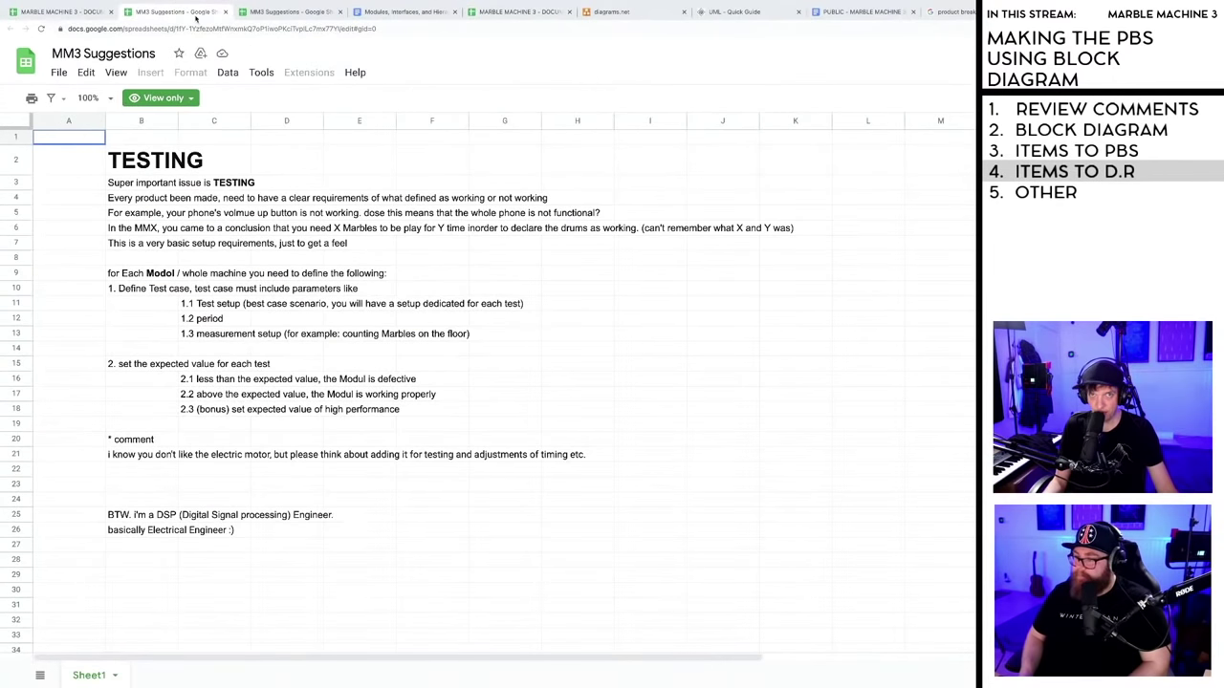
{"action": "left_click", "coordinate": [96, 13]}
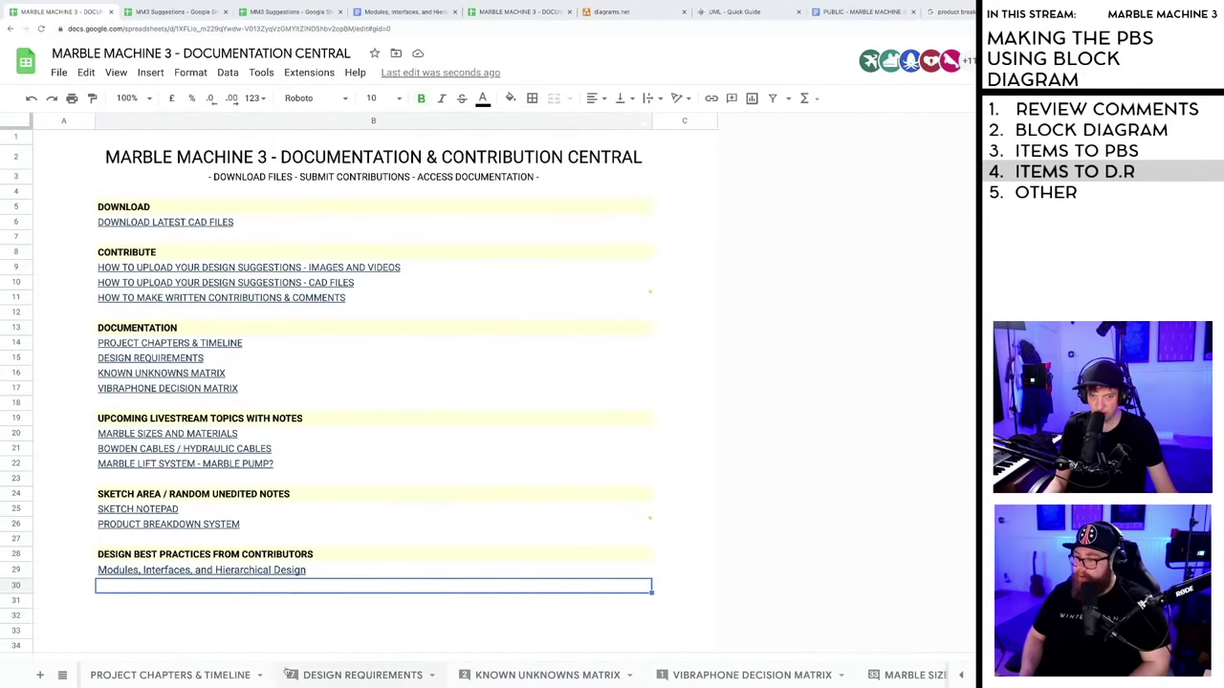
- Follow the PRODUCT BREAKDOWN SYSTEM link in B26 to the PBS sheet and scroll it right
{"action": "left_click", "coordinate": [152, 527]}
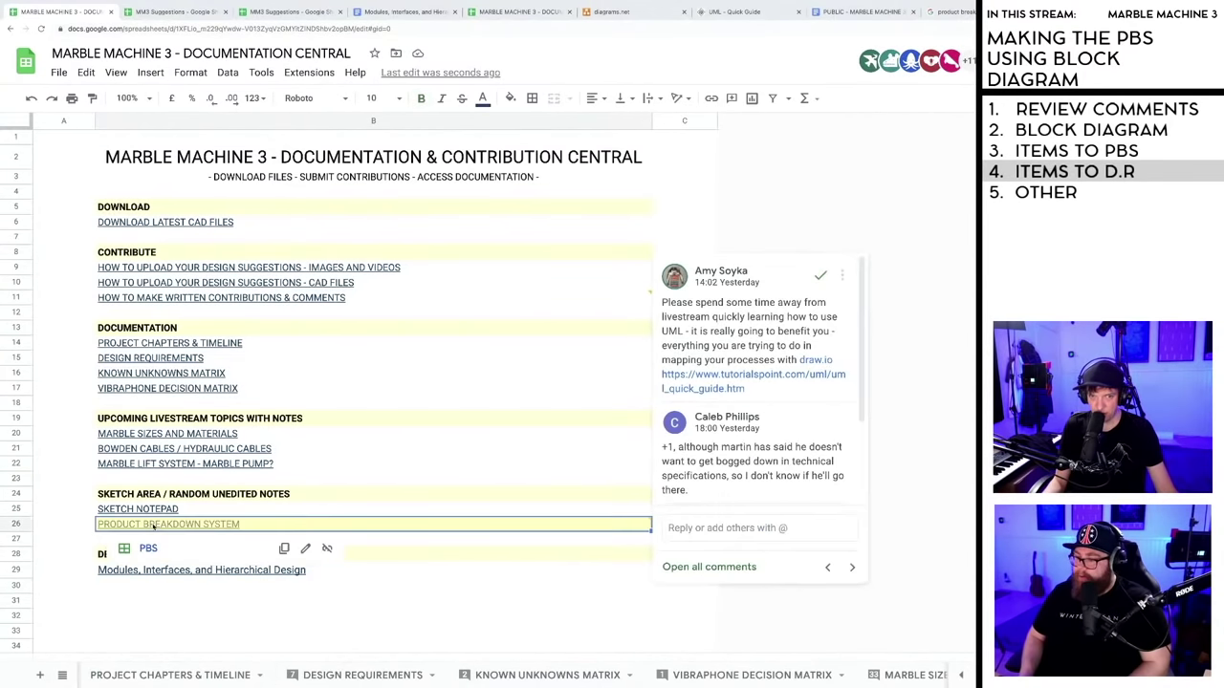
{"action": "left_click", "coordinate": [149, 549]}
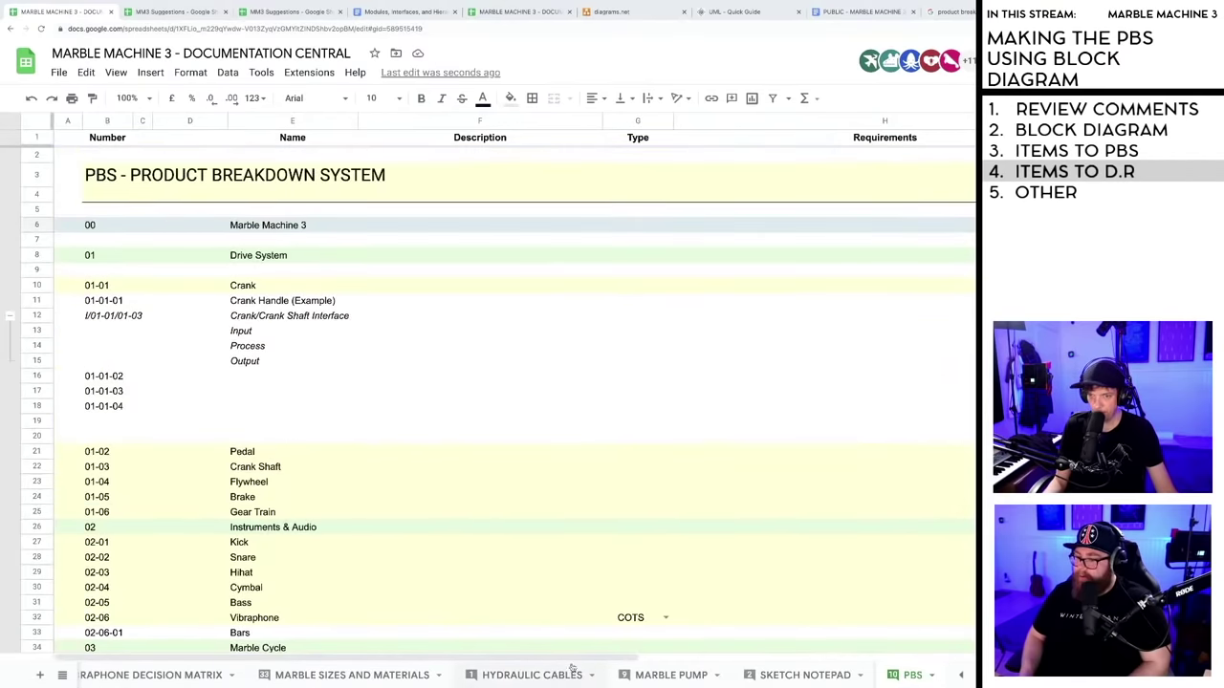
{"action": "left_click_drag", "start_coordinate": [573, 658], "coordinate": [884, 656]}
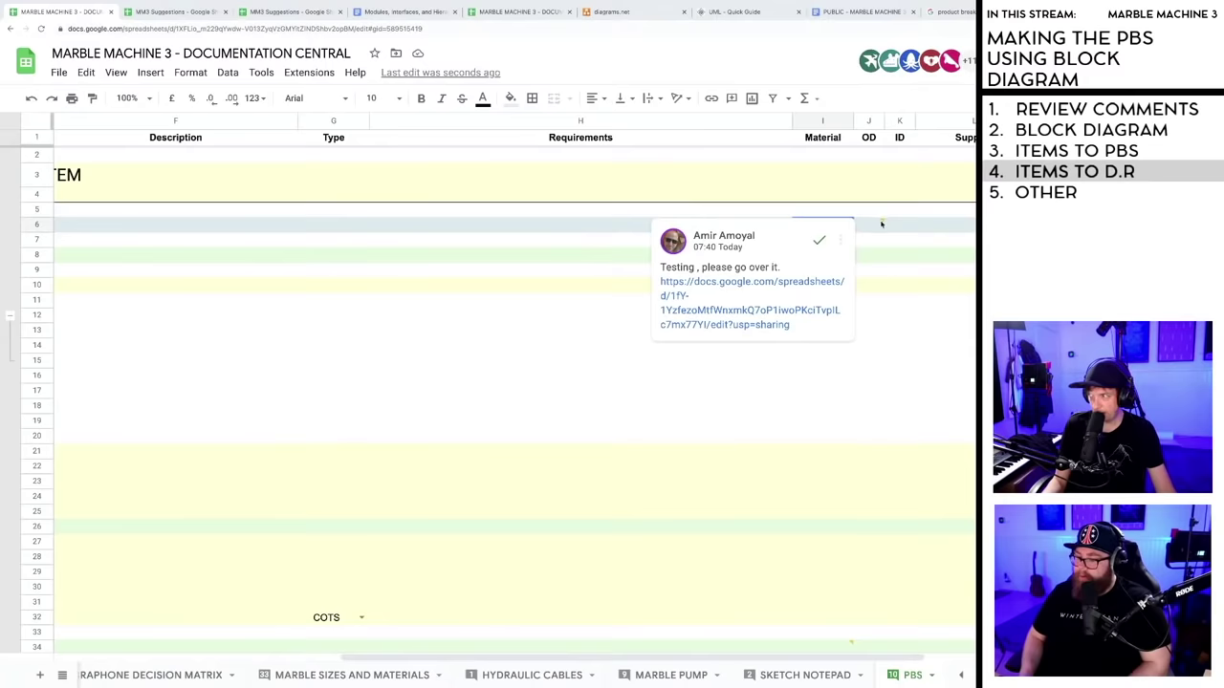
{"action": "left_click", "coordinate": [752, 283]}
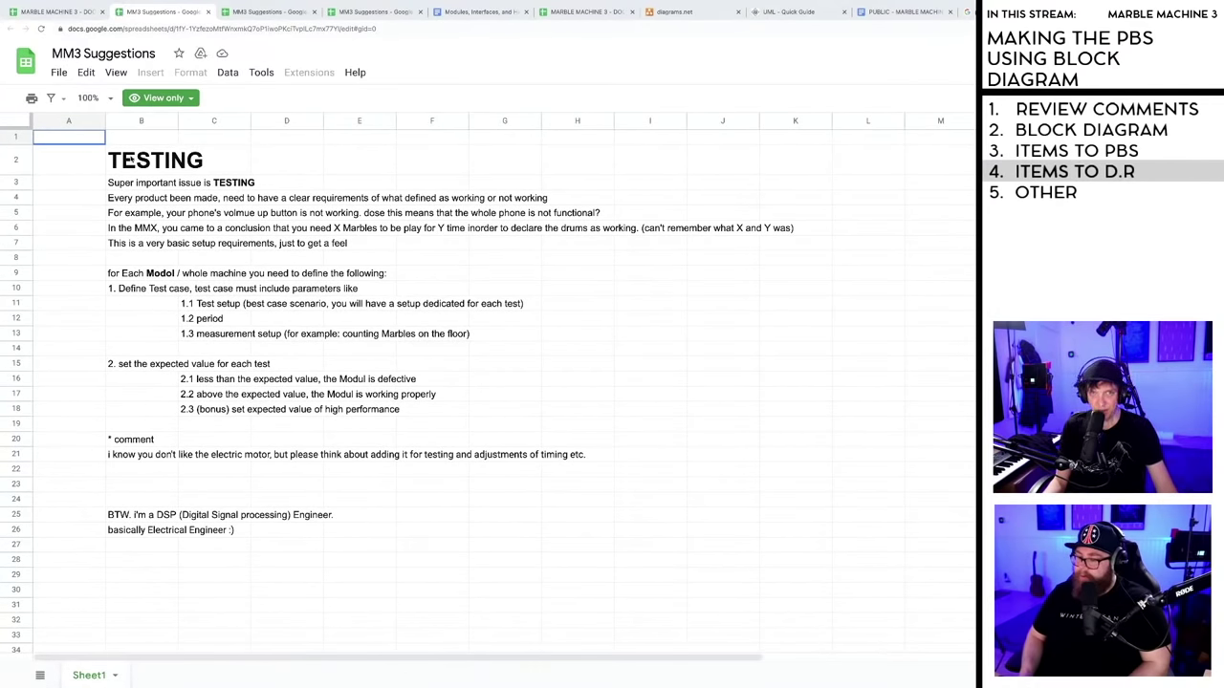
{"action": "left_click", "coordinate": [132, 172]}
{"action": "left_click", "coordinate": [132, 182]}
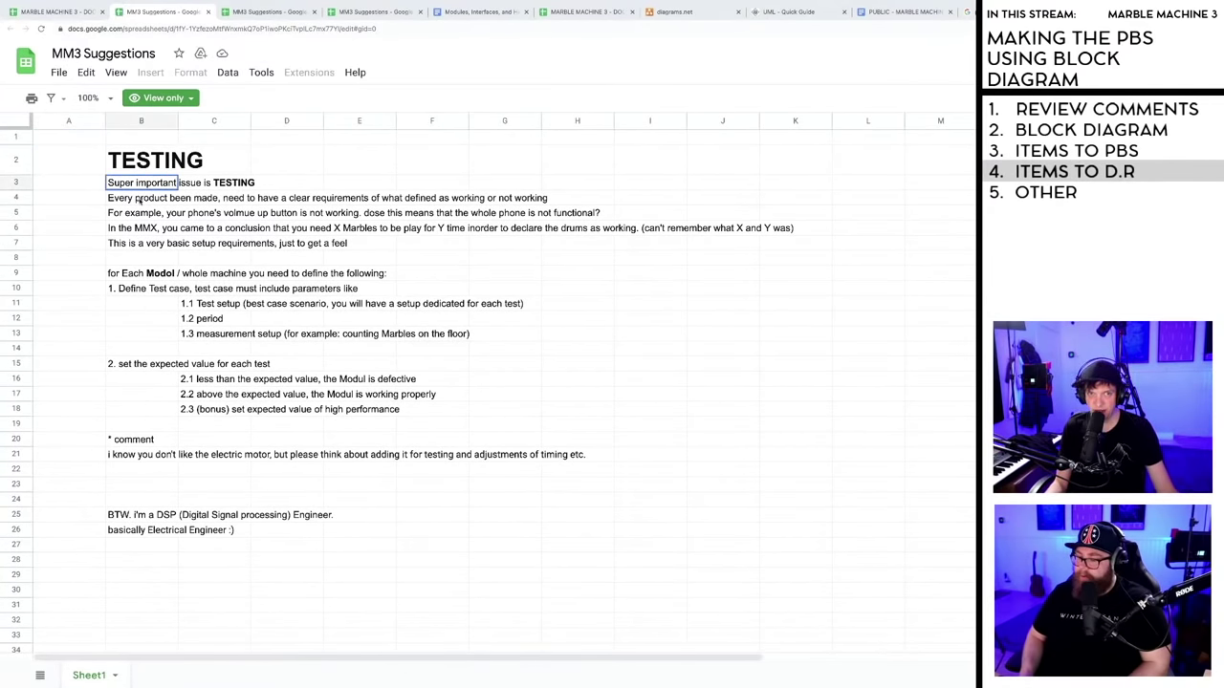
{"action": "left_click", "coordinate": [168, 198]}
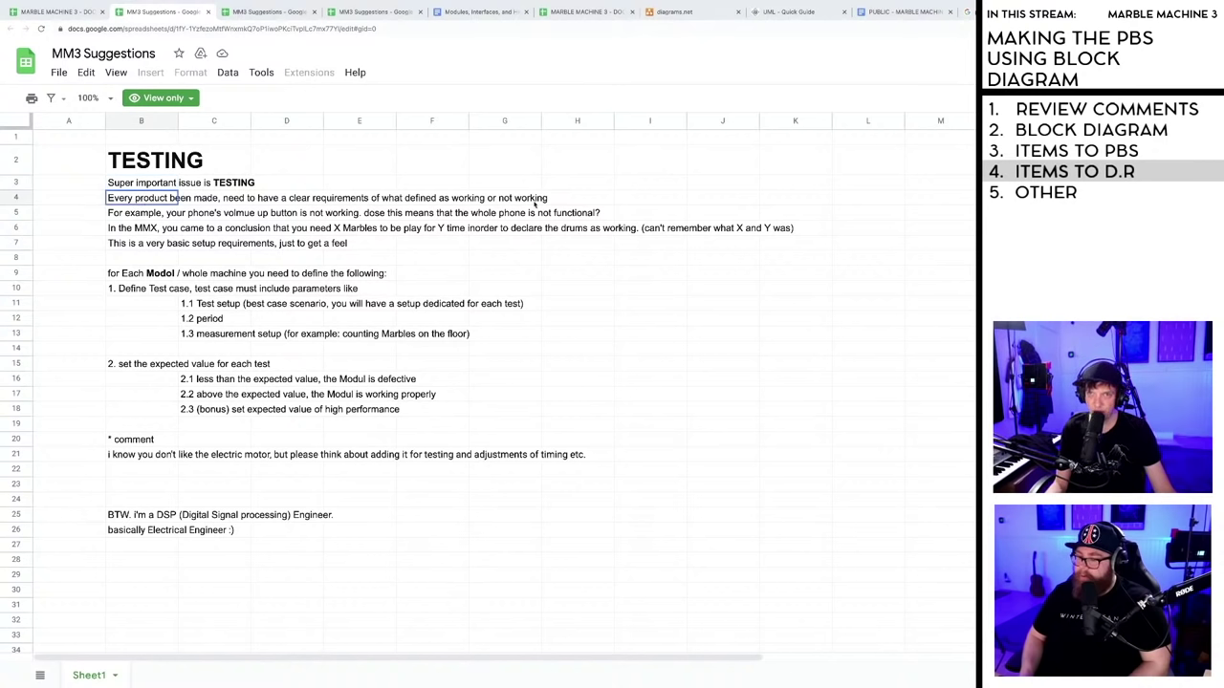
{"action": "left_click", "coordinate": [149, 218]}
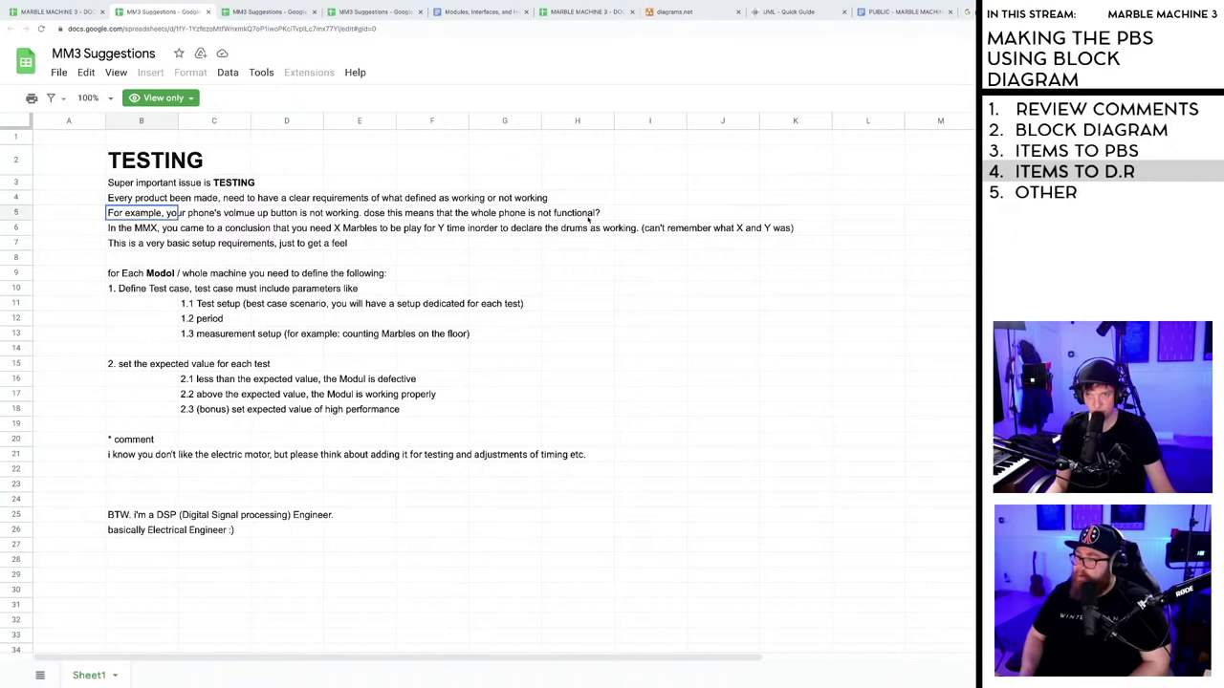
{"action": "key", "text": "Down"}
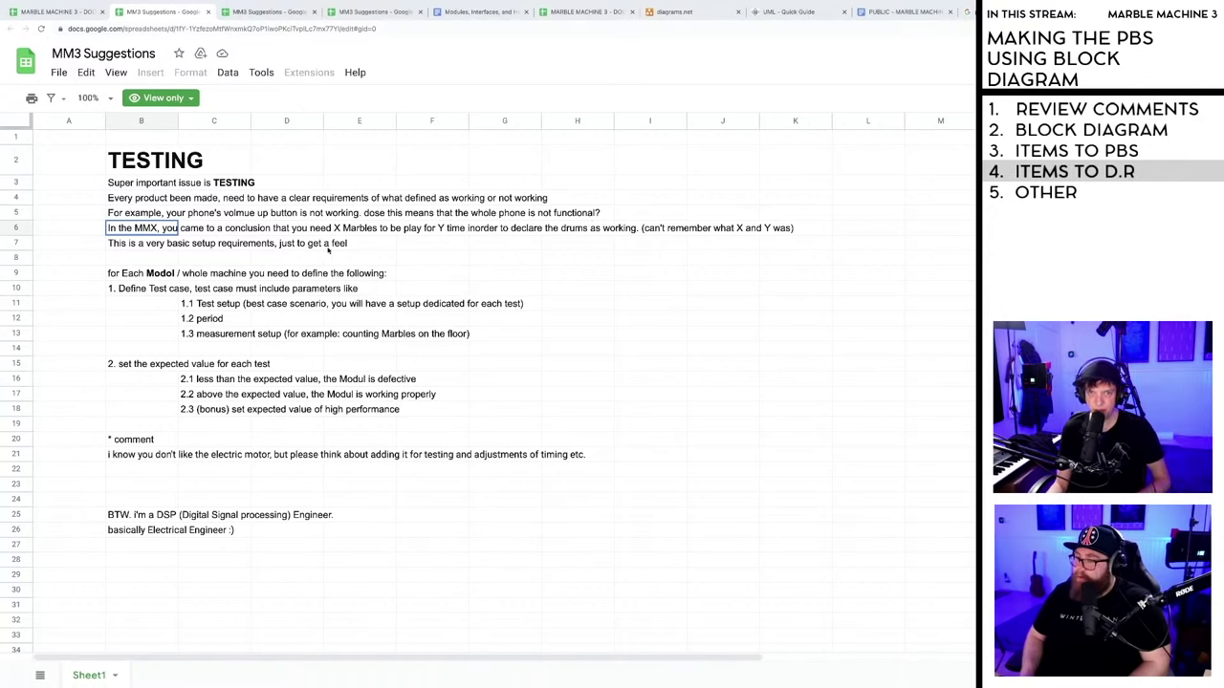
{"action": "left_click", "coordinate": [123, 277]}
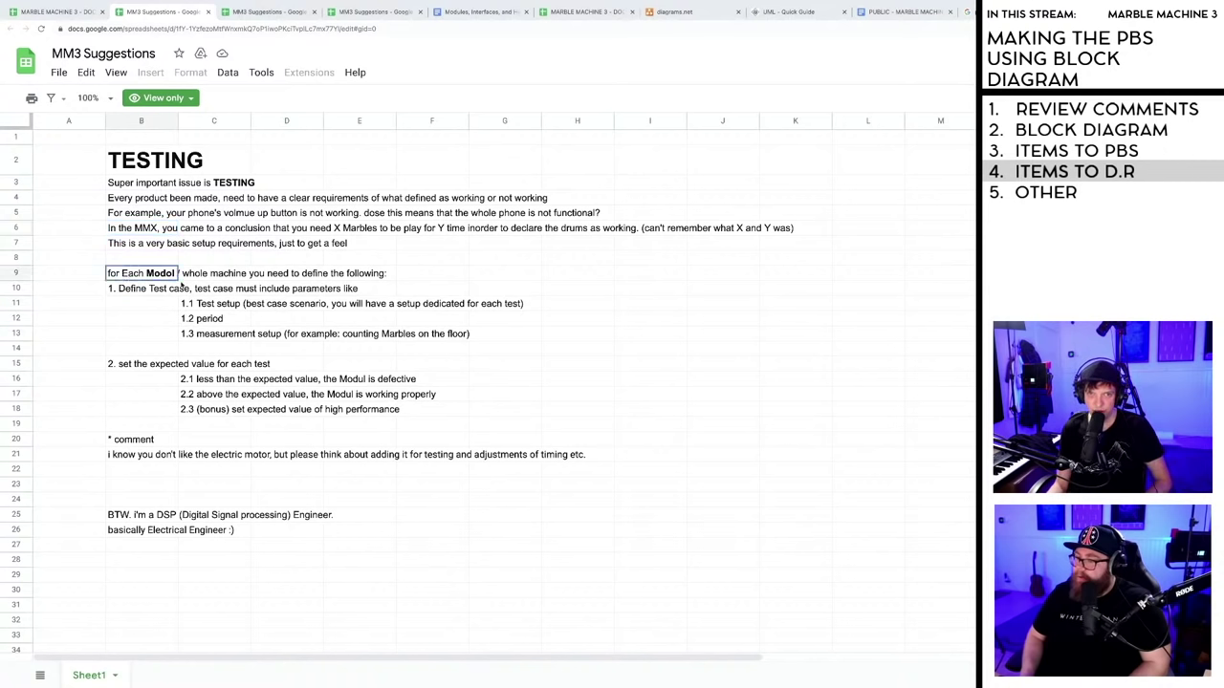
{"action": "left_click", "coordinate": [139, 292]}
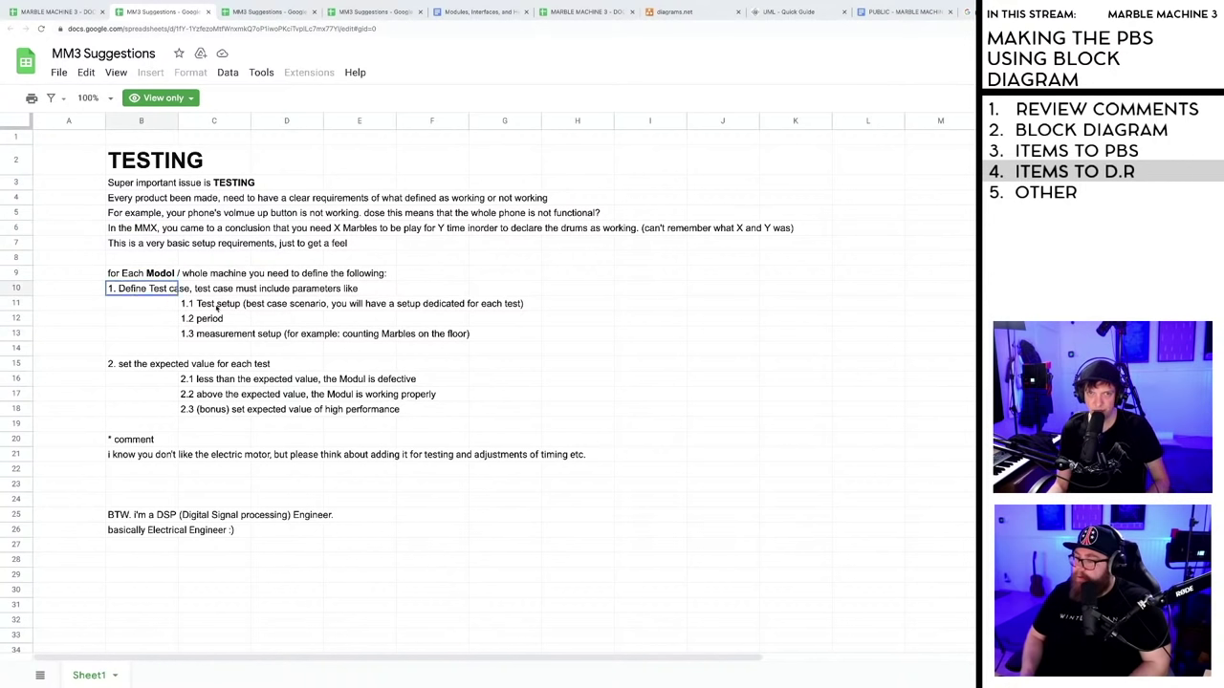
{"action": "left_click", "coordinate": [218, 306]}
{"action": "left_click", "coordinate": [206, 319]}
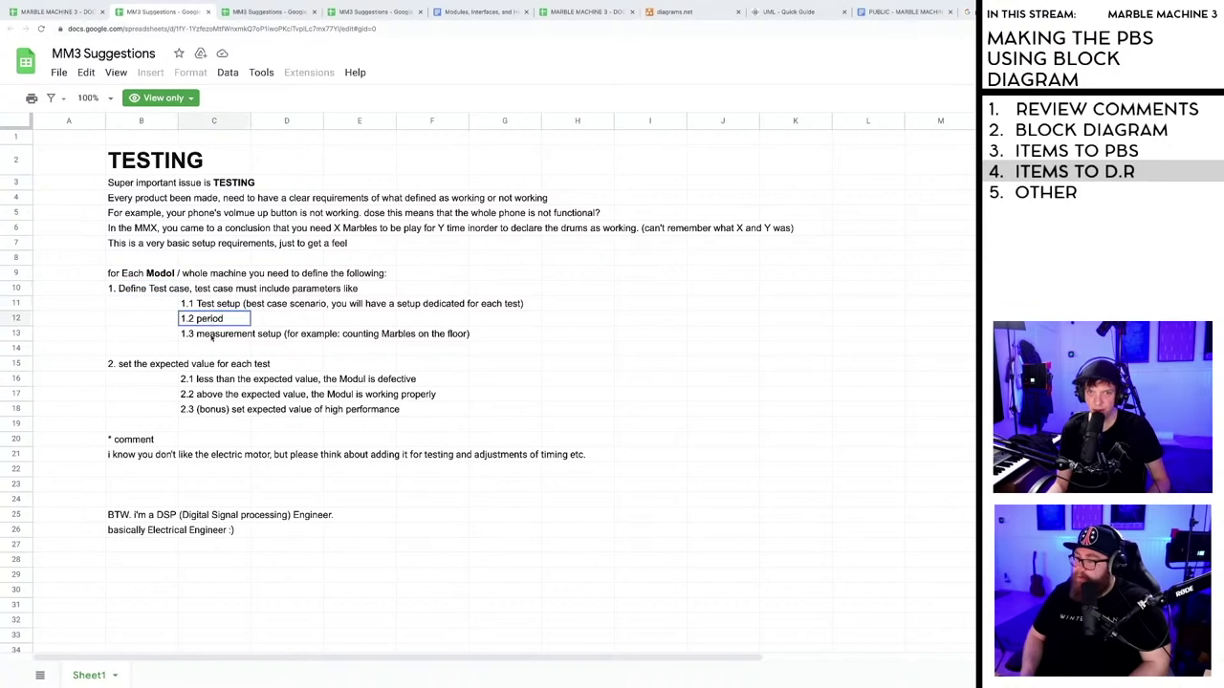
{"action": "left_click", "coordinate": [210, 334]}
{"action": "left_click", "coordinate": [141, 370]}
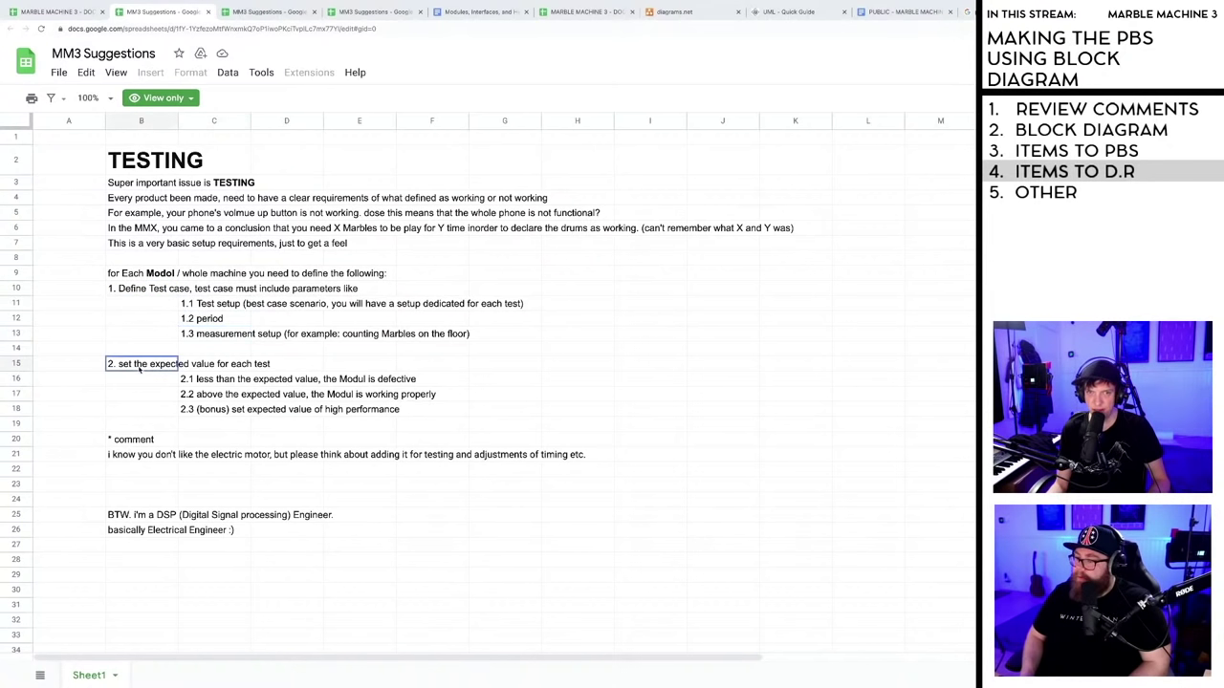
{"action": "left_click", "coordinate": [201, 381]}
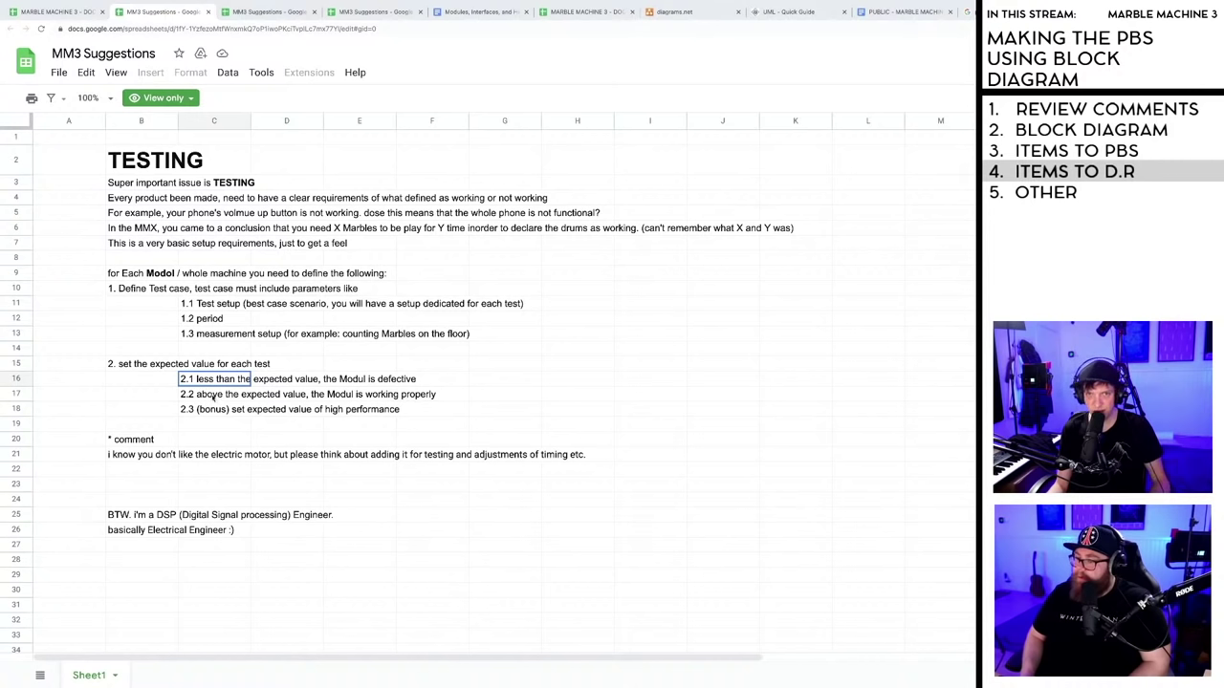
{"action": "left_click", "coordinate": [210, 396]}
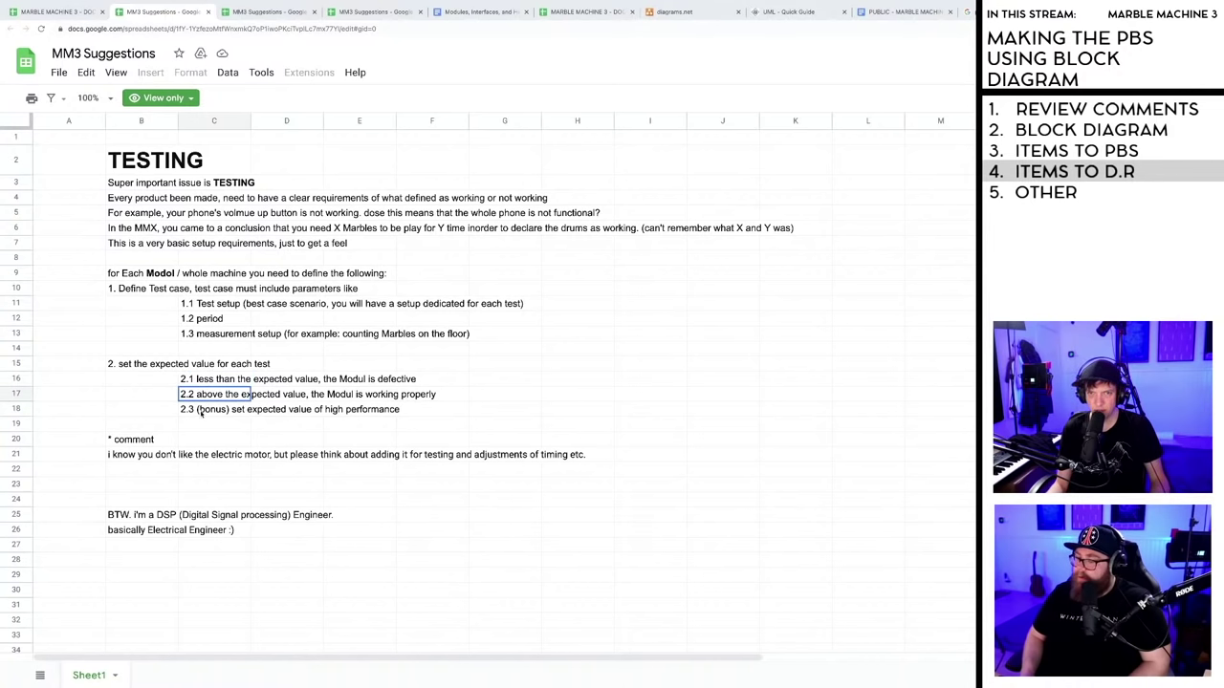
{"action": "left_click", "coordinate": [202, 411]}
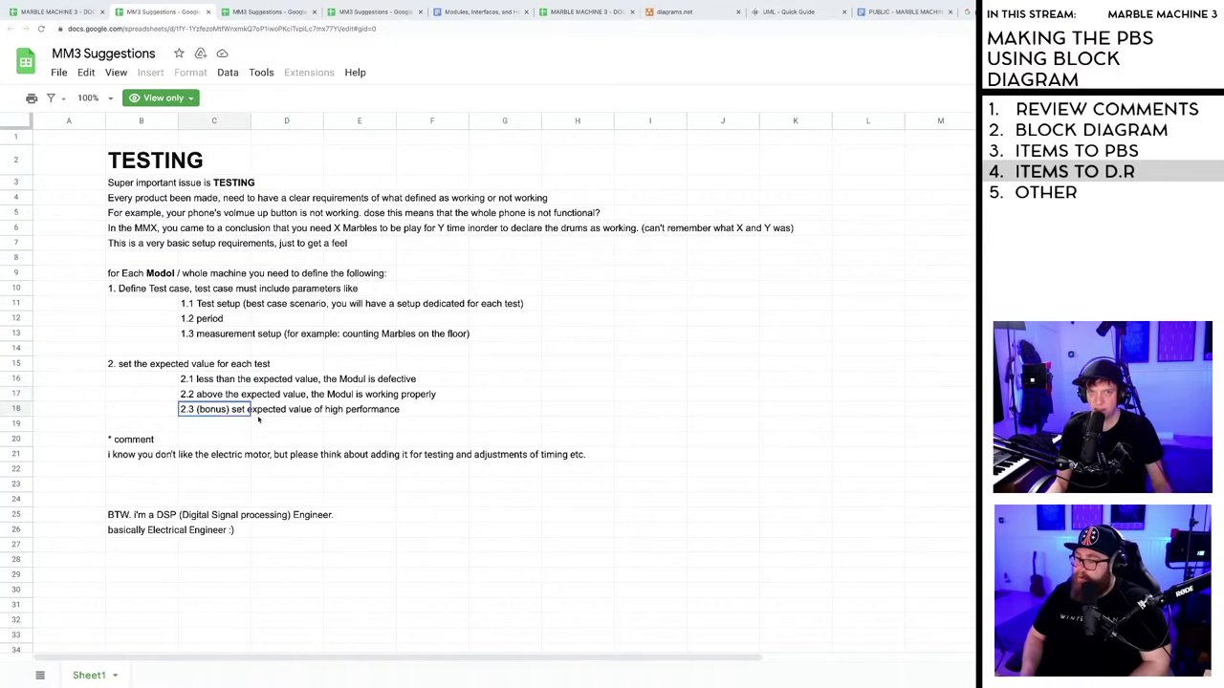
{"action": "left_click", "coordinate": [153, 441]}
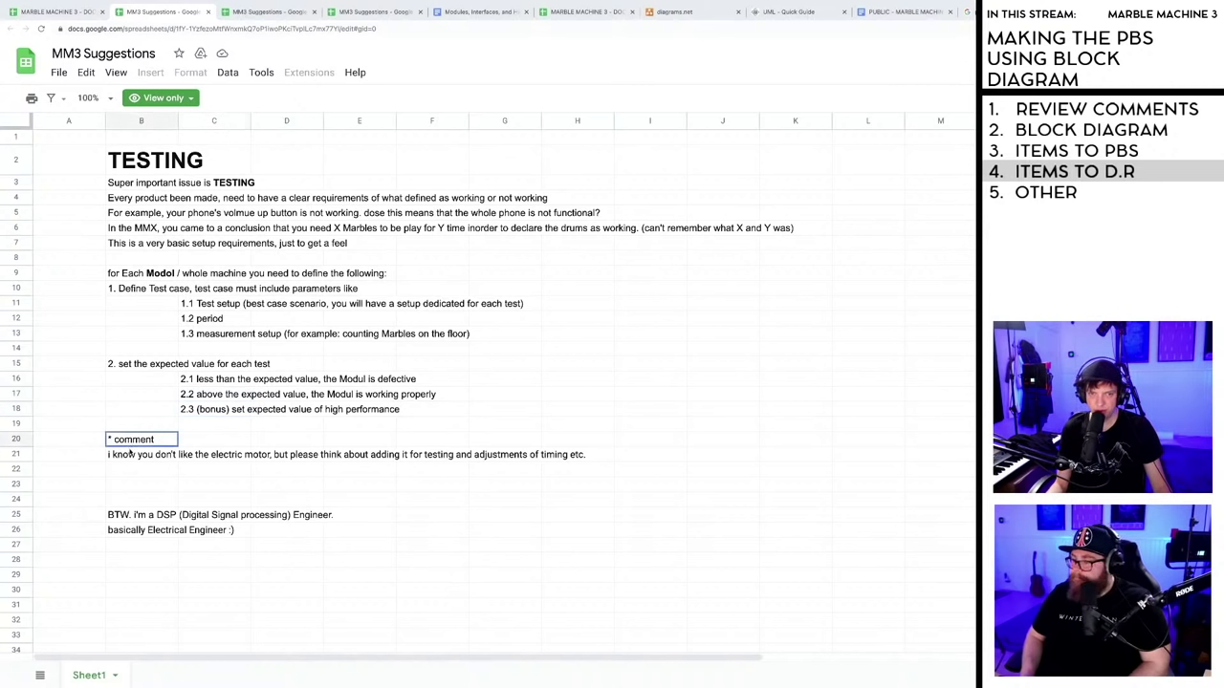
{"action": "left_click", "coordinate": [170, 455]}
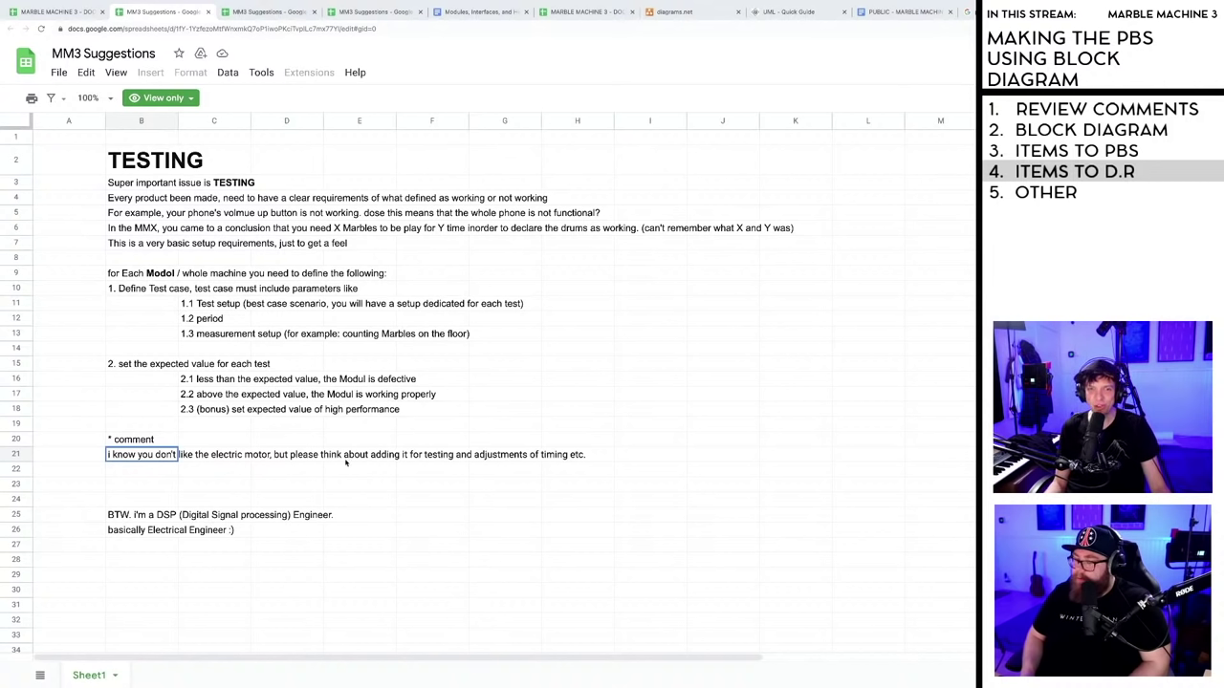
{"action": "left_click", "coordinate": [131, 516]}
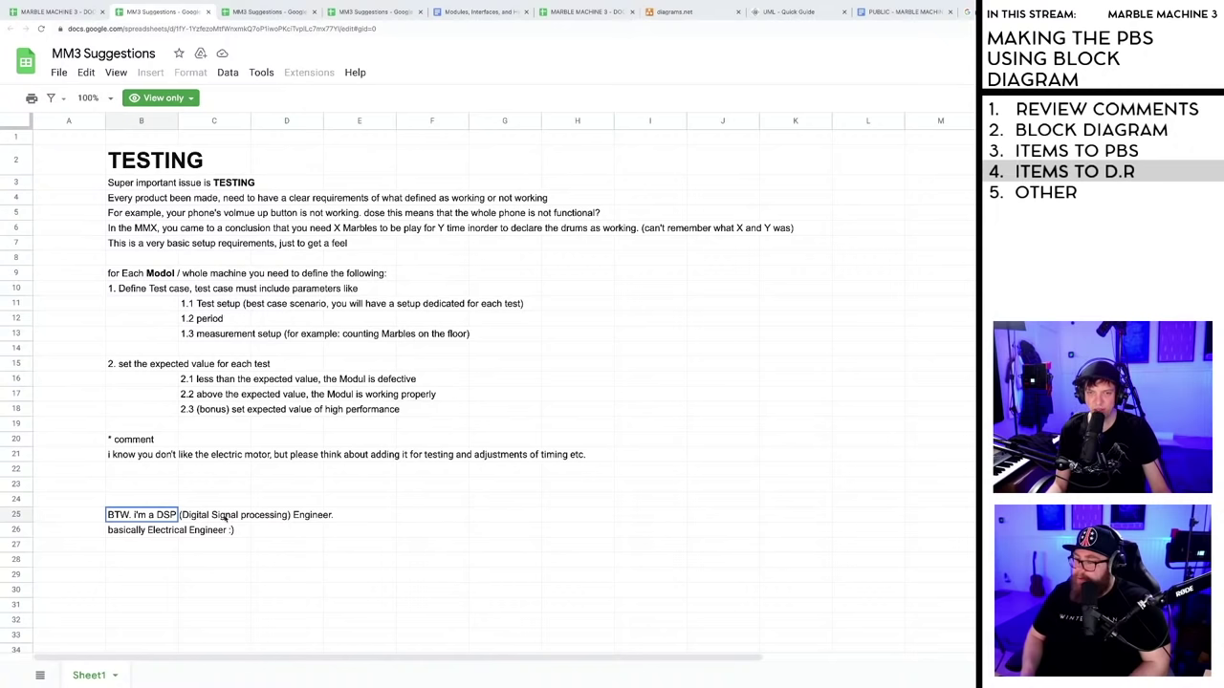
{"action": "left_click", "coordinate": [175, 531]}
{"action": "left_click", "coordinate": [271, 533]}
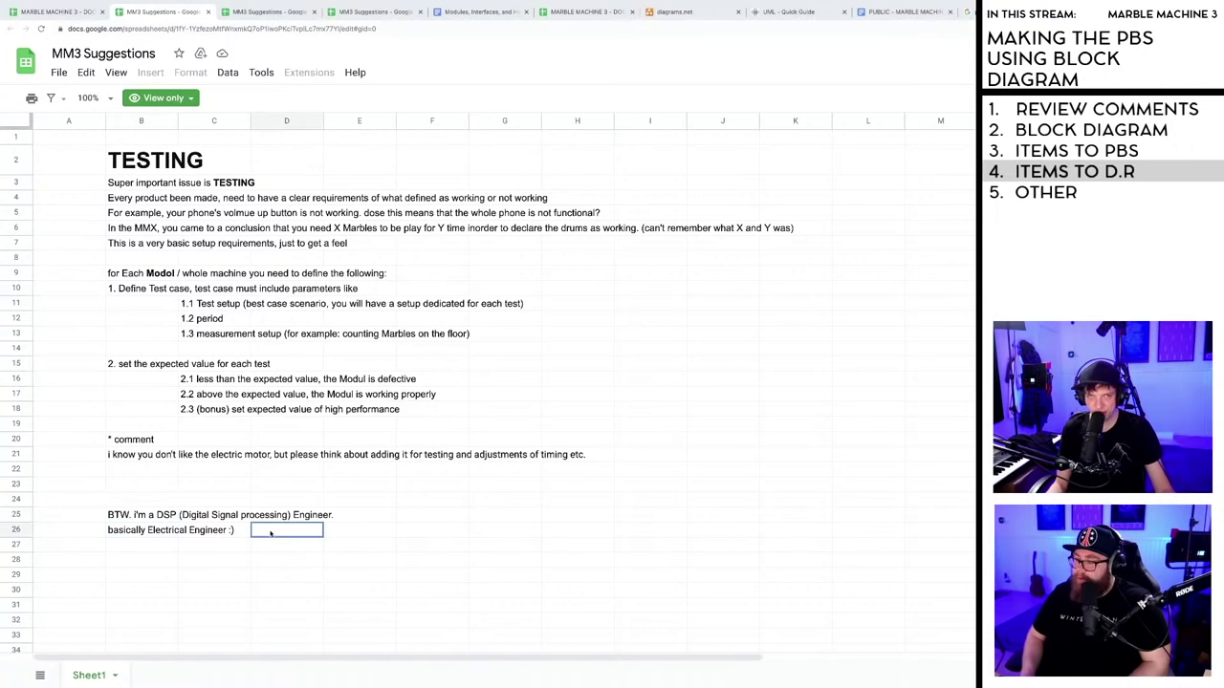
{"action": "left_click", "coordinate": [143, 29]}
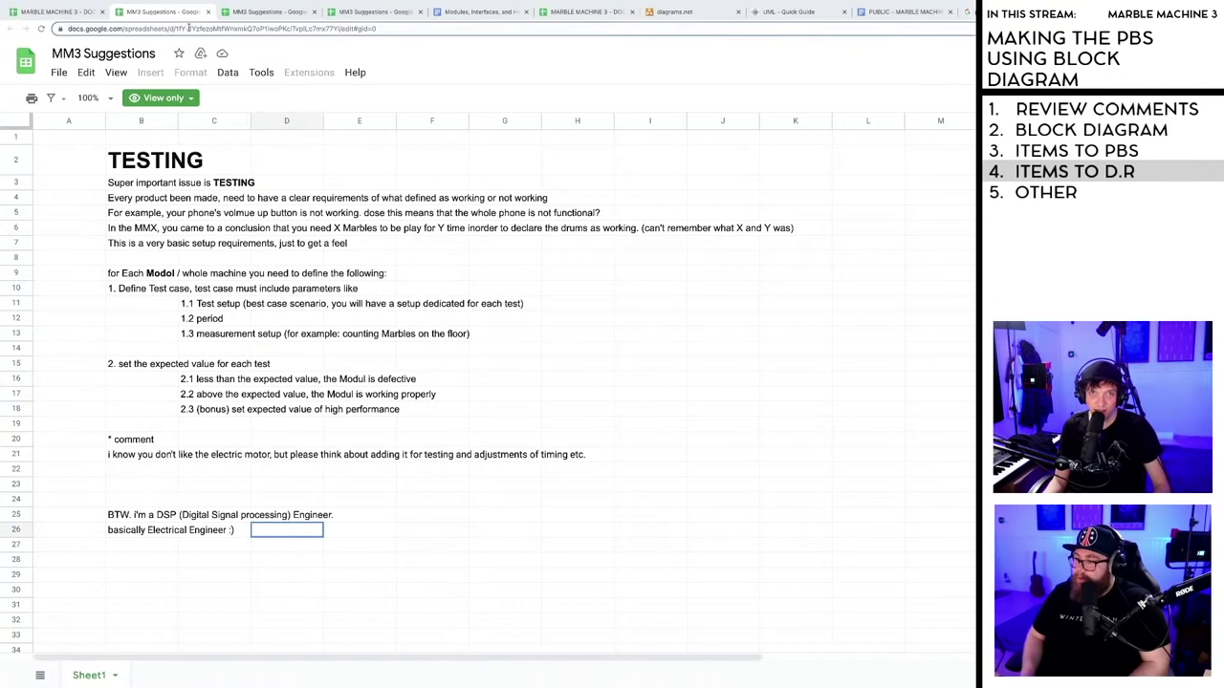
- Reply to the PBS comment: 'This was very helpful thank you! I ve added it to the education section :)'
{"action": "left_click", "coordinate": [76, 13]}
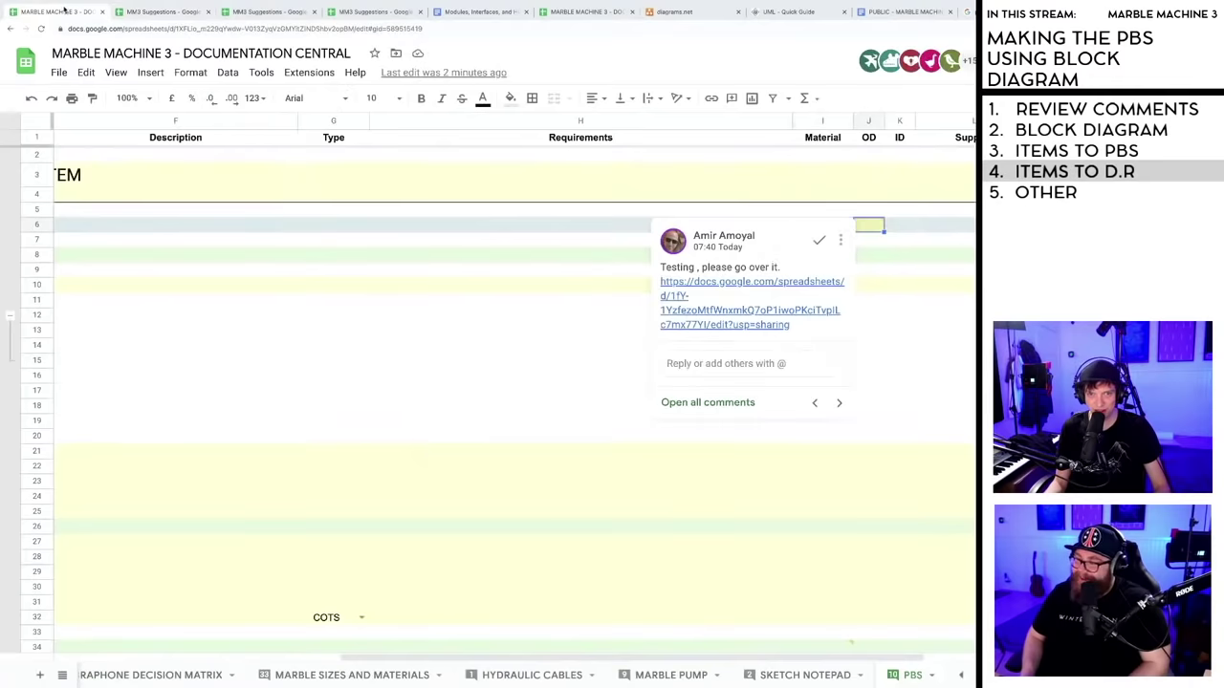
{"action": "left_click", "coordinate": [722, 364]}
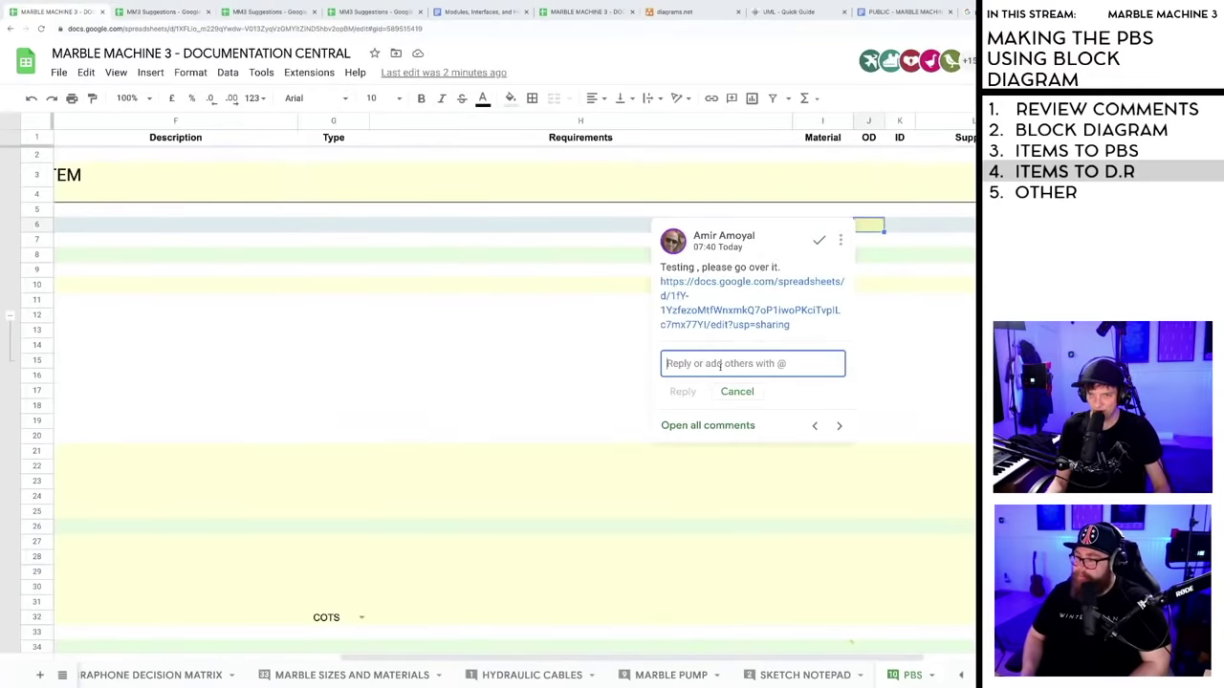
{"action": "type", "text": "This was very helpful thank you!"}
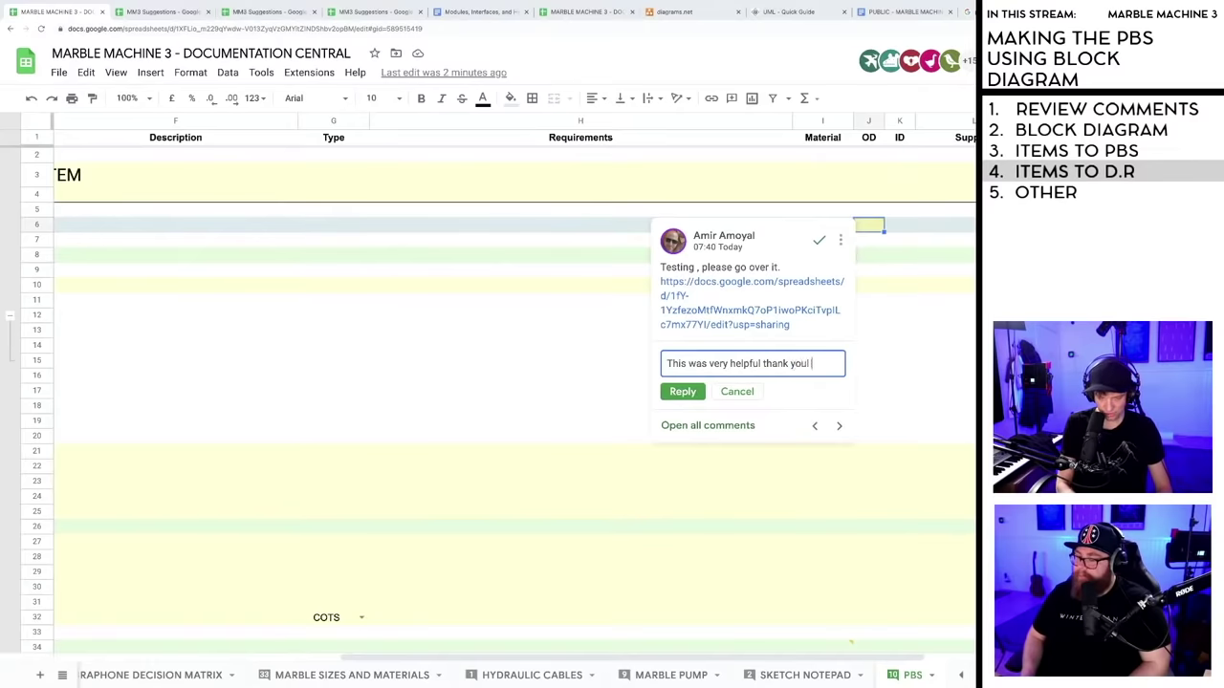
{"action": "type", "text": "I ve added it to"}
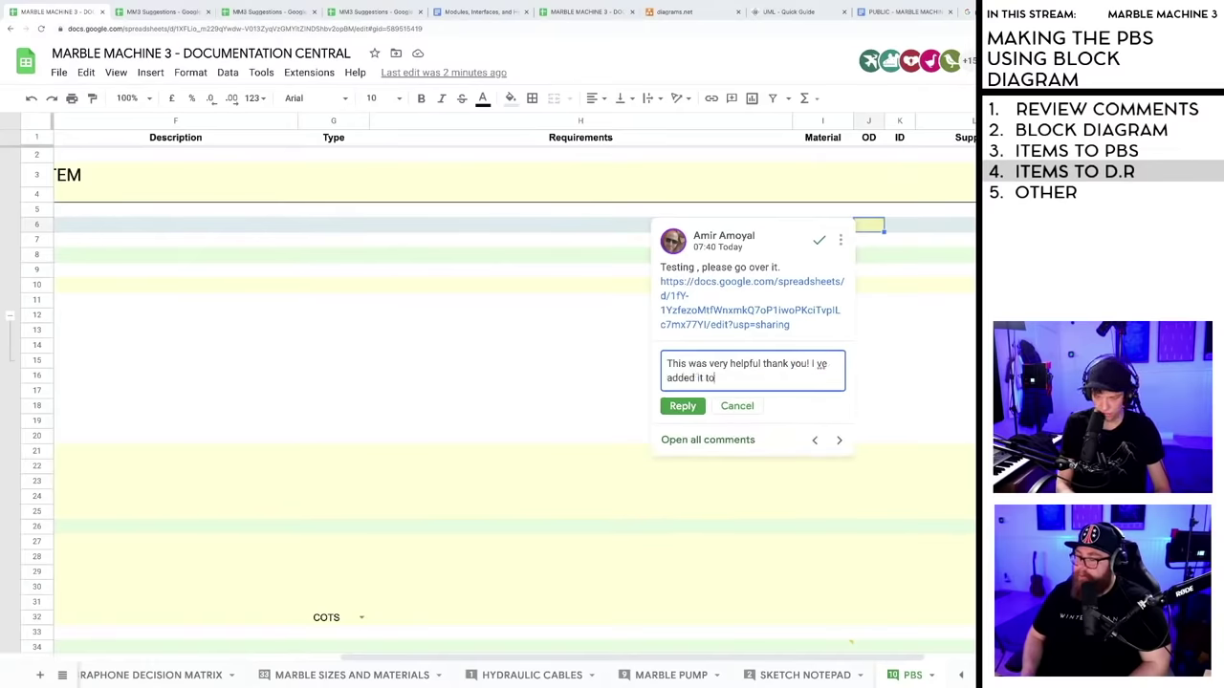
{"action": "type", "text": " the educat"}
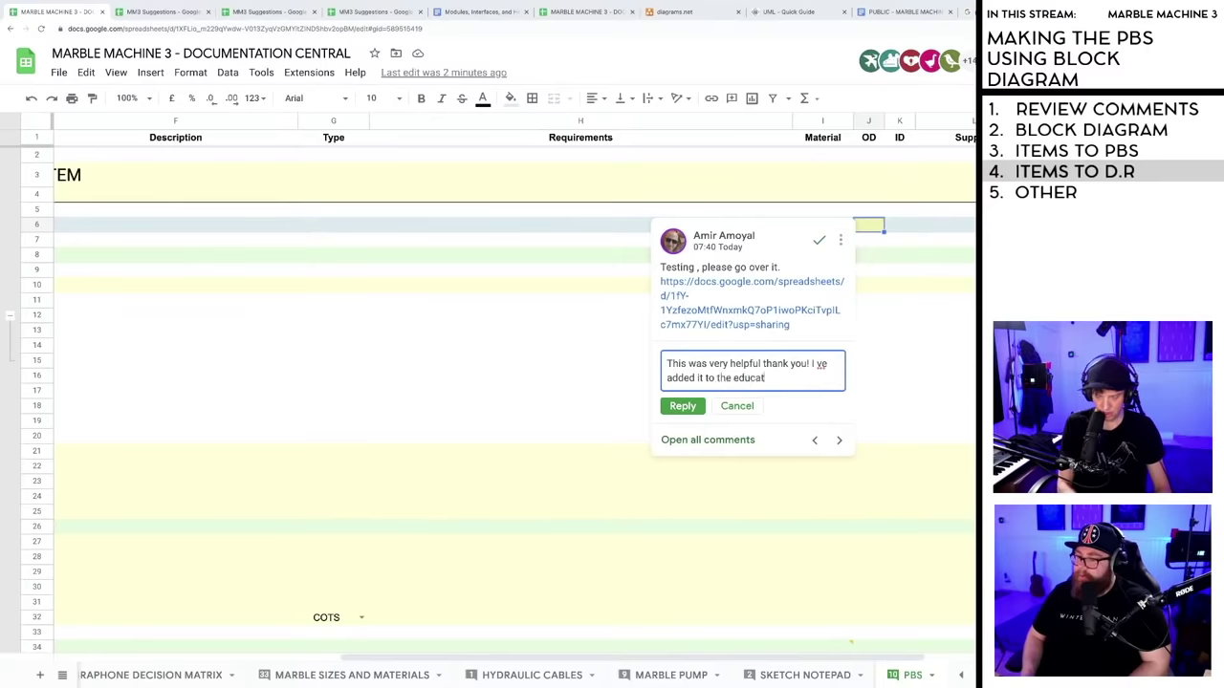
{"action": "type", "text": "ion section :)"}
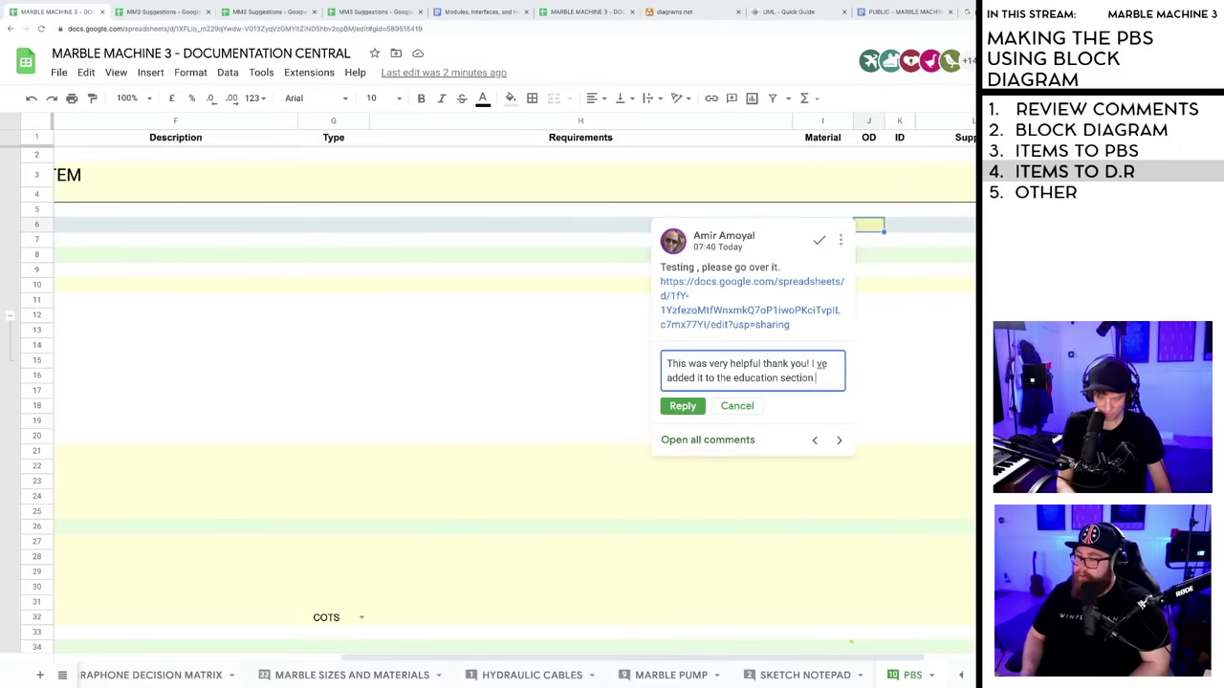
{"action": "left_click", "coordinate": [683, 407]}
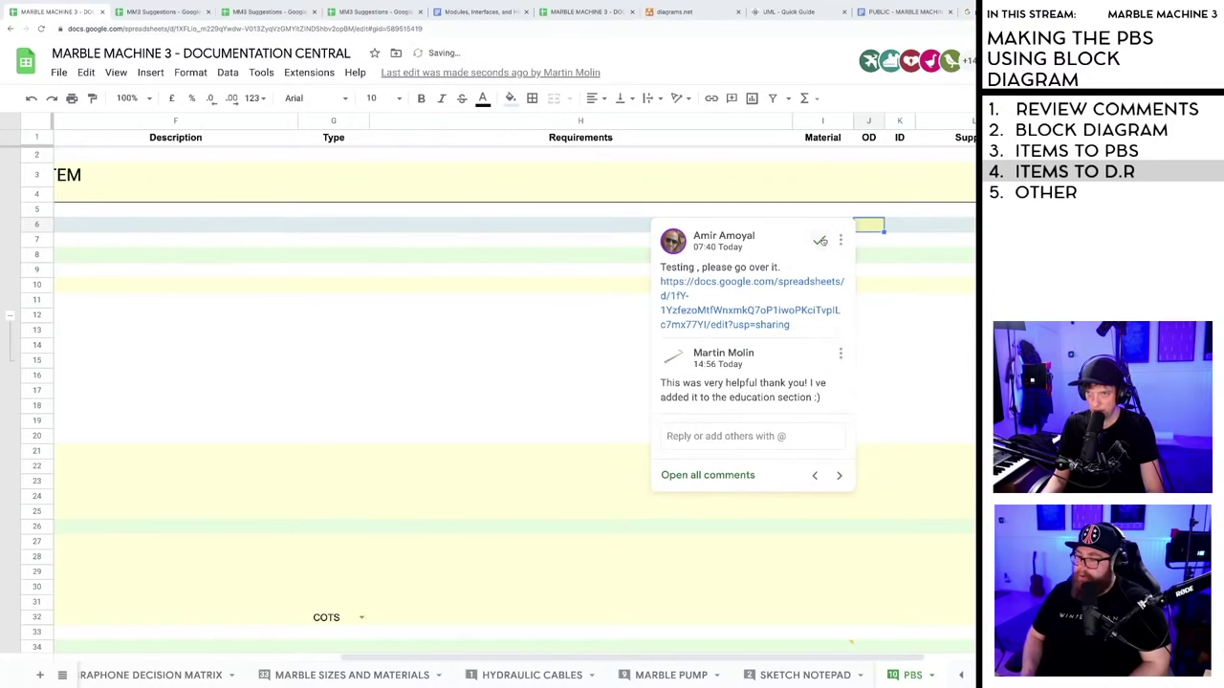
- Close the comment thread, scroll back to column A, and glance at the MM3 Suggestions document
{"action": "key", "text": "Escape"}
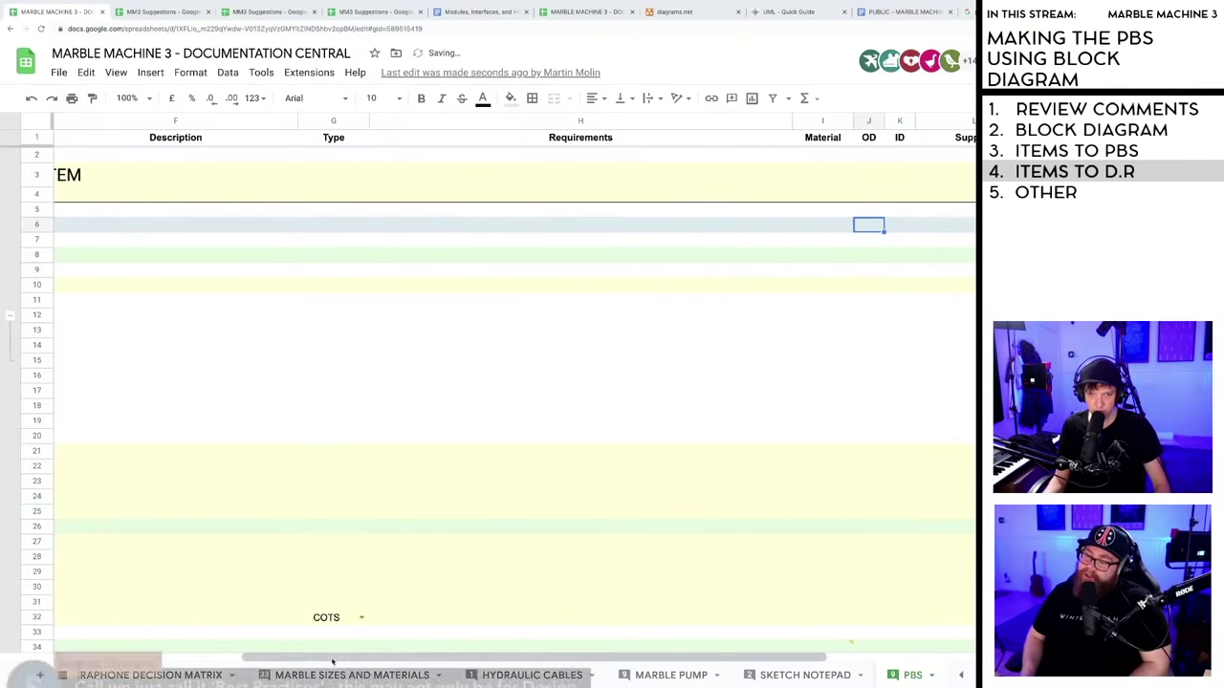
{"action": "left_click_drag", "start_coordinate": [300, 659], "coordinate": [114, 663]}
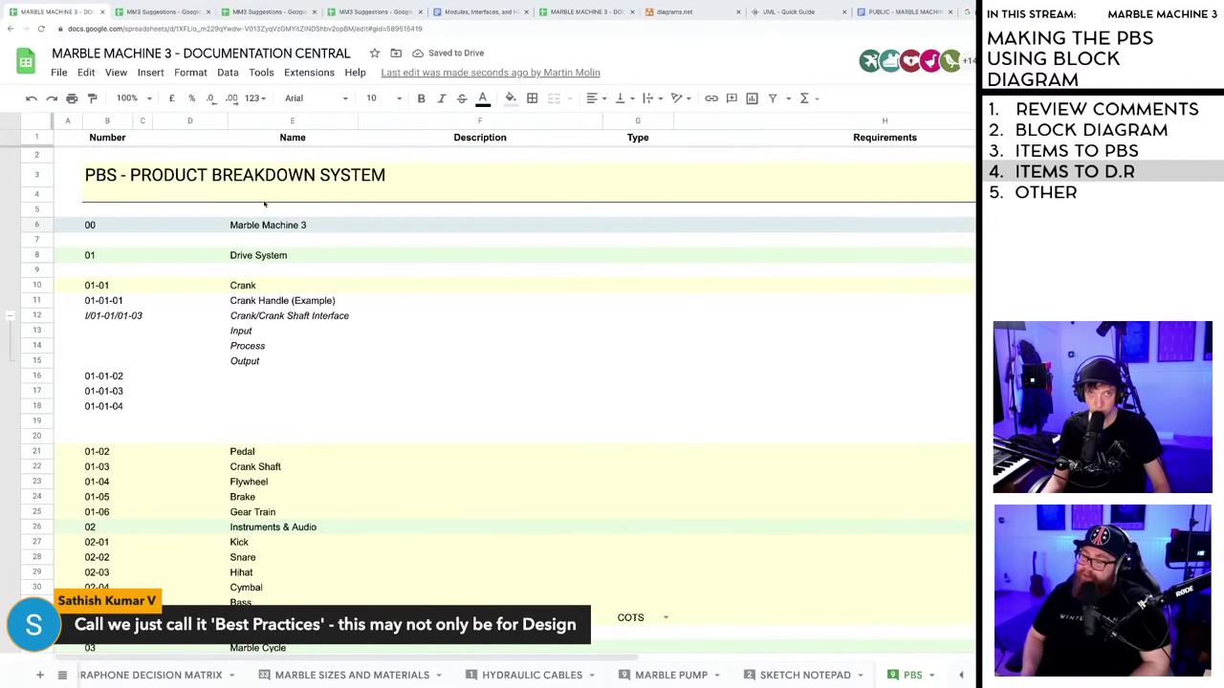
{"action": "left_click", "coordinate": [153, 12]}
{"action": "left_click", "coordinate": [67, 11]}
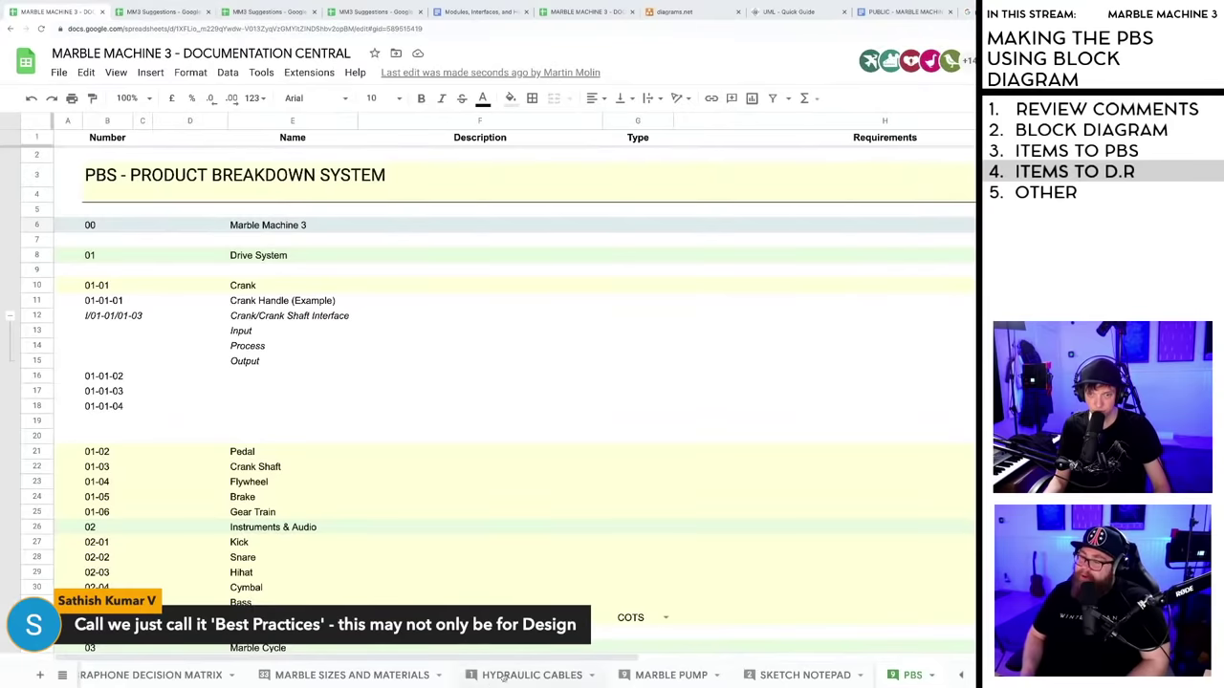
{"action": "scroll", "coordinate": [706, 502], "scroll_direction": "down", "scroll_amount": 1}
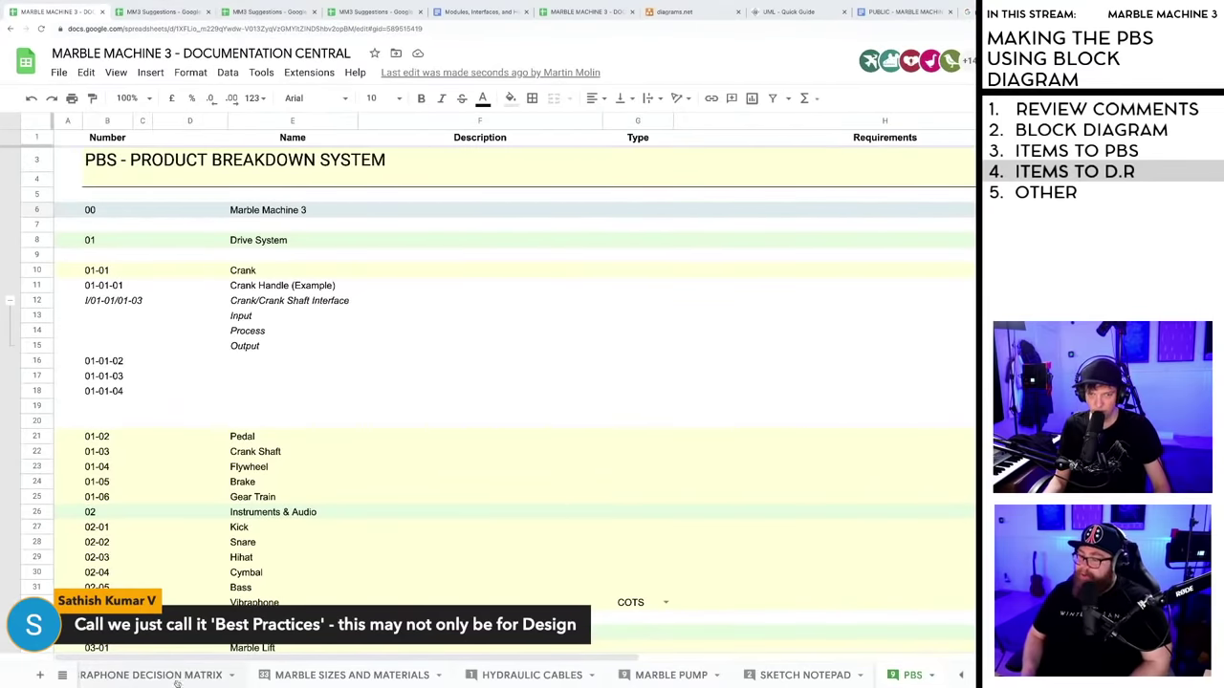
- Scroll the sheet tabs back to the beginning and open the FRONT PAGE sheet
{"action": "left_click", "coordinate": [961, 677]}
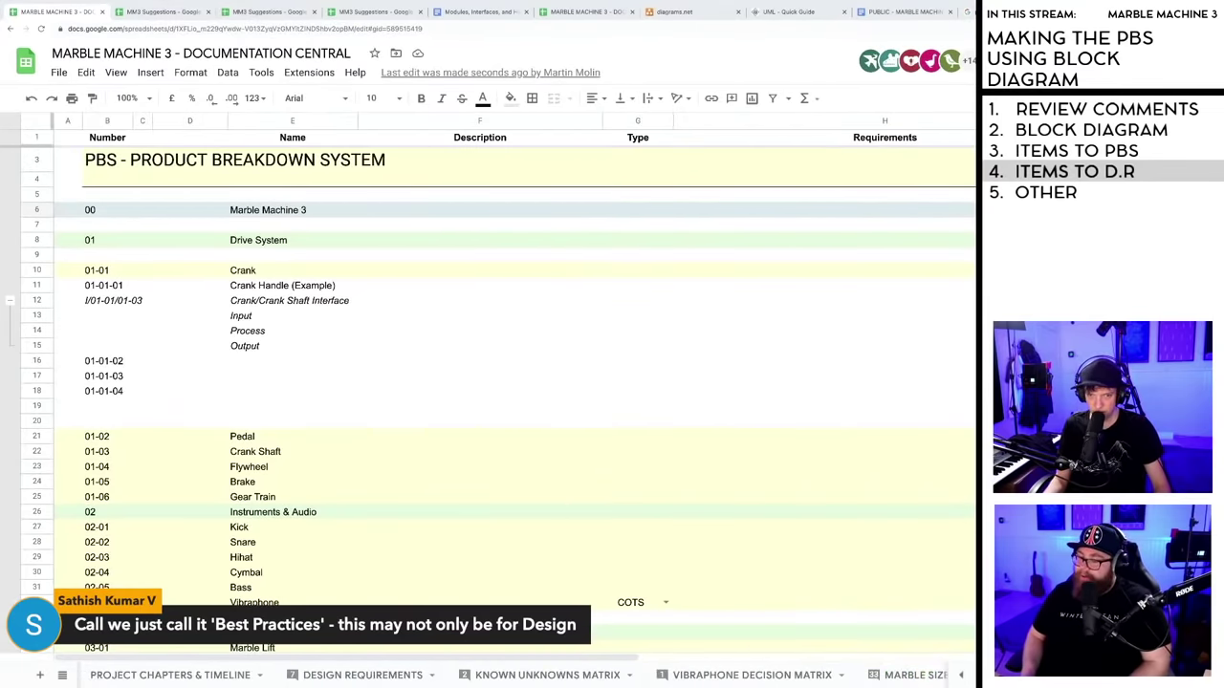
{"action": "scroll", "coordinate": [691, 565], "scroll_direction": "down", "scroll_amount": 20}
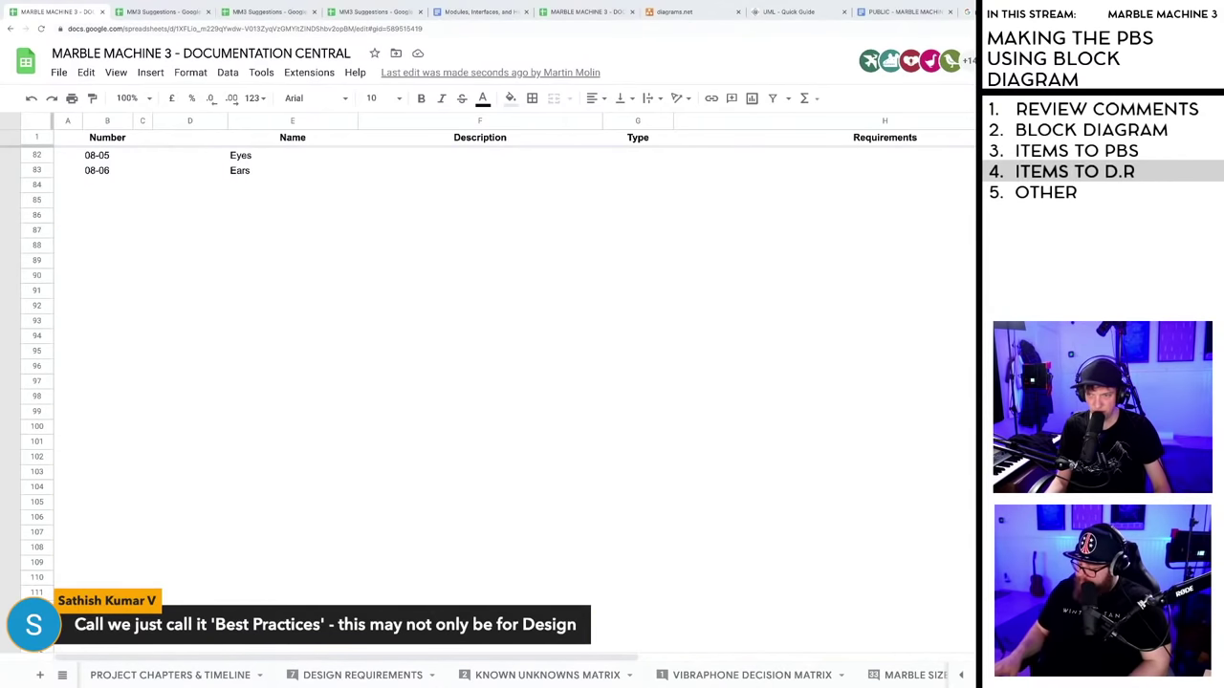
{"action": "left_click", "coordinate": [961, 677]}
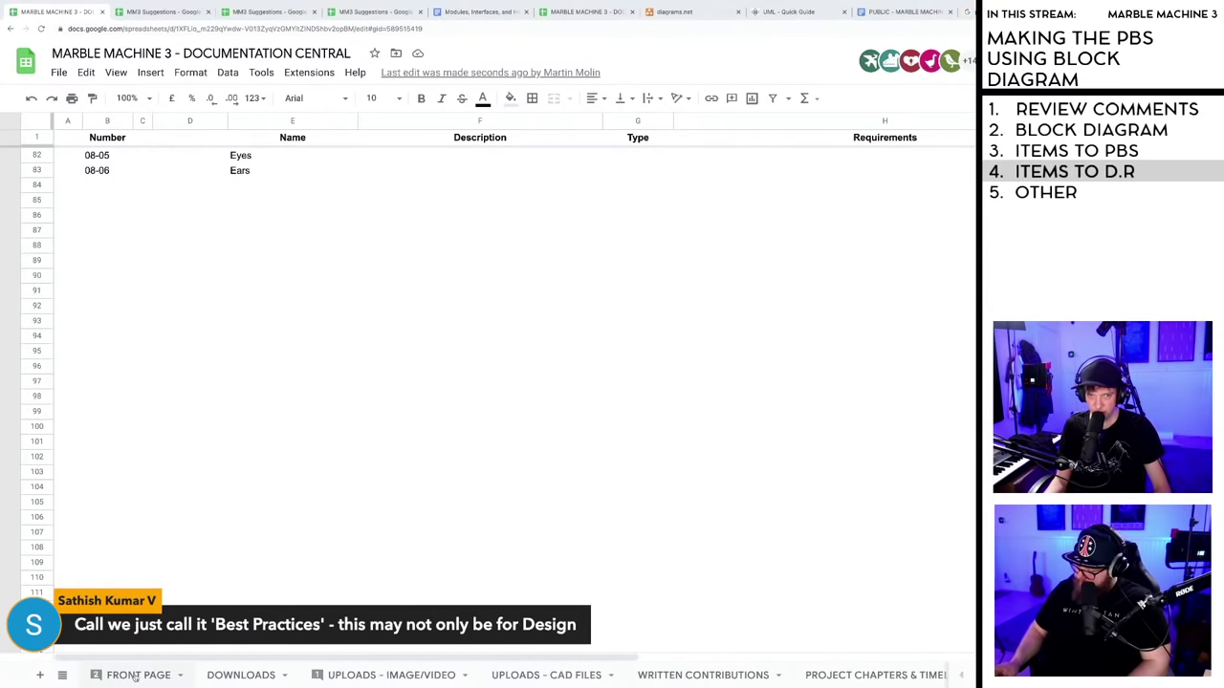
{"action": "left_click", "coordinate": [137, 676]}
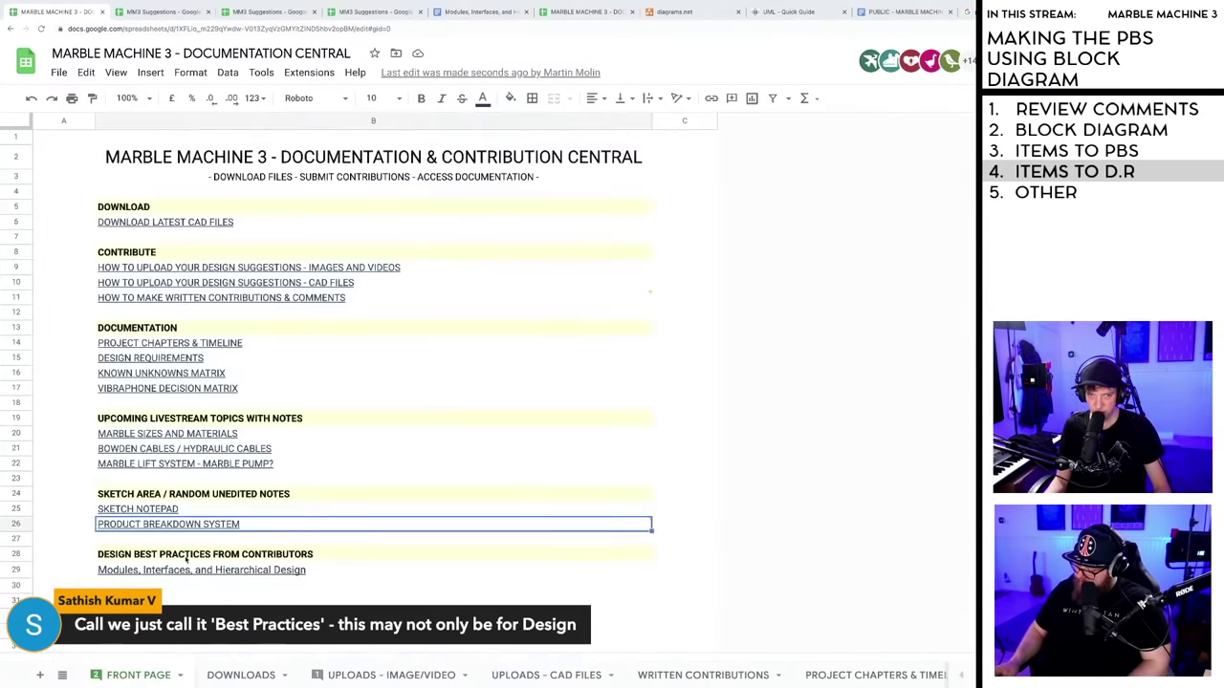
- Edit the B28 heading, replacing 'DESIGN' with 'EDUCTATIONAL -' (typed with a typo)
{"action": "double_click", "coordinate": [134, 554]}
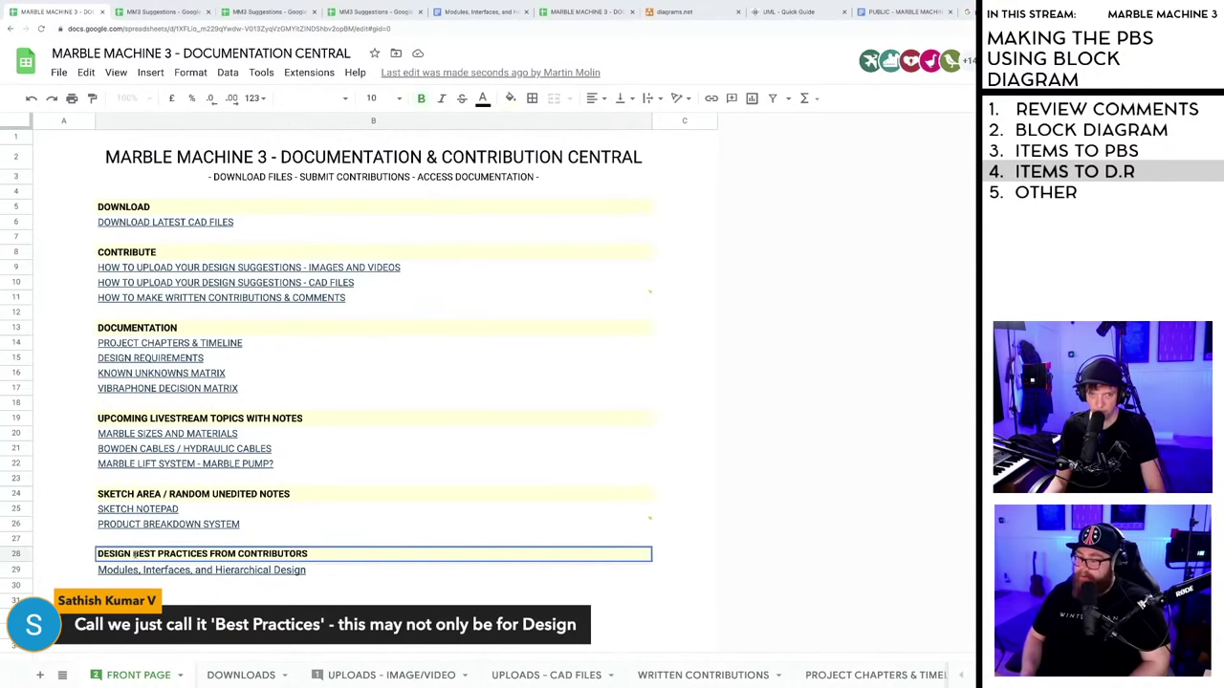
{"action": "left_click_drag", "start_coordinate": [135, 554], "coordinate": [97, 554]}
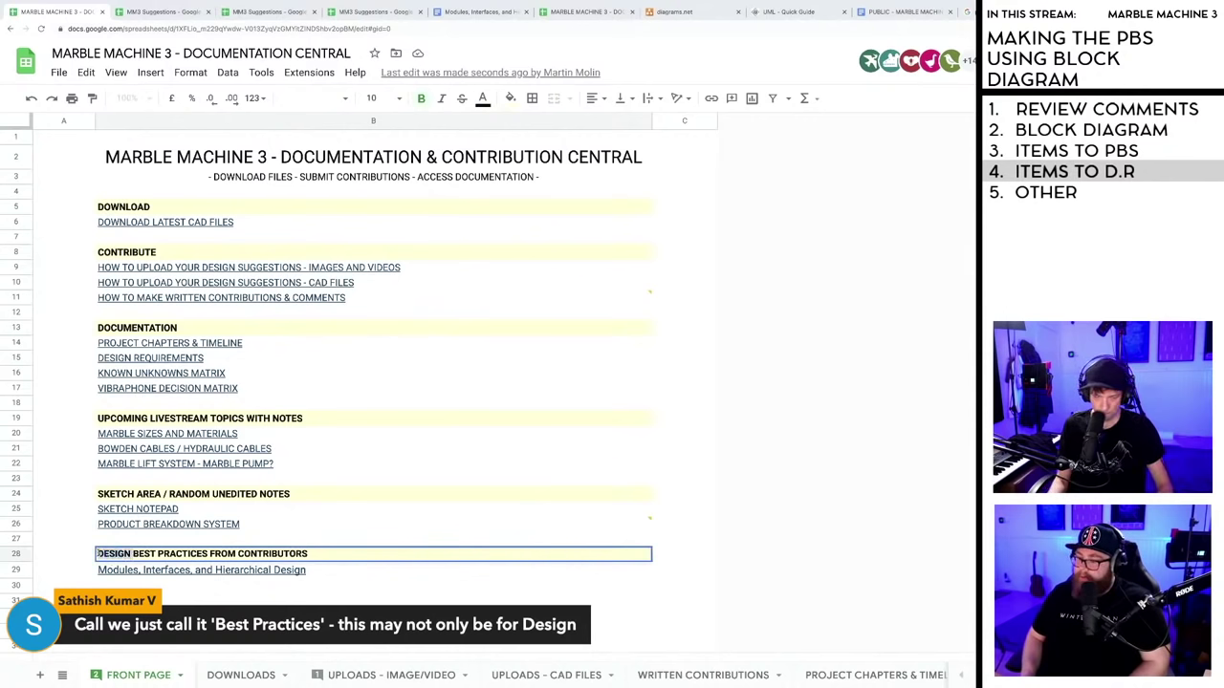
{"action": "key", "text": "BackSpace"}
{"action": "type", "text": "EDUCTA"}
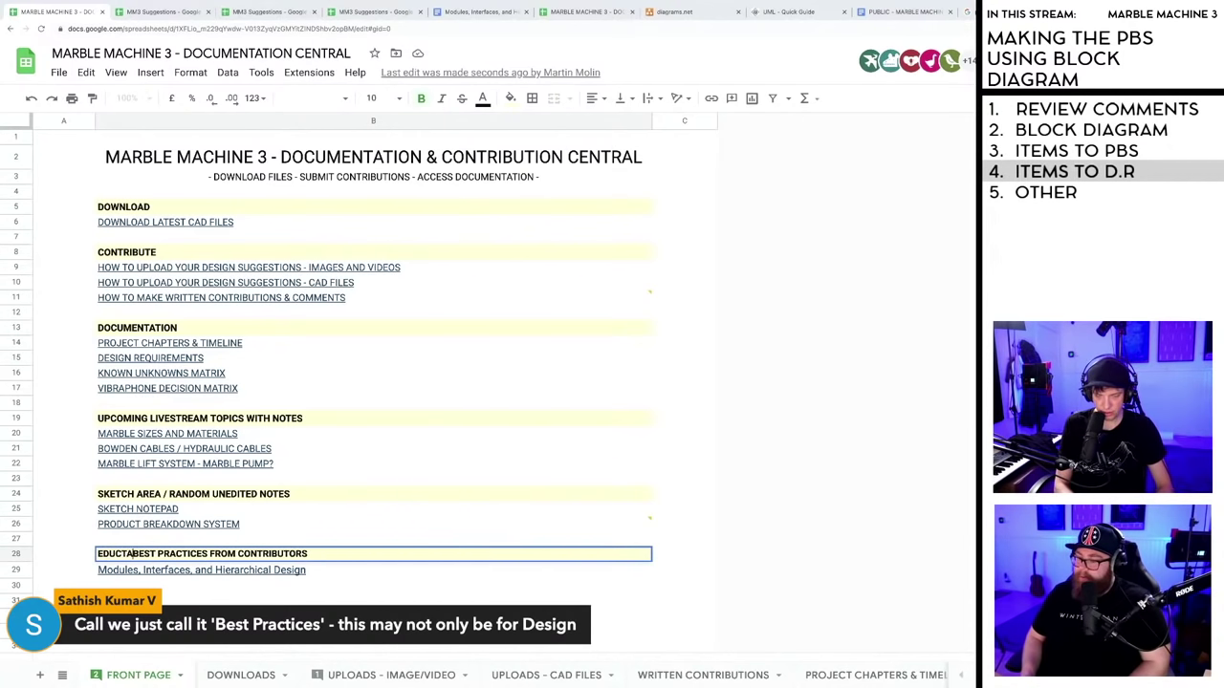
{"action": "type", "text": "TIONAL "}
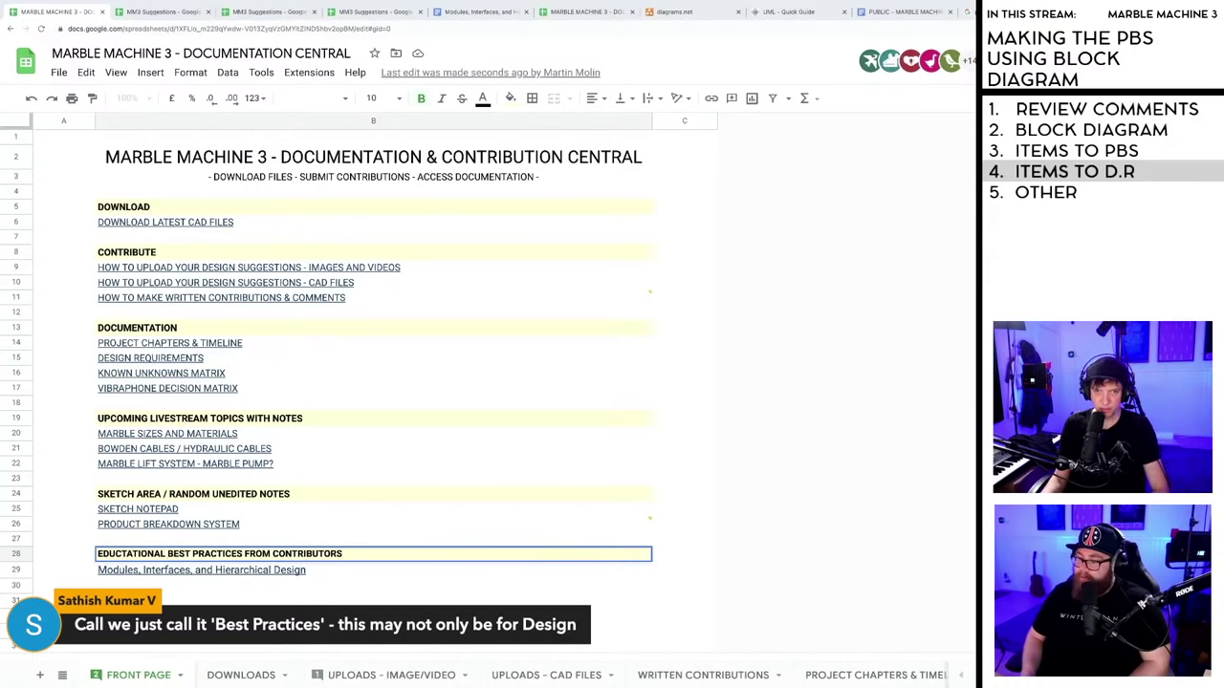
{"action": "type", "text": "-"}
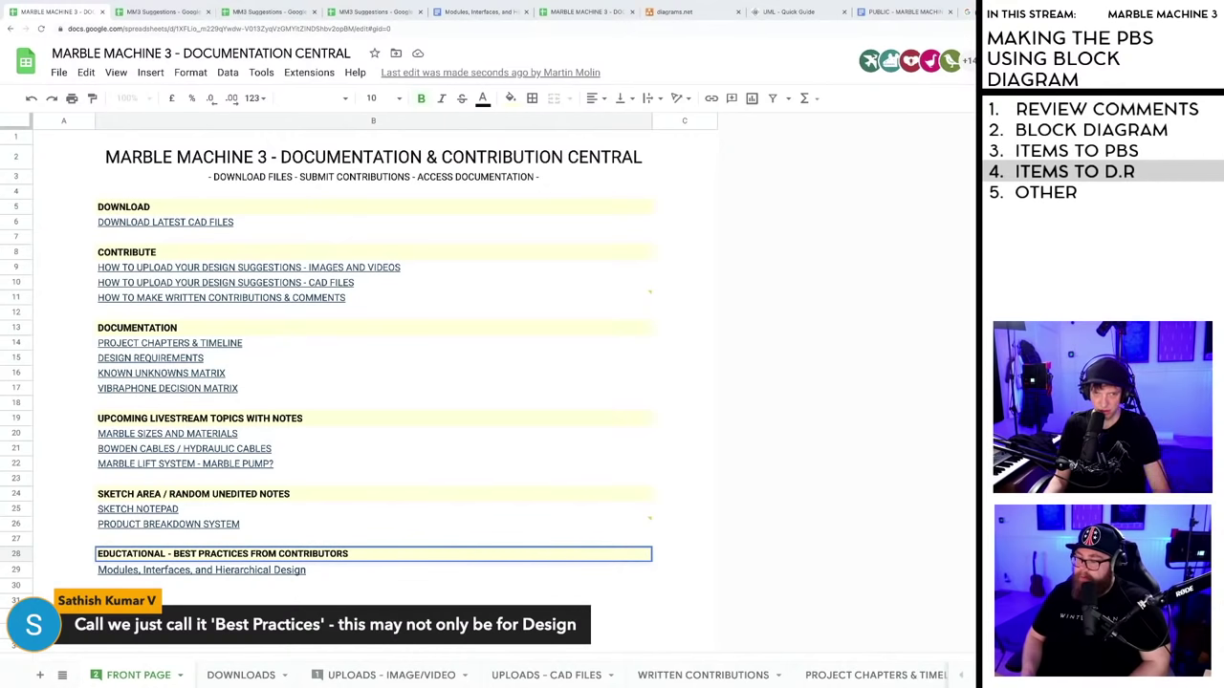
- Fix the typo so the heading reads 'EDUCATIONAL - BEST PRACTICES FROM CONTRIBUTORS' and commit it
{"action": "left_click", "coordinate": [122, 553]}
{"action": "key", "text": "Delete"}
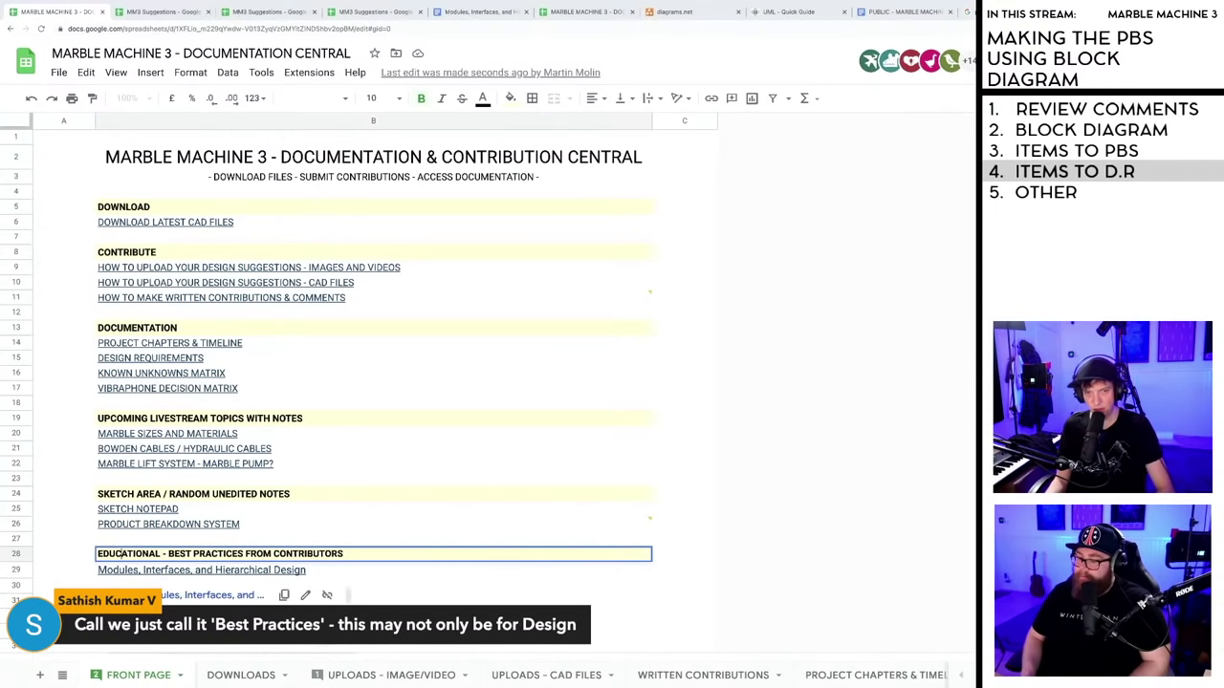
{"action": "key", "text": "Return"}
- Paste the MM3 Suggestions link into B30 and check it against the linked spreadsheet
{"action": "key", "text": "Down"}
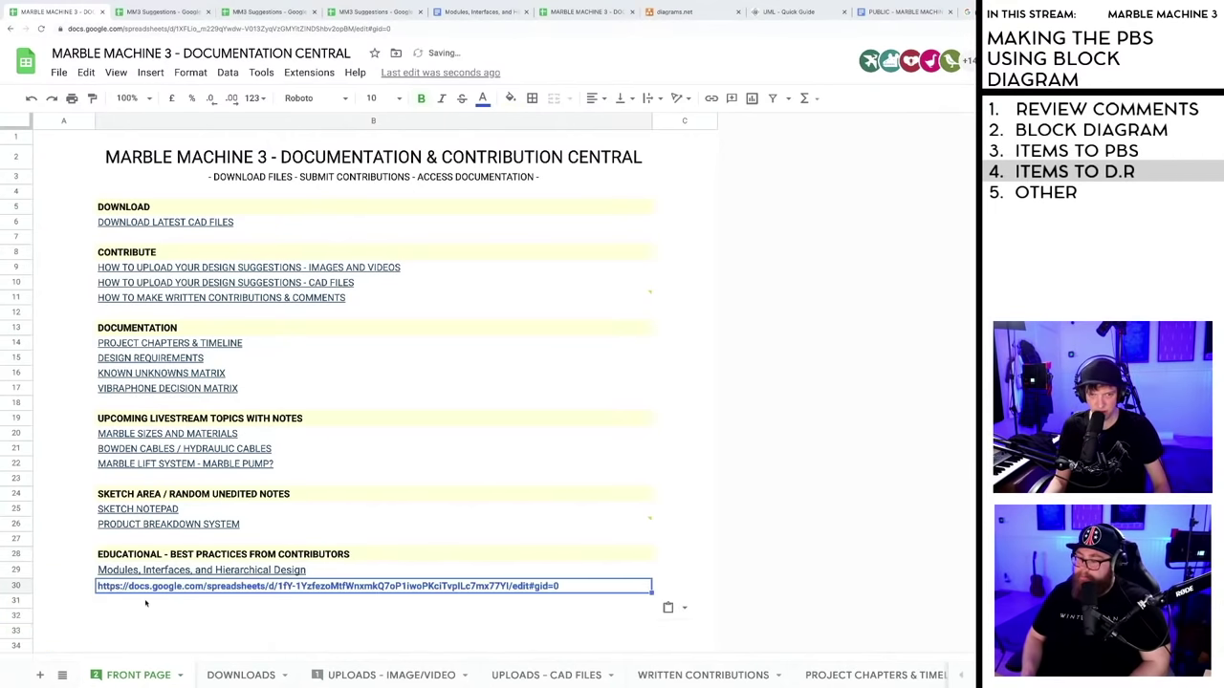
{"action": "left_click", "coordinate": [146, 603]}
{"action": "key", "text": "Up"}
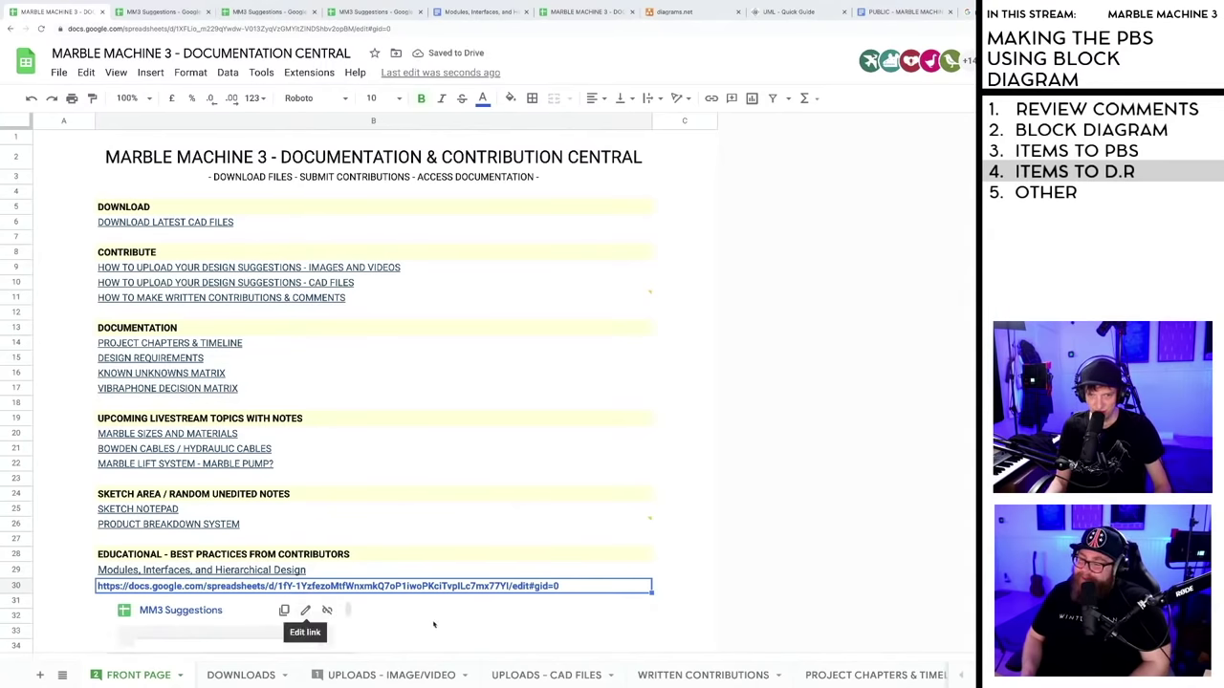
{"action": "scroll", "coordinate": [428, 623], "scroll_direction": "down", "scroll_amount": 1}
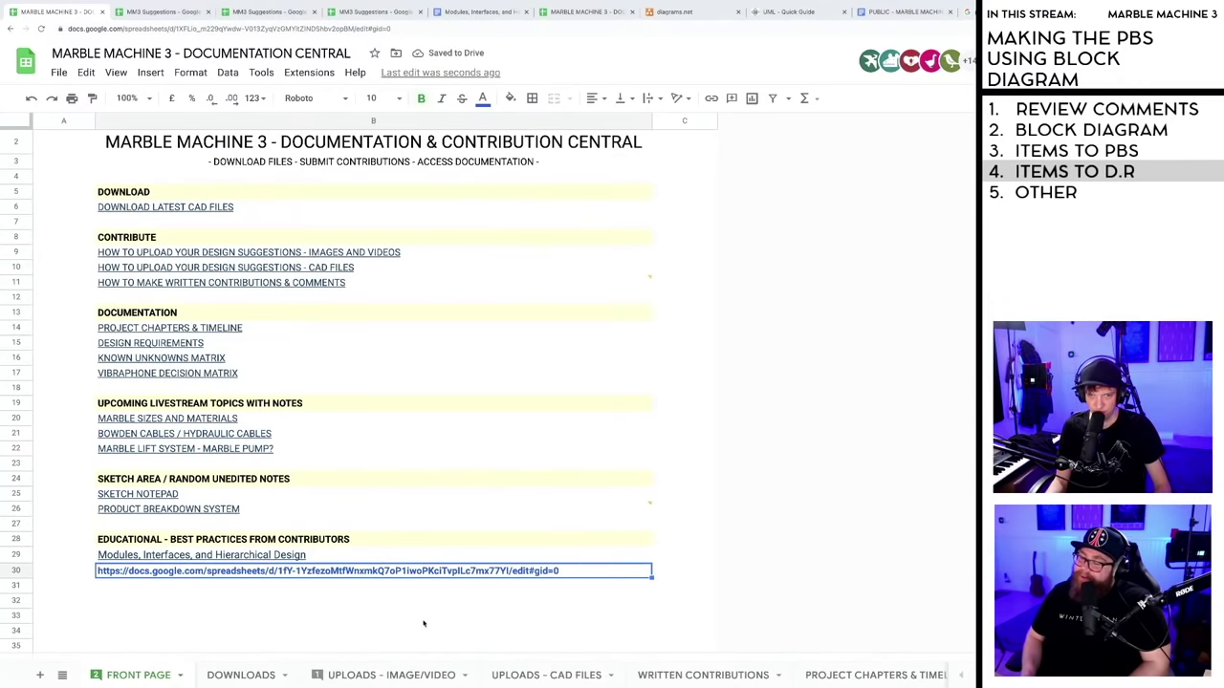
{"action": "left_click", "coordinate": [150, 13]}
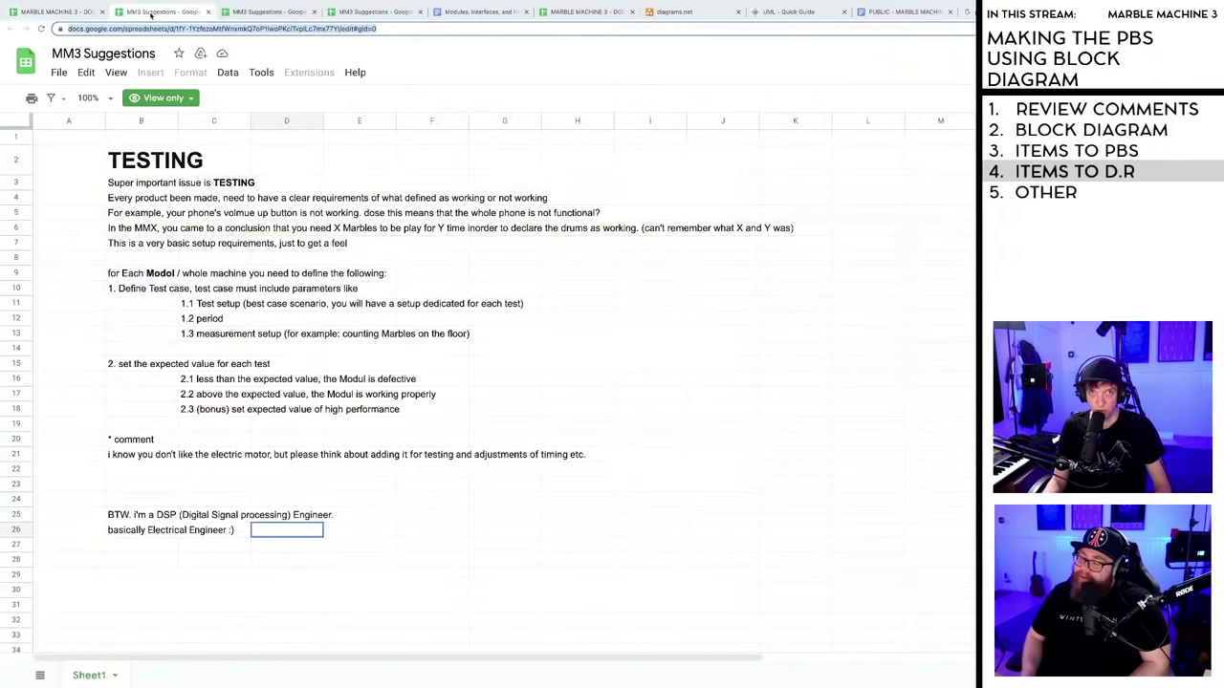
{"action": "left_click", "coordinate": [57, 12]}
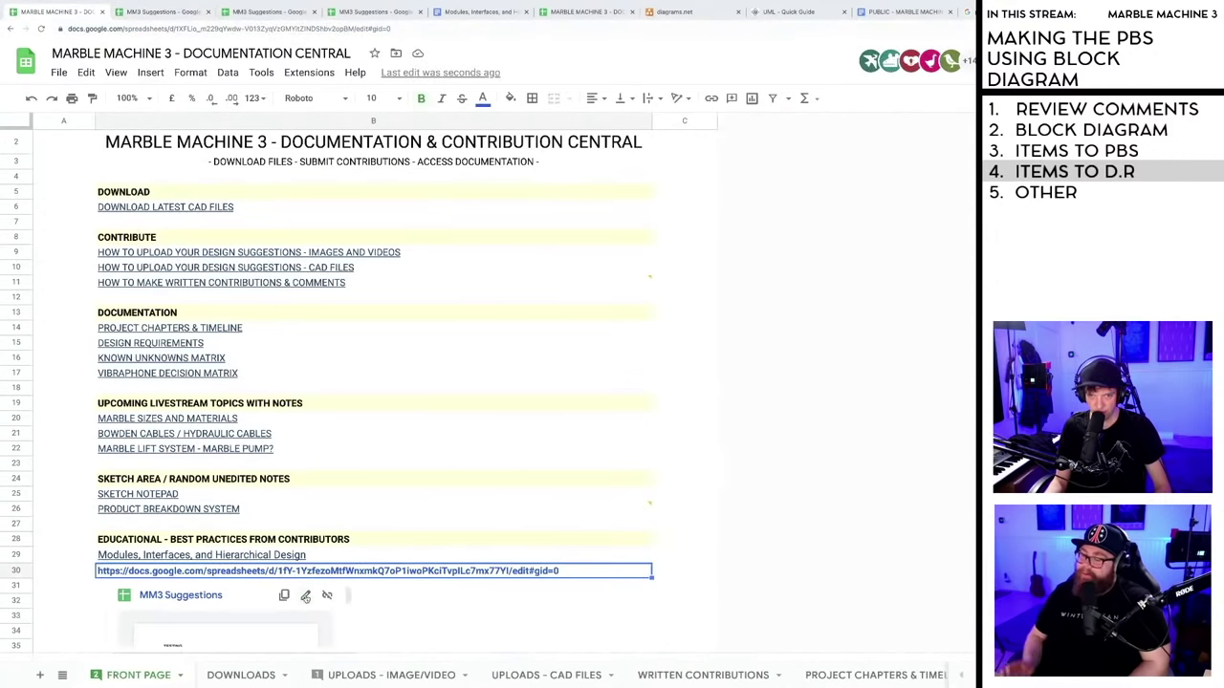
- Set the B30 link's display text to 'About Testing'
{"action": "left_click", "coordinate": [308, 595]}
{"action": "type", "text": "Ab"}
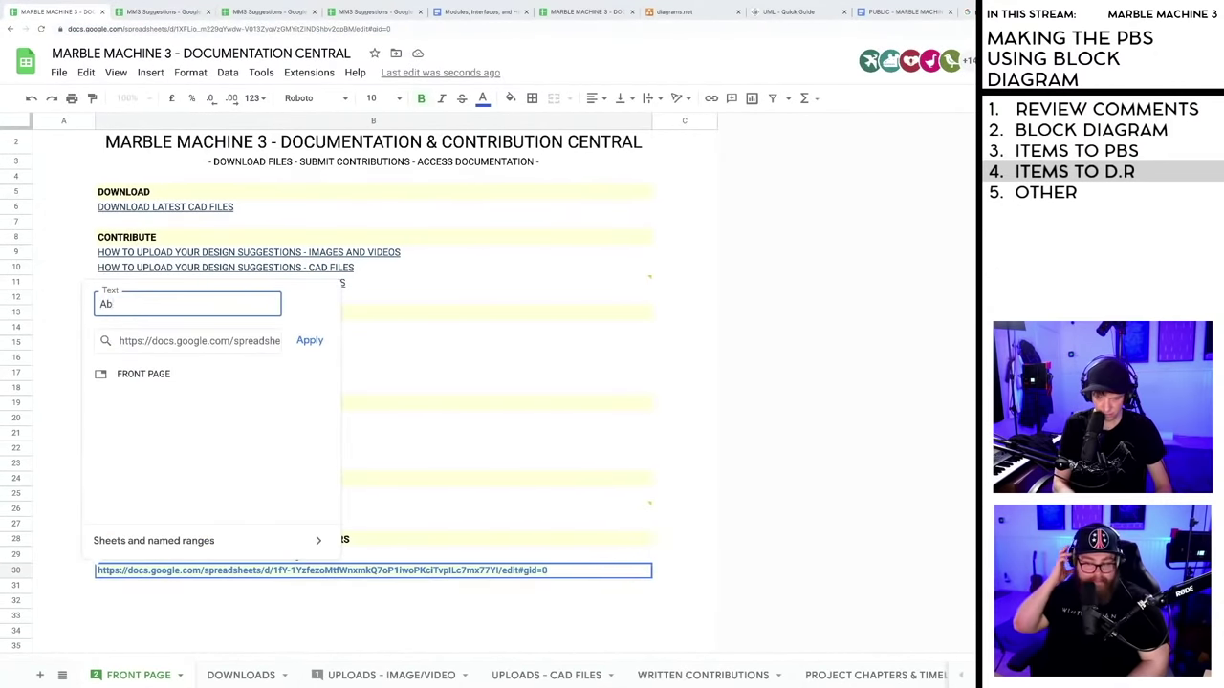
{"action": "type", "text": "out Testing"}
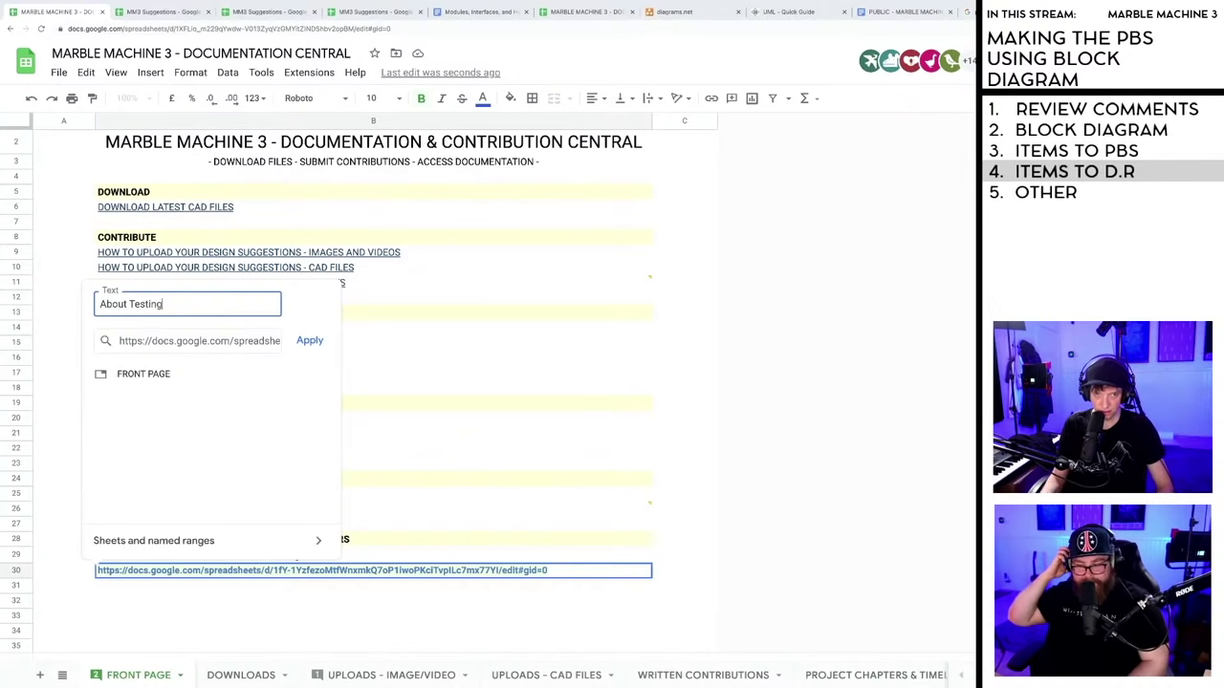
{"action": "left_click", "coordinate": [310, 342]}
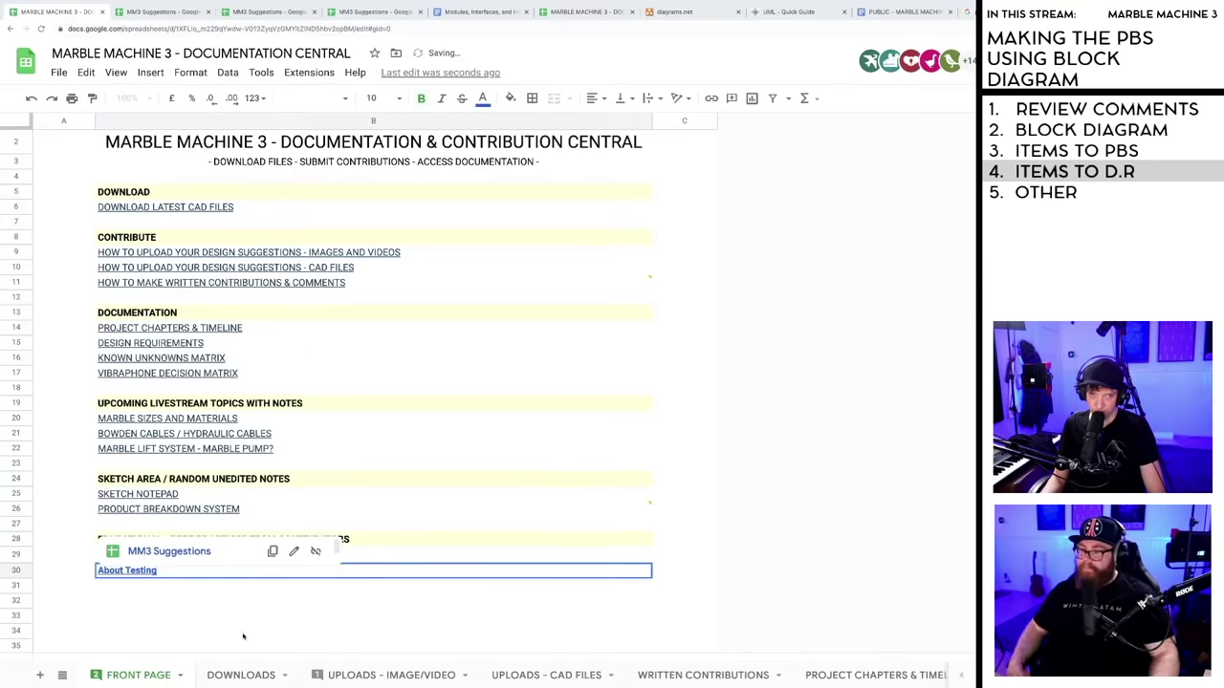
{"action": "left_click", "coordinate": [182, 612]}
{"action": "left_click", "coordinate": [176, 573]}
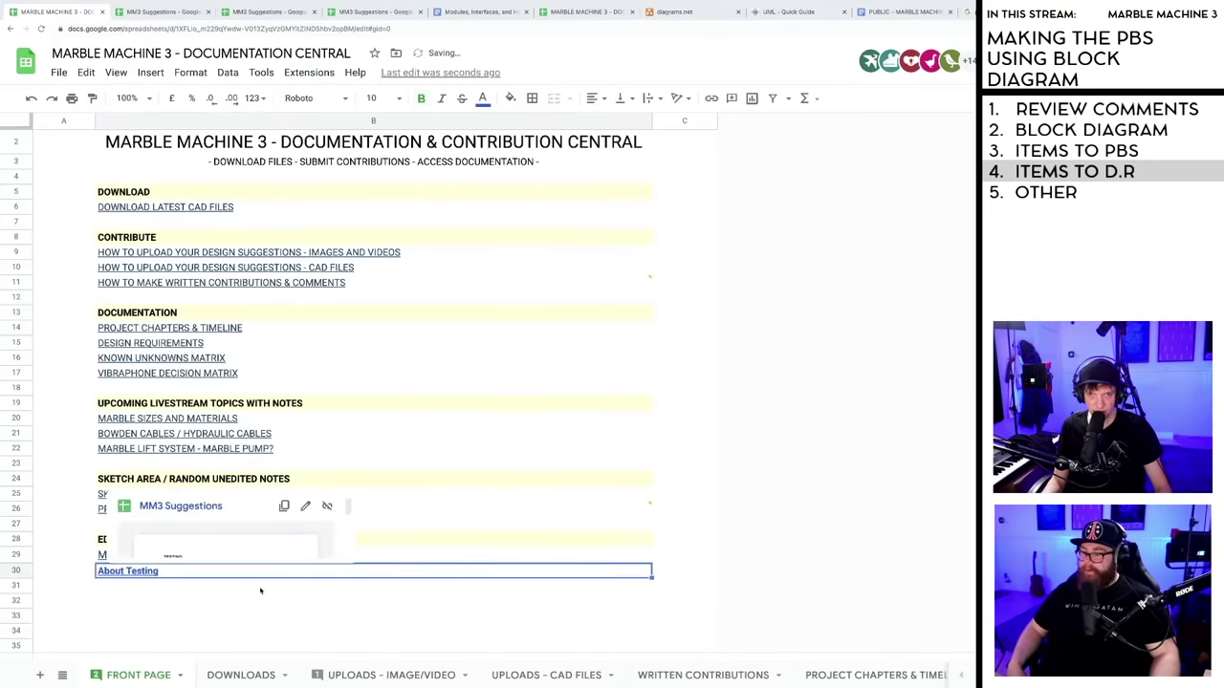
{"action": "left_click", "coordinate": [442, 99]}
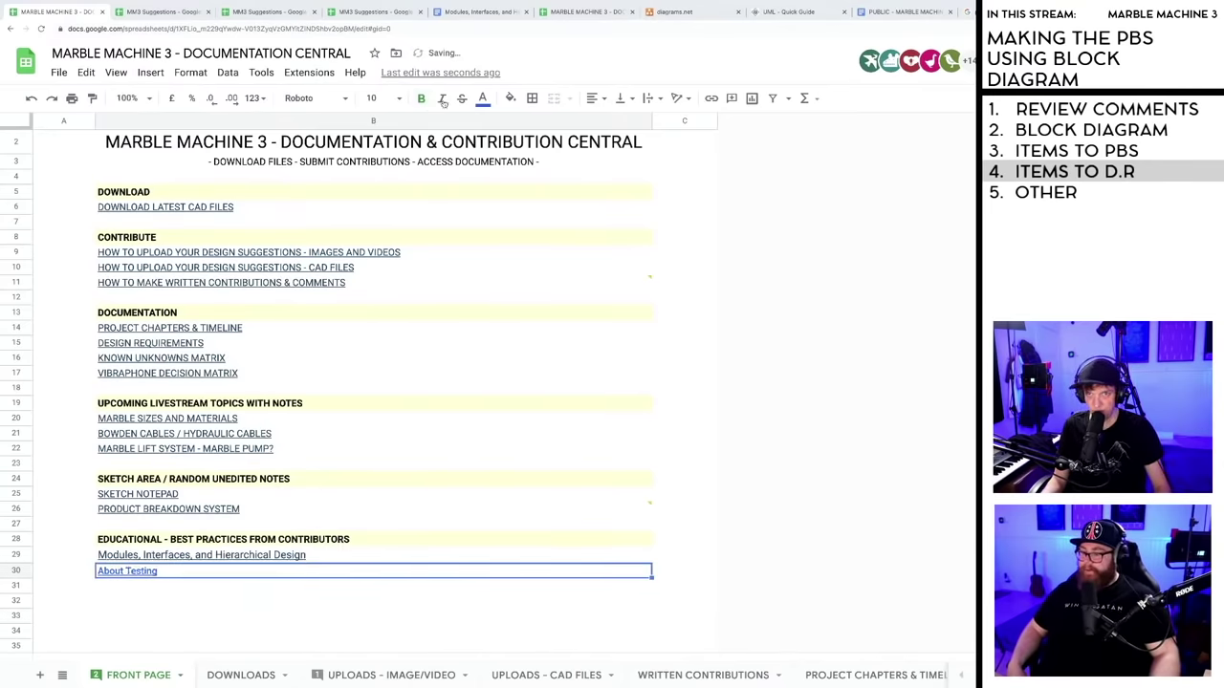
- Colour the About Testing text dark grey to match the link above
{"action": "left_click", "coordinate": [203, 617]}
{"action": "left_click", "coordinate": [174, 574]}
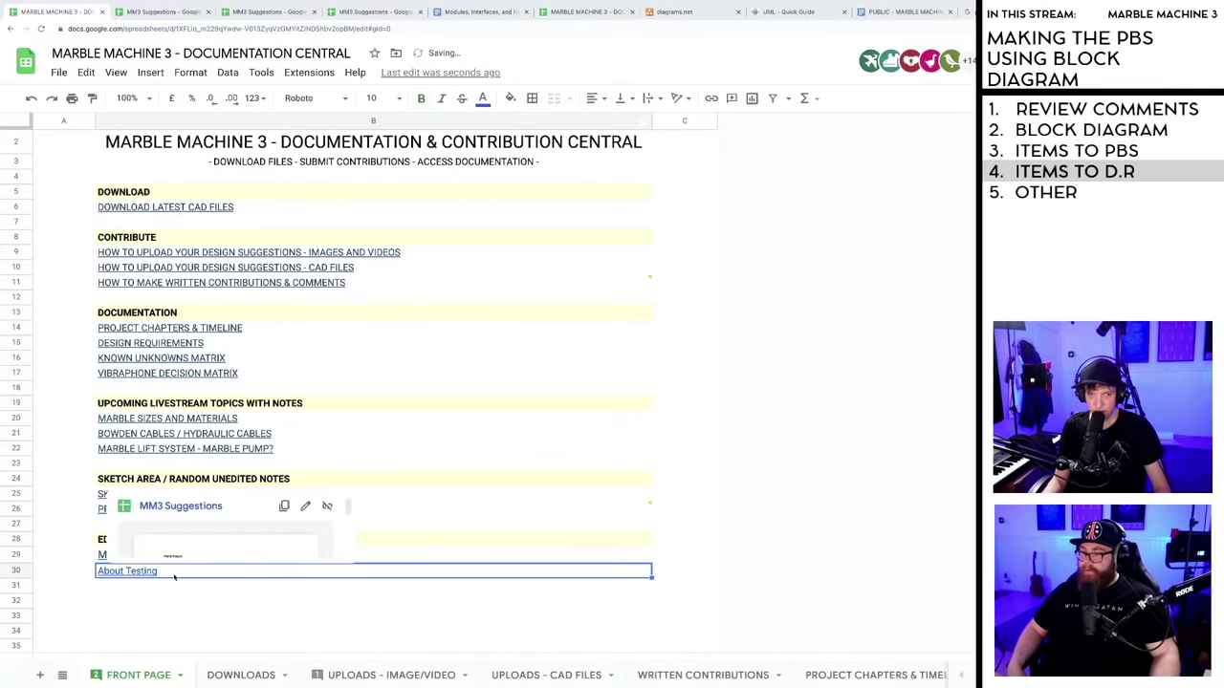
{"action": "left_click", "coordinate": [483, 99]}
{"action": "left_click", "coordinate": [597, 331]}
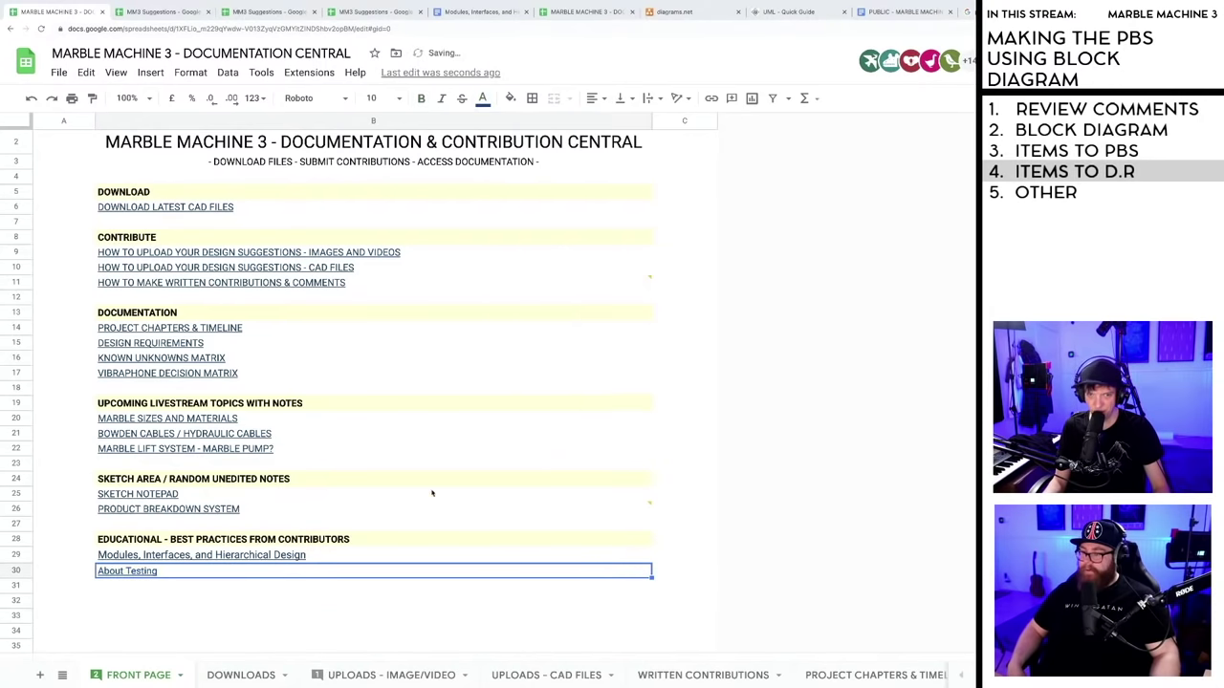
{"action": "left_click", "coordinate": [302, 602]}
- Compare the About Testing cell with the formatting of the row 29 Modules link
{"action": "scroll", "coordinate": [304, 590], "scroll_direction": "down", "scroll_amount": 1}
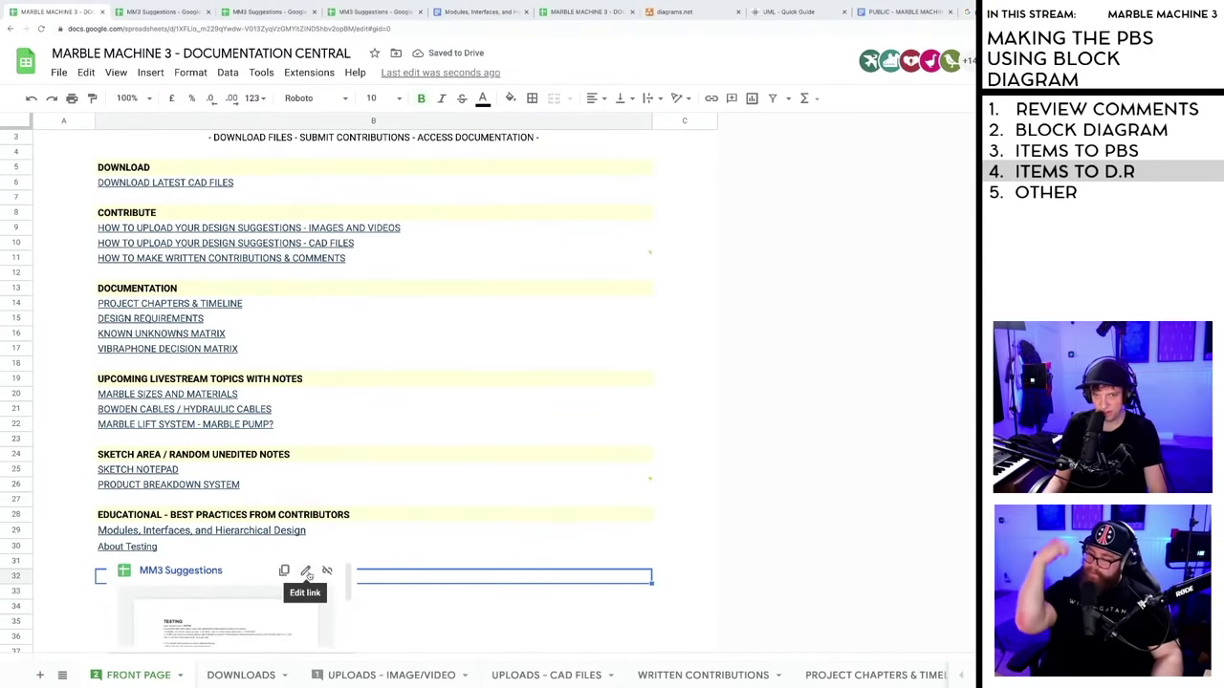
{"action": "left_click", "coordinate": [685, 546]}
{"action": "scroll", "coordinate": [443, 567], "scroll_direction": "up", "scroll_amount": 1}
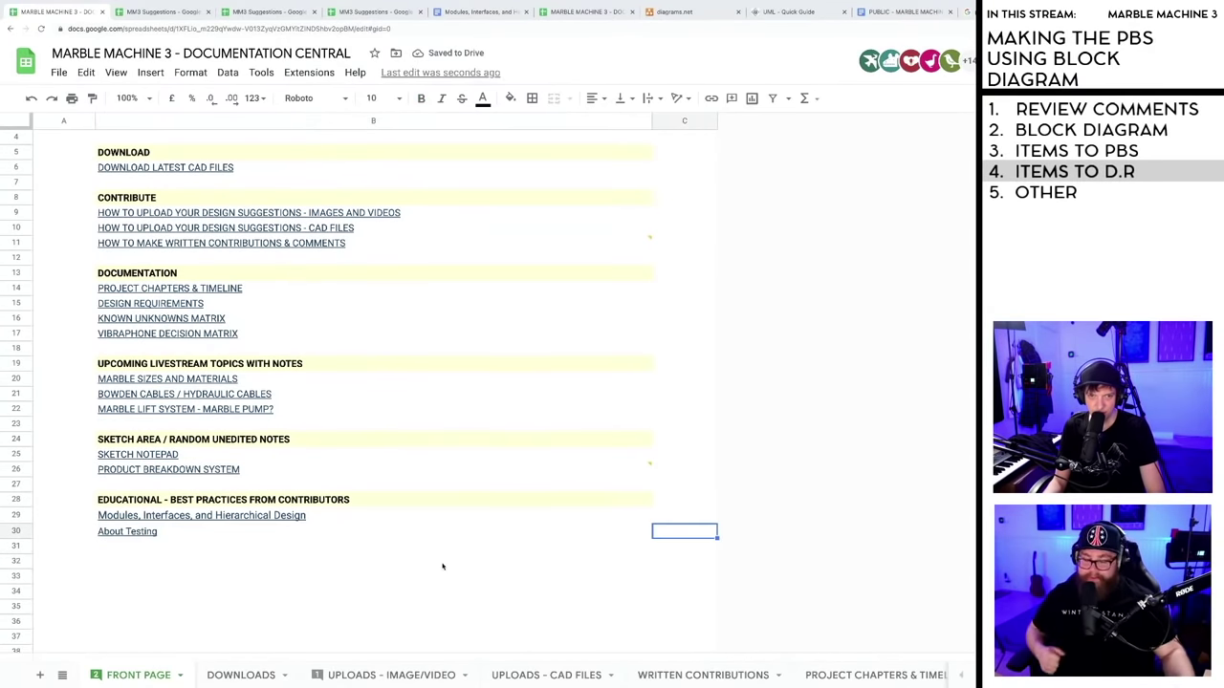
{"action": "left_click", "coordinate": [139, 531]}
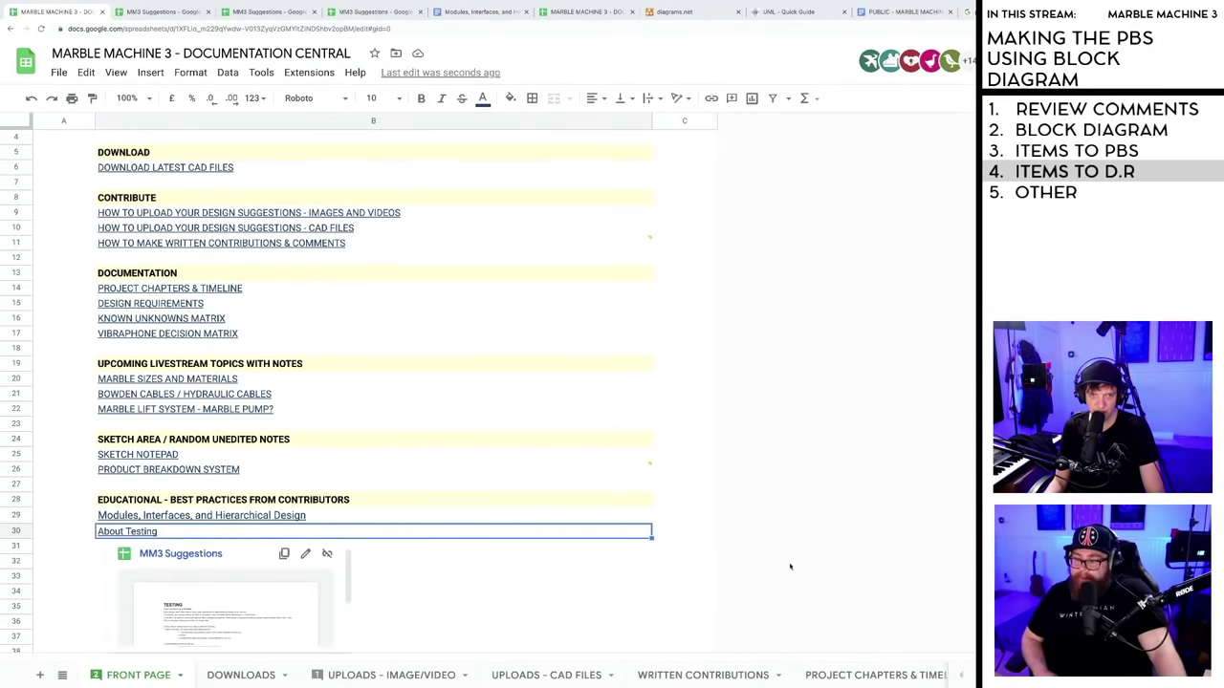
{"action": "left_click", "coordinate": [685, 561]}
{"action": "left_click", "coordinate": [191, 517]}
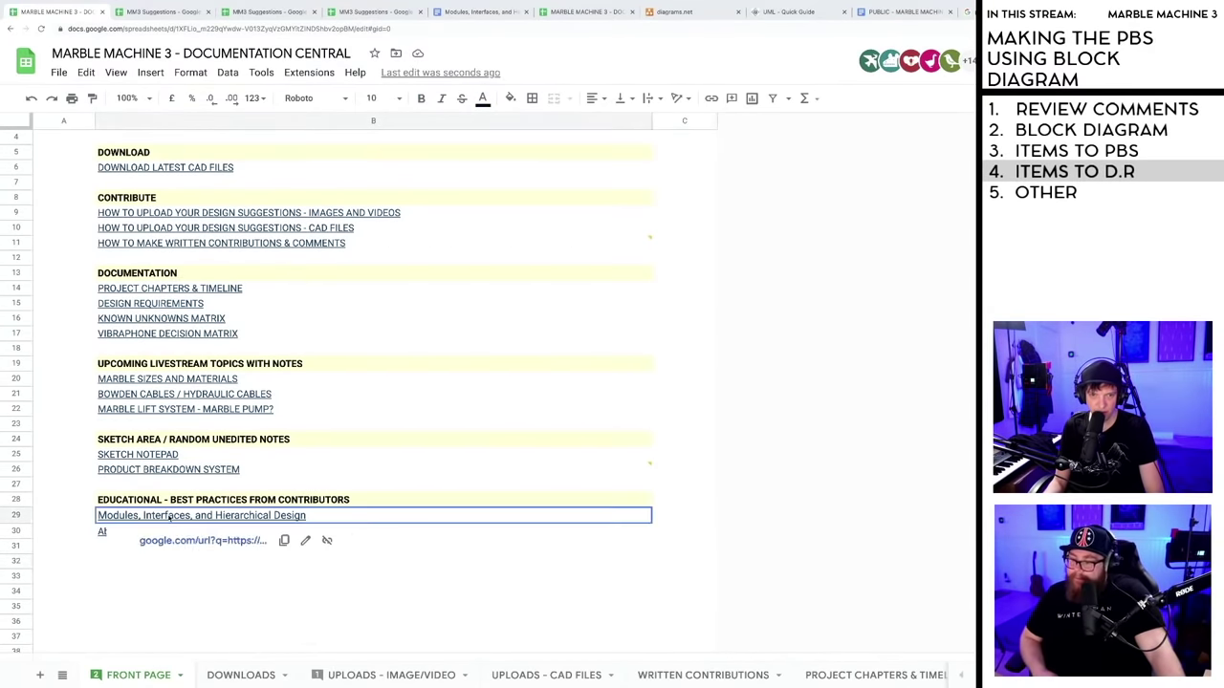
- Set the About Testing link in B30 to font size 11
{"action": "left_click", "coordinate": [448, 571]}
{"action": "left_click", "coordinate": [382, 531]}
{"action": "left_click", "coordinate": [399, 98]}
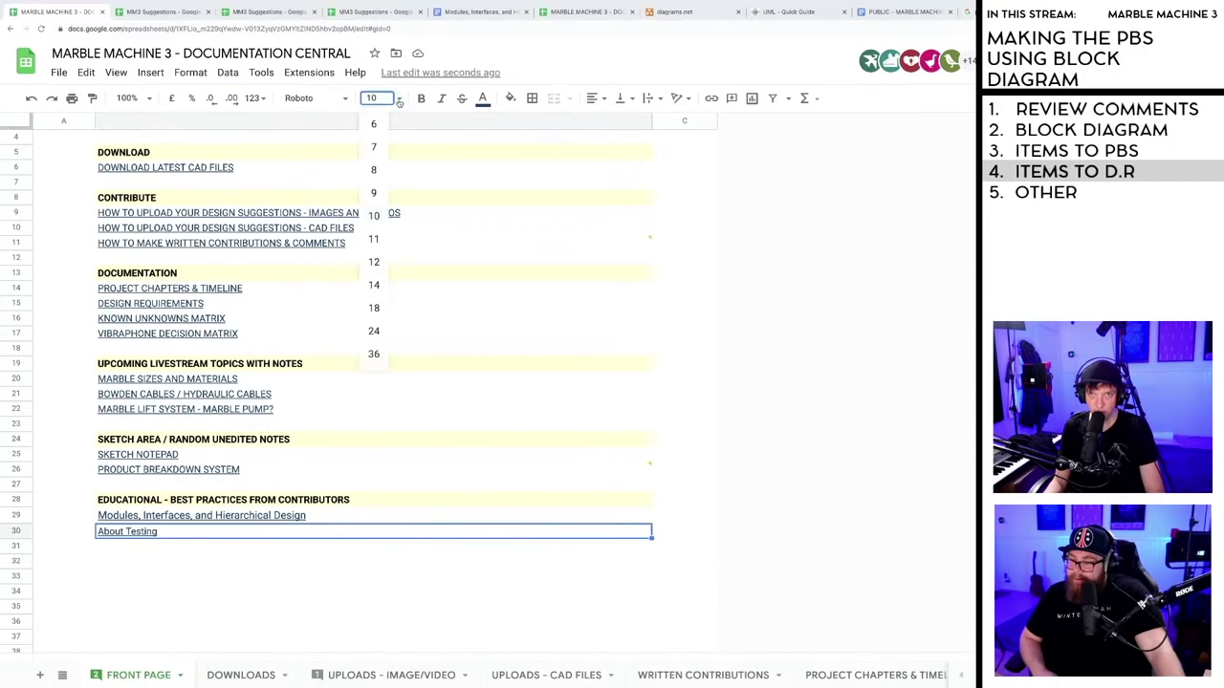
{"action": "left_click", "coordinate": [387, 247]}
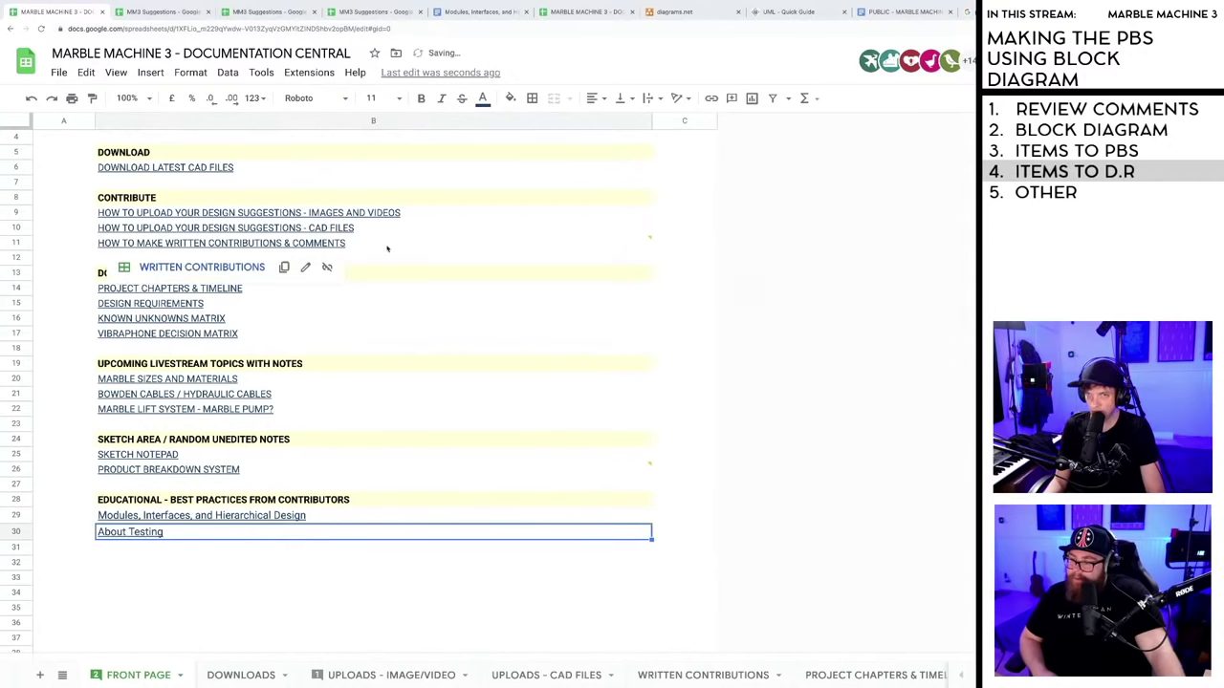
{"action": "left_click", "coordinate": [367, 609]}
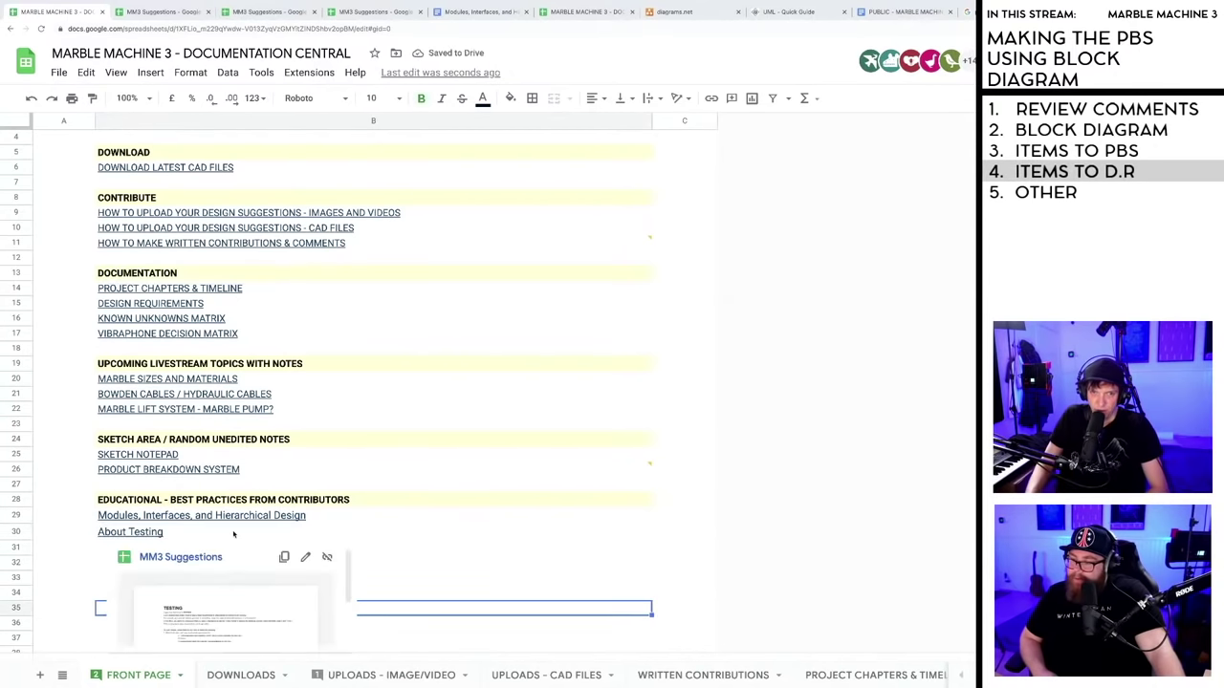
{"action": "mouse_move", "coordinate": [143, 532]}
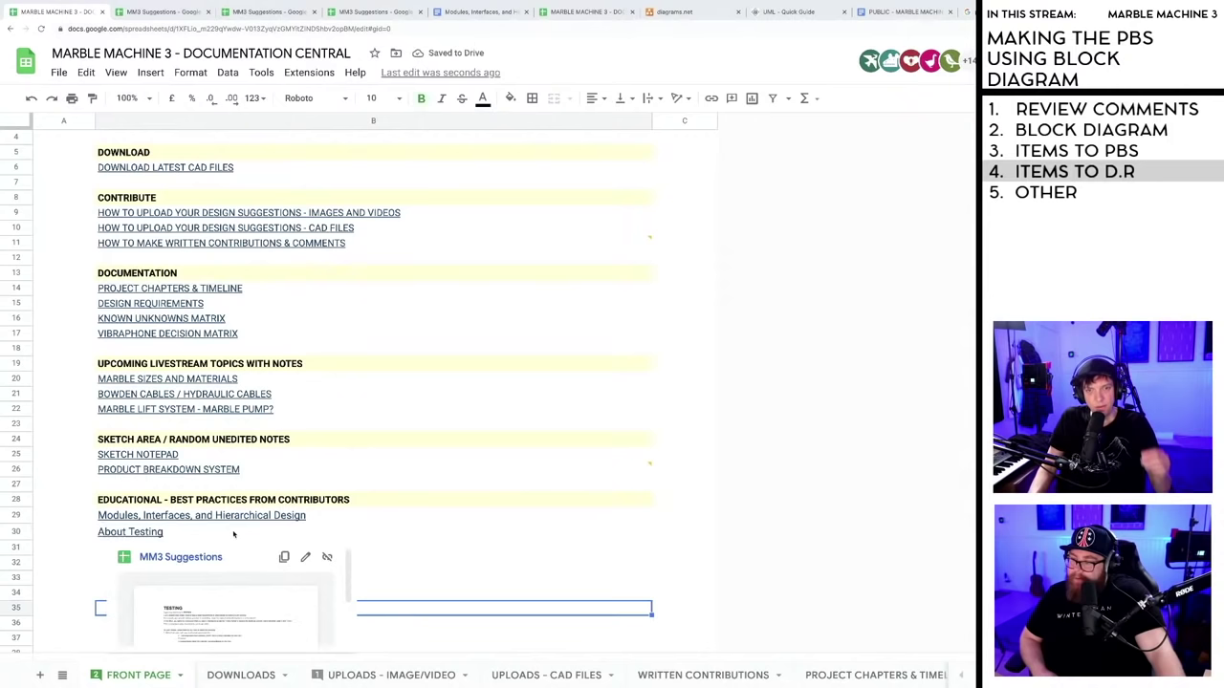
{"action": "left_click", "coordinate": [763, 532]}
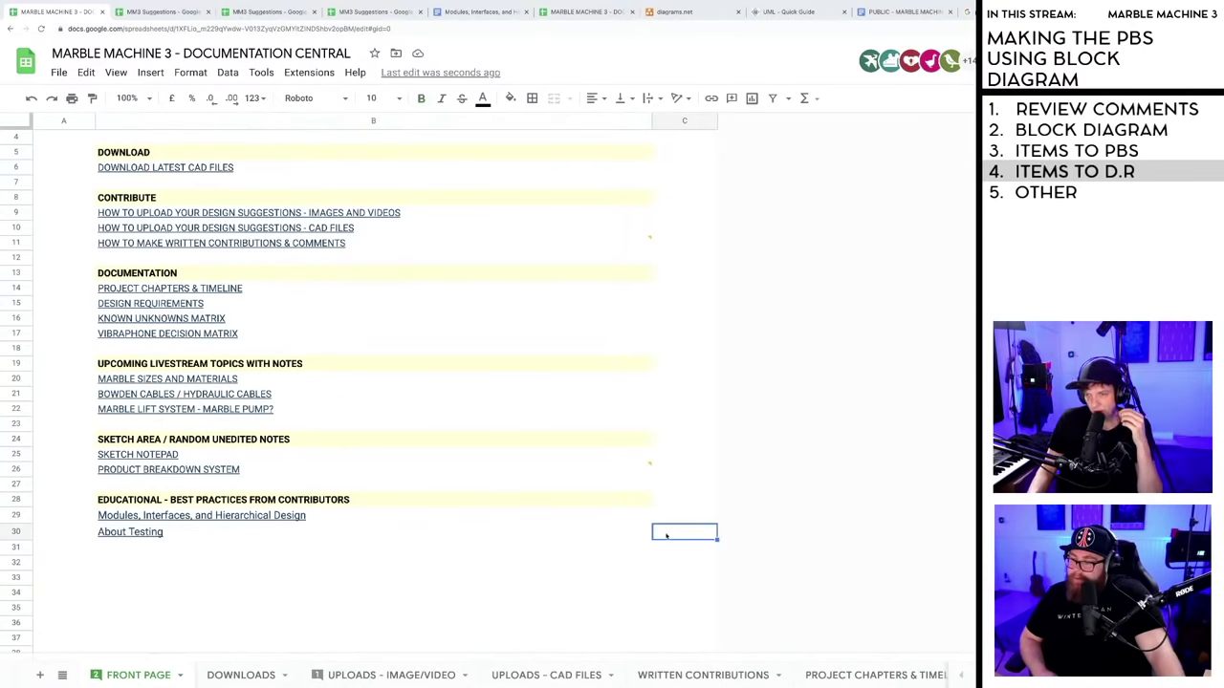
- Scroll to the top of the front page and step through the empty rows below About Testing
{"action": "scroll", "coordinate": [457, 612], "scroll_direction": "up", "scroll_amount": 2}
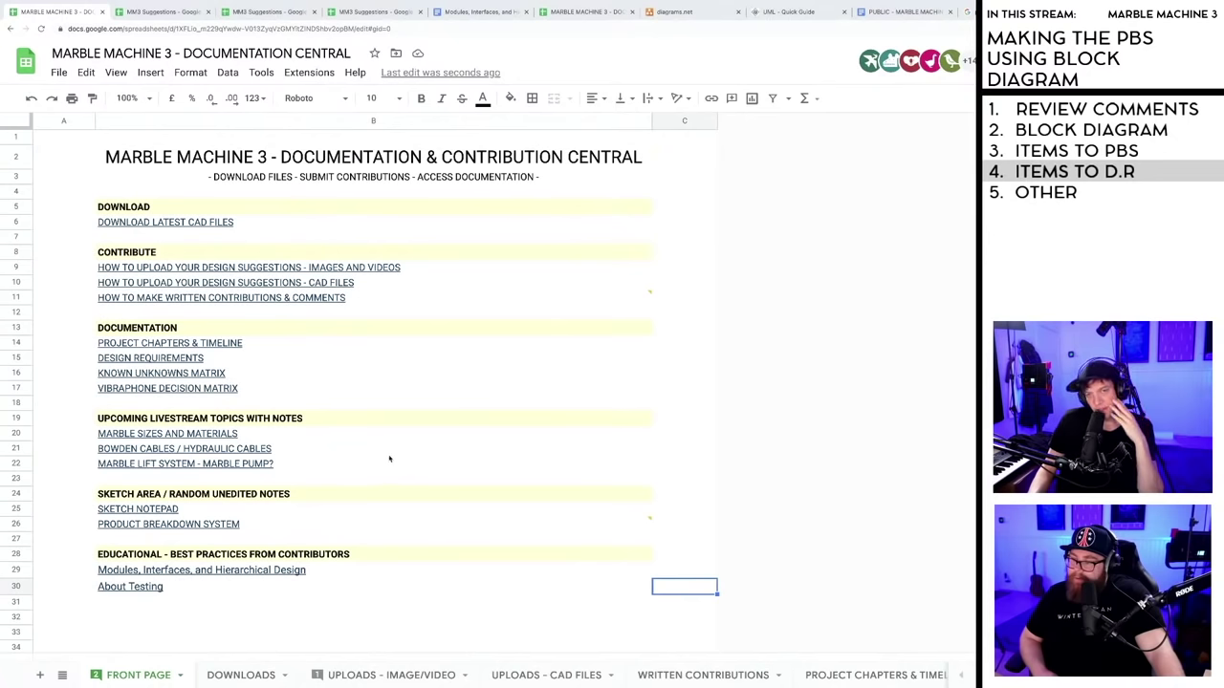
{"action": "left_click", "coordinate": [342, 621]}
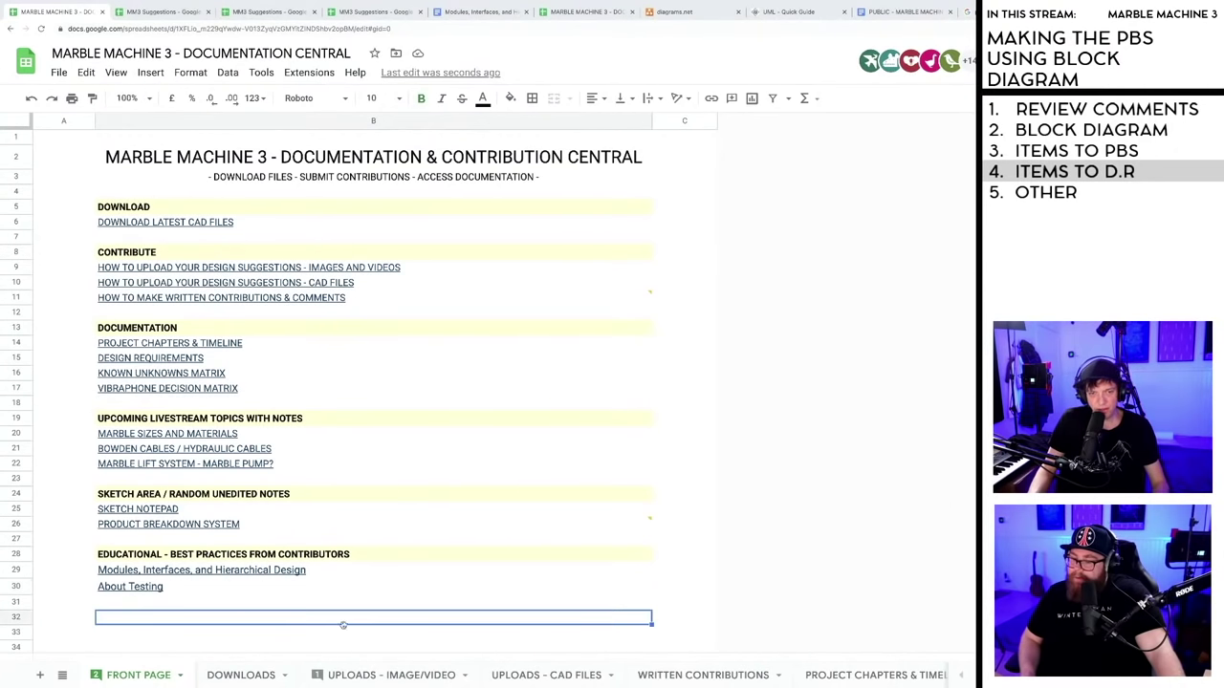
{"action": "left_click", "coordinate": [377, 605]}
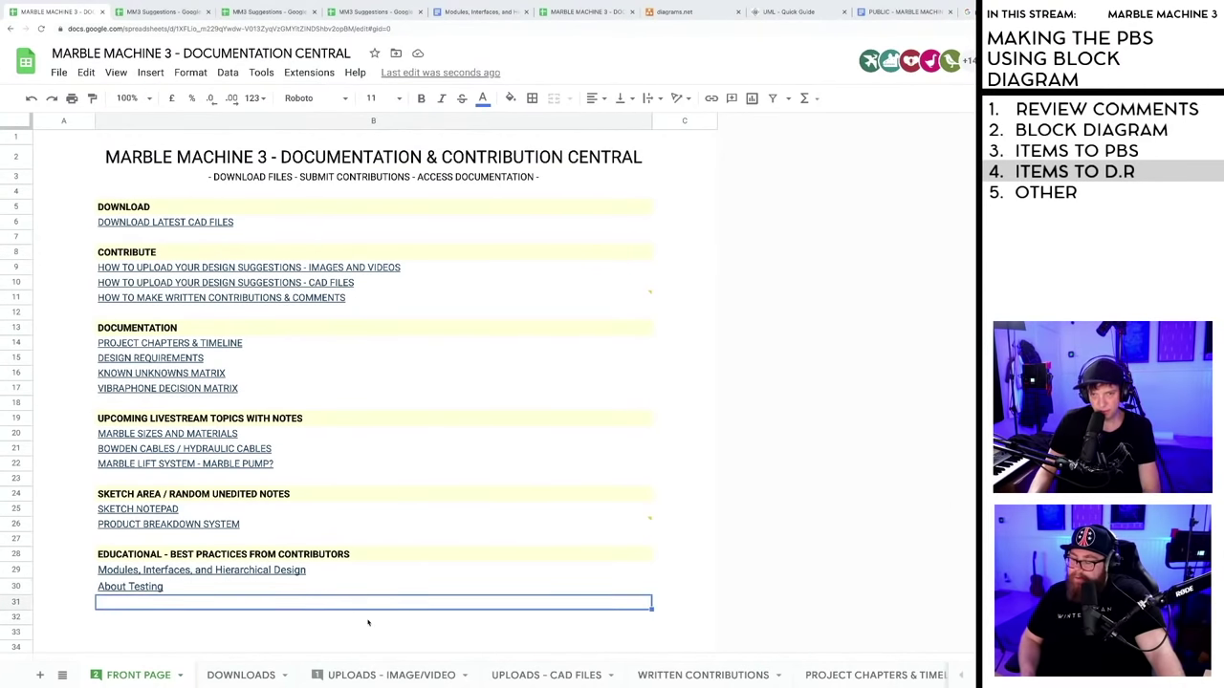
{"action": "left_click", "coordinate": [367, 623]}
{"action": "left_click", "coordinate": [369, 635]}
{"action": "left_click", "coordinate": [357, 618]}
{"action": "left_click", "coordinate": [359, 601]}
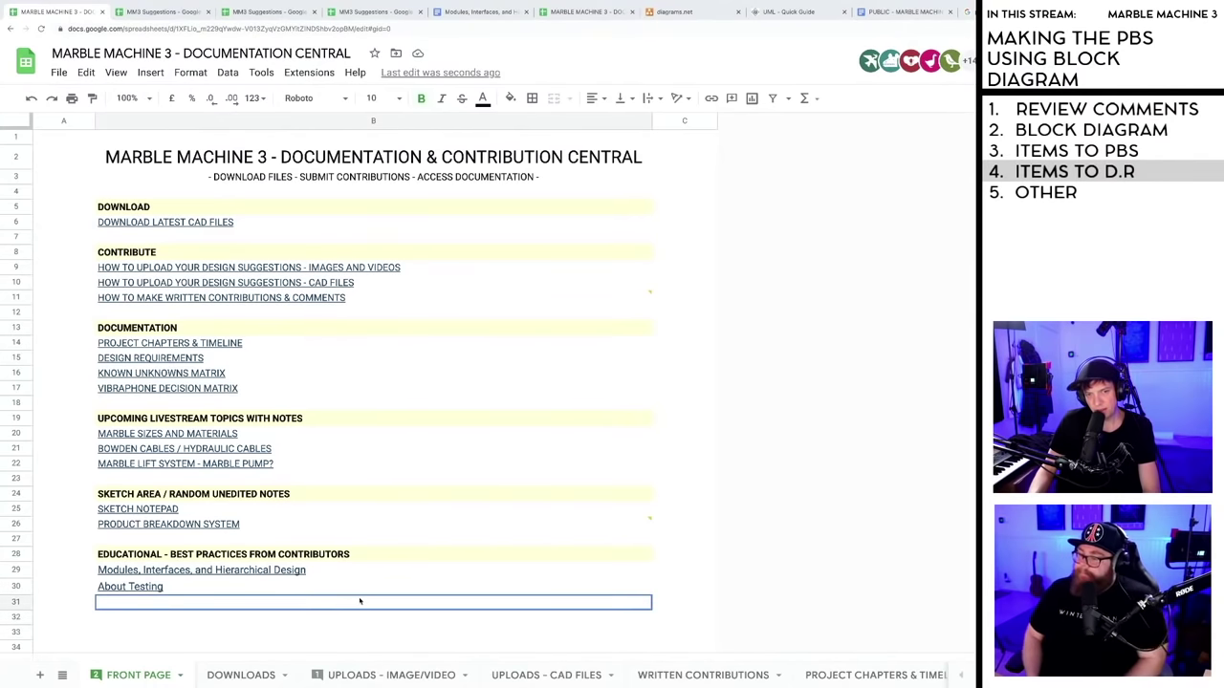
{"action": "key", "text": "Down"}
{"action": "key", "text": "Down"}
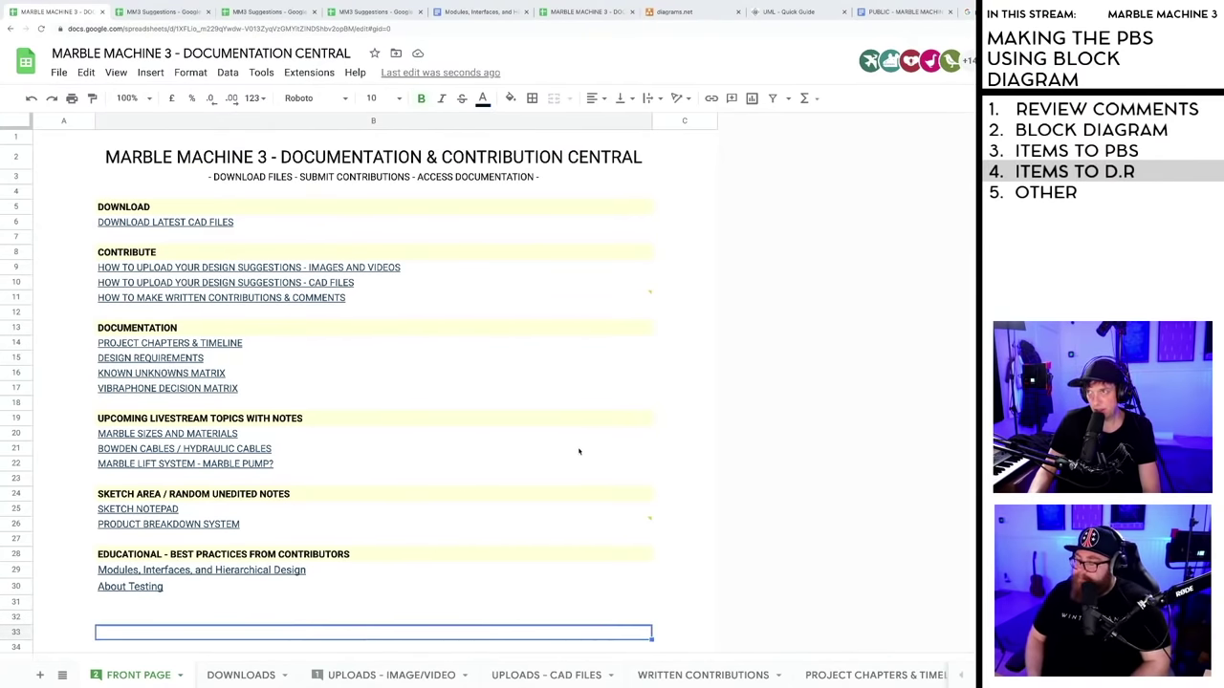
- In a new tab, search Google for 'spekuma' and open the spekuma.se site
{"action": "key", "text": "ctrl+t"}
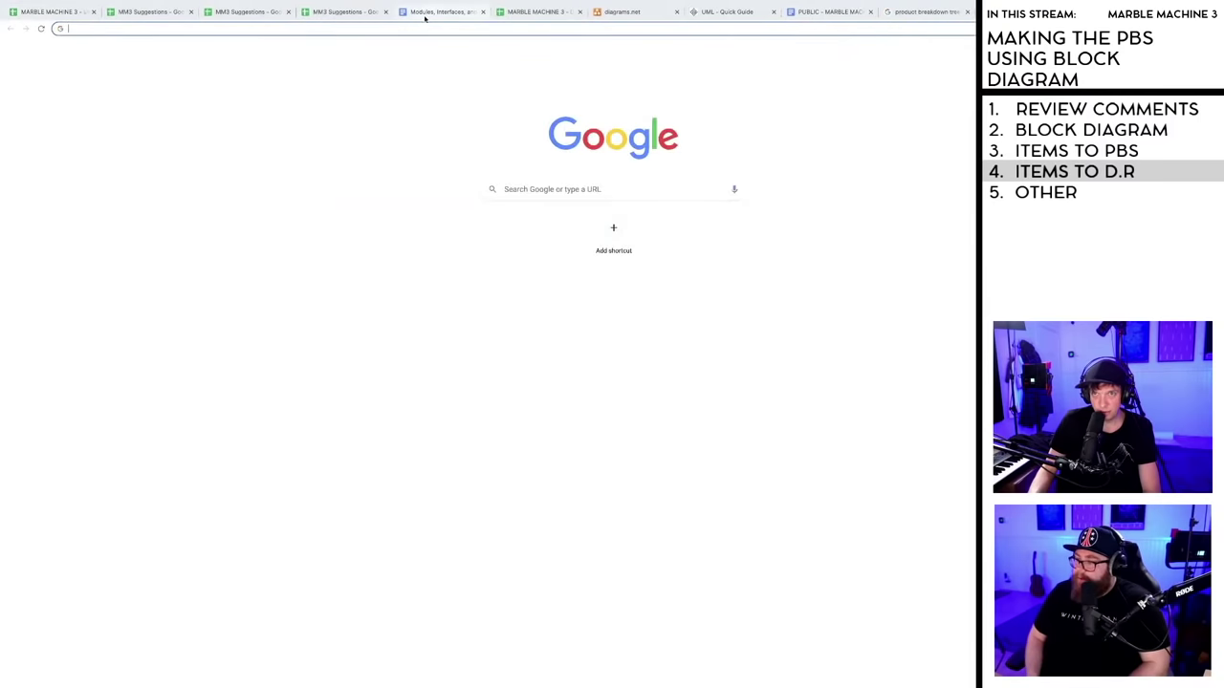
{"action": "left_click", "coordinate": [547, 188]}
{"action": "type", "text": "speku"}
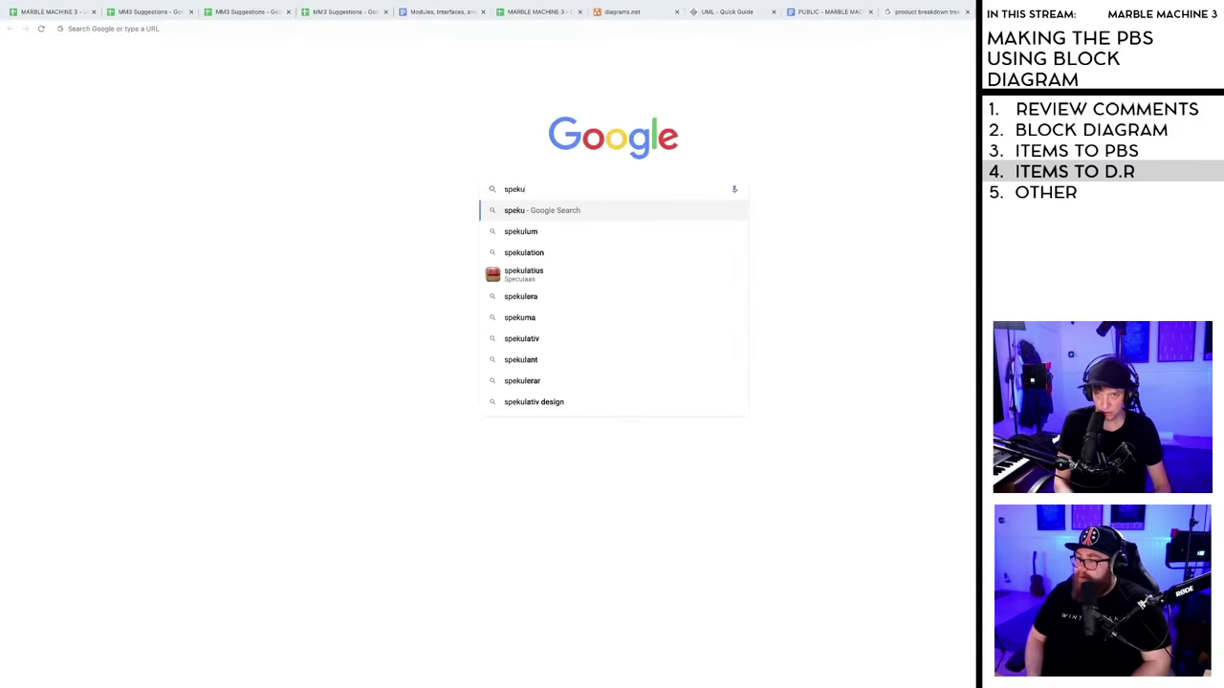
{"action": "type", "text": "ma"}
{"action": "key", "text": "Return"}
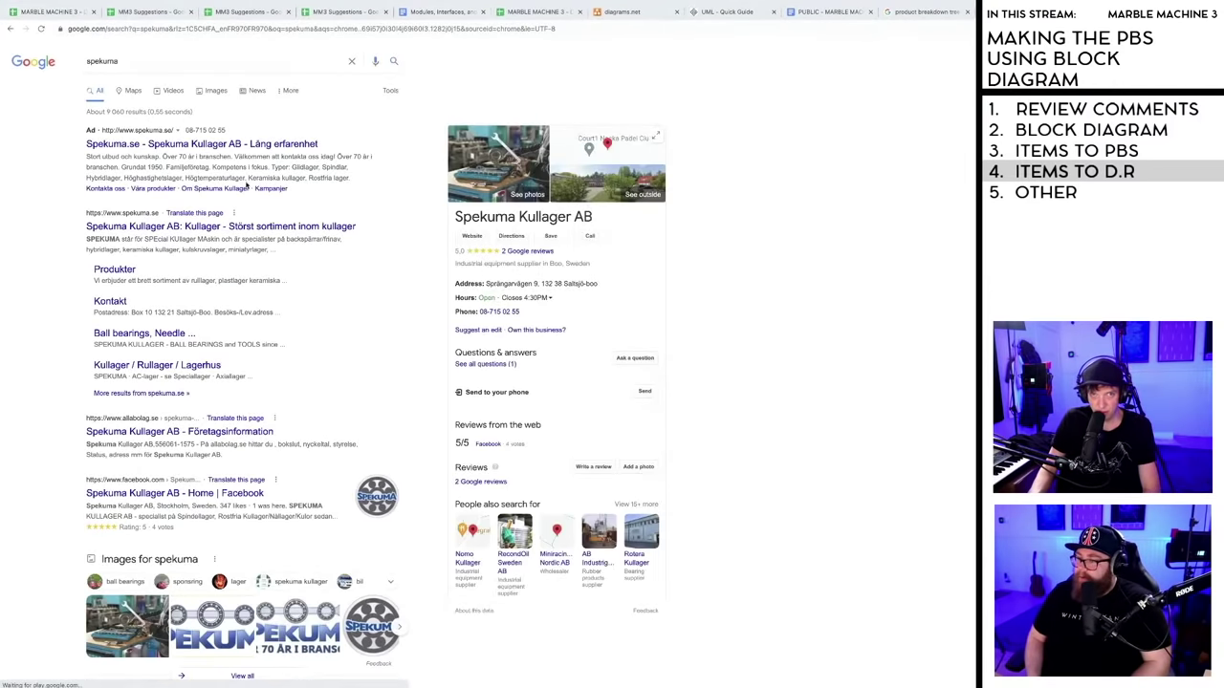
{"action": "left_click", "coordinate": [191, 145]}
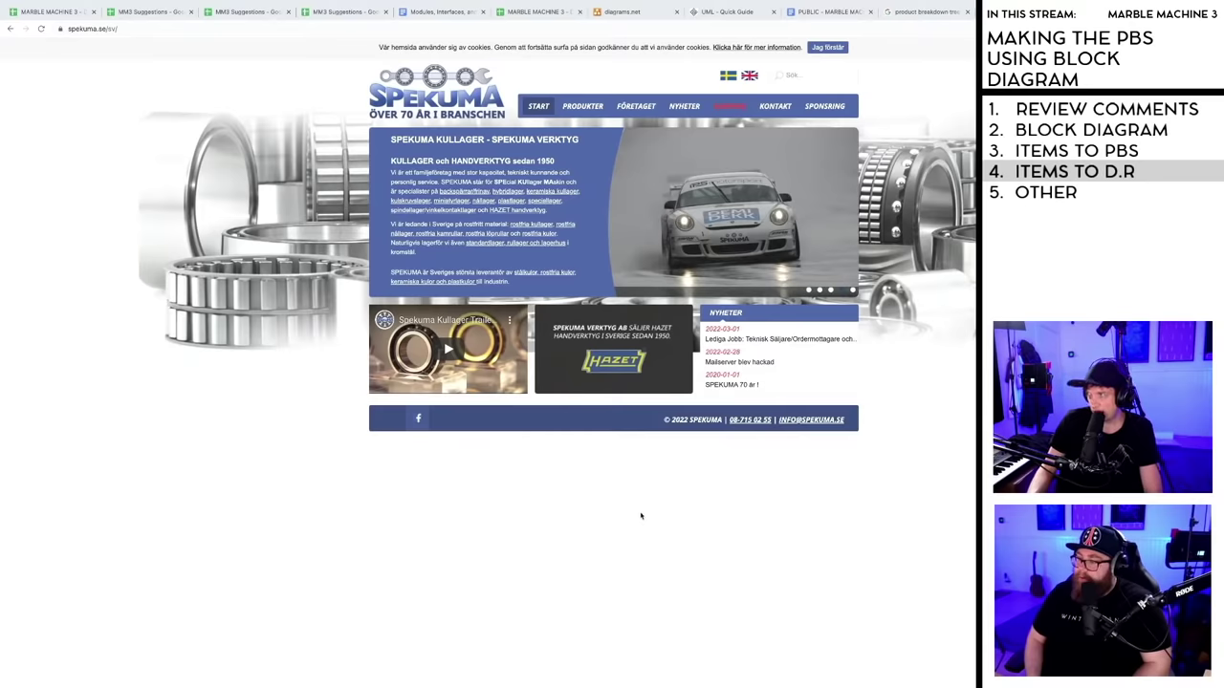
- Browse the Spekuma site, switch it to English, and open the Balls page under Products
{"action": "left_click", "coordinate": [822, 107]}
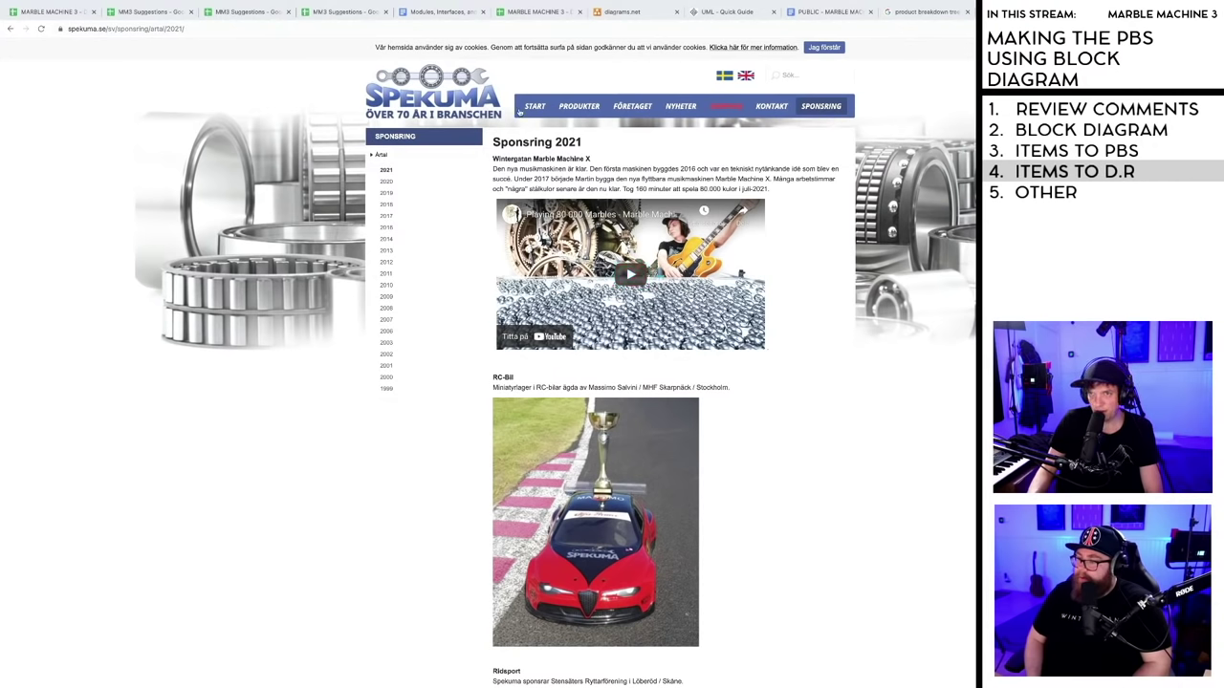
{"action": "left_click", "coordinate": [533, 107]}
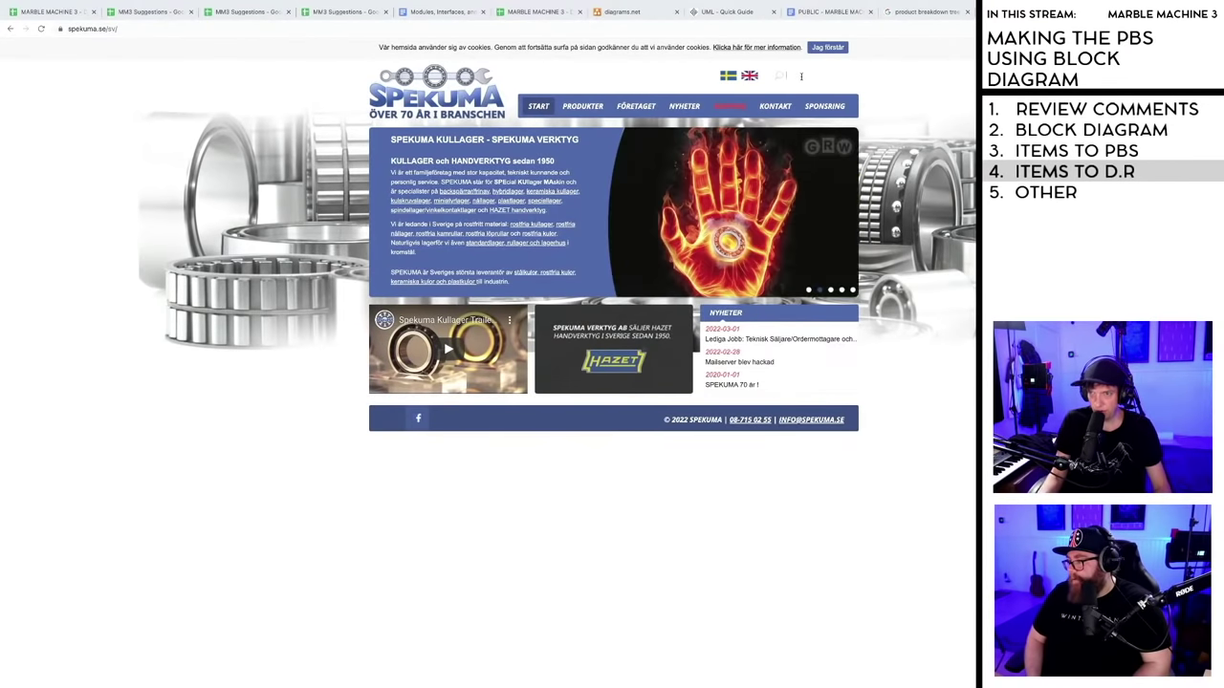
{"action": "left_click", "coordinate": [539, 108]}
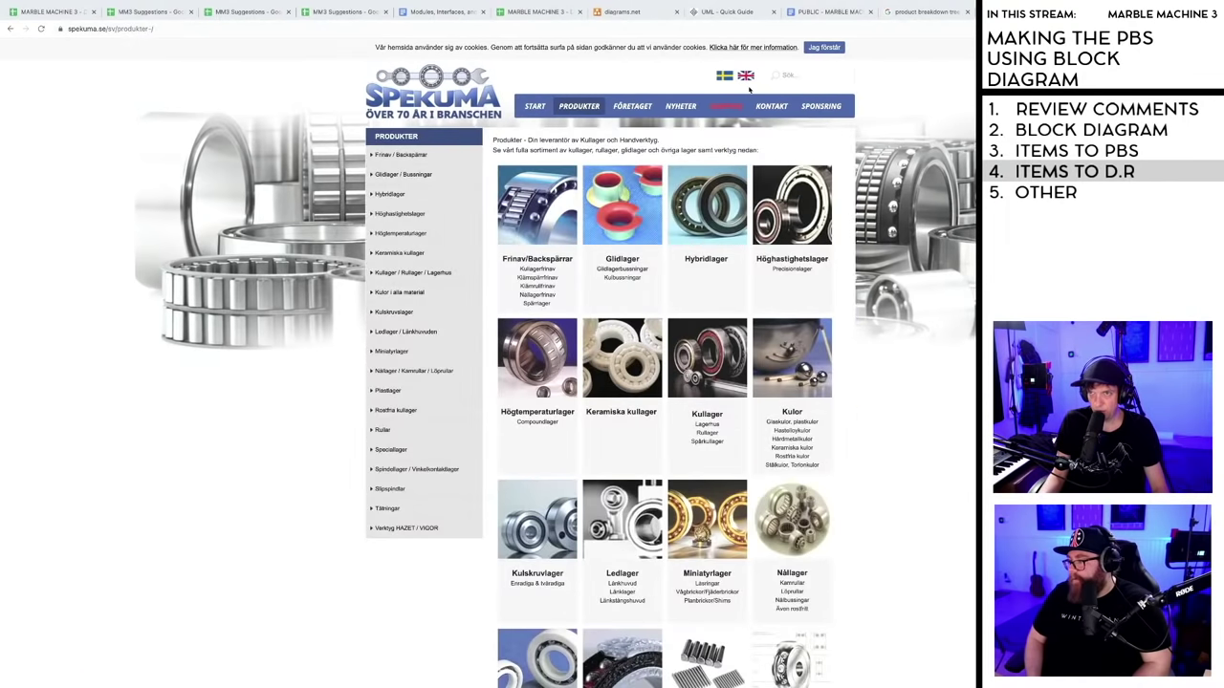
{"action": "left_click", "coordinate": [748, 75]}
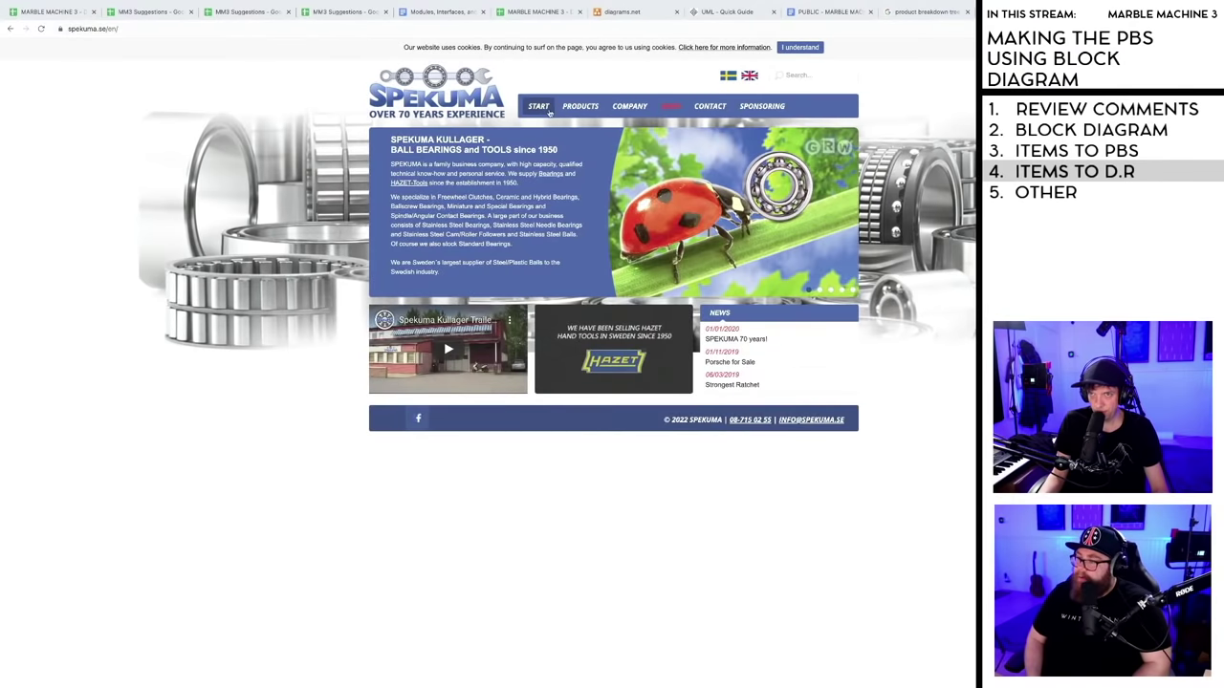
{"action": "left_click", "coordinate": [578, 105]}
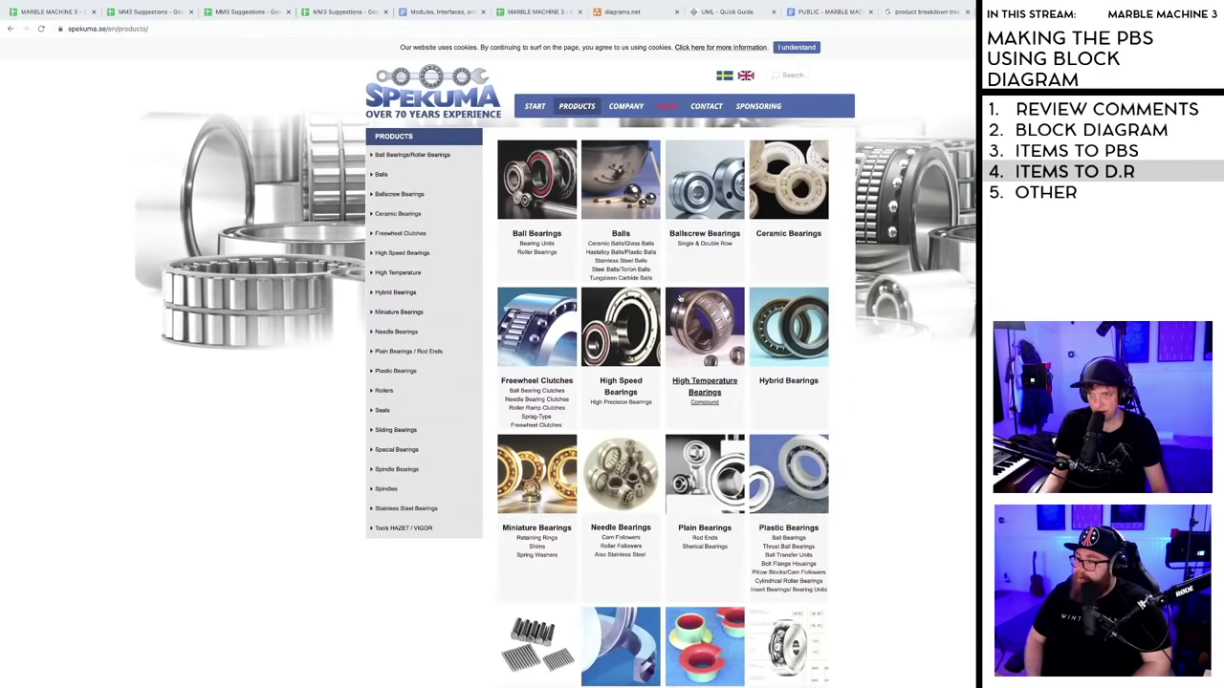
{"action": "scroll", "coordinate": [673, 302], "scroll_direction": "down", "scroll_amount": 3}
{"action": "scroll", "coordinate": [672, 300], "scroll_direction": "up", "scroll_amount": 3}
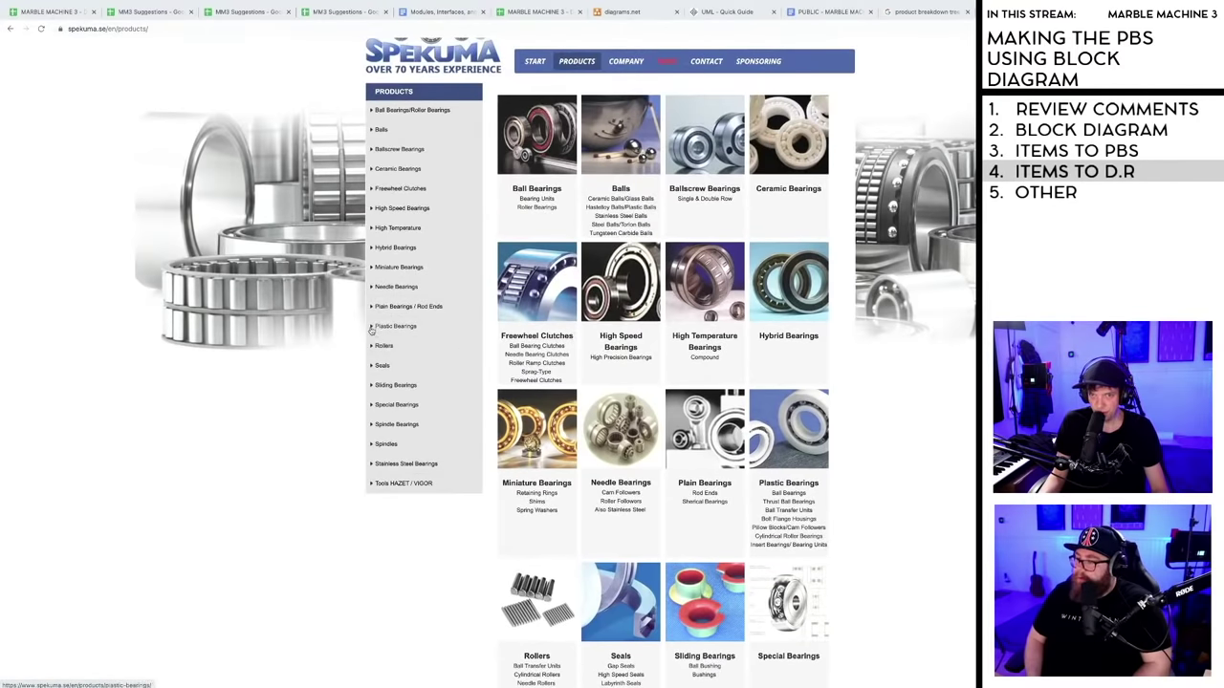
{"action": "left_click", "coordinate": [372, 133]}
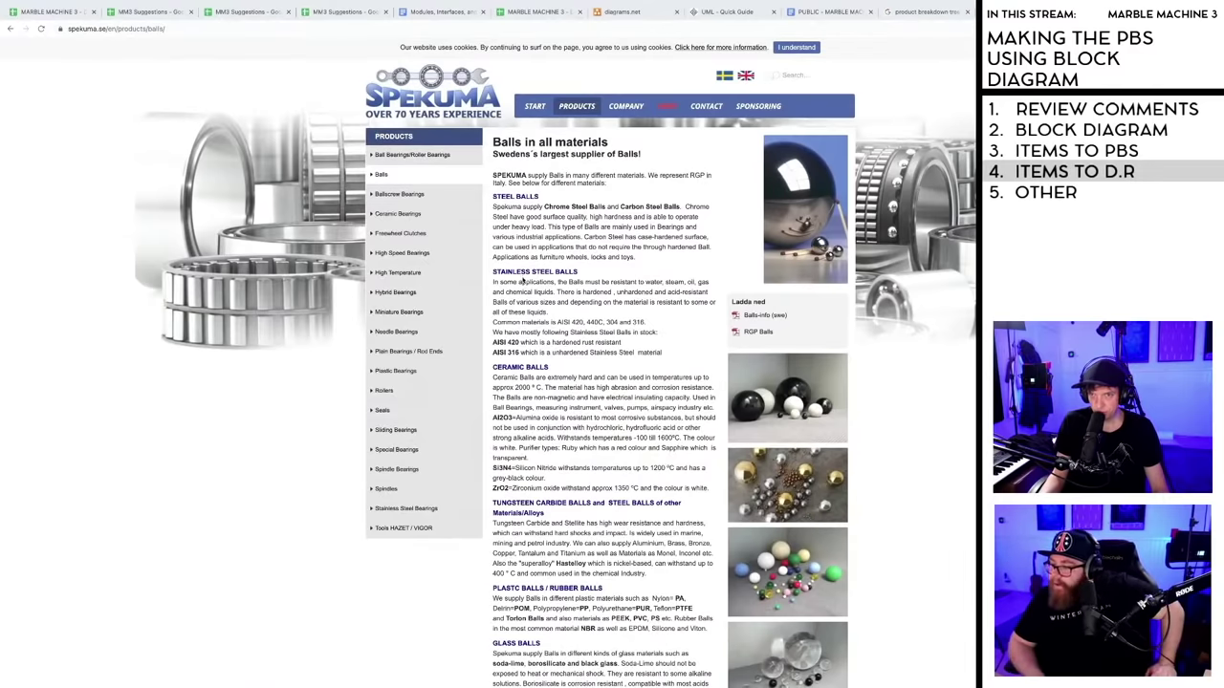
- Highlight 'Nylon= PA' among the plastic ball materials on the Spekuma Balls page
{"action": "scroll", "coordinate": [606, 322], "scroll_direction": "down", "scroll_amount": 3}
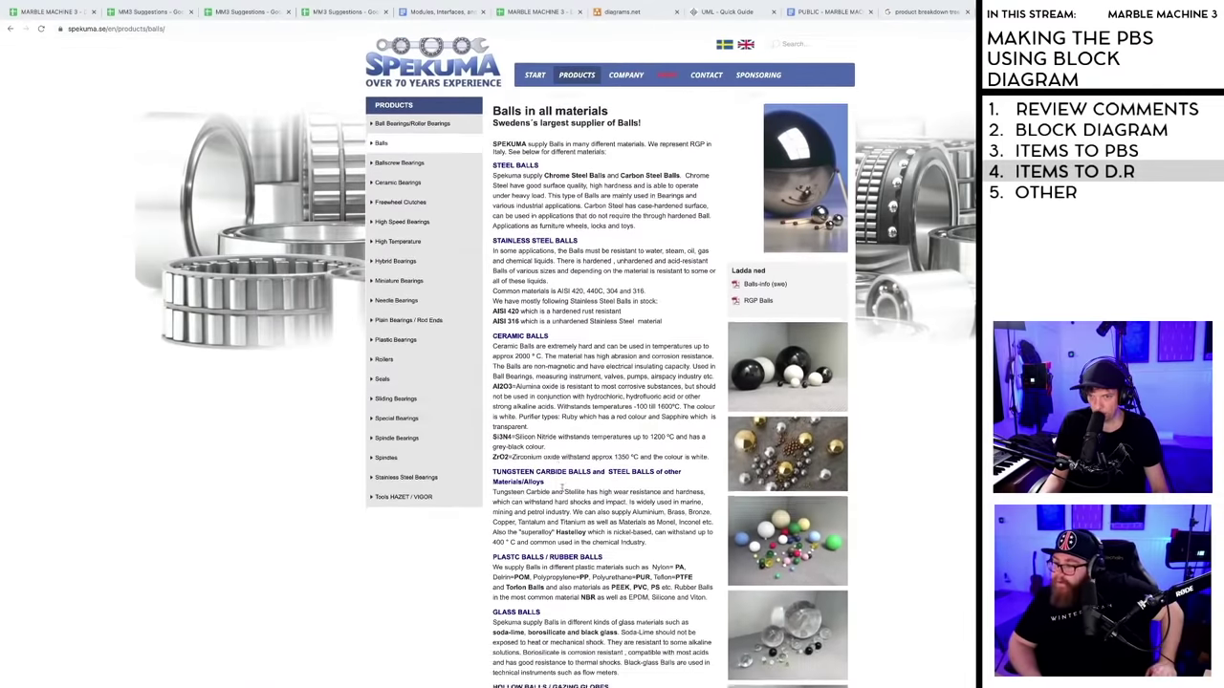
{"action": "scroll", "coordinate": [563, 471], "scroll_direction": "up", "scroll_amount": 1}
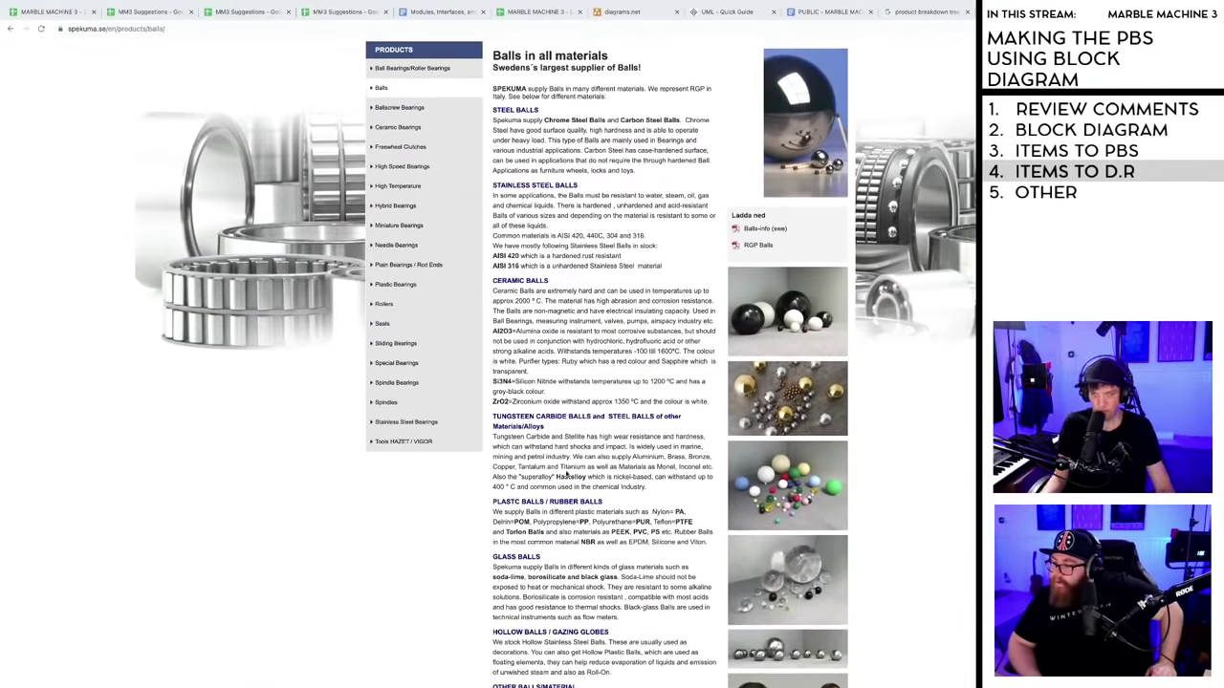
{"action": "scroll", "coordinate": [563, 498], "scroll_direction": "down", "scroll_amount": 2}
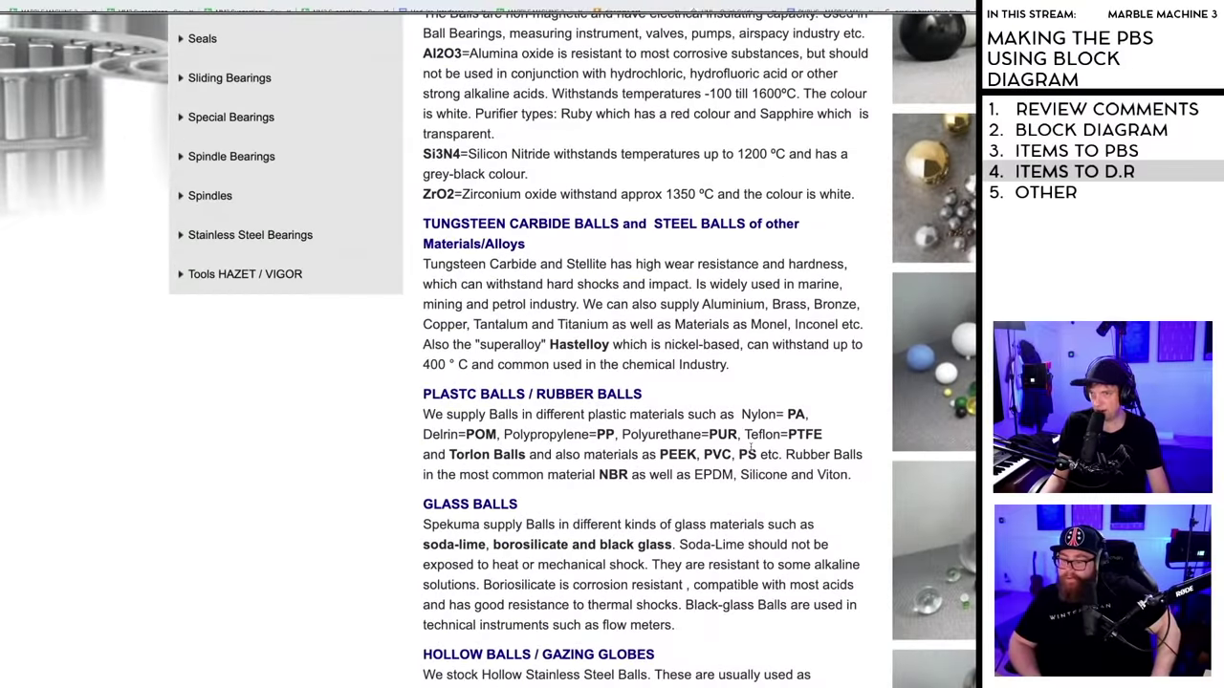
{"action": "left_click_drag", "start_coordinate": [742, 414], "coordinate": [810, 413]}
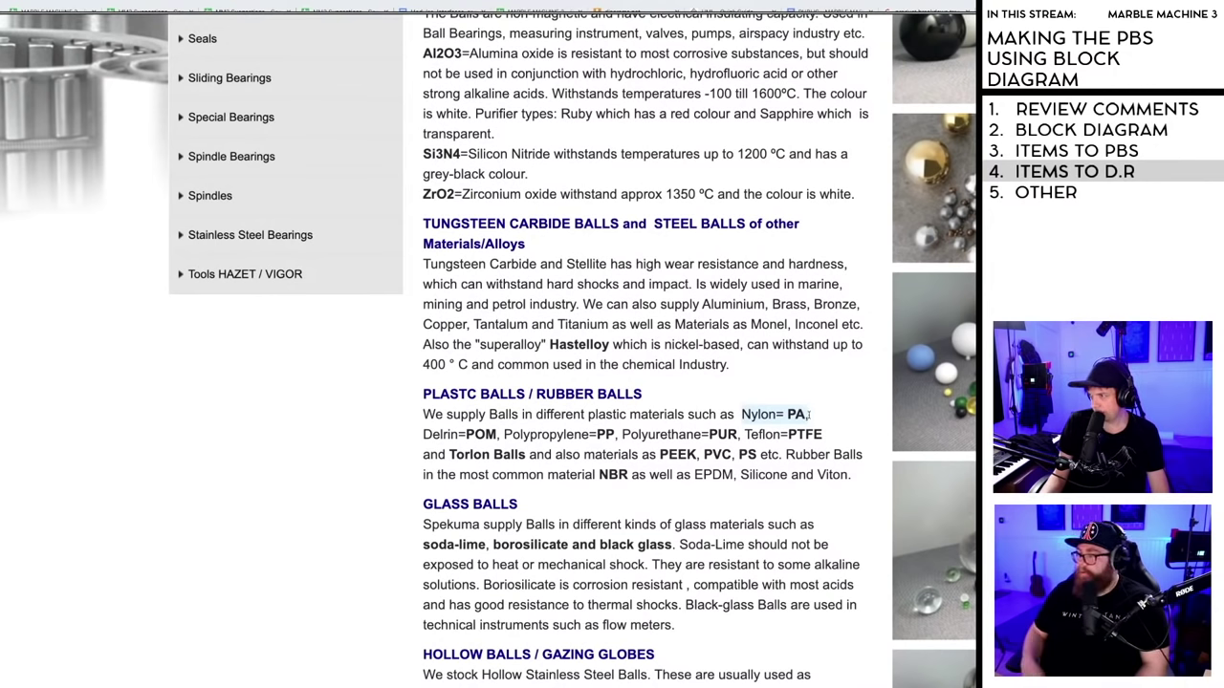
{"action": "left_click_drag", "start_coordinate": [809, 419], "coordinate": [817, 413]}
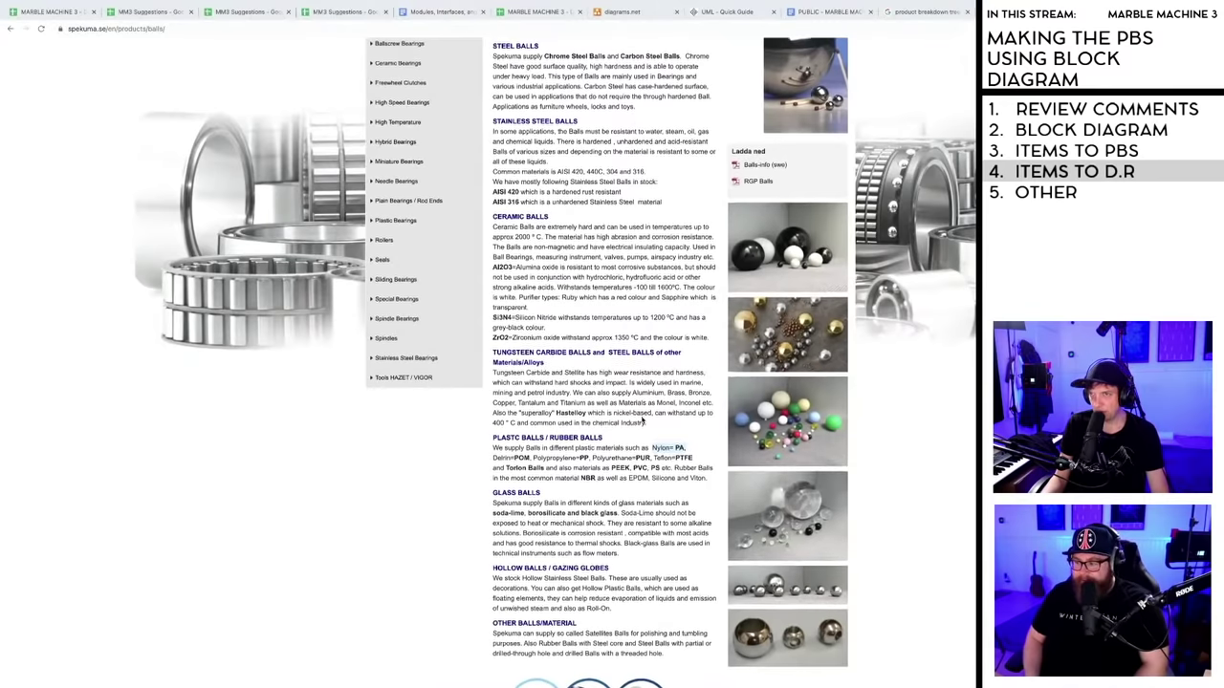
- Return to the Marble Machine 3 Documentation Central front page in Google Sheets
{"action": "scroll", "coordinate": [640, 421], "scroll_direction": "up", "scroll_amount": 1}
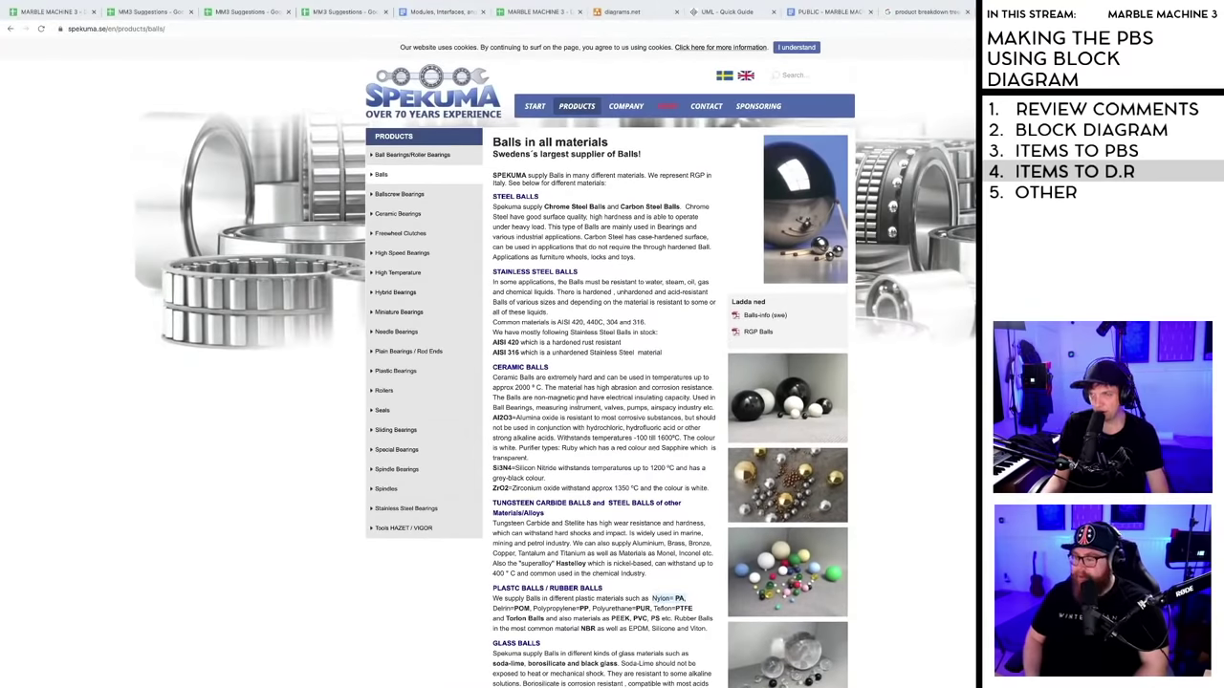
{"action": "scroll", "coordinate": [630, 467], "scroll_direction": "down", "scroll_amount": 3}
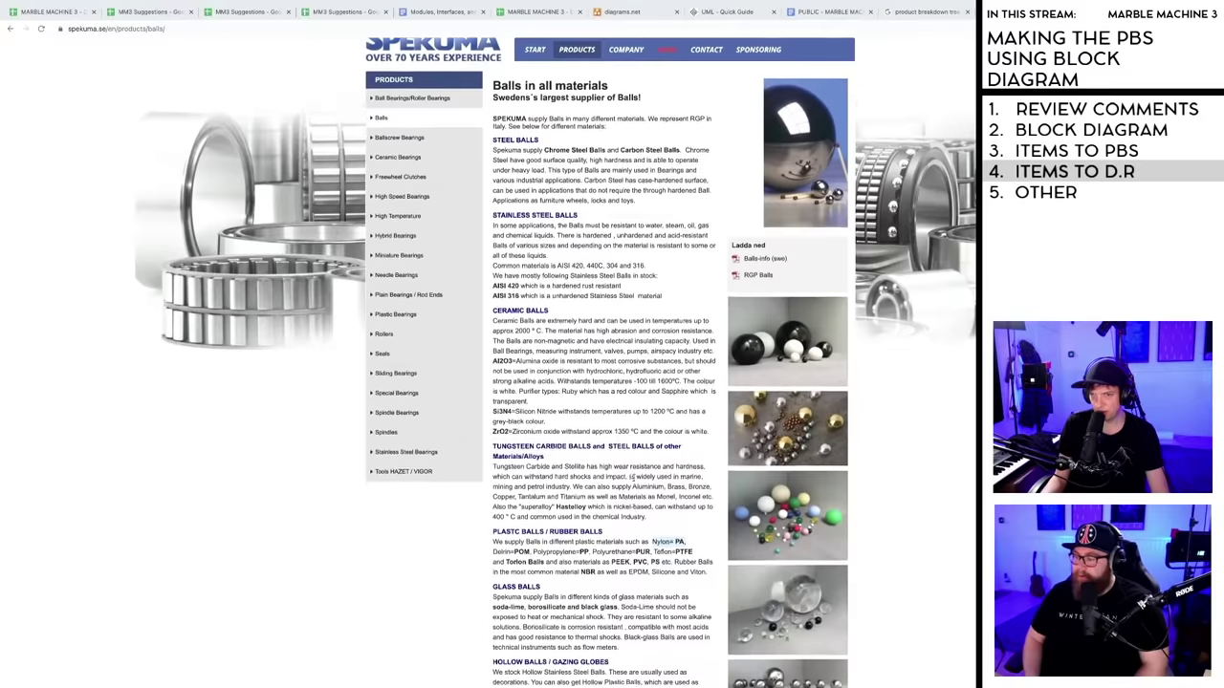
{"action": "scroll", "coordinate": [586, 327], "scroll_direction": "up", "scroll_amount": 1}
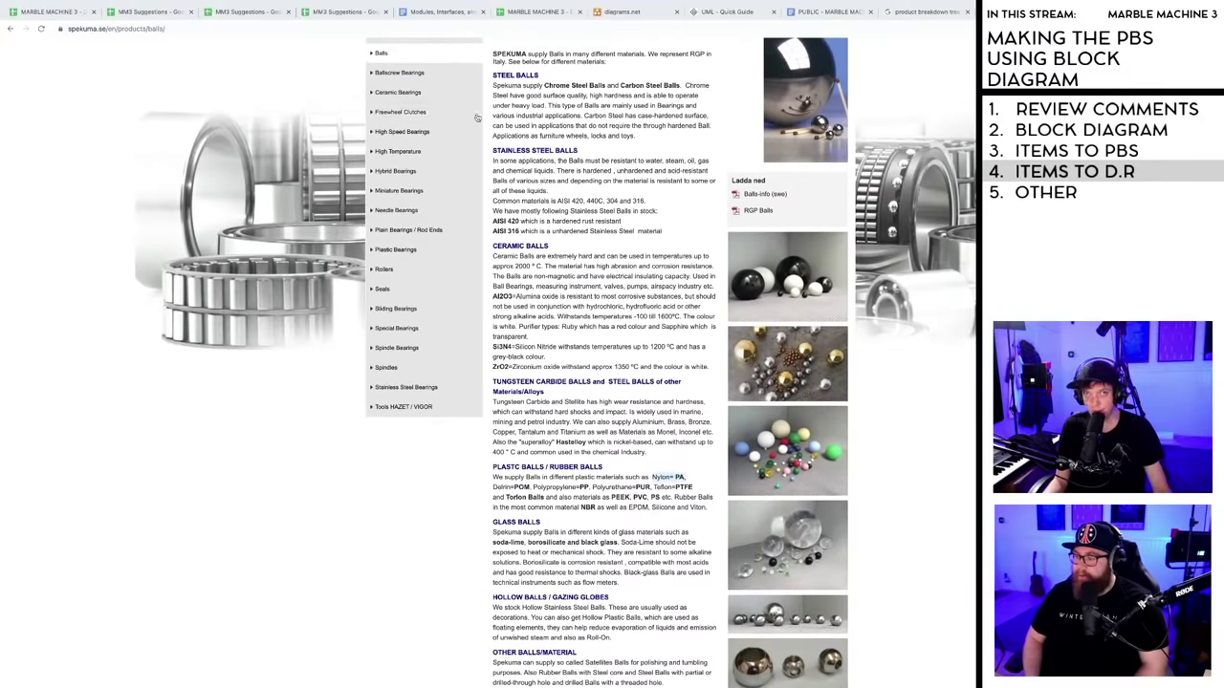
{"action": "left_click", "coordinate": [61, 12]}
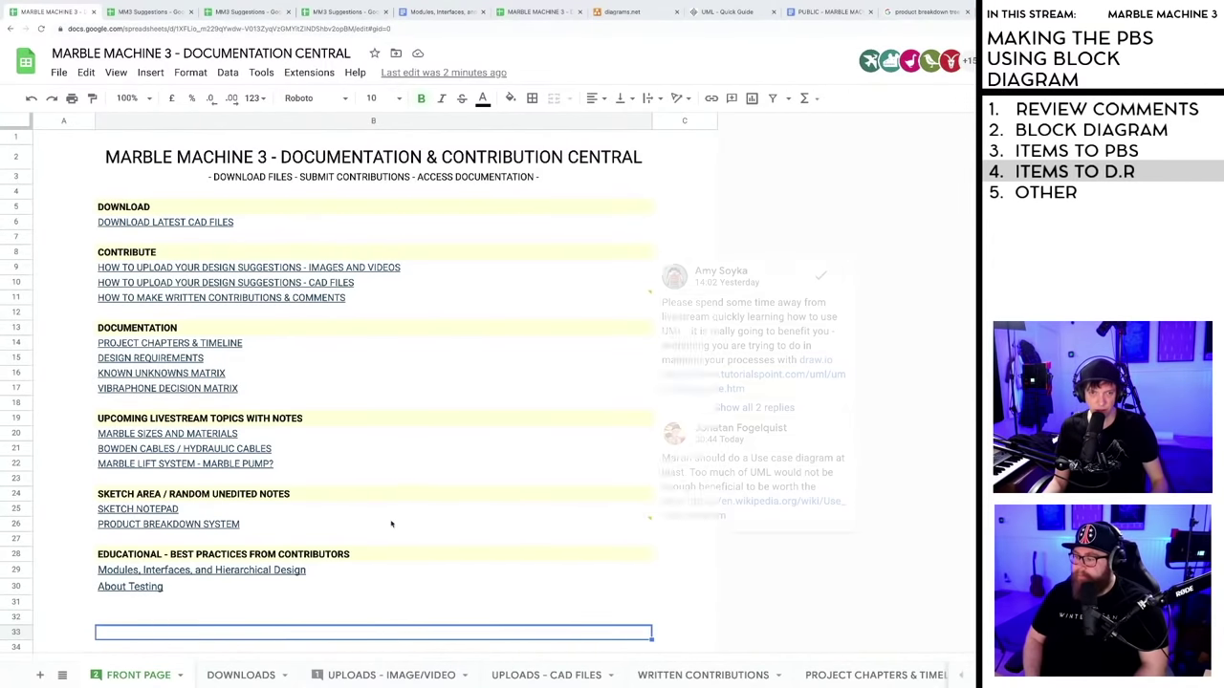
- Follow the PRODUCT BREAKDOWN SYSTEM link on the front page to the PBS sheet
{"action": "left_click", "coordinate": [277, 608]}
{"action": "left_click", "coordinate": [260, 619]}
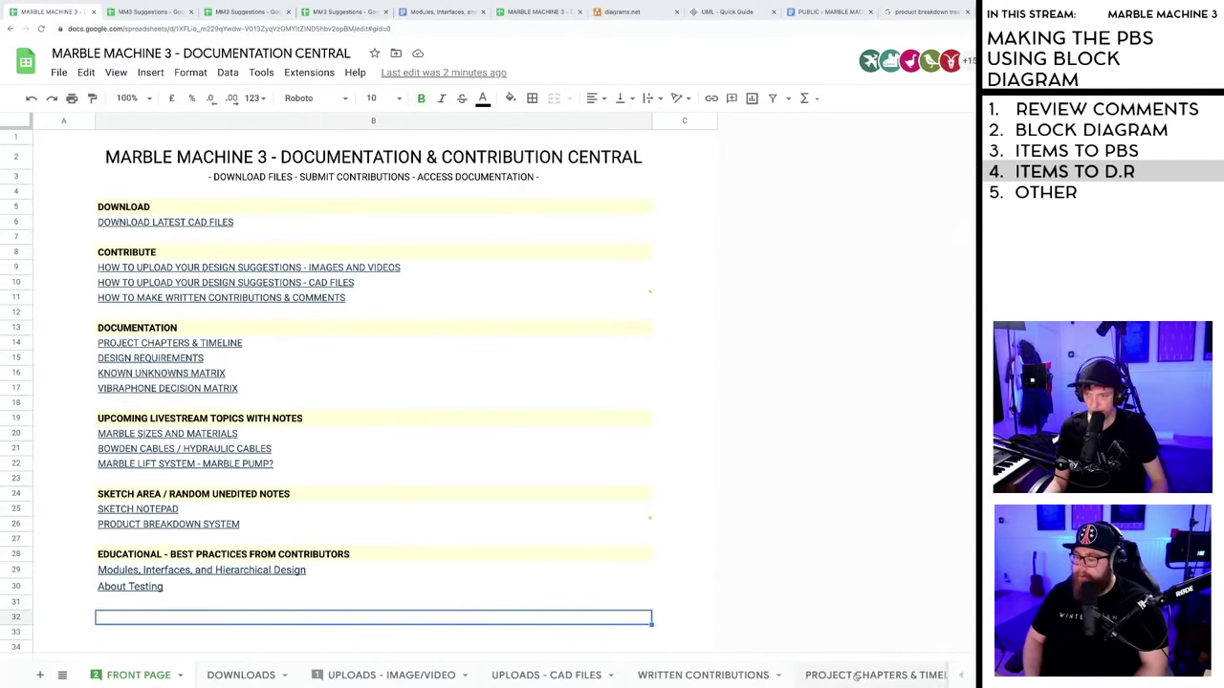
{"action": "scroll", "coordinate": [478, 675], "scroll_direction": "right", "scroll_amount": 5}
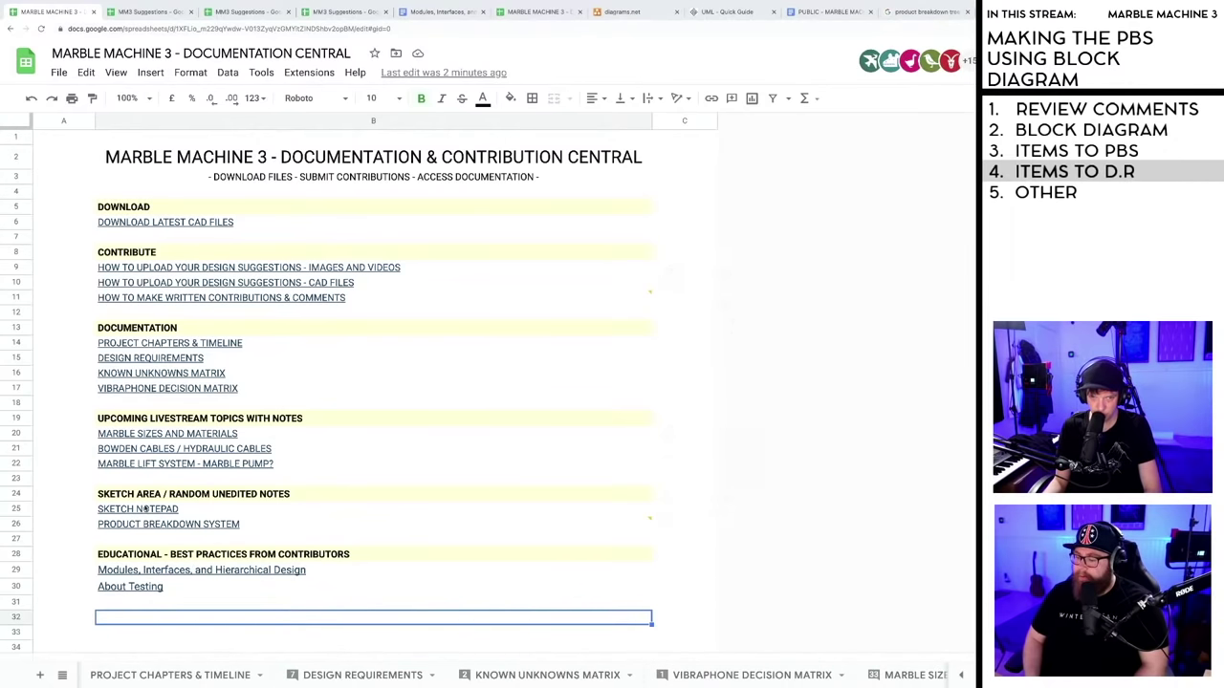
{"action": "left_click", "coordinate": [151, 524]}
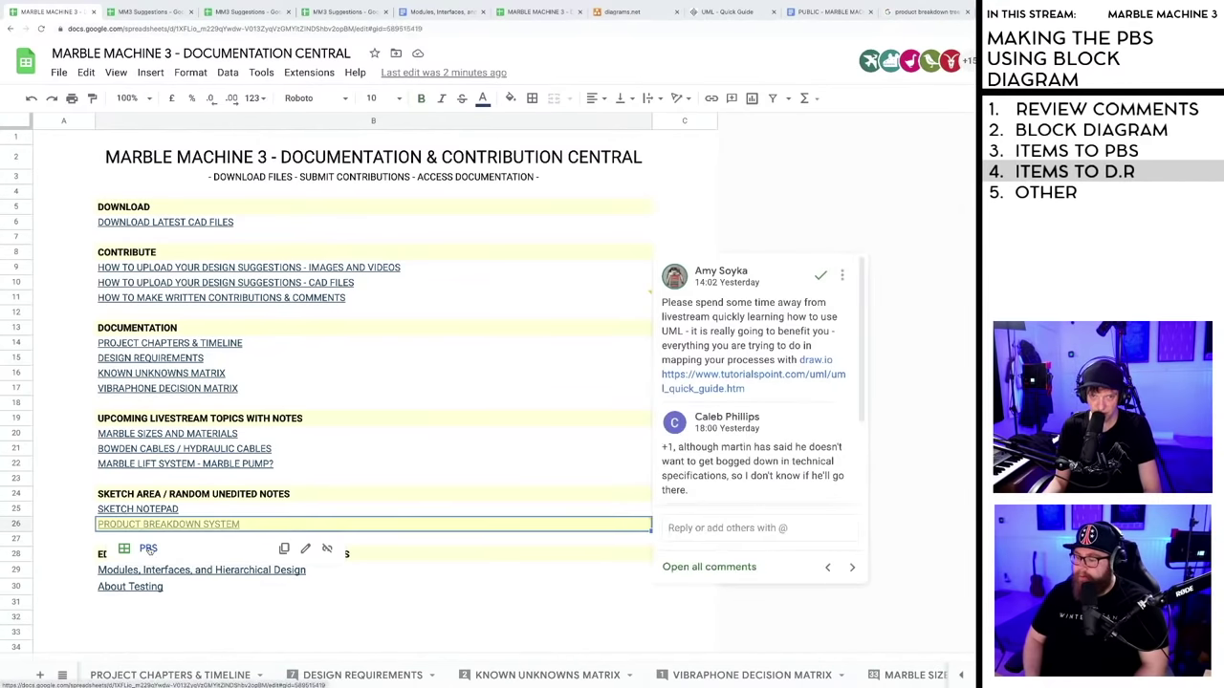
{"action": "left_click", "coordinate": [148, 550]}
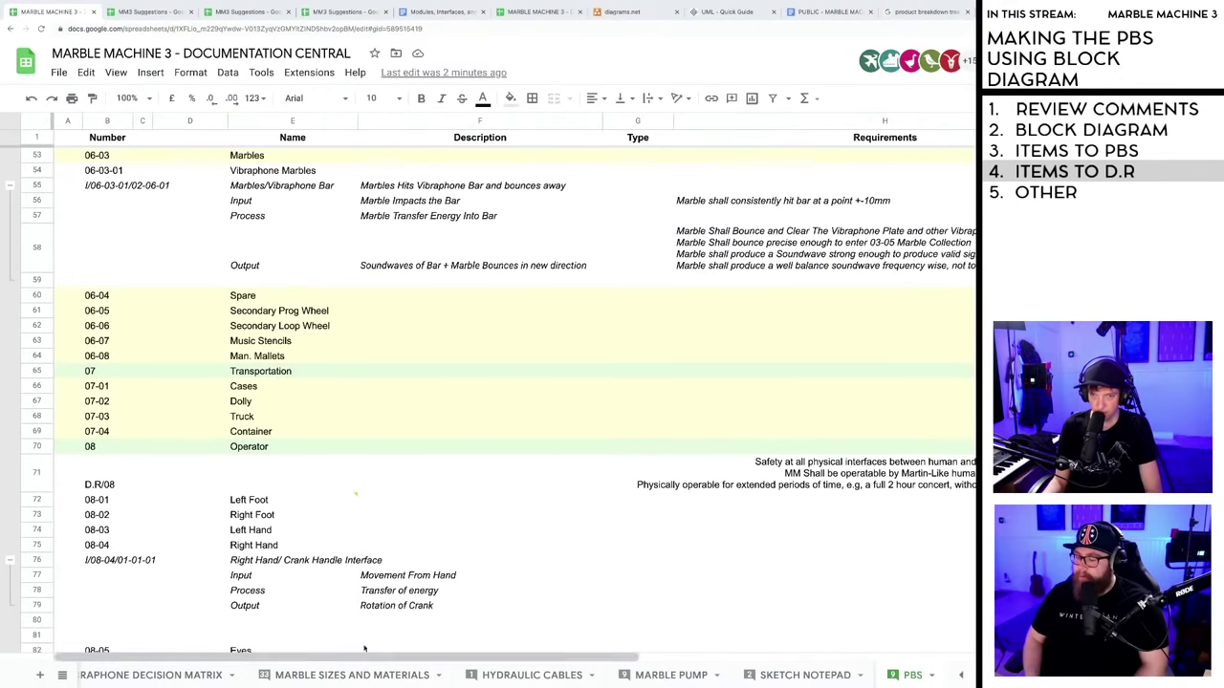
{"action": "key", "text": "ctrl+minus"}
{"action": "key", "text": "ctrl+minus"}
{"action": "key", "text": "ctrl+minus"}
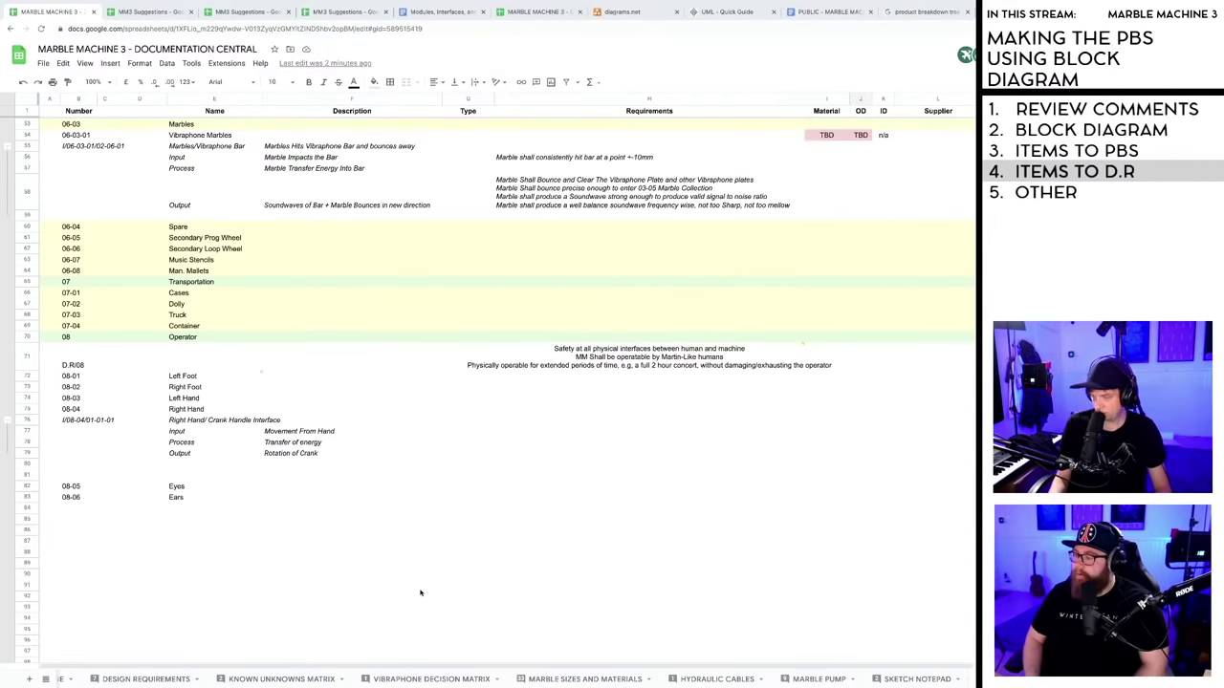
{"action": "scroll", "coordinate": [415, 528], "scroll_direction": "up", "scroll_amount": 15}
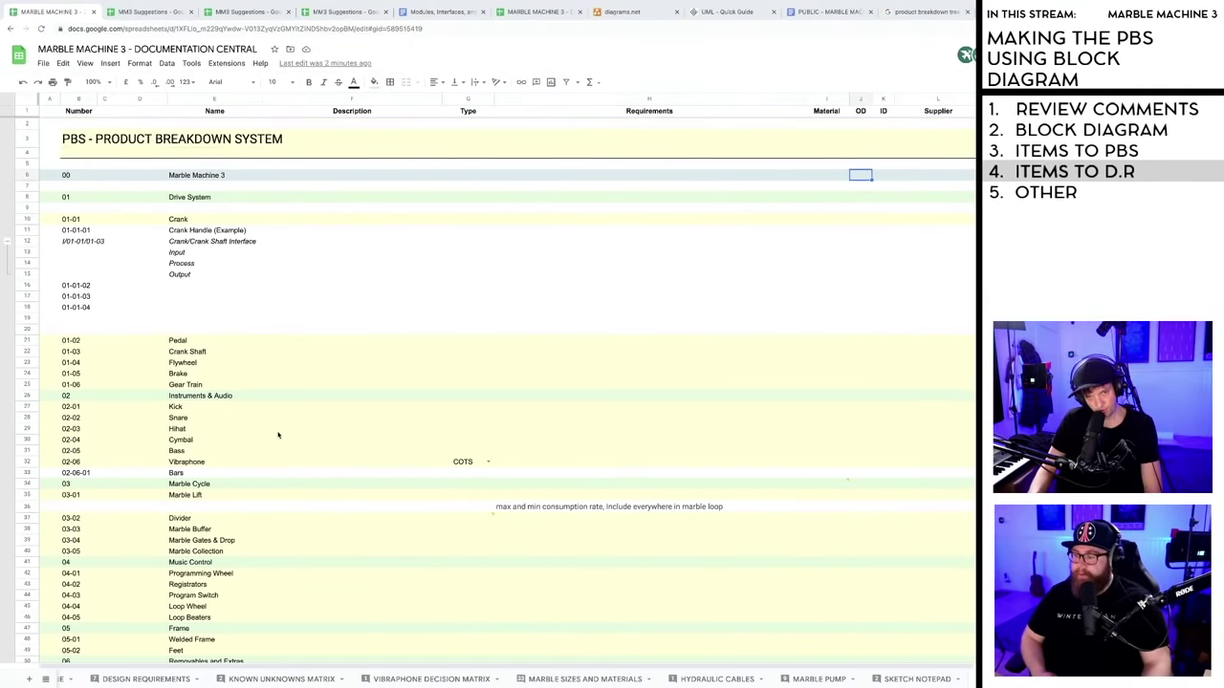
{"action": "scroll", "coordinate": [281, 432], "scroll_direction": "down", "scroll_amount": 2}
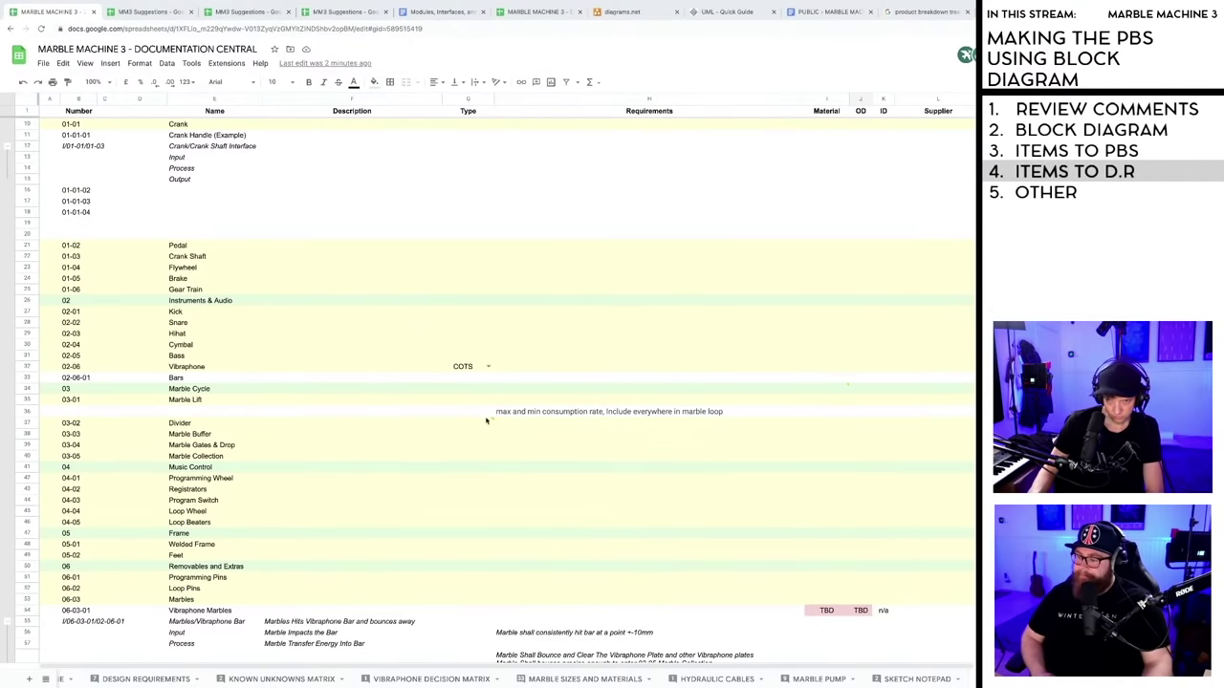
{"action": "mouse_move", "coordinate": [494, 421]}
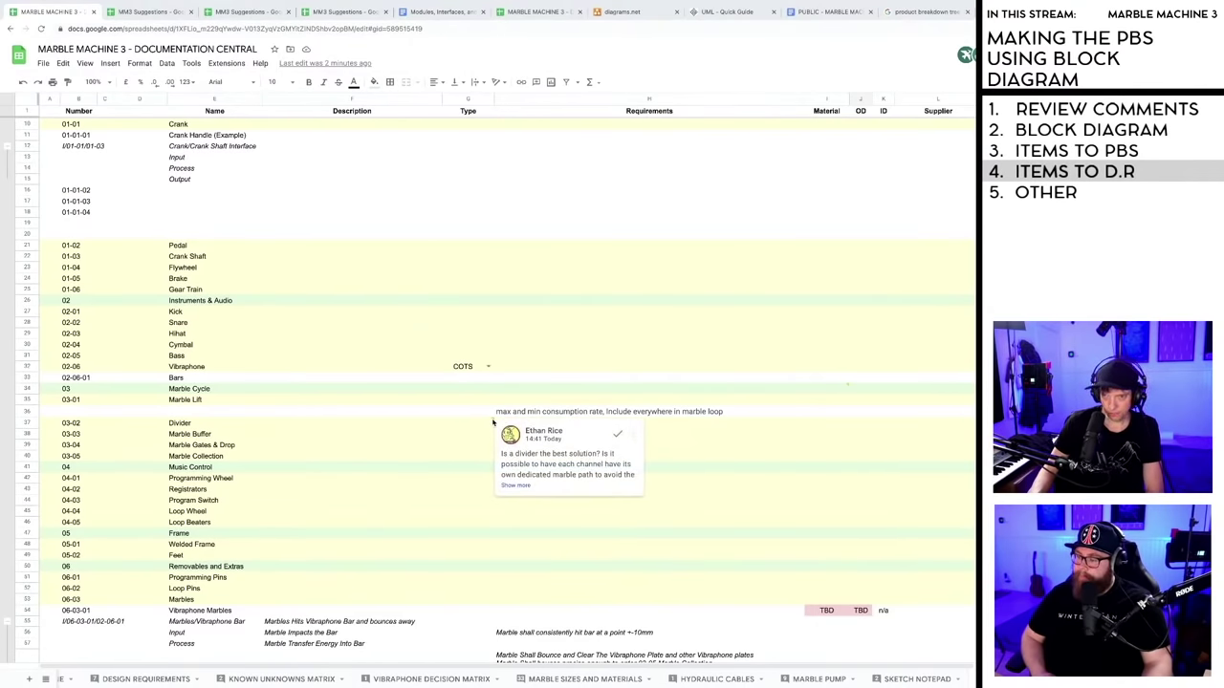
{"action": "scroll", "coordinate": [412, 439], "scroll_direction": "down", "scroll_amount": 3}
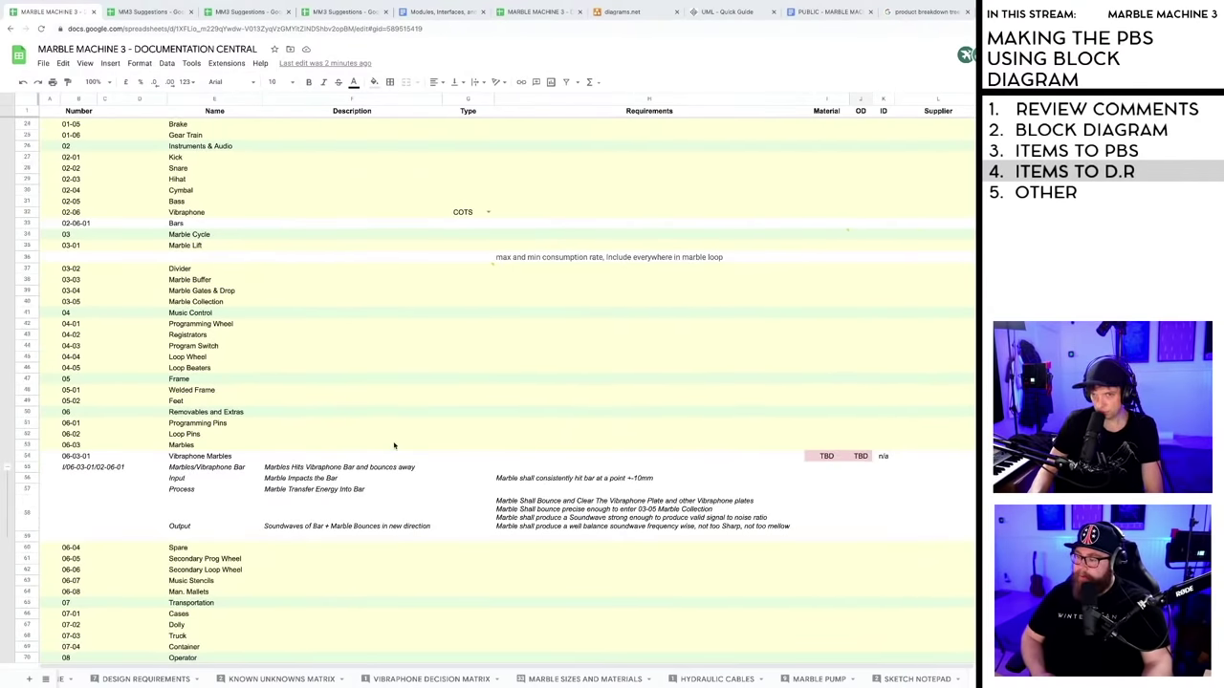
{"action": "scroll", "coordinate": [386, 451], "scroll_direction": "up", "scroll_amount": 5}
{"action": "mouse_move", "coordinate": [495, 506]}
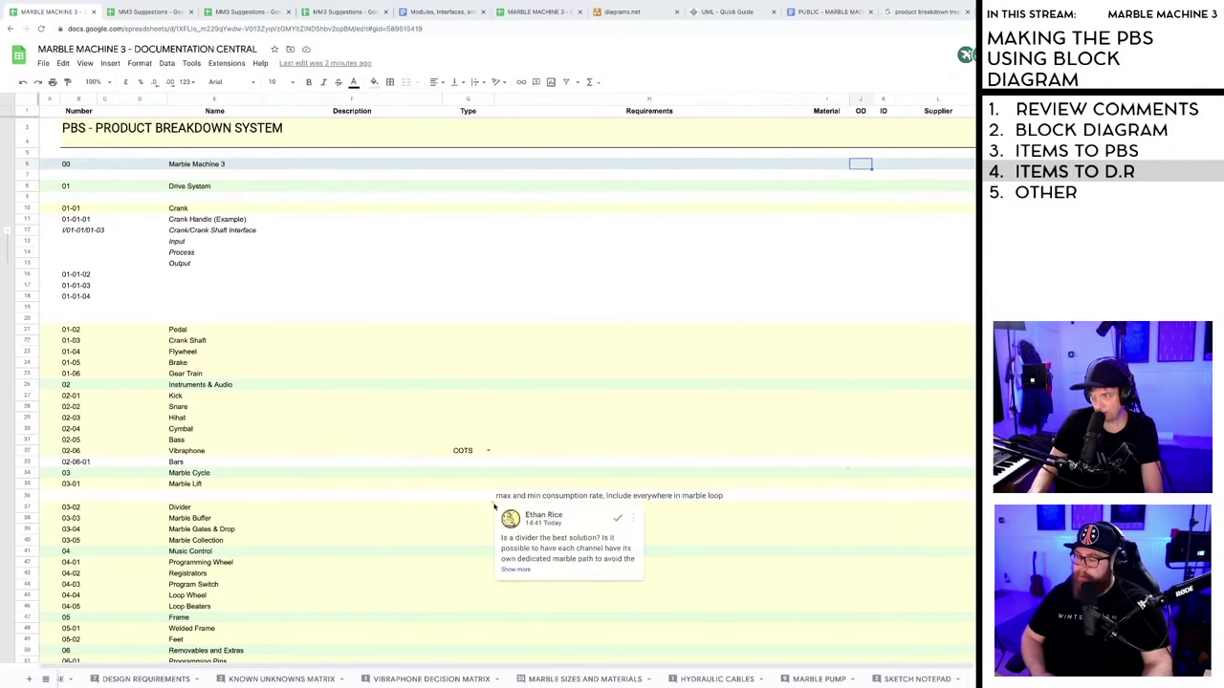
{"action": "left_click", "coordinate": [180, 510]}
{"action": "scroll", "coordinate": [273, 514], "scroll_direction": "down", "scroll_amount": 3}
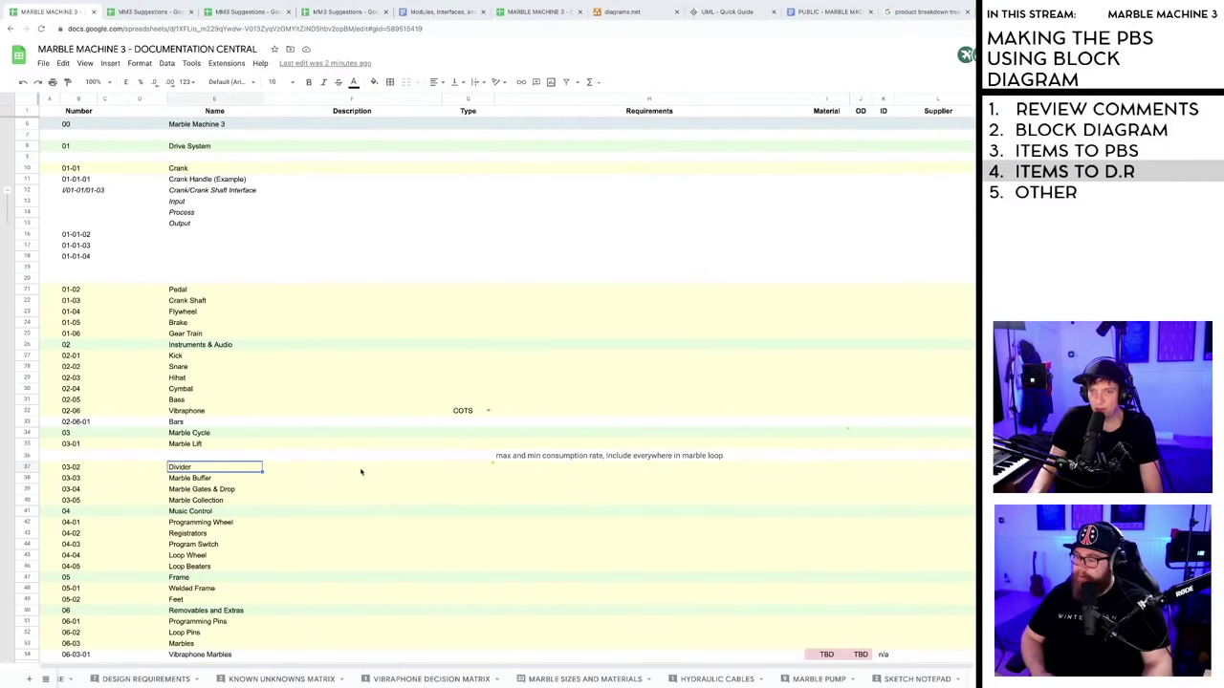
{"action": "scroll", "coordinate": [372, 487], "scroll_direction": "down", "scroll_amount": 4}
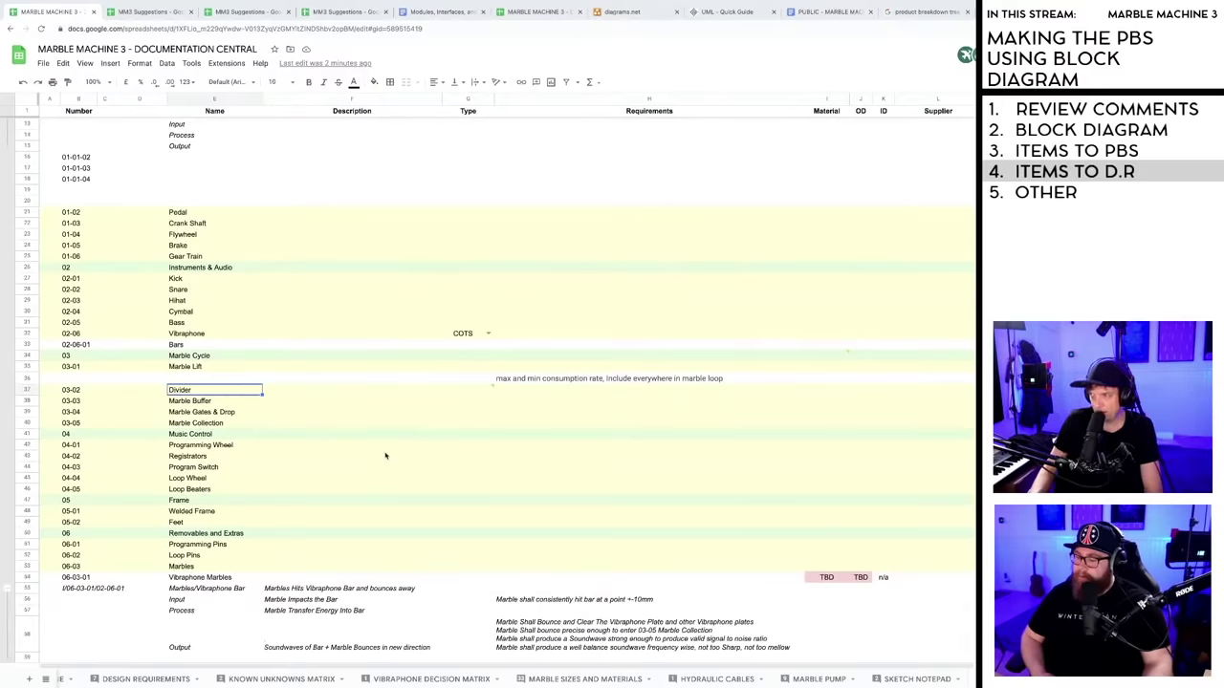
{"action": "scroll", "coordinate": [378, 426], "scroll_direction": "down", "scroll_amount": 1}
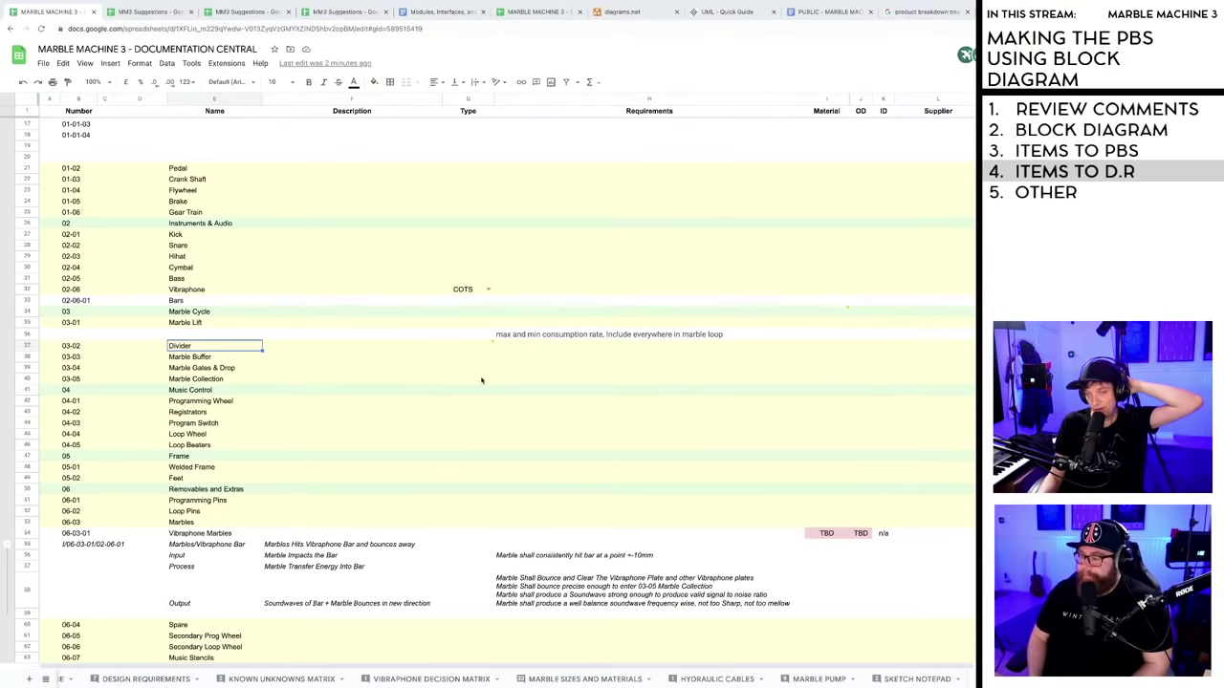
{"action": "scroll", "coordinate": [486, 395], "scroll_direction": "down", "scroll_amount": 5}
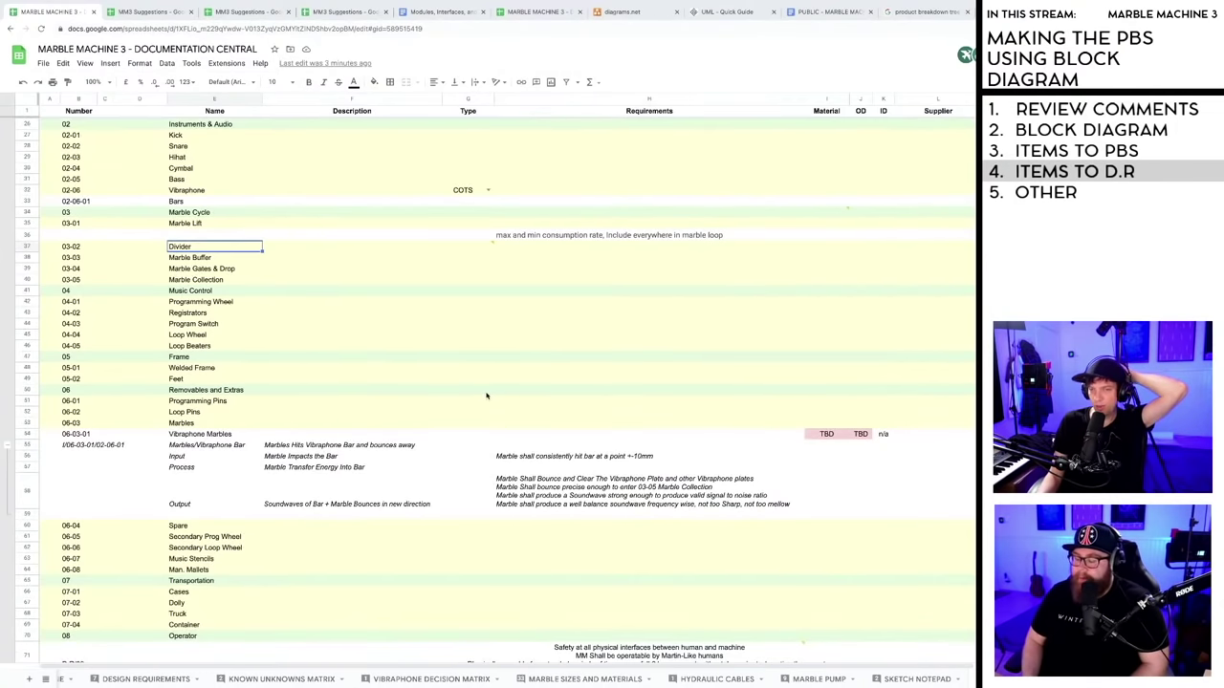
{"action": "scroll", "coordinate": [495, 401], "scroll_direction": "down", "scroll_amount": 4}
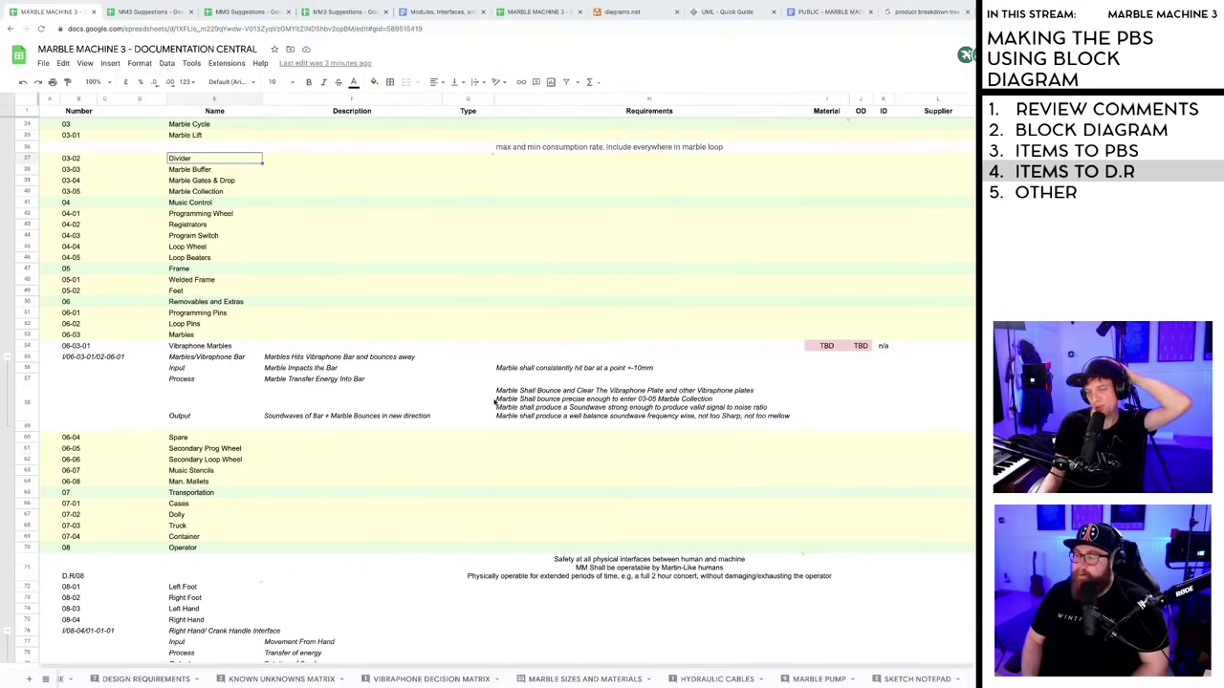